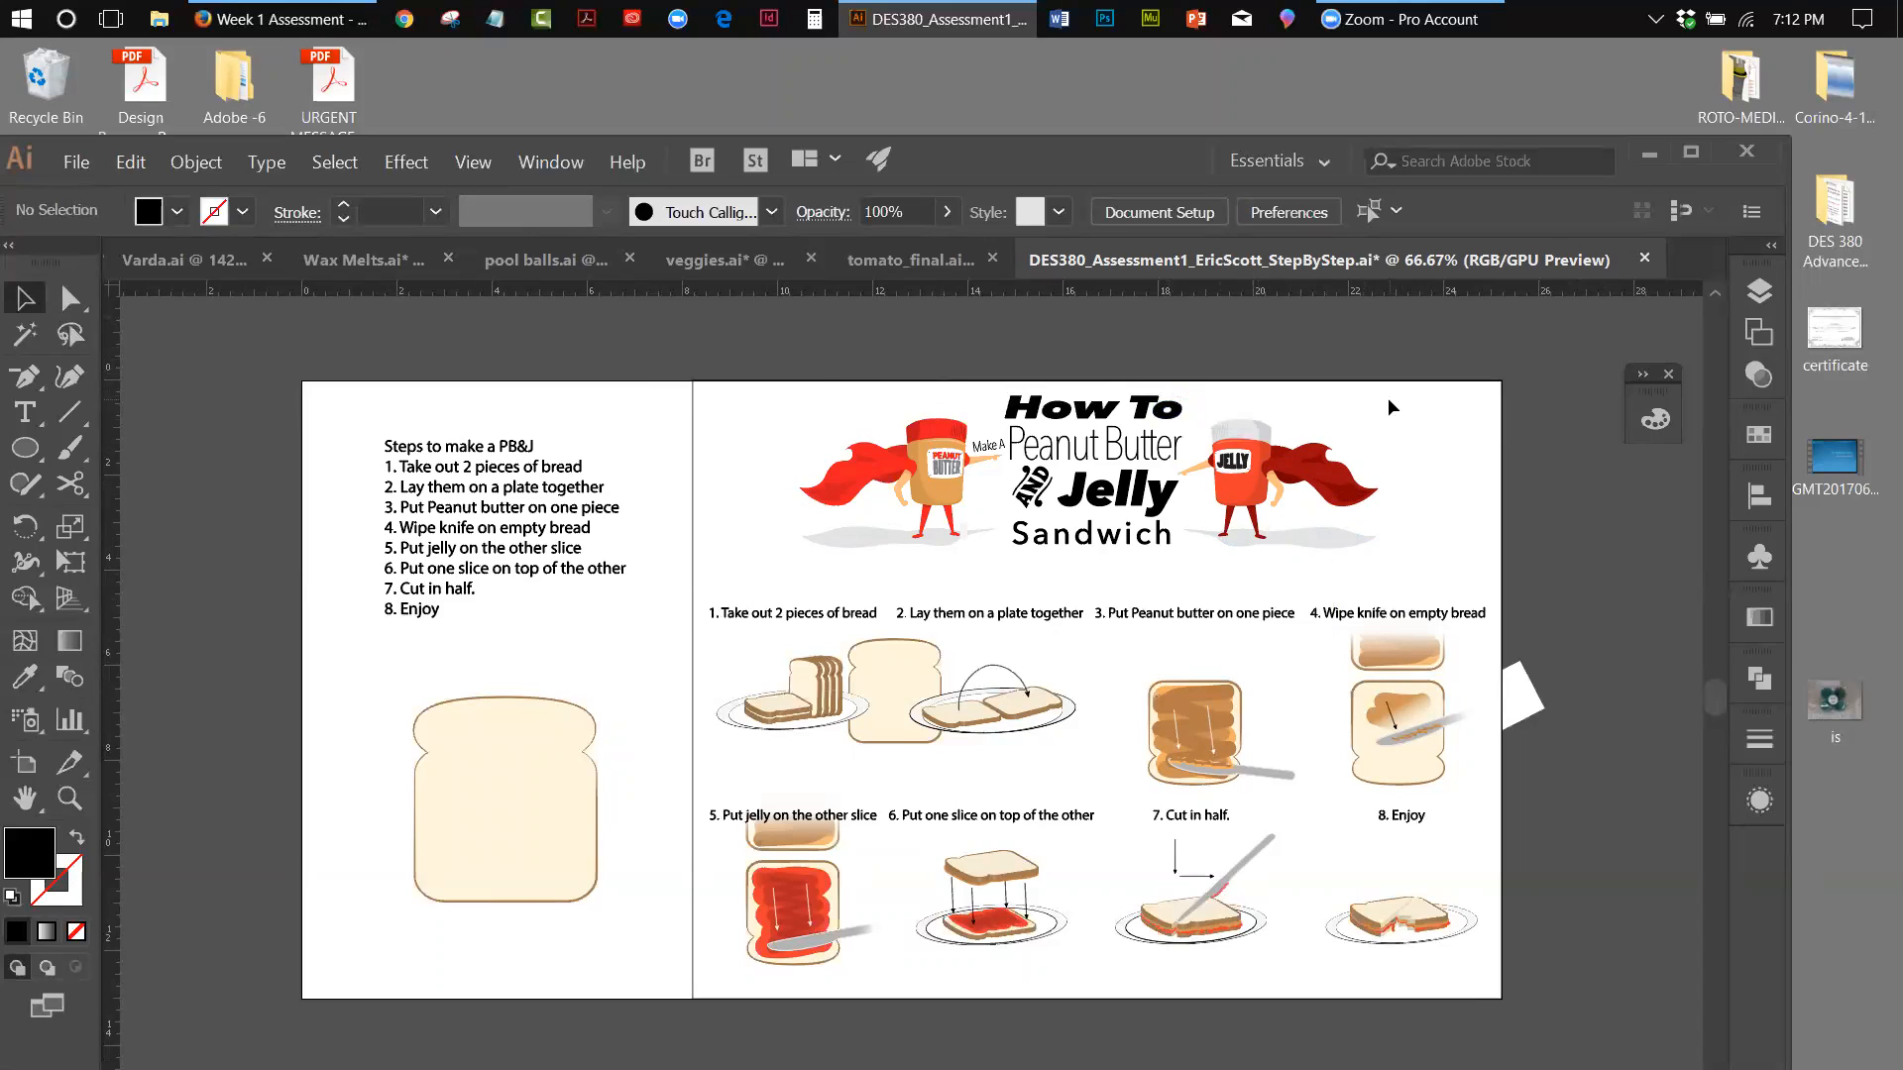
Fill the group containing the recipe poster's white background with bright orange, using the HSB color model
left_click(694, 405)
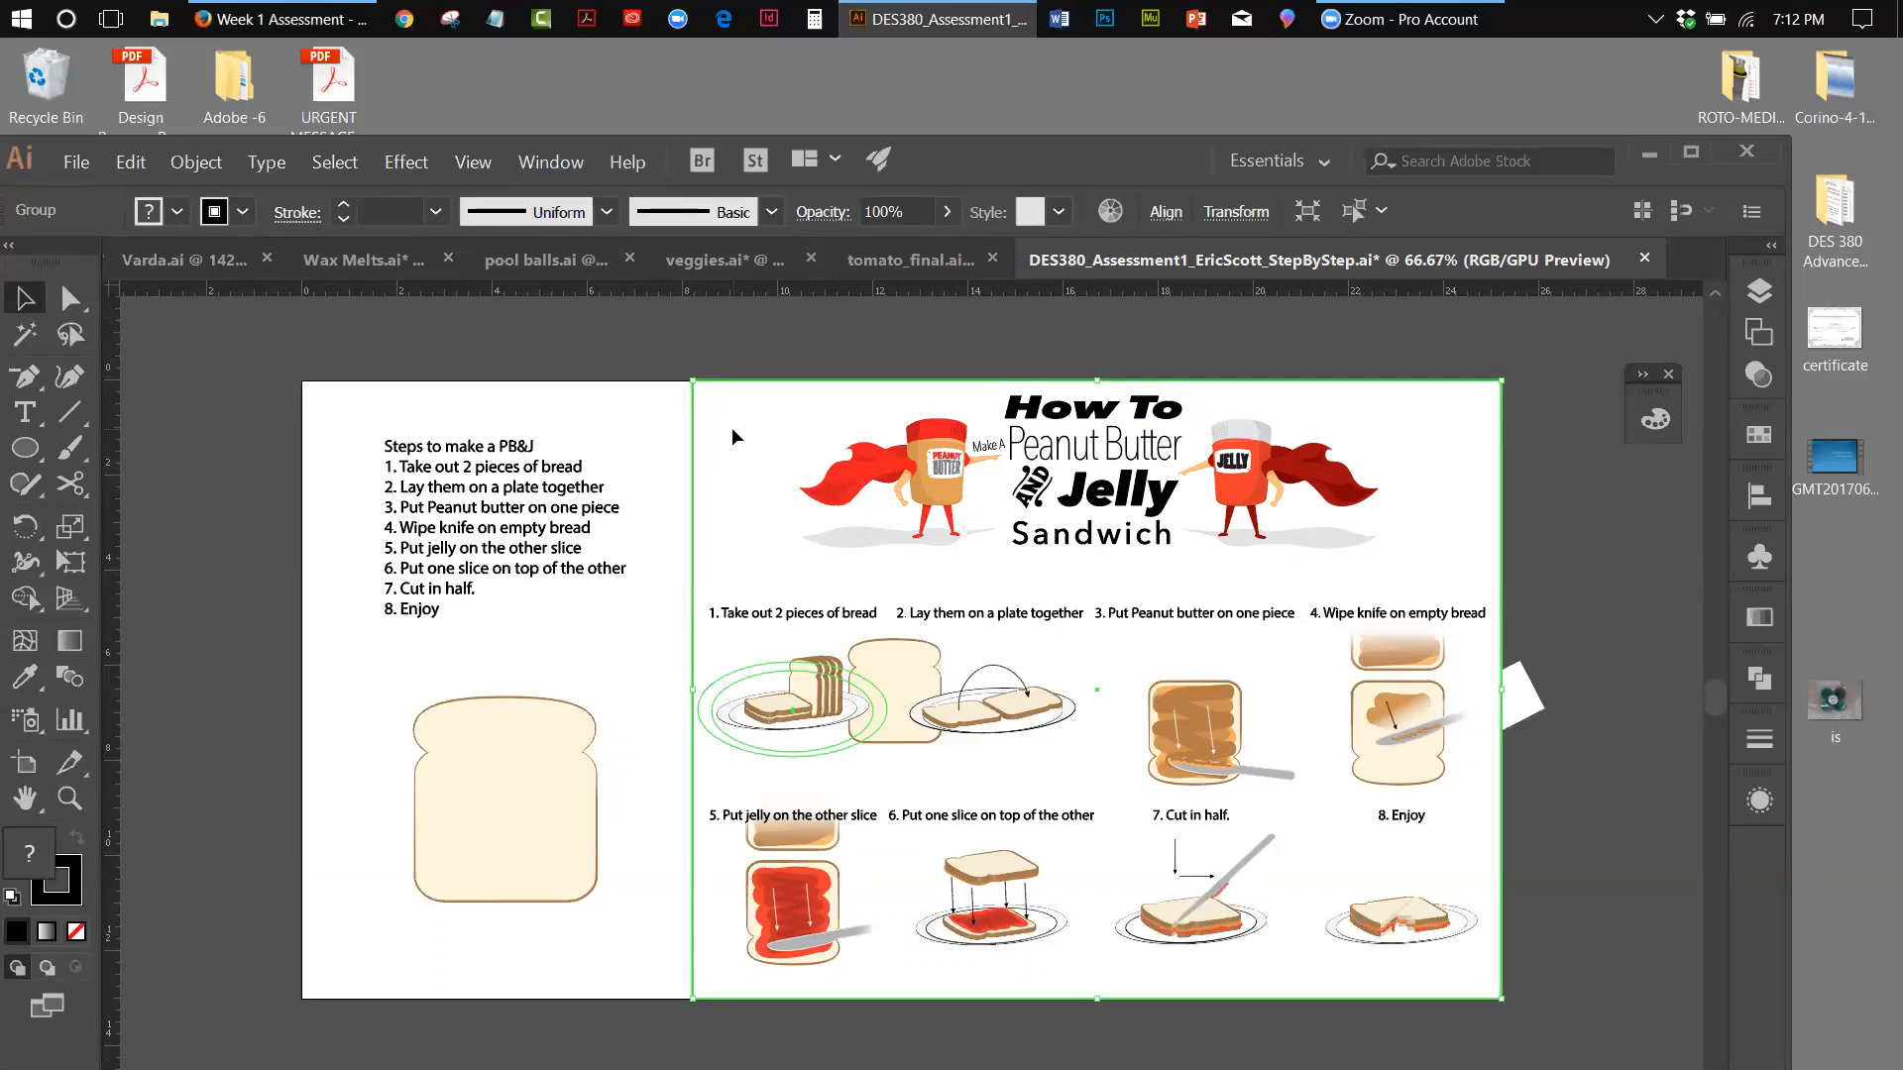
double_click(33, 850)
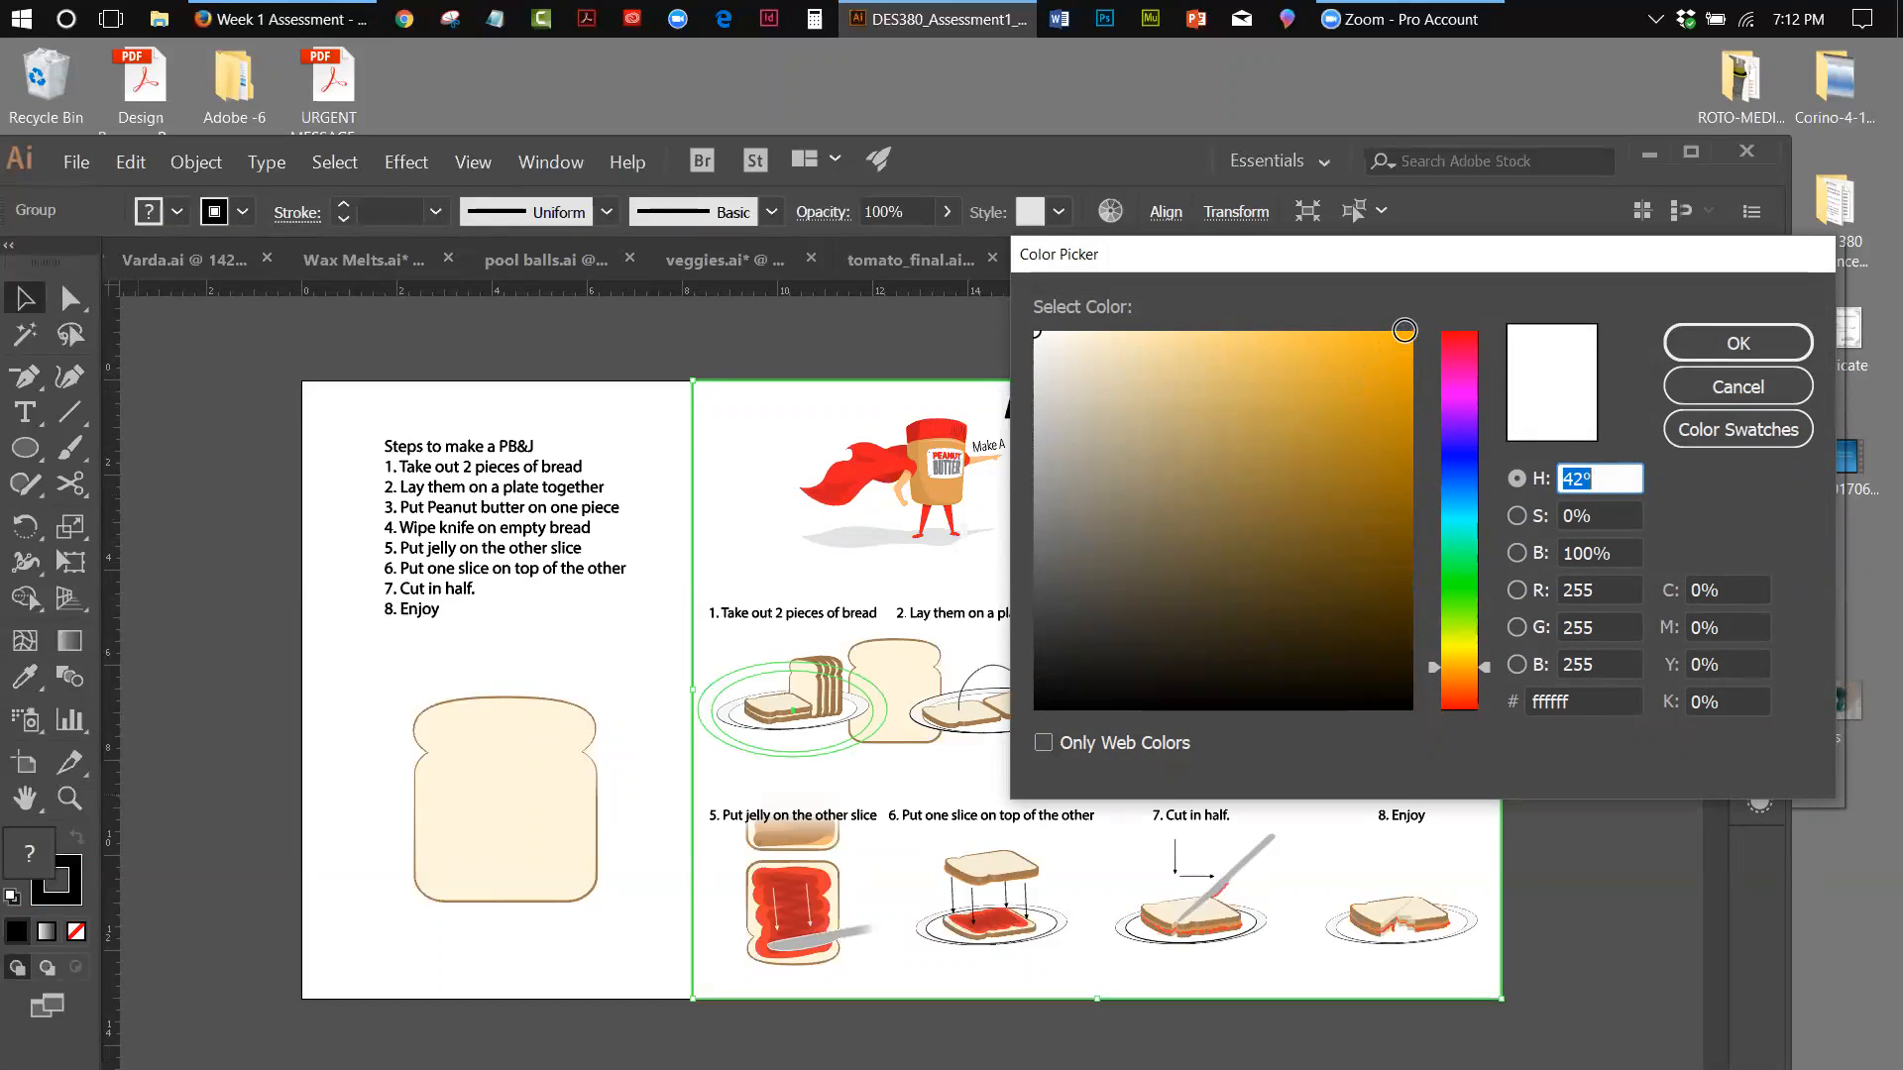
left_click(1406, 330)
left_click(1691, 345)
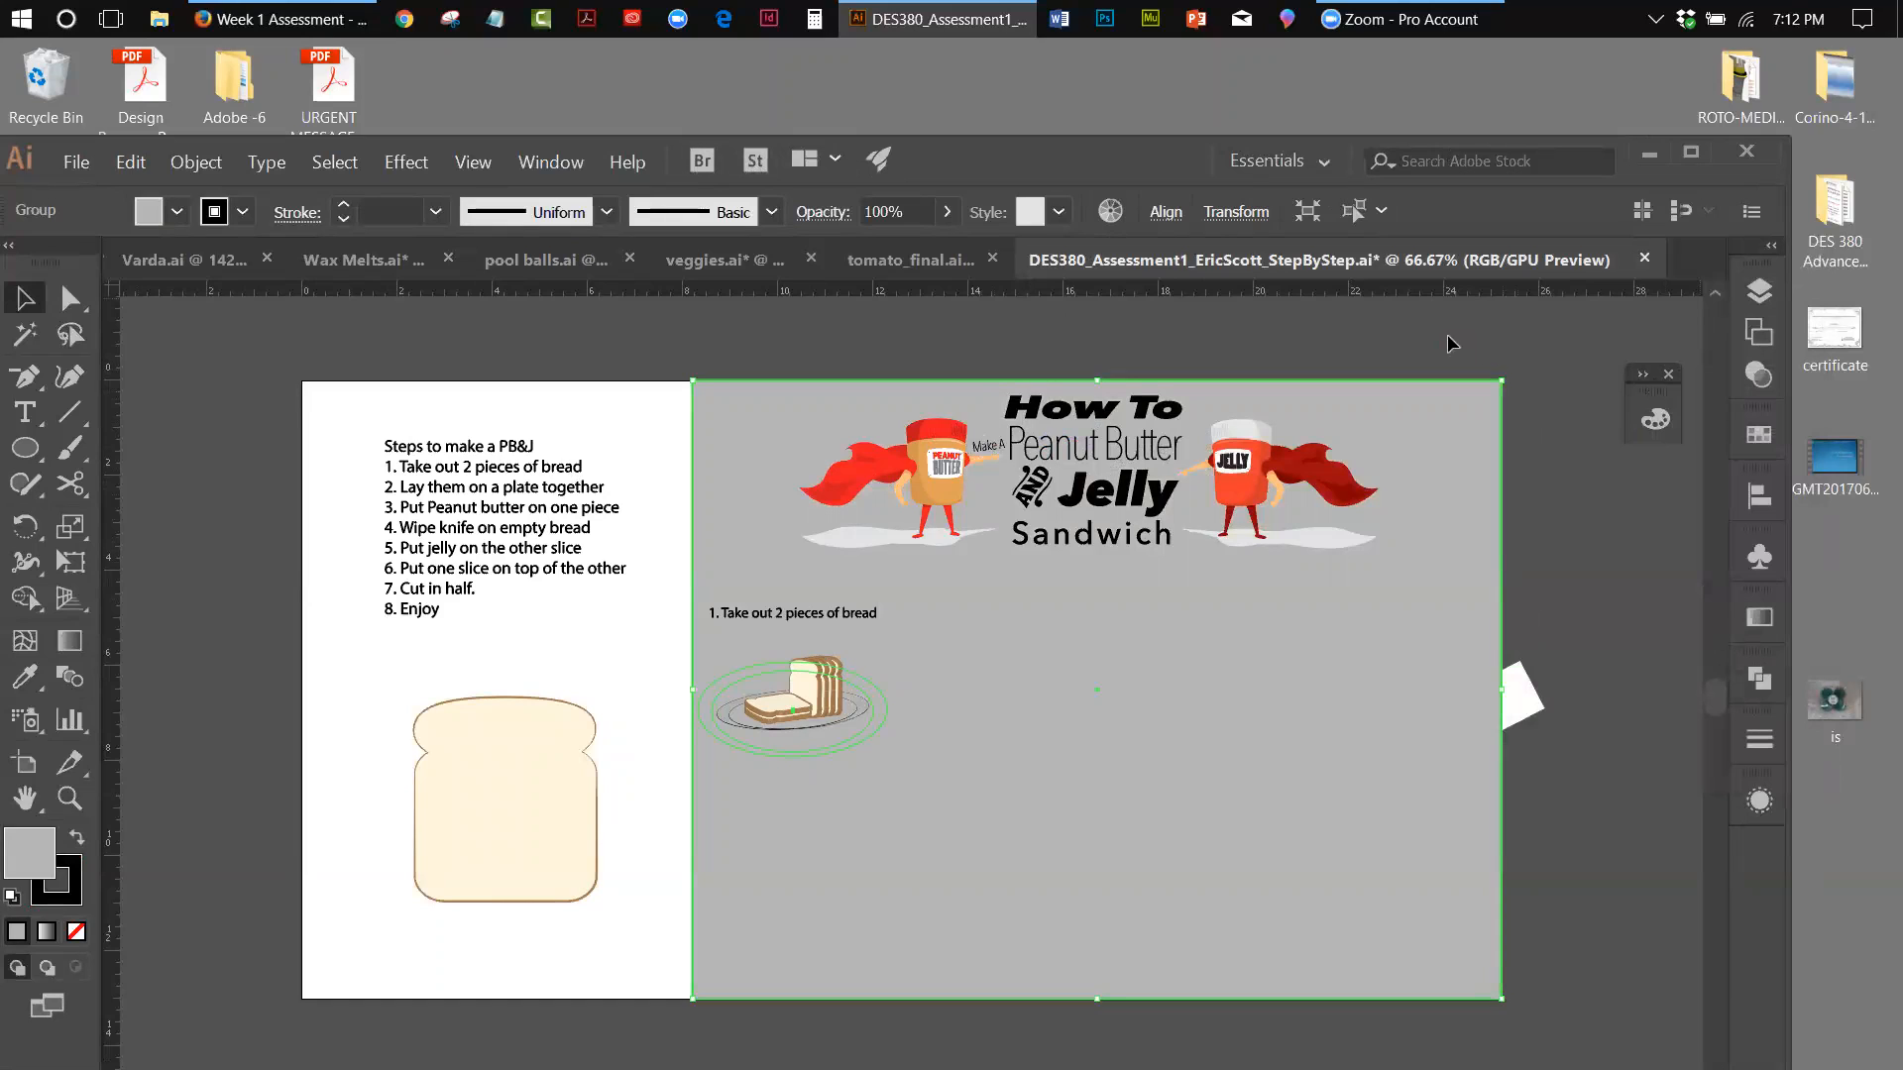
left_click(1655, 418)
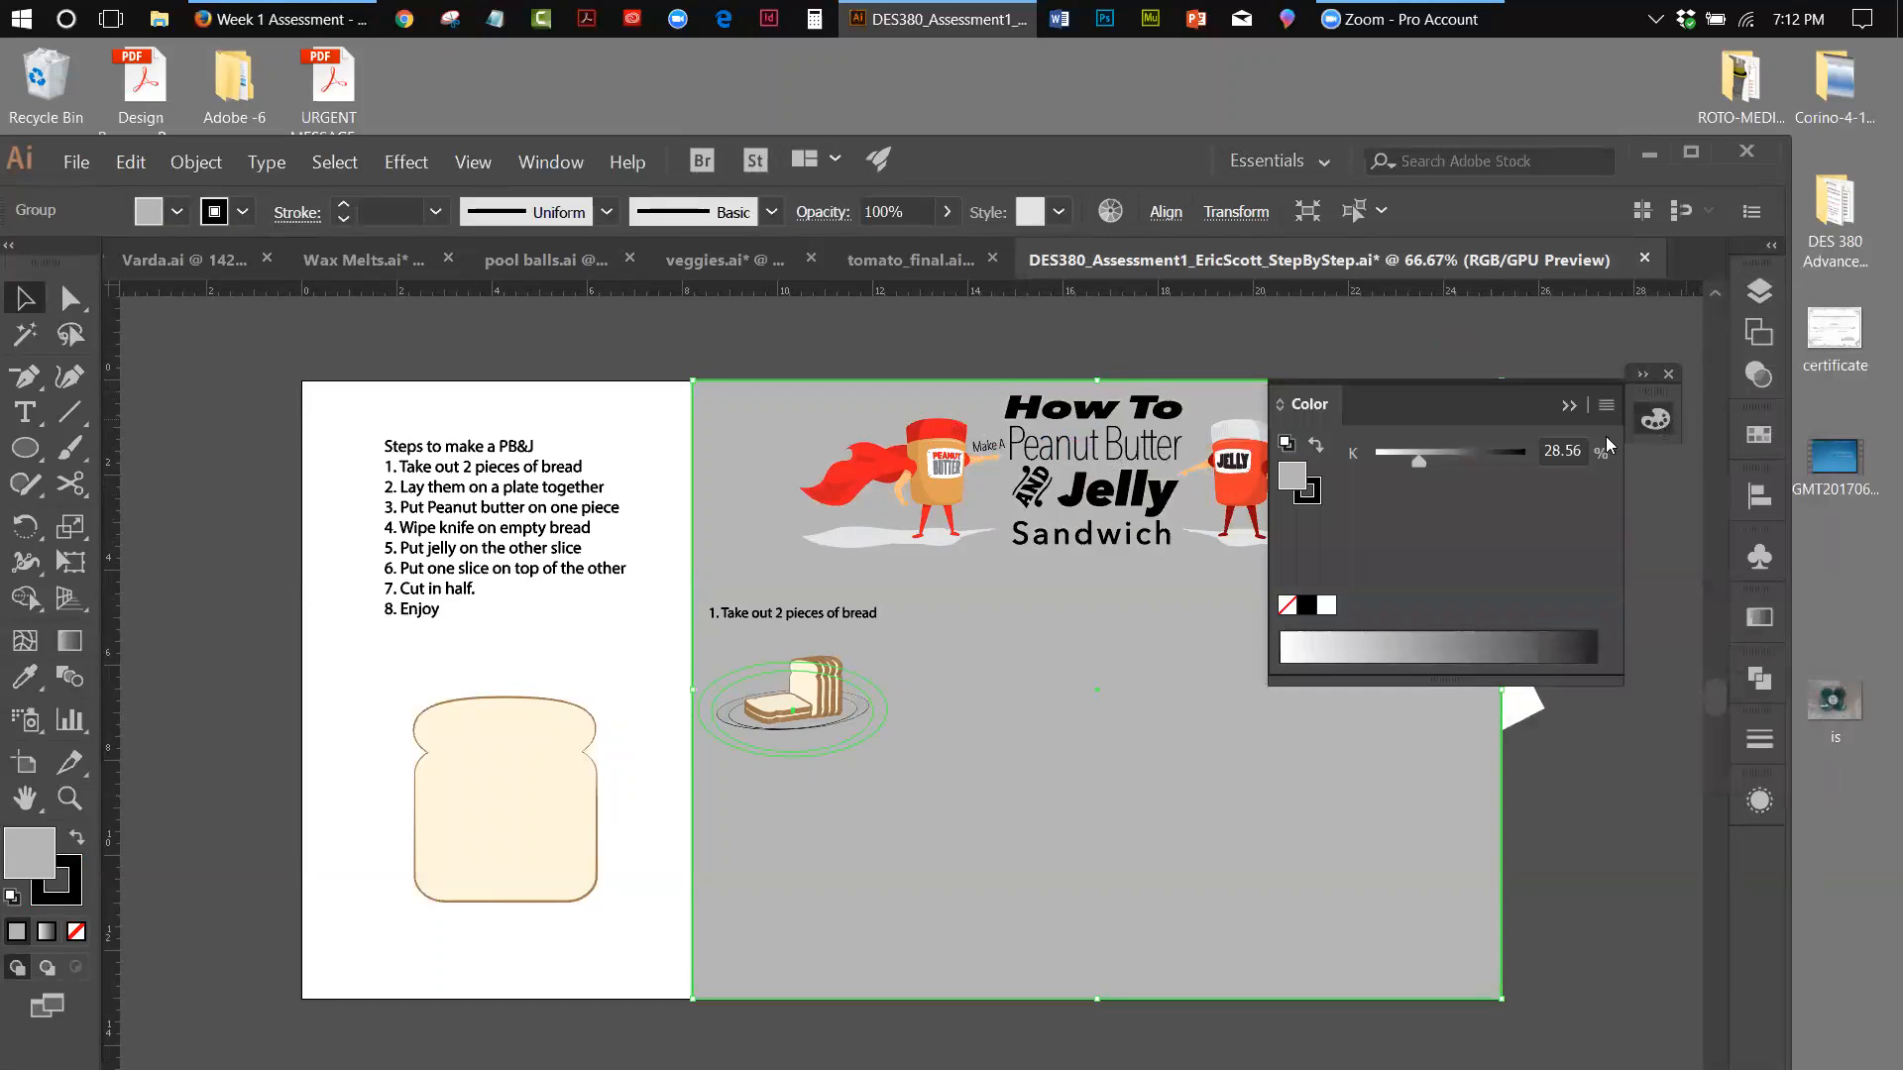
left_click(1605, 406)
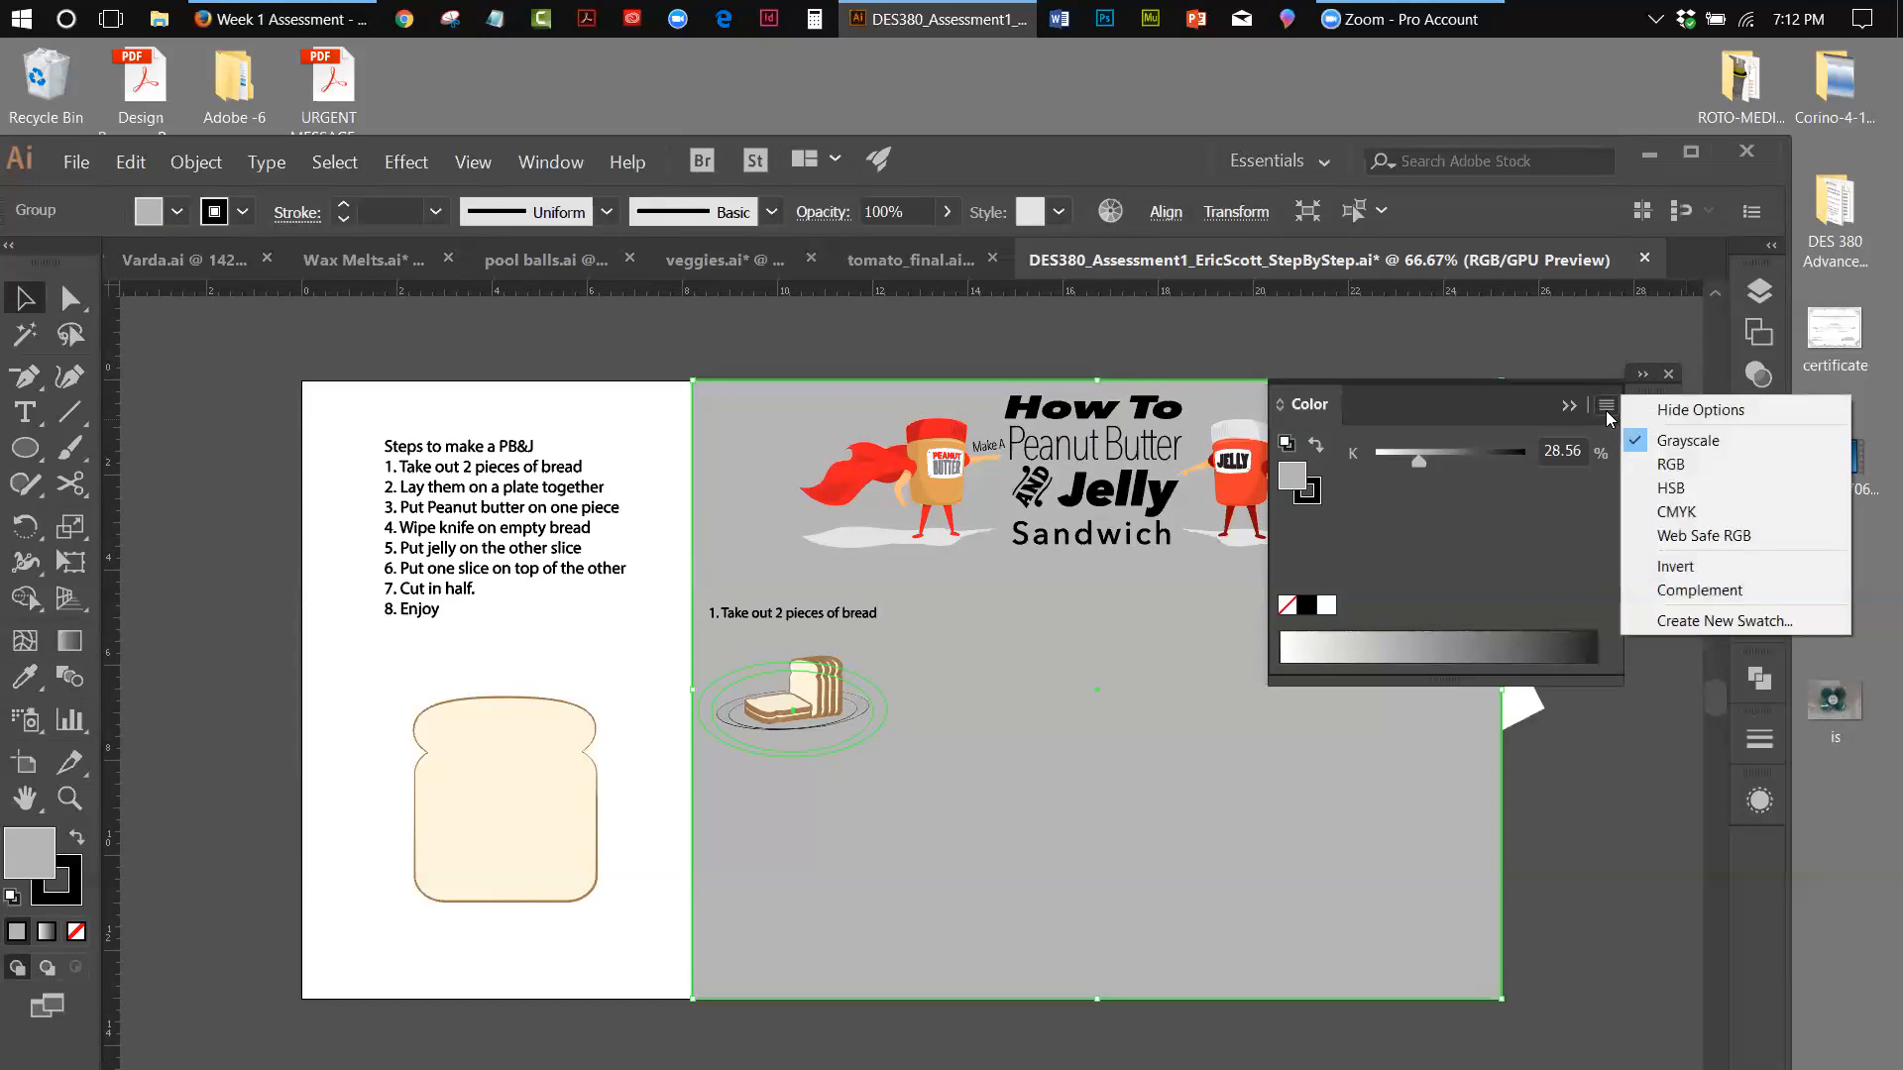
left_click(1671, 488)
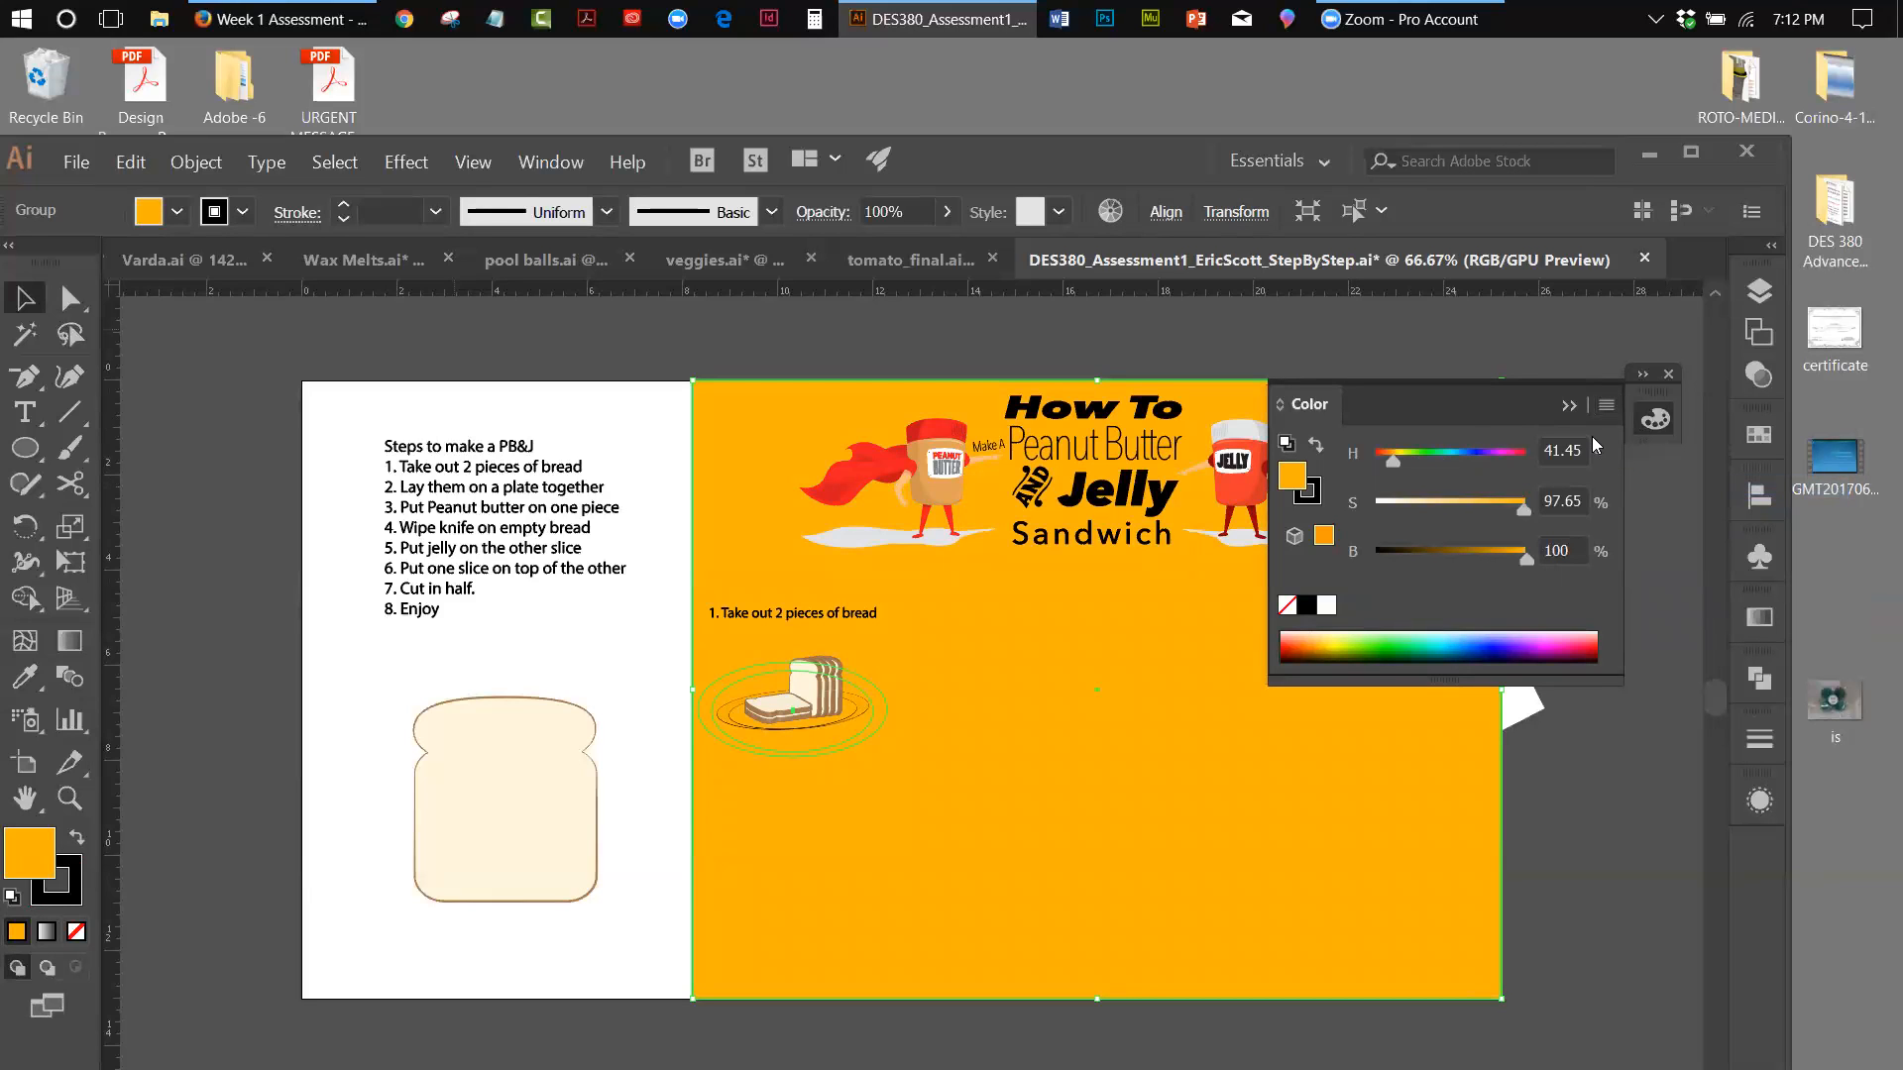
left_click(1569, 405)
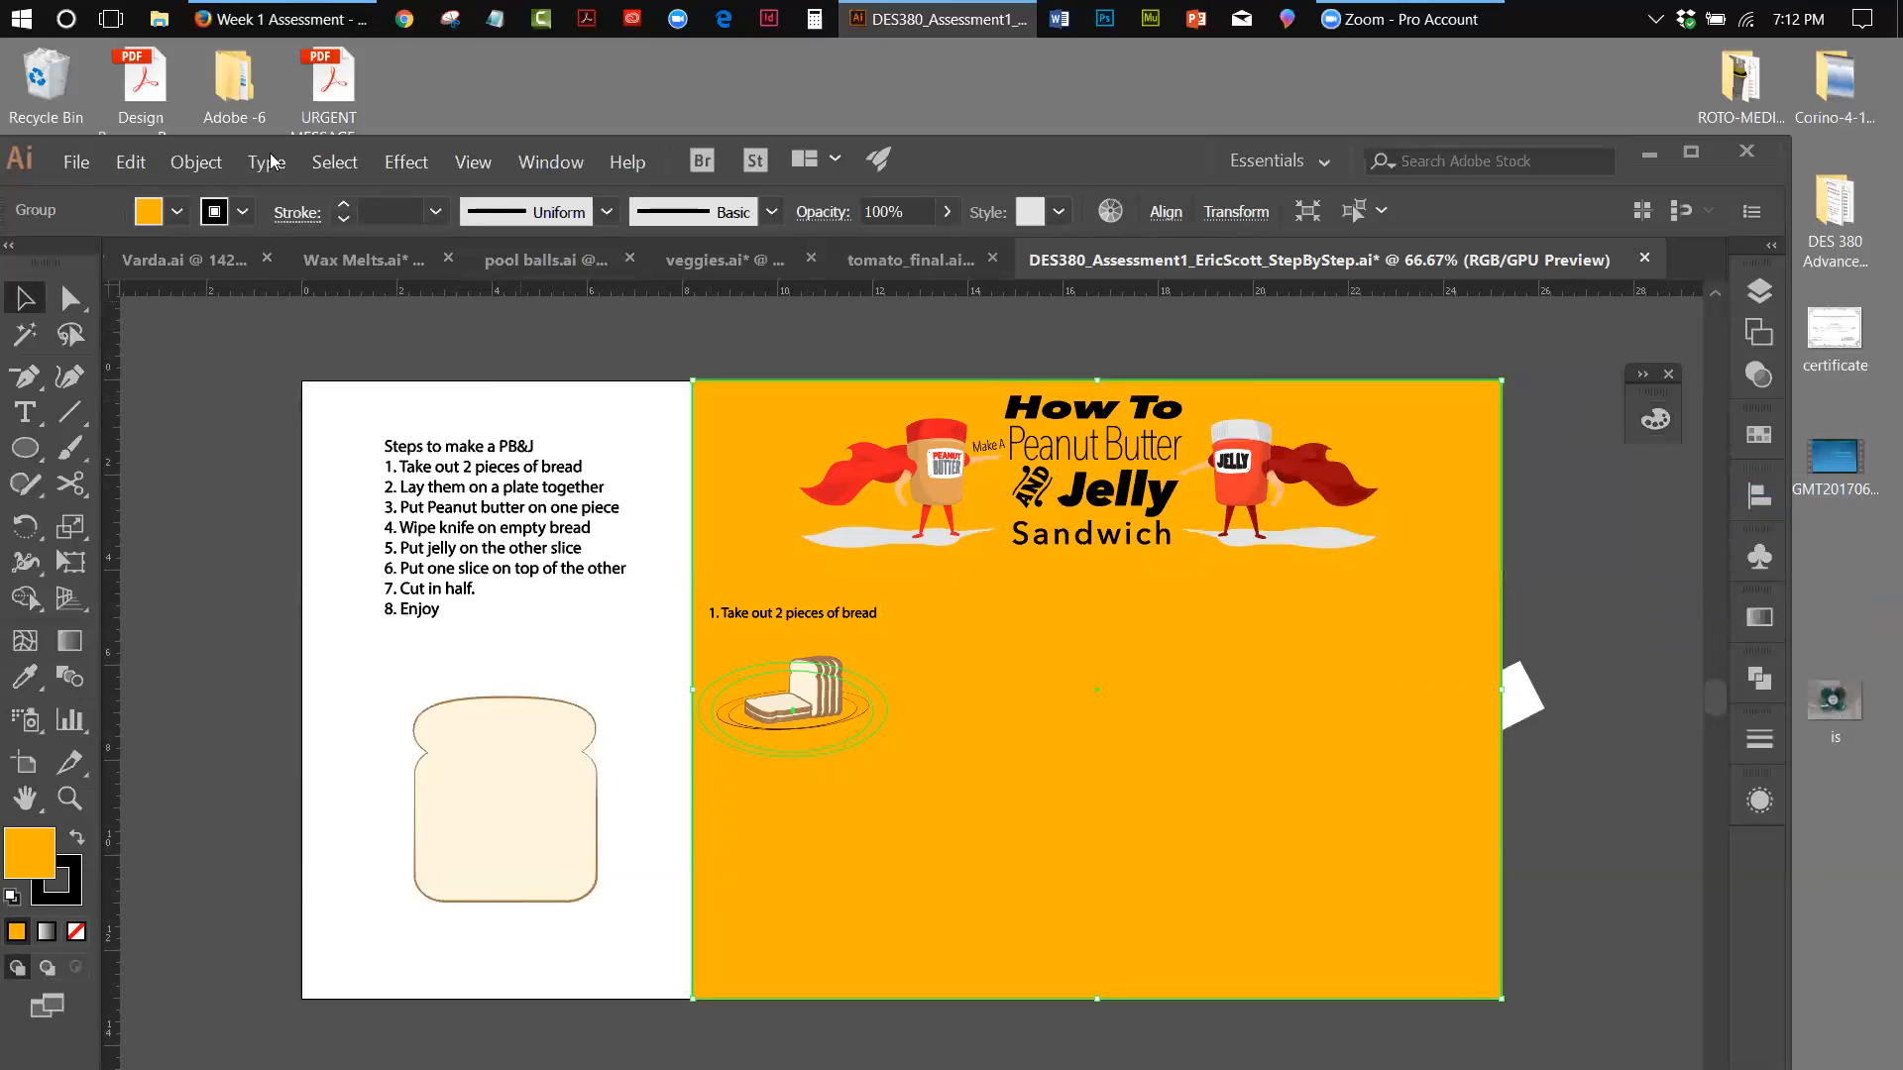
Send the orange background group to the back and move it from the Step 1 layer to Layer 11
left_click(195, 161)
mouse_move(208, 215)
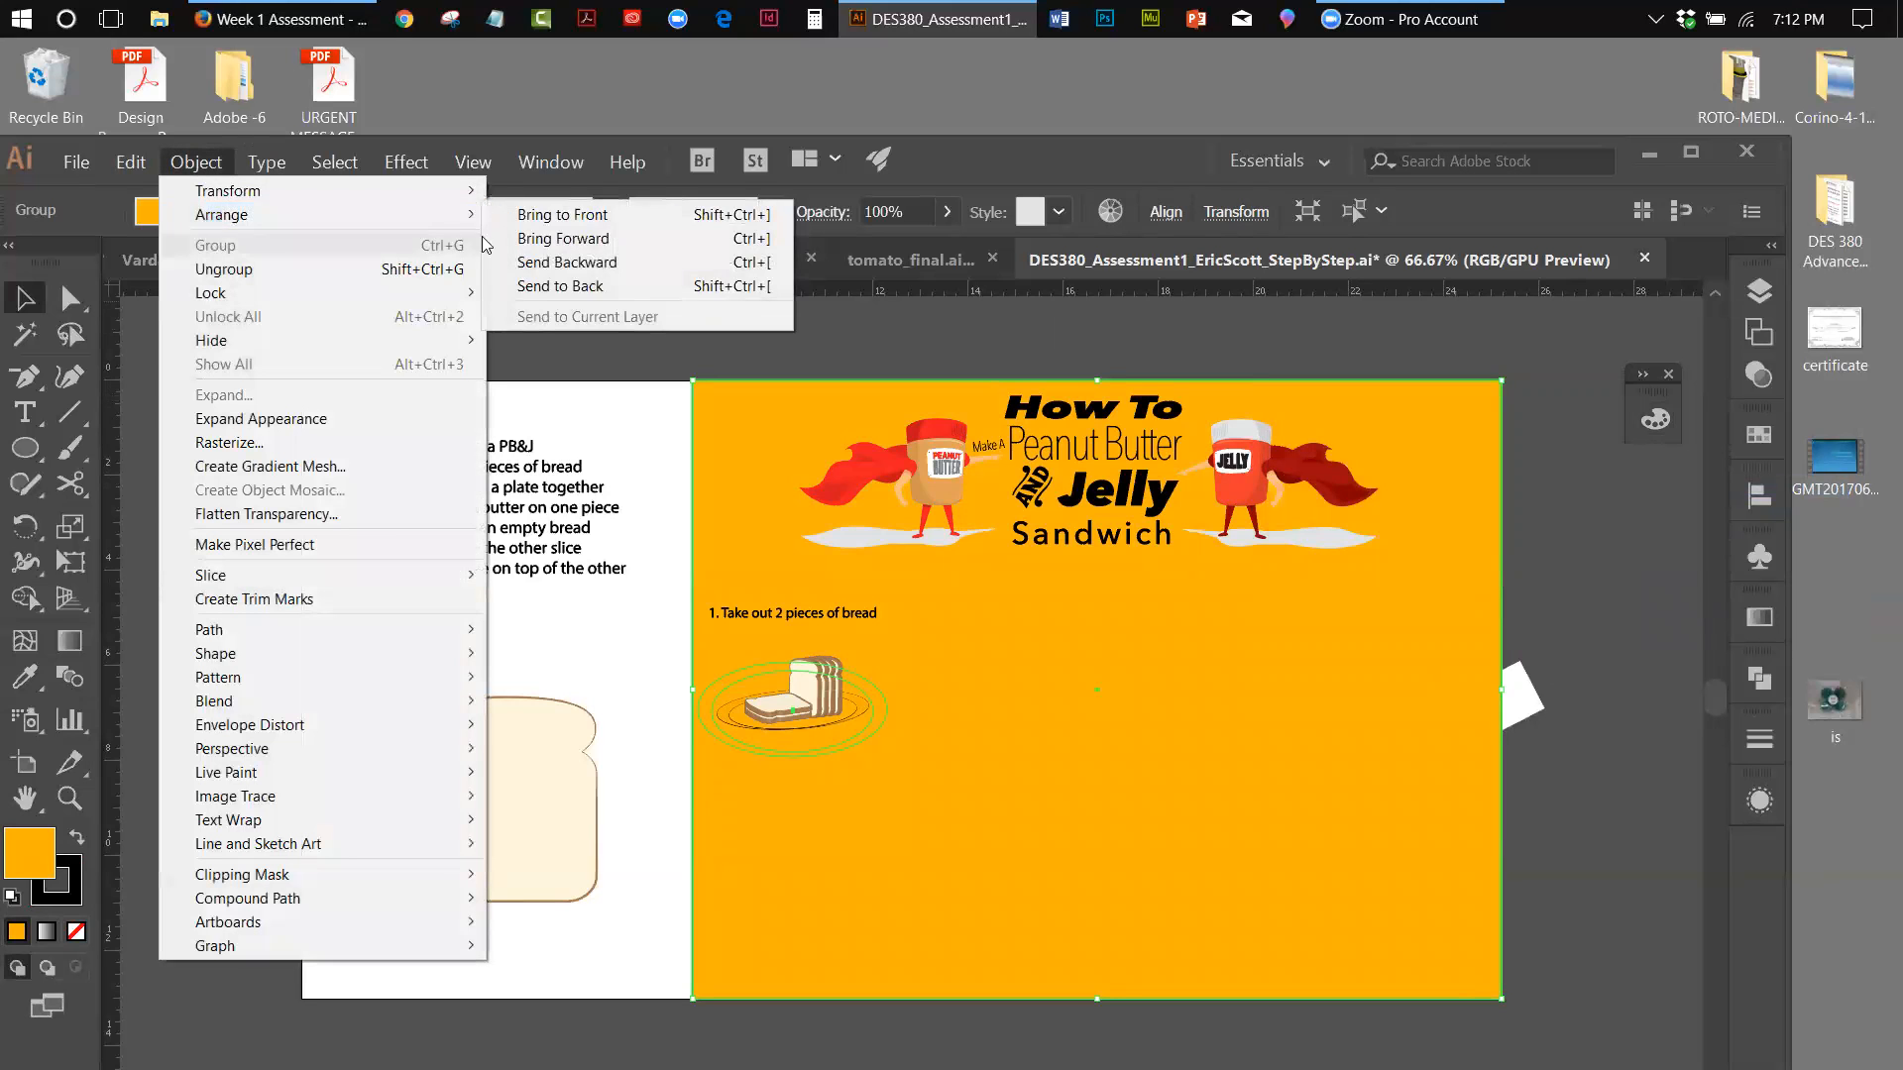
left_click(560, 285)
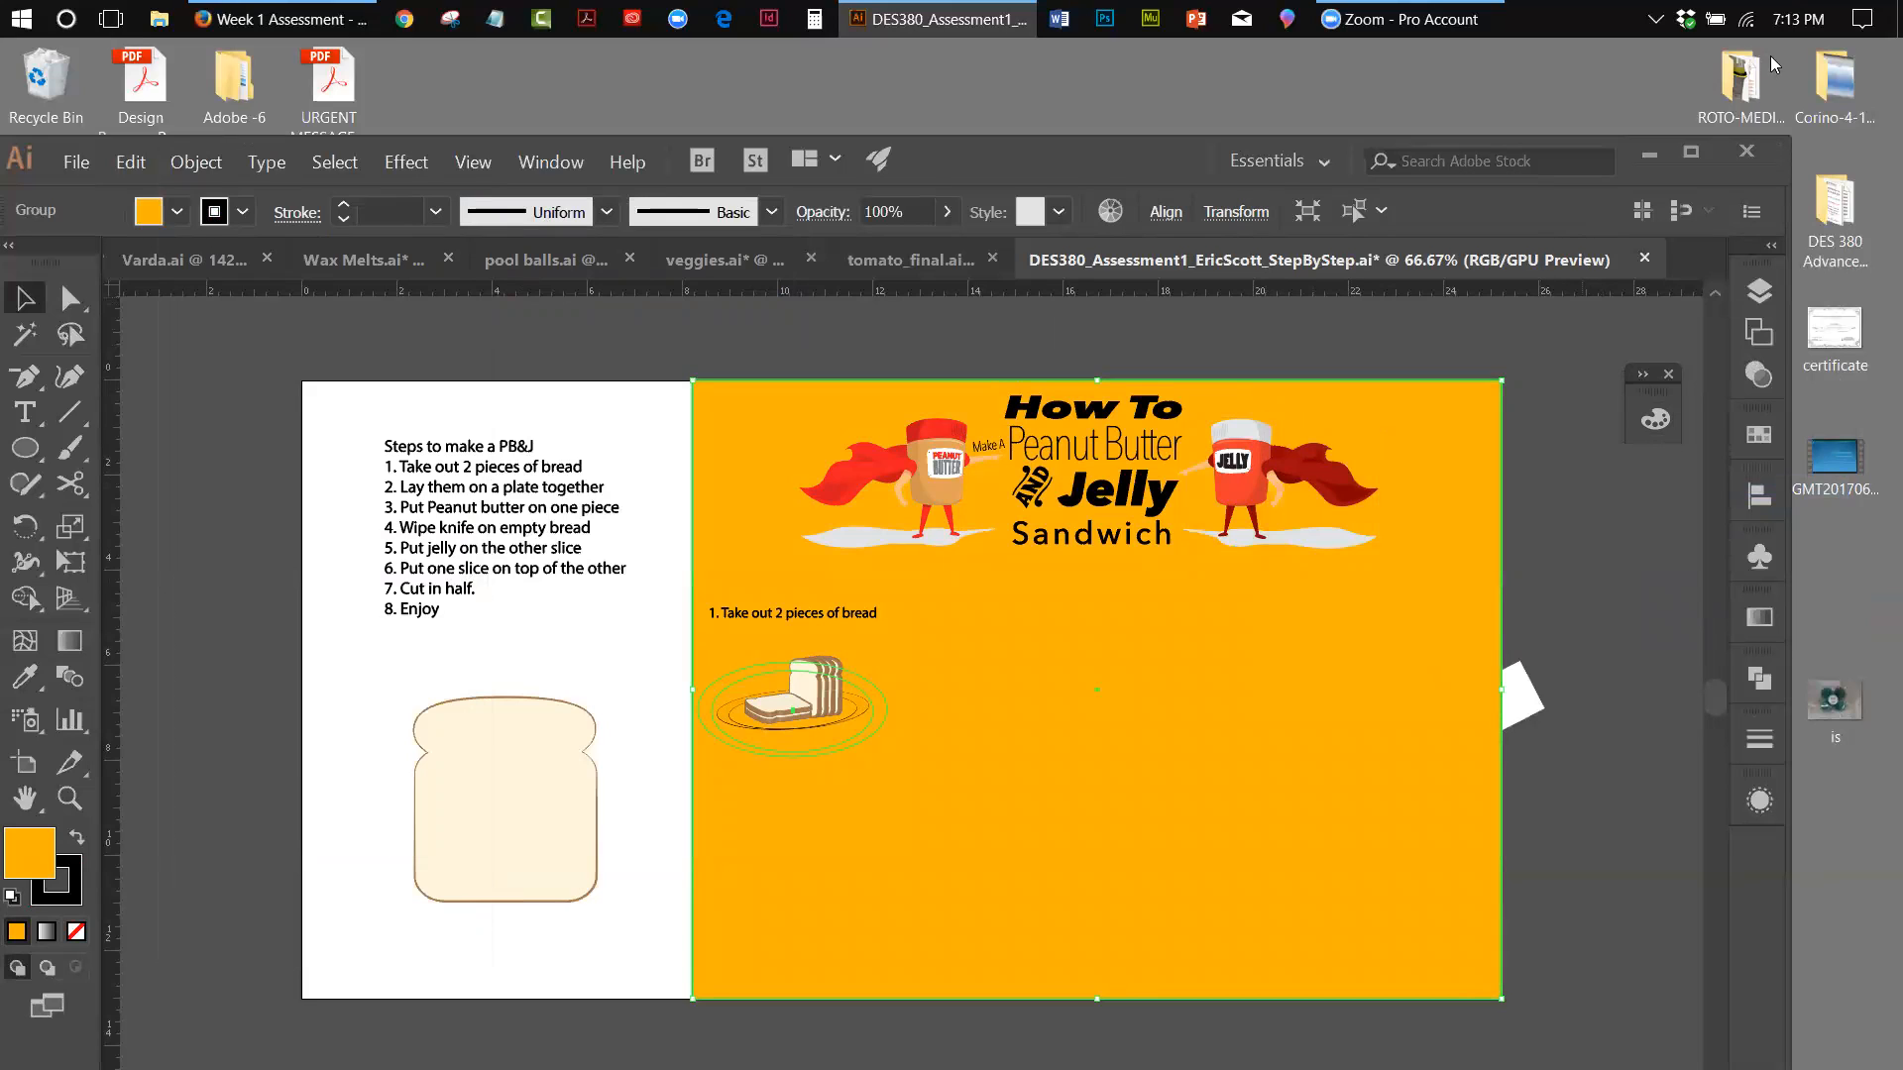
left_click(1759, 291)
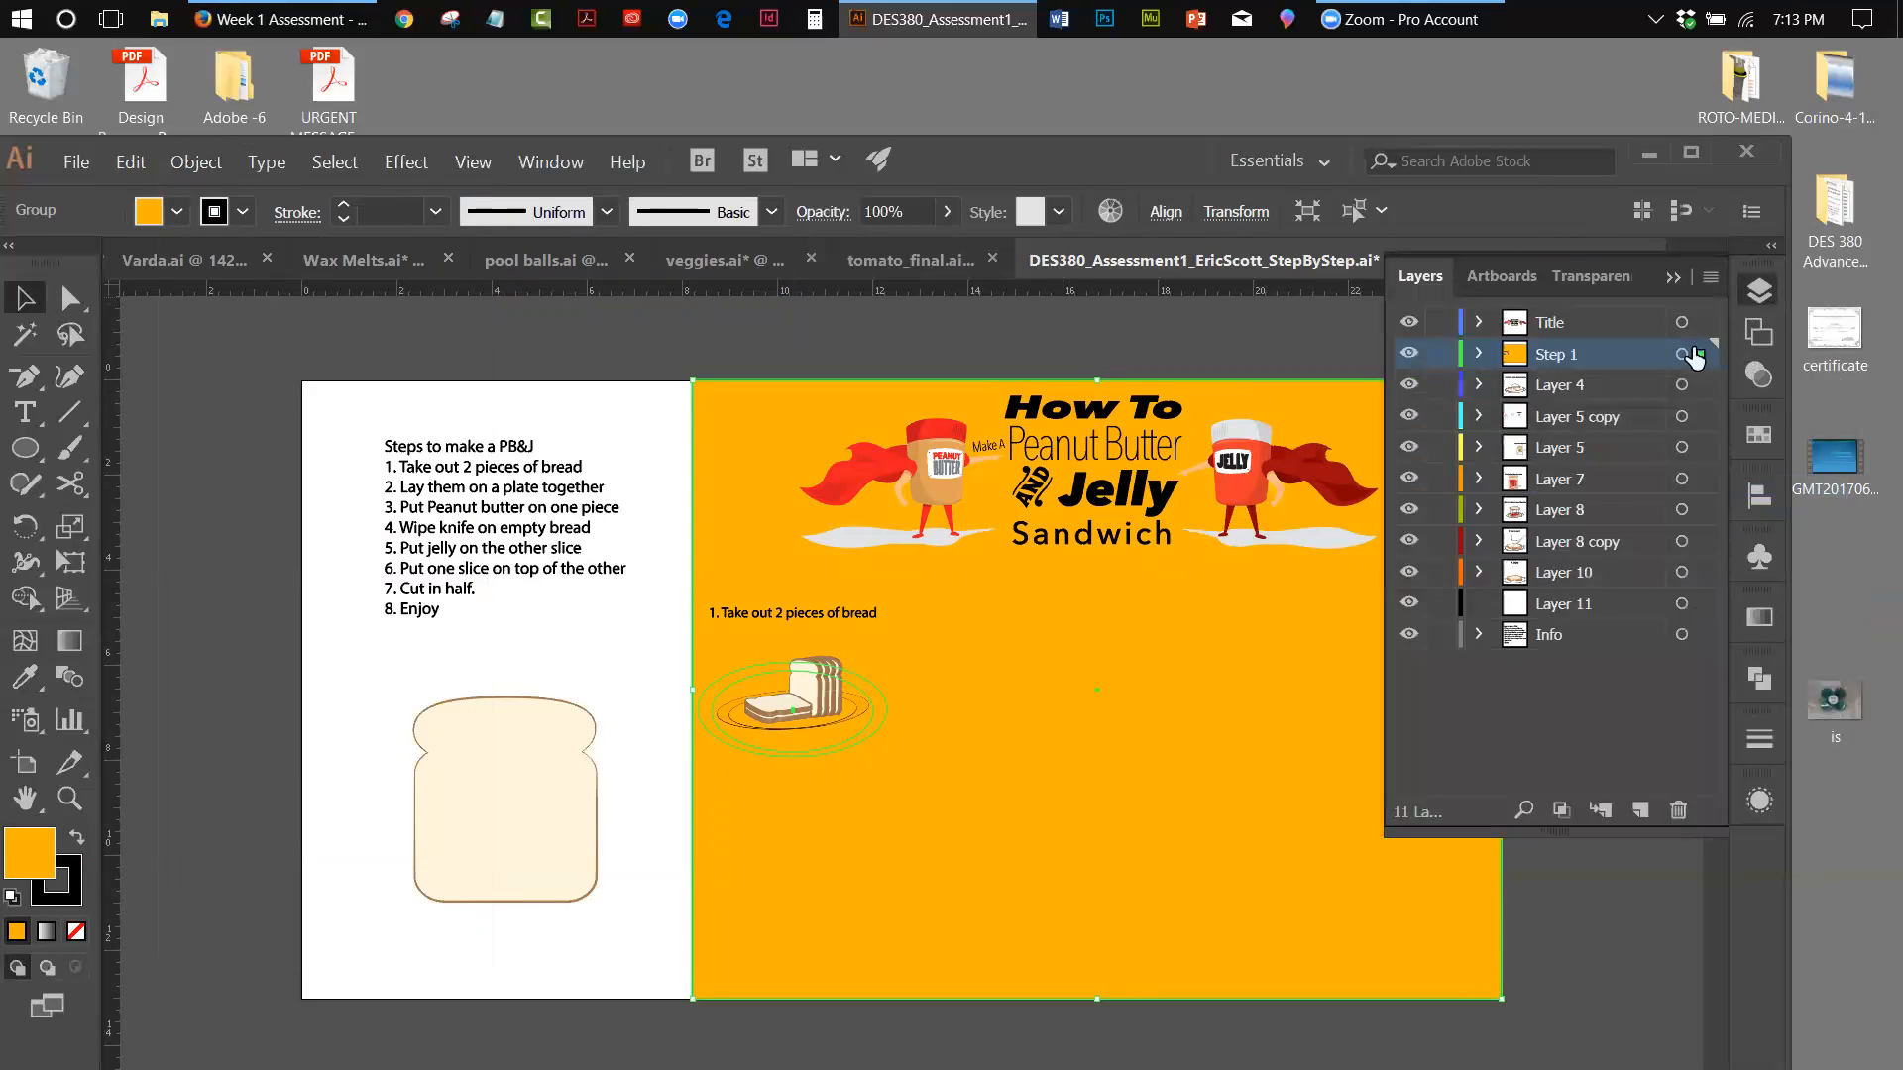
left_click_drag(1701, 354, 1696, 604)
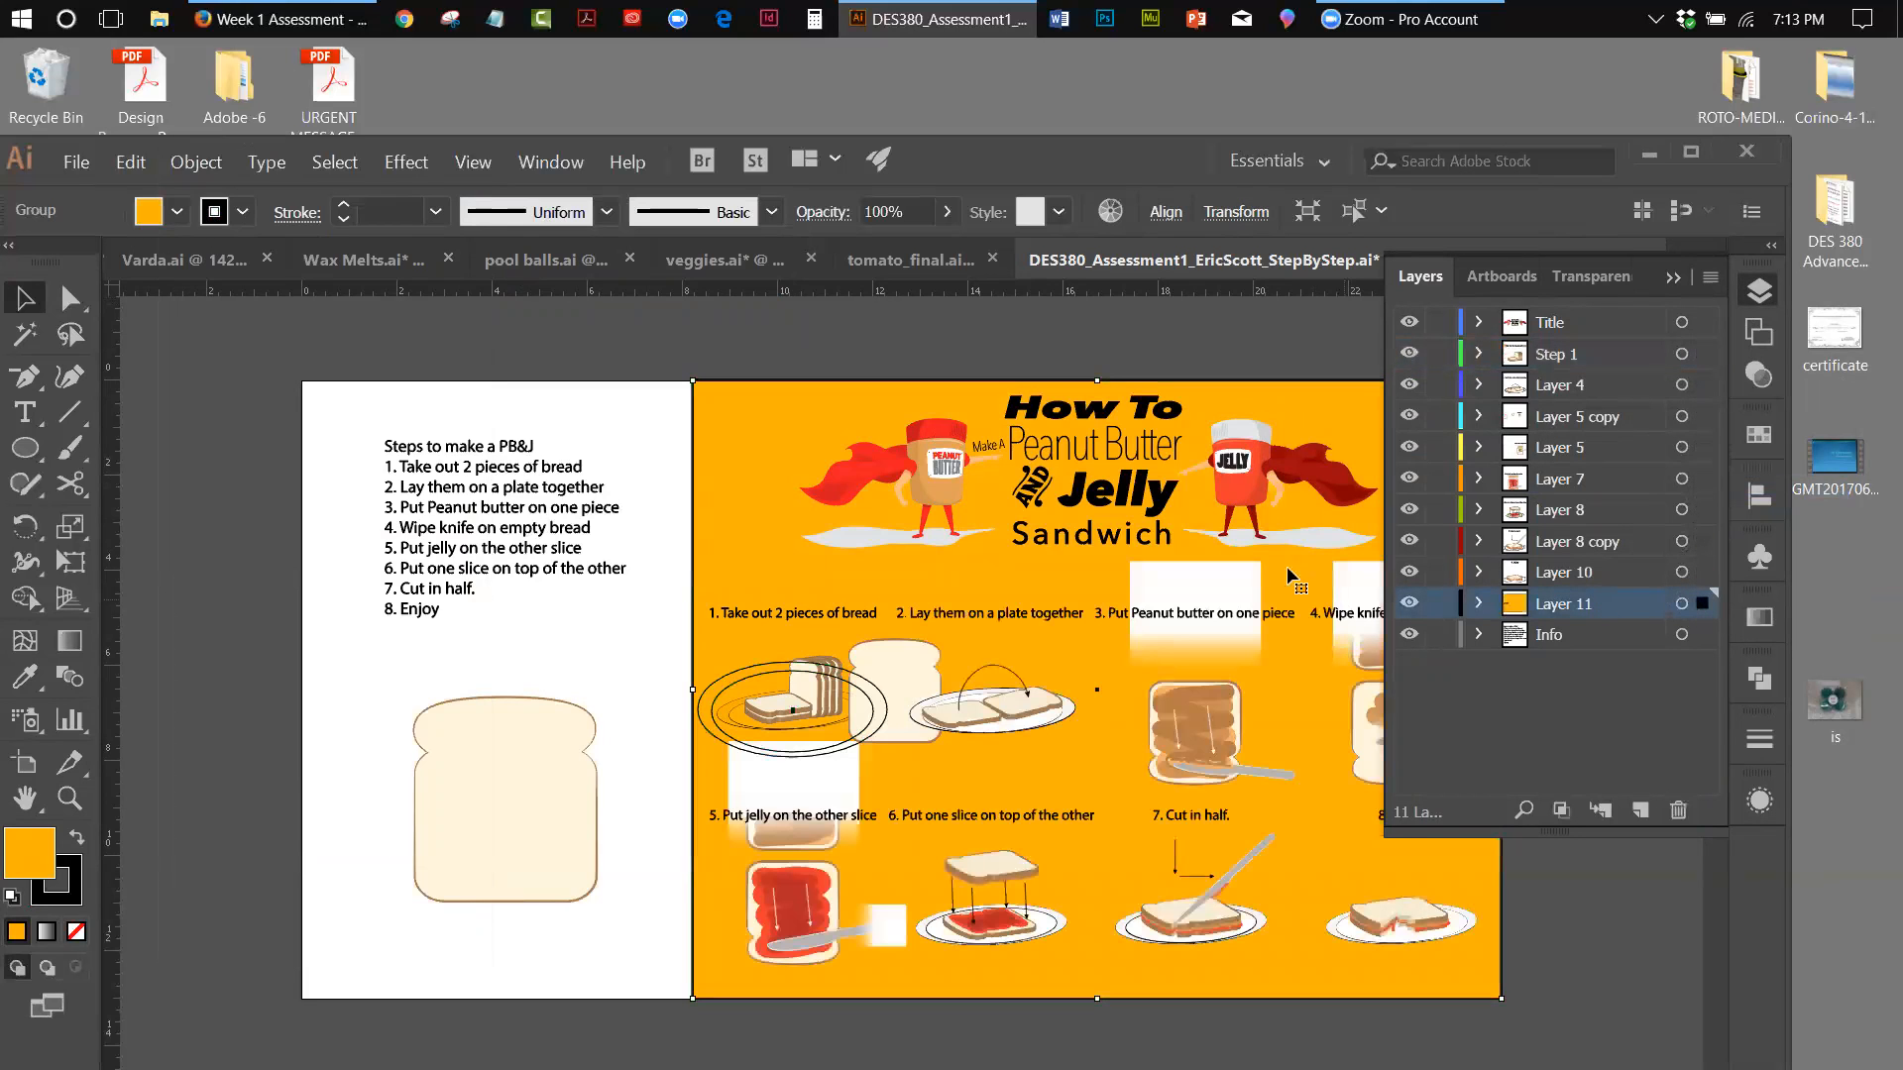
left_click(1671, 280)
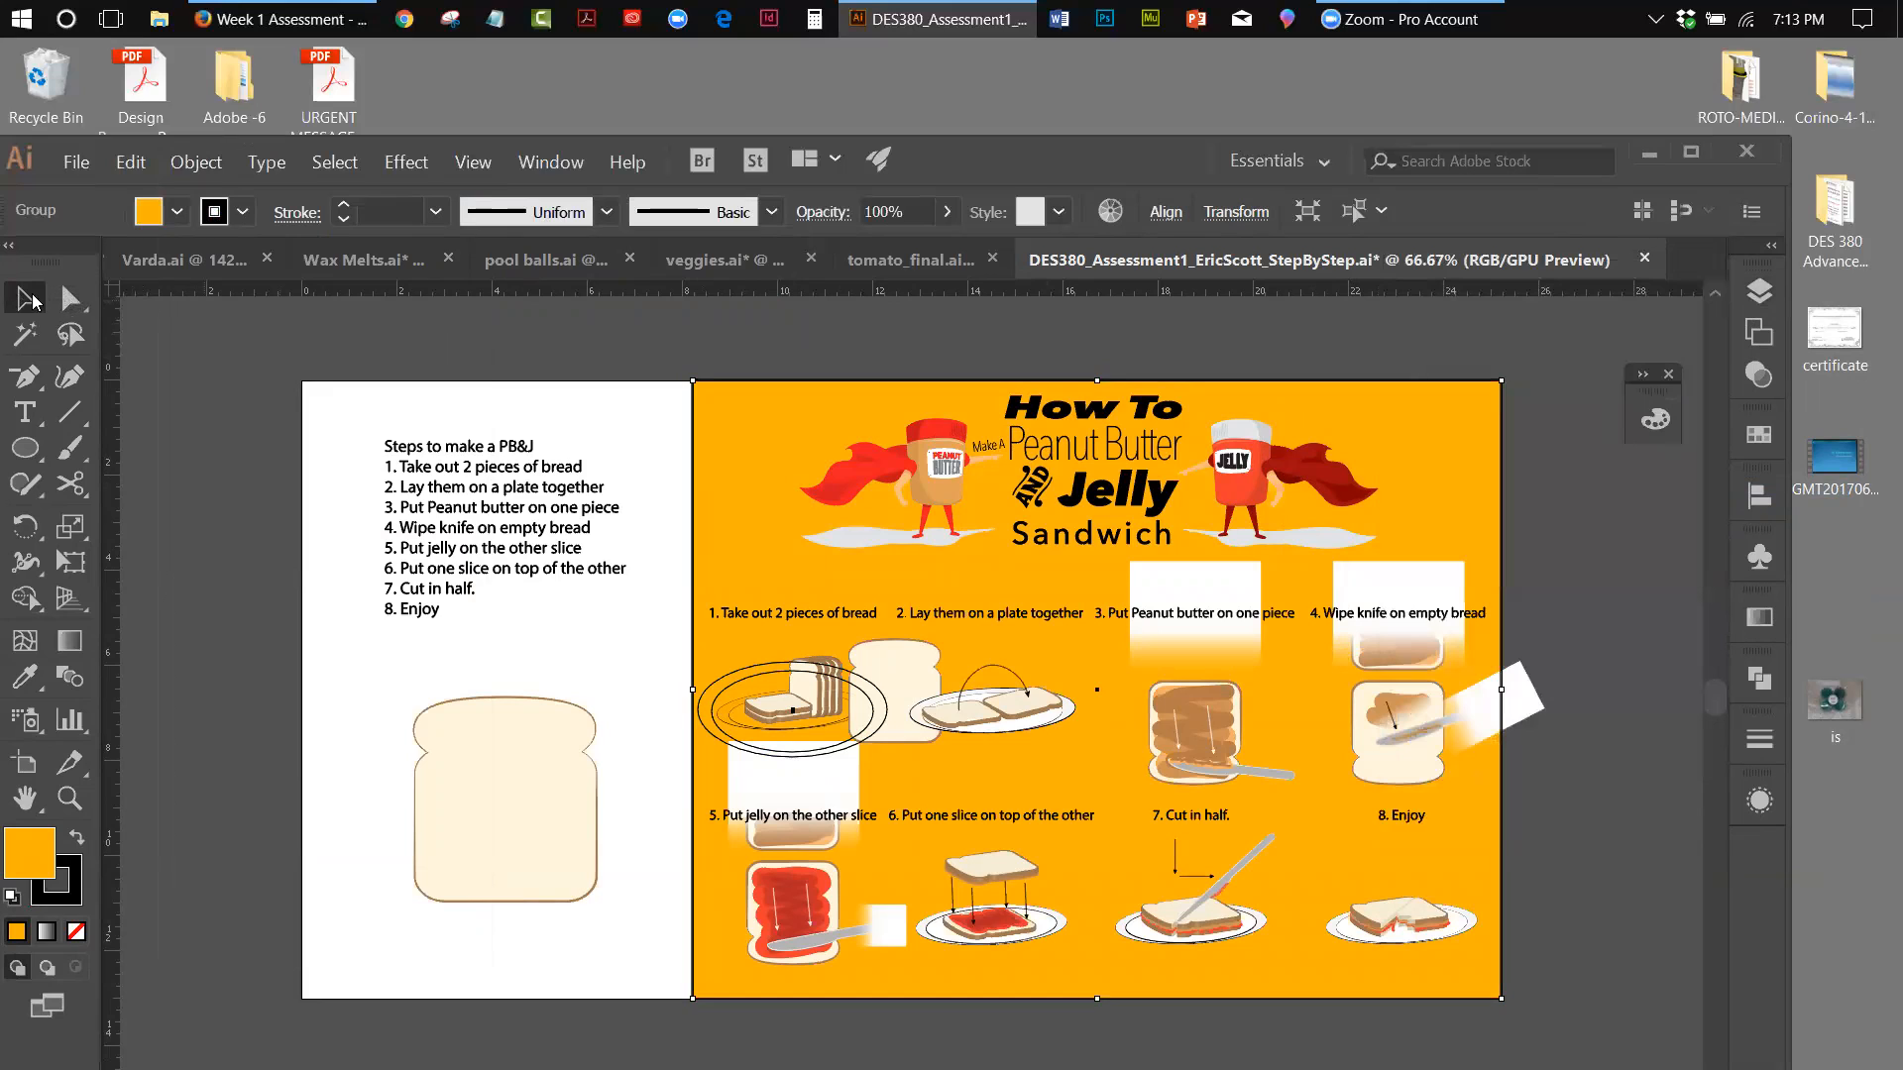
Toggle the visibility of the Title, Step 1 and Layer 4 layers to check which artwork each one holds
left_click(1763, 290)
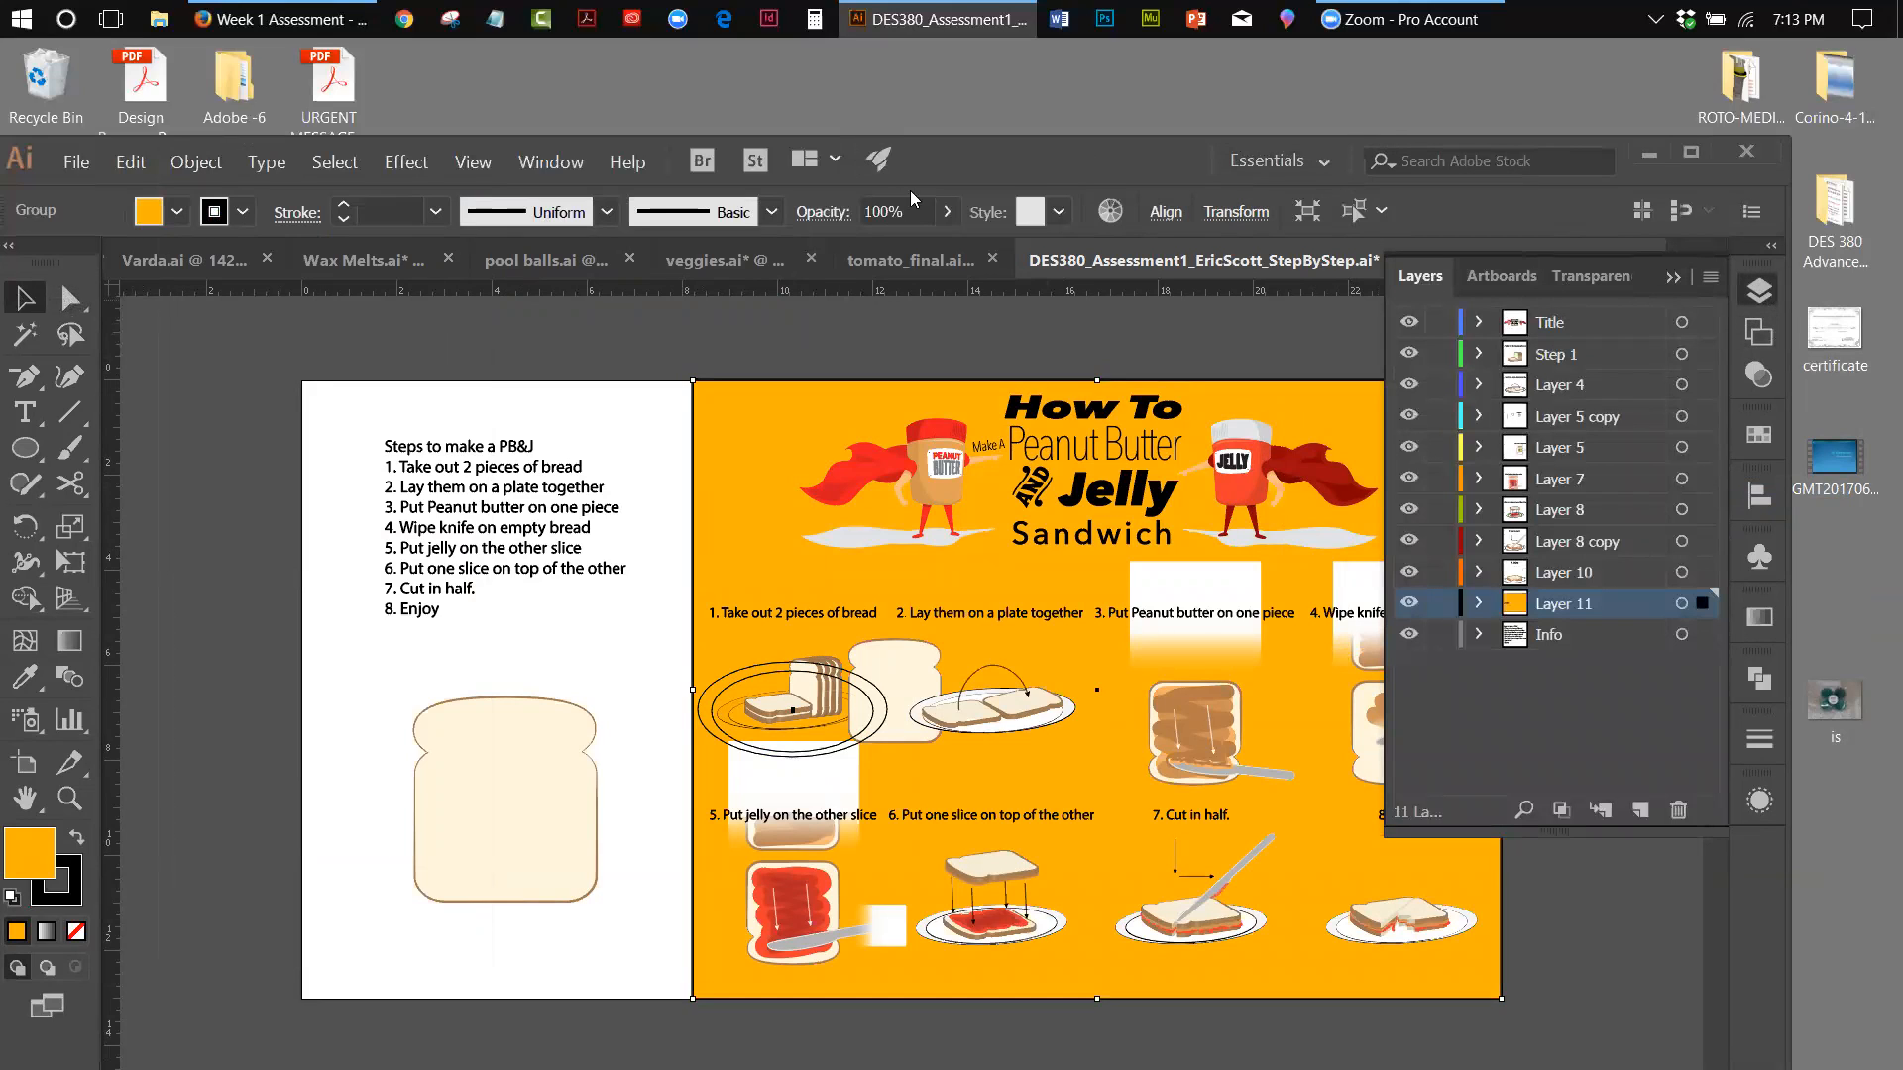
left_click_drag(939, 175, 924, 168)
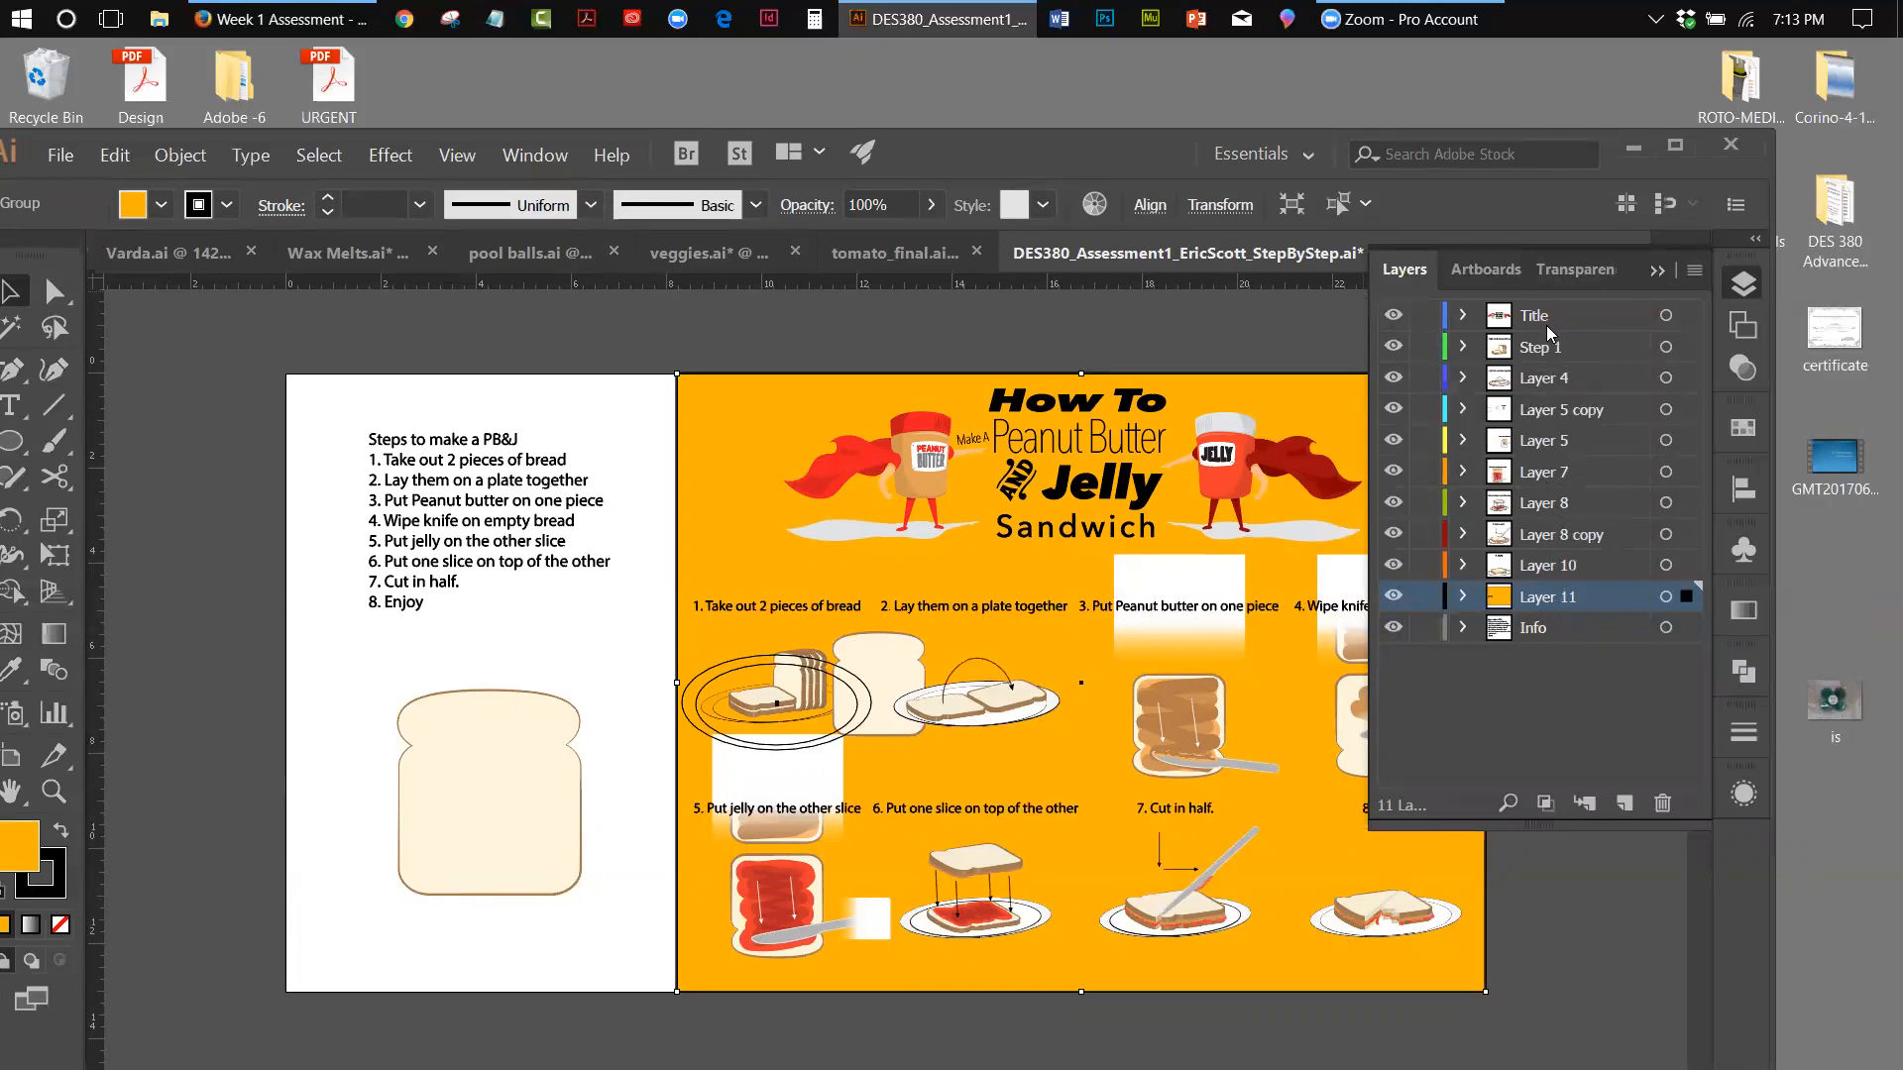
left_click(1393, 316)
left_click(1393, 316)
left_click(1392, 316)
left_click(1393, 317)
left_click(1393, 348)
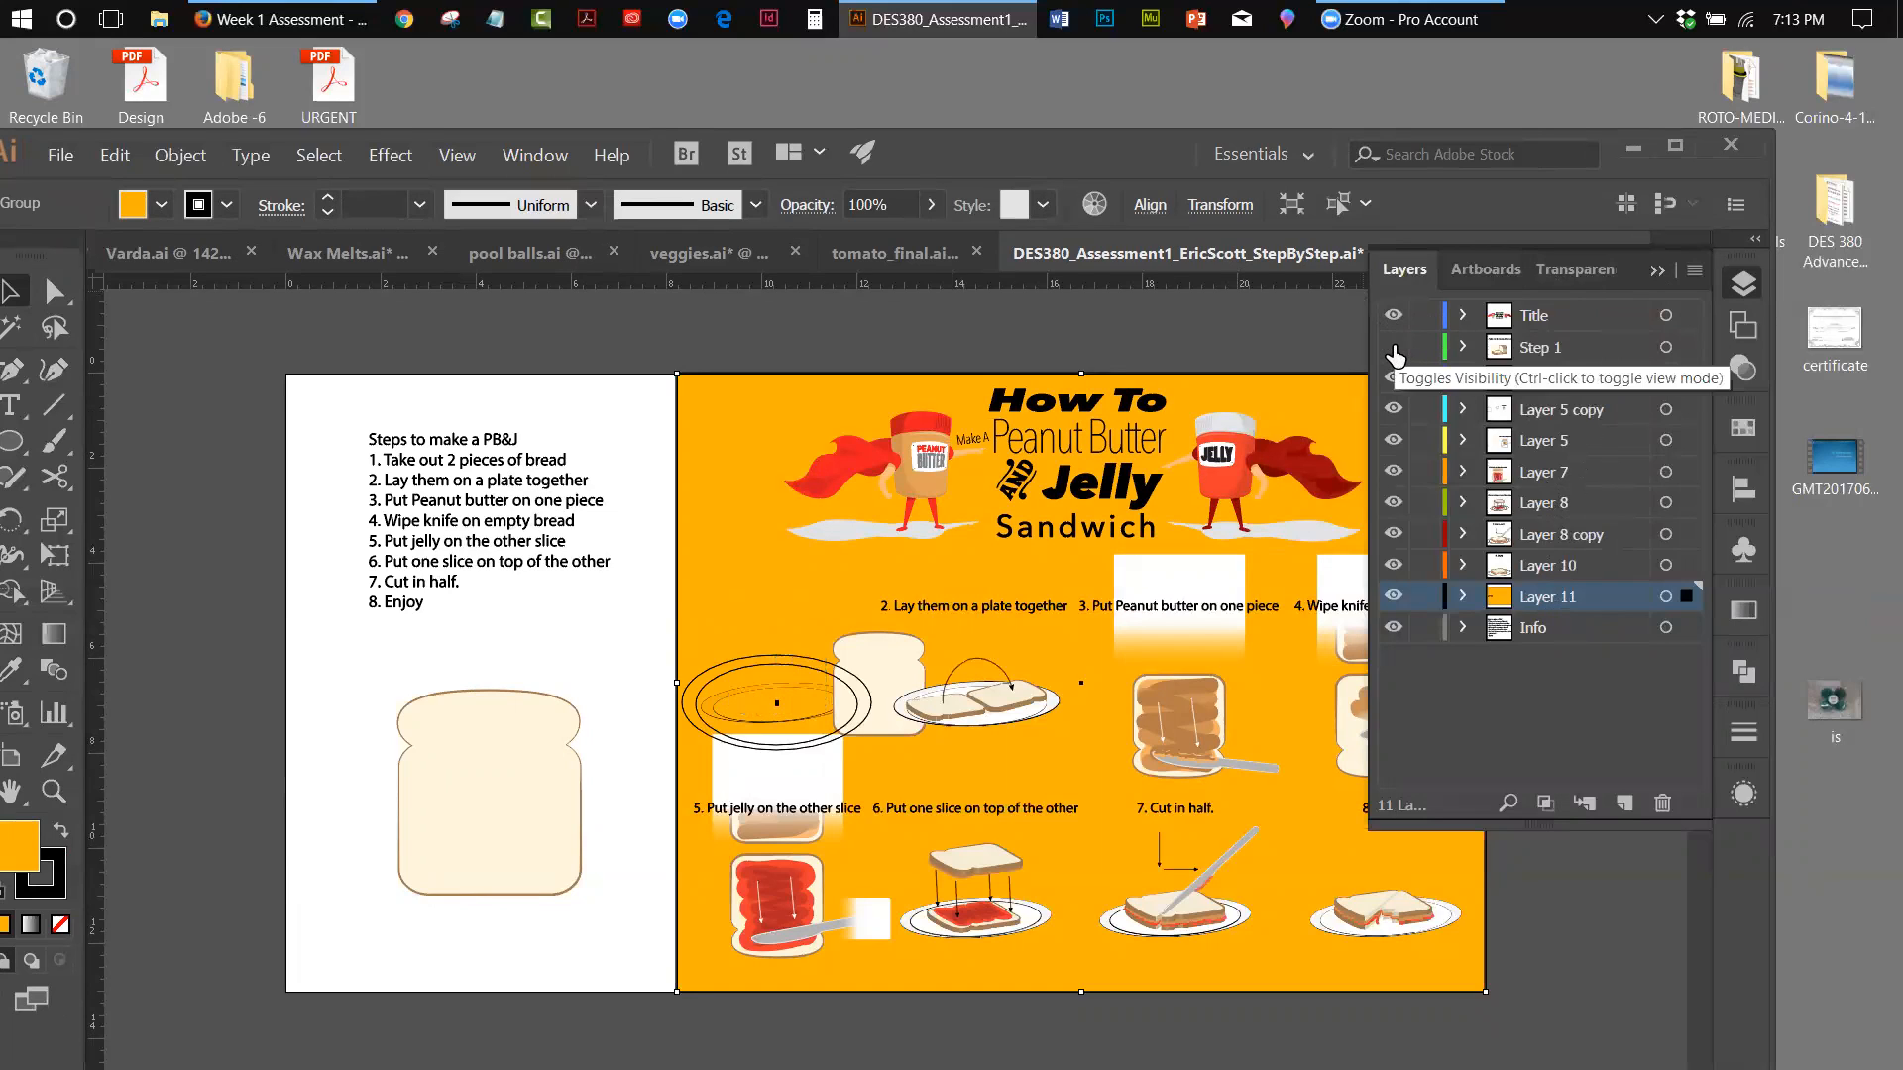
left_click(1393, 348)
left_click(1394, 347)
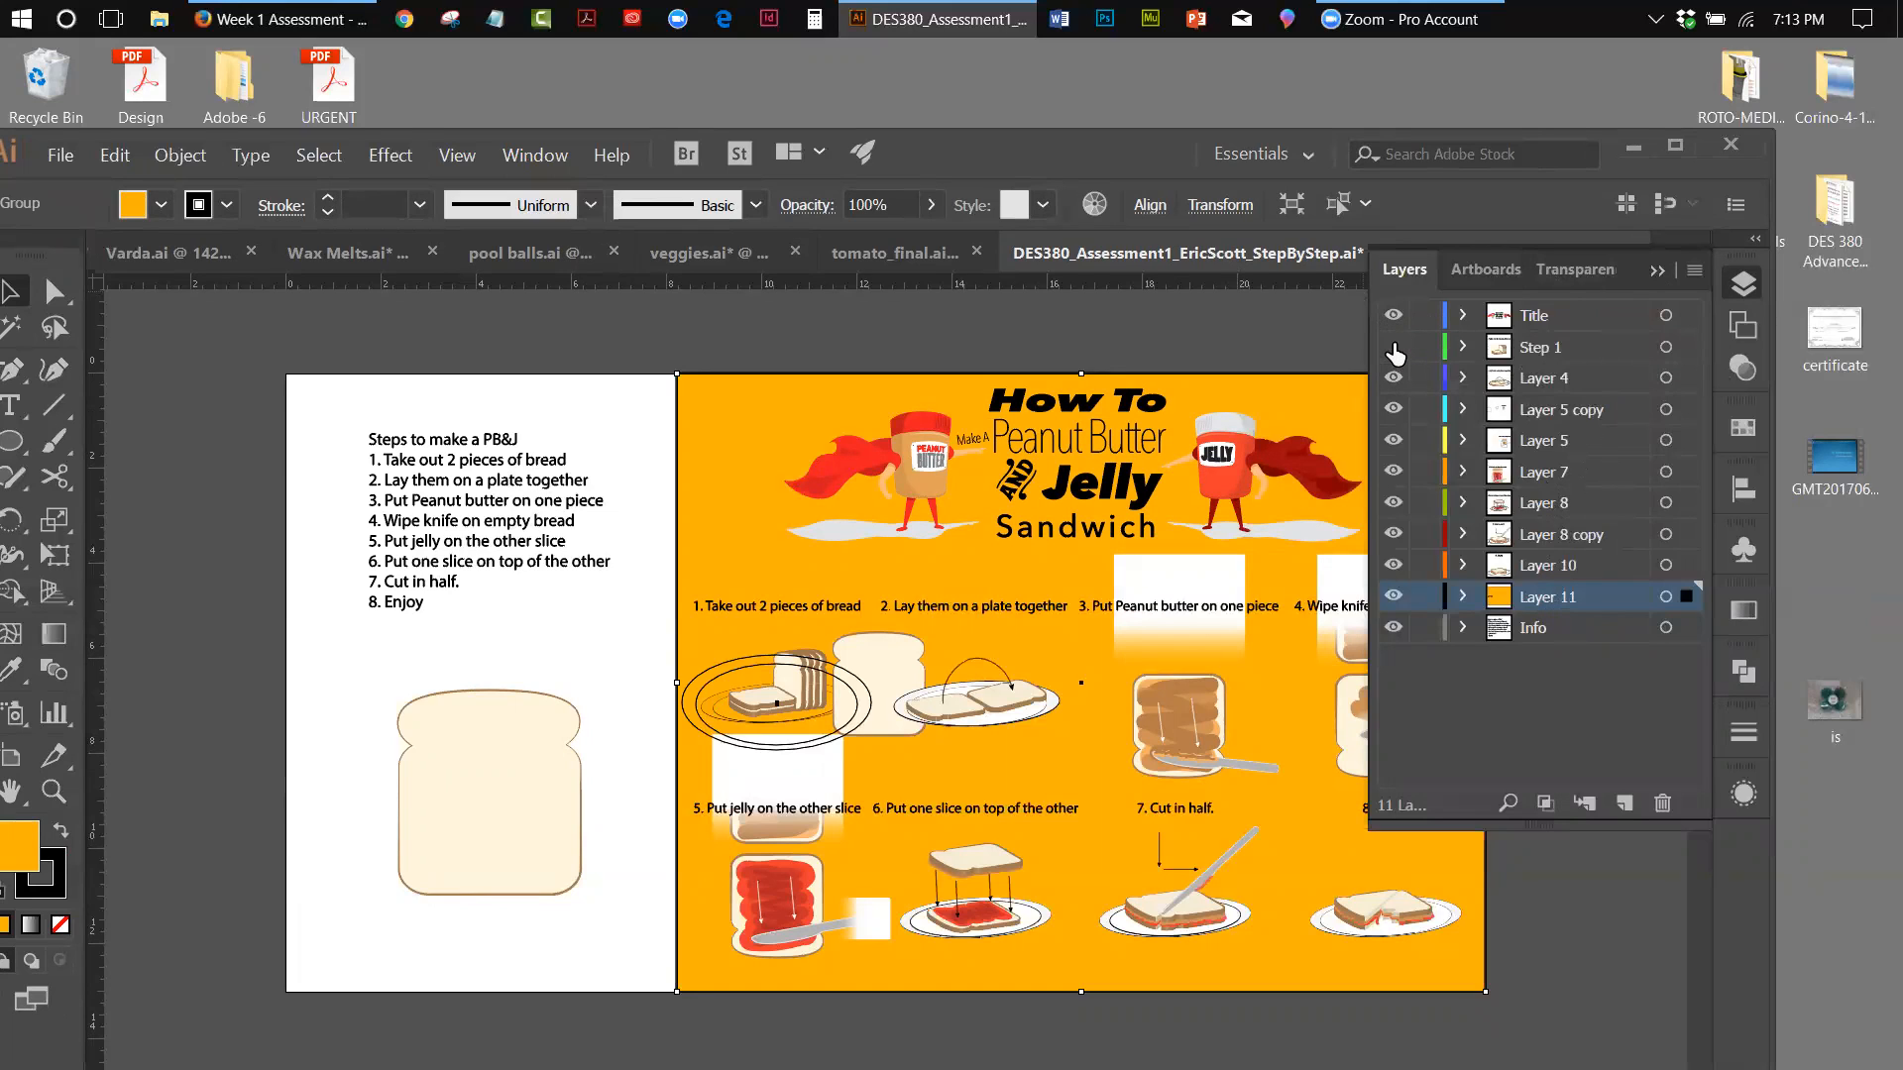
left_click(1393, 348)
left_click(1394, 378)
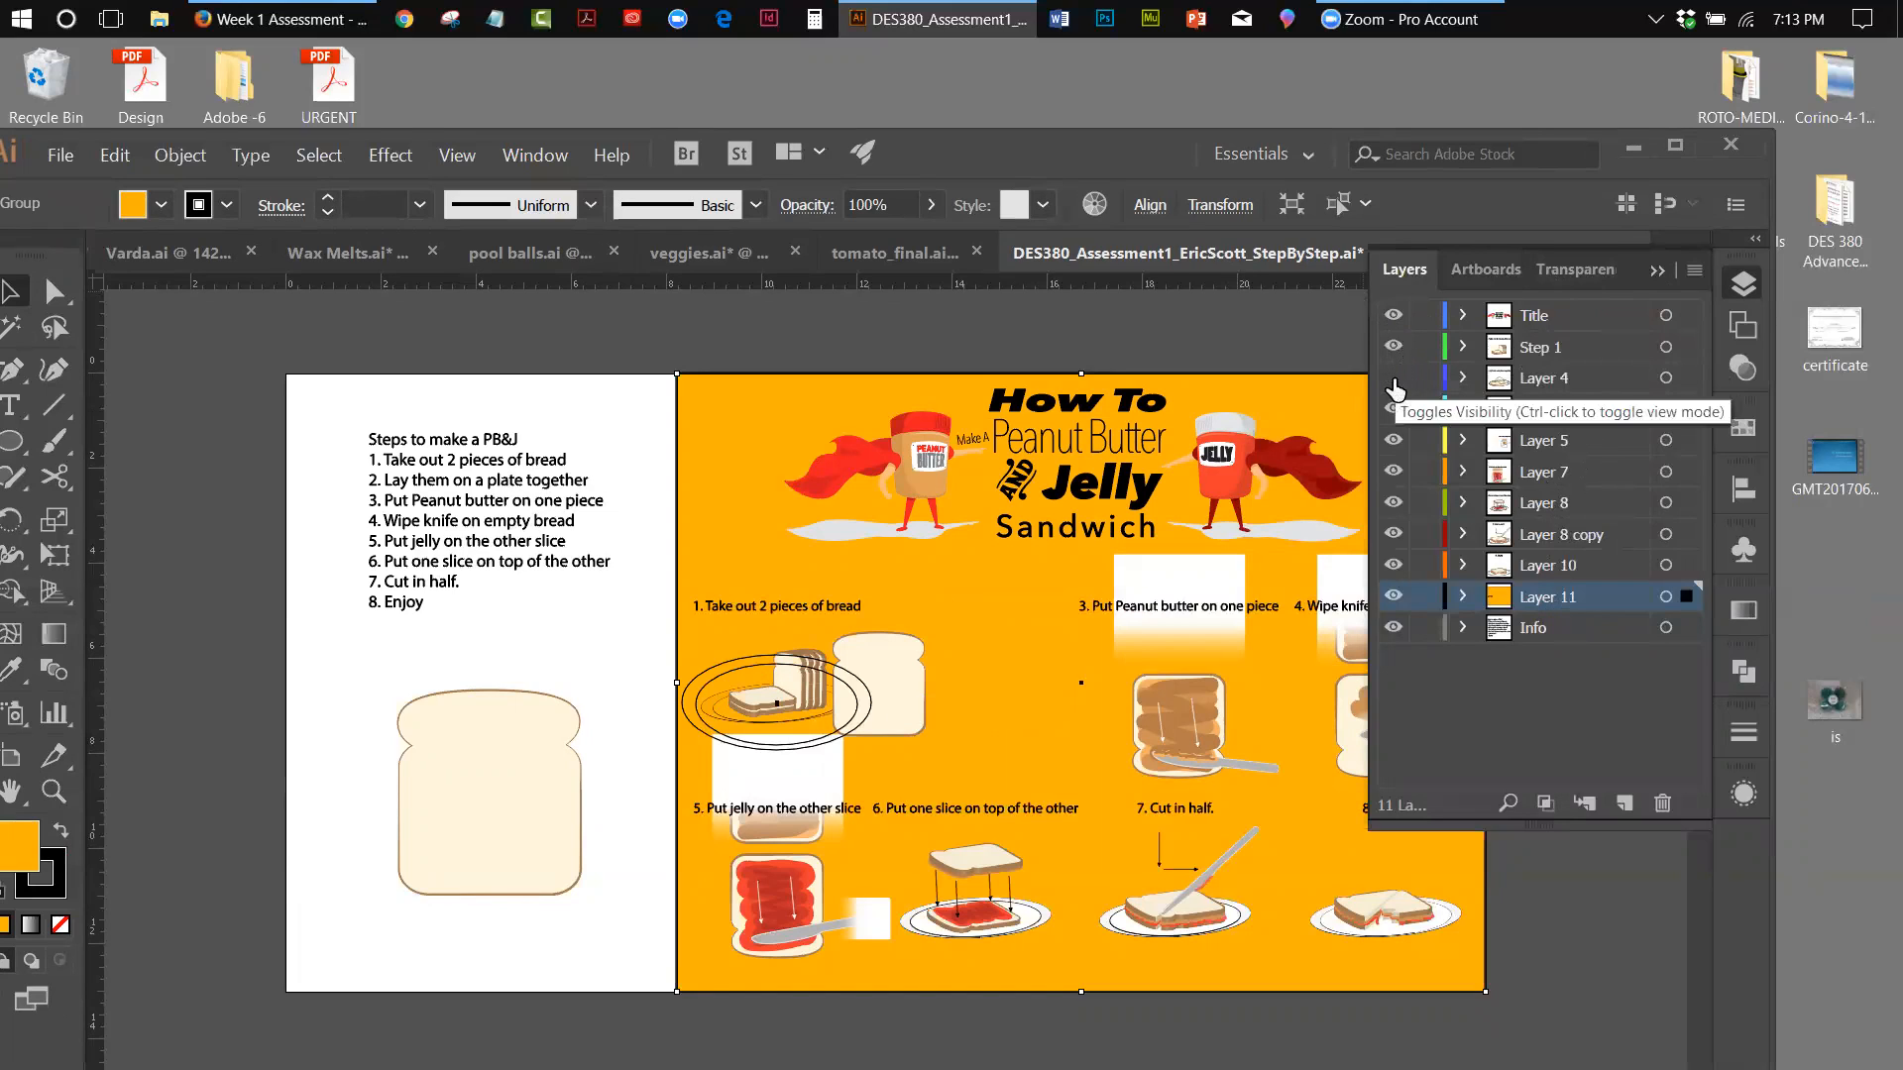
left_click(1393, 378)
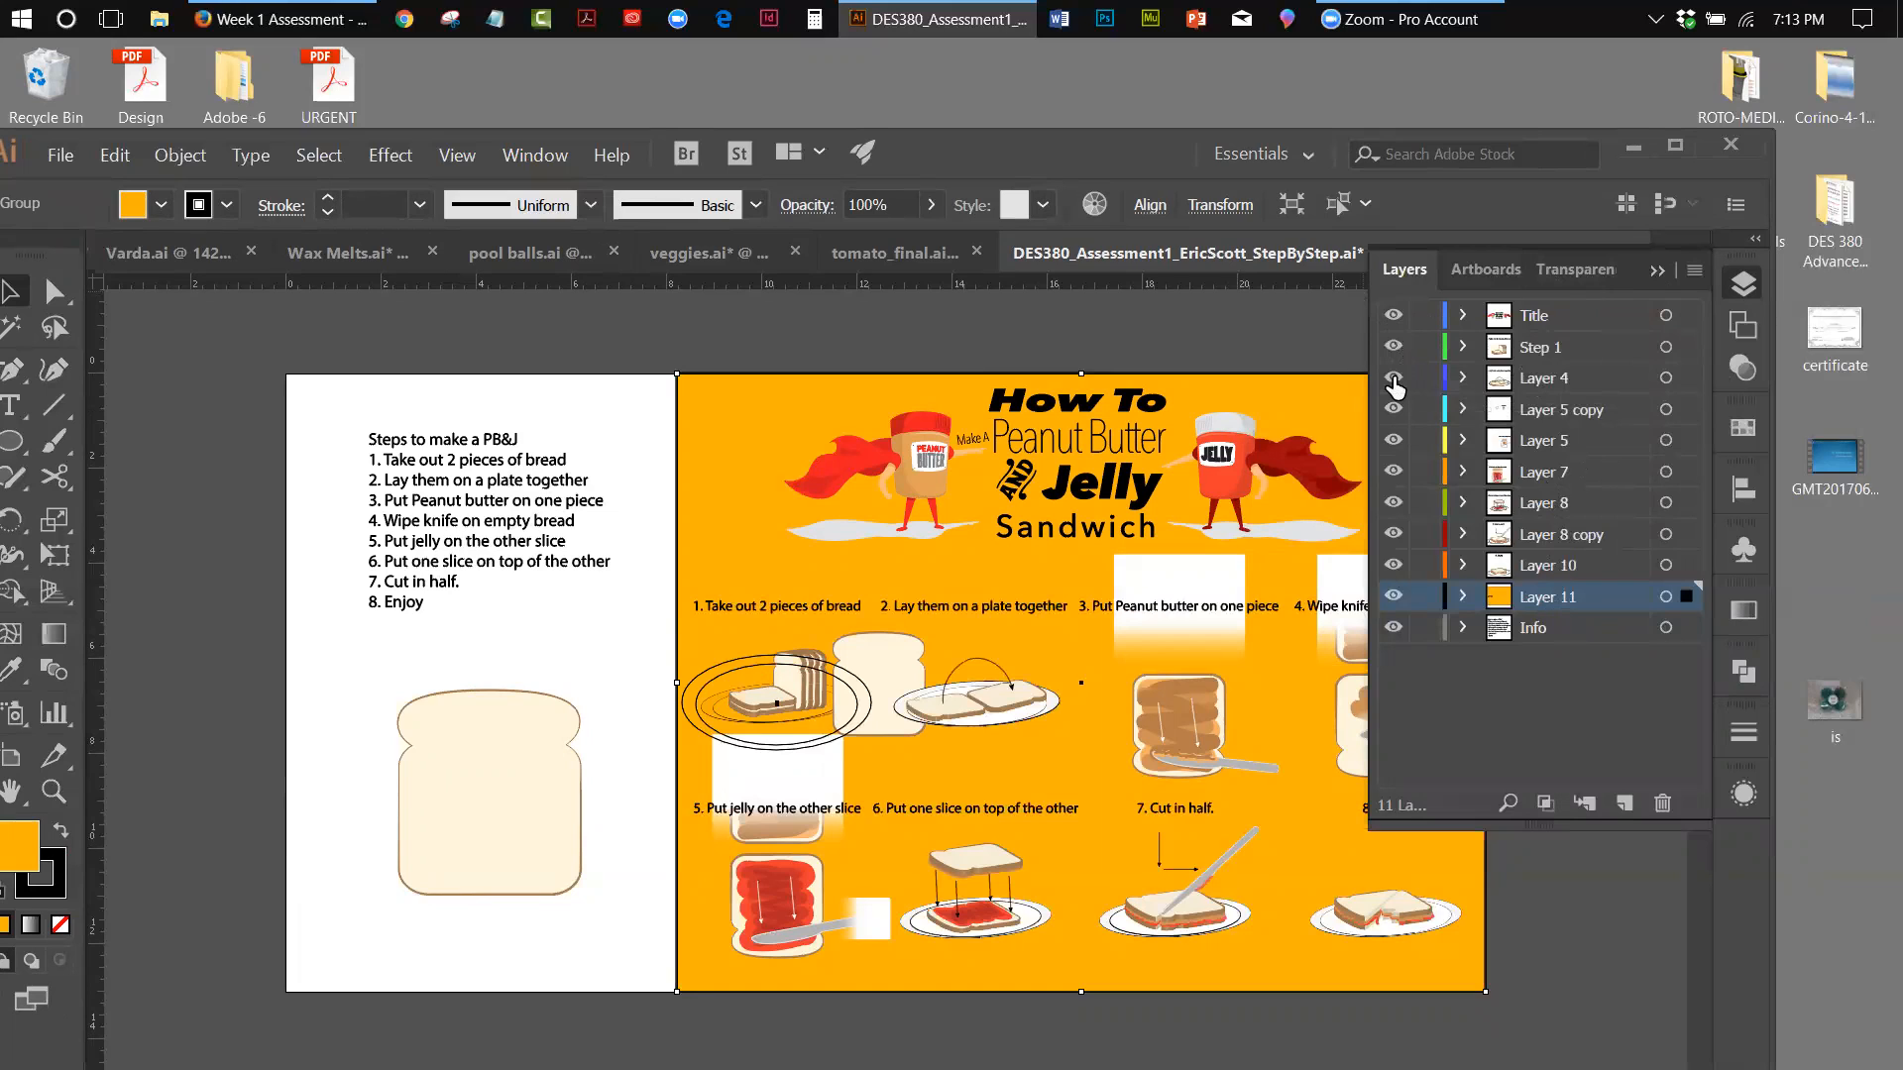
left_click(1393, 379)
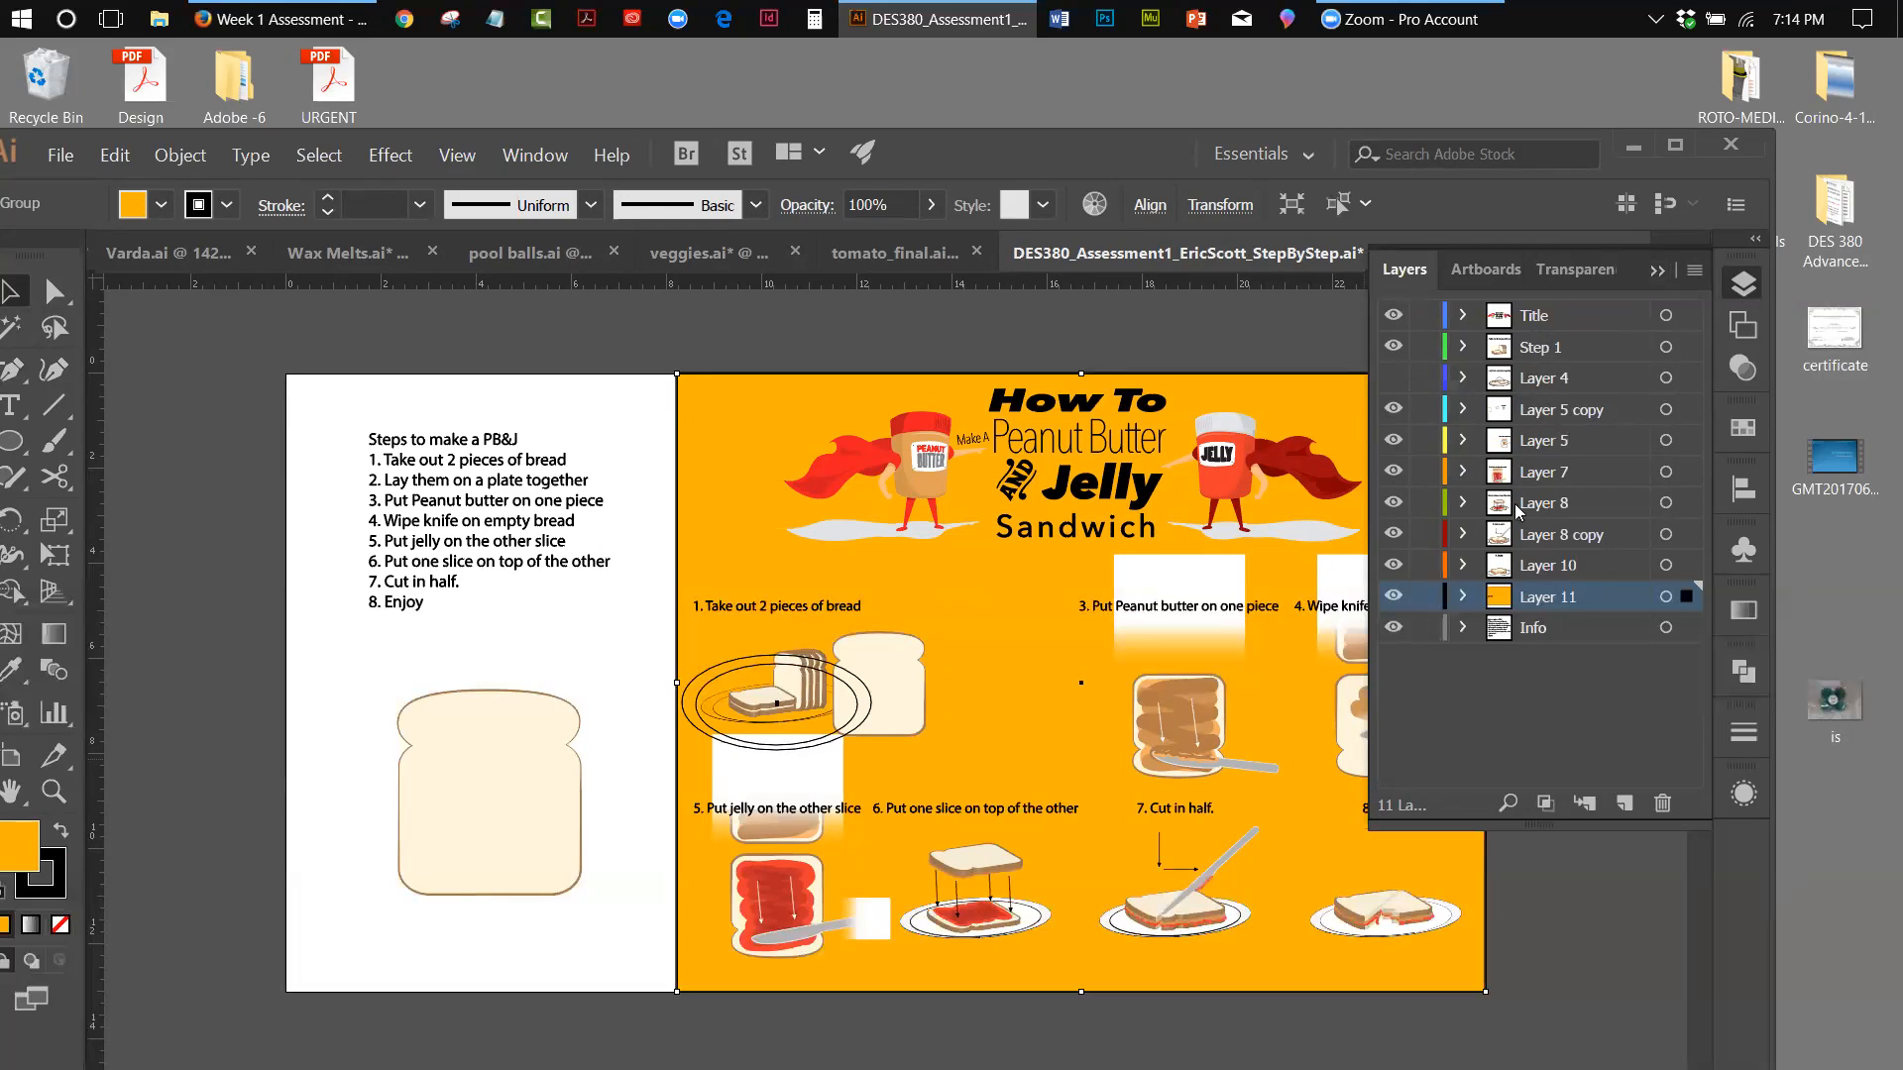
Lock every layer from Info up through Layer 5 copy
left_click(1426, 628)
left_click(1425, 596)
left_click(1425, 565)
left_click(1425, 534)
left_click(1425, 502)
left_click(1425, 472)
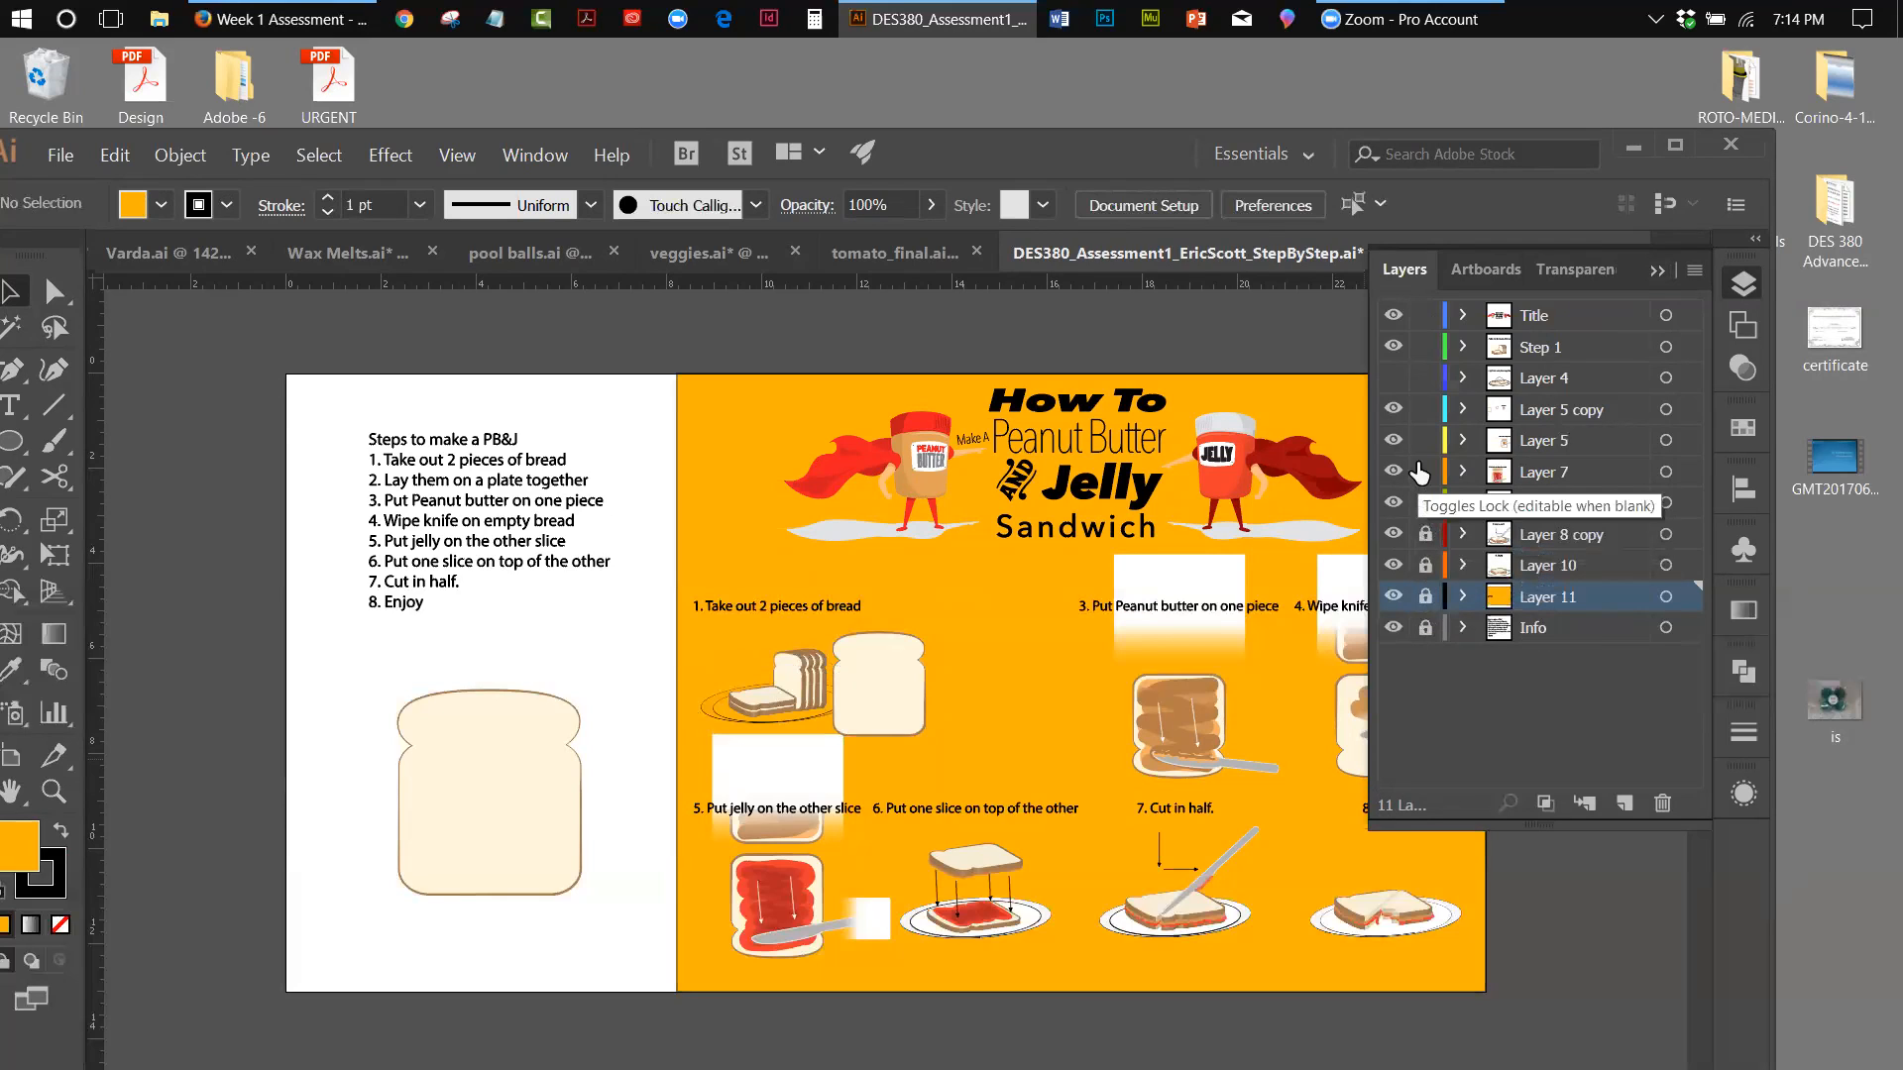
left_click(1425, 440)
left_click(1426, 409)
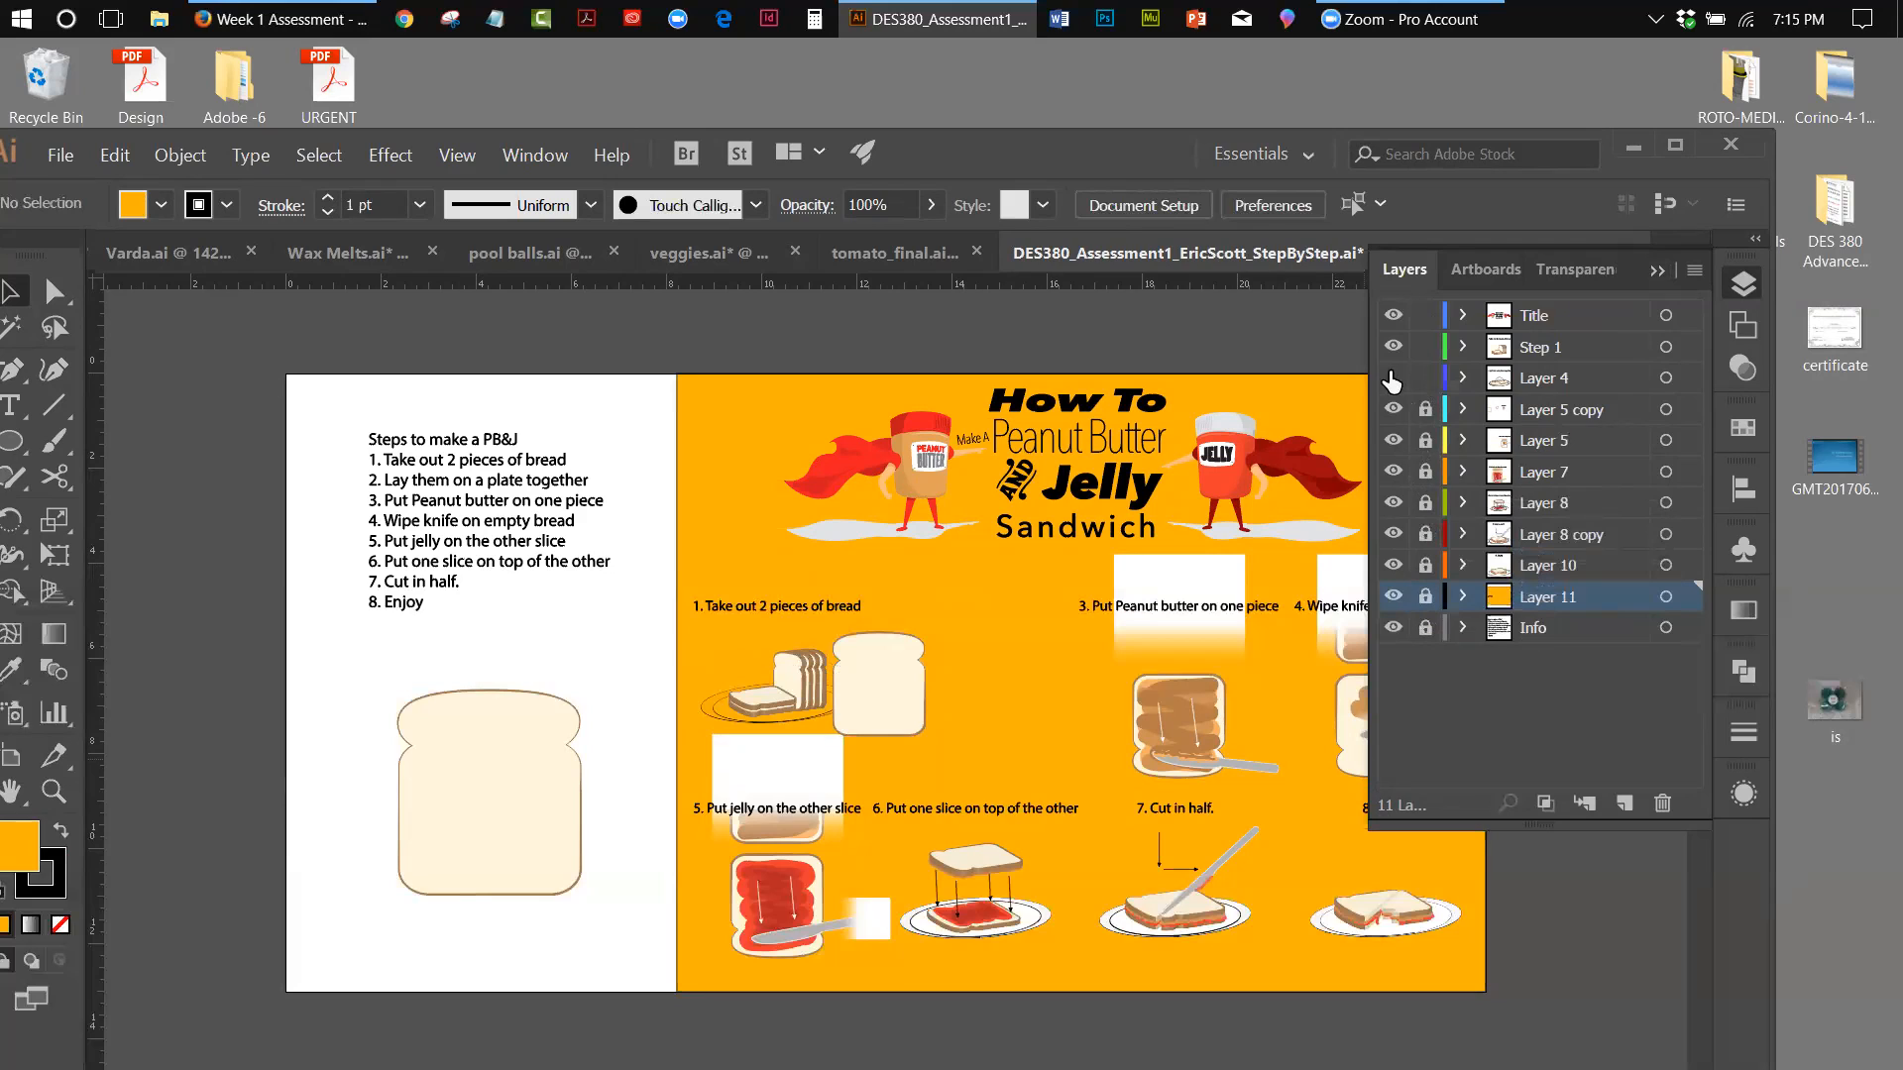
Show Layer 4 again and unlock the layers from Layer 5 copy down to Layer 11
left_click(1394, 378)
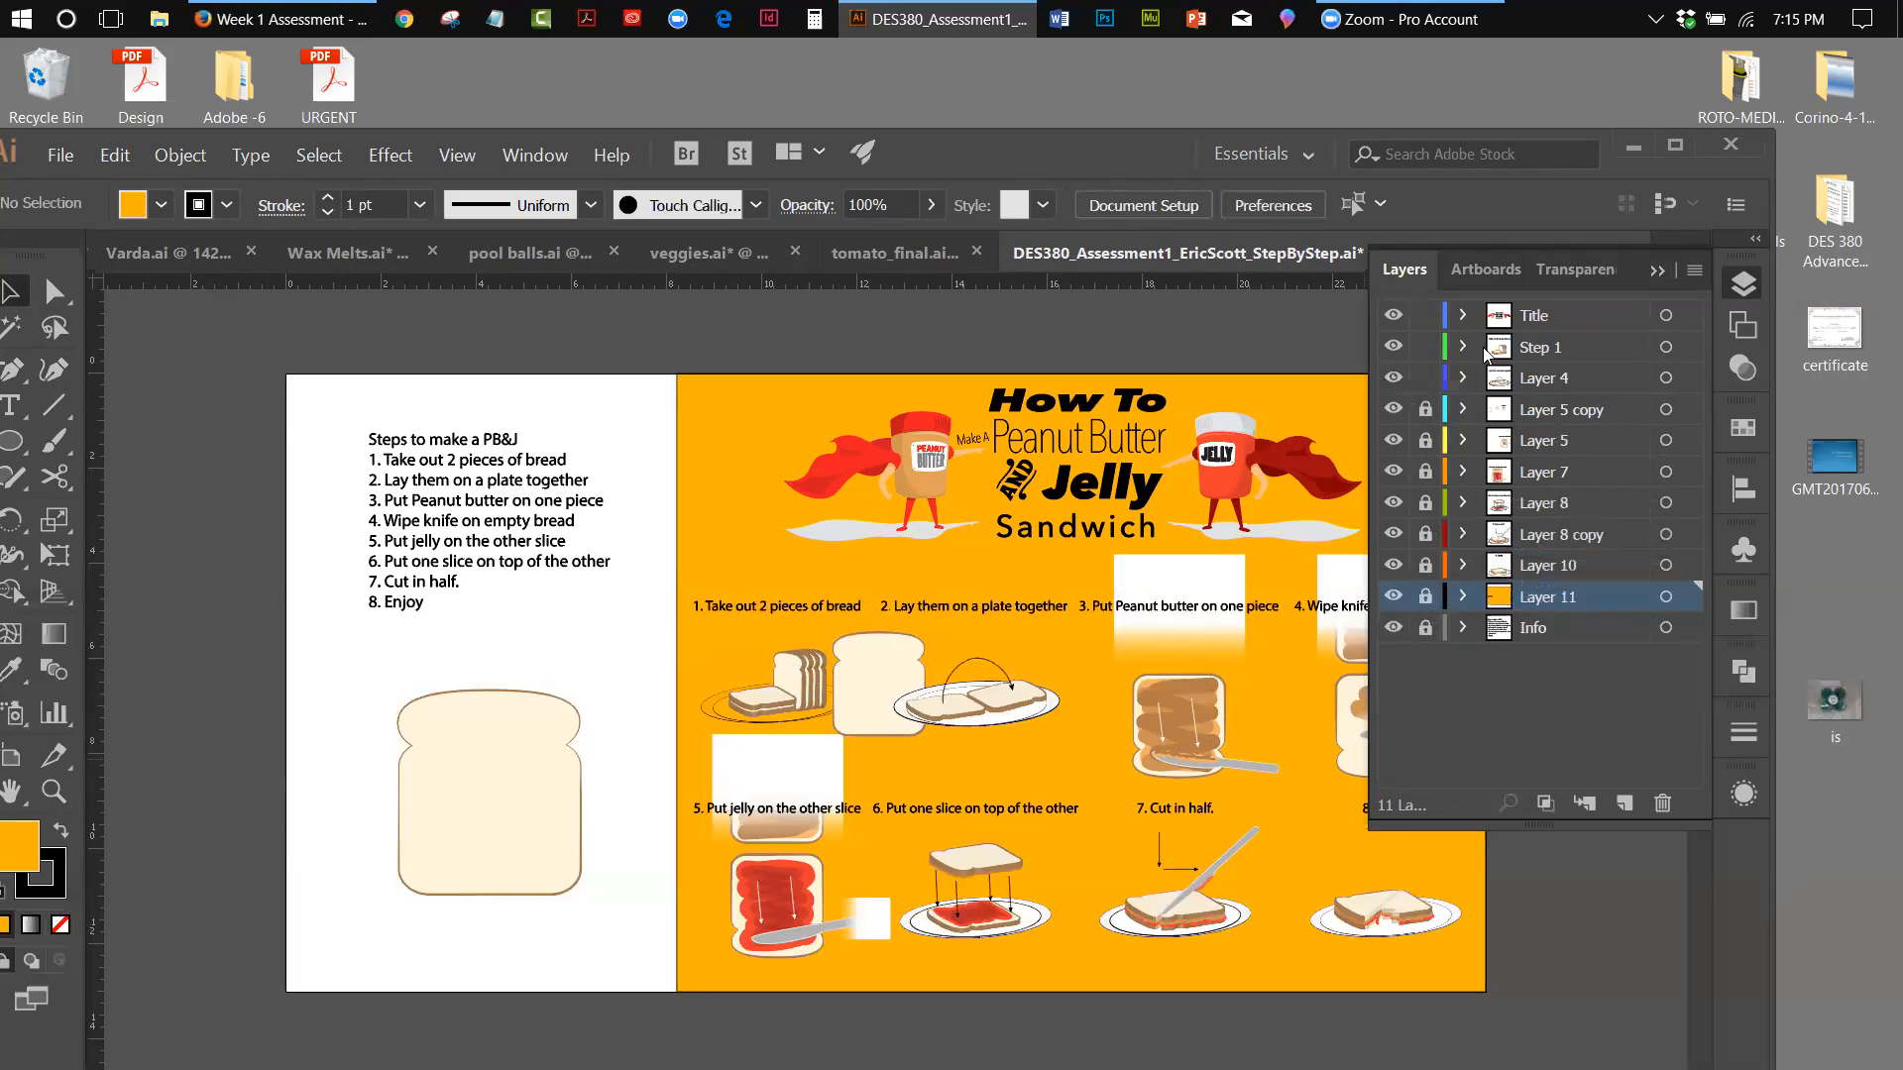
left_click_drag(1425, 409, 1424, 592)
left_click(1424, 596)
left_click(1424, 596)
Select the orange background group on Layer 11 and ungroup it from the plate ellipses
left_click(1666, 596)
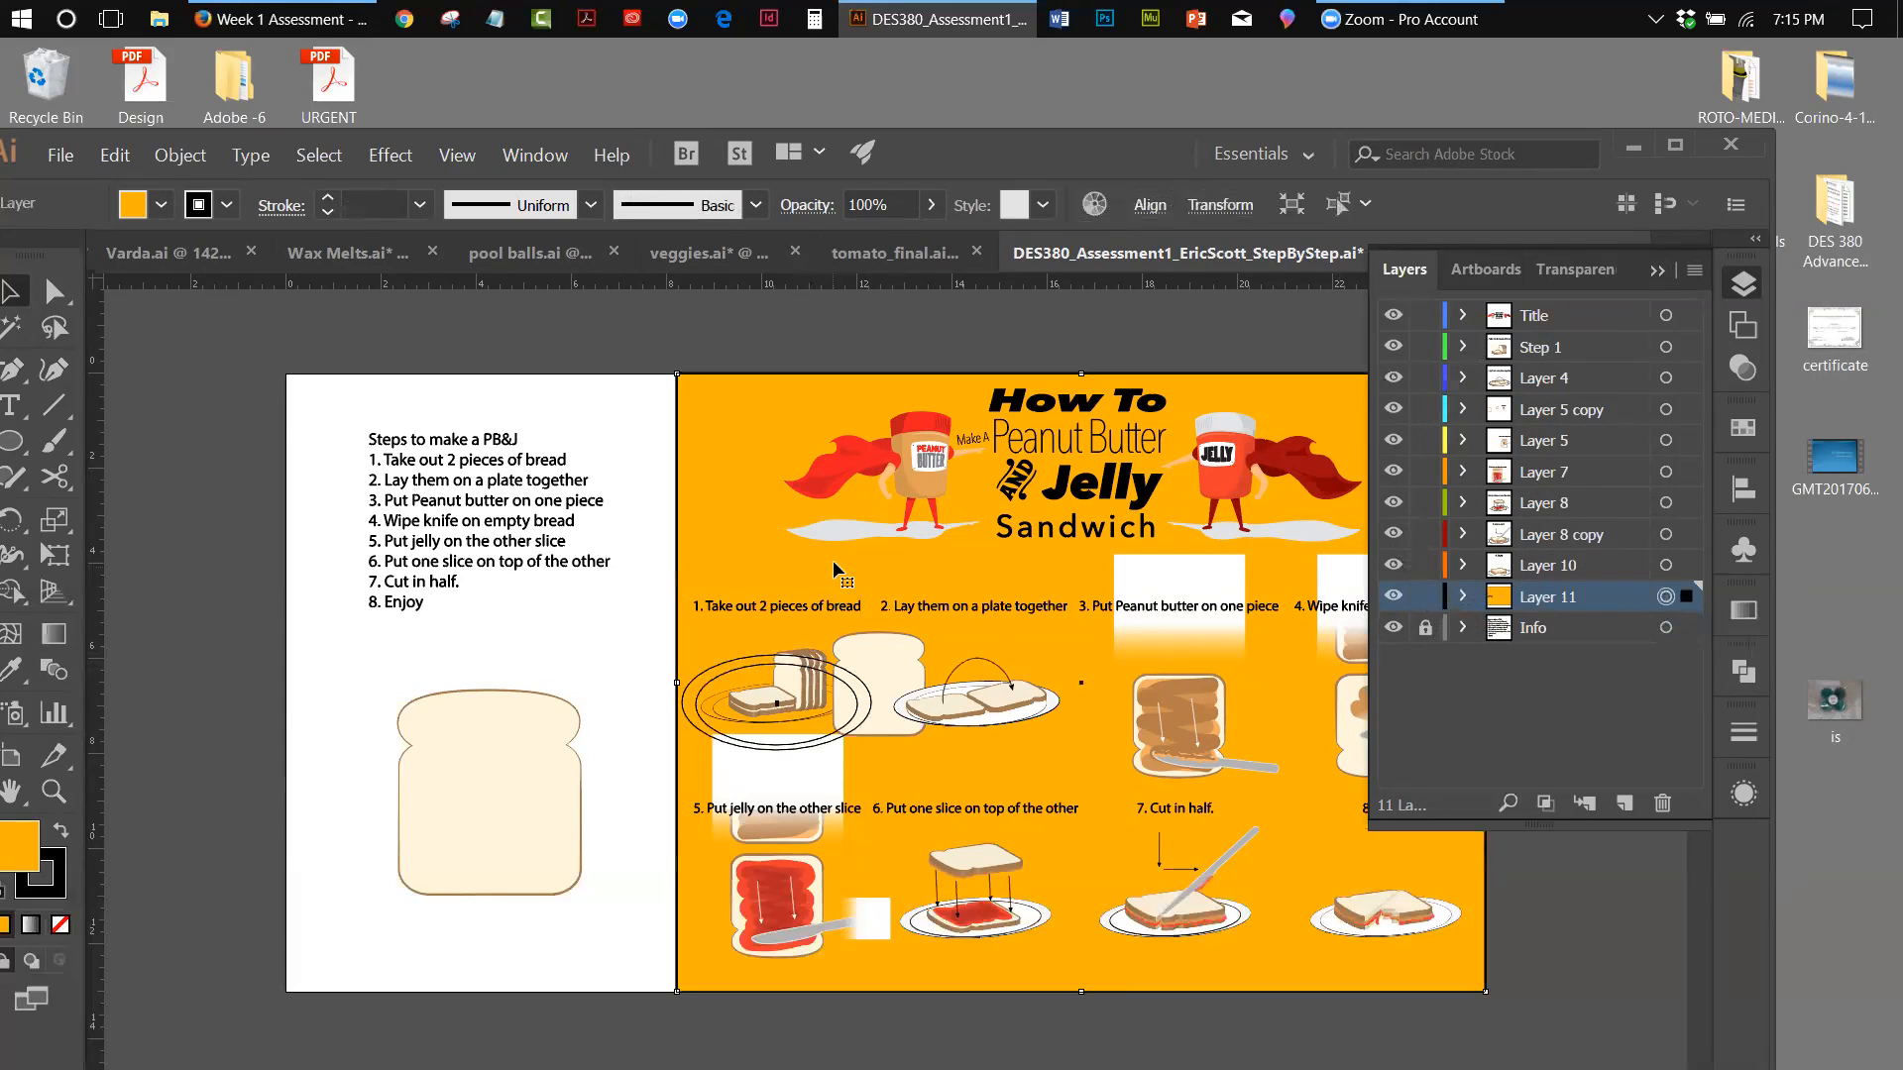
key("ctrl+shift+a")
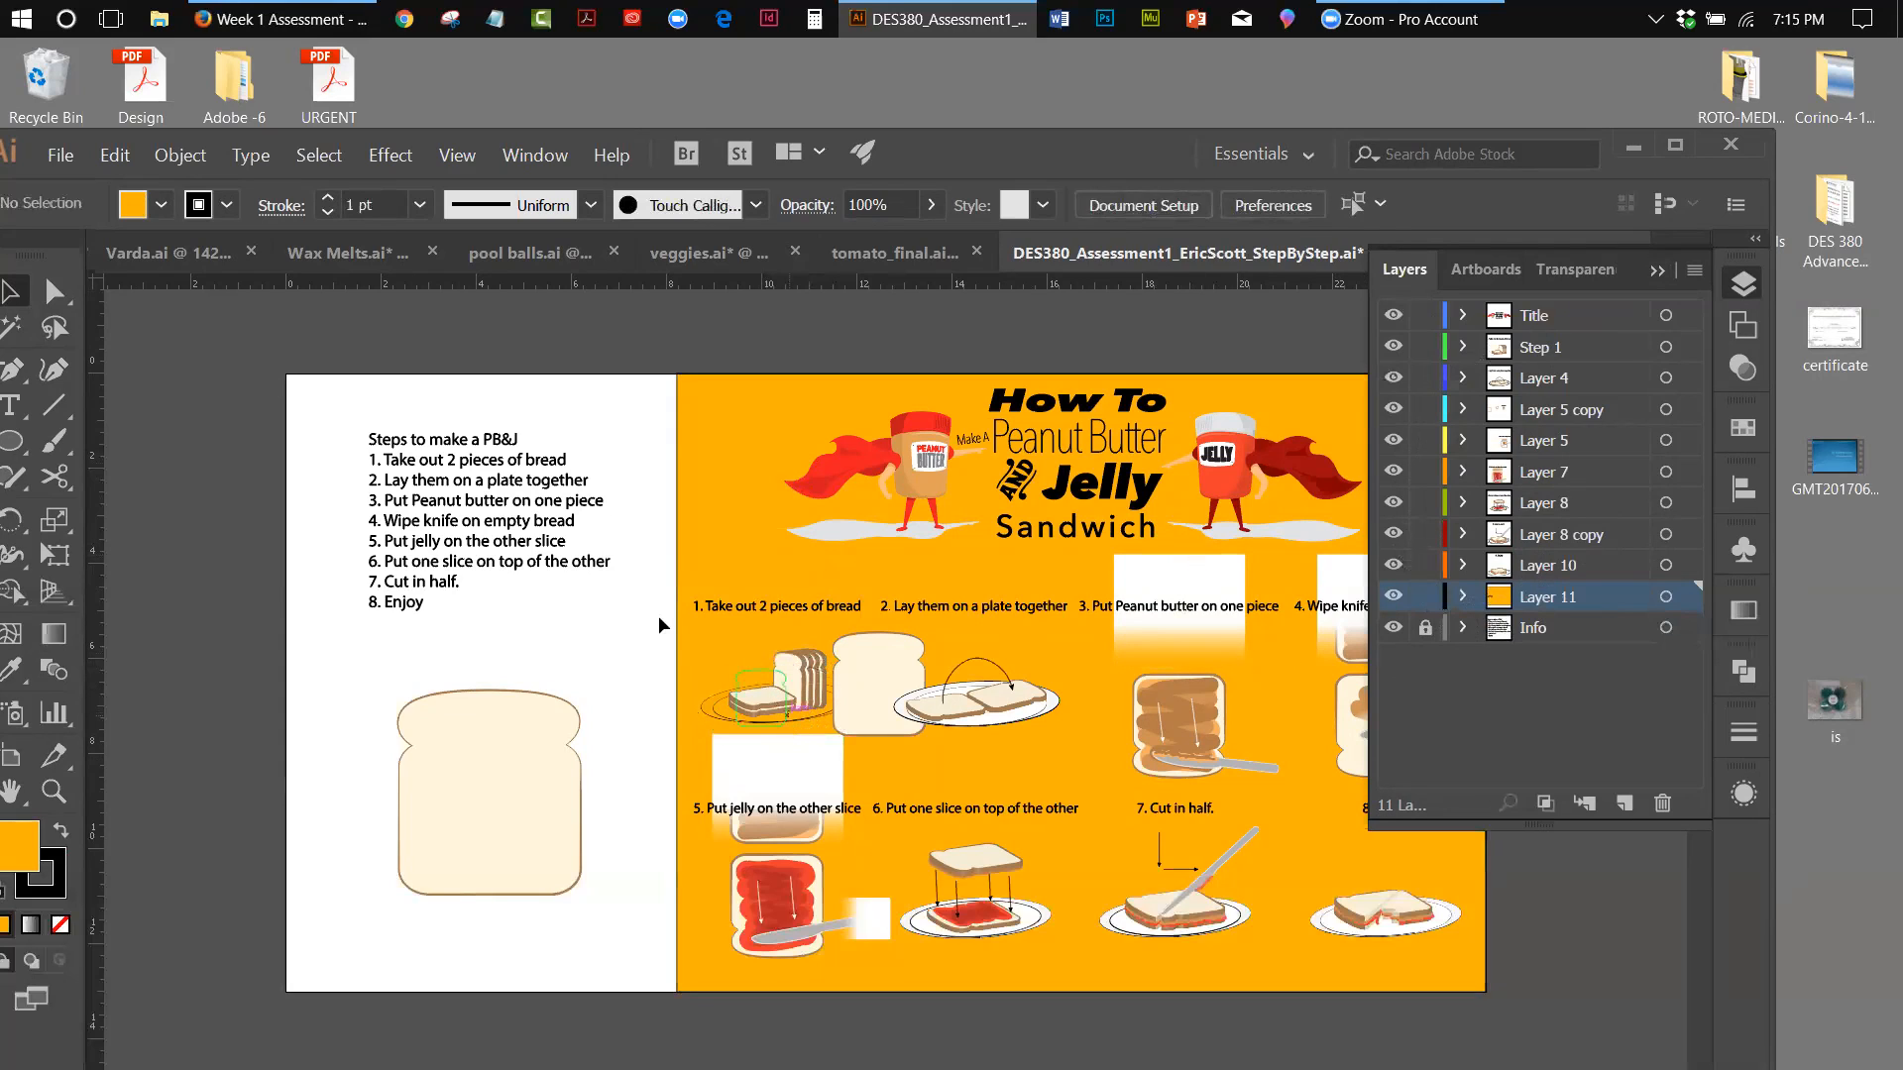
left_click(706, 549)
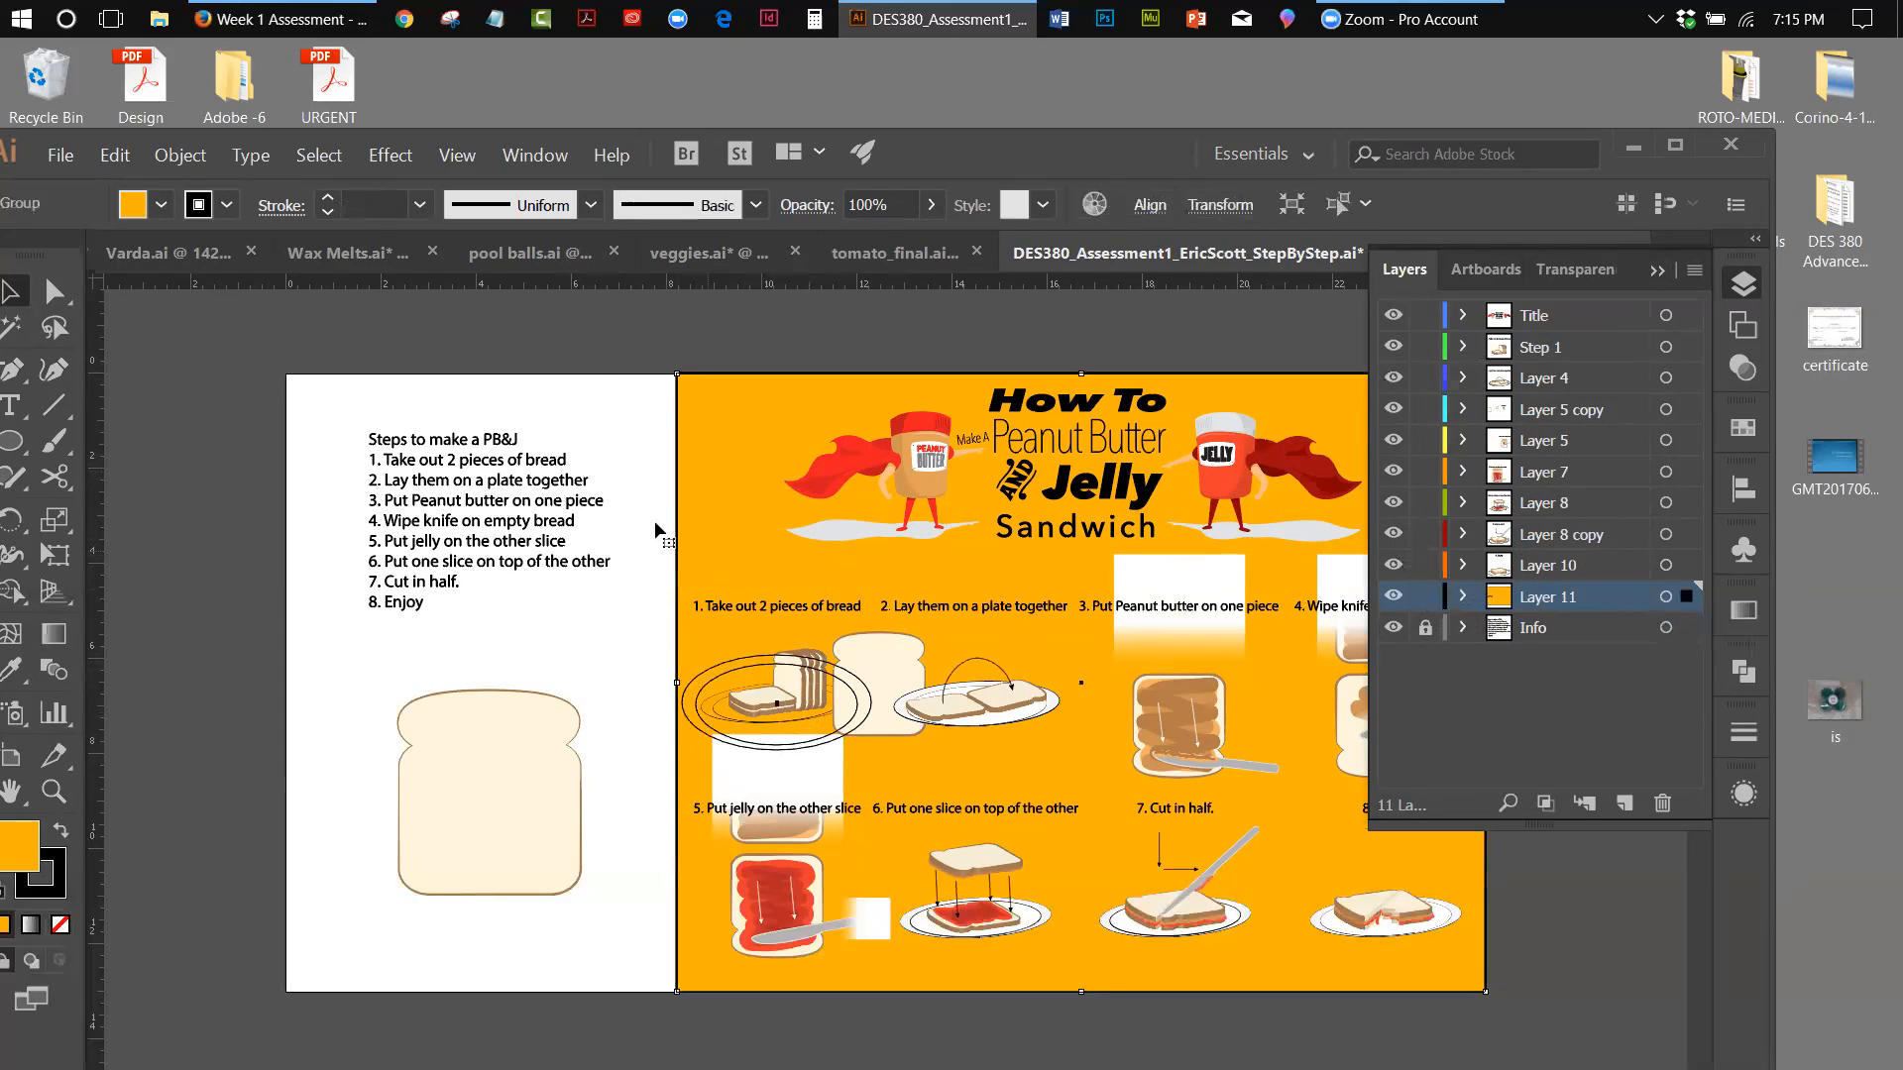
left_click(182, 156)
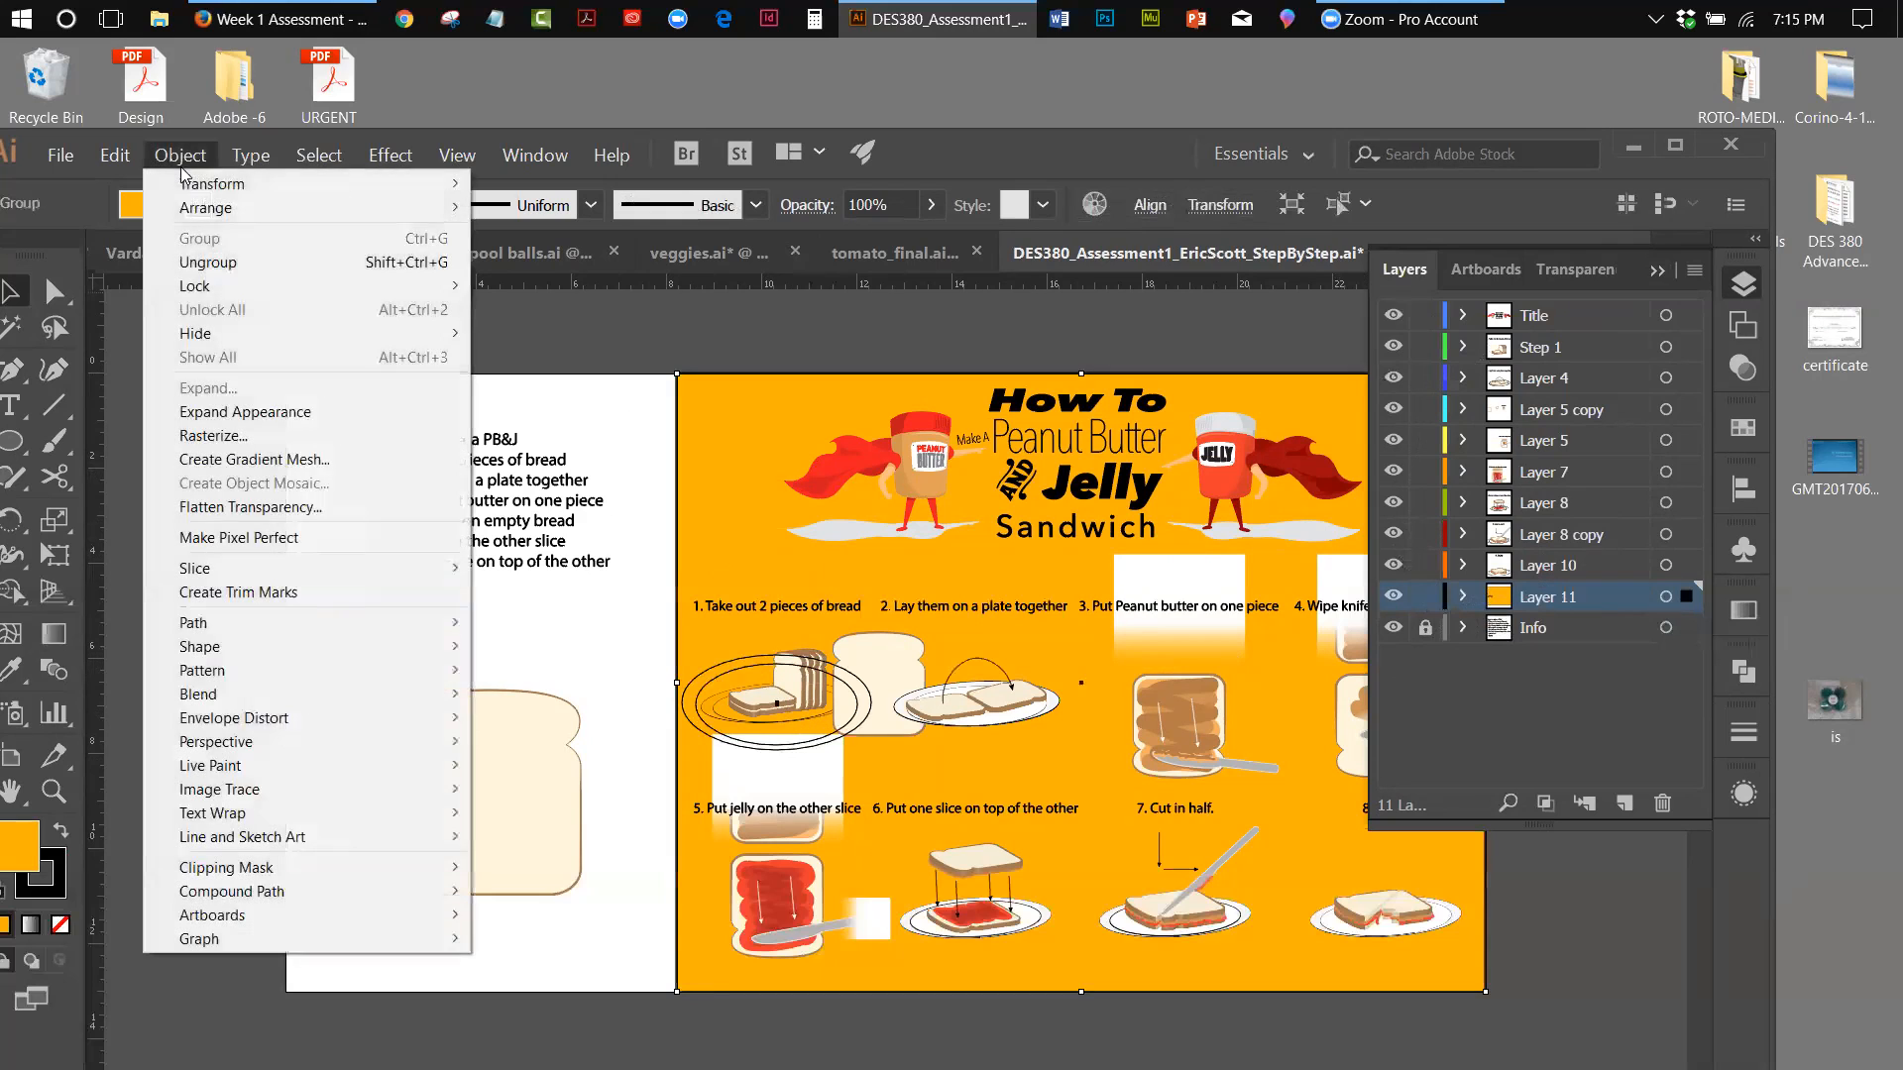
left_click(198, 261)
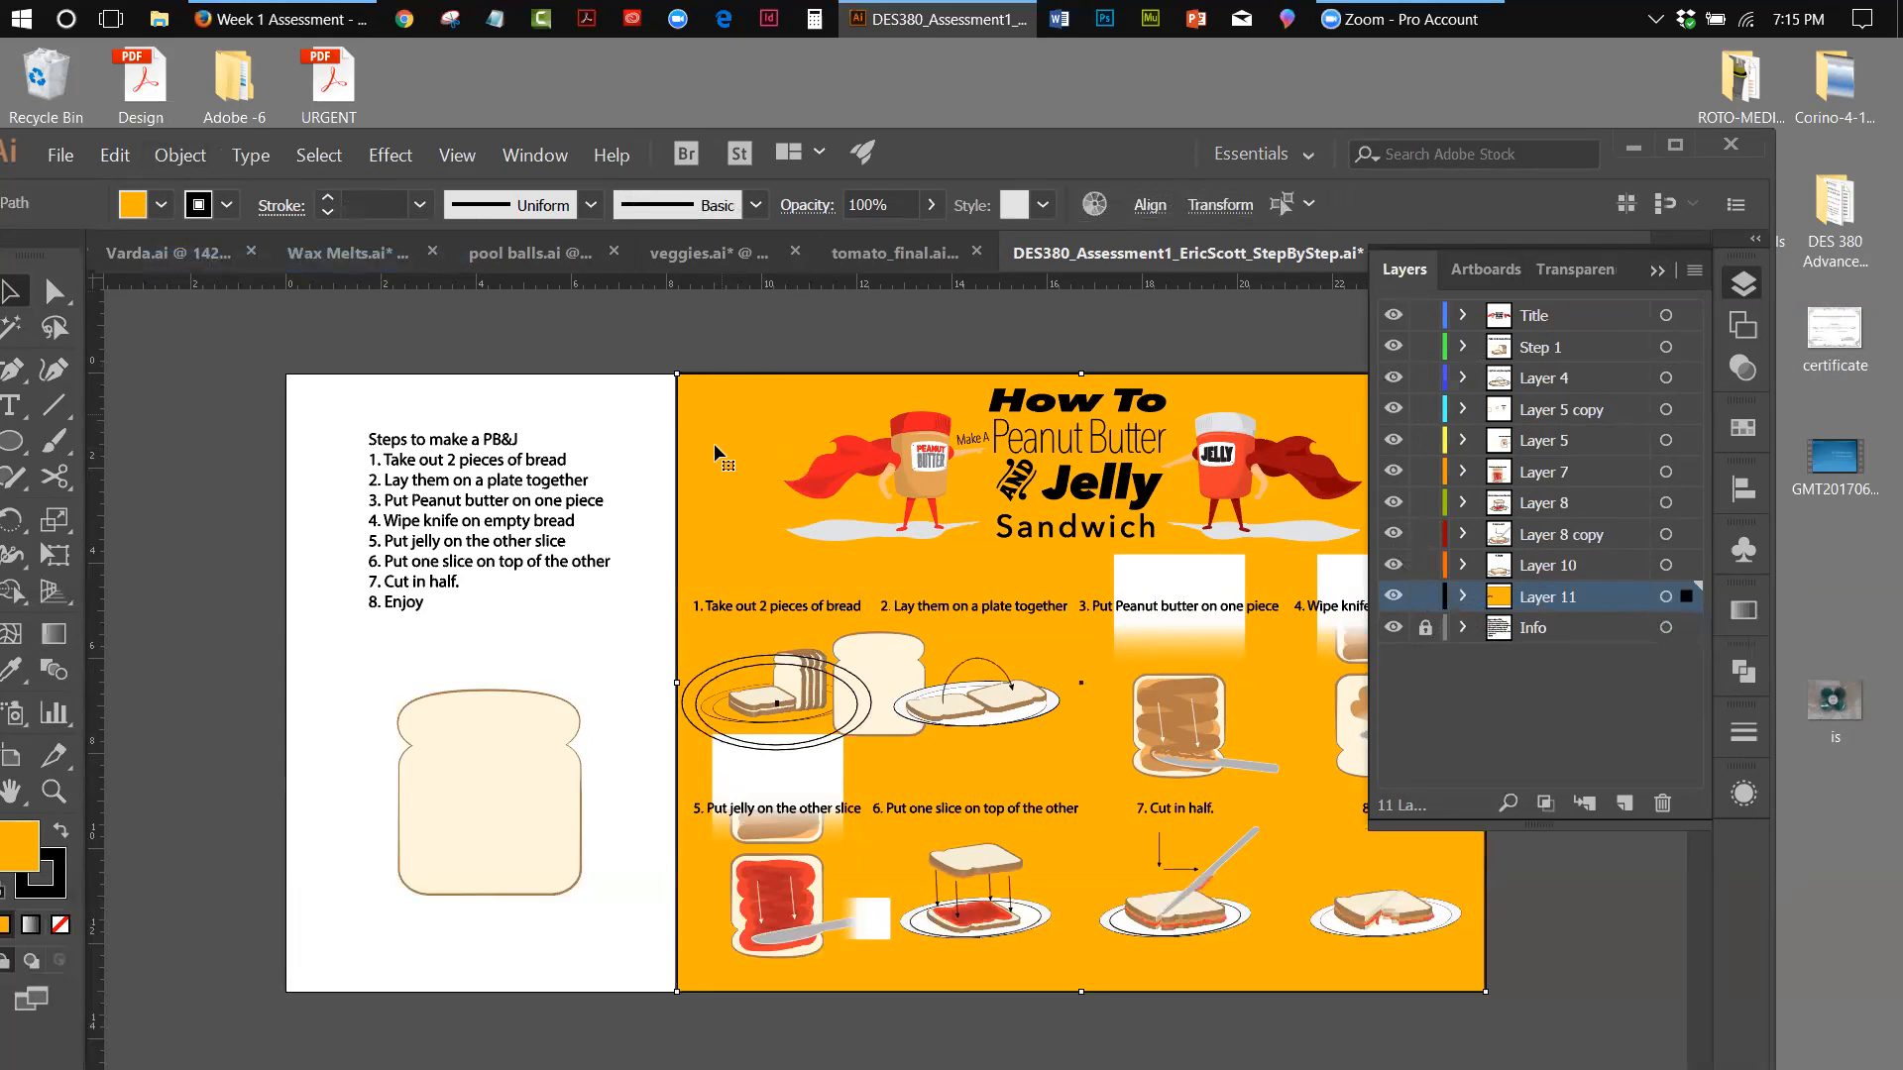
Remove the orange background from the selection and move only the plate ellipses to the Step 1 layer
left_click(709, 479, "shift")
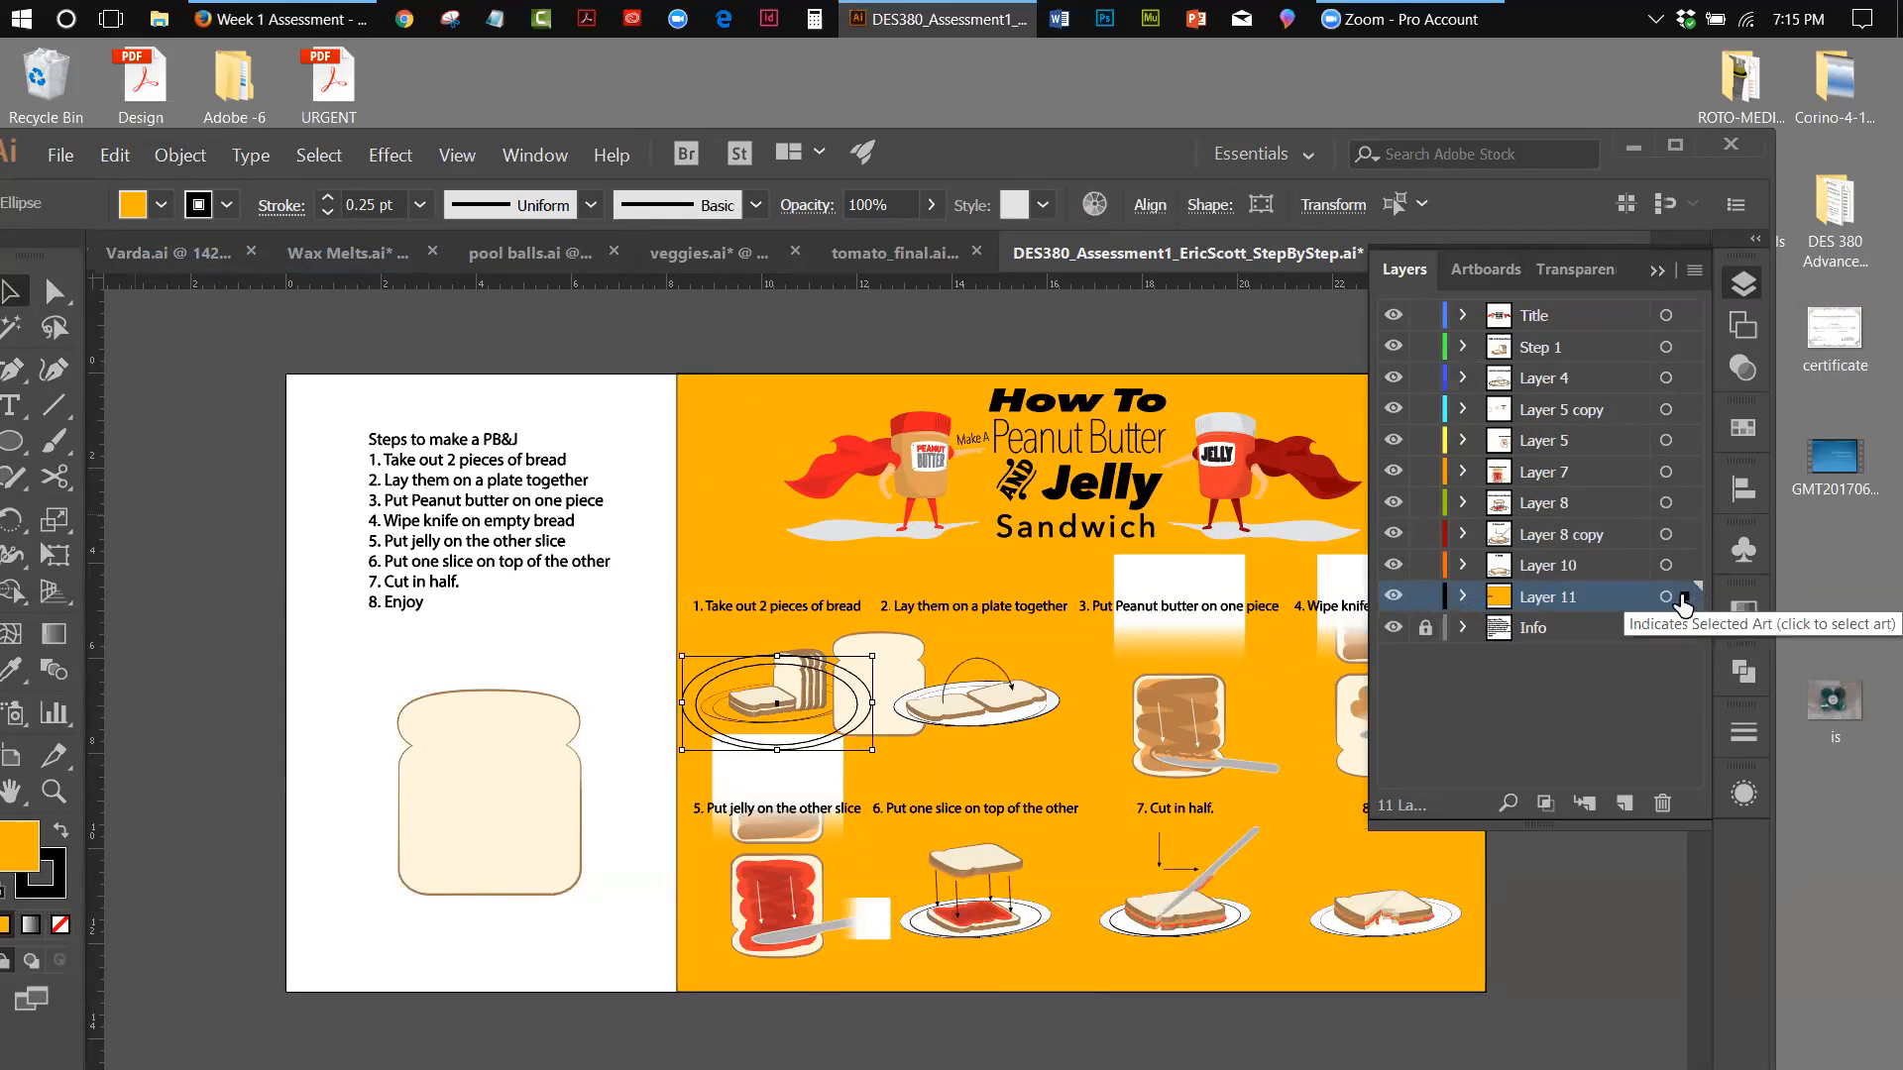
left_click_drag(1684, 597, 1675, 355)
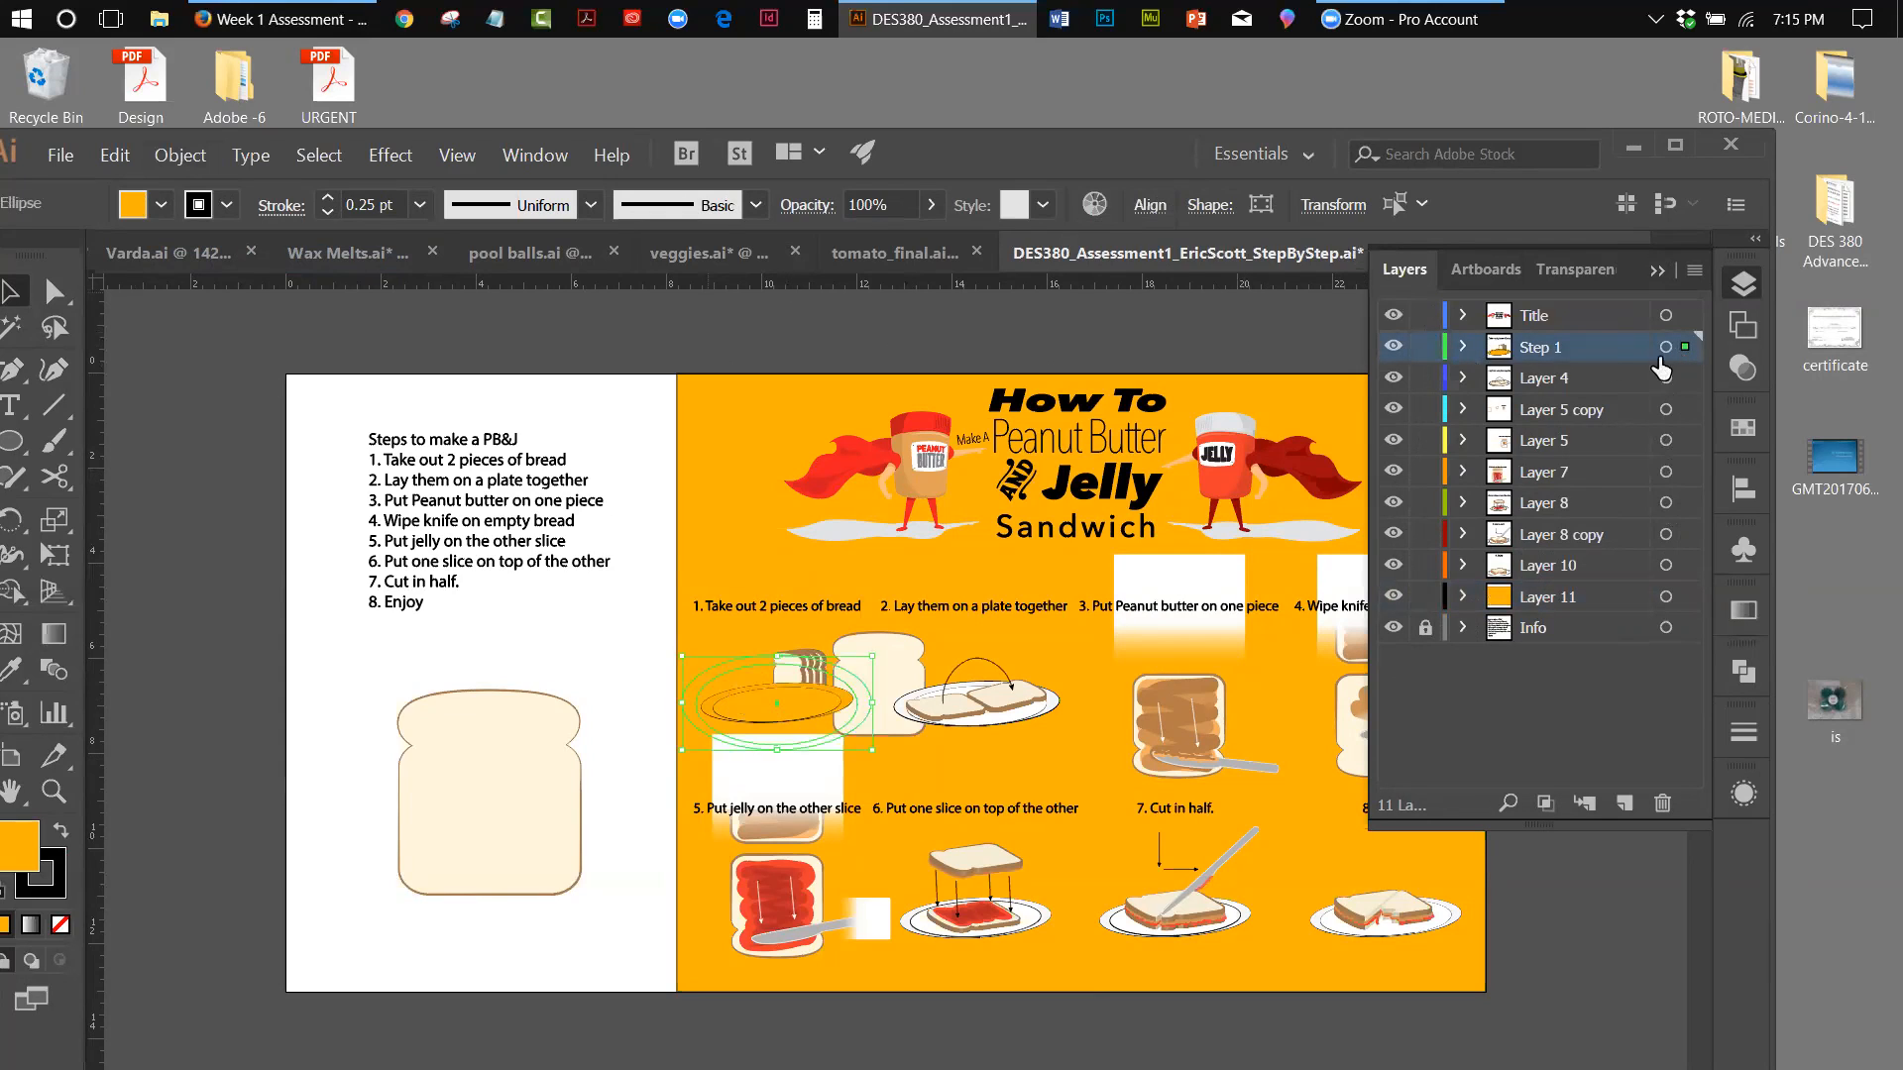
left_click(729, 306)
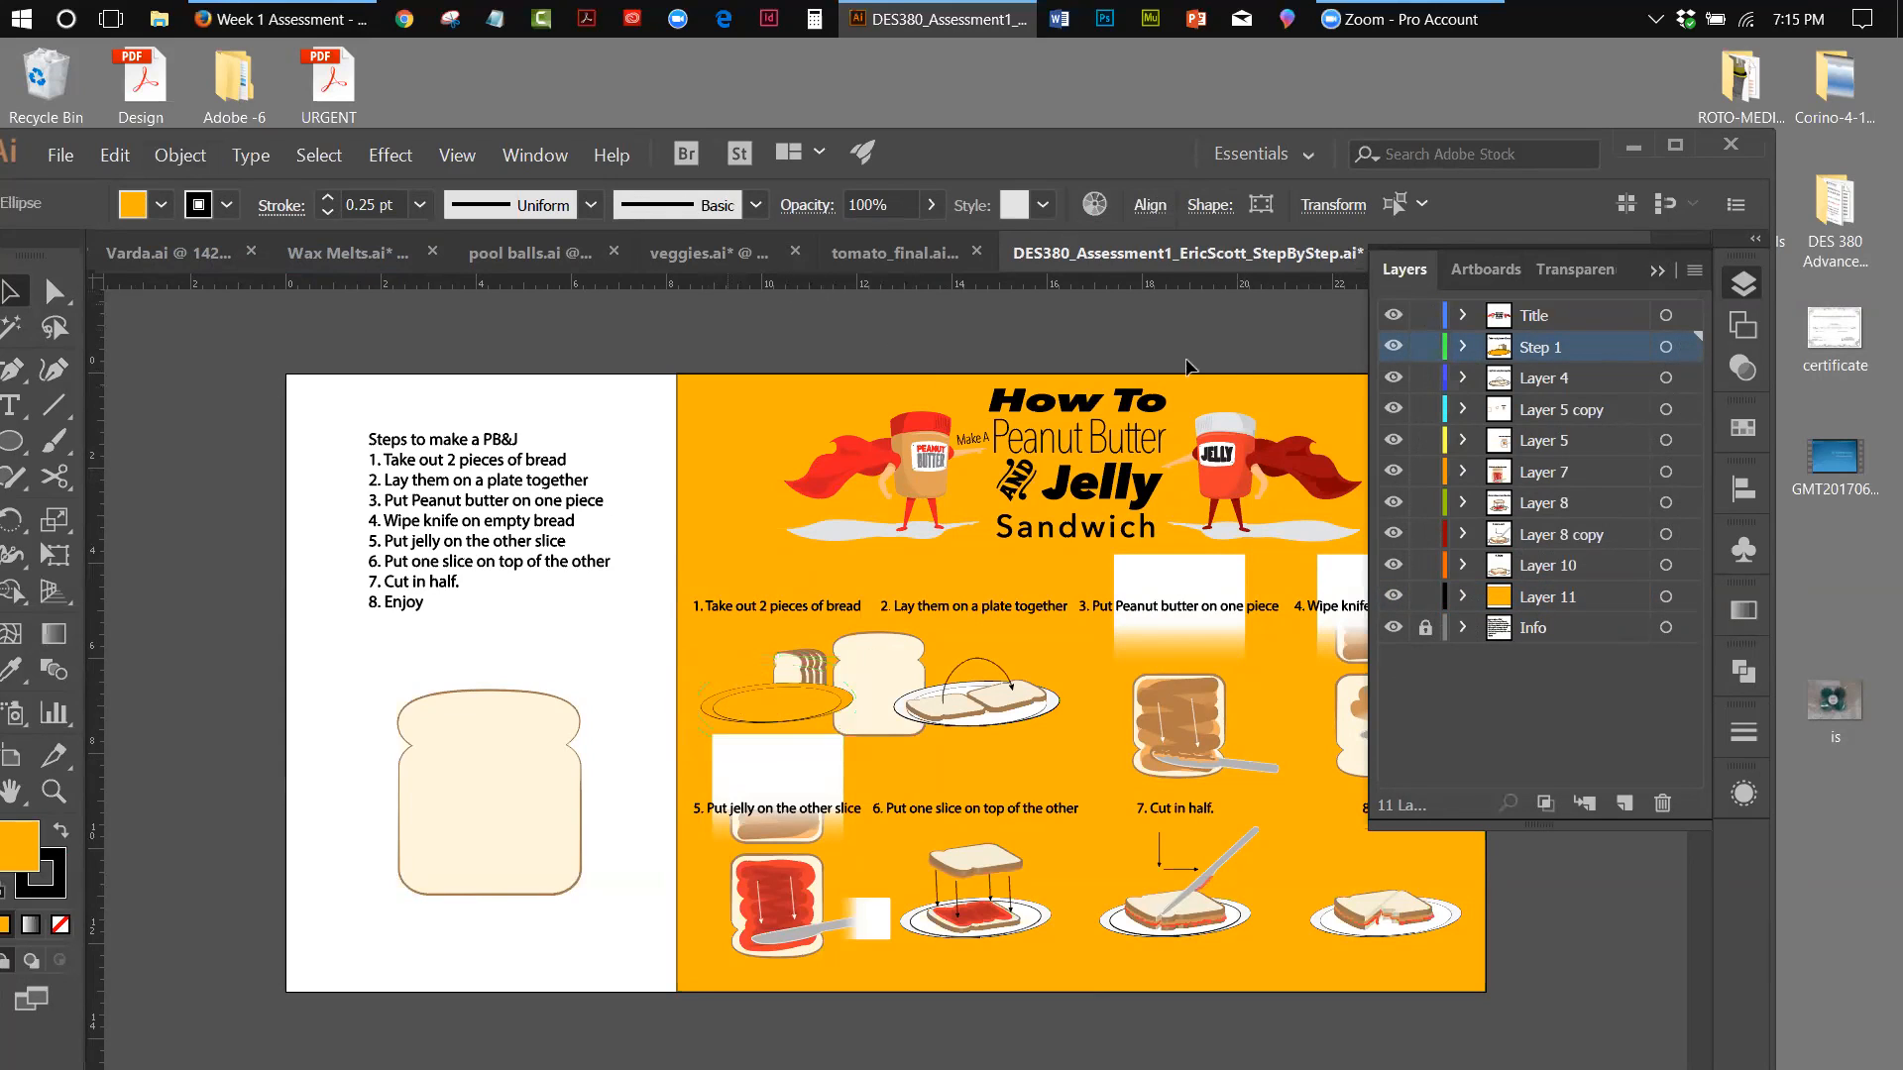
Expand the Step 1 layer and move its two plate ellipses to the bottom of the stack, beneath the bread
left_click(1393, 347)
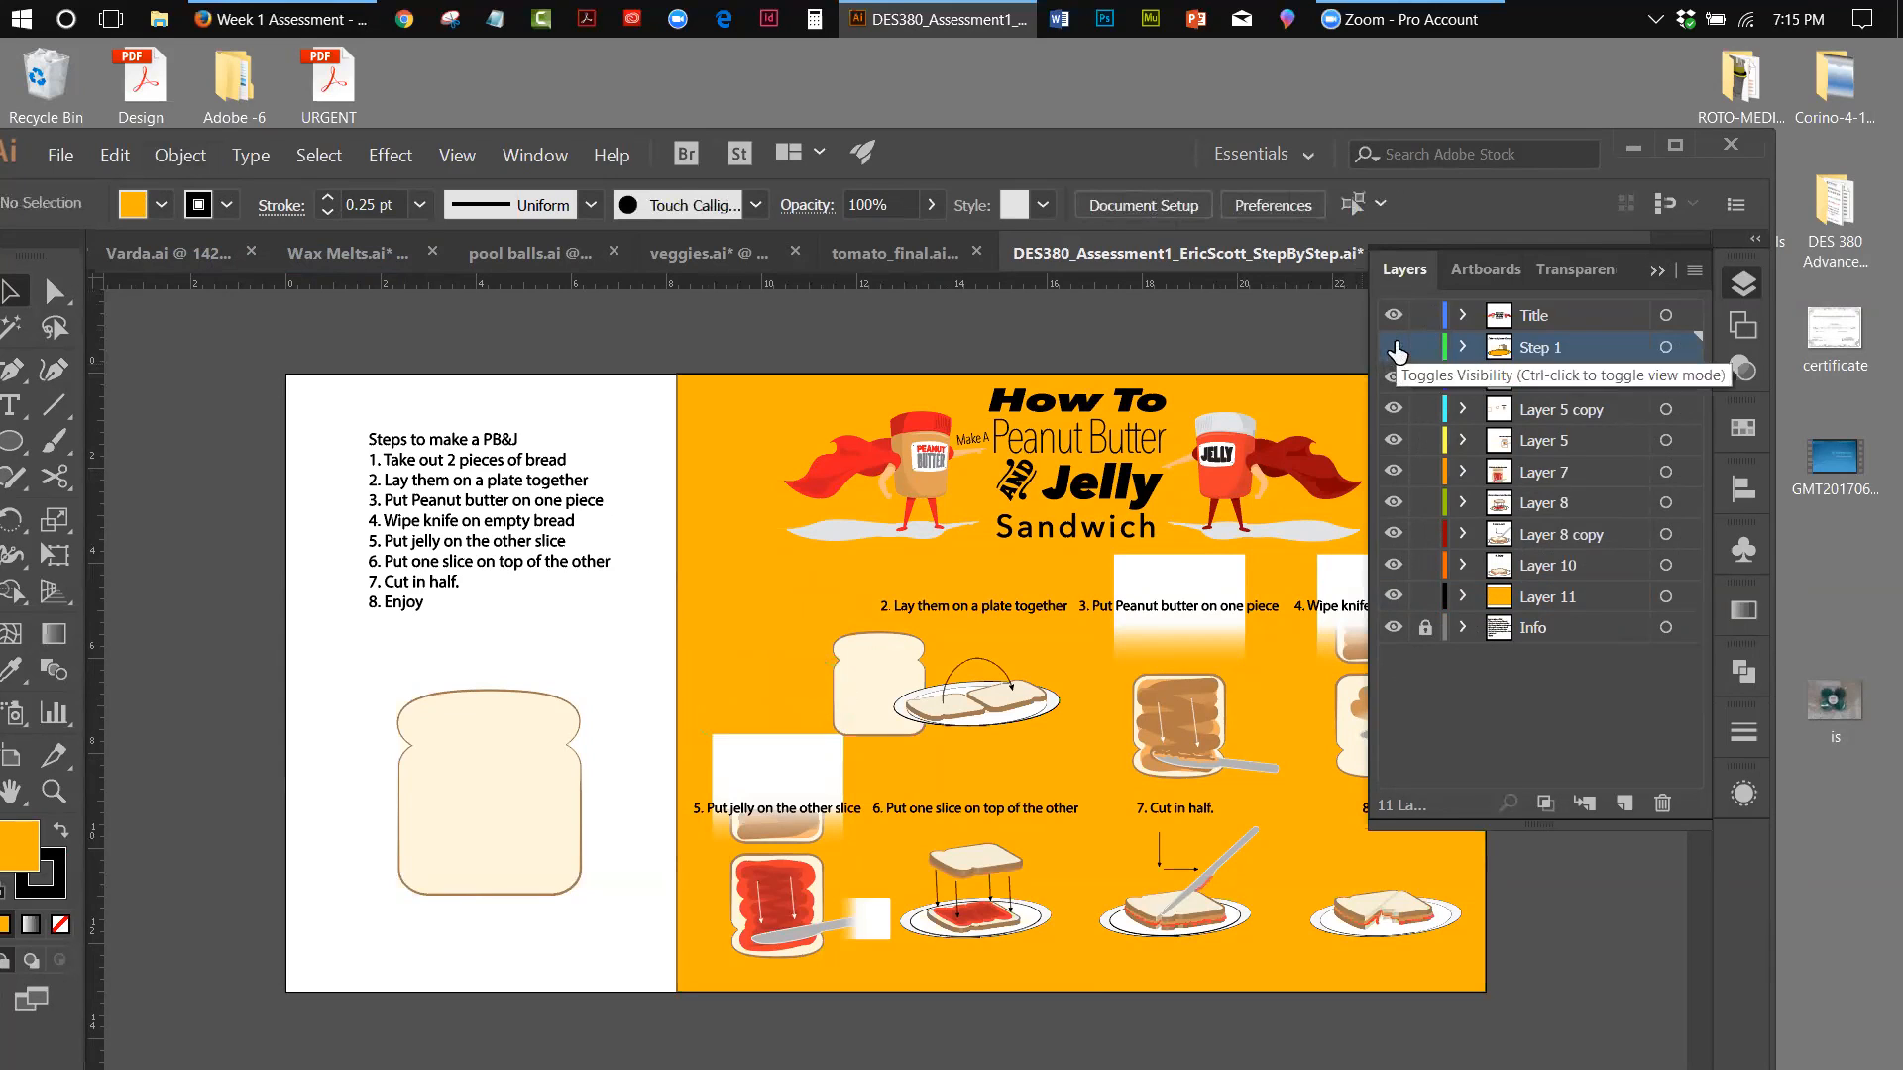
left_click(1396, 349)
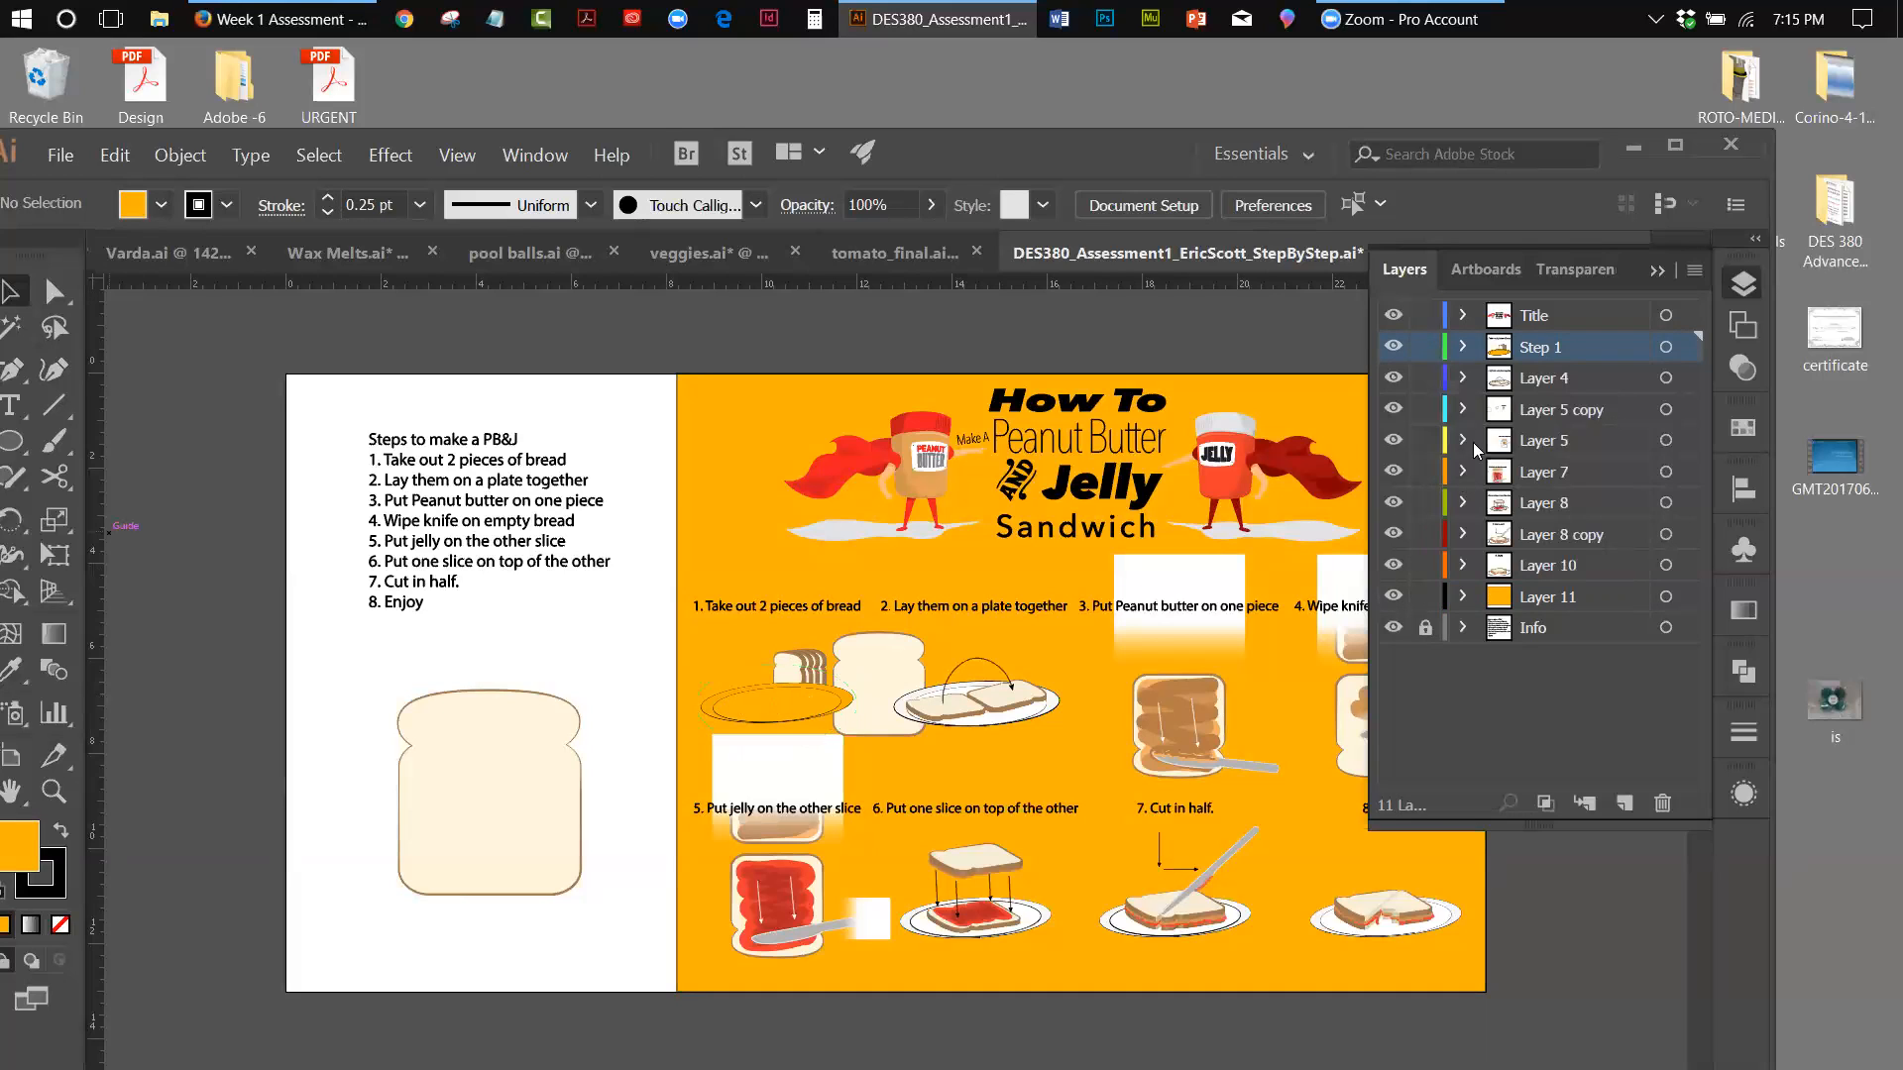
left_click(1463, 348)
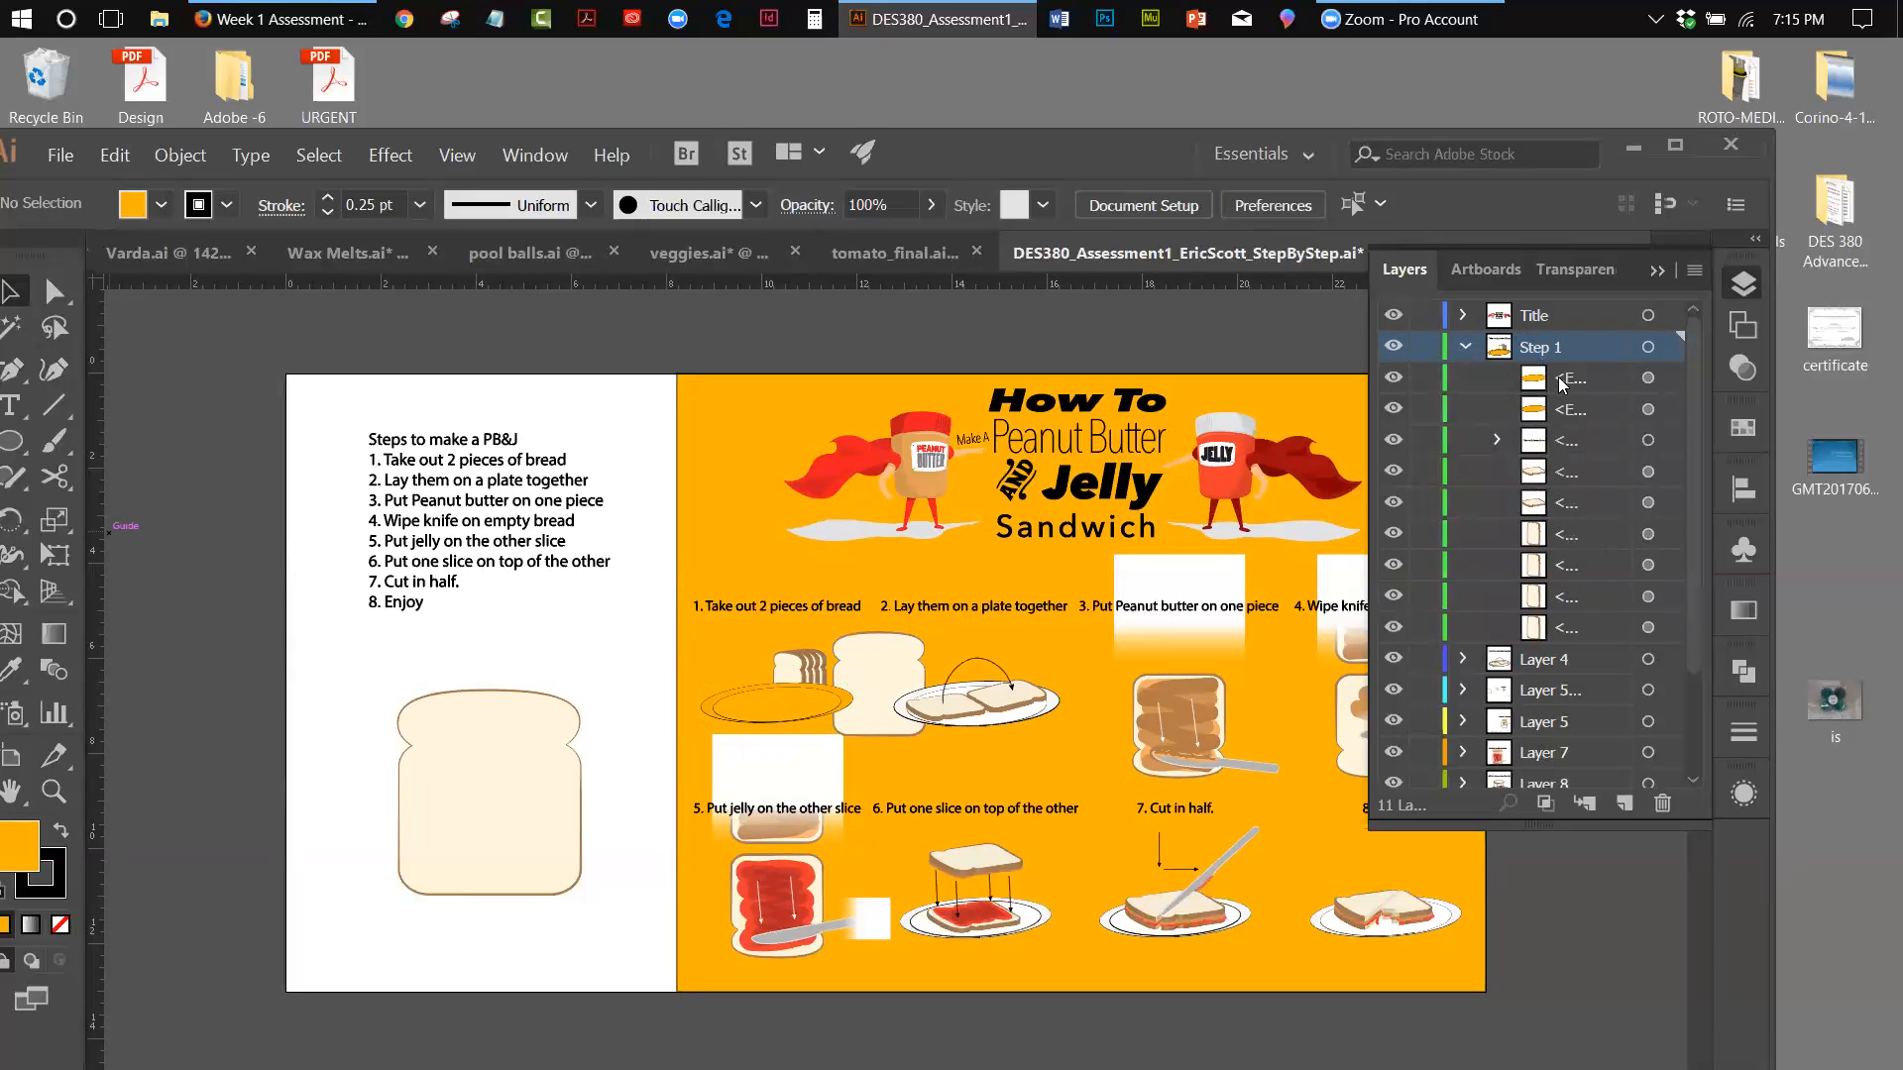
left_click(1600, 377)
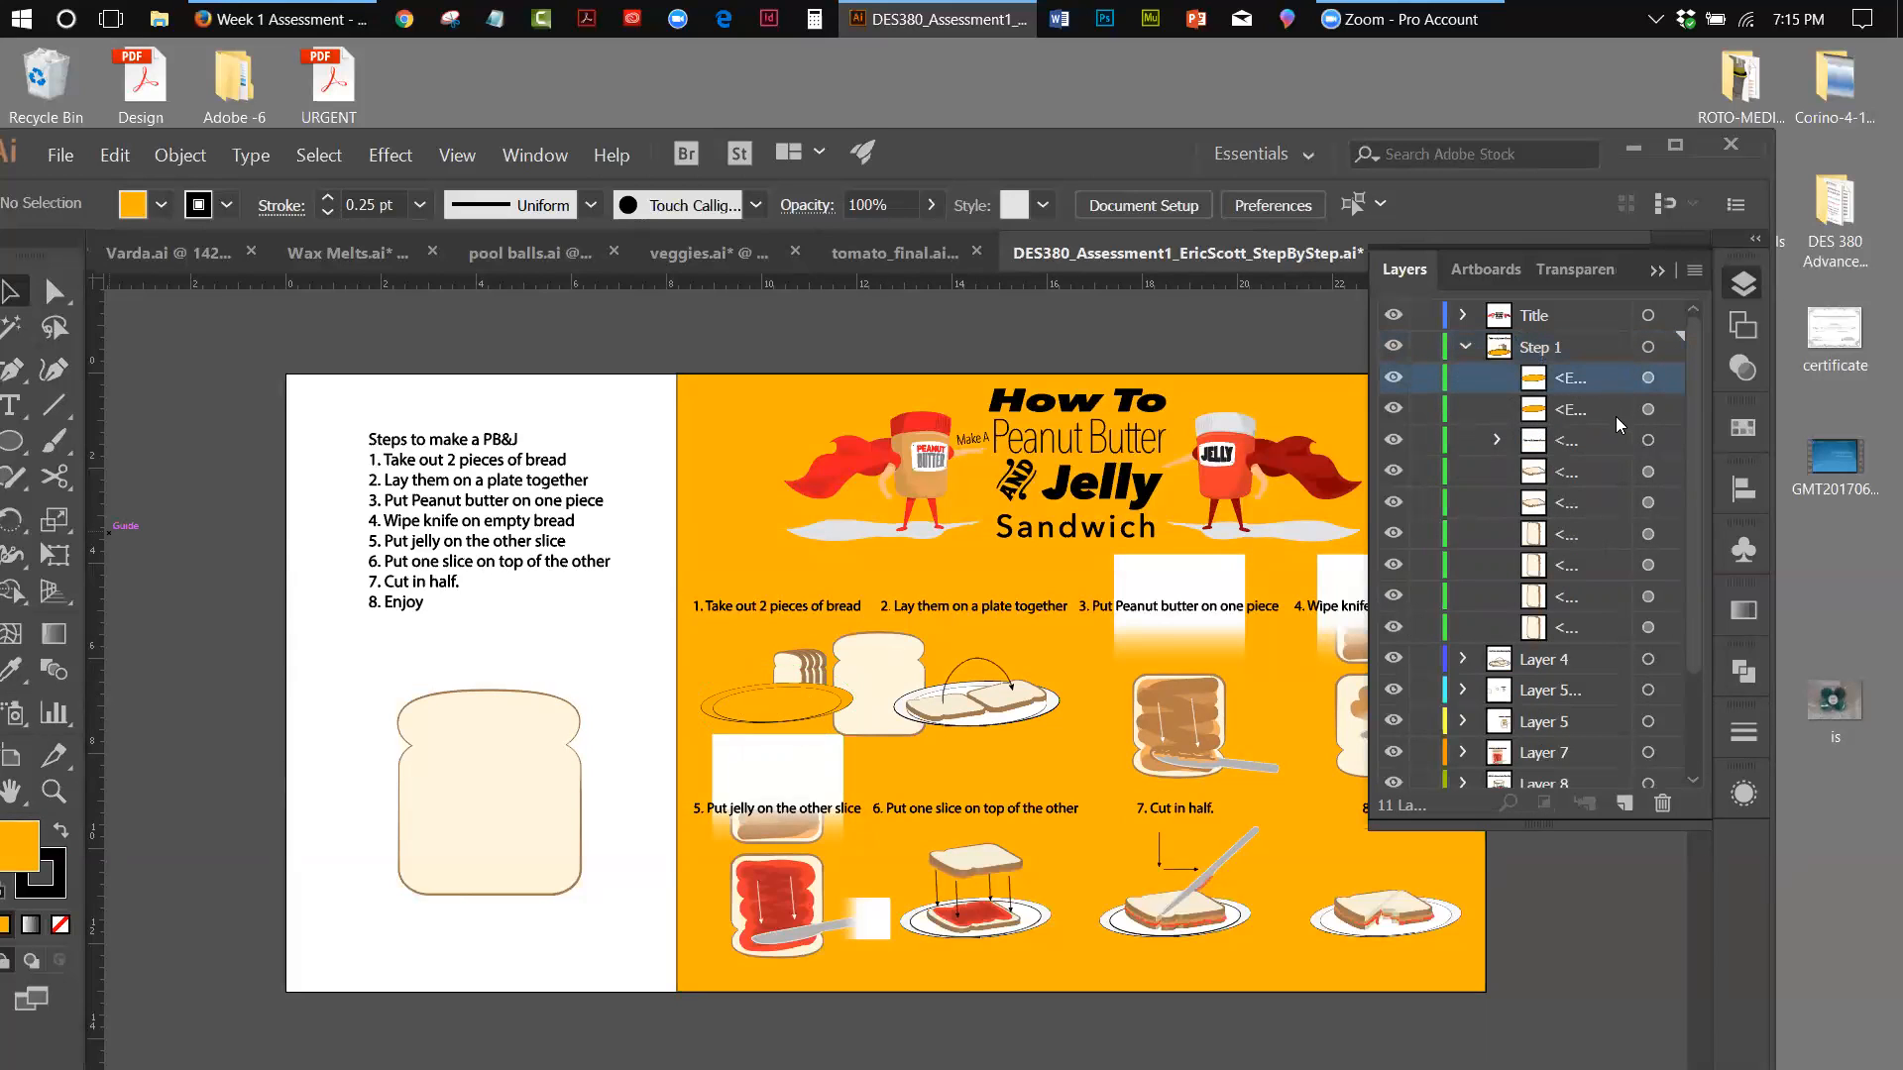
left_click(1613, 405, "shift")
left_click_drag(1614, 404, 1590, 624)
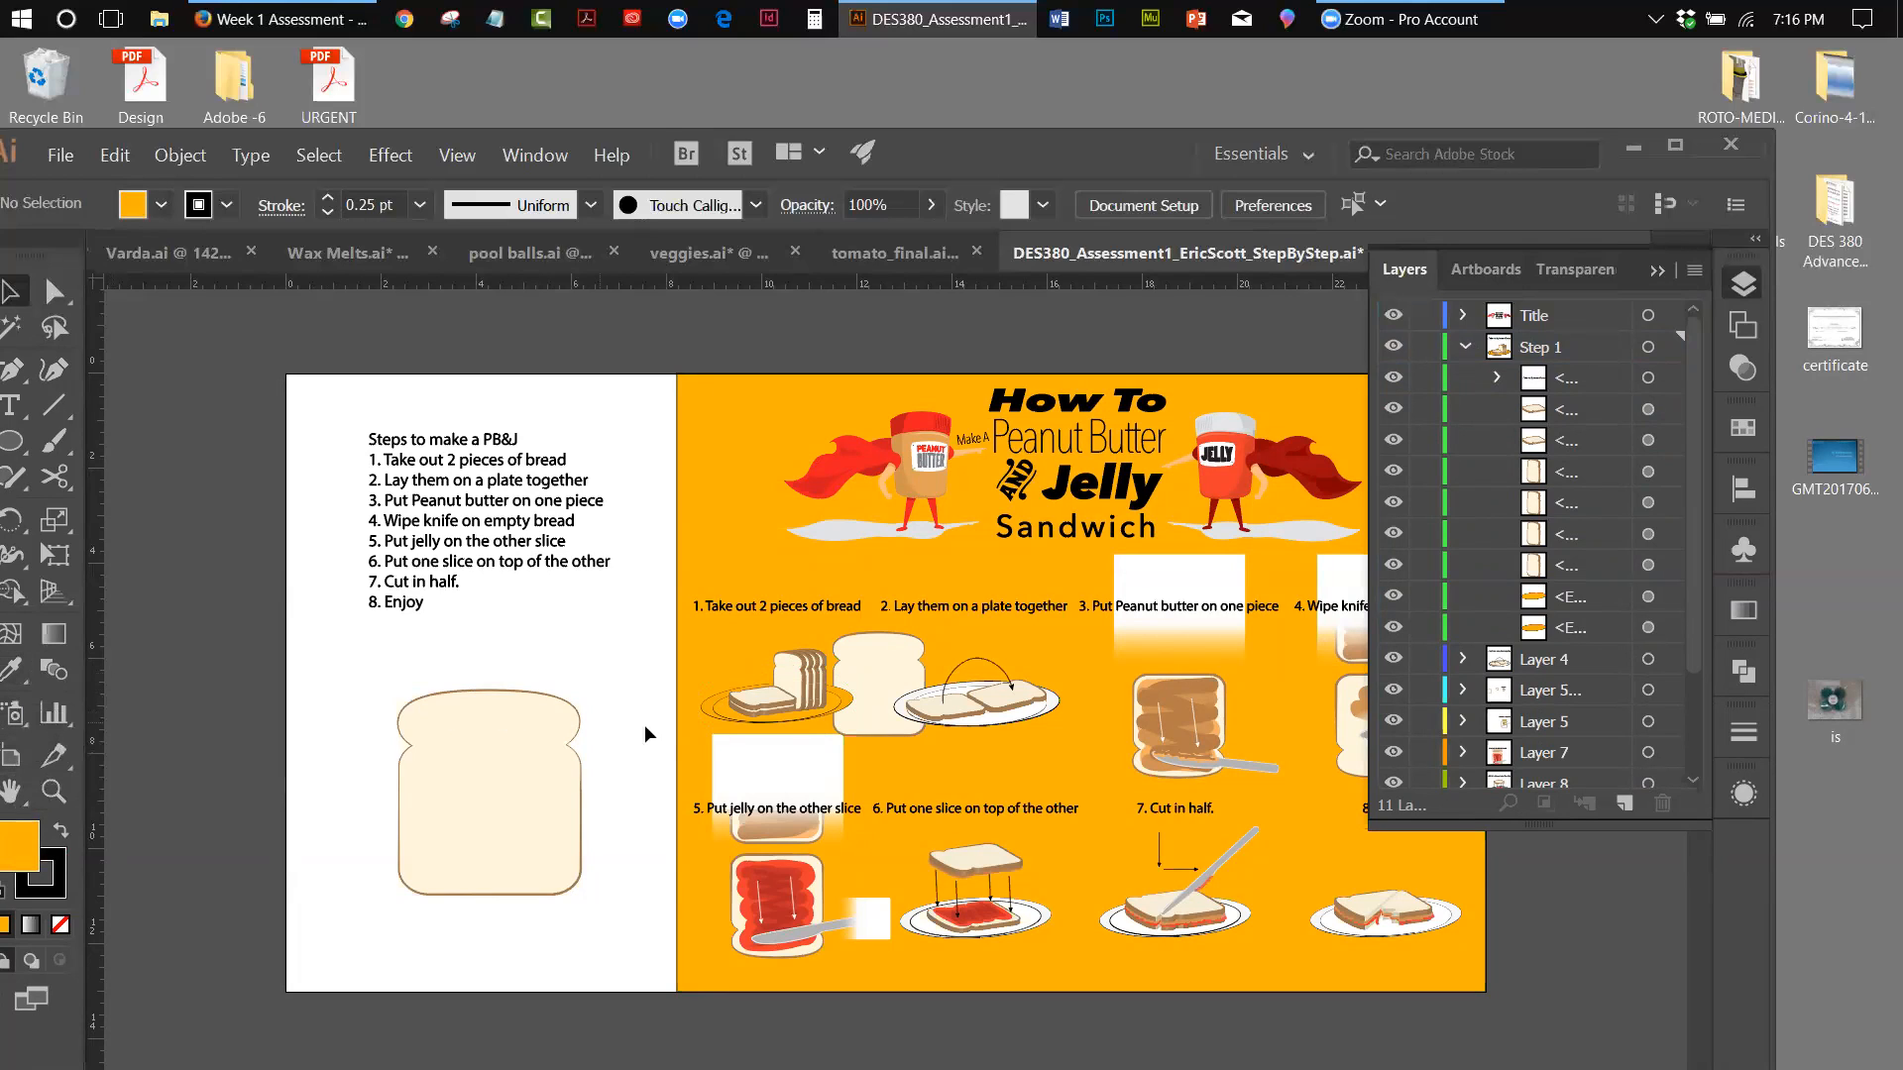
Try the default fill and stroke on the first plate's ellipse while viewing its transparency settings, and undo it
left_click(716, 721)
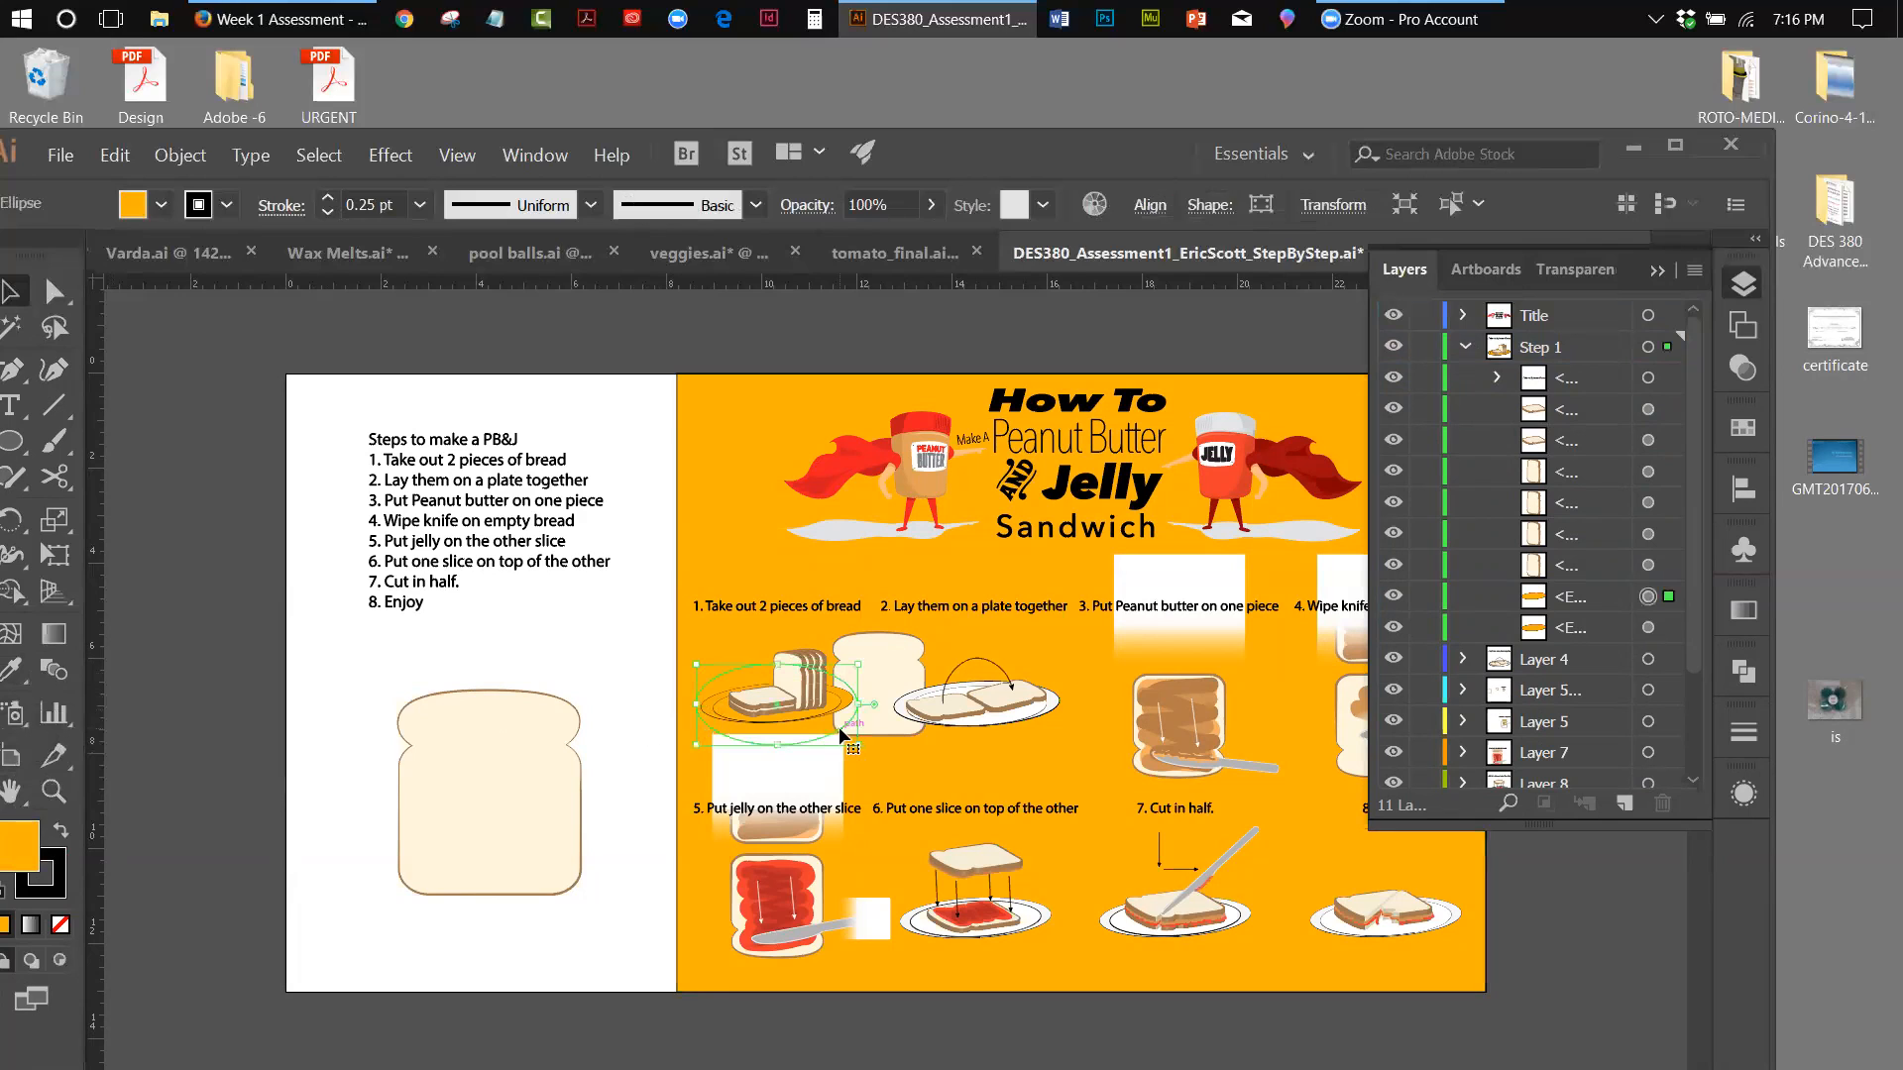
left_click(1657, 271)
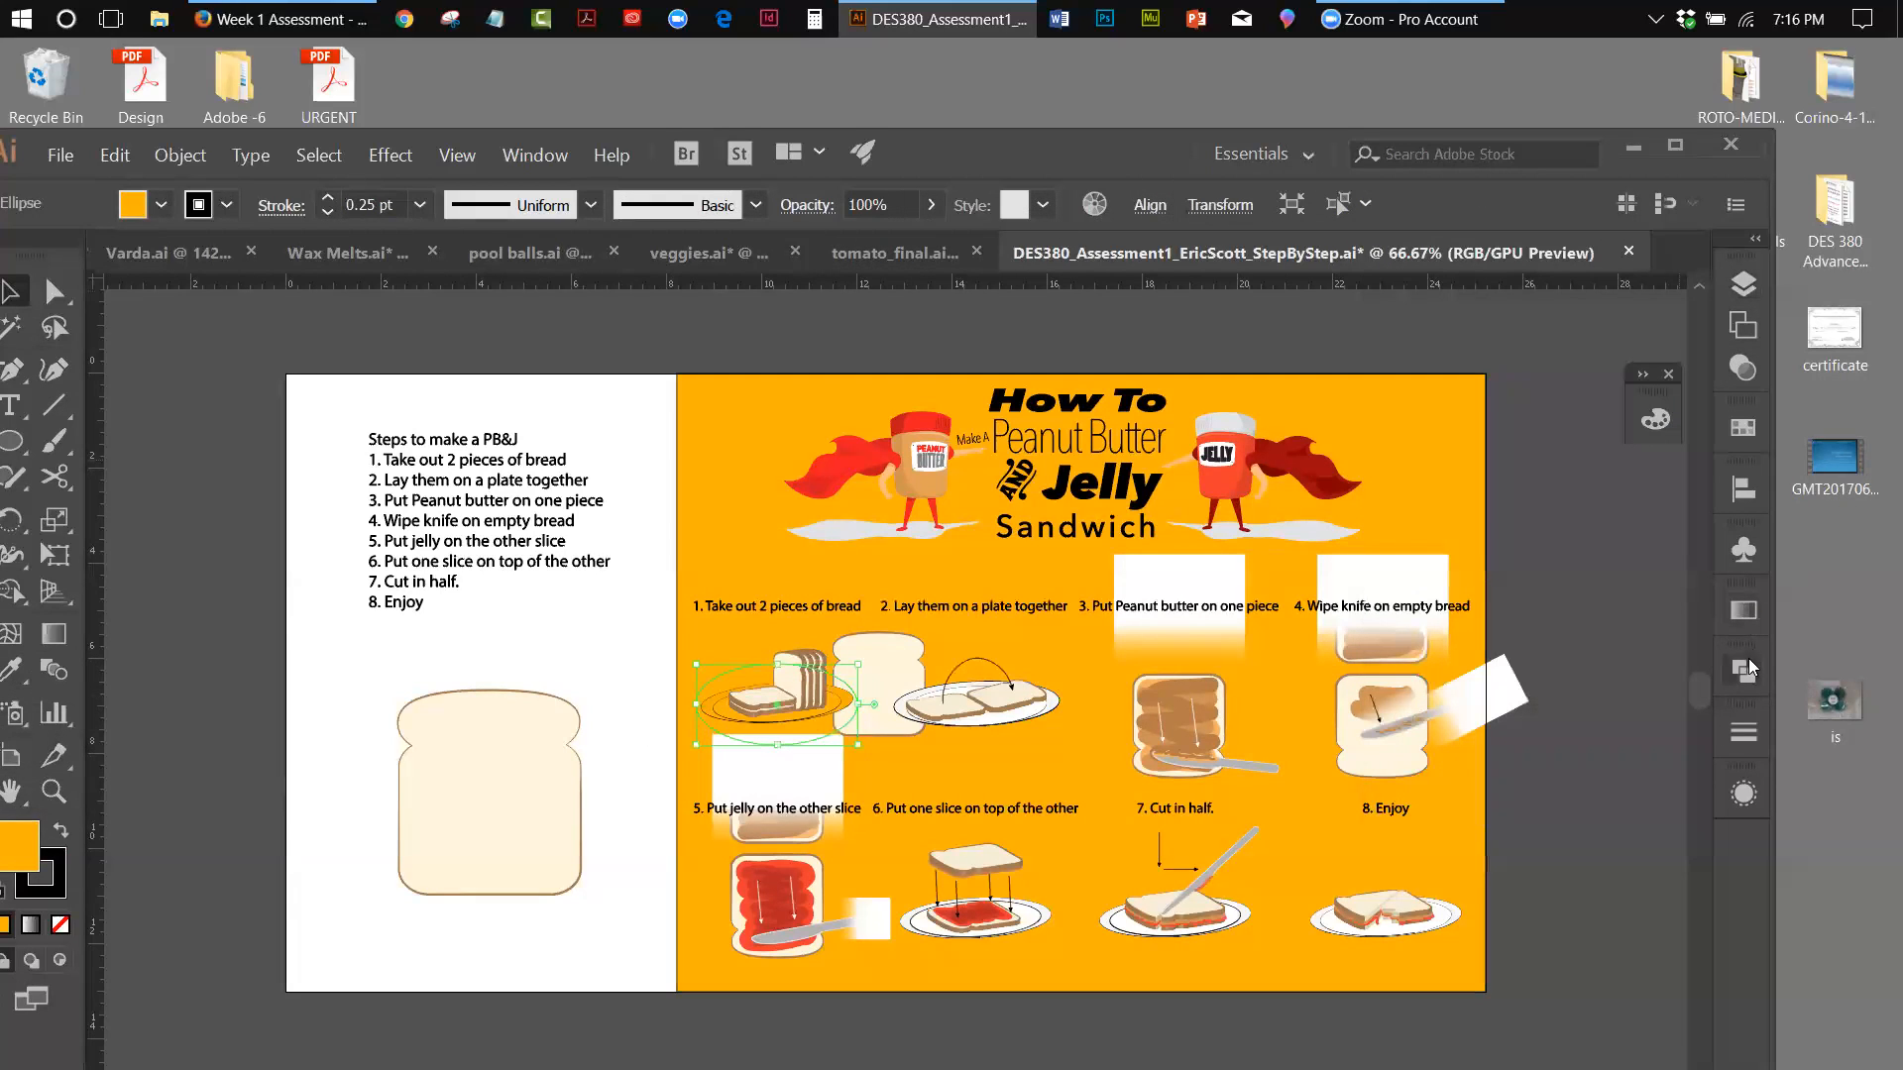
left_click(1740, 384)
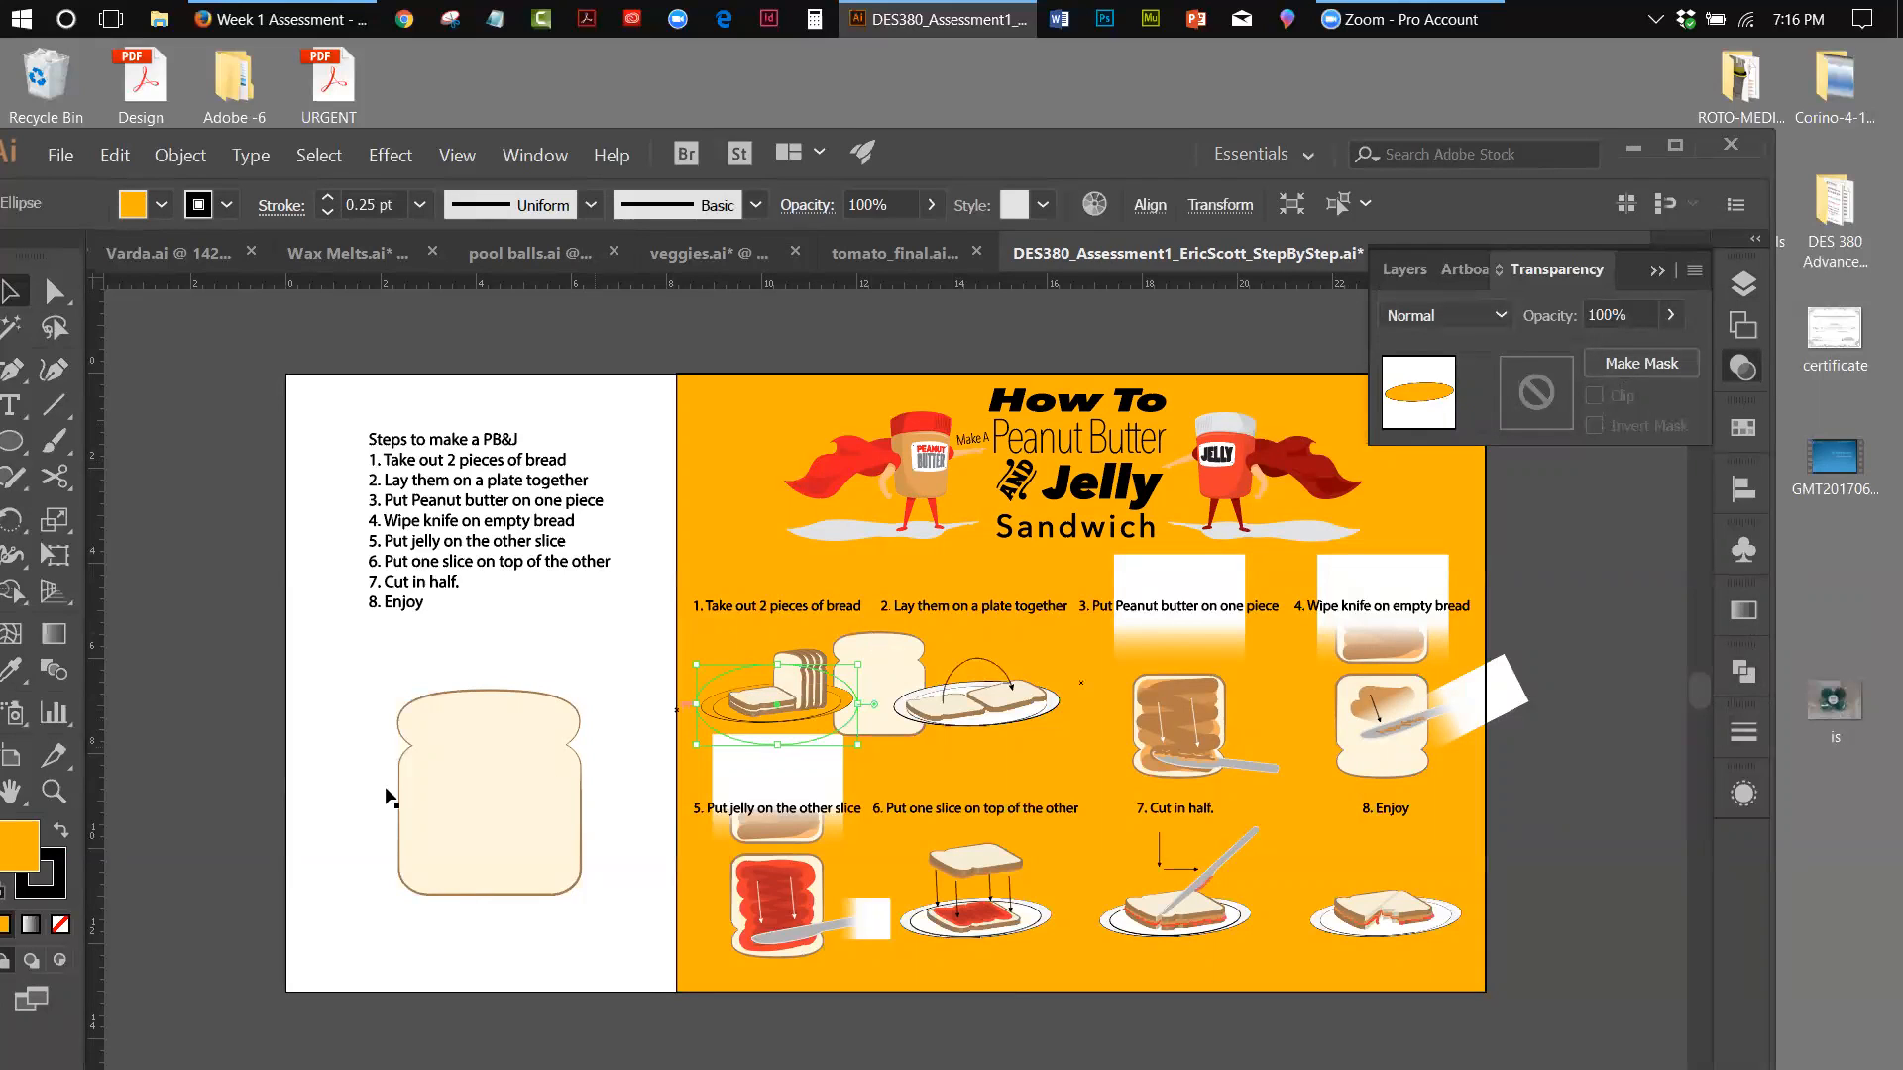
left_click(12, 887)
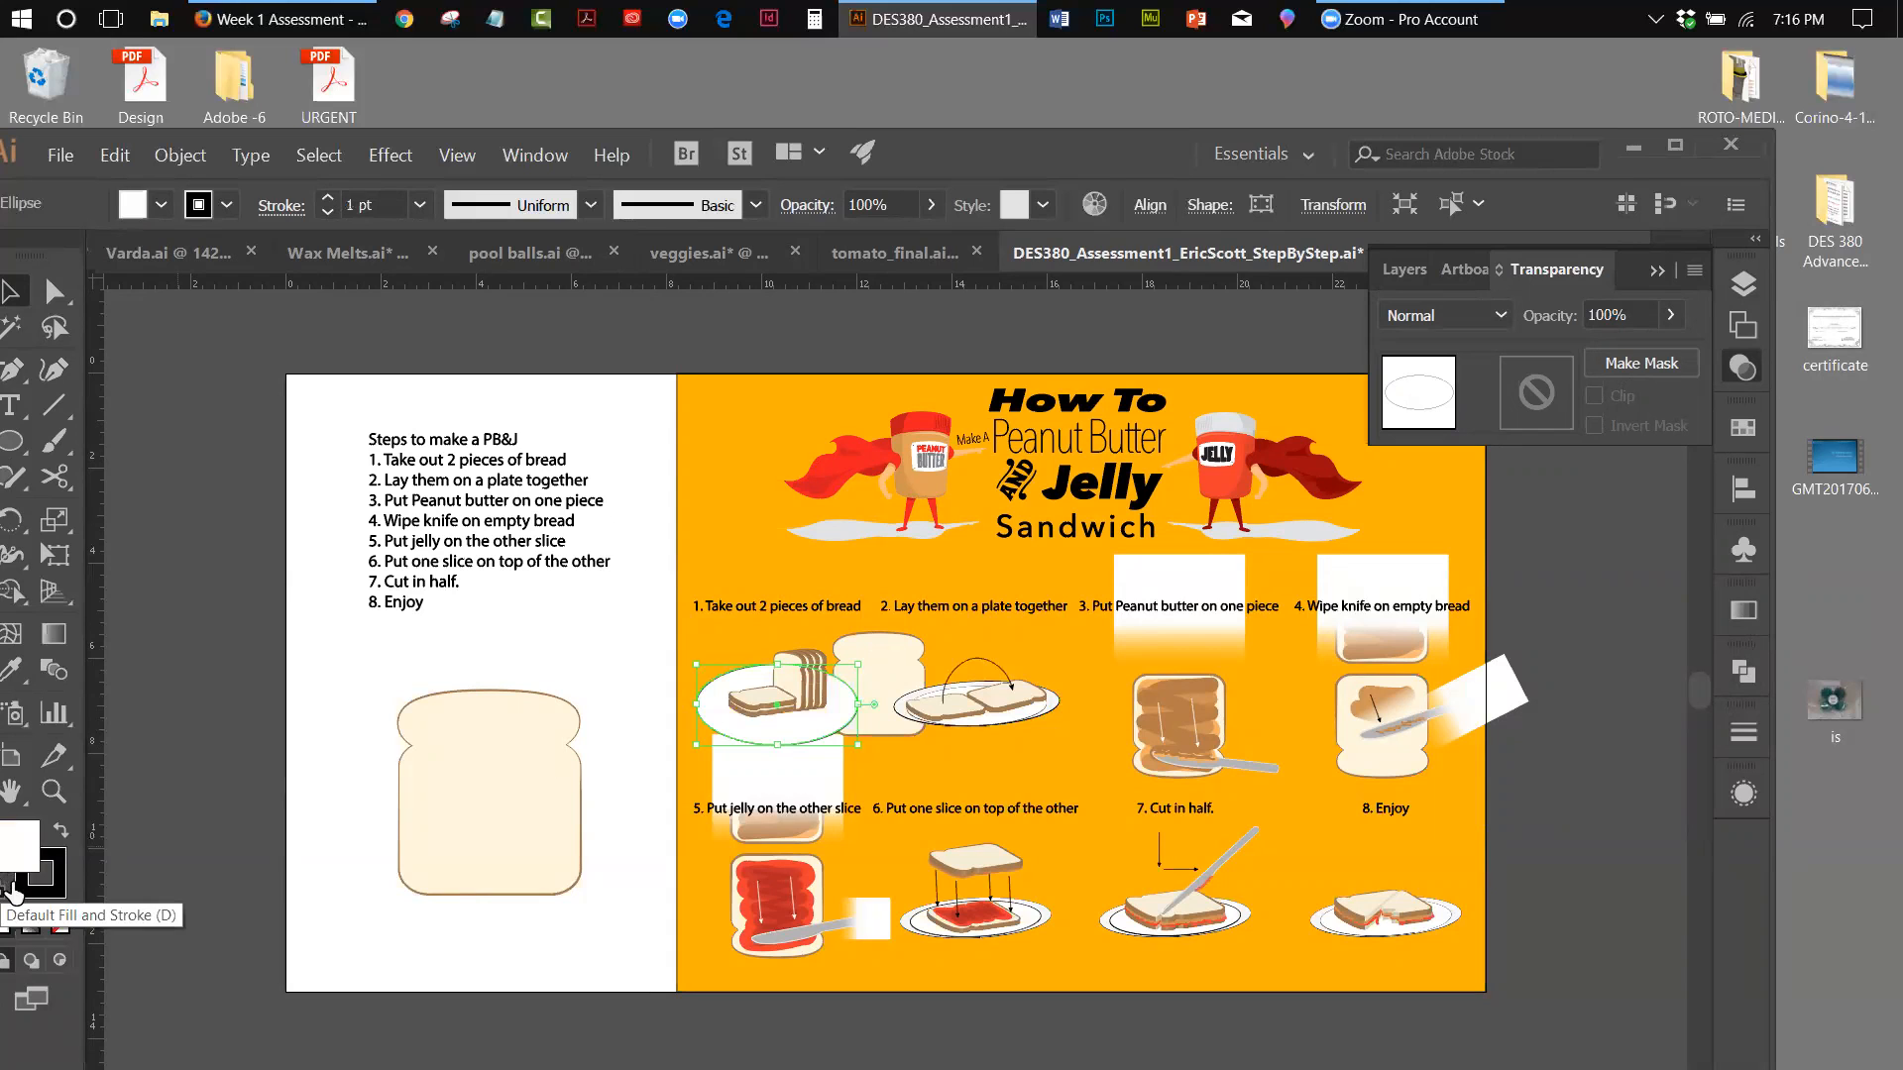
left_click(177, 147)
mouse_move(115, 155)
left_click(149, 183)
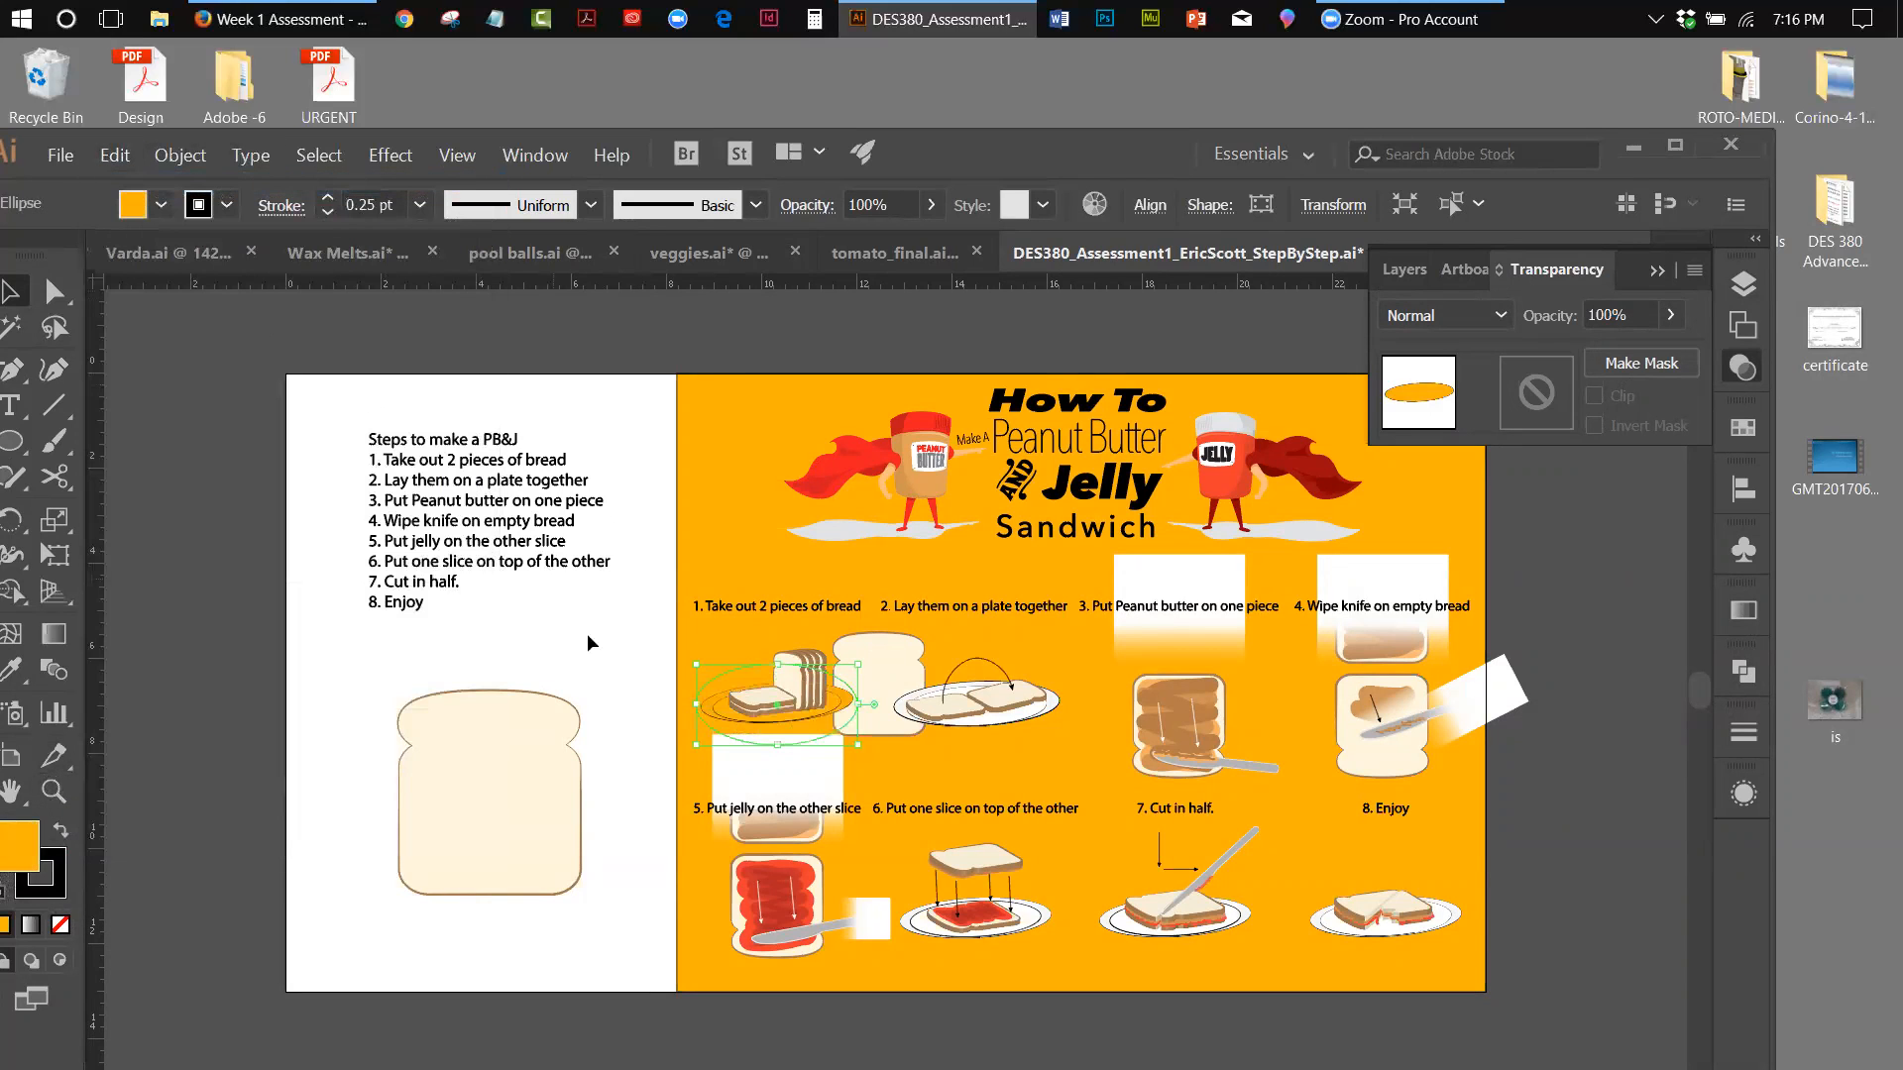
Compare the fill and transparency settings of the plate ellipses in steps 1 and 2
left_click(730, 324)
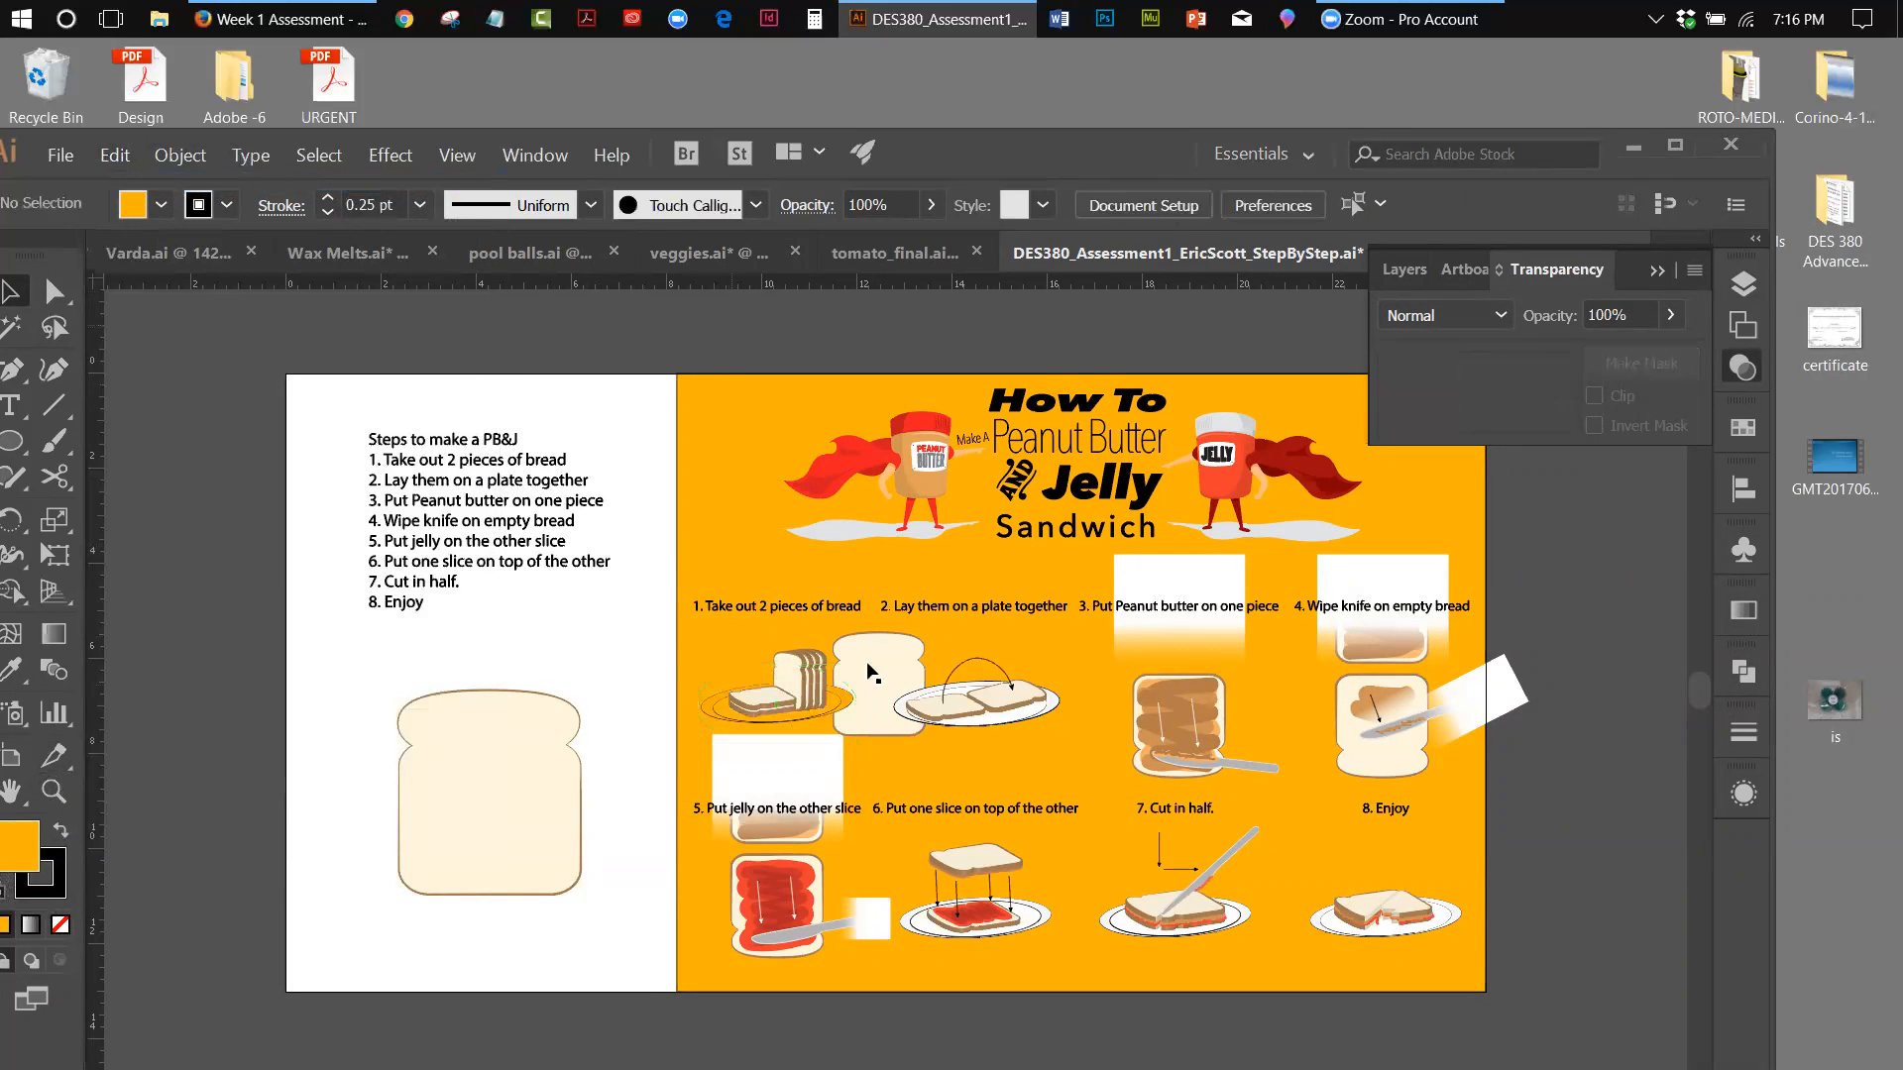
left_click(718, 710)
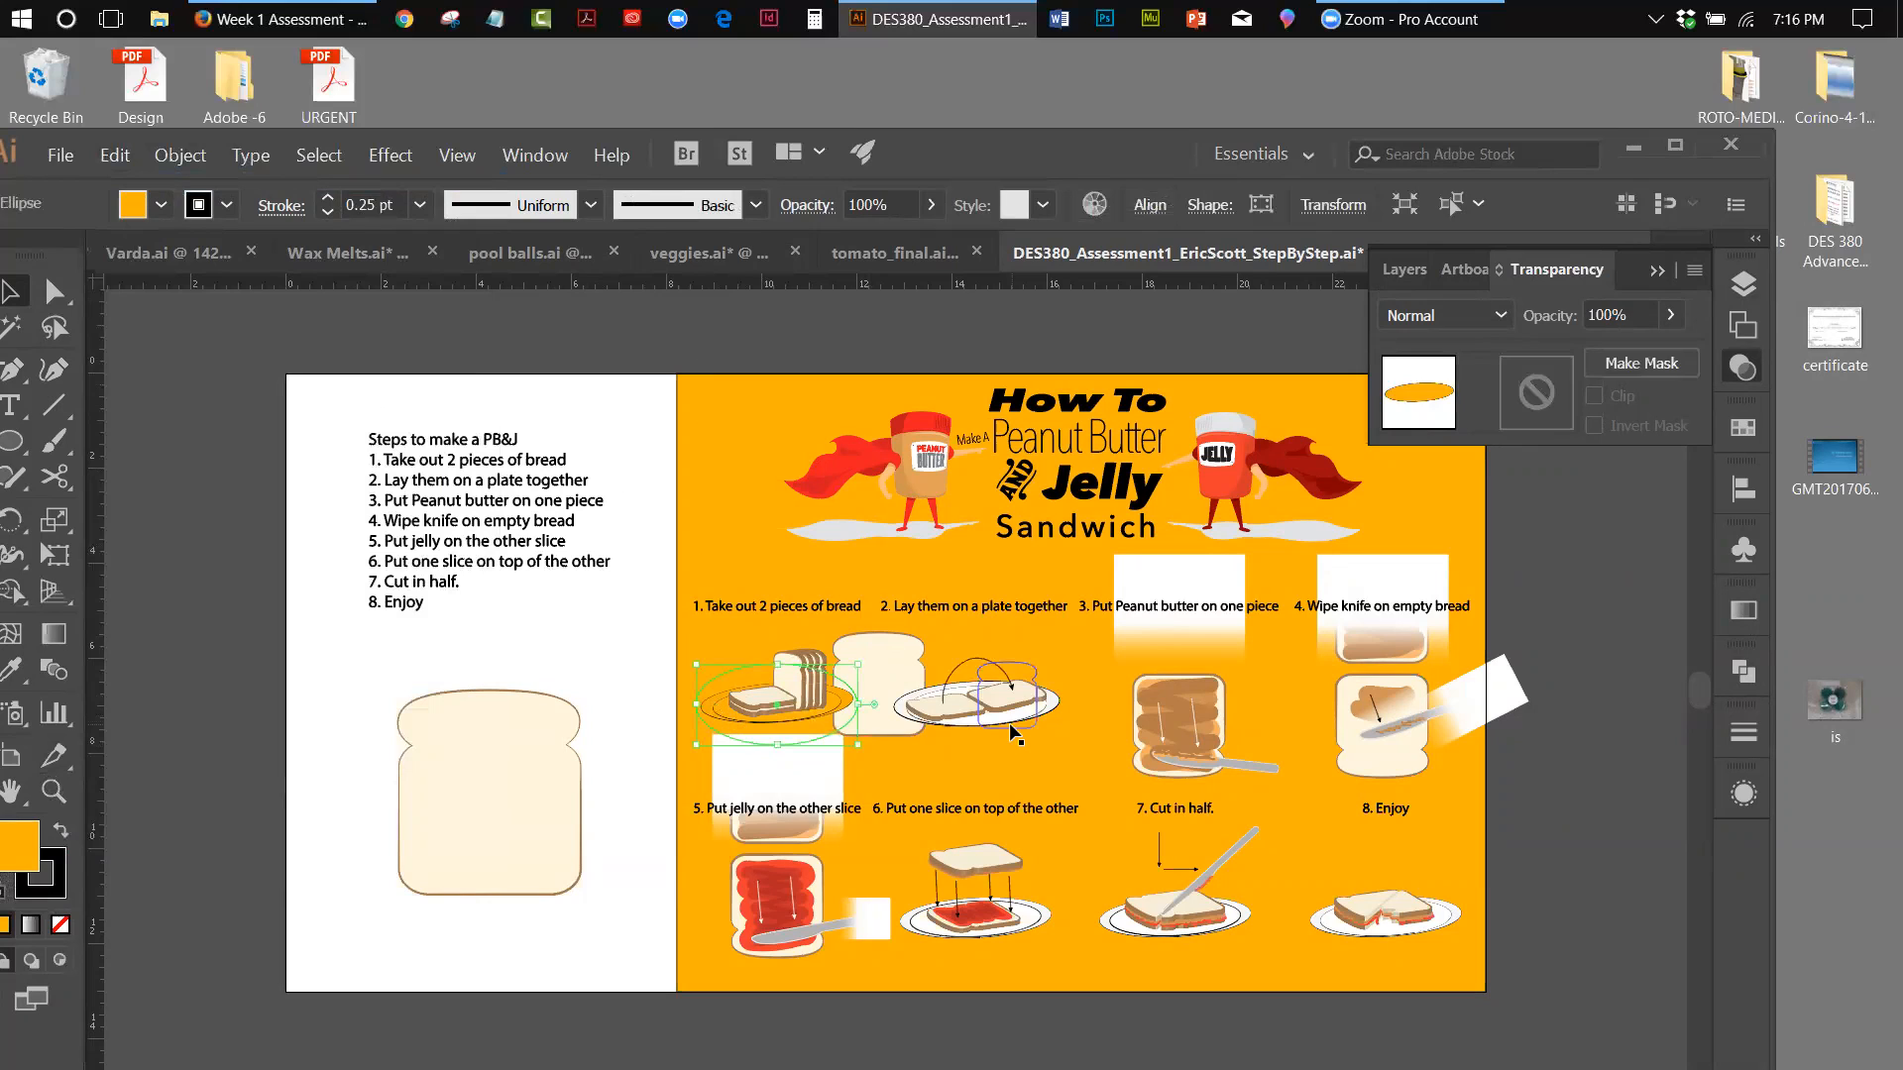
left_click(1057, 706)
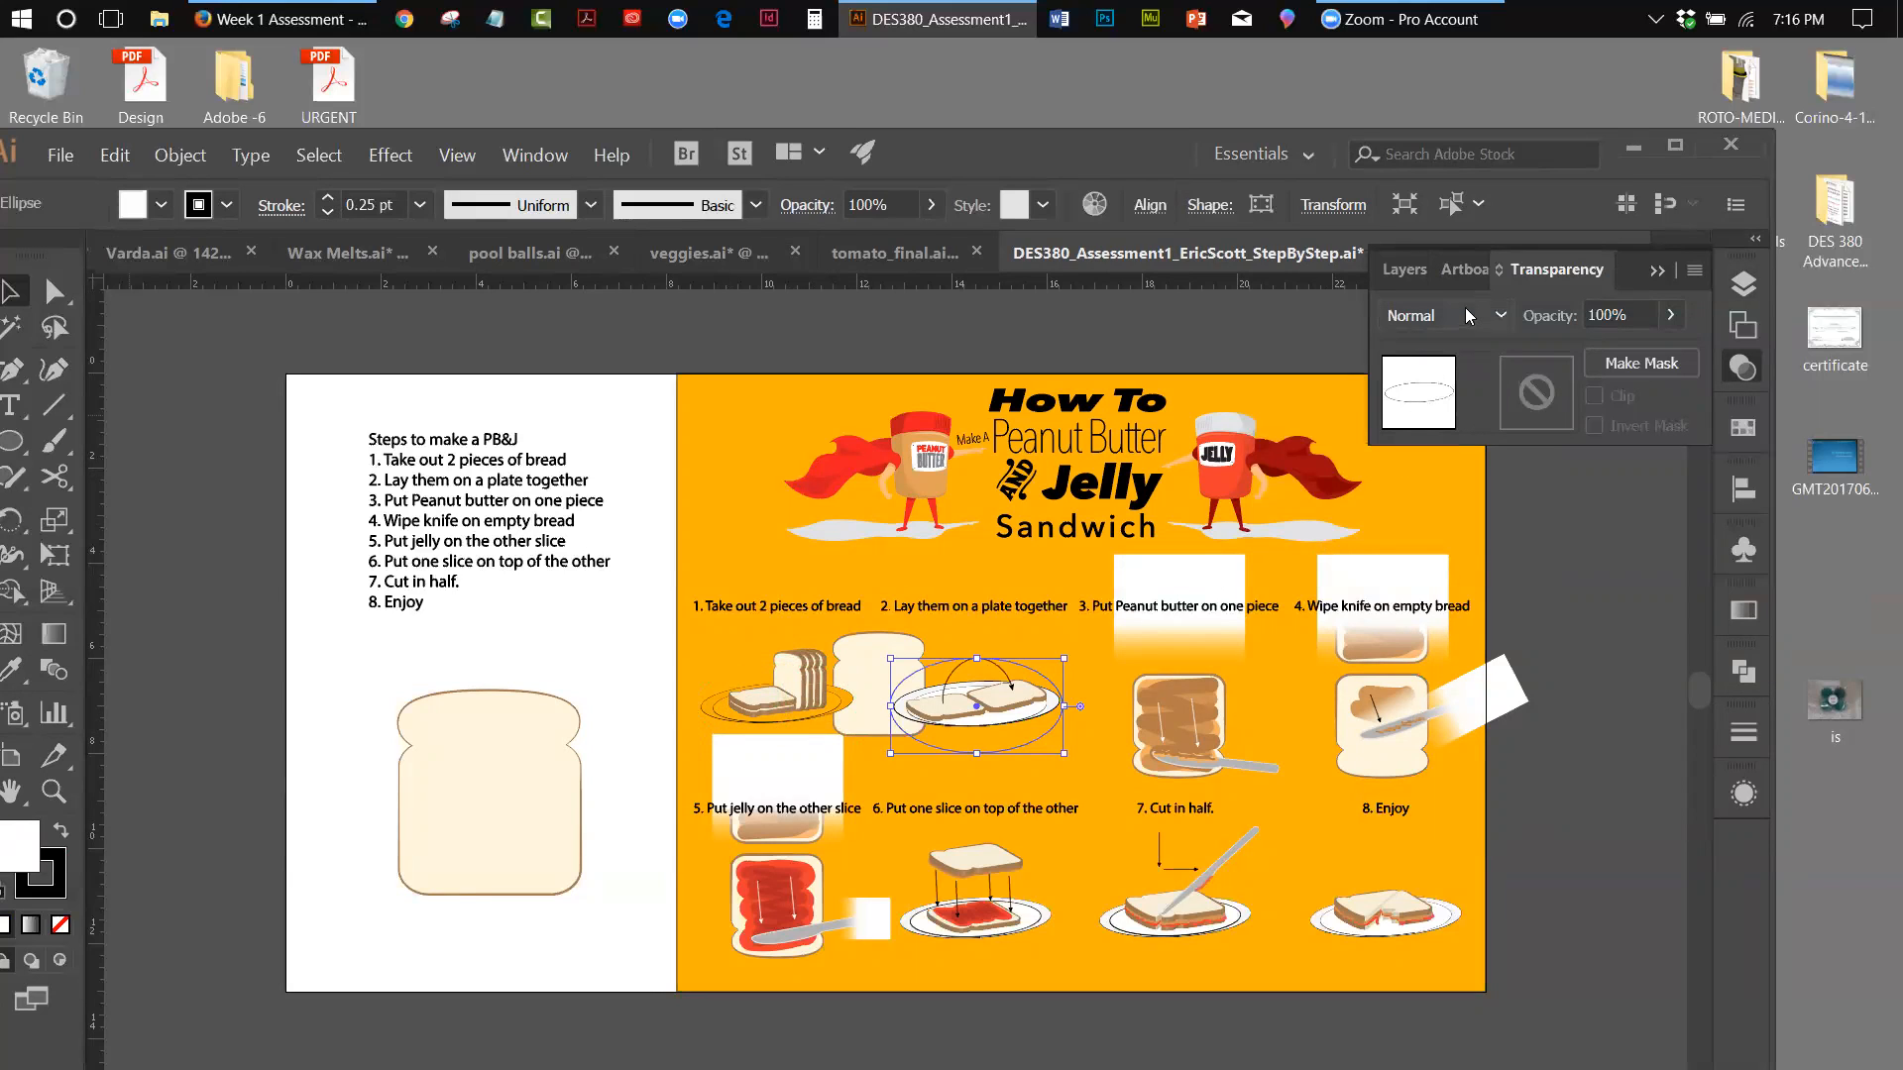
Return to the layer list, collapse the Step 1 layer and hide Layer 11
left_click(1657, 272)
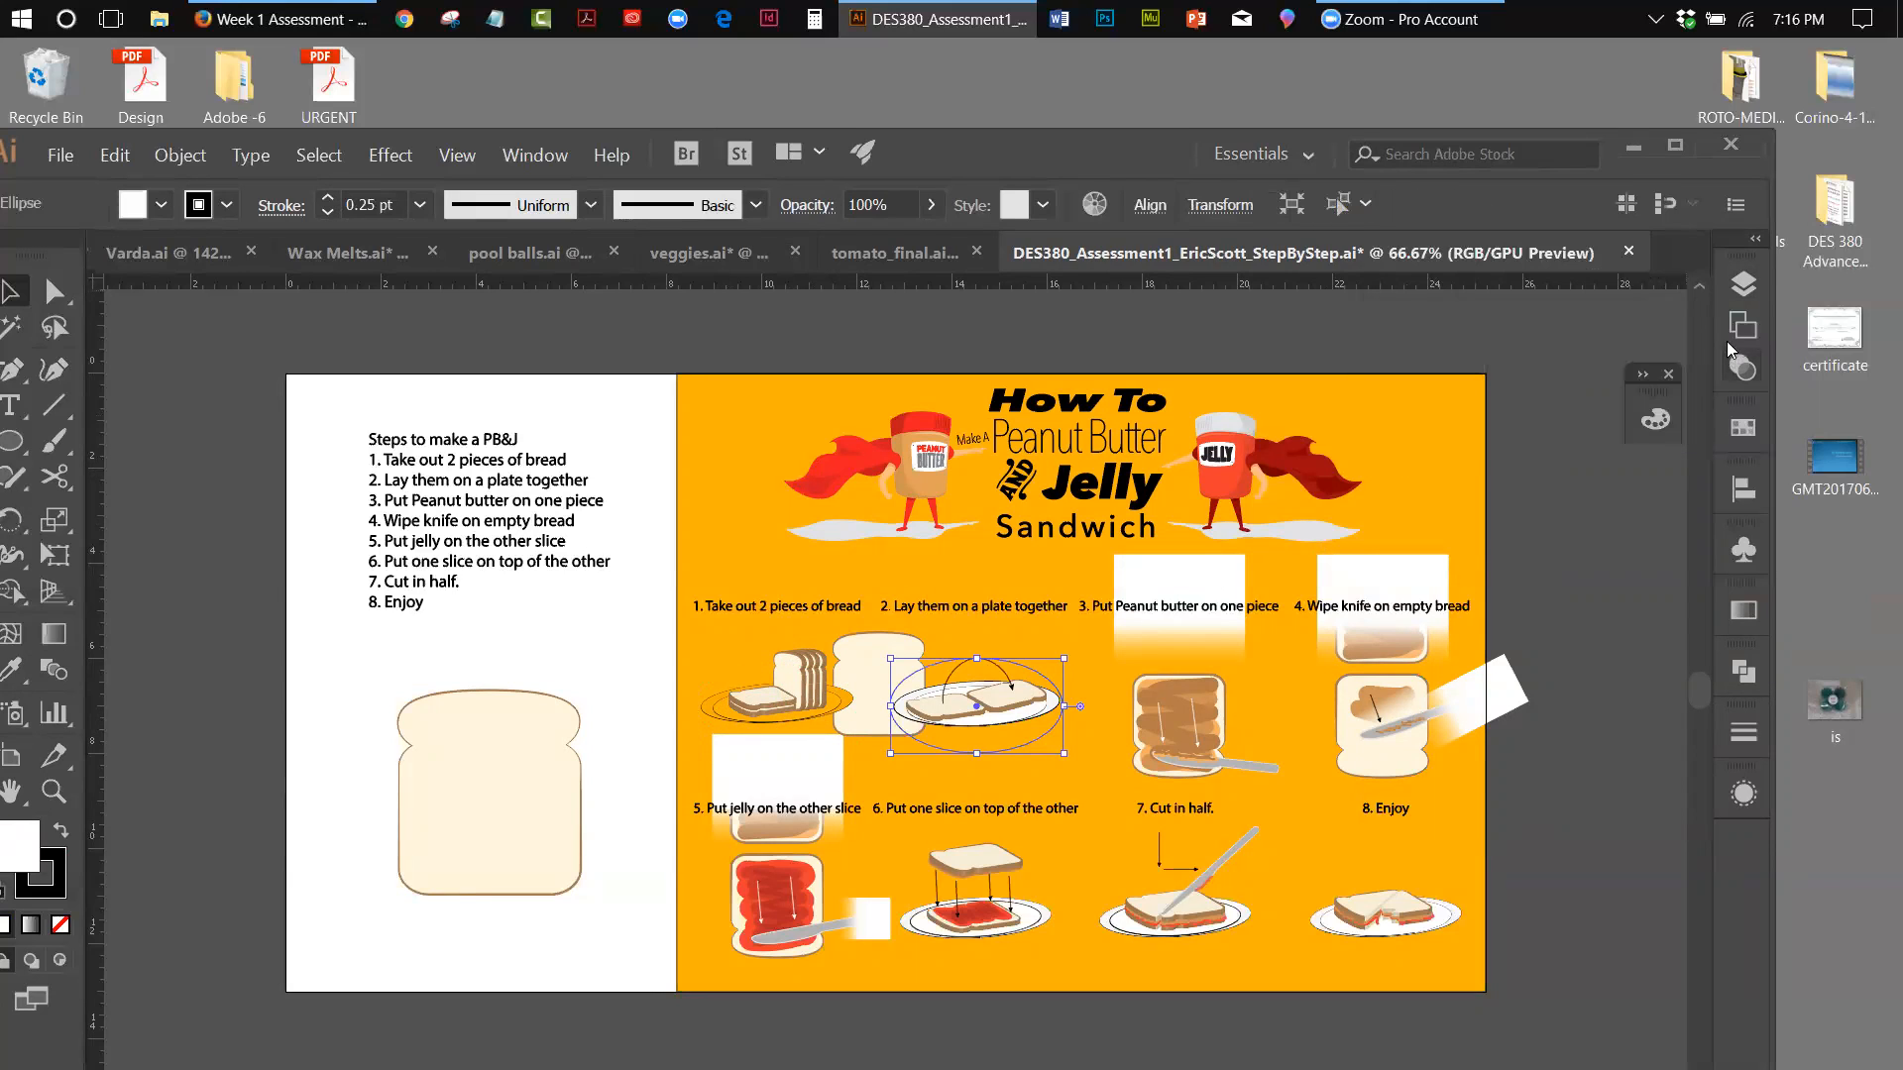
left_click(1725, 291)
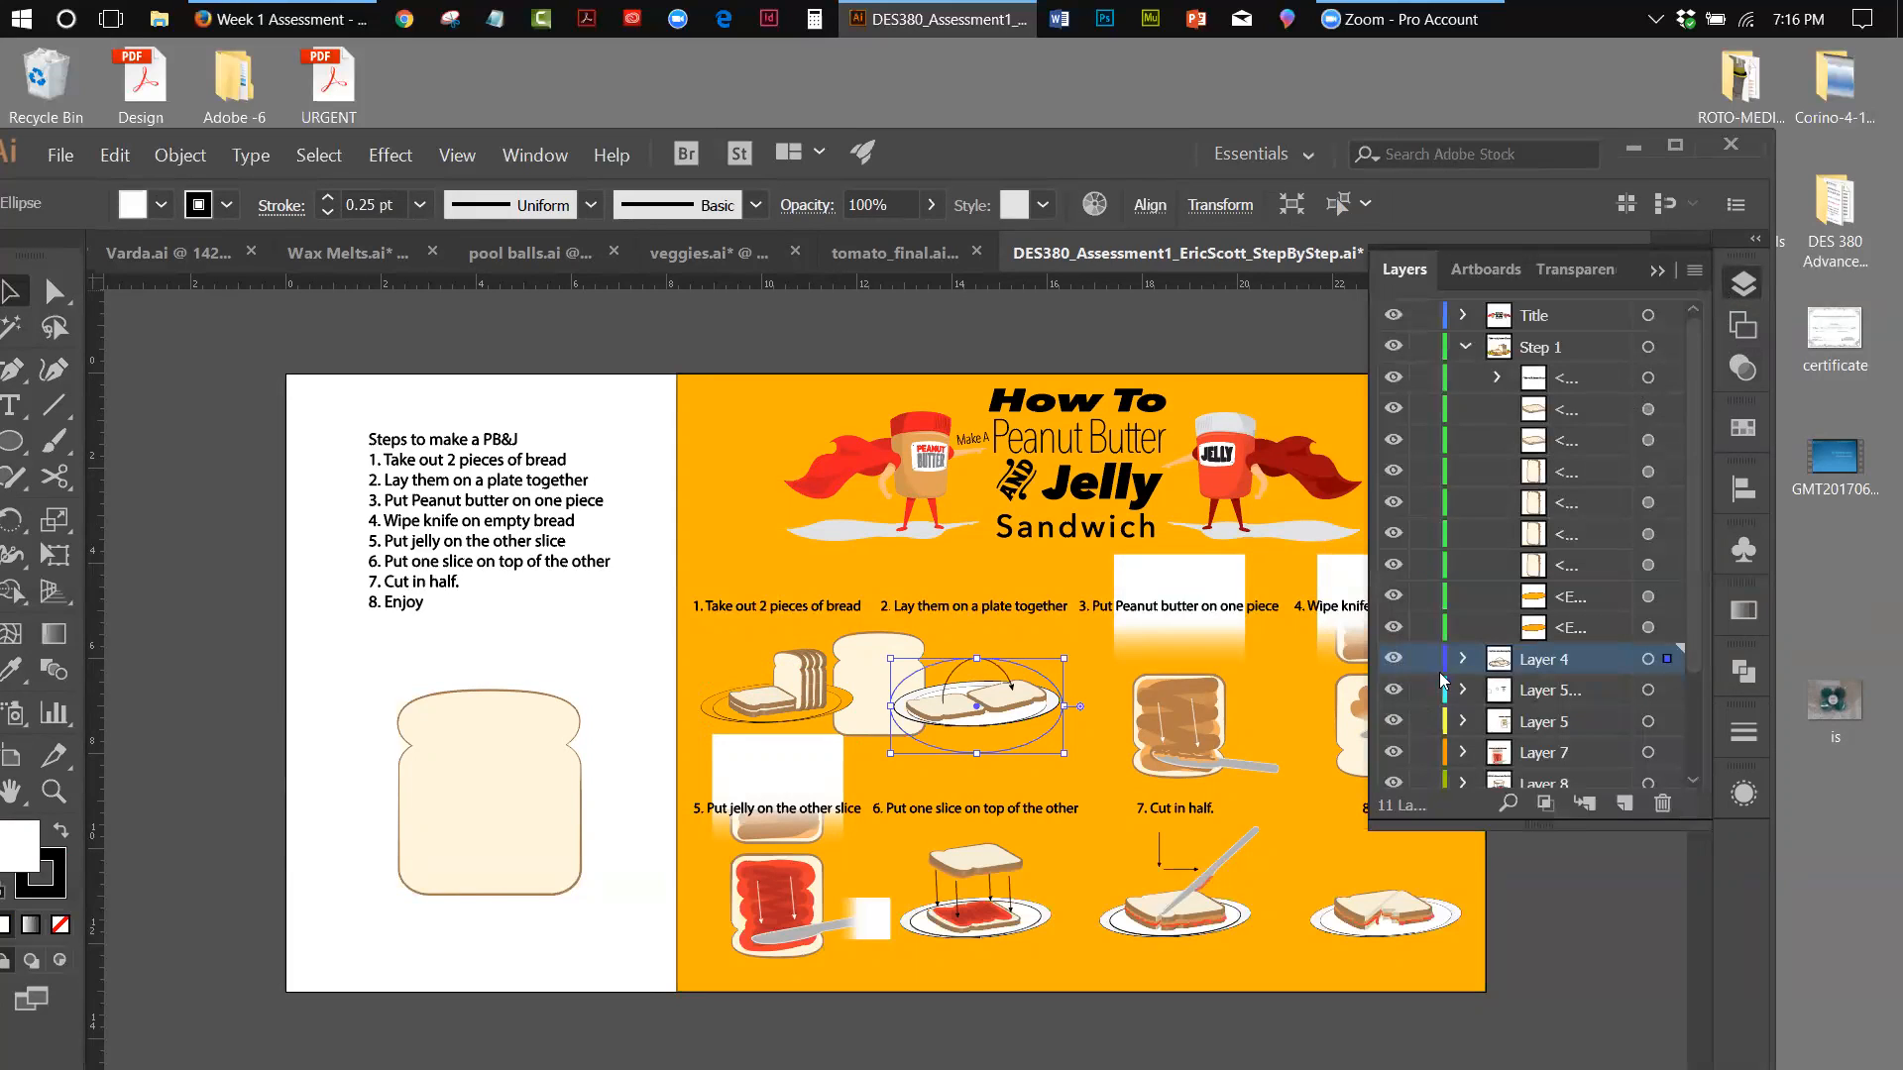
left_click(1465, 346)
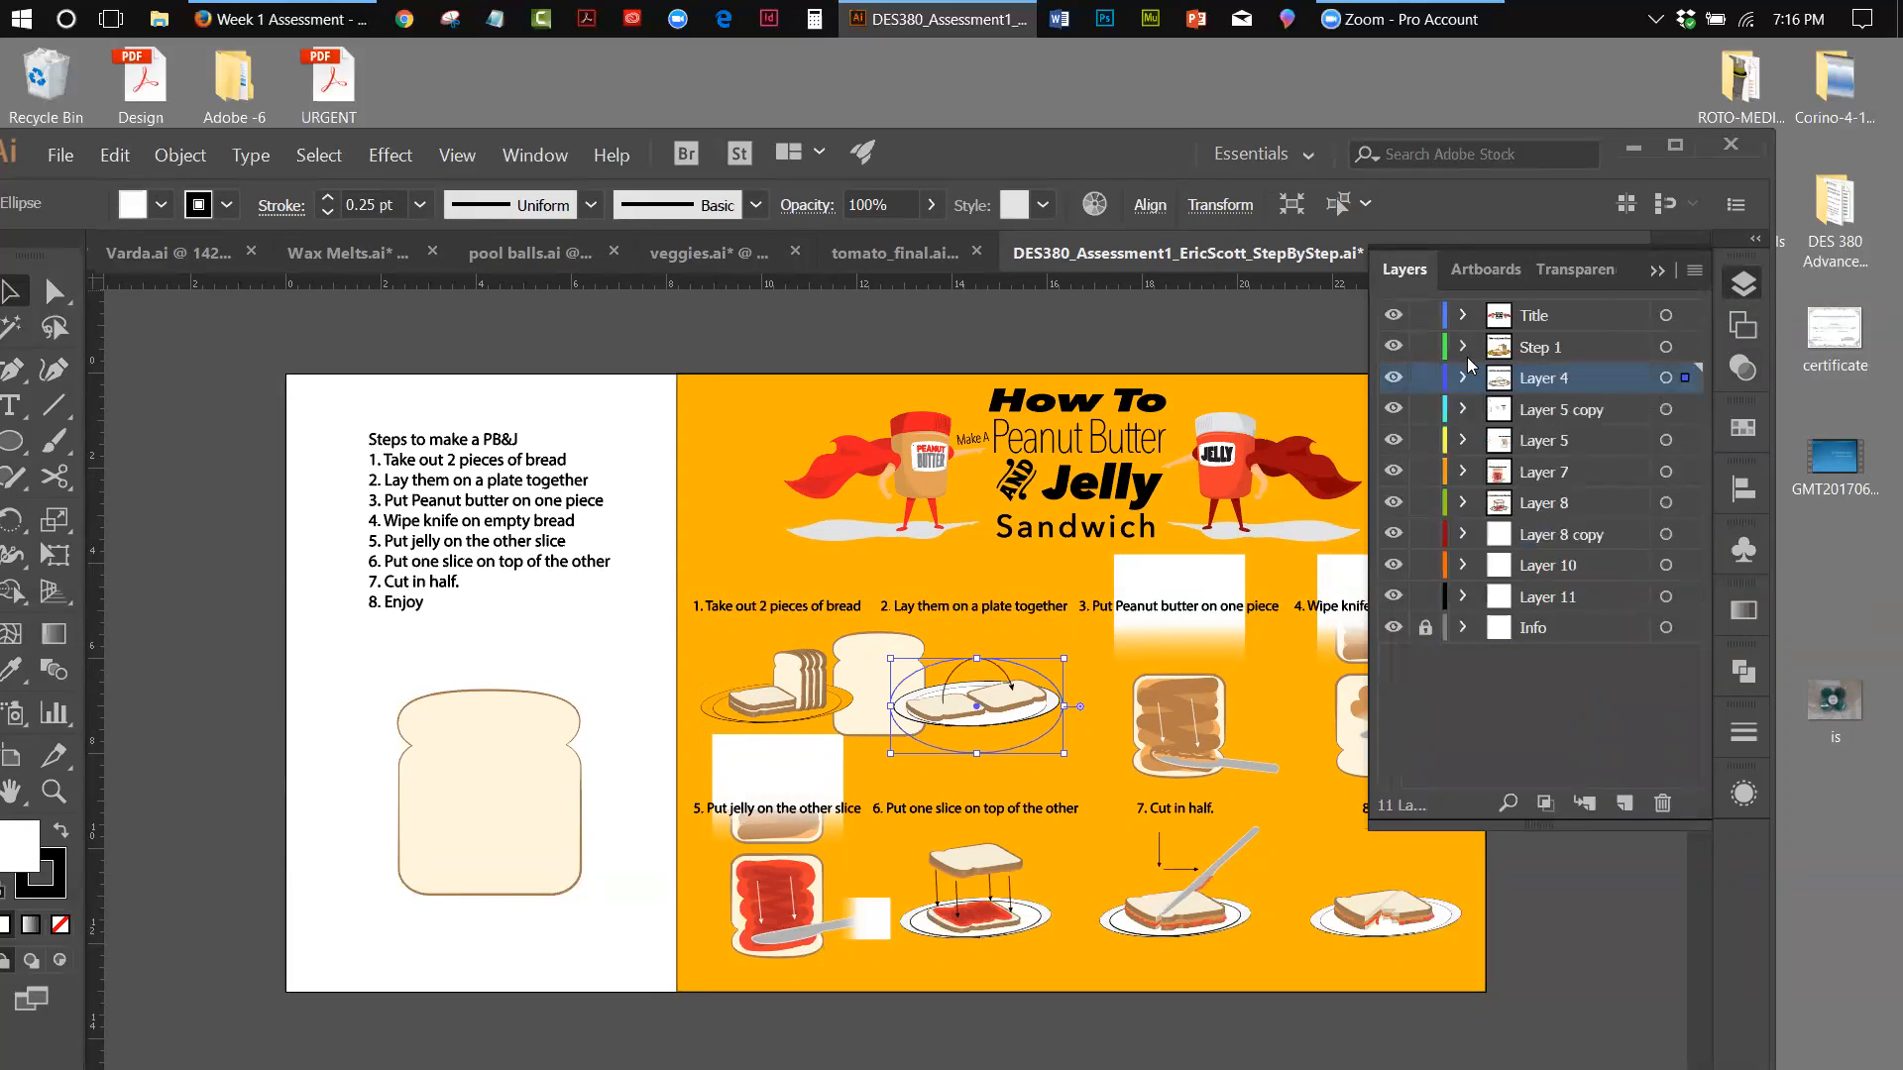
left_click(1393, 597)
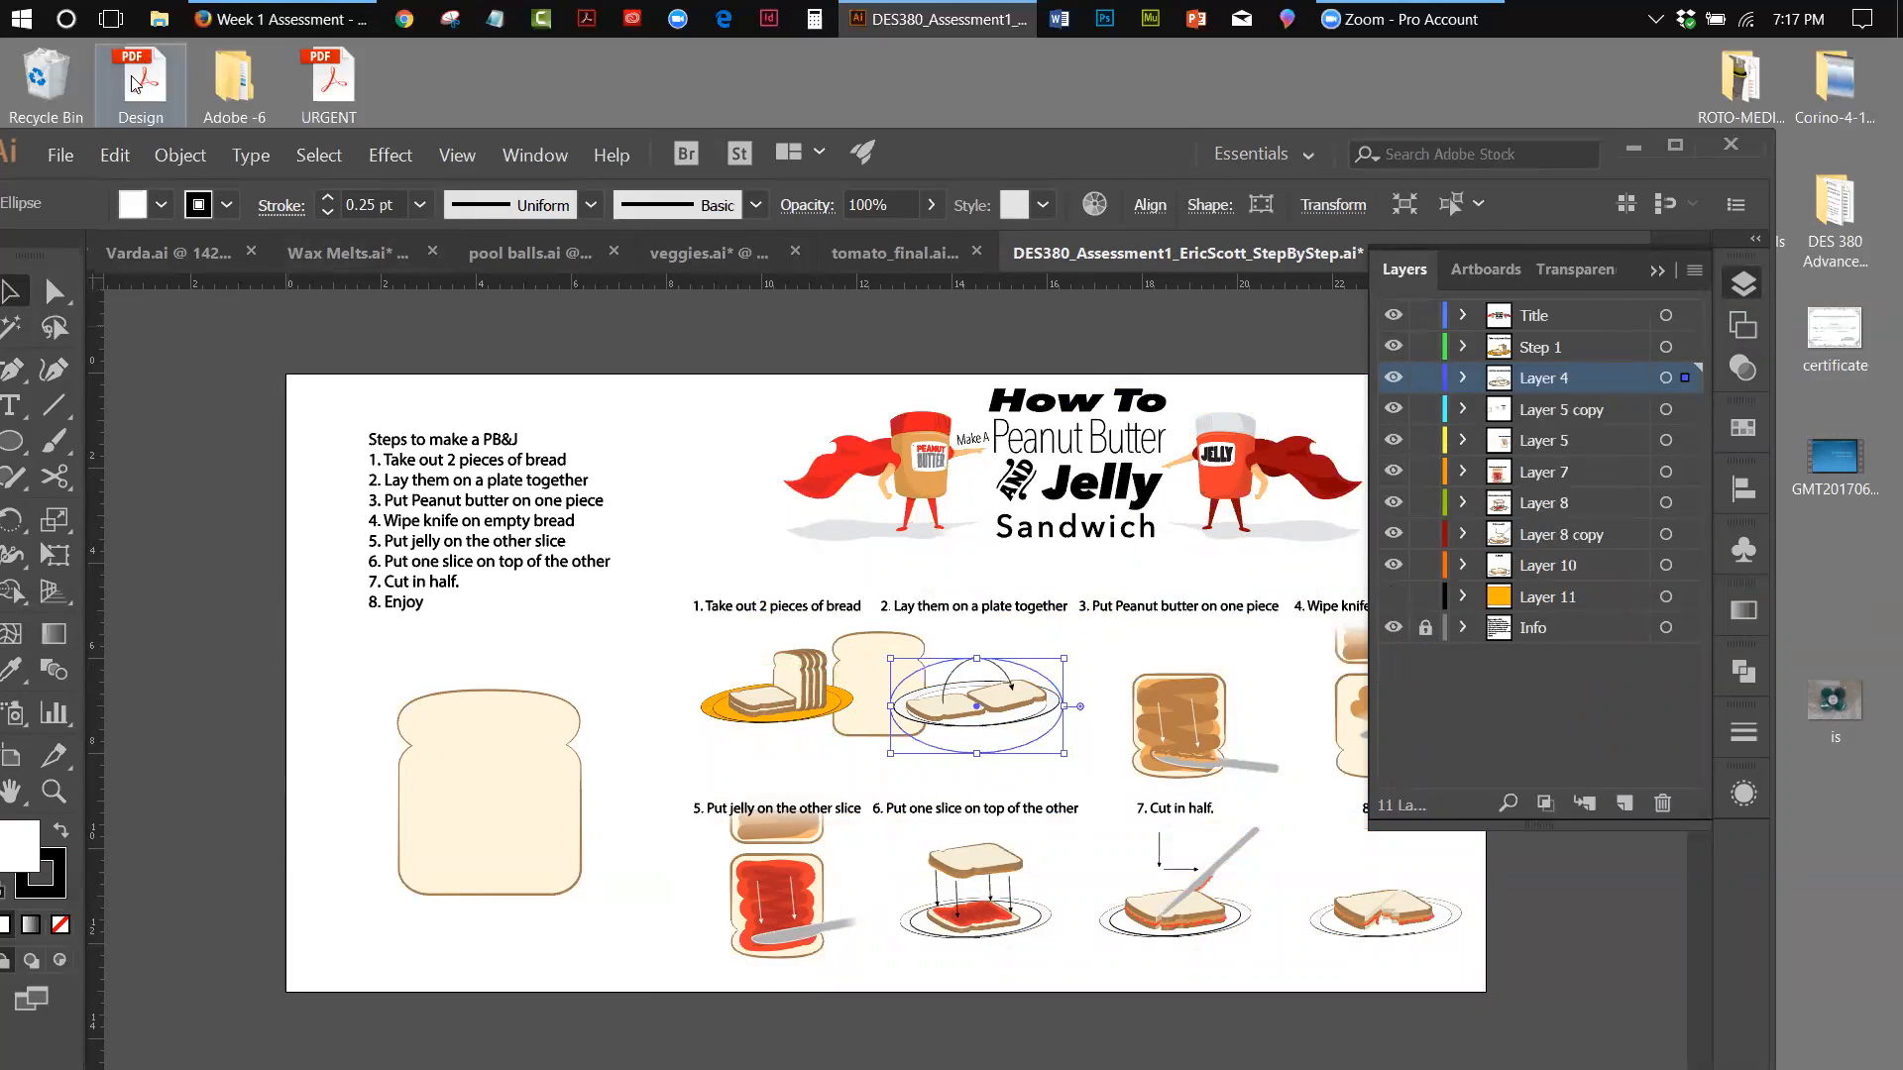
Undo the hiding of Layer 11 and the reordering of the plate ellipses beneath the bread
left_click(117, 158)
left_click(119, 184)
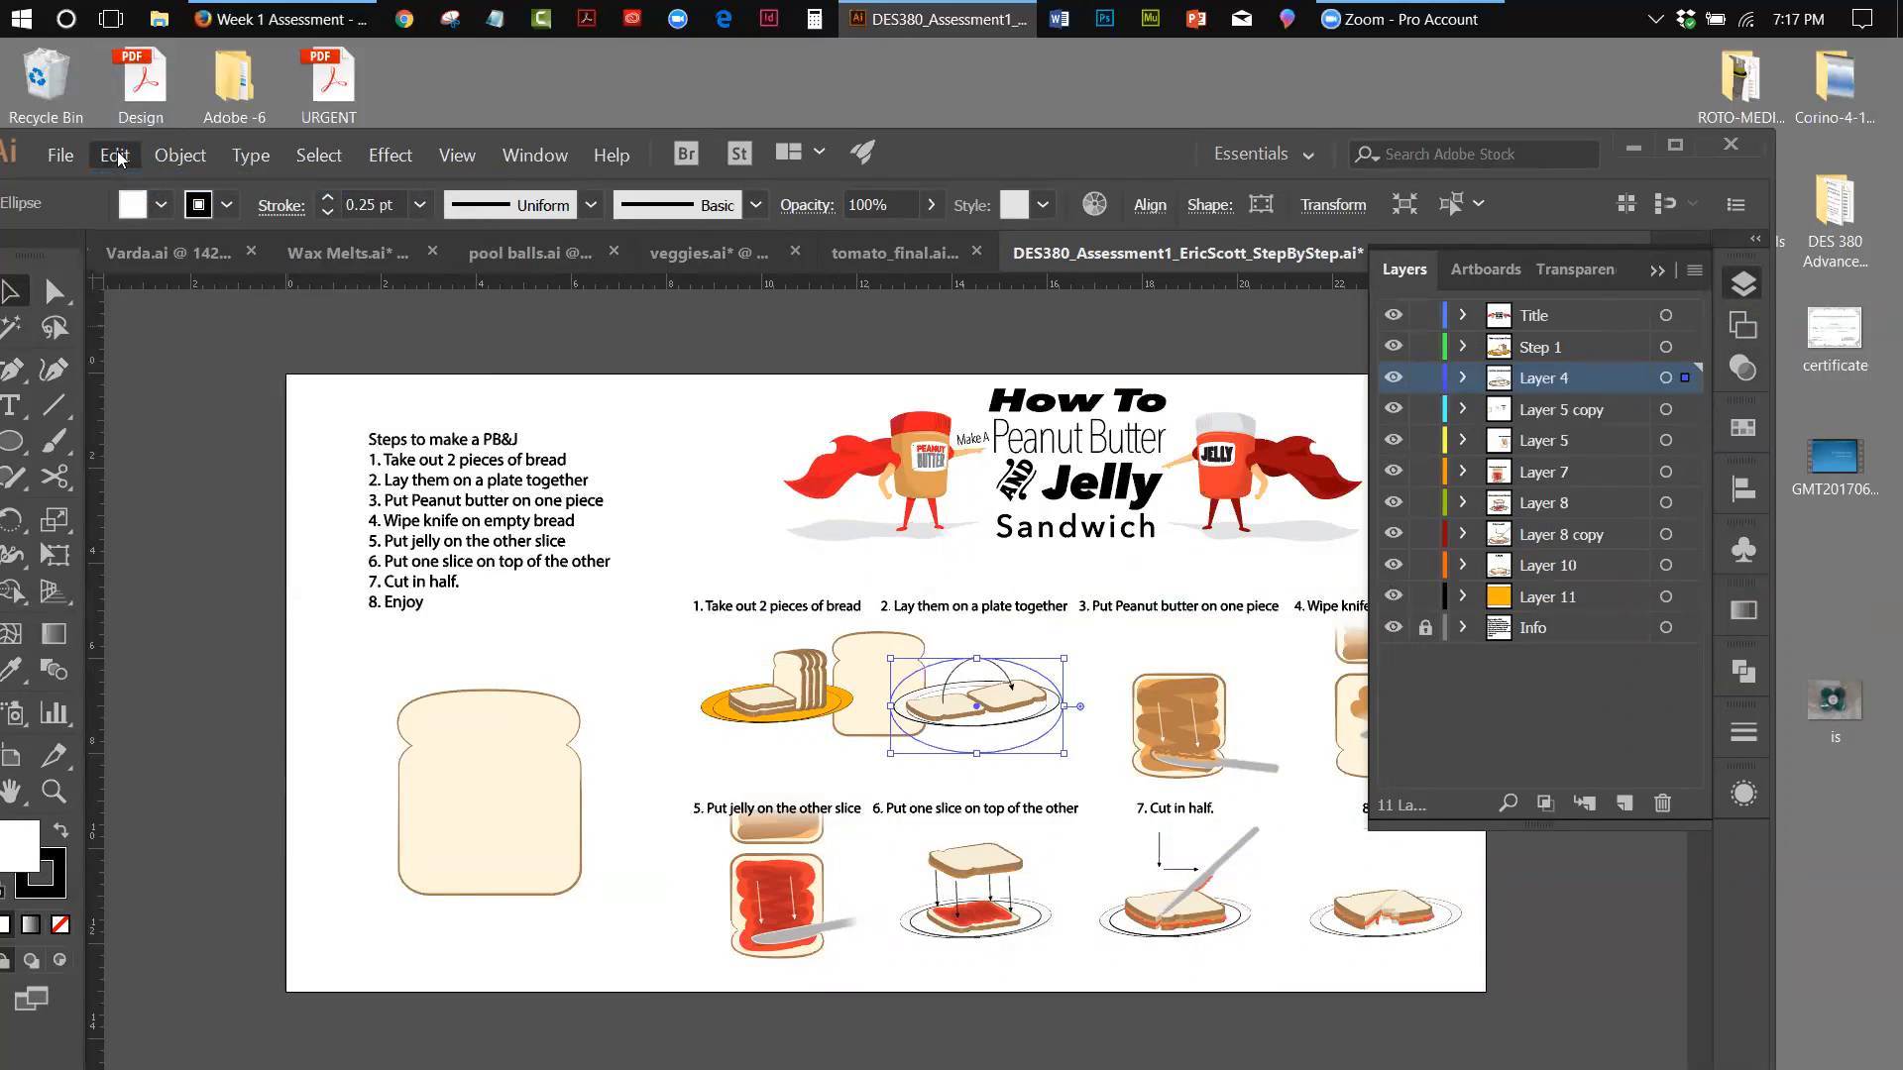
left_click(117, 156)
left_click(128, 187)
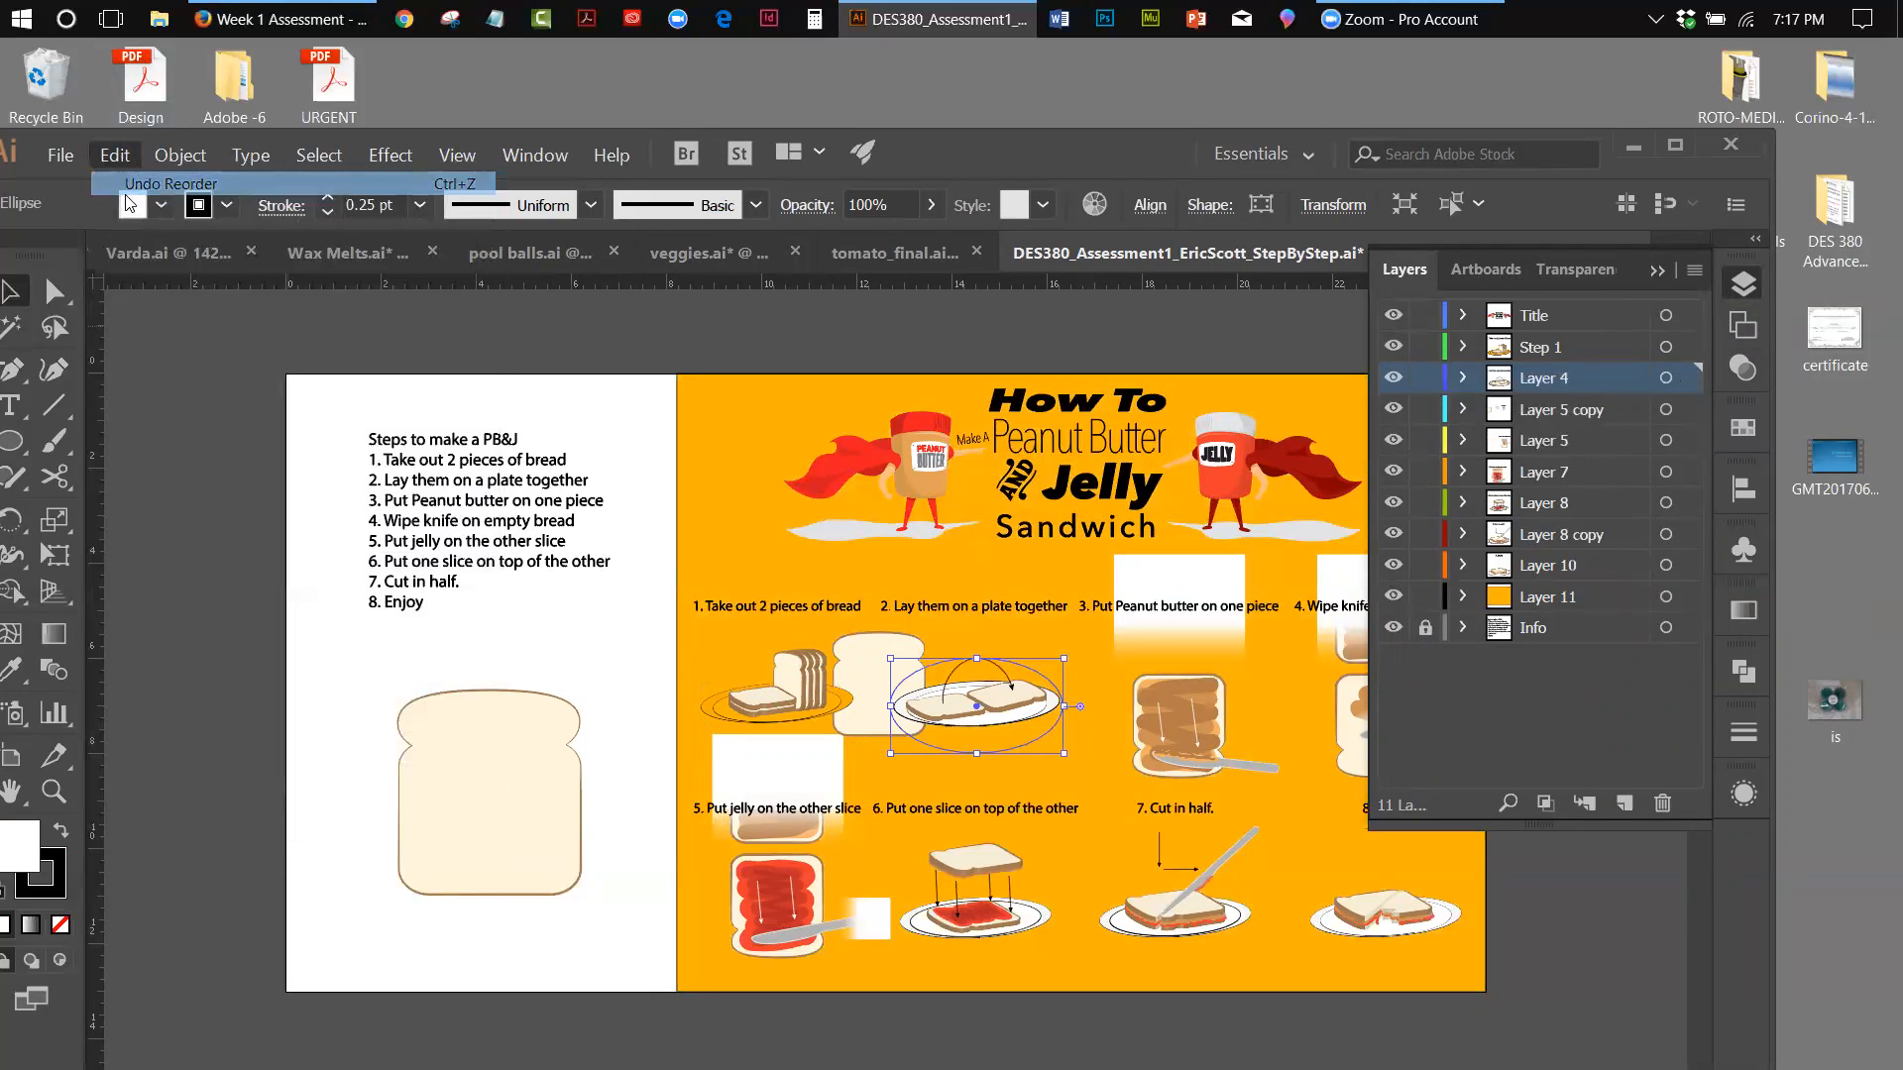
left_click(117, 156)
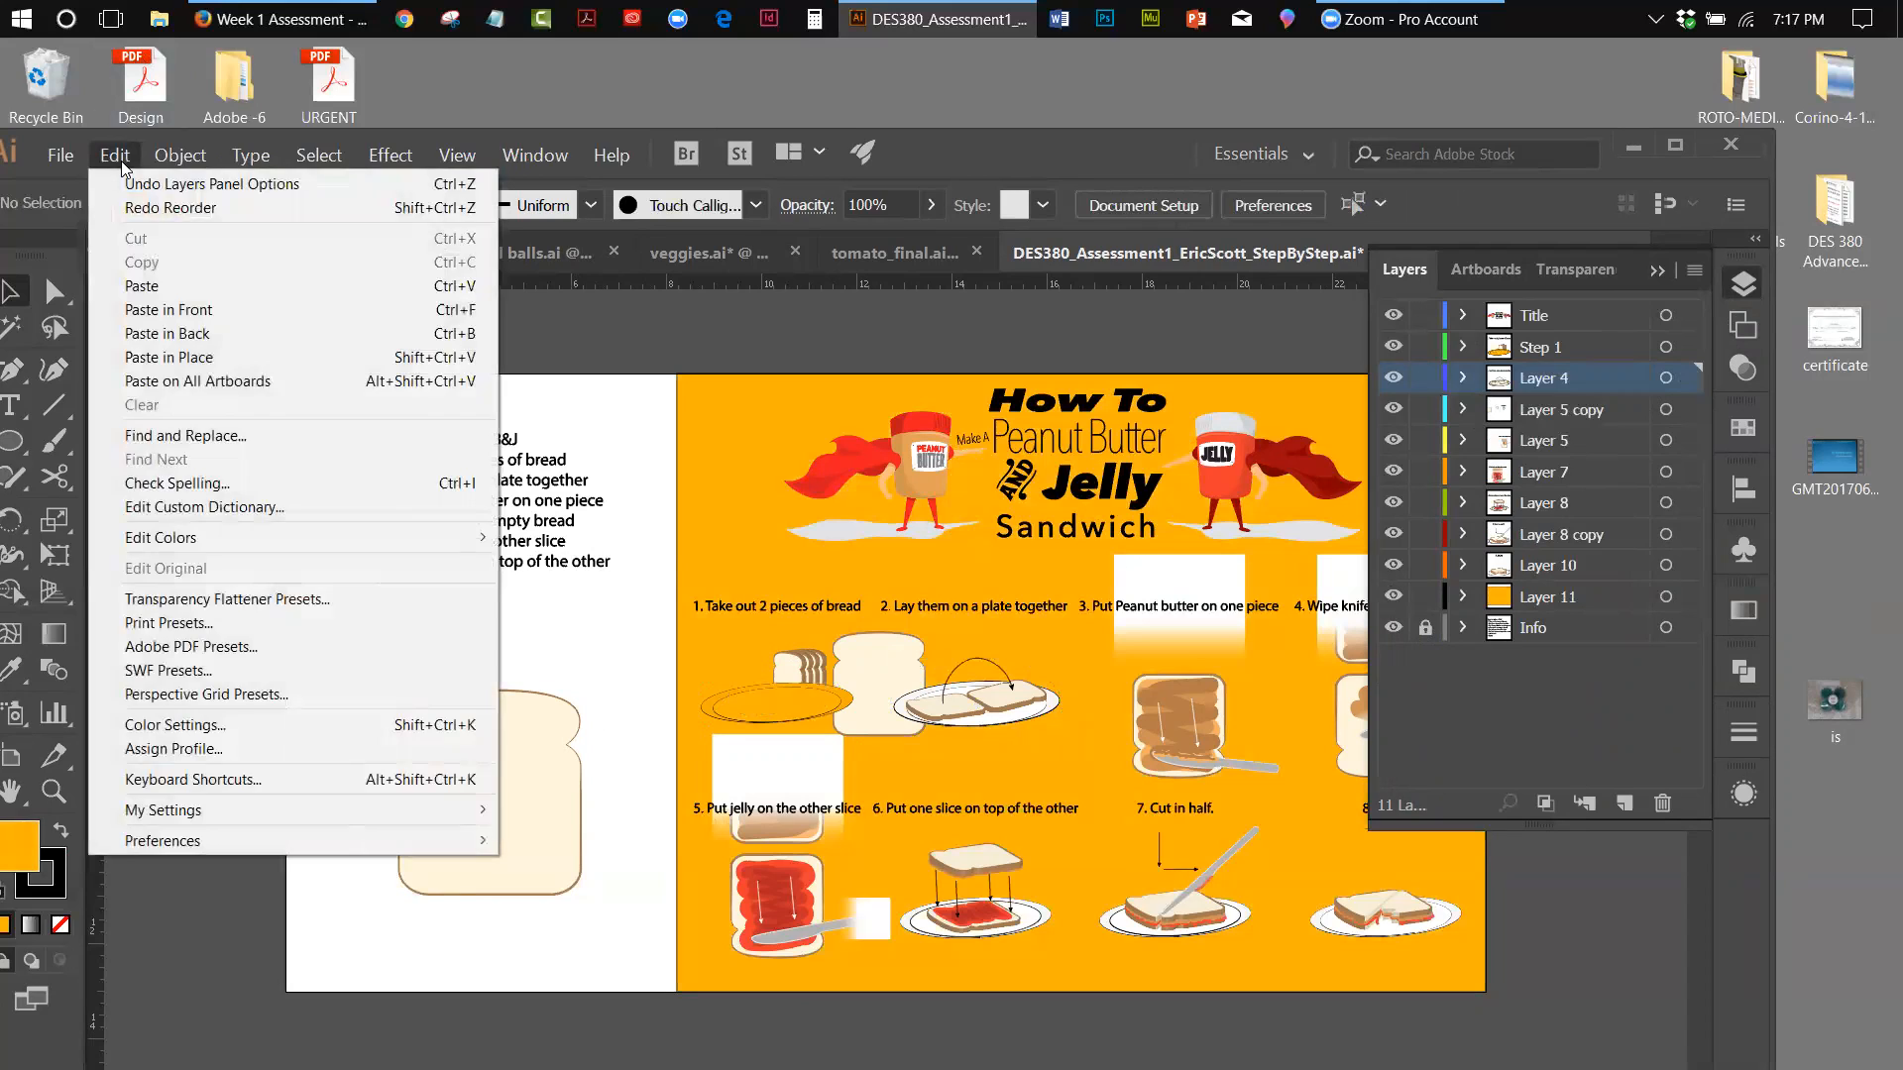
left_click(128, 188)
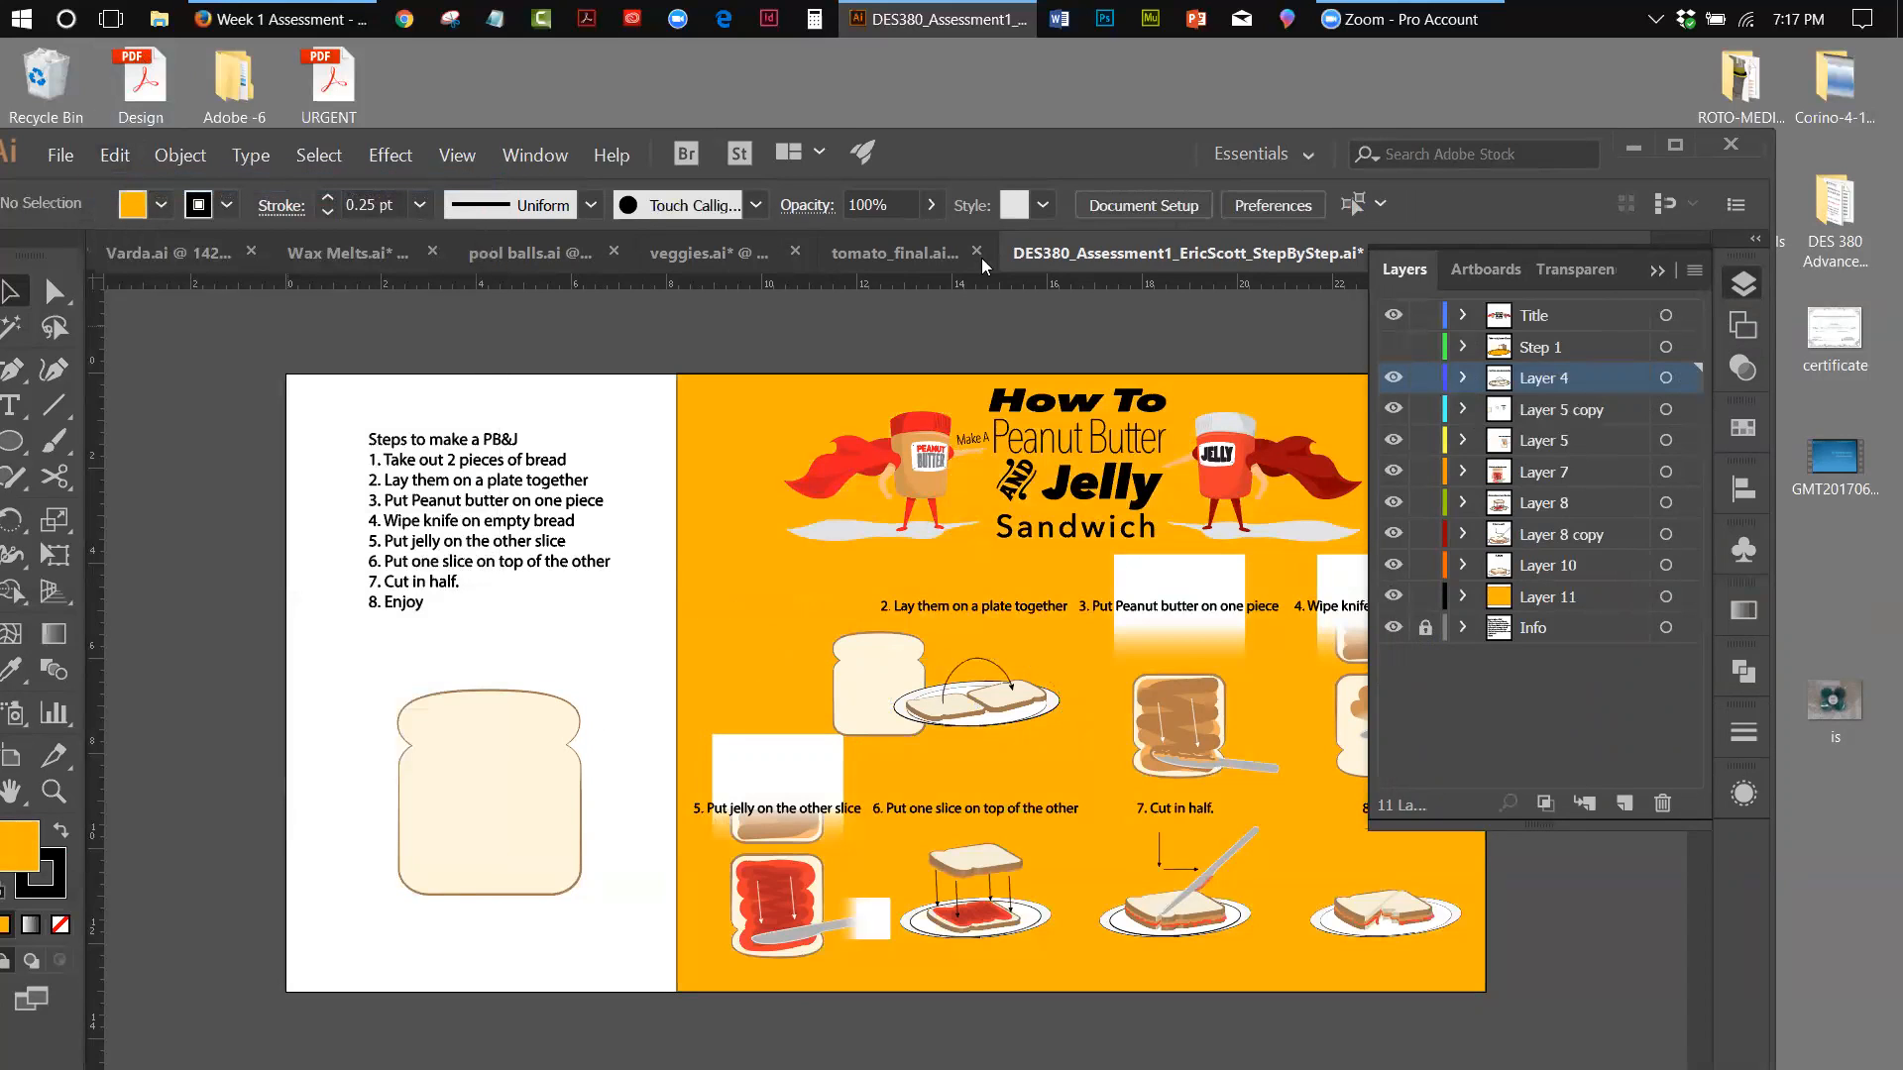
Toggle the Step 1 layer's visibility and undo back to the grouped orange background and plate ellipses on Layer 11
left_click(1394, 347)
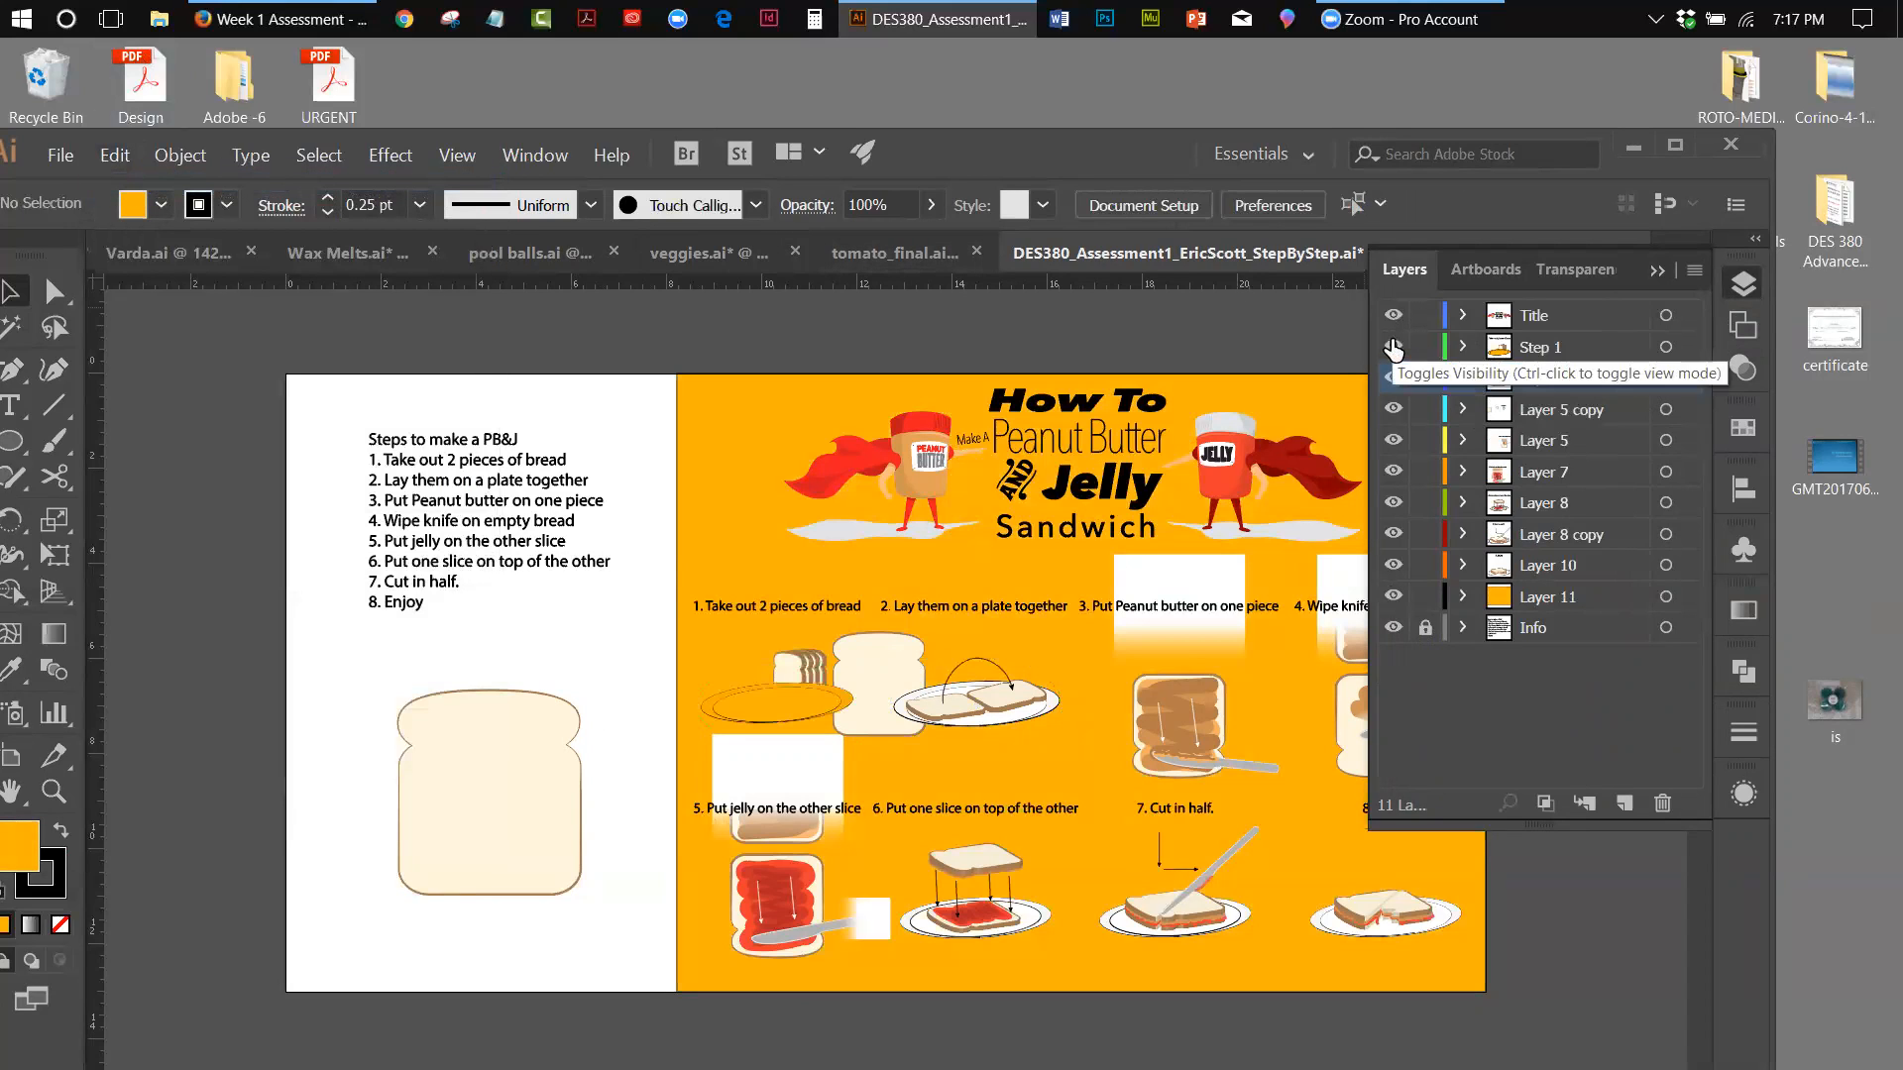
left_click(1393, 347)
left_click(115, 156)
left_click(128, 188)
left_click(117, 156)
left_click(132, 184)
left_click(116, 155)
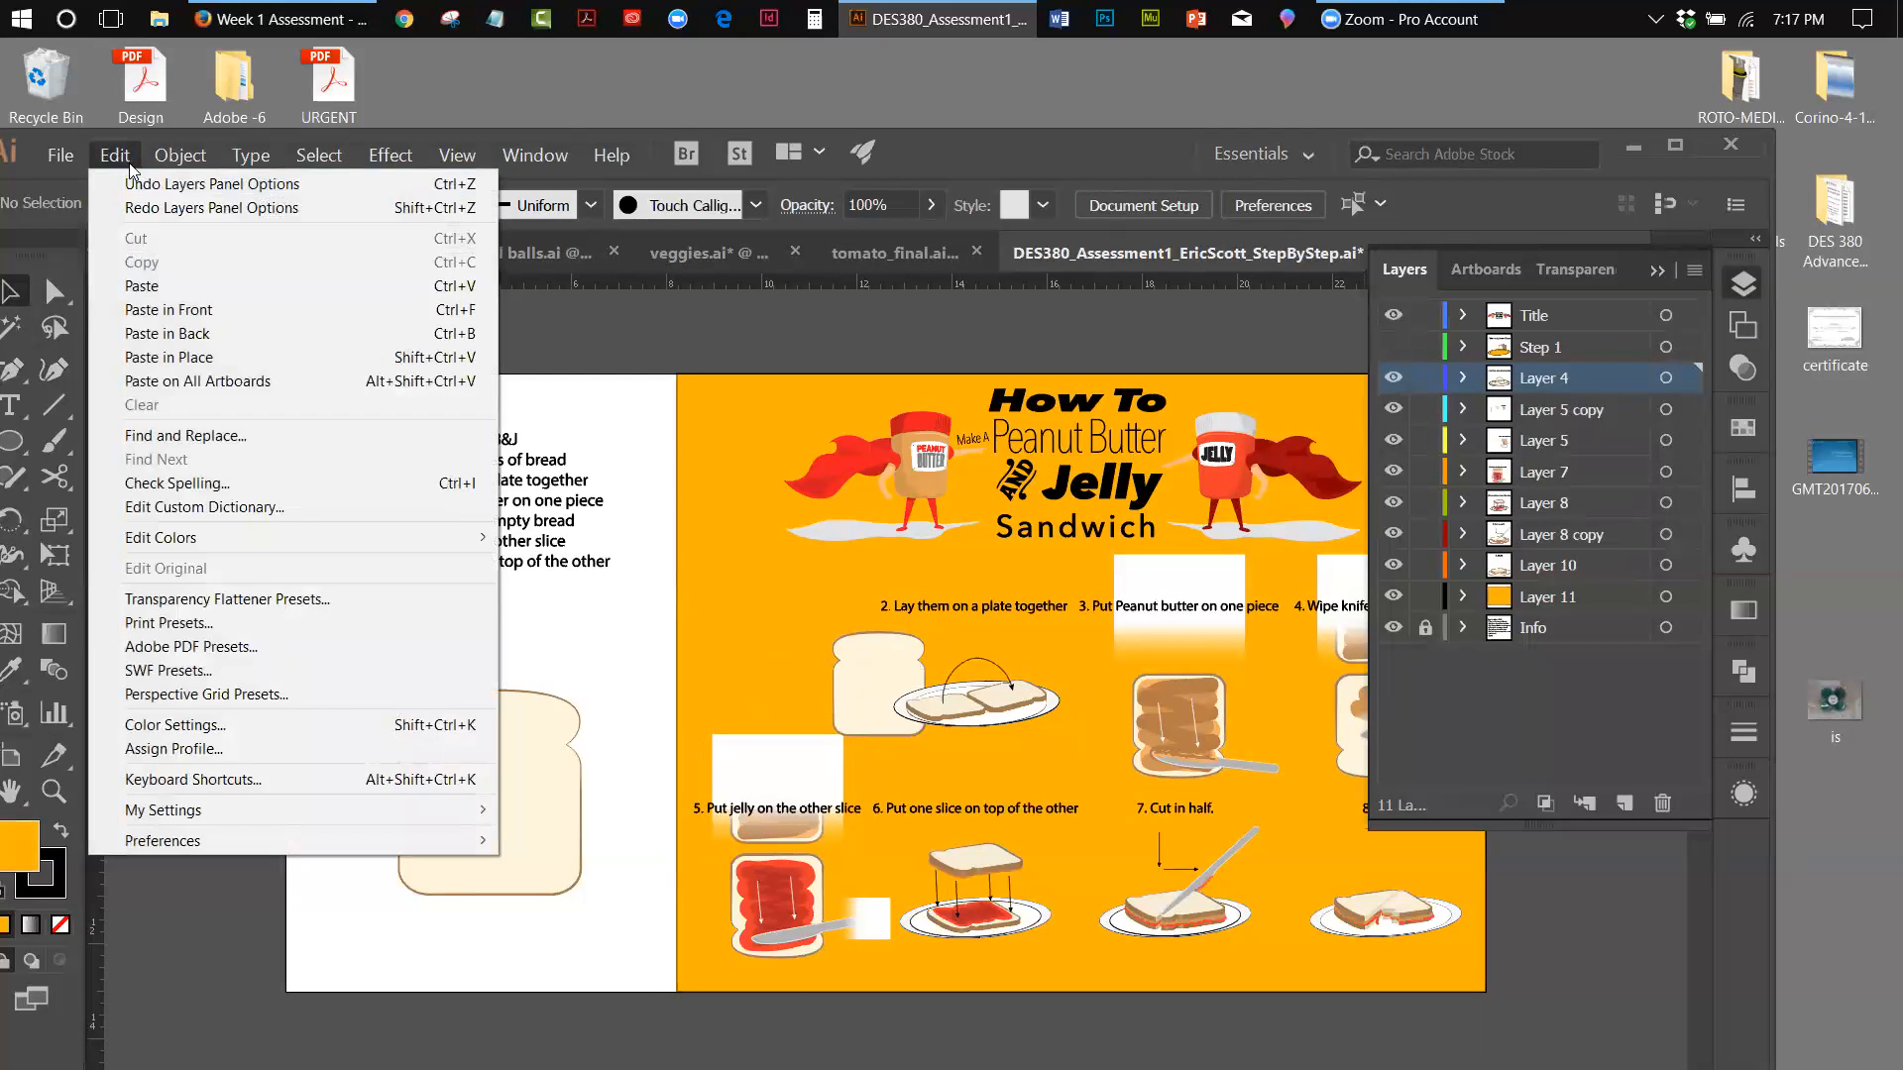
left_click(136, 187)
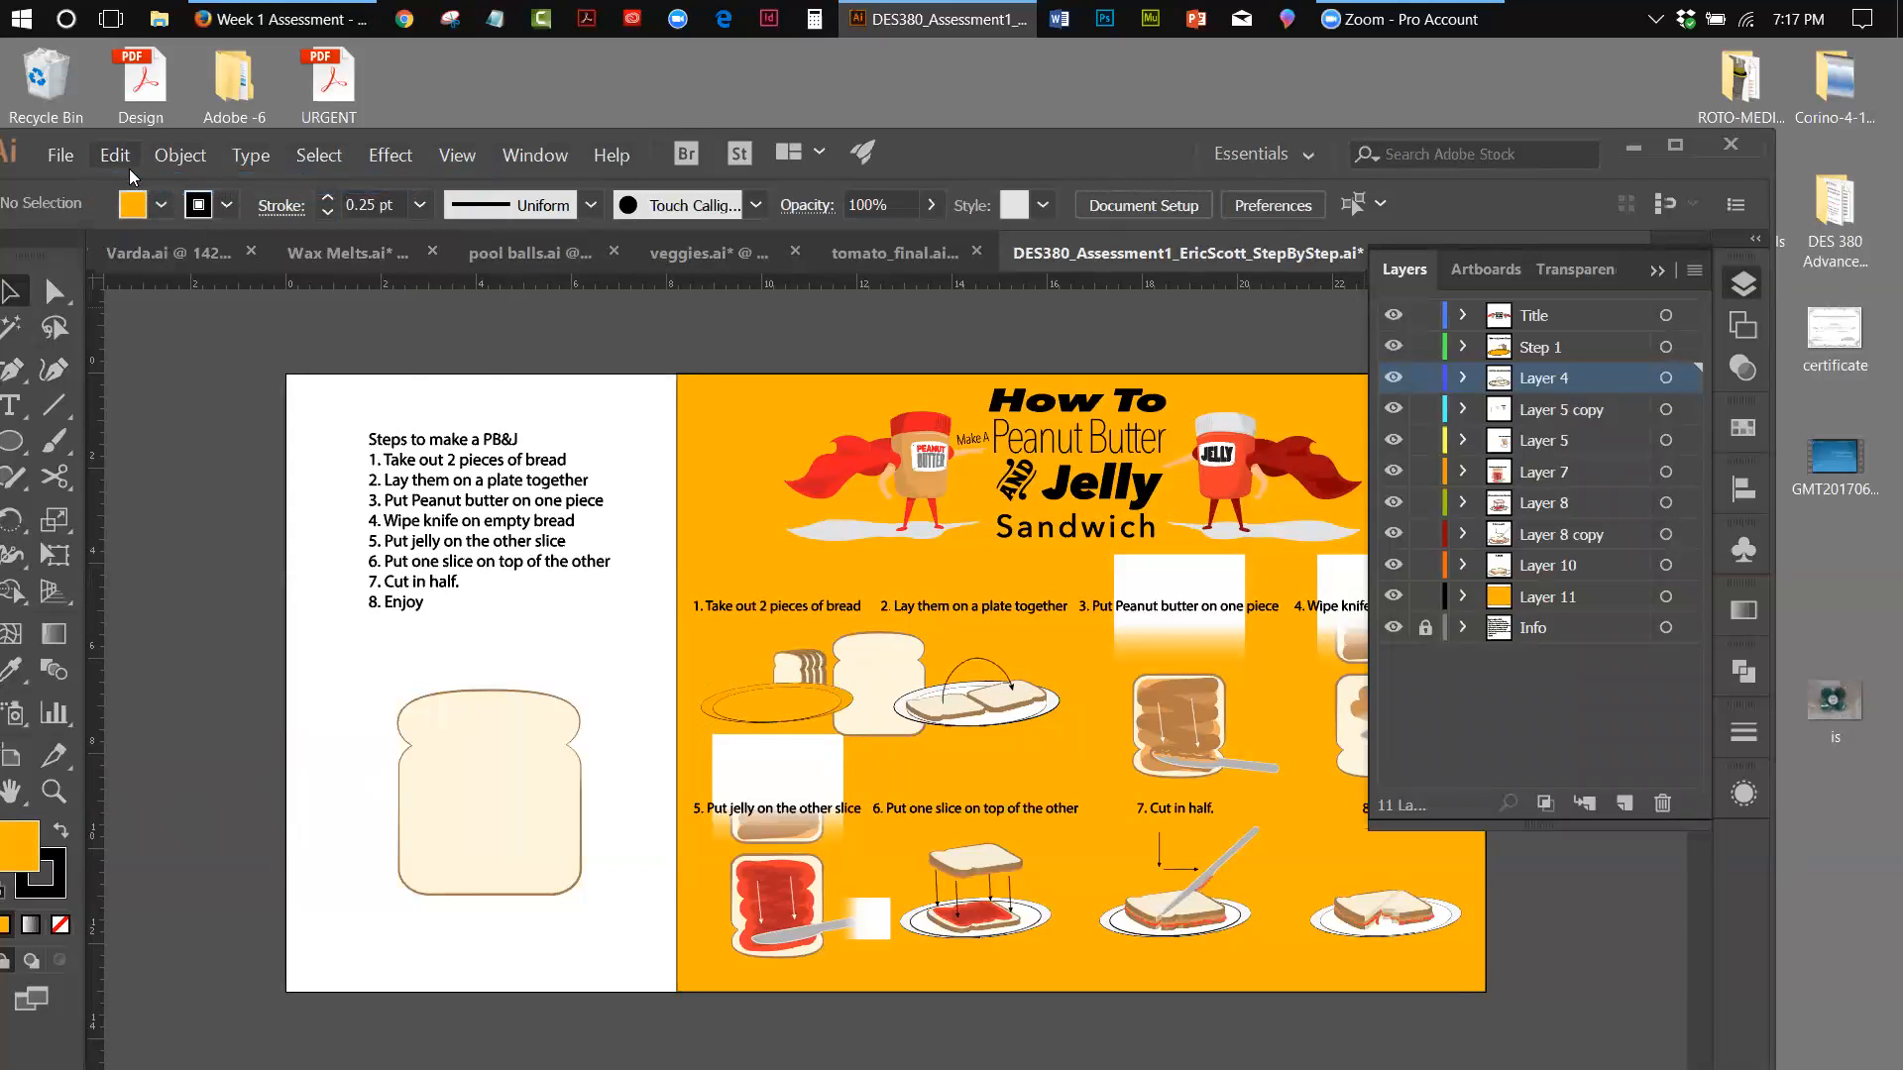
left_click(117, 156)
left_click(134, 184)
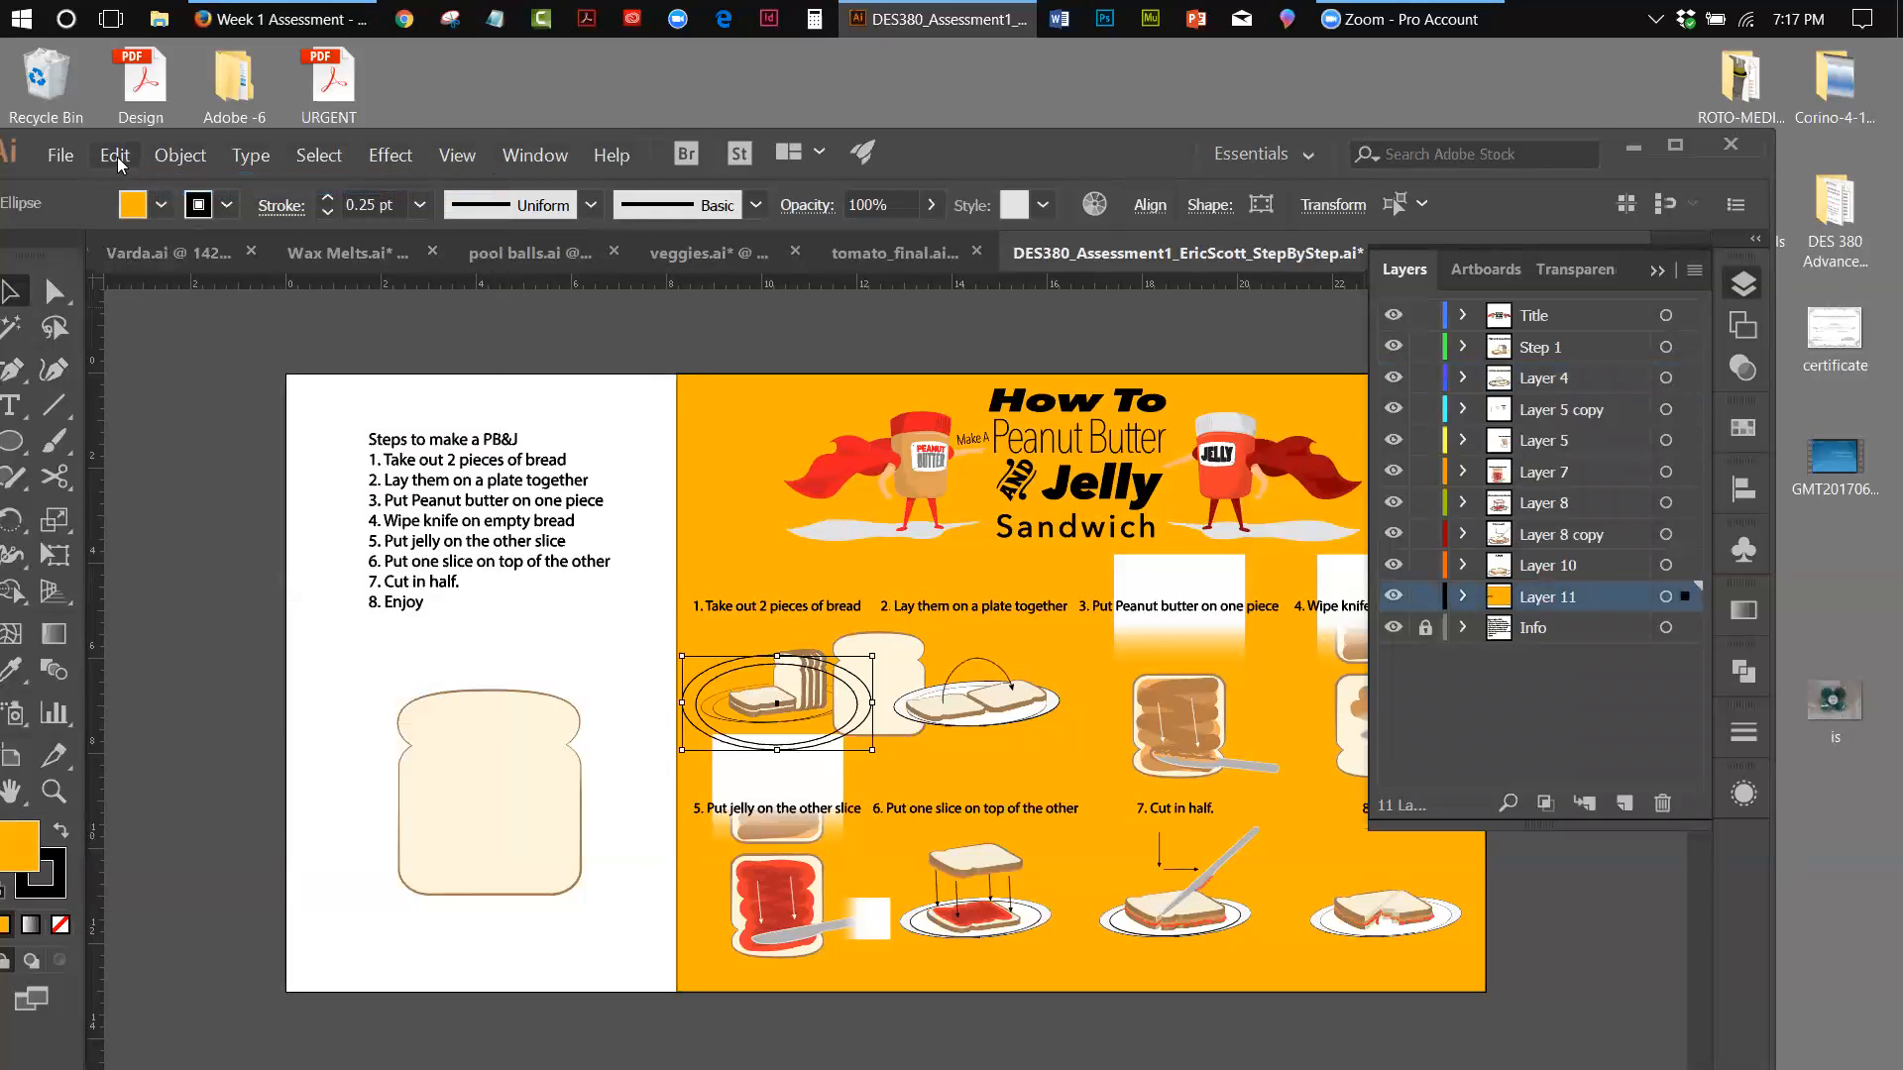
left_click(116, 159)
left_click(129, 183)
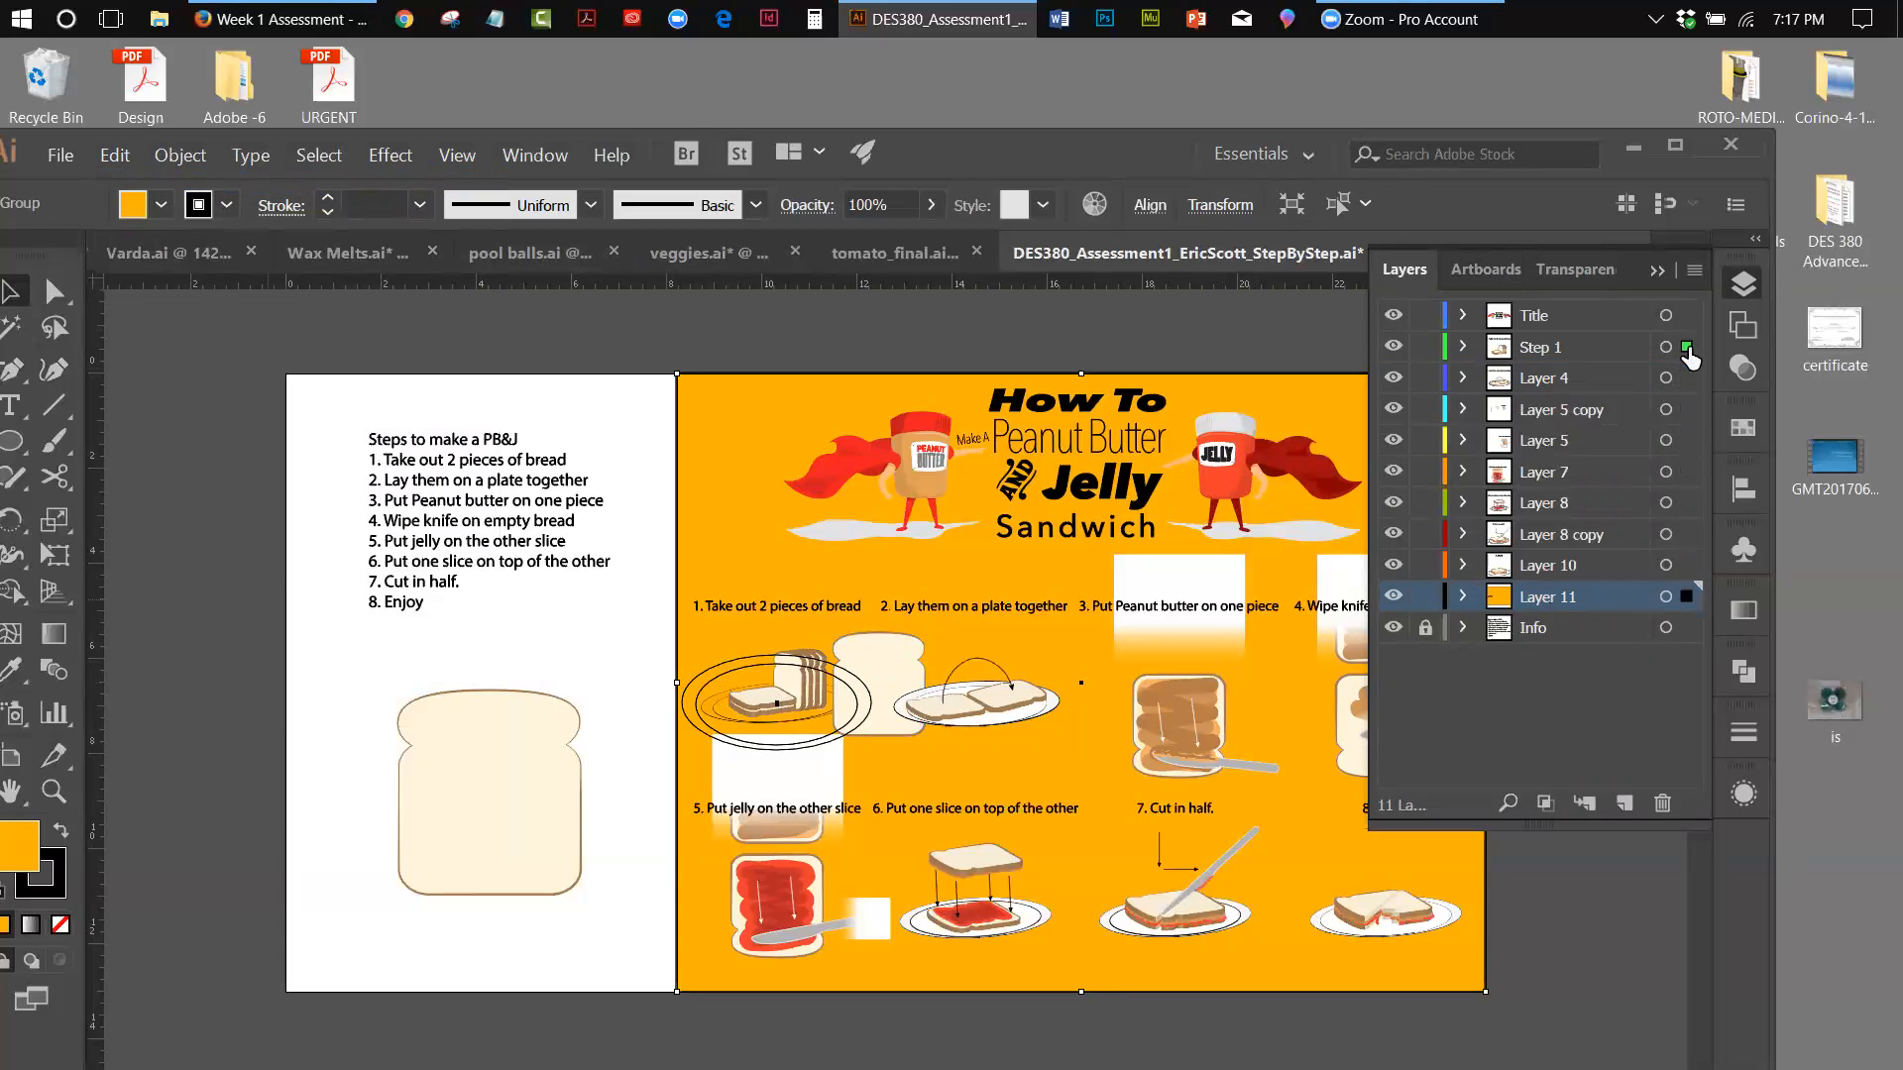
Move the orange group to the Step 1 layer and return only its background rectangle to Layer 11
left_click_drag(1687, 356, 1685, 349)
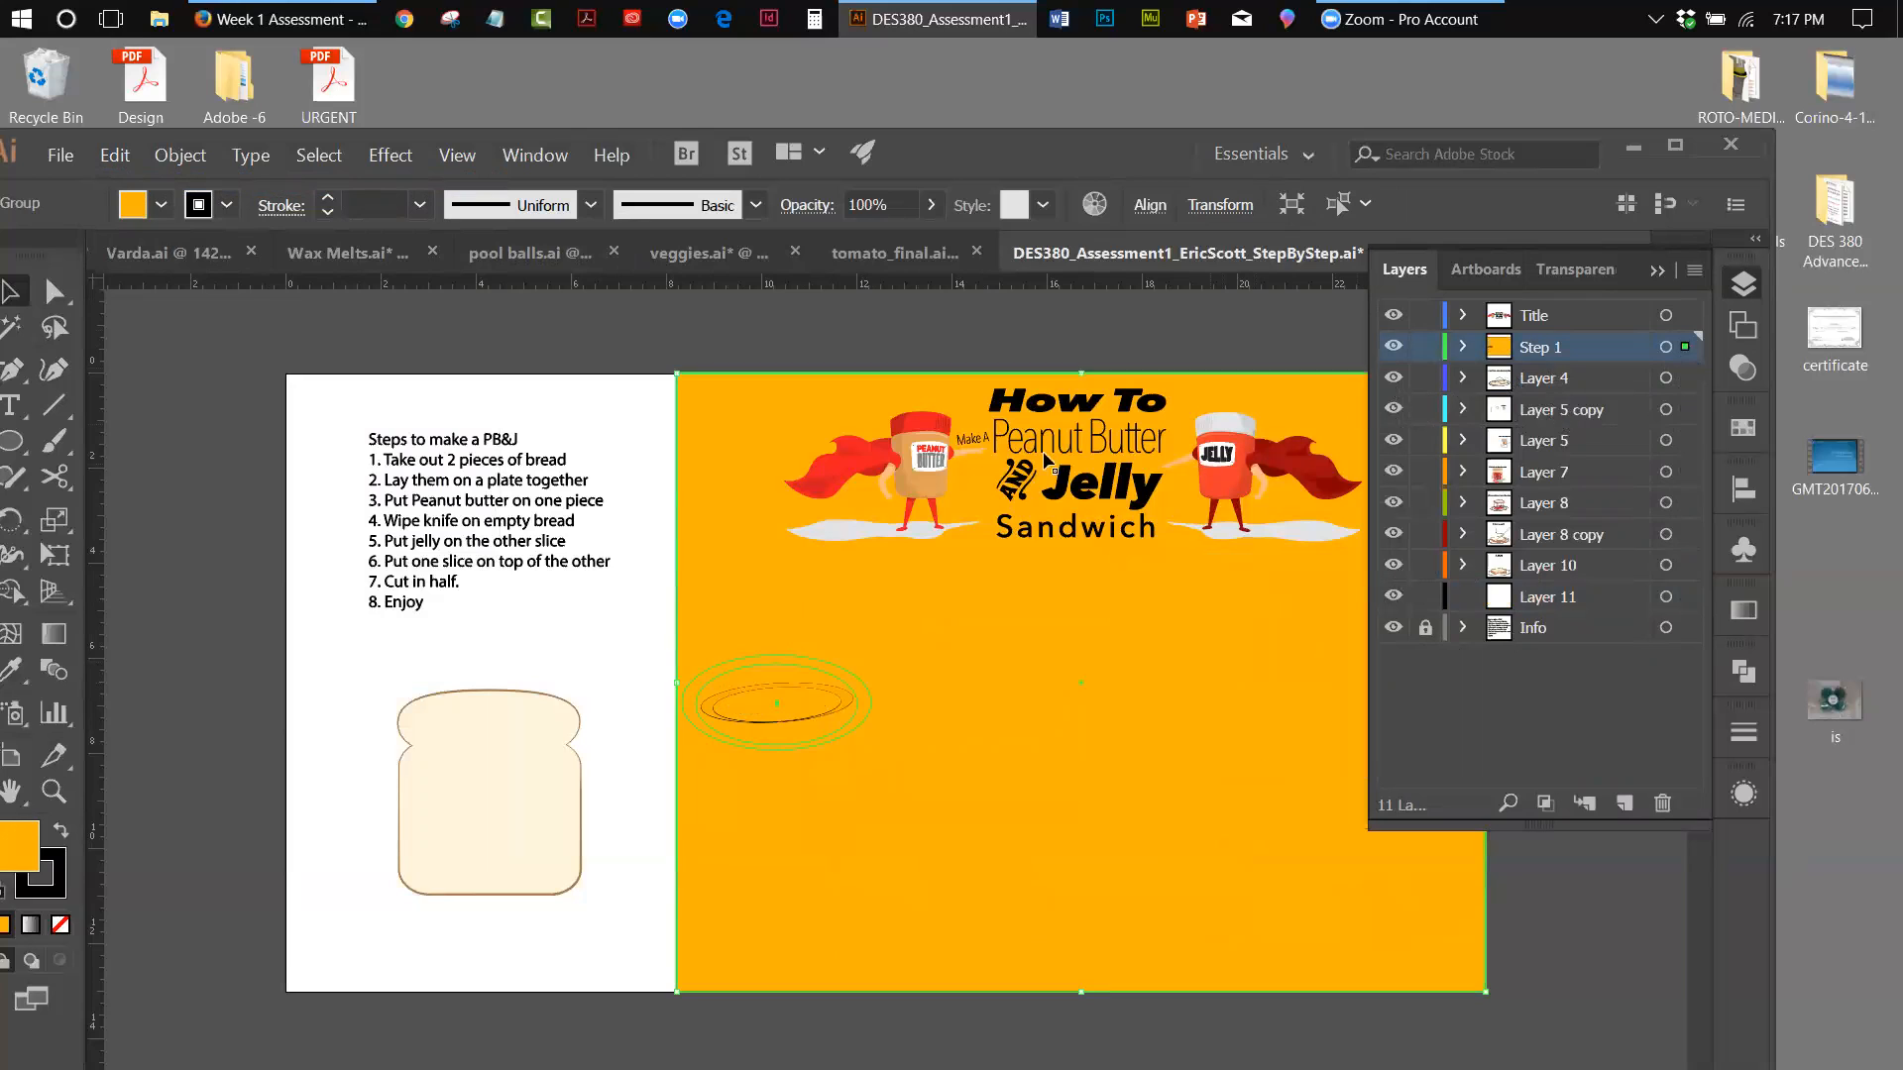
key("a")
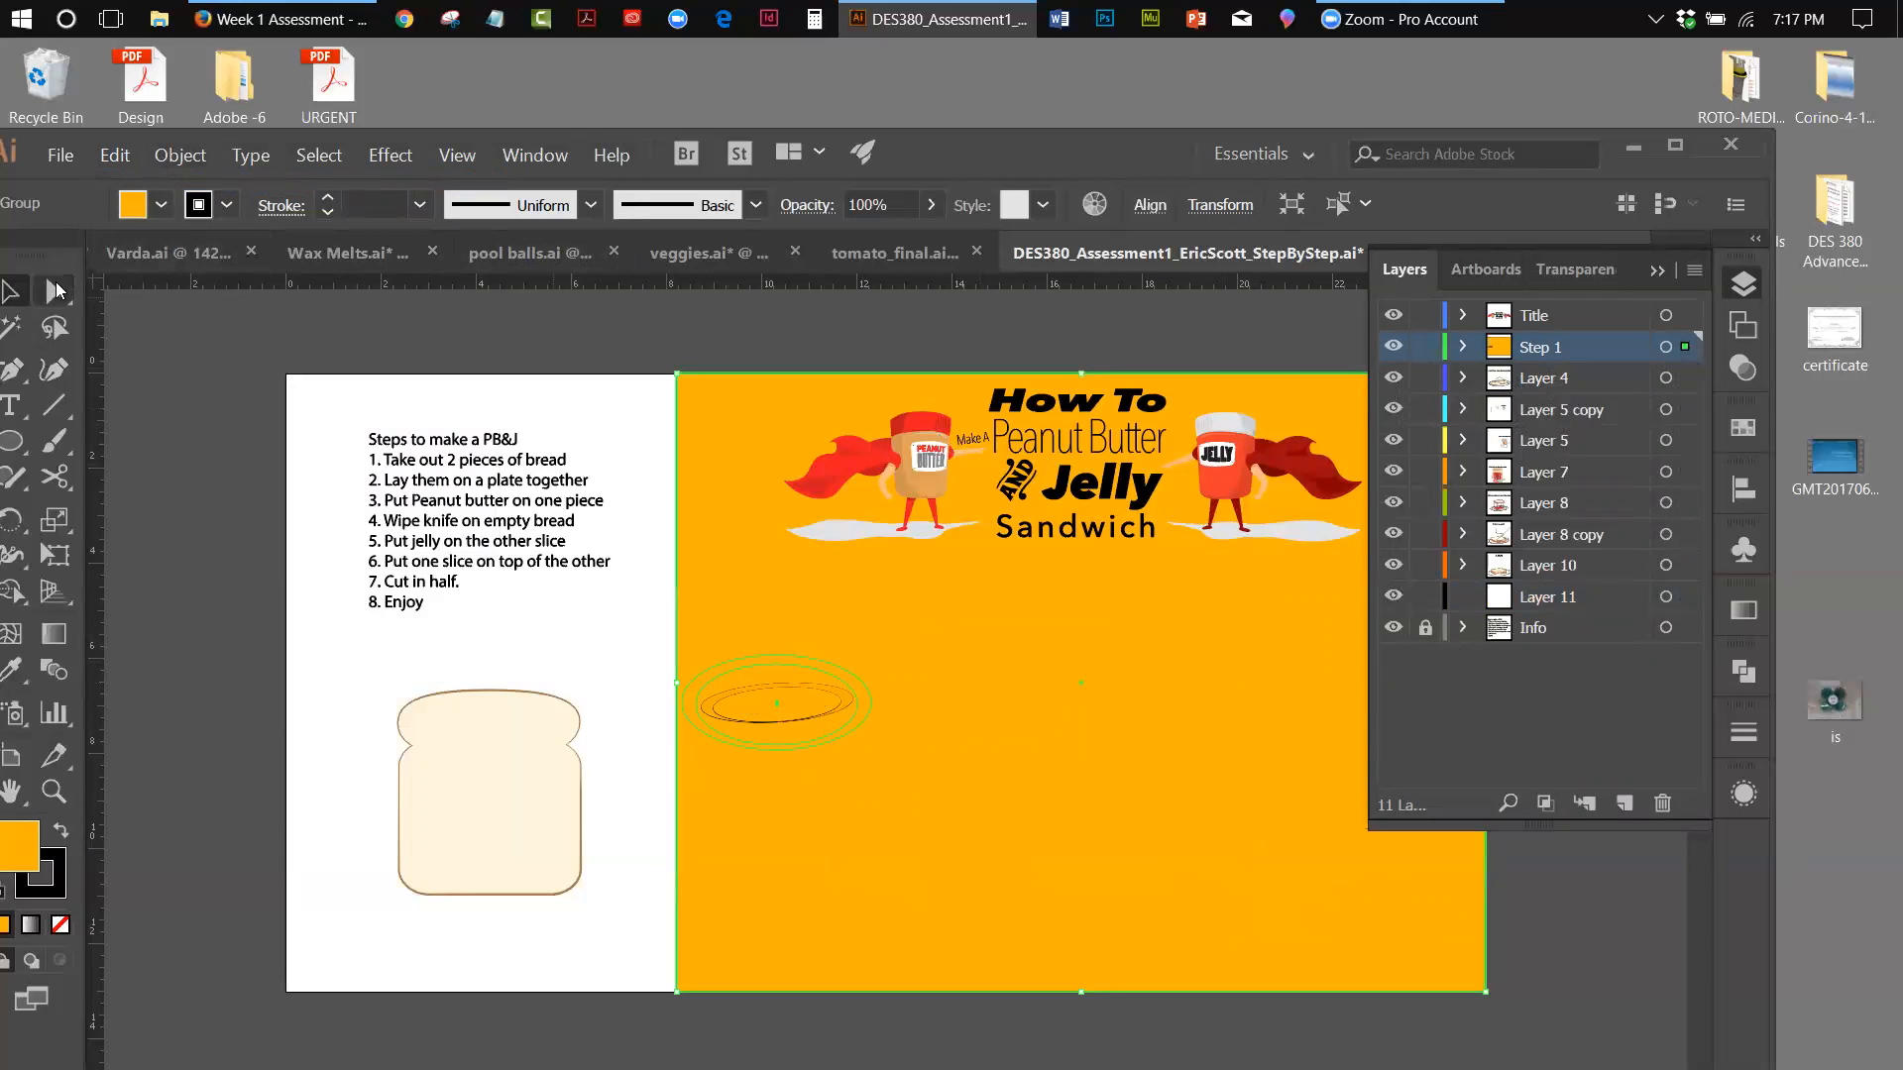
left_click(788, 429)
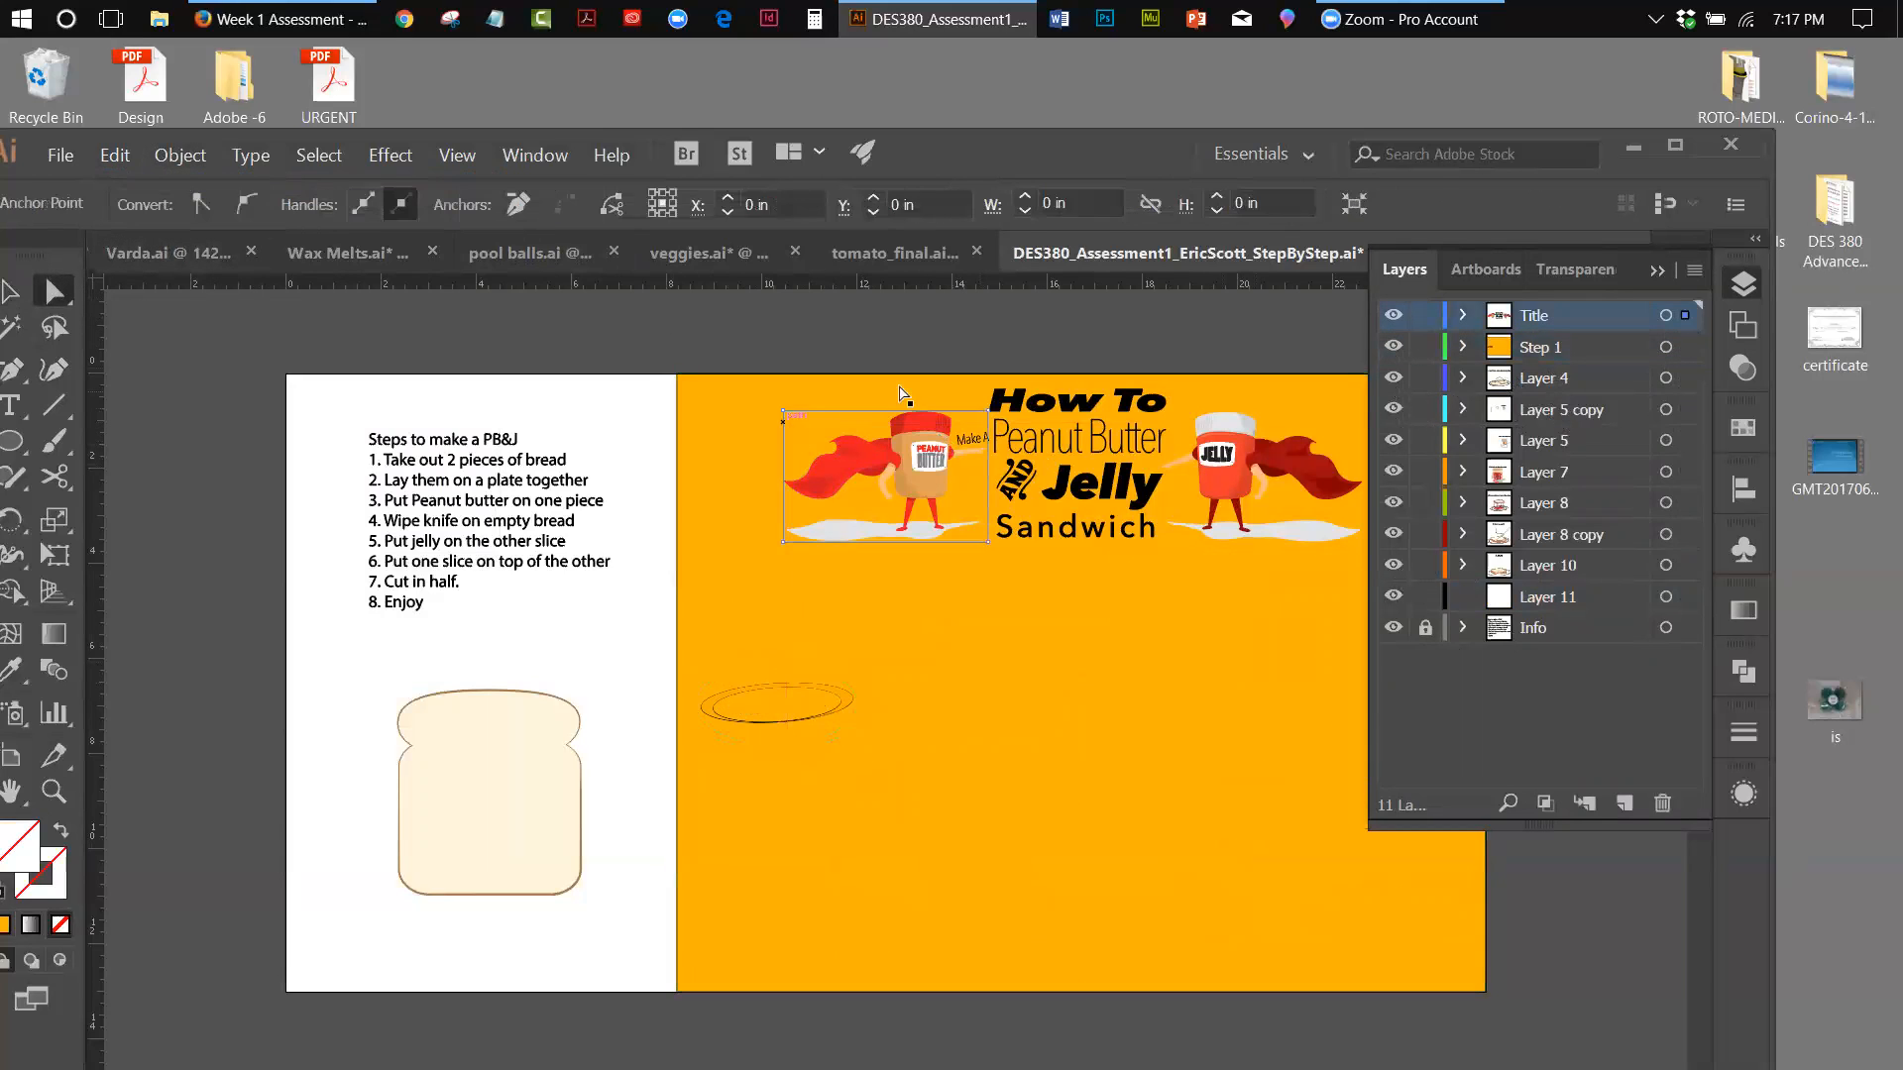
left_click(1684, 347)
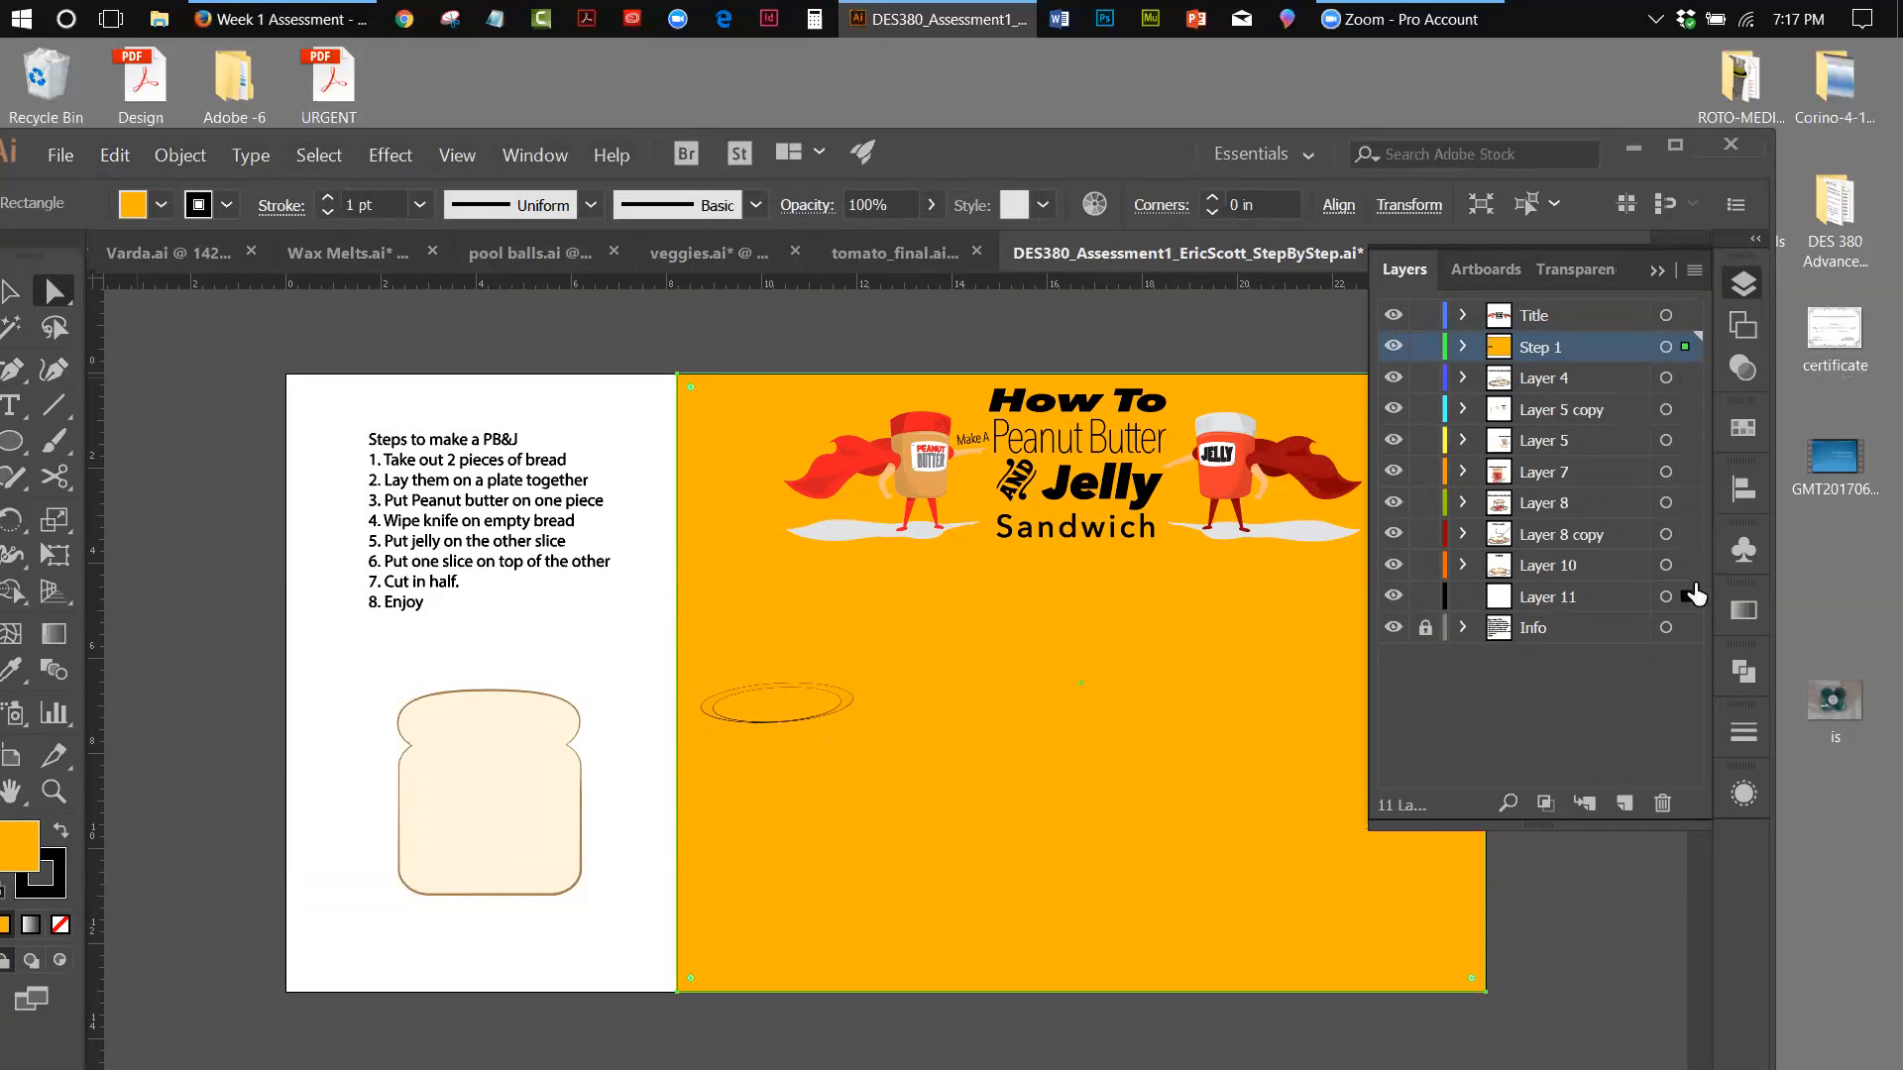
left_click_drag(1691, 596, 1687, 596)
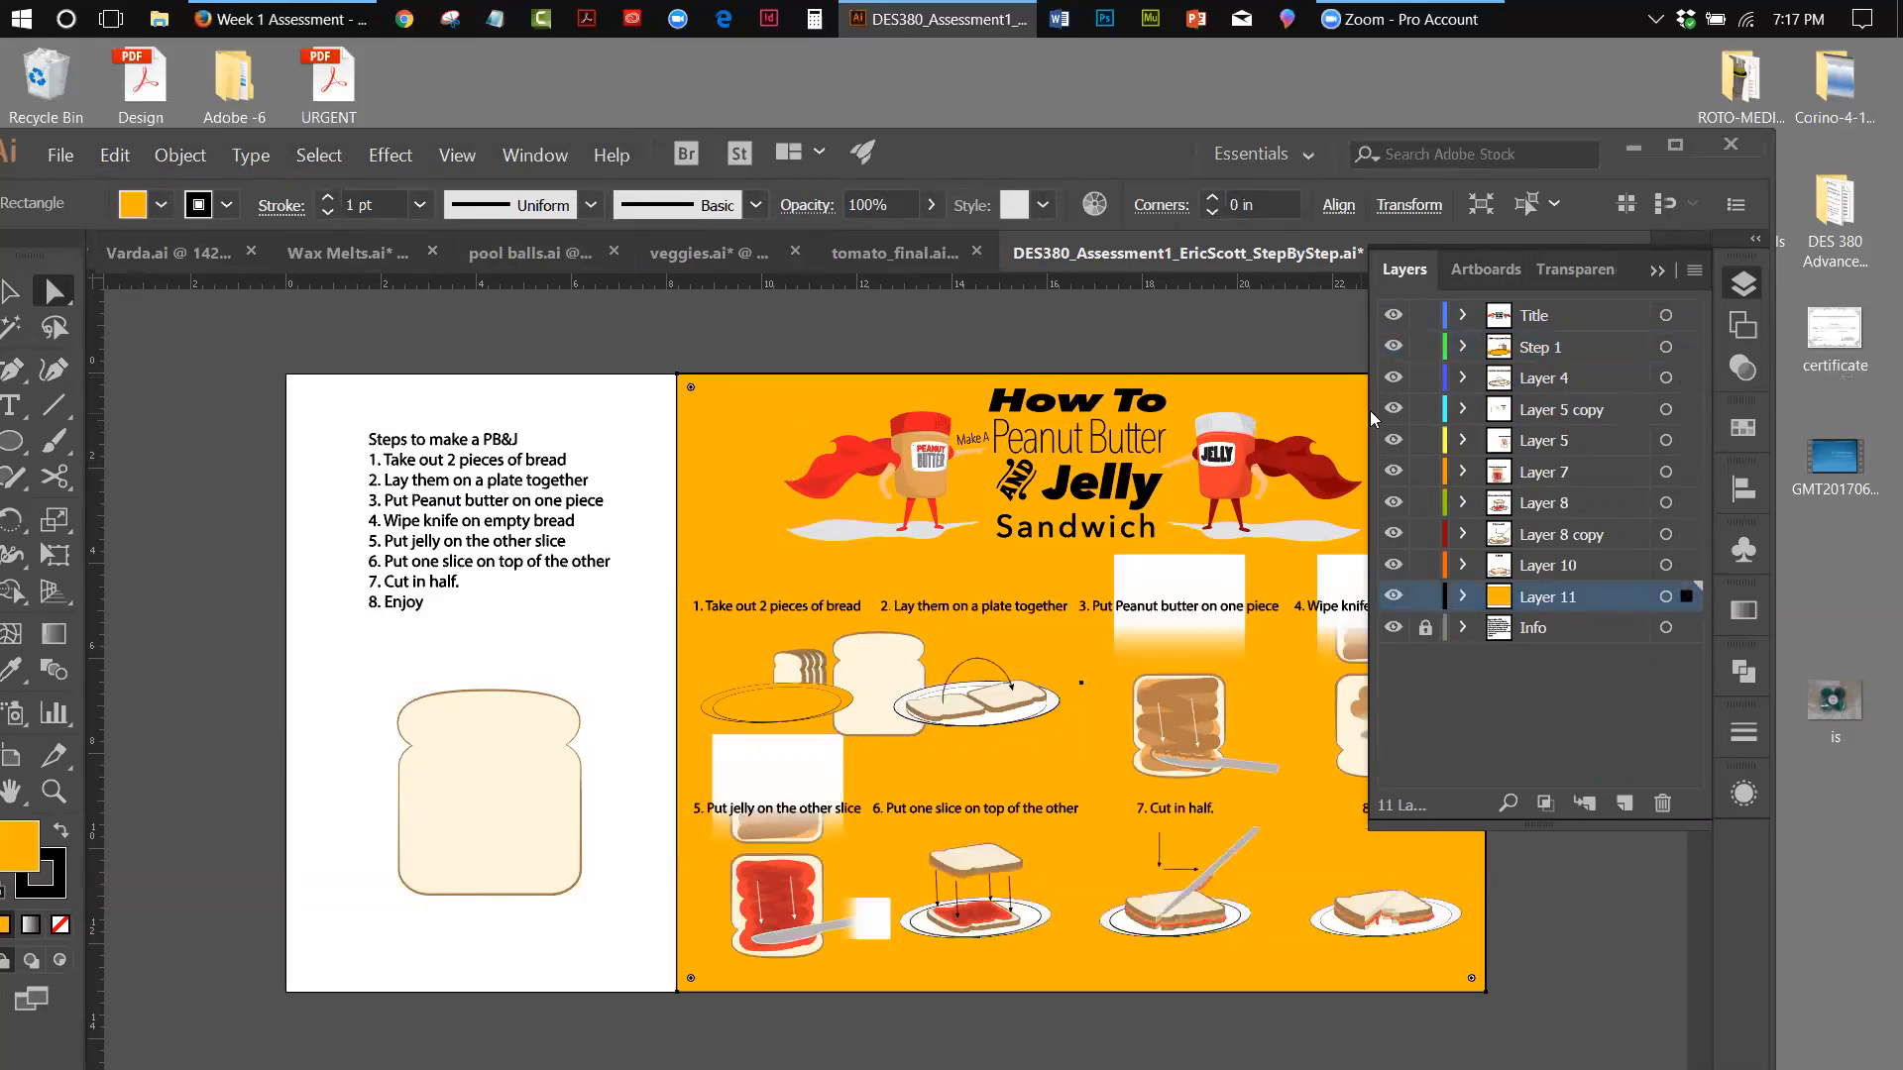
Hide Layer 11 to check the first plate, and undo back to before Layer 11 was unlocked
left_click(1393, 596)
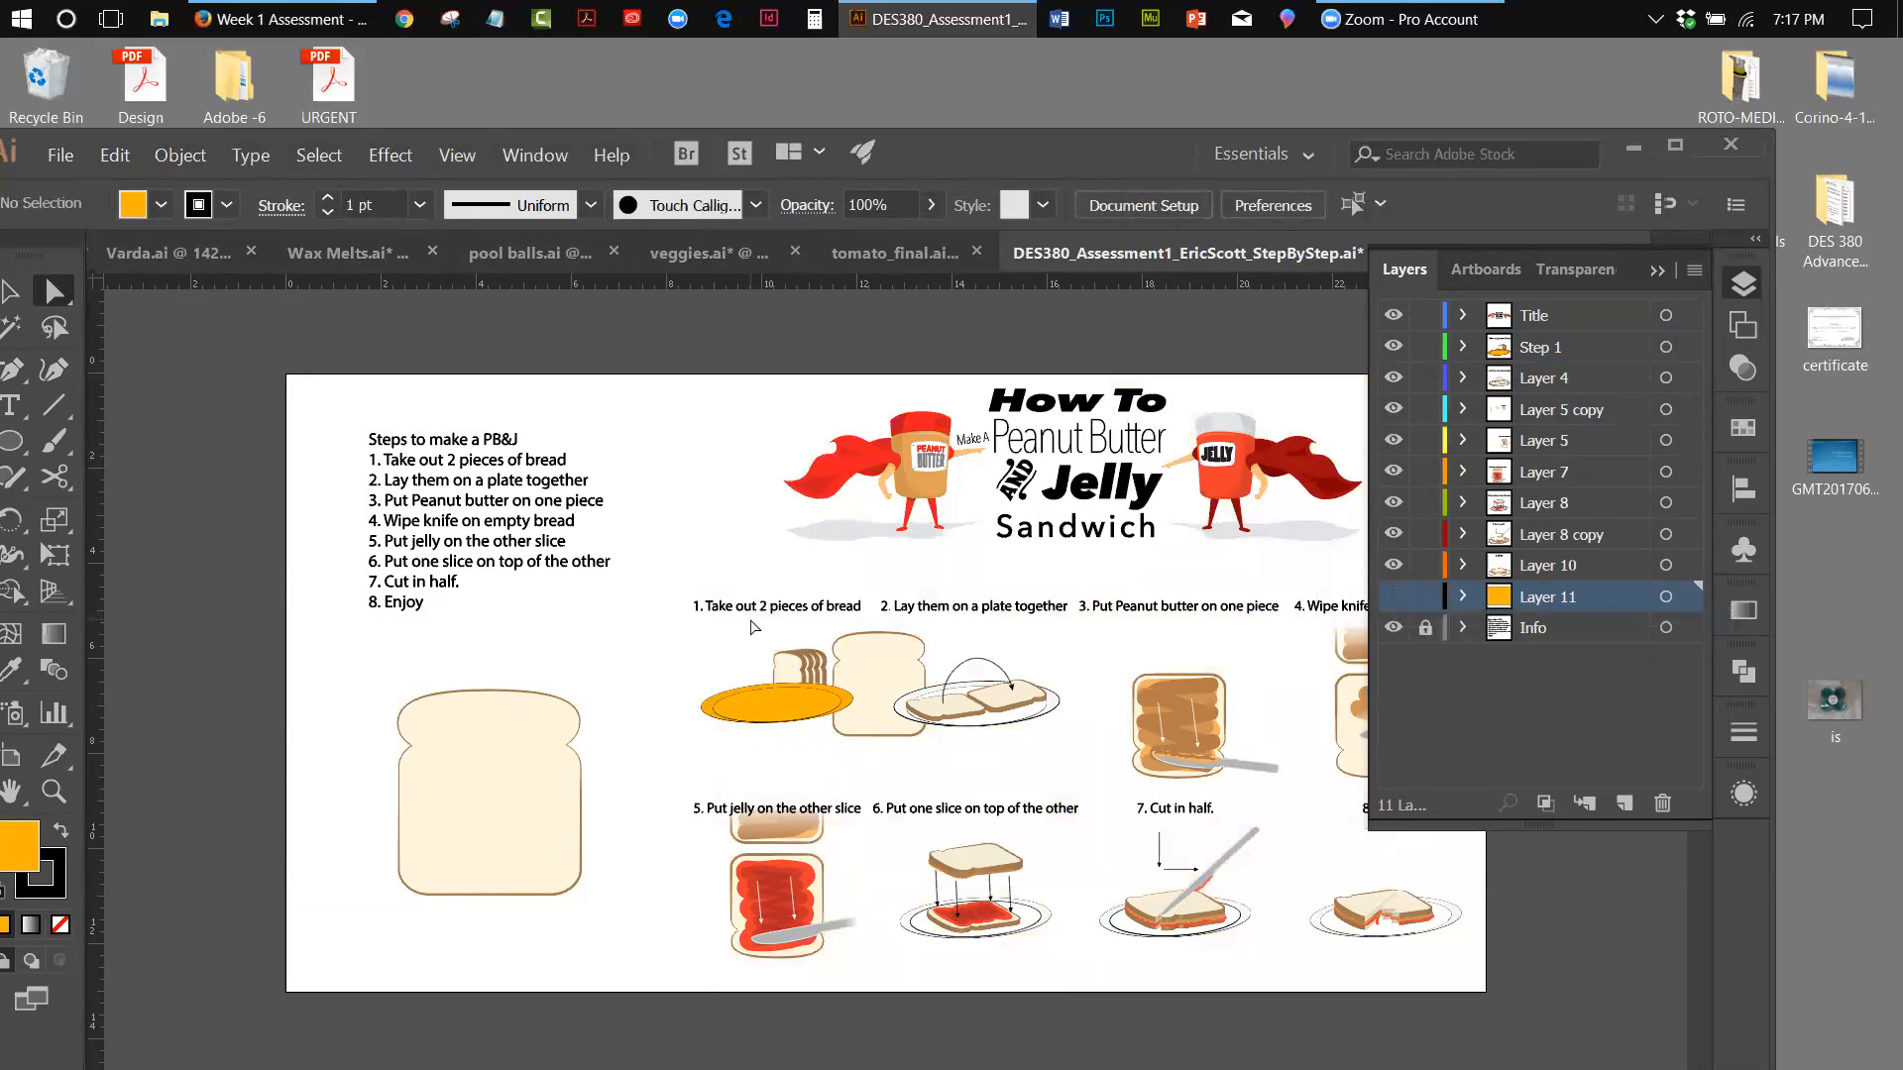
left_click(115, 154)
left_click(126, 184)
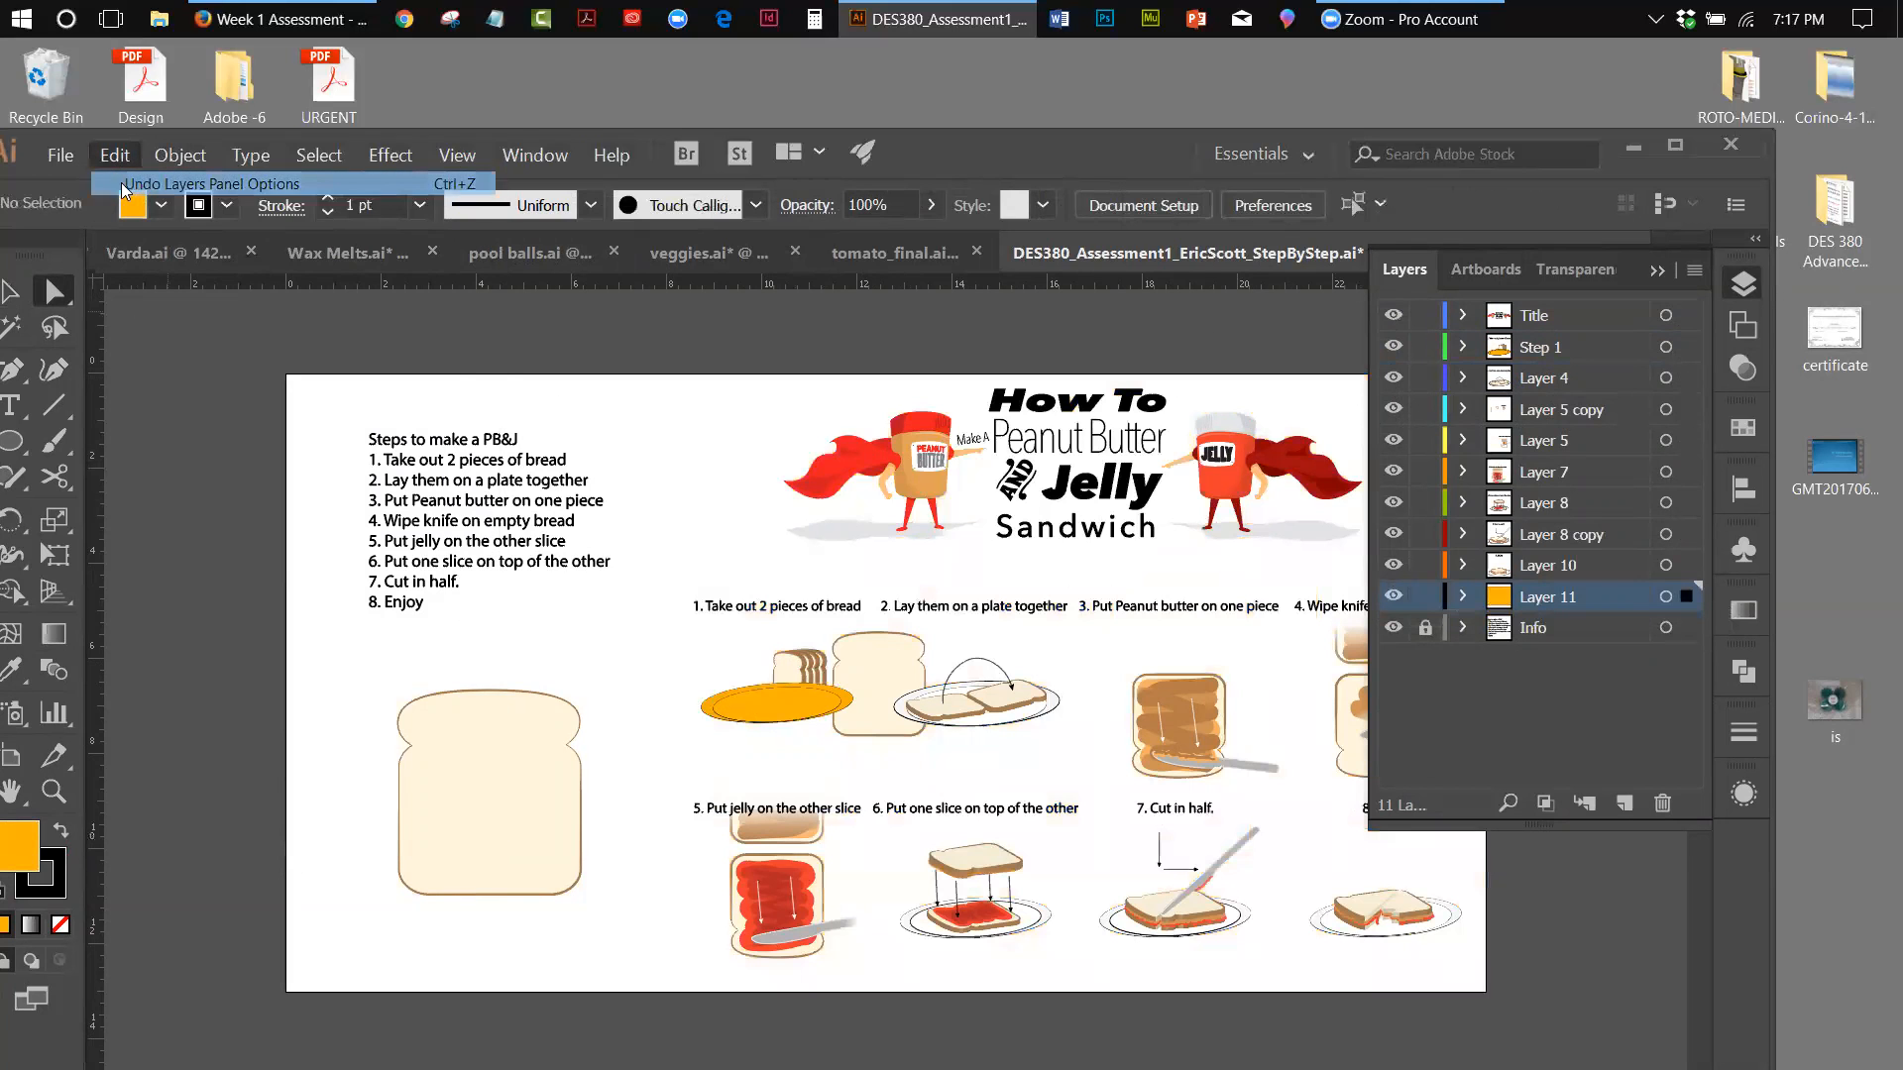
left_click(119, 161)
left_click(124, 185)
left_click(119, 162)
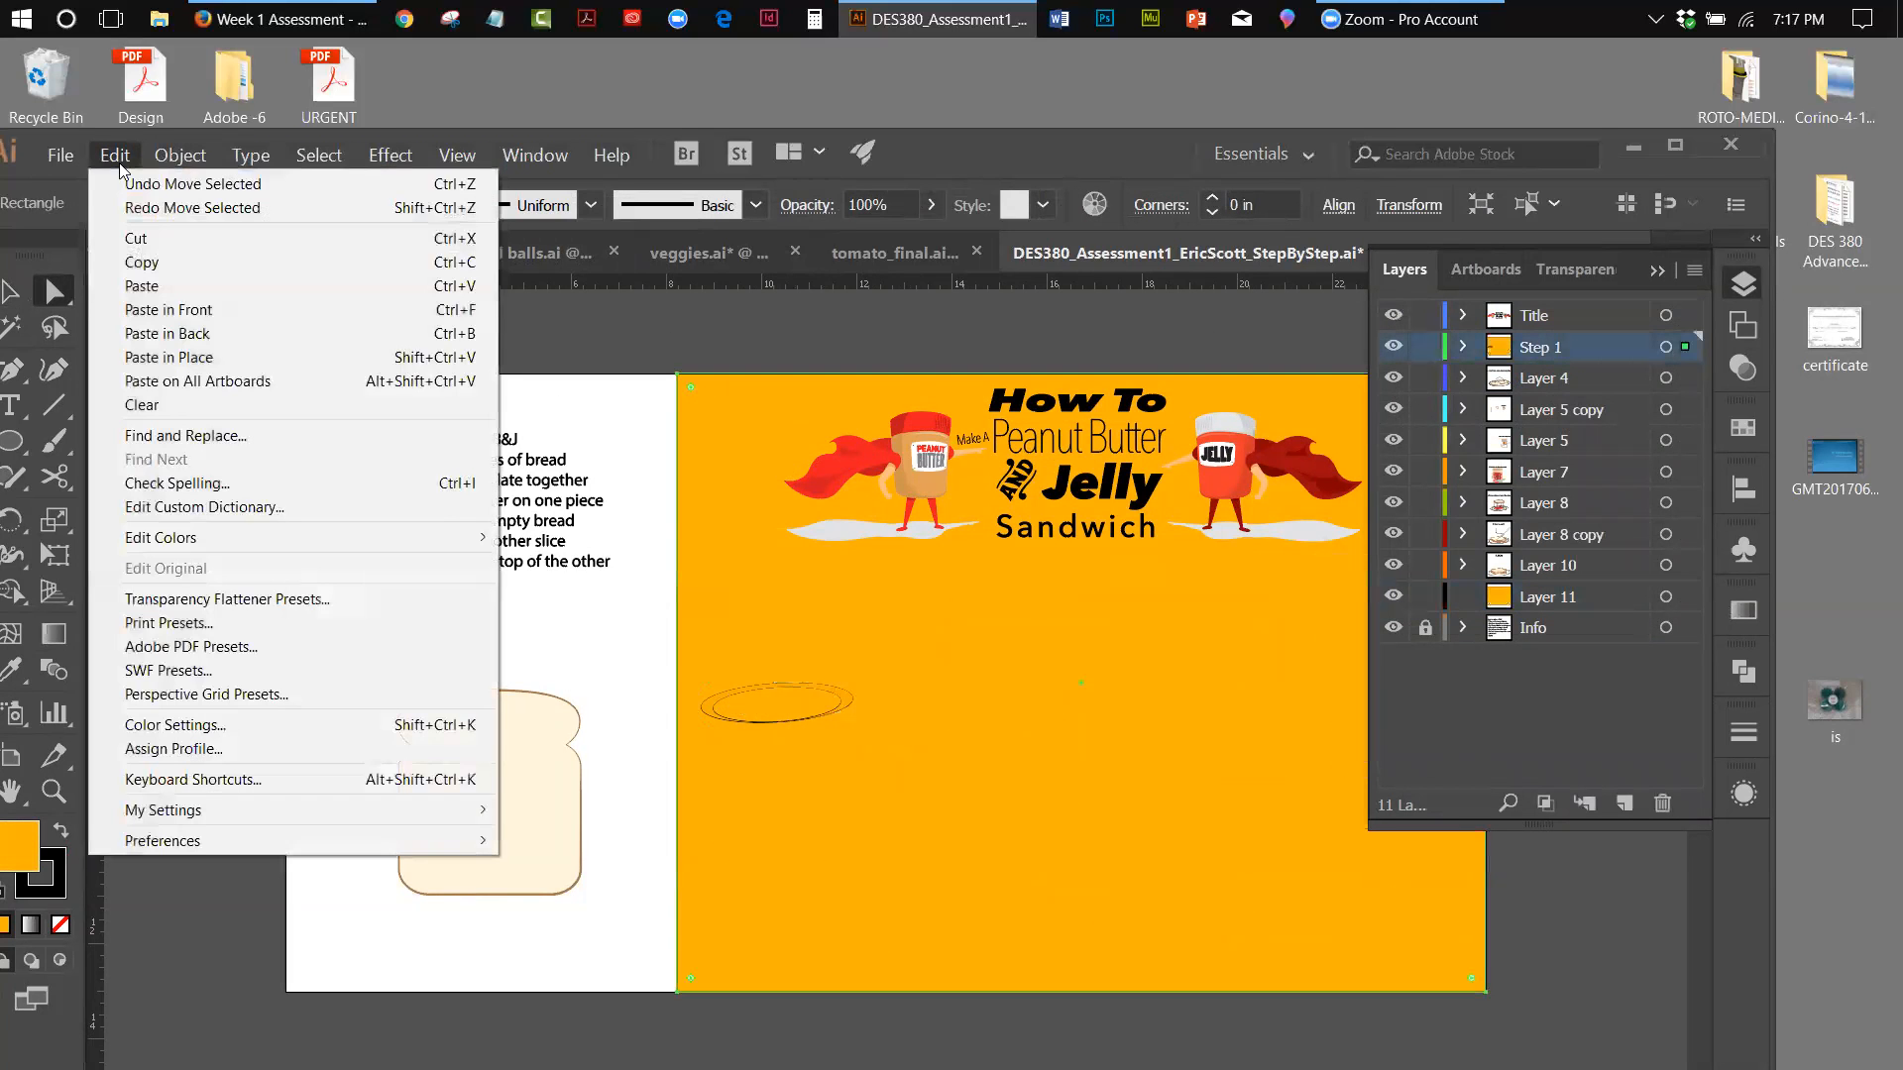
left_click(126, 185)
left_click(115, 155)
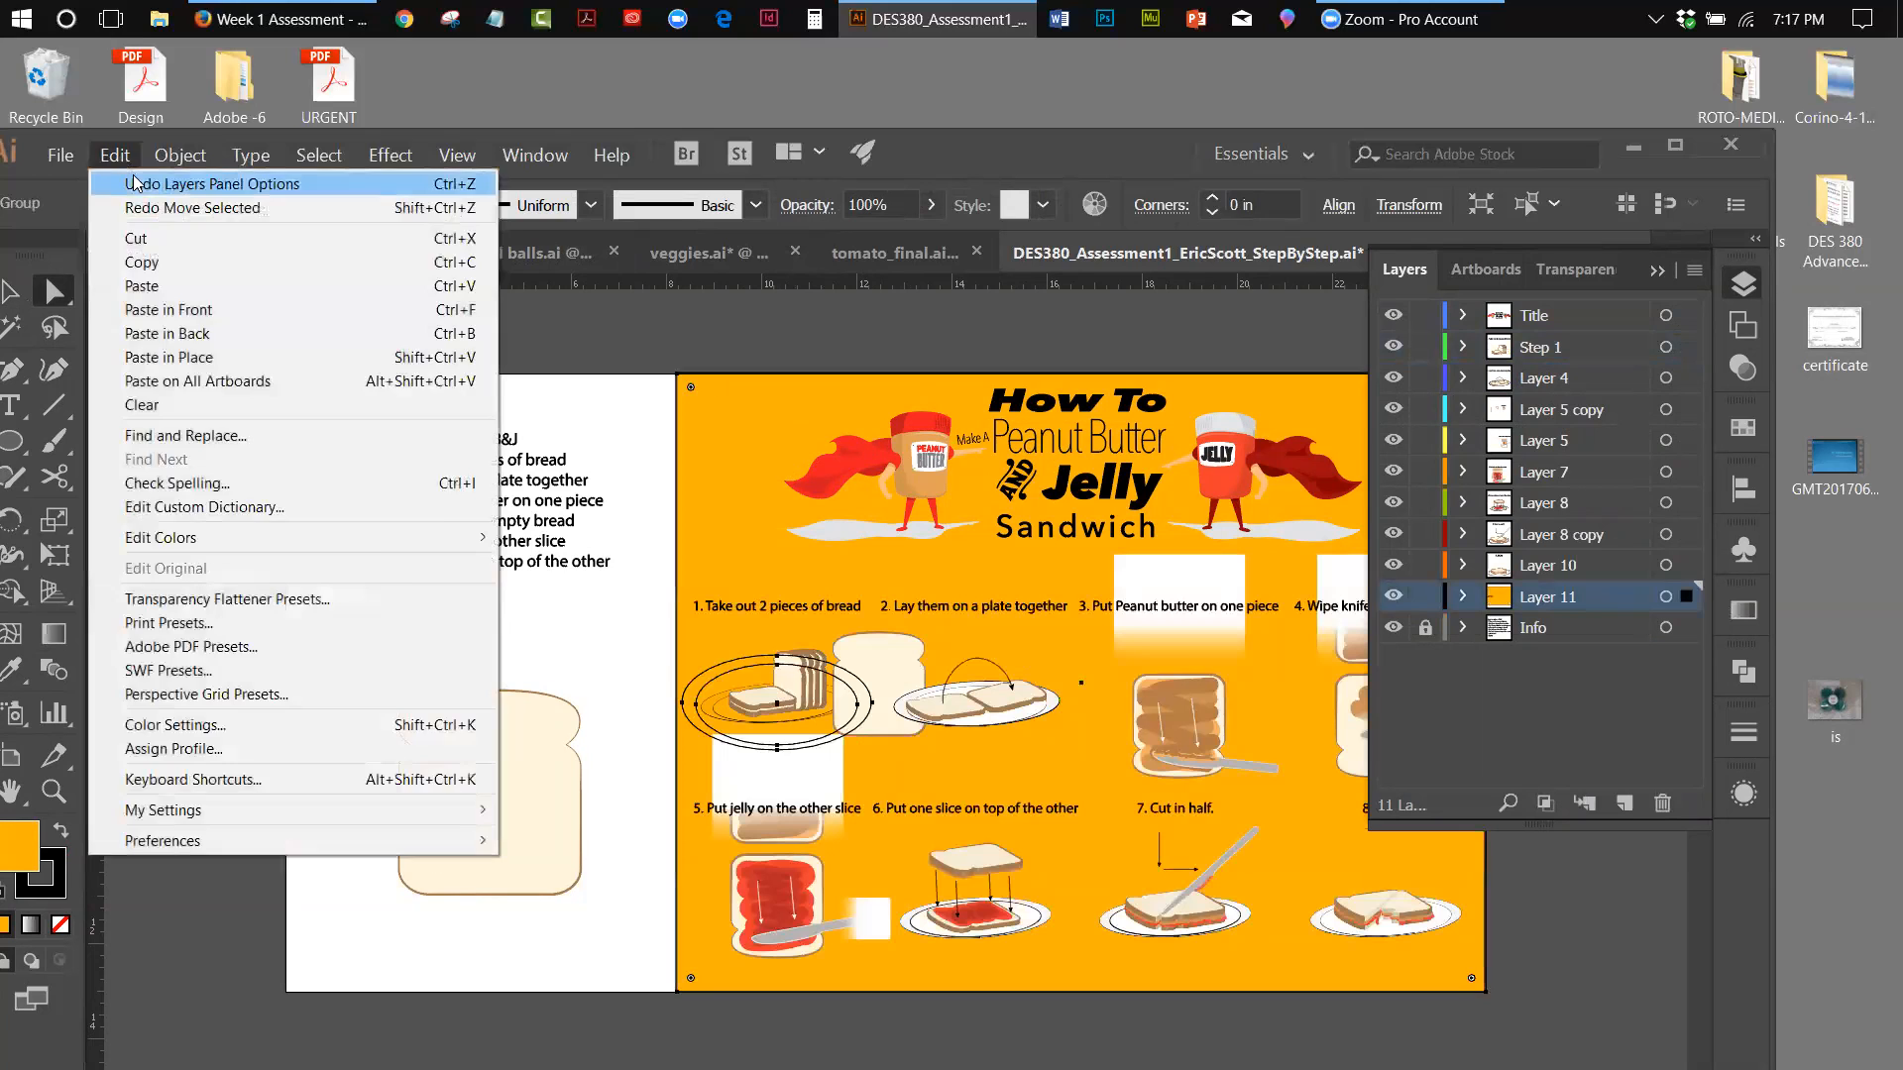
left_click(136, 184)
left_click(115, 154)
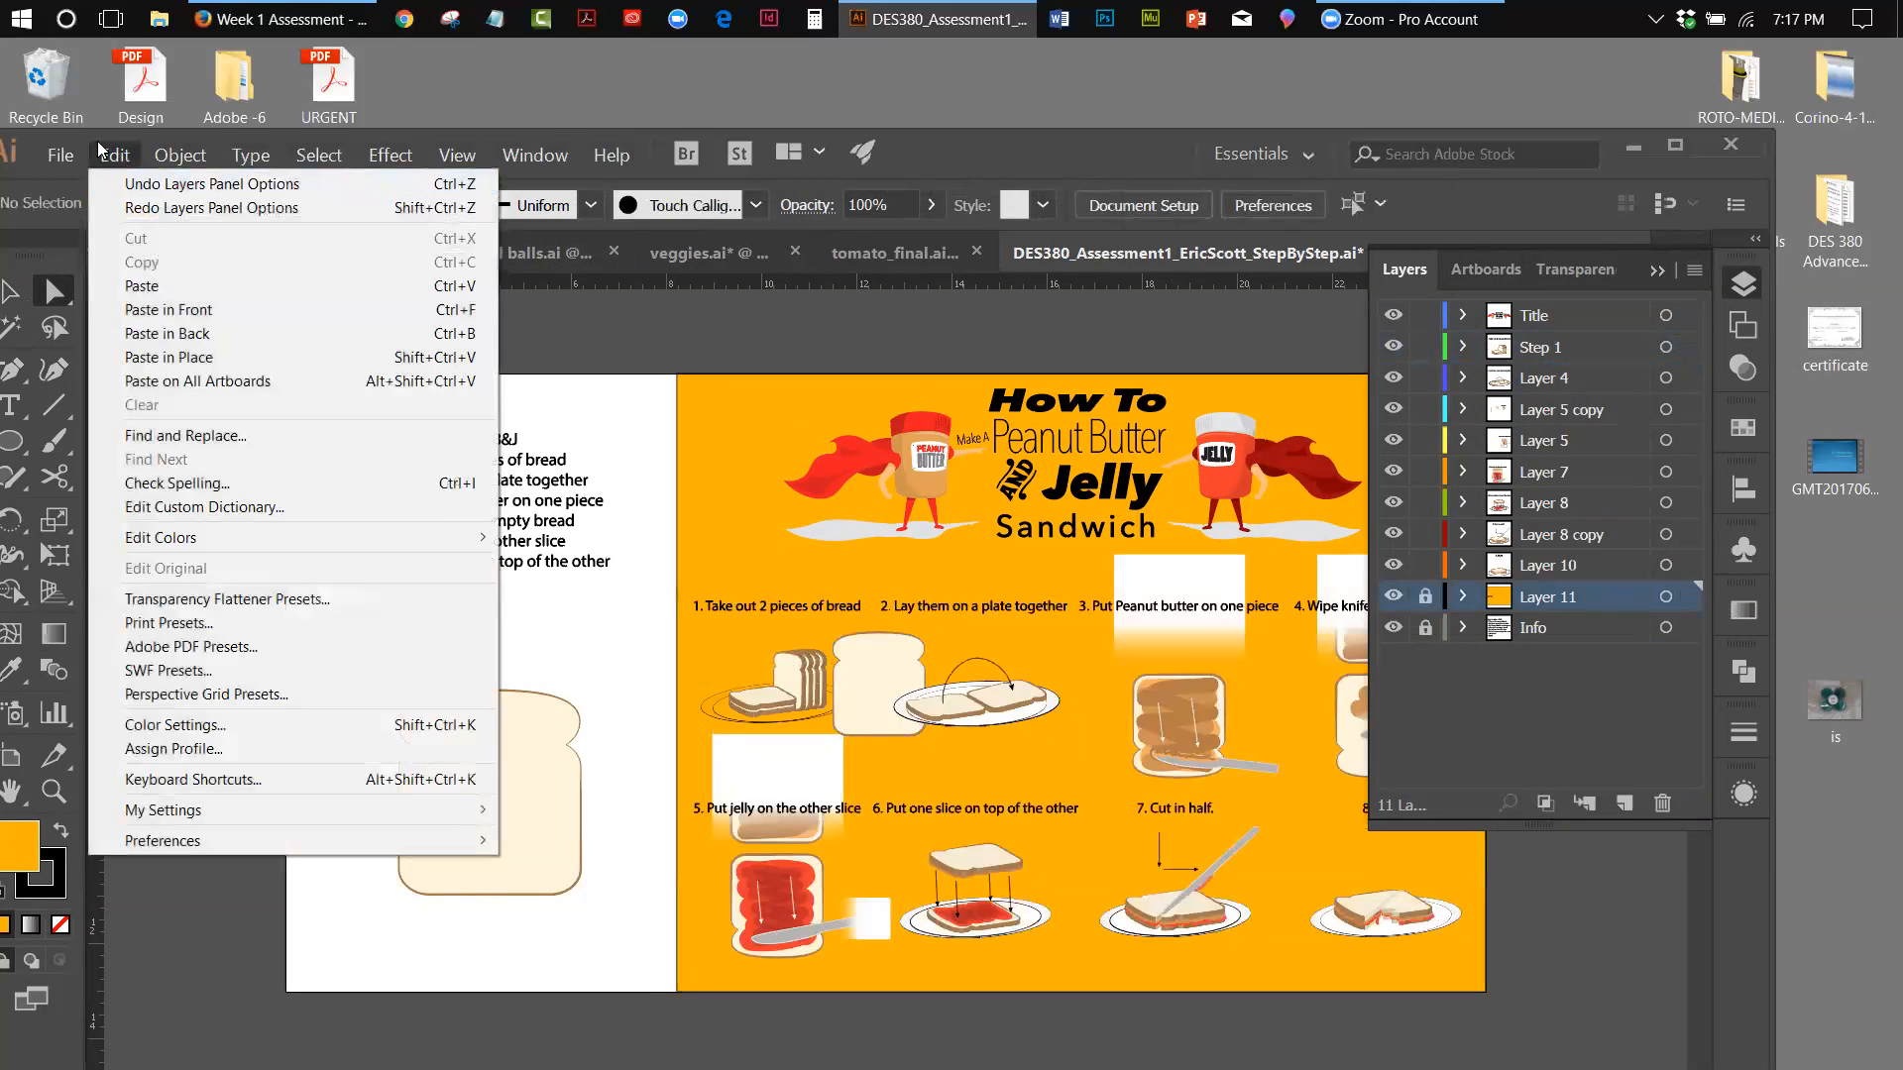
Revert the poster document to its last saved version
left_click(60, 157)
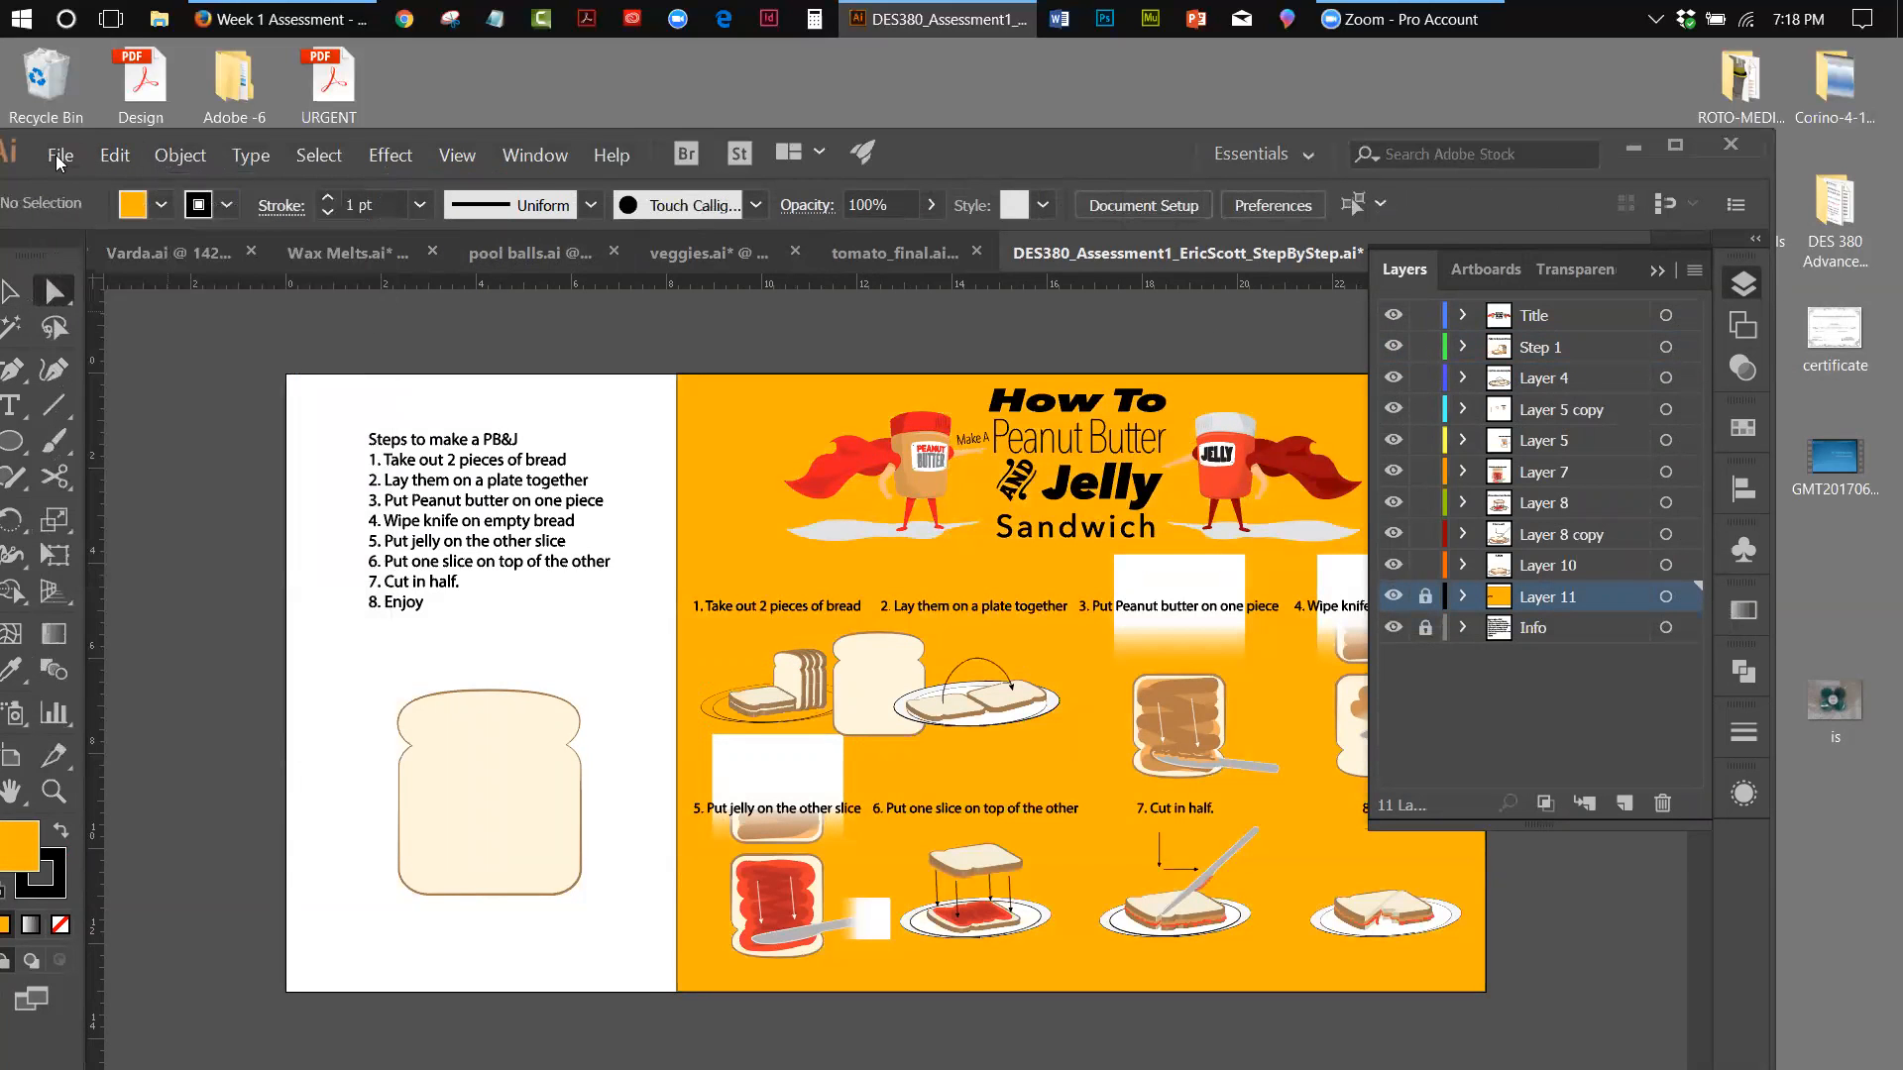
left_click(57, 158)
left_click(109, 456)
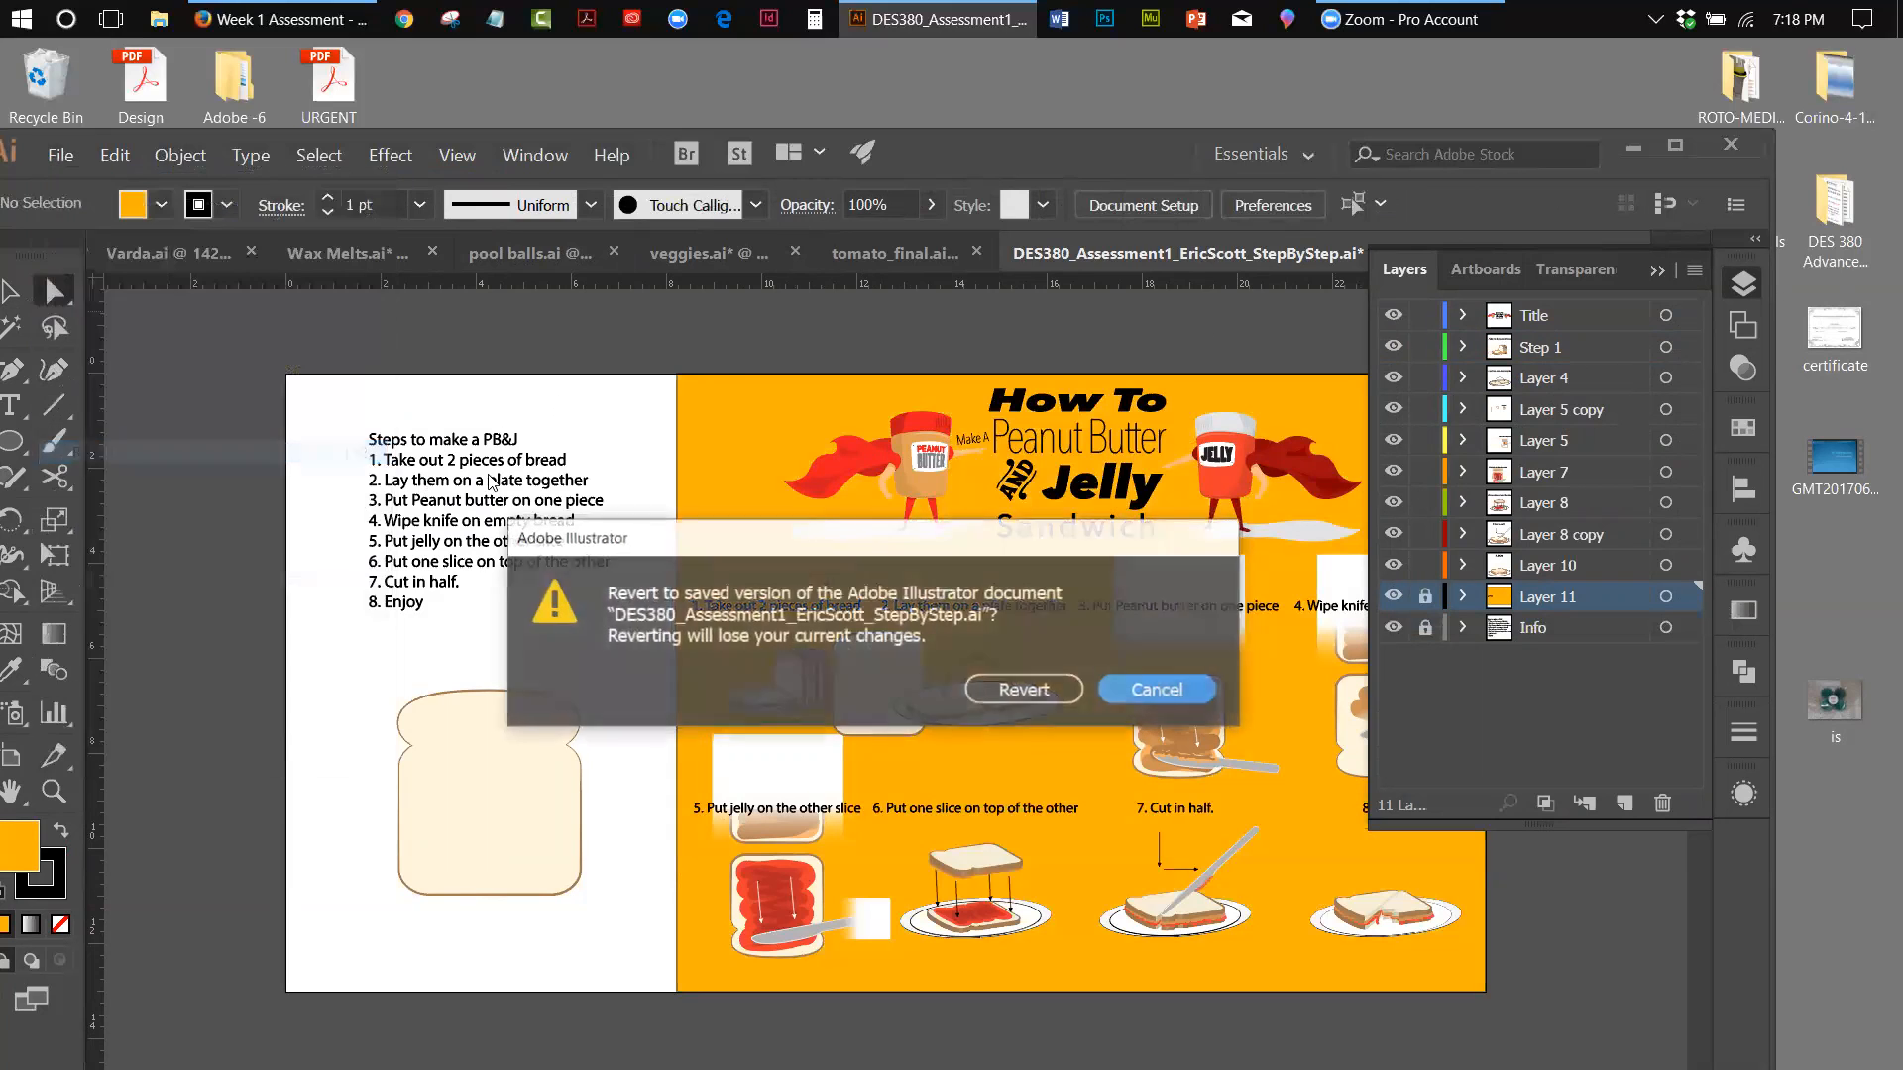
left_click(989, 698)
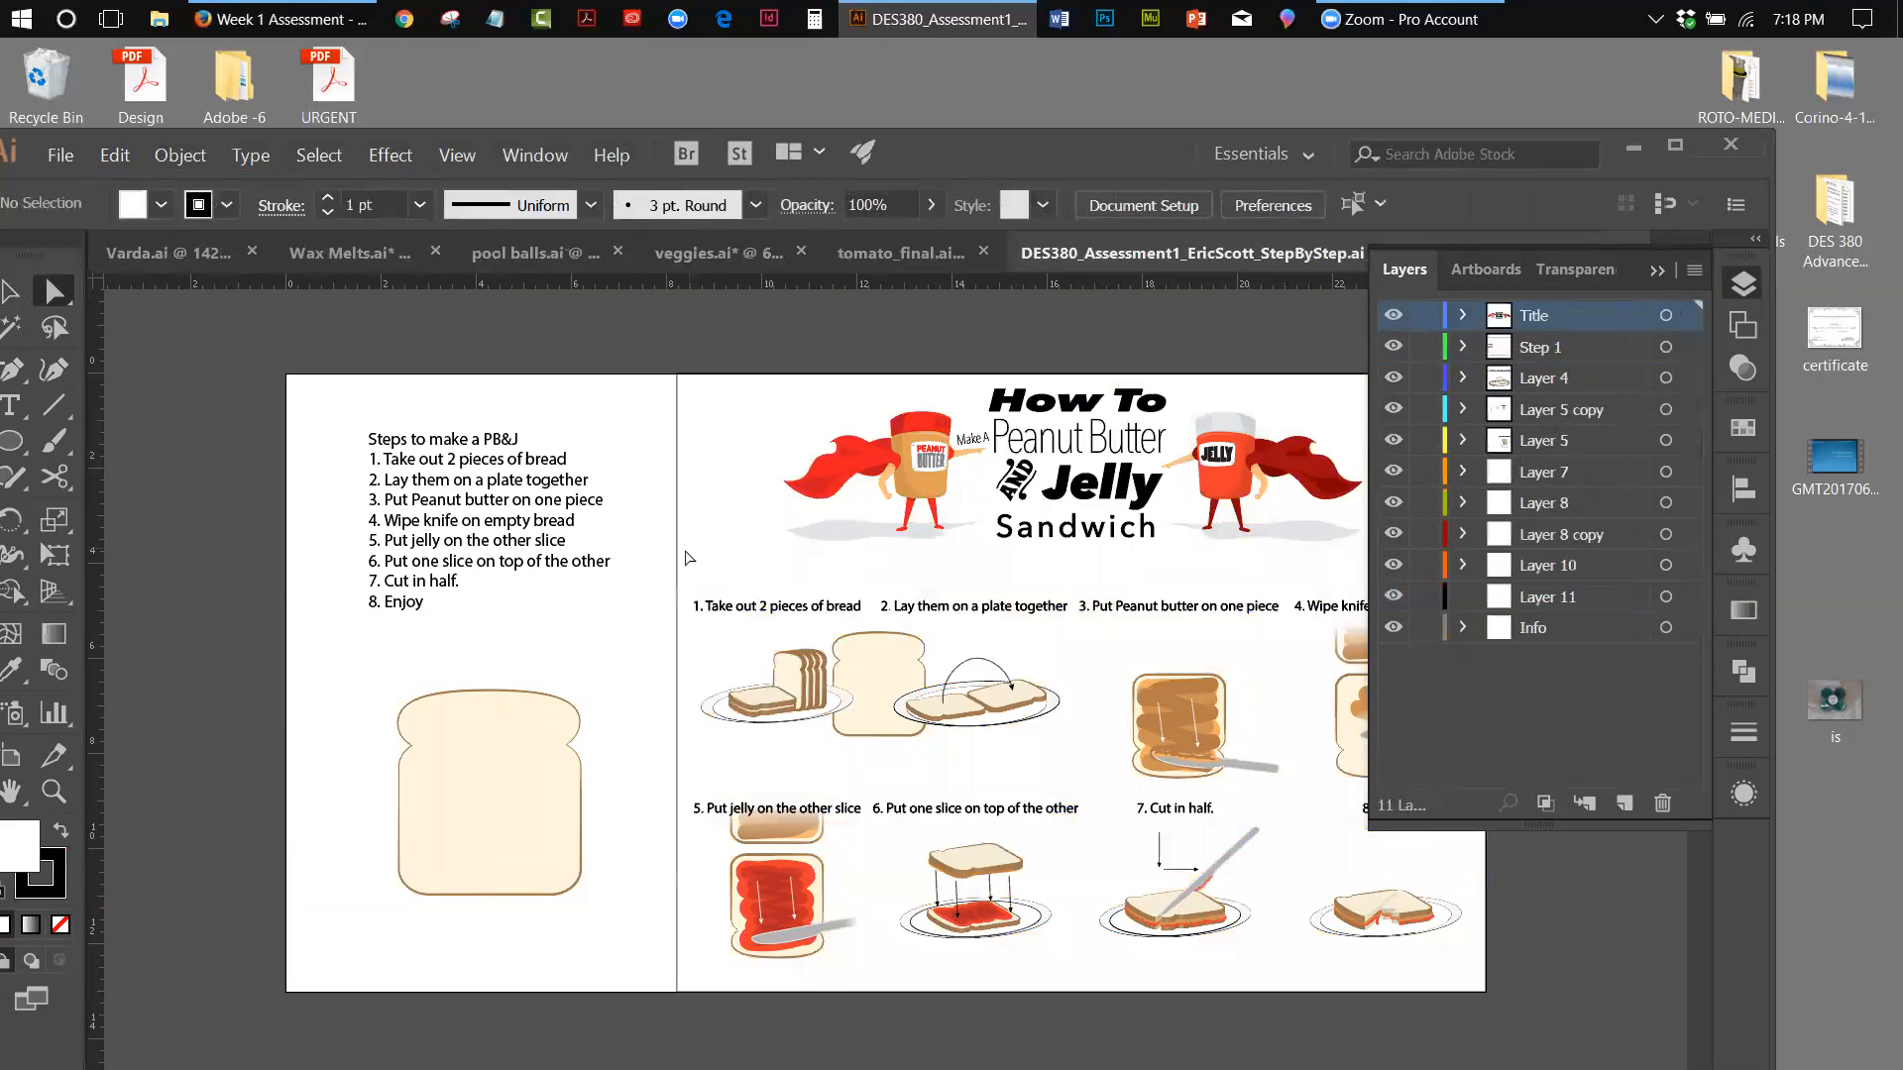
Move the poster's full-size background rectangle from the Step 1 layer to Layer 11
left_click(1540, 600)
left_click(704, 407)
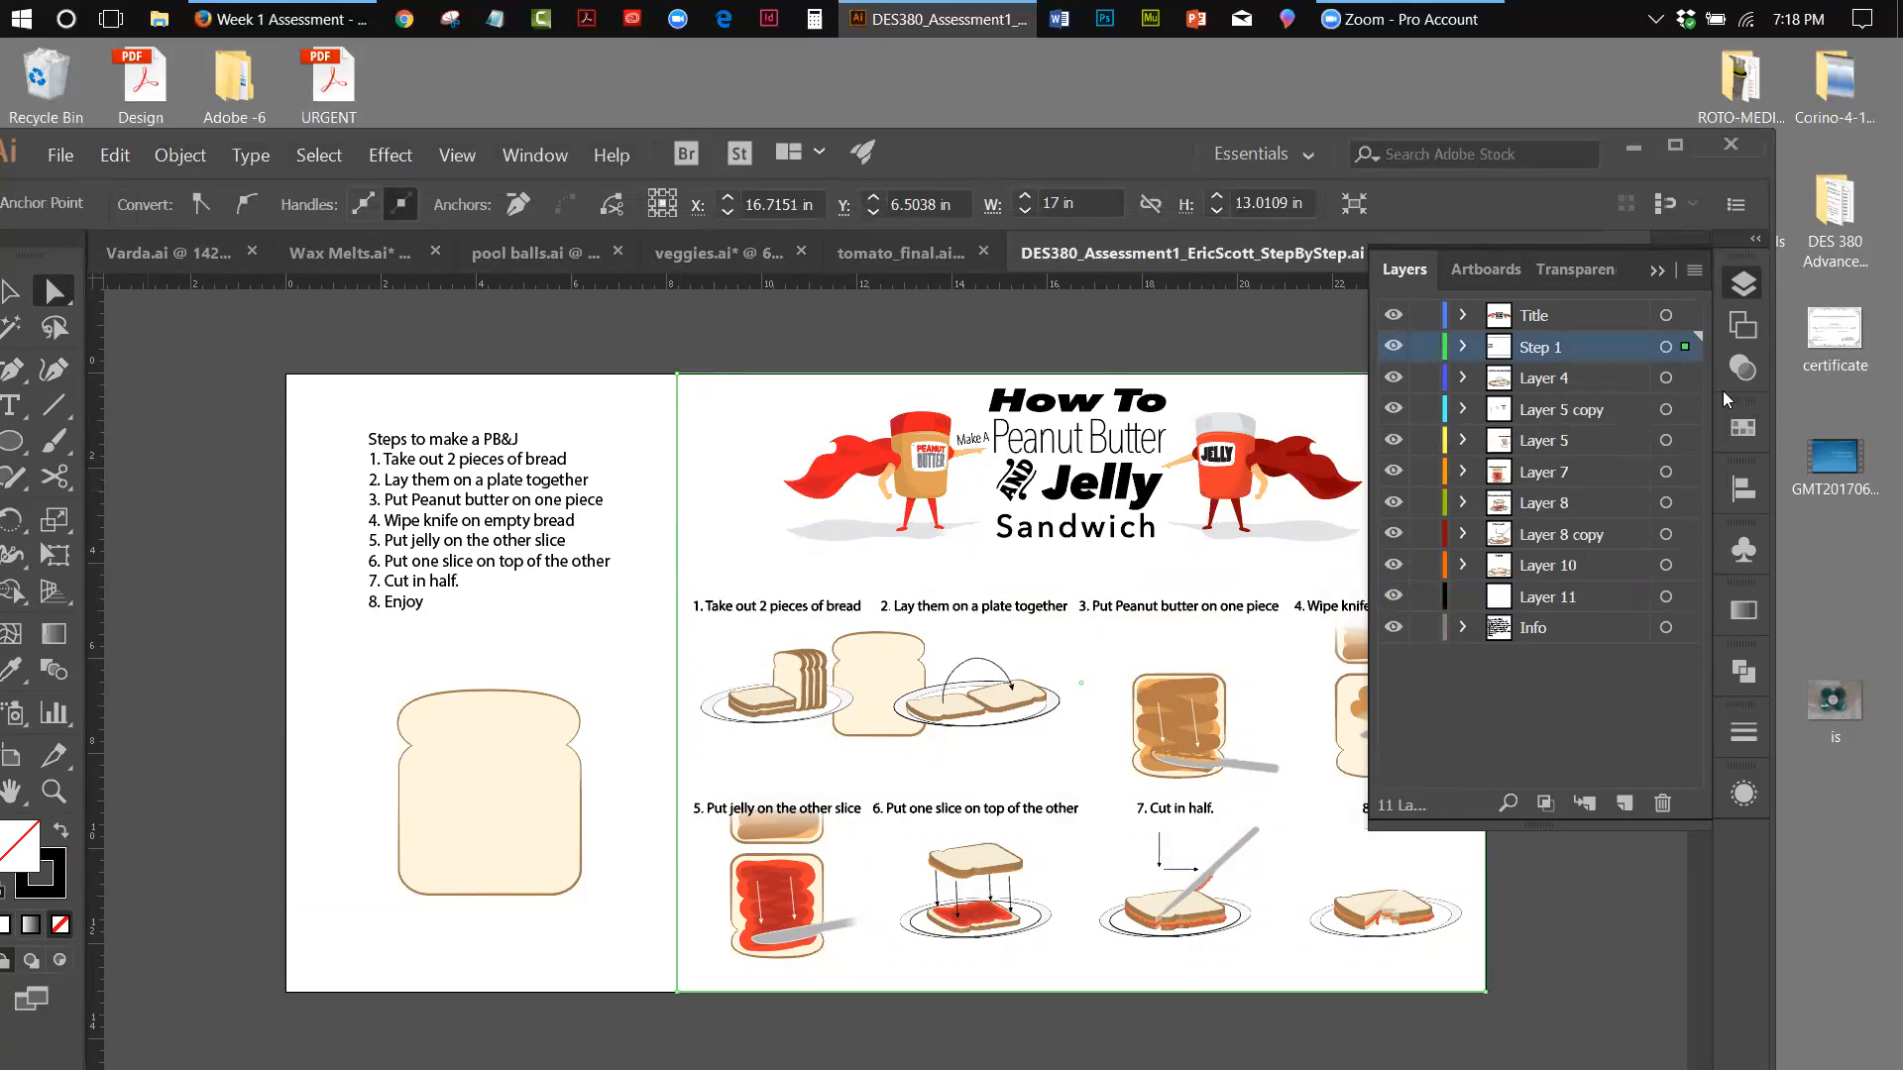
left_click_drag(1685, 347, 1695, 598)
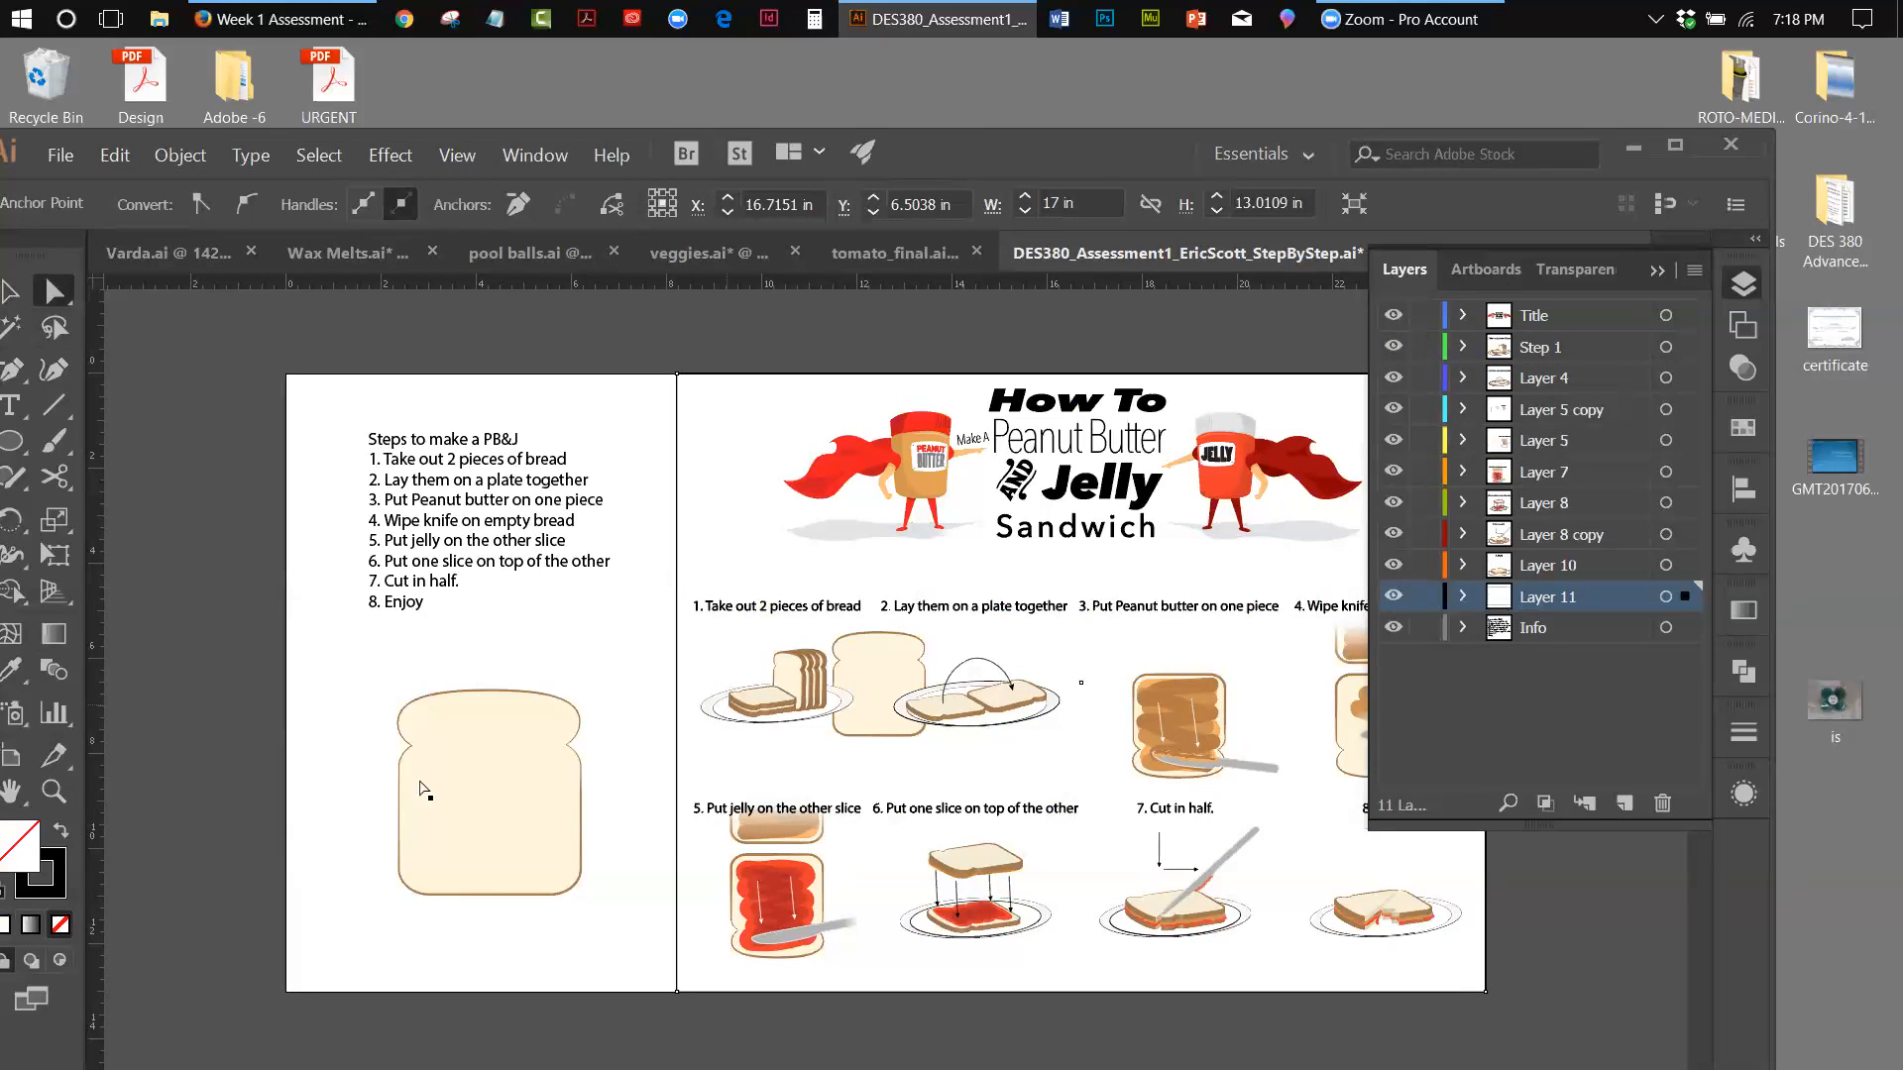
Fill the poster's background rectangle with a bright, fully saturated orange at hue 40°
double_click(33, 850)
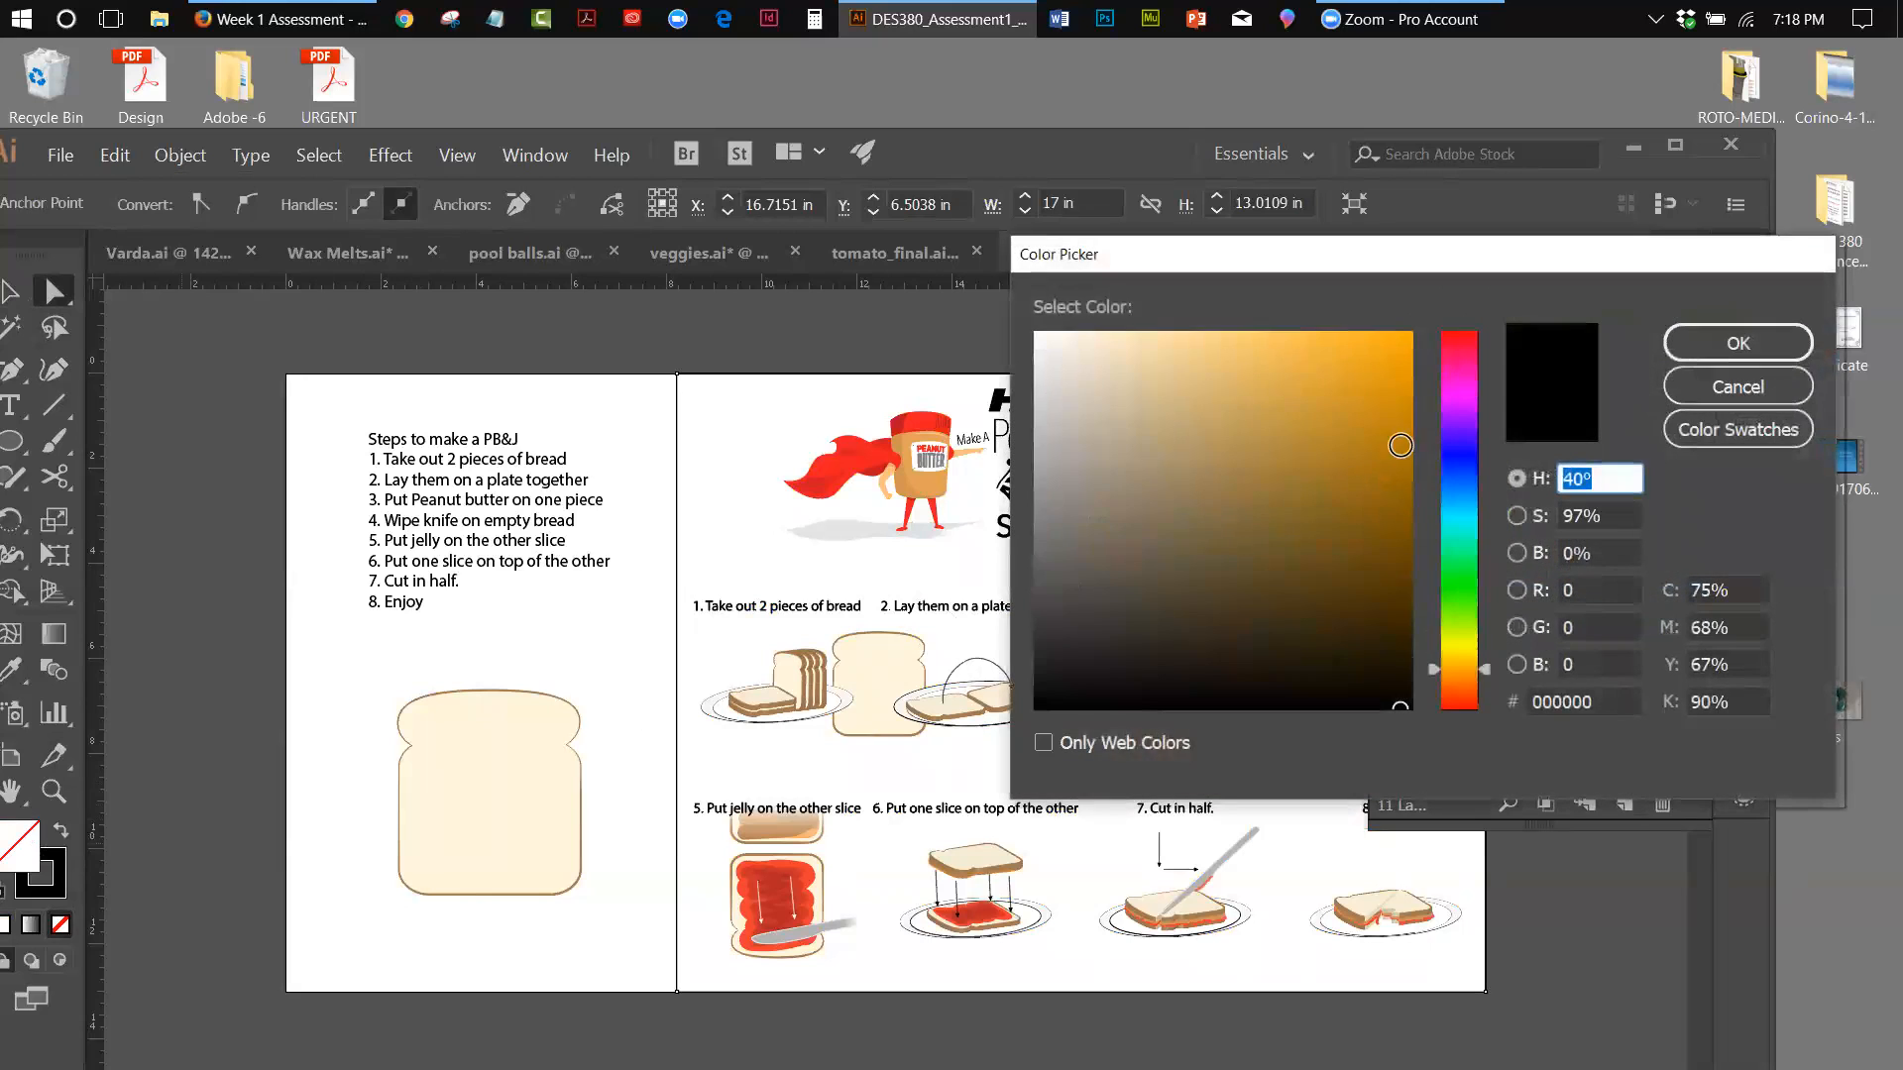
left_click(1412, 333)
left_click(1693, 343)
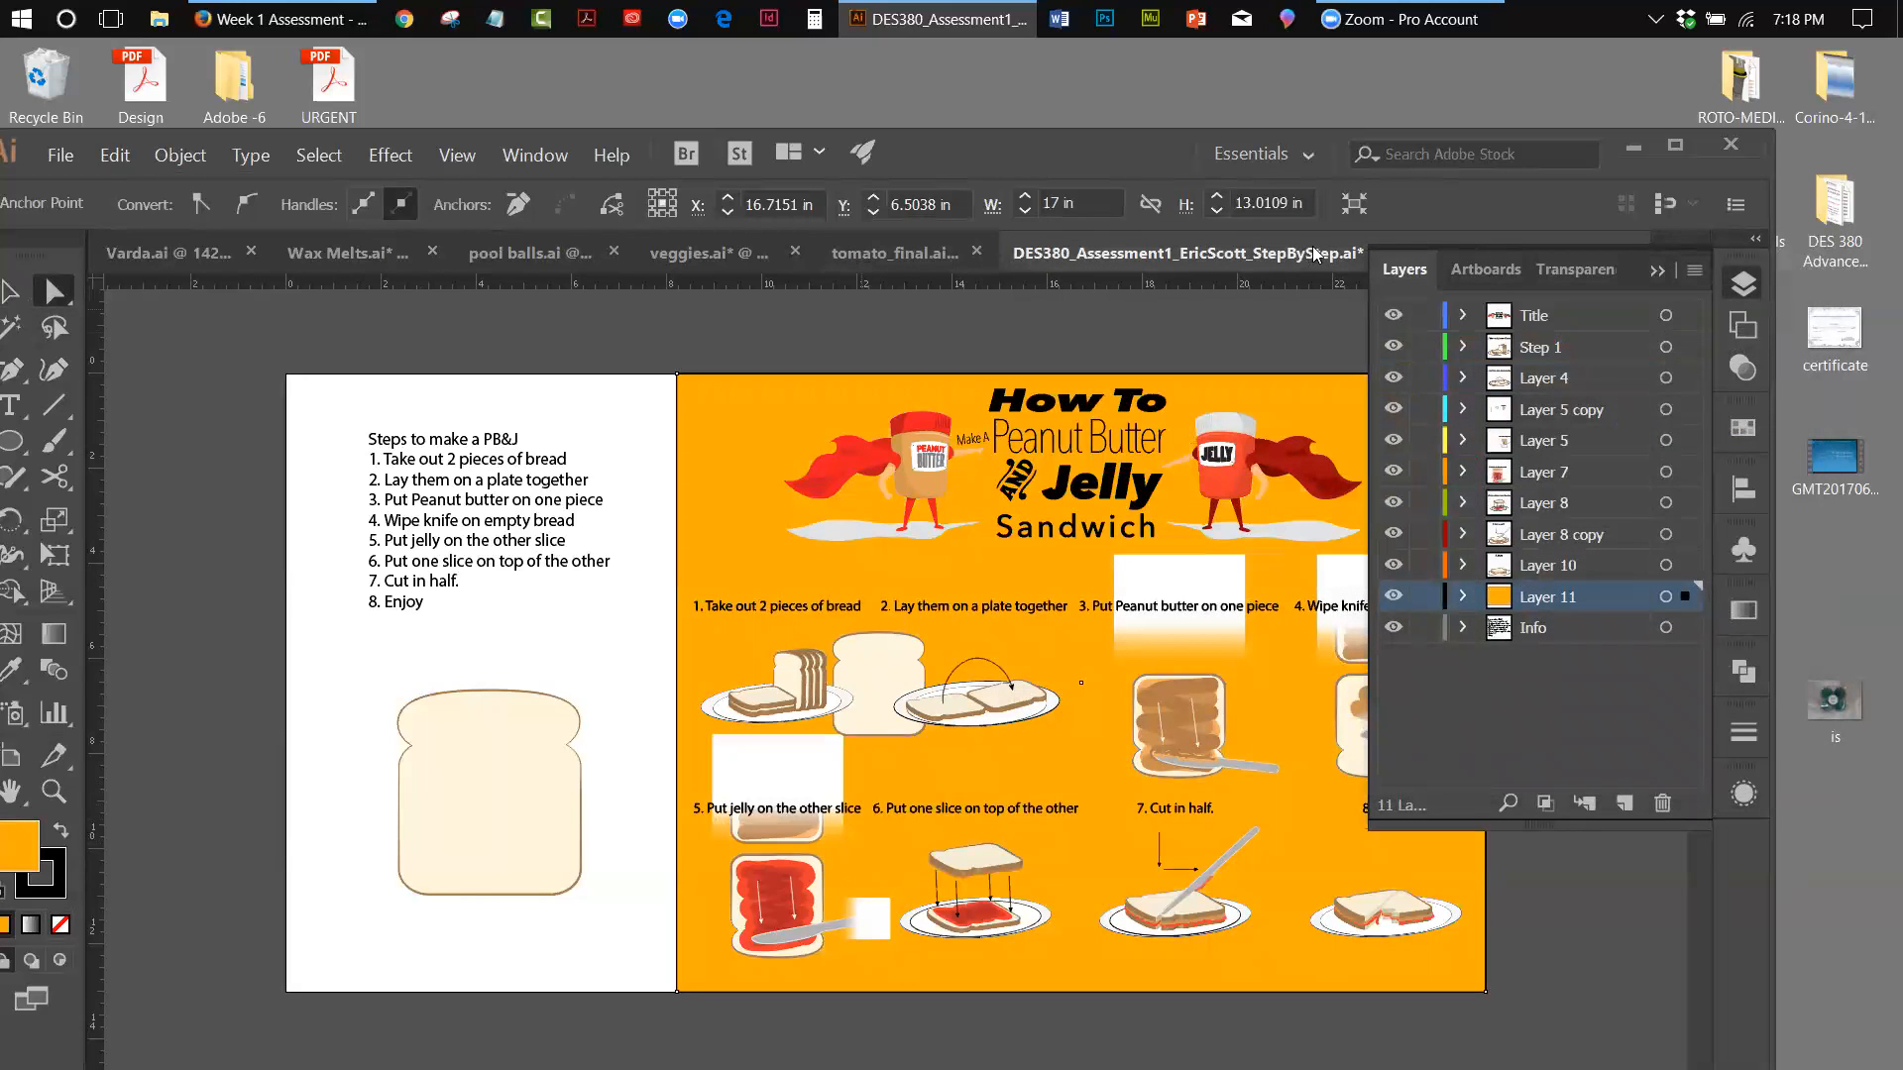
left_click(1659, 270)
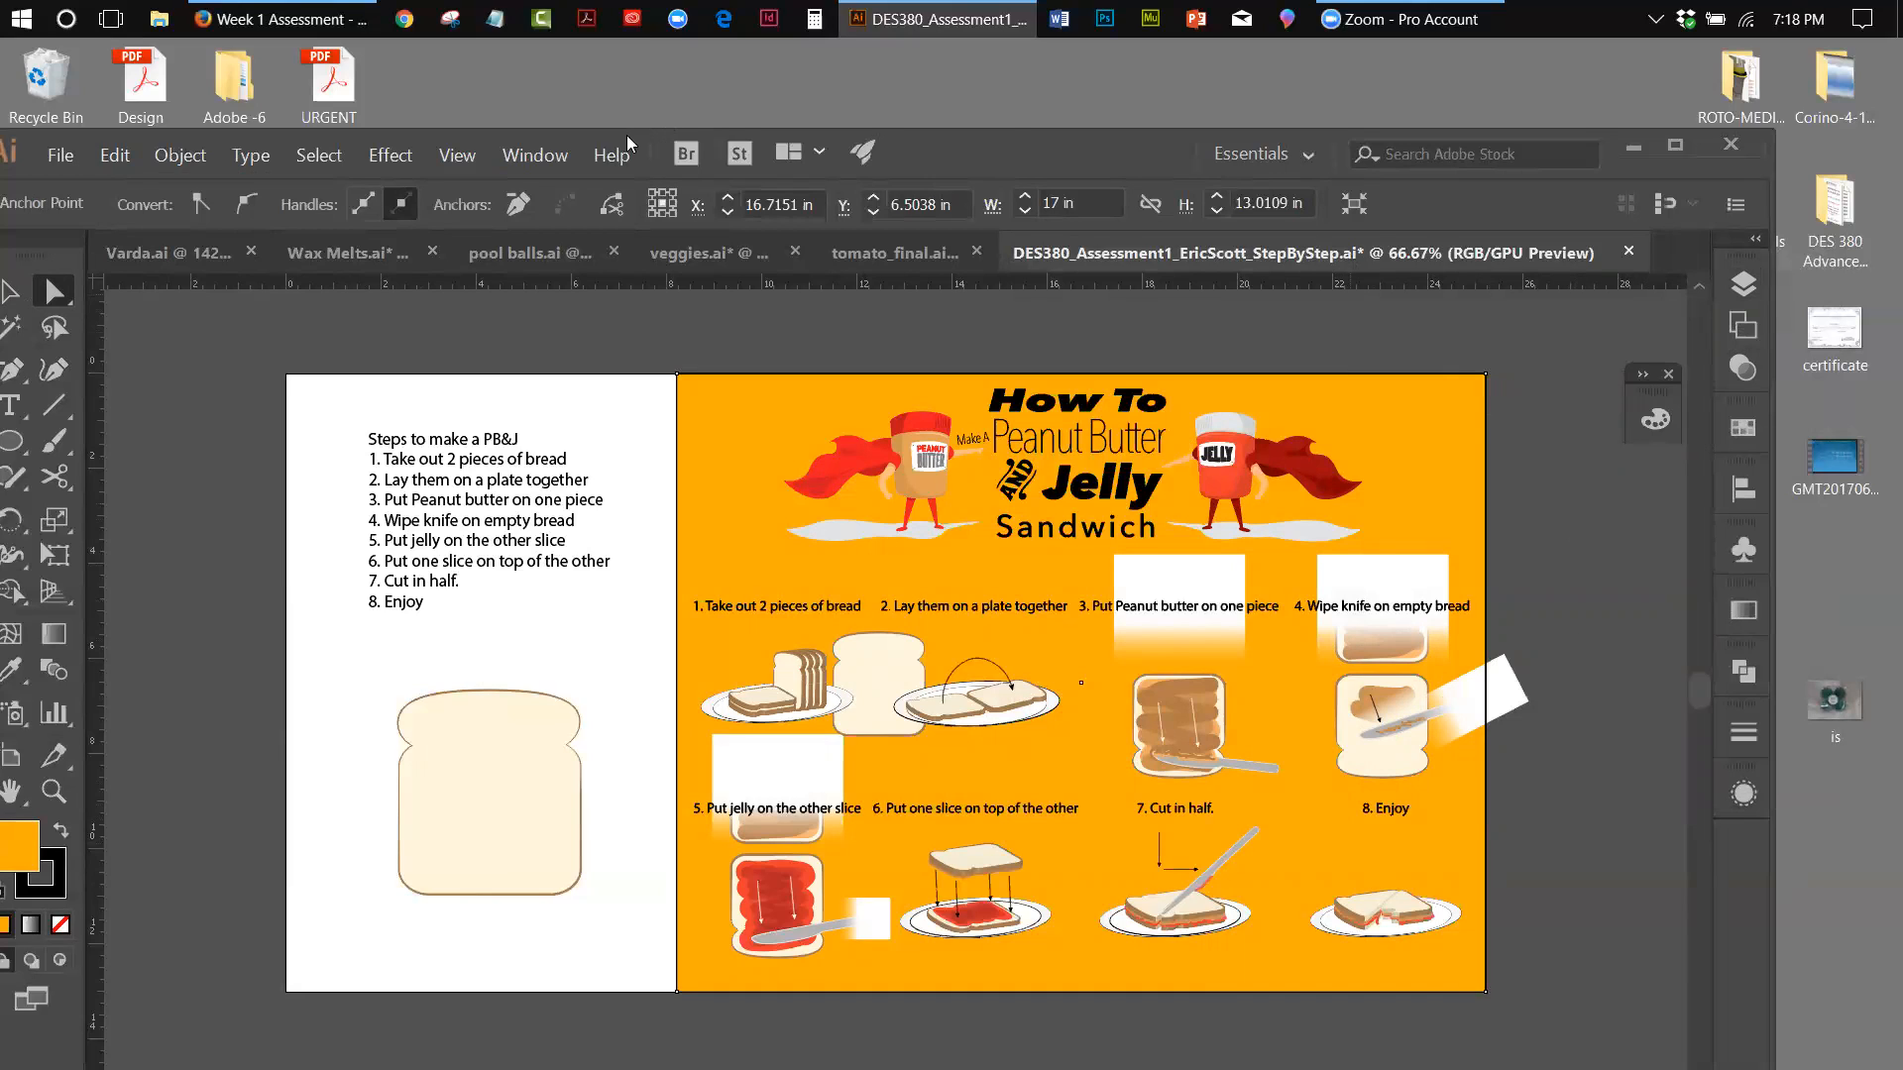
left_click_drag(629, 131, 657, 51)
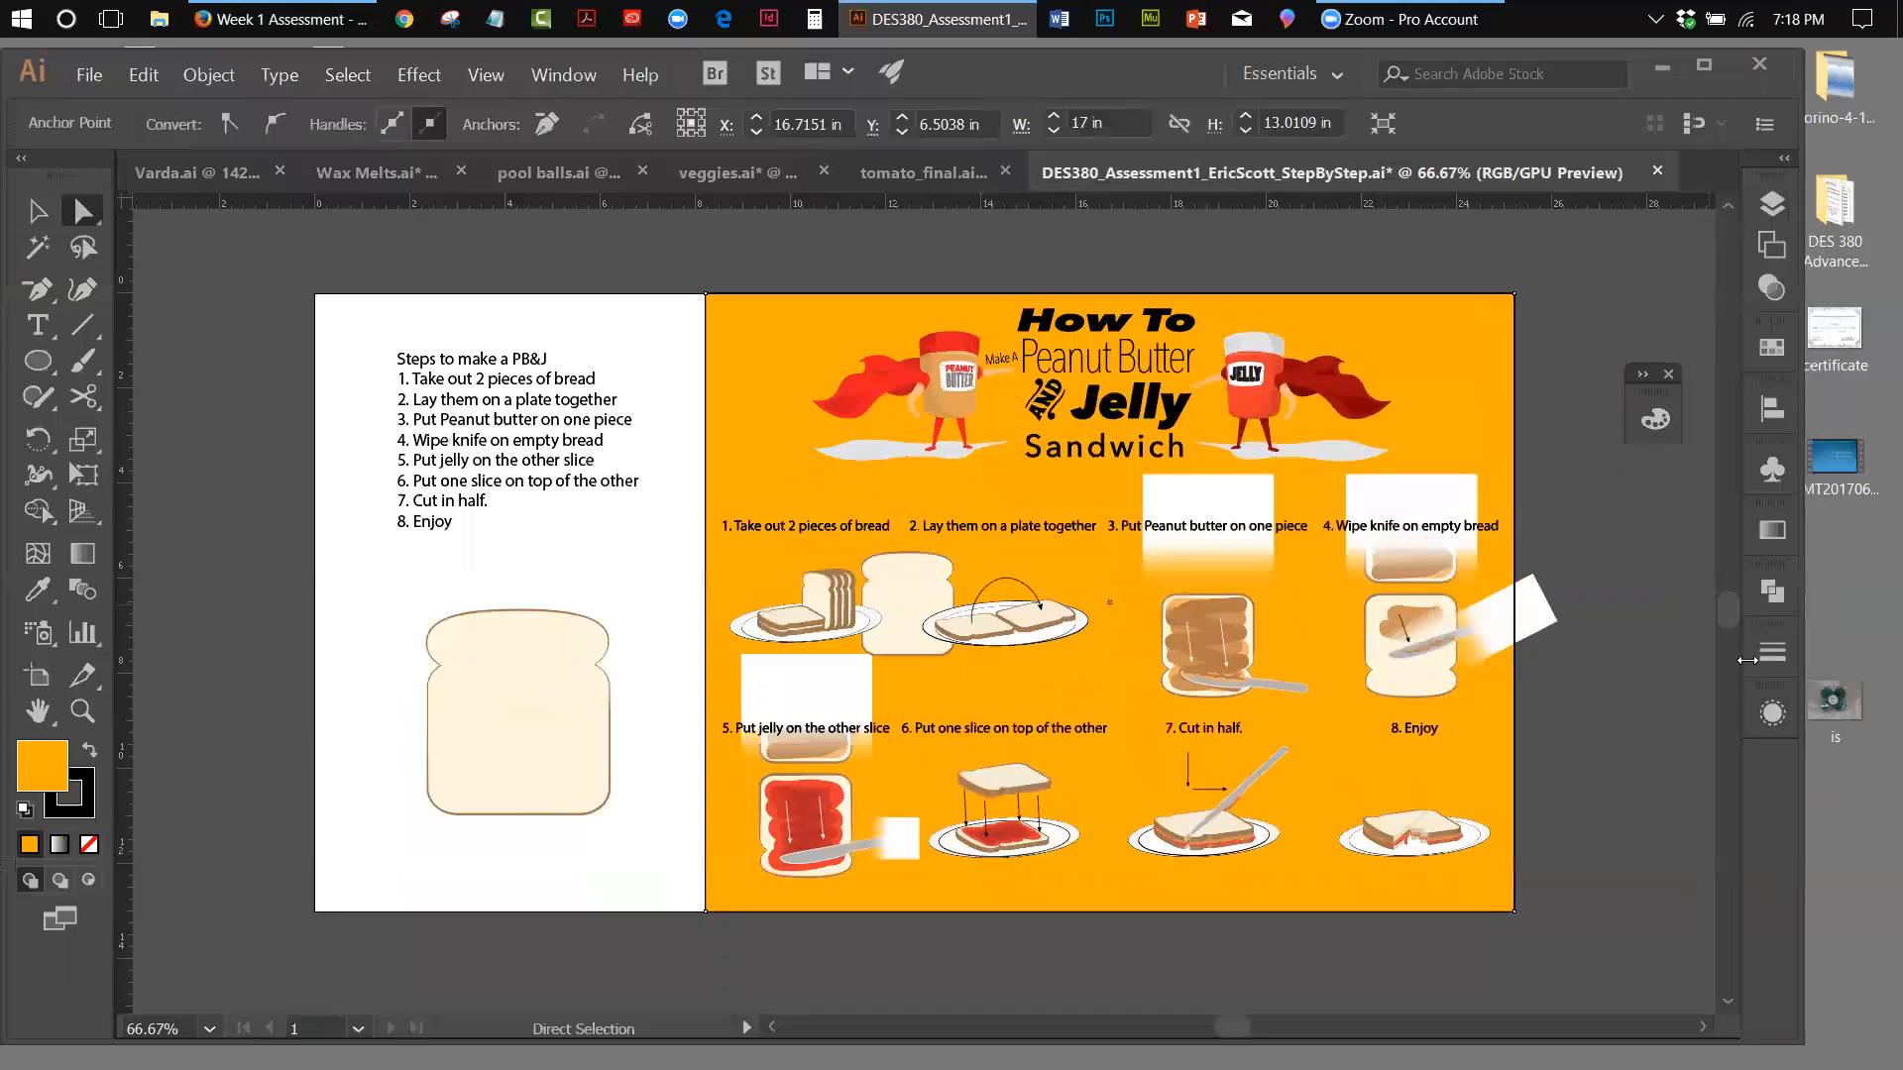
Hide and show Layer 11 to compare the poster with and without its orange background
left_click(1772, 205)
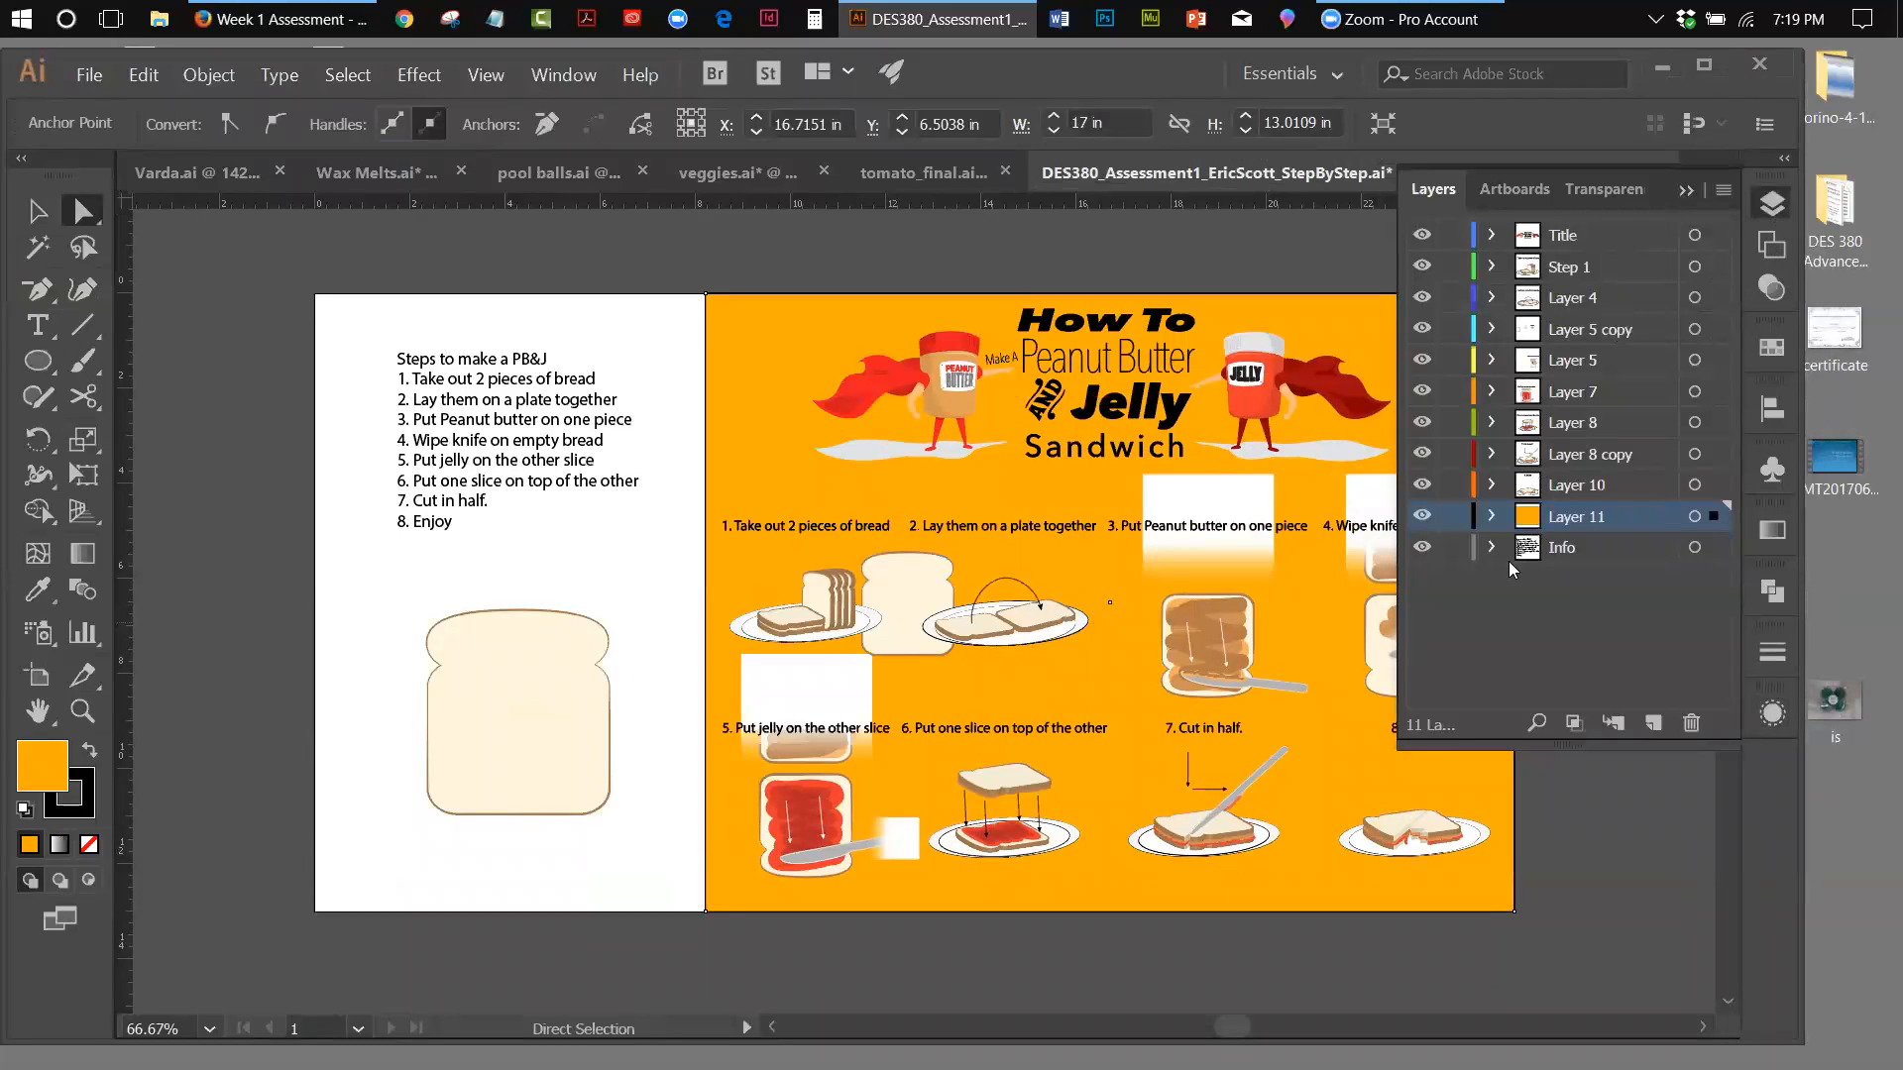
left_click(1424, 515)
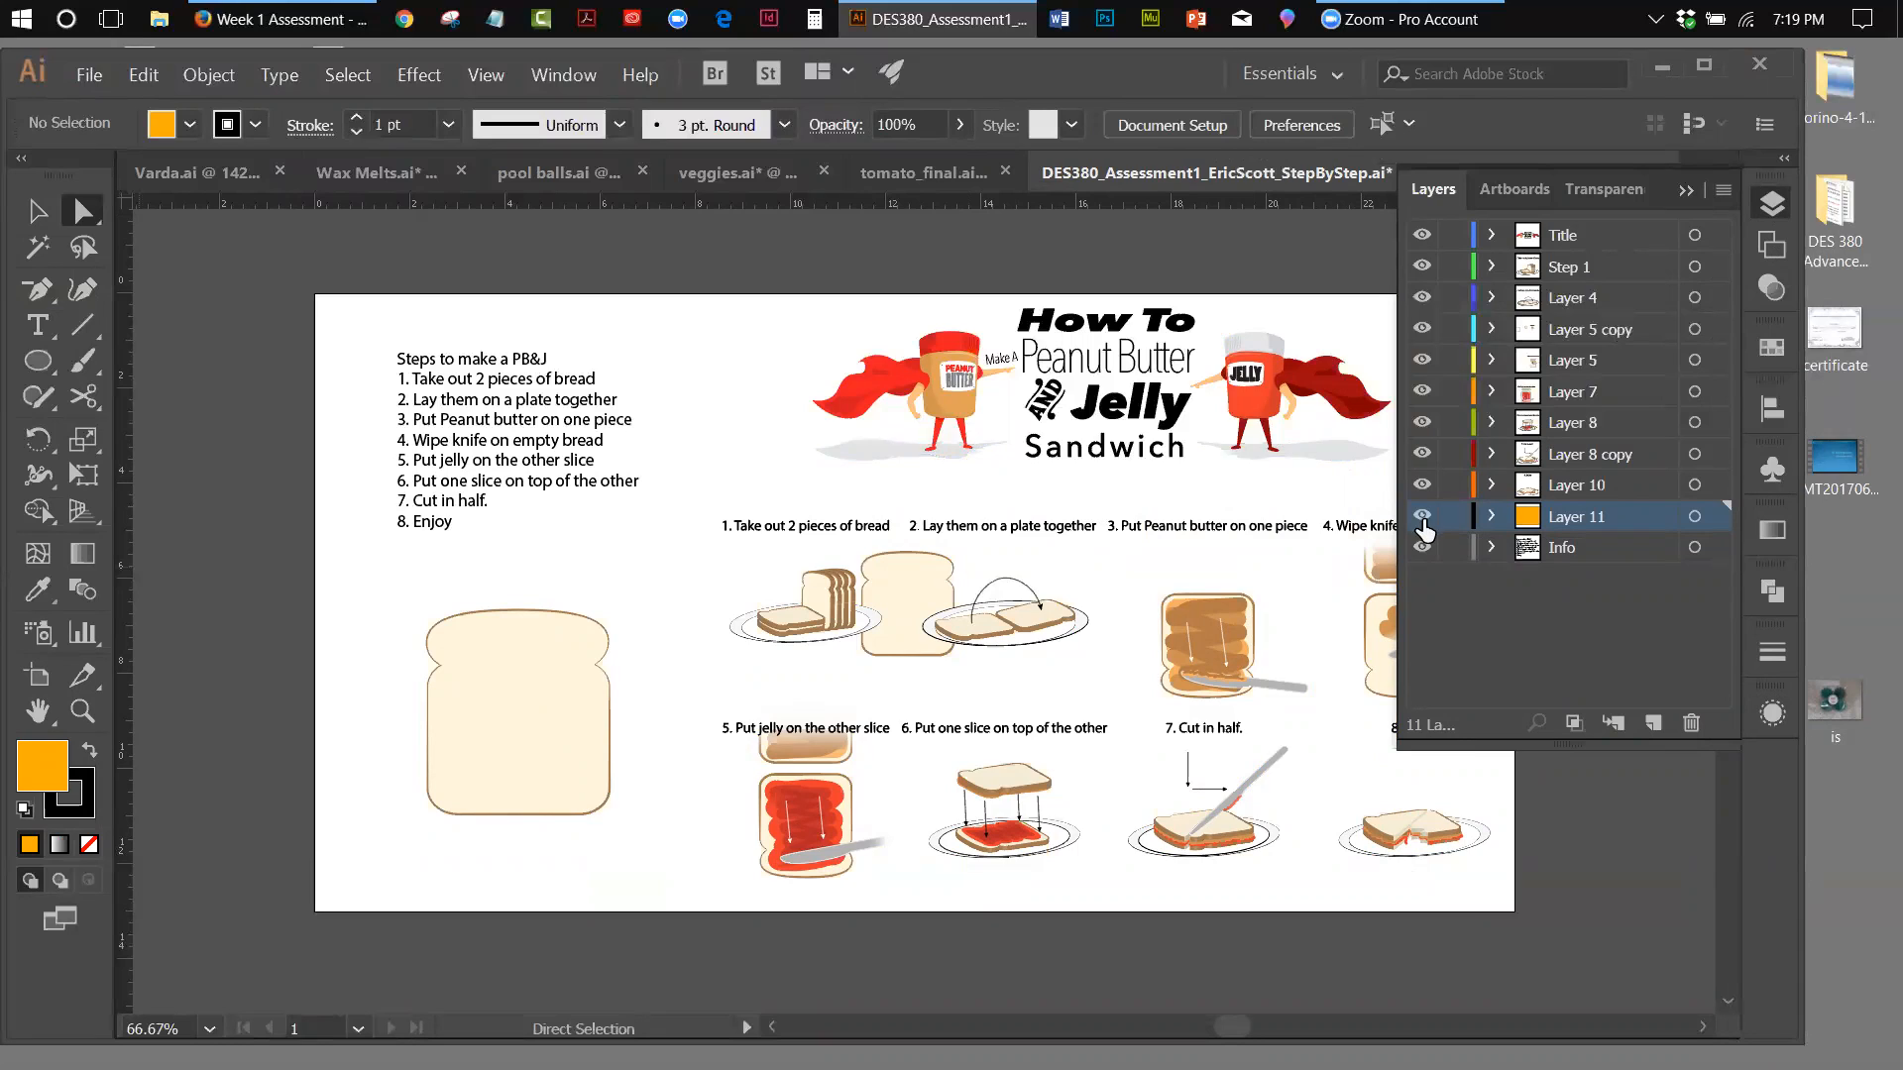
left_click(1423, 521)
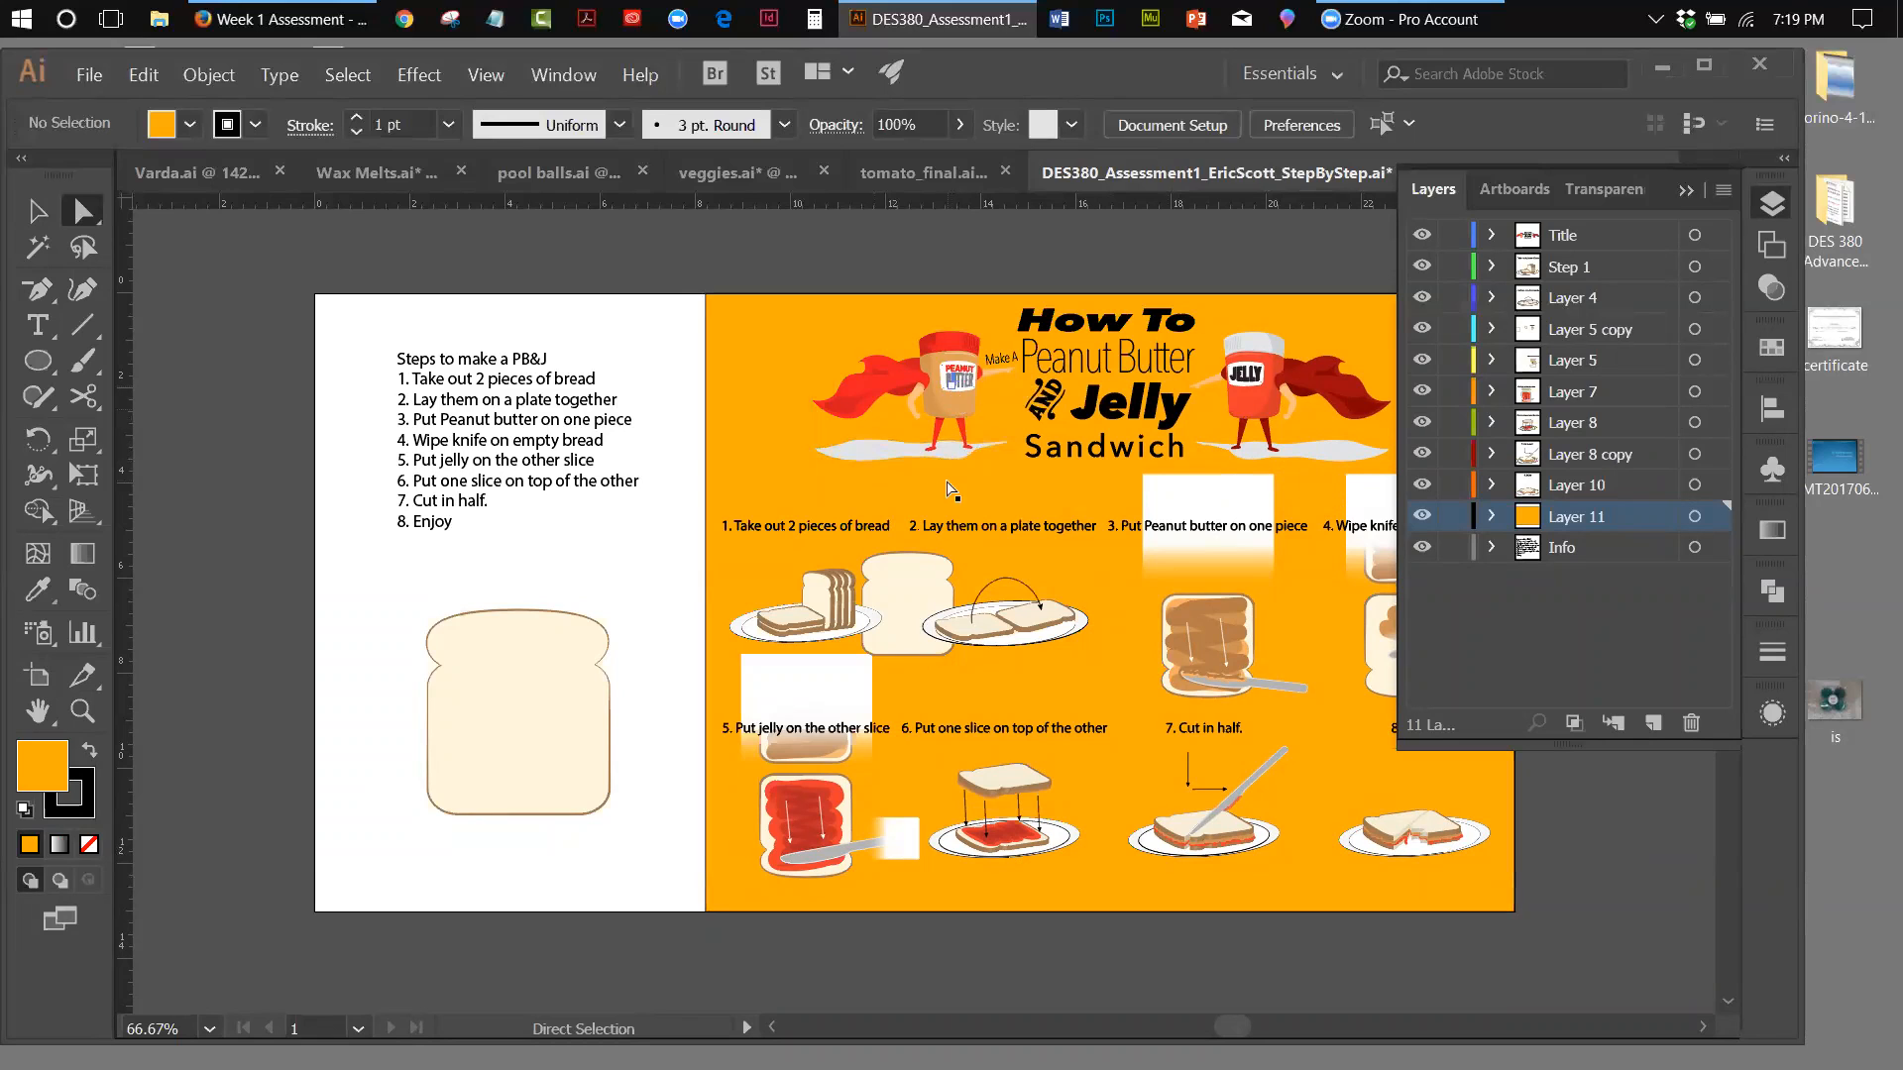
left_click(1685, 192)
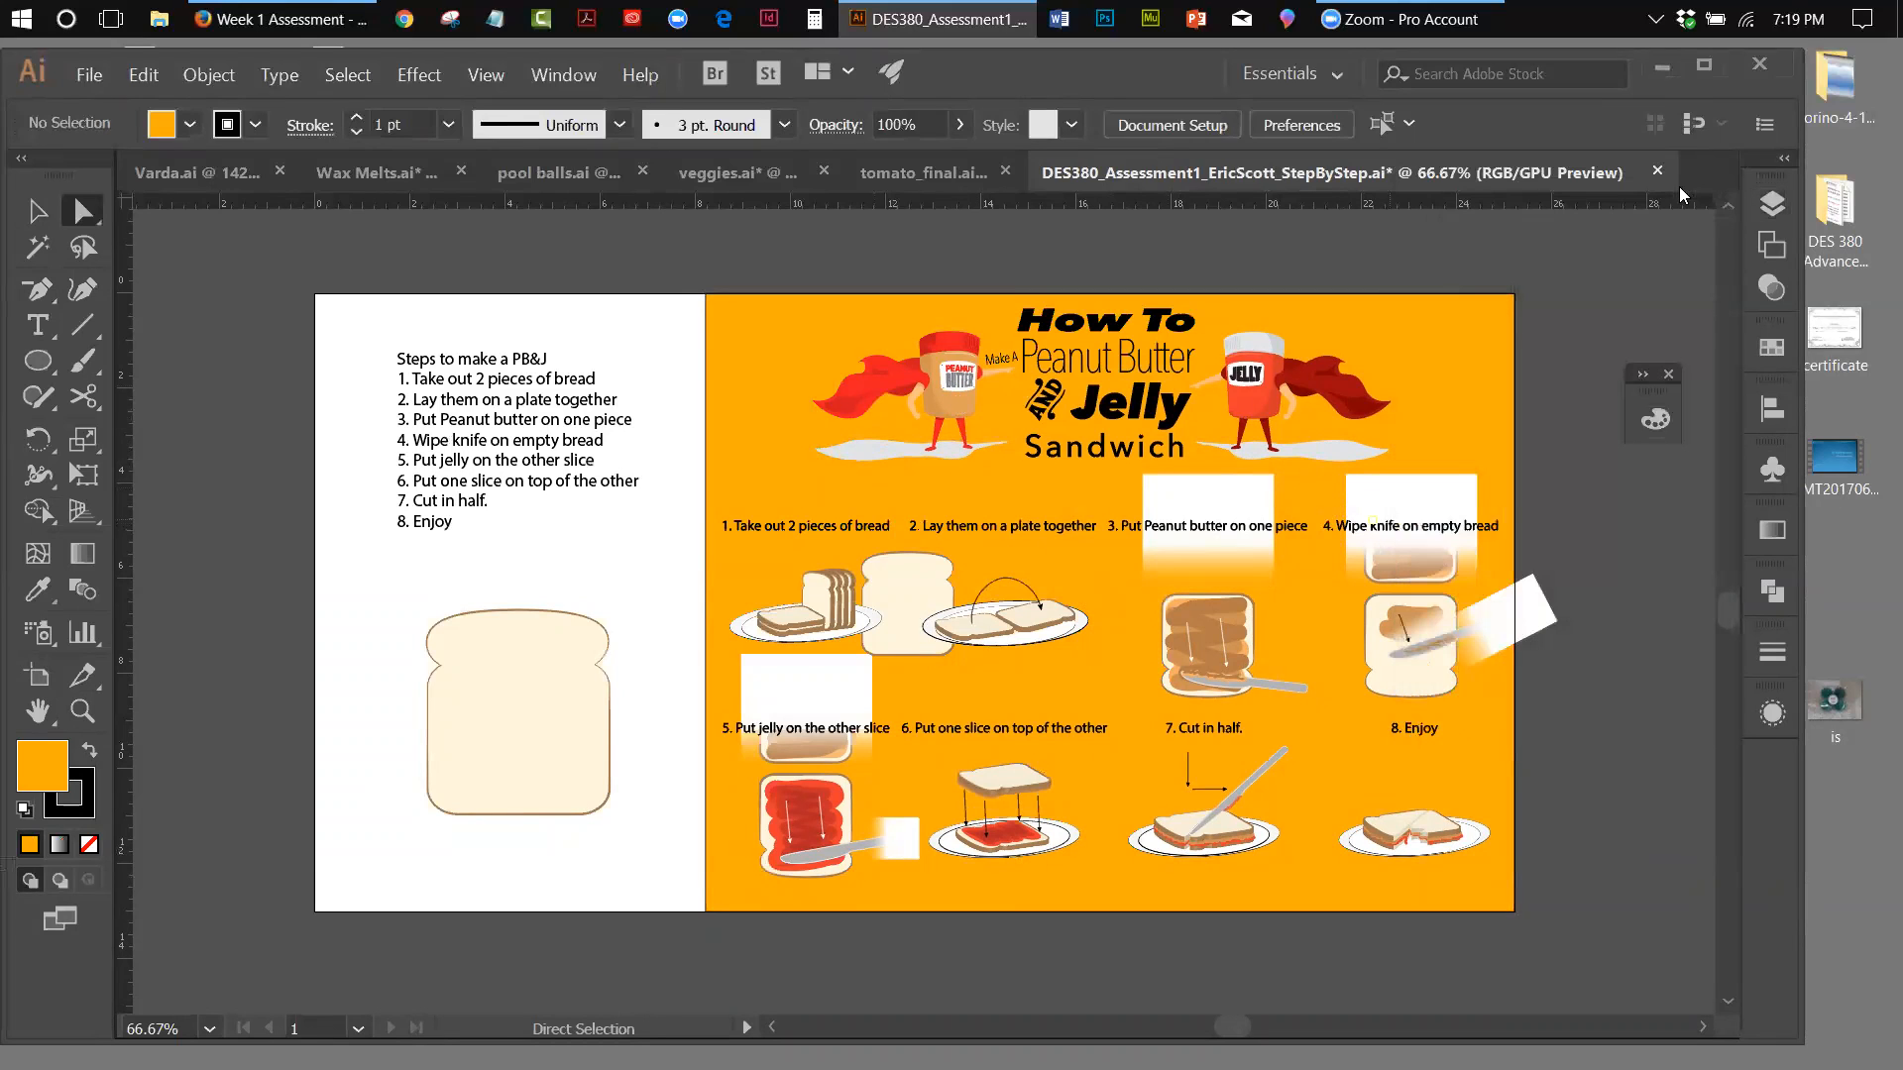
Select the shadow shapes beneath both the jelly and peanut butter characters, with the transparency settings open
left_click(1763, 285)
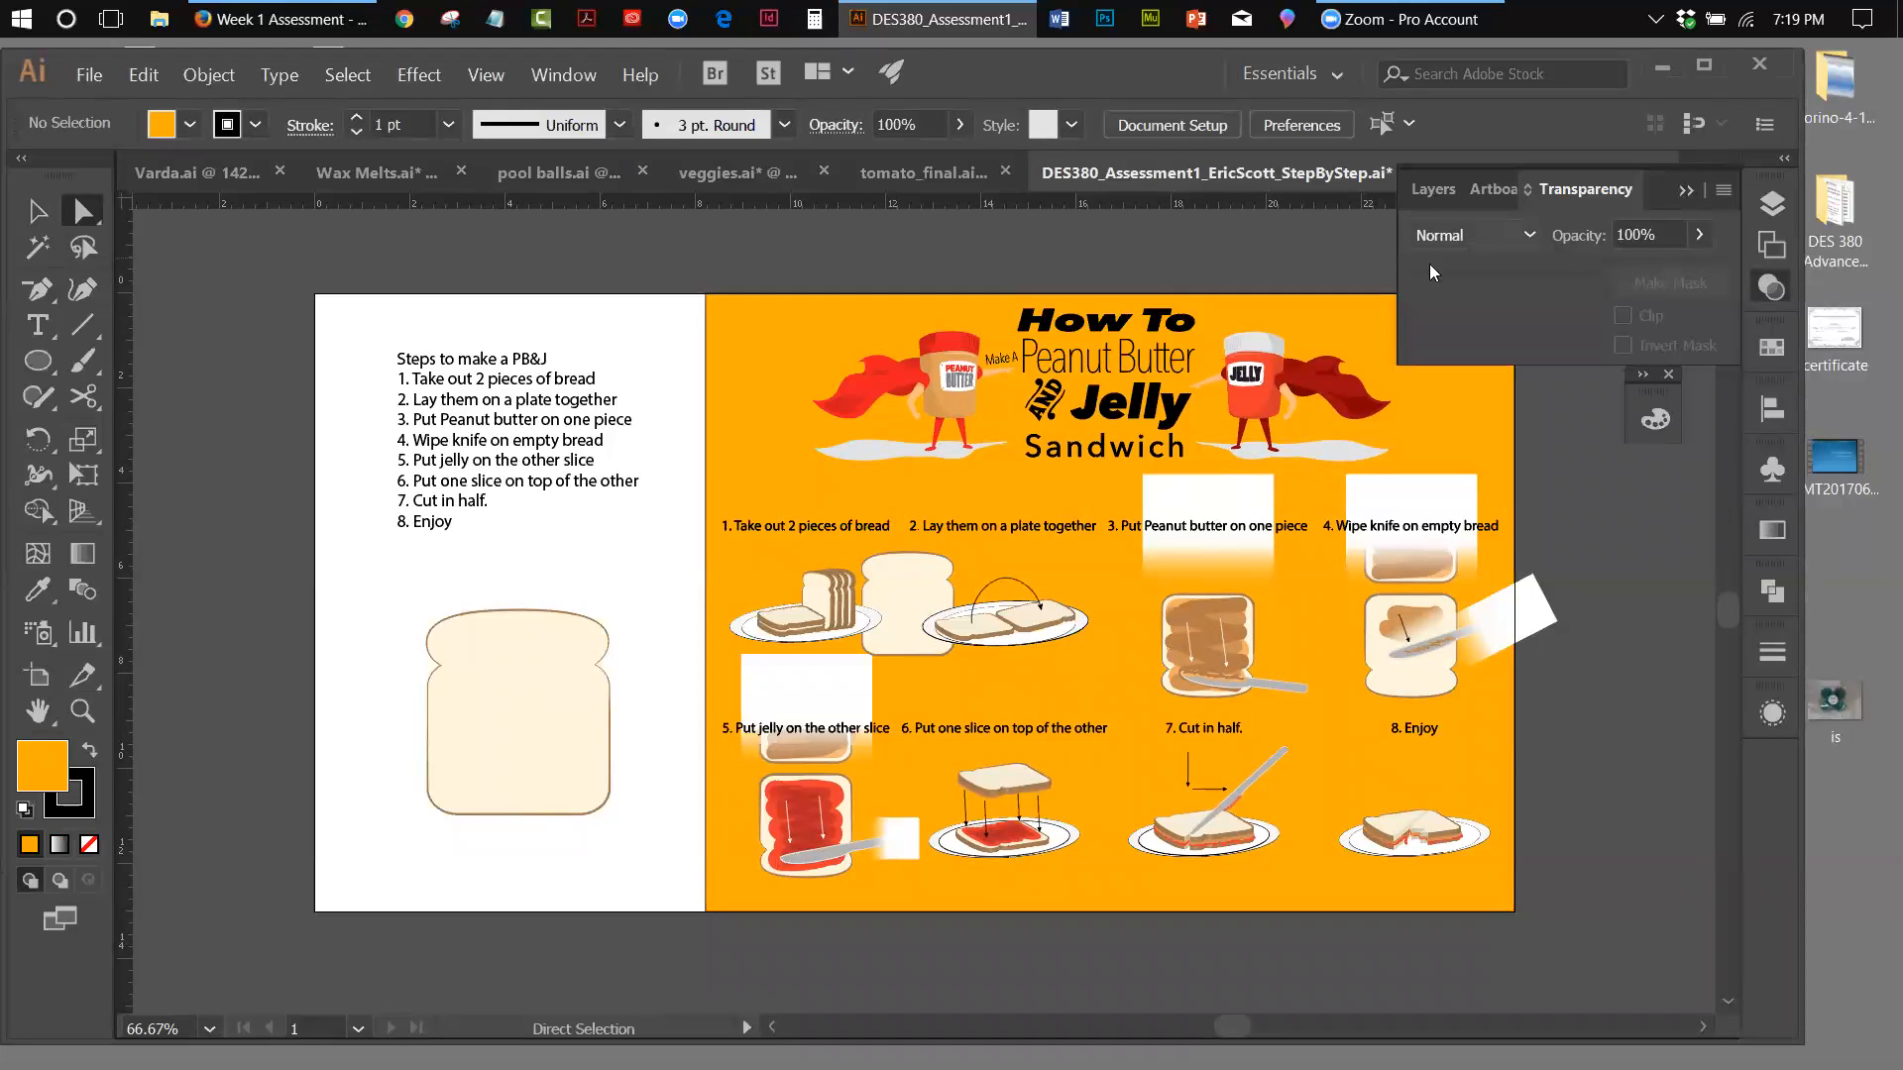
left_click(1322, 459)
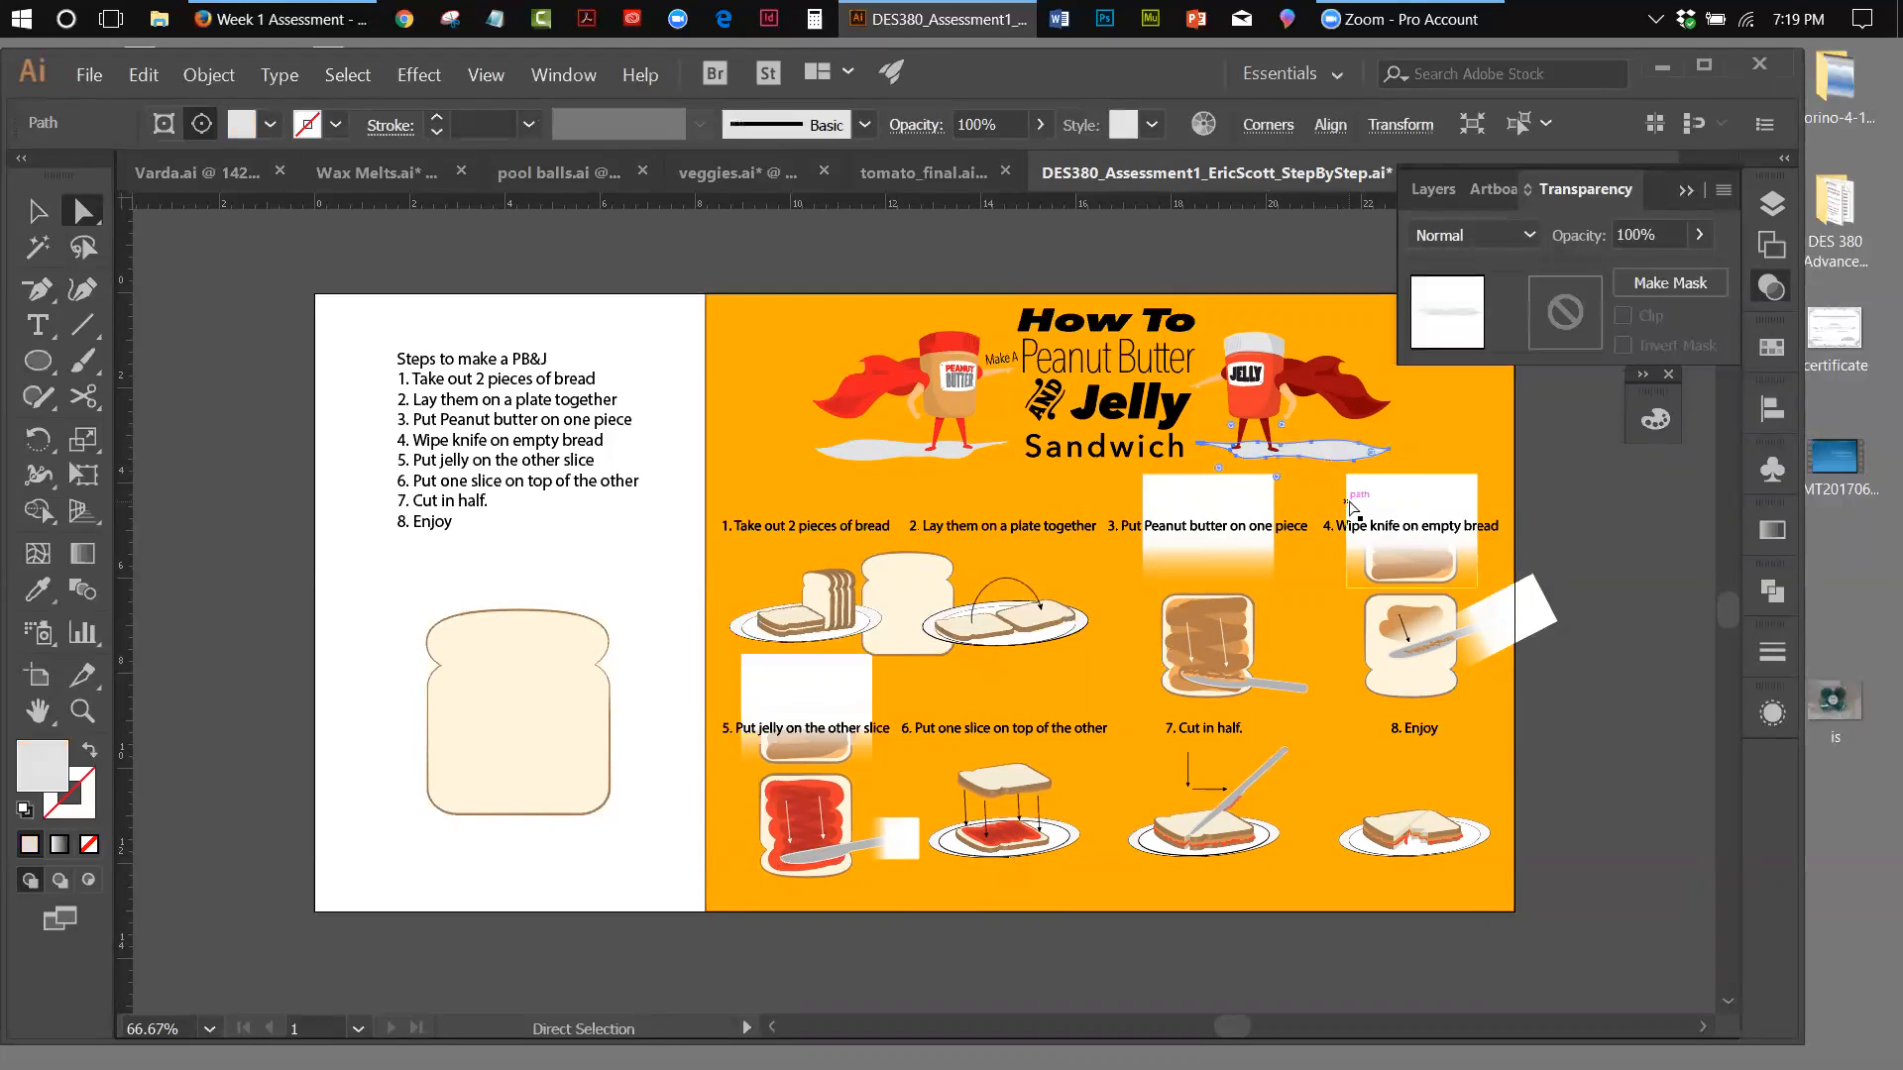
left_click(957, 451, "shift")
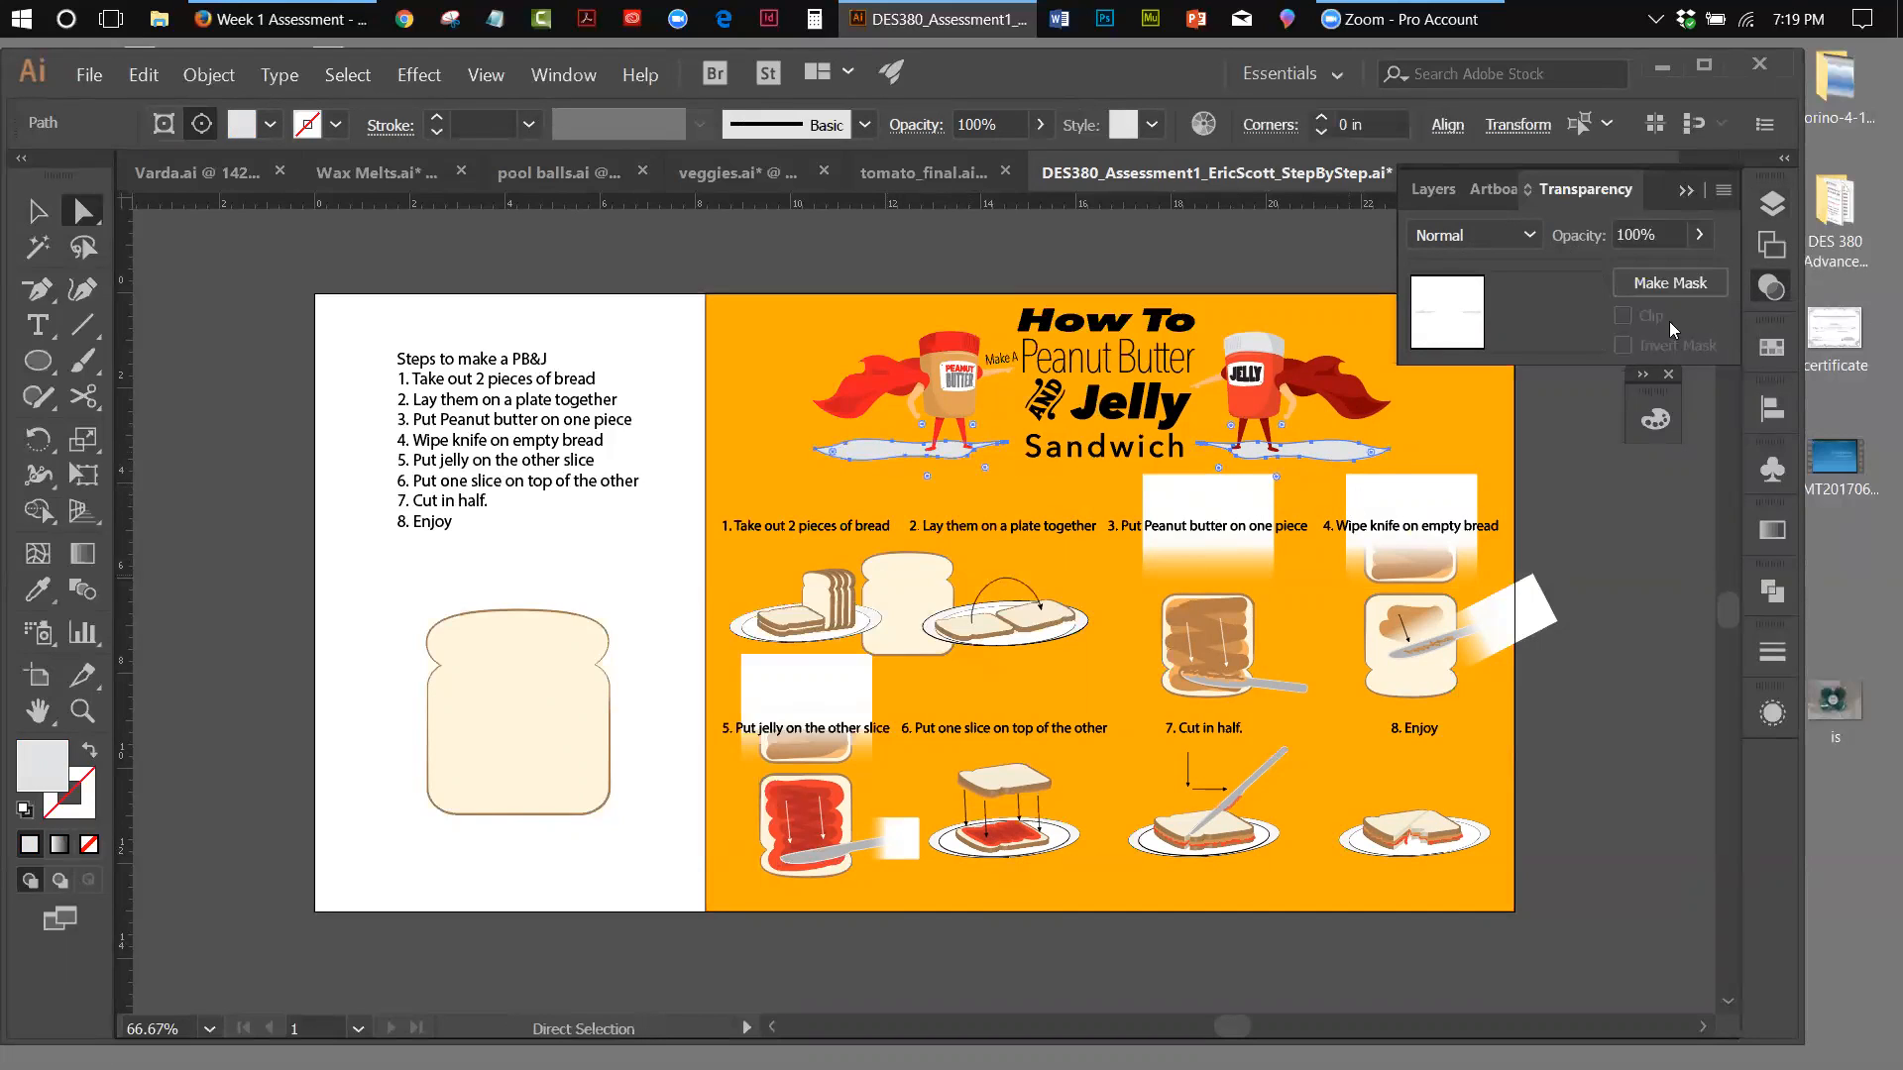
Try the Overlay and Darken blending modes on the two character shadows
left_click(1536, 236)
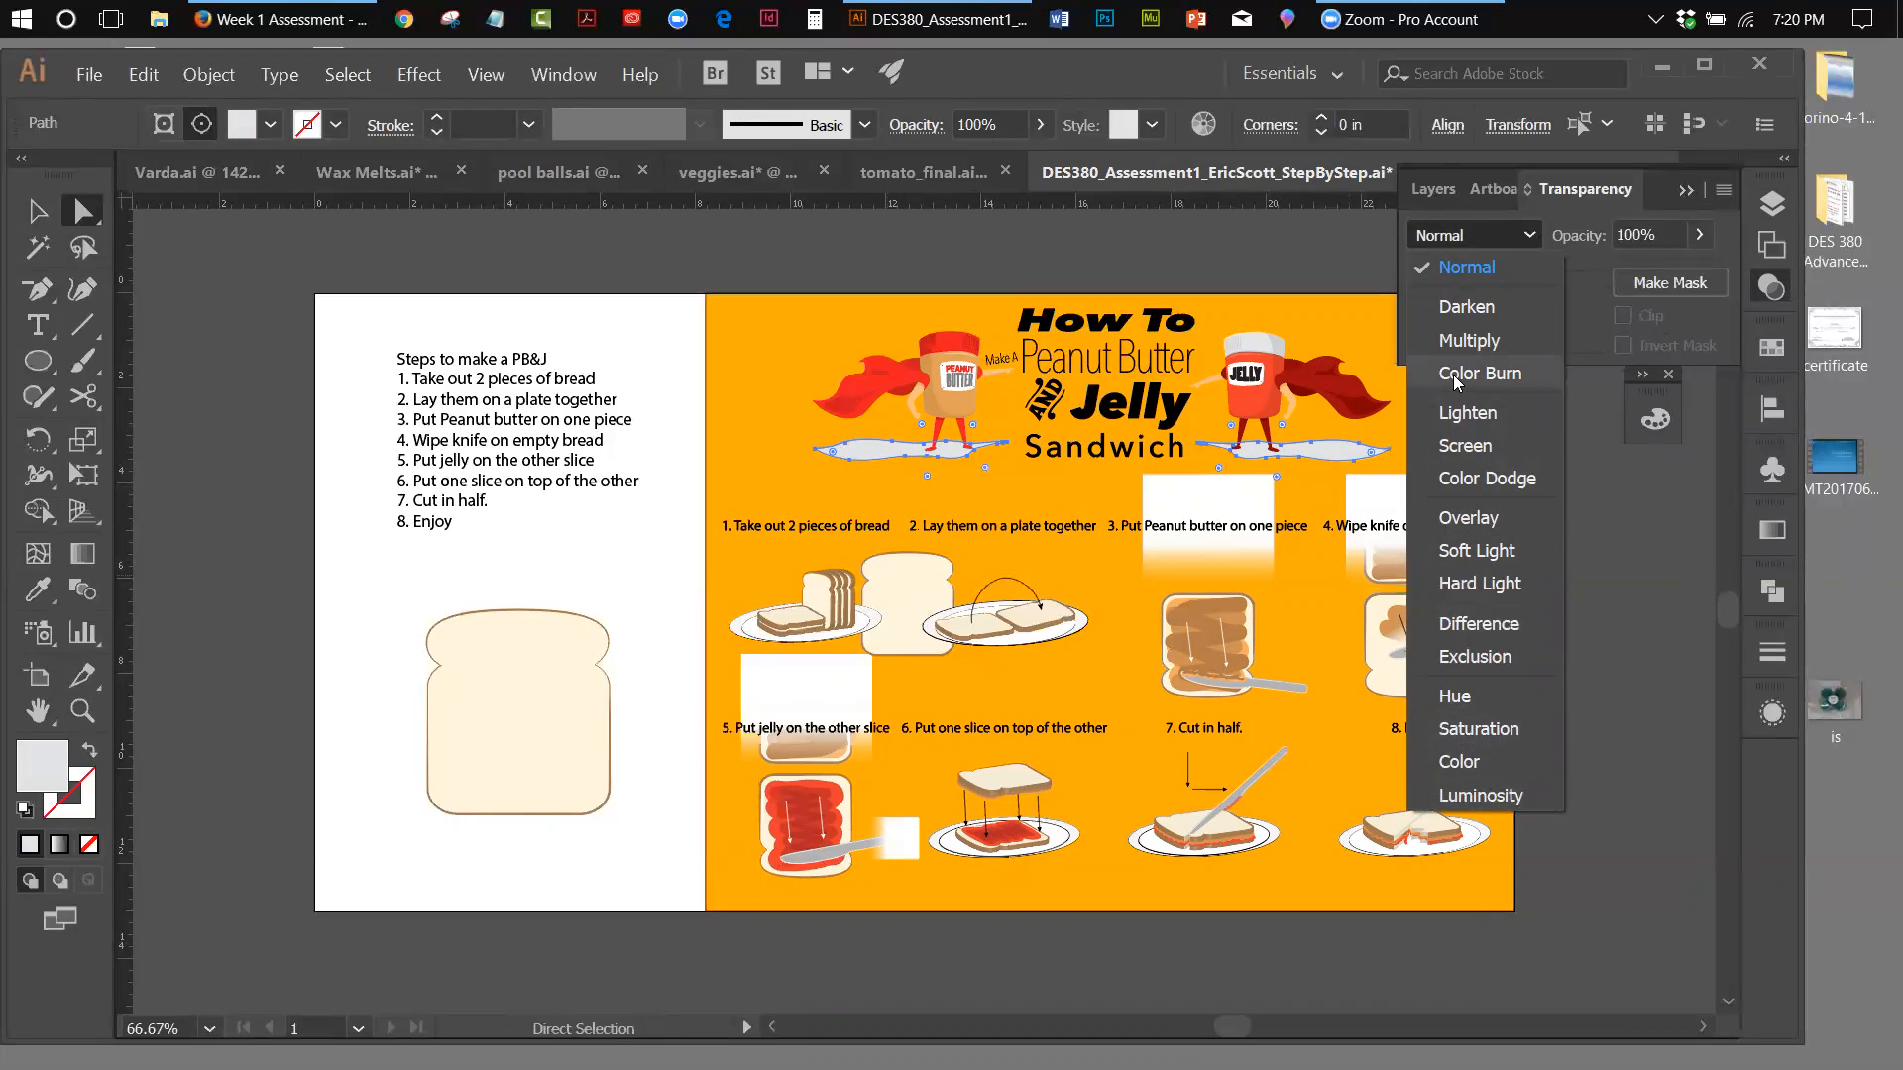
left_click(1496, 526)
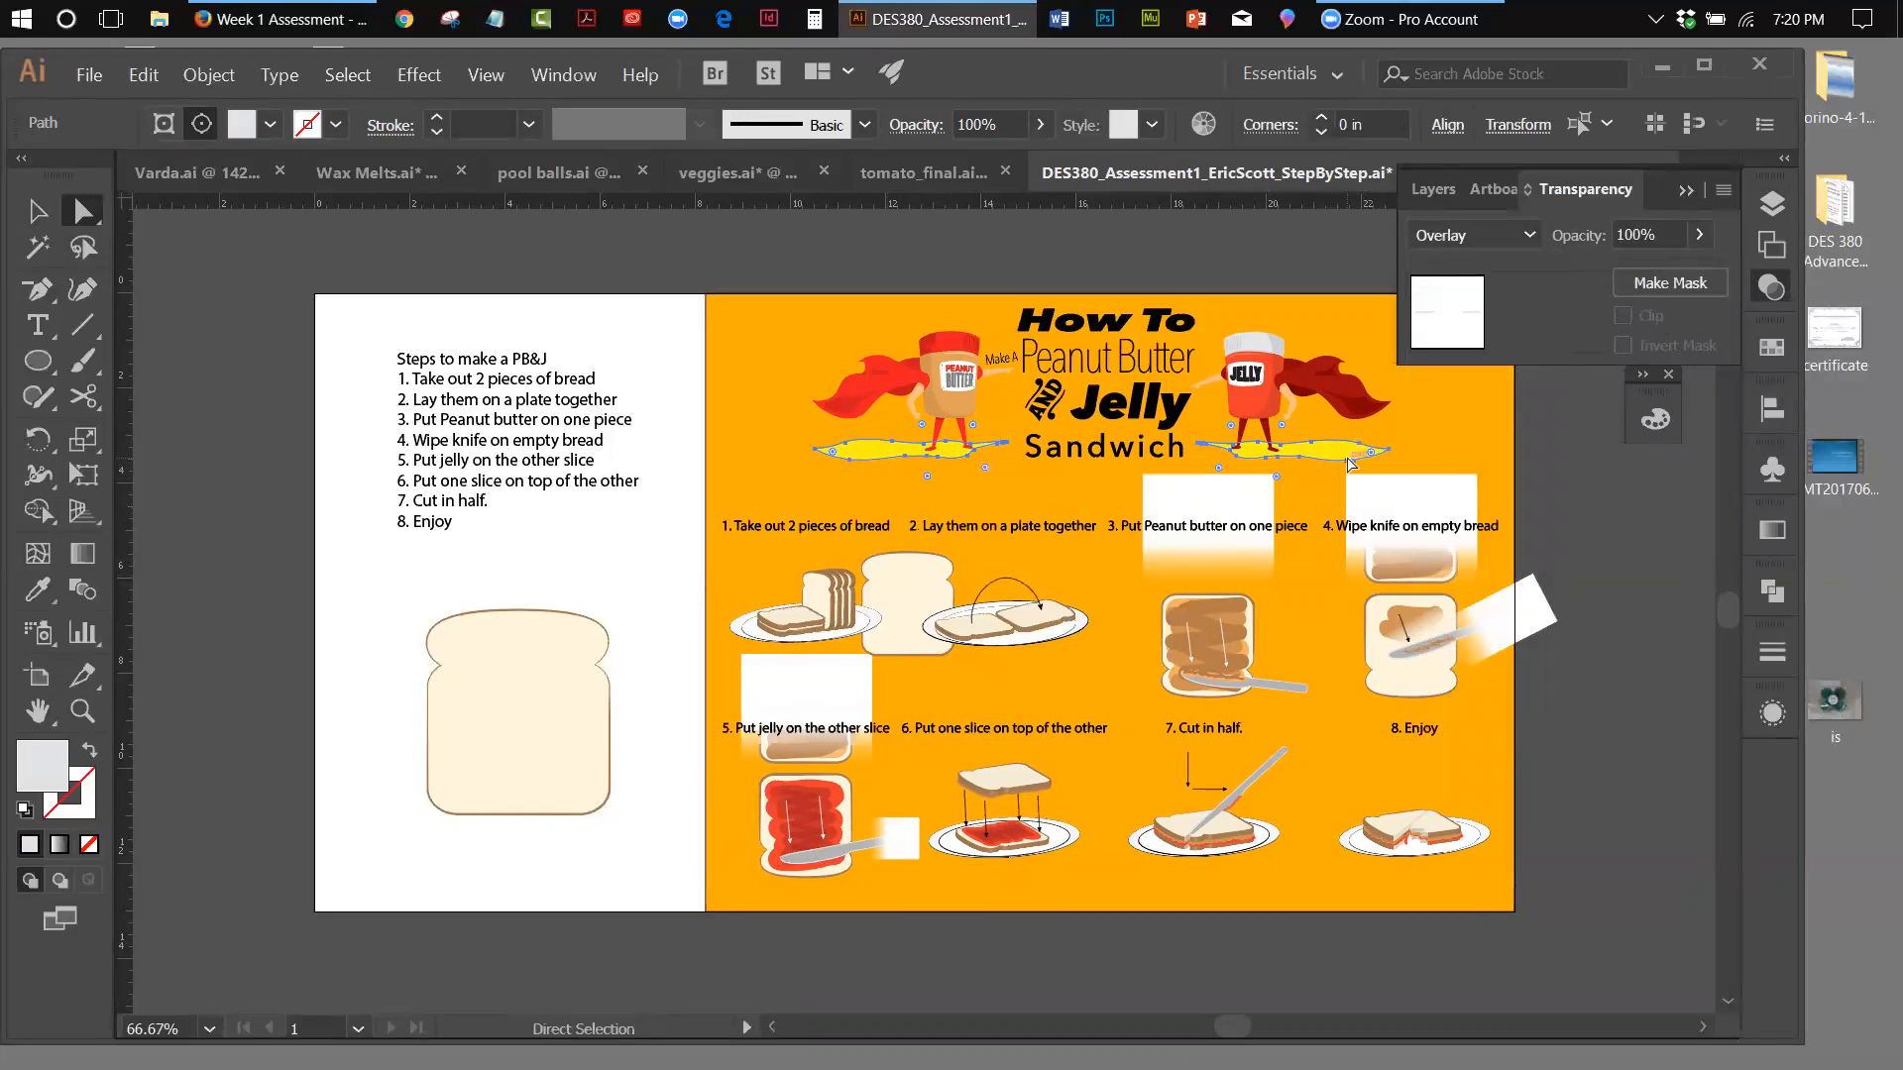
left_click(1532, 230)
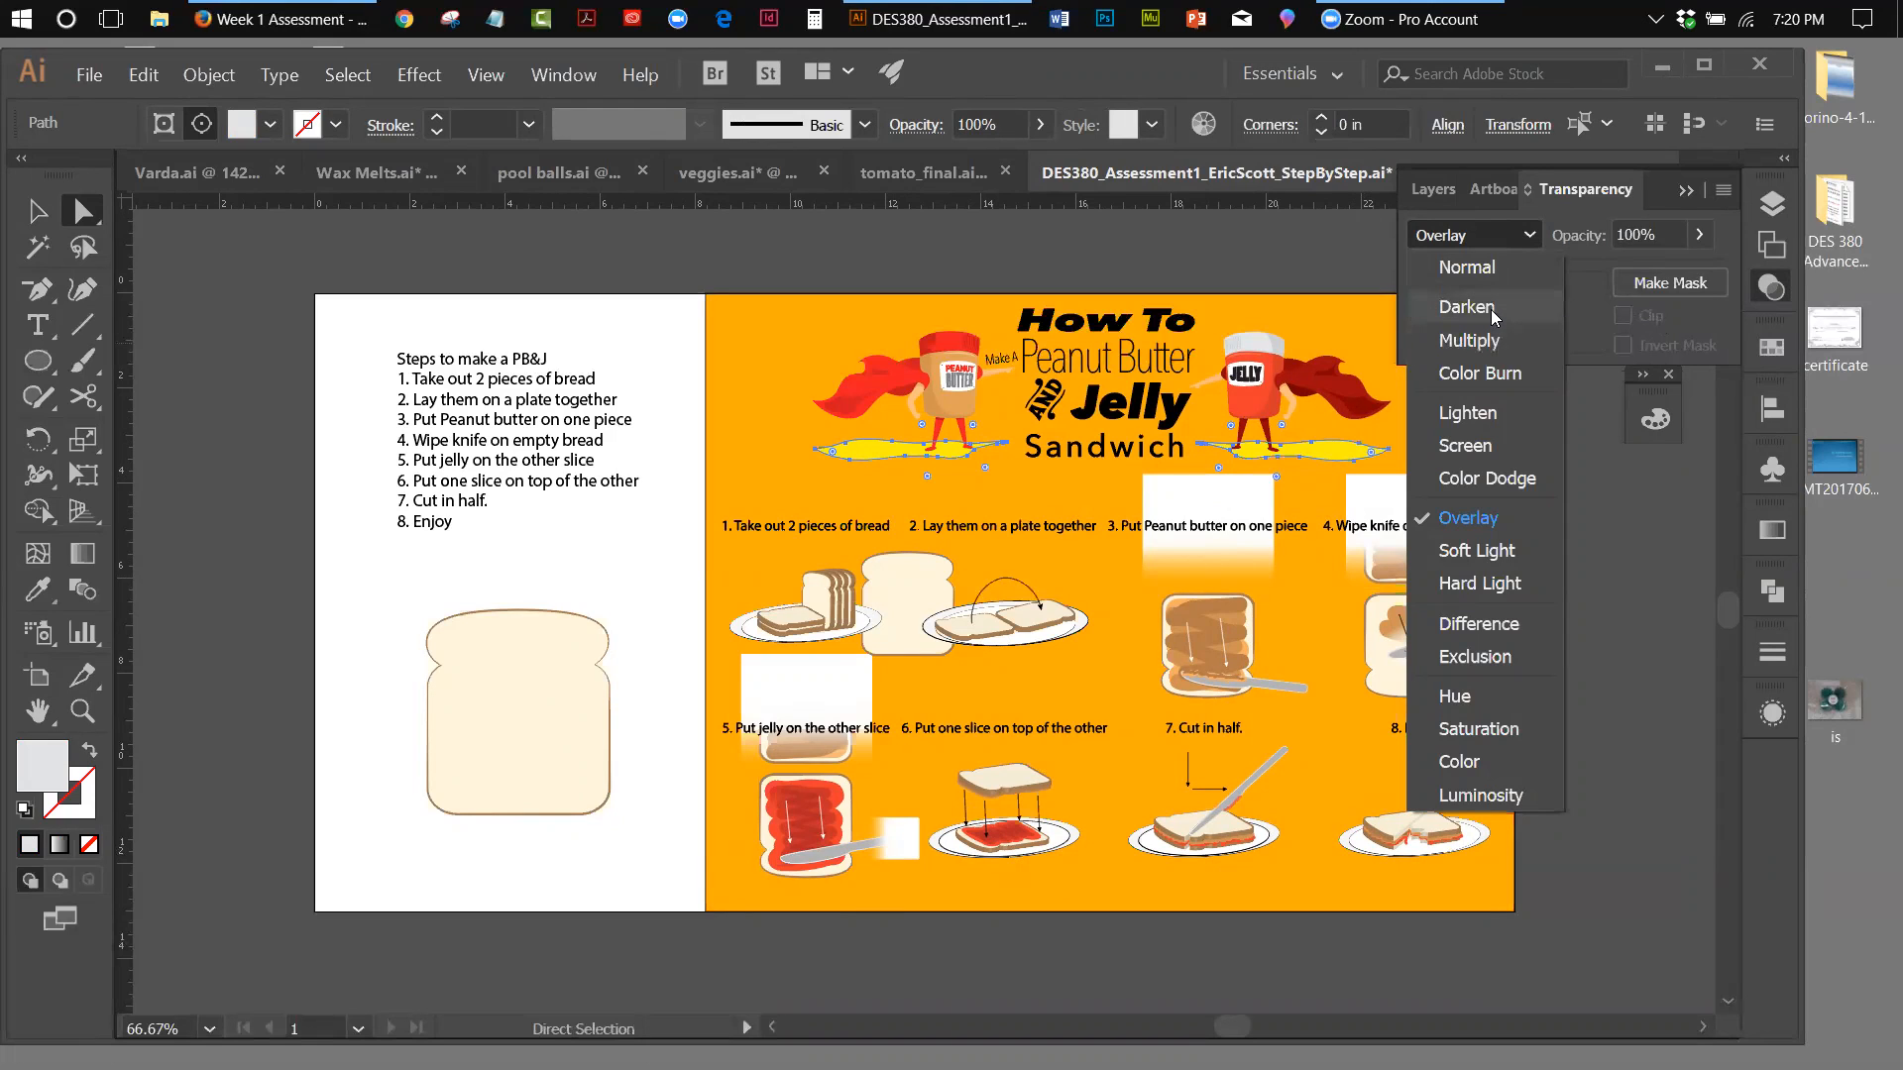
key("Escape")
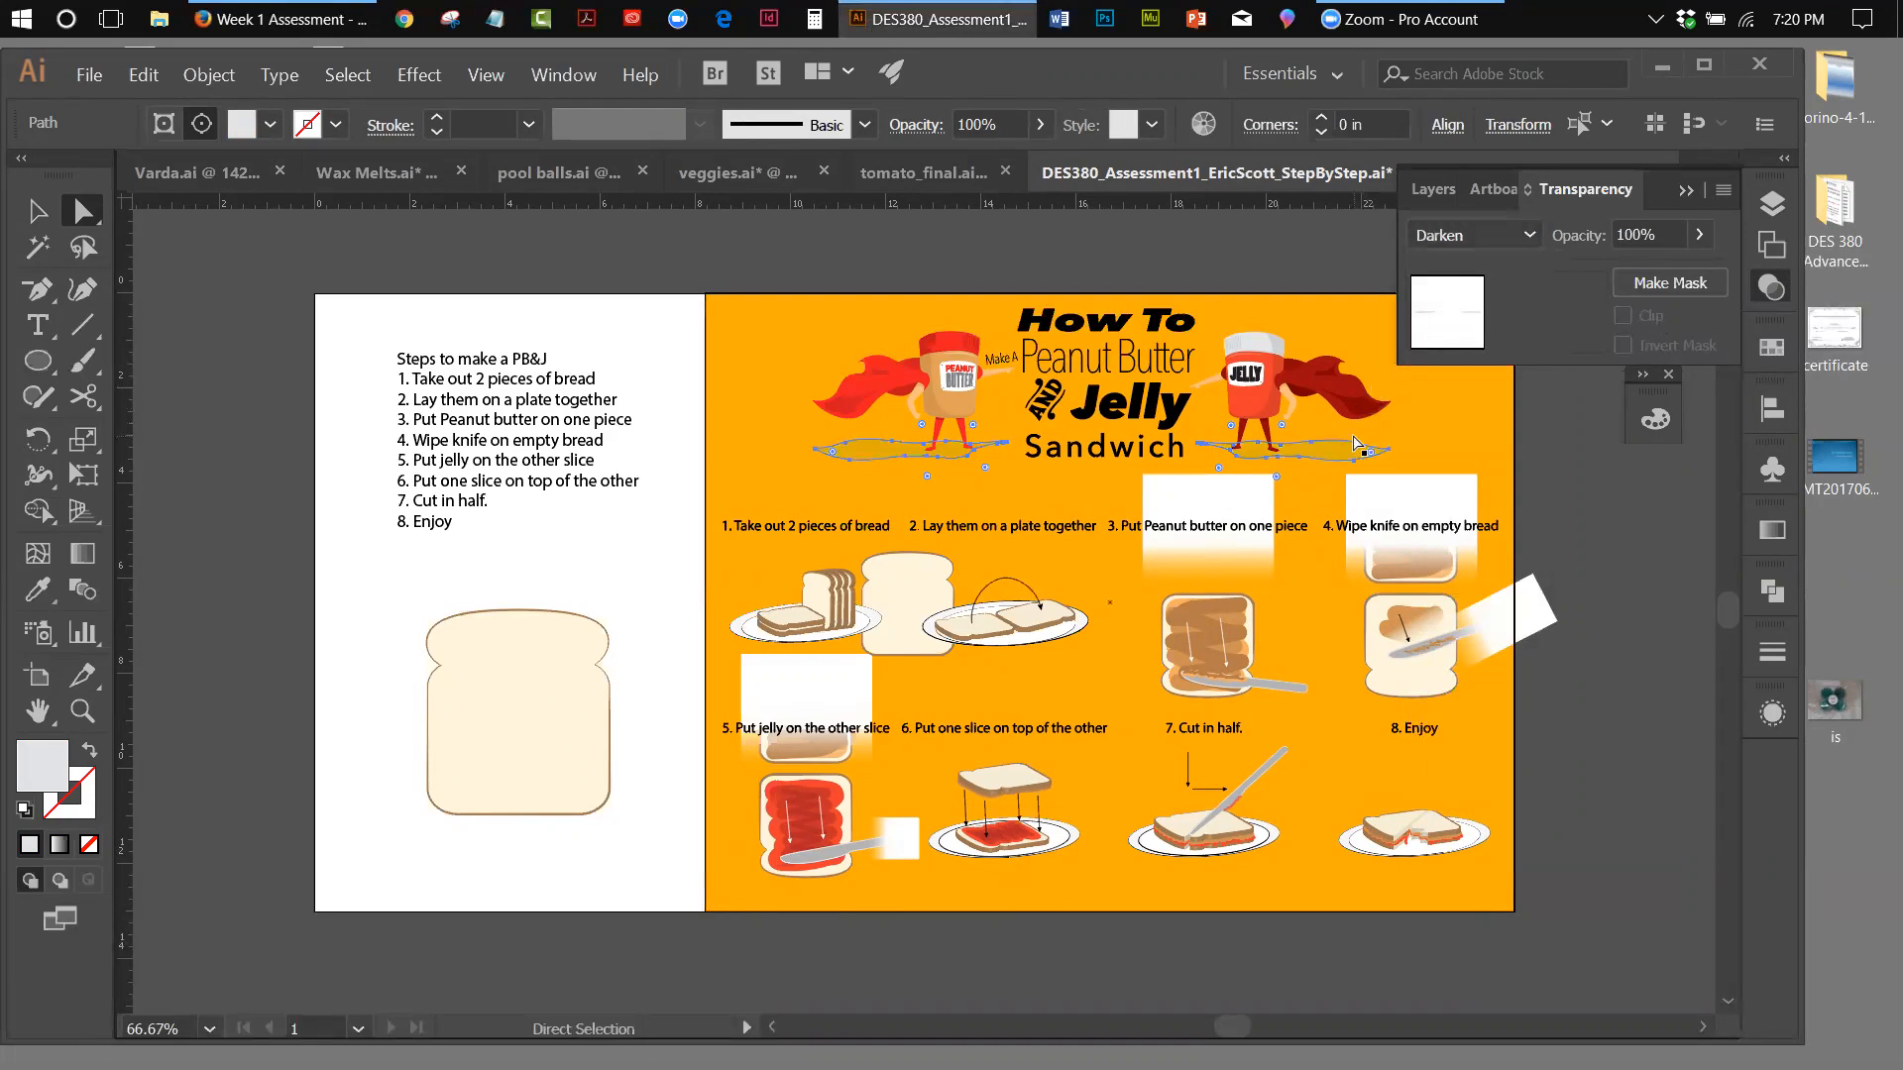
Set the blending mode of the two character shadows to Multiply and deselect them
left_click(1528, 238)
left_click(1499, 333)
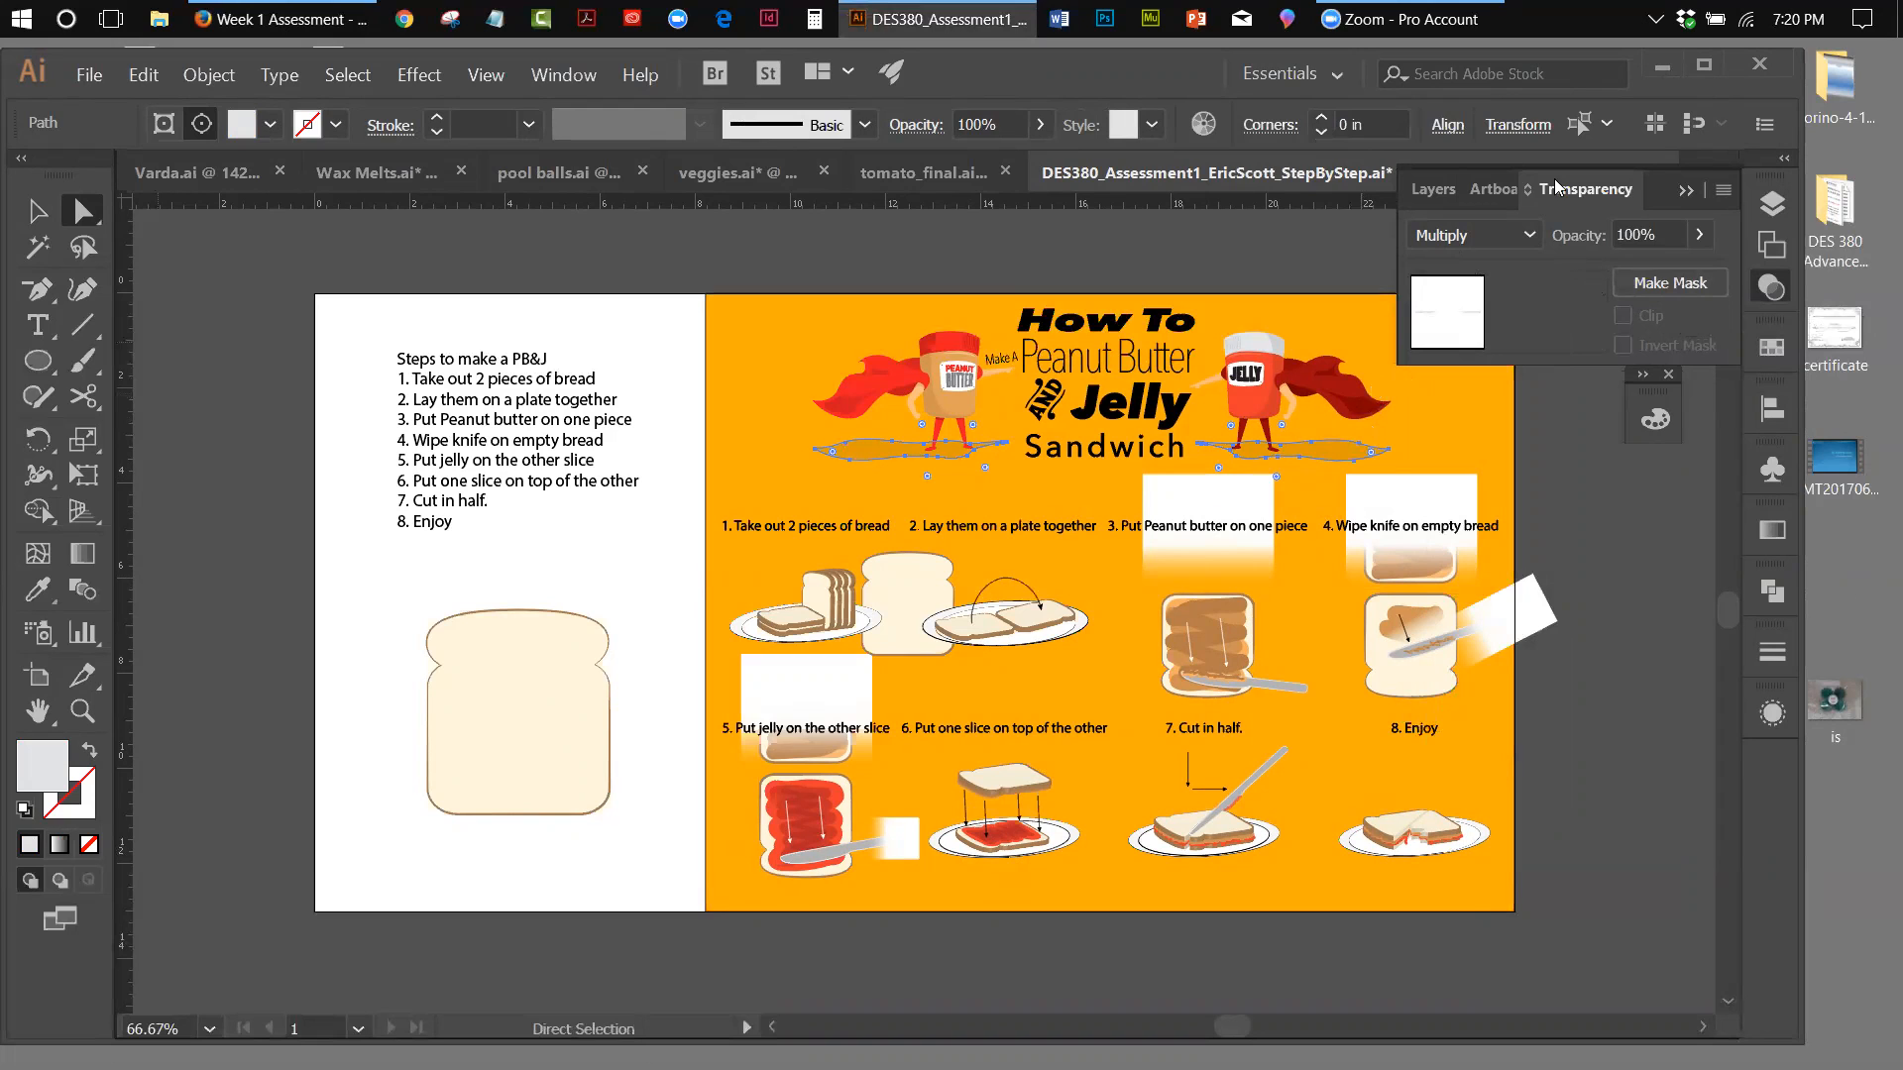
left_click(536, 77)
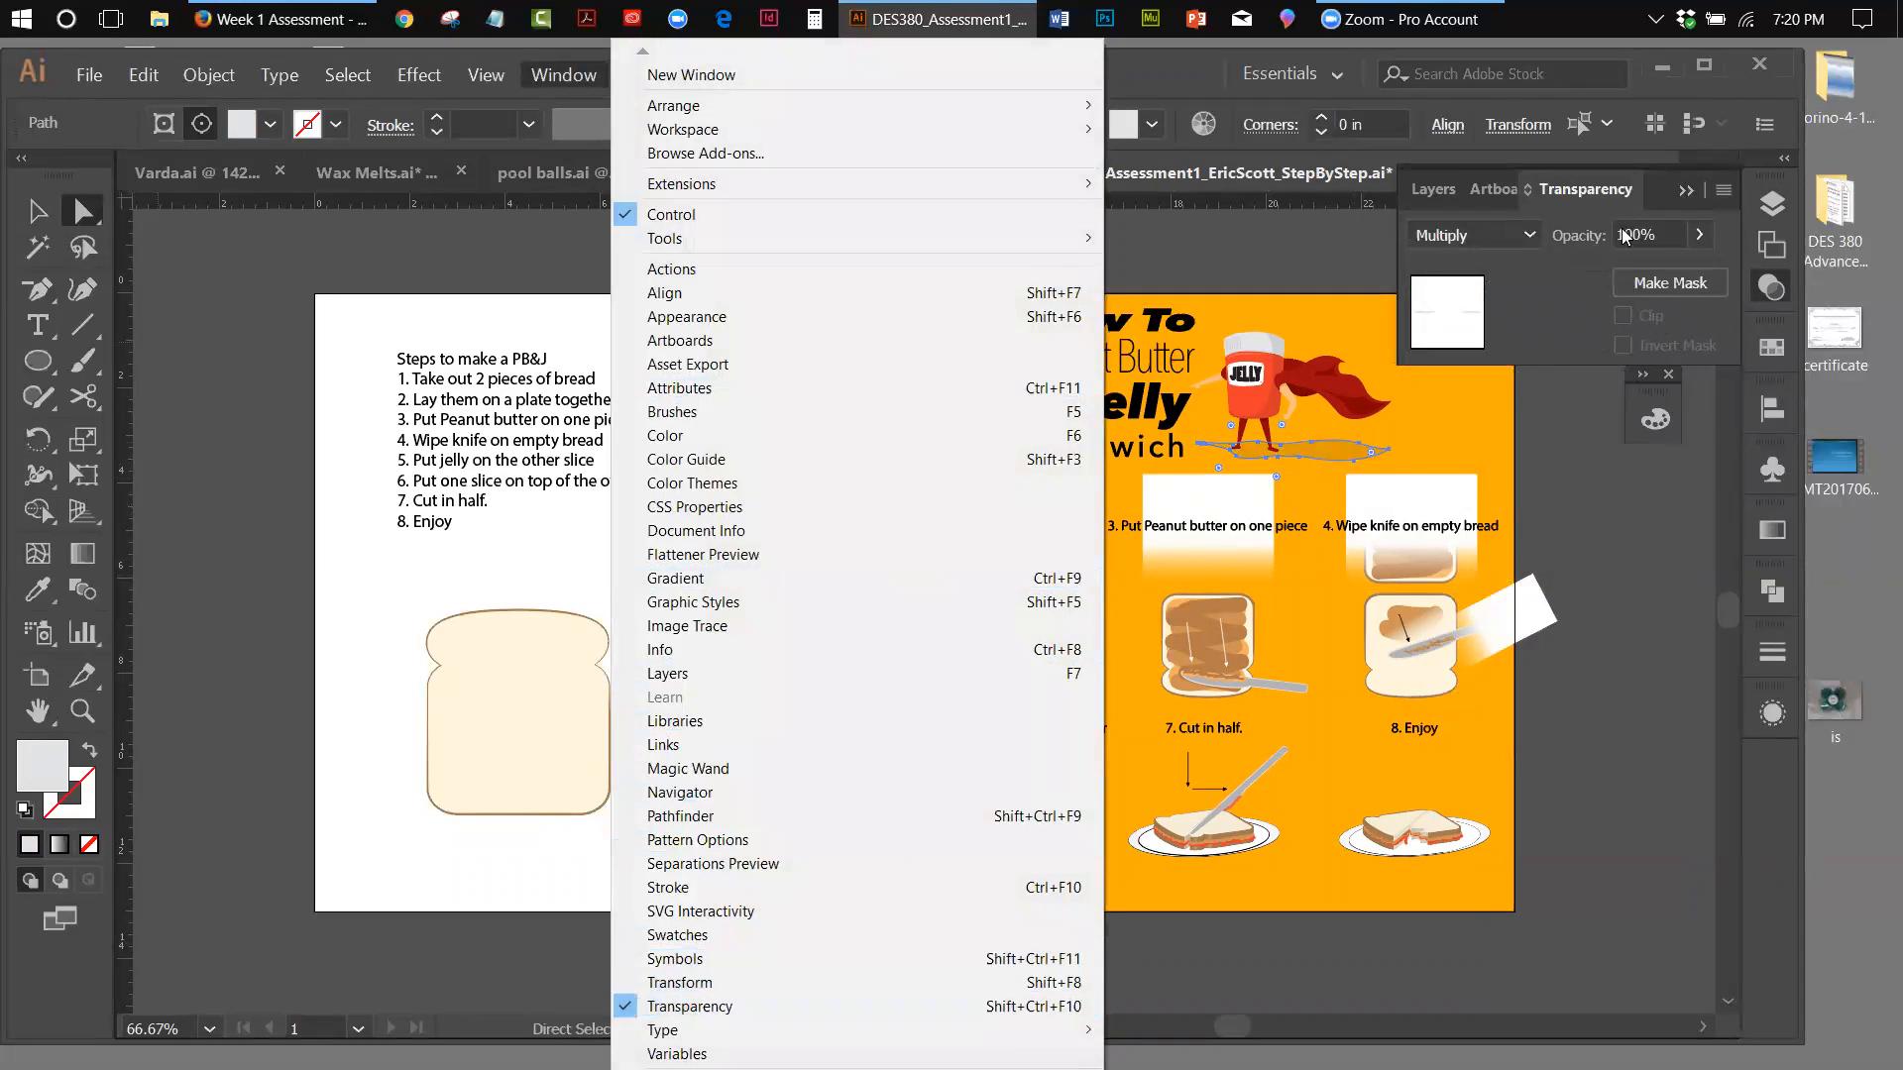
left_click(1498, 232)
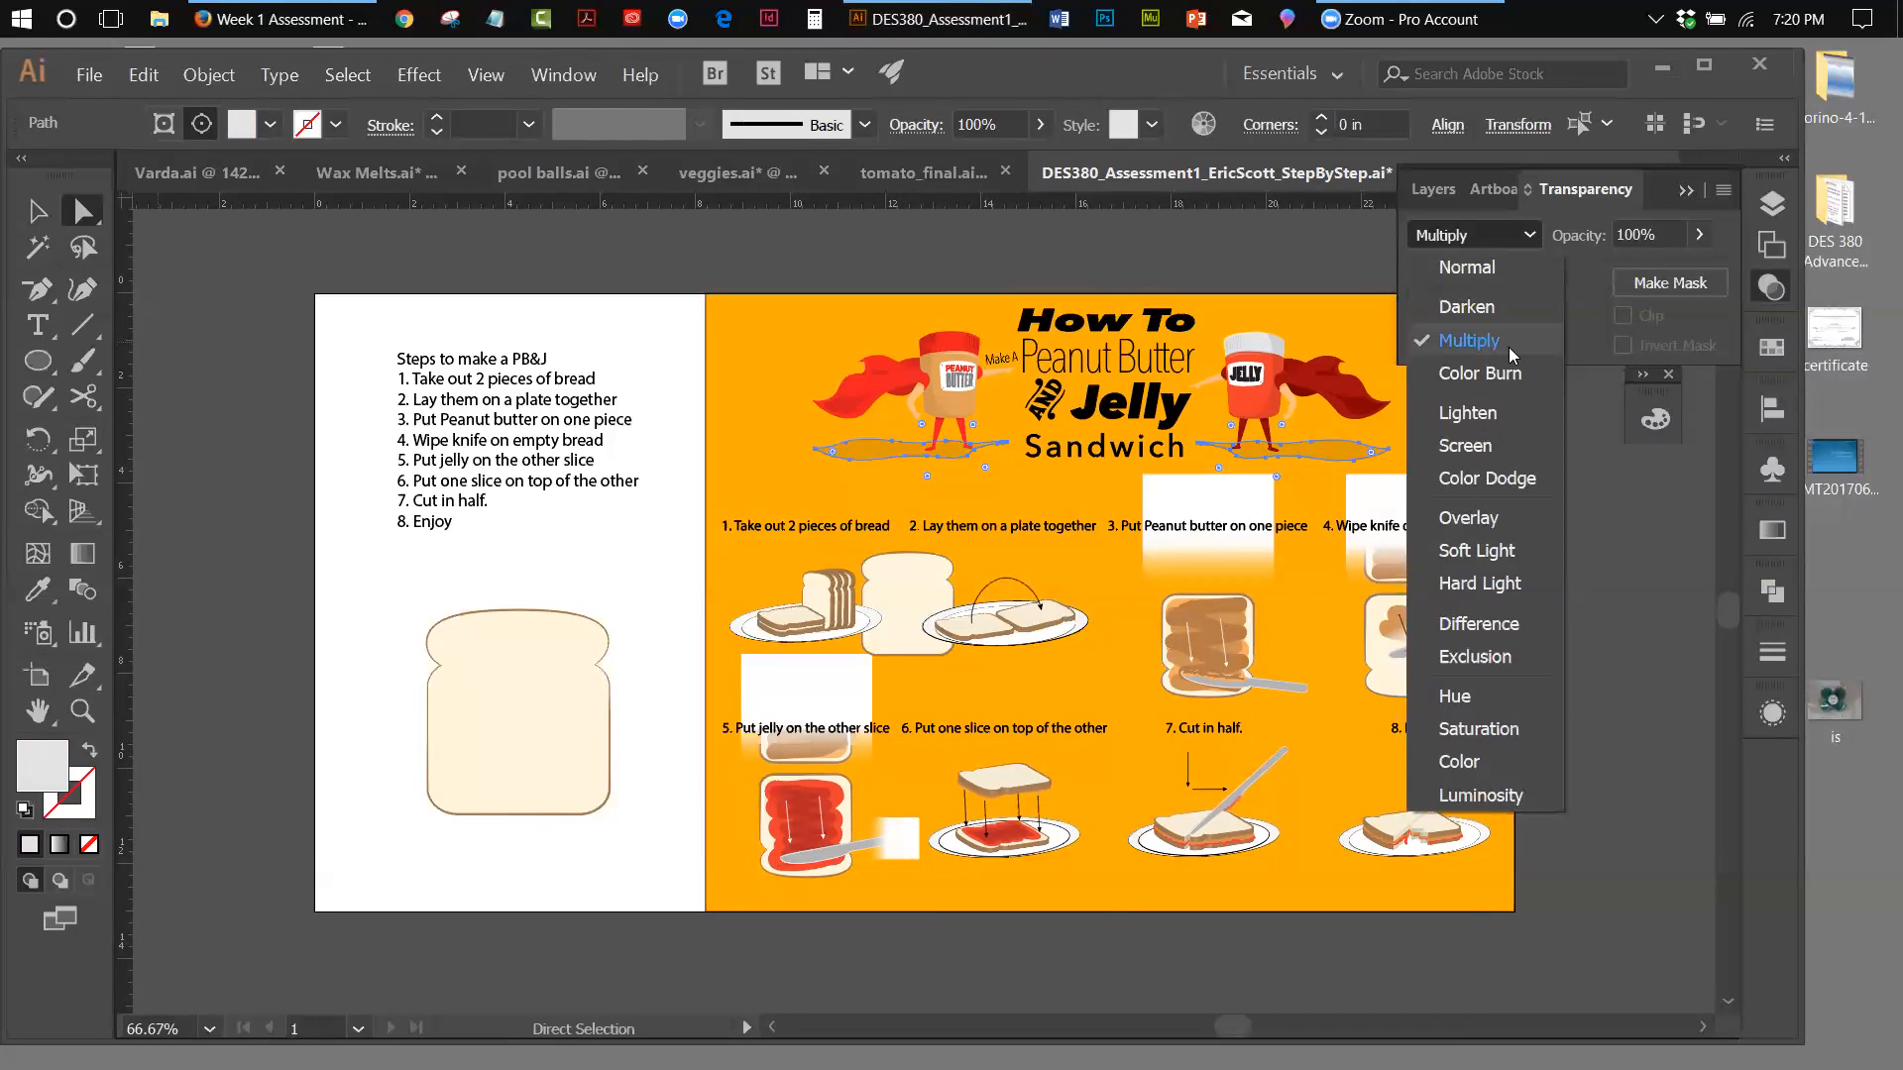
left_click(837, 241)
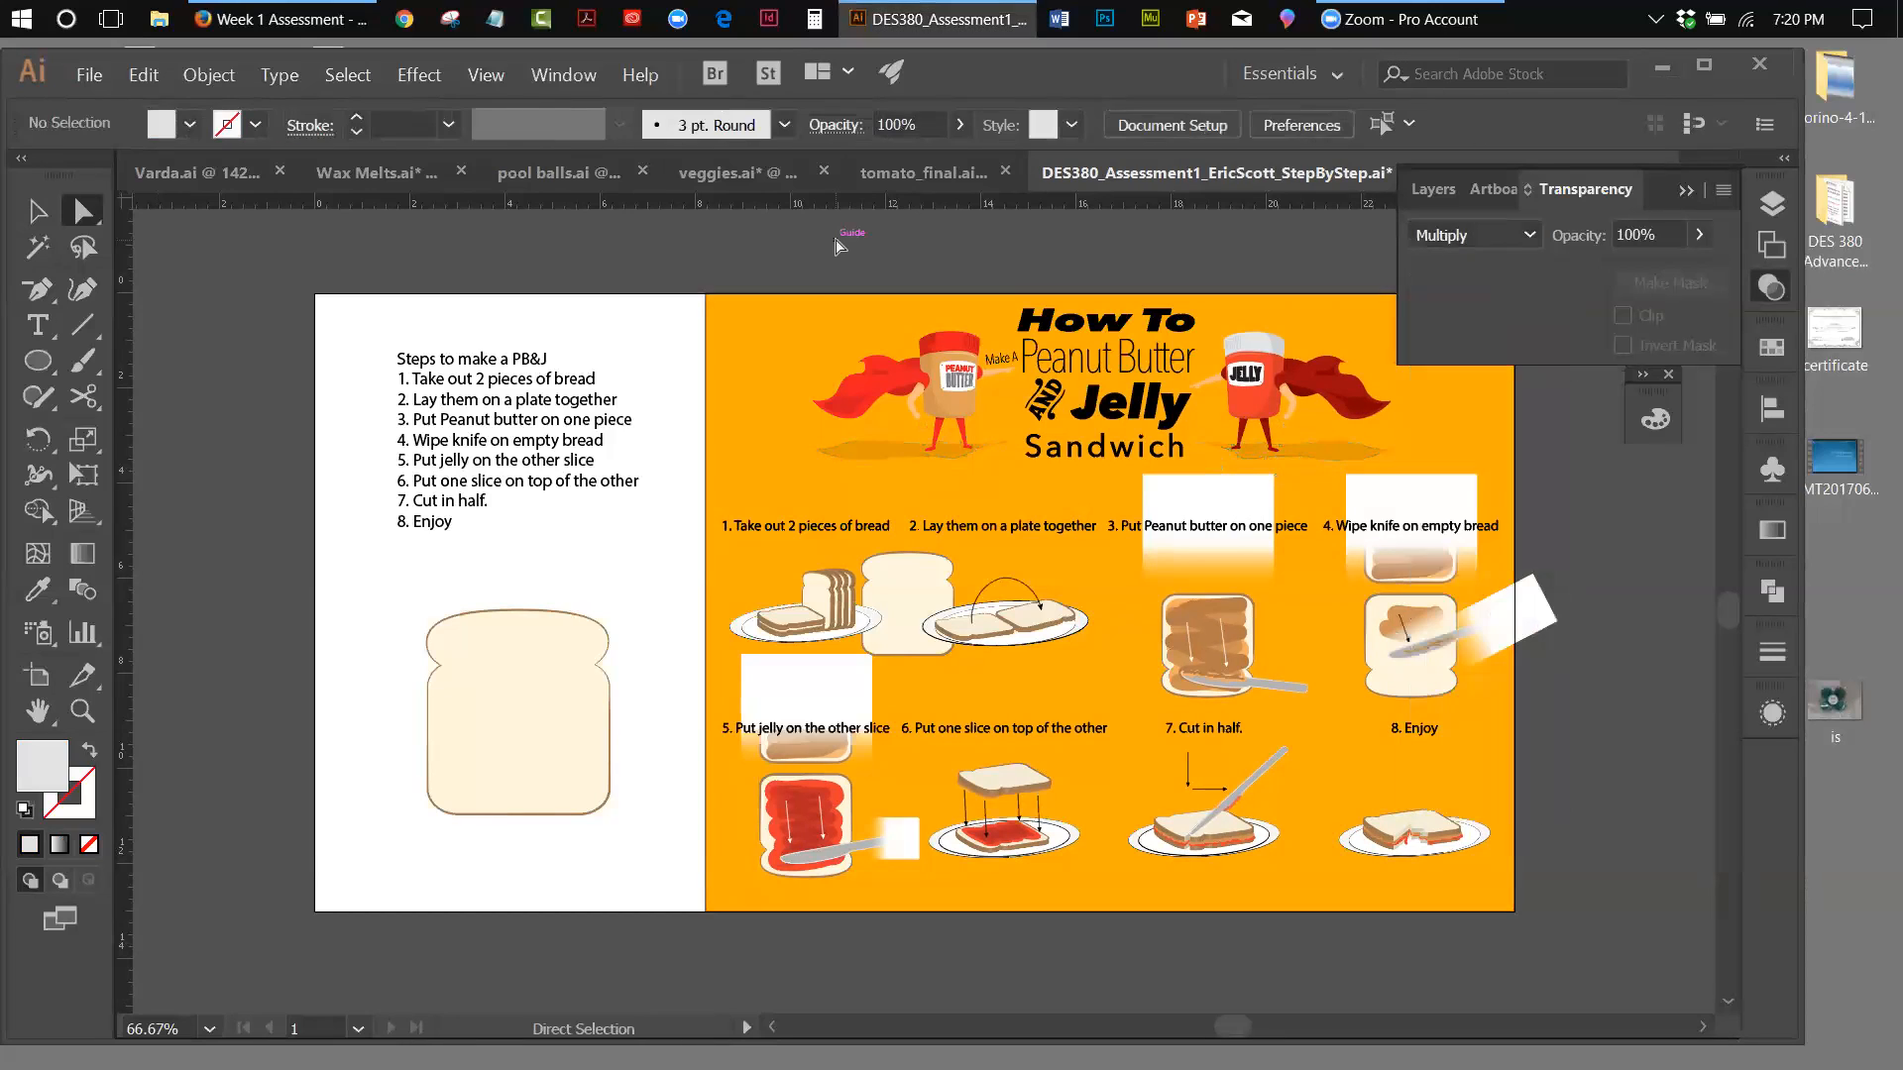
left_click(1686, 194)
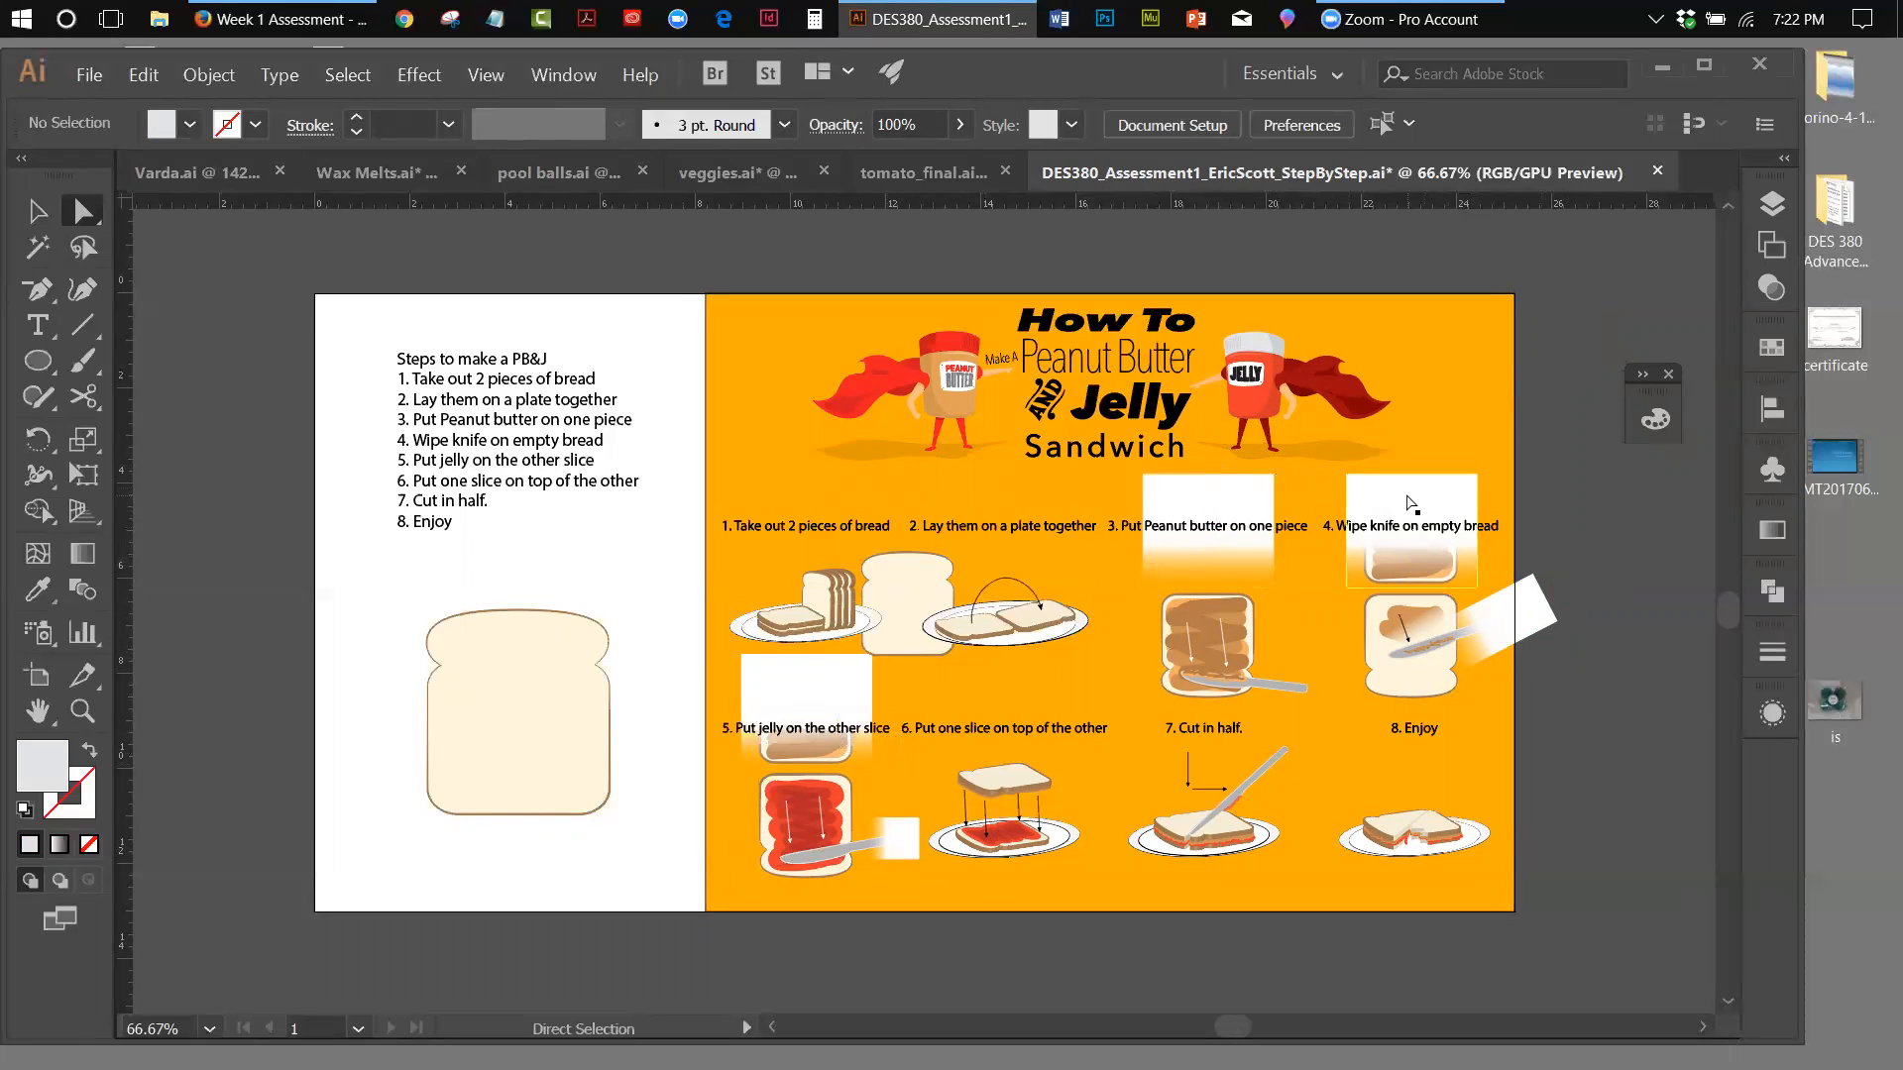
Toggle Layer 11's visibility to examine the white fade rectangles around the bread illustrations
left_click(1771, 203)
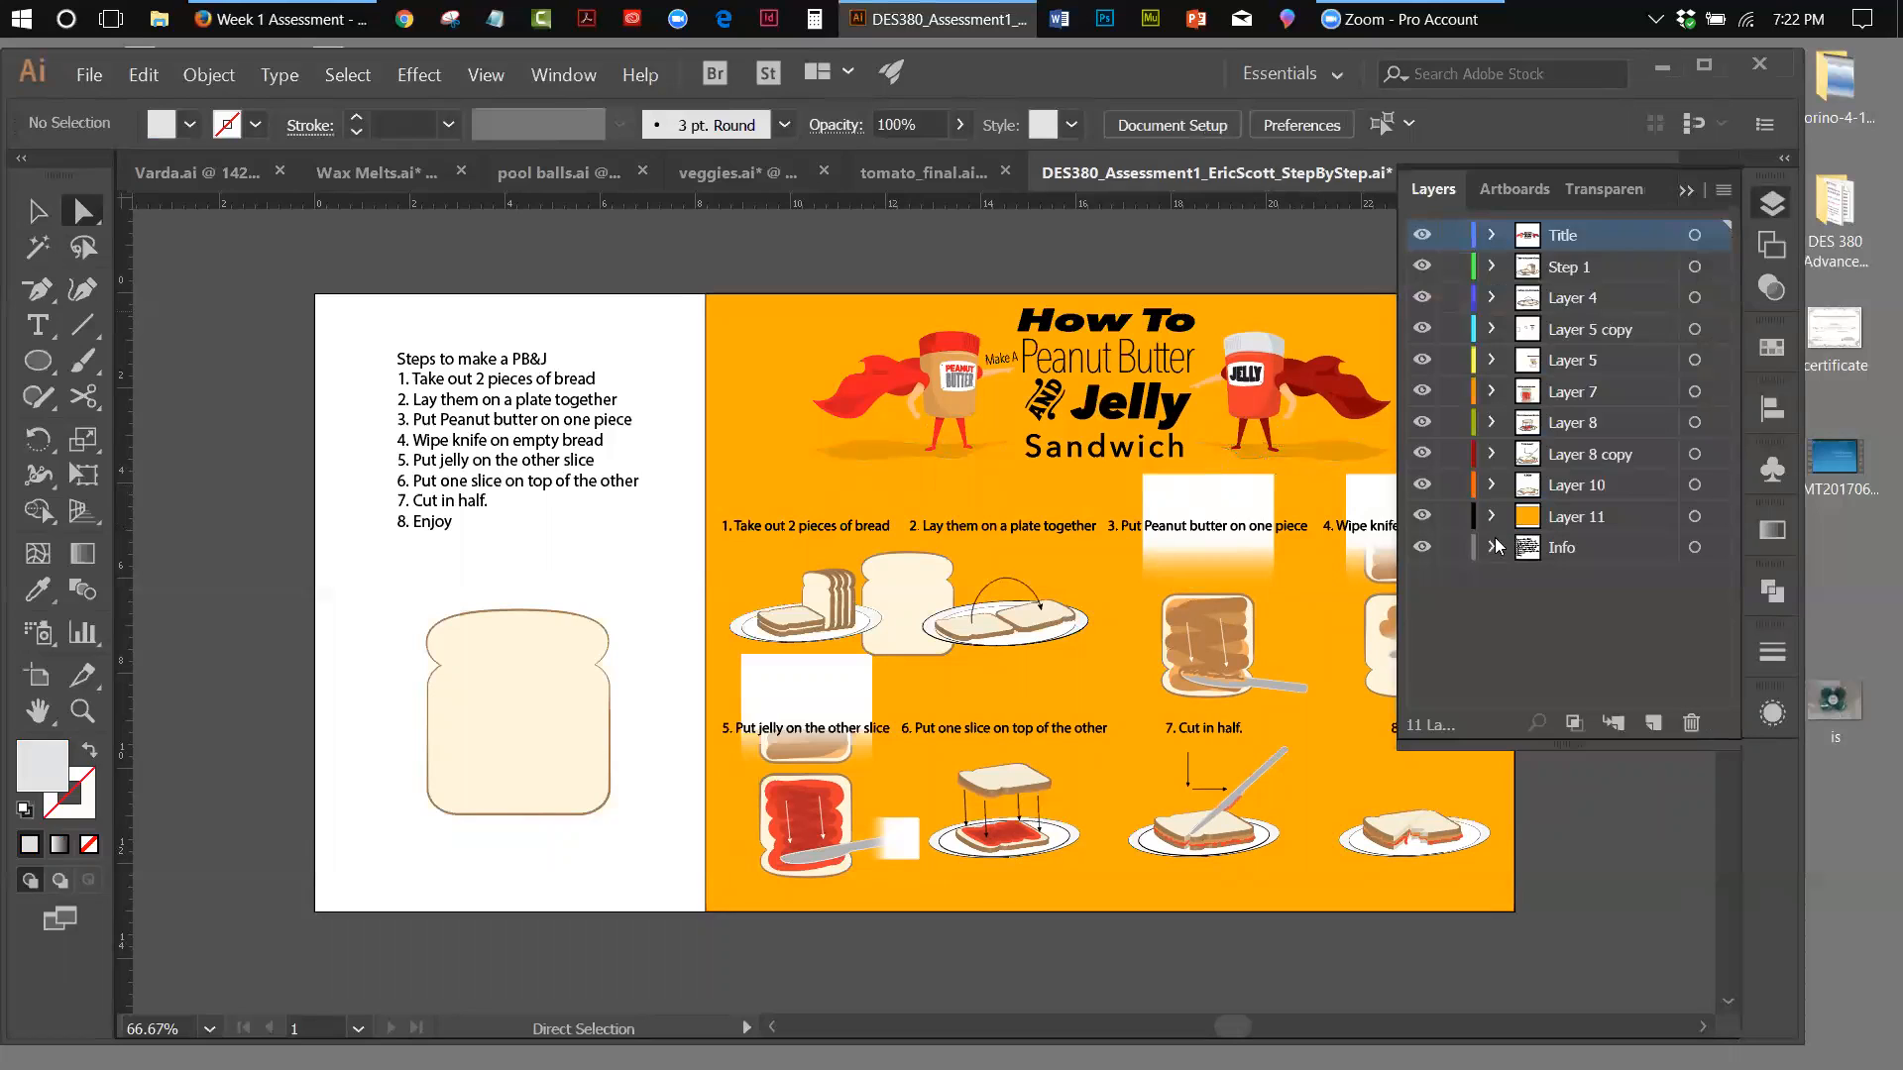
left_click(1422, 517)
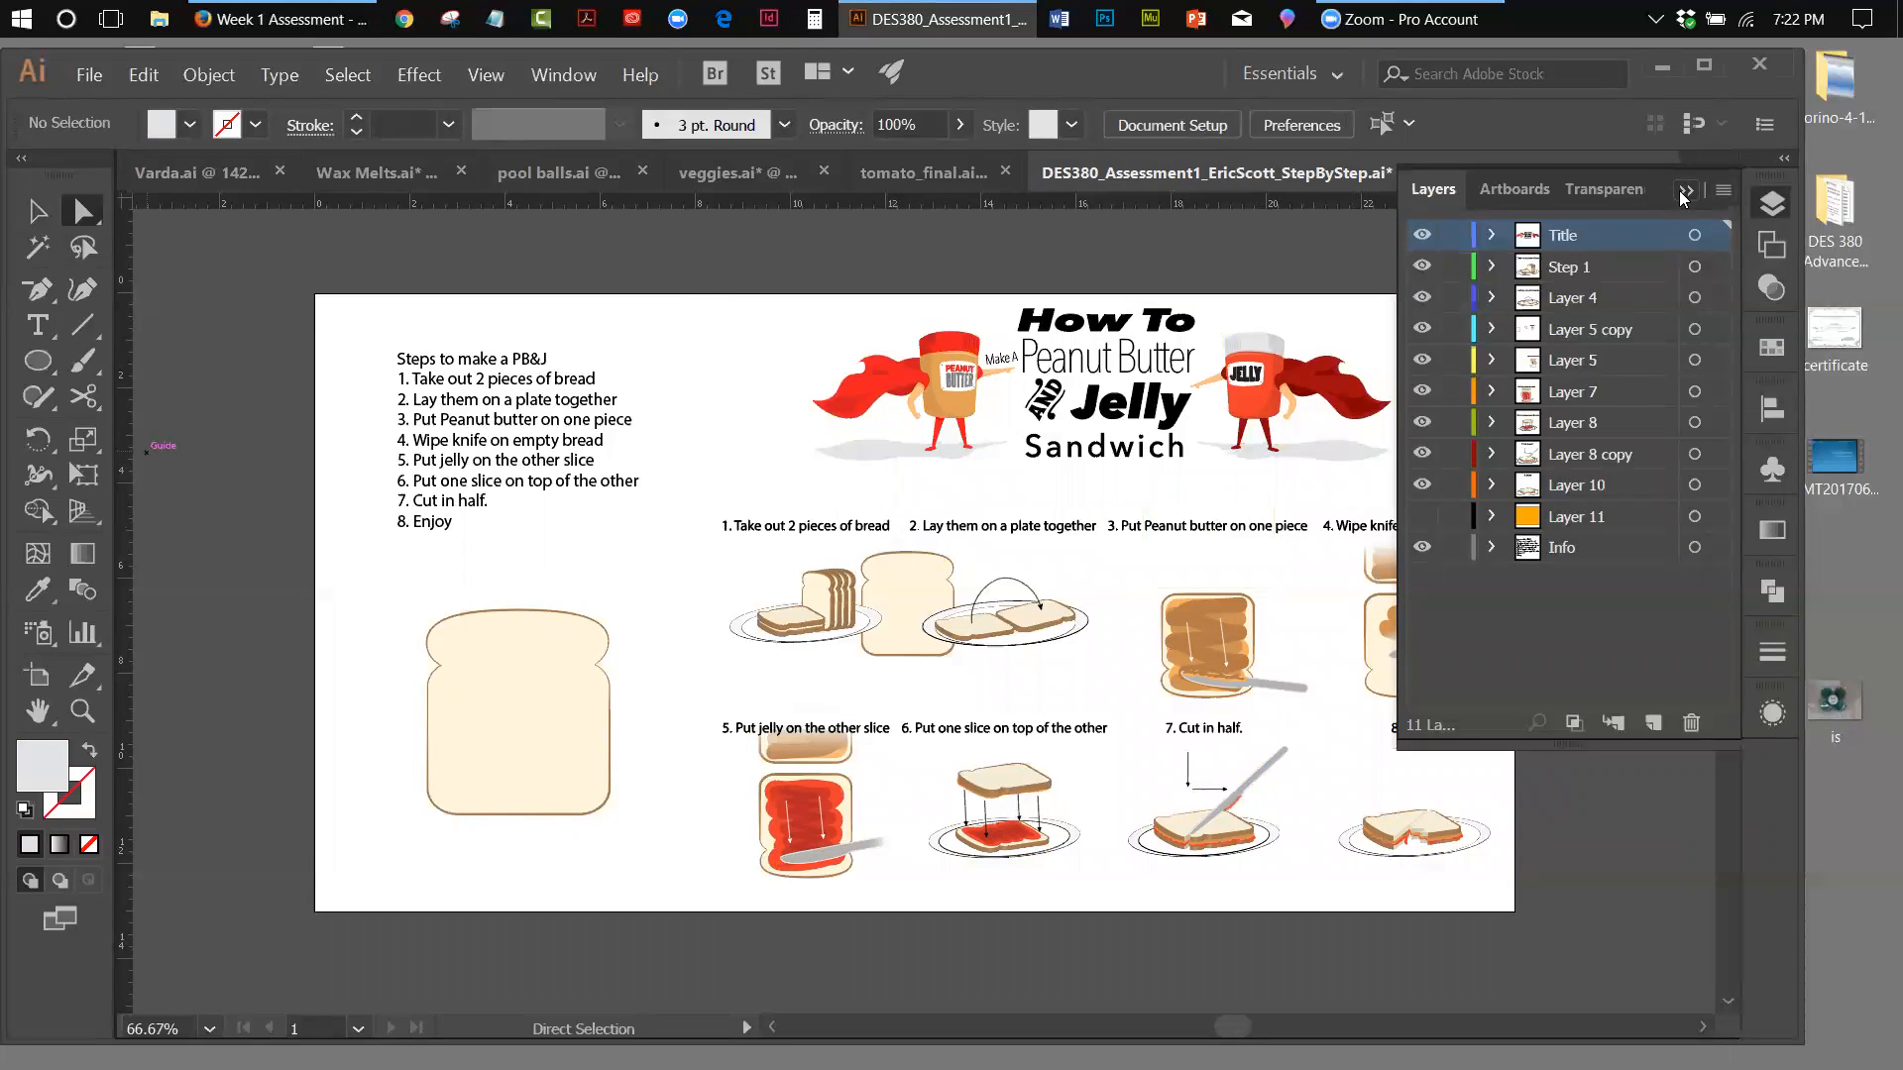
left_click(1421, 517)
left_click(1683, 188)
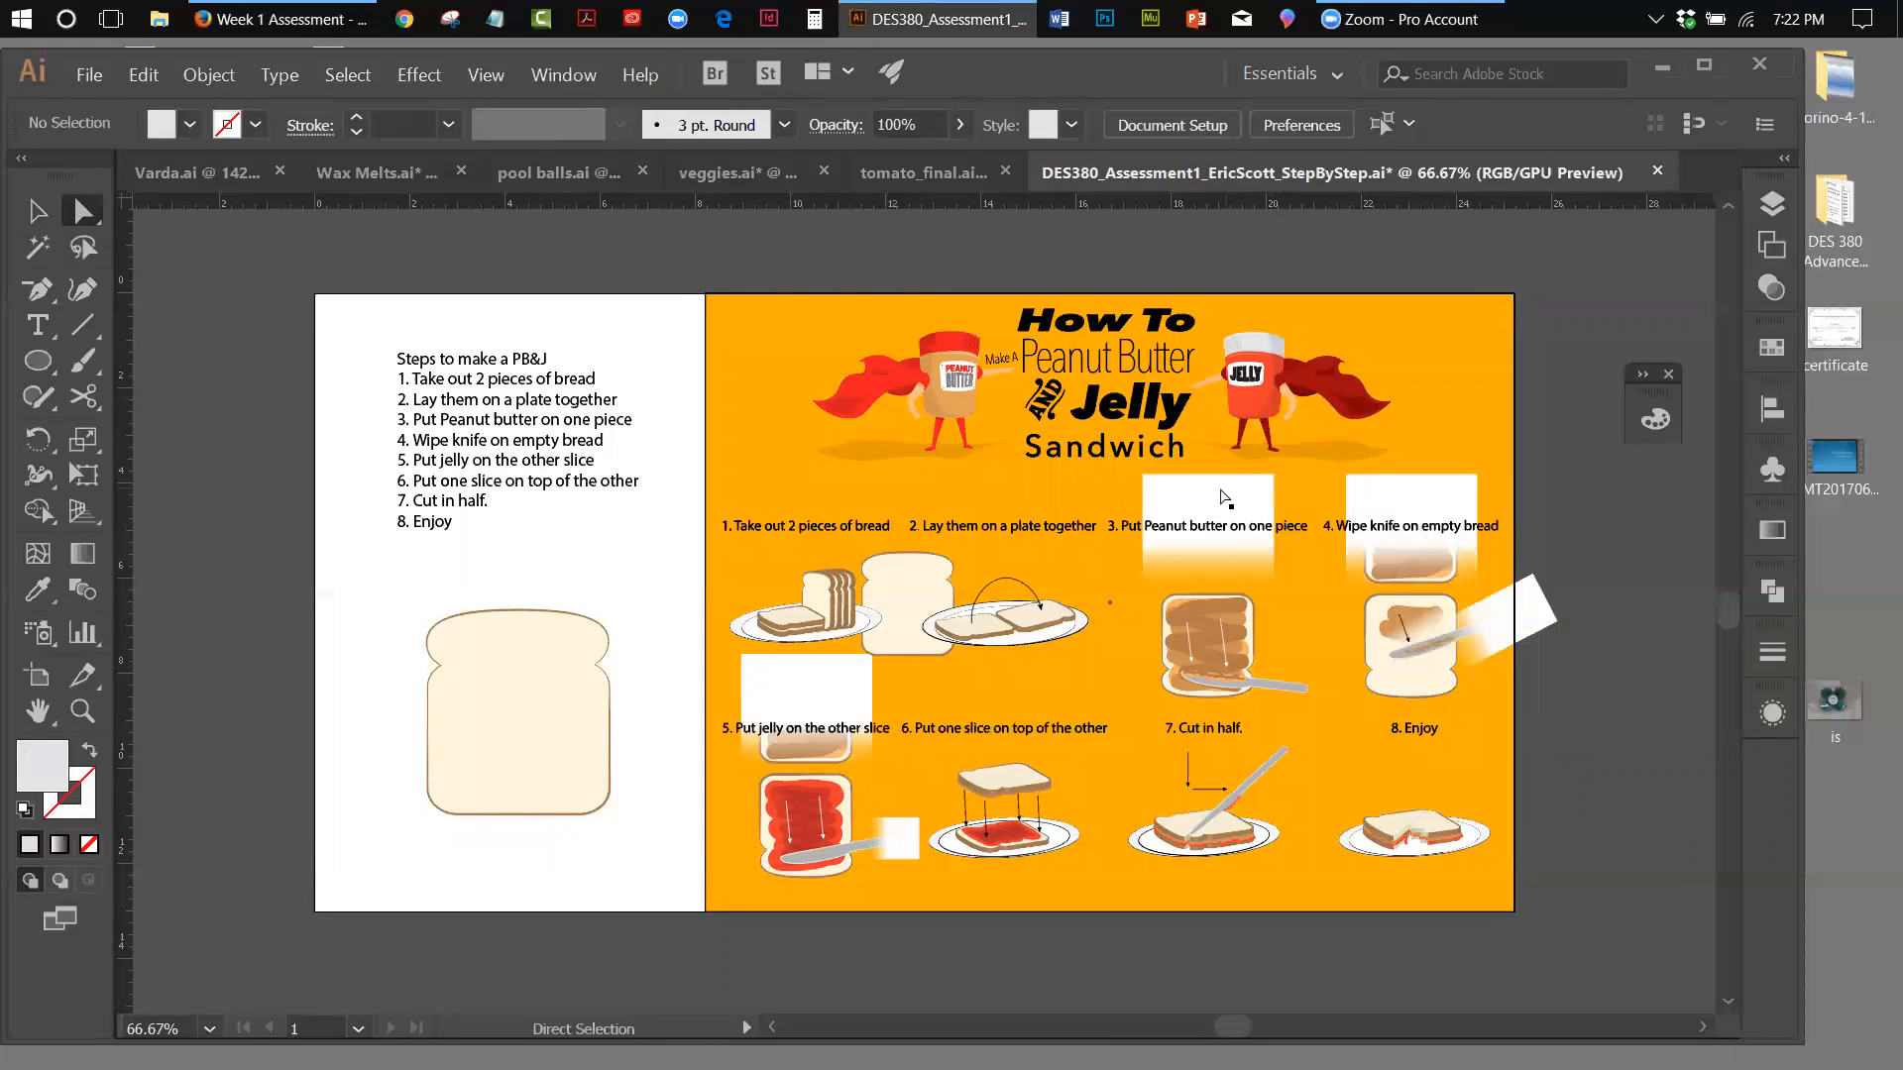
Move the white fade rectangle over the step 3 caption off the artboard, and compare the artwork with Layer 11 hidden and shown
left_click_drag(1190, 490, 1662, 547)
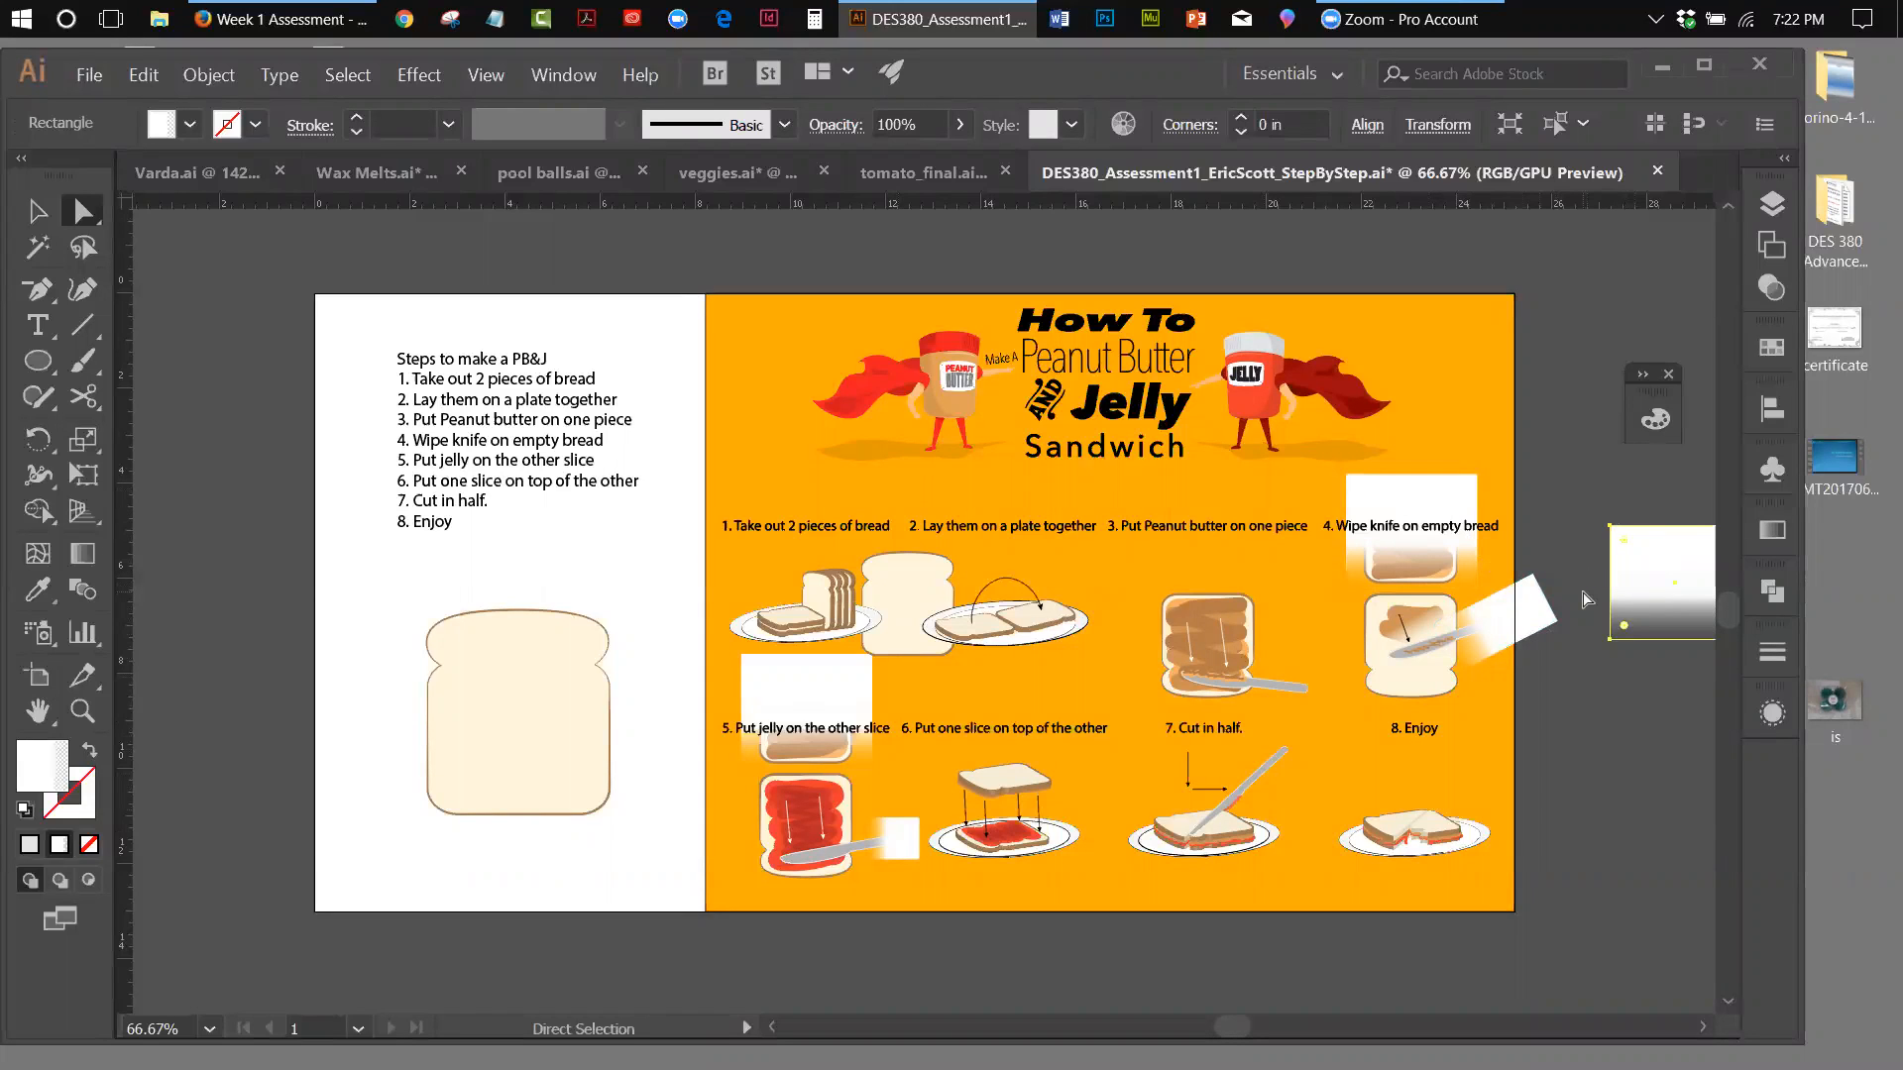
left_click(1765, 214)
left_click(1424, 517)
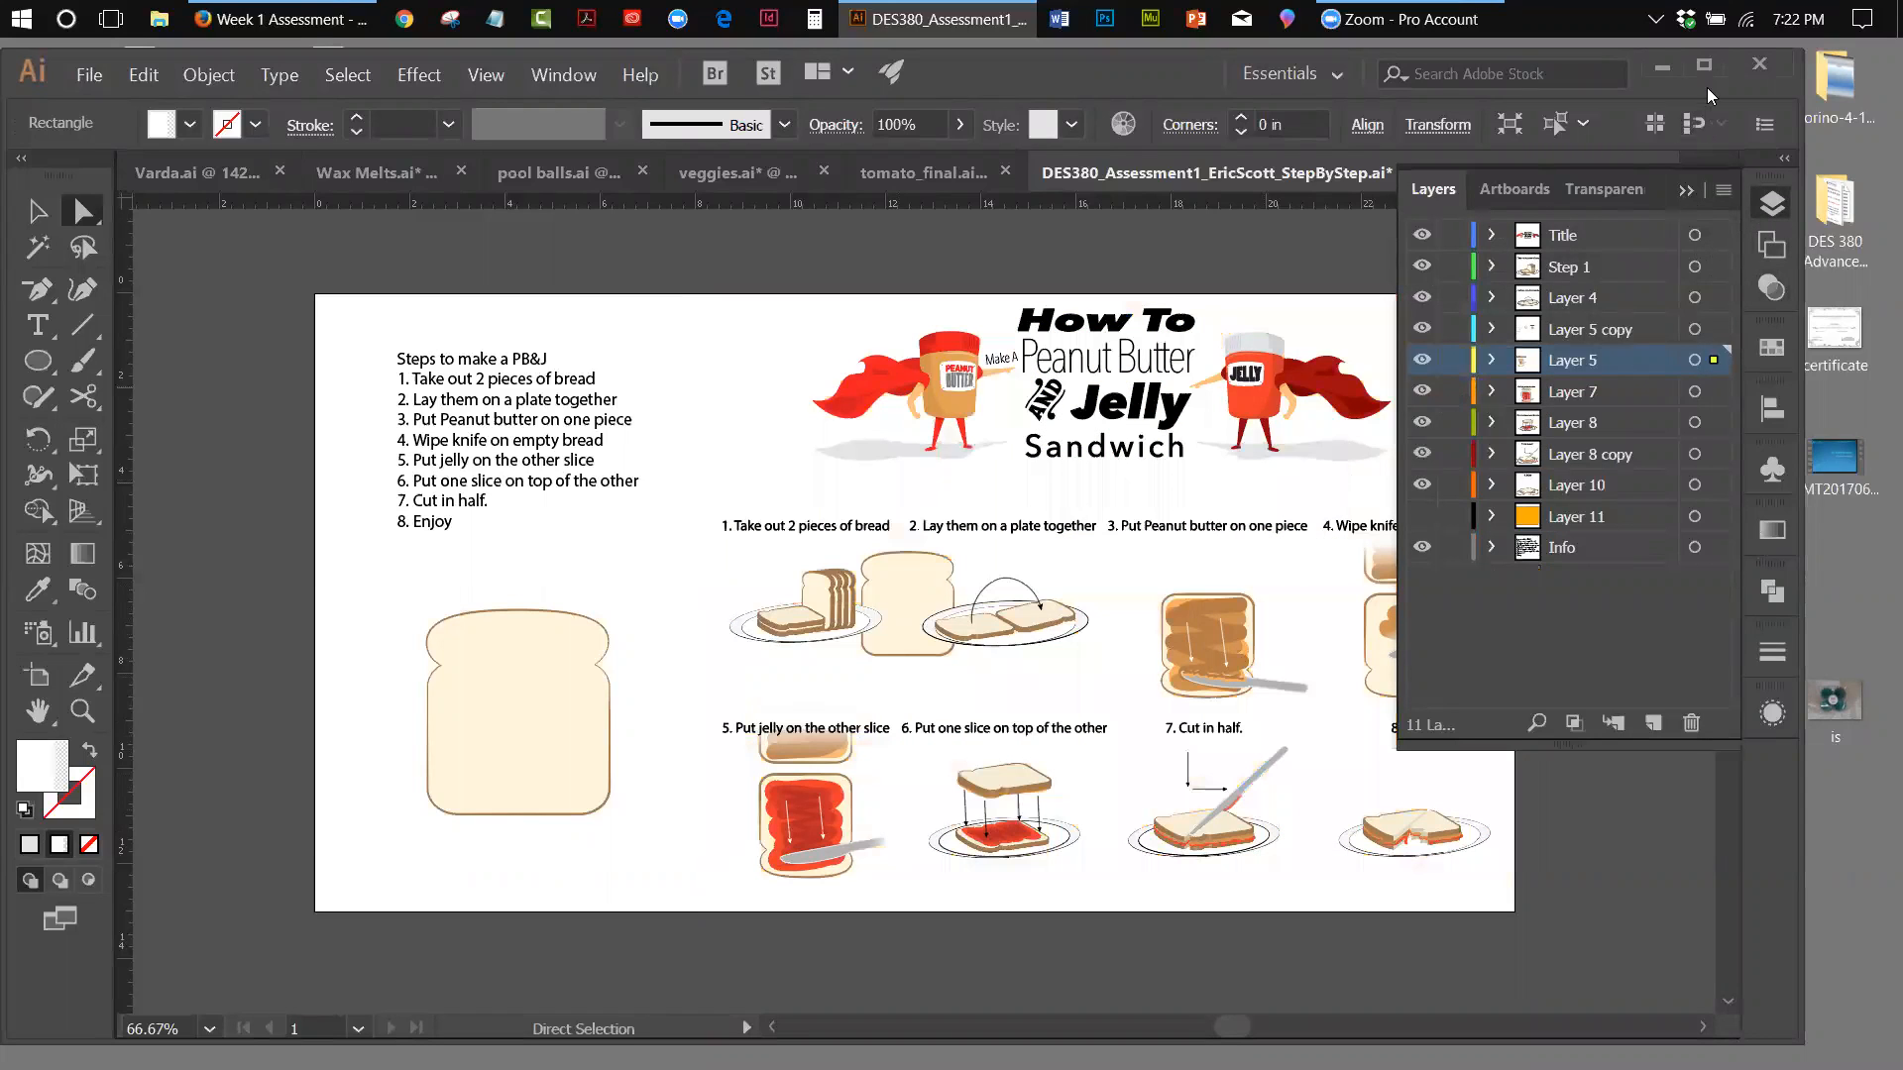
left_click(1686, 189)
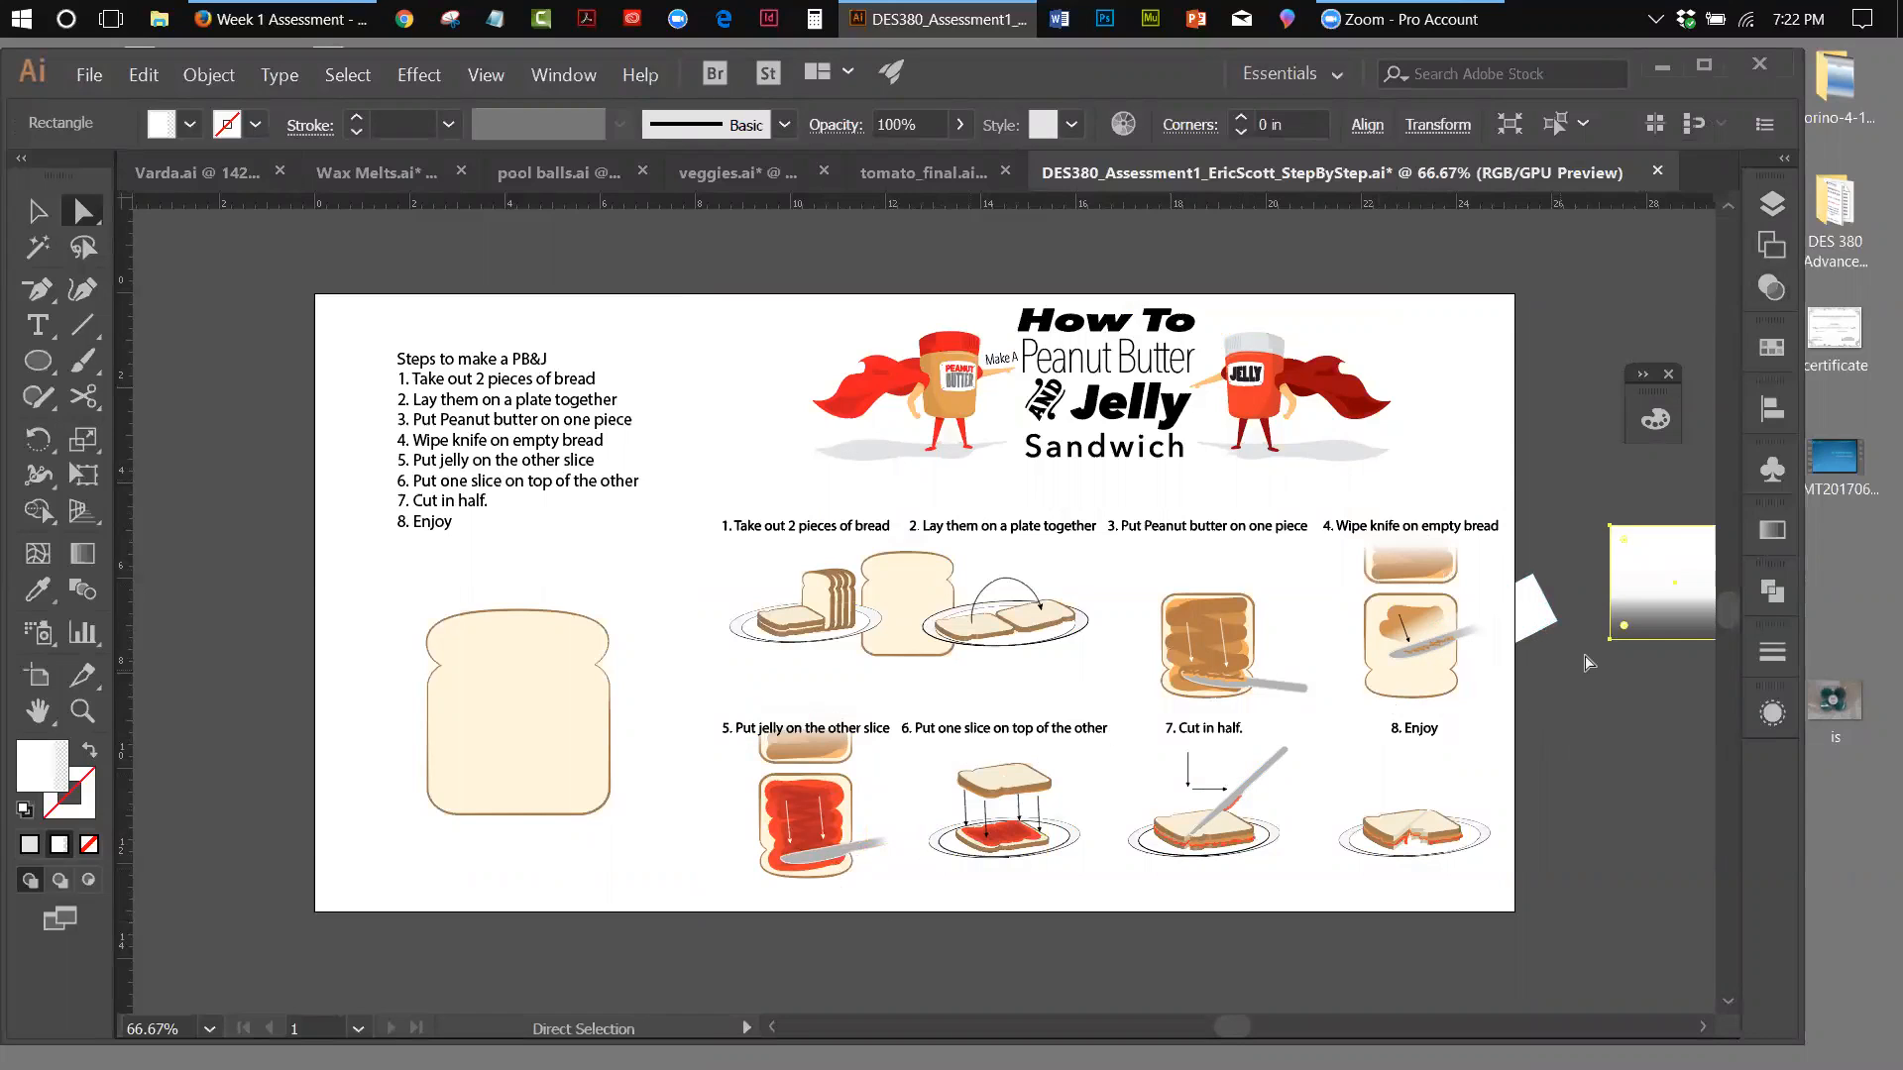
left_click(1770, 208)
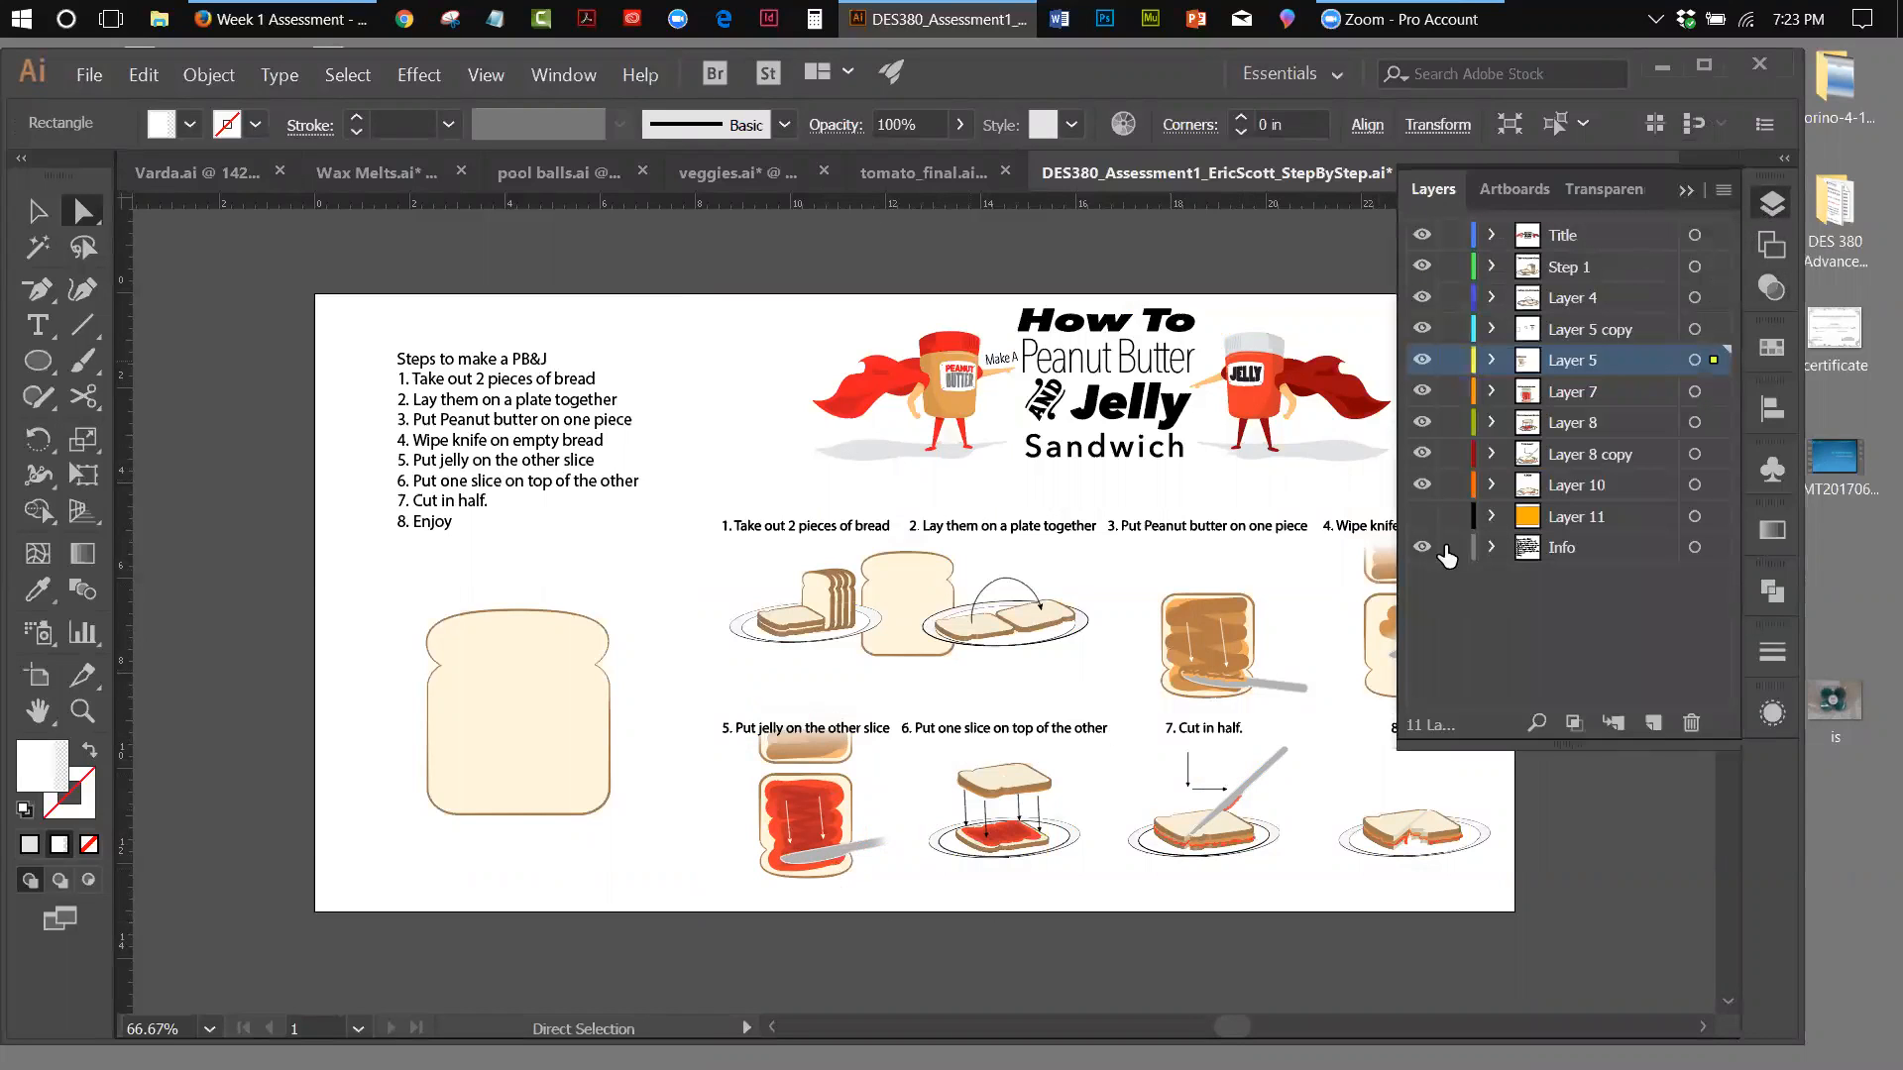
left_click(1423, 517)
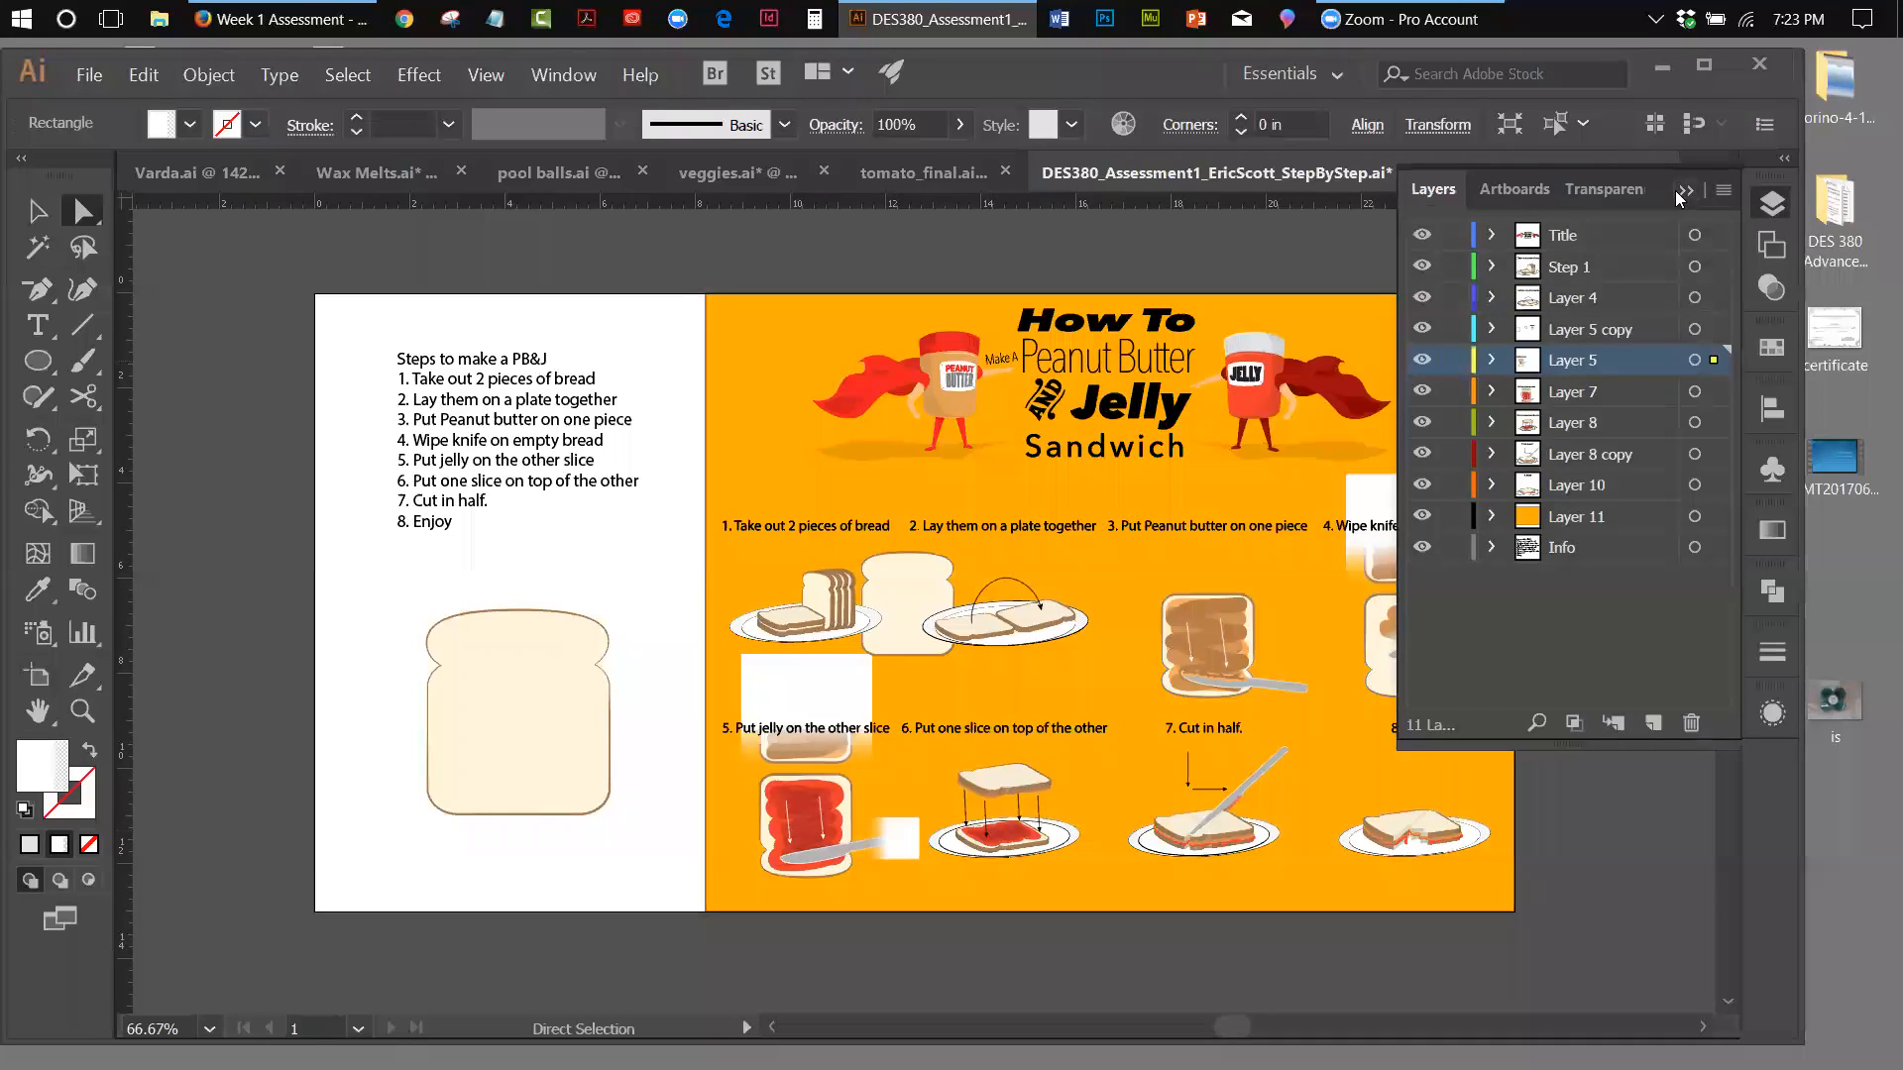
left_click(1681, 191)
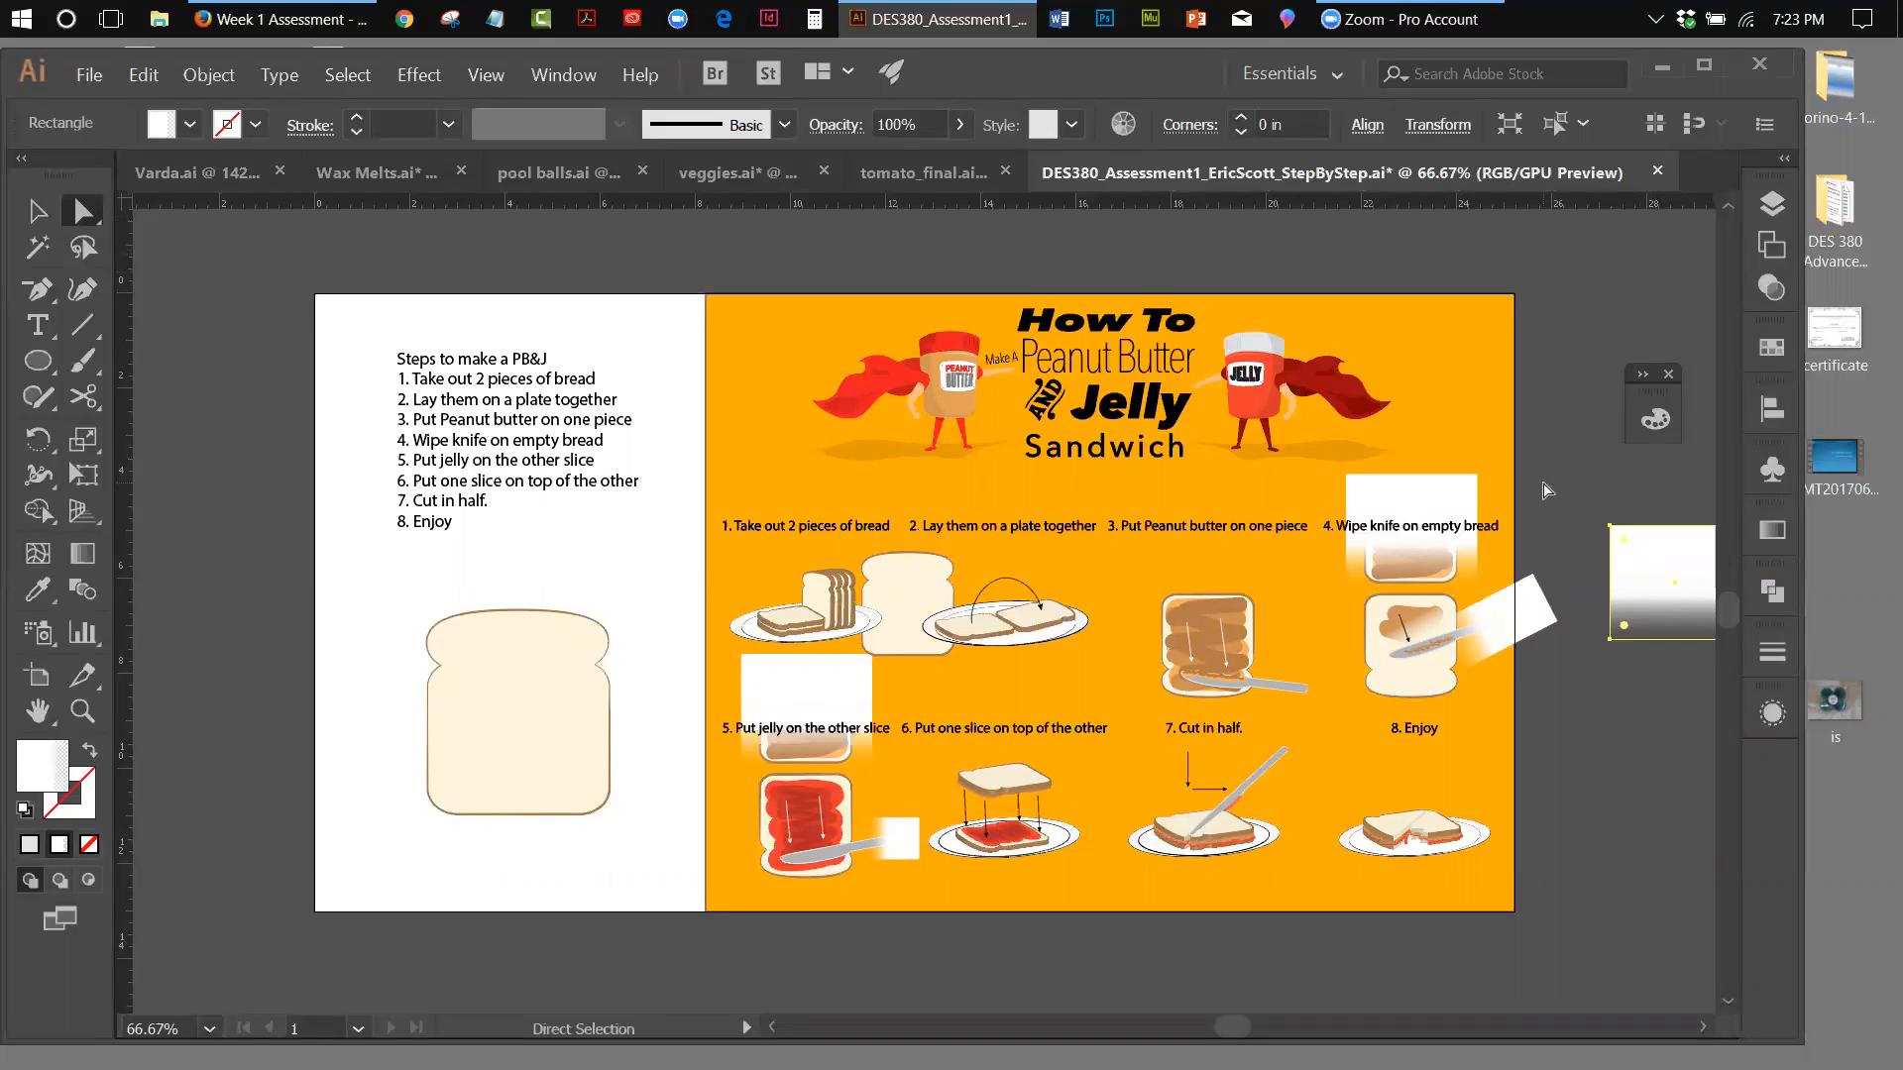
Set the first gradient stop of the white fade rectangle over the step 4 caption to black at 100% opacity
left_click(1452, 495)
left_click(590, 80)
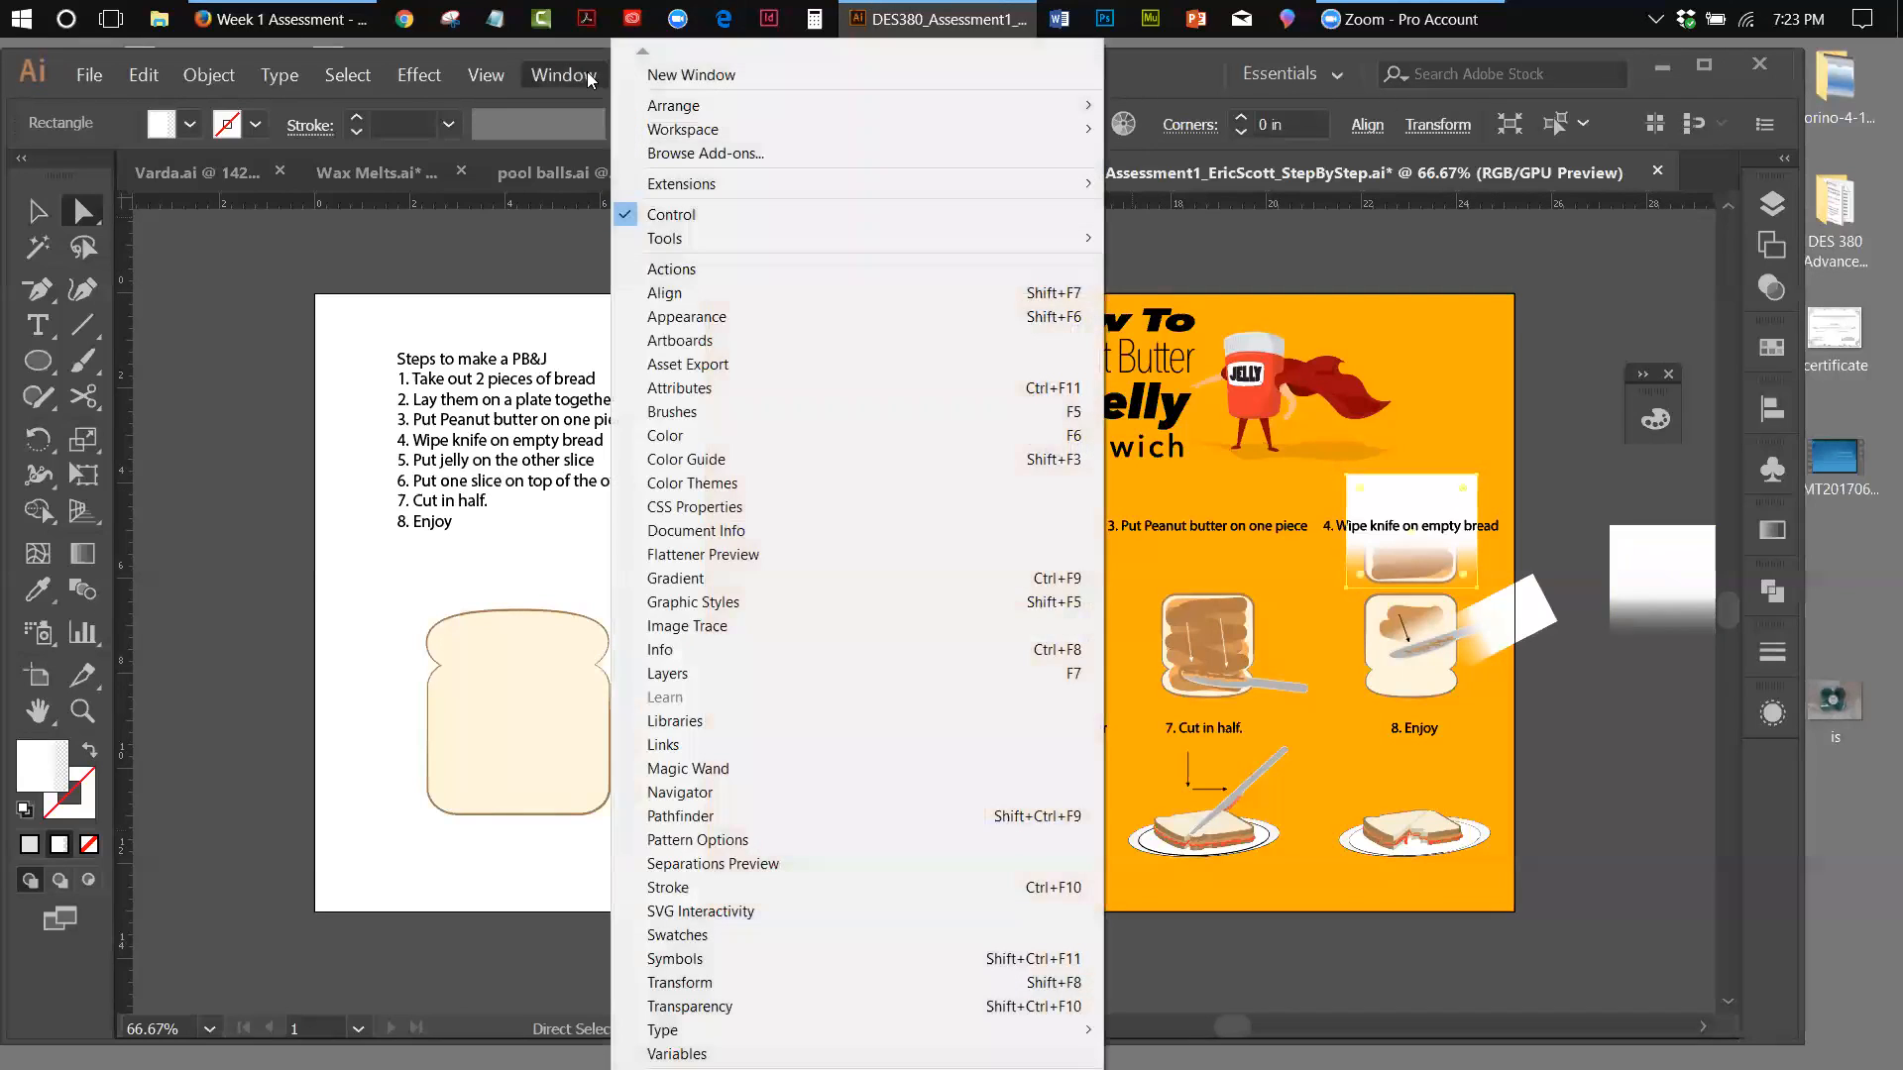
left_click(645, 583)
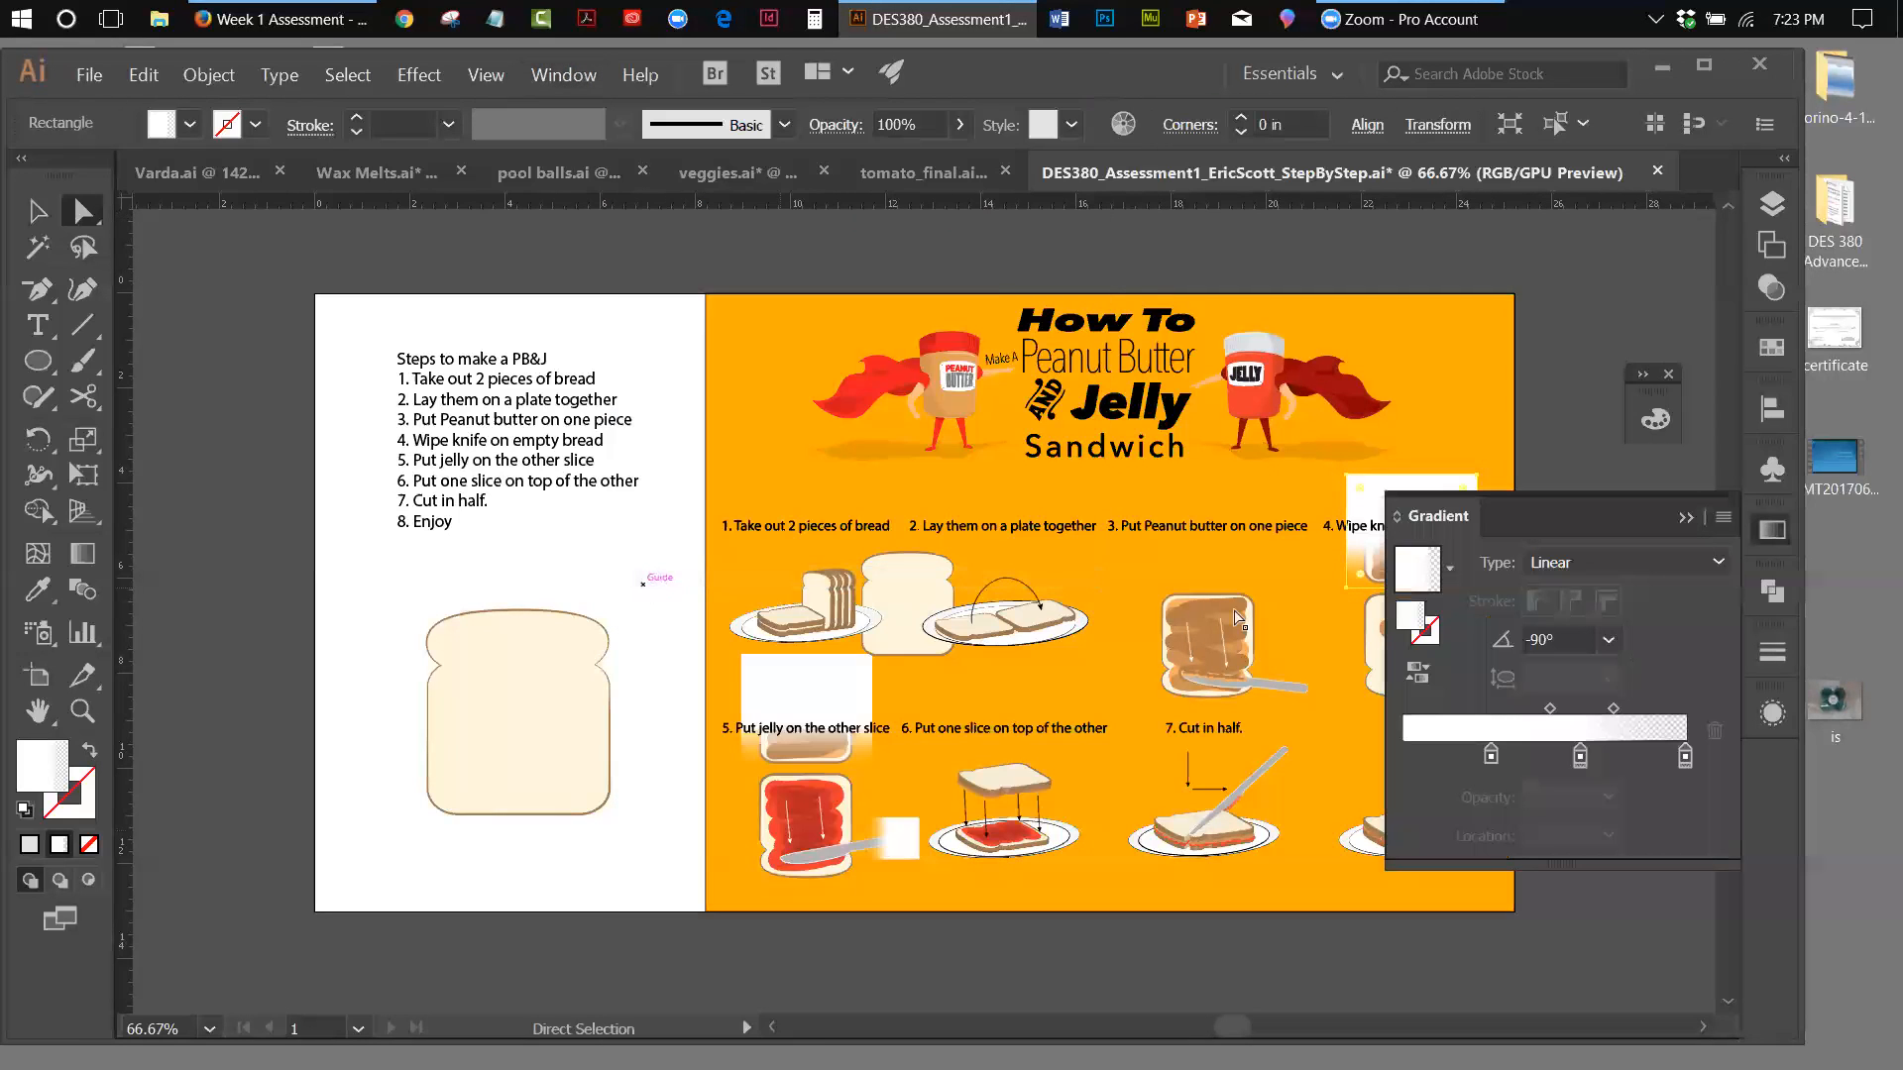
left_click_drag(1464, 513, 330, 325)
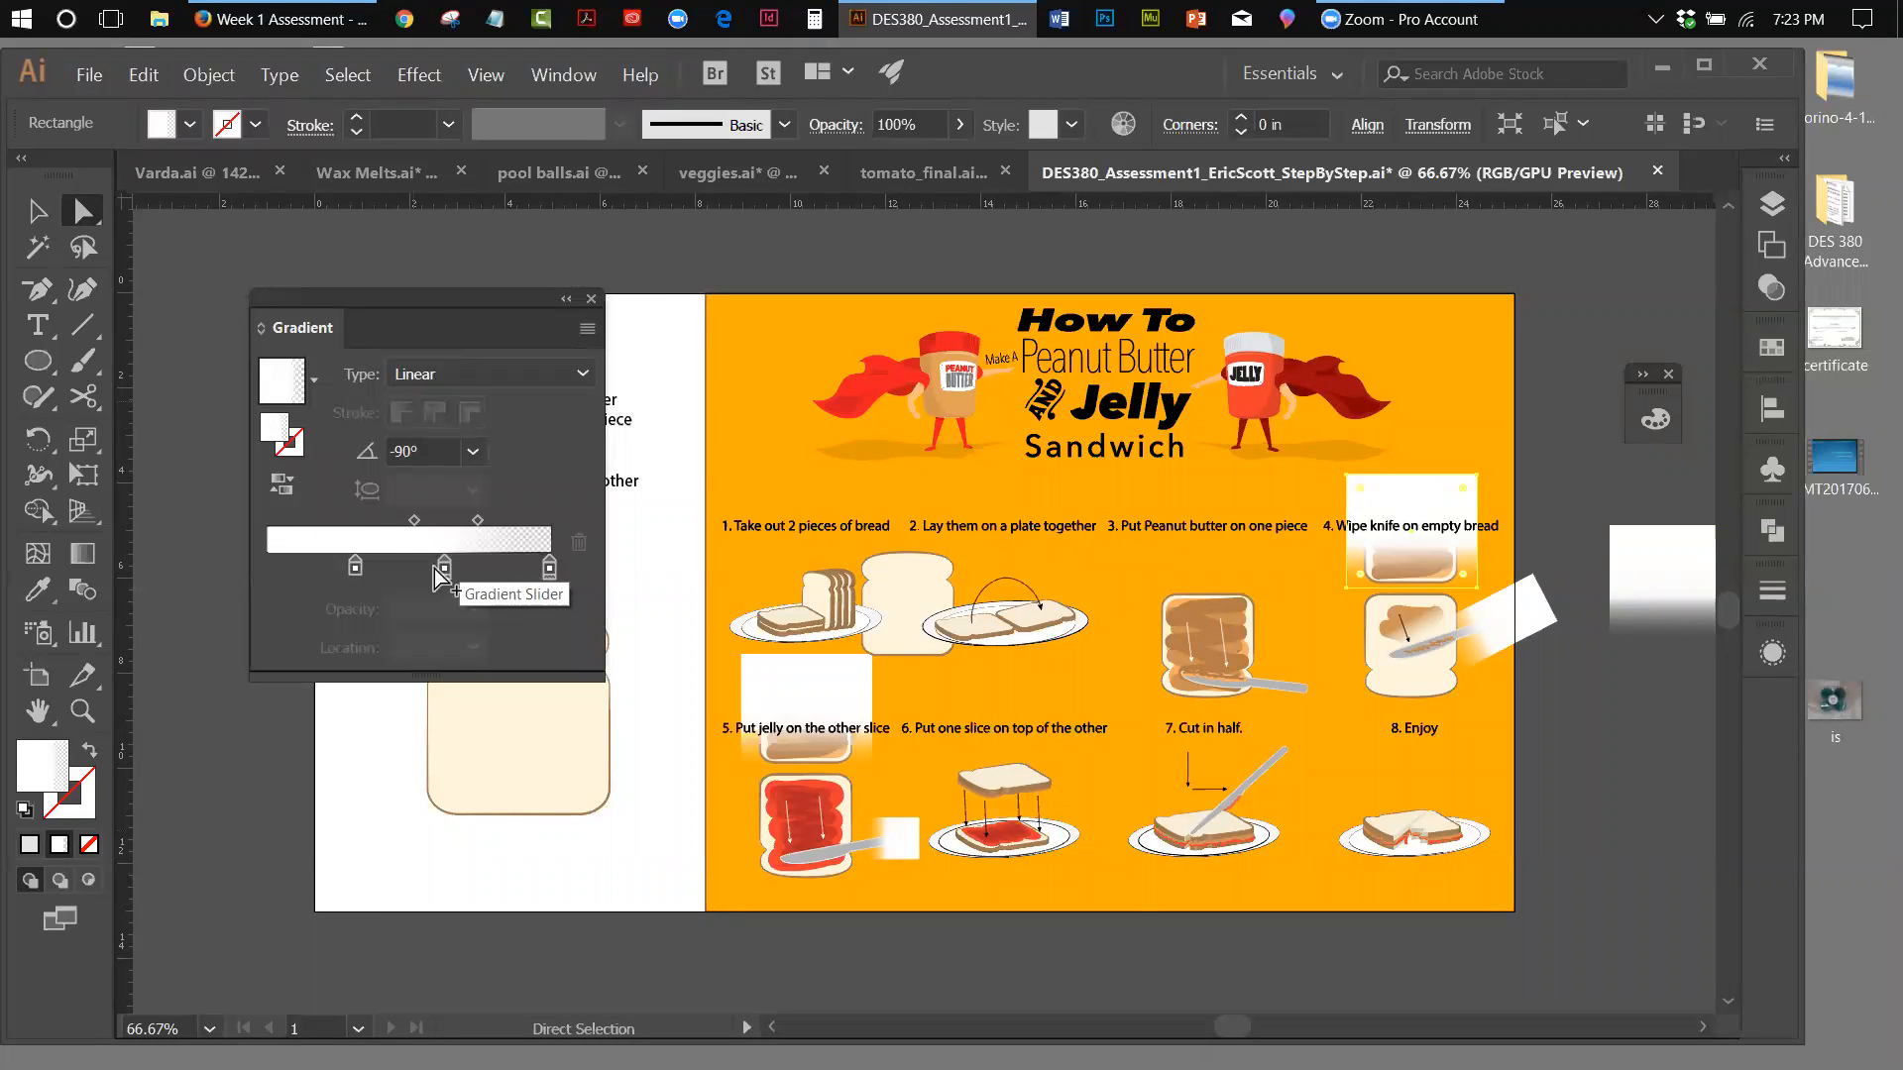
double_click(355, 568)
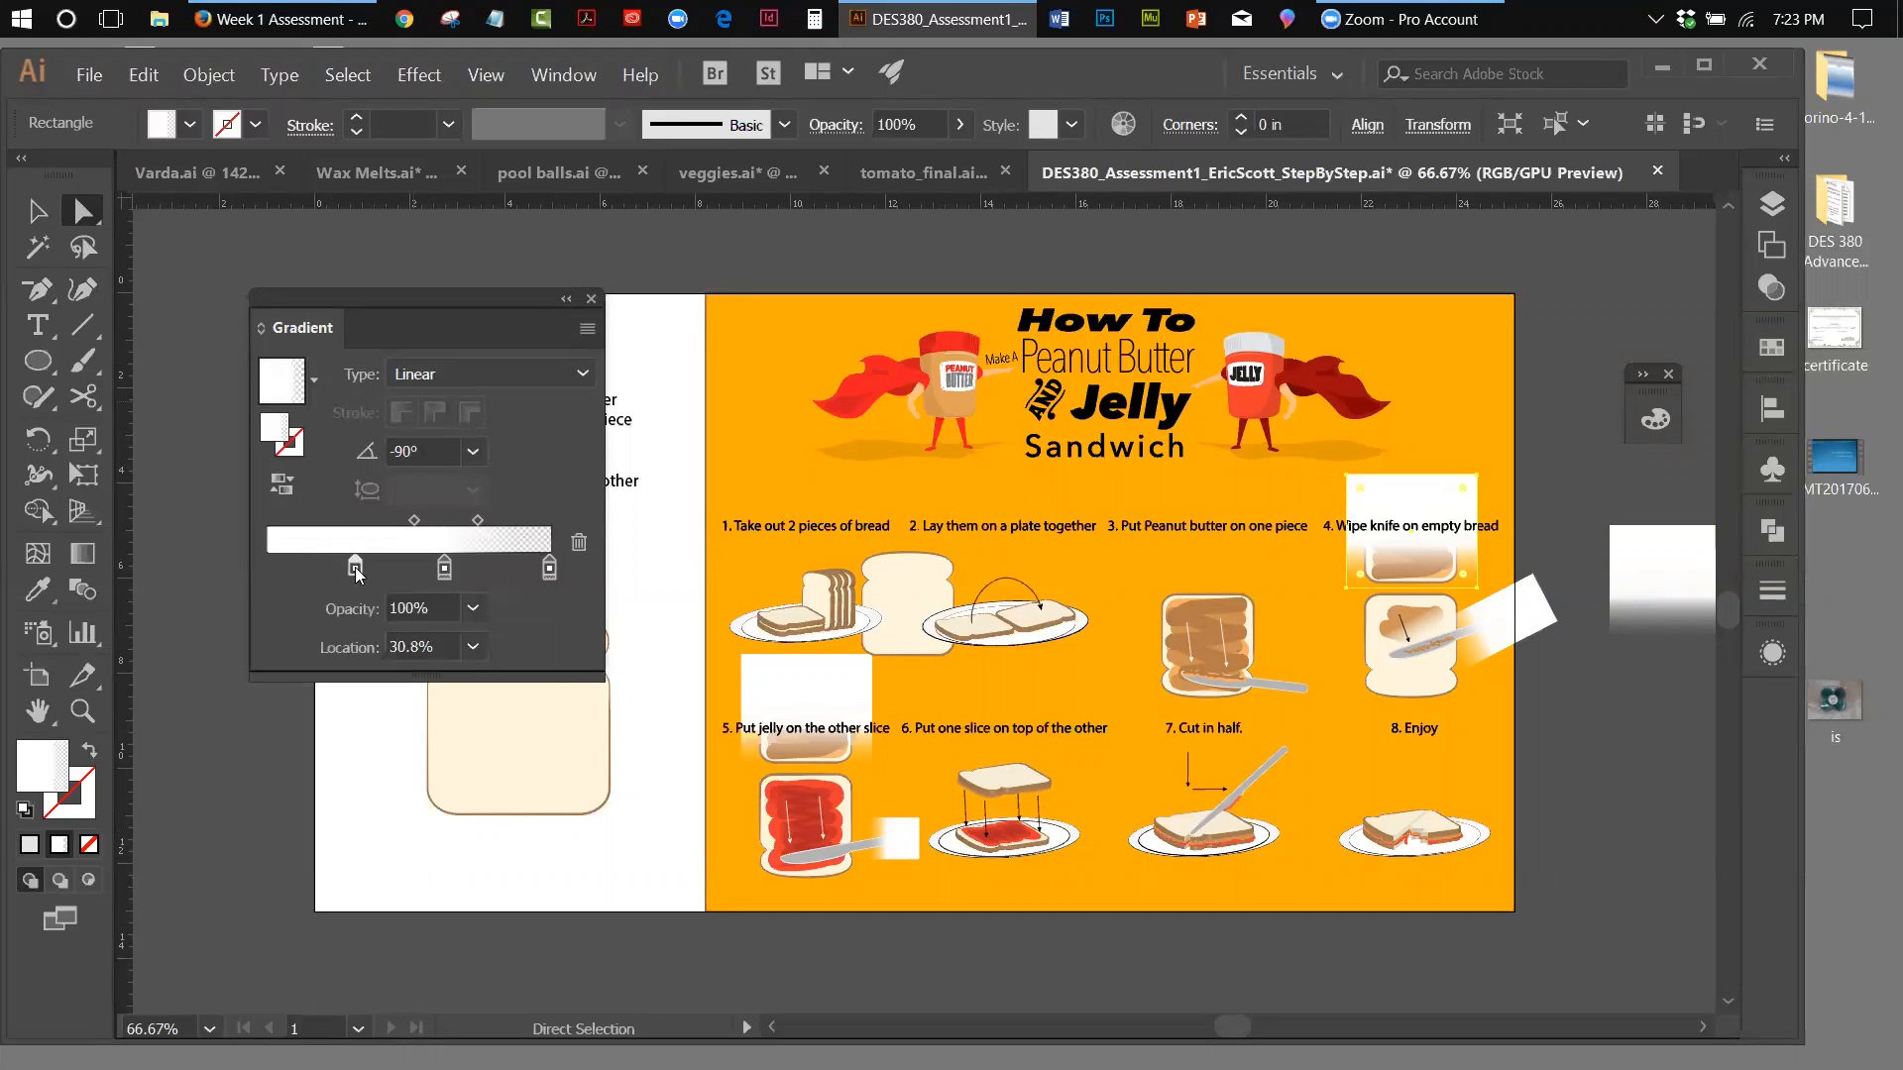
left_click_drag(300, 684, 477, 717)
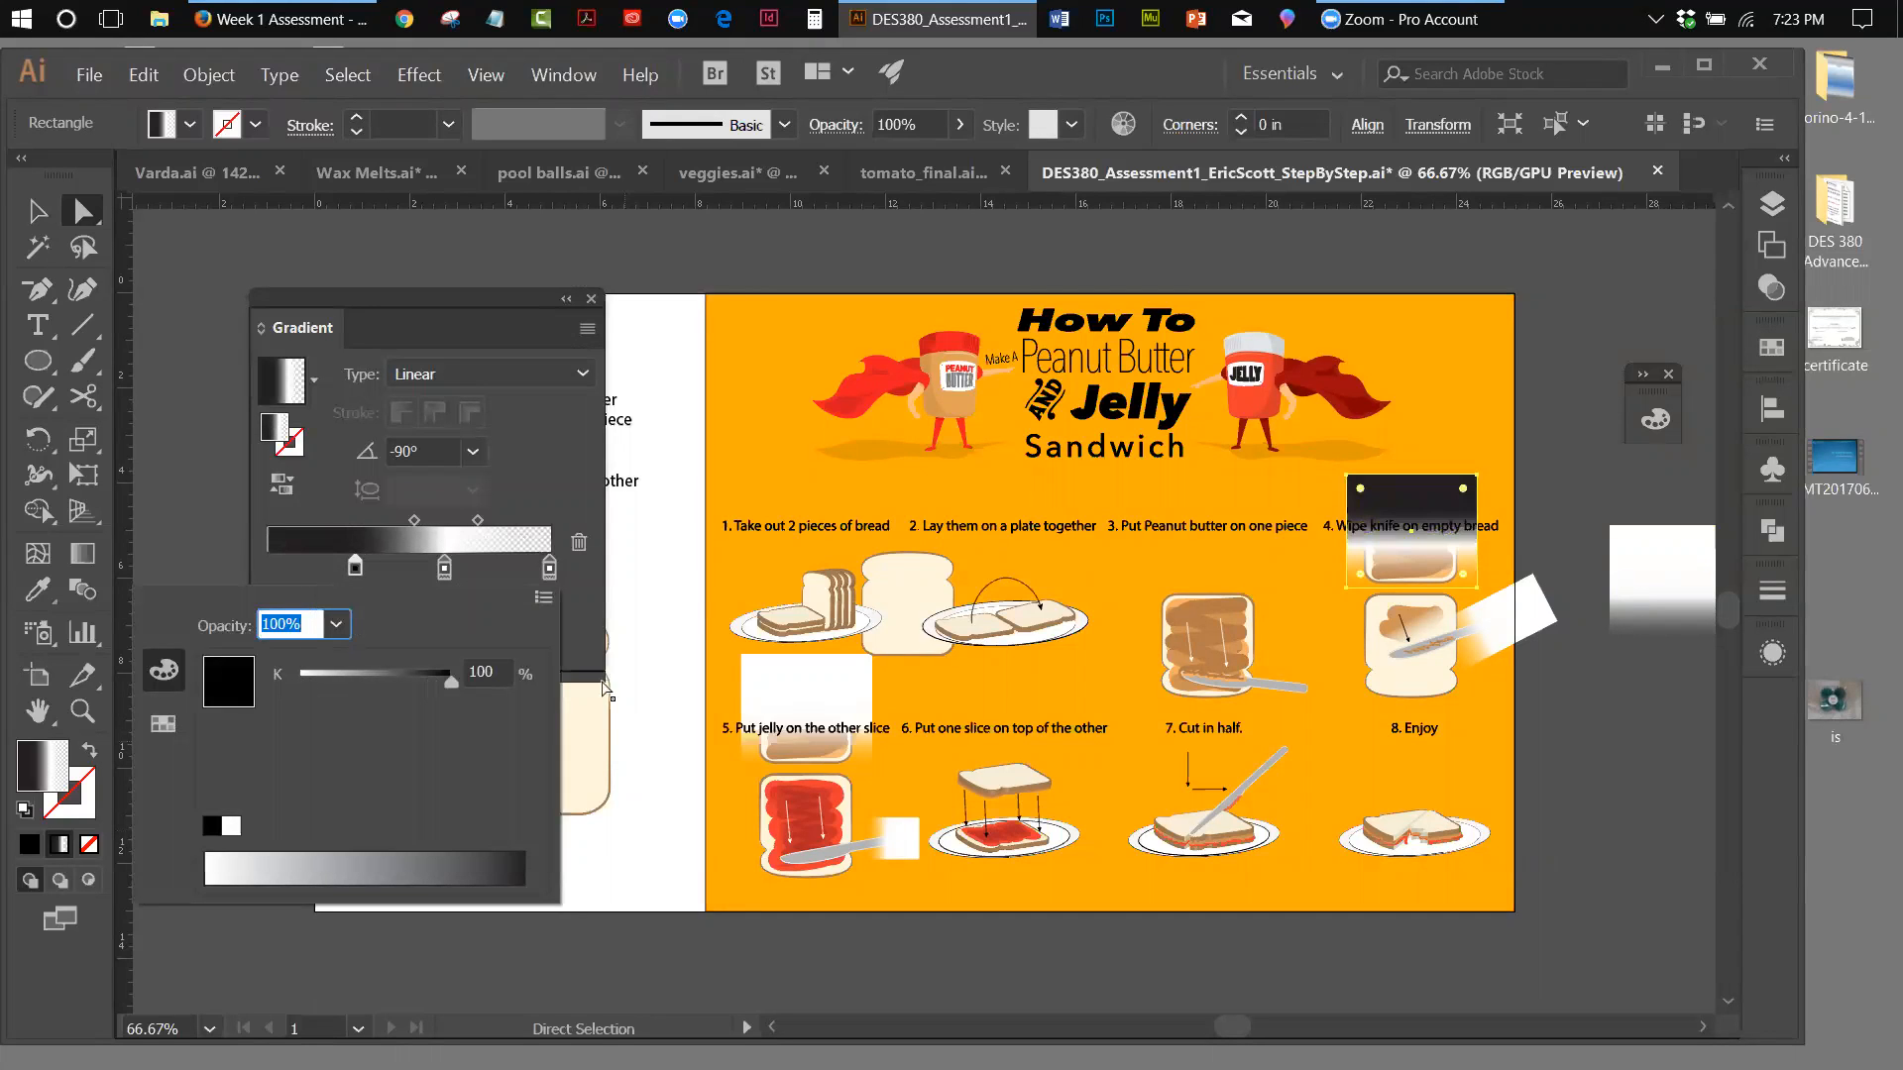
Change the middle and end gradient stops of the step 4 fade rectangle to black (000000)
left_click(445, 569)
double_click(444, 569)
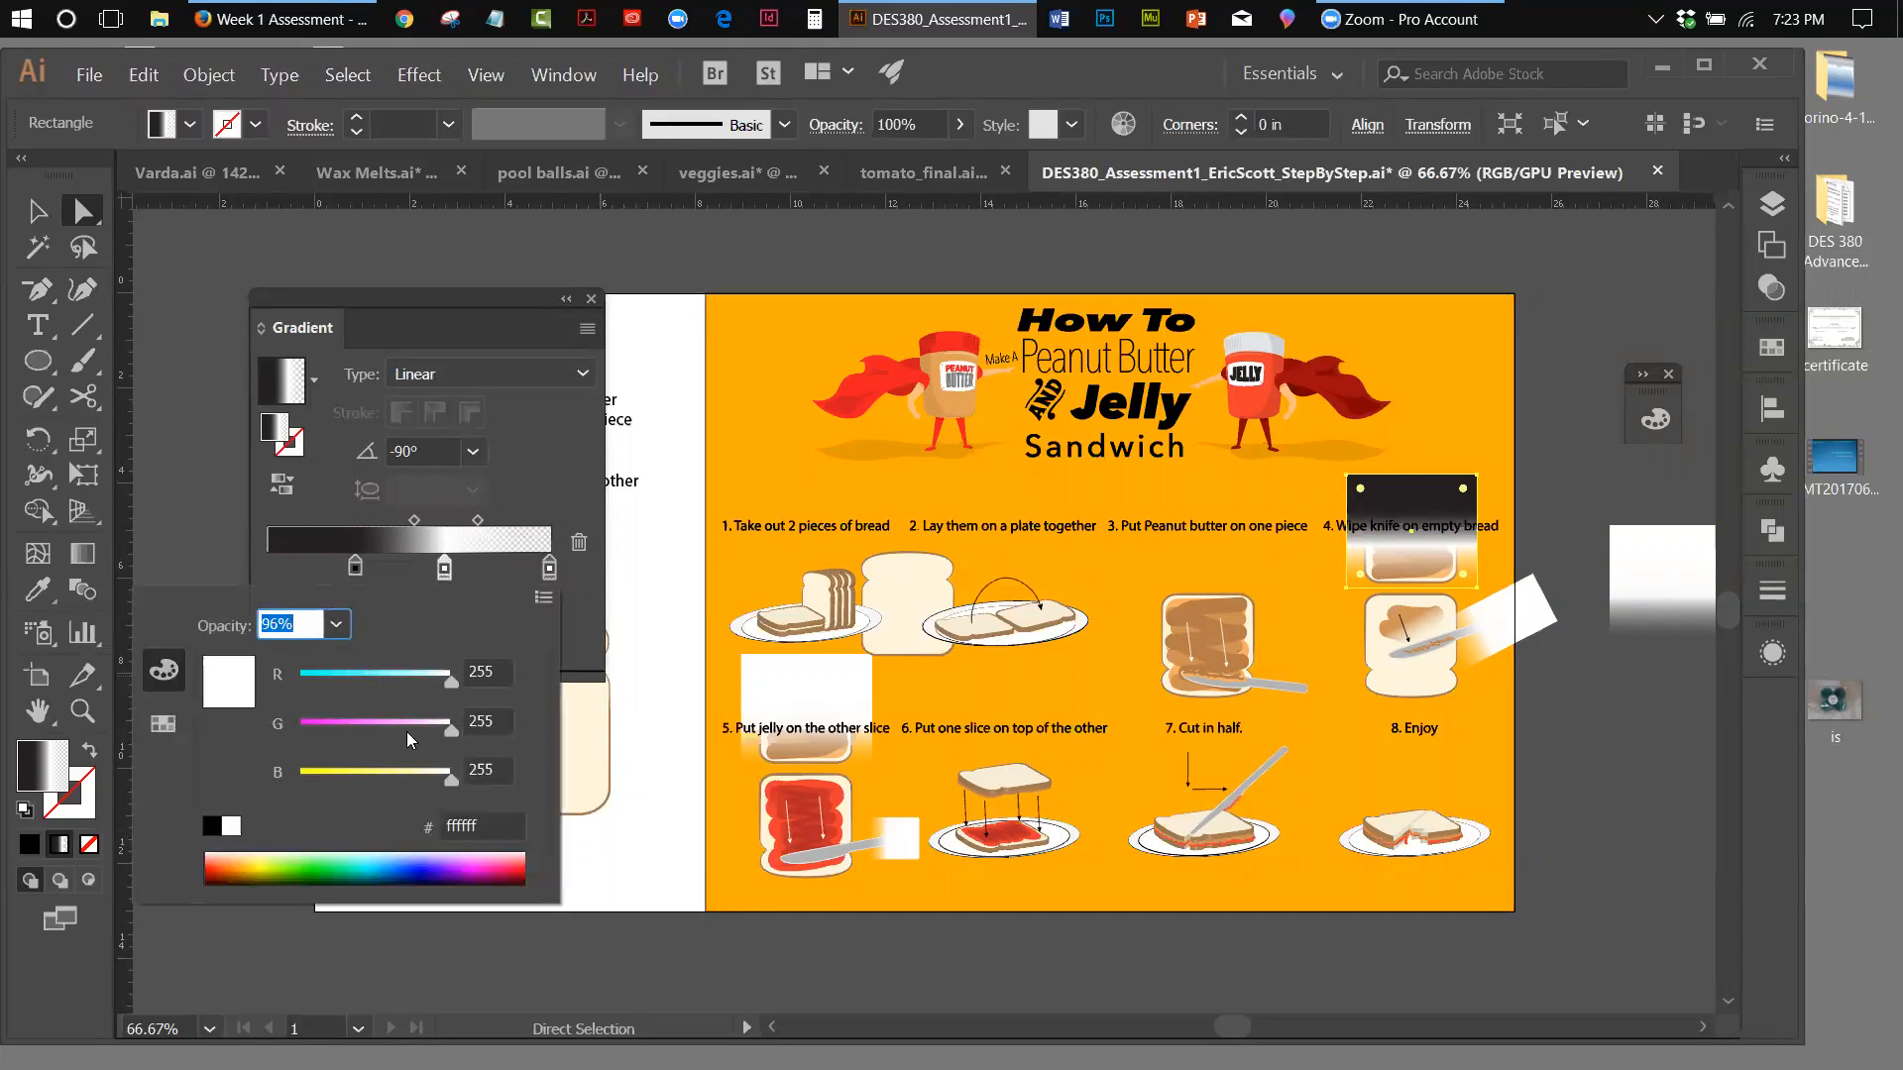
left_click(210, 829)
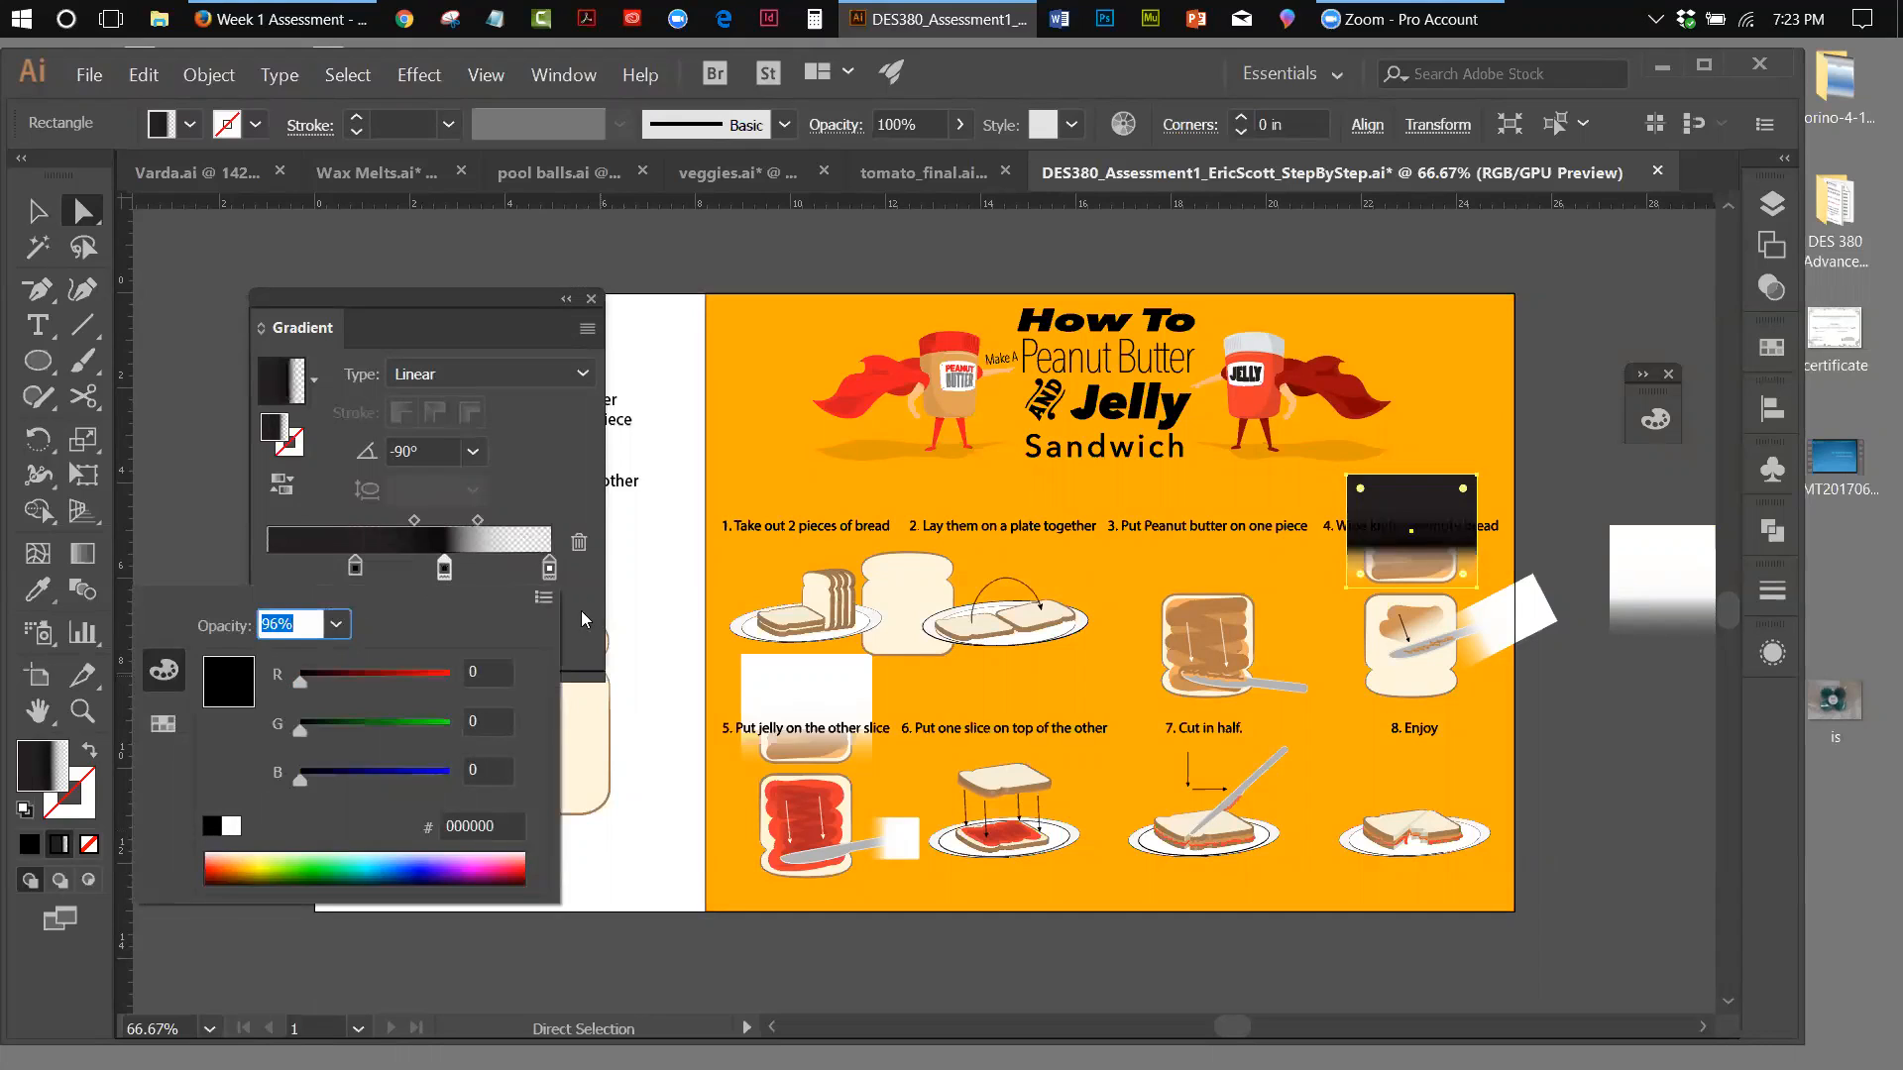
left_click(550, 569)
double_click(550, 568)
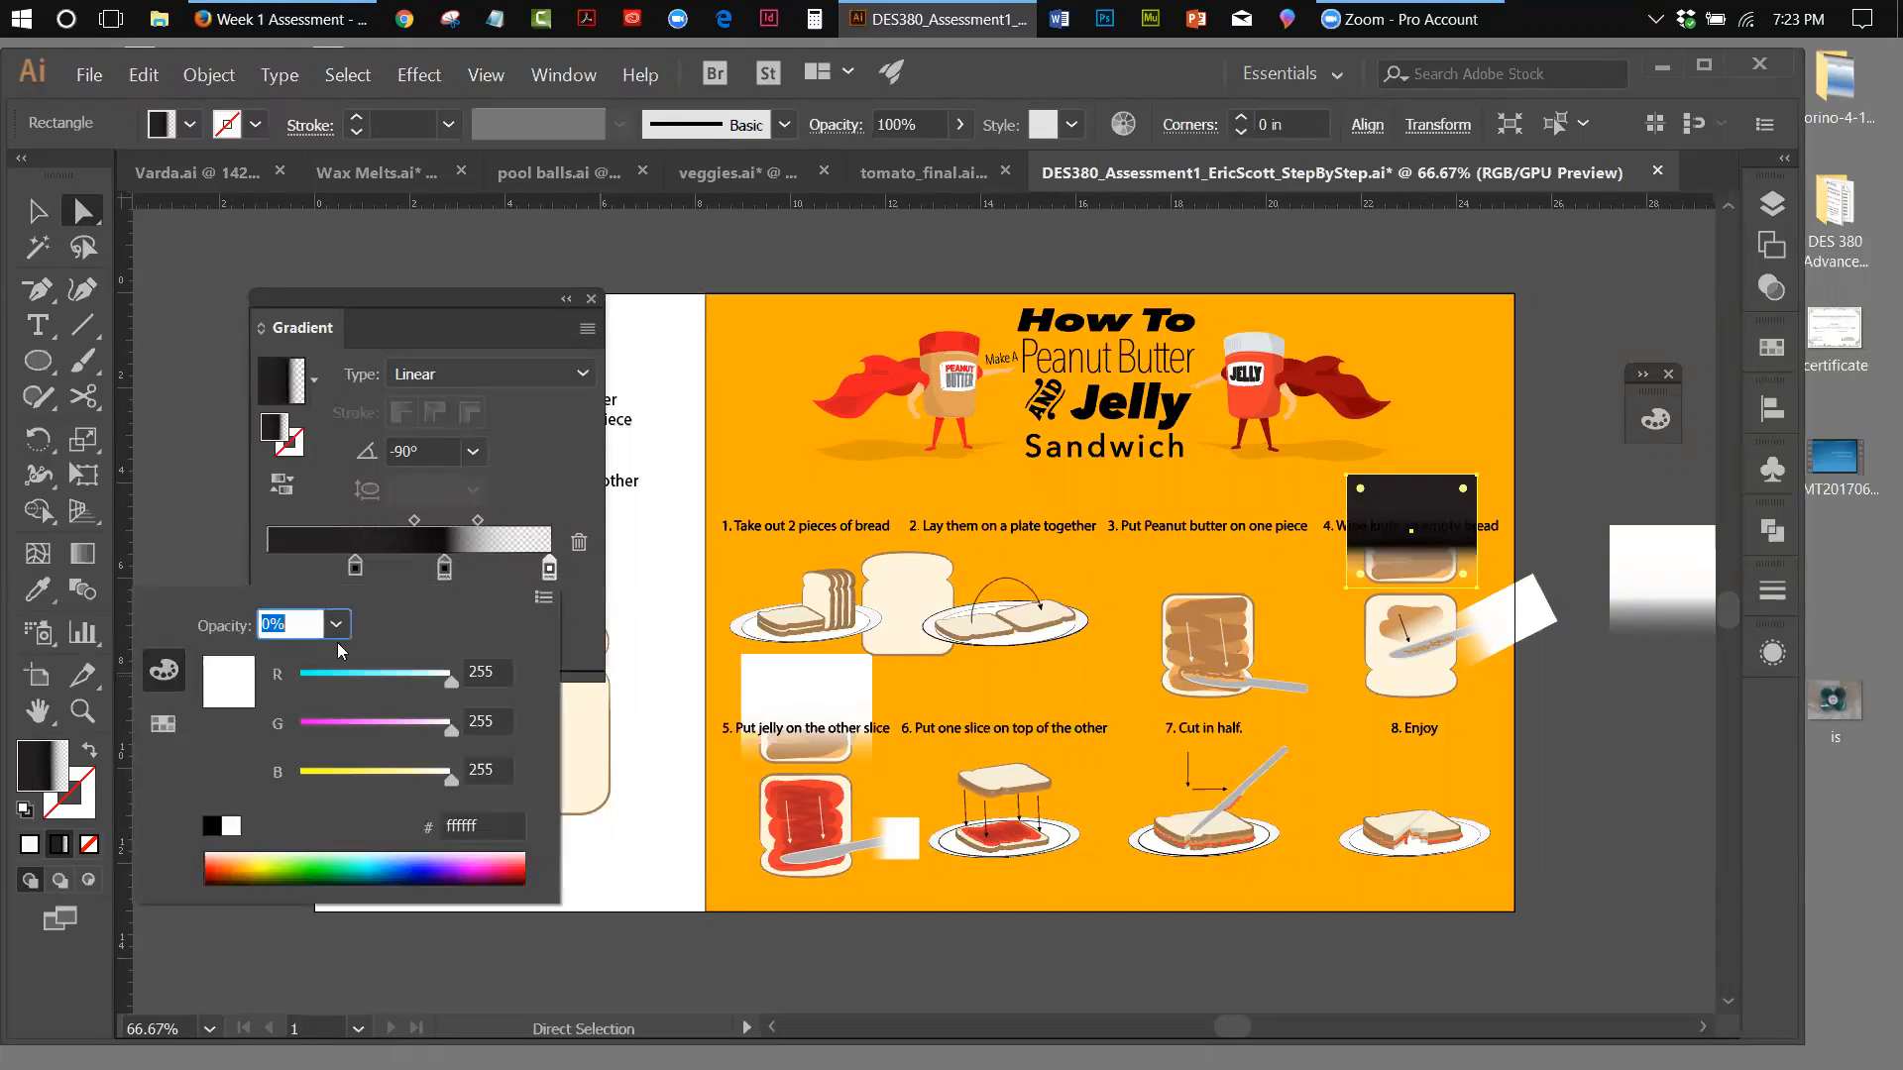
left_click(210, 826)
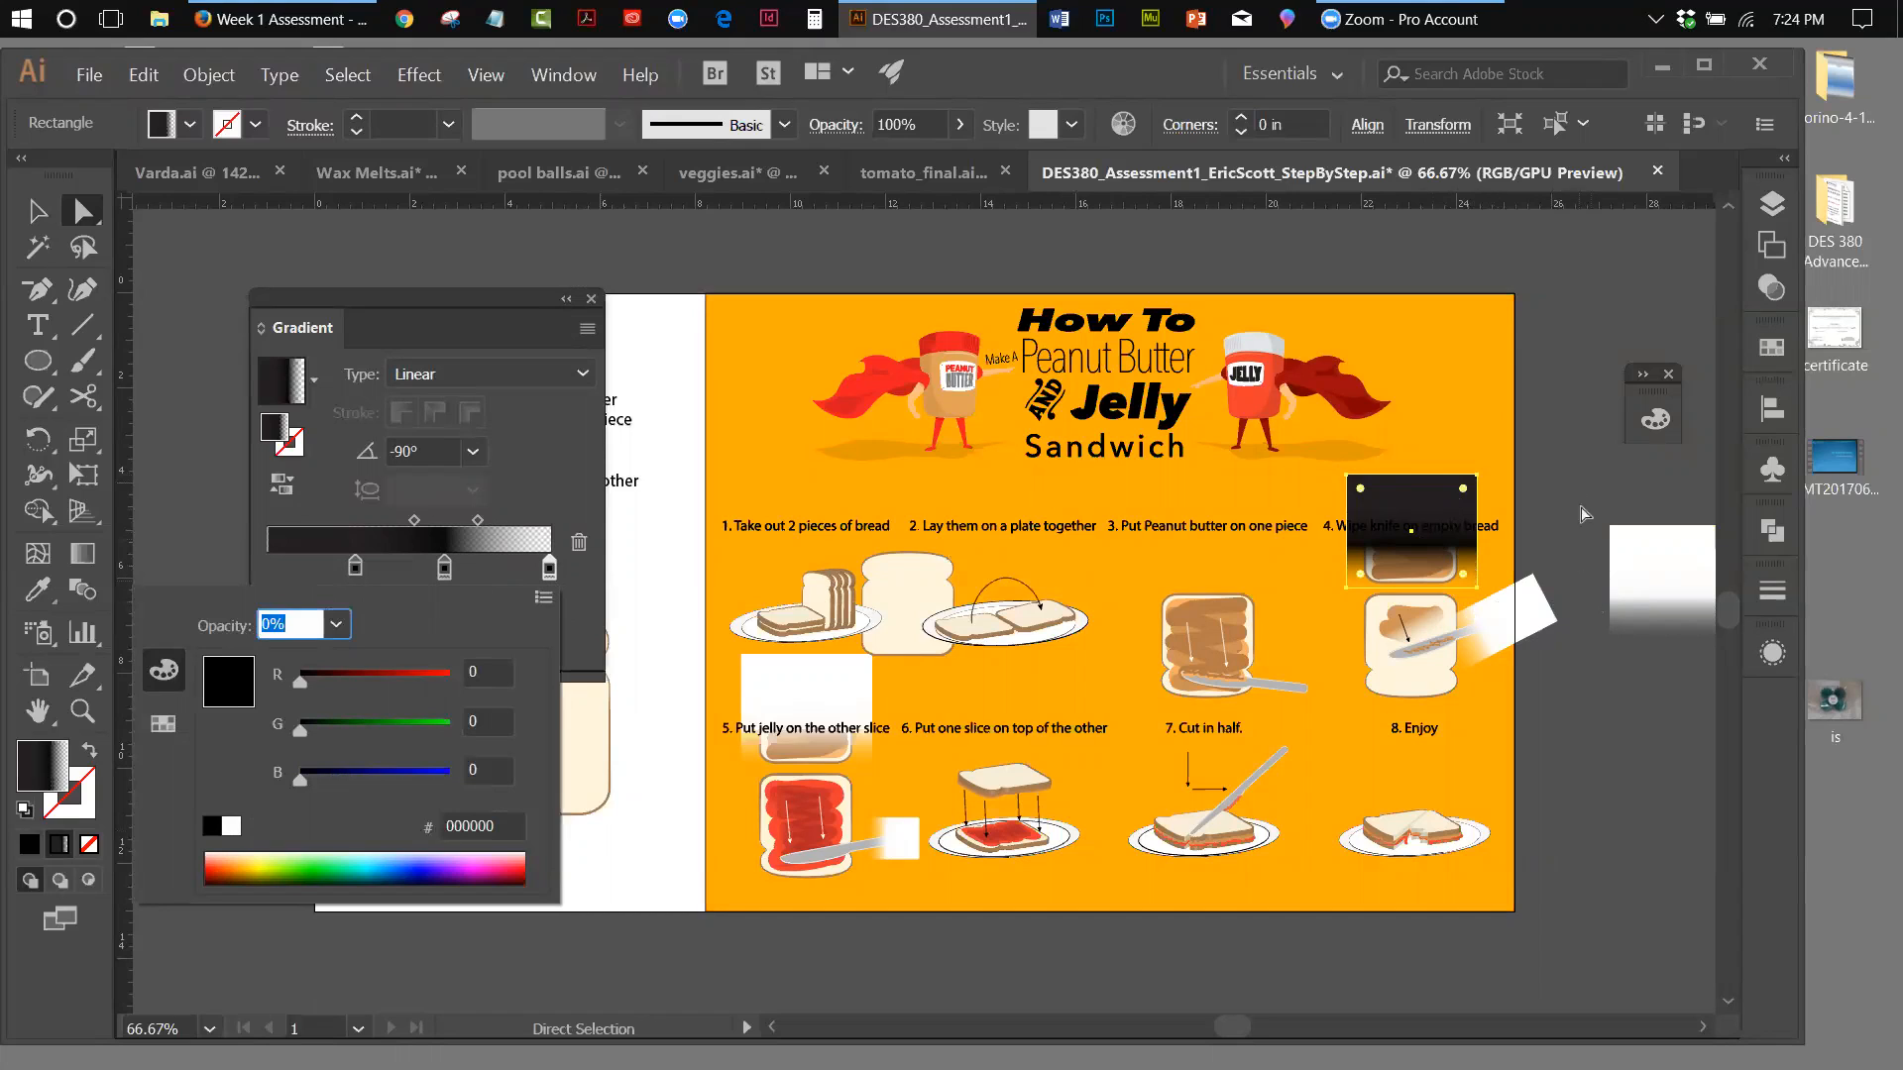
key("Return")
Lock Layer 11, which holds the orange background
left_click(1771, 204)
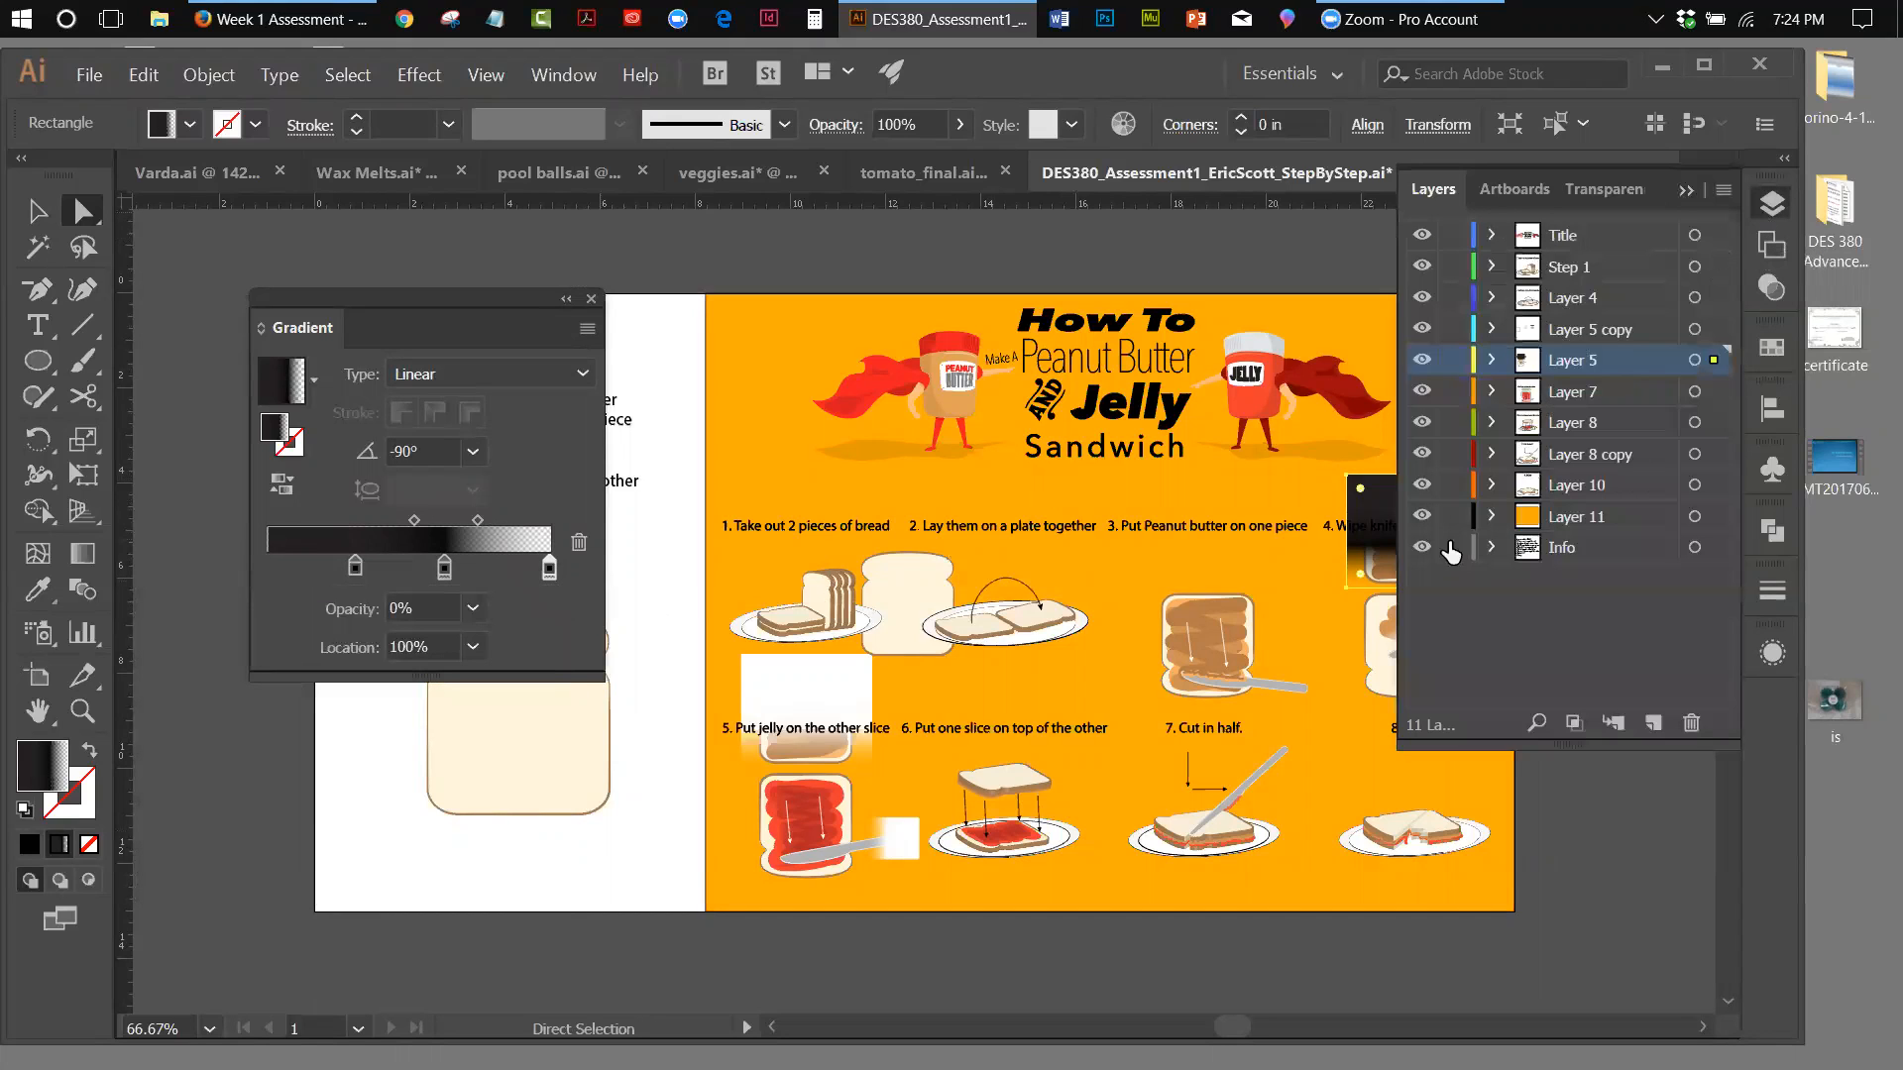
left_click(1454, 517)
left_click(1686, 192)
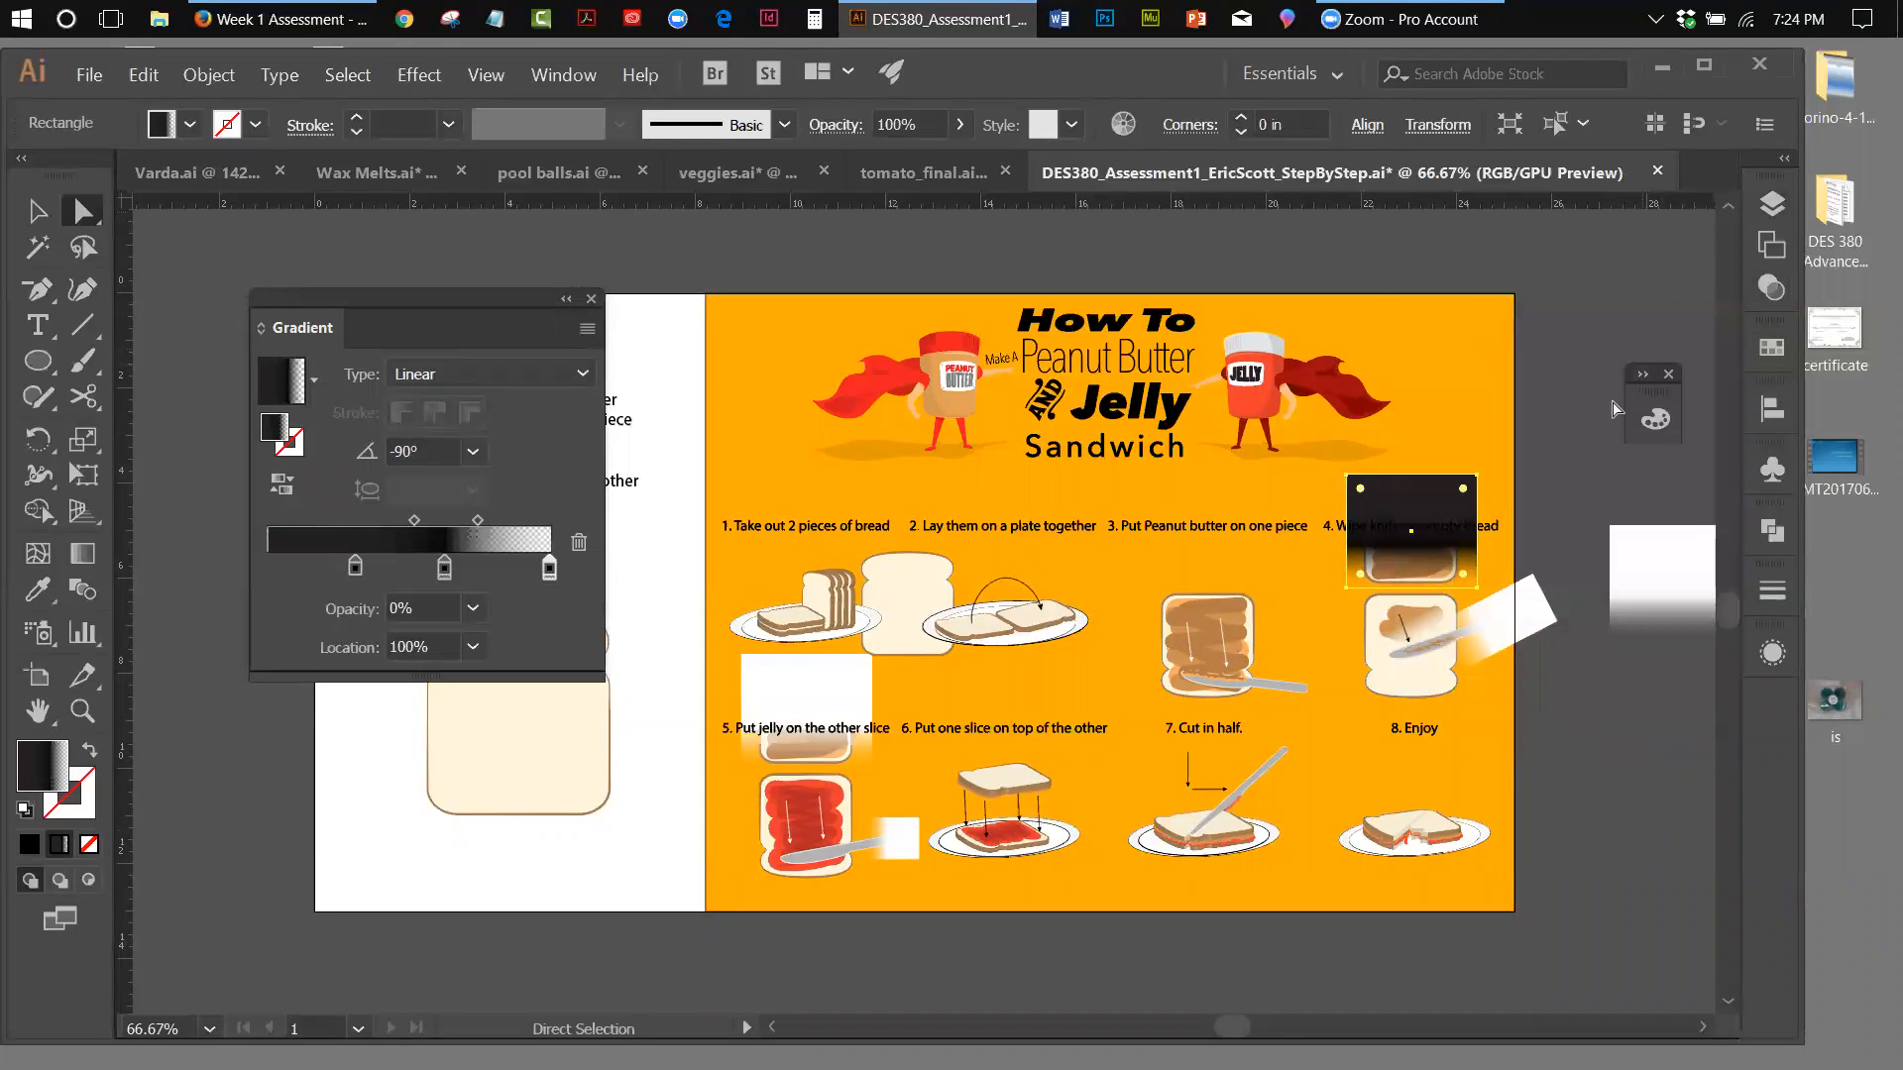
Lock the step 4 caption group, moving the black fade rectangle off the artboard to reach it and back over the upper peanut butter slice
left_click(1495, 535)
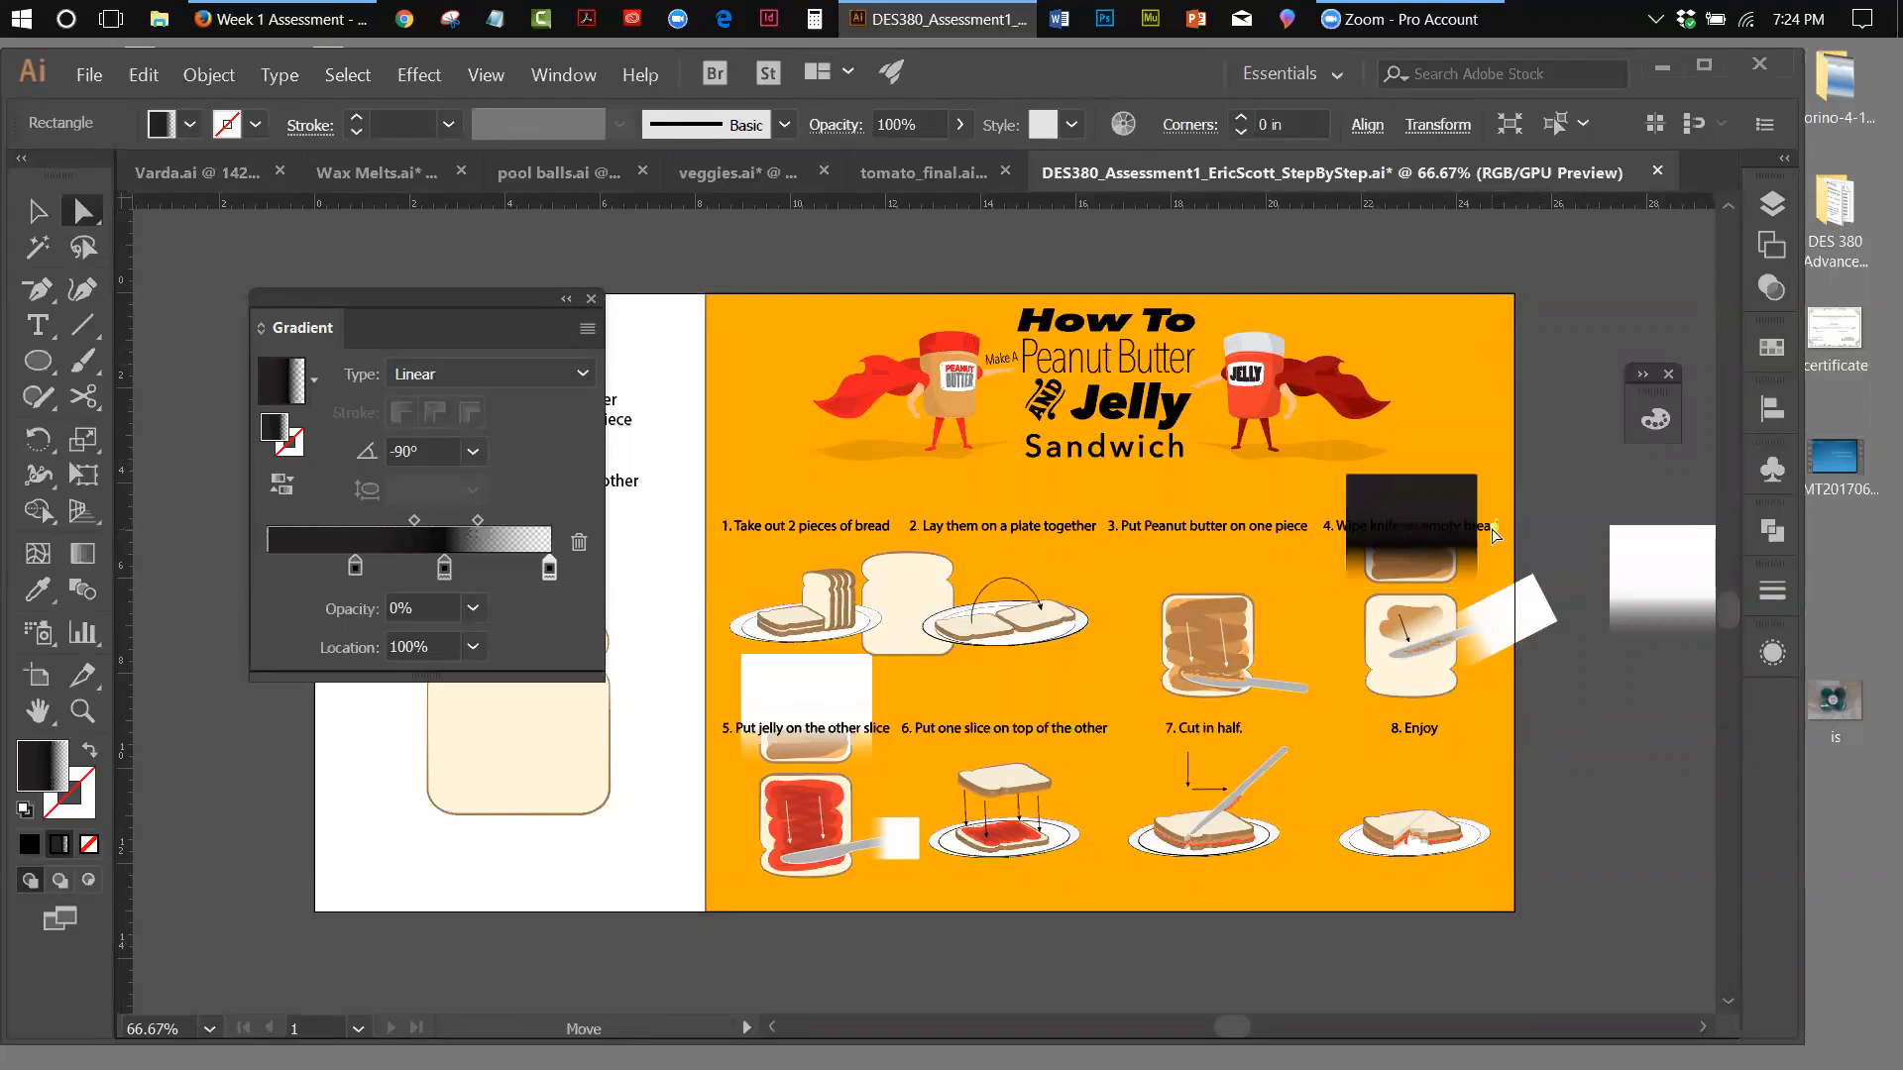
left_click(1495, 535)
left_click(1331, 527)
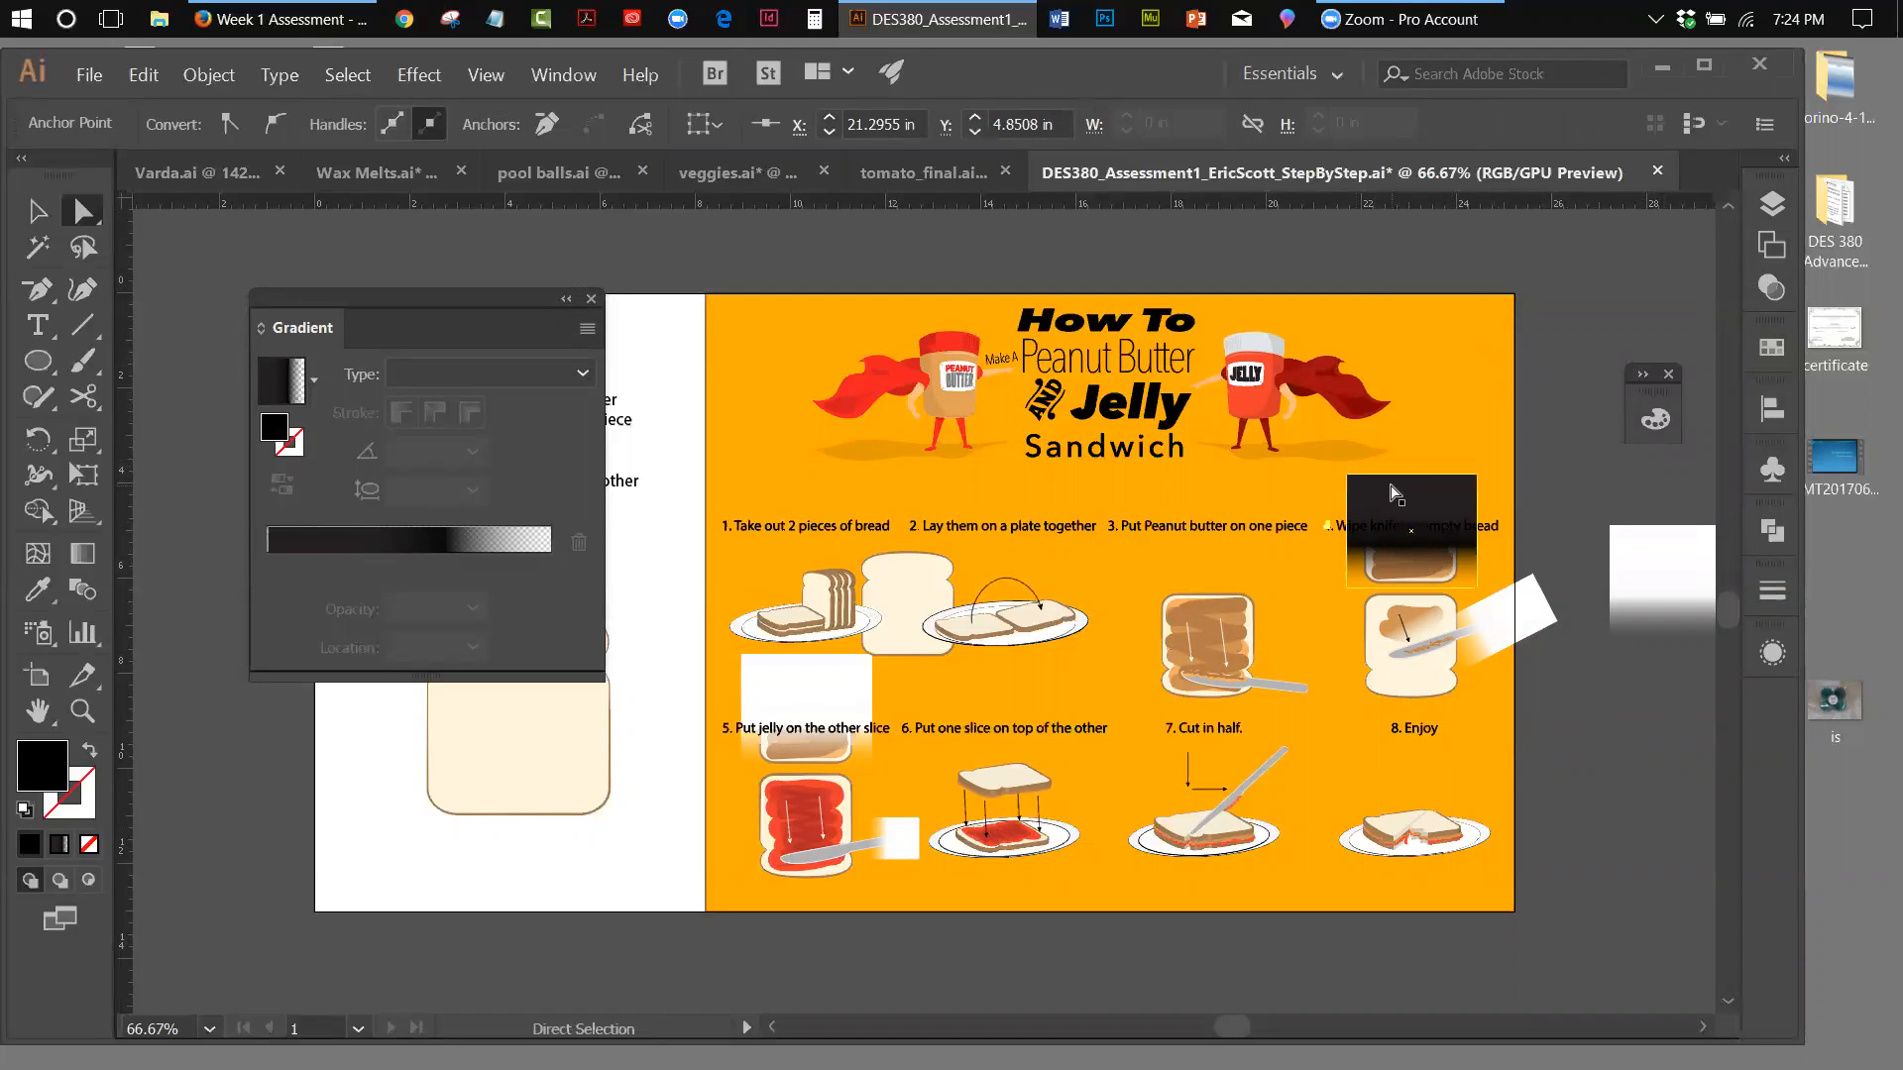
left_click_drag(1394, 493, 1614, 304)
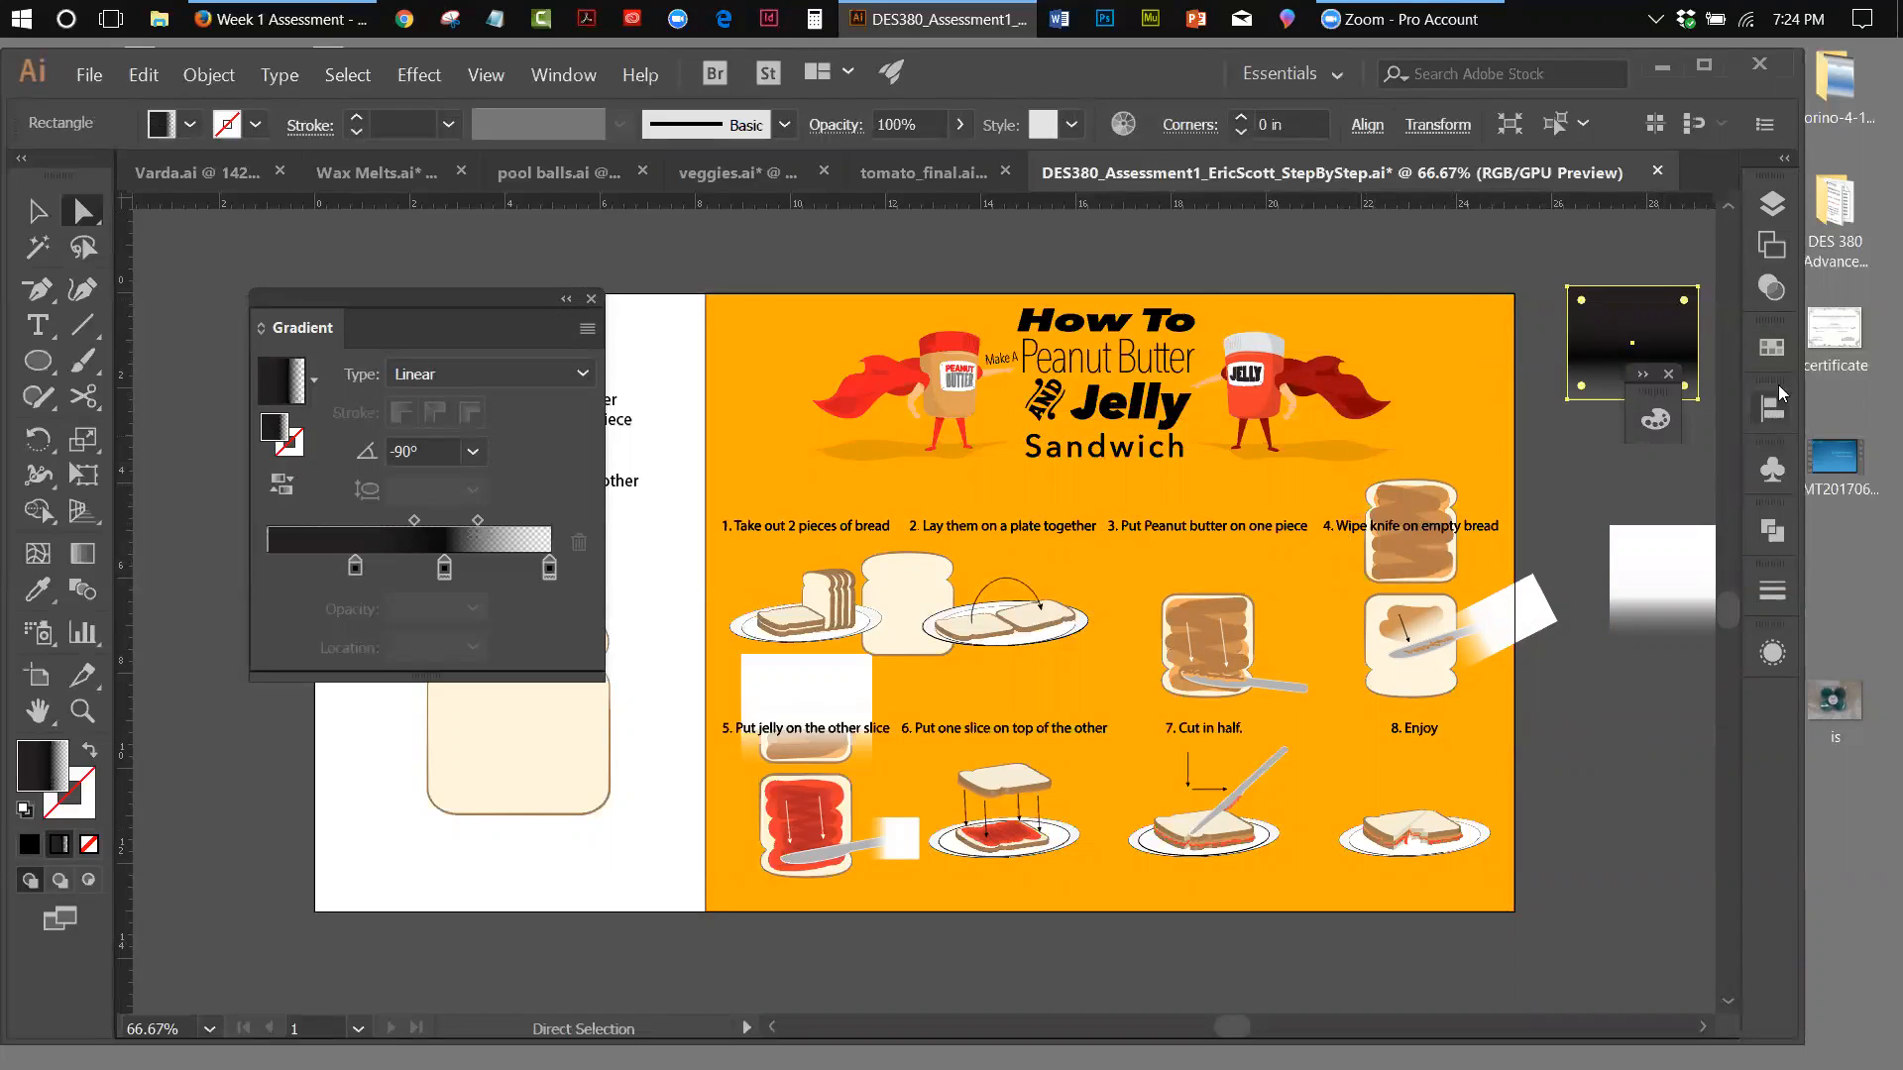
key("v")
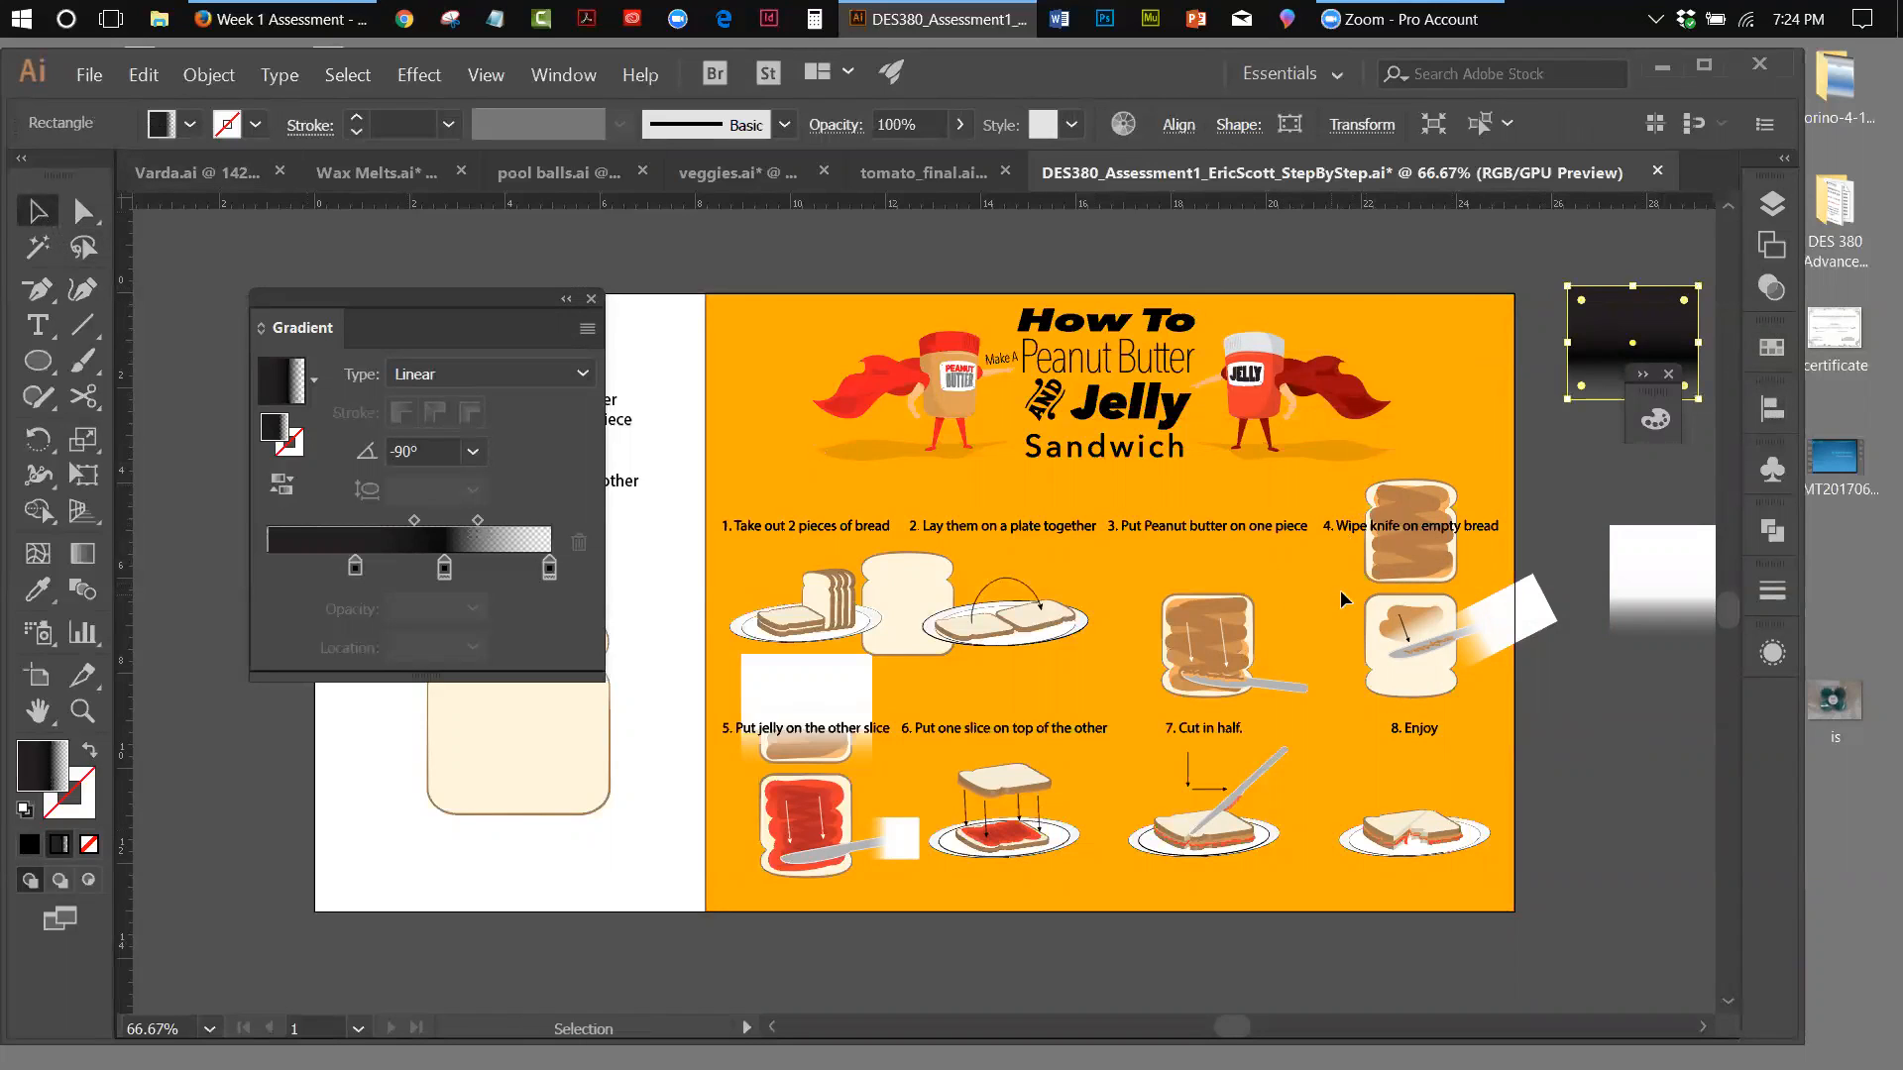
left_click(1344, 541)
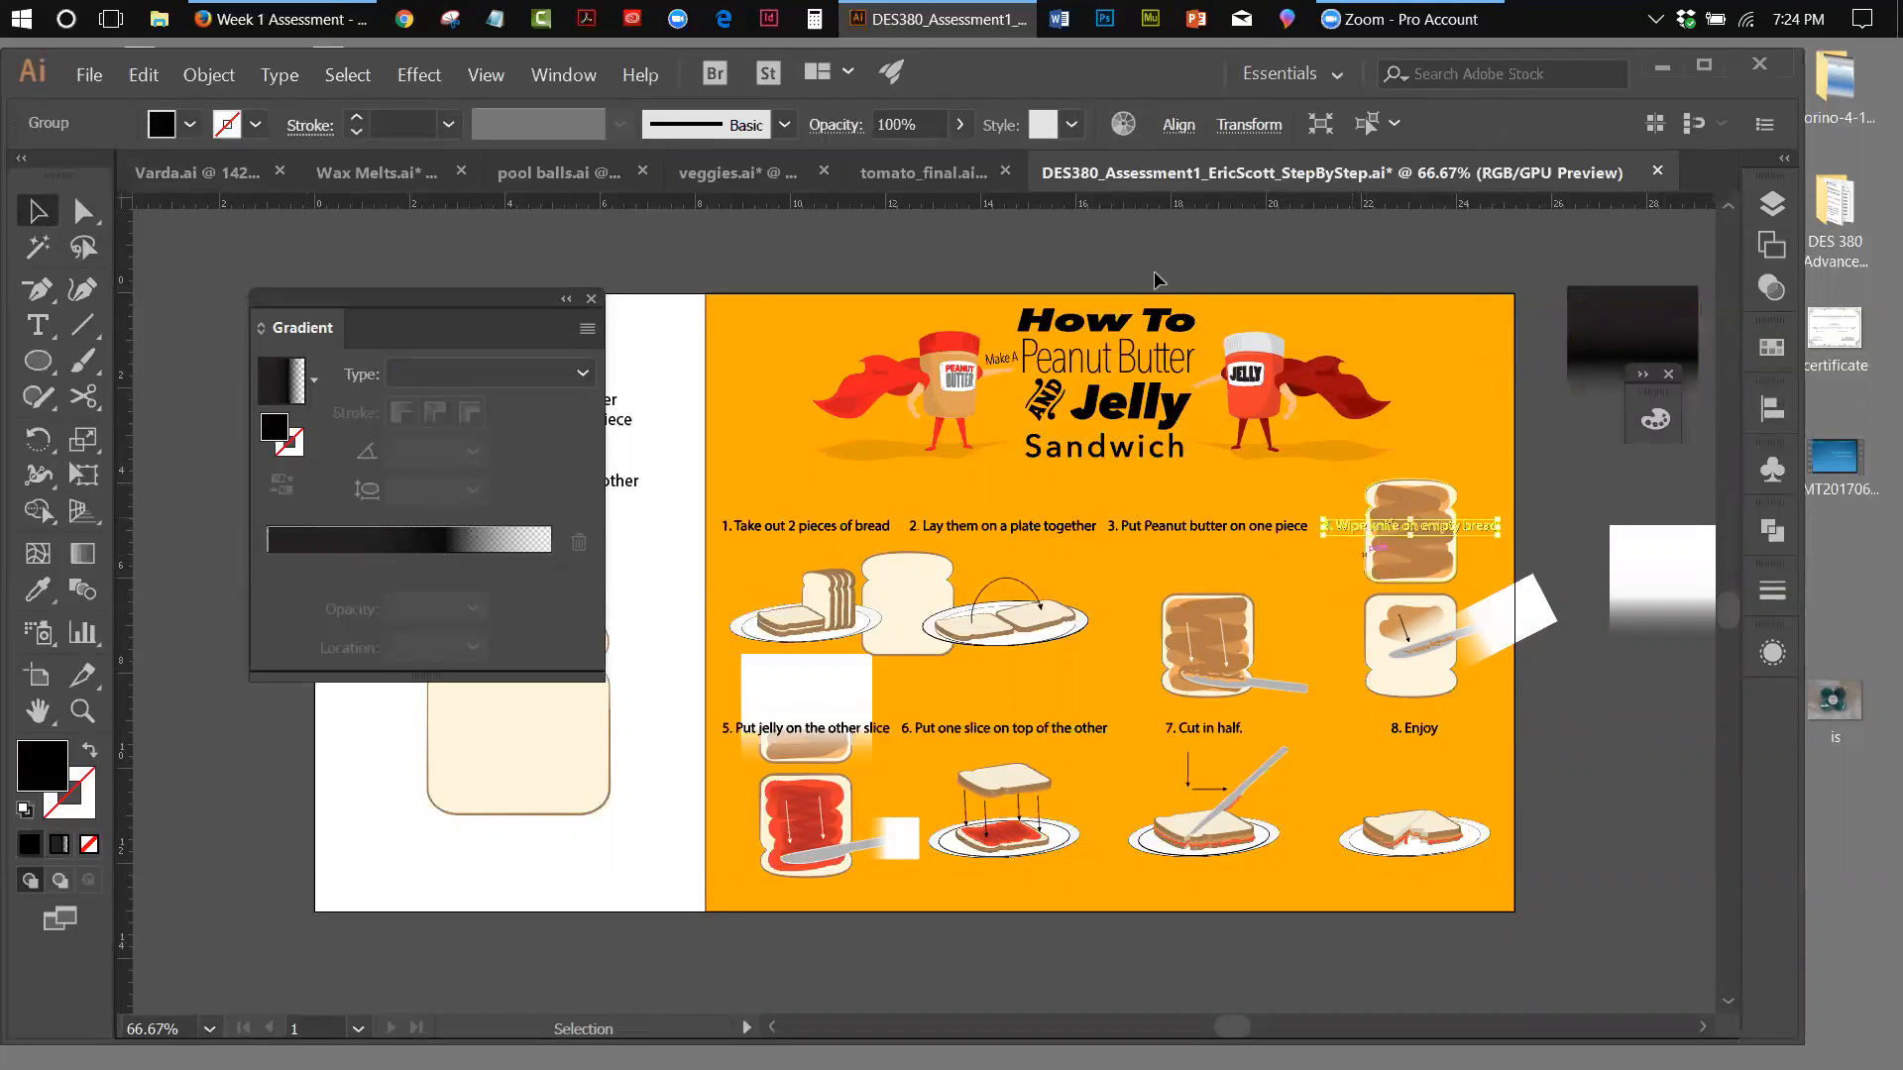
left_click(207, 77)
mouse_move(475, 206)
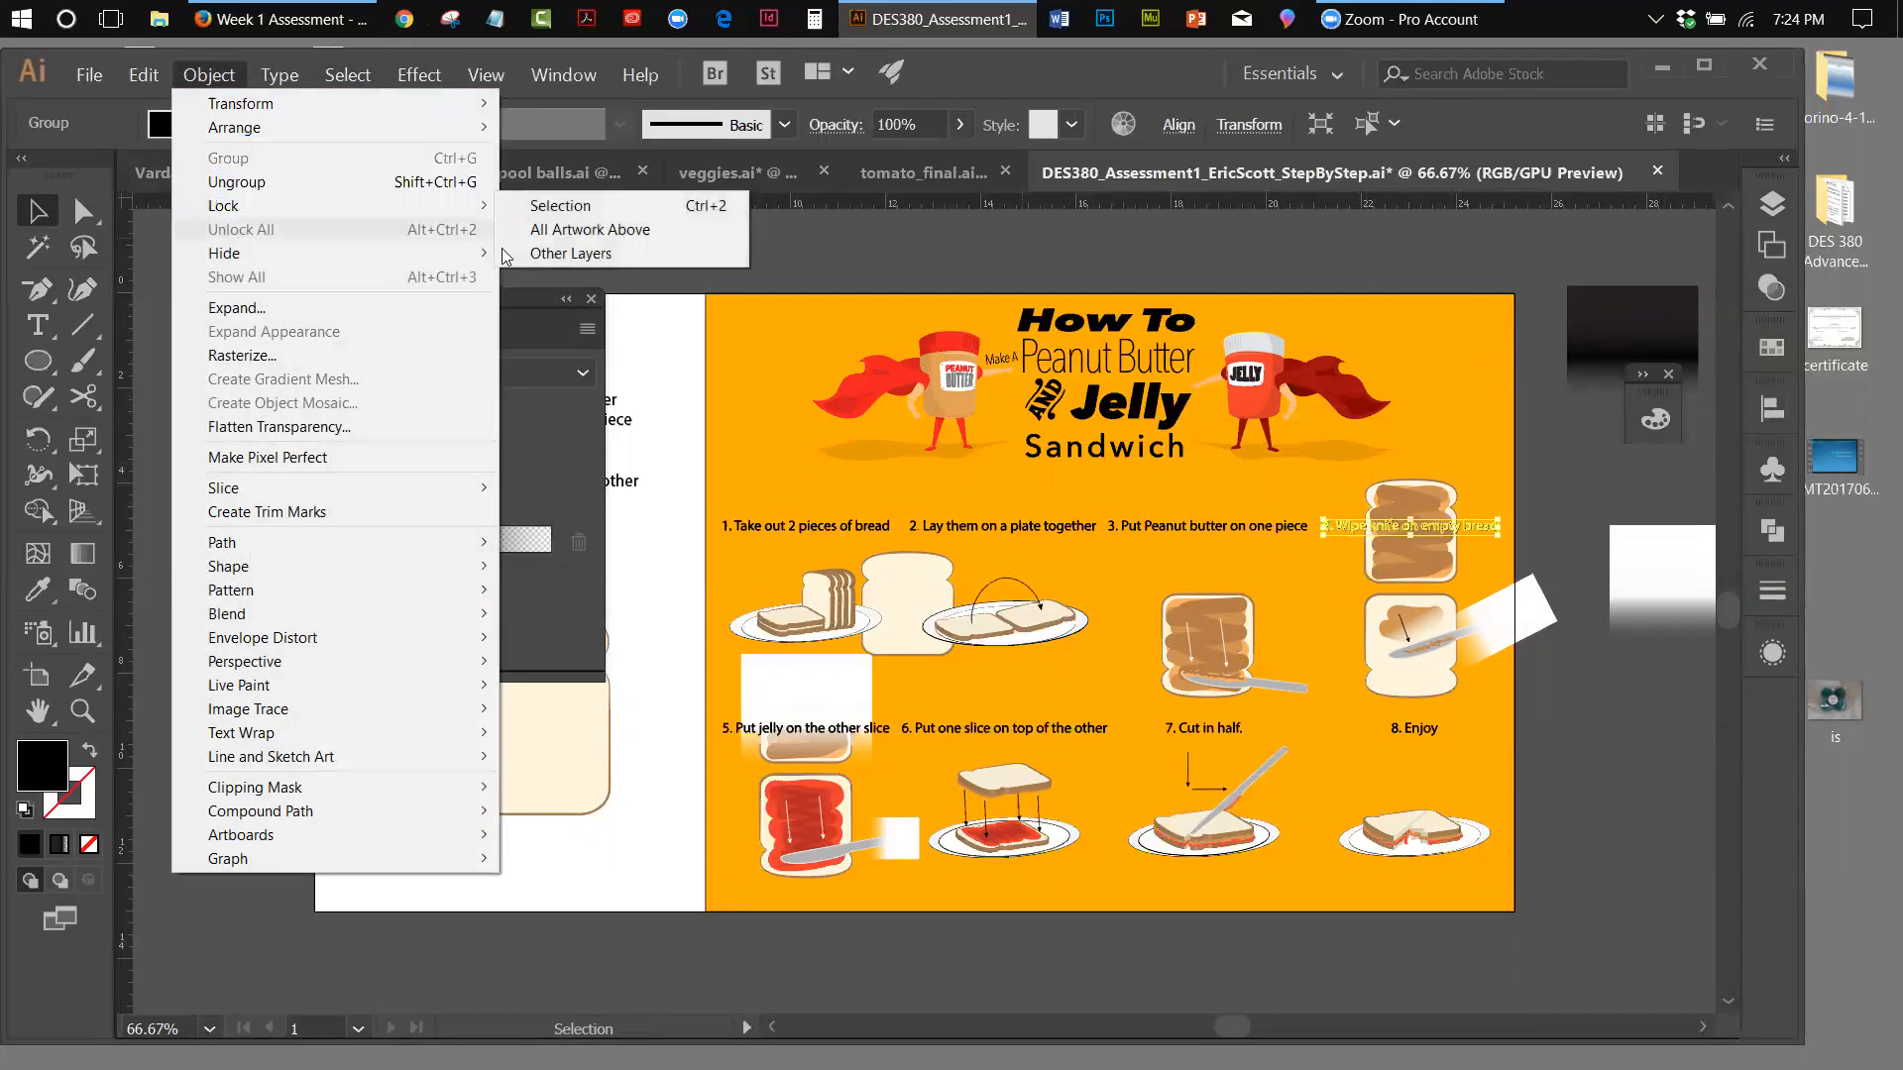
left_click(559, 205)
left_click_drag(1651, 323, 1436, 496)
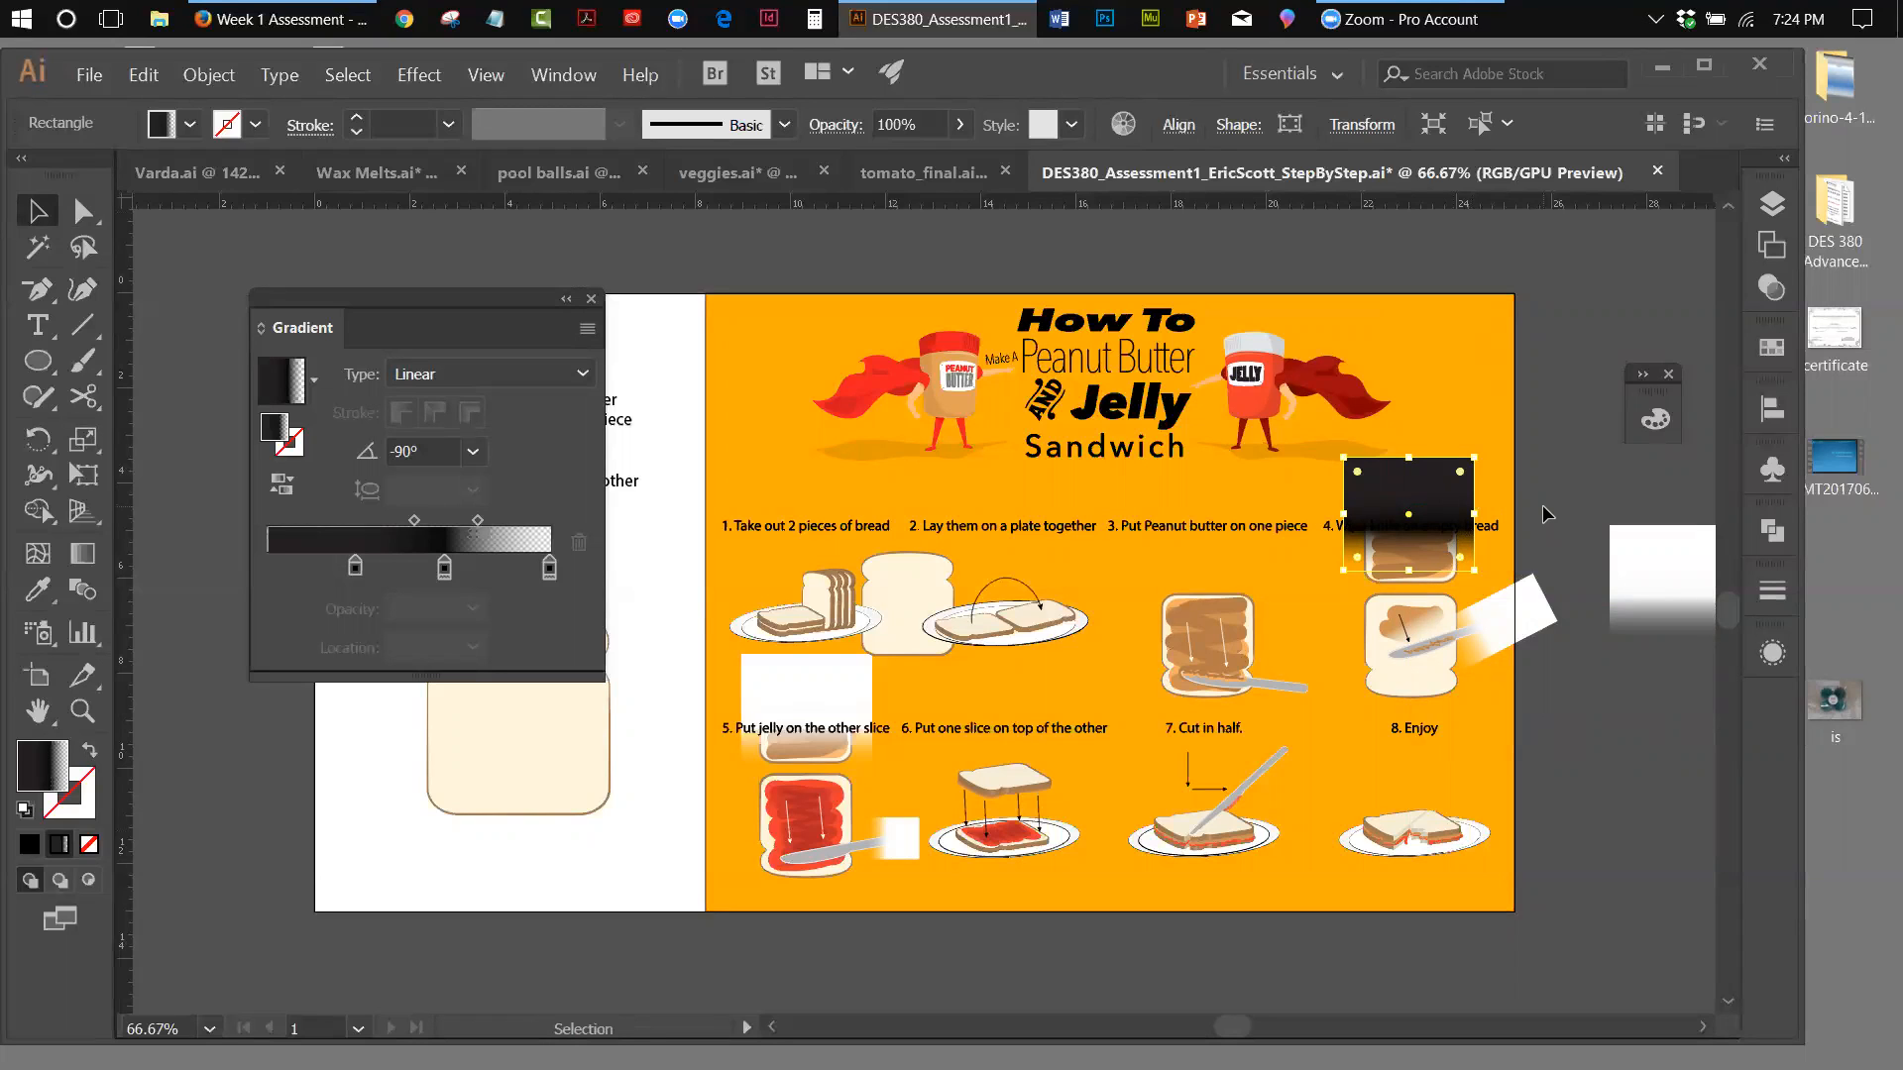
Try the black fade rectangle as an inverted opacity mask on the upper step 4 bread slice, and release the mask
left_click(1463, 573, "shift")
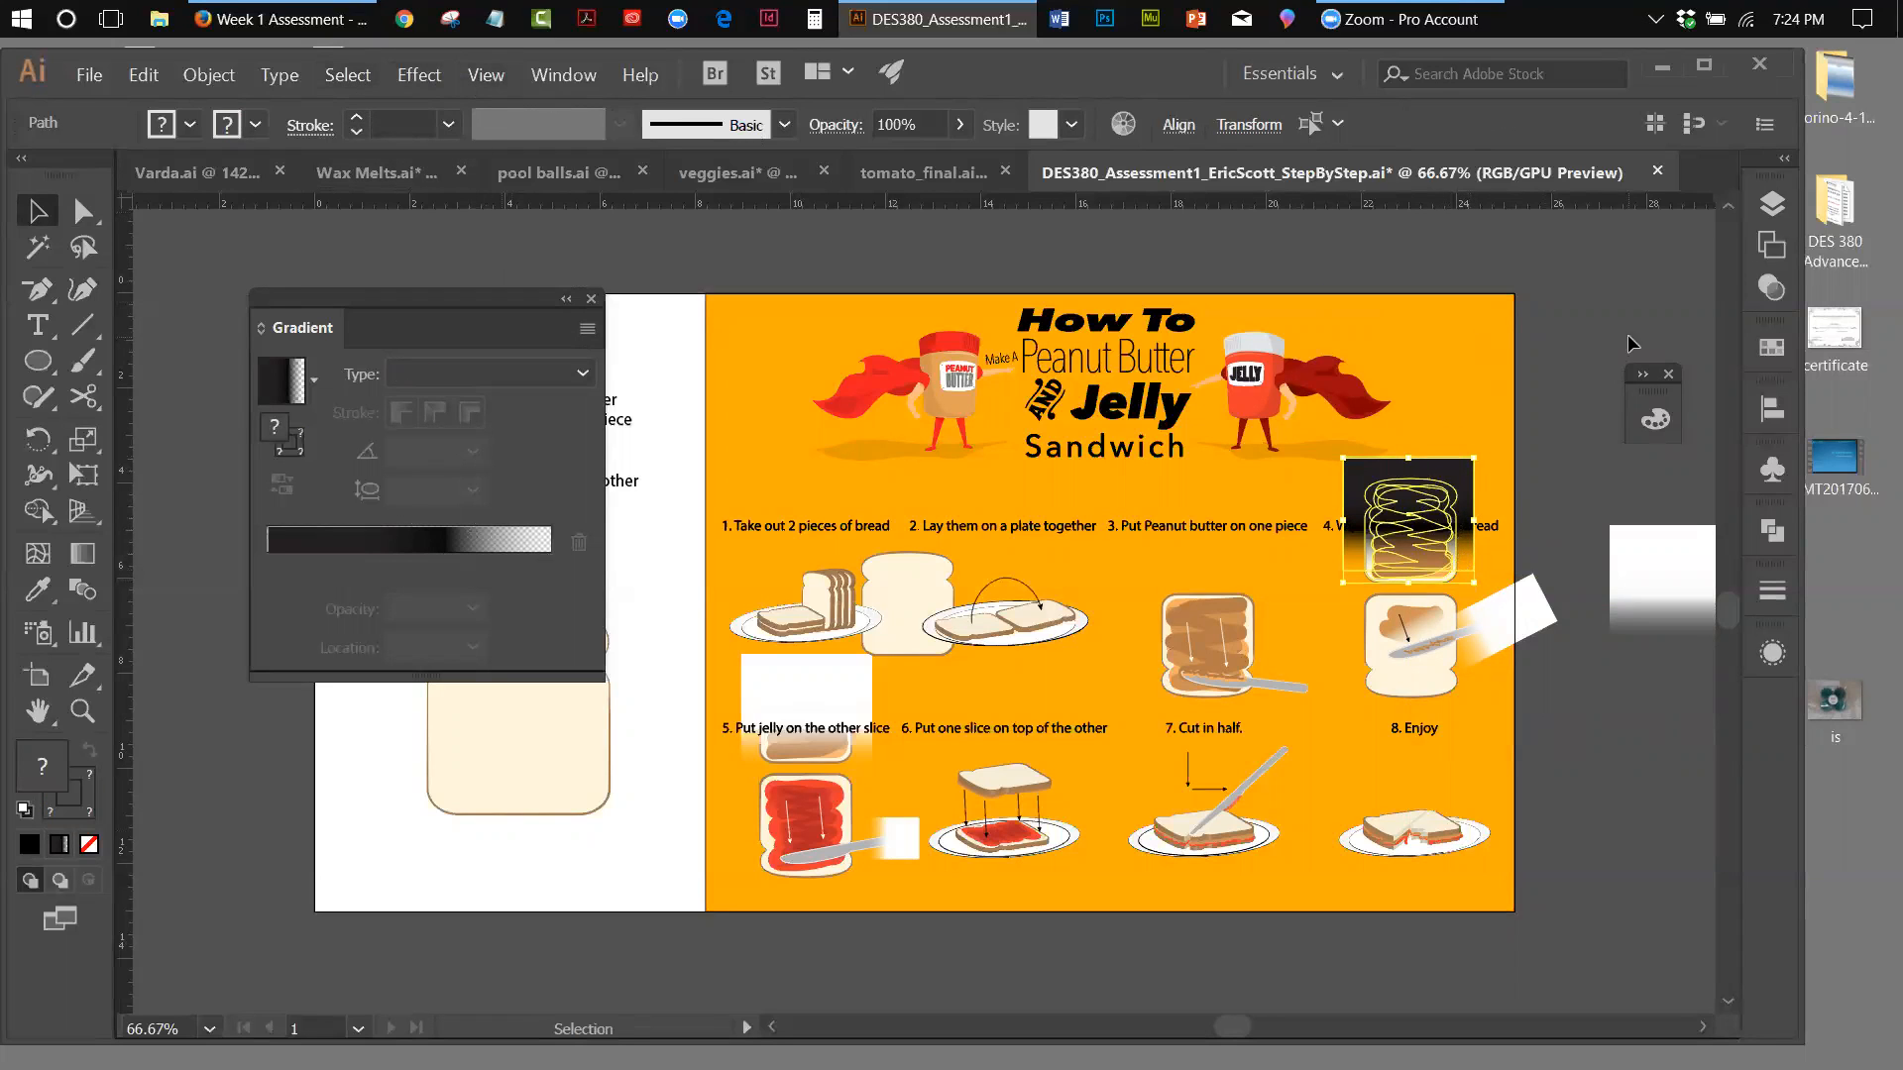
left_click(1770, 286)
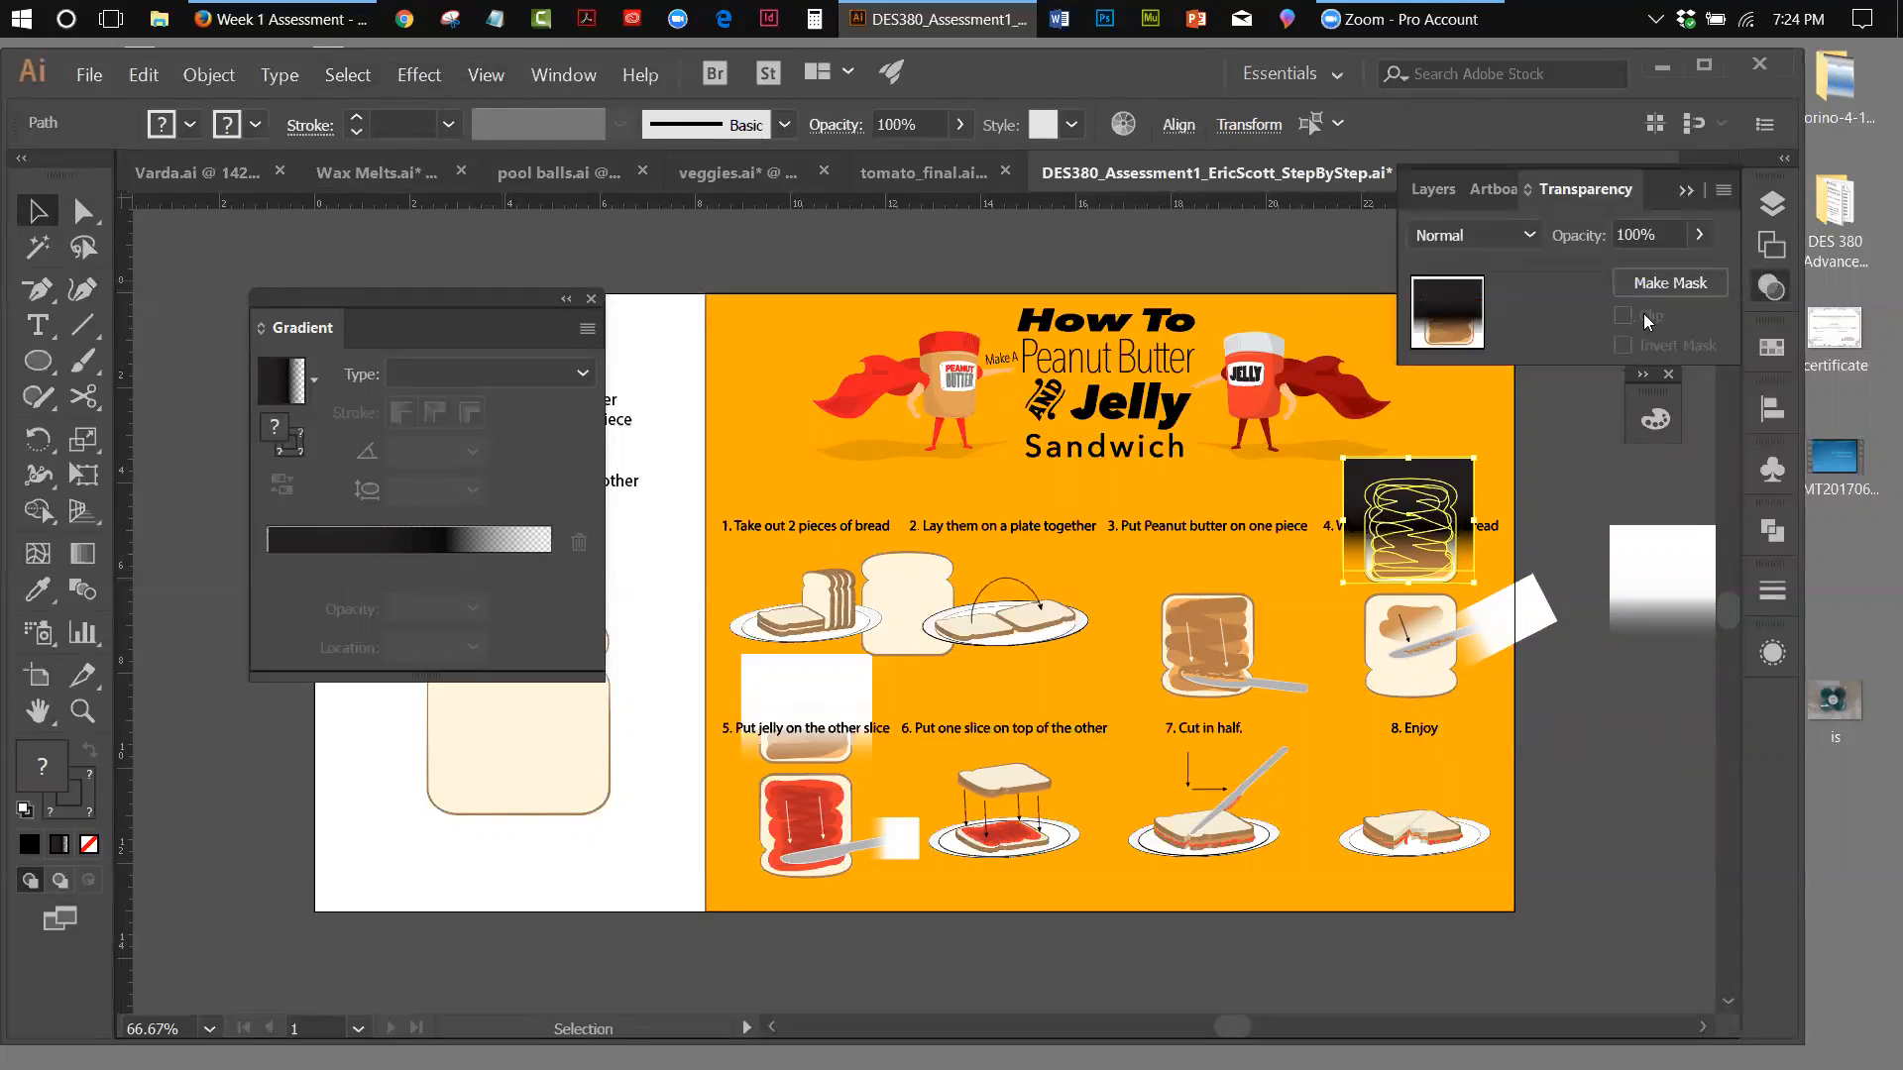
left_click(1701, 236)
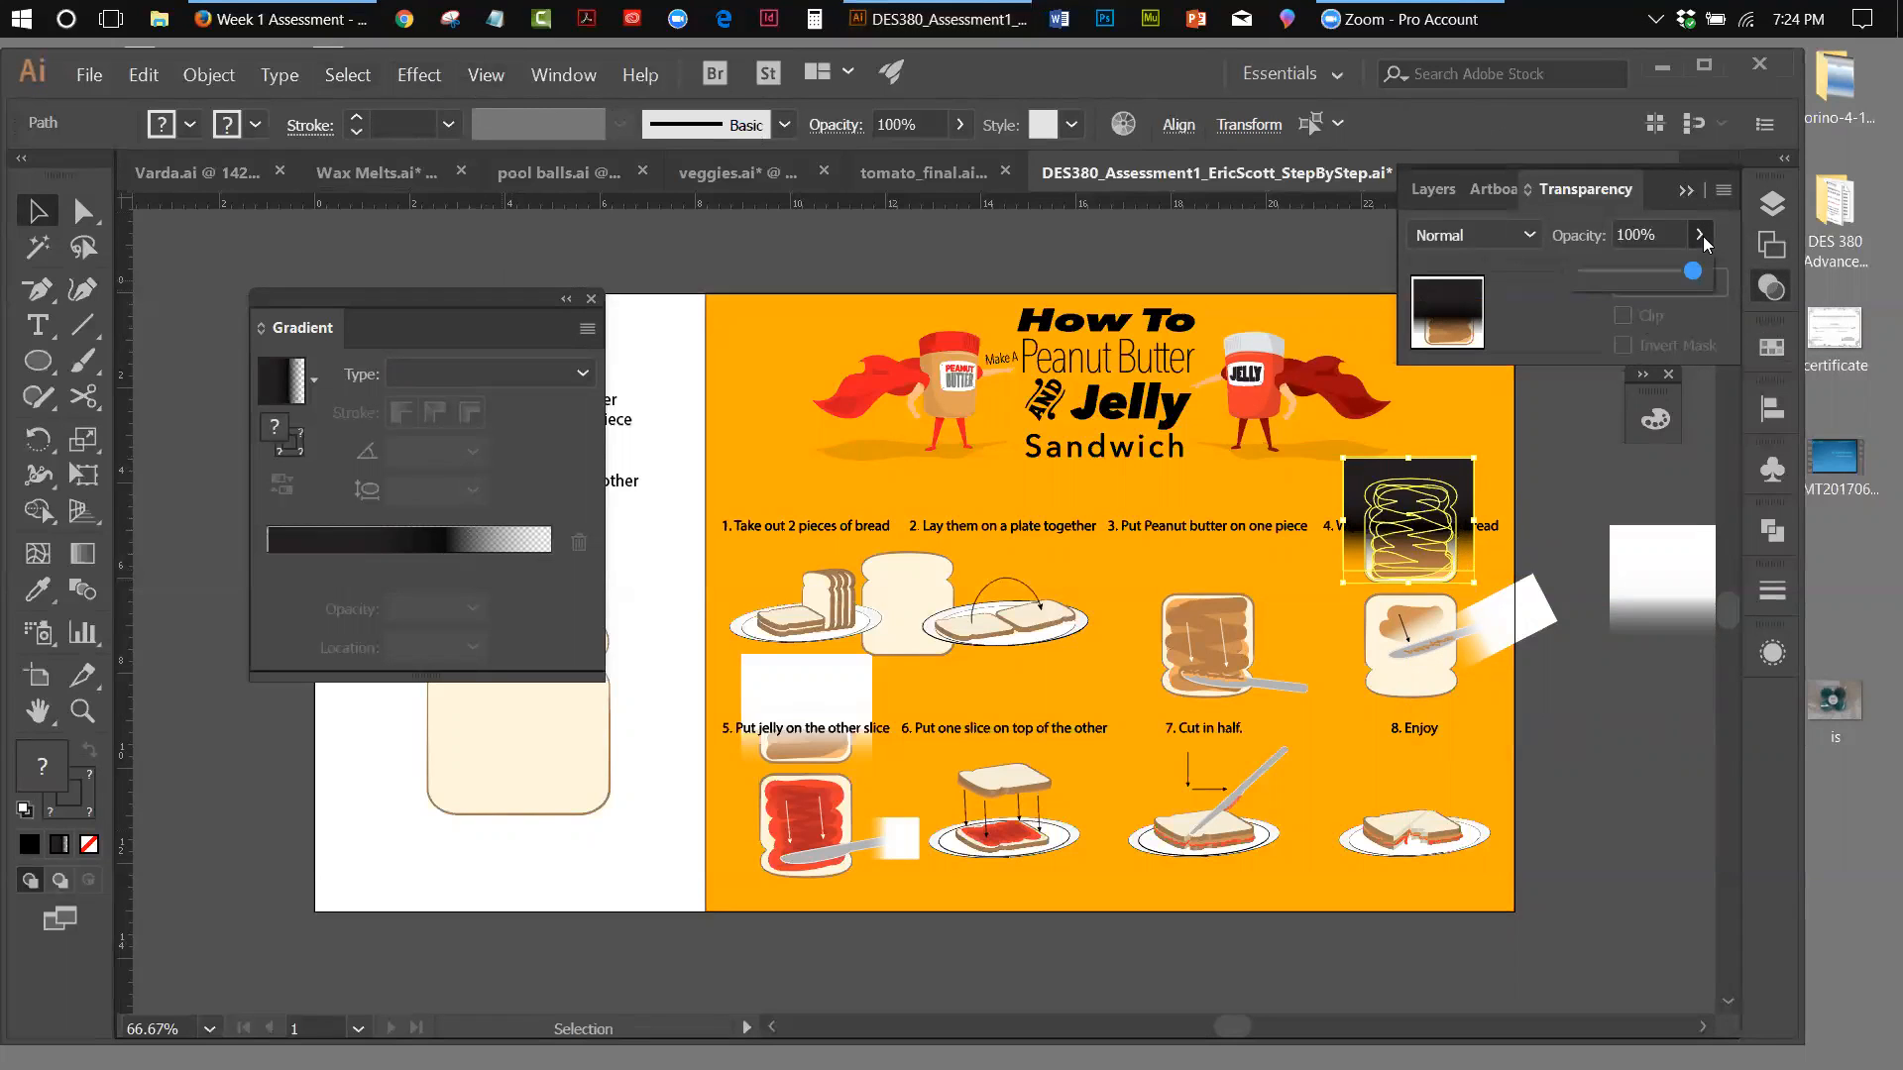
left_click(1548, 298)
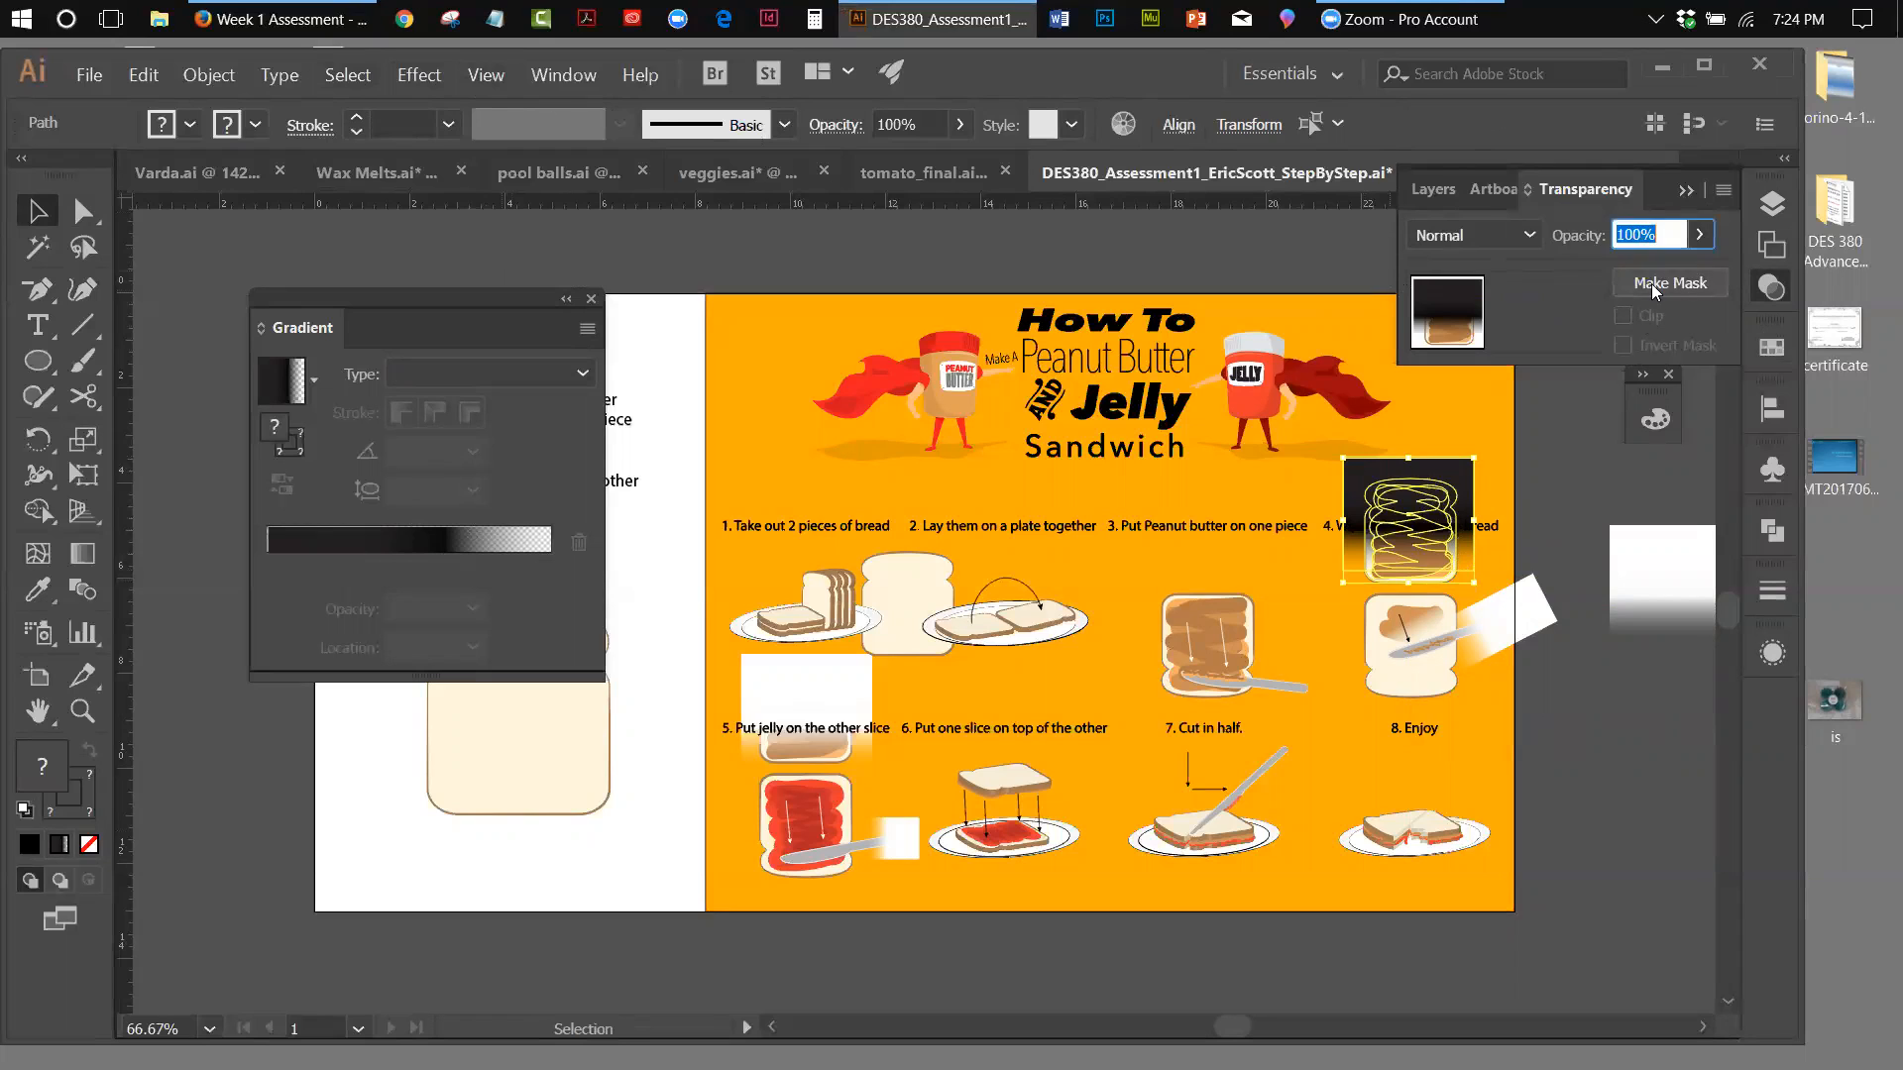
left_click(1651, 284)
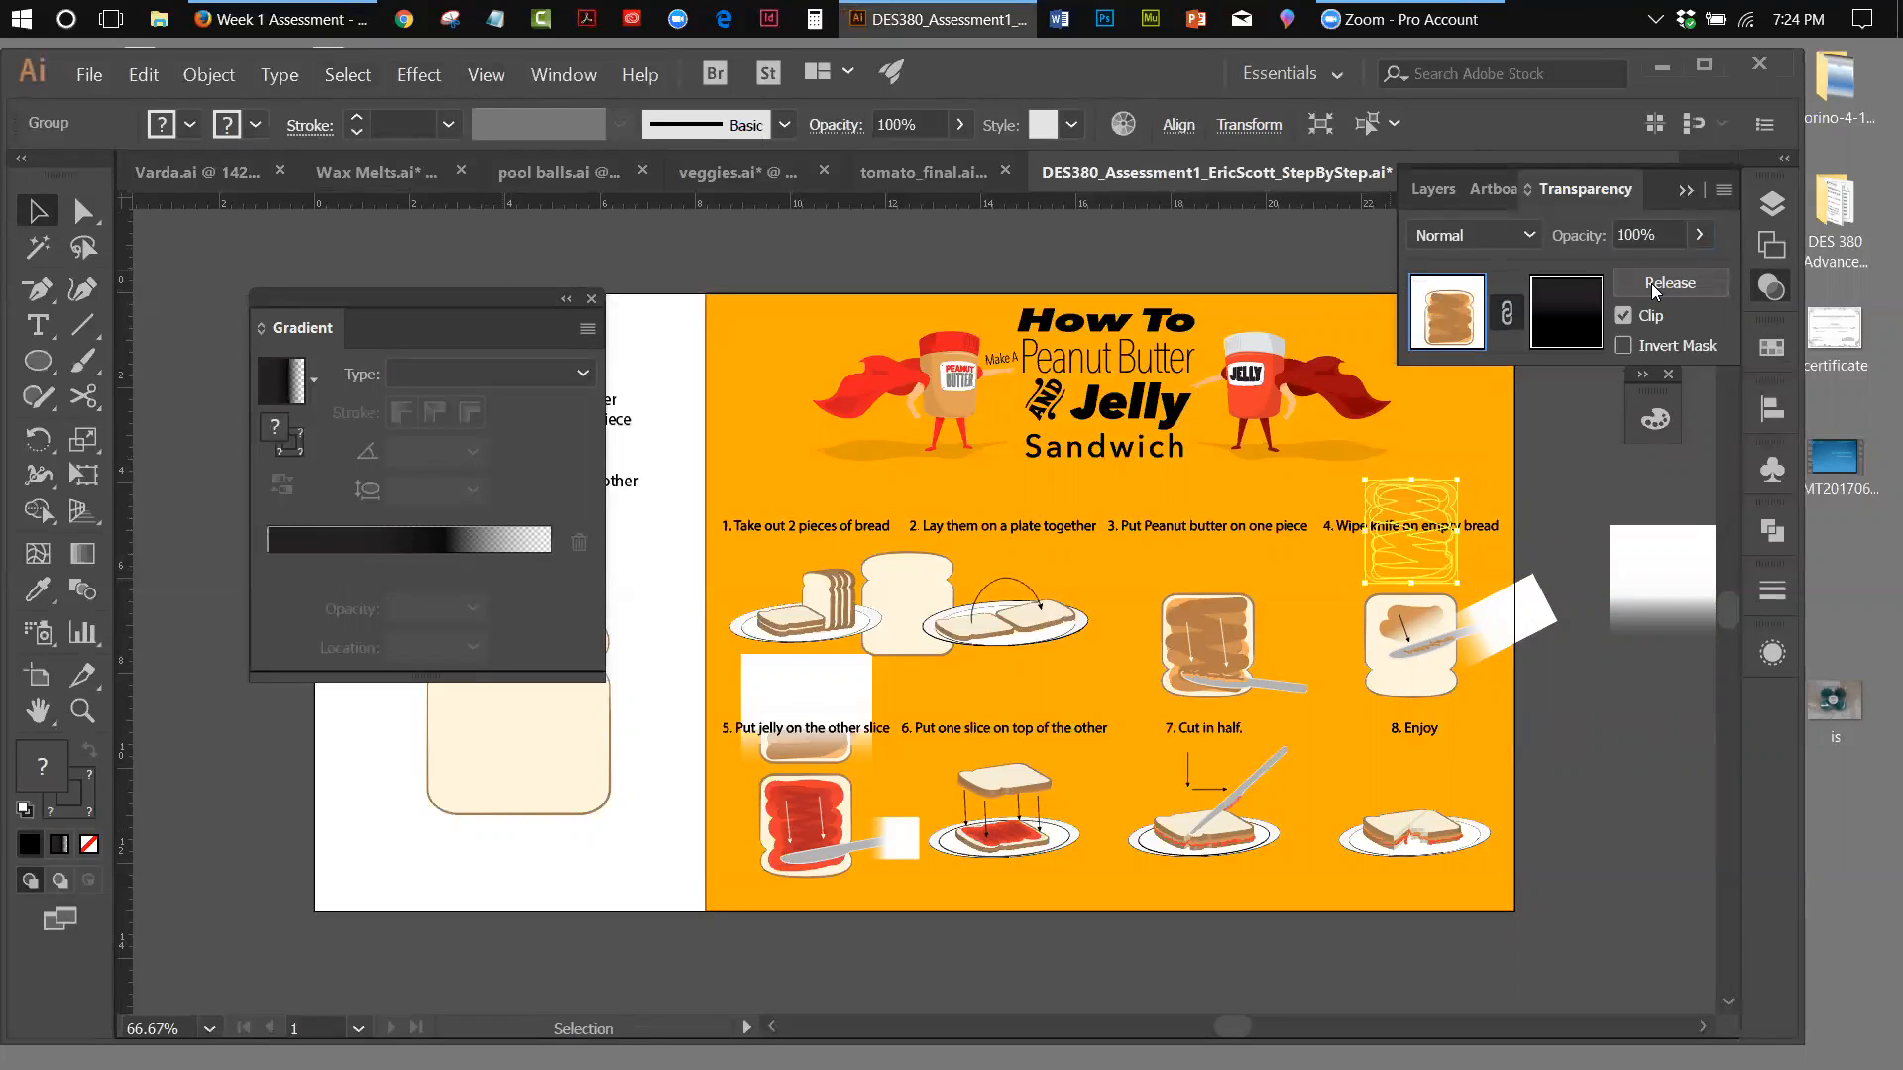
left_click(1623, 346)
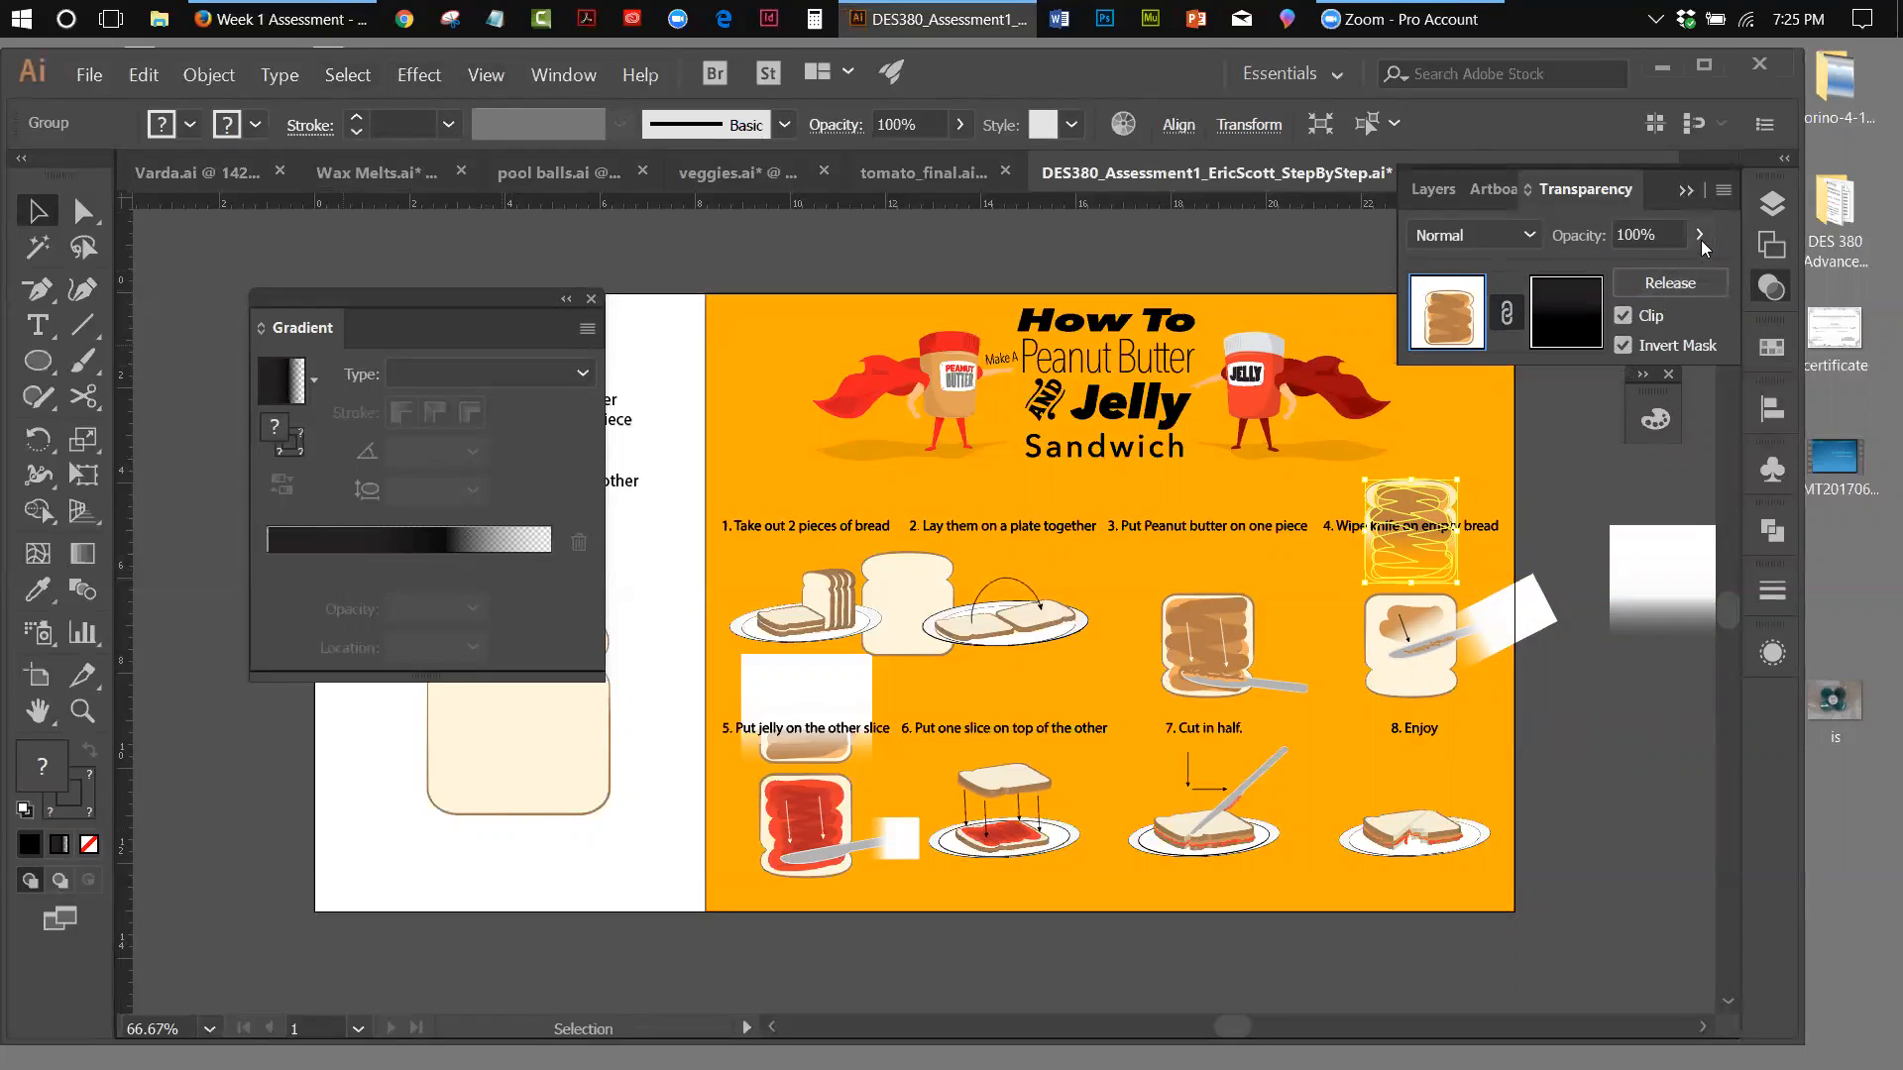
left_click(1721, 191)
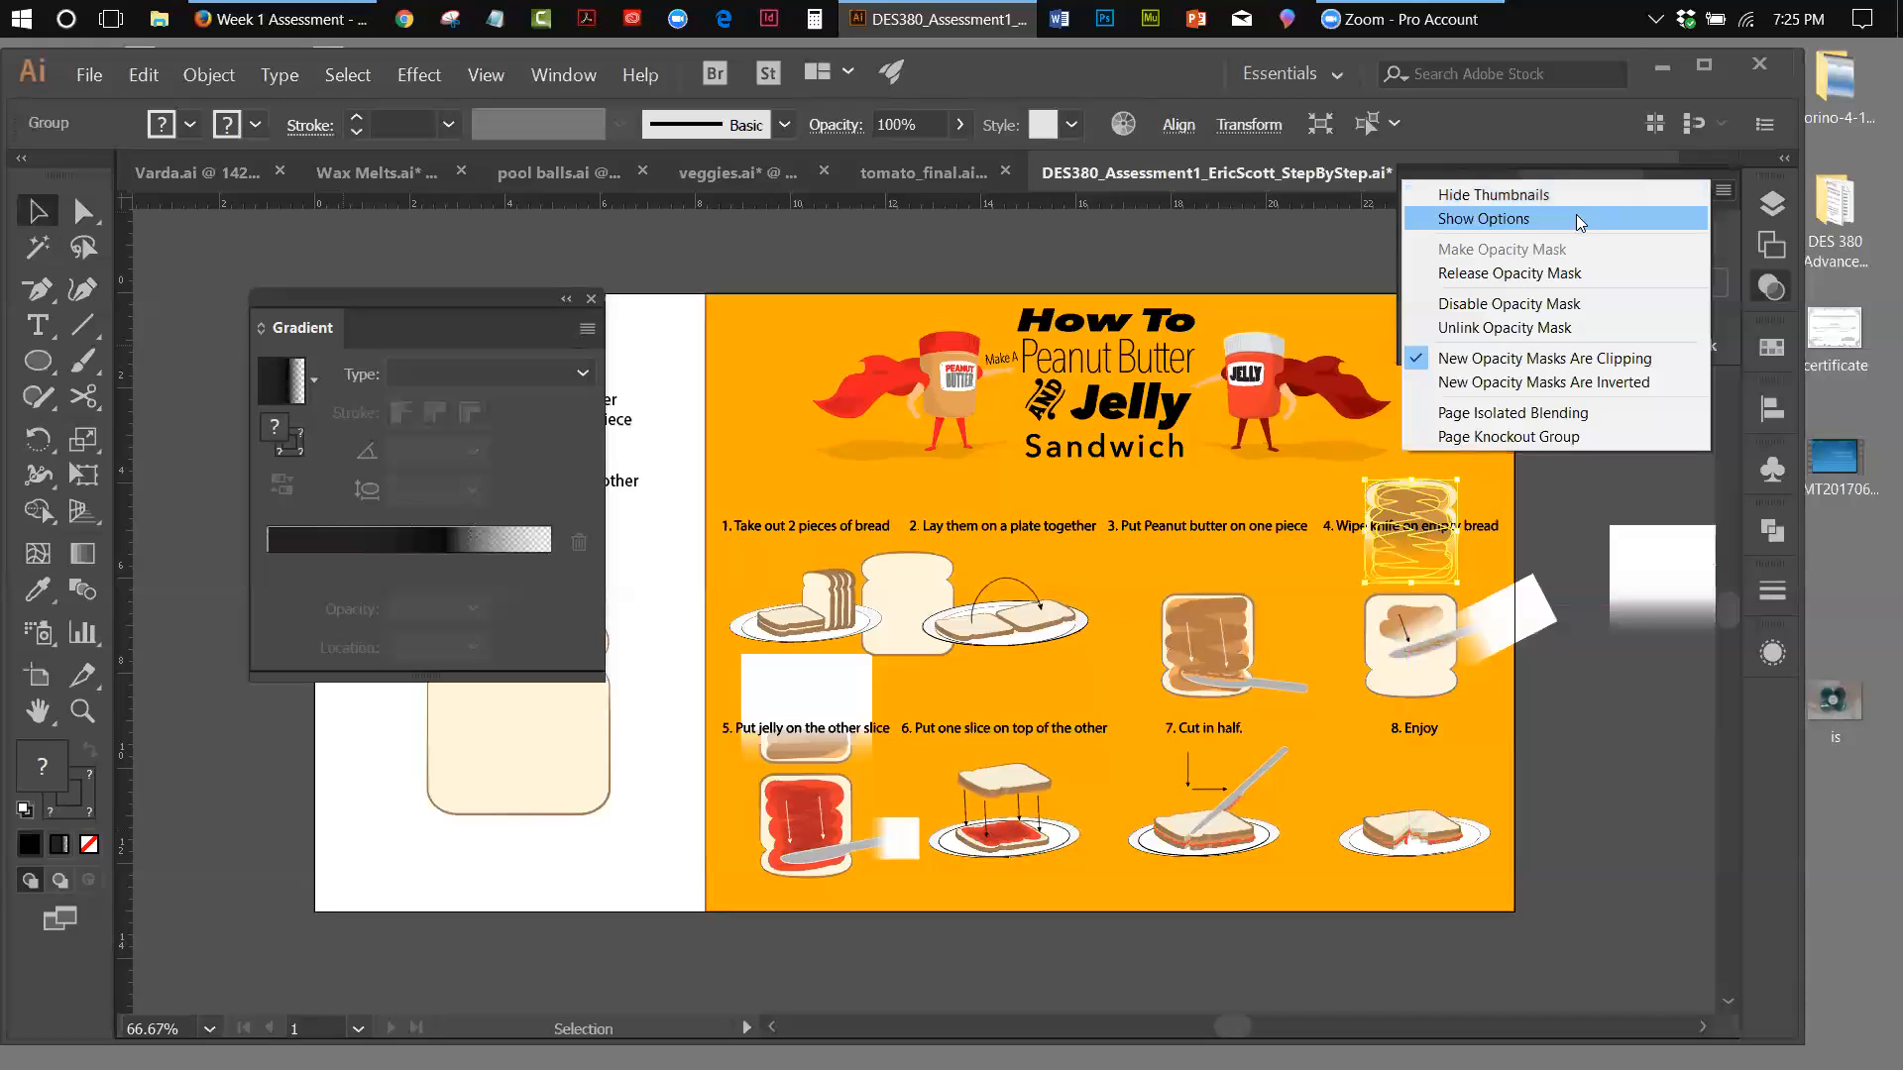
left_click(1577, 273)
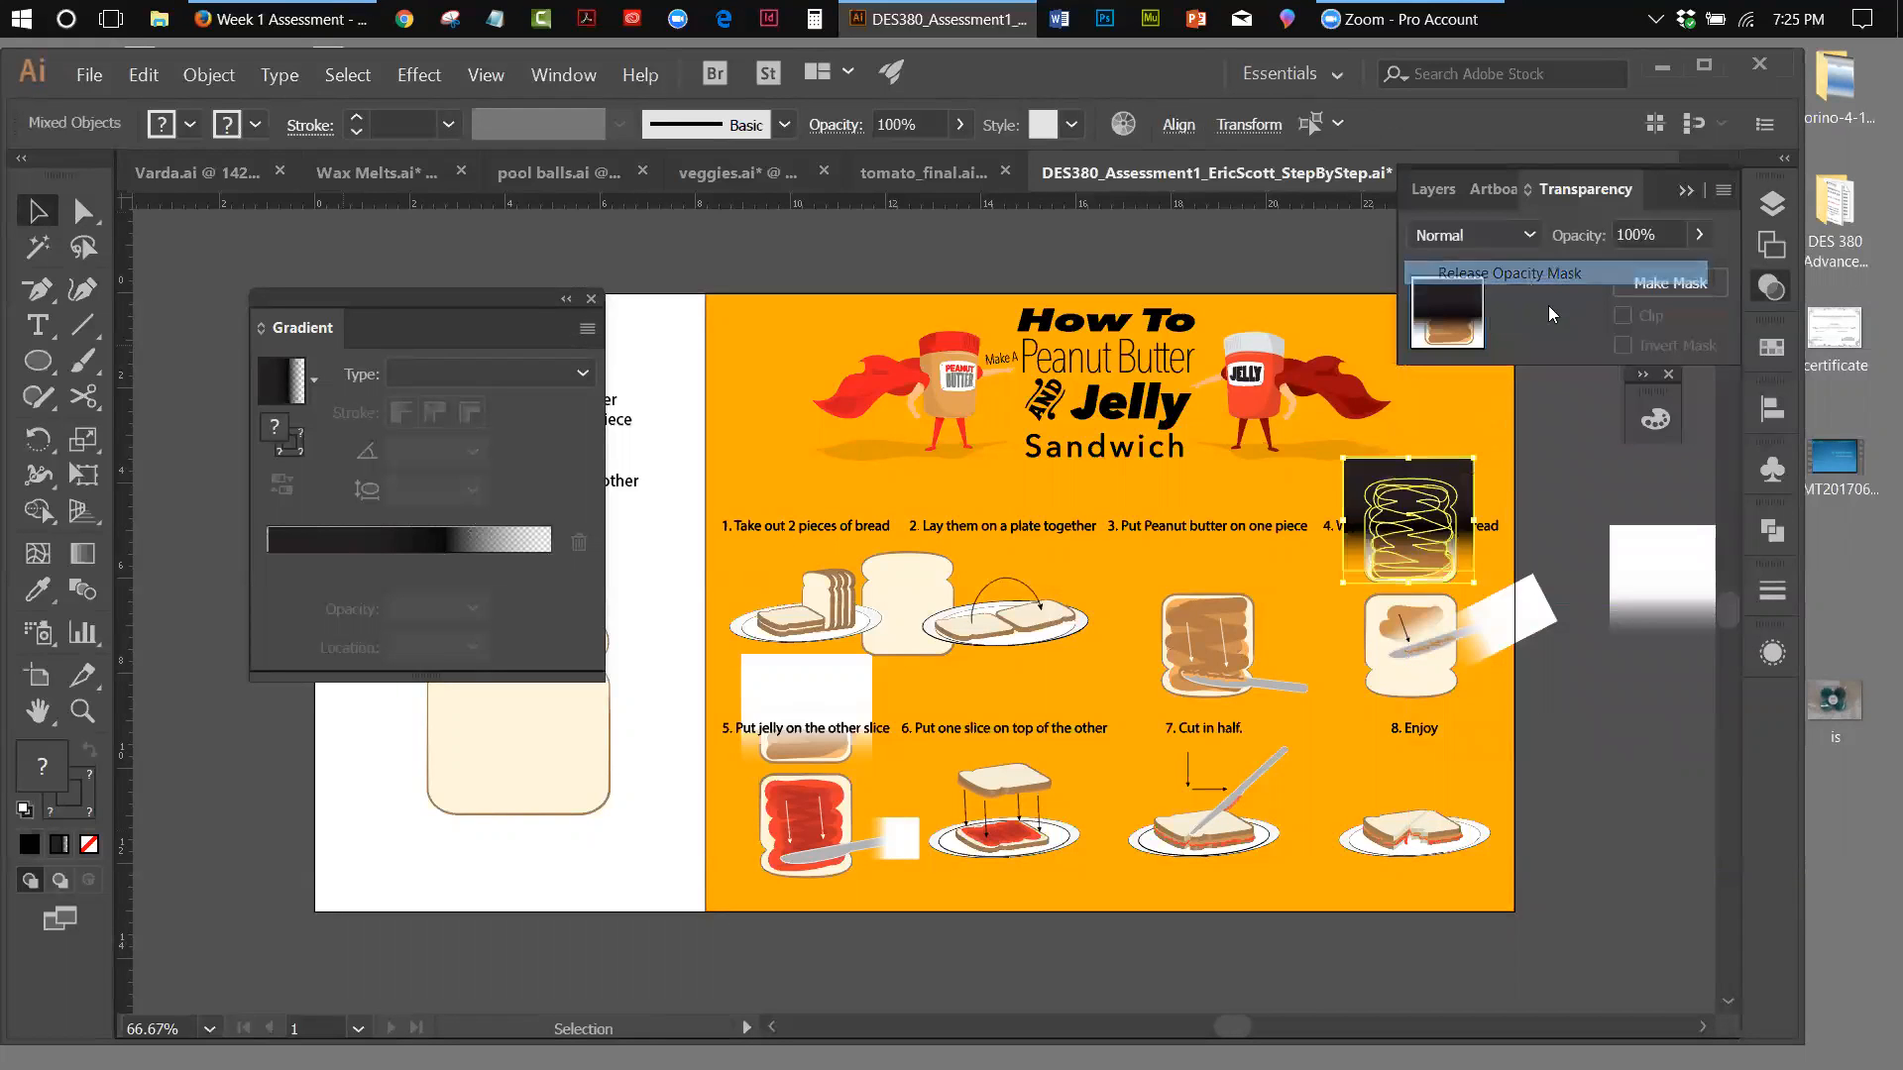
left_click(1561, 431)
Remove the middle gradient stop of the black fade rectangle and move its first stop to a location of 10.42%
left_click(1427, 474)
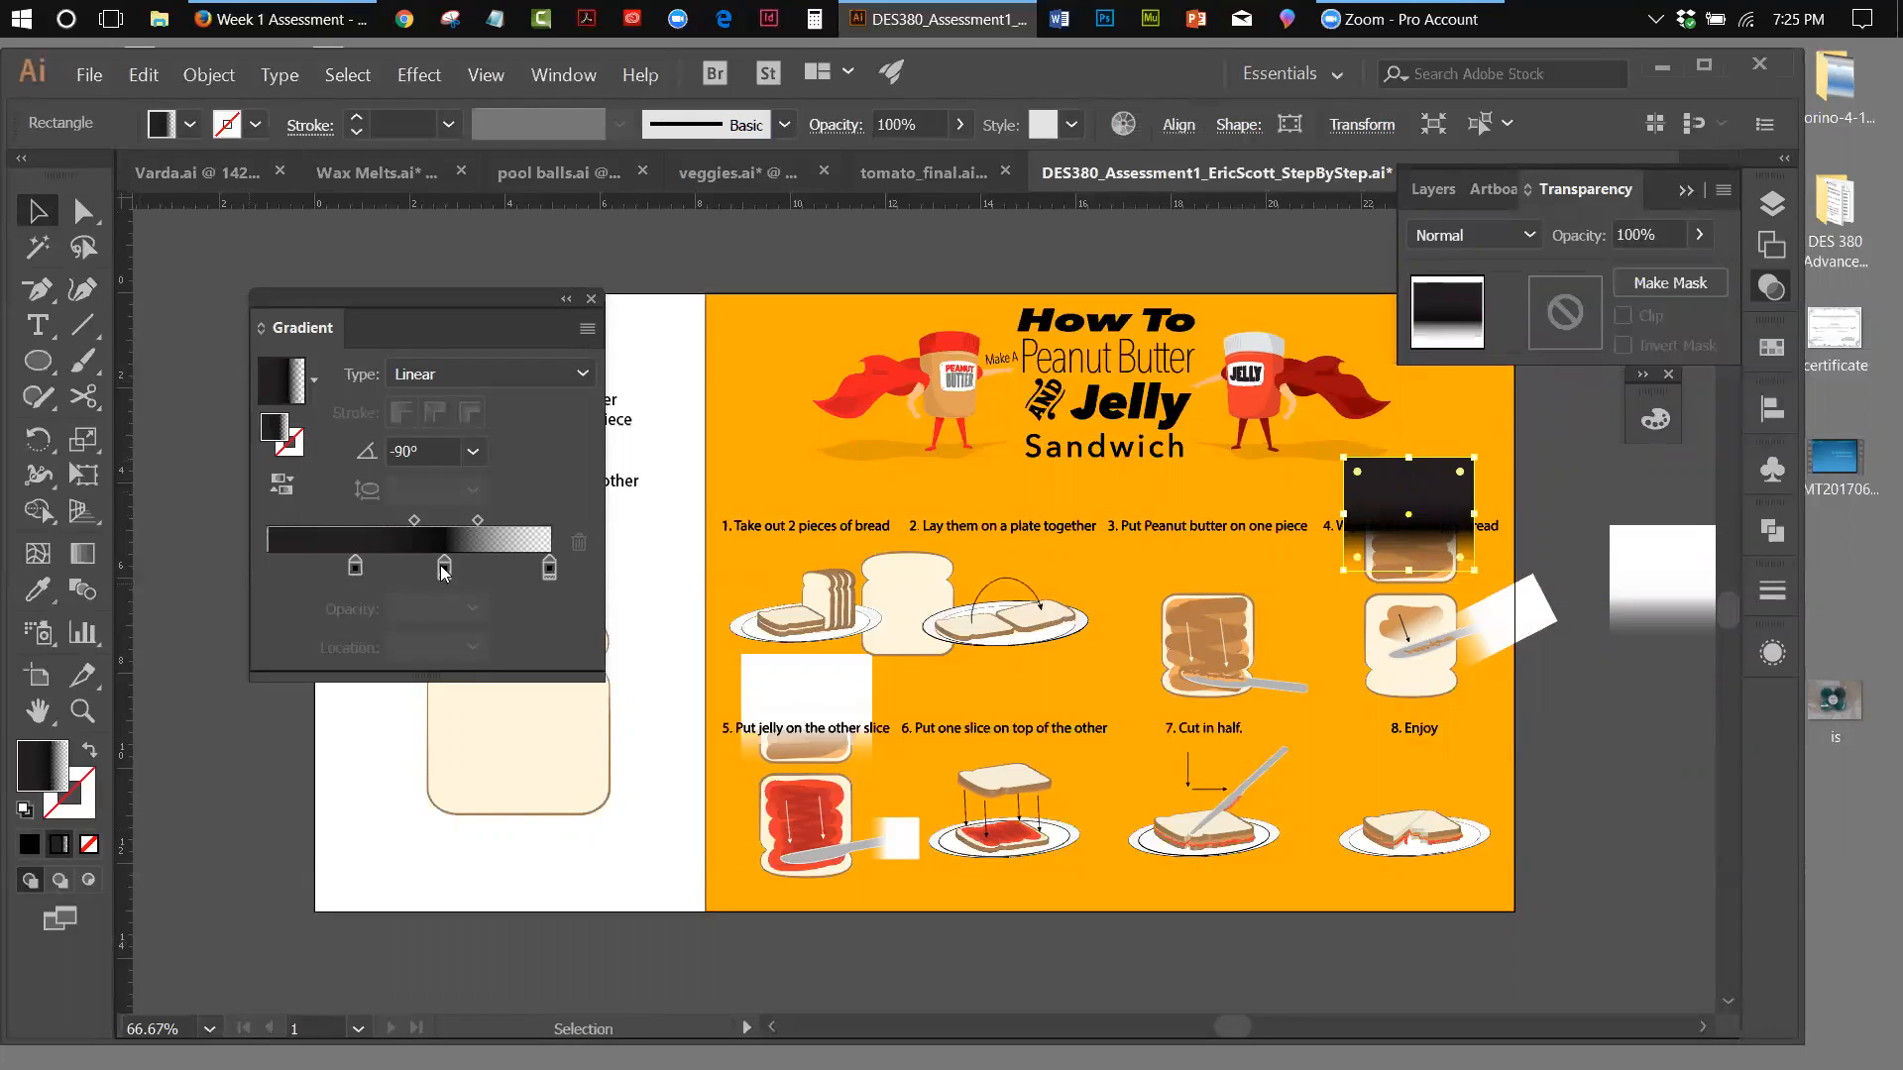
left_click_drag(444, 568, 422, 644)
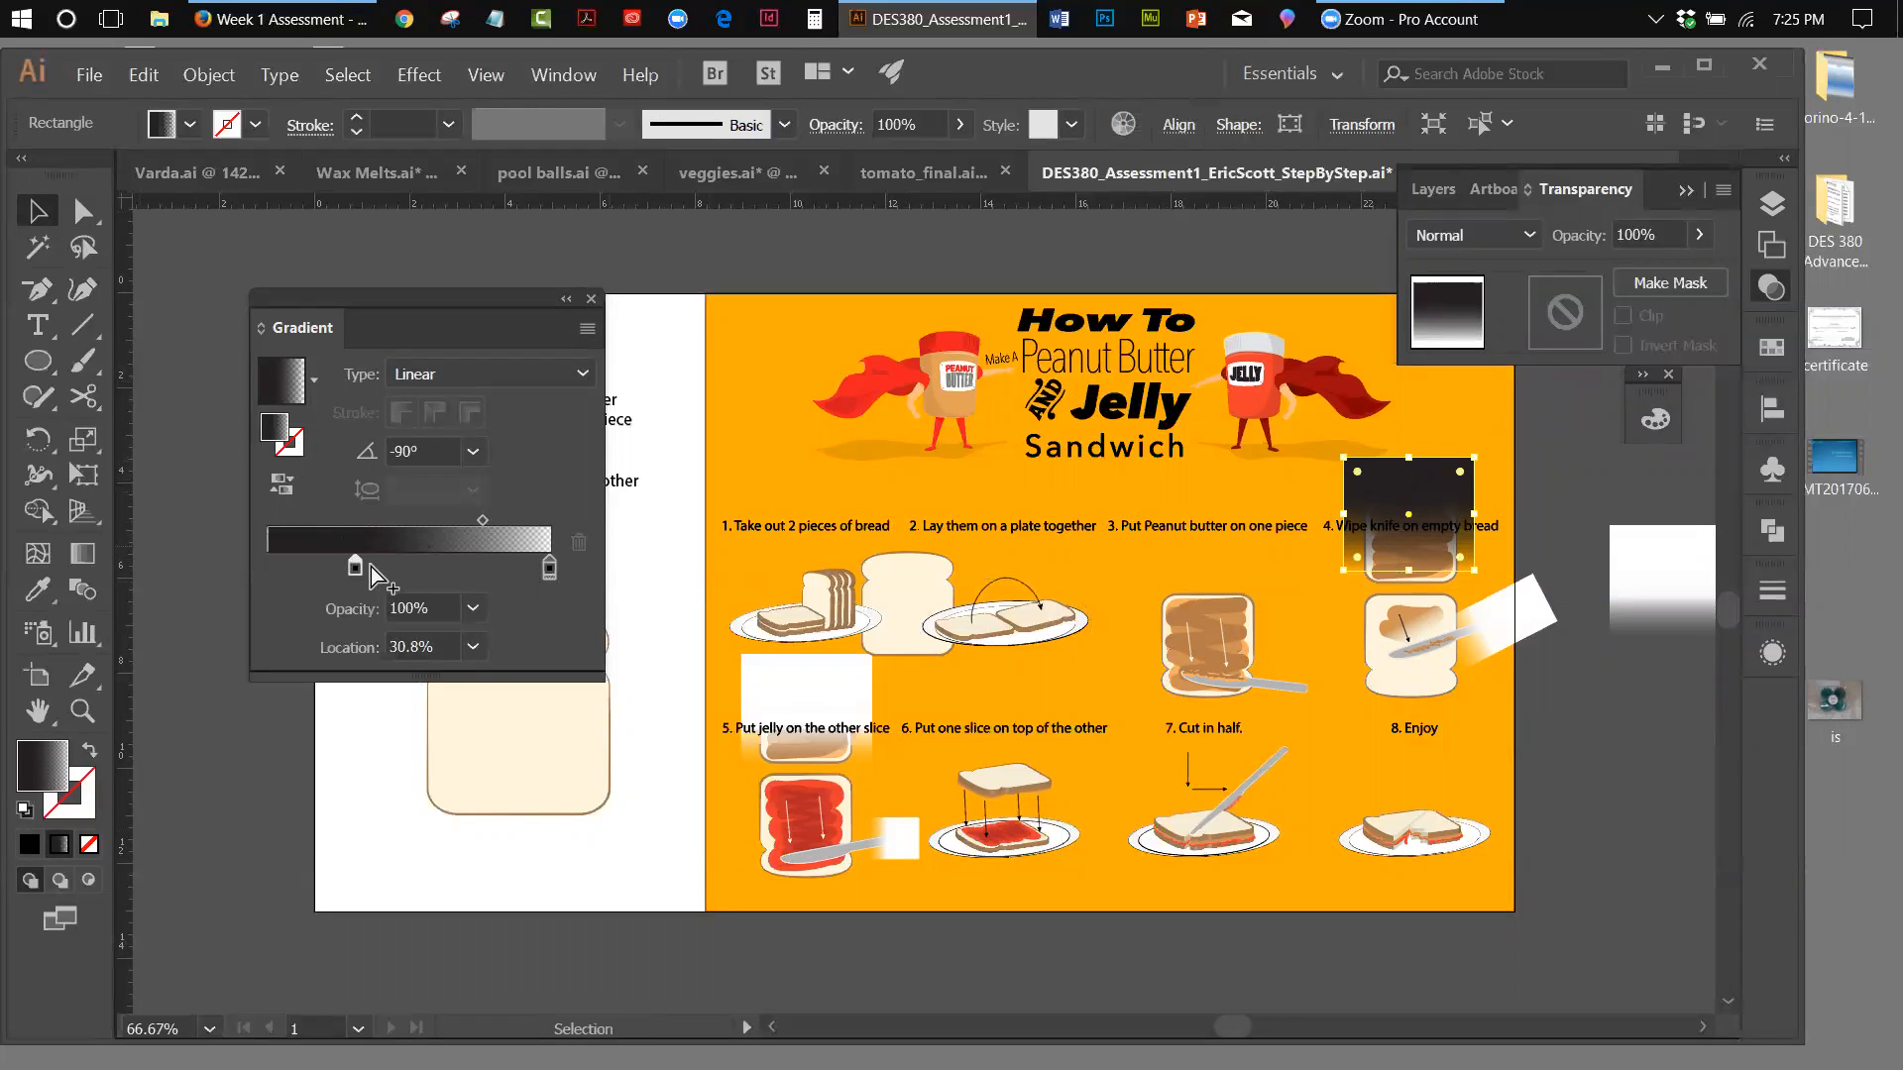
left_click_drag(352, 568, 297, 566)
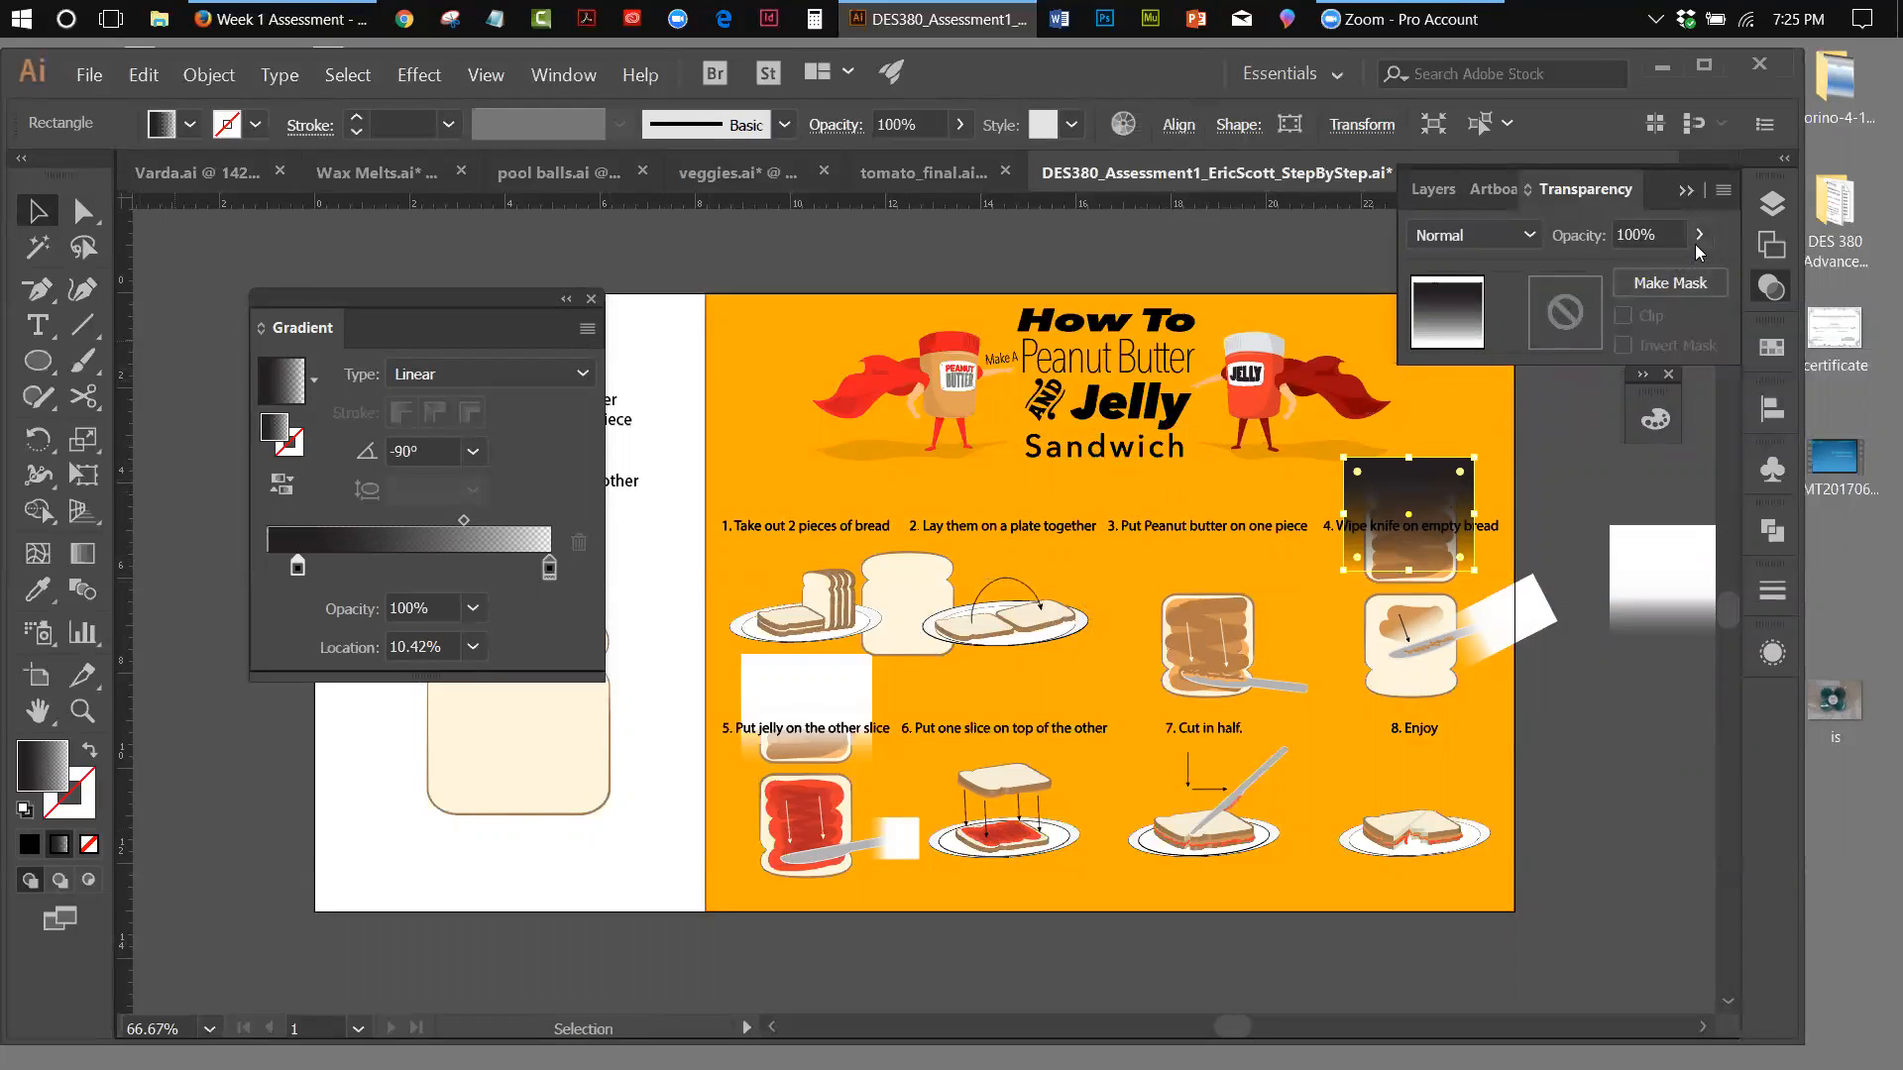
Try making an opacity mask on the black fade rectangle alone, toggle Invert Mask, and release the mask
left_click(1723, 189)
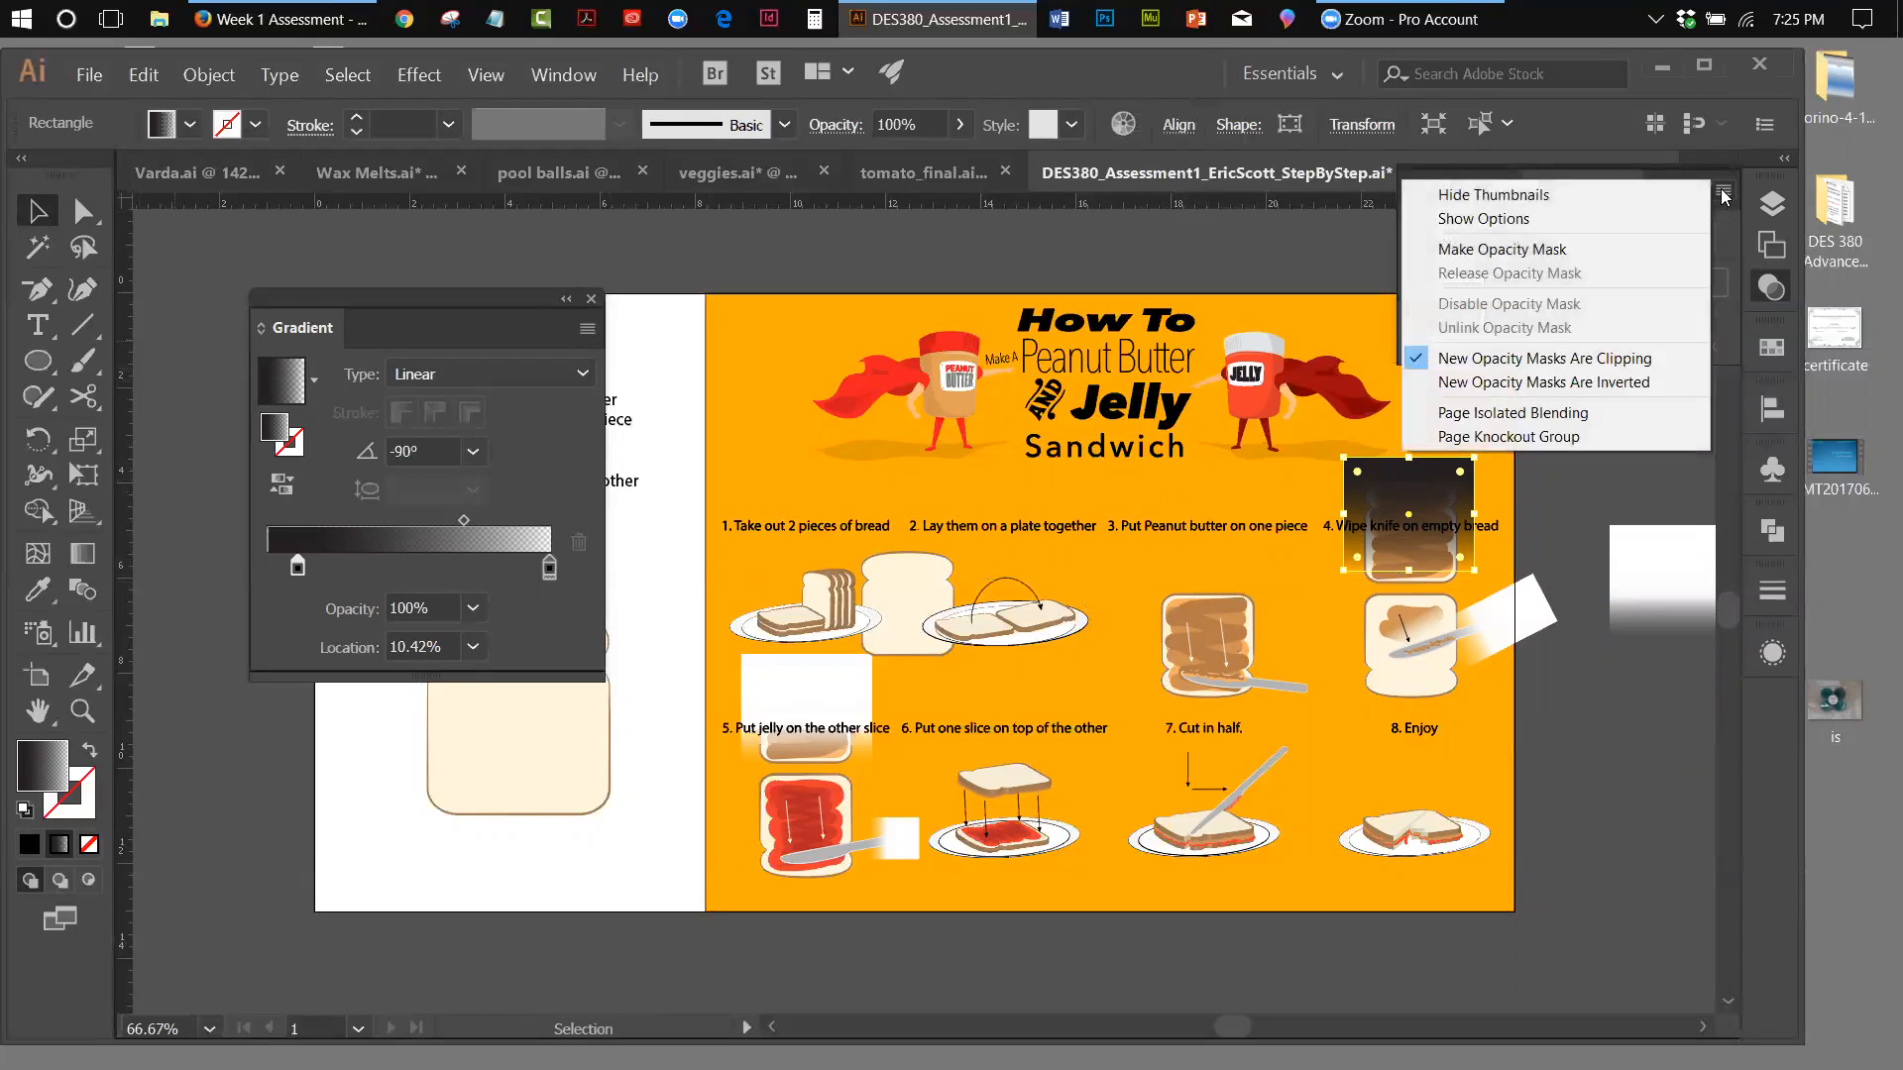
left_click(1509, 249)
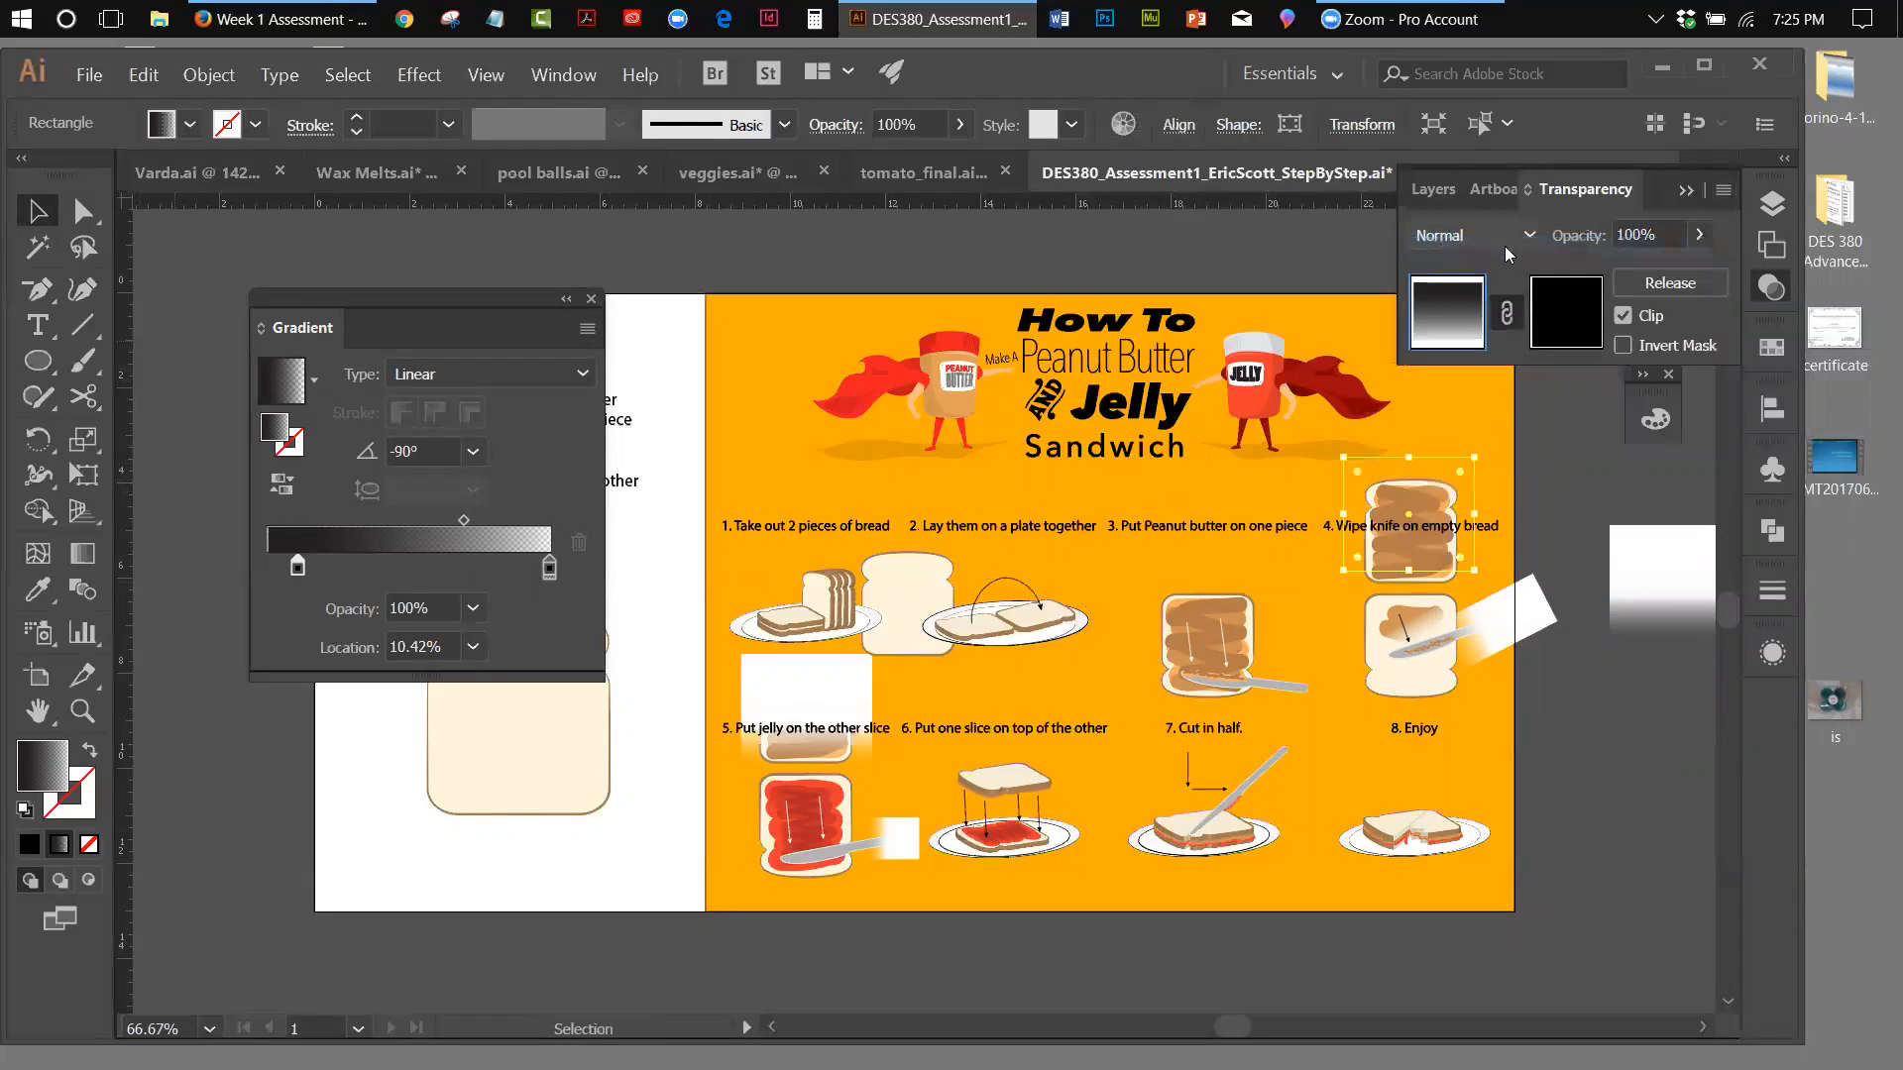
left_click(1618, 347)
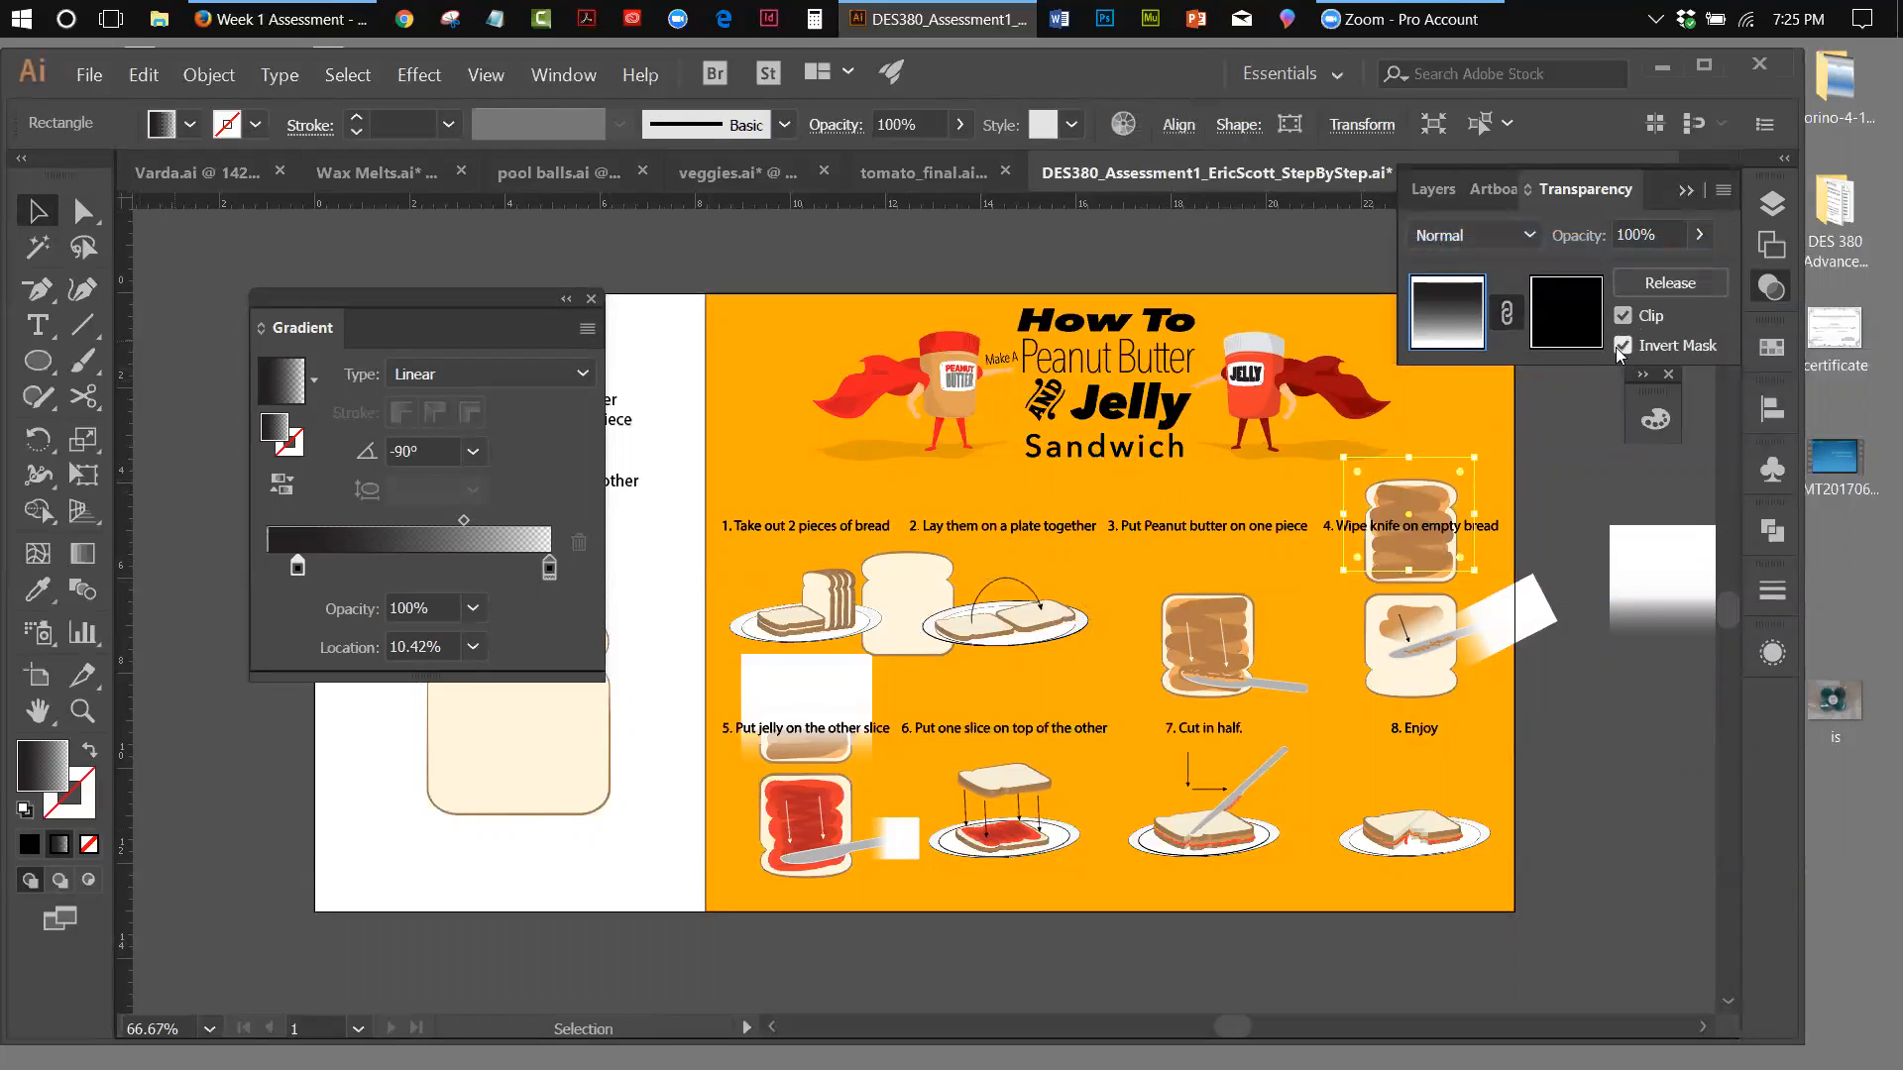
left_click(1620, 347)
left_click(1717, 193)
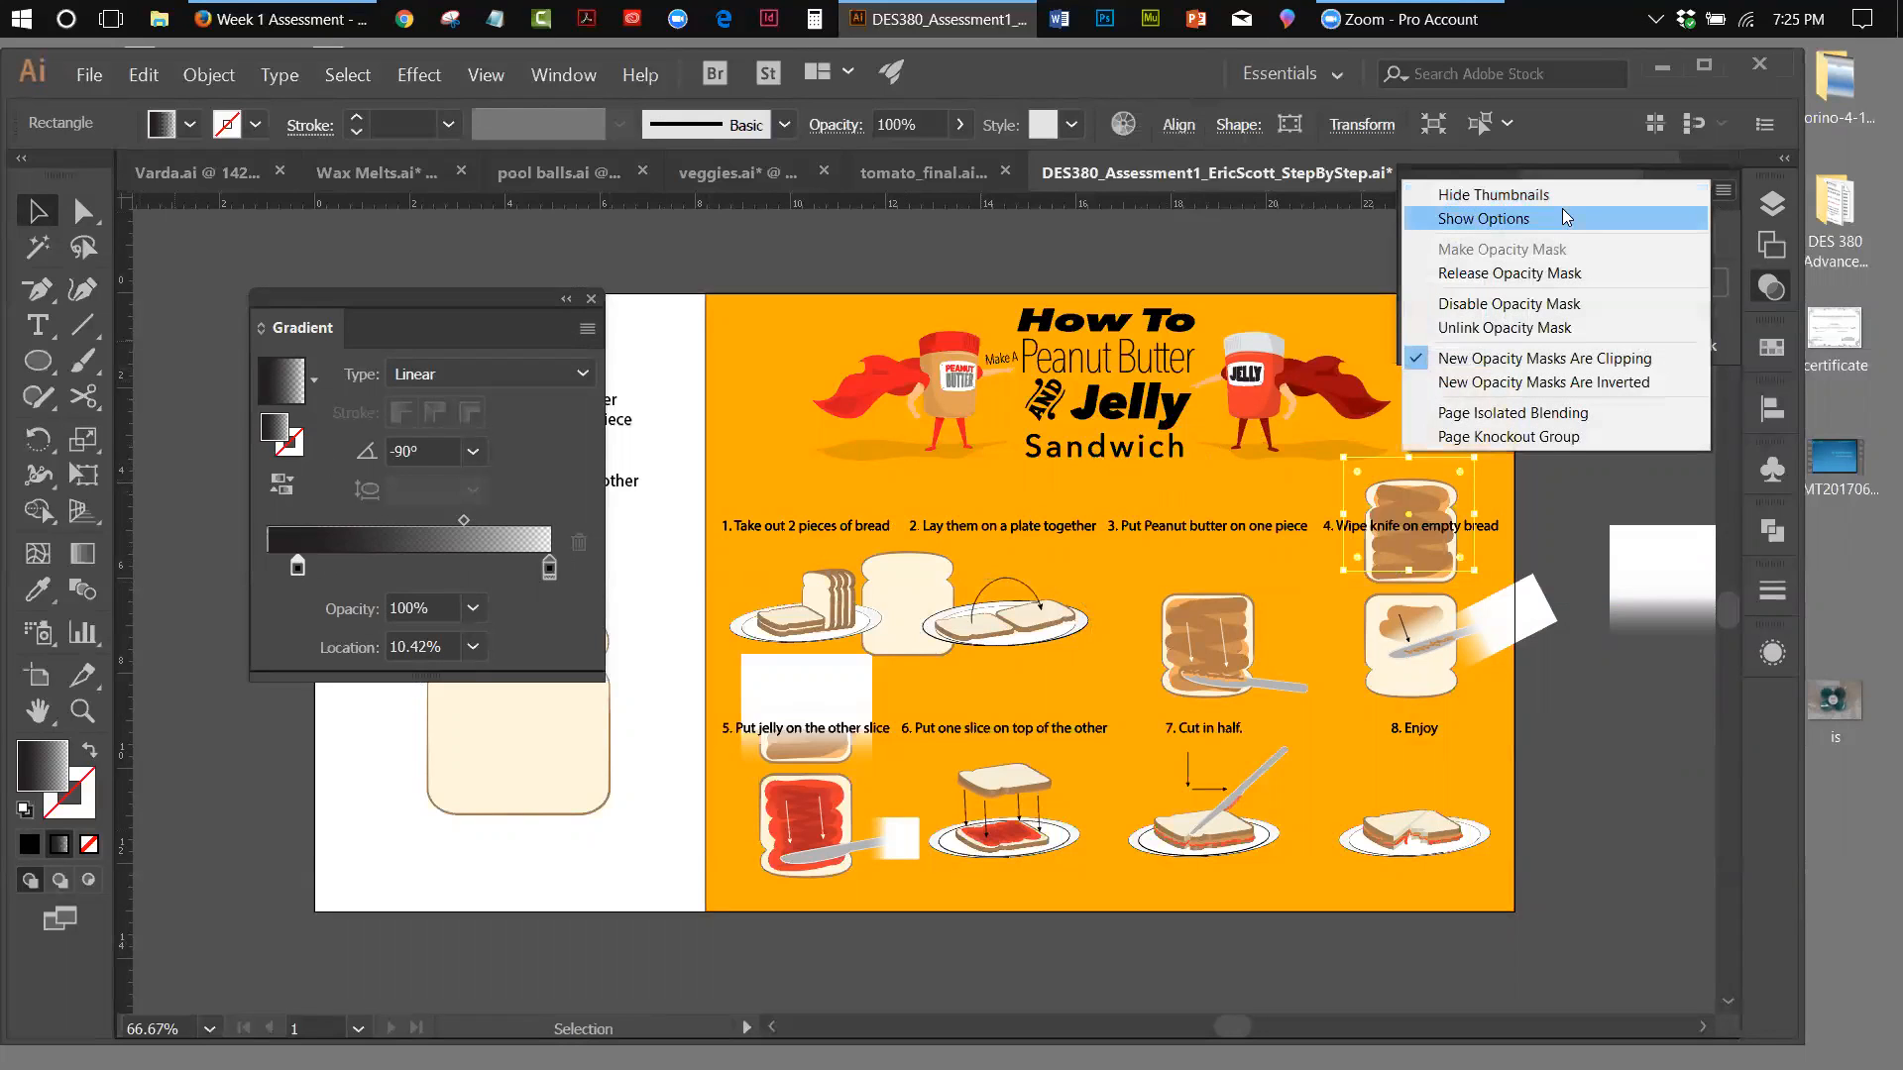
left_click(1556, 273)
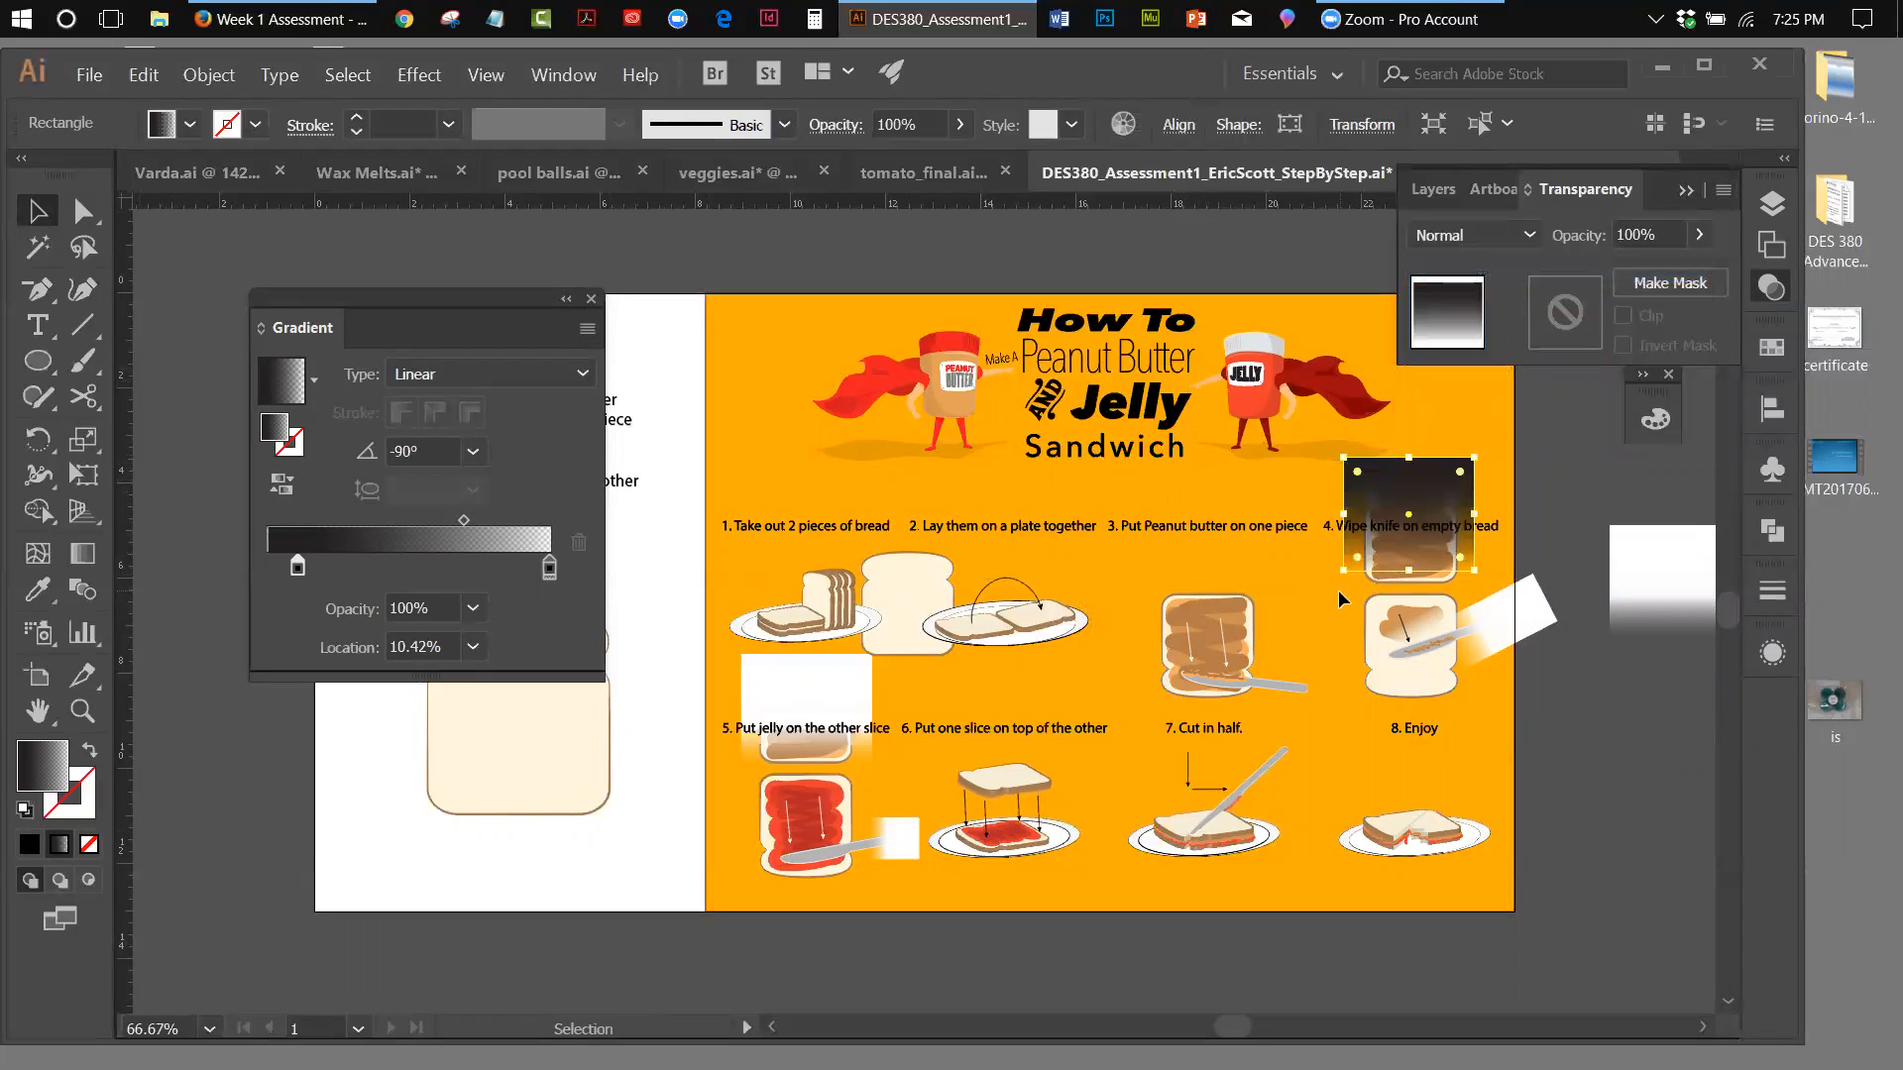
Try the black fade rectangle as an opacity mask on the upper step 4 bread slice, toggling Invert Mask on and off
left_click(1413, 573, "shift")
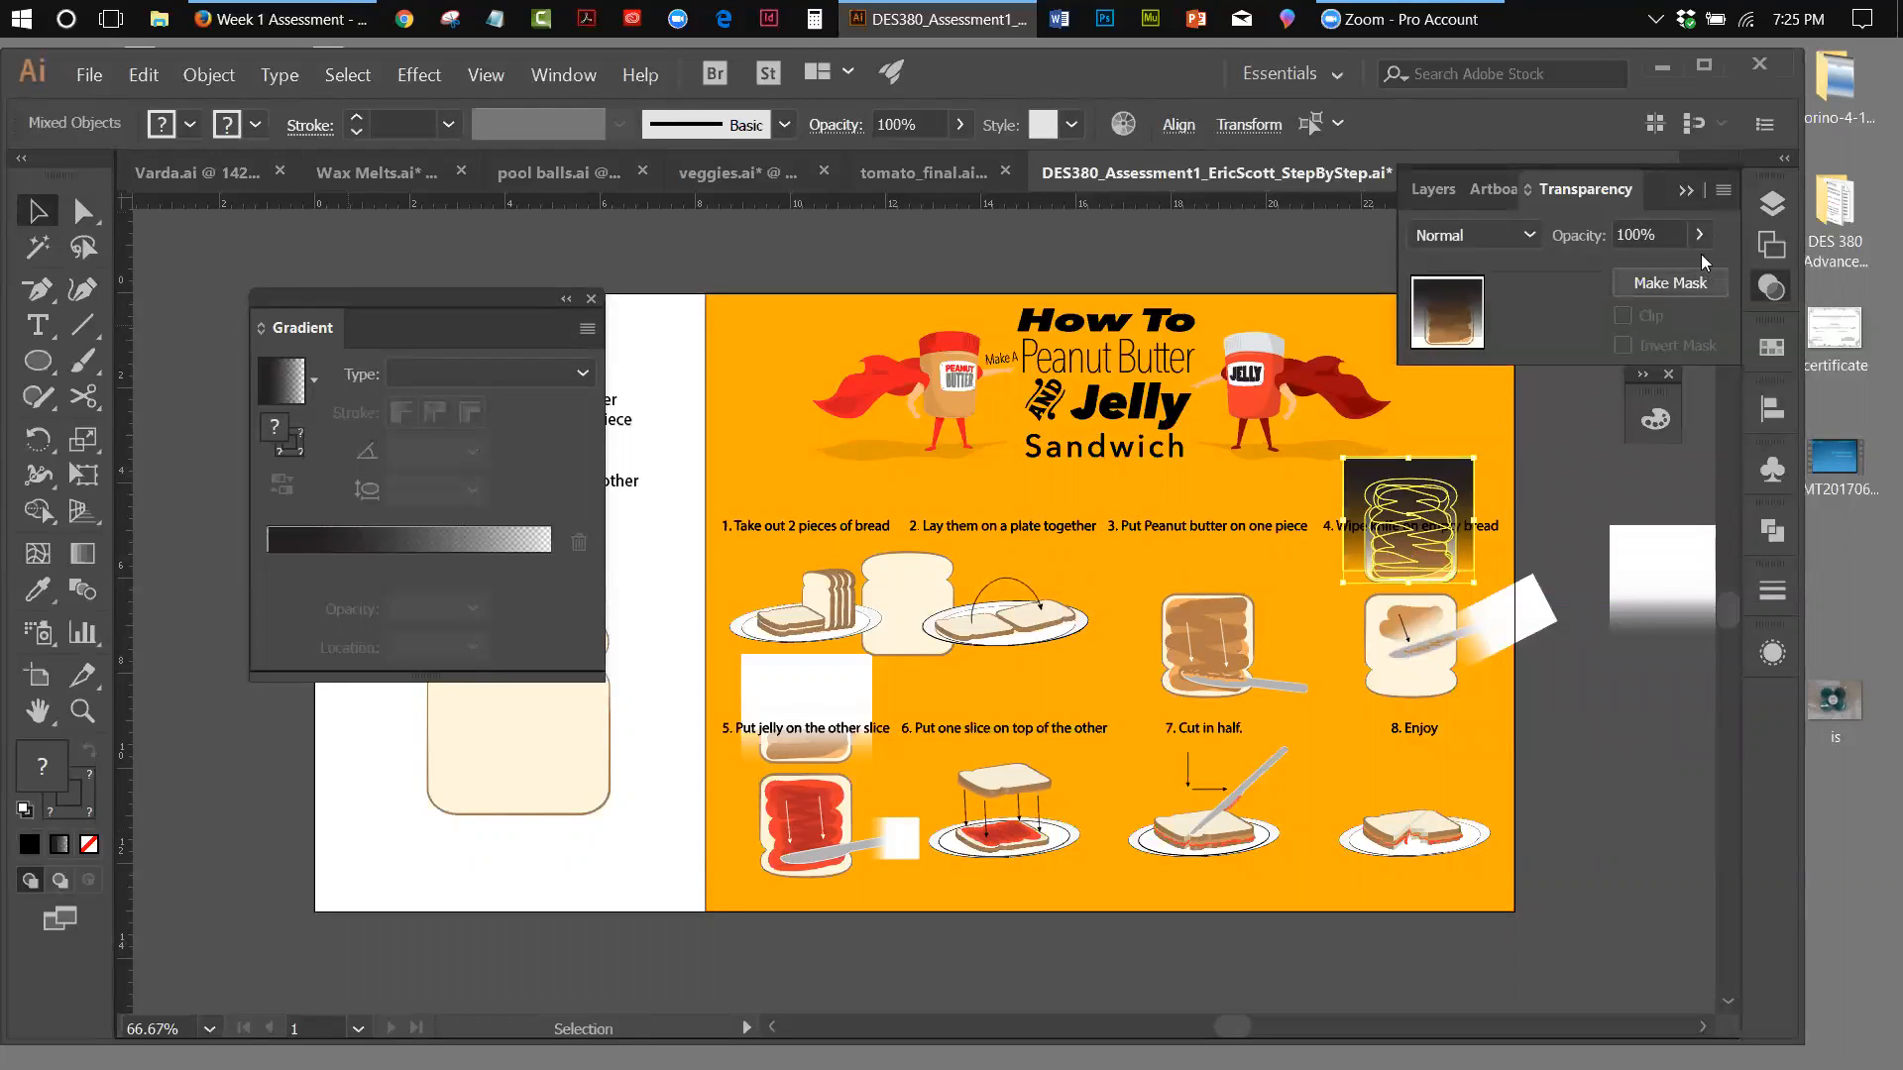
left_click(1723, 189)
left_click(1562, 254)
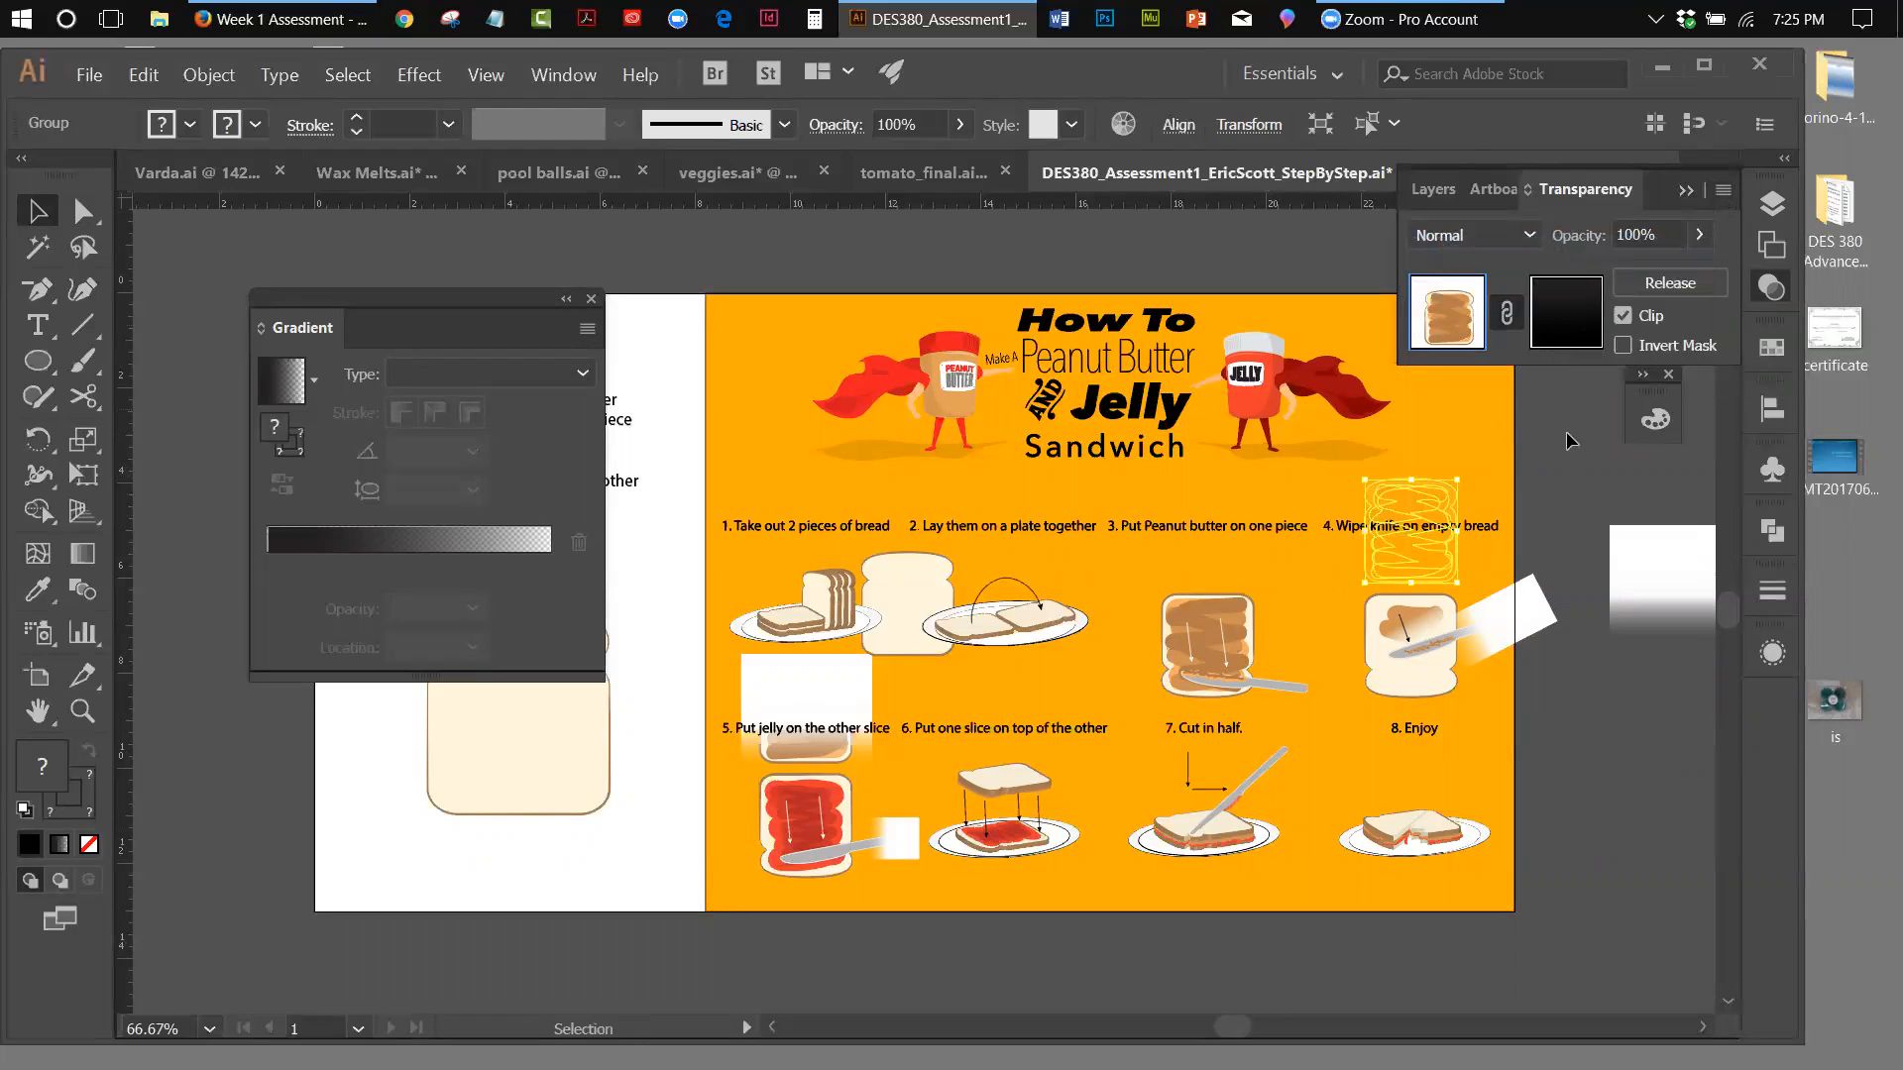
left_click(1627, 347)
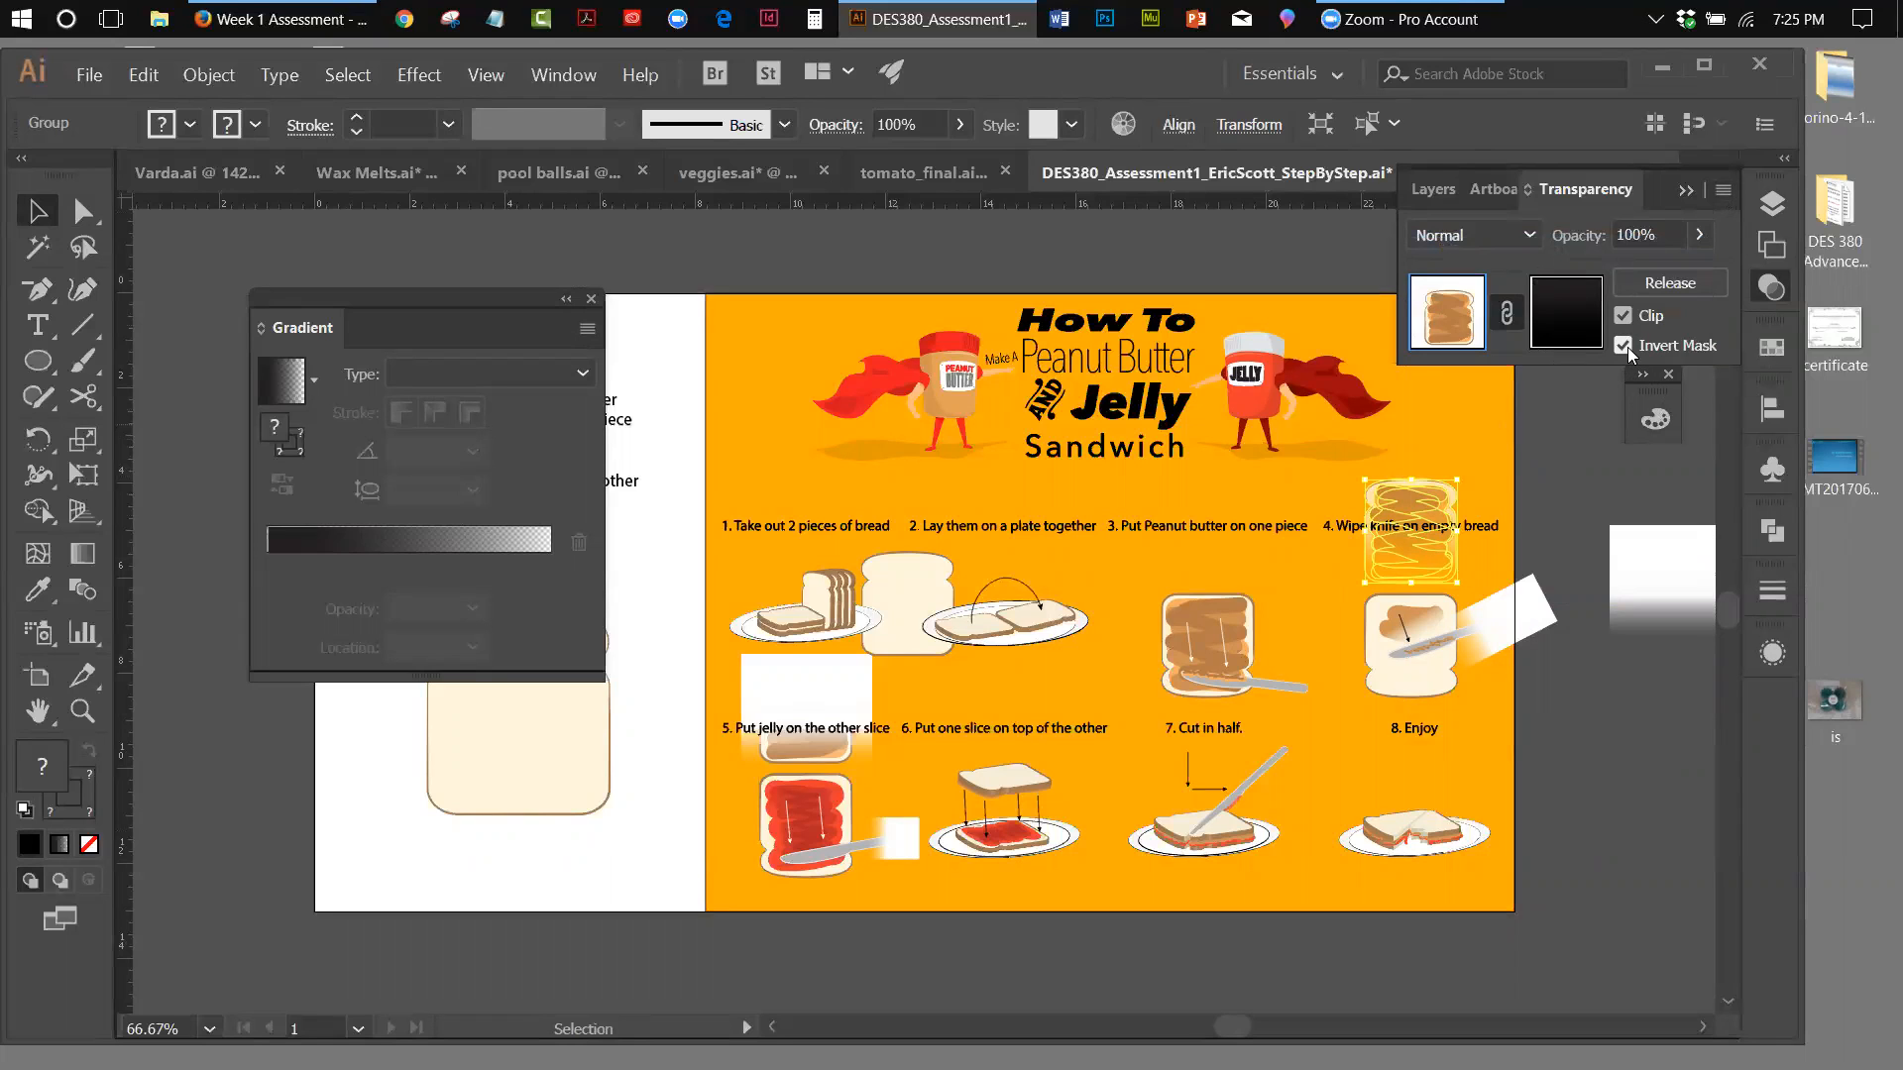
left_click(1627, 347)
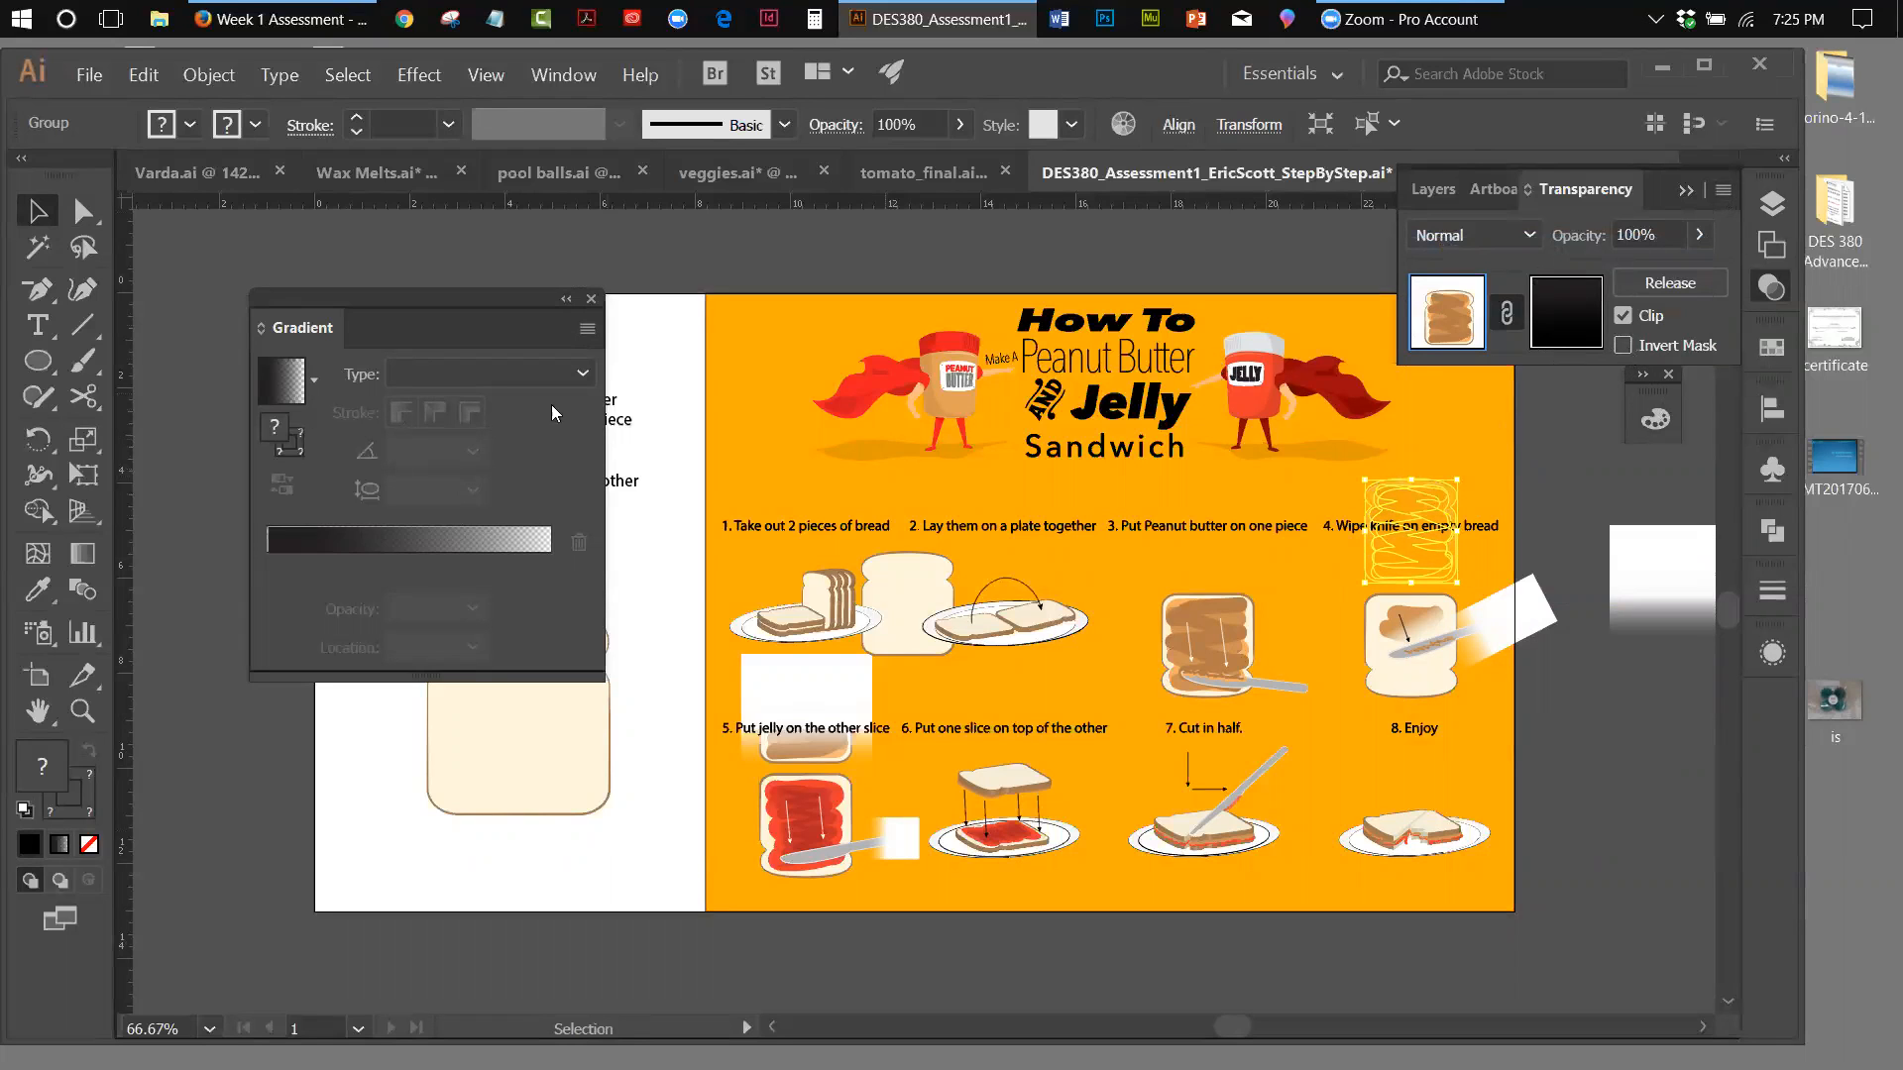
Try a linear gradient on the masked slice group, with a white end stop at 100% opacity and the black stop at 0% location
left_click(1685, 189)
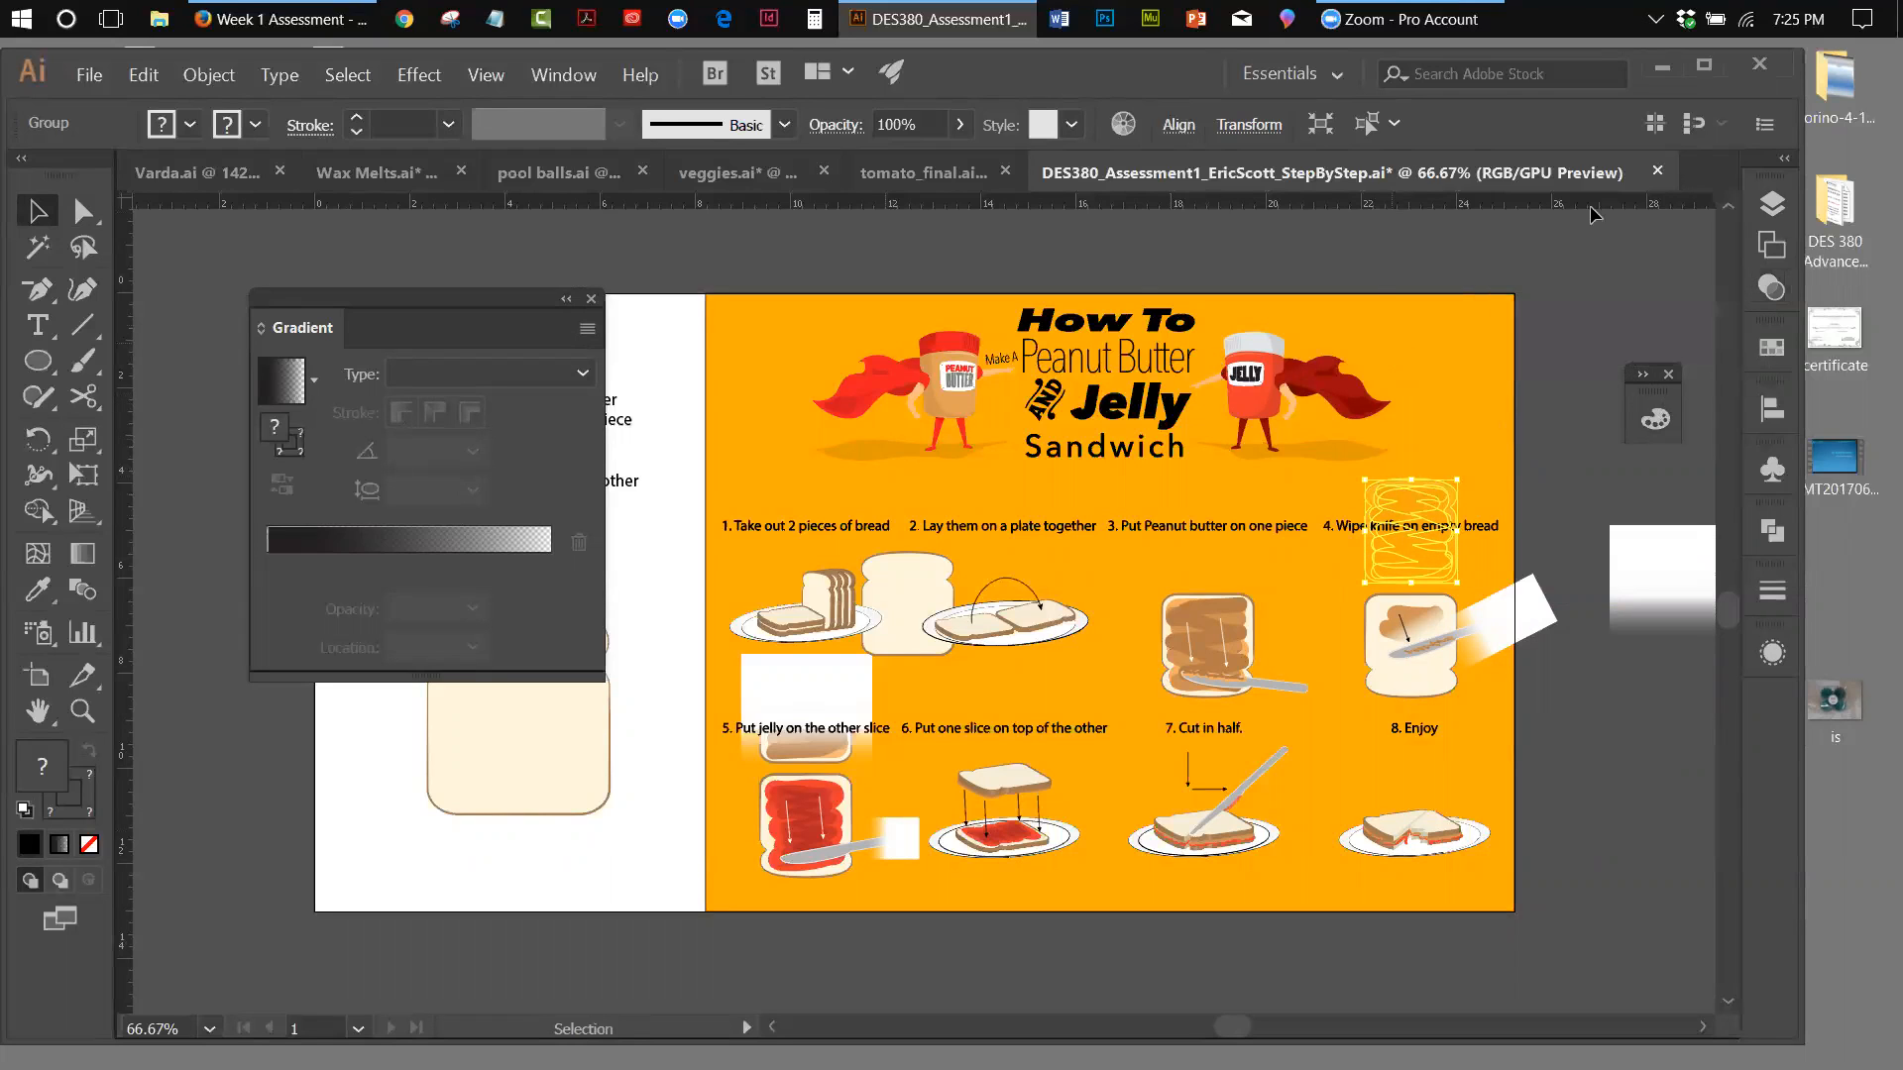
left_click(381, 547)
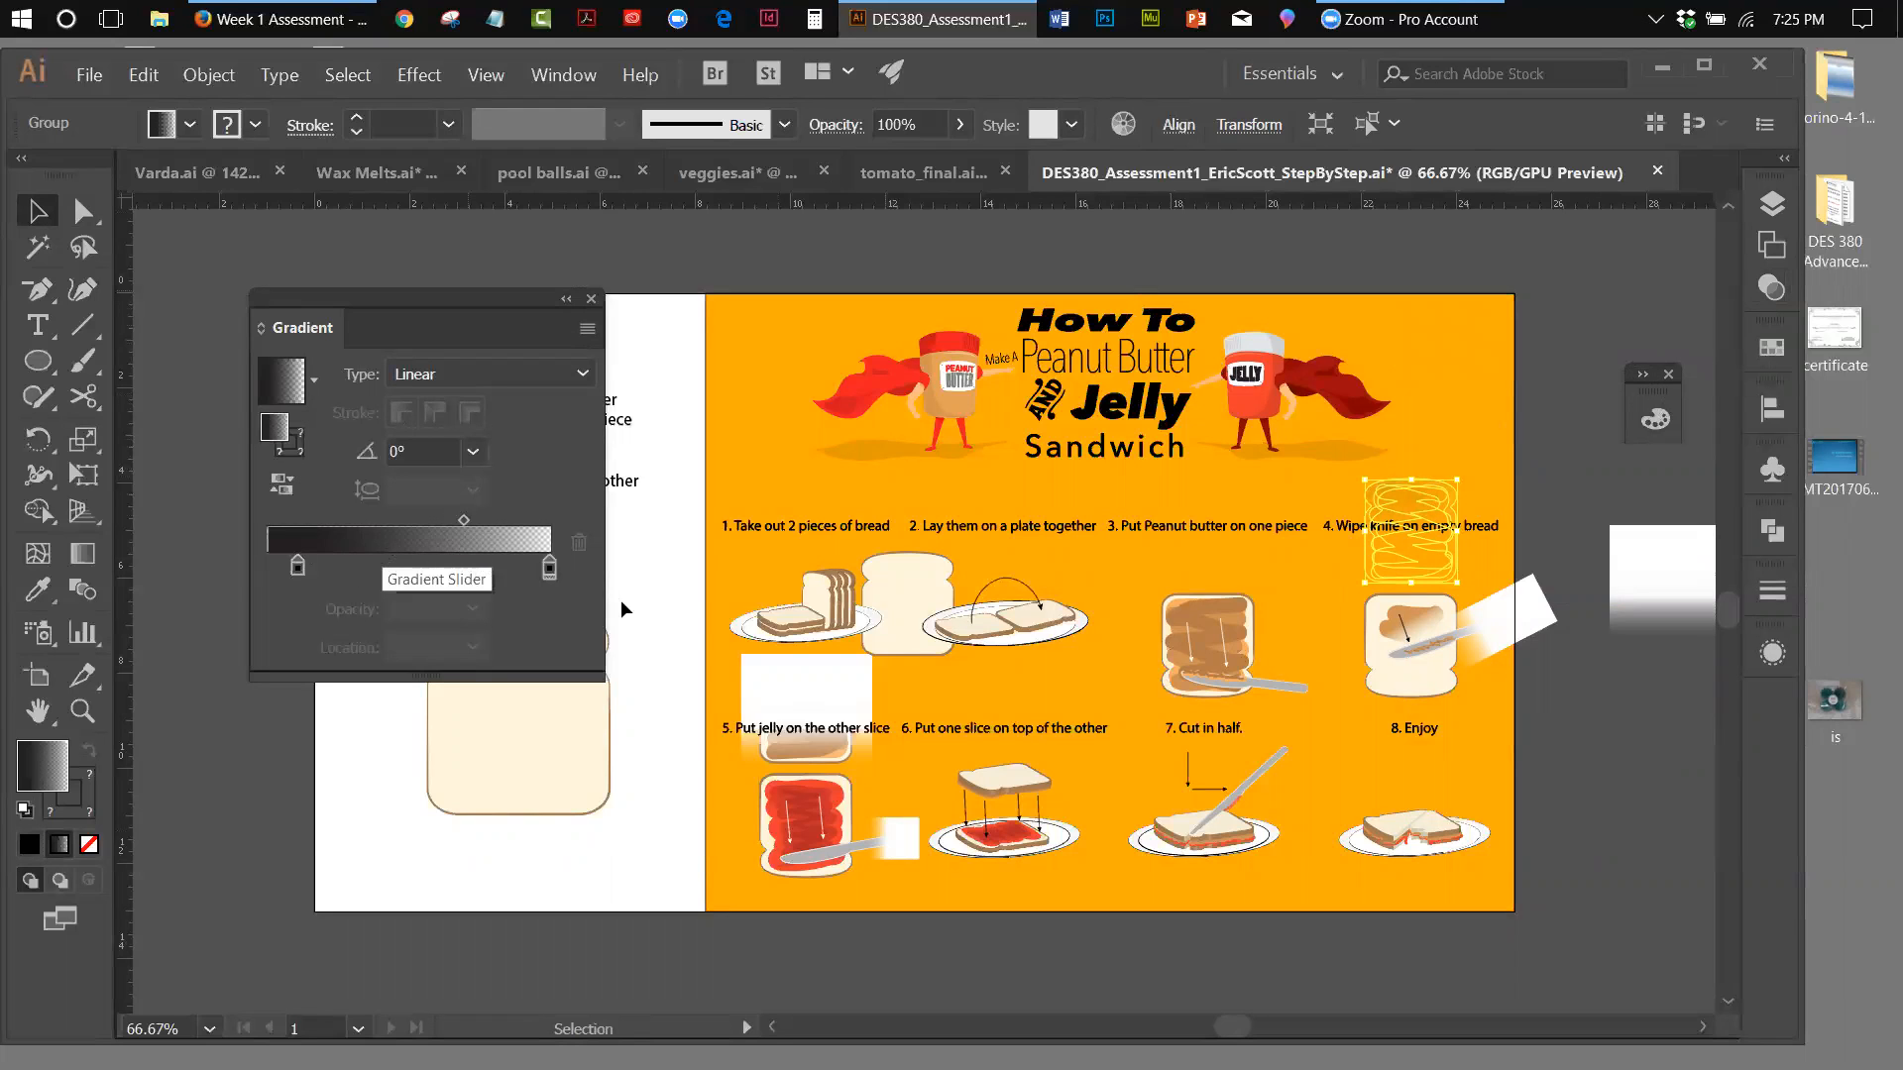
left_click(549, 567)
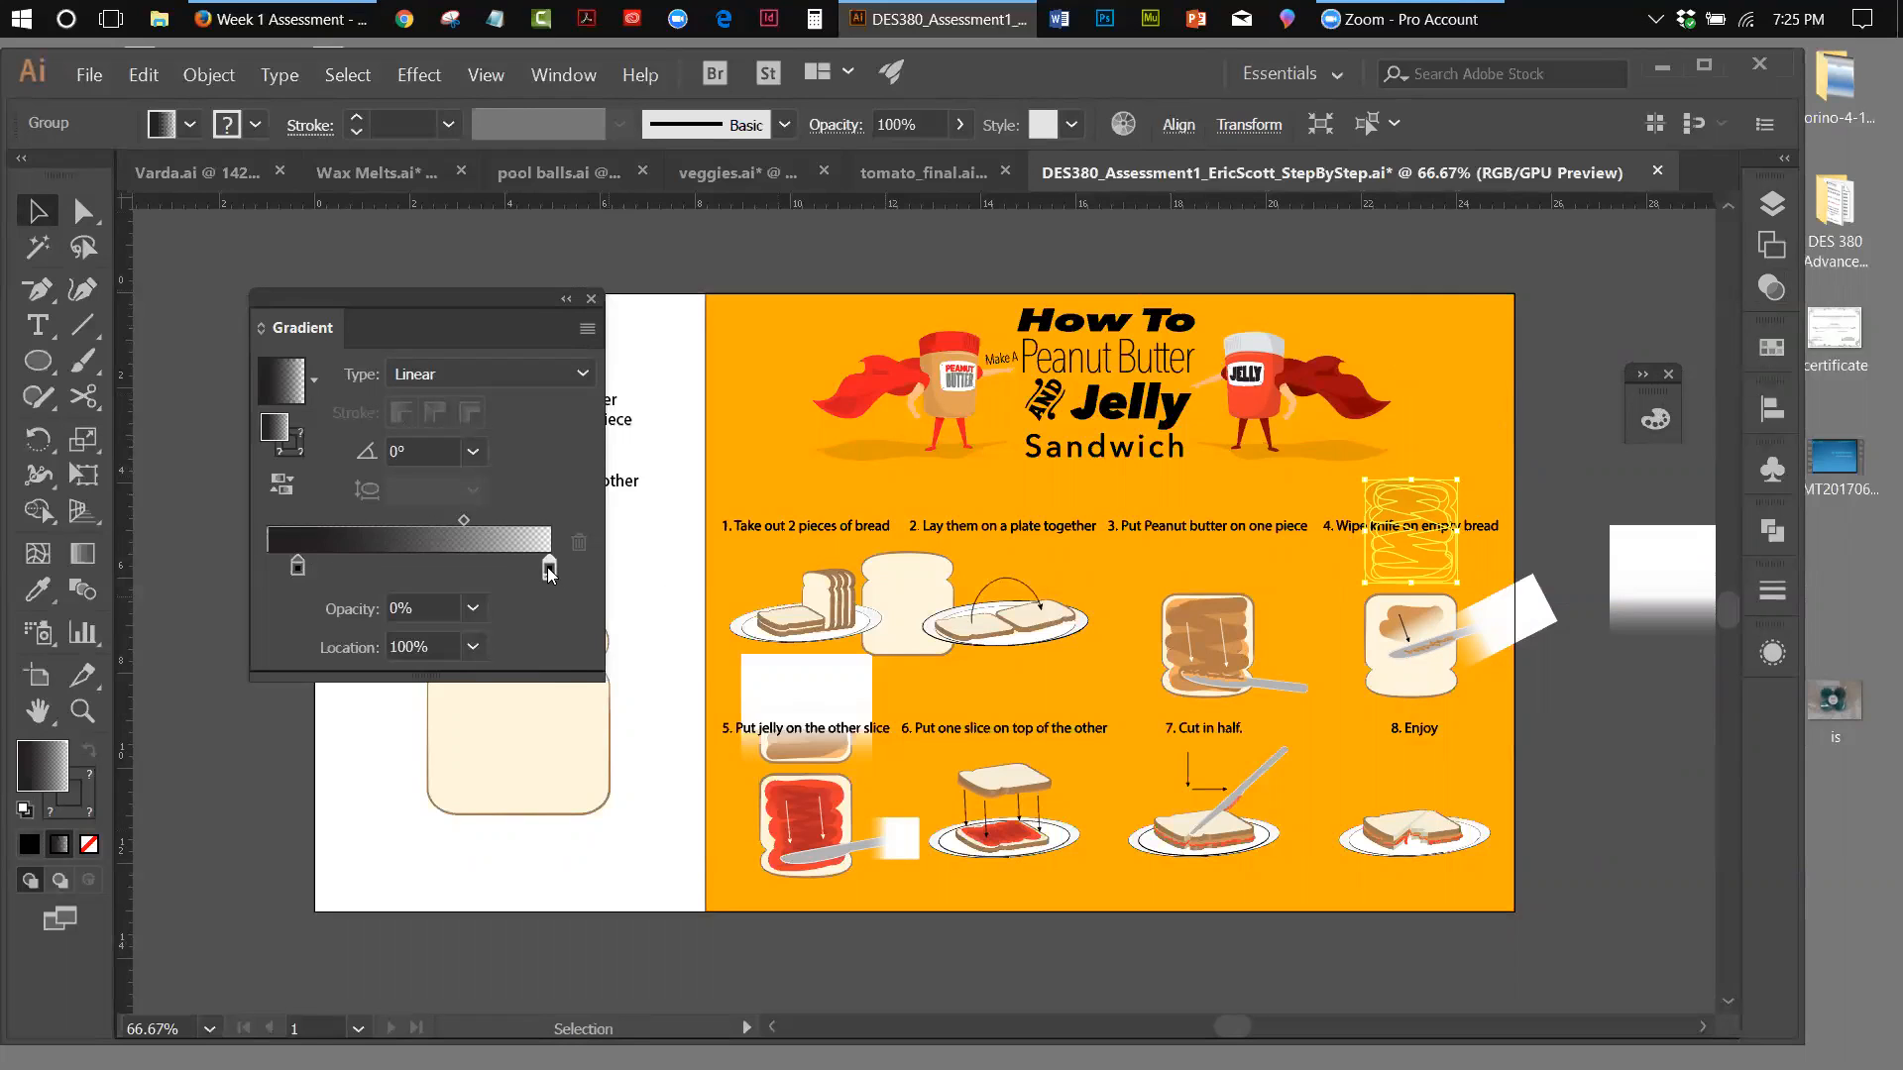
double_click(549, 567)
left_click(230, 825)
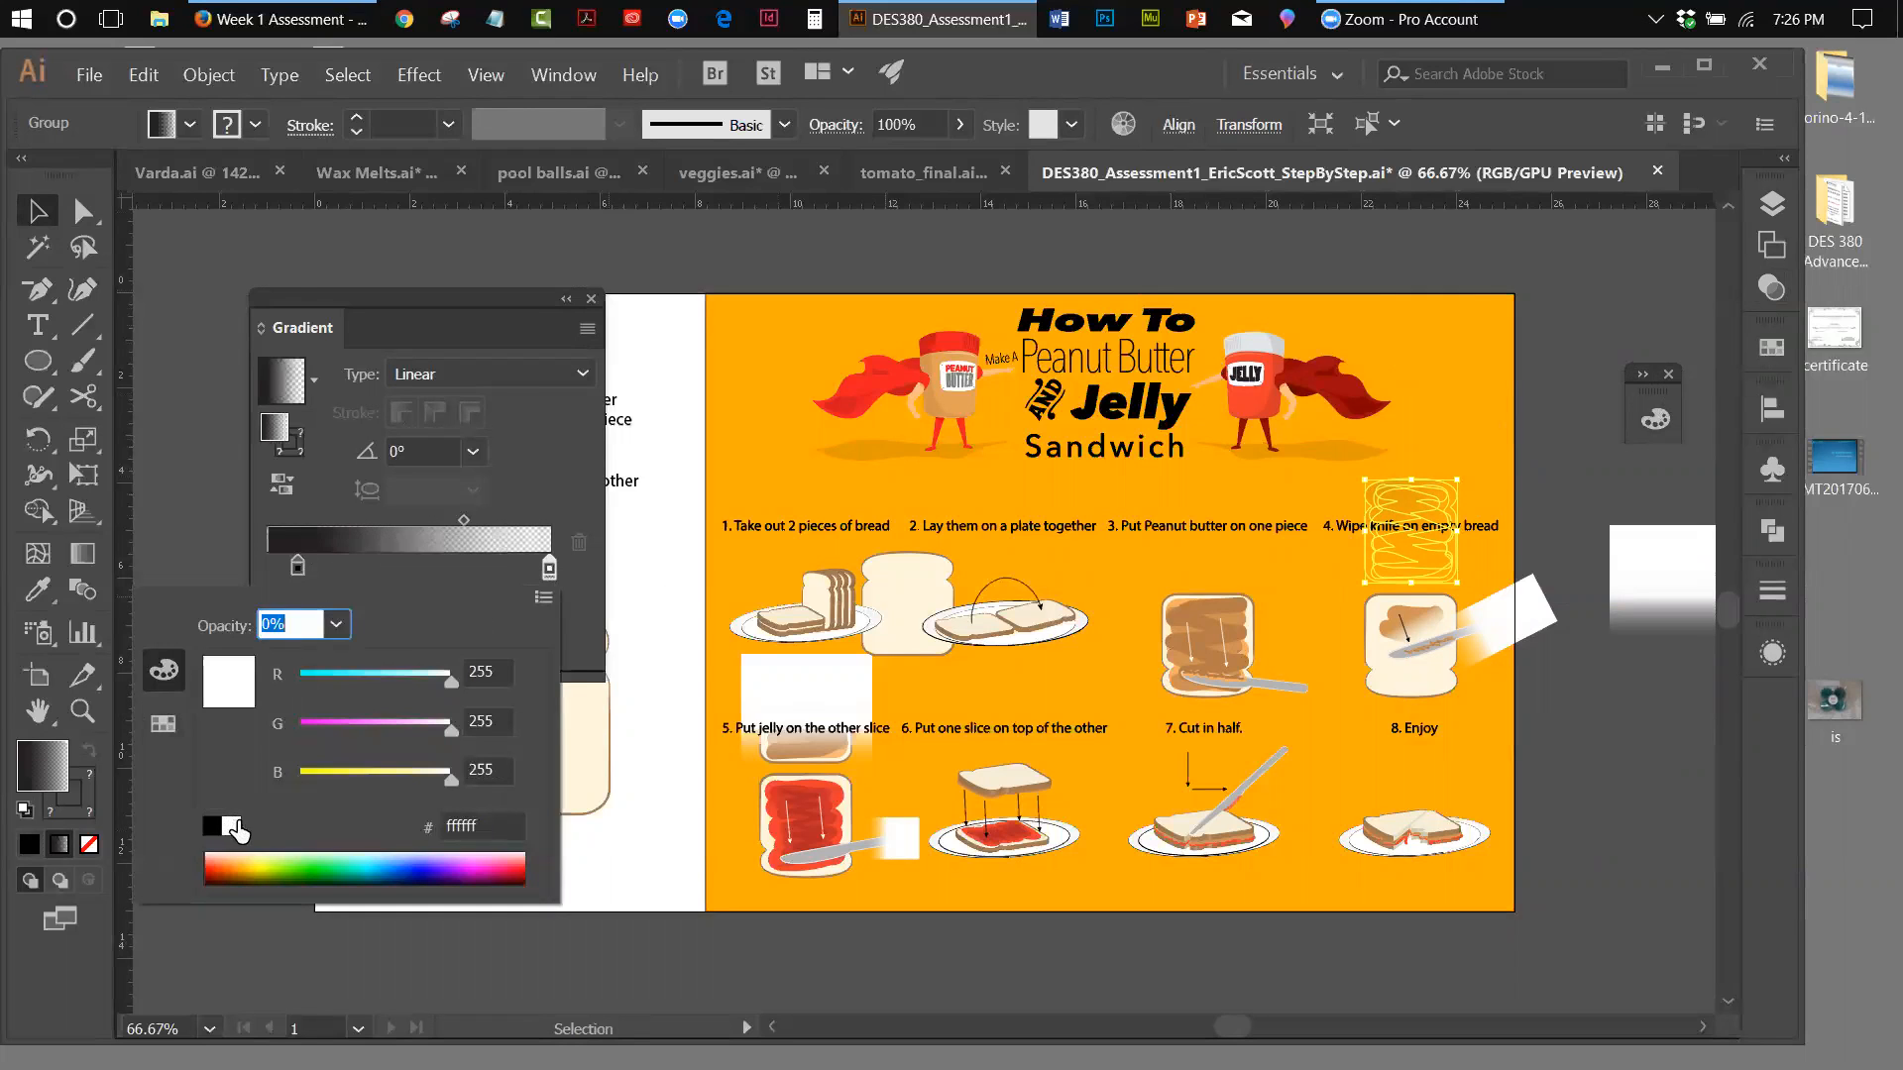
left_click(567, 584)
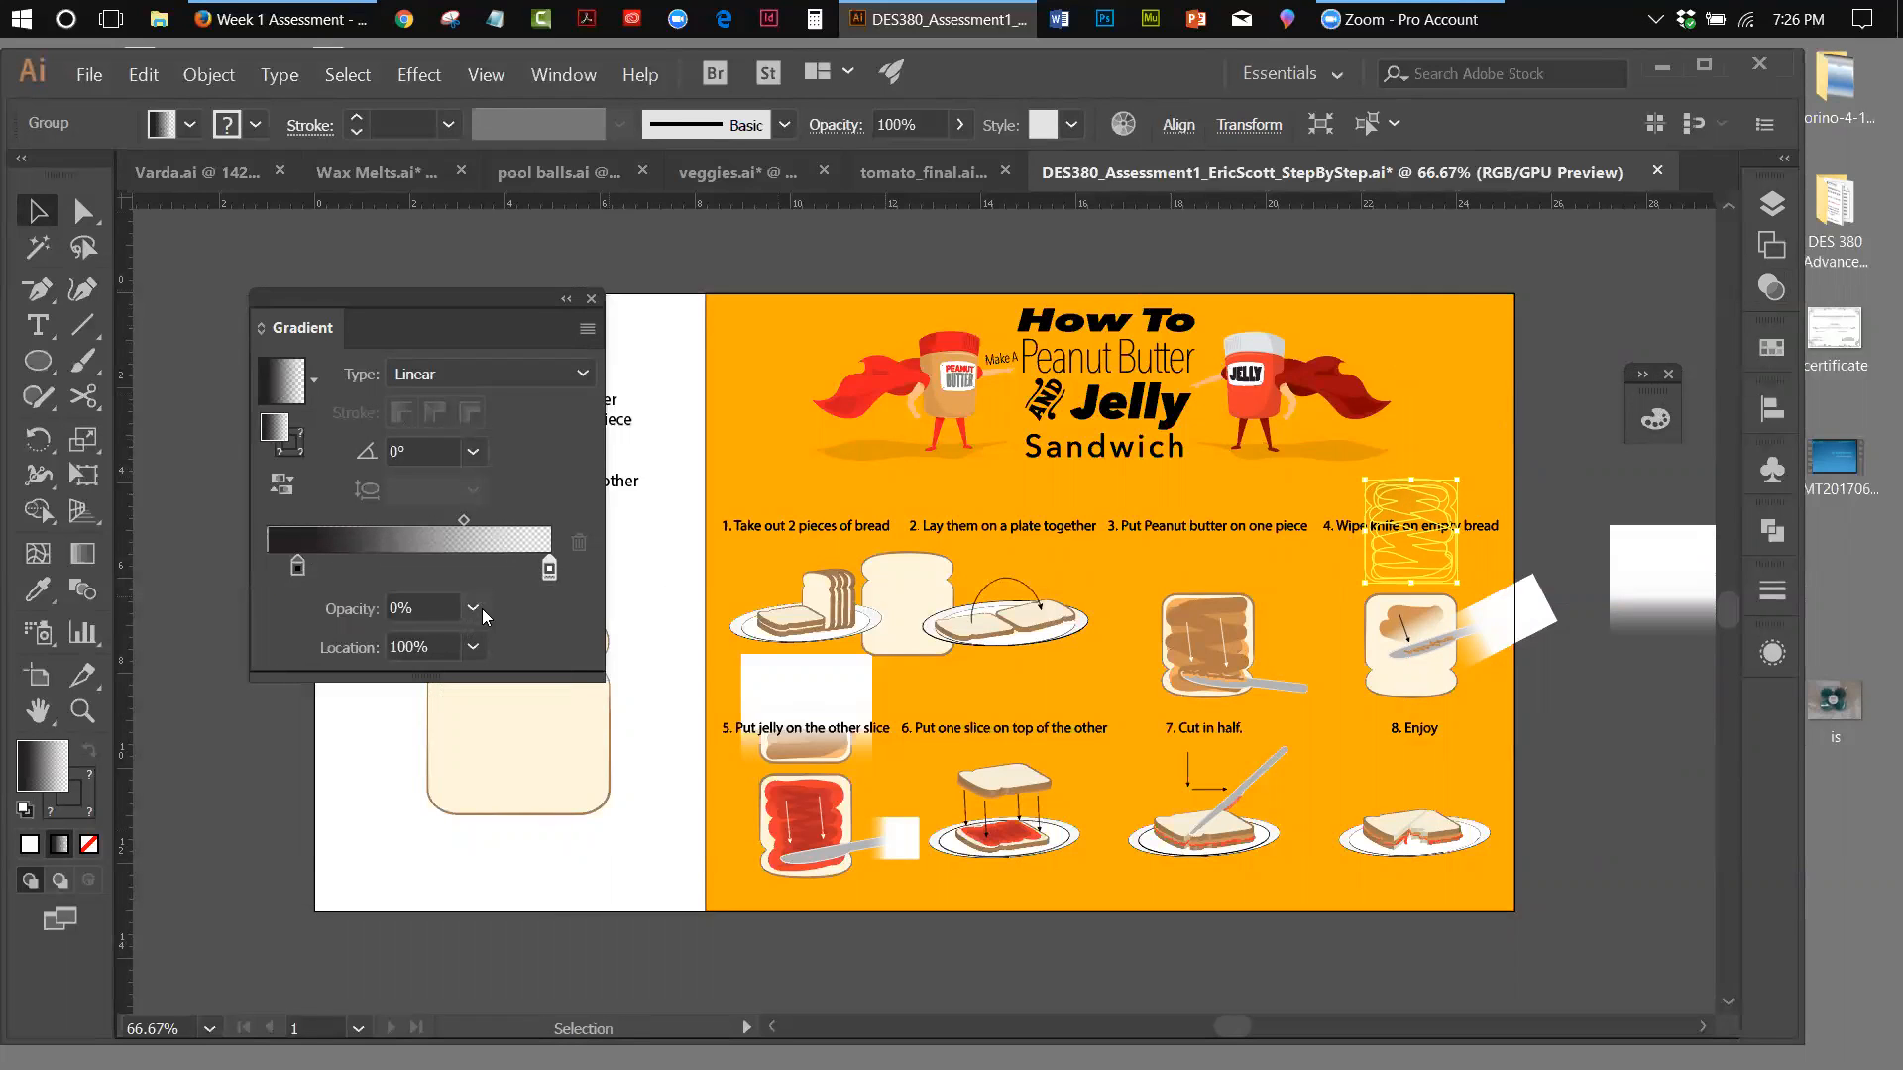
left_click(480, 609)
left_click(518, 961)
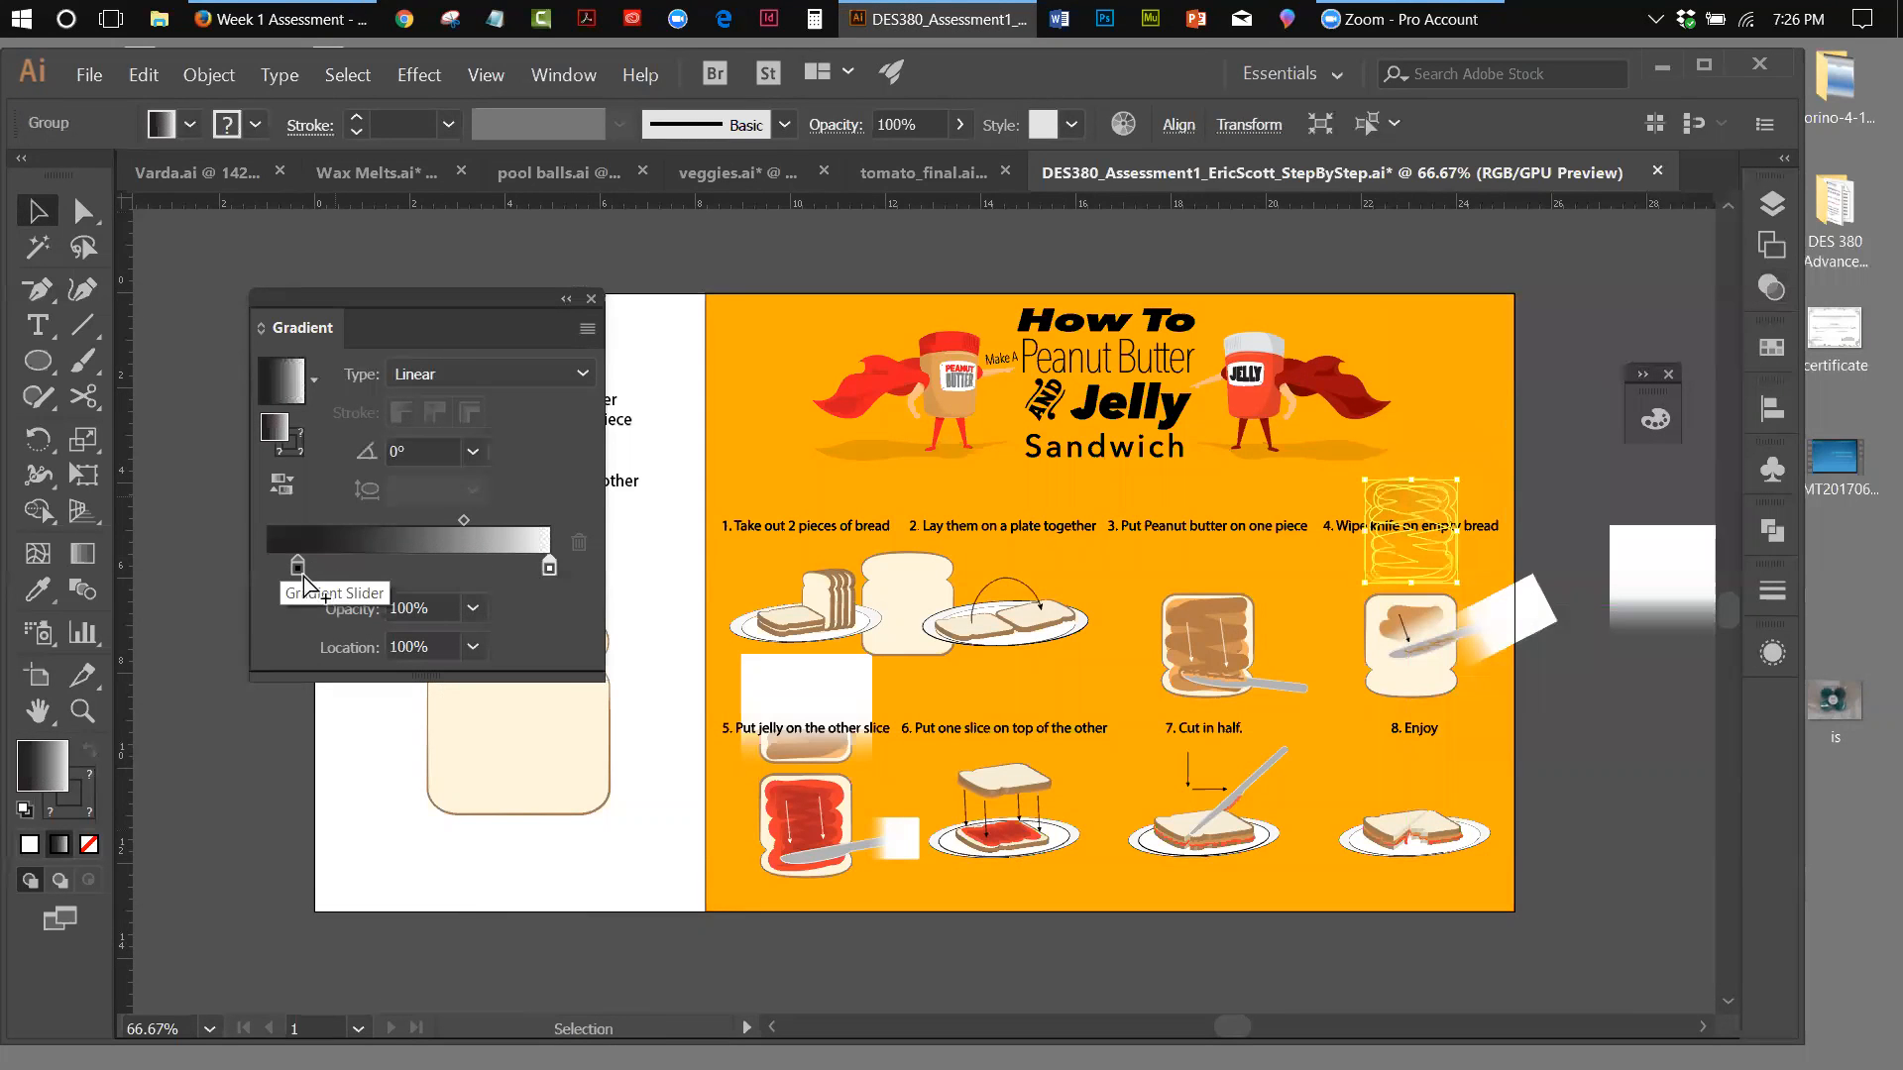
left_click_drag(297, 566, 267, 567)
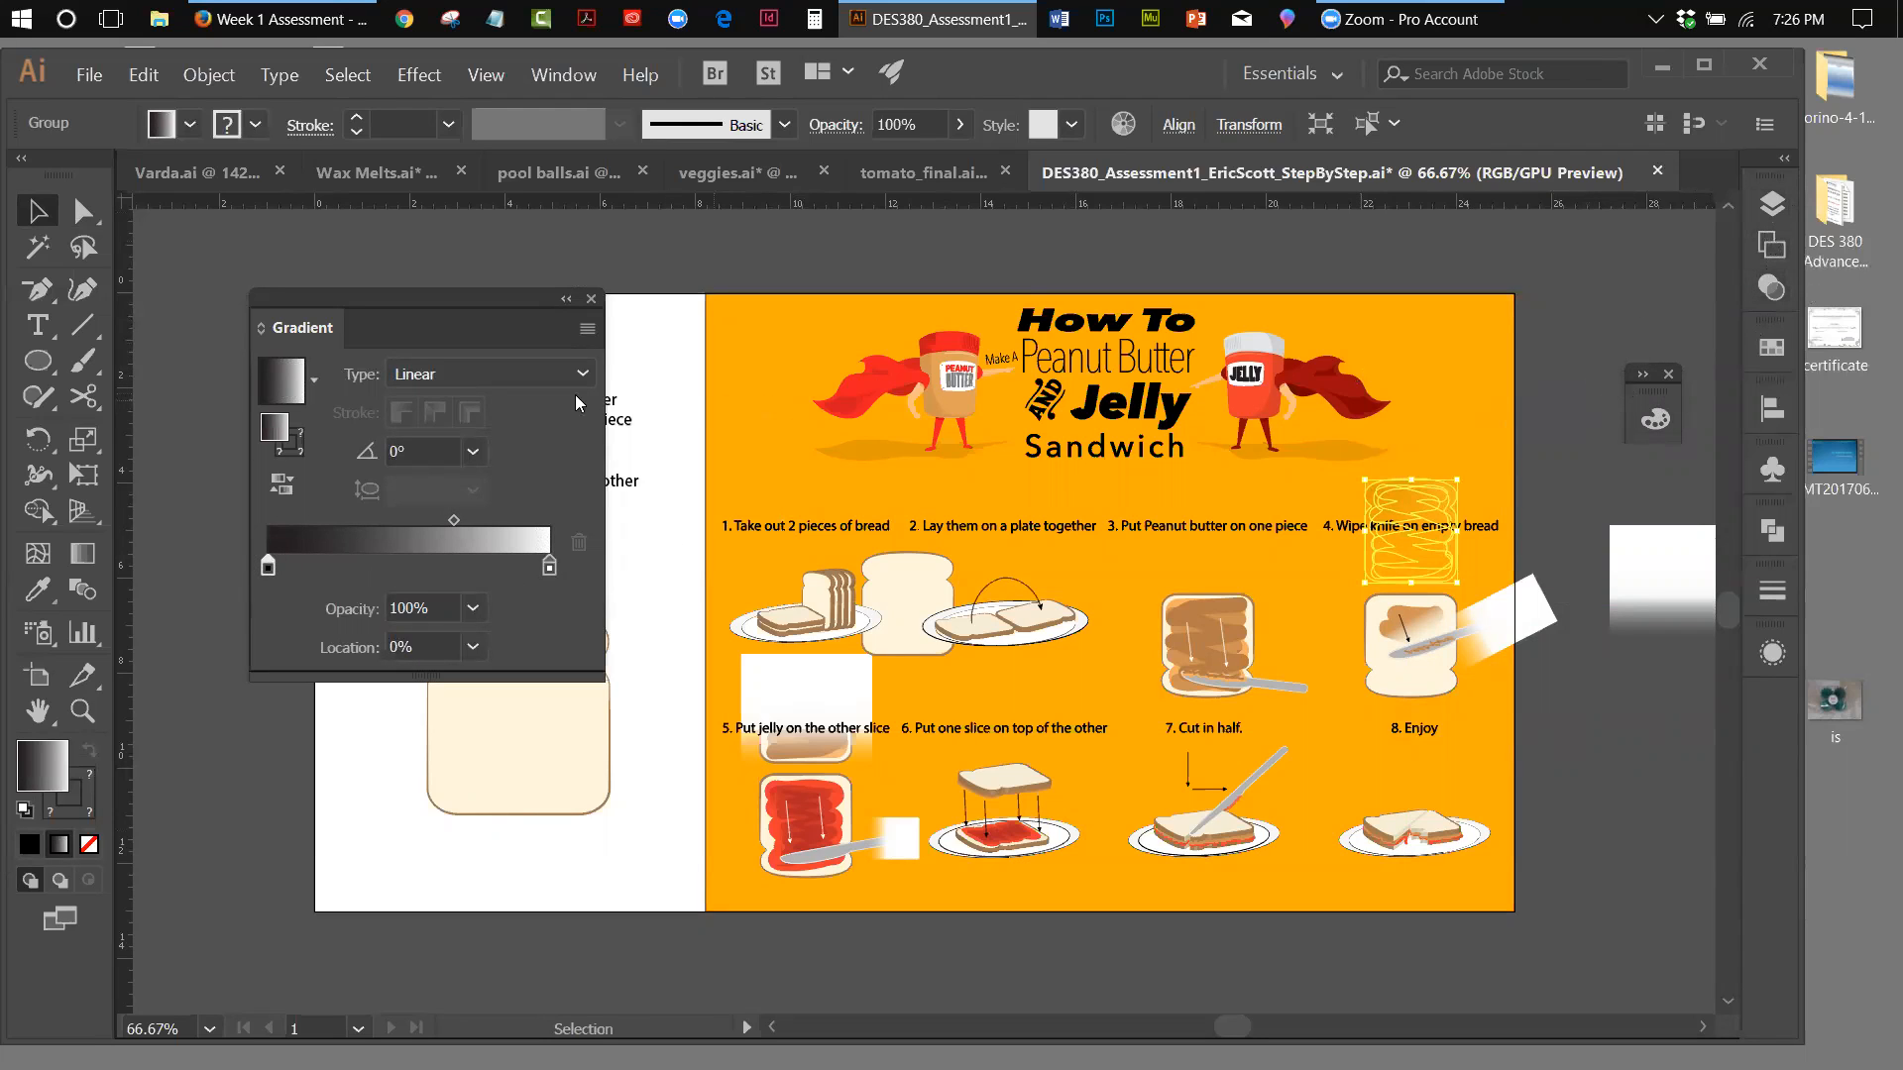
left_click(587, 328)
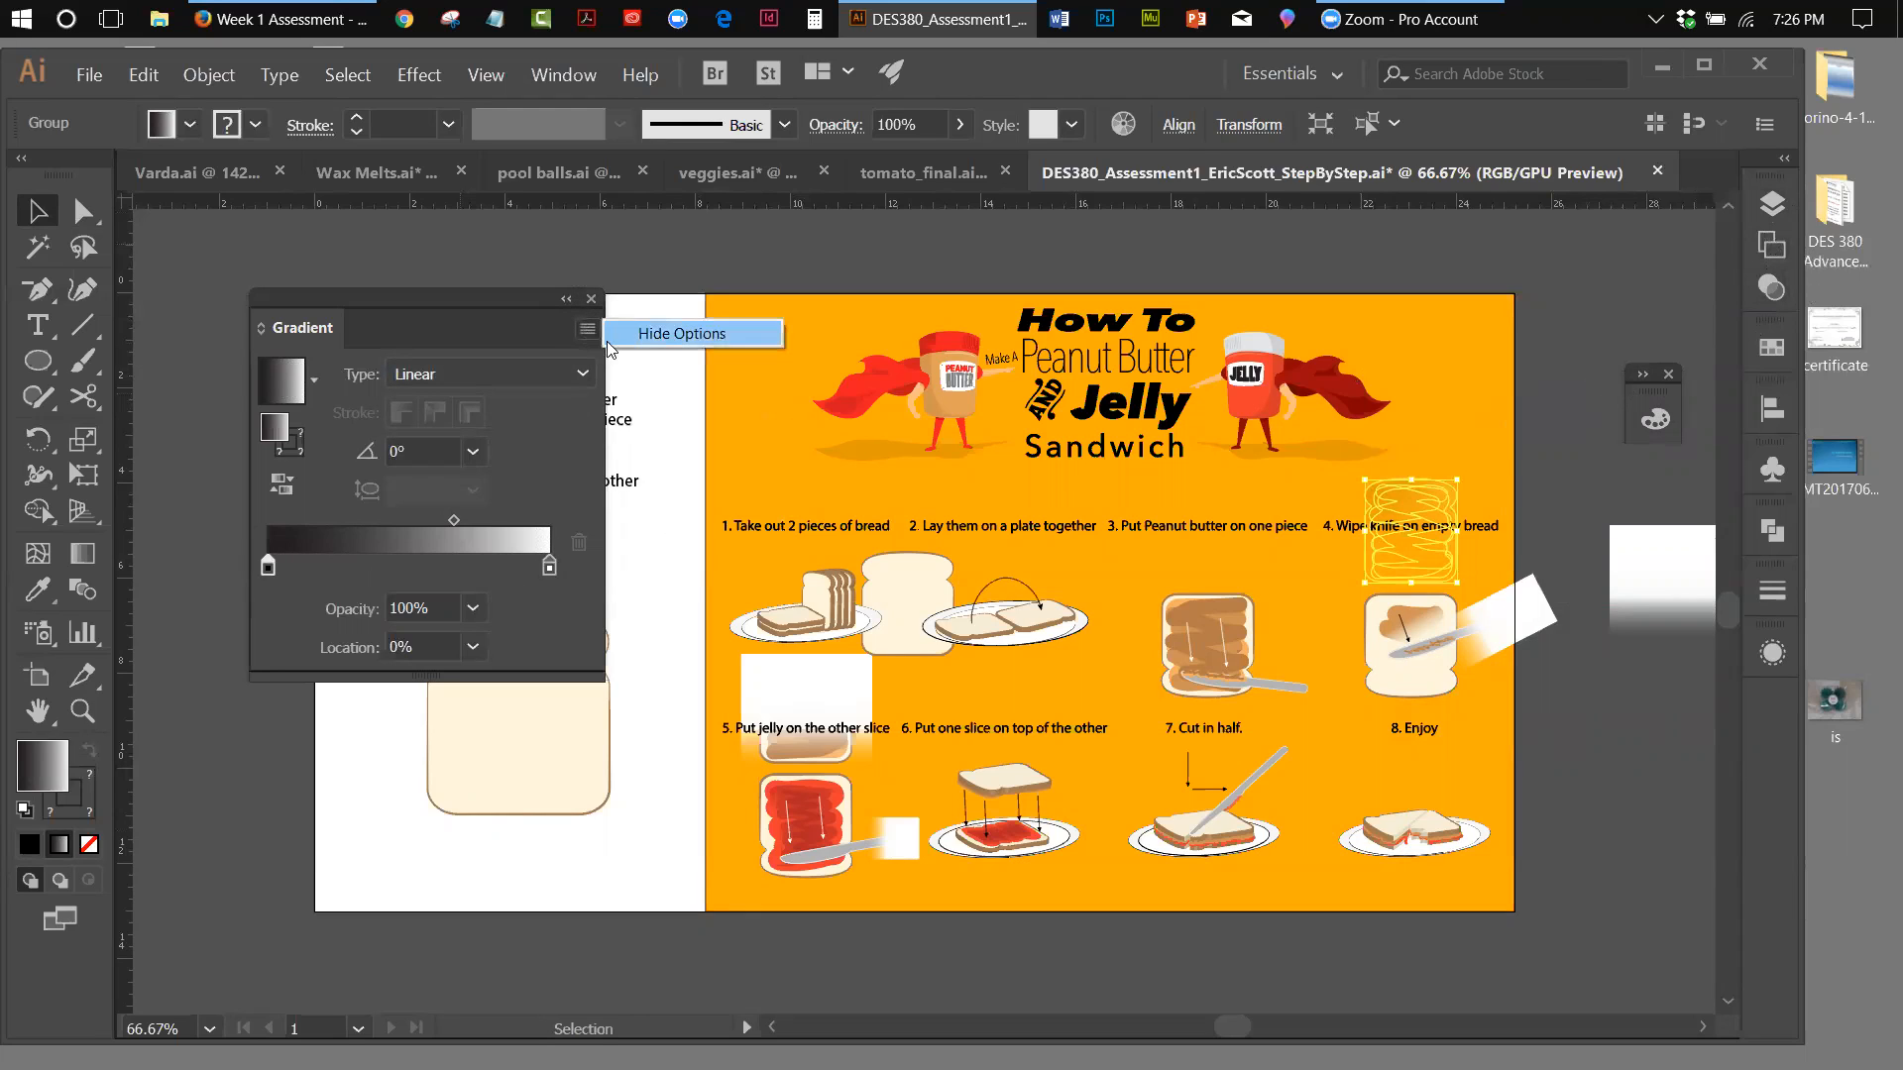
Release the opacity mask on the upper step 4 slice and move the black fade rectangle off the artboard
left_click(1772, 288)
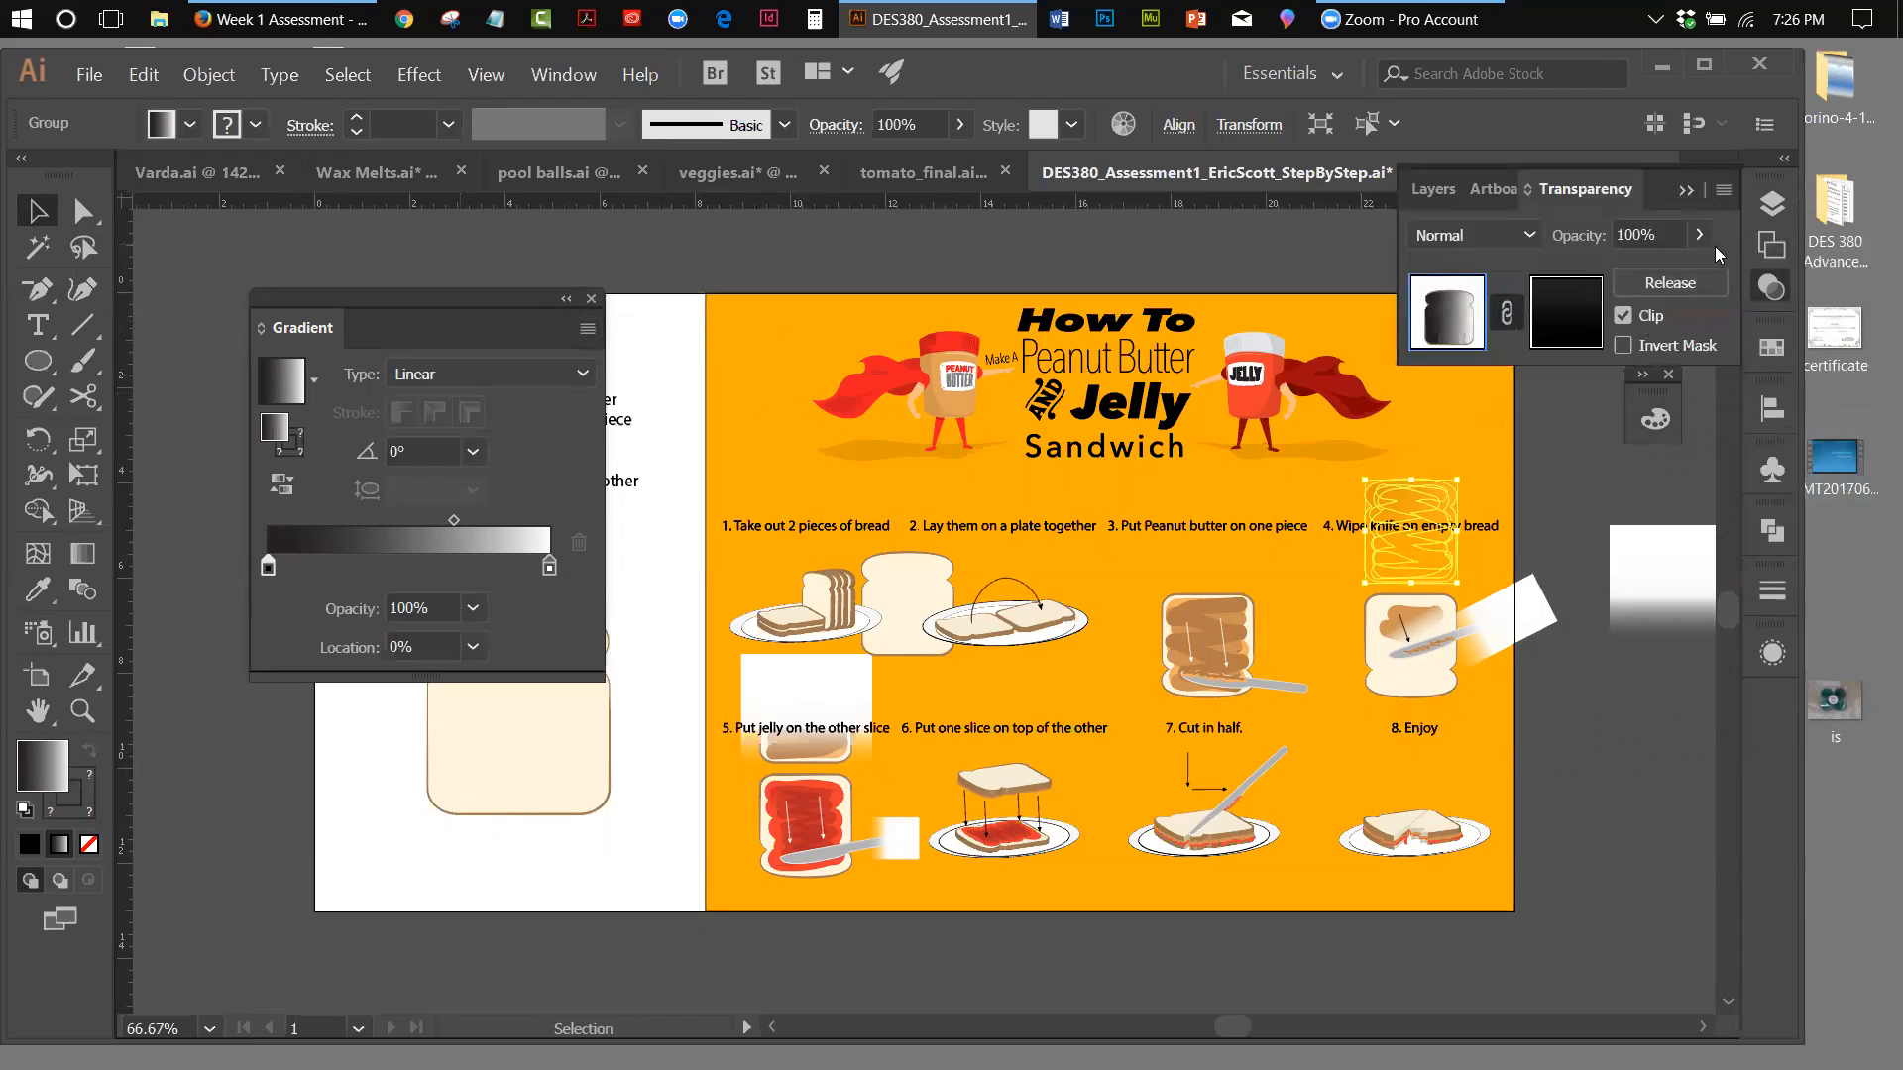
left_click(1724, 191)
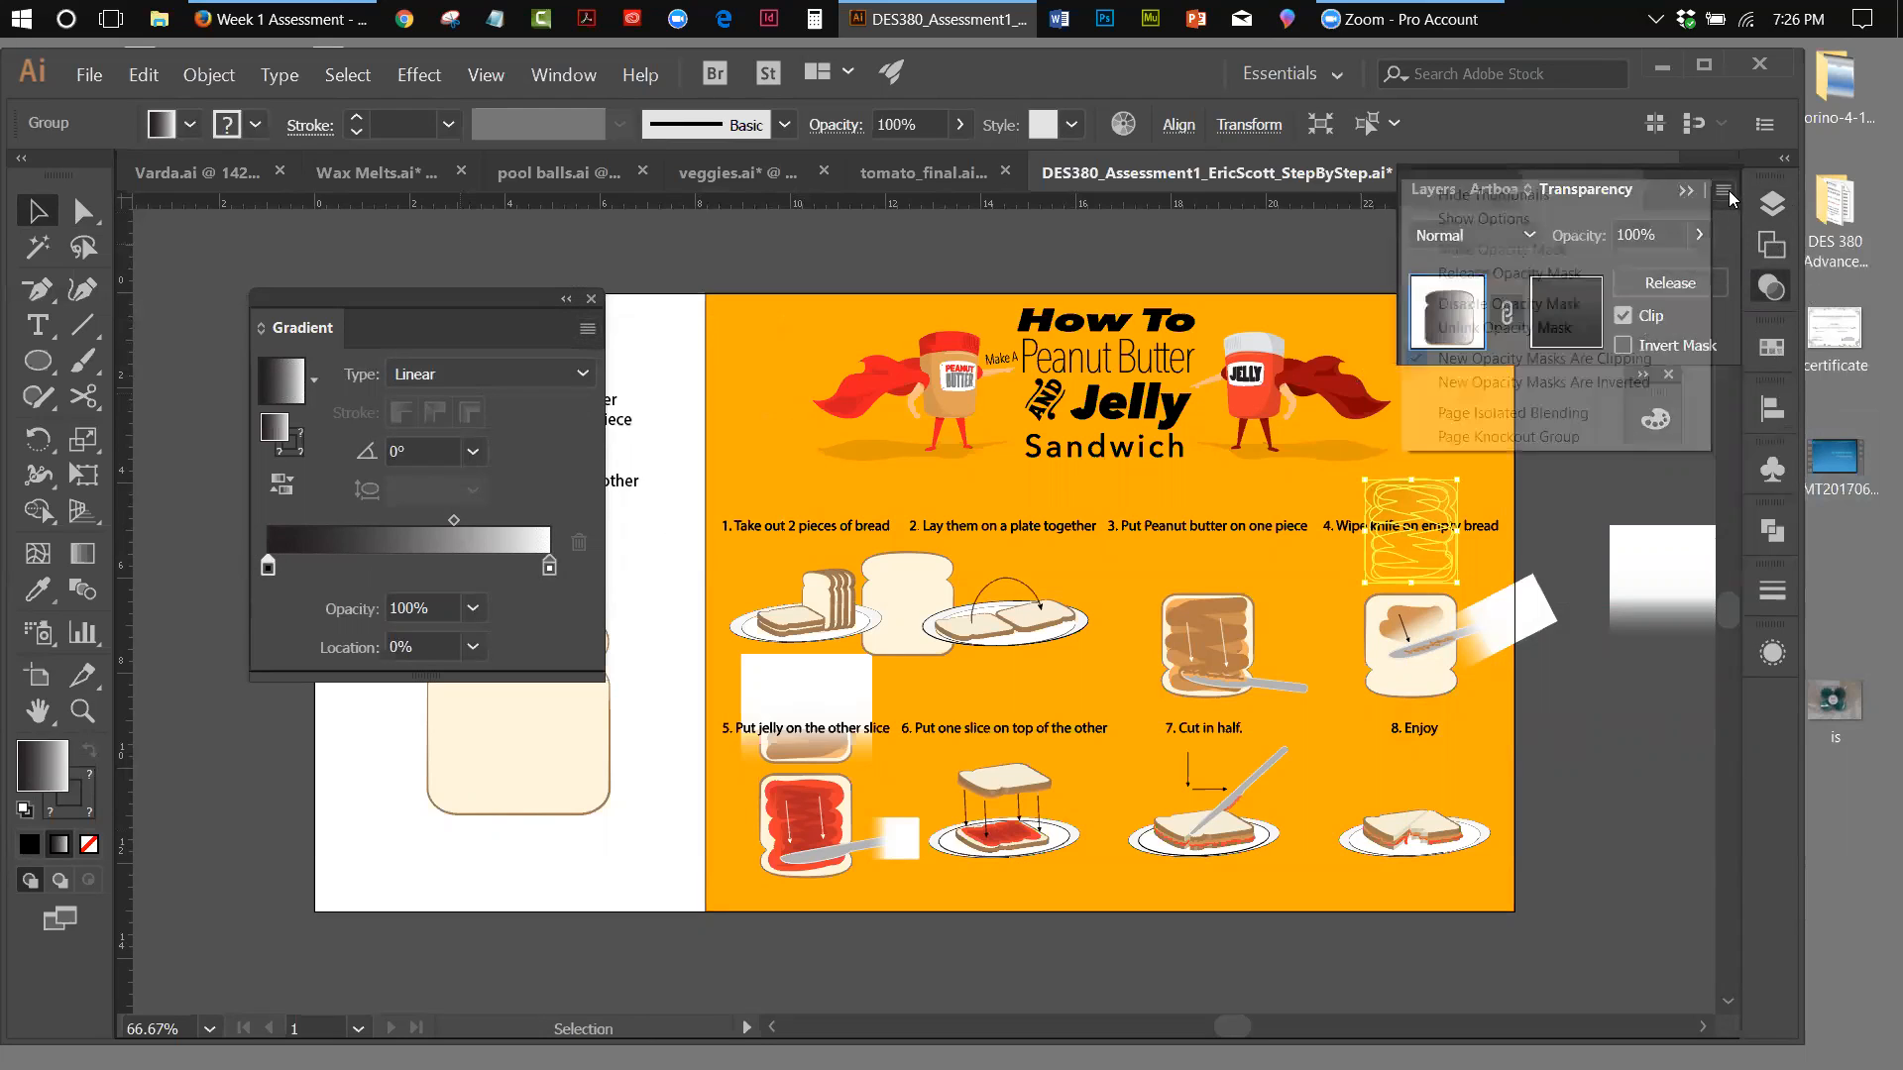
left_click(1491, 269)
left_click(1602, 496)
left_click_drag(1446, 500, 1610, 471)
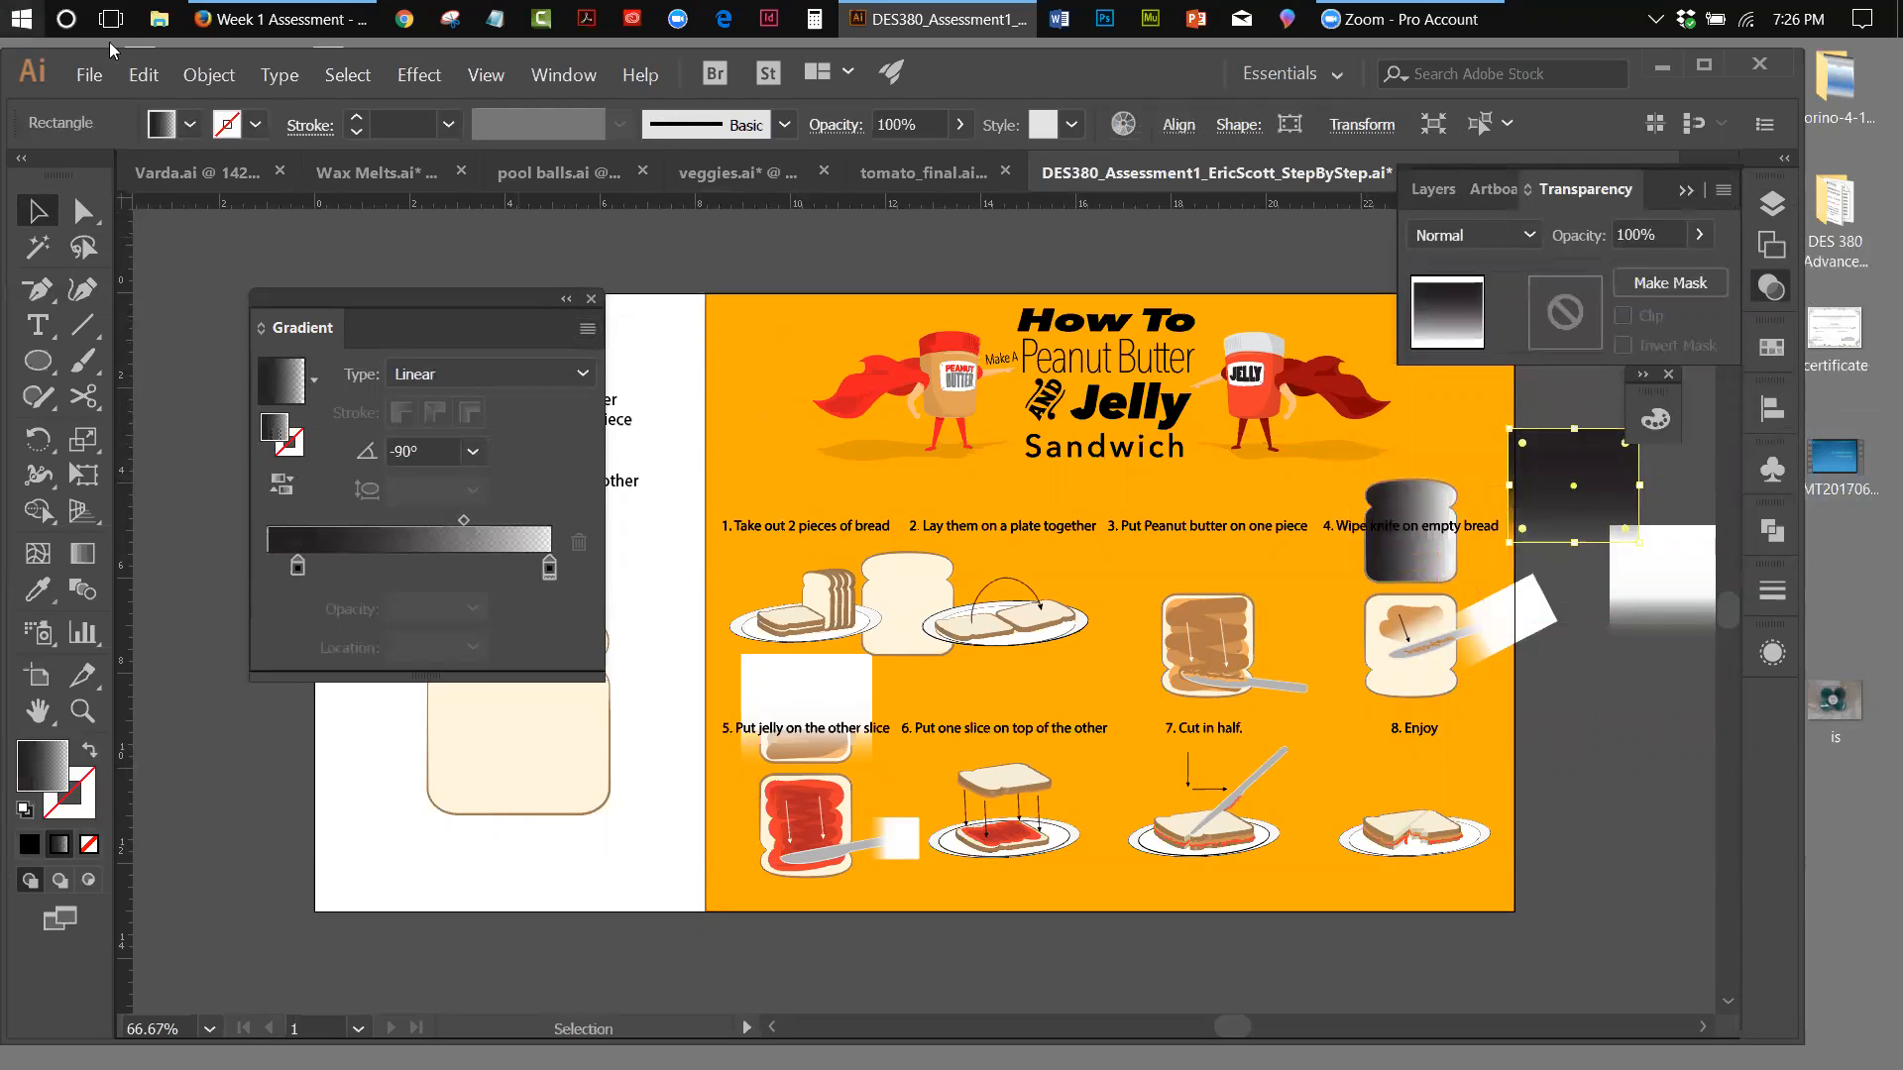
Undo the rectangle move, mask release, gradient edits, mask inversions and opacity mask on the upper step 4 slice
left_click(142, 76)
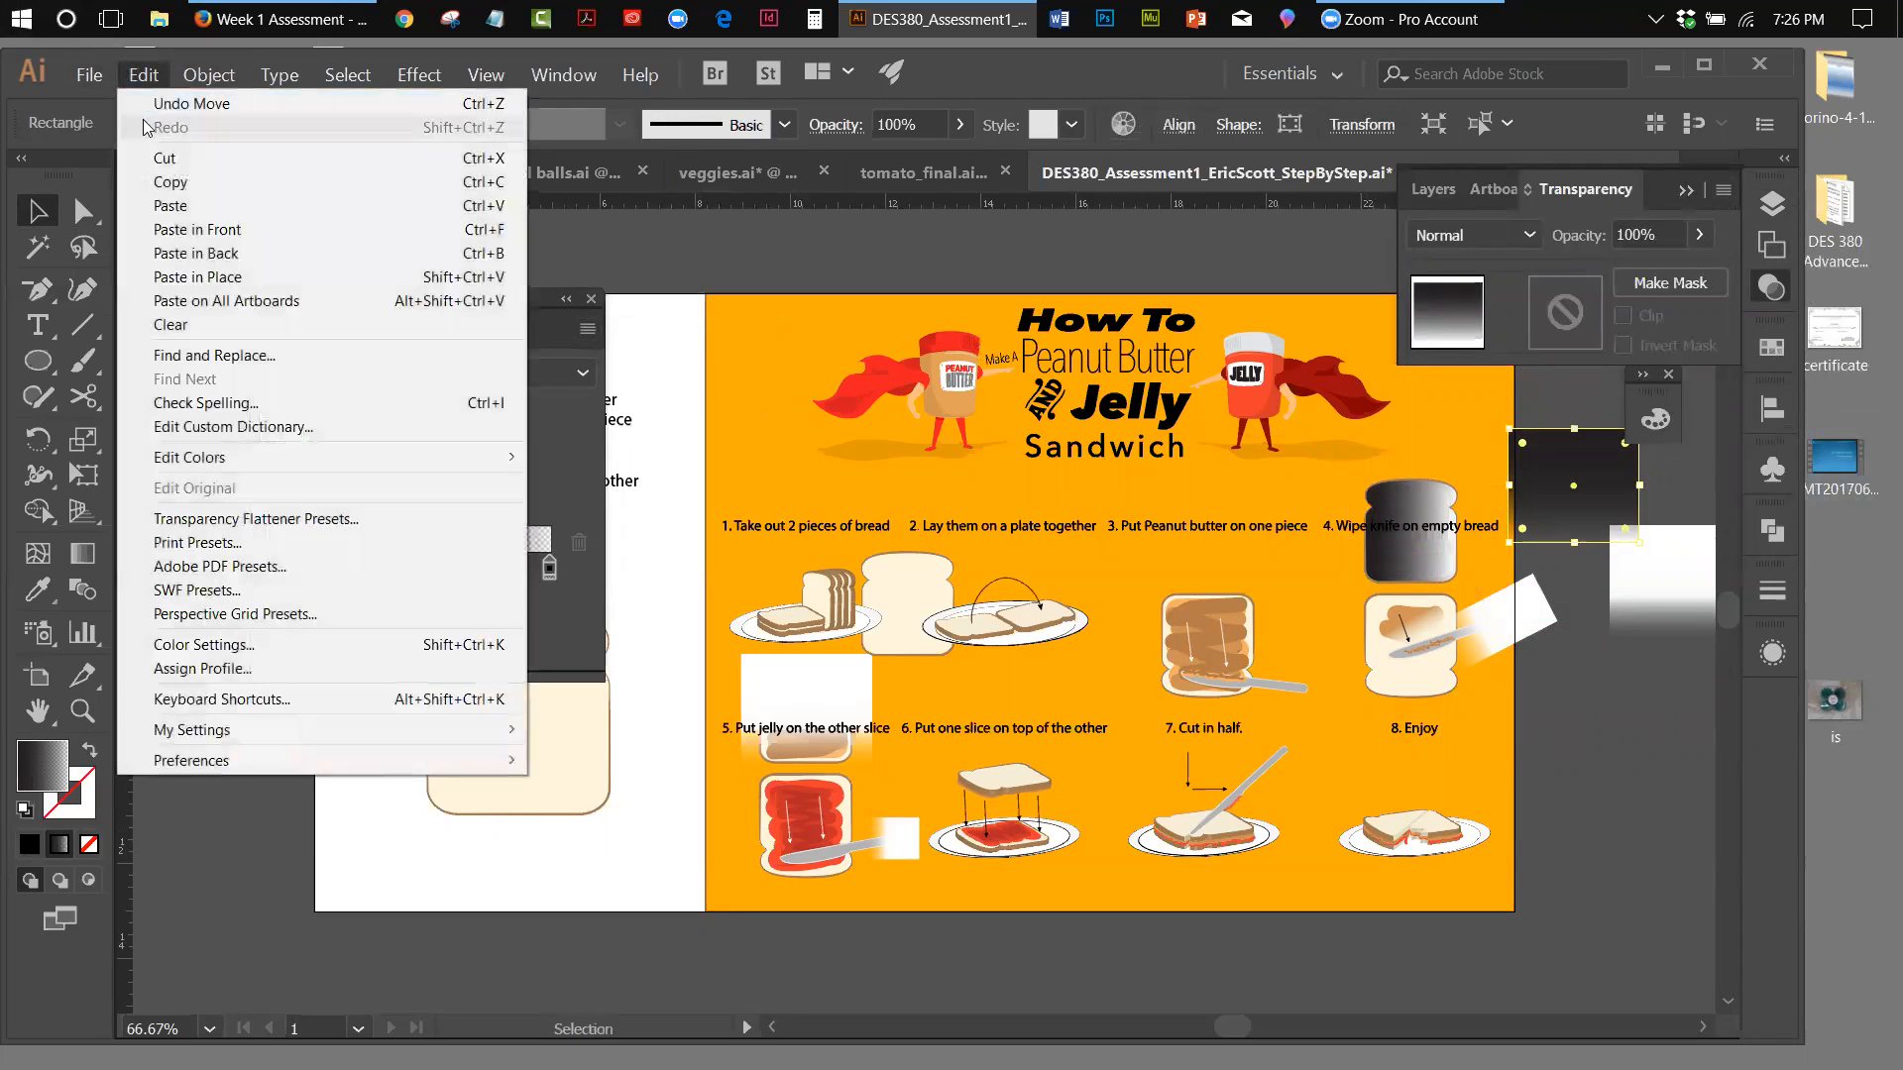
left_click(149, 120)
left_click(144, 76)
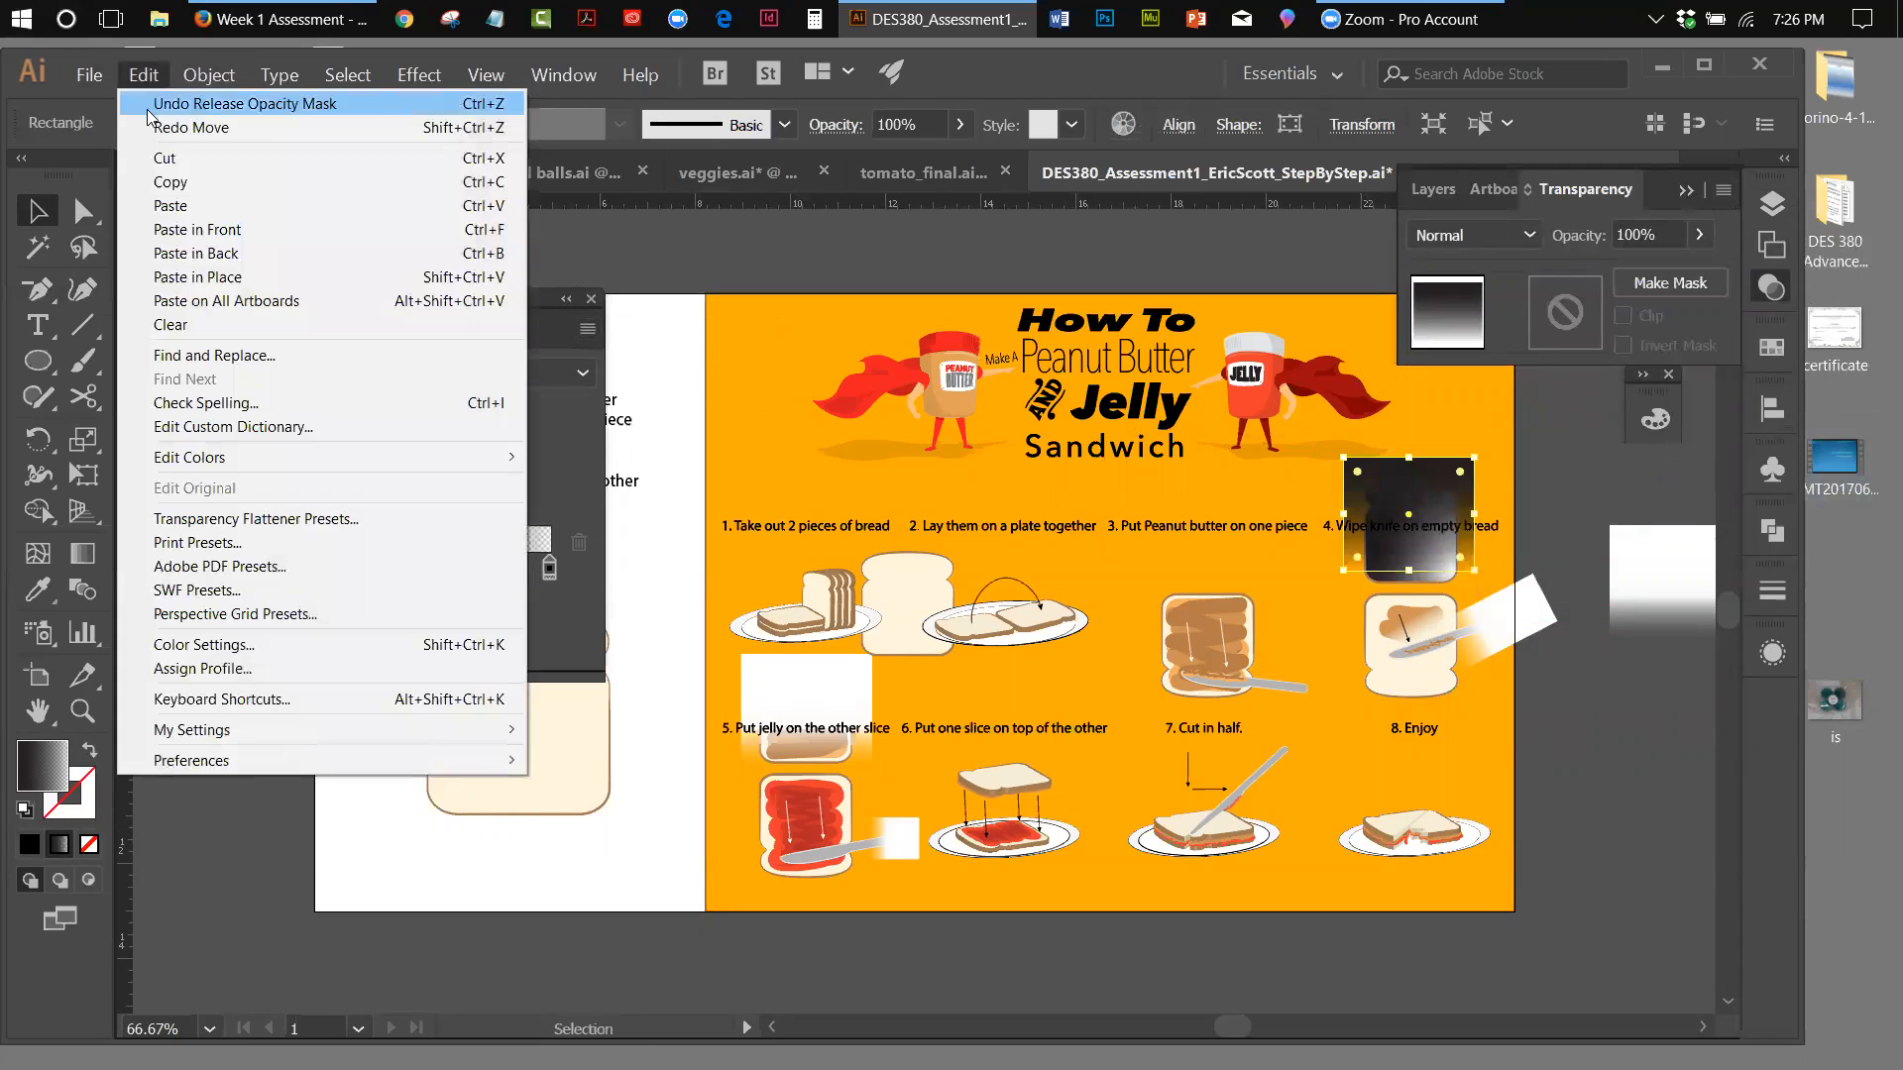
left_click(198, 103)
left_click(142, 75)
left_click(149, 103)
left_click(144, 76)
left_click(151, 101)
left_click(144, 75)
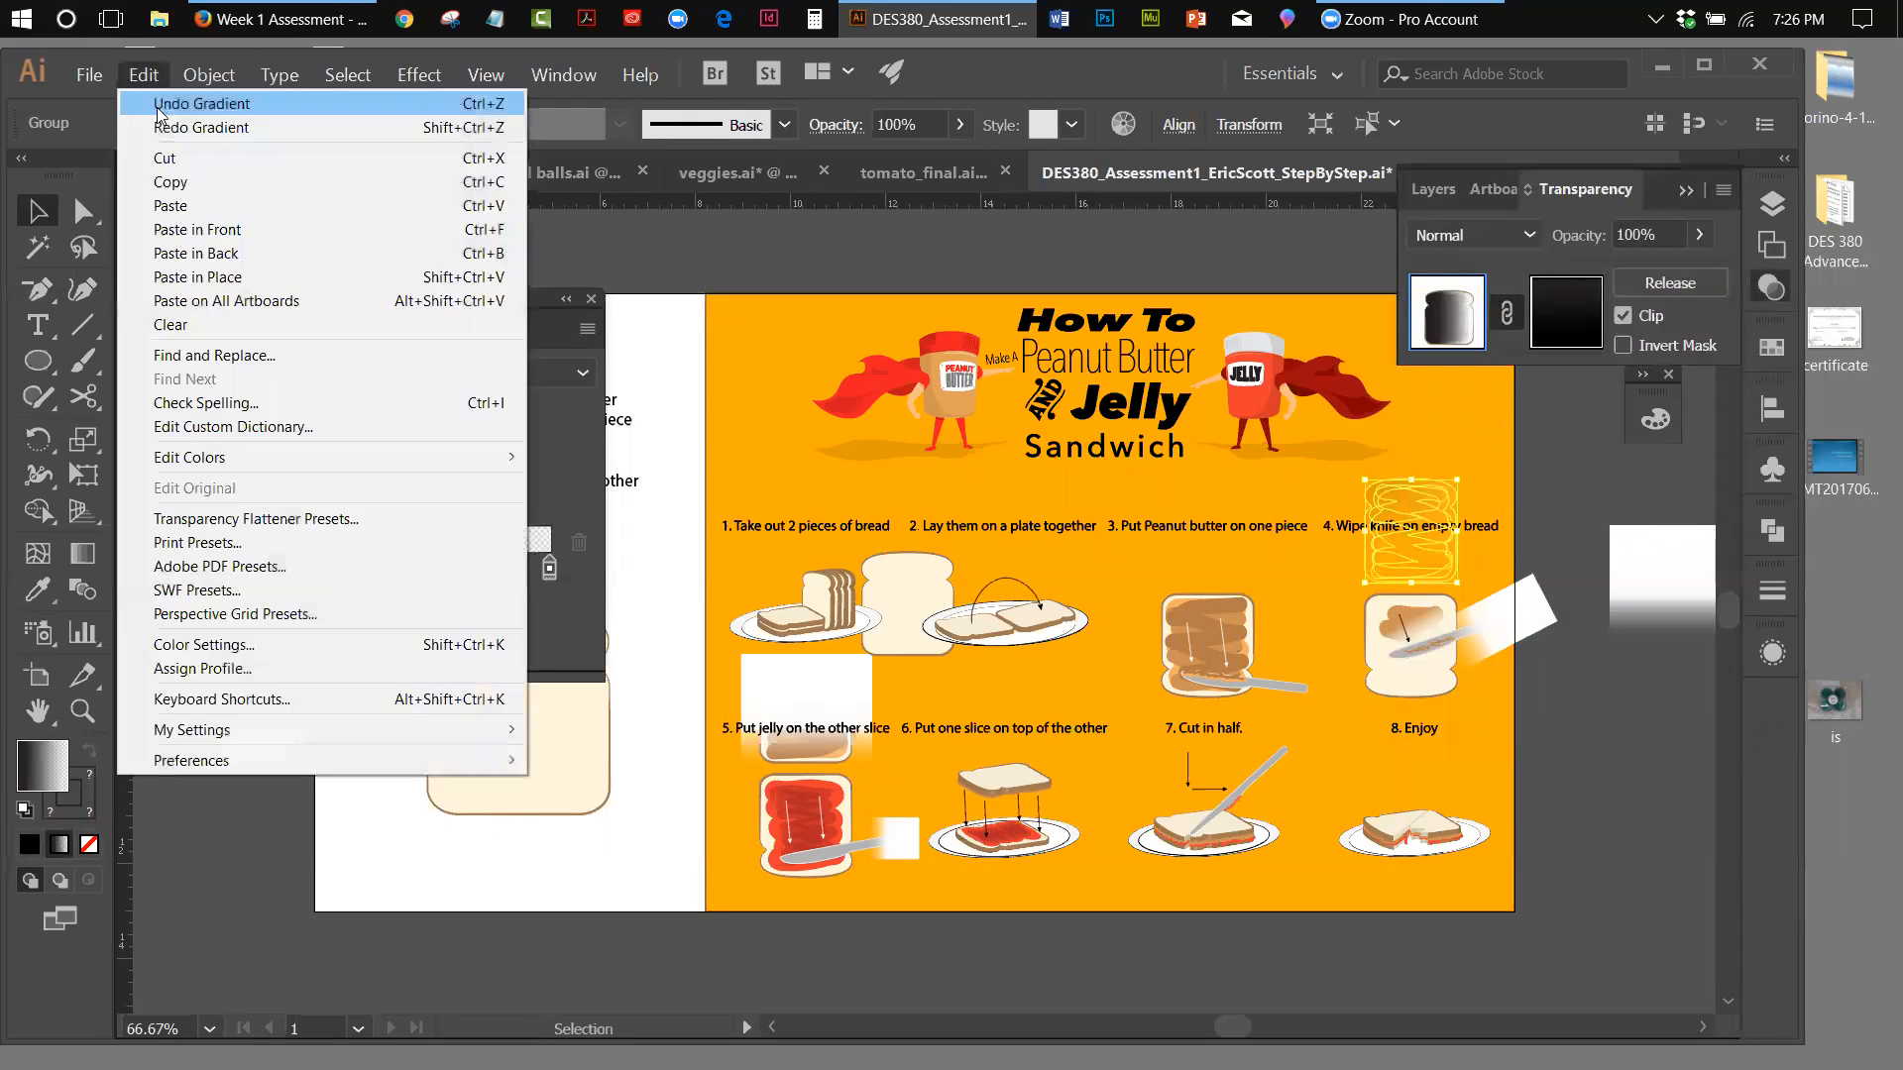
left_click(151, 102)
left_click(144, 75)
left_click(150, 103)
left_click(144, 75)
left_click(148, 103)
left_click(143, 75)
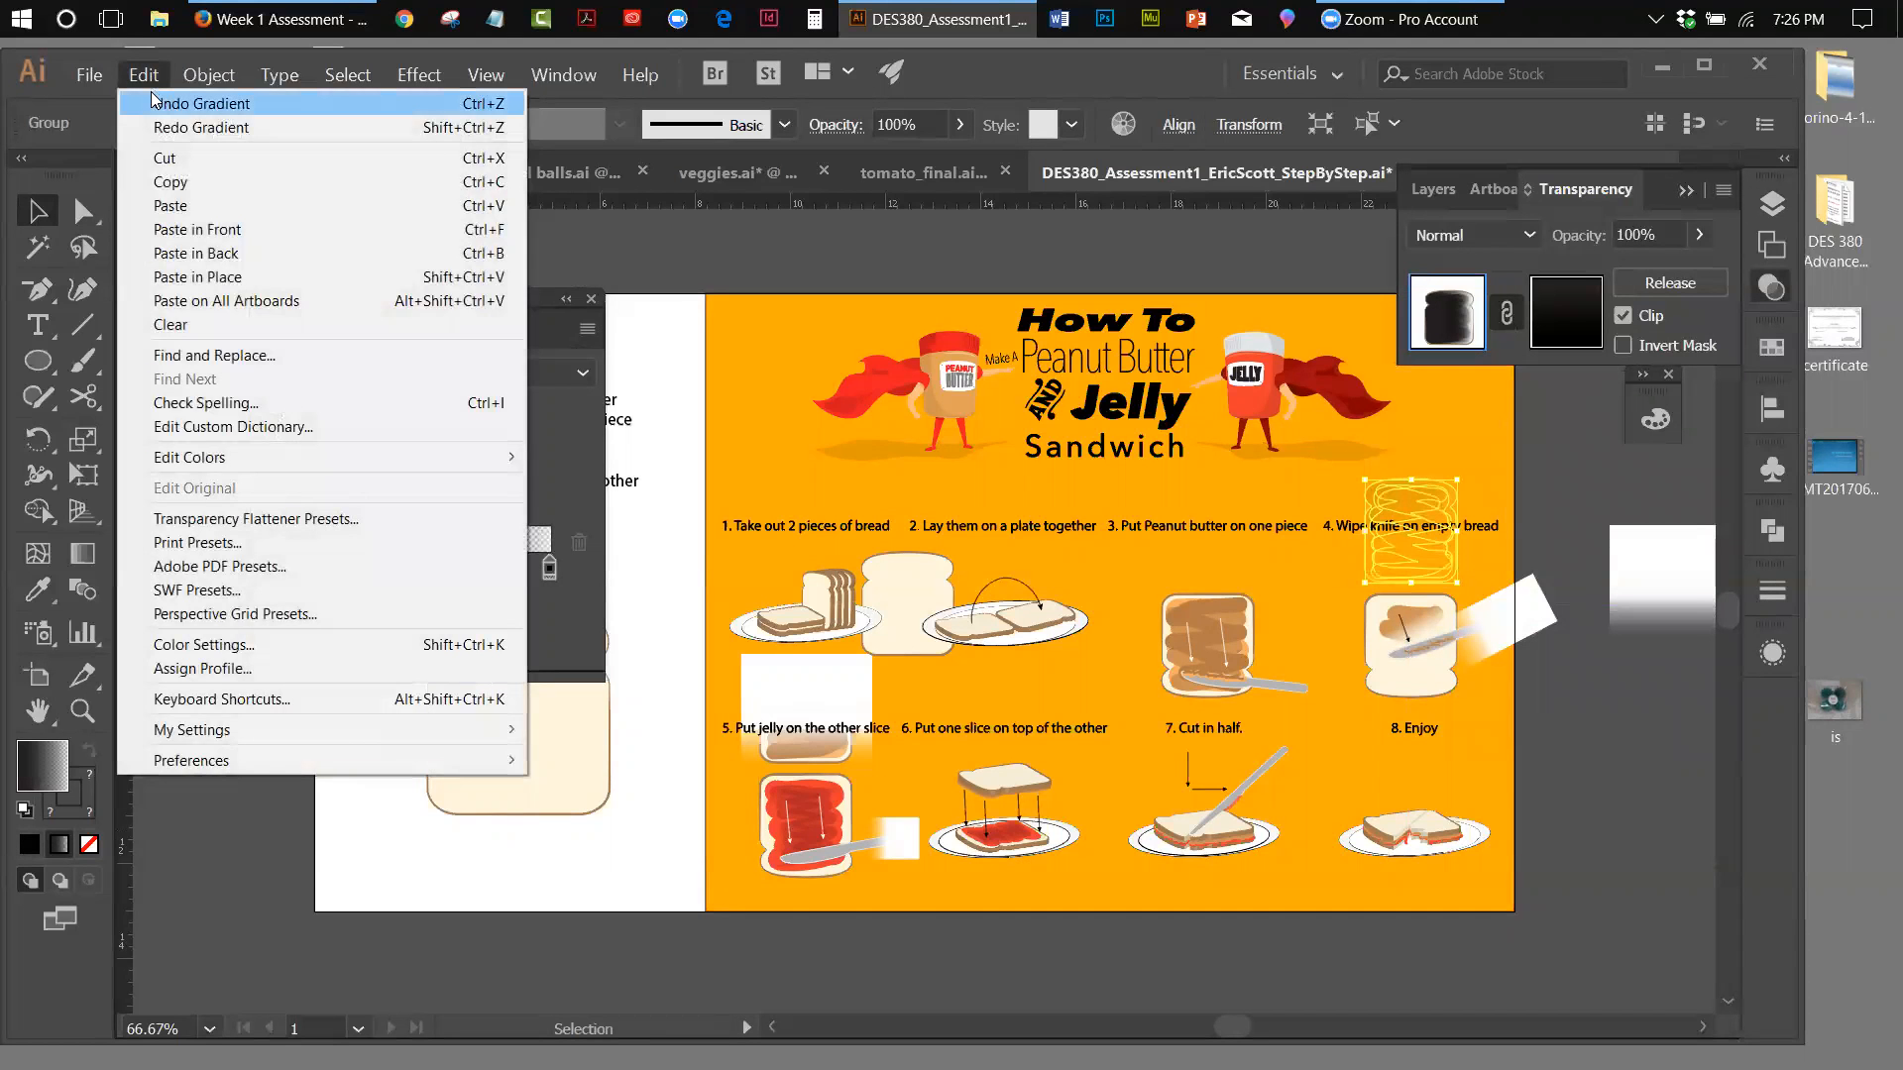
left_click(151, 103)
left_click(153, 74)
left_click(152, 103)
left_click(147, 76)
left_click(150, 103)
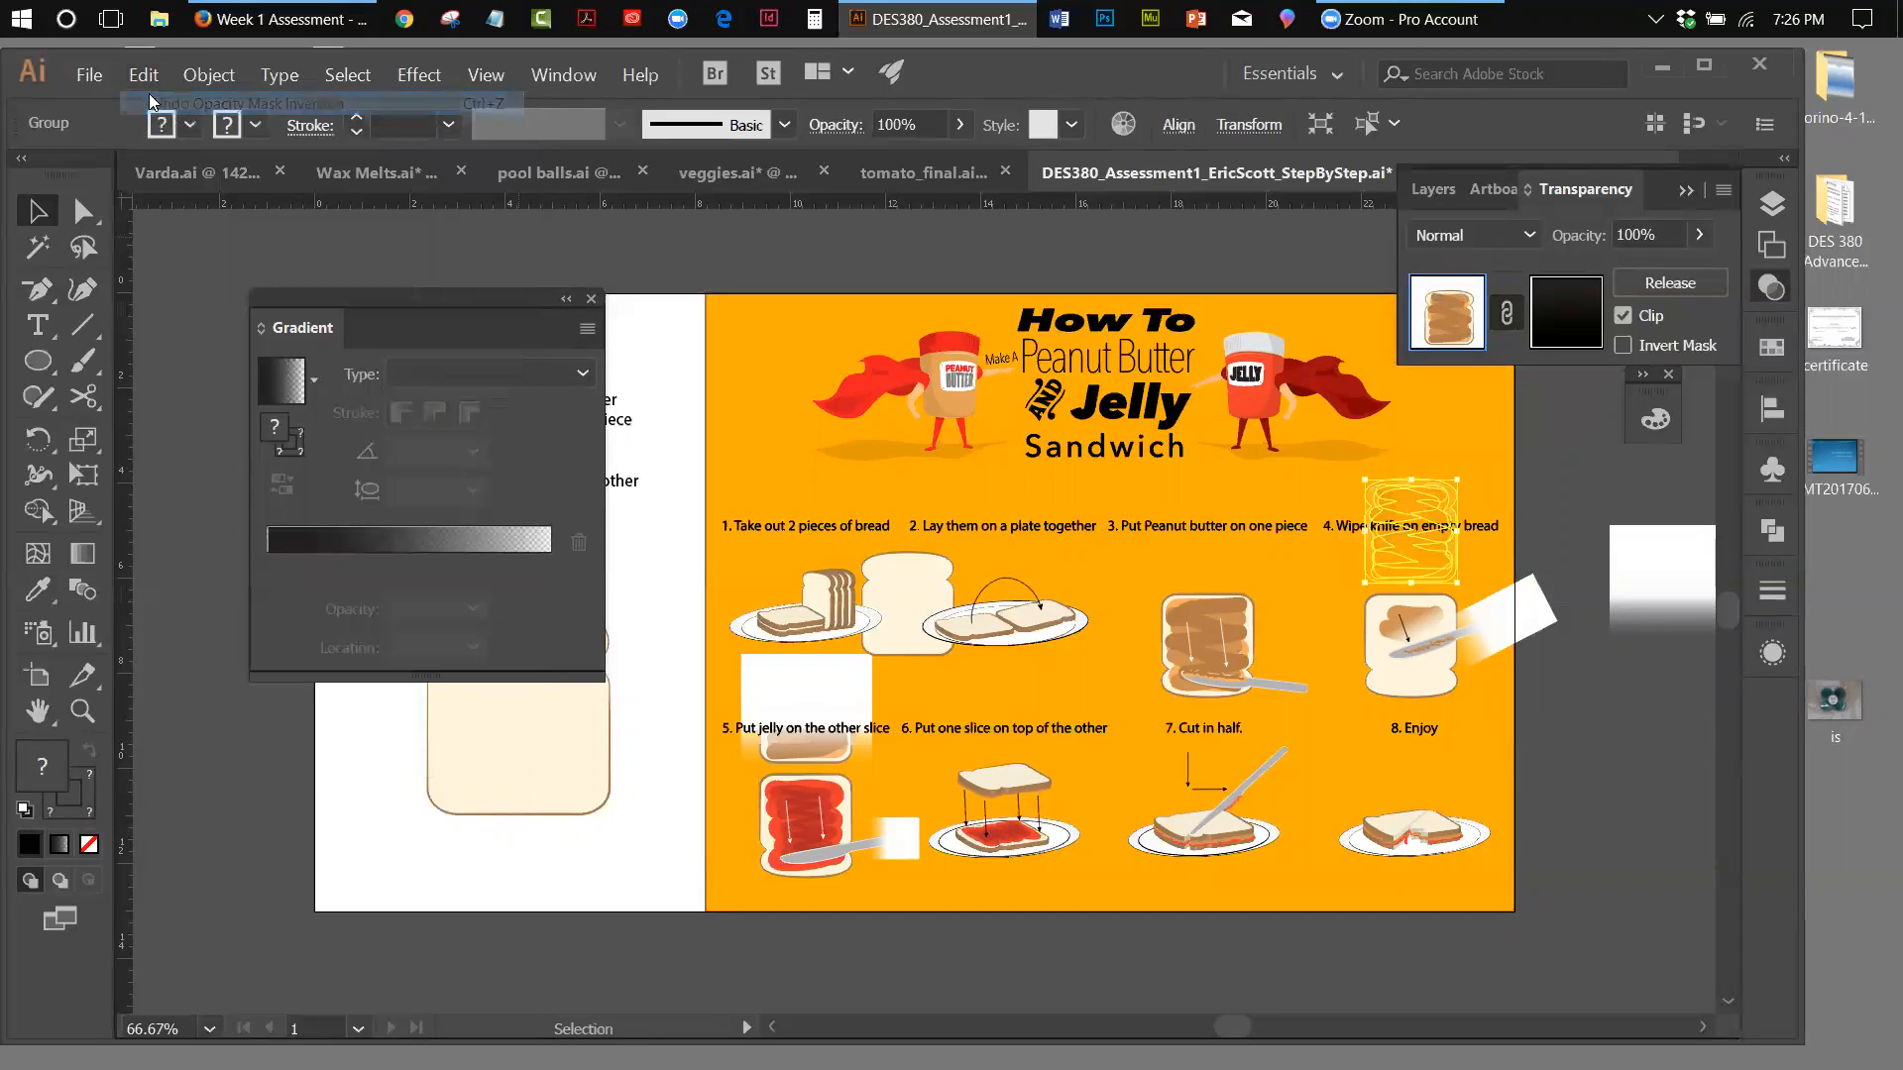
left_click(144, 75)
left_click(148, 103)
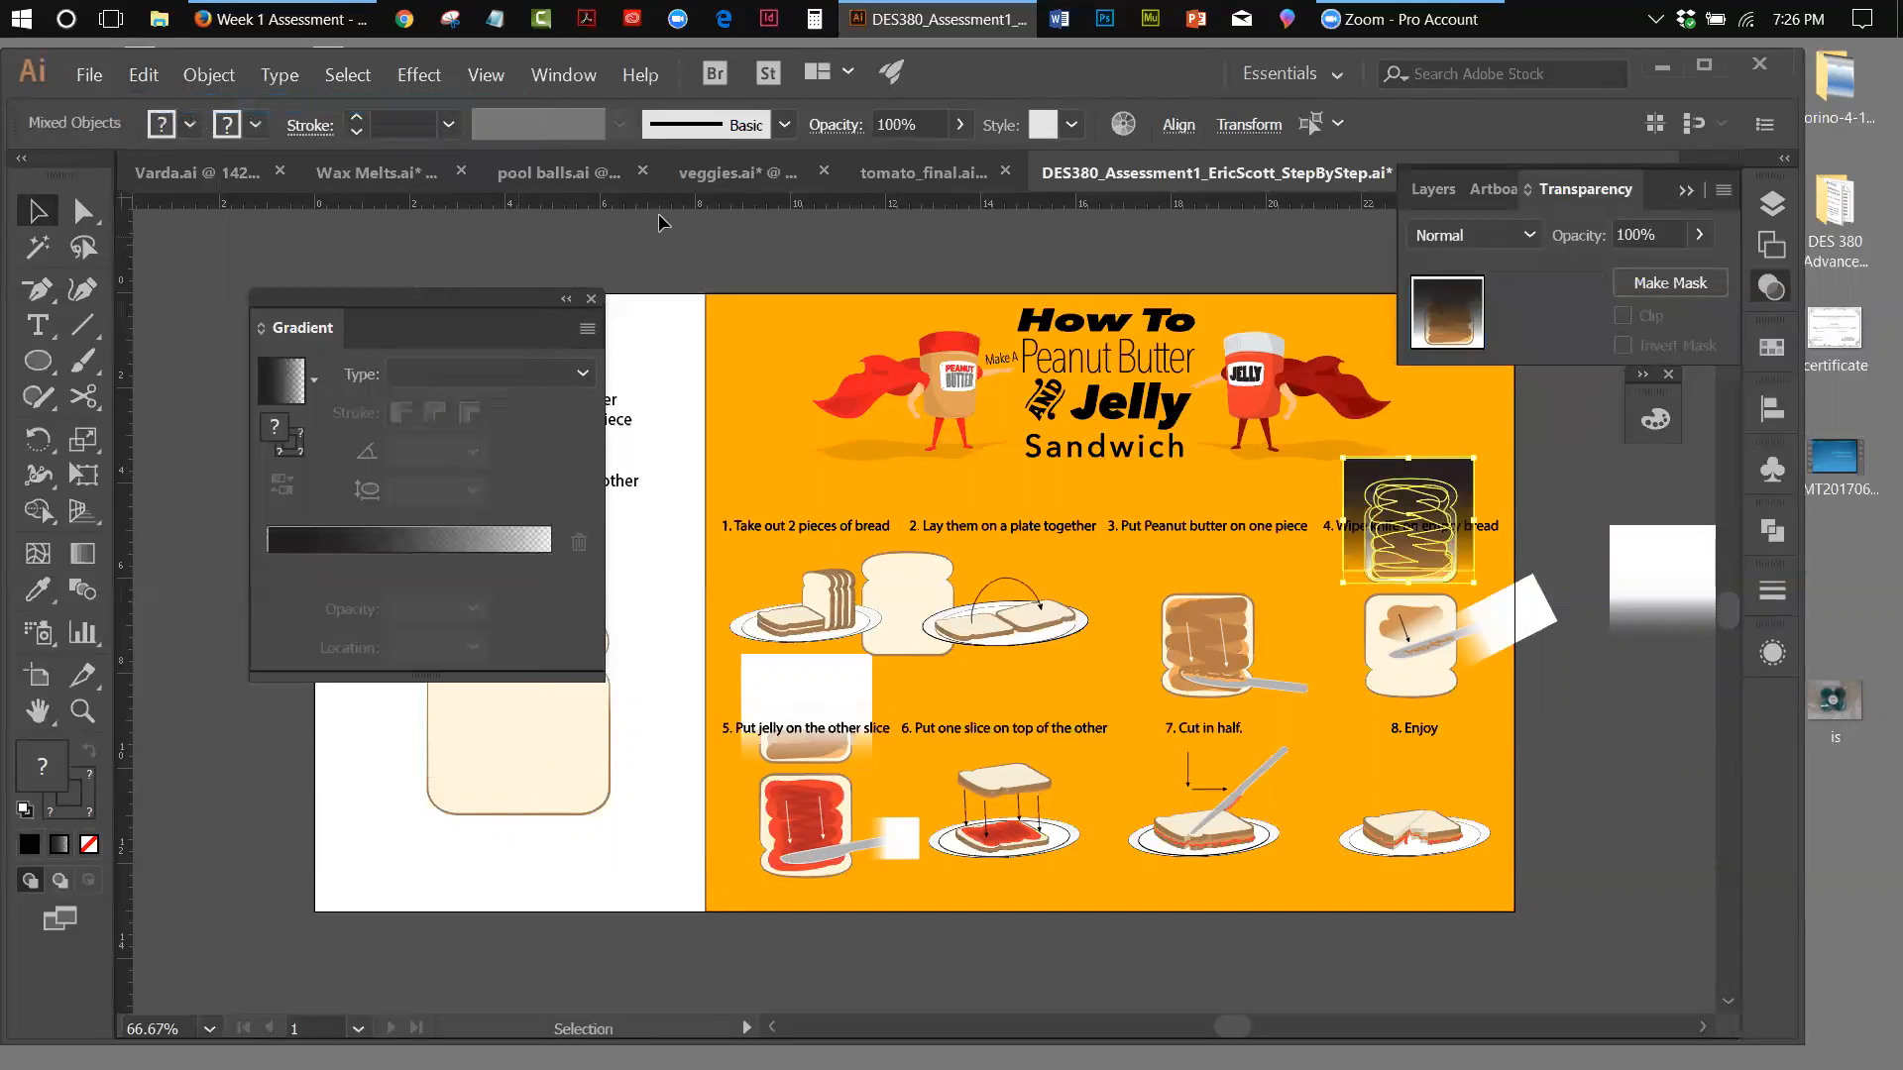
Move the black fade rectangle off the artboard beside step 4, shifting the spare white fade rectangle down to make room
left_click(1601, 482)
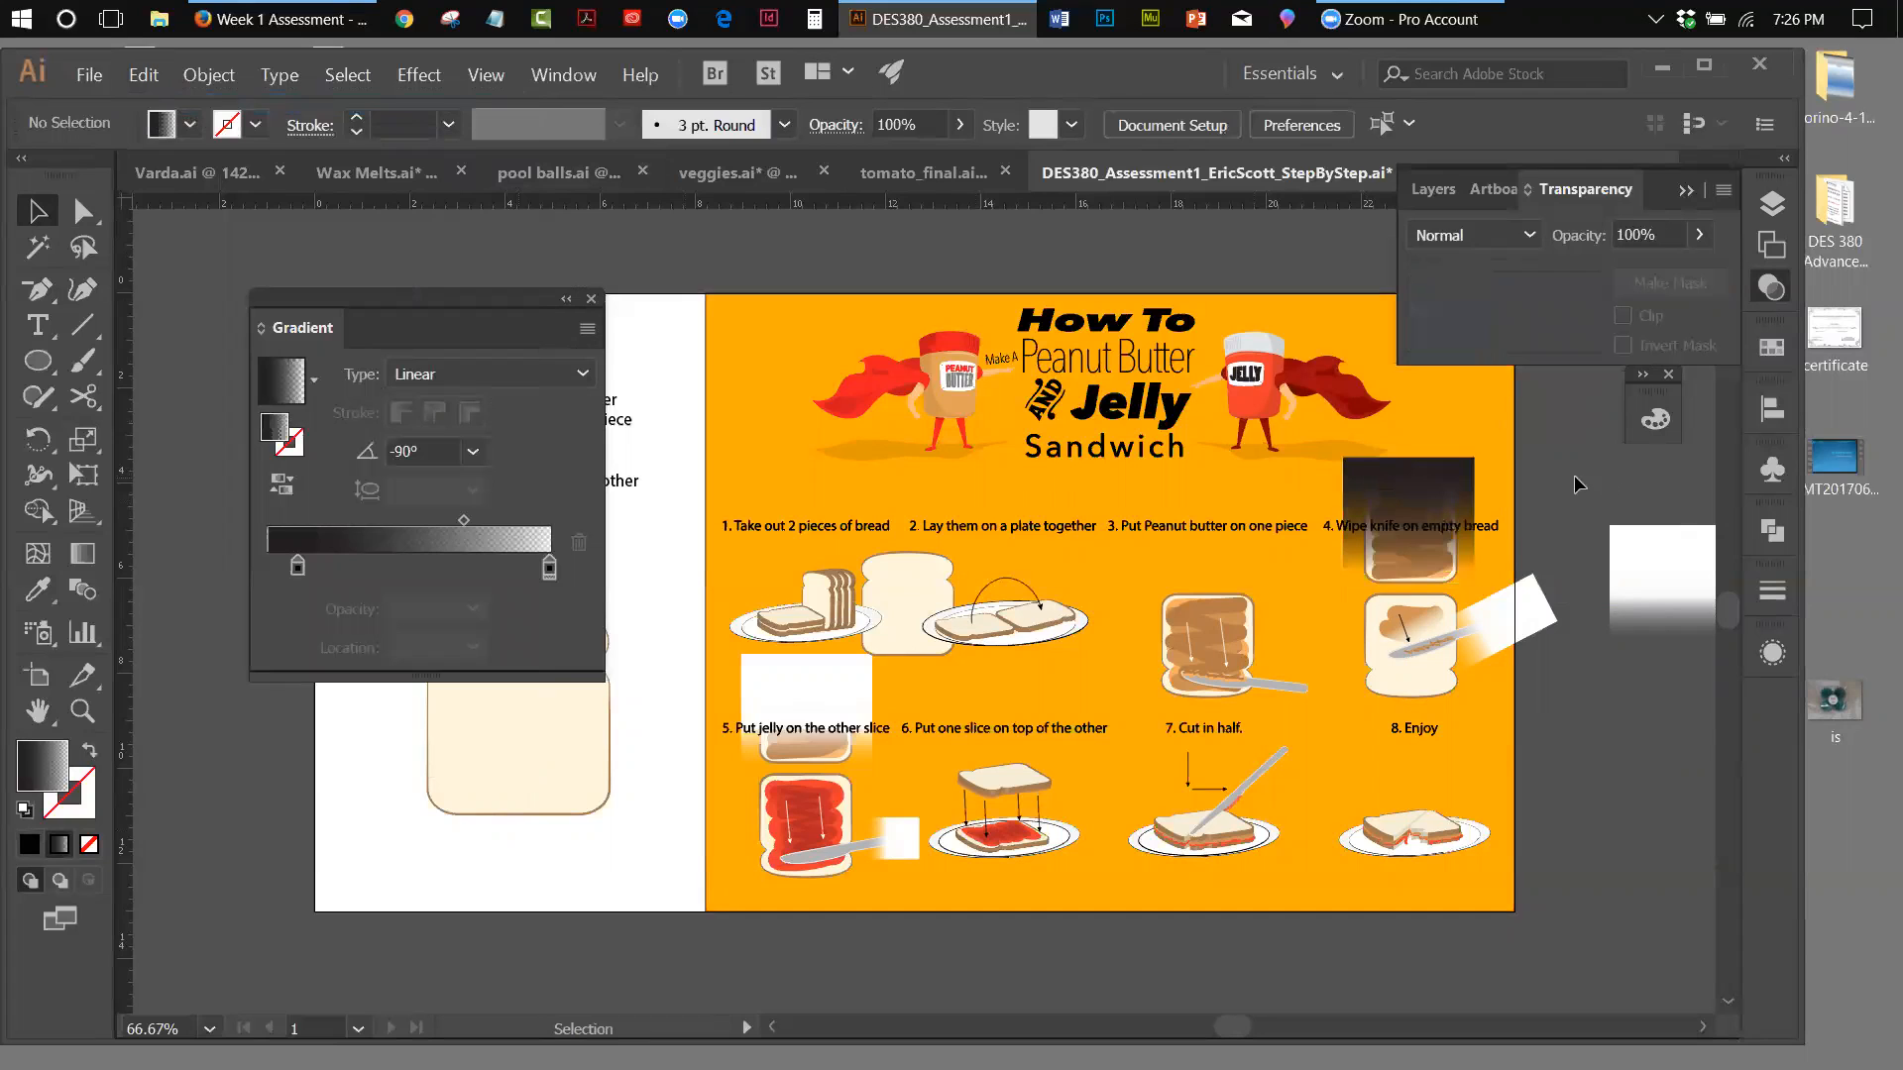
left_click(1473, 470)
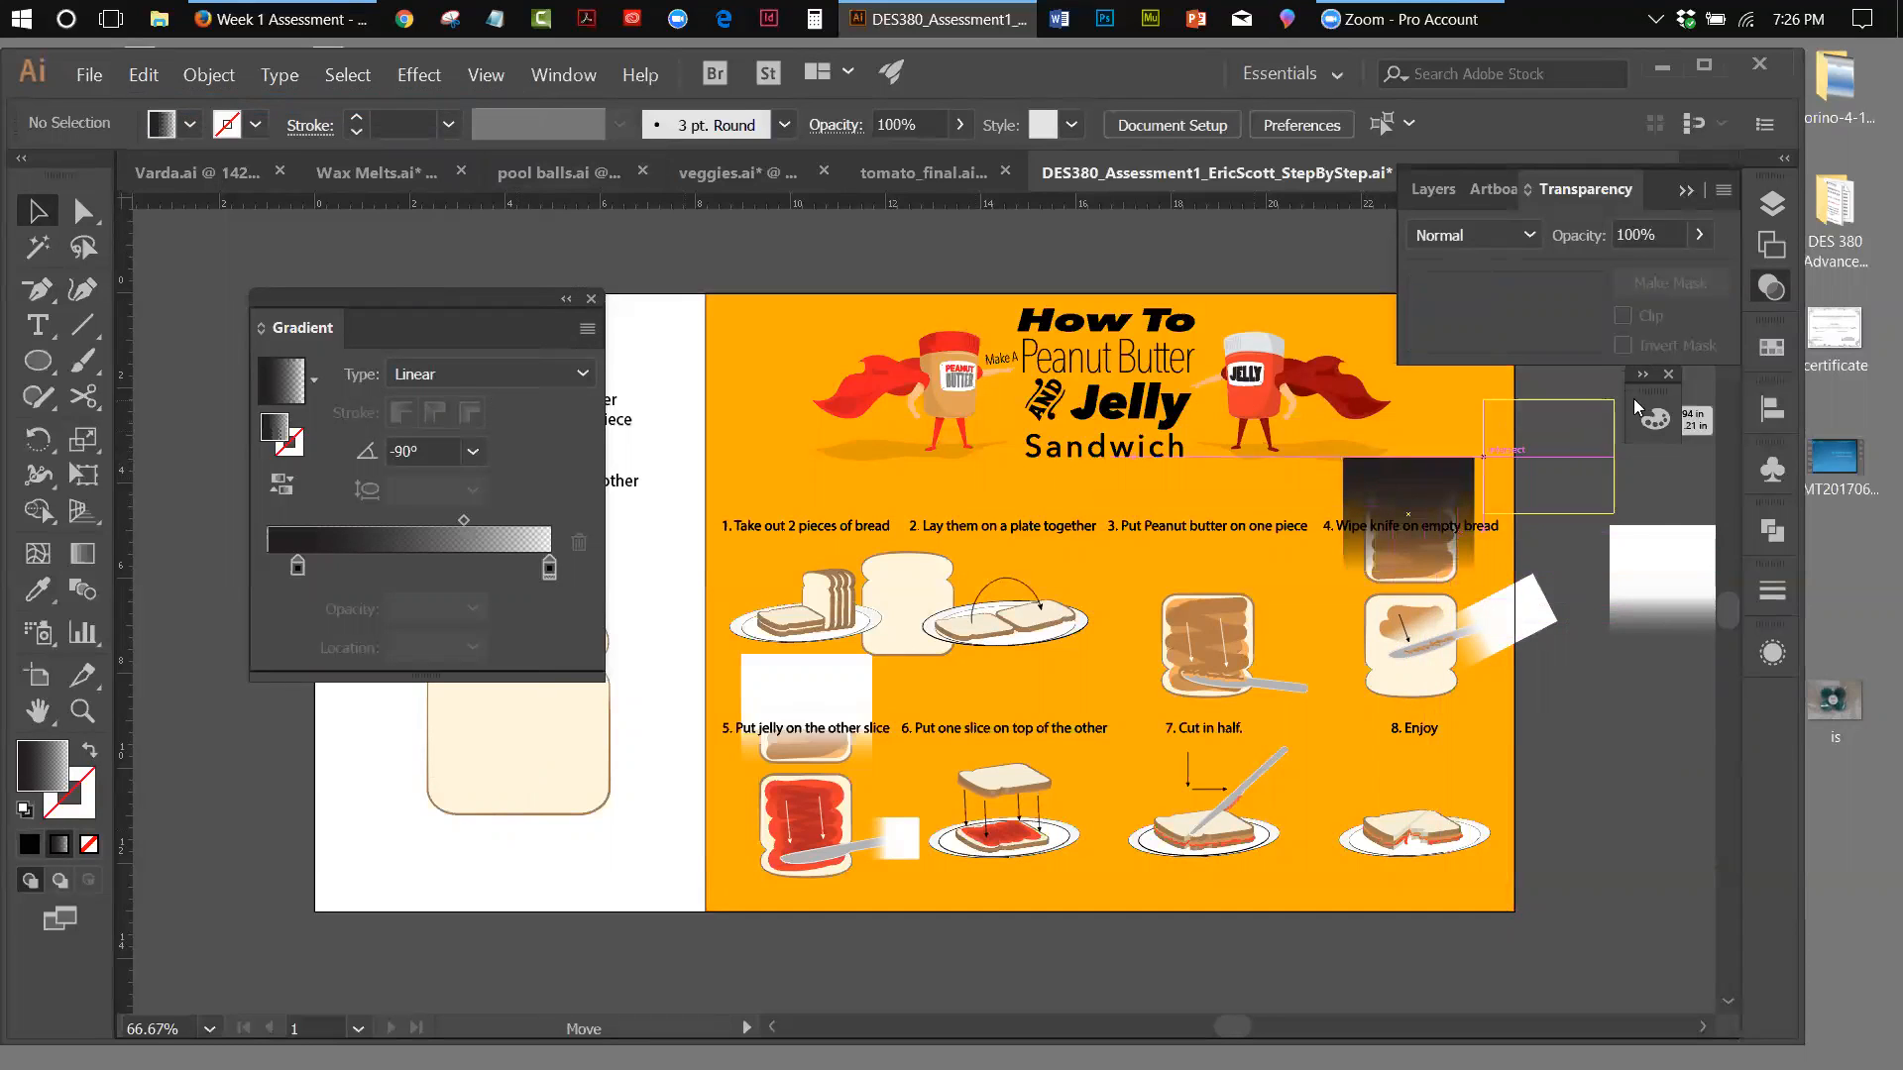
left_click_drag(1440, 480, 1610, 460)
left_click_drag(1657, 616, 1703, 774)
left_click_drag(1592, 498, 1620, 543)
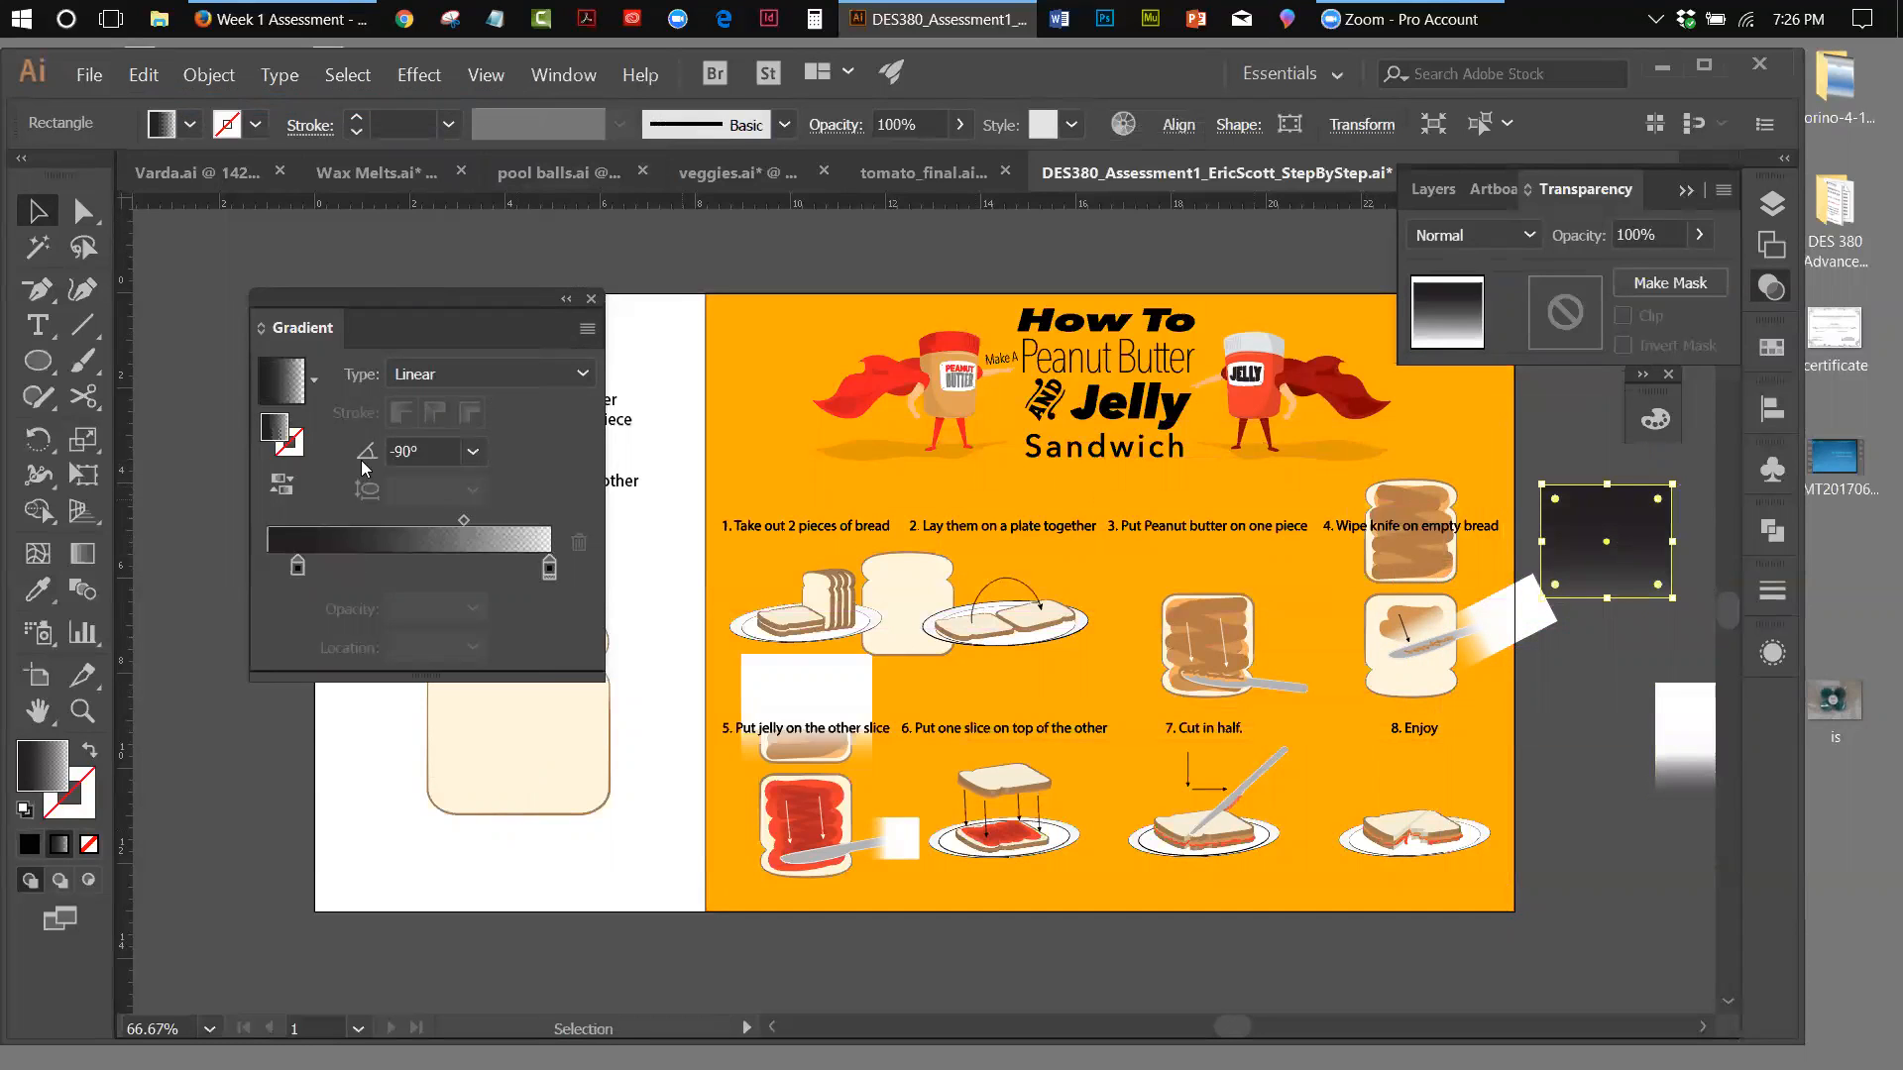
Set the fade rectangle's gradient to run from a black first stop to a white end stop
double_click(548, 569)
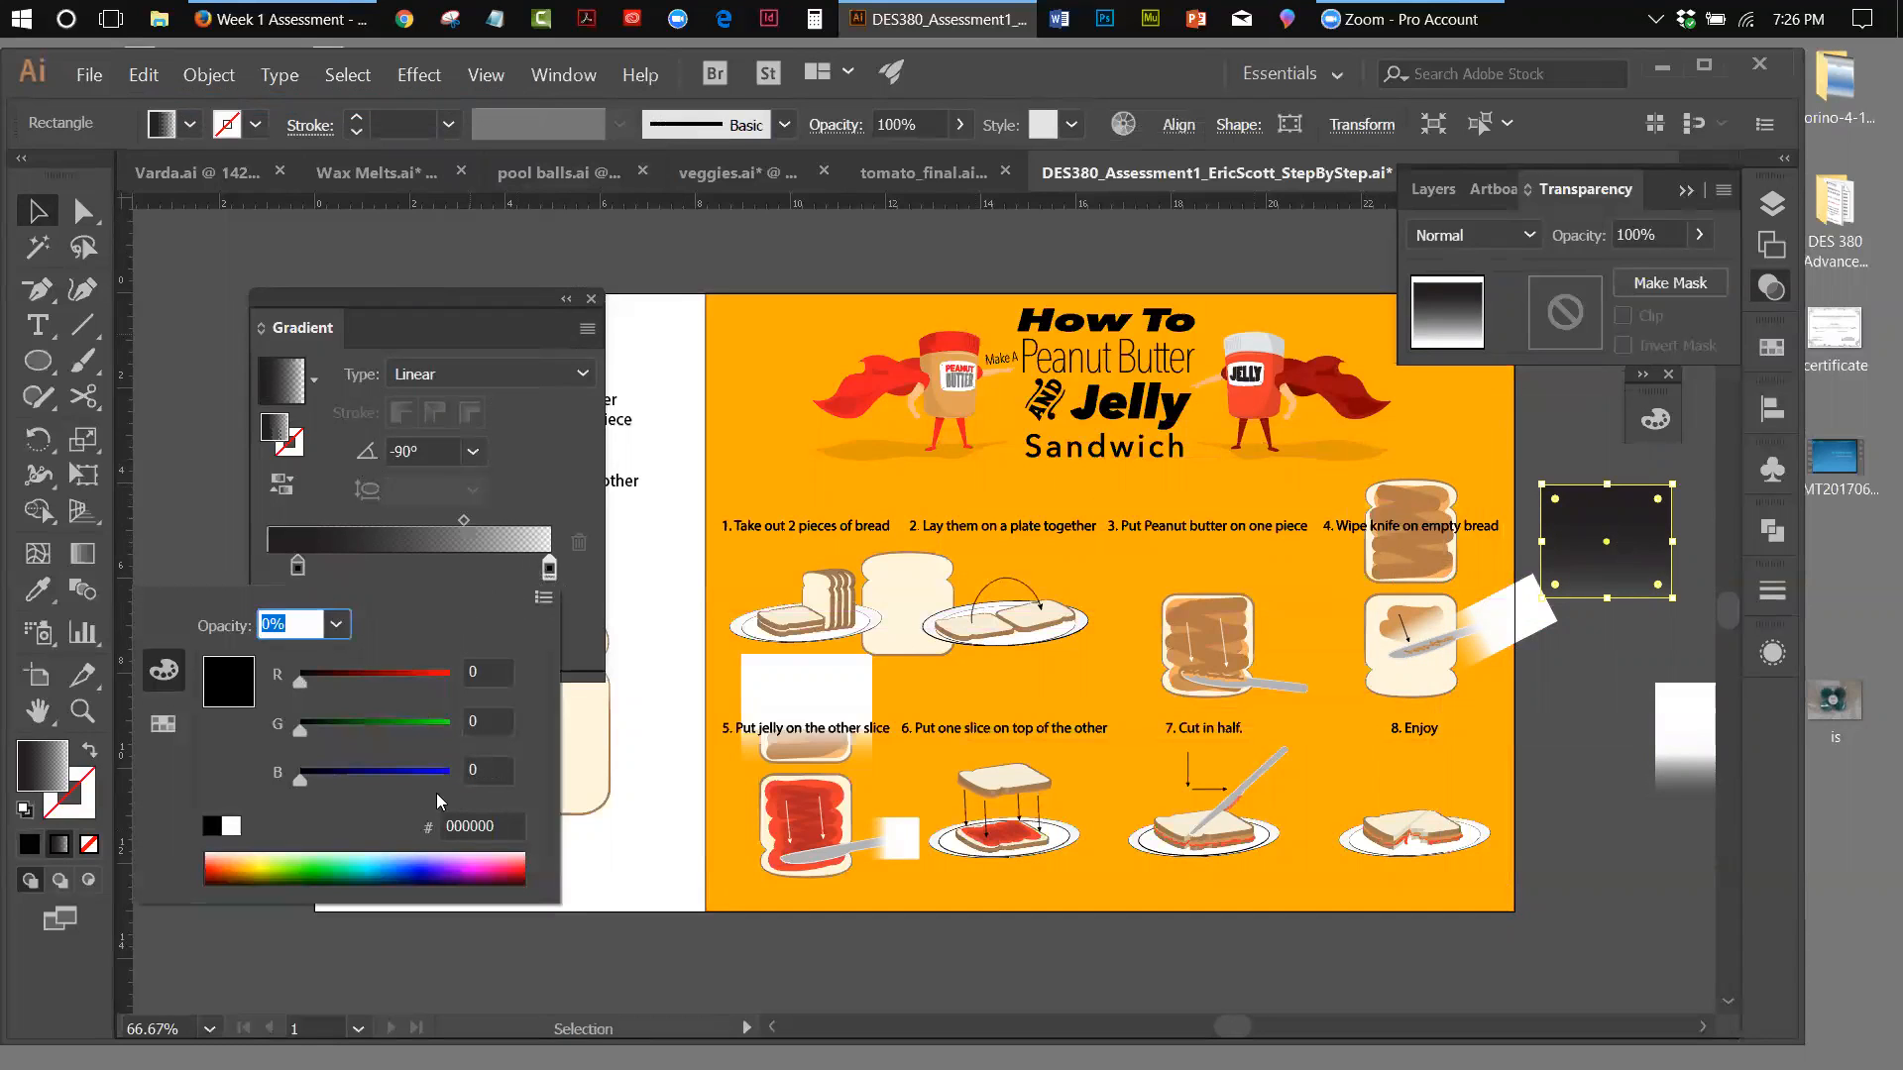
left_click(238, 829)
left_click(296, 567)
double_click(296, 567)
left_click(214, 825)
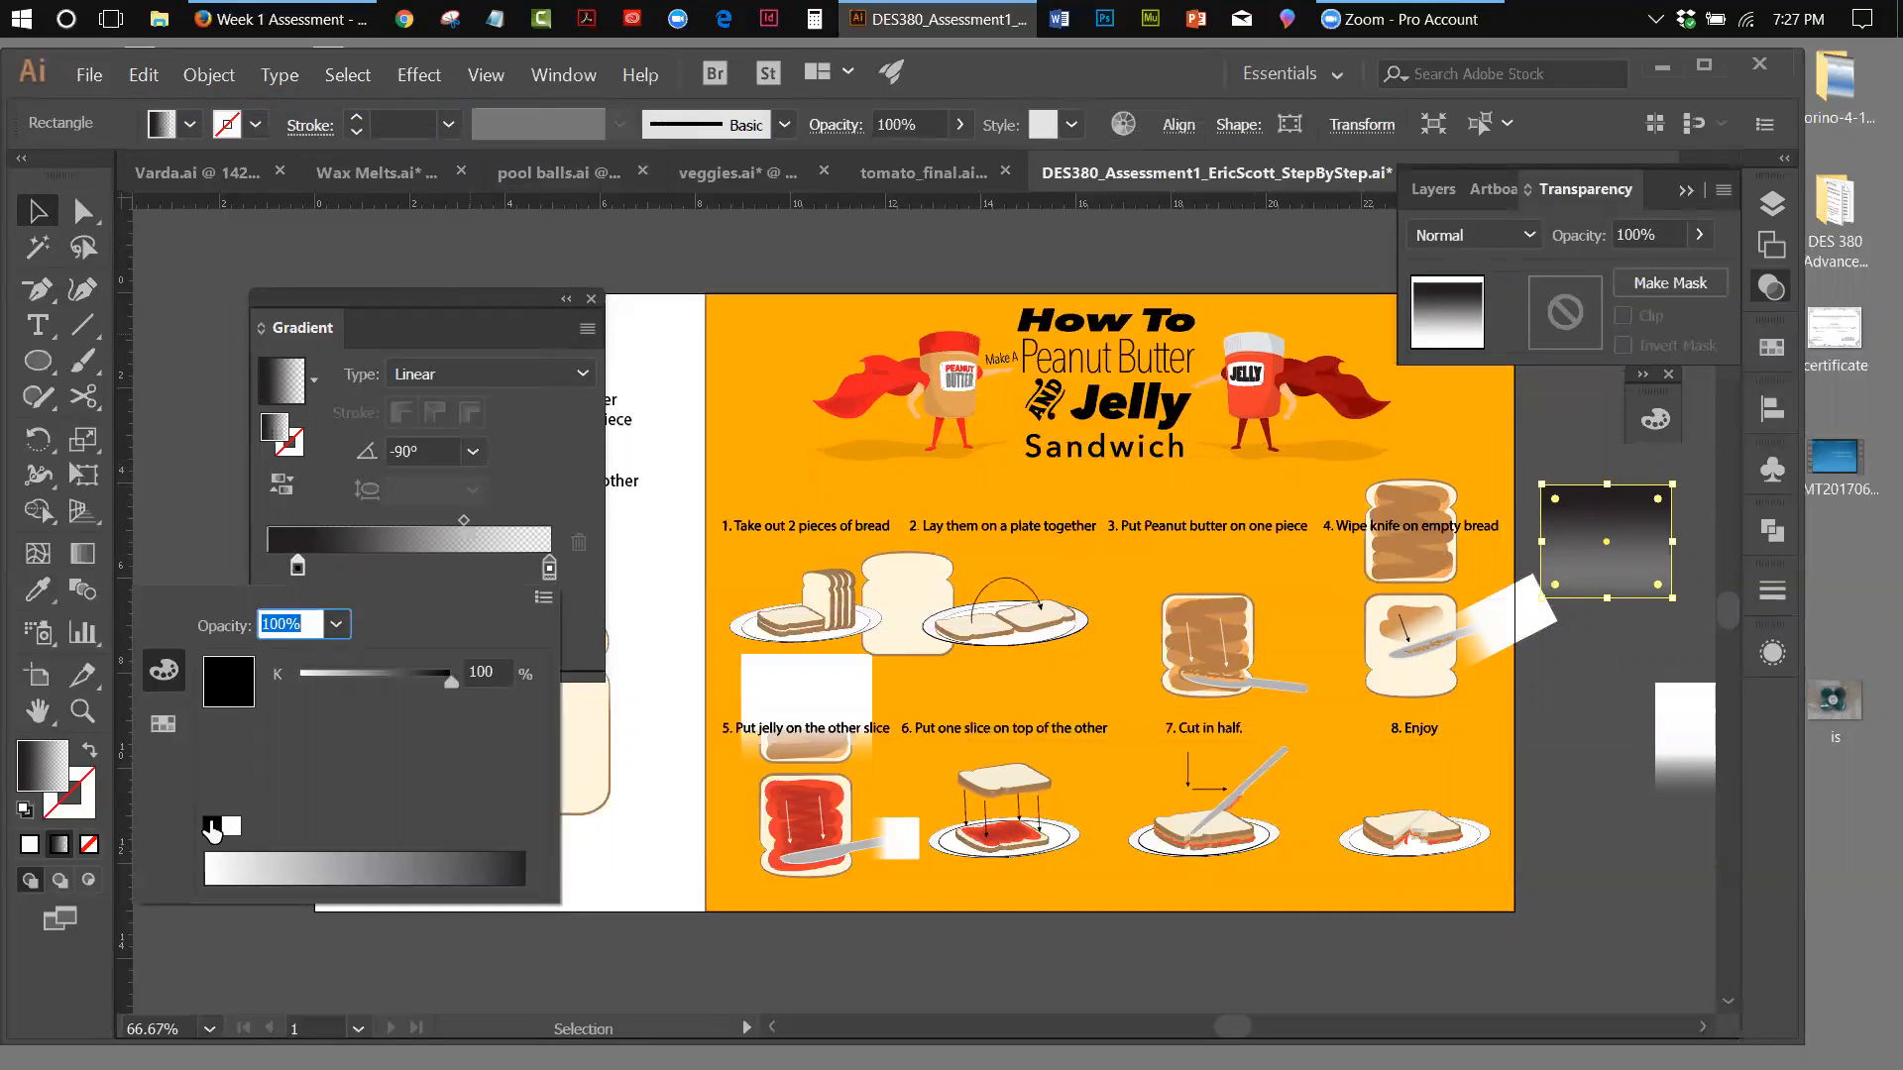
Set the black gradient stop's location to 0% and the white end stop's opacity to 100%
left_click(298, 566)
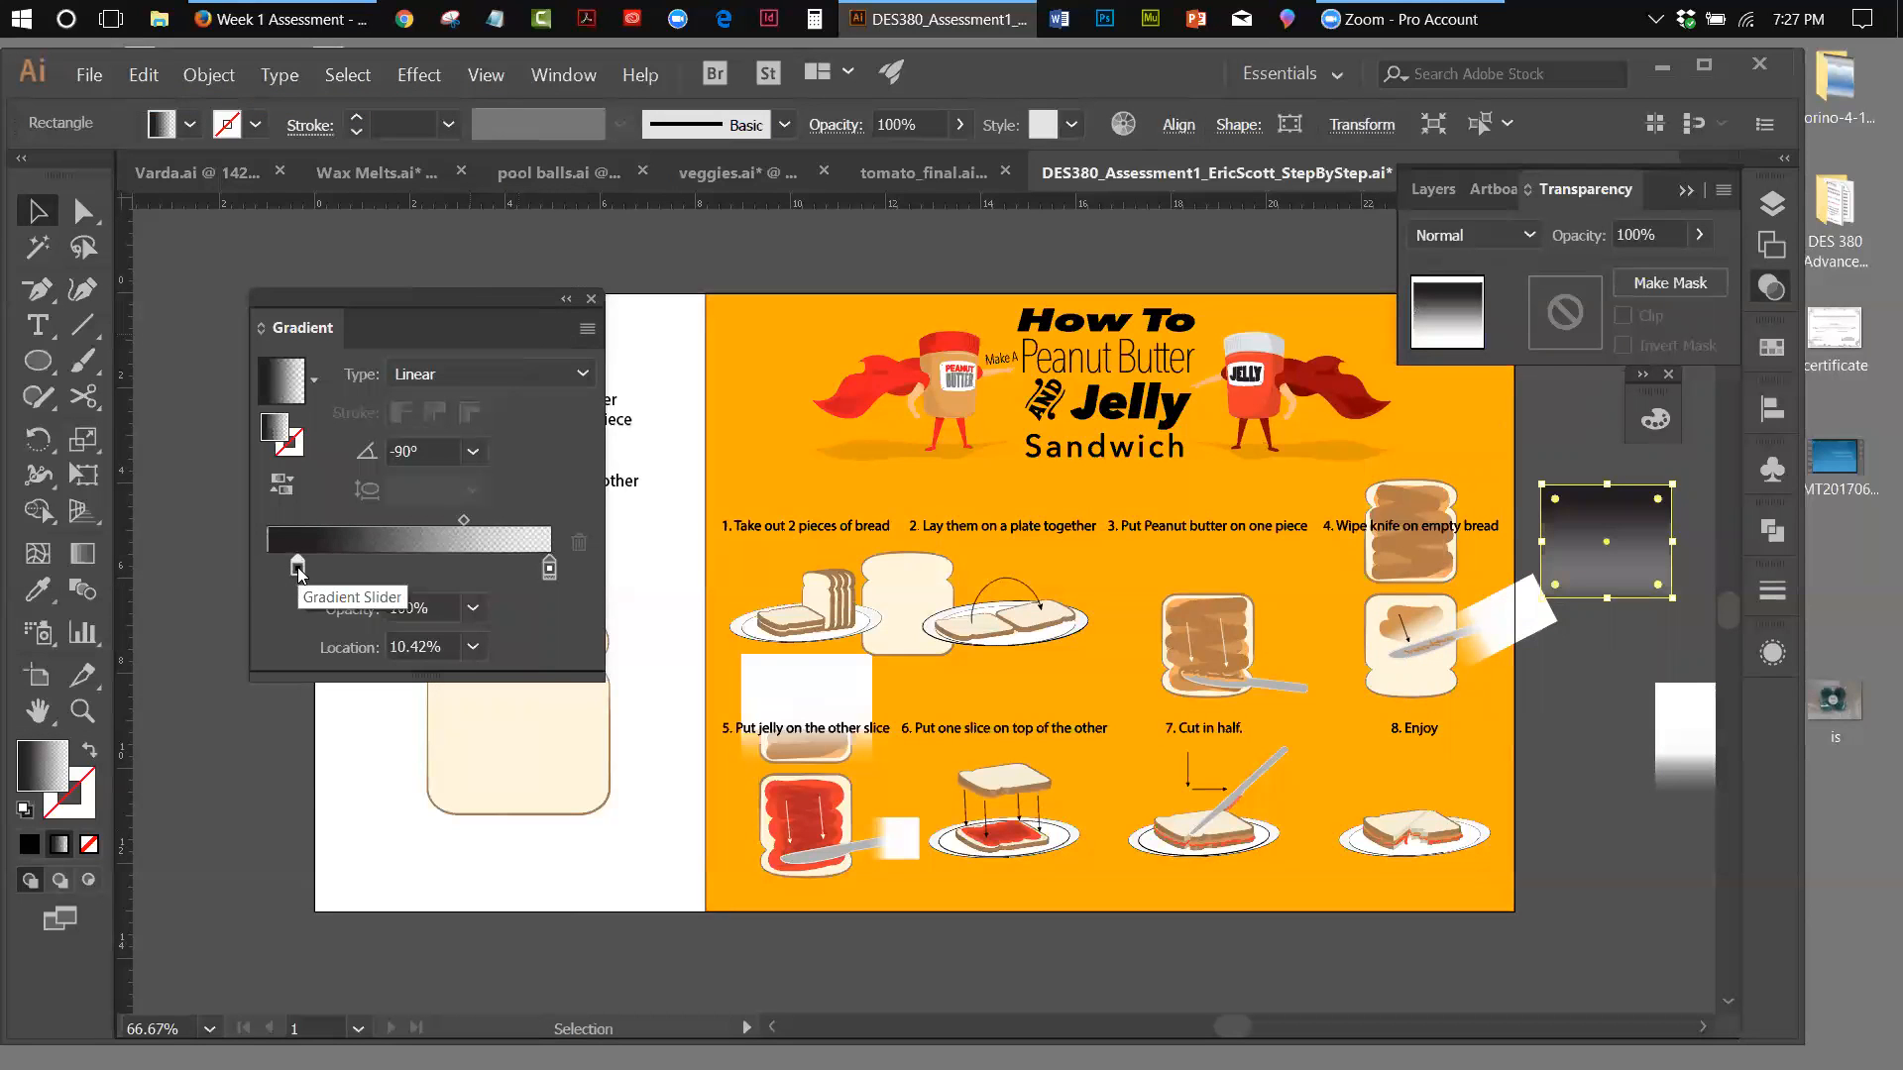
left_click_drag(297, 567, 256, 559)
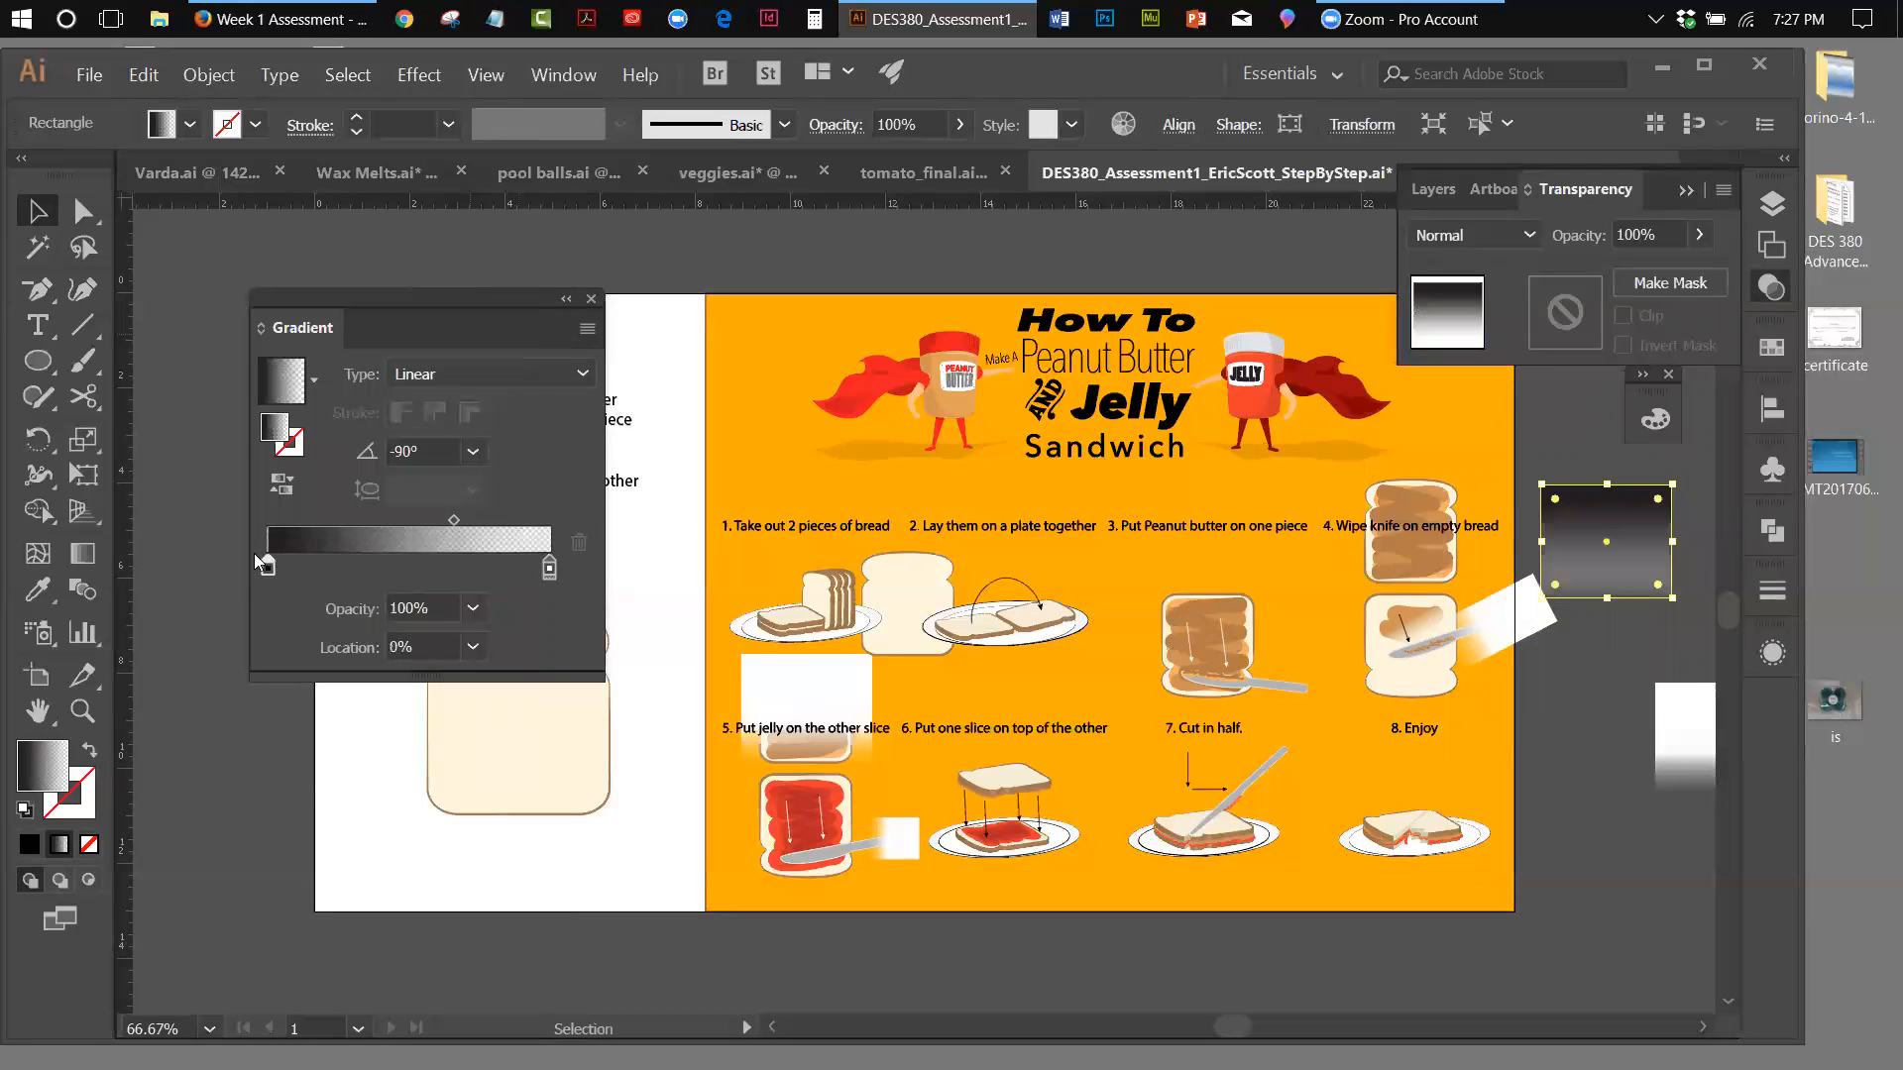
left_click(551, 569)
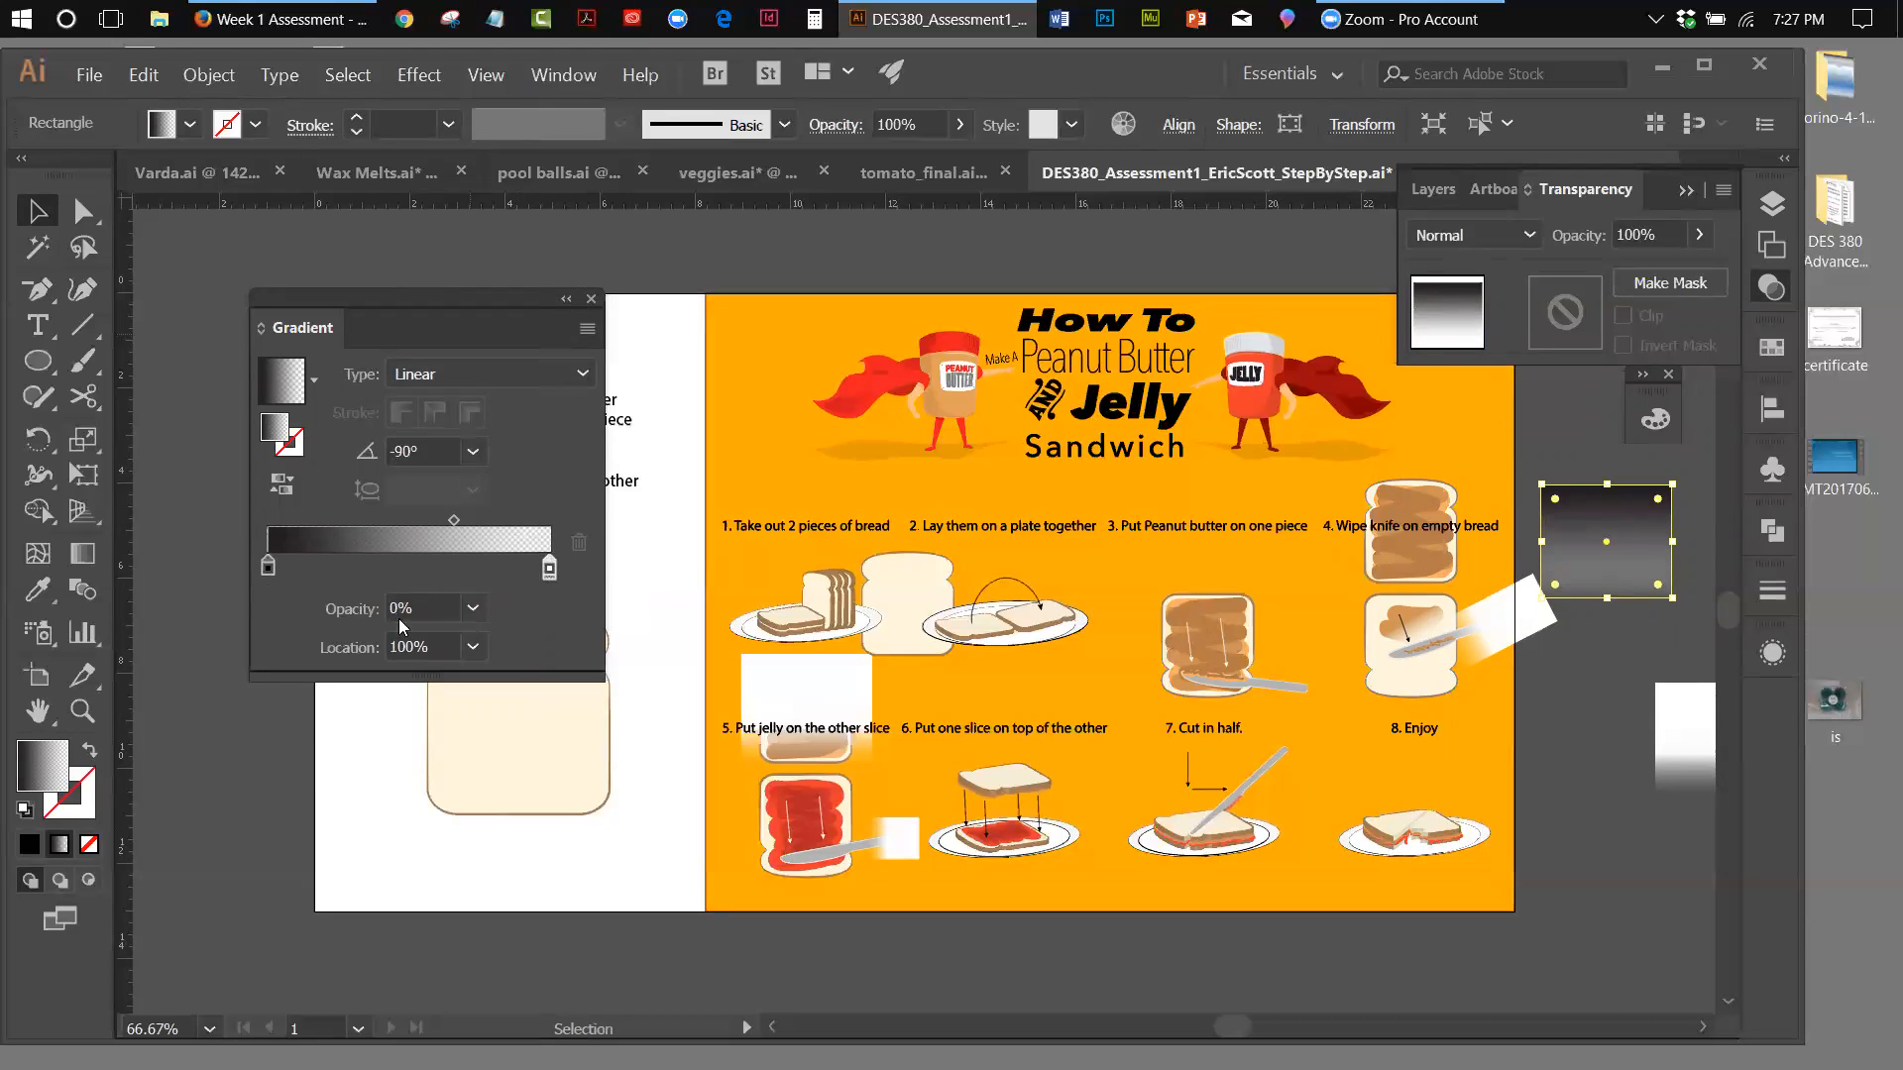
left_click(474, 609)
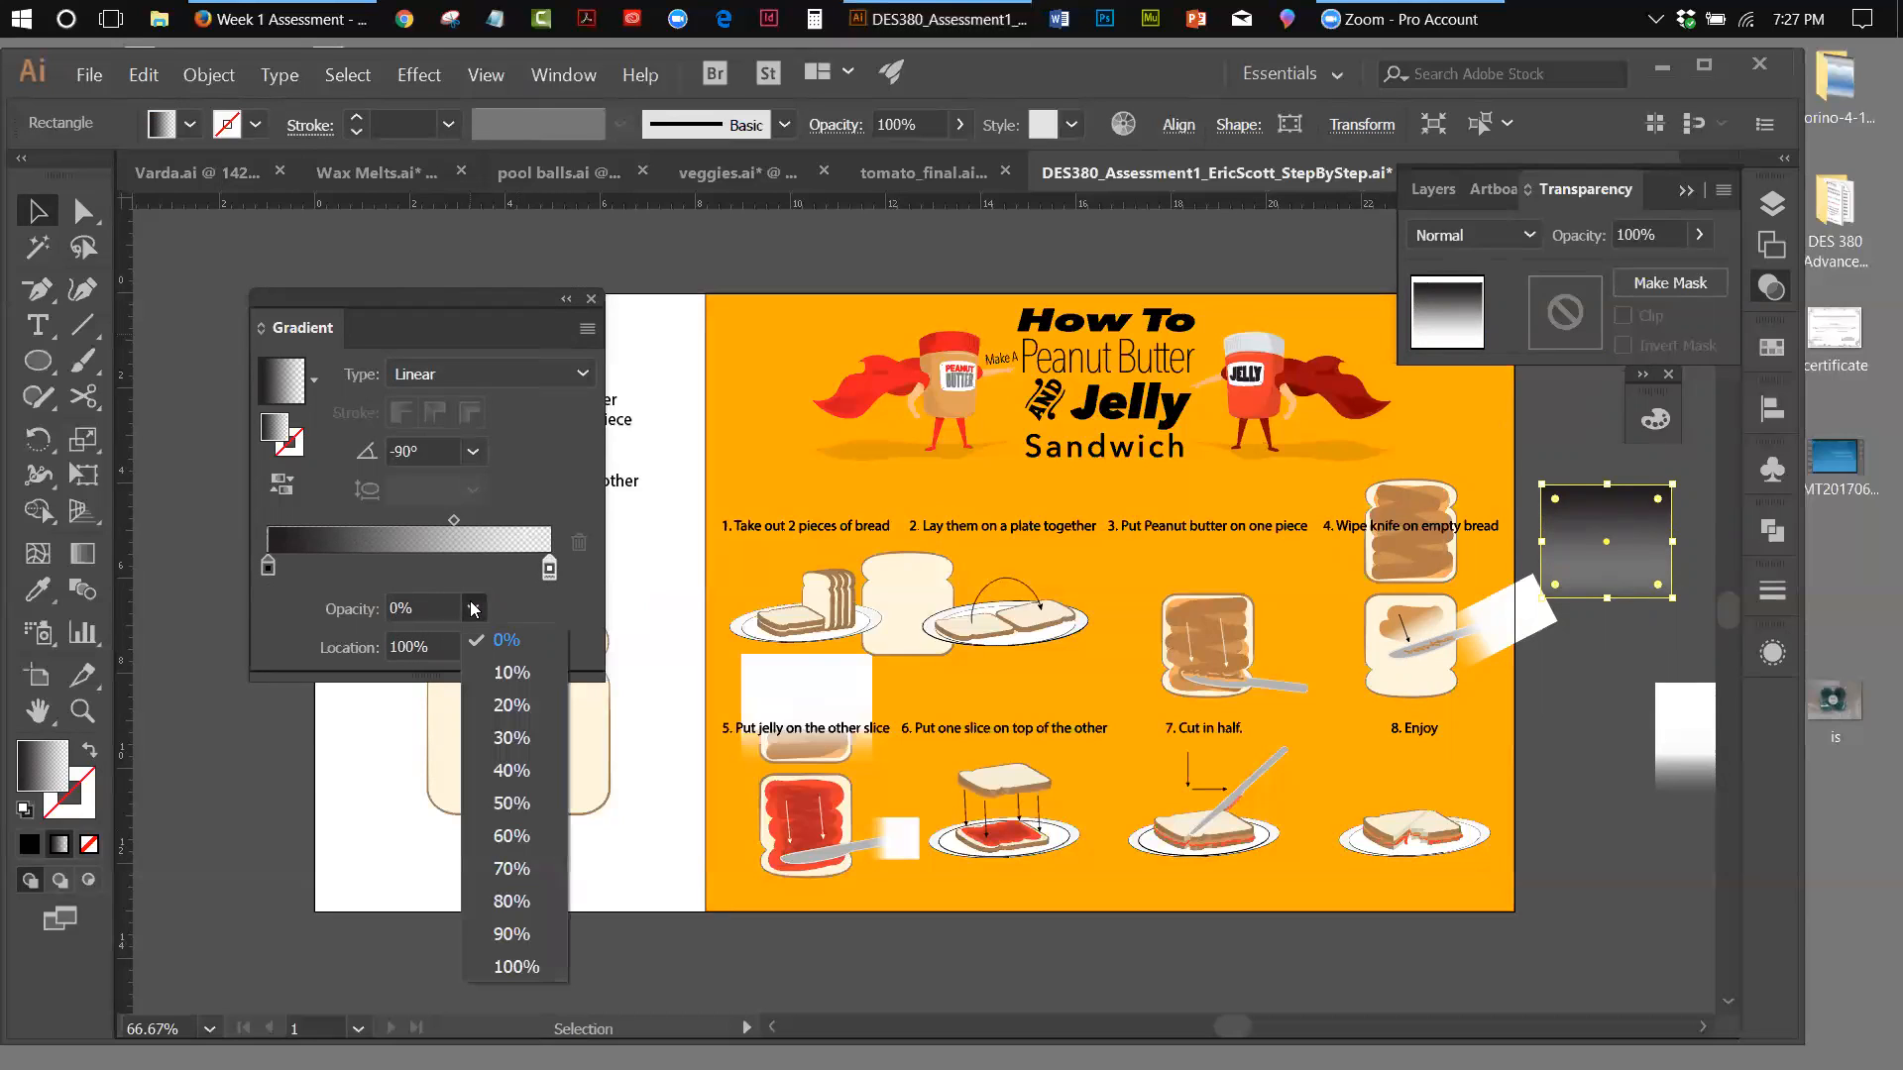
left_click(515, 967)
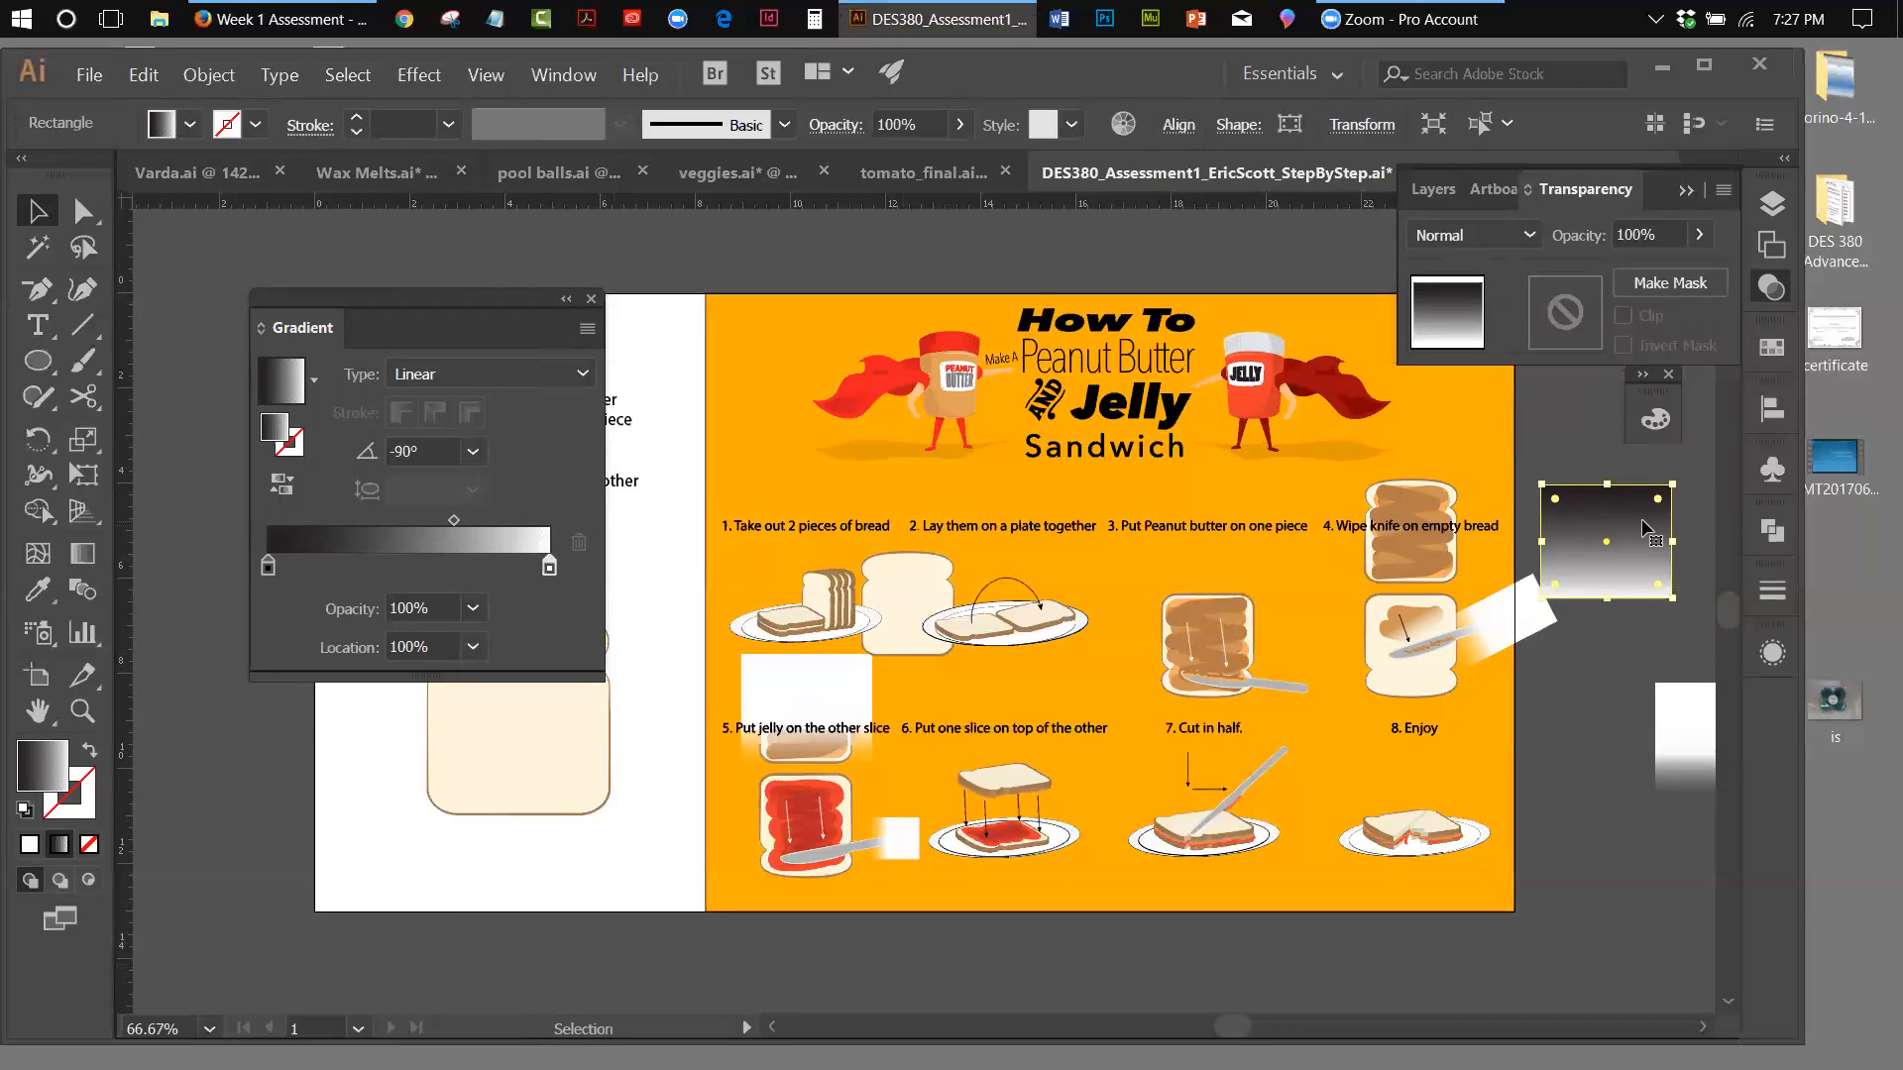
Move the black-to-white rectangle over the upper step 4 bread slice and make an opacity mask from the two
left_click_drag(1593, 513, 1434, 511)
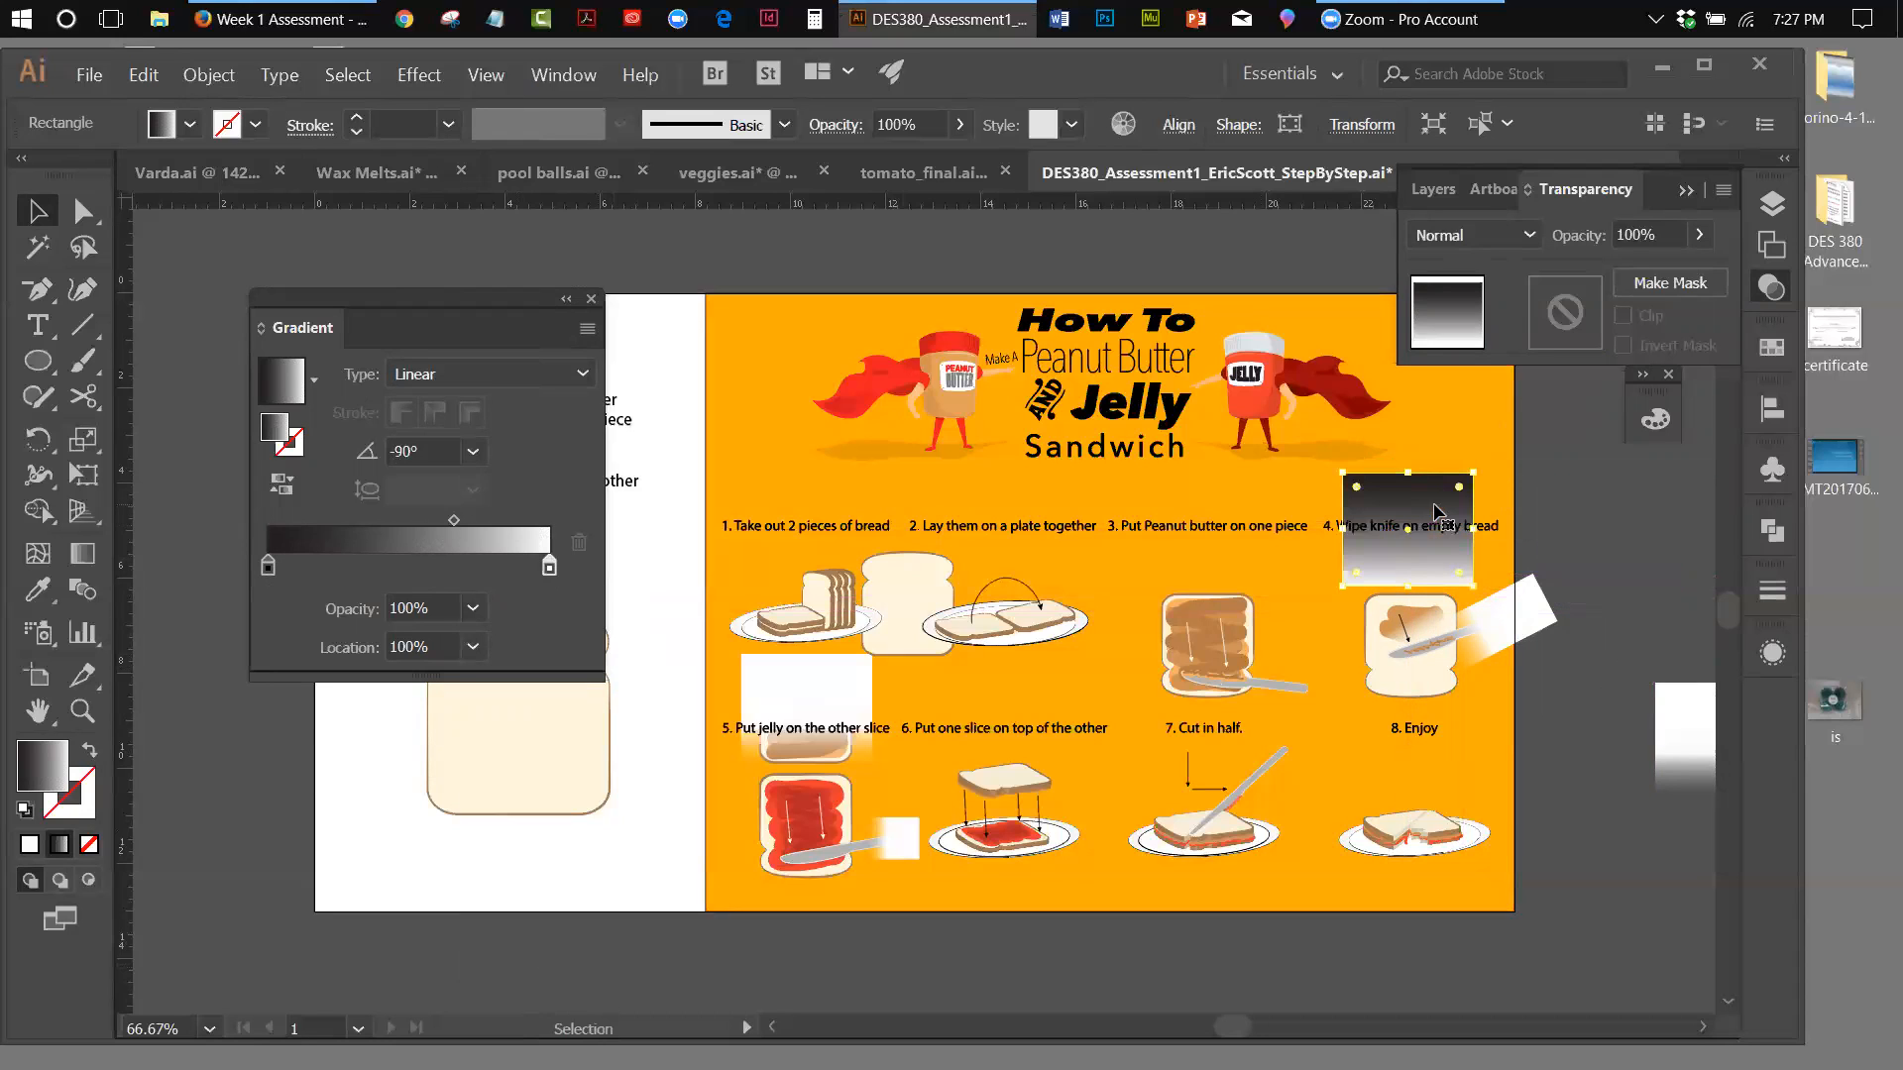
left_click_drag(1413, 442, 1445, 549)
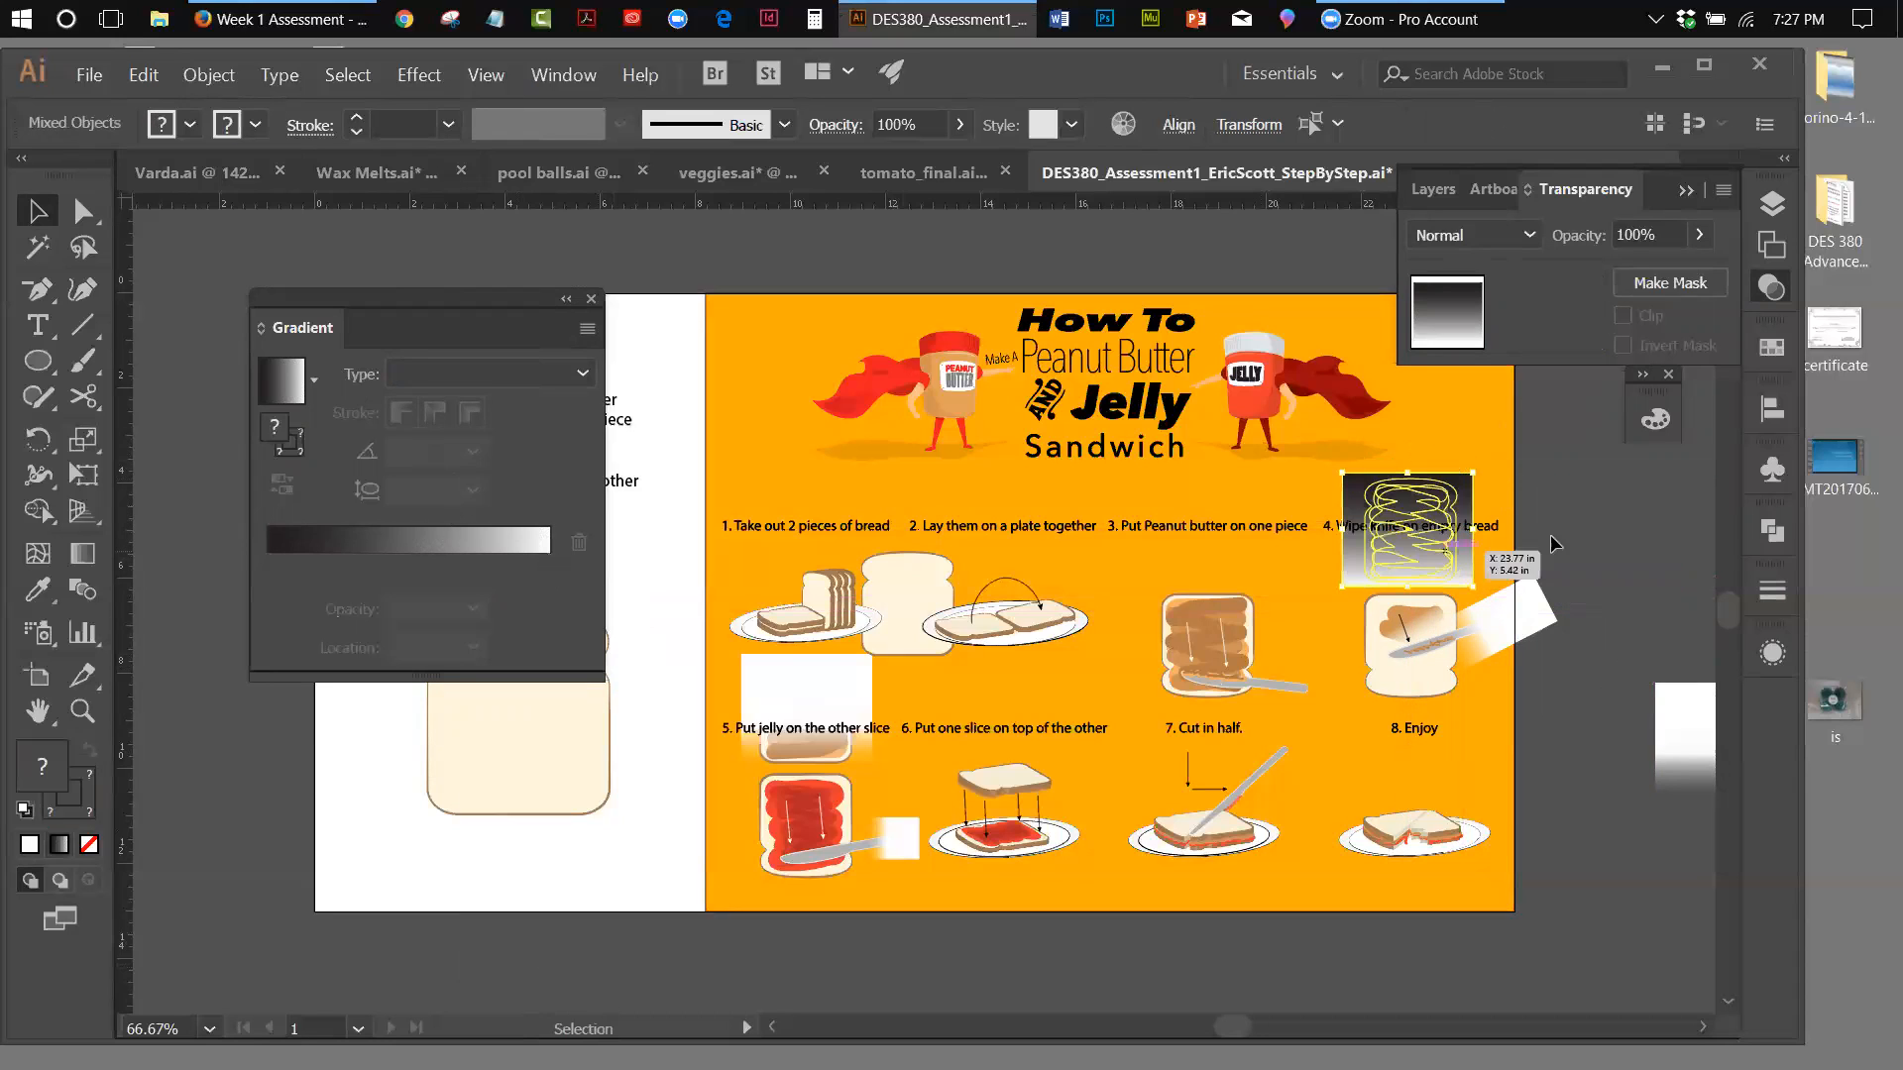
left_click(1722, 191)
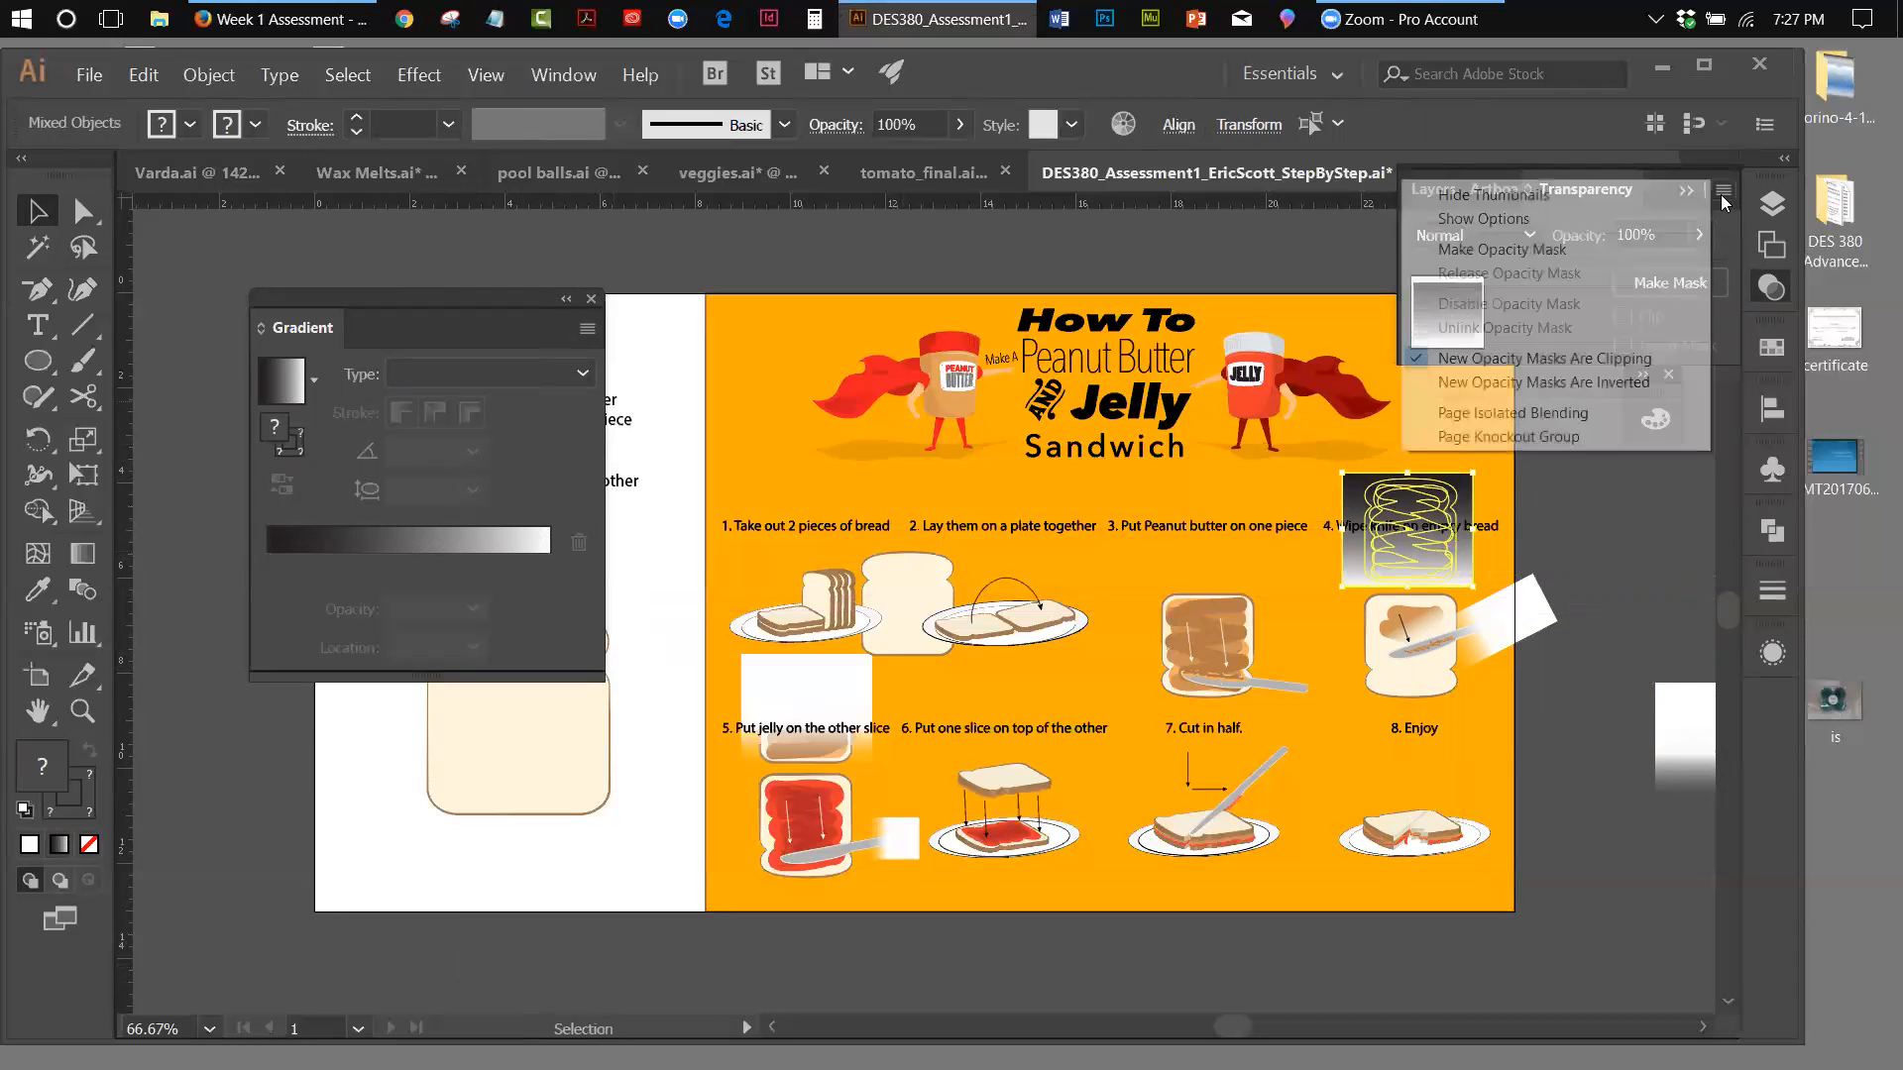
left_click(1603, 249)
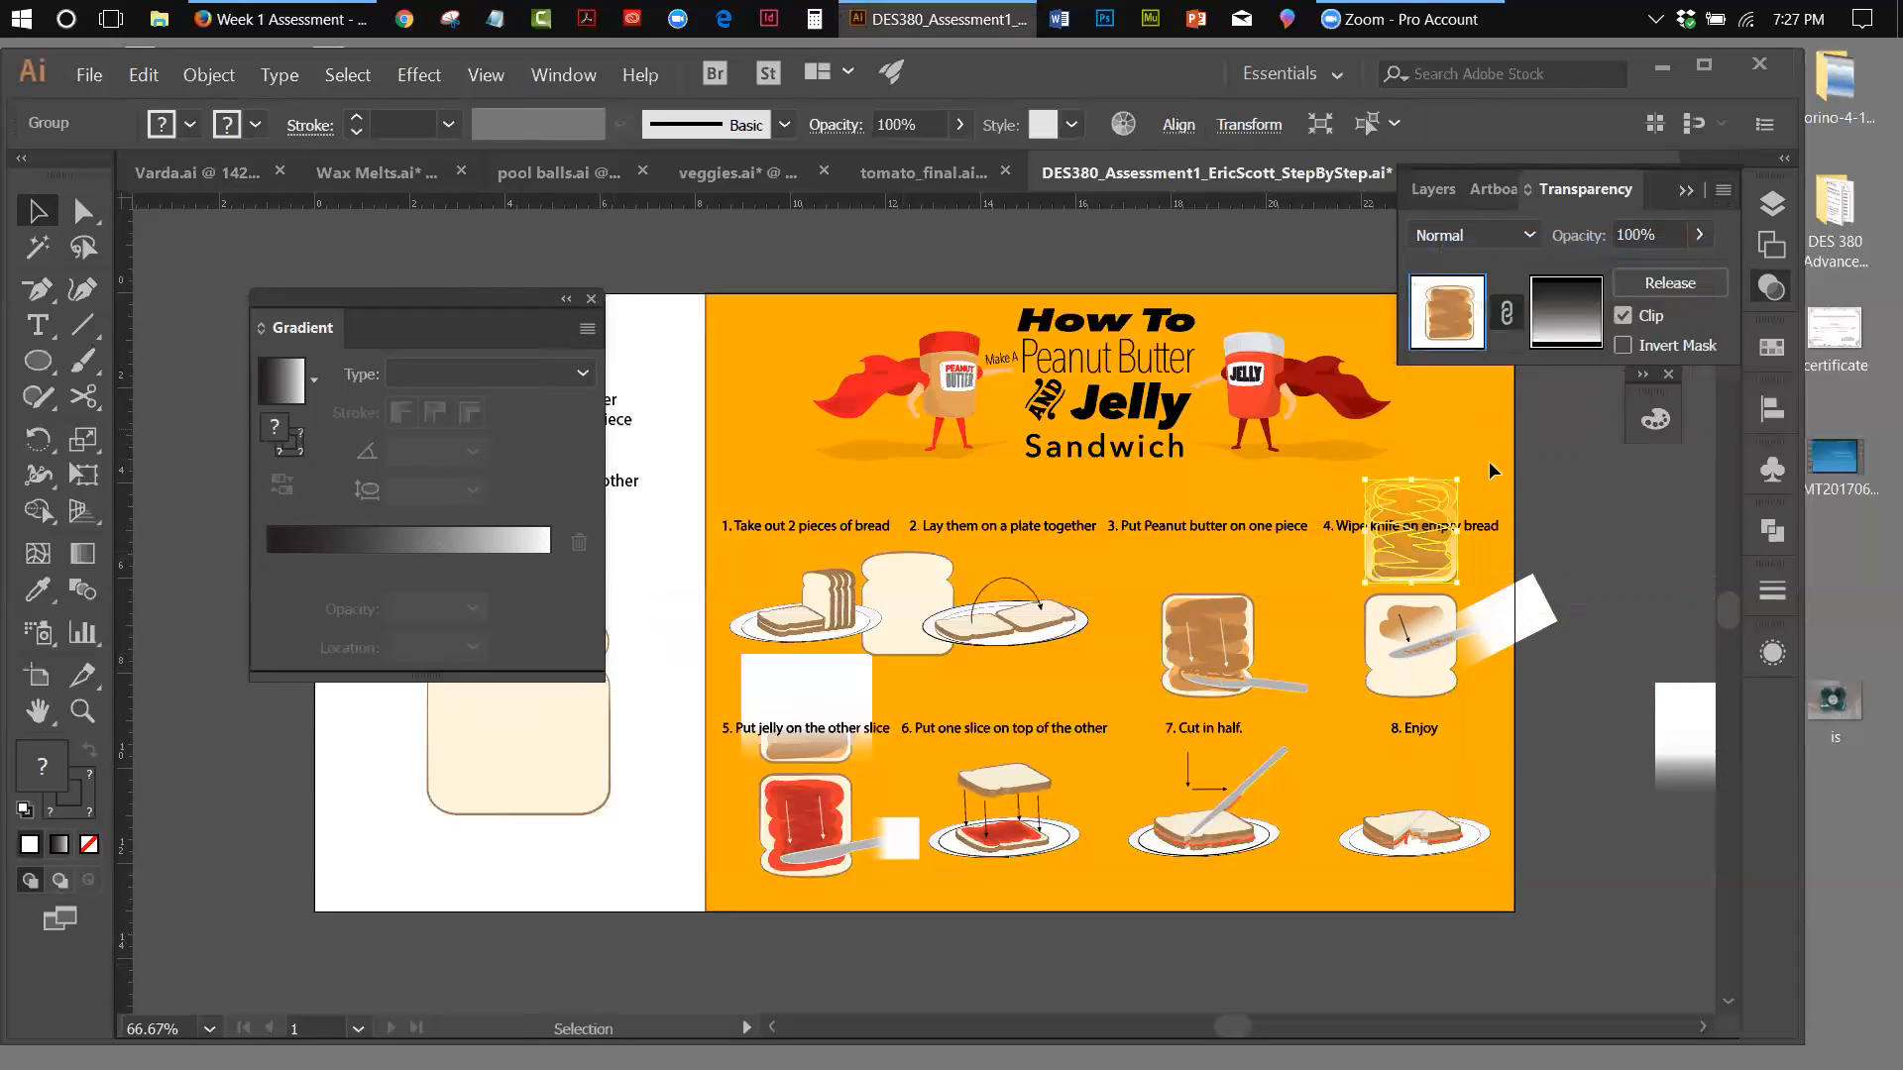
In the upper step 4 slice's opacity mask, set the gradient's black stop to 19.69%, white stop to 74.78% and midpoint to 87%
left_click(1580, 480)
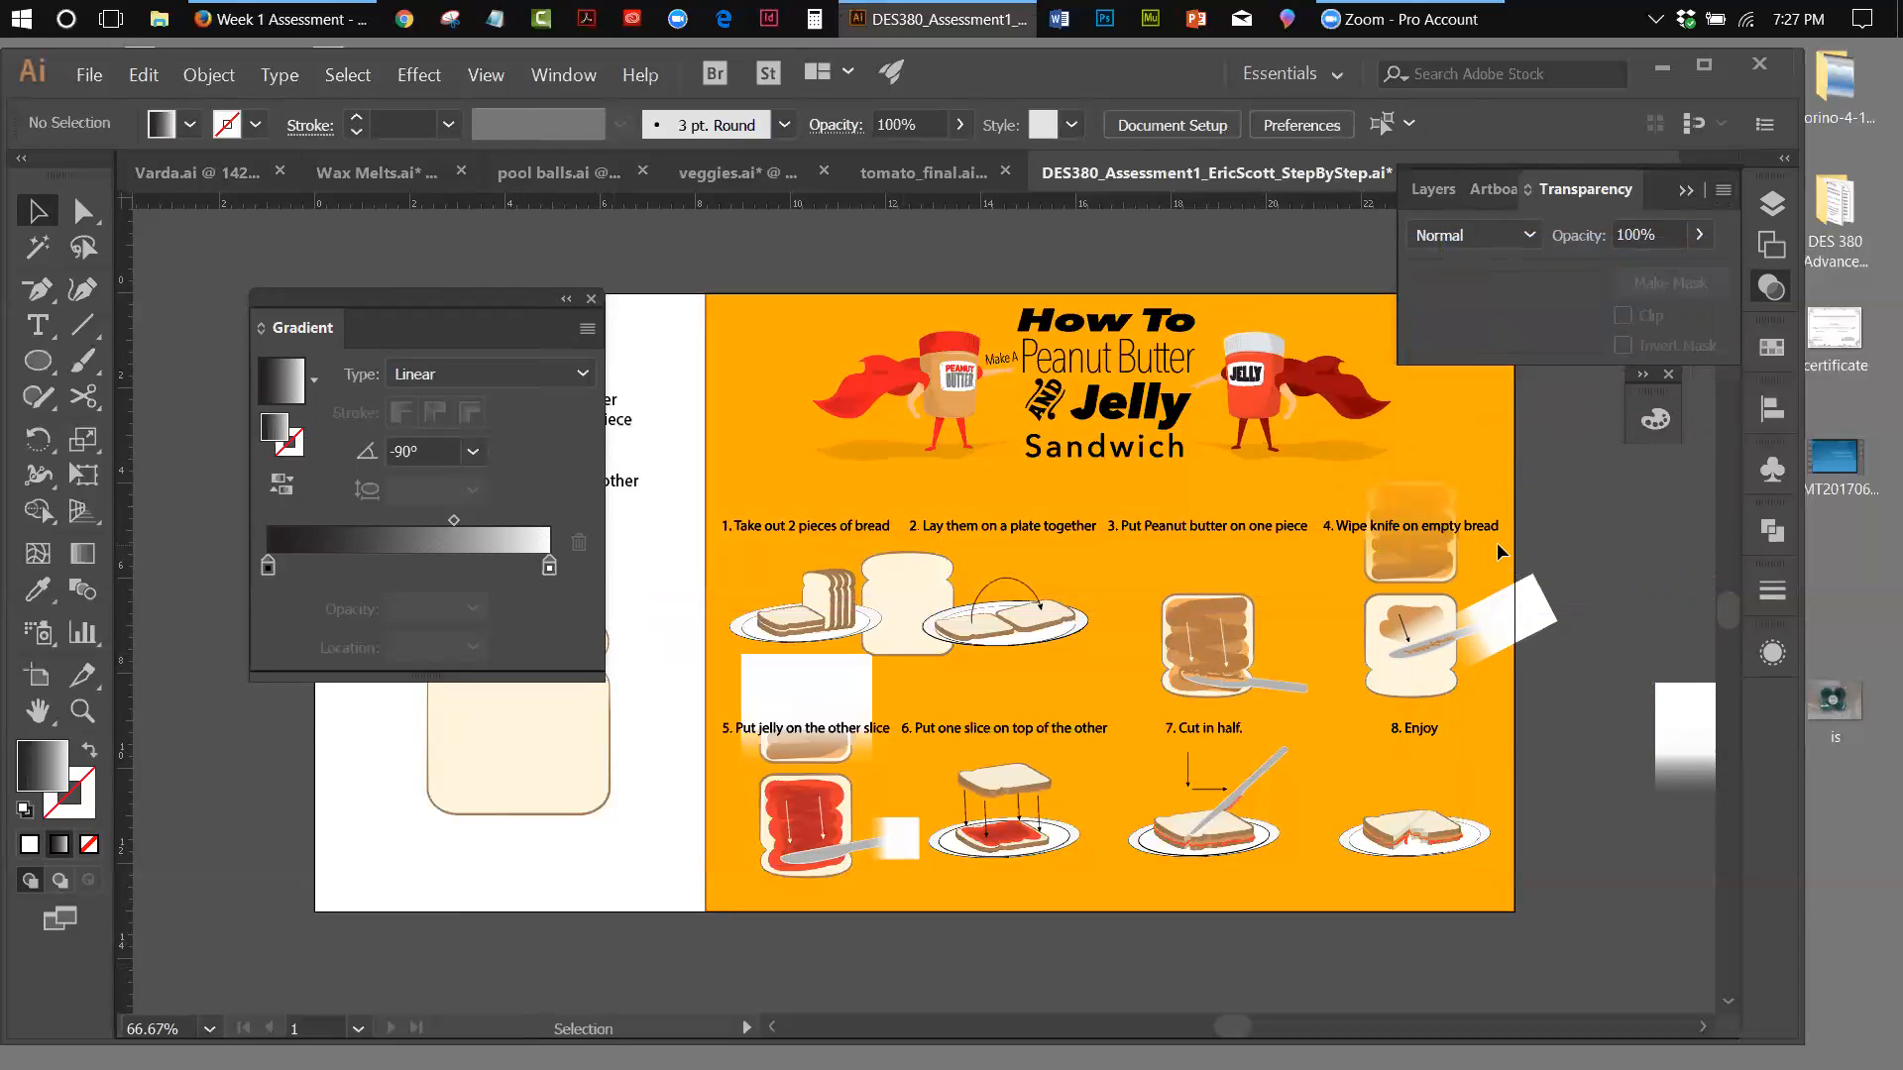
left_click(1436, 554)
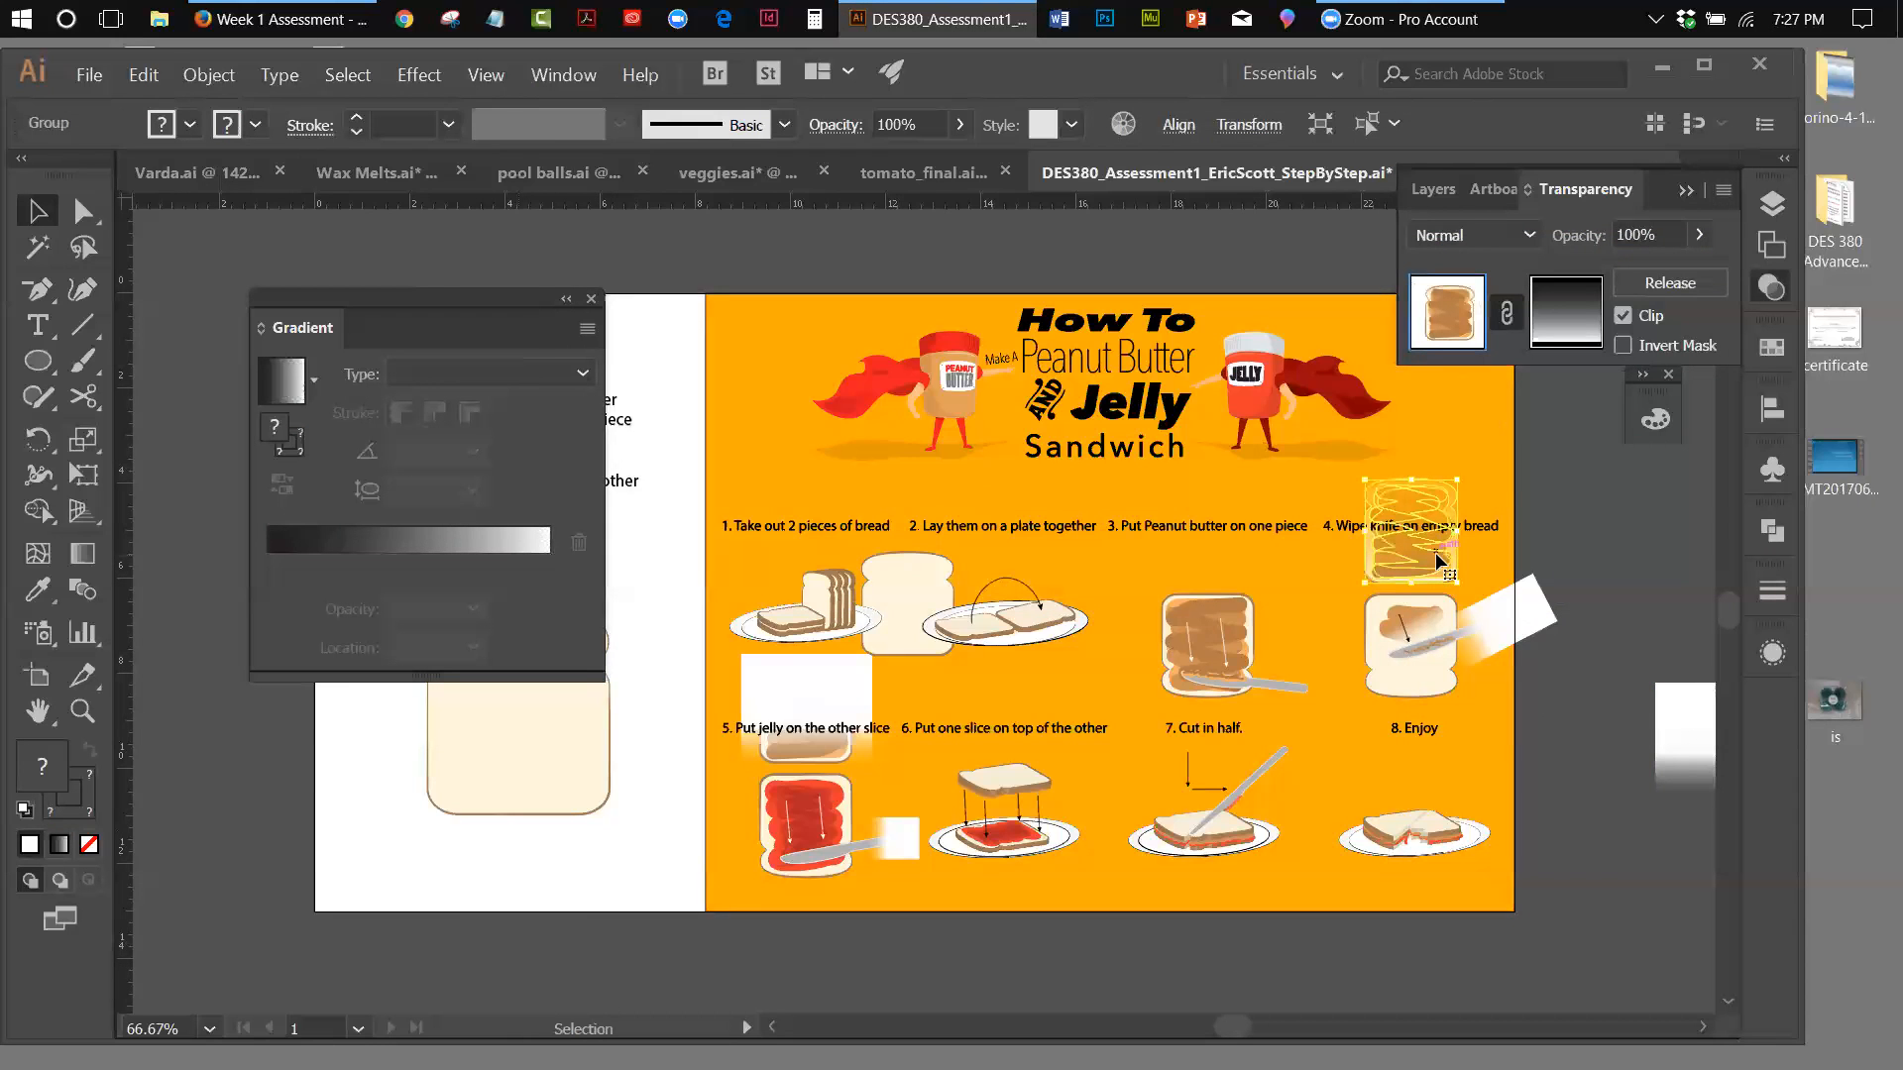
left_click(1566, 311)
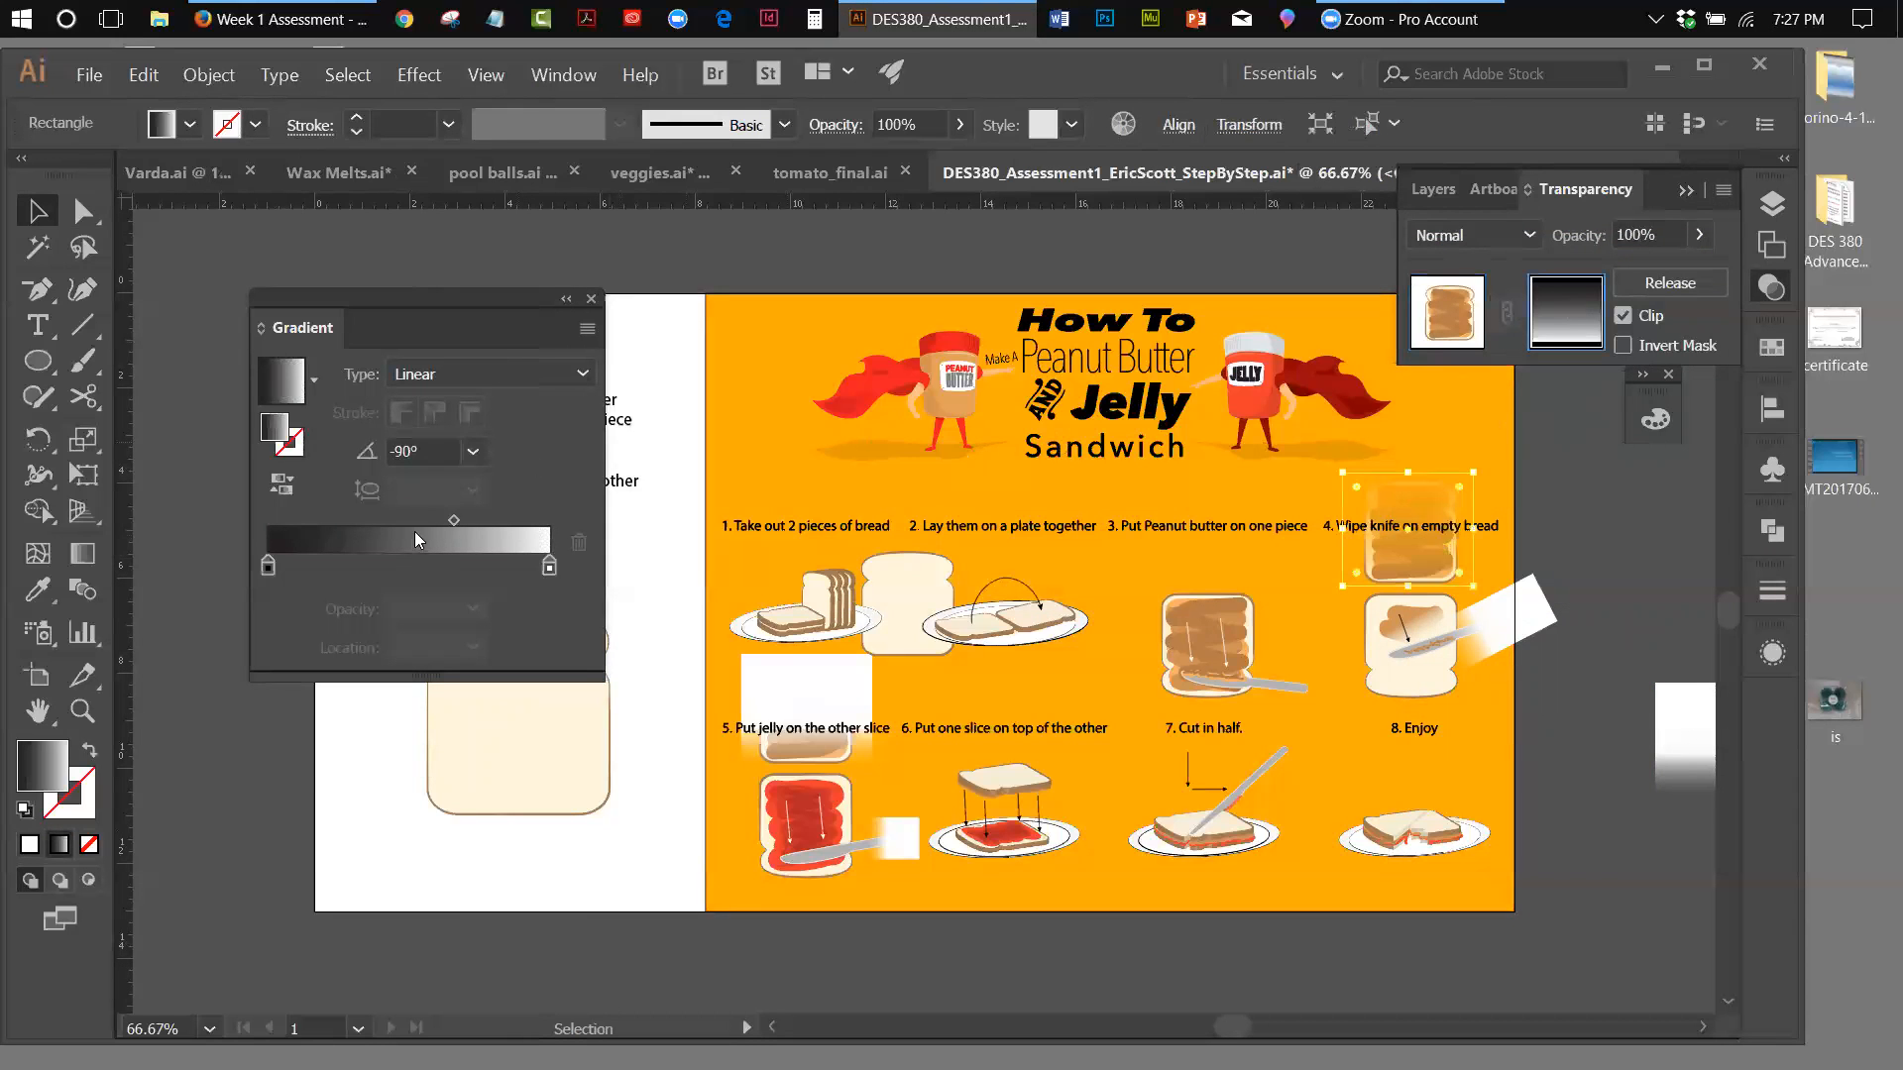
left_click_drag(454, 520, 487, 524)
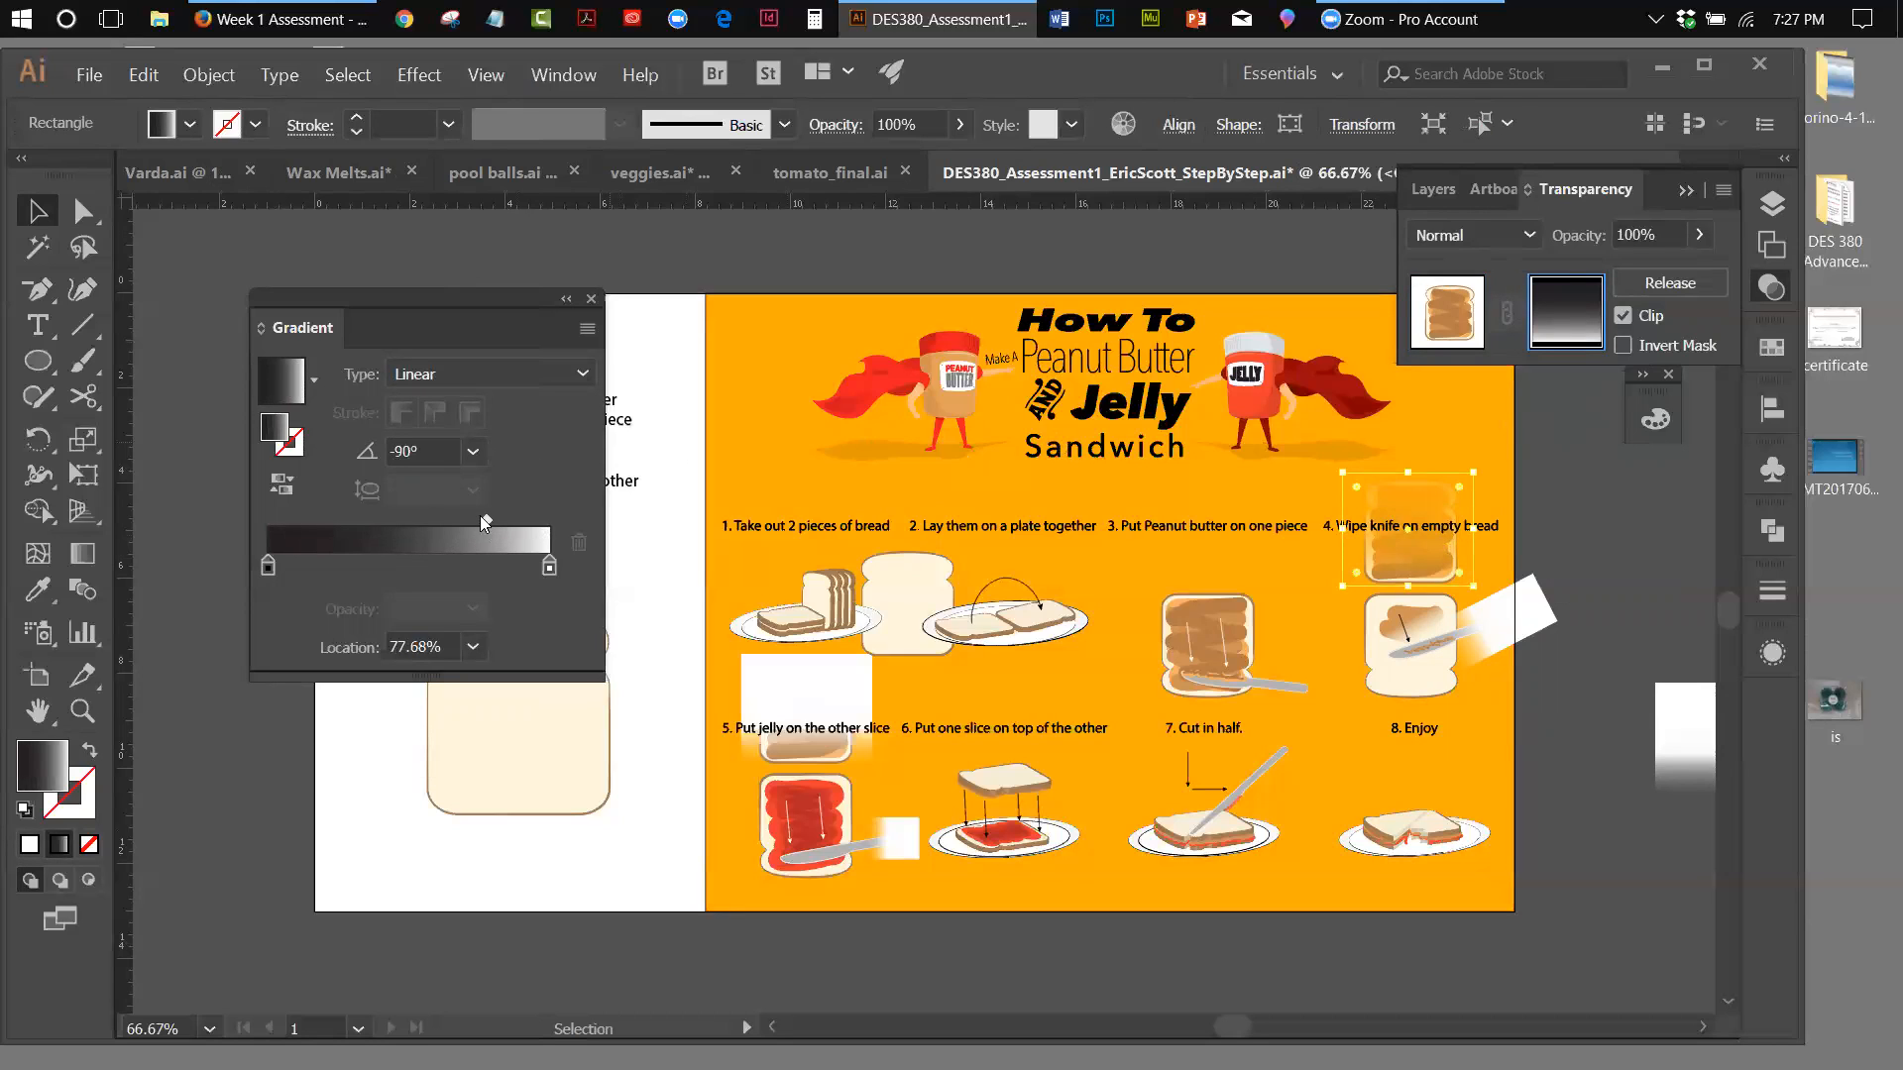
left_click_drag(551, 568, 477, 567)
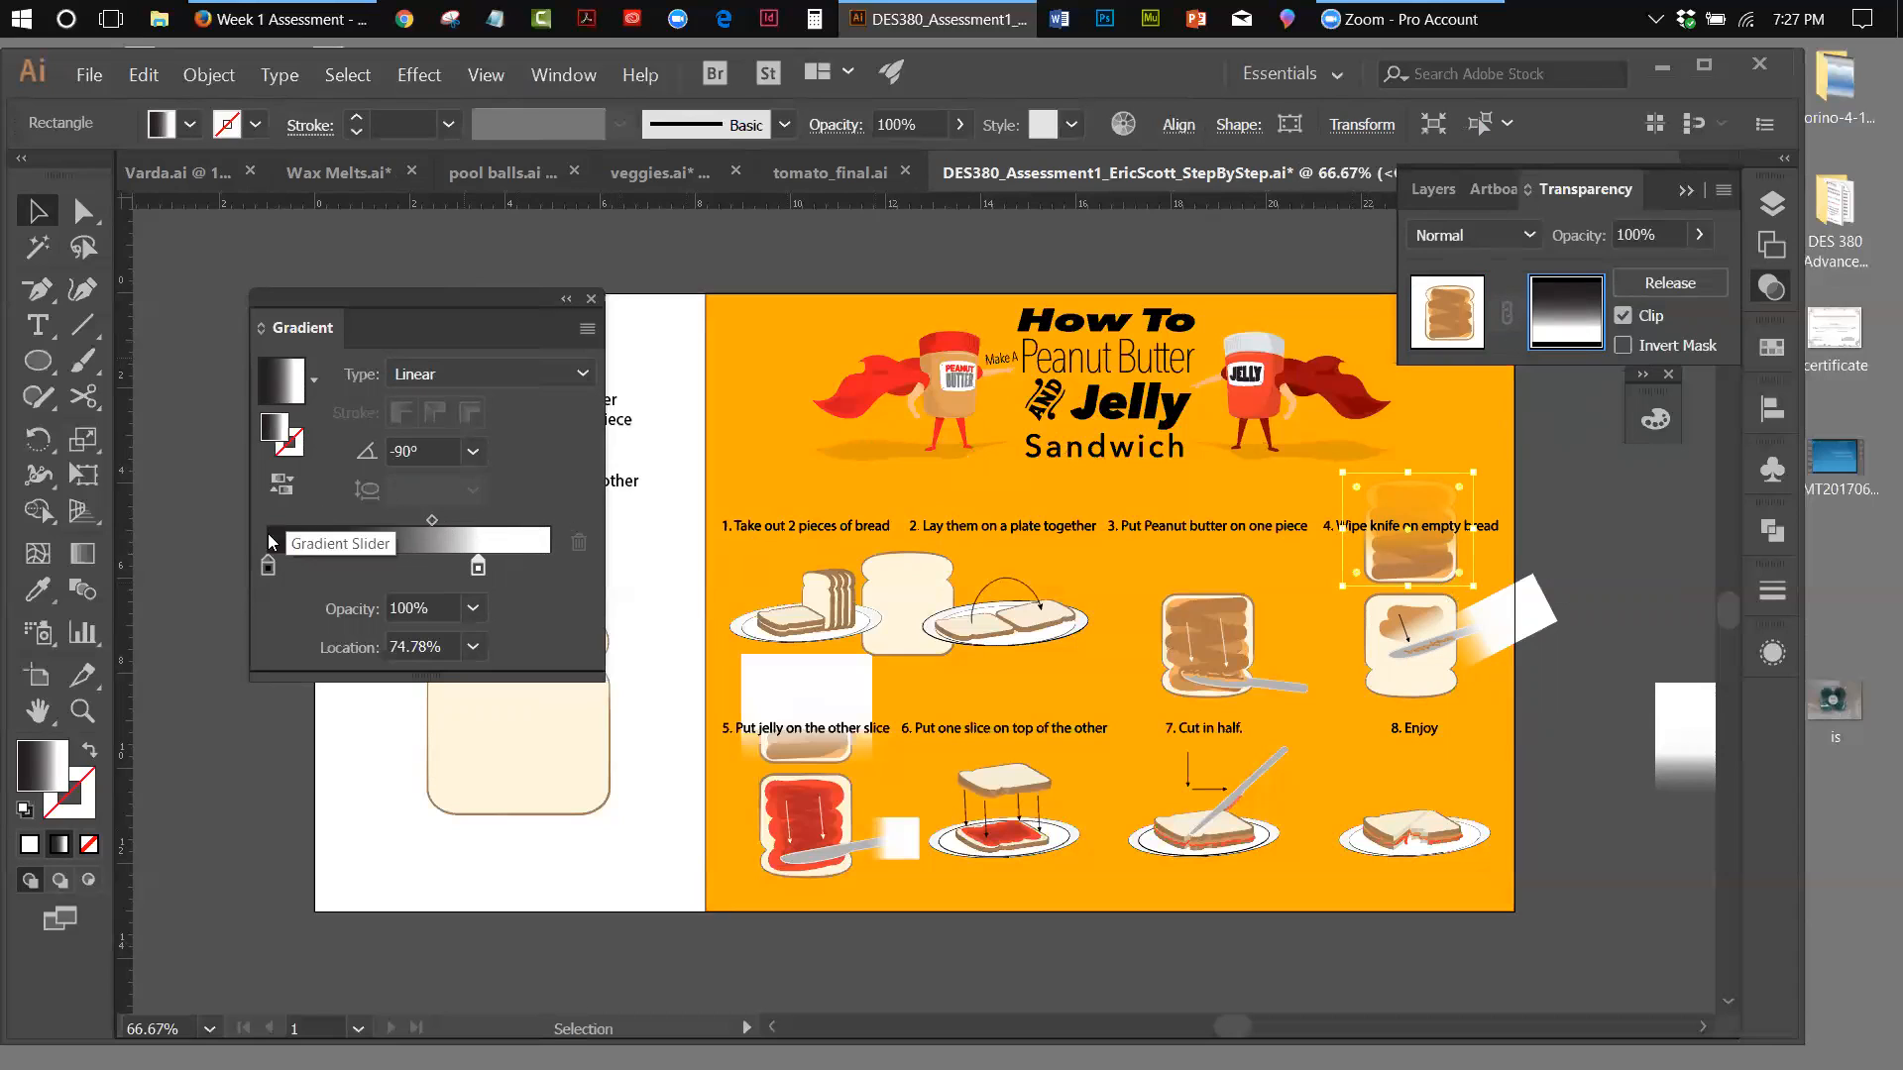
left_click_drag(269, 569, 325, 577)
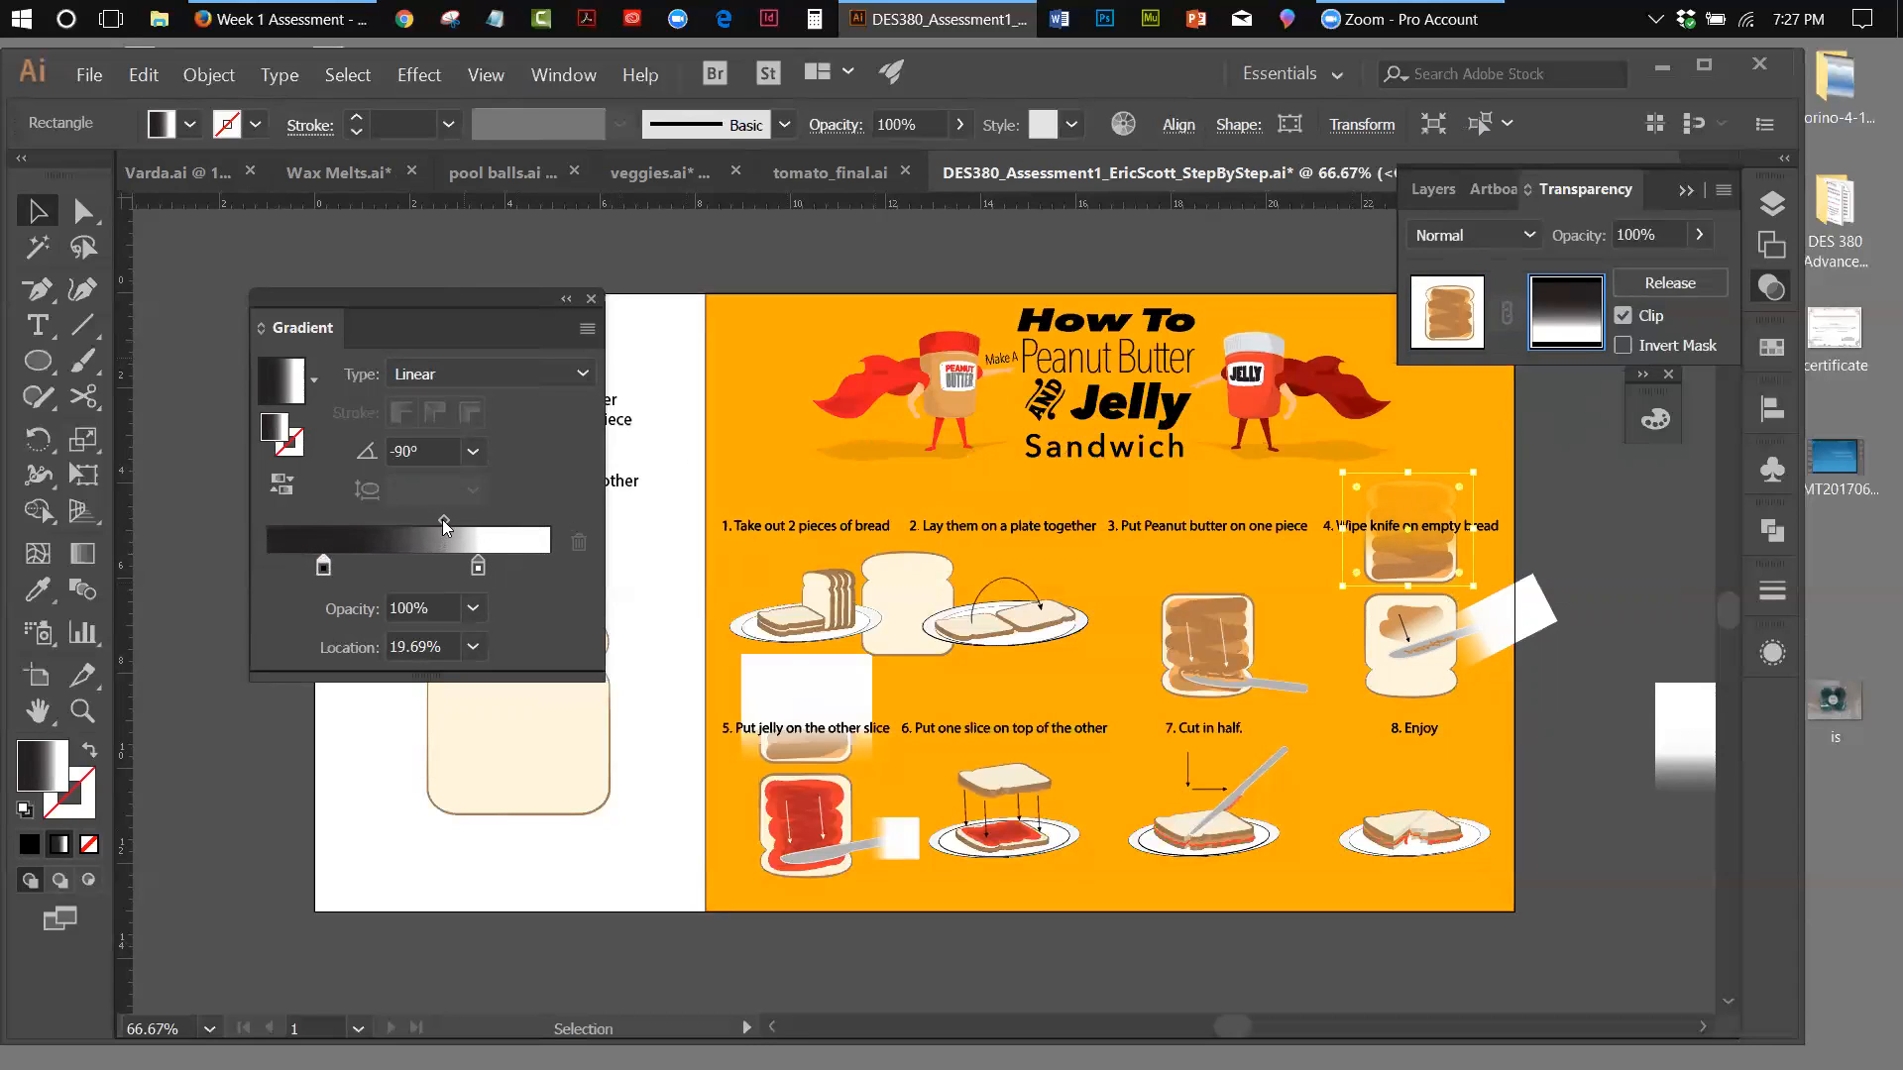
left_click_drag(443, 519, 457, 521)
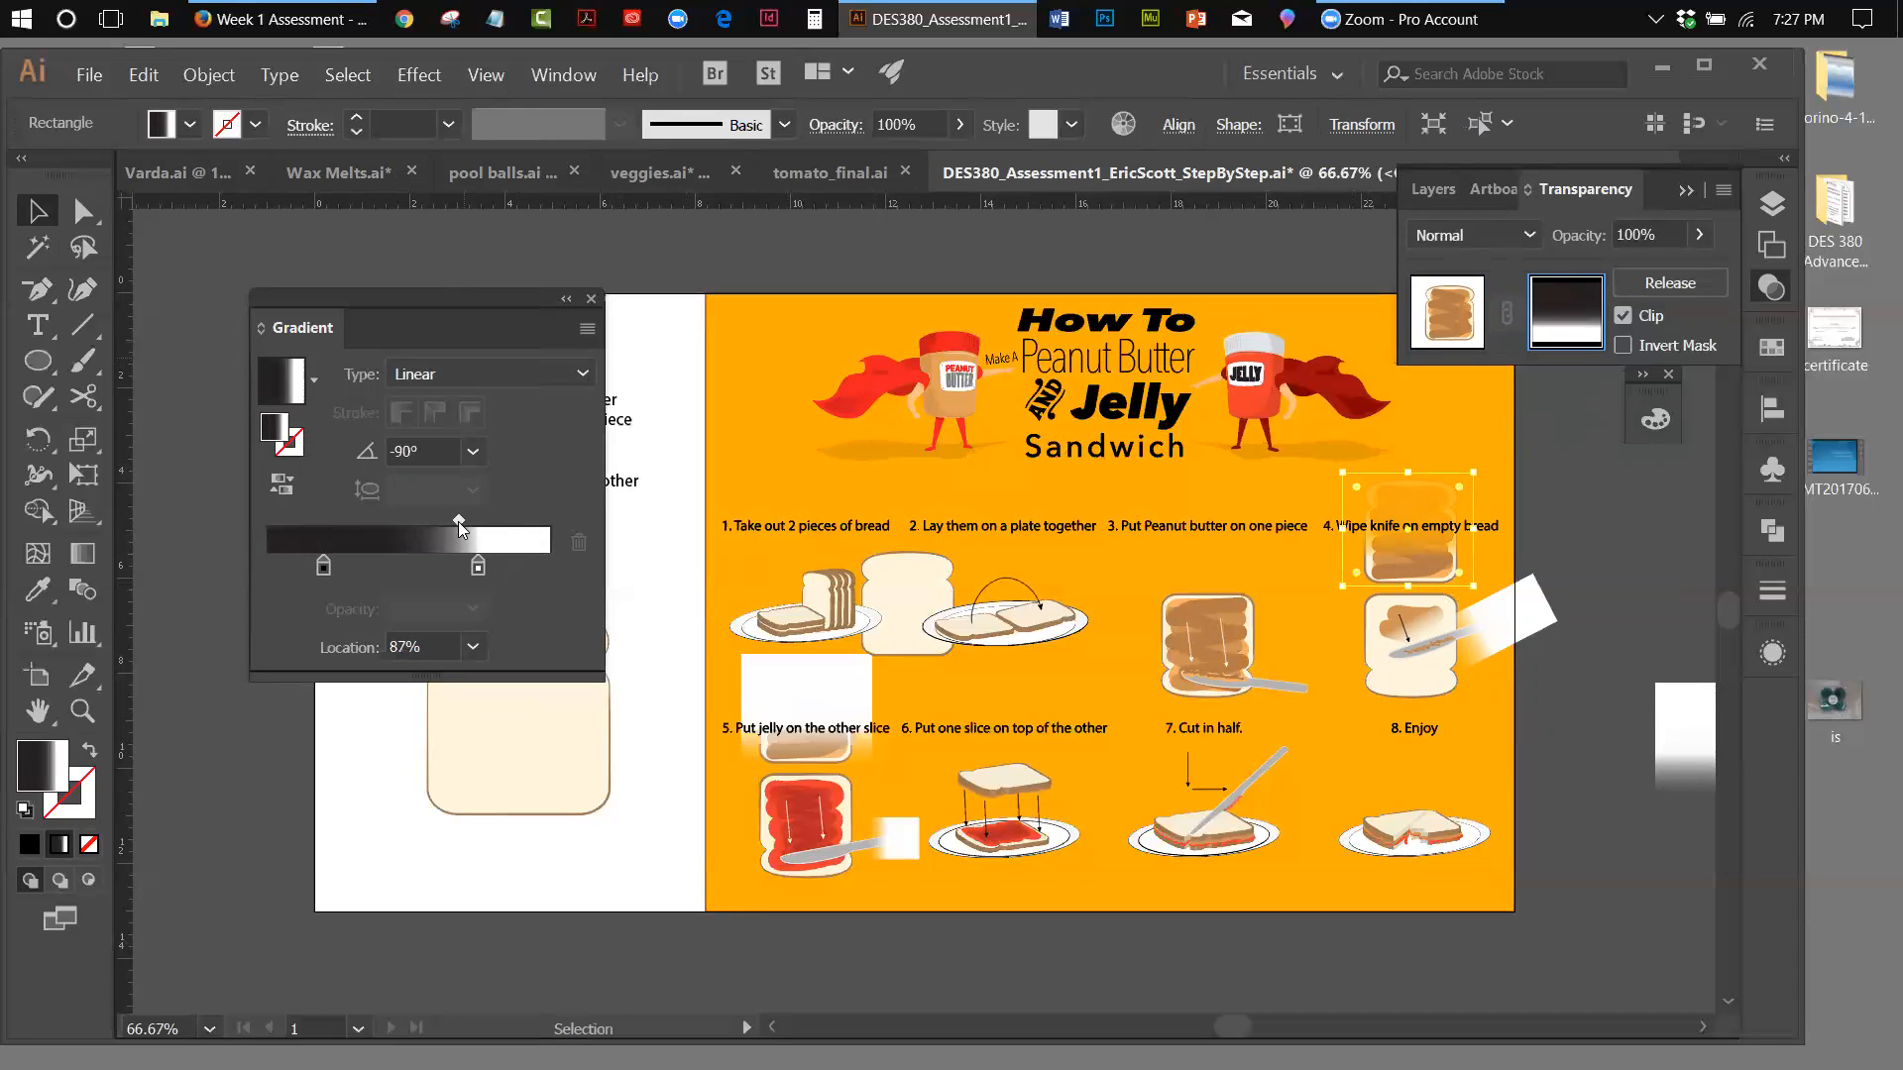
left_click(1659, 557)
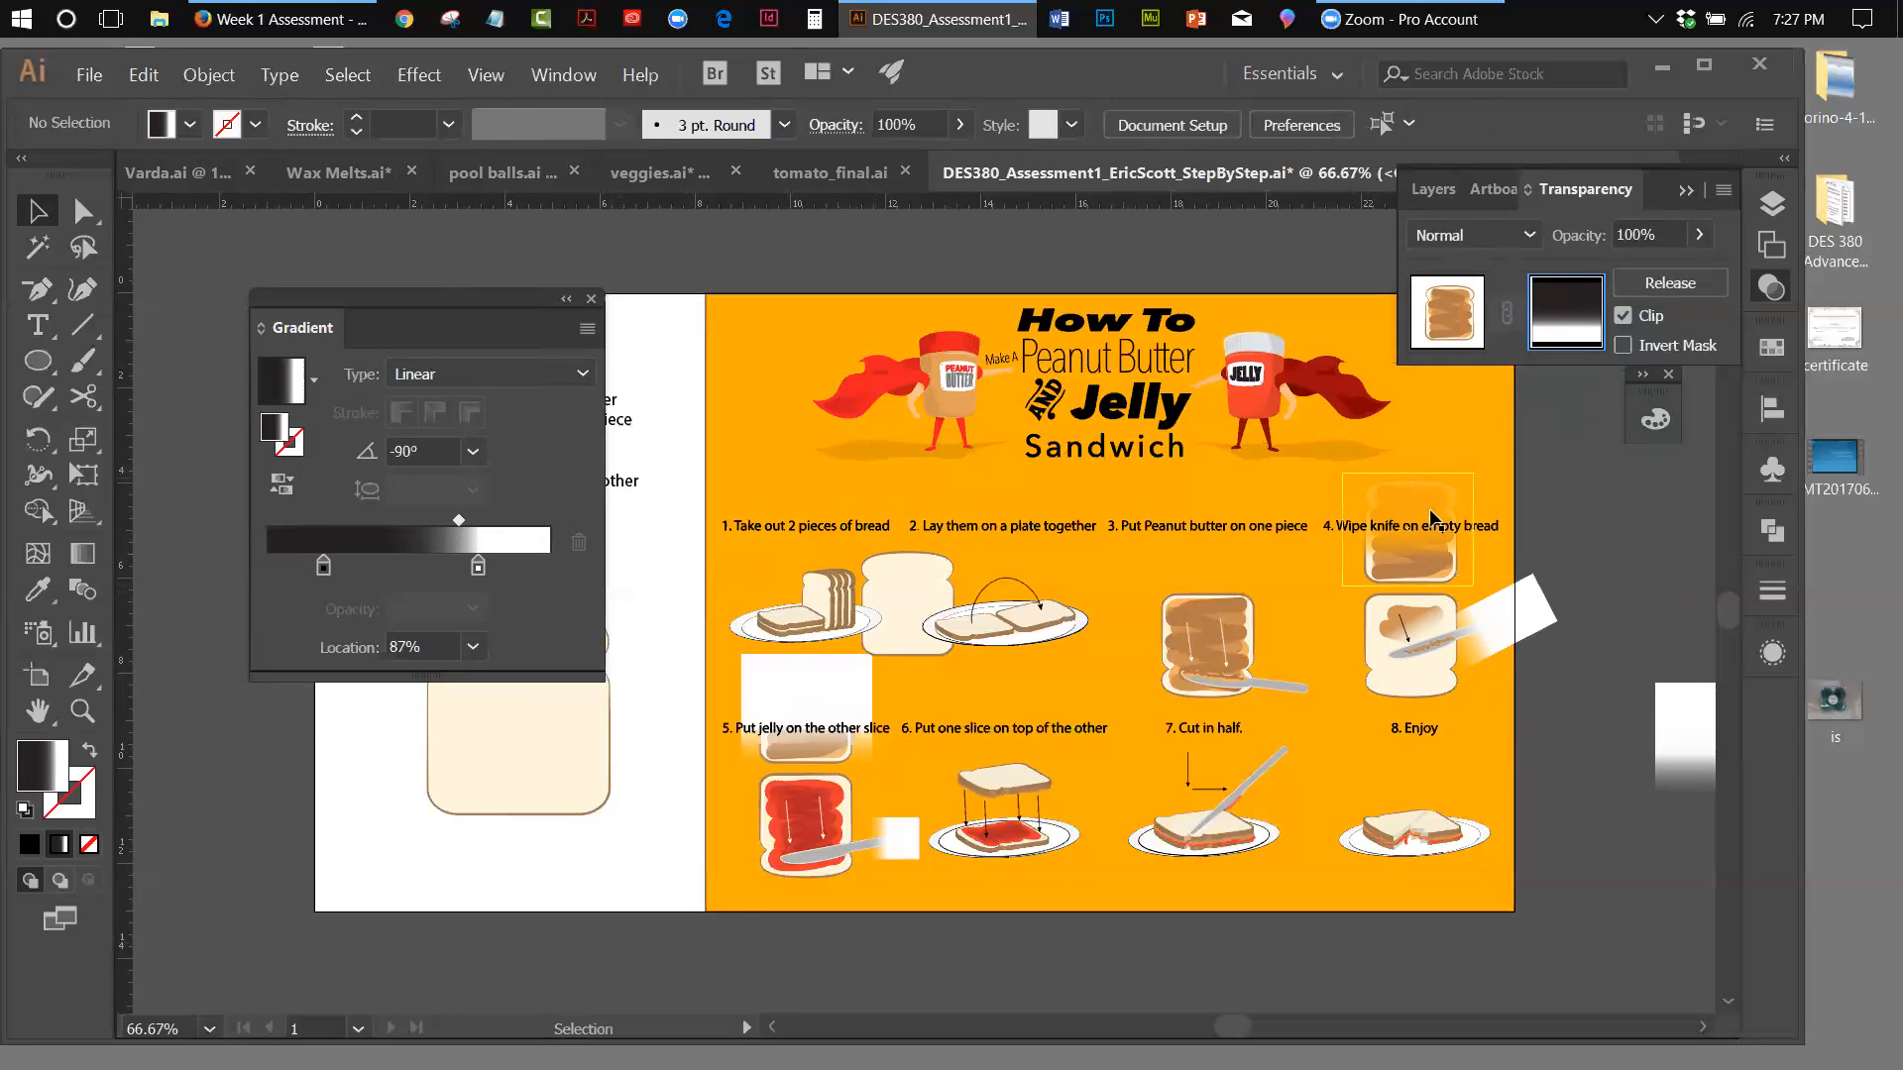
Soften the mask gradient by setting the black stop to 31.78%, moving the white stop closer to the end and setting the midpoint to 61.59%
double_click(323, 565)
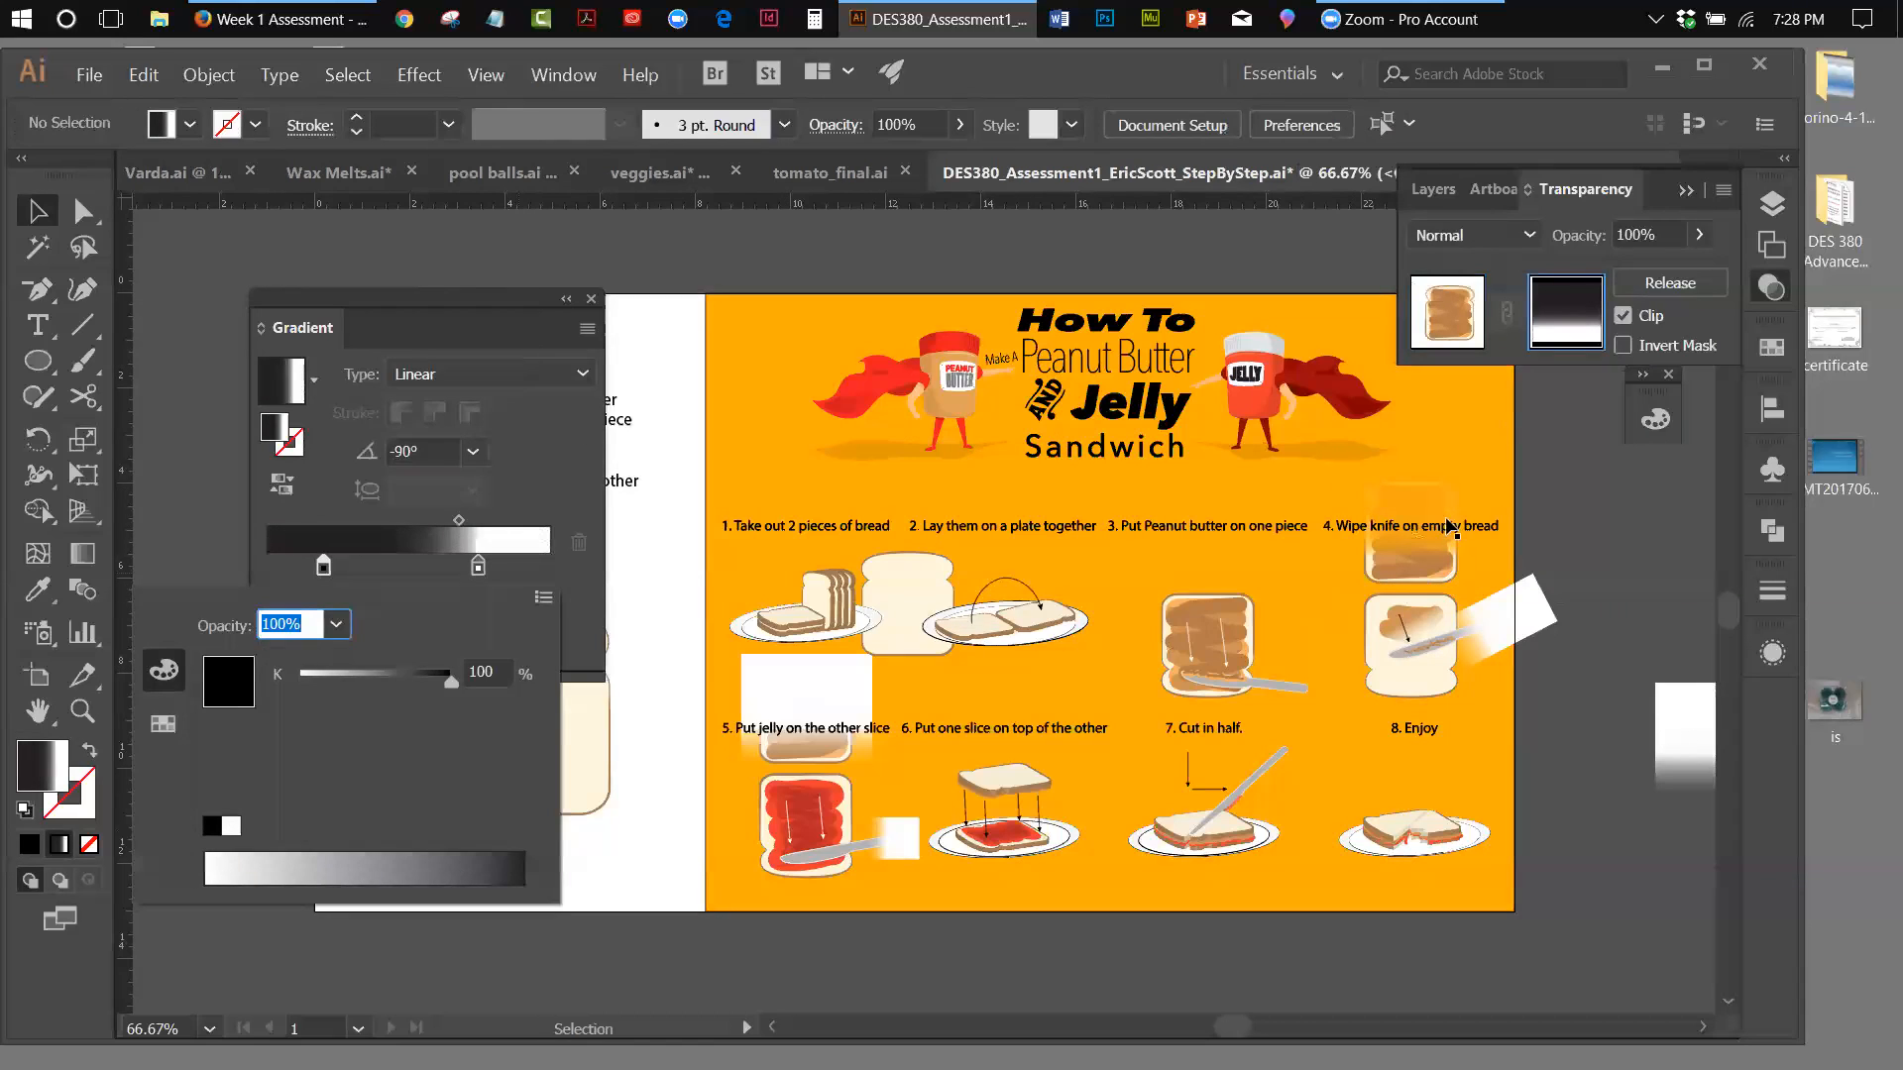
left_click(324, 568)
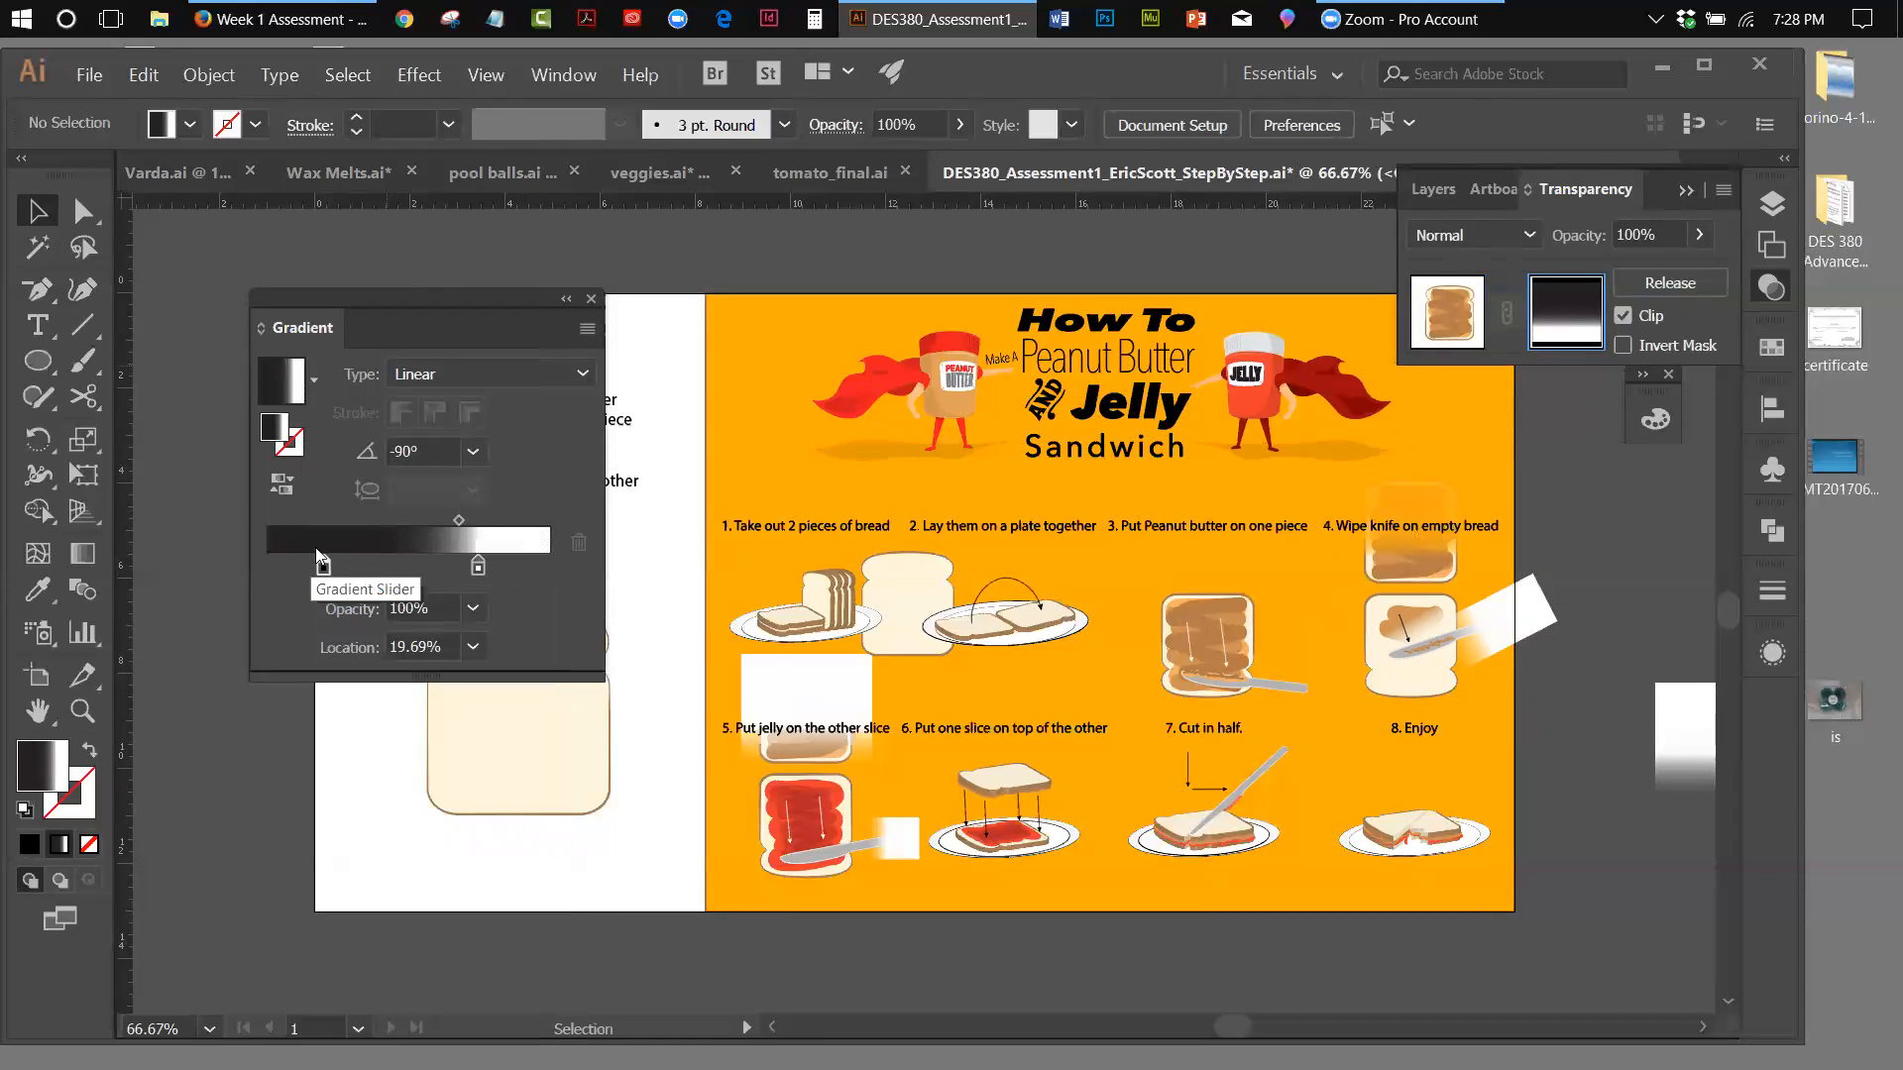
left_click_drag(323, 566, 375, 580)
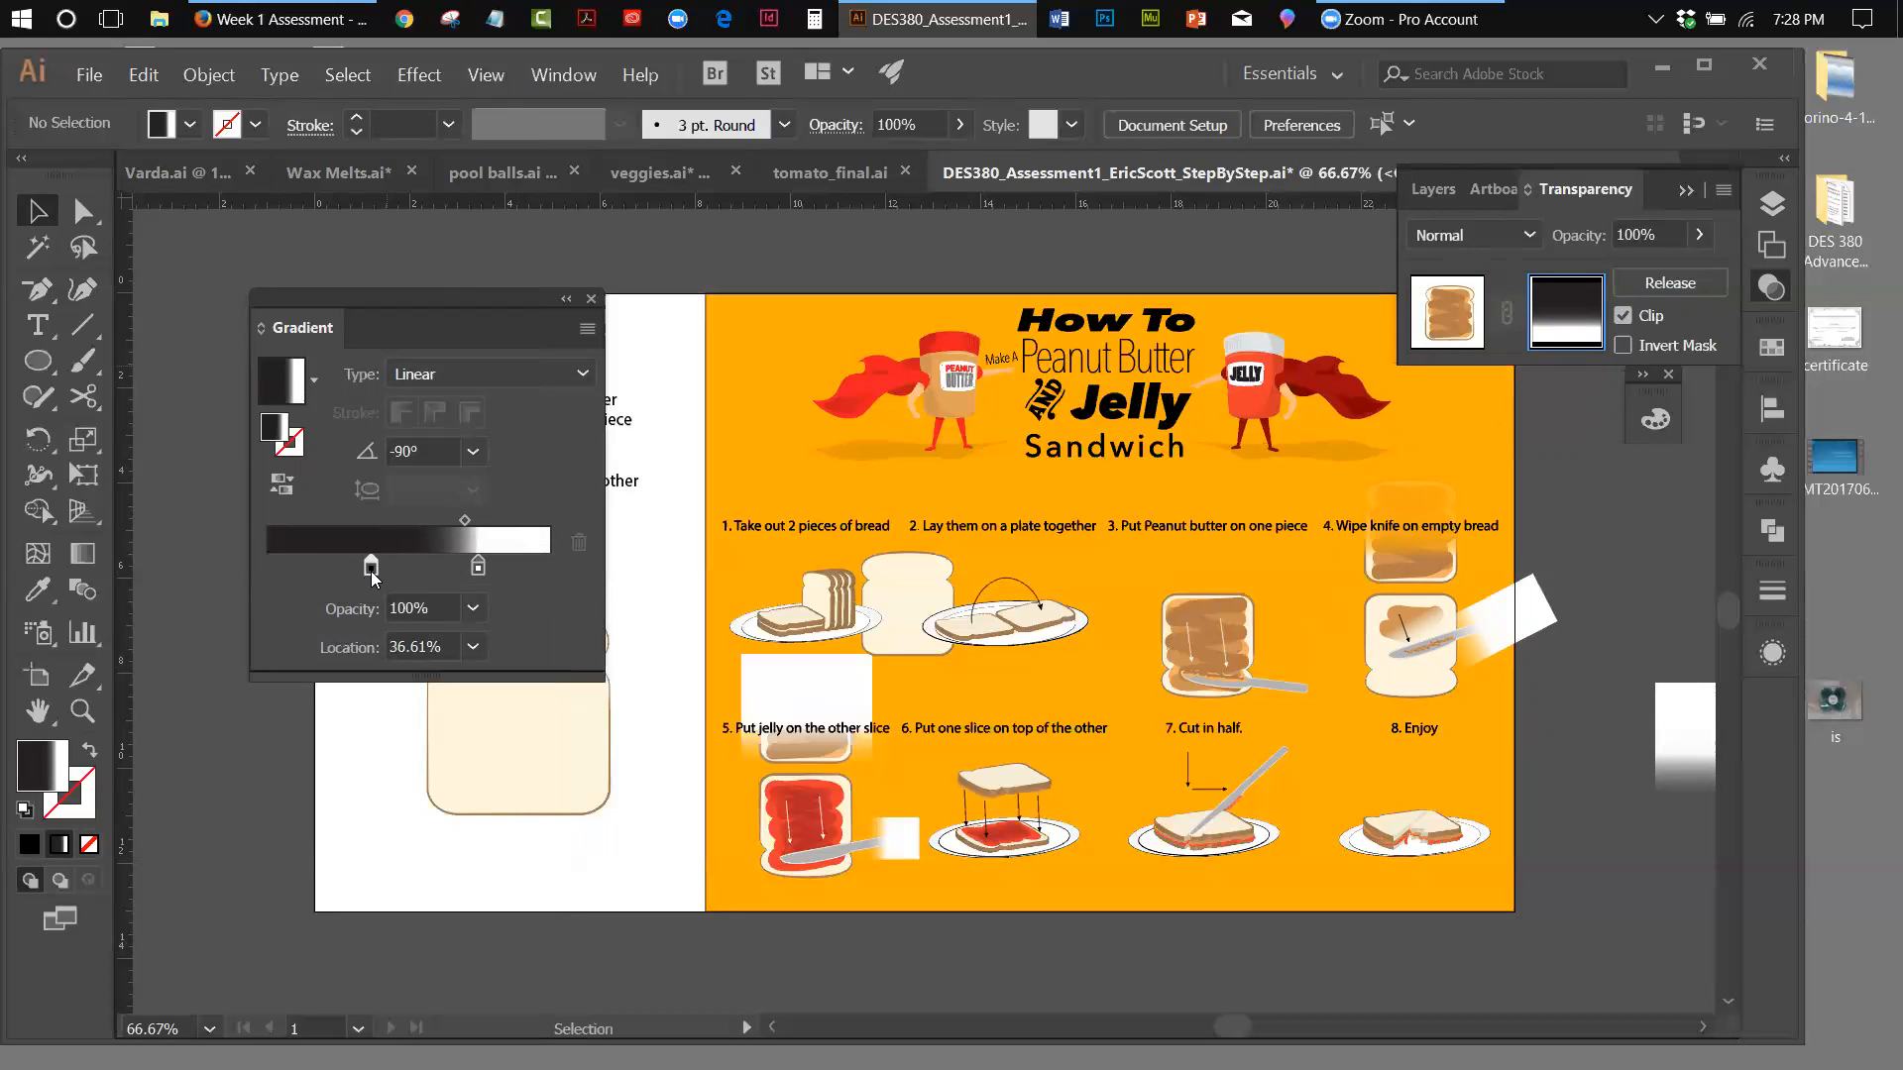
left_click(1392, 520)
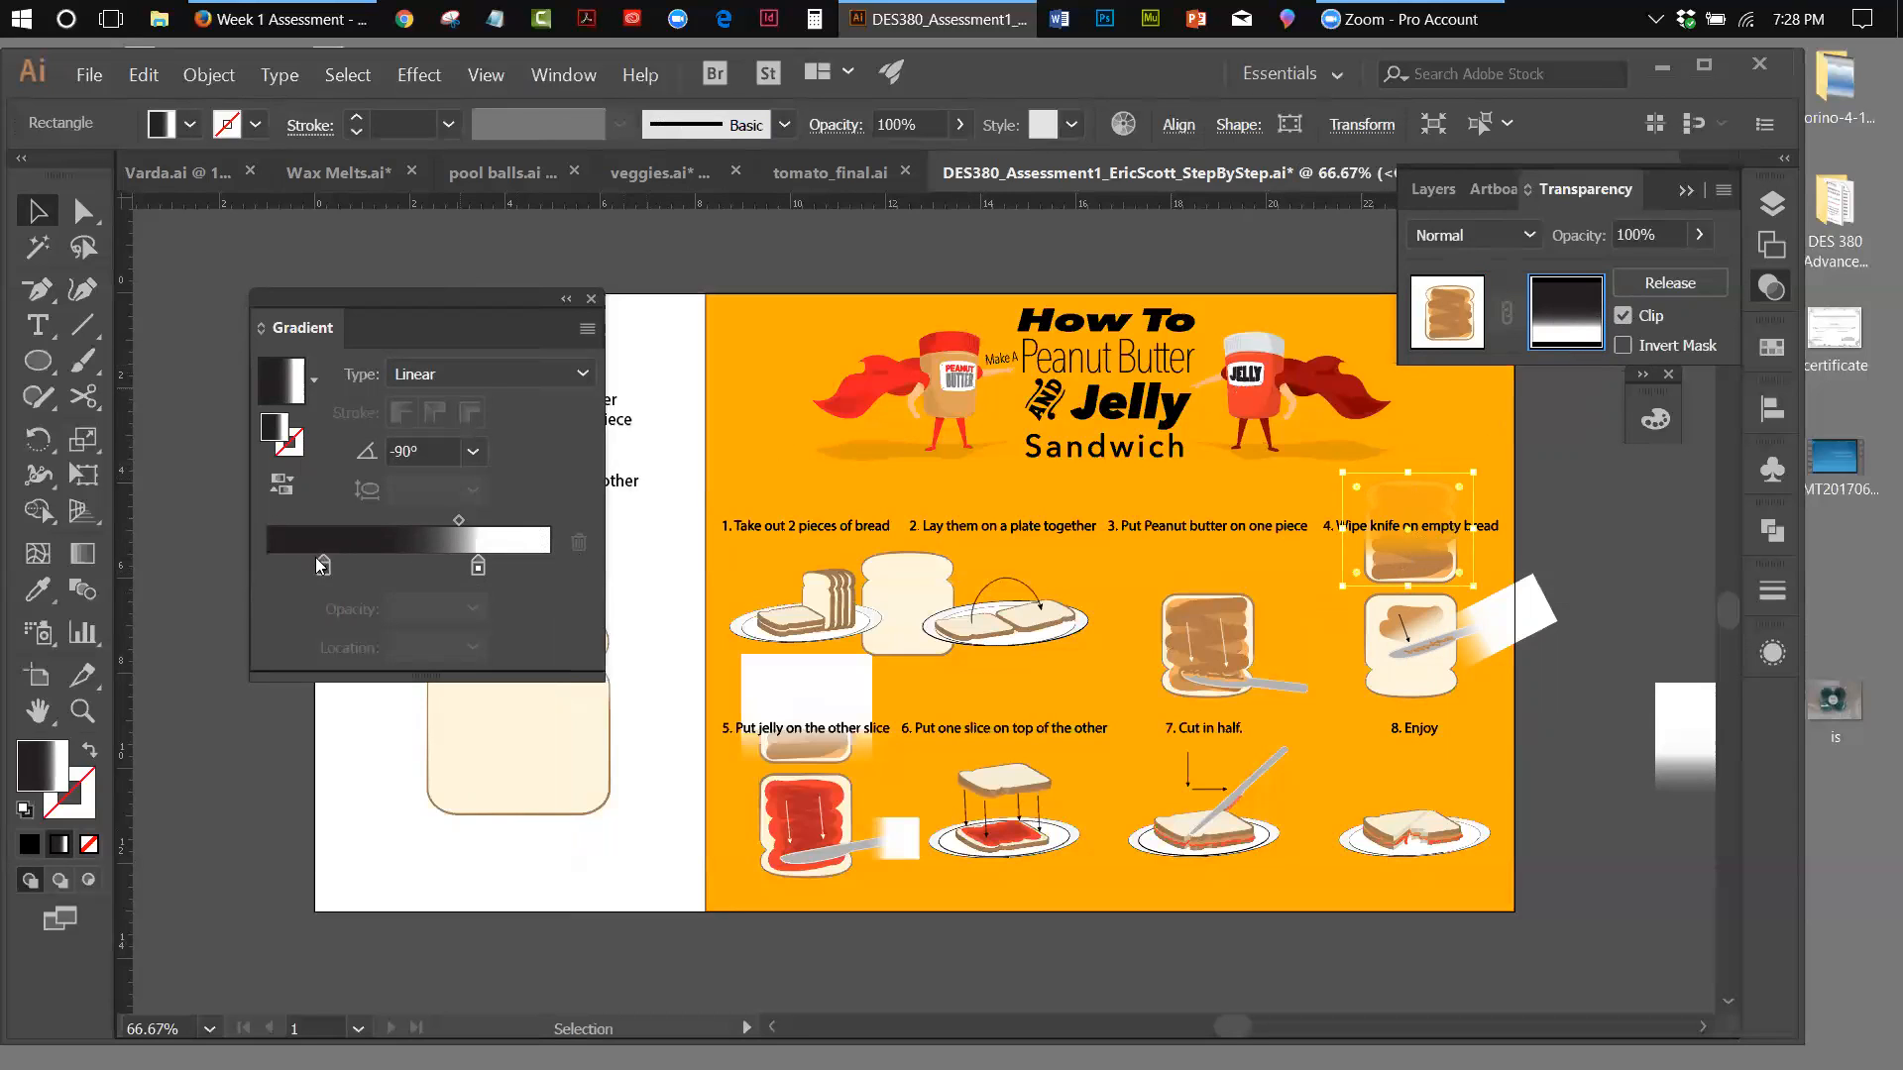
left_click_drag(321, 567, 355, 575)
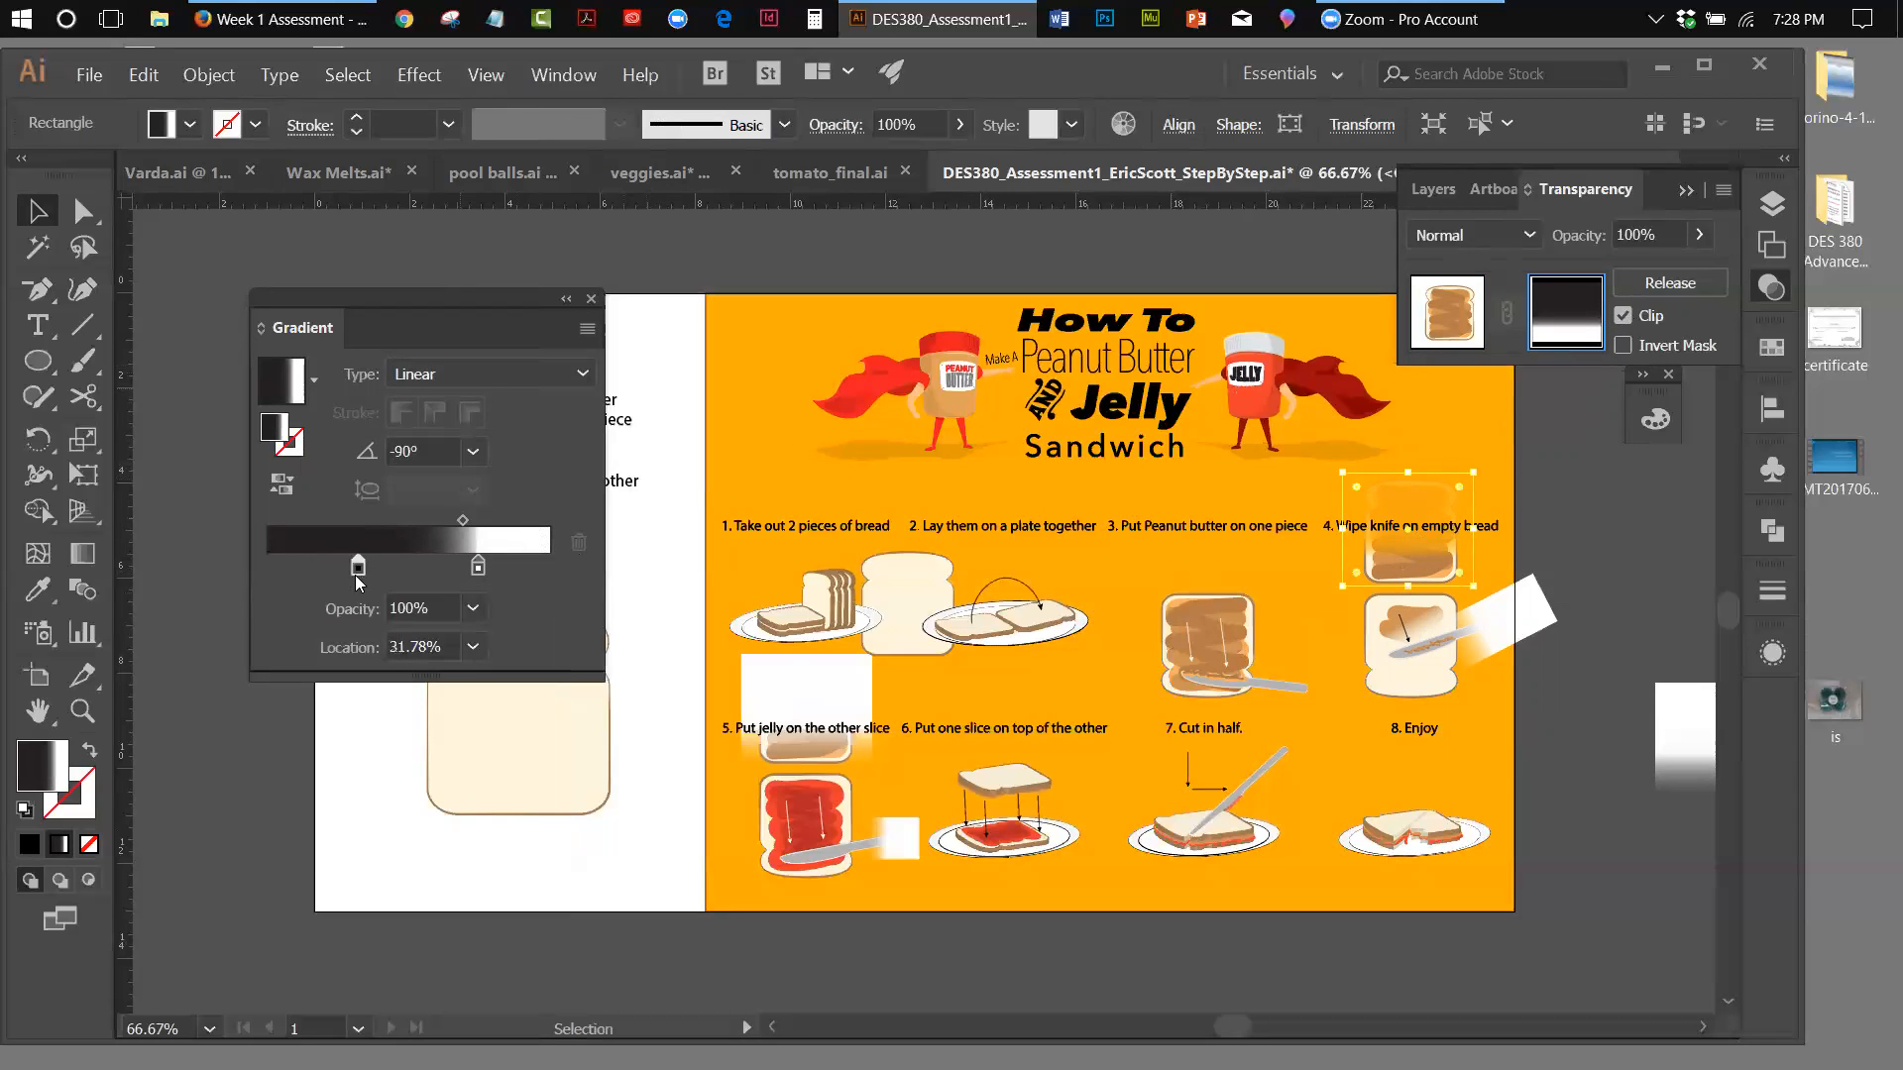
left_click_drag(478, 567, 447, 525)
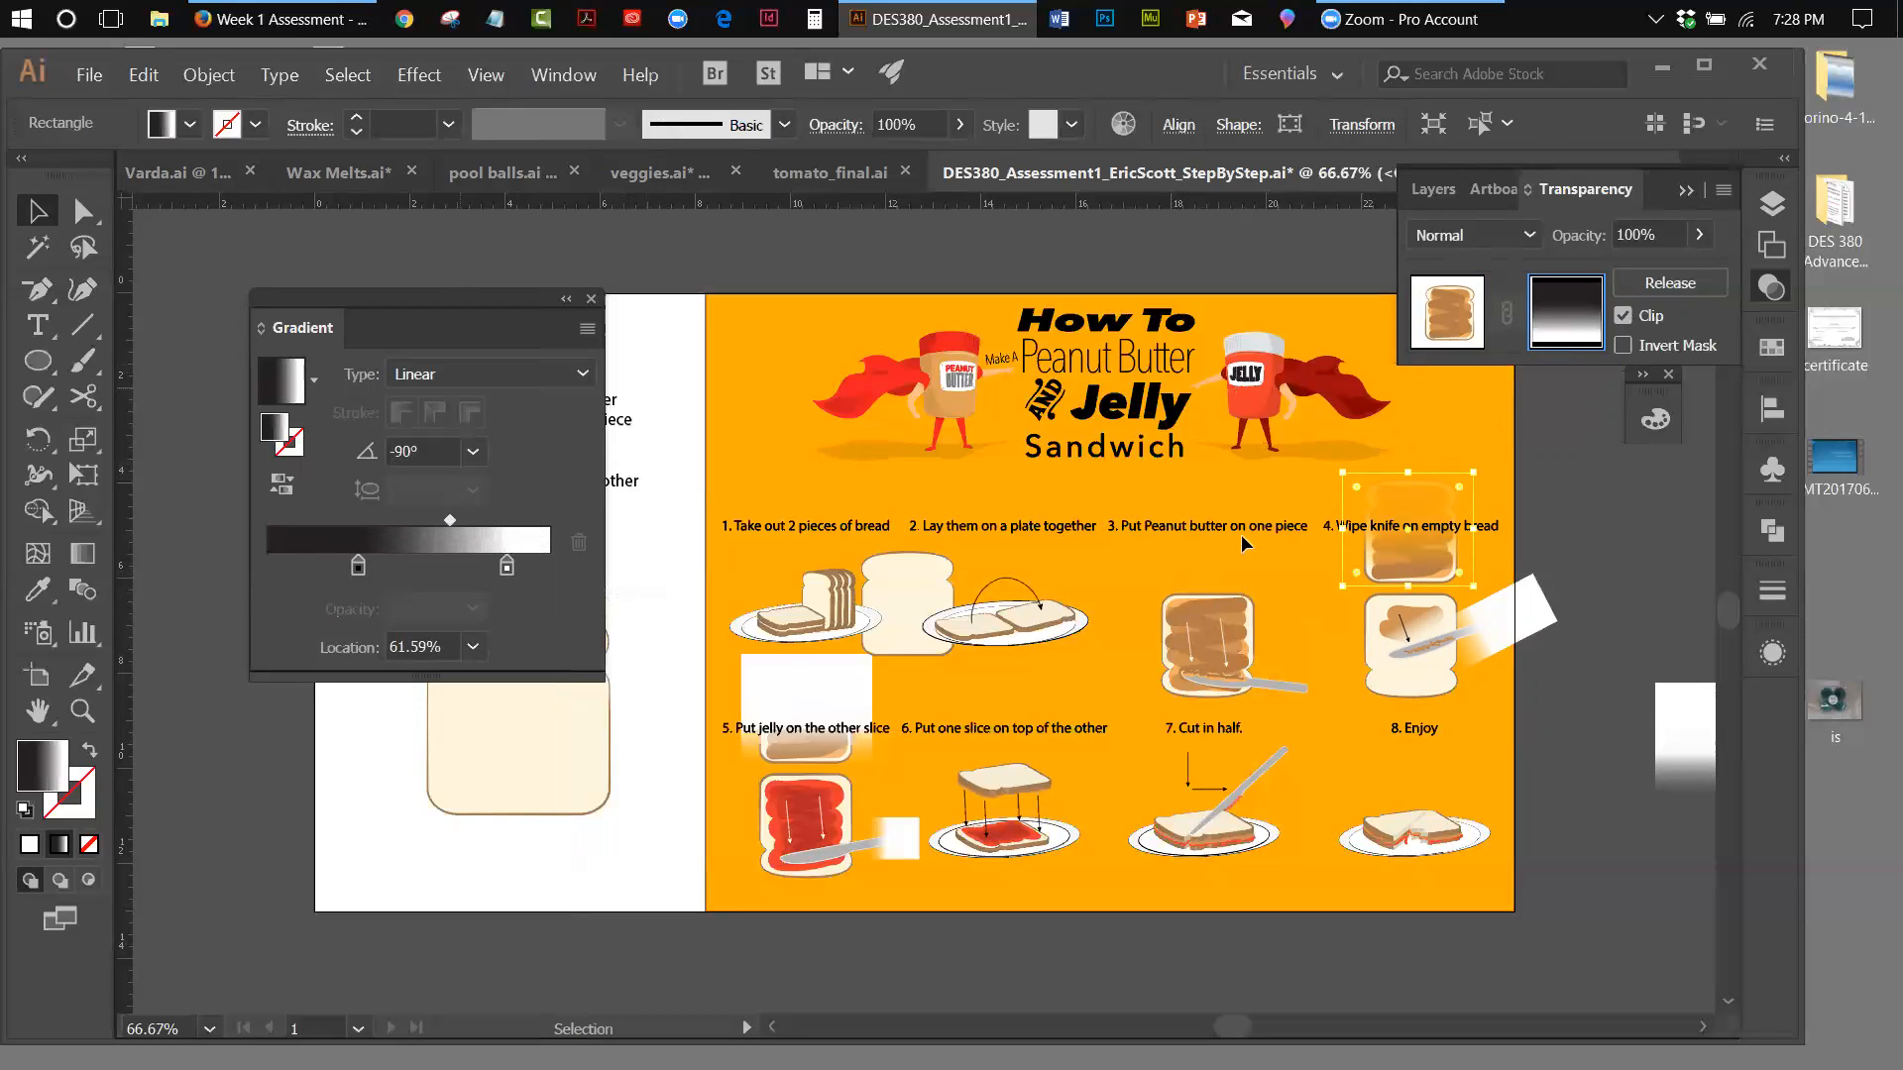
left_click(1617, 533)
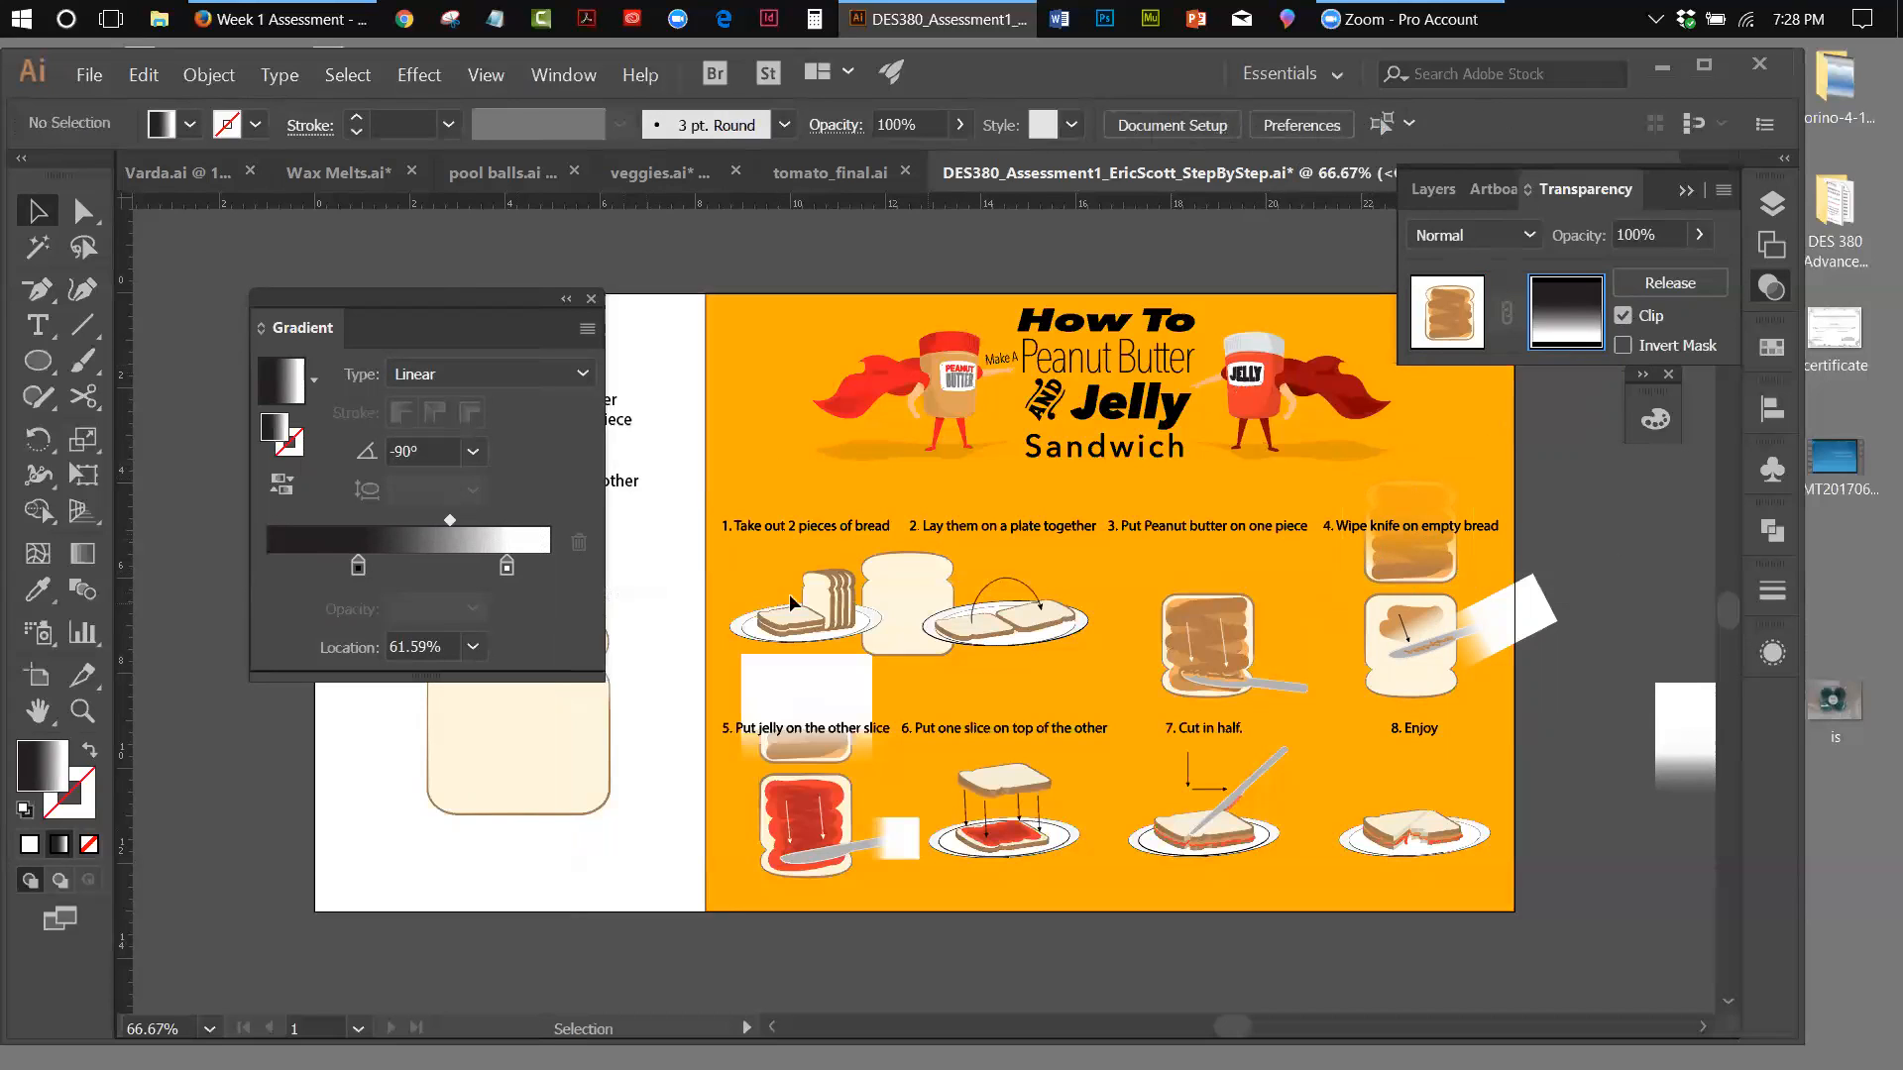
Use the Gradient tool to shift the mask rectangle's gradient slightly down and shorten its lower end, at an angle of -88.8°
left_click(1411, 501)
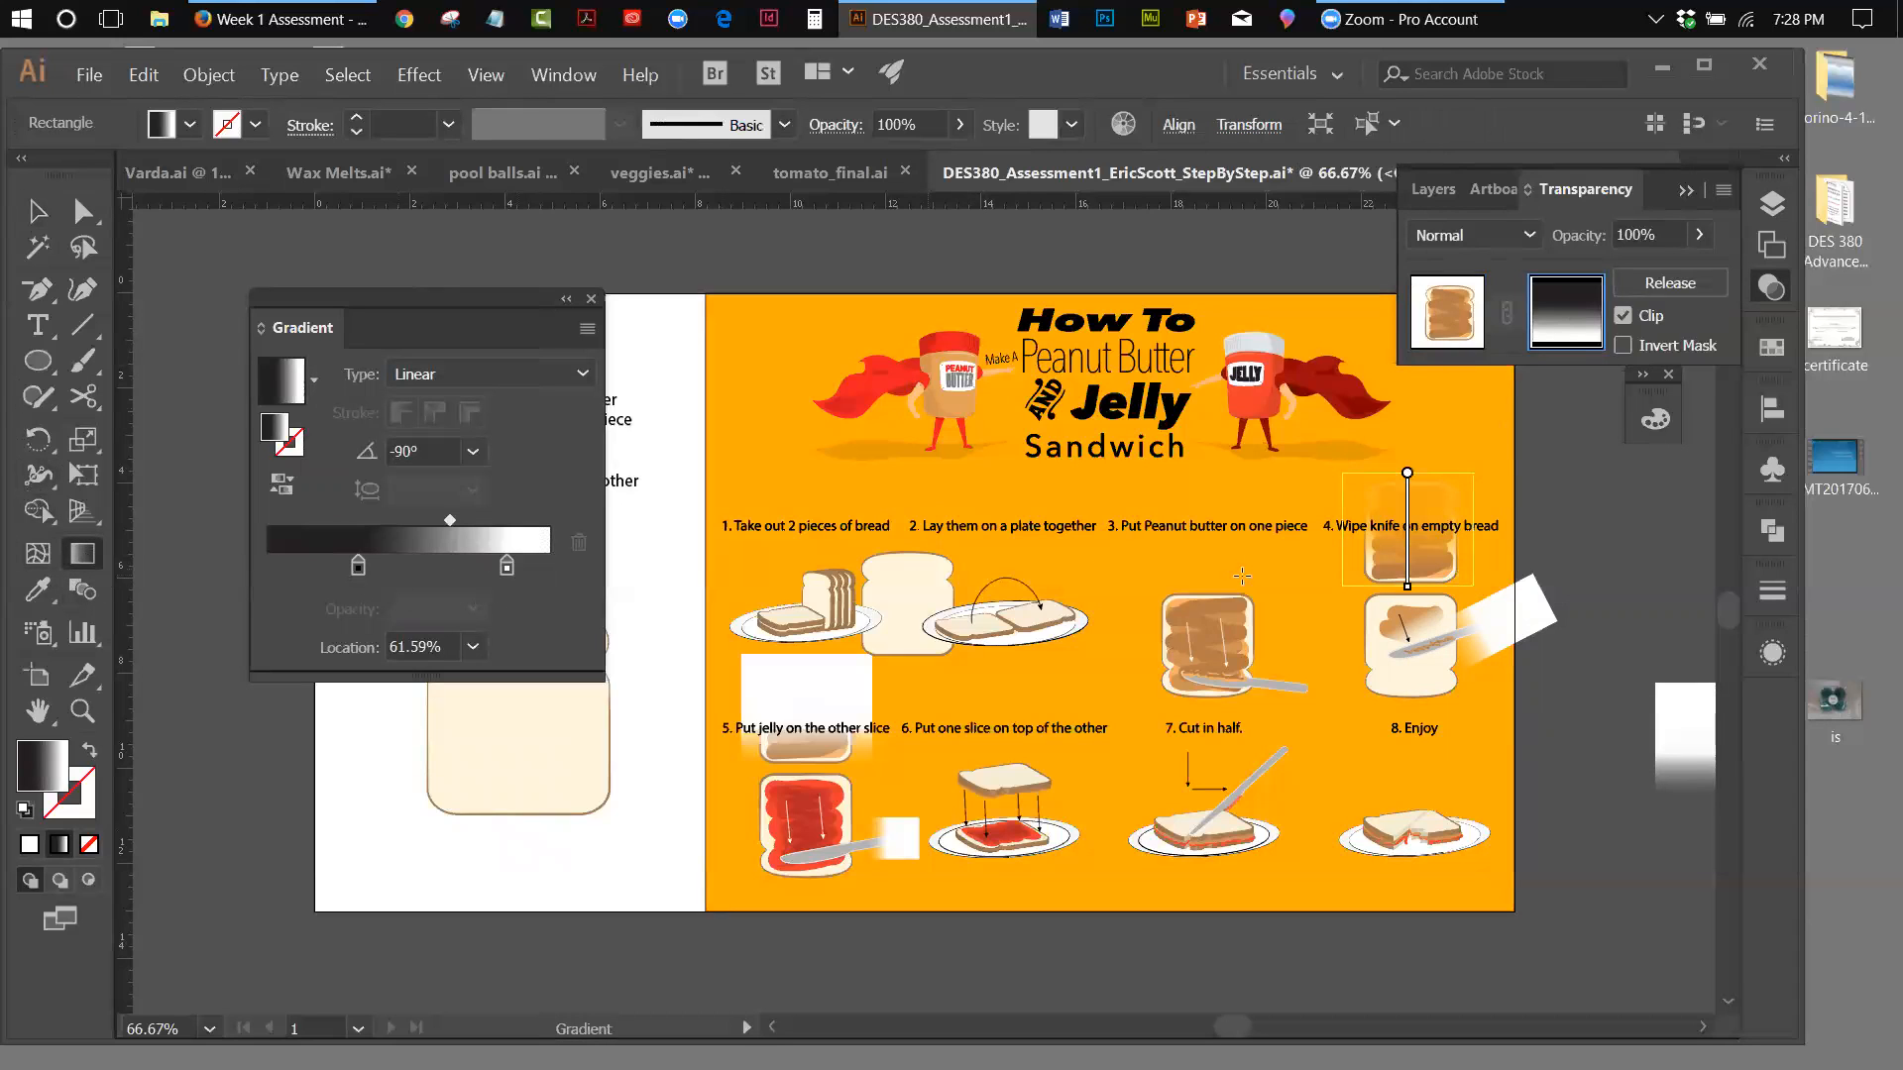
mouse_move(1409, 482)
left_click_drag(1409, 480, 1408, 493)
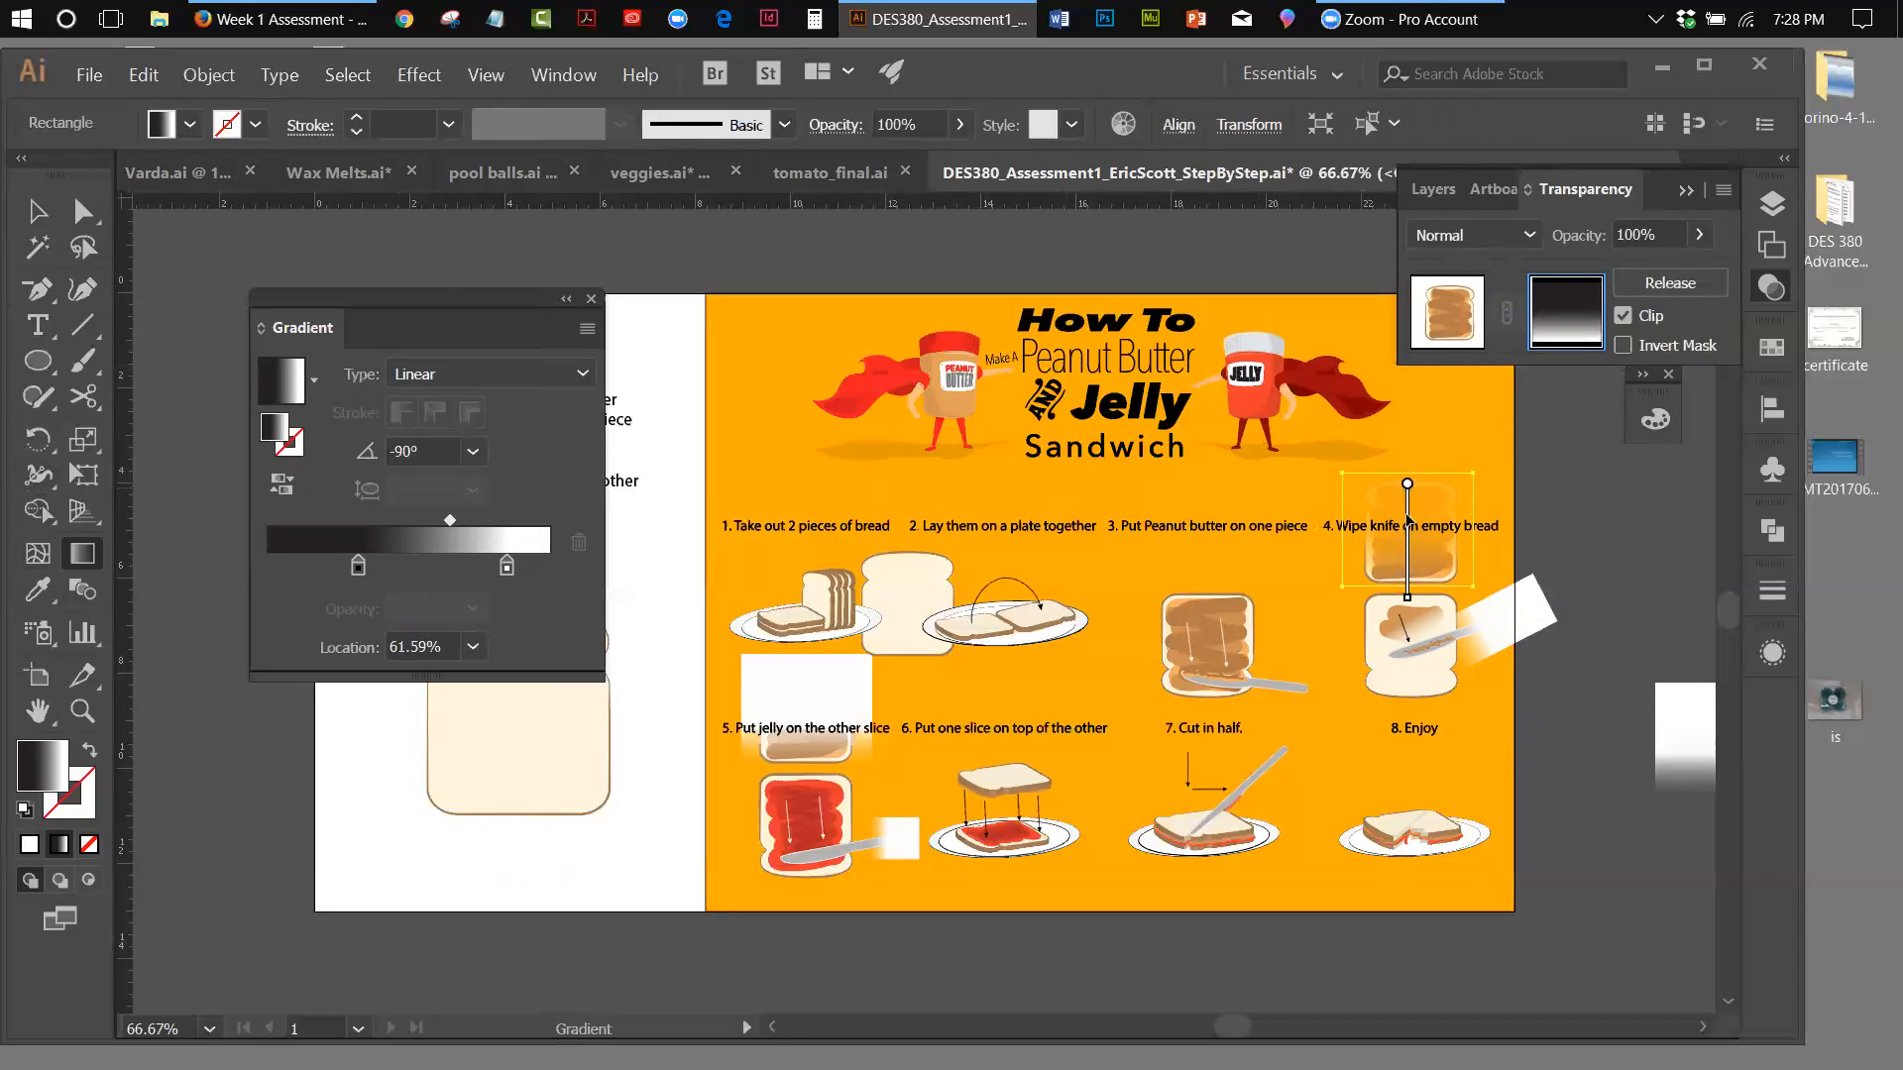
left_click_drag(1406, 598, 1408, 566)
left_click(38, 211)
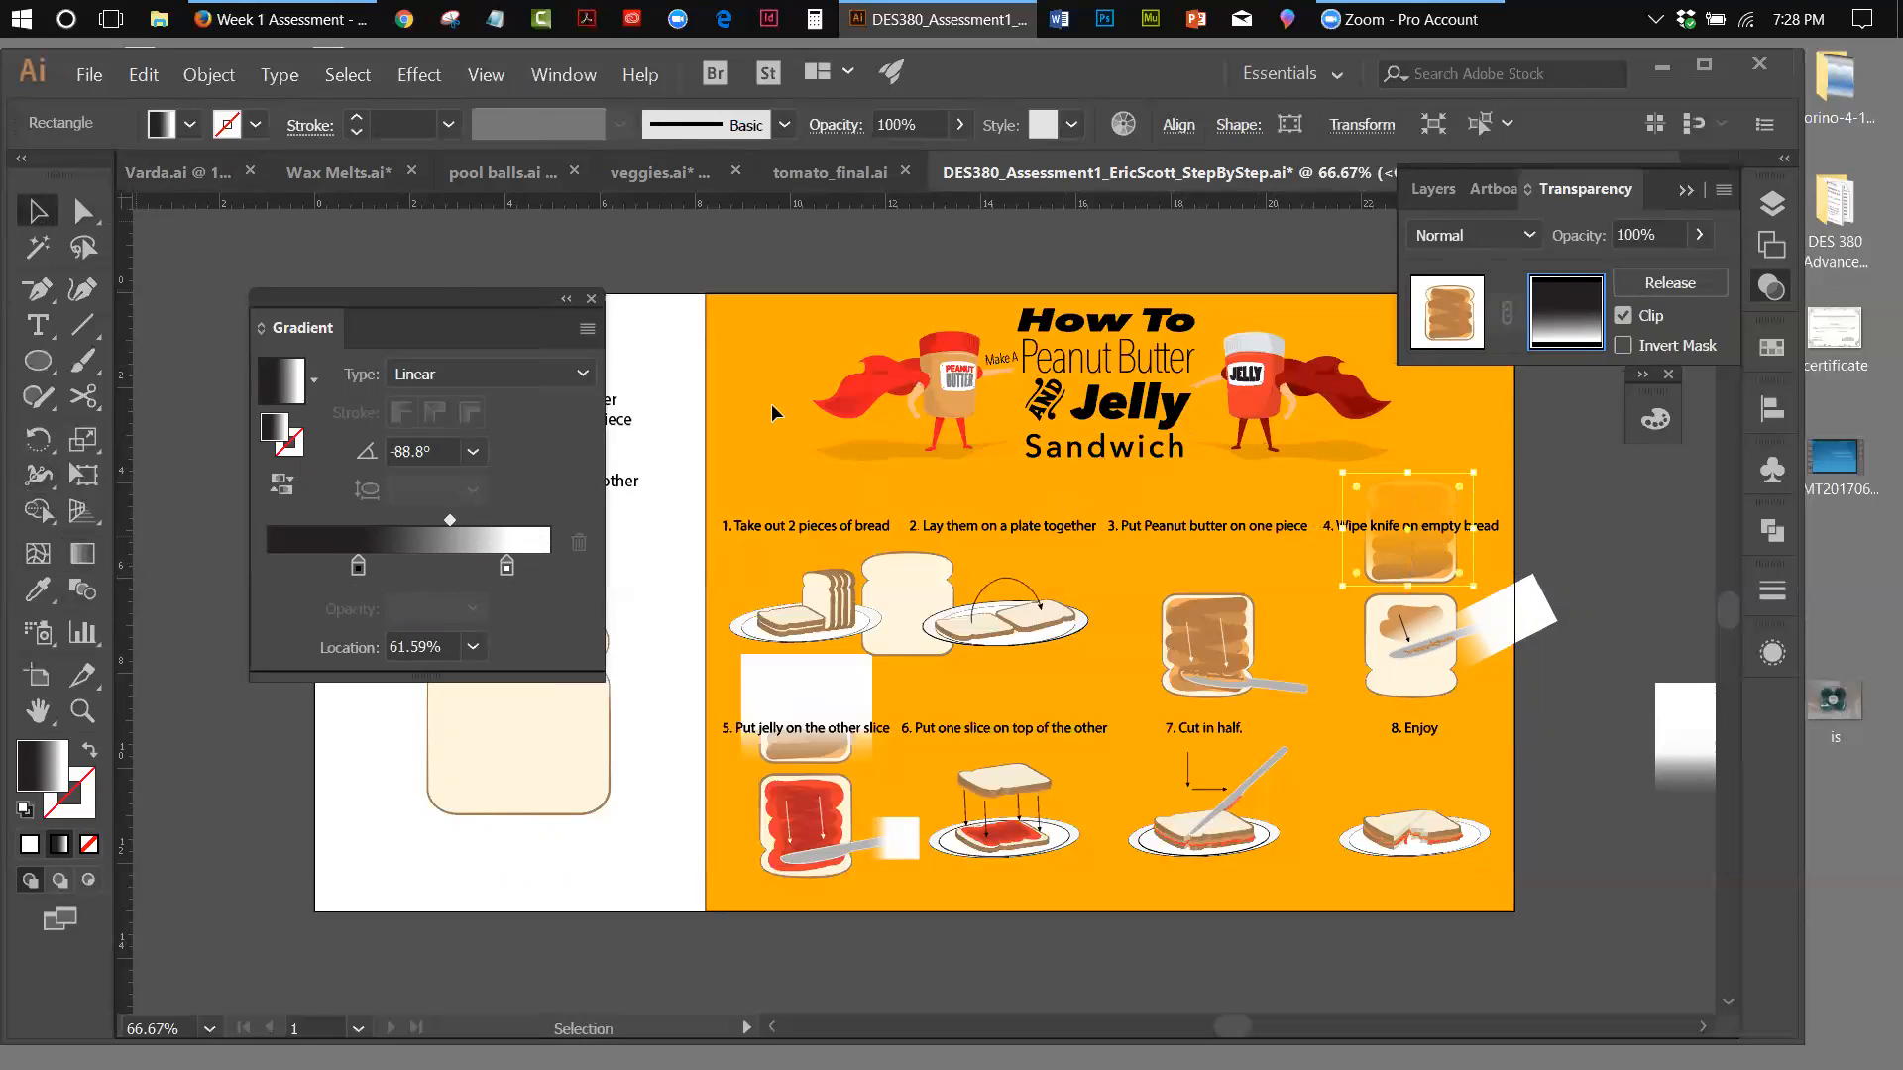
left_click(1649, 547)
left_click(1438, 513)
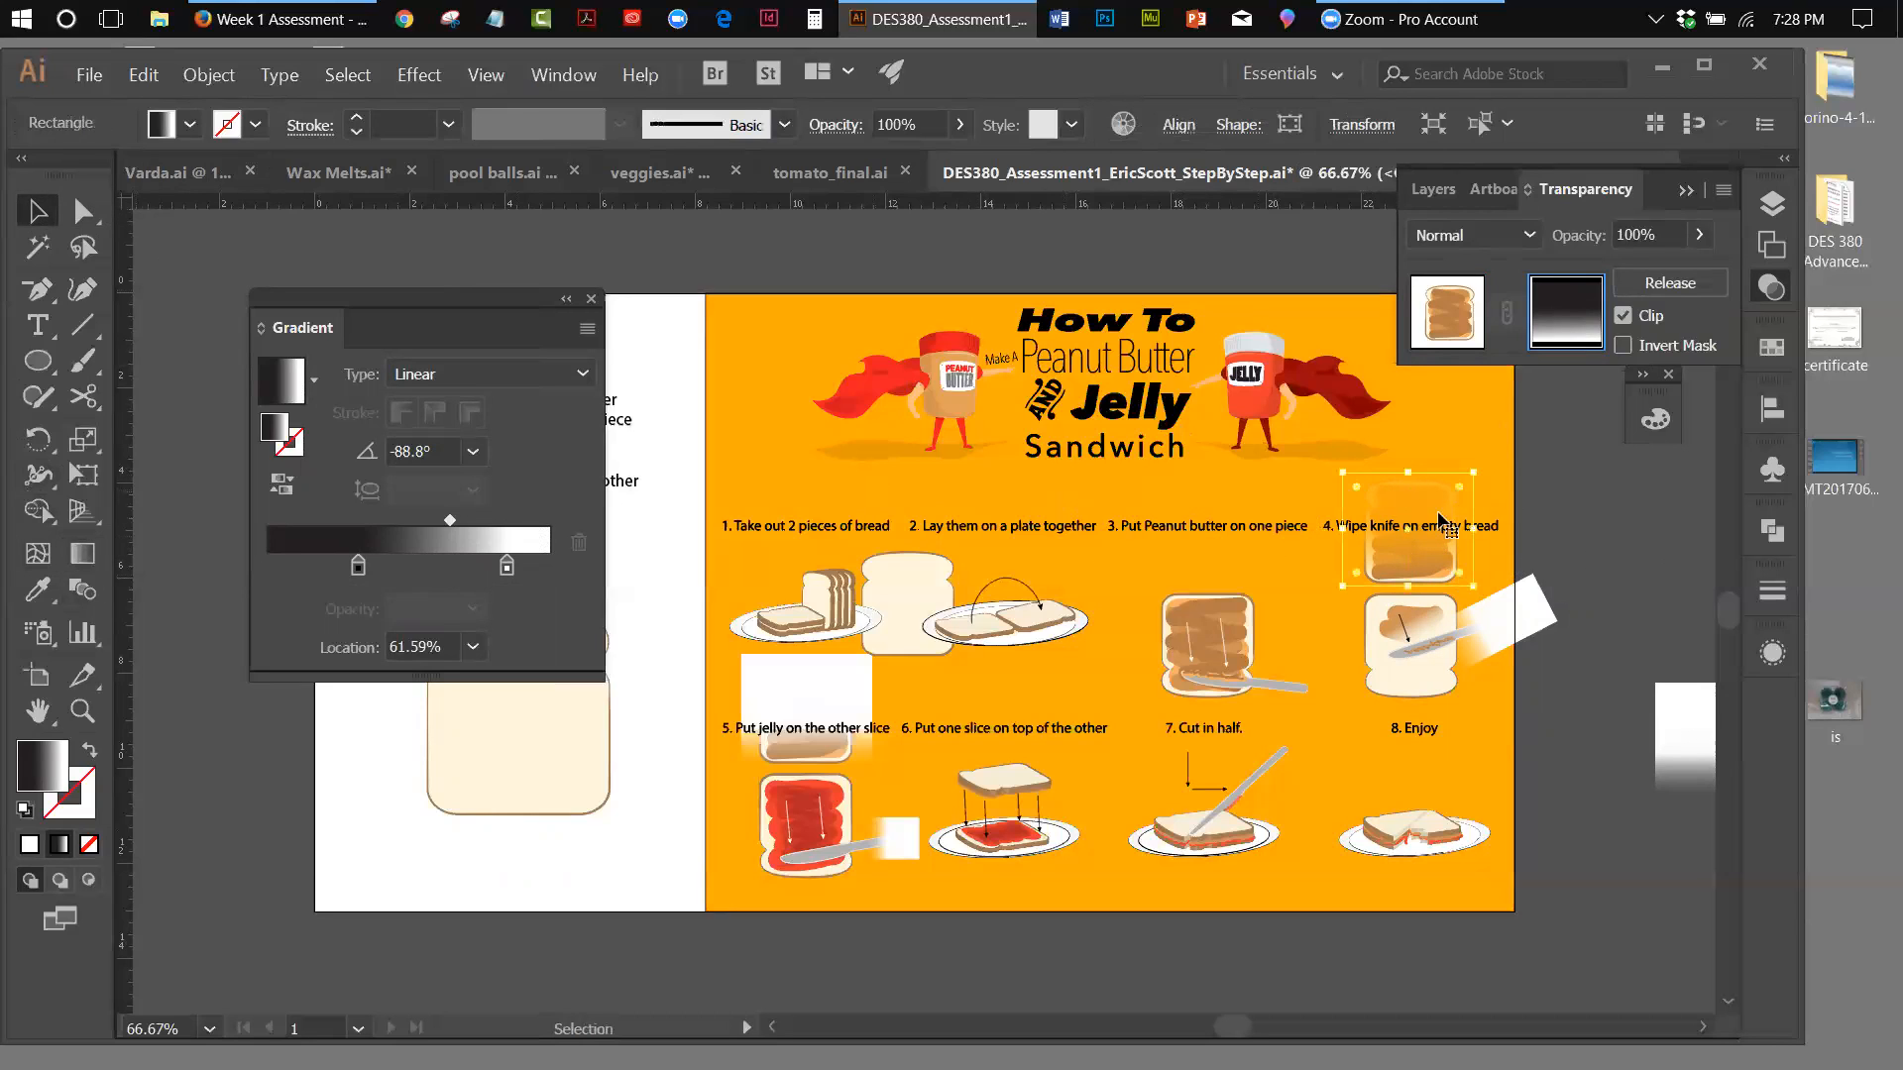
left_click(1615, 562)
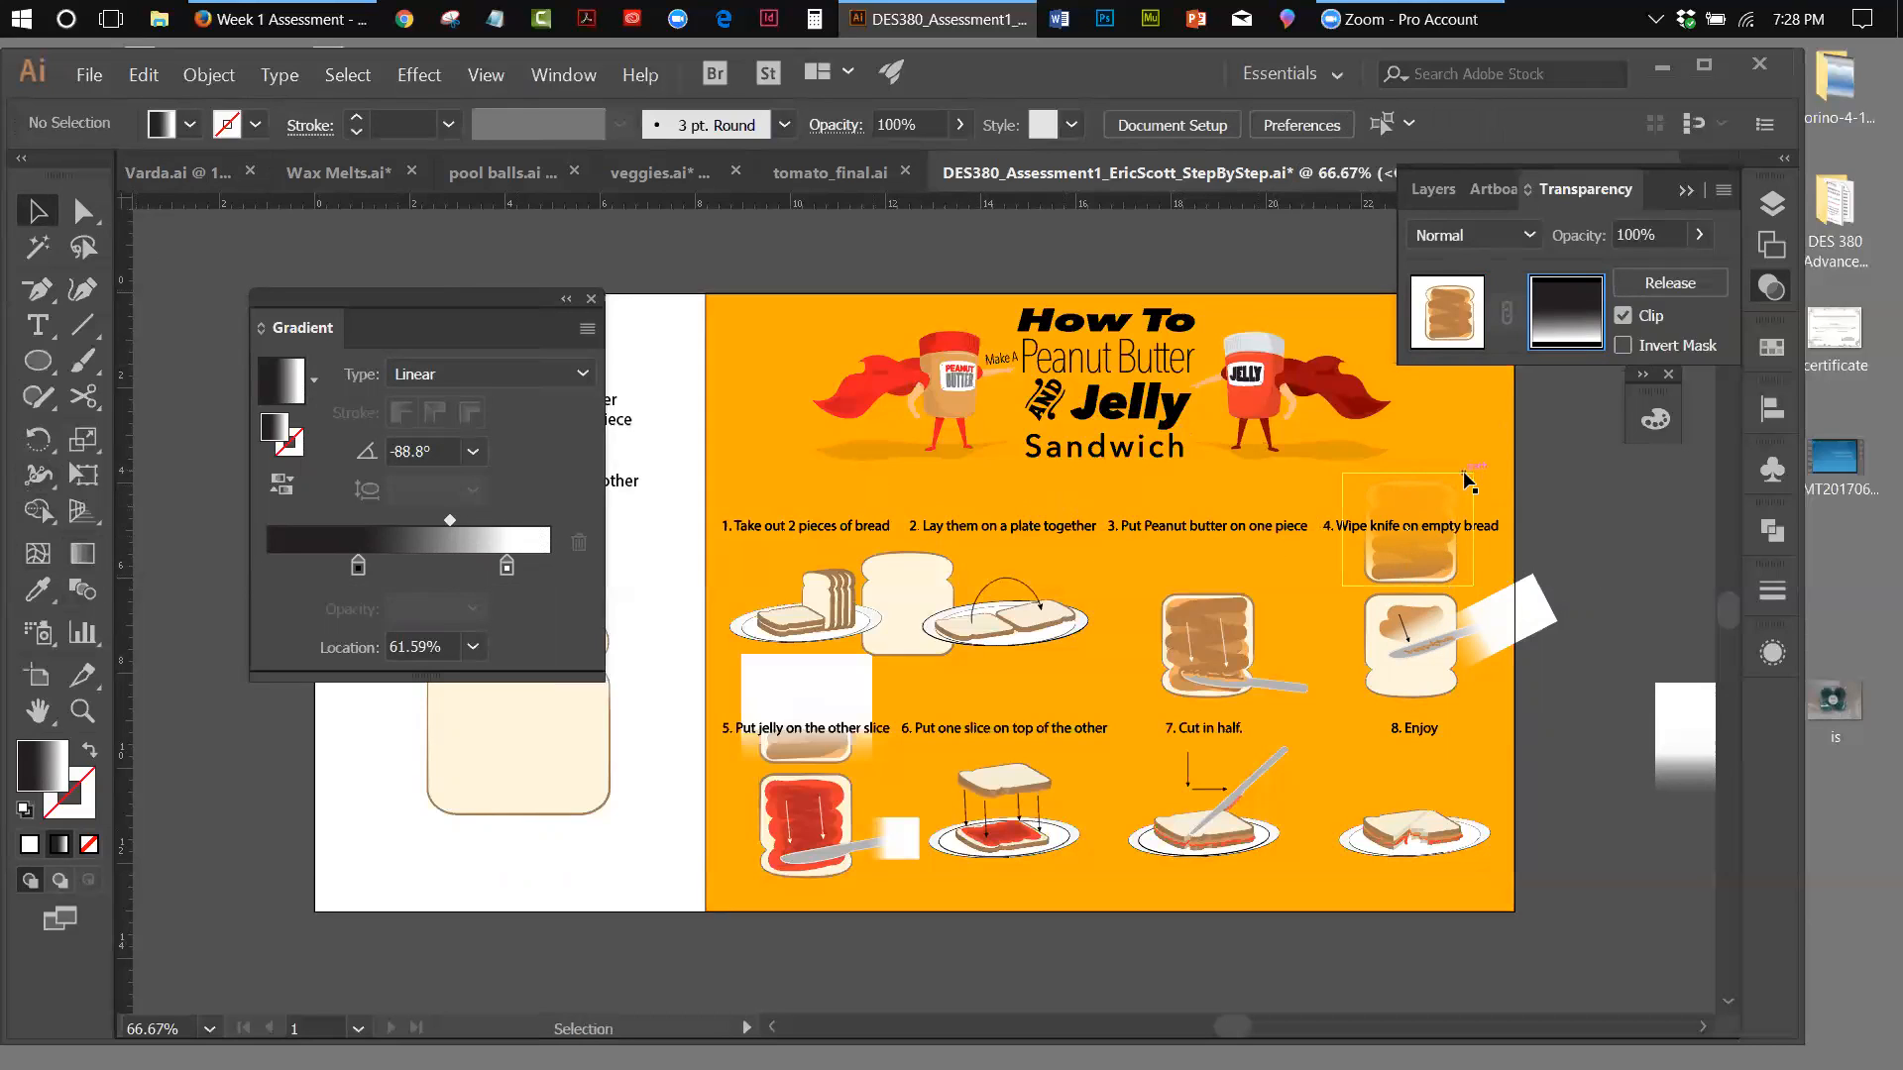
Try moving the gradient rectangle inside the mask off the artboard and deleting it, undoing both edits
left_click_drag(1491, 473, 1641, 490)
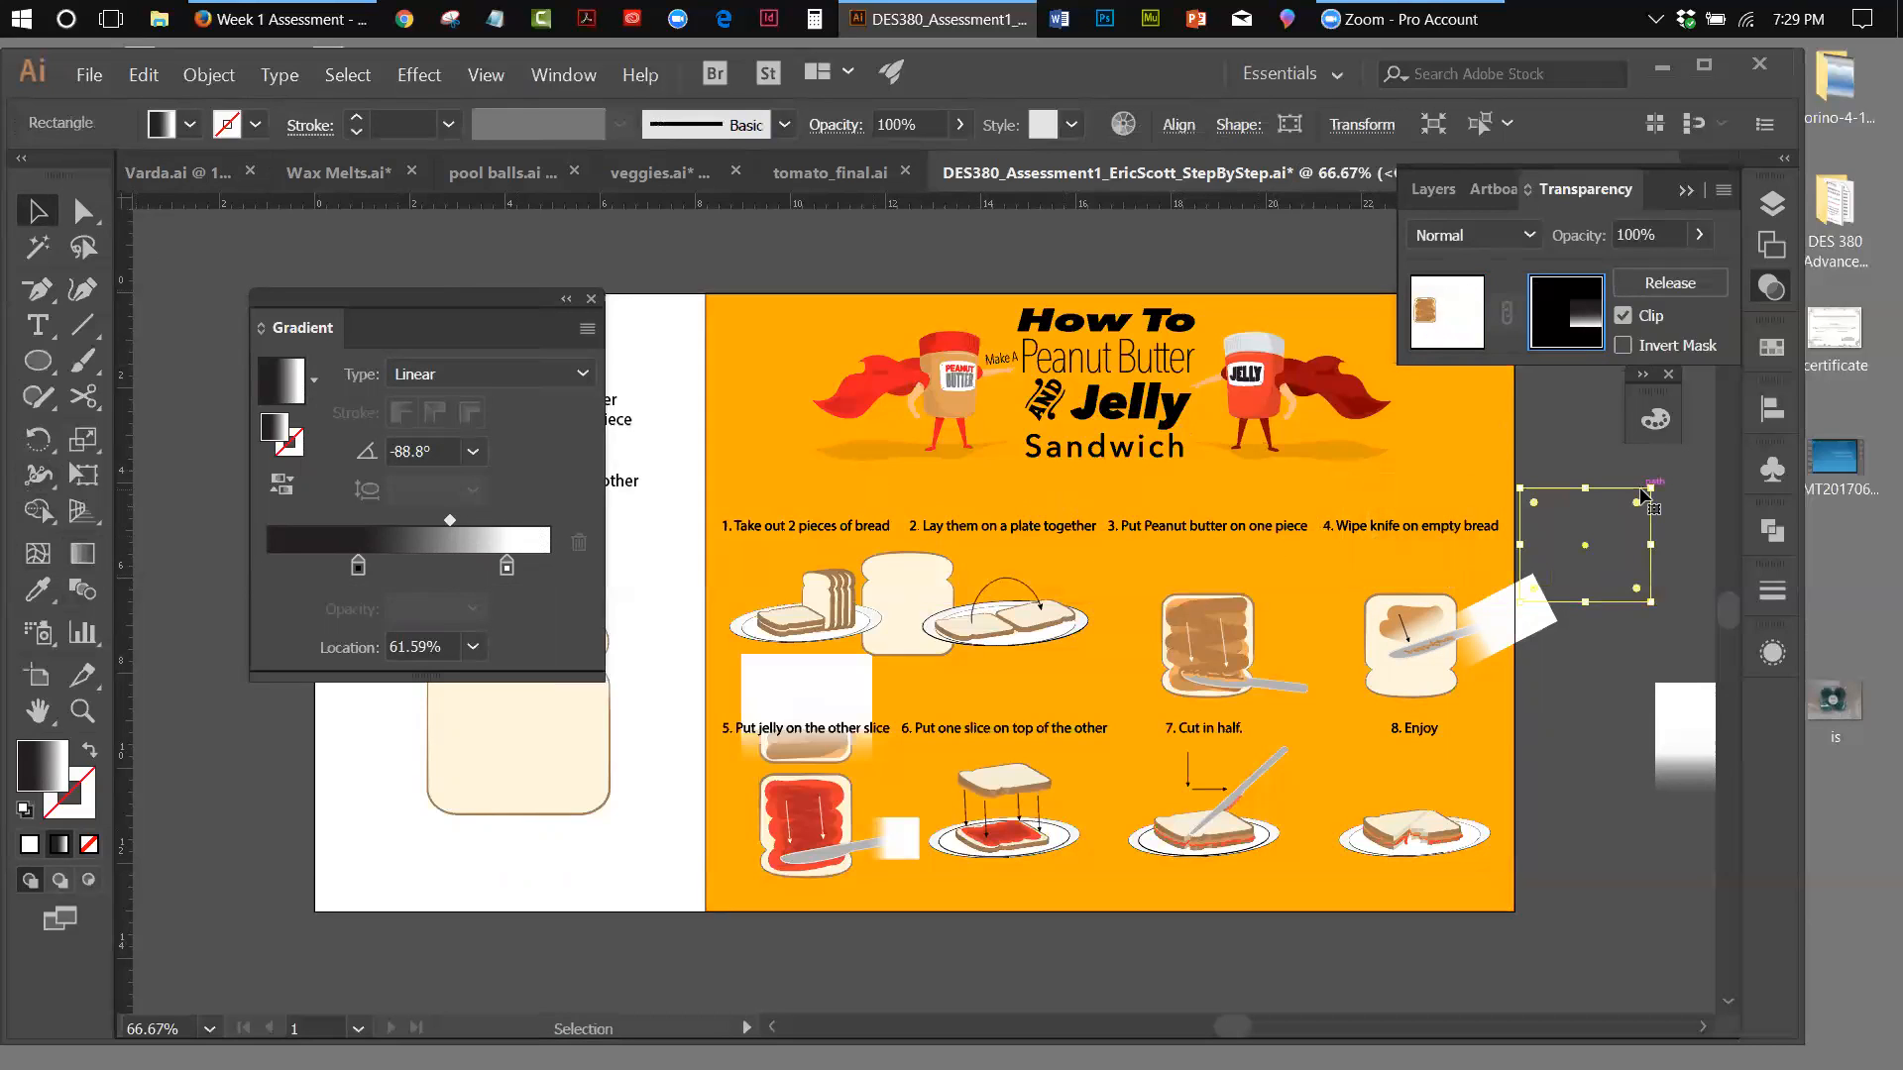
key("ctrl+z")
left_click(1497, 477)
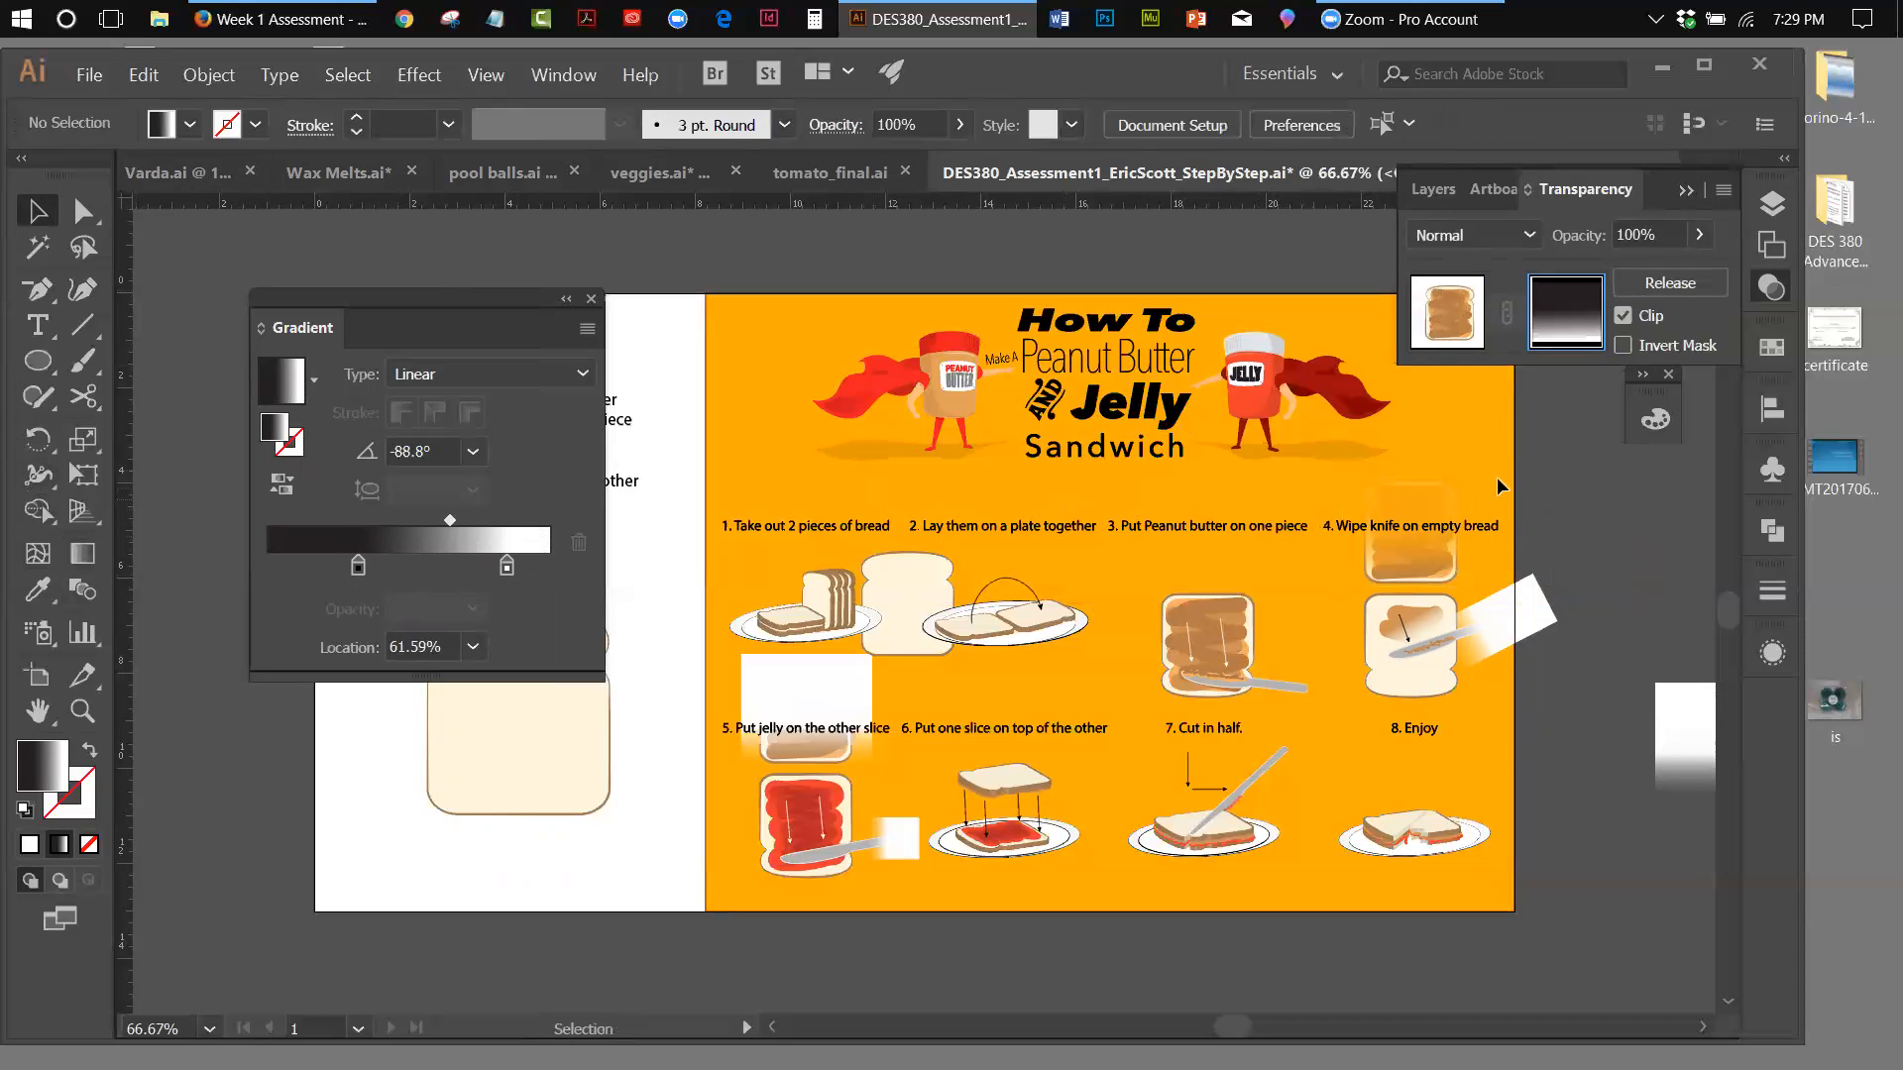
left_click(1473, 476)
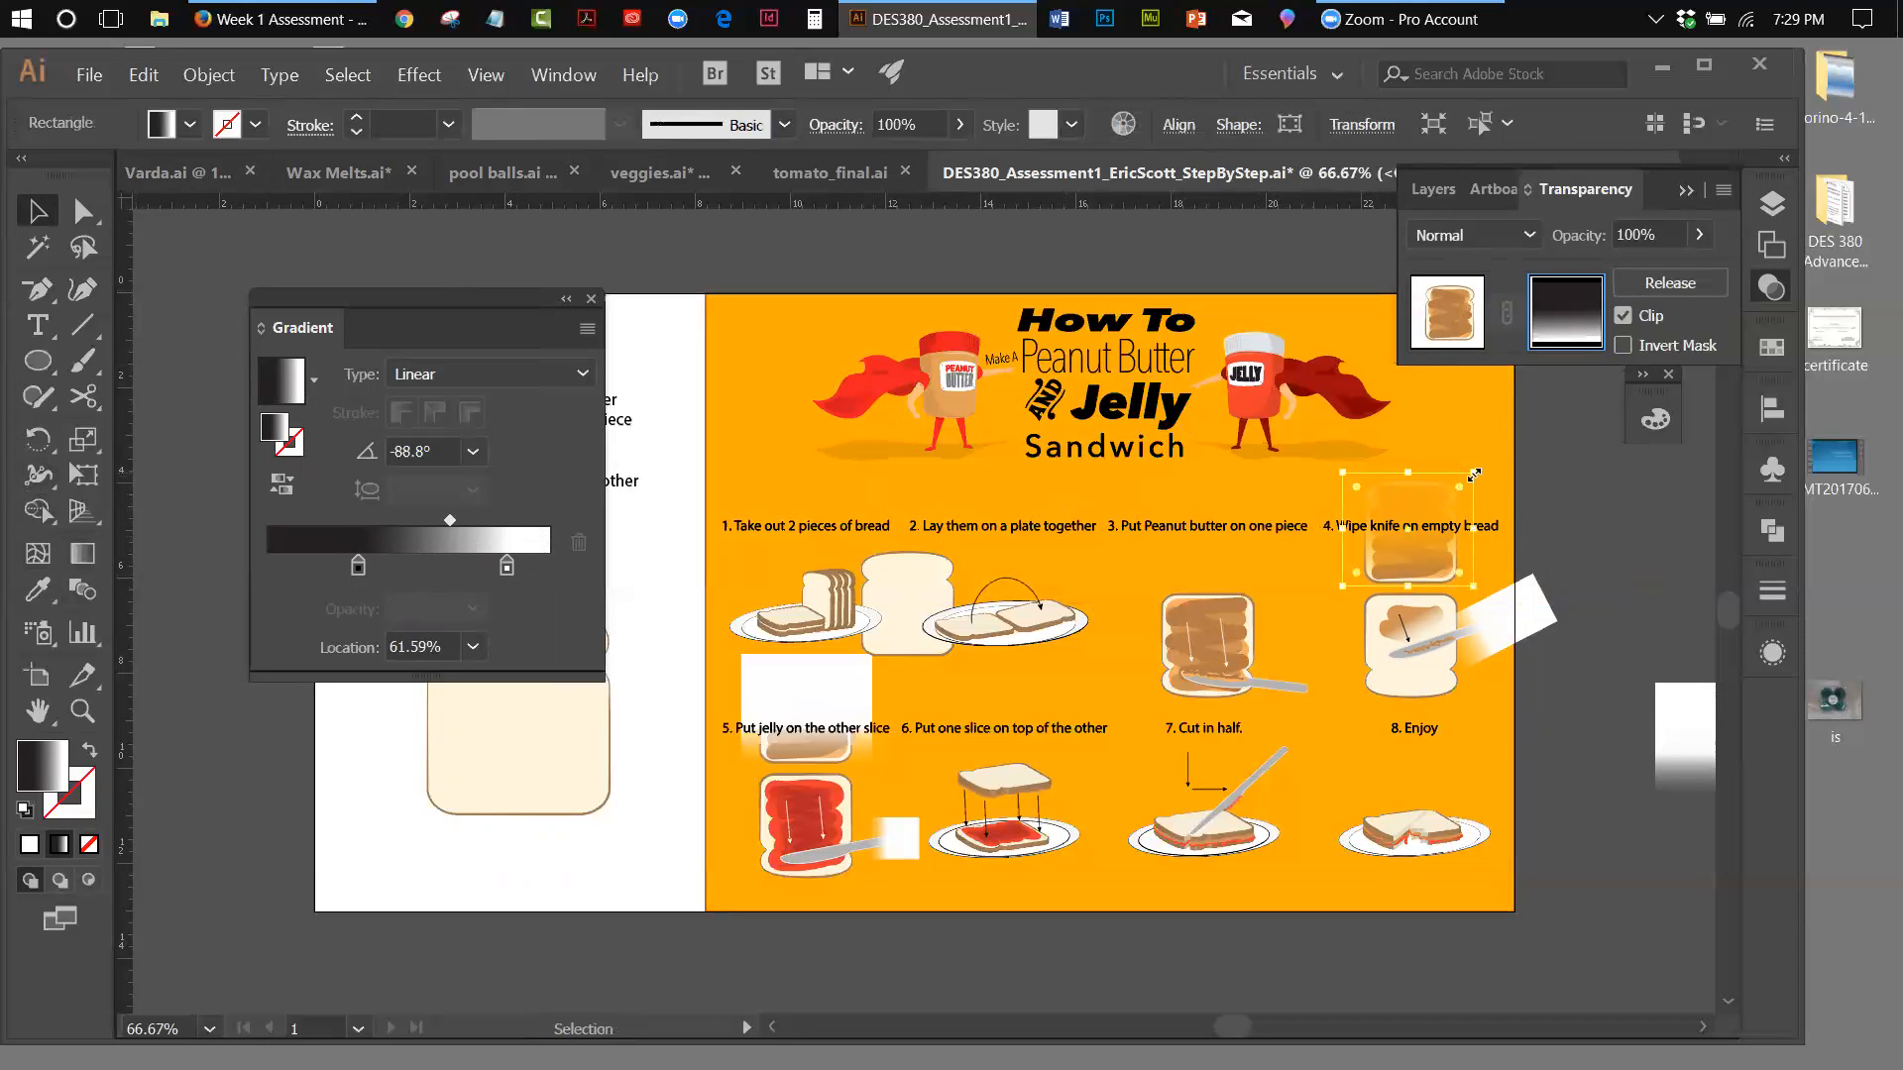
key("Delete")
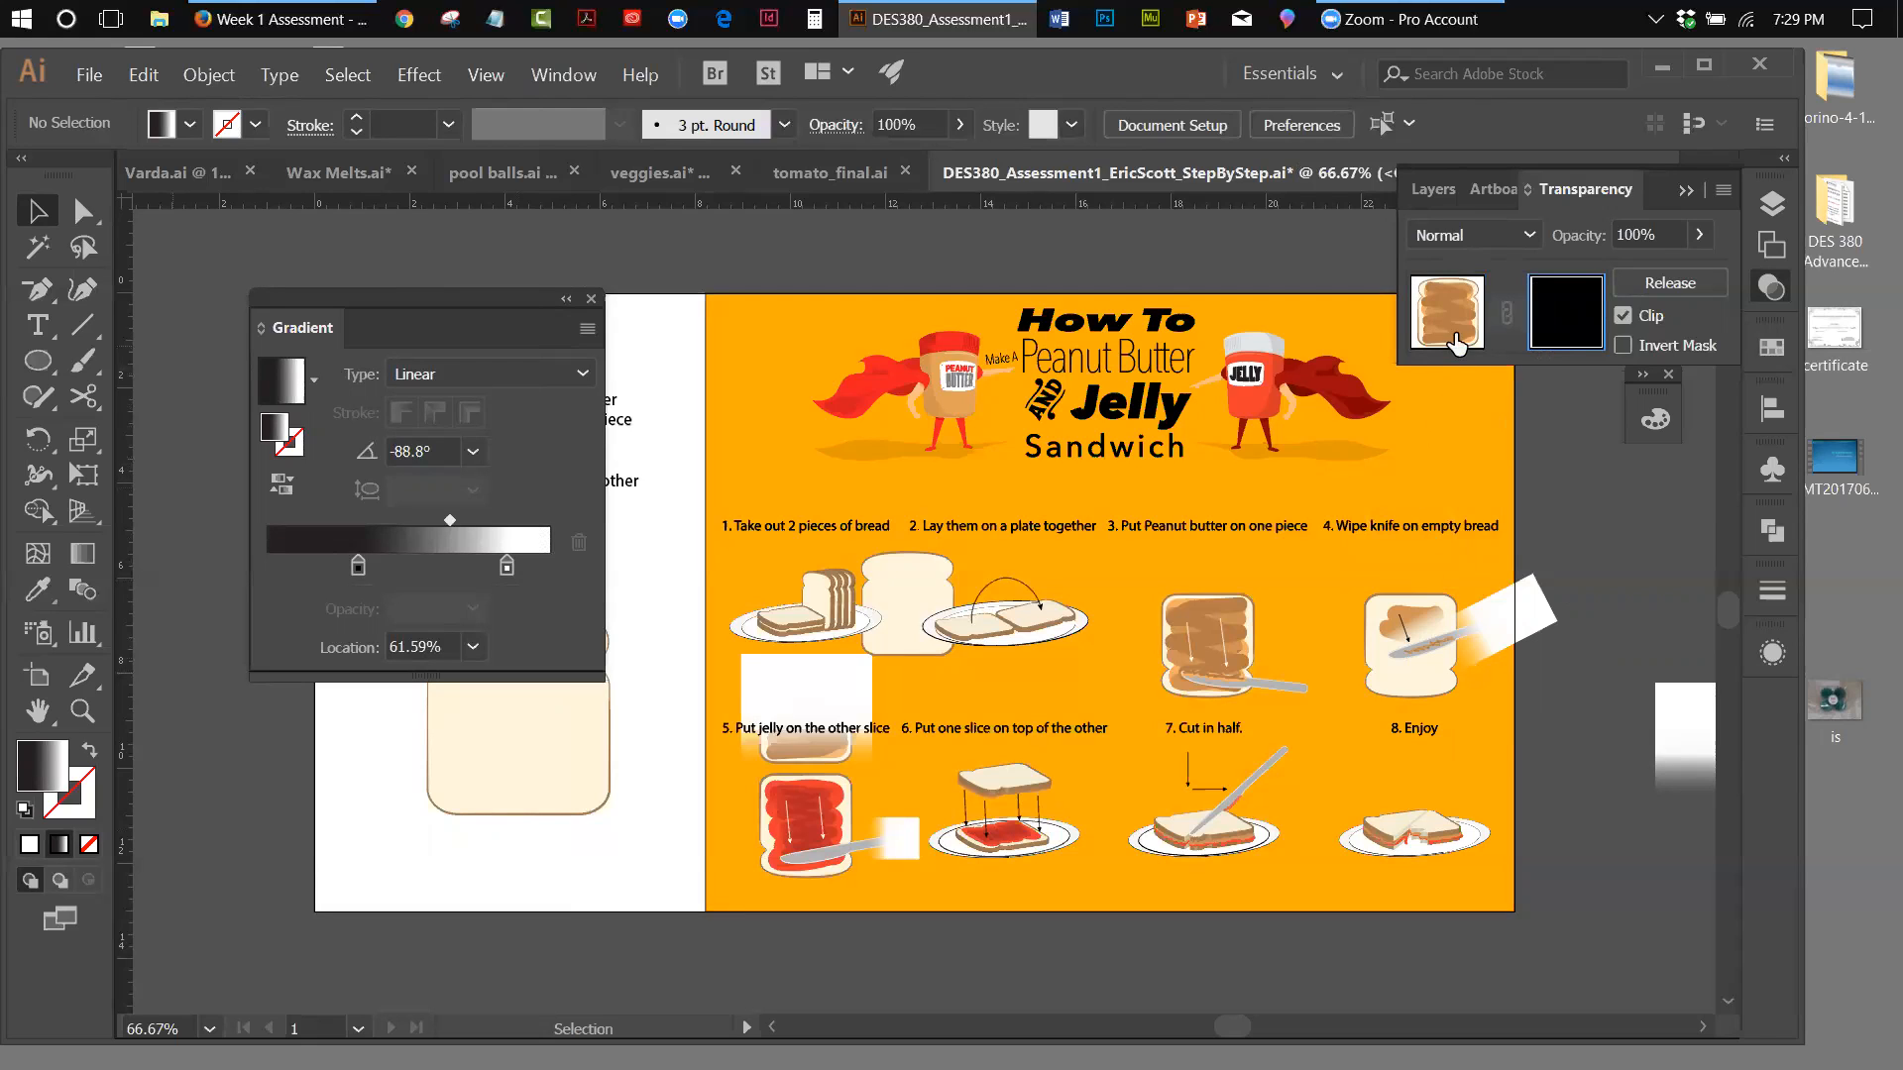
left_click(143, 75)
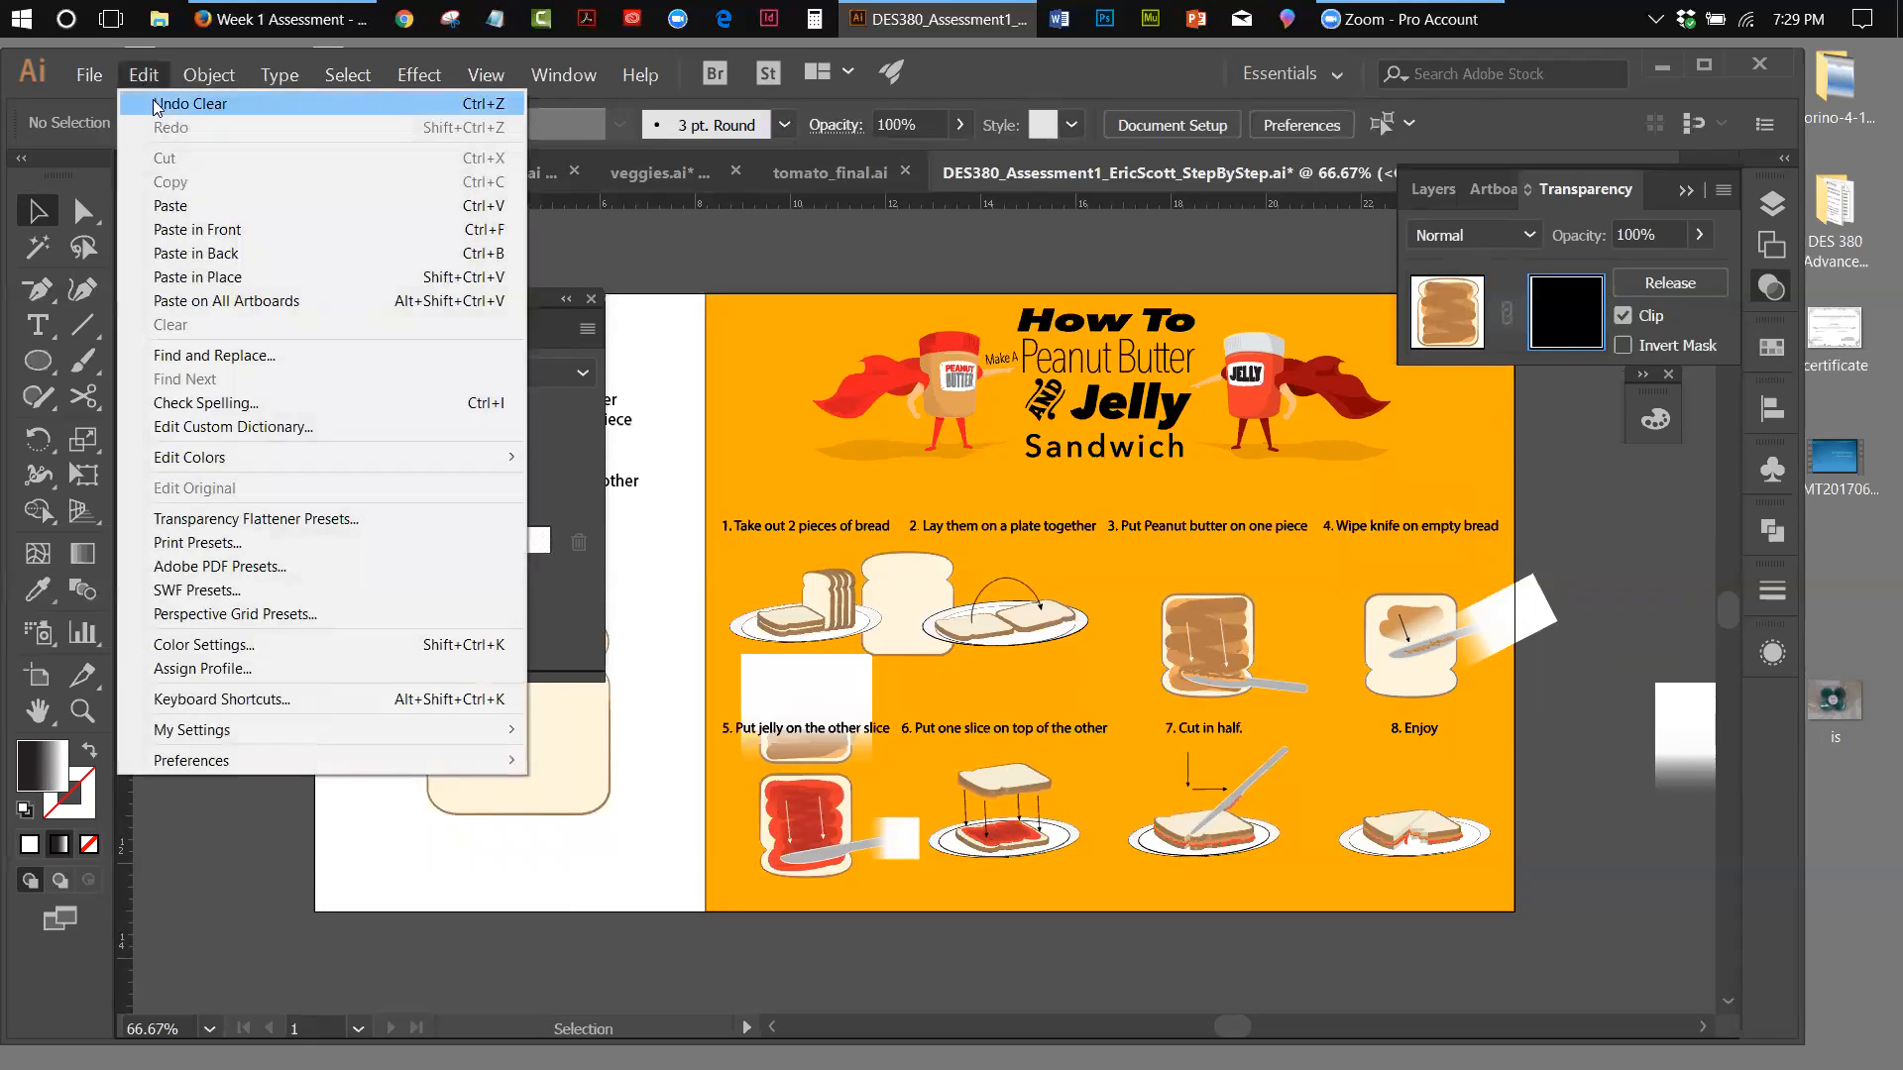
left_click(189, 104)
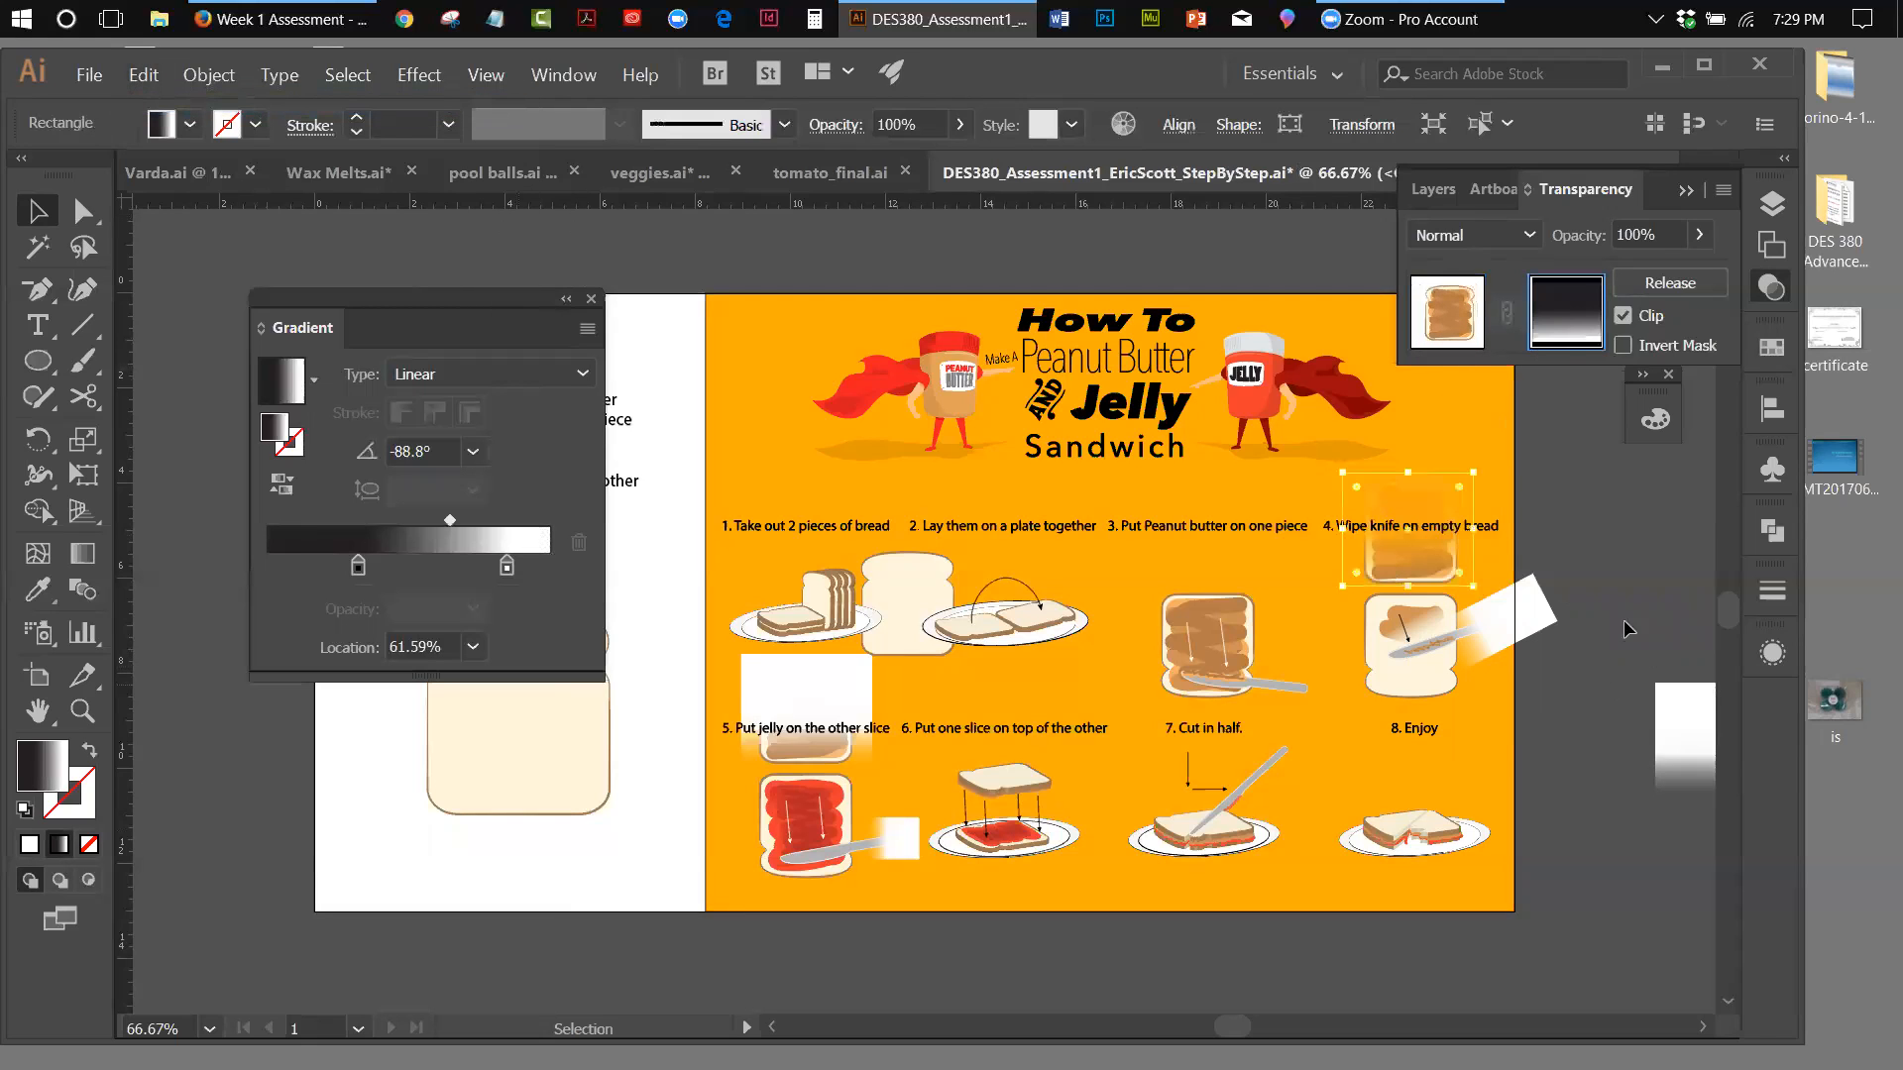
Leave mask editing for the bread artwork, reopen the slice's opacity mask and select its gradient rectangle
left_click(1467, 479)
left_click(1453, 335)
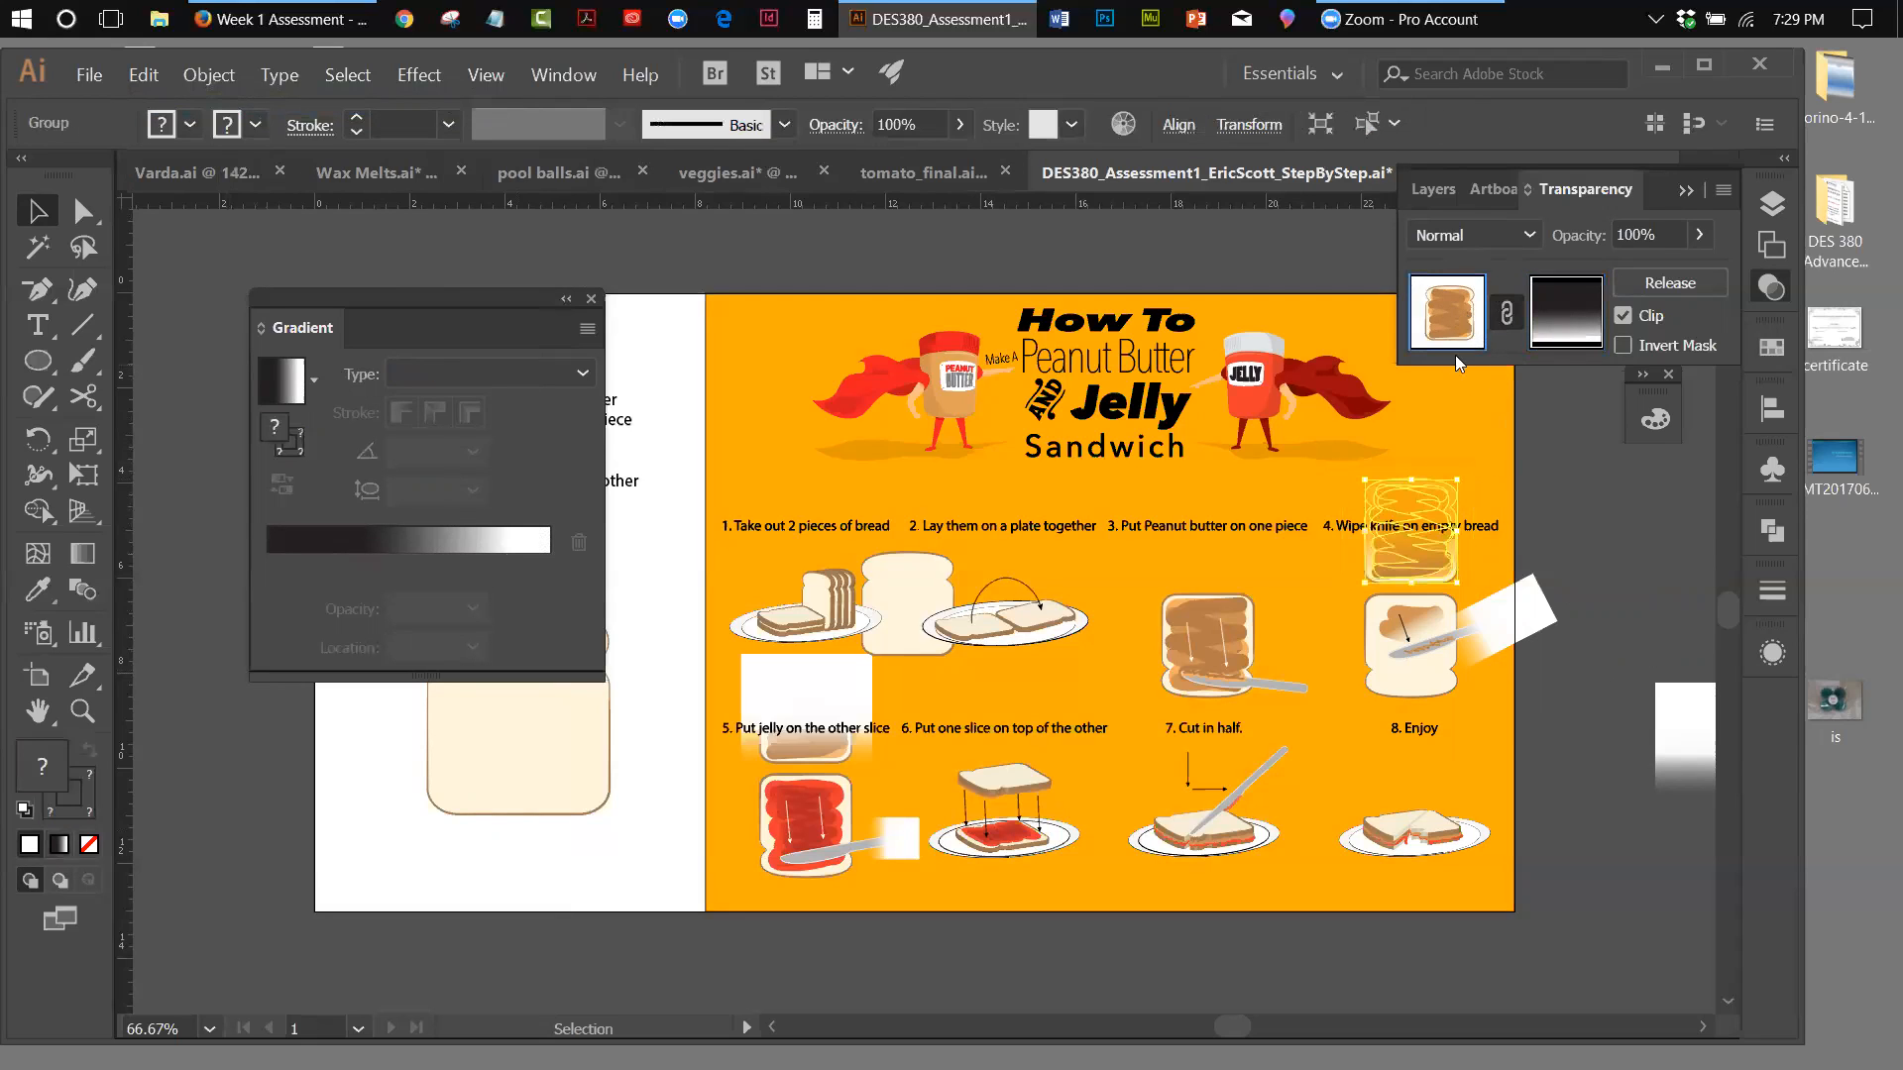
left_click(1591, 543)
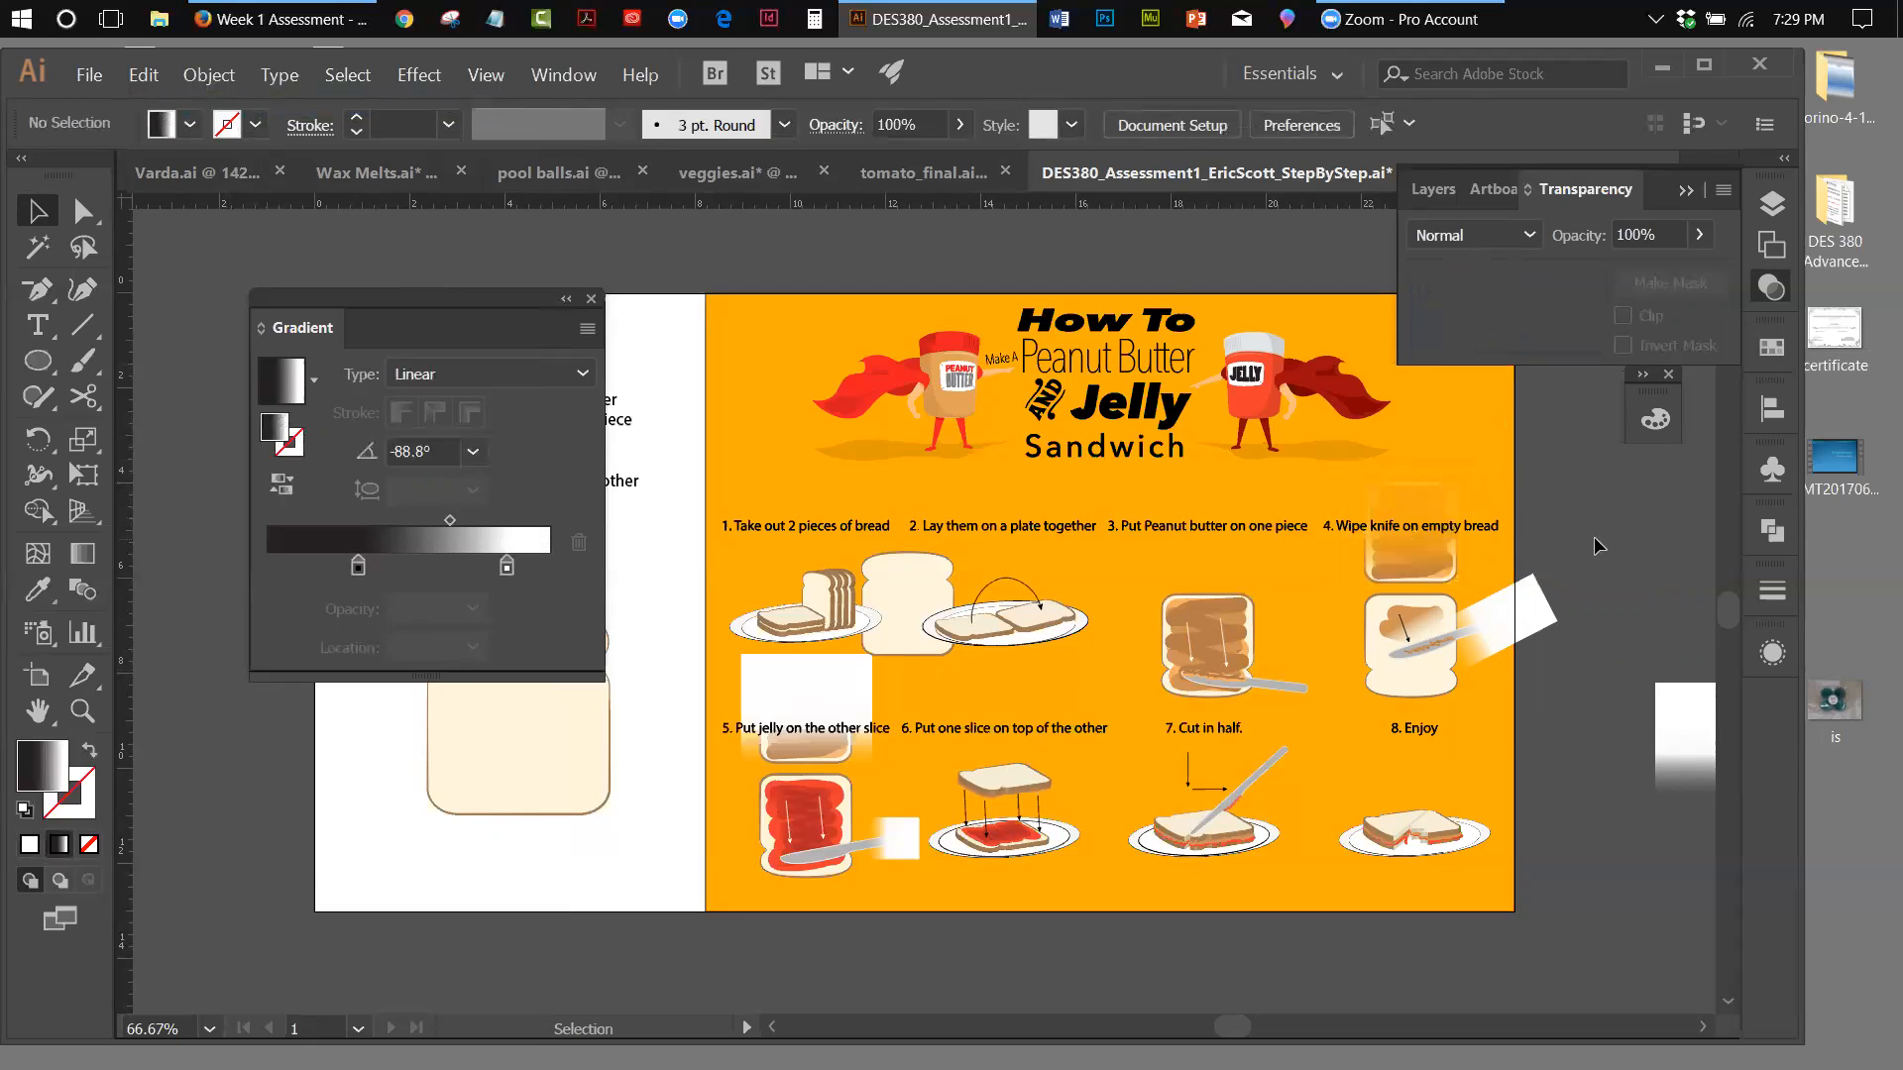
left_click(1443, 485)
left_click(1569, 315)
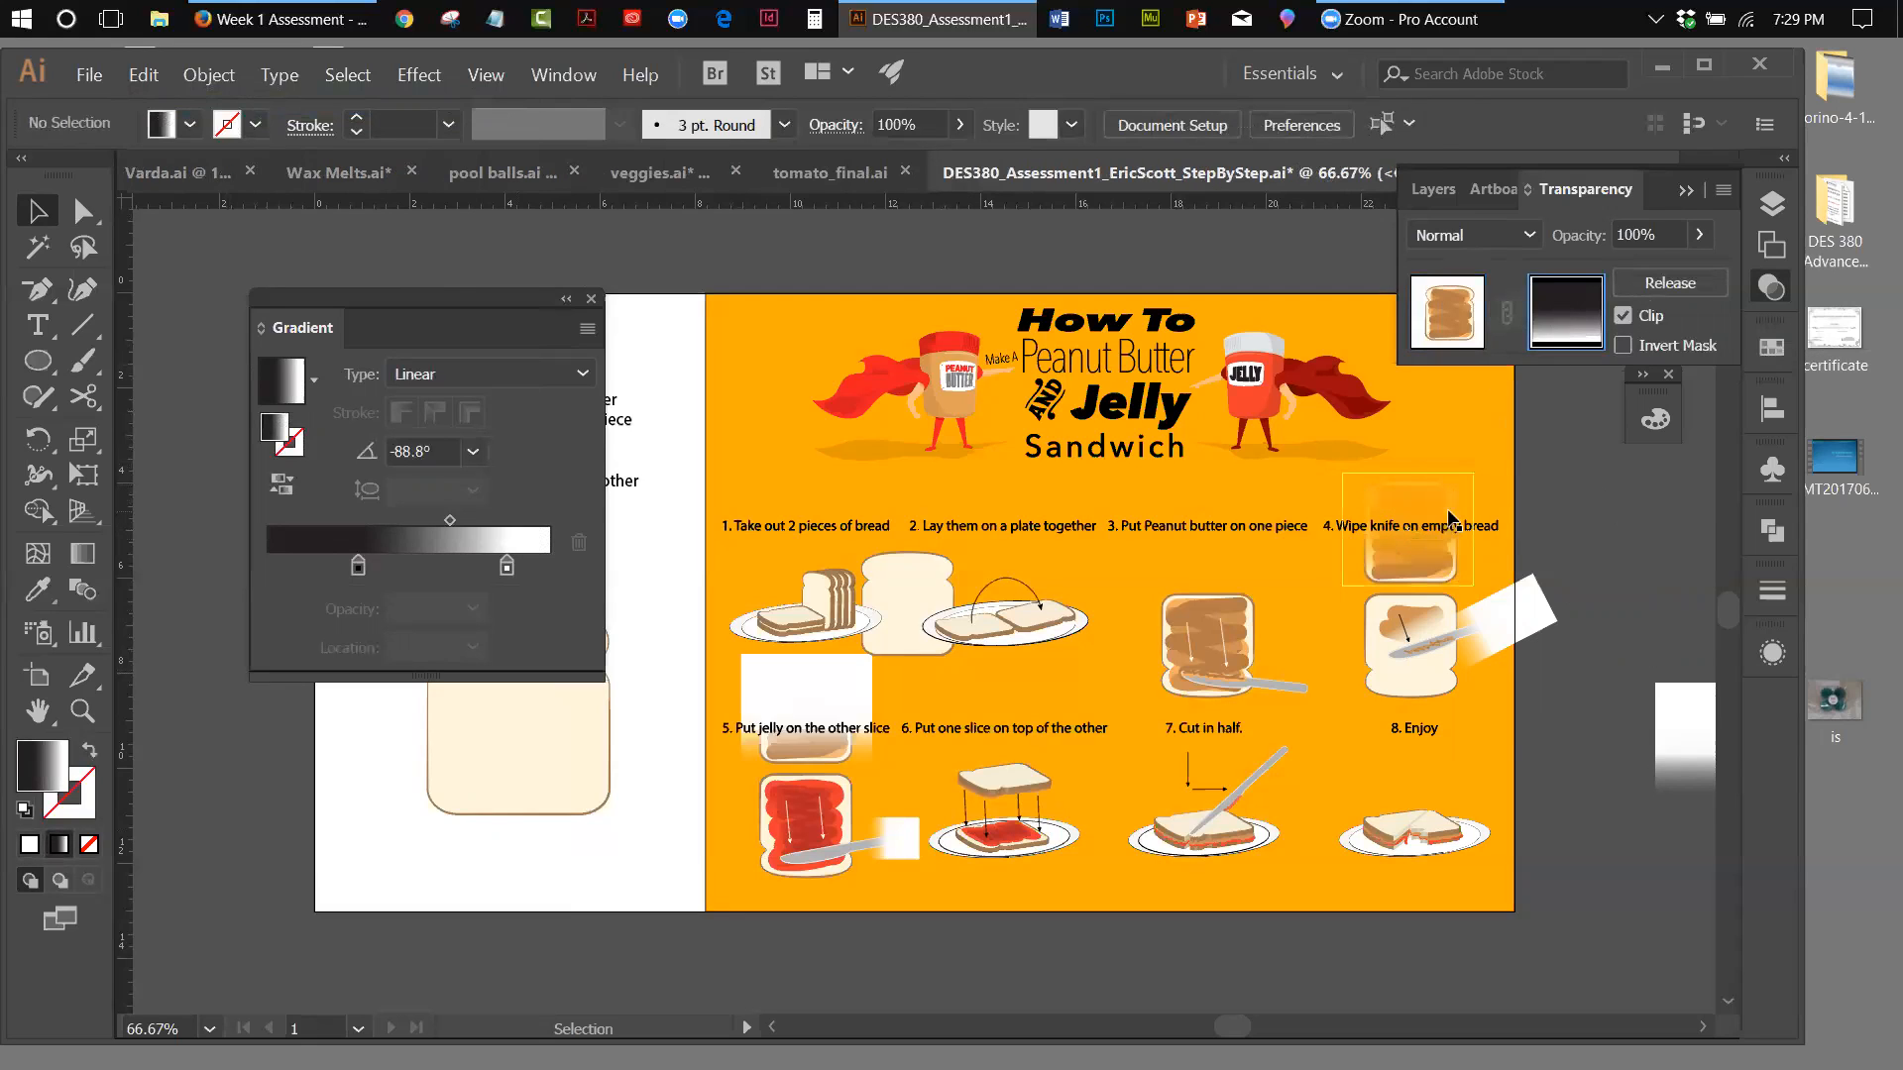
left_click(1449, 518)
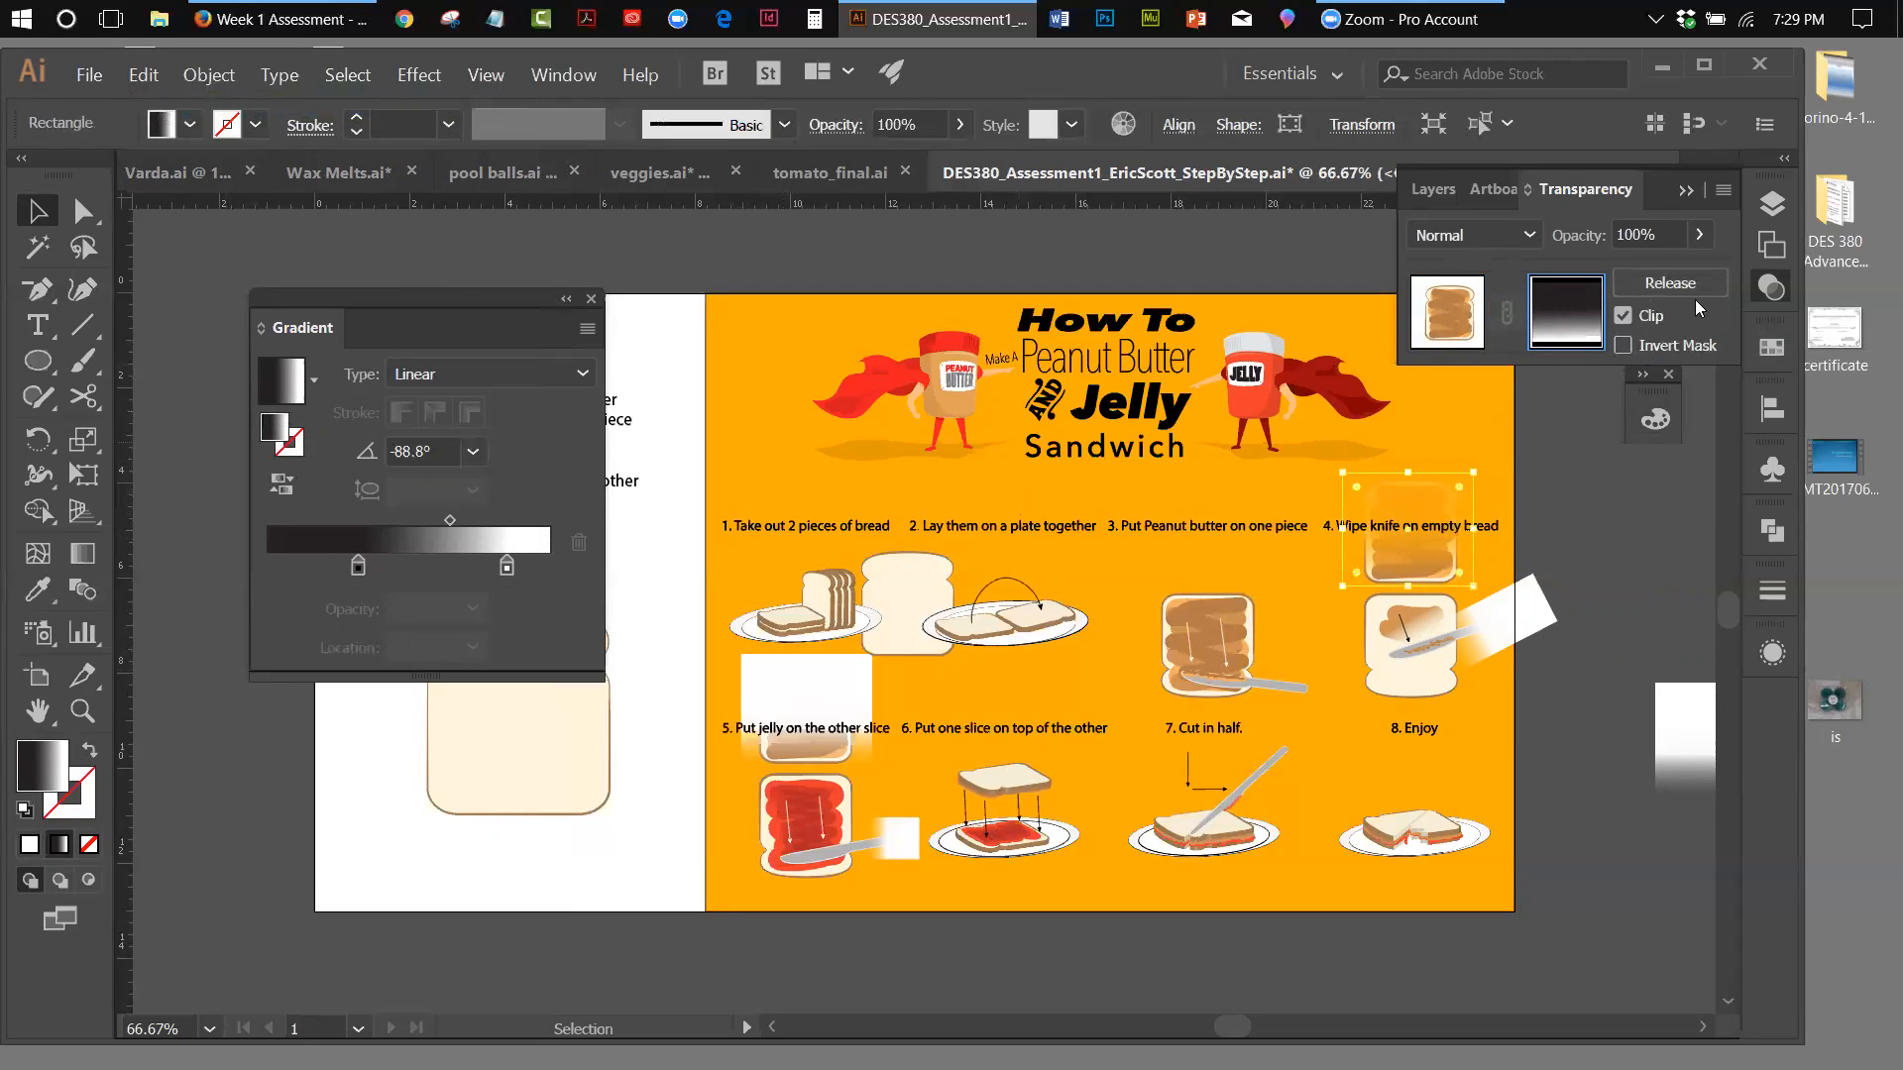
Release the opacity mask from the upper step 4 slice and delete the freed black-to-white gradient rectangle
left_click(1722, 196)
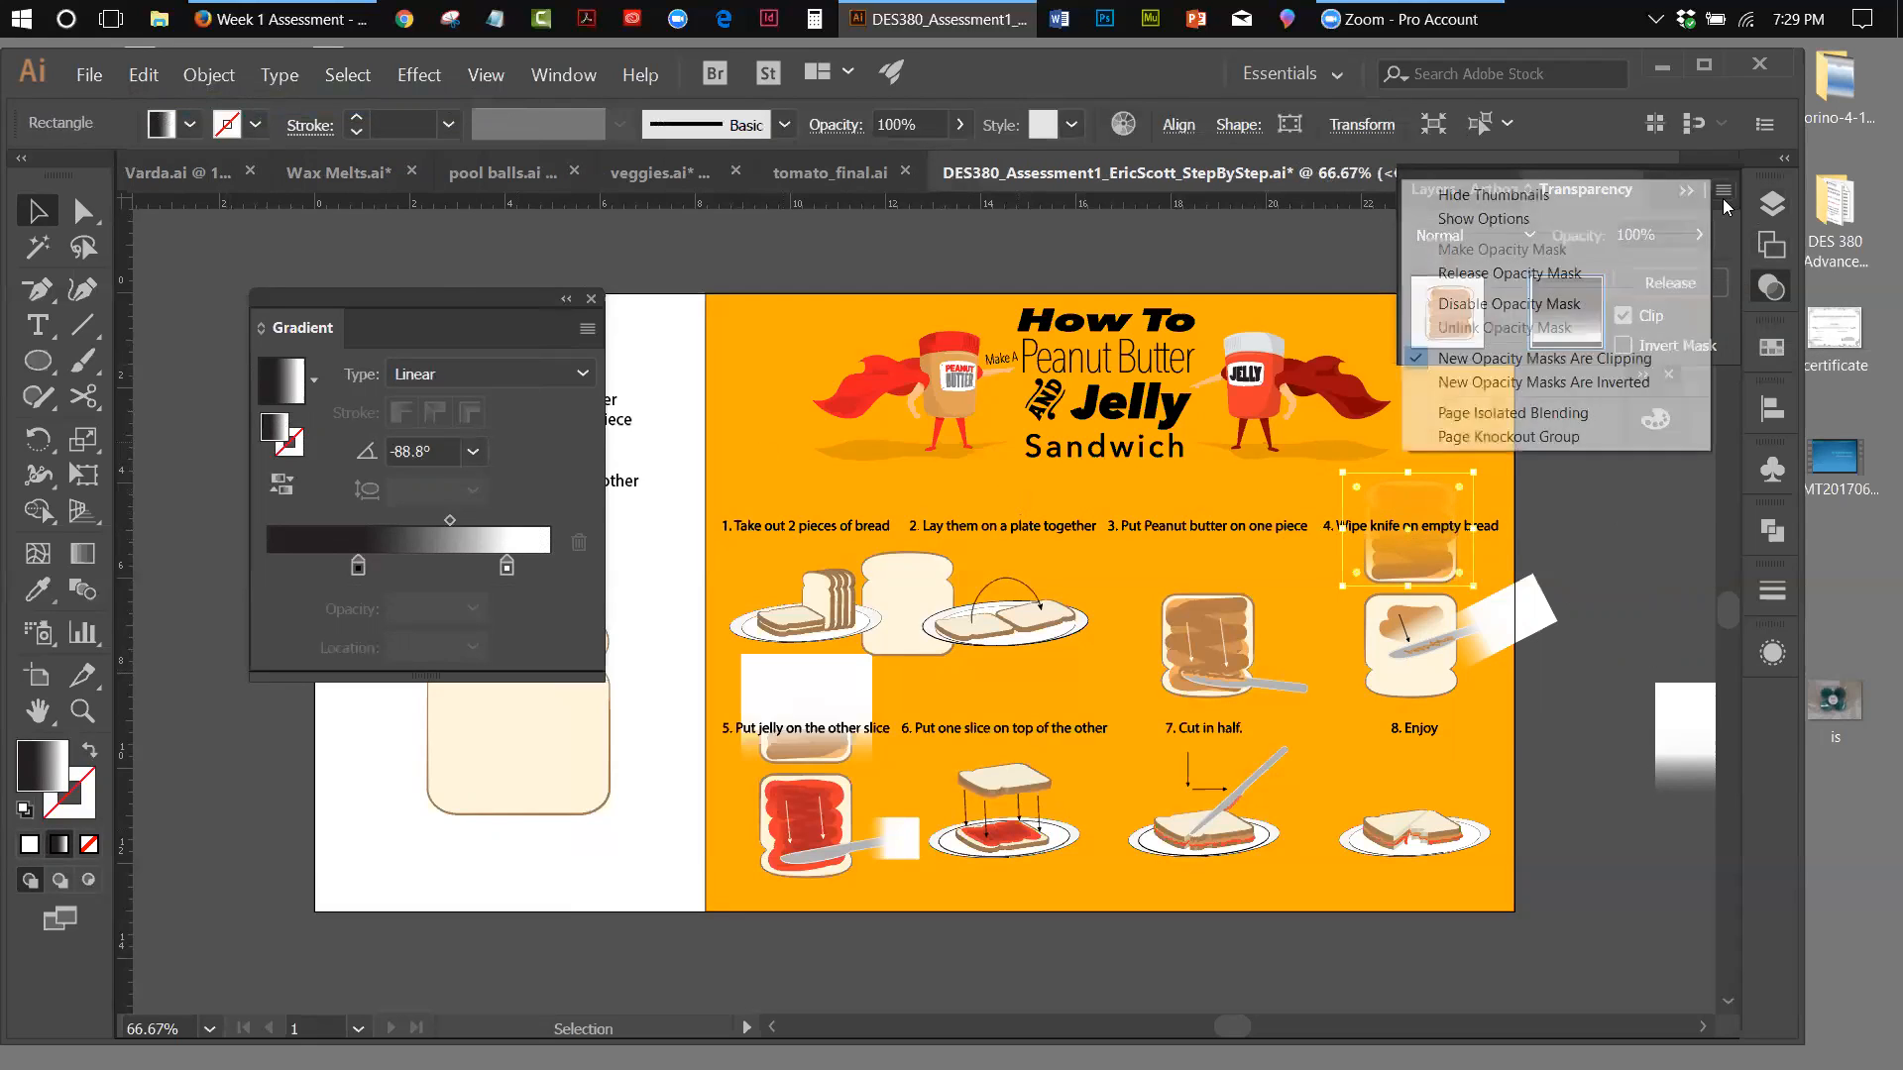
left_click(1546, 274)
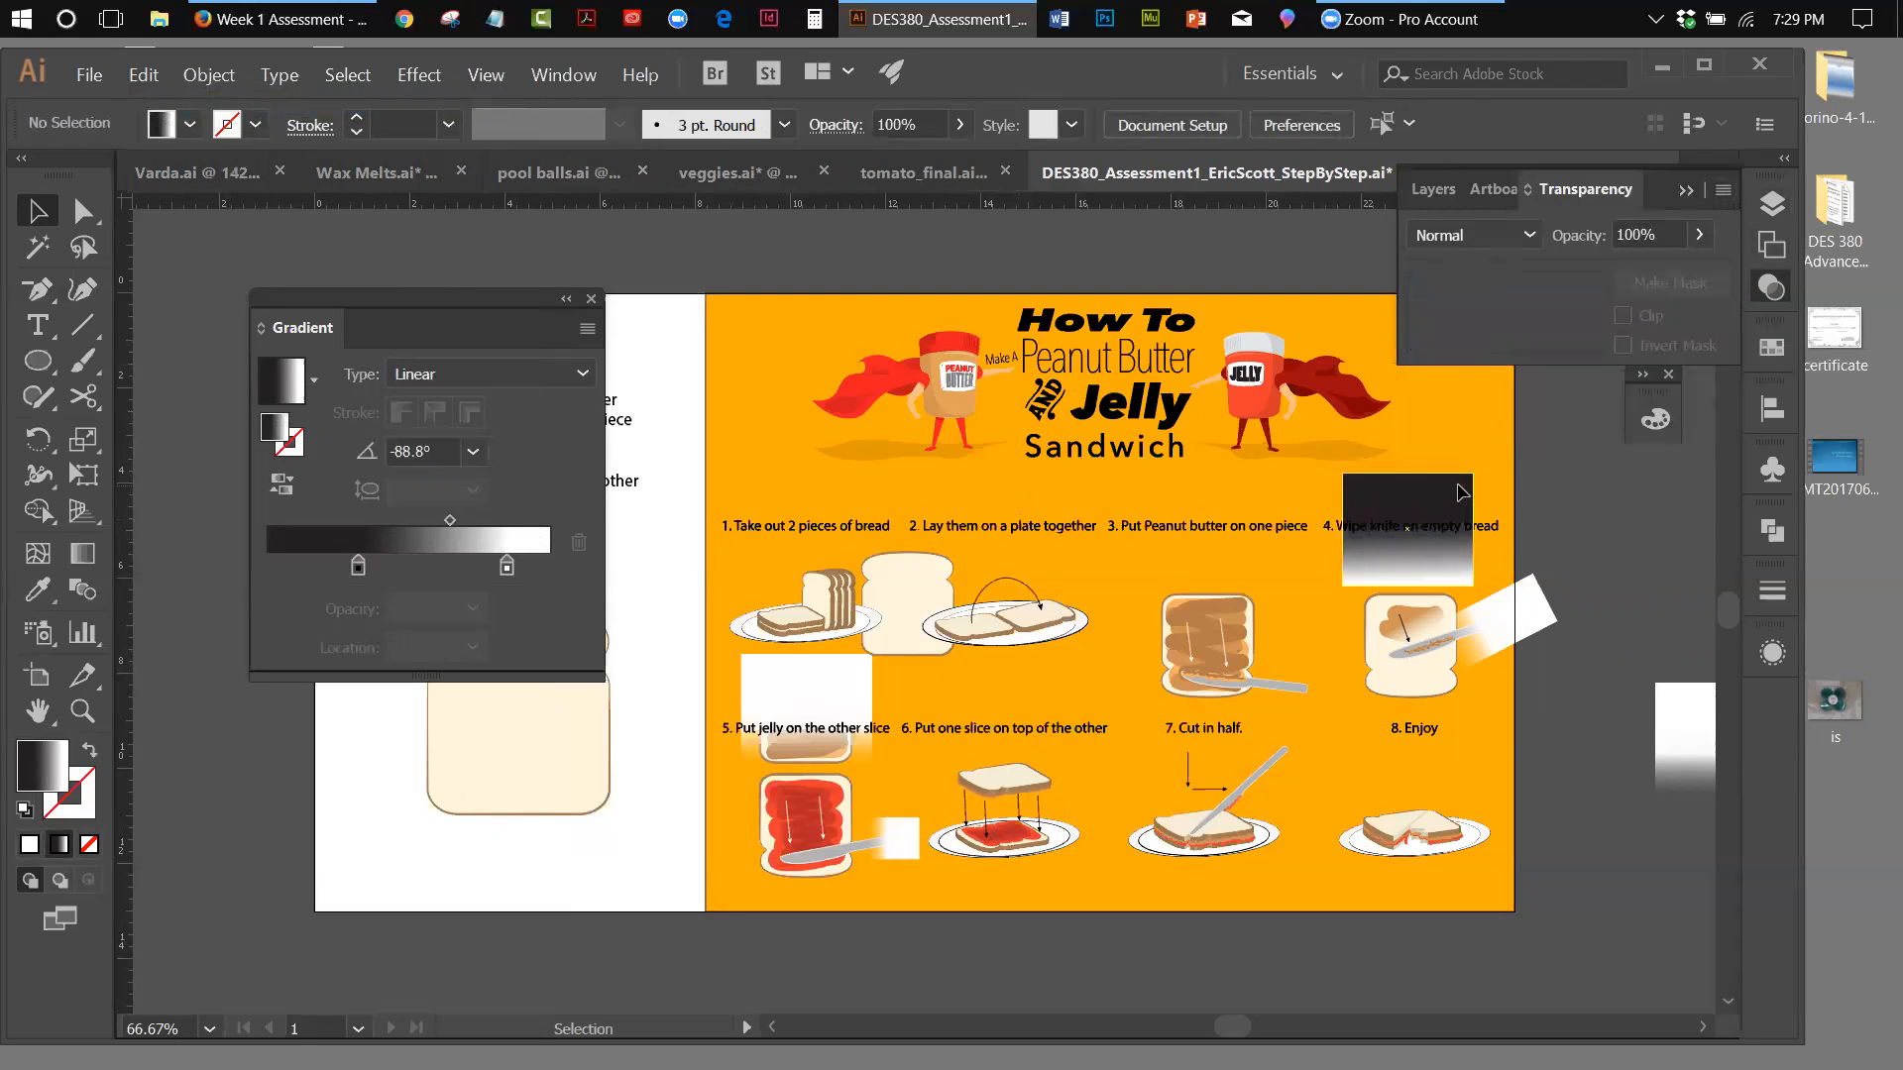
key("Delete")
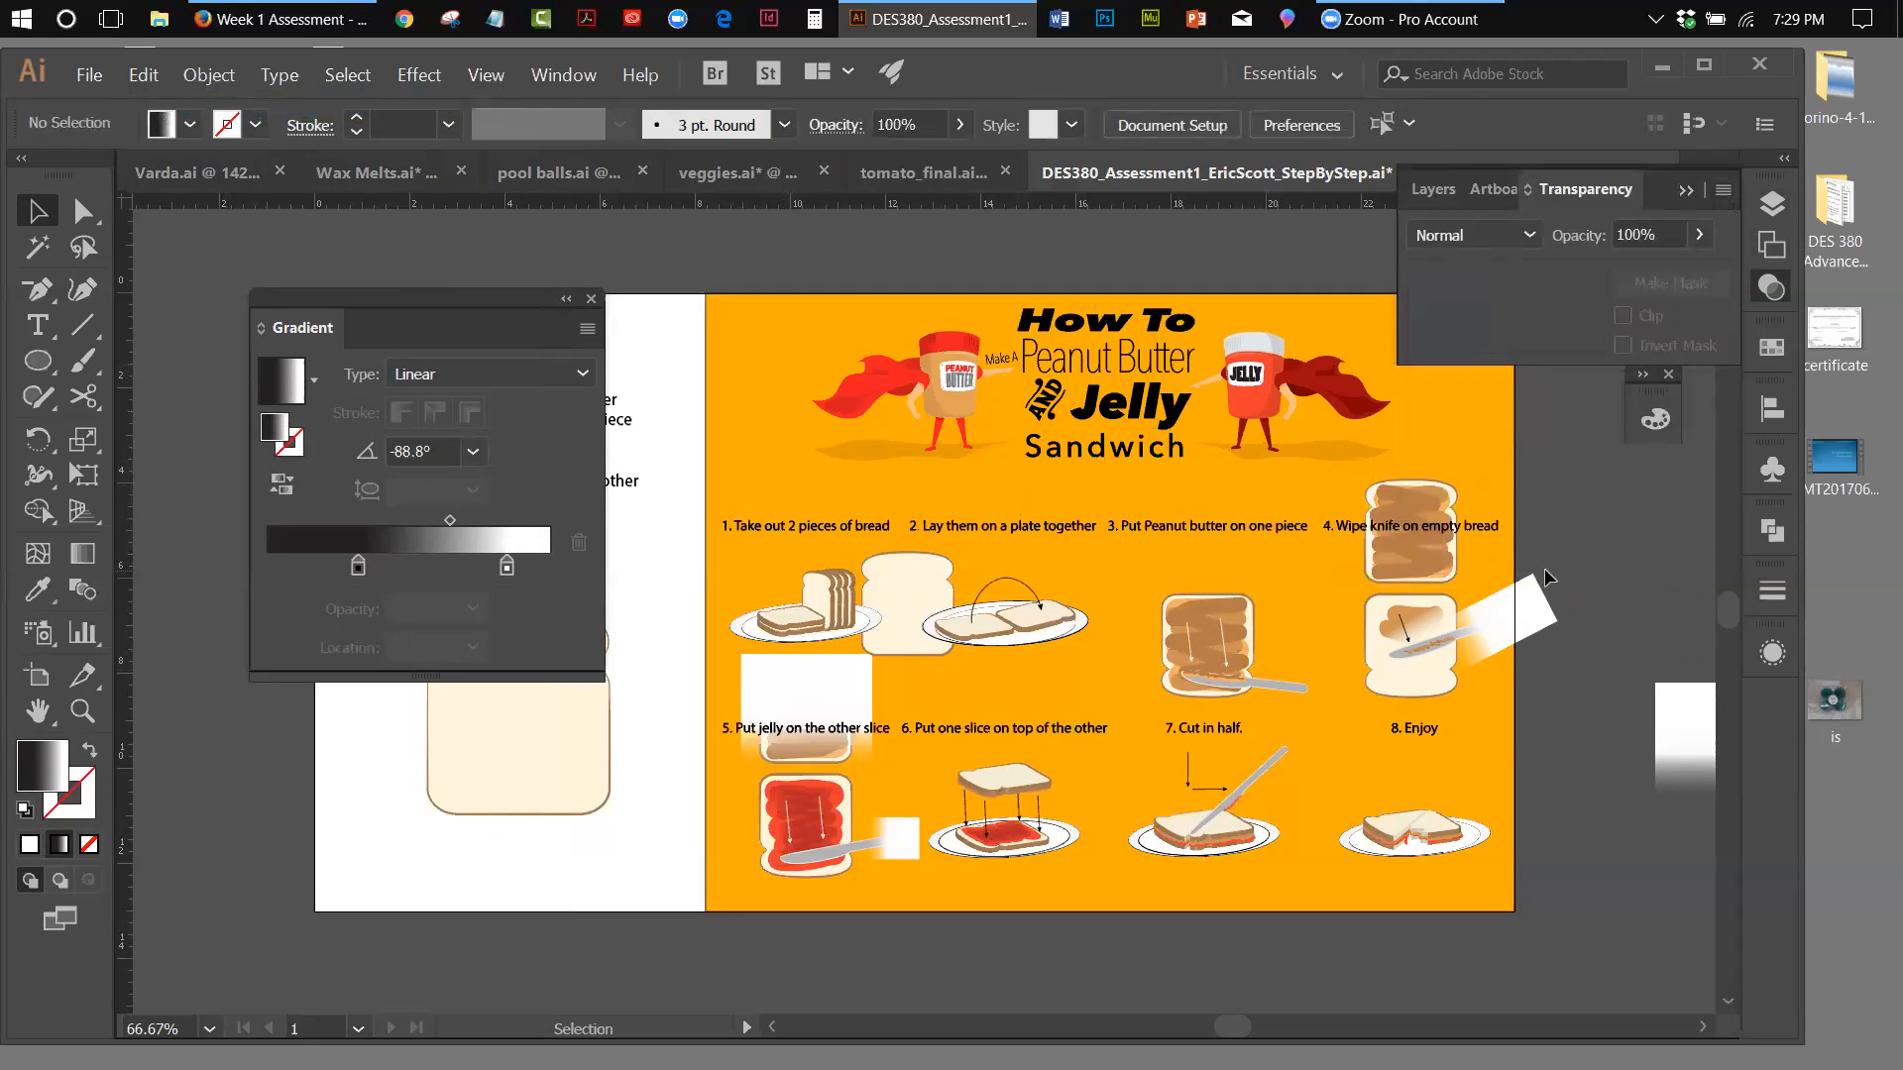
Delete the spare white fade rectangle beside the artboard and switch to the Zoom tool
left_click_drag(1693, 743, 1615, 853)
key("Delete")
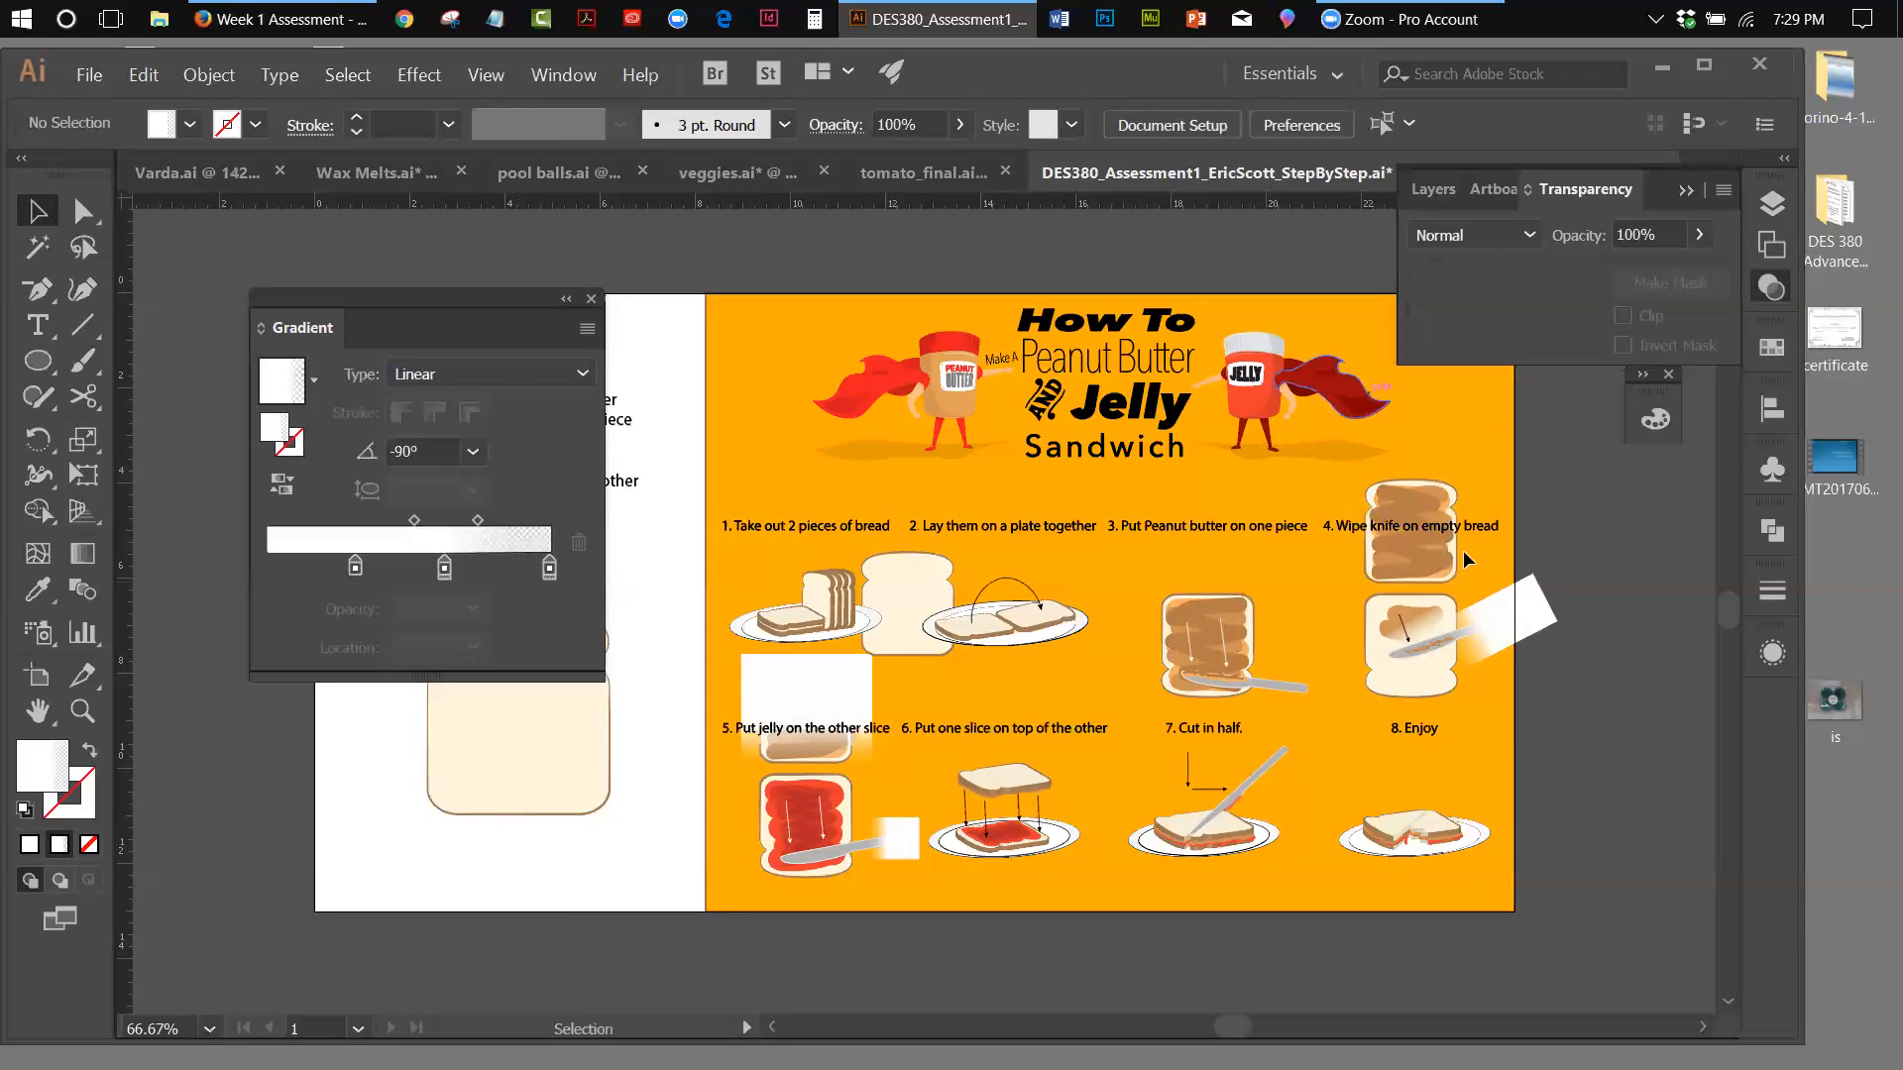
left_click(90, 707)
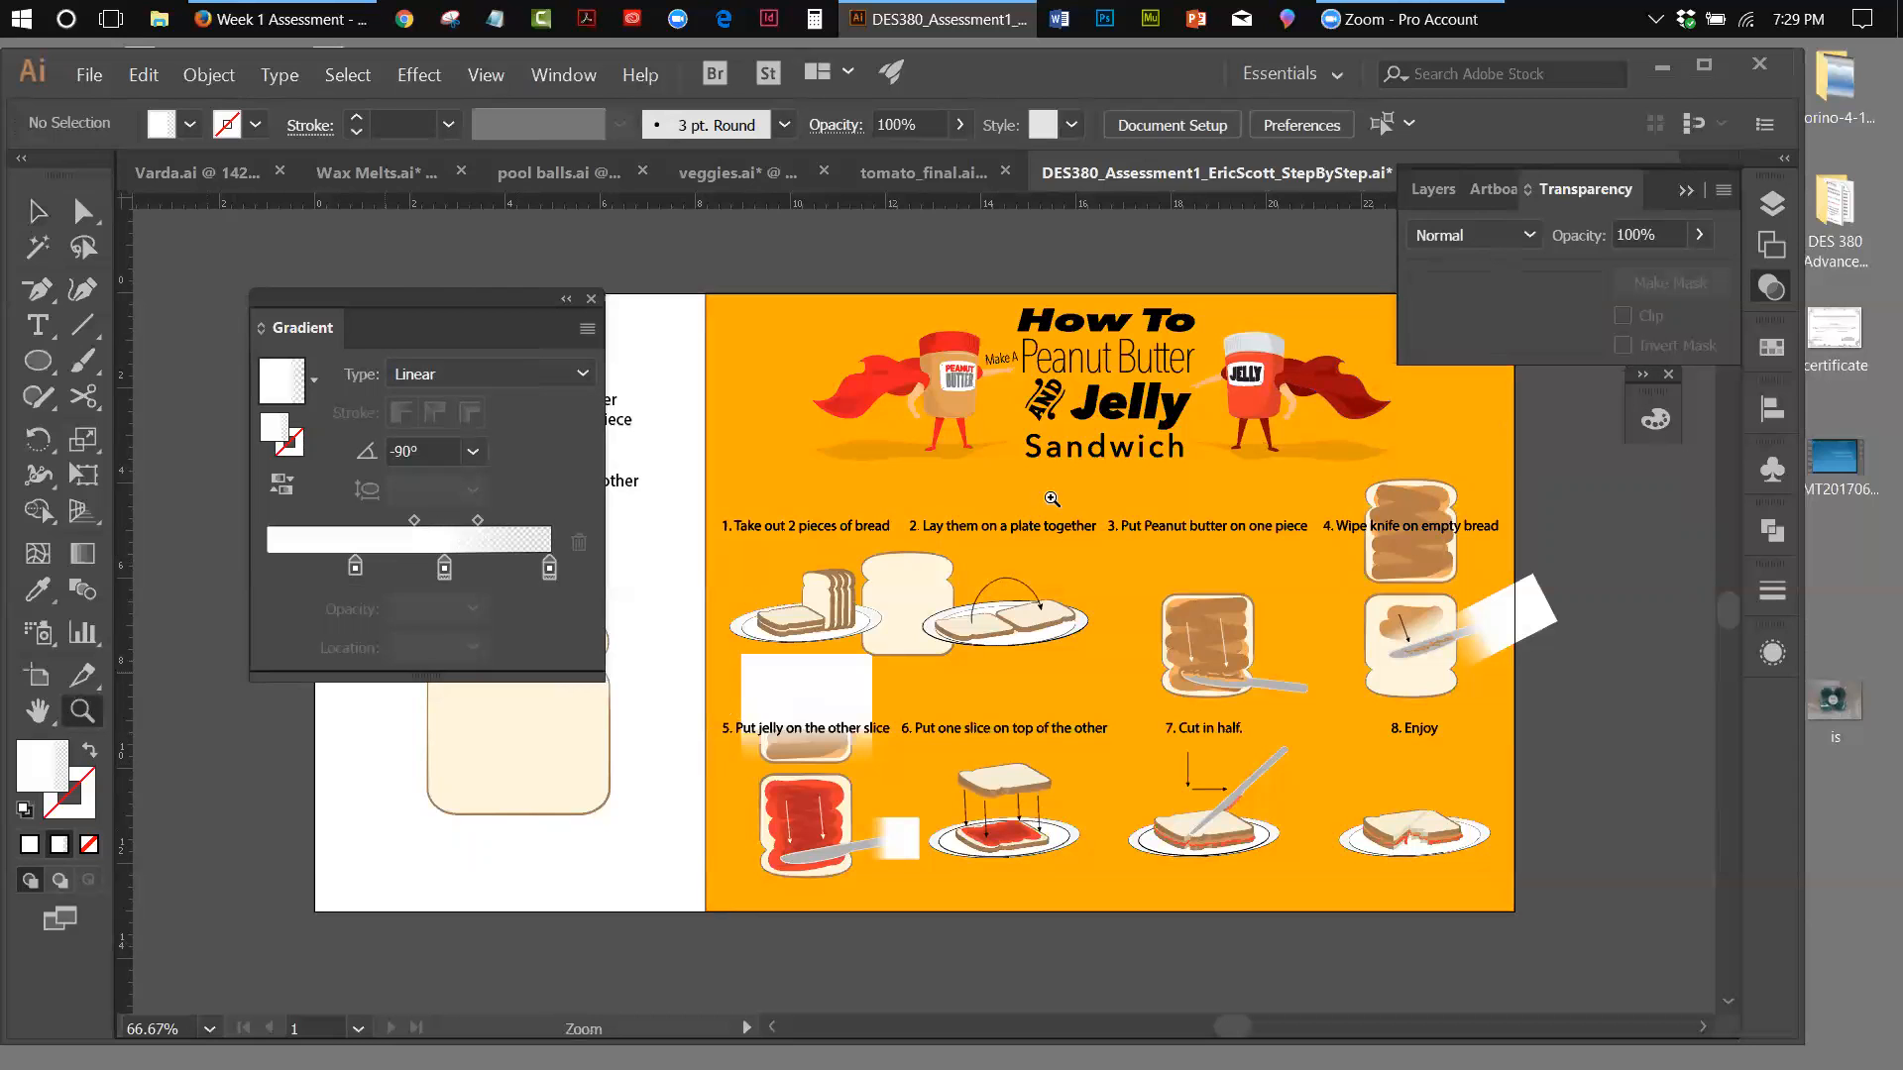
Draw a gradient-filled rectangle that fully covers the upper step 4 bread slice
left_click_drag(1359, 479, 1566, 712)
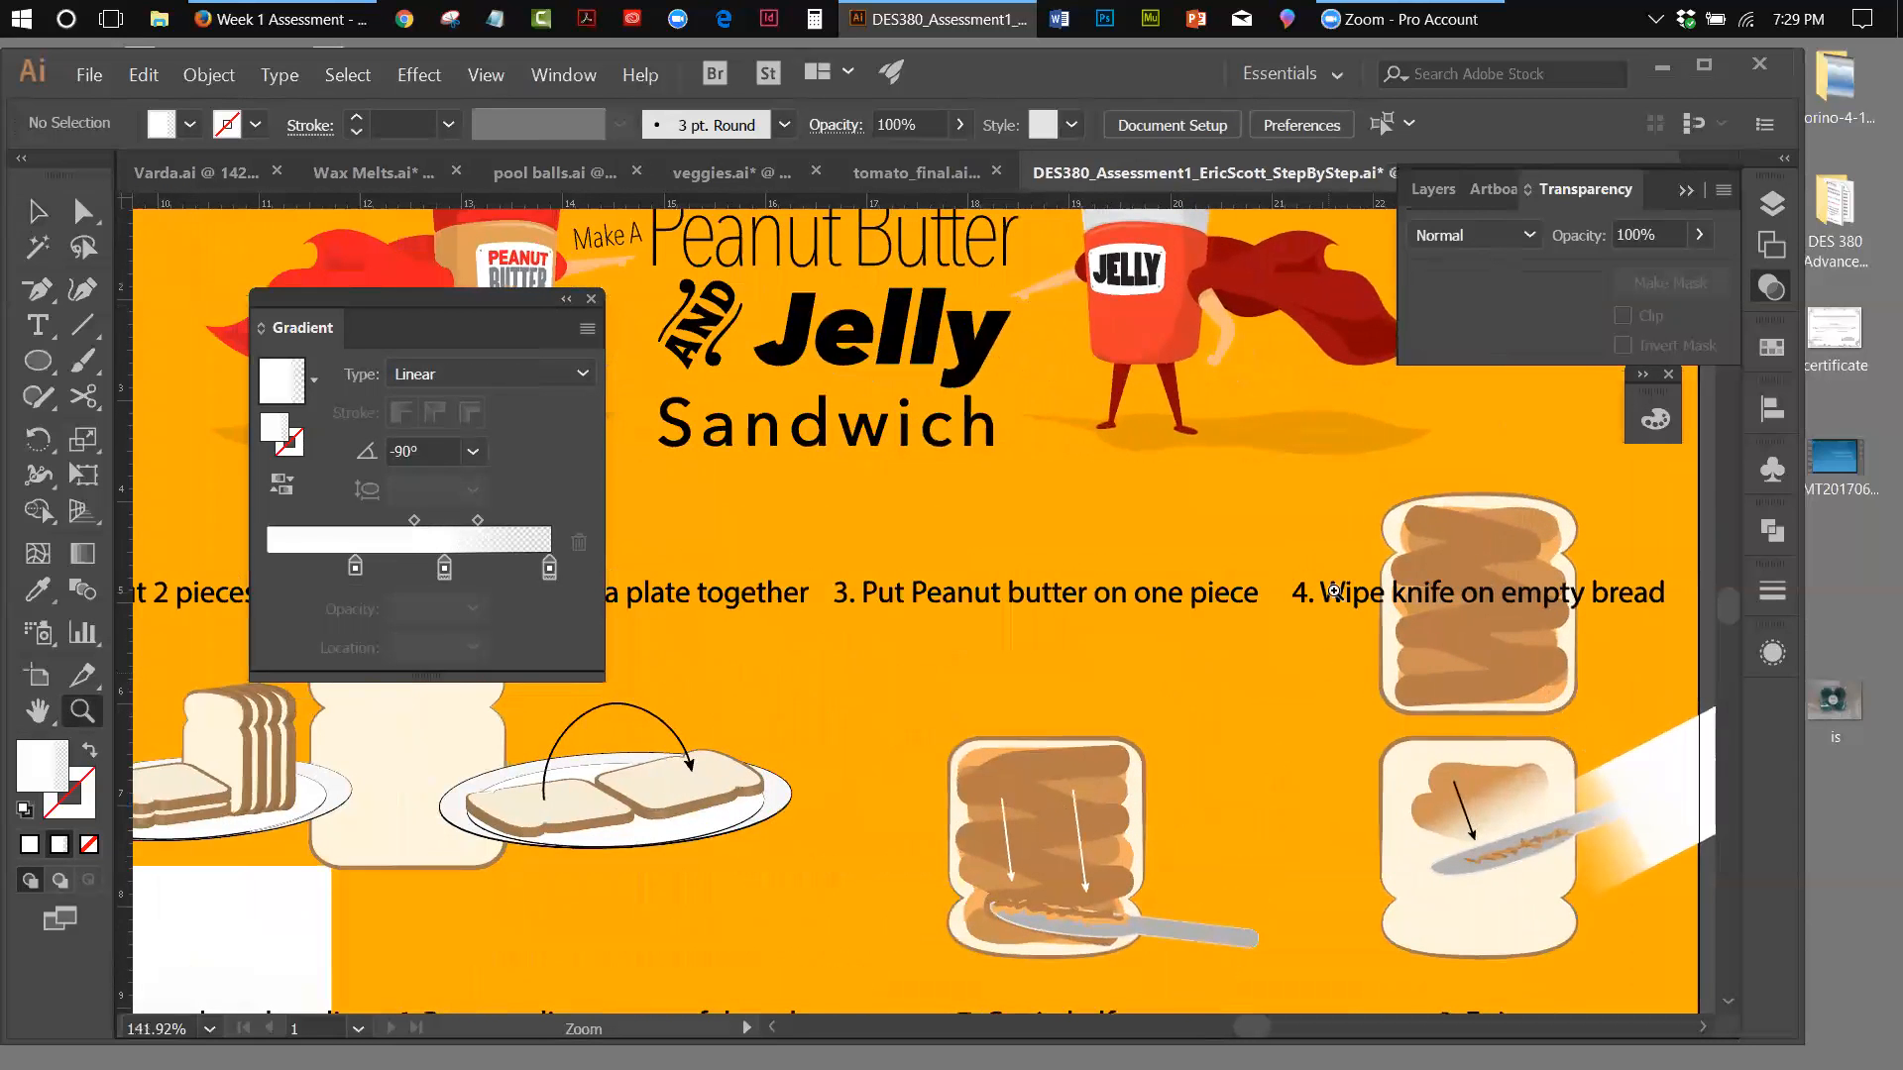
left_click(42, 362)
left_click_drag(41, 363, 95, 372)
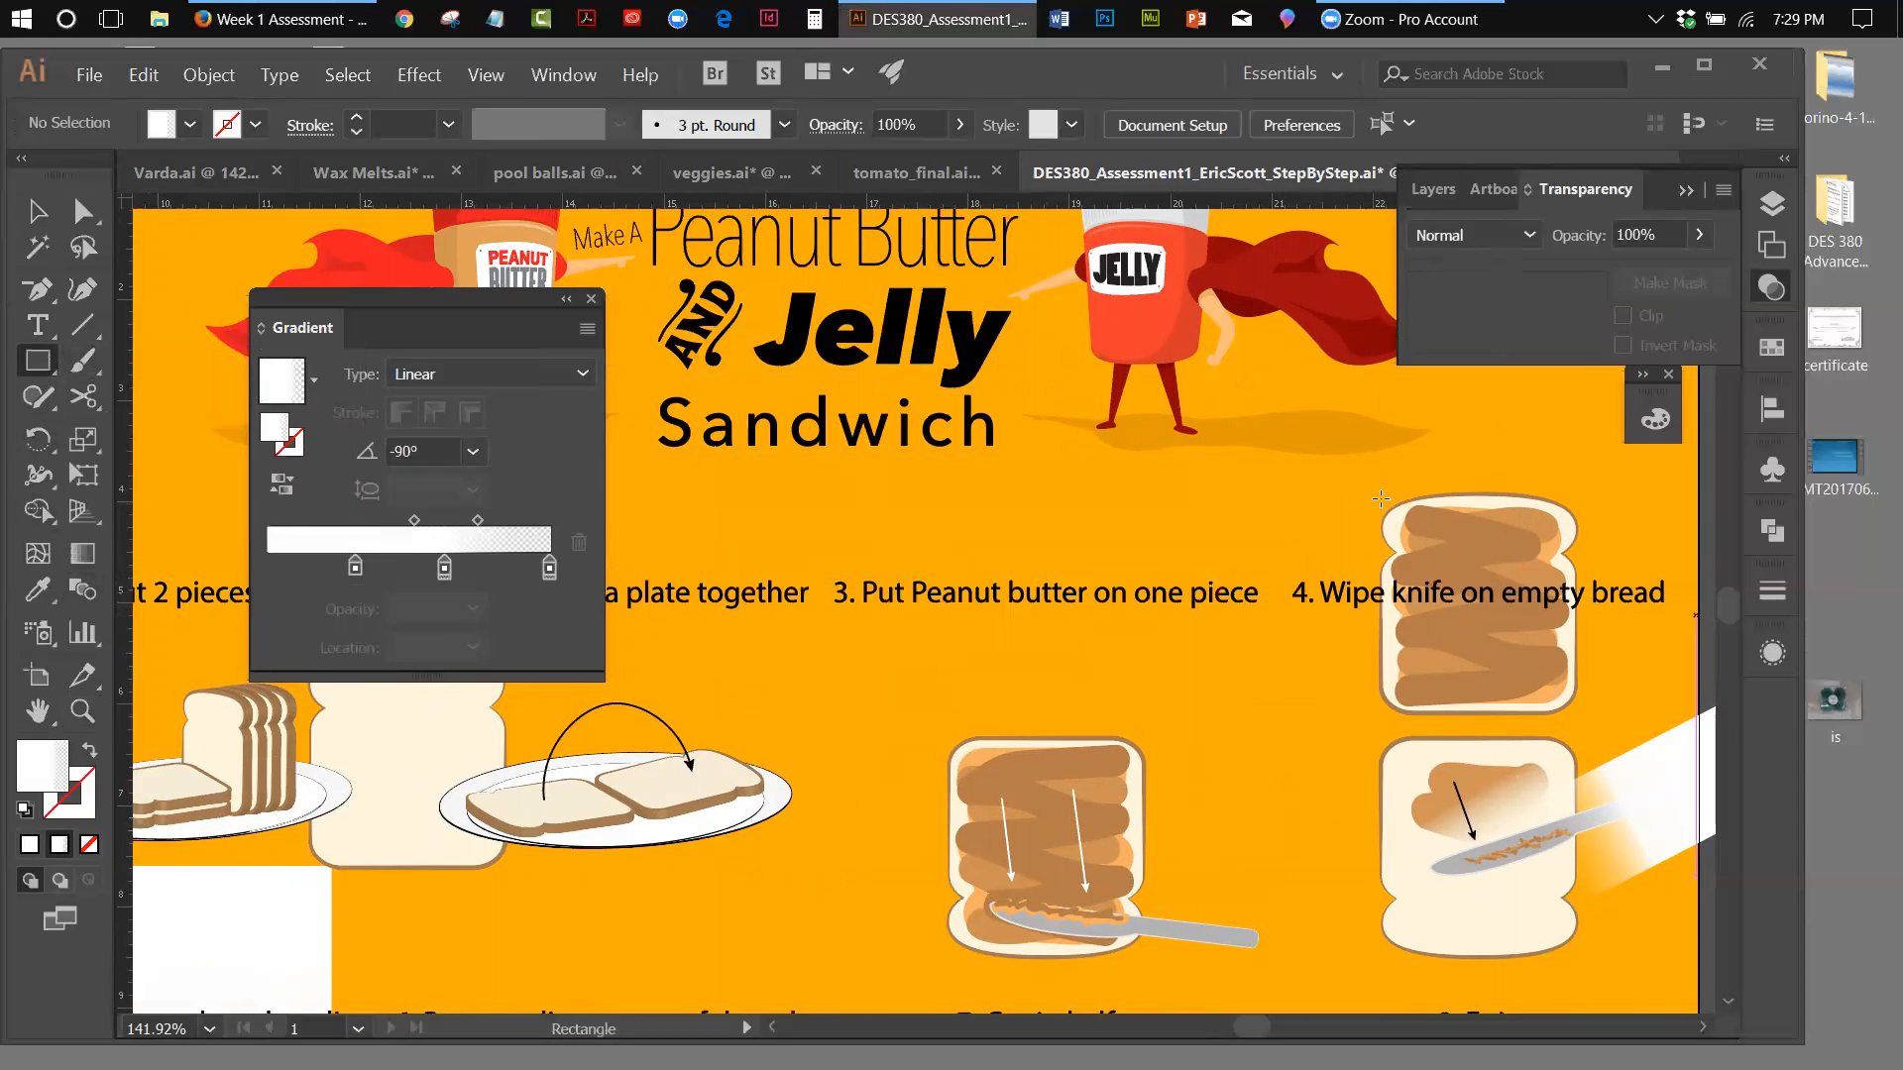
left_click_drag(1370, 480, 1589, 728)
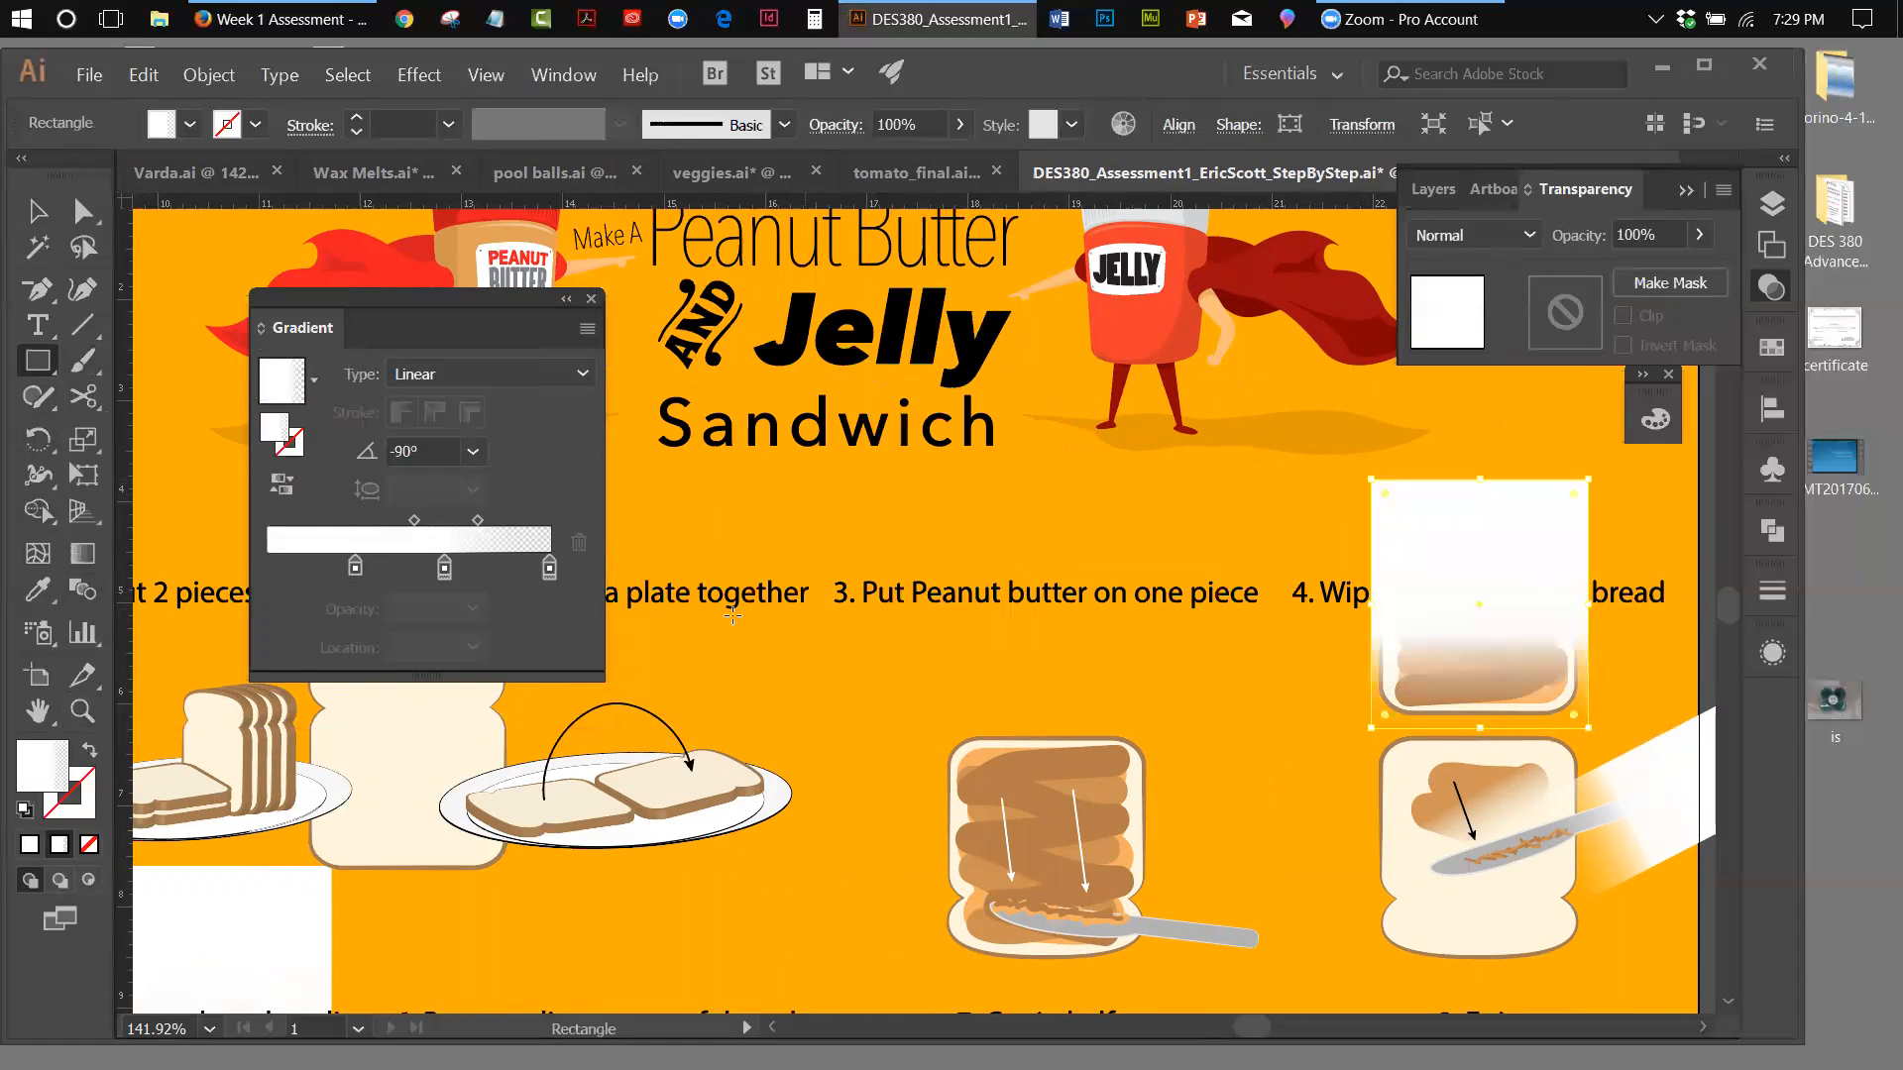
Set the opacity of the rectangle gradient's end stop to 100%
left_click(549, 569)
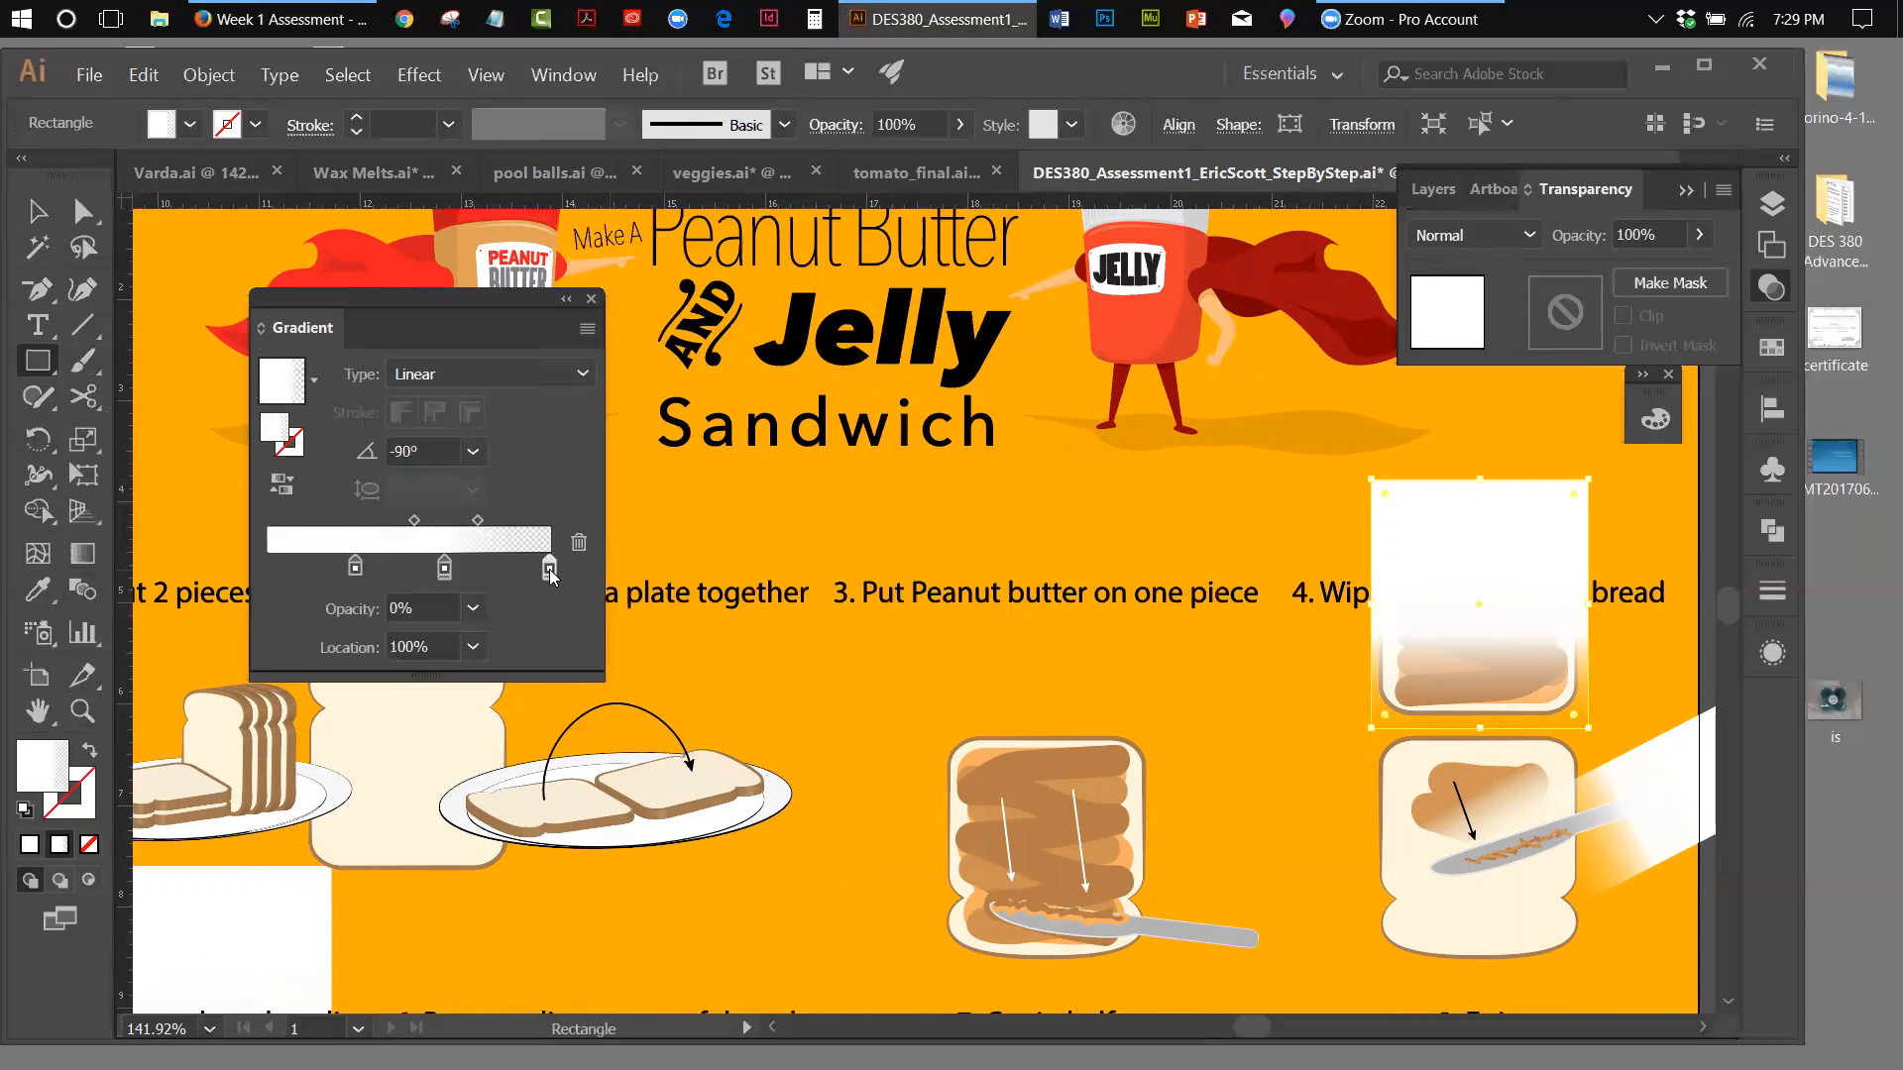
left_click(473, 612)
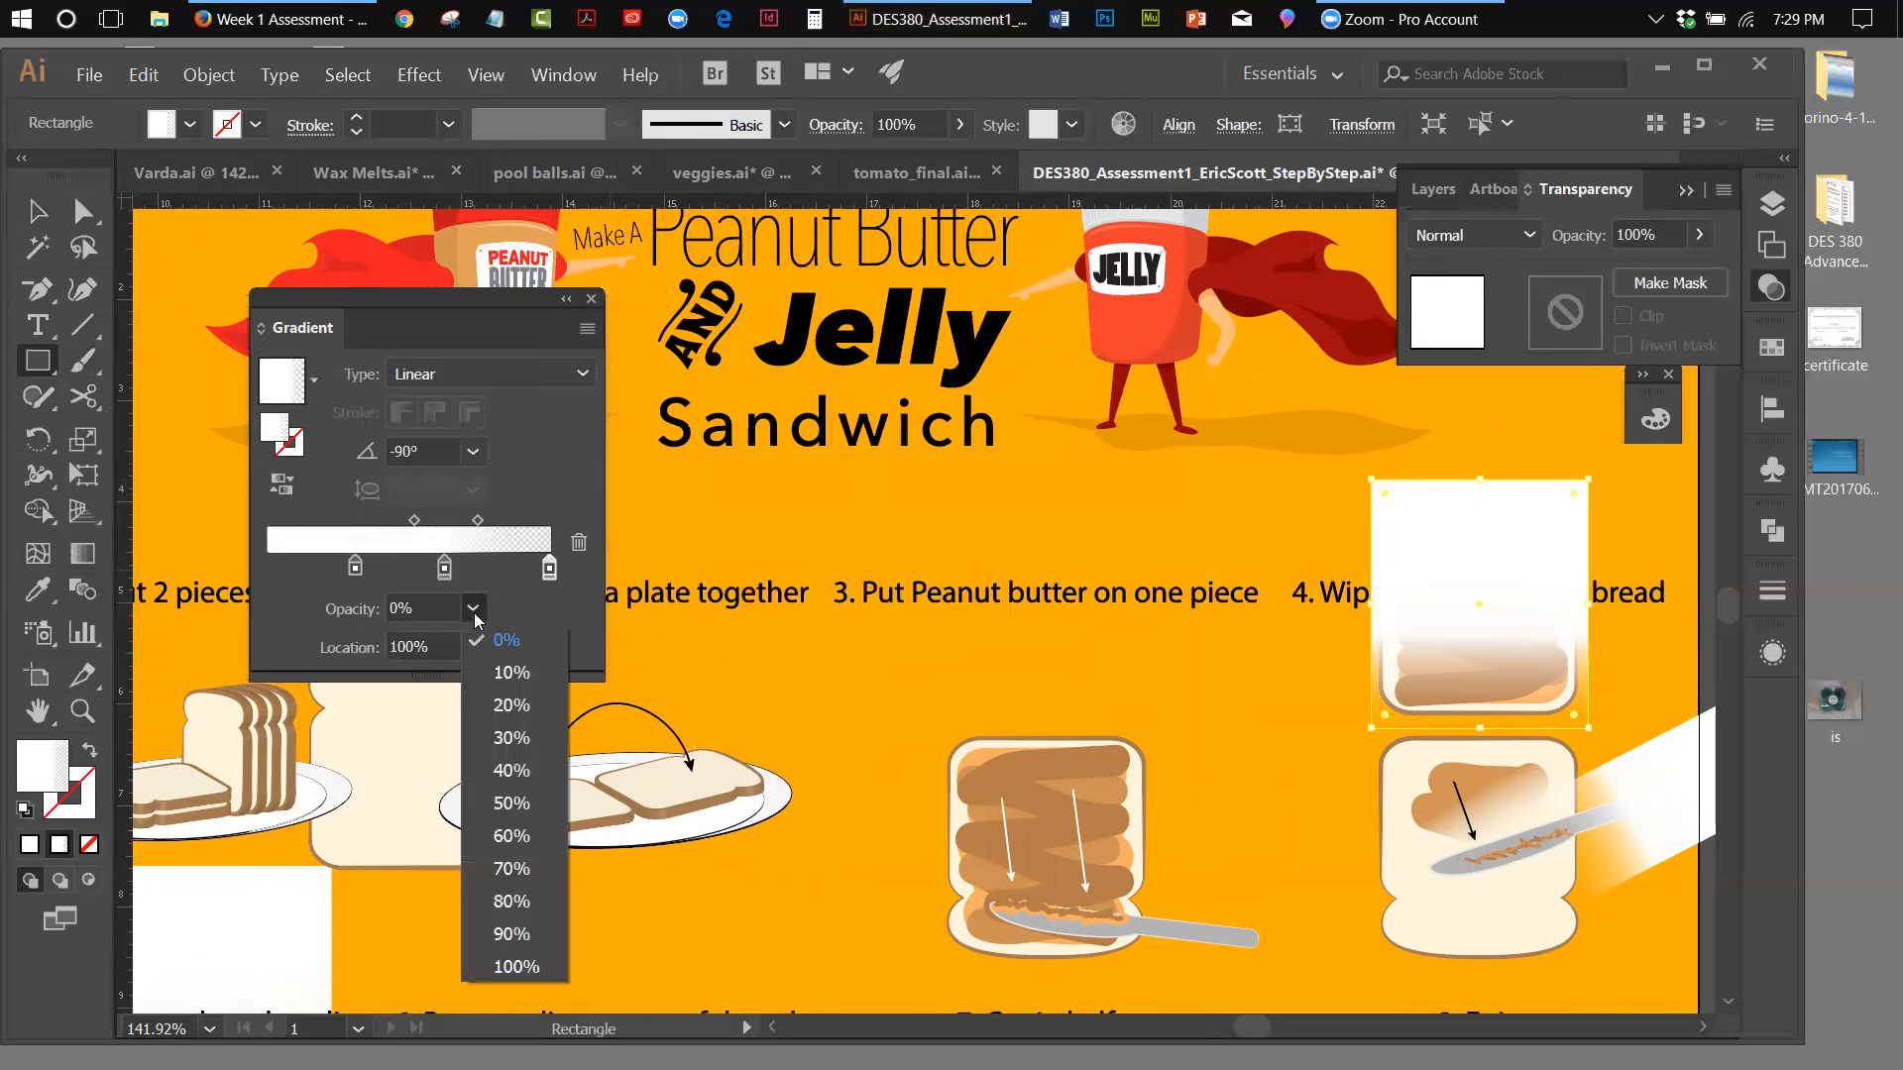
left_click(537, 961)
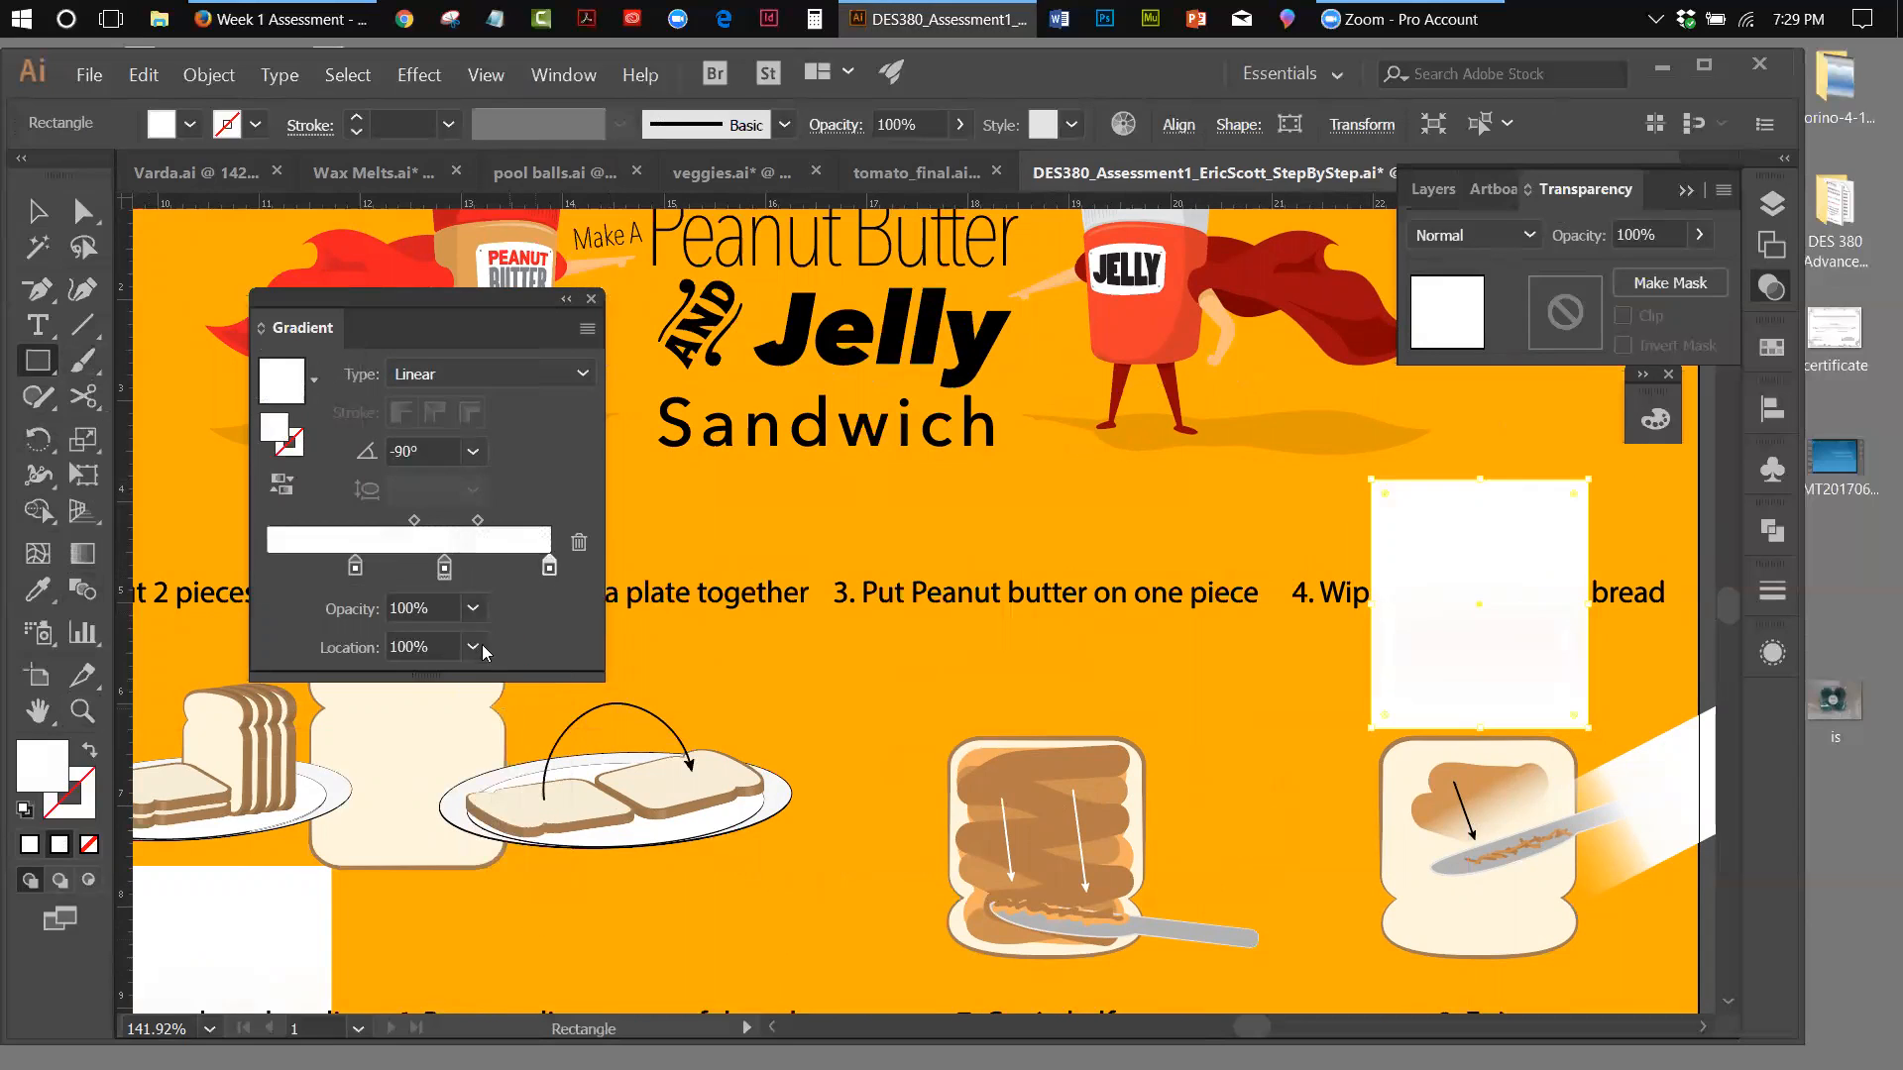
Recolor the middle and starting stops of the rectangle's gradient black, keeping the end stop white
left_click(444, 569)
double_click(446, 568)
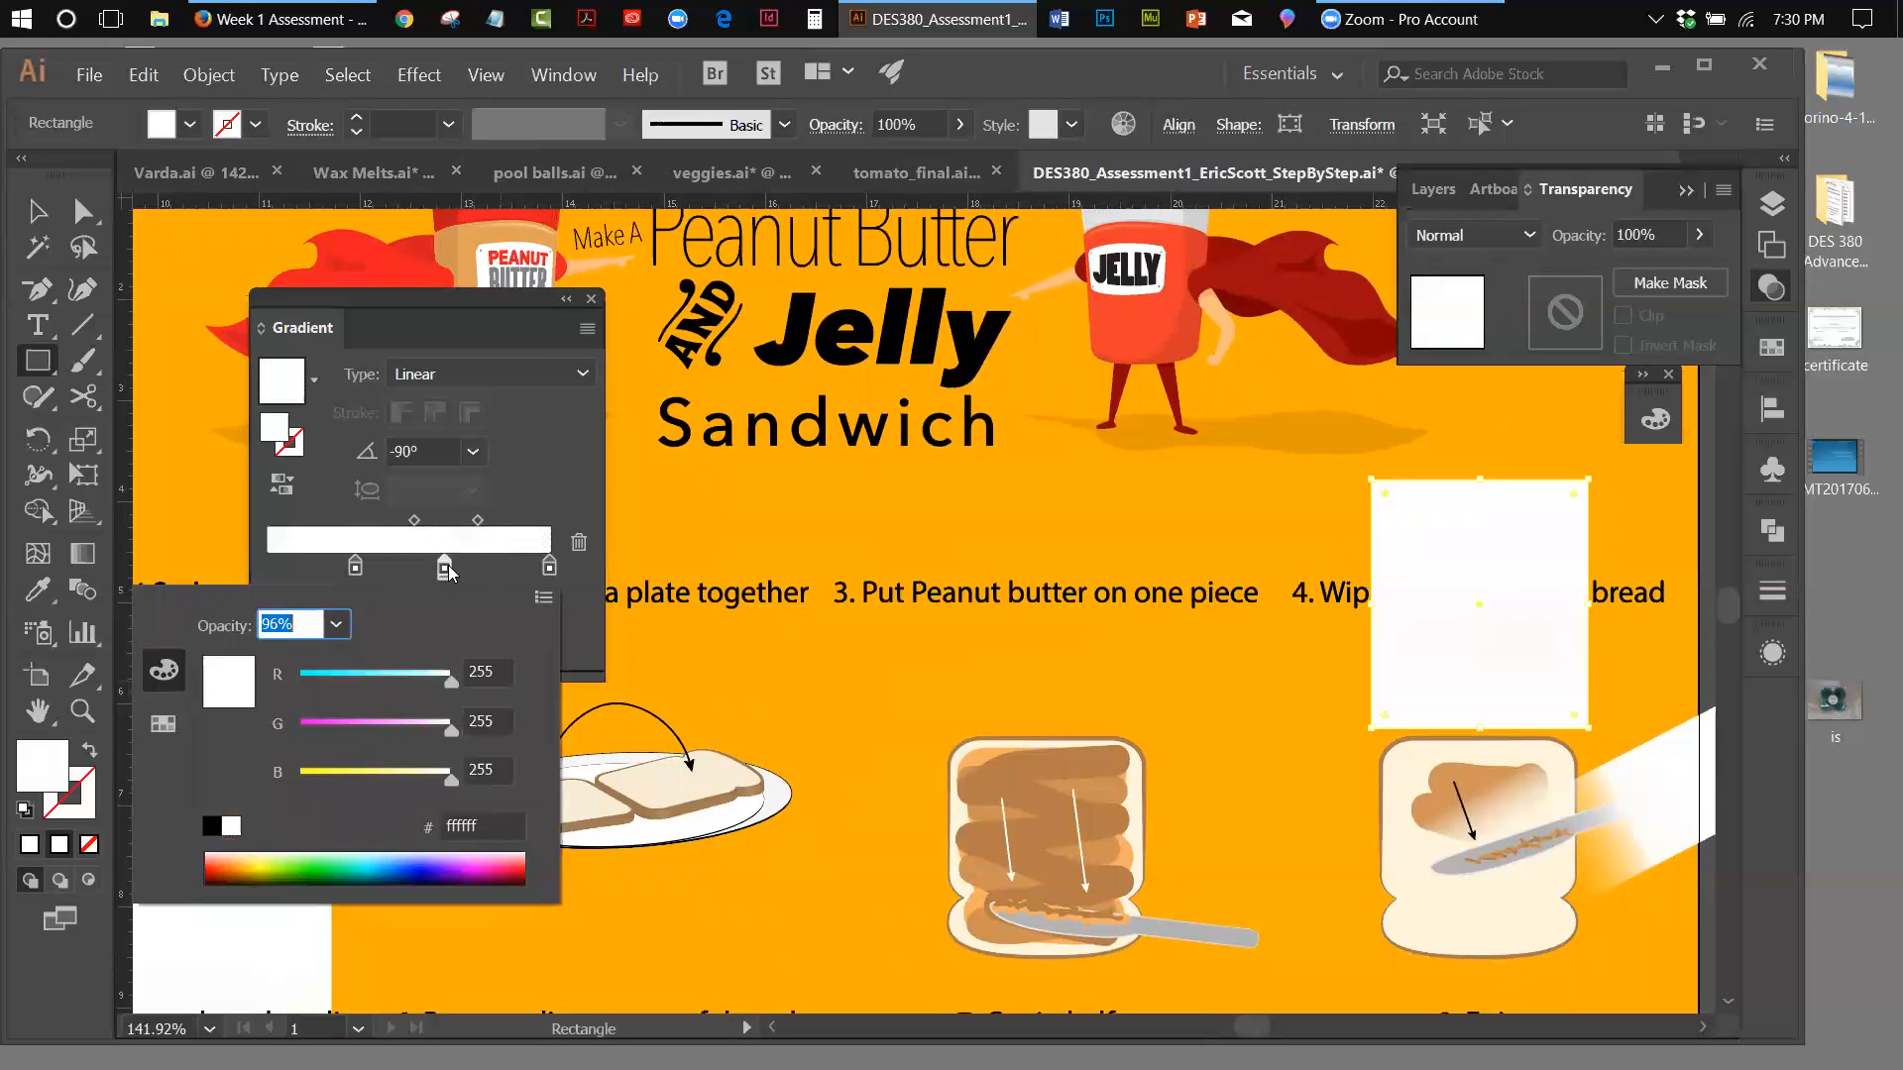
left_click(212, 828)
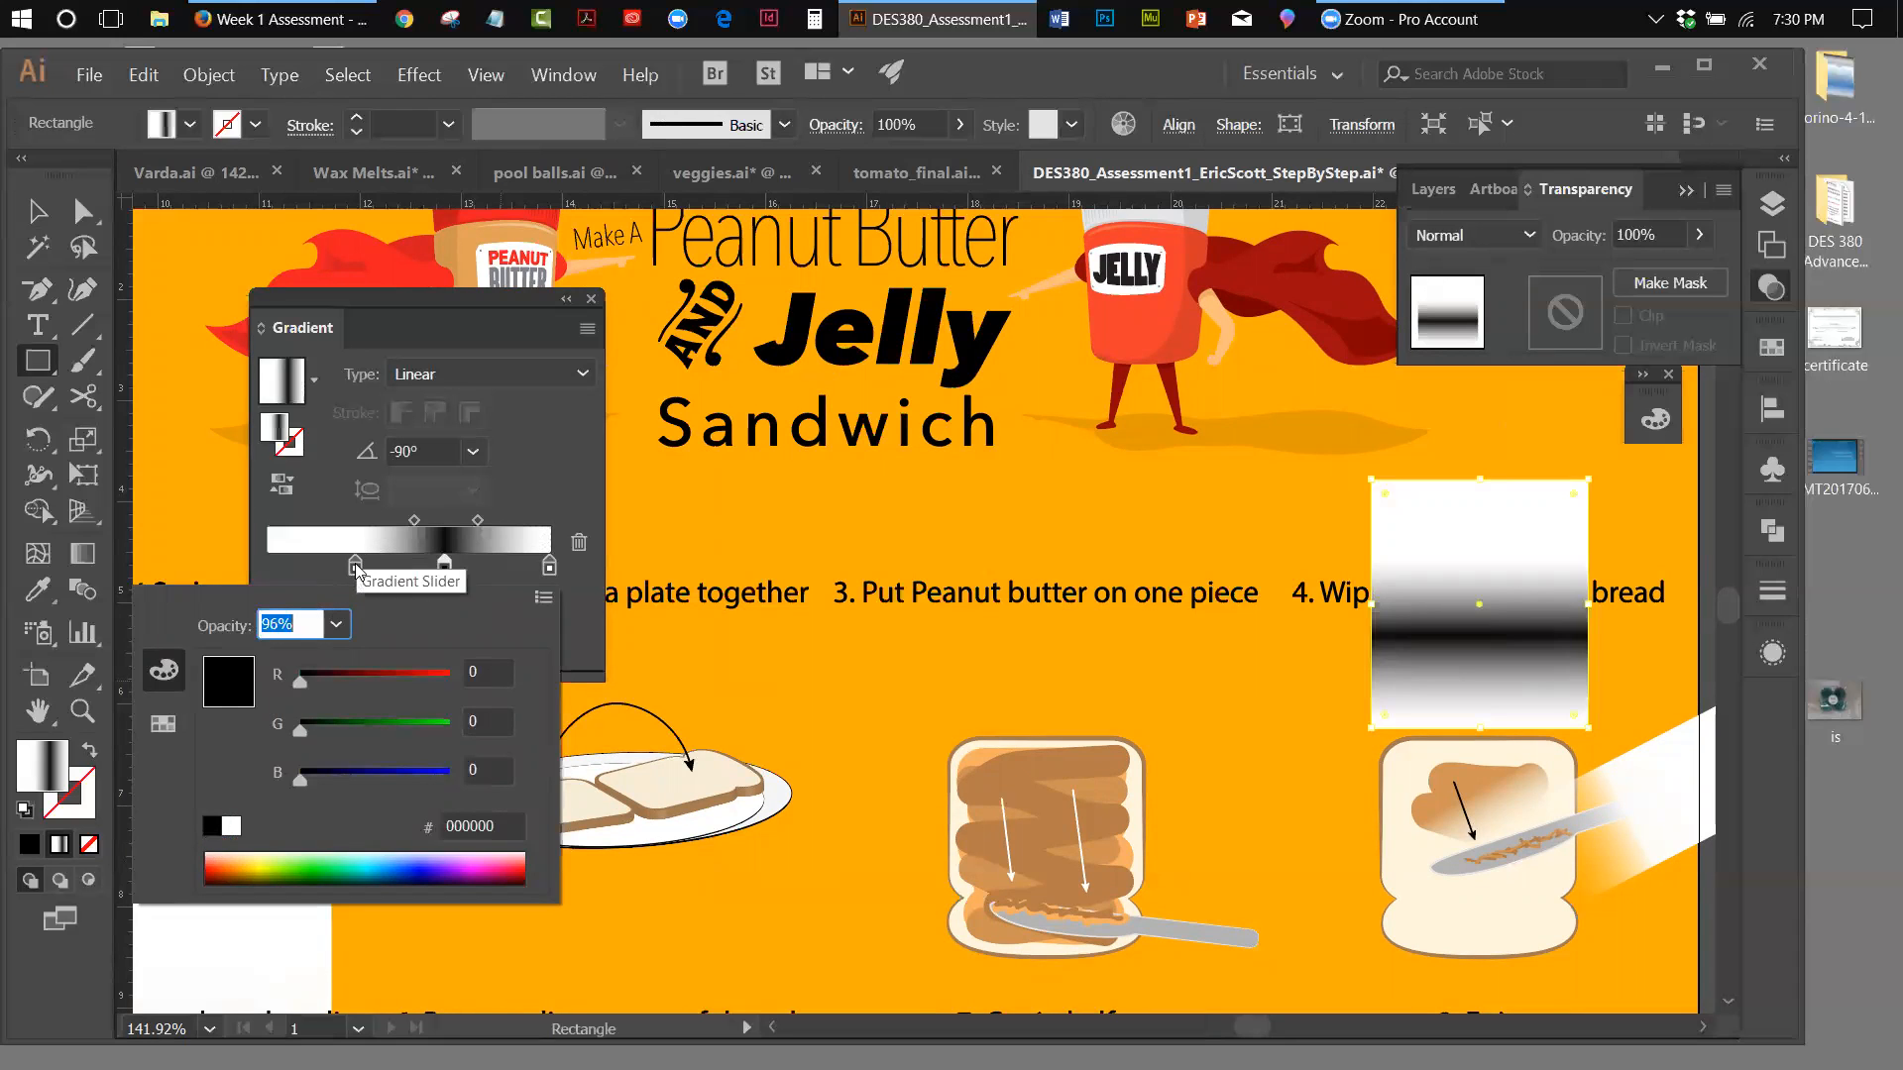
left_click(354, 566)
double_click(354, 567)
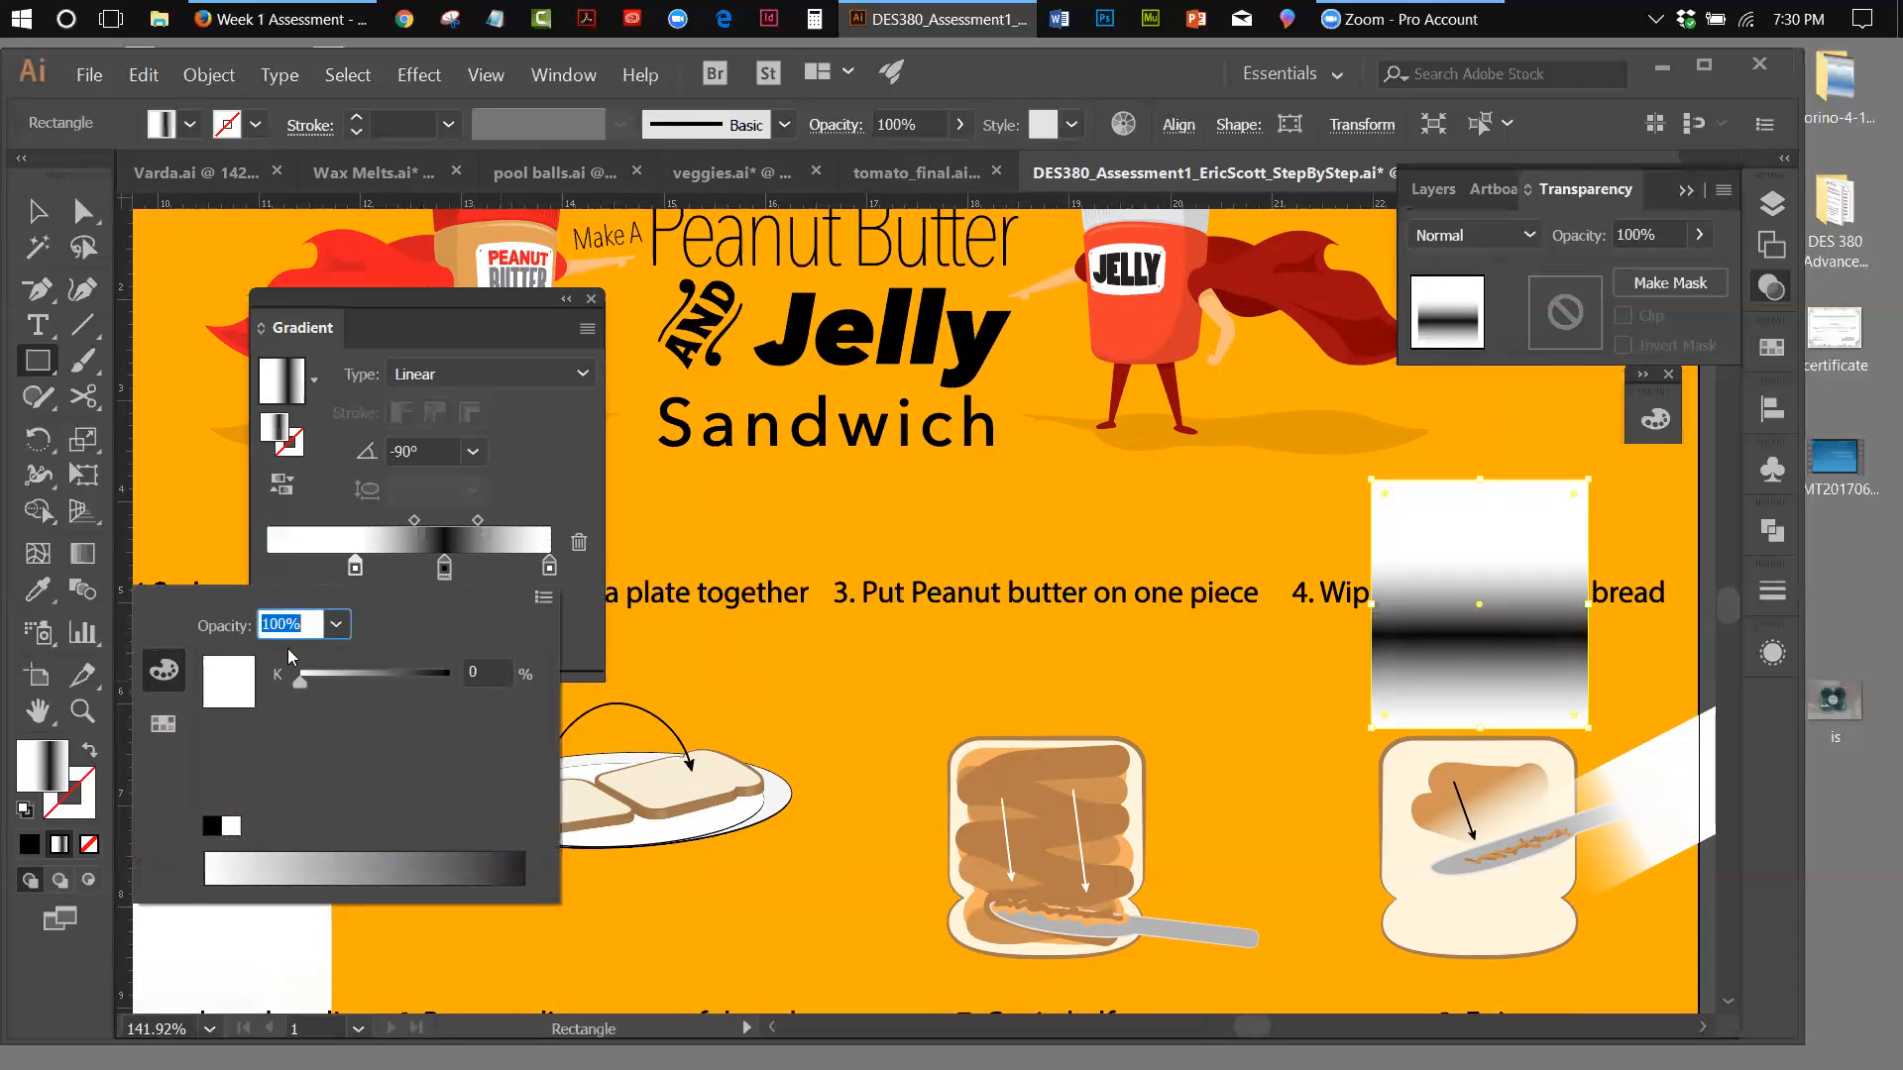
left_click(215, 826)
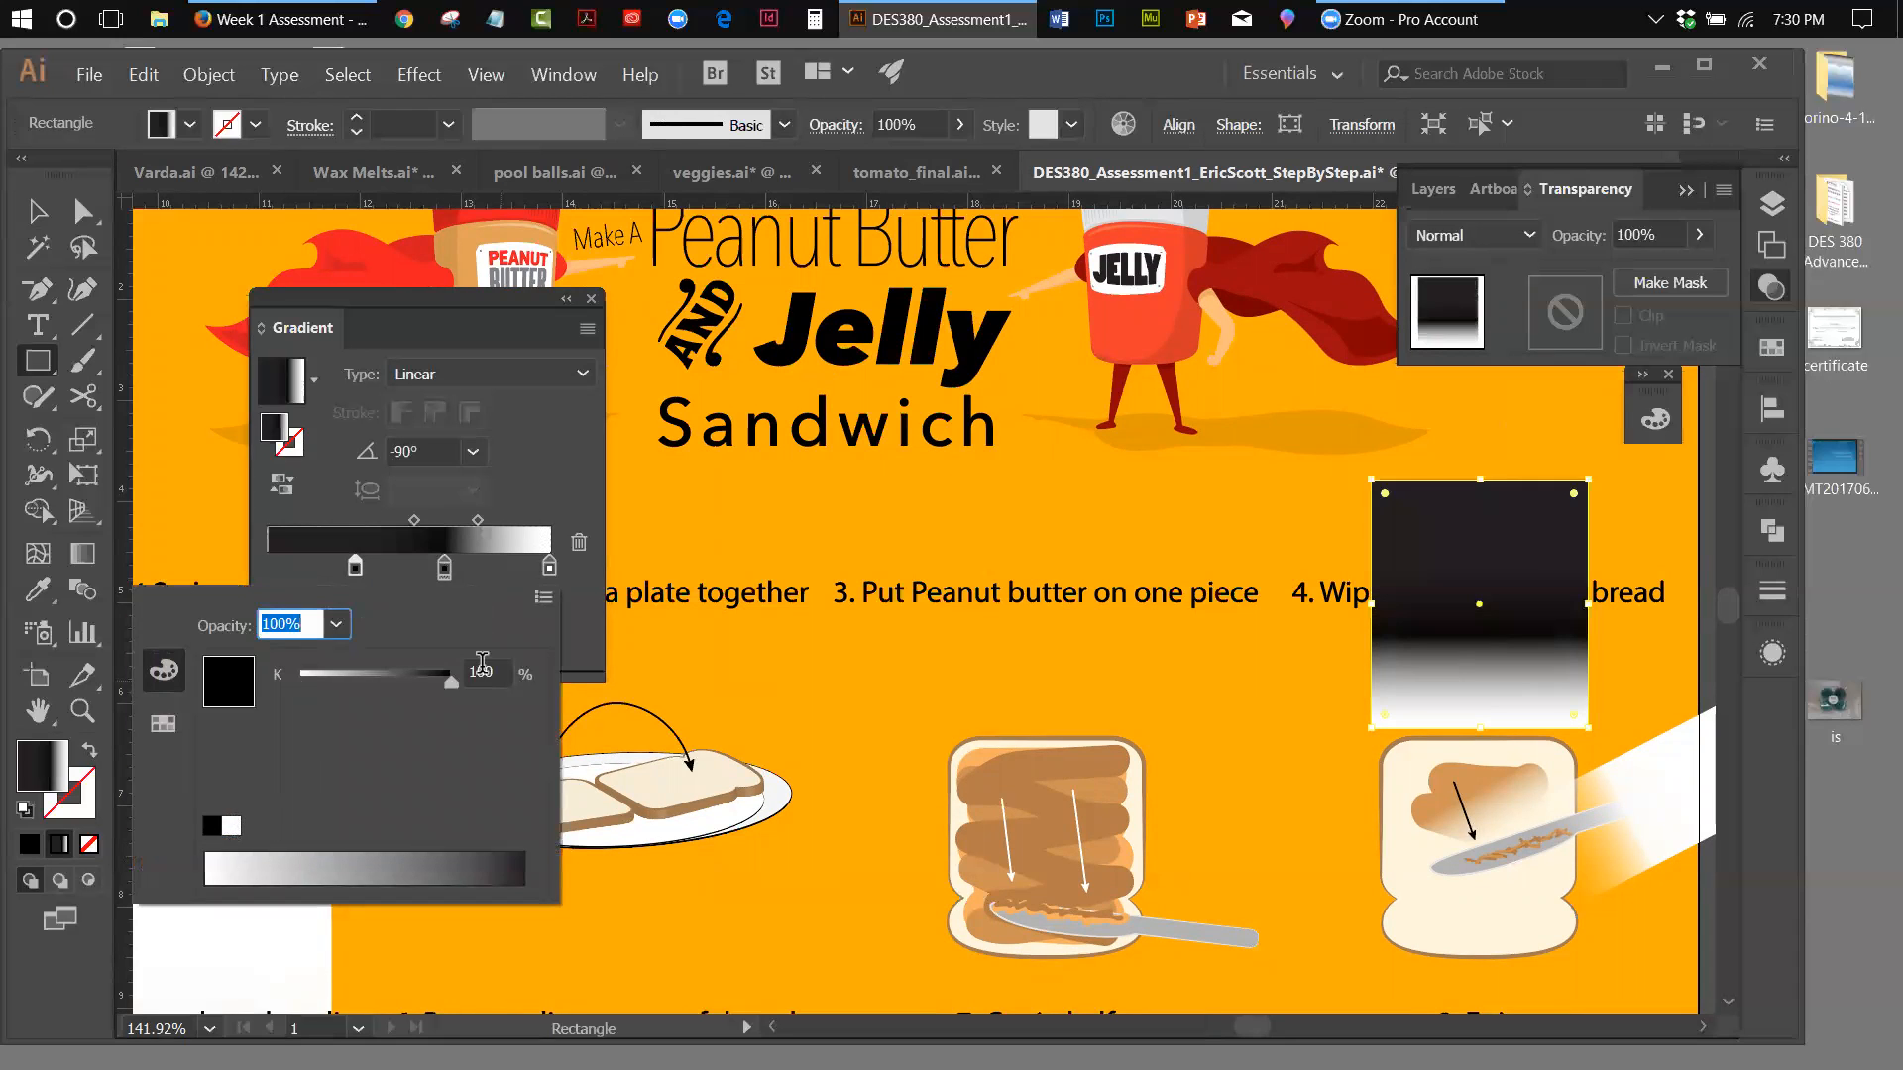
Try making an opacity mask from the gradient rectangle alone and release it again
left_click(1725, 190)
left_click(1725, 190)
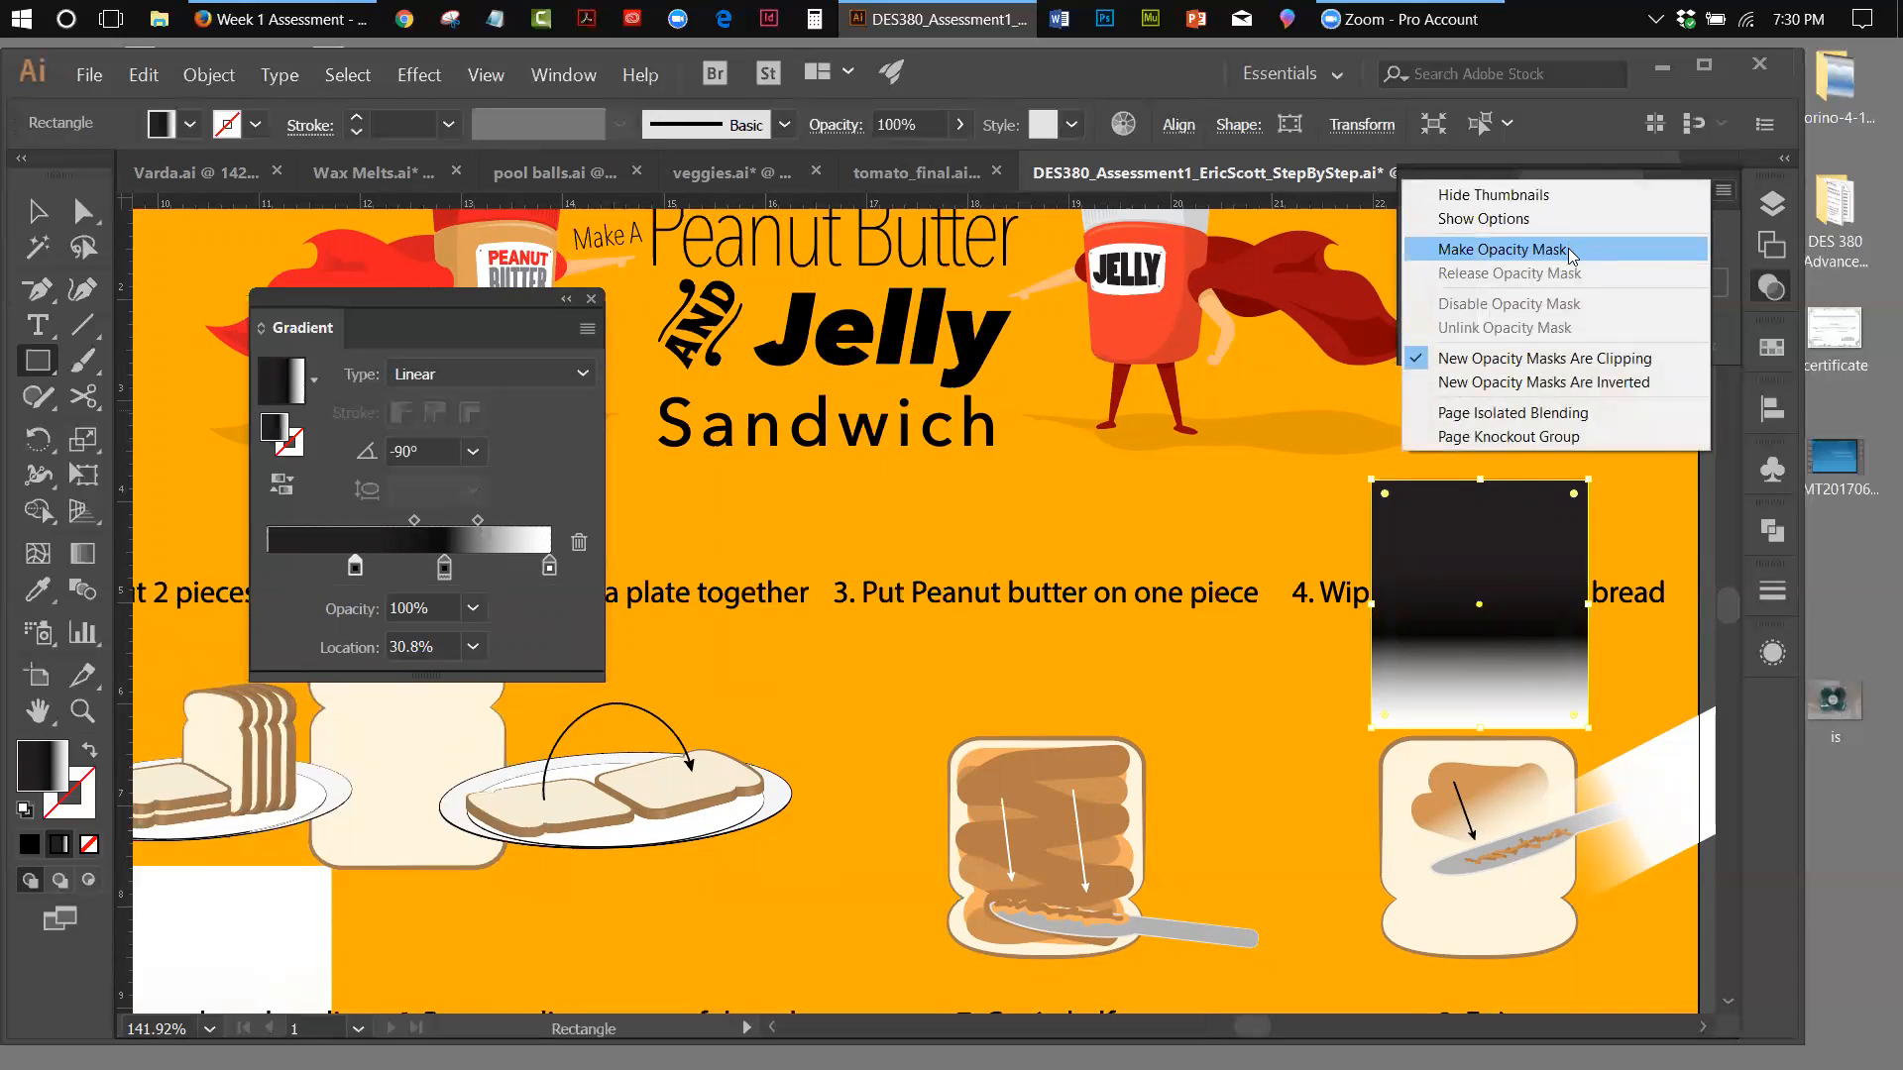
left_click(1568, 248)
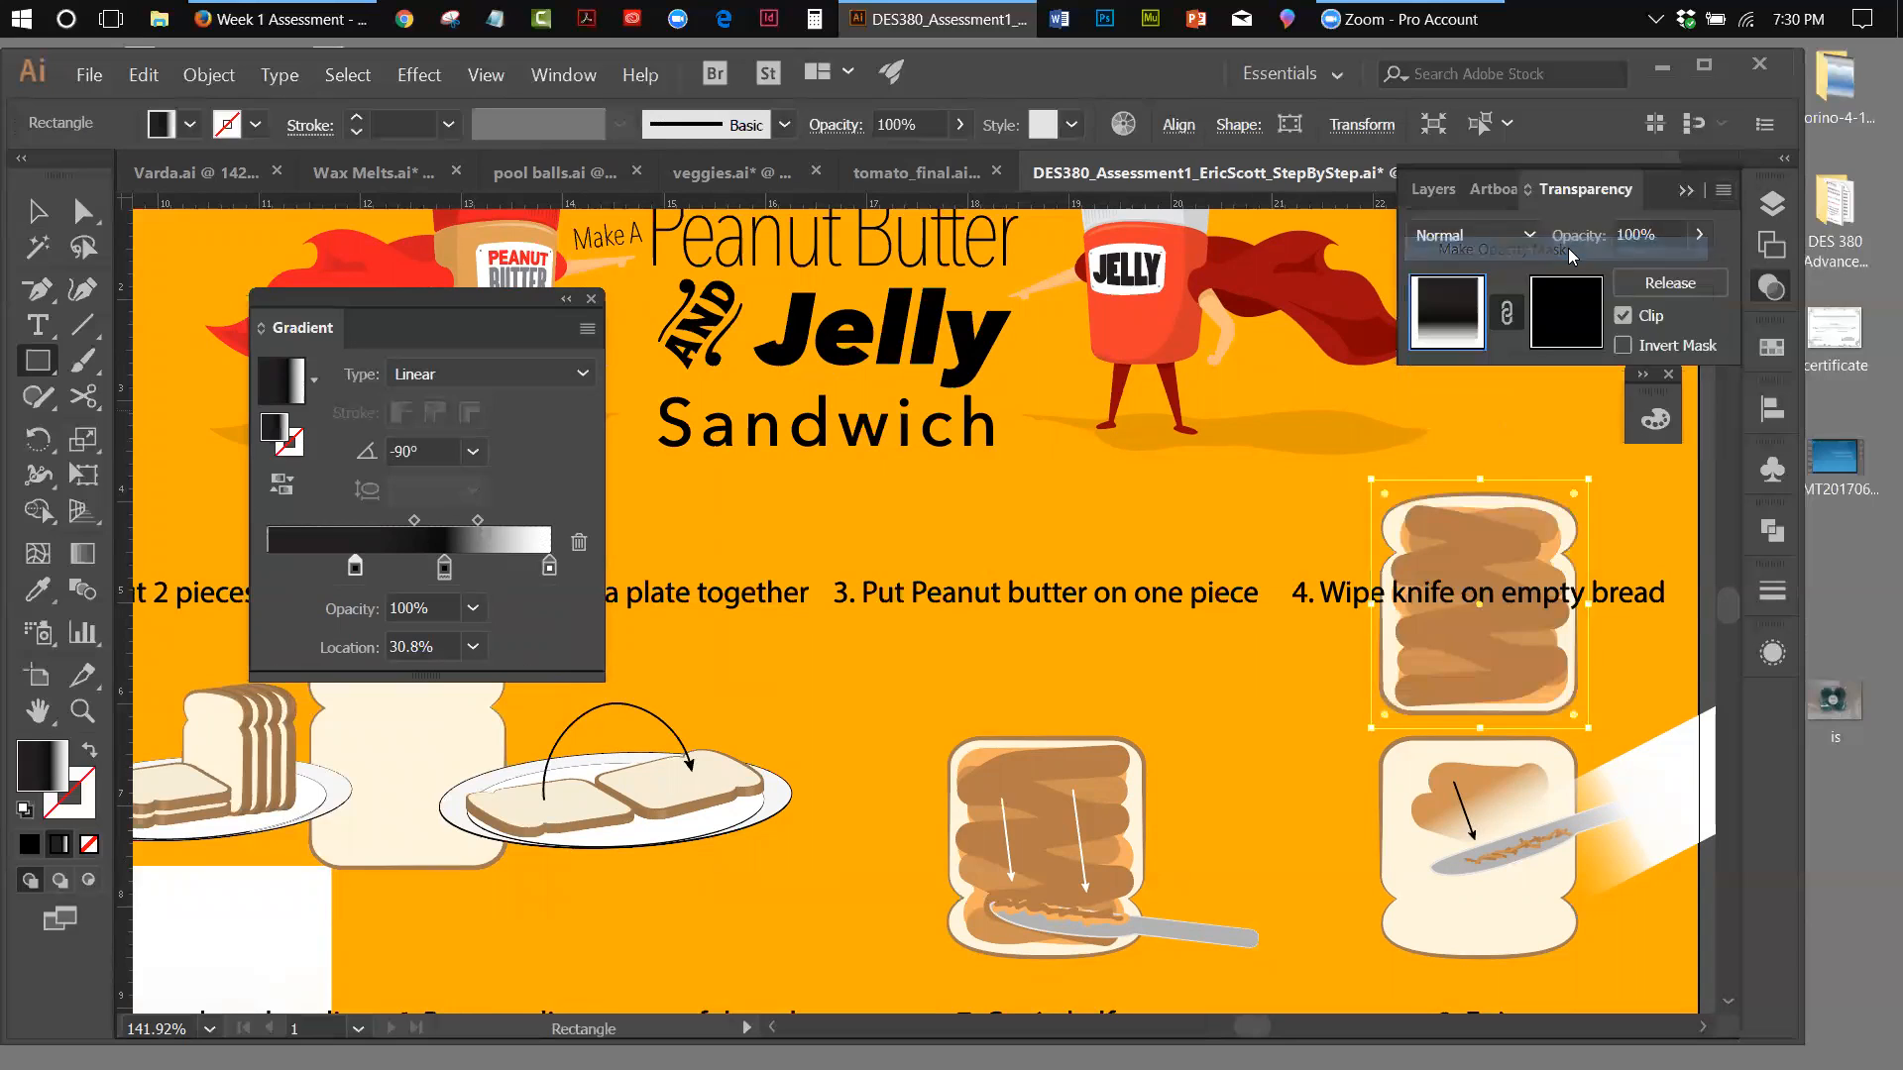
left_click(1624, 345)
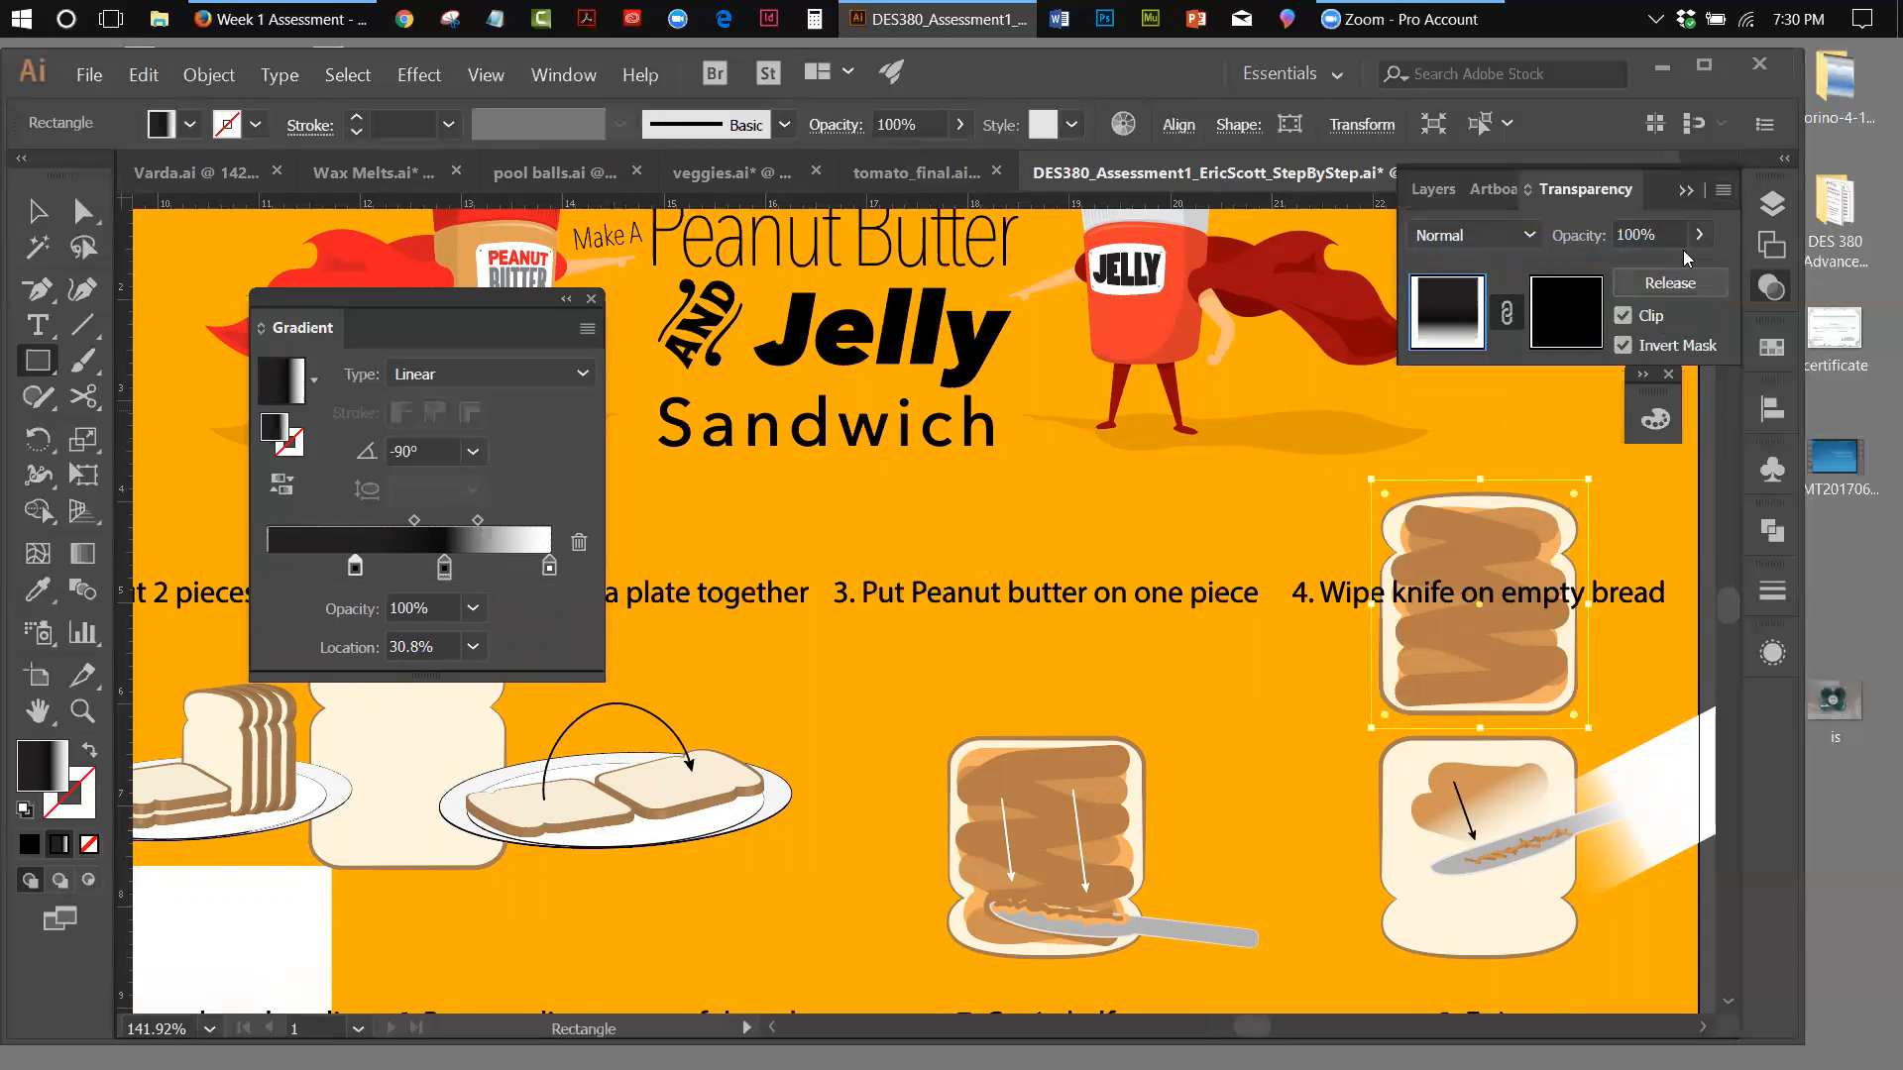
left_click(1723, 190)
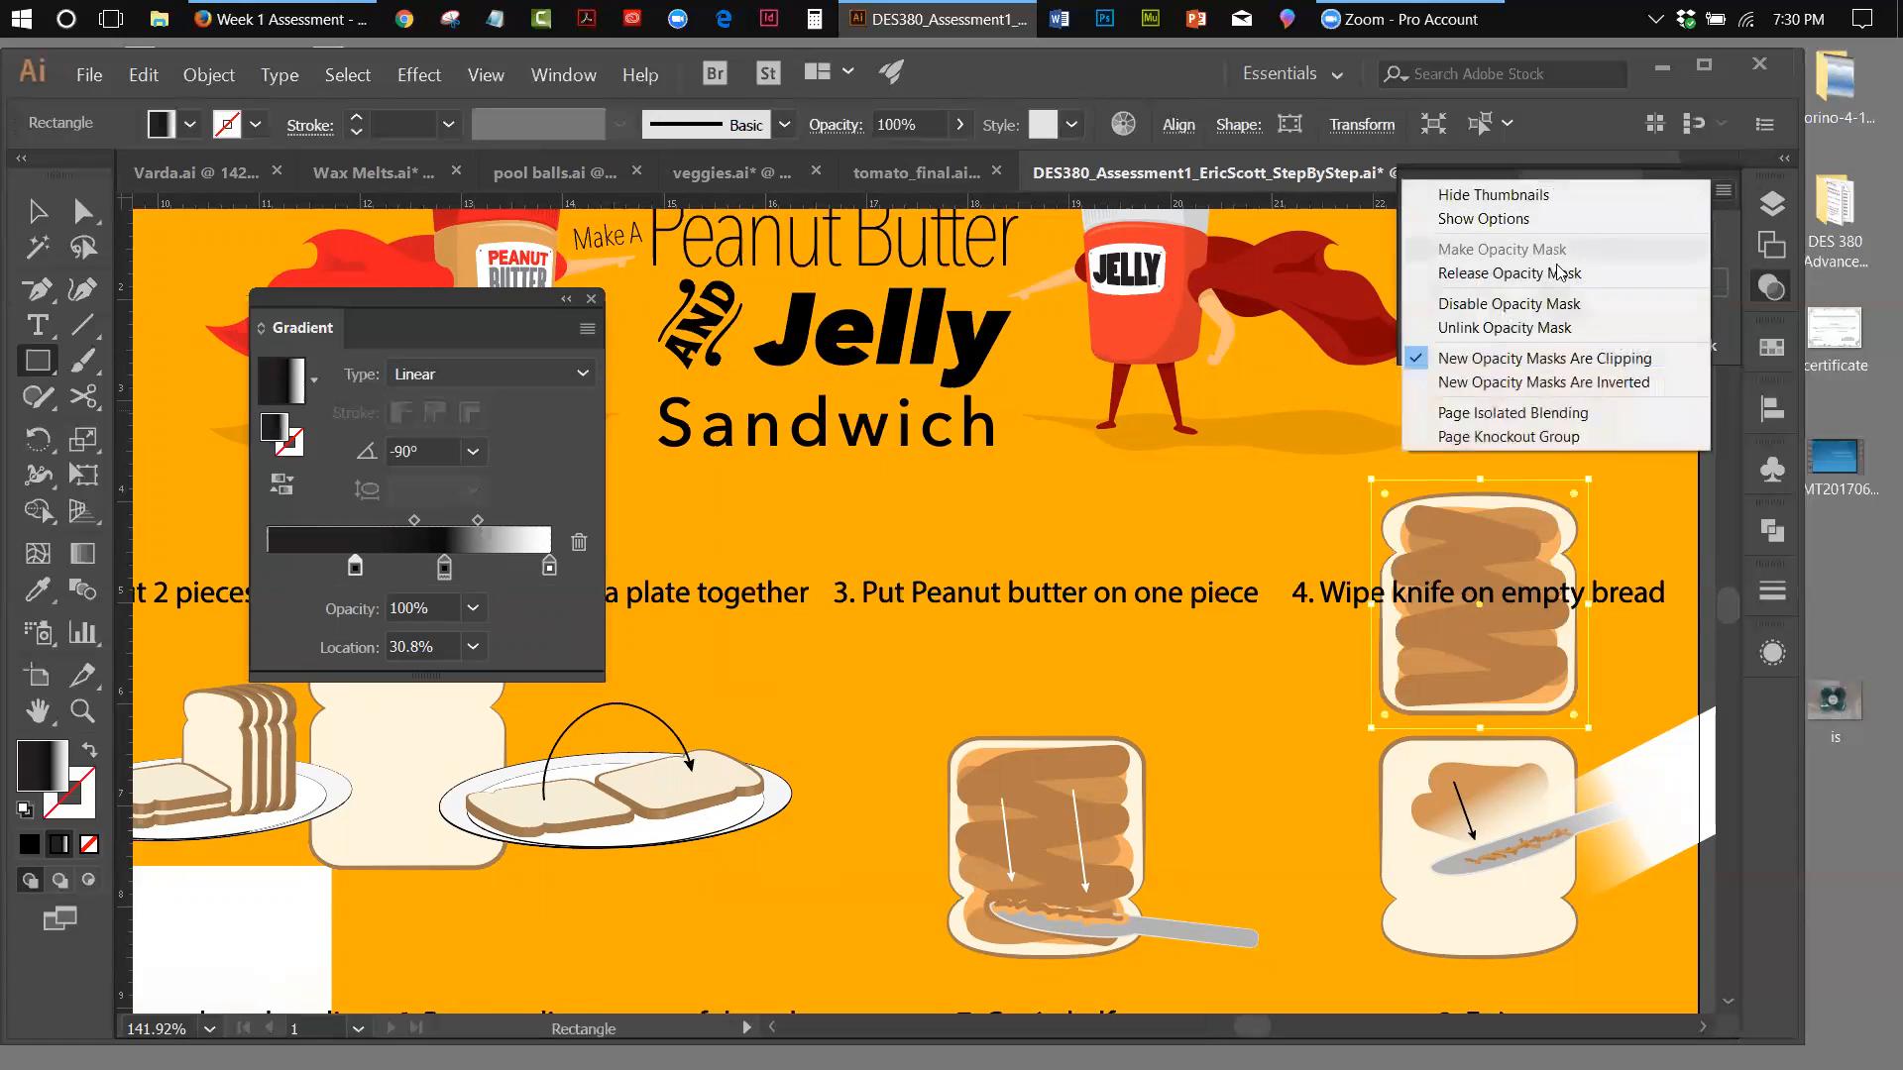
left_click(1553, 279)
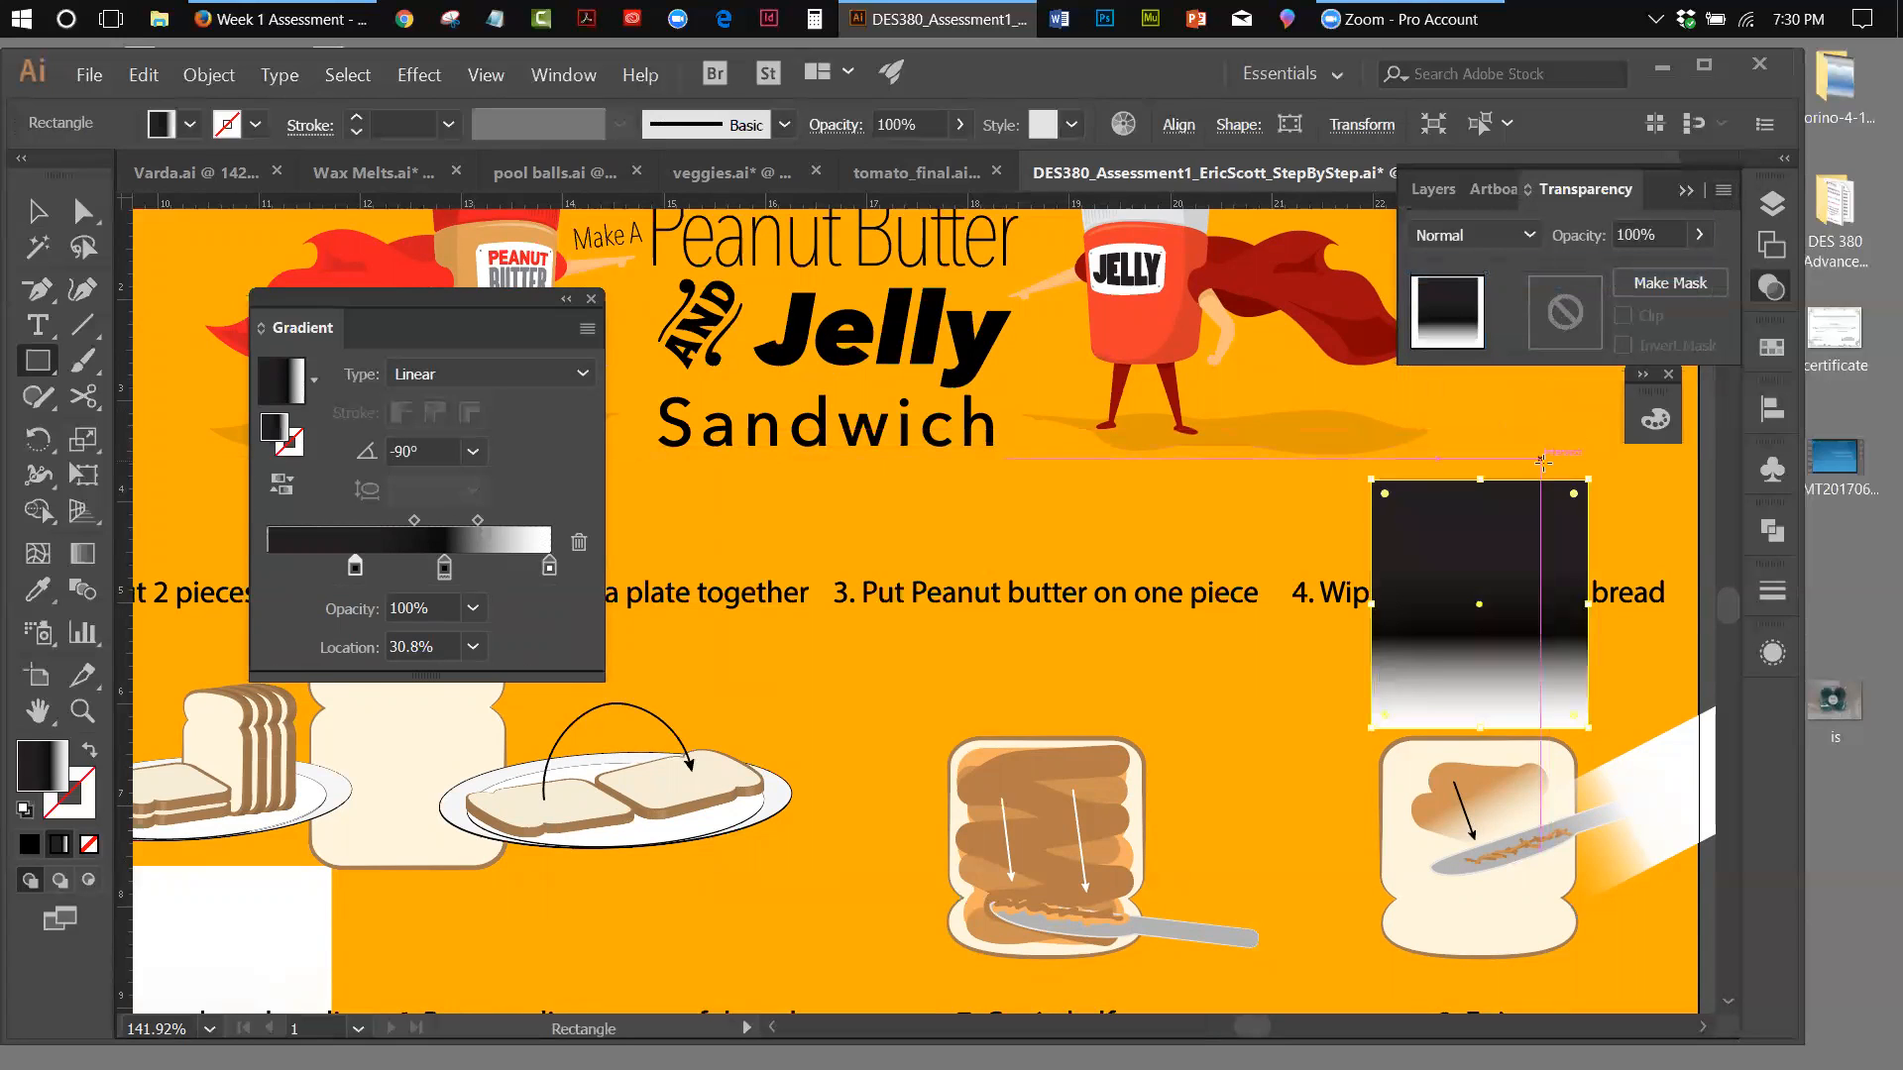
Make an opacity mask from the black-to-white rectangle together with the upper step 4 slice, and deselect the artwork
left_click(37, 210)
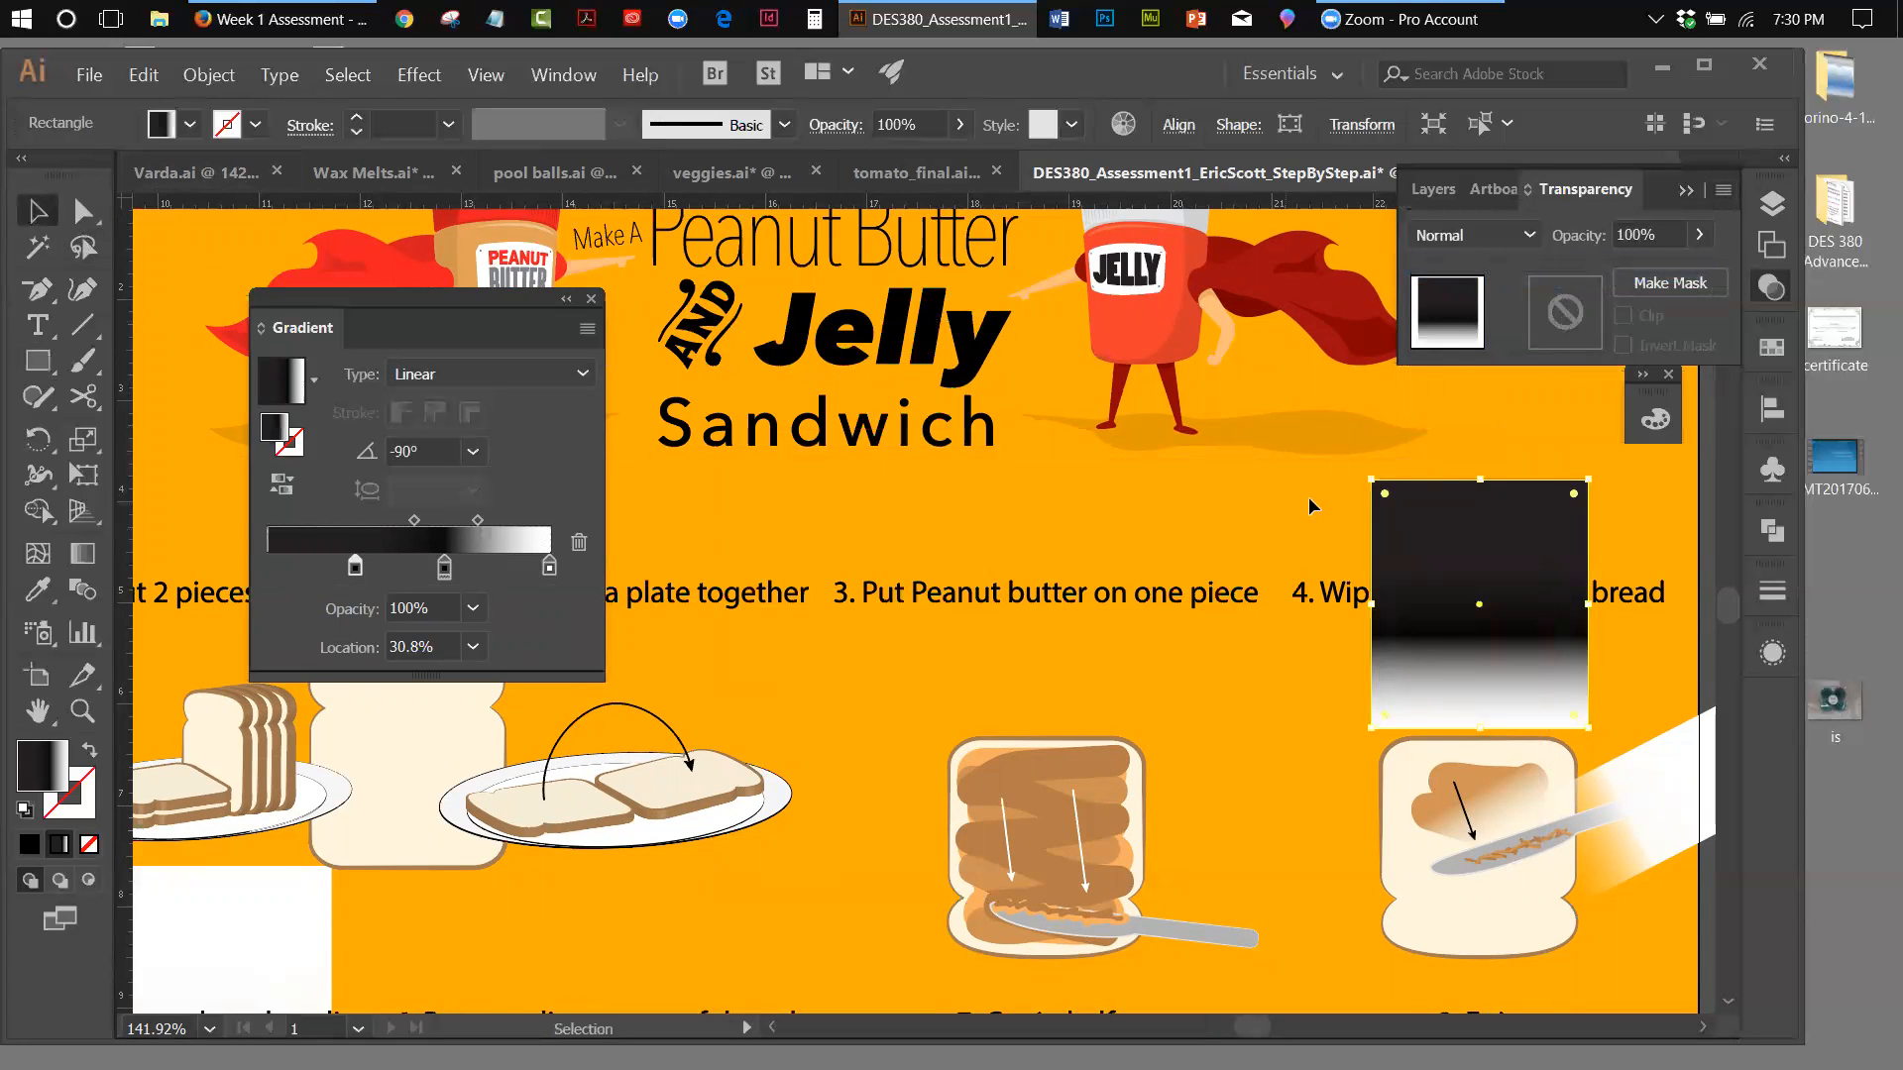
left_click_drag(1476, 443, 1522, 635)
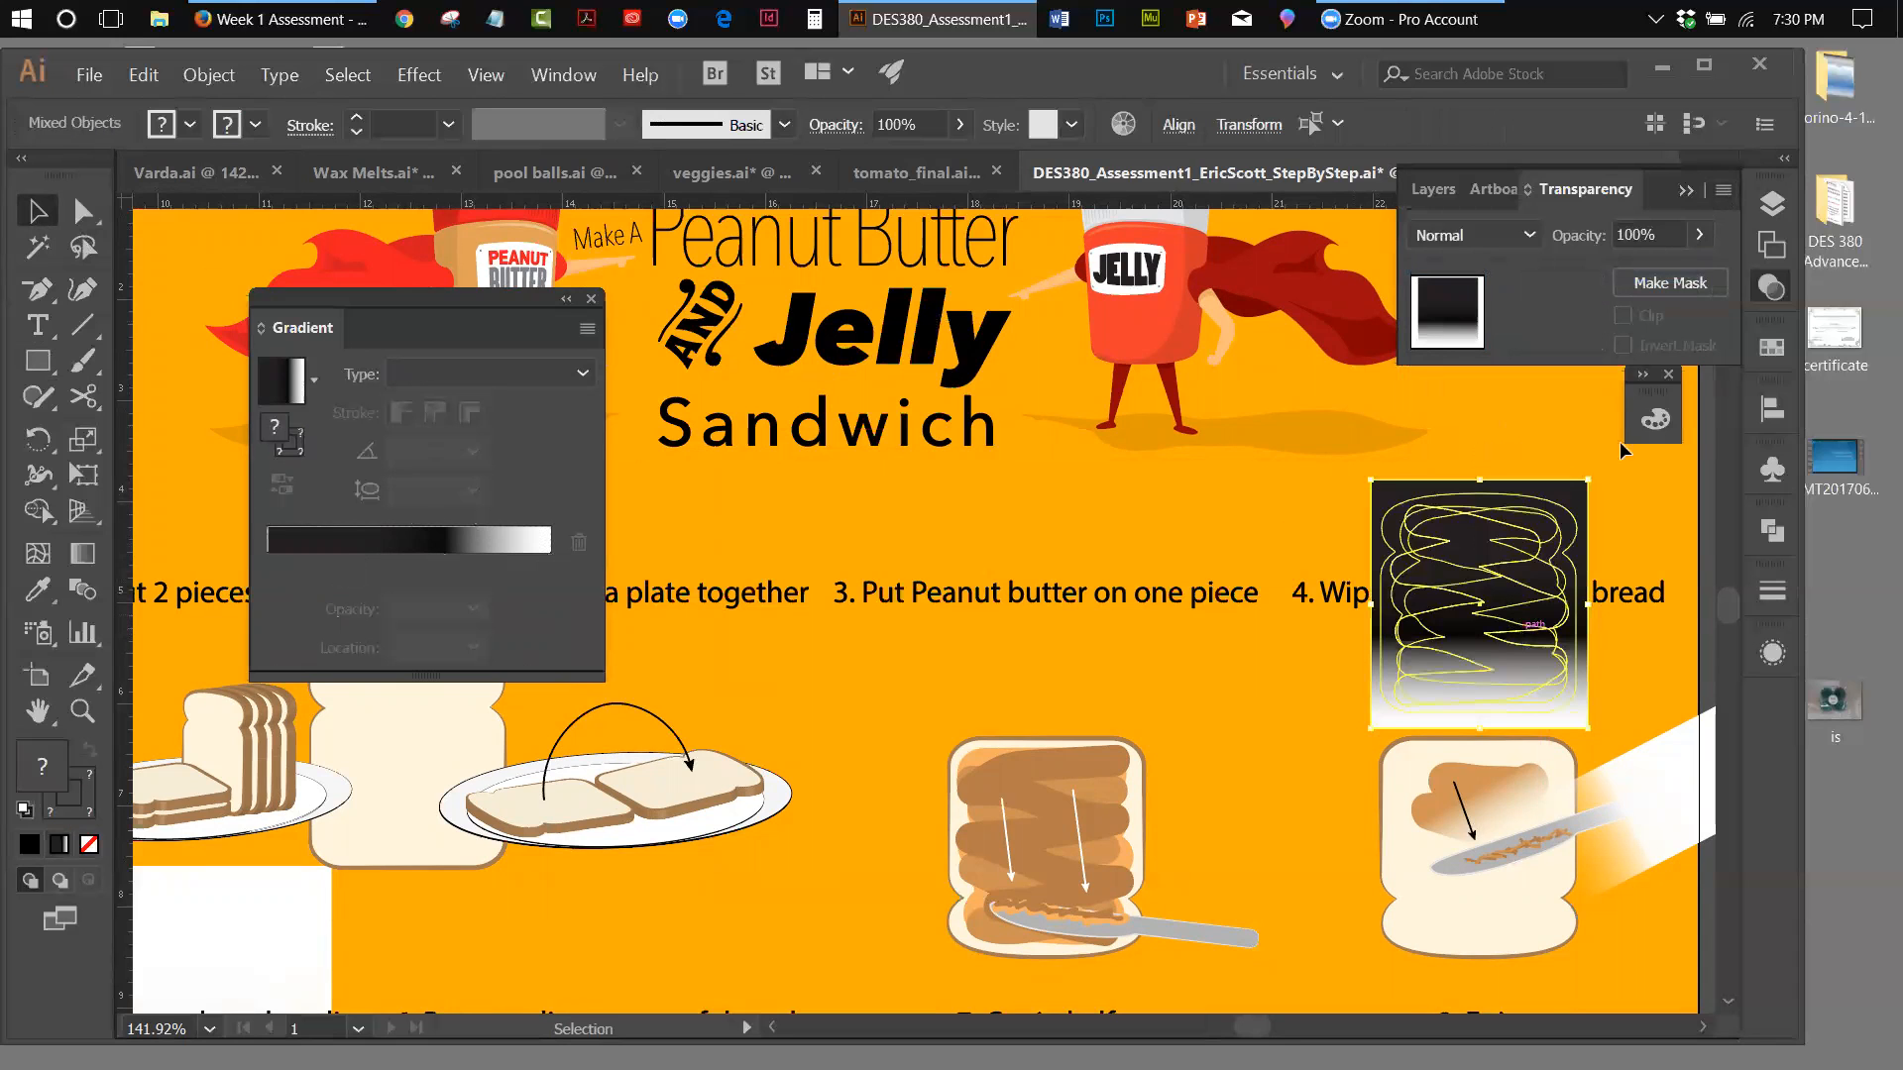
left_click(1725, 191)
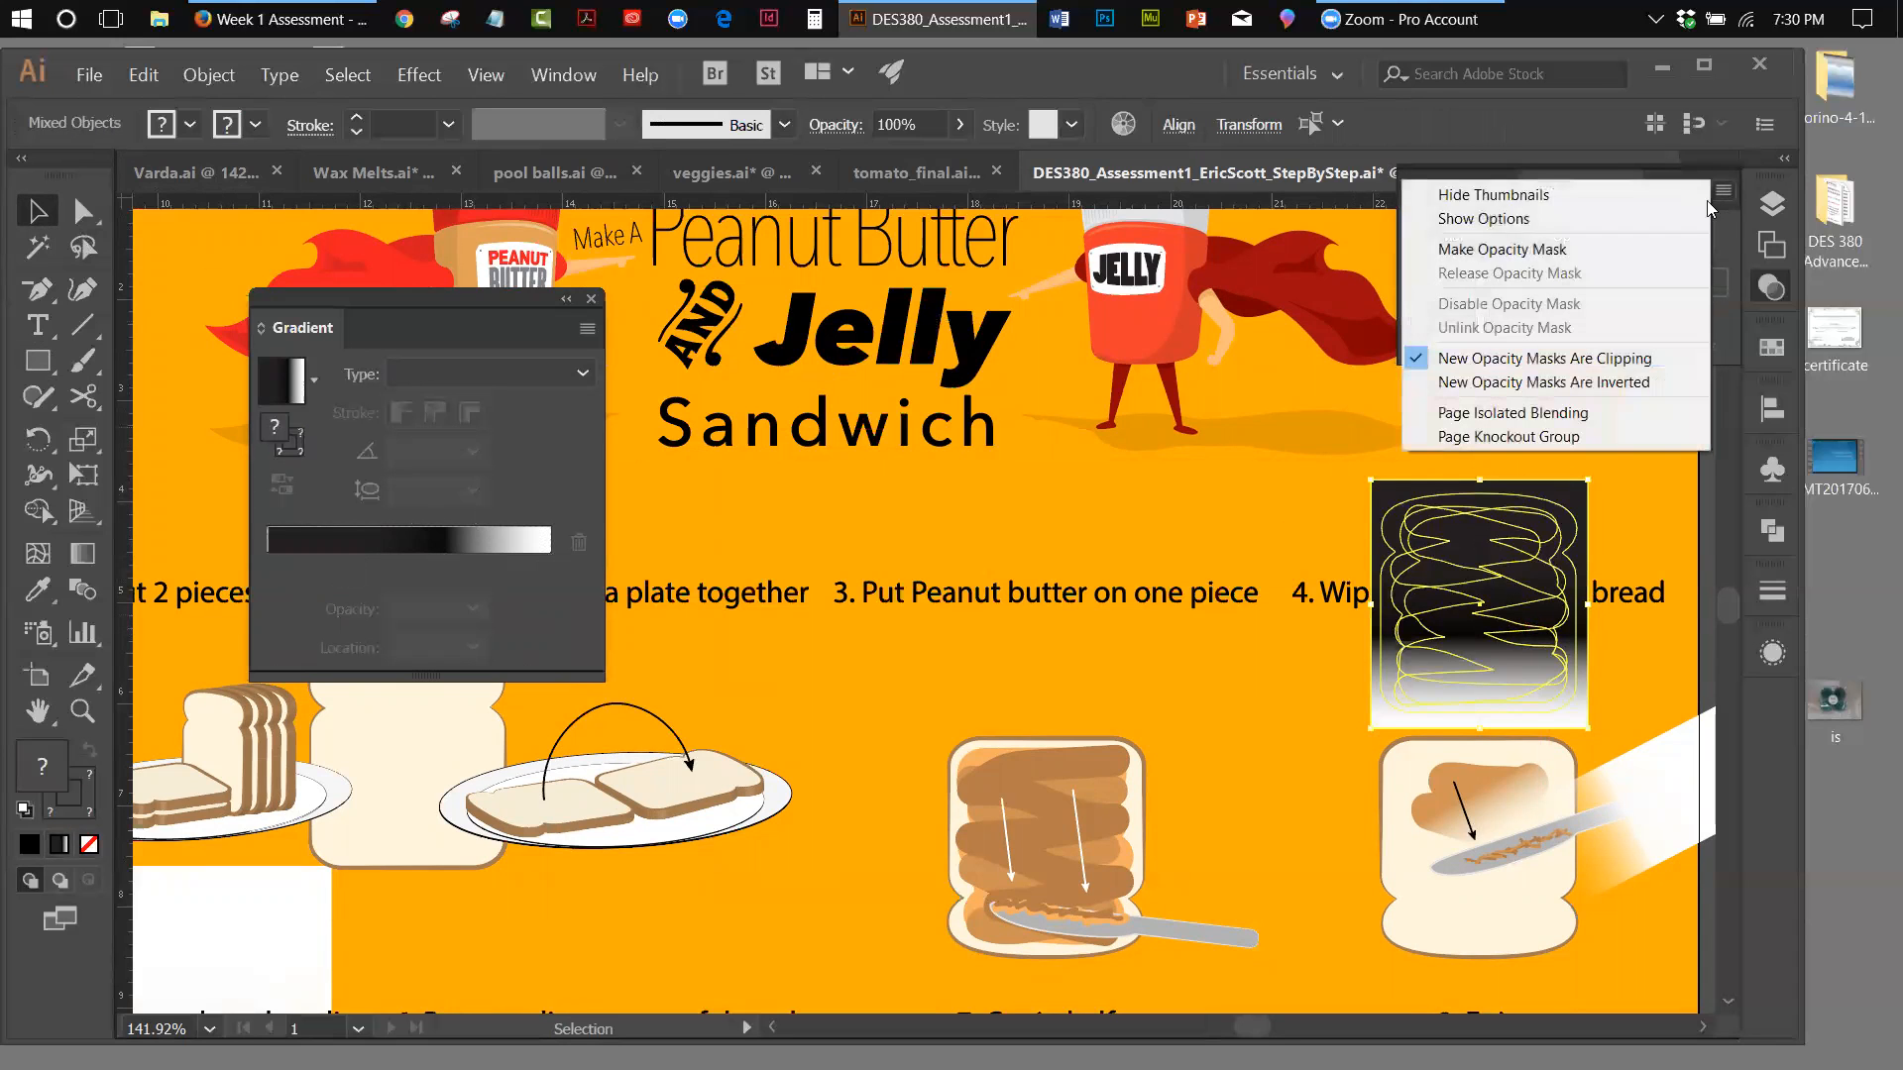
left_click(1582, 242)
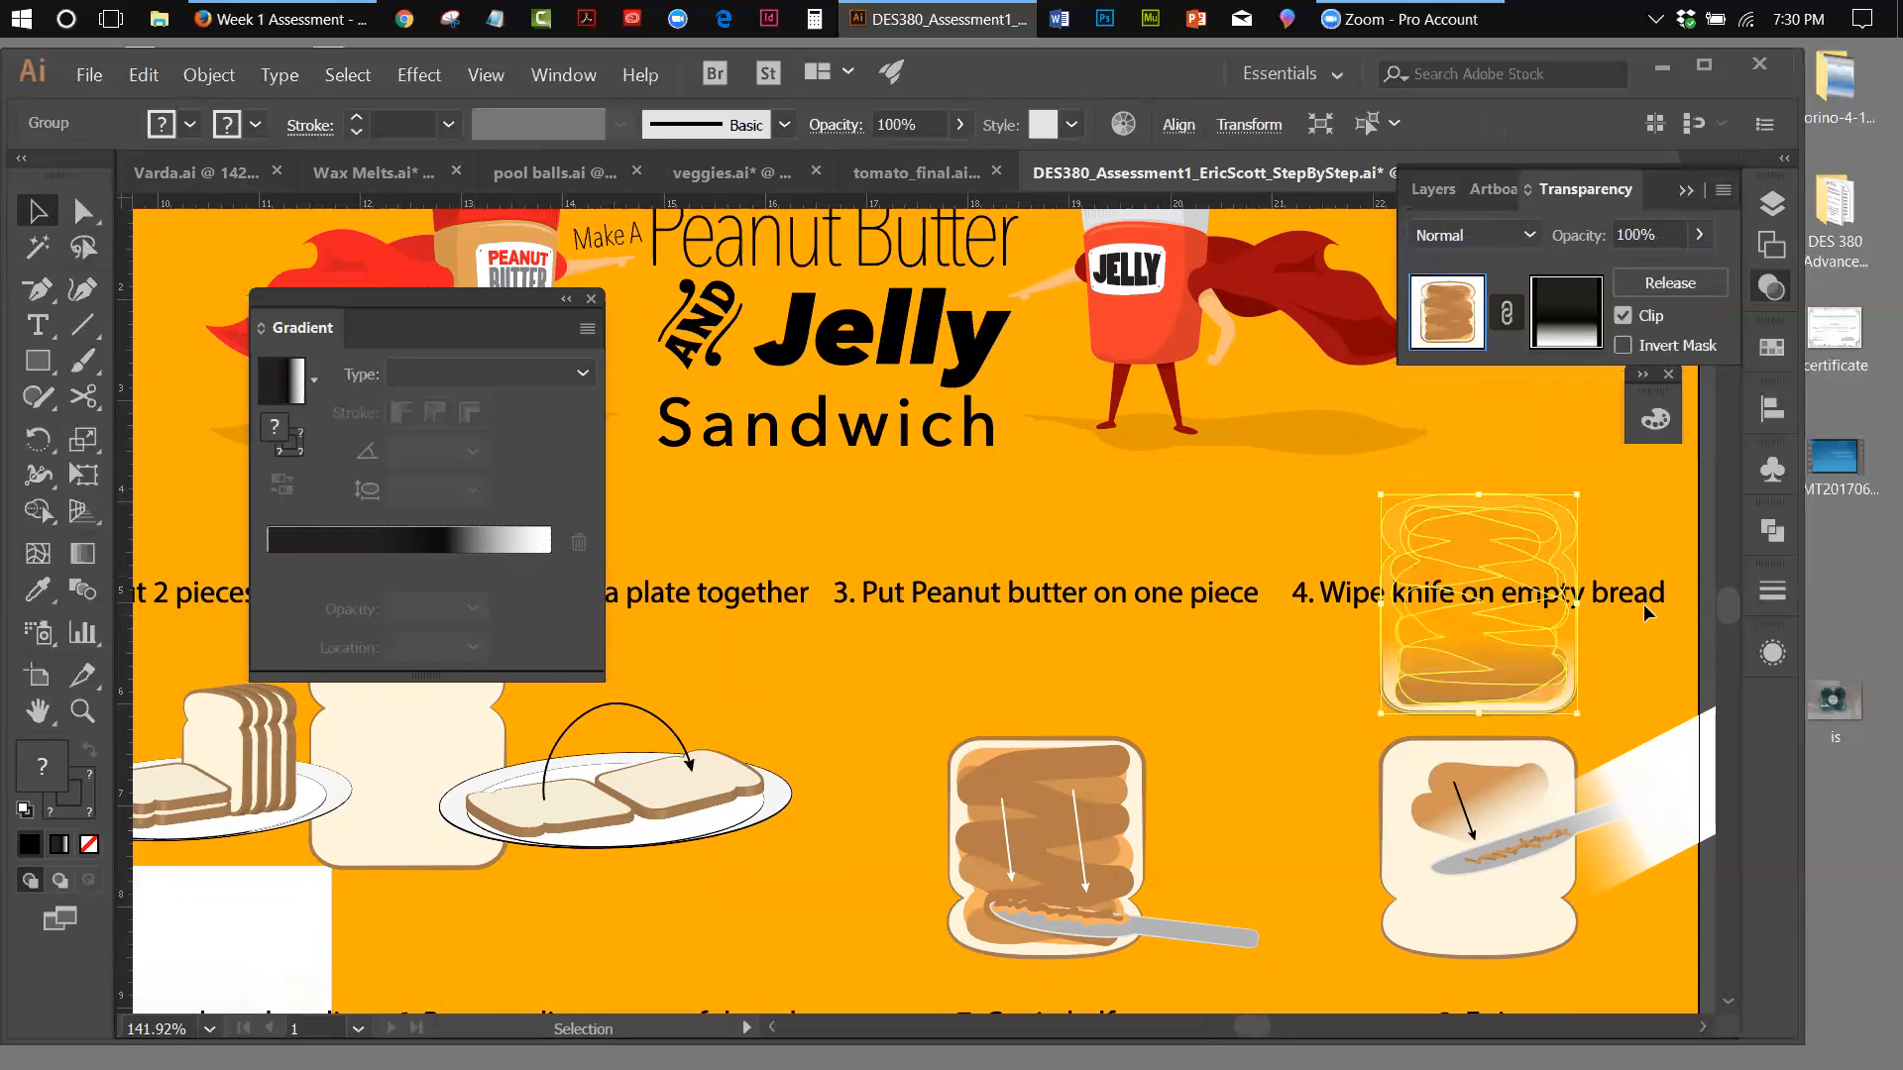
left_click(1626, 507)
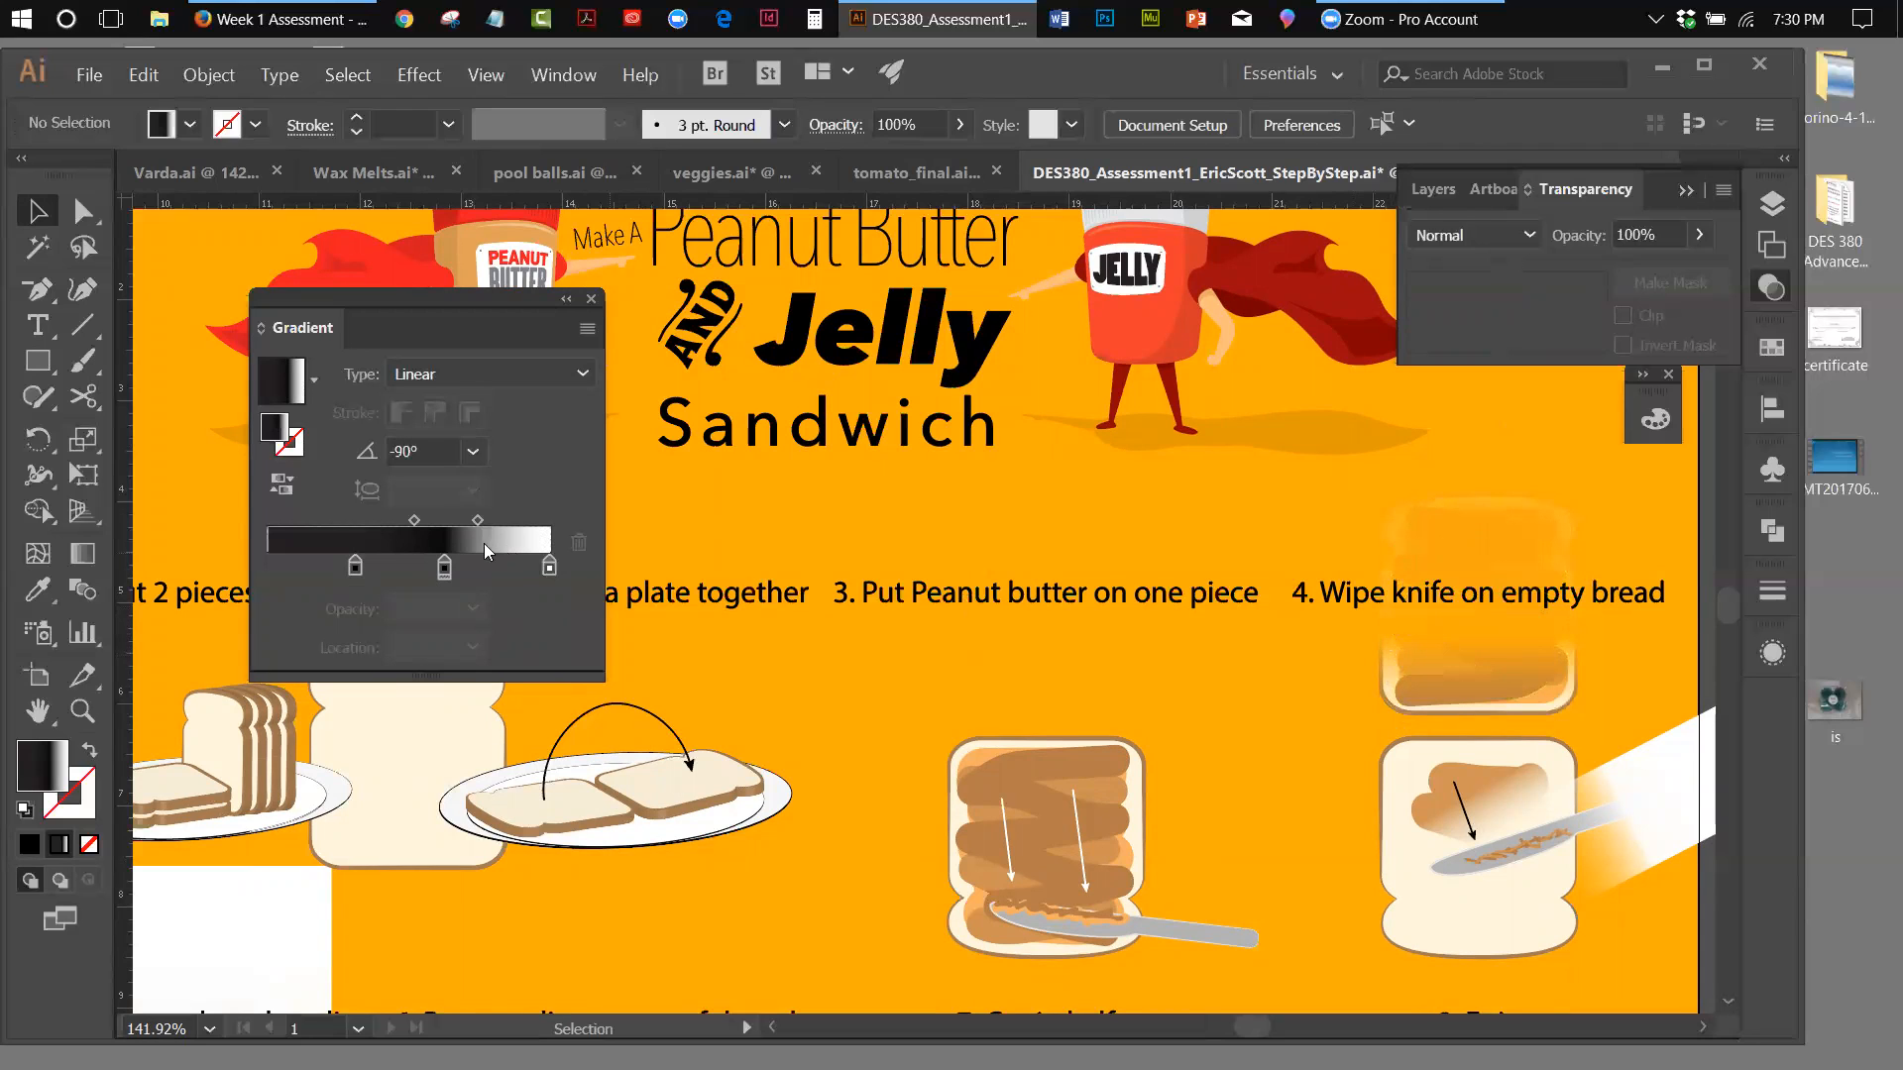
Move the black starting gradient stop to location 0% and switch the fill to solid black with nothing selected
left_click_drag(353, 565, 248, 555)
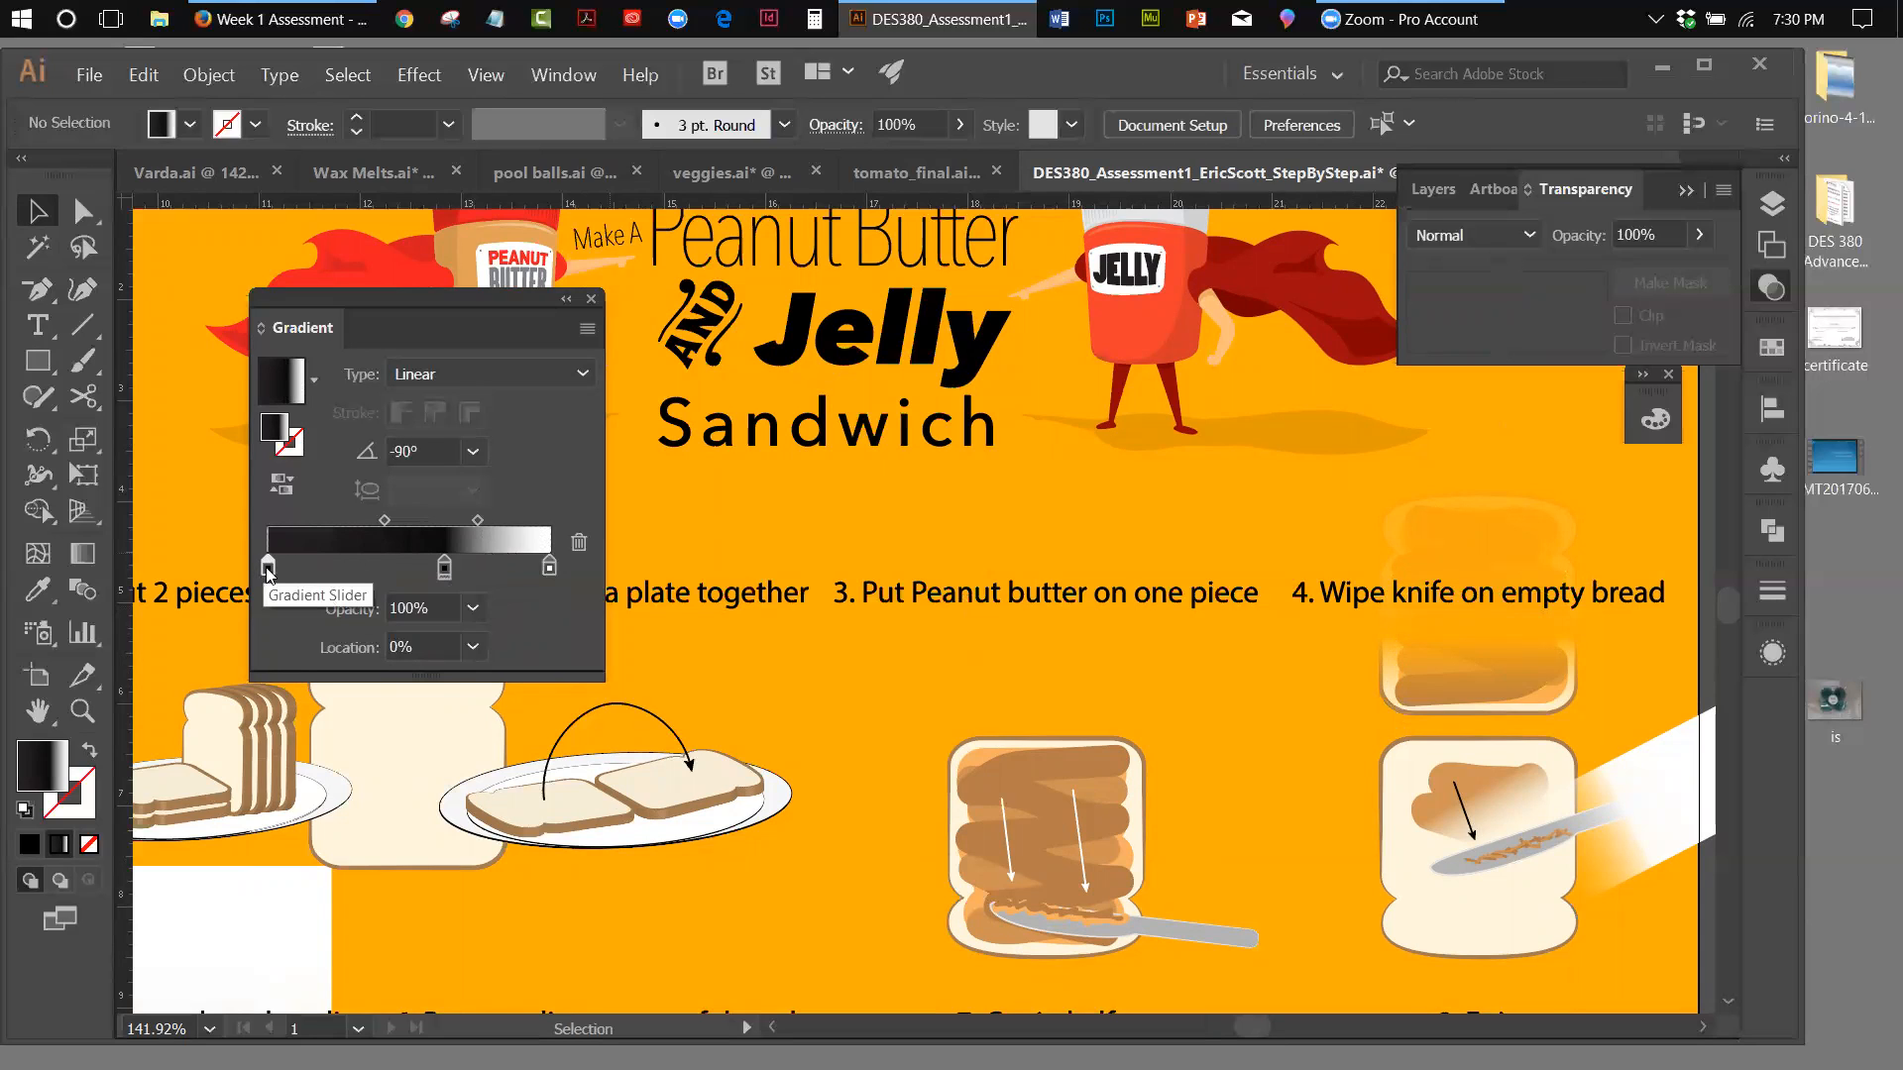
left_click(29, 845)
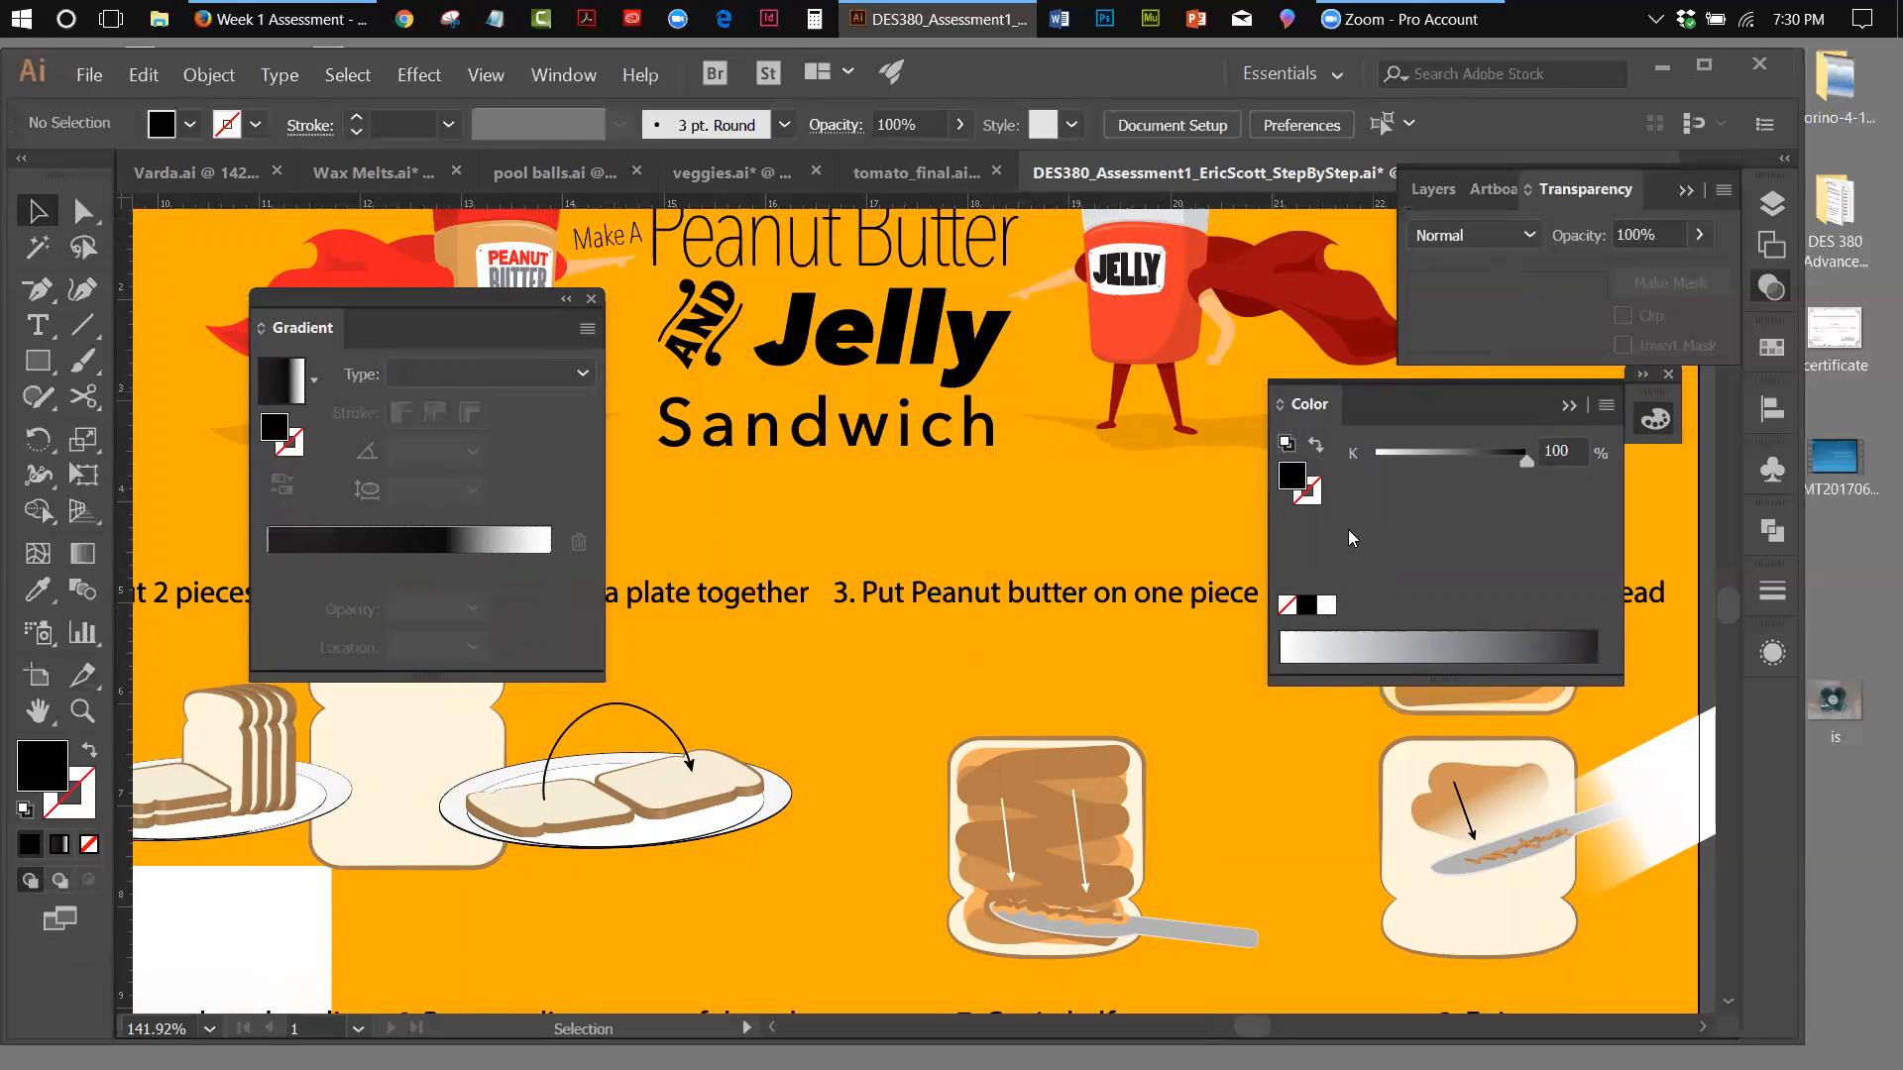
left_click(1658, 425)
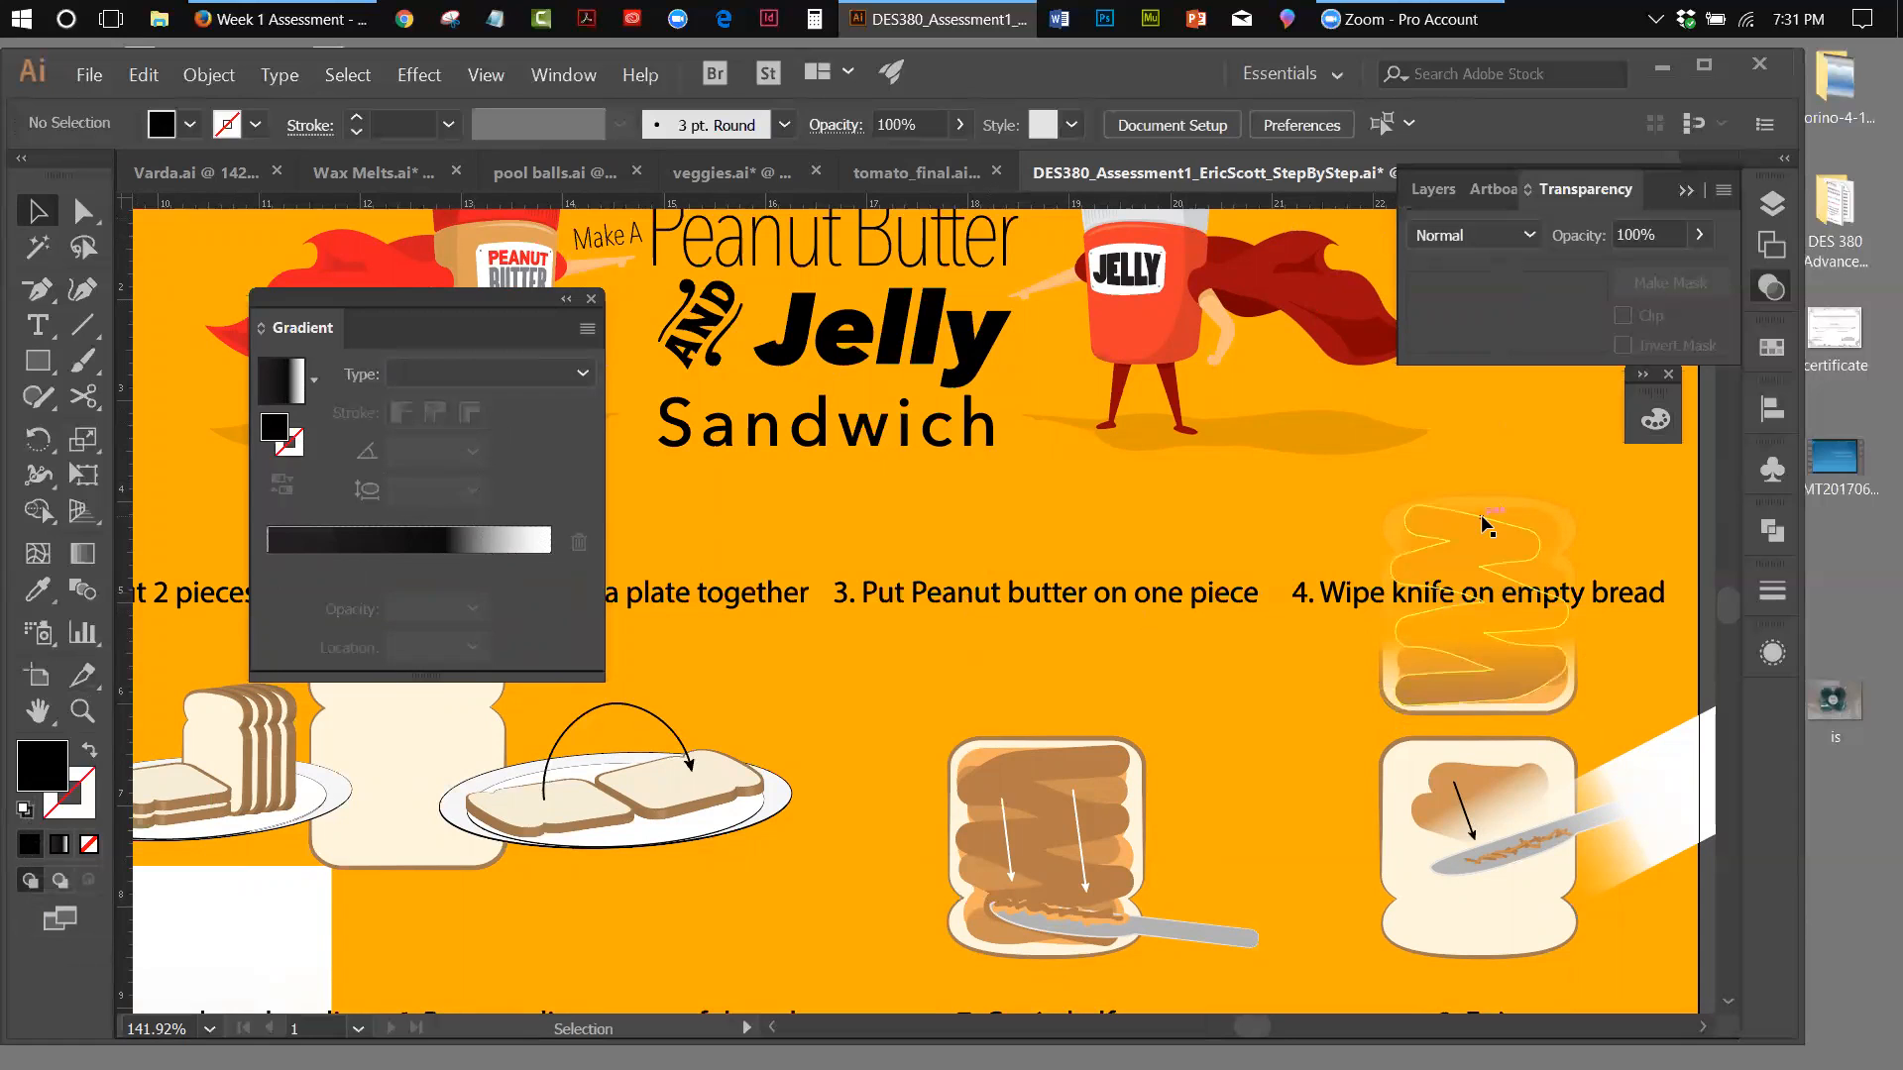
Move the white fade rectangle off the upper step 5 slice into the blank white area beside the orange background
left_click(1568, 522)
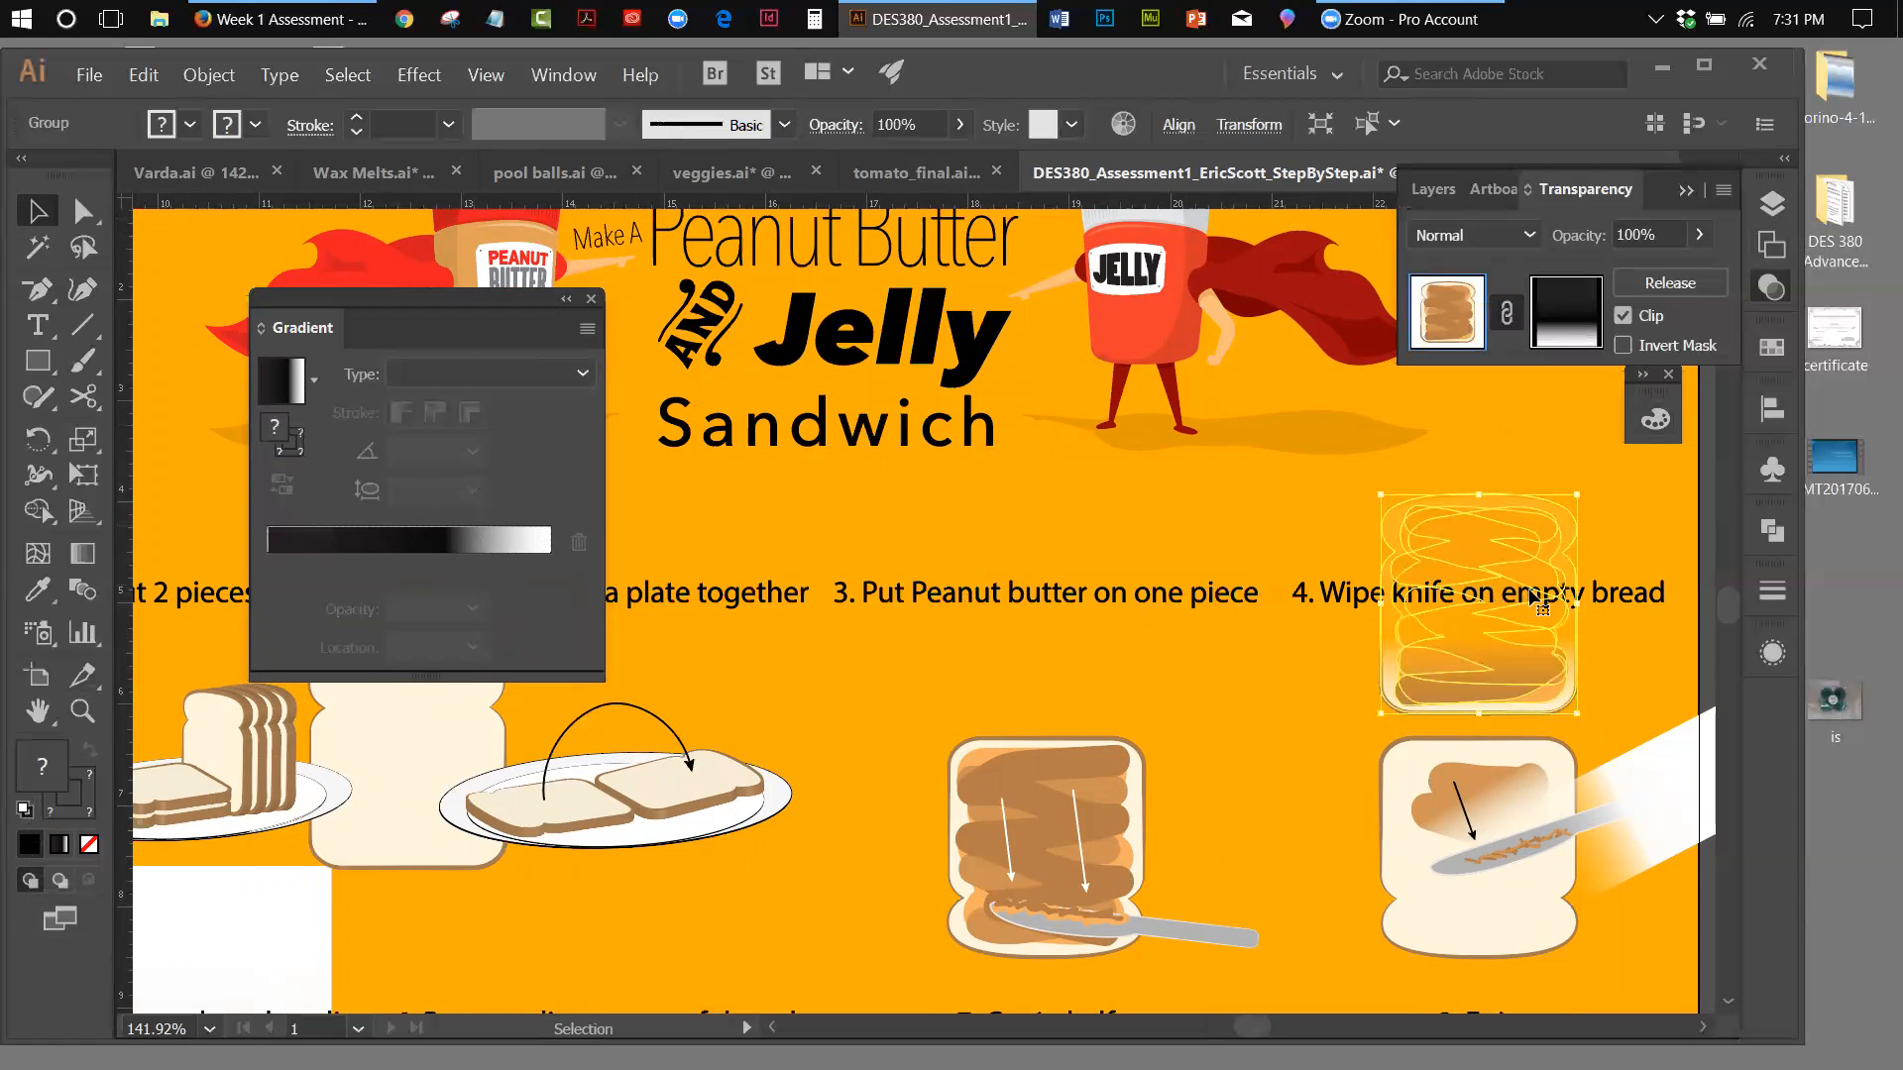
scroll(1728, 458, "up", 5)
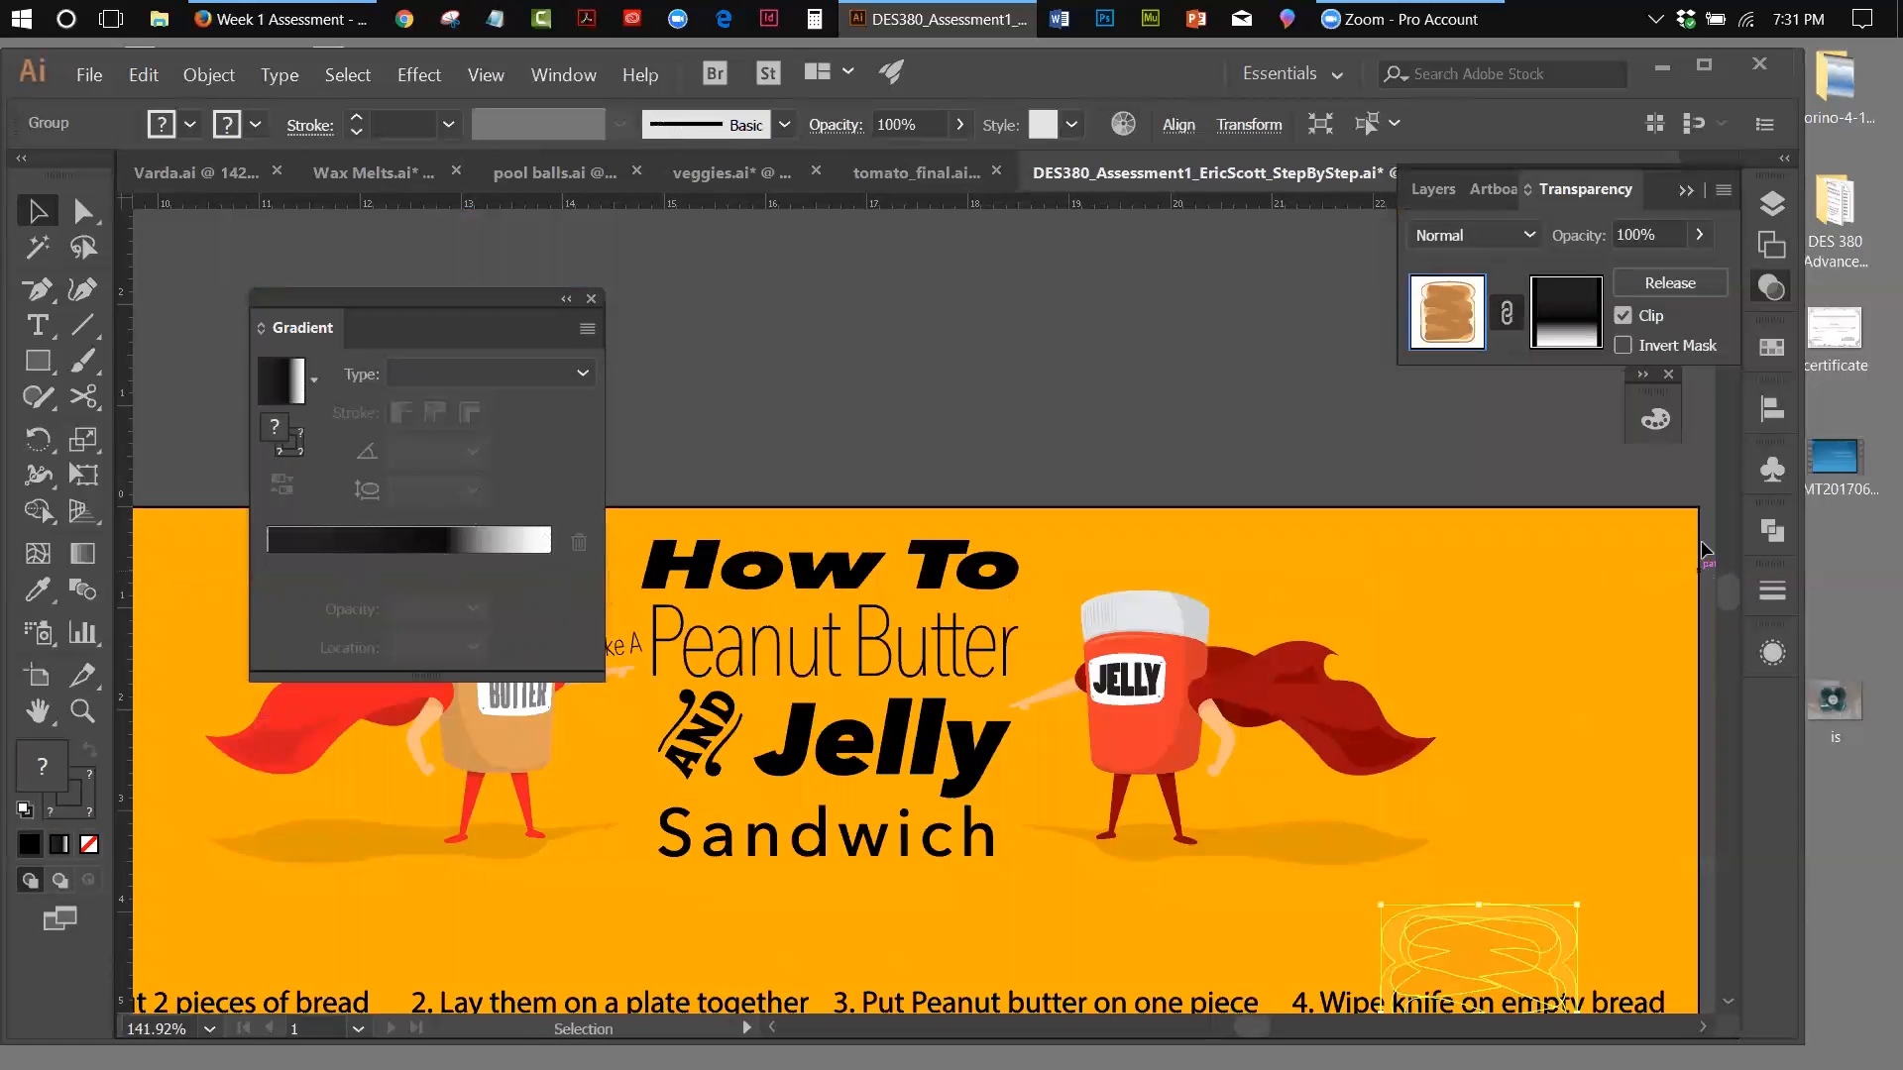
left_click(484, 77)
left_click(555, 315)
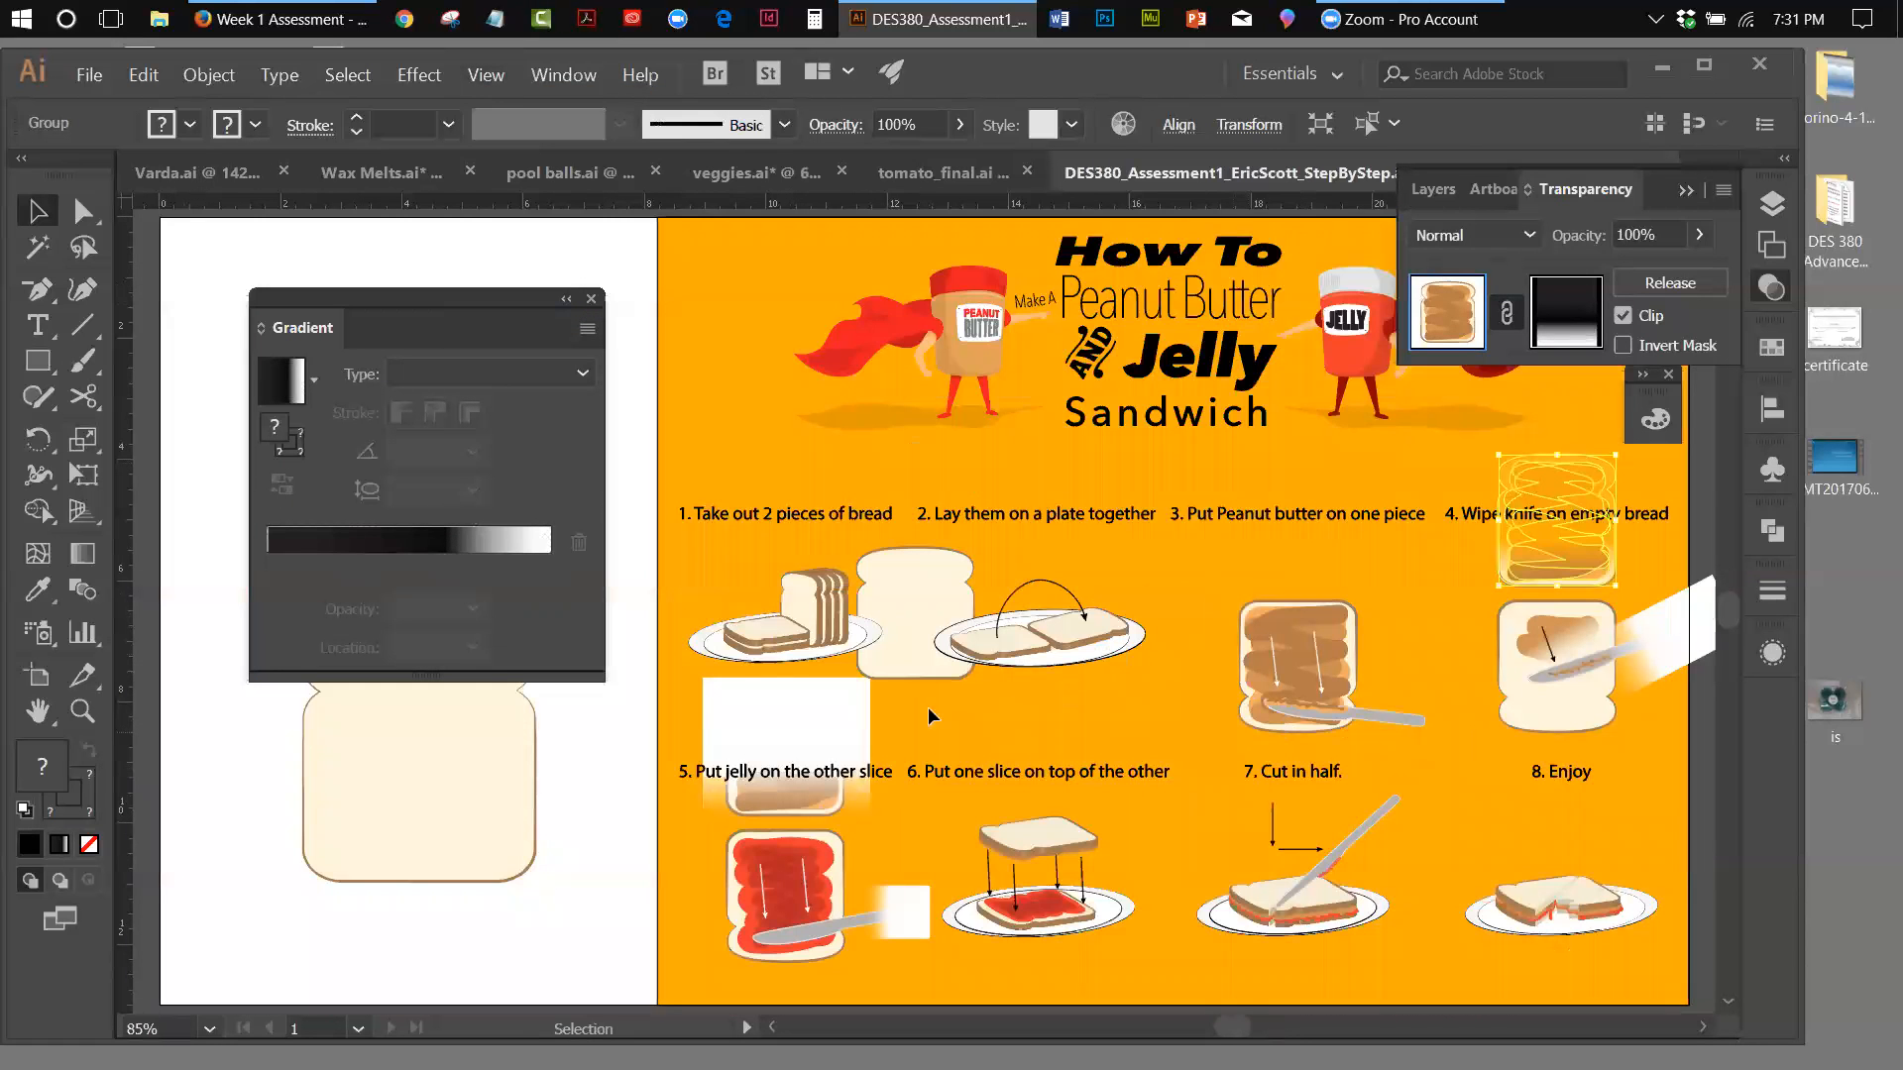
left_click(763, 723)
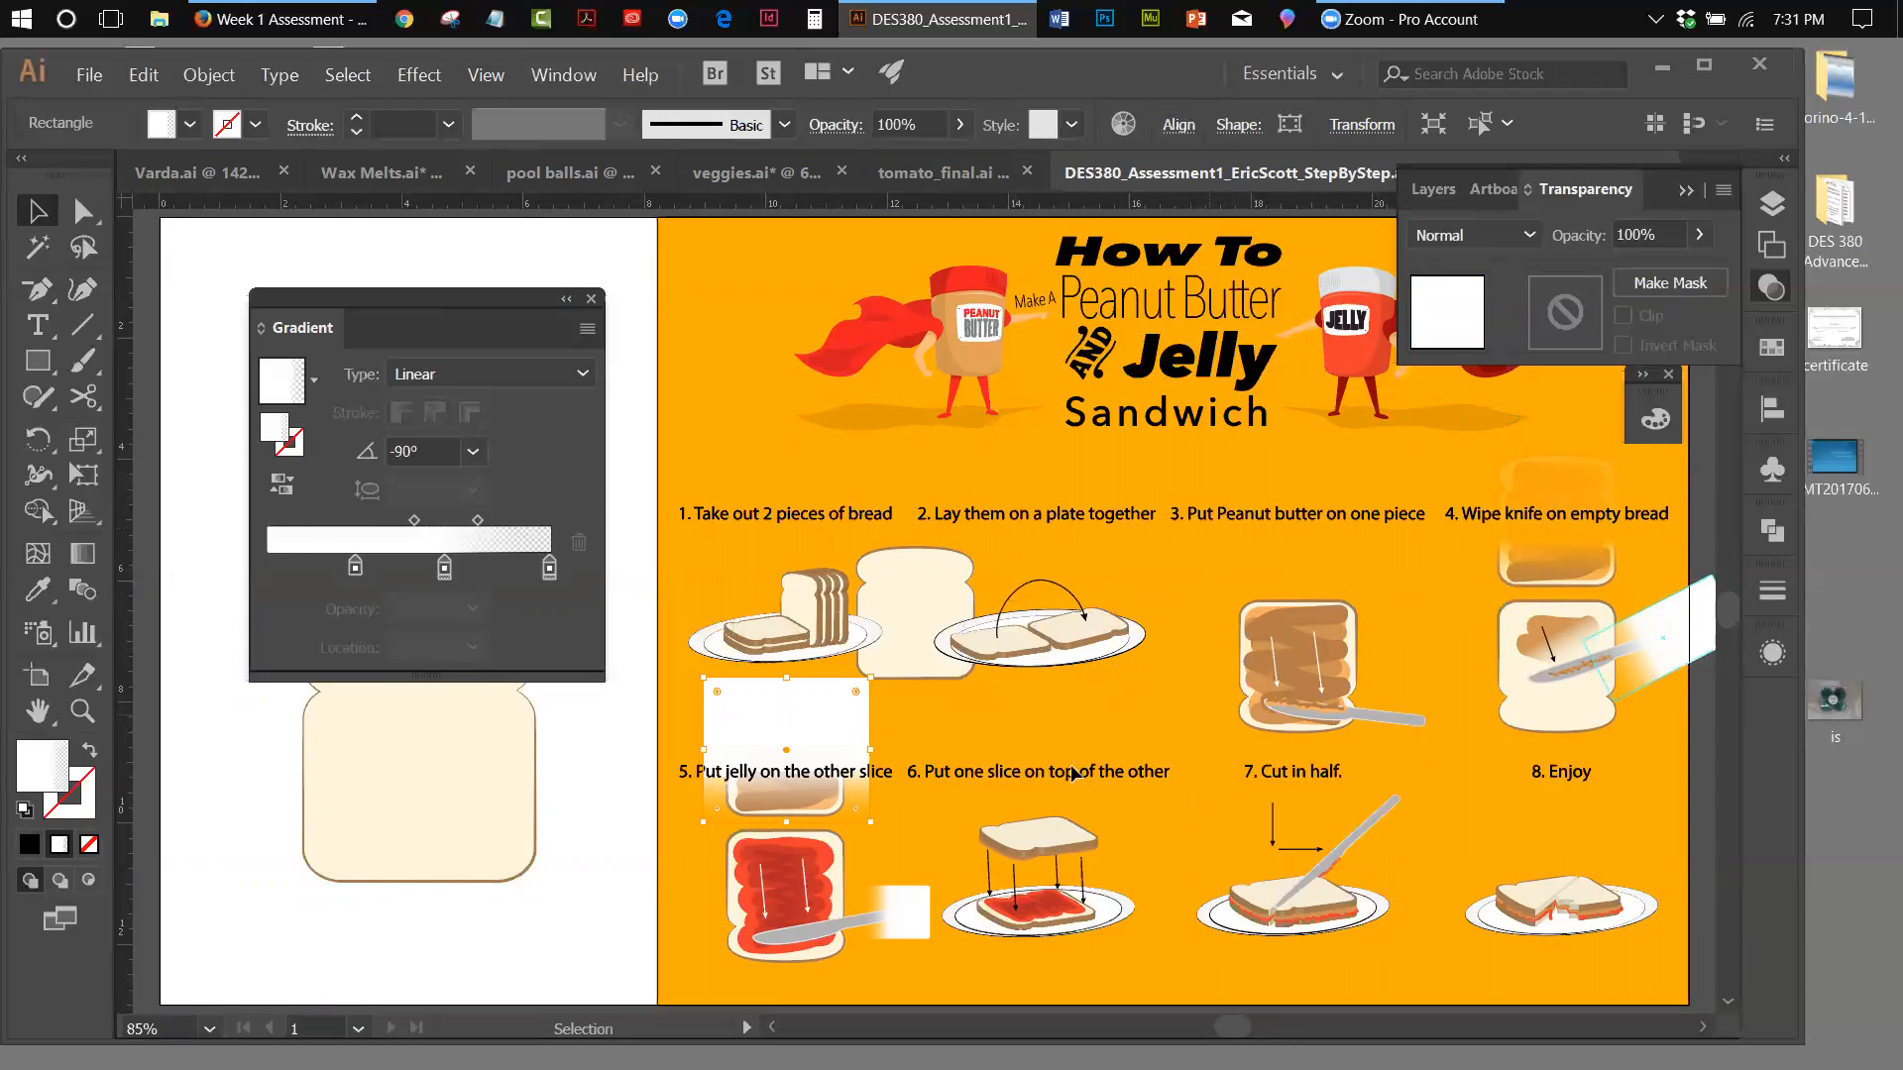
left_click_drag(845, 732, 310, 886)
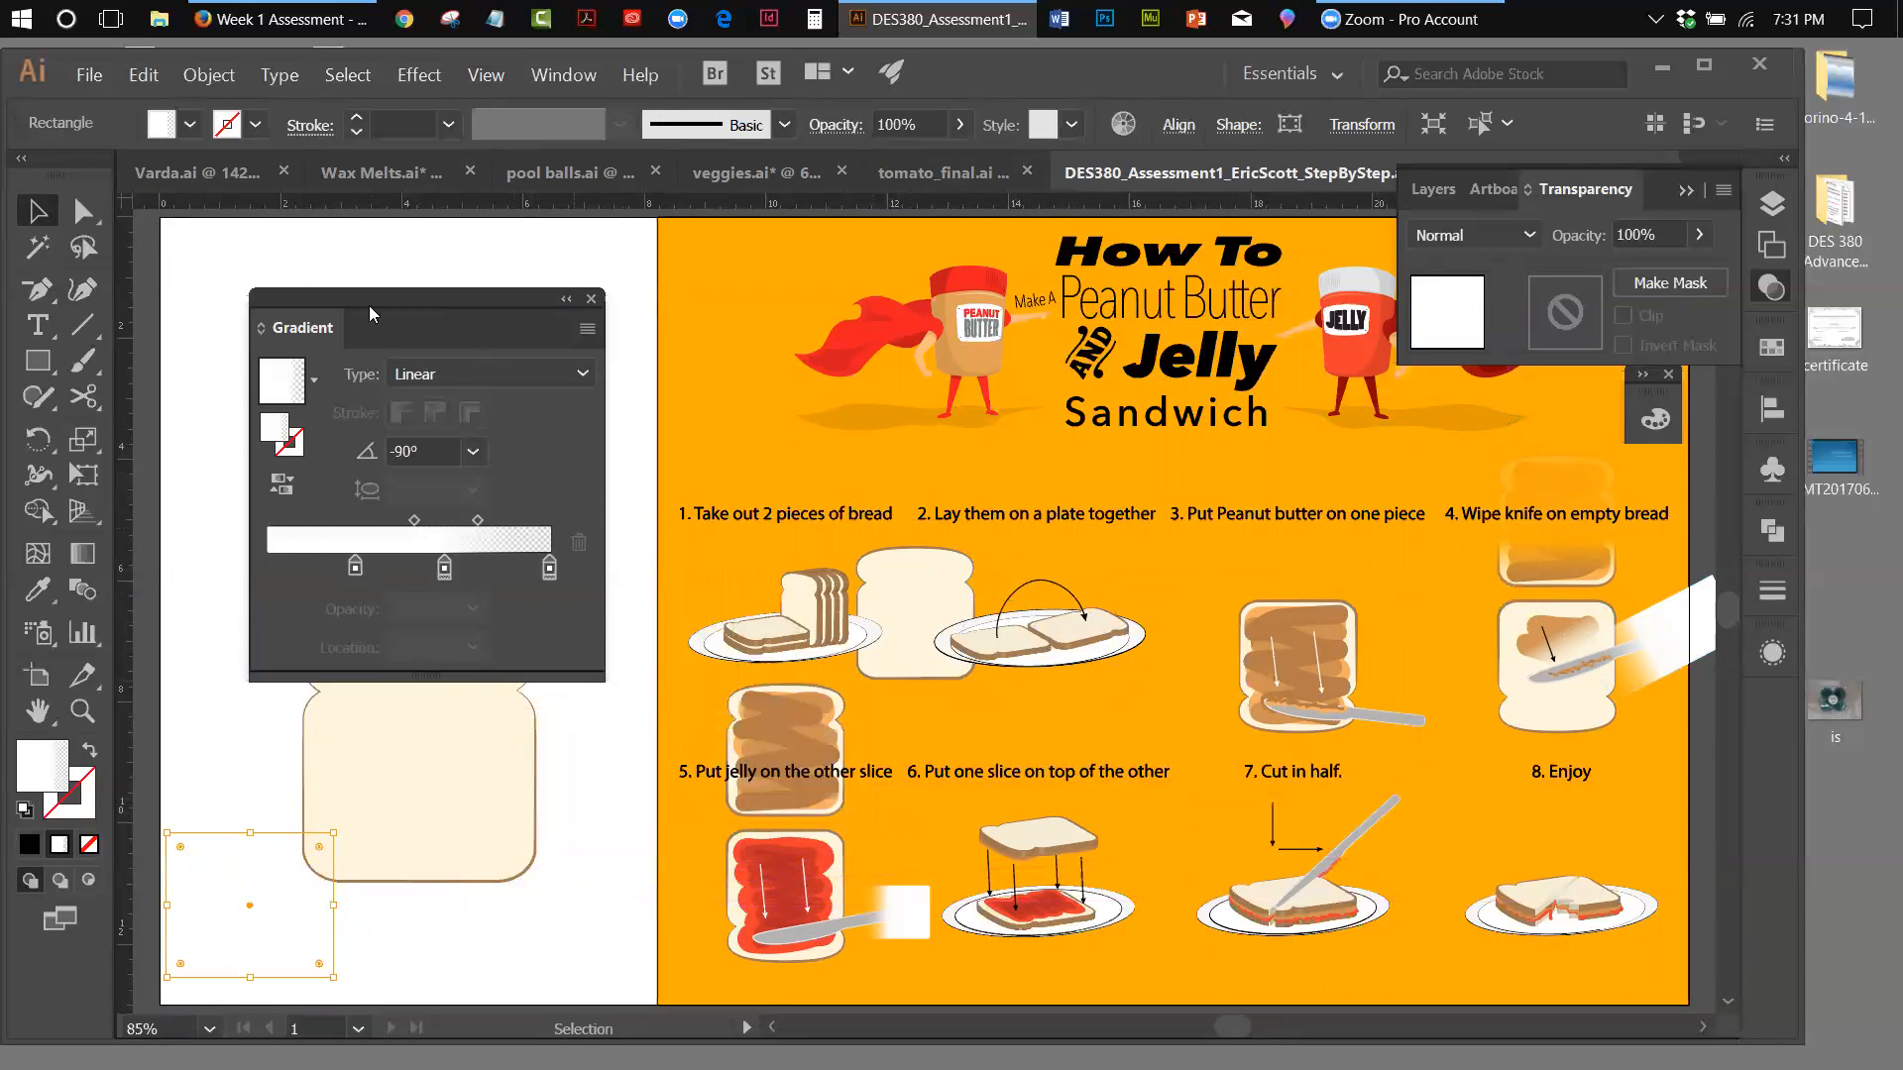
Draw a rectangle over the upper step 5 slice and give it a solid black fill with no stroke
left_click(36, 361)
left_click_drag(710, 683, 855, 823)
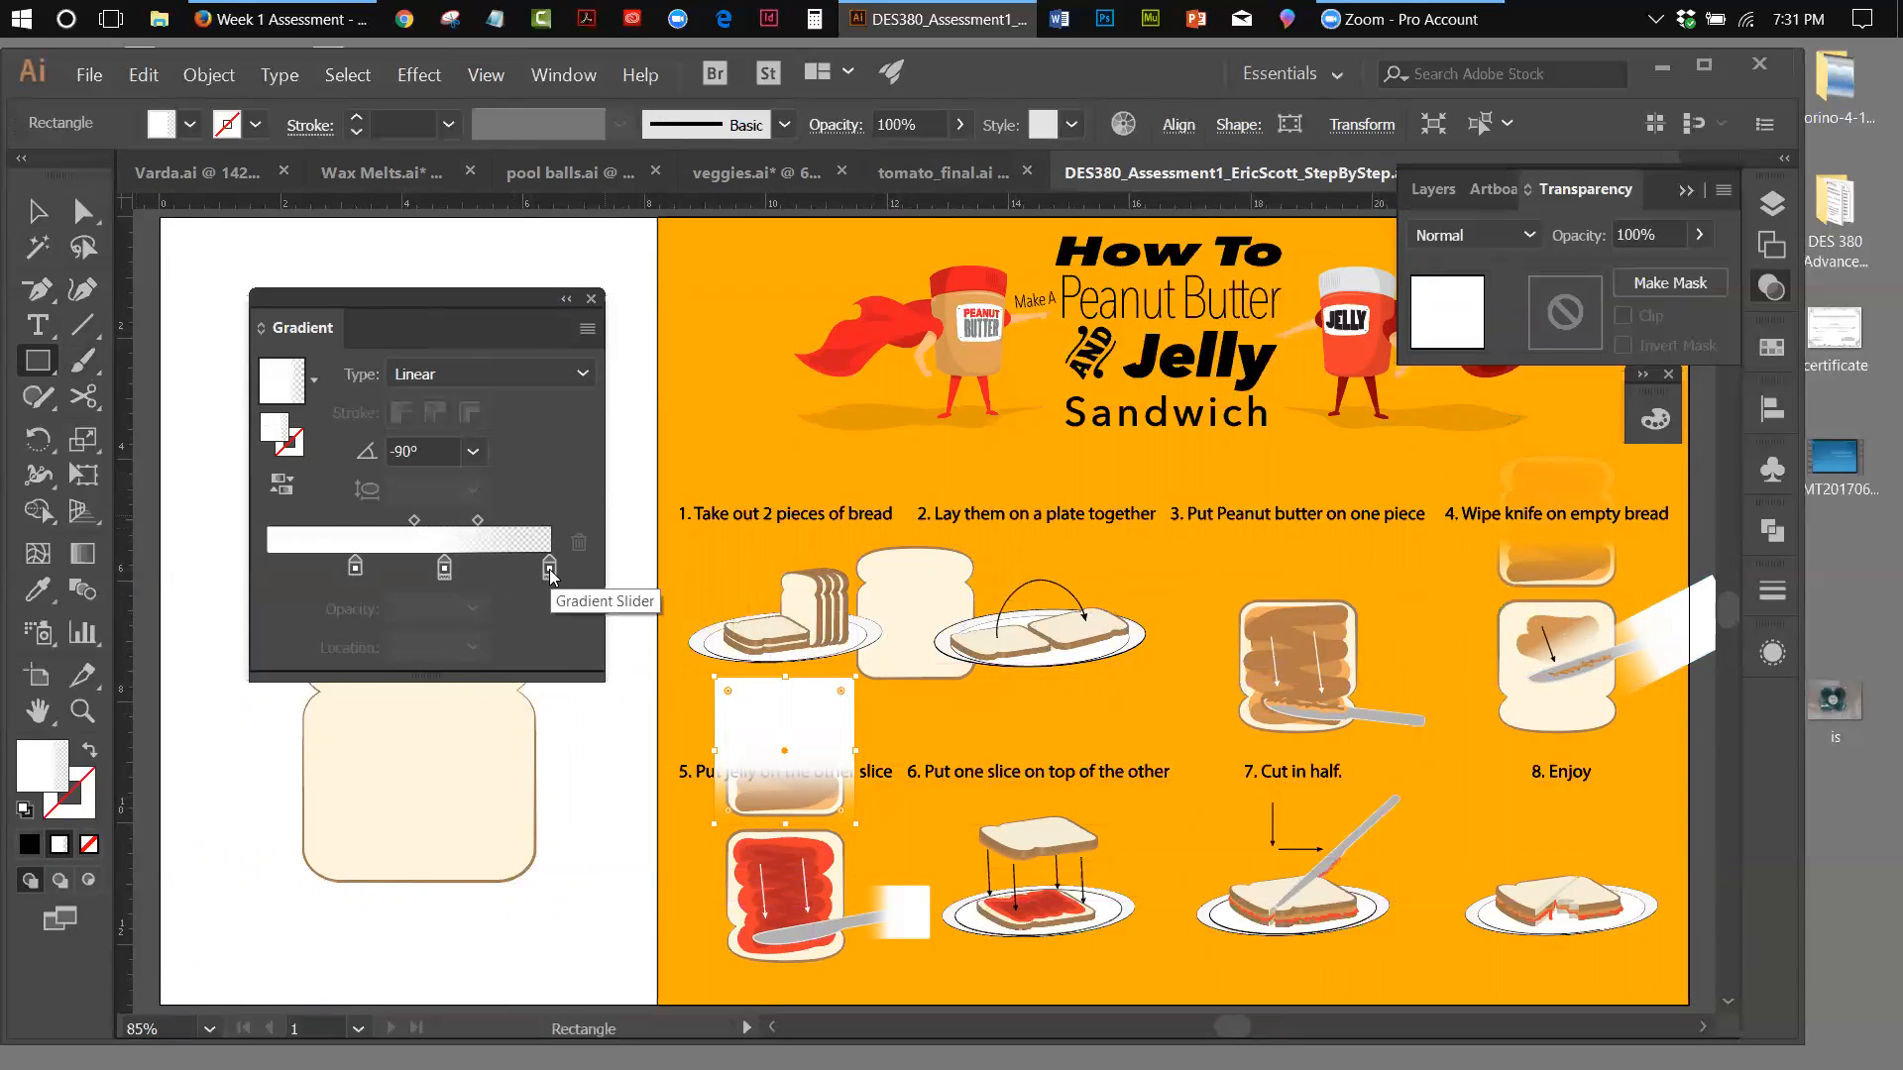
left_click(24, 811)
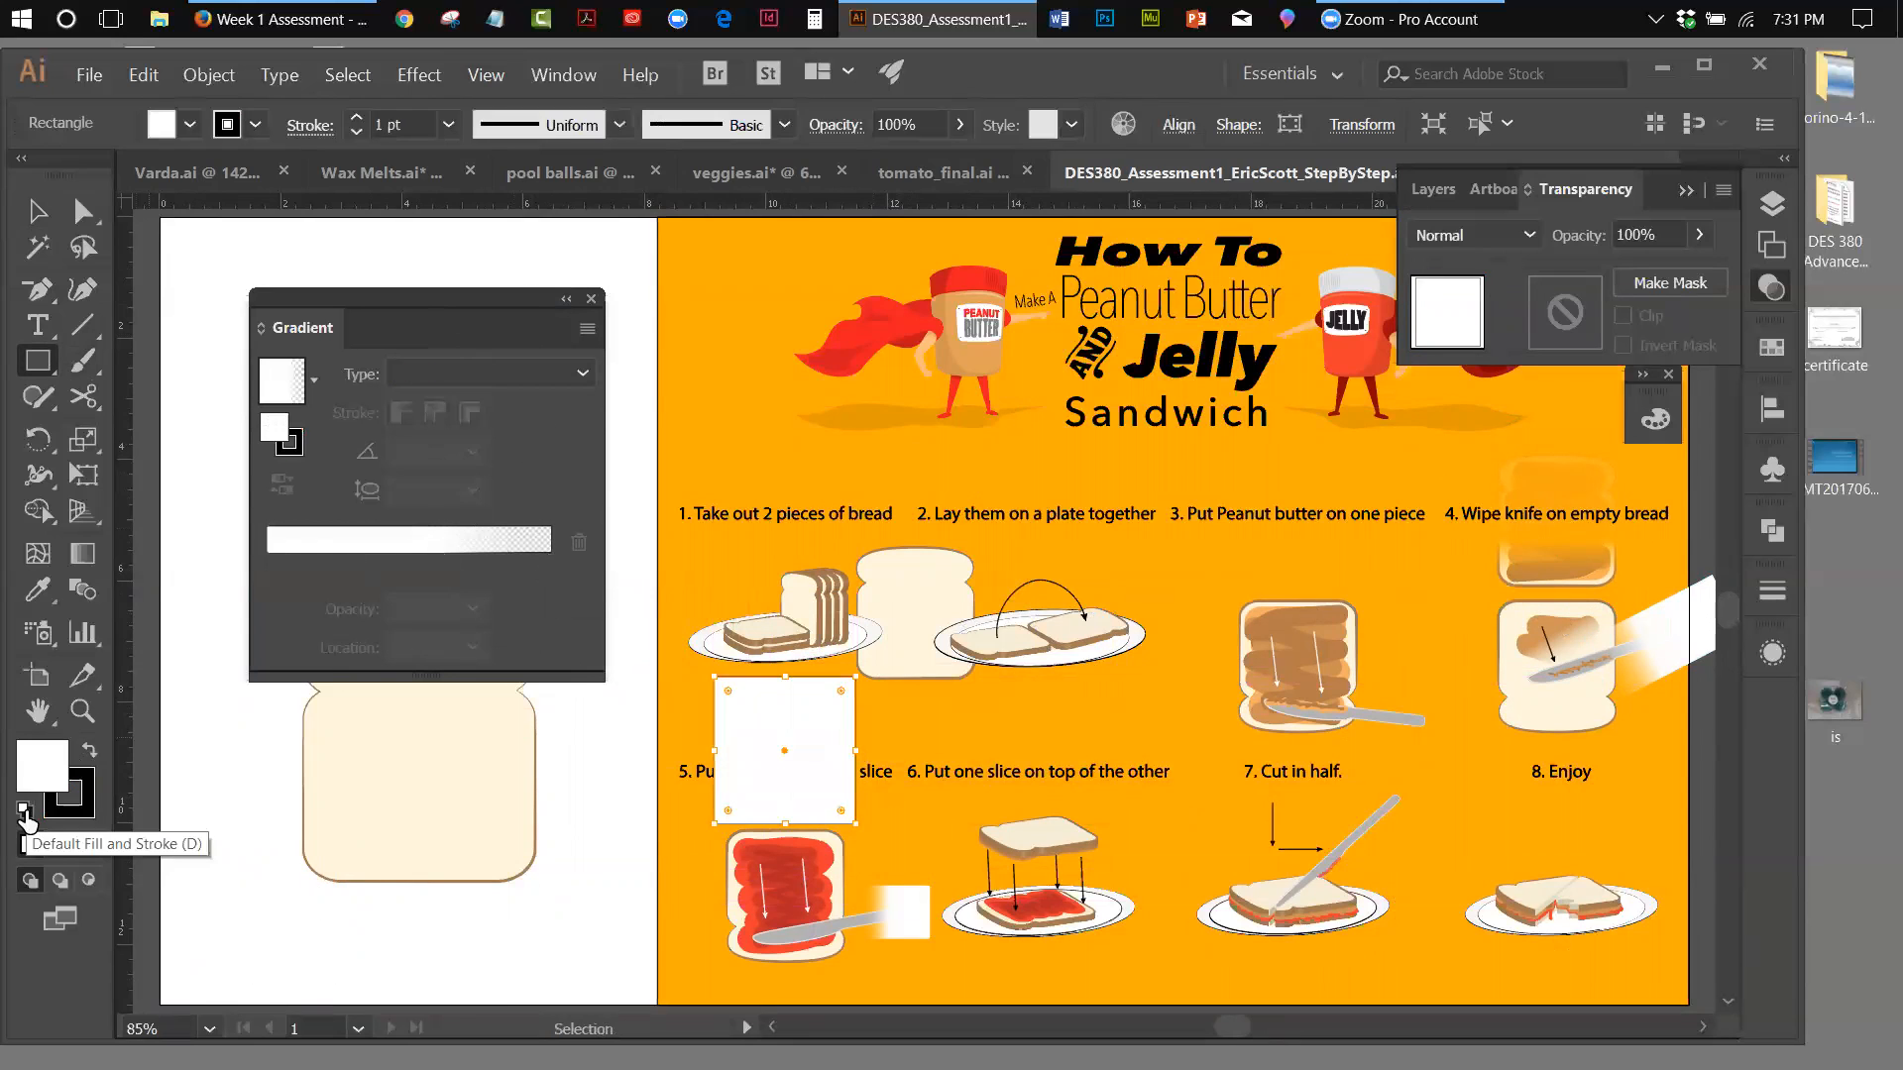
left_click(90, 752)
left_click(87, 804)
left_click(89, 843)
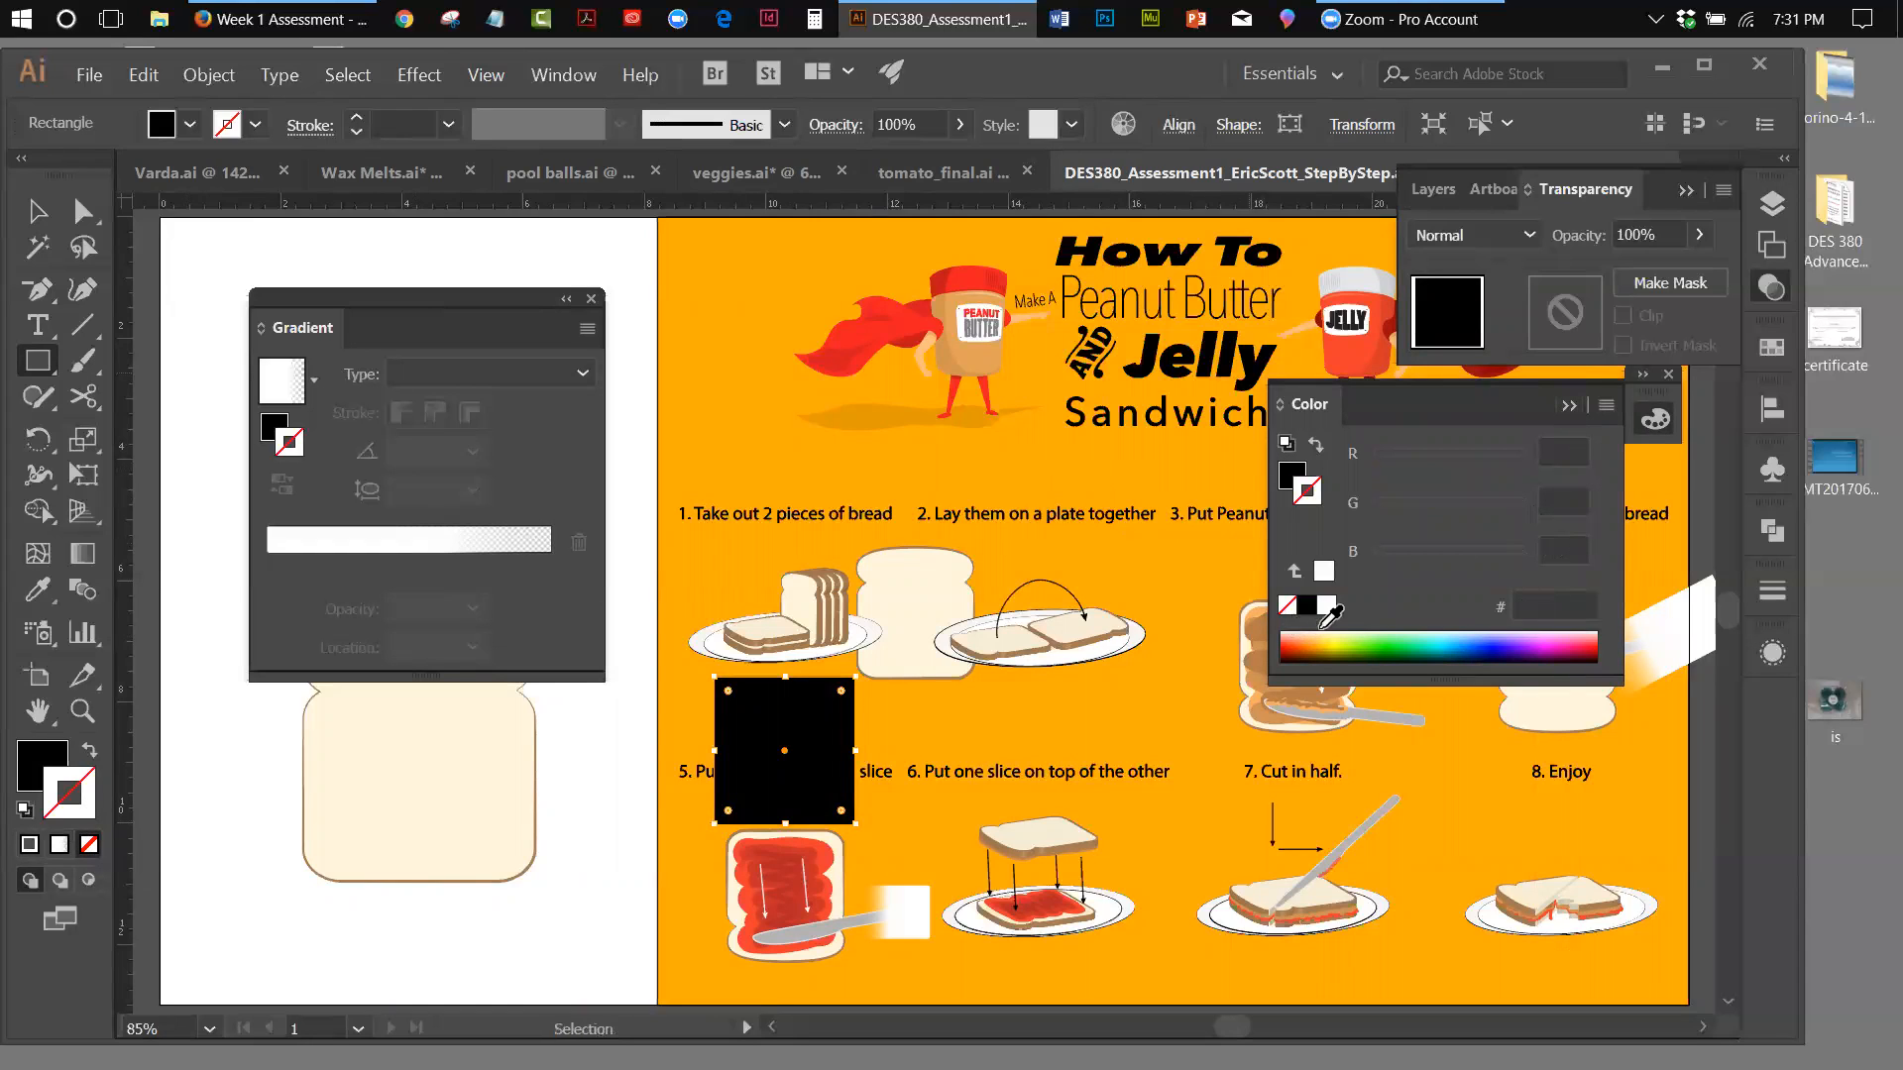
Apply the linear gradient to the black rectangle's stroke, remove its middle stop, and set the white end stop to 100% opacity
mouse_move(1301, 610)
left_mouse_down()
mouse_move(270, 560)
mouse_move(362, 589)
mouse_move(371, 619)
left_mouse_up()
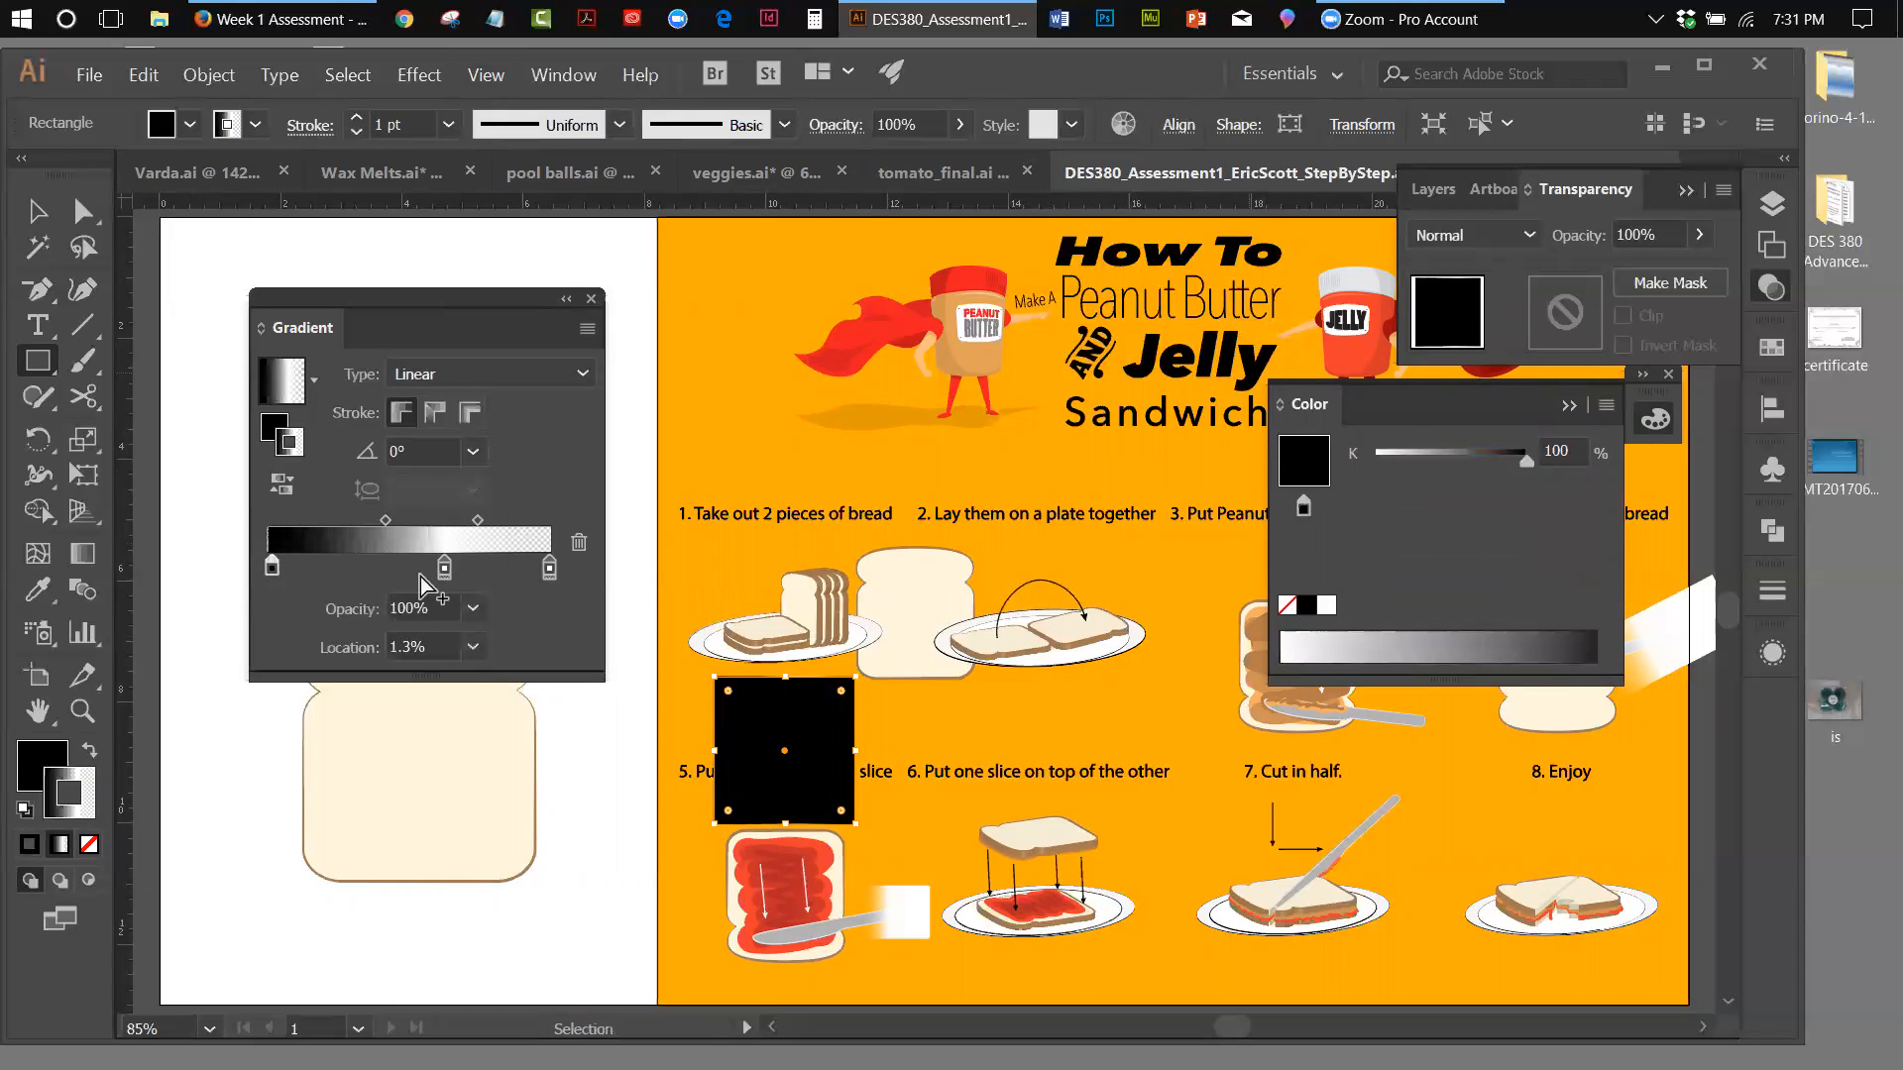
left_click_drag(444, 569, 470, 622)
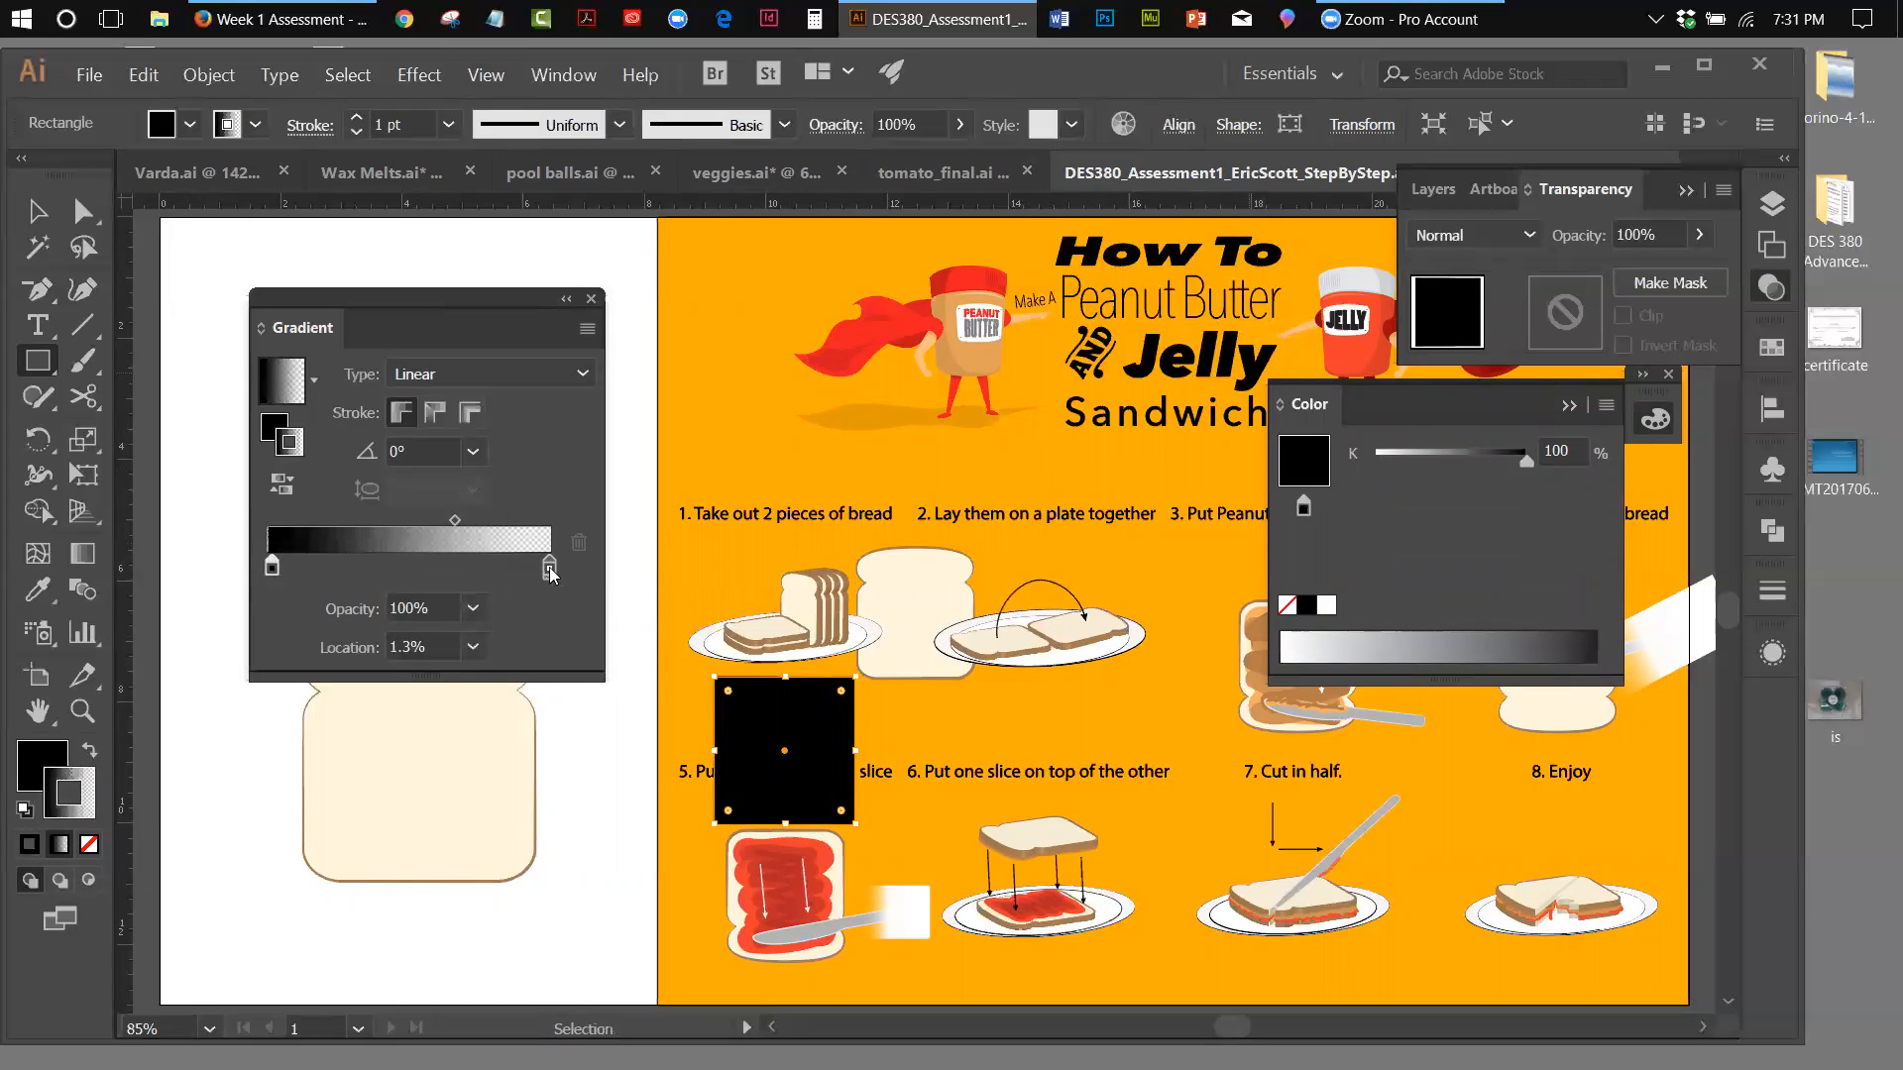
left_click(550, 570)
double_click(551, 572)
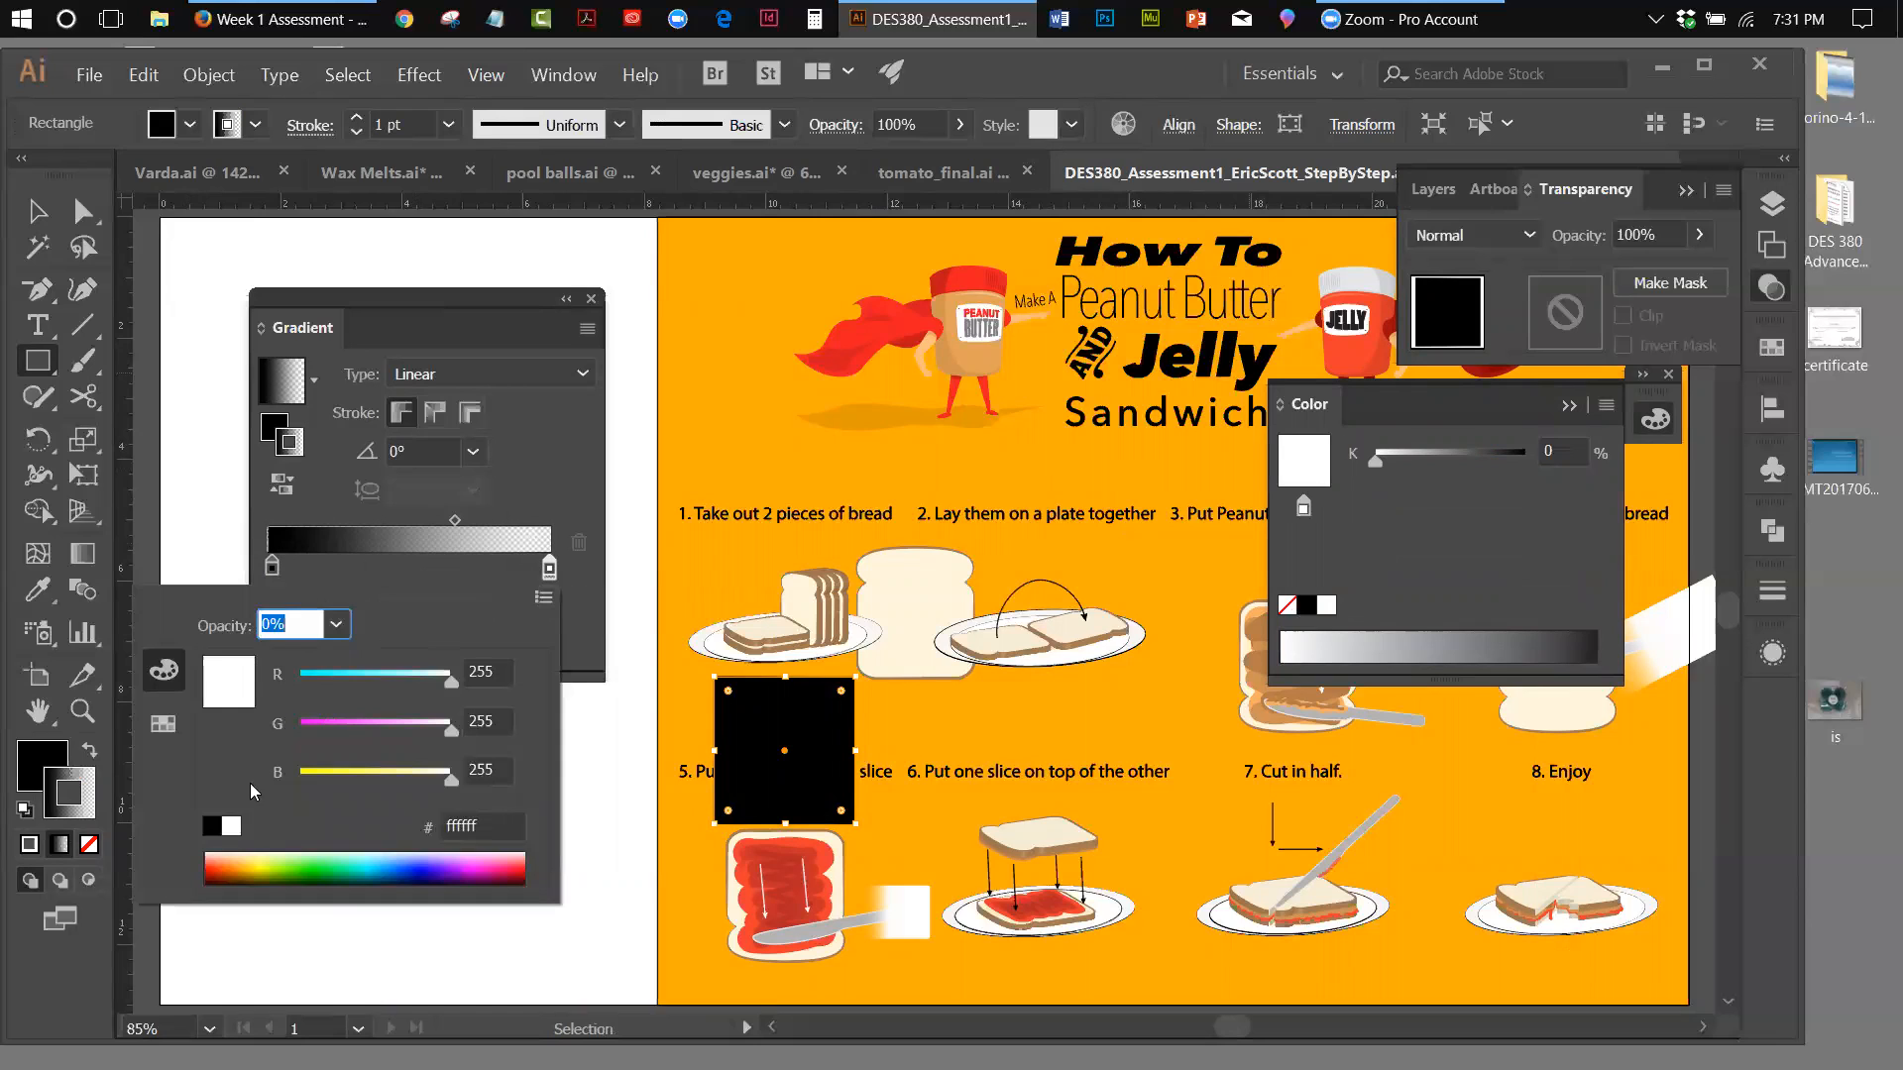
left_click(580, 575)
left_click(474, 607)
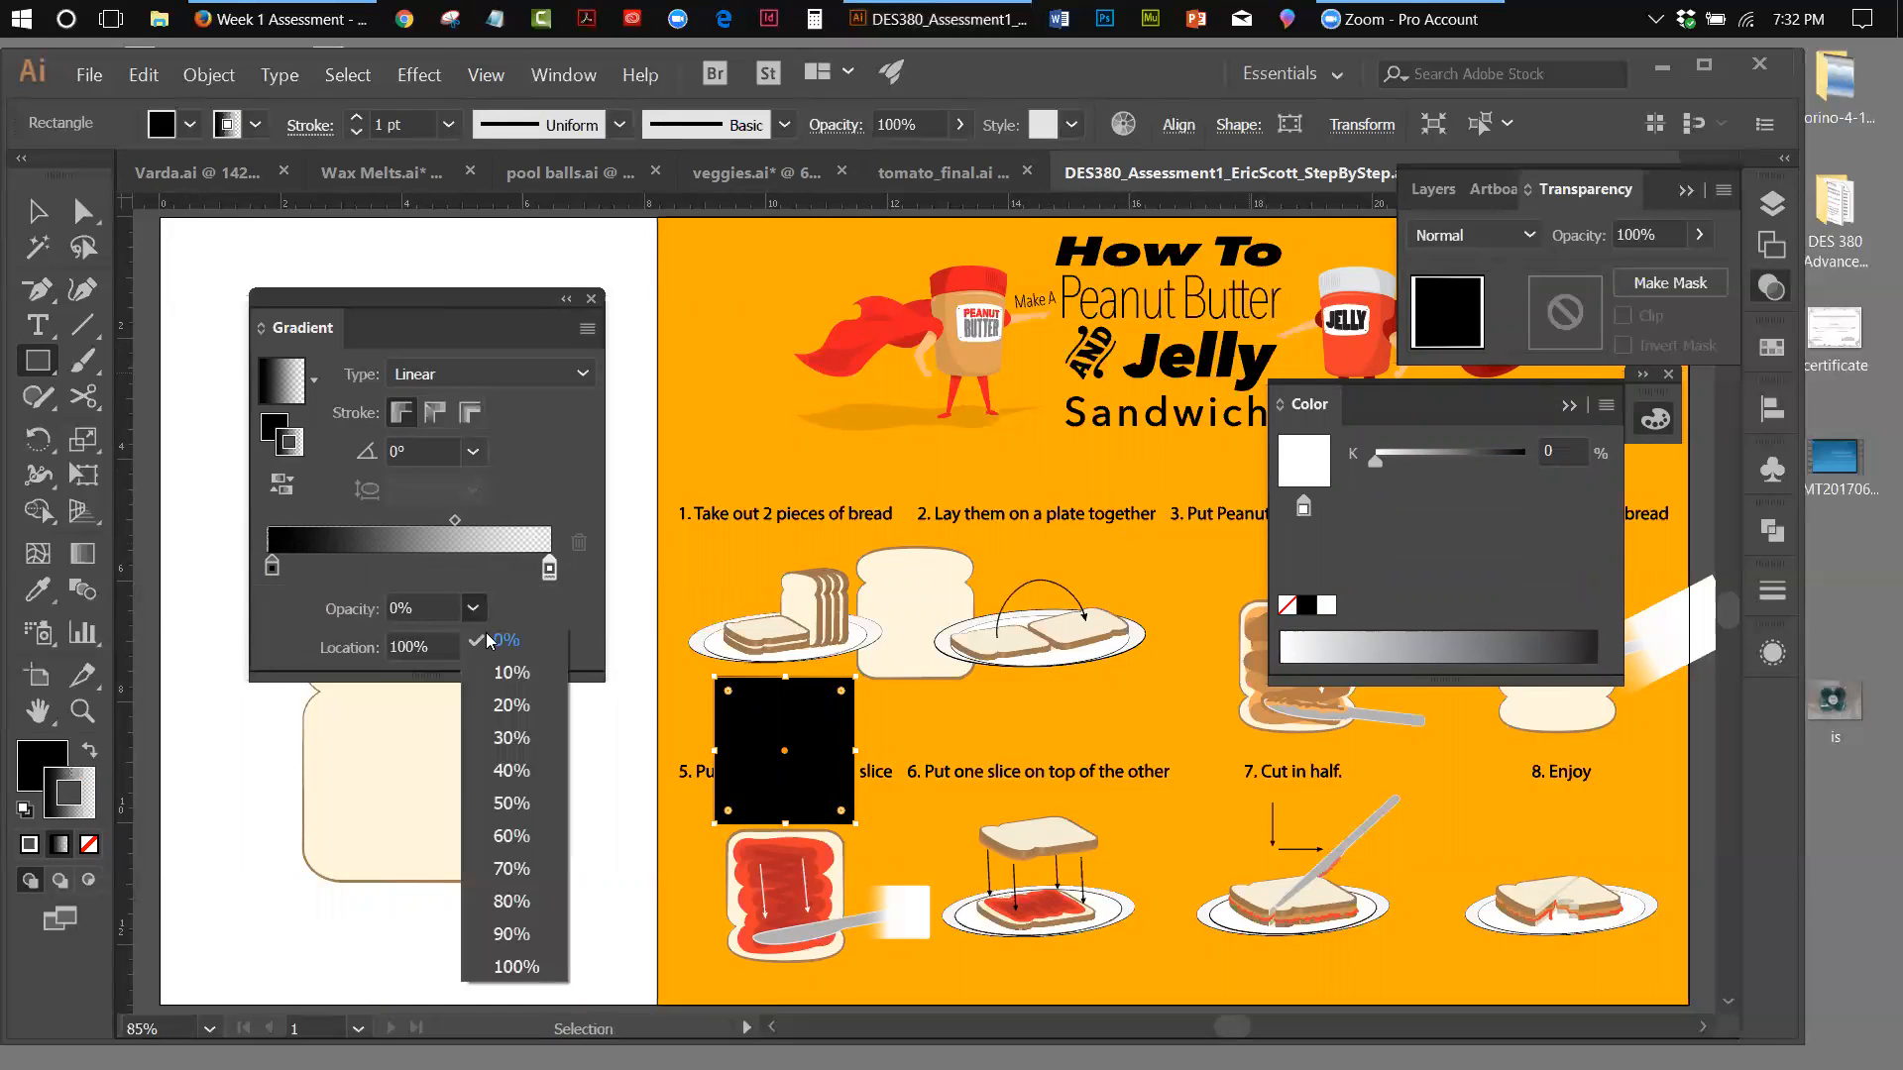
left_click(511, 966)
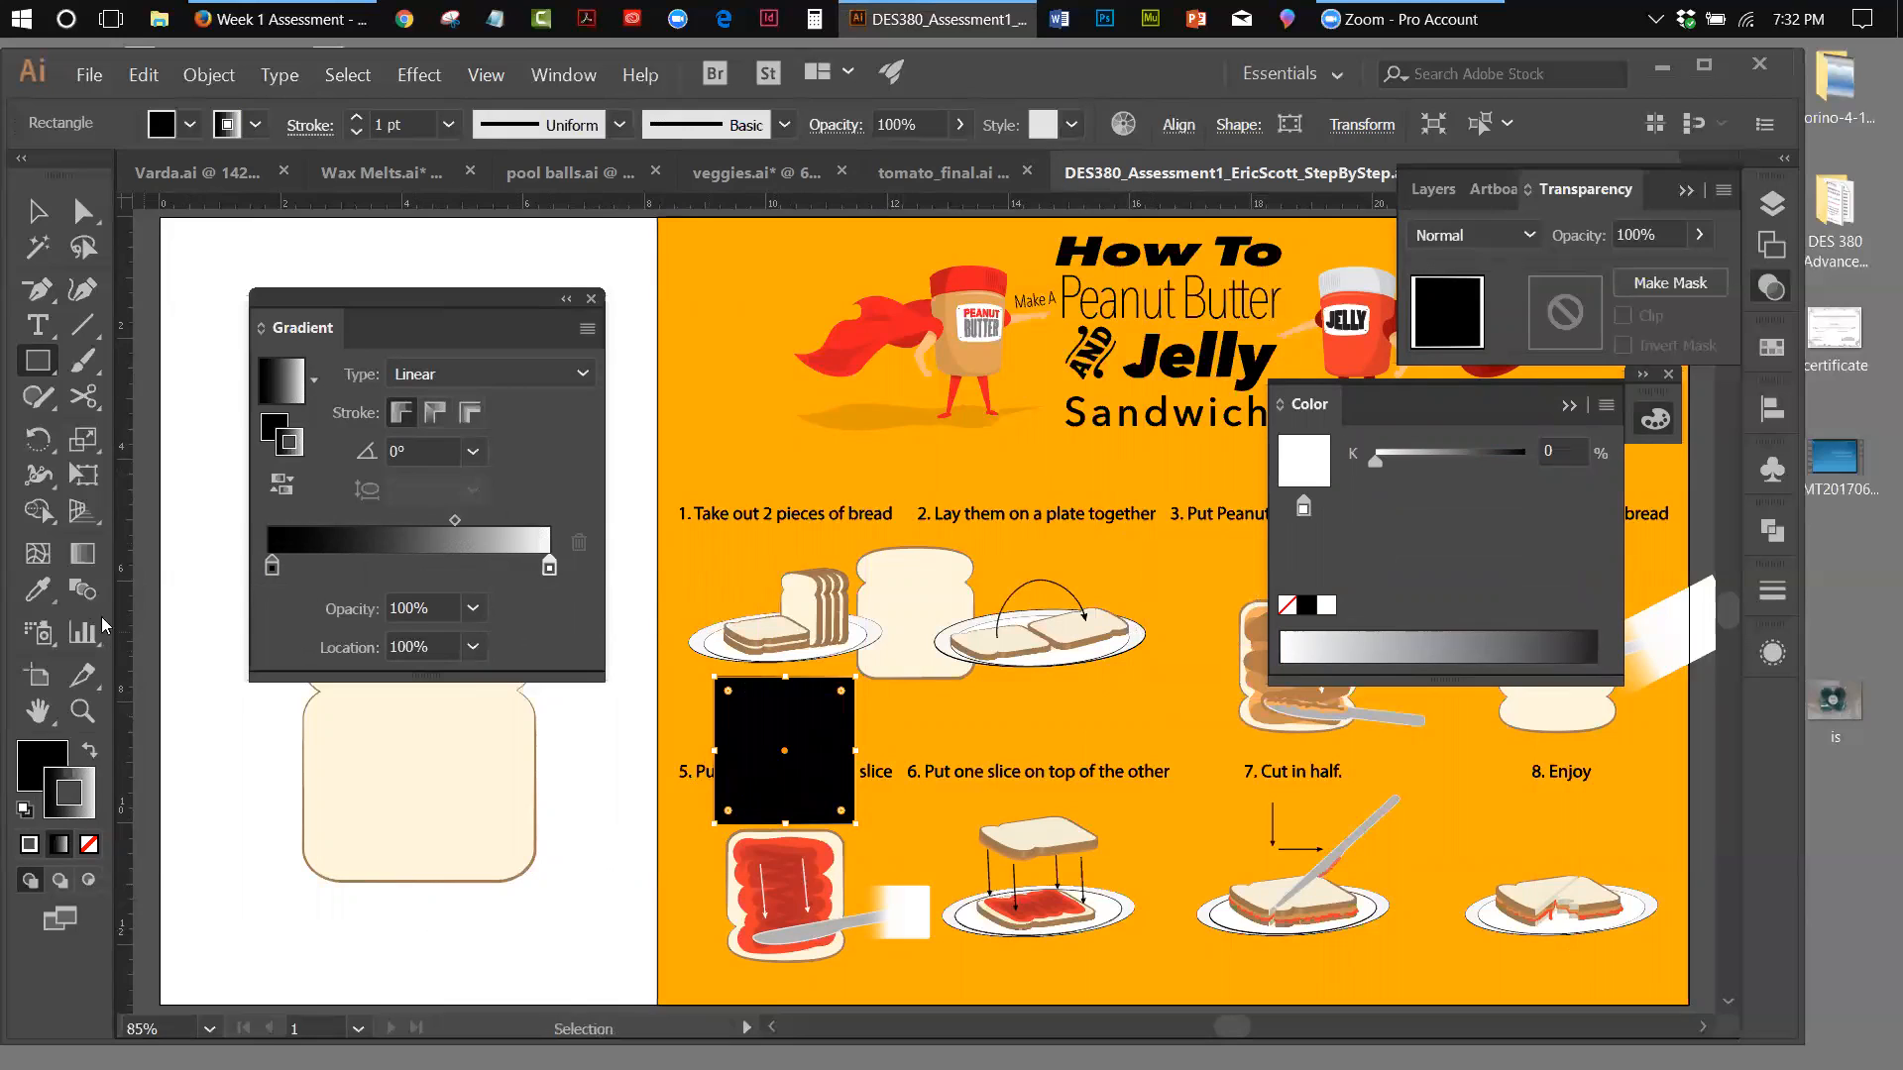
left_click(85, 551)
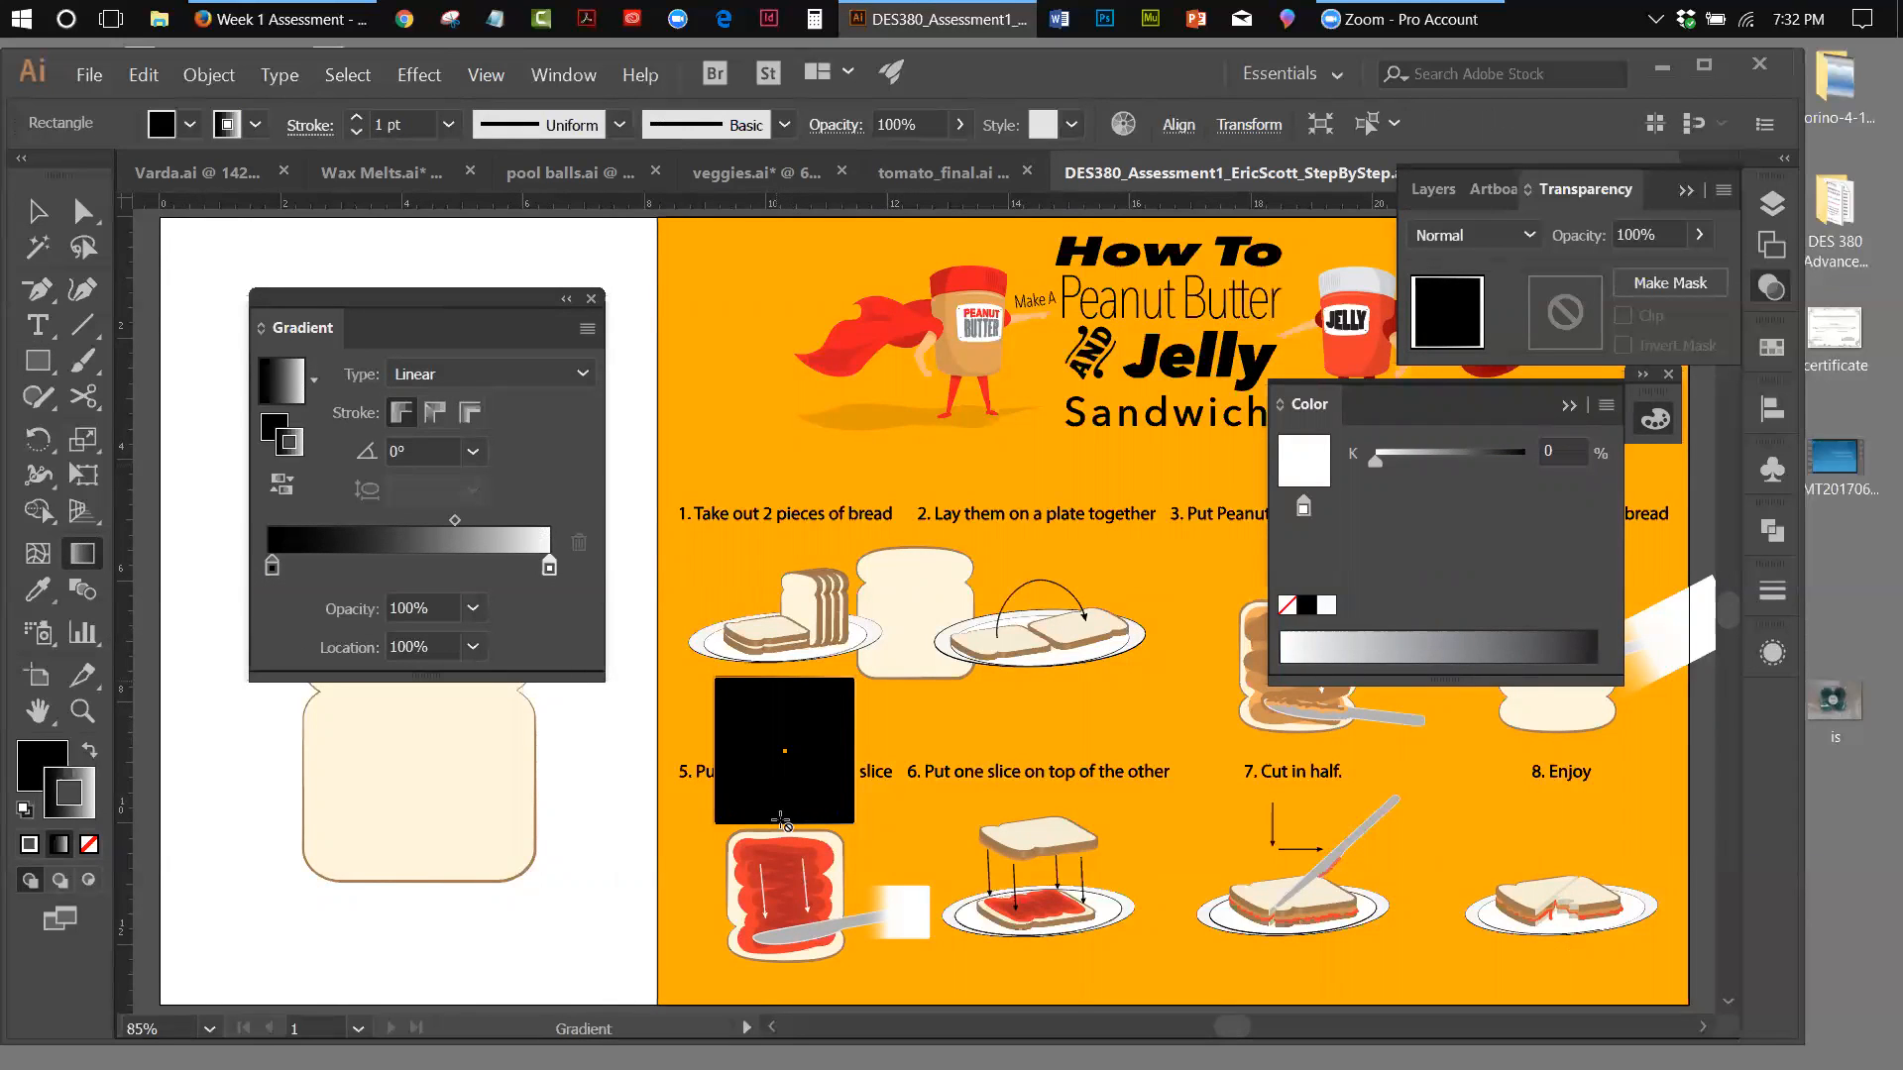
left_click(38, 211)
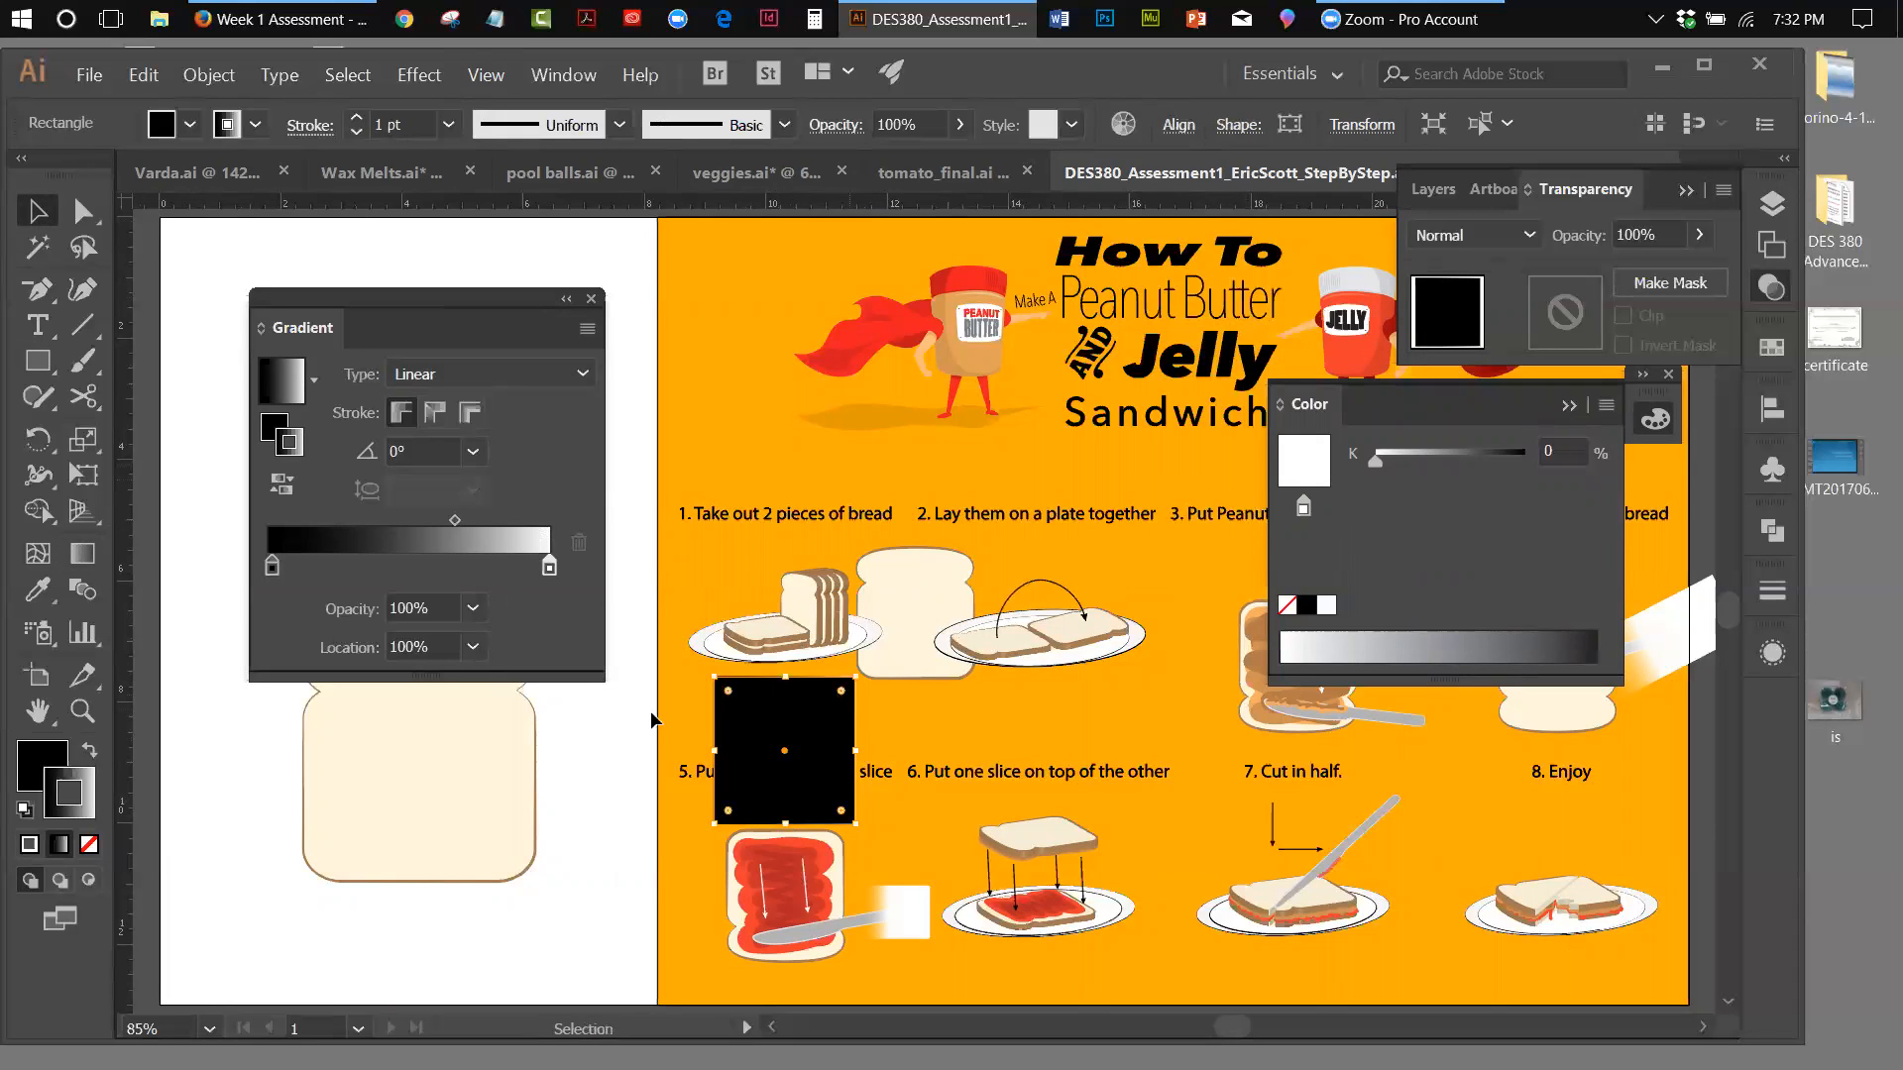
left_click(82, 553)
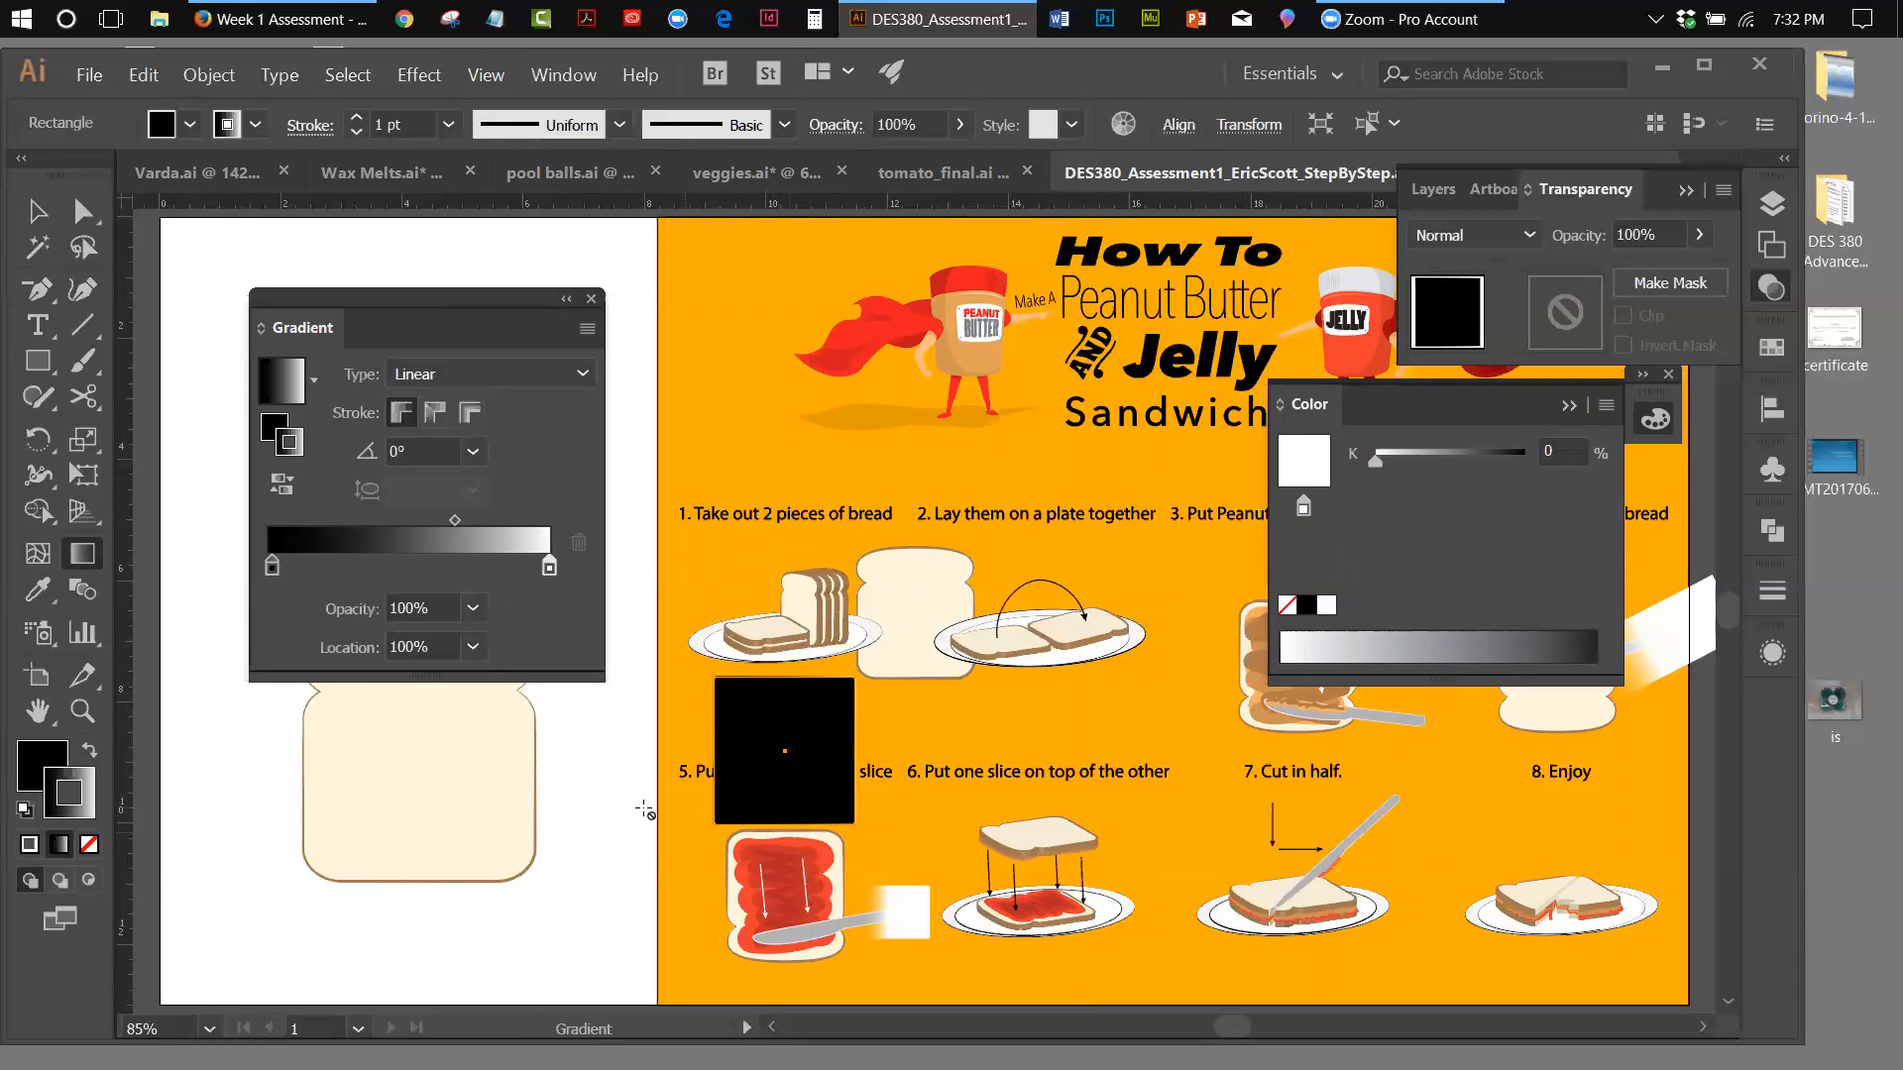
left_click(38, 211)
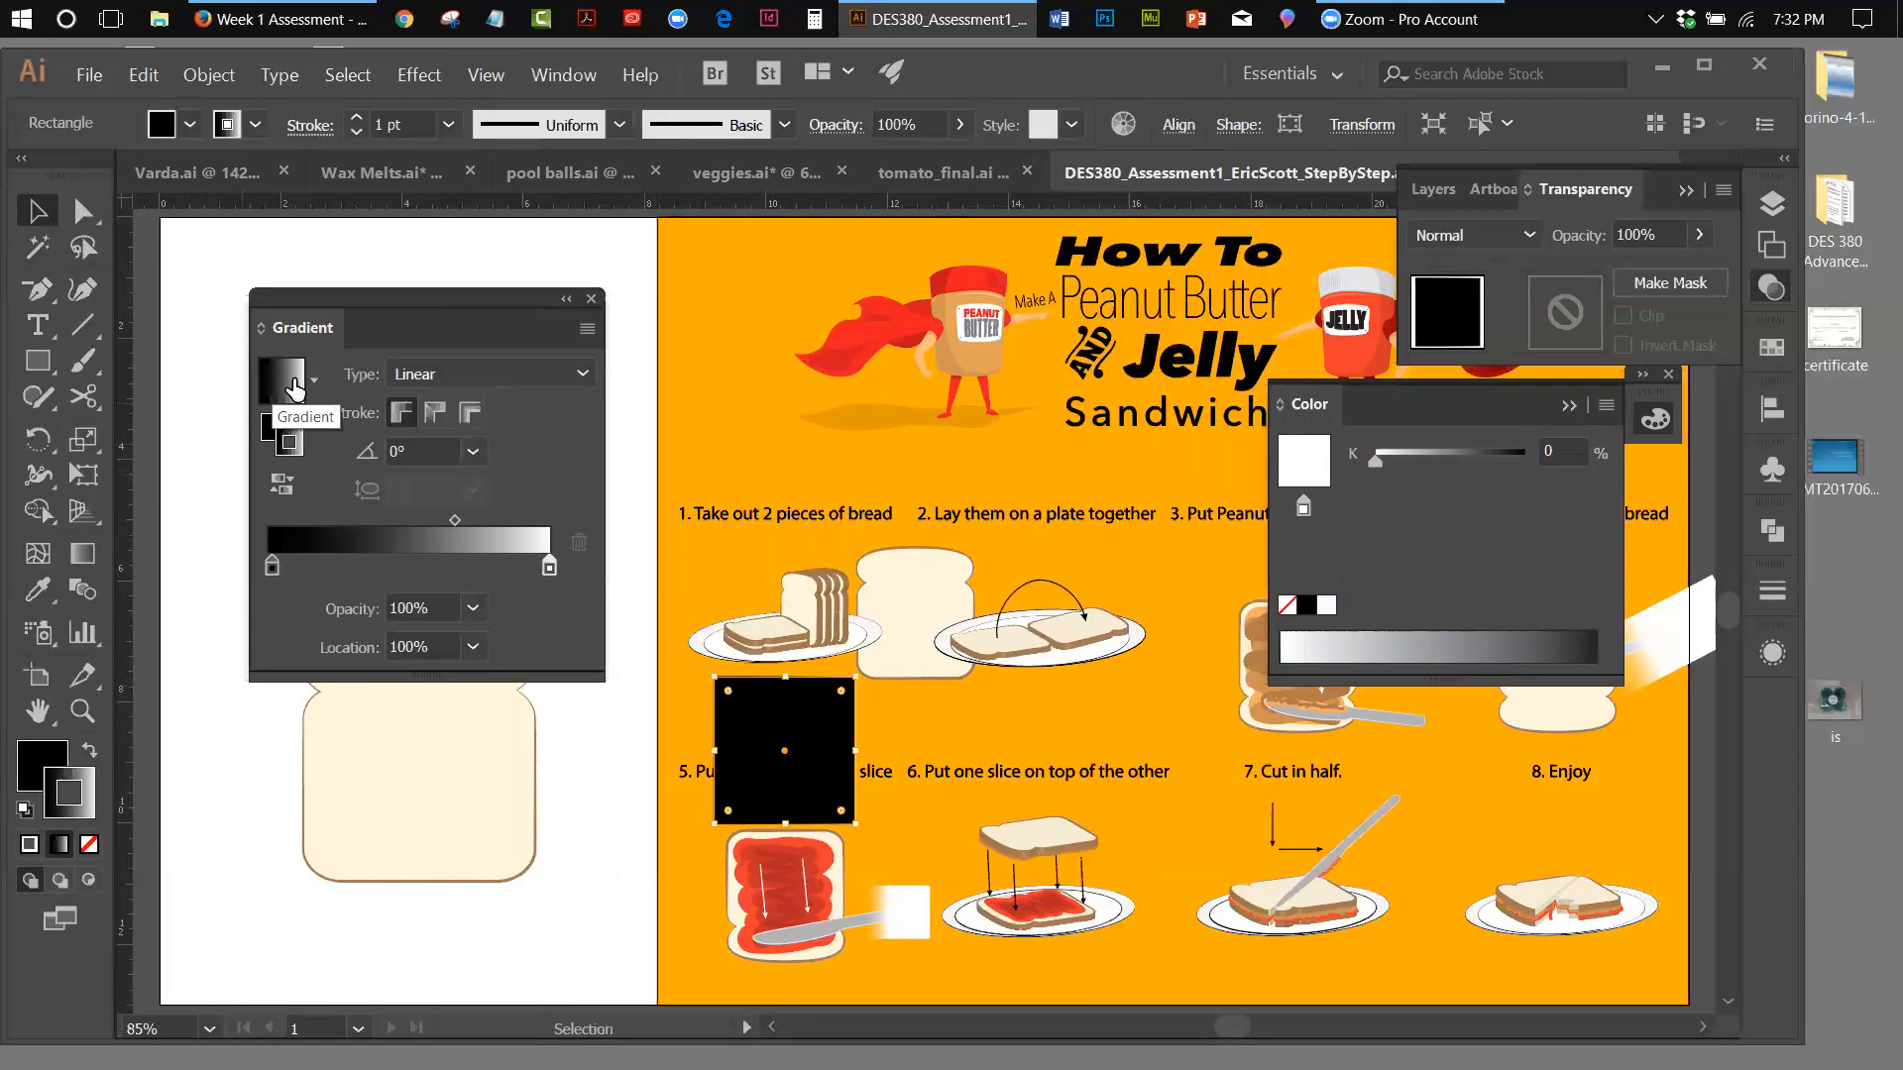
Swap the rectangle's fill and stroke so the black-to-white gradient fills it, and place it over the upper step 5 slice
left_click(637, 313)
left_click_drag(851, 758, 672, 788)
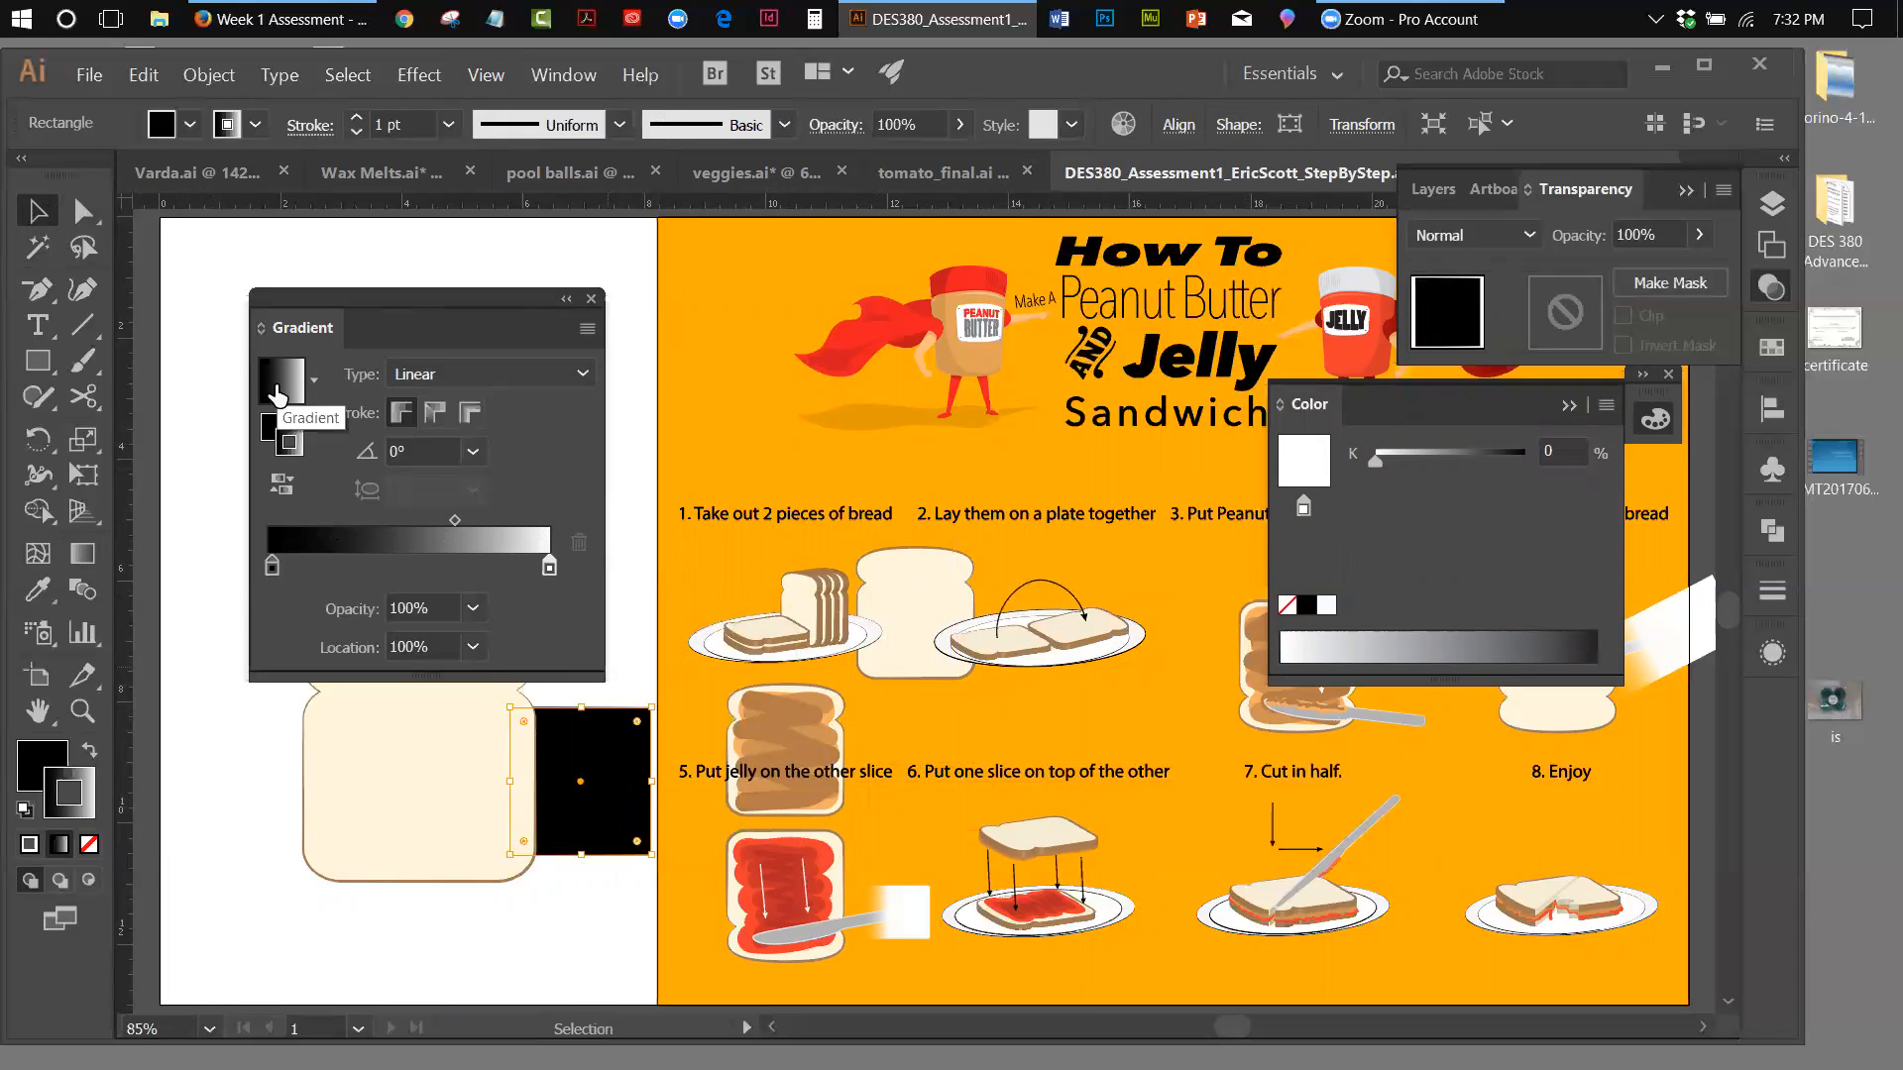
left_click(88, 750)
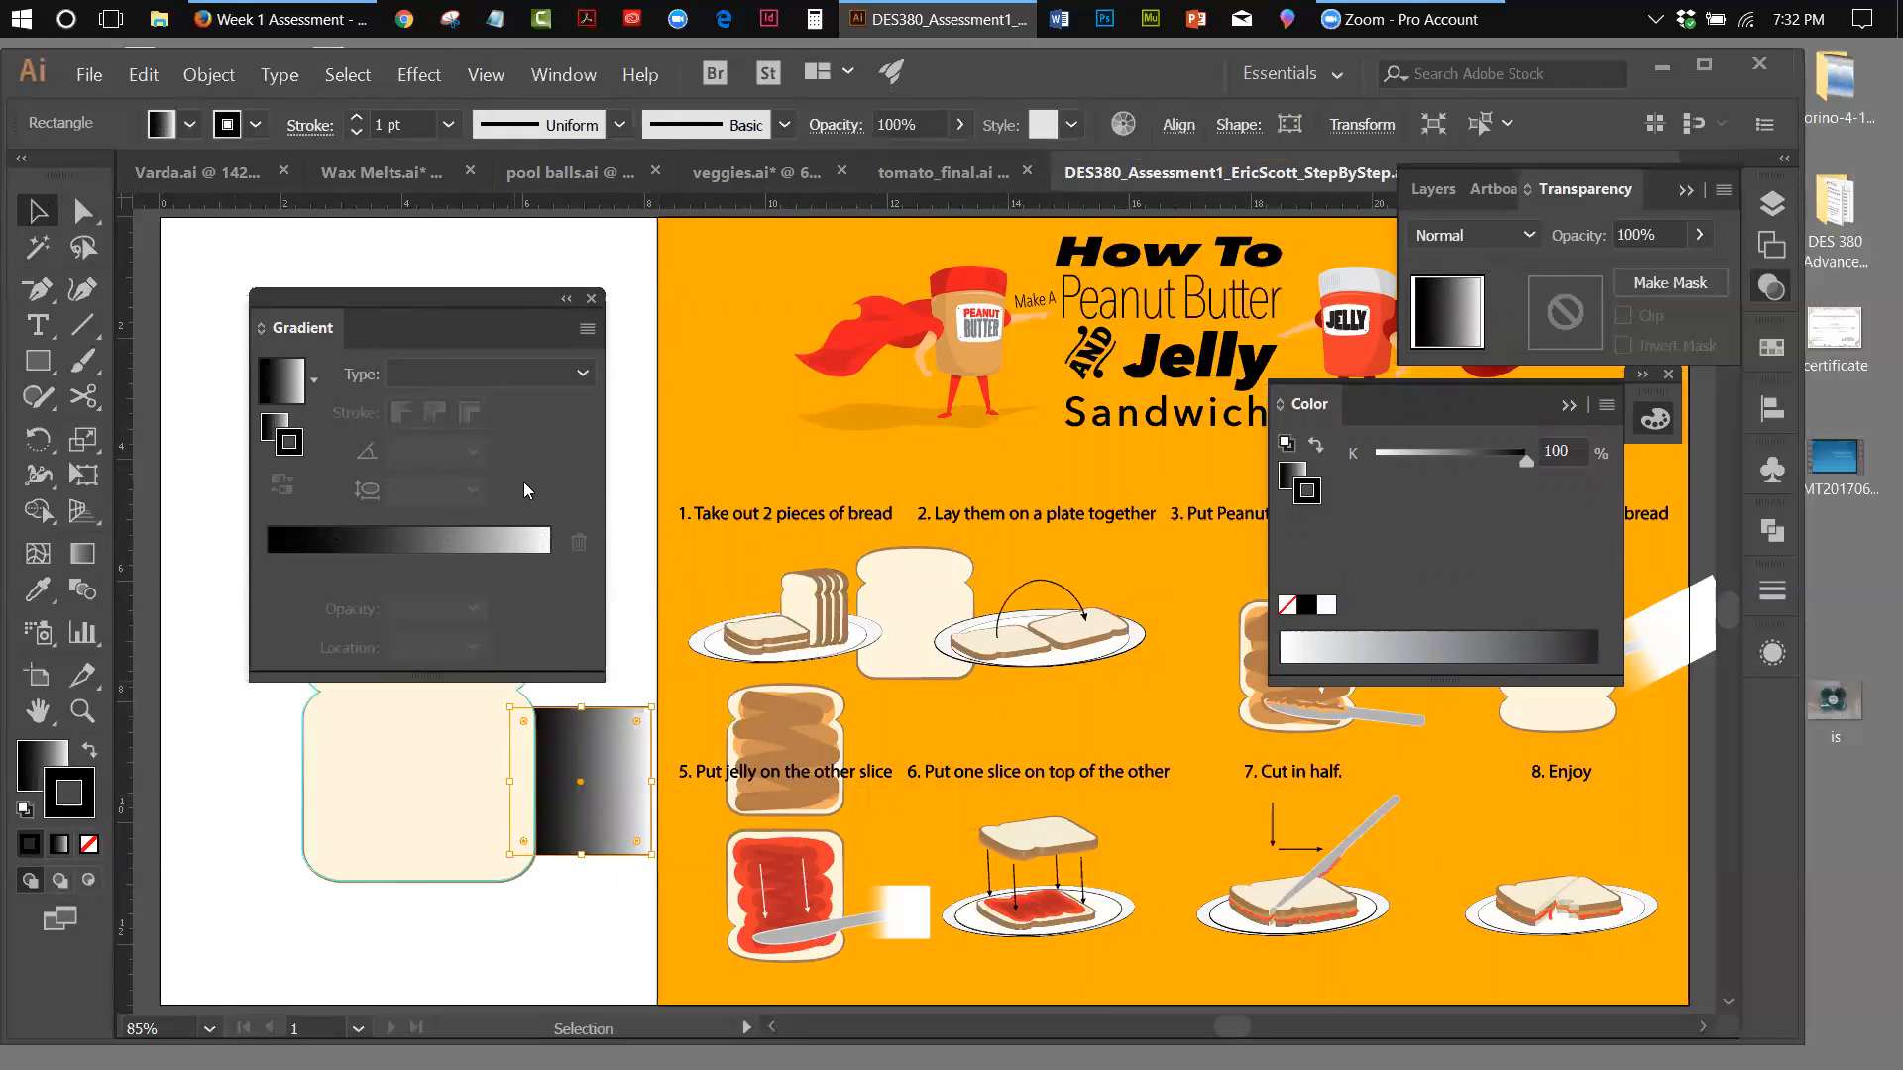
left_click_drag(590, 766, 775, 741)
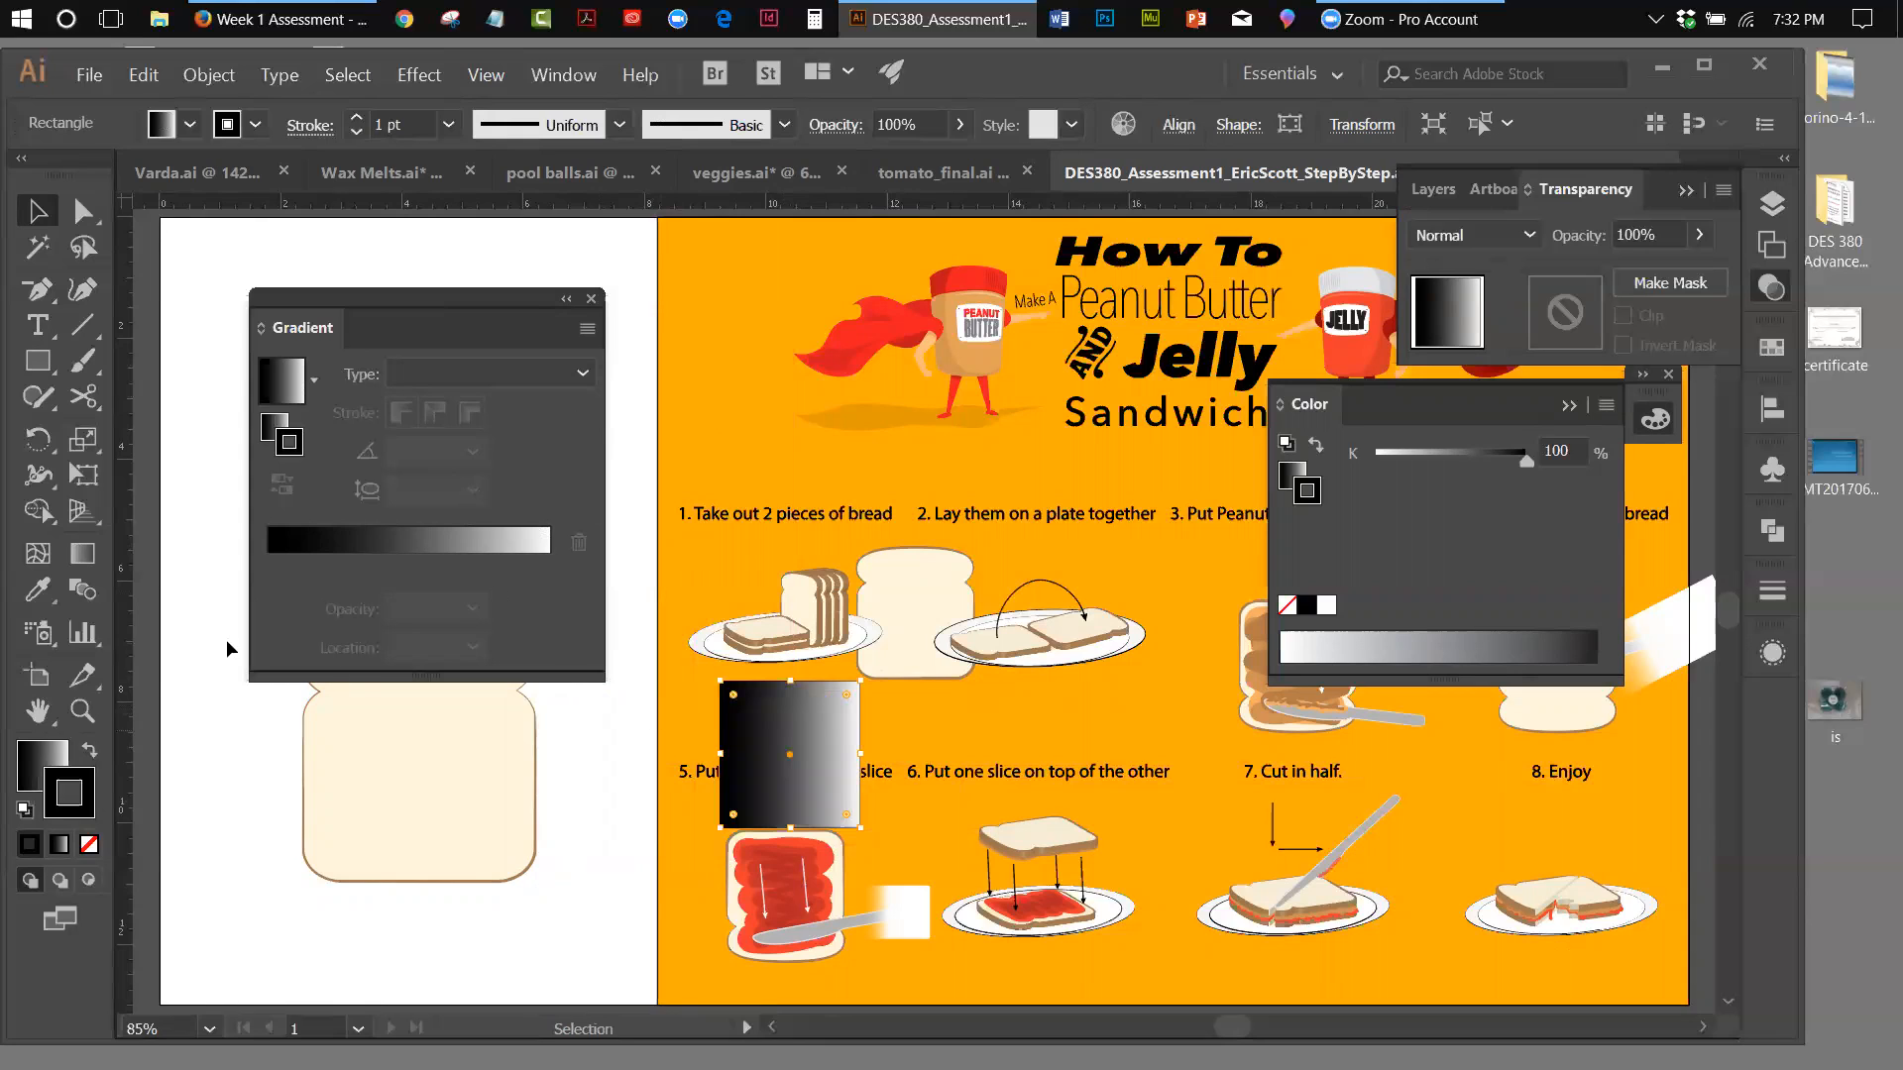
Remove the rectangle's stroke and set its fill gradient angle to 90°
left_click(88, 844)
left_click(33, 769)
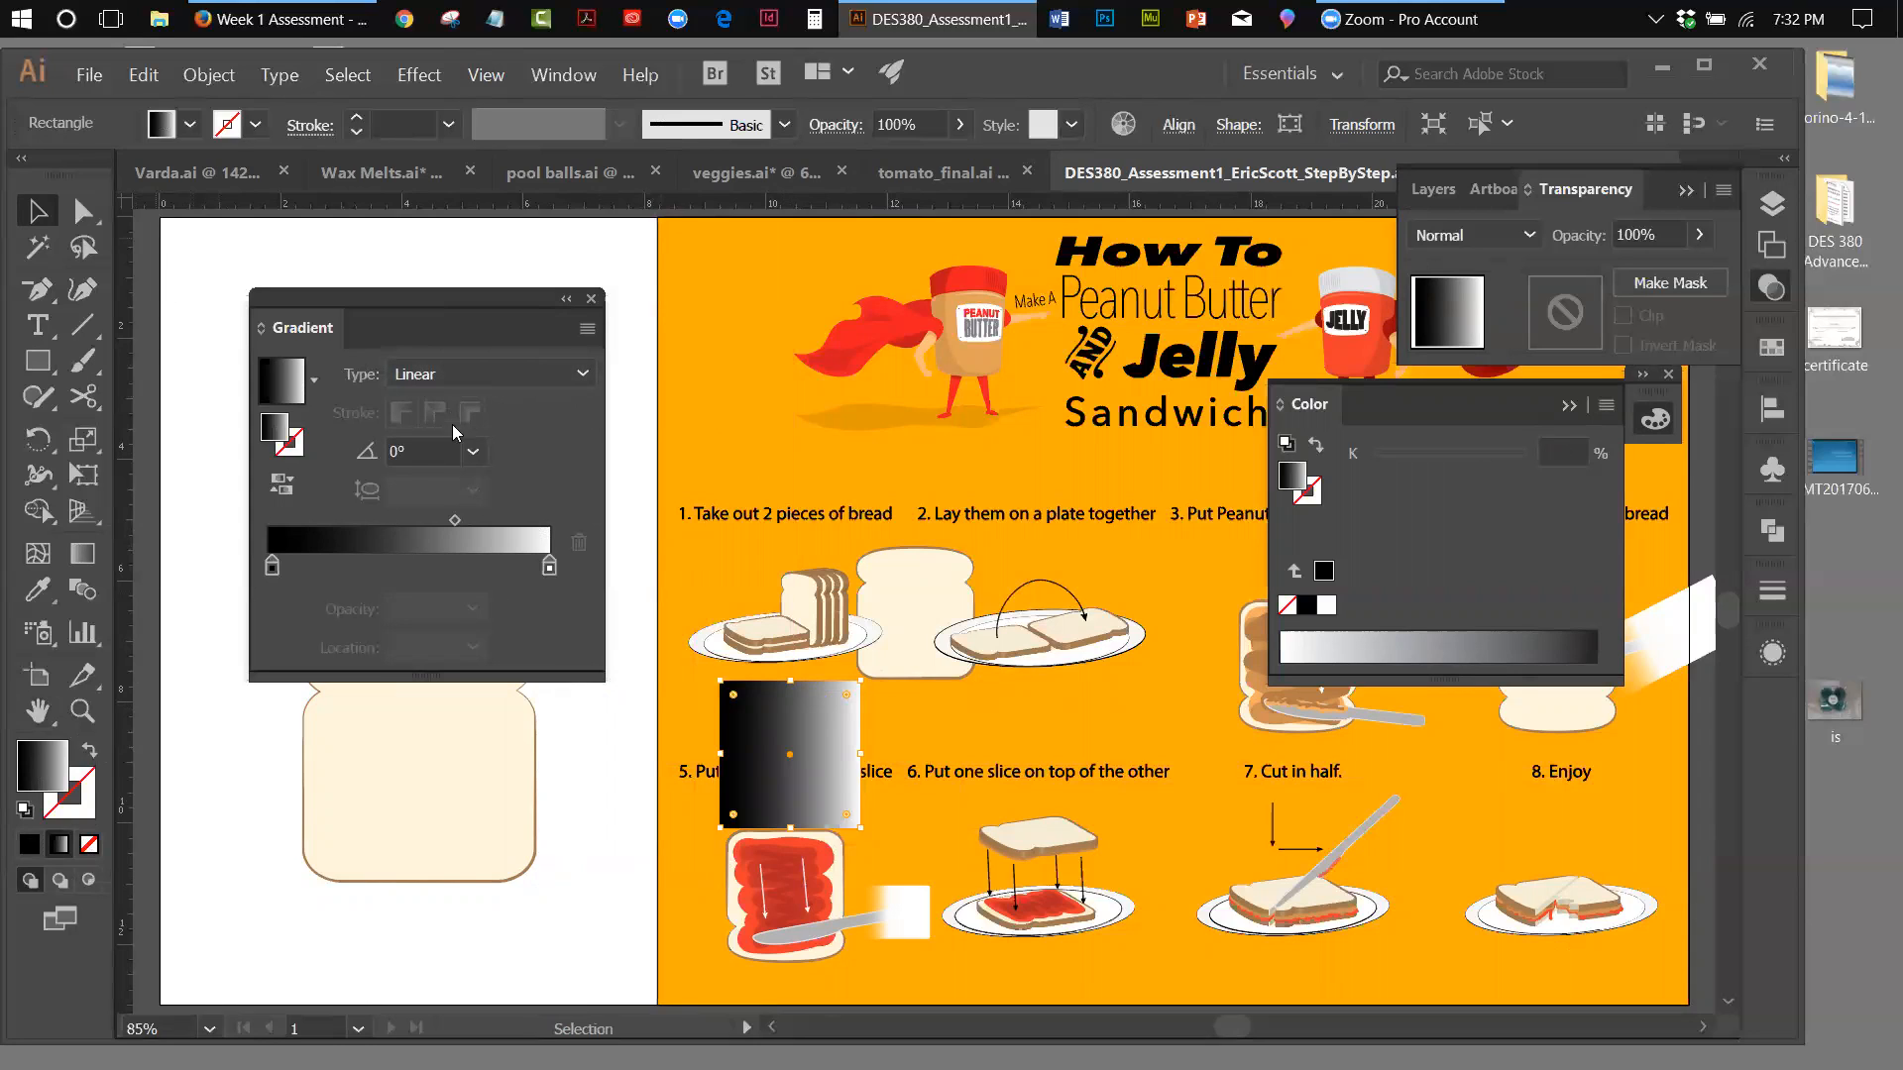
left_click(478, 449)
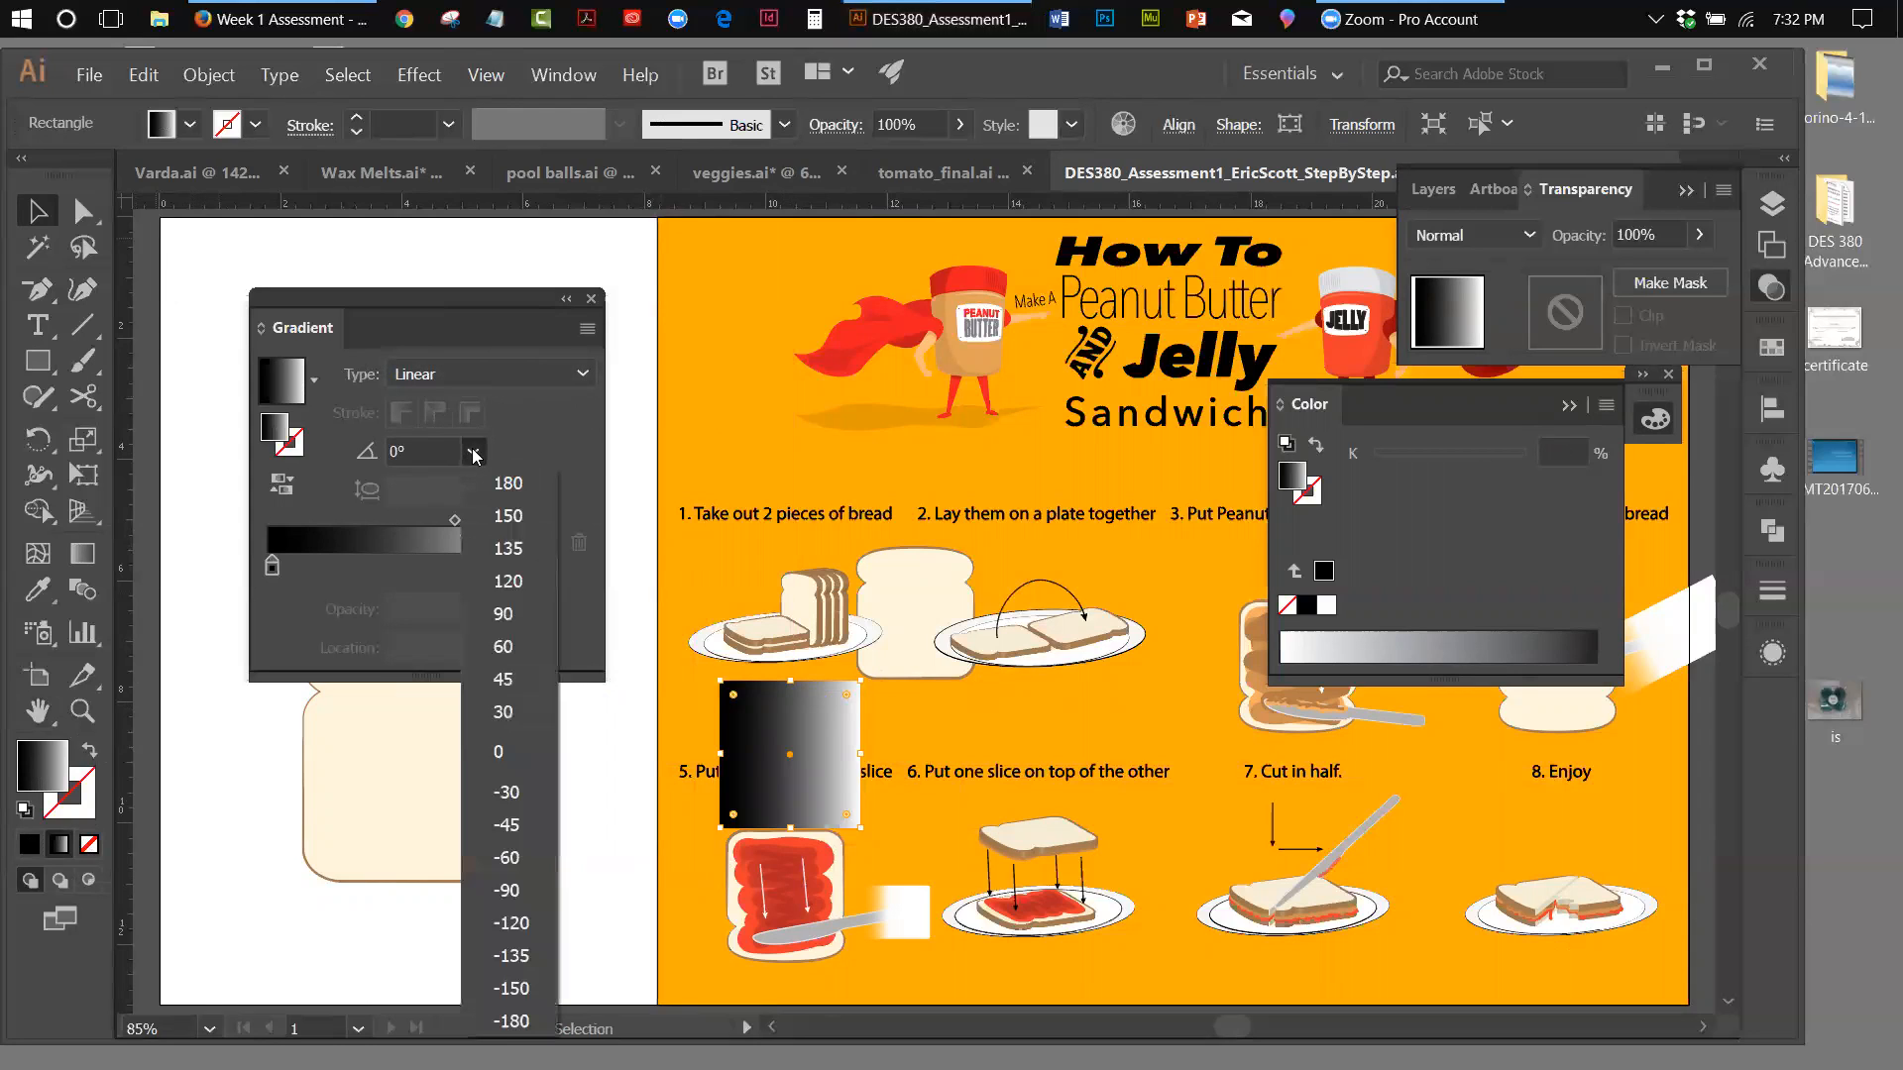
left_click(495, 620)
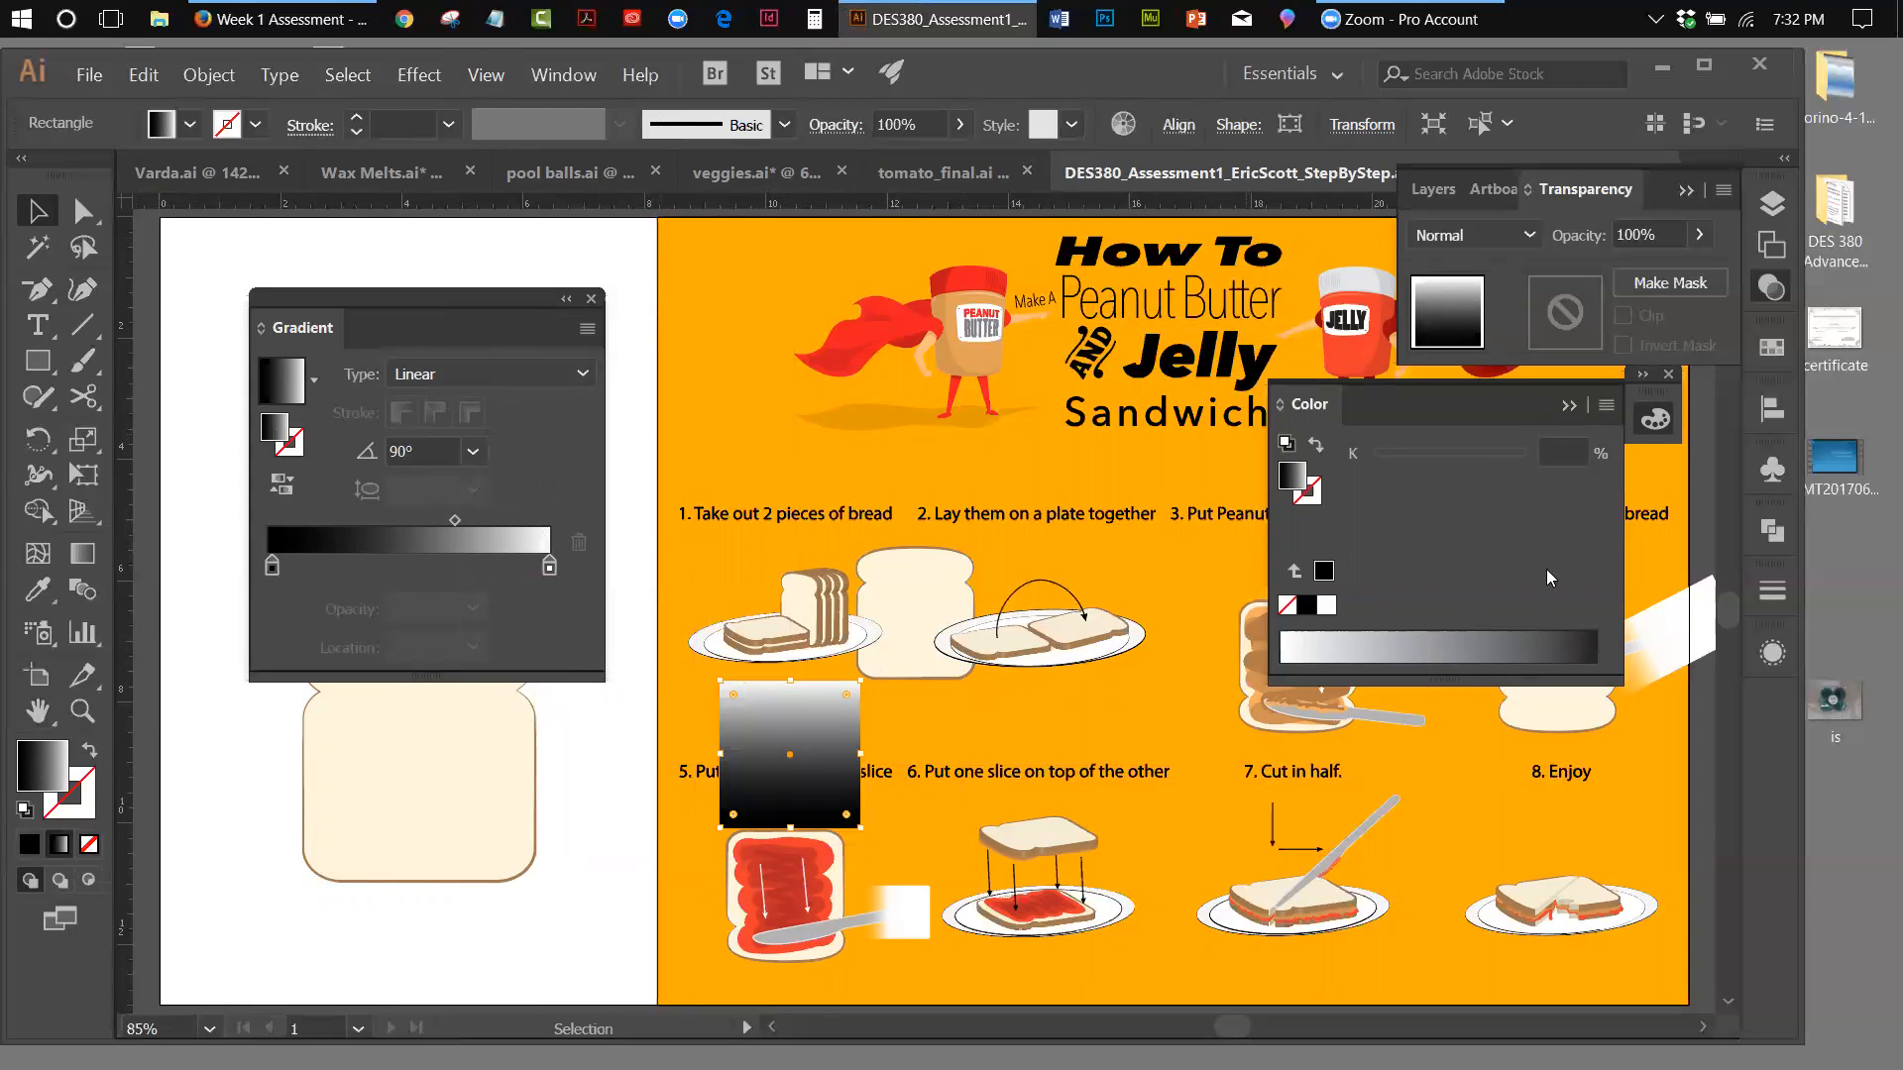
Try to make an opacity mask with only the gradient rectangle selected, and release that mask
left_click(1723, 191)
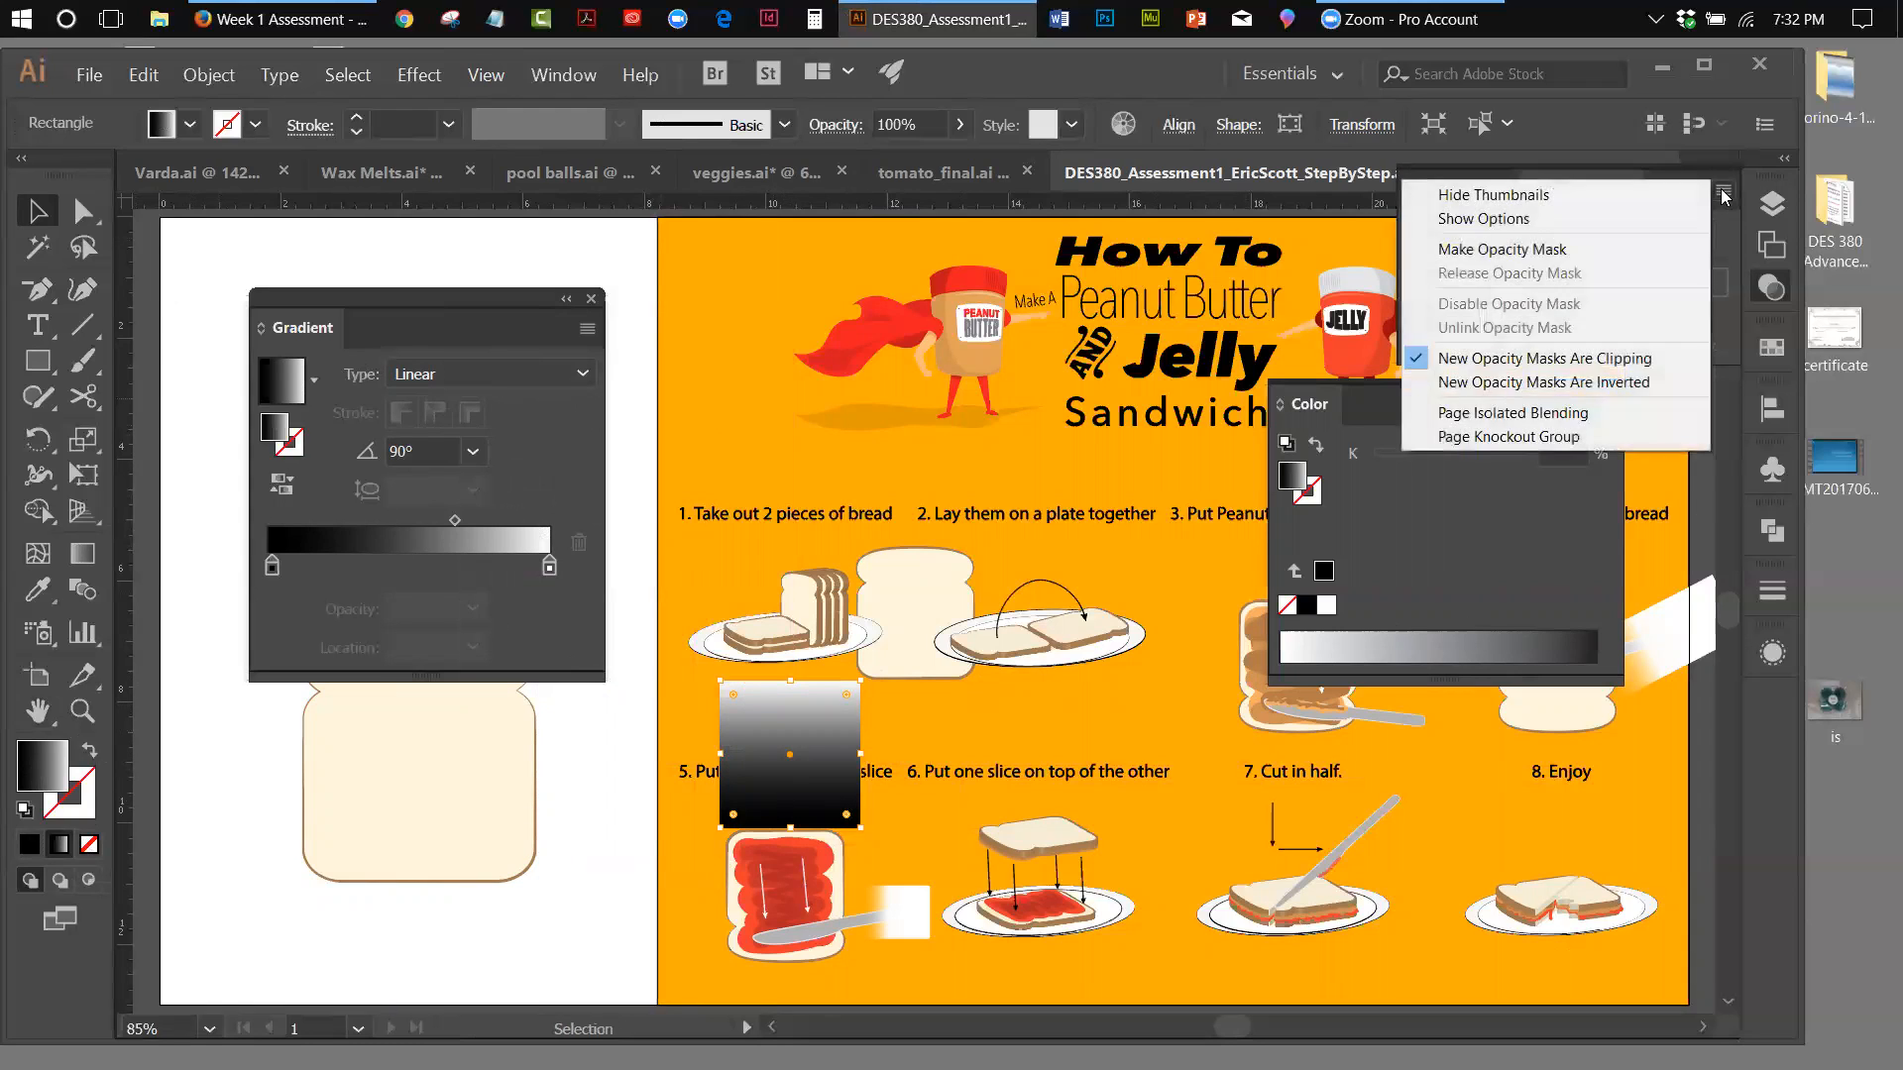
left_click(1558, 250)
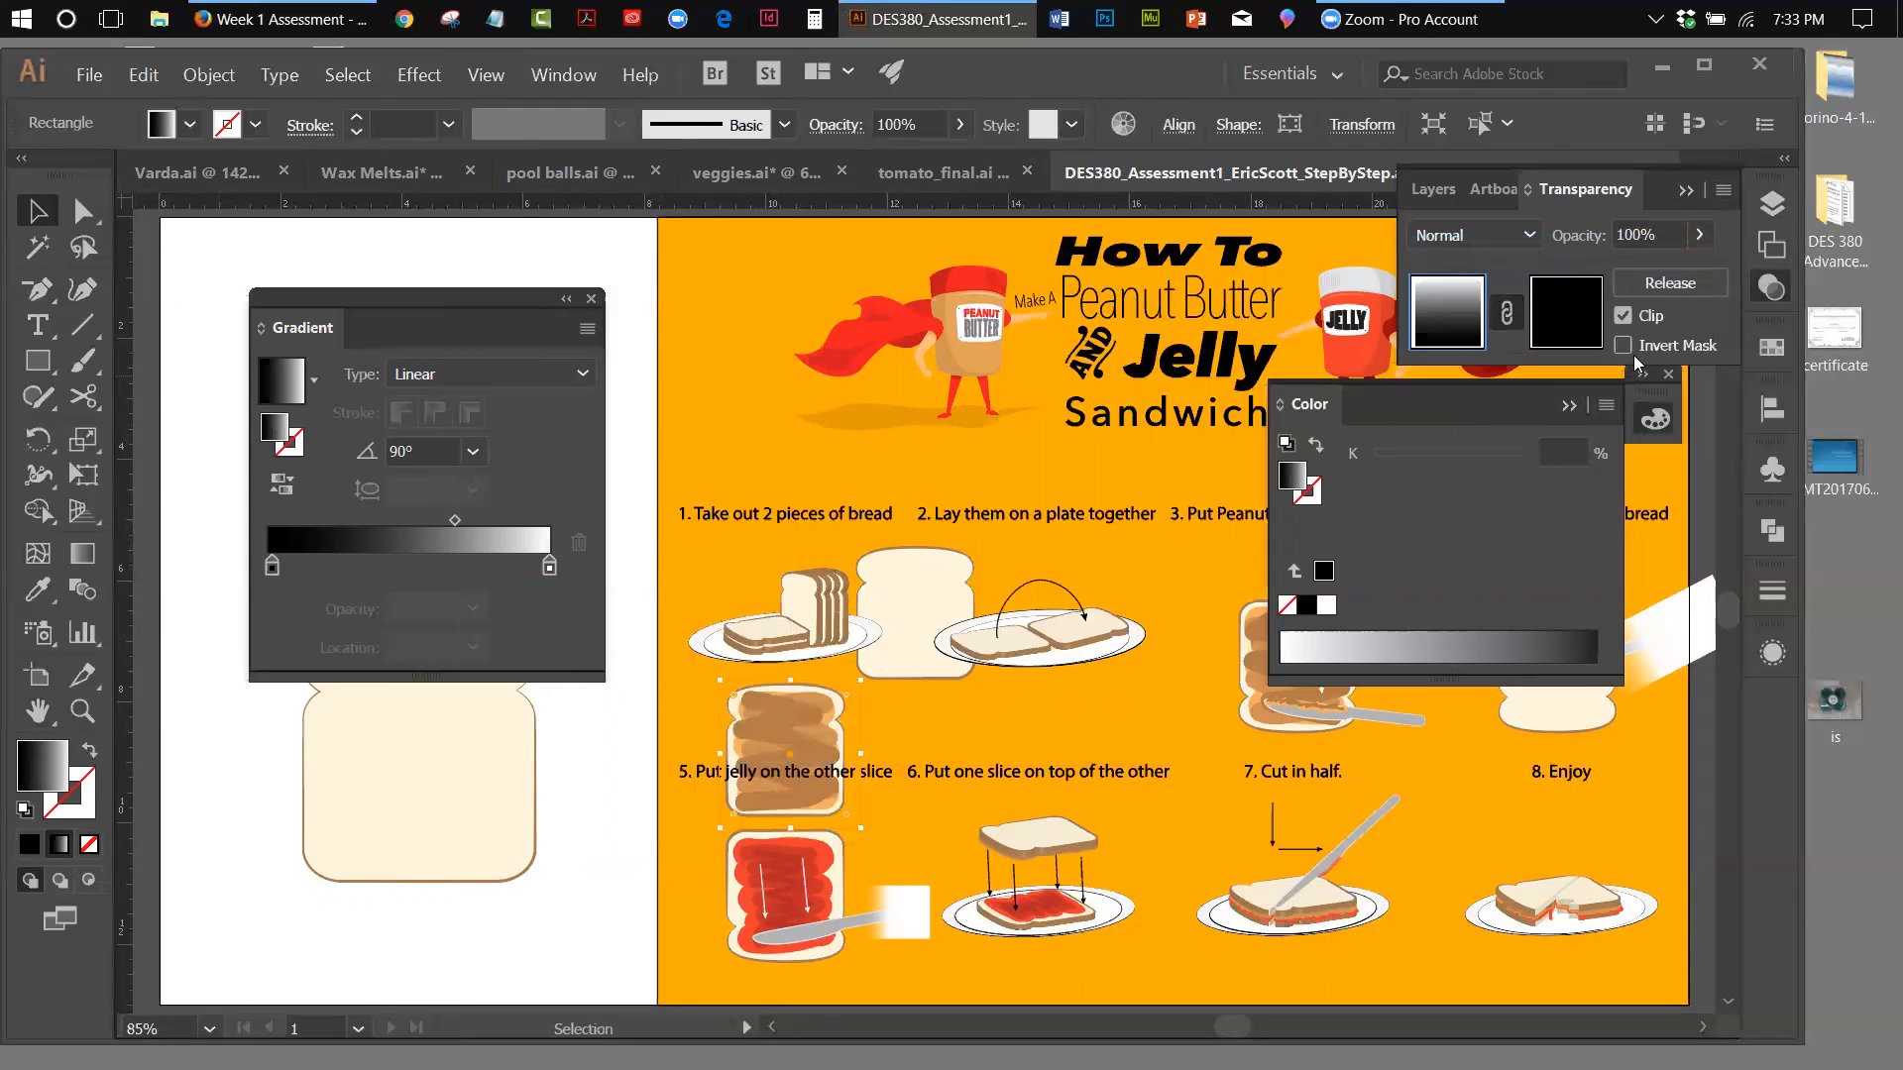
left_click(1722, 191)
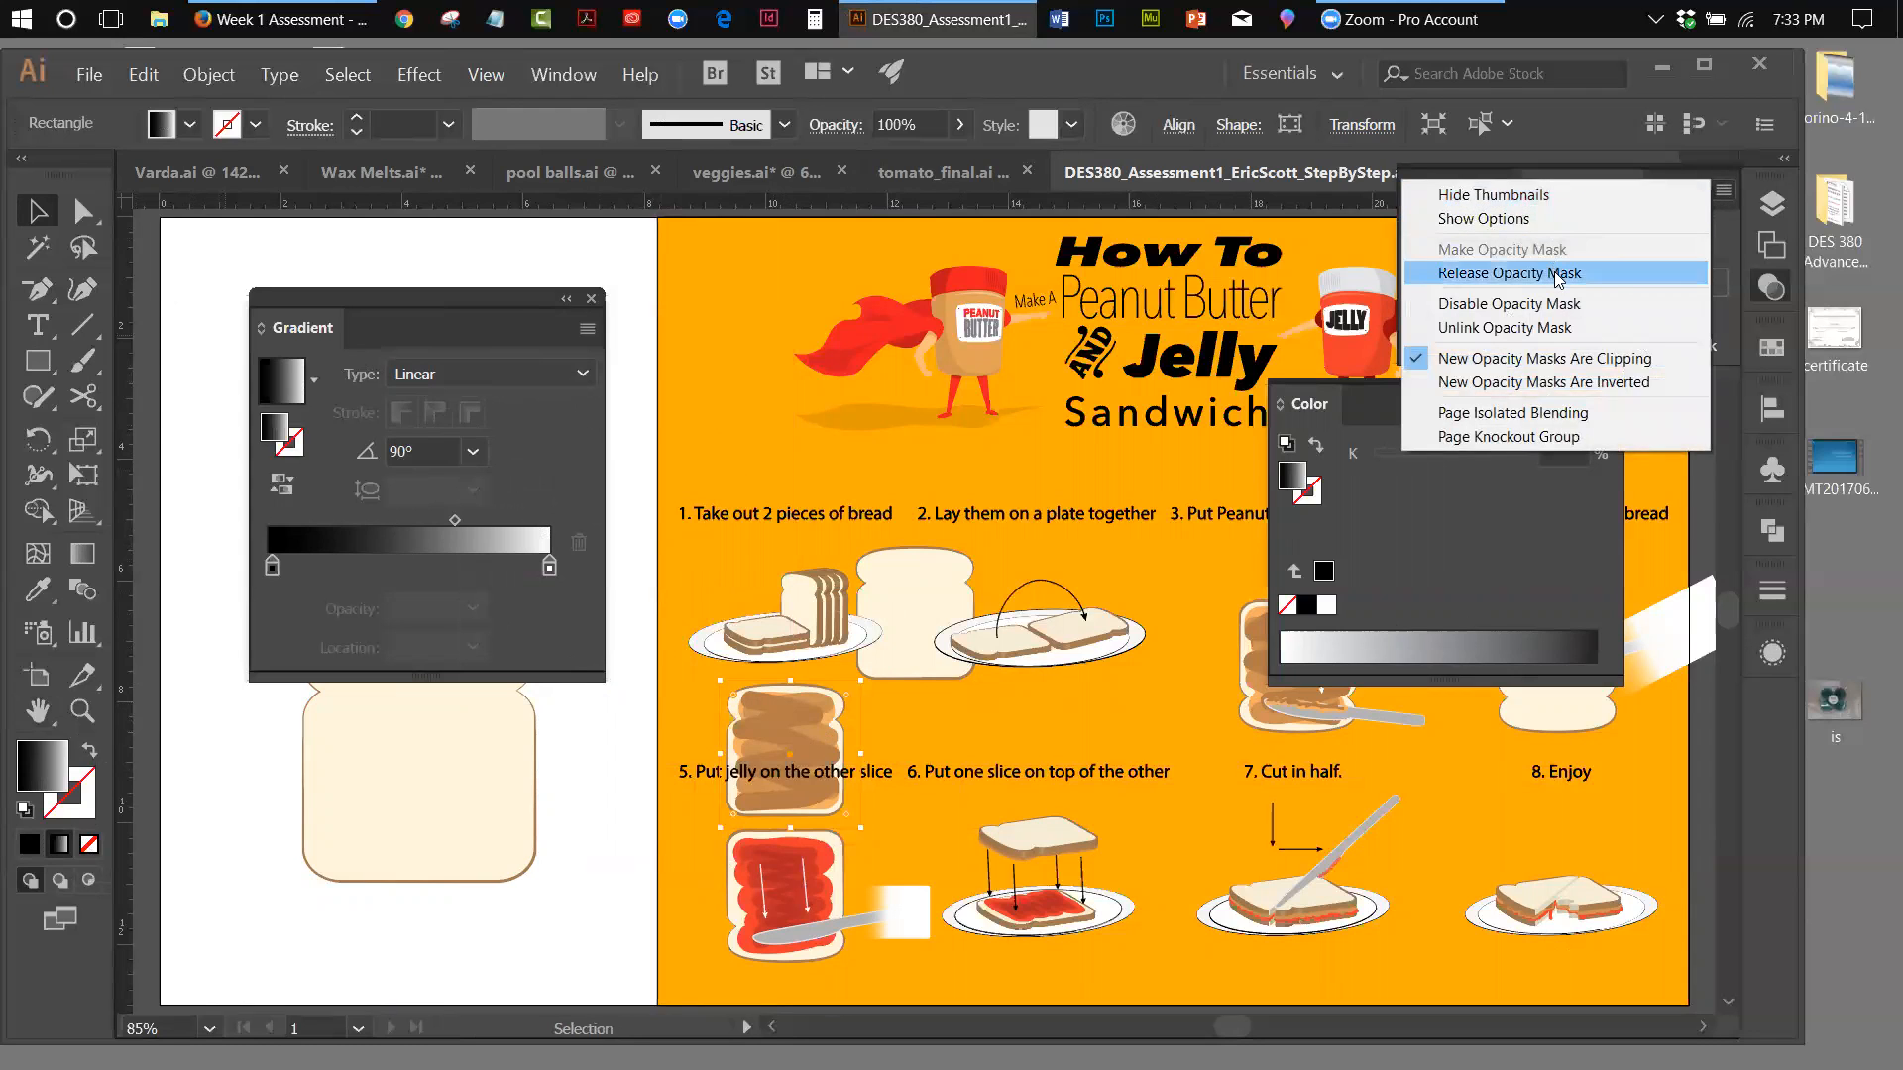
left_click(1558, 274)
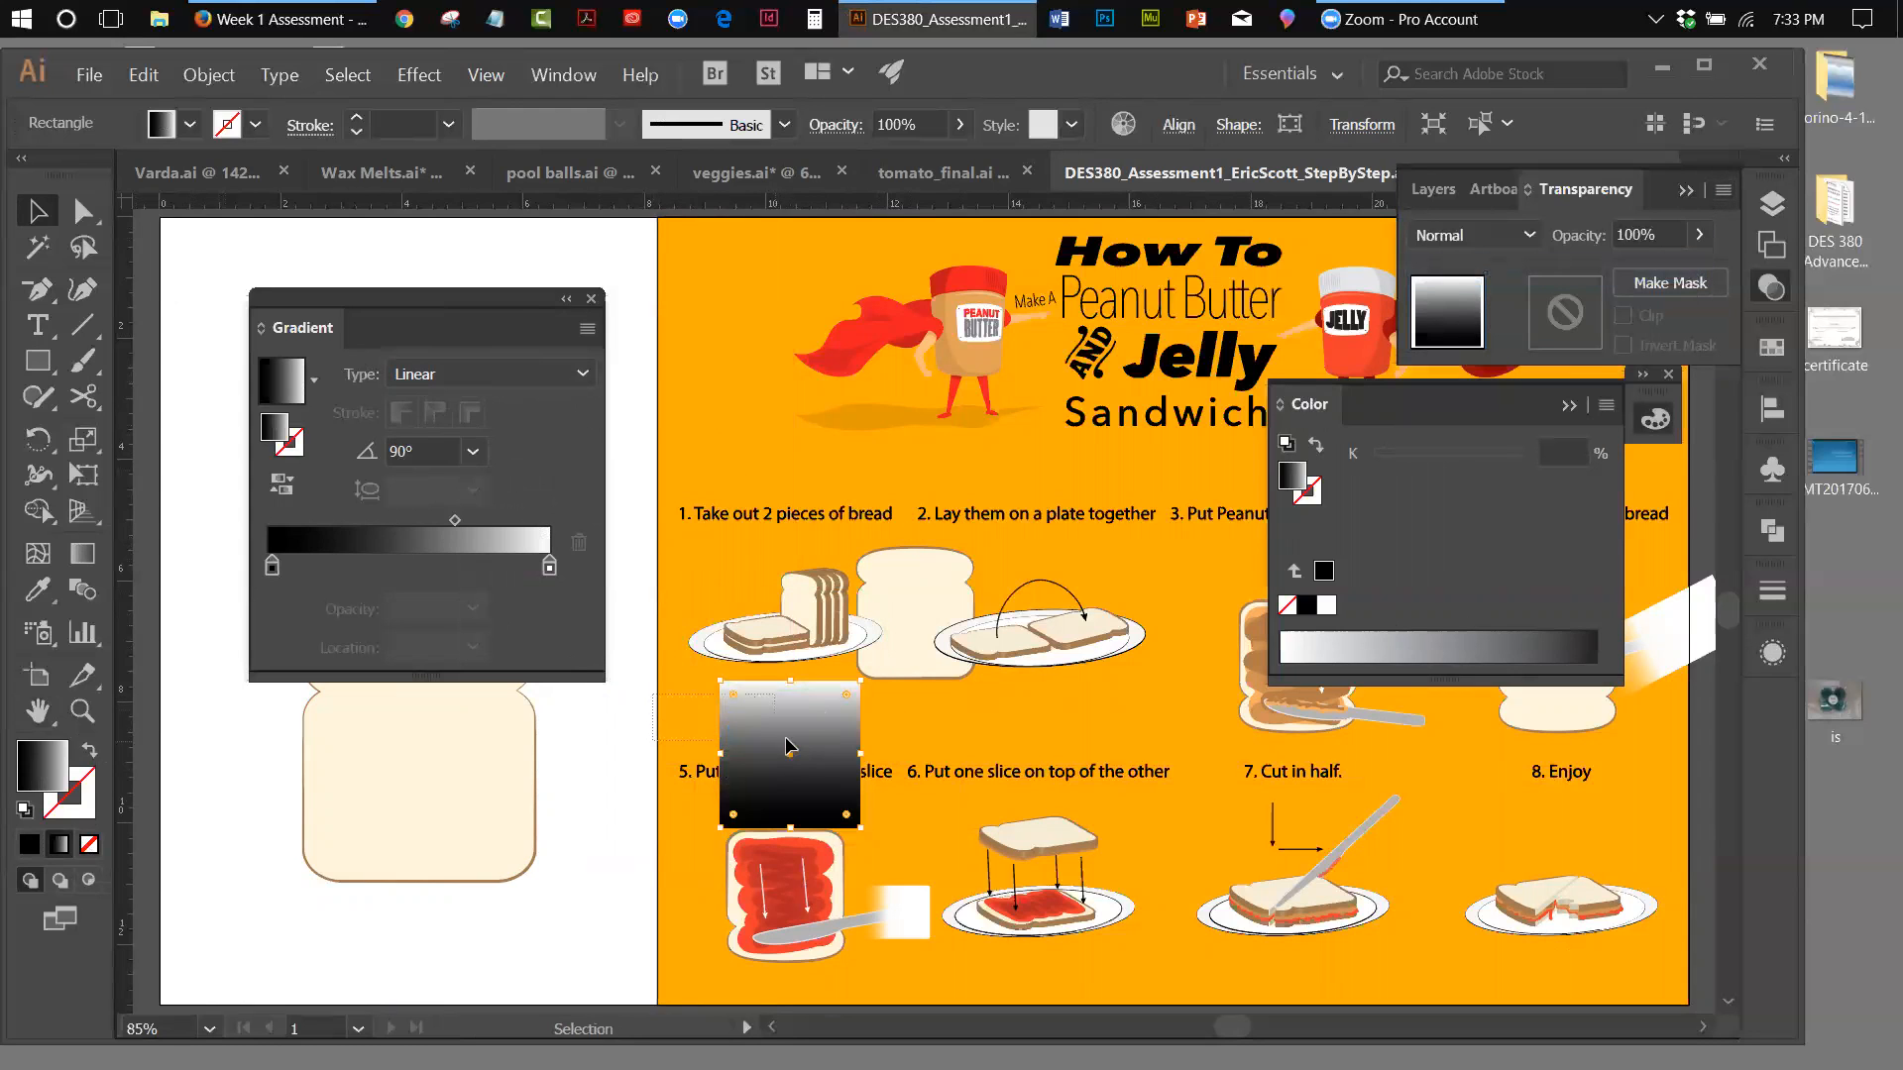
Make an inverted opacity mask from the gradient rectangle together with the upper step 5 slice
key("ctrl+a")
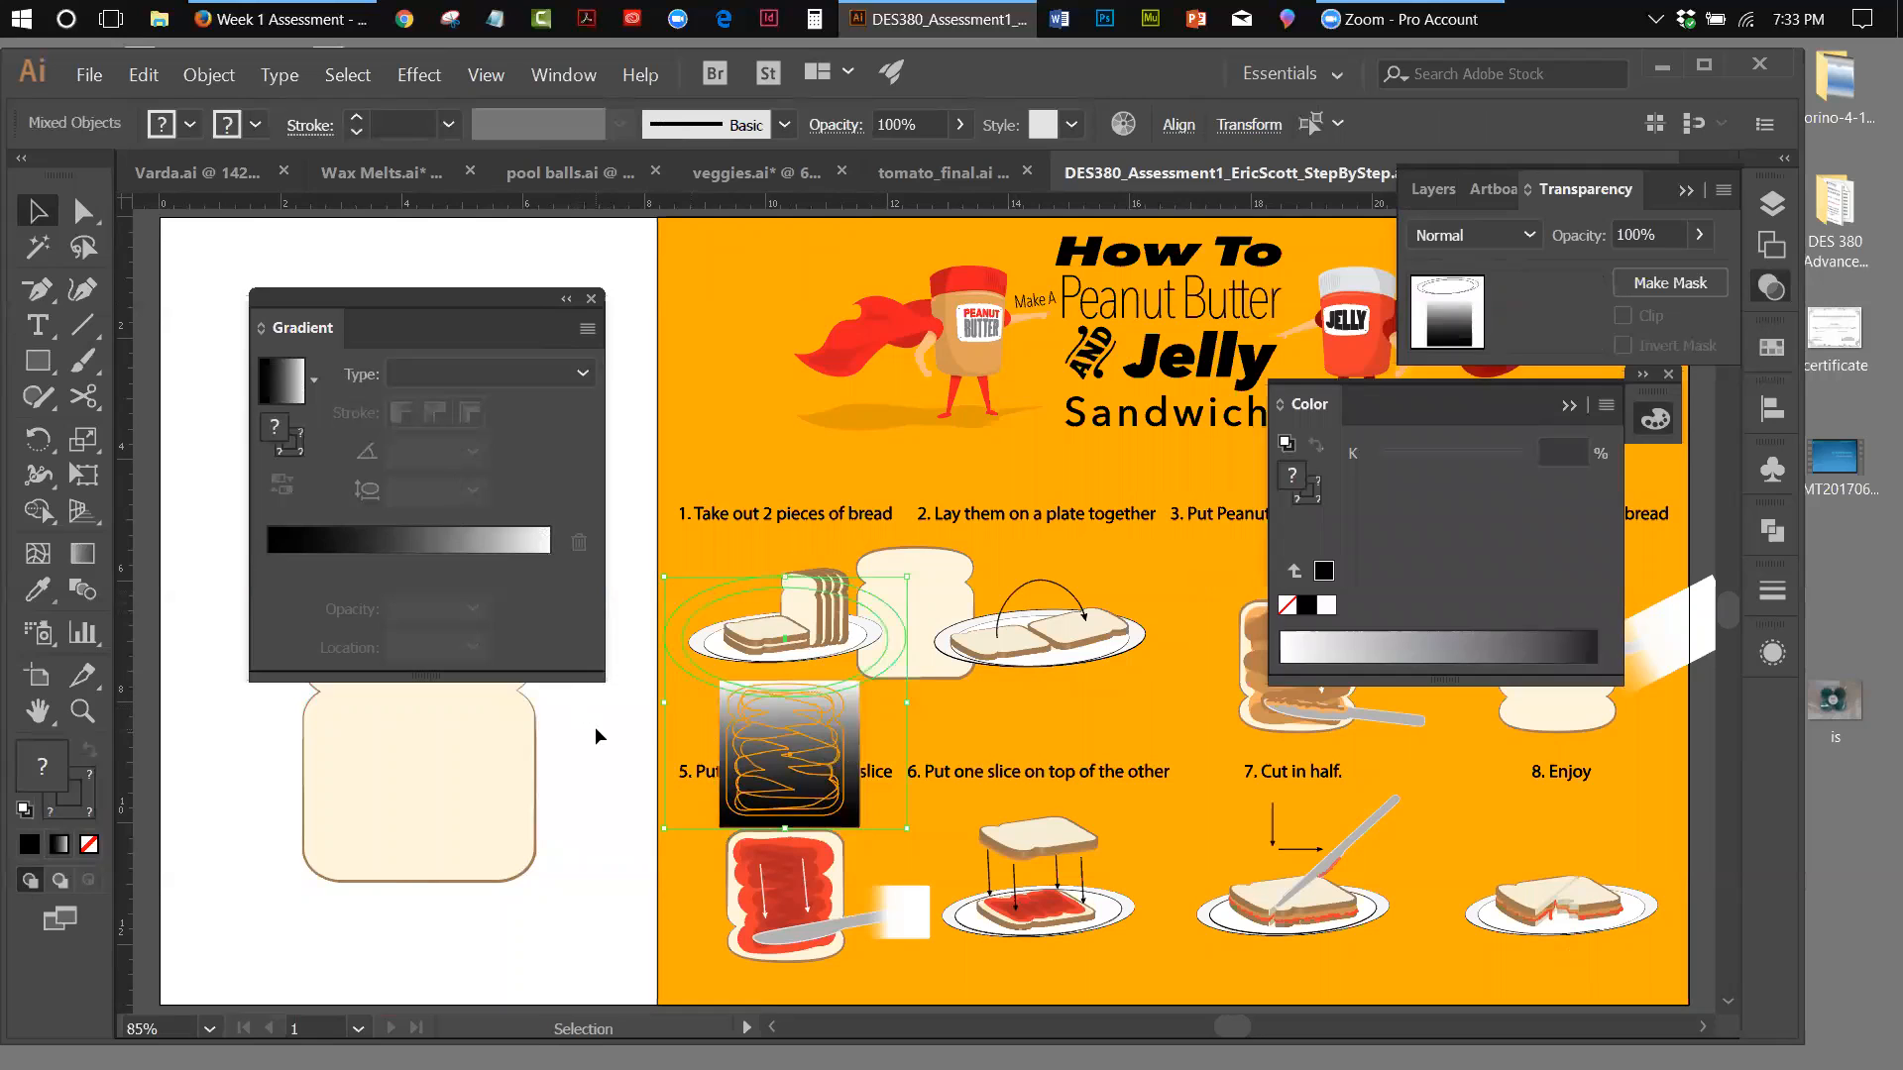
left_click(773, 750)
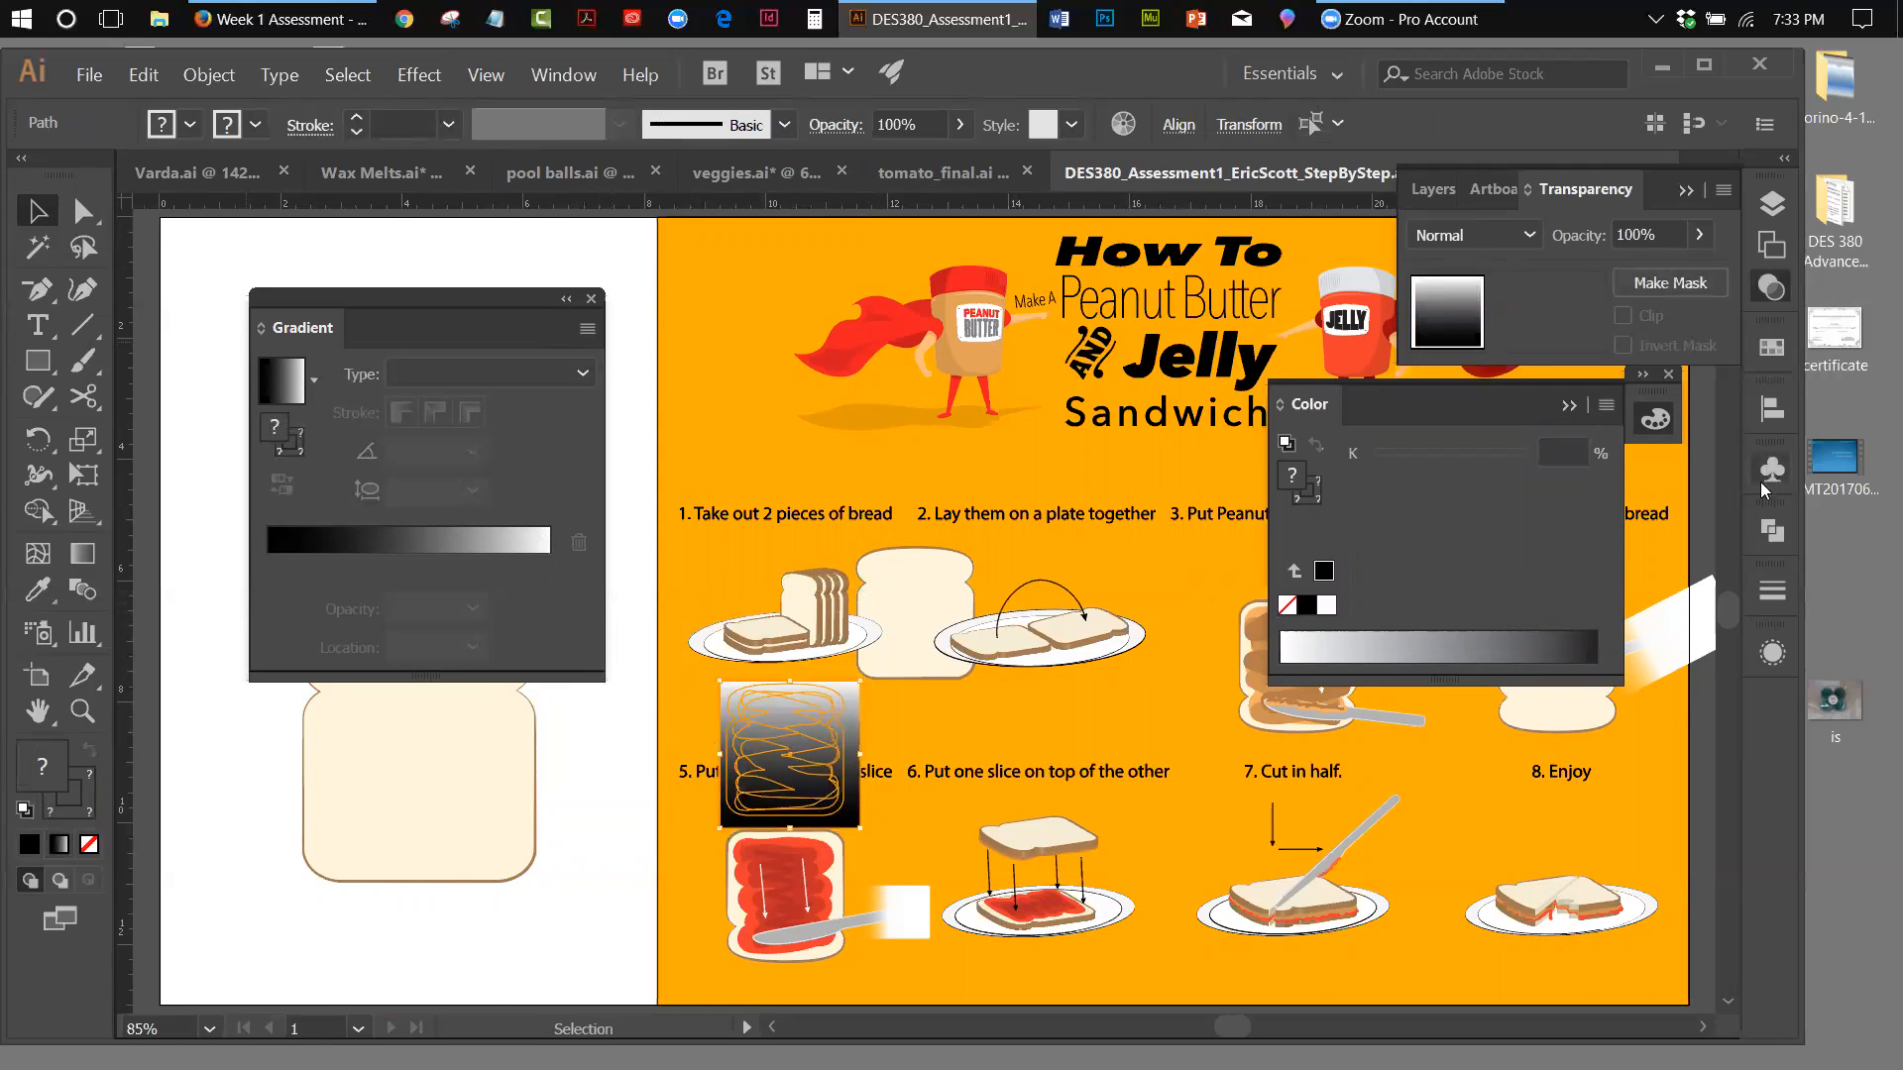
left_click(1723, 190)
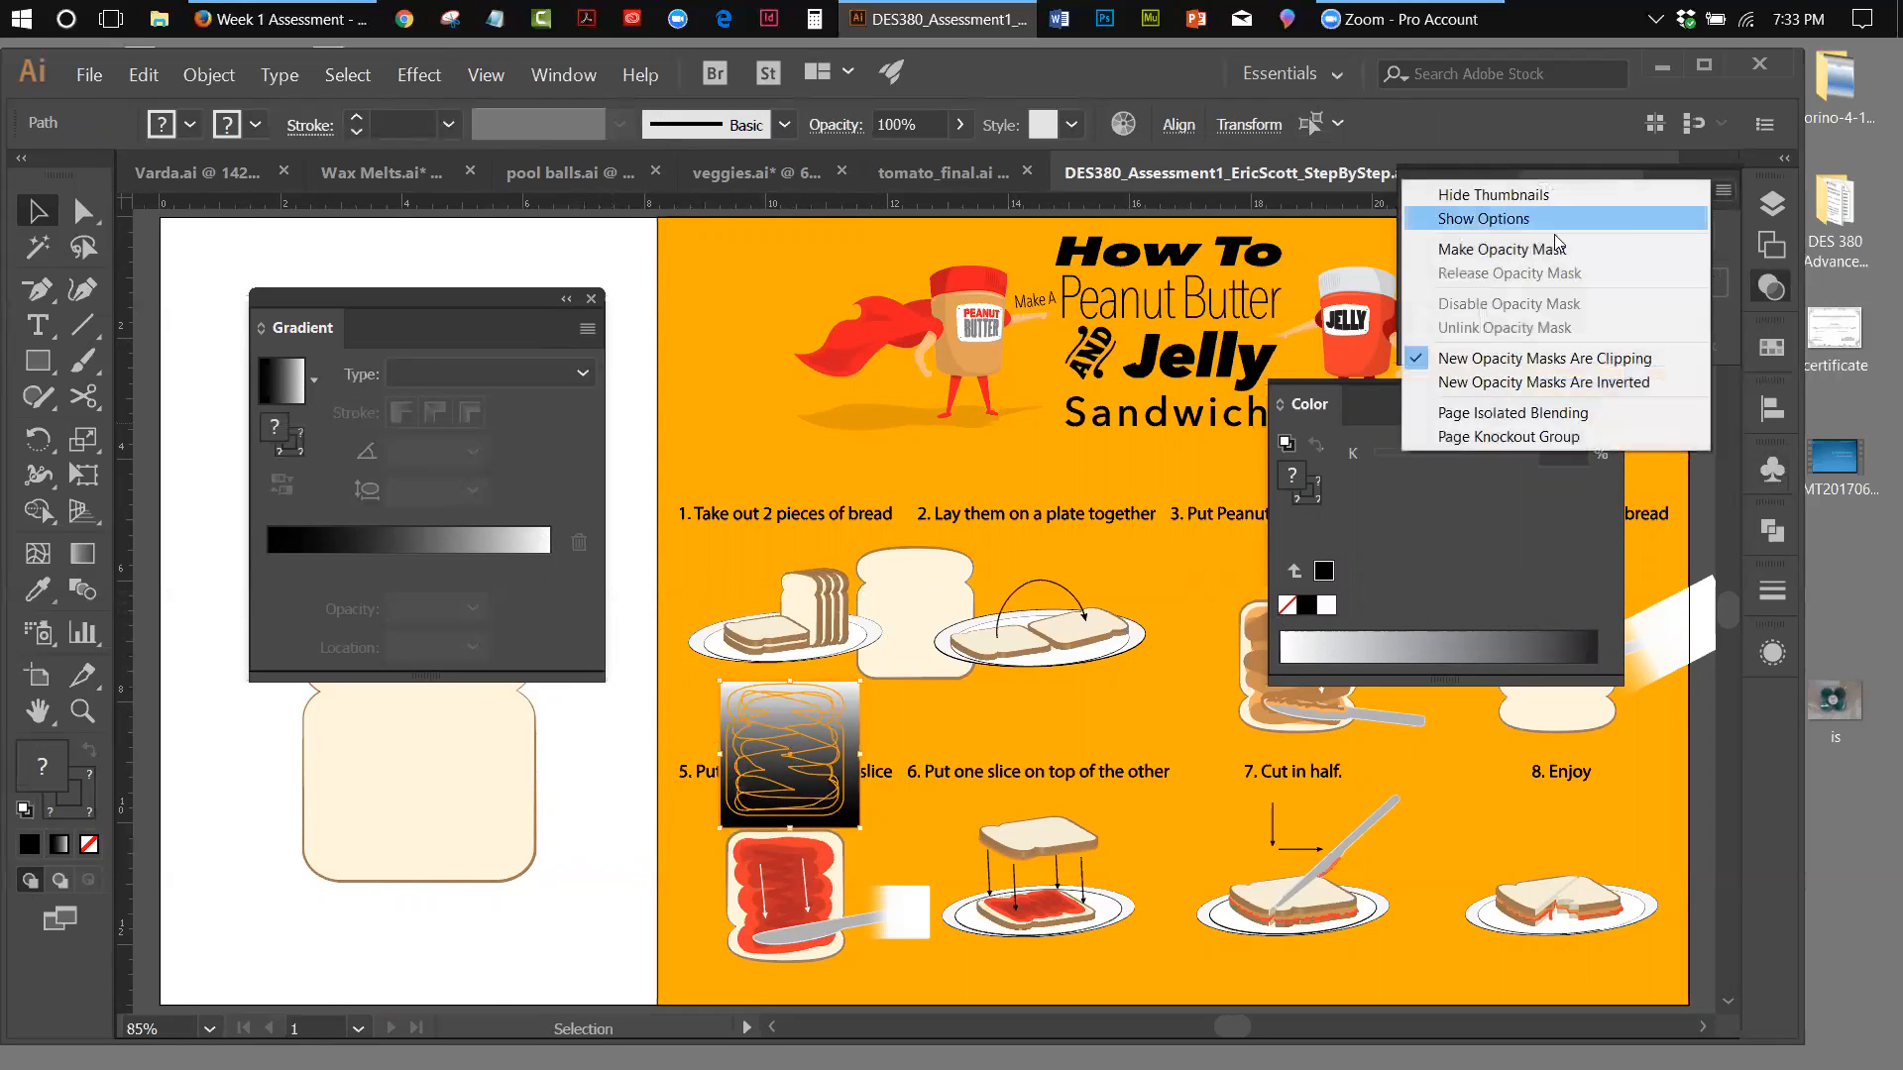
left_click(1714, 243)
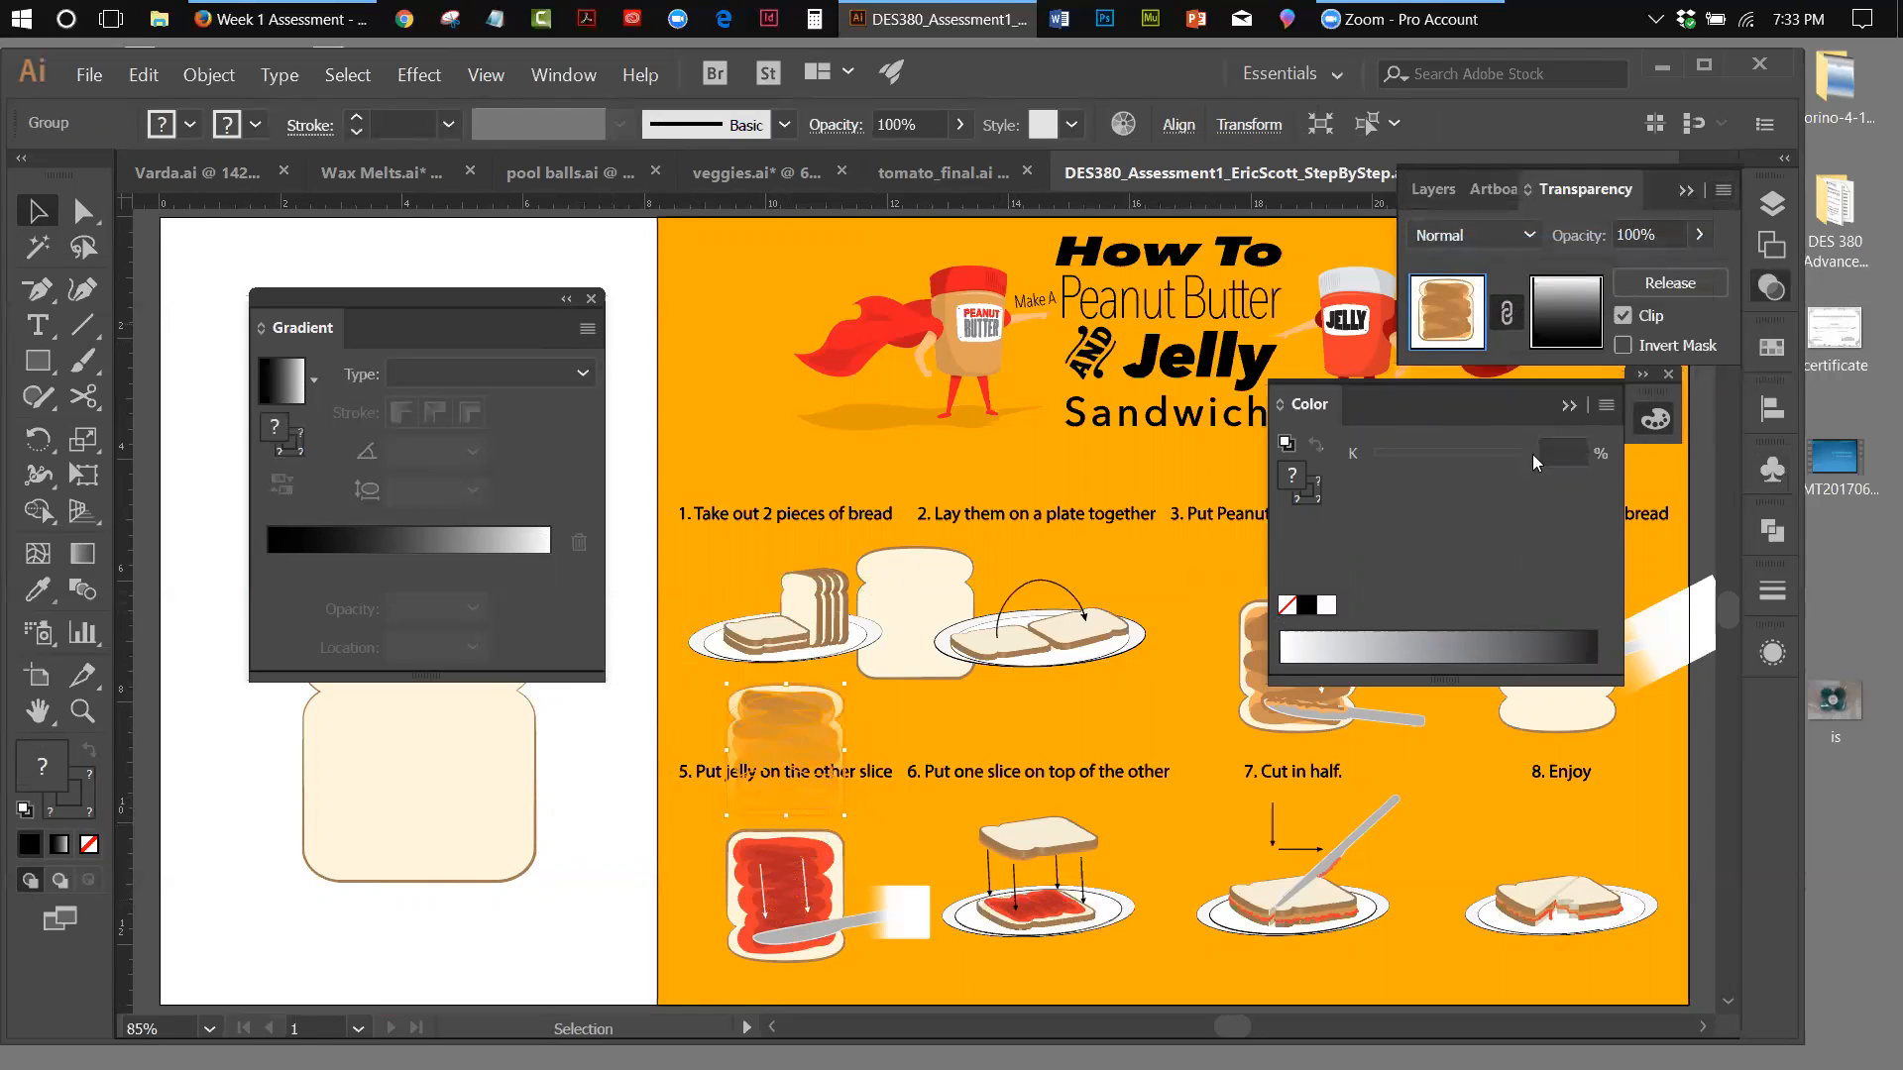
left_click(1623, 346)
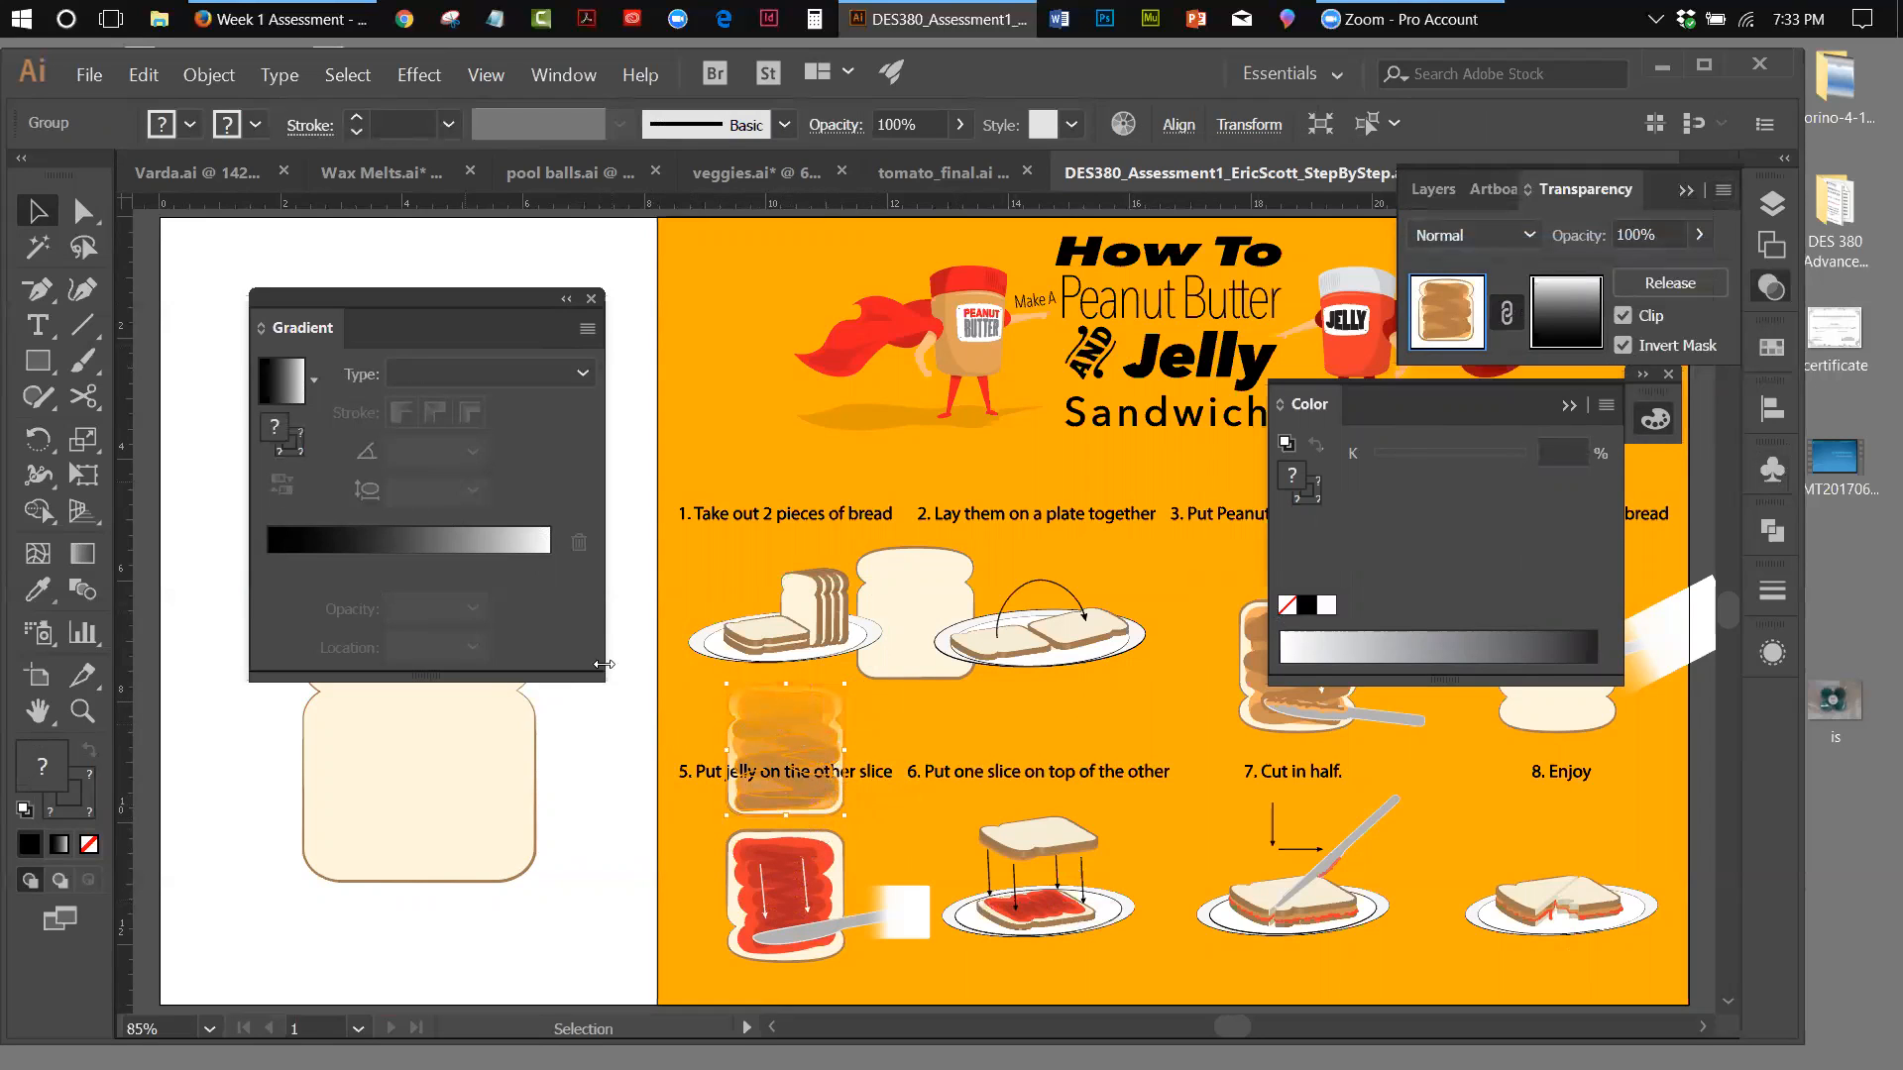
Deselect the artwork and collapse the Color and Gradient panels to uncover the poster and the step list
left_click(1568, 404)
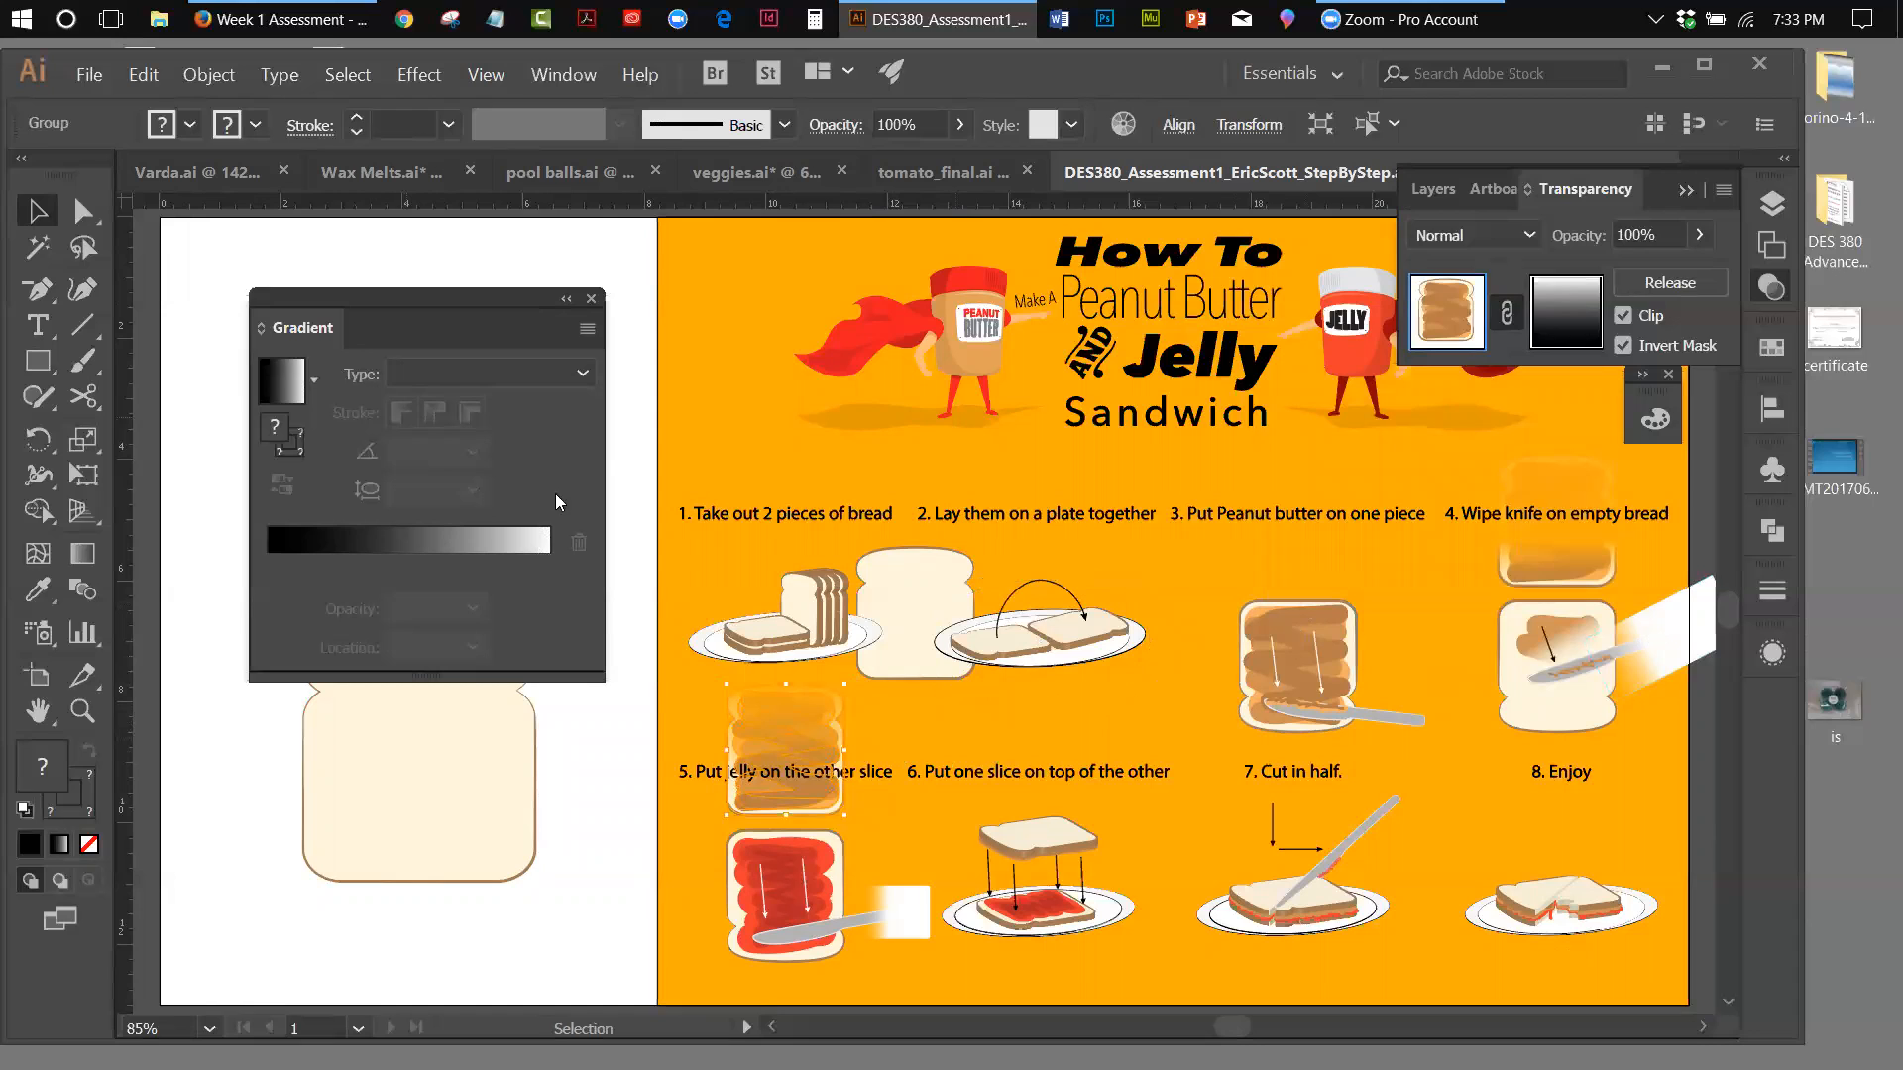
left_click(1054, 568)
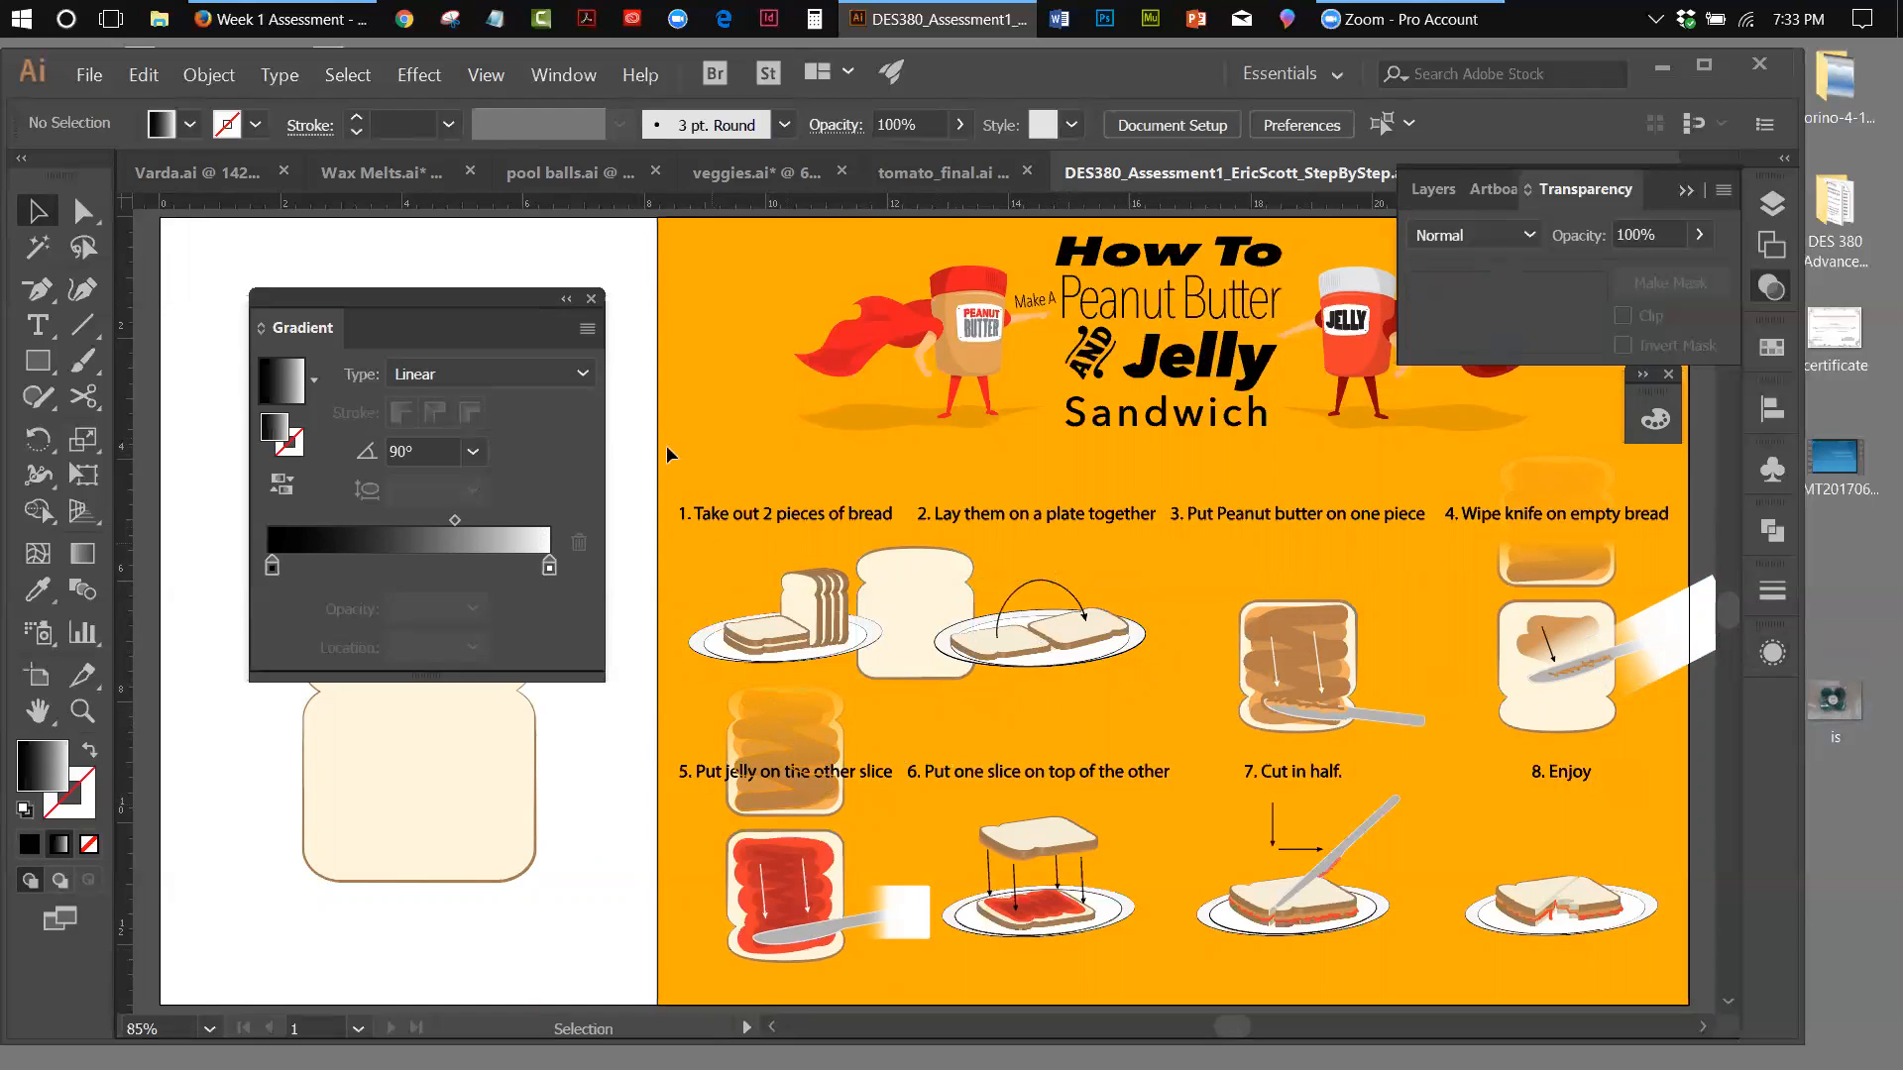
left_click(563, 298)
left_click(272, 293)
left_click_drag(272, 293, 214, 253)
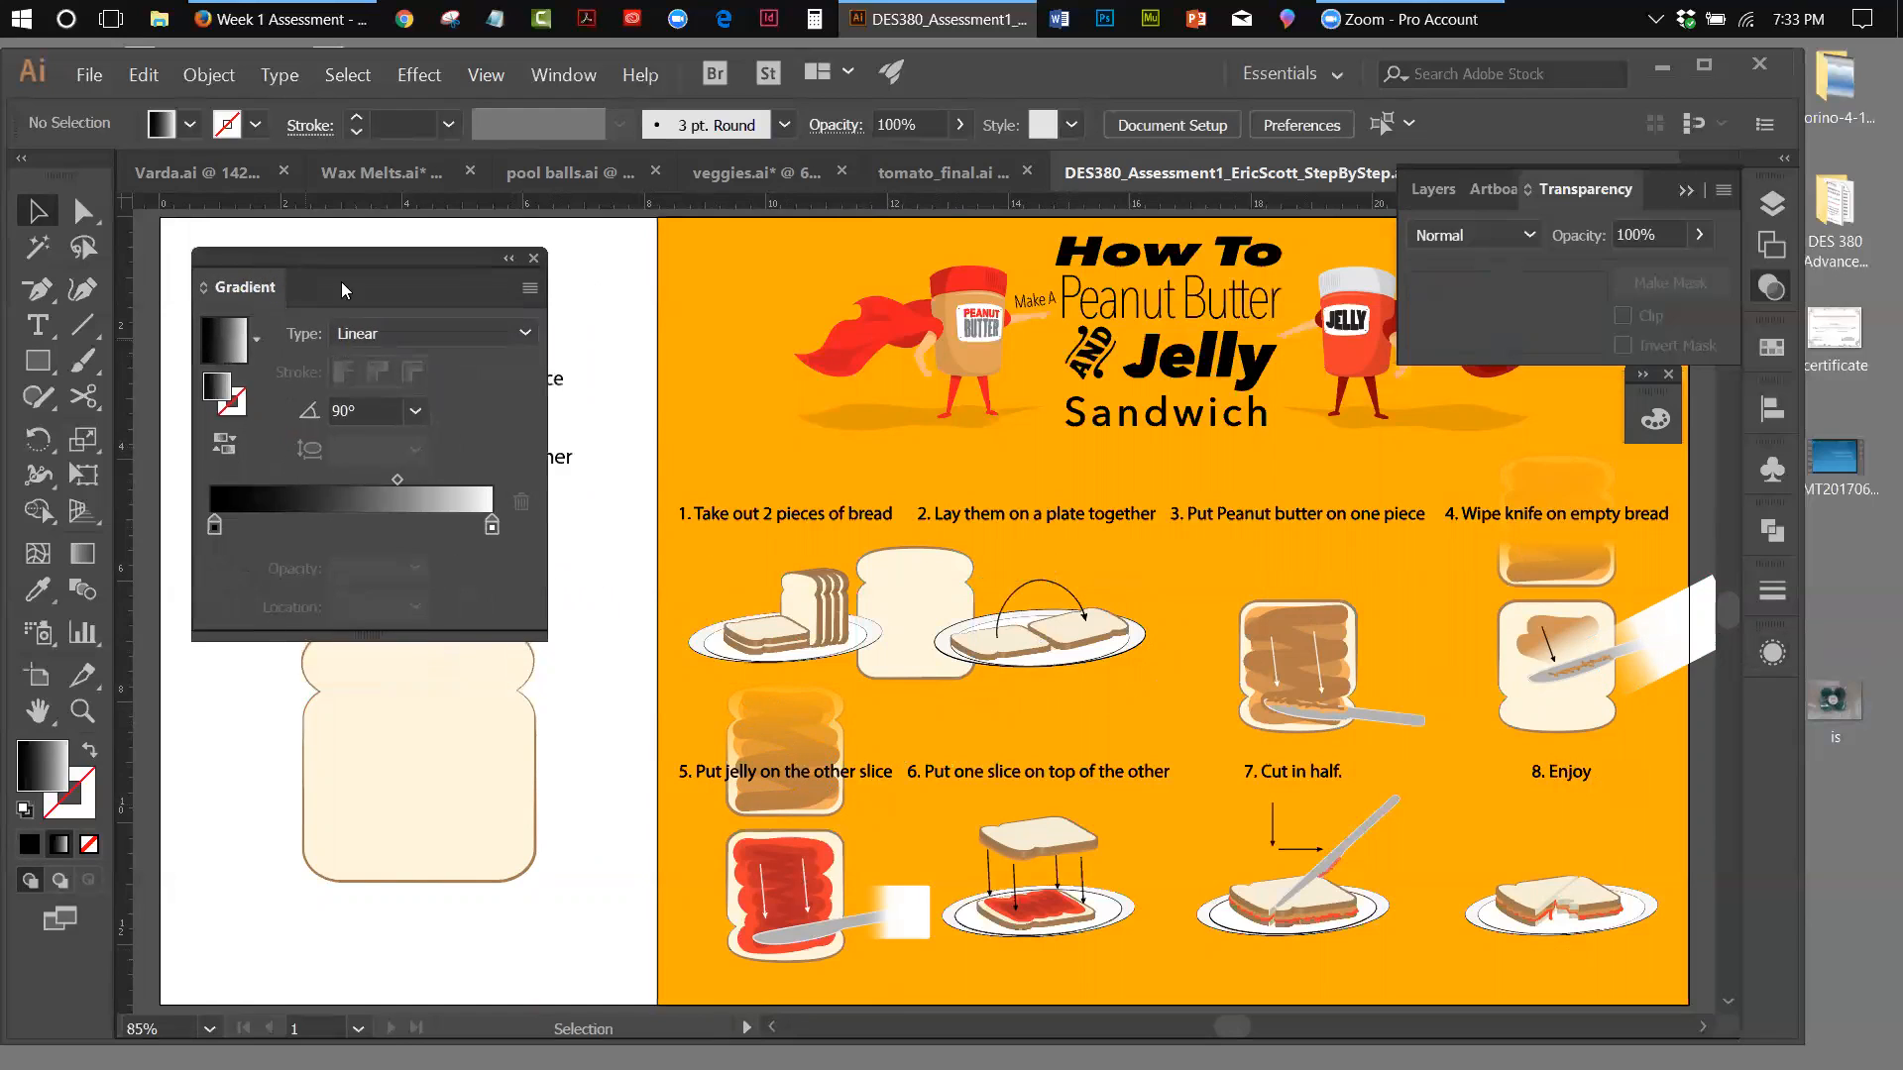
left_click(509, 258)
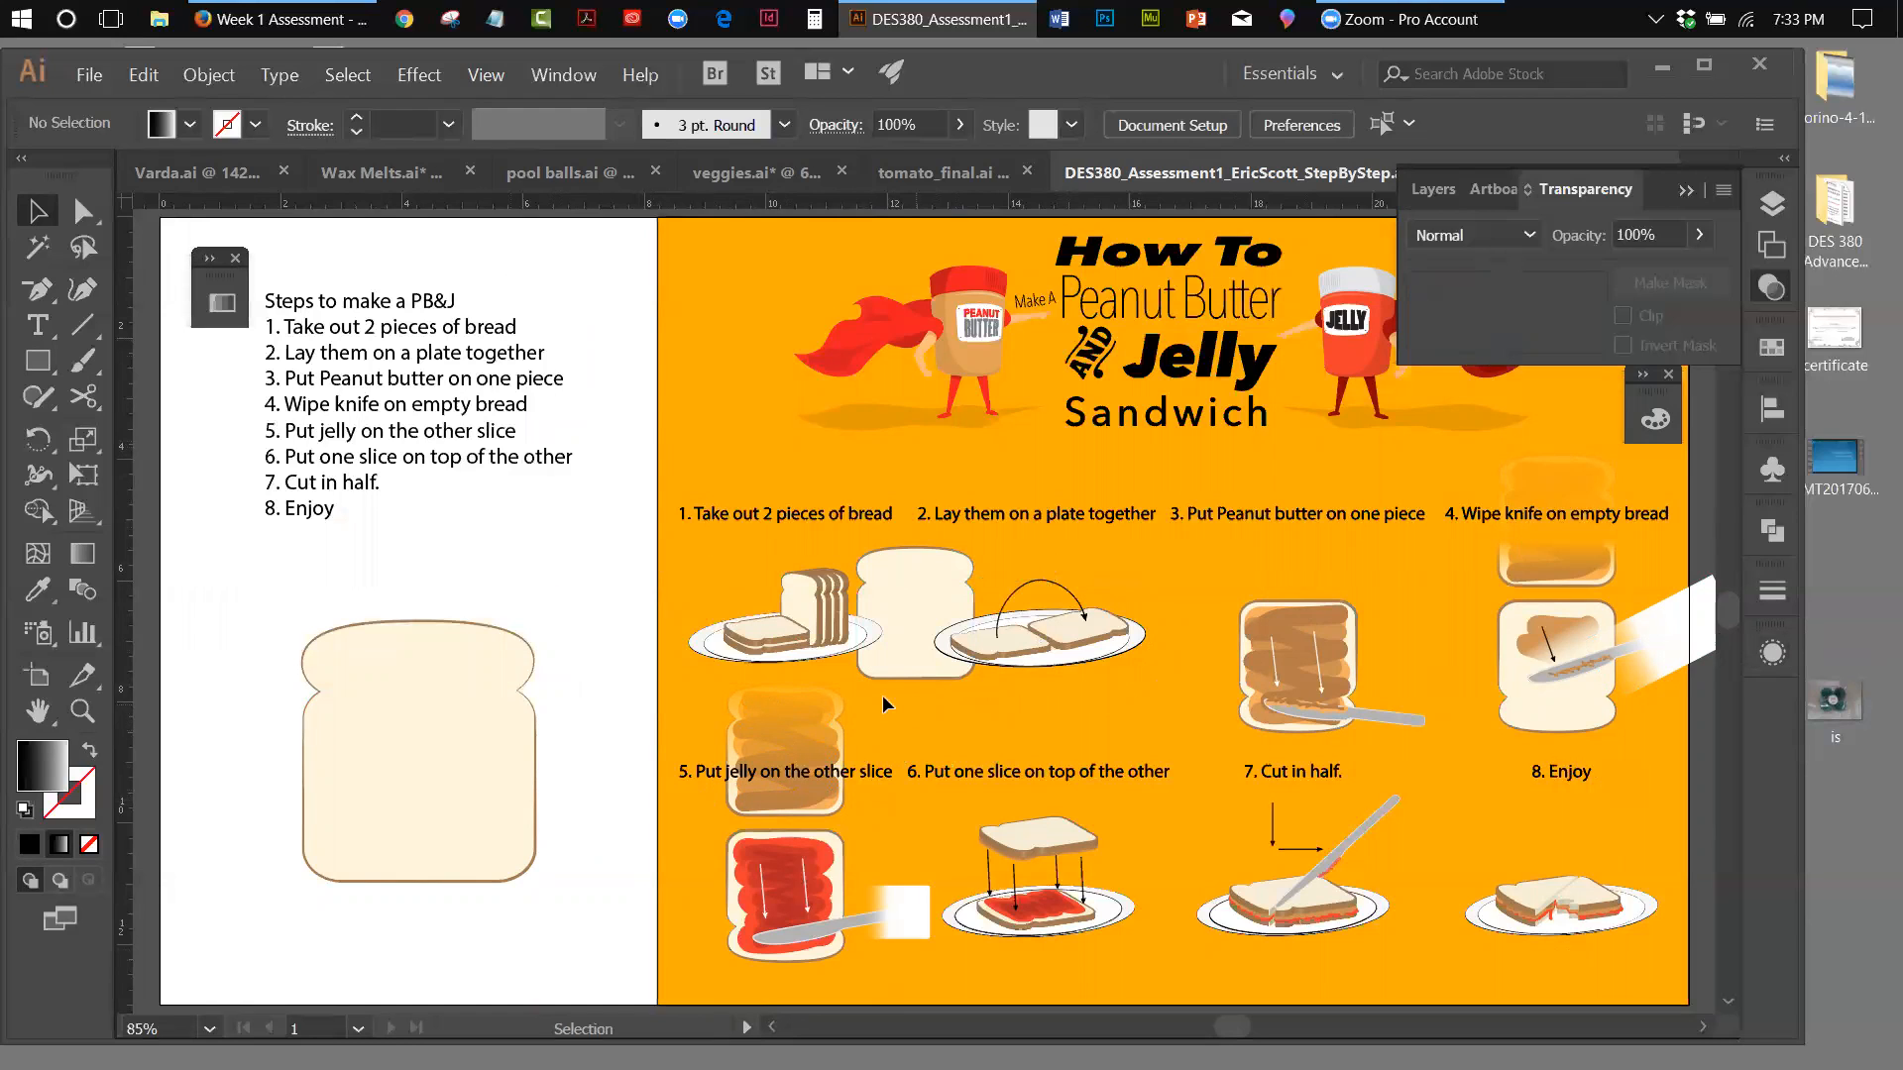
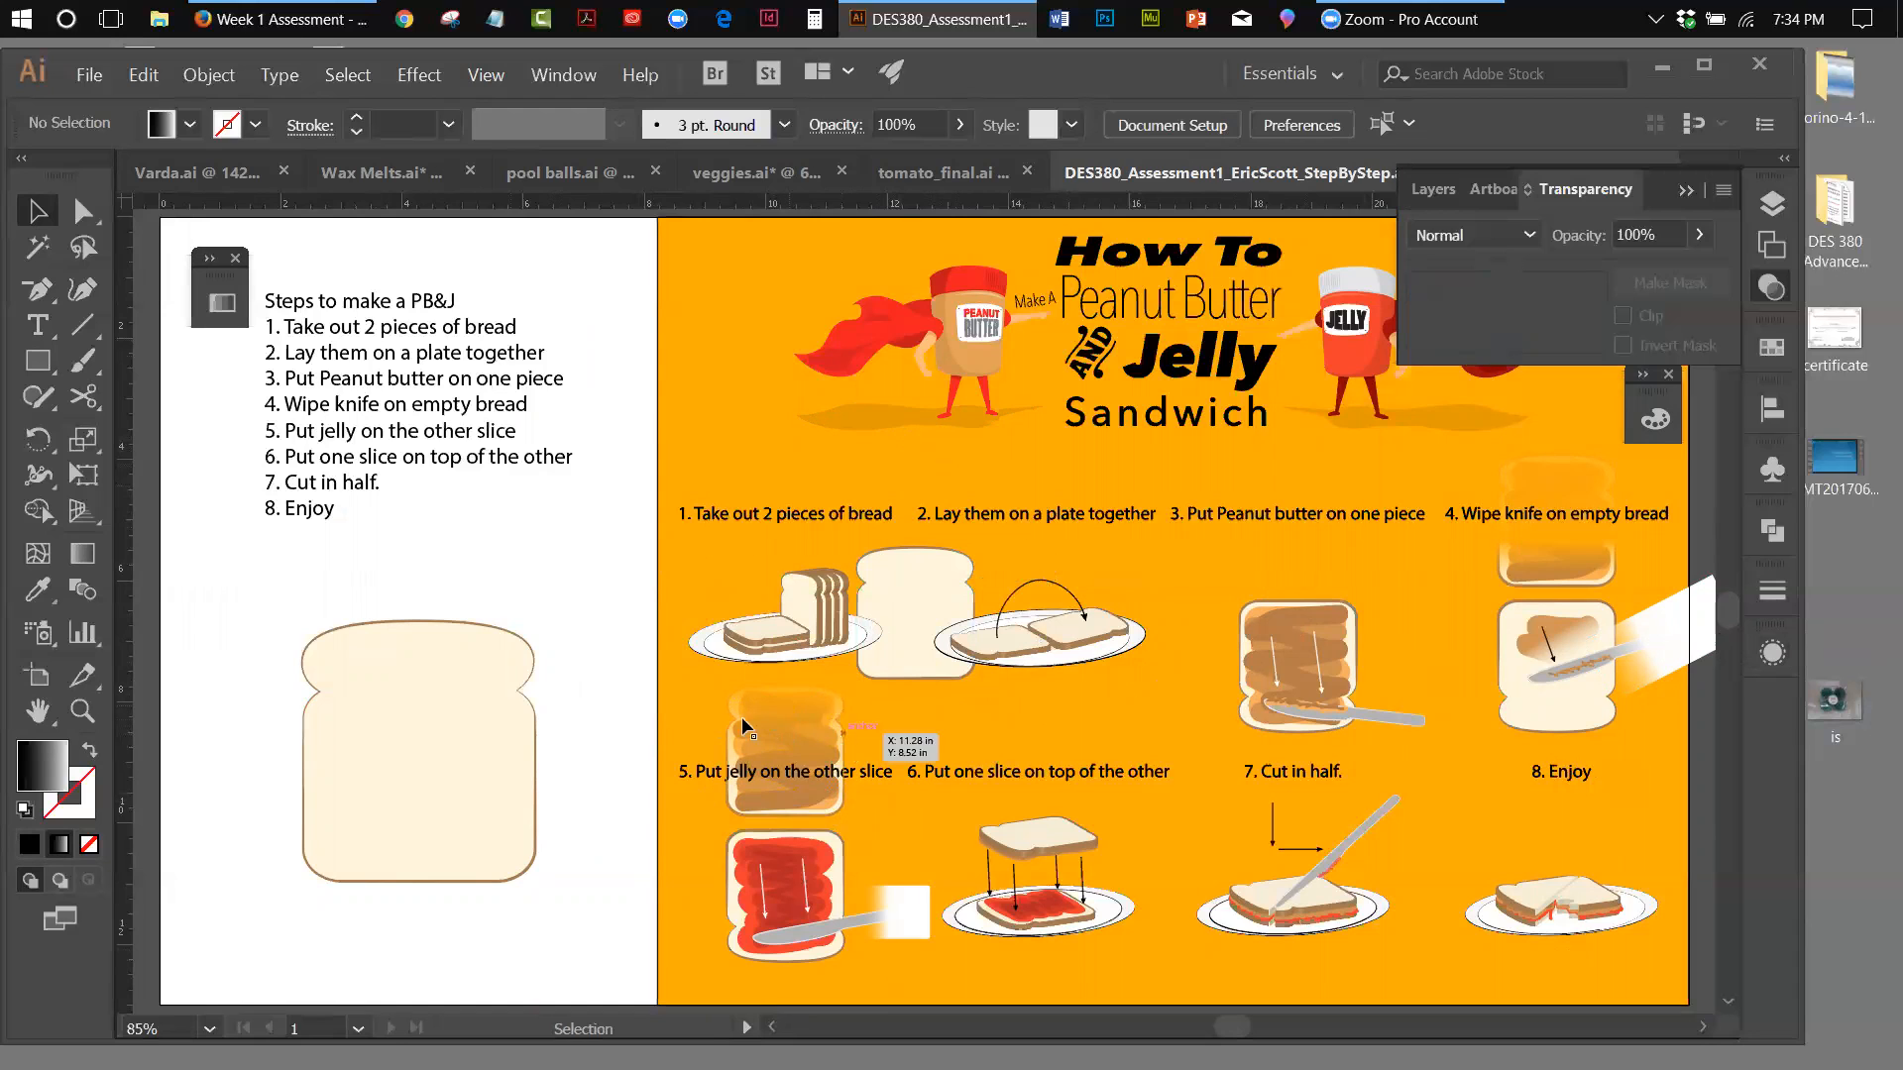
Shorten the gradient in the upper step 5 slice's opacity mask from above, so only the slice's lower part shows
left_click(766, 716)
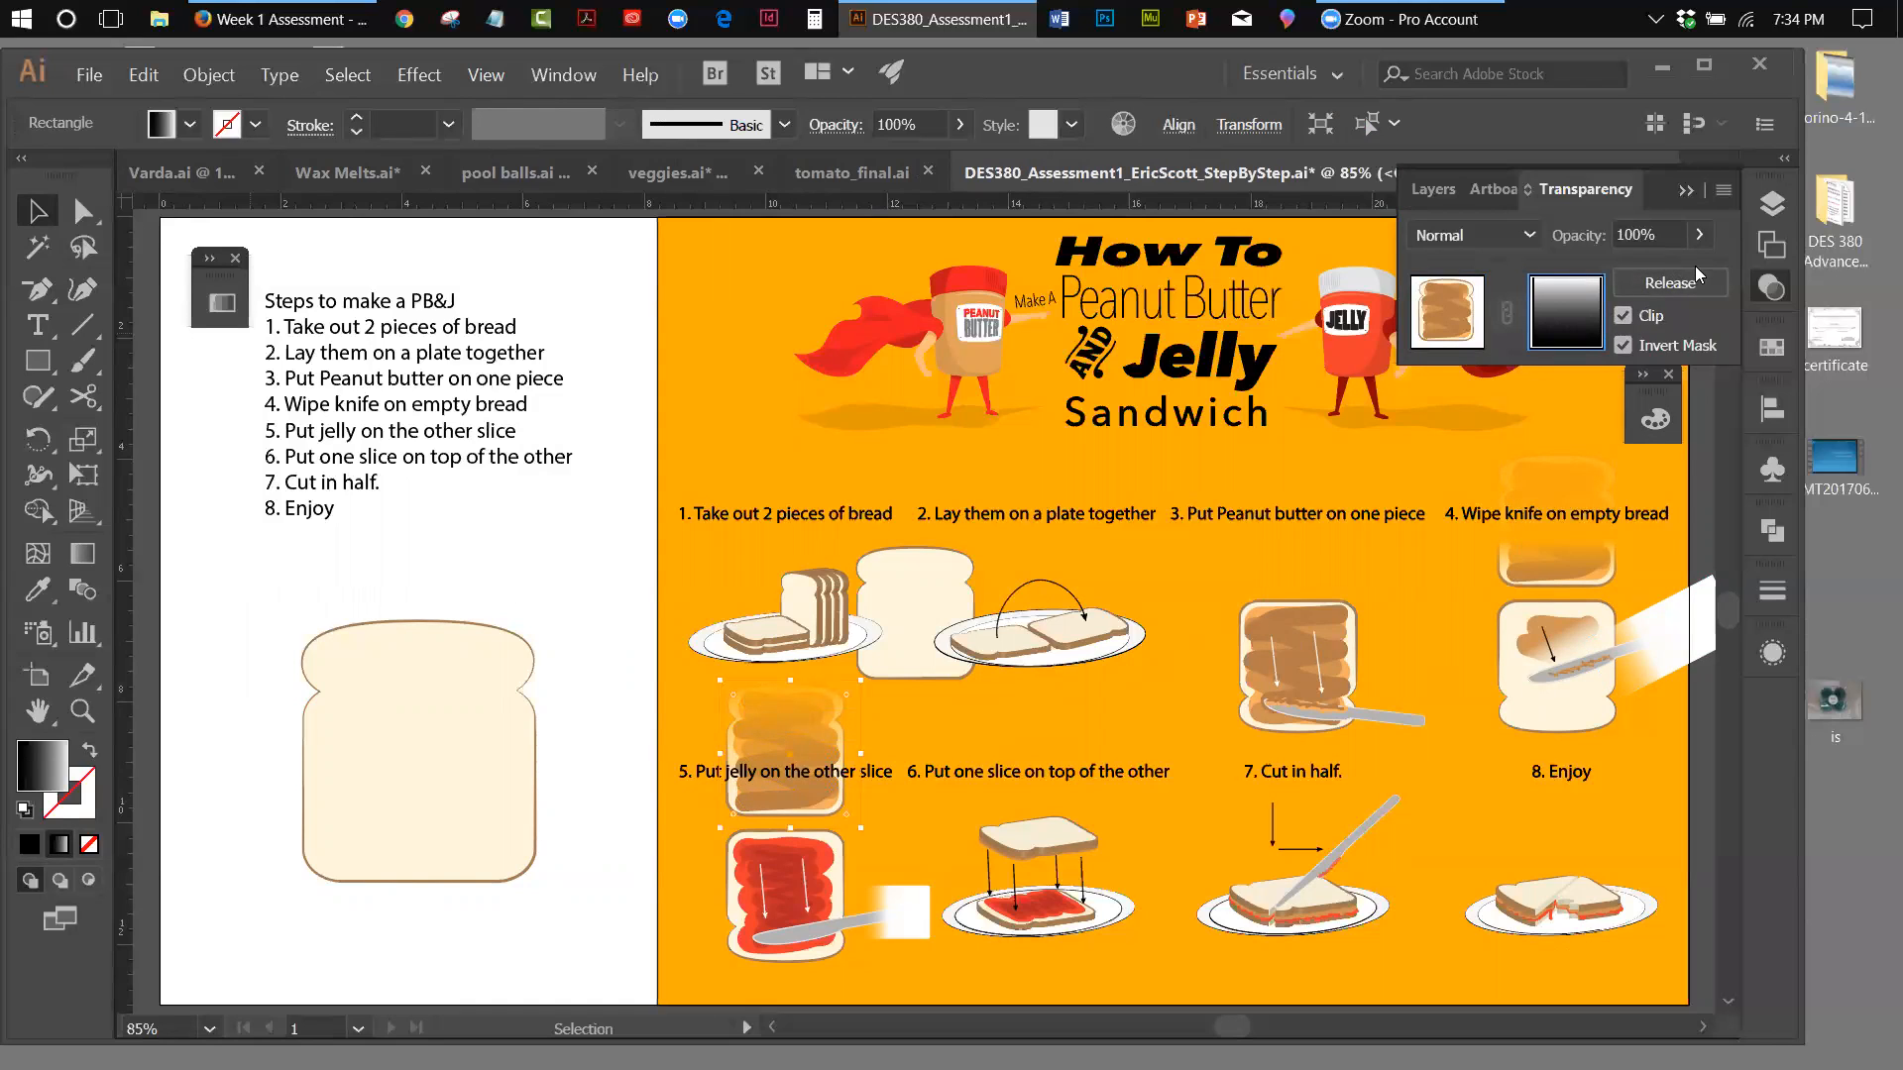
left_click(83, 553)
mouse_move(796, 694)
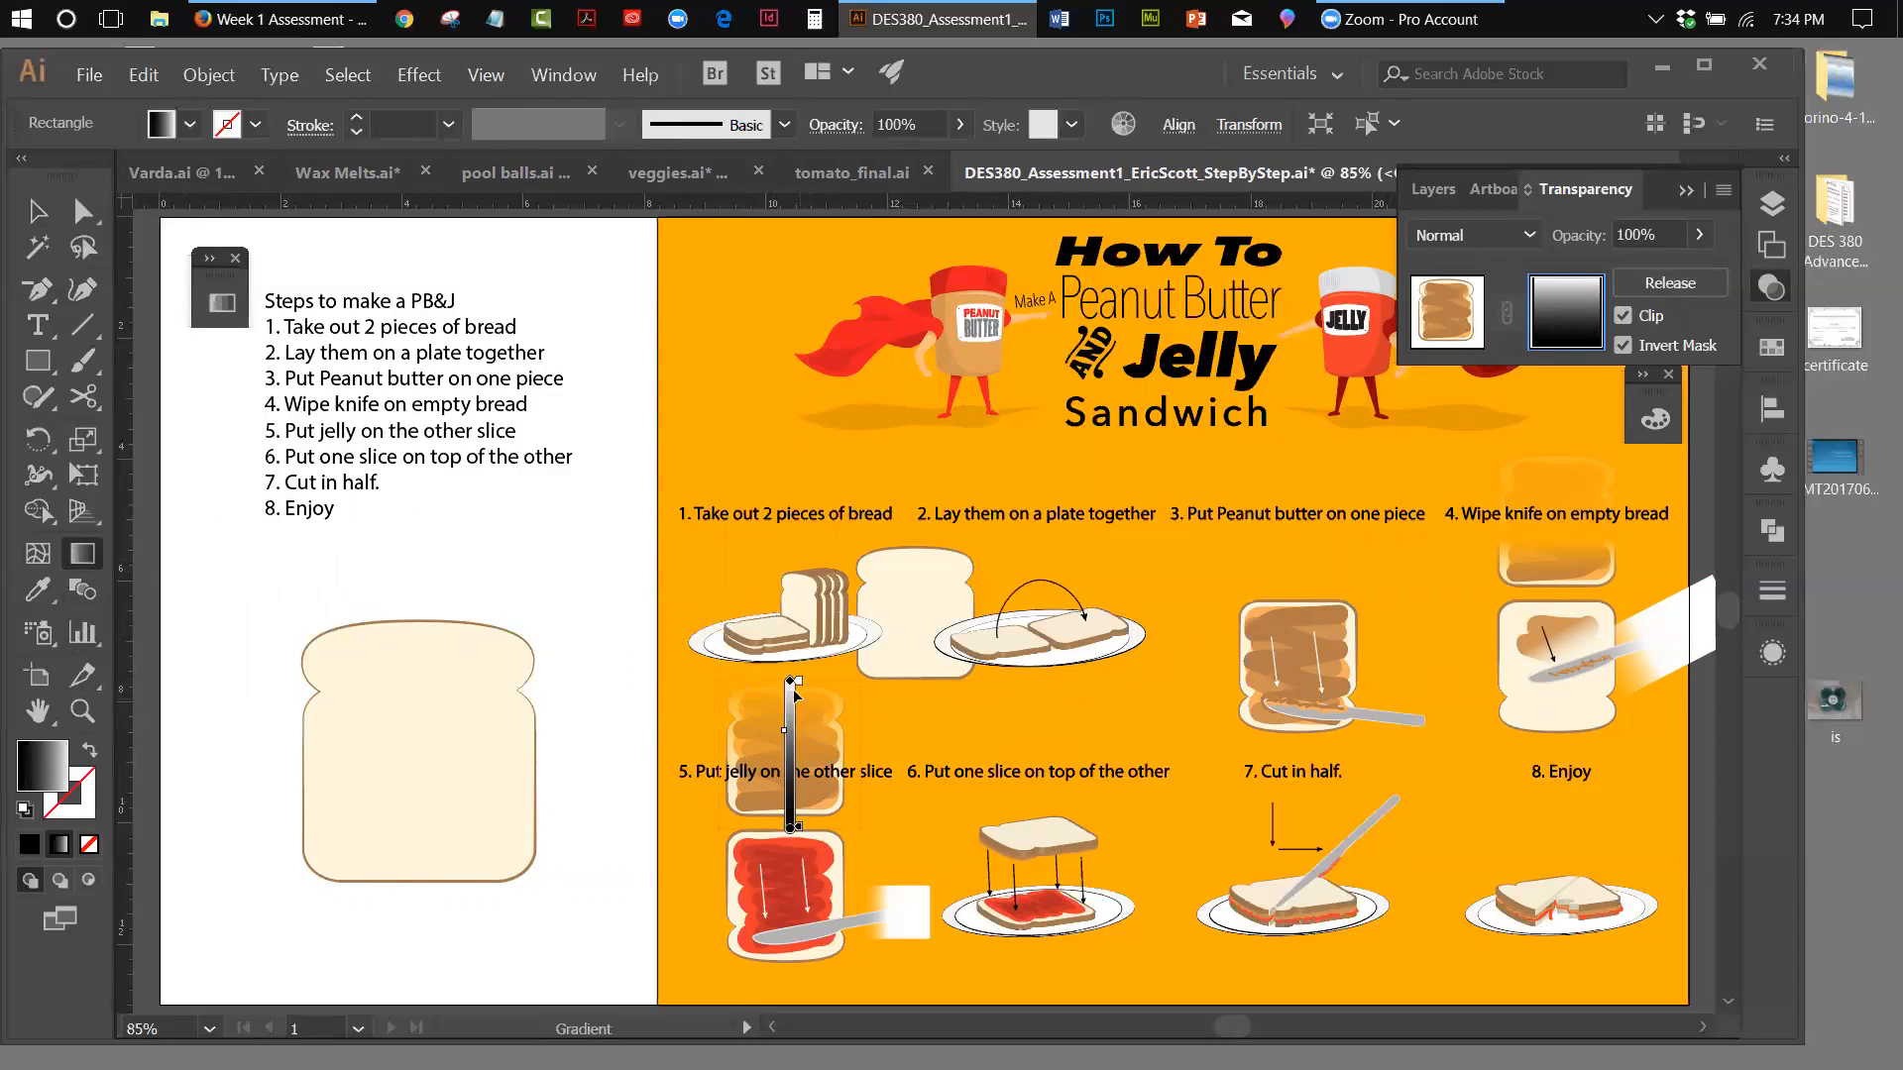
left_click_drag(789, 682, 790, 711)
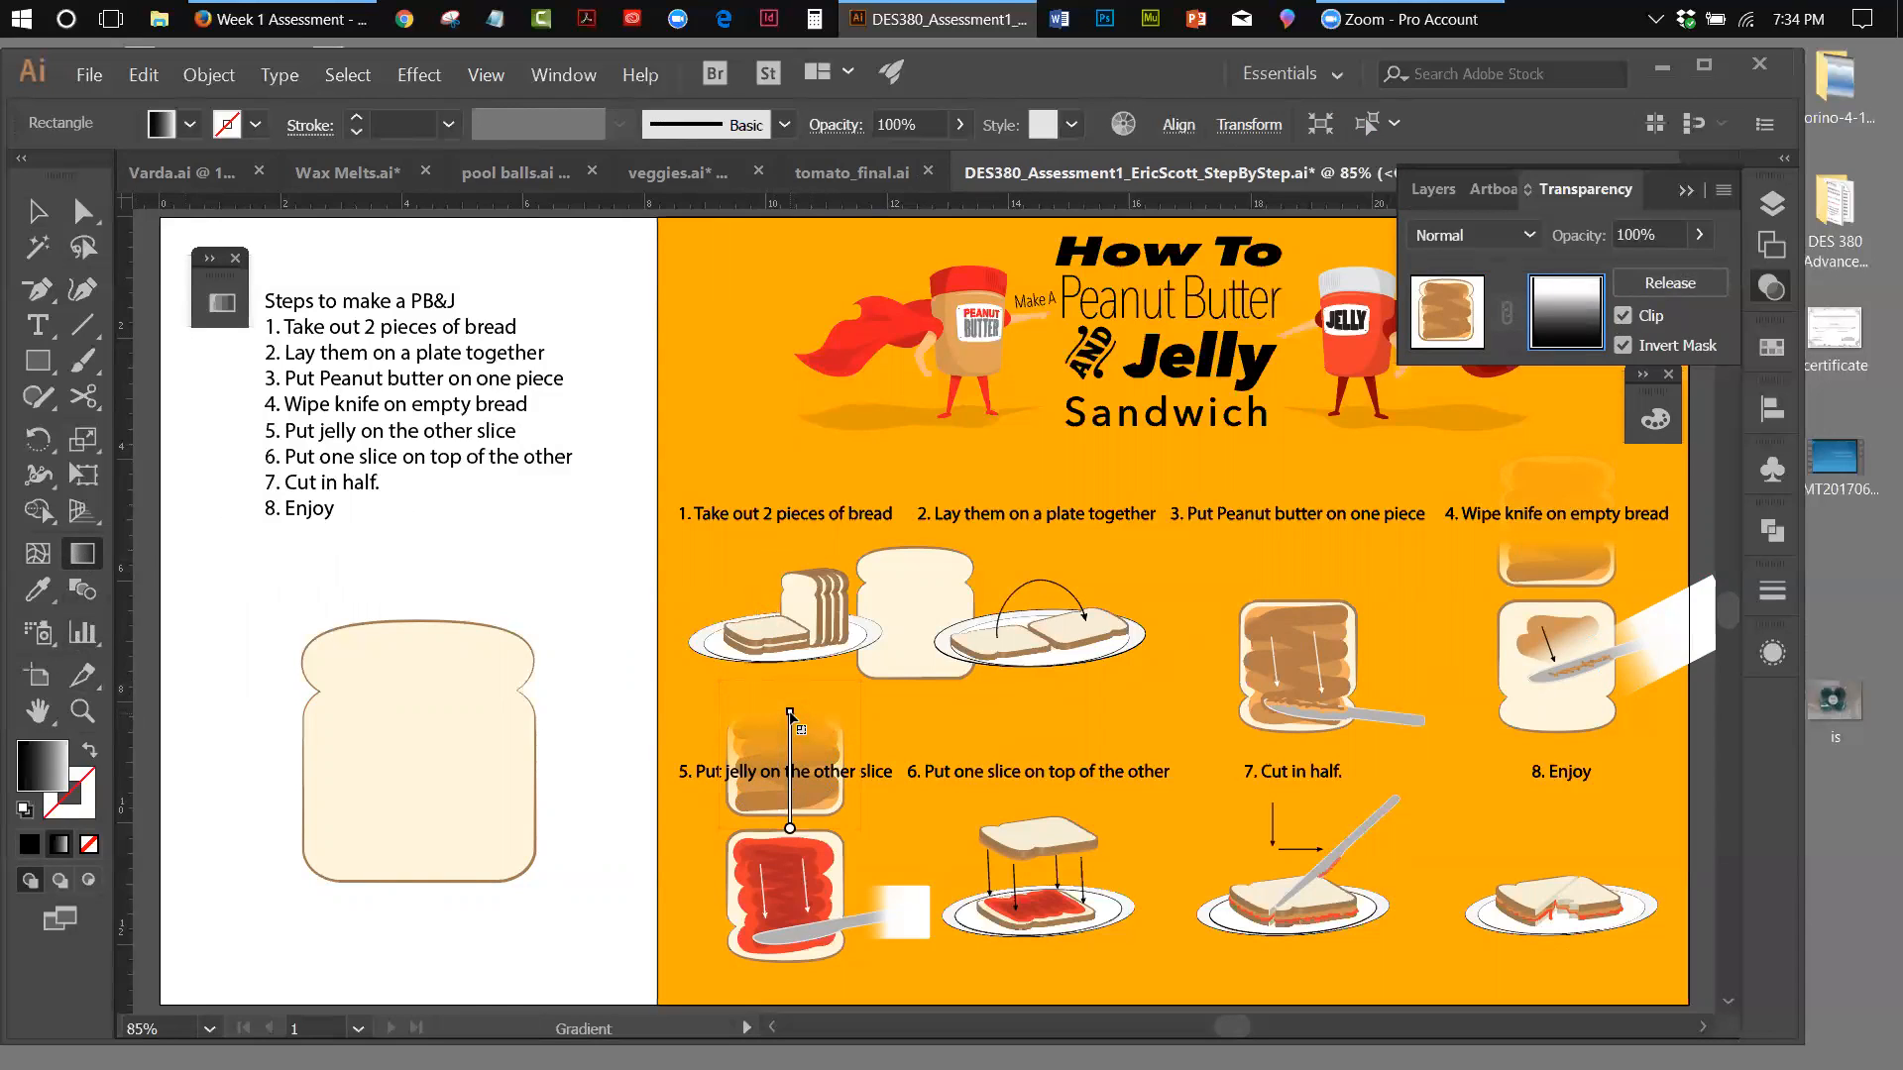
left_click_drag(790, 712, 791, 742)
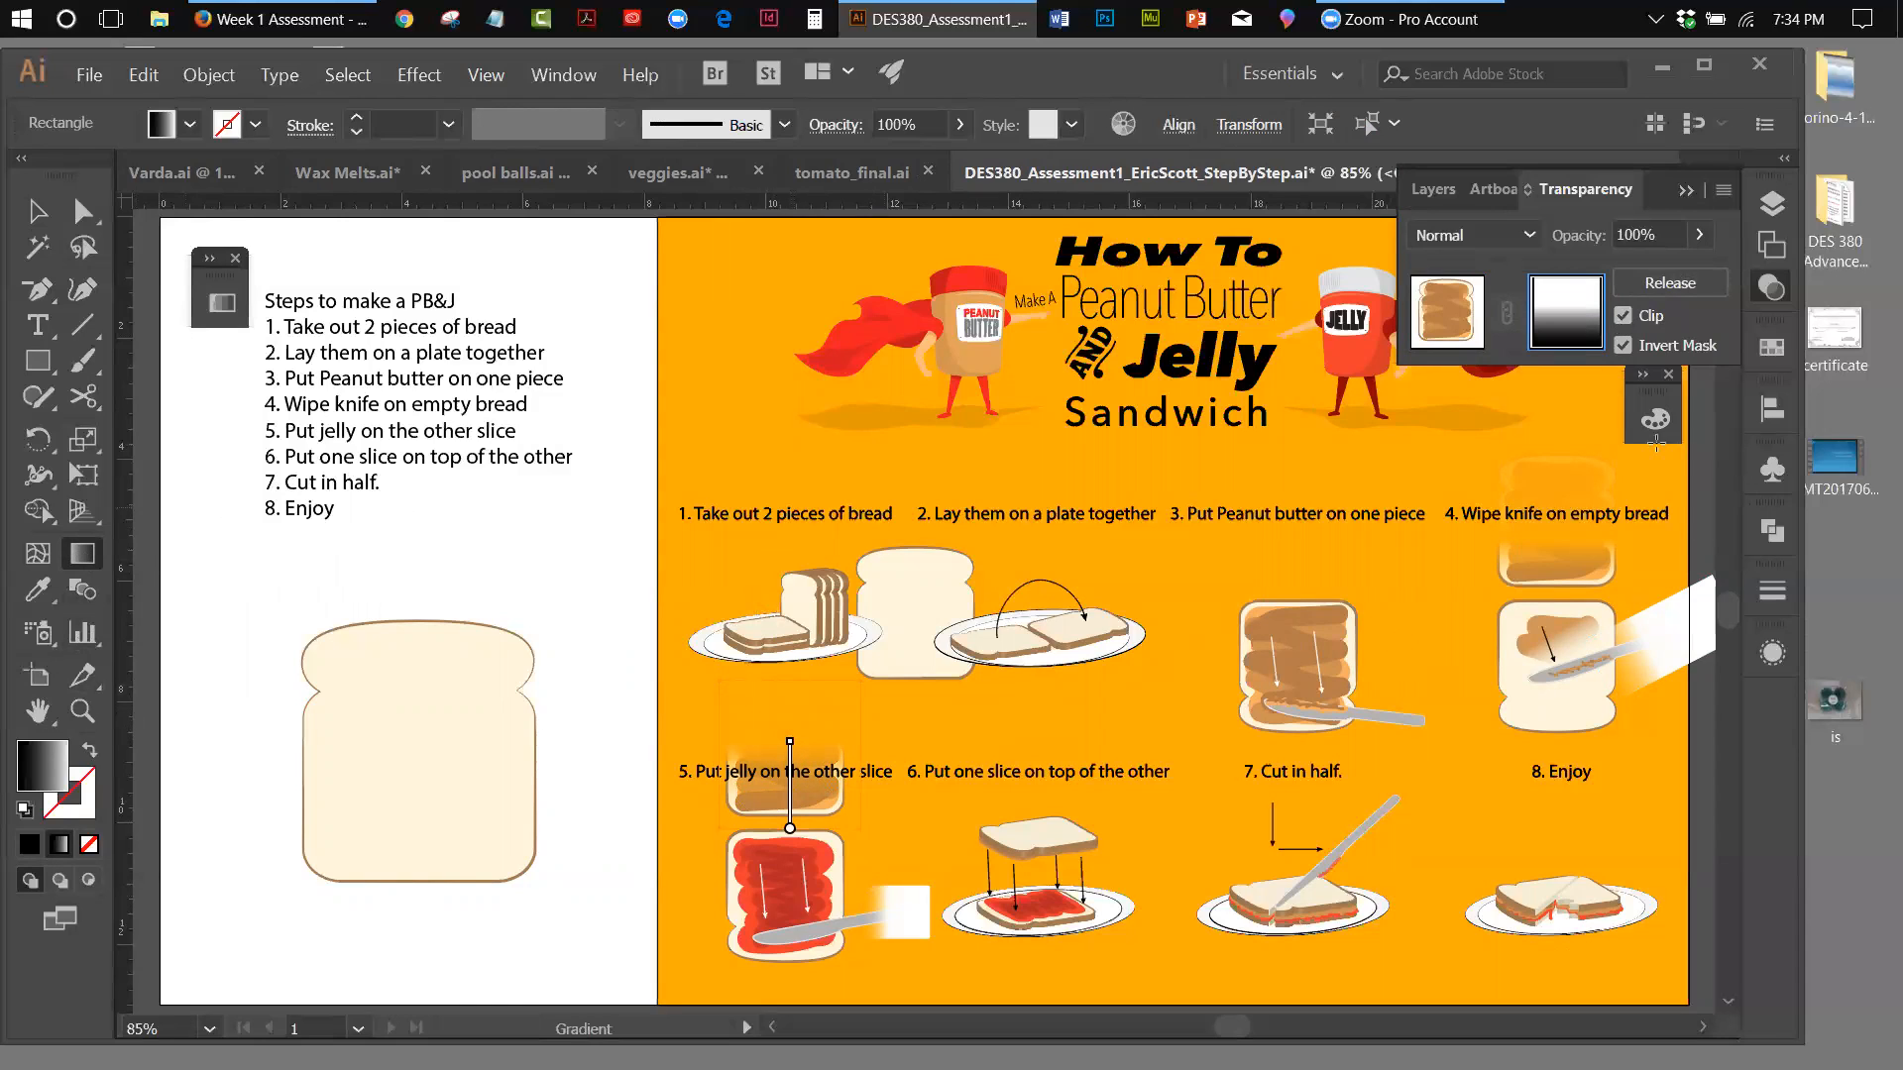
key("v")
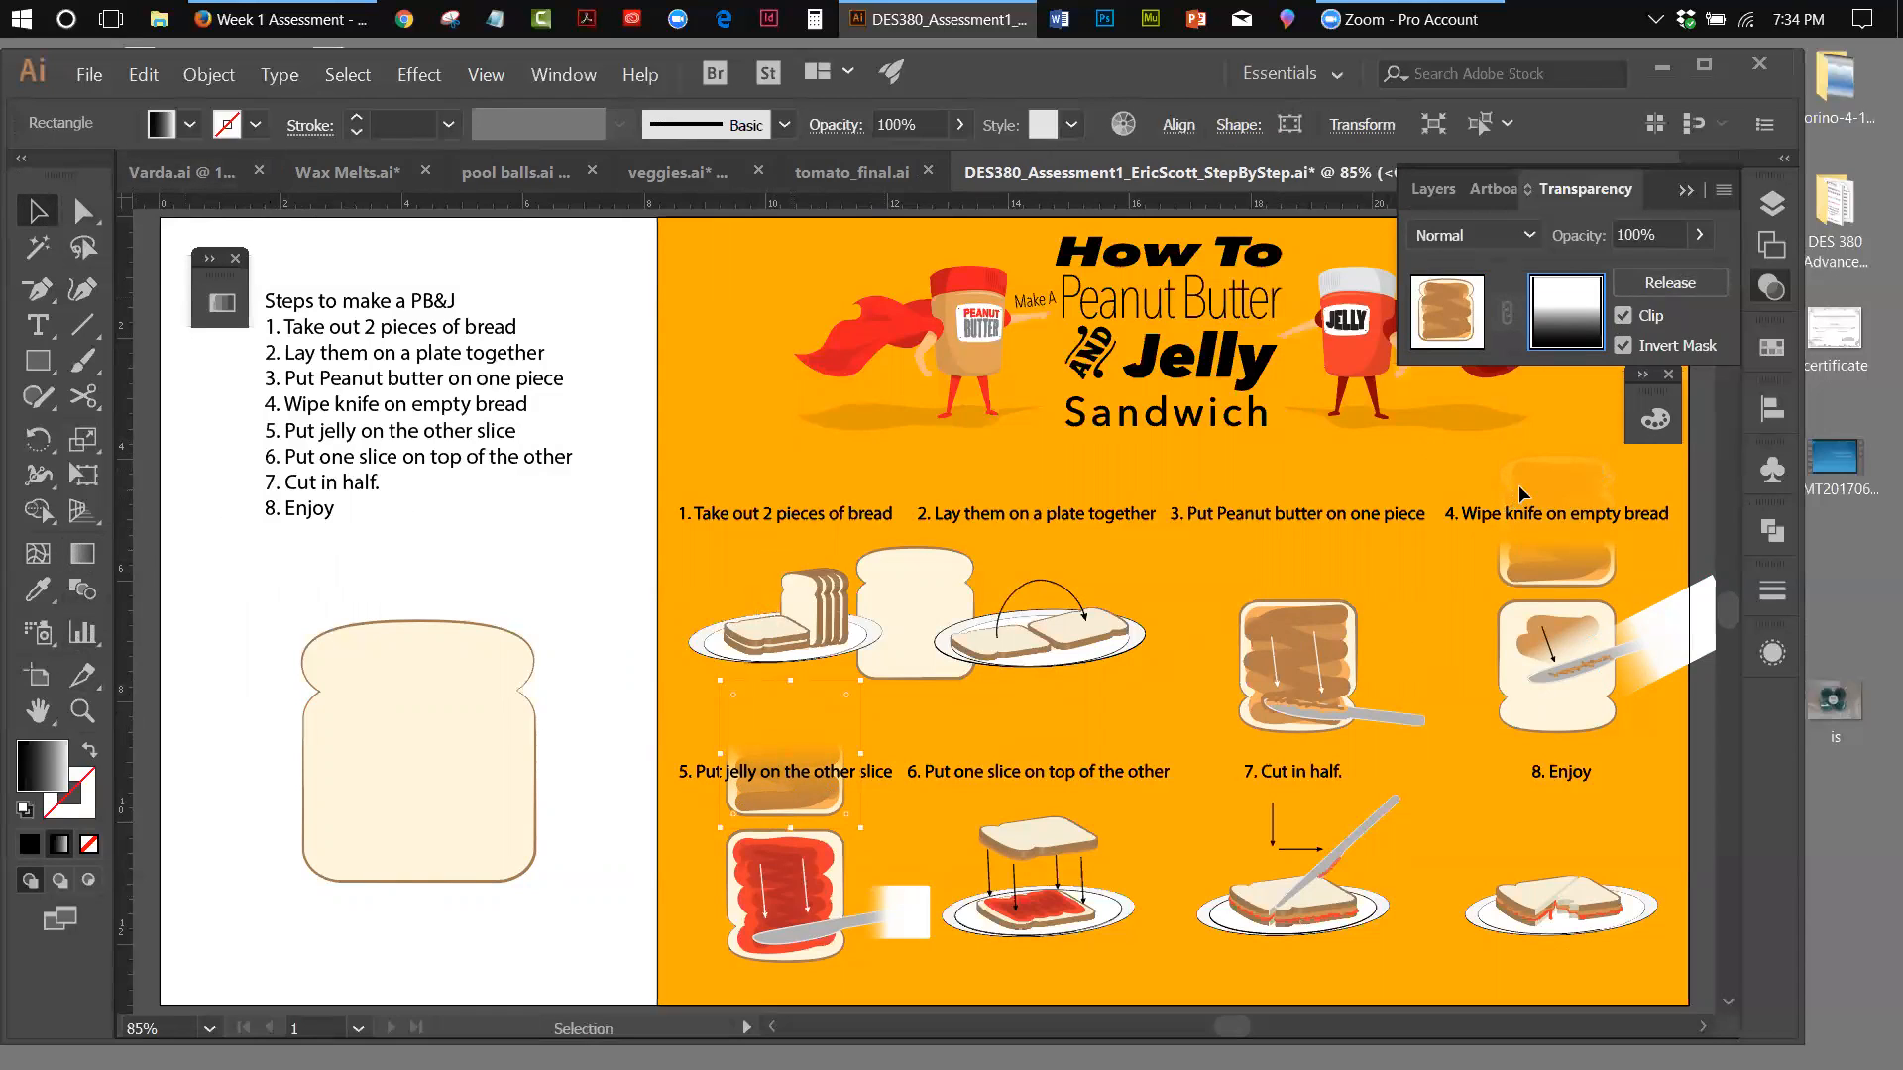
Leave opacity mask editing for the step 5 slice and return to the normal artwork
left_click(1518, 484)
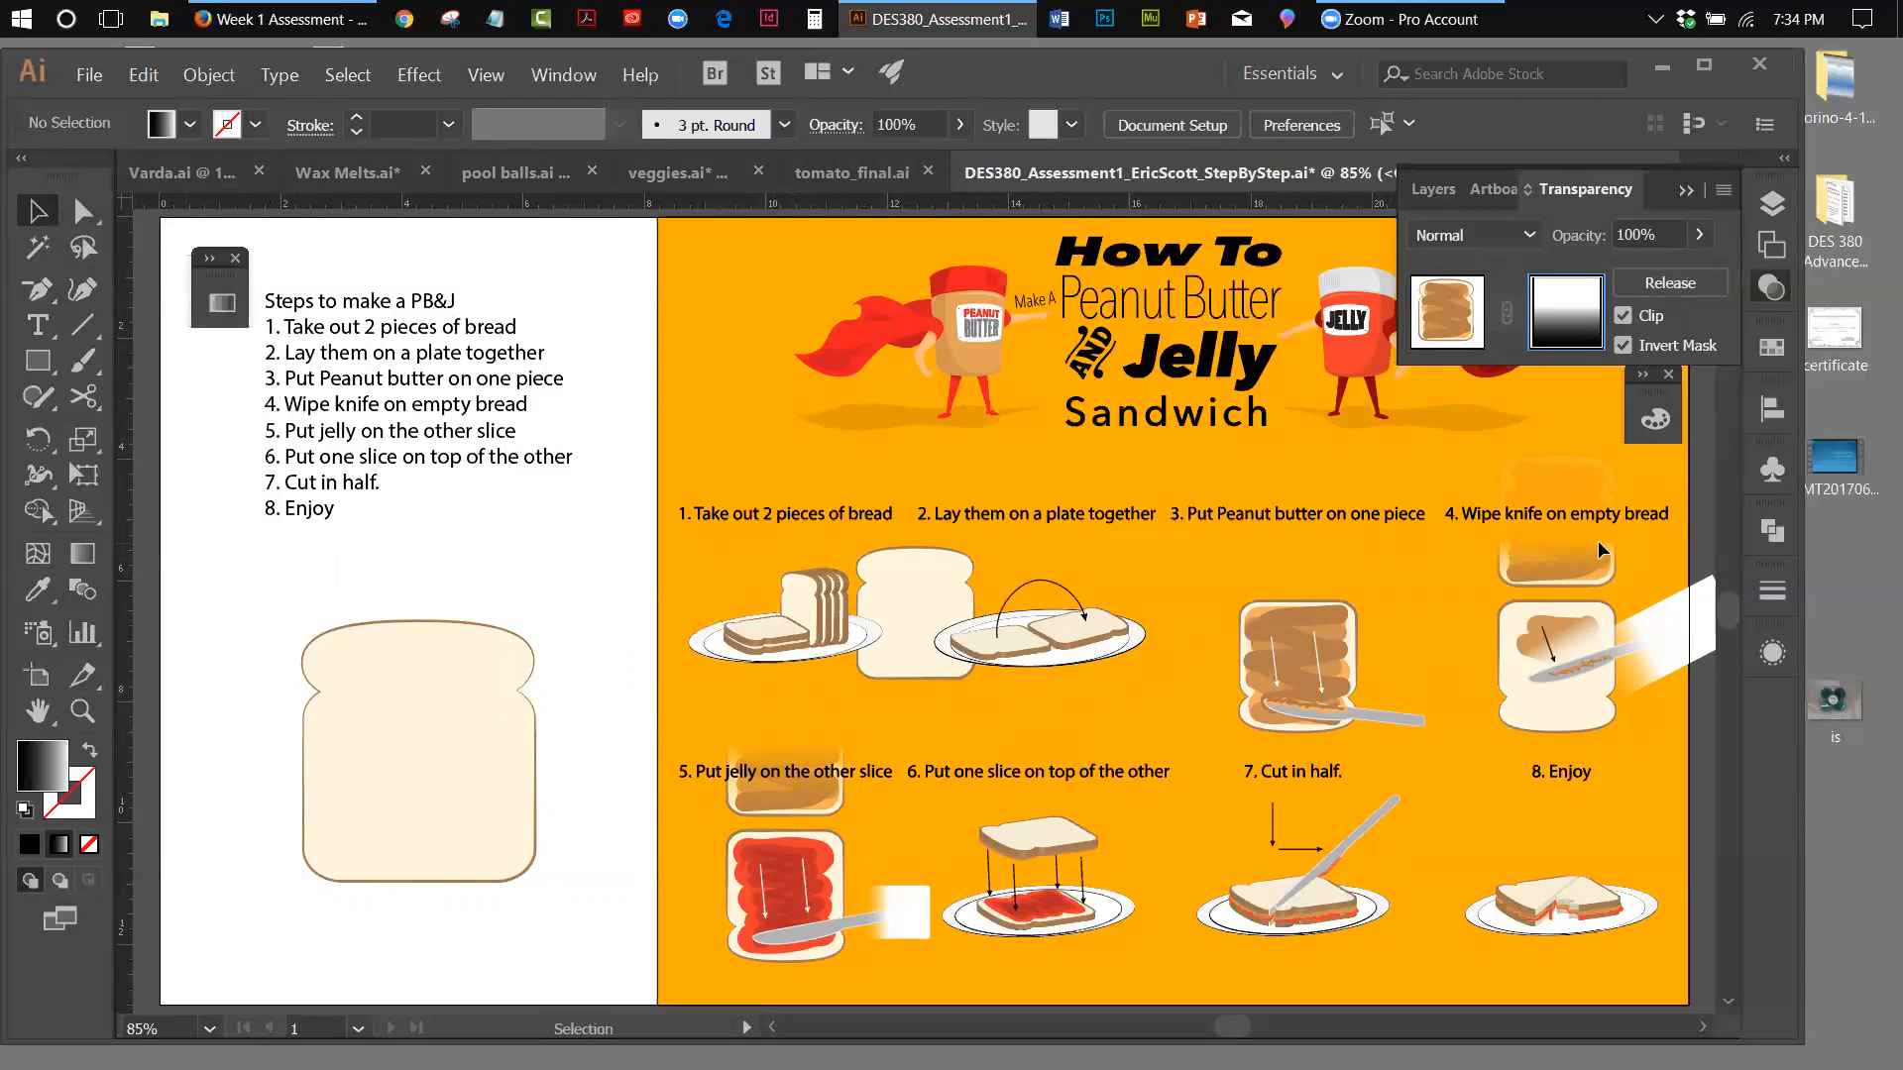
left_click(206, 75)
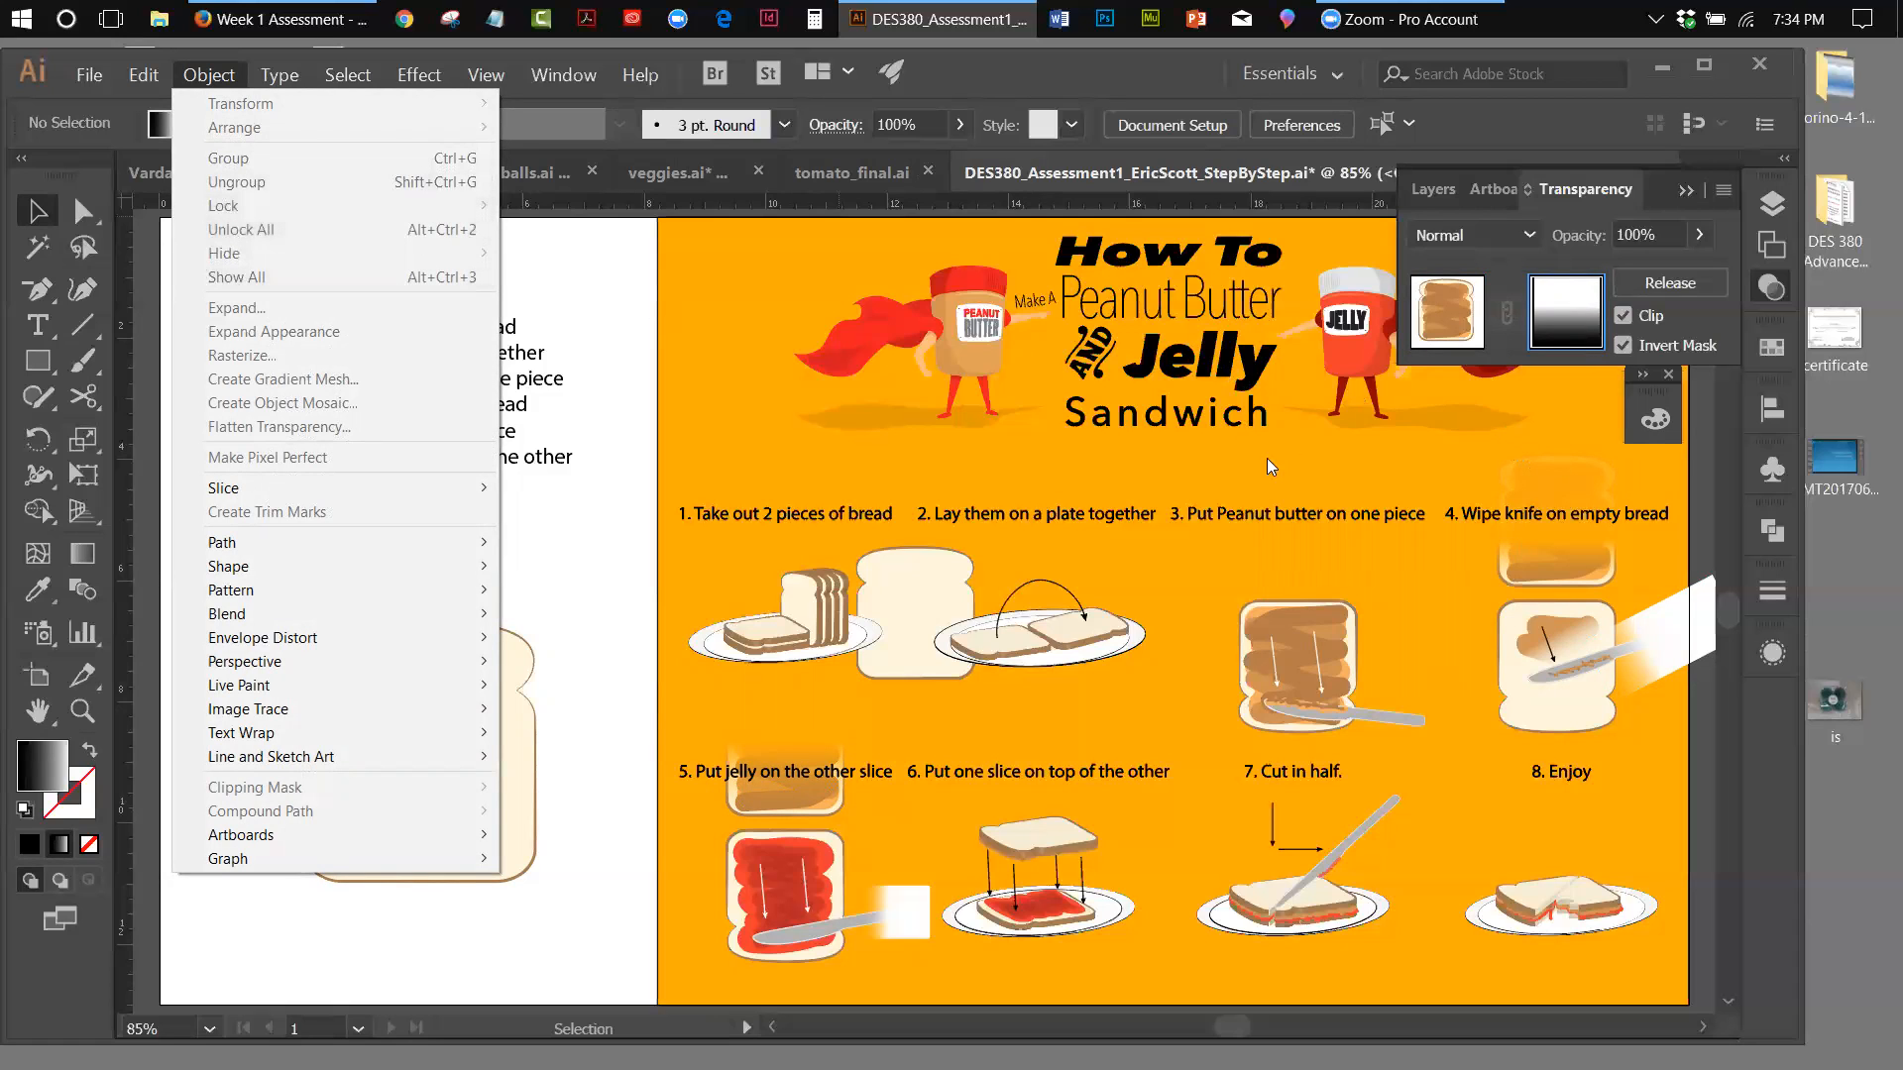
left_click_drag(1449, 452, 1540, 483)
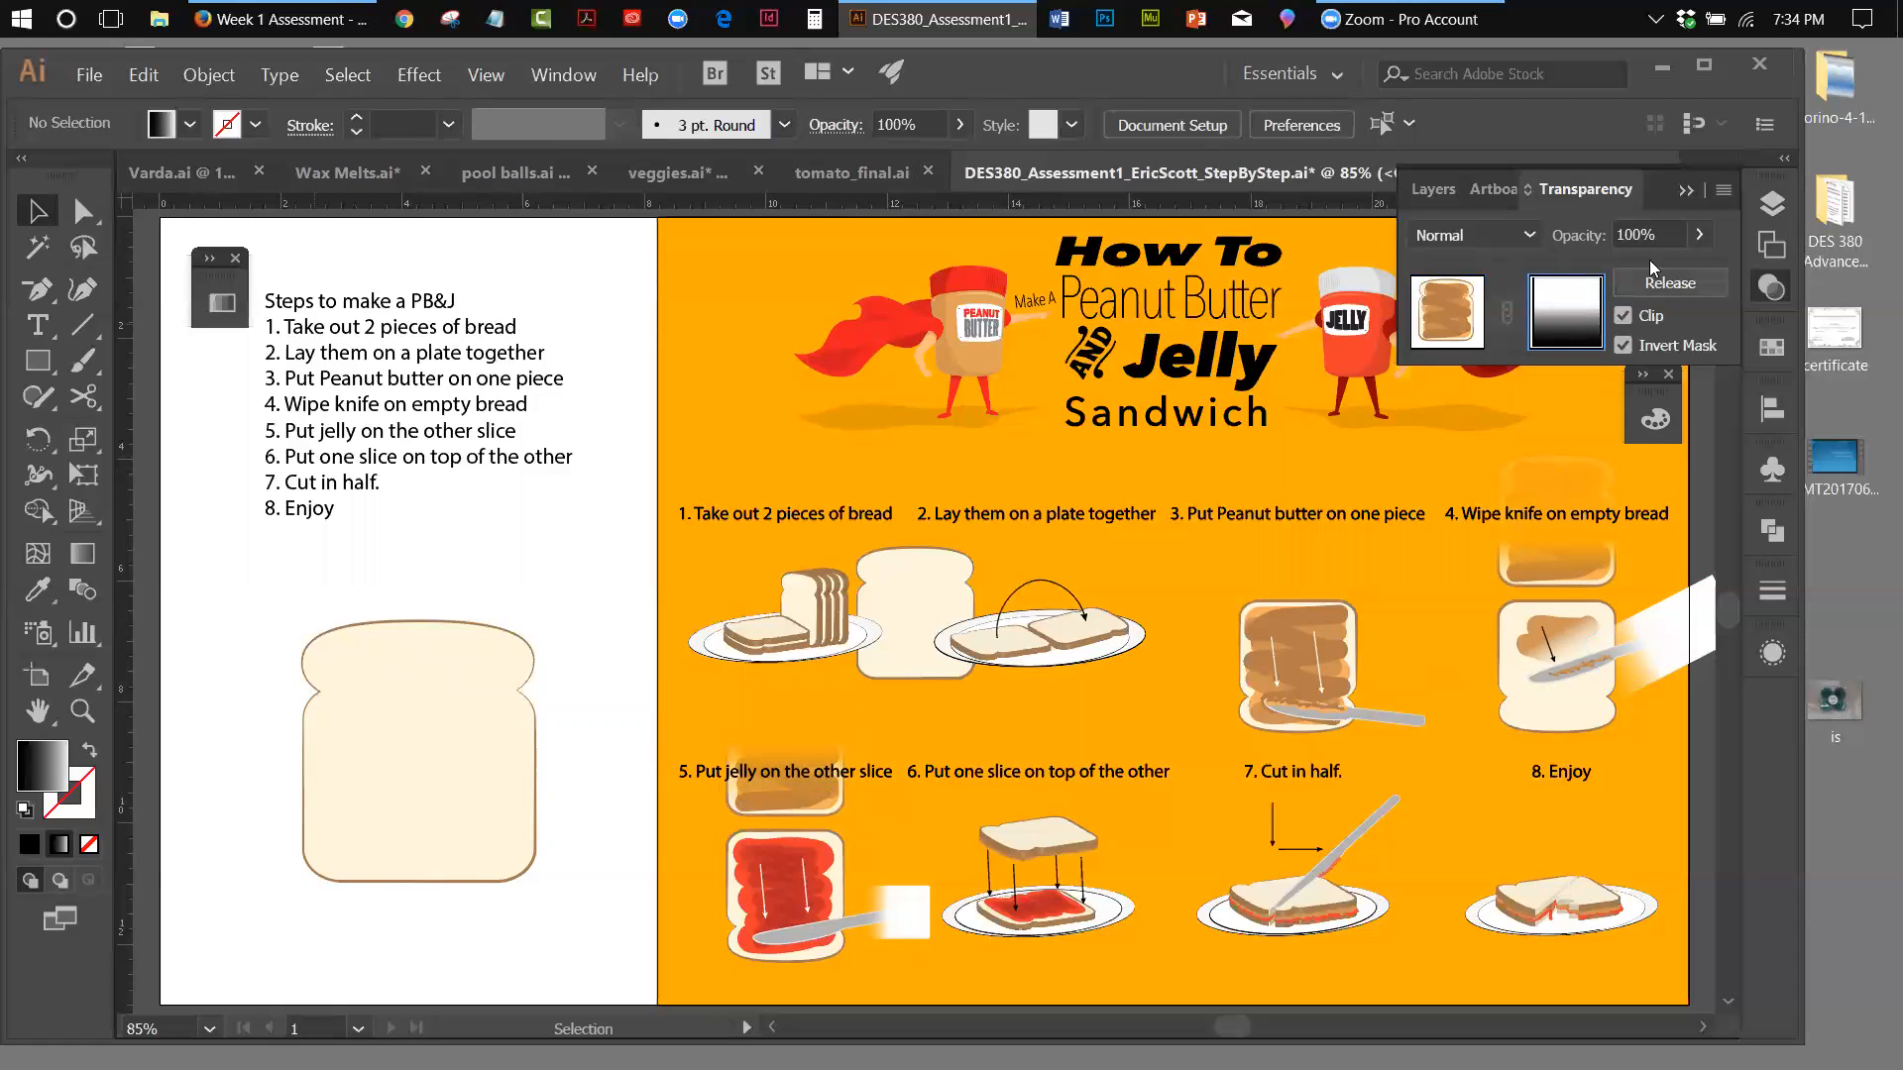
left_click(1772, 204)
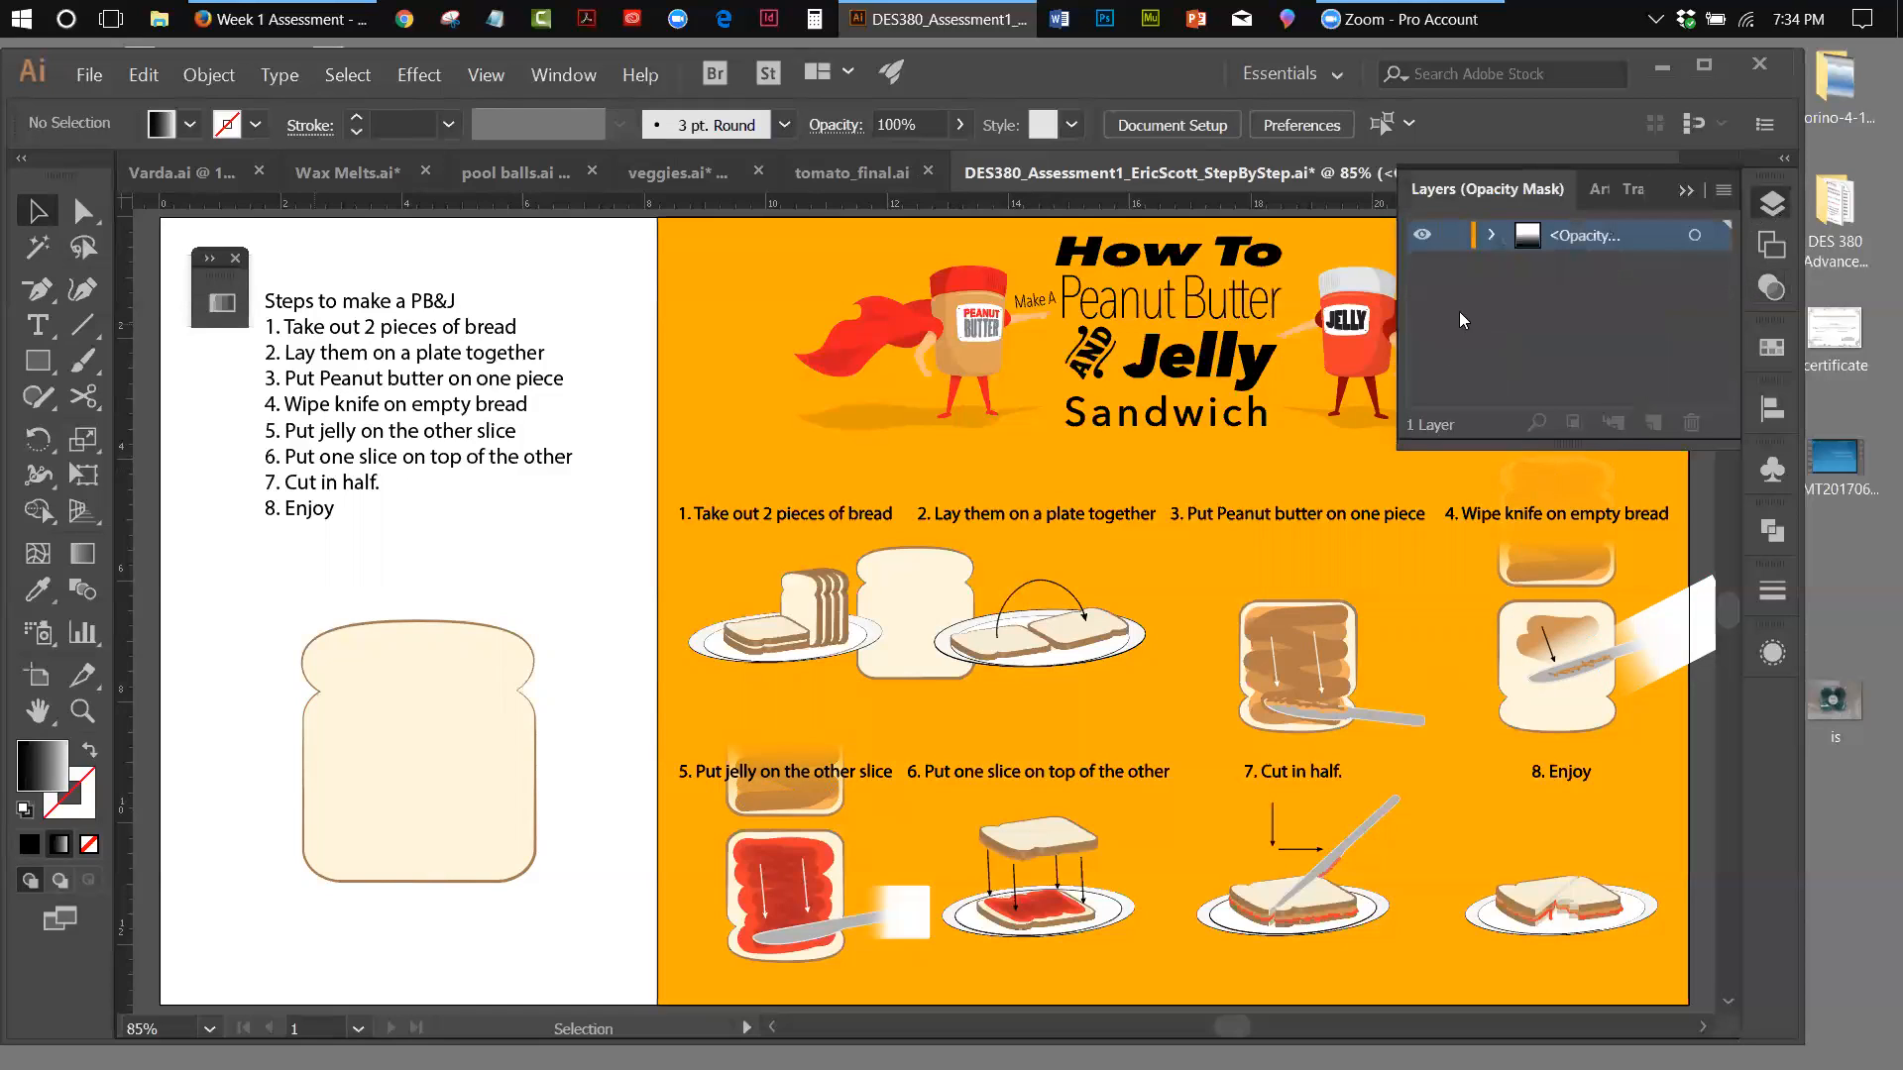
left_click(1688, 189)
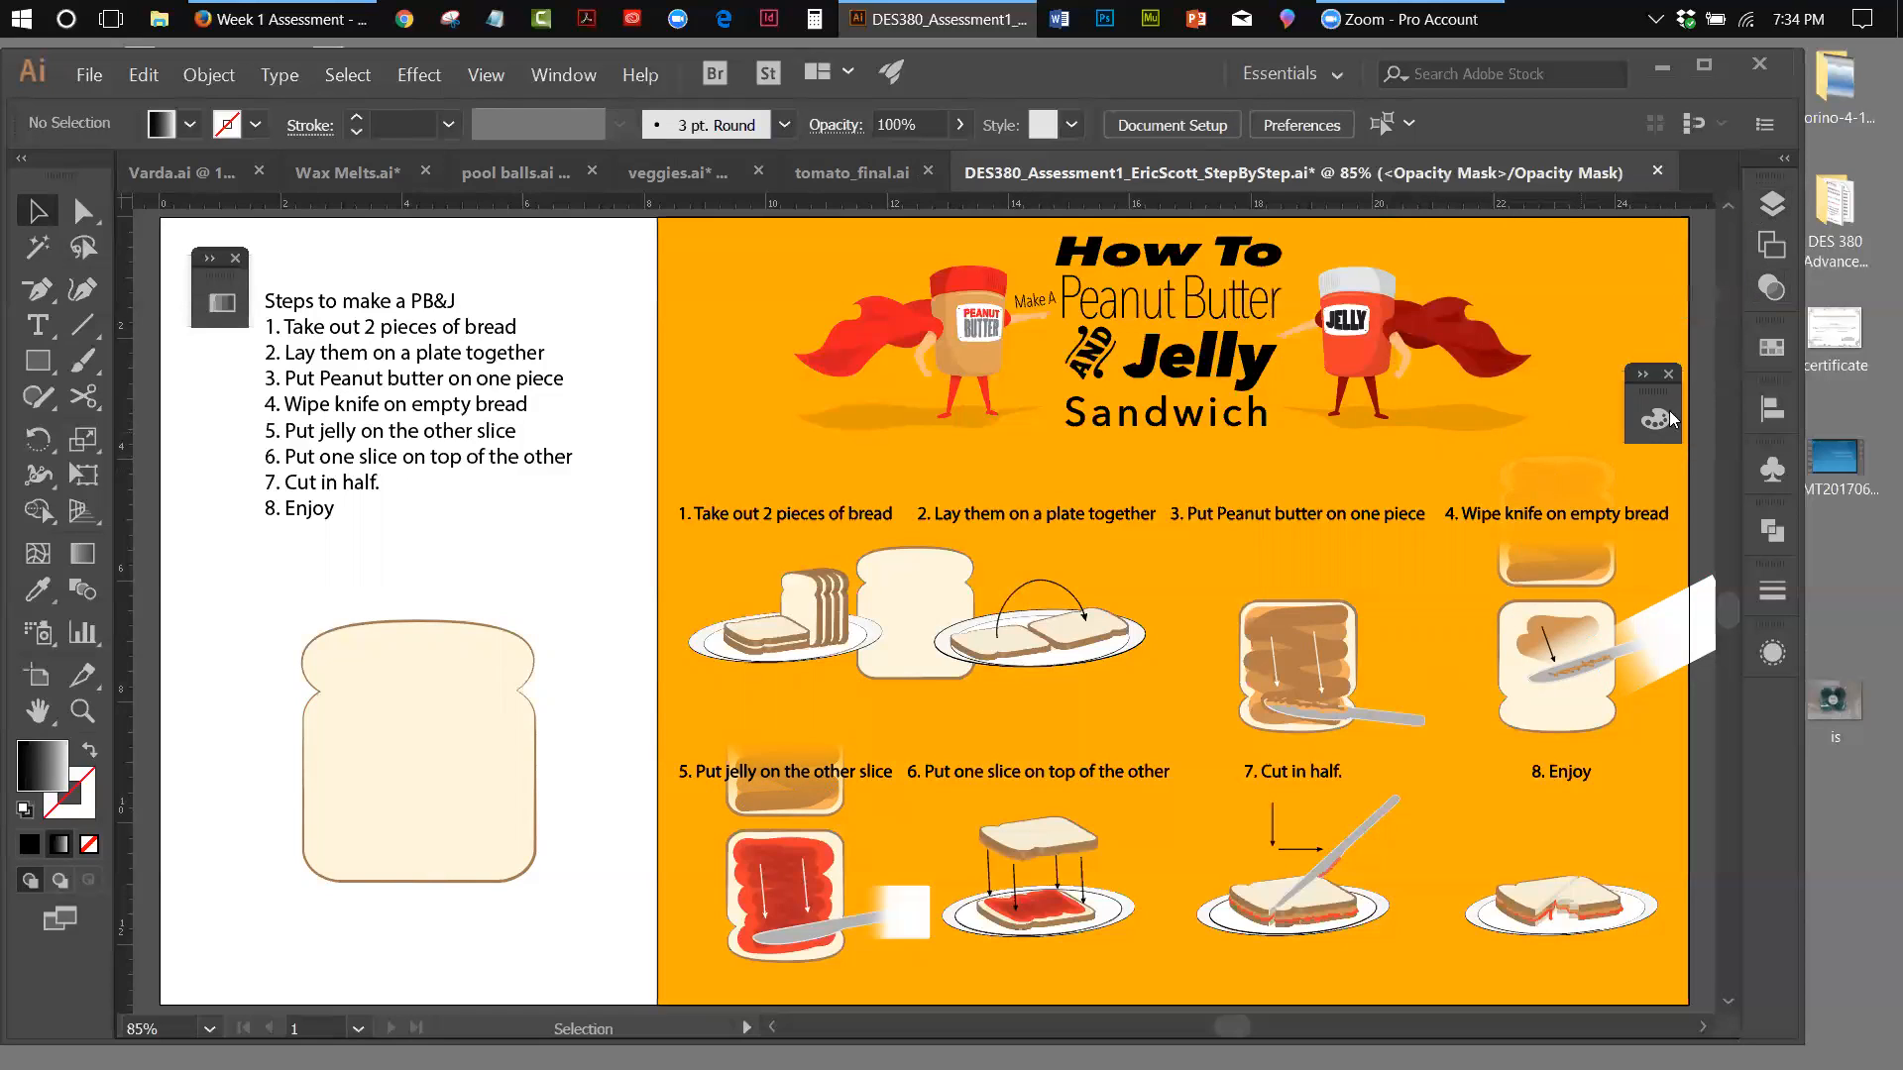
left_click(1762, 288)
left_click(1462, 333)
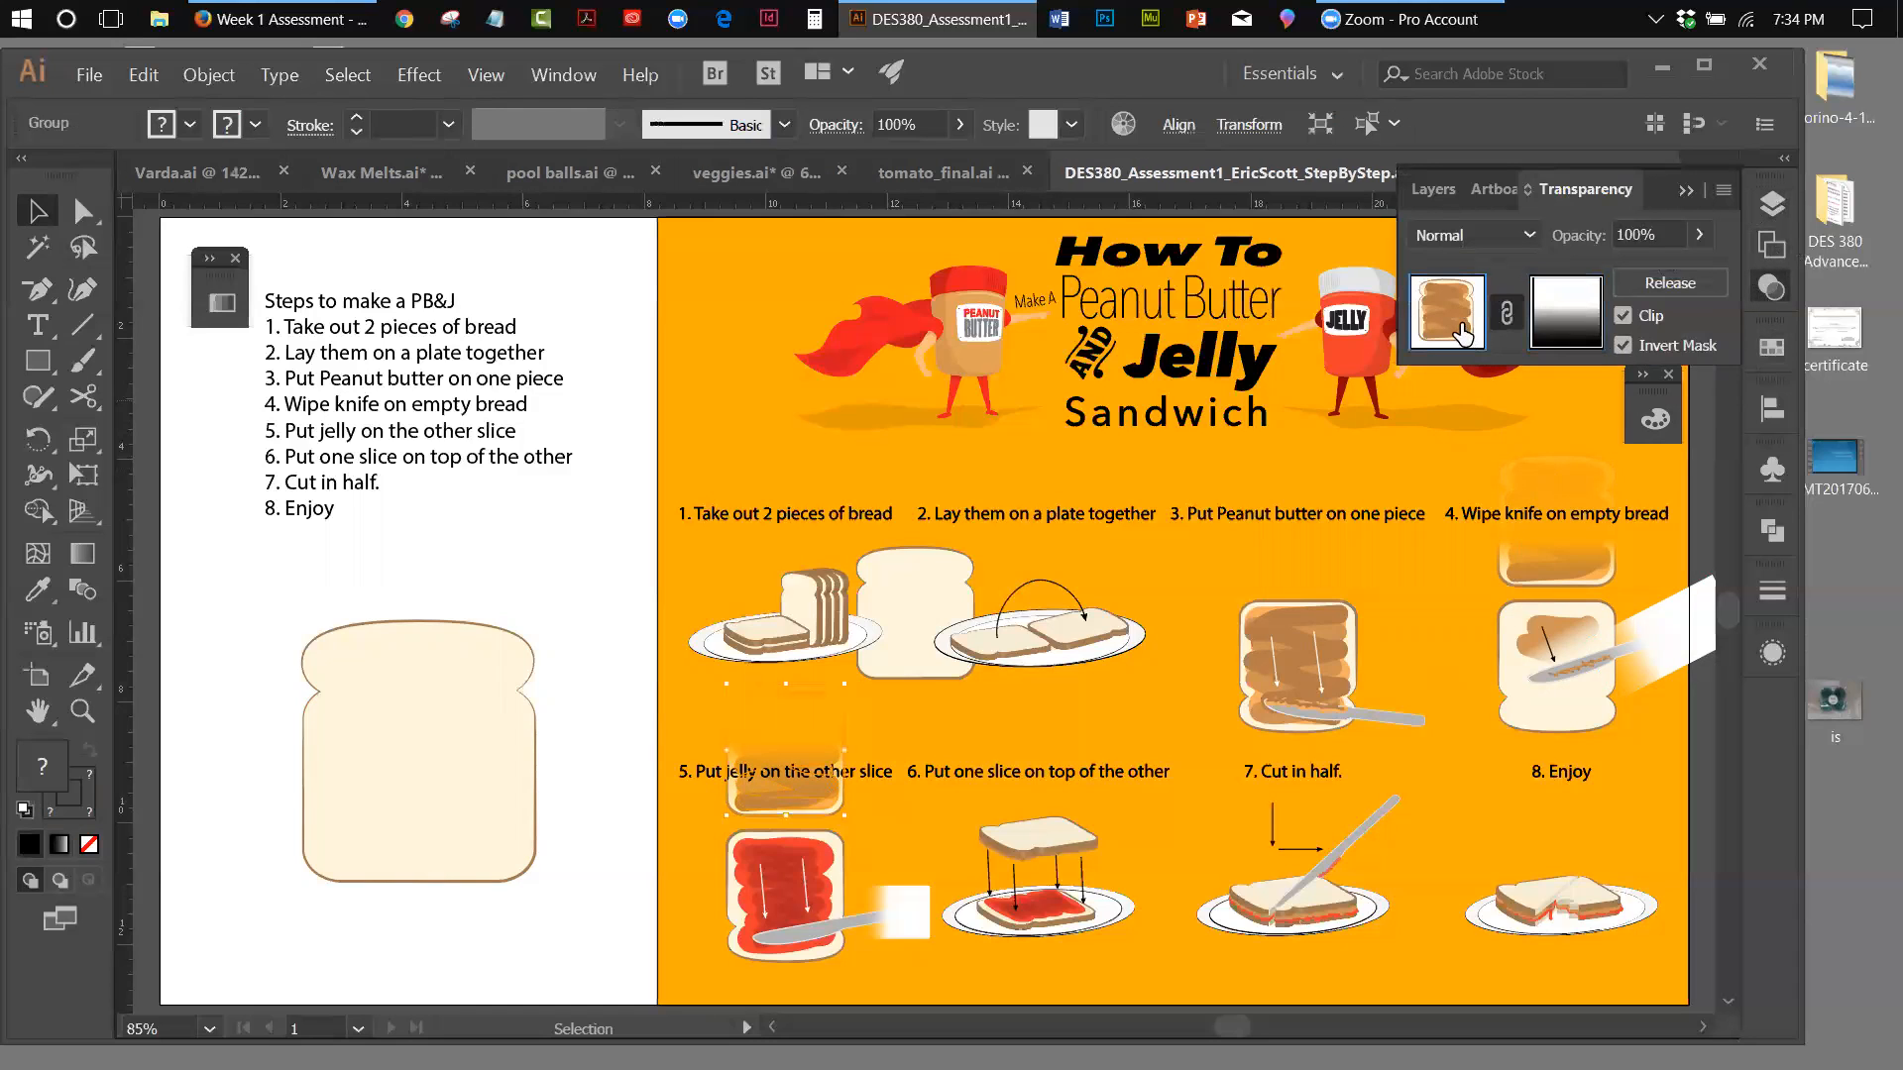
left_click(1684, 188)
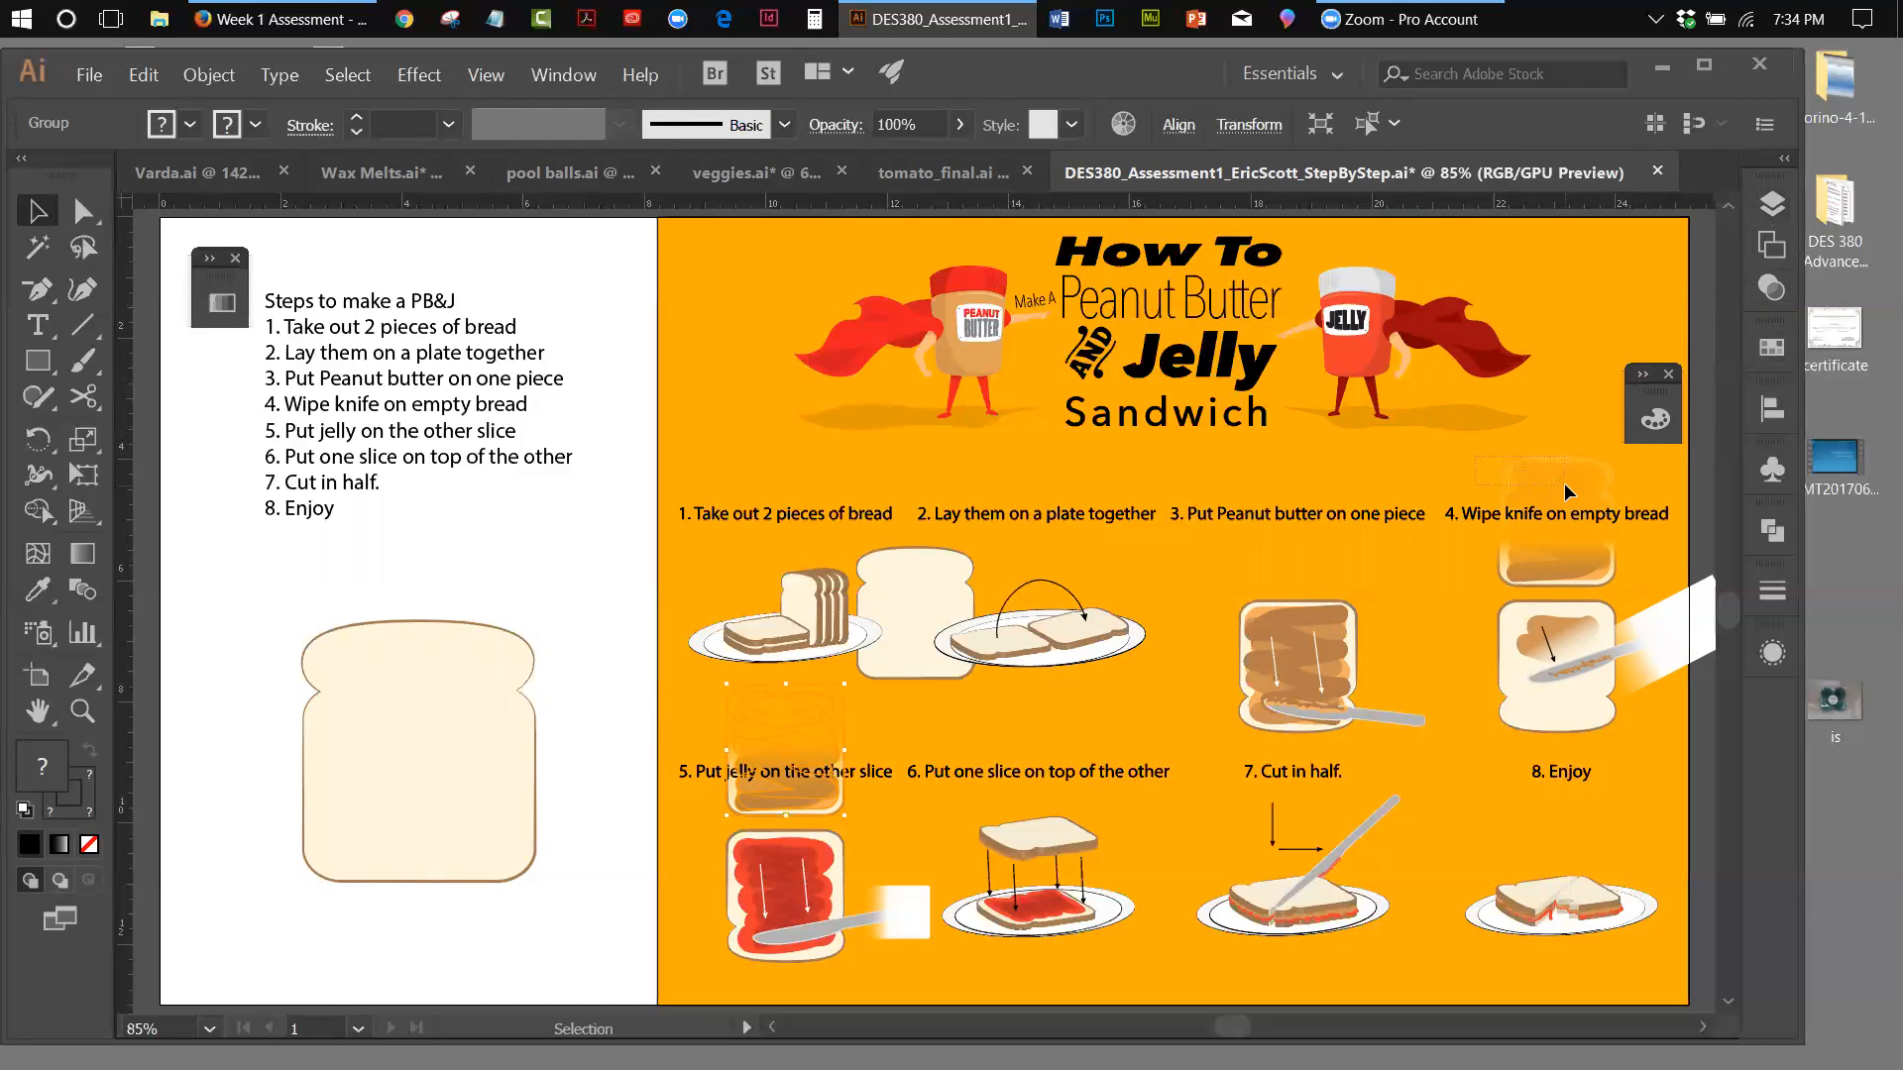
Edit the opacity mask of the upper step 4 slice, moving both gradient ends slightly inward so the bread fades toward its top
left_click_drag(1564, 486, 1564, 490)
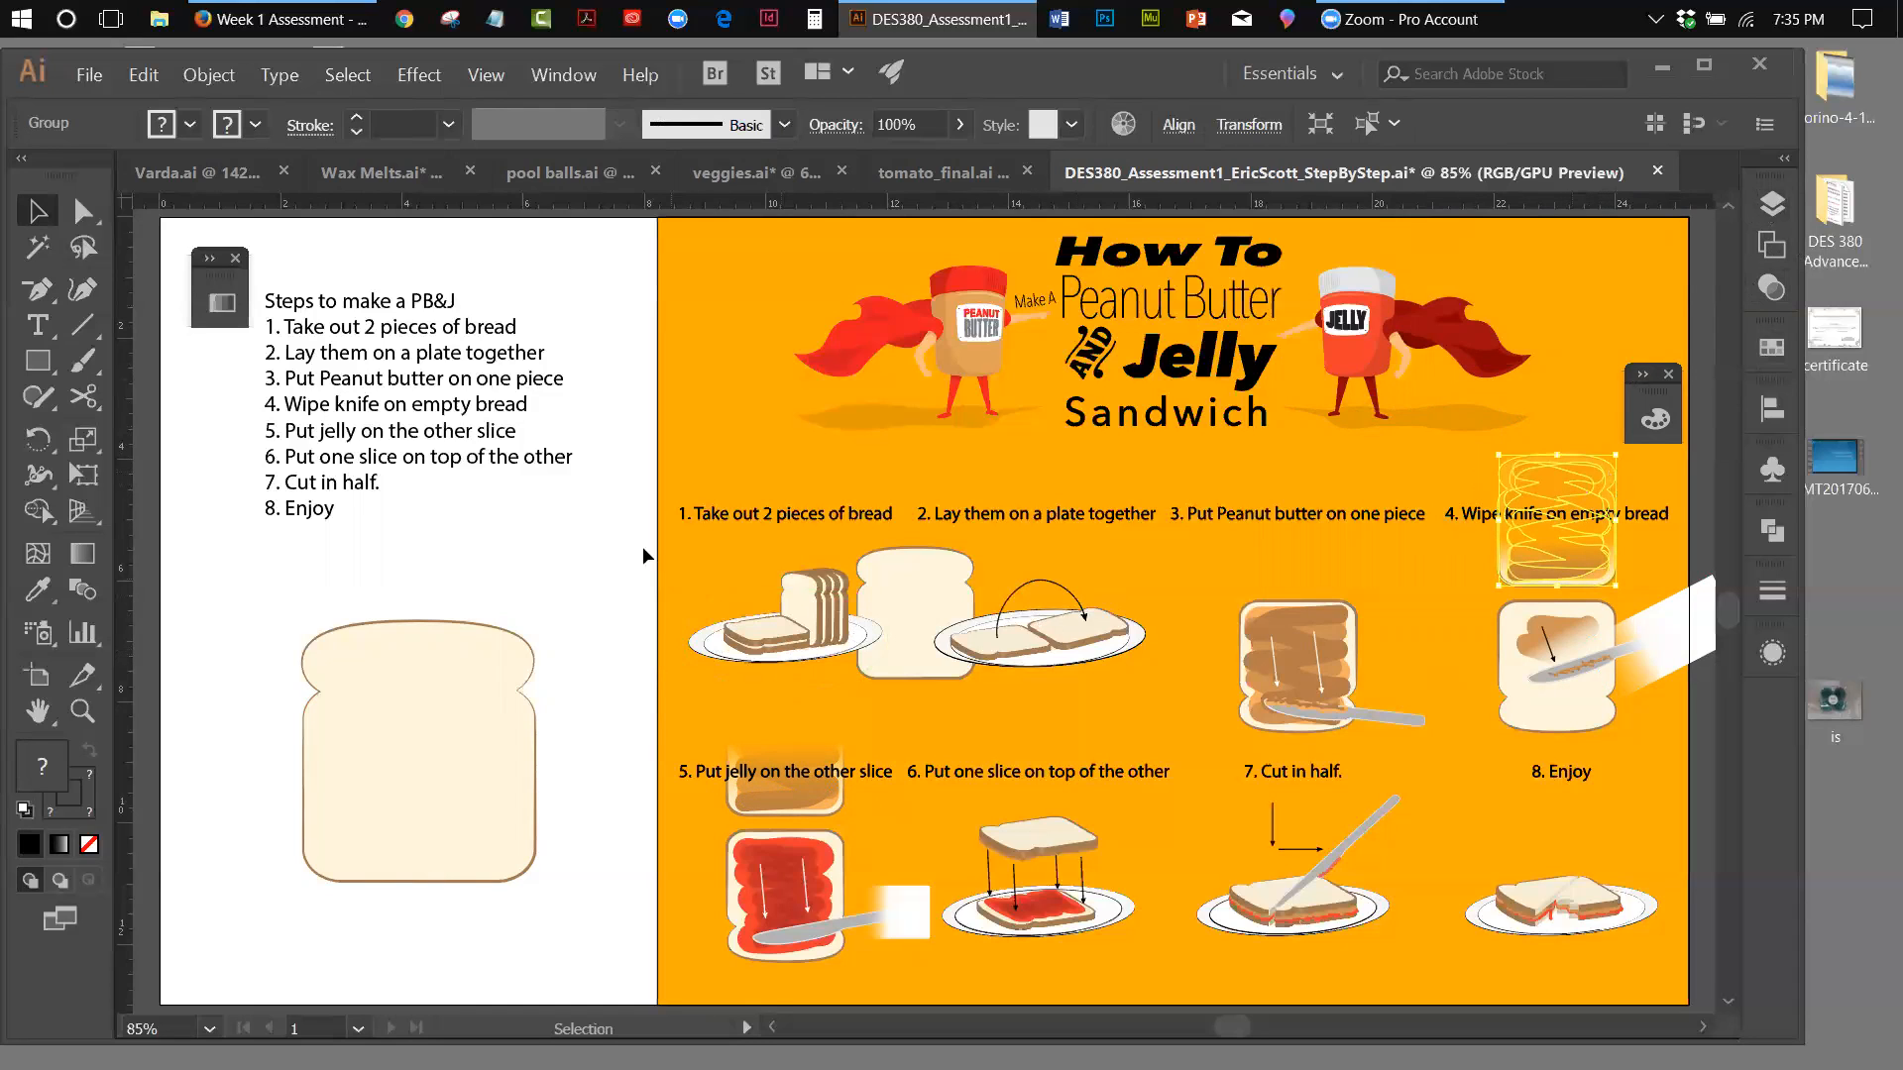
left_click(82, 547)
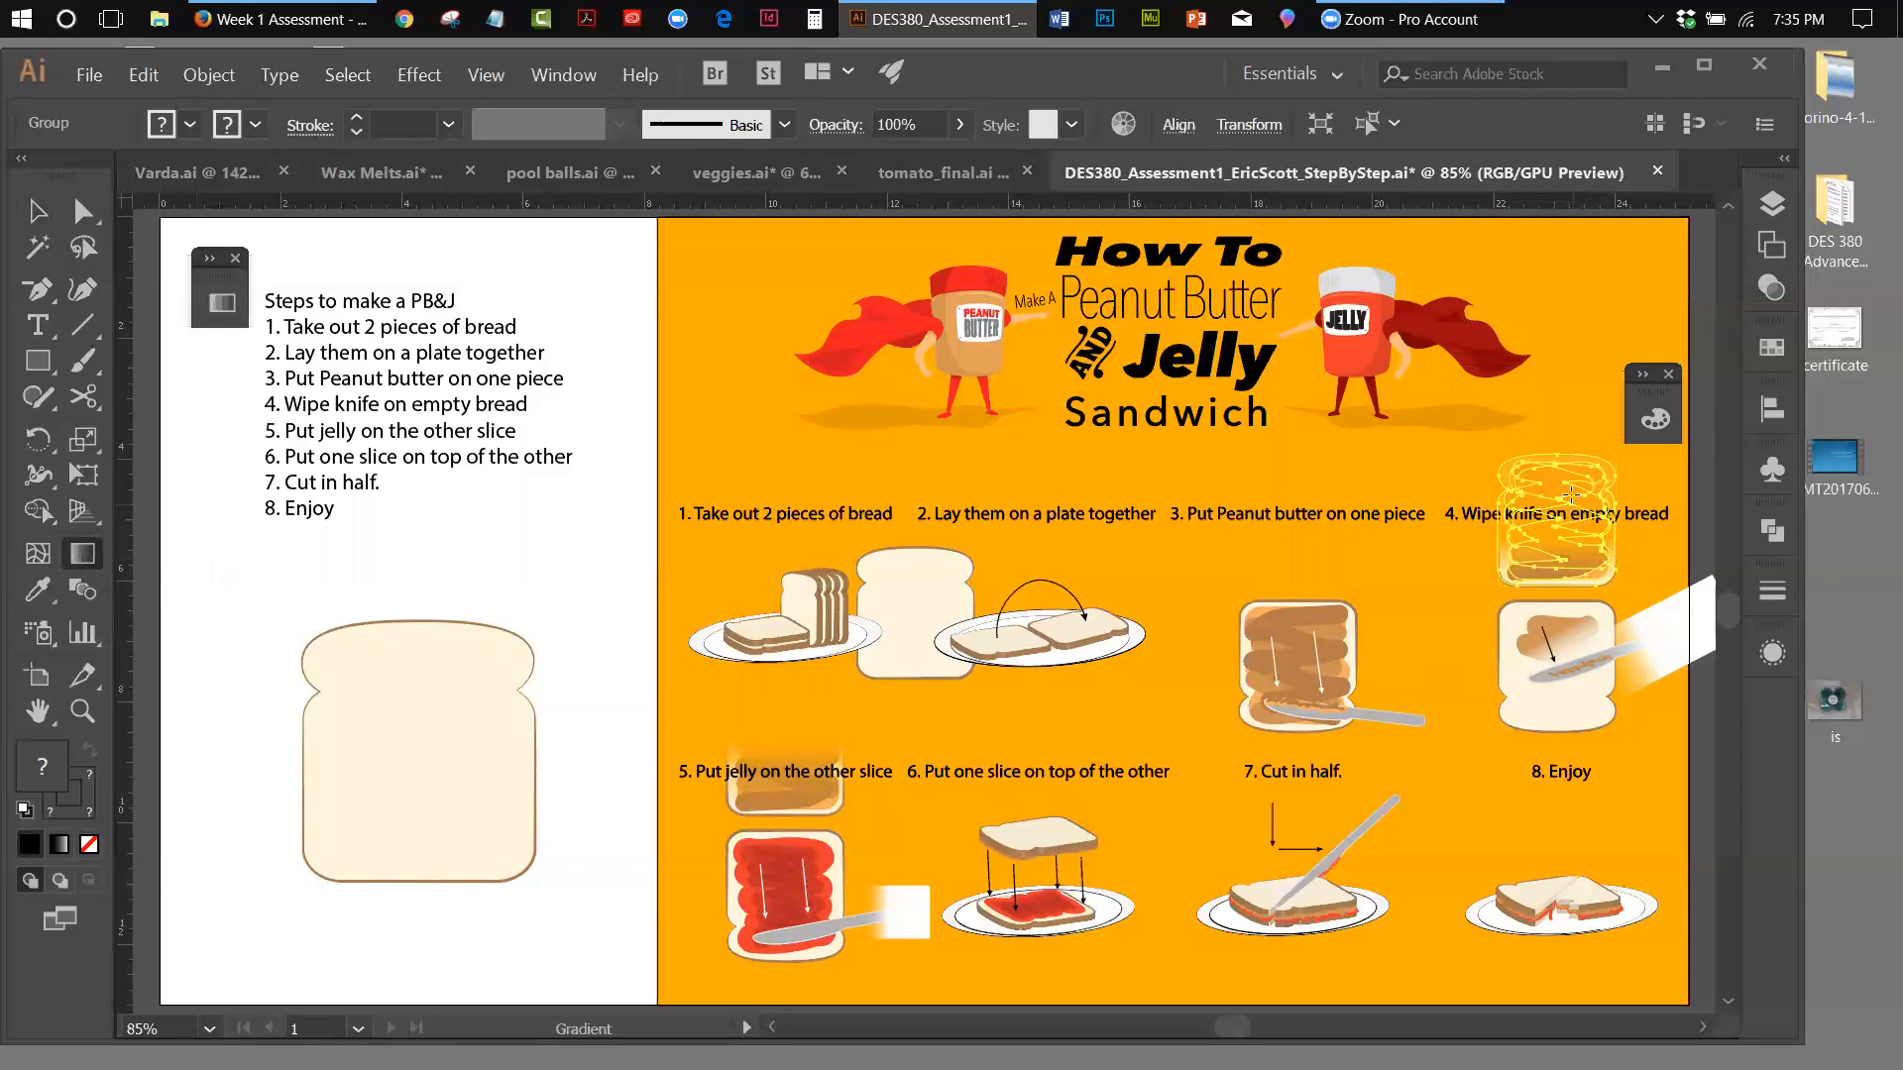
left_click(1776, 275)
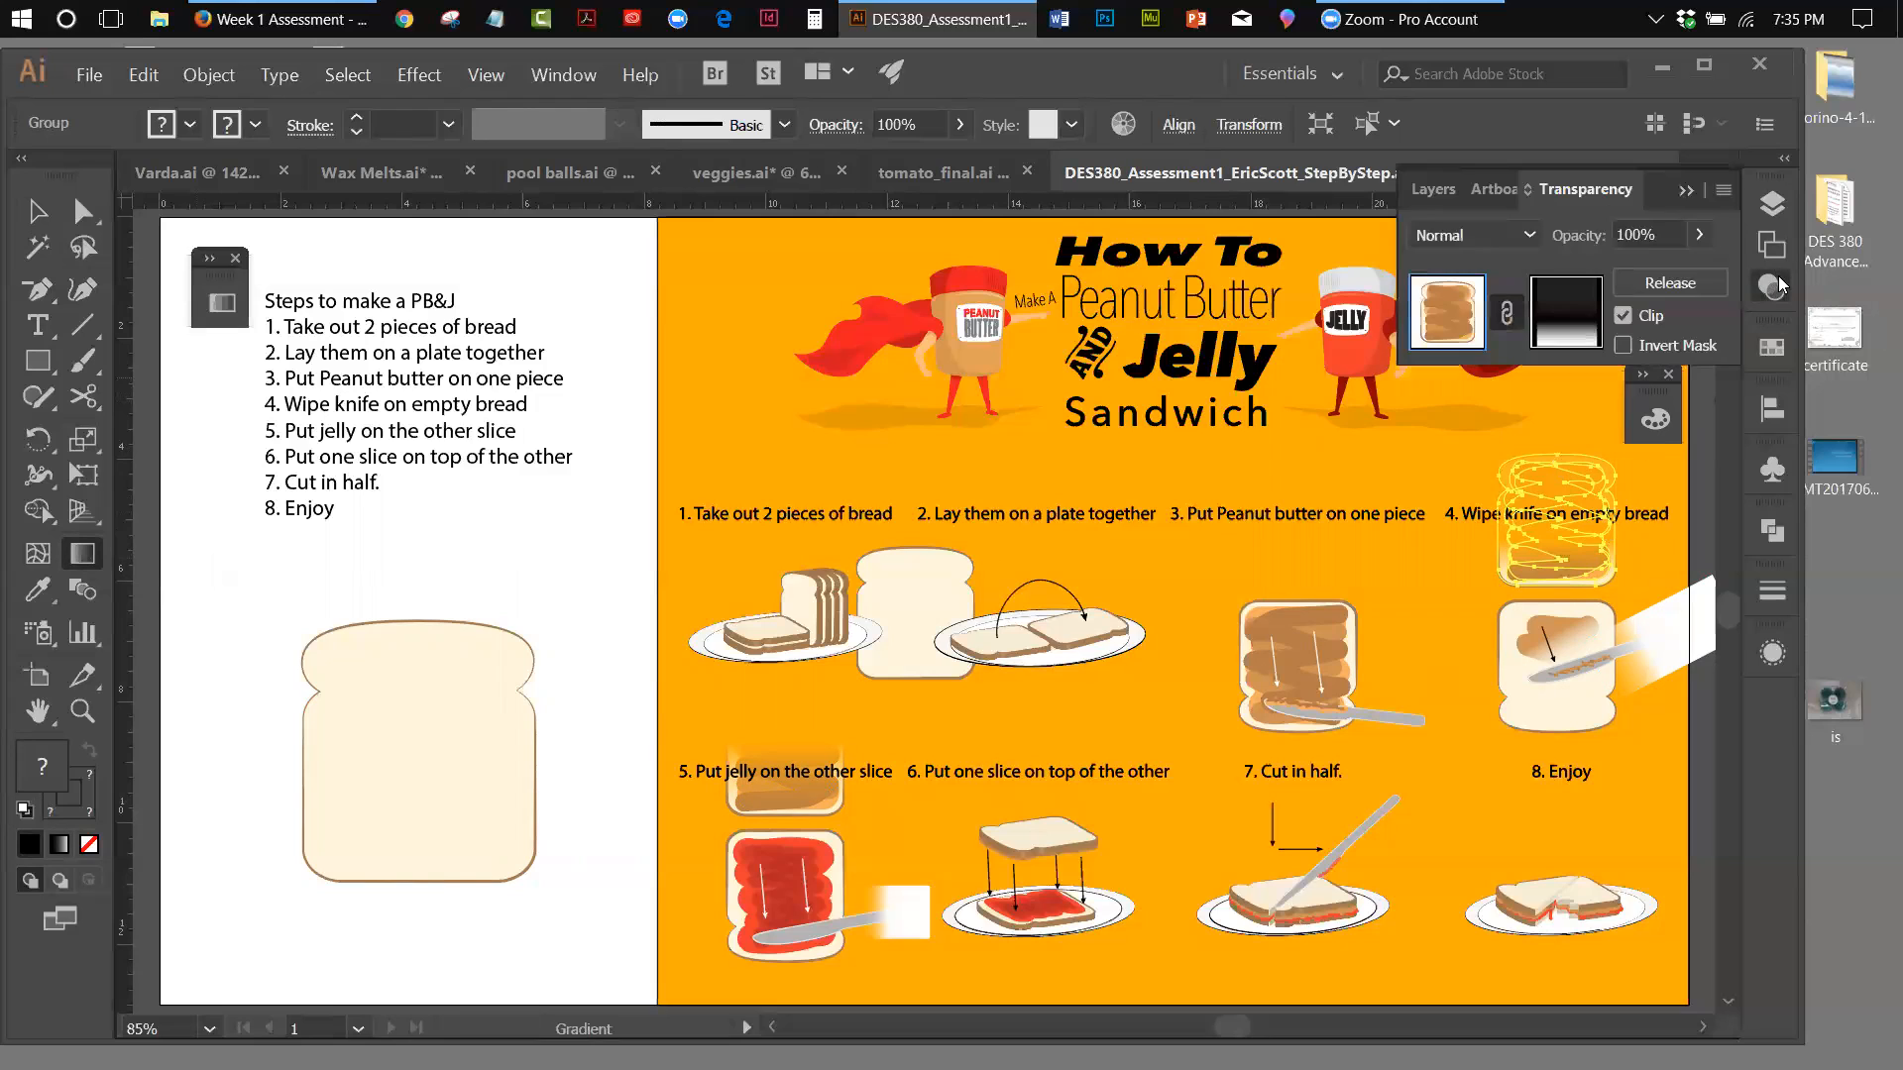
left_click(1582, 315)
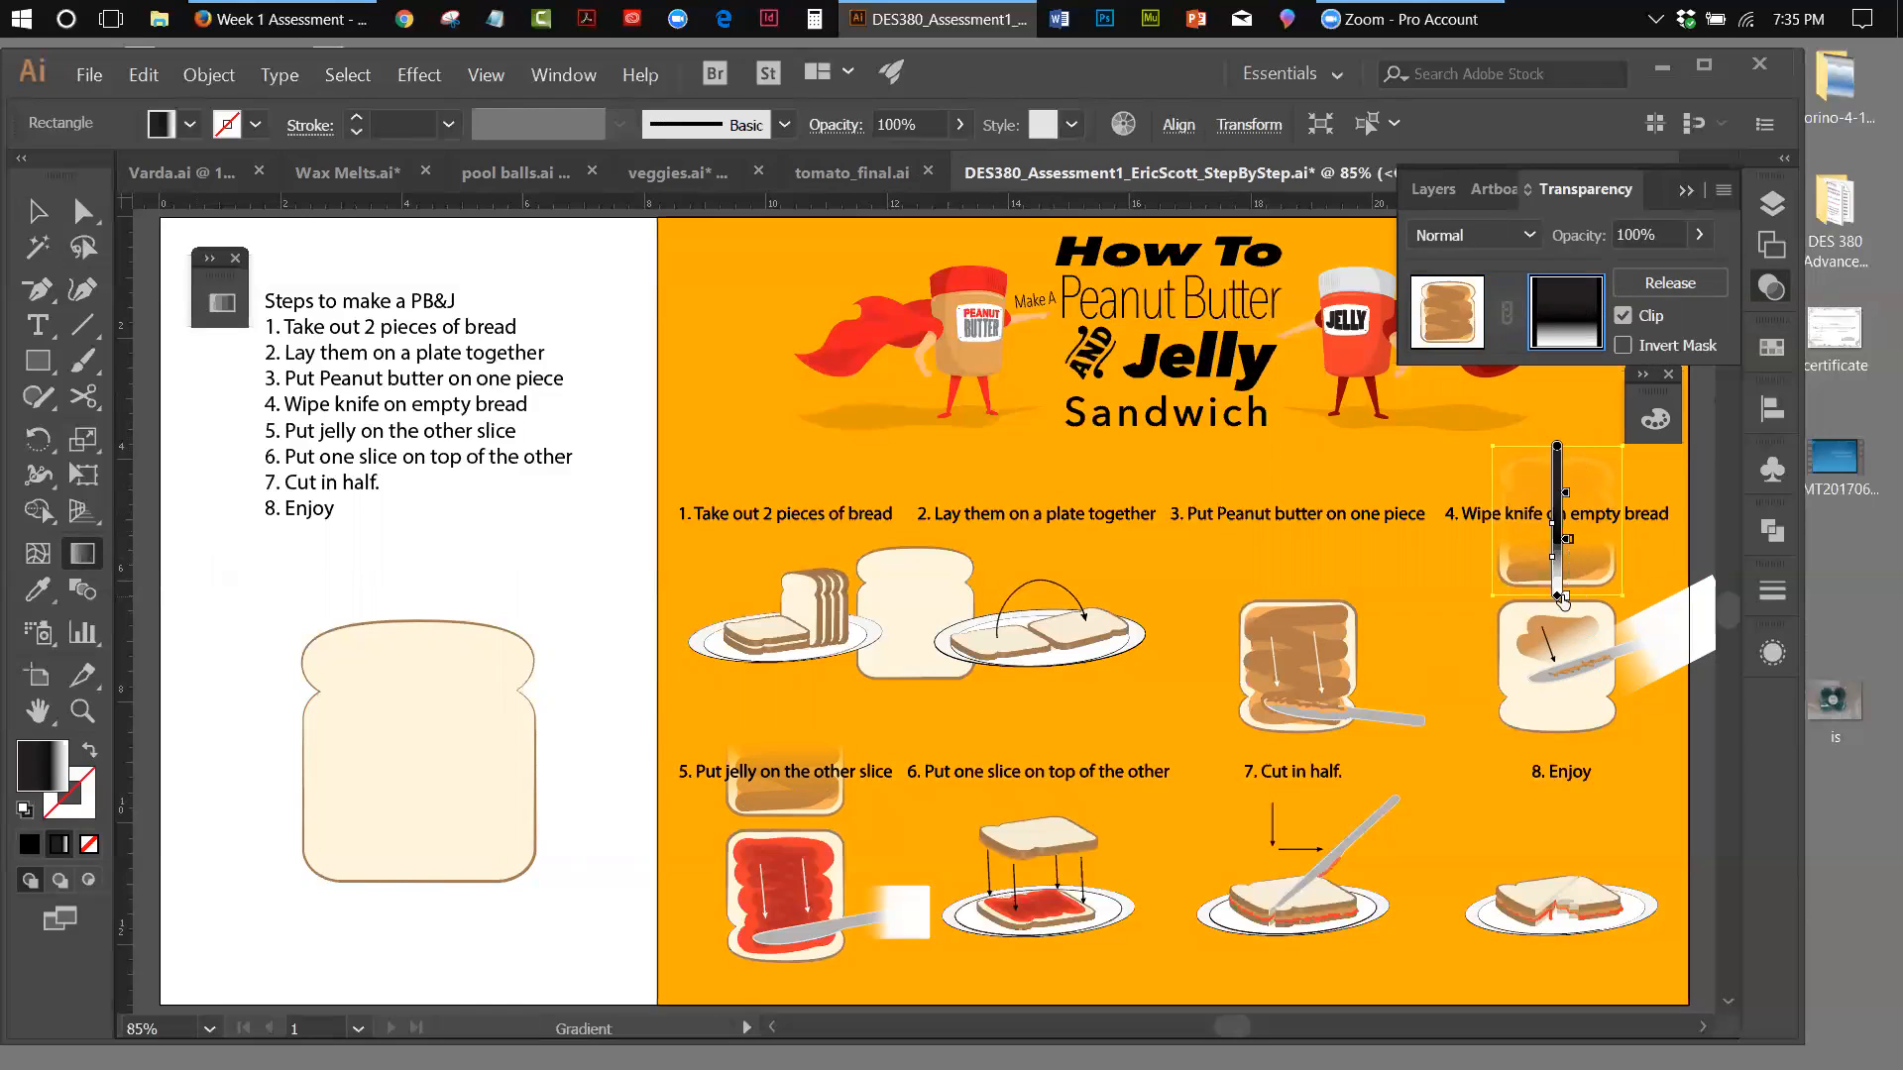
mouse_move(1556, 448)
left_click_drag(1557, 447, 1557, 451)
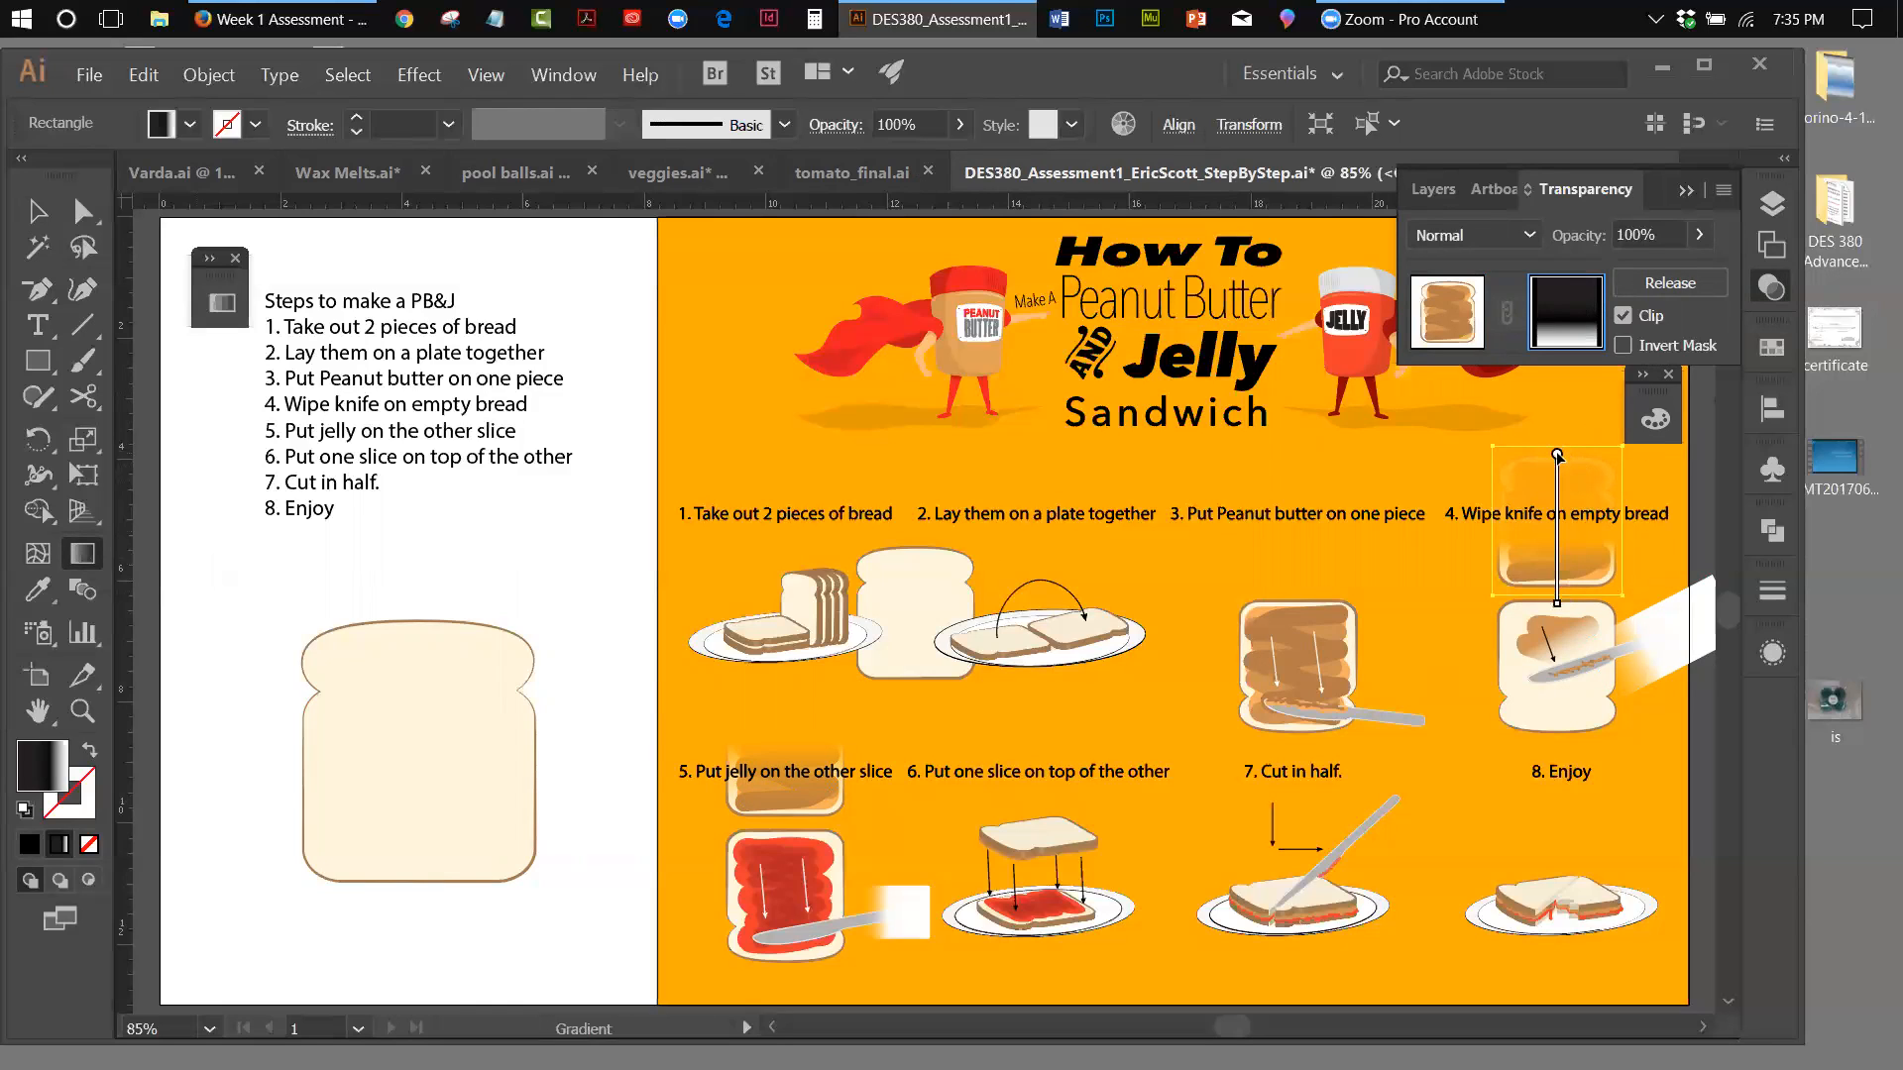
left_click_drag(1557, 607, 1557, 586)
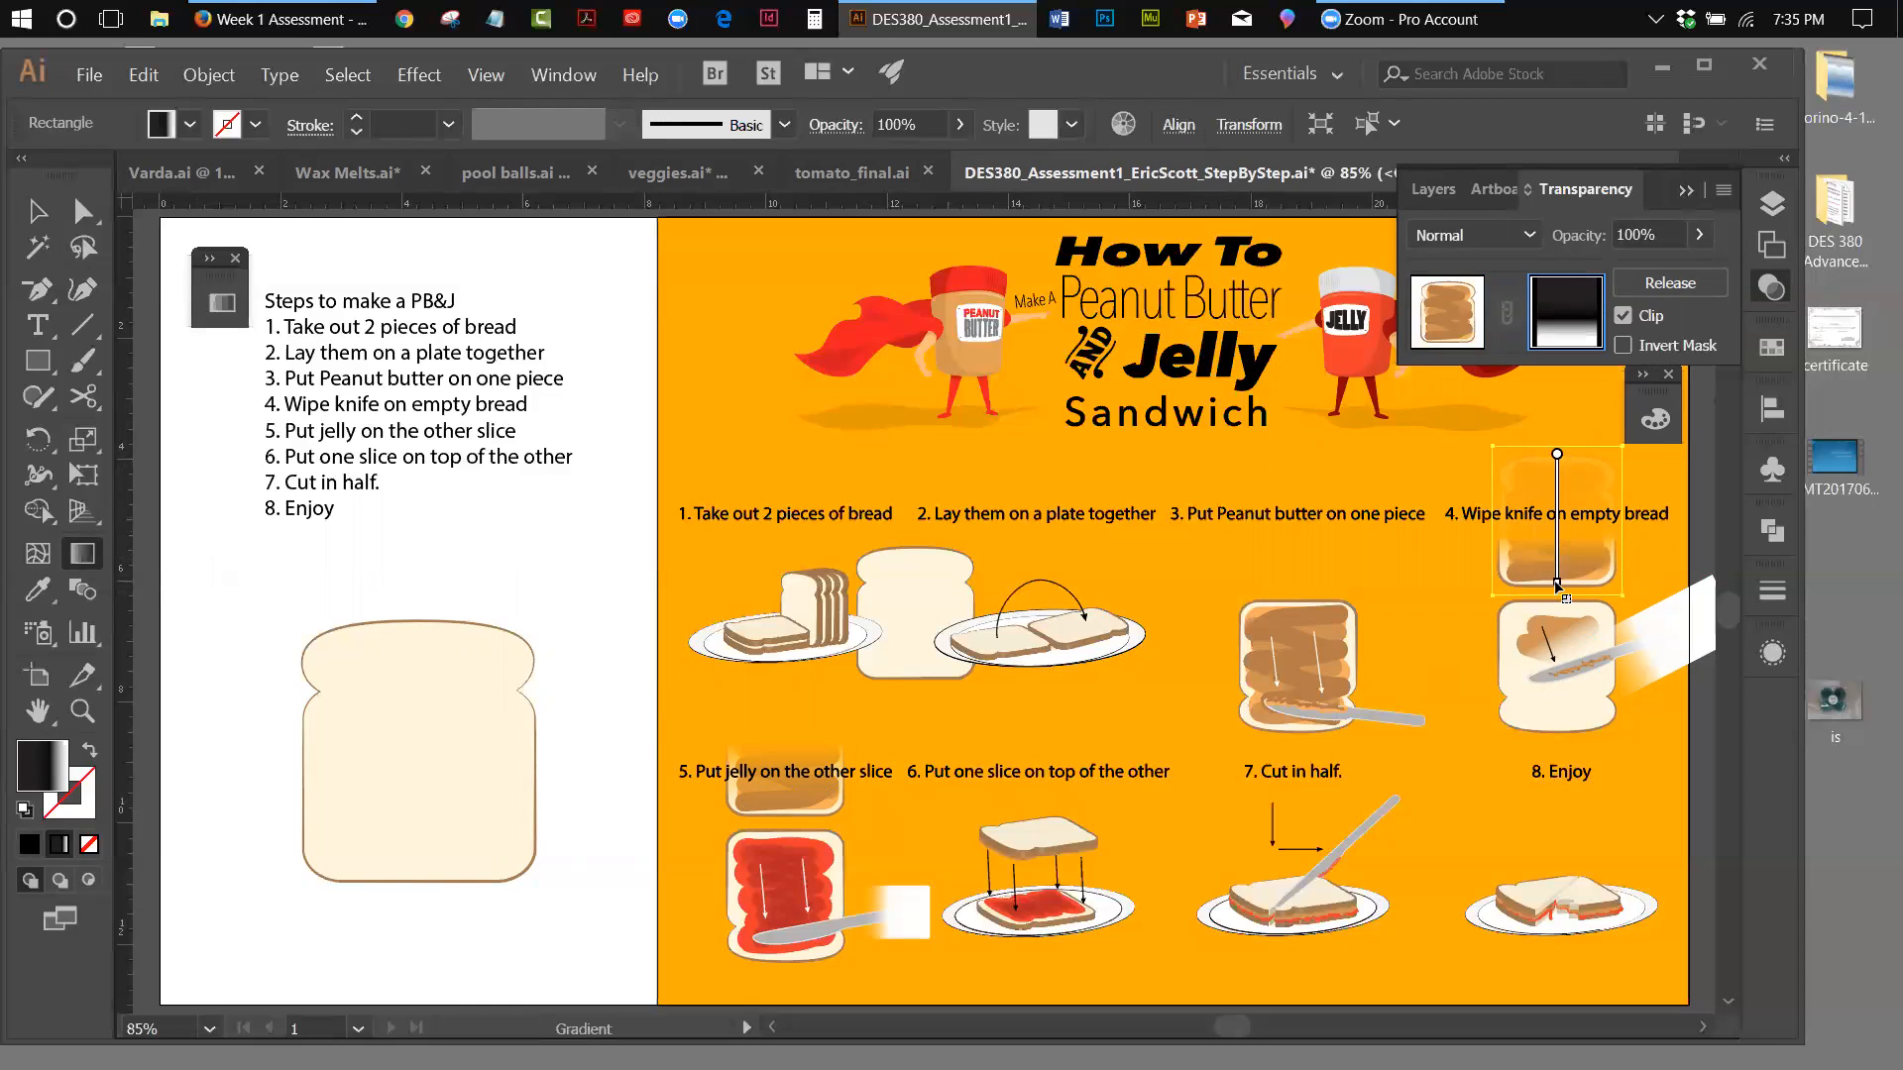
left_click_drag(1557, 448, 1557, 429)
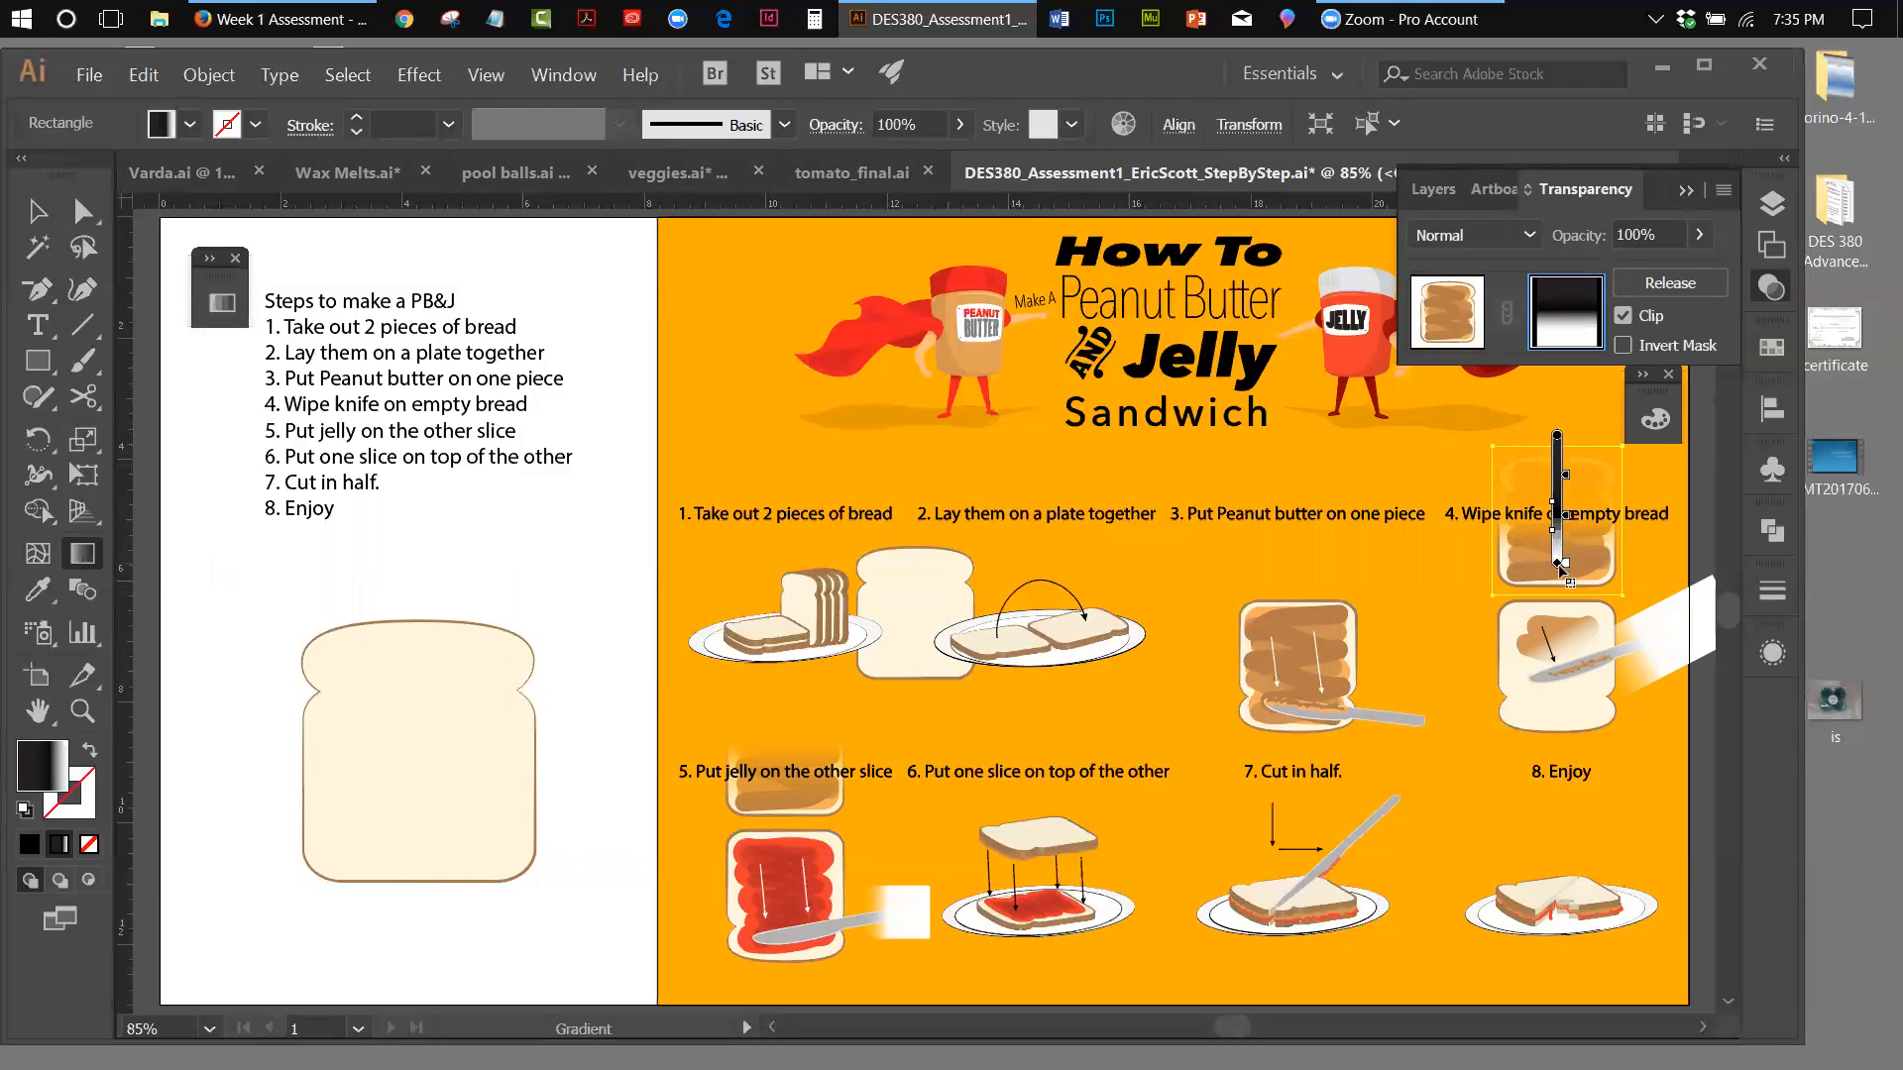
left_click_drag(1558, 564, 1563, 551)
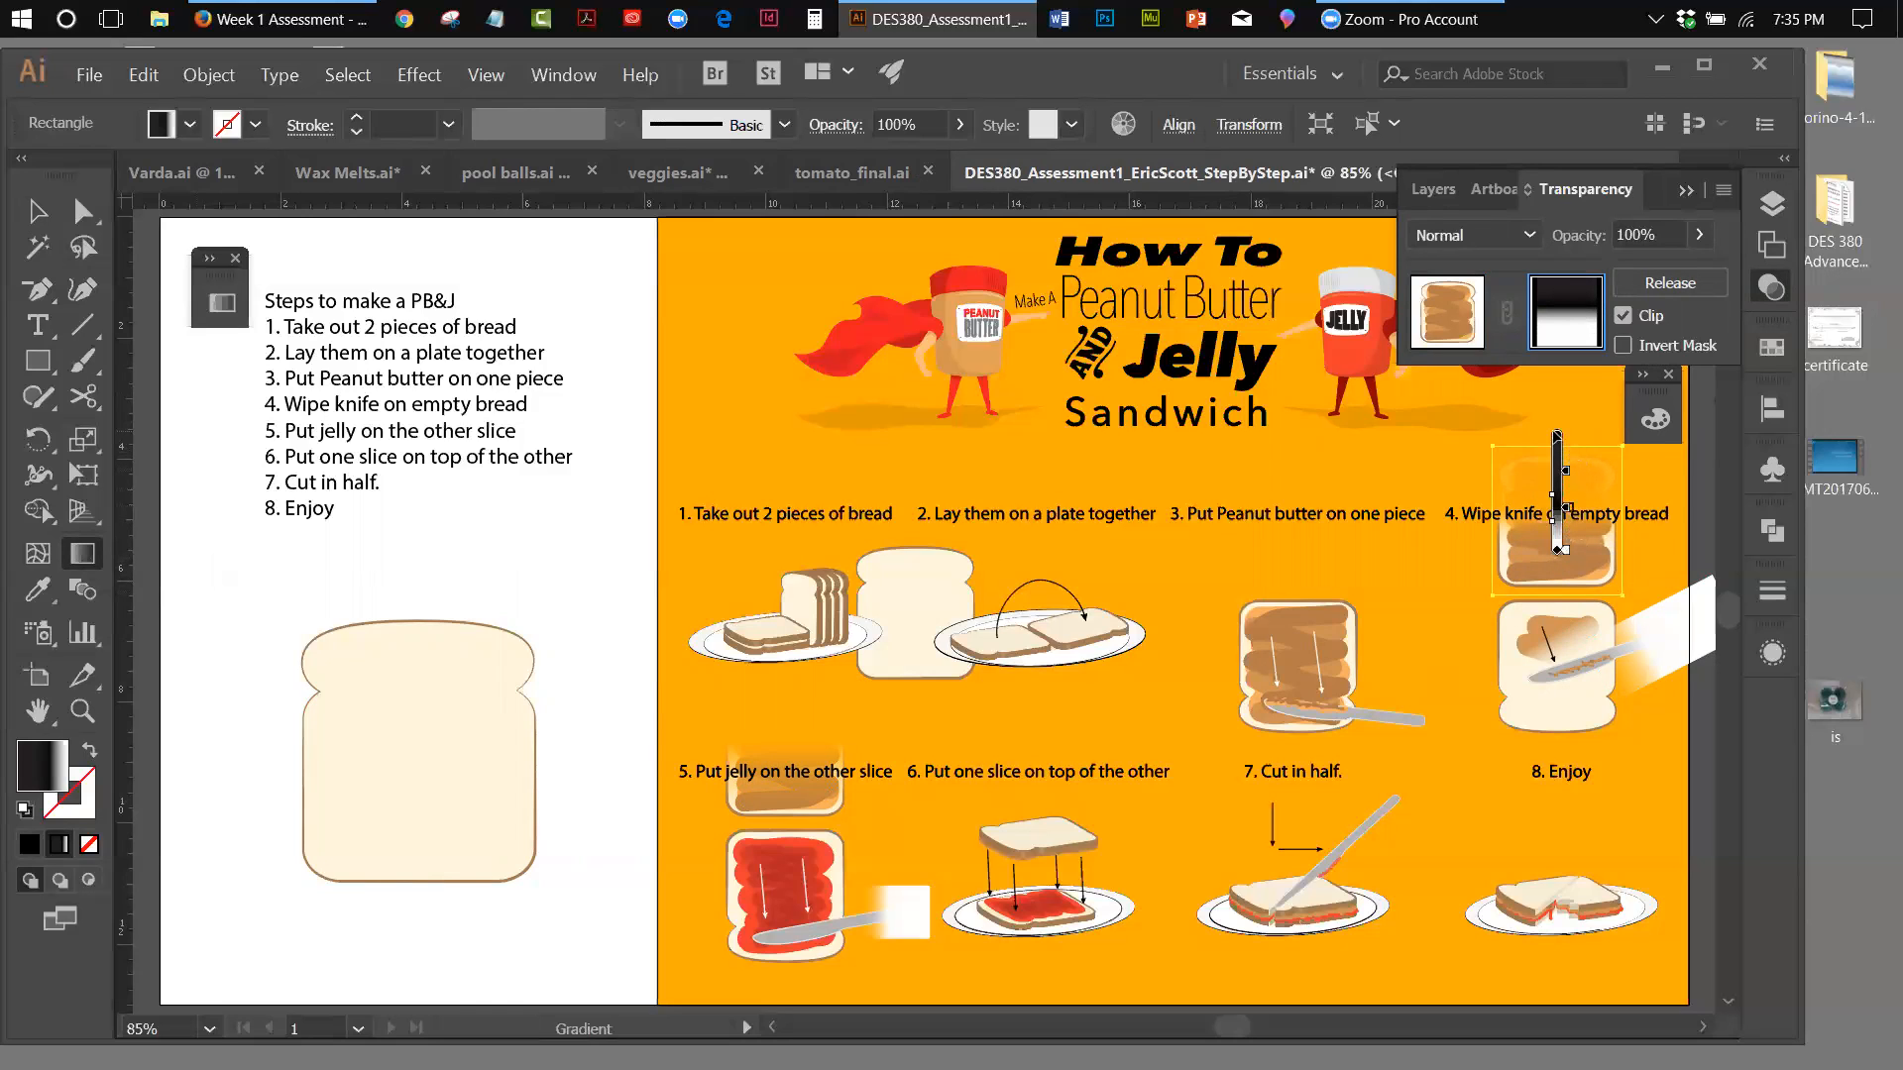
left_click_drag(1557, 434, 1557, 463)
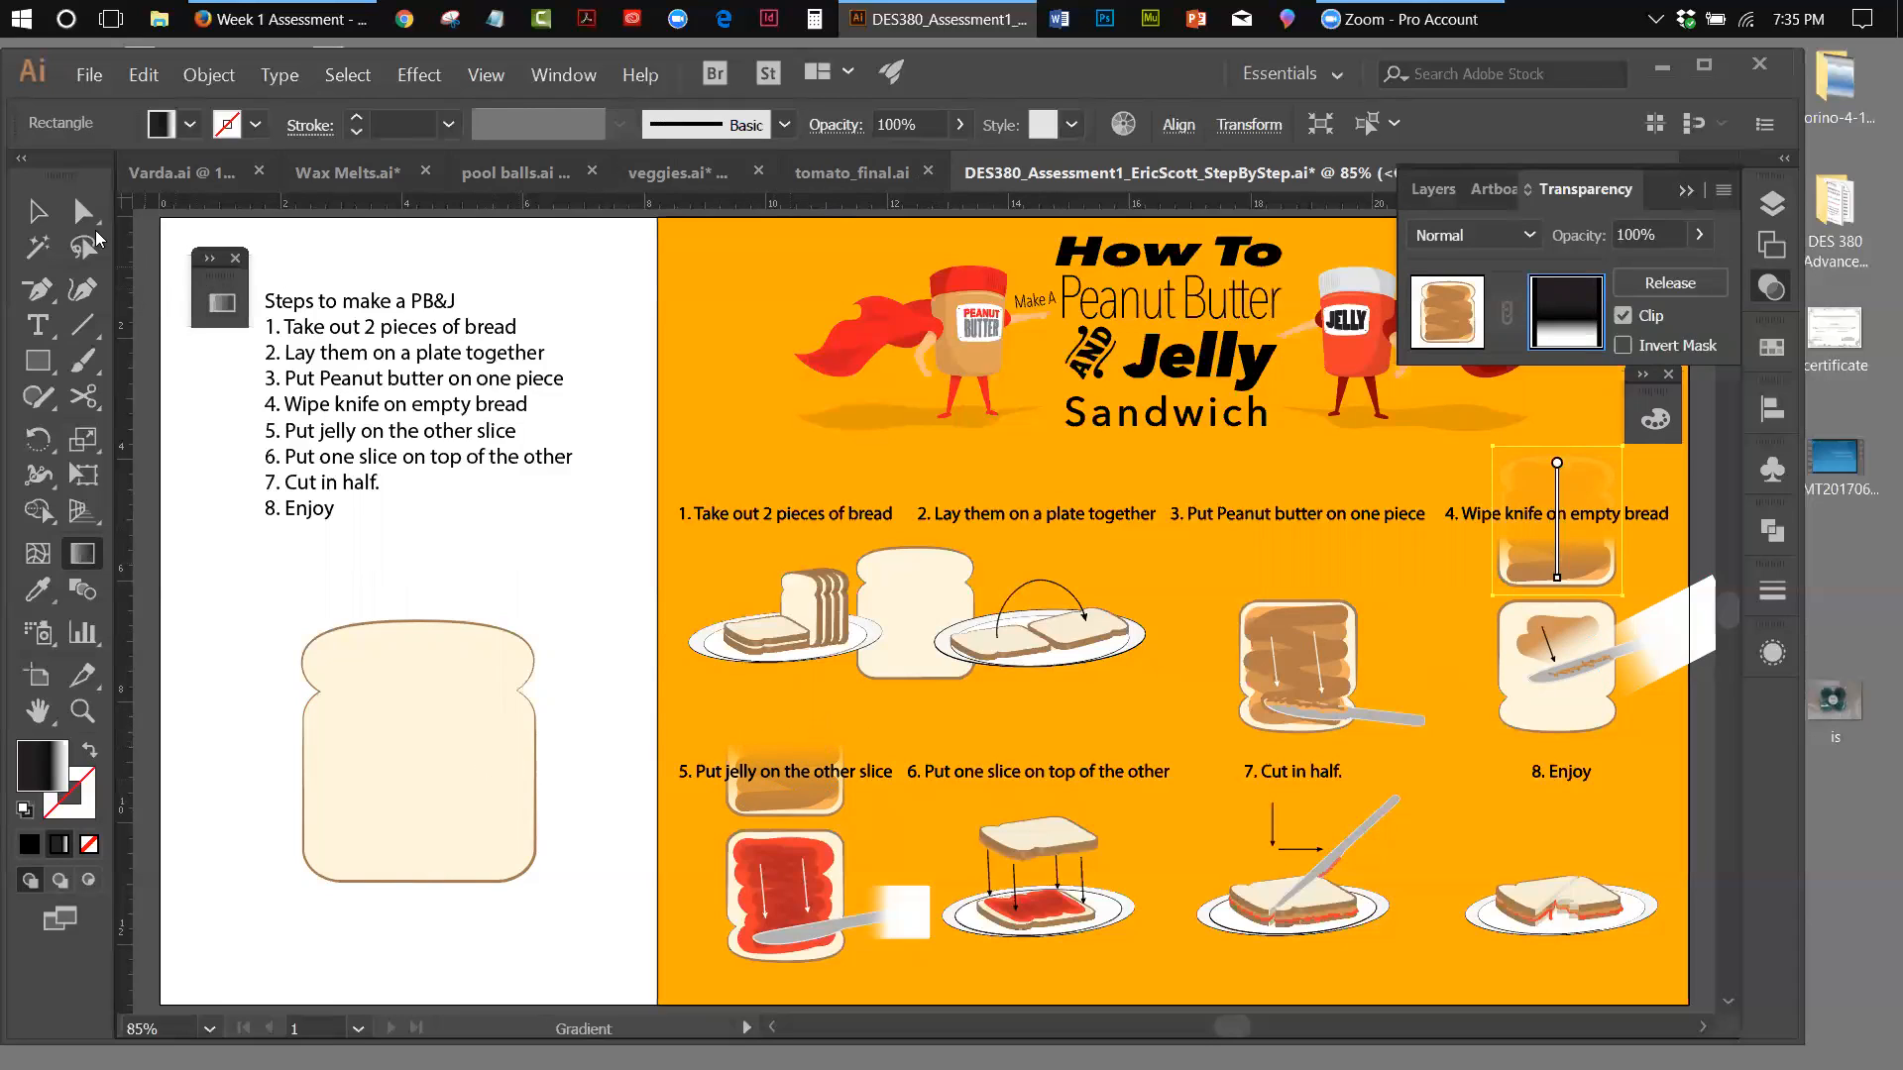
Finish editing the step 4 slice's opacity mask and switch back to the artwork
left_click(37, 211)
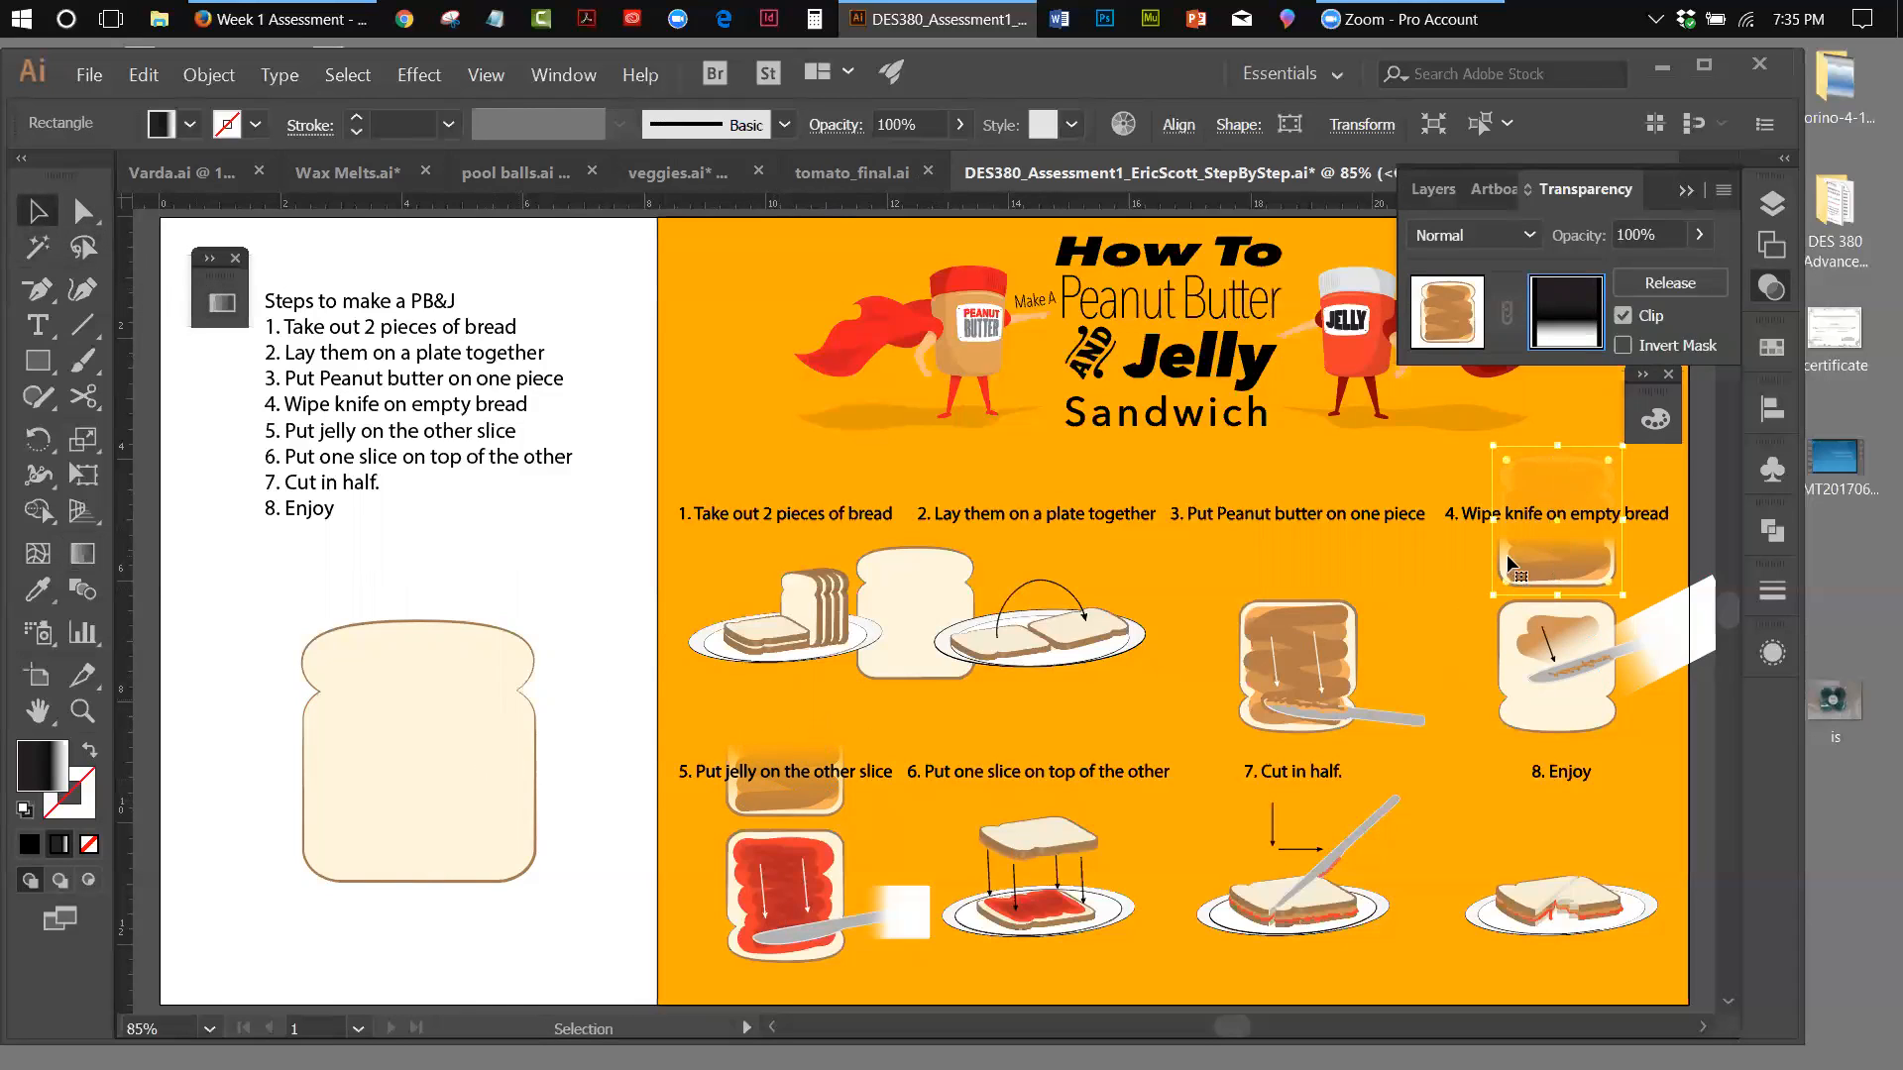
left_click(787, 798)
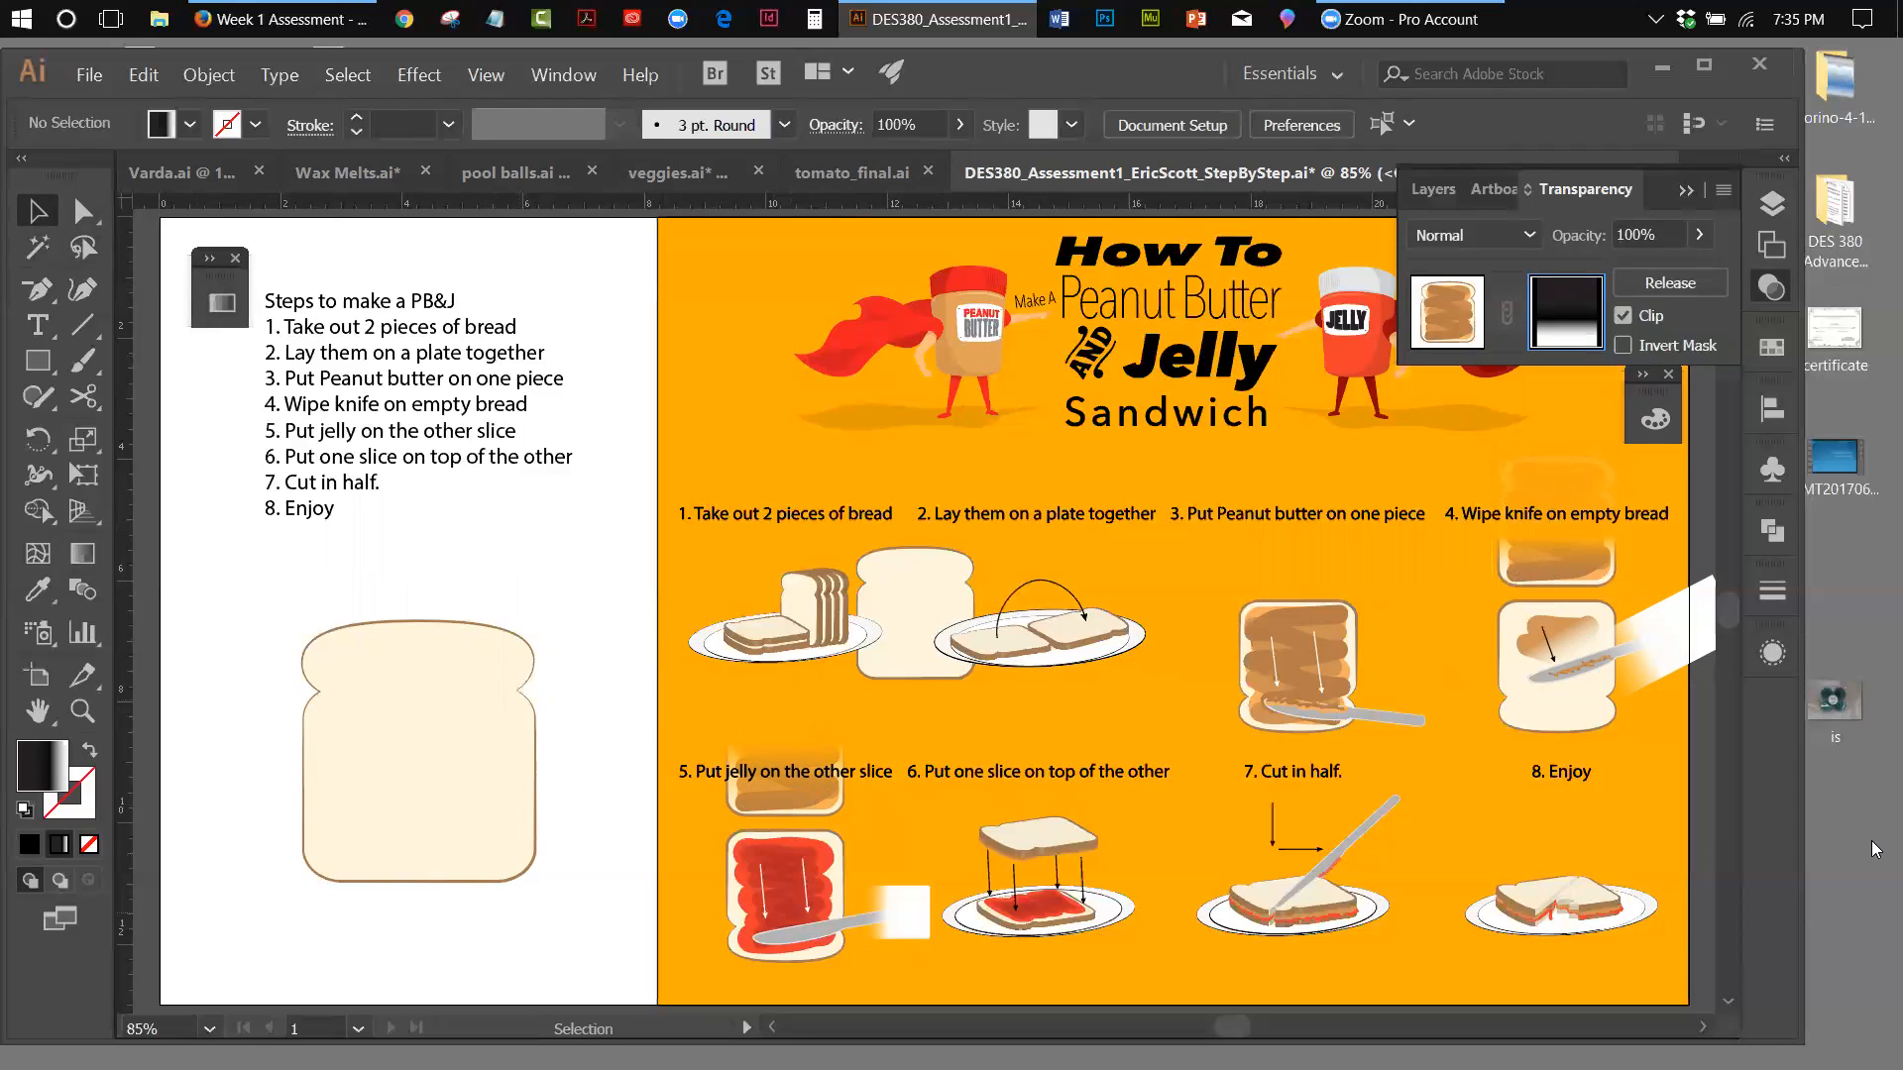
left_click(1464, 326)
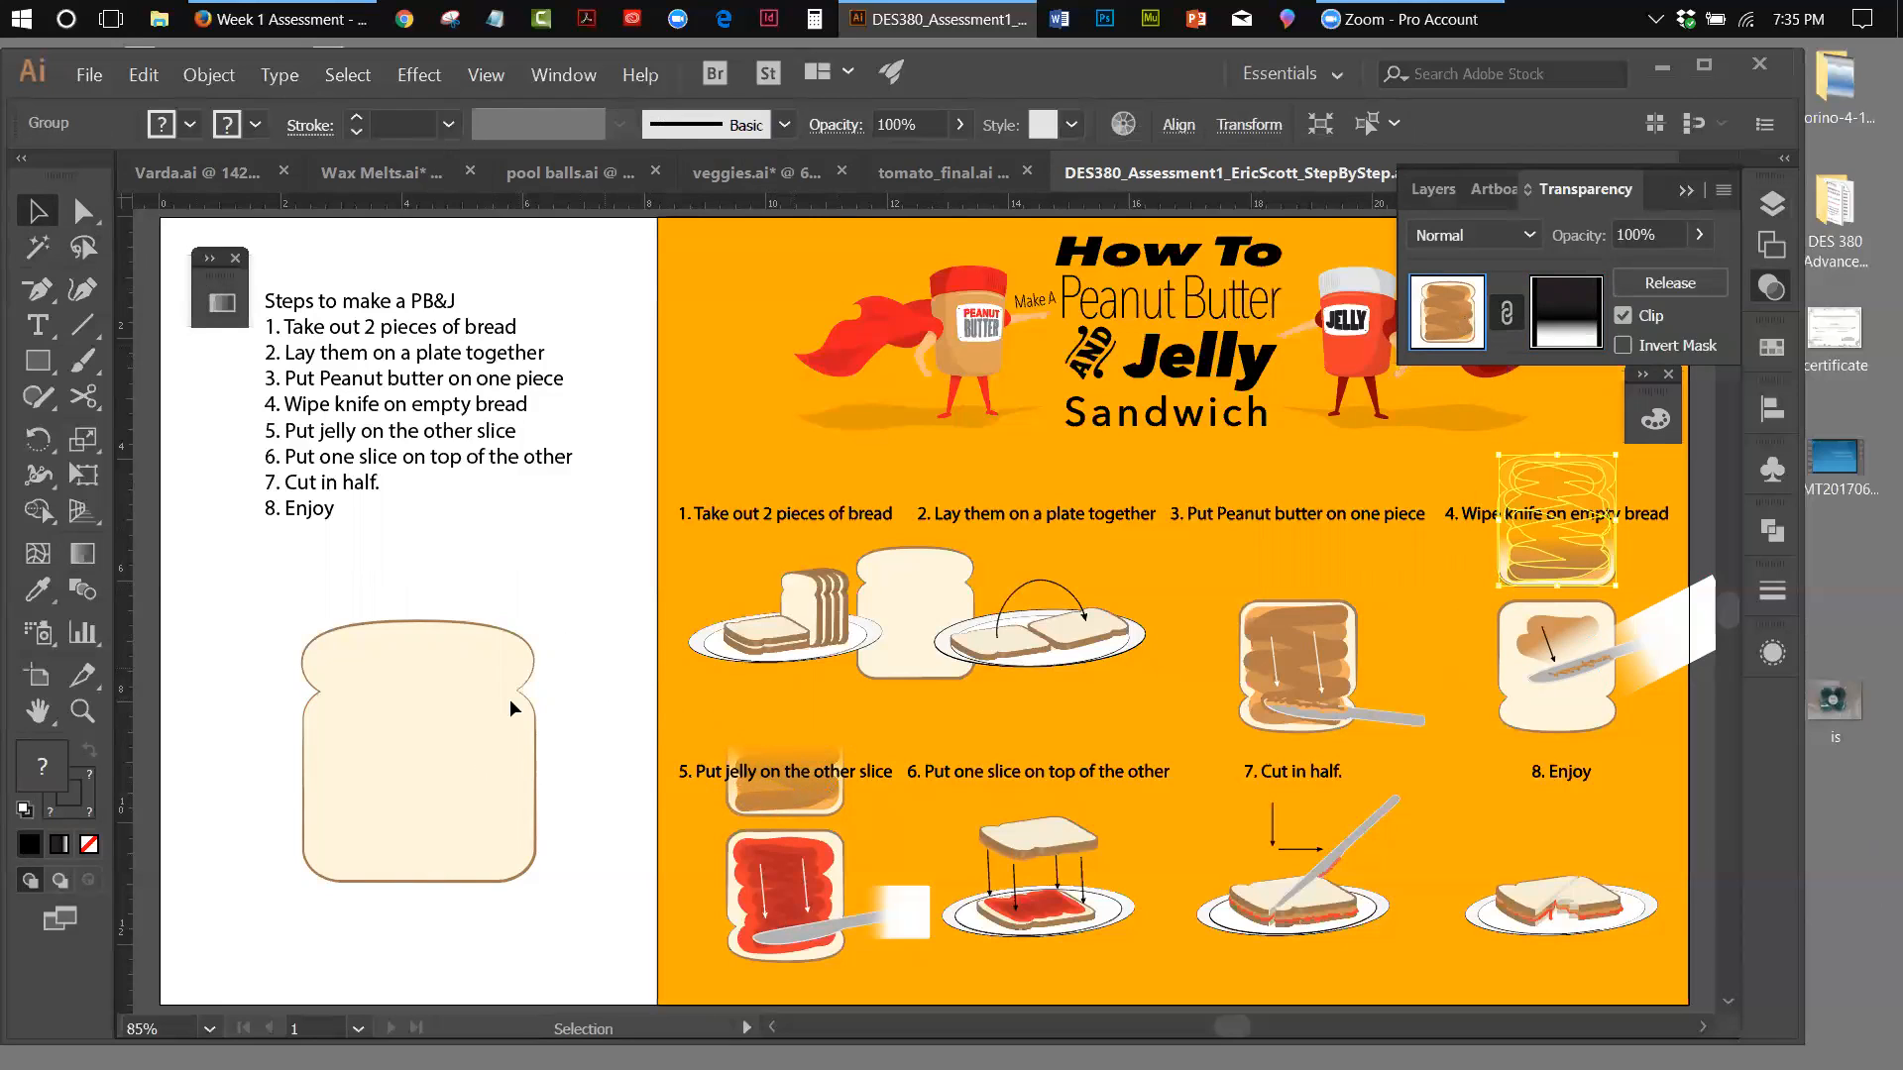
Move the large bread slice on the white area slightly up and right, and draw a rectangle covering it completely
left_click_drag(410, 712, 458, 686)
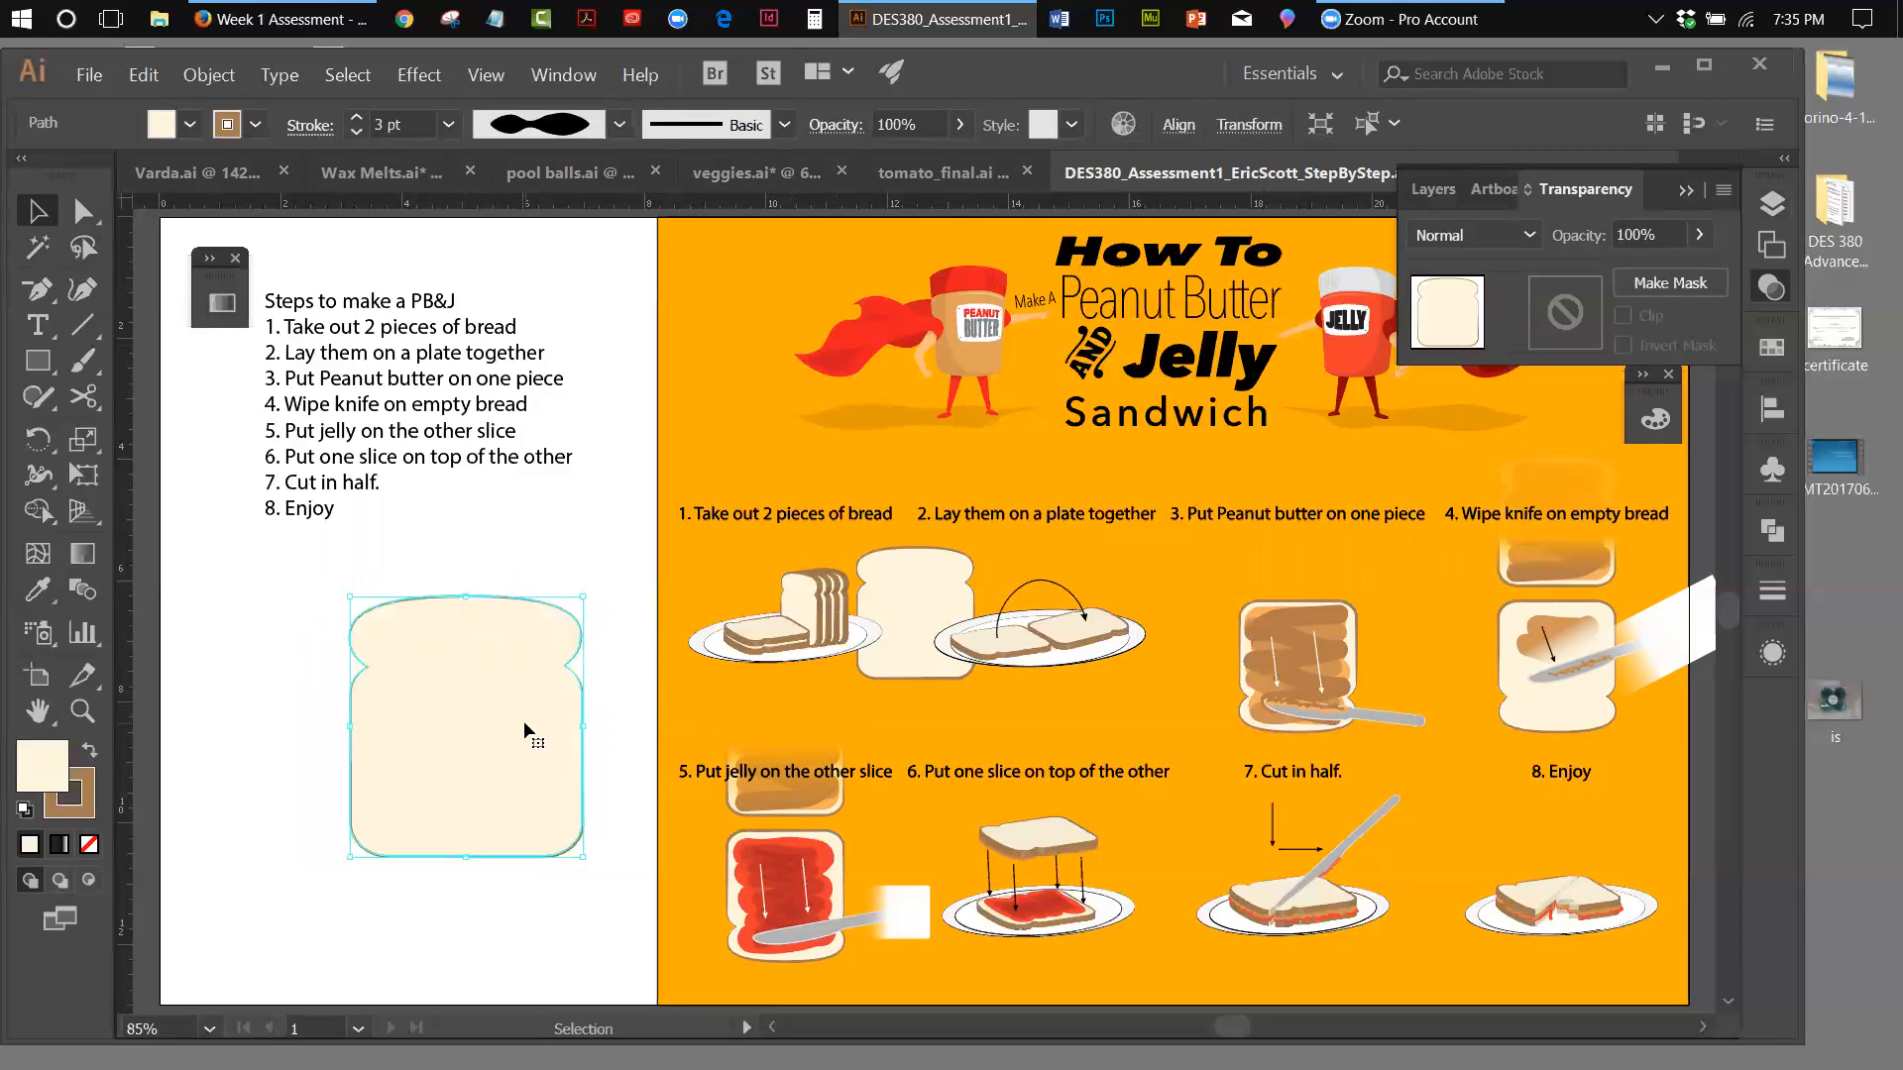
left_click(37, 361)
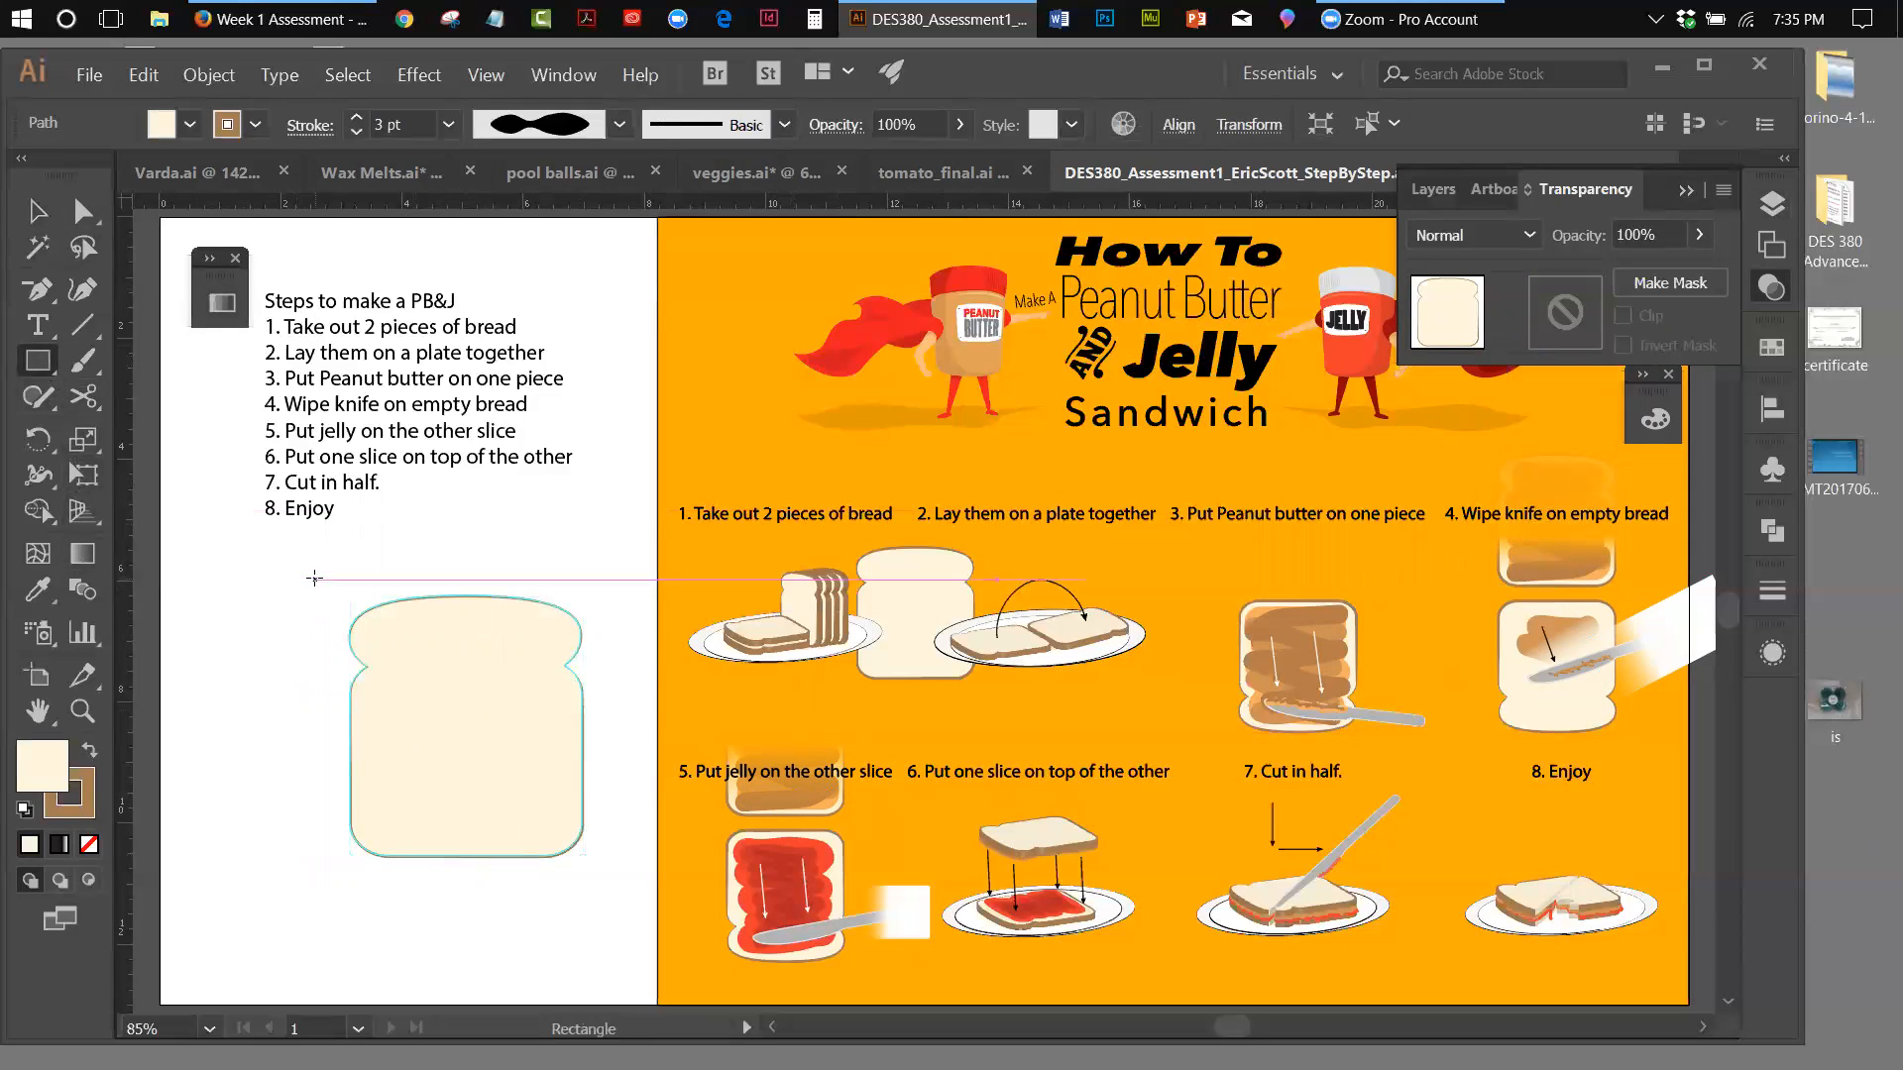
left_click_drag(327, 563, 615, 893)
Fill the new rectangle with the linear black-to-white gradient and set the gradient angle to 90°
left_click(83, 557)
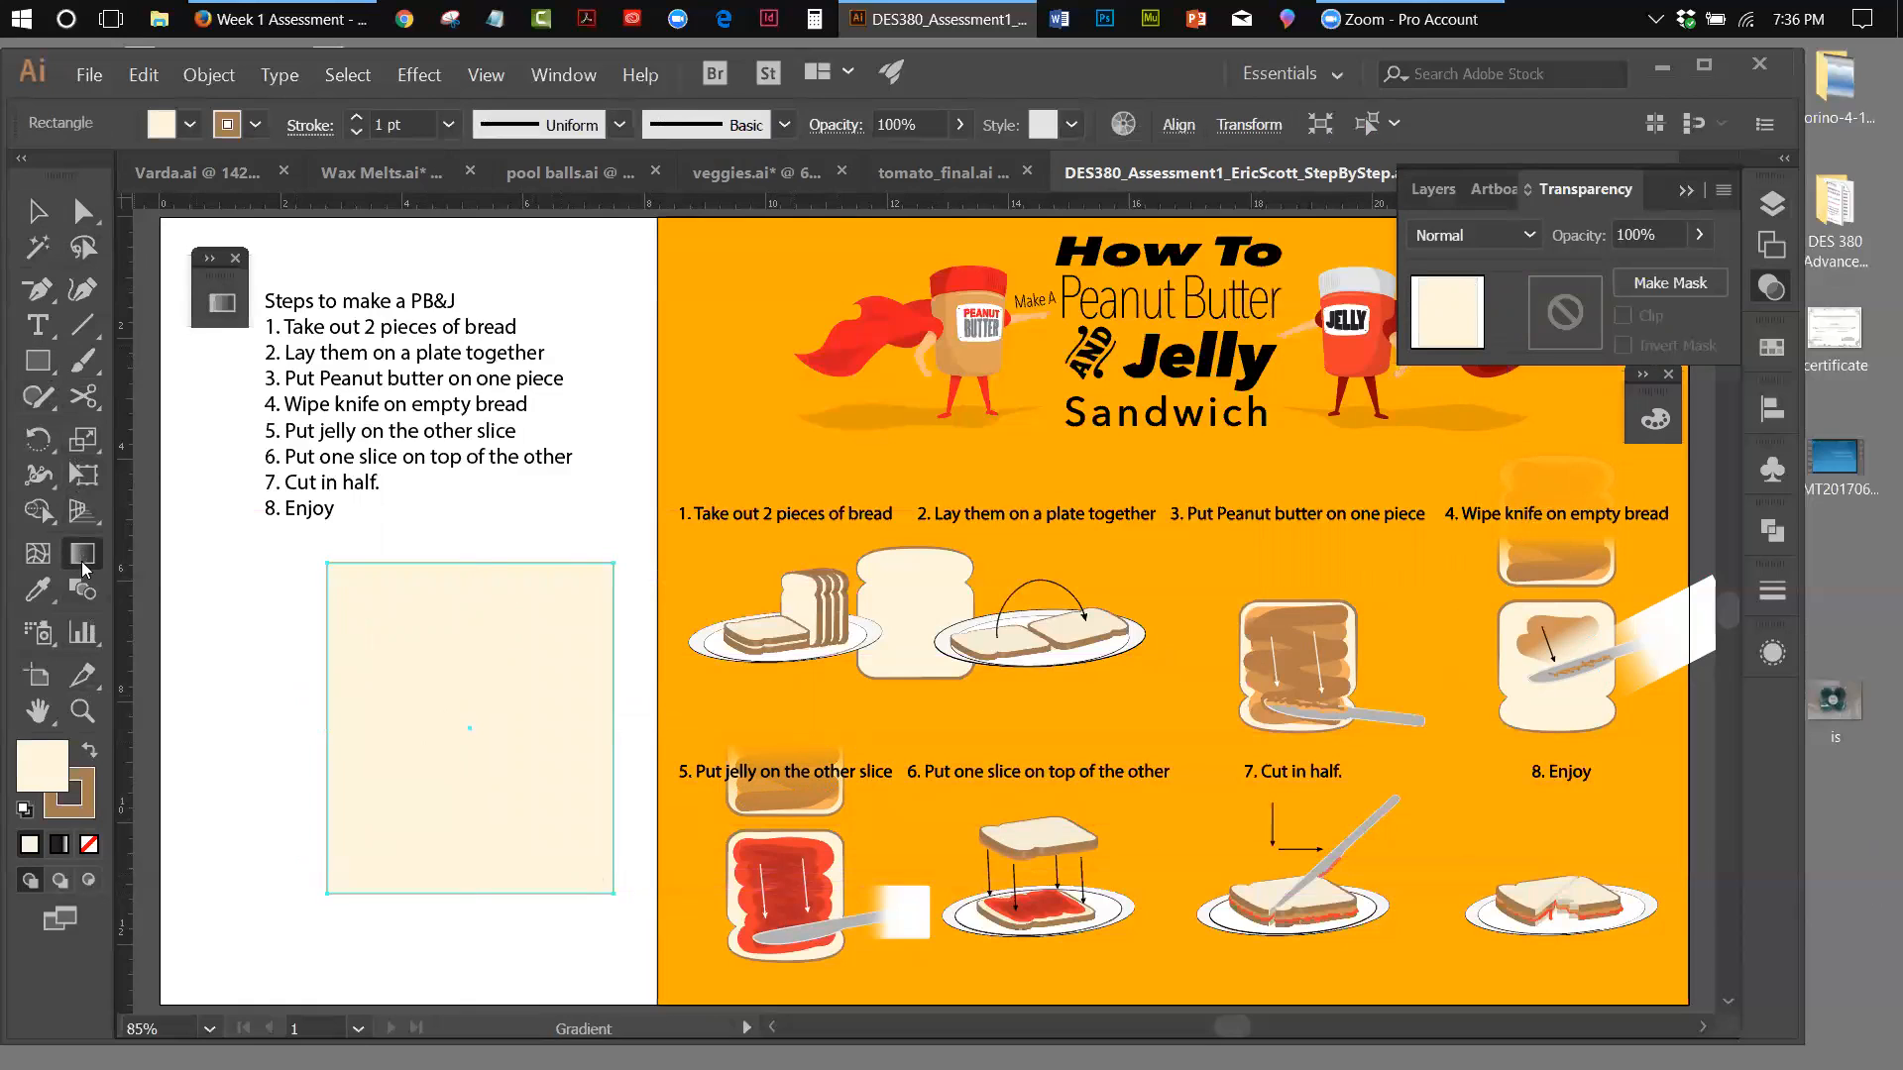
double_click(83, 562)
left_click(293, 349)
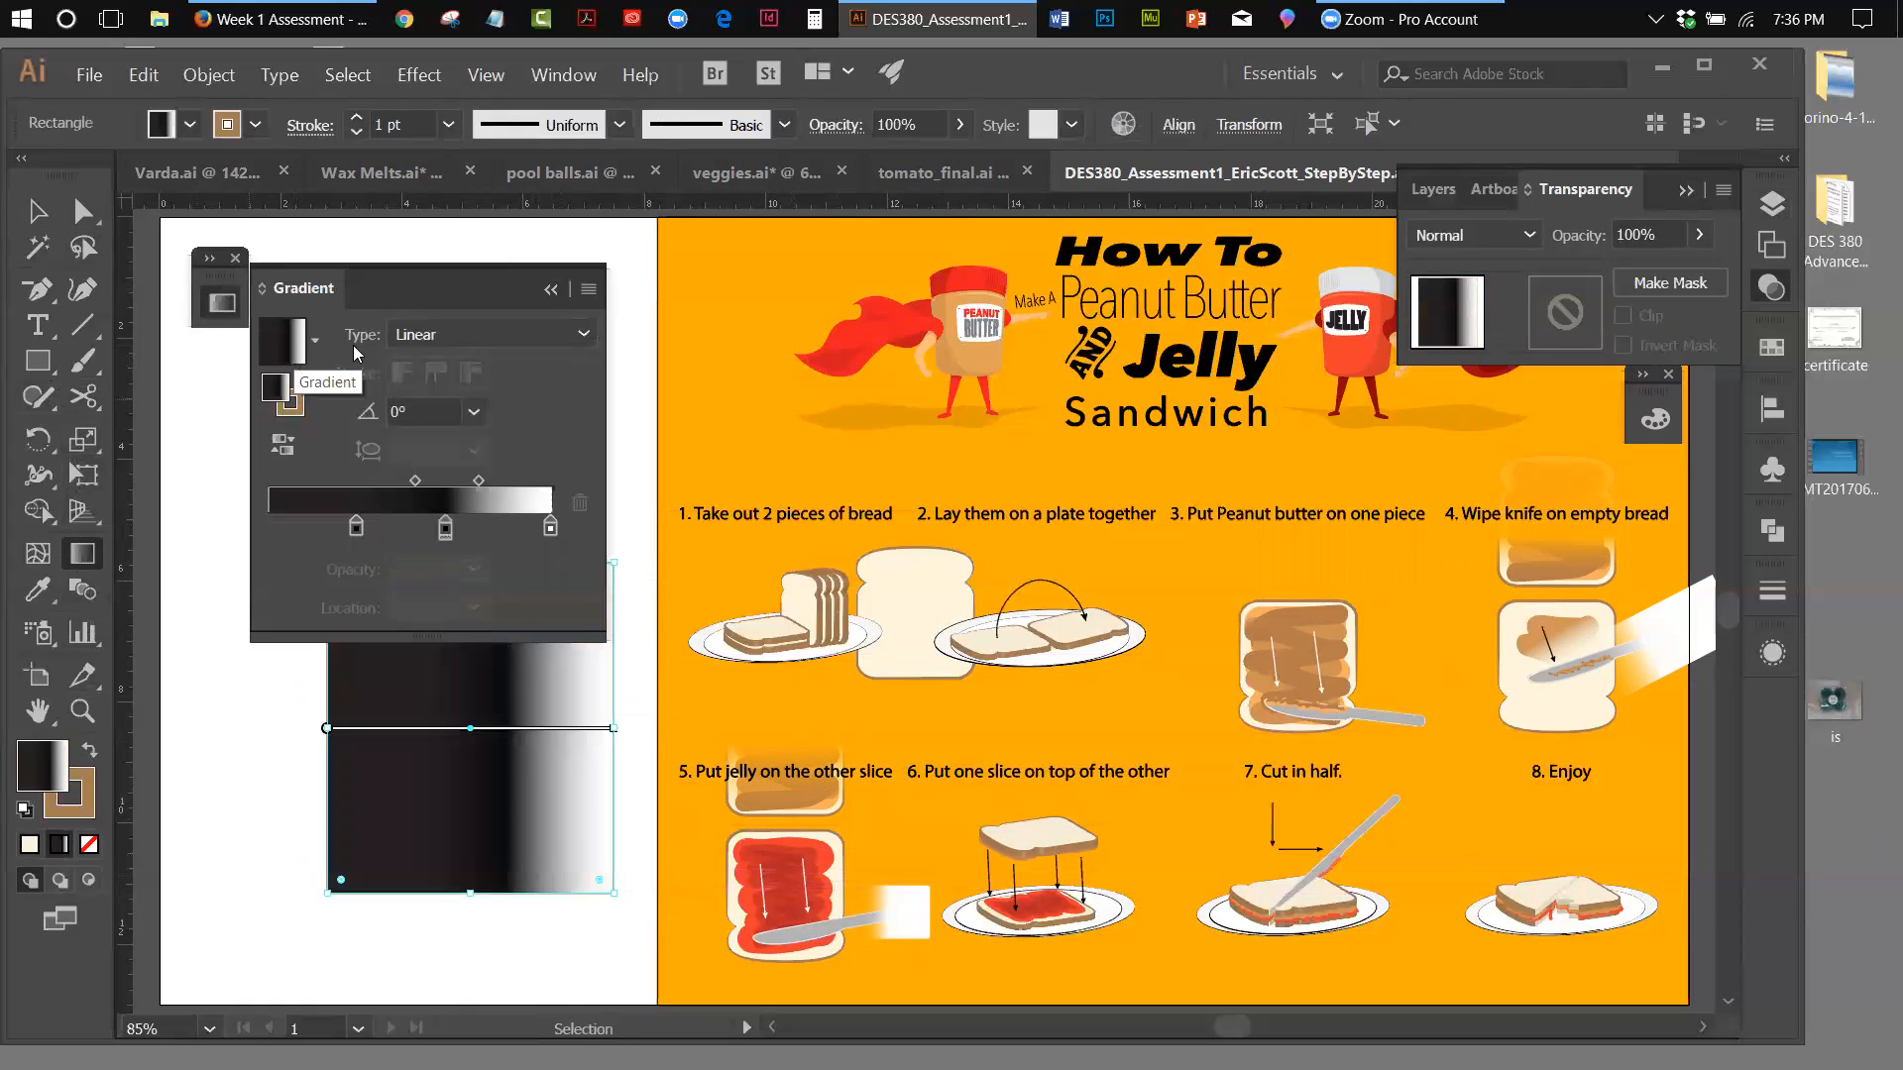
left_click(548, 288)
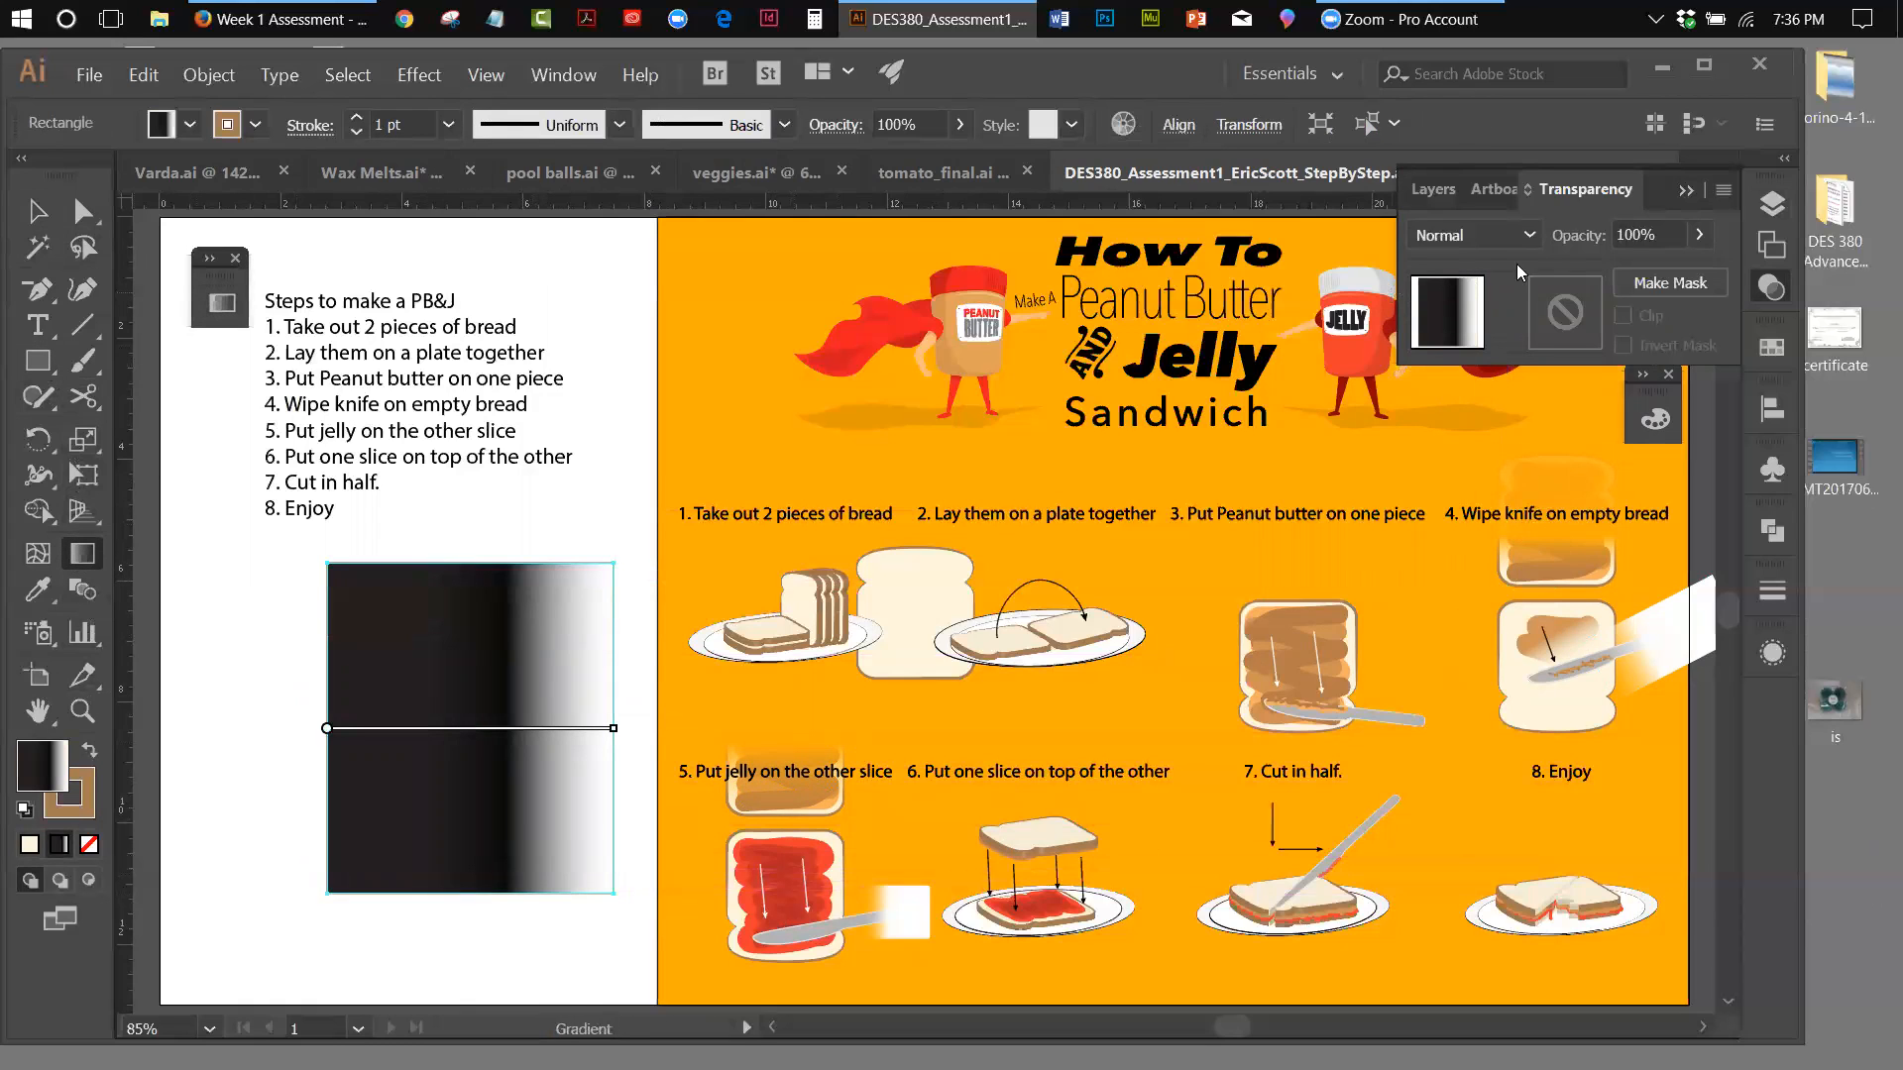
left_click(1761, 287)
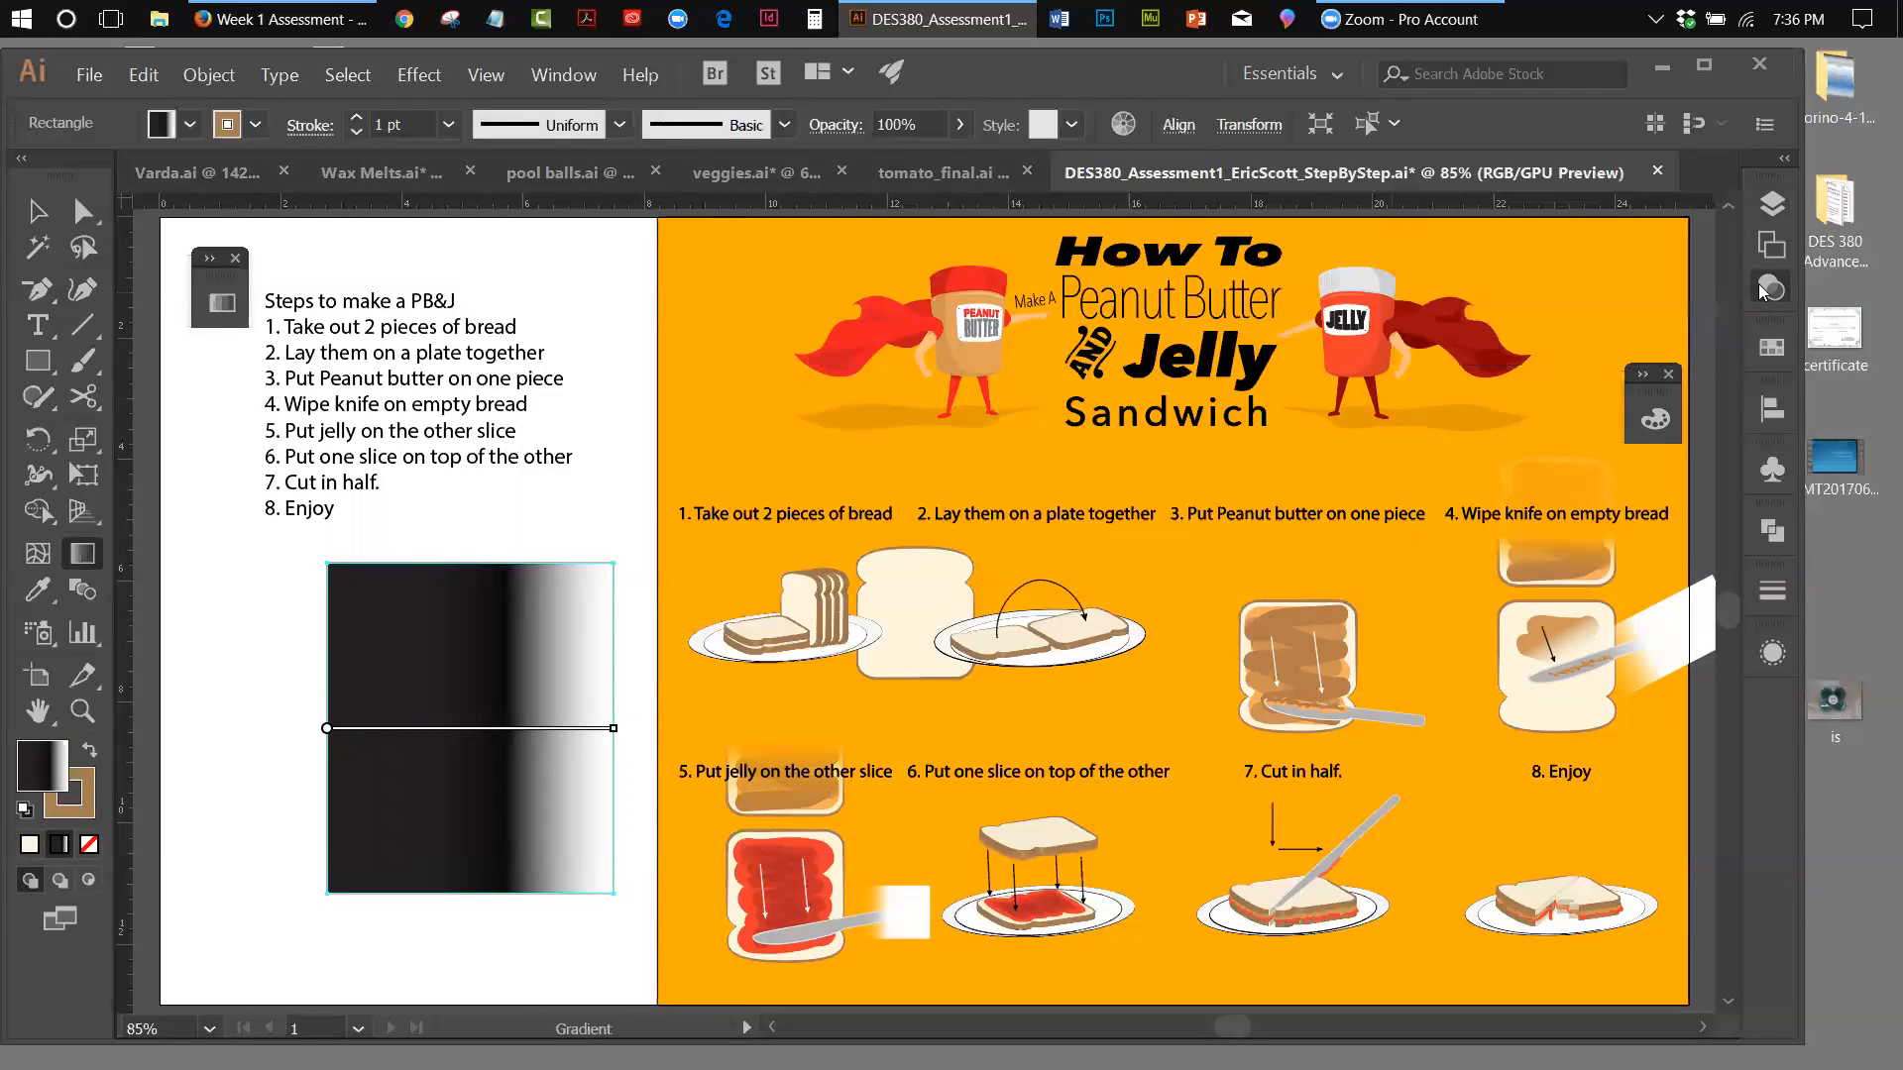
left_click(1762, 288)
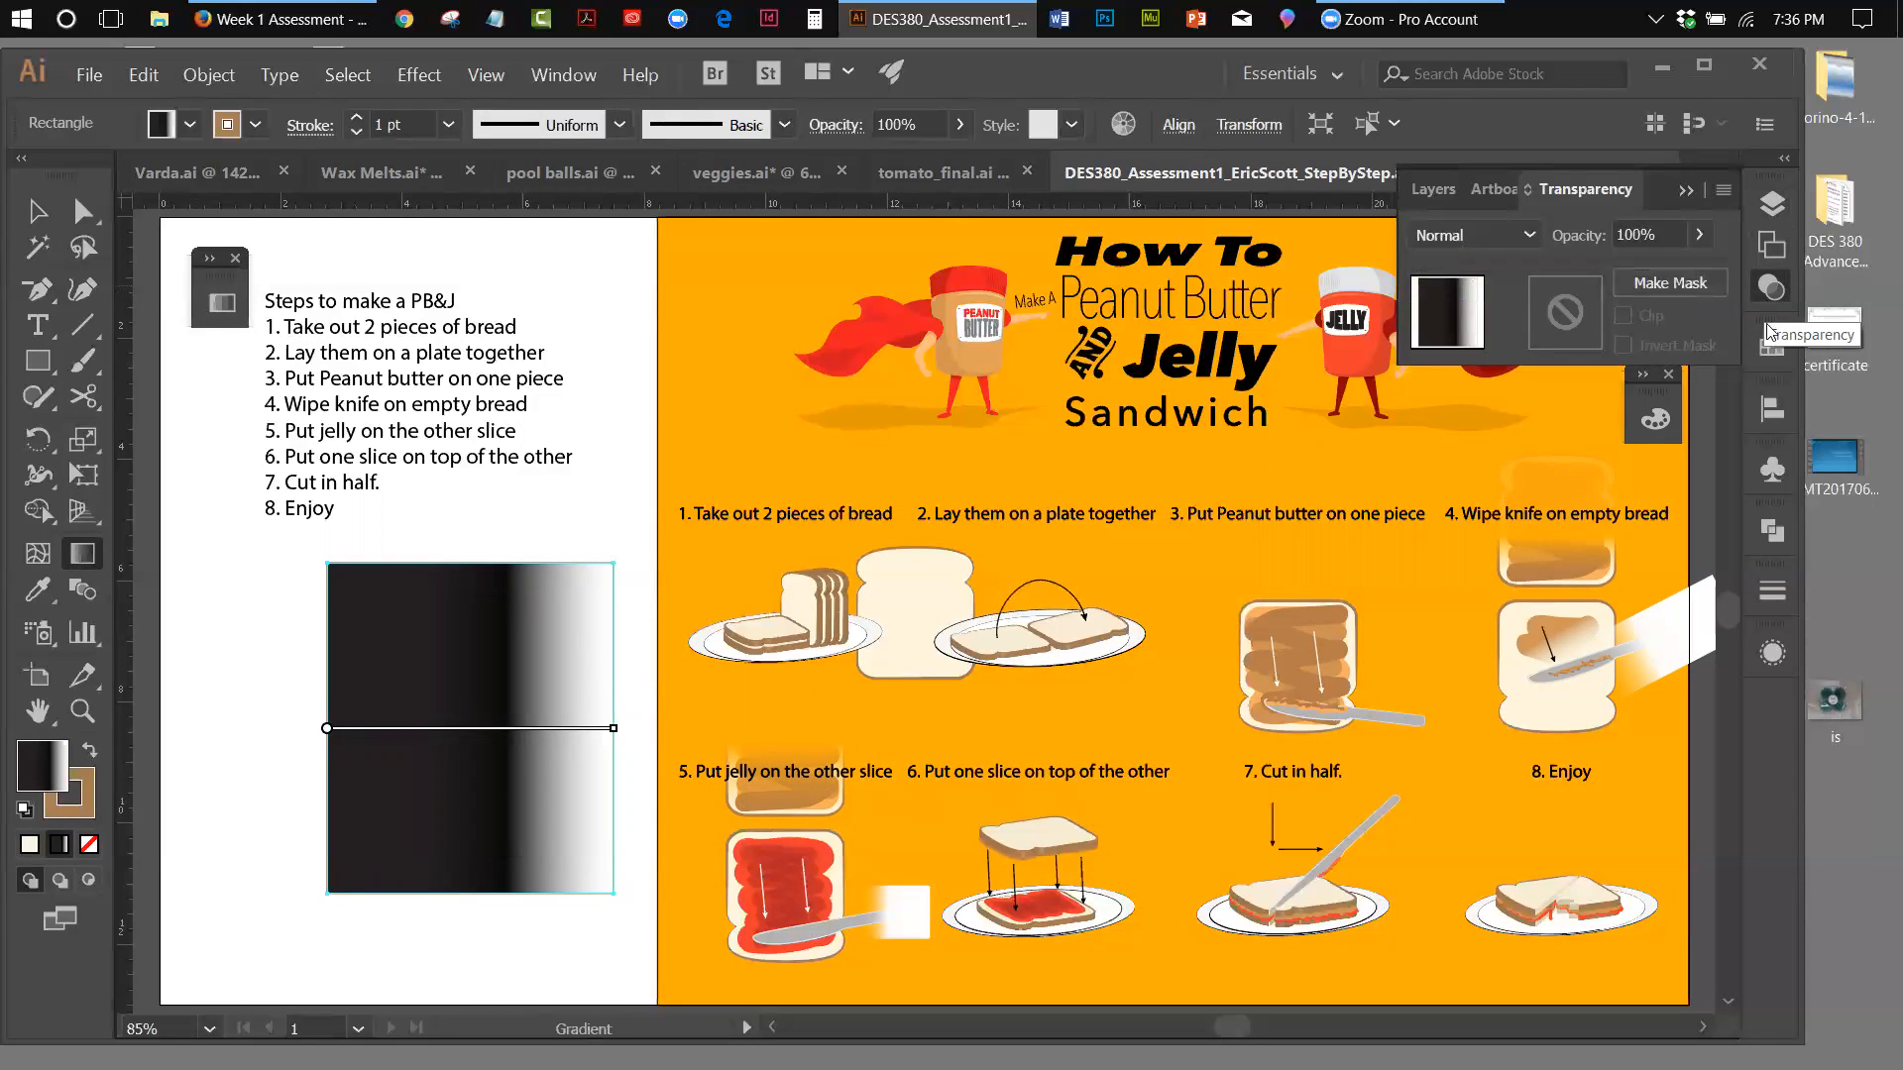
left_click(222, 303)
left_click(475, 413)
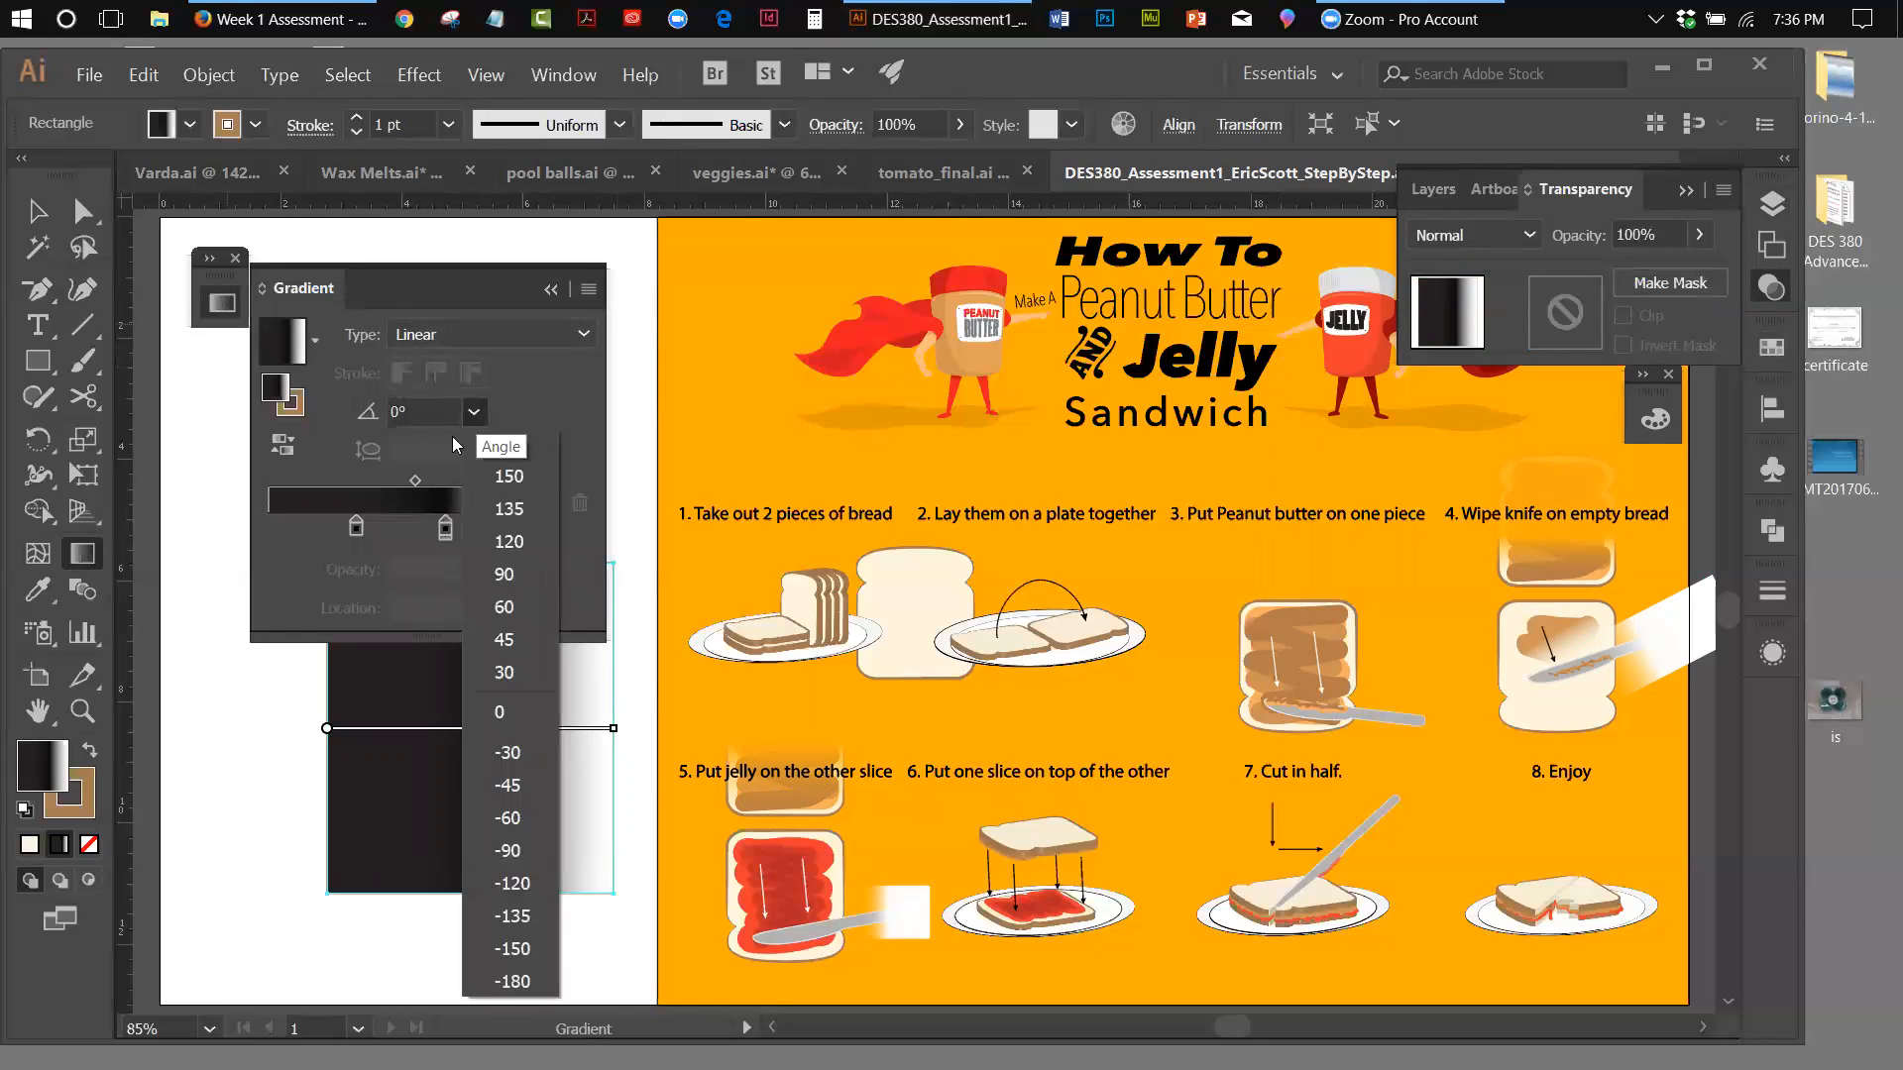
left_click(509, 583)
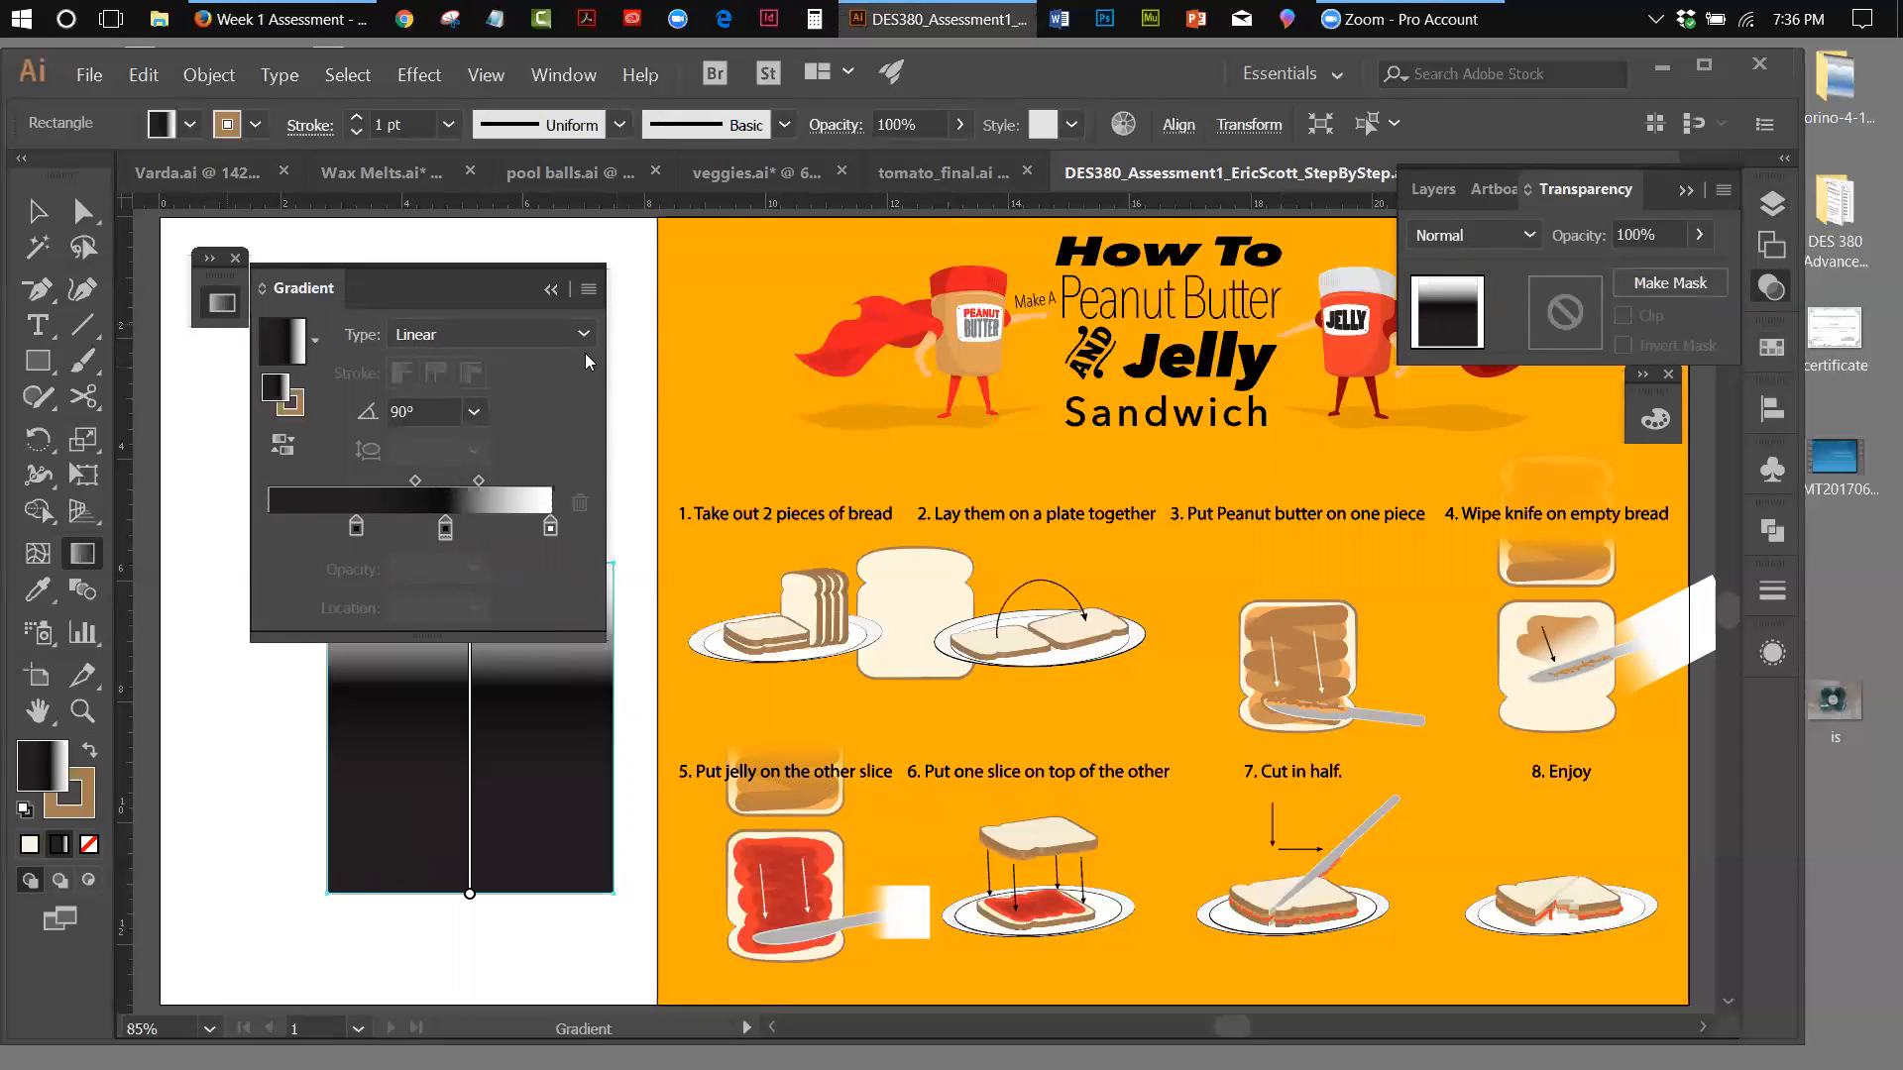
left_click(551, 289)
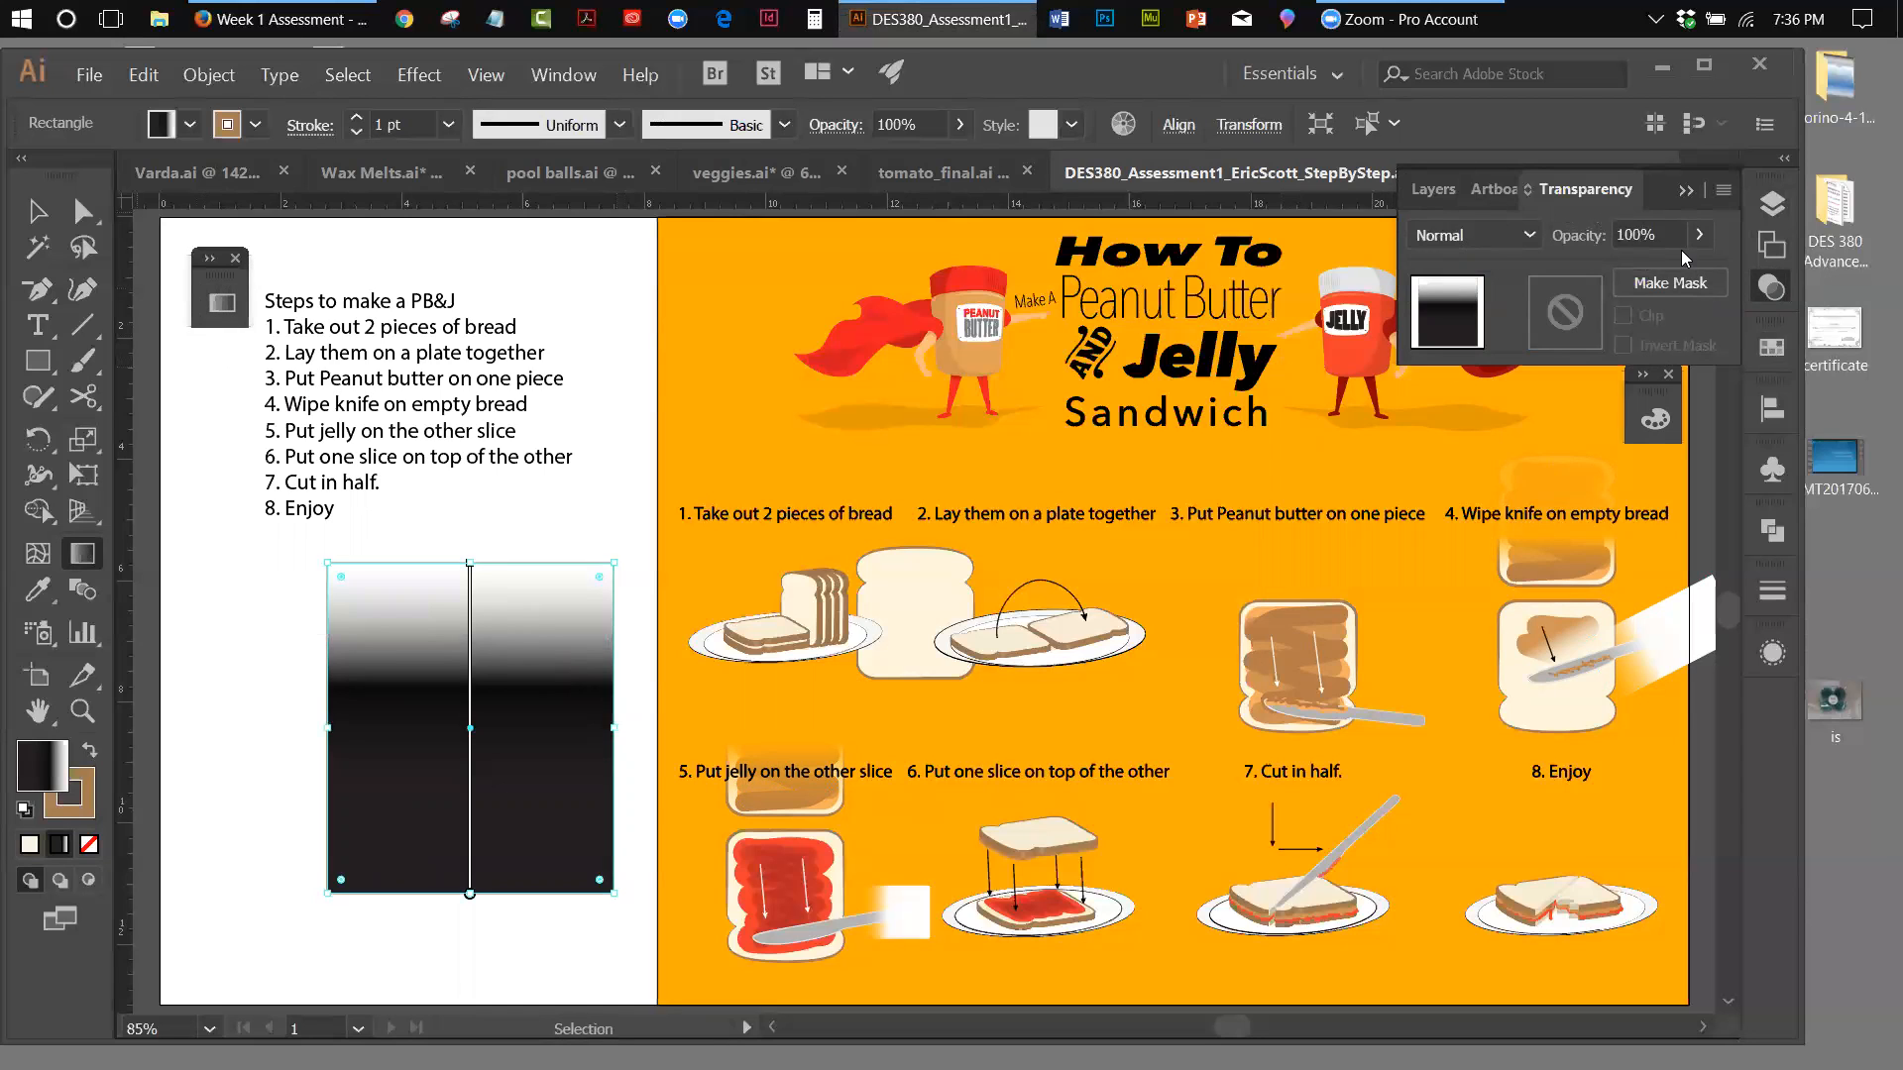
left_click(1723, 191)
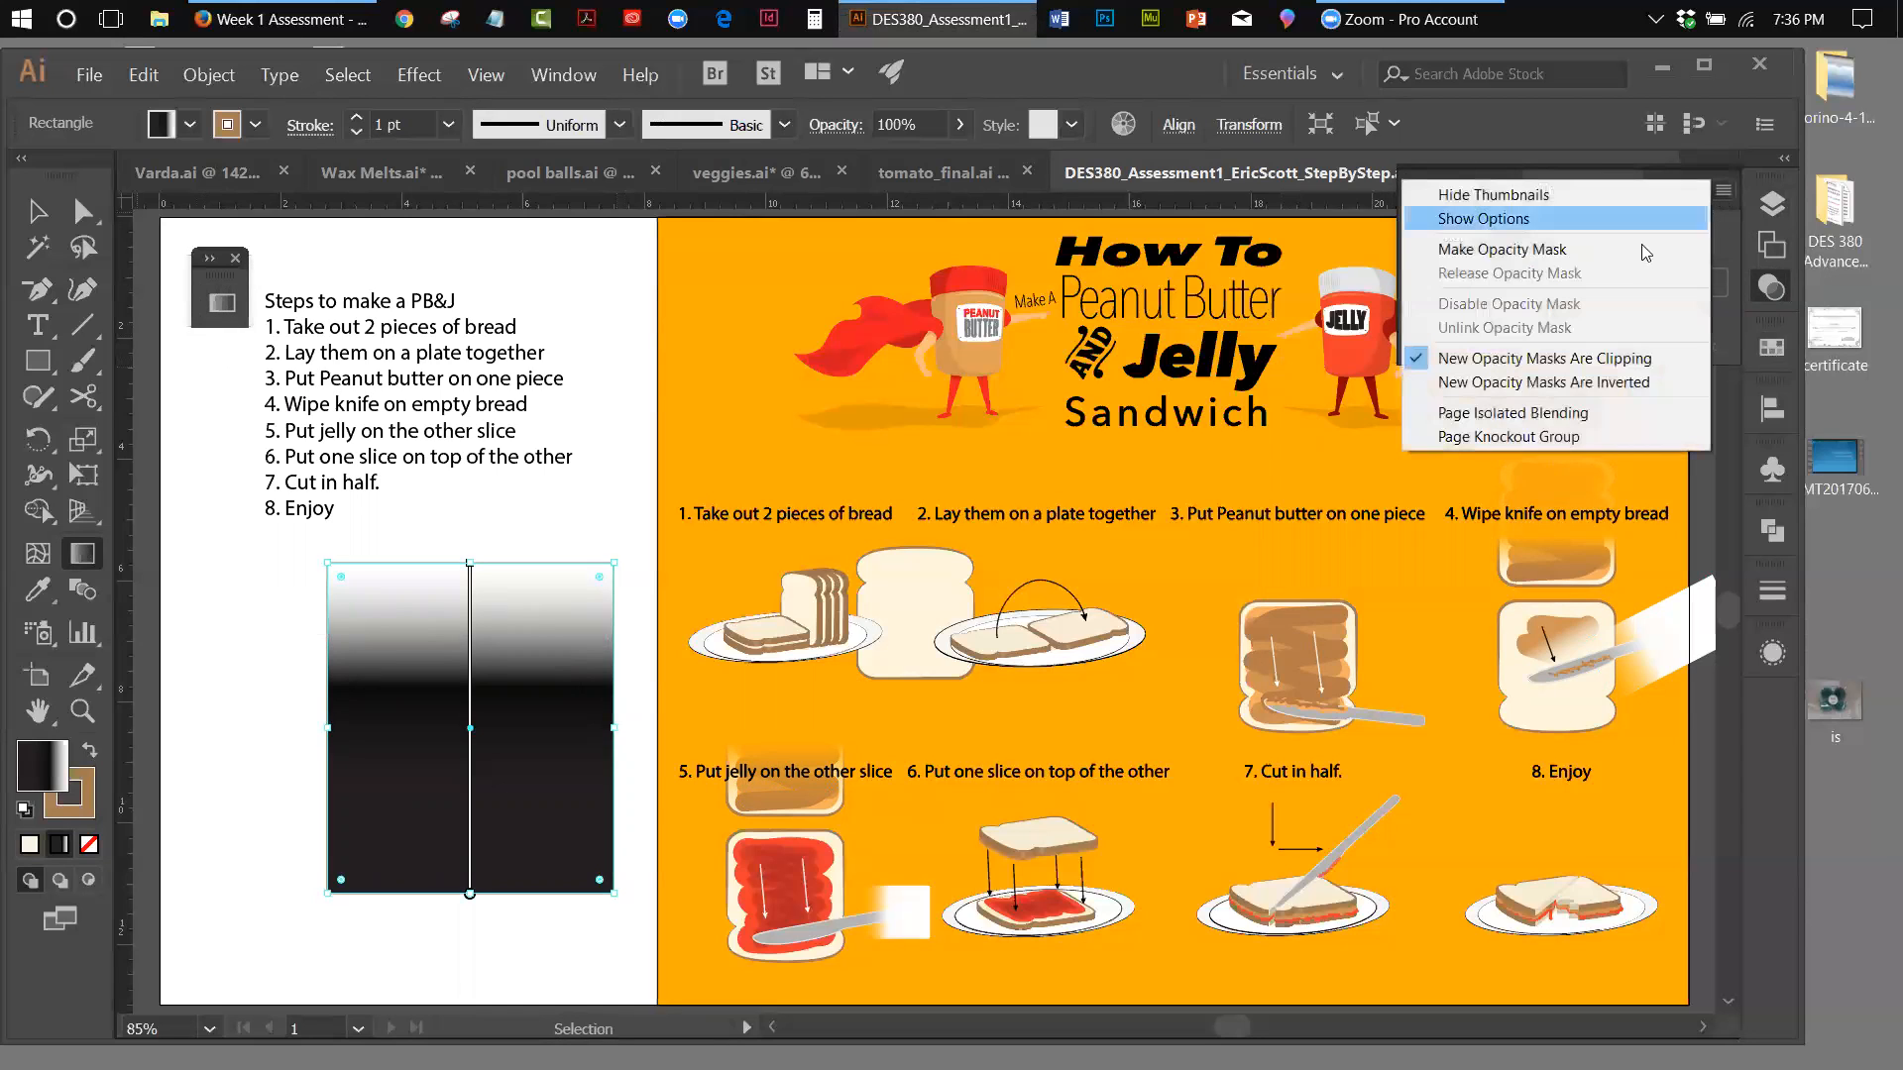
left_click(1558, 250)
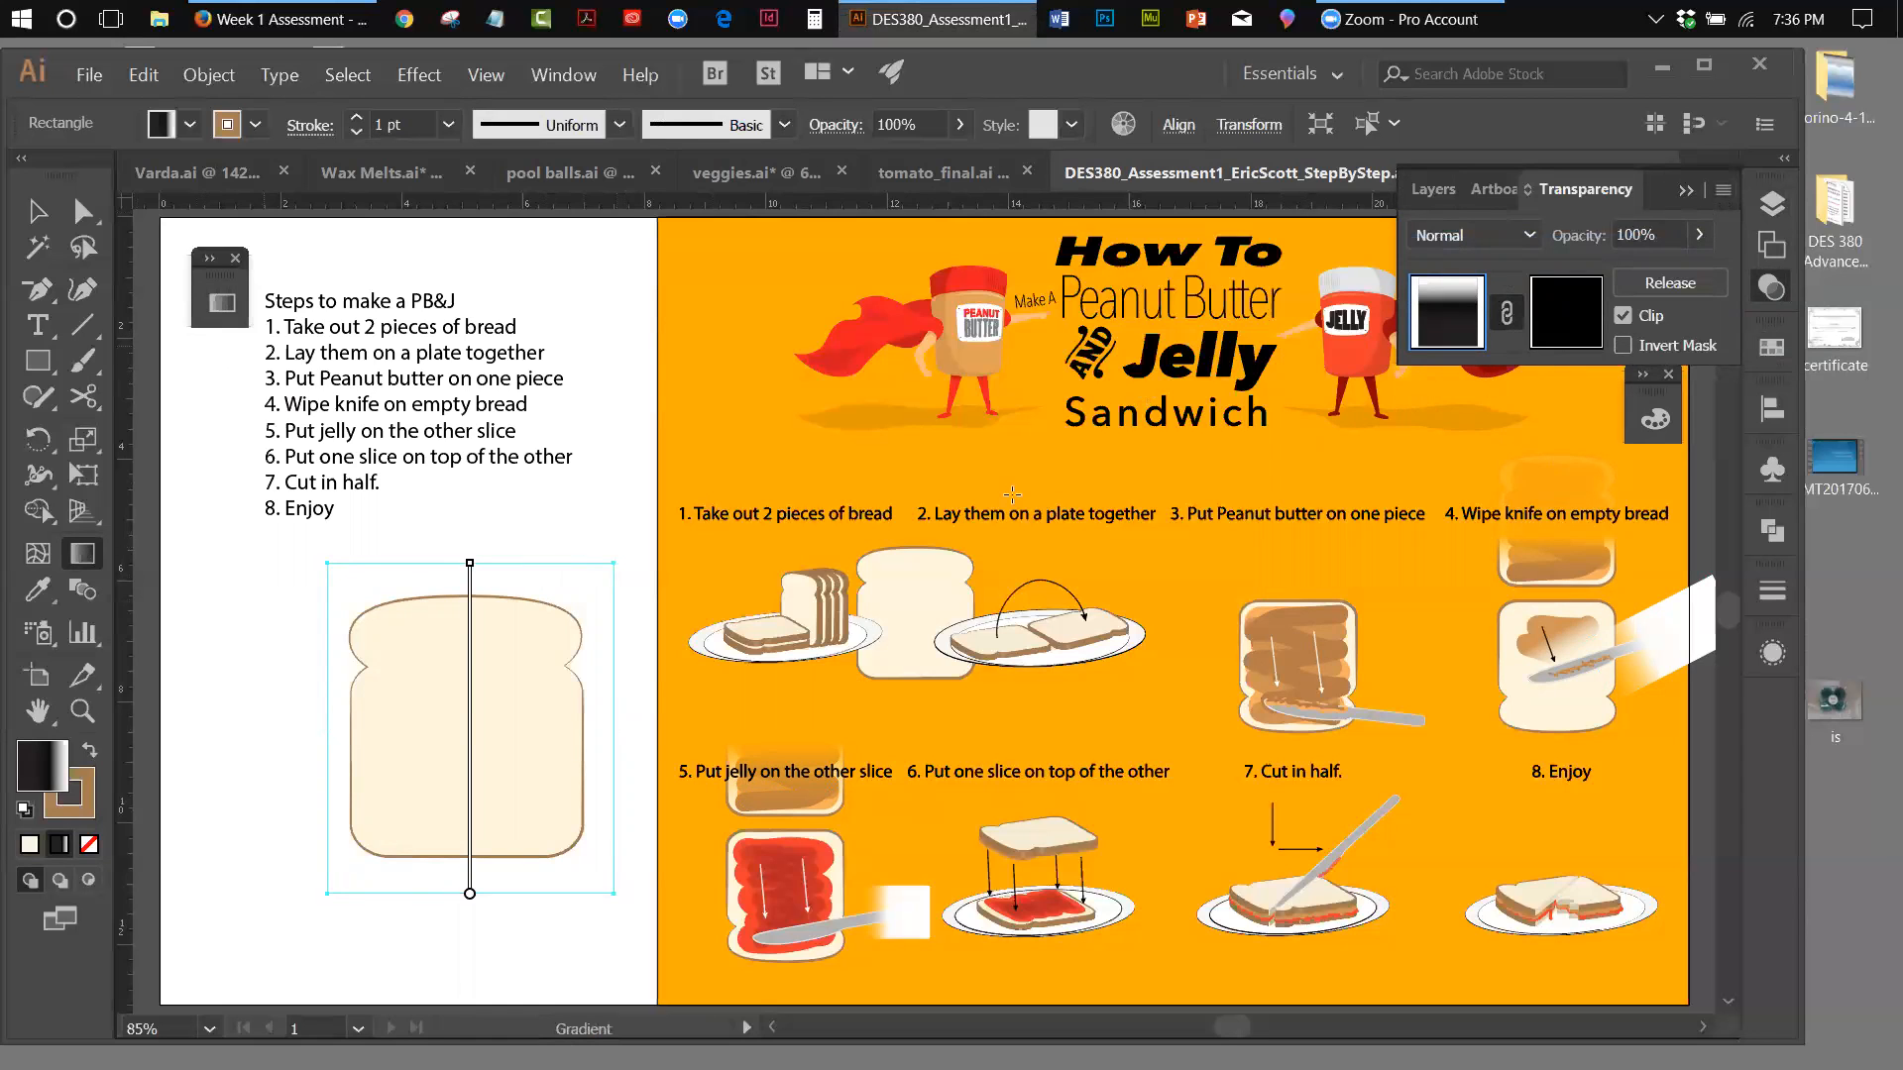
left_click(140, 76)
left_click(163, 110)
Select the gradient rectangle together with the large bread slice beneath it and make an opacity mask from them
left_click(38, 211)
left_click_drag(253, 568, 499, 787)
left_click(1725, 191)
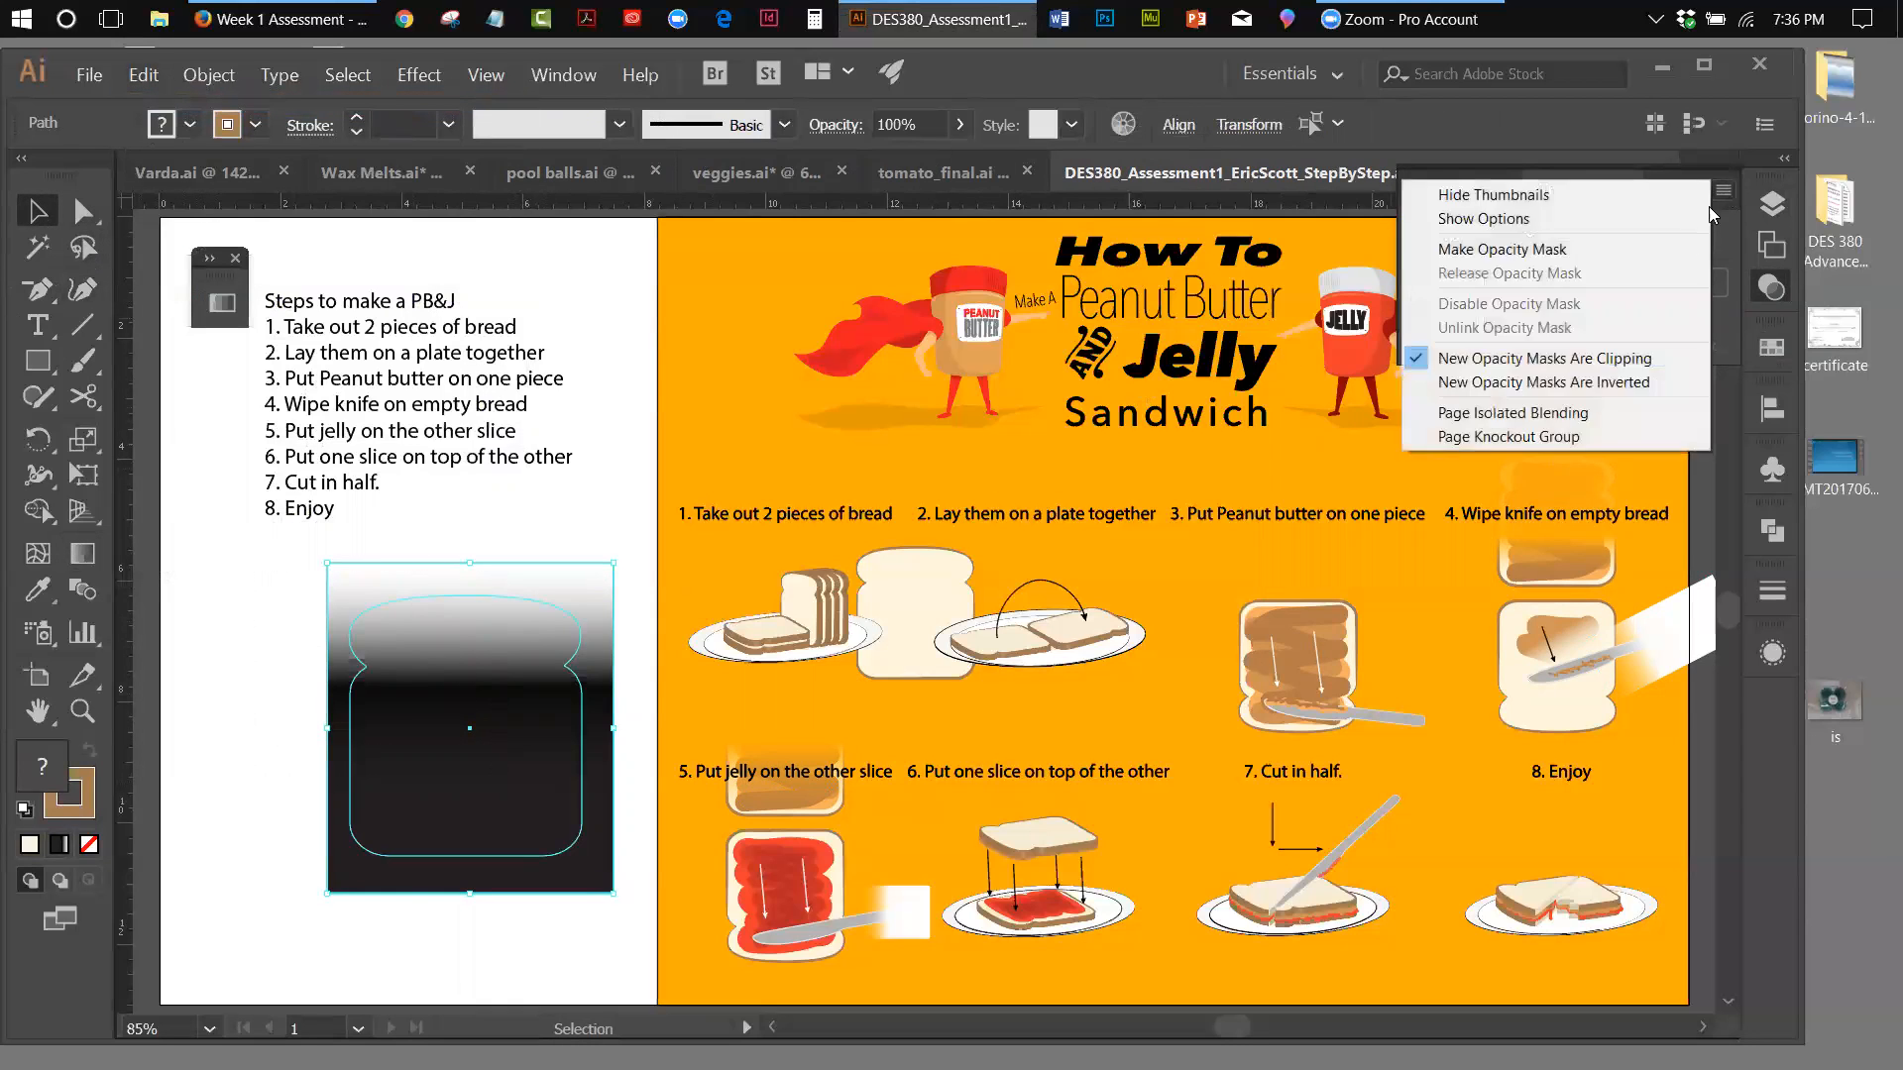
left_click(1516, 248)
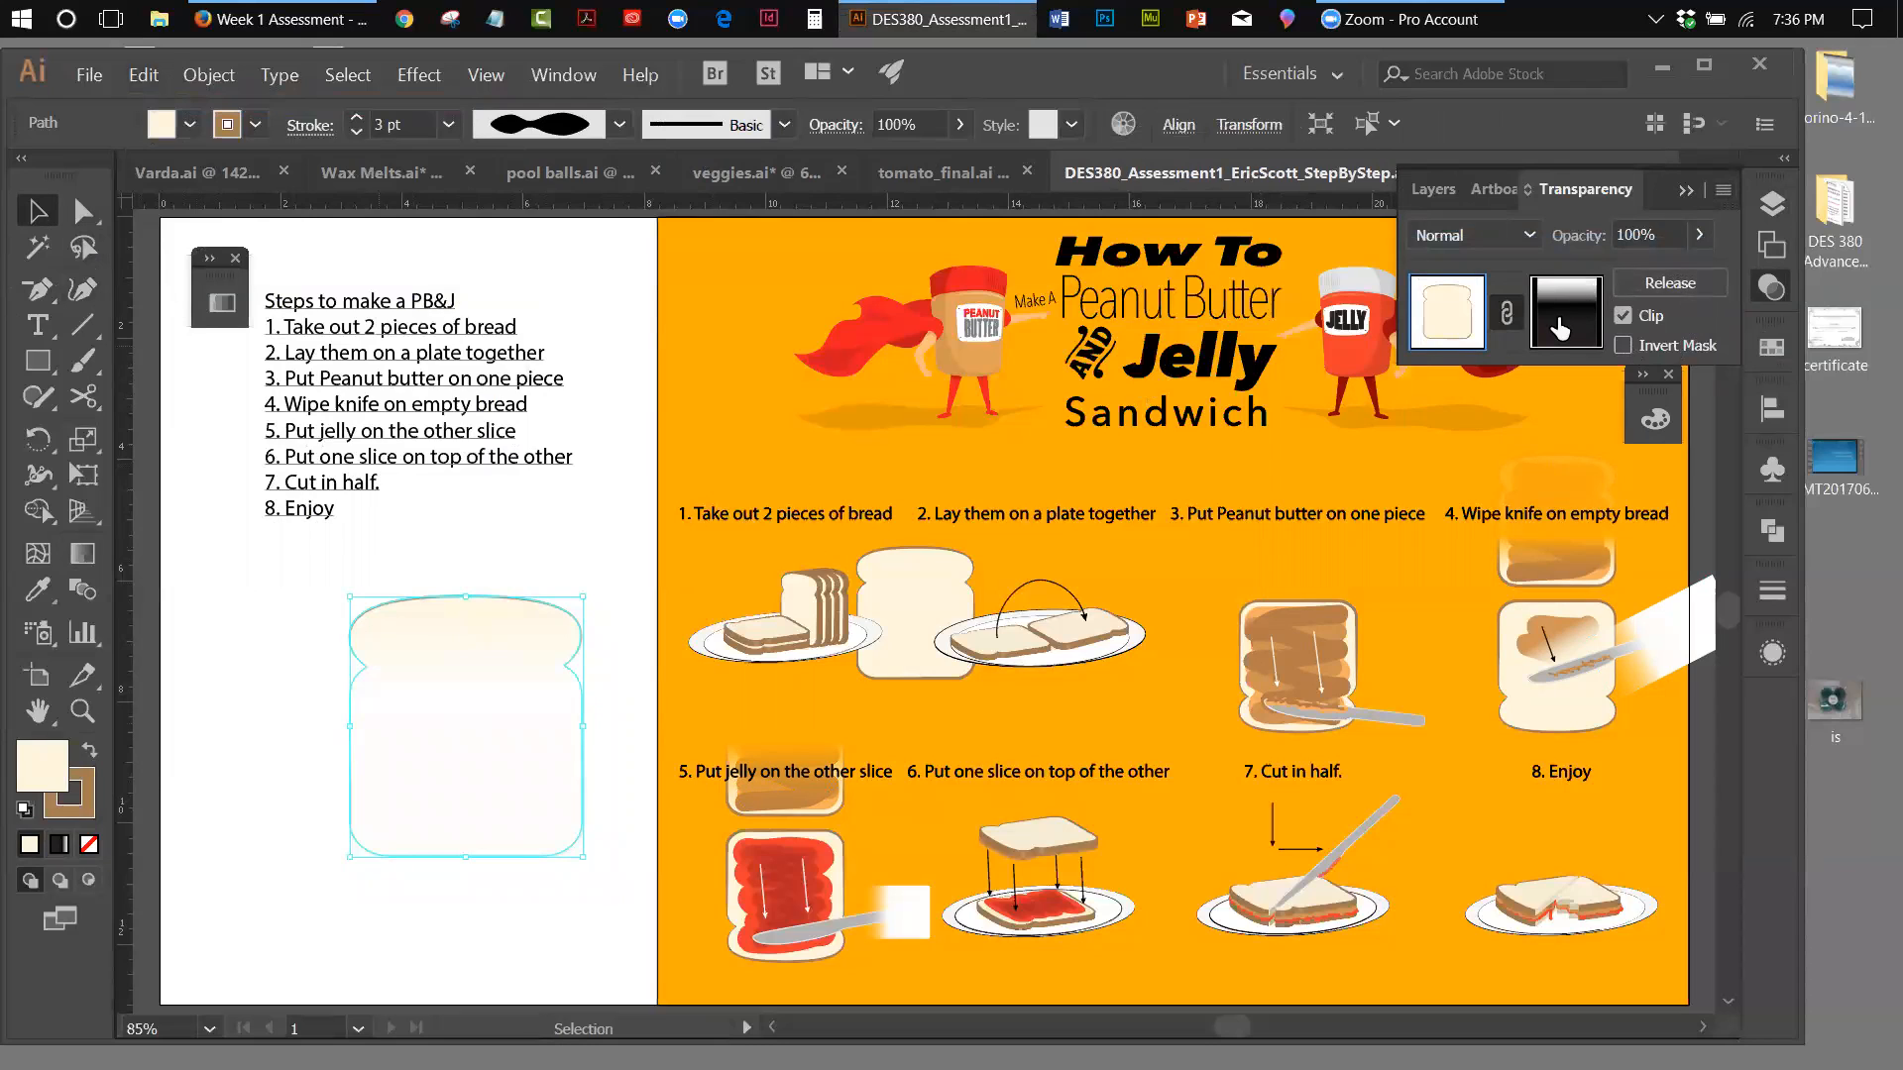
Edit the large slice's opacity mask, moving the gradient's white end slightly down and its black stop further down to extend the fade
left_click(1564, 315)
left_click(82, 553)
mouse_move(477, 573)
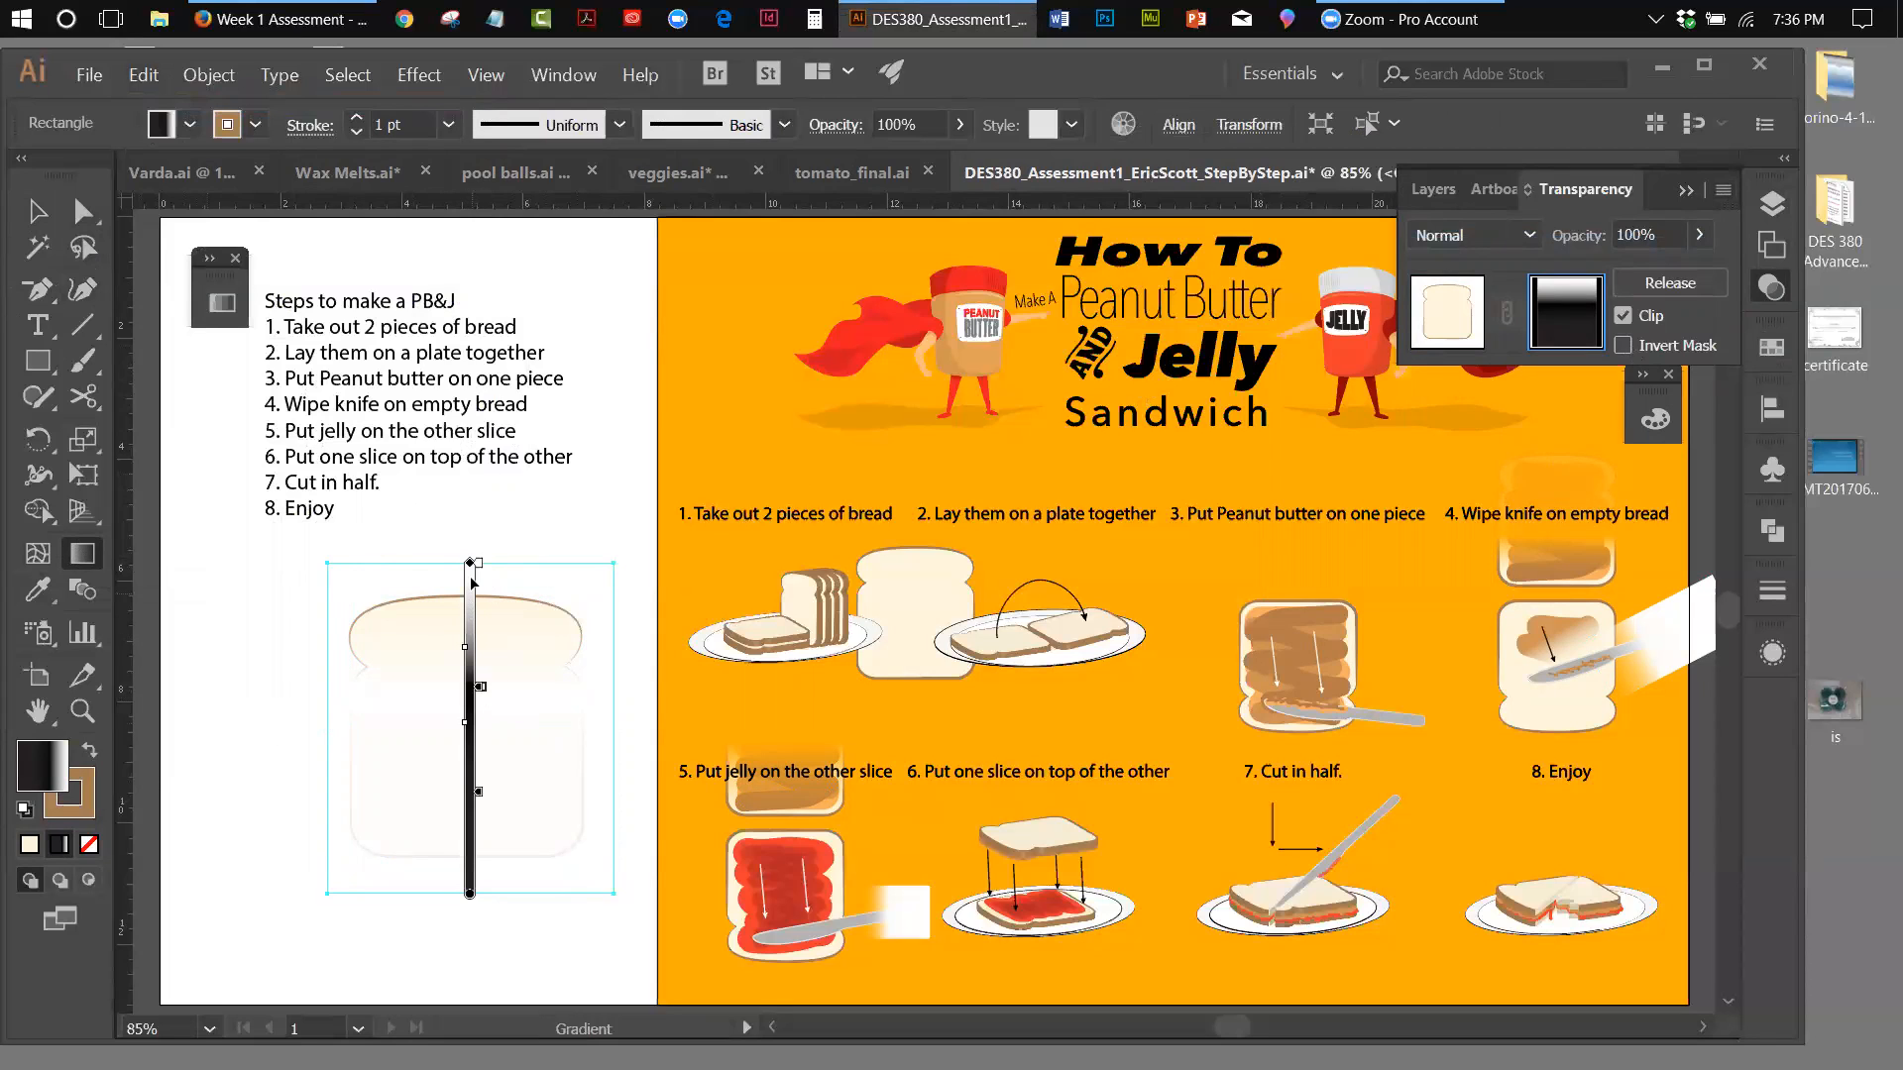
left_click_drag(471, 567, 472, 586)
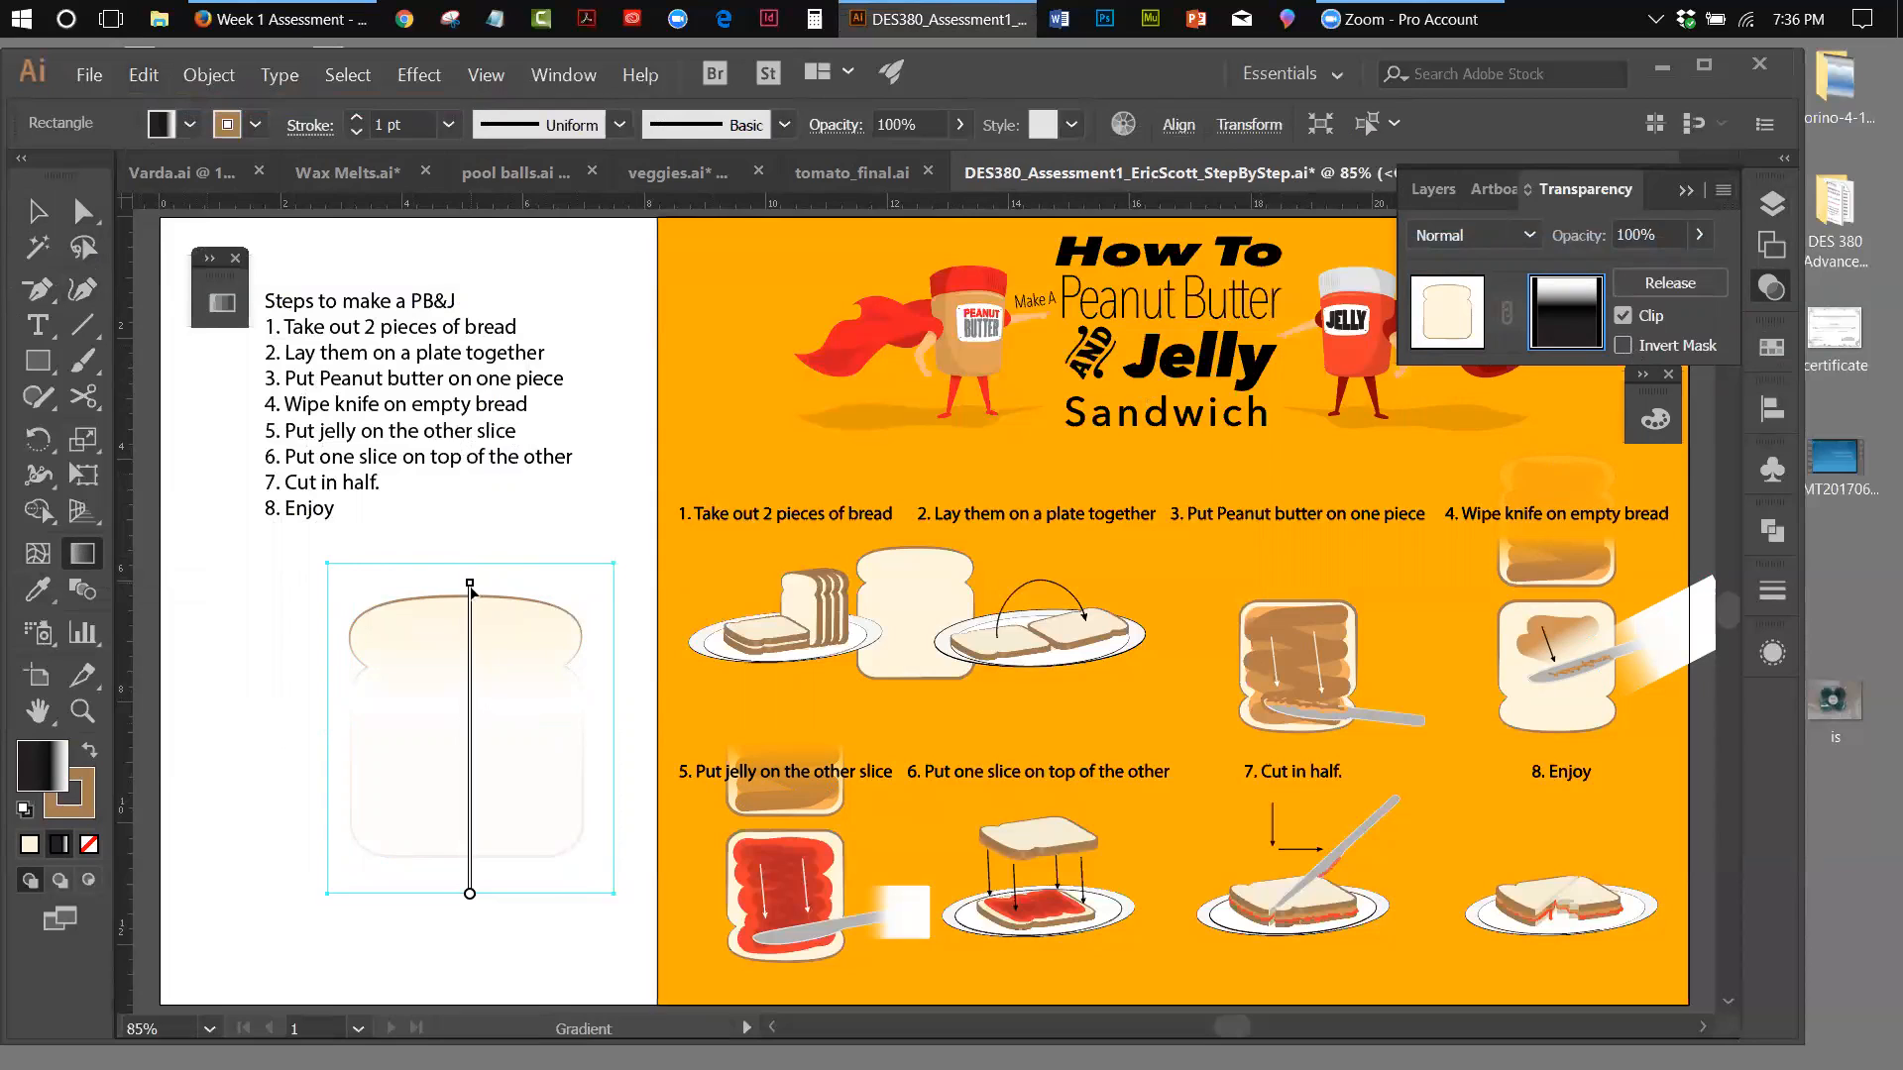
left_click_drag(480, 701, 480, 741)
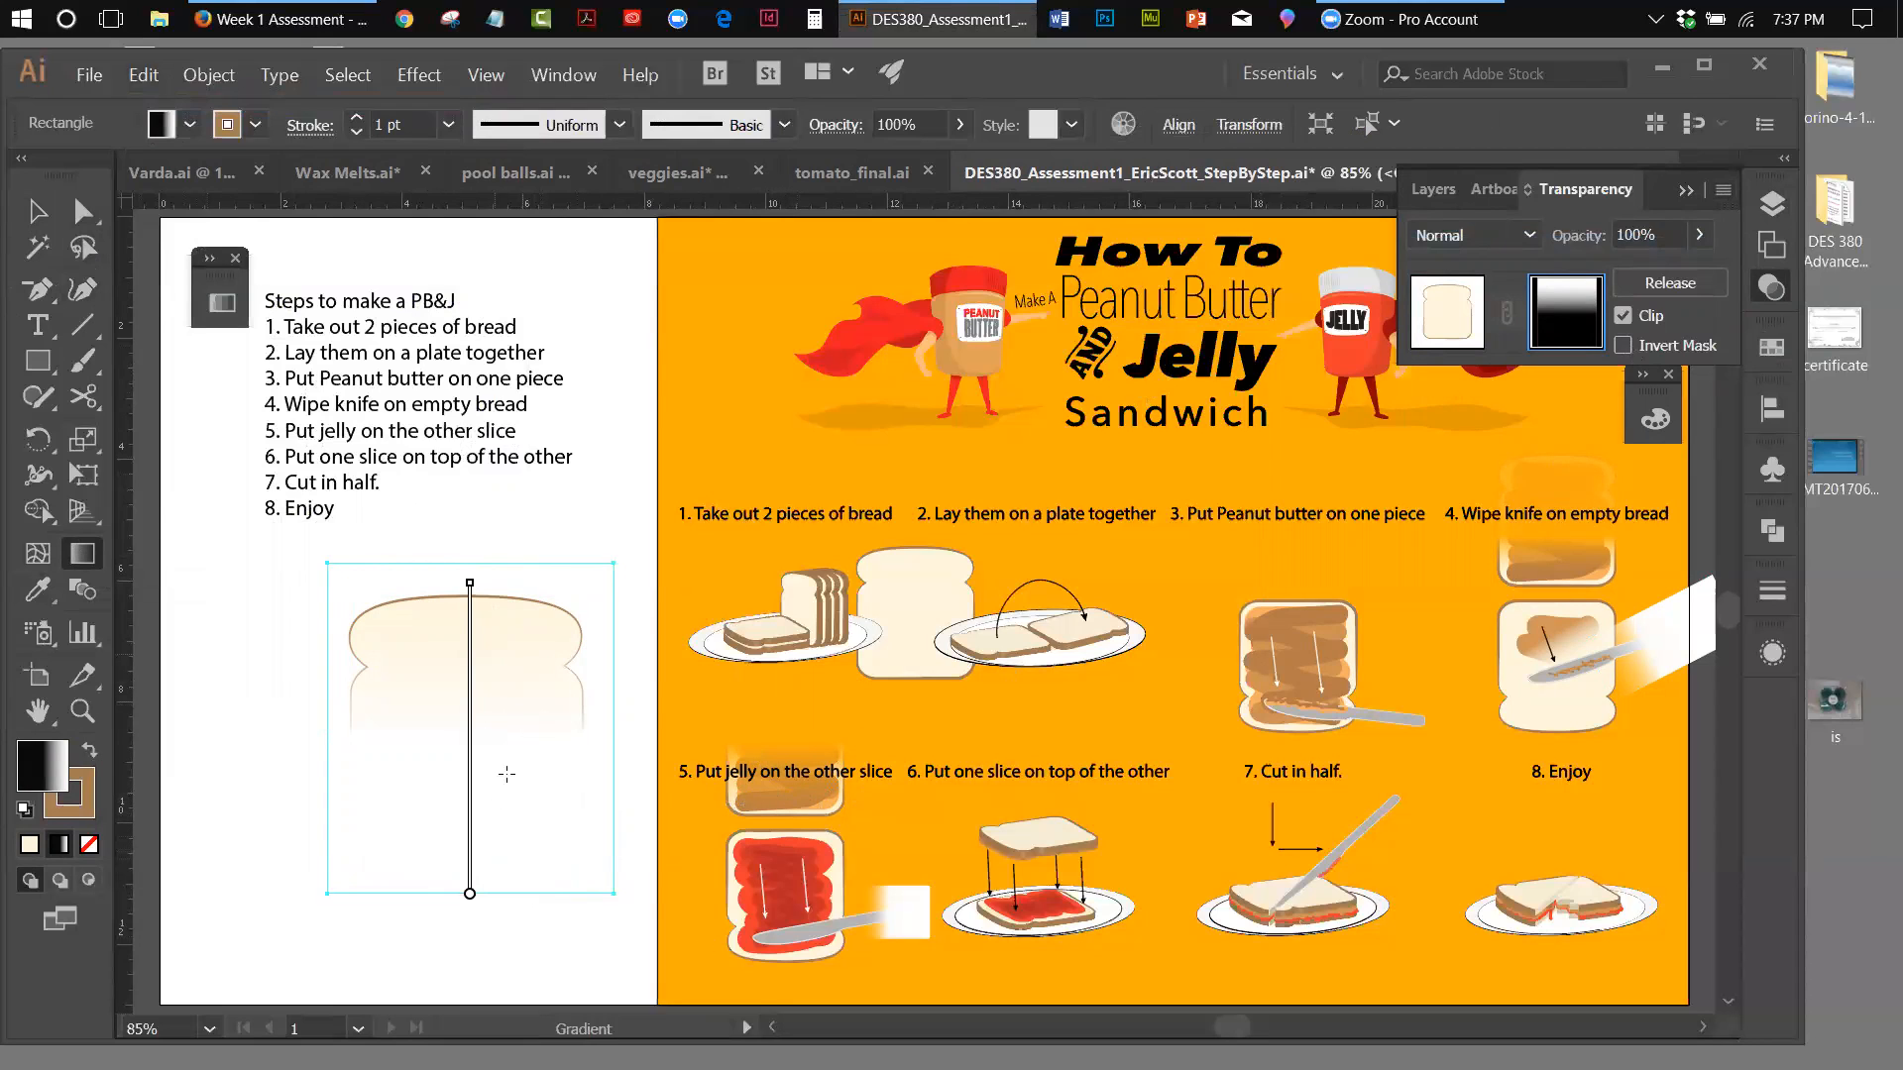
mouse_move(476, 775)
Release the large slice's opacity mask and delete the gradient rectangle covering the bread
left_click(1723, 190)
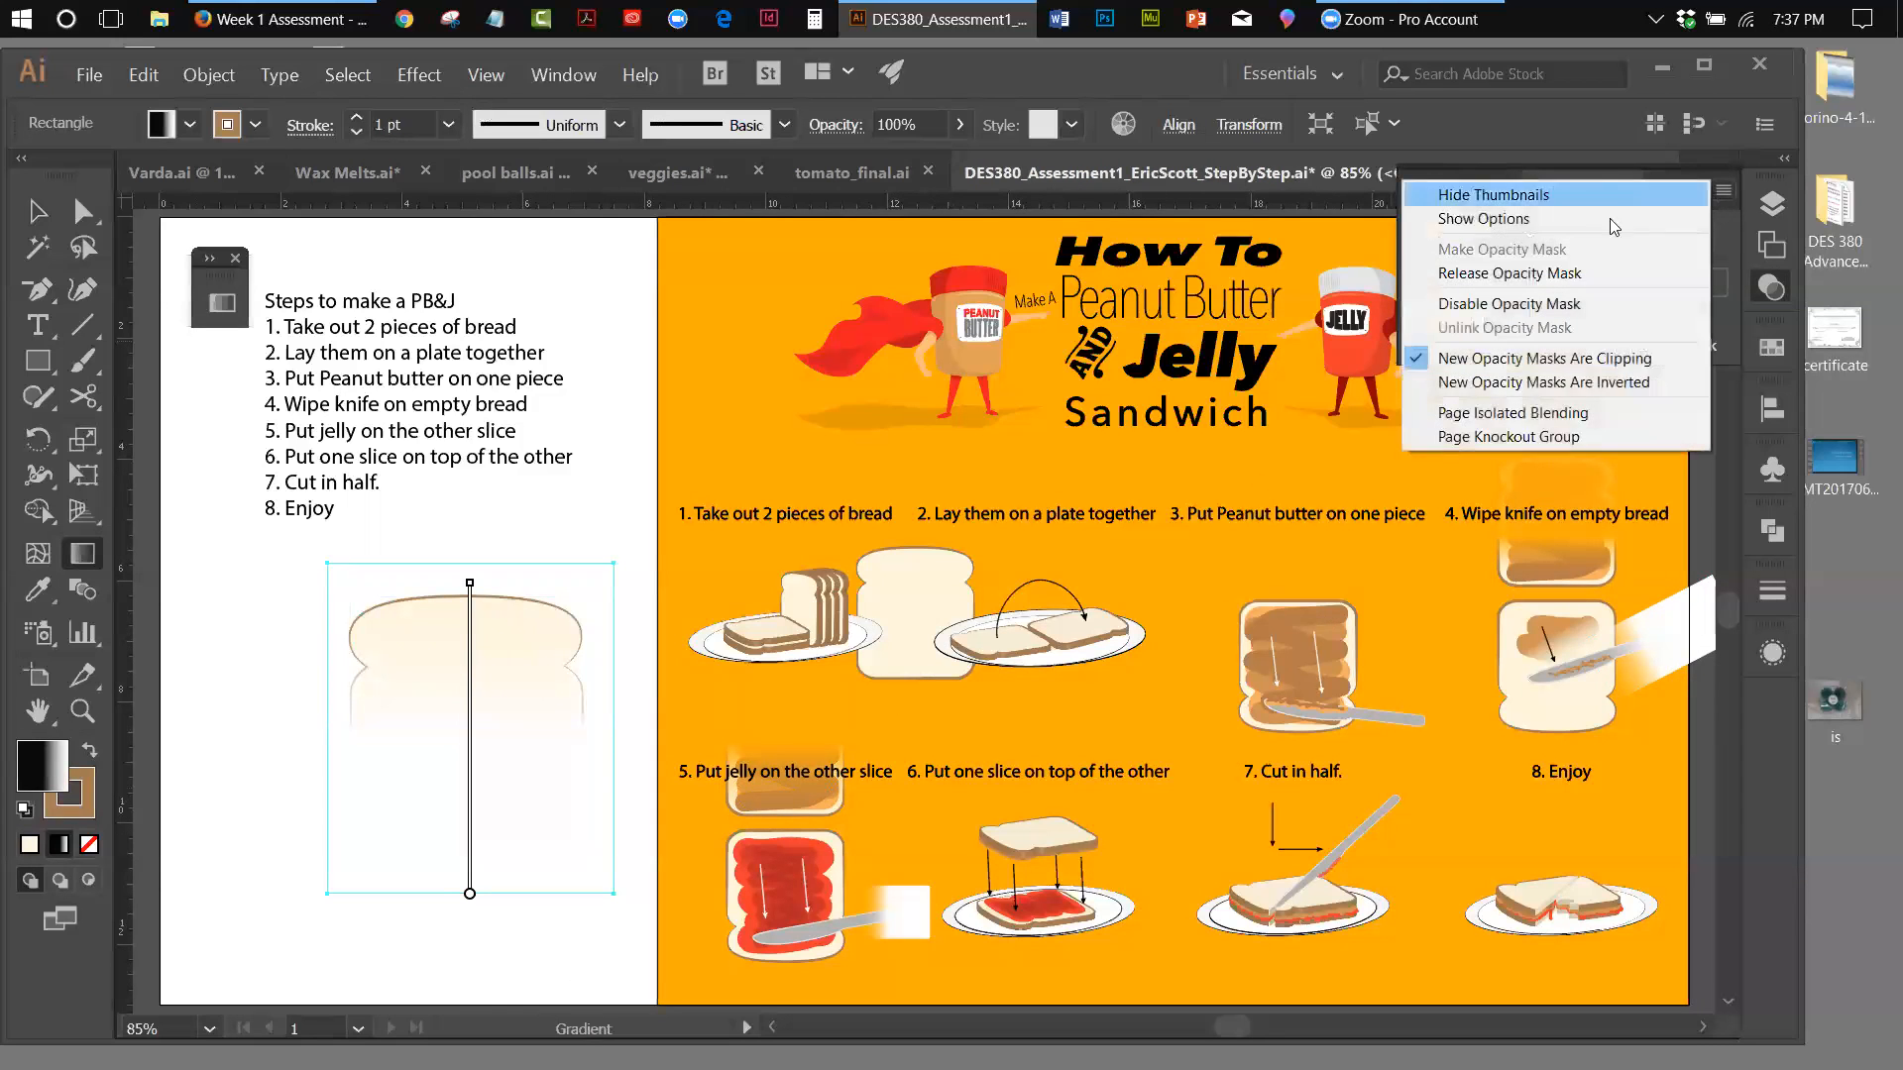
left_click(1526, 269)
left_click(37, 211)
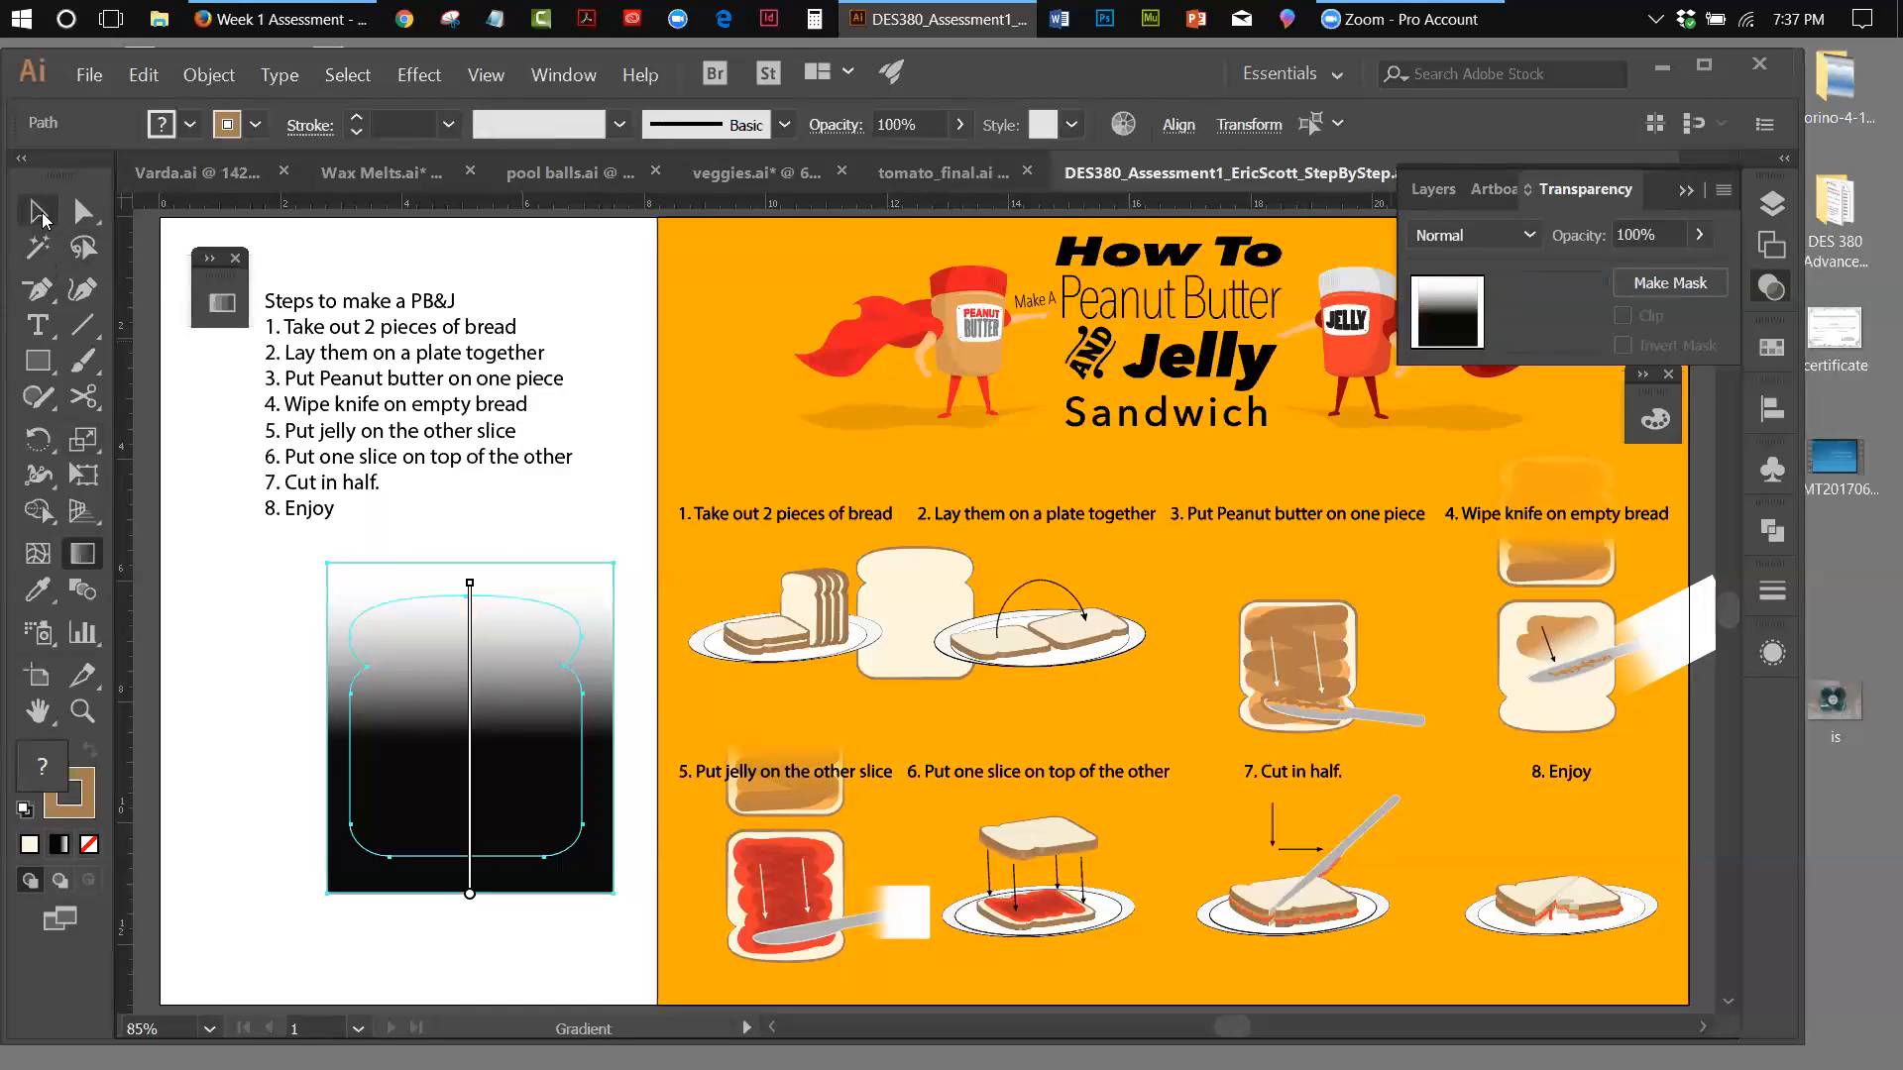
left_click(383, 585)
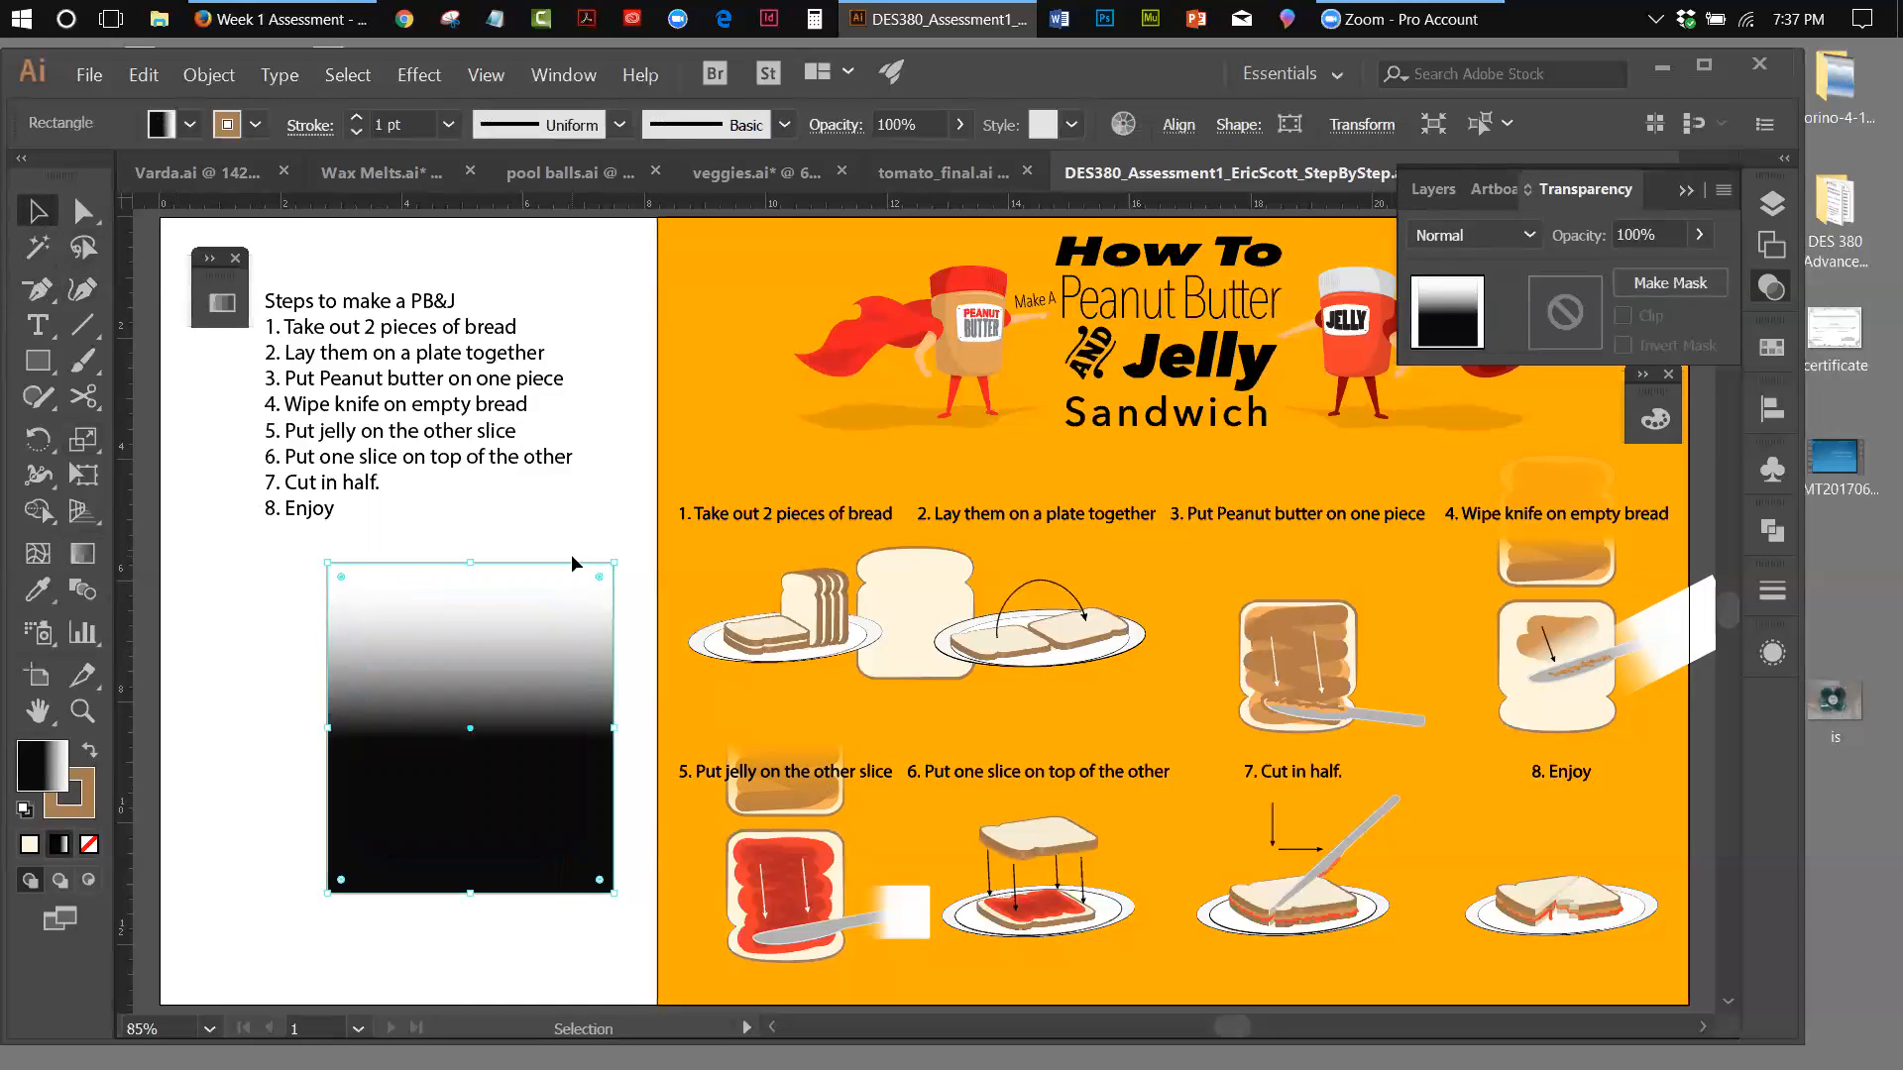
key("Delete")
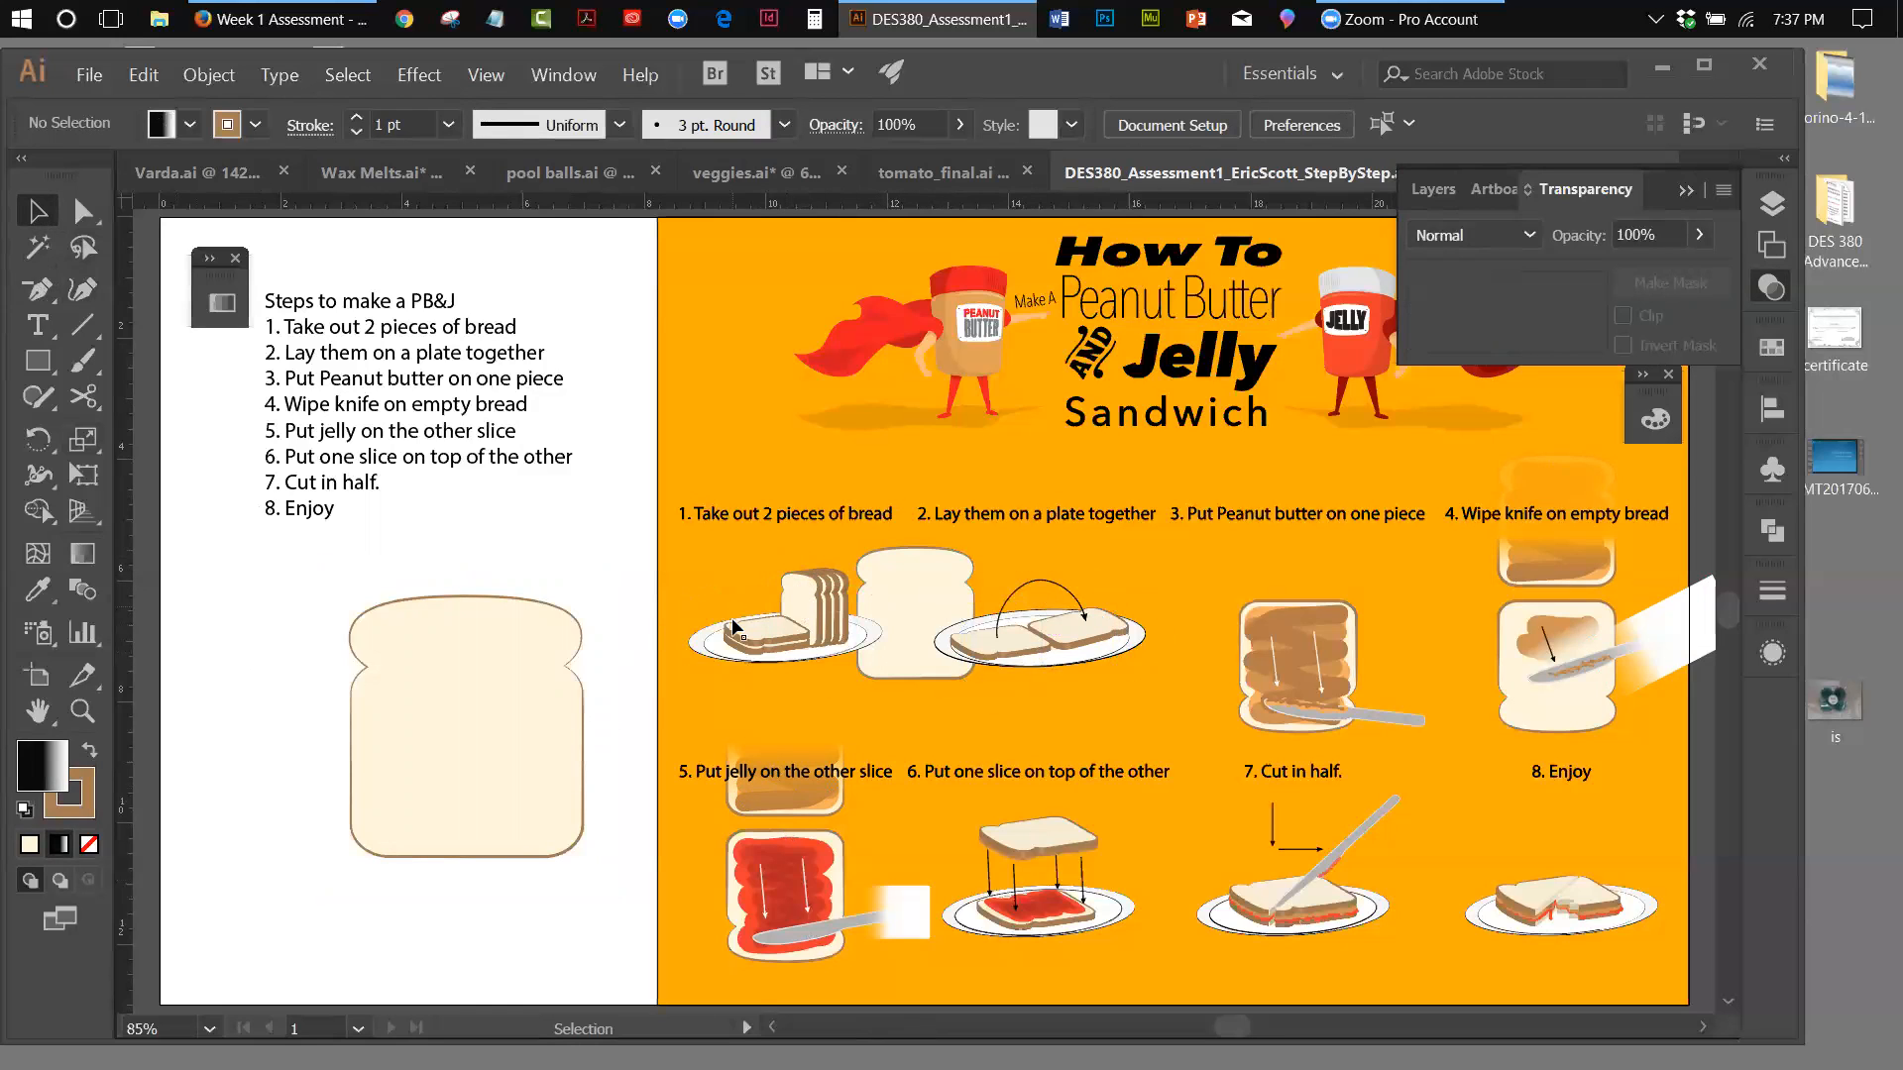
Move the large slice slightly left, open the 3D Extrude & Bevel effect for it and turn on the preview
left_click_drag(502, 633, 477, 637)
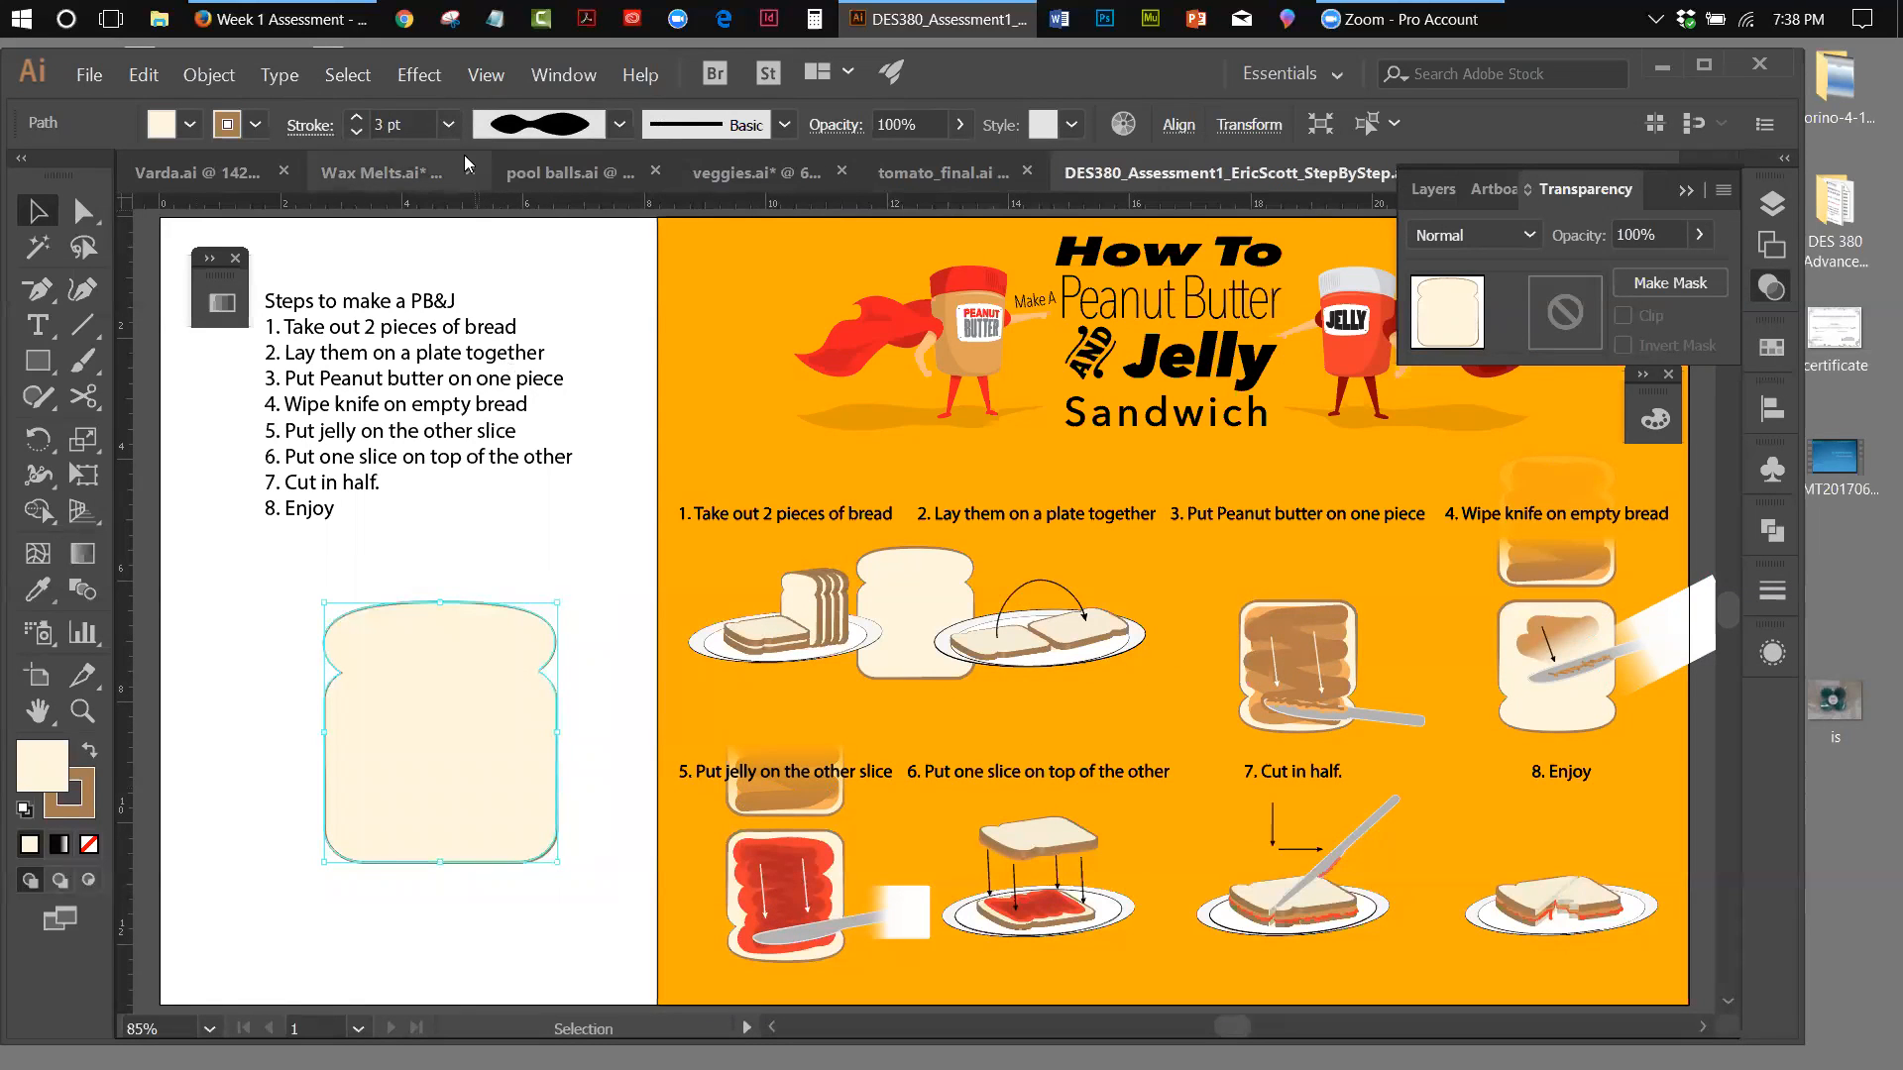
left_click(425, 78)
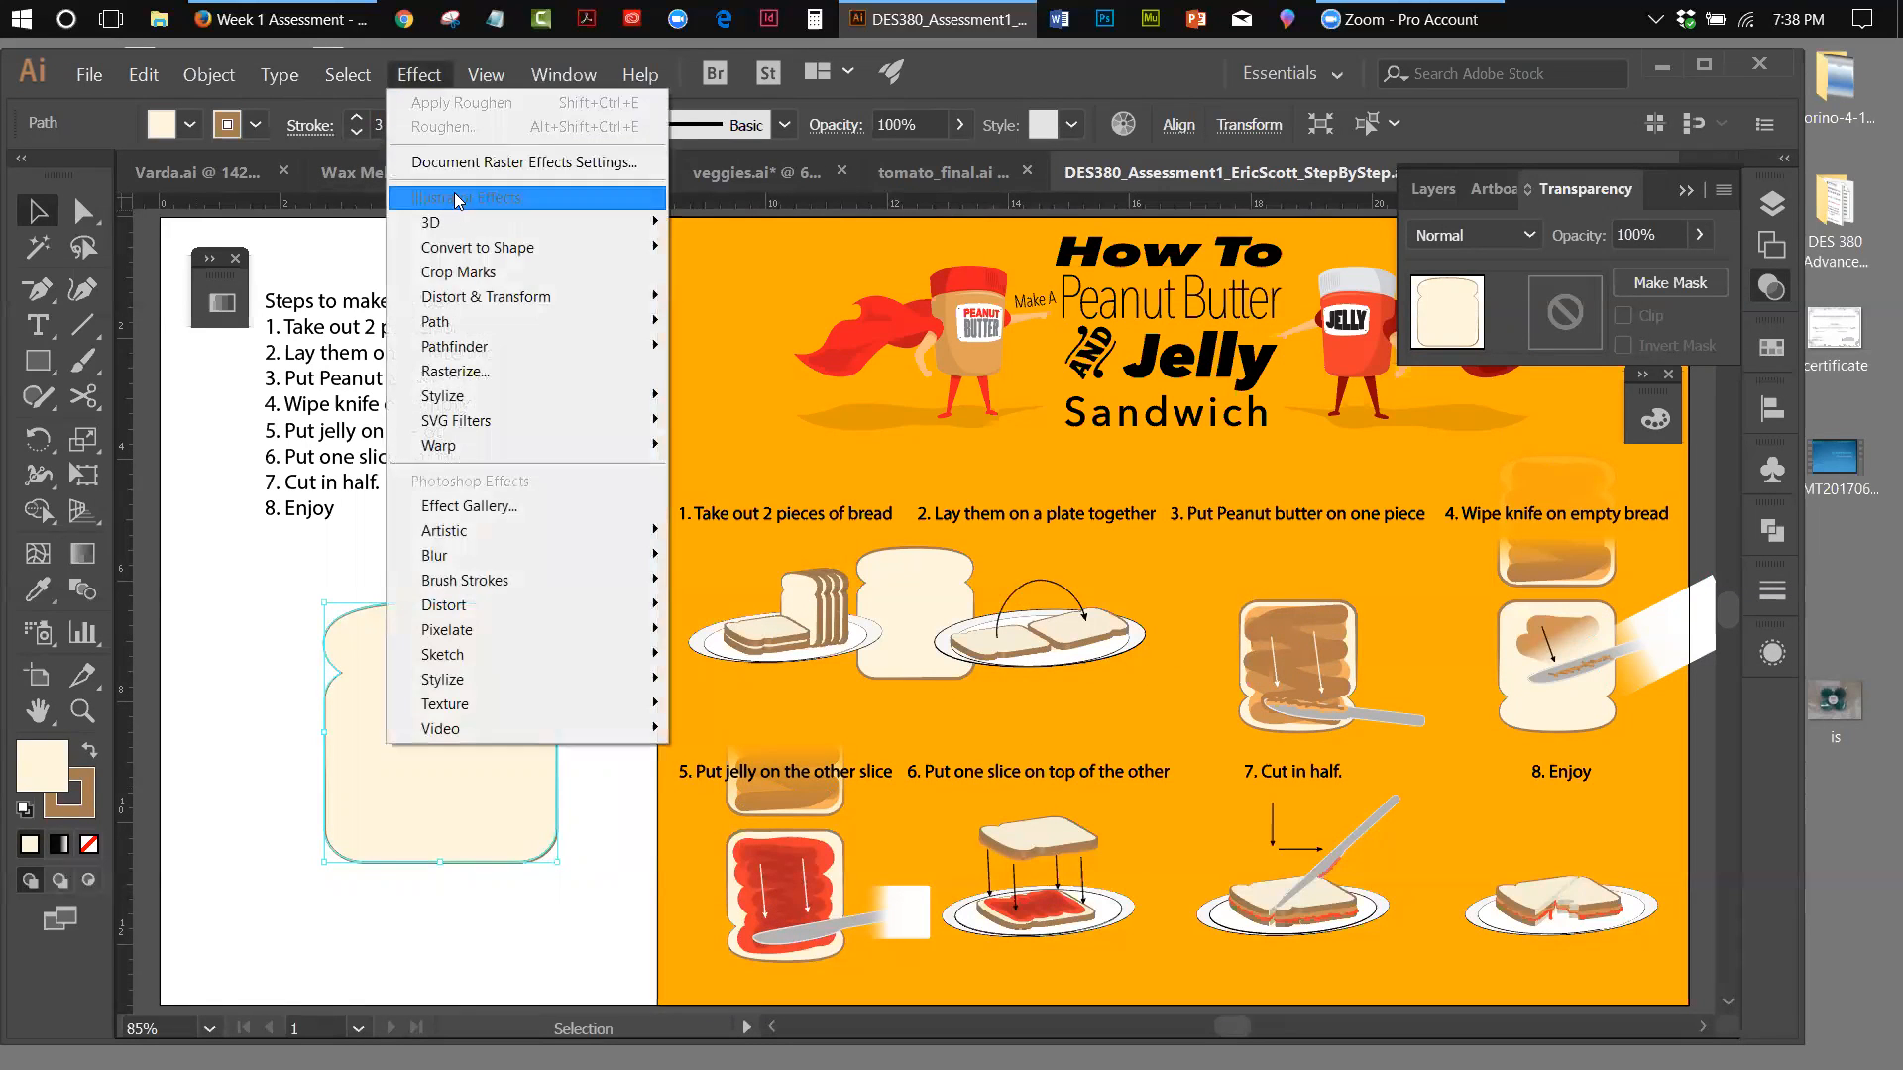
mouse_move(458, 224)
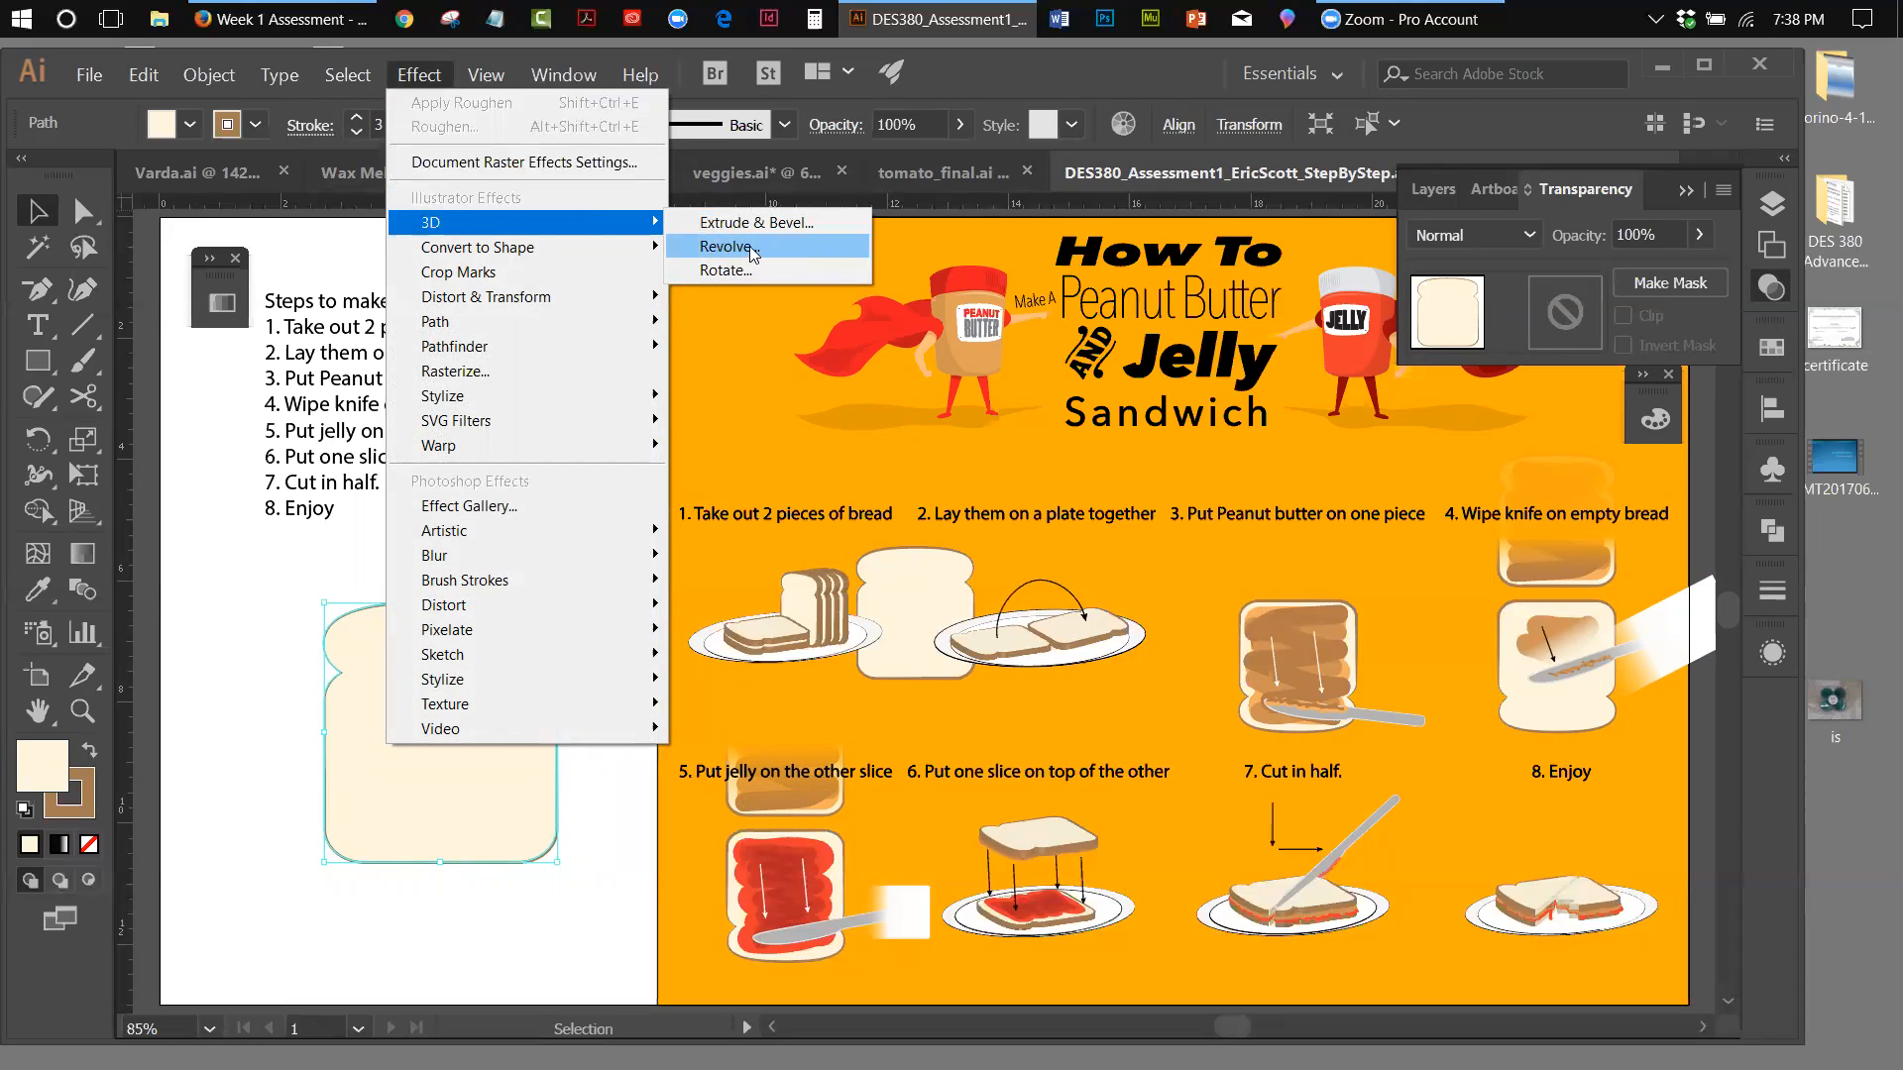
left_click(751, 232)
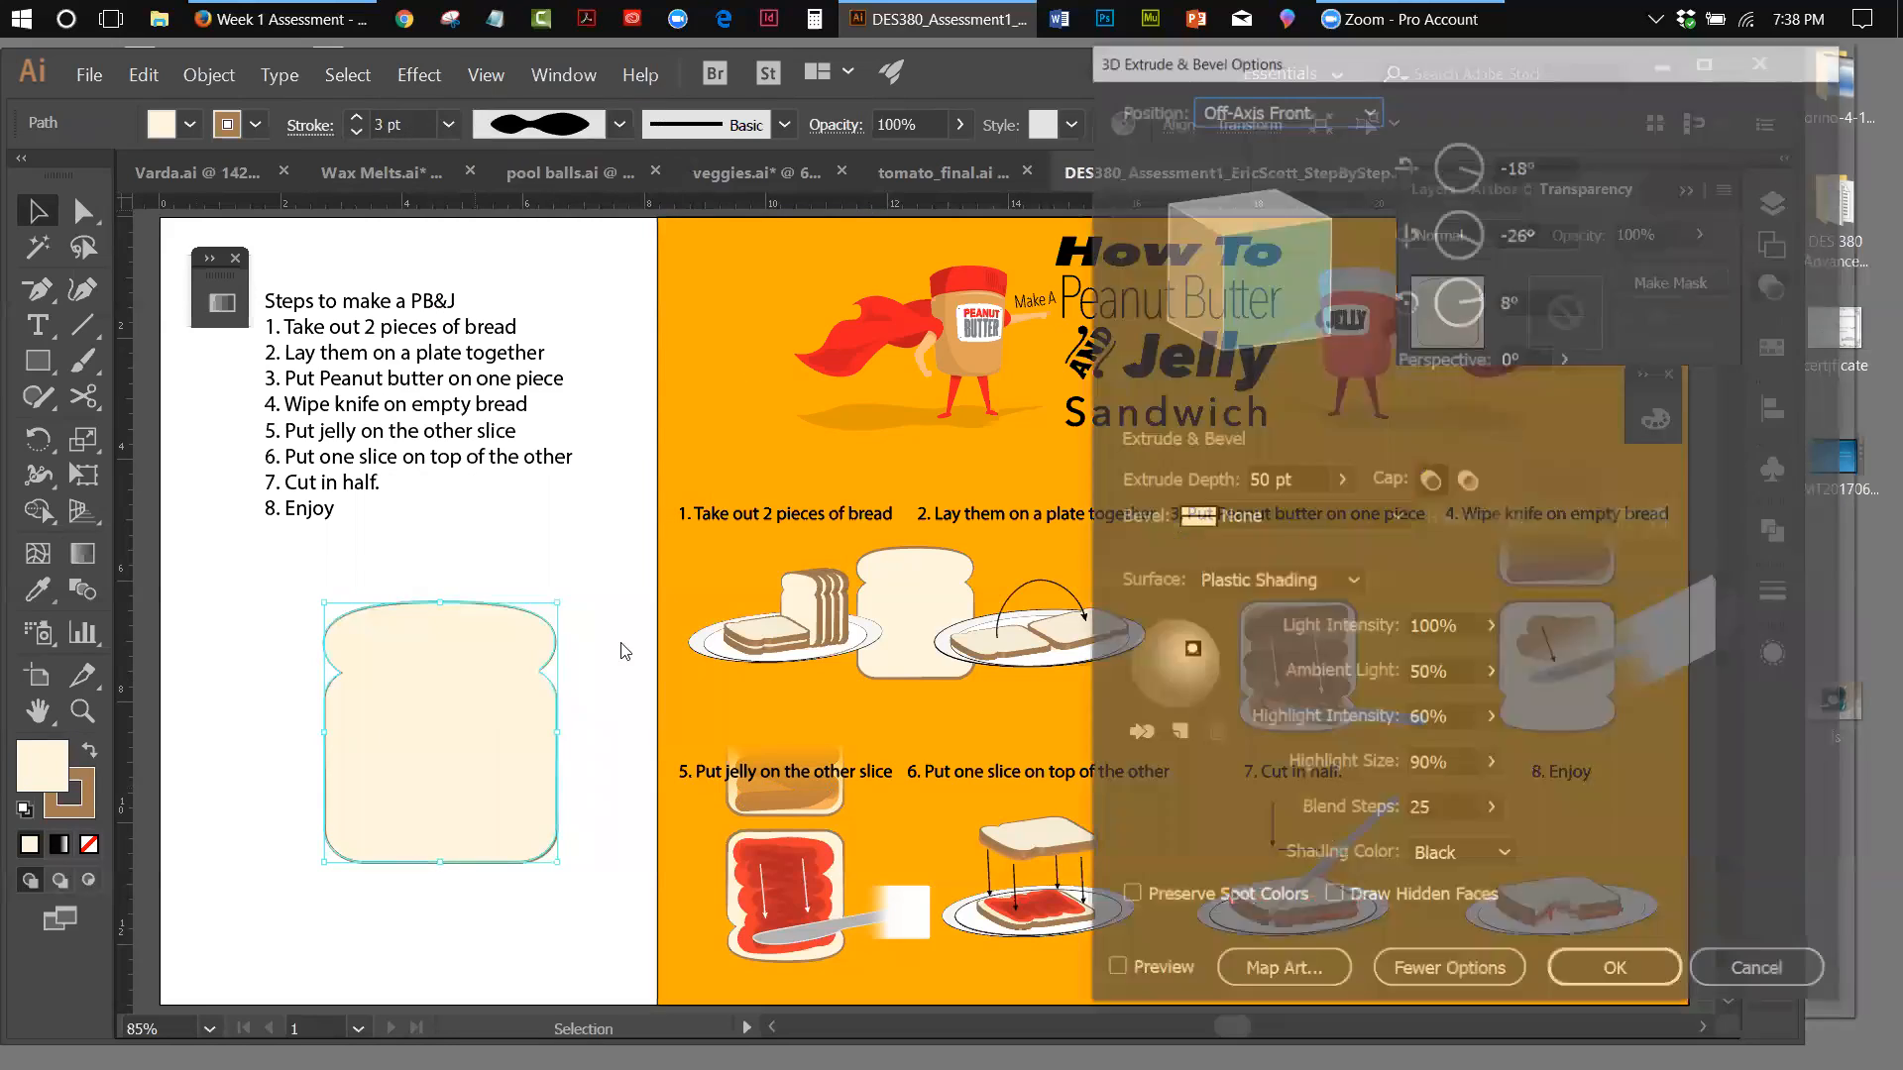
left_click(1113, 975)
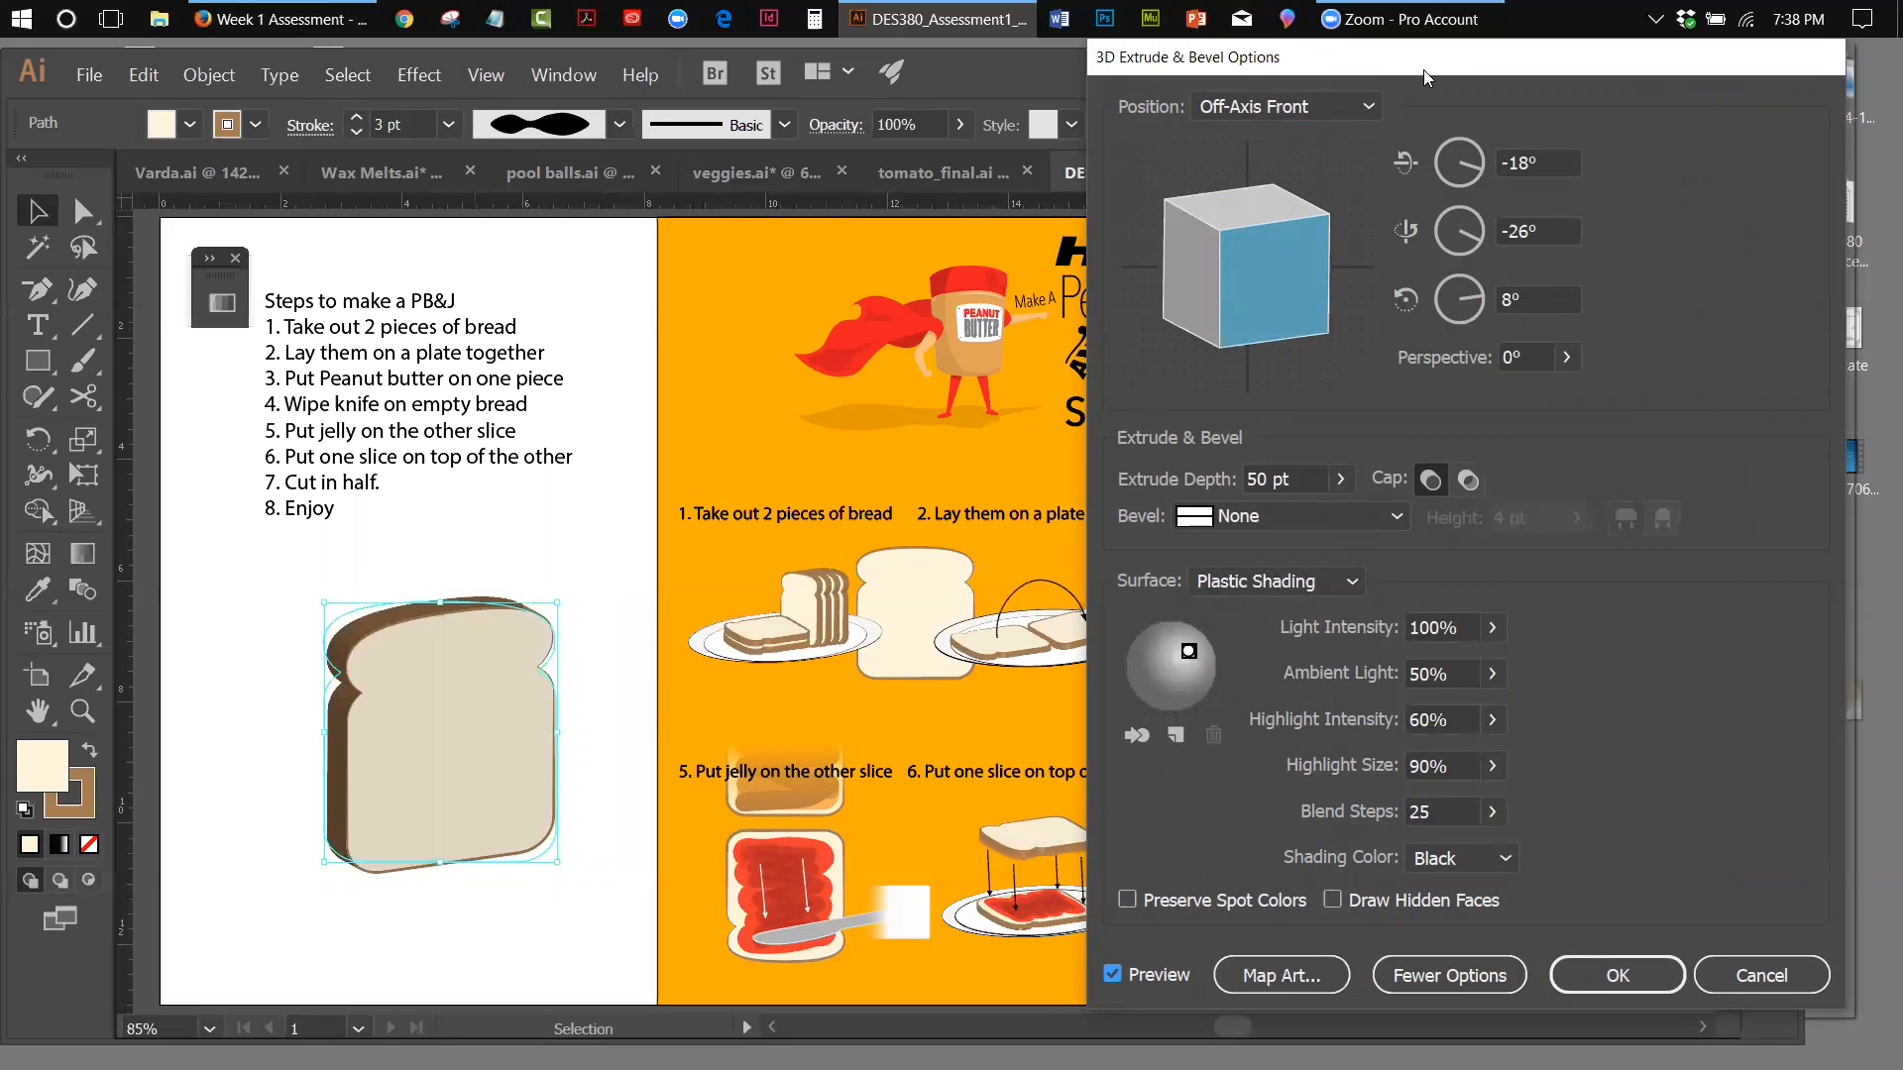
left_click_drag(1423, 69, 1196, 361)
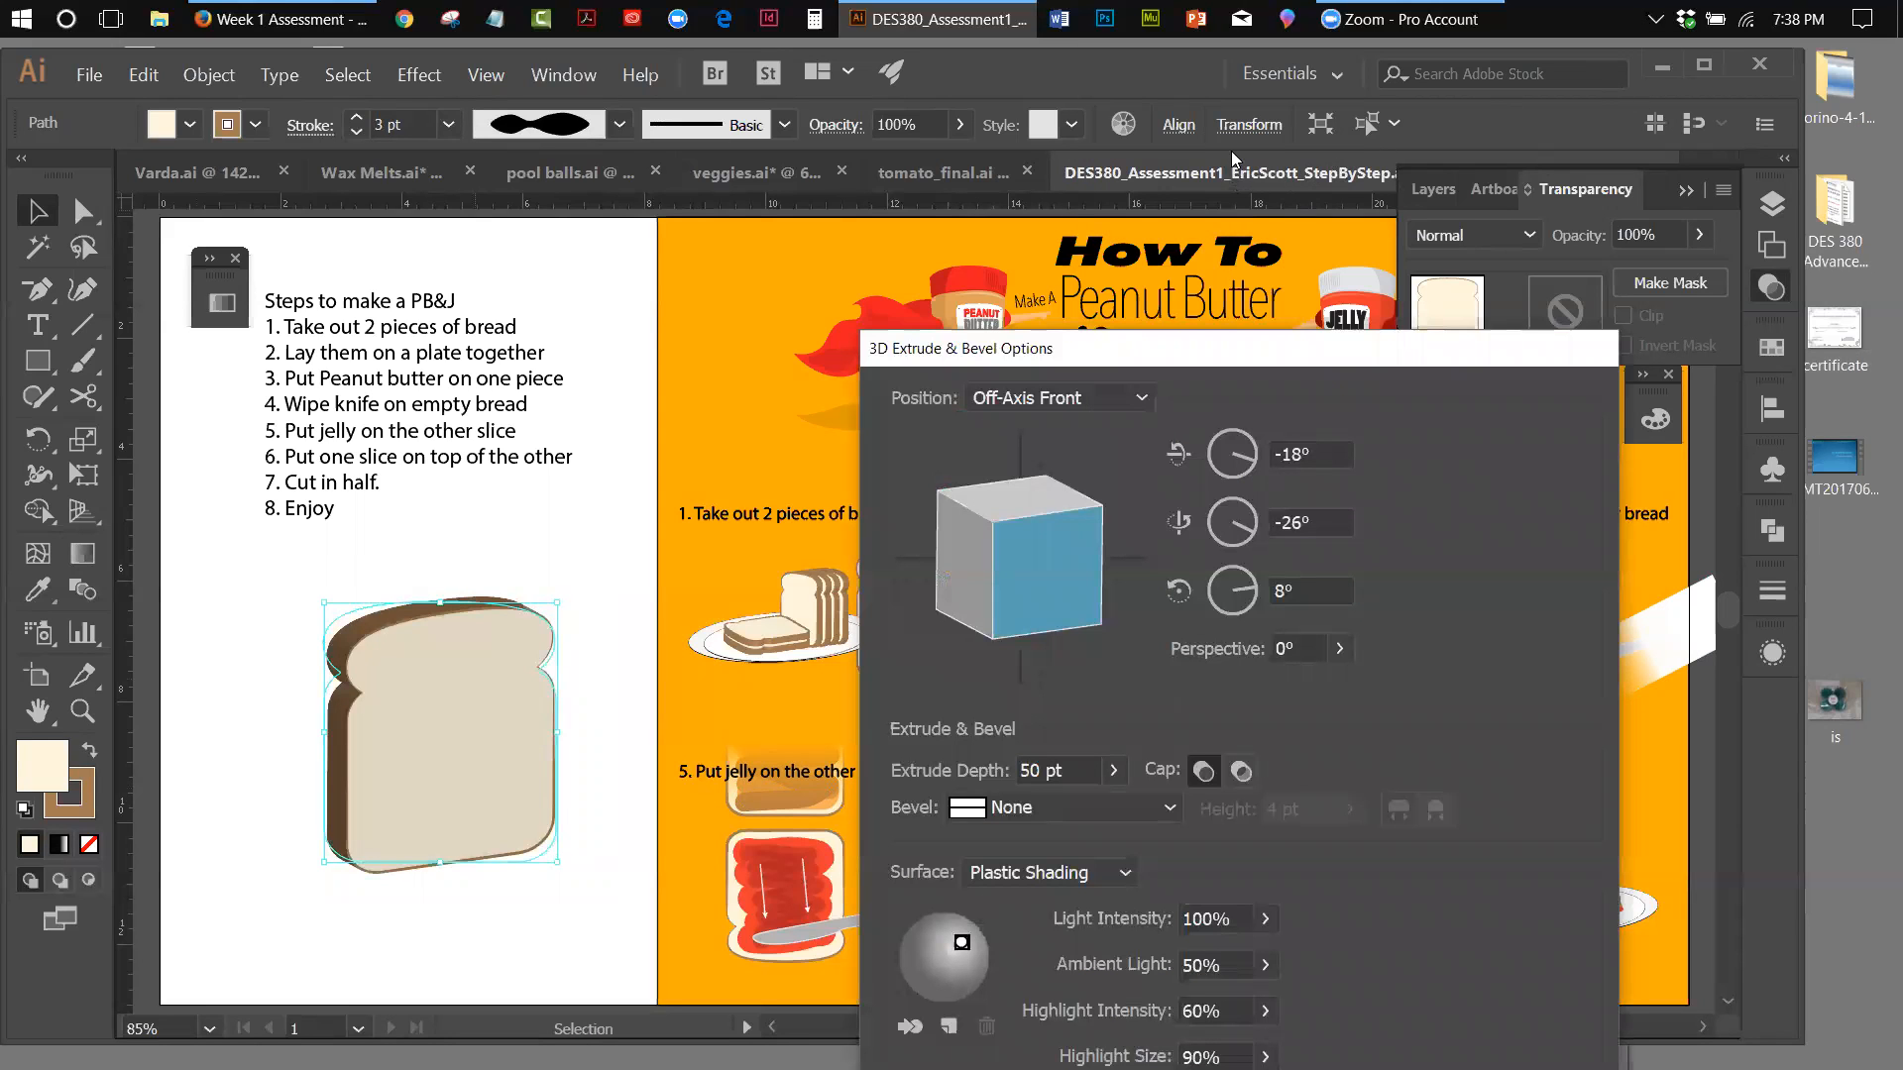
left_click(1427, 127)
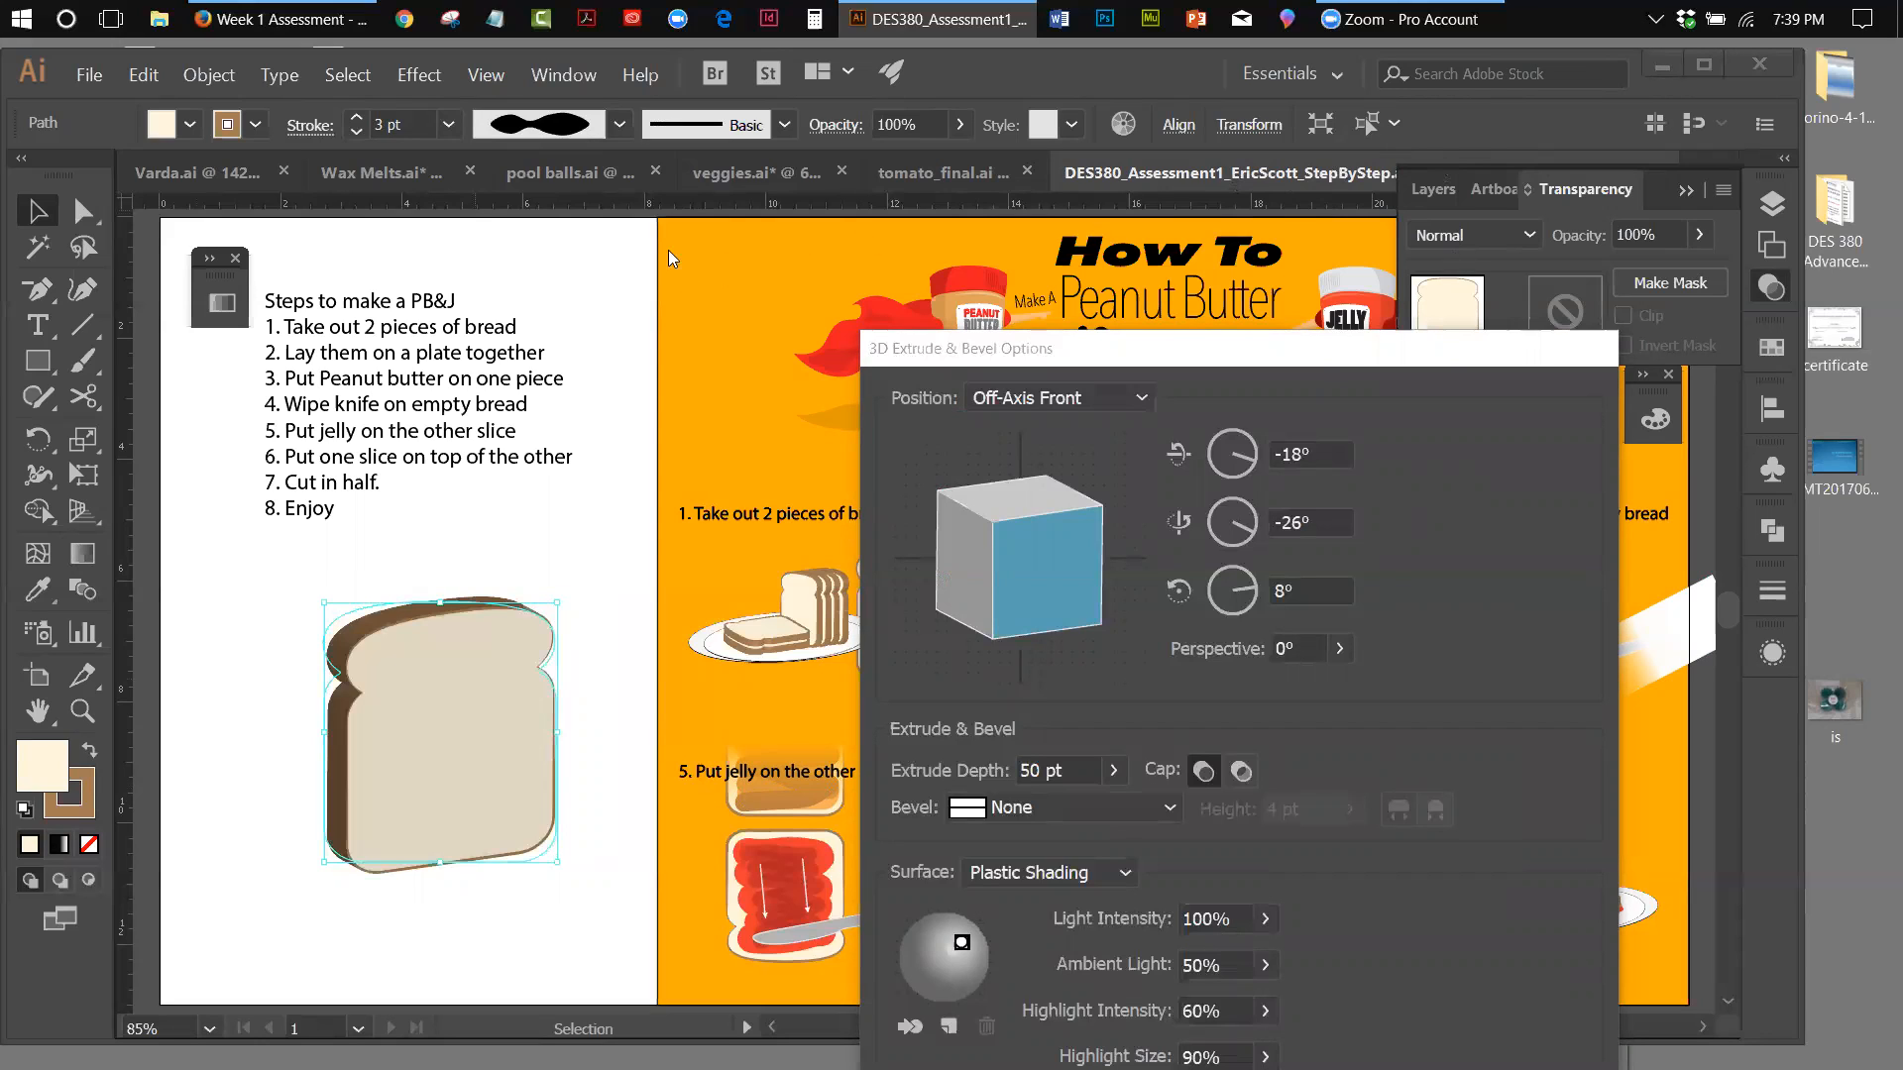
left_click(625, 234)
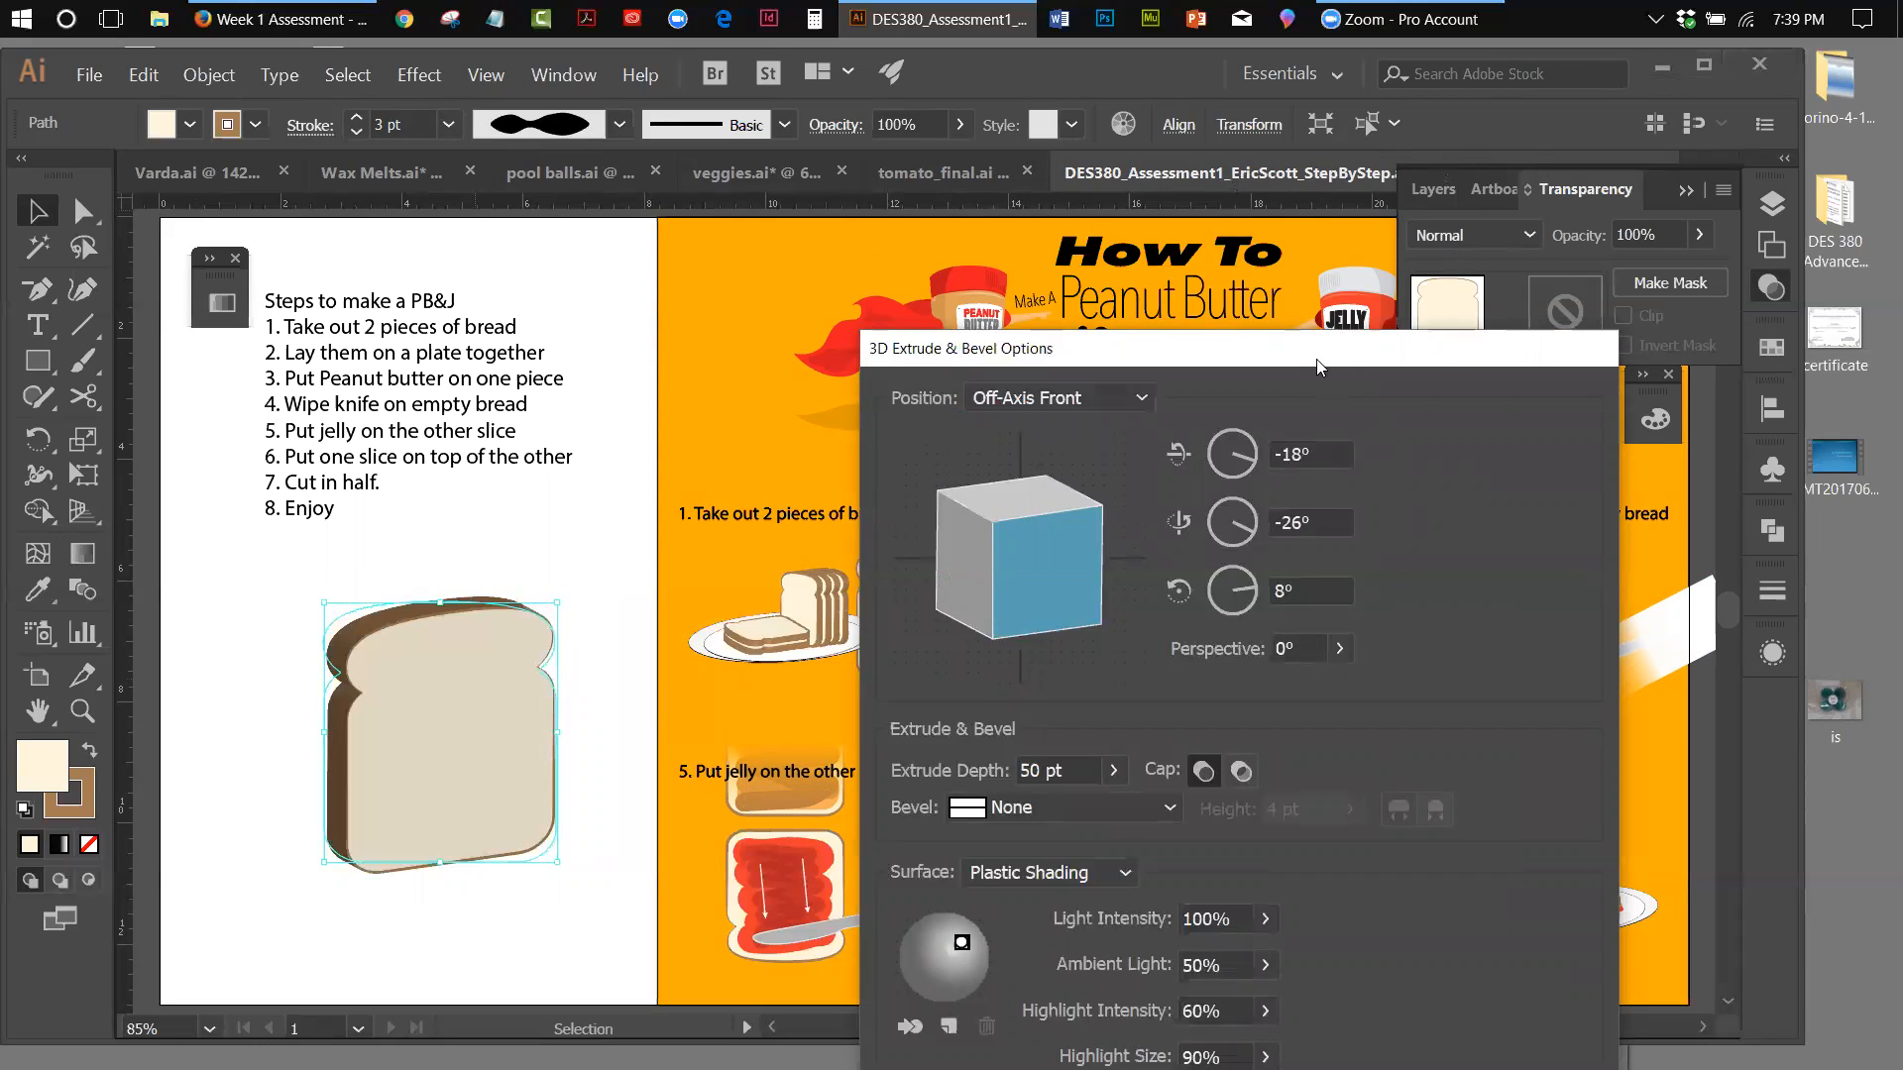
left_click_drag(1316, 358, 1484, 107)
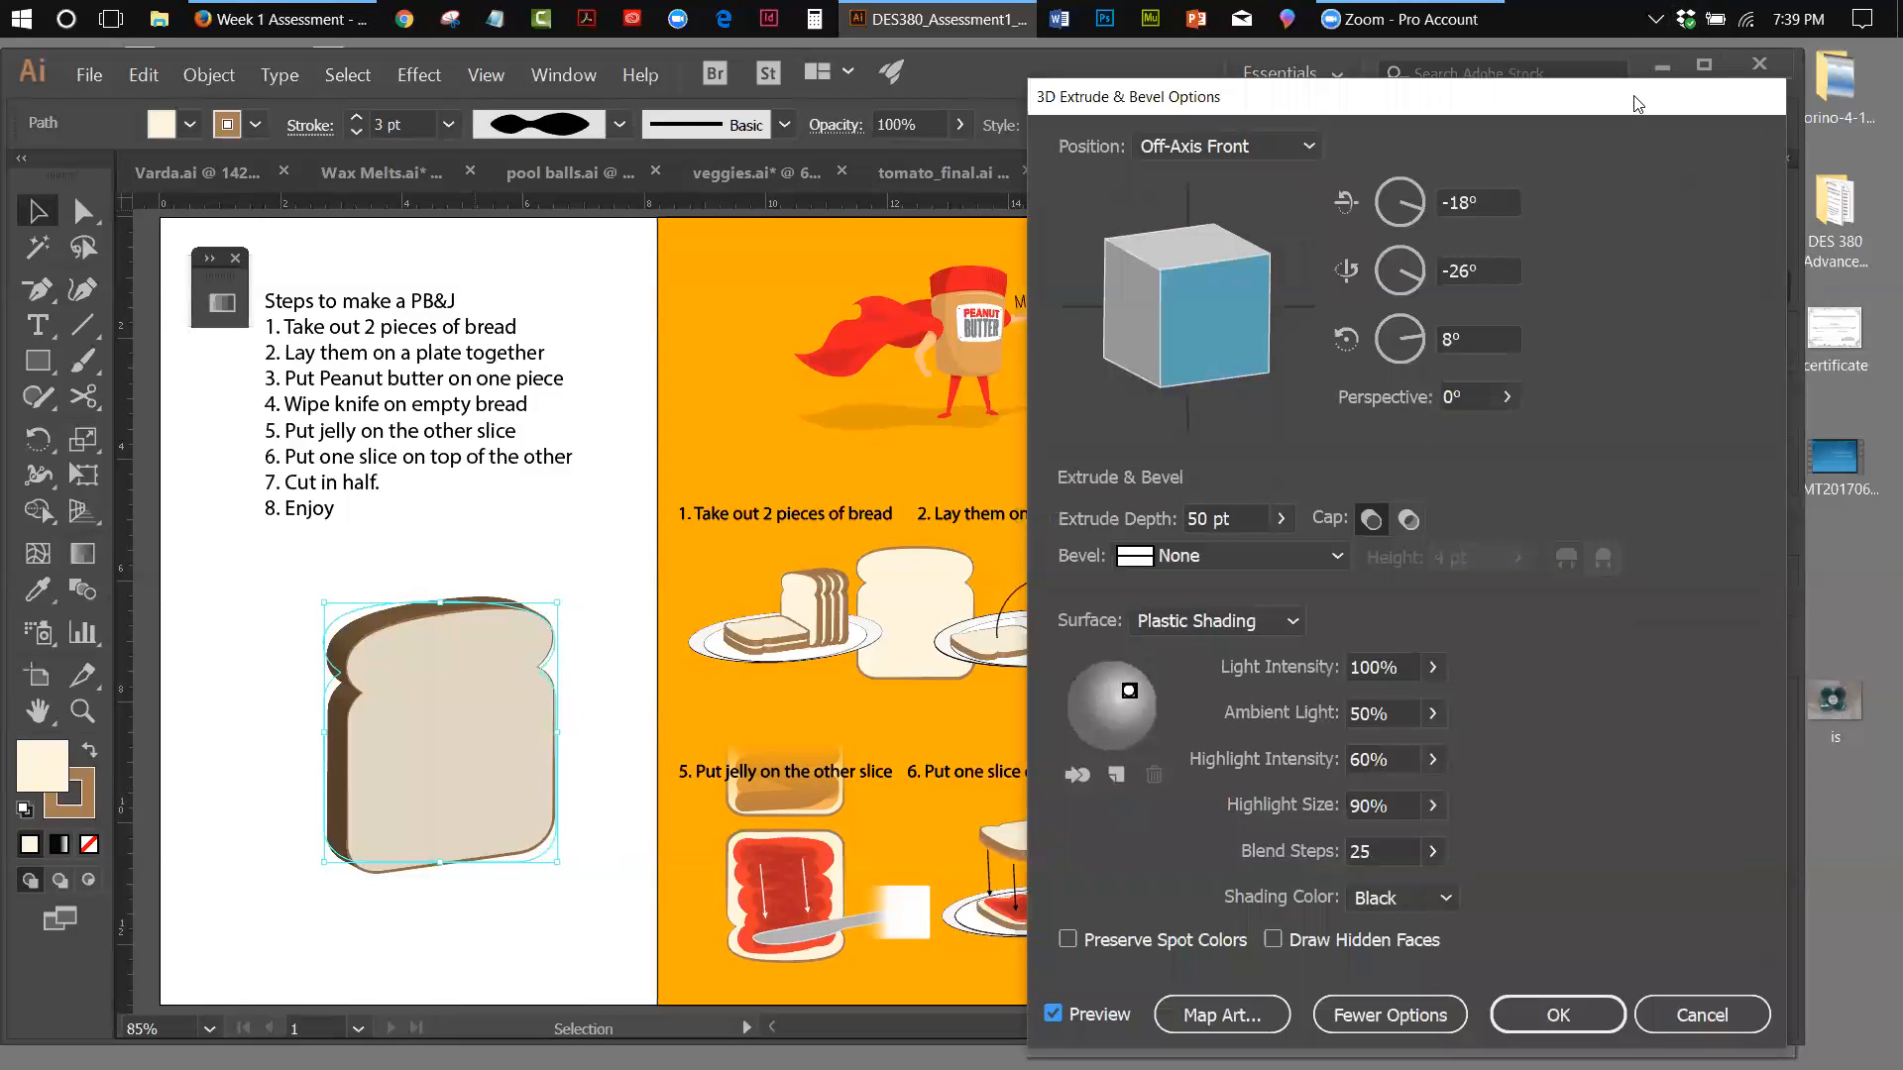
left_click_drag(1638, 106, 1577, 203)
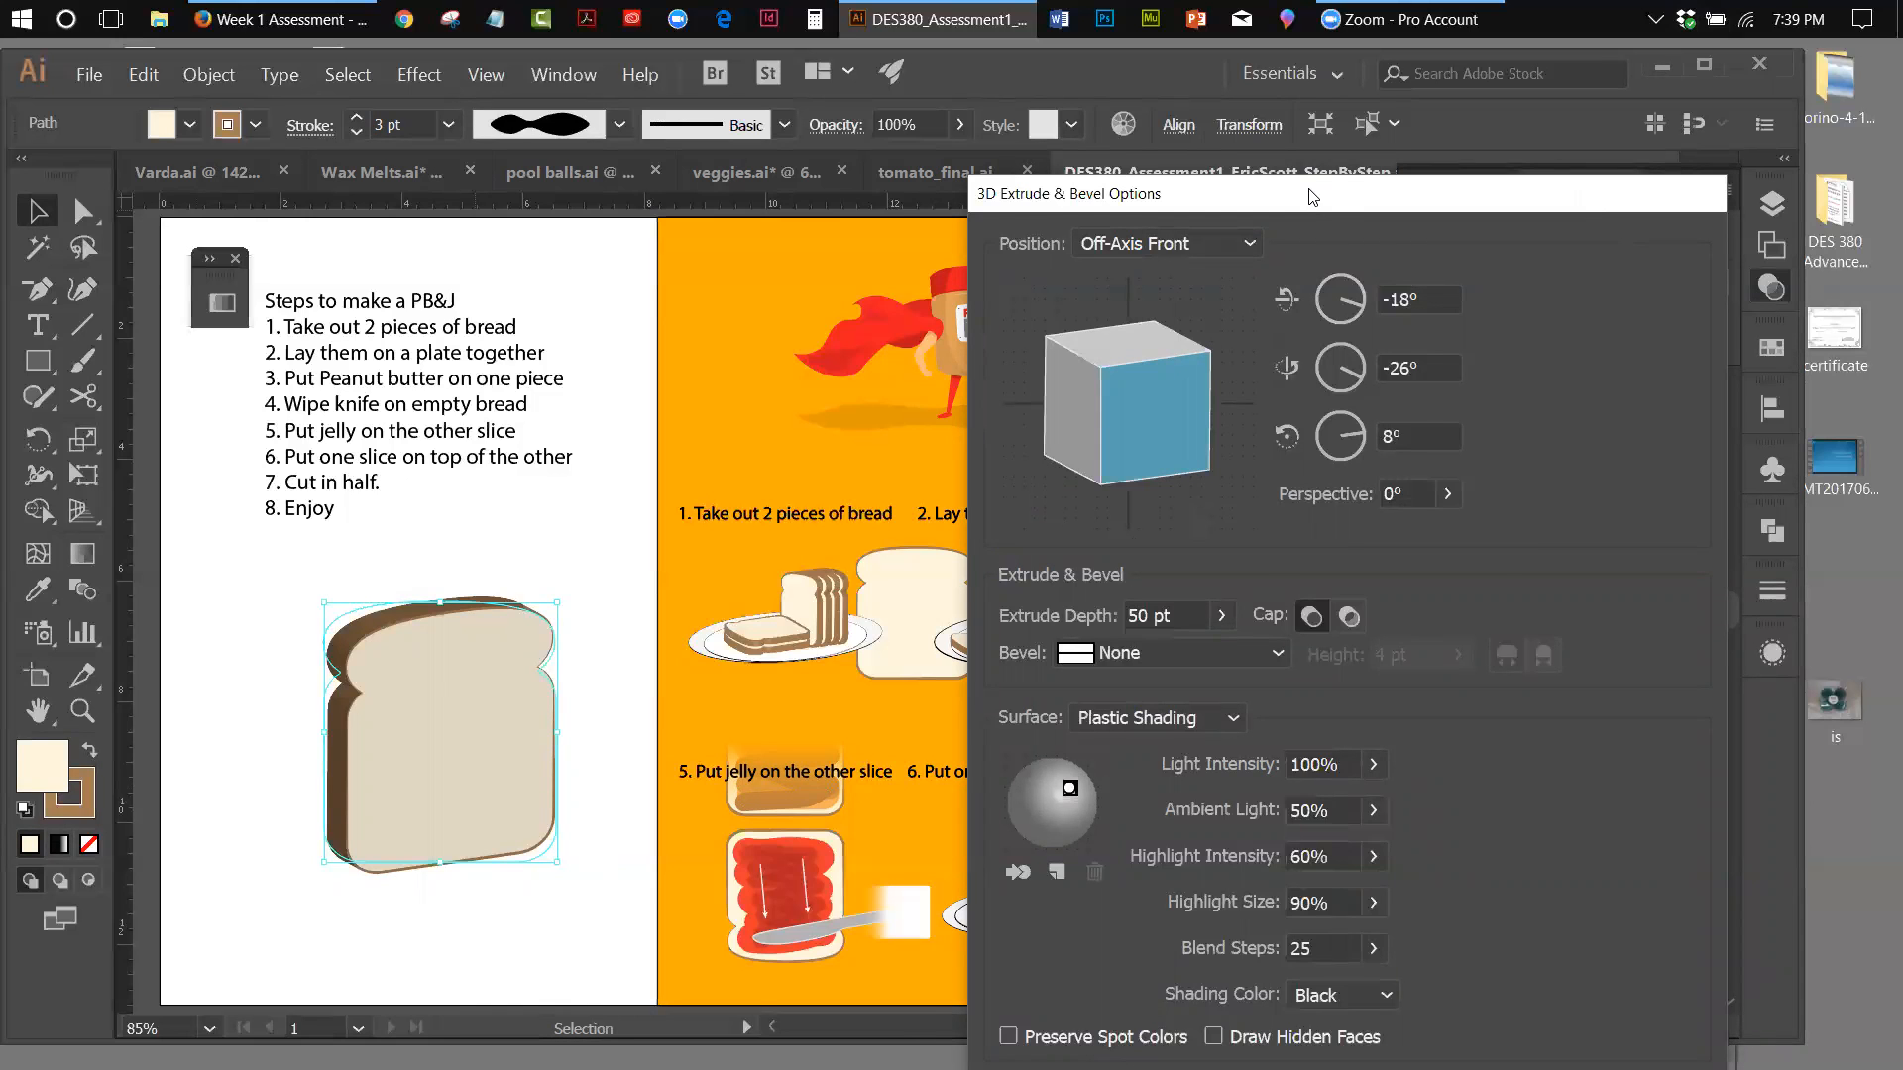
left_click_drag(1308, 195, 969, 131)
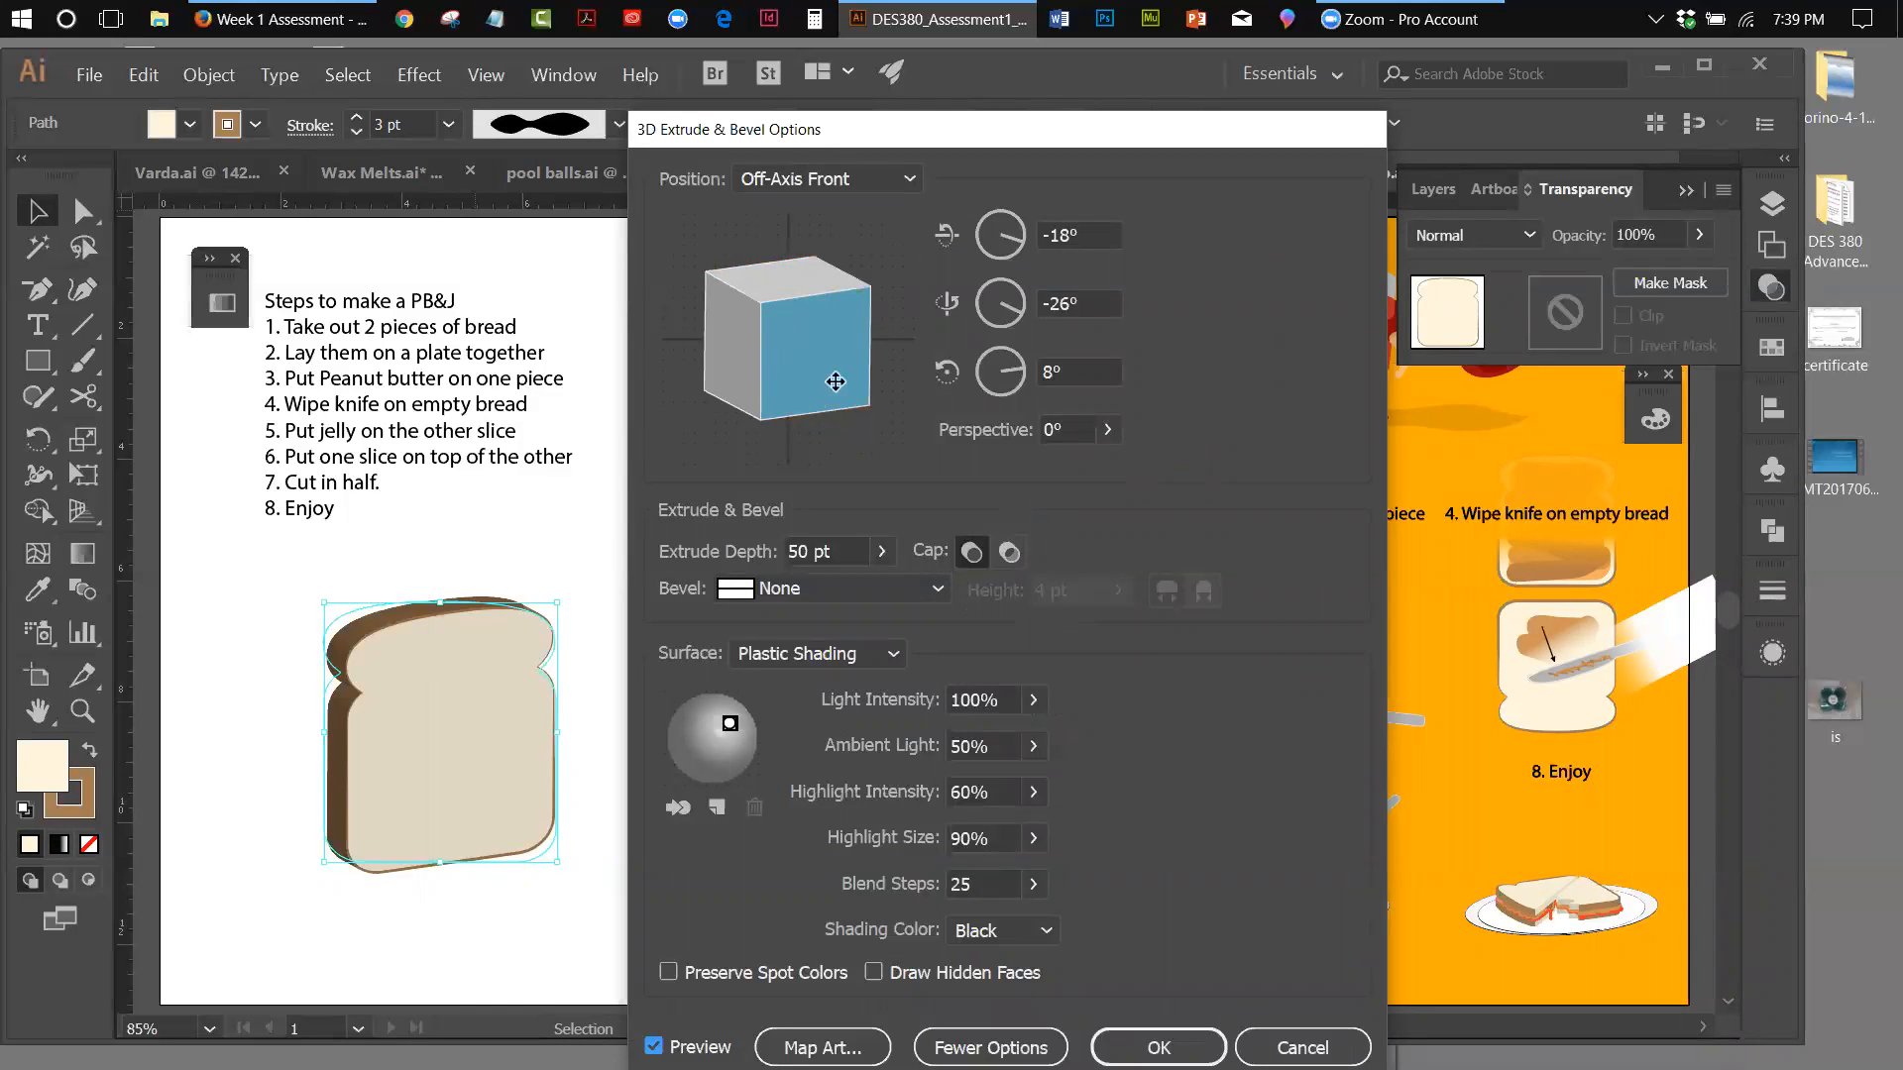
Rotate the extruded slice freely to about -21° on X, 42° on Y and -15° on Z
left_click_drag(837, 369, 782, 373)
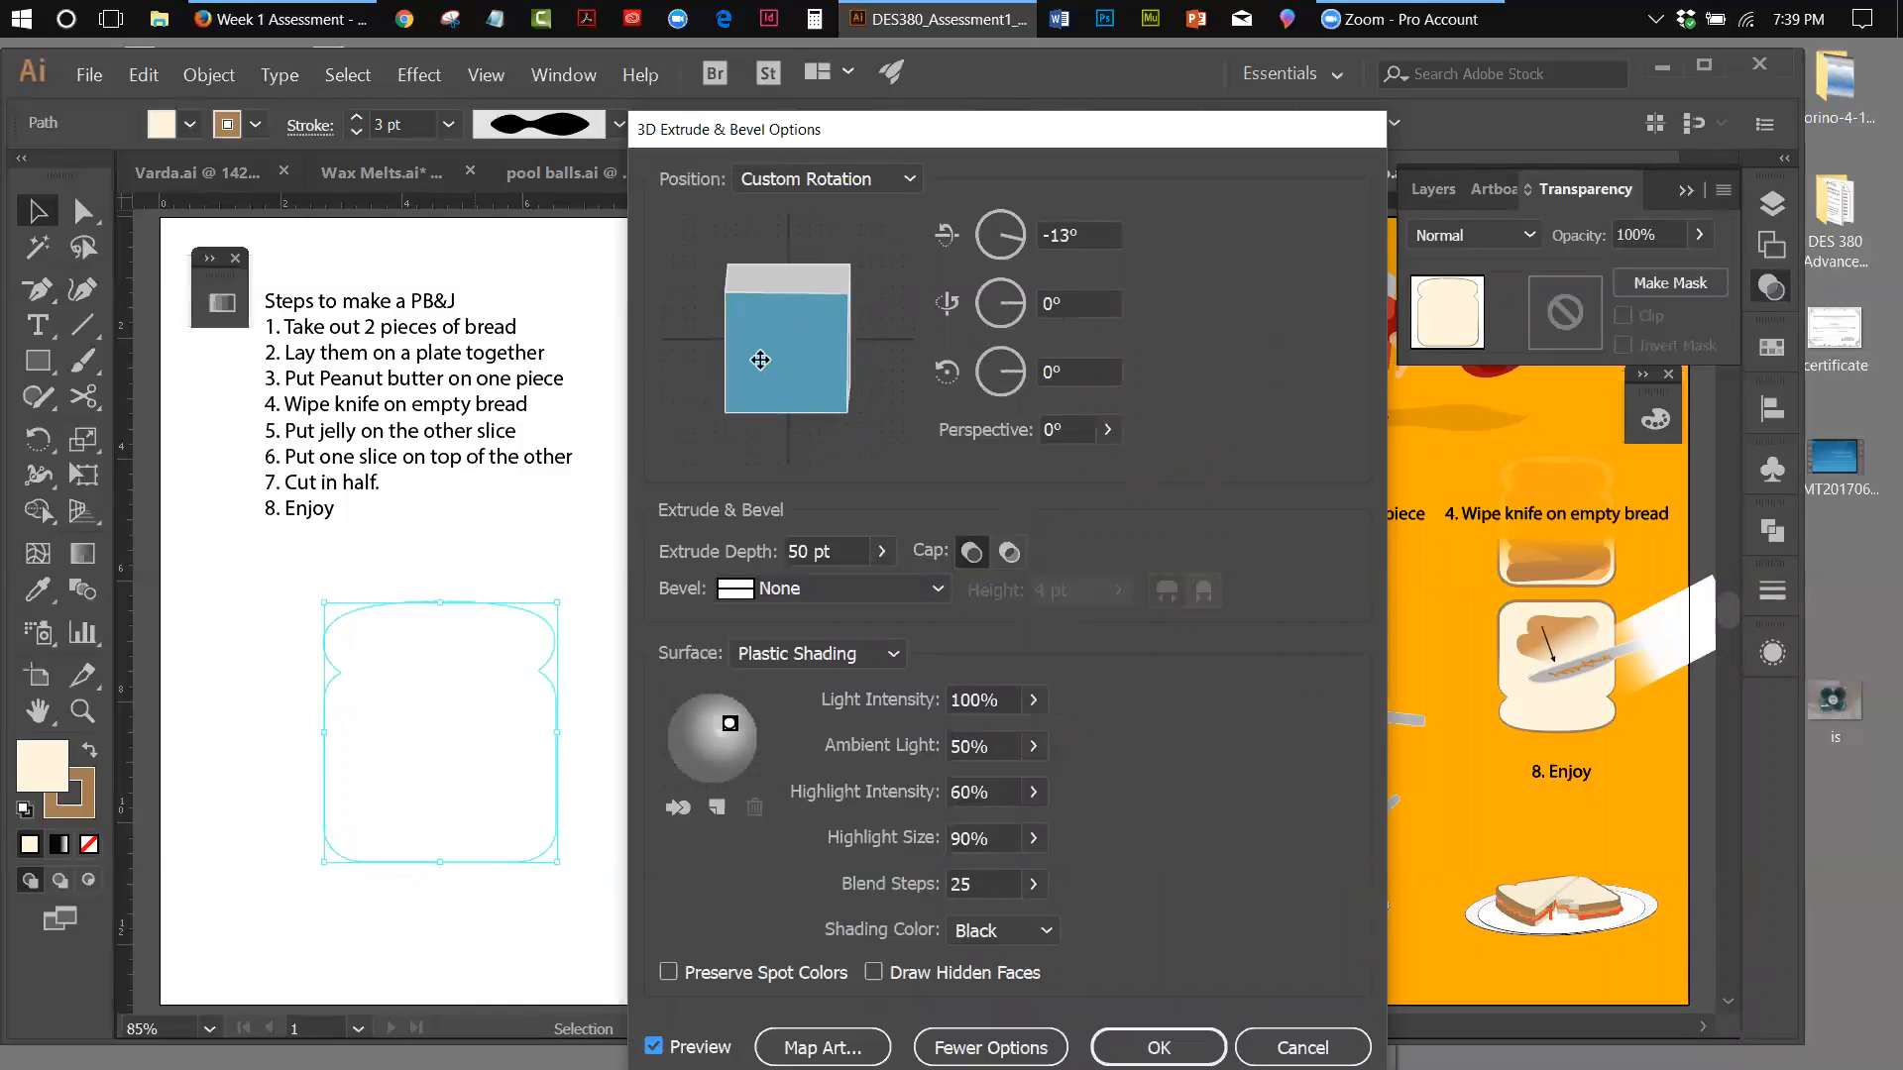
left_click(792, 378)
mouse_move(792, 378)
left_mouse_down()
mouse_move(755, 378)
mouse_move(837, 323)
mouse_move(820, 306)
mouse_move(821, 326)
mouse_move(750, 328)
left_mouse_up()
left_click(782, 376)
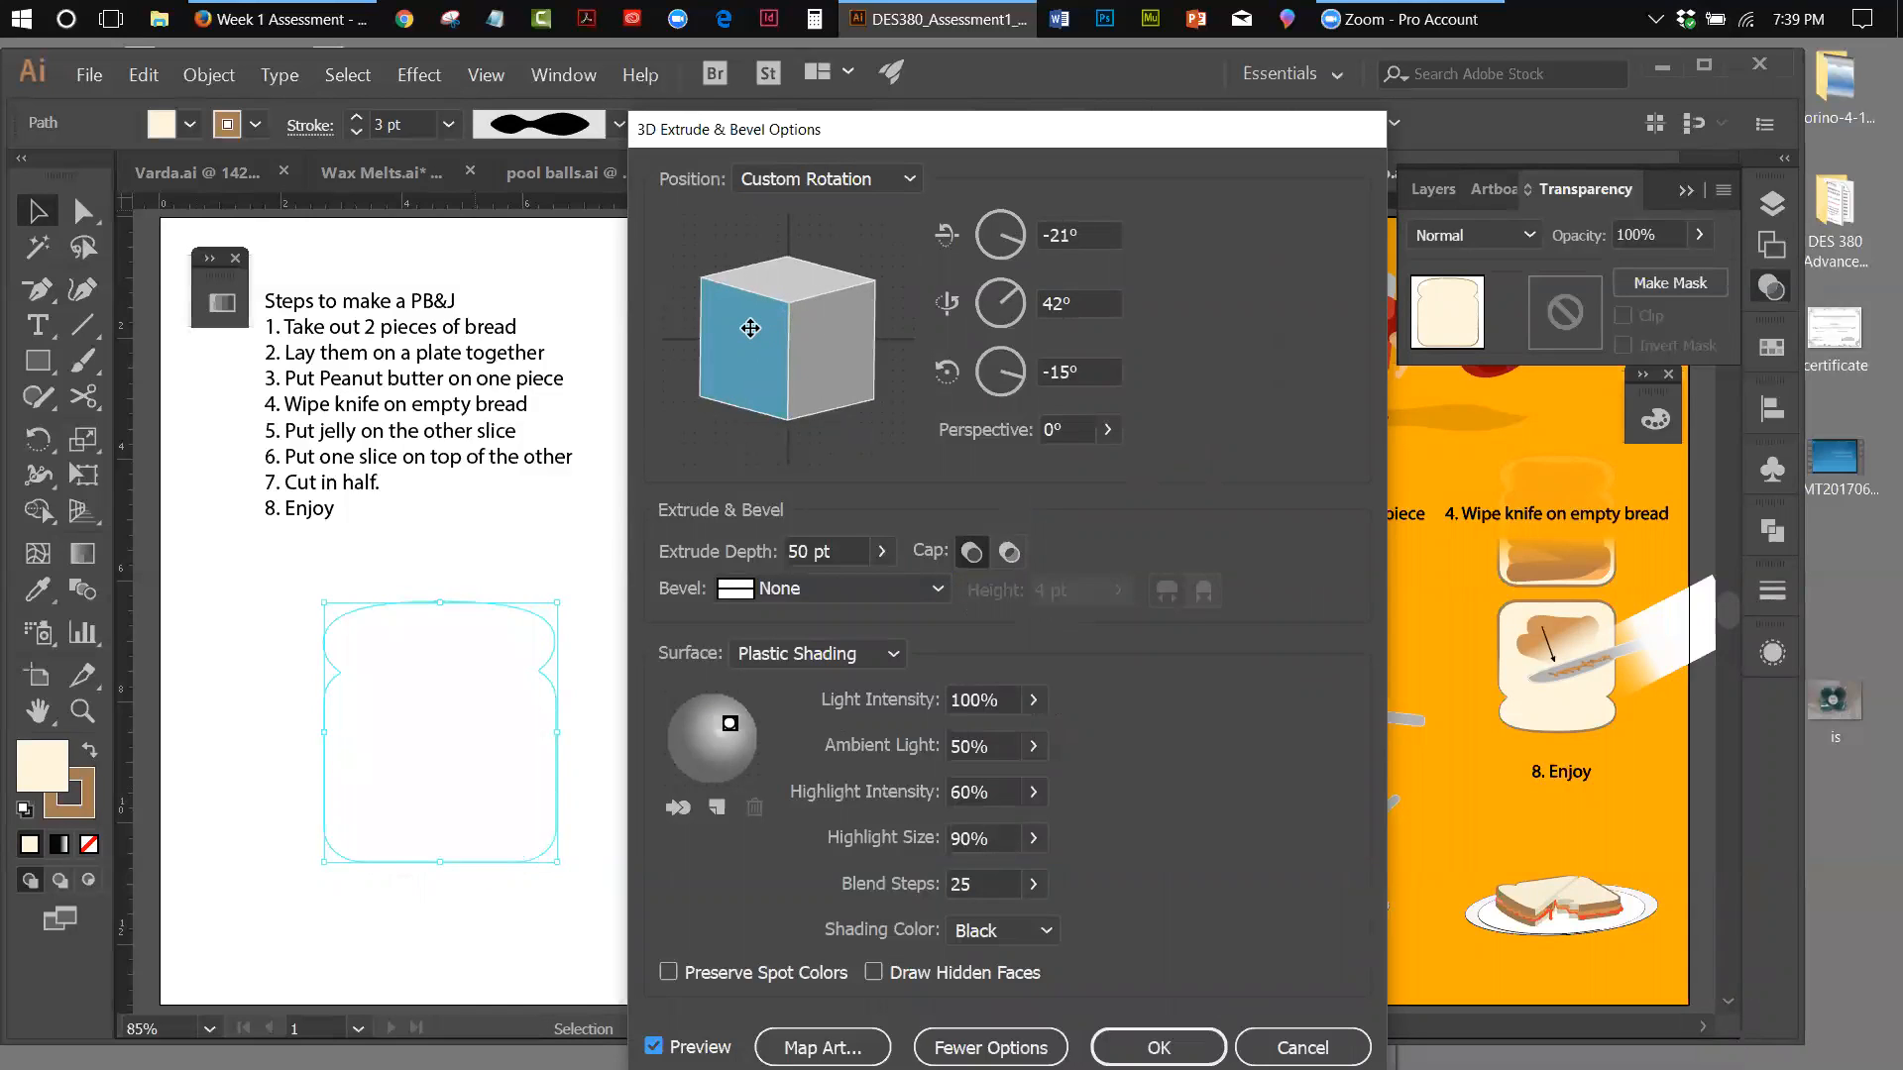
Adjust the extruded slice's individual rotation angles to -32° on X, -28° on Y and 53° on Z
left_click(1026, 233)
type("30")
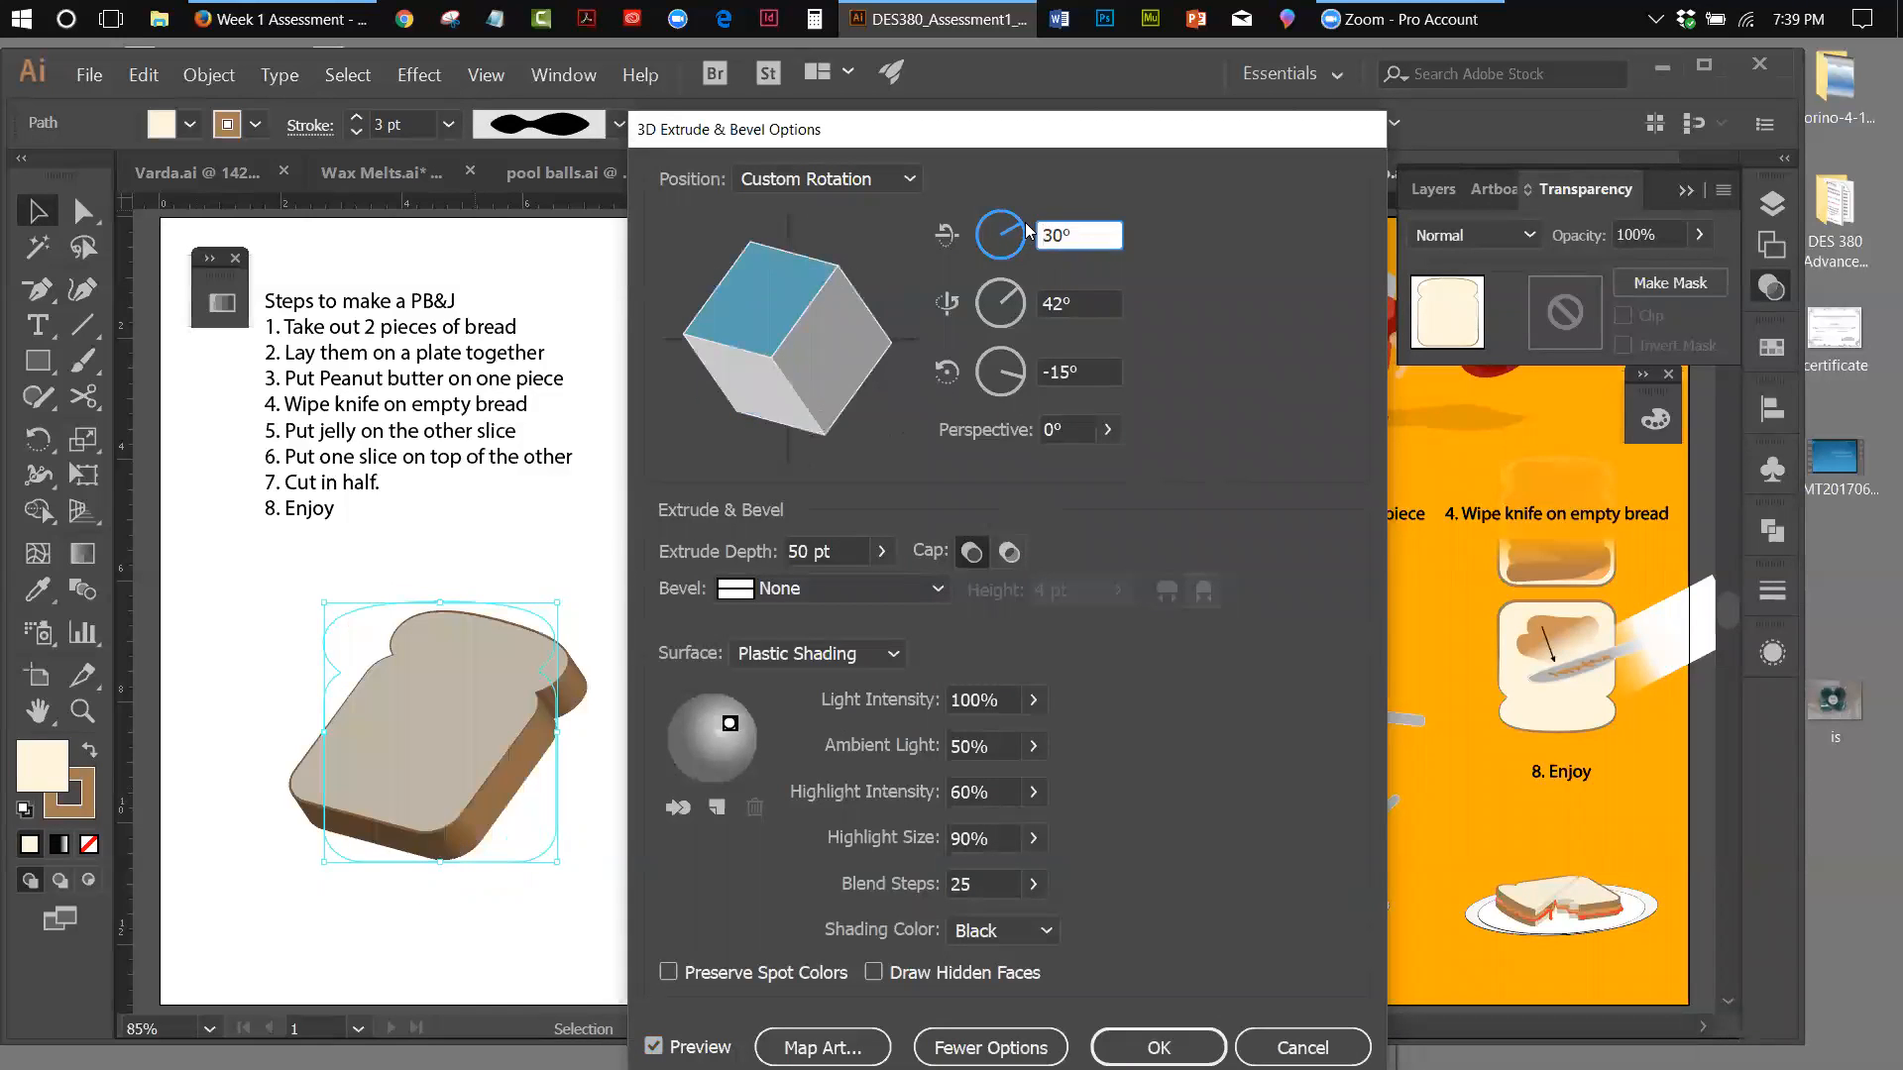
left_click_drag(1024, 230, 1020, 252)
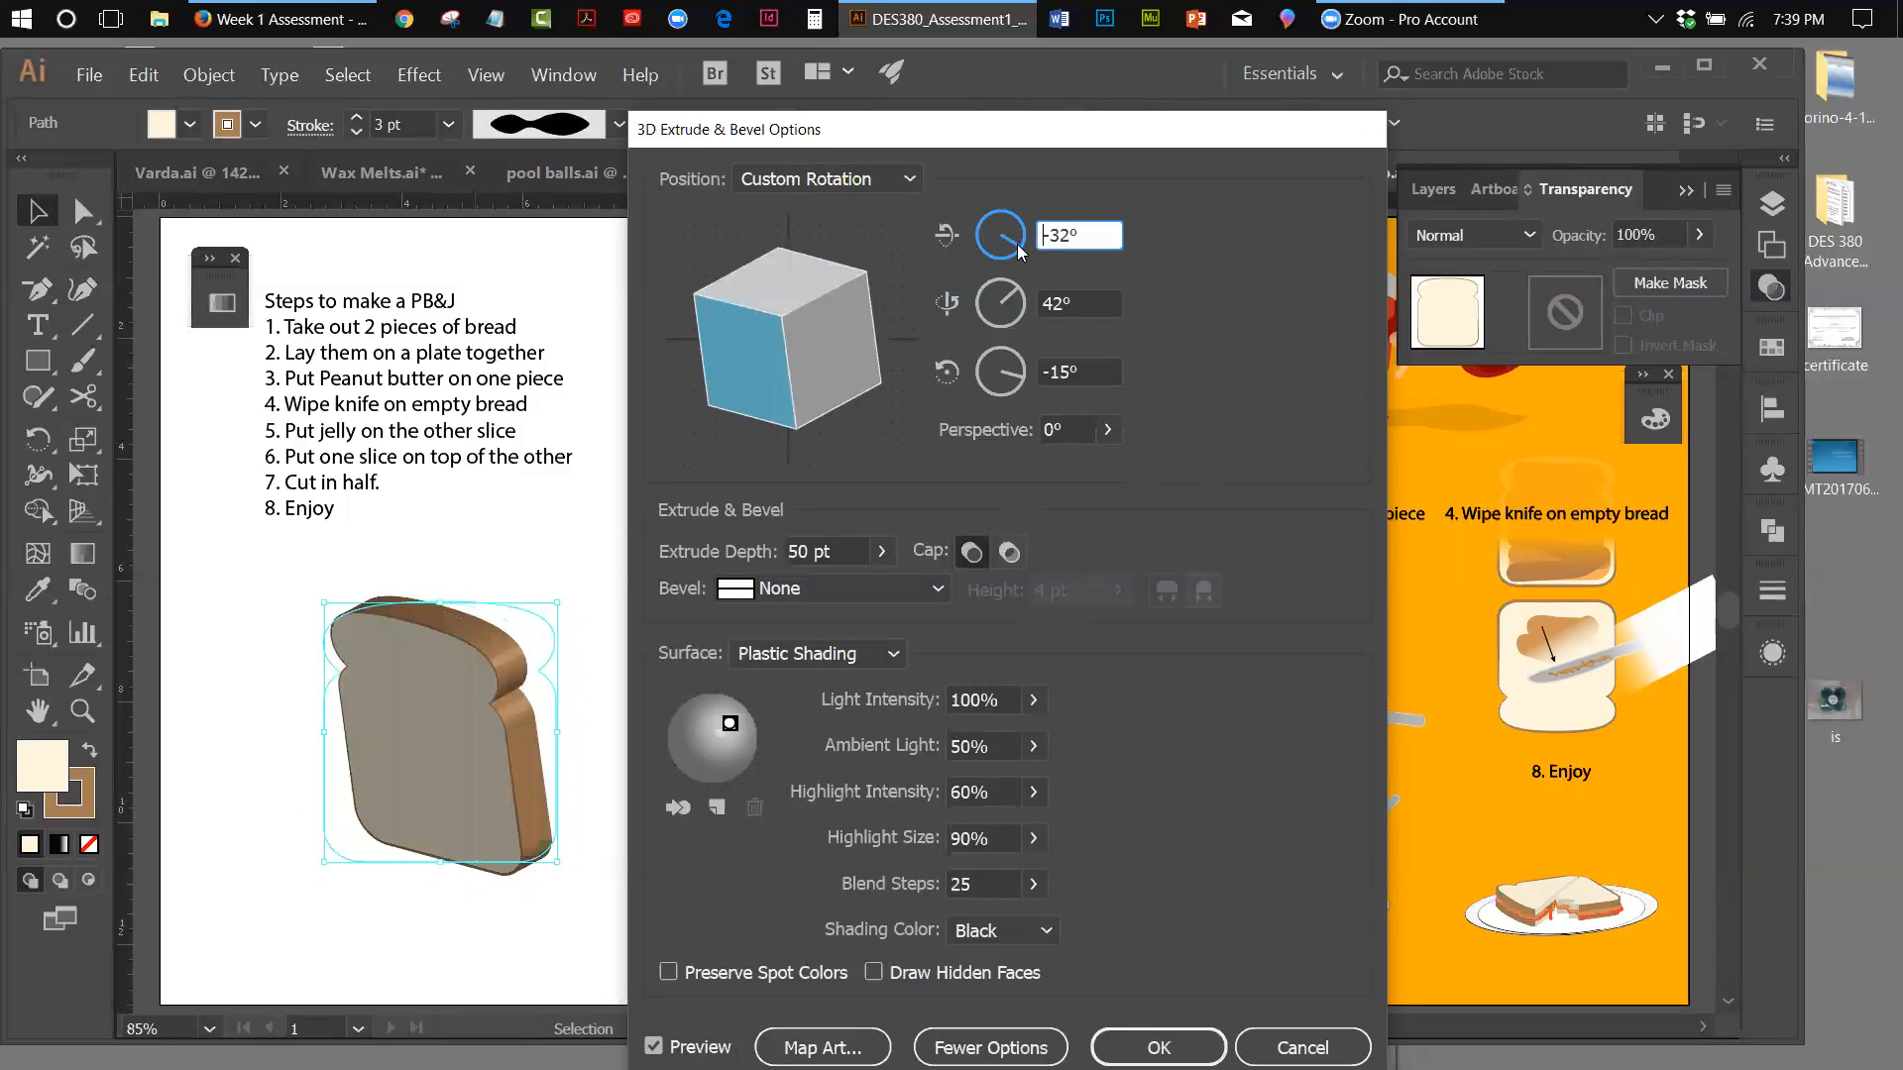
left_click_drag(1022, 300, 1027, 291)
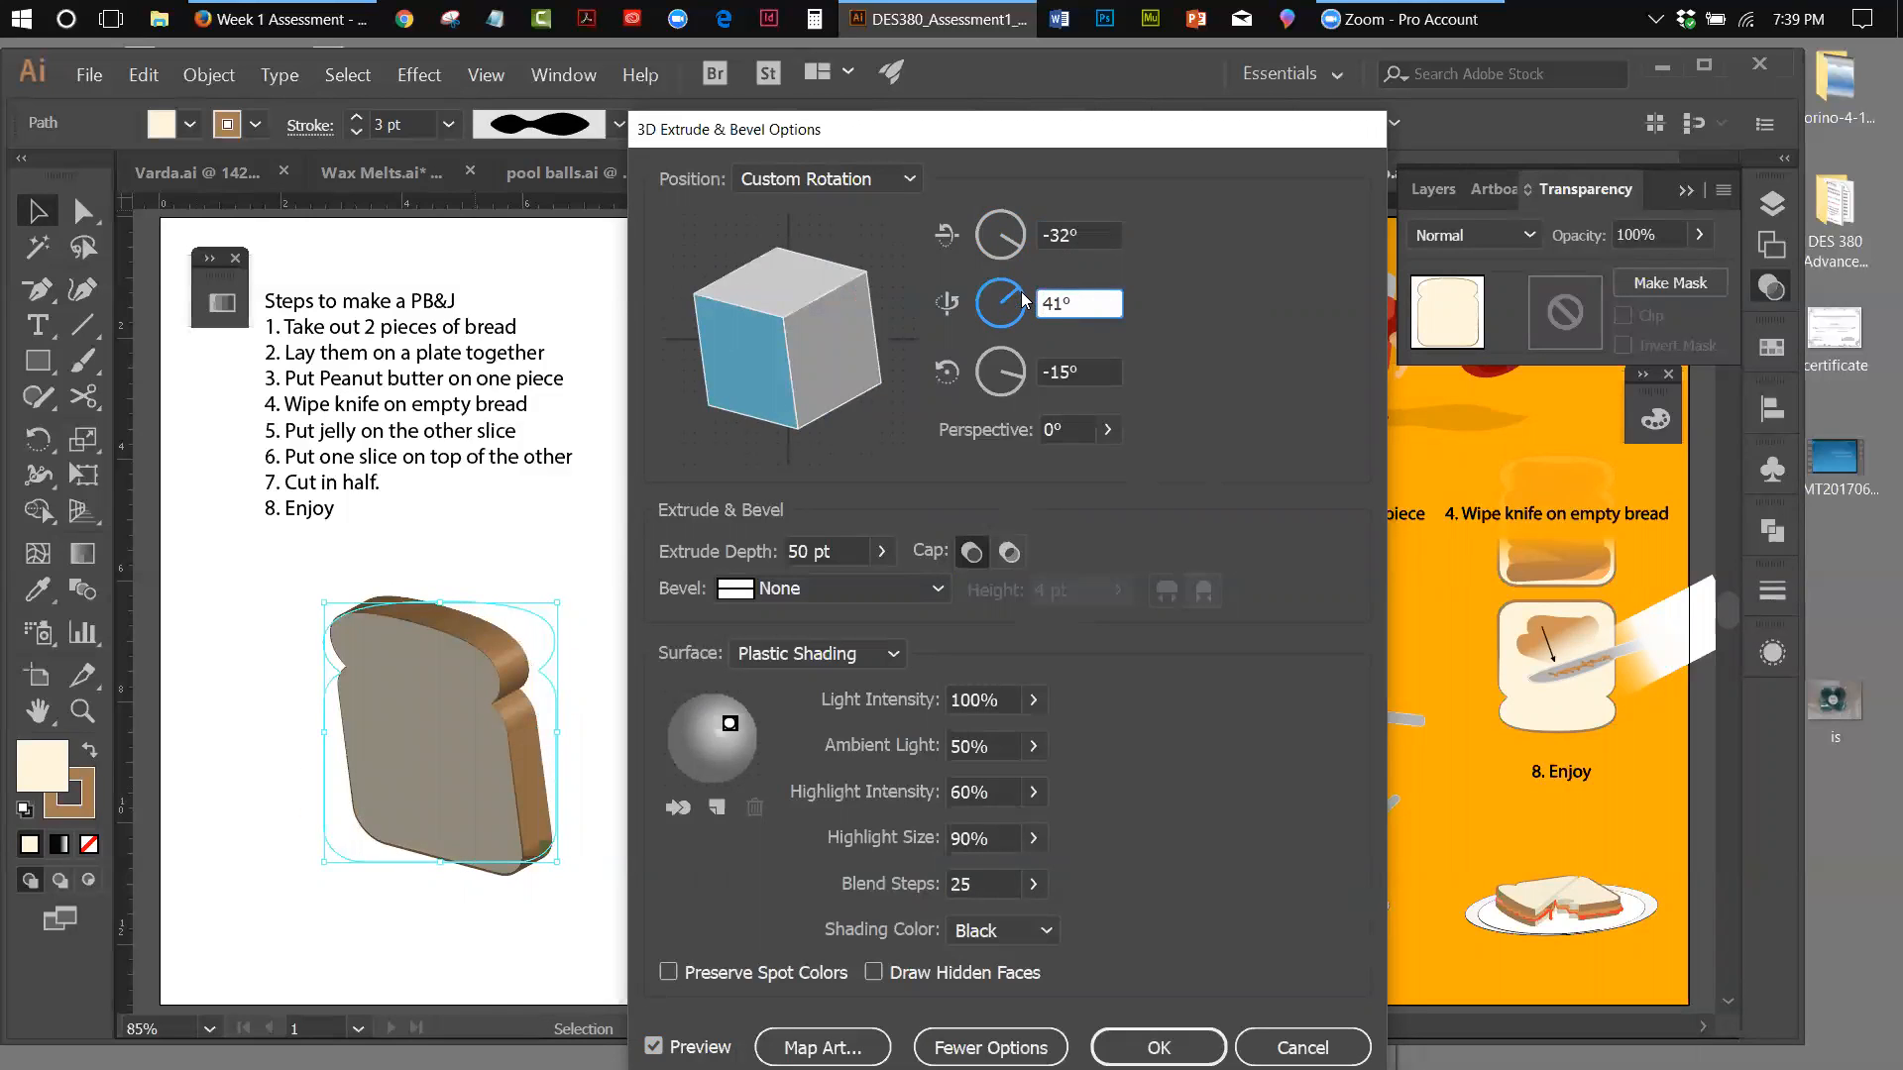
left_click(1007, 289)
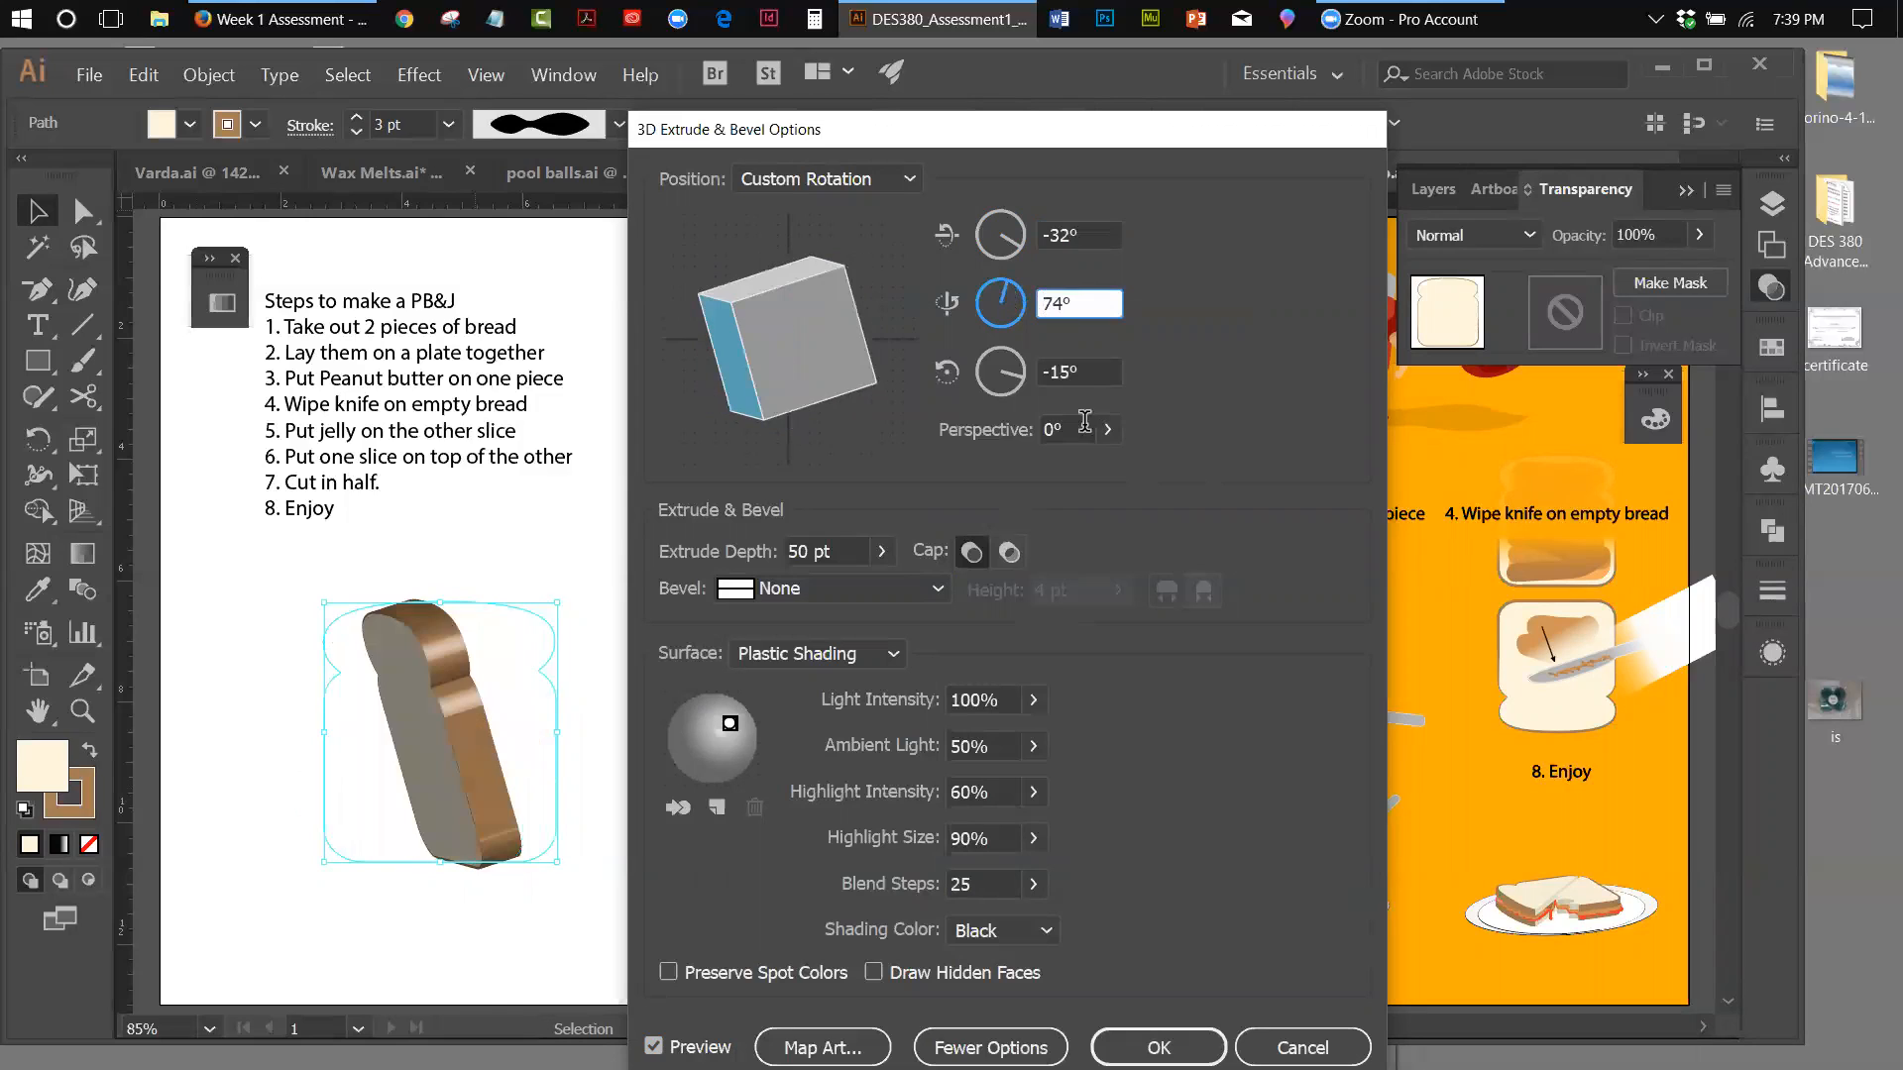
left_click_drag(1021, 383, 1021, 358)
left_click(1010, 315)
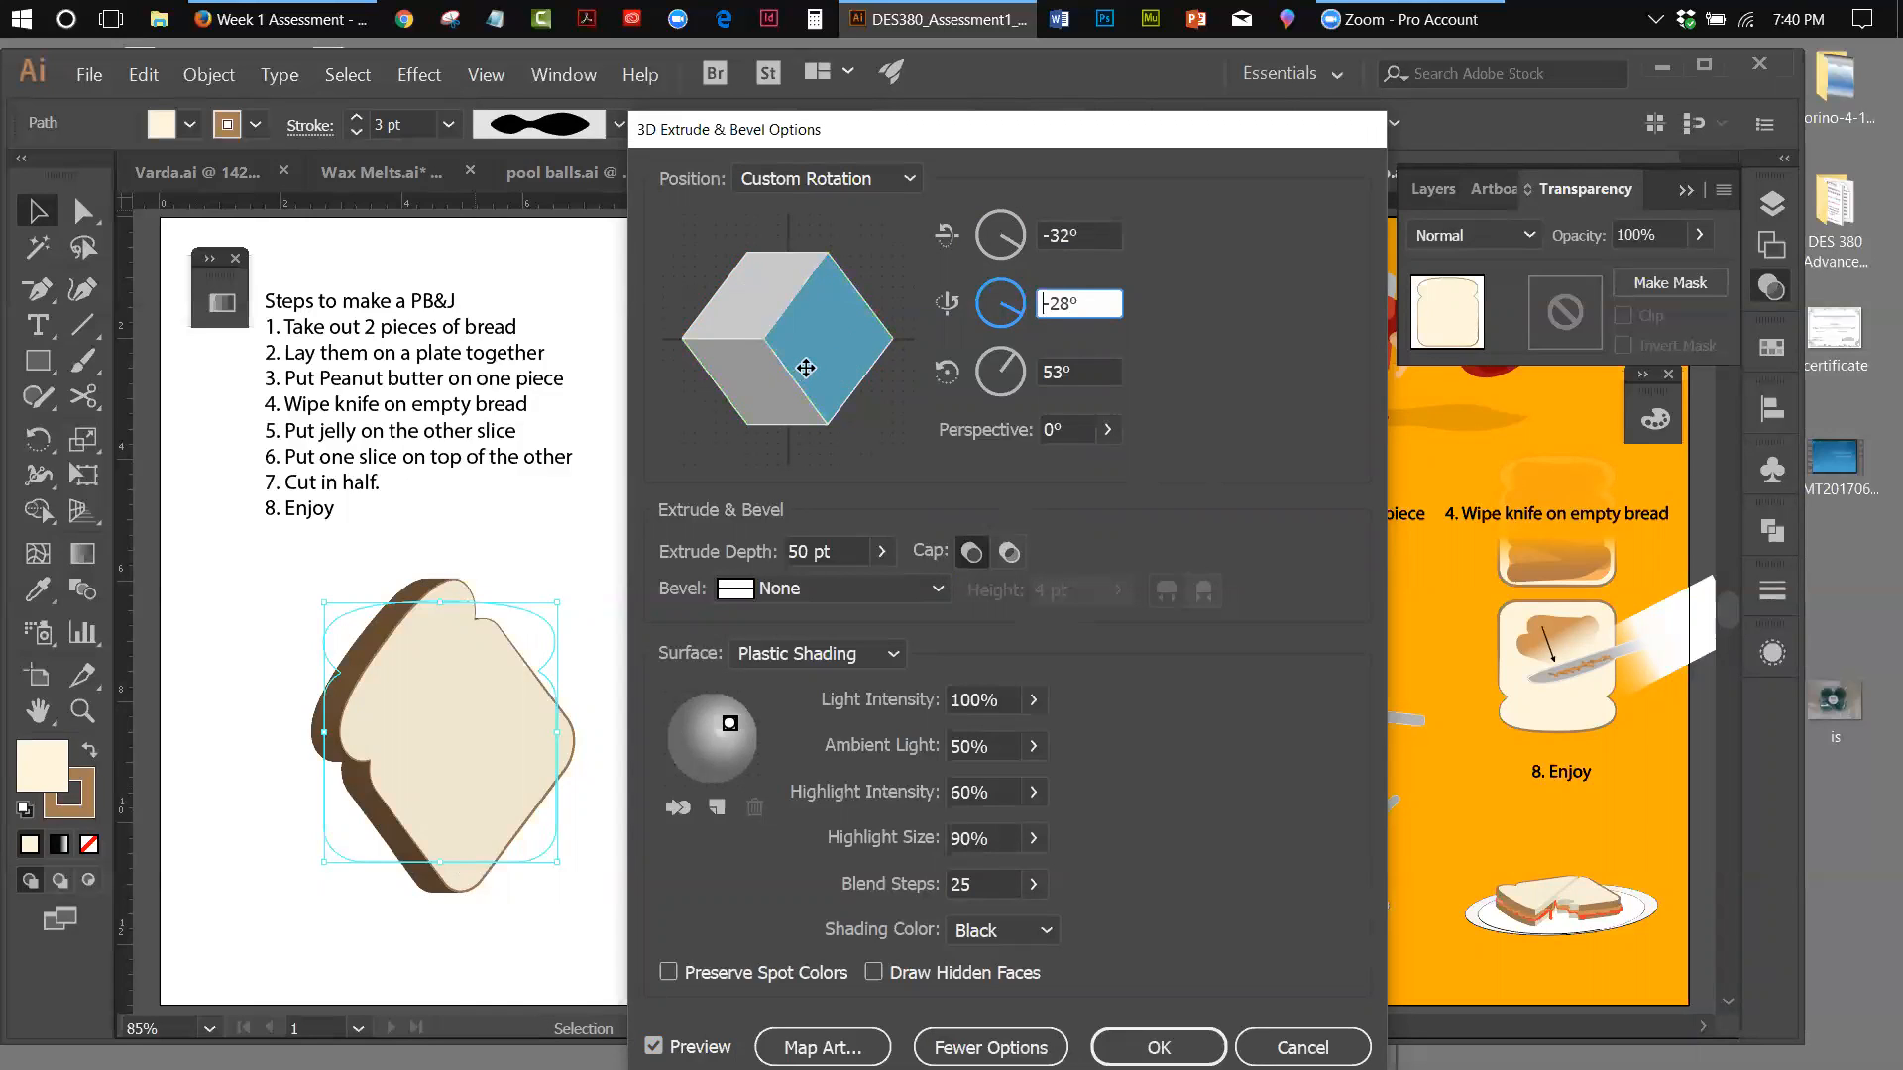
Rotate the extruded slice freely to about -8° on X, 27° on Y and -4° on Z
left_click_drag(806, 374, 852, 364)
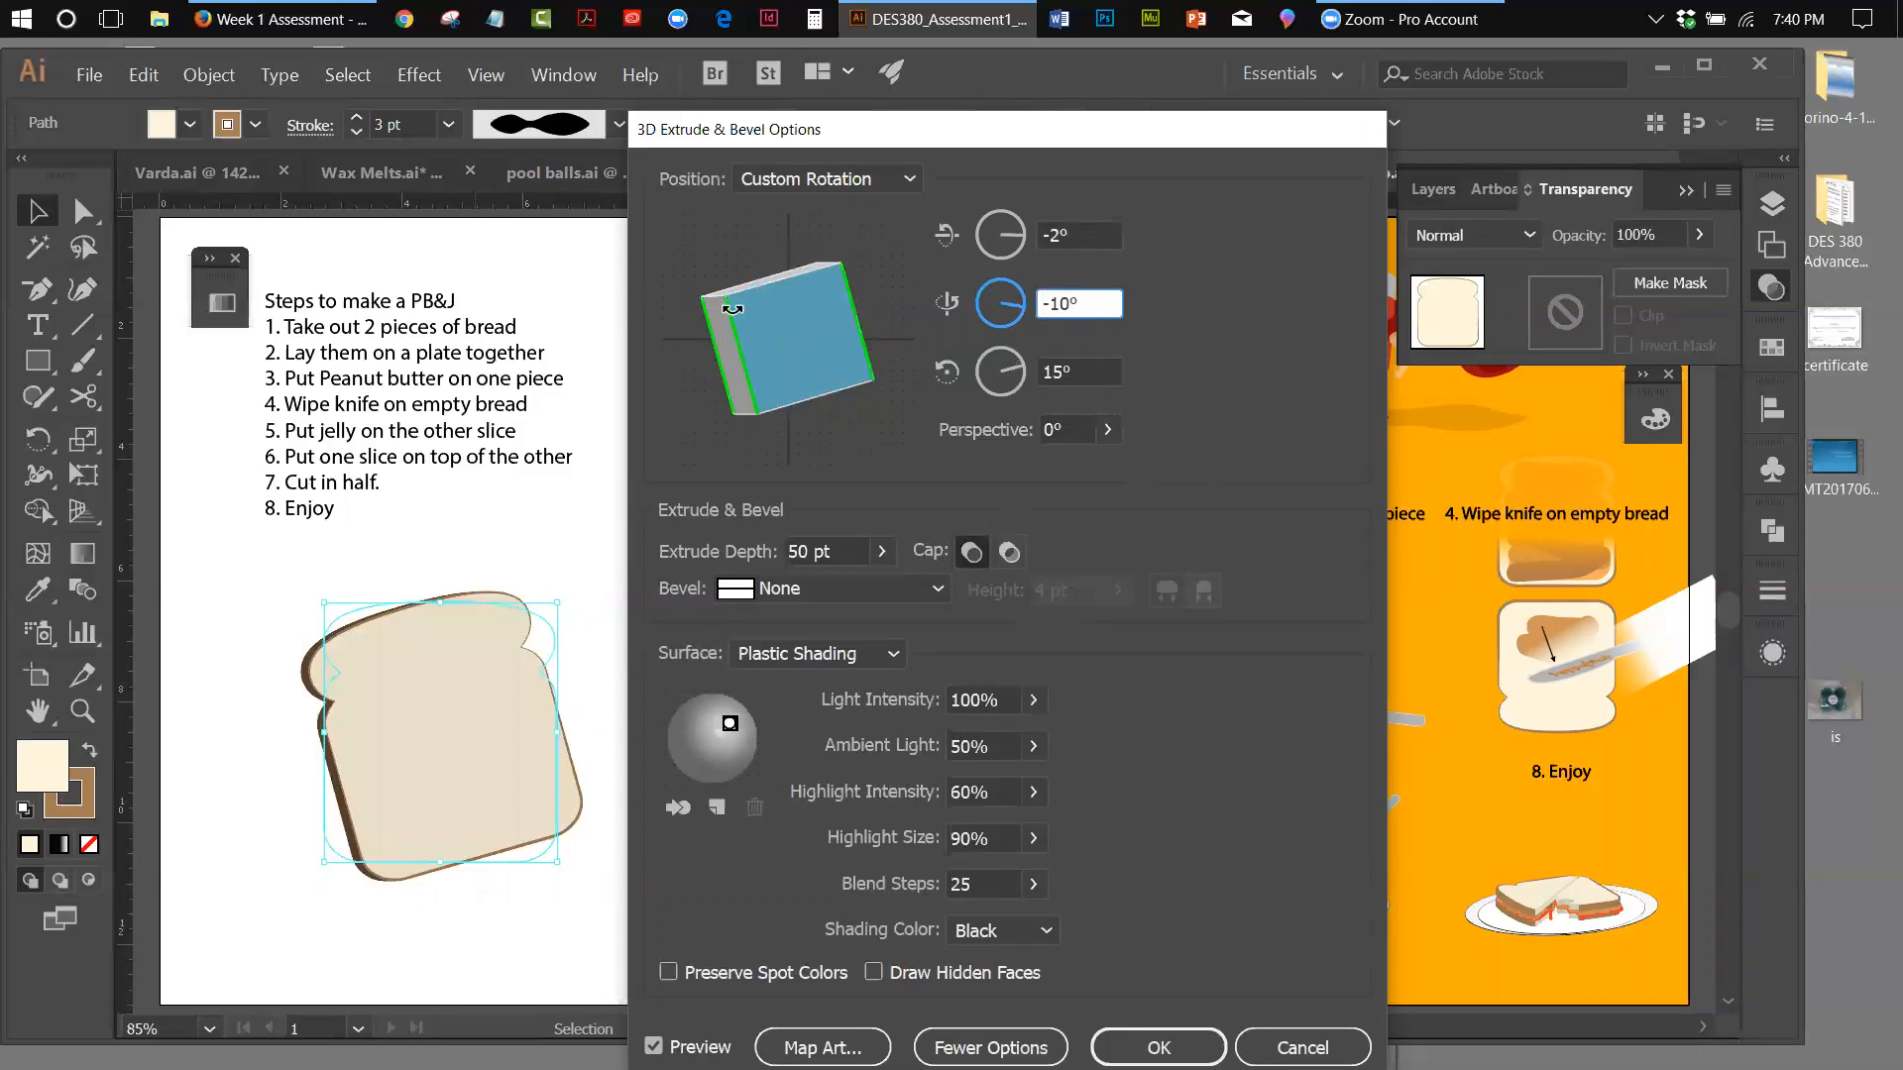
left_click_drag(738, 300, 743, 288)
left_click_drag(849, 368, 810, 376)
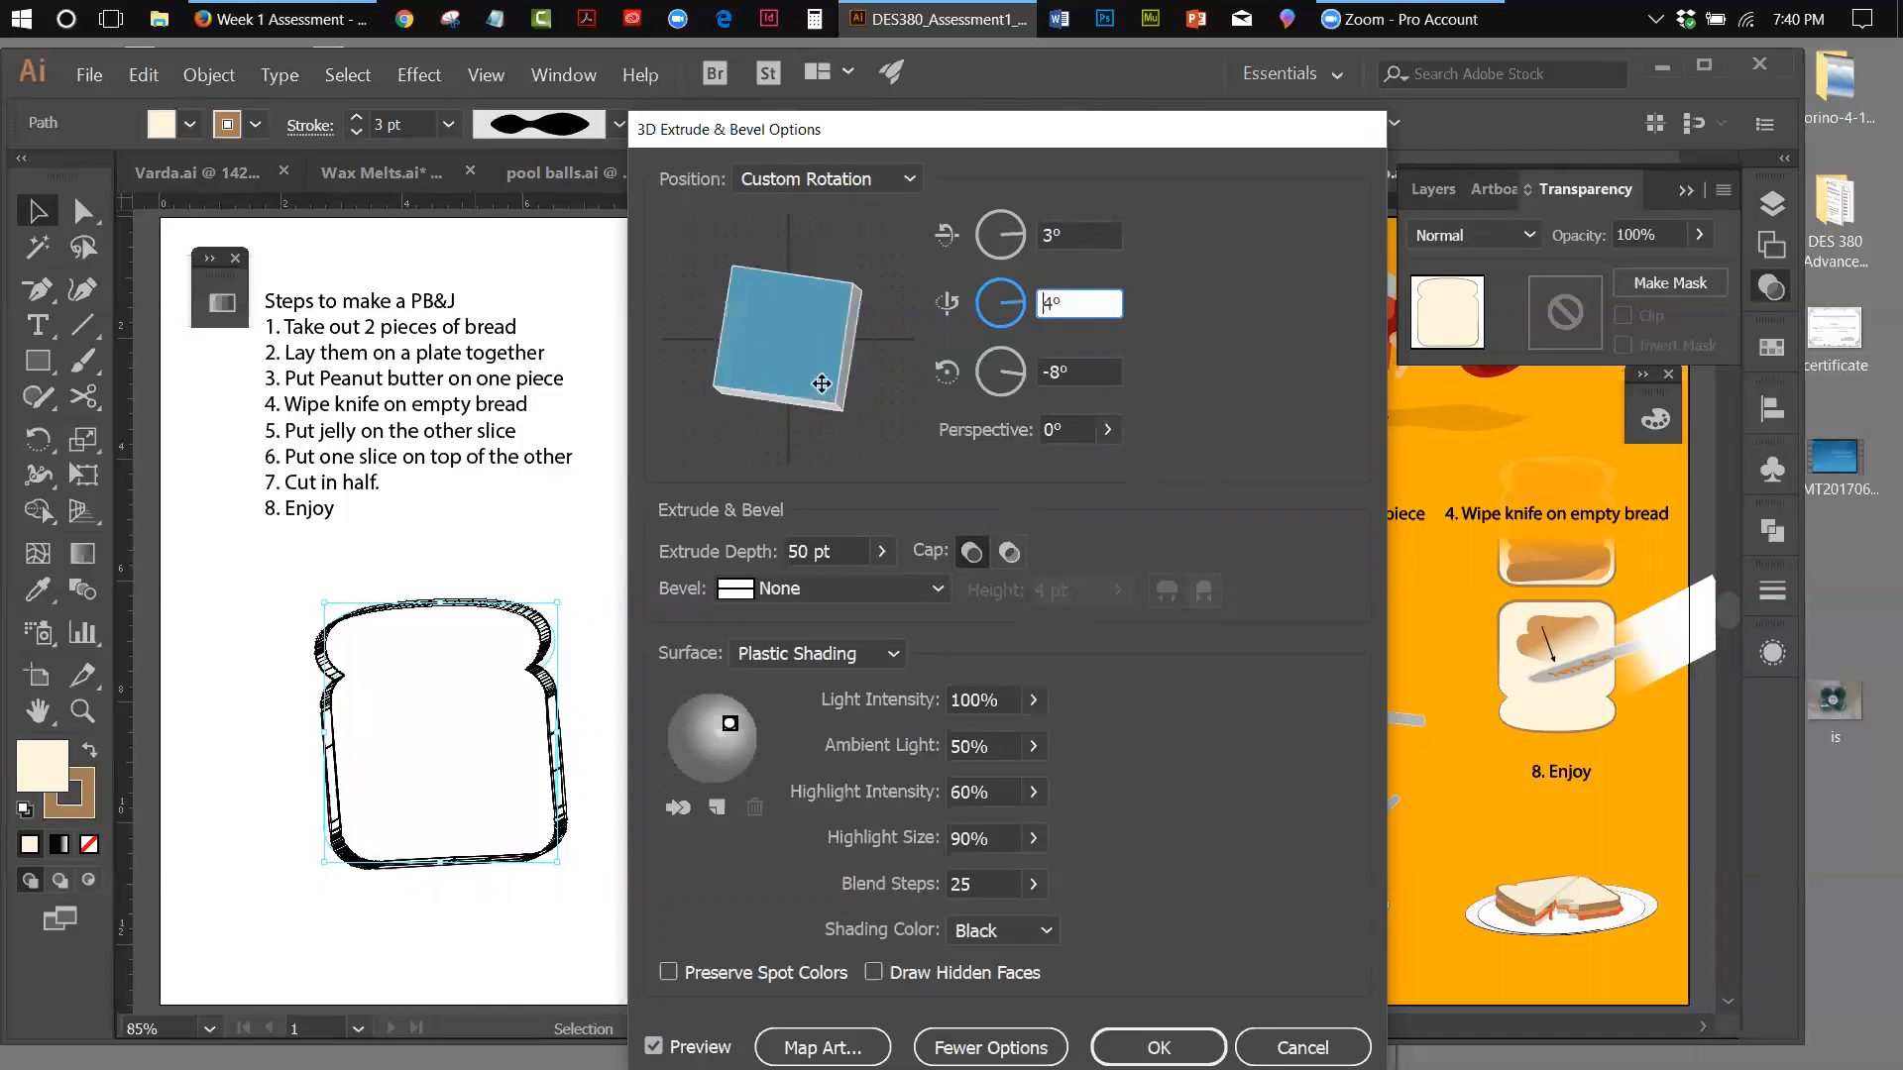
left_click_drag(754, 281, 826, 297)
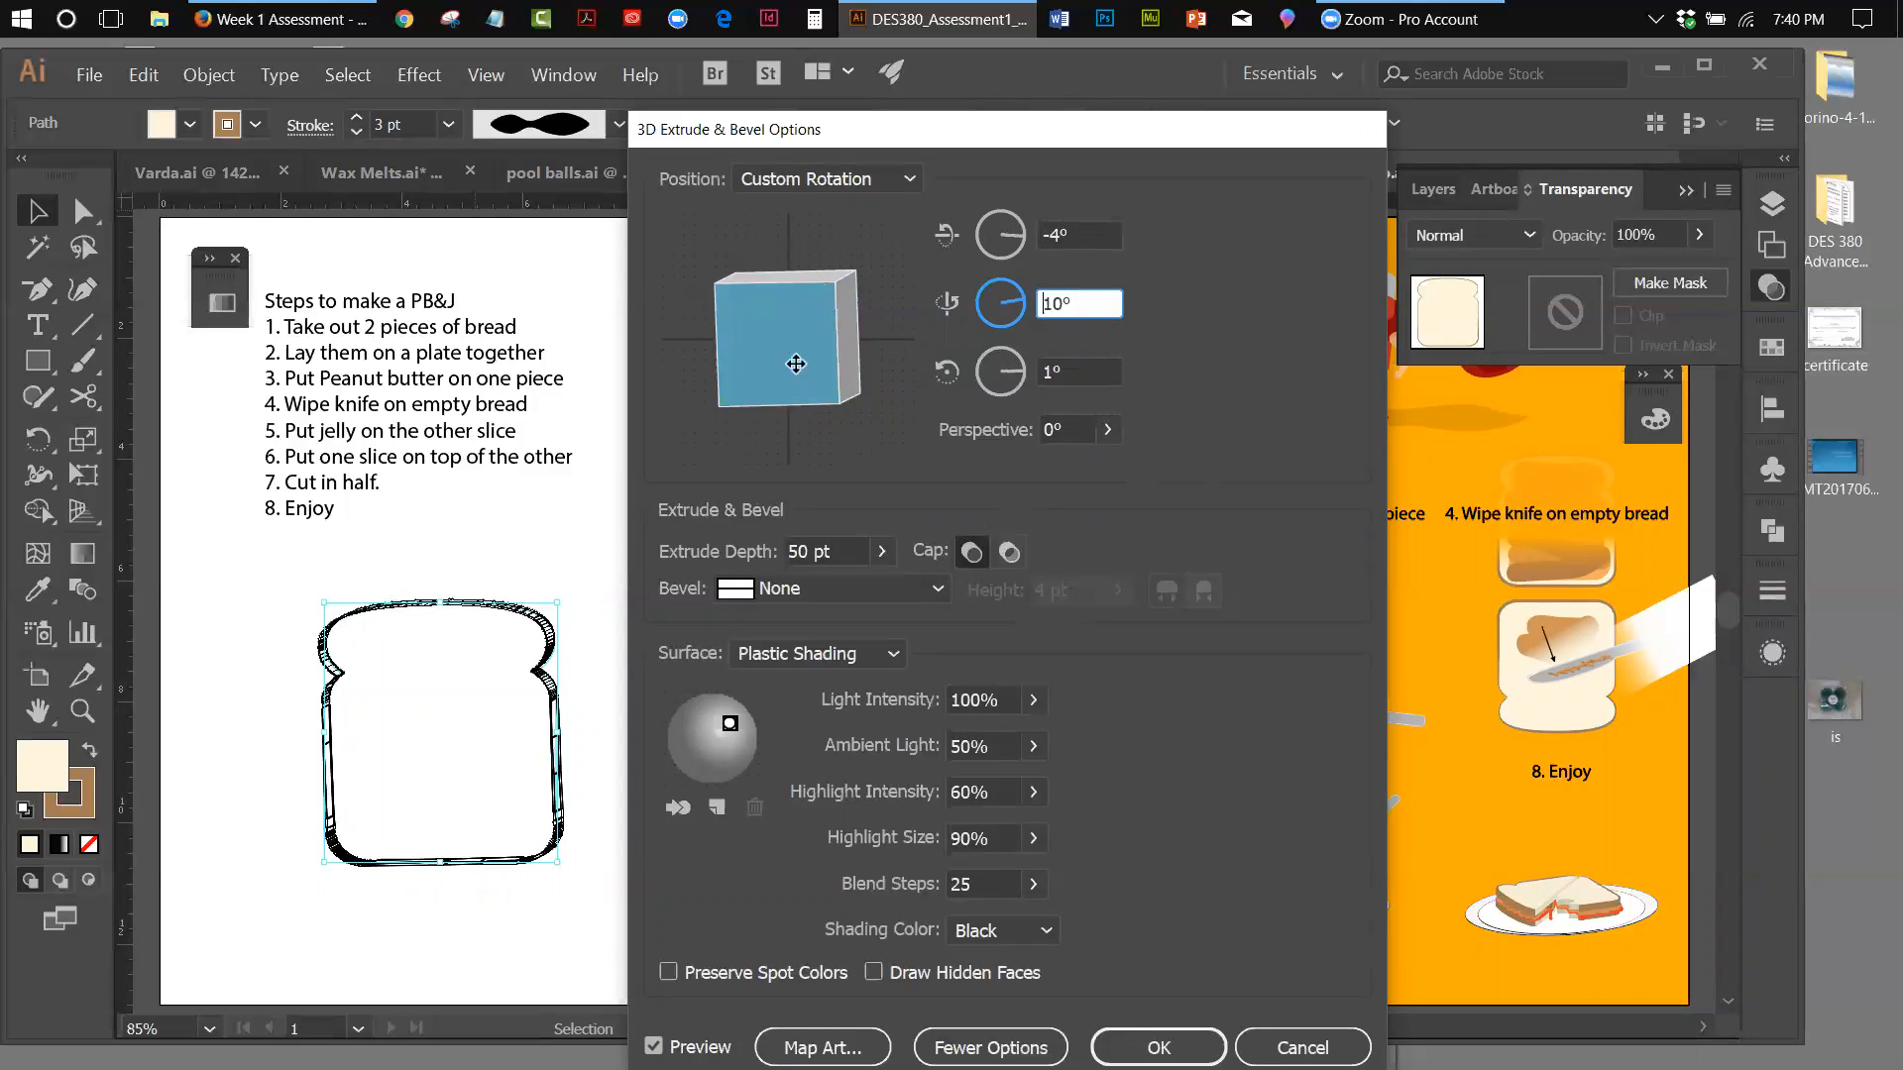
left_click_drag(790, 371, 754, 381)
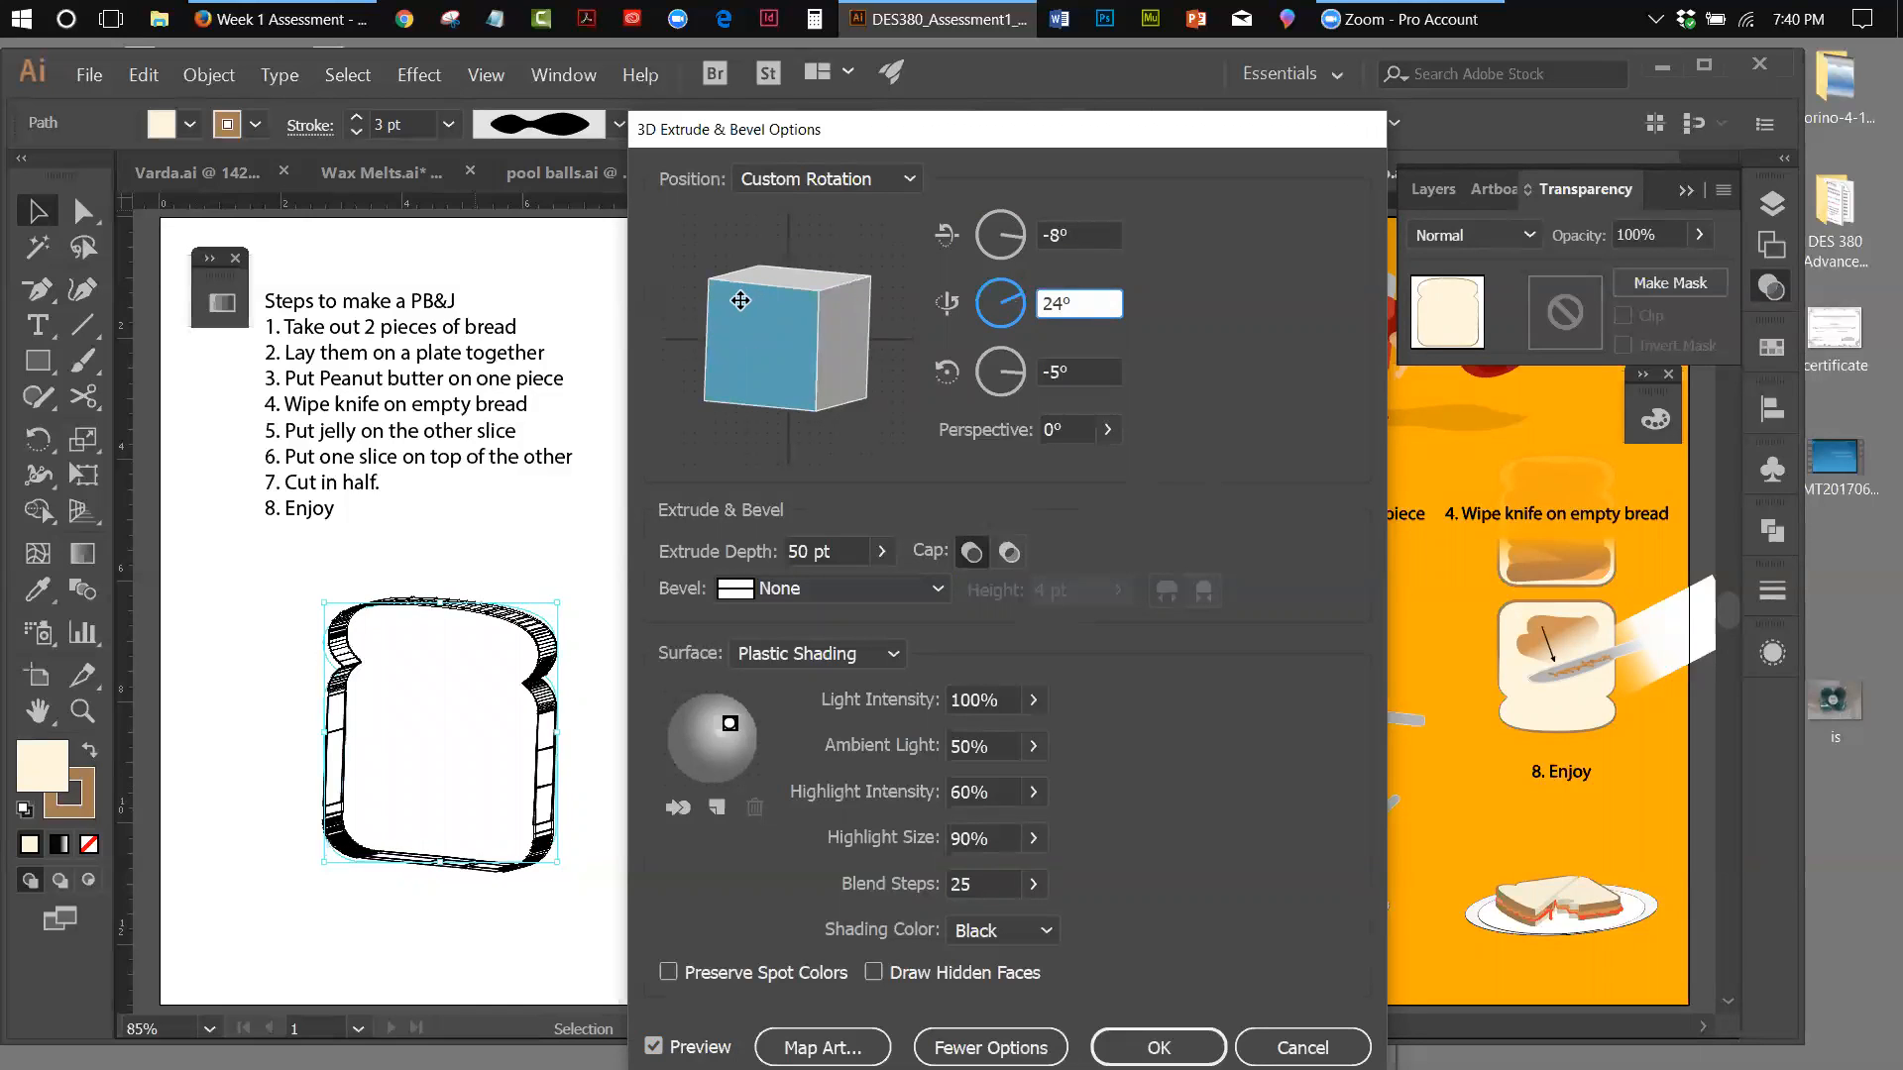
left_click_drag(741, 300, 740, 300)
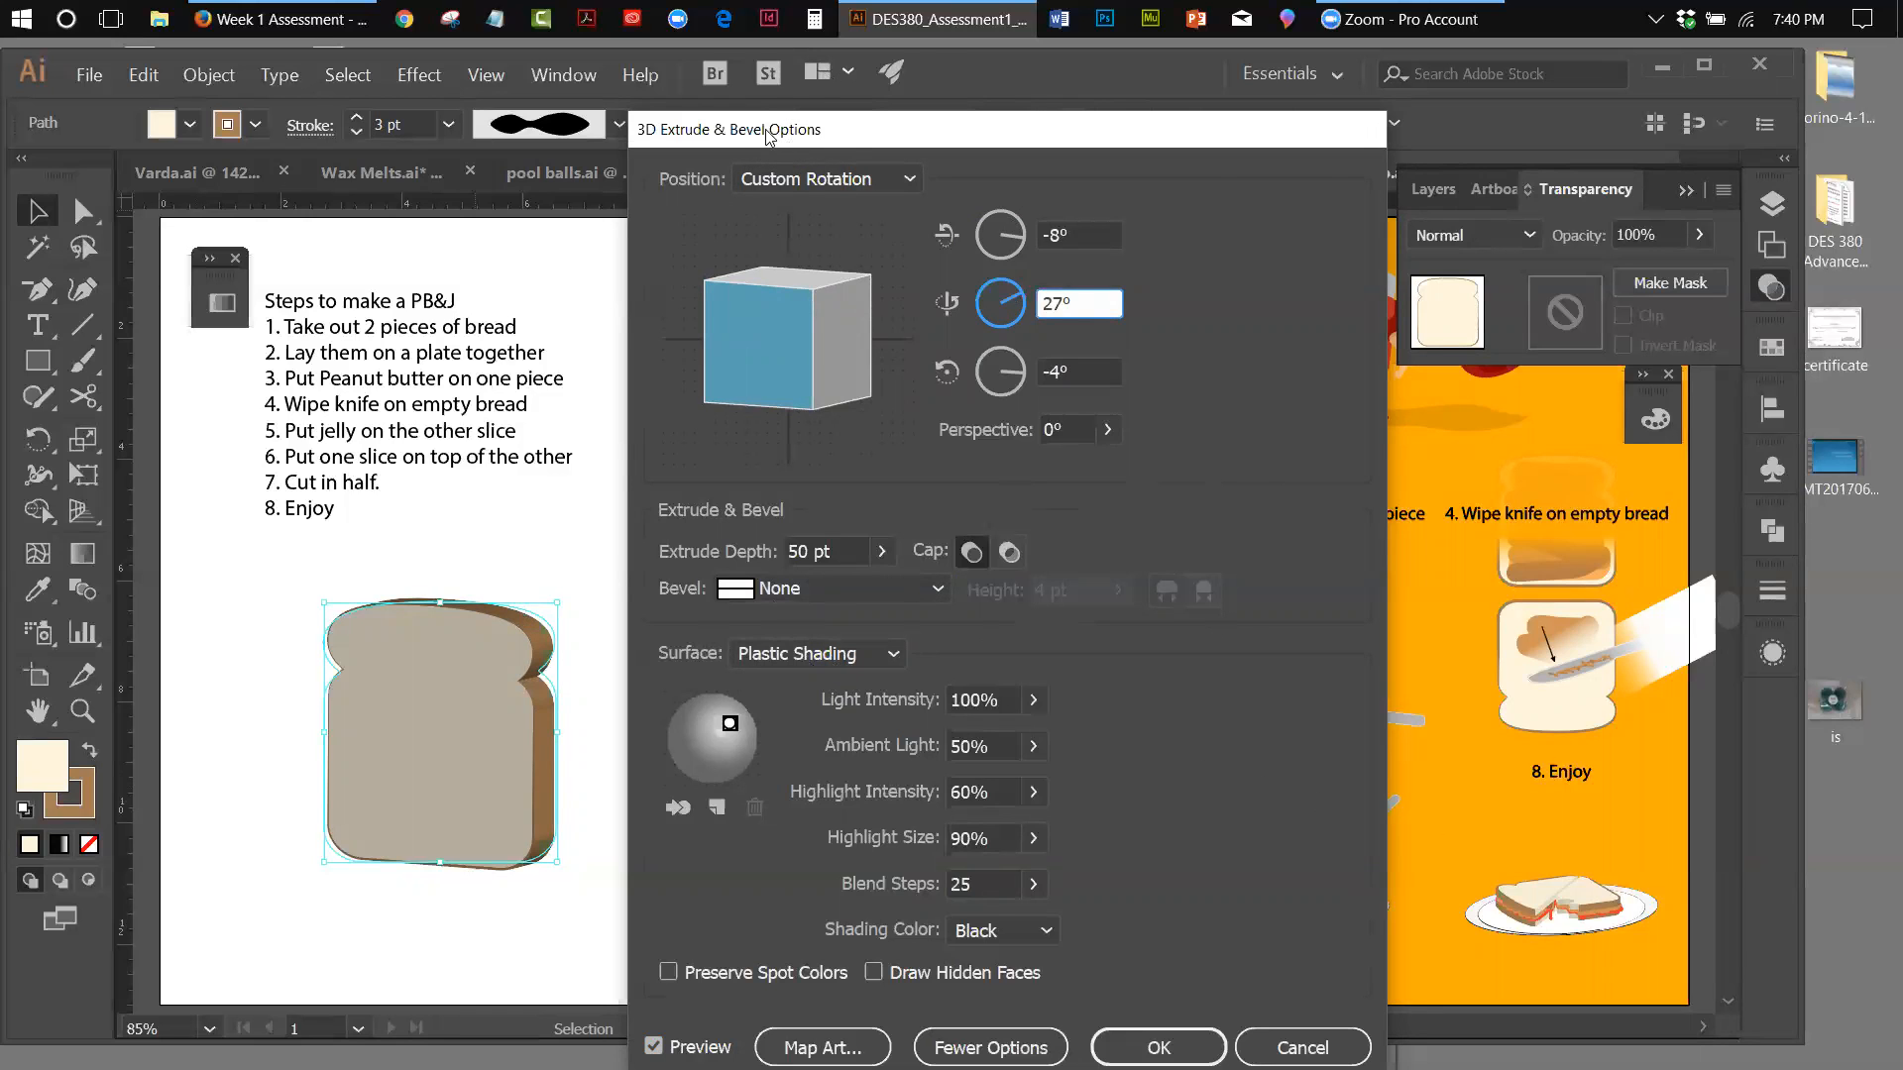
Uncover the poster behind the options dialog and turn the slice further to about -11° on X, 54° on Y and -9° on Z
left_click_drag(768, 134, 1081, 214)
mouse_move(1102, 411)
left_mouse_down()
mouse_move(1085, 446)
mouse_move(1068, 406)
left_mouse_up()
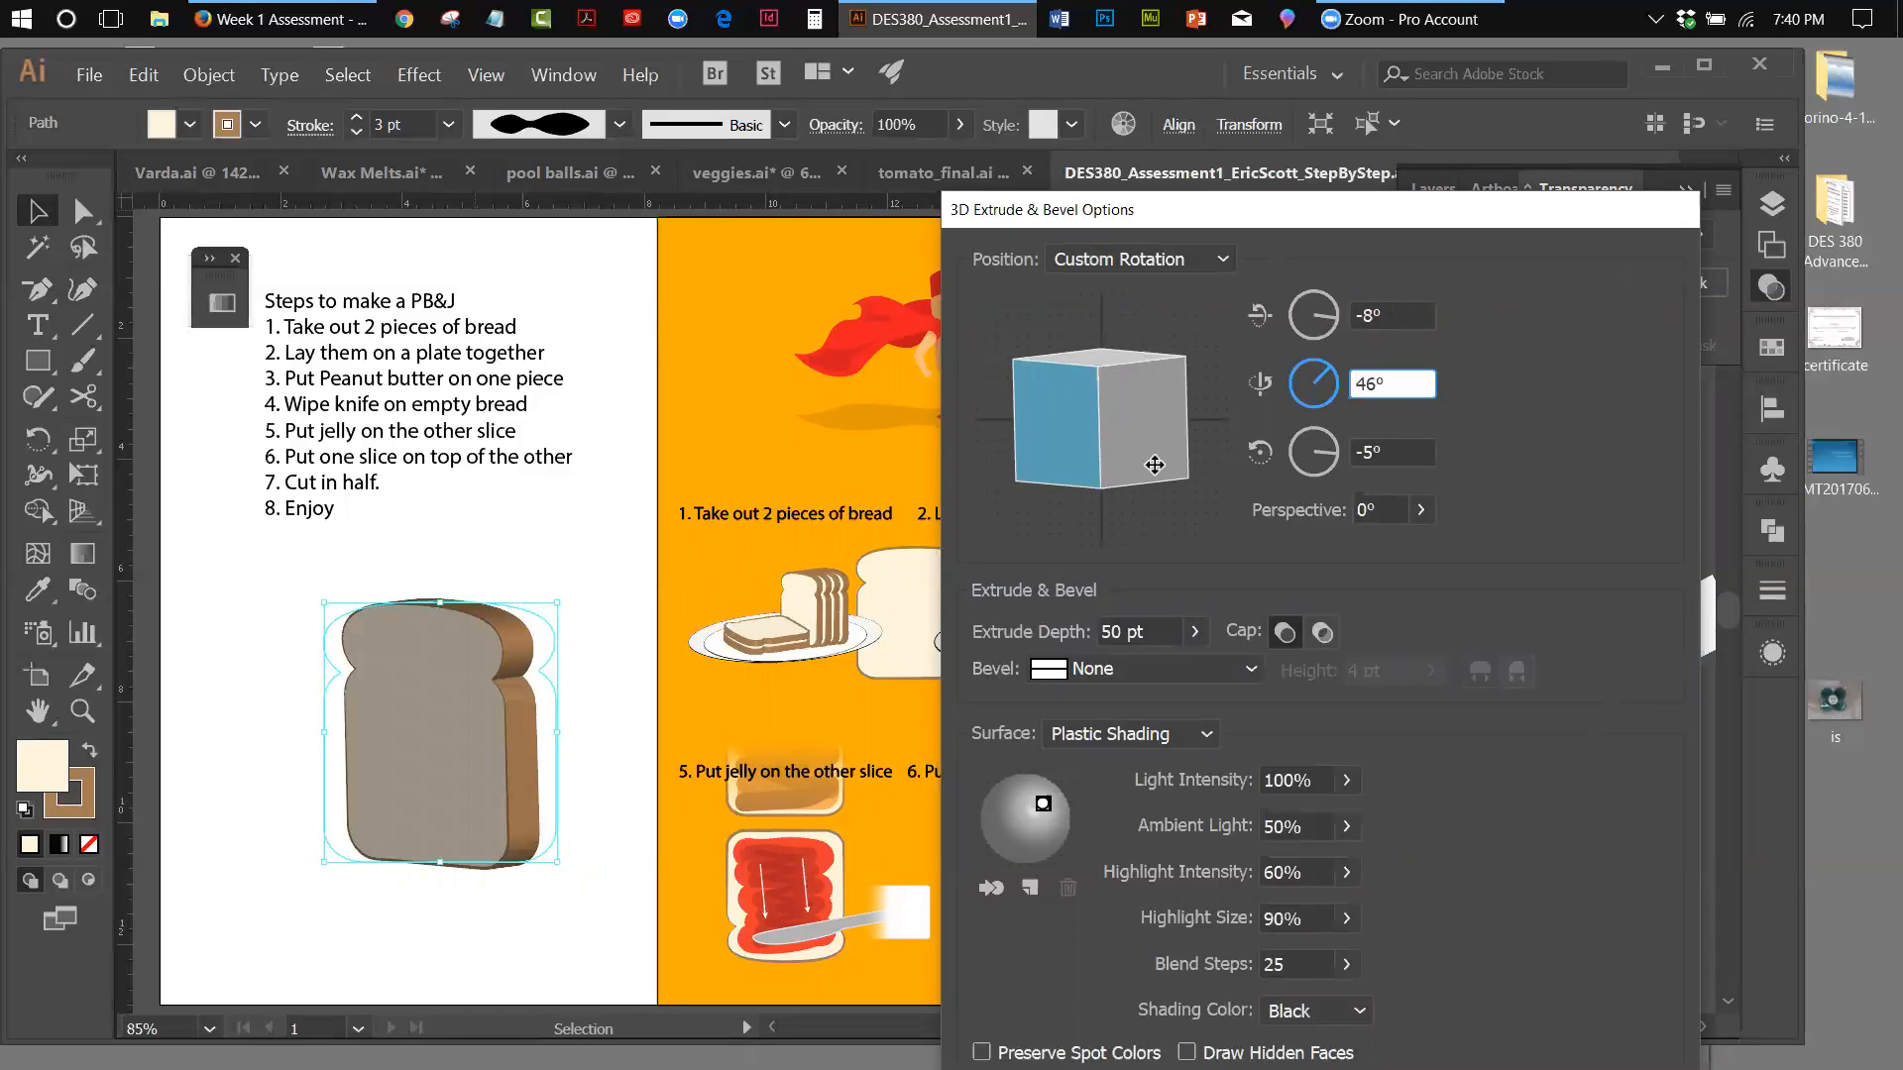
left_click_drag(1159, 465, 1158, 467)
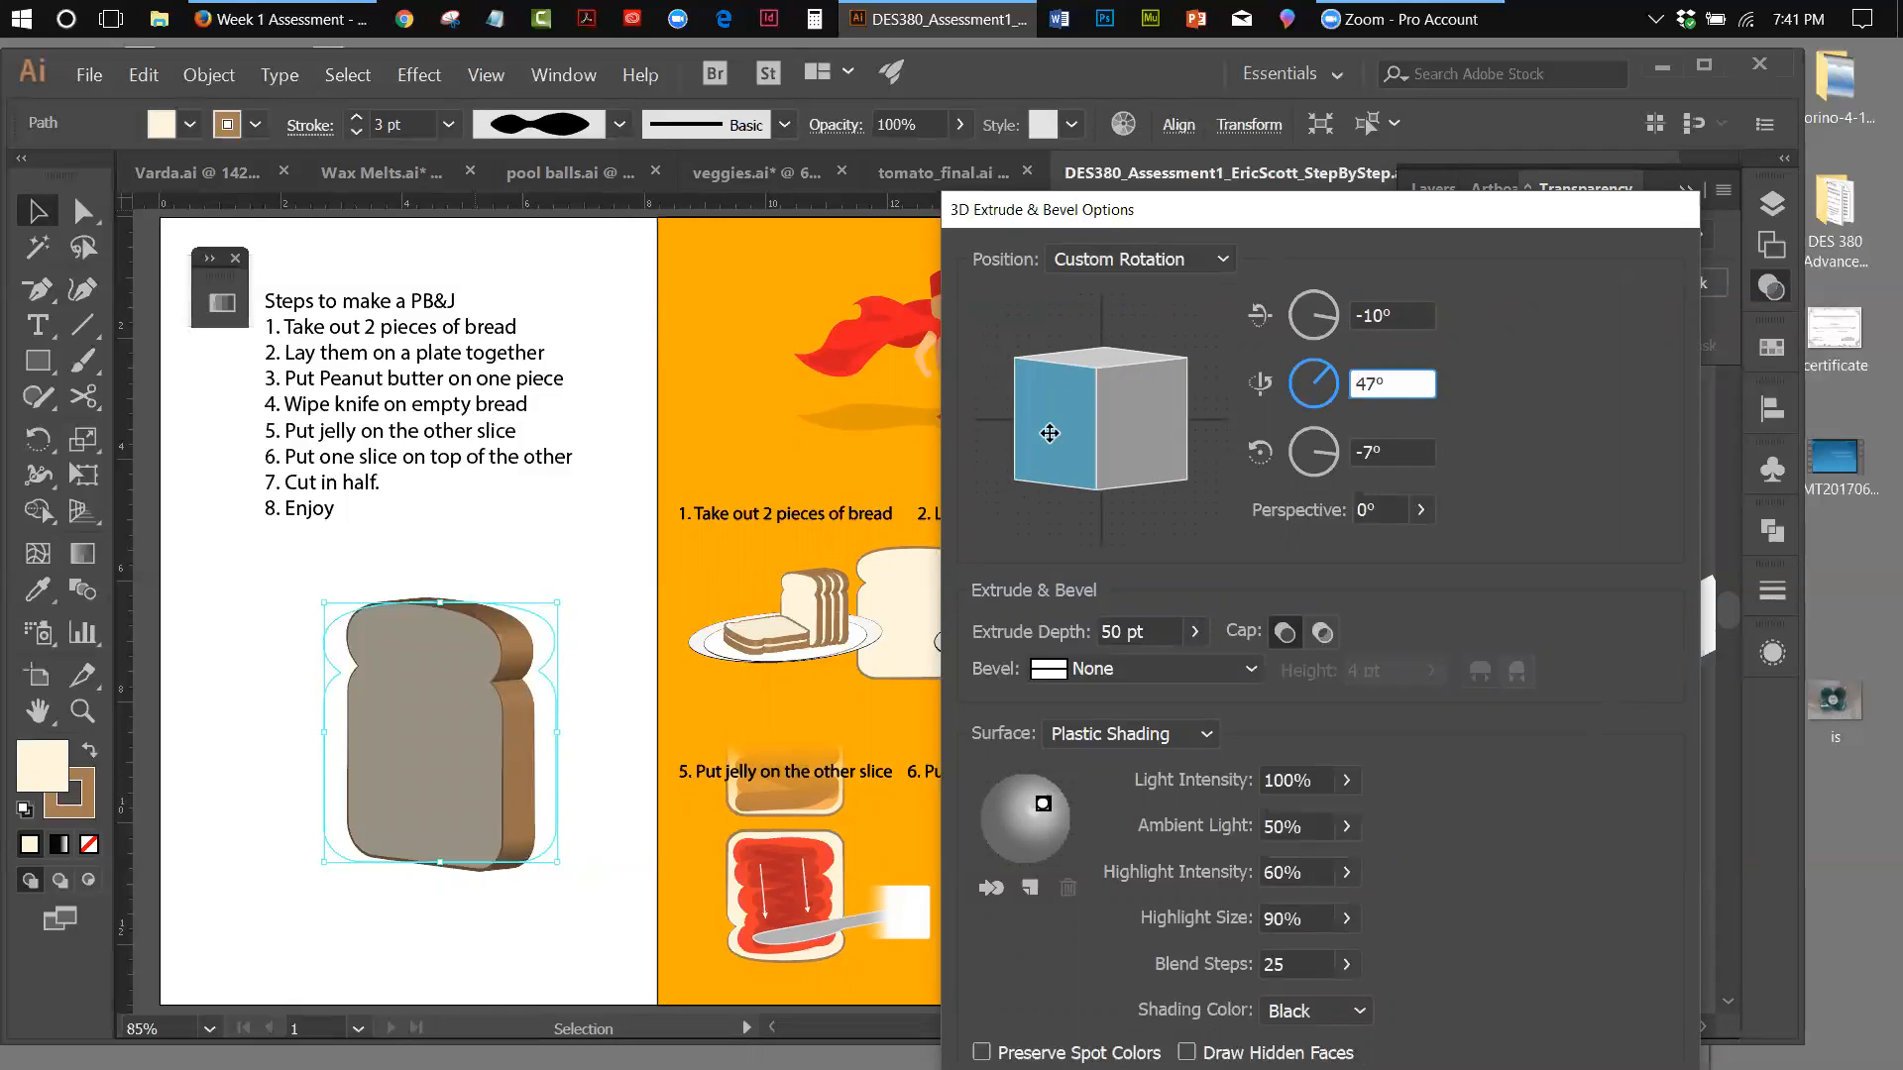
left_click_drag(1071, 433, 1060, 434)
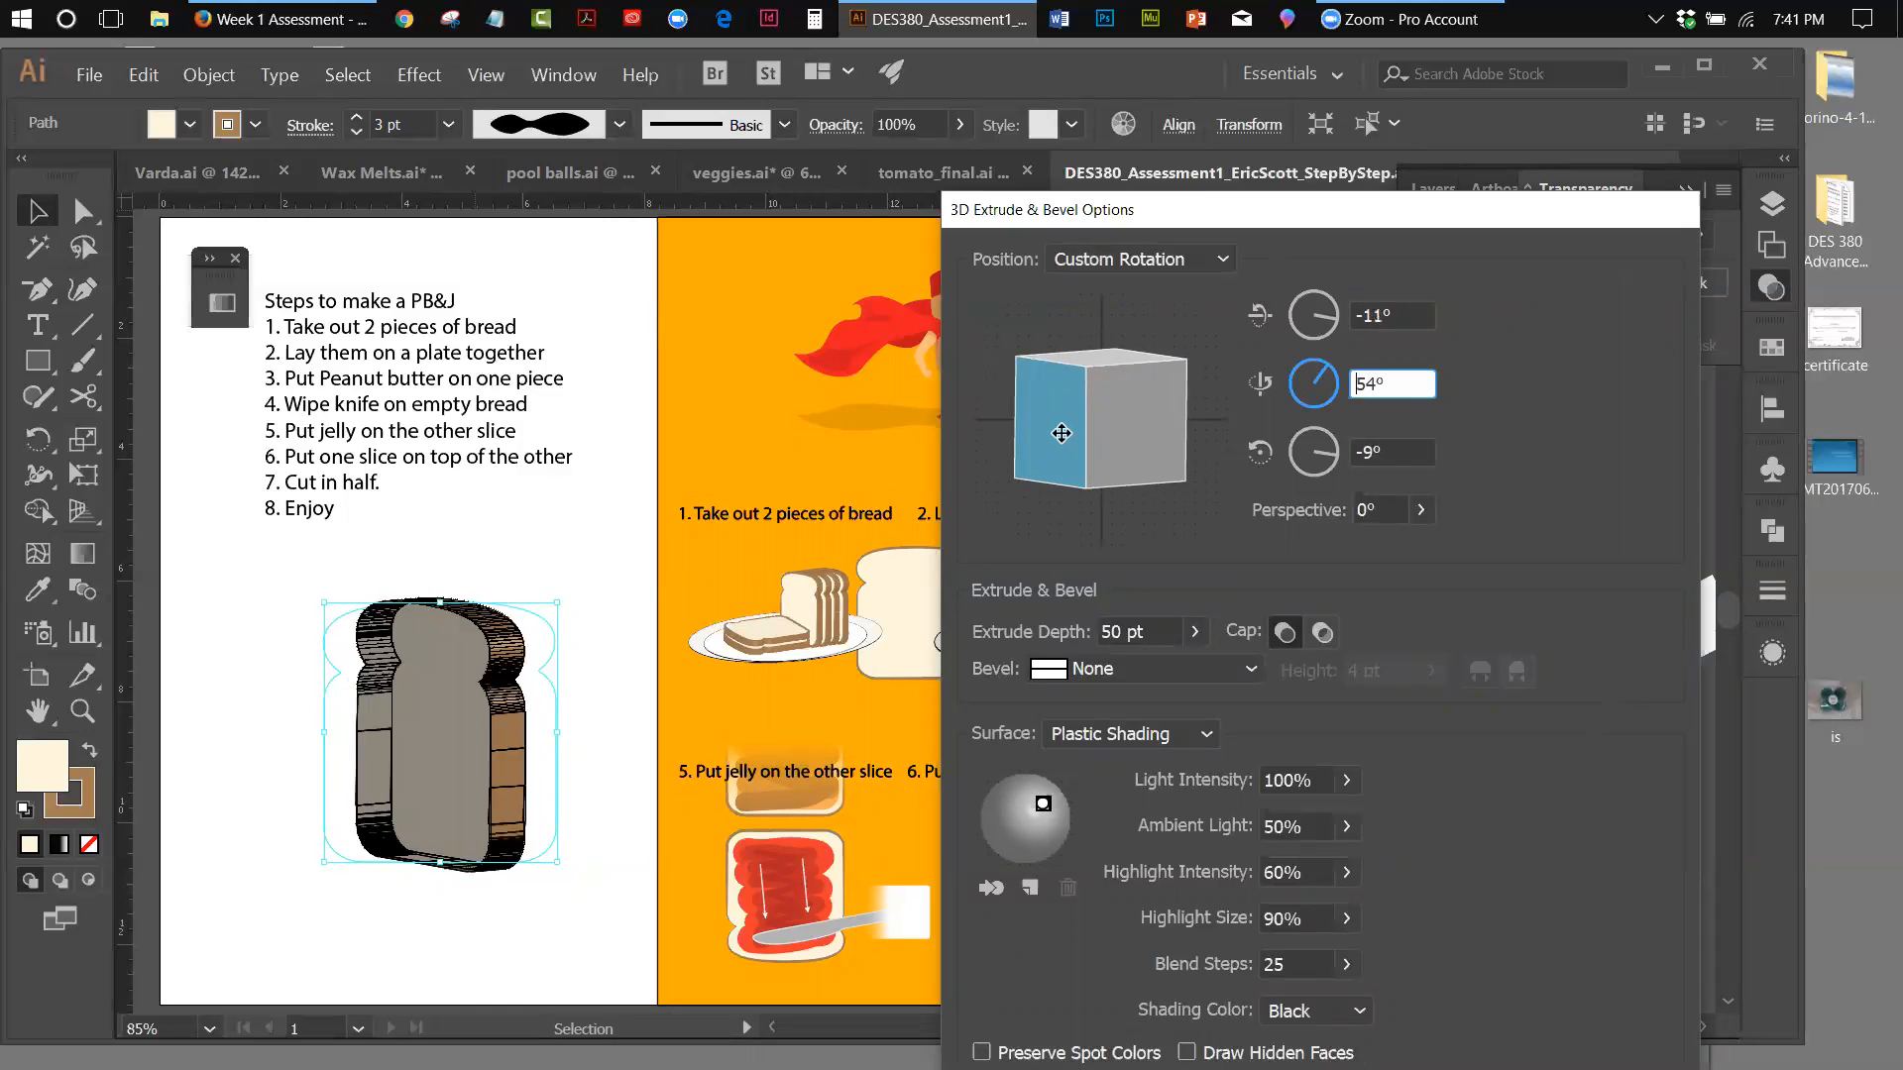
left_click(1144, 403)
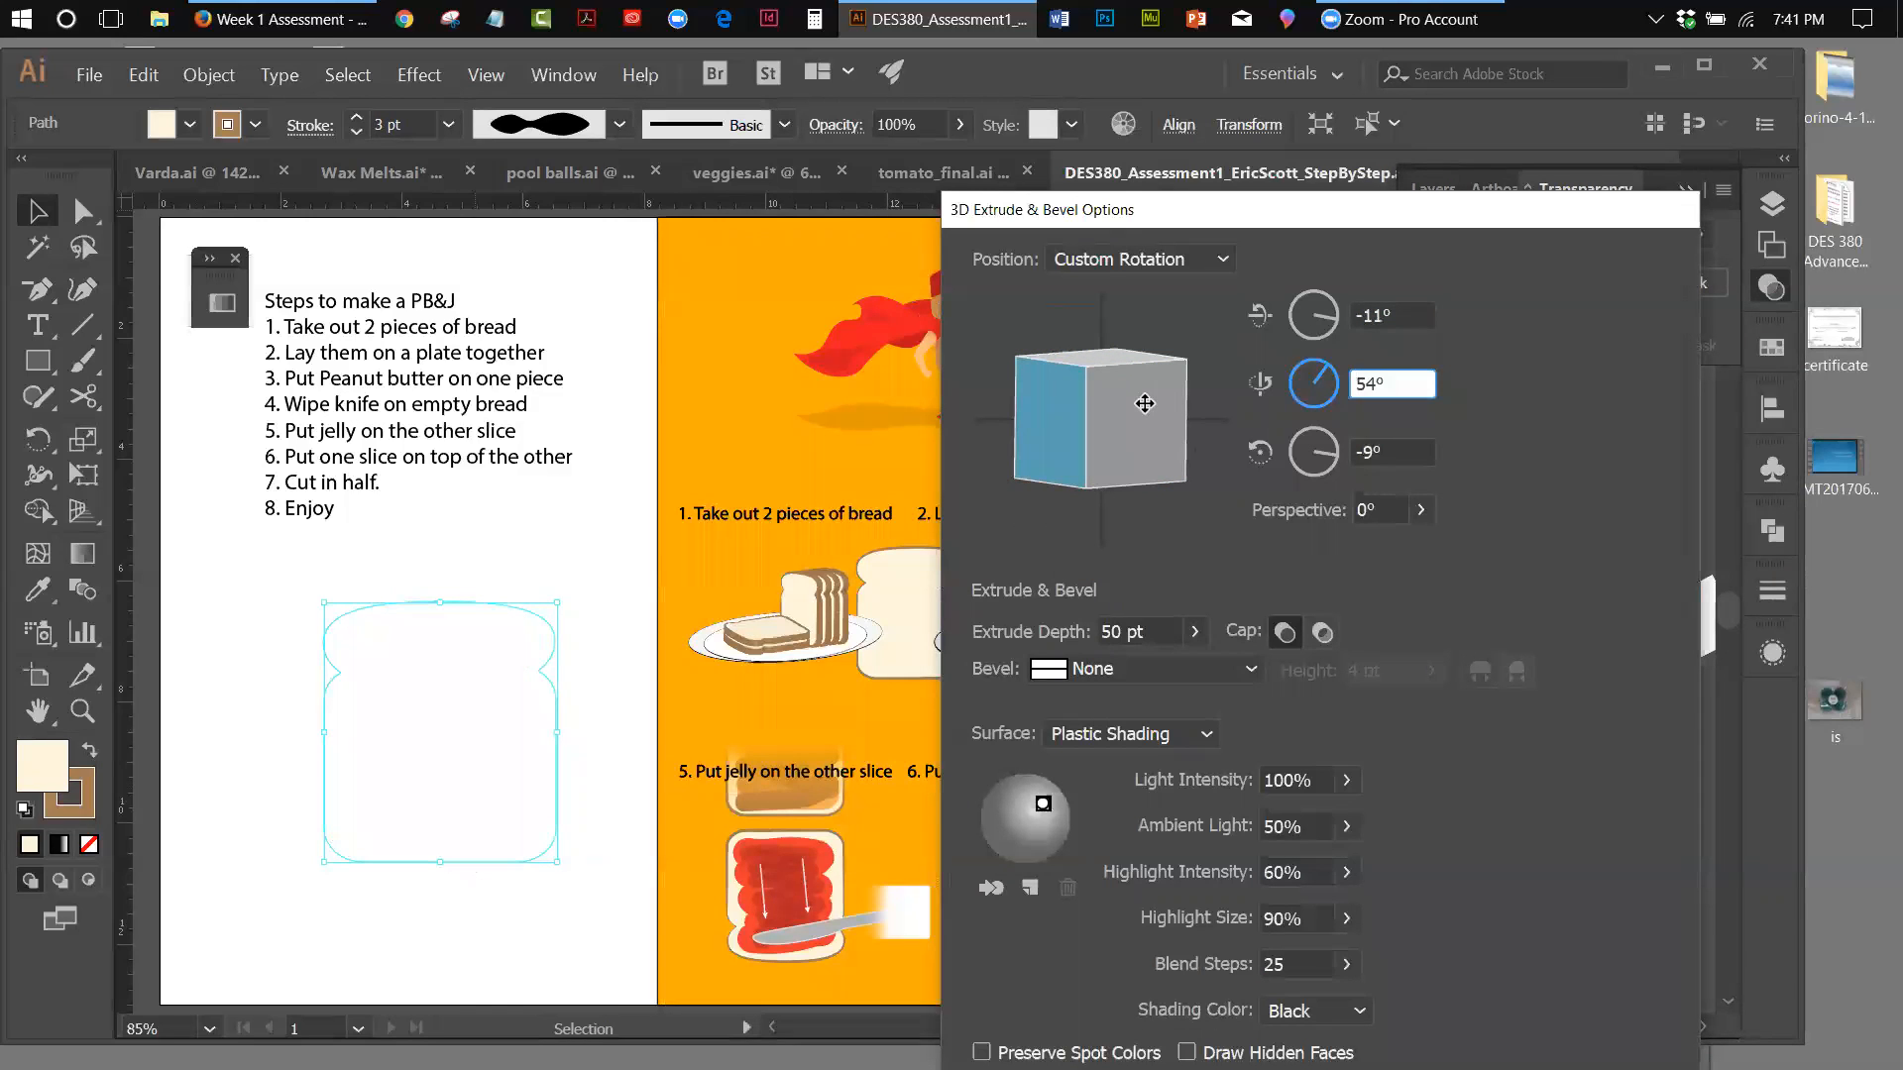
Set the extruded slice's perspective to 54°
left_click(1421, 511)
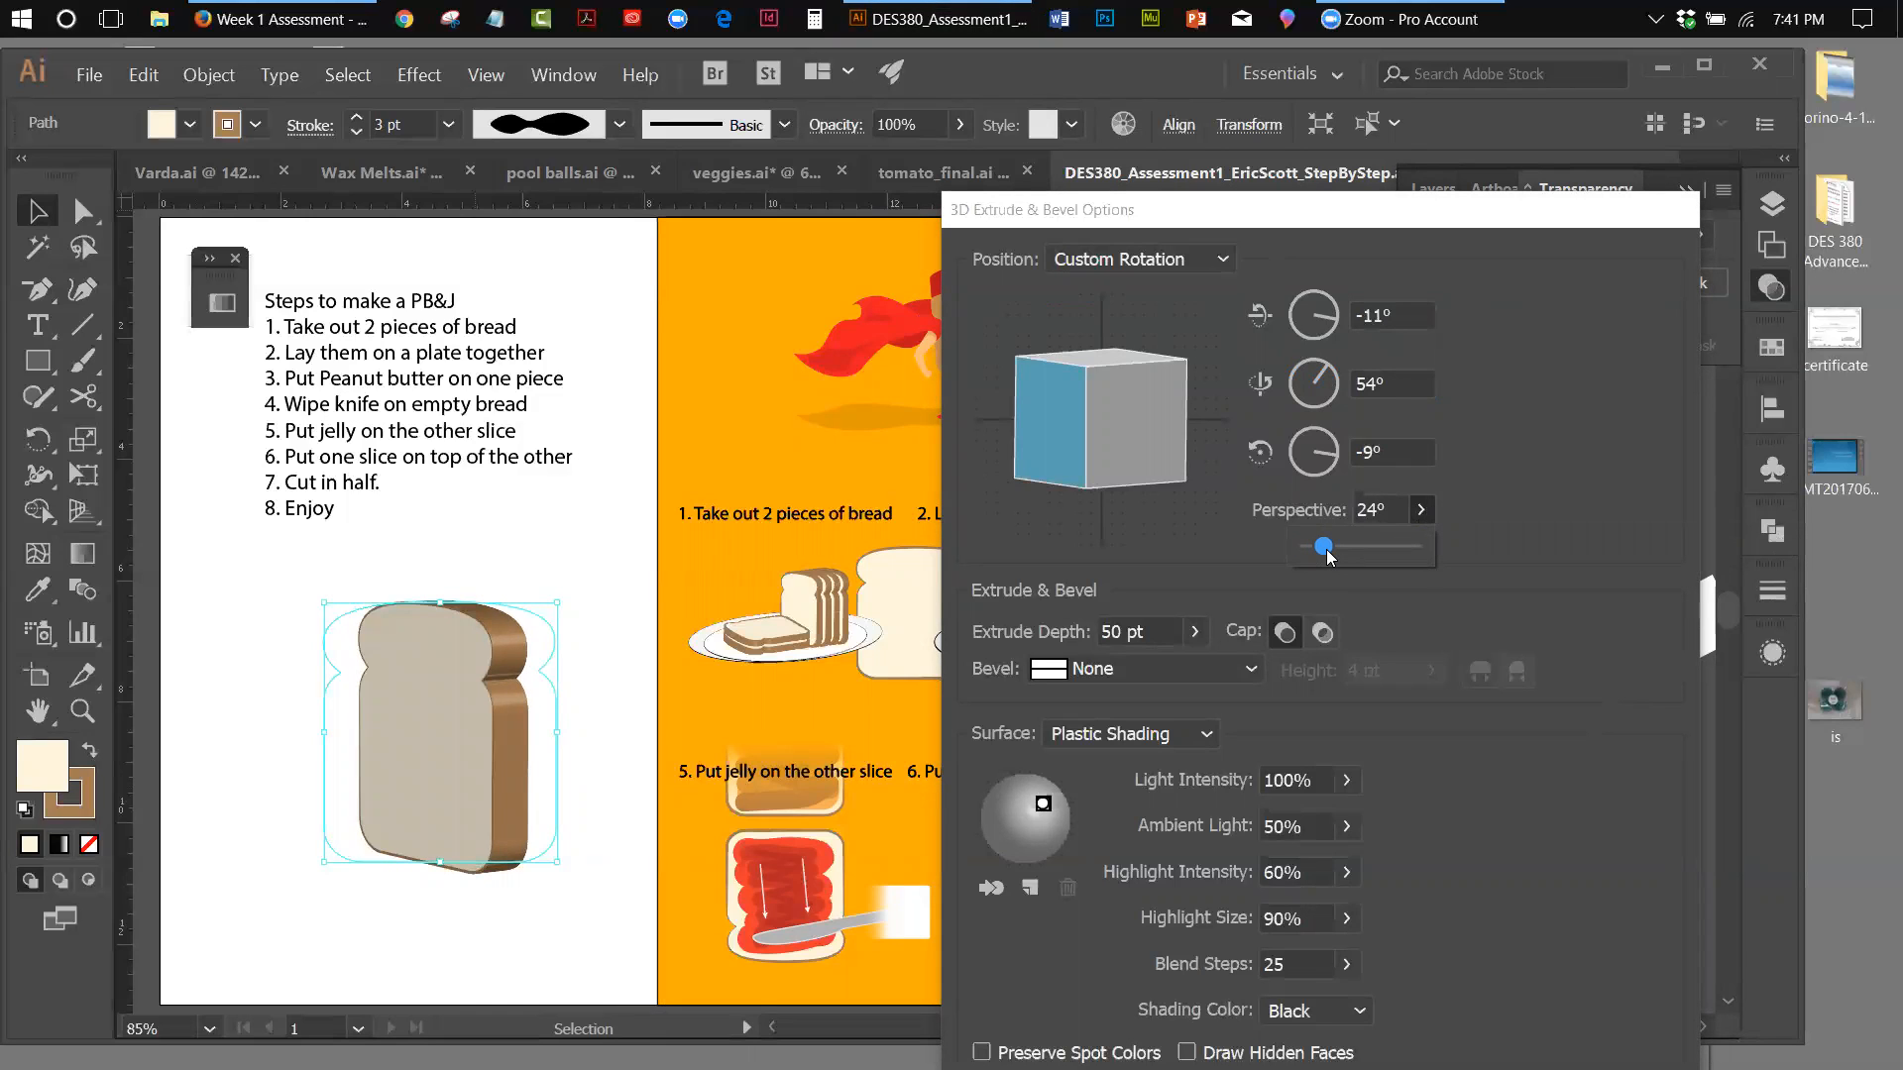
left_click_drag(1326, 549, 1340, 553)
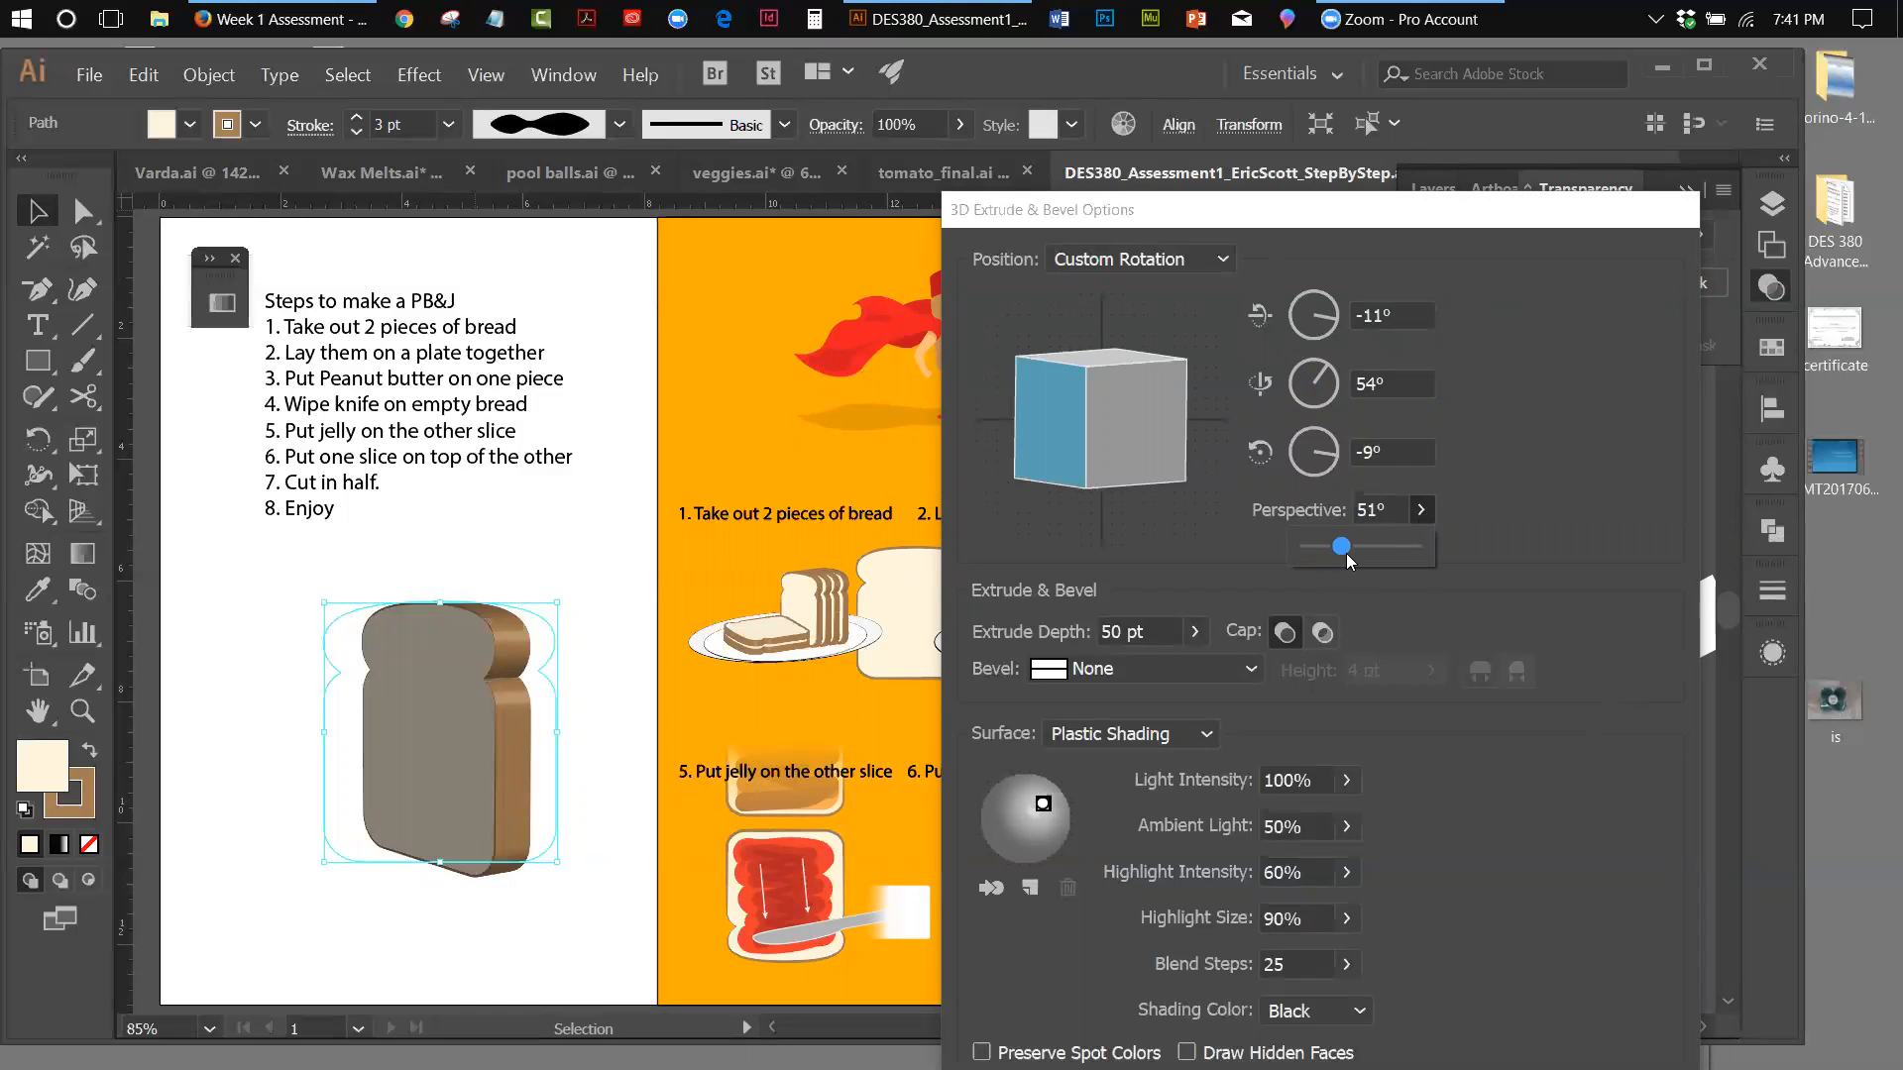
left_click_drag(1347, 552, 1348, 555)
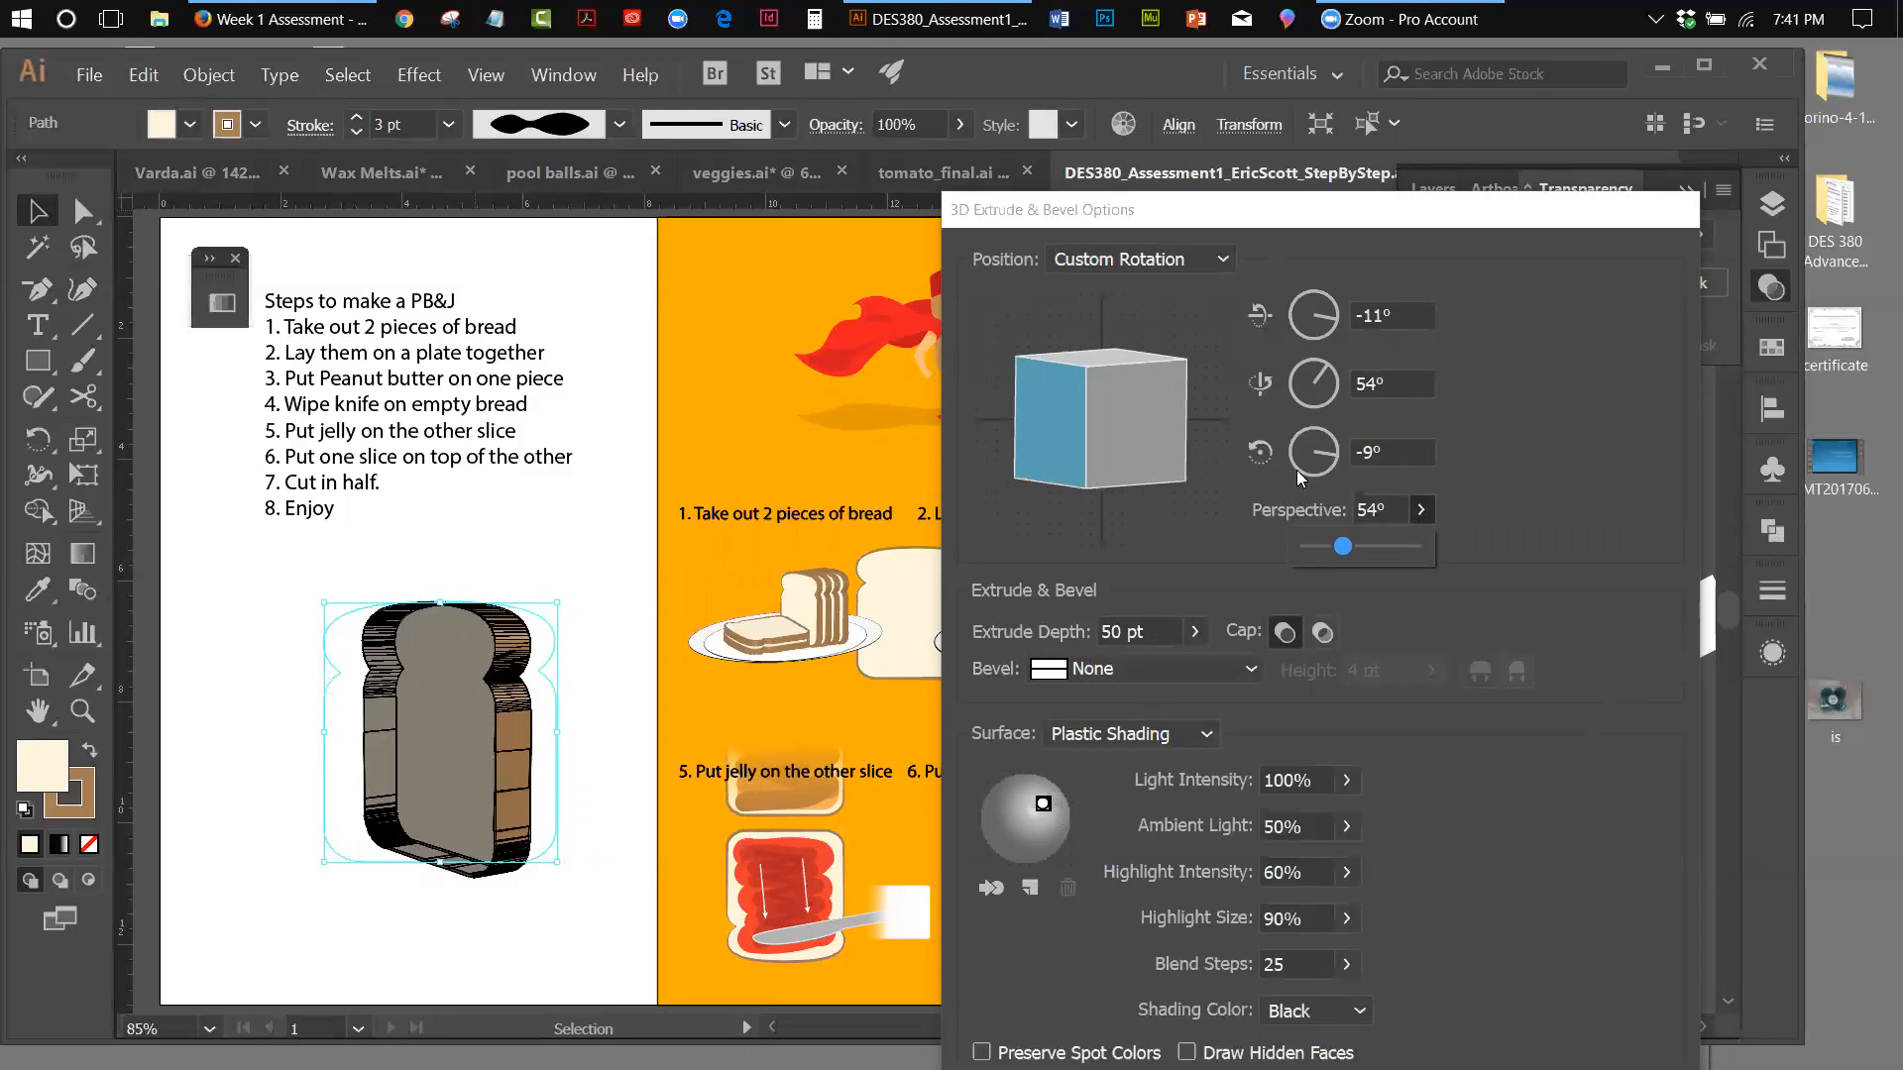
left_click(1268, 207)
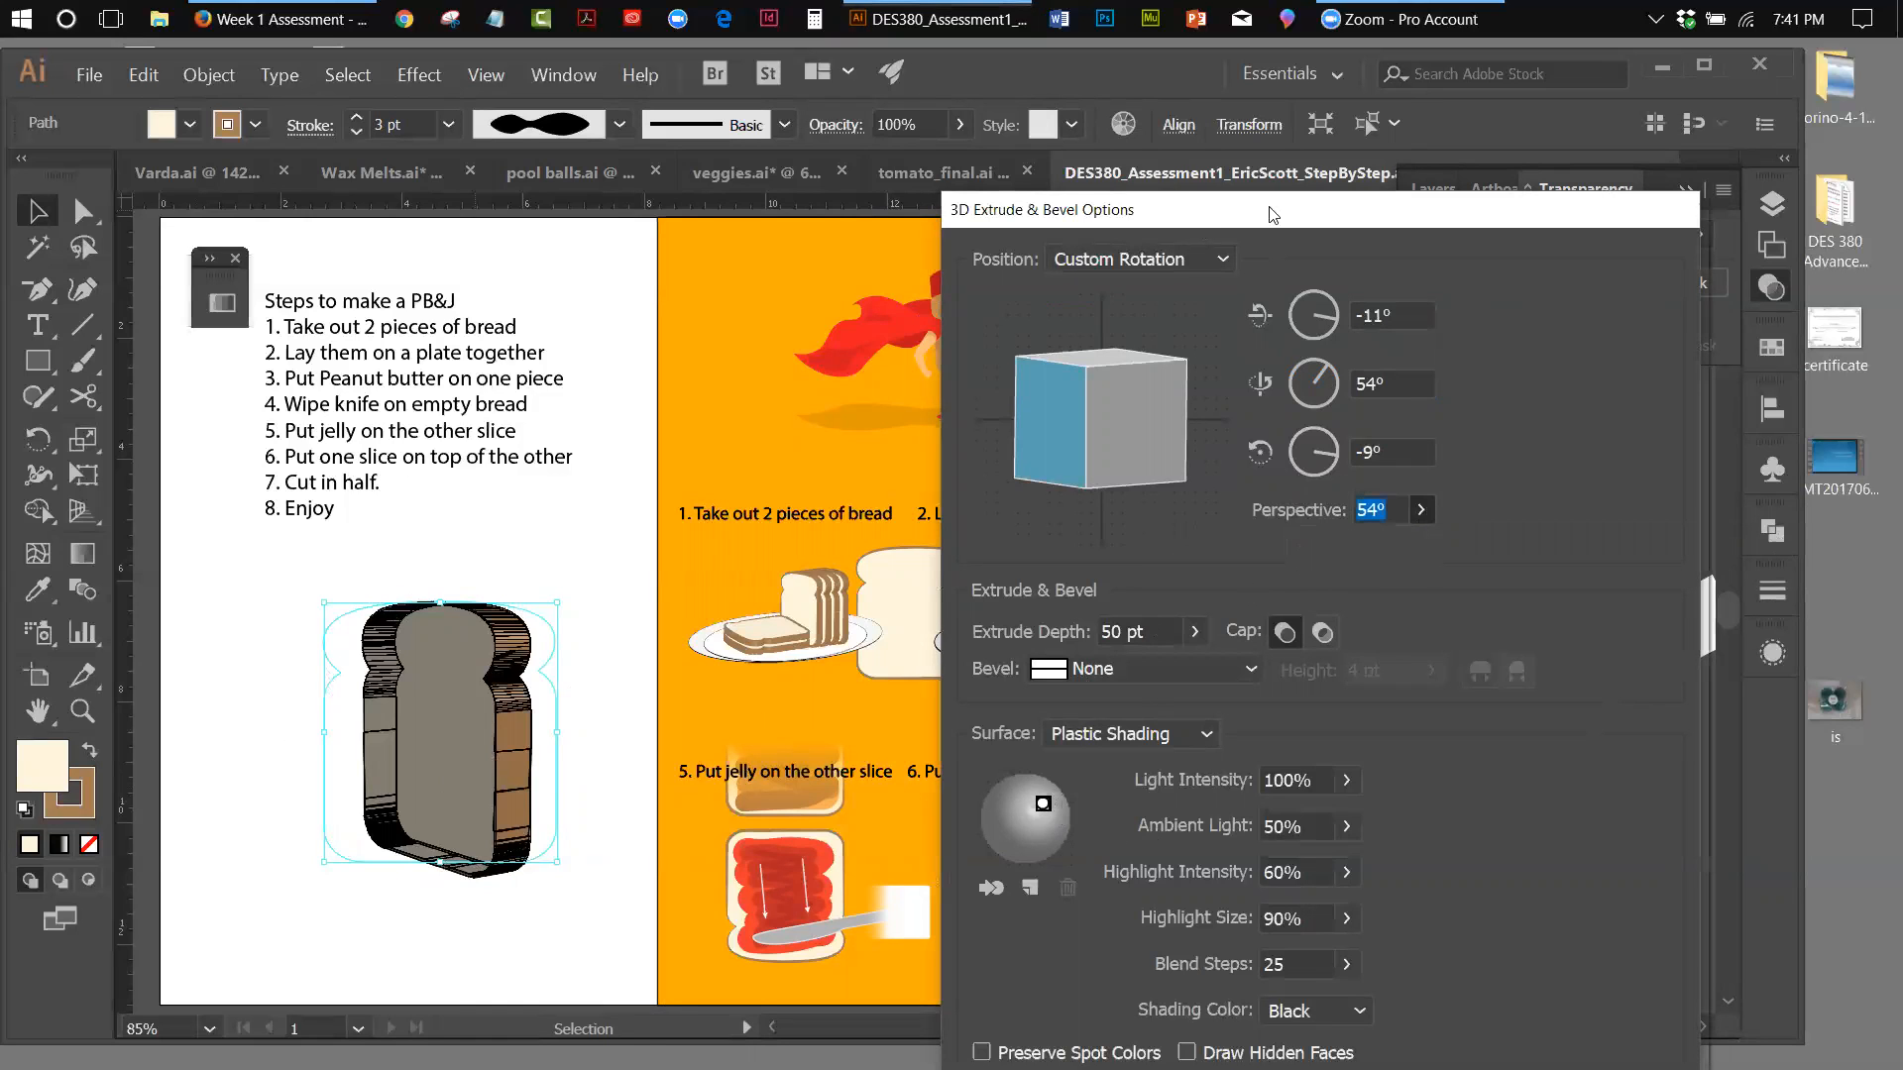
Move the light to the left edge of the shading sphere so it illuminates the slice's front face
left_click_drag(1273, 215, 1373, 196)
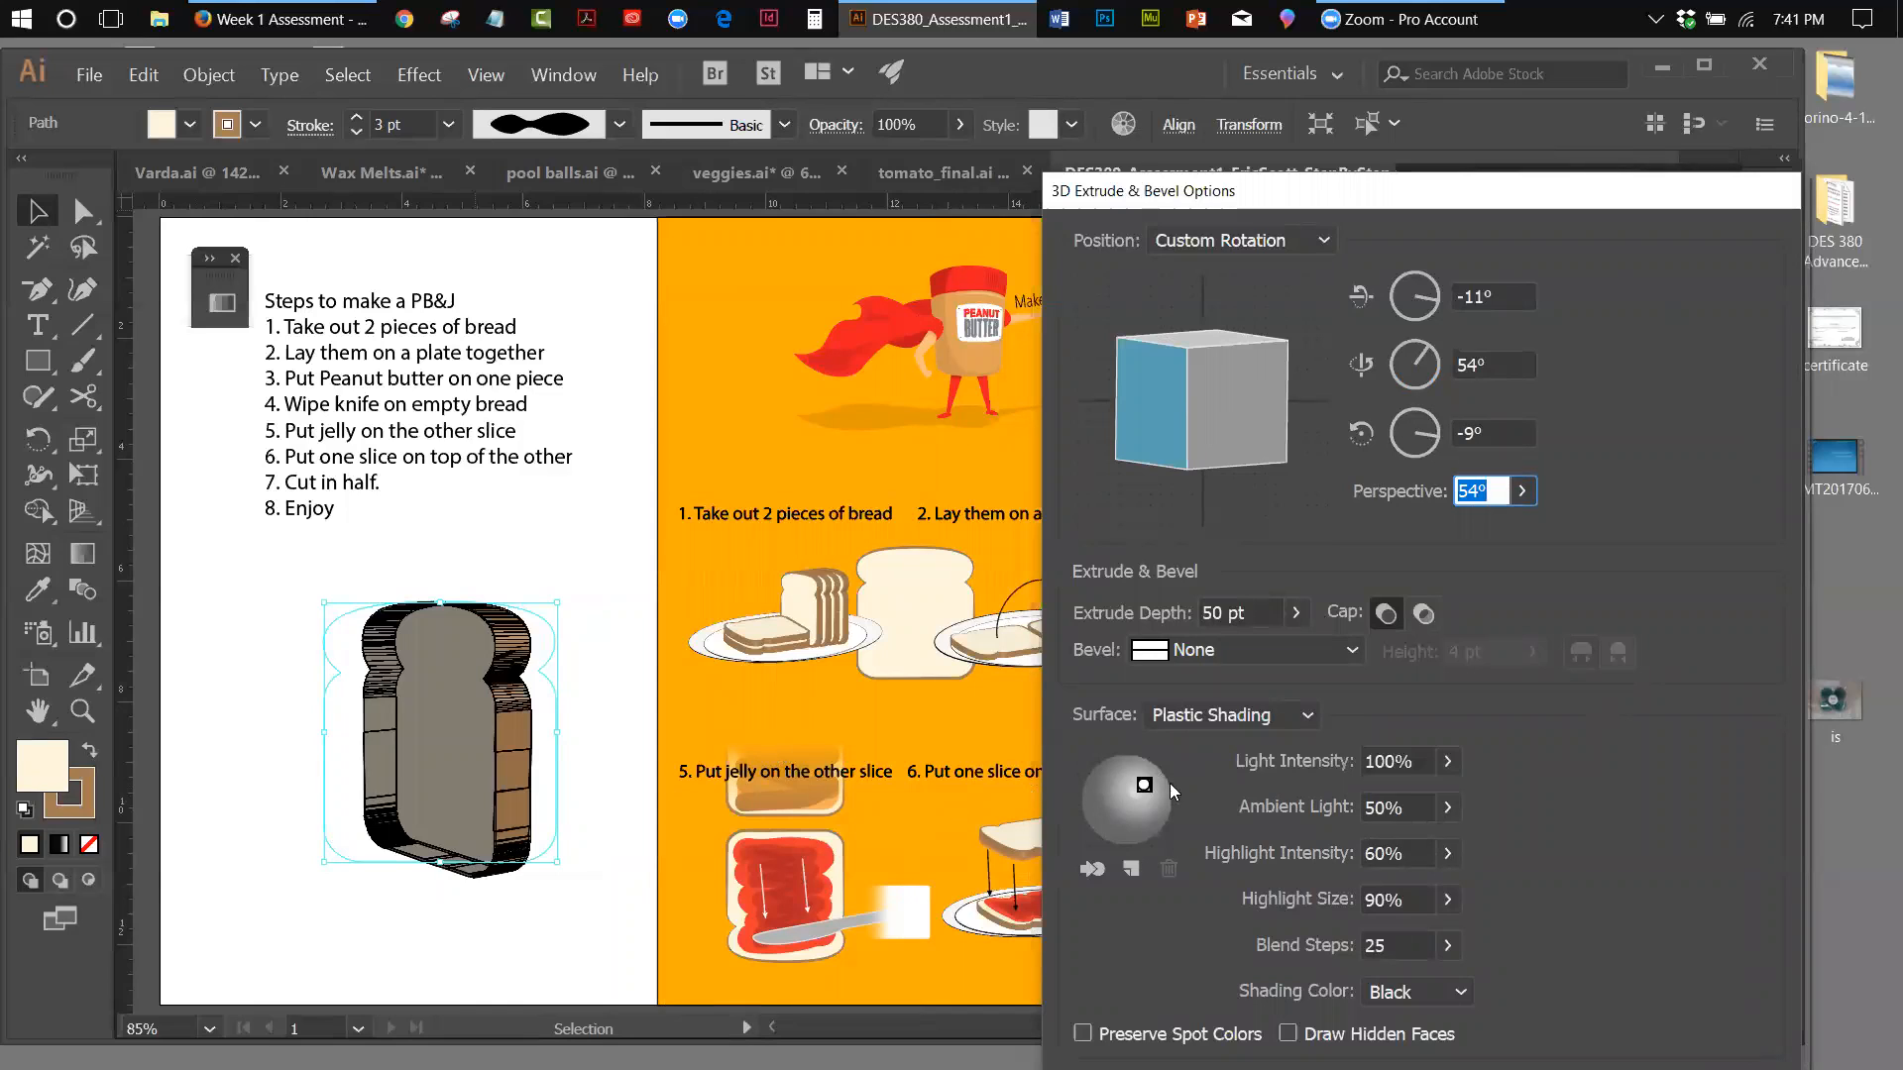
left_click_drag(1144, 783, 1127, 788)
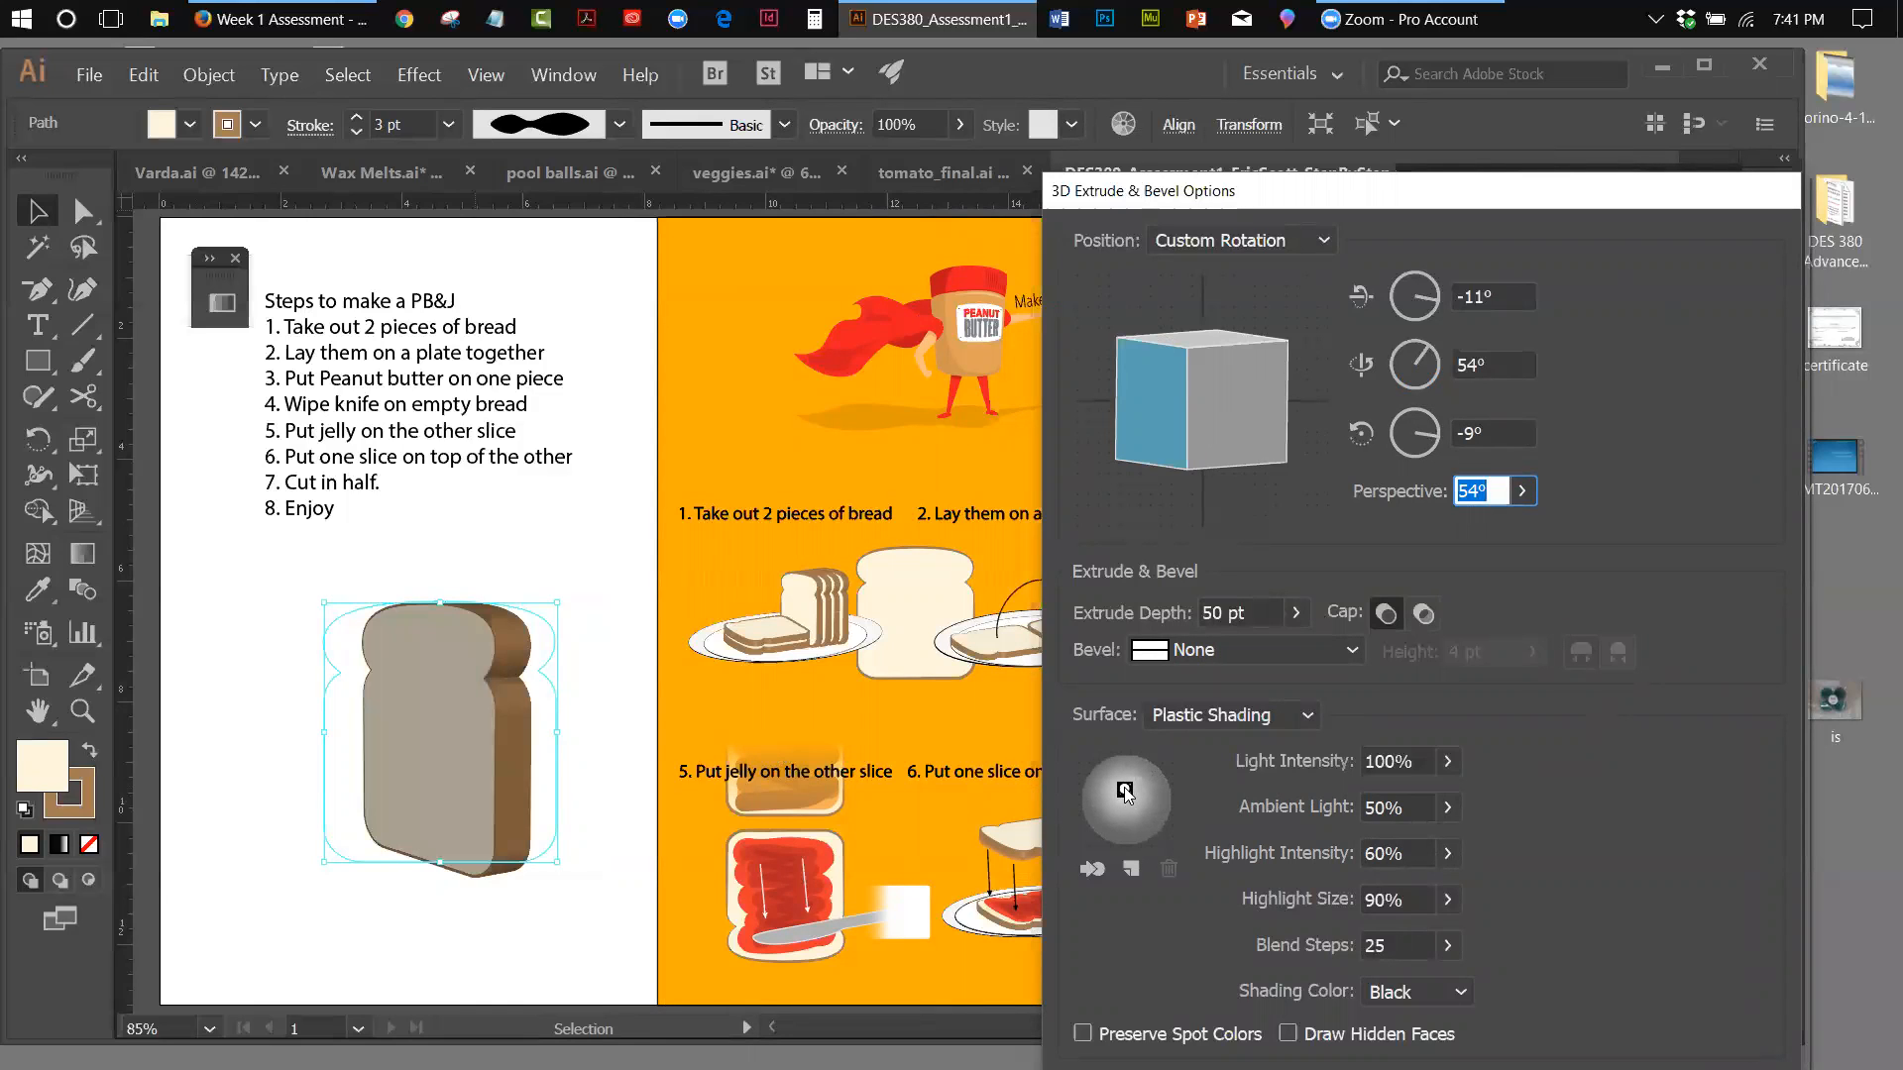
left_click_drag(1126, 793, 1103, 799)
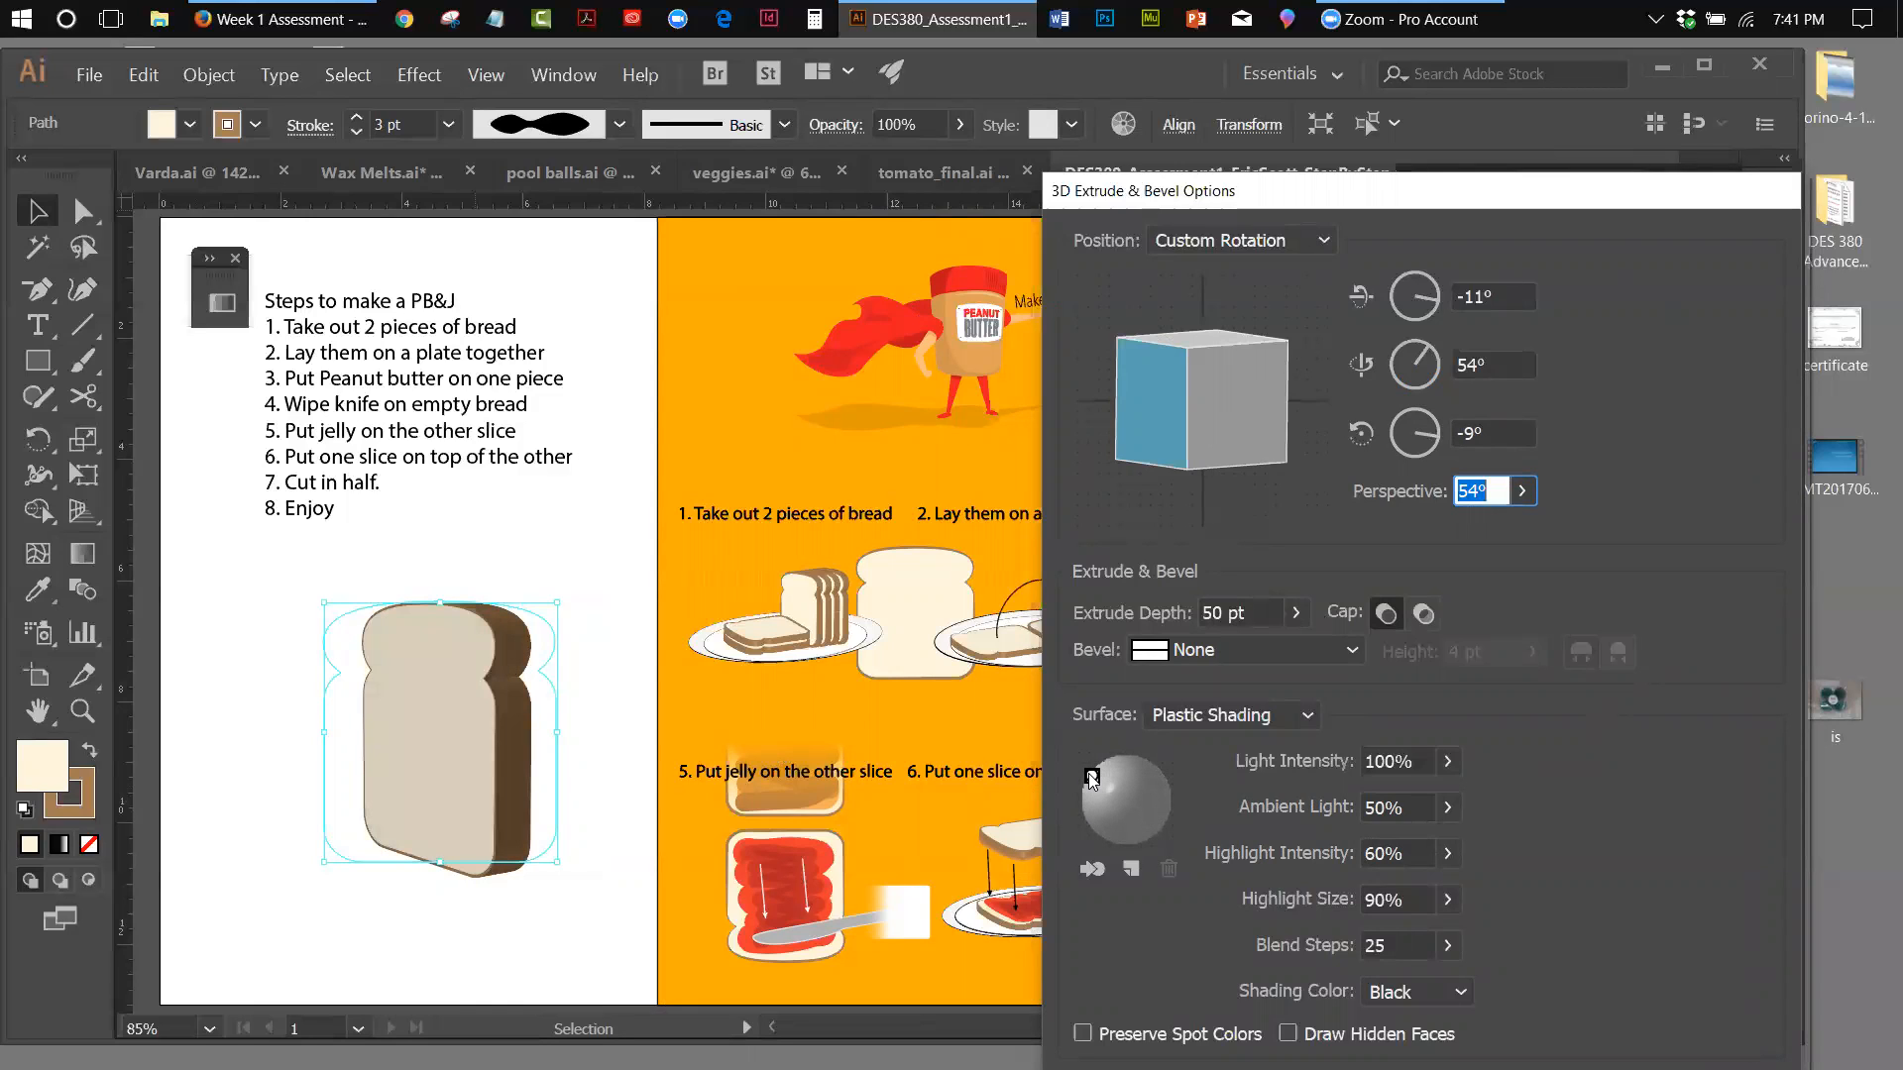
left_click_drag(1084, 783, 1084, 795)
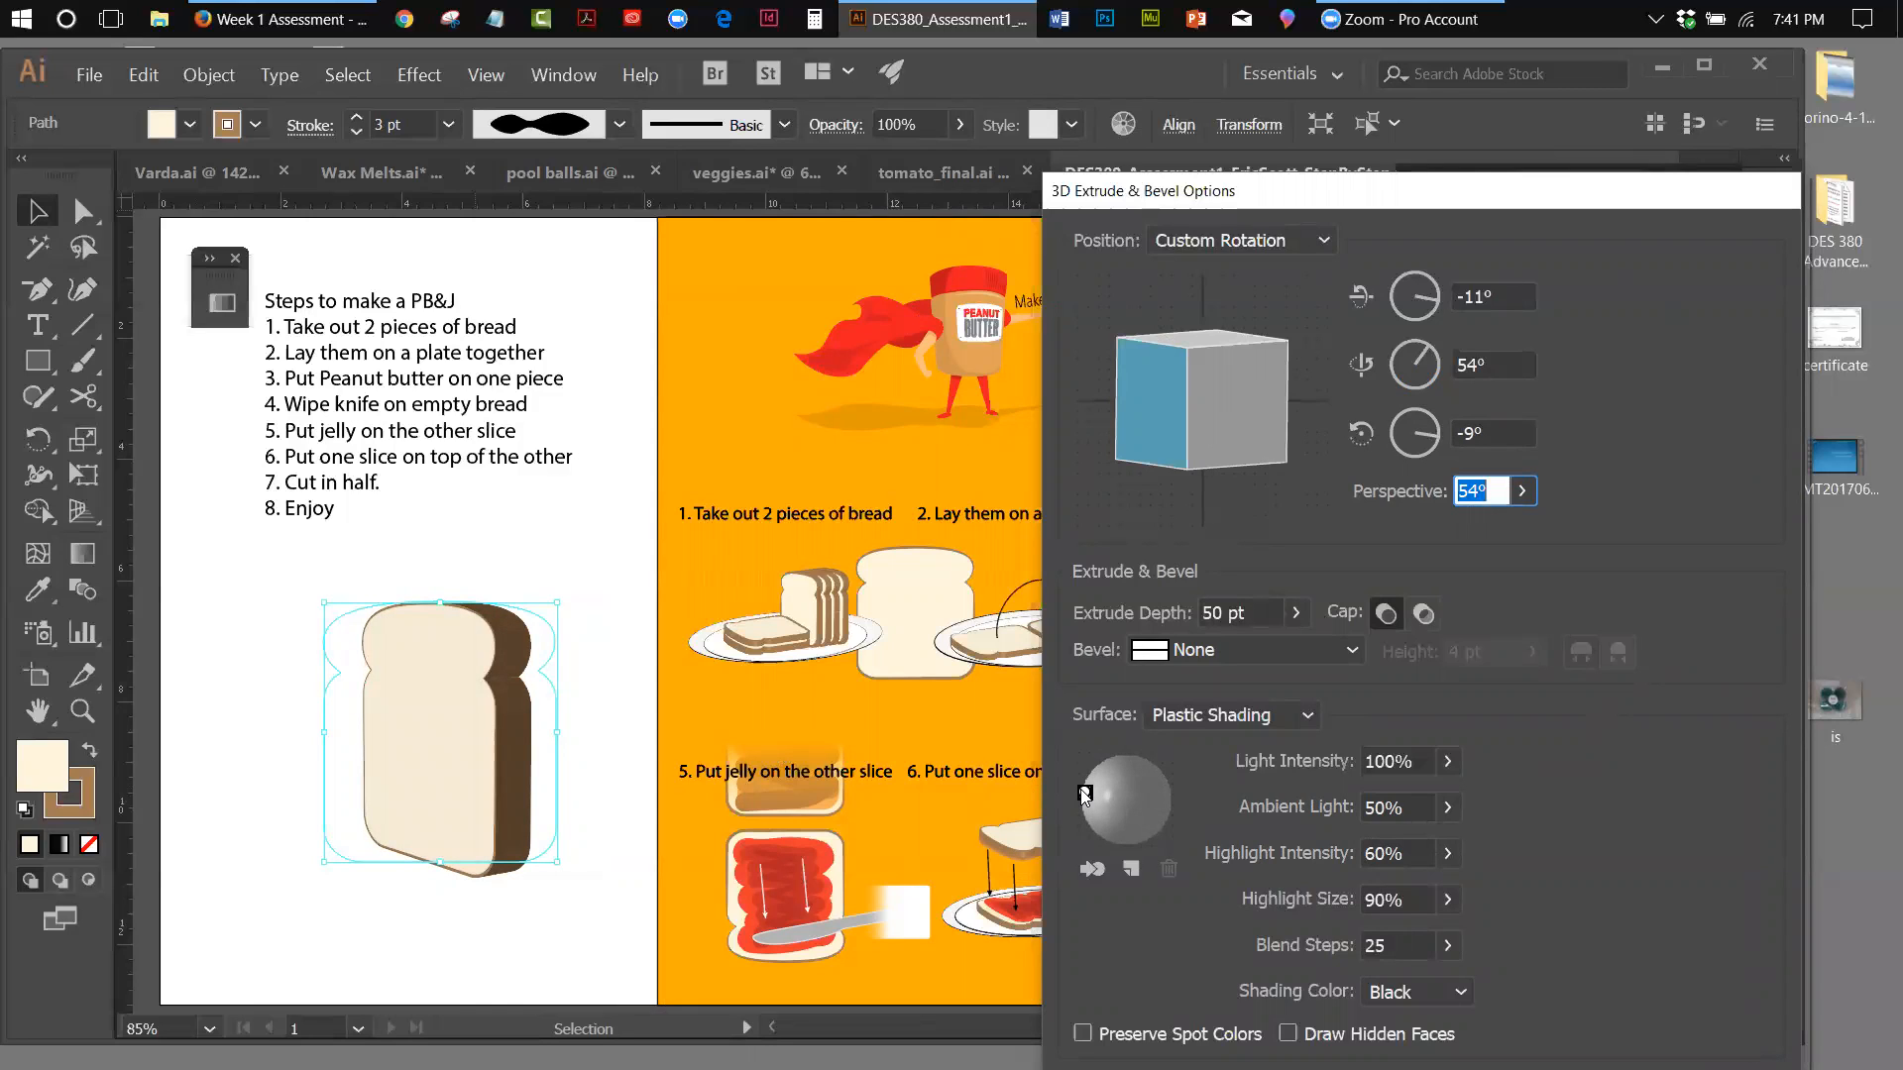
left_click_drag(1086, 794, 1086, 799)
Add a second light at the upper right of the shading sphere and apply the extrude effect
left_click(1133, 870)
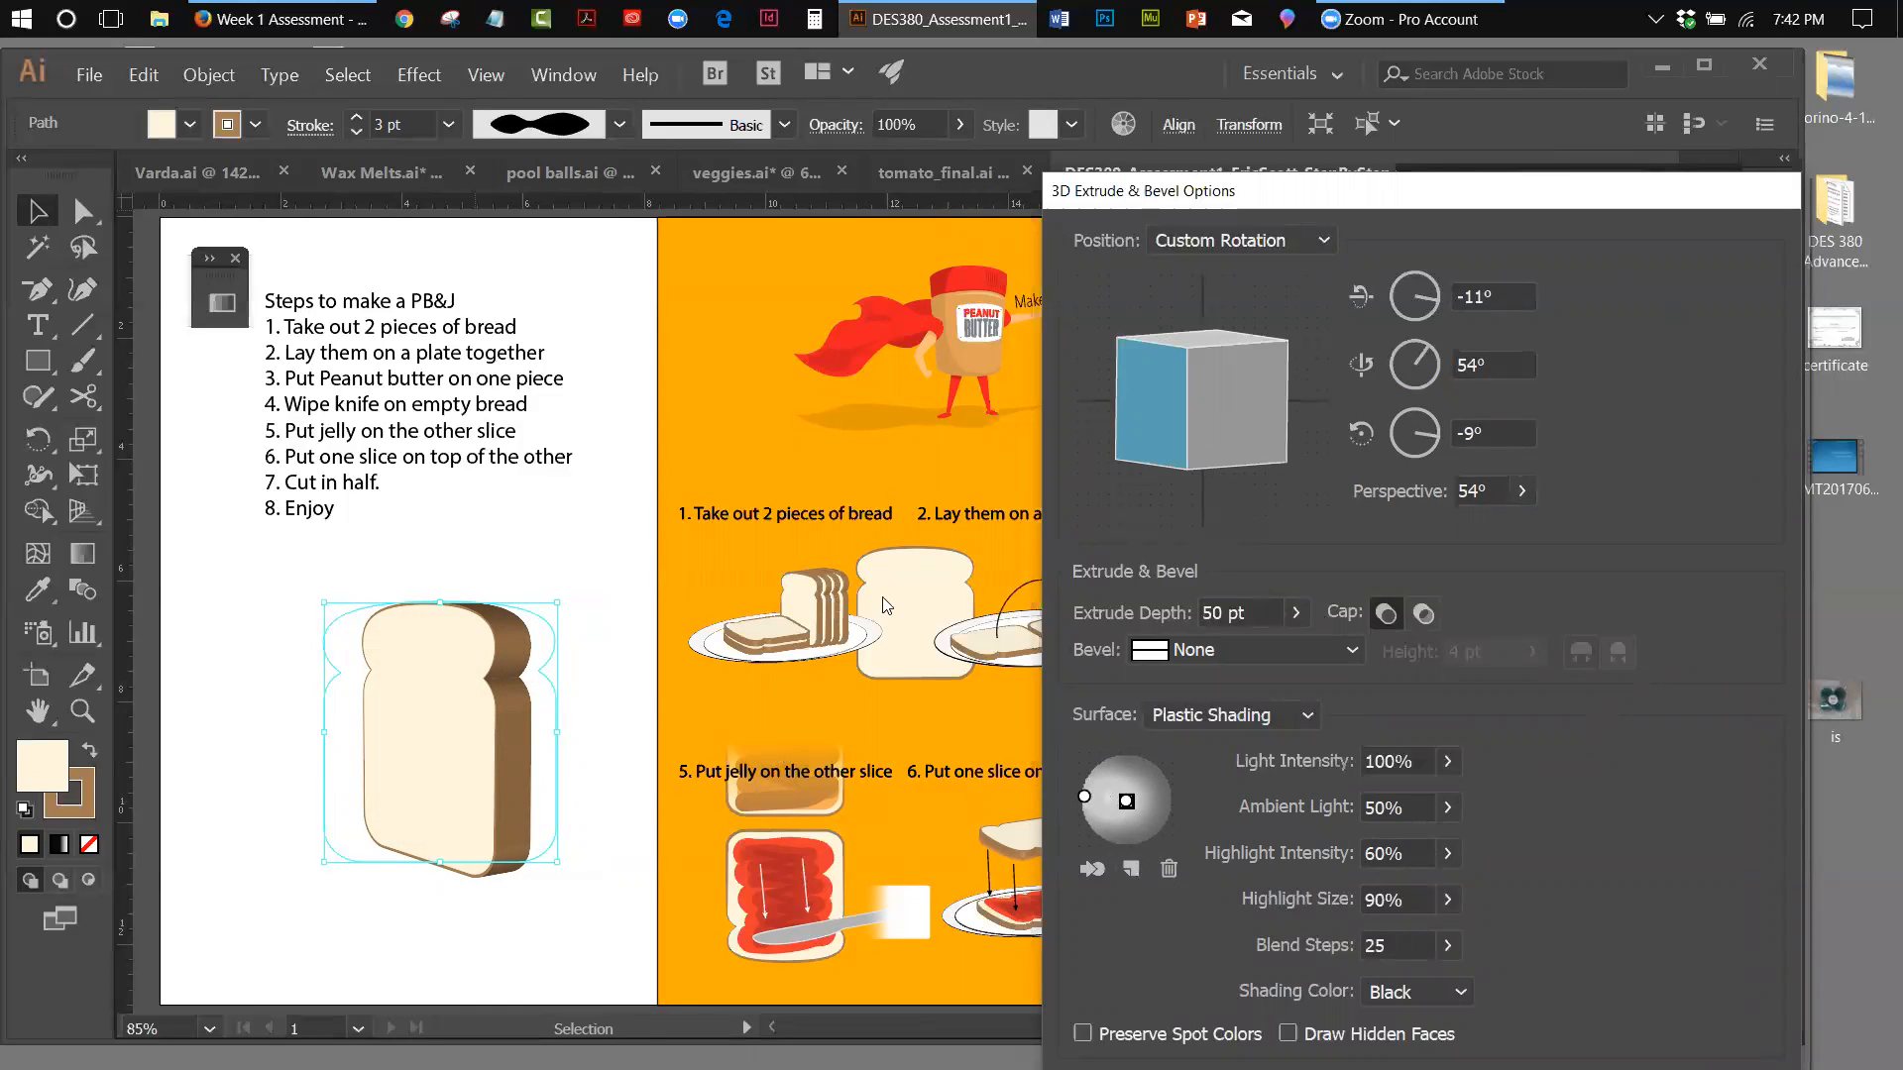
left_click_drag(1131, 810, 1156, 802)
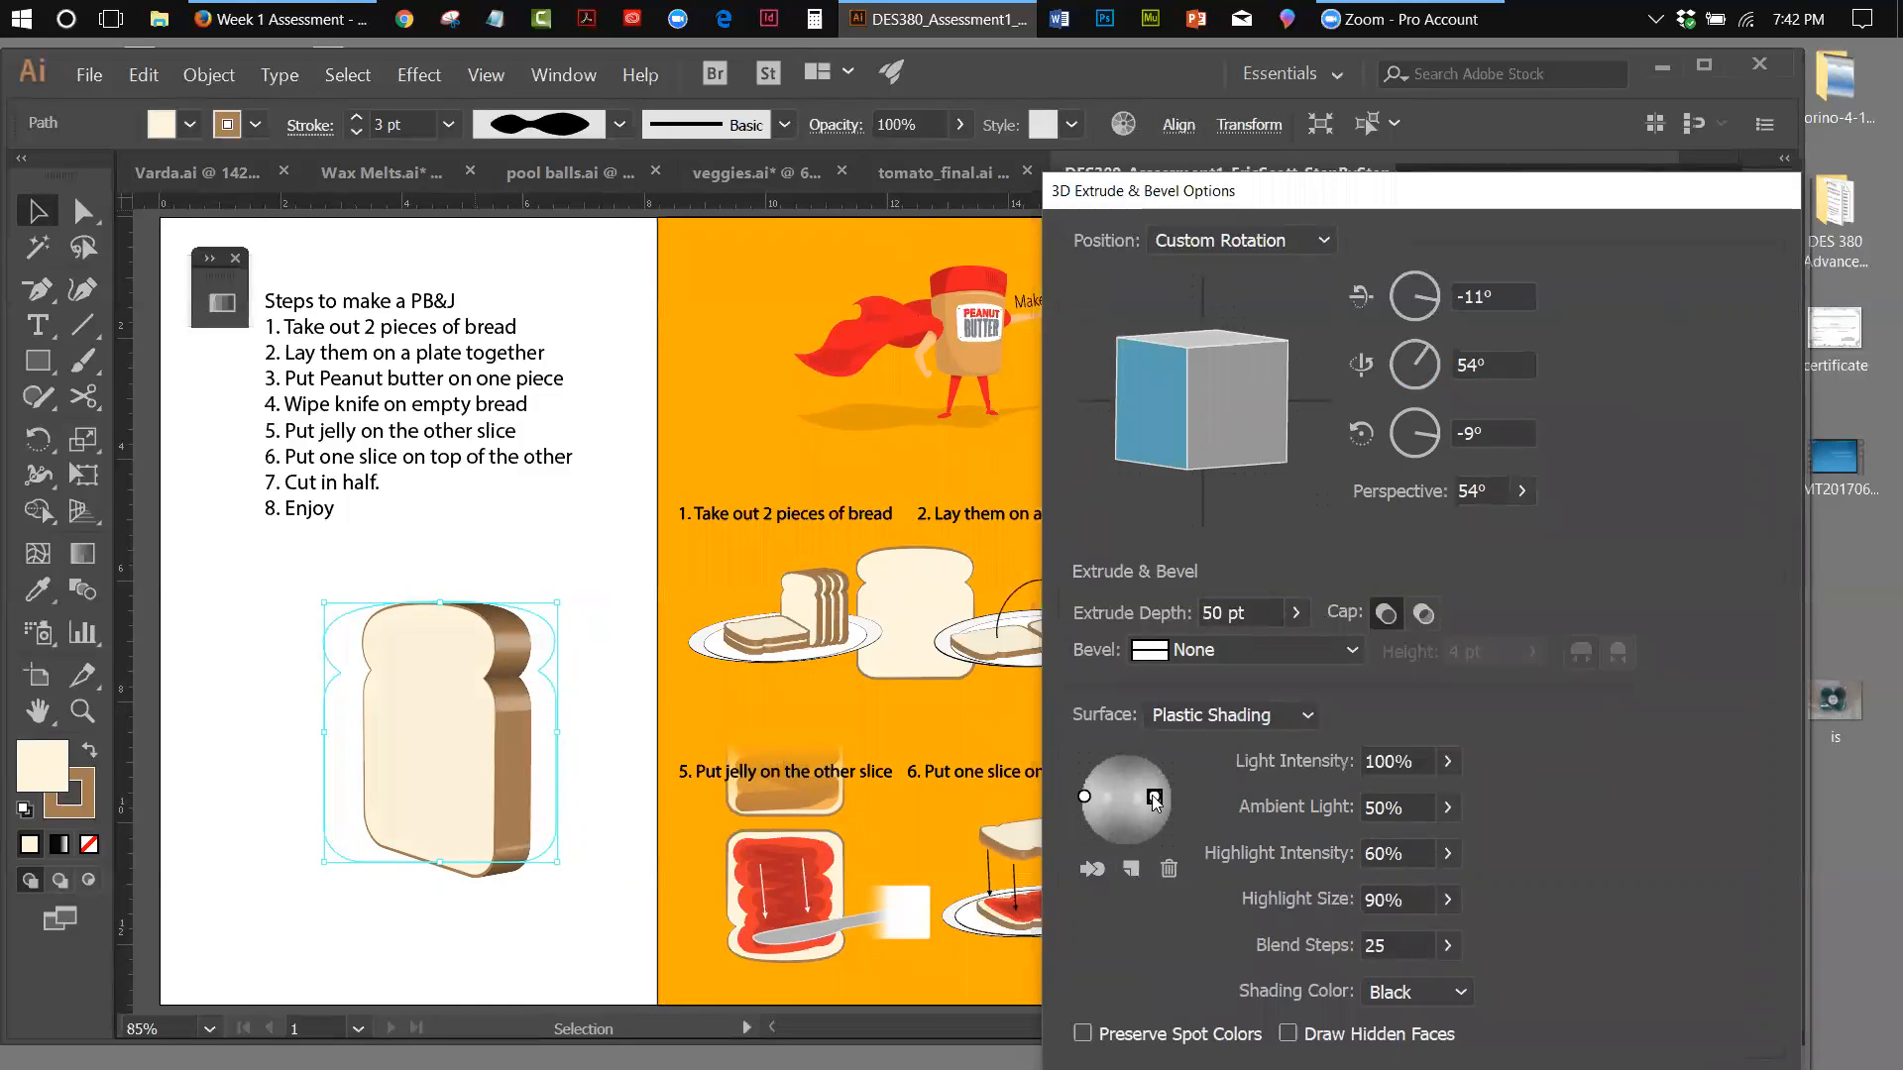
left_click_drag(1157, 808, 1156, 799)
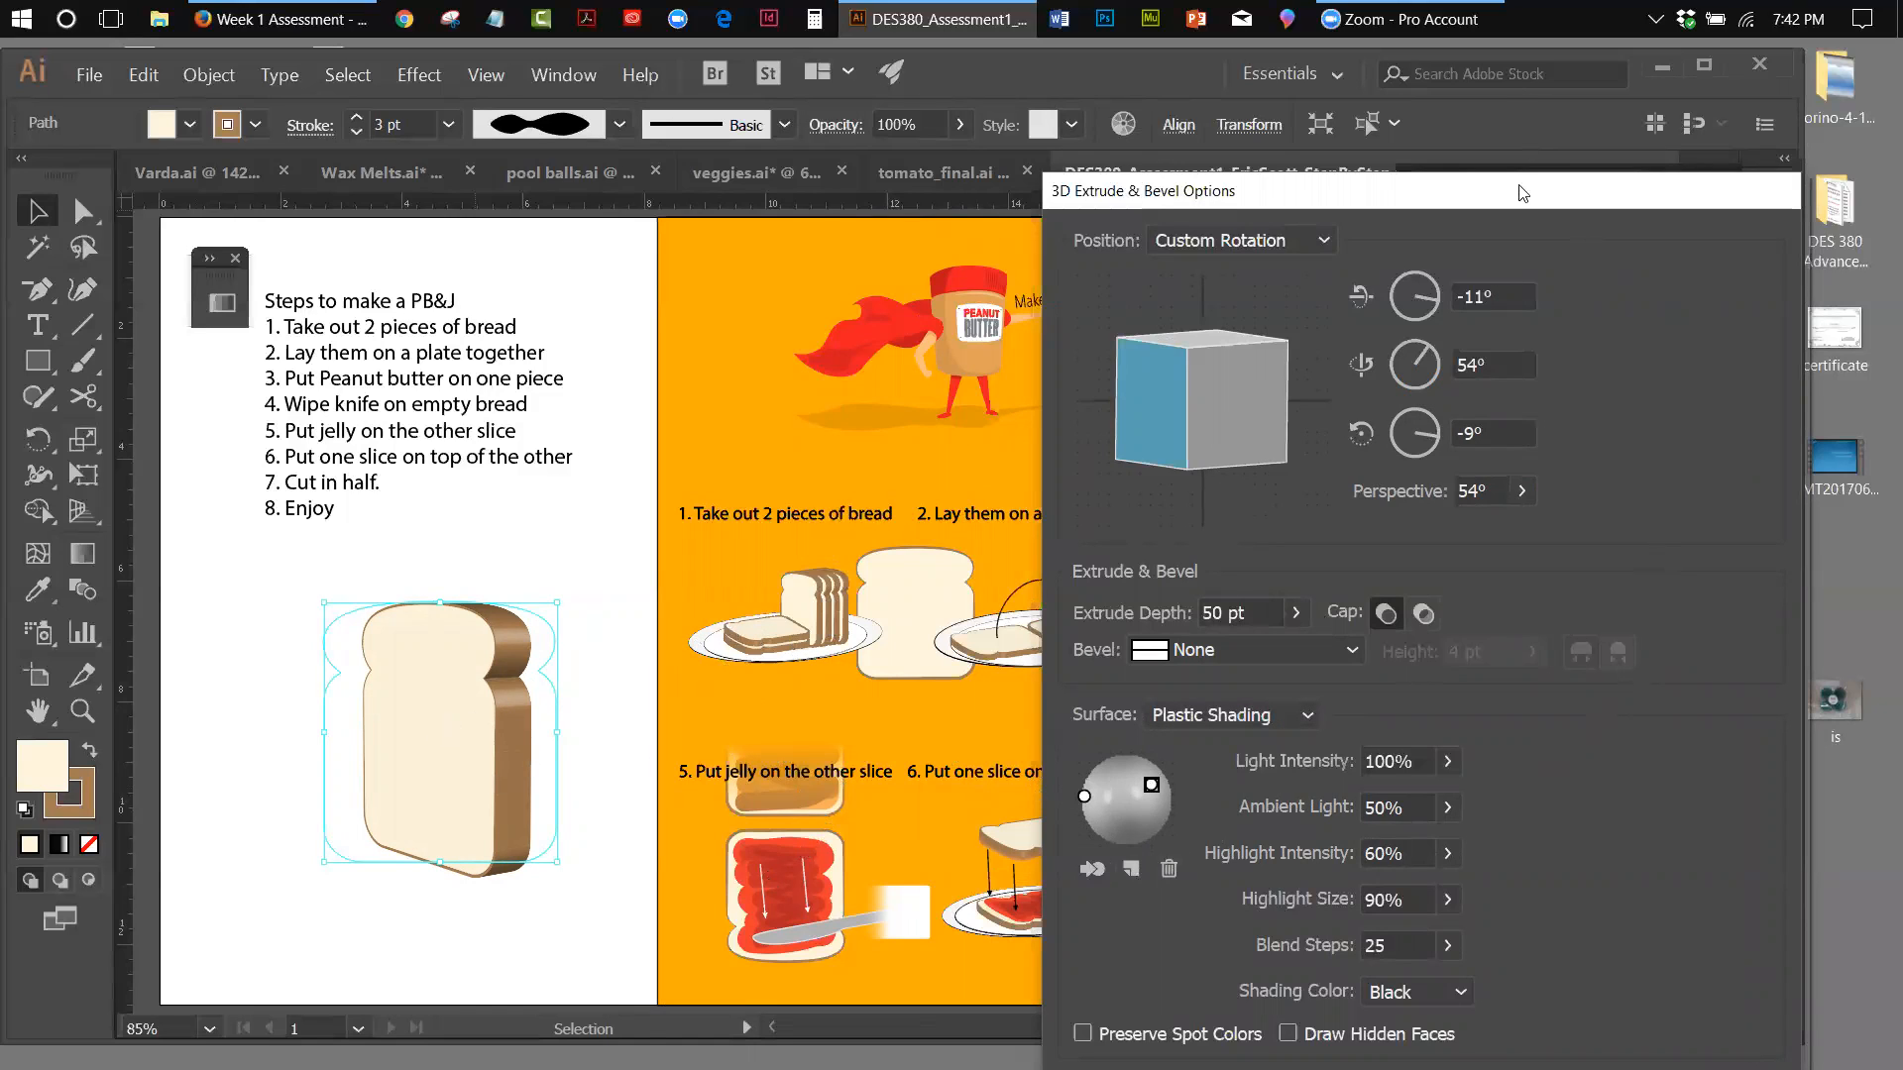
left_click_drag(1306, 194, 1215, 134)
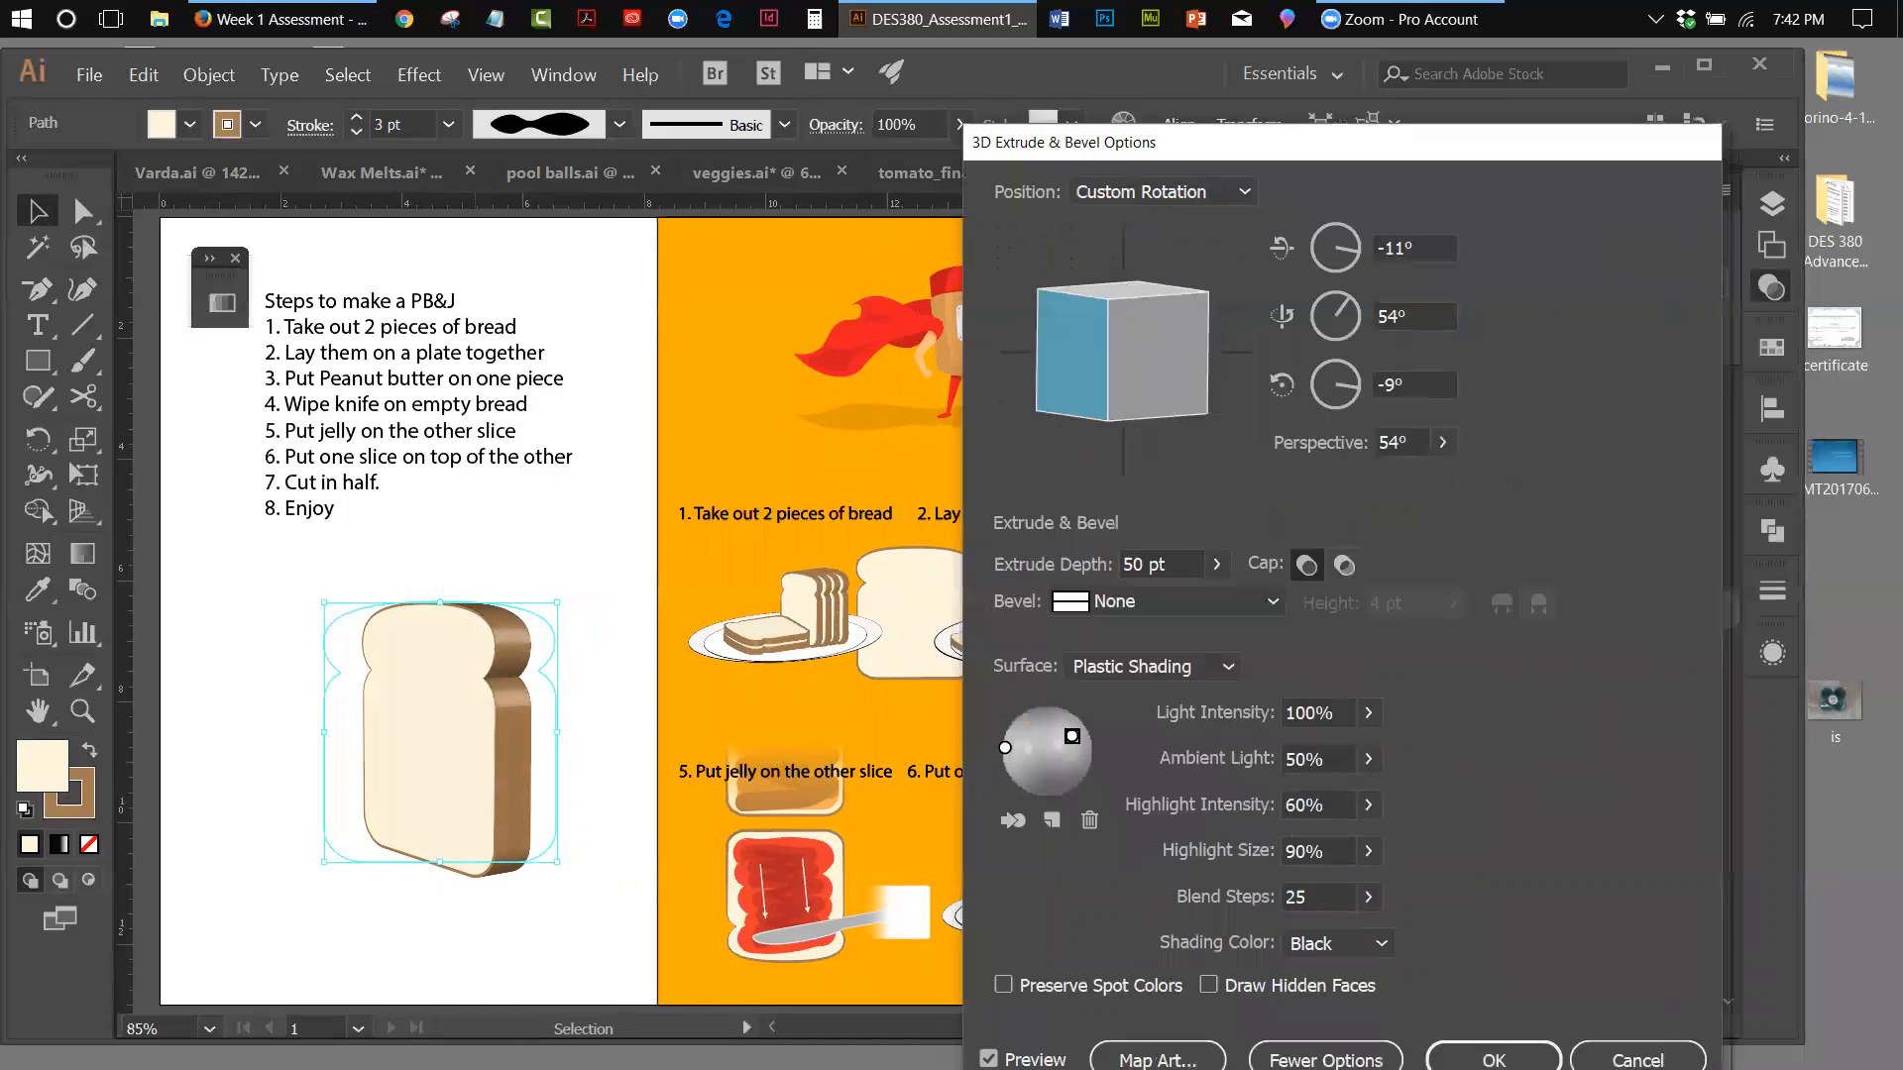
left_click(1493, 1055)
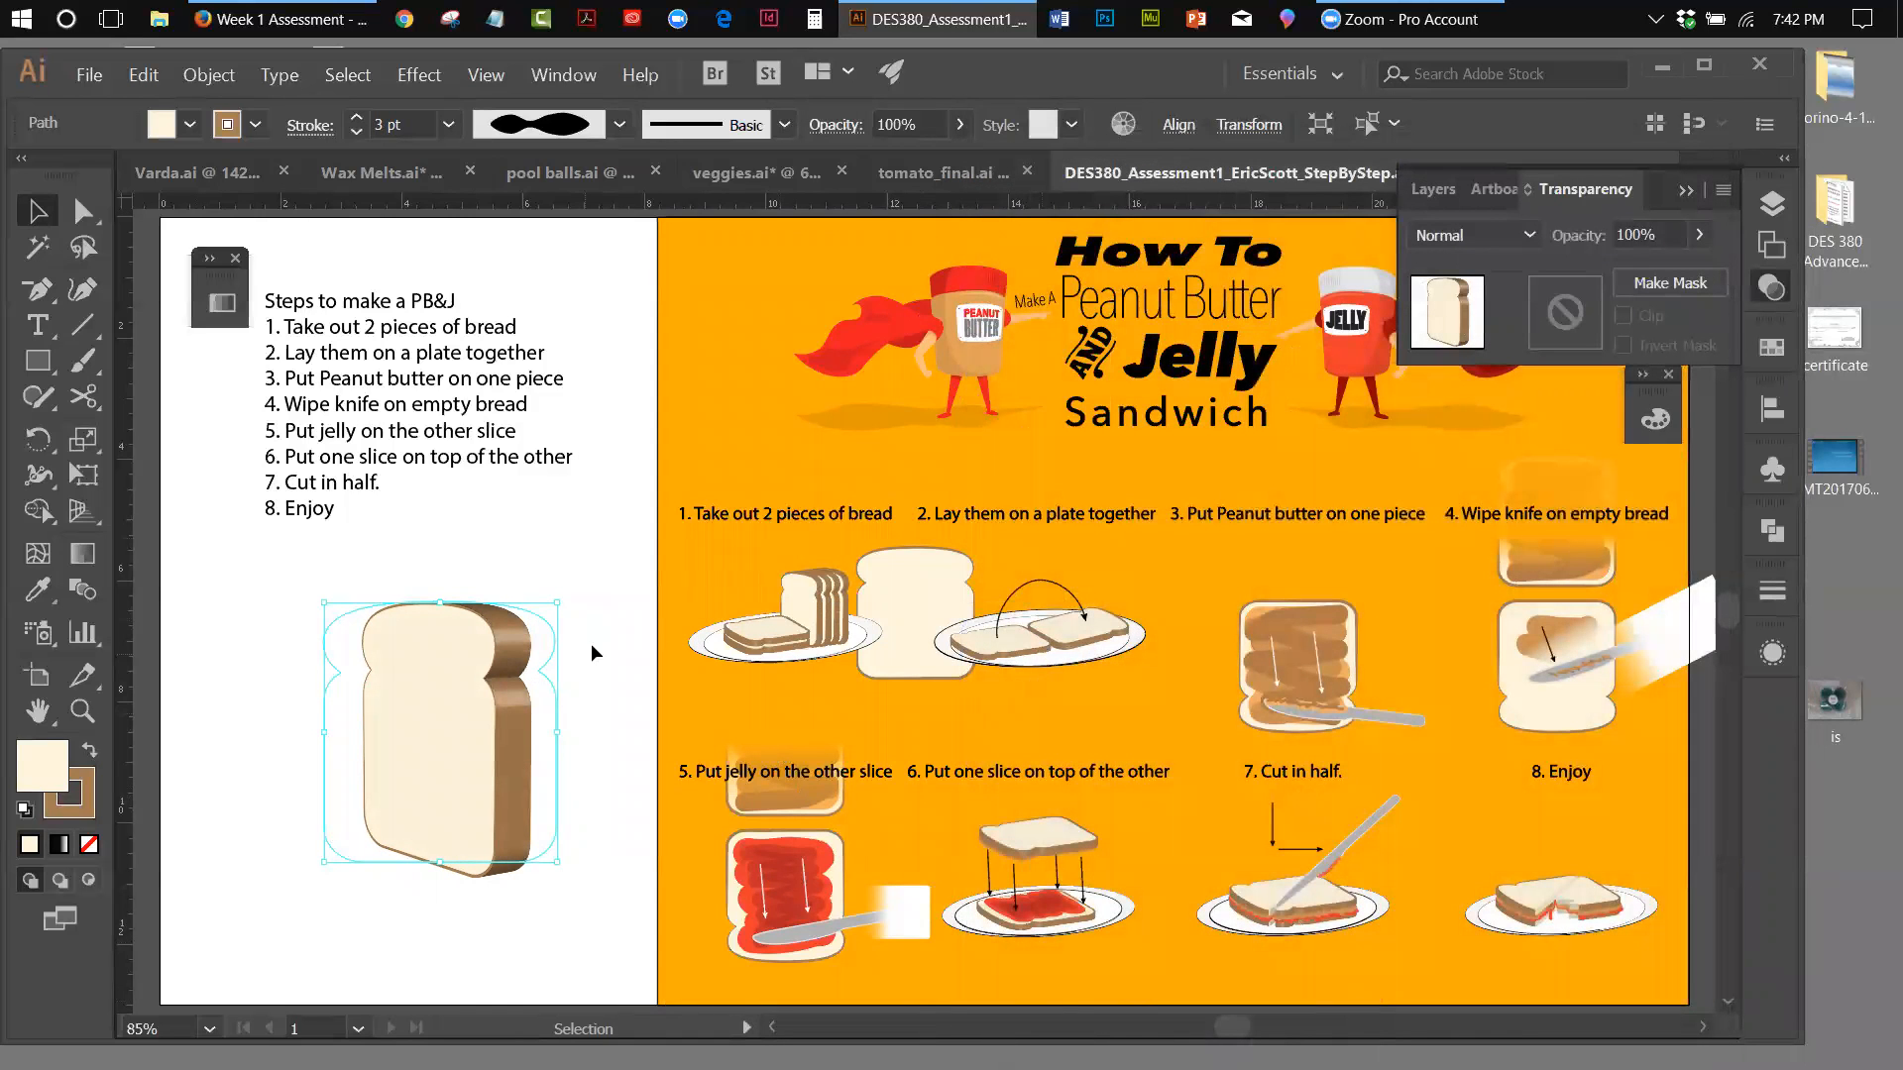
Copy the extruded slice, paste it in place and nudge the copy slightly to the right
left_click(146, 79)
left_click(149, 174)
left_click(138, 76)
left_click(197, 282)
key("Right")
key("Right")
key("Right")
key("Right")
key("Right")
key("Right")
key("Right")
key("Right")
key("Right")
key("Right")
key("Right")
key("Right")
key("Right")
key("Right")
key("Right")
key("Right")
key("Right")
key("Right")
key("Right")
key("Right")
key("Right")
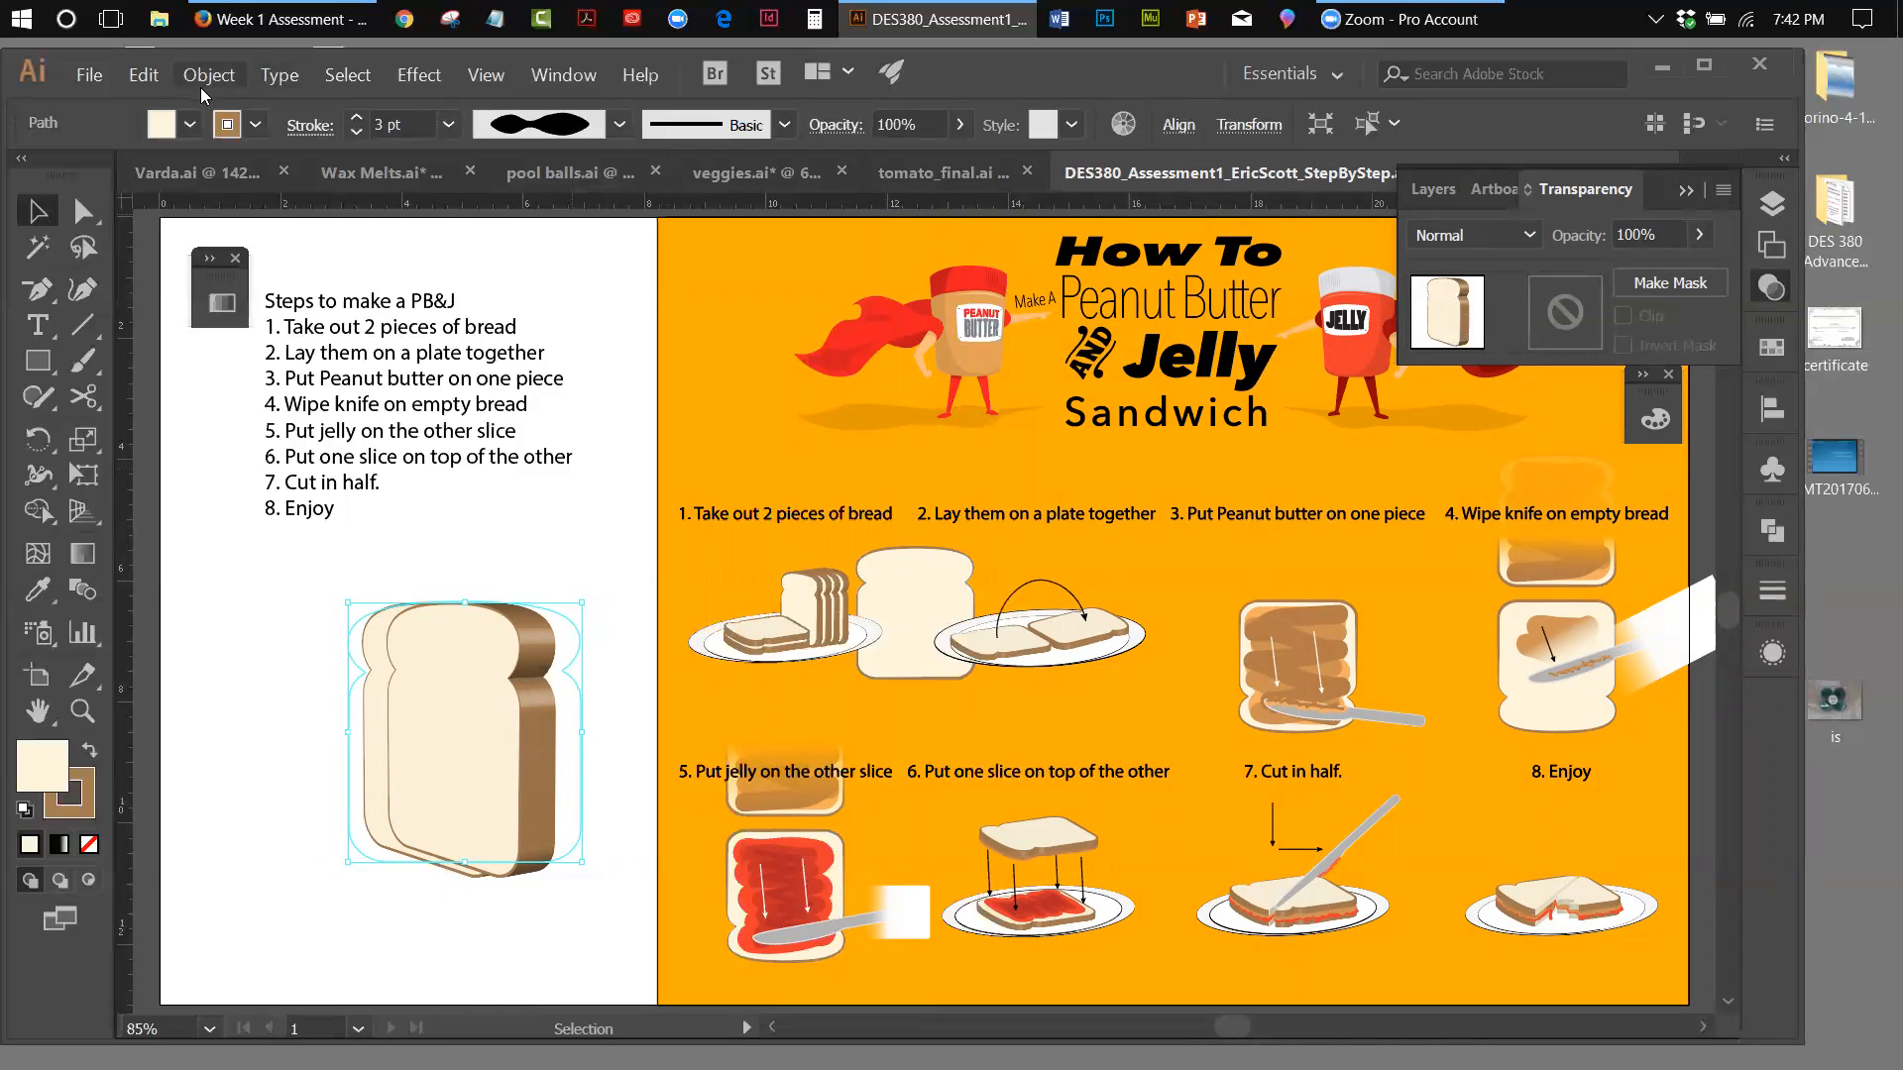
Send the copied slice to the back and nudge it further right and slightly up behind the original
left_click(224, 79)
mouse_move(230, 129)
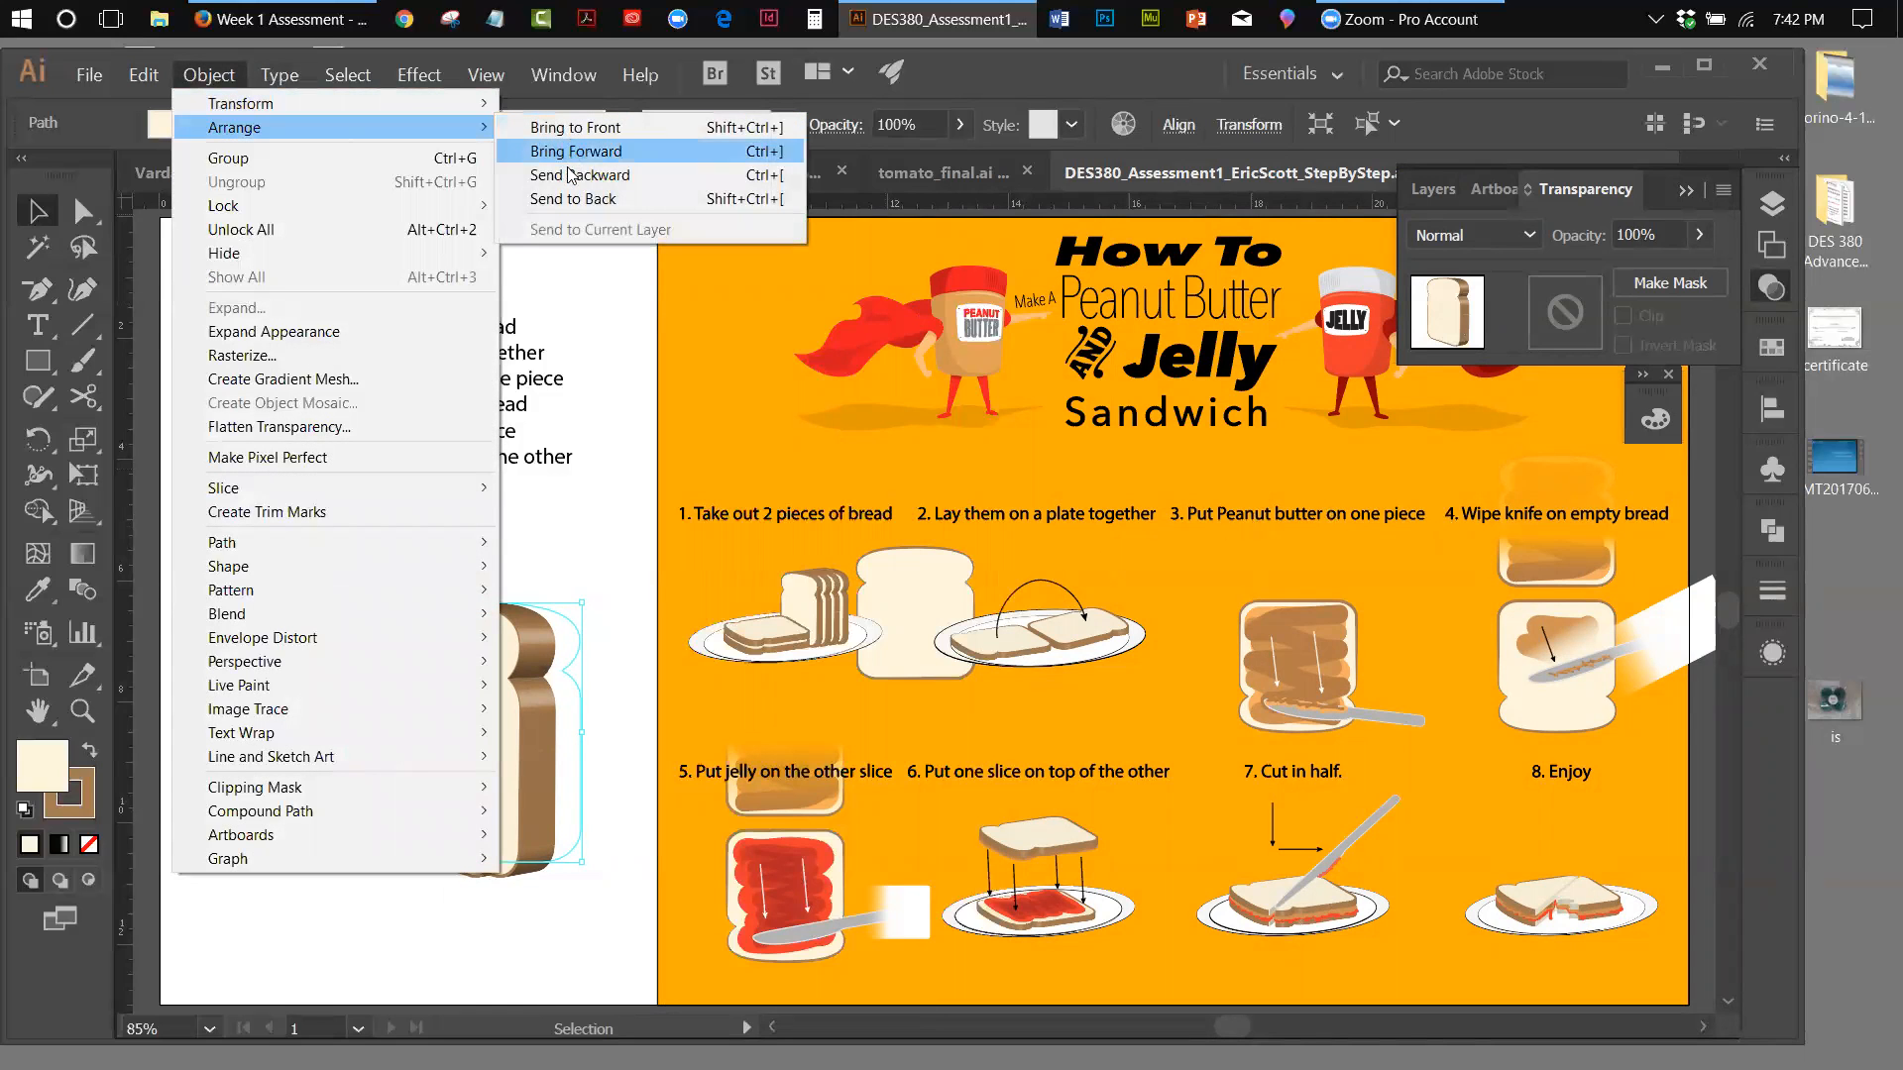
left_click(567, 200)
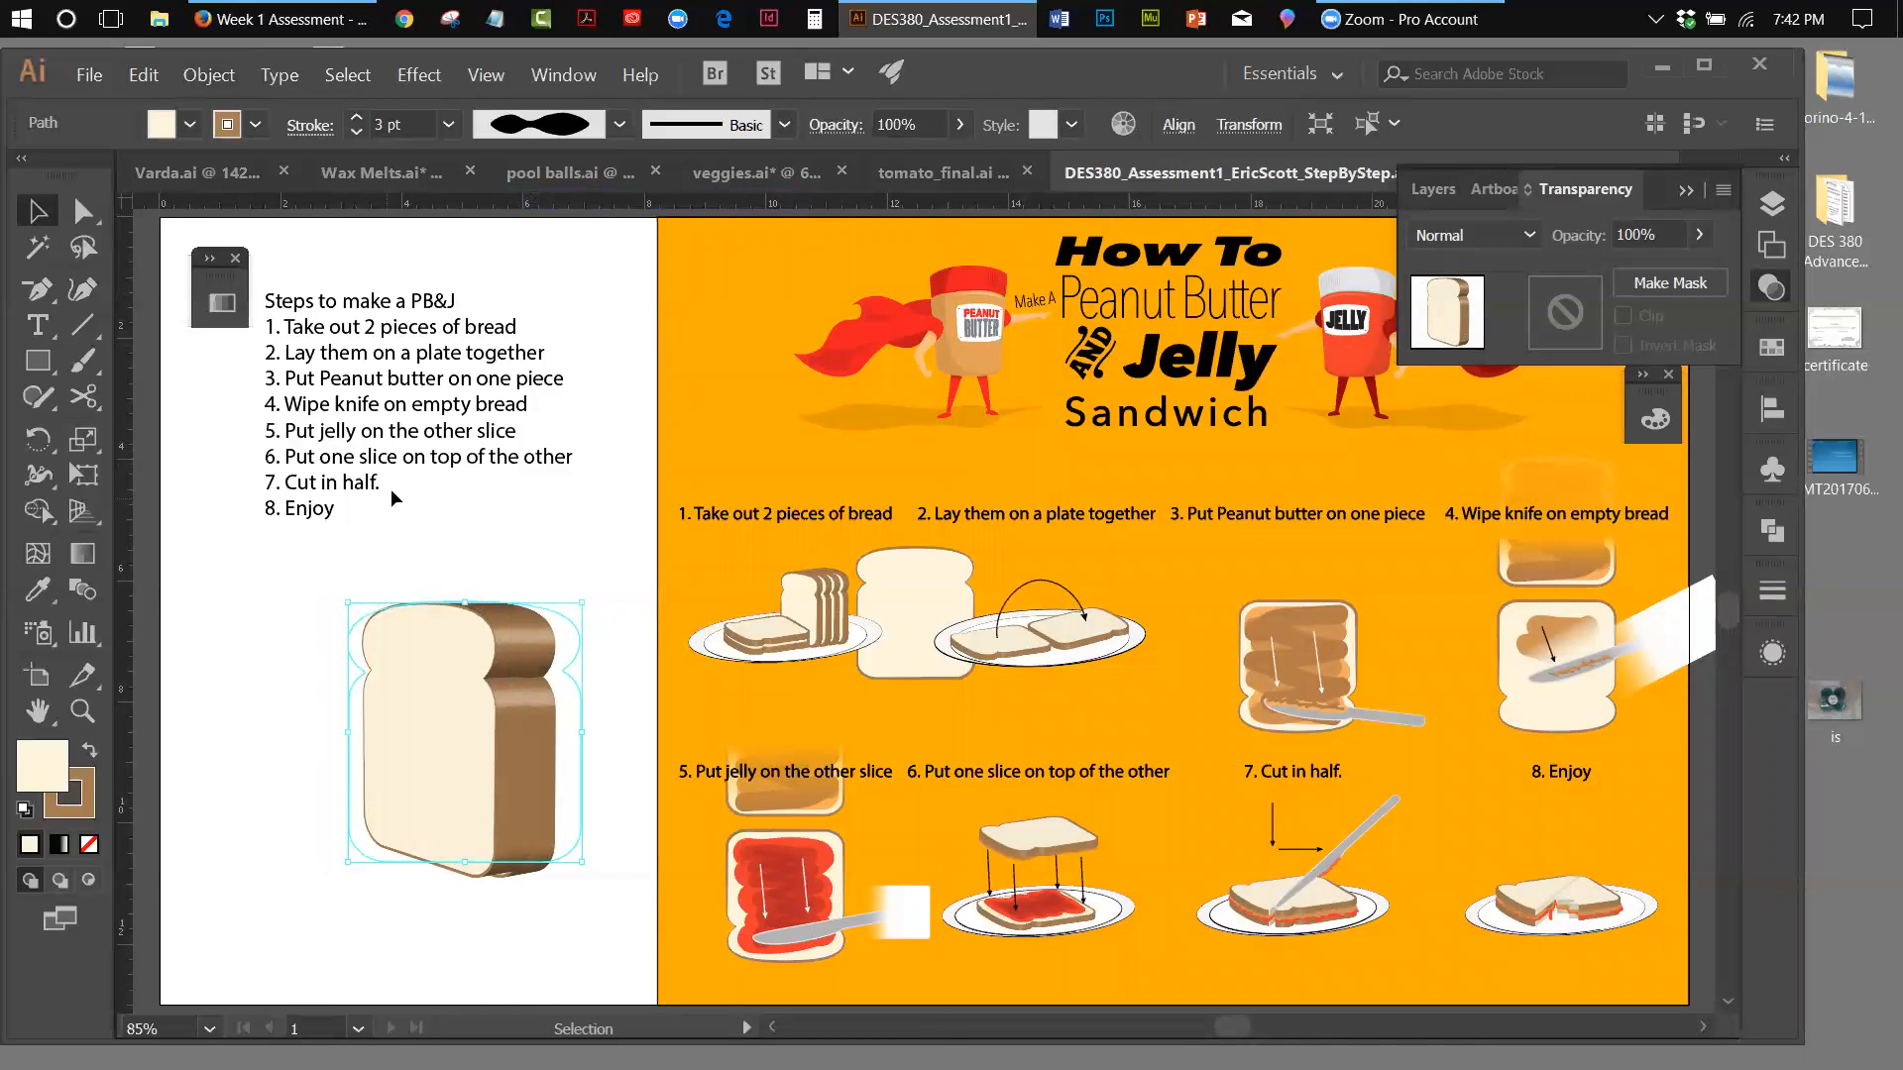
key("Right")
key("Right")
key("Right")
key("Right")
key("Right")
key("Right")
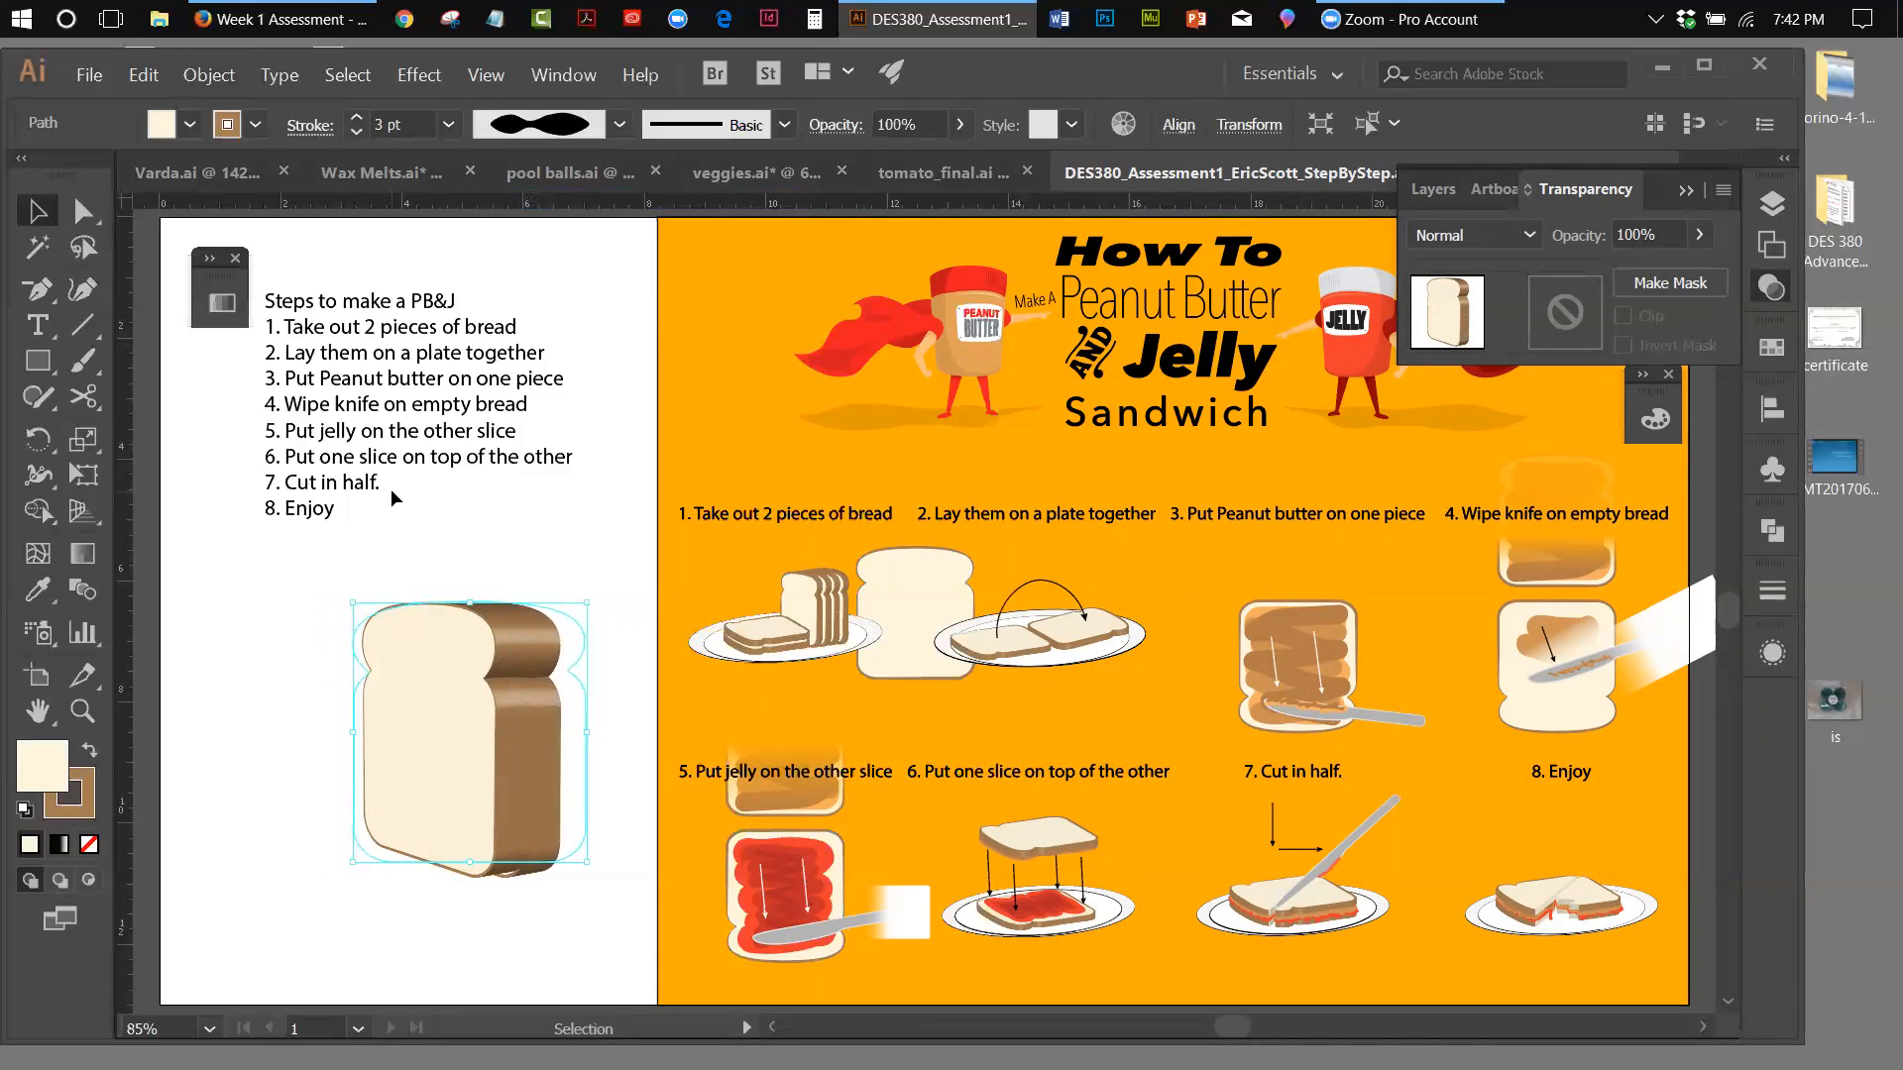
key("Right")
key("Right")
key("Right")
key("Right")
key("Right")
key("Right")
key("Right")
key("Right")
key("Right")
key("Right")
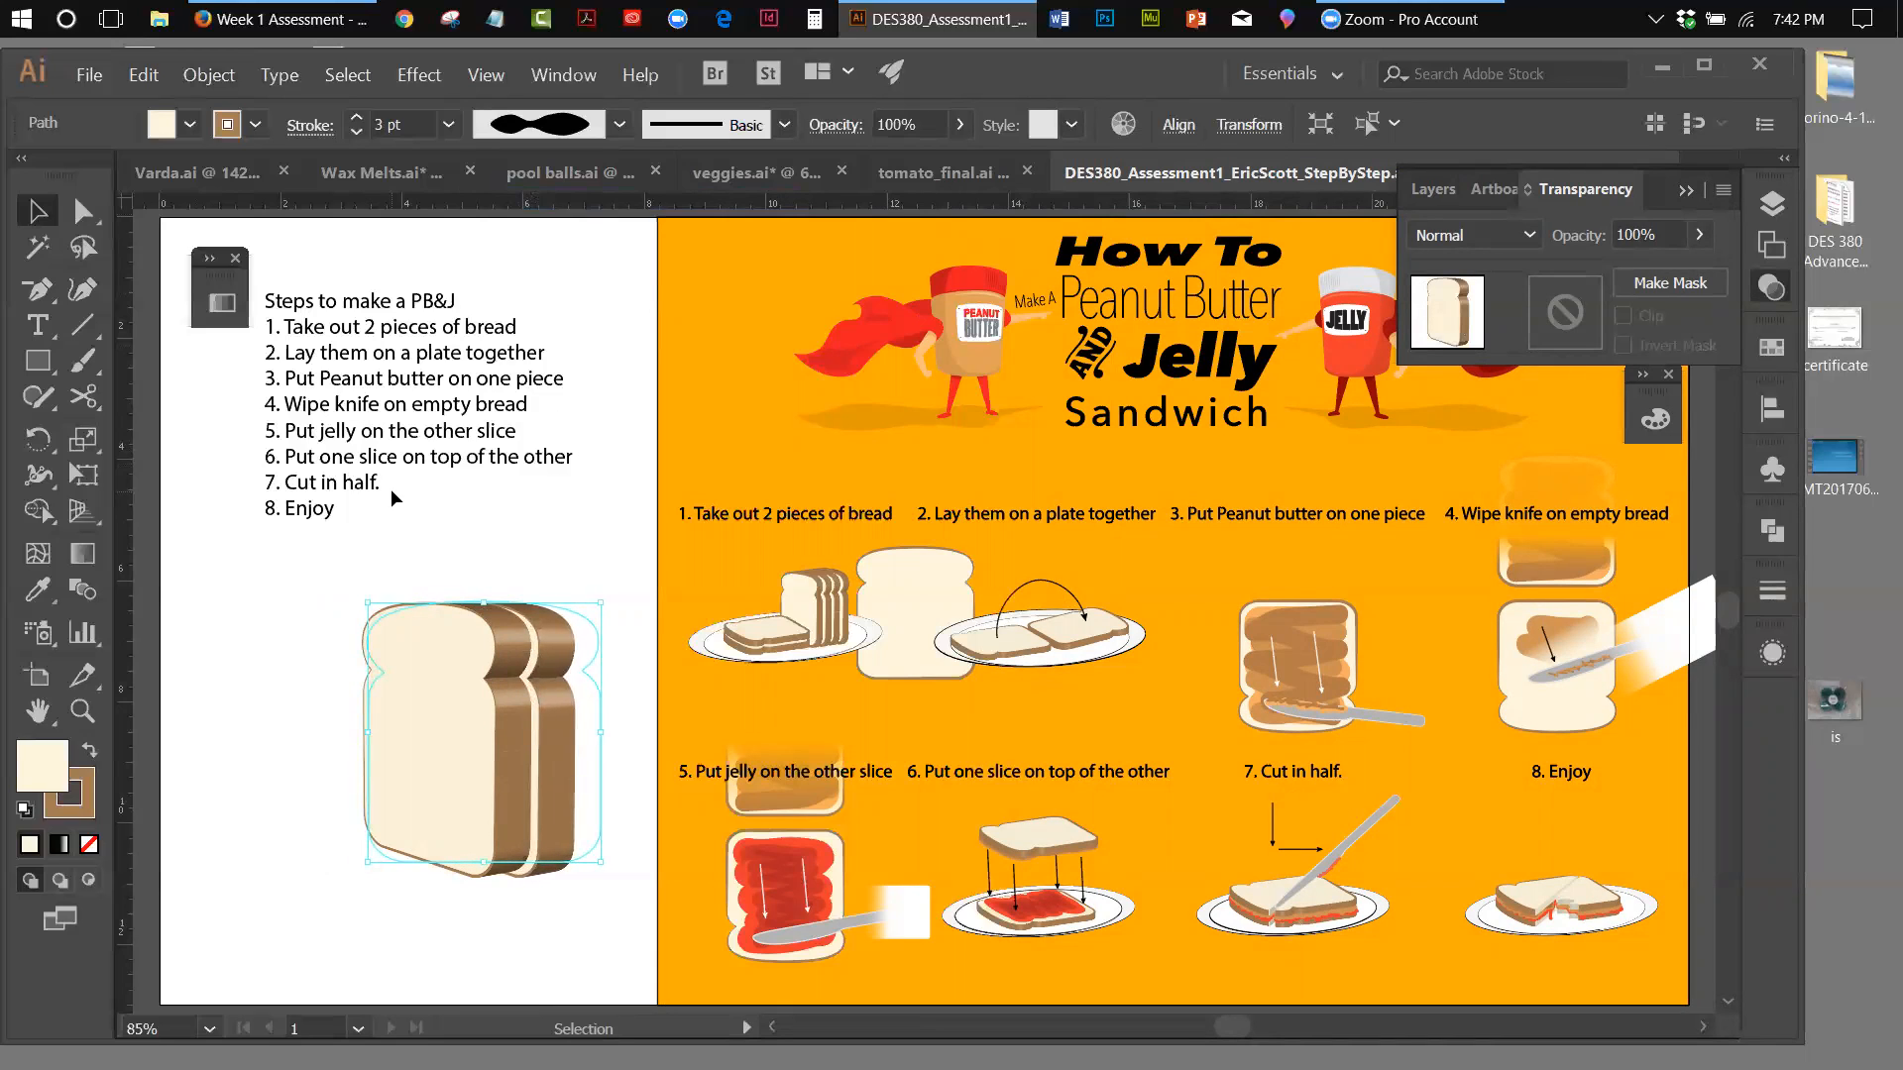
key("Up")
key("Up")
key("Up")
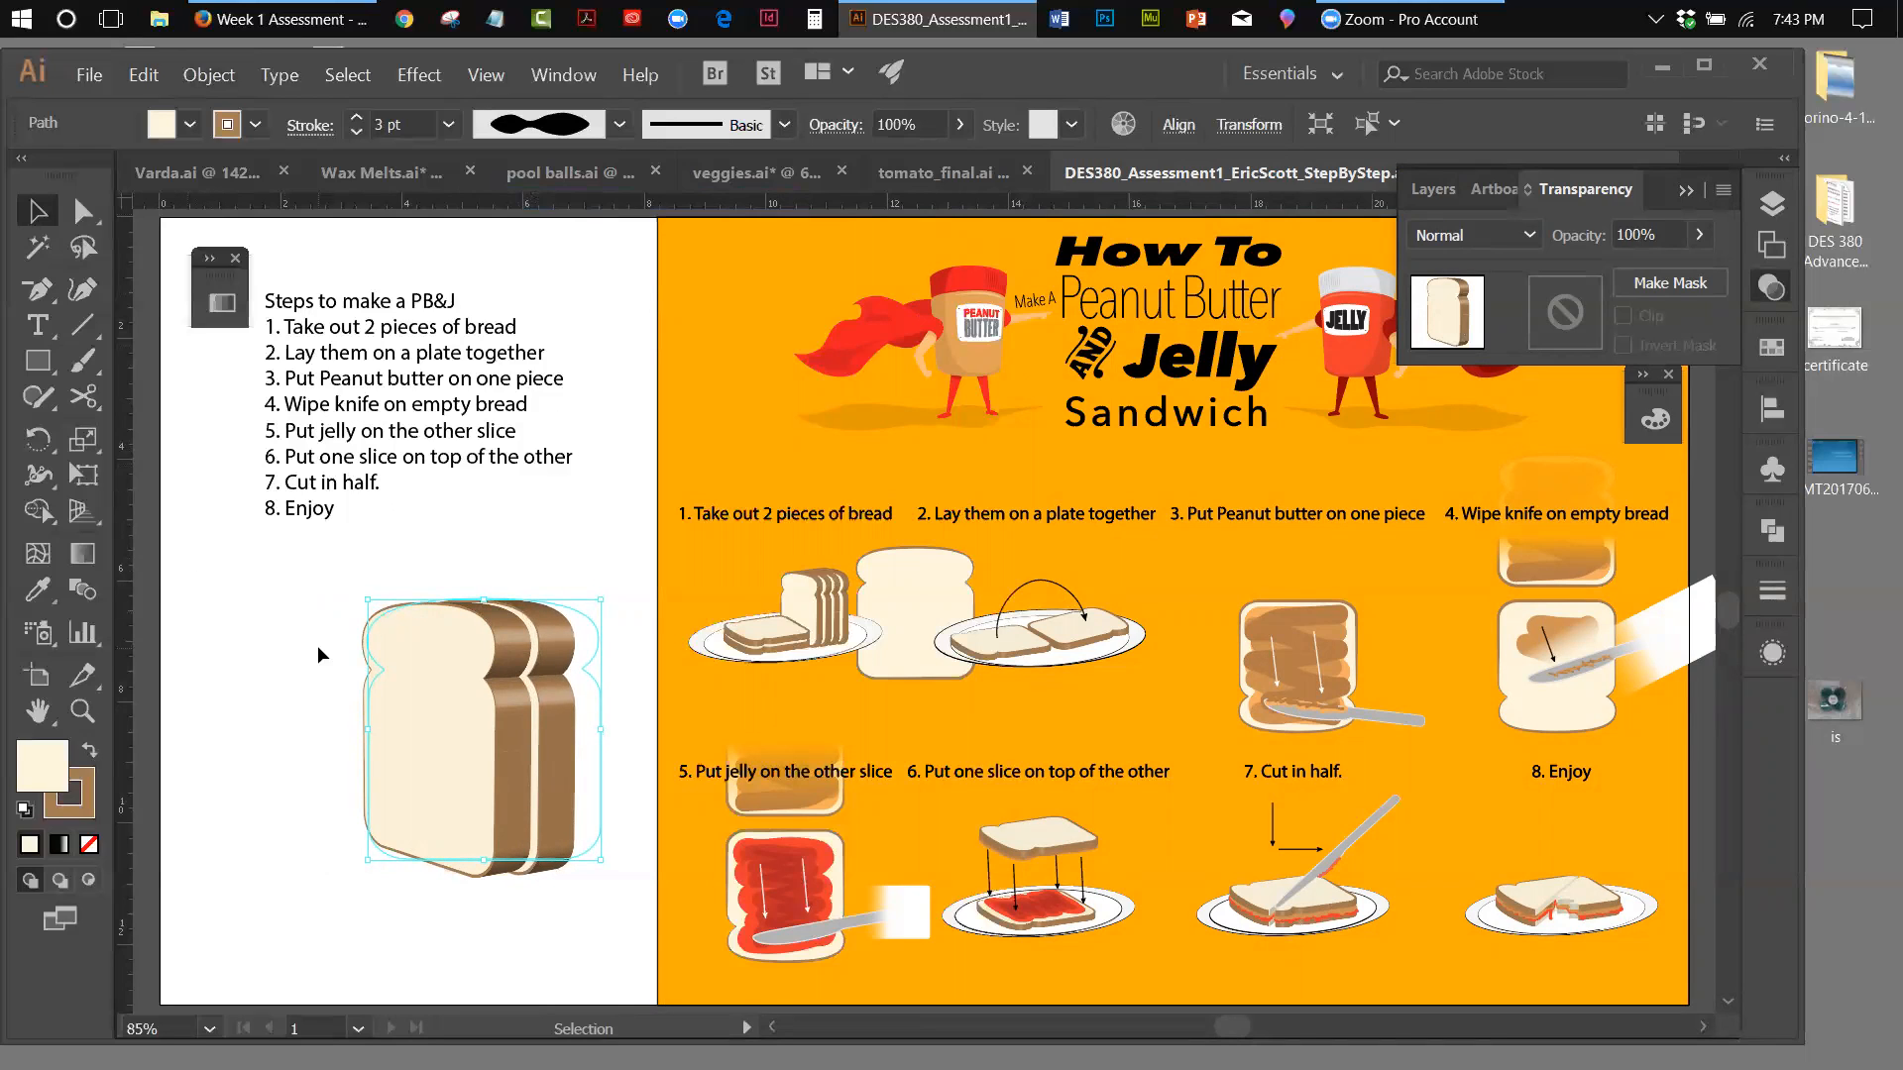
Select both extruded slices together, copy them and paste the pair in back
left_click(563, 771, "shift")
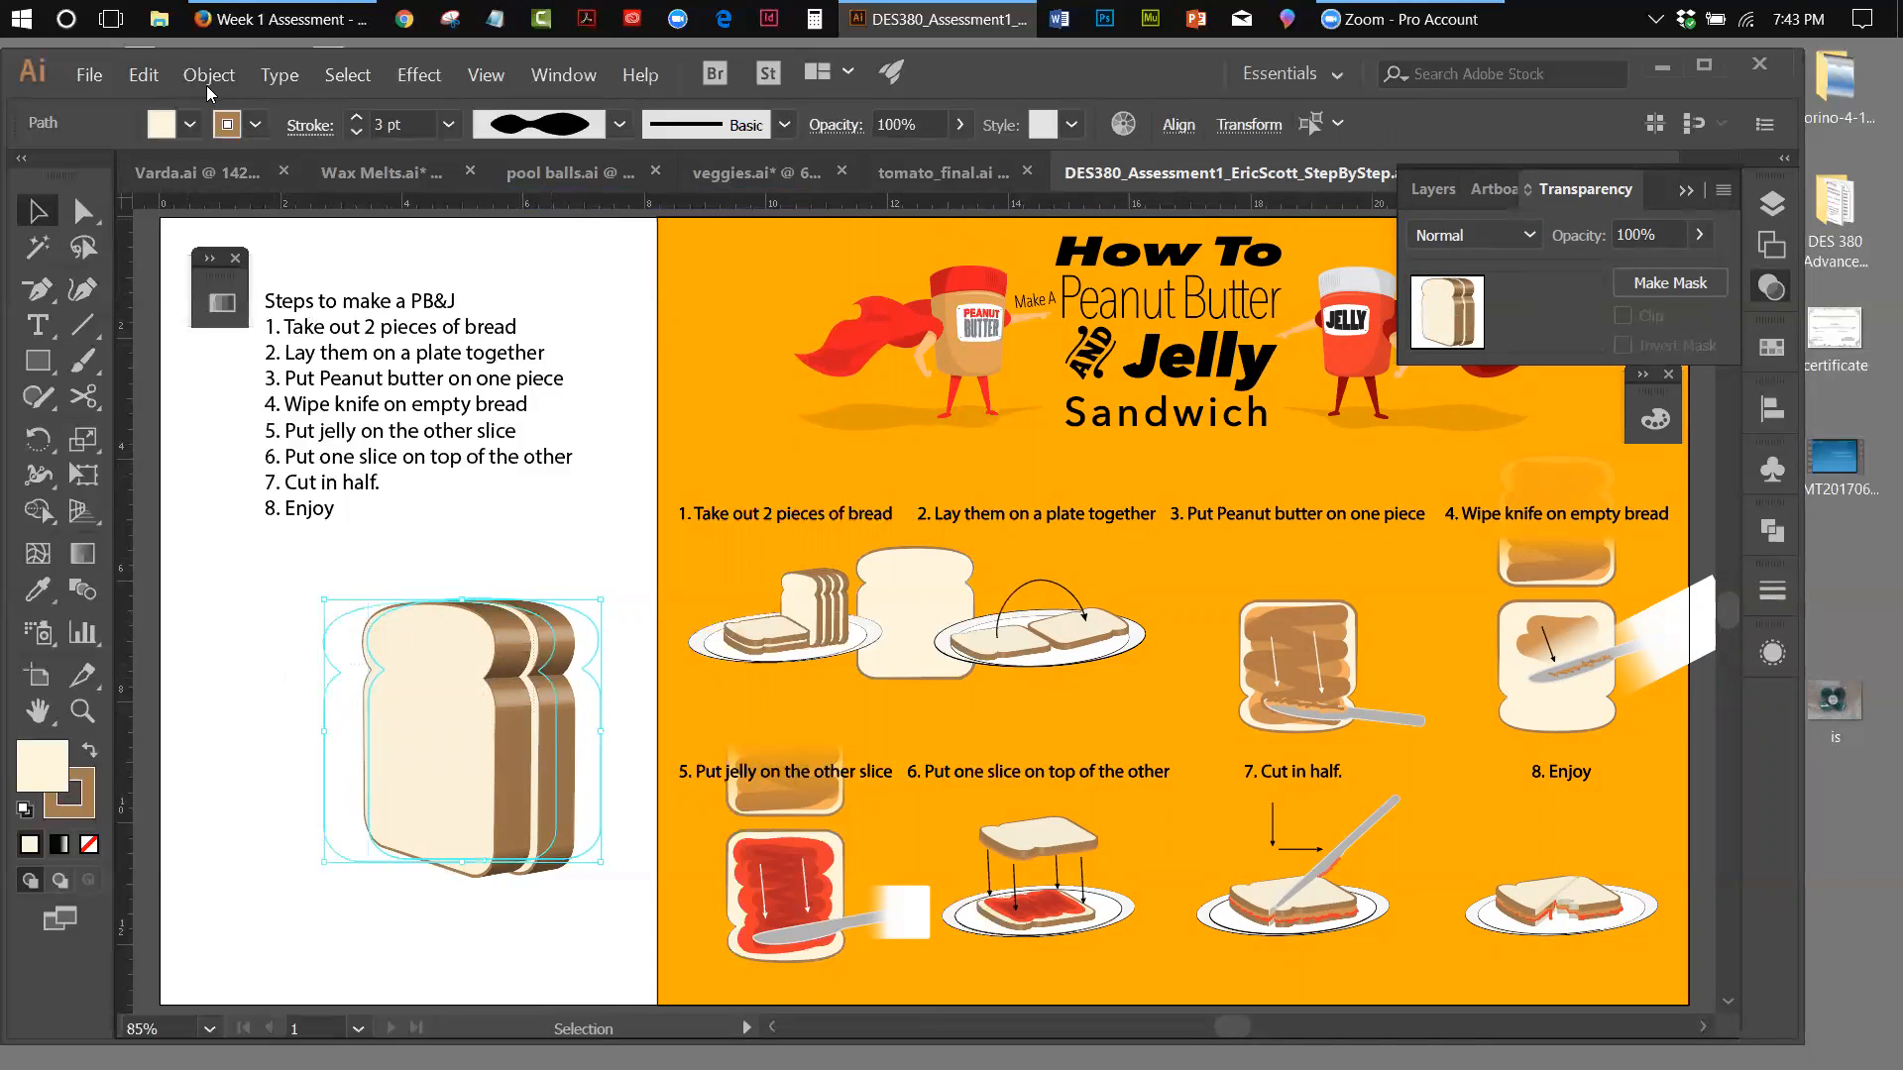
left_click(150, 74)
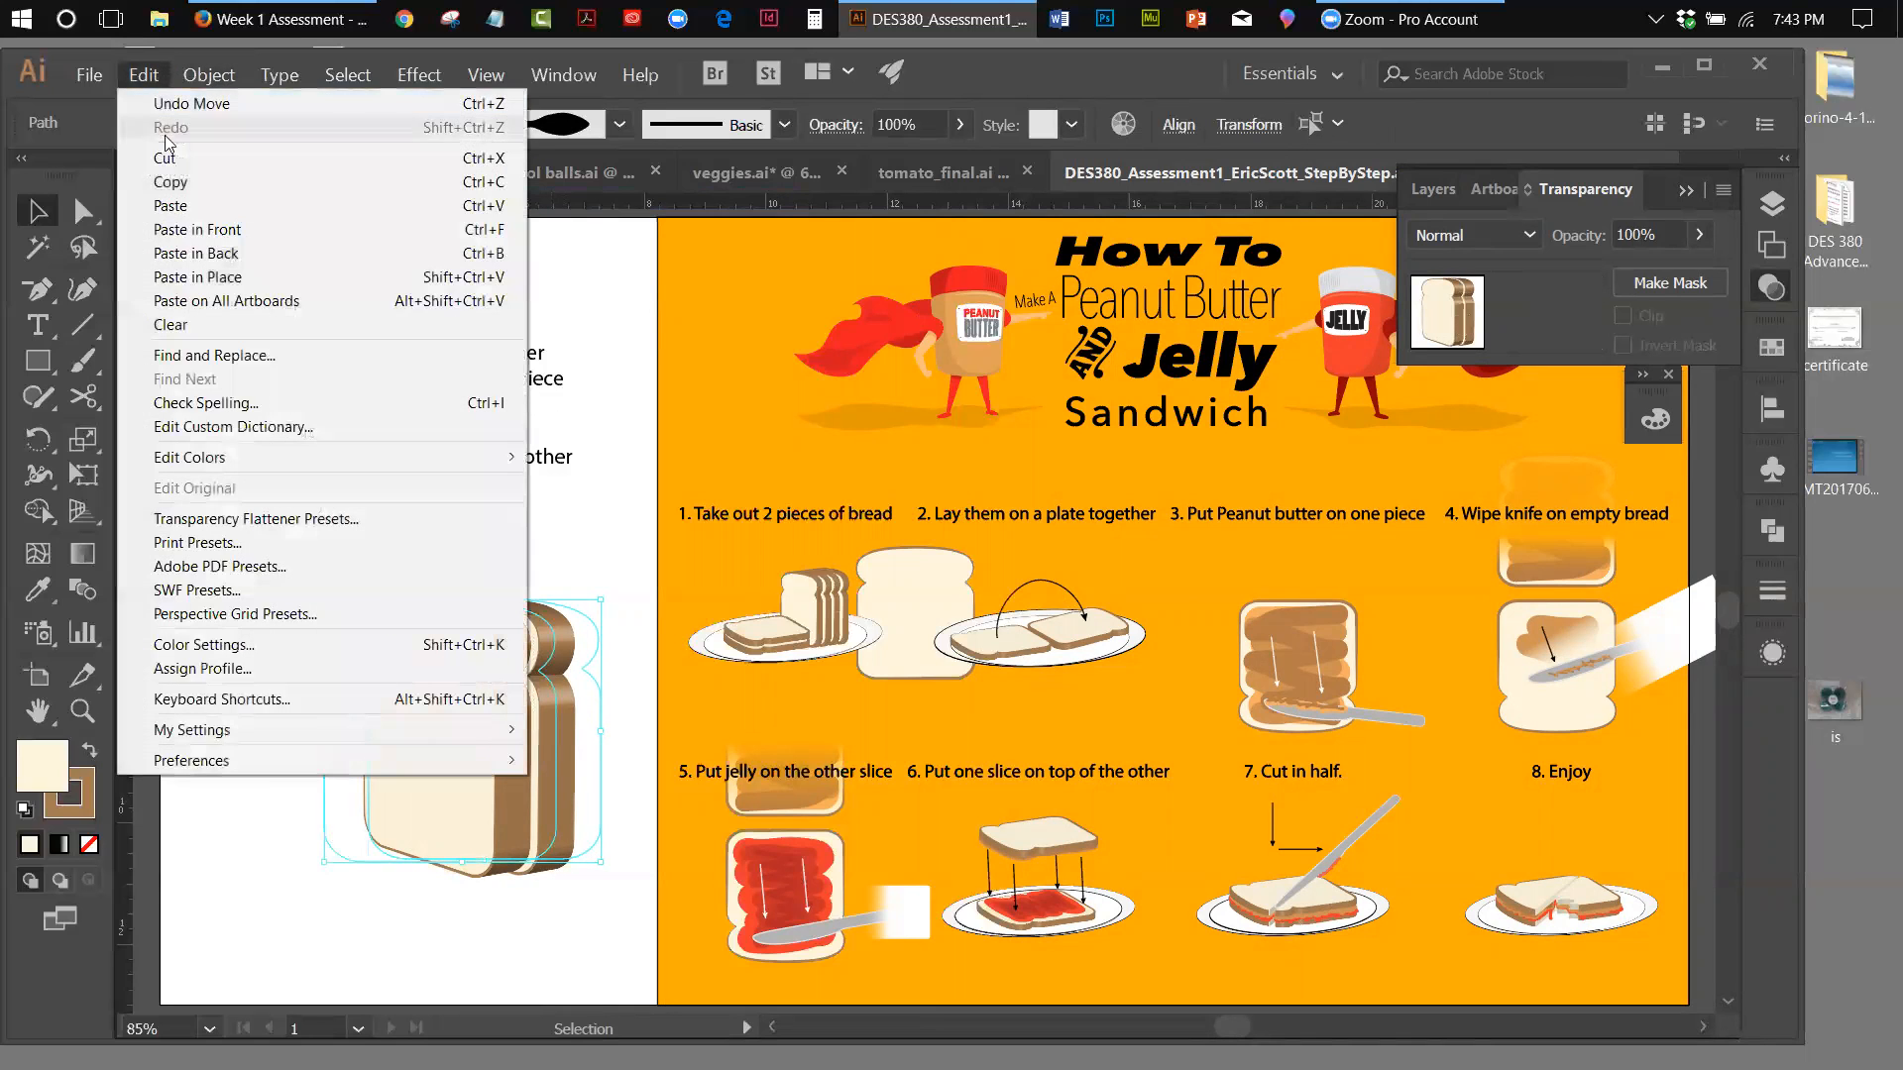
left_click(173, 182)
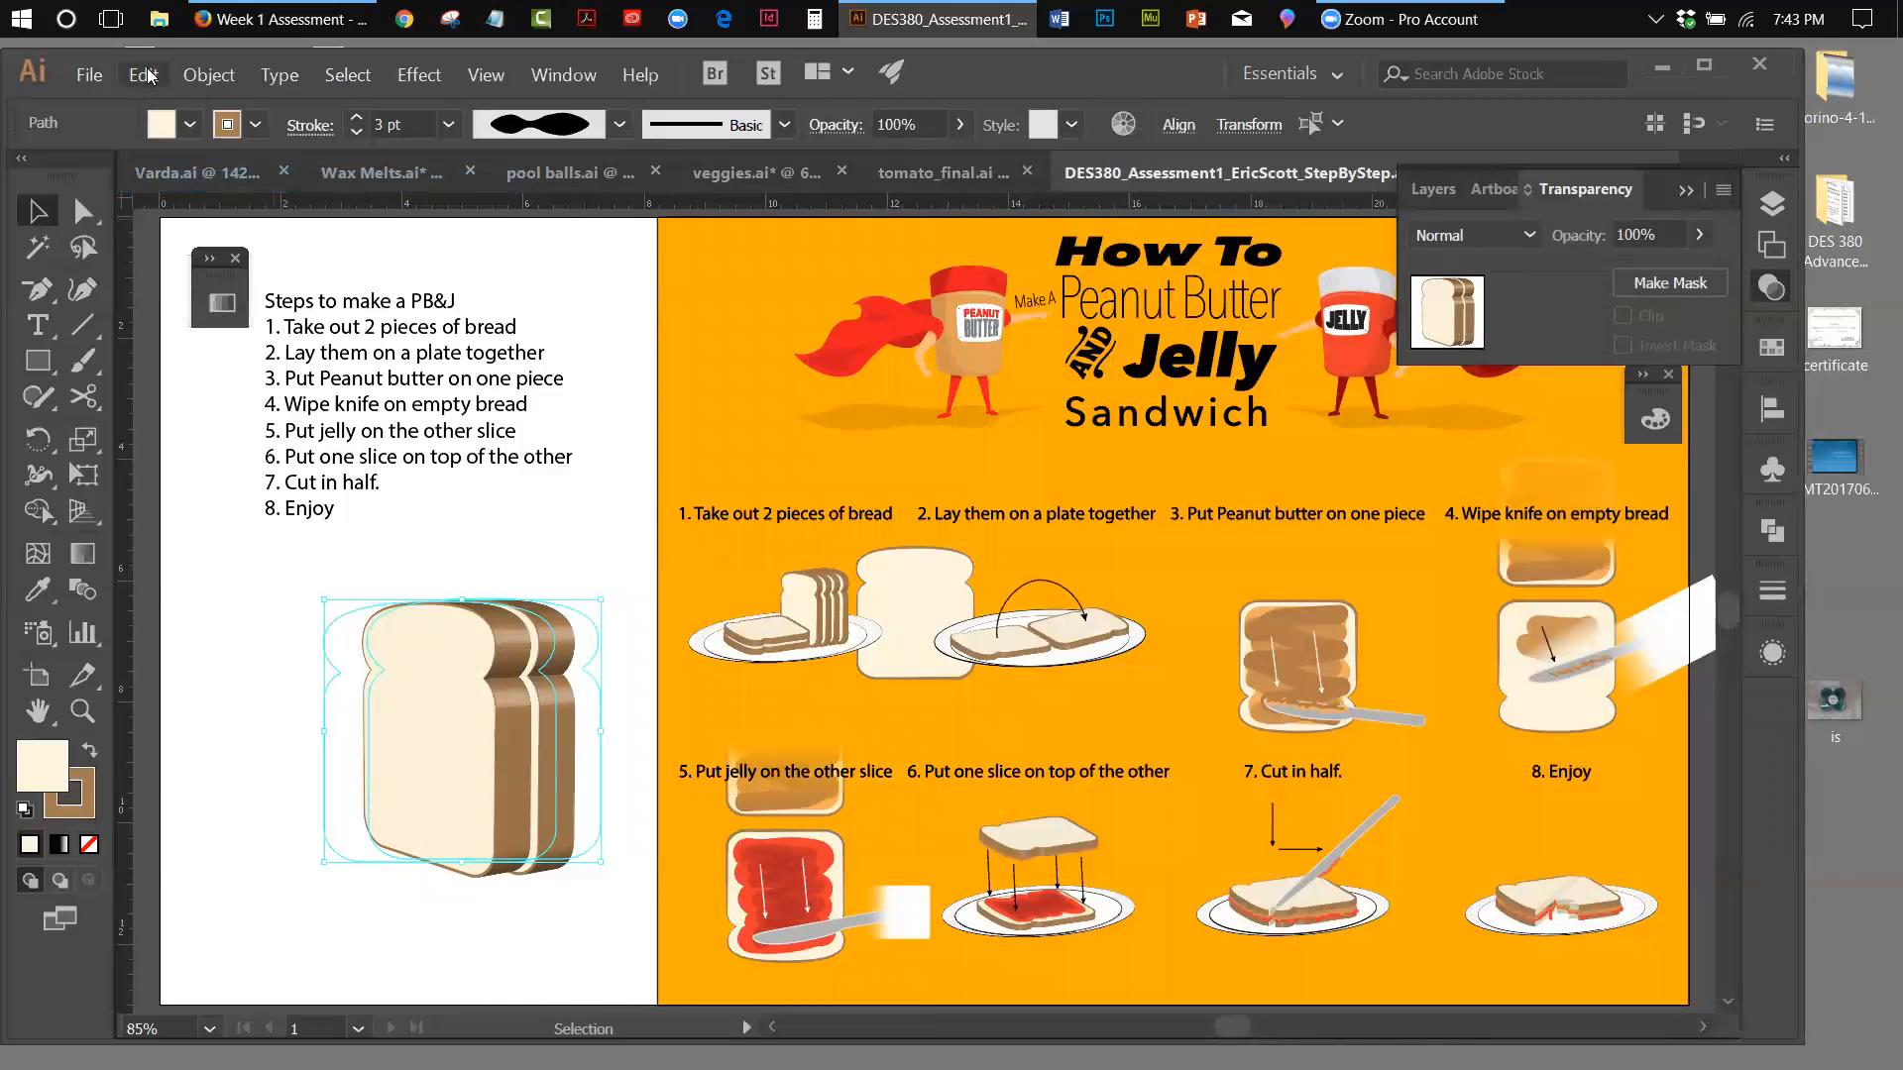
left_click(148, 77)
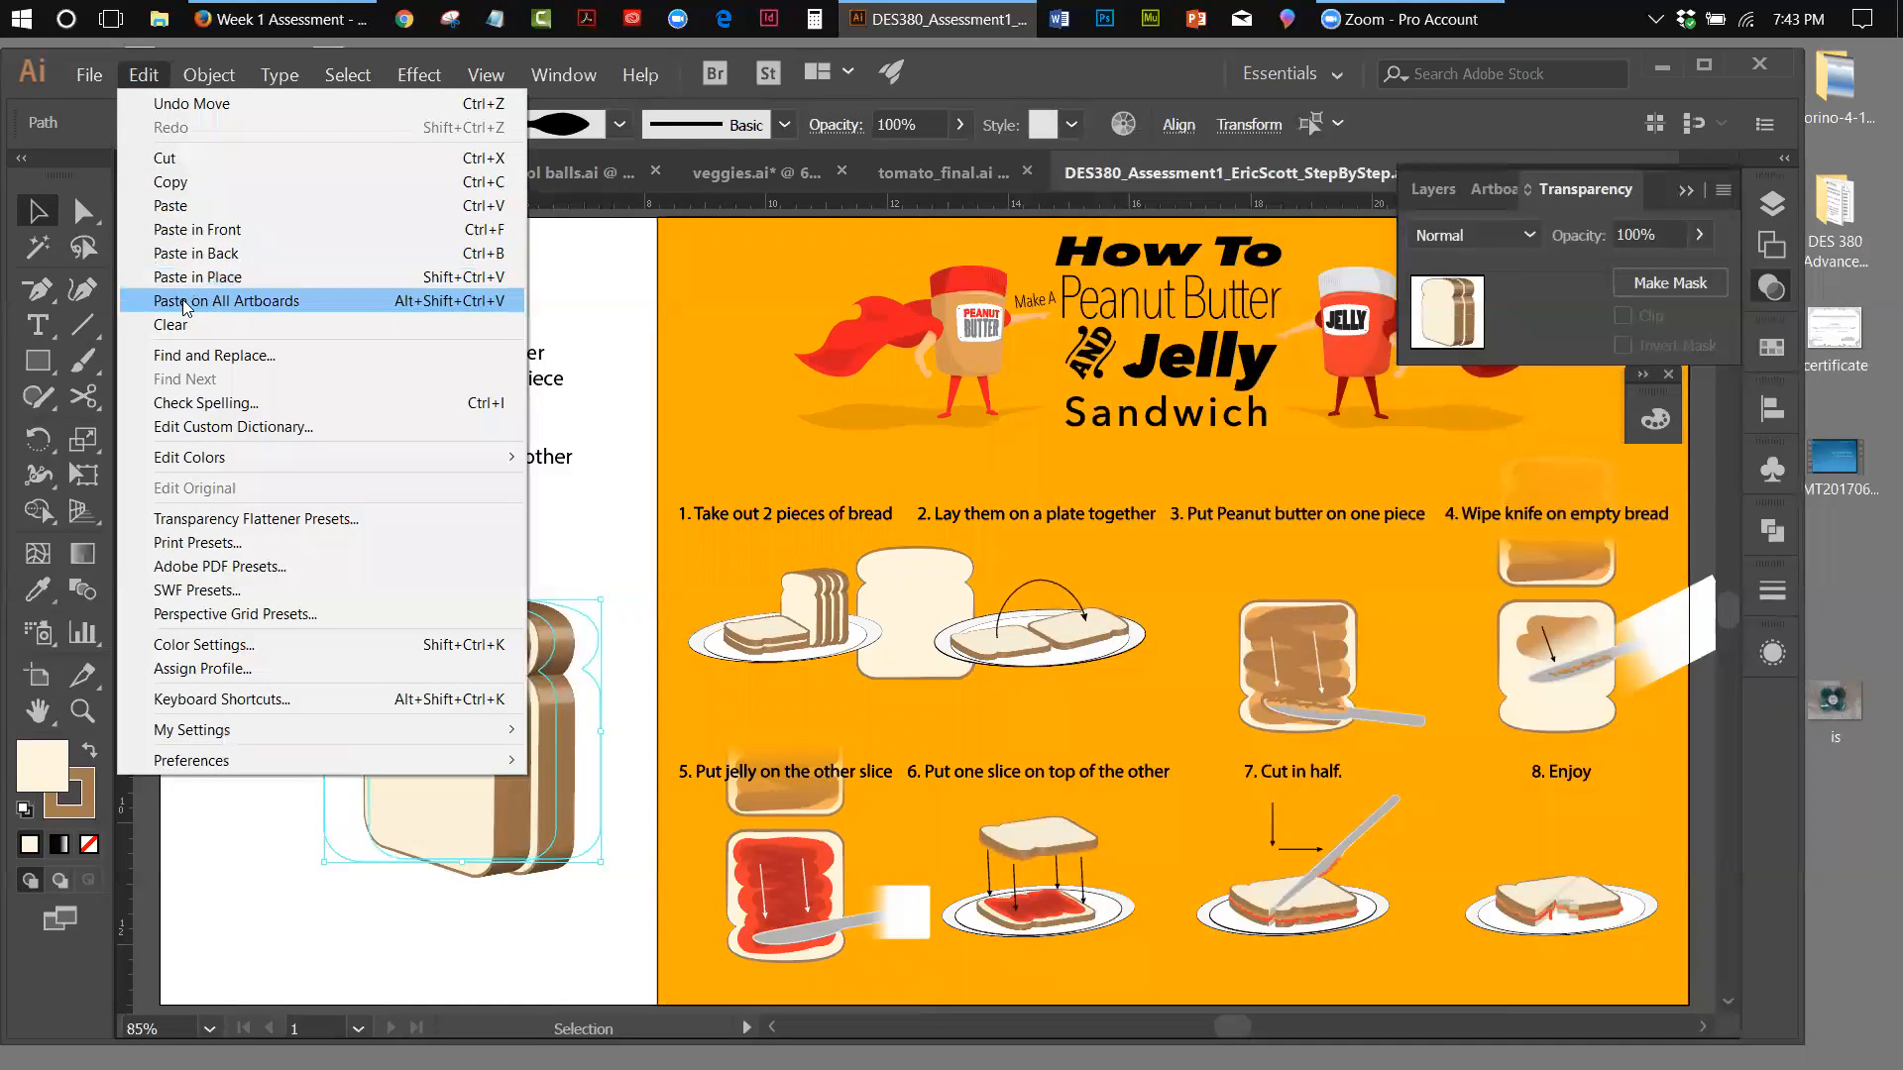
left_click(189, 253)
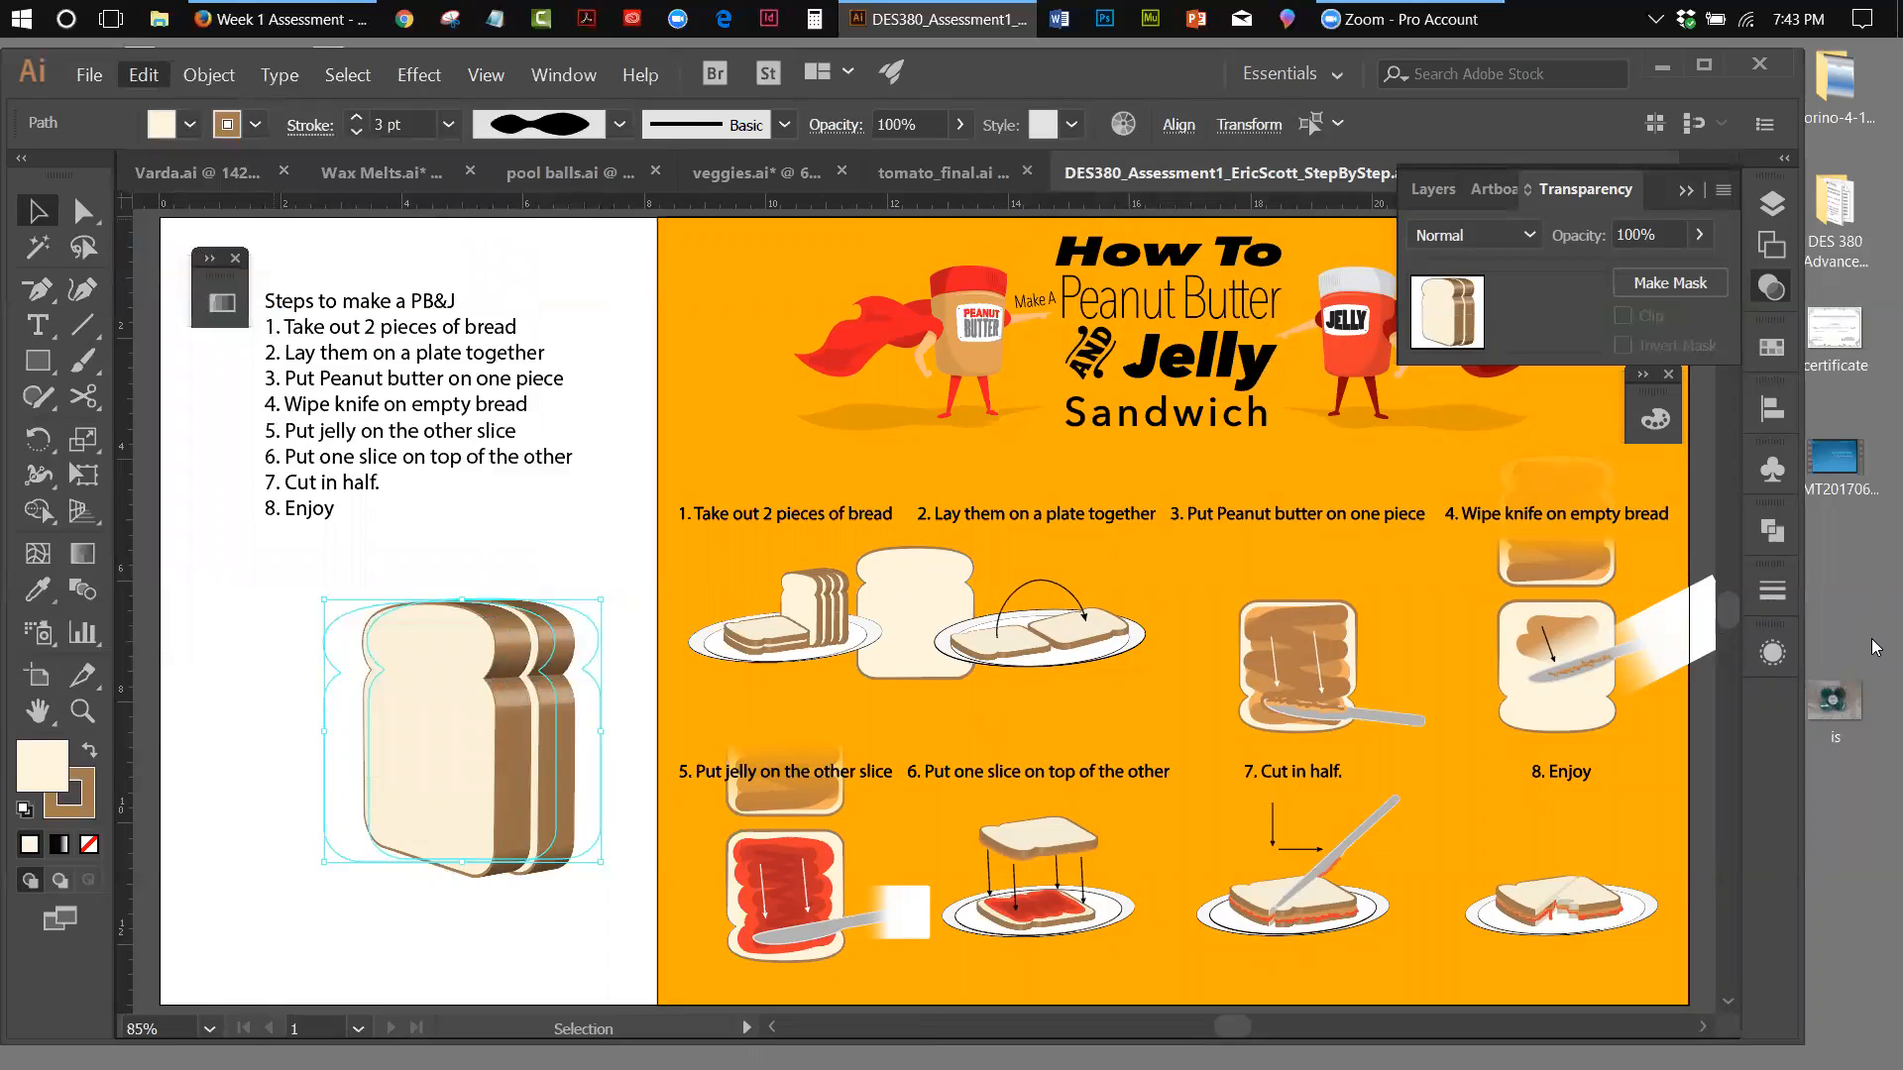
Nudge the pasted pair of slices to the right until the loaf shows four evenly spaced slices, and deselect it
key("Right")
key("Right")
key("Right")
key("Right")
key("Right")
key("Right")
key("Right")
key("Right")
key("Right")
key("Right")
key("Right")
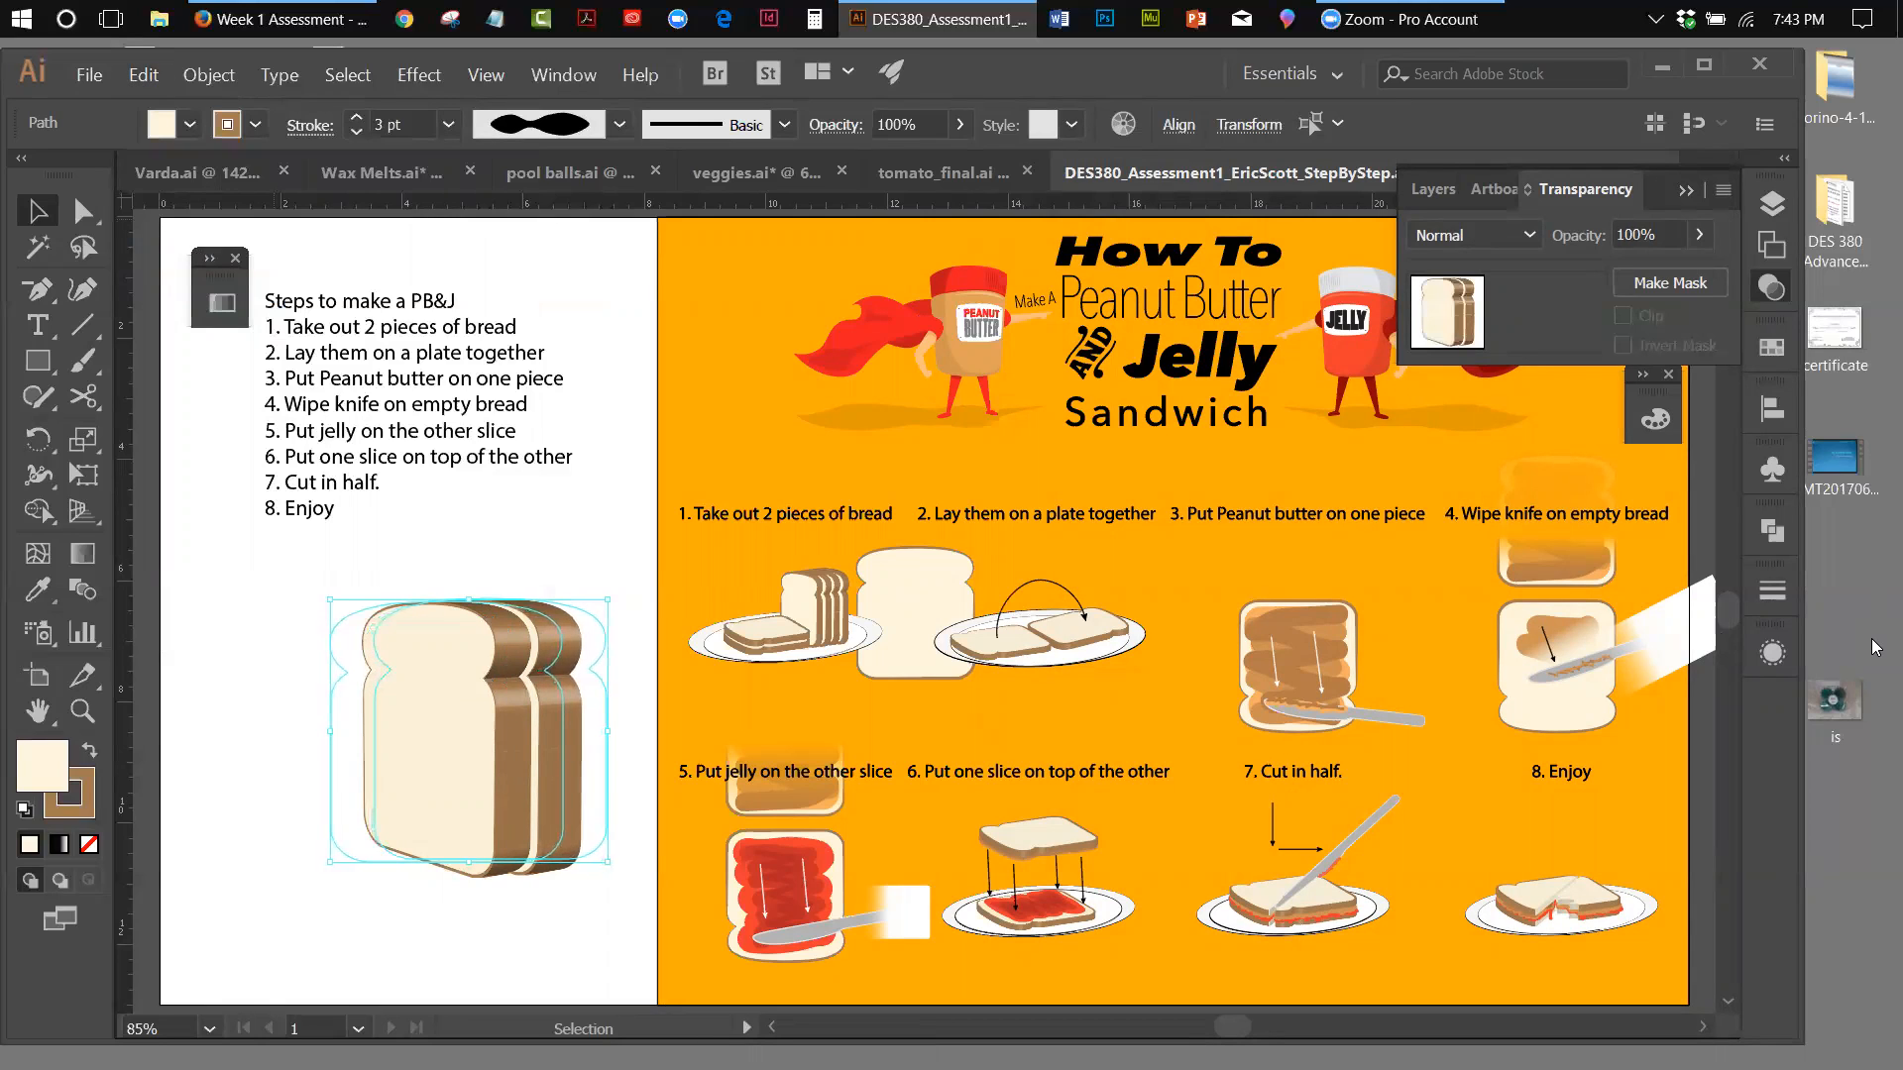
key("Right")
key("Right")
key("Right")
key("Right")
key("Right")
key("Right")
key("Right")
key("Right")
key("Right")
key("Right")
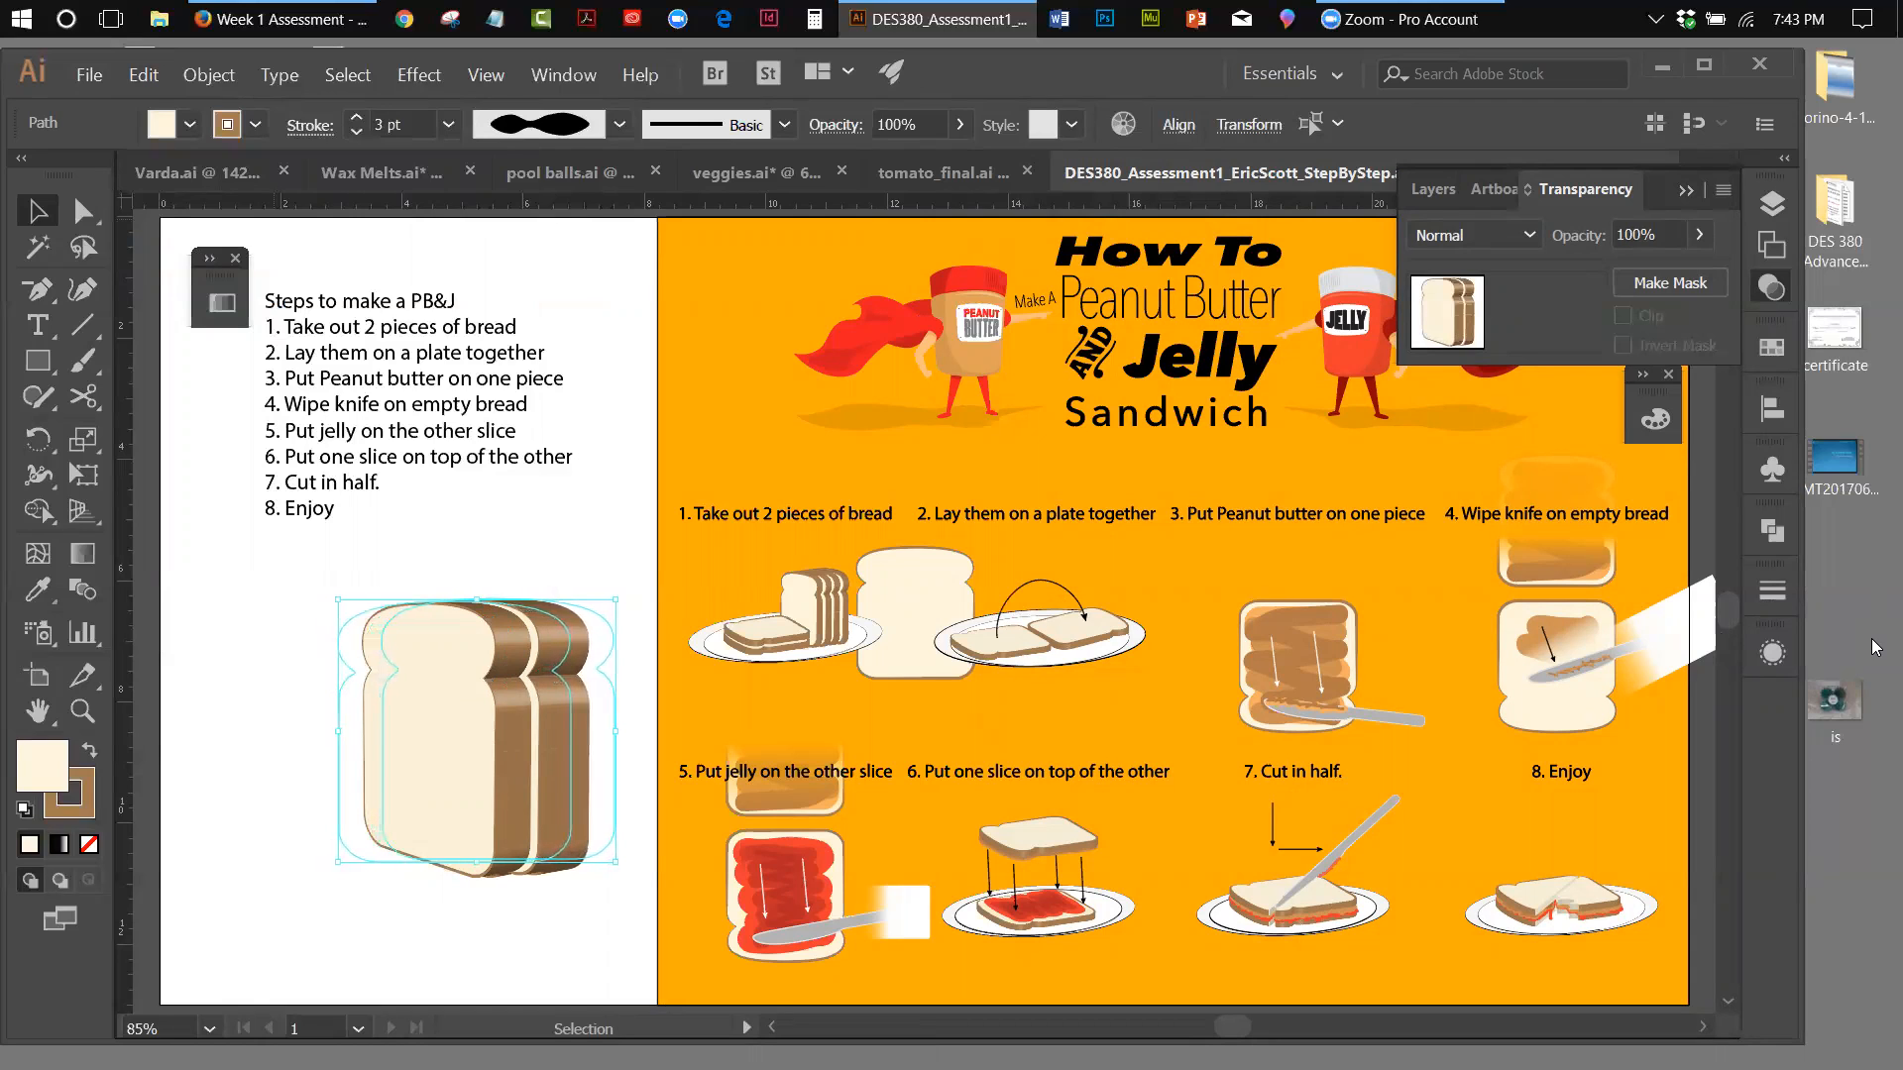
key("Right")
key("Right")
key("Right")
key("Right")
key("Right")
key("Right")
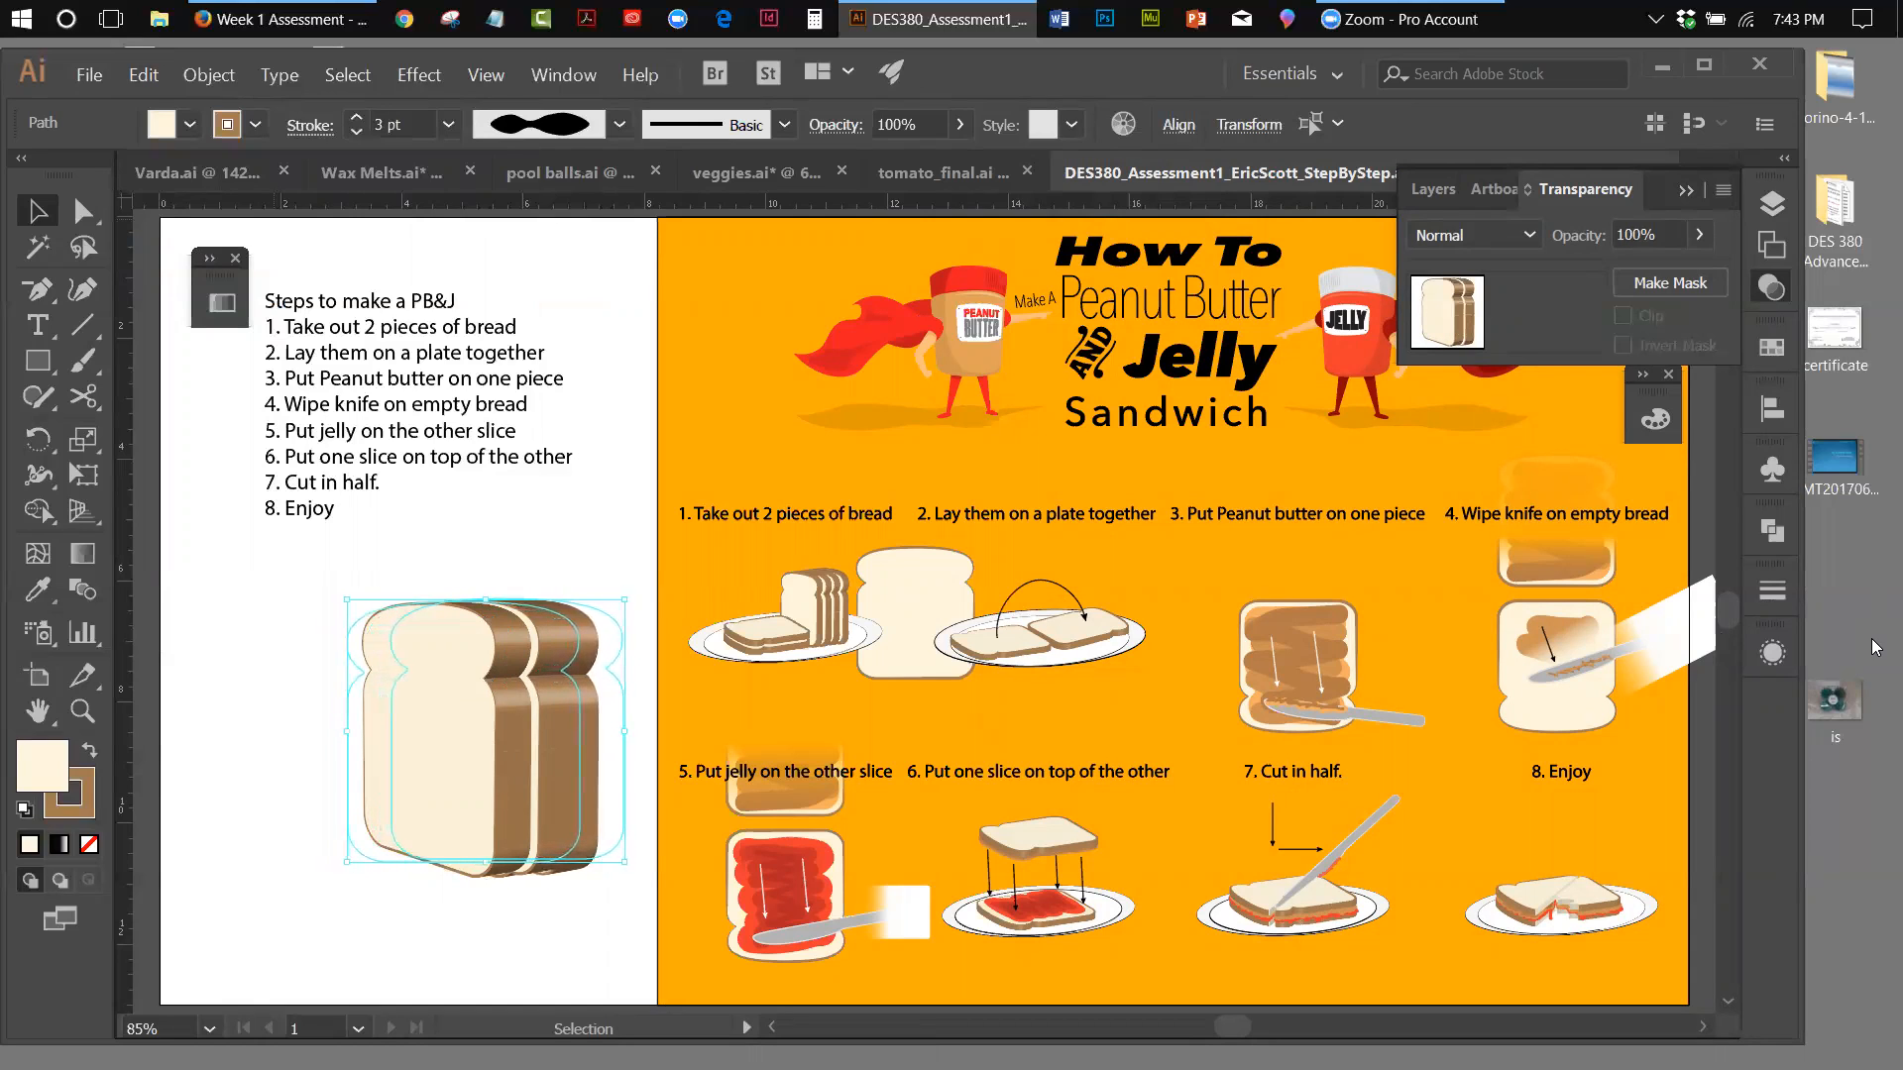
key("Right")
key("Right")
key("Right")
key("Right")
key("Right")
key("Right")
key("Right")
key("Right")
key("Right")
key("Right")
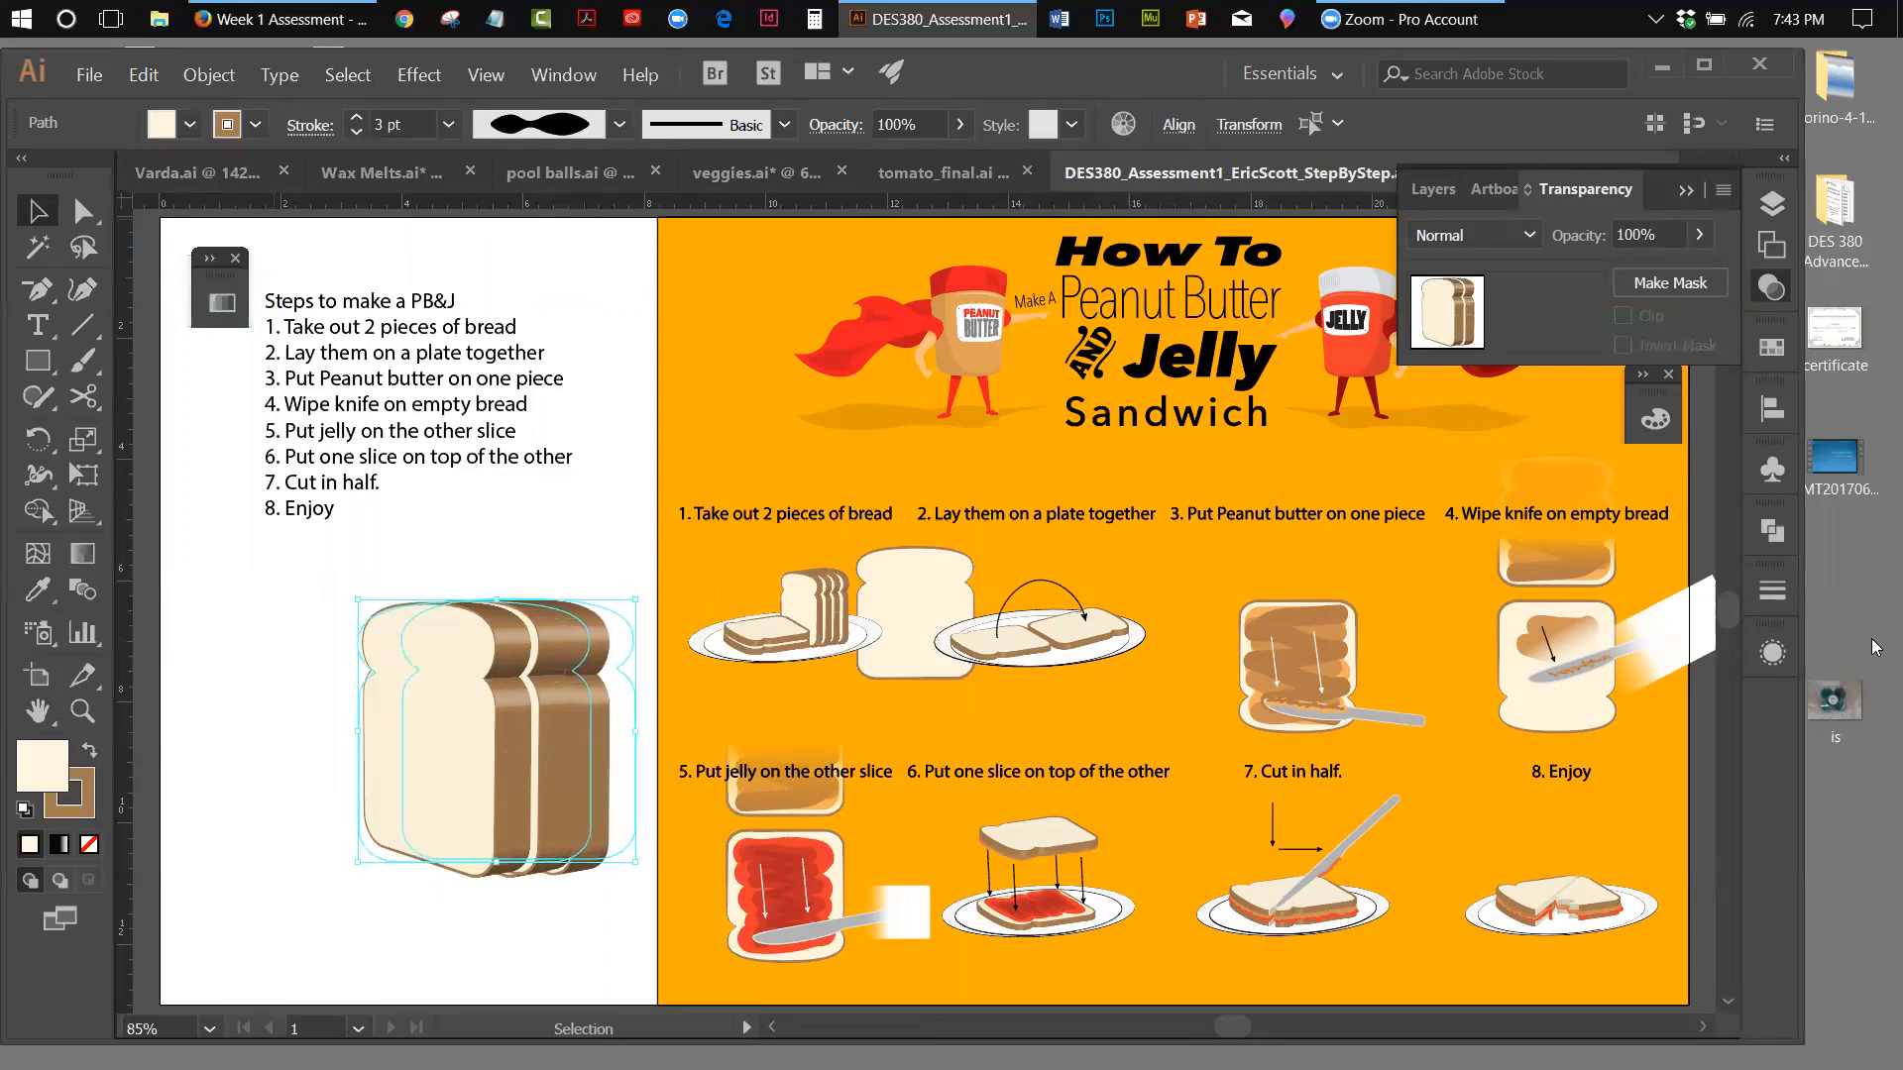
key("Right")
key("Right")
key("Right")
key("Right")
key("Right")
key("Right")
key("Right")
key("Right")
key("Right")
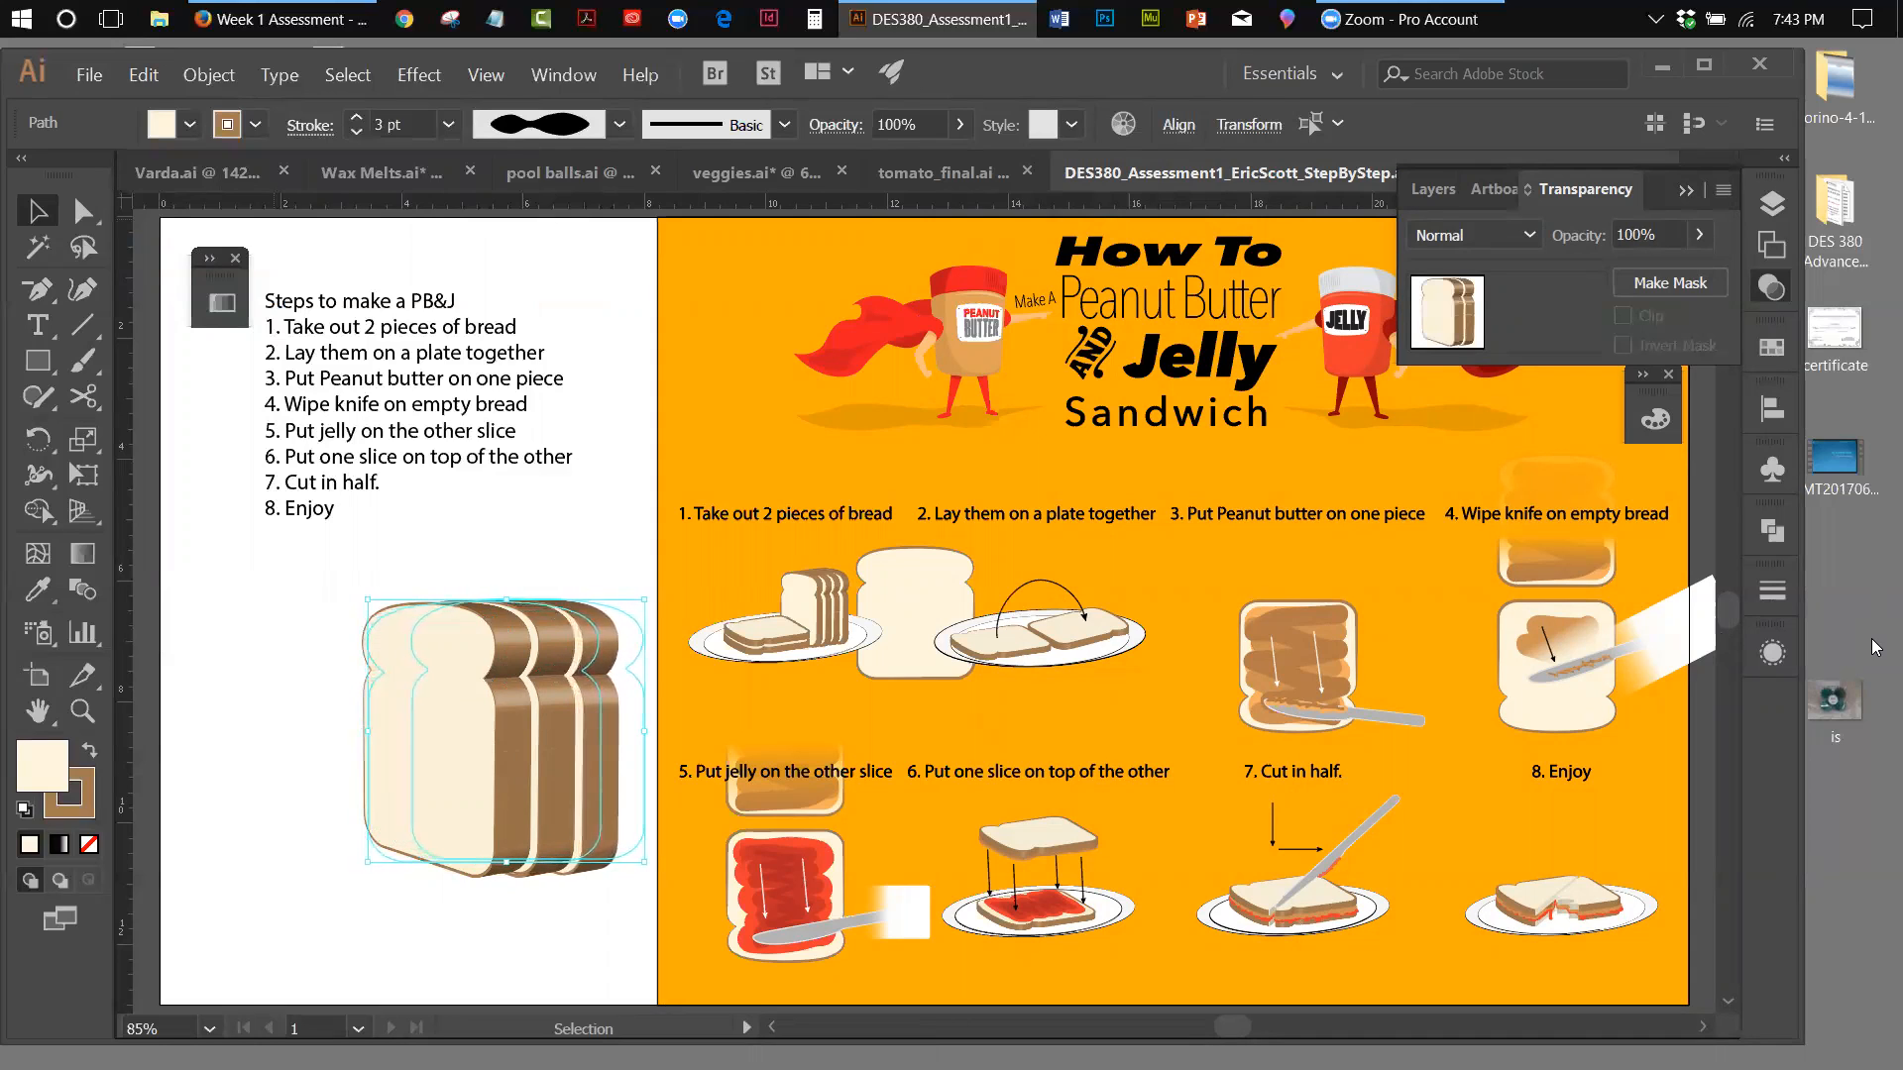
key("Right")
key("Right")
key("Right")
key("Right")
key("Right")
key("Right")
key("Right")
key("Right")
key("Right")
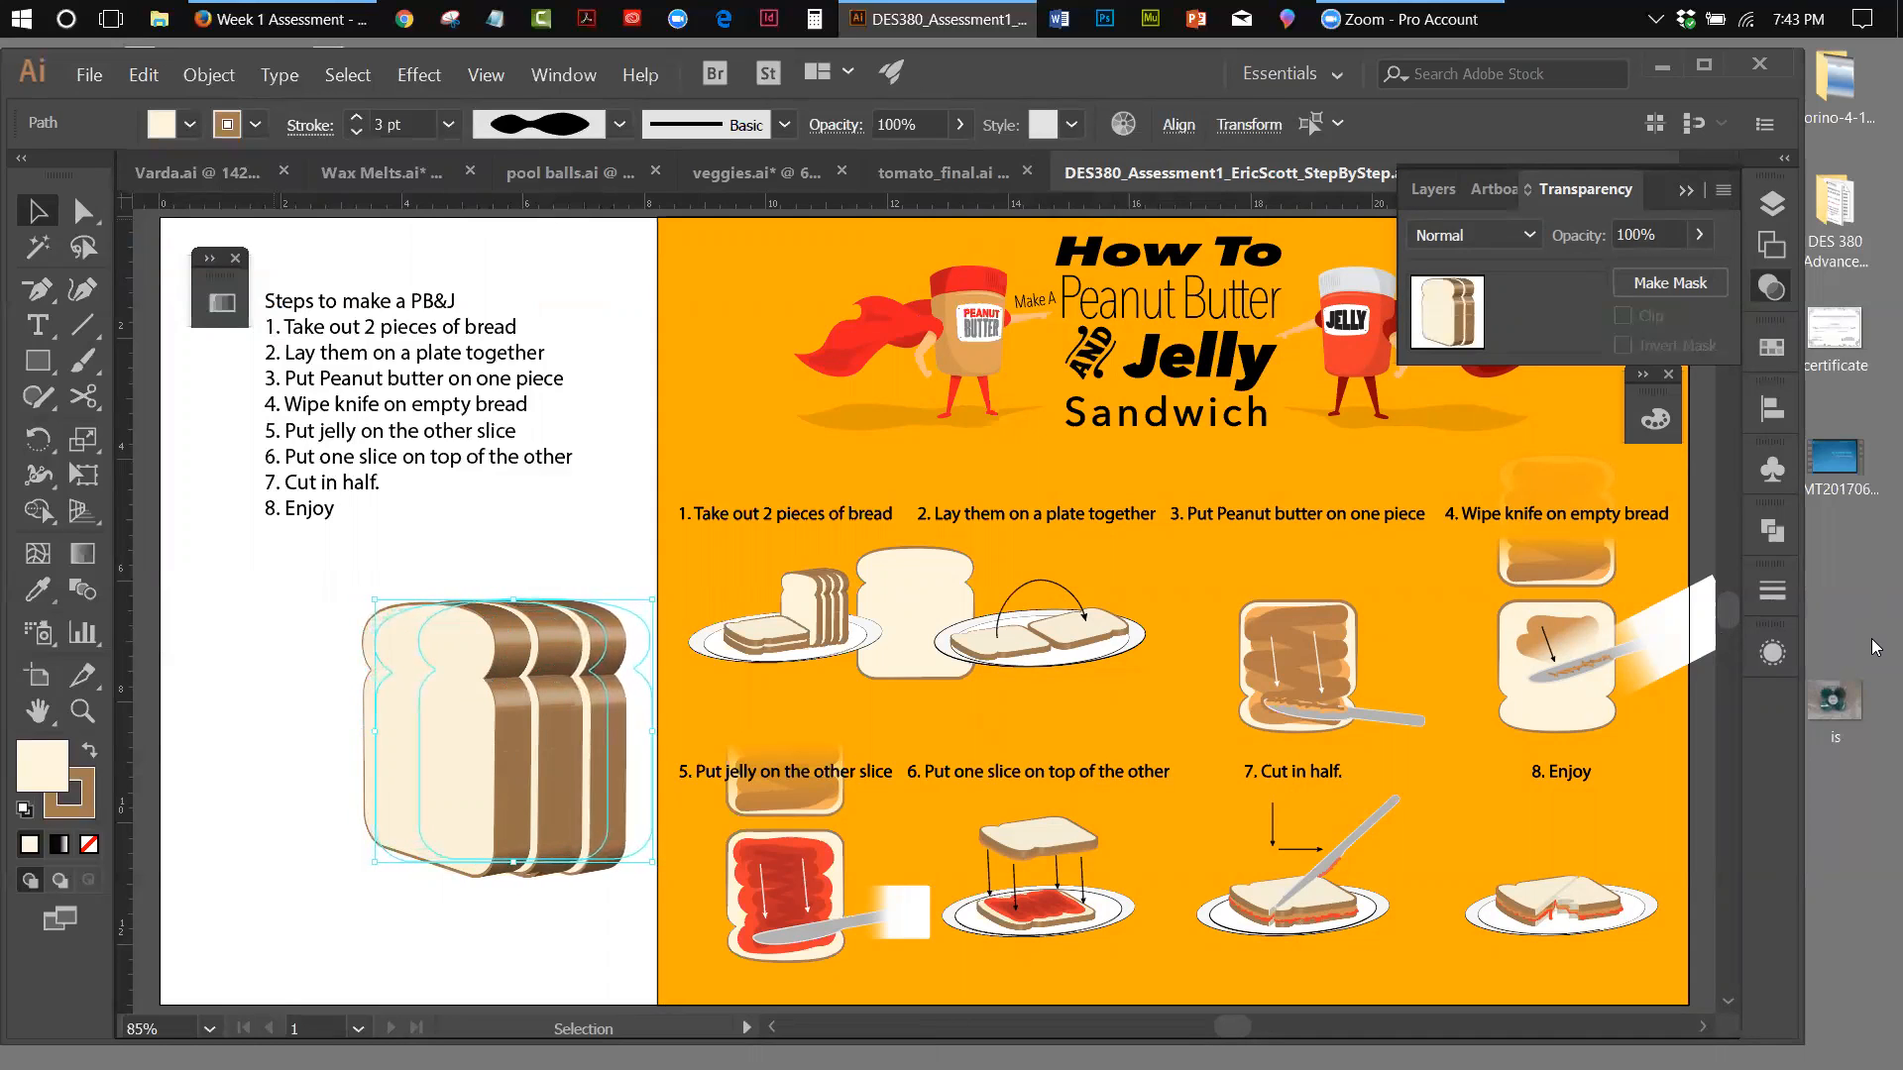
key("Right")
key("Right")
key("Right")
key("Right")
key("Right")
key("Right")
key("Right")
key("Right")
key("Right")
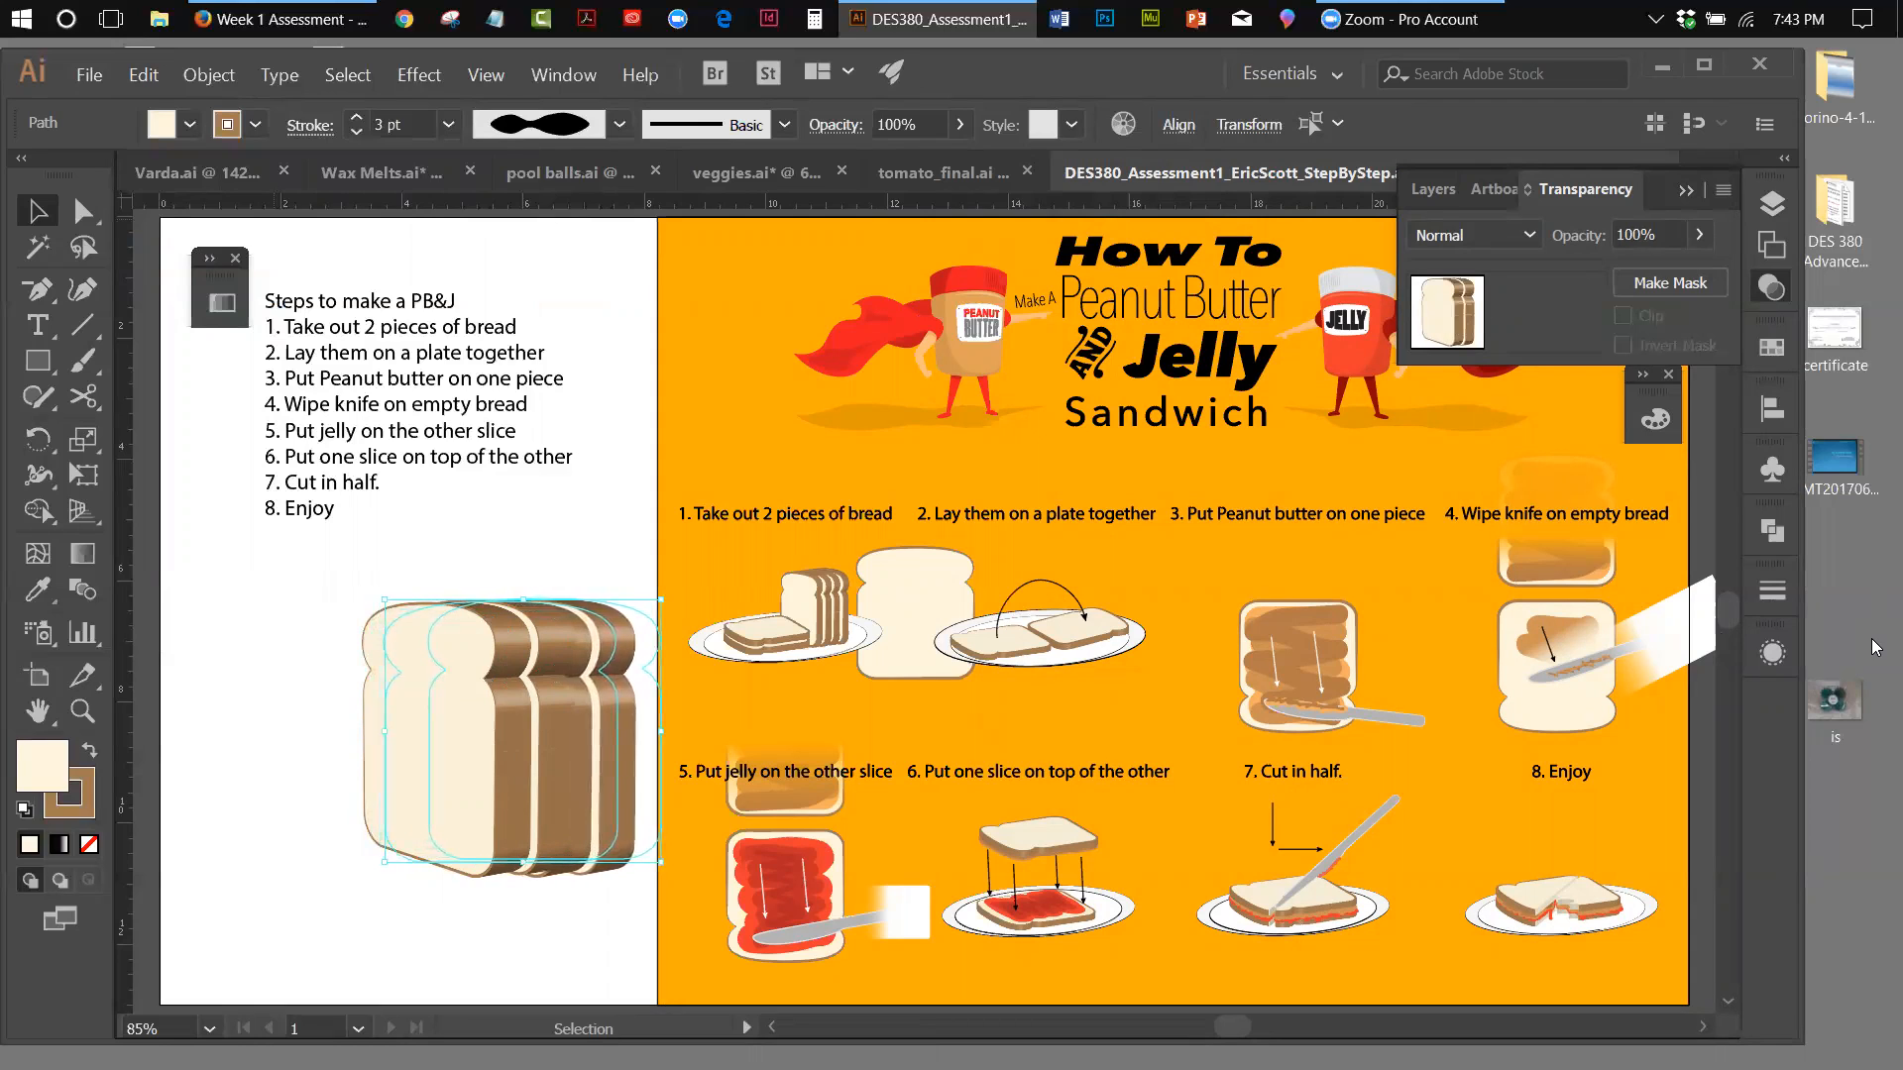
key("Right")
key("Right")
key("Right")
key("Right")
key("Right")
key("Right")
key("Right")
key("Right")
key("Right")
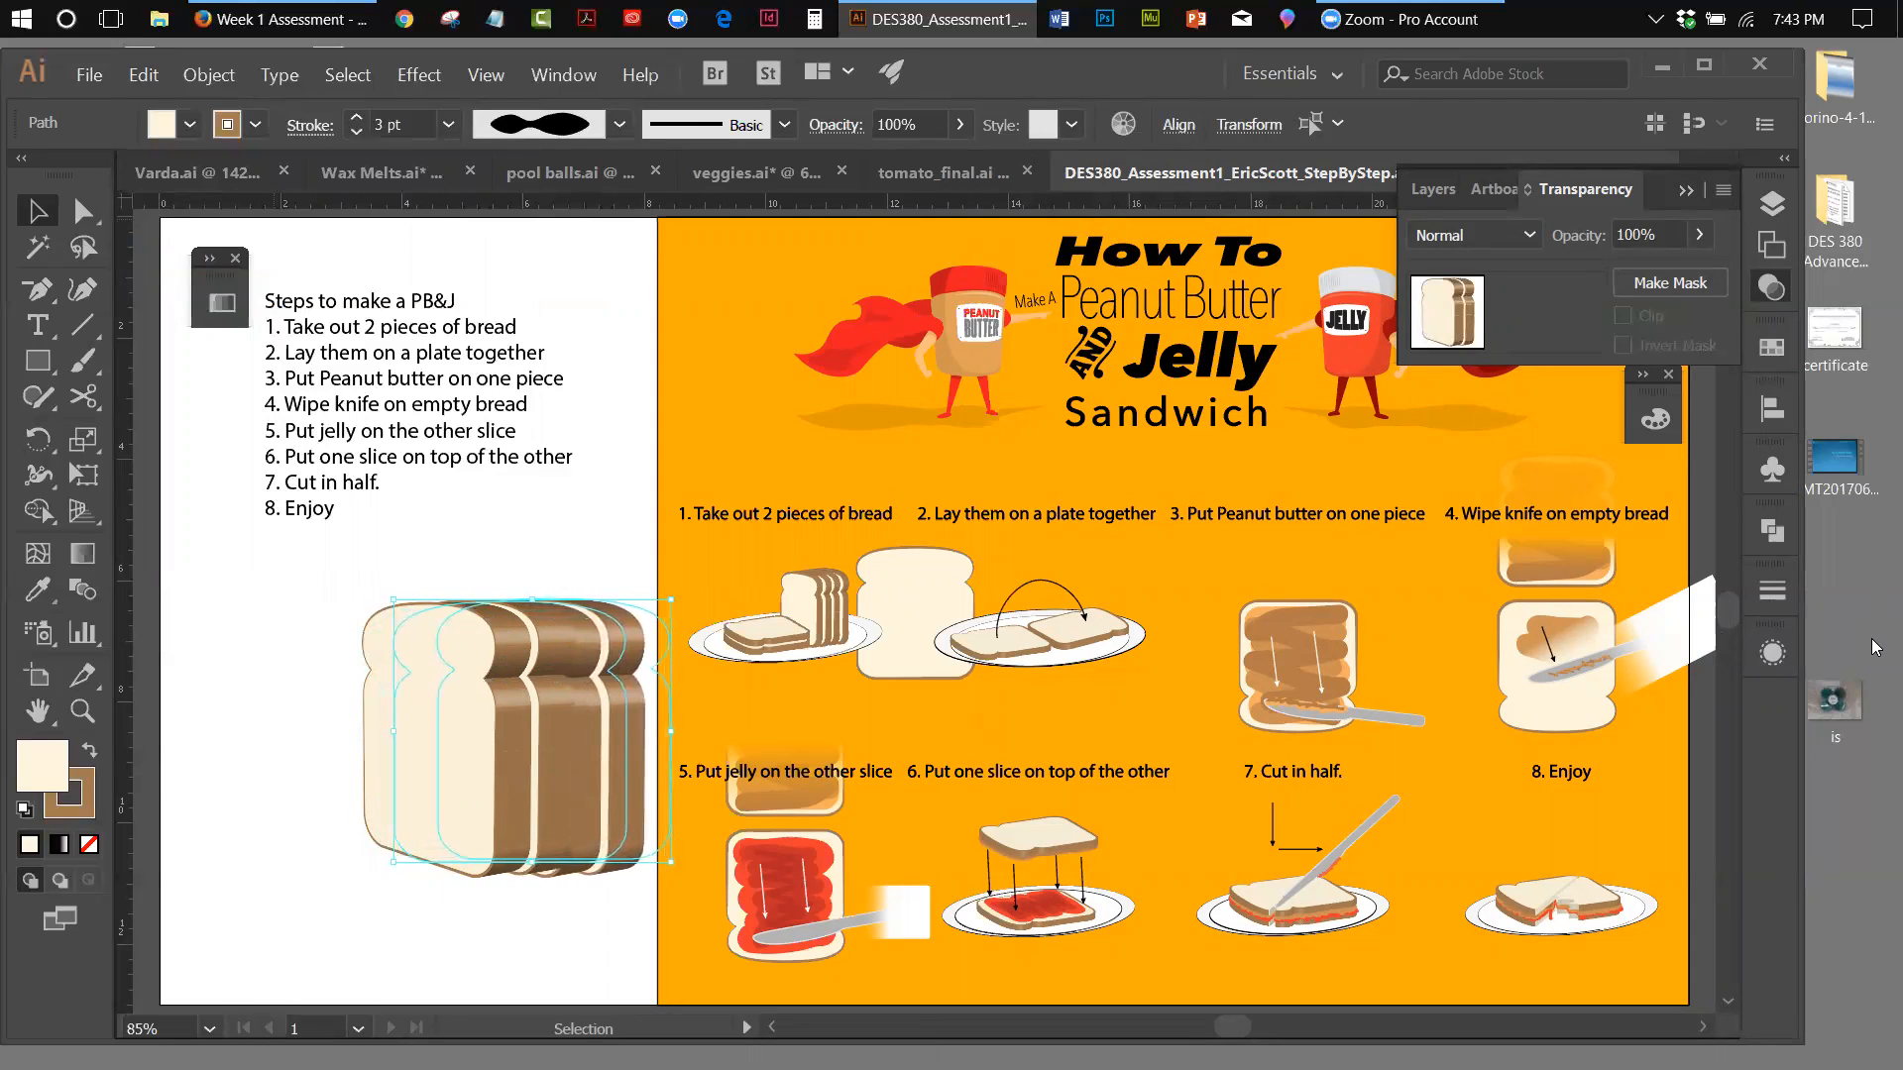
key("Right")
key("Right")
key("Right")
key("Right")
key("Right")
key("Right")
key("Right")
key("Right")
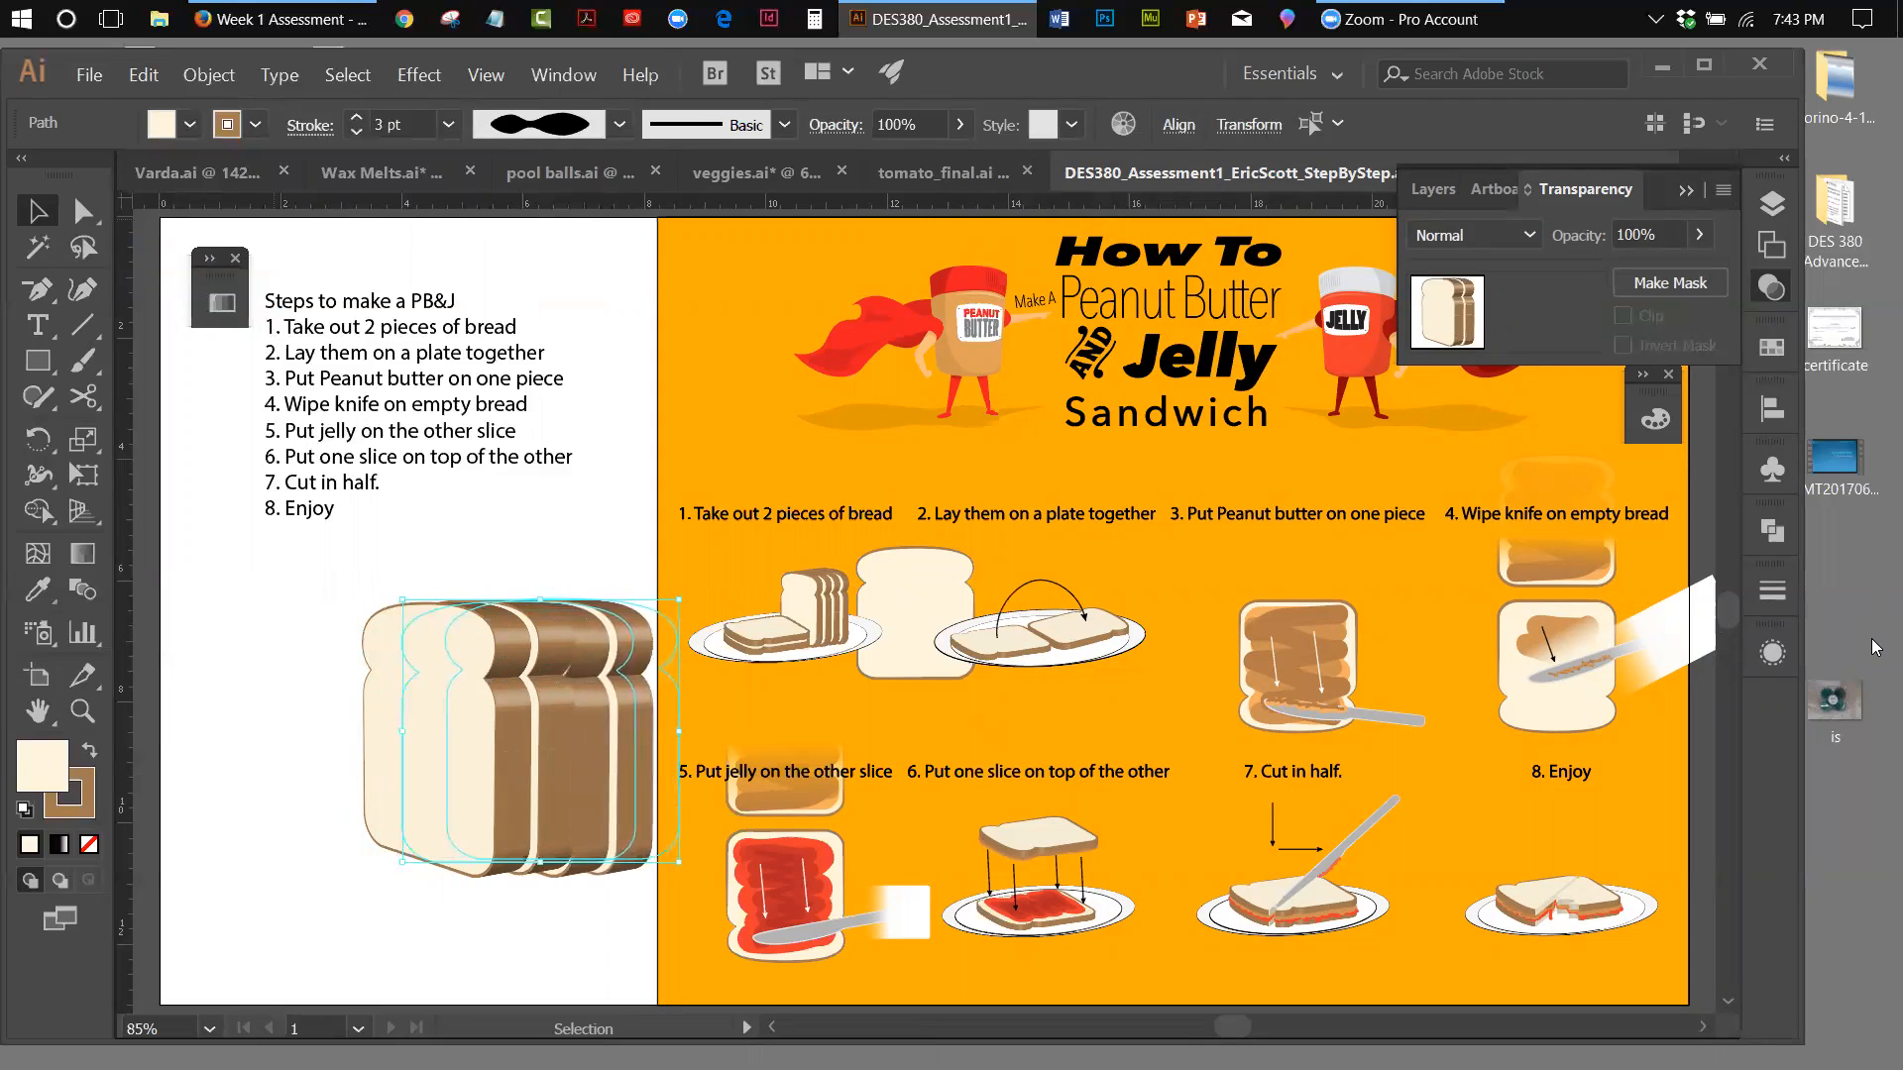
key("Right")
key("Right")
key("Right")
key("Right")
key("Right")
key("Right")
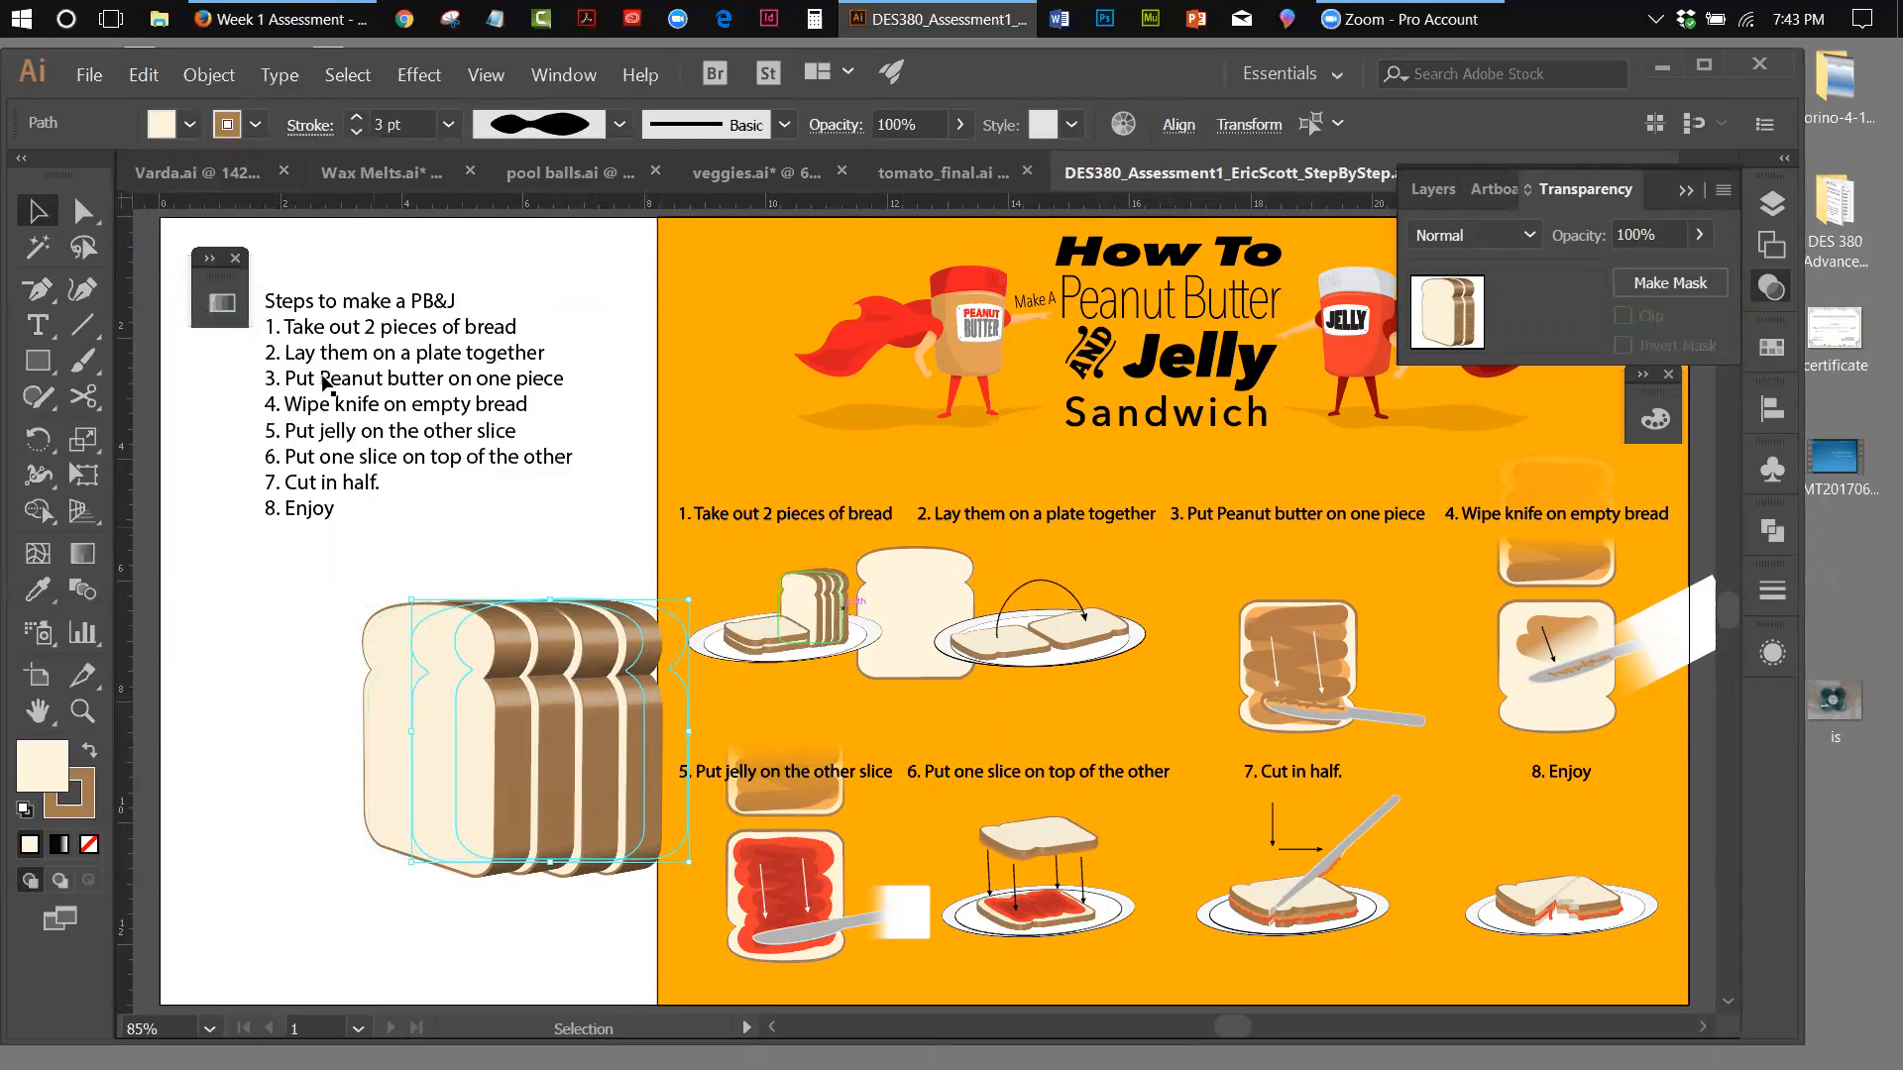
left_click(289, 579)
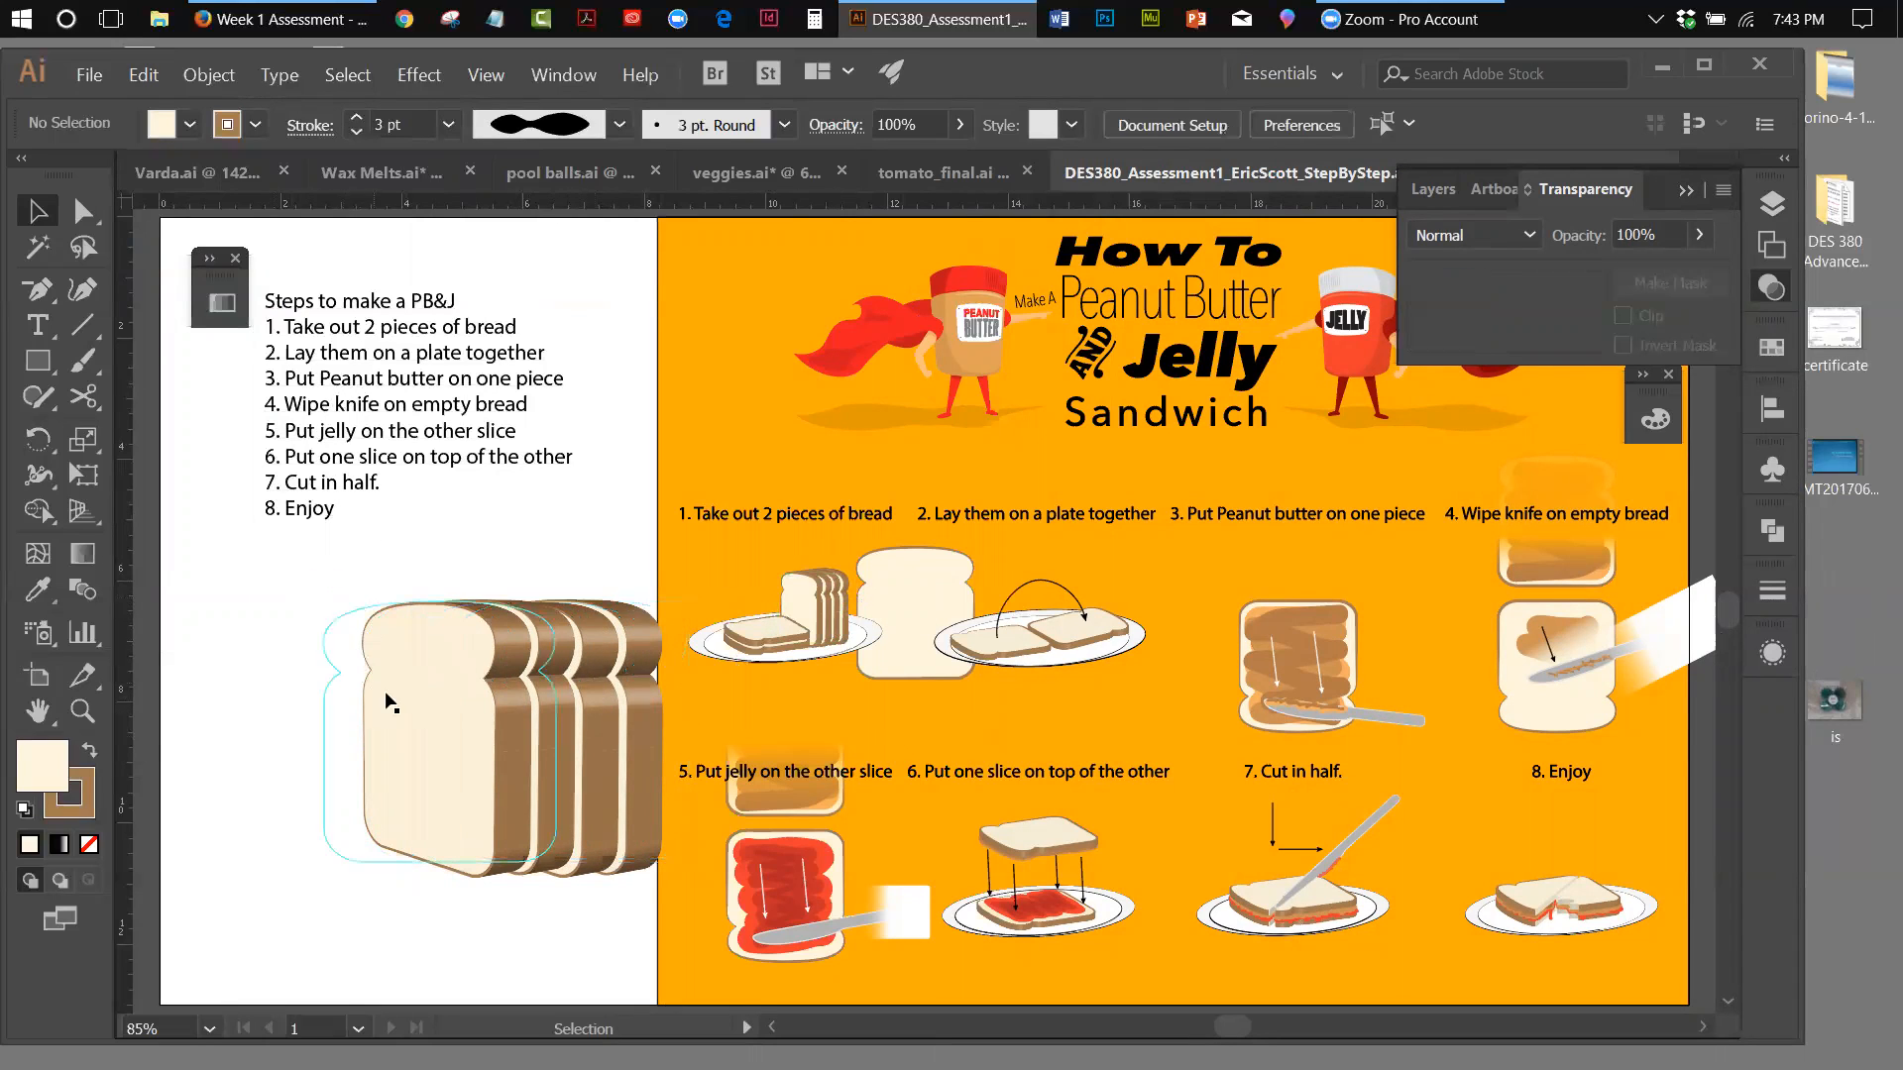
Copy the front slice of the loaf and paste the copy in place
left_click(398, 704)
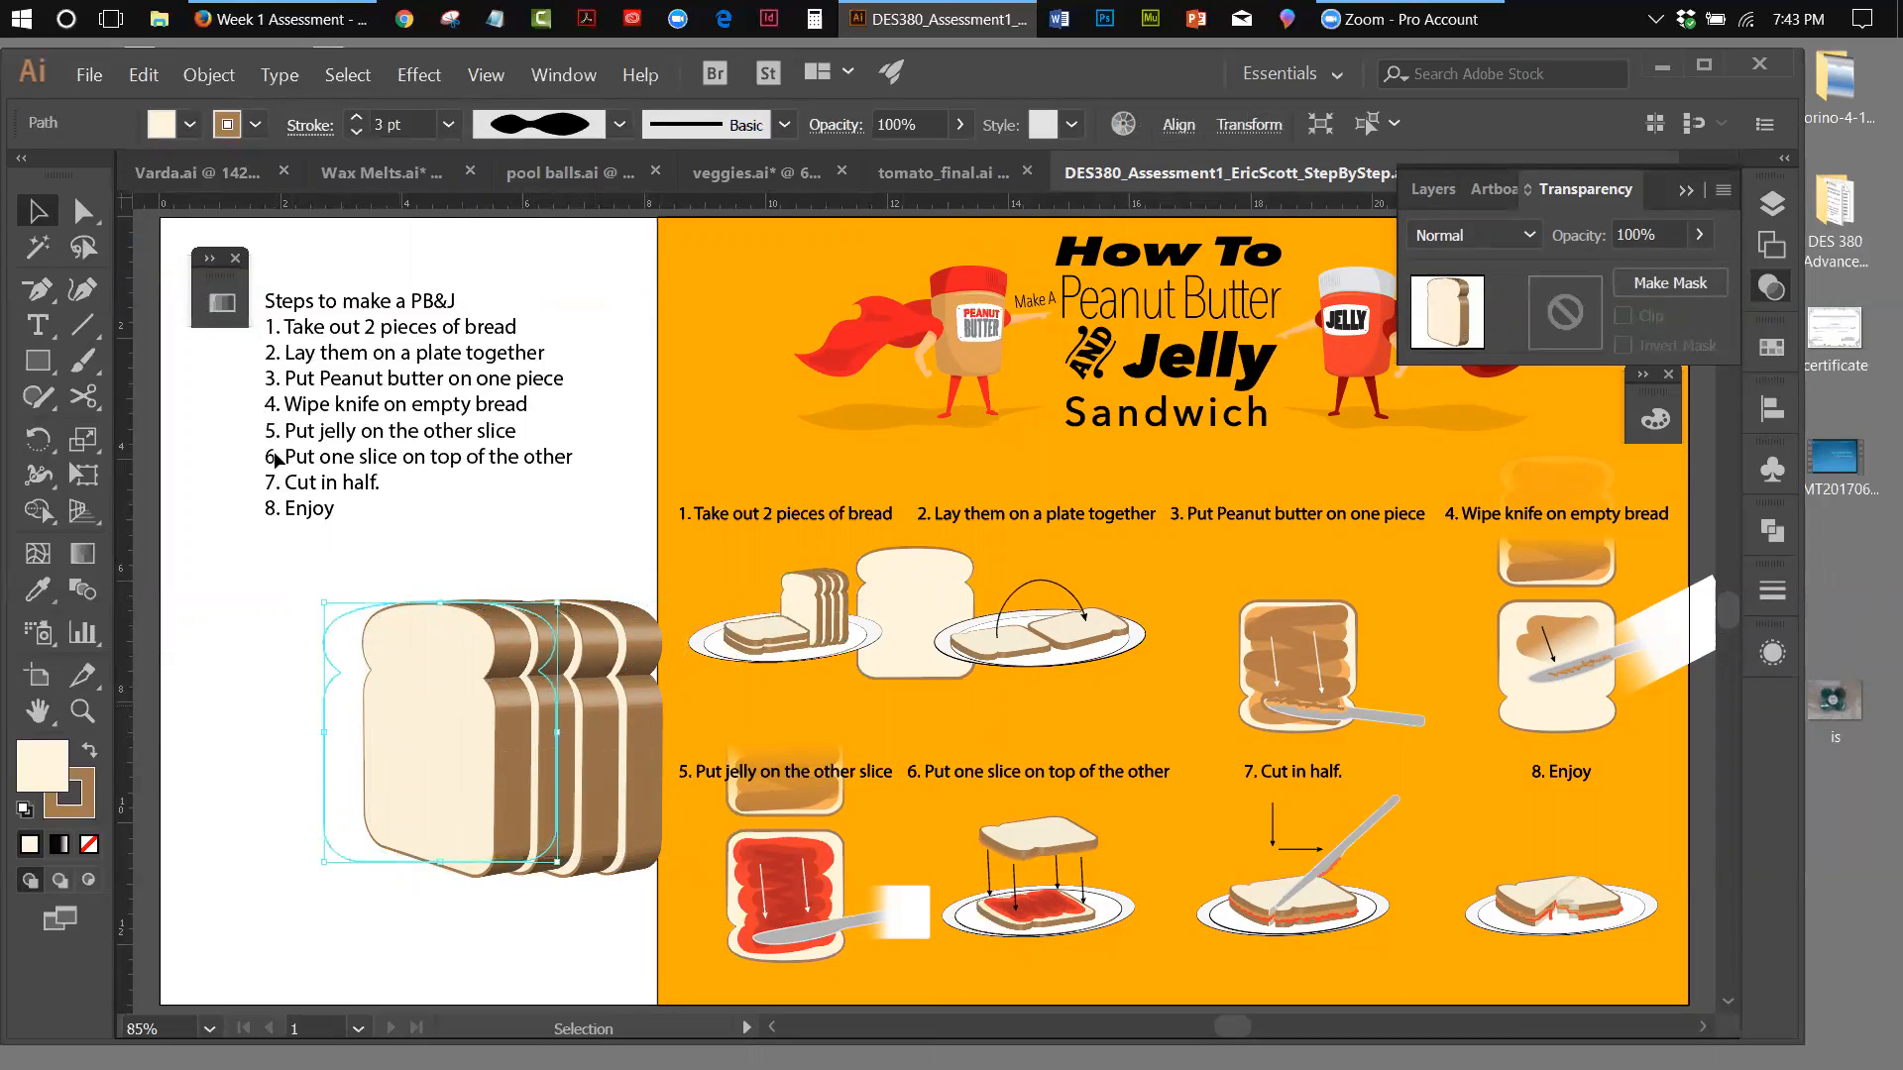
left_click(144, 75)
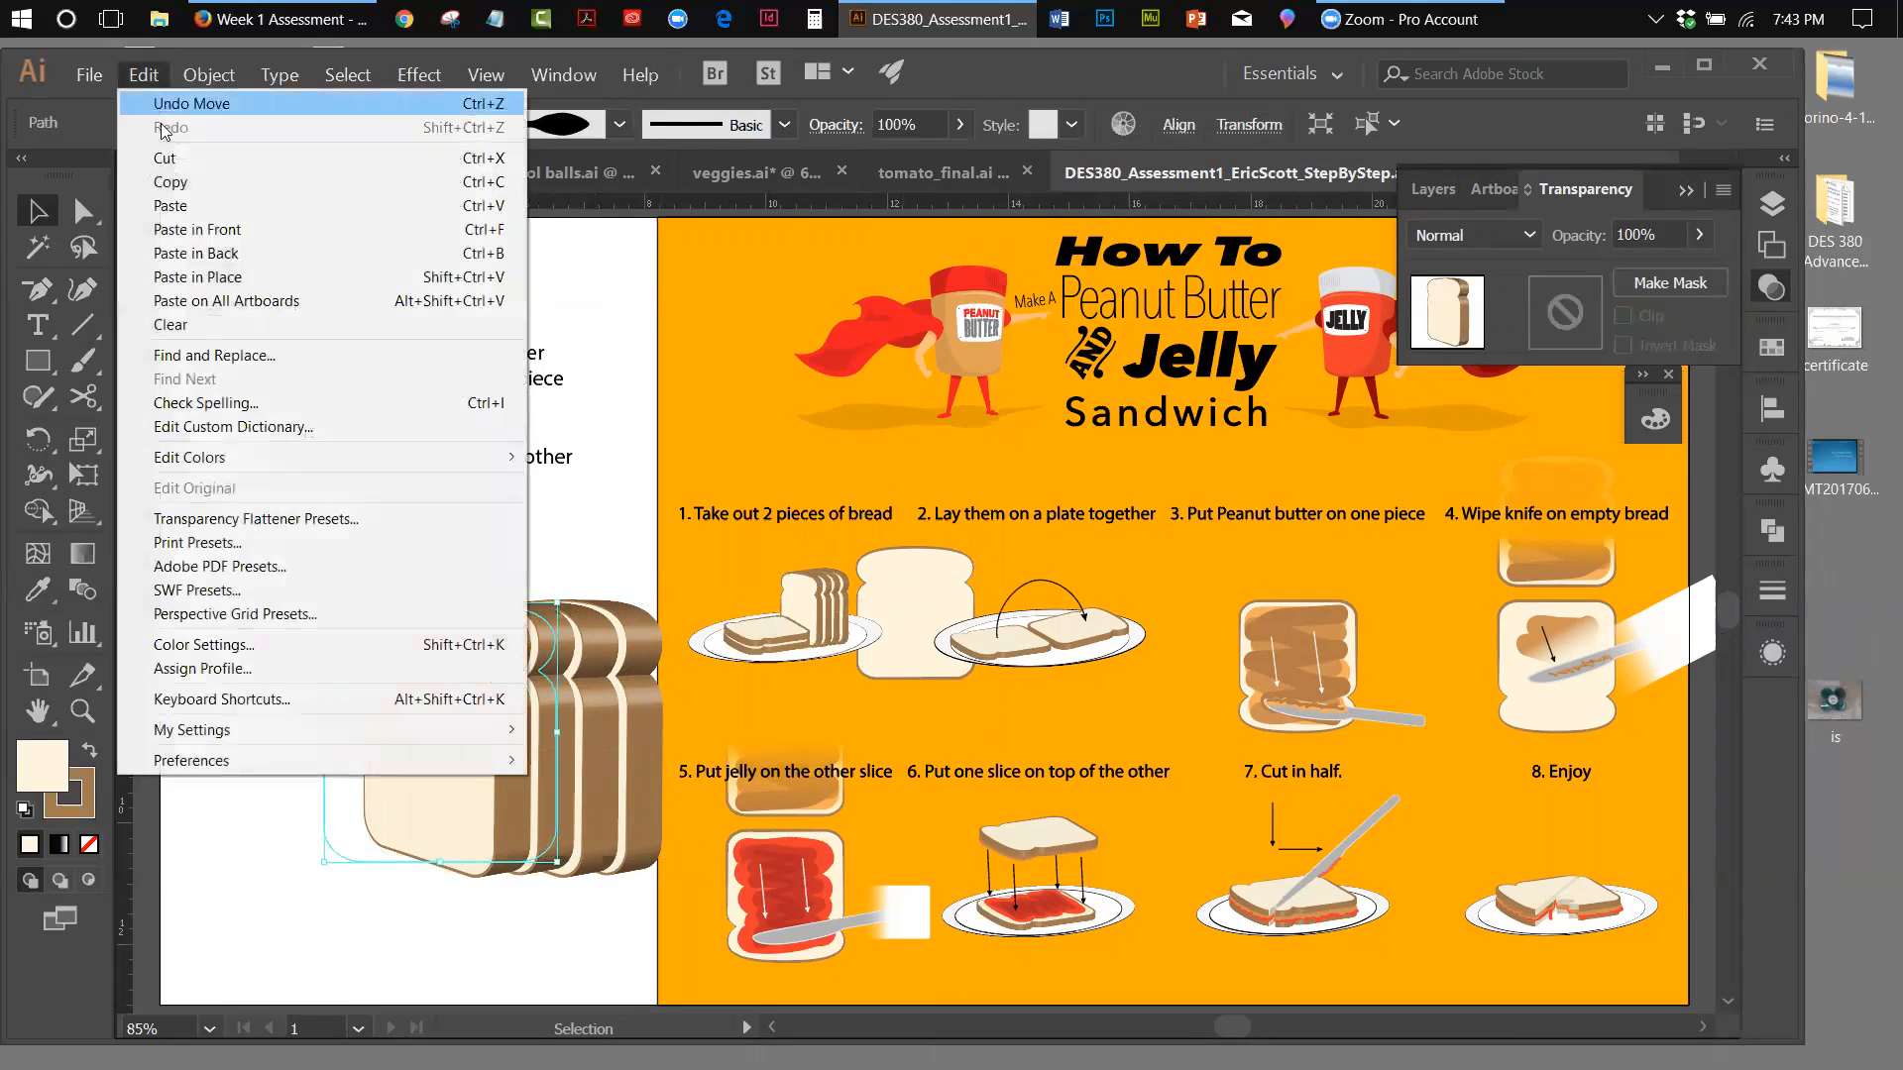
left_click(172, 183)
left_click(146, 83)
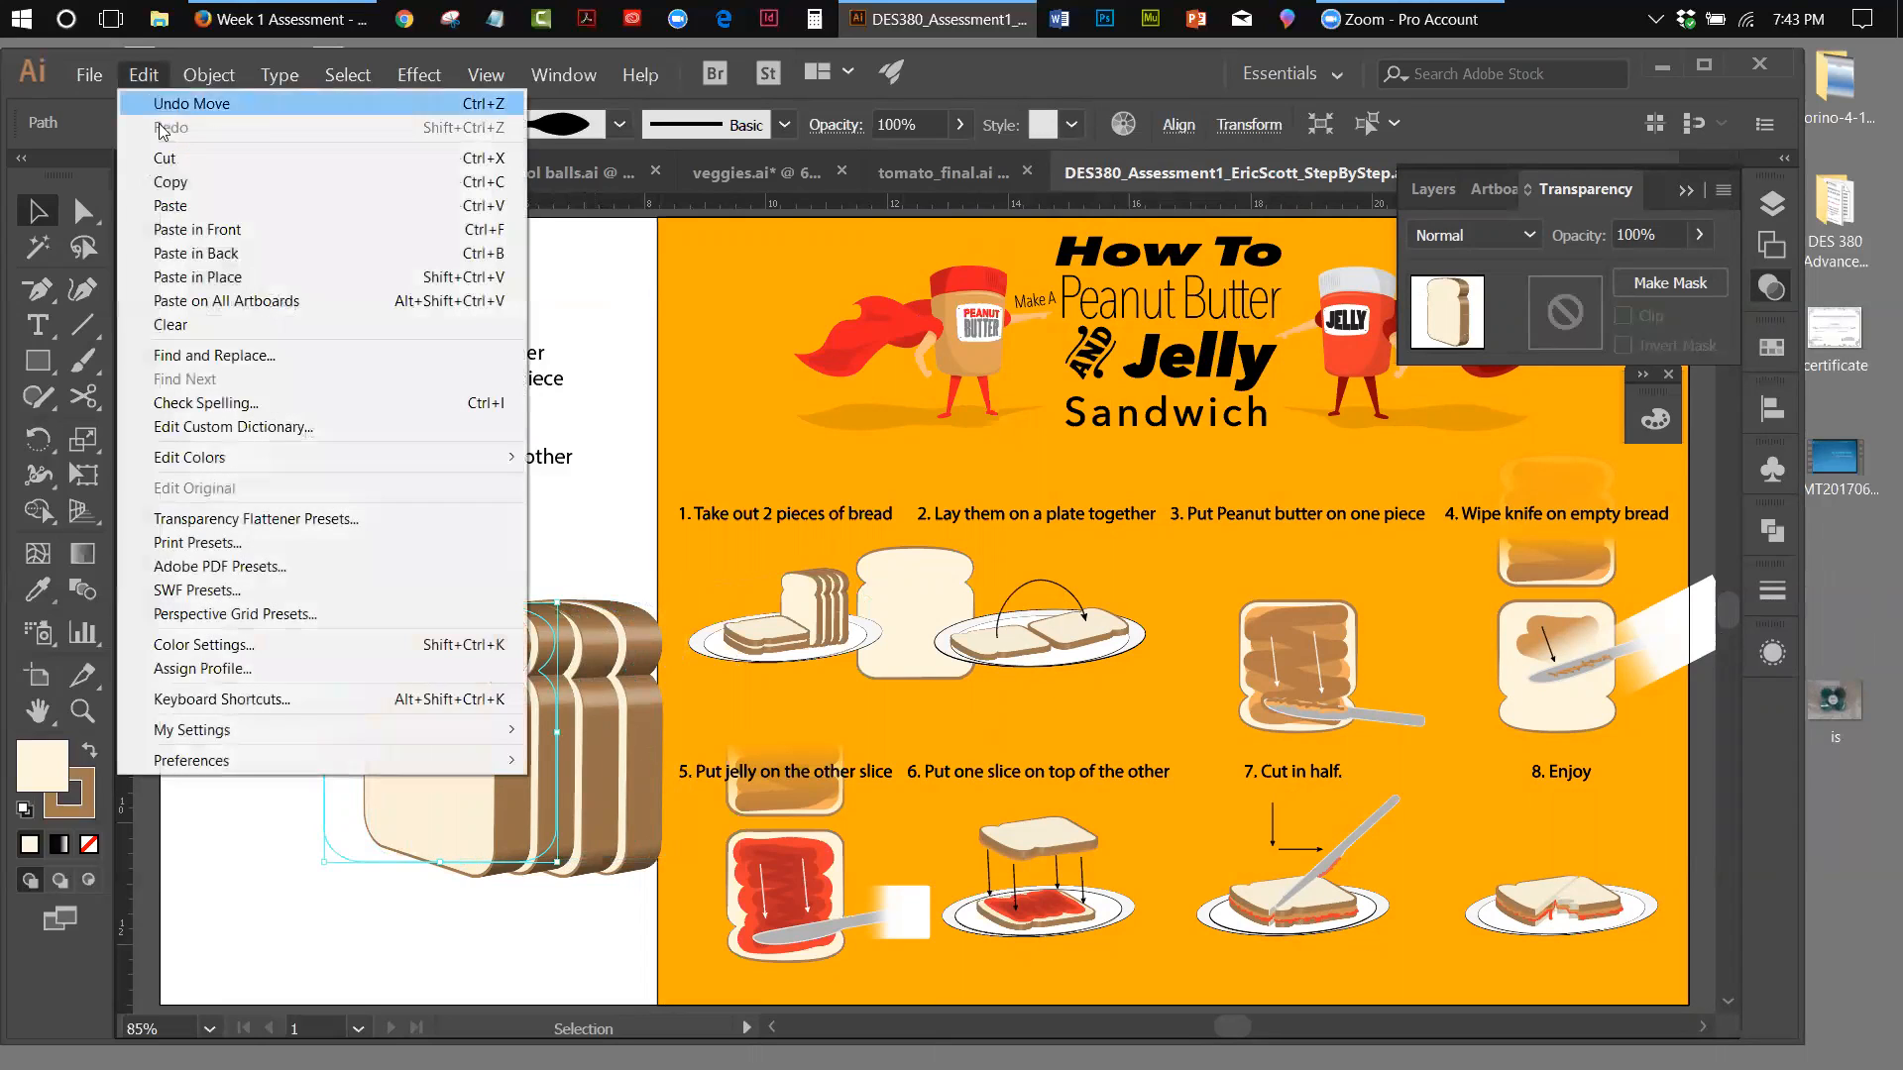
left_click(198, 277)
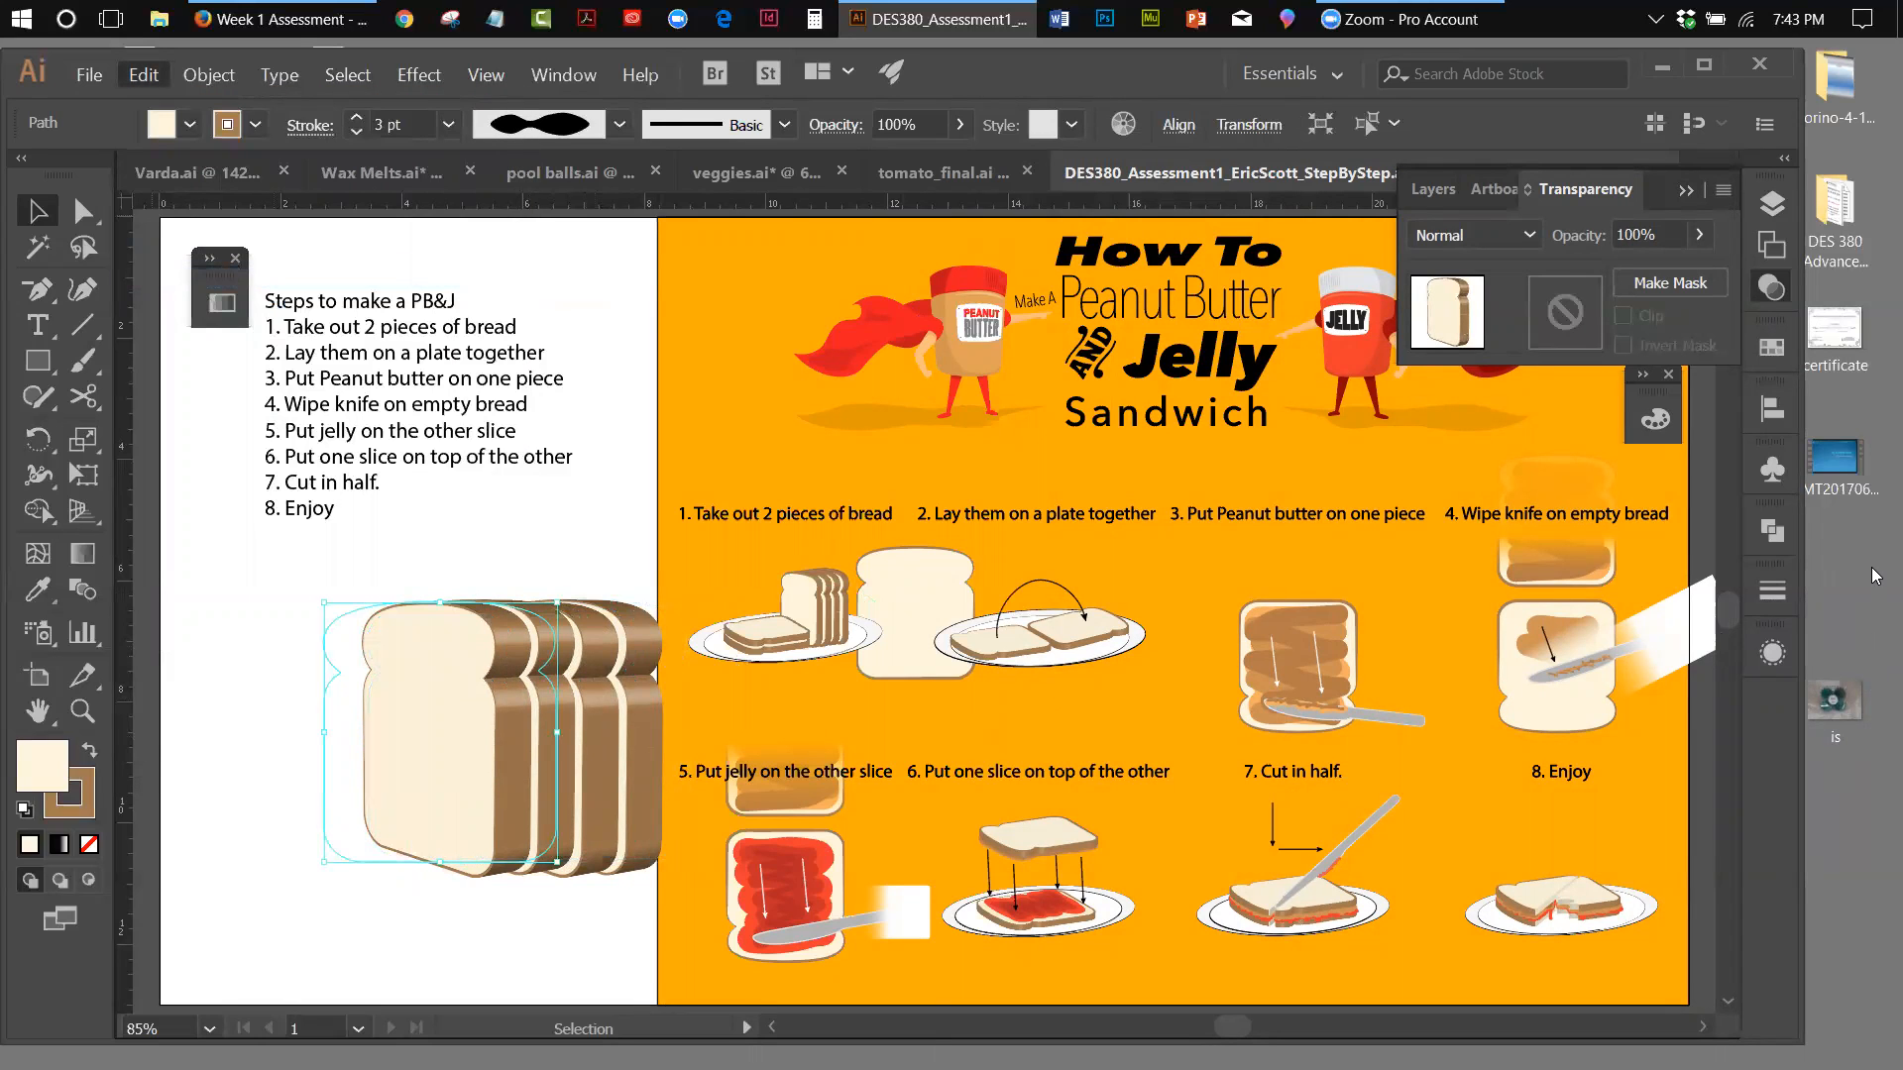
Nudge the new front slice left by about one slice thickness and slightly down from the loaf
key("Left")
key("Left")
key("Left")
key("Left")
key("Left")
key("Left")
key("Left")
key("Left")
key("Left")
key("Left")
key("Left")
key("Left")
key("Left")
key("Left")
key("Left")
key("Left")
key("Left")
key("Left")
key("Left")
key("Left")
key("Left")
key("Left")
key("Left")
key("Left")
key("Left")
key("Left")
key("Left")
key("Left")
key("Left")
key("Left")
key("Left")
key("Left")
key("Left")
key("Left")
key("Left")
key("Left")
key("Left")
key("Left")
key("Left")
key("Left")
key("Left")
key("Down")
key("Down")
key("Down")
key("Down")
key("Down")
key("Down")
key("Down")
key("Down")
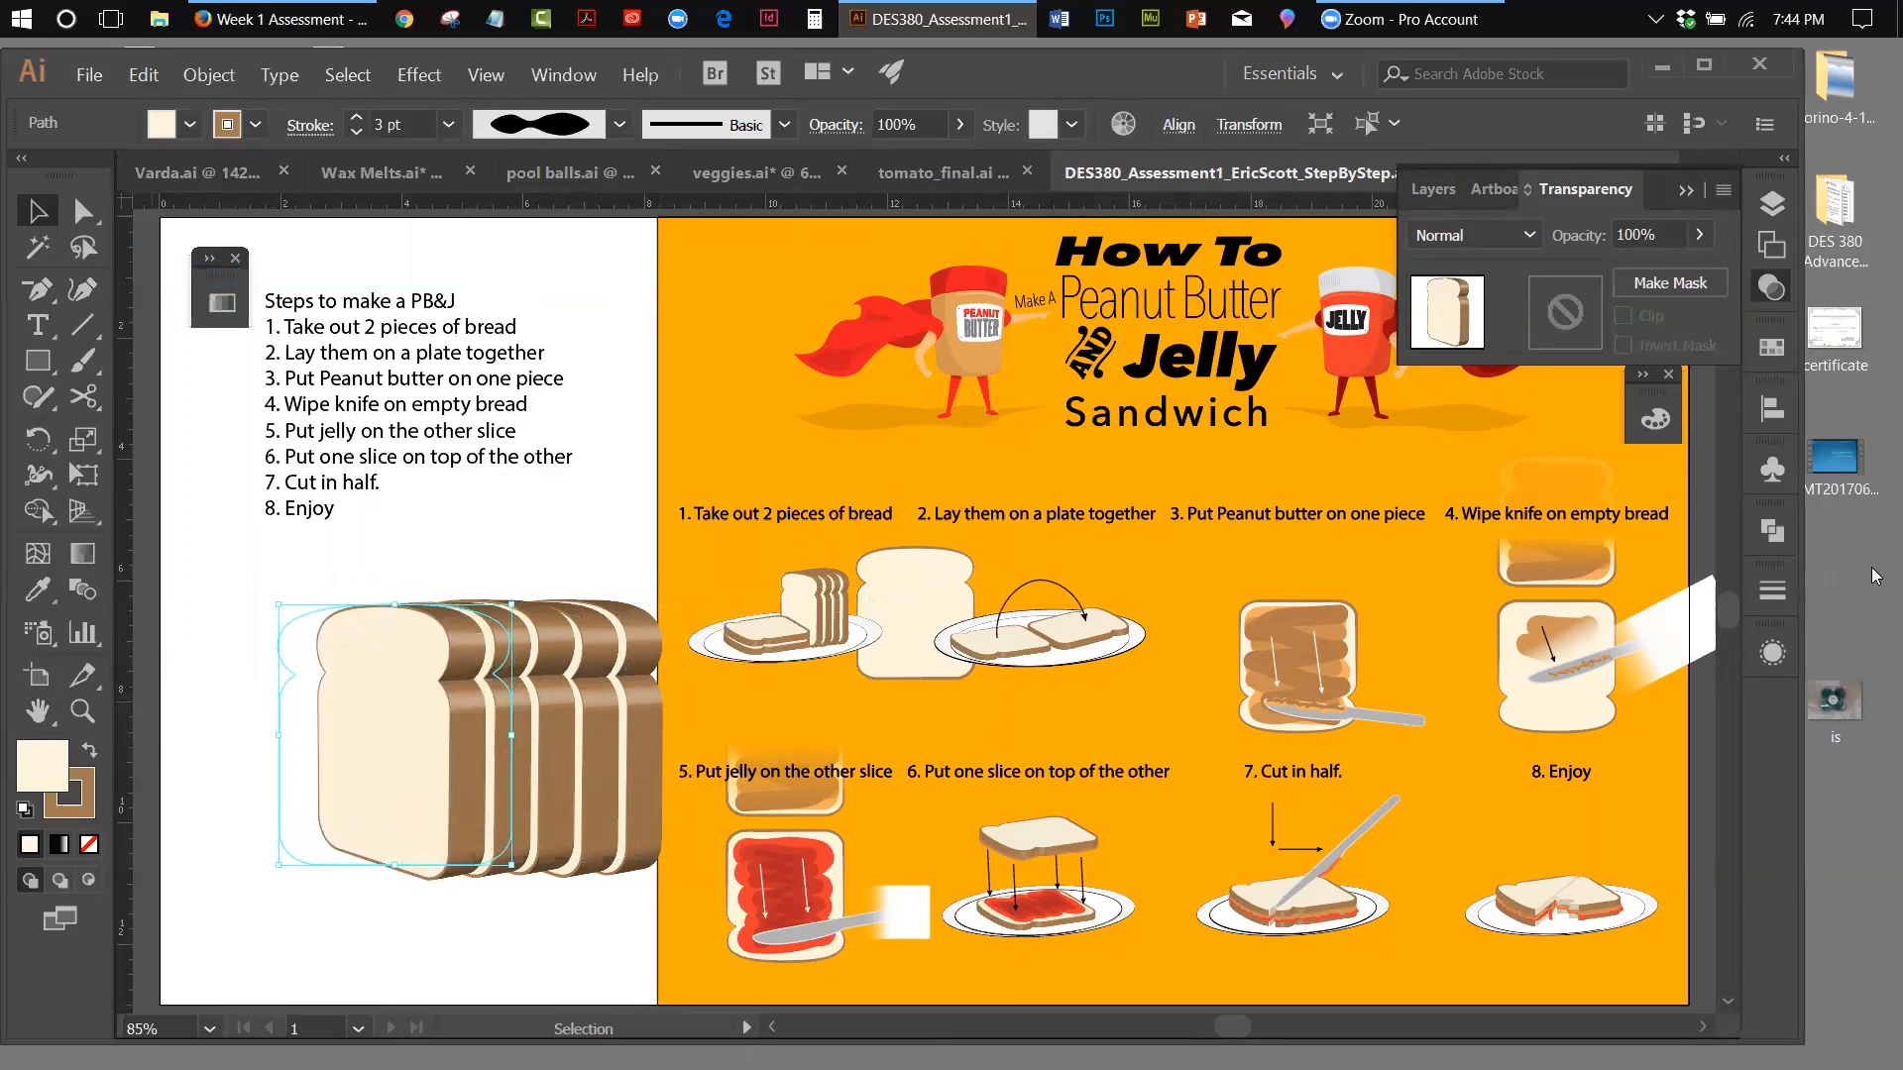
key("Down")
key("Down")
key("Down")
key("Down")
key("Down")
key("Down")
key("Down")
key("Down")
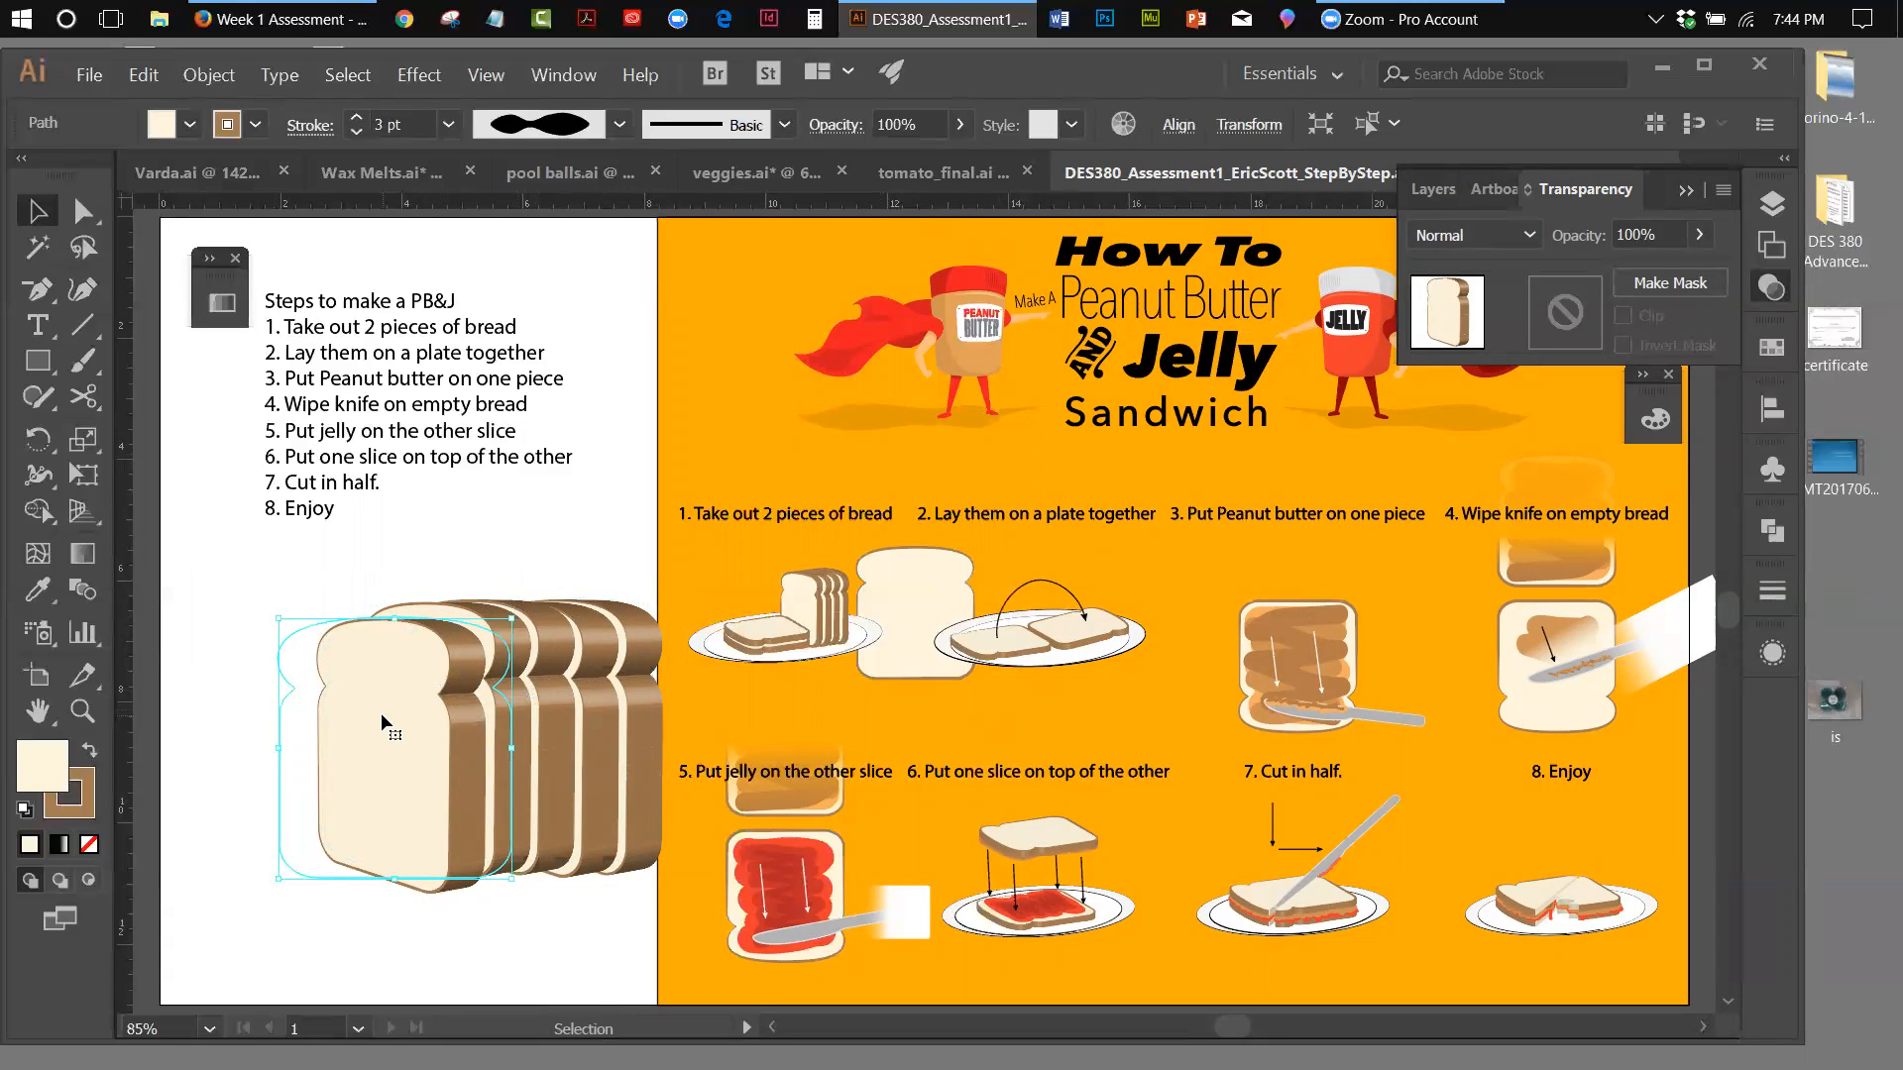
Reopen the front slice's 3D Extrude & Bevel effect, rotate it to about 19°, -30° and 59°, and turn on the preview
left_click(442, 76)
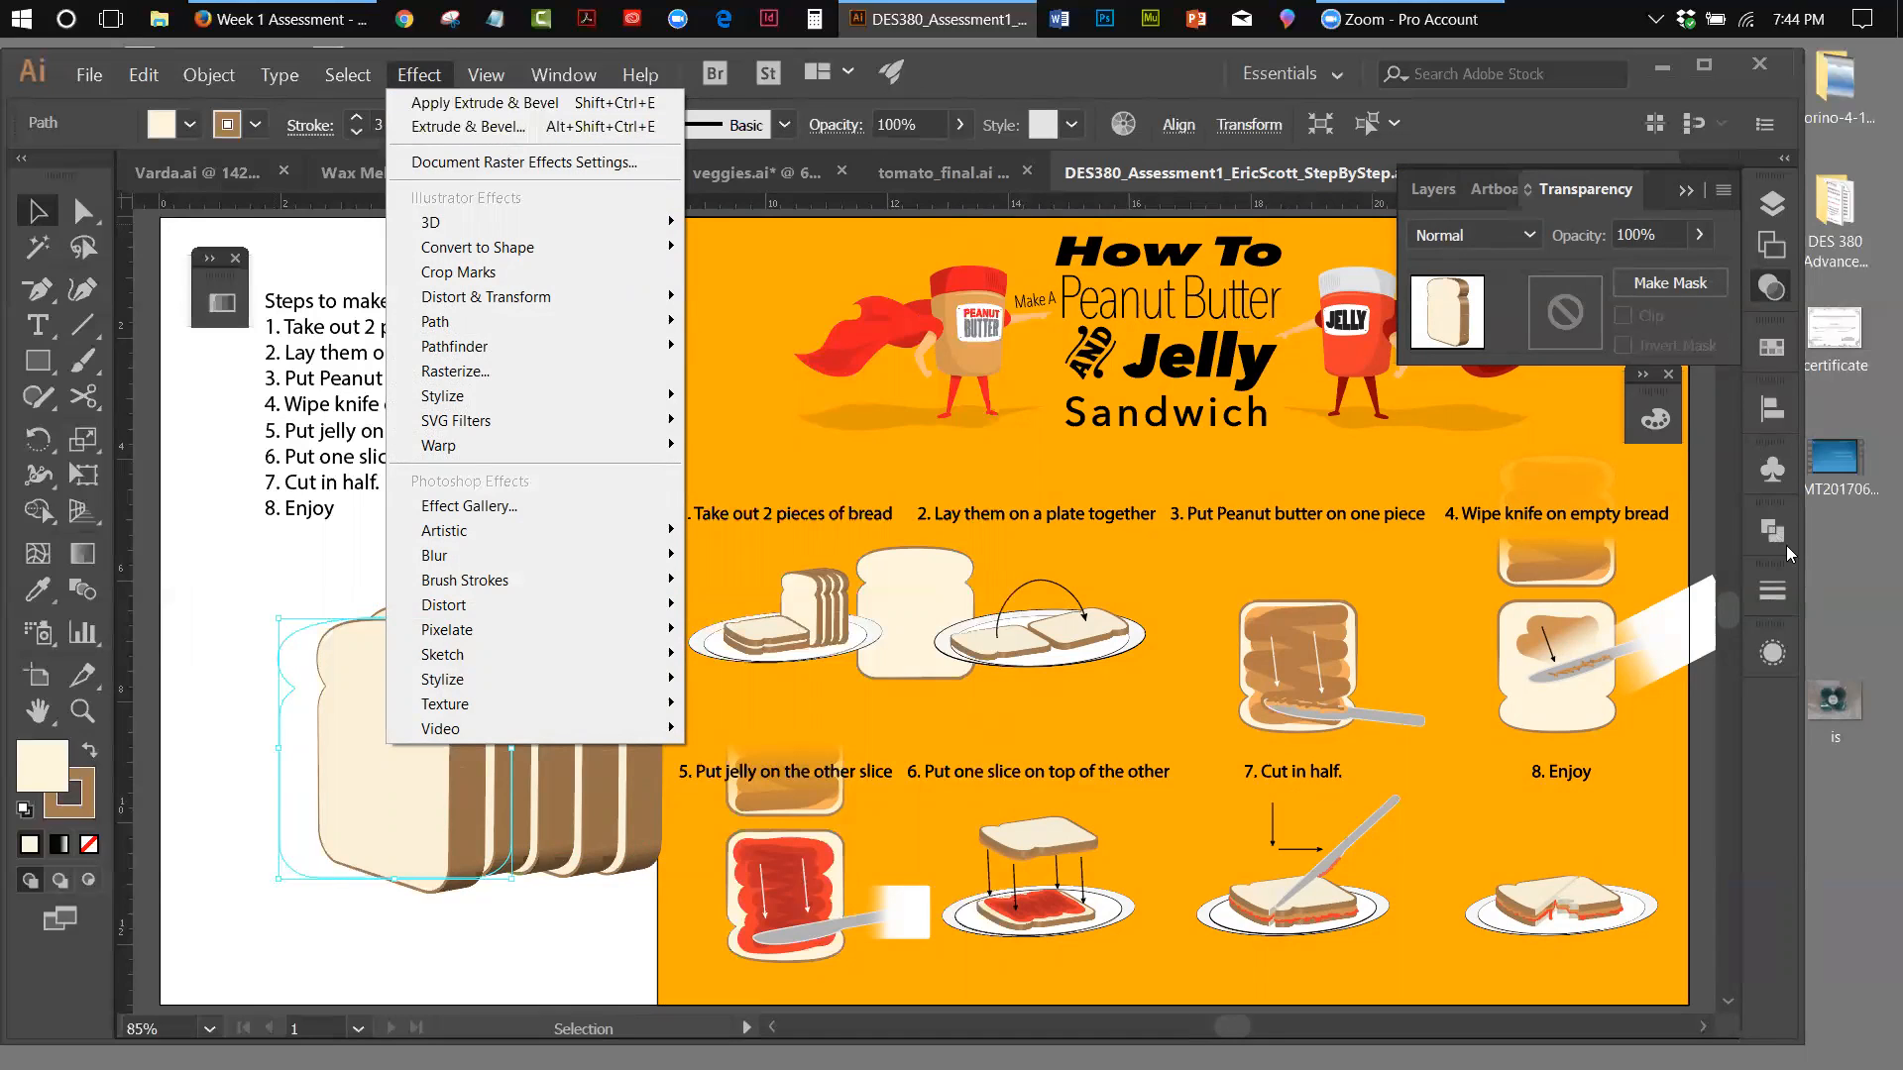
left_click(1059, 65)
left_click(591, 73)
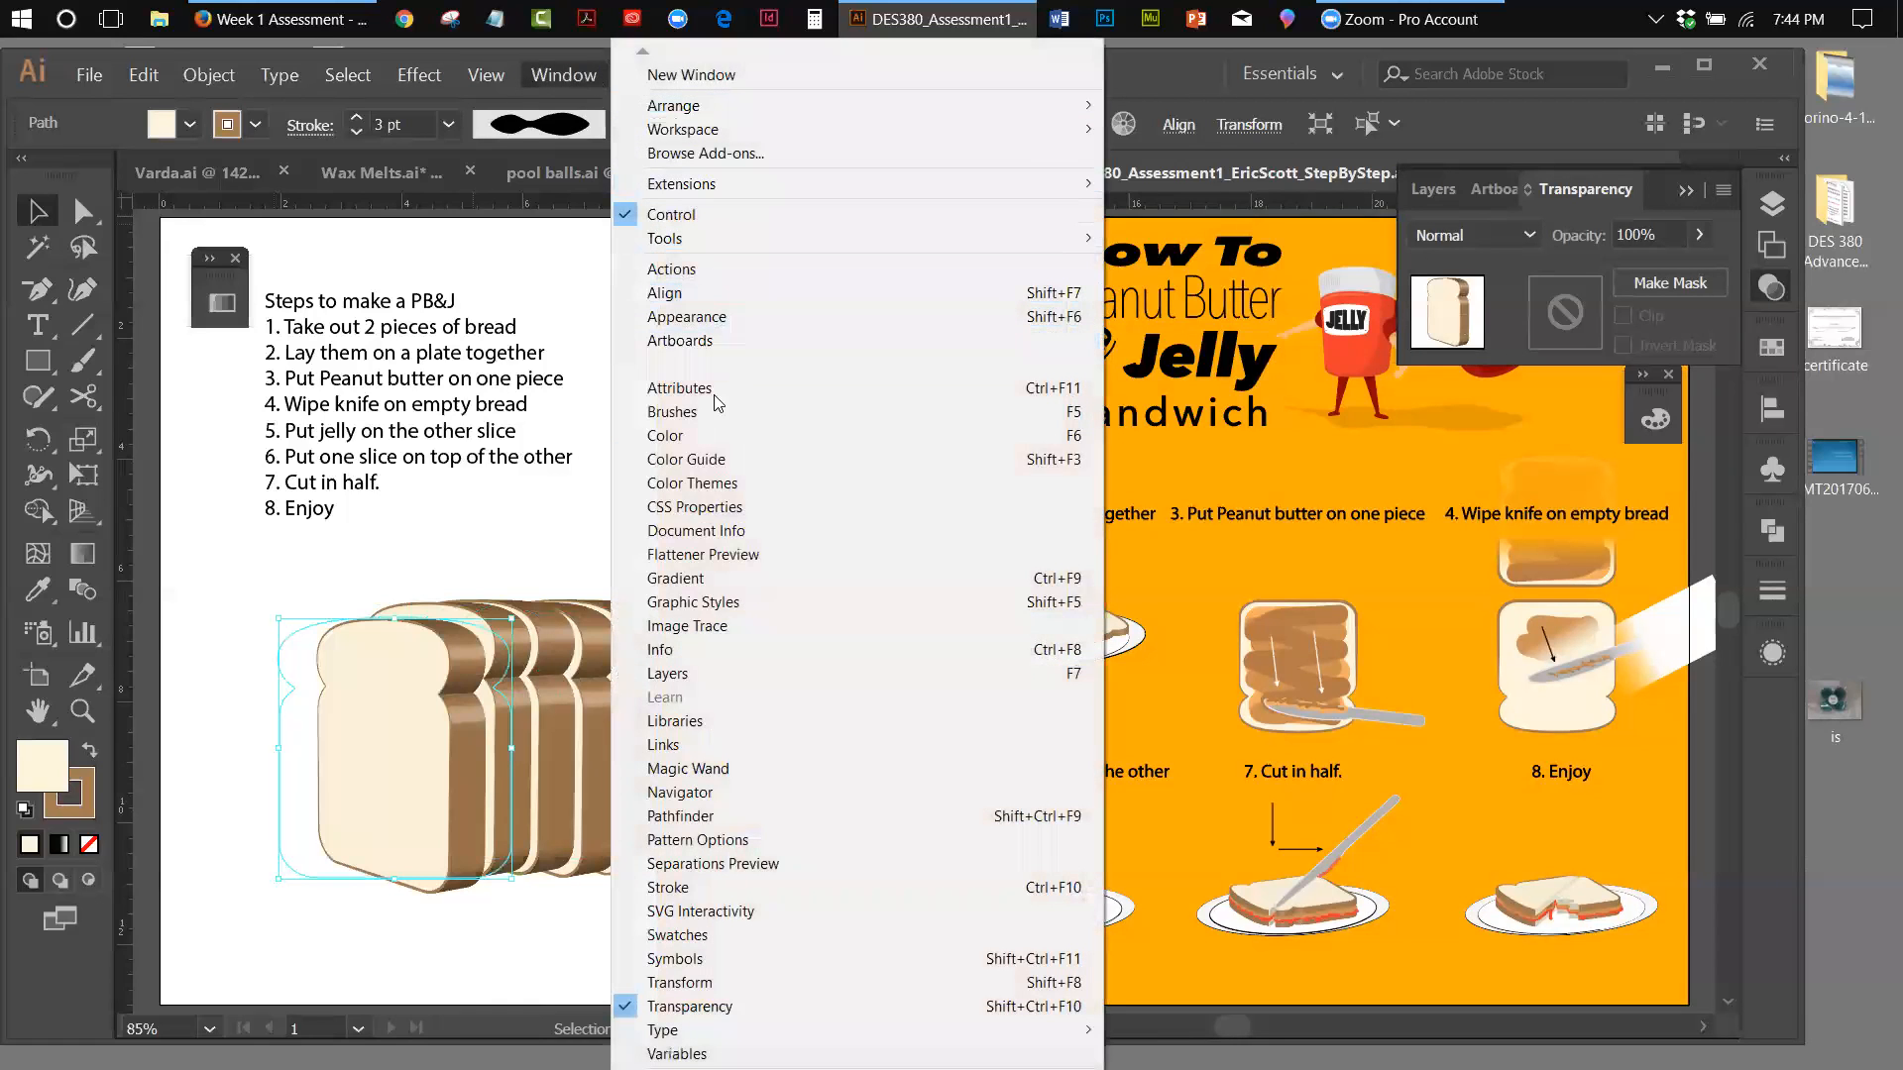
left_click(664, 319)
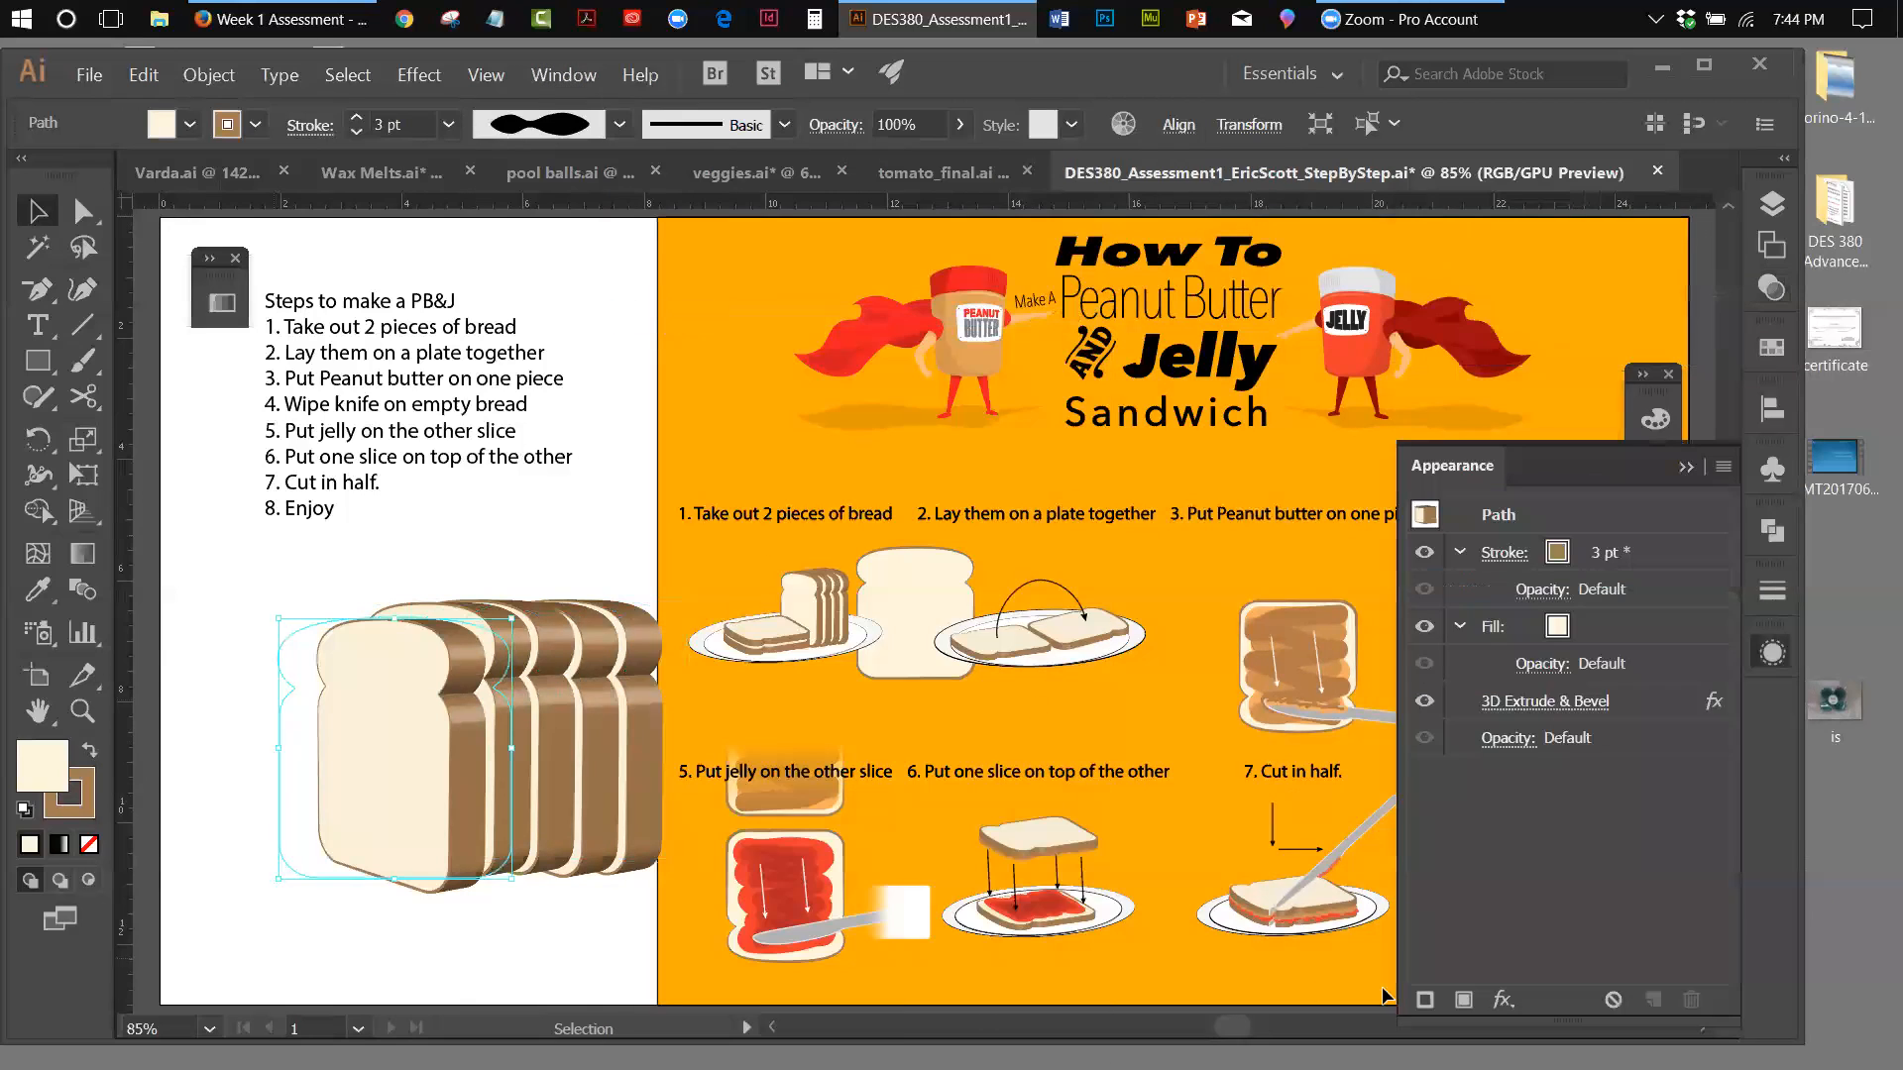
left_click(1550, 706)
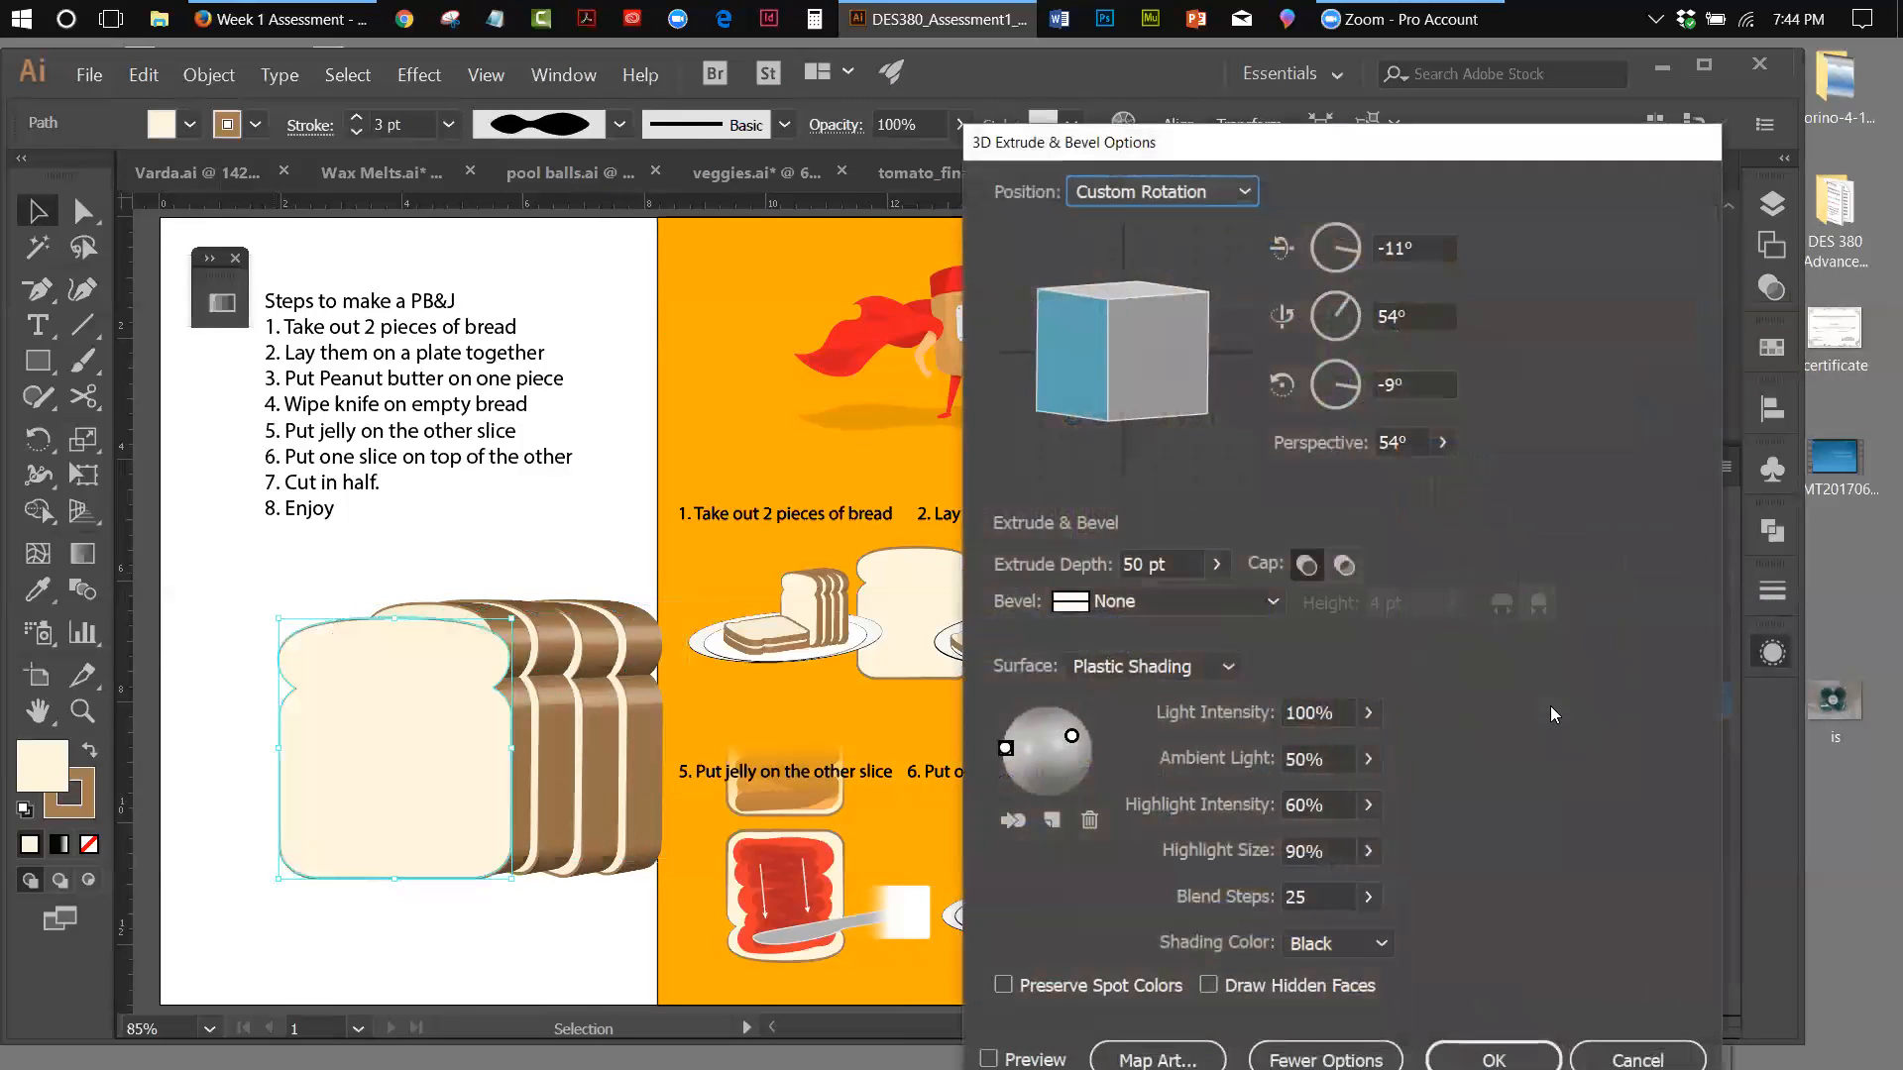
left_click_drag(1193, 386, 1201, 383)
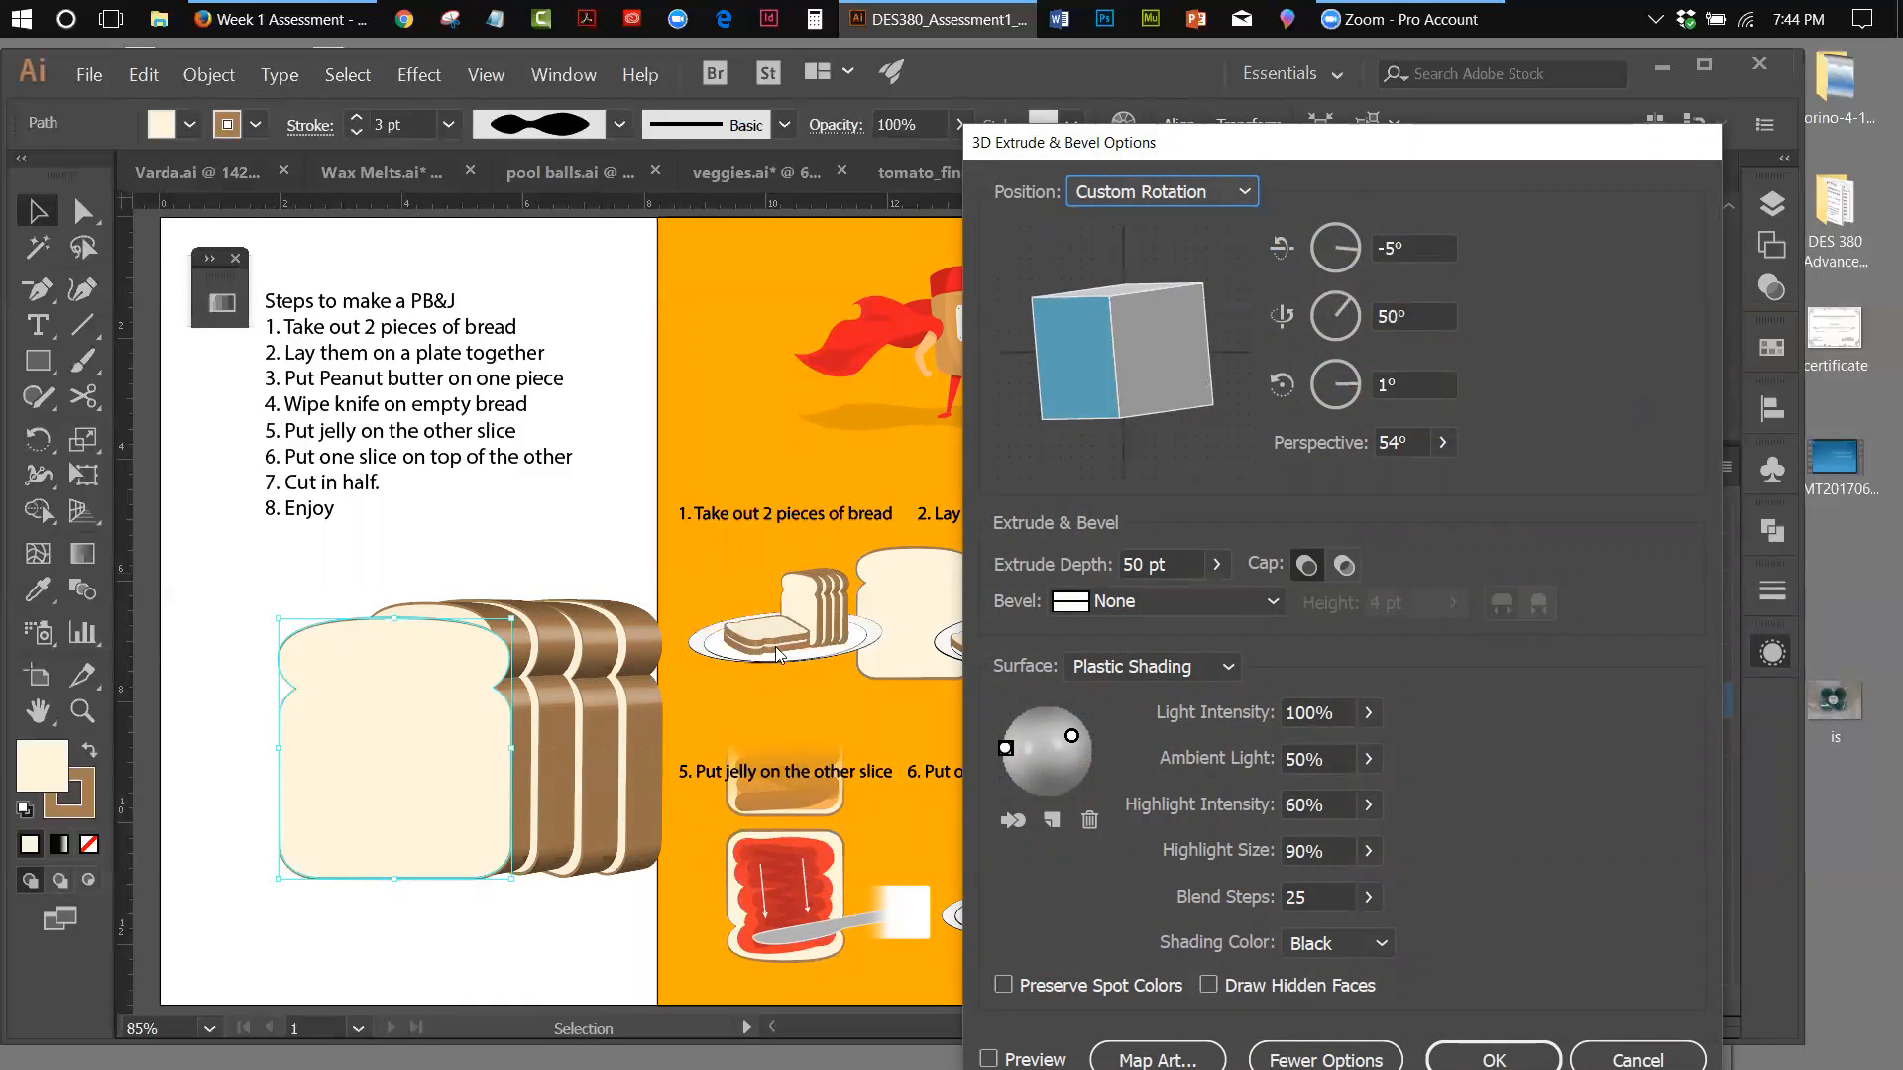
mouse_move(1178, 377)
left_mouse_down()
mouse_move(1188, 407)
mouse_move(1126, 370)
mouse_move(1160, 354)
left_mouse_up()
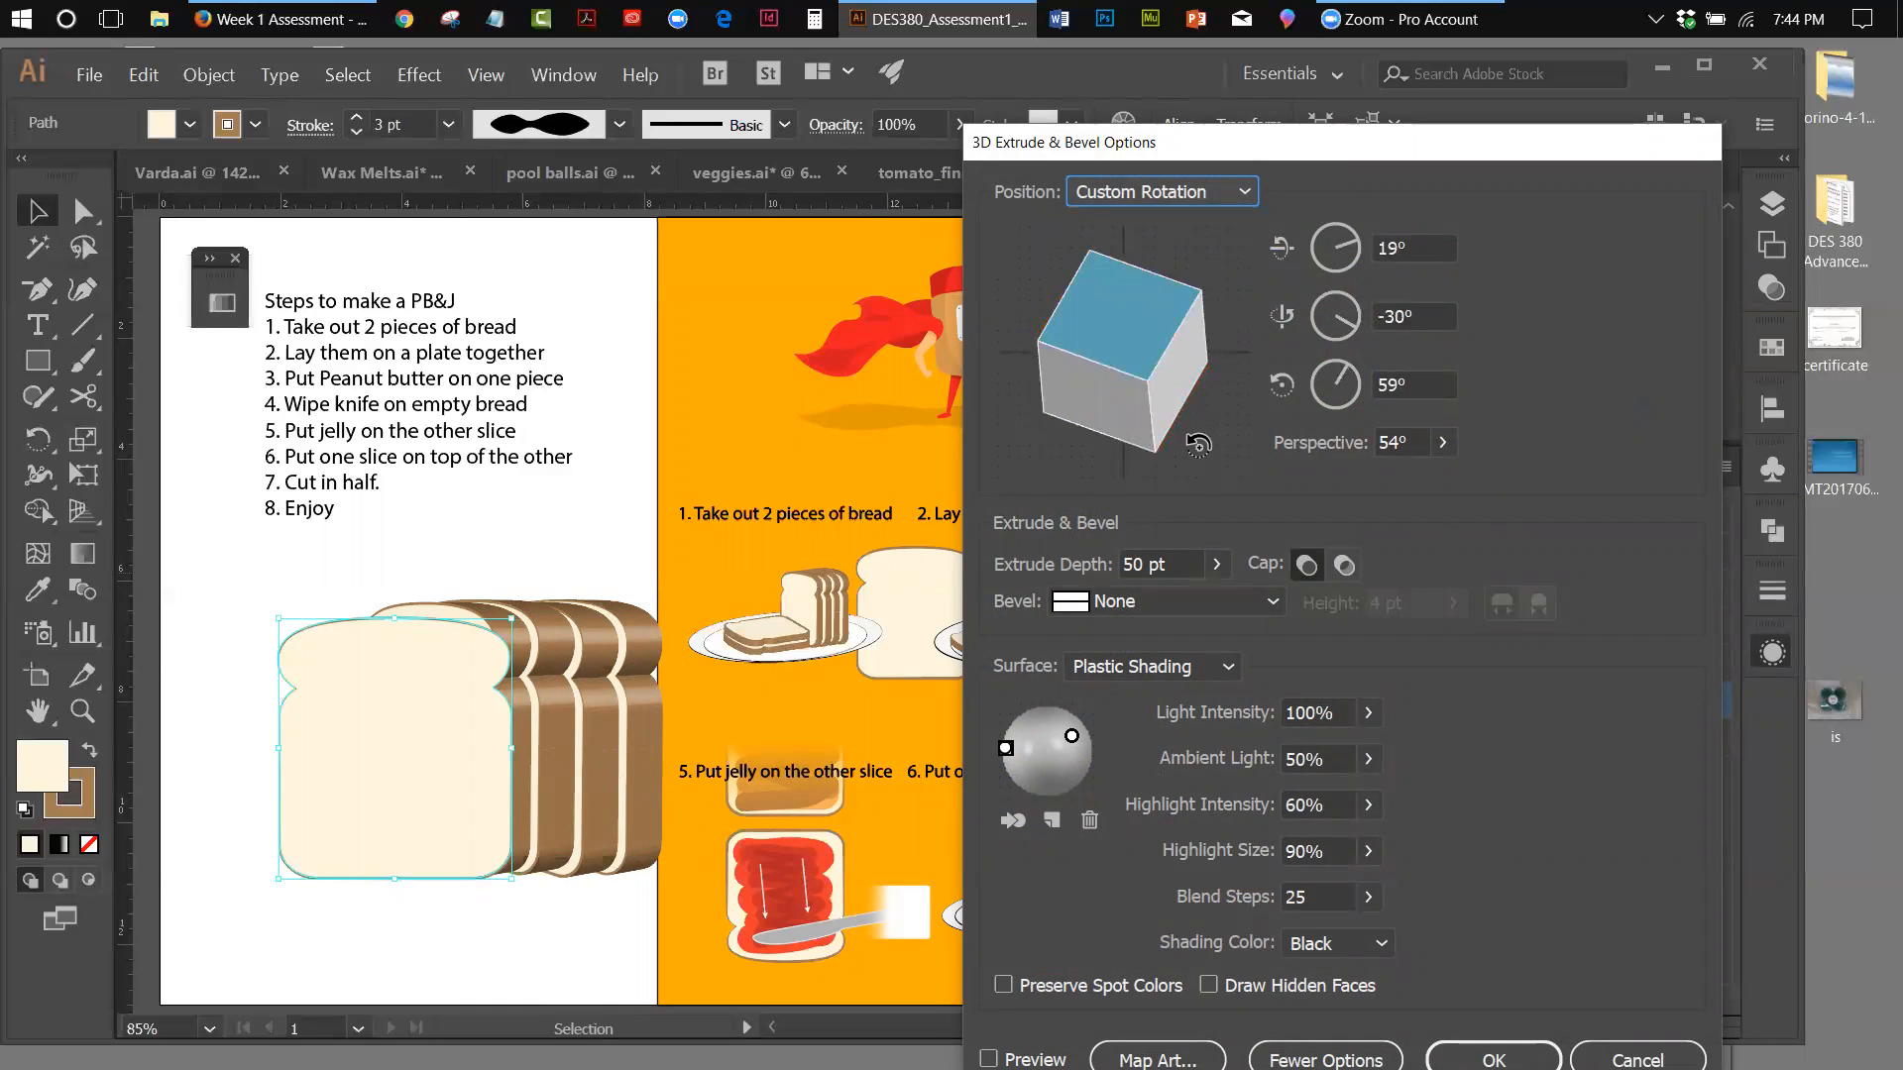
left_click(989, 1059)
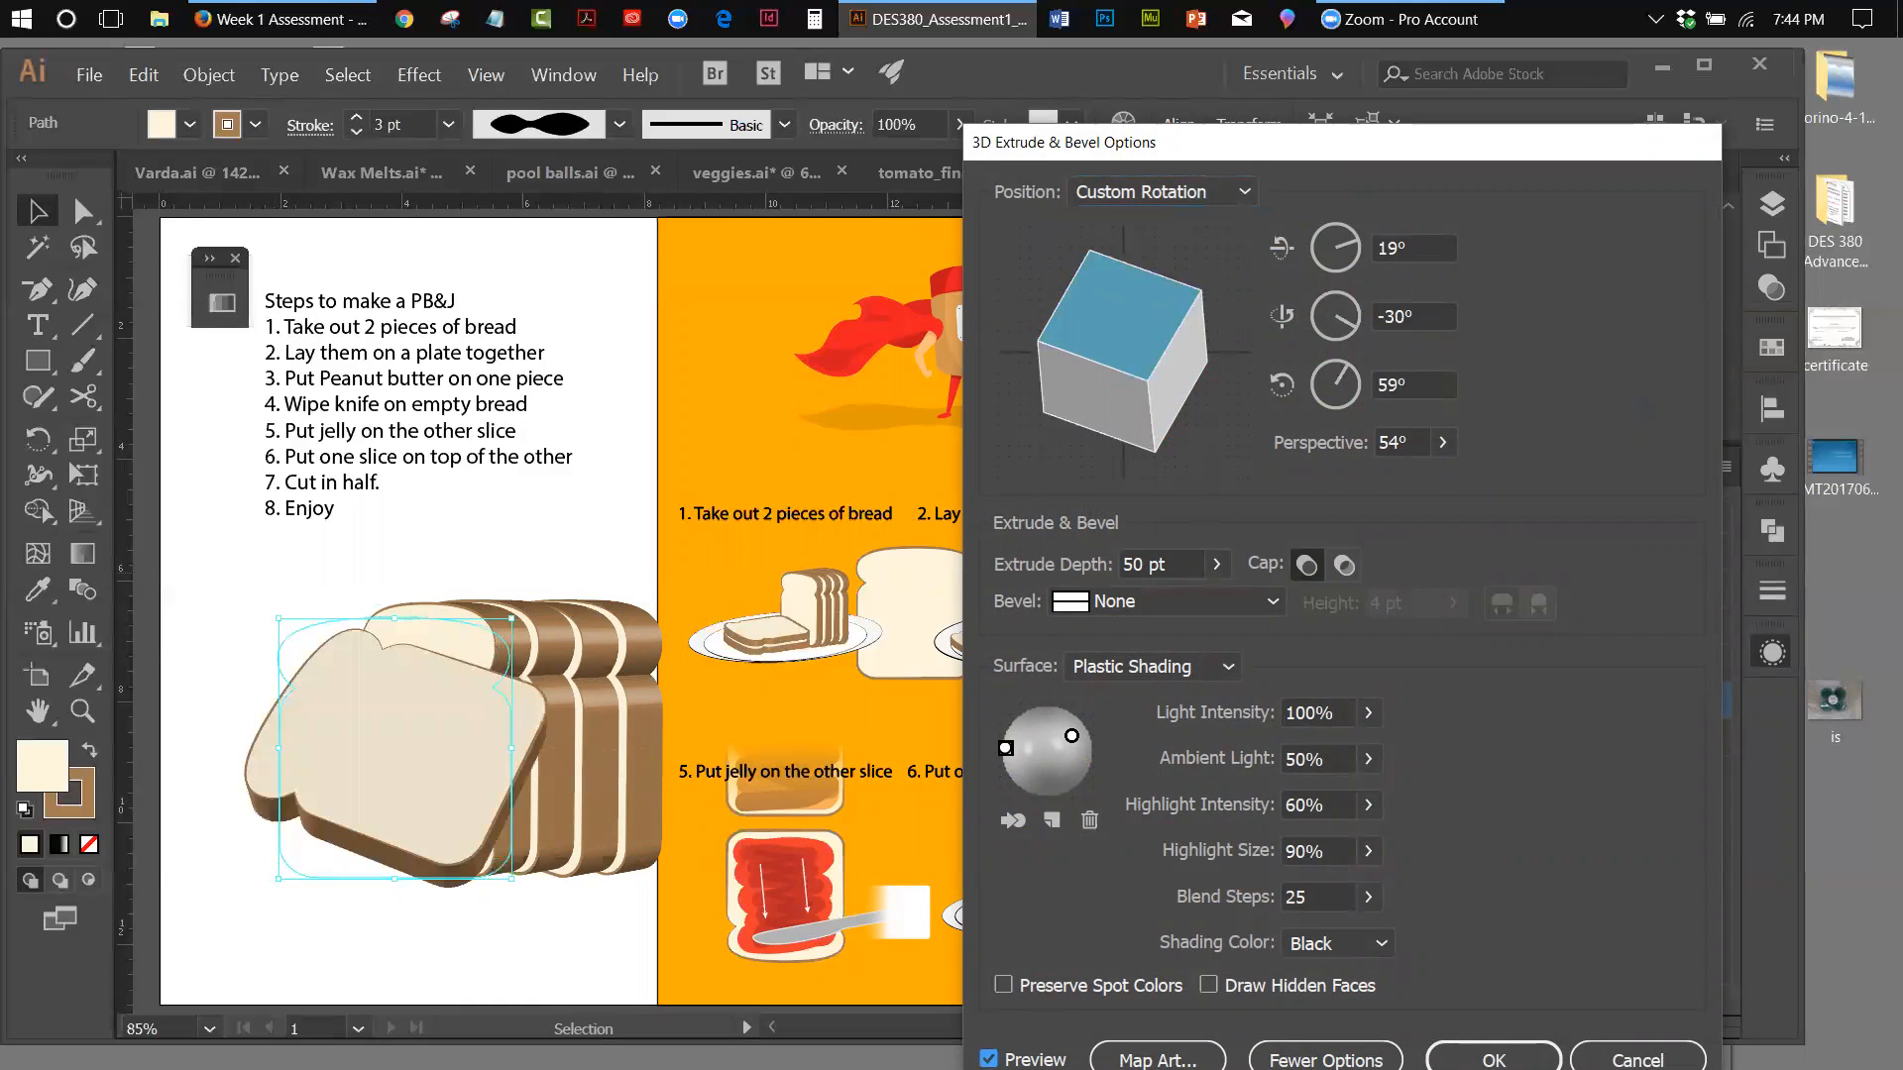
Tilt the previewed slice further toward lying flat, to a rotation of about 53°, -68° and 36°
left_click_drag(1127, 381, 1148, 352)
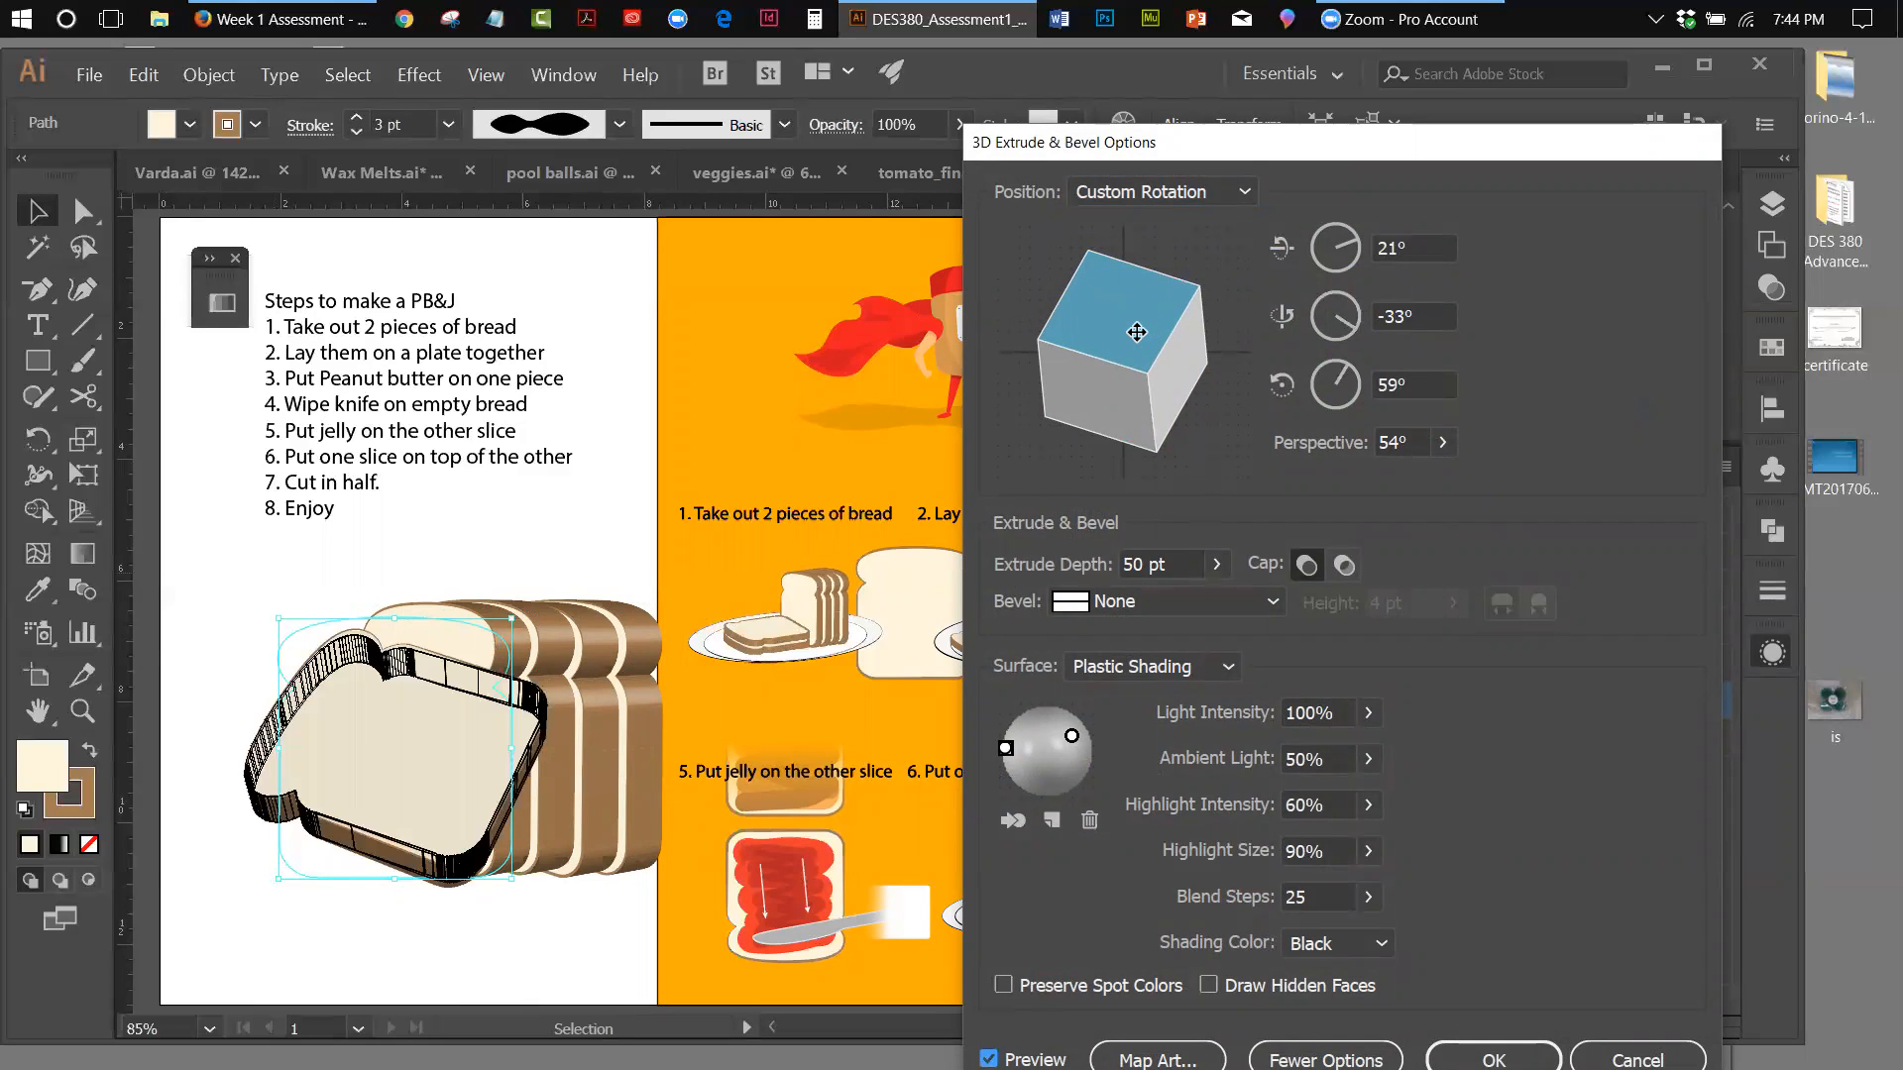
left_click_drag(1136, 332, 1141, 314)
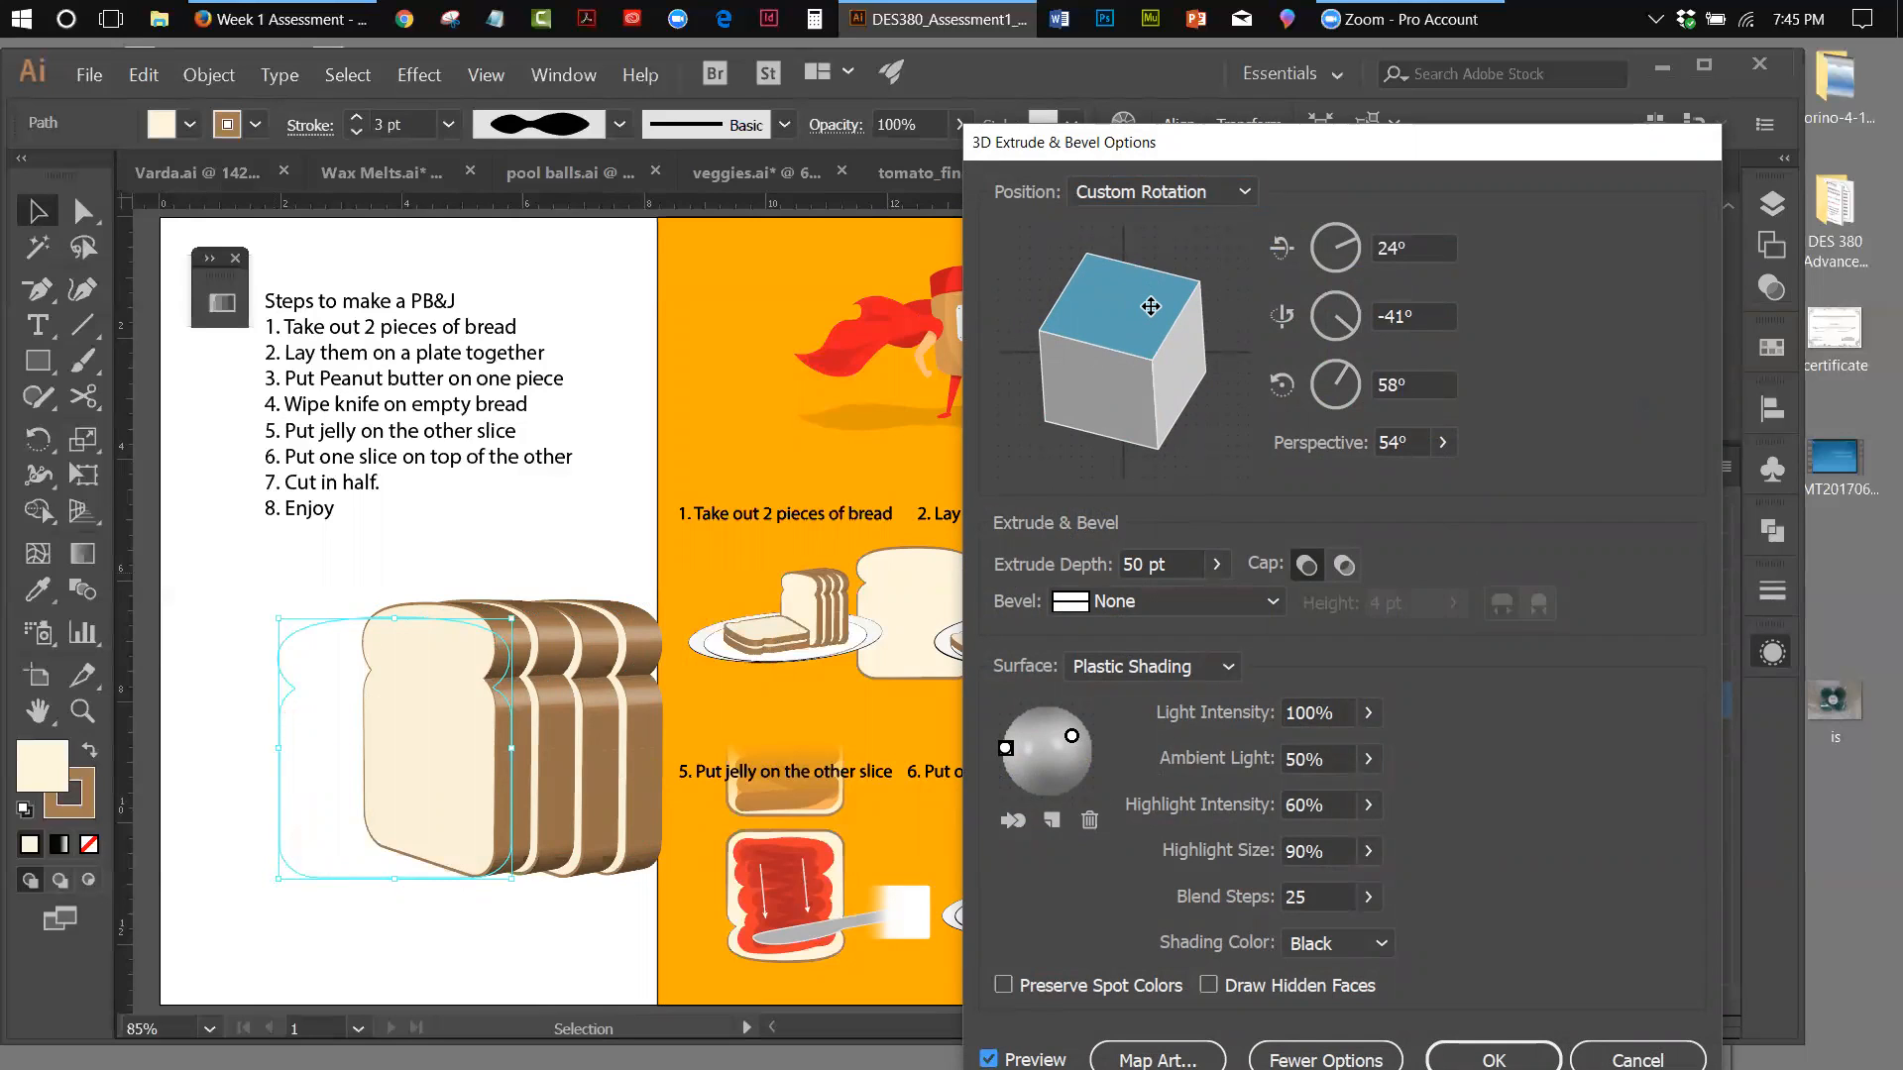
left_click_drag(1149, 315, 1147, 309)
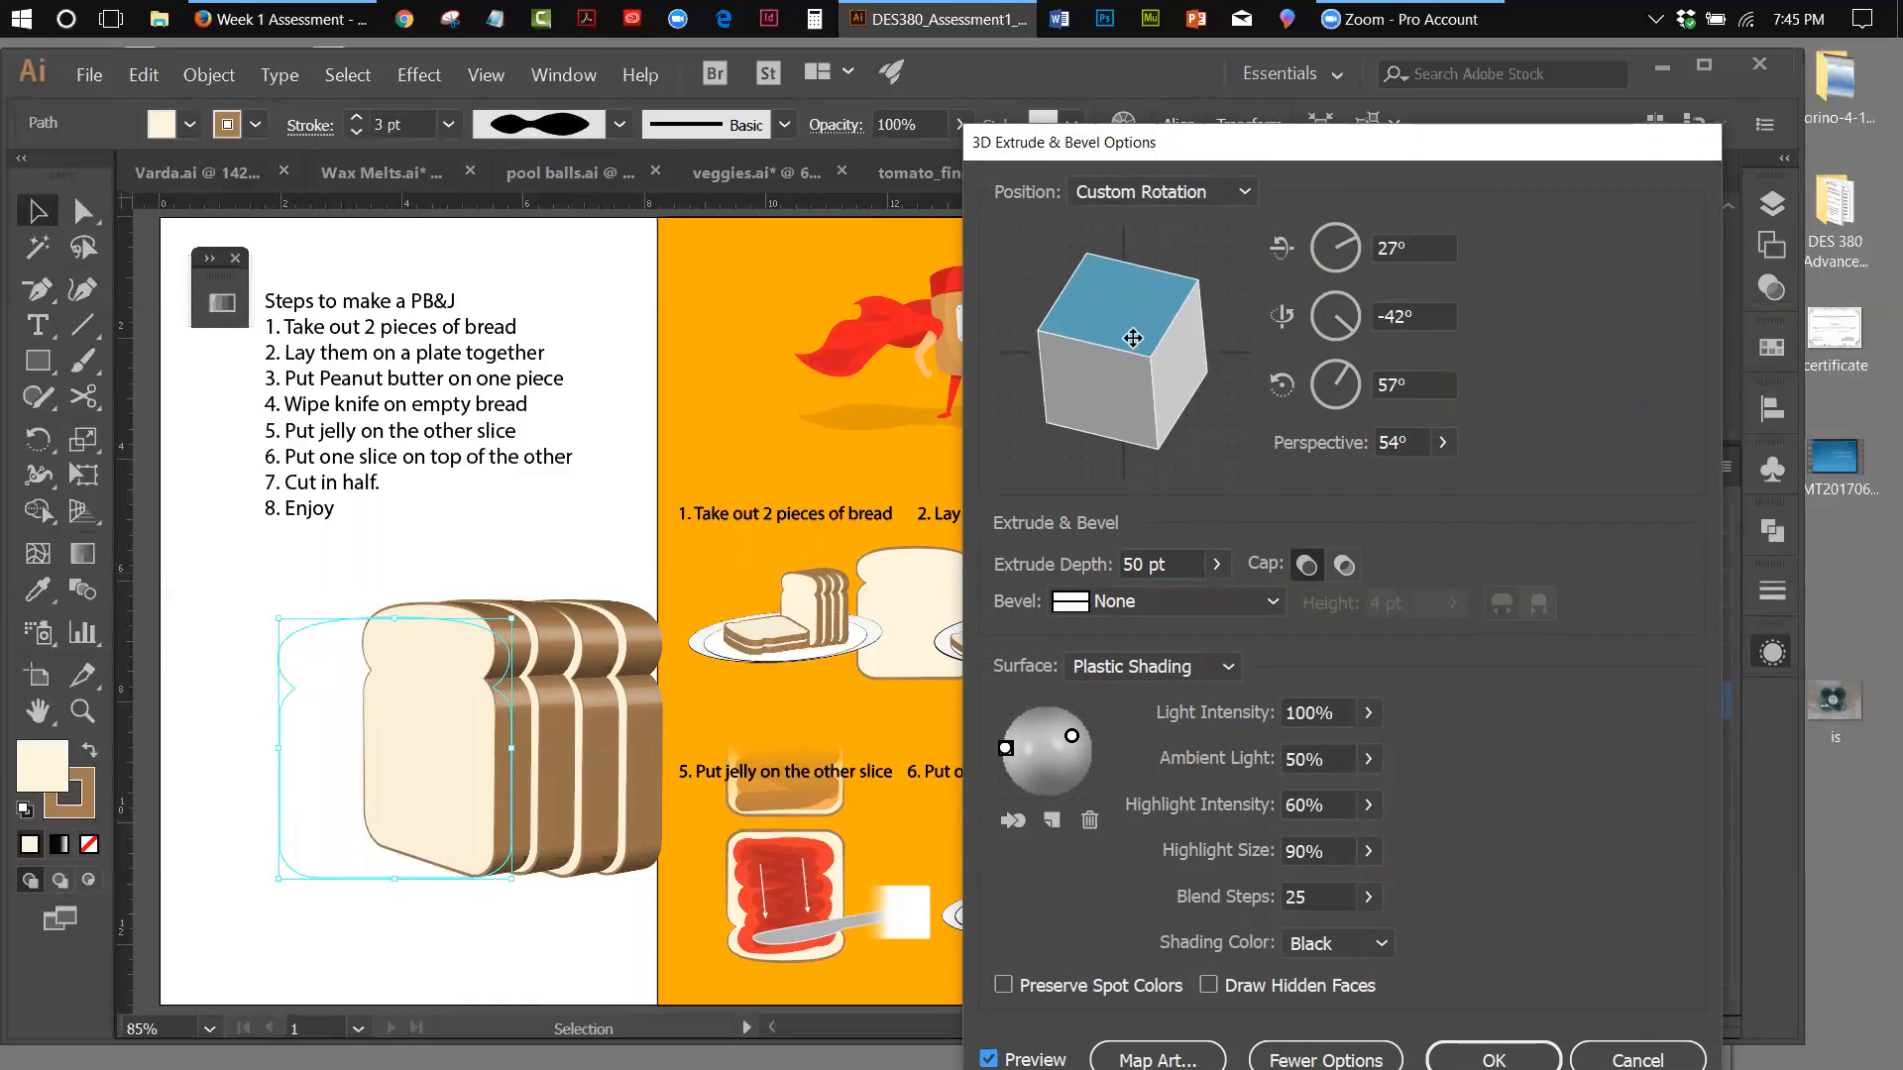
left_click_drag(1132, 338, 1136, 314)
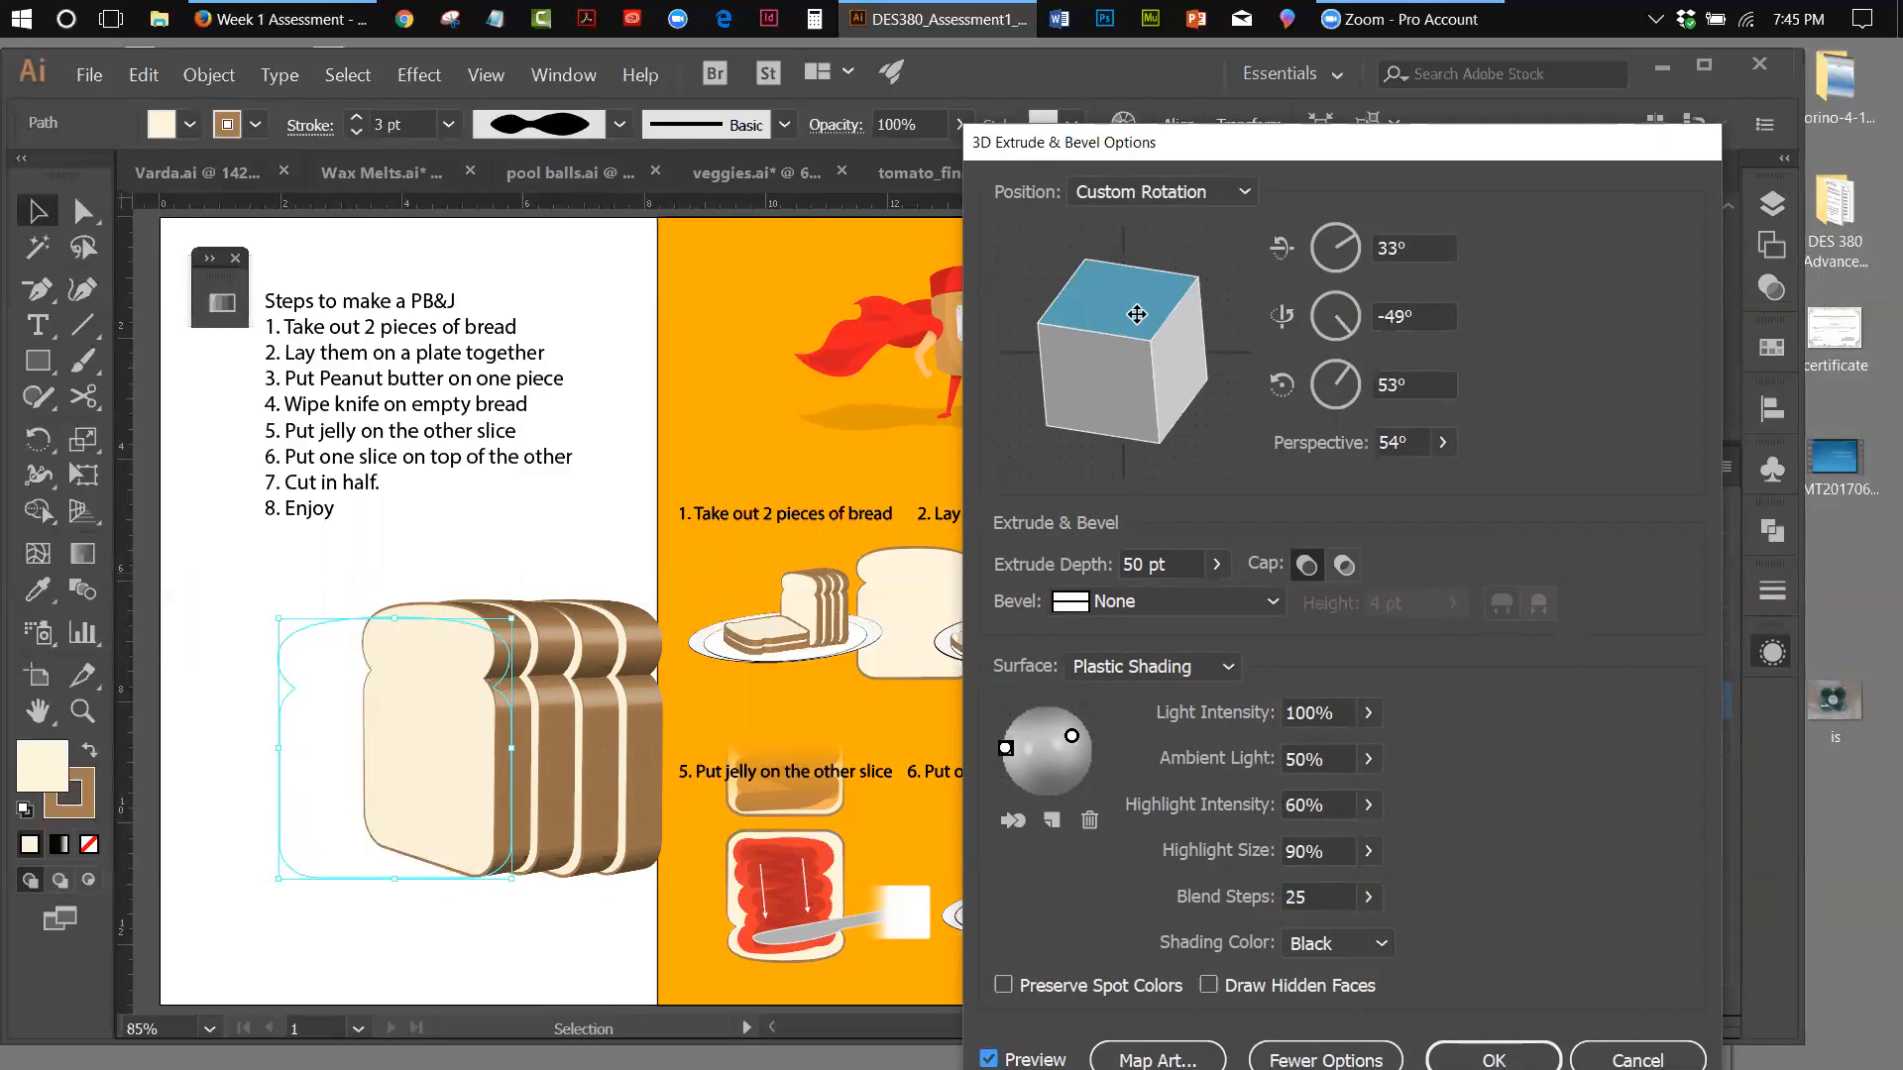
left_click_drag(1137, 314, 1144, 296)
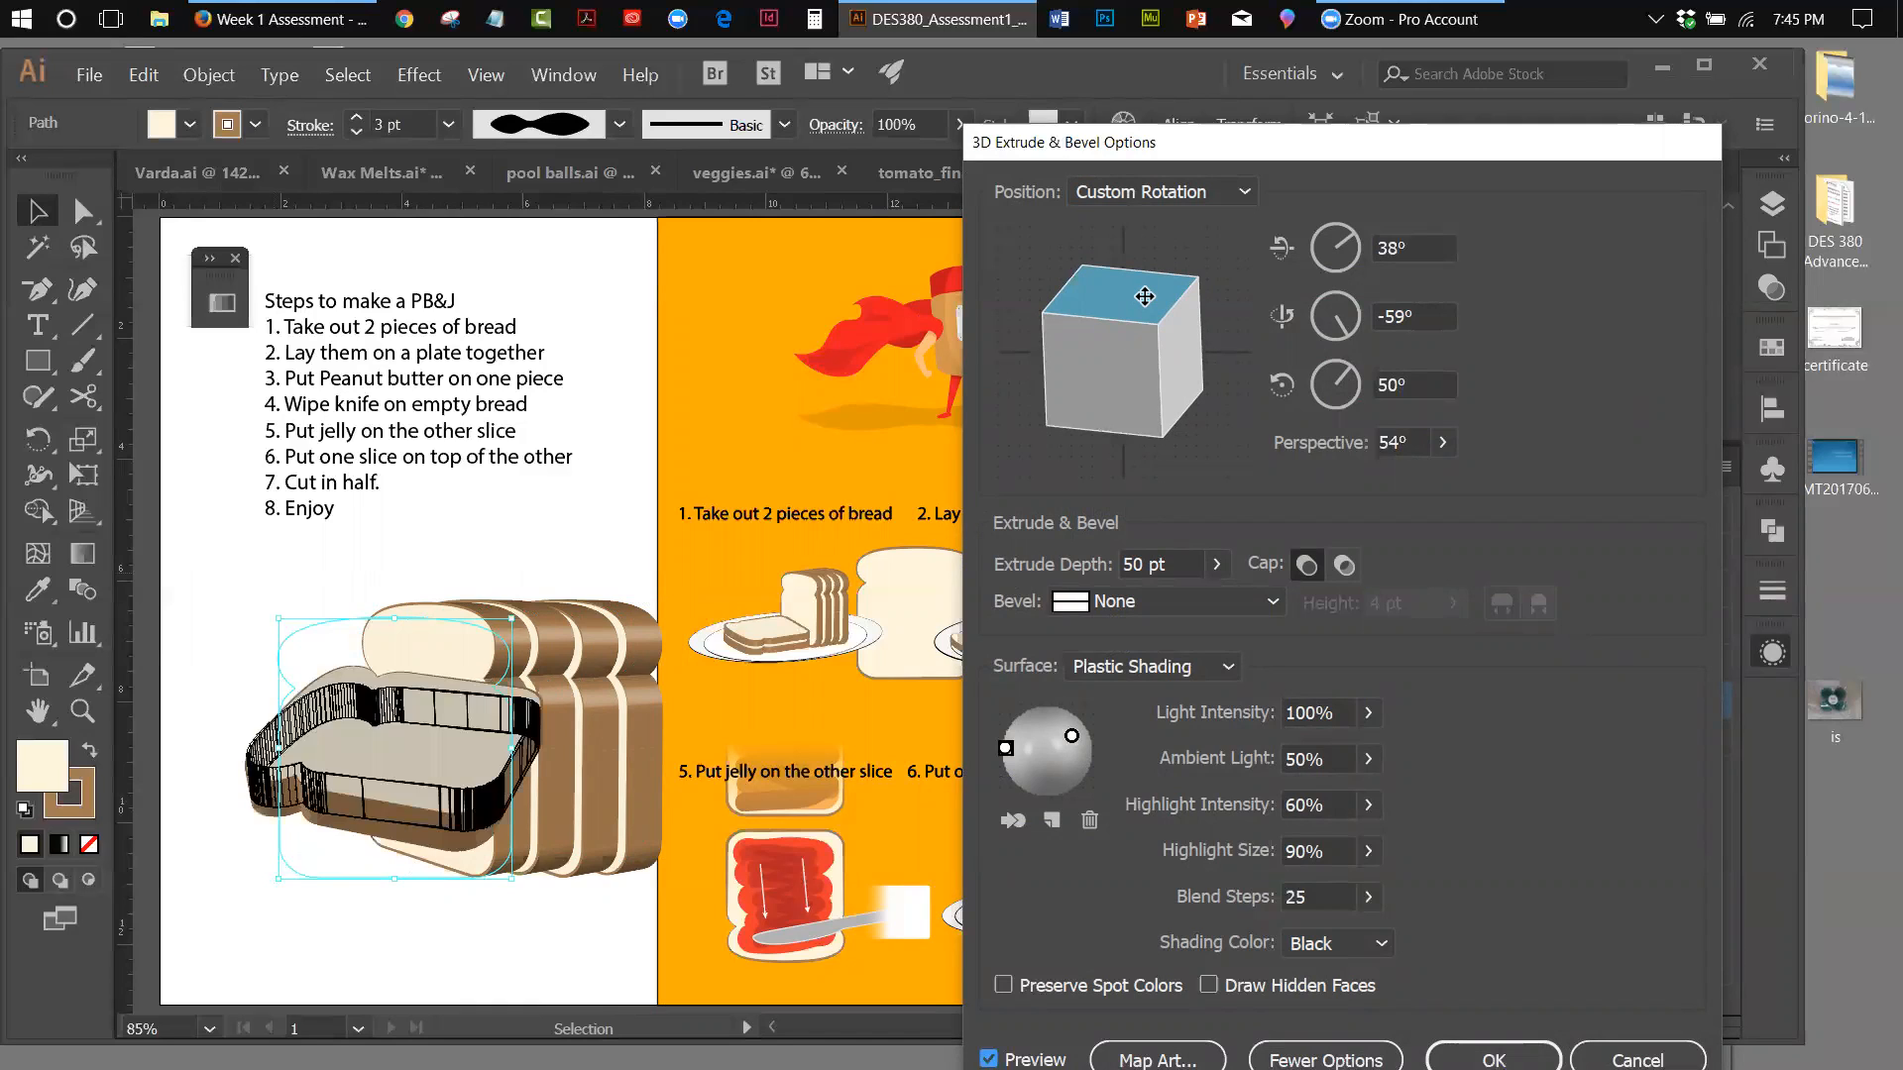
left_click_drag(1144, 296, 1139, 303)
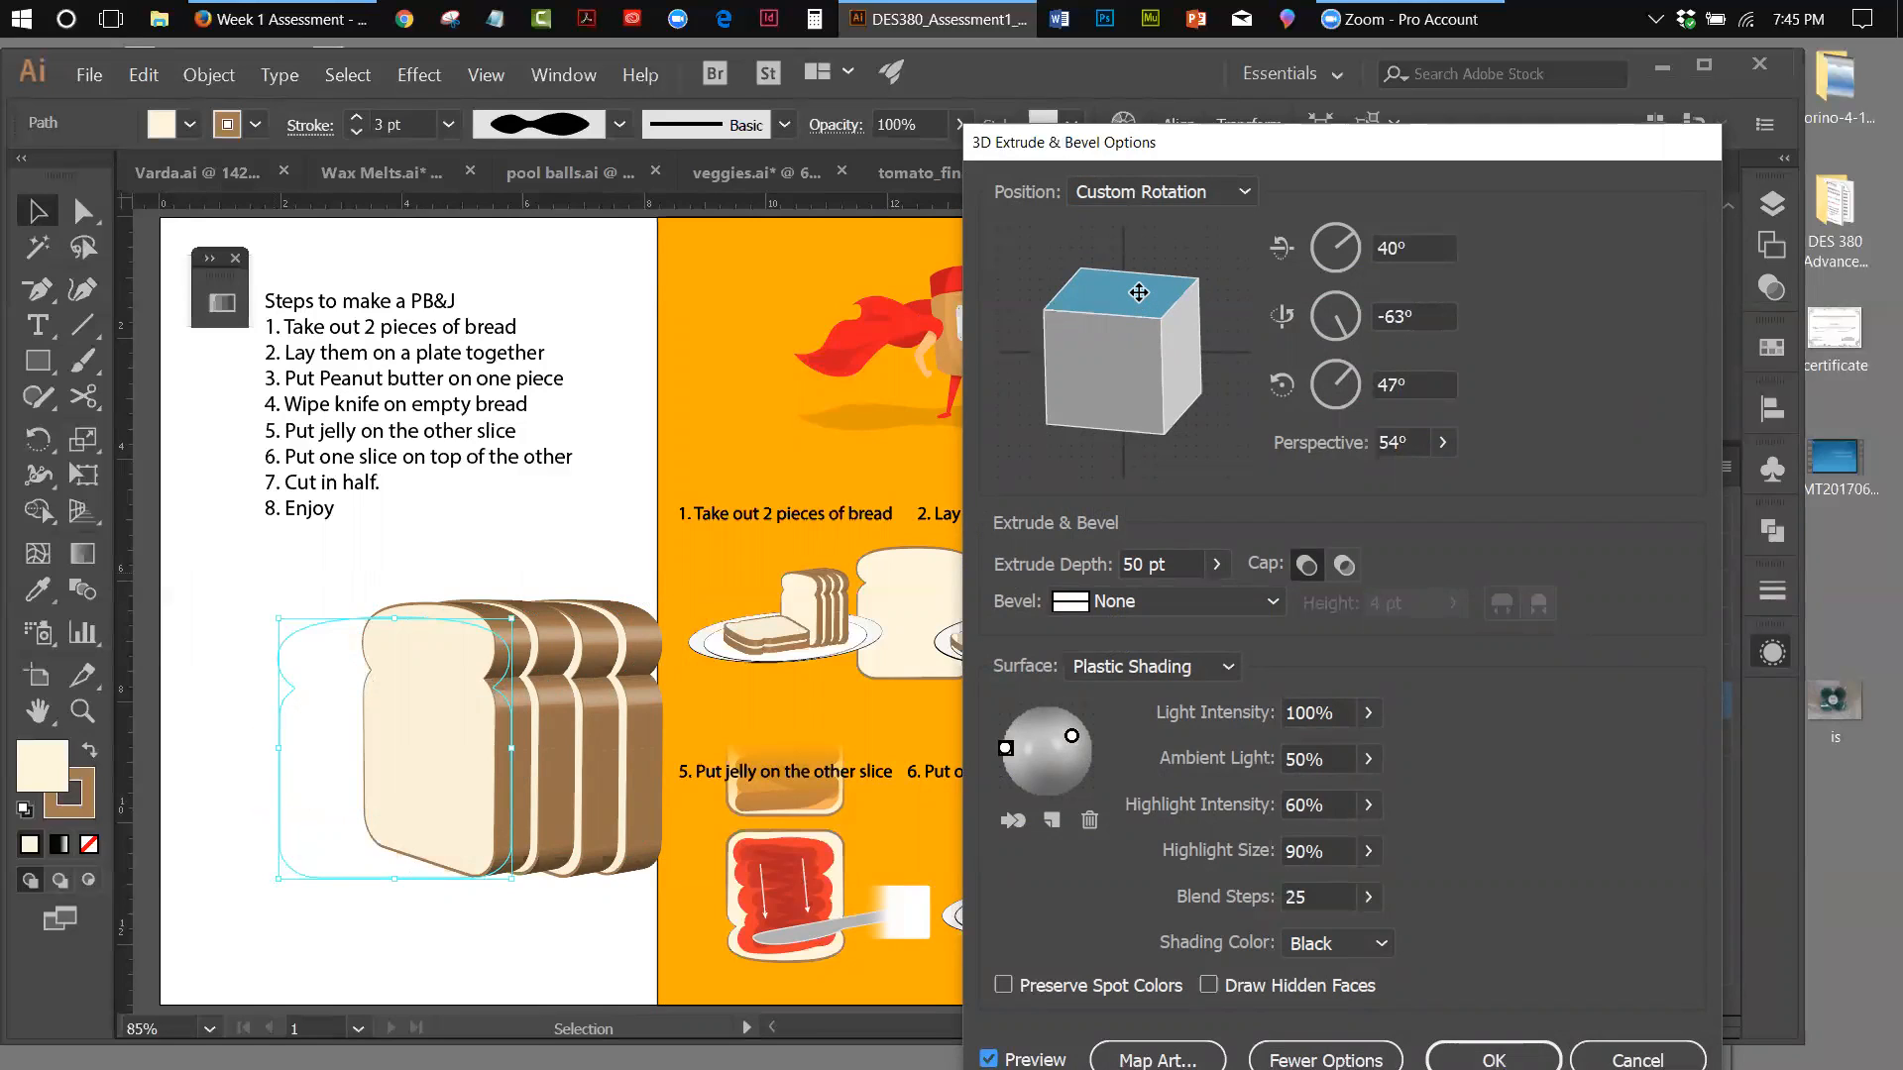
left_click_drag(1139, 292, 1139, 292)
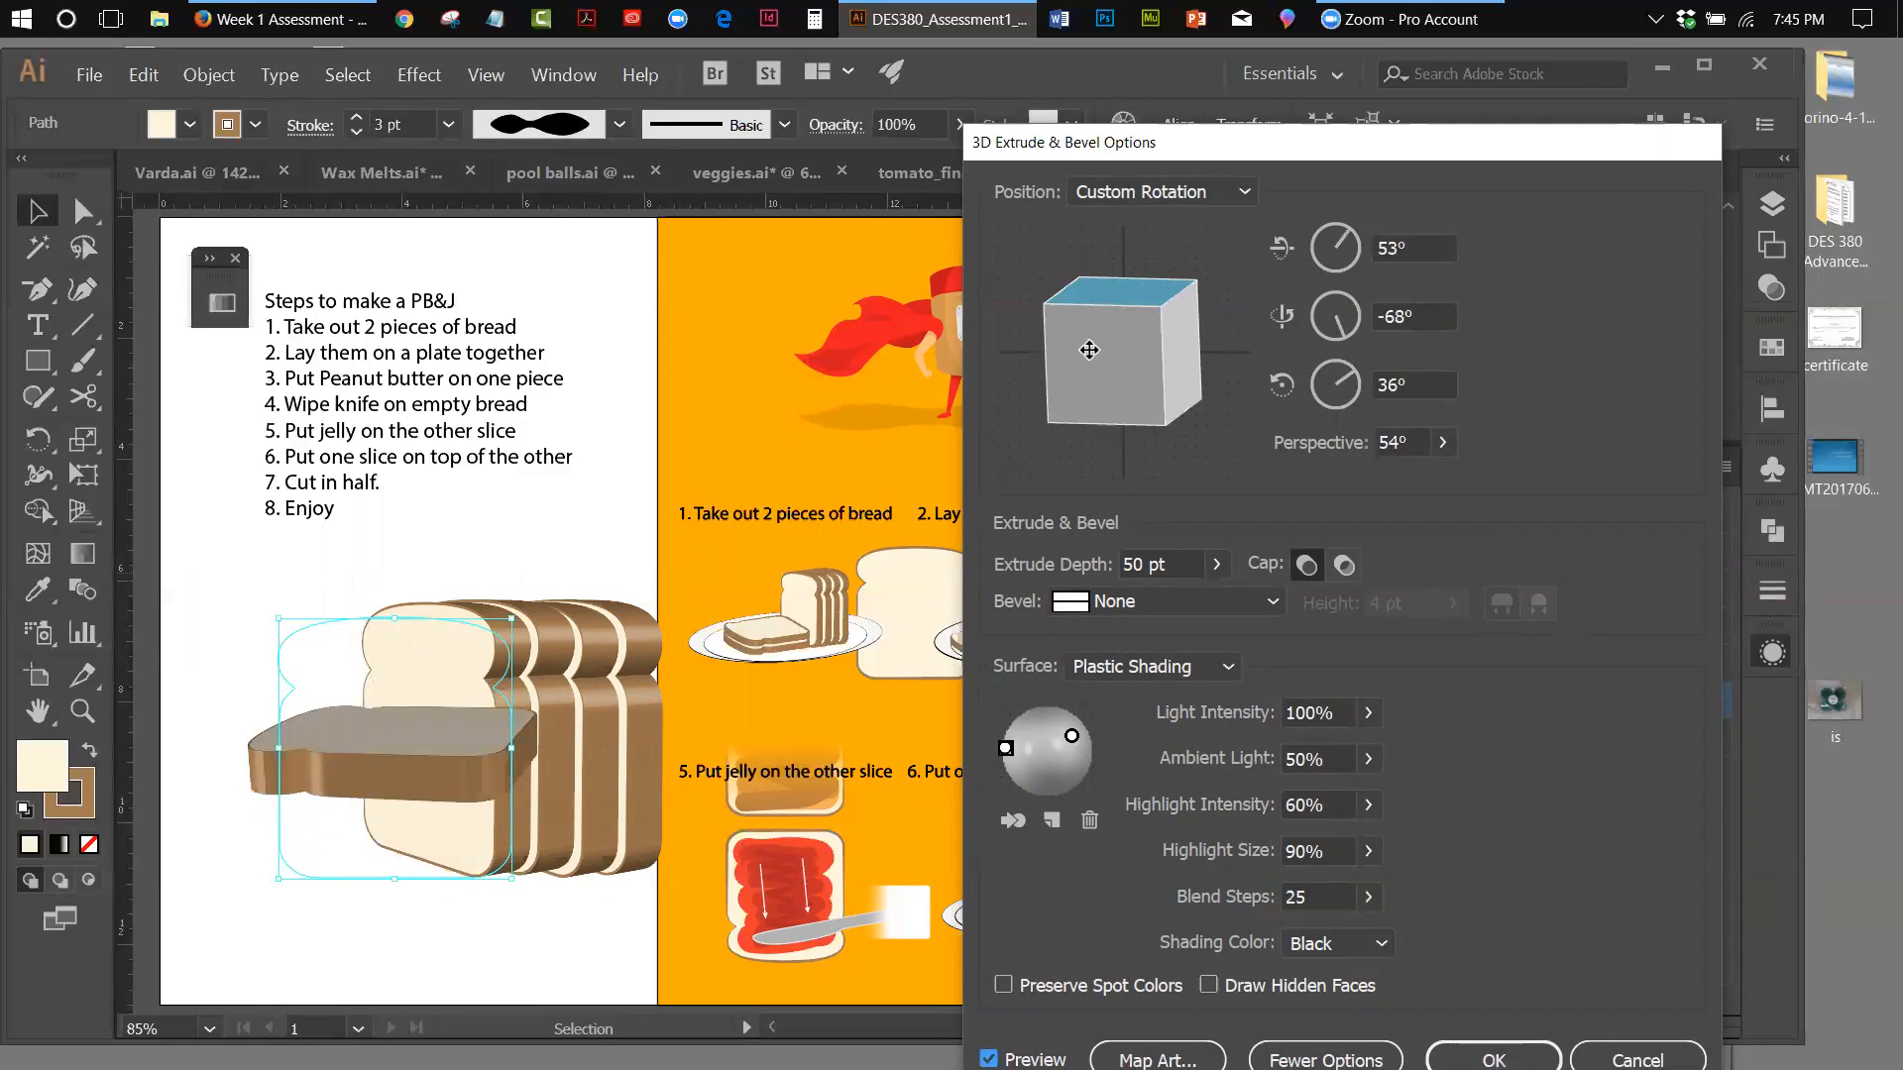
Turn the flat slice to show a corner toward the viewer, with a rotation of about -64°, -54° and 157°
left_click_drag(1118, 362, 1127, 359)
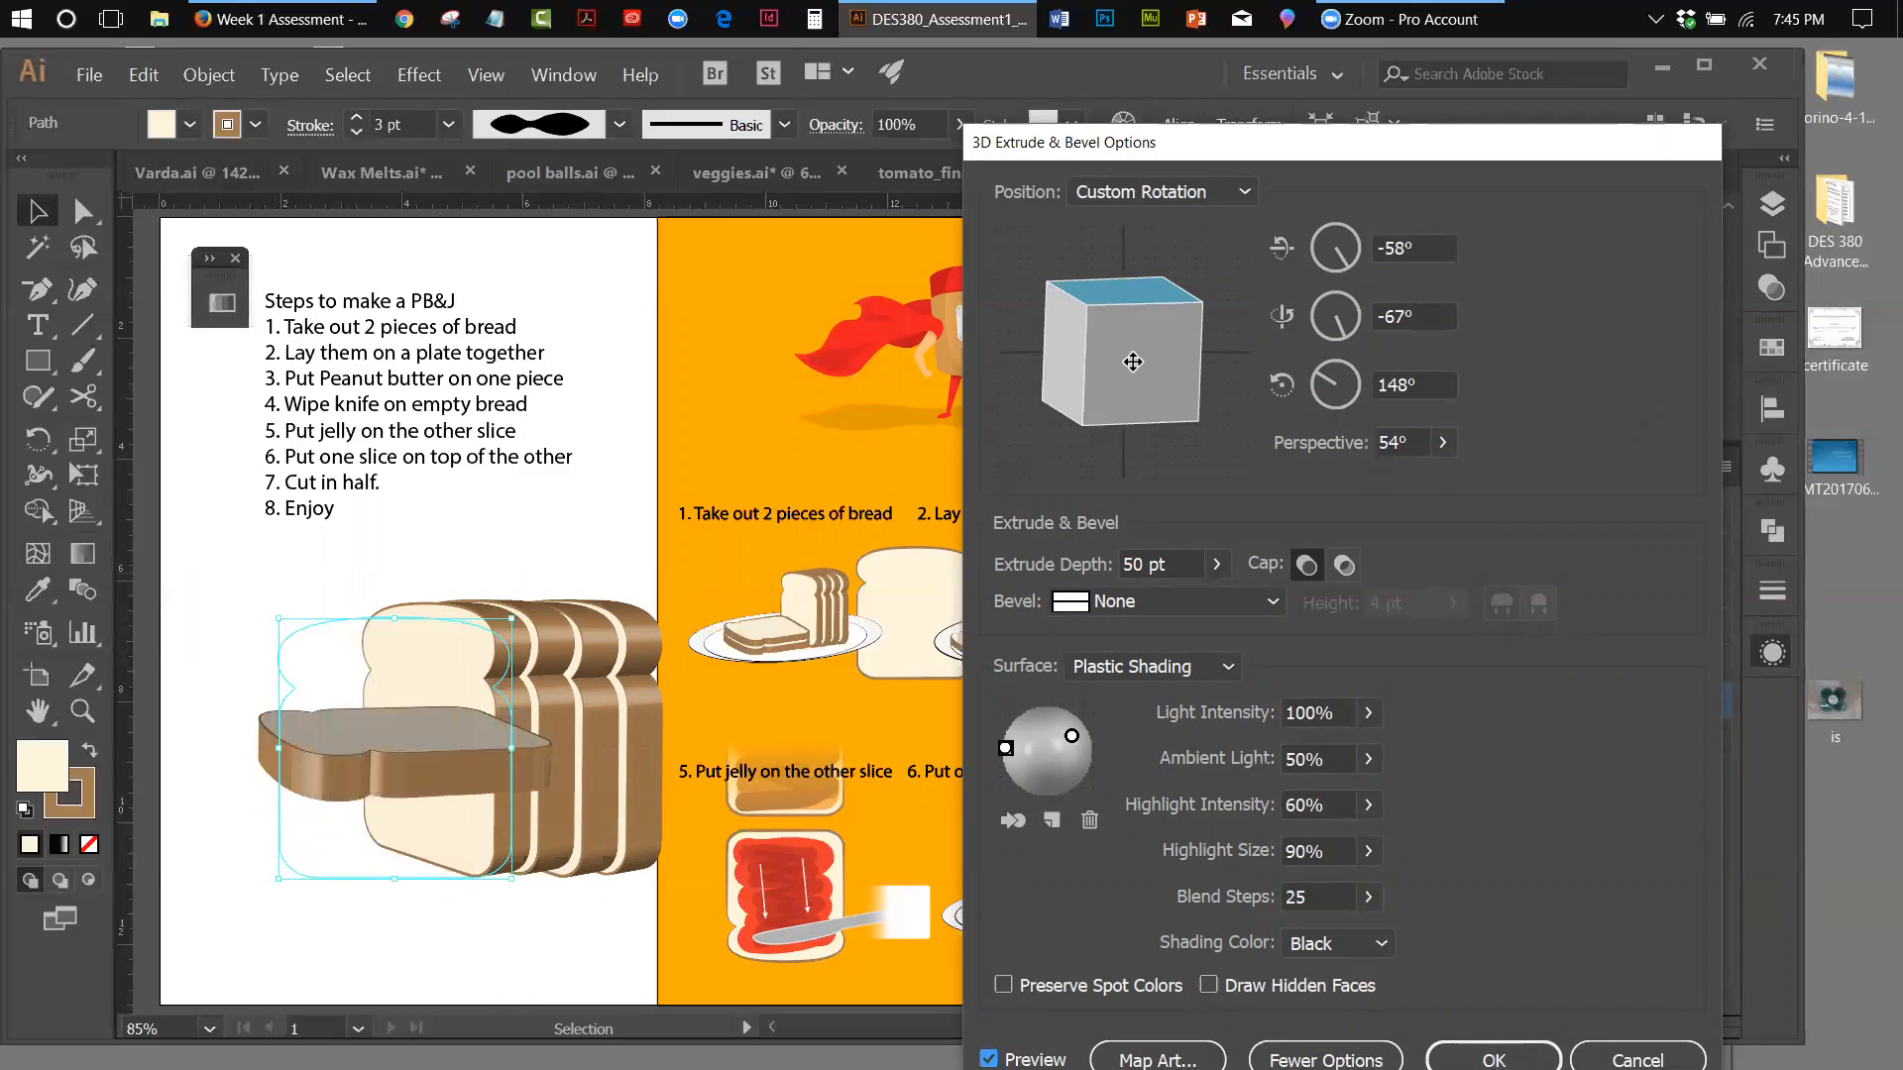
left_click_drag(1125, 374, 1161, 378)
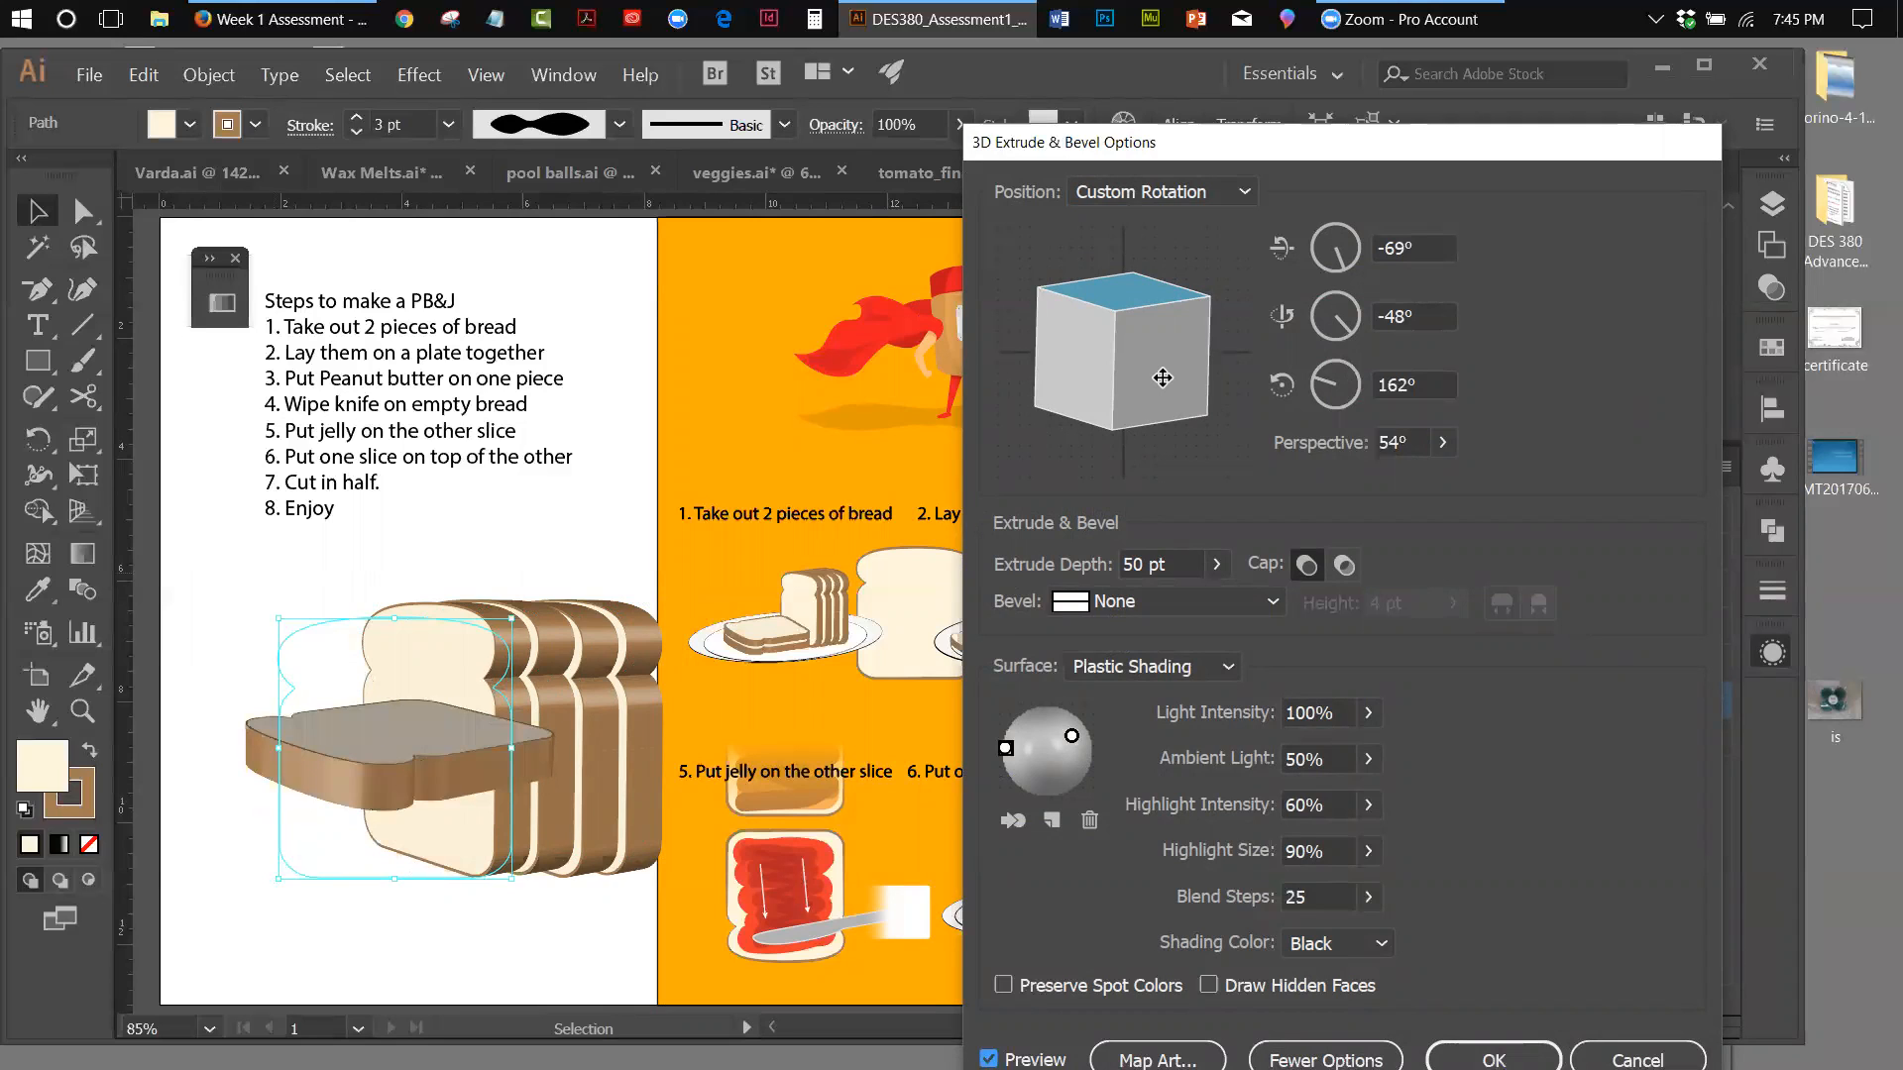
left_click_drag(1163, 378, 1151, 394)
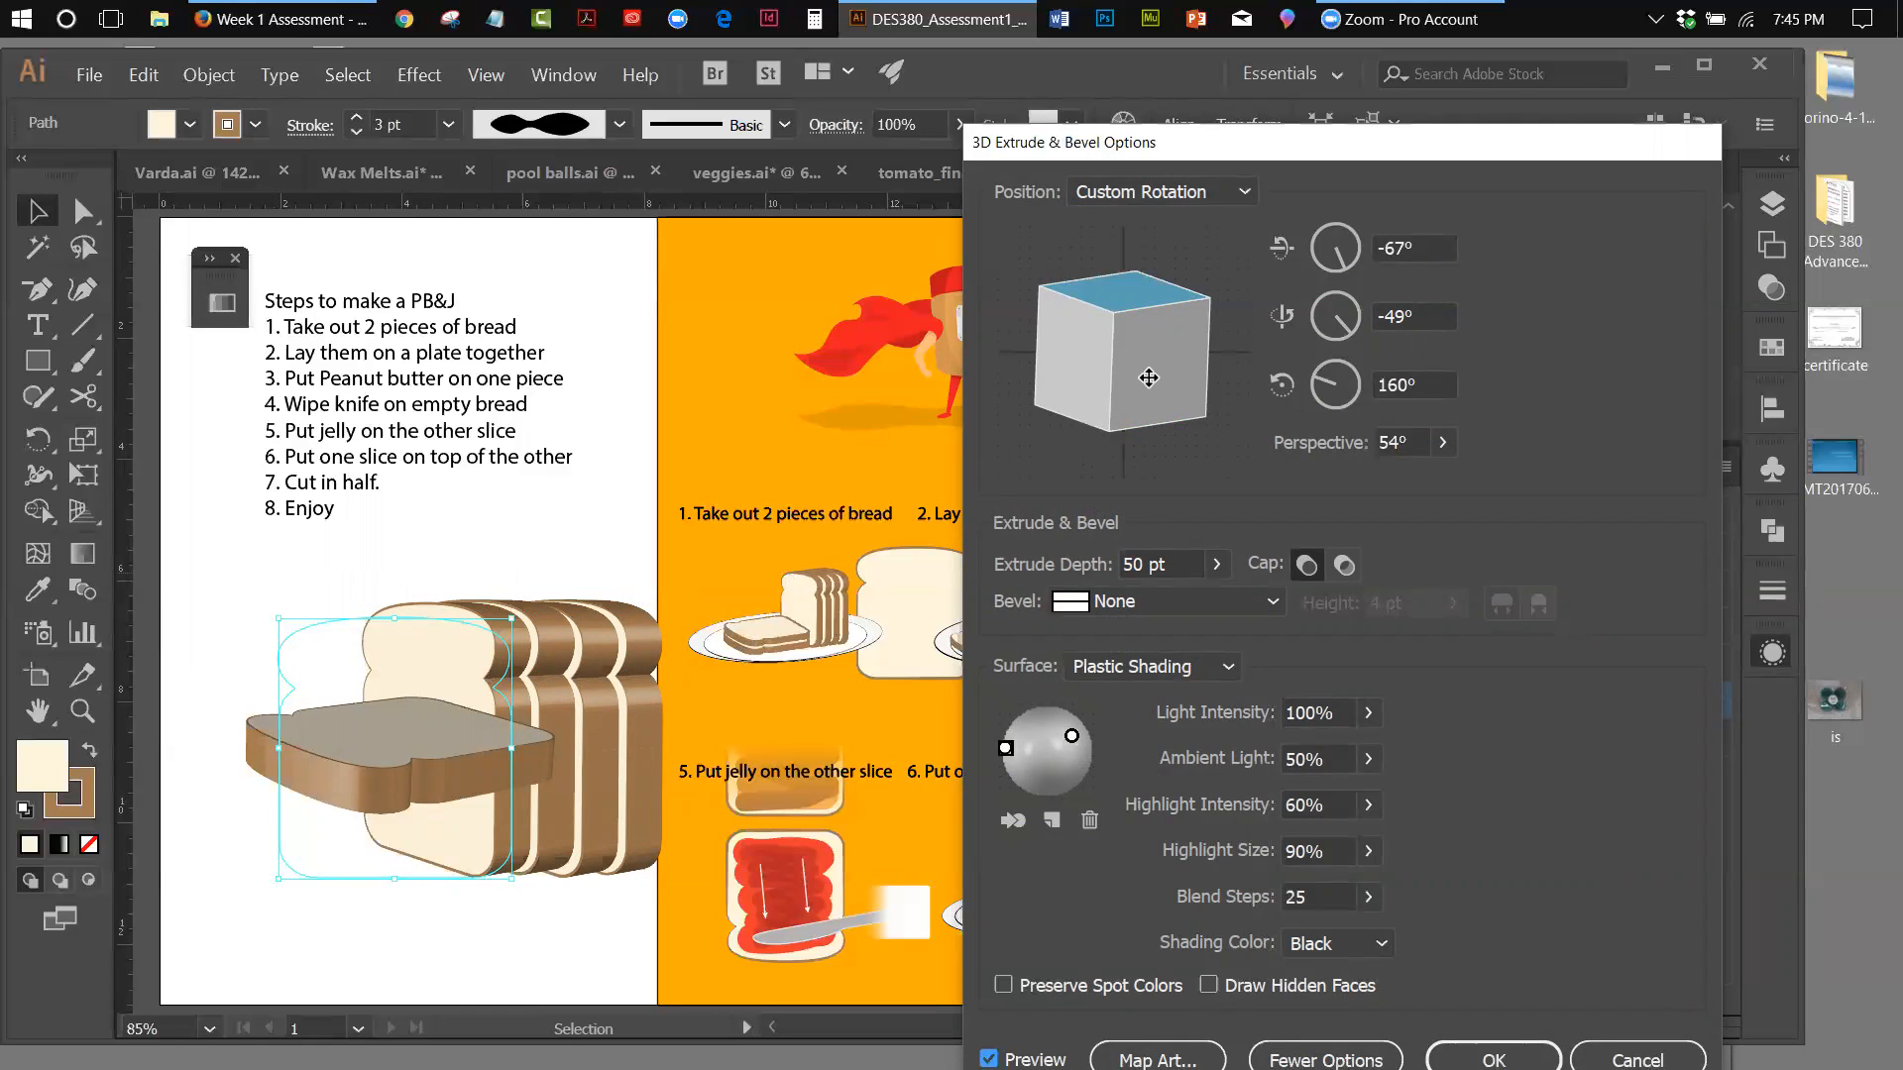
left_click_drag(1133, 357, 1151, 380)
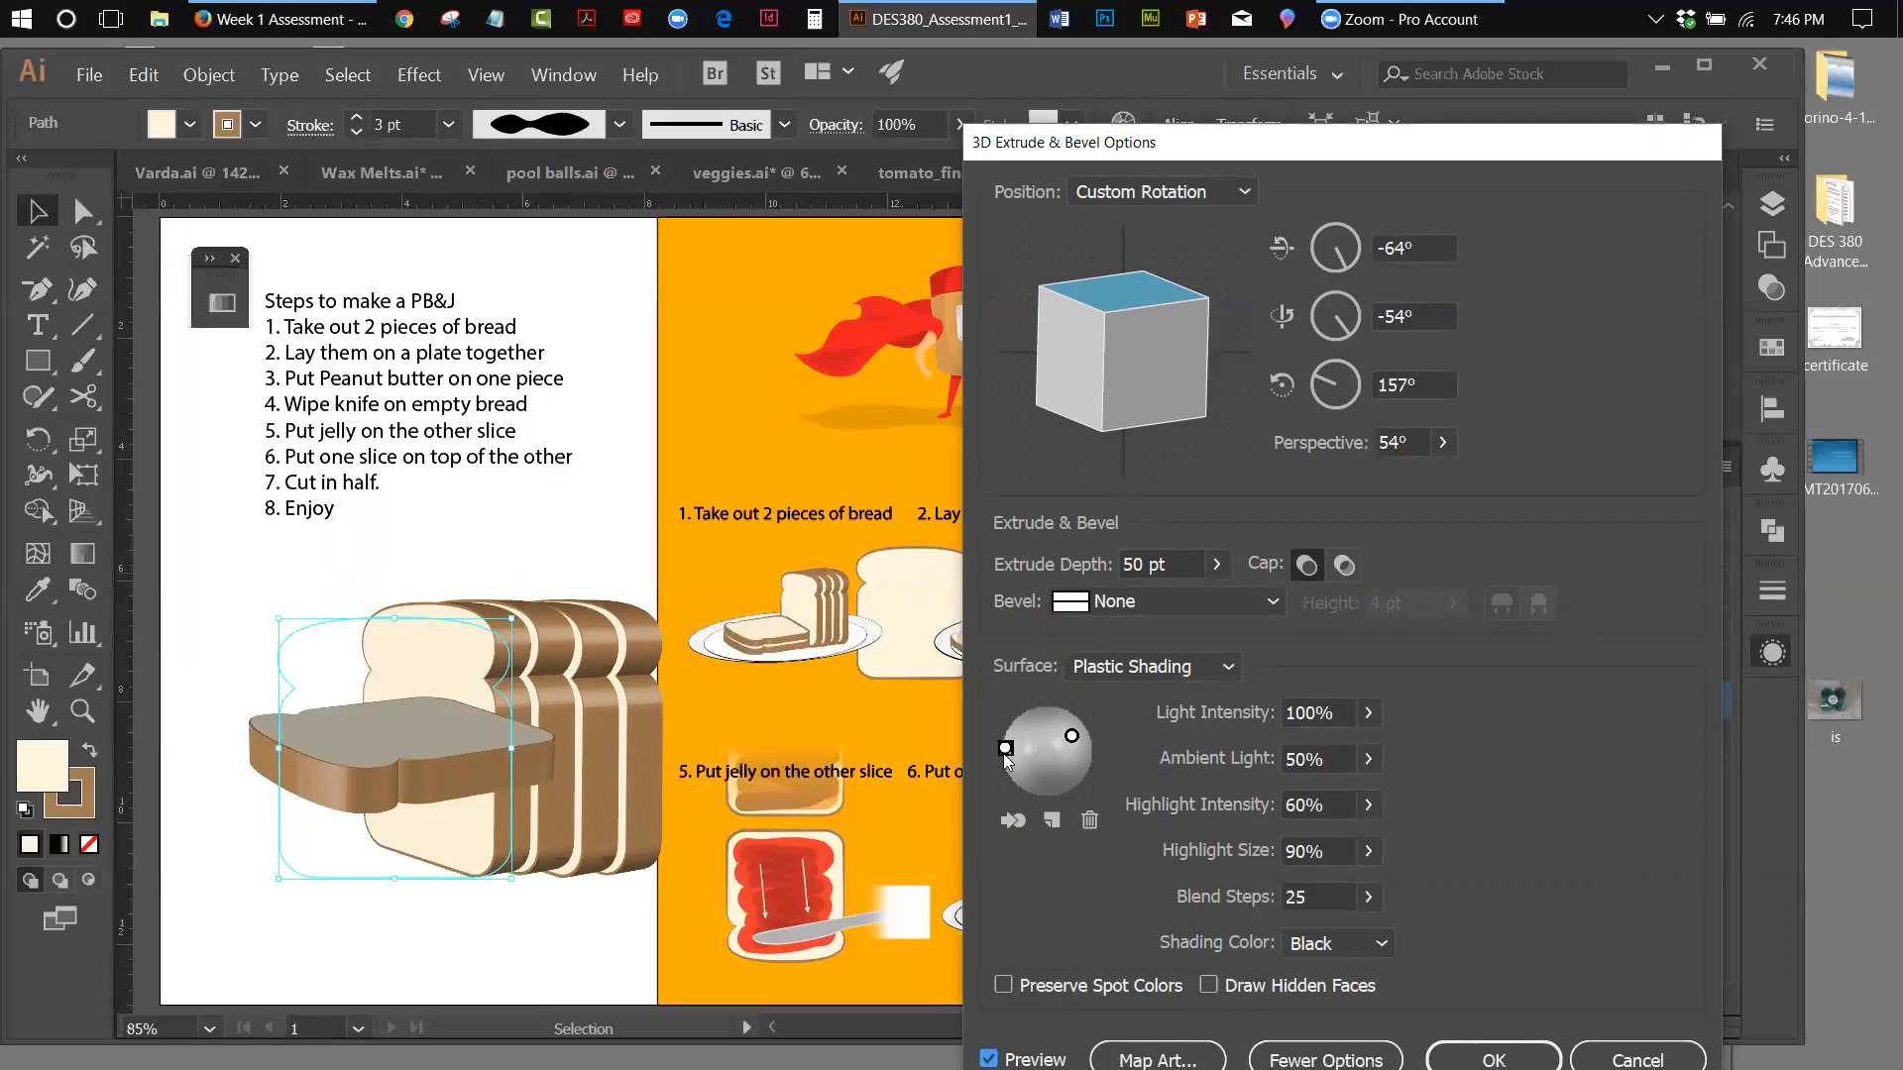
Move the extrusion's light to the sphere's upper left, apply the effect, and place the flat slice lower in front of the loaf
left_click_drag(1005, 749, 1033, 718)
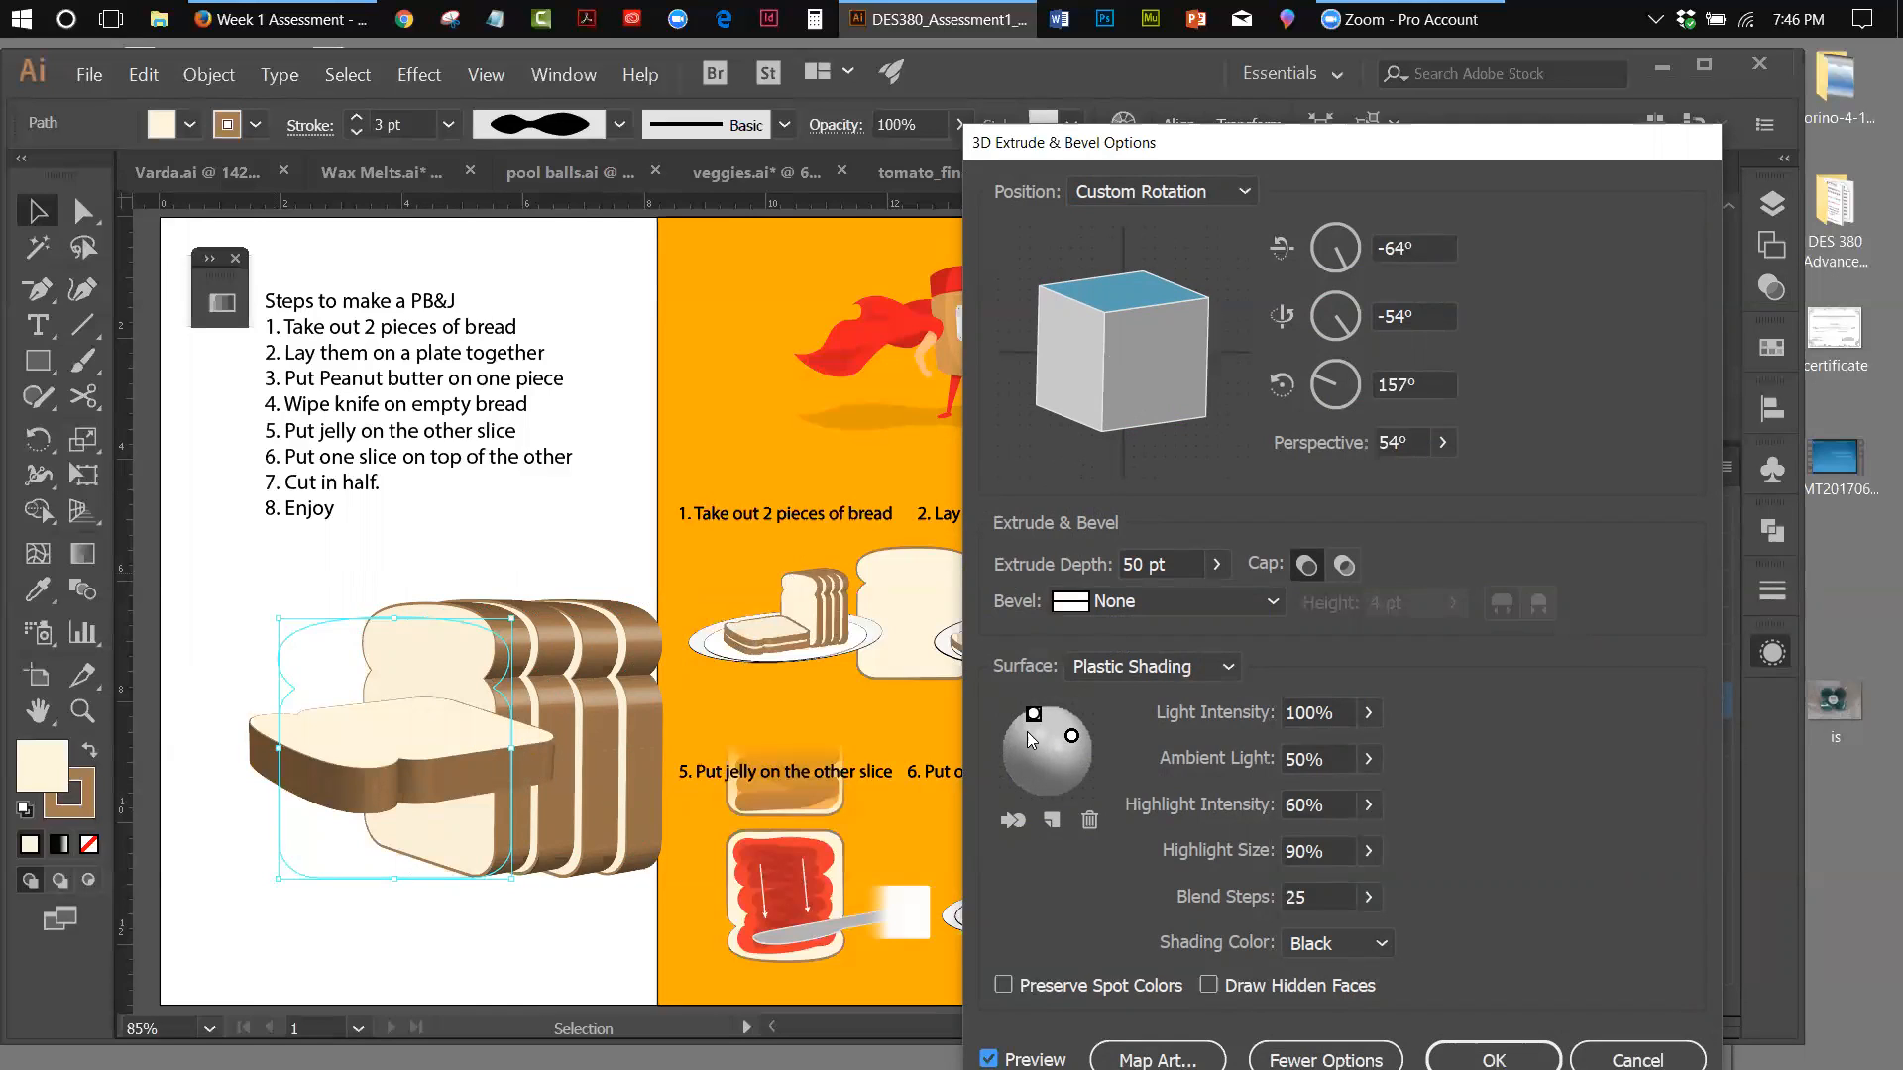
left_click_drag(1033, 715, 1029, 722)
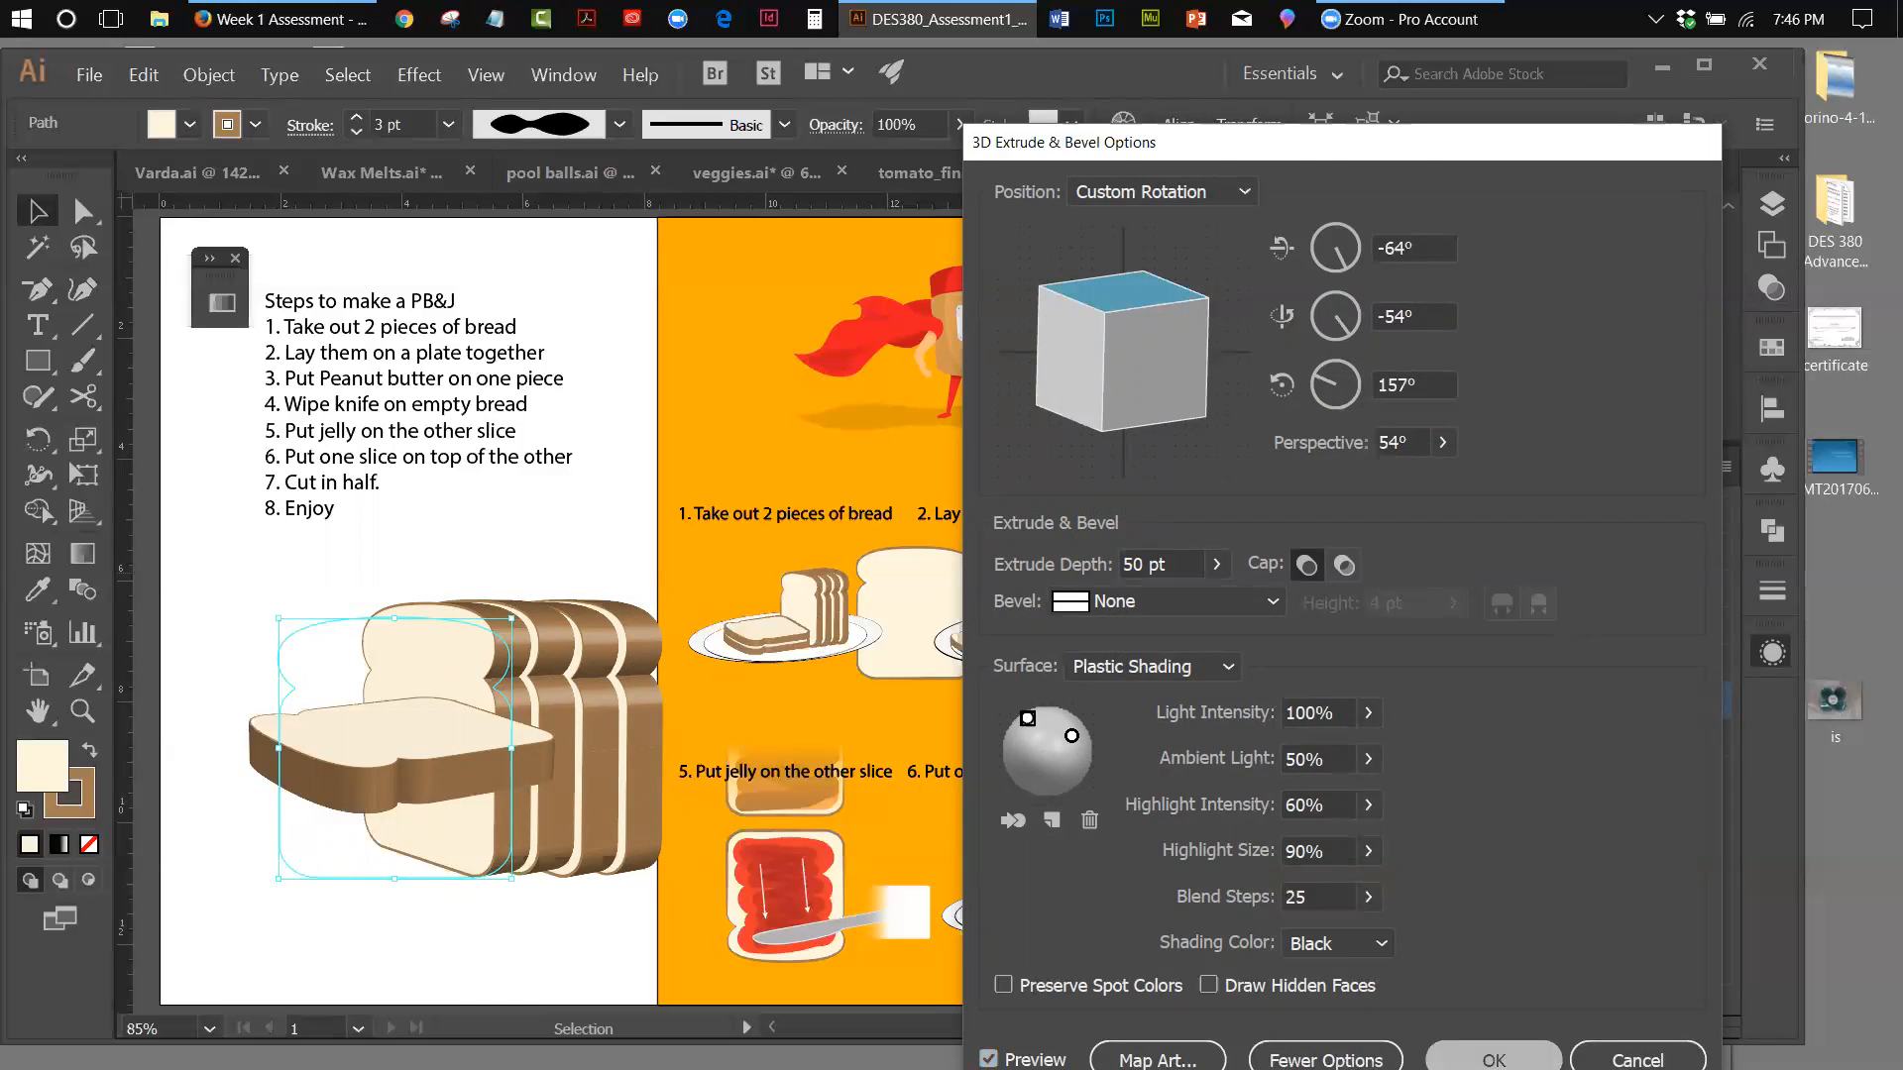
left_click(1494, 1059)
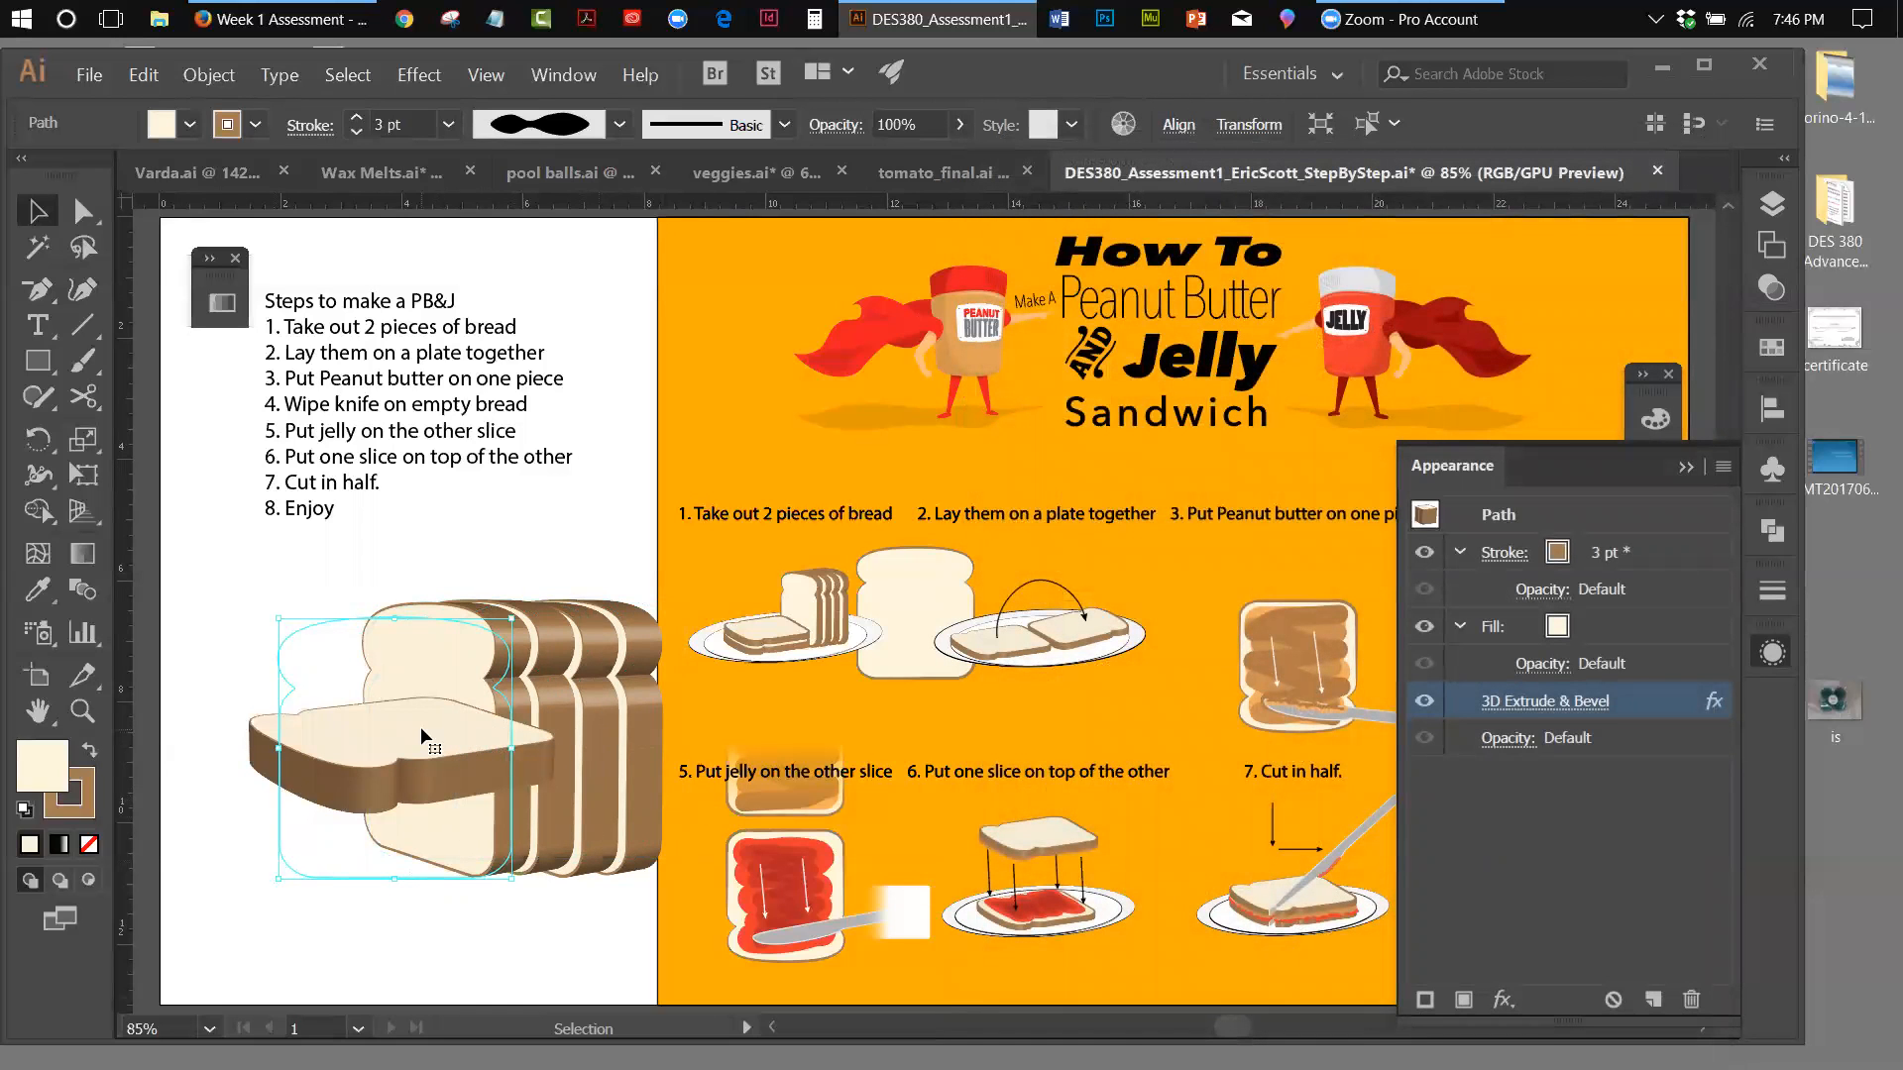
left_click_drag(401, 723, 417, 912)
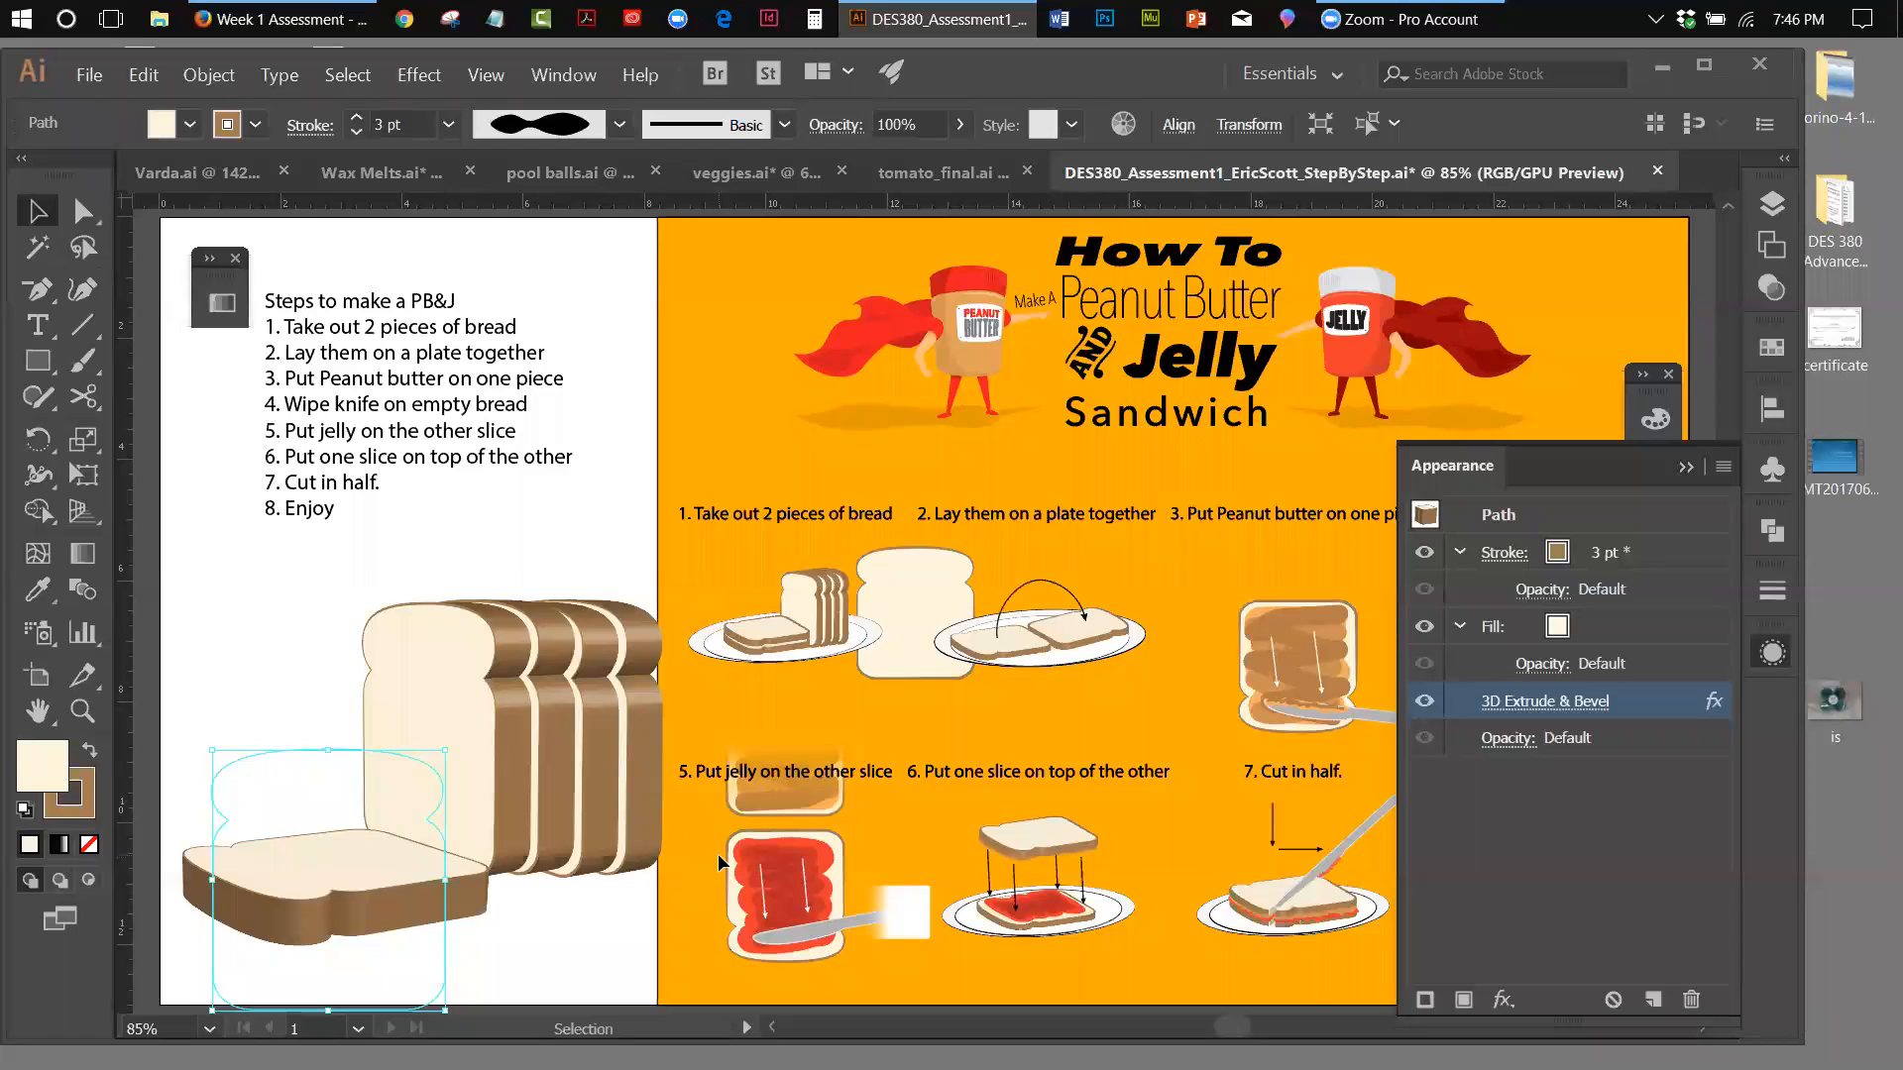
Paste a duplicate of the flat slice in place and stack it directly on top of the original
left_click(143, 75)
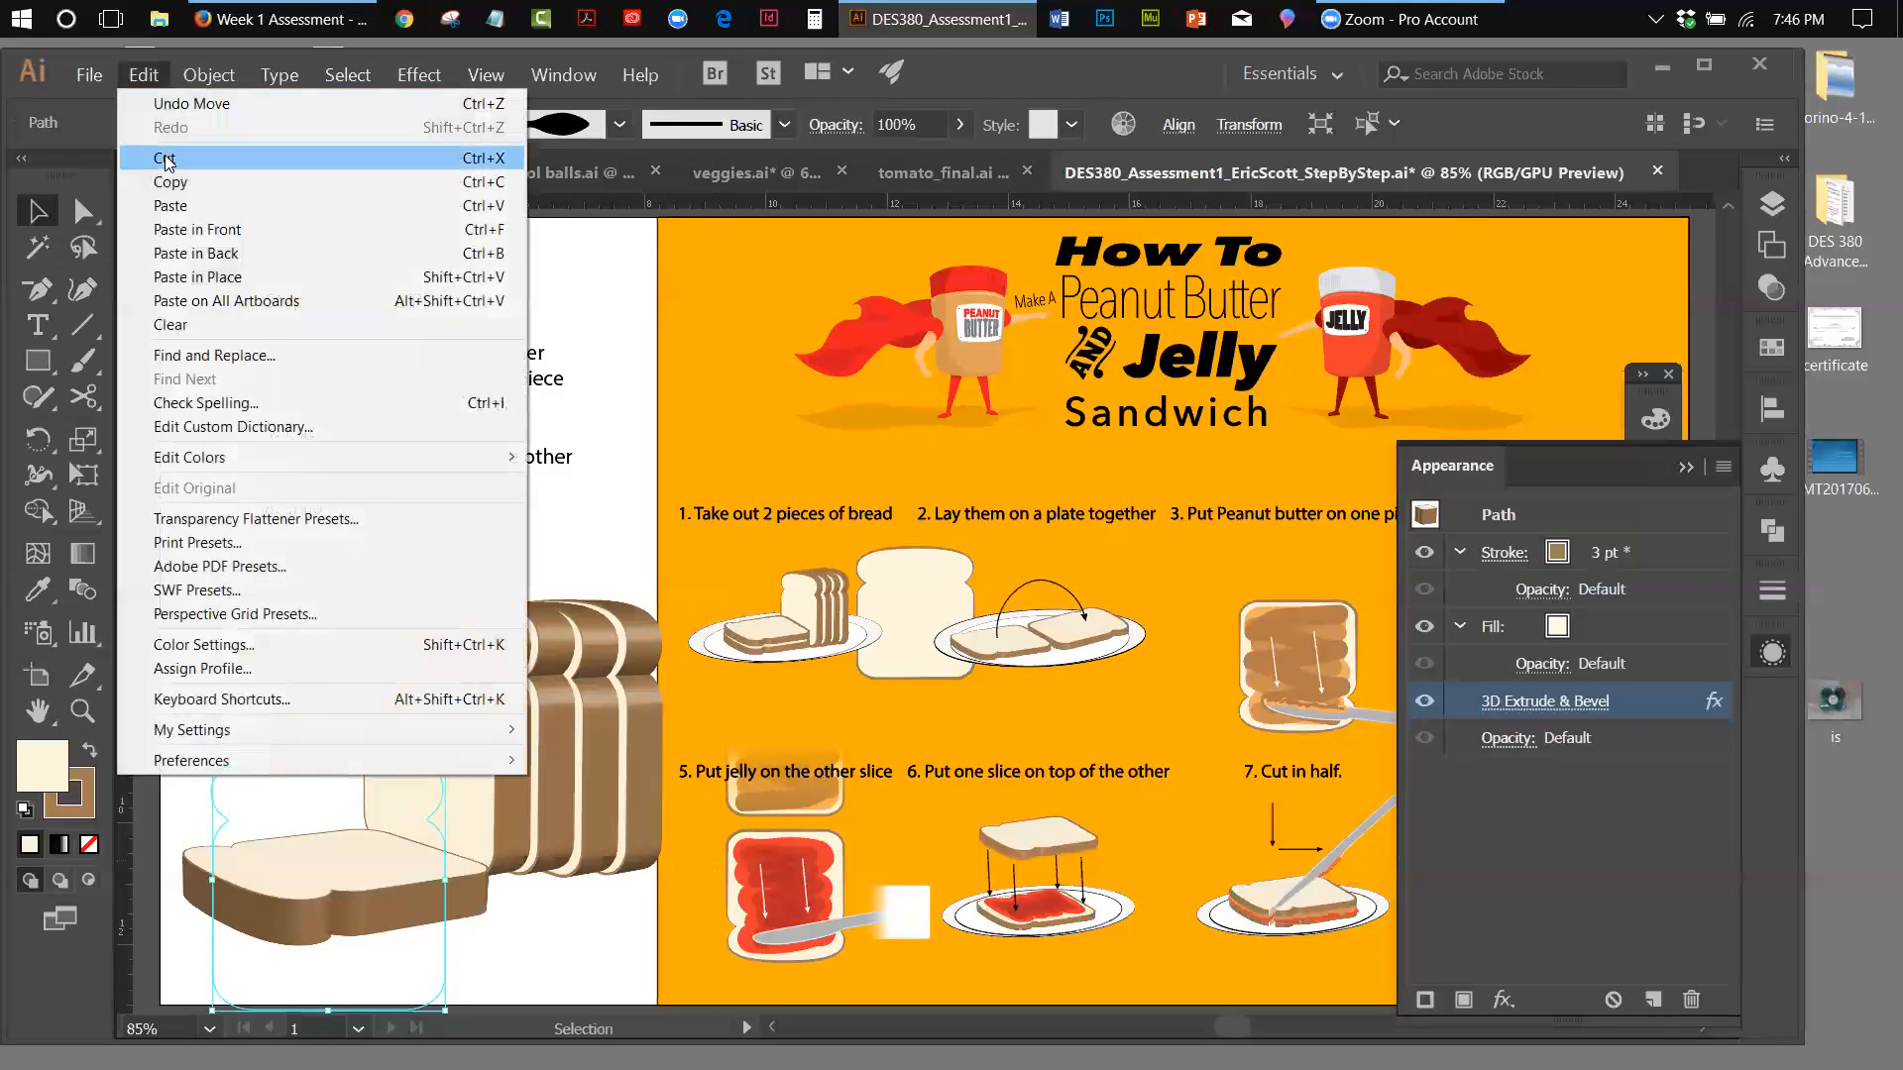
left_click(147, 81)
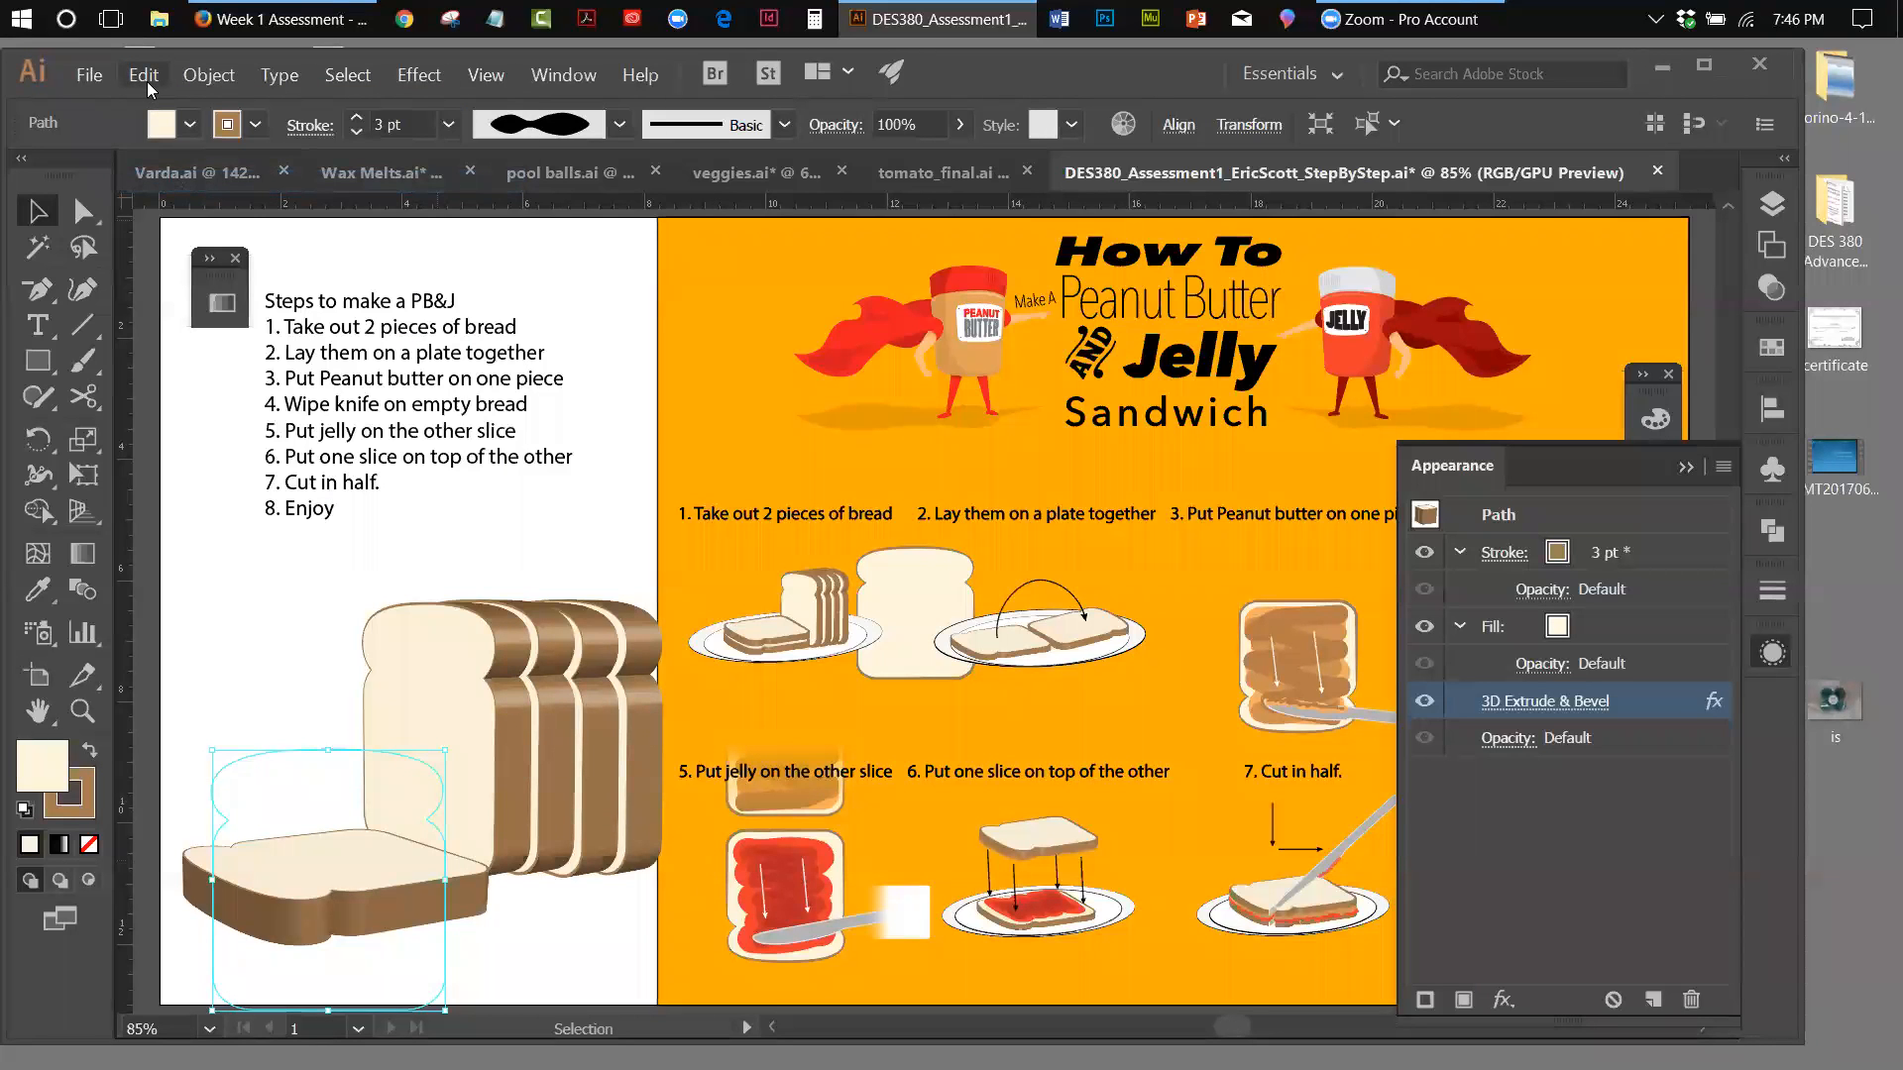
left_click(147, 81)
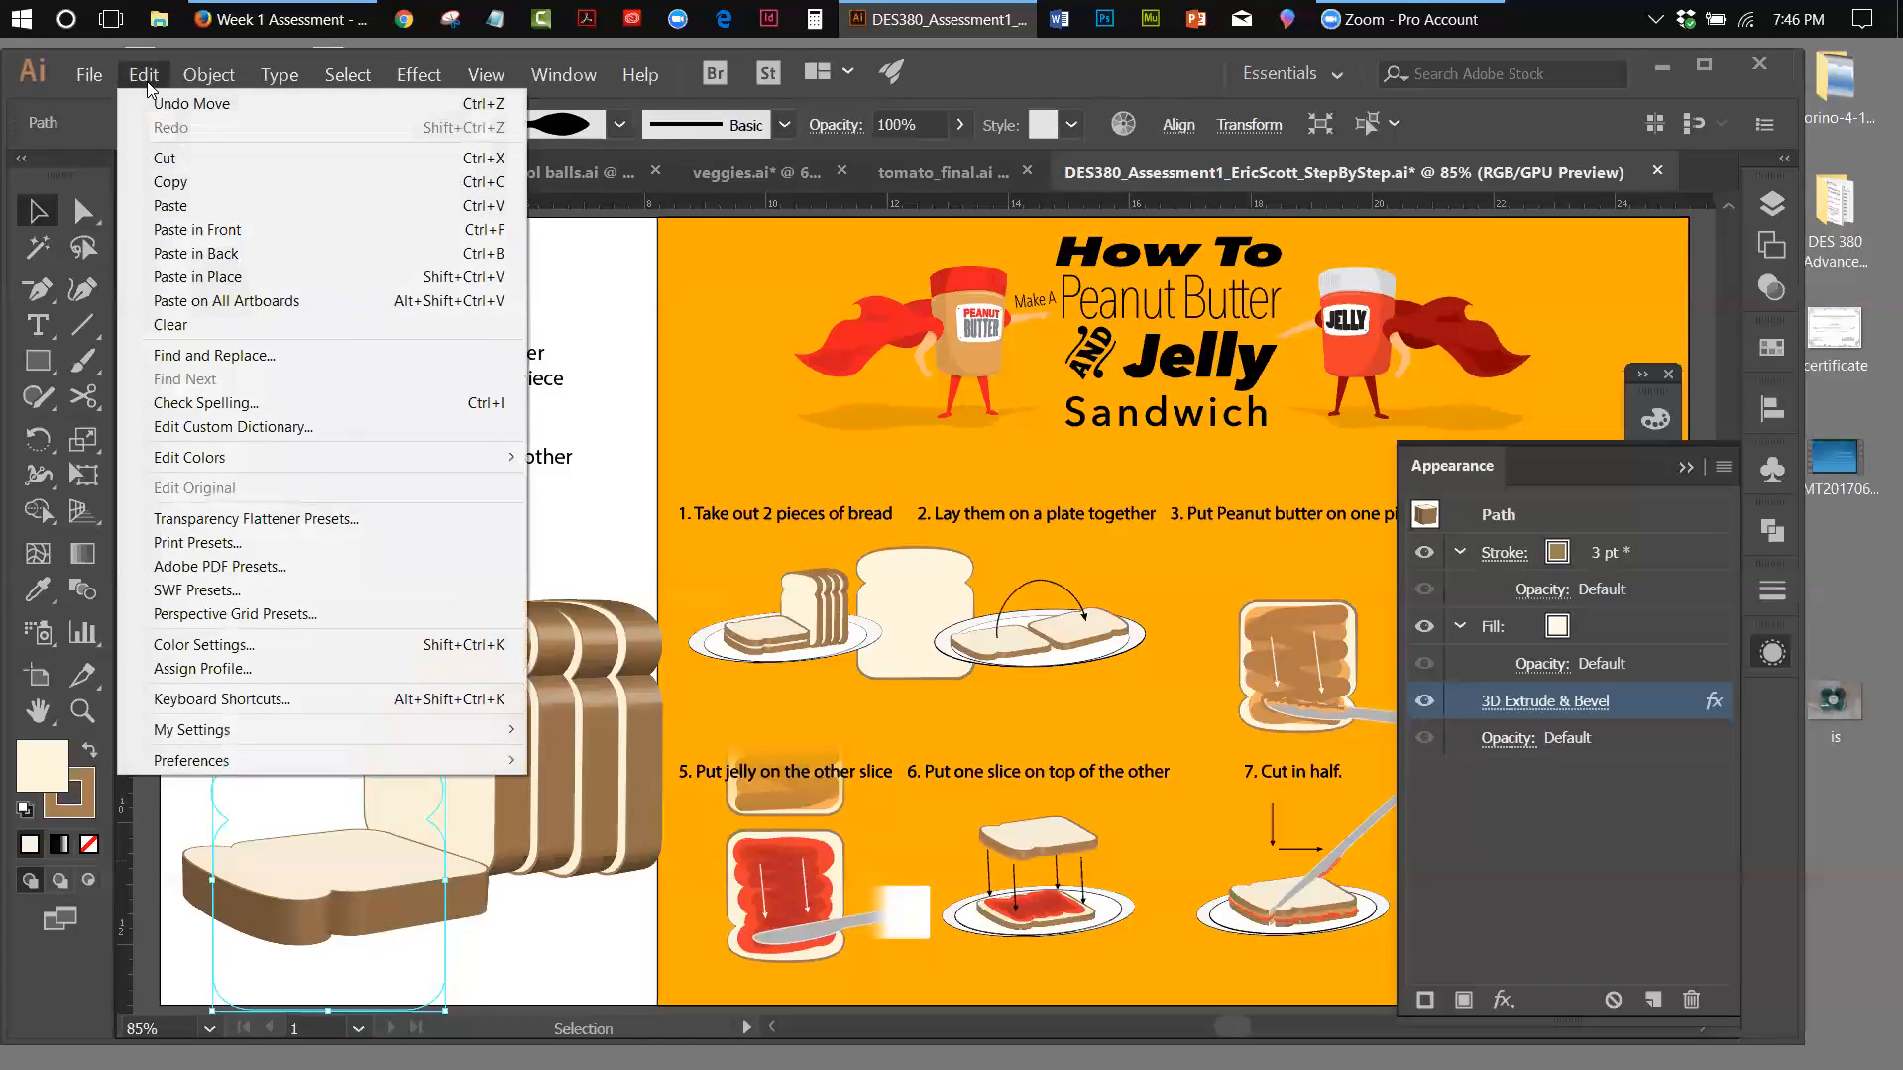
left_click(201, 276)
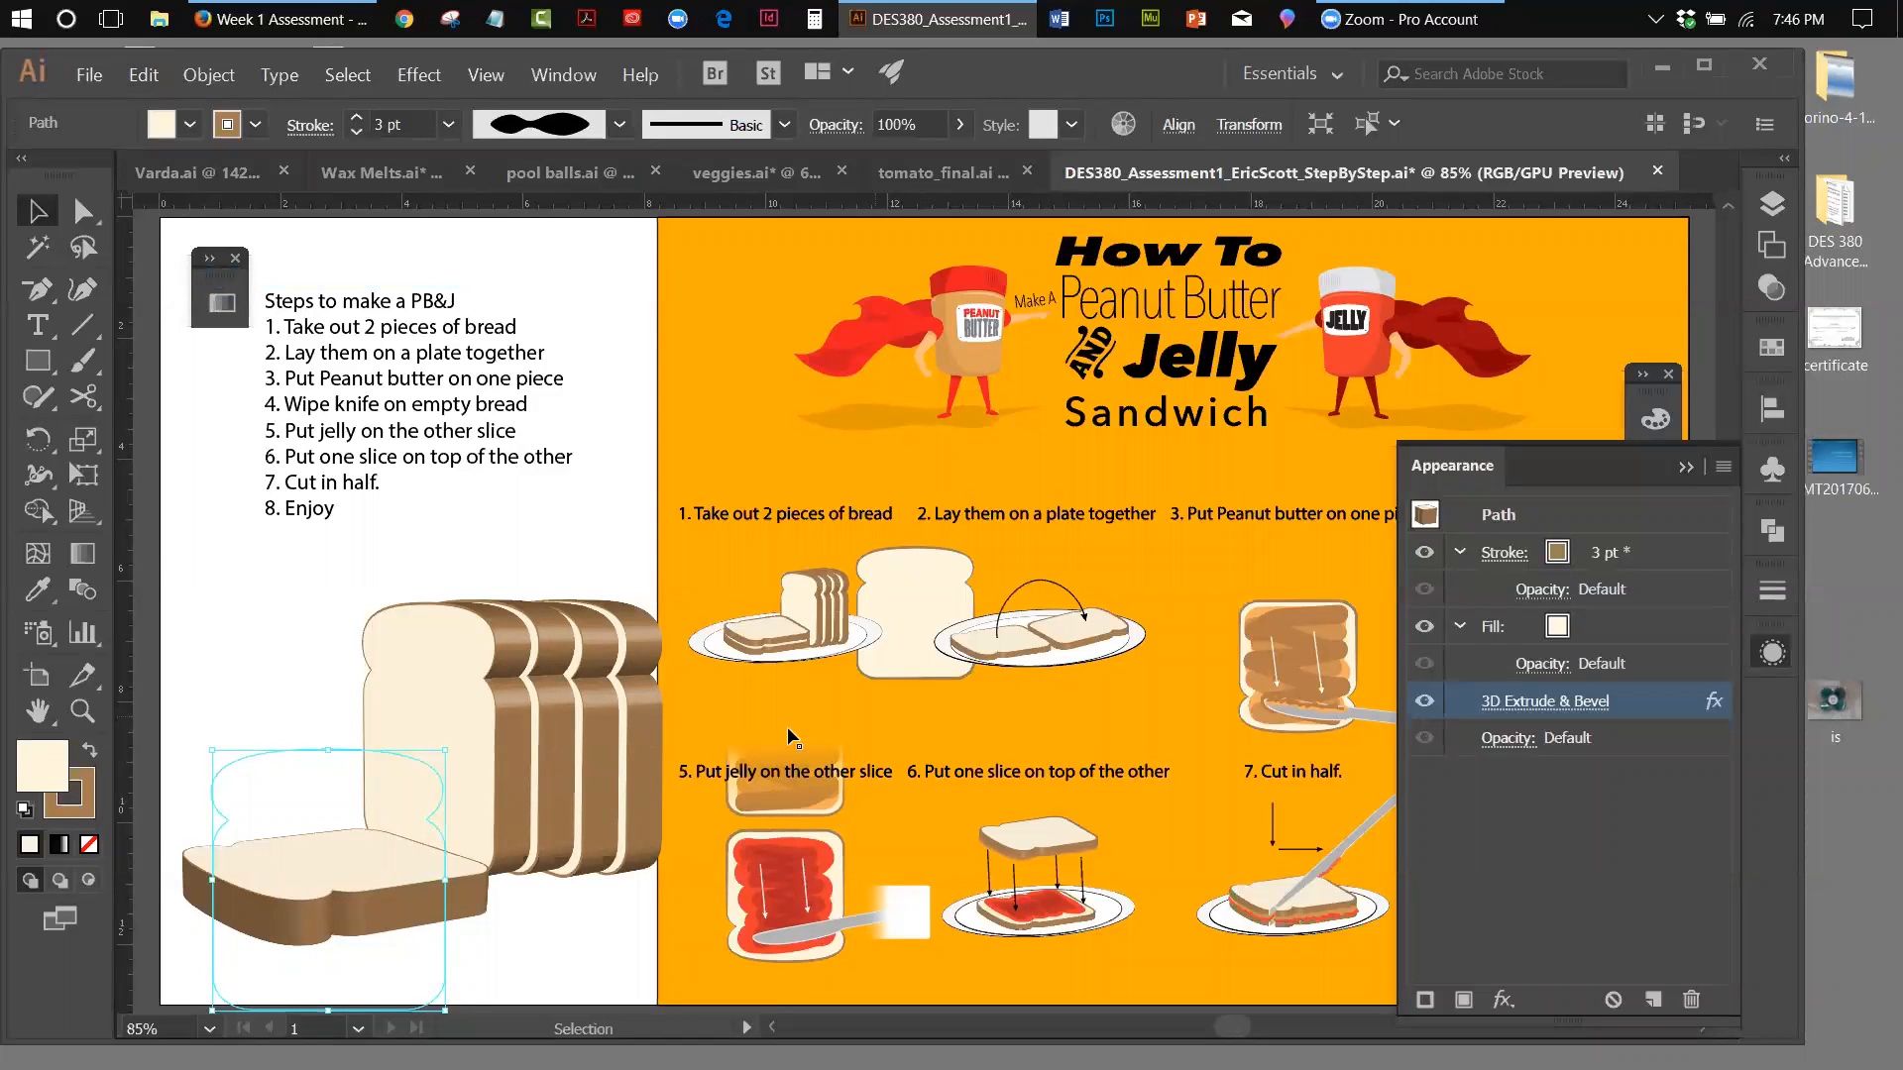
left_click_drag(349, 847, 344, 802)
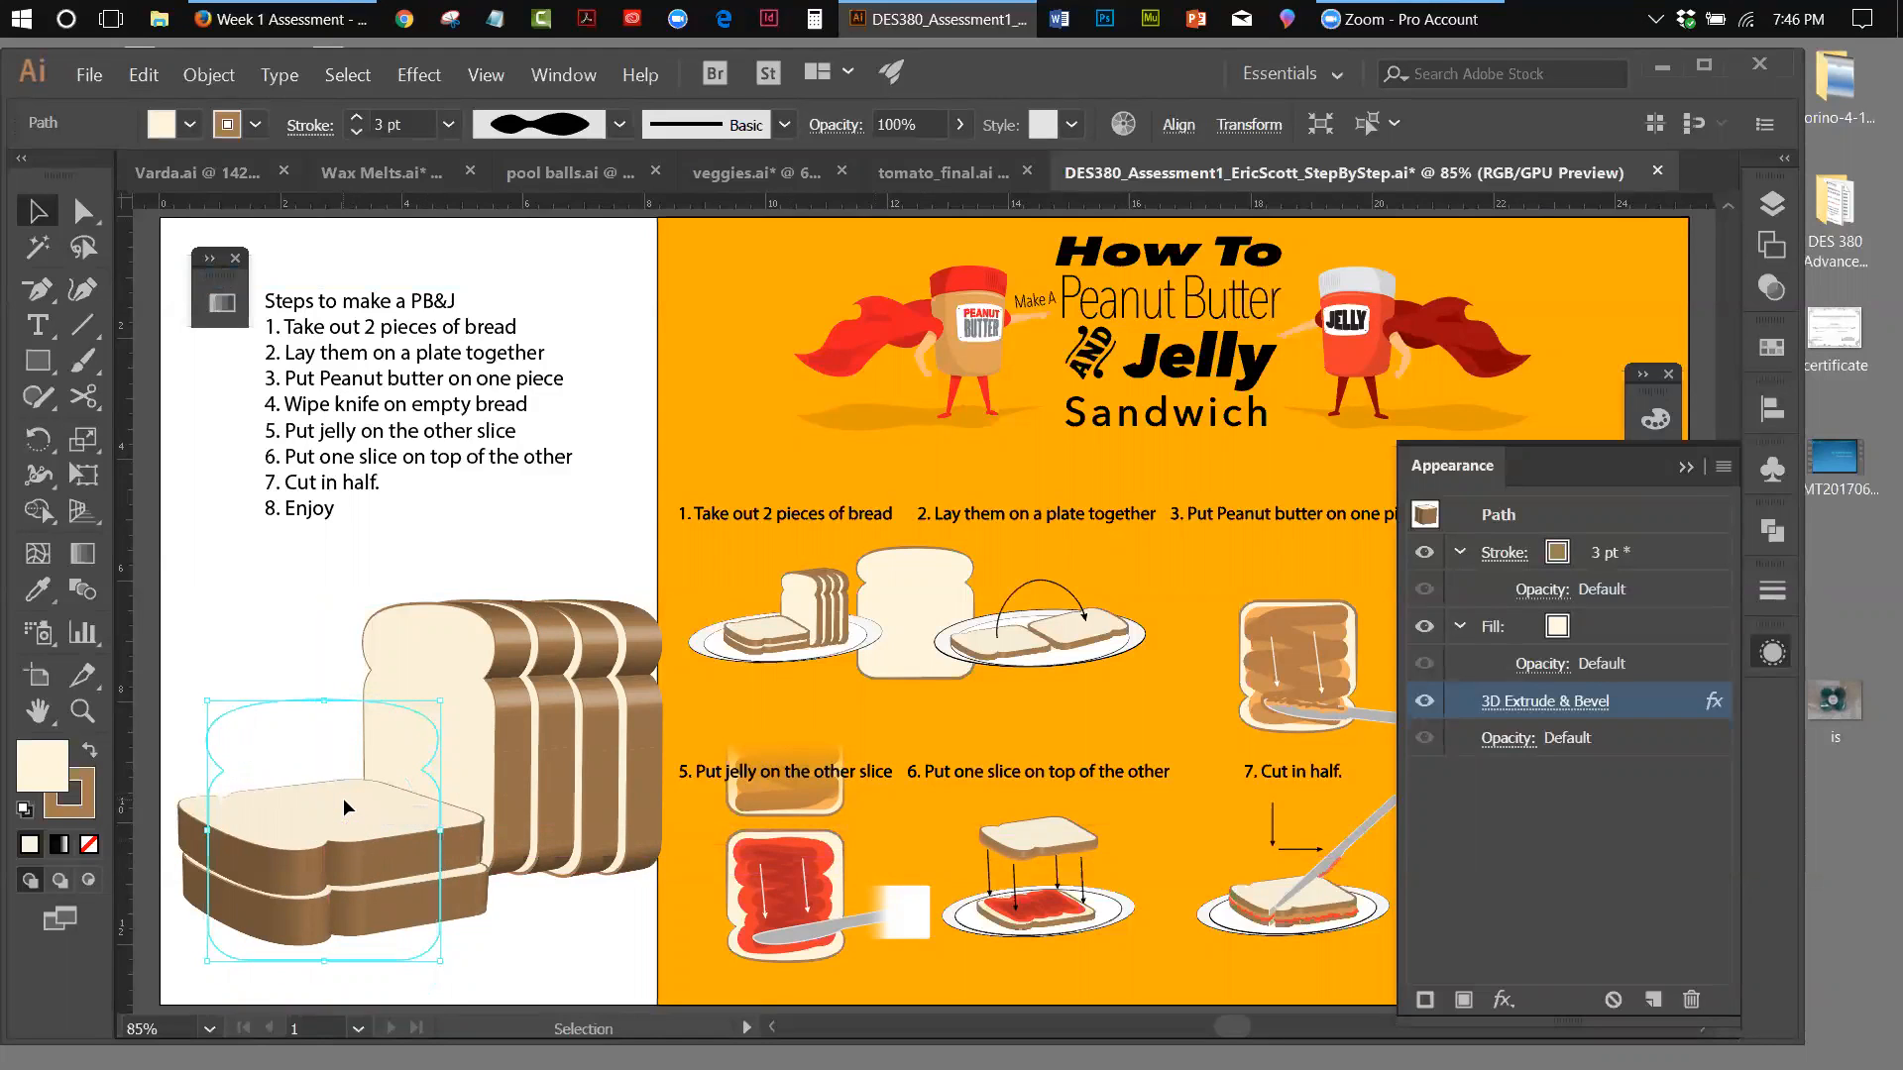
left_click(321, 556)
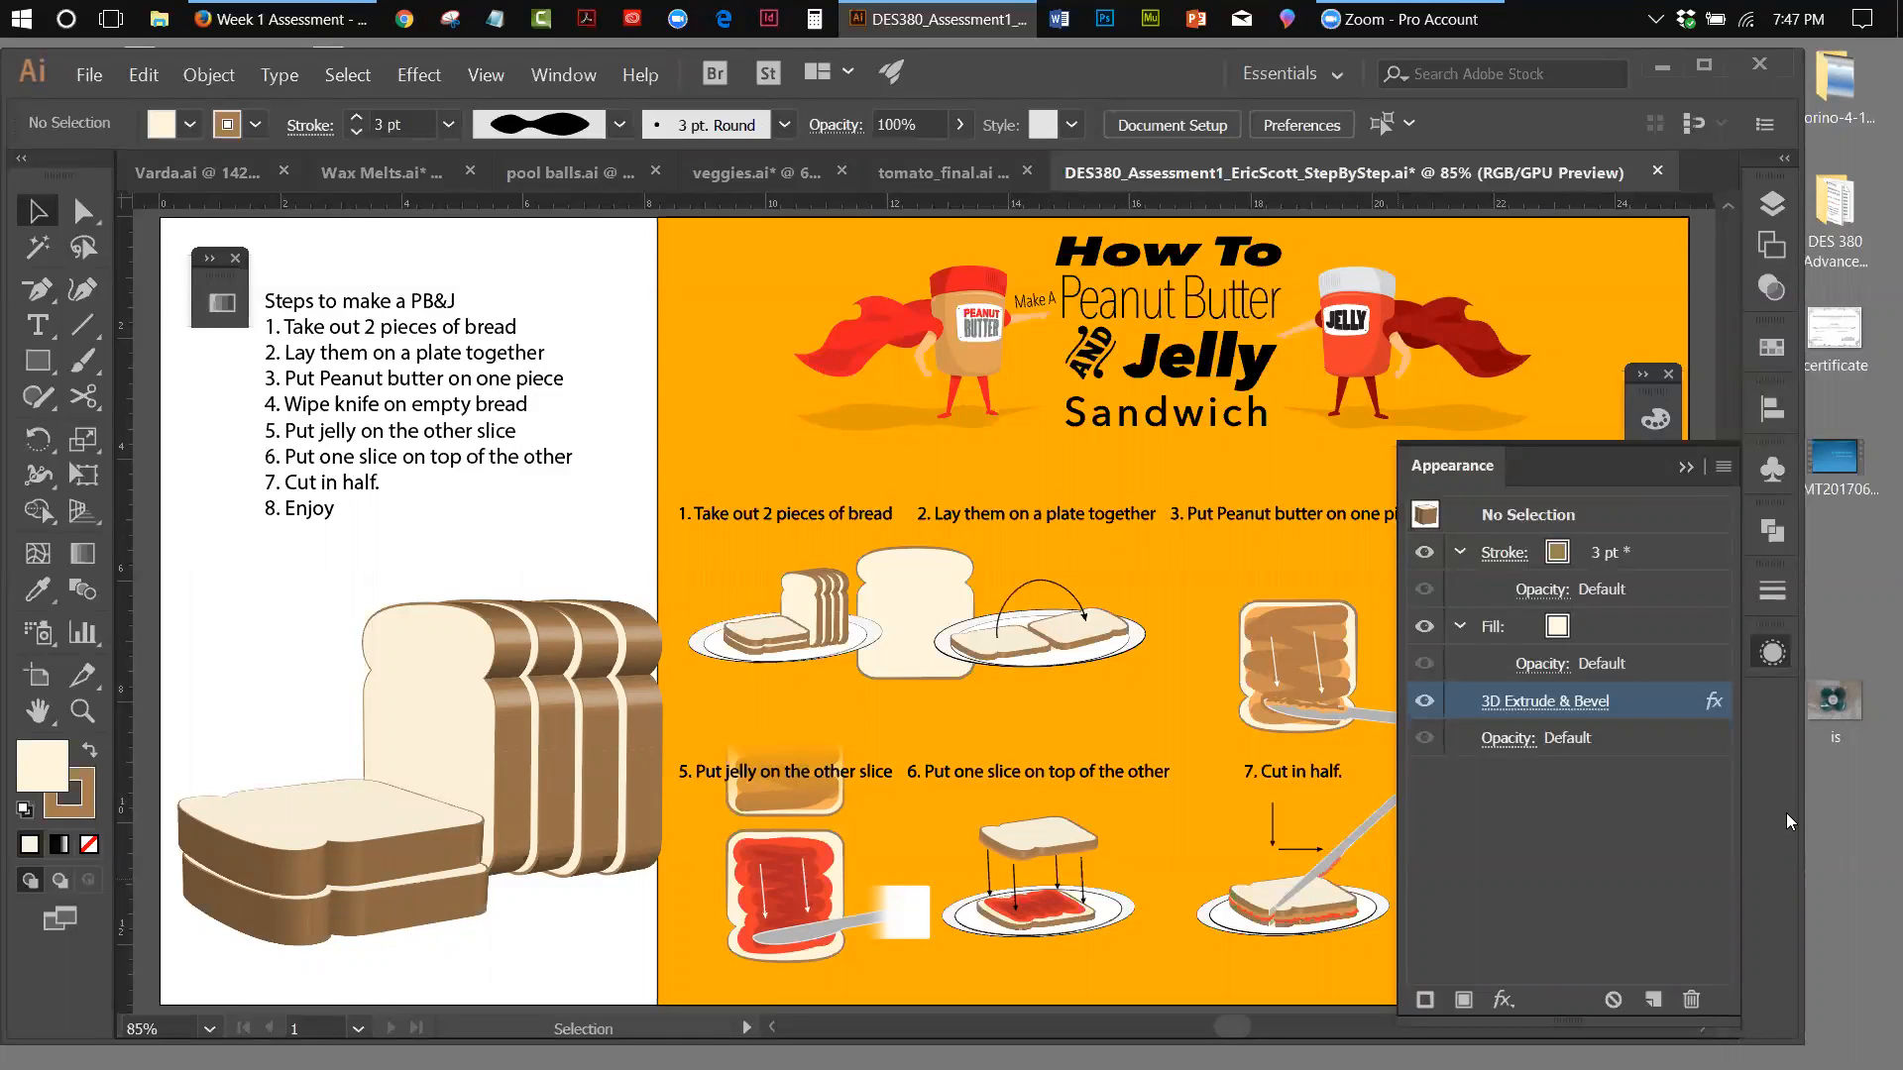
left_click(1677, 469)
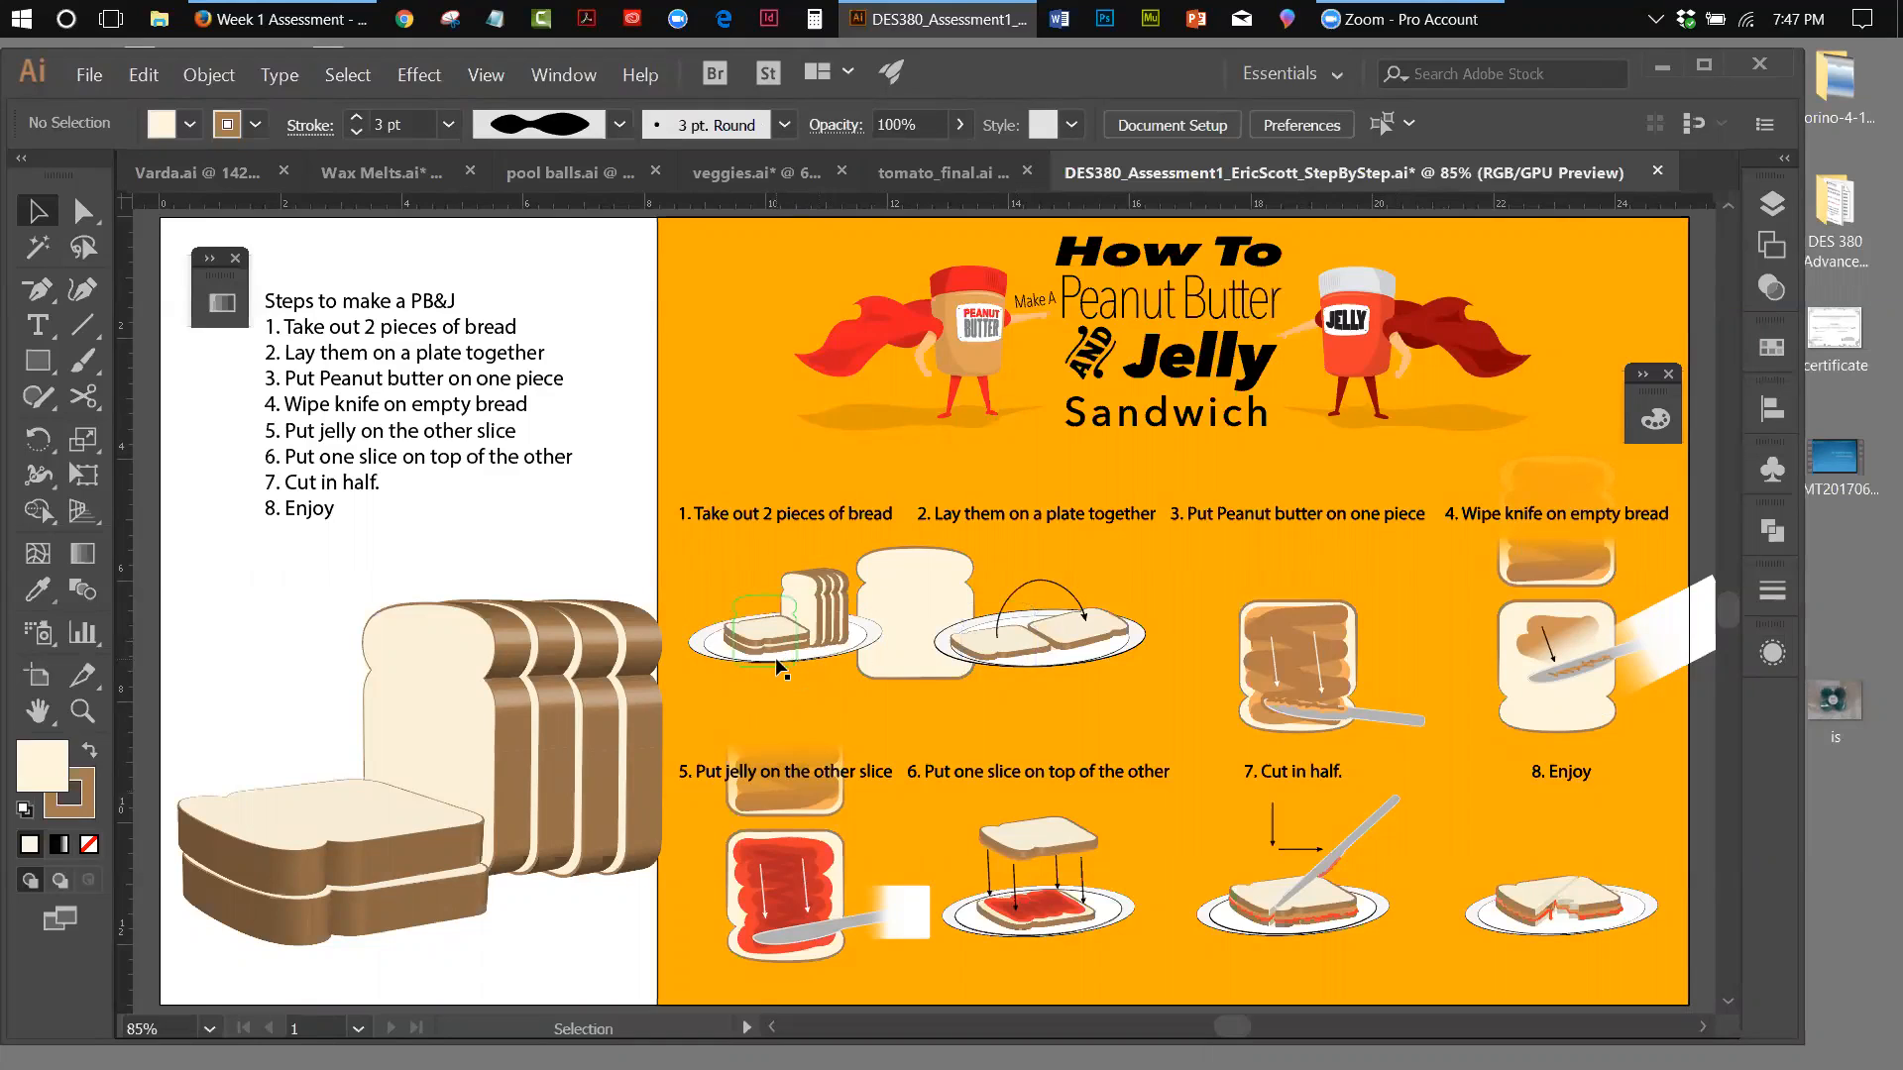
Select the step 1 plate and check its layer and appearance attributes
left_click(690, 639)
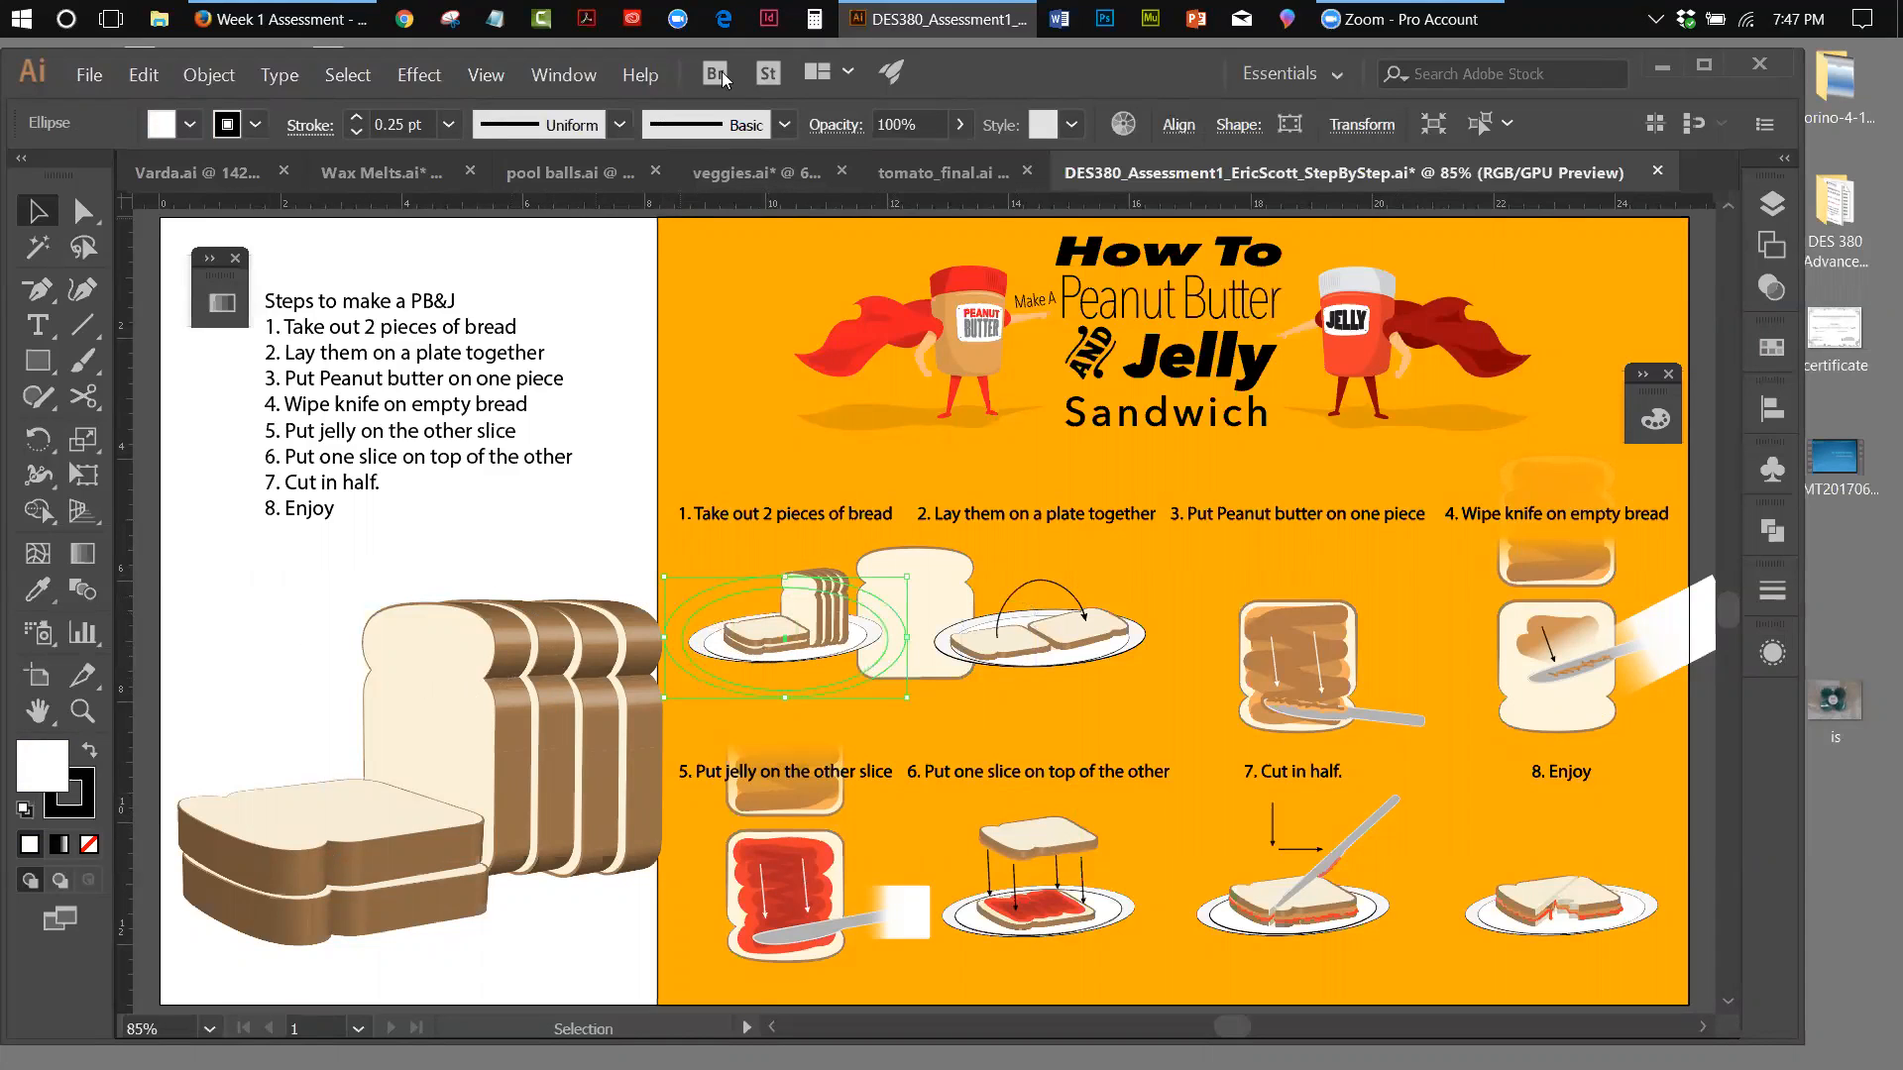
left_click(1773, 198)
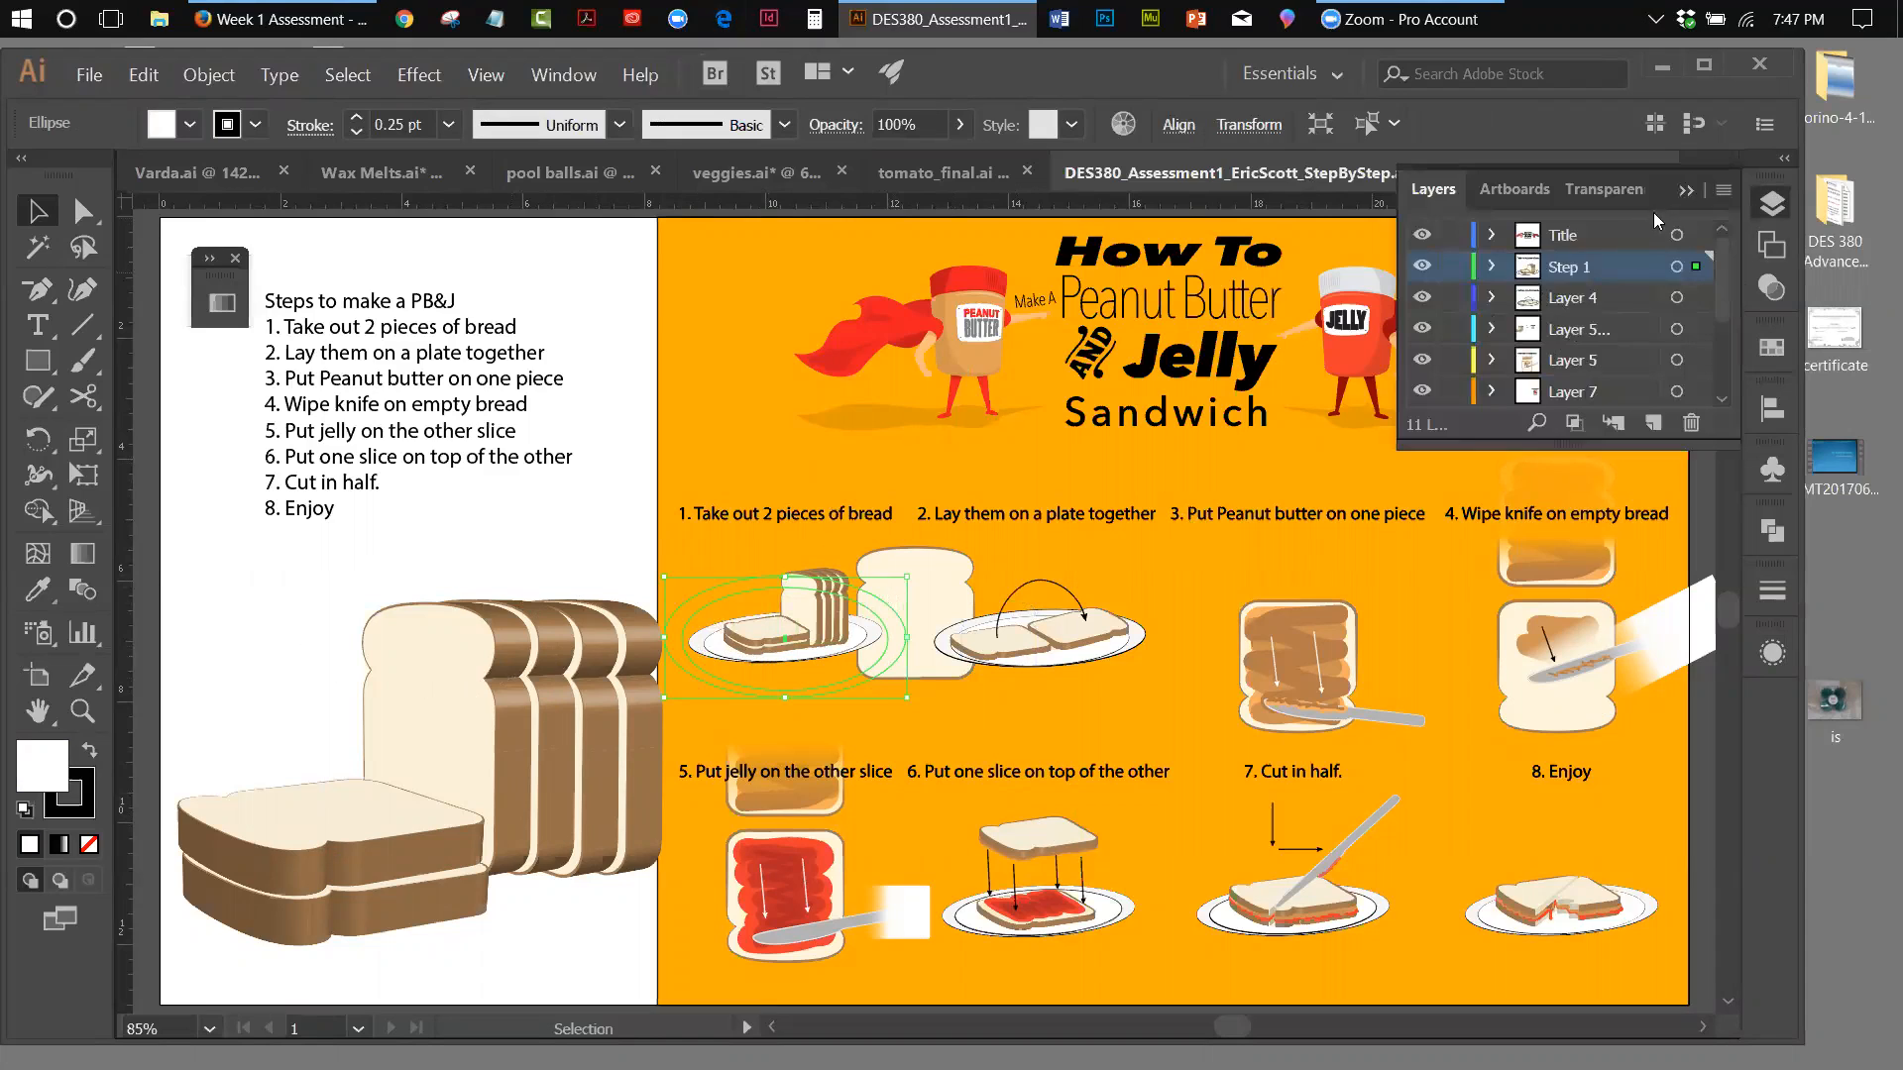
left_click(1685, 192)
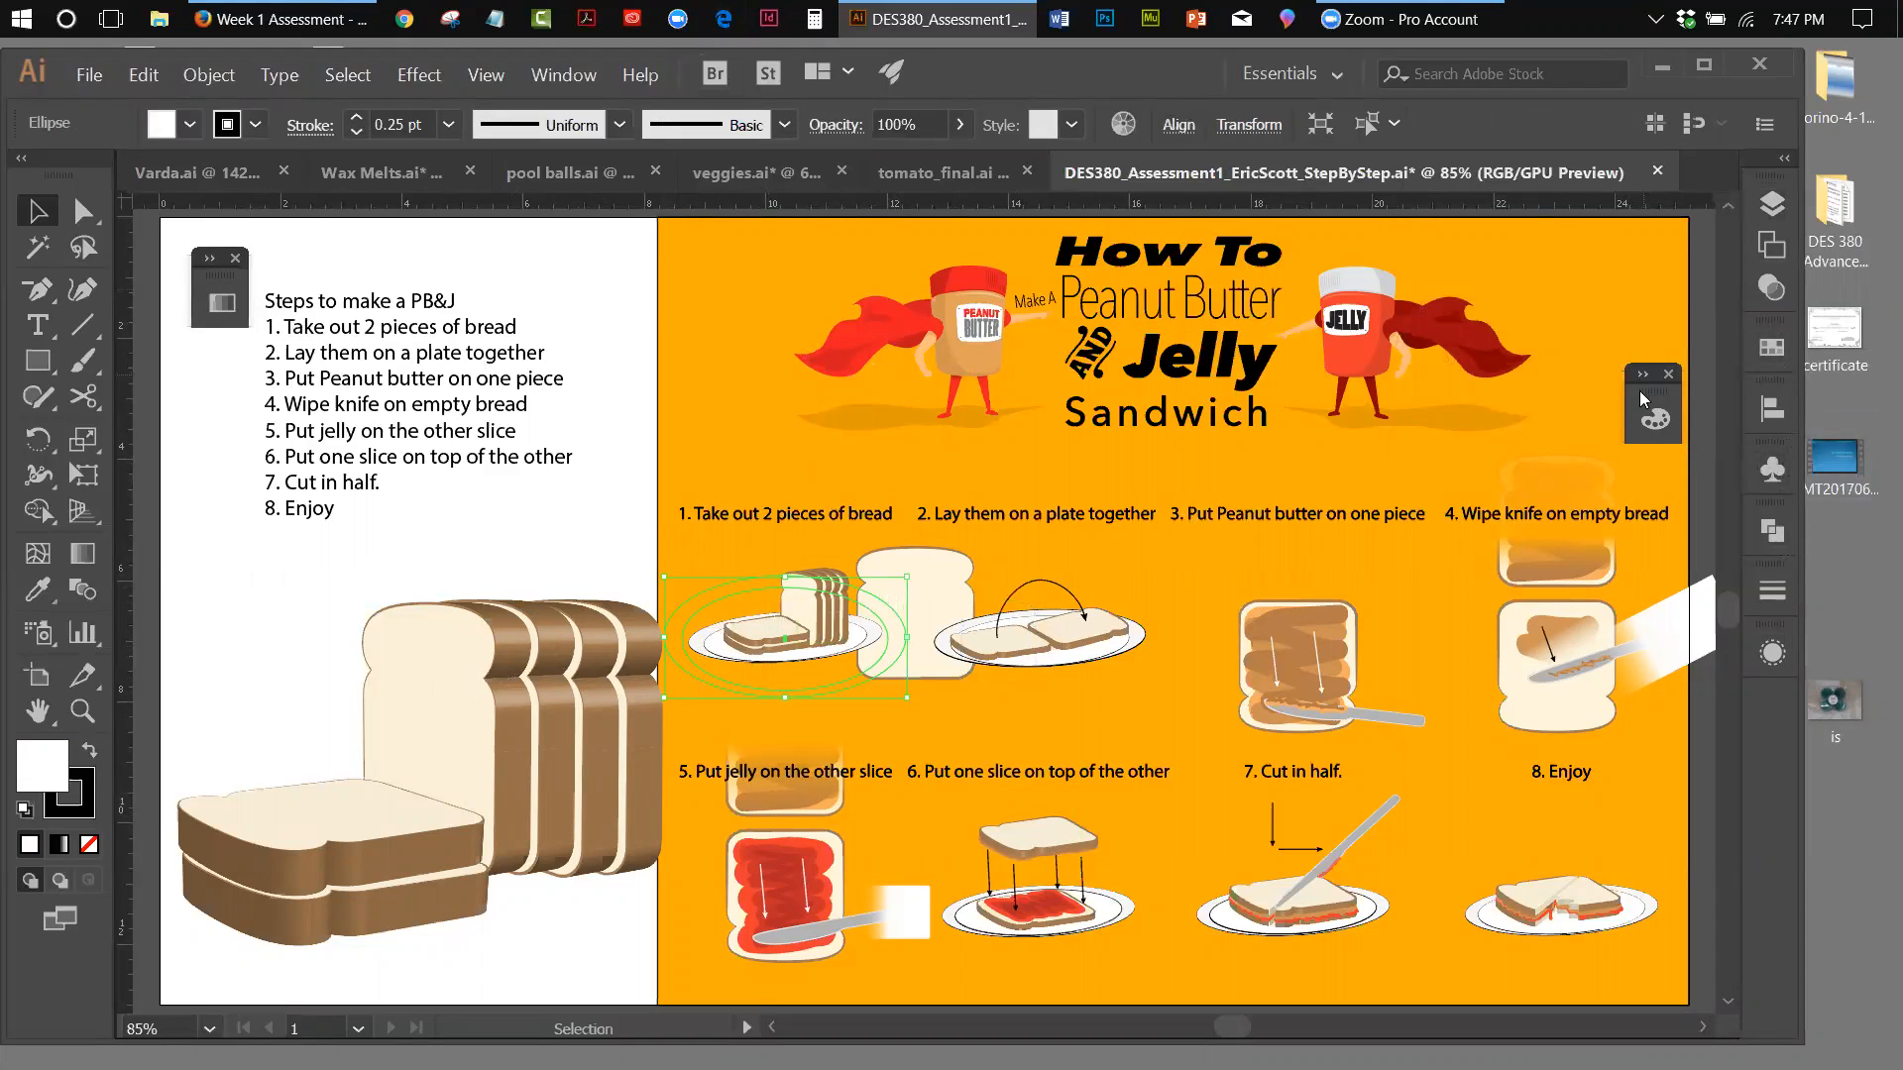
left_click(569, 77)
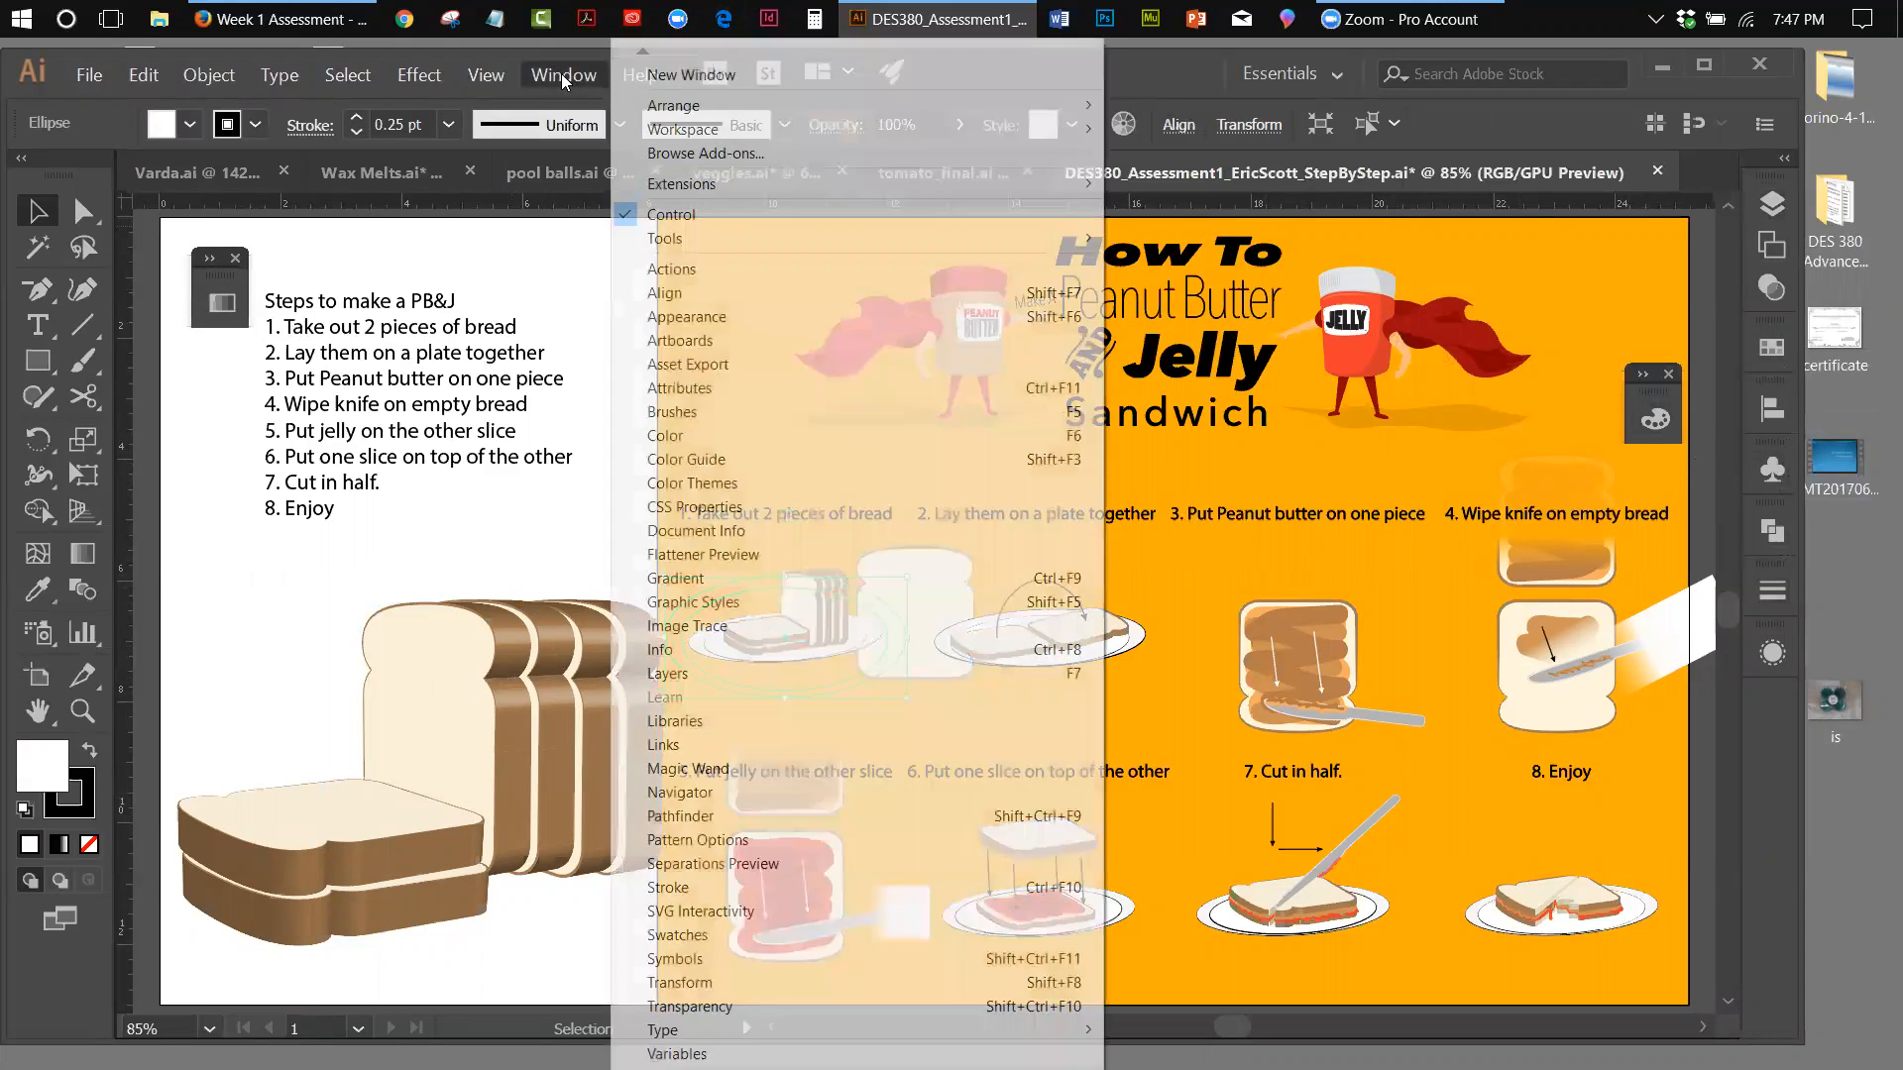
left_click(693, 318)
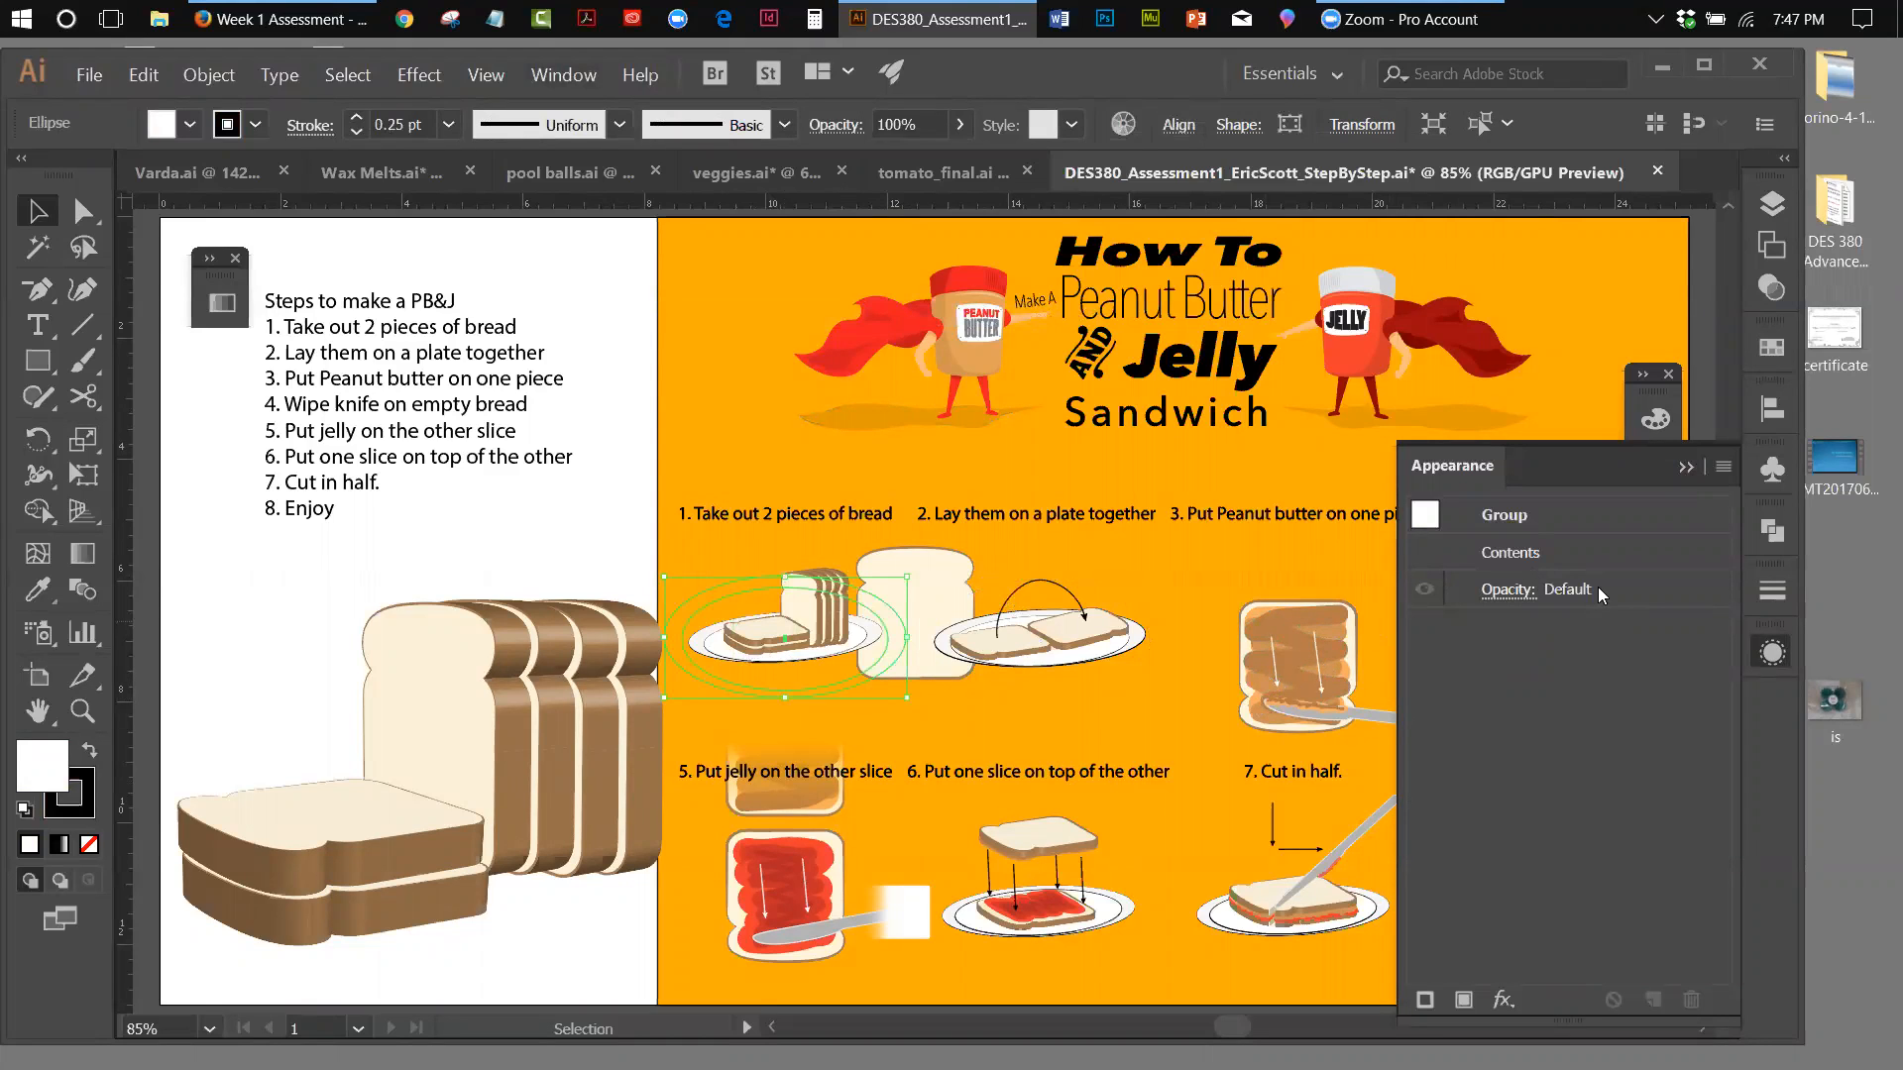
left_click(595, 520)
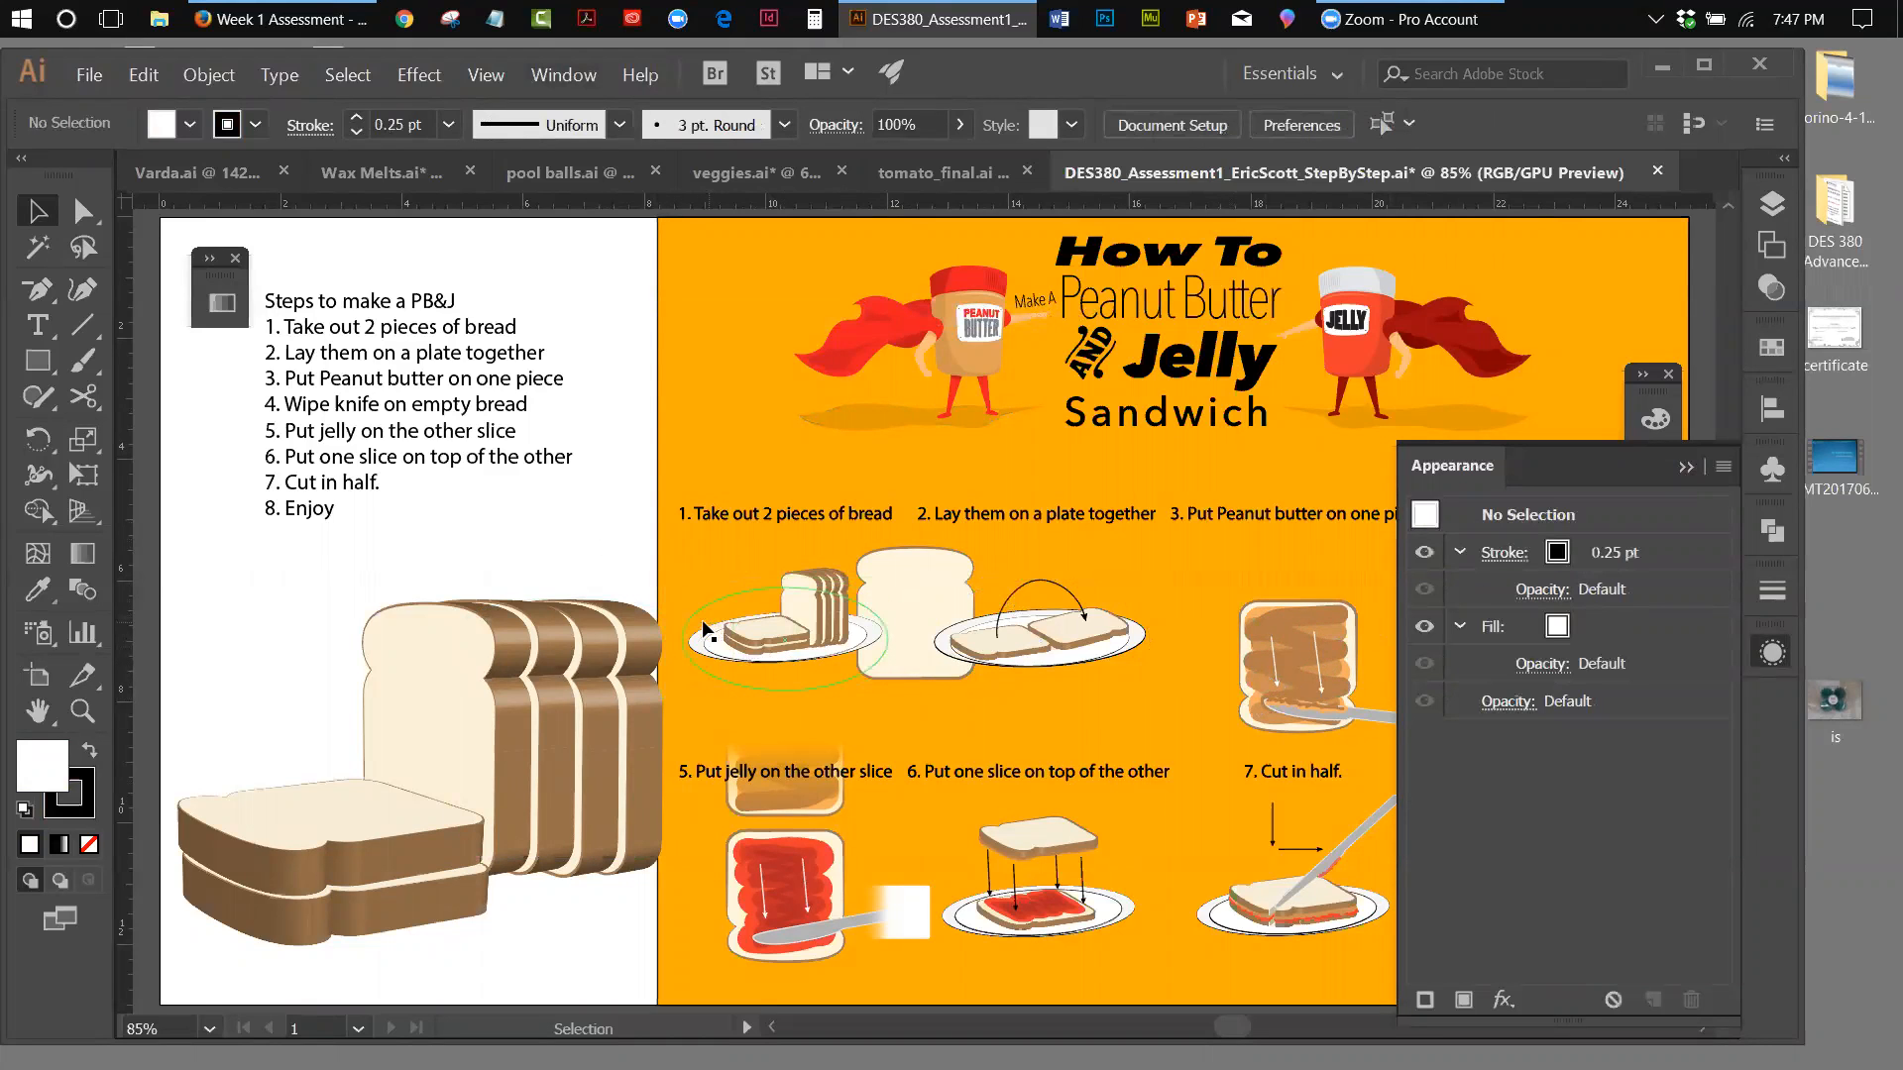
Ungroup the step 1 plate's ellipses and inspect the effect applied to the inner ellipse
left_click(704, 627)
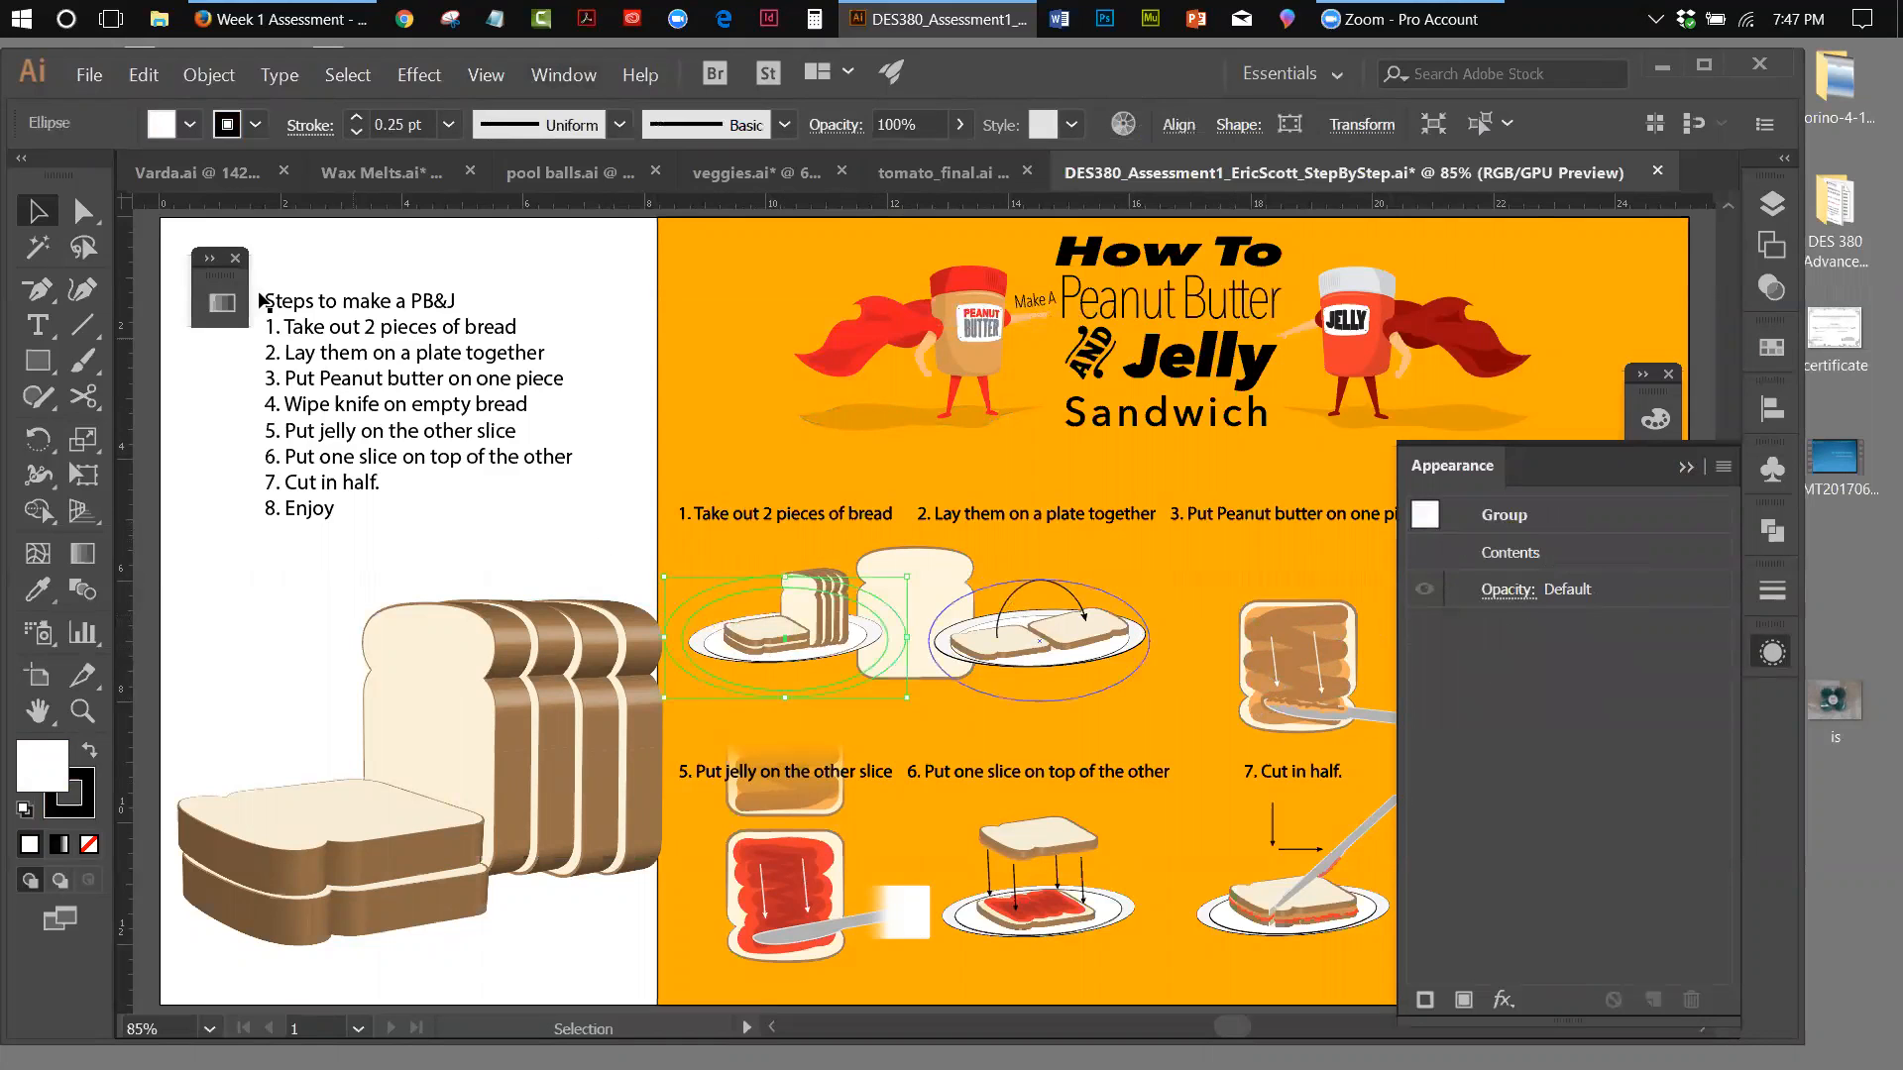
left_click(211, 76)
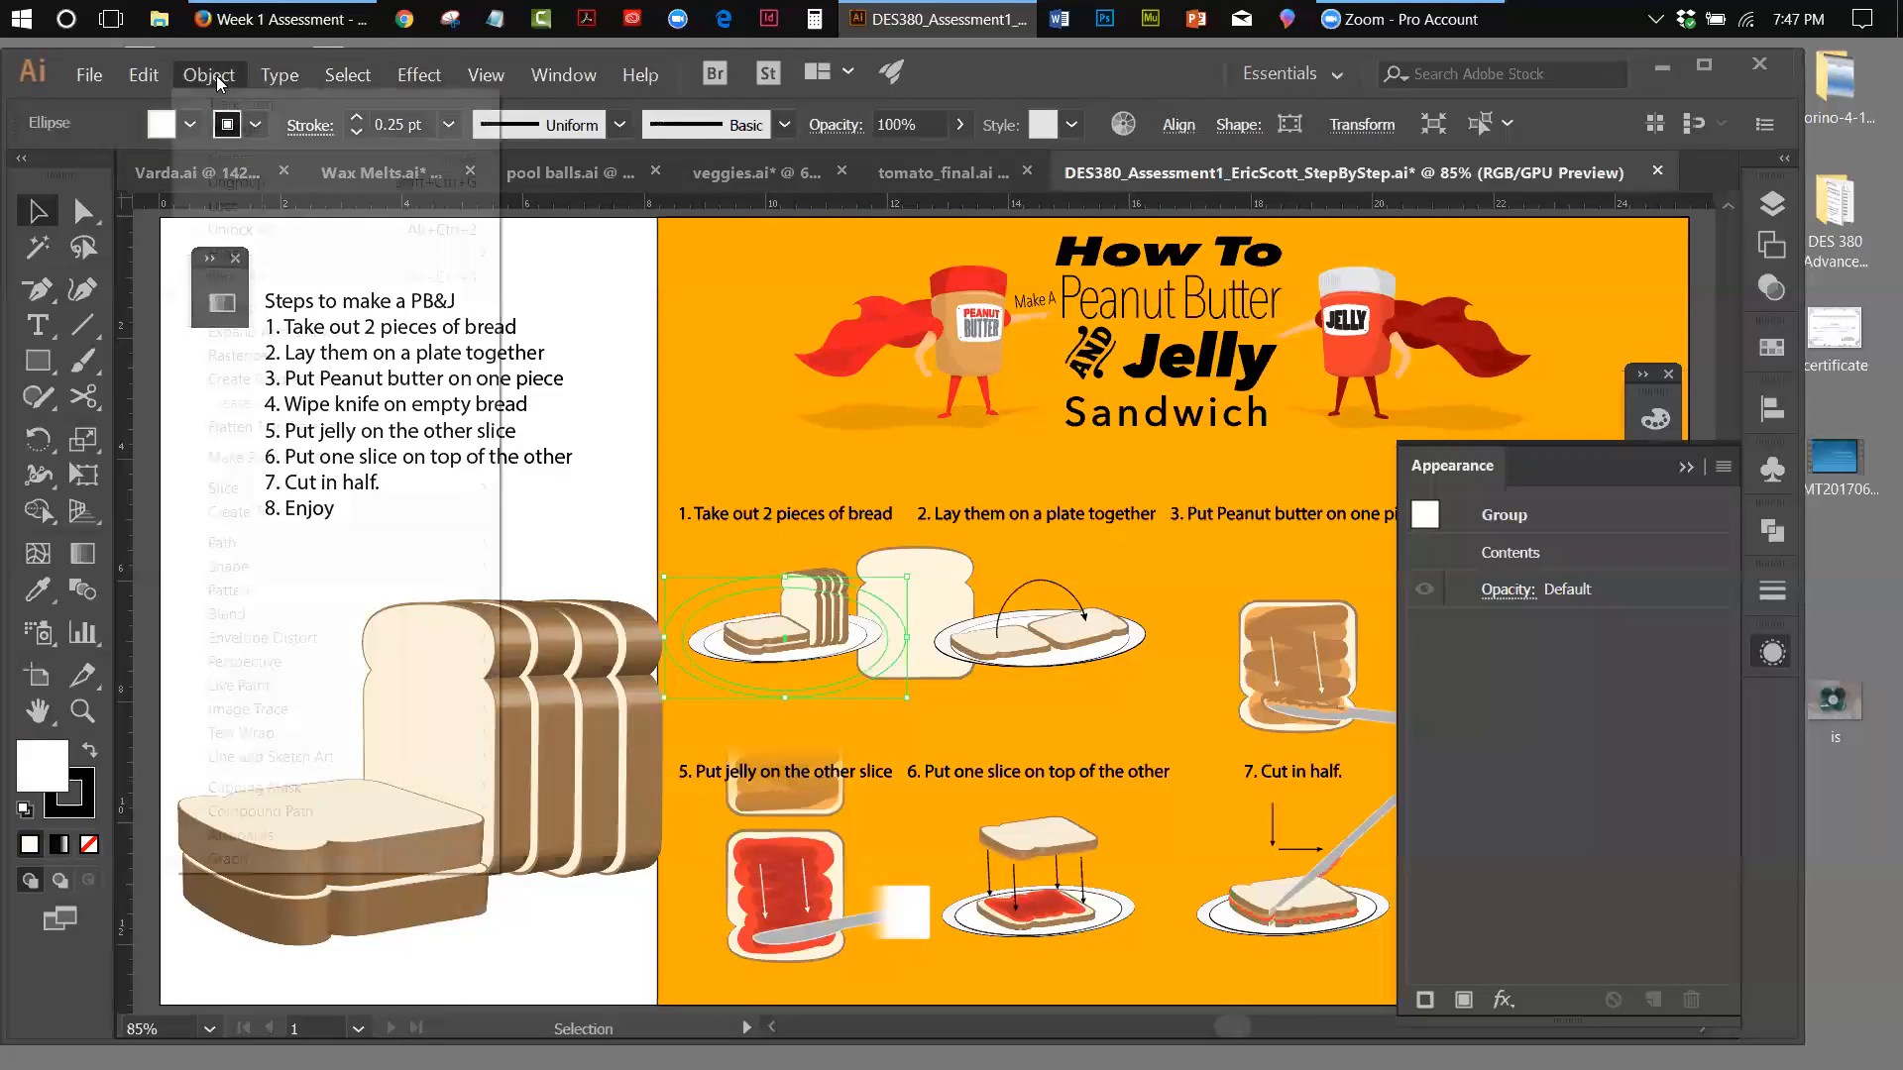
left_click(234, 180)
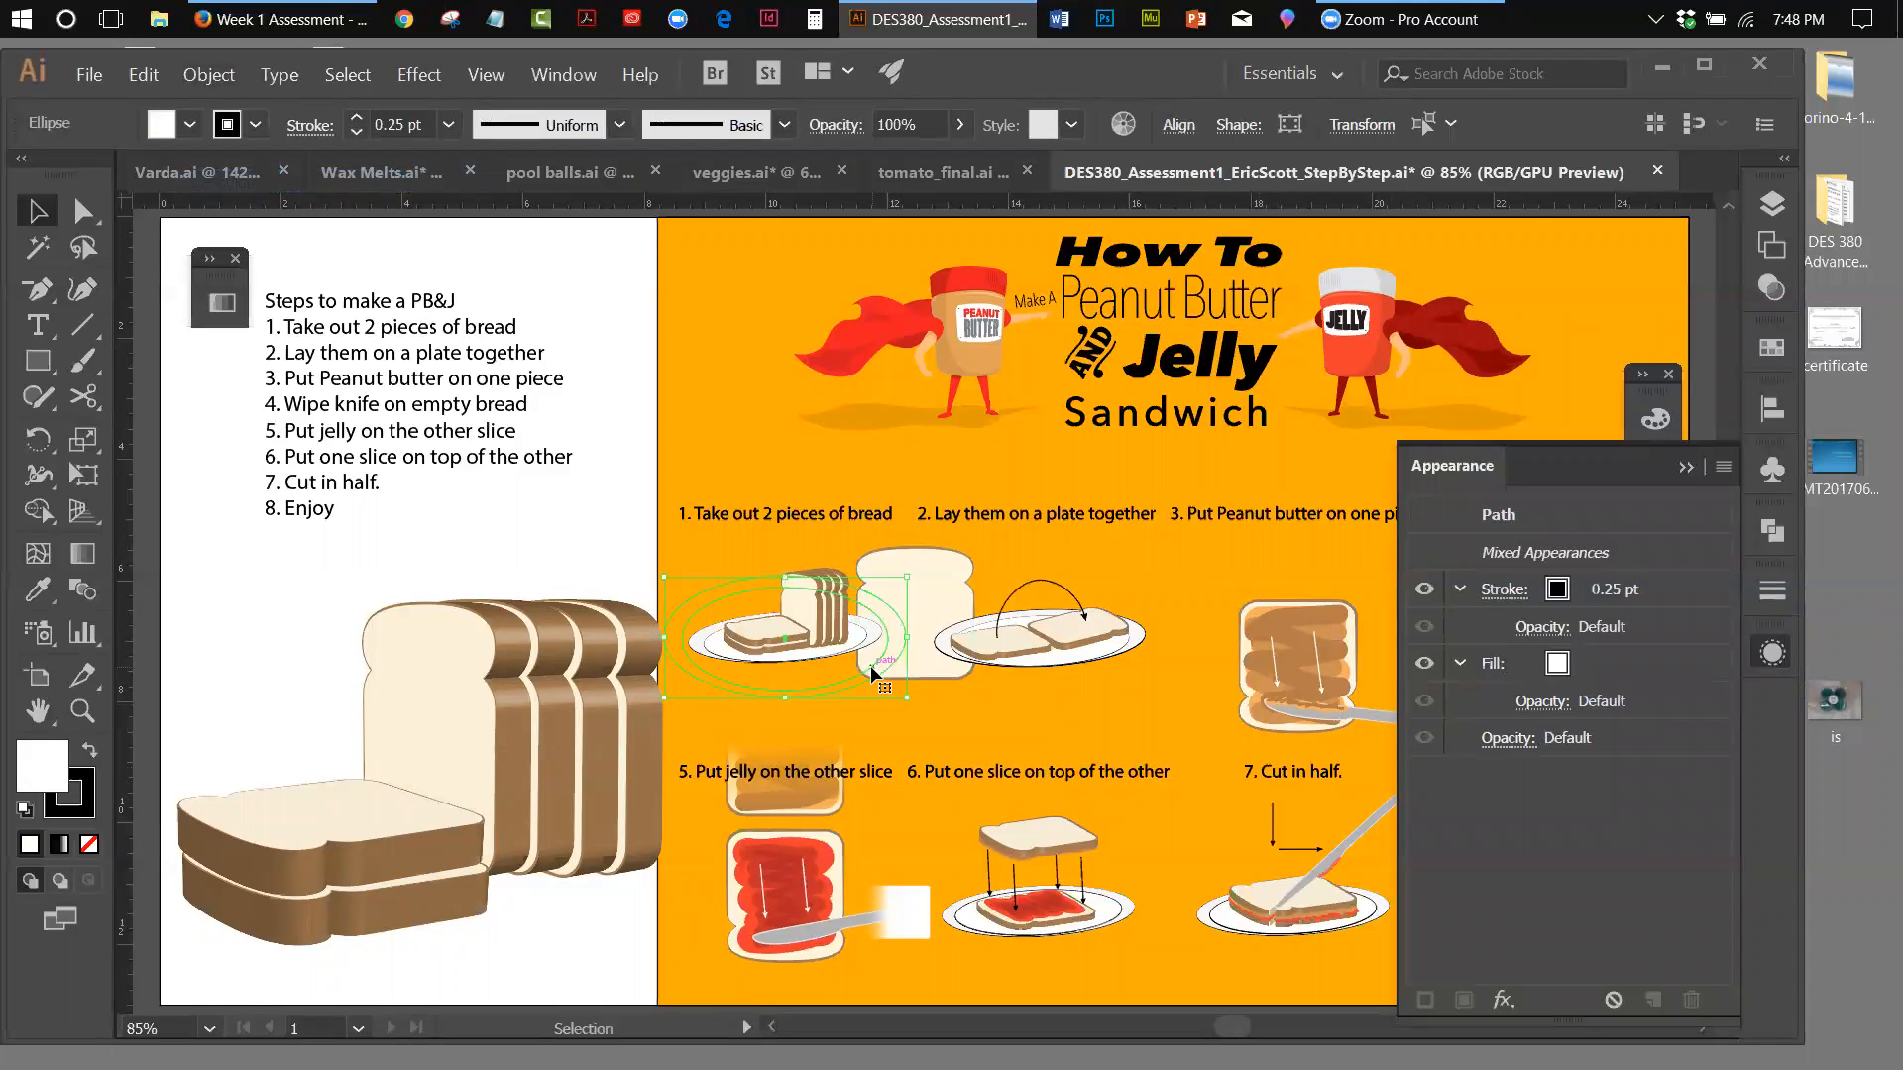
left_click(567, 513)
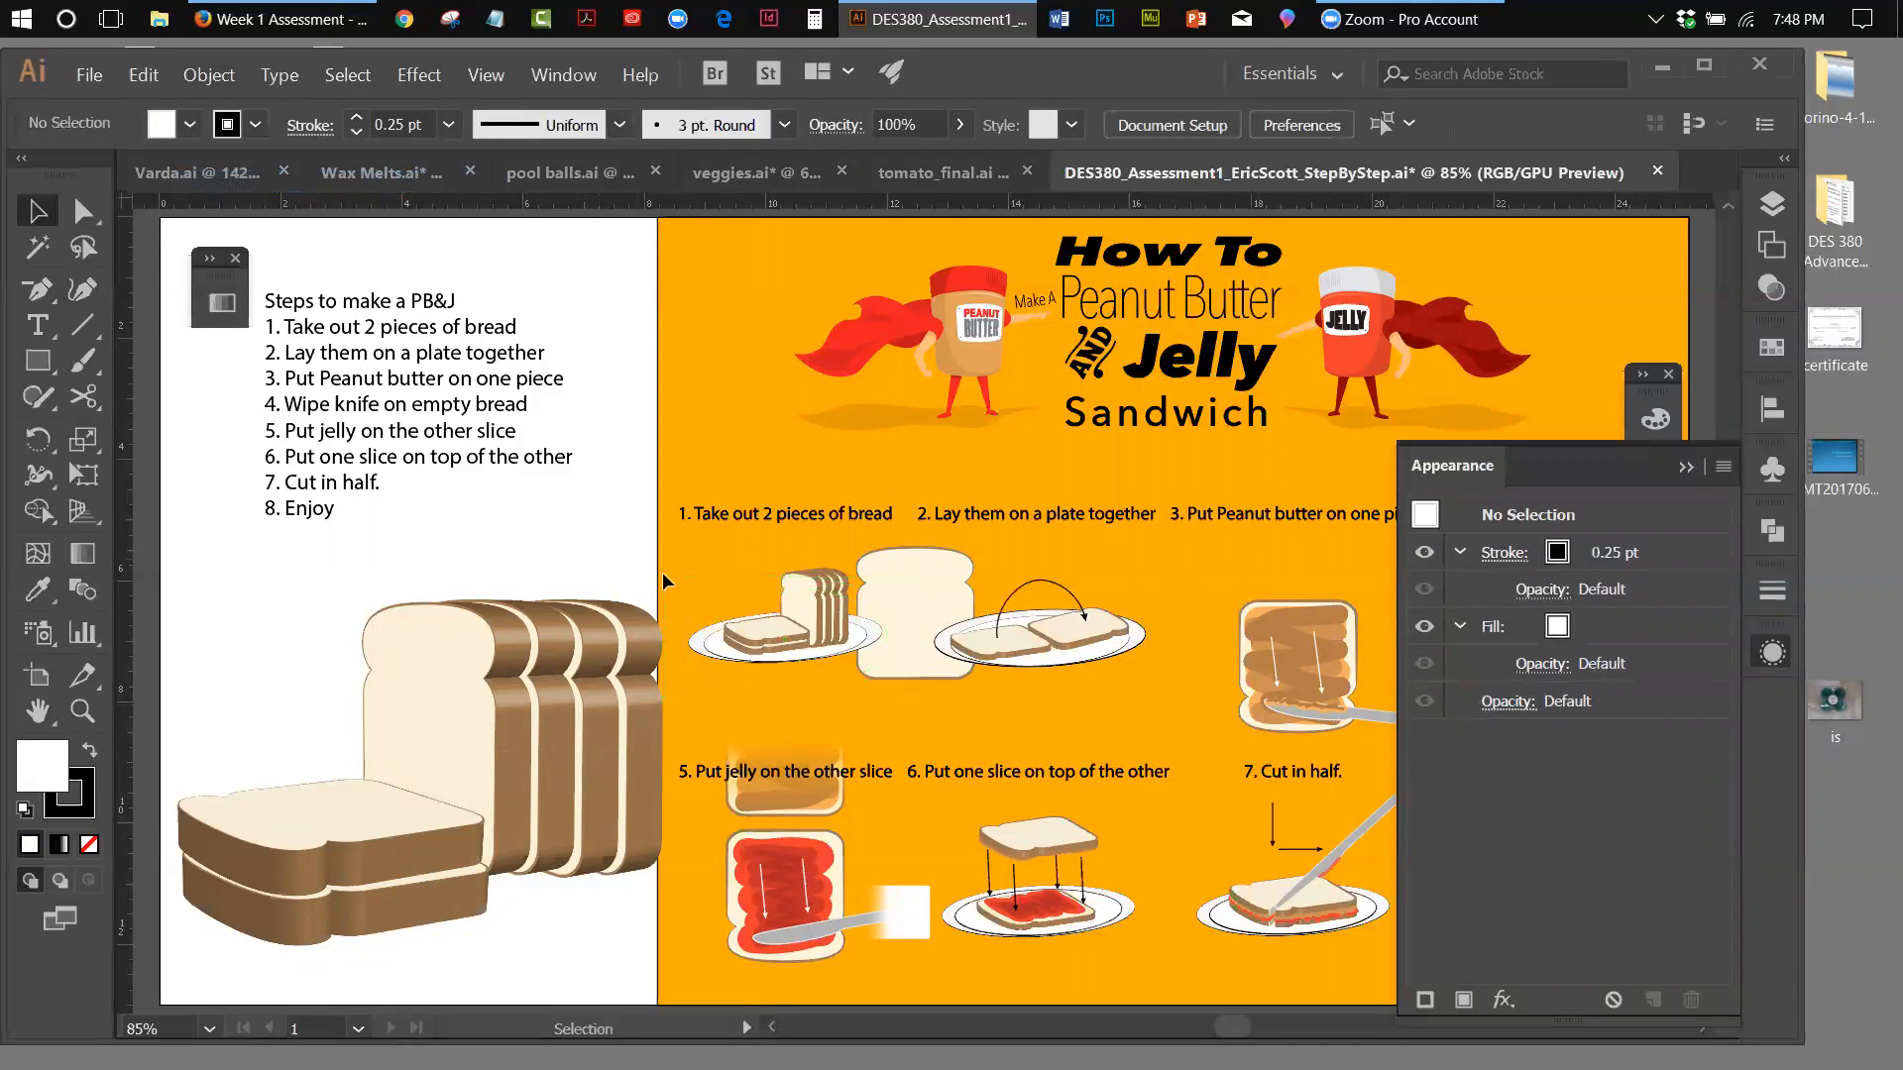
left_click(714, 607)
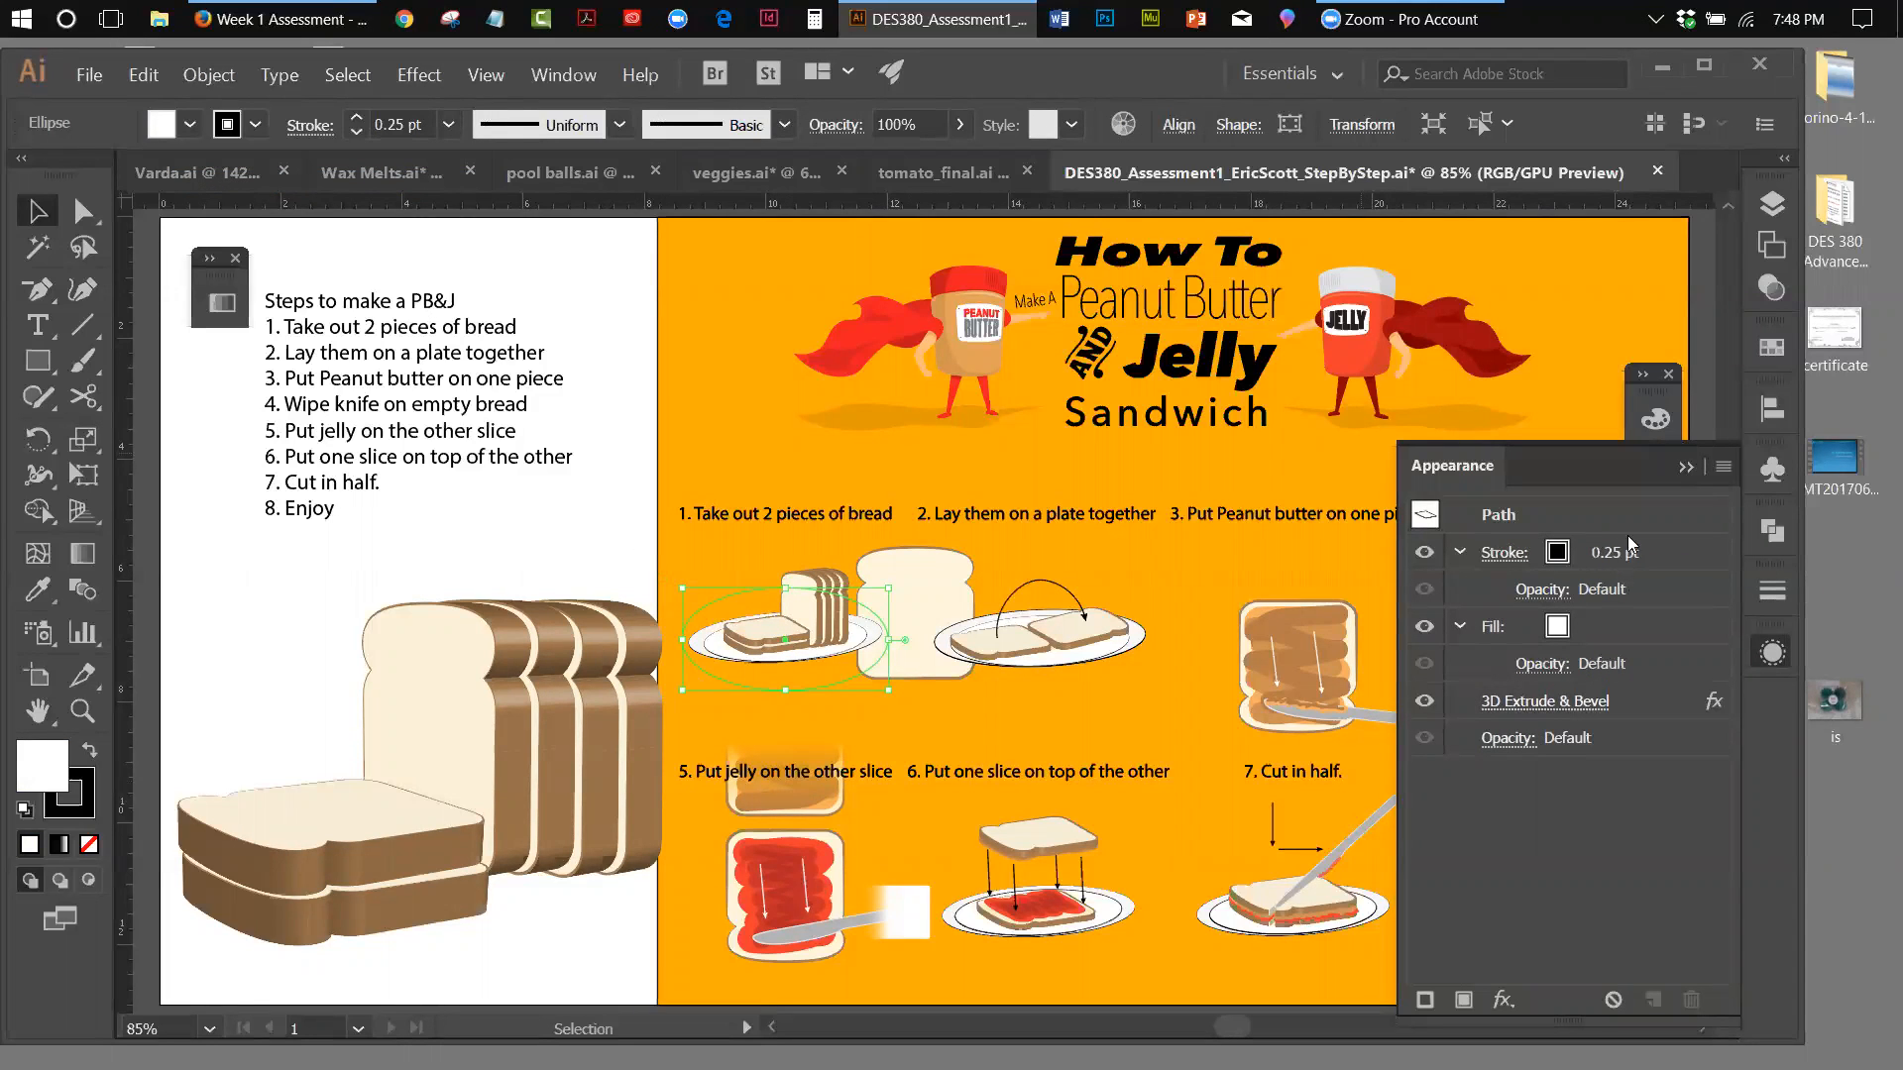
left_click(1686, 468)
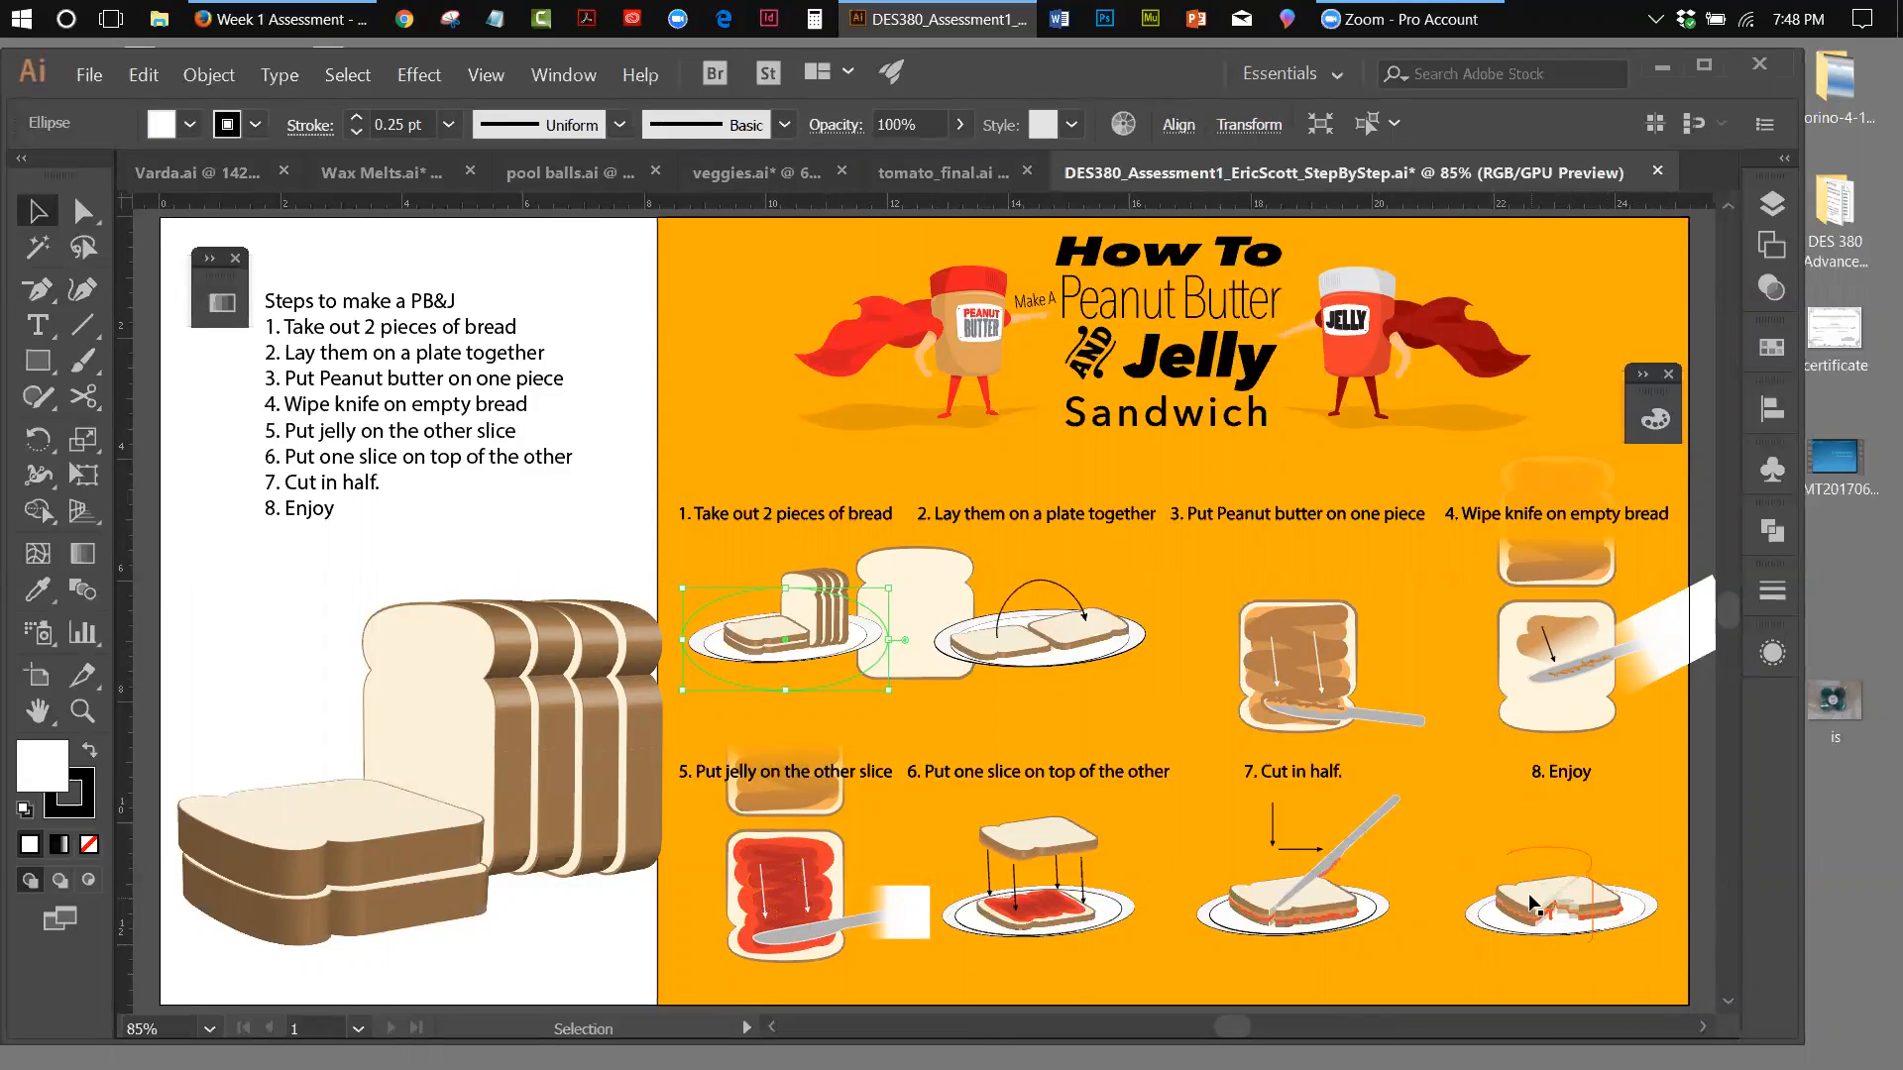
Ungroup the sandwich artwork in the step 8 Enjoy illustration
left_click(1560, 842)
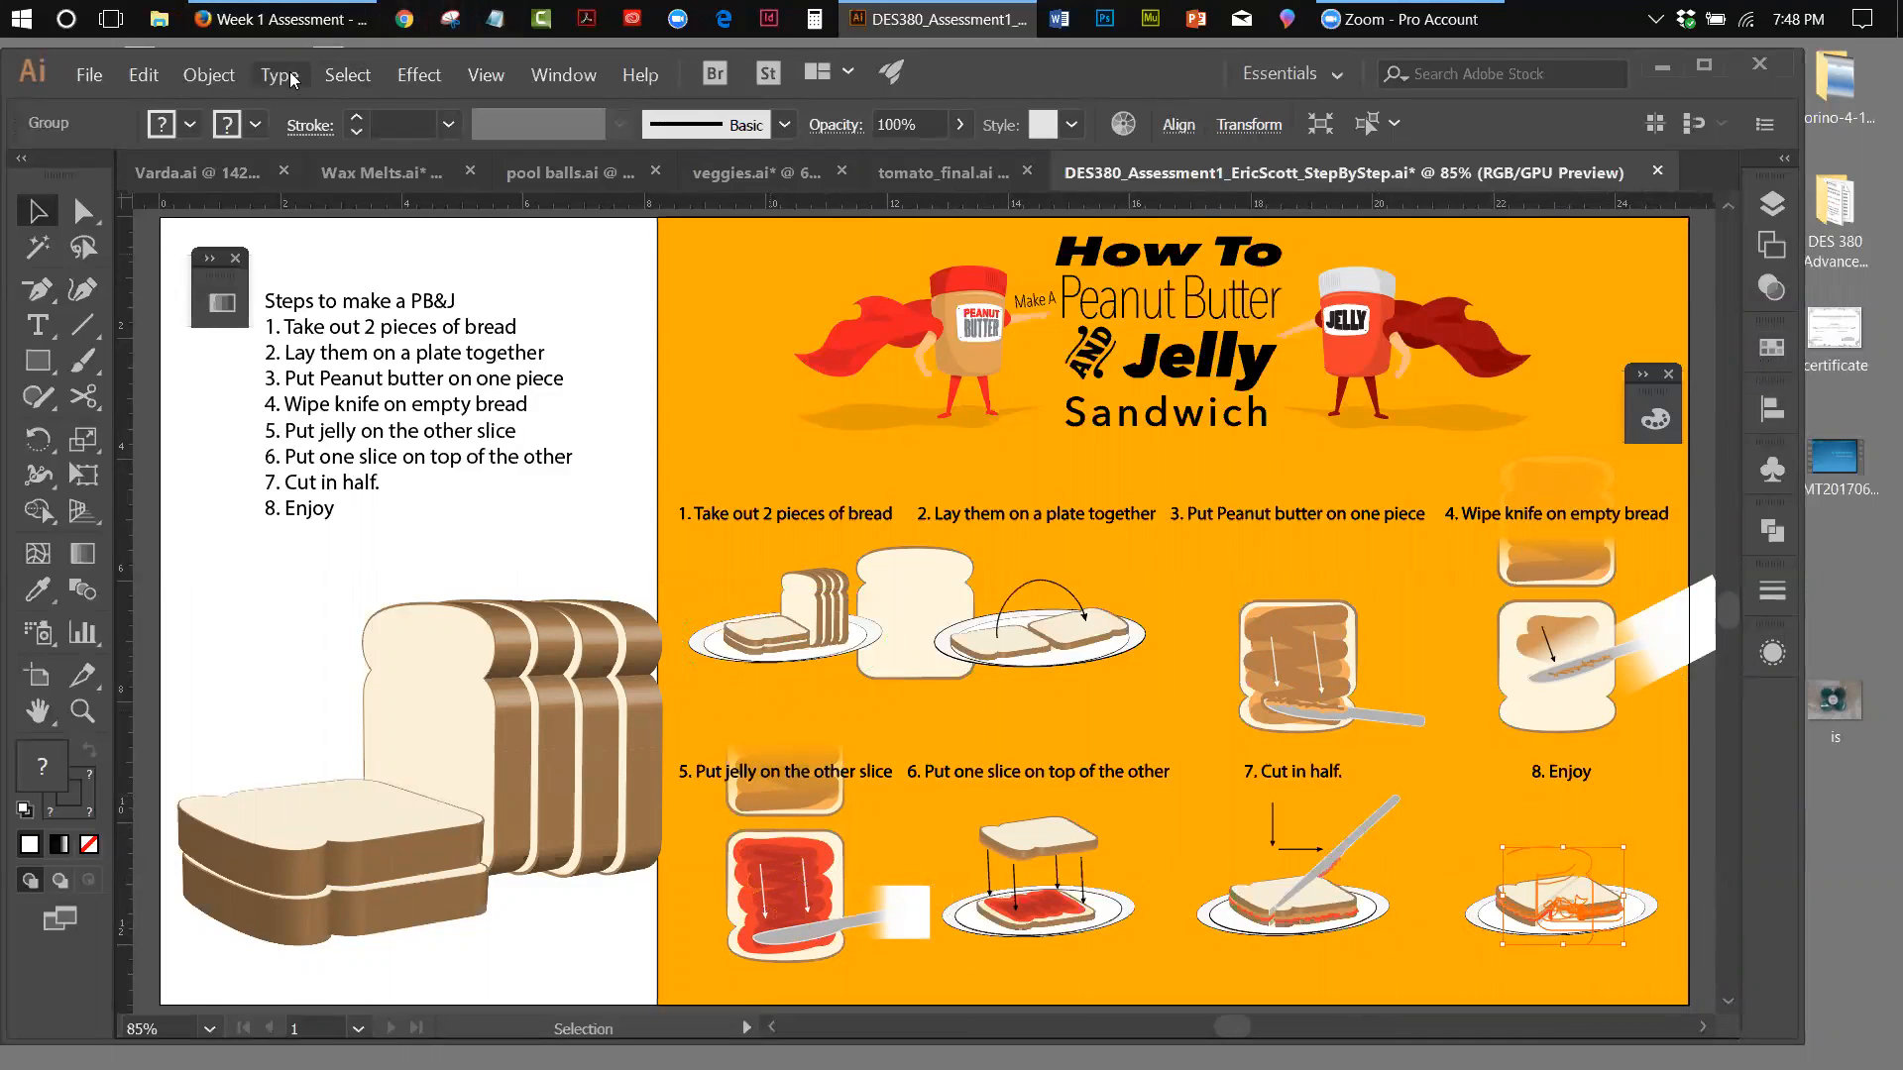
left_click(209, 75)
left_click(229, 178)
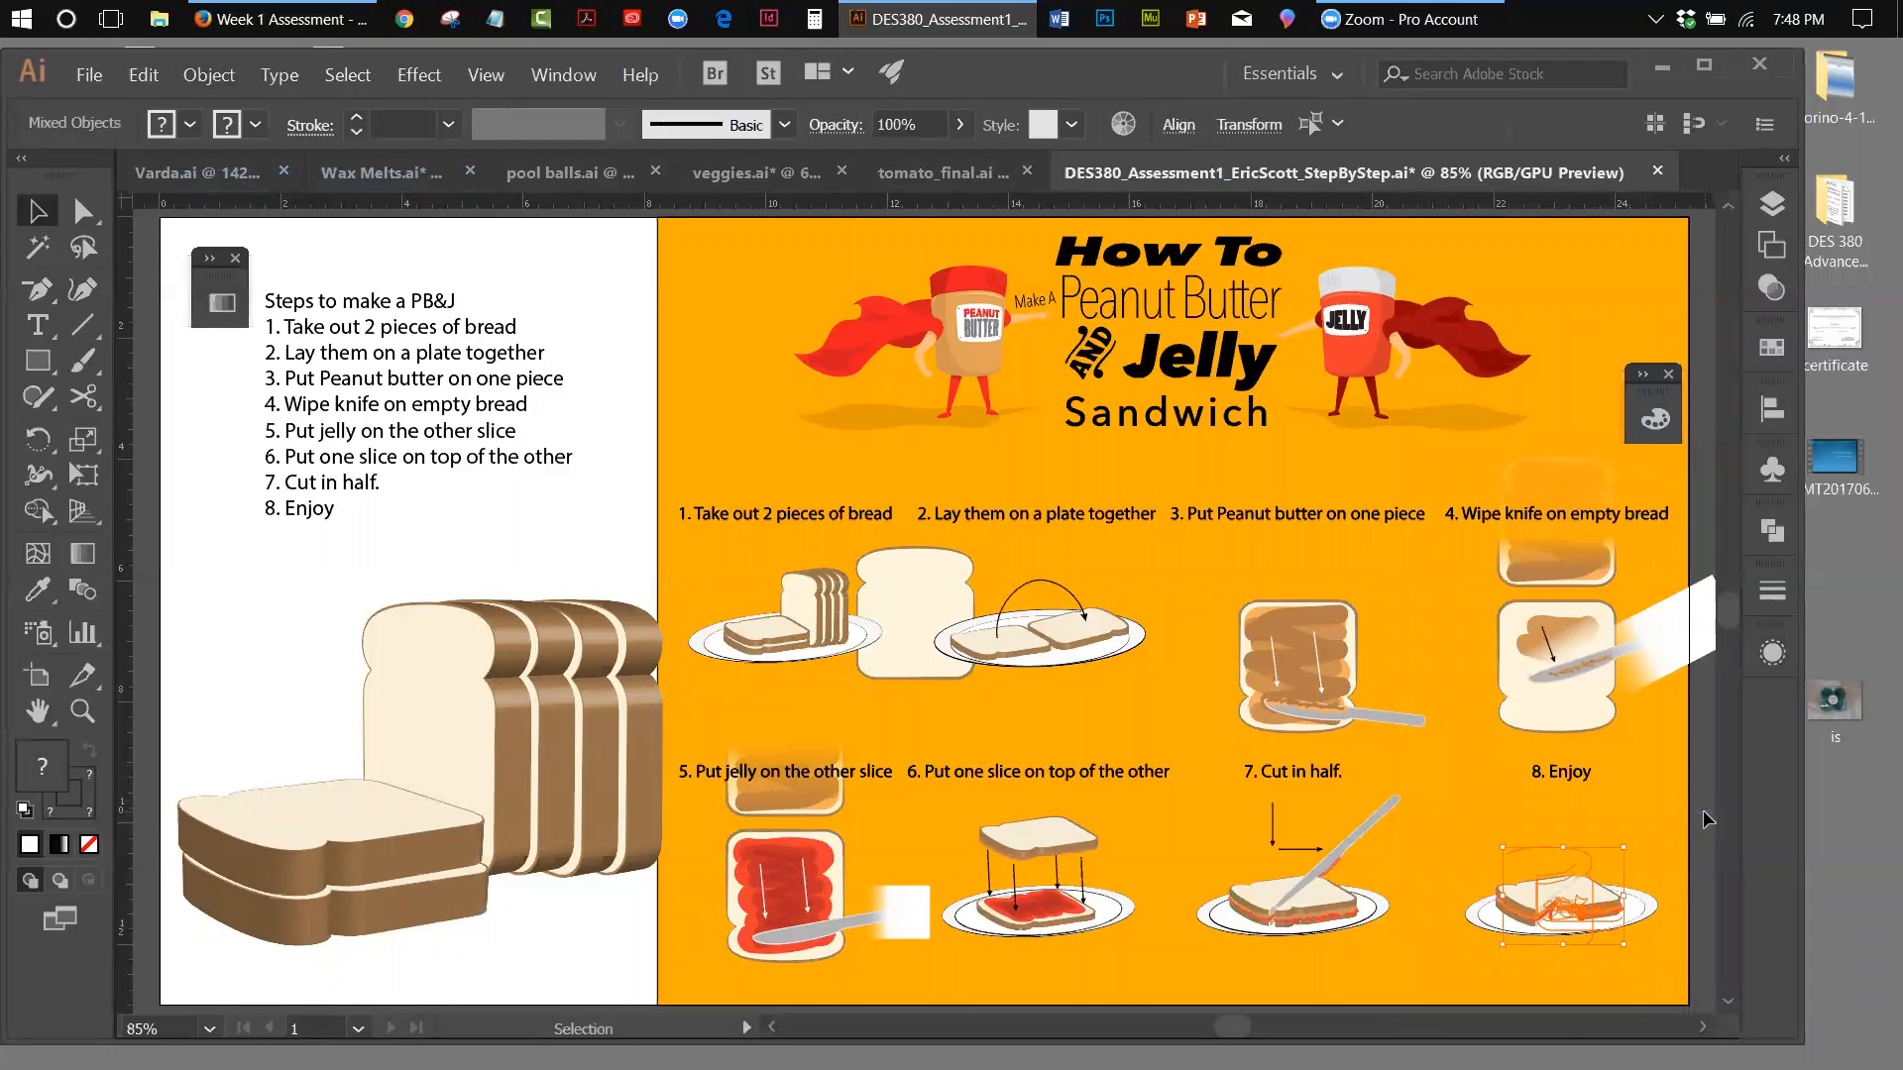
left_click(1645, 856)
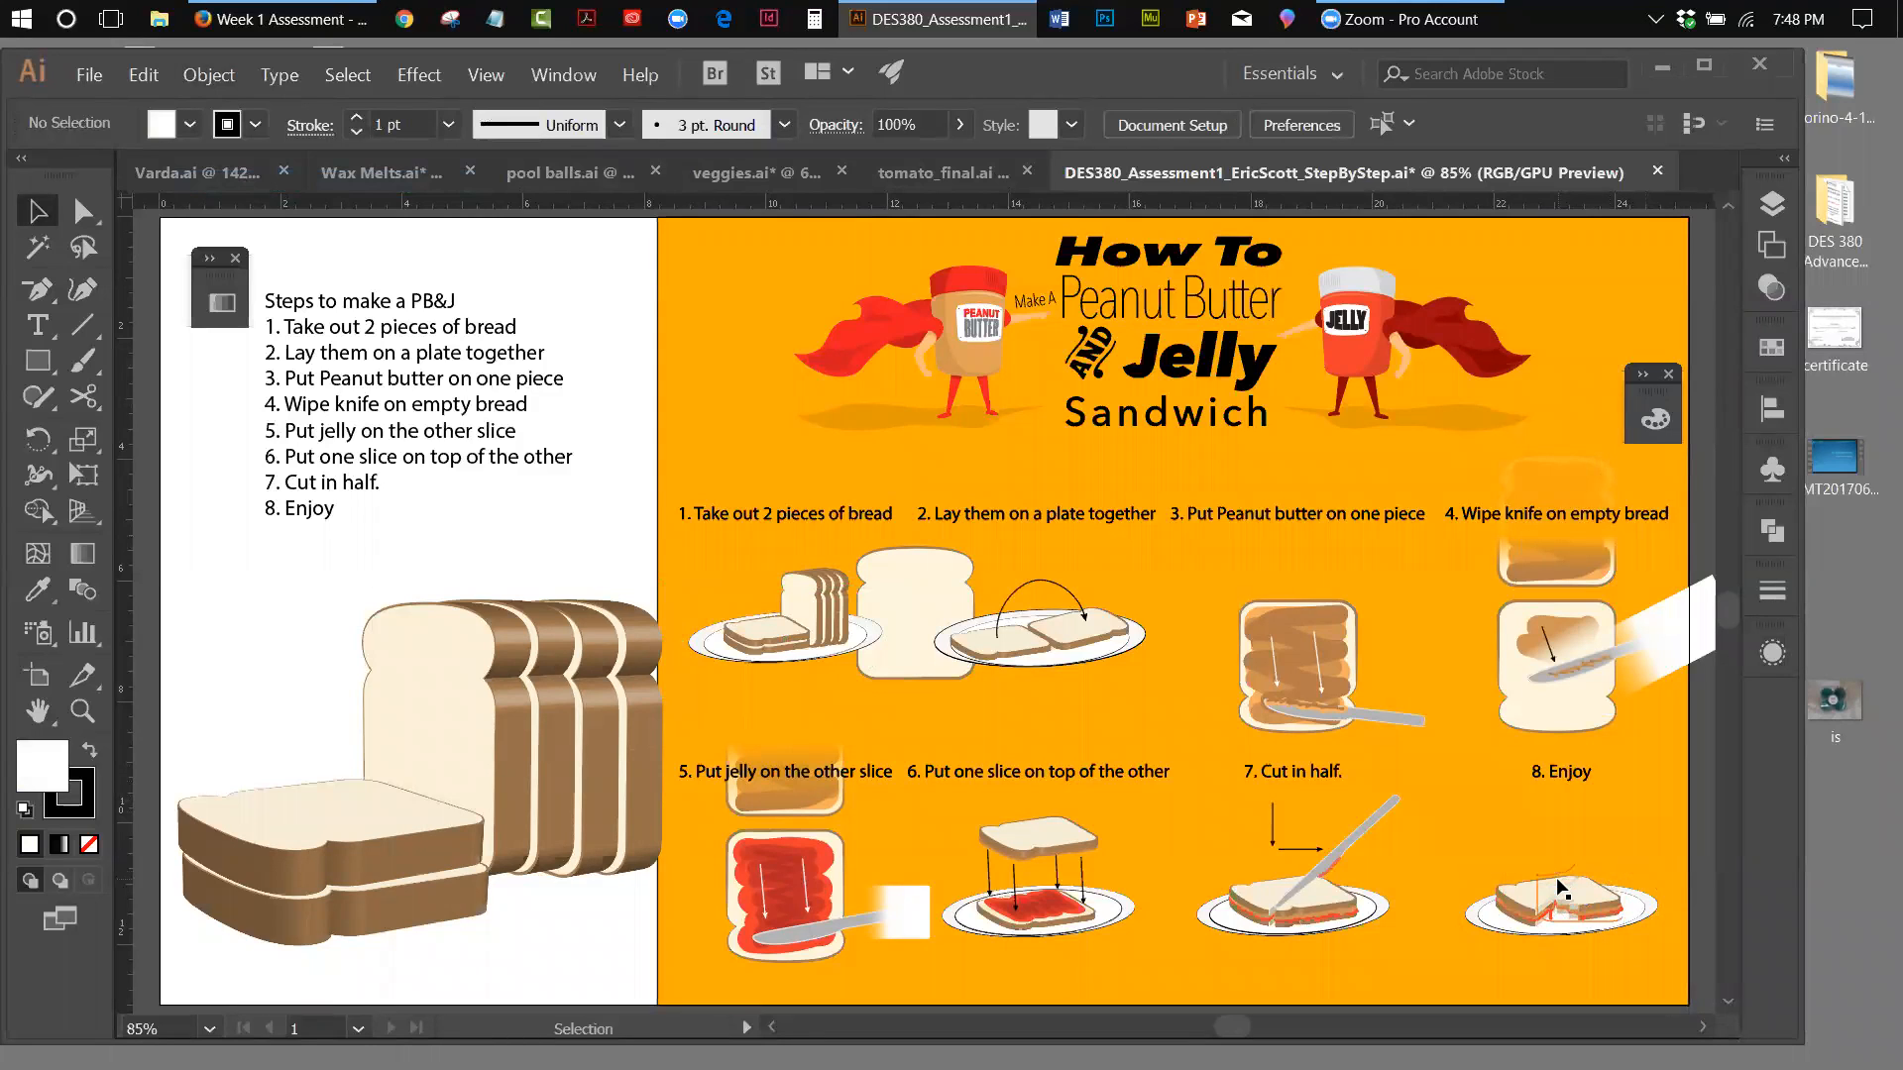
Hide the mapped 3D Extrude & Bevel effect on the bread slice of the step 8 sandwich
left_click(1574, 848)
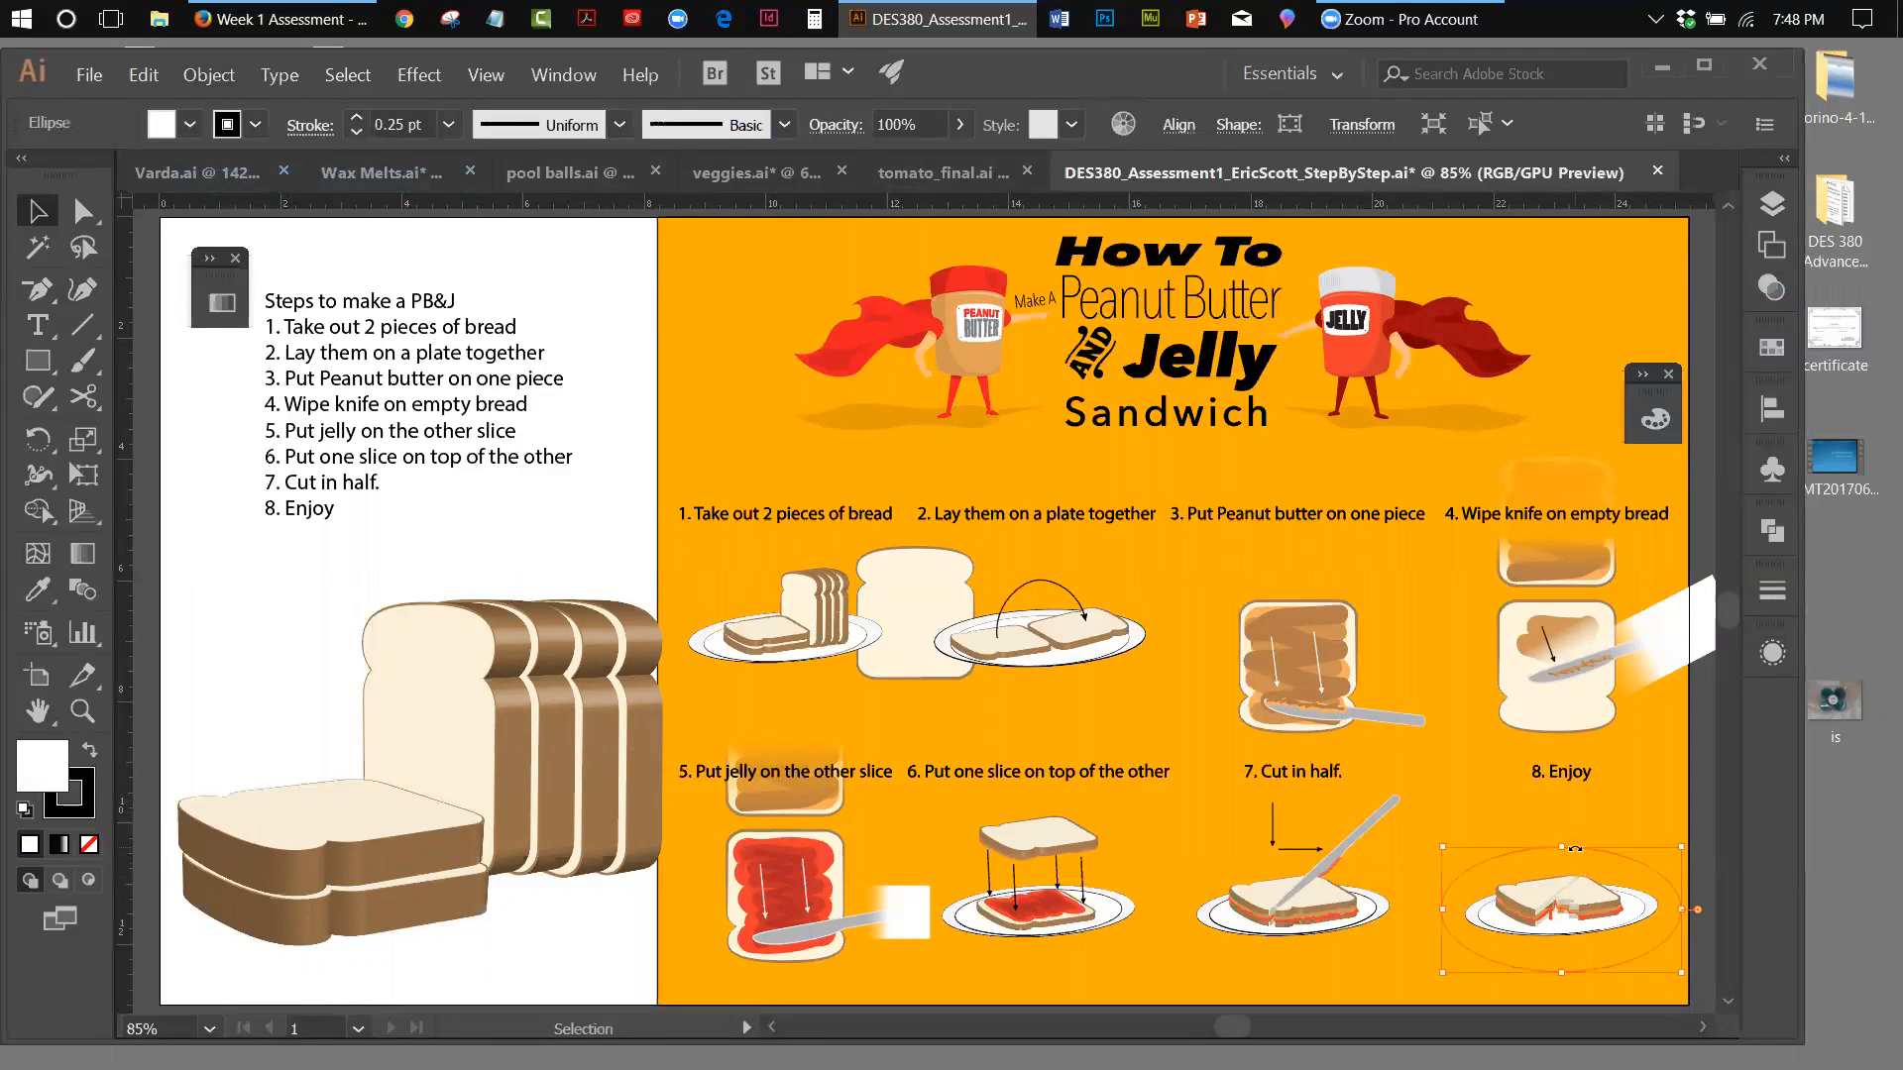
left_click(1590, 856)
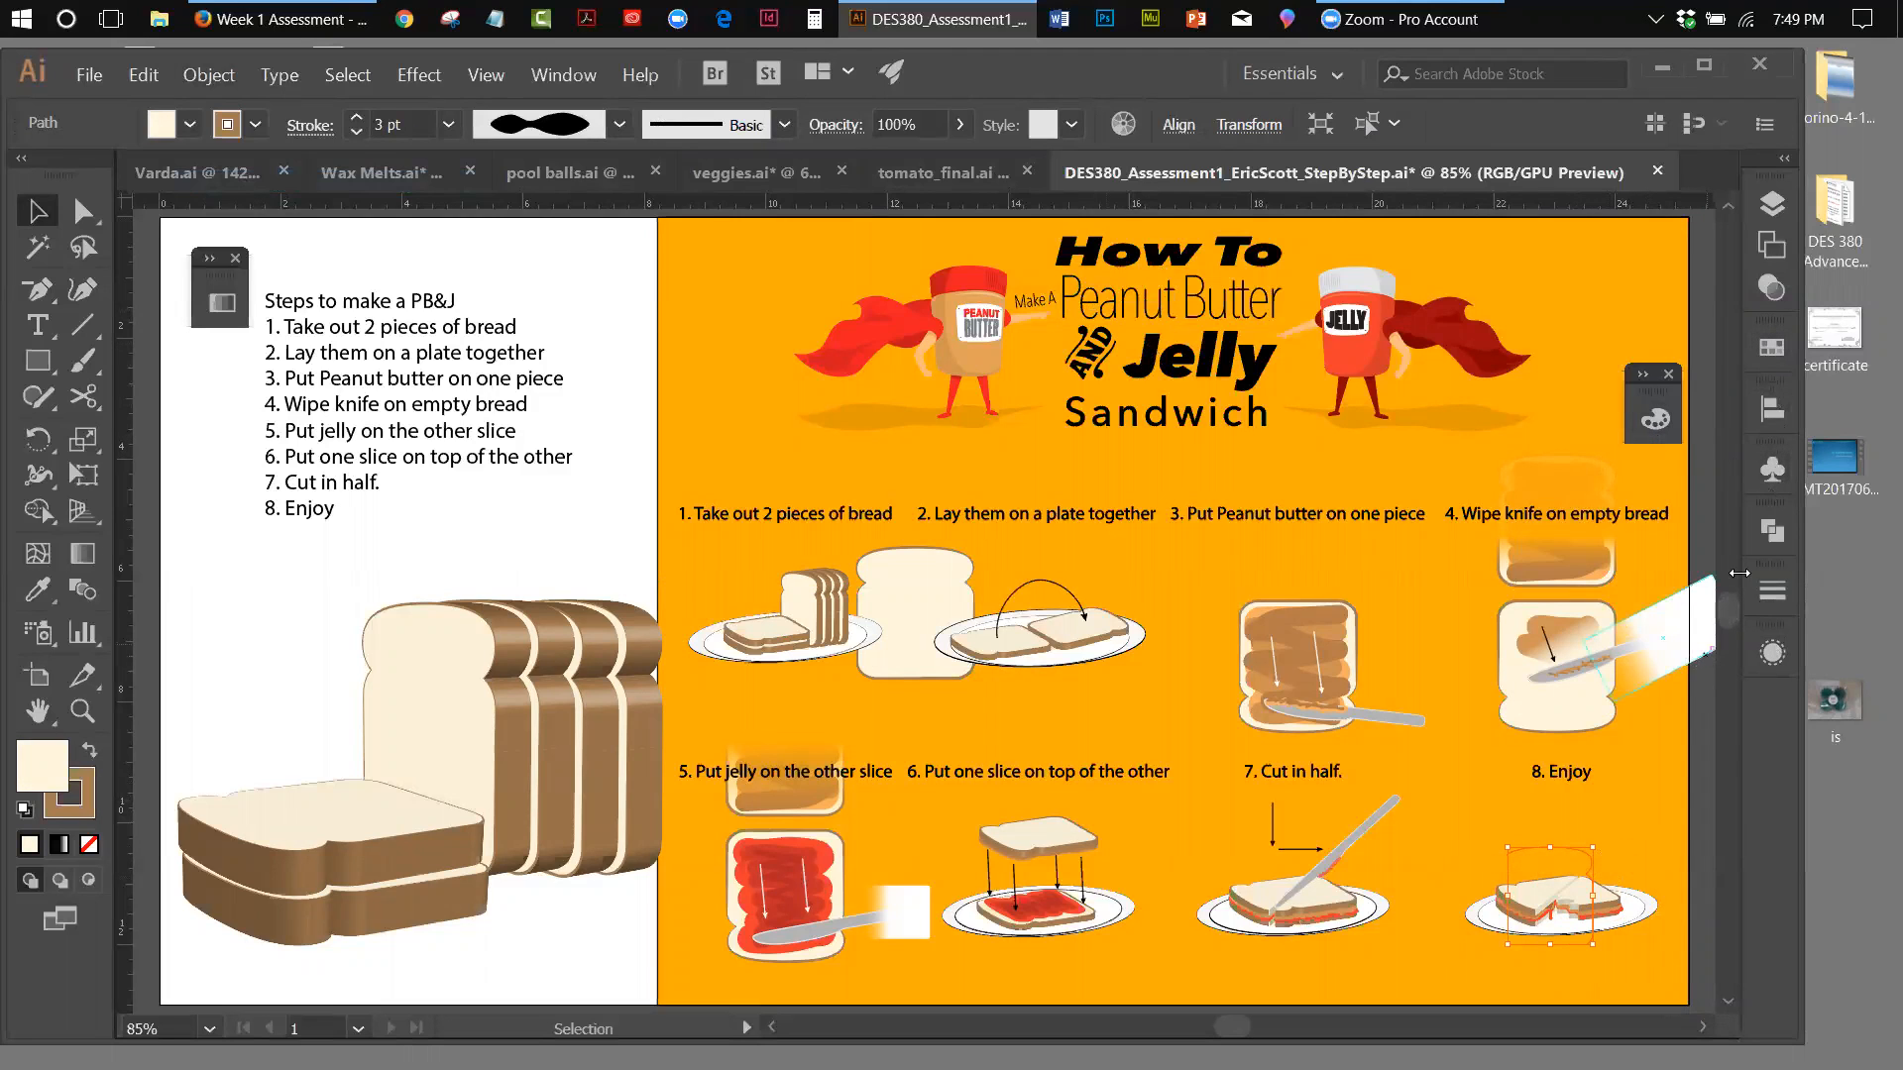
left_click(551, 77)
left_click(685, 316)
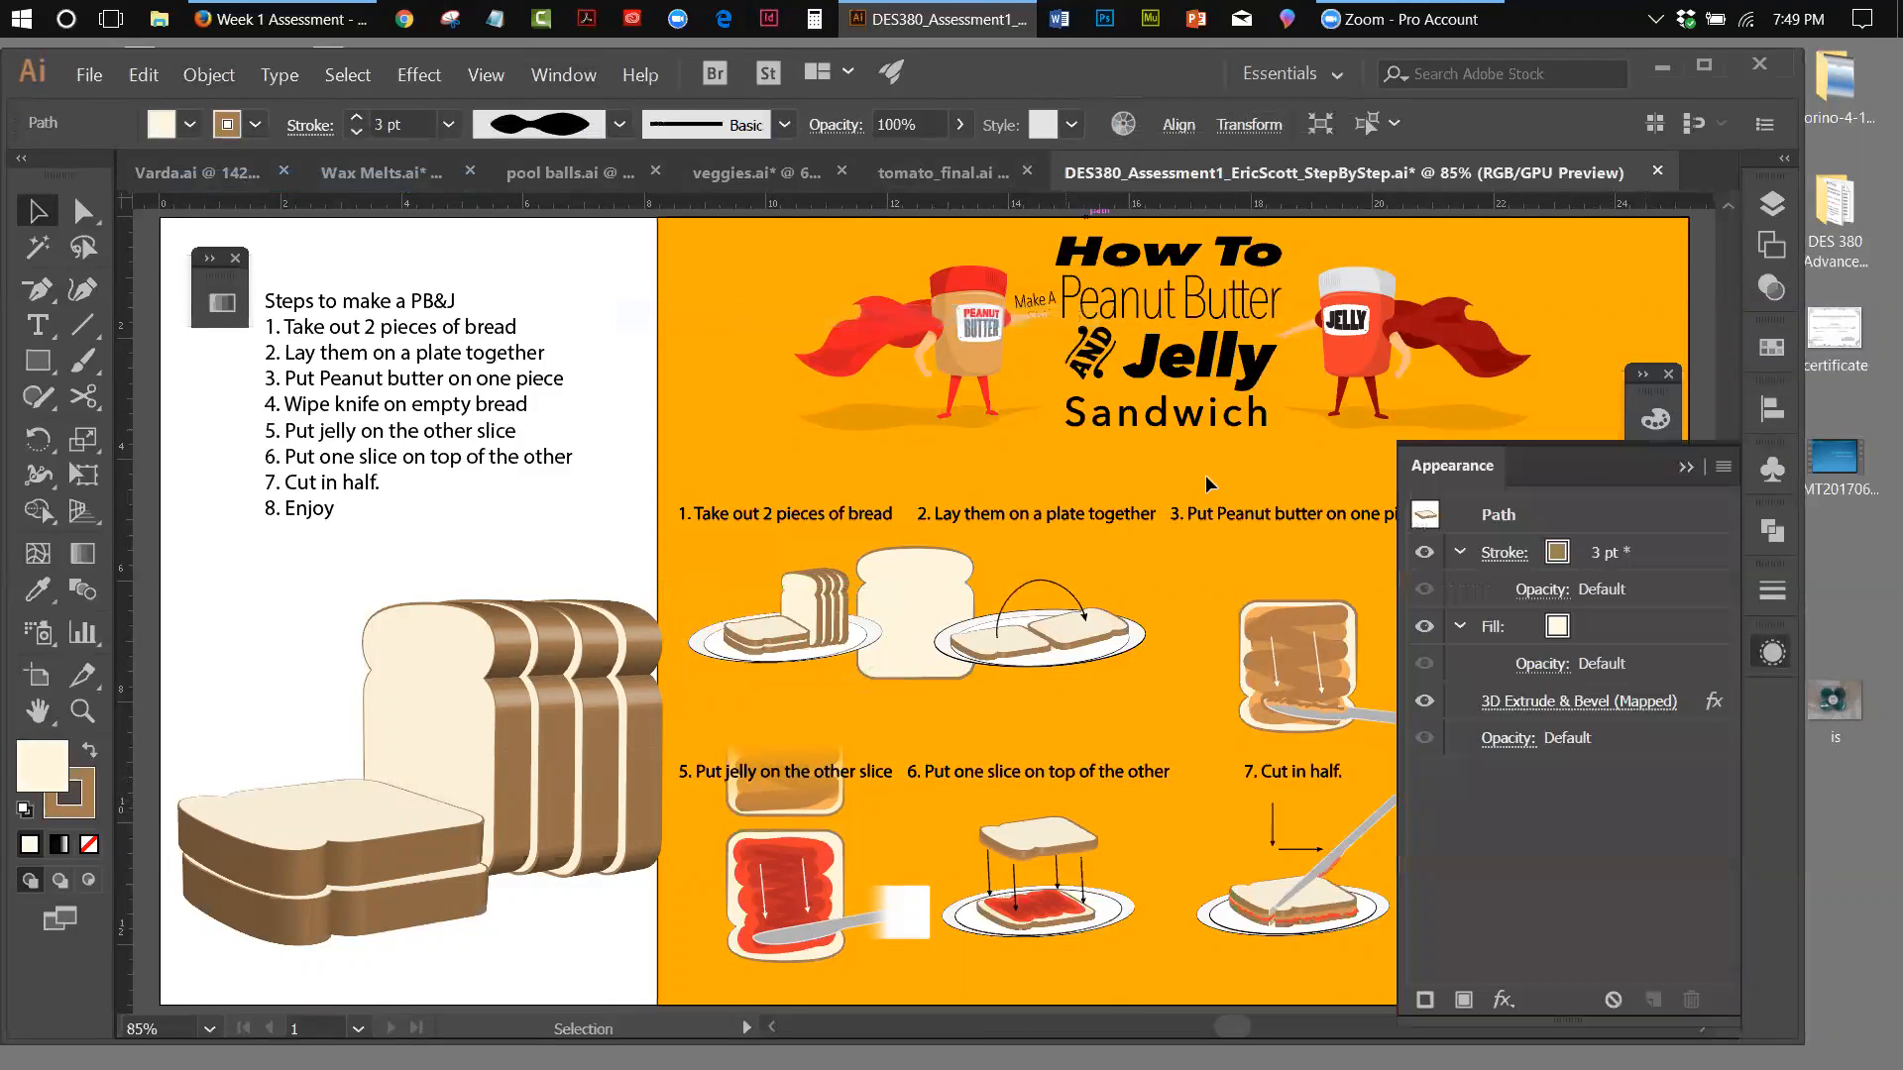
left_click(1424, 703)
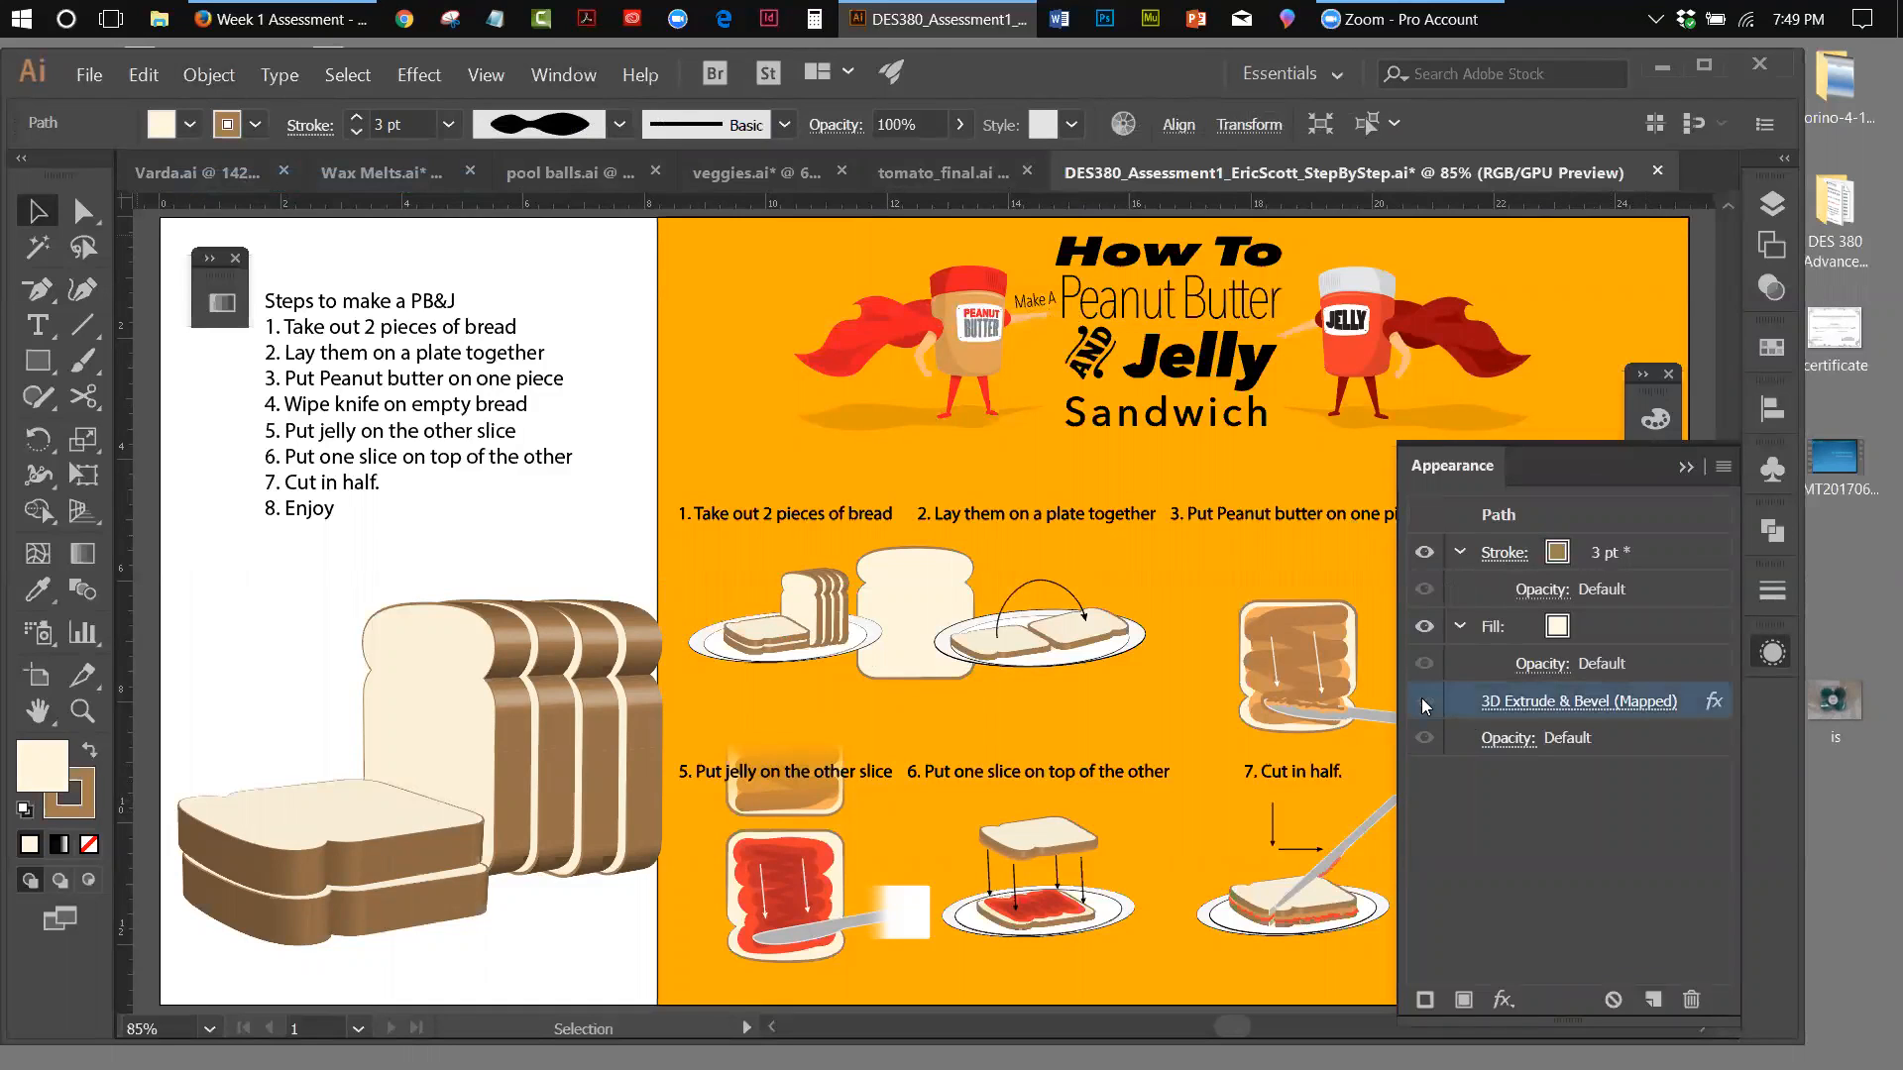
left_click(1686, 467)
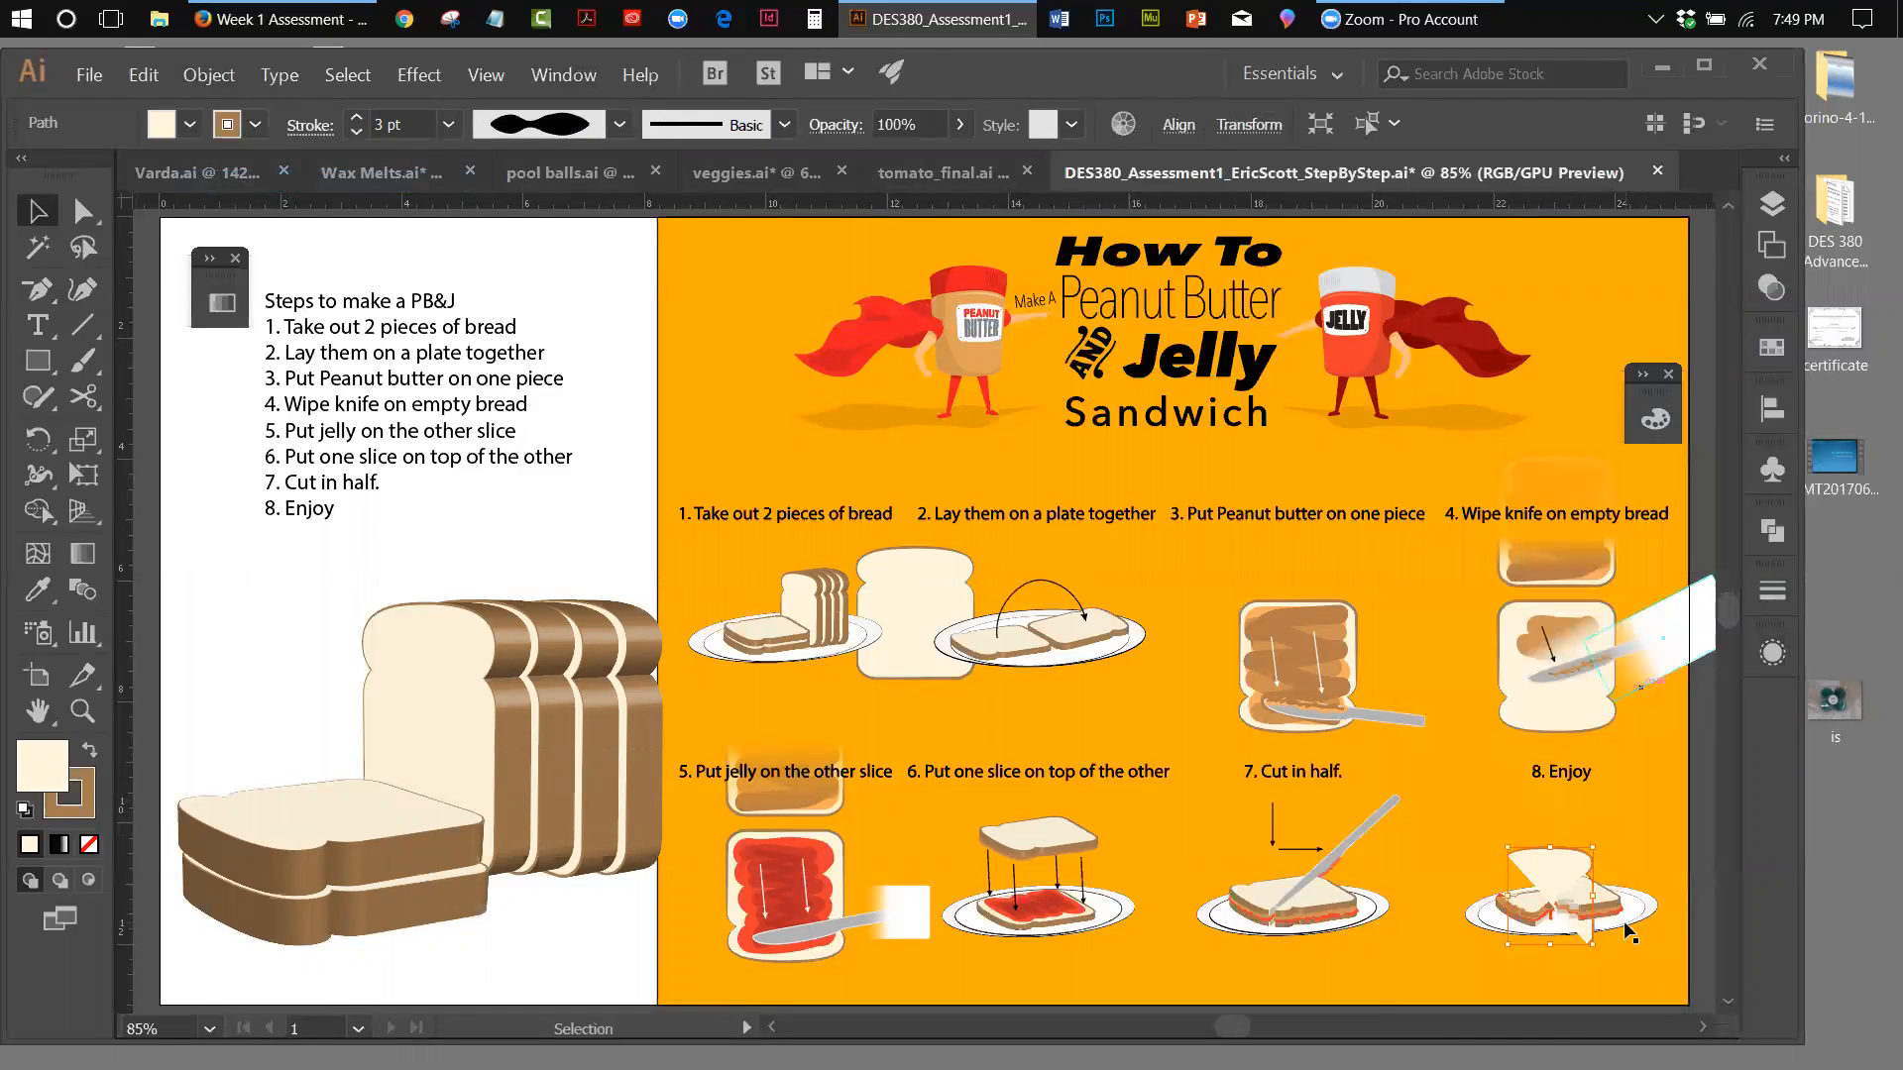
Cut the outline of the step 8 sandwich's flat bread slice on its upper edge with the Scissors tool
scroll(1728, 817, "down", 5)
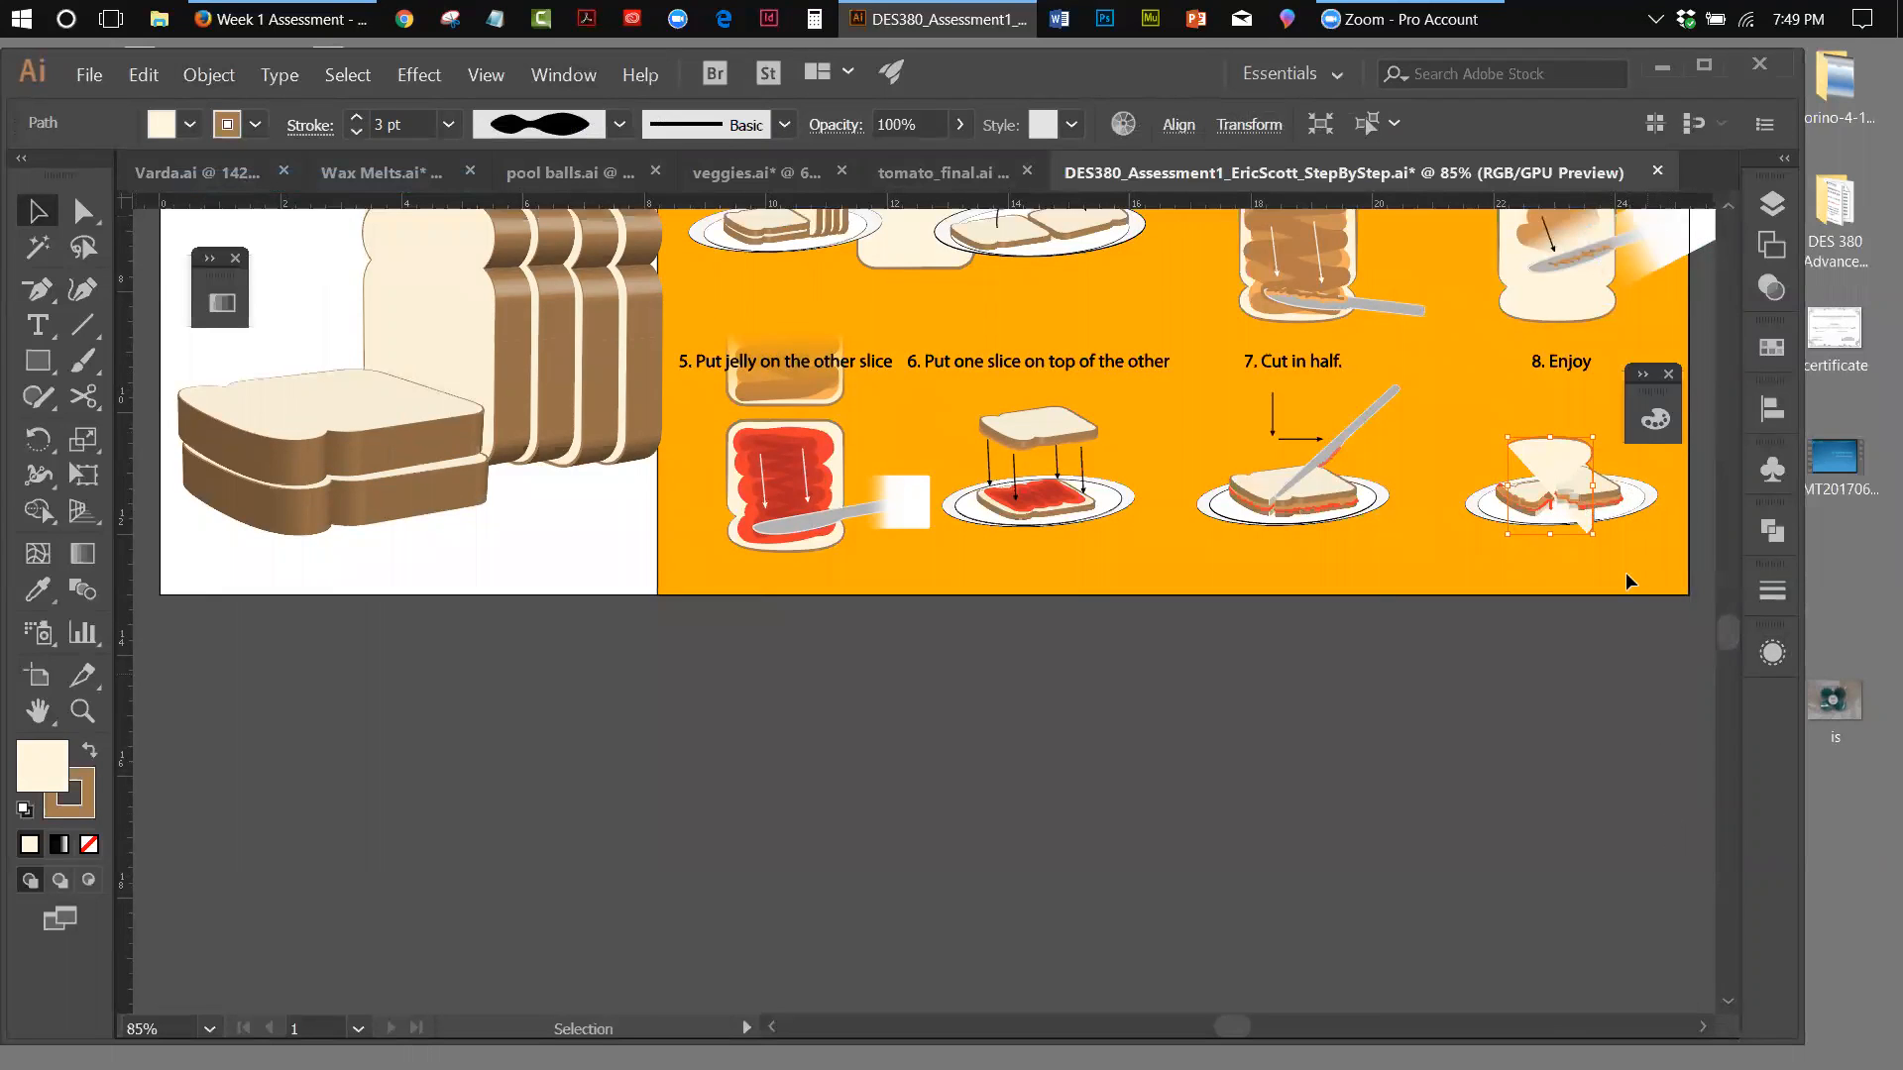
left_click(82, 711)
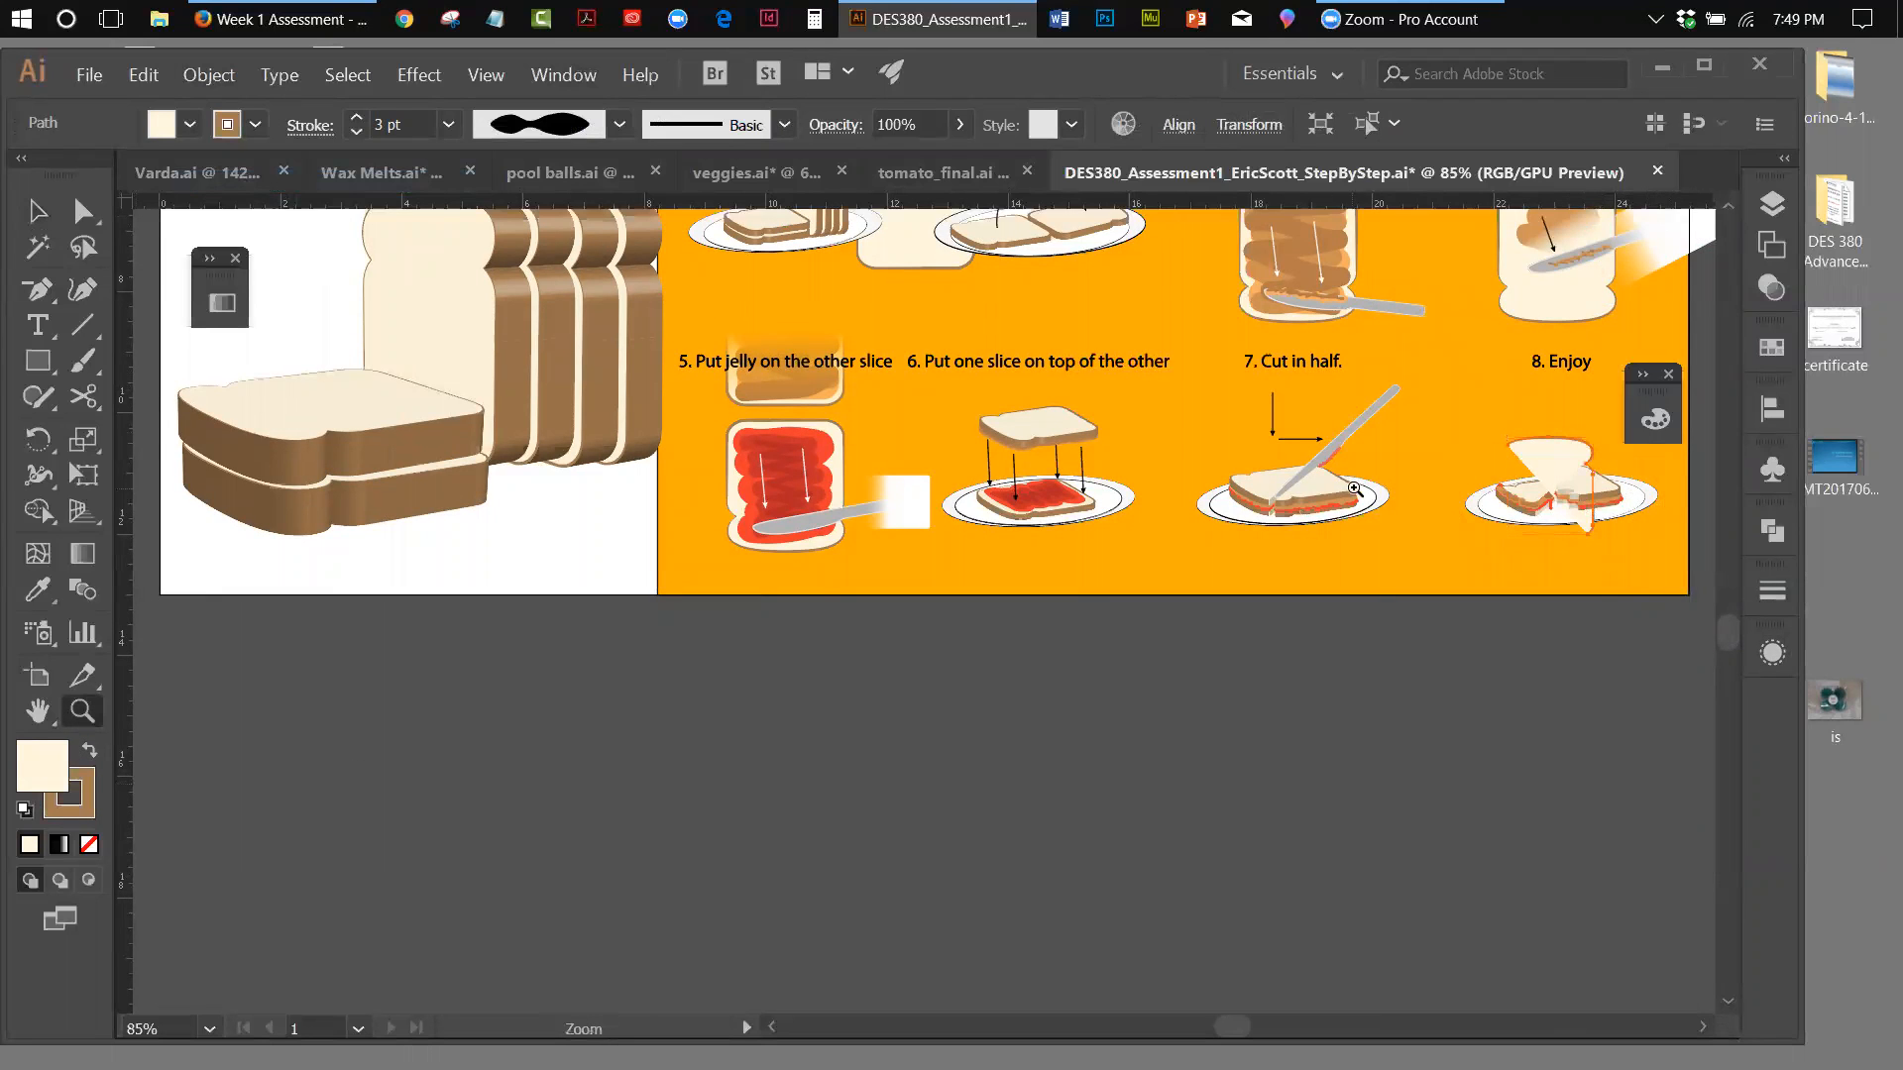
left_click(1573, 473)
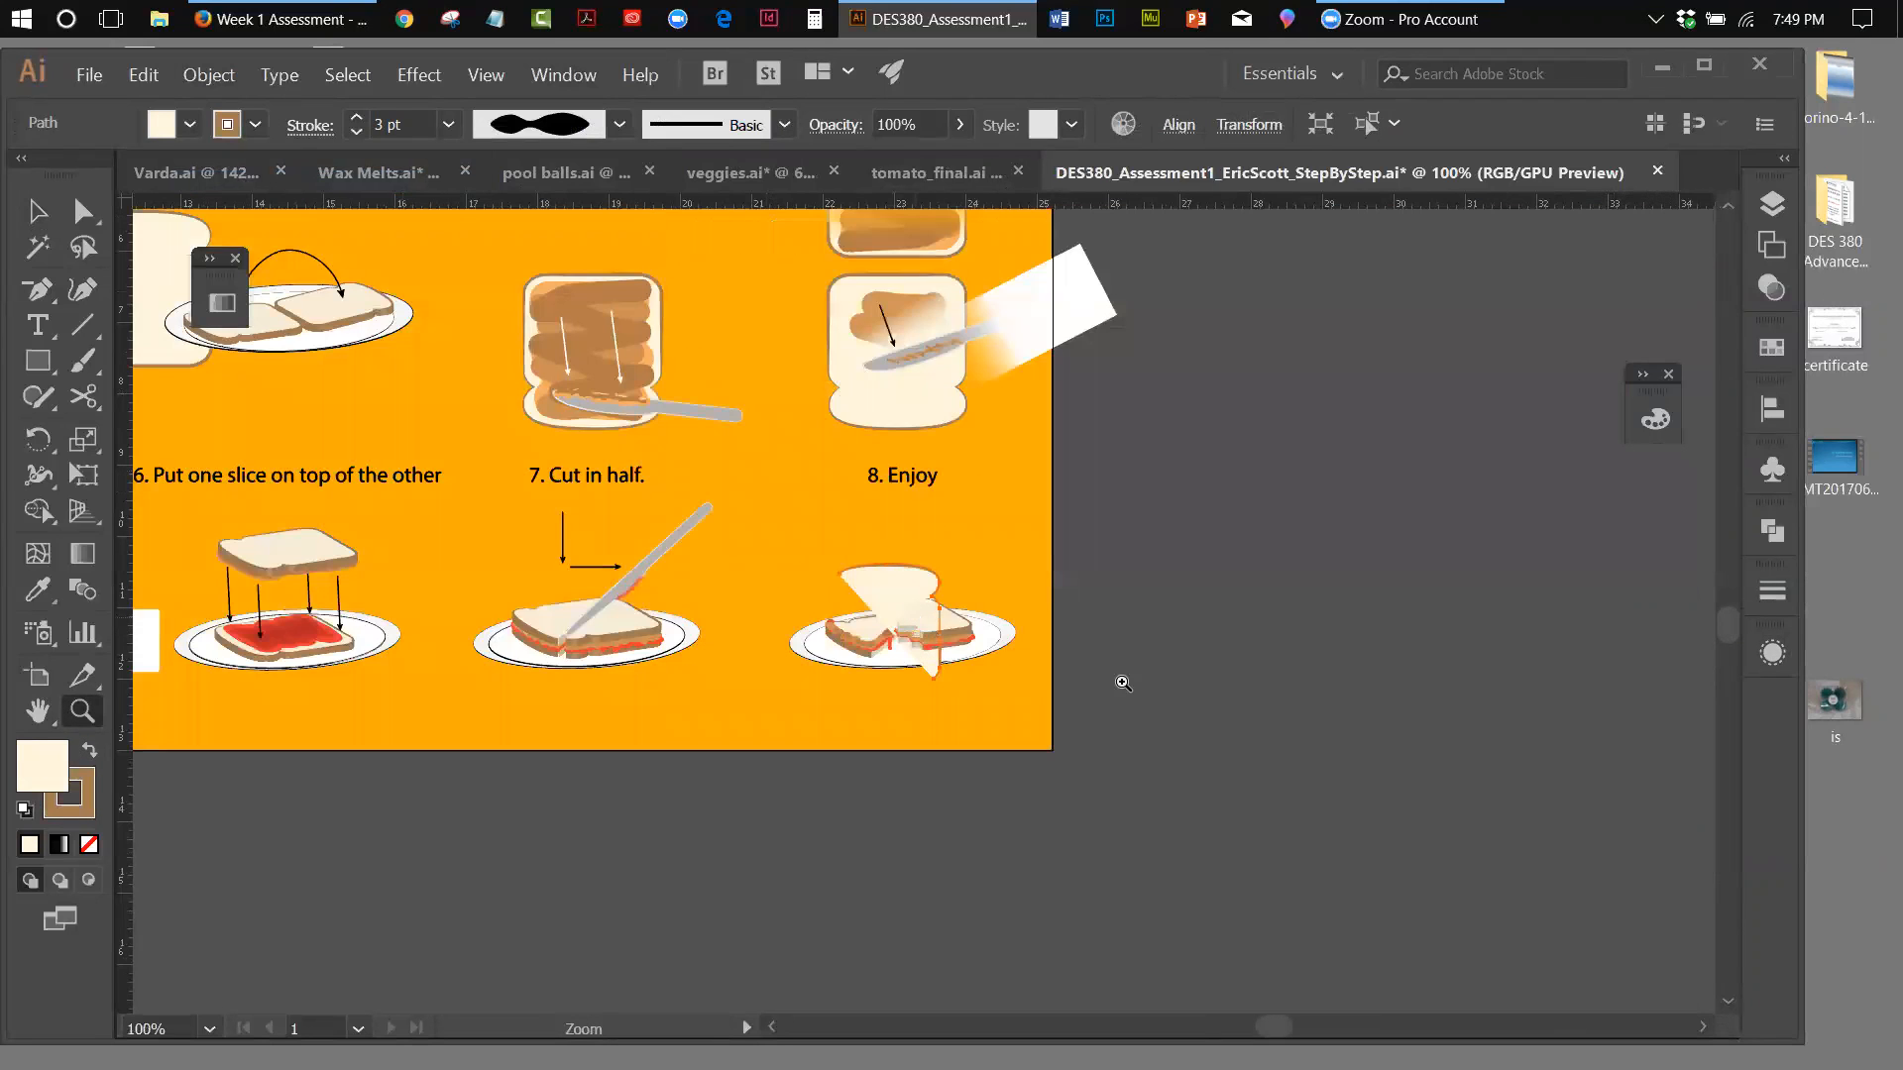
left_click(913, 634)
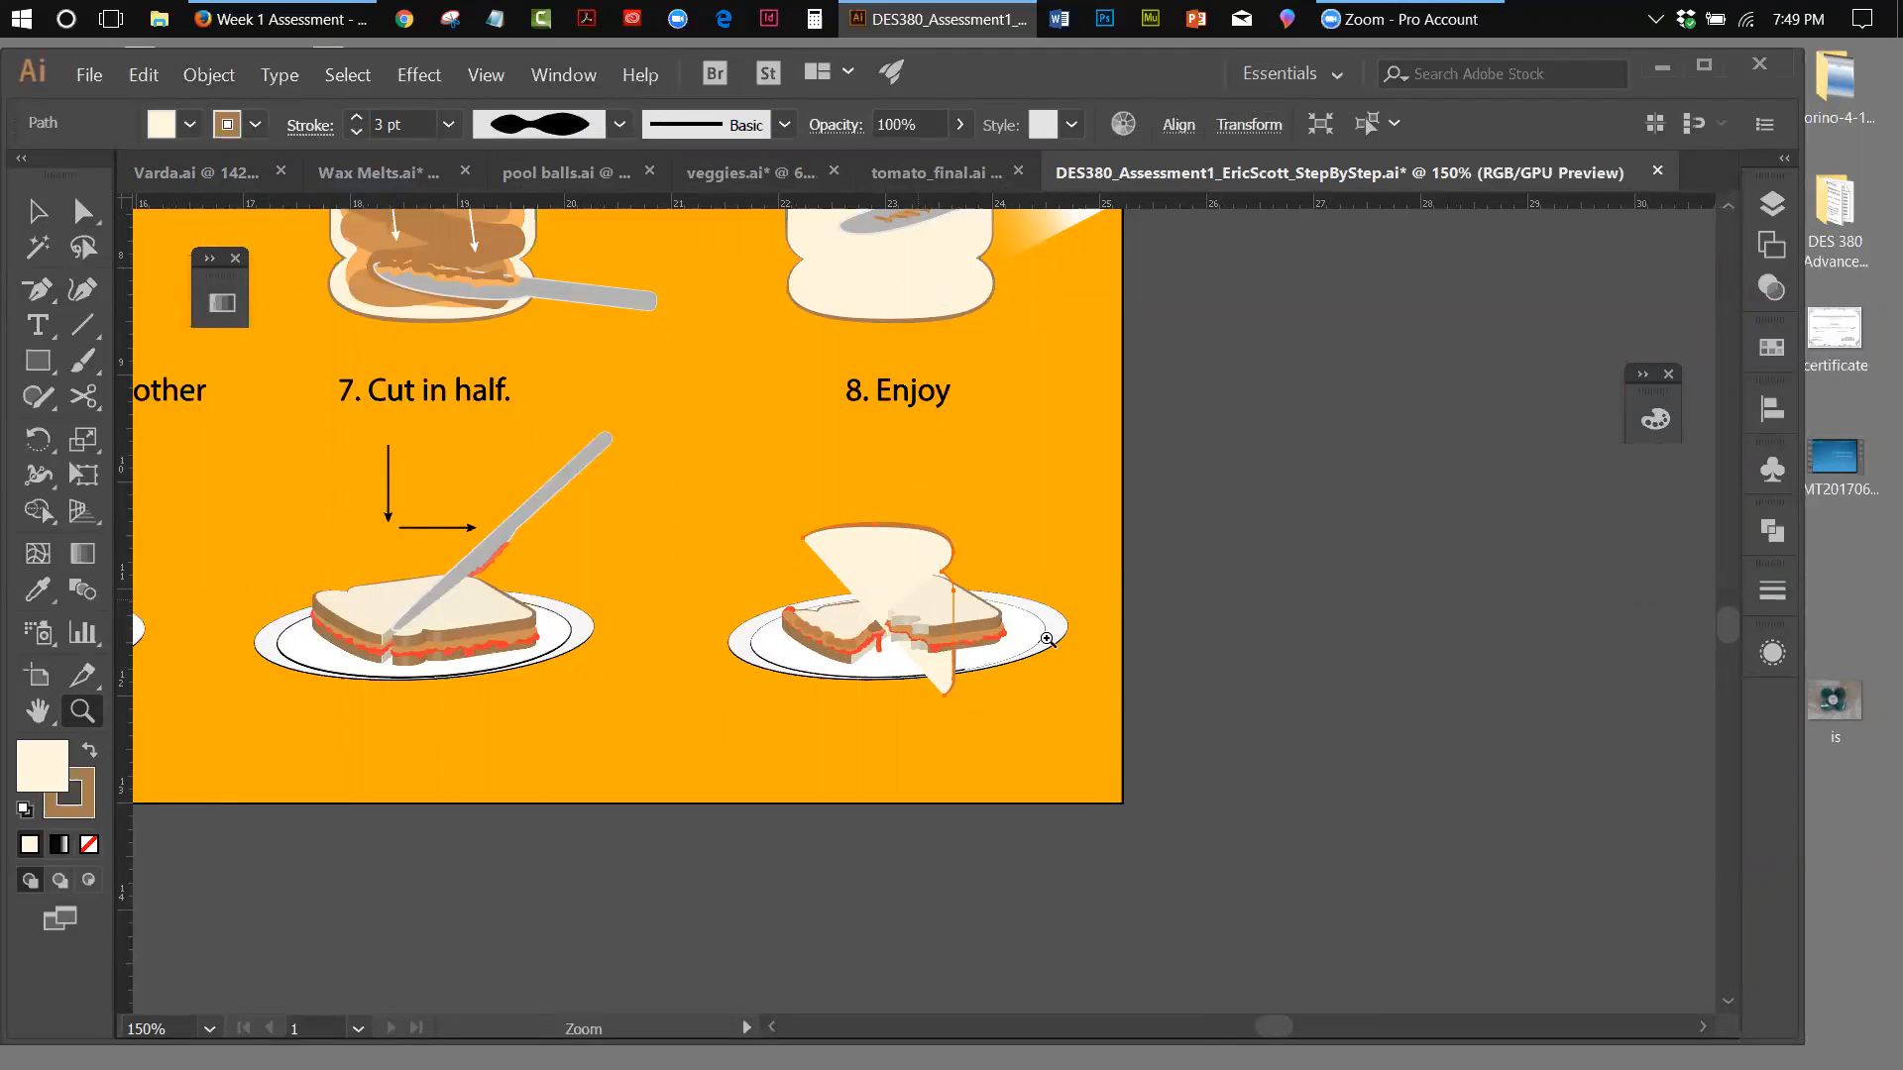
left_click_drag(1281, 1030, 1223, 1019)
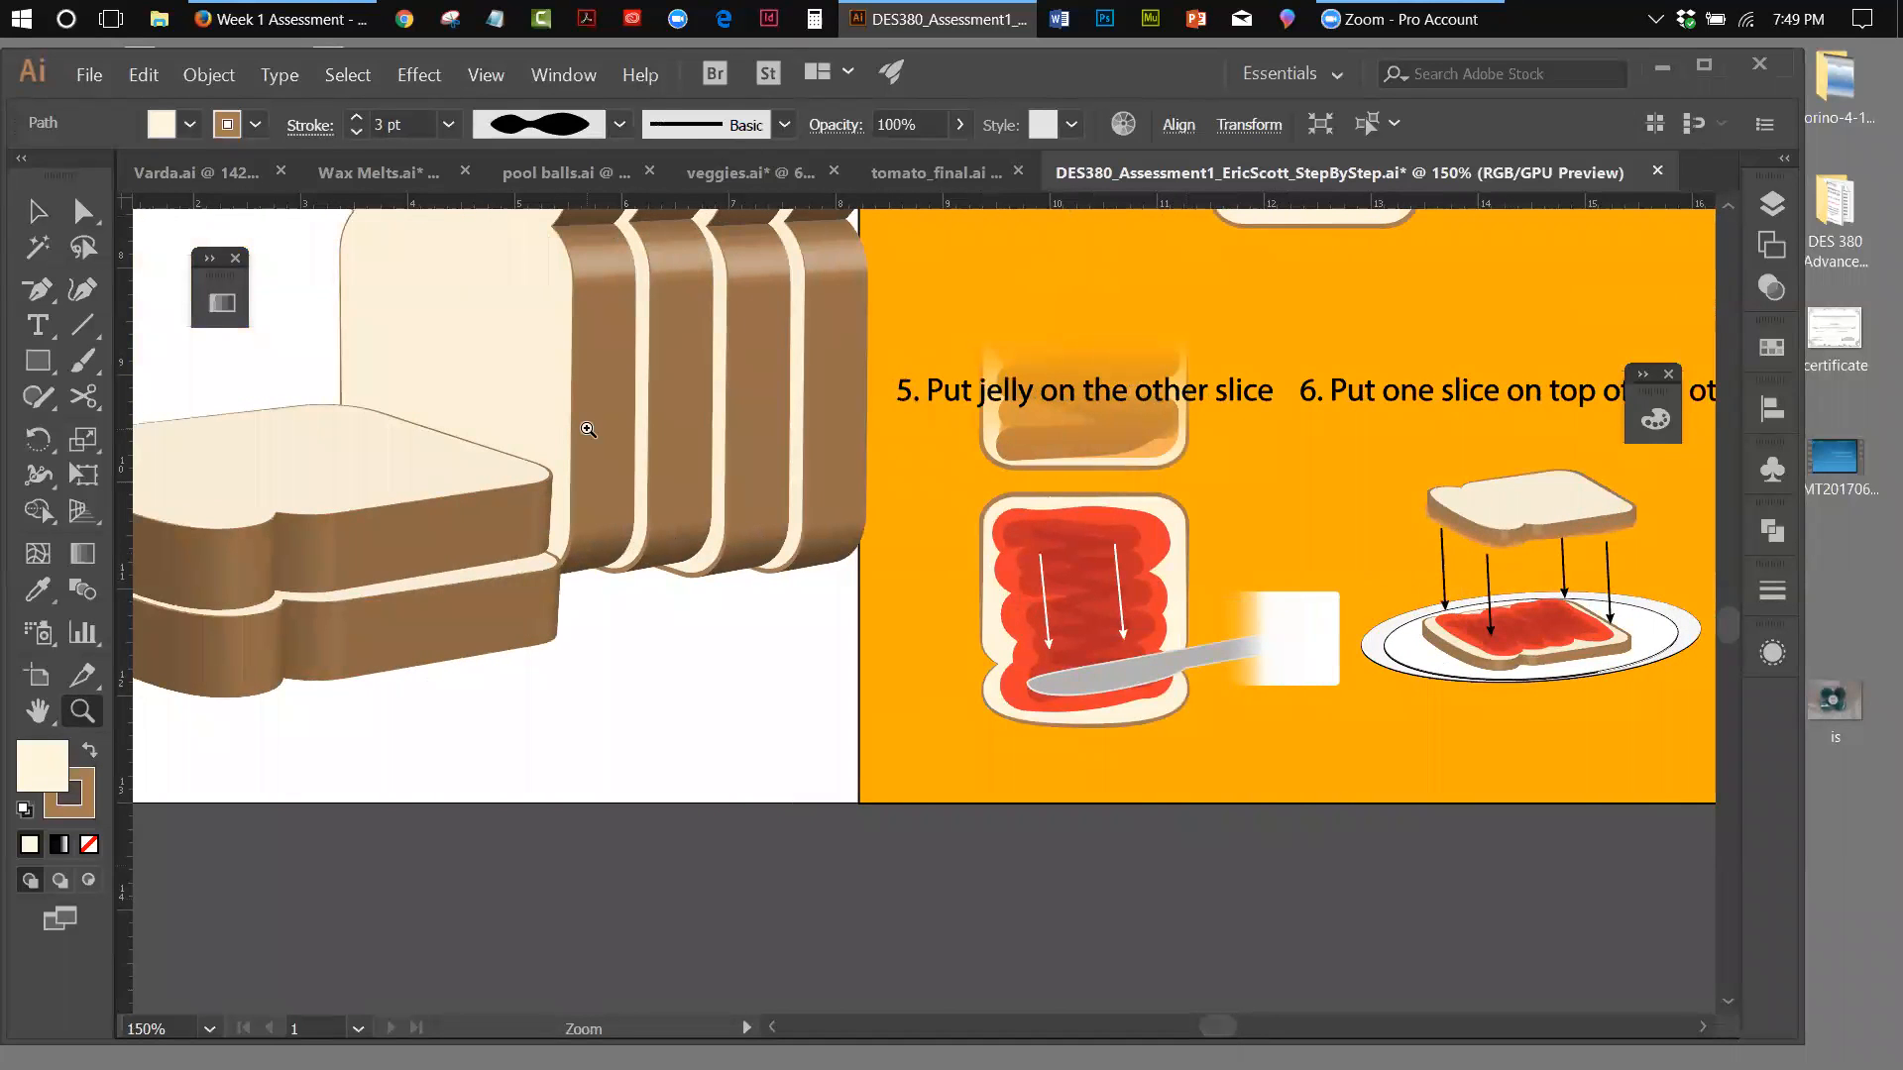
left_click_drag(1211, 1025, 1262, 1024)
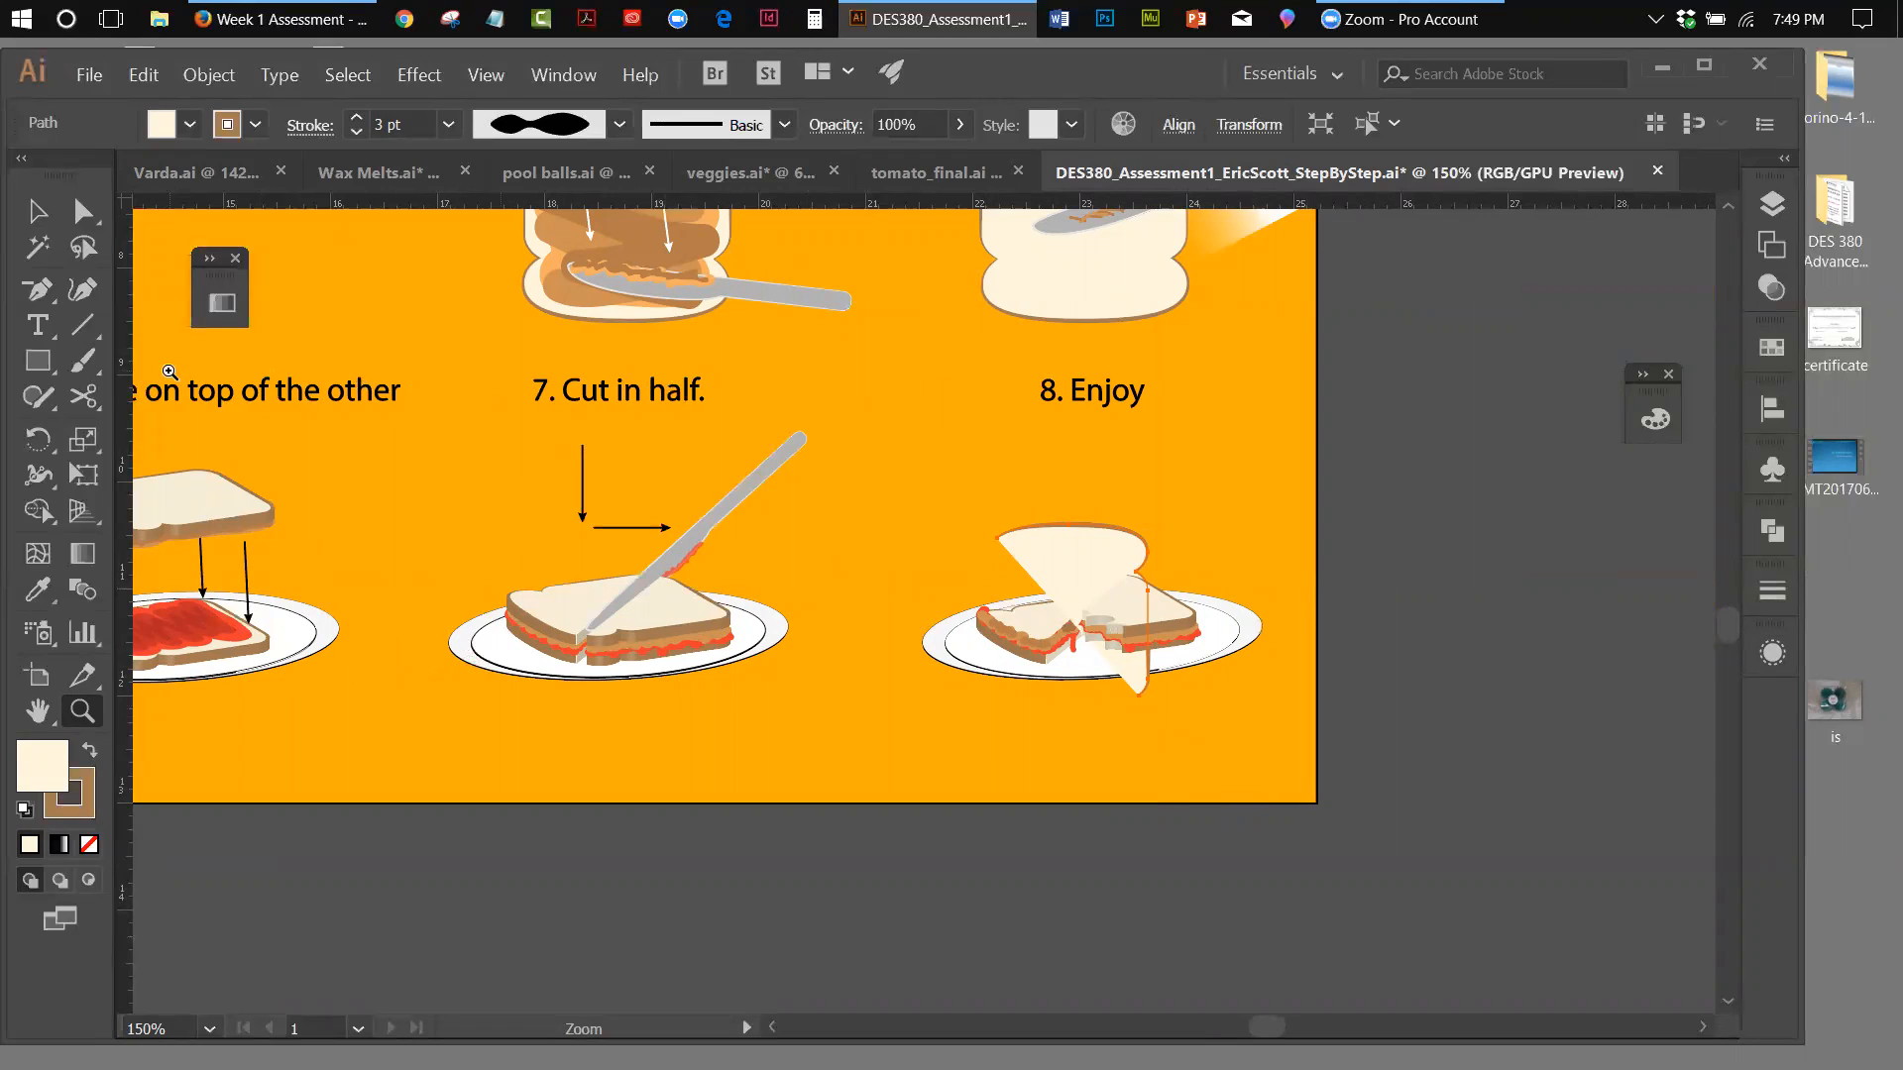
left_click(84, 397)
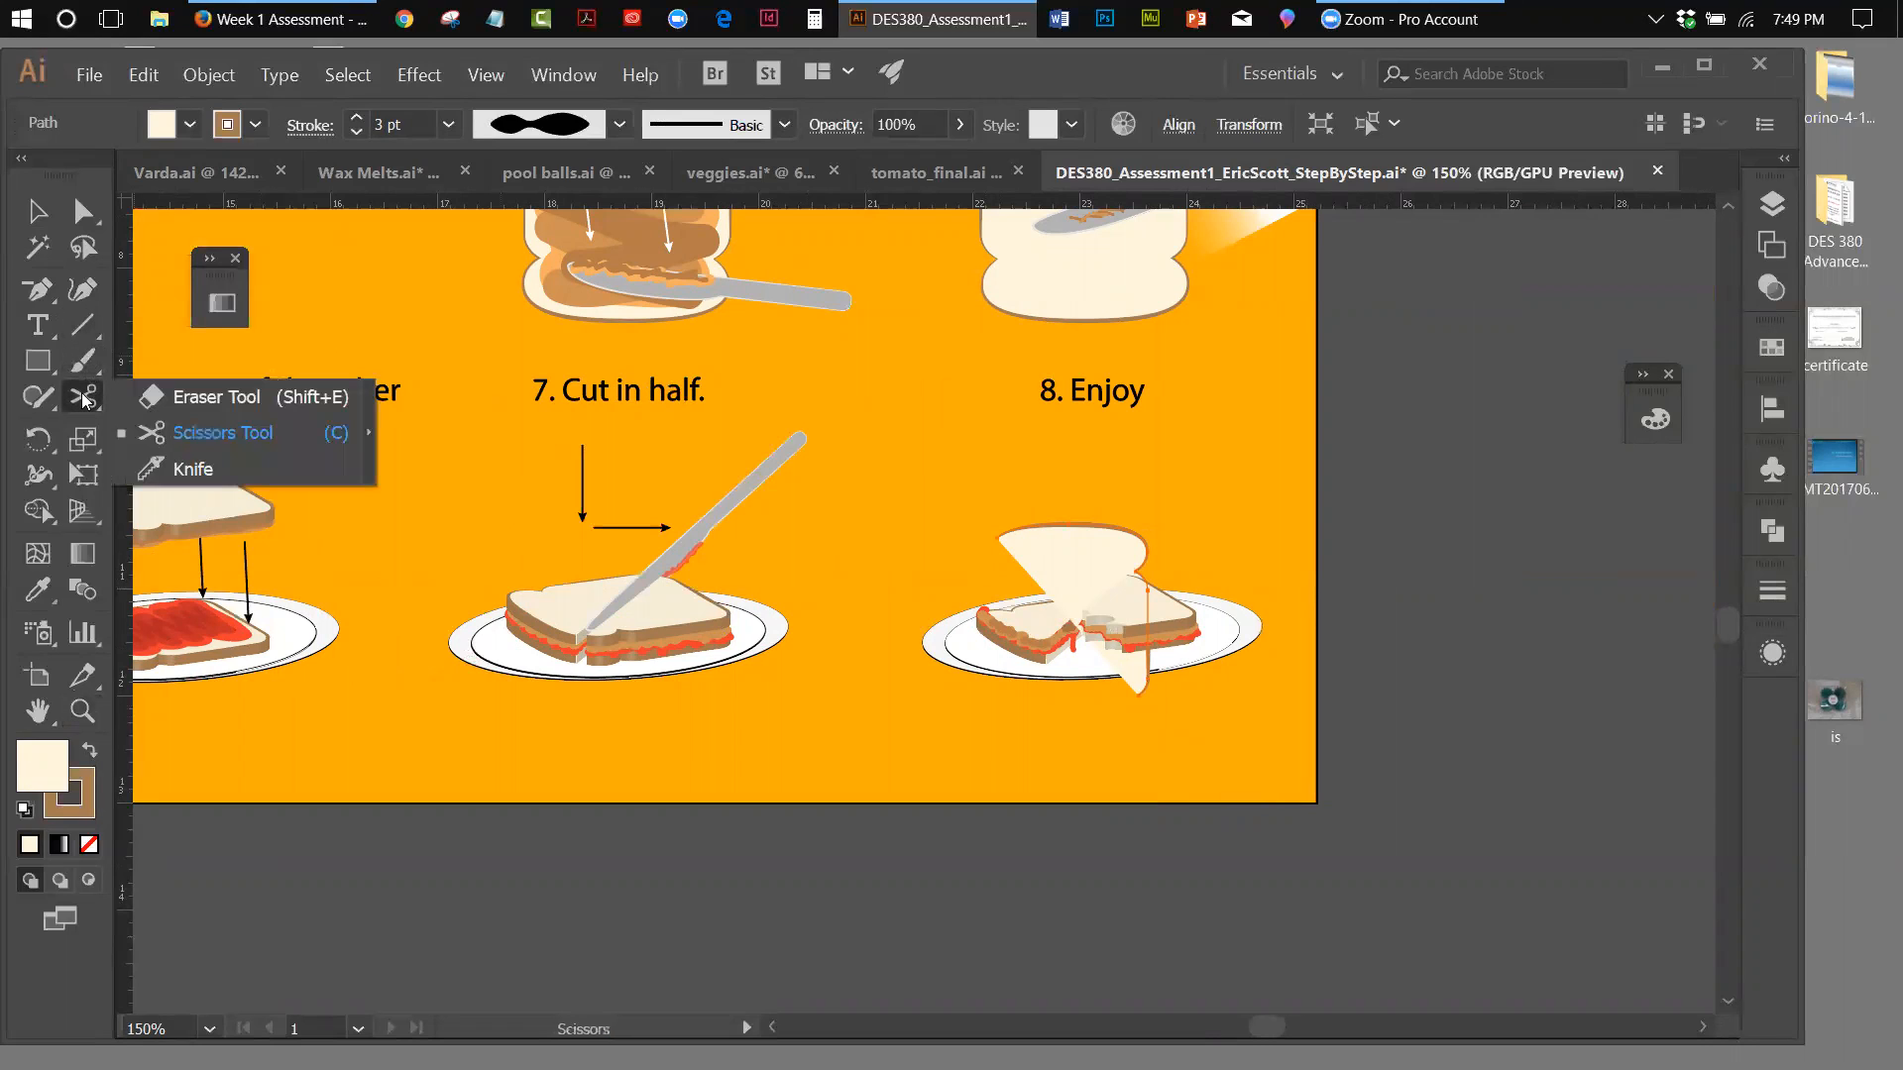
left_click(218, 432)
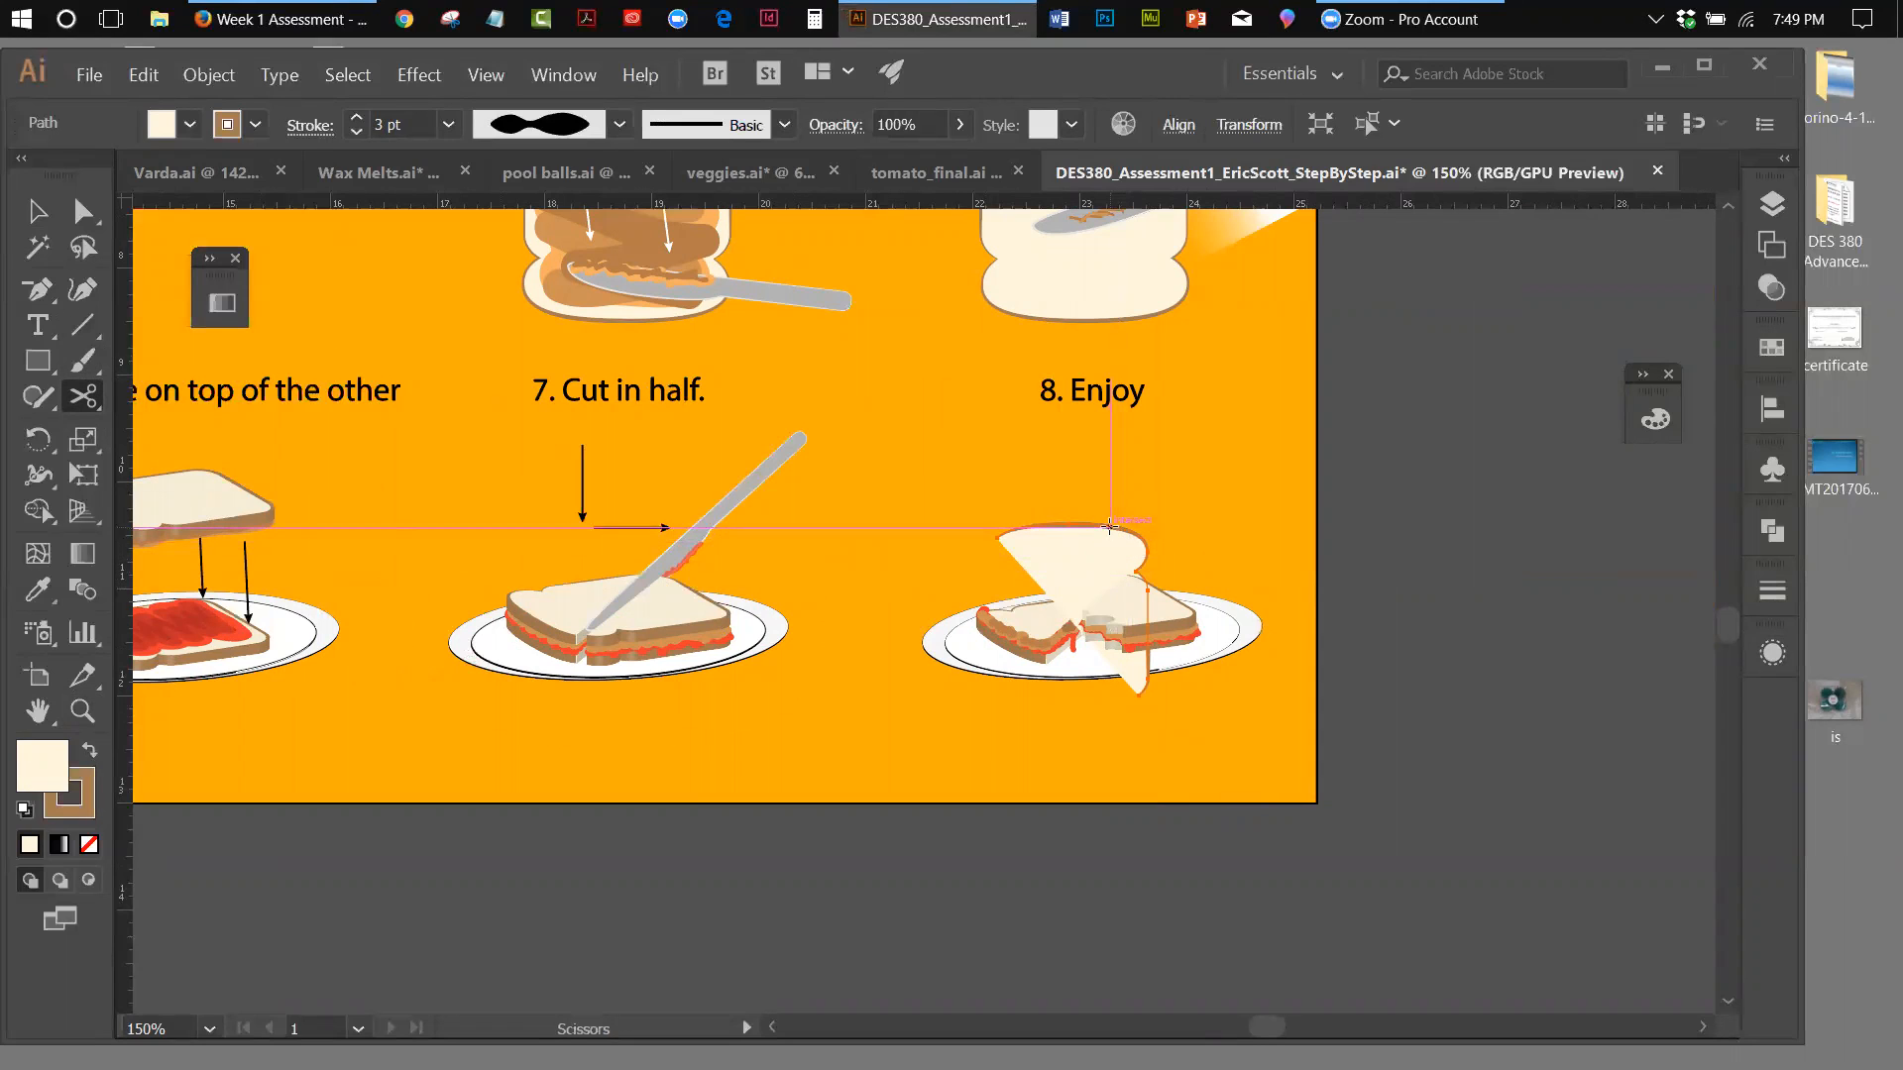
left_click(1110, 525)
Move the cut-off upper piece of the step 8 bread slice up and away from the sandwich
left_click(40, 210)
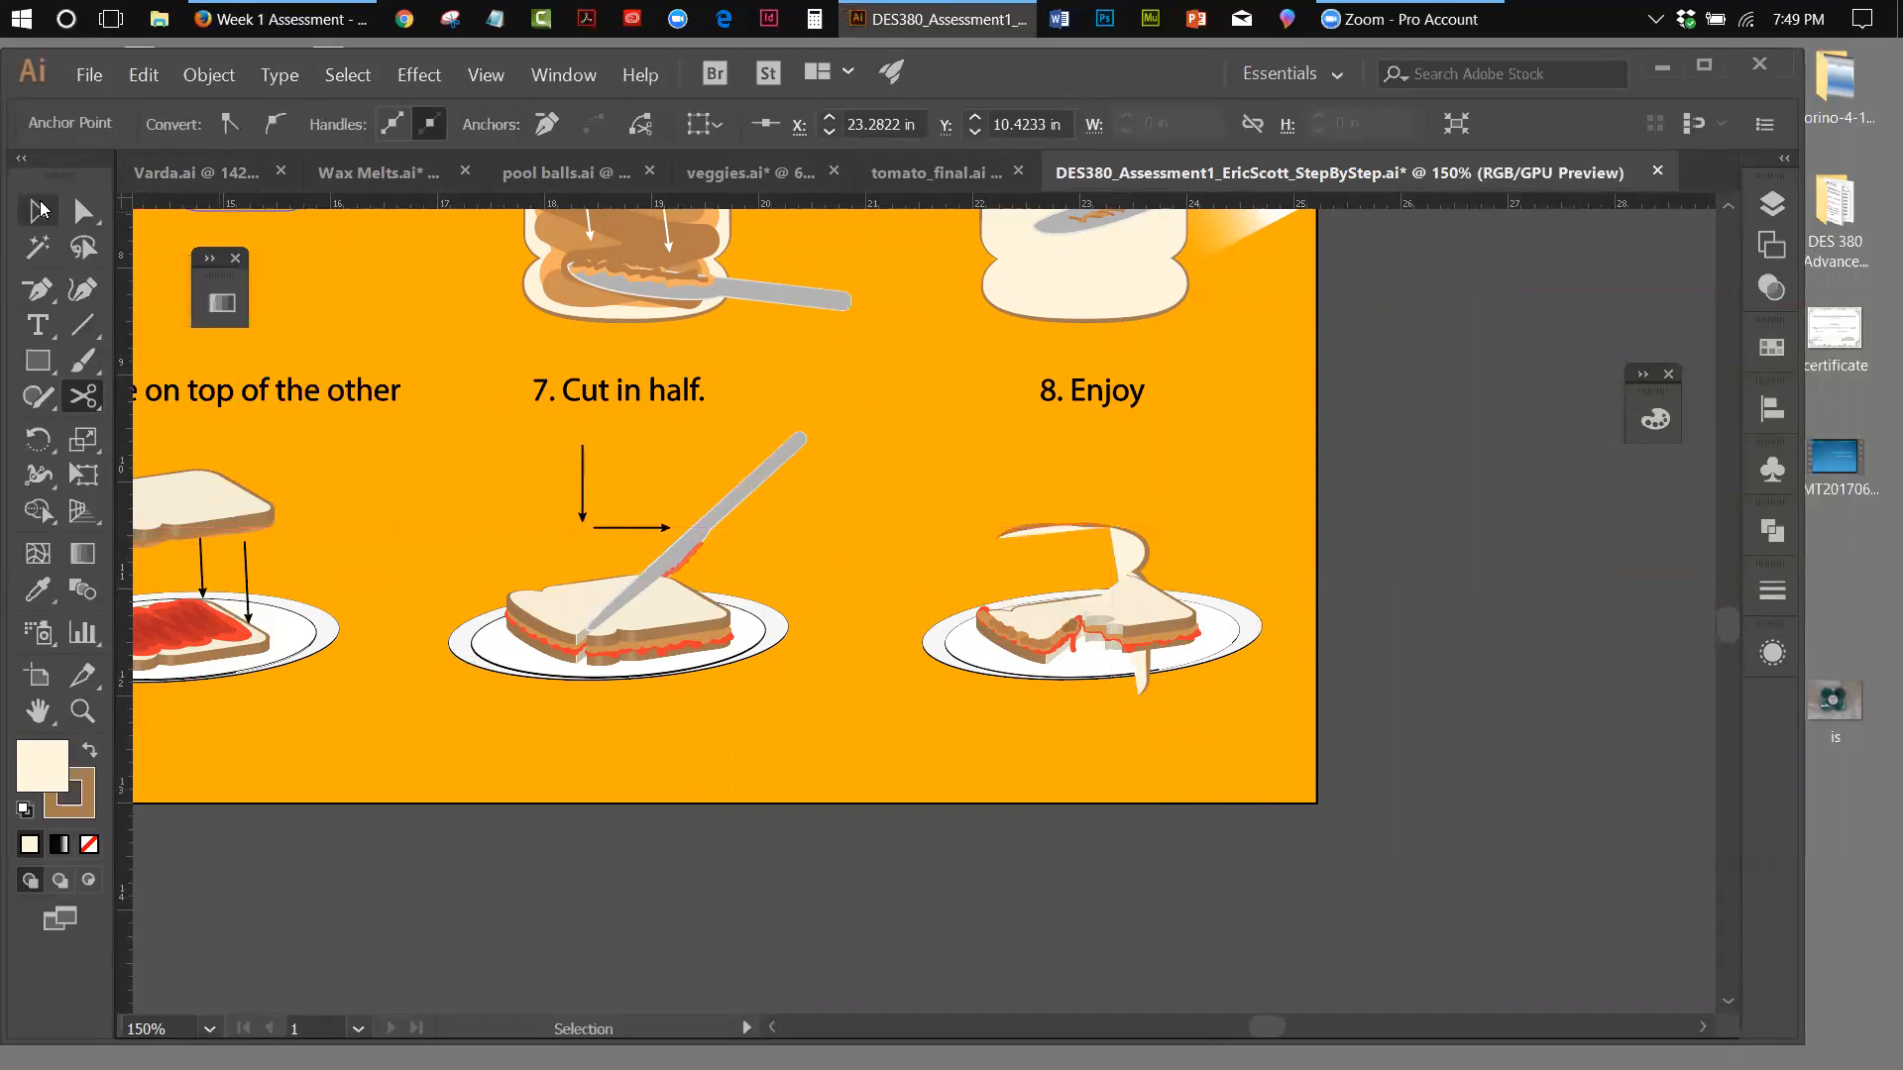
left_click(1048, 533)
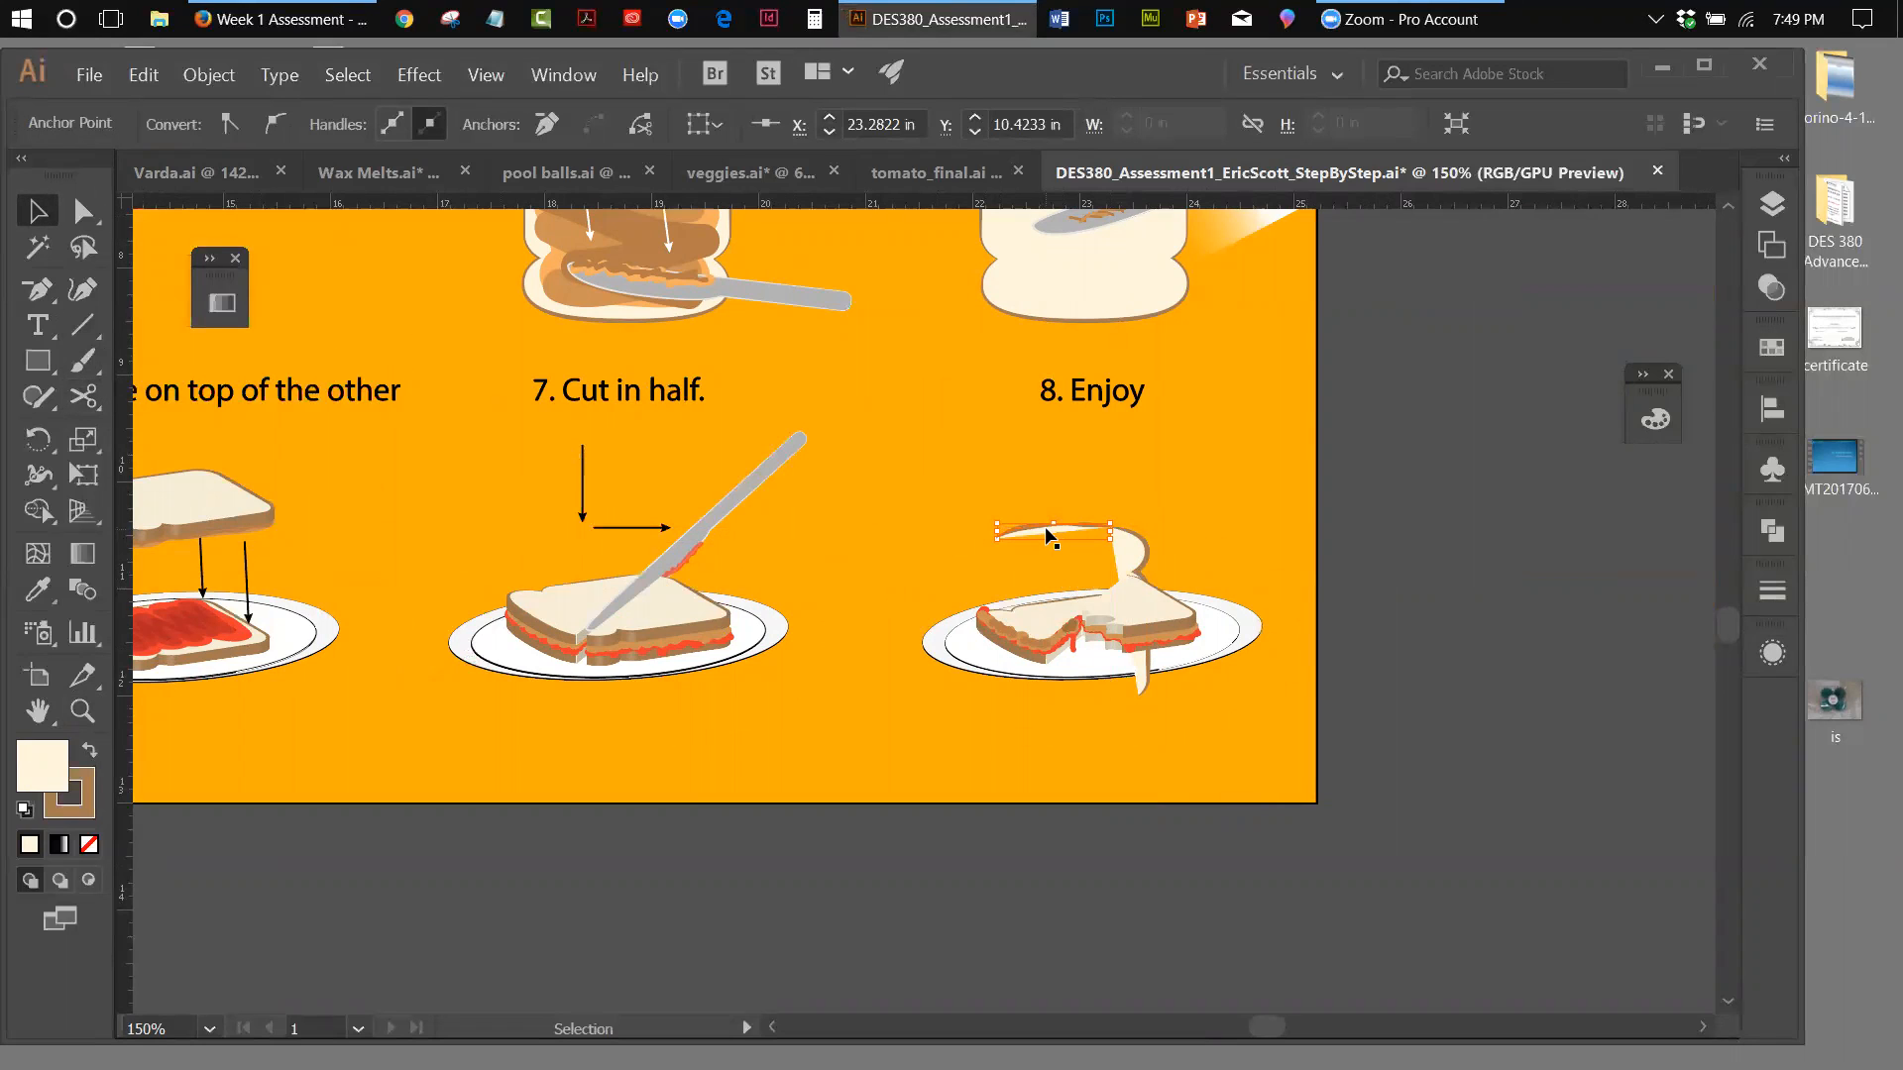
left_click_drag(1045, 527, 1004, 511)
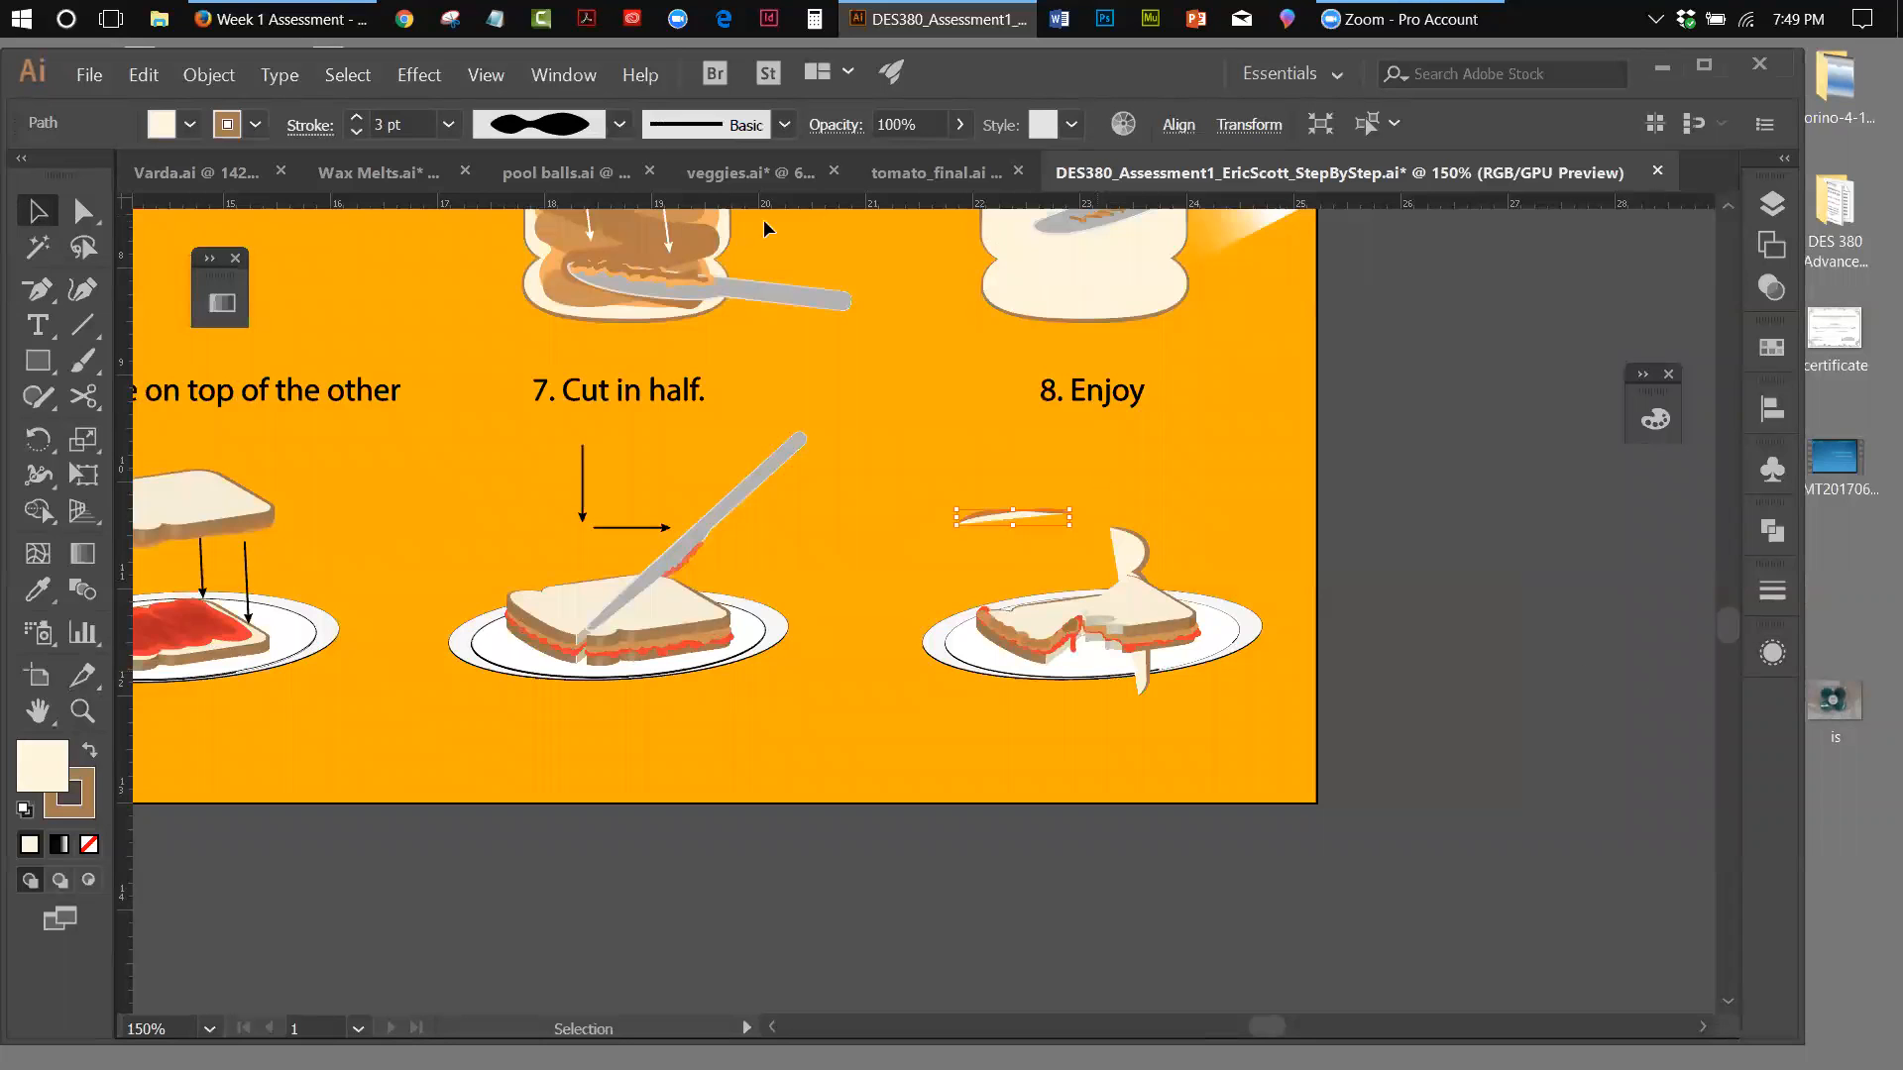
Fit all artwork in the window and select the step 7 sandwich group to examine its hidden paths
left_click(479, 75)
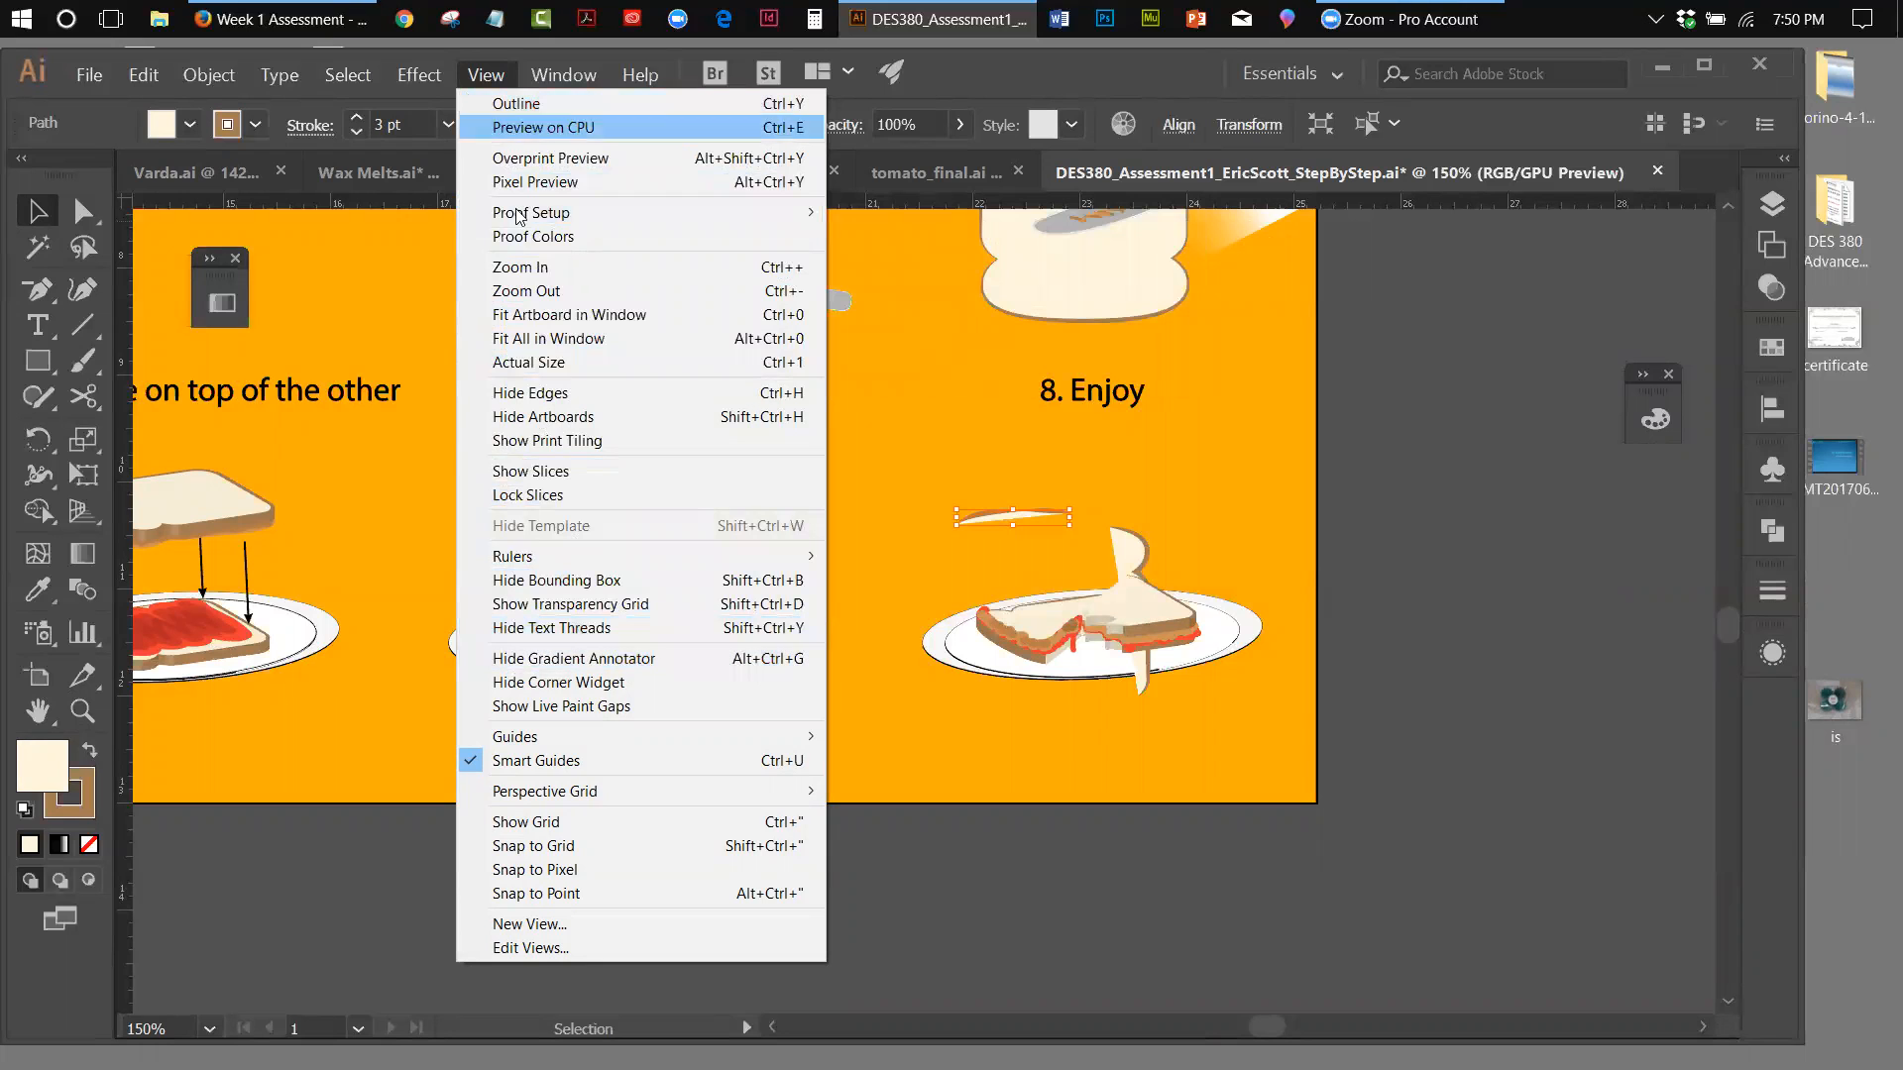
left_click(541, 339)
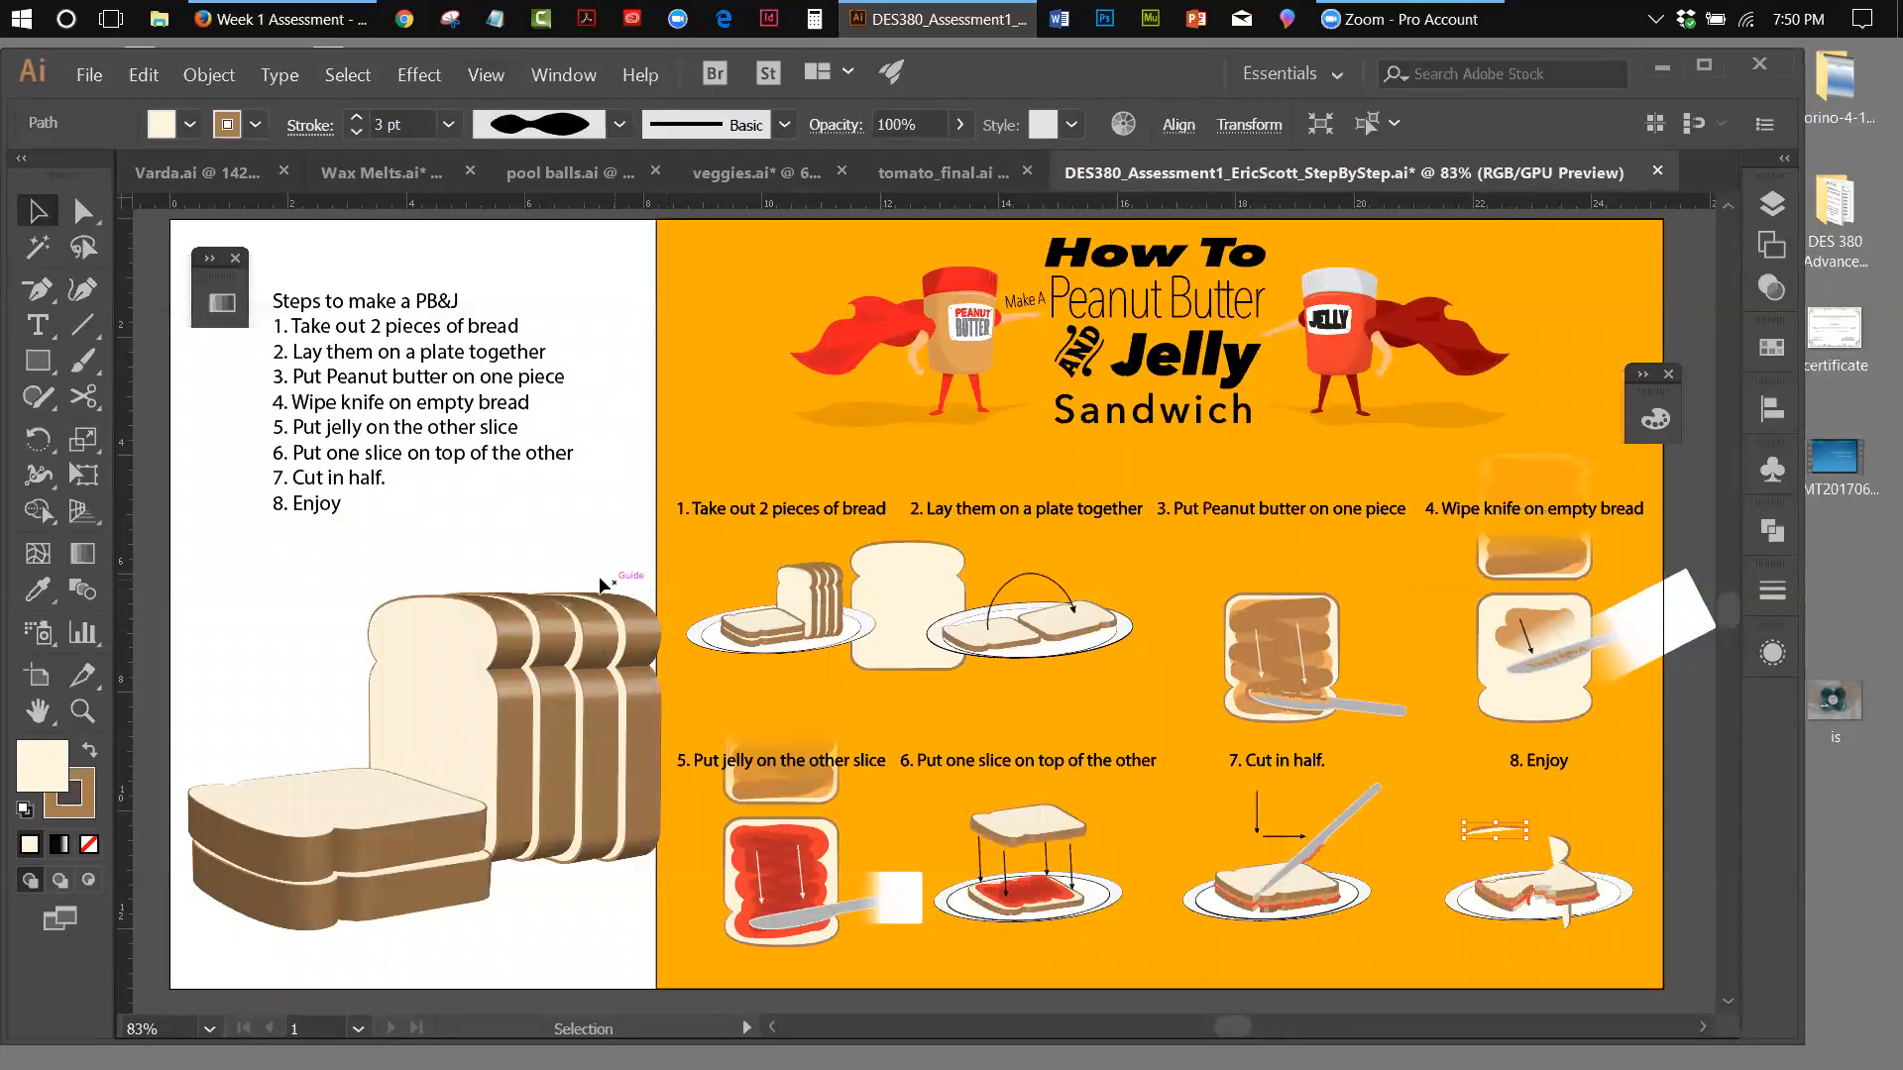
left_click(1687, 813)
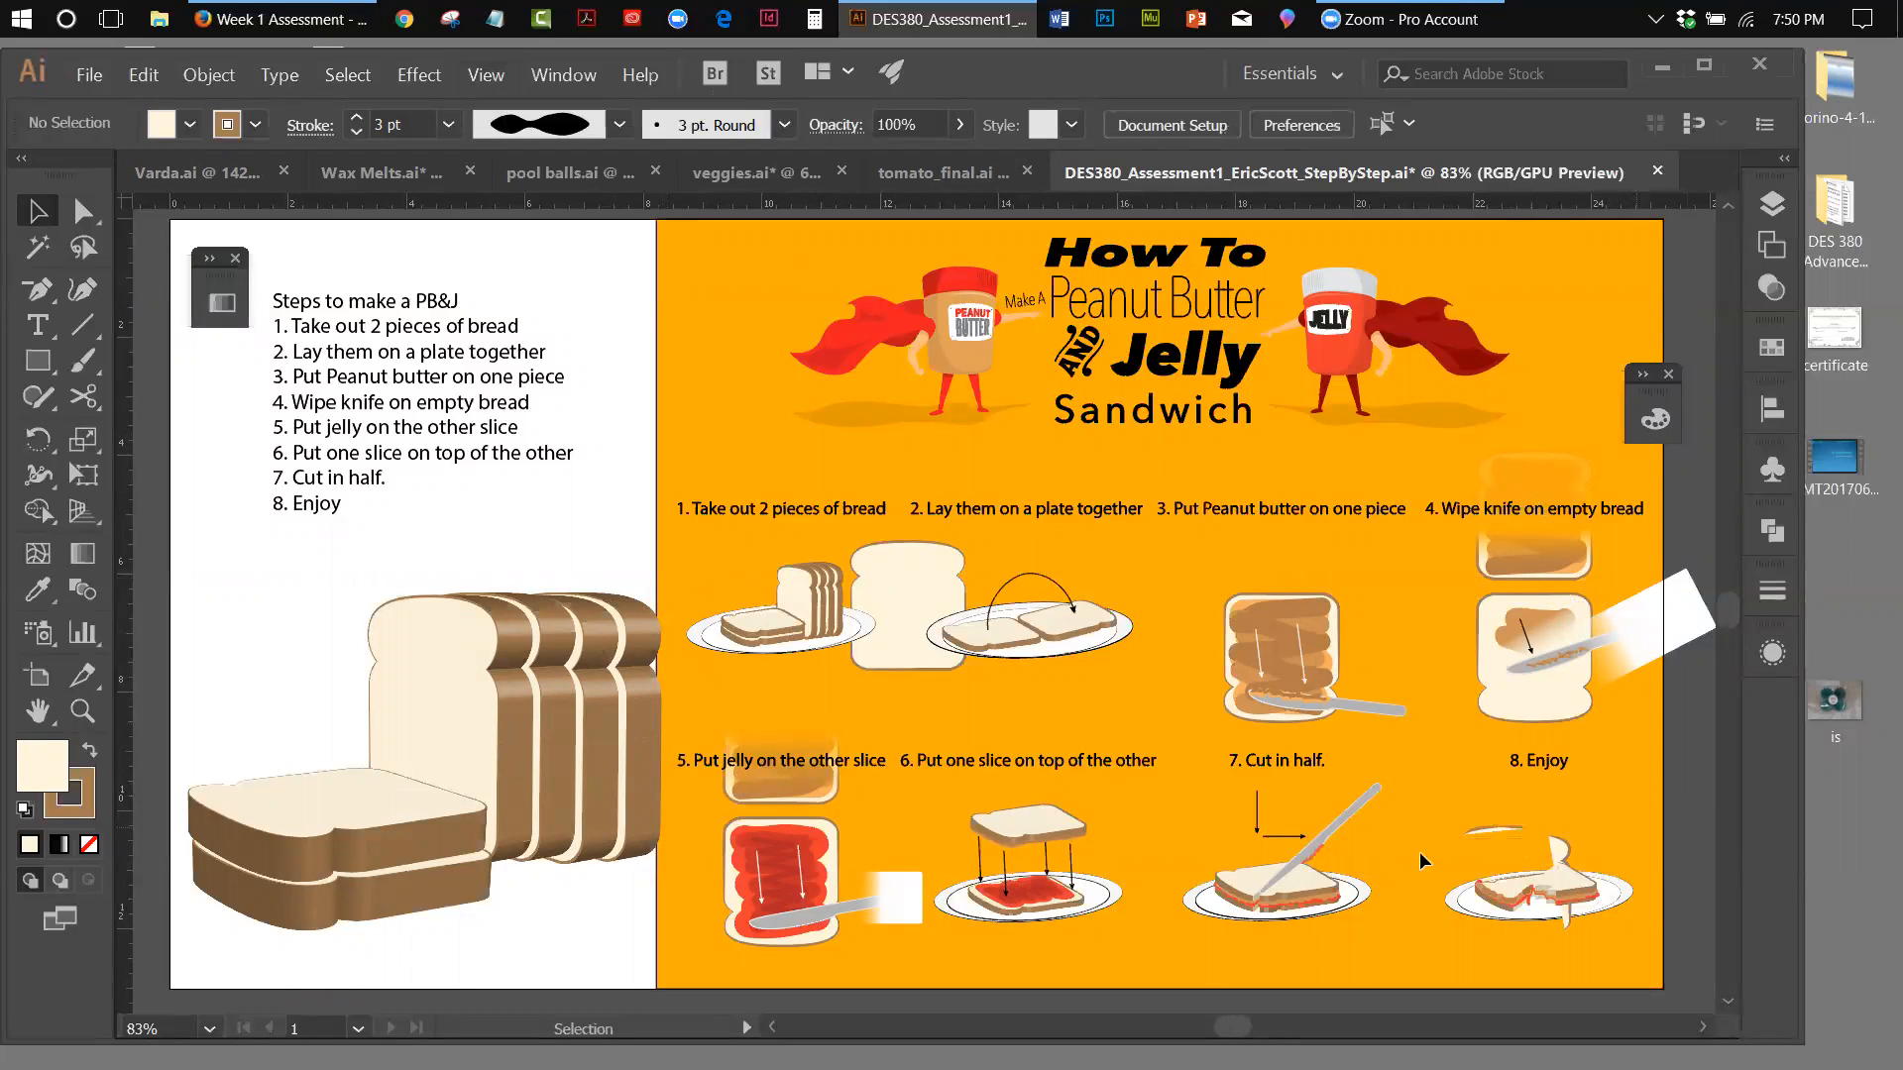
left_click(1250, 875)
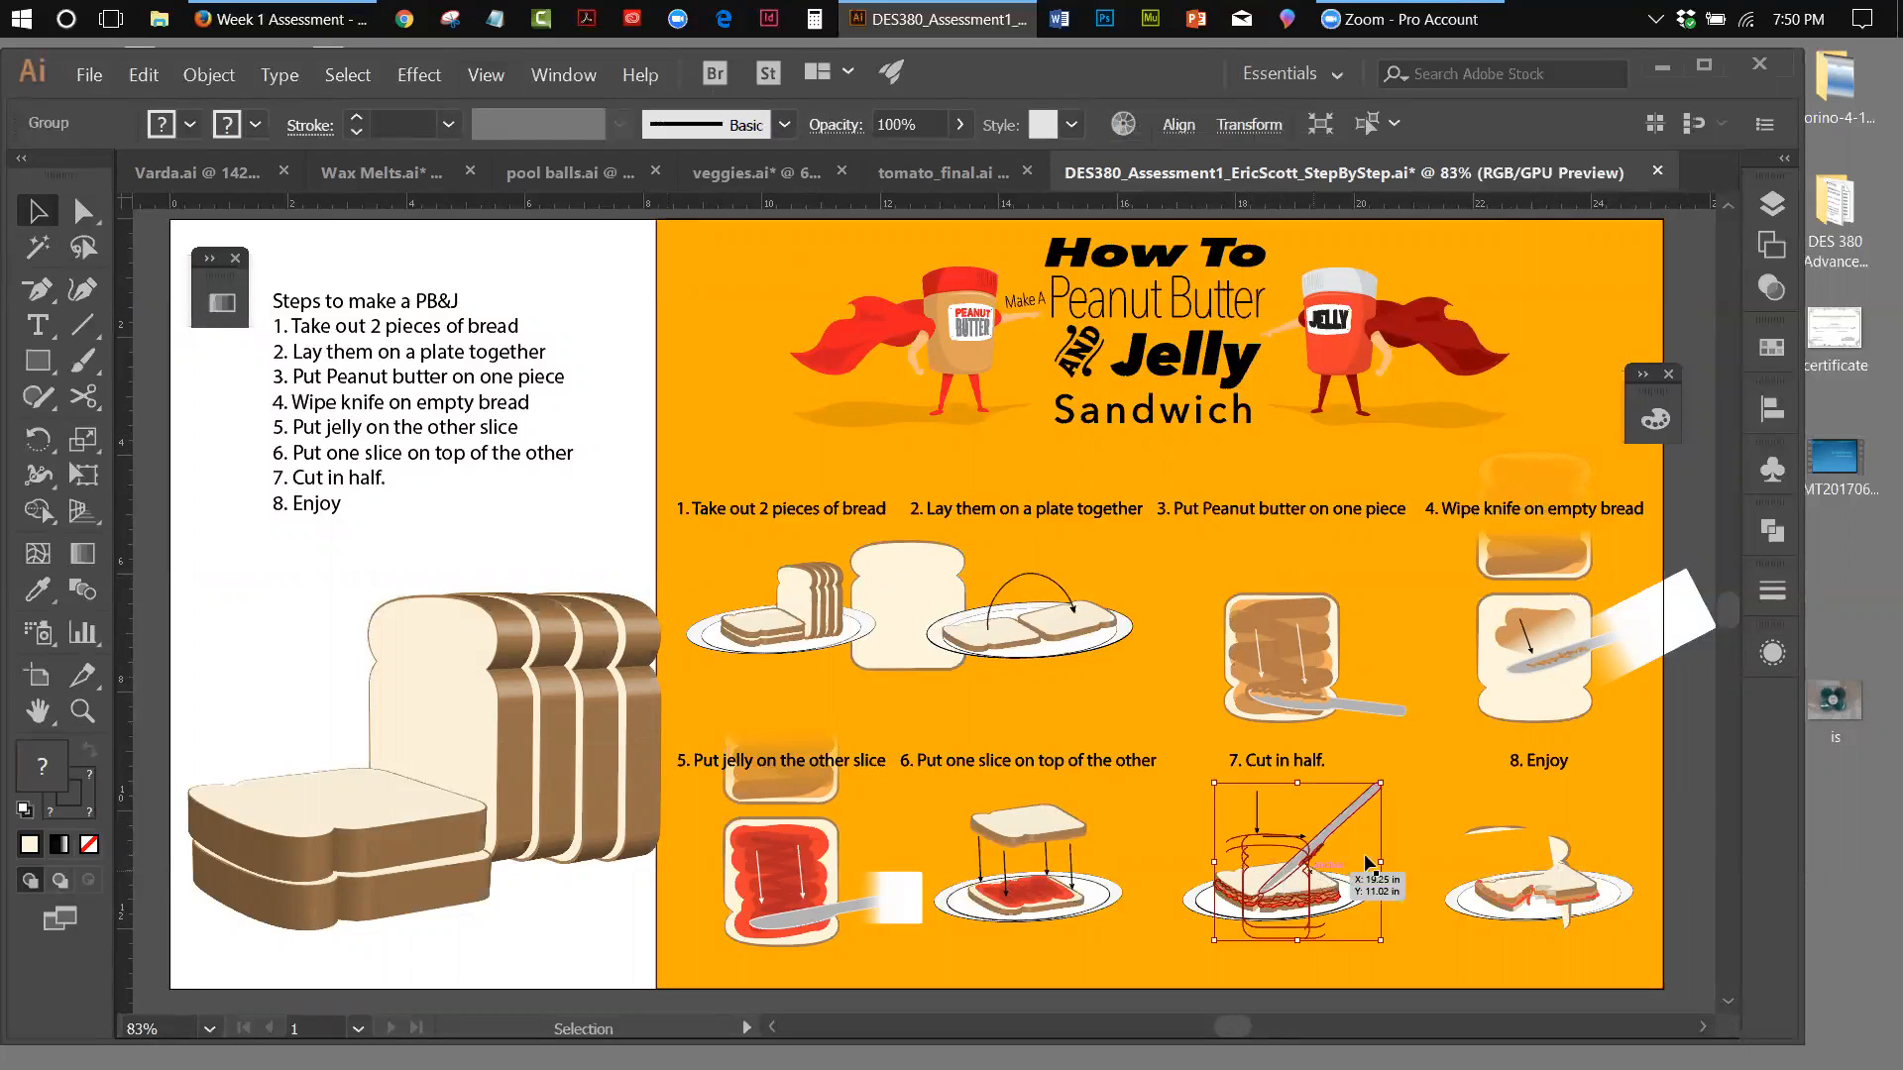
left_click(1705, 777)
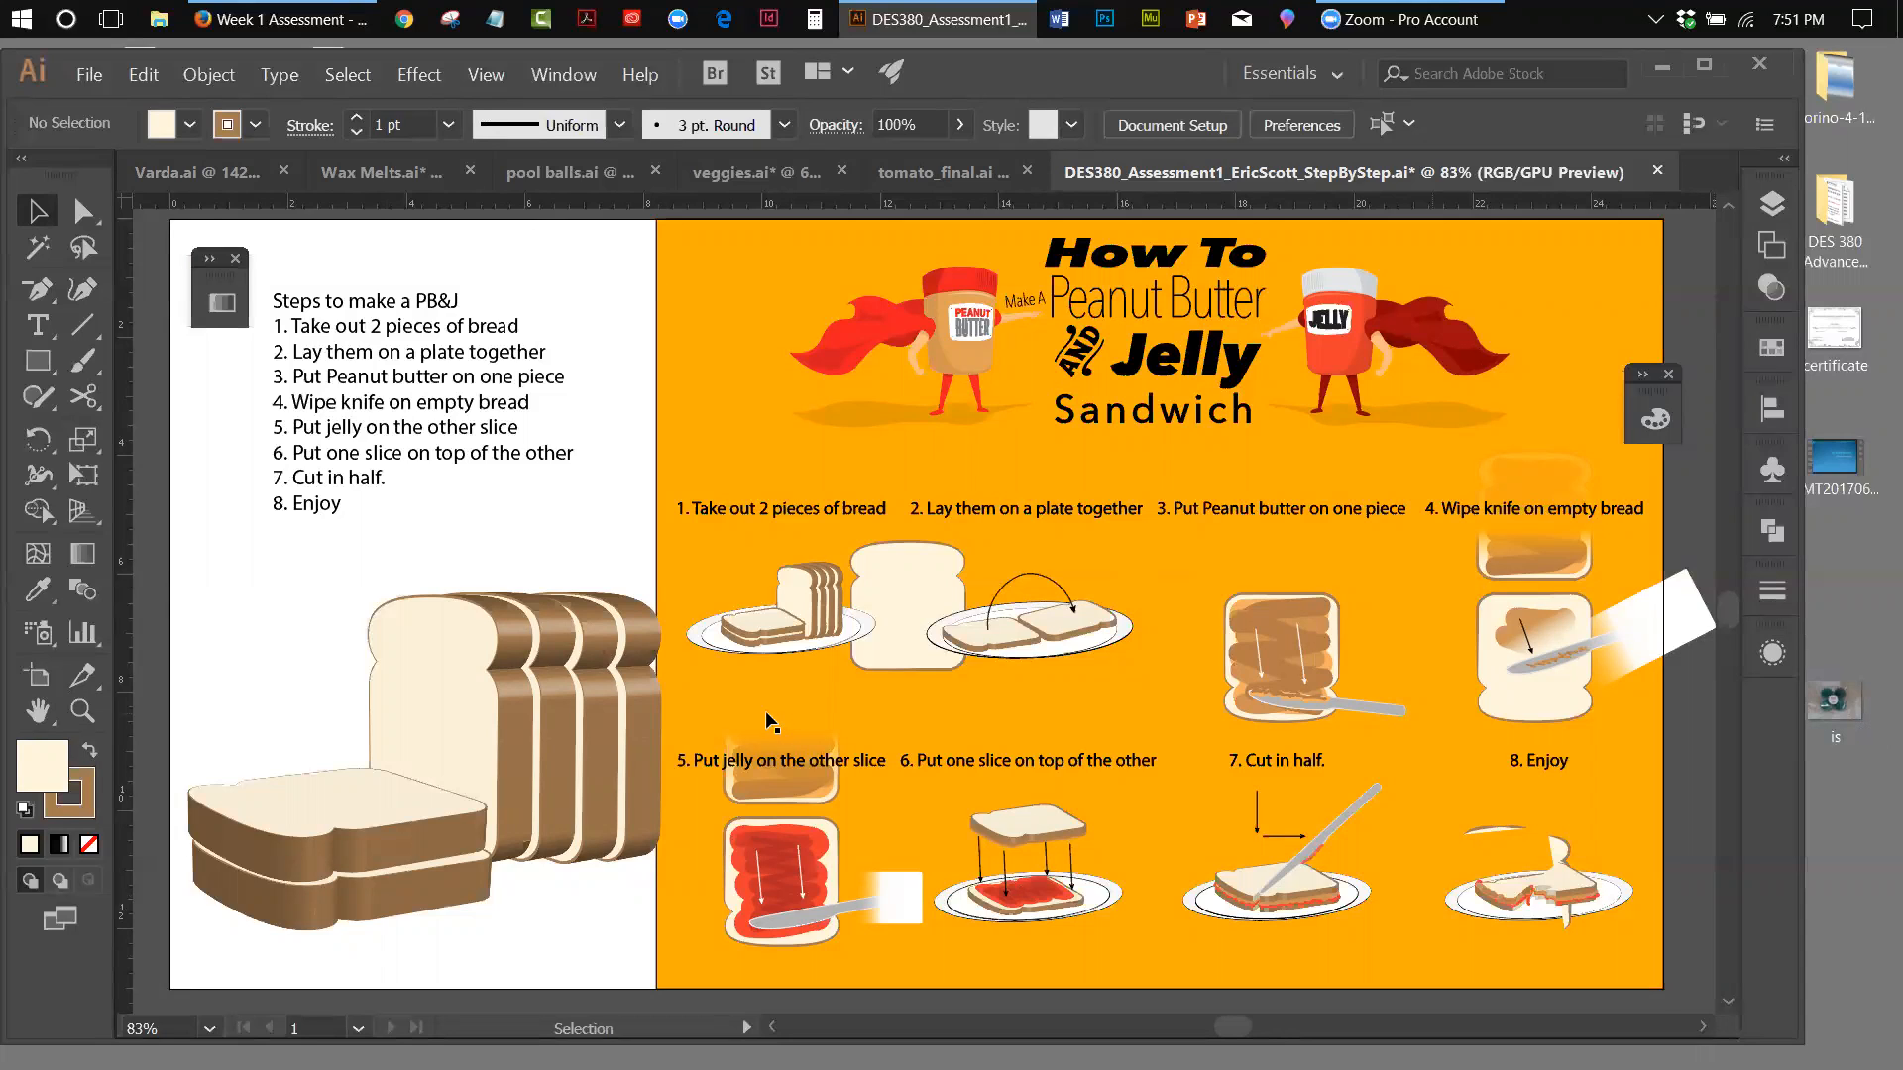
Hide Layer 11, the locked layer holding the poster's orange background
scroll(765, 711, "up", 1)
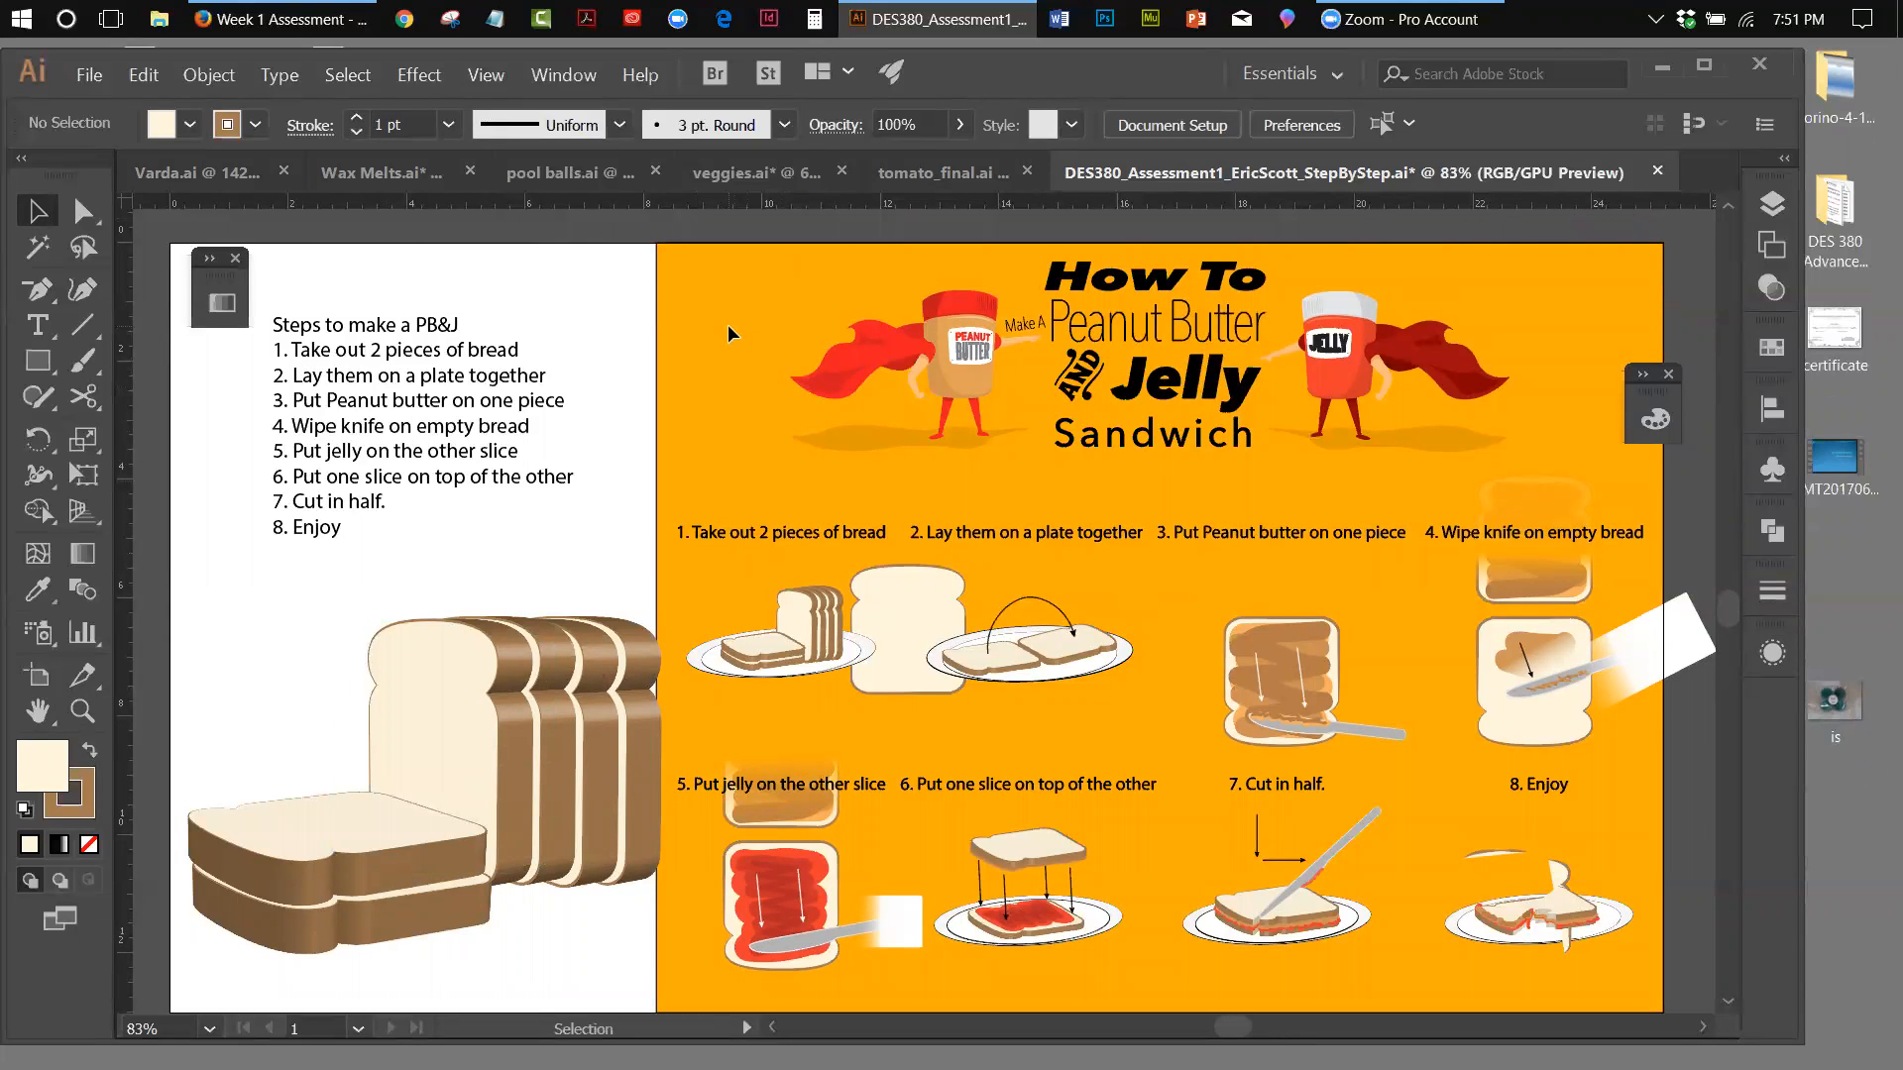
left_click(1761, 212)
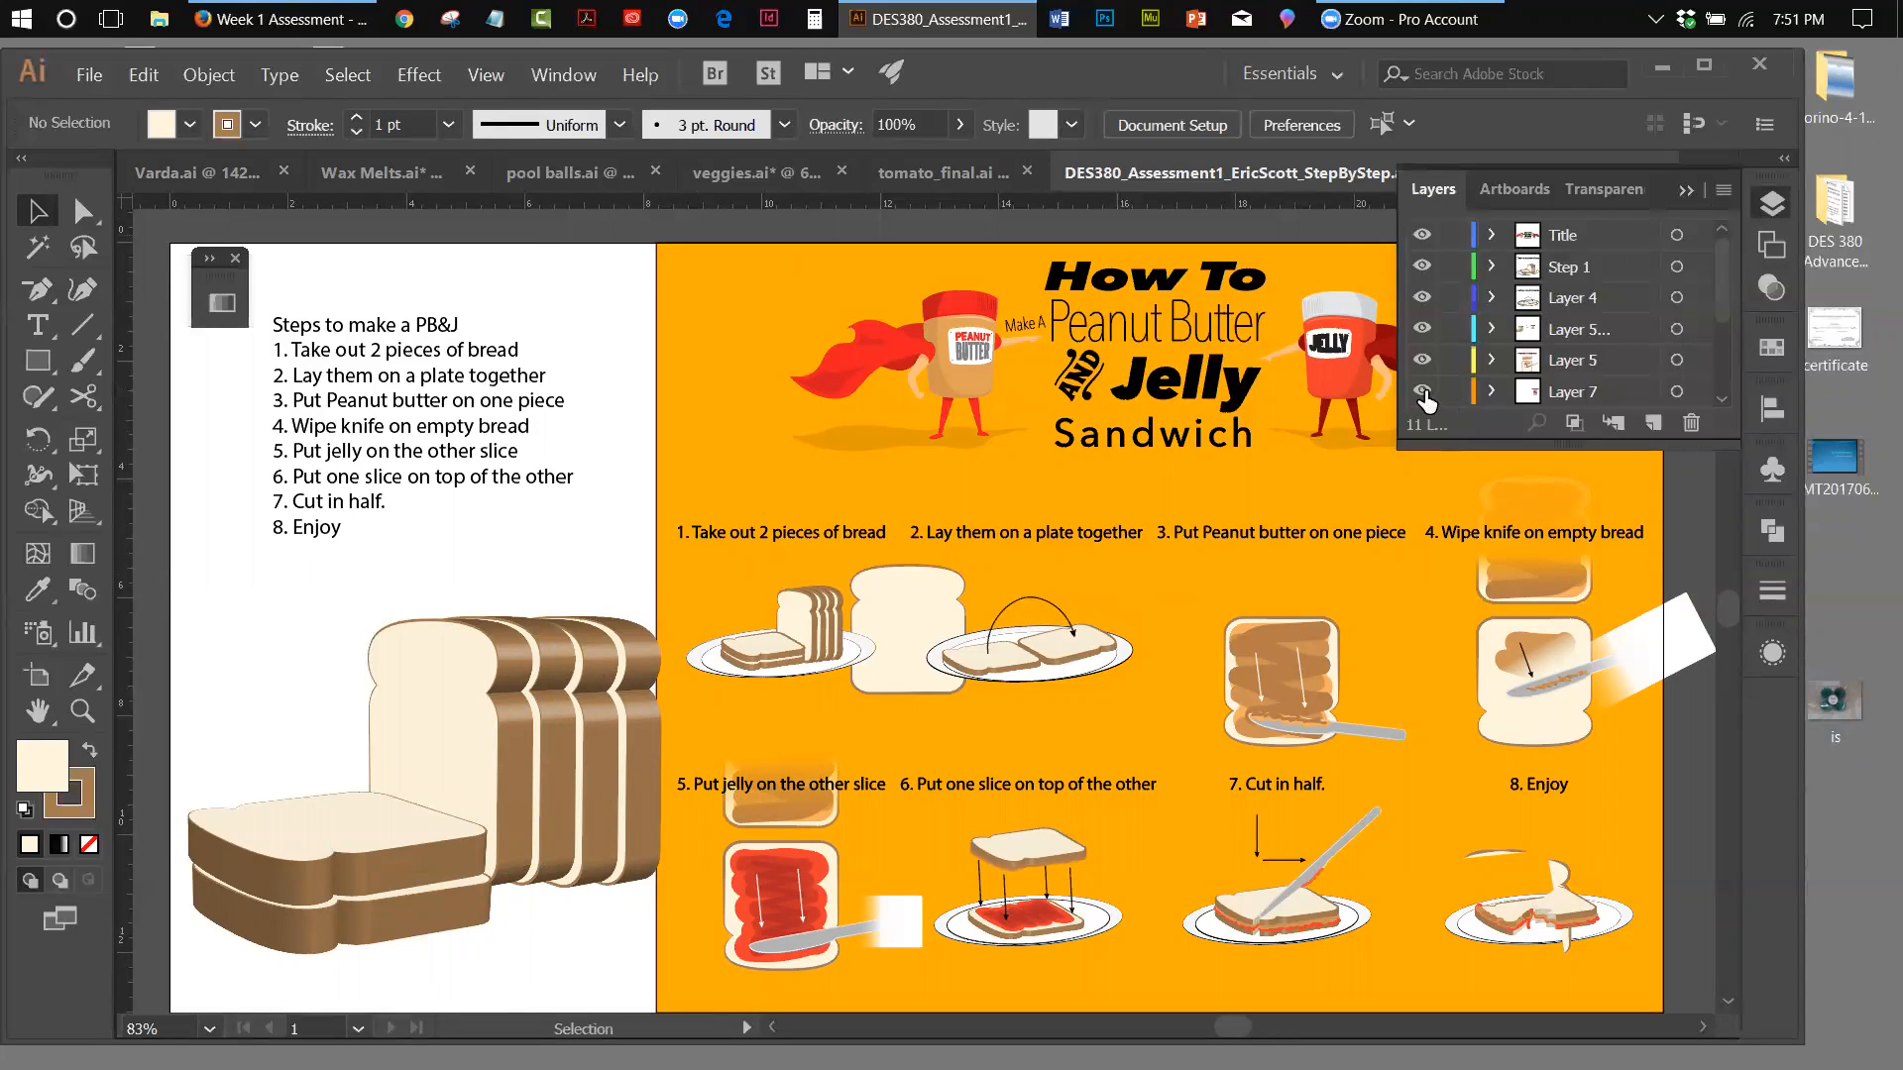
left_click_drag(1634, 448, 1647, 713)
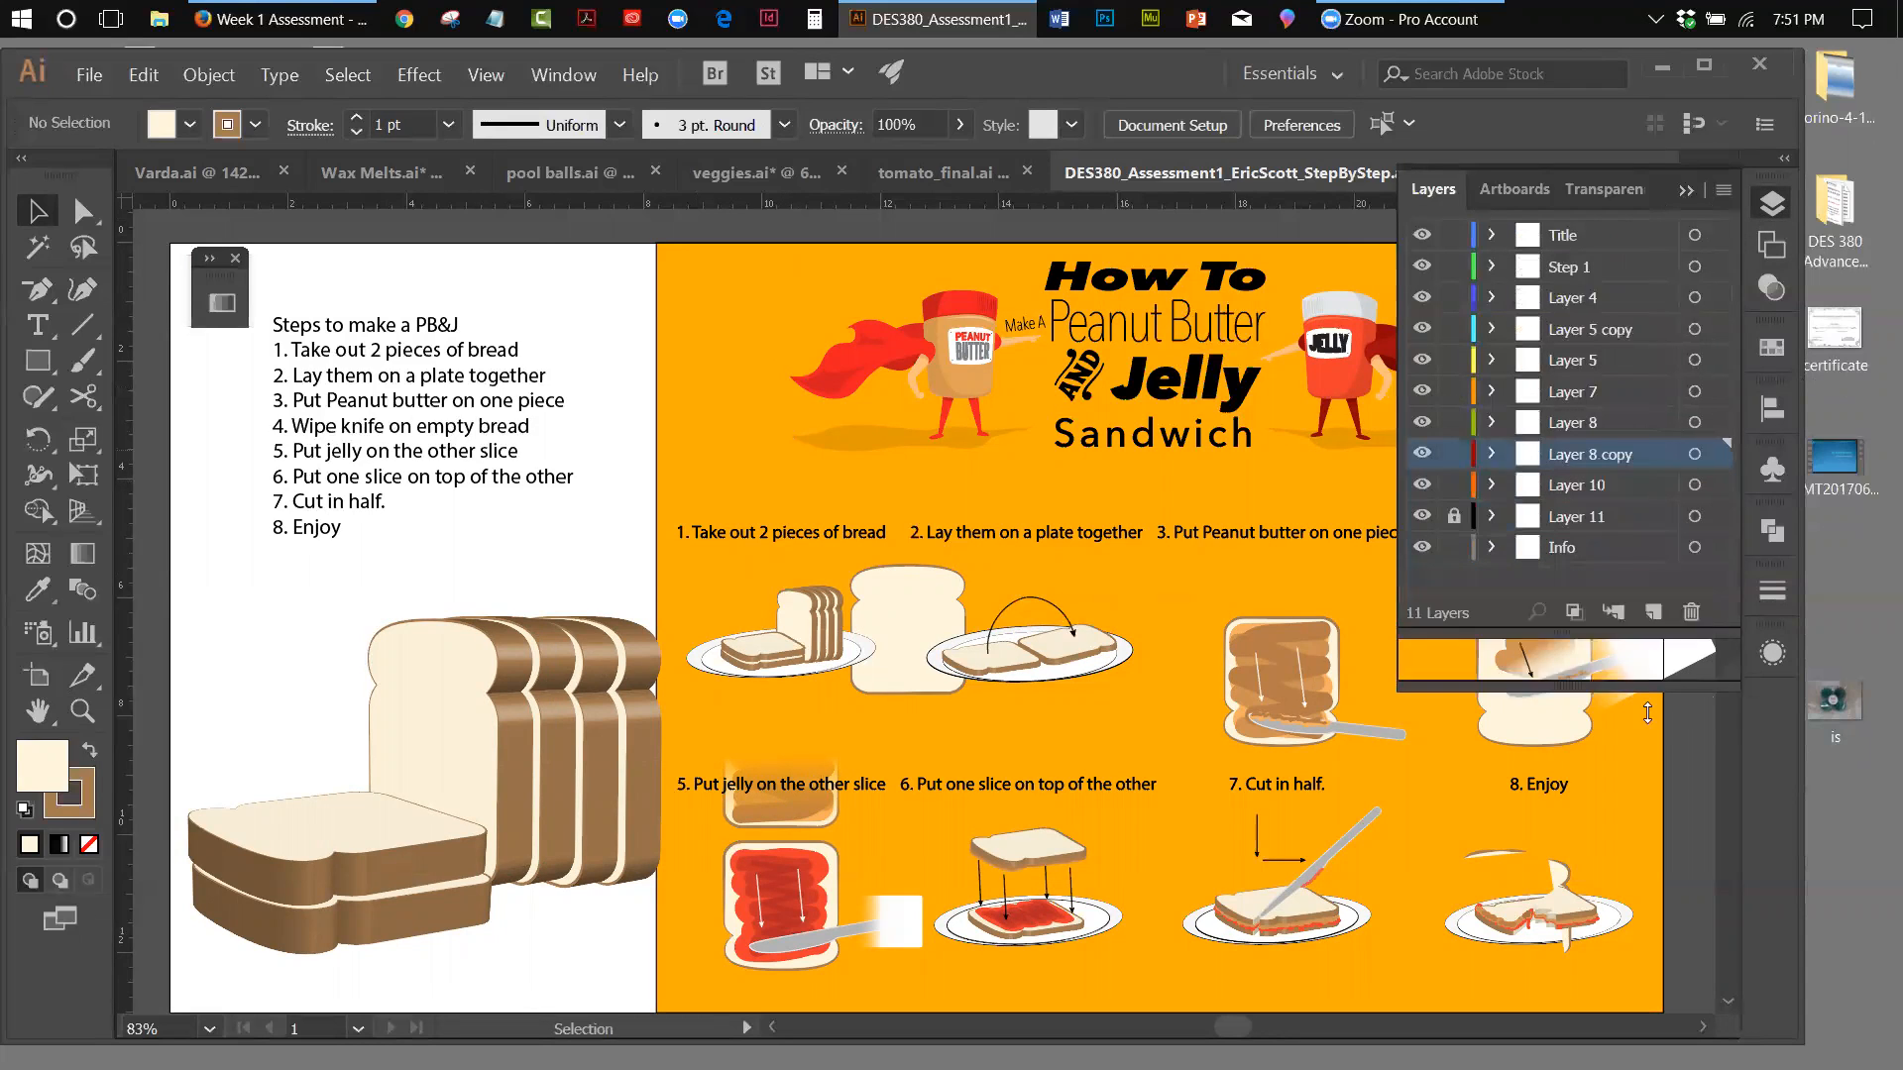
left_click(1424, 516)
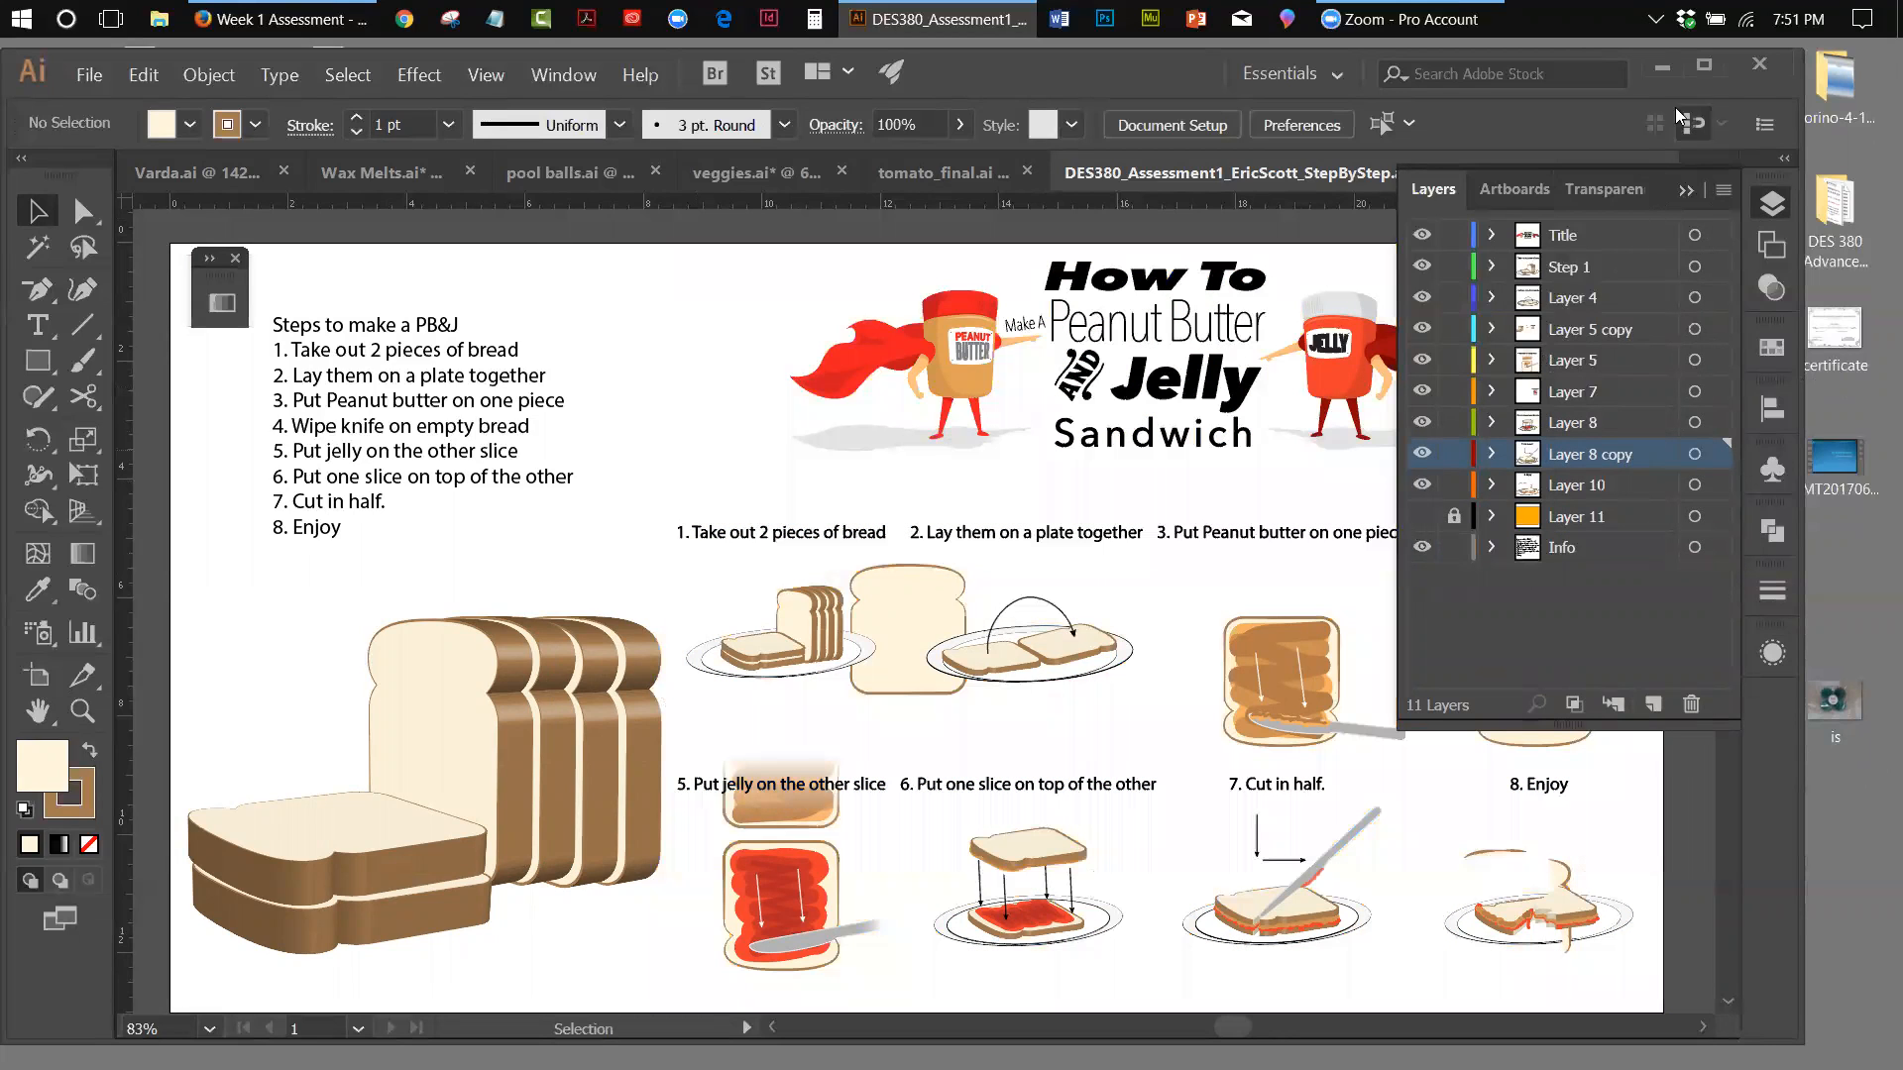
left_click(1677, 186)
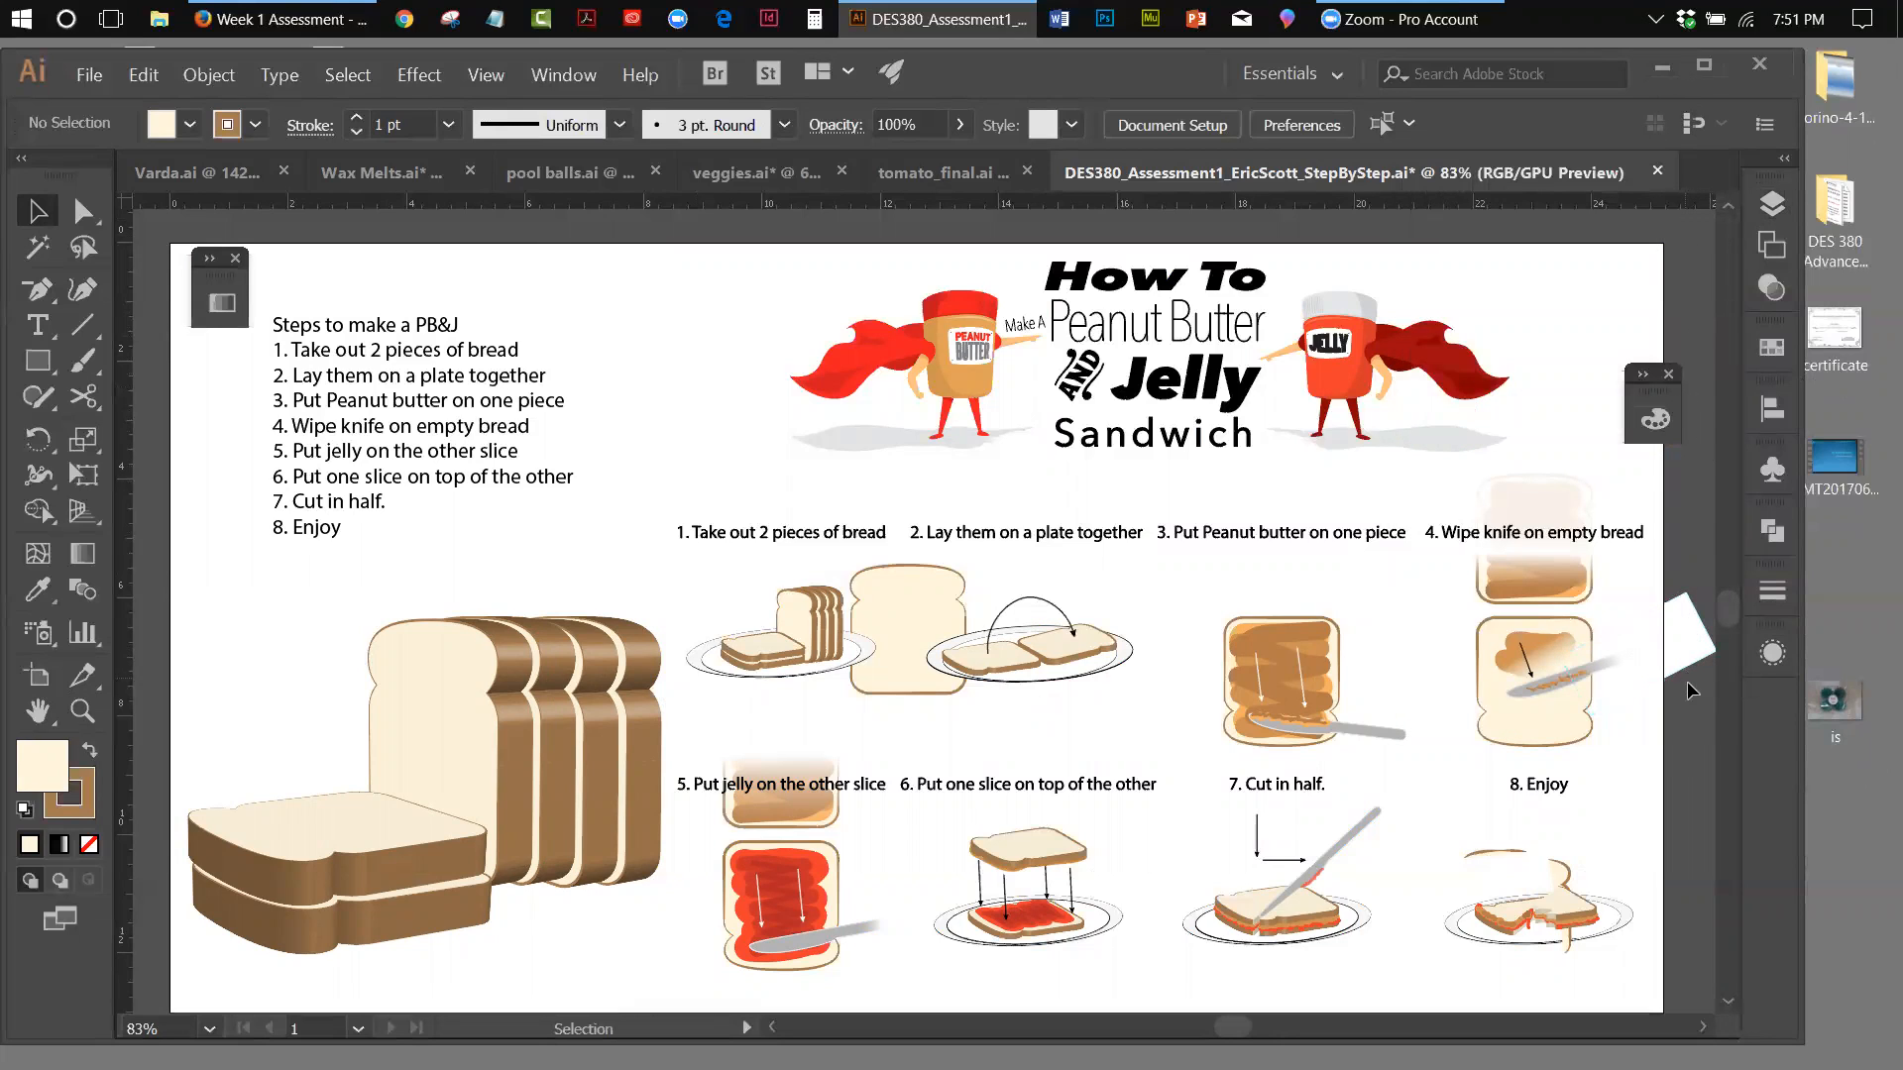
Examine the faded bread groups at steps 5 and 4 and the white gradient rectangle covering the step 4 knife
left_click(777, 821)
key("Down")
key("Down")
key("Down")
key("Down")
key("Down")
key("Down")
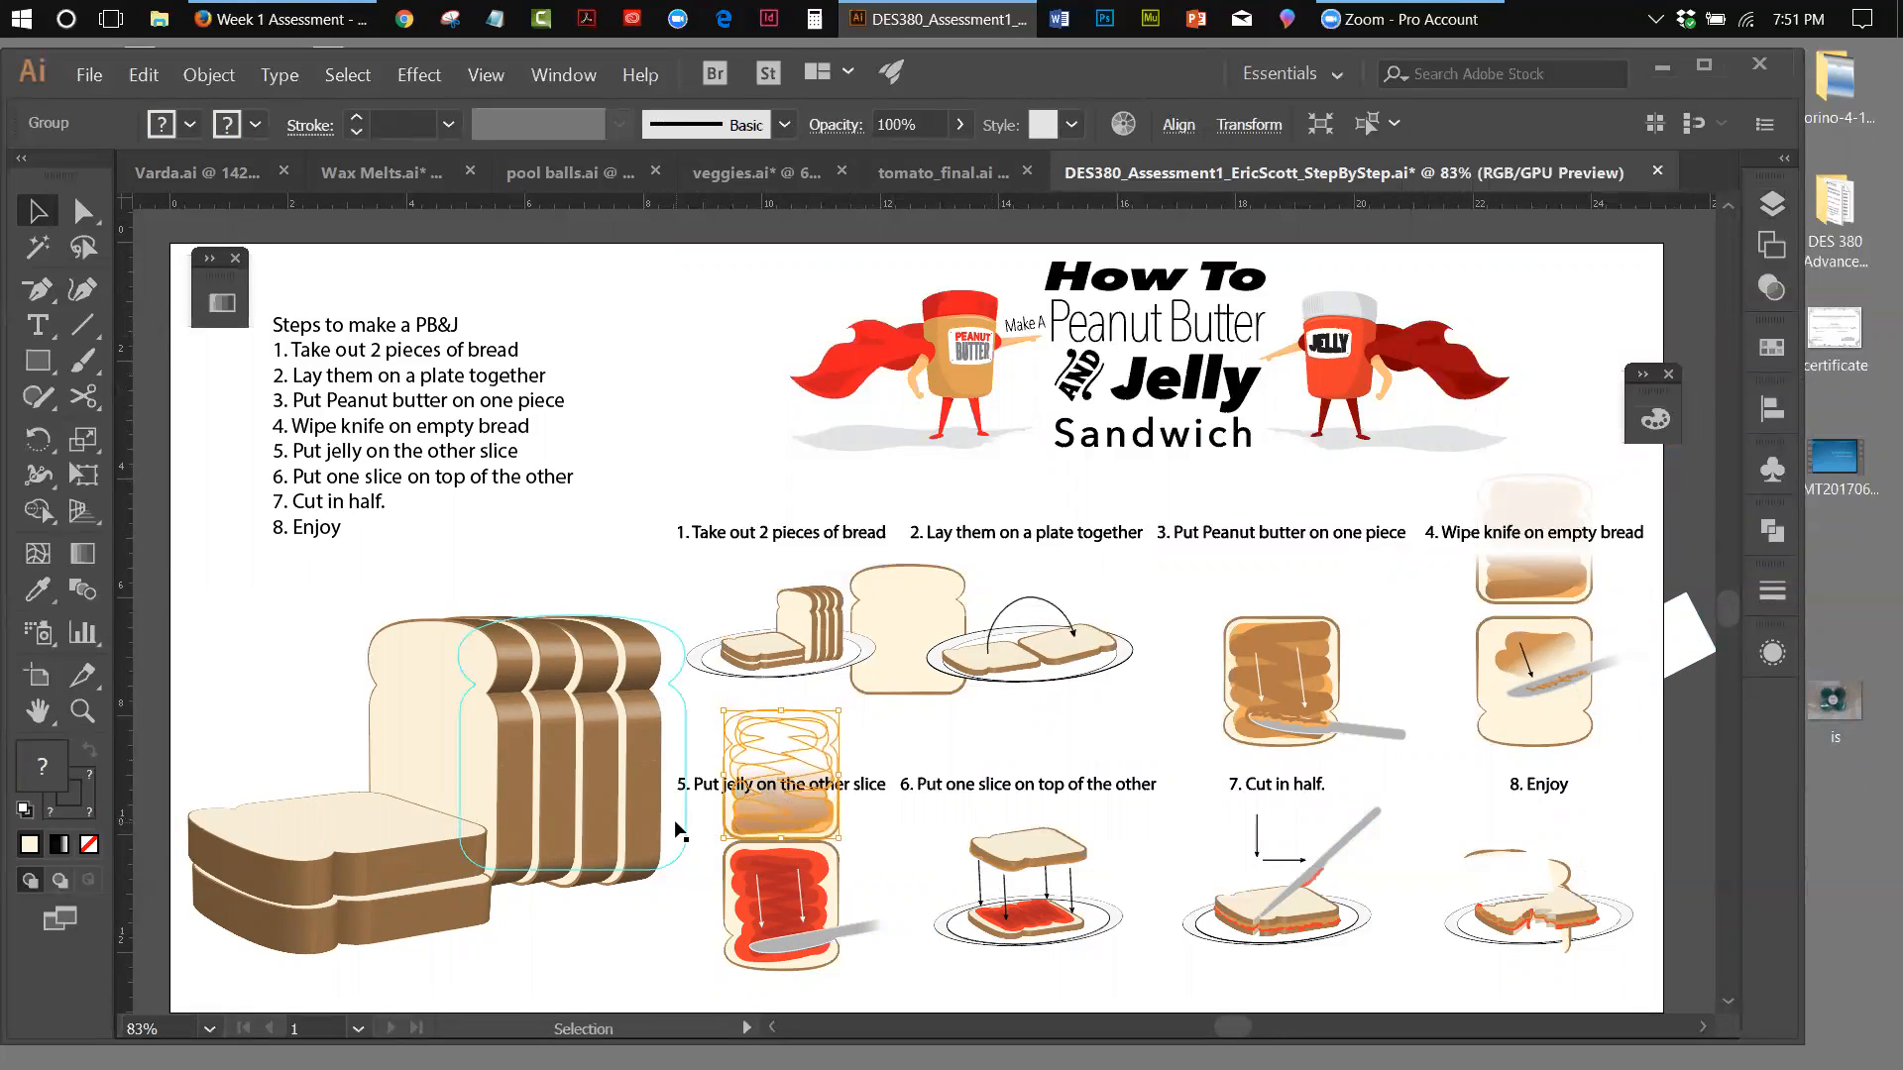
left_click(626, 432)
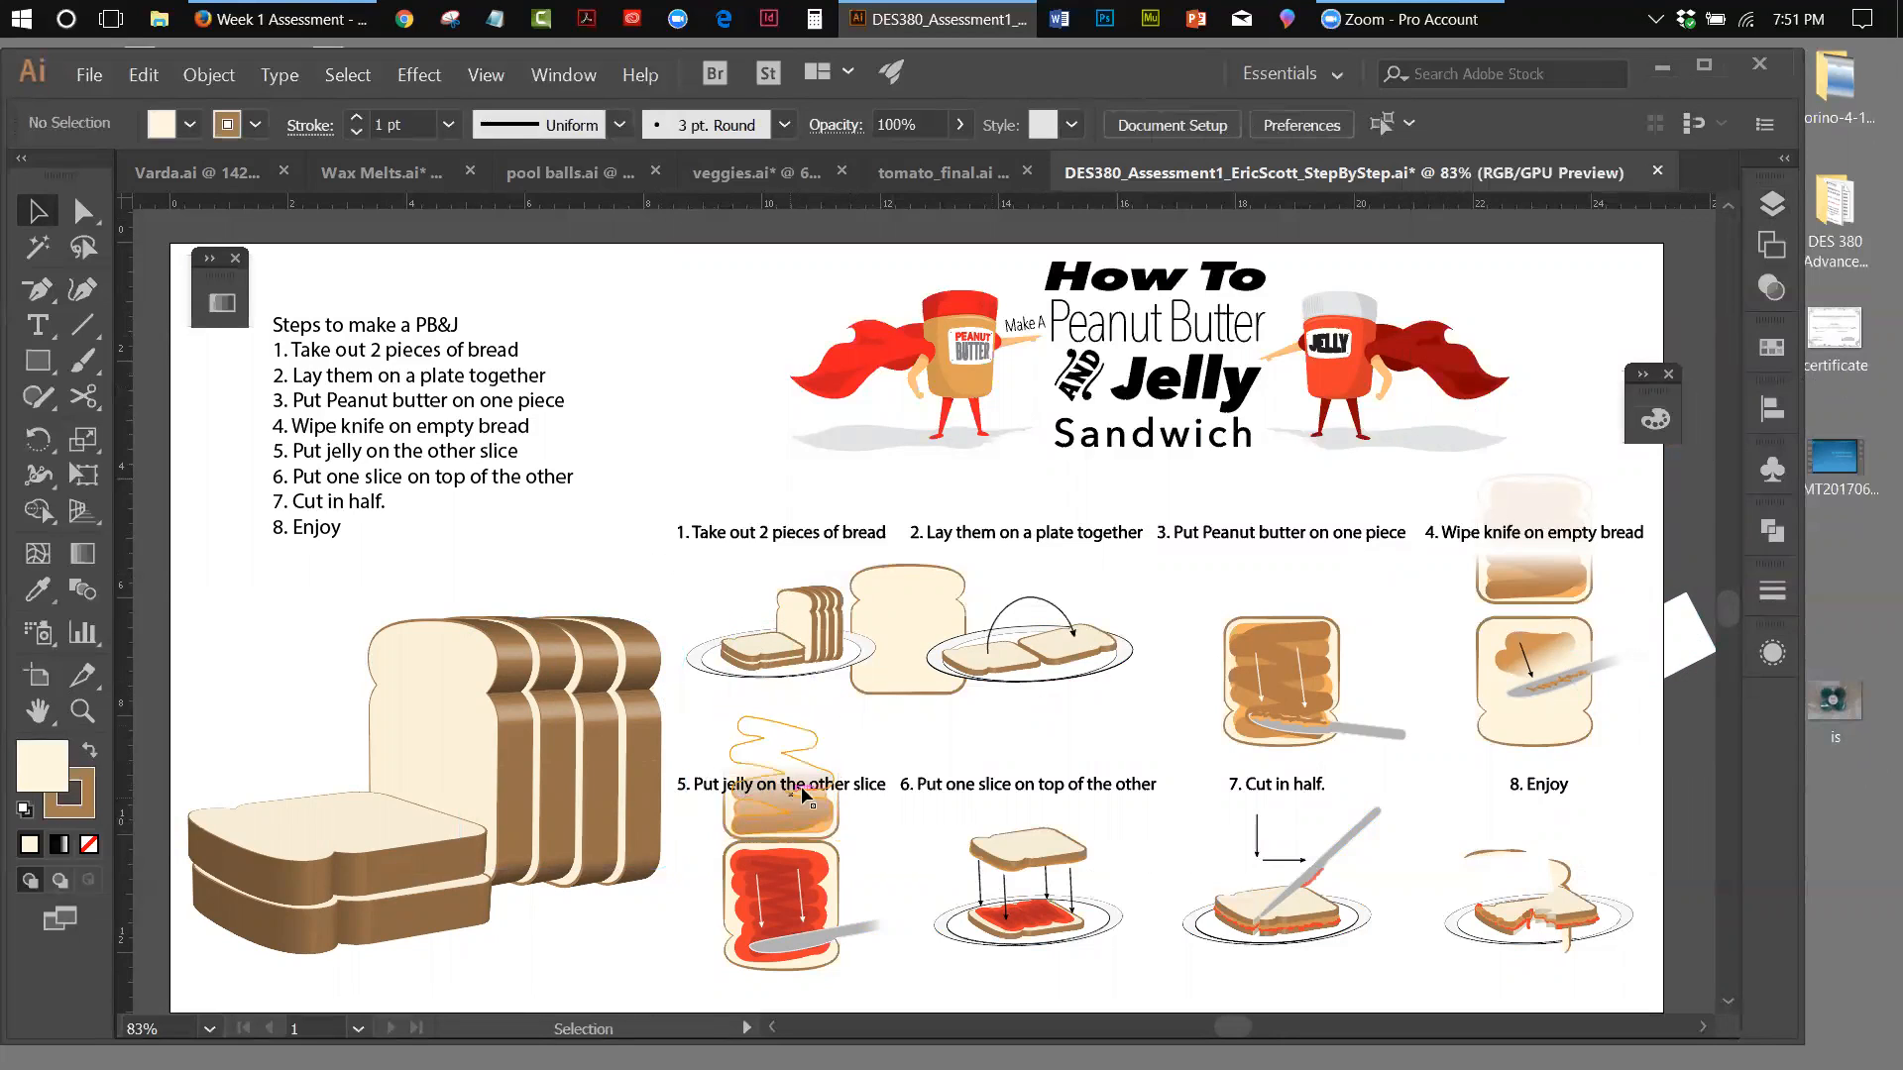
left_click(1681, 623)
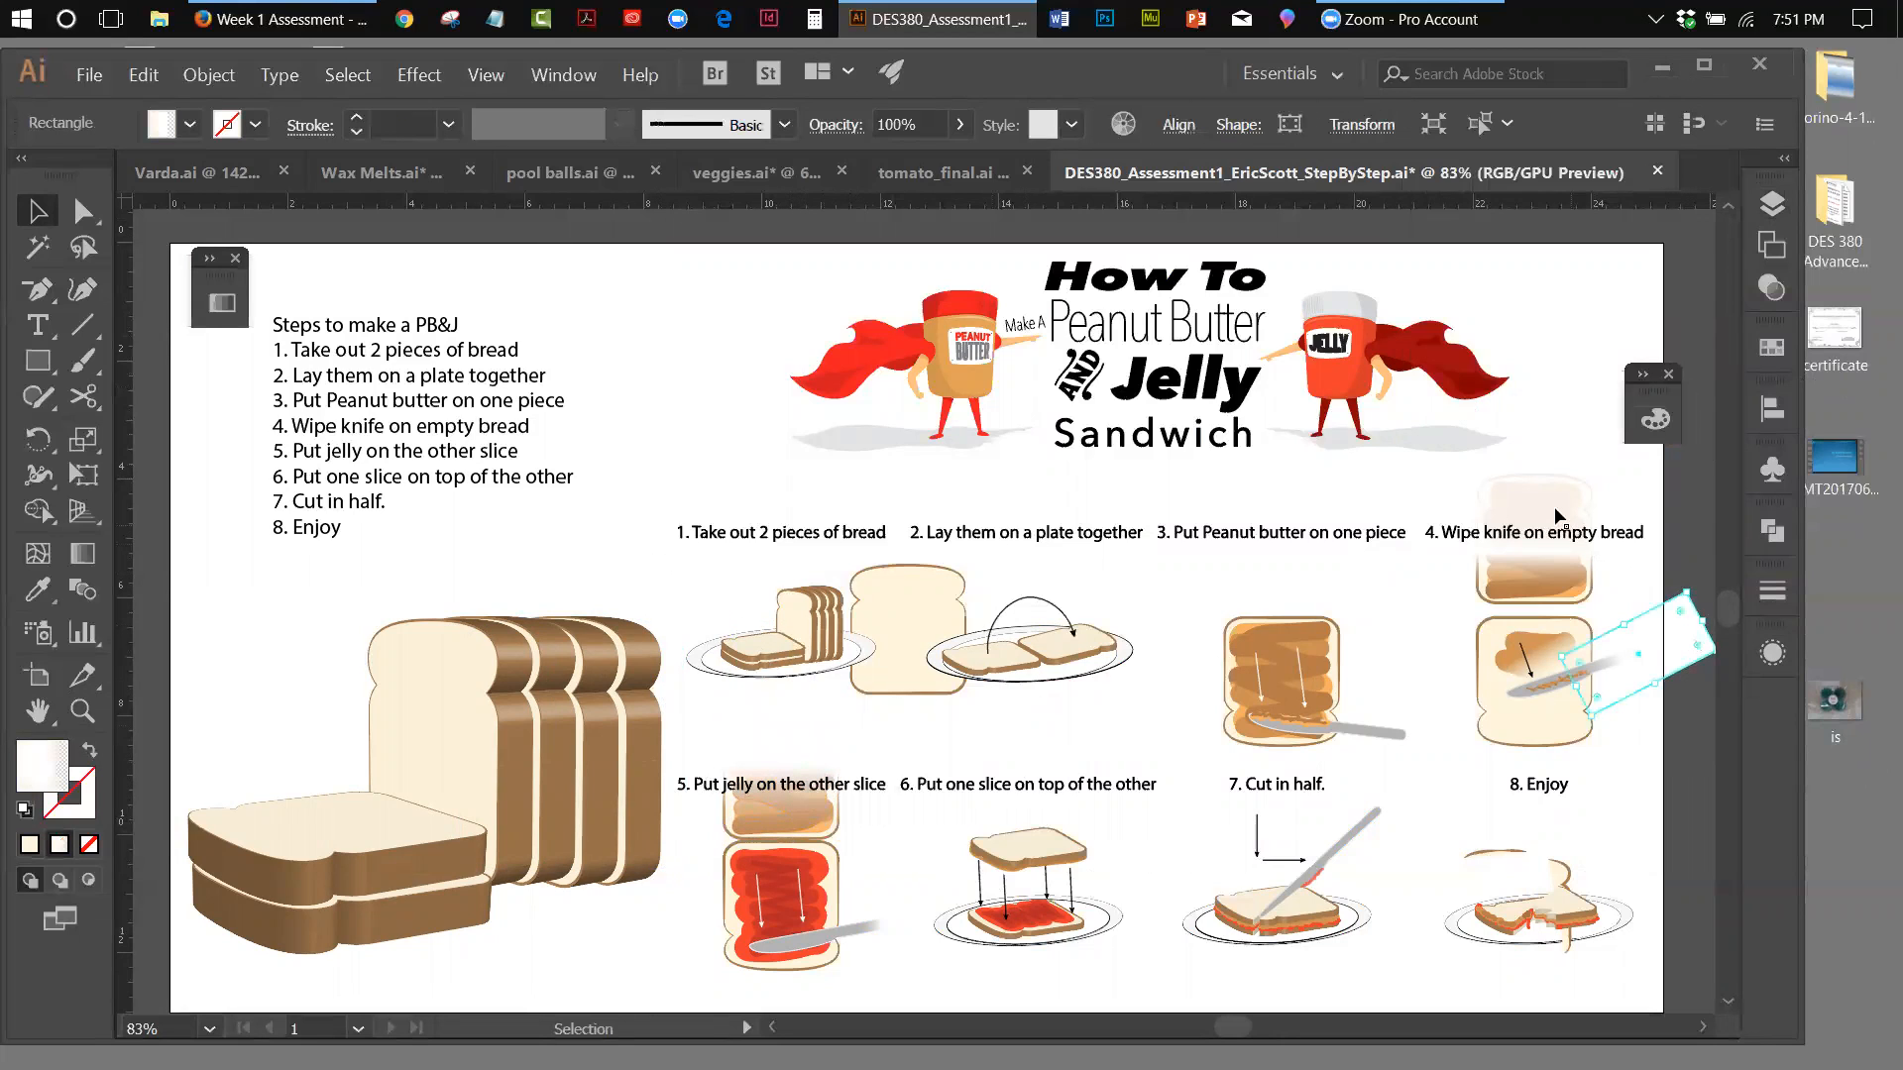
left_click(1545, 497)
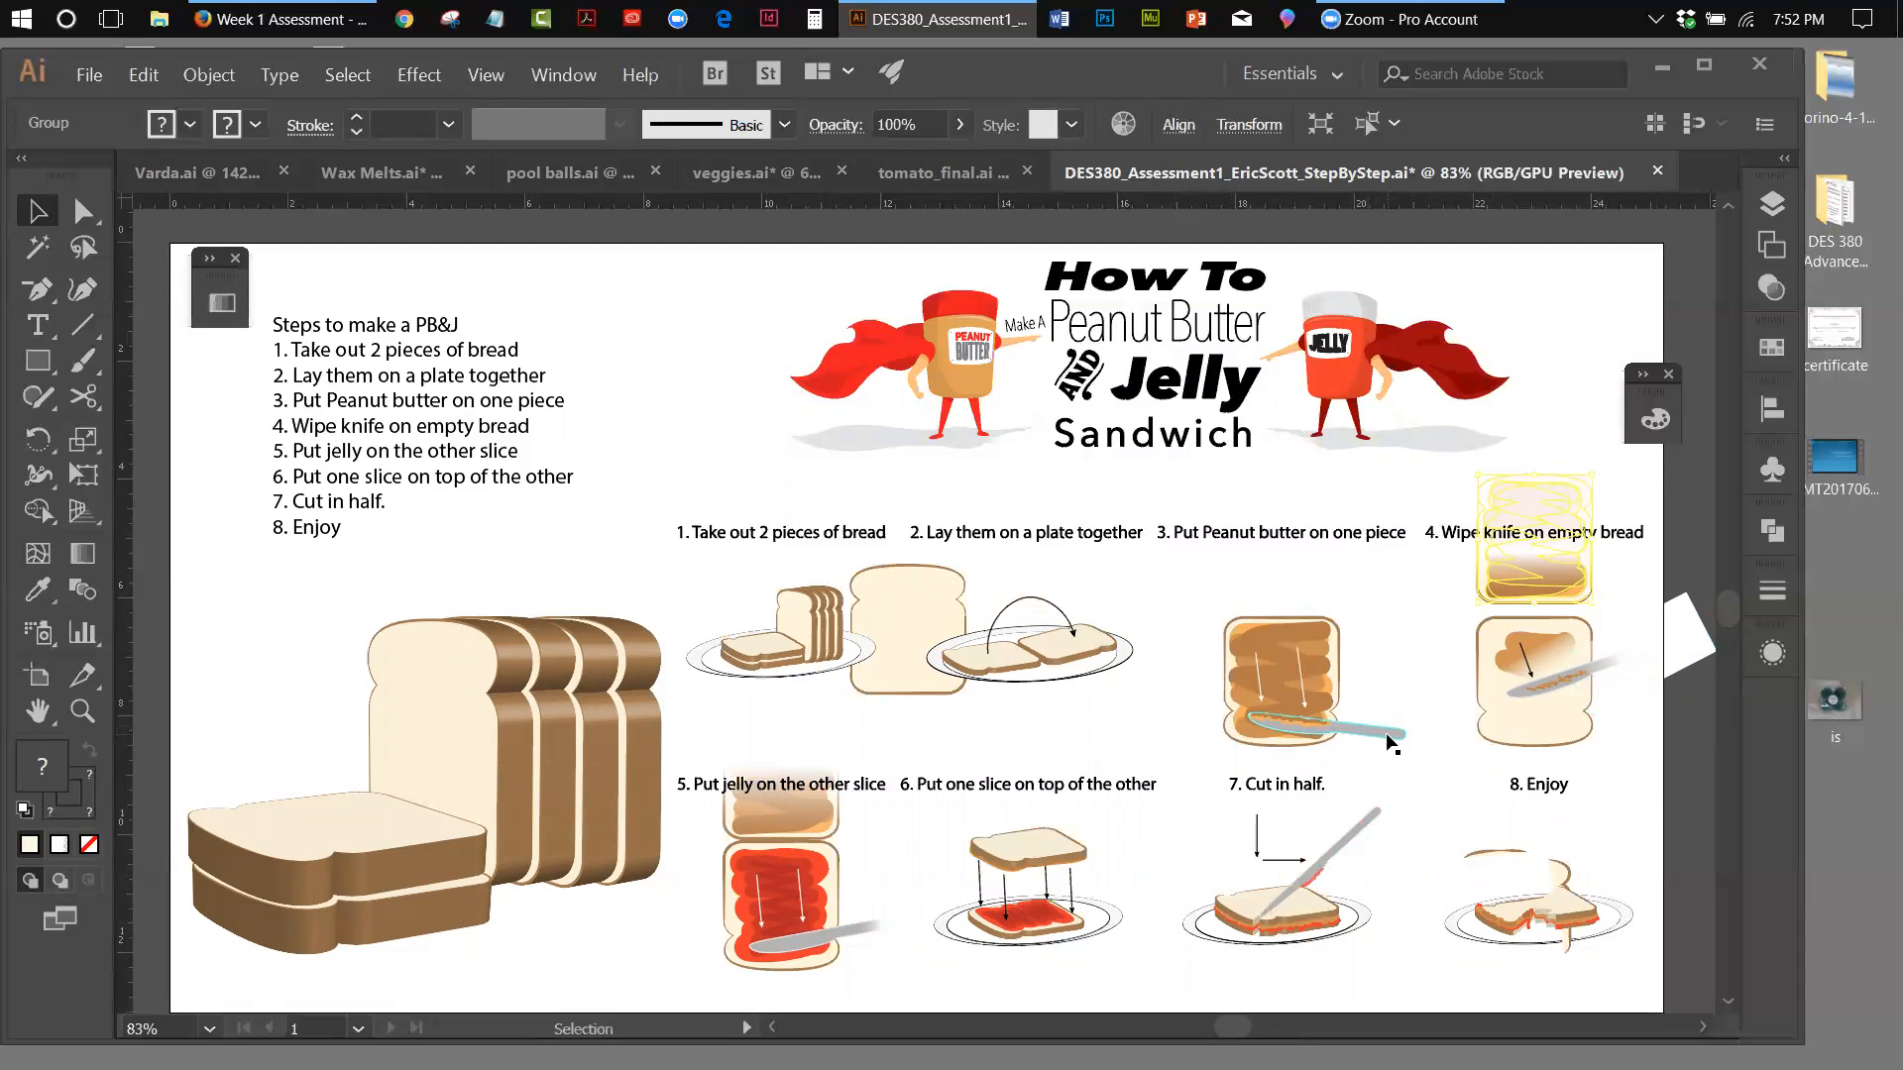
Move the step 3 knife off the peanut butter bread and place it beside the step 7 illustration
left_click_drag(1388, 738, 1155, 738)
left_click(84, 709)
left_click(1125, 736)
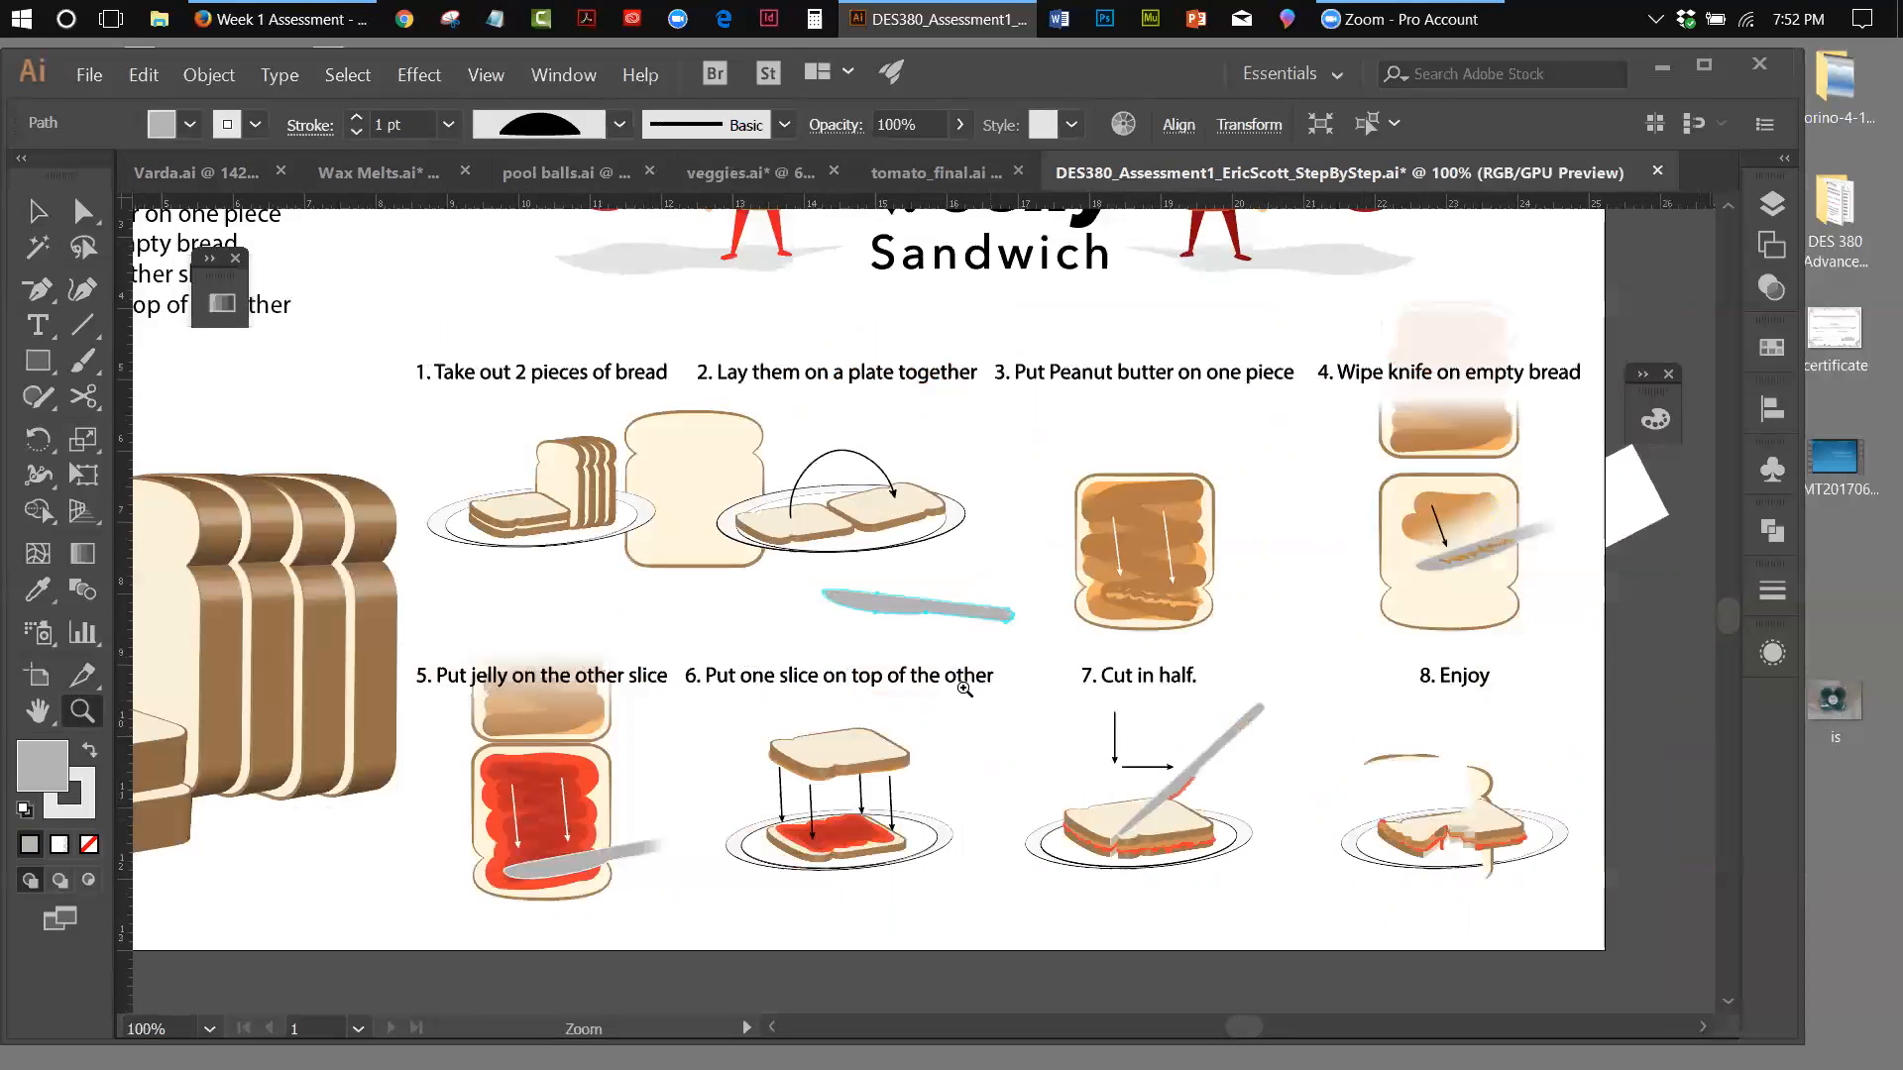
left_click(924, 624)
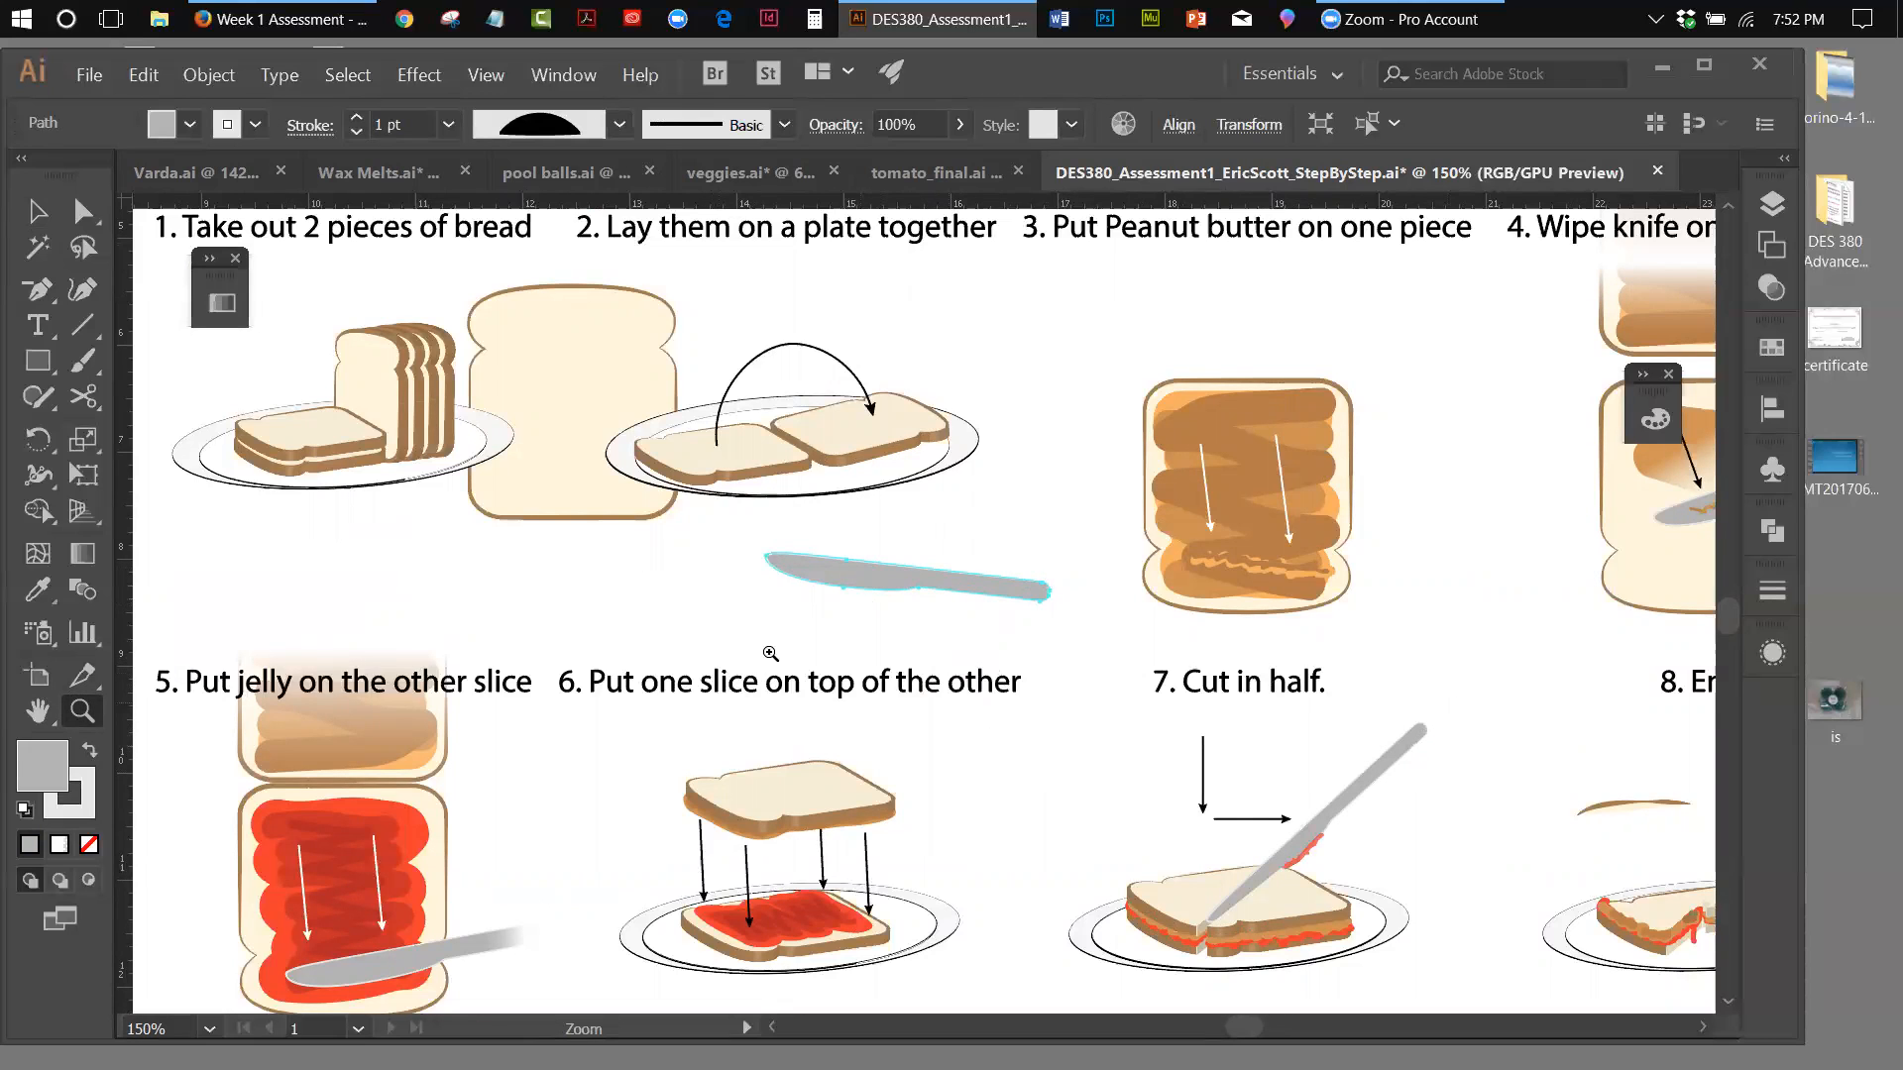
left_click(38, 211)
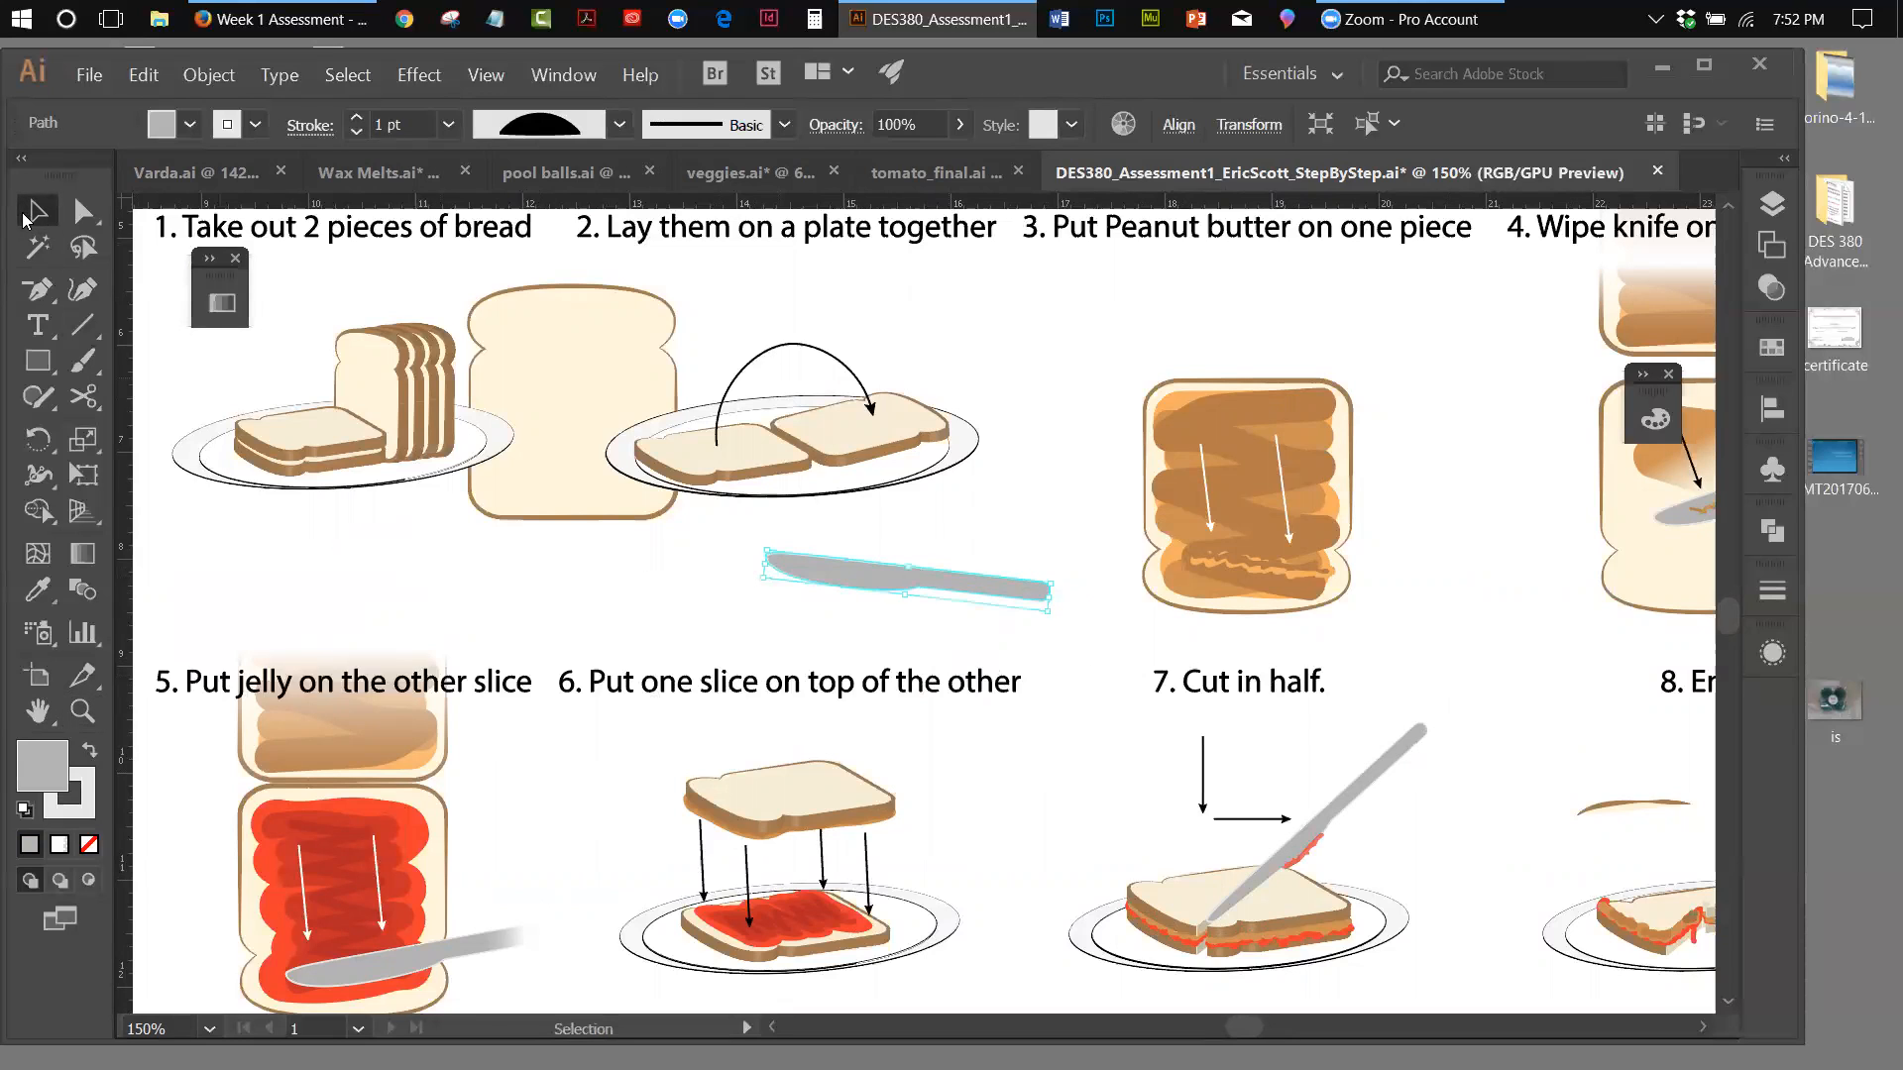
left_click(820, 570)
left_click_drag(1033, 600, 1148, 767)
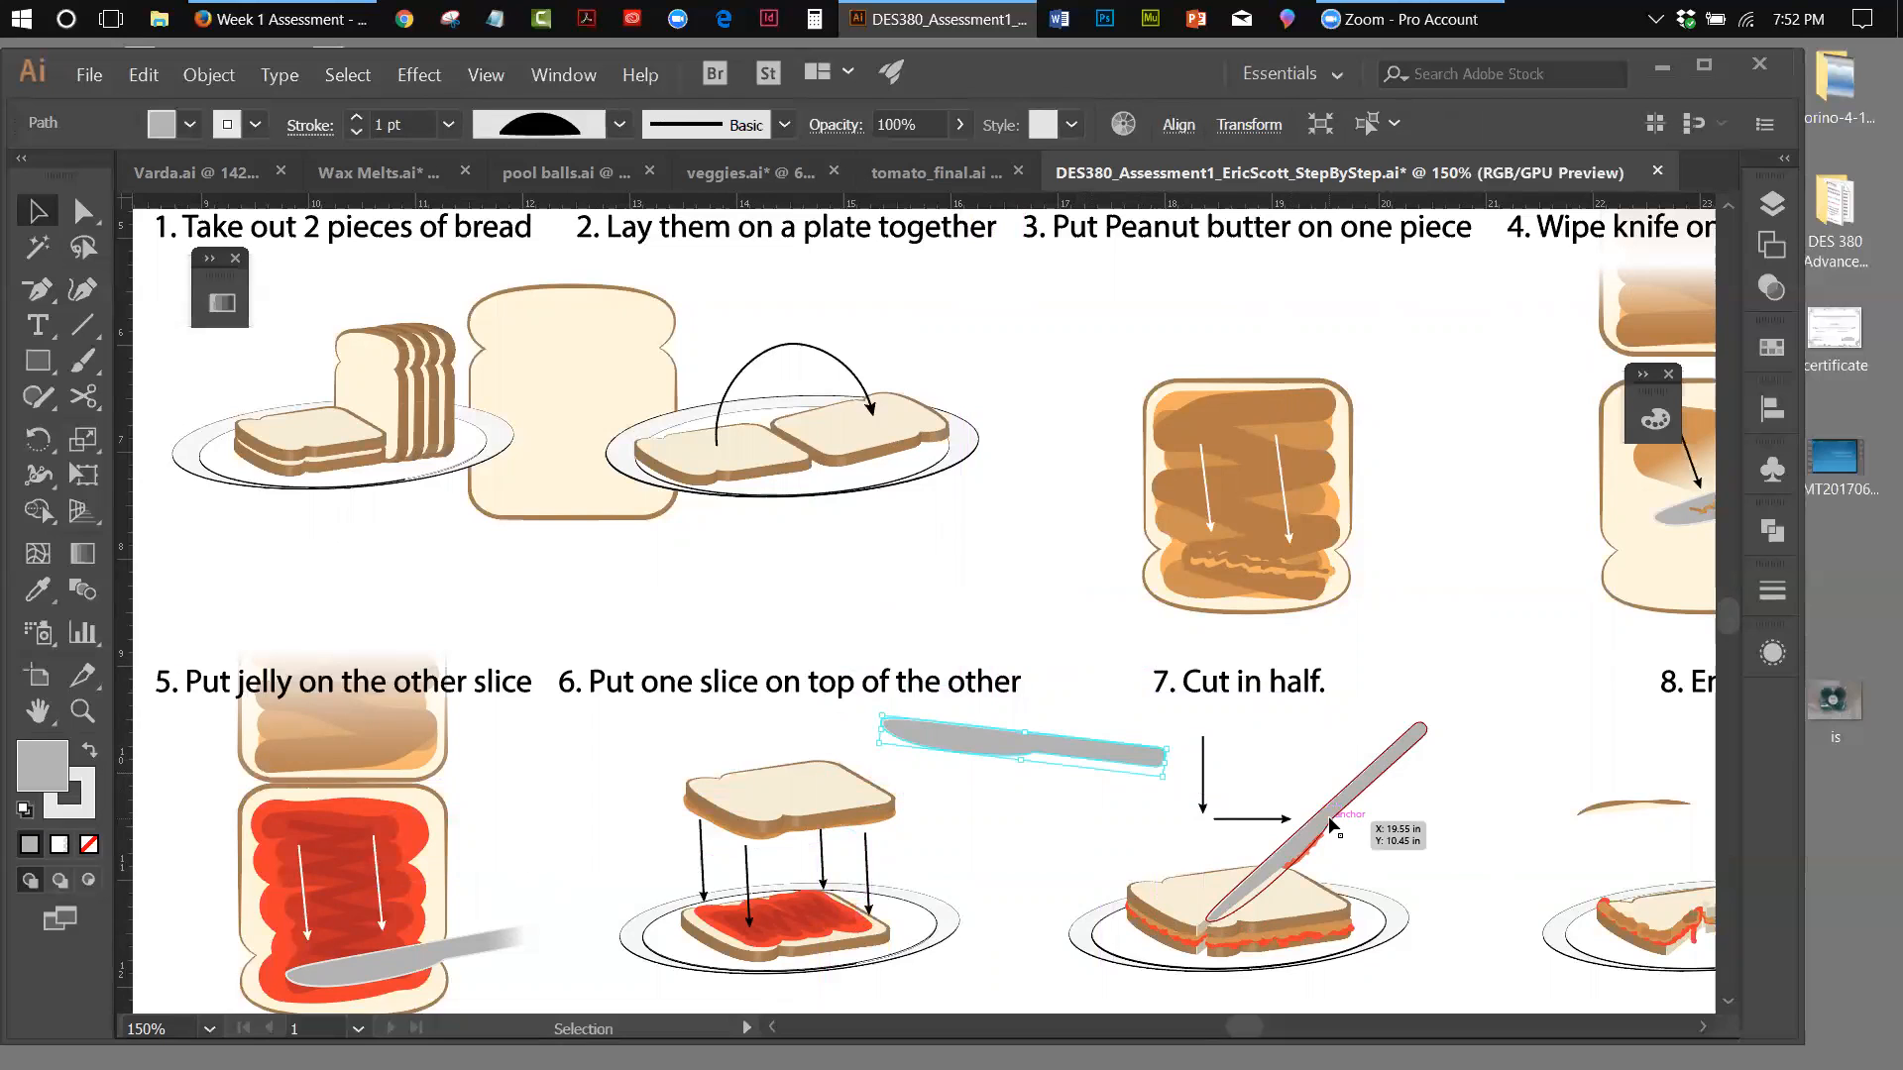
left_click_drag(1331, 826, 1355, 764)
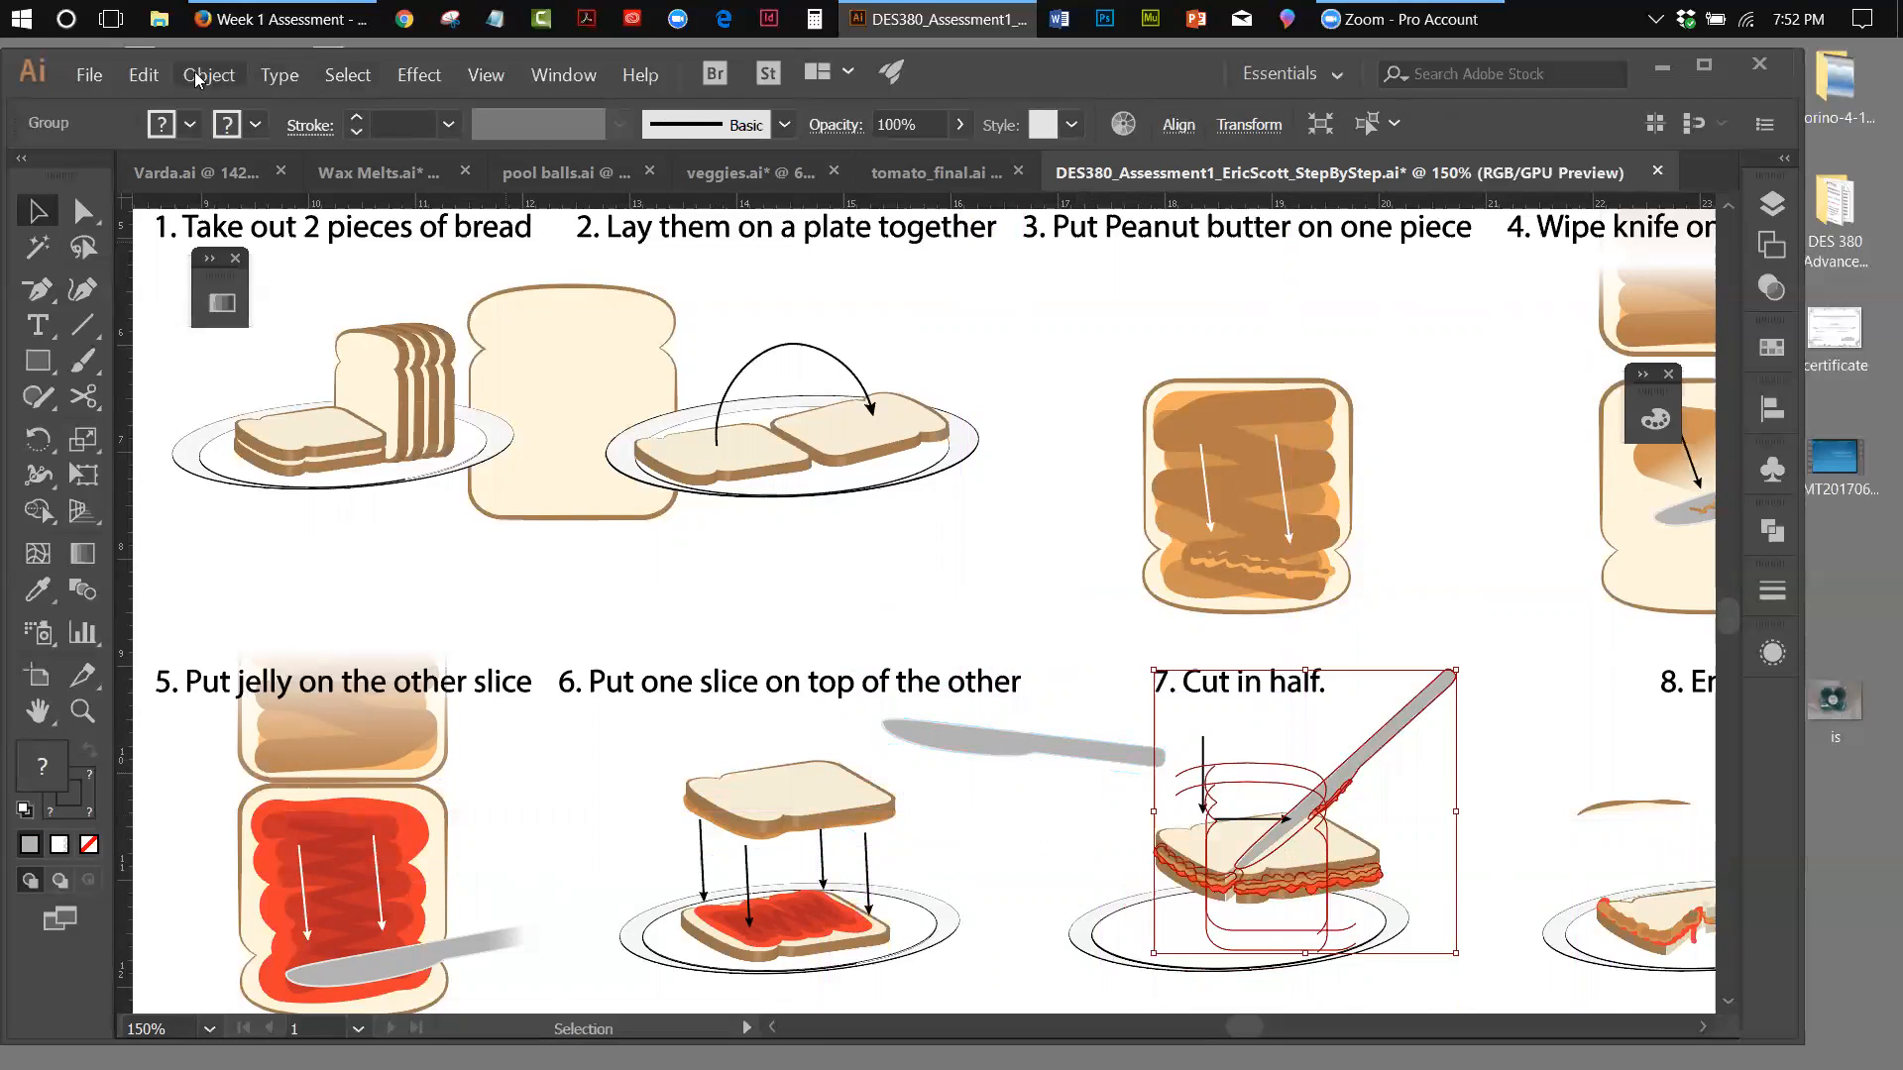
left_click(139, 84)
left_click(159, 103)
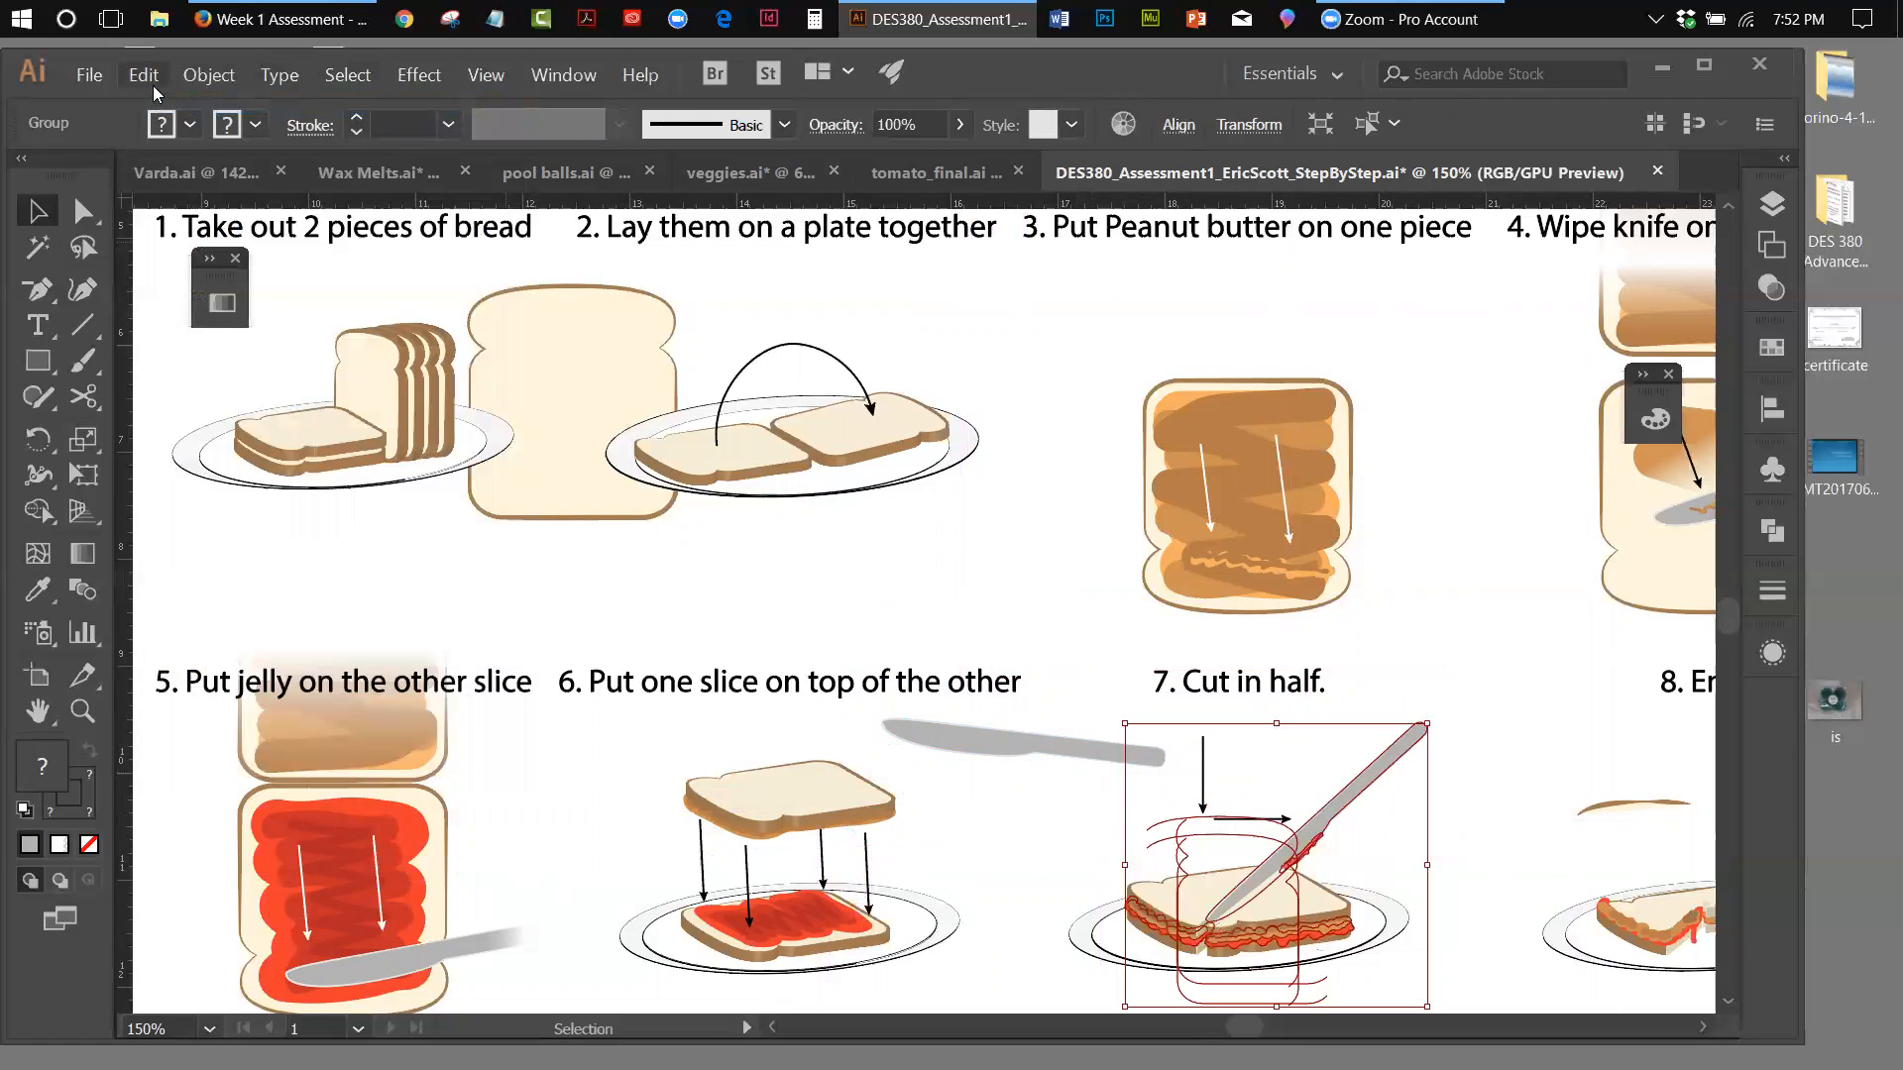
Ungroup the step 7 artwork and move its knife up and away from the sandwich
left_click(198, 80)
left_click(203, 178)
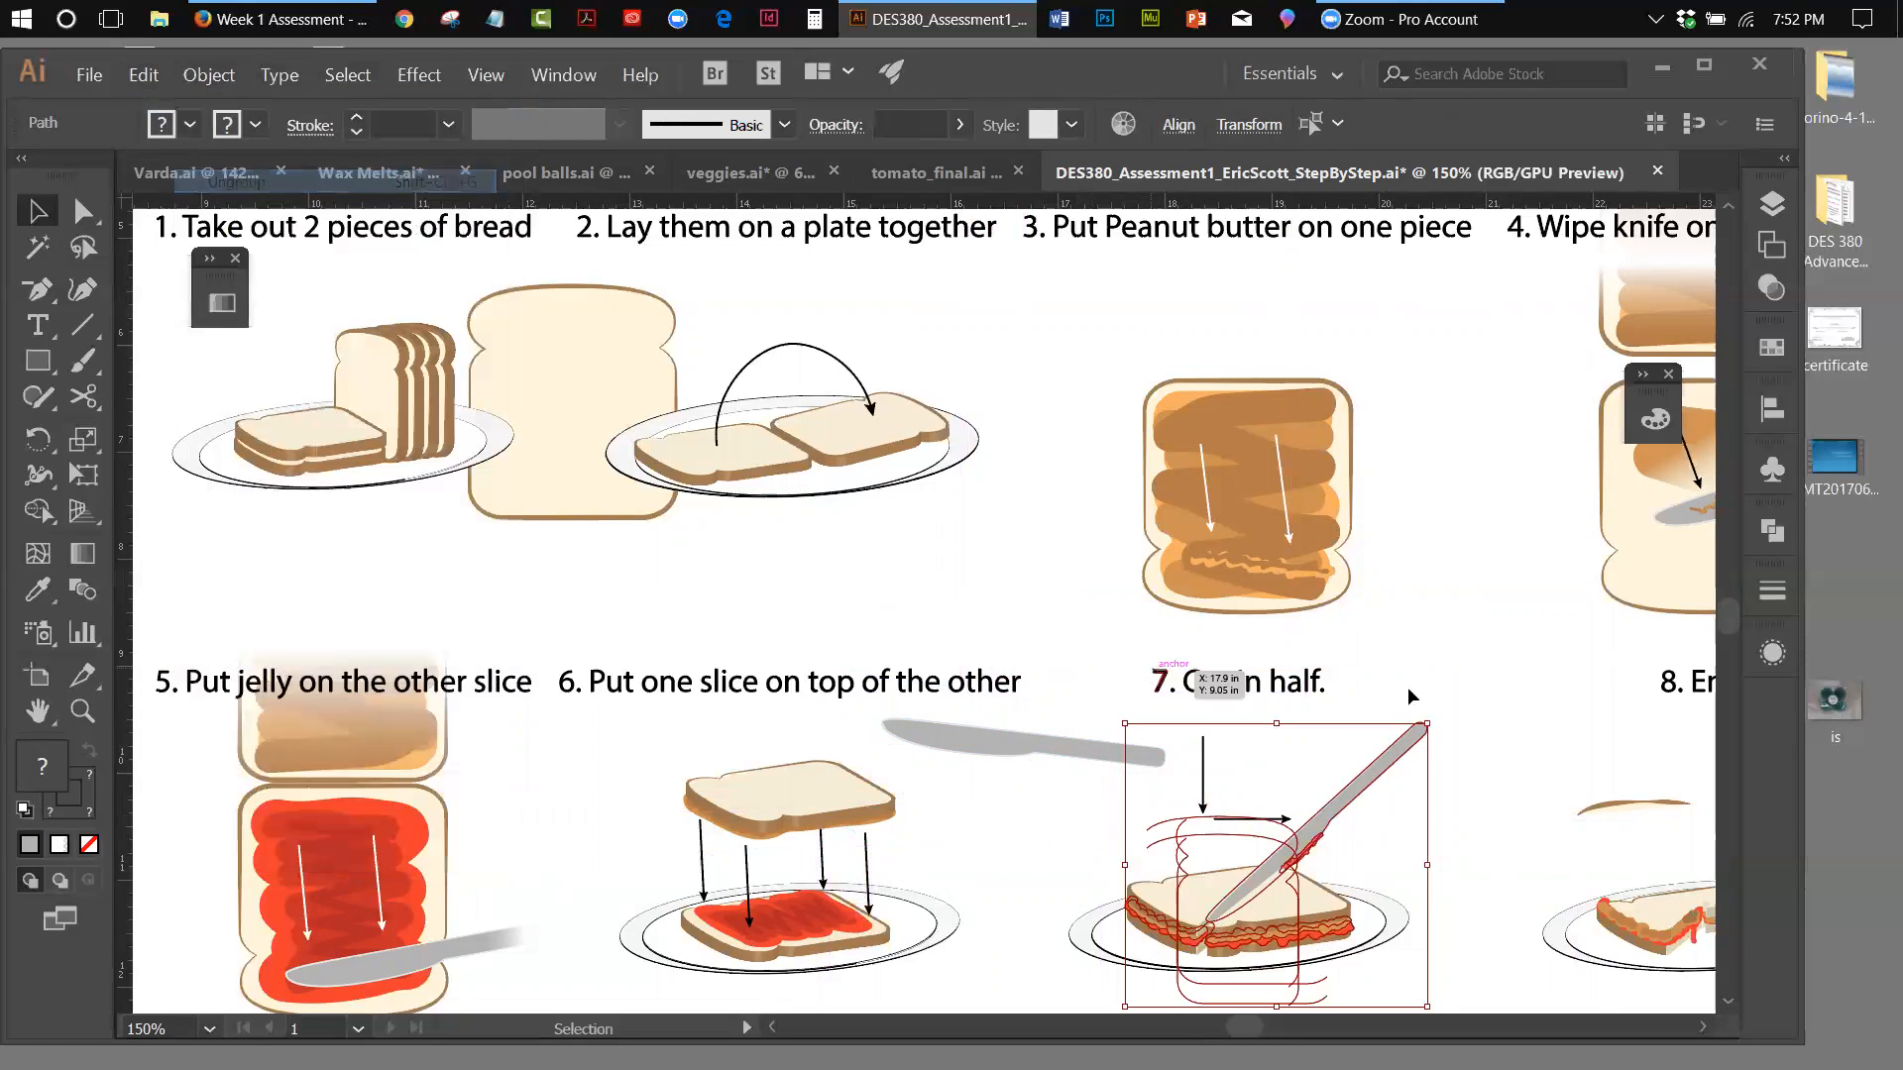
left_click(1436, 771)
left_click_drag(1393, 763, 1455, 657)
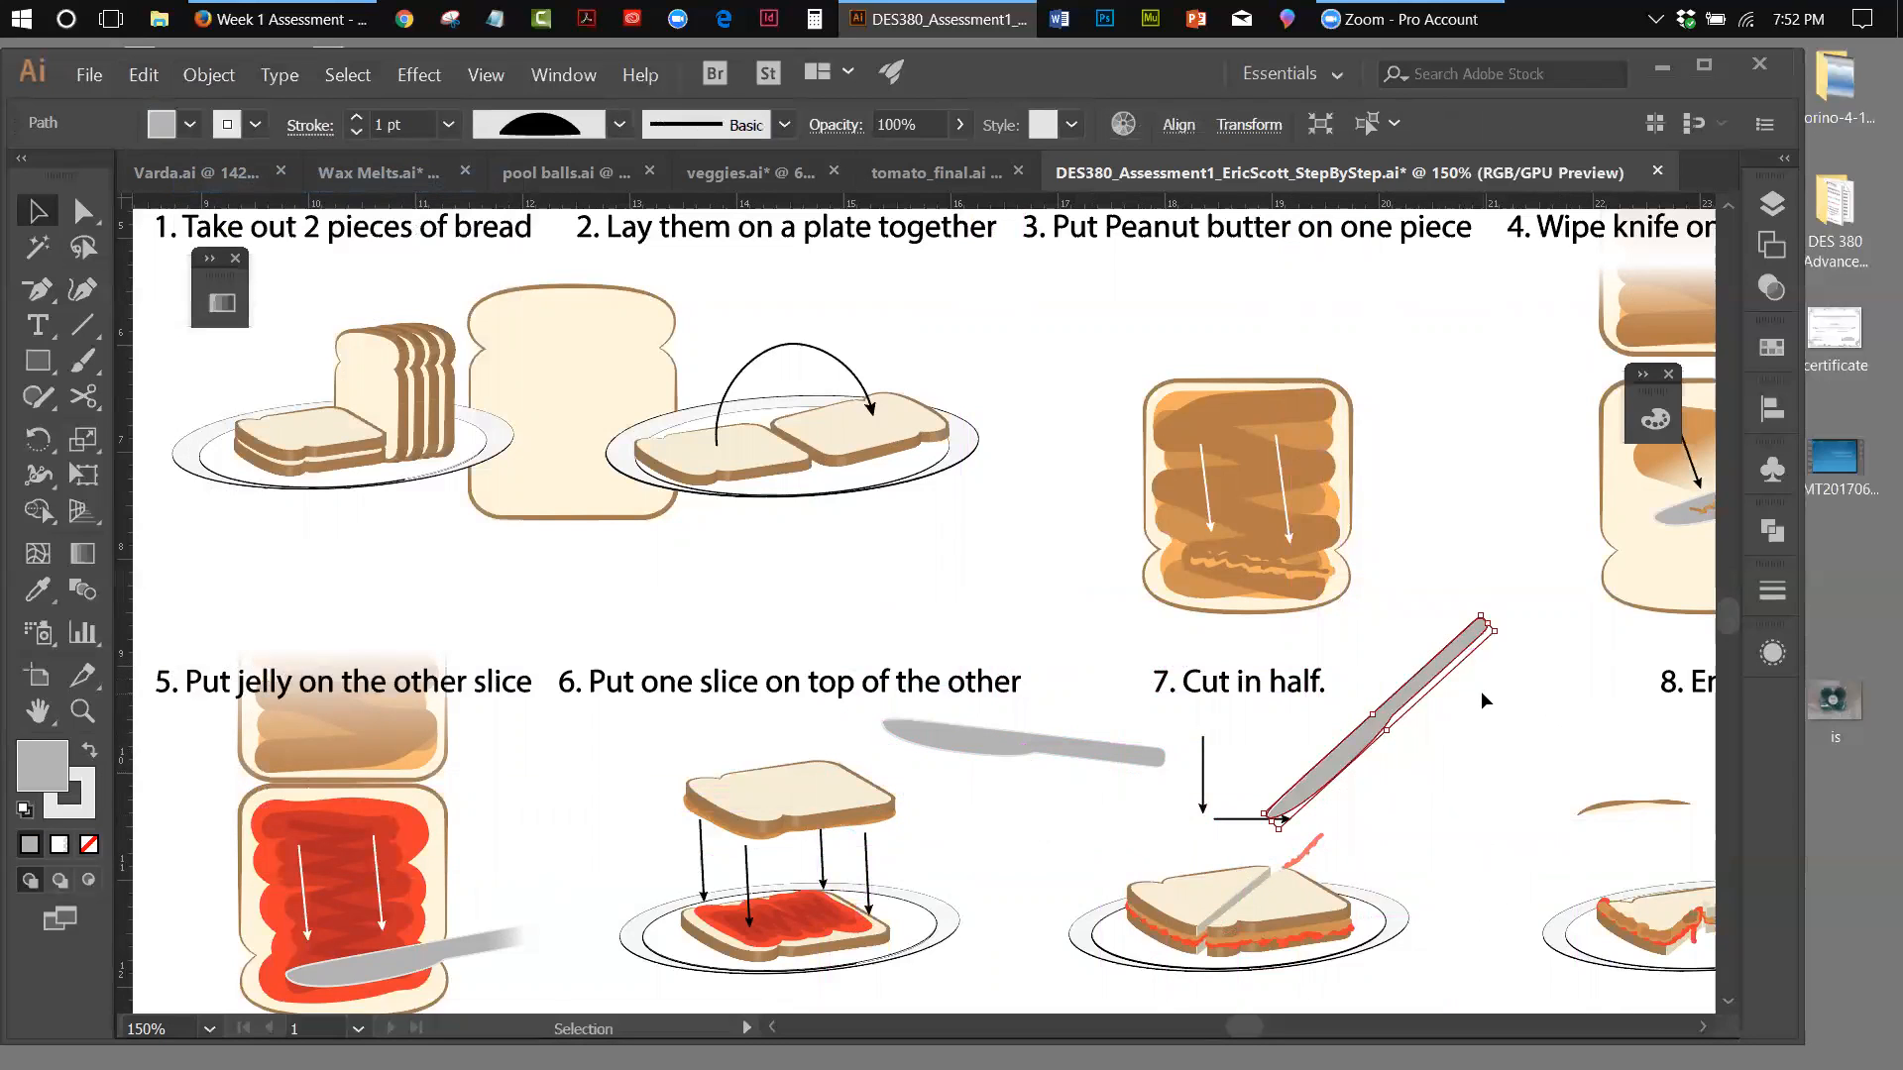
Squash the step 3 knife thinner, stretch it slightly longer, rotate it to match the step 7 knife's angle, and place it alongside
left_click(1008, 758)
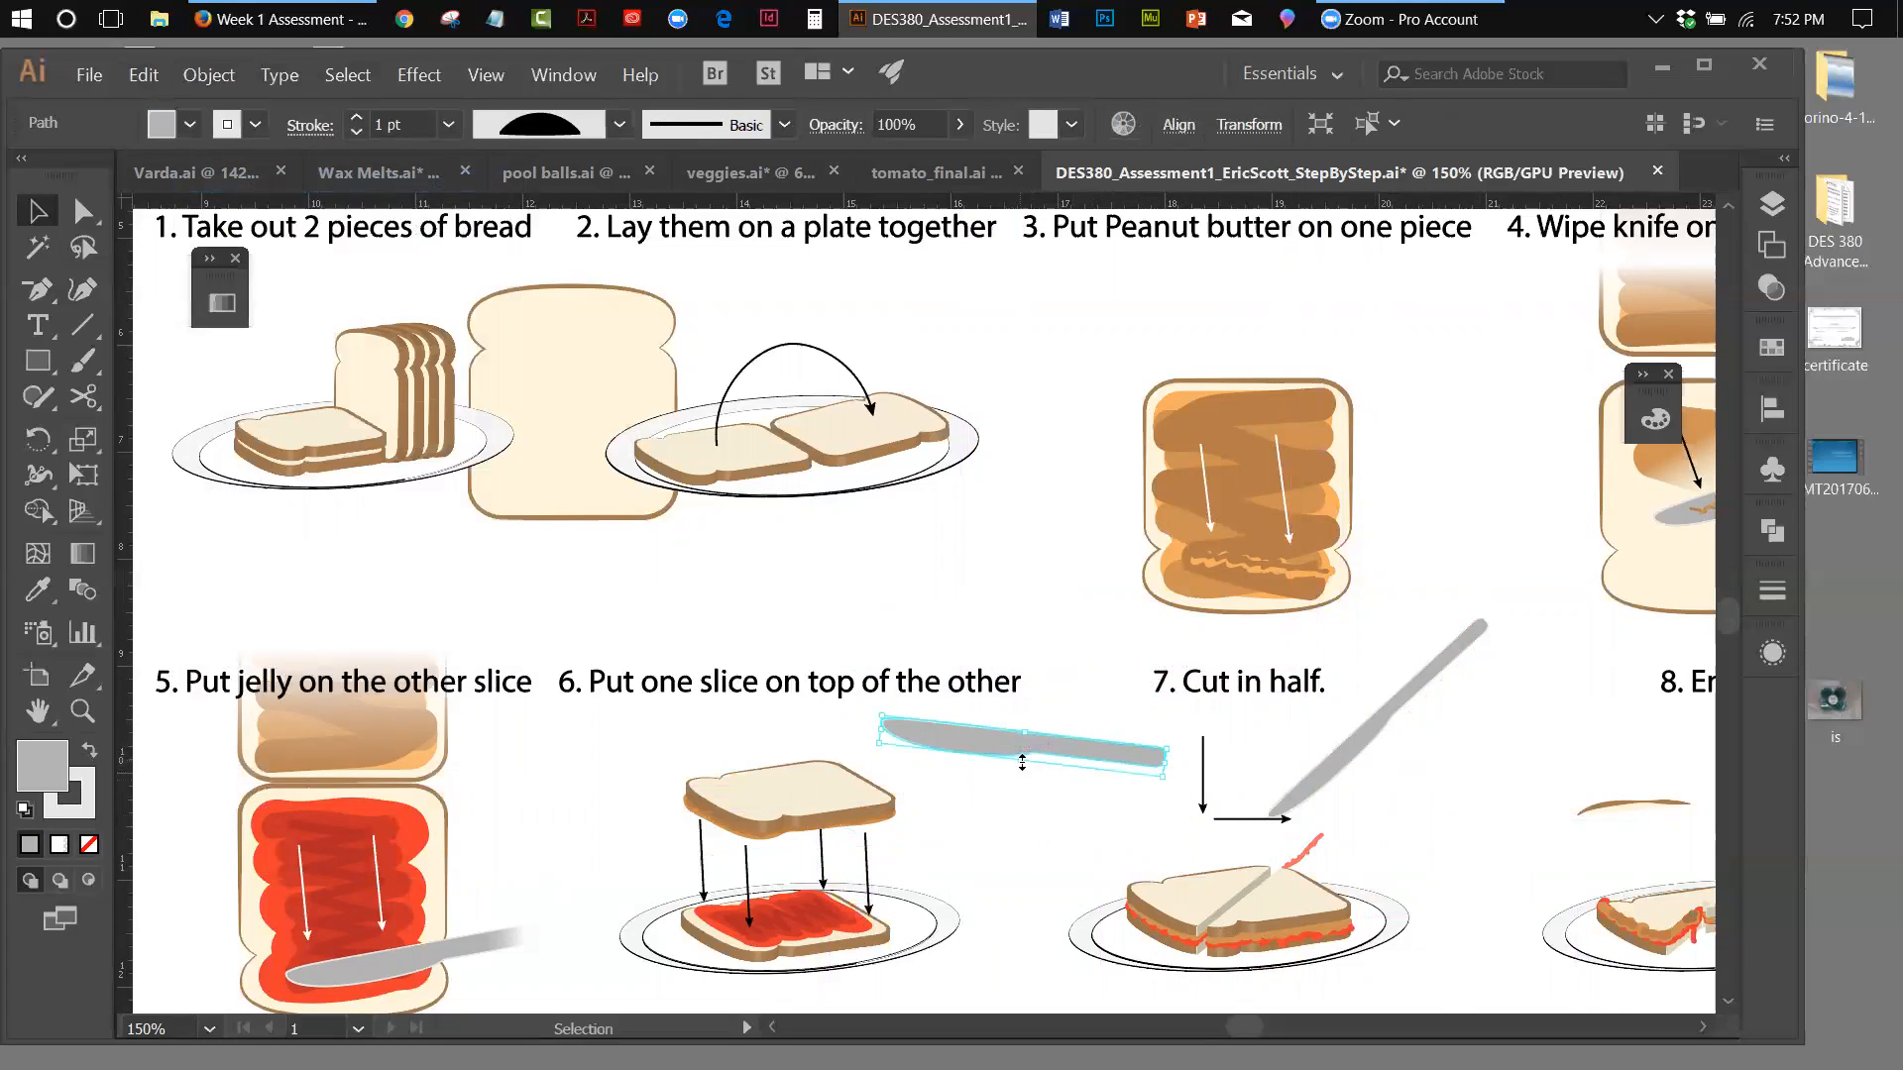
left_click_drag(1021, 763, 1022, 758)
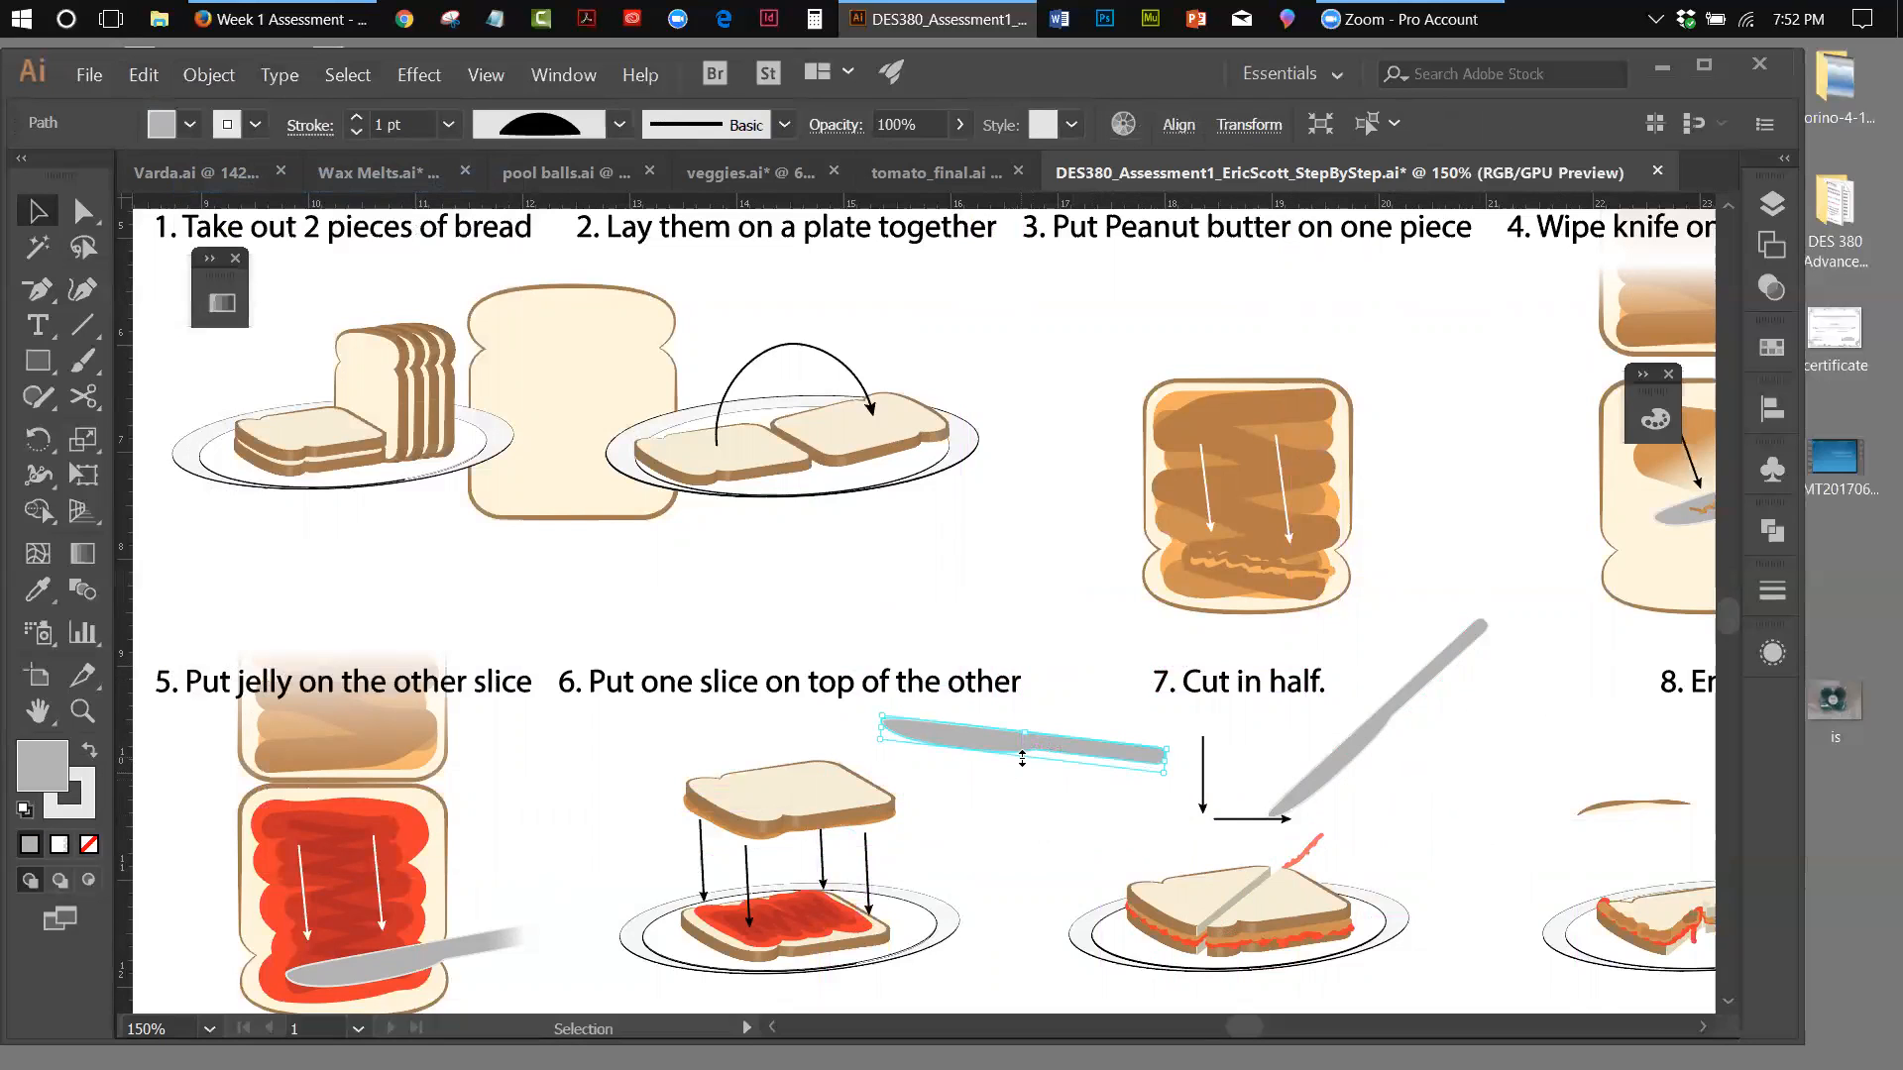
left_click_drag(1022, 758, 1022, 758)
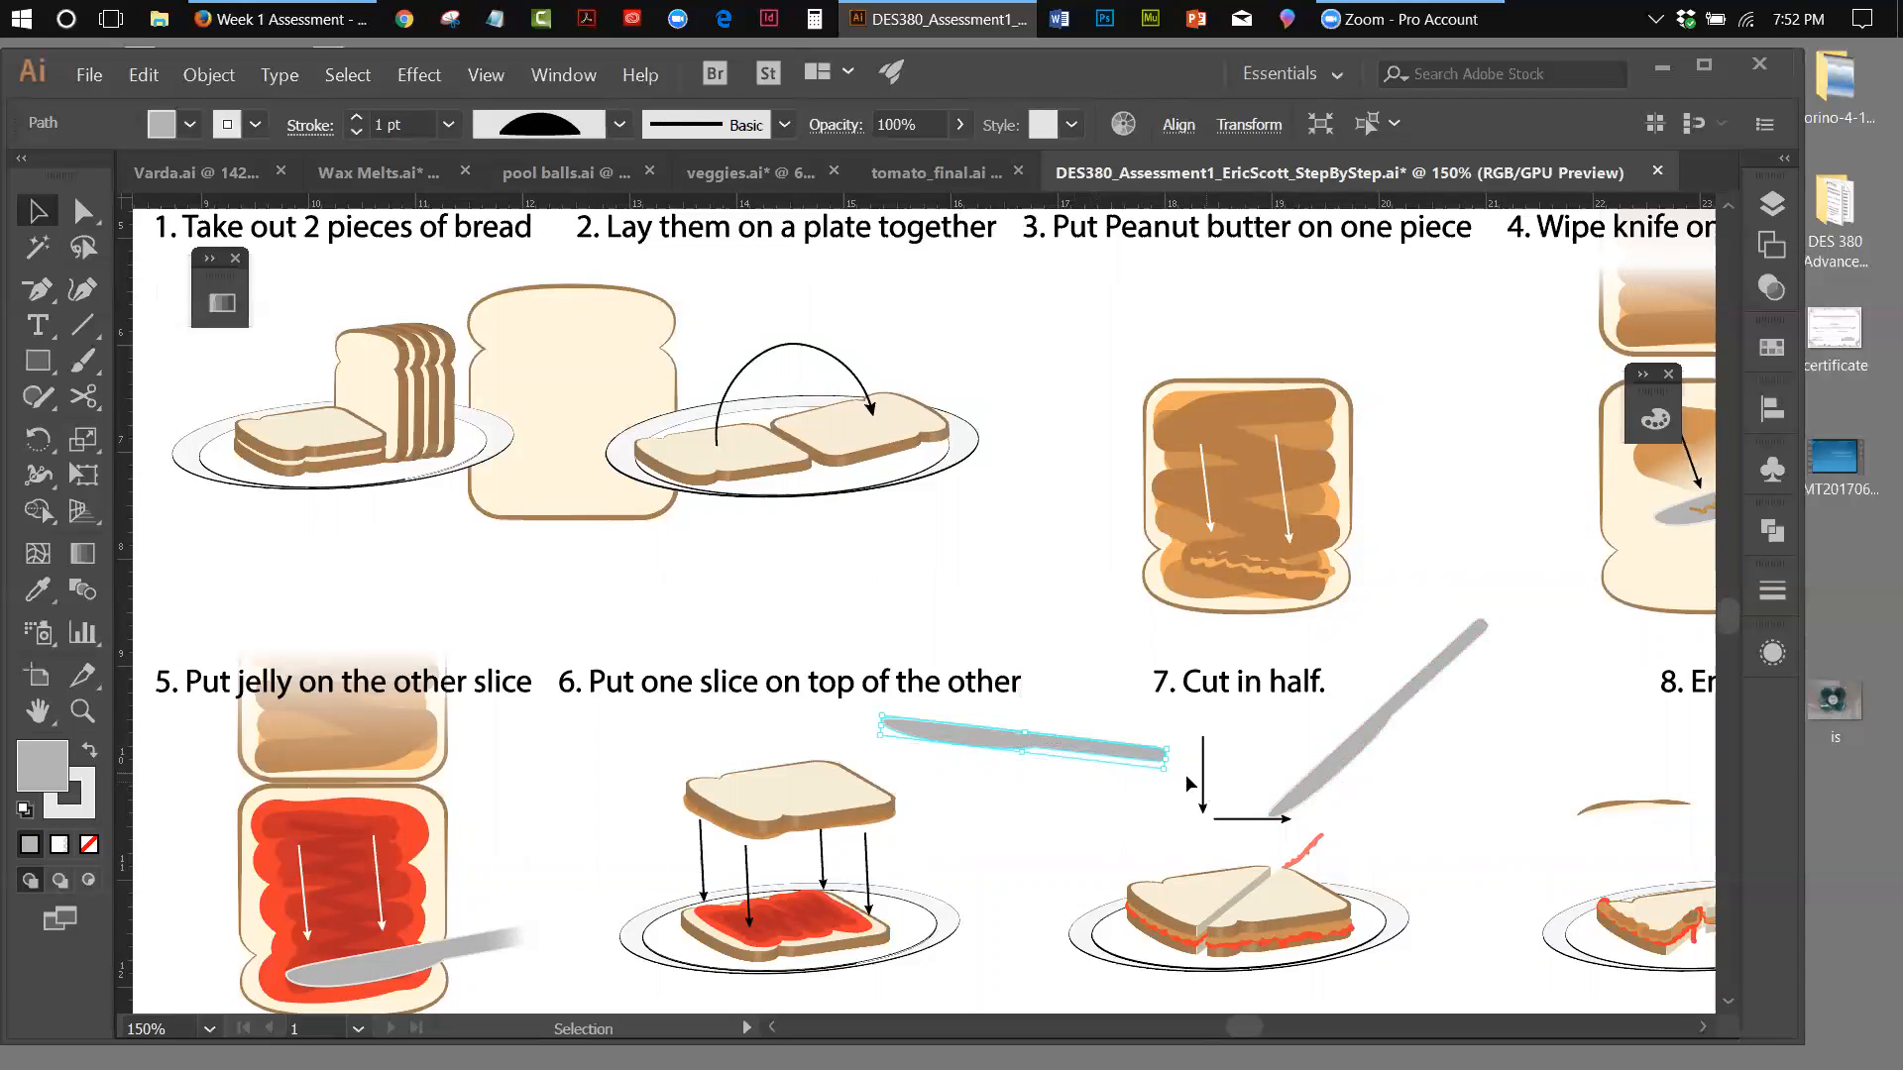
left_click_drag(1169, 760, 1188, 760)
left_click_drag(1188, 743, 1122, 637)
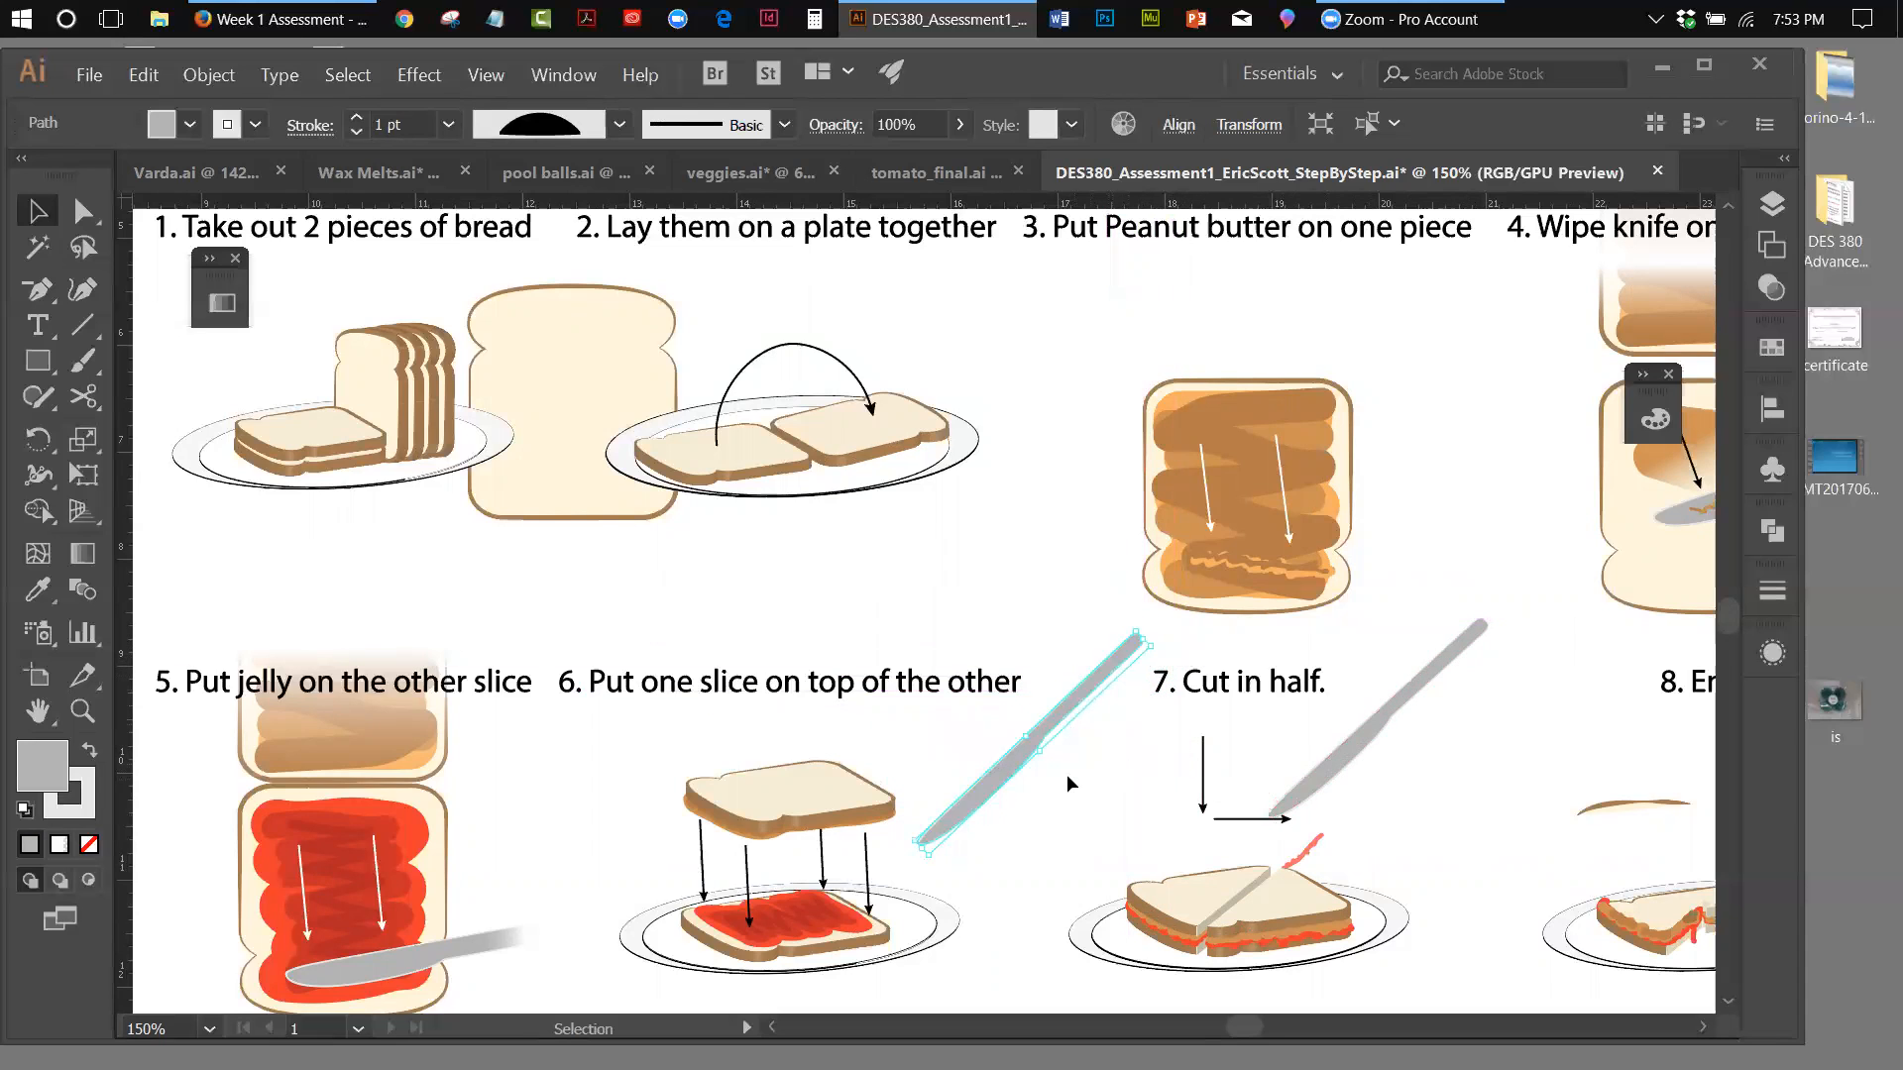
left_click_drag(1004, 769, 1414, 755)
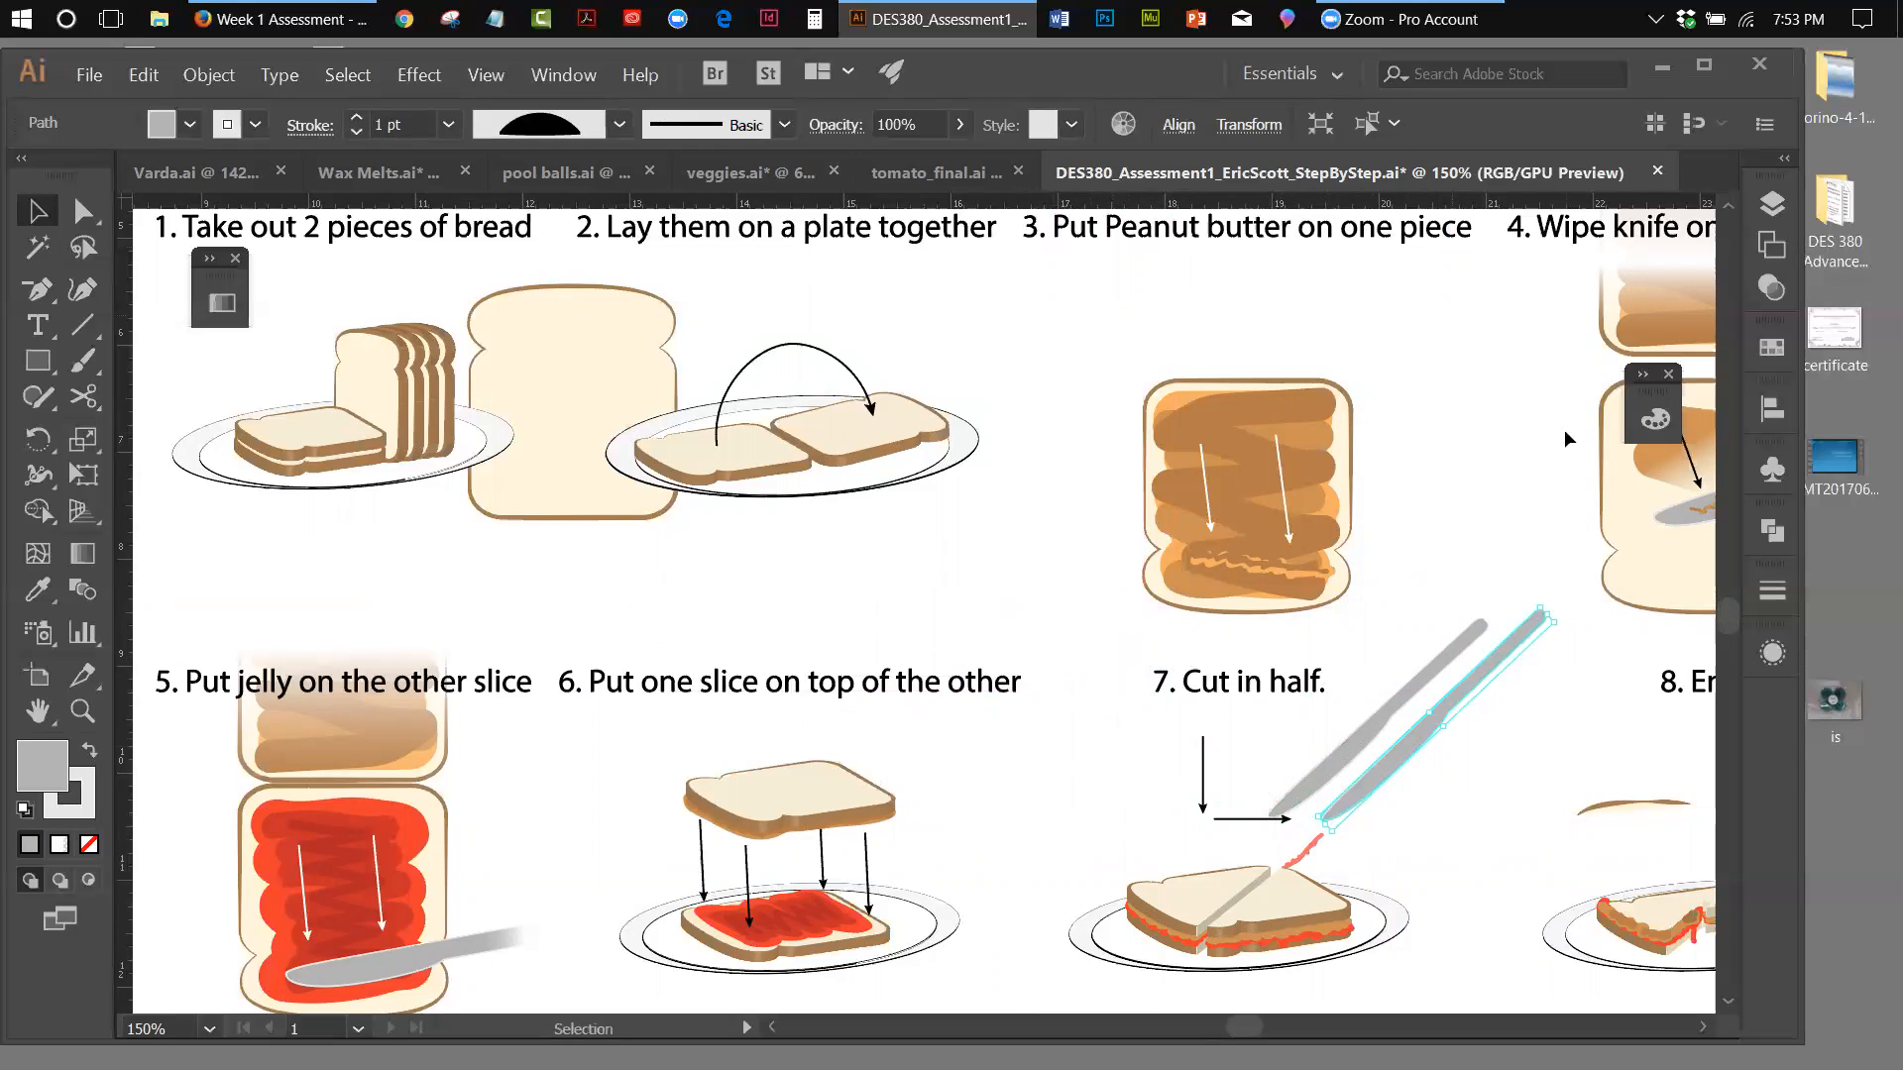
mouse_move(1394, 763)
left_mouse_down()
mouse_move(1352, 772)
mouse_move(1417, 776)
left_mouse_up()
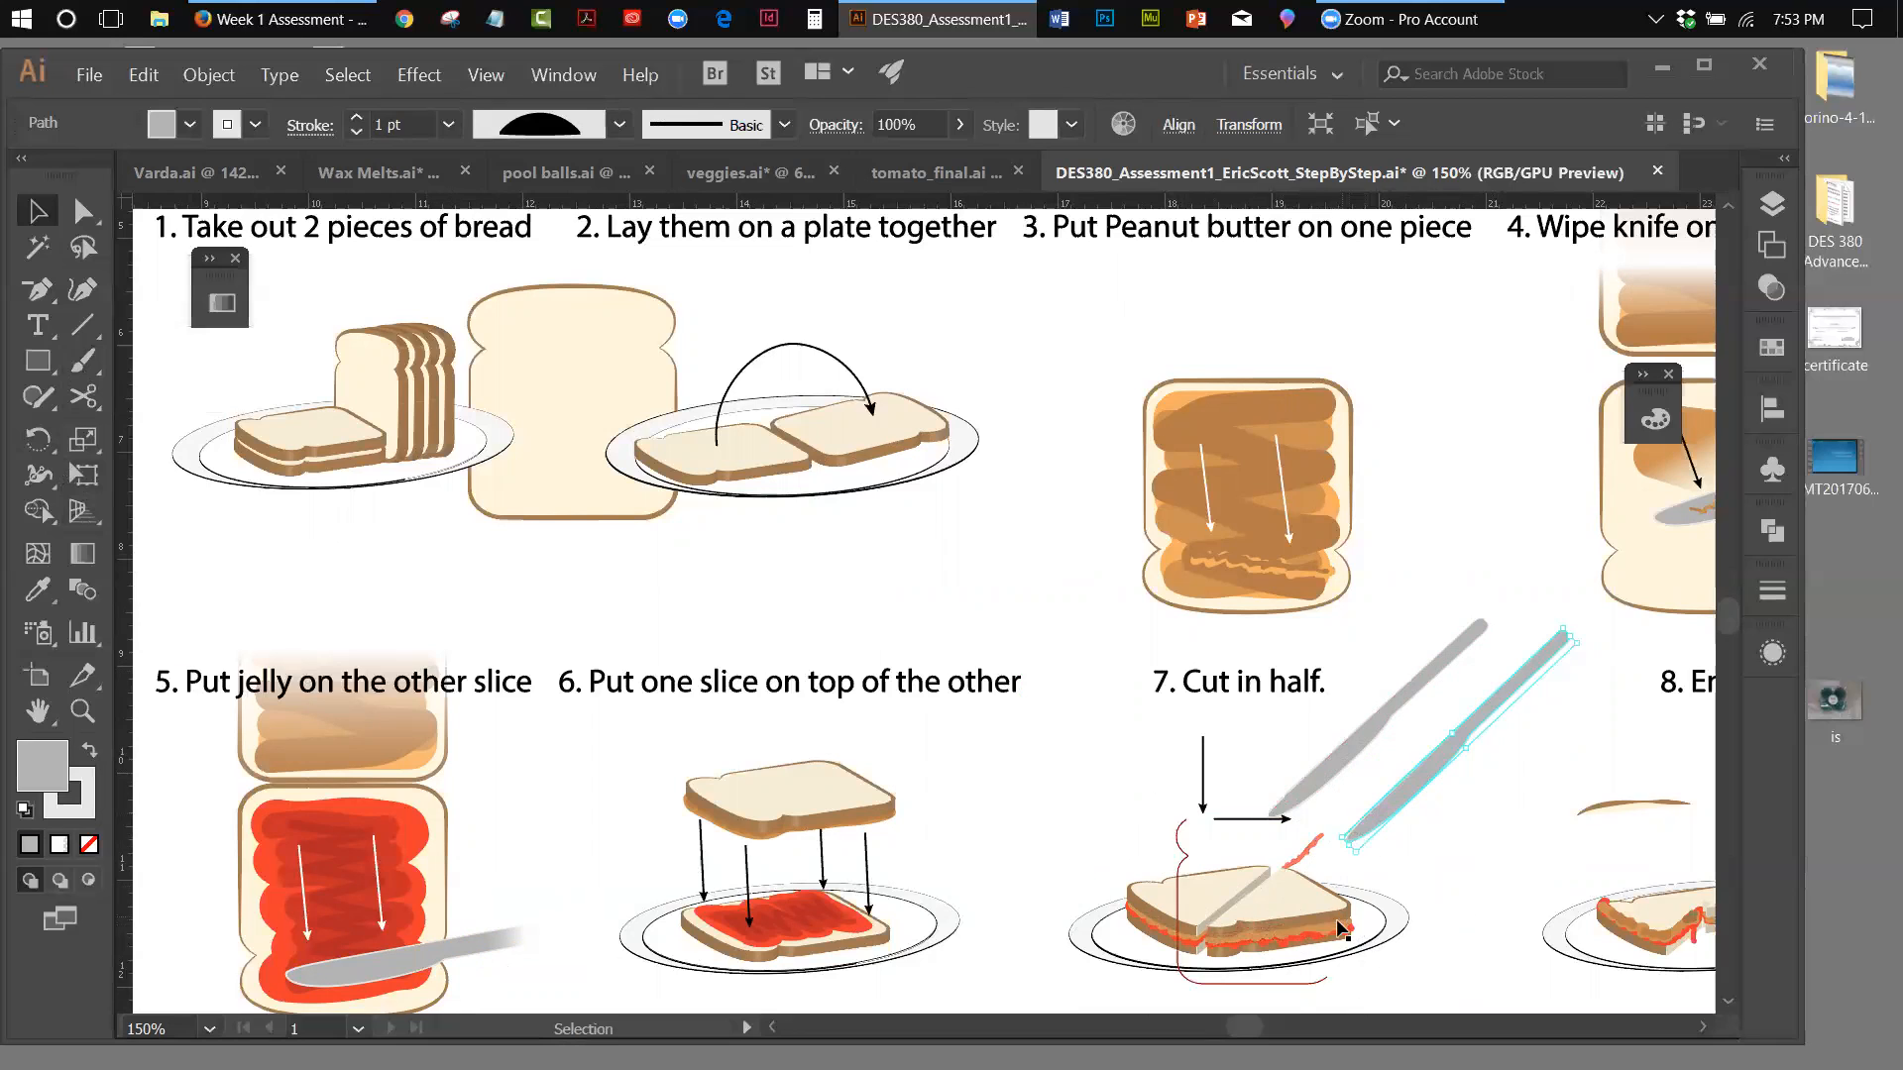
Pull the peanut butter strip out of the step 7 sandwich and fit the whole artboard in the window
left_click_drag(1338, 931, 1154, 830)
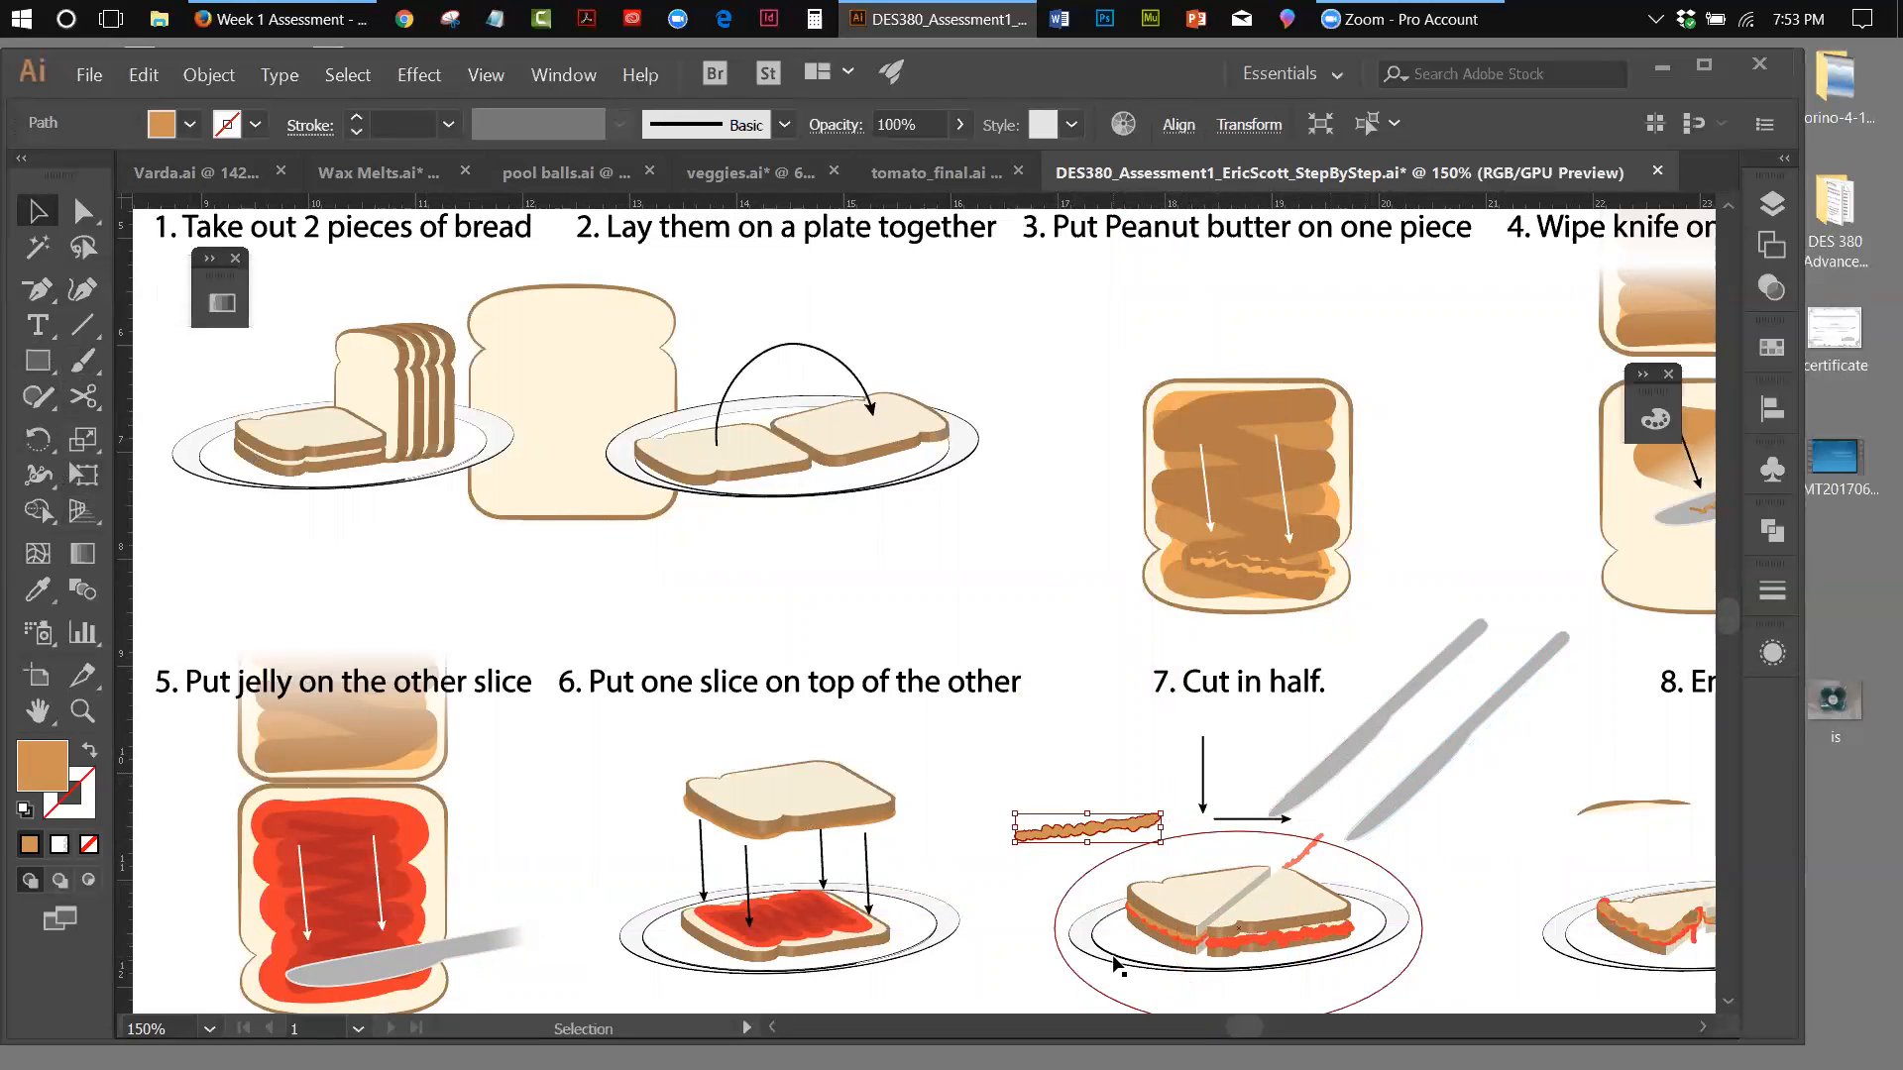
left_click(482, 80)
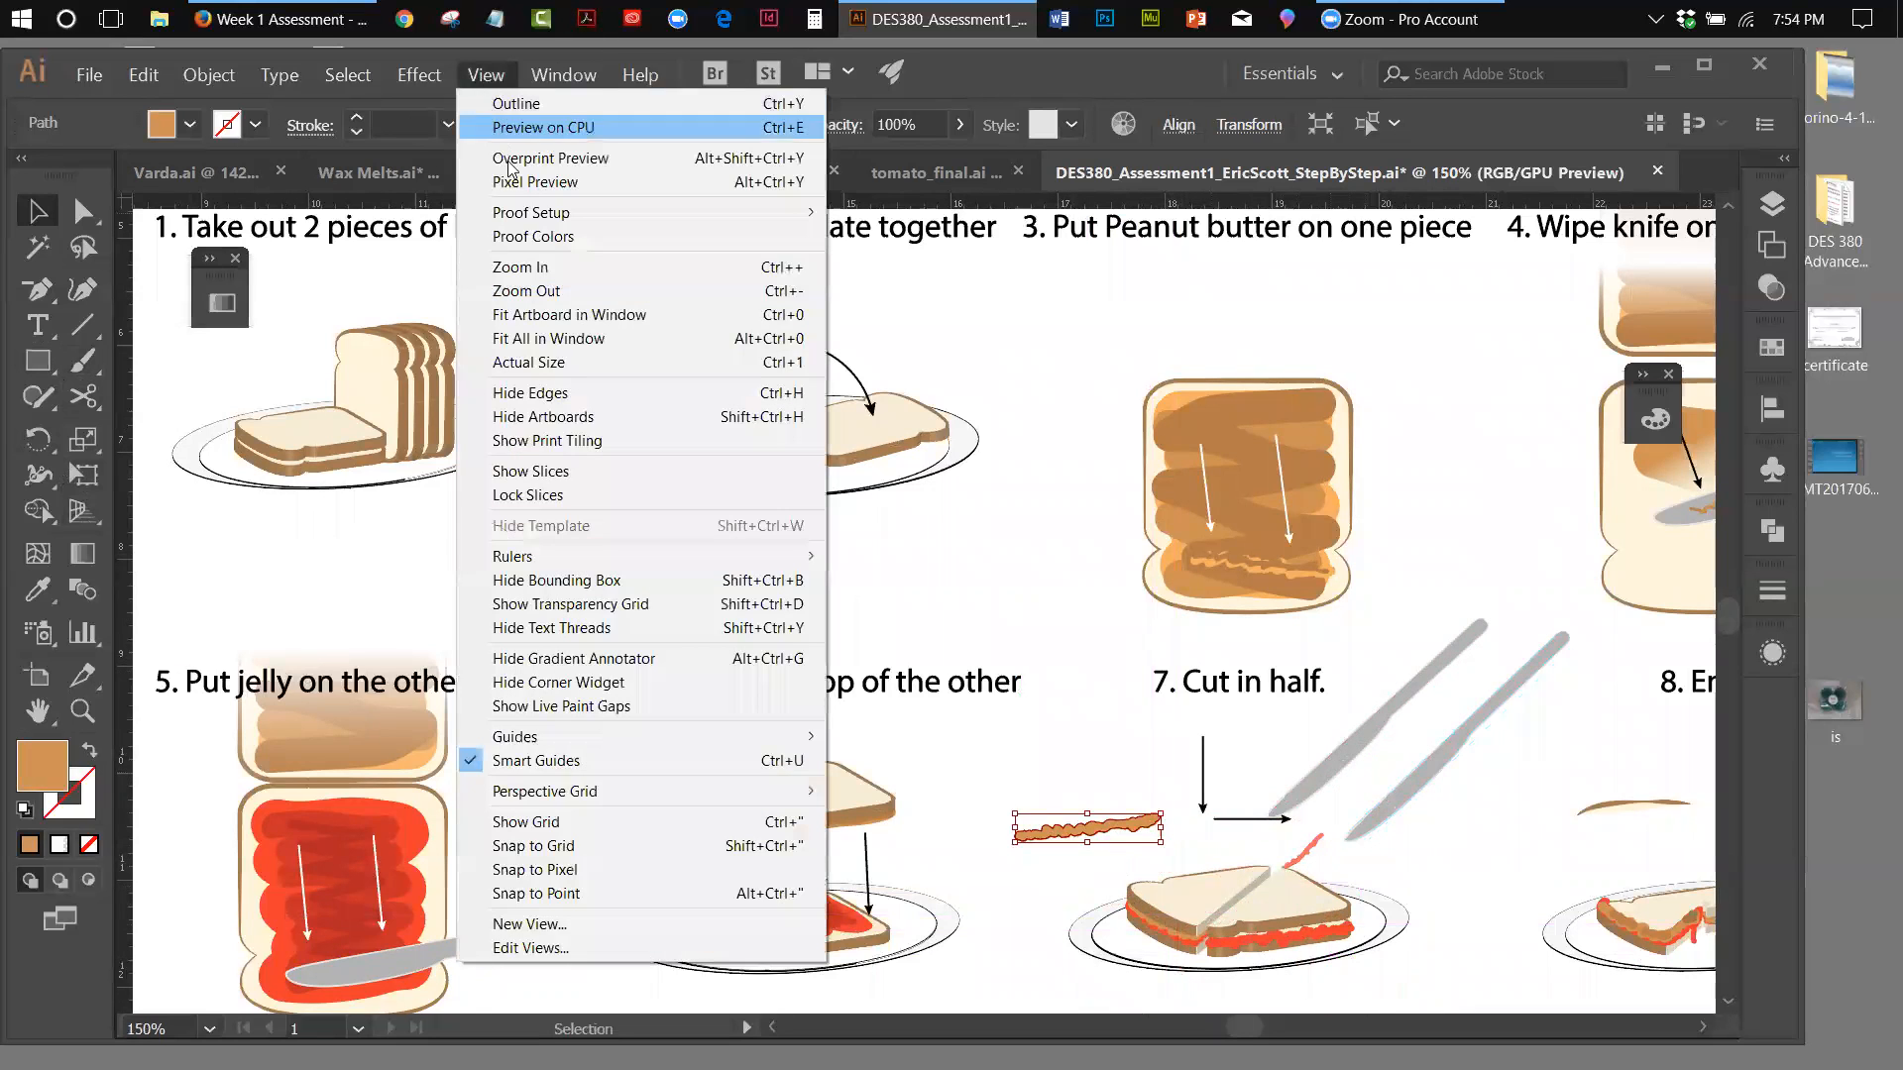
left_click(541, 314)
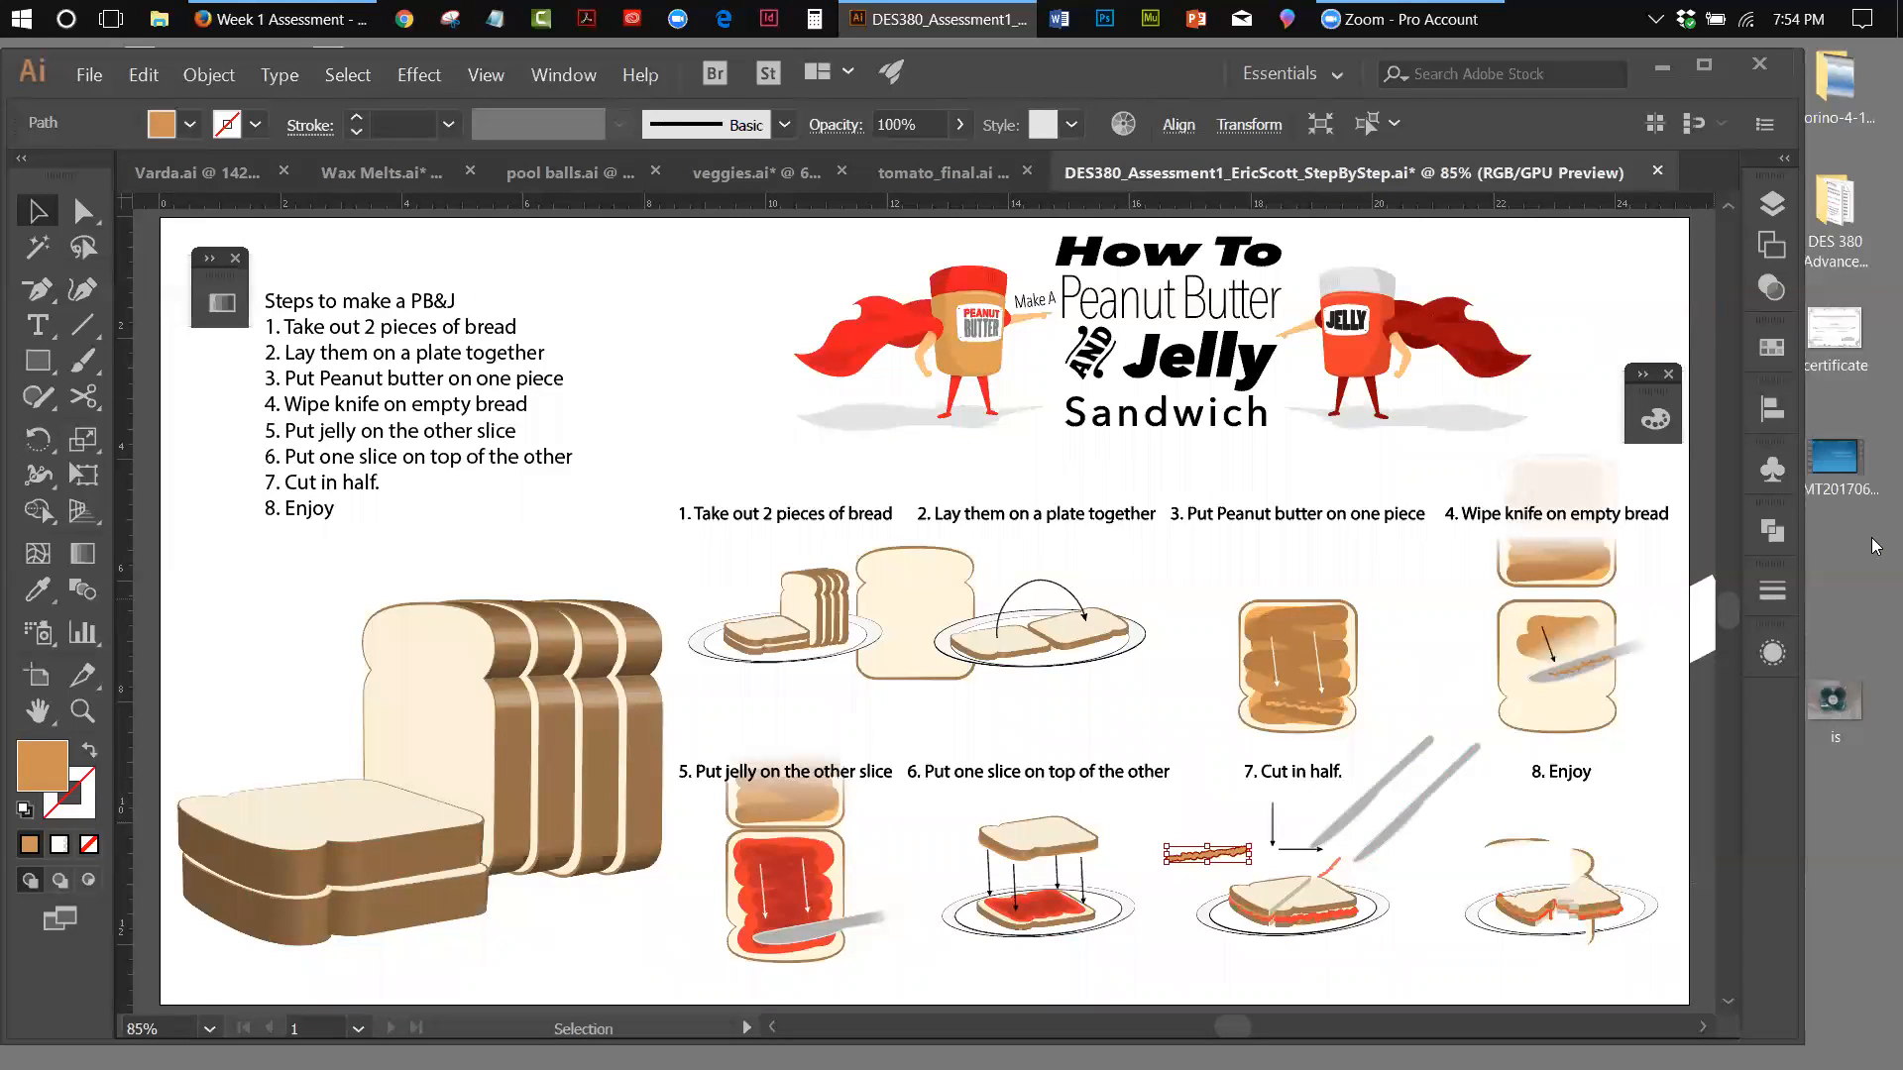
left_click(1658, 171)
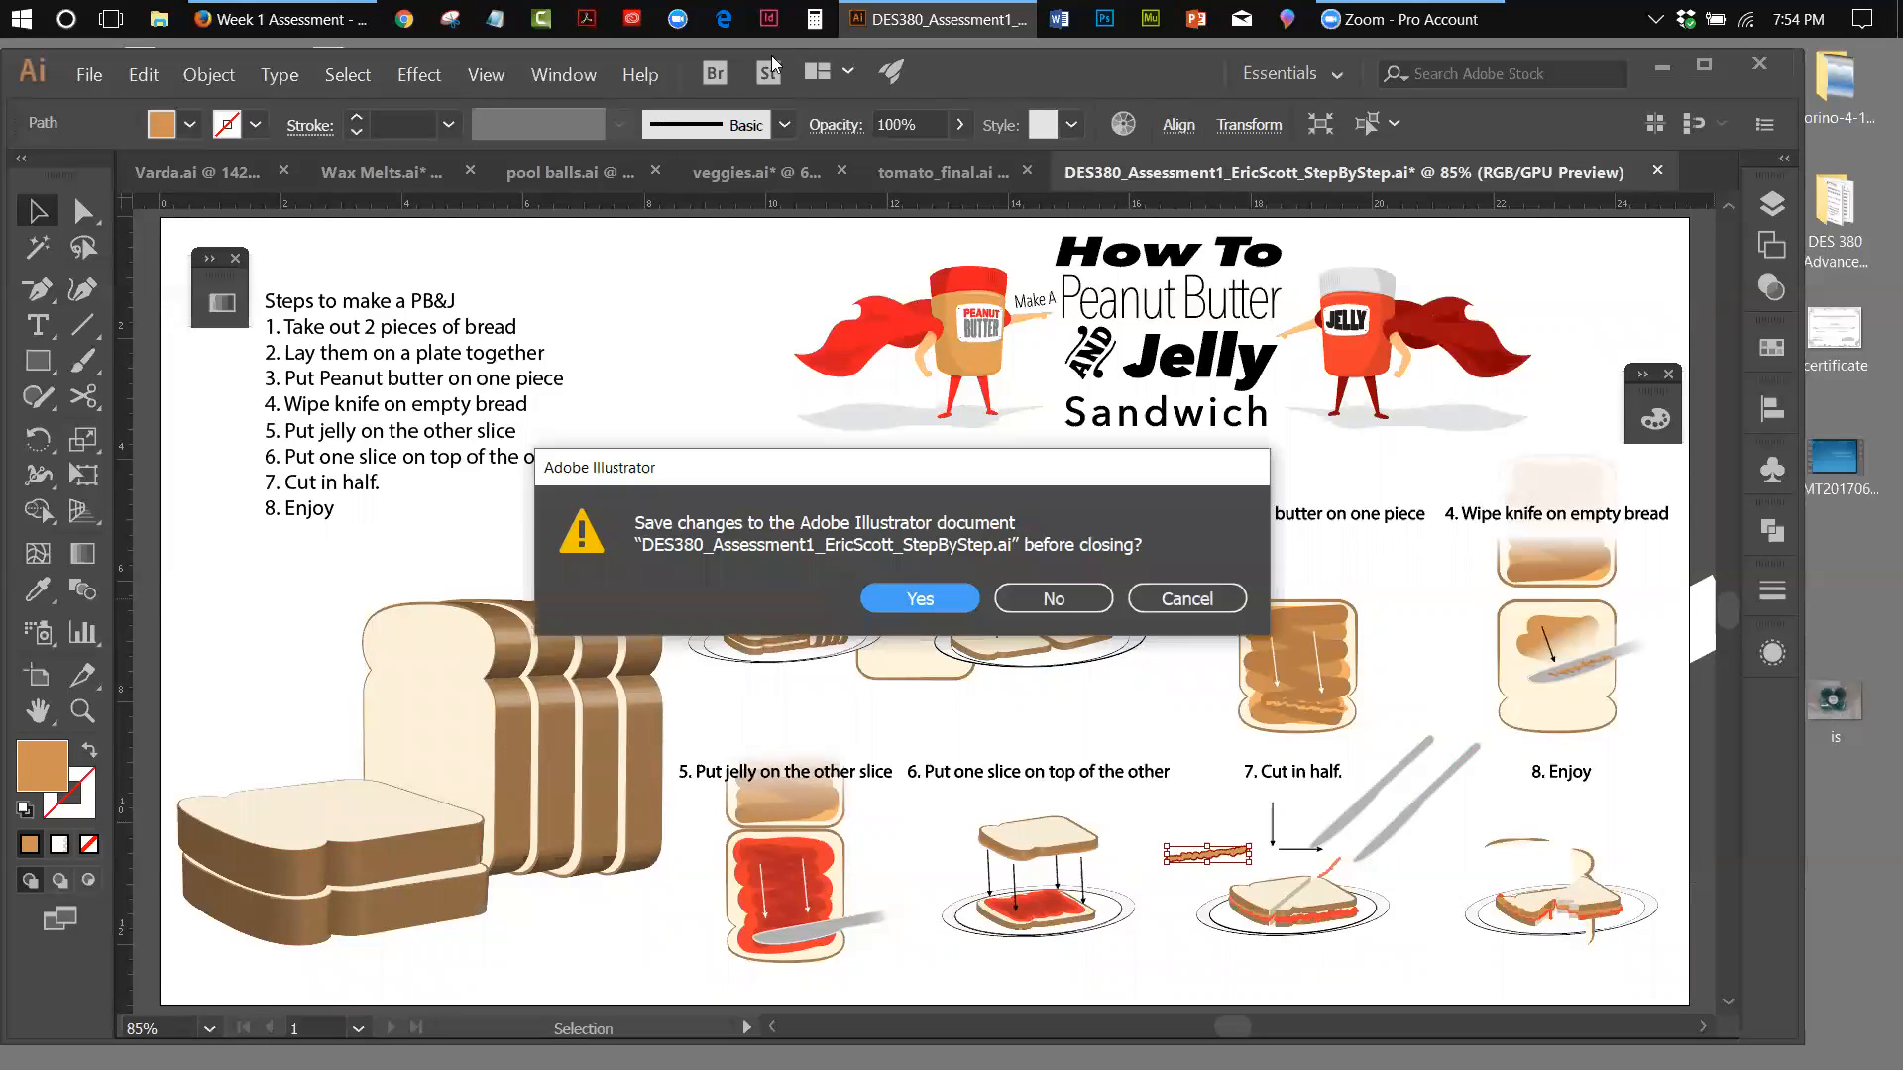
left_click(1026, 609)
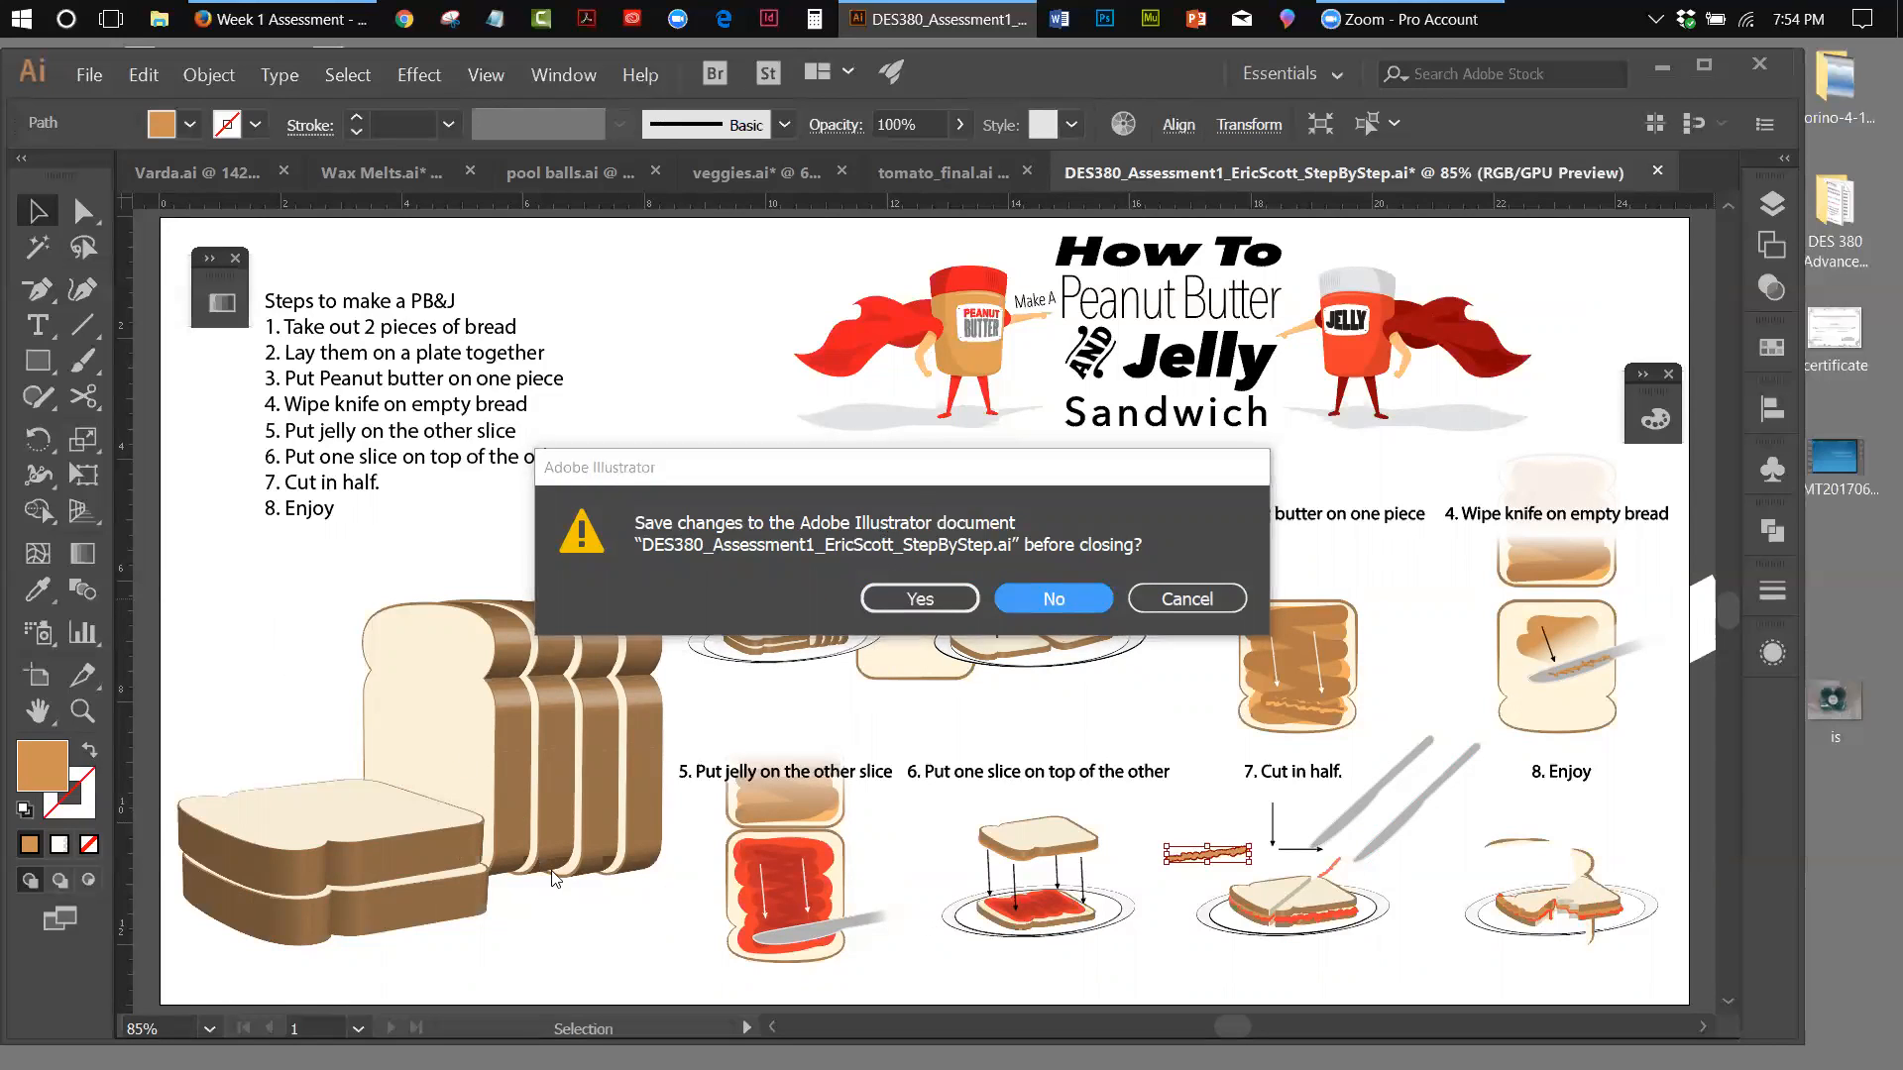
left_click(1173, 606)
Select the large 3D bread slices below the list of steps and cut them from the artboard
mouse_move(228, 605)
left_mouse_down()
mouse_move(549, 837)
mouse_move(605, 921)
left_mouse_up()
right_click(472, 664)
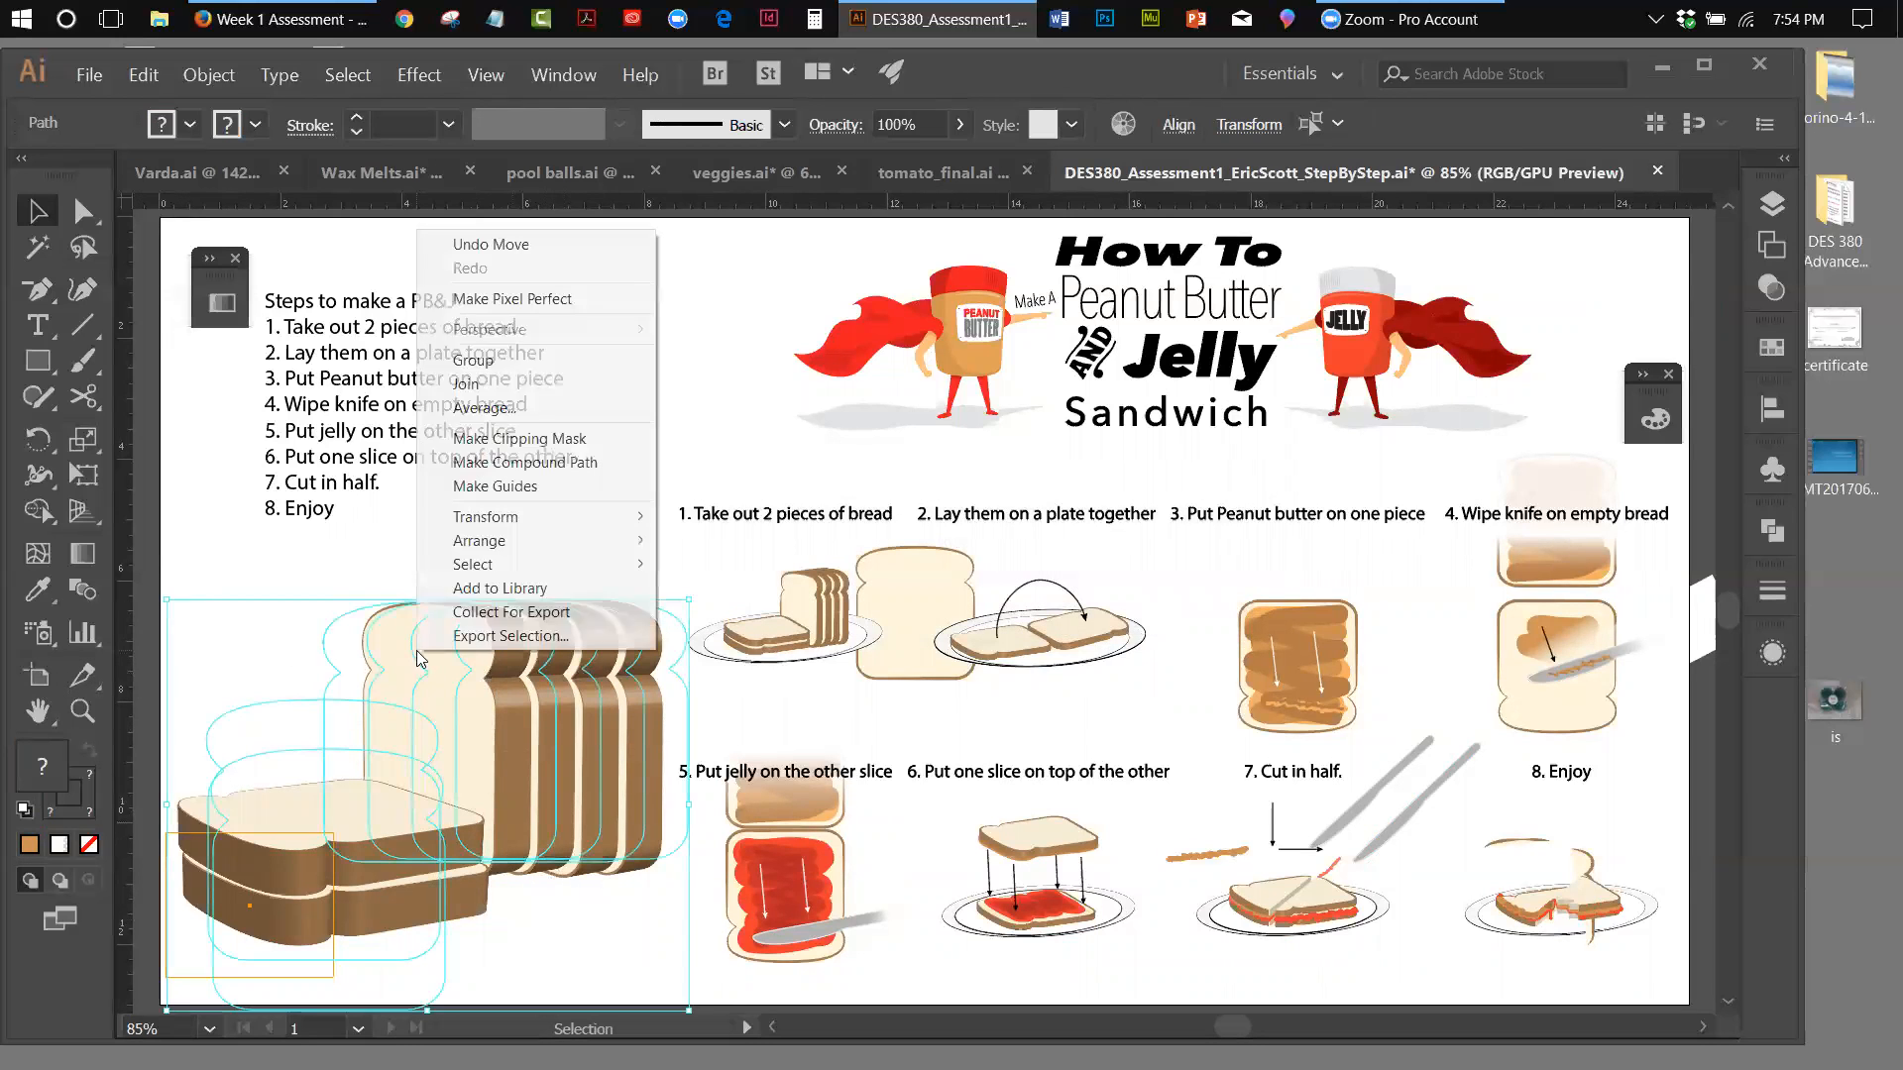
left_click(144, 78)
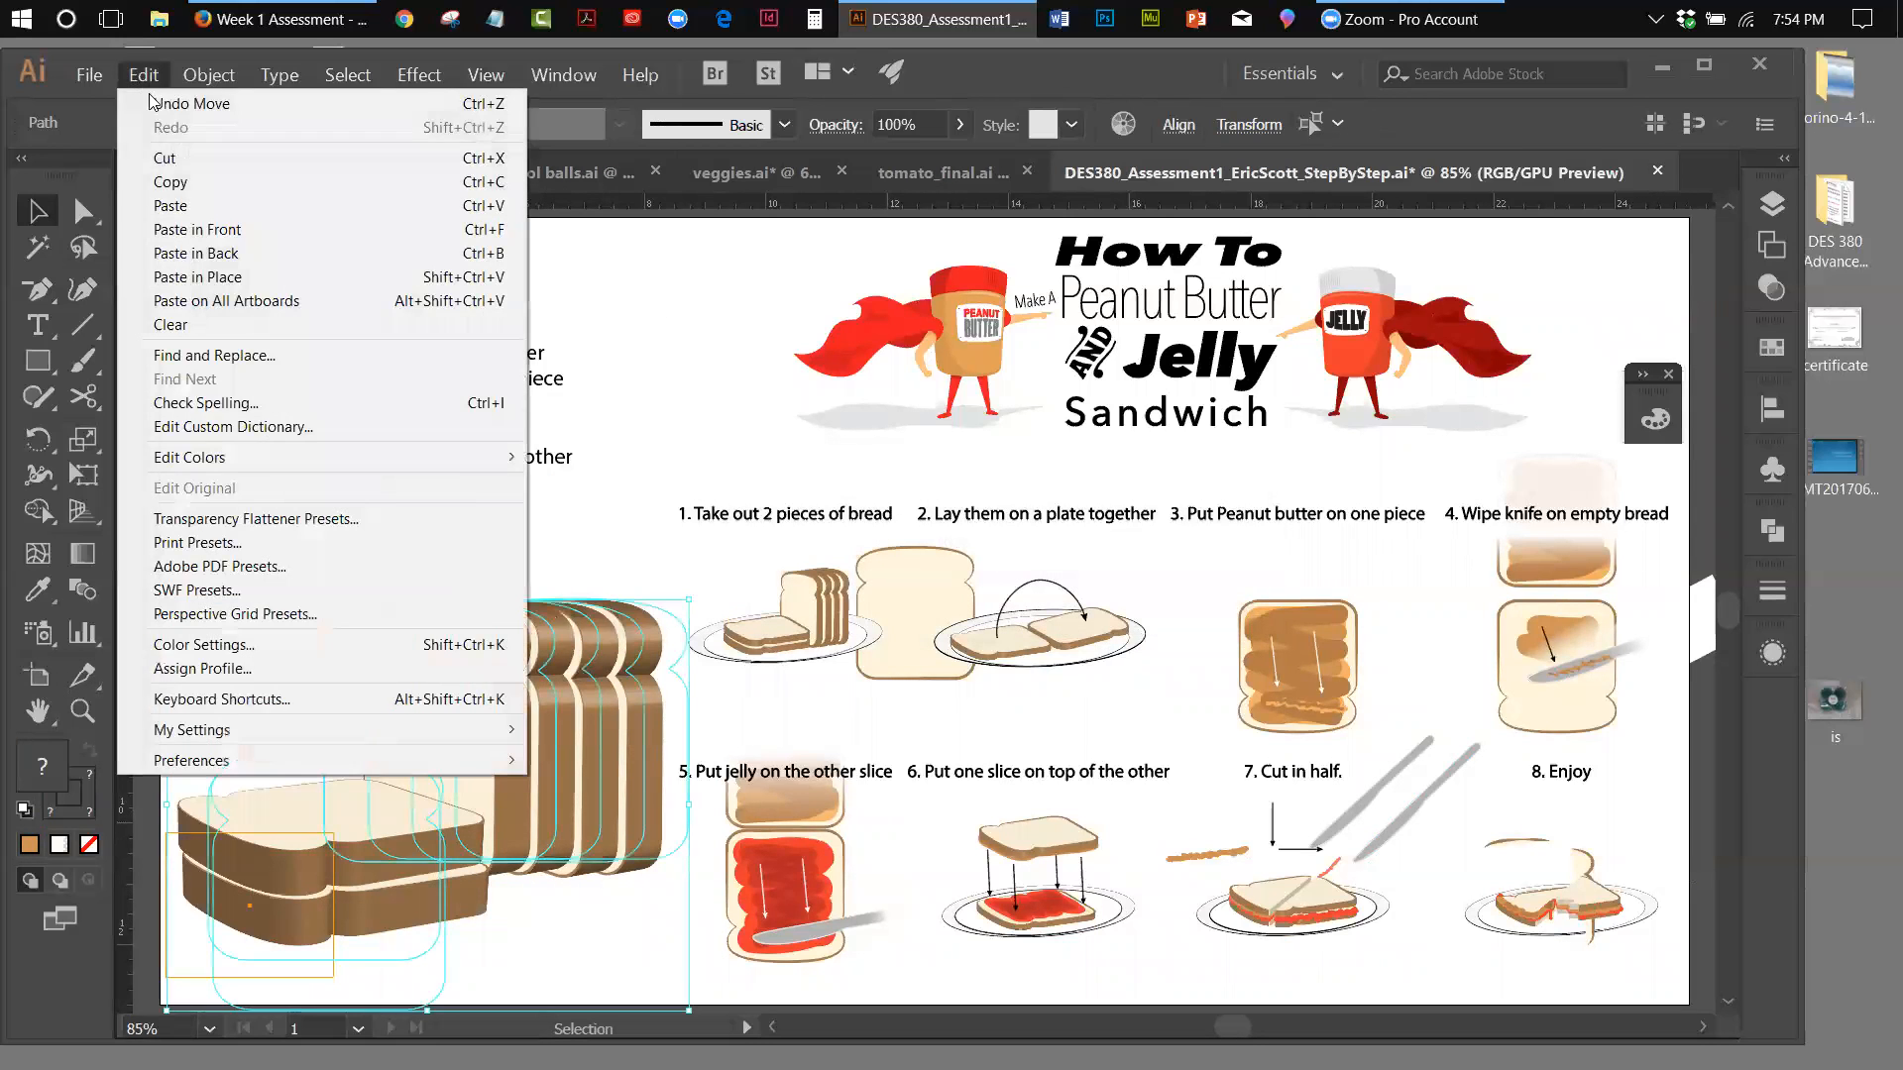
left_click(164, 153)
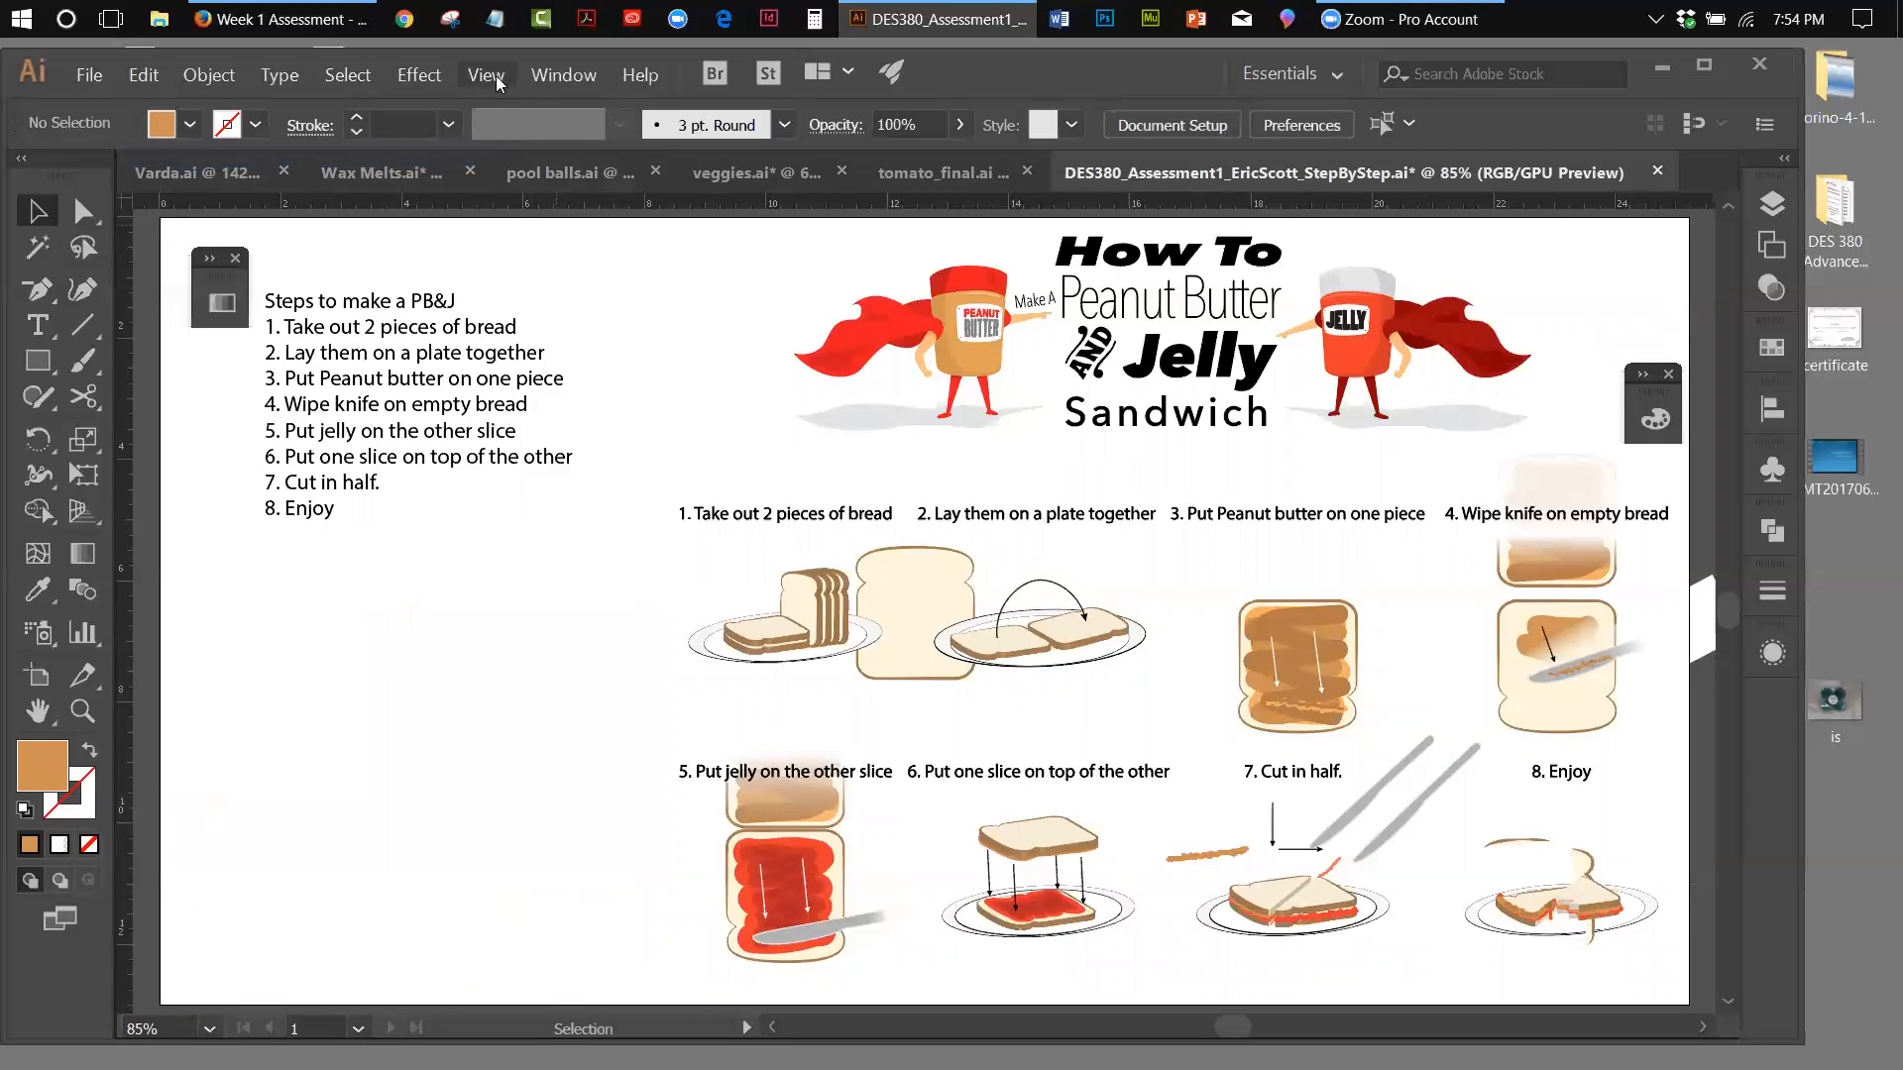
Revert the poster document to its last saved version
left_click(93, 79)
left_click(122, 374)
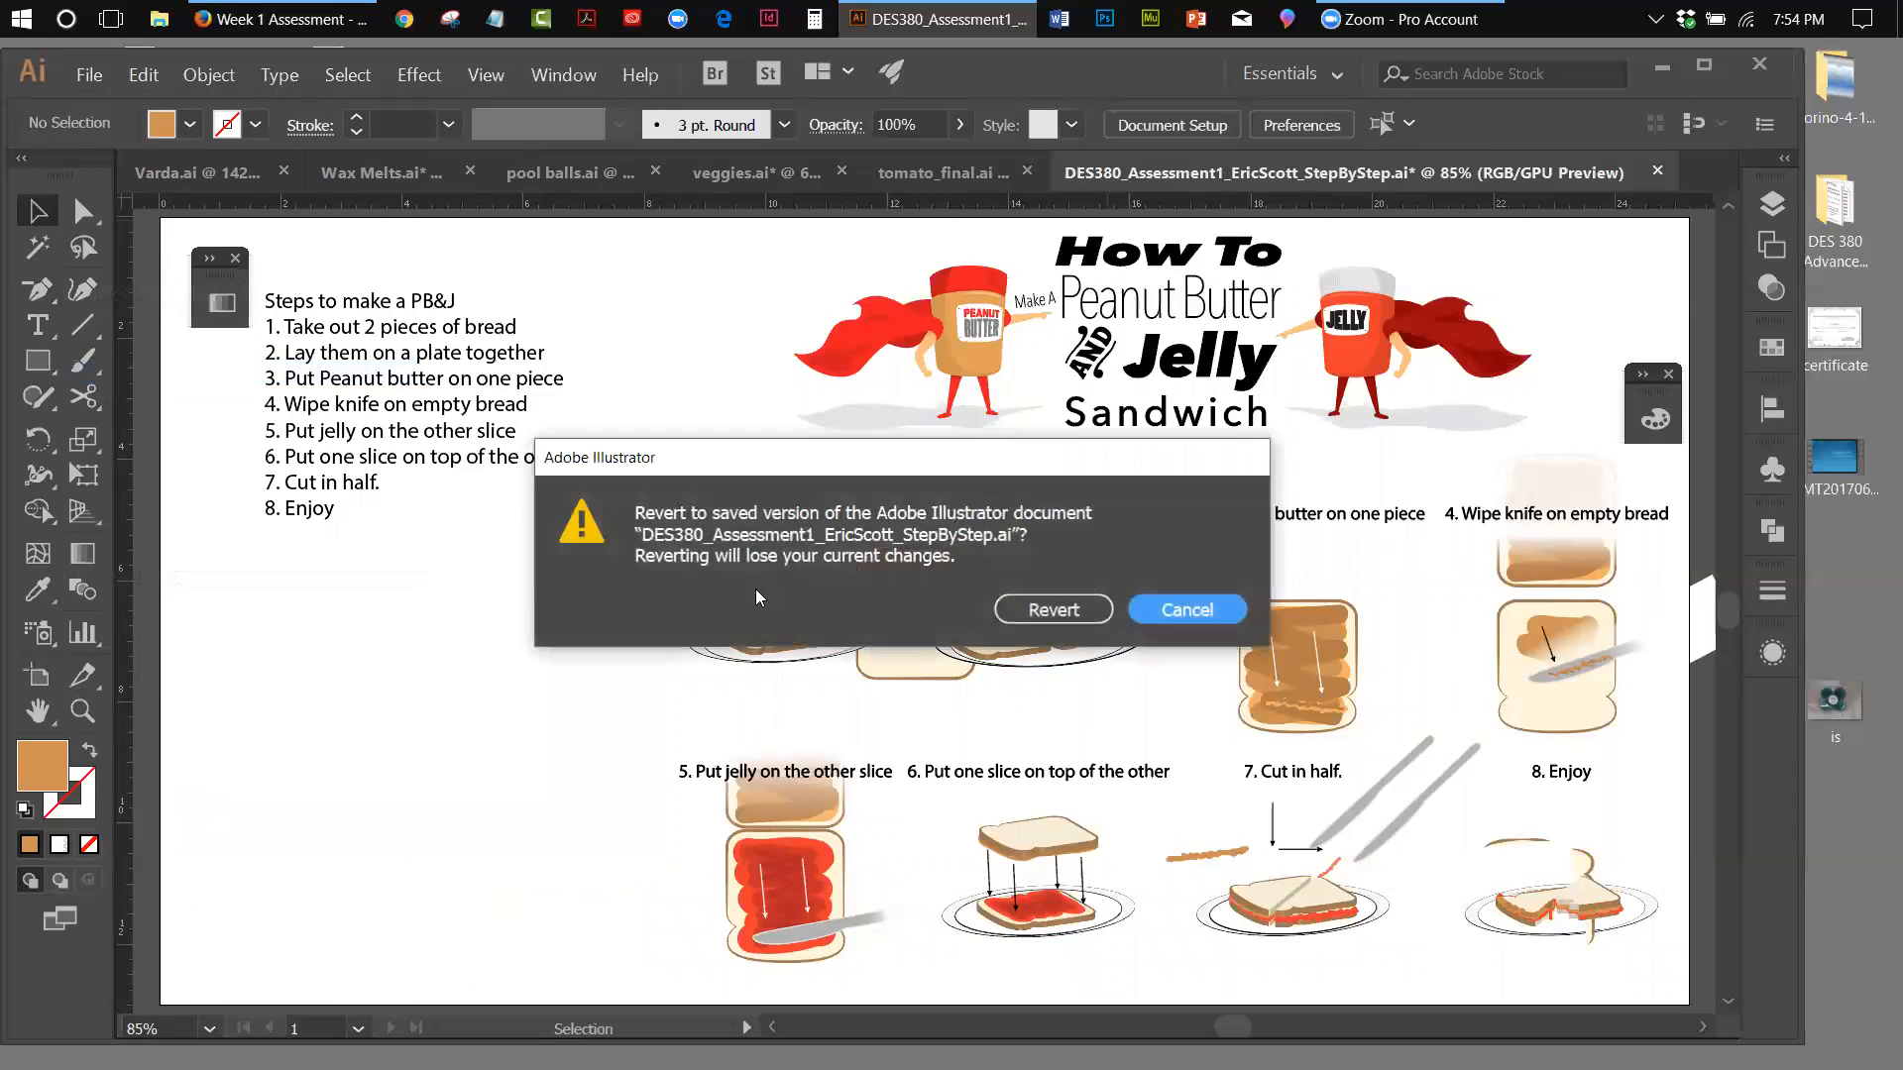
left_click(1048, 609)
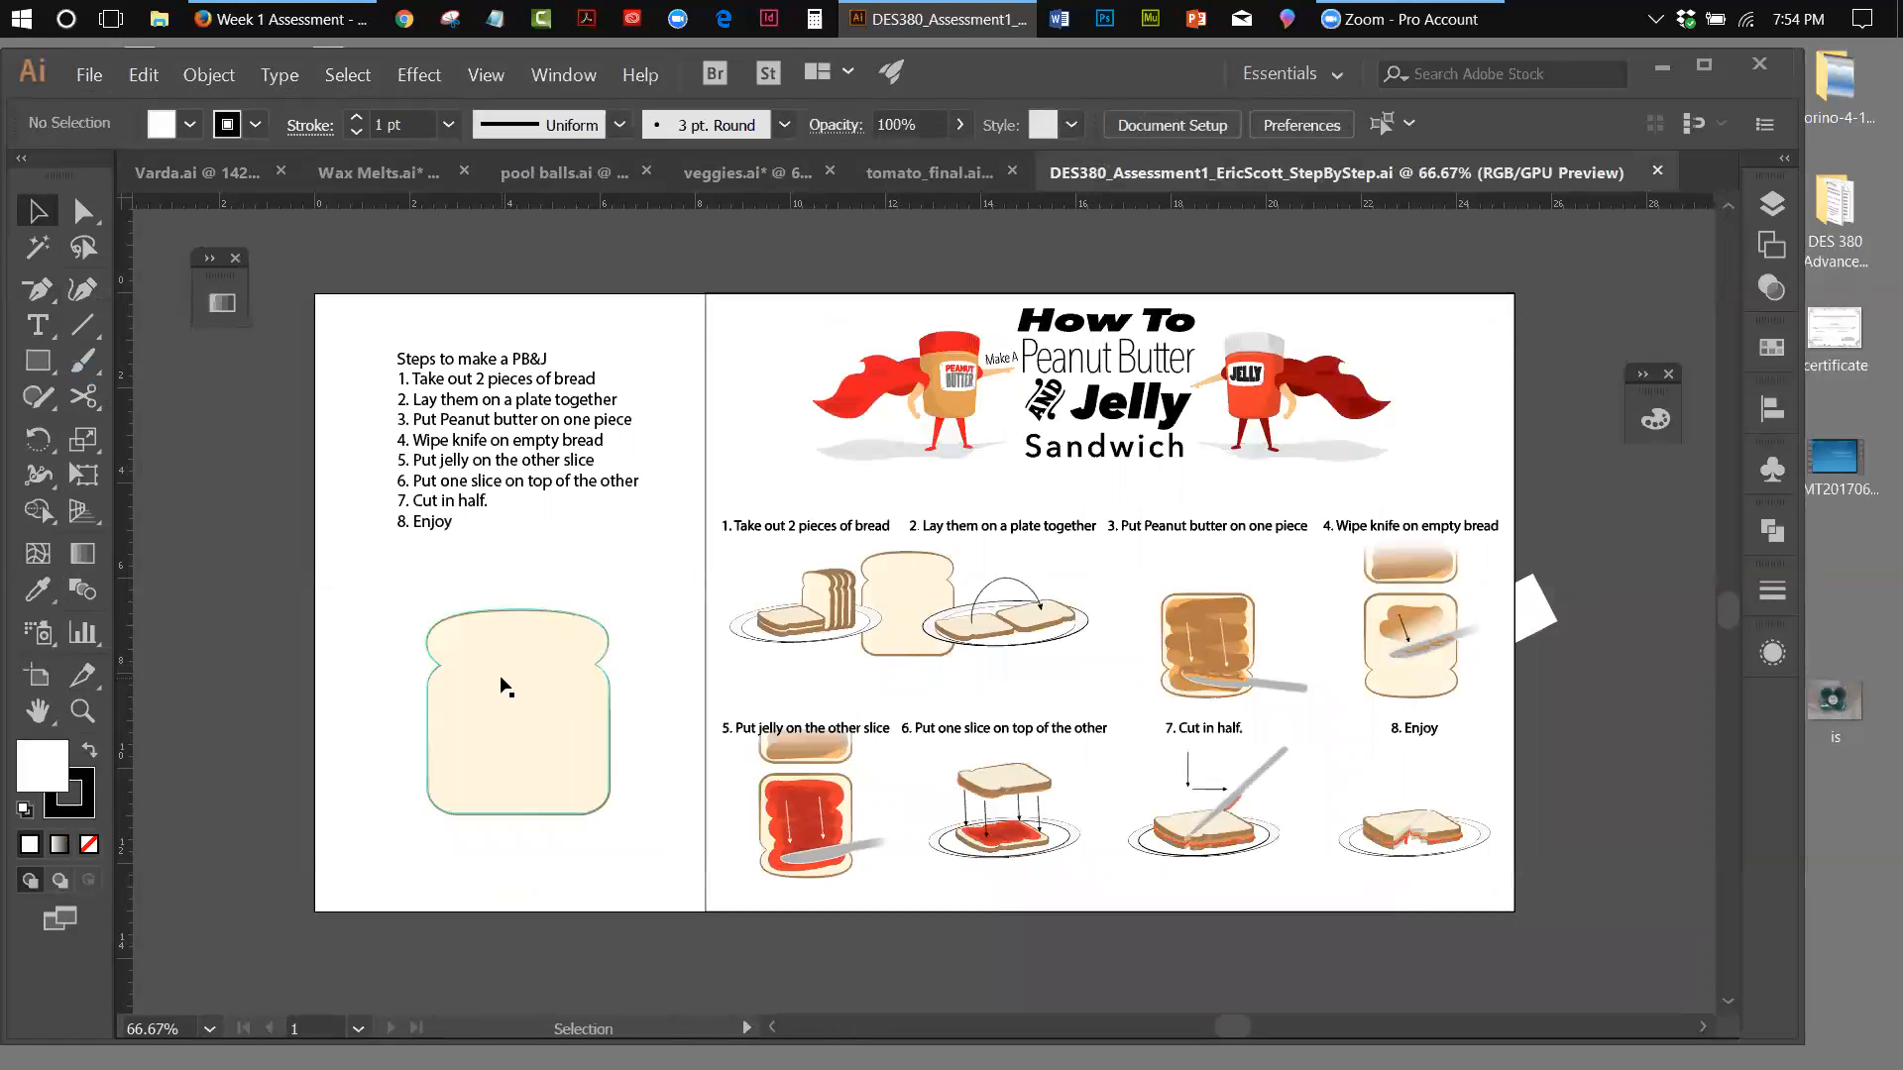
Move the large flat bread slice over the artboard's left edge and paste the cut 3D bread artwork beneath the list of steps
left_click_drag(499, 684, 241, 590)
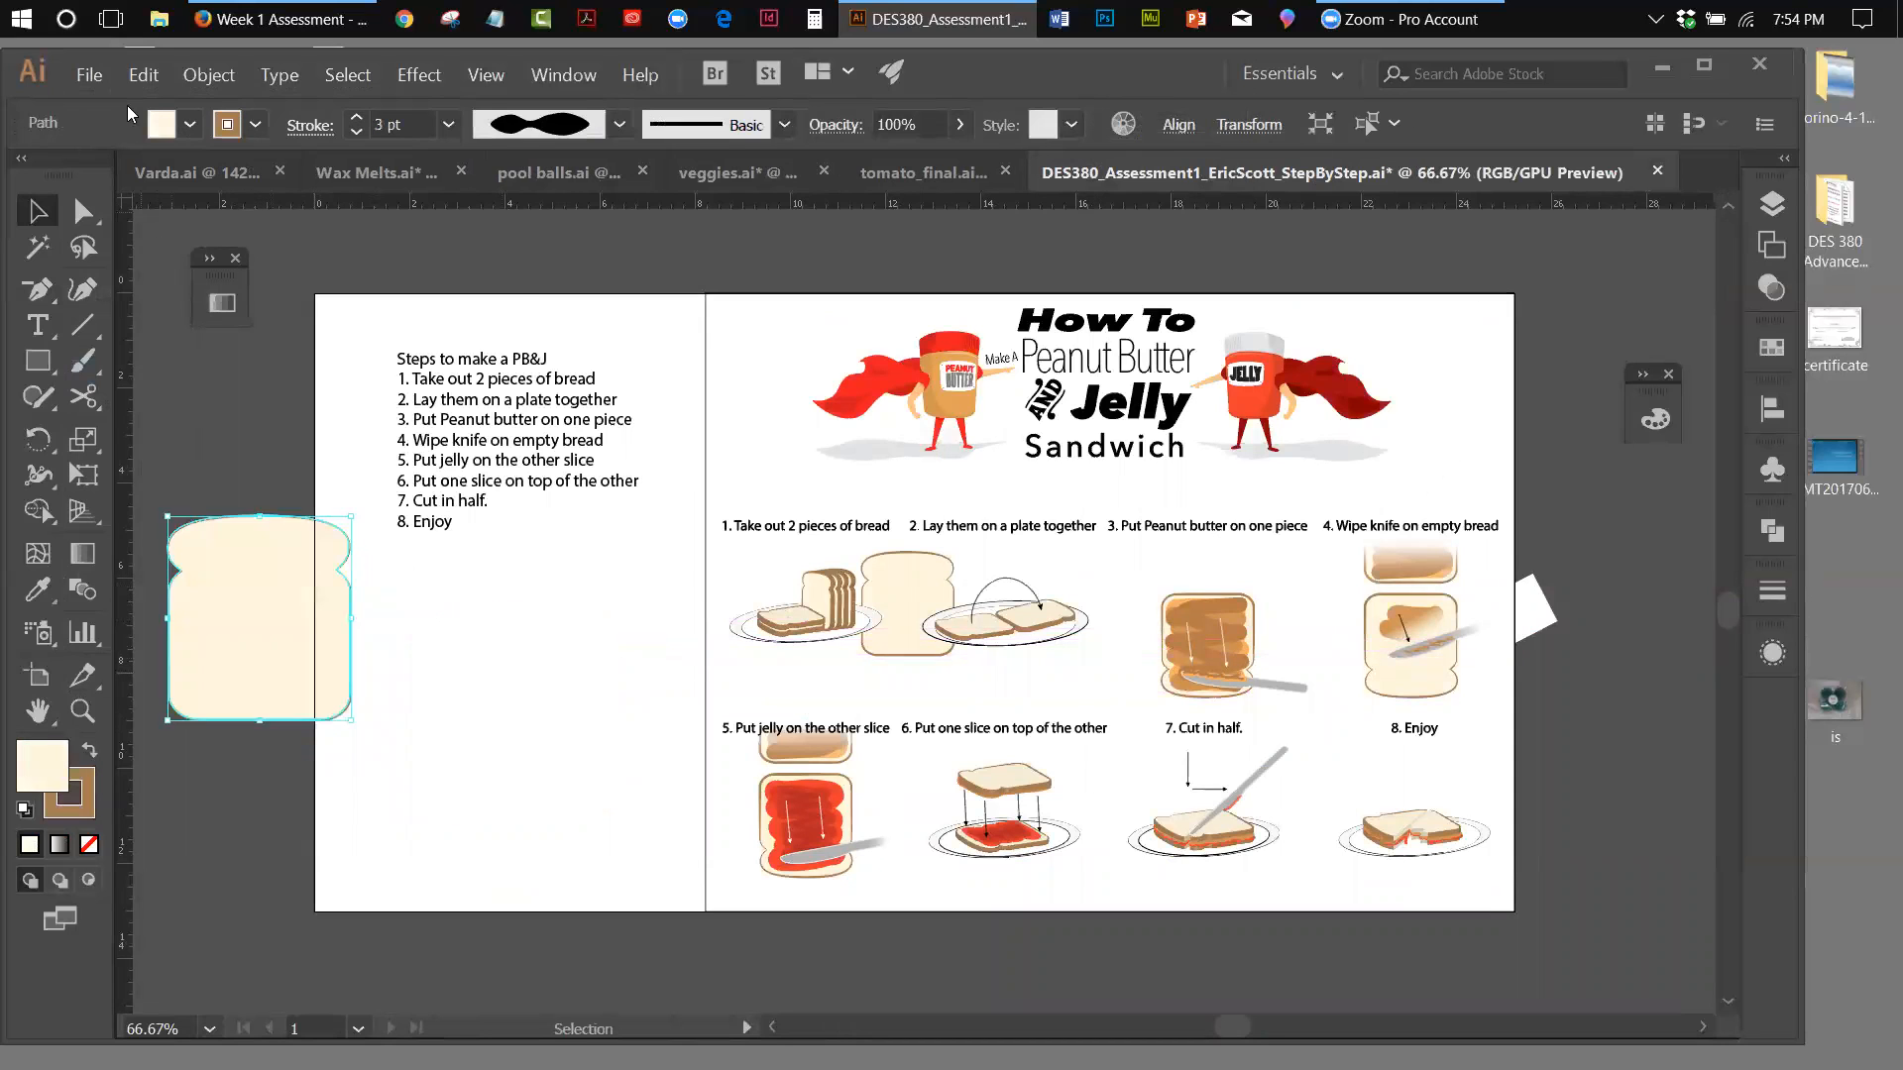
left_click(138, 82)
left_click(172, 206)
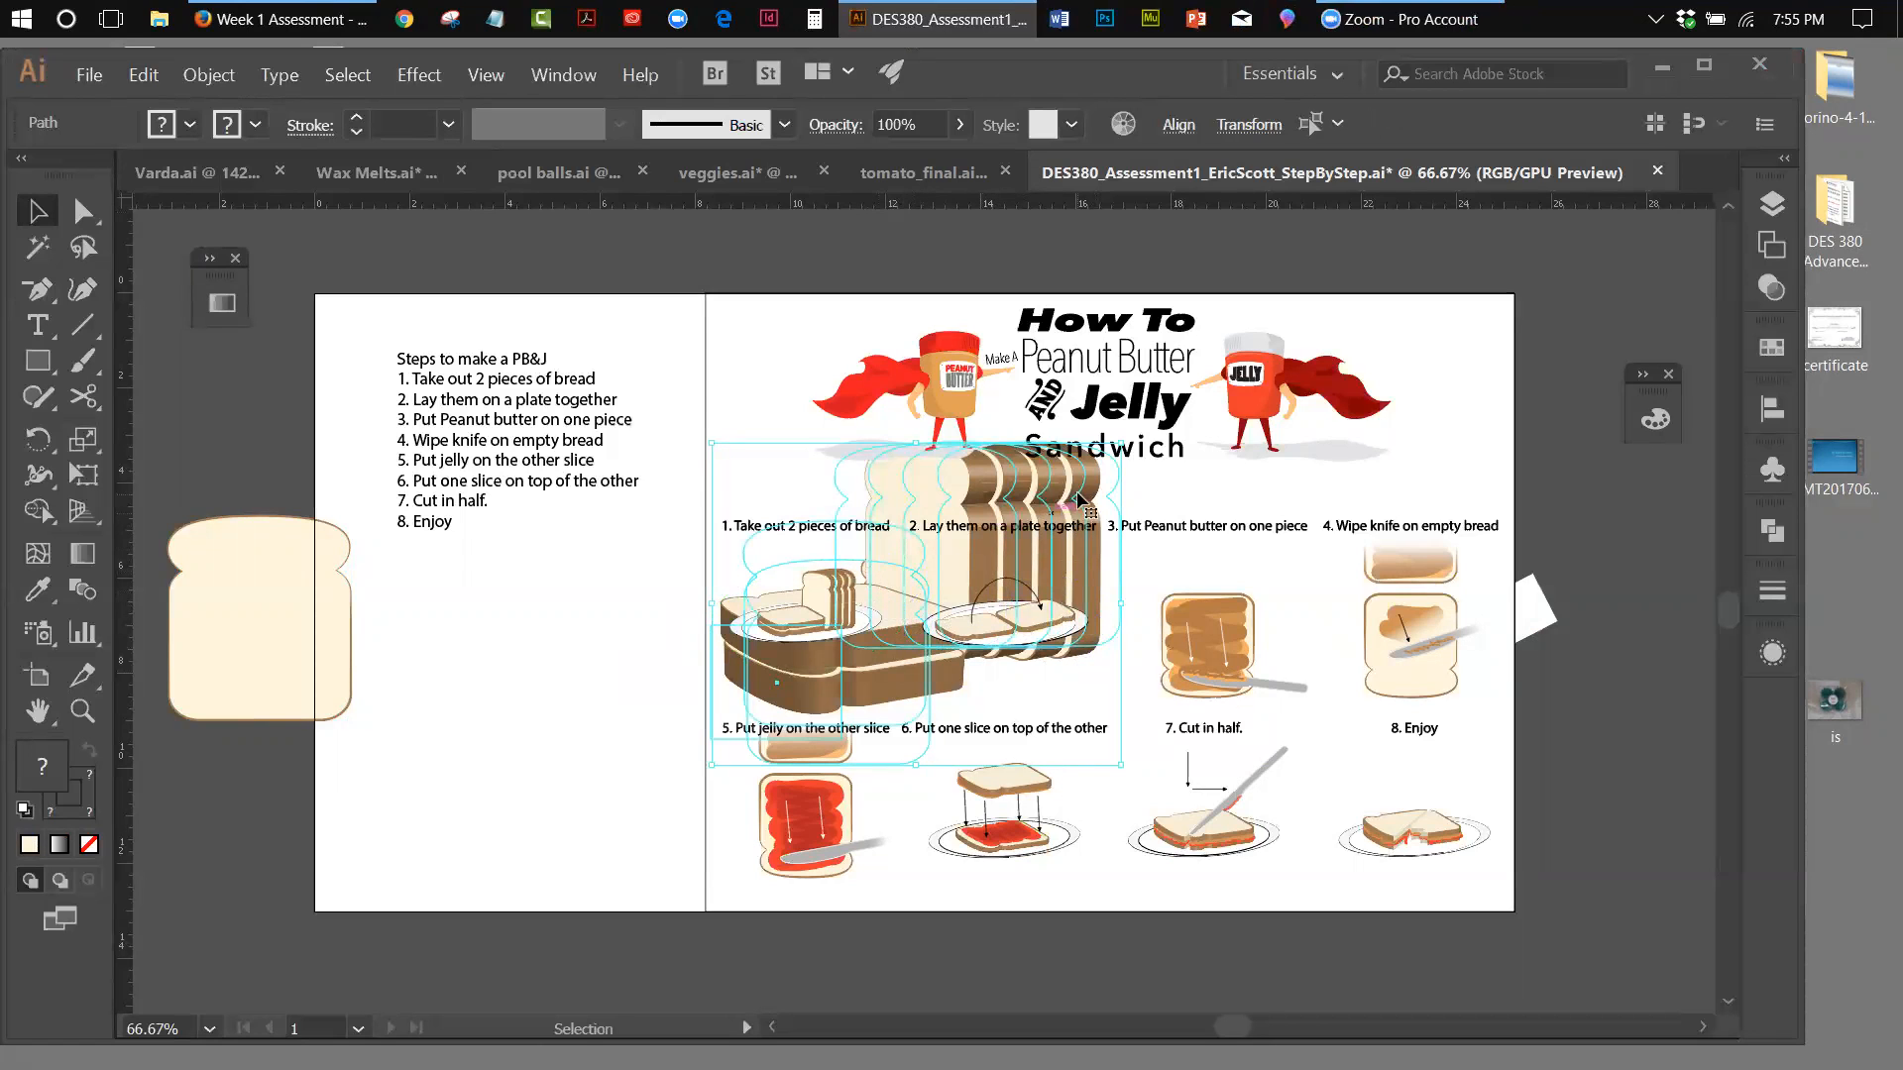
left_click_drag(1083, 490, 659, 615)
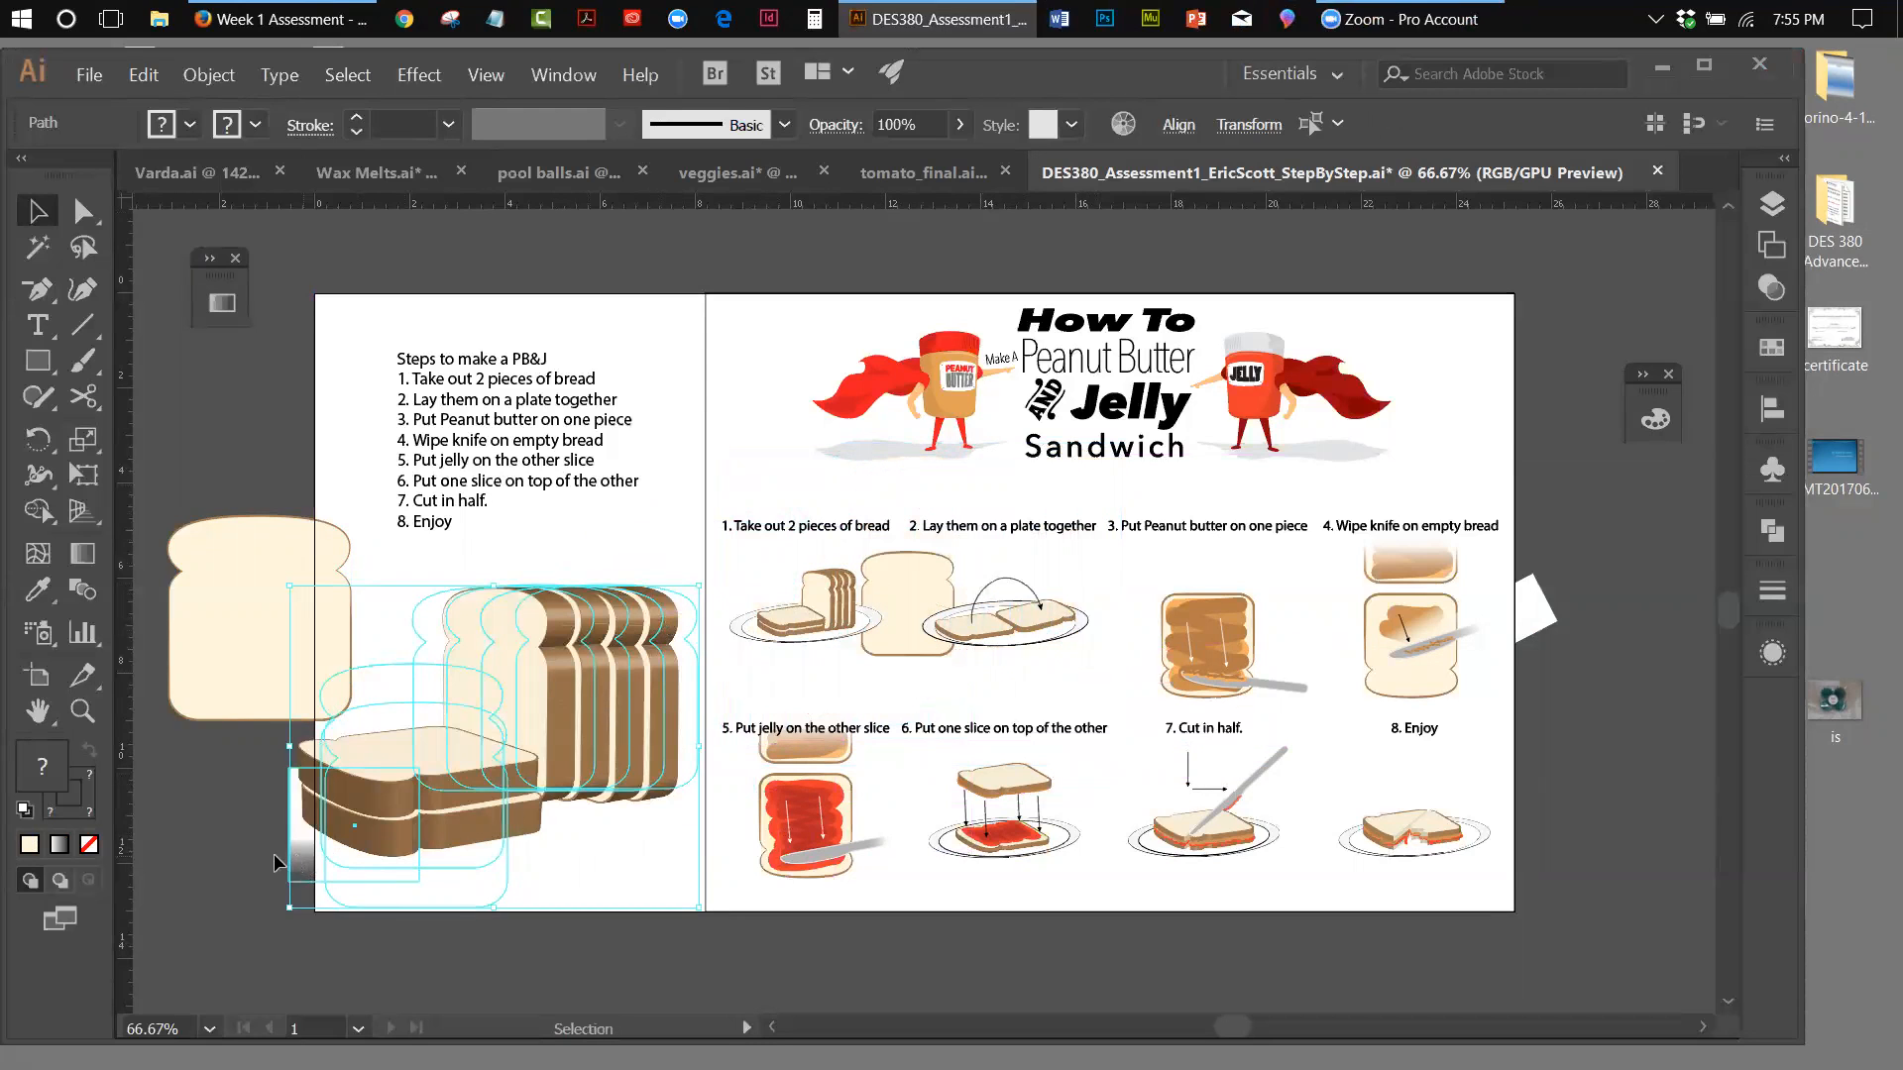
Move the white gradient rectangle from the 3D bread to the empty area off the artboard, right of step 8
left_click(212, 834)
left_click_drag(294, 837, 1154, 537)
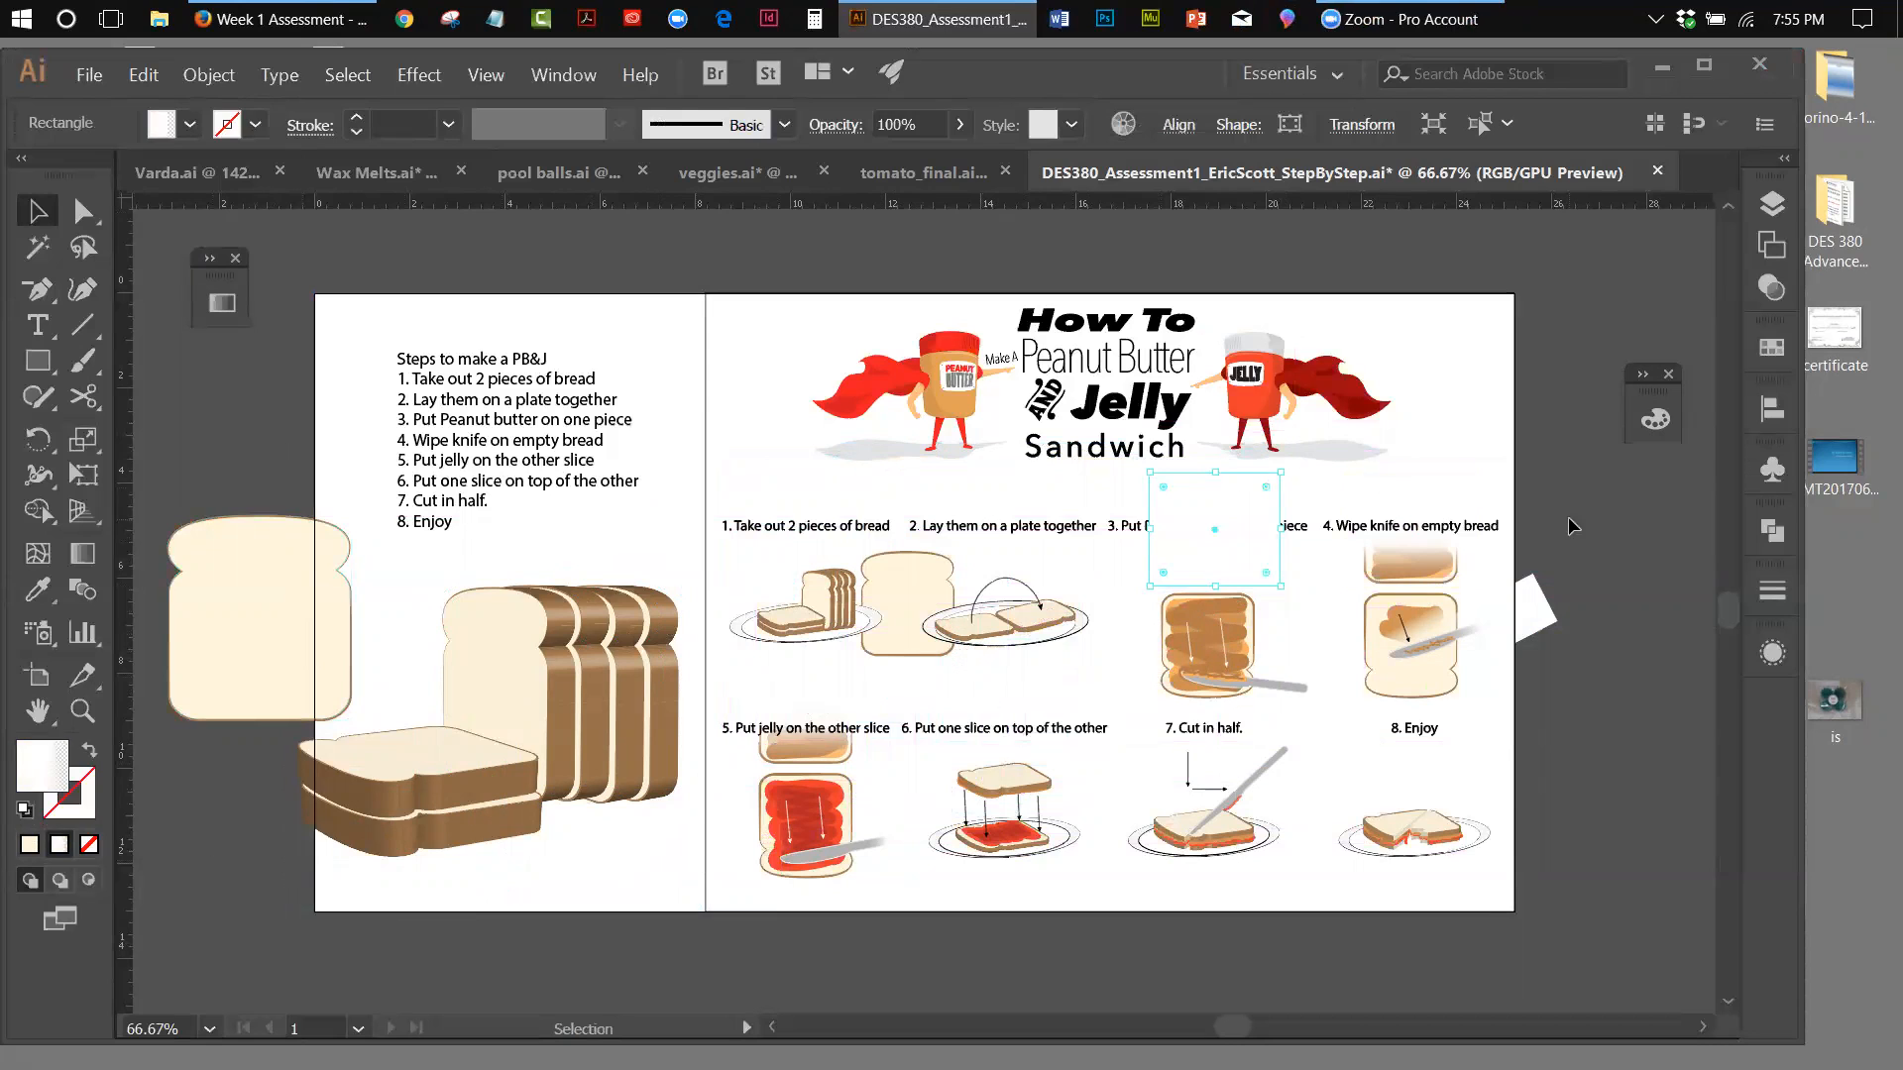
left_click_drag(1211, 484, 1614, 784)
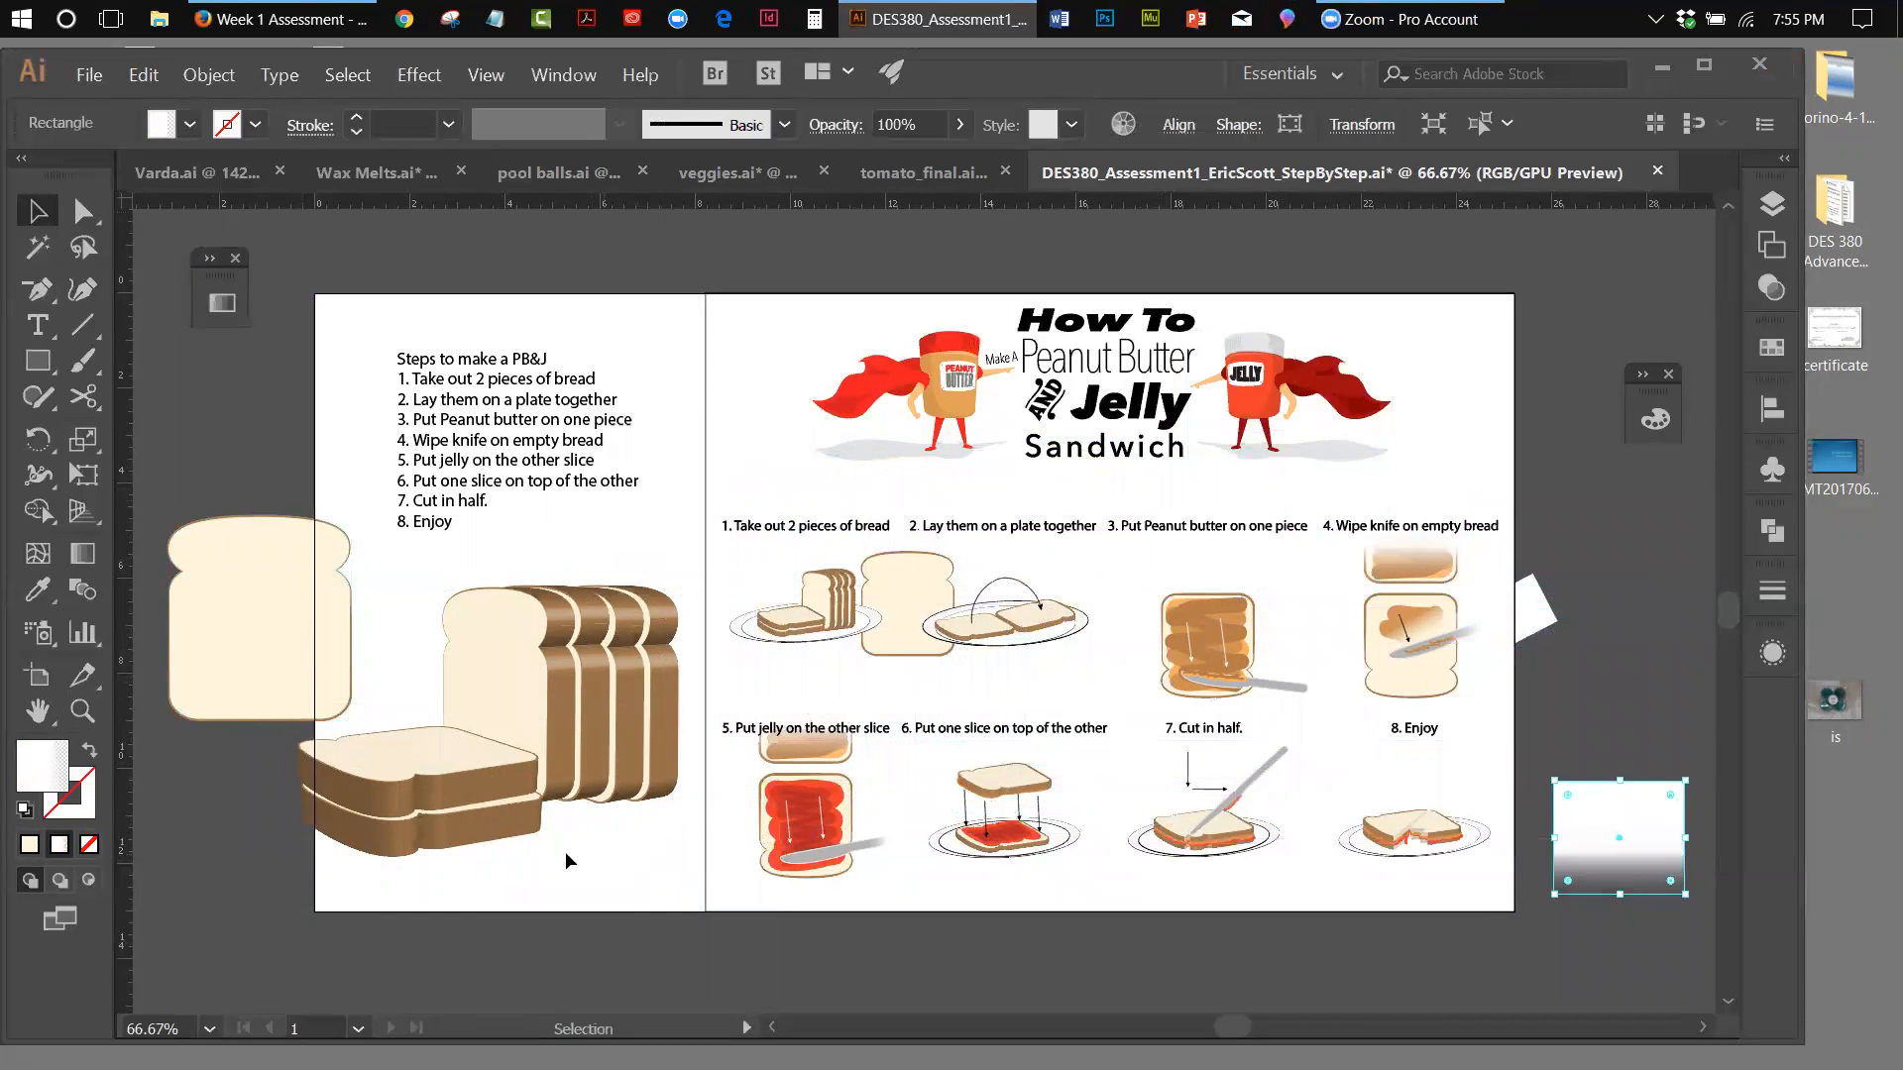
Close the peanut butter and jelly poster document, saving its changes
left_click(102, 75)
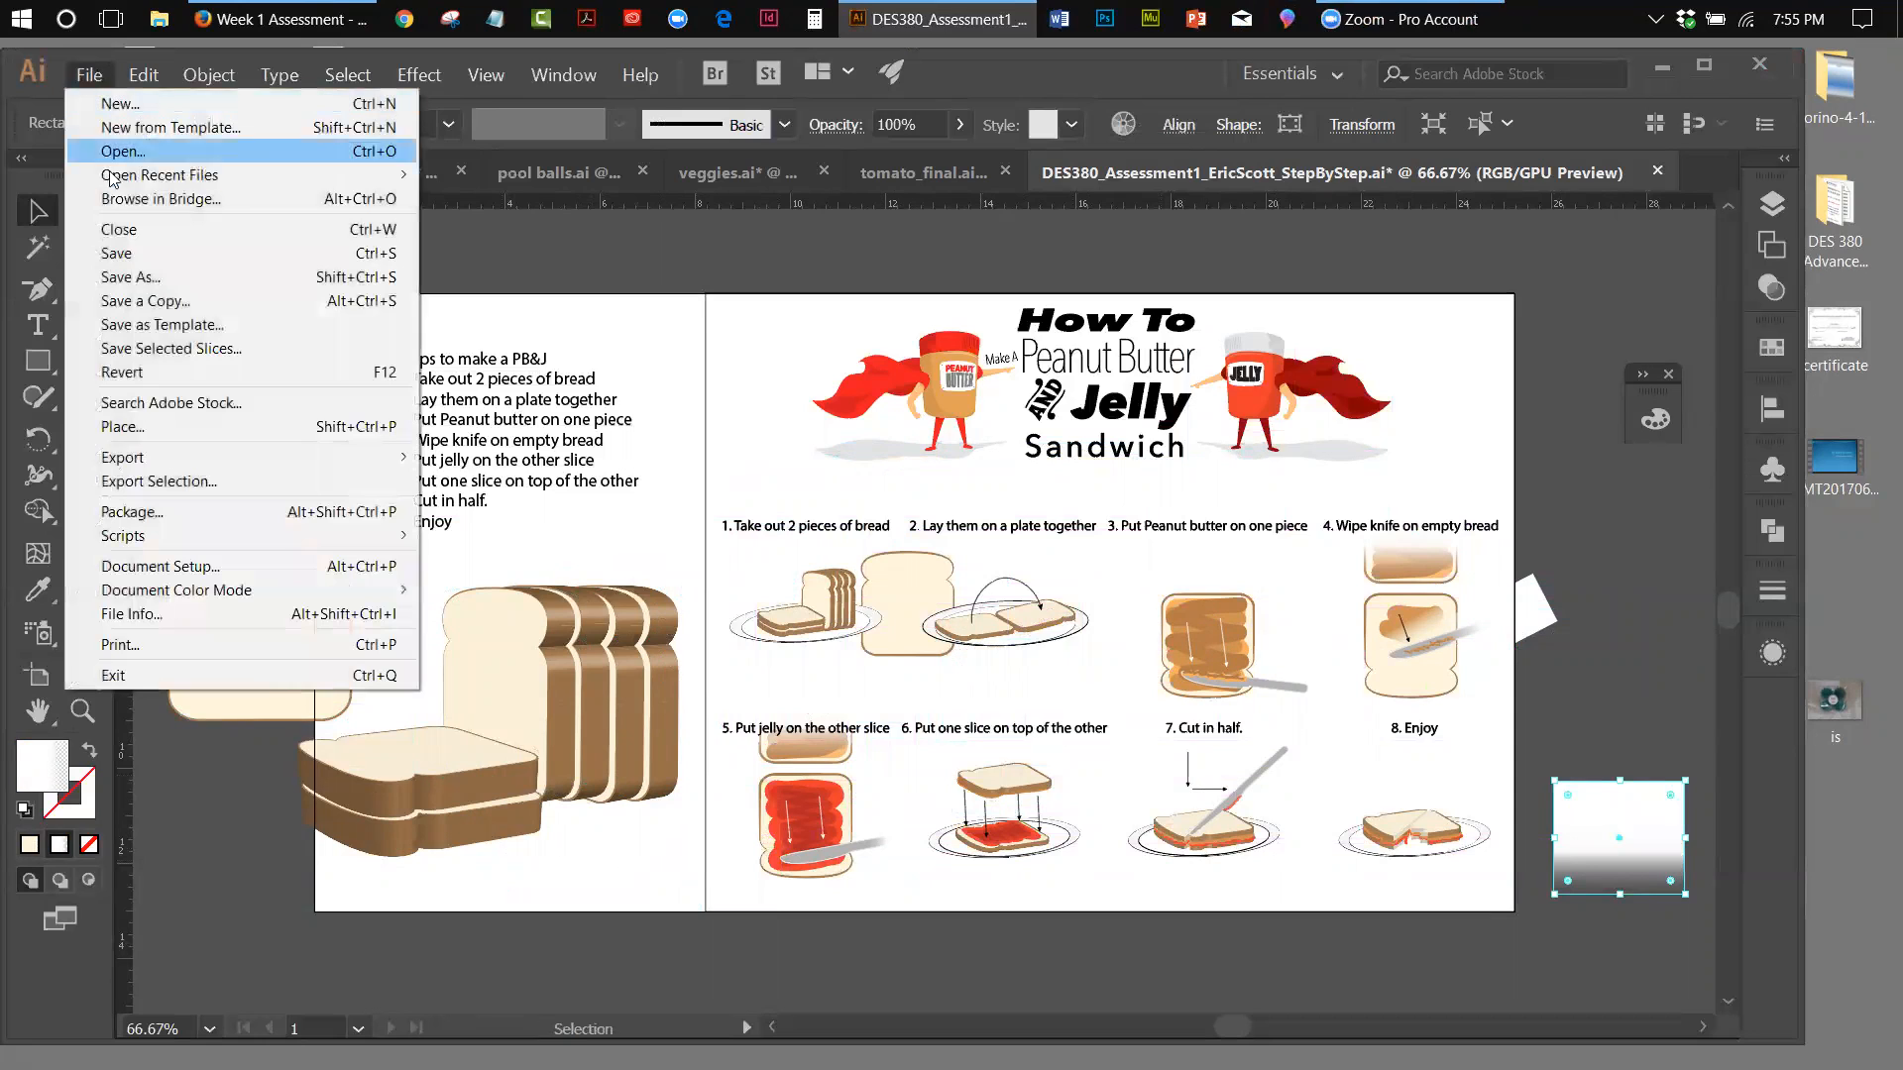
left_click(121, 230)
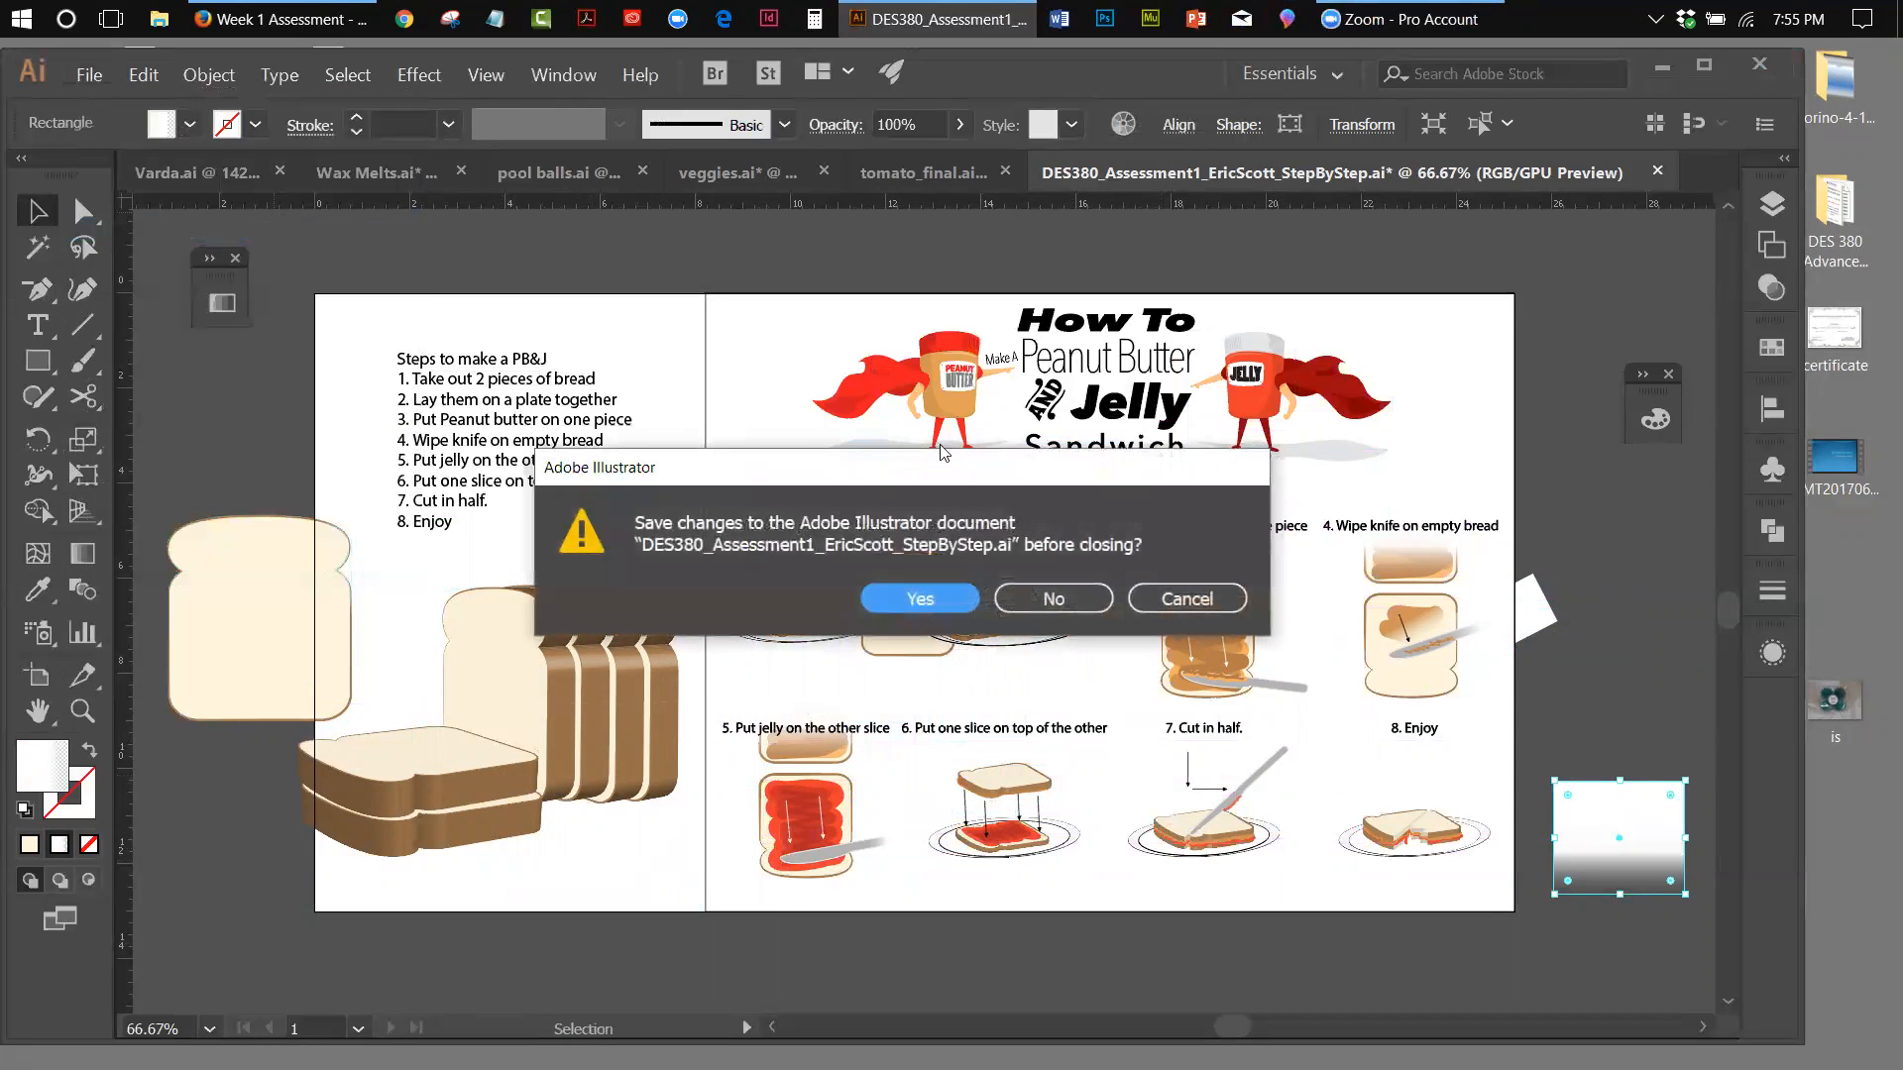
left_click(929, 606)
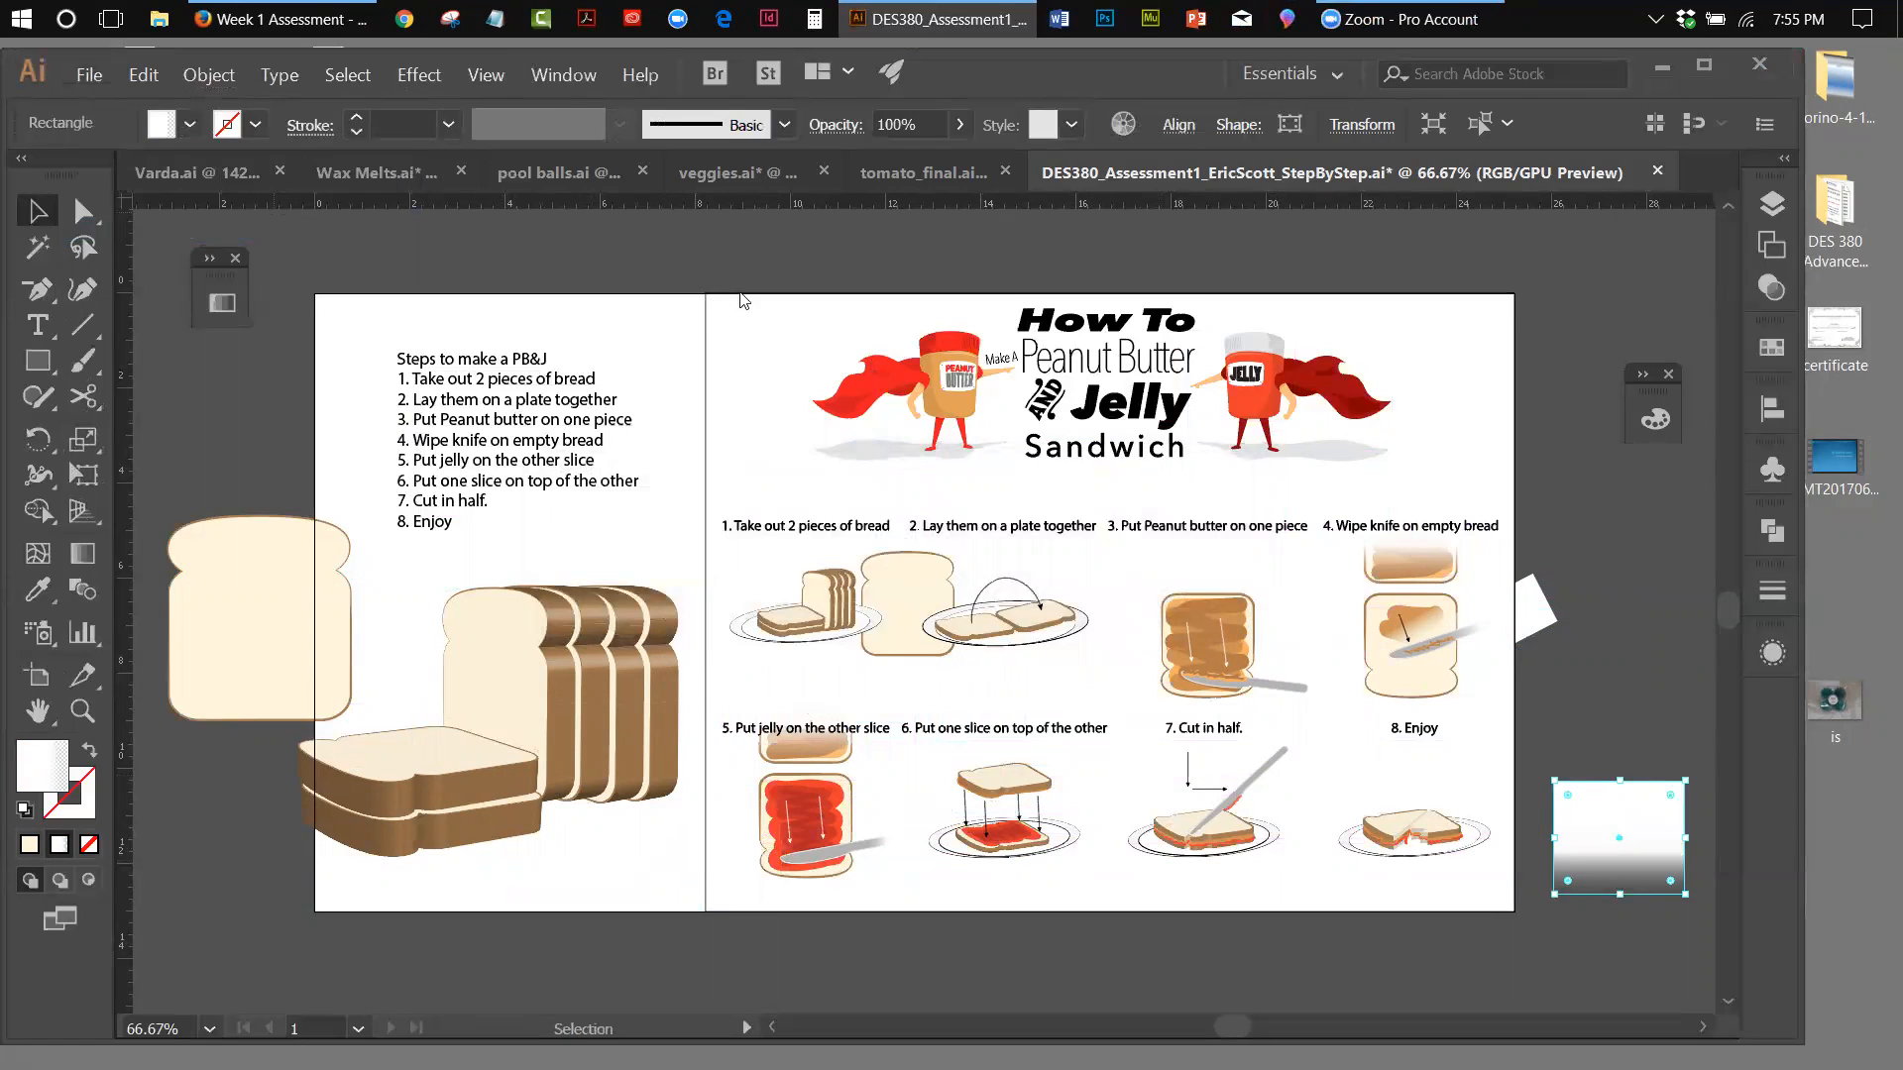
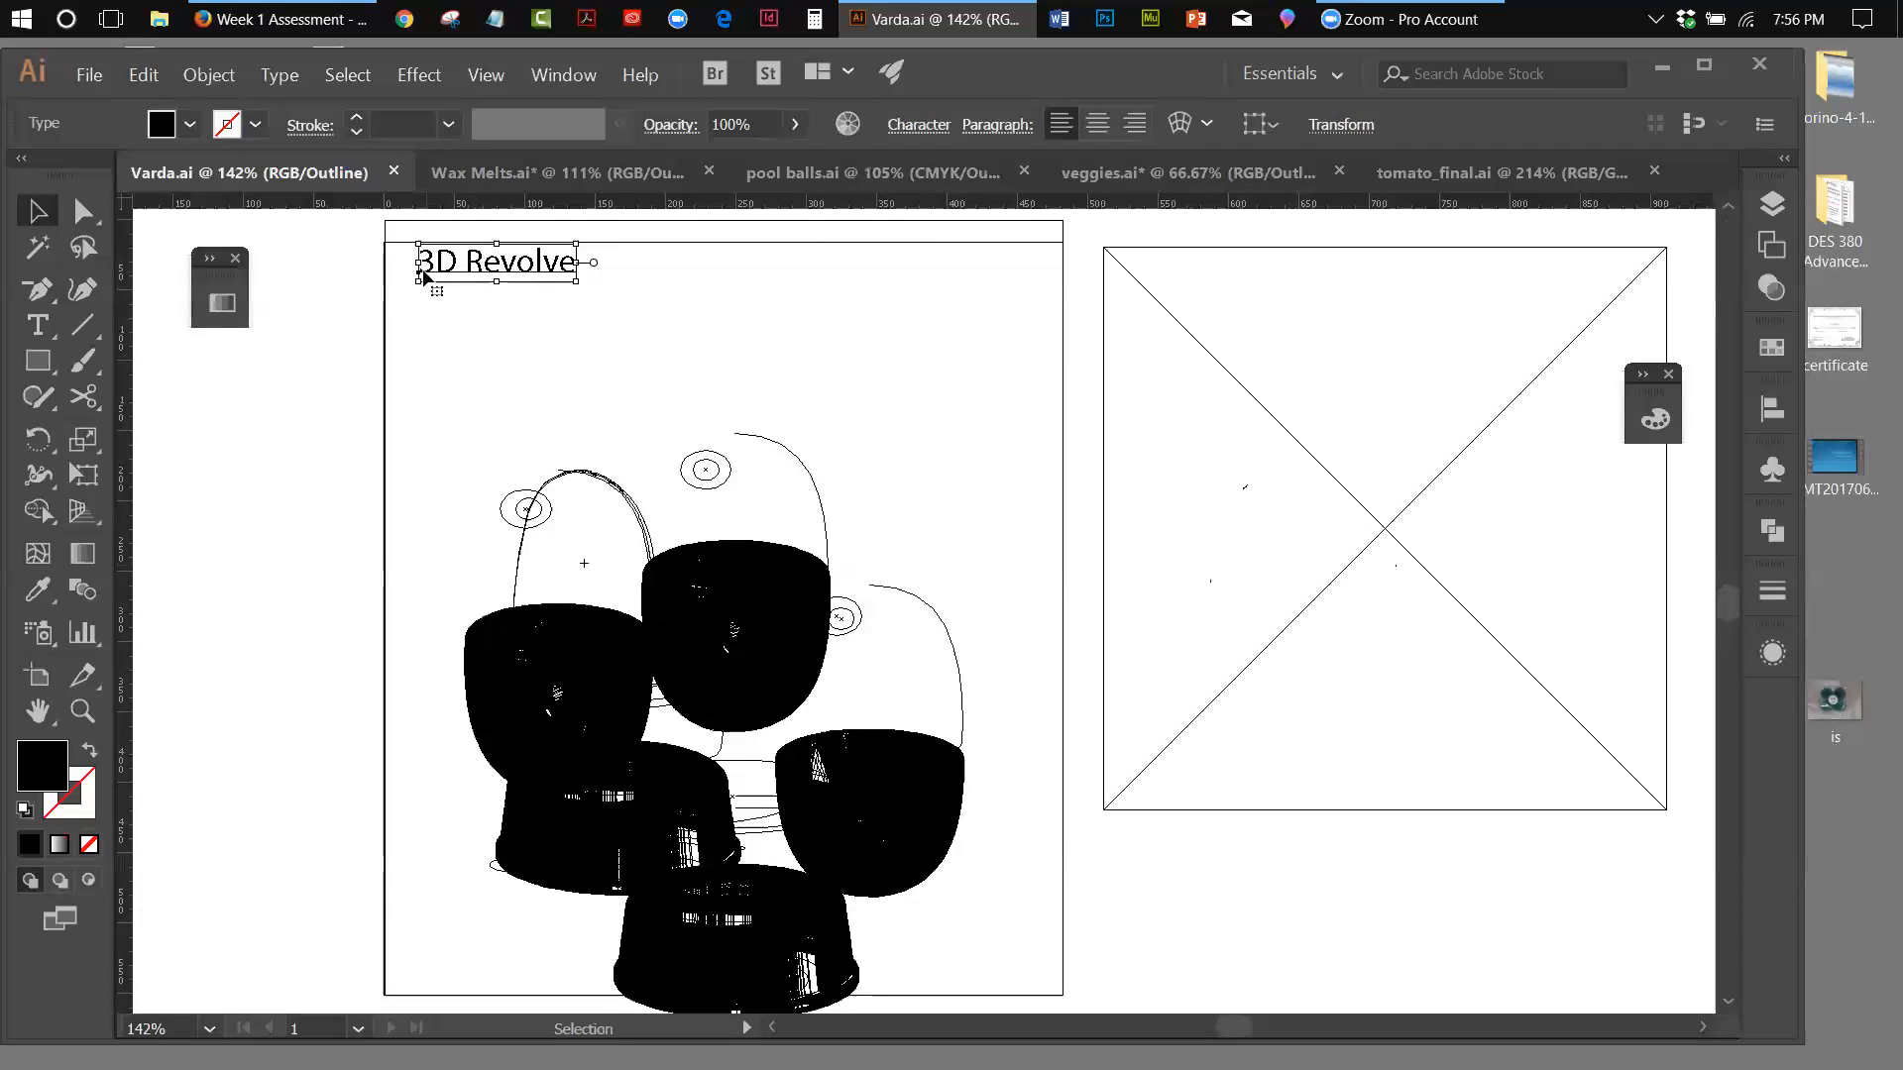
Switch the Varda document from outline to GPU preview and nudge the linked gift box photo slightly up and to the right
left_click(278, 407)
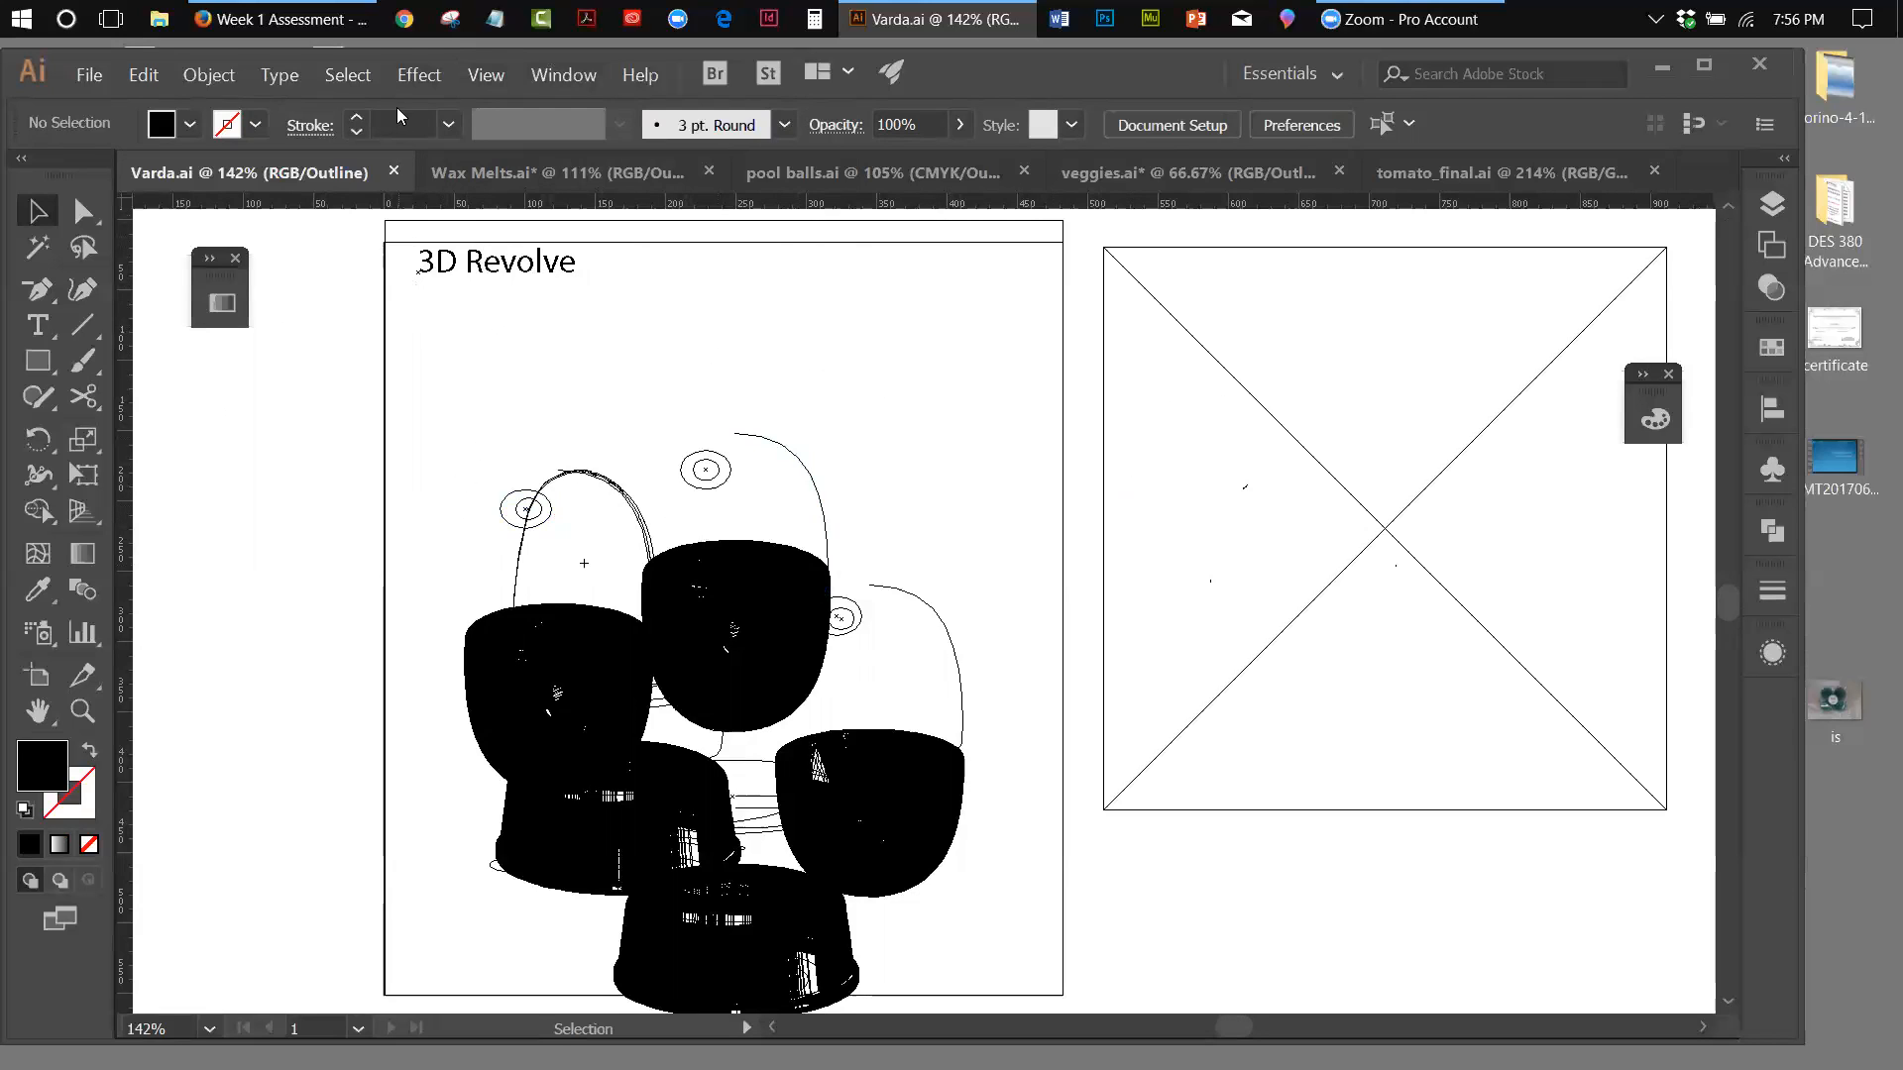
left_click(481, 79)
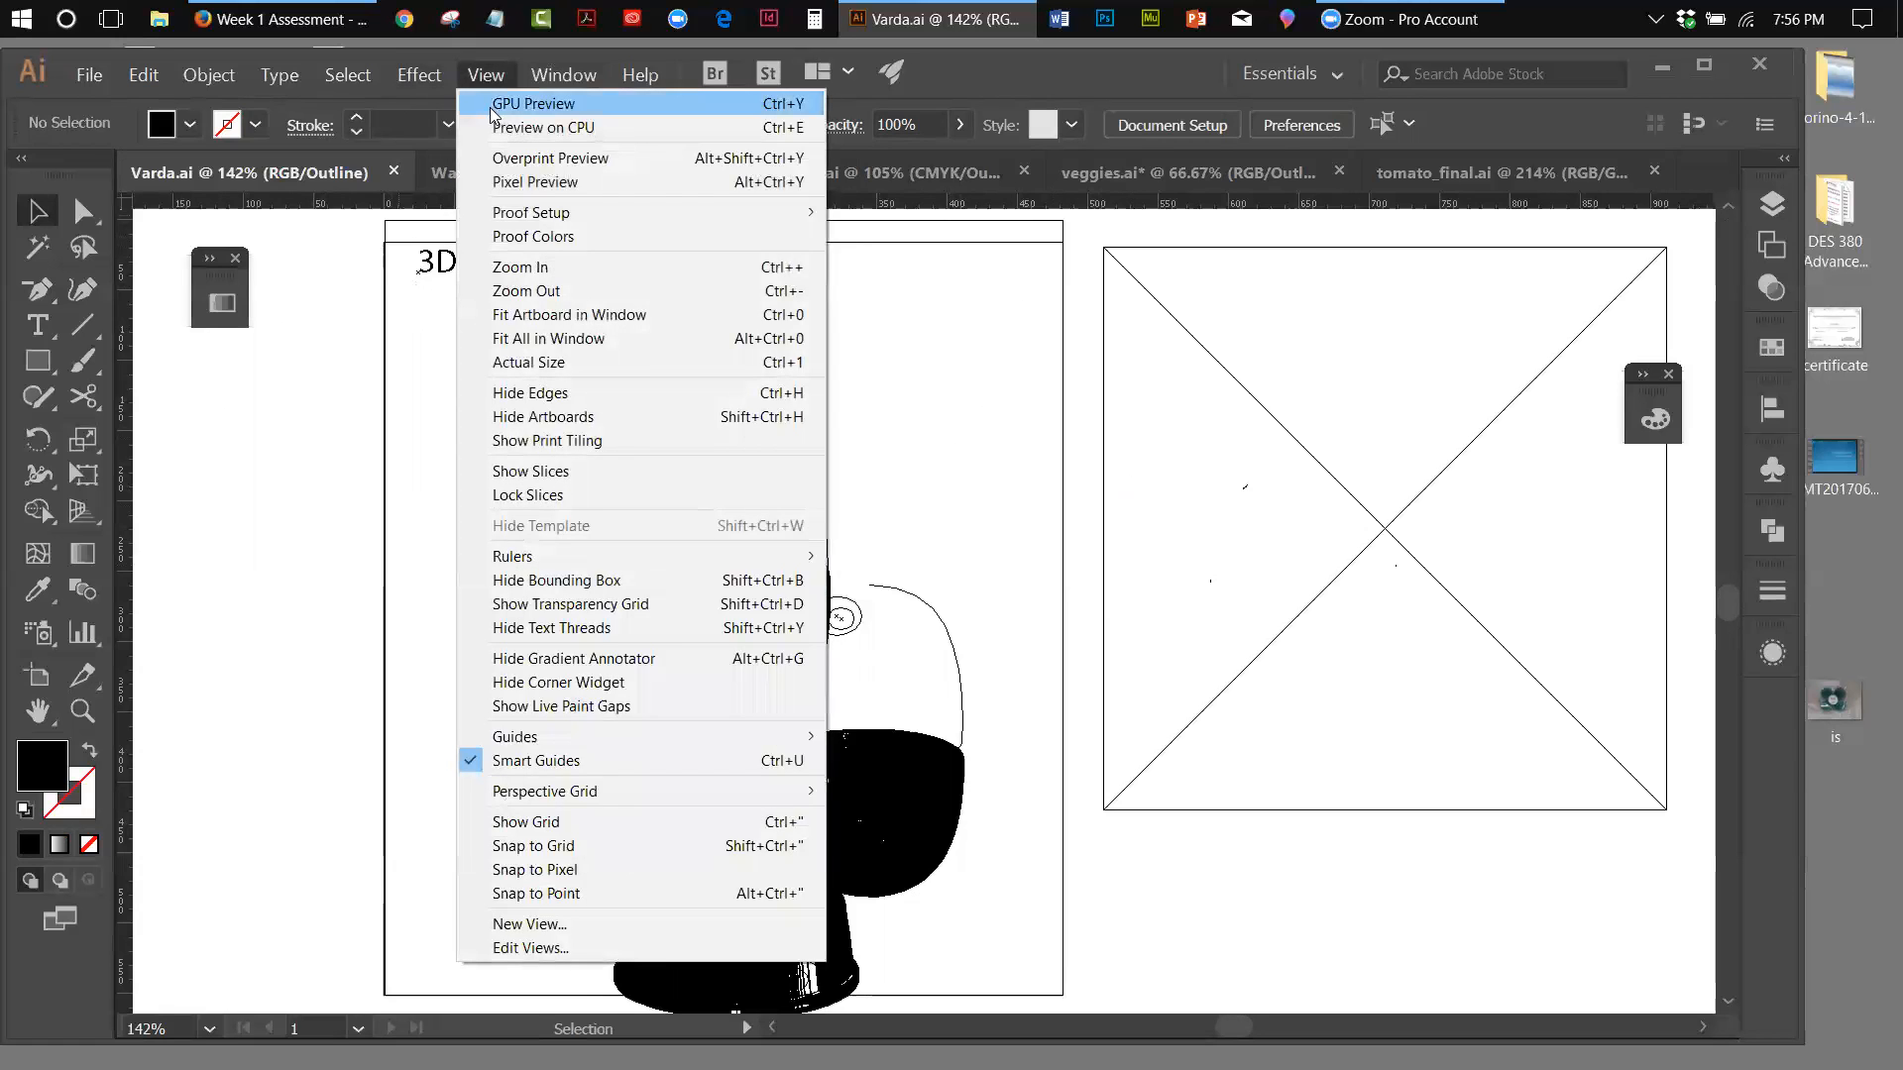
left_click(533, 103)
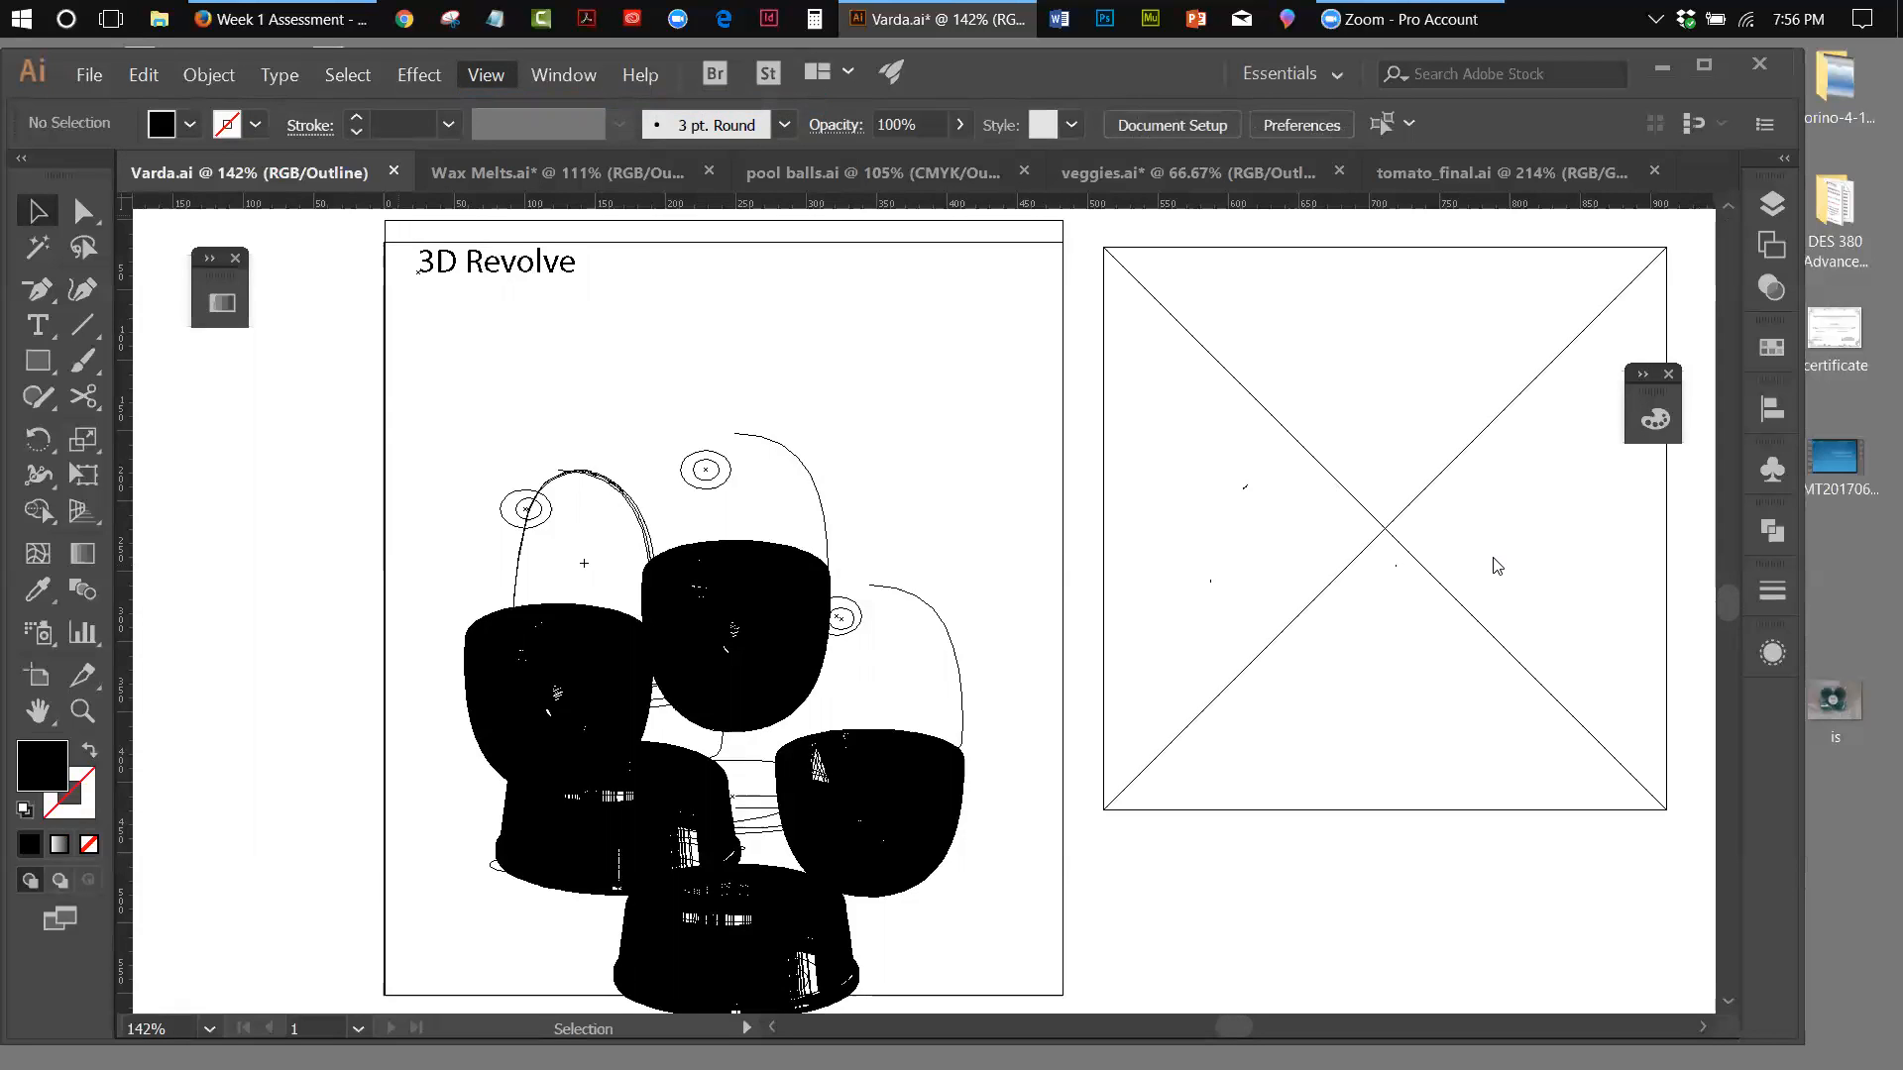
key("ctrl+y")
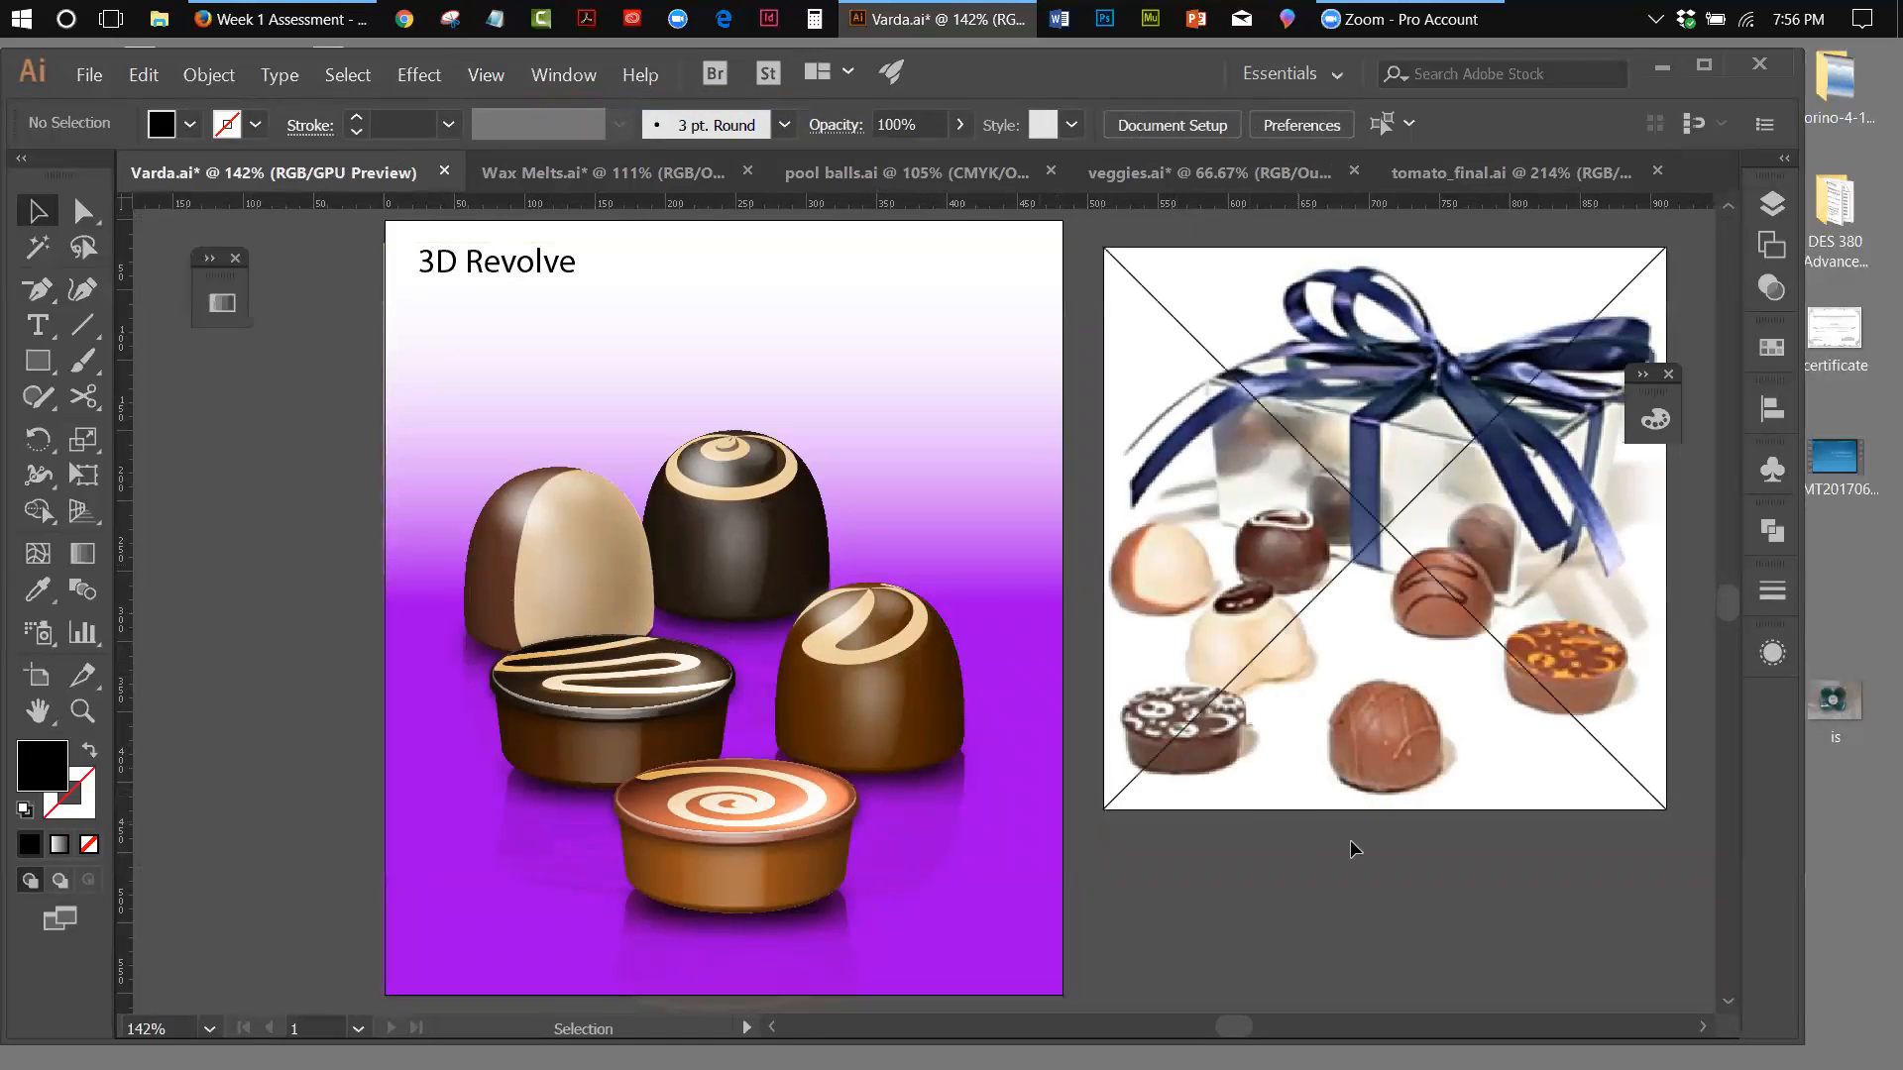
left_click_drag(1459, 460, 1474, 442)
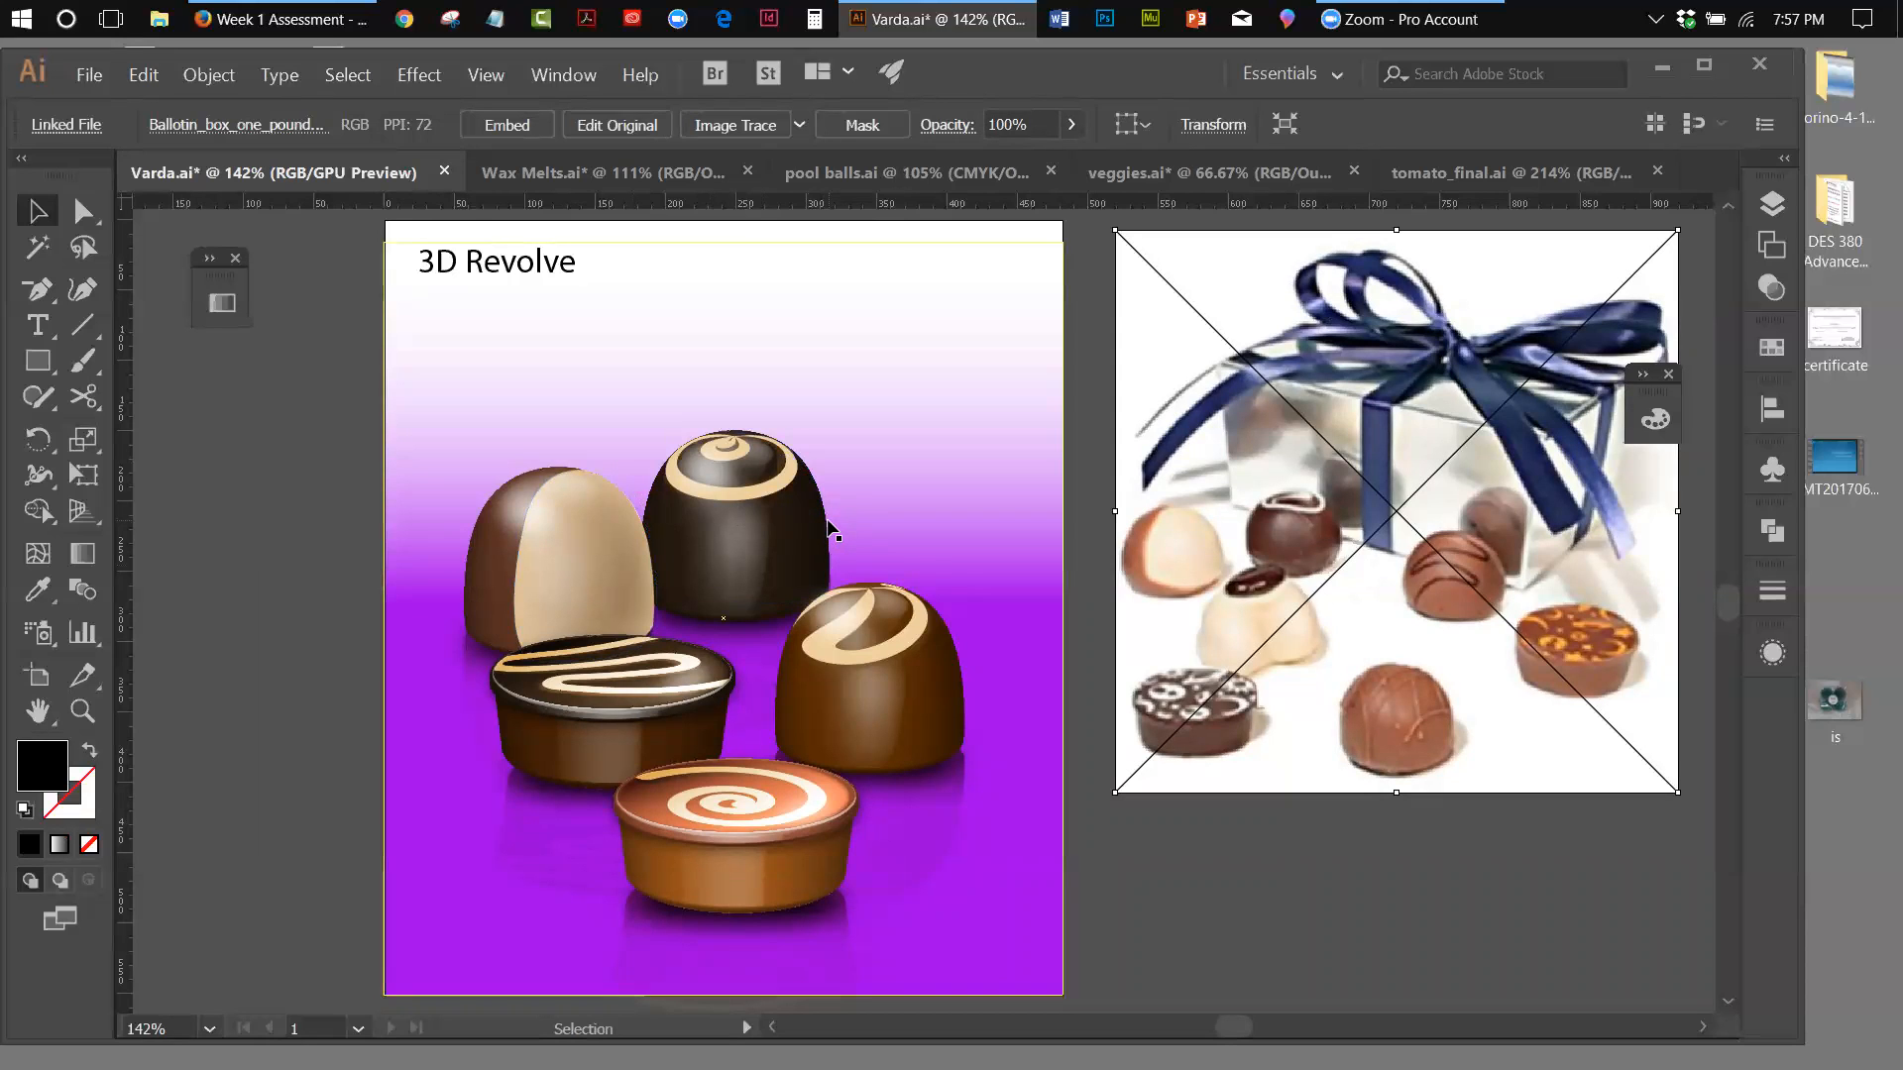
Select the profile path of the dark swirl chocolate and show its appearance attributes beside the artboard, over the photo
left_click(828, 531)
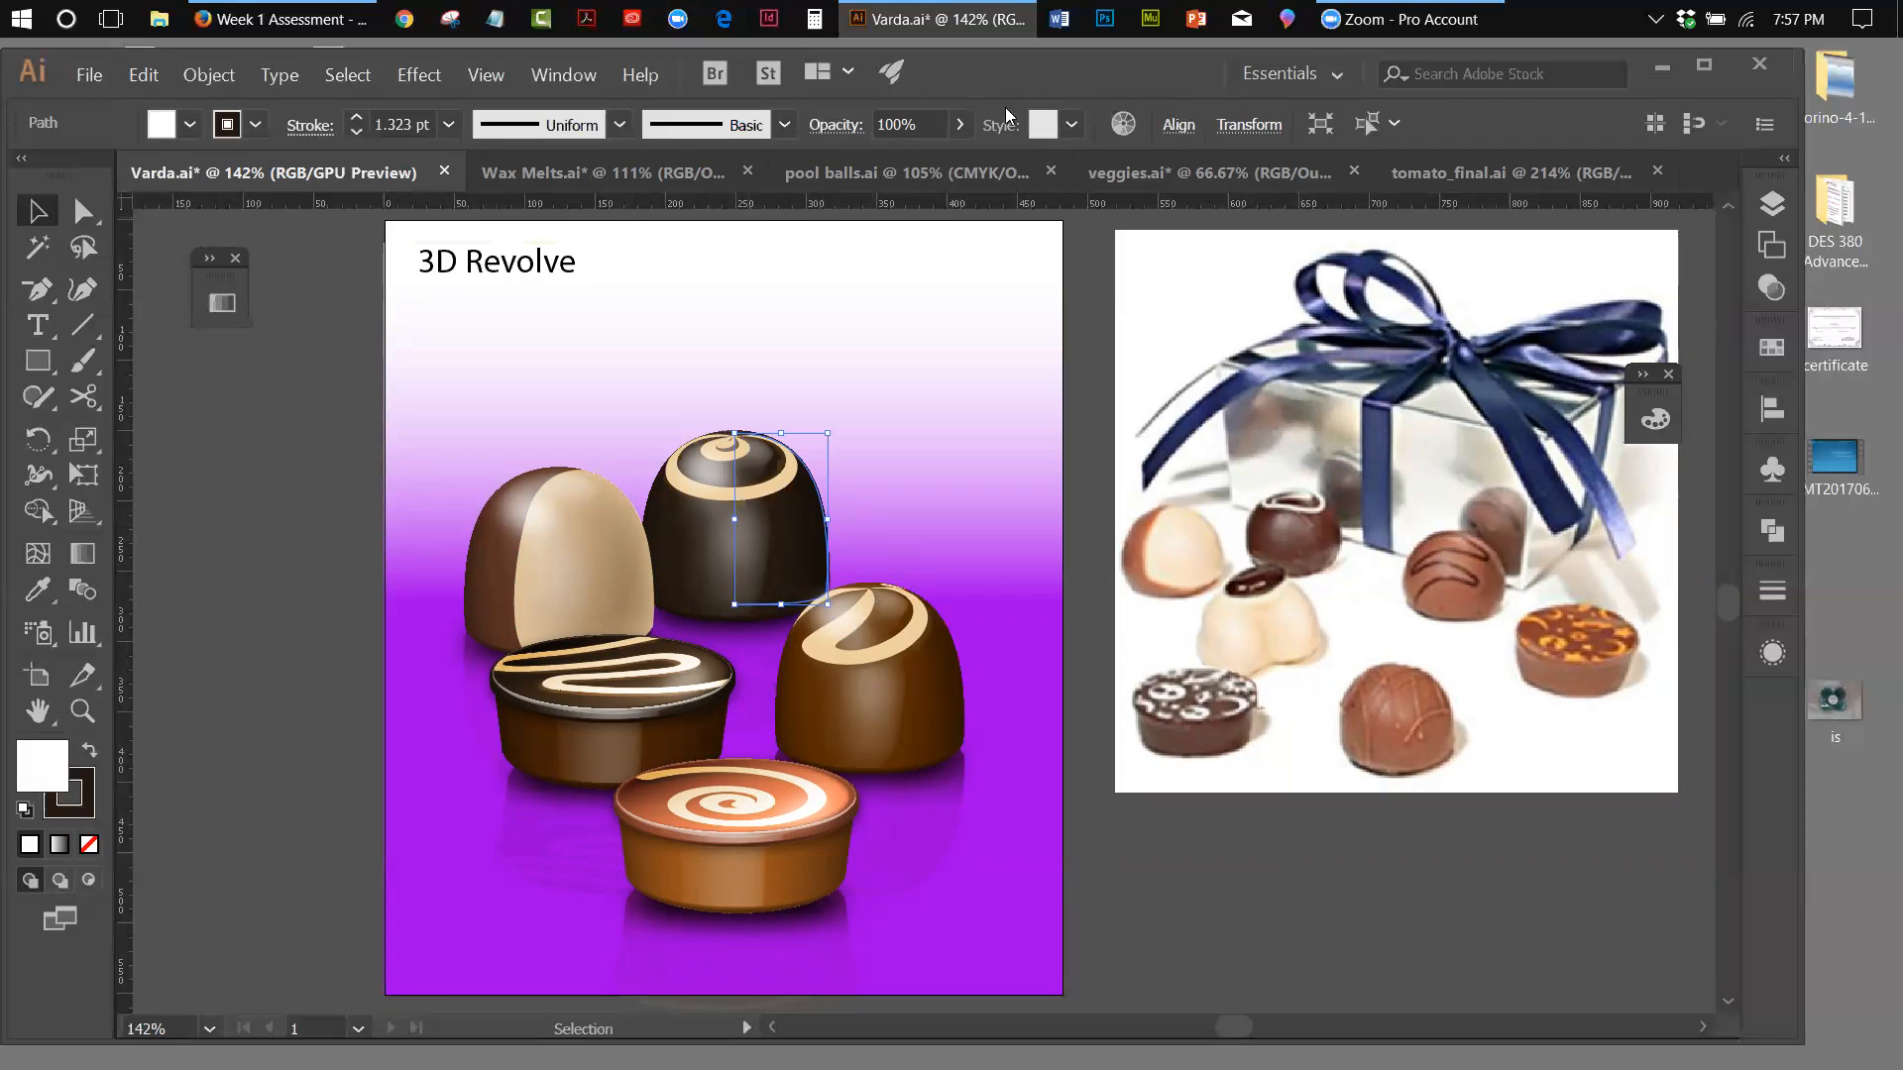
left_click(555, 79)
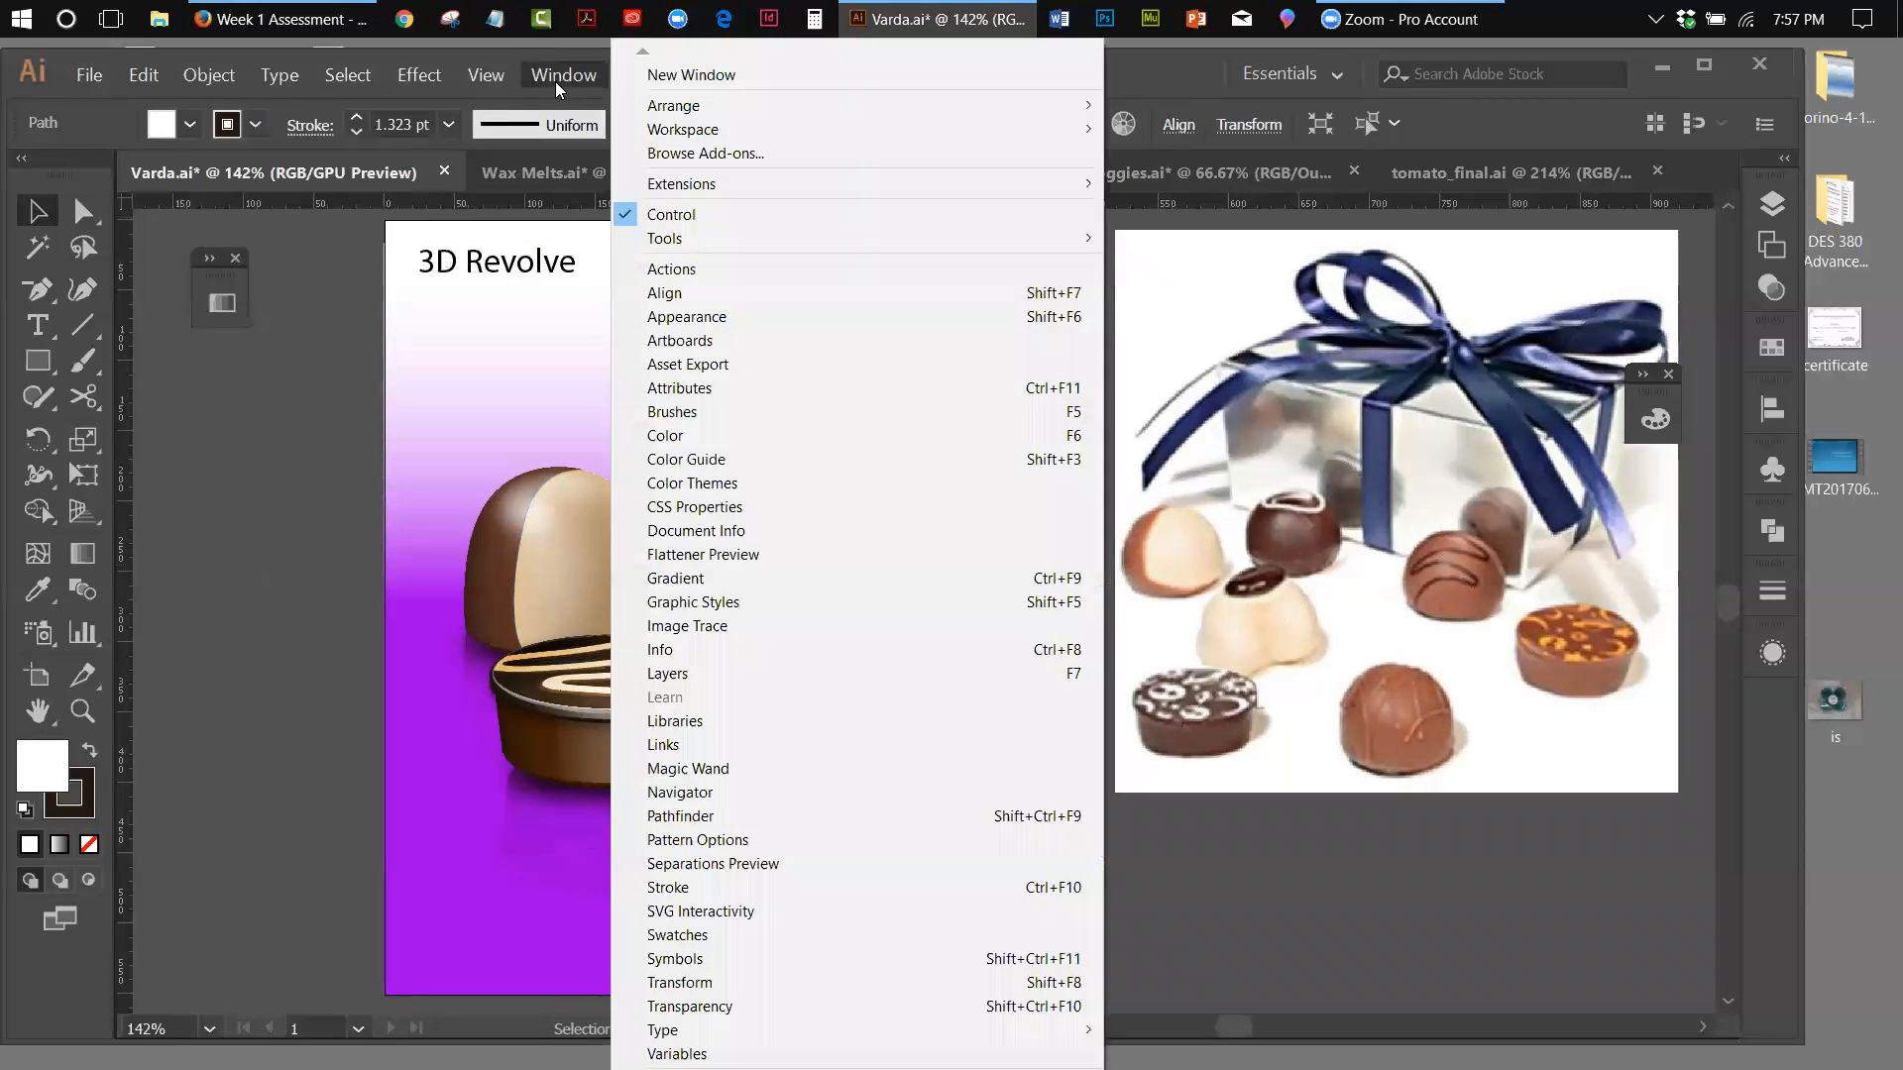
left_click(699, 316)
left_click_drag(1507, 469, 1102, 371)
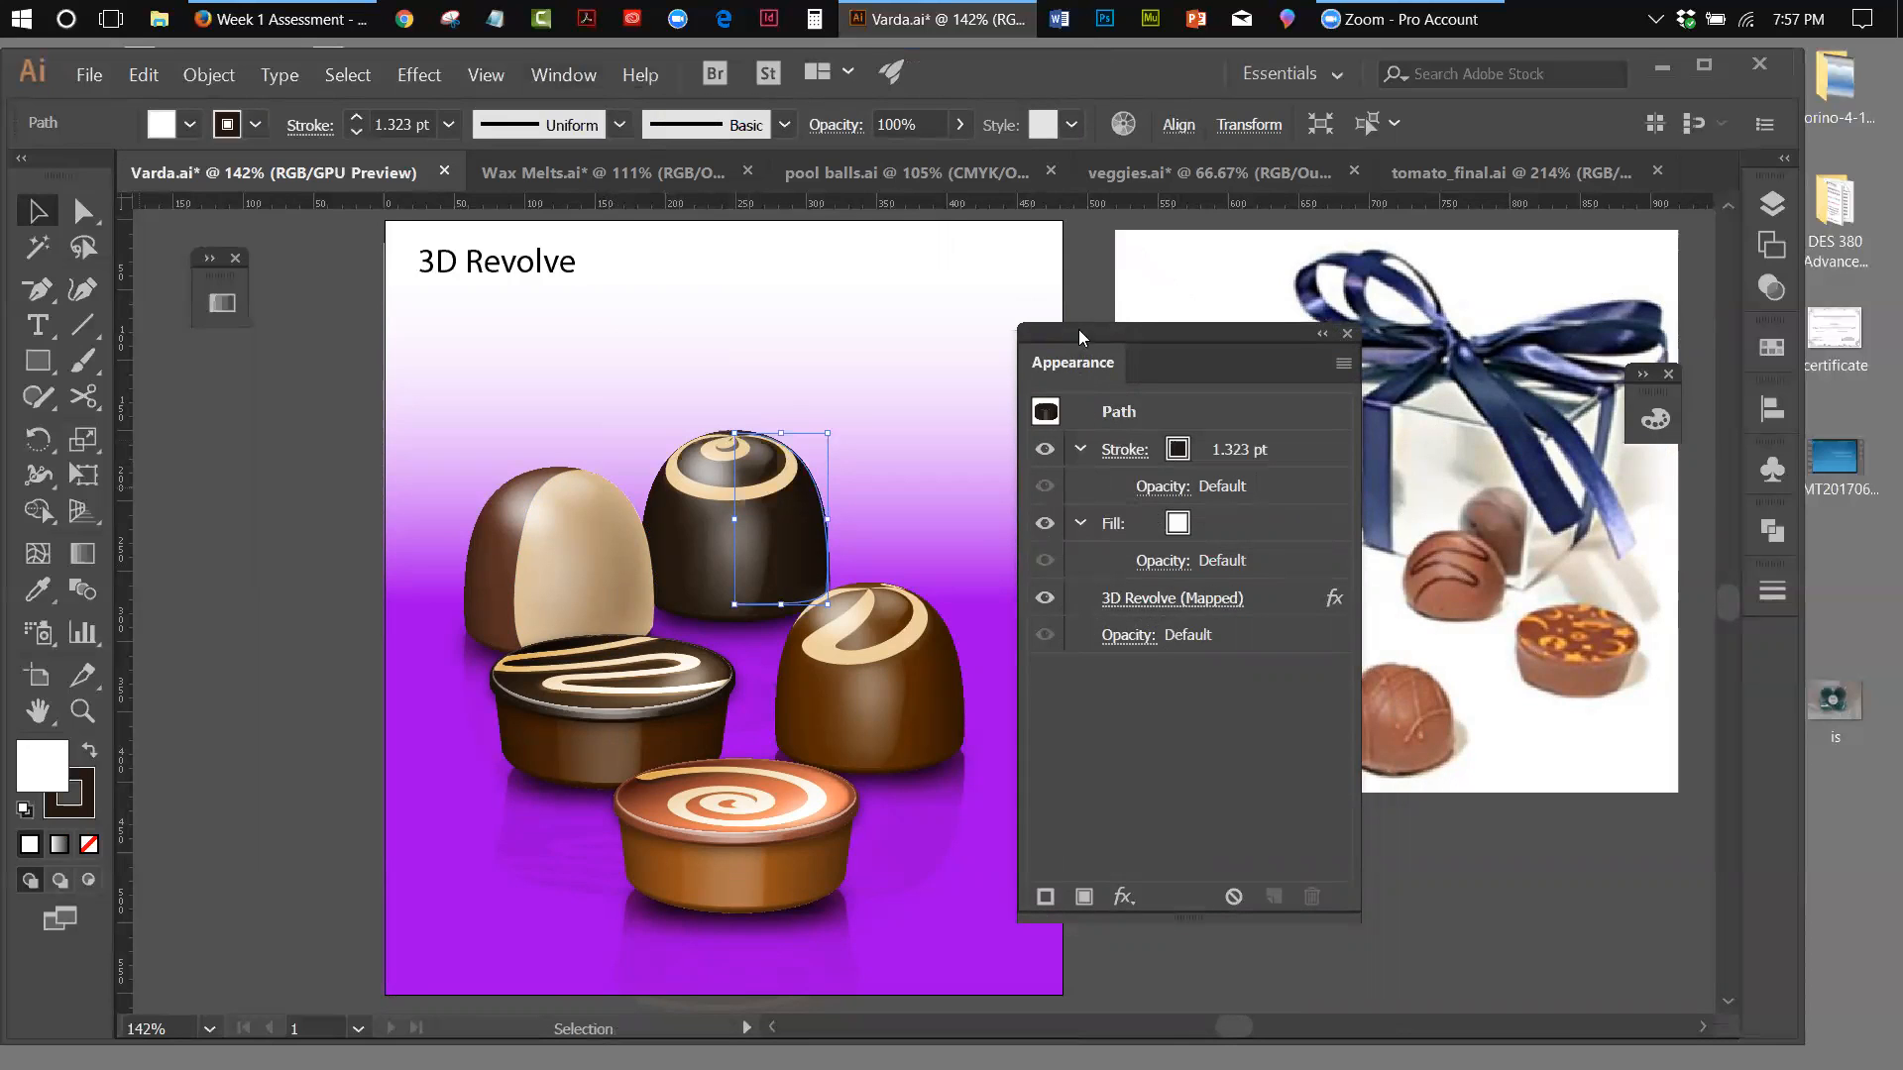
left_click_drag(1078, 329, 1231, 319)
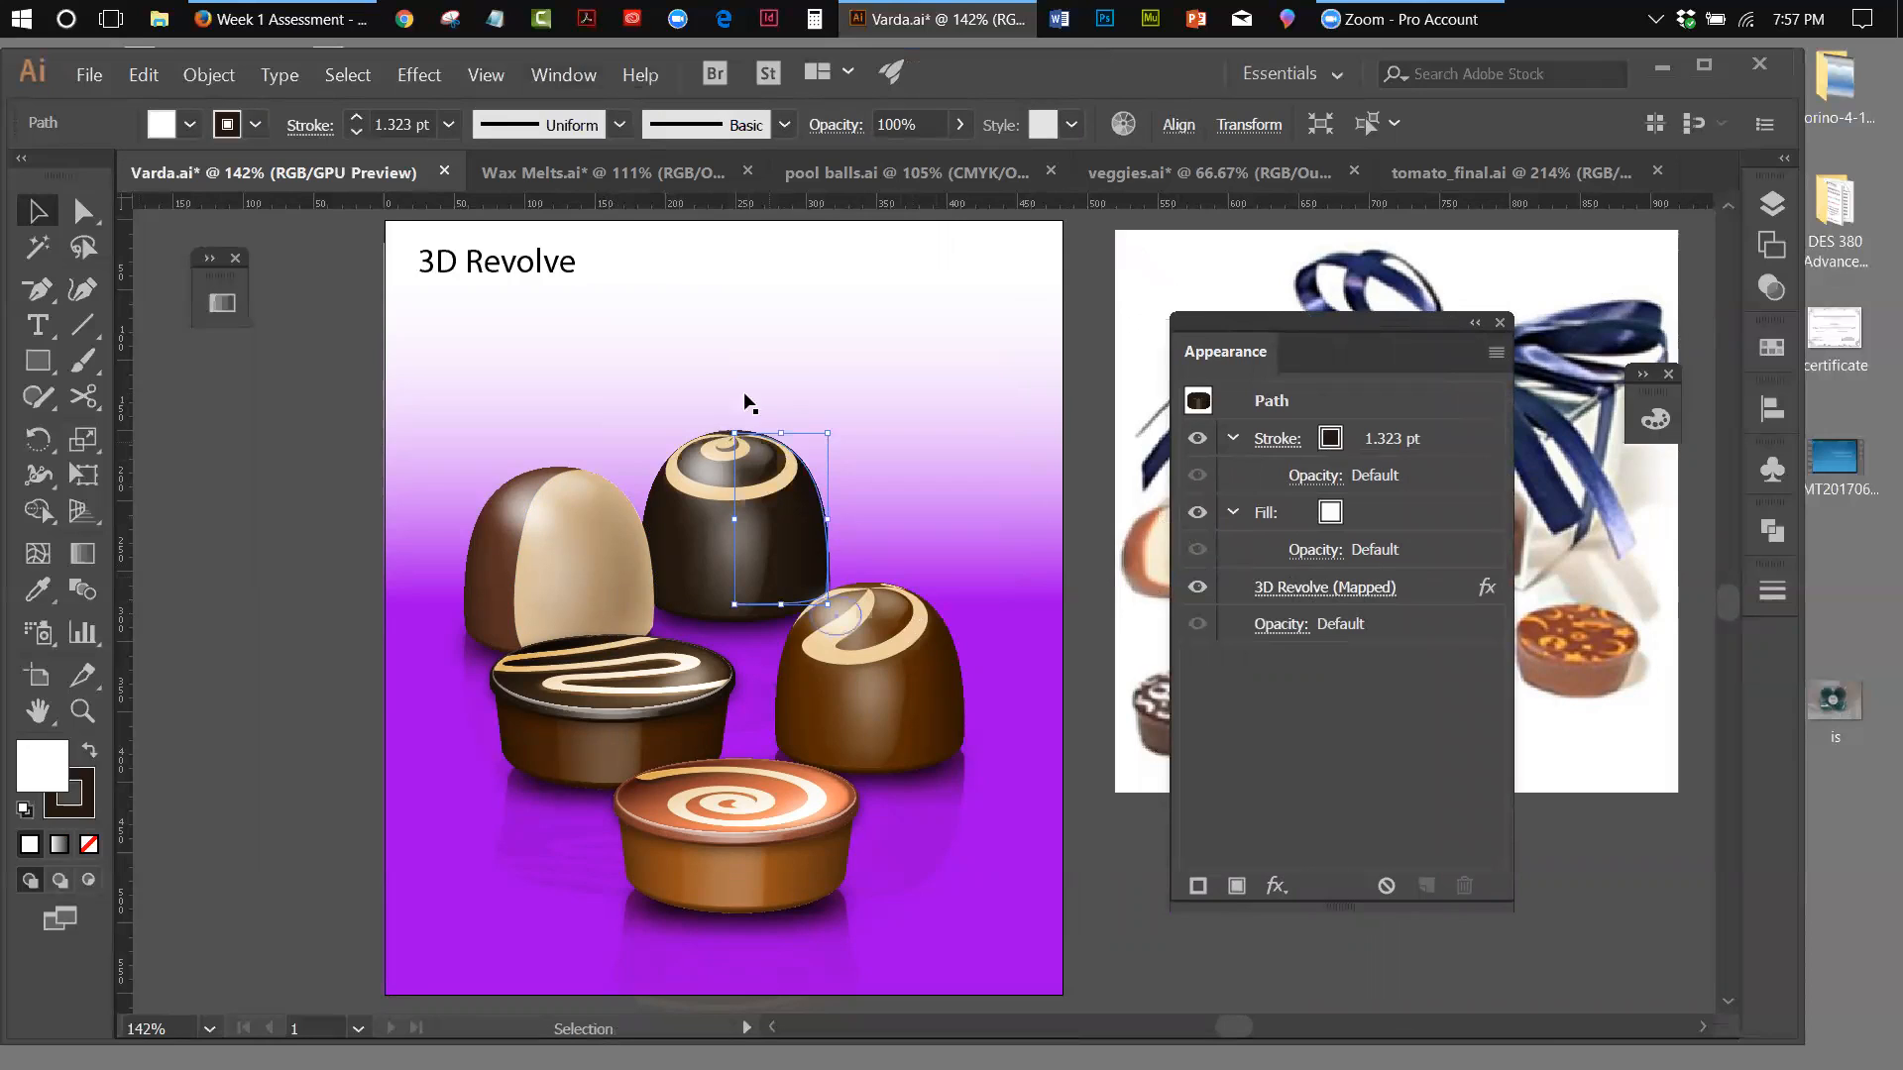
Hide the 3D Revolve (Mapped) effect on the dark swirl chocolate to examine its half profile, and show the effect again
left_click(1196, 588)
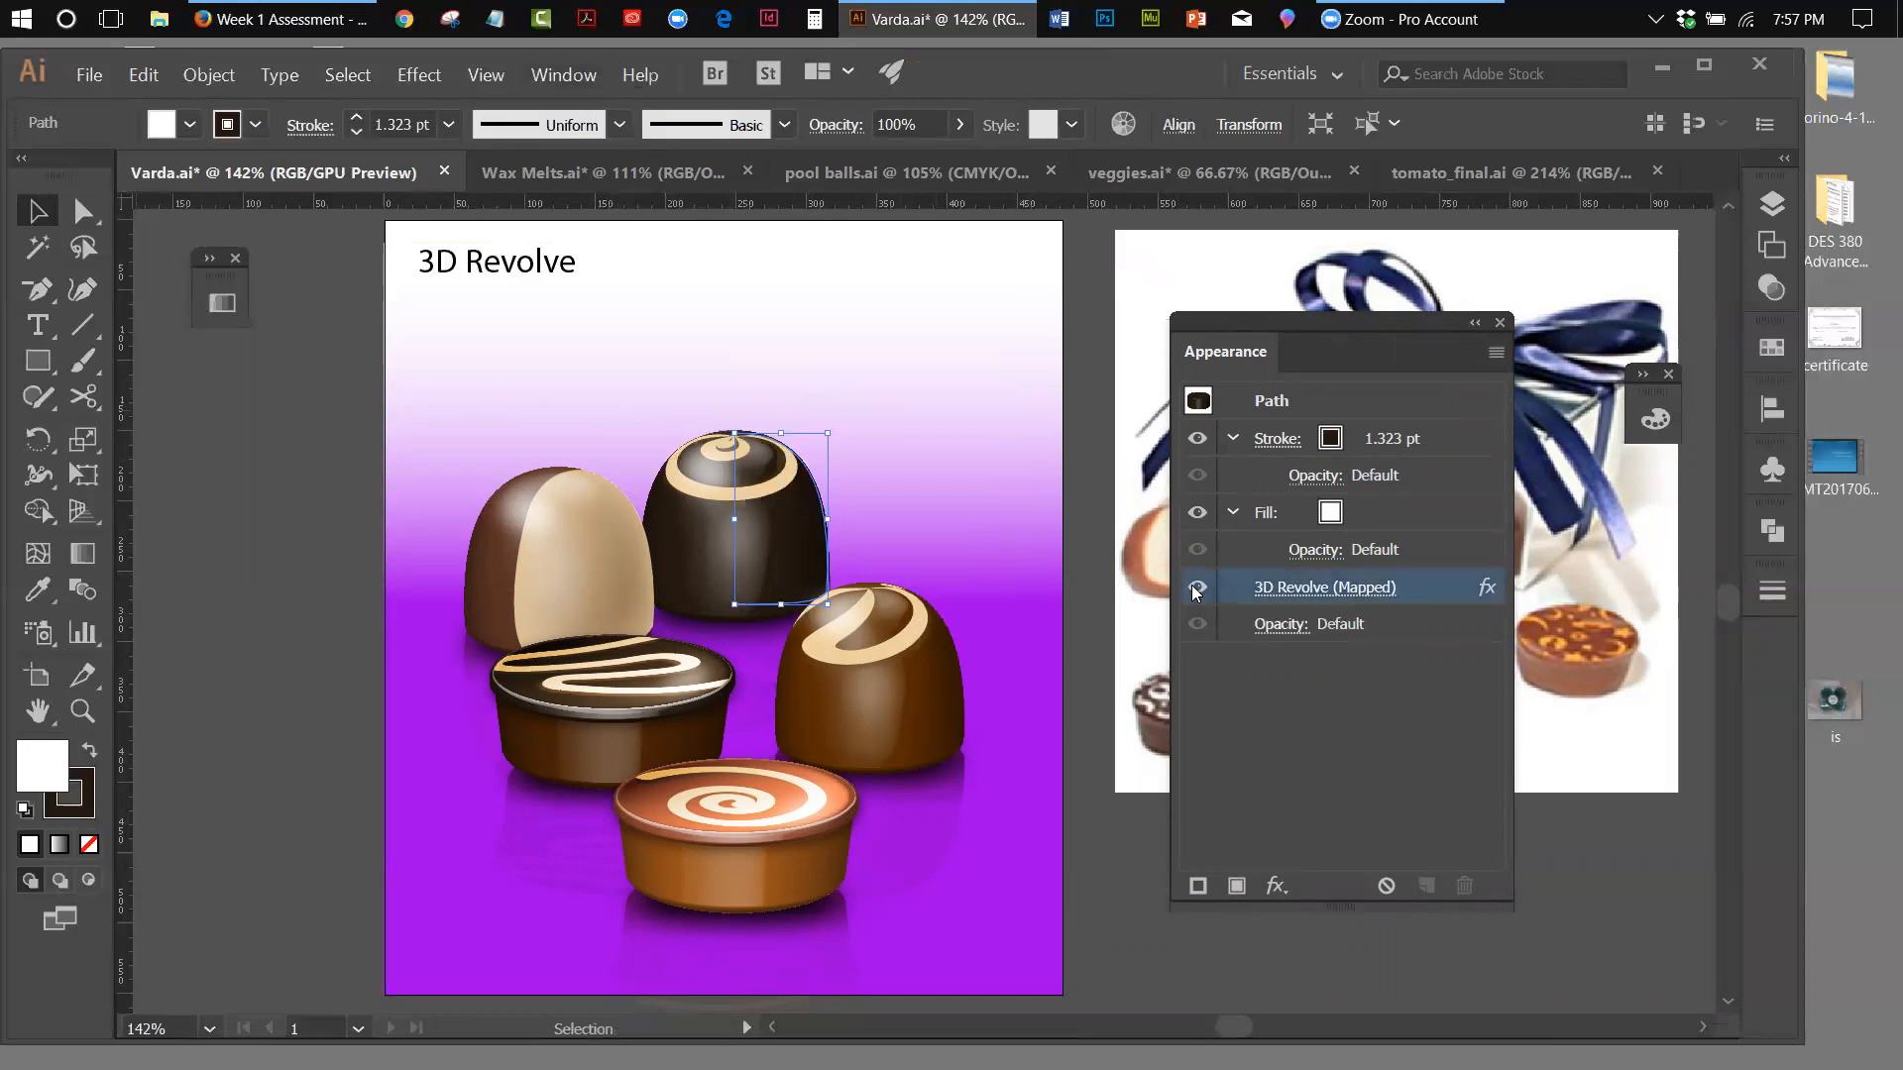
left_click(218, 406)
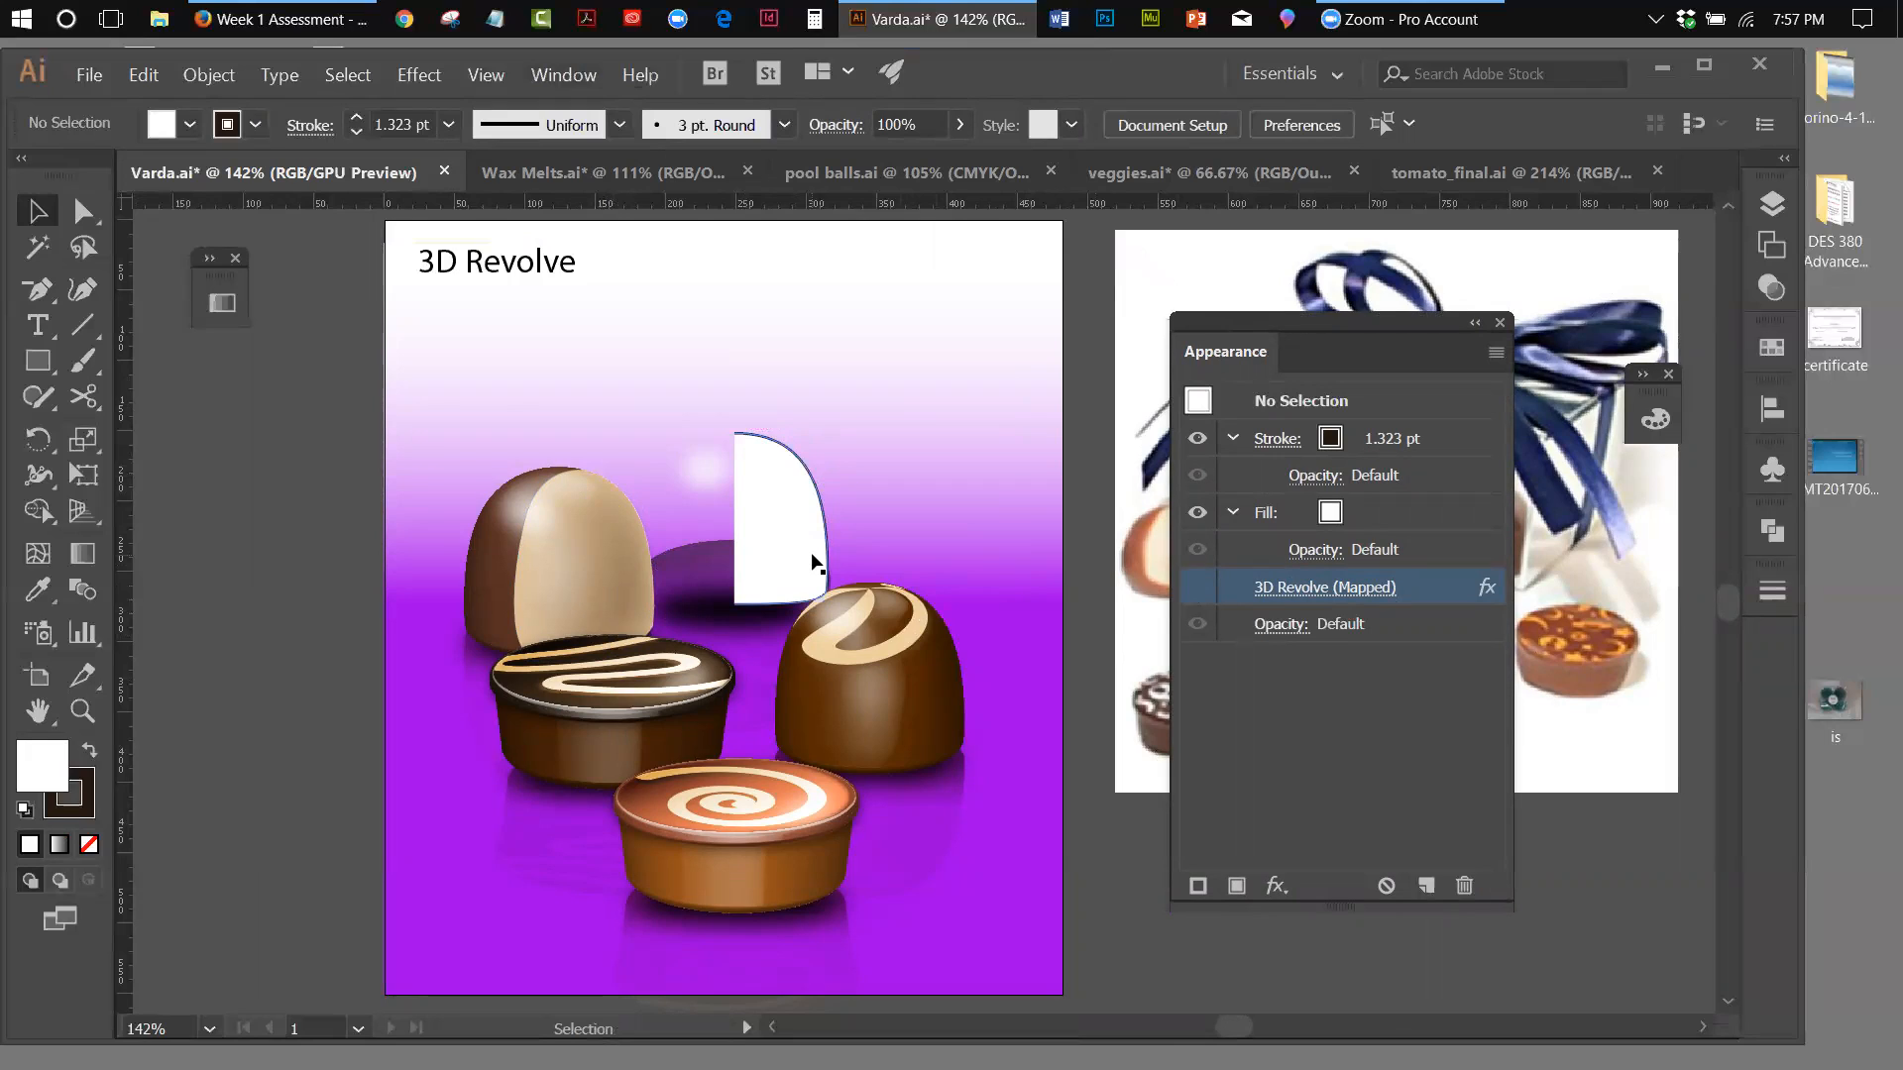
left_click(1199, 586)
left_click(811, 510)
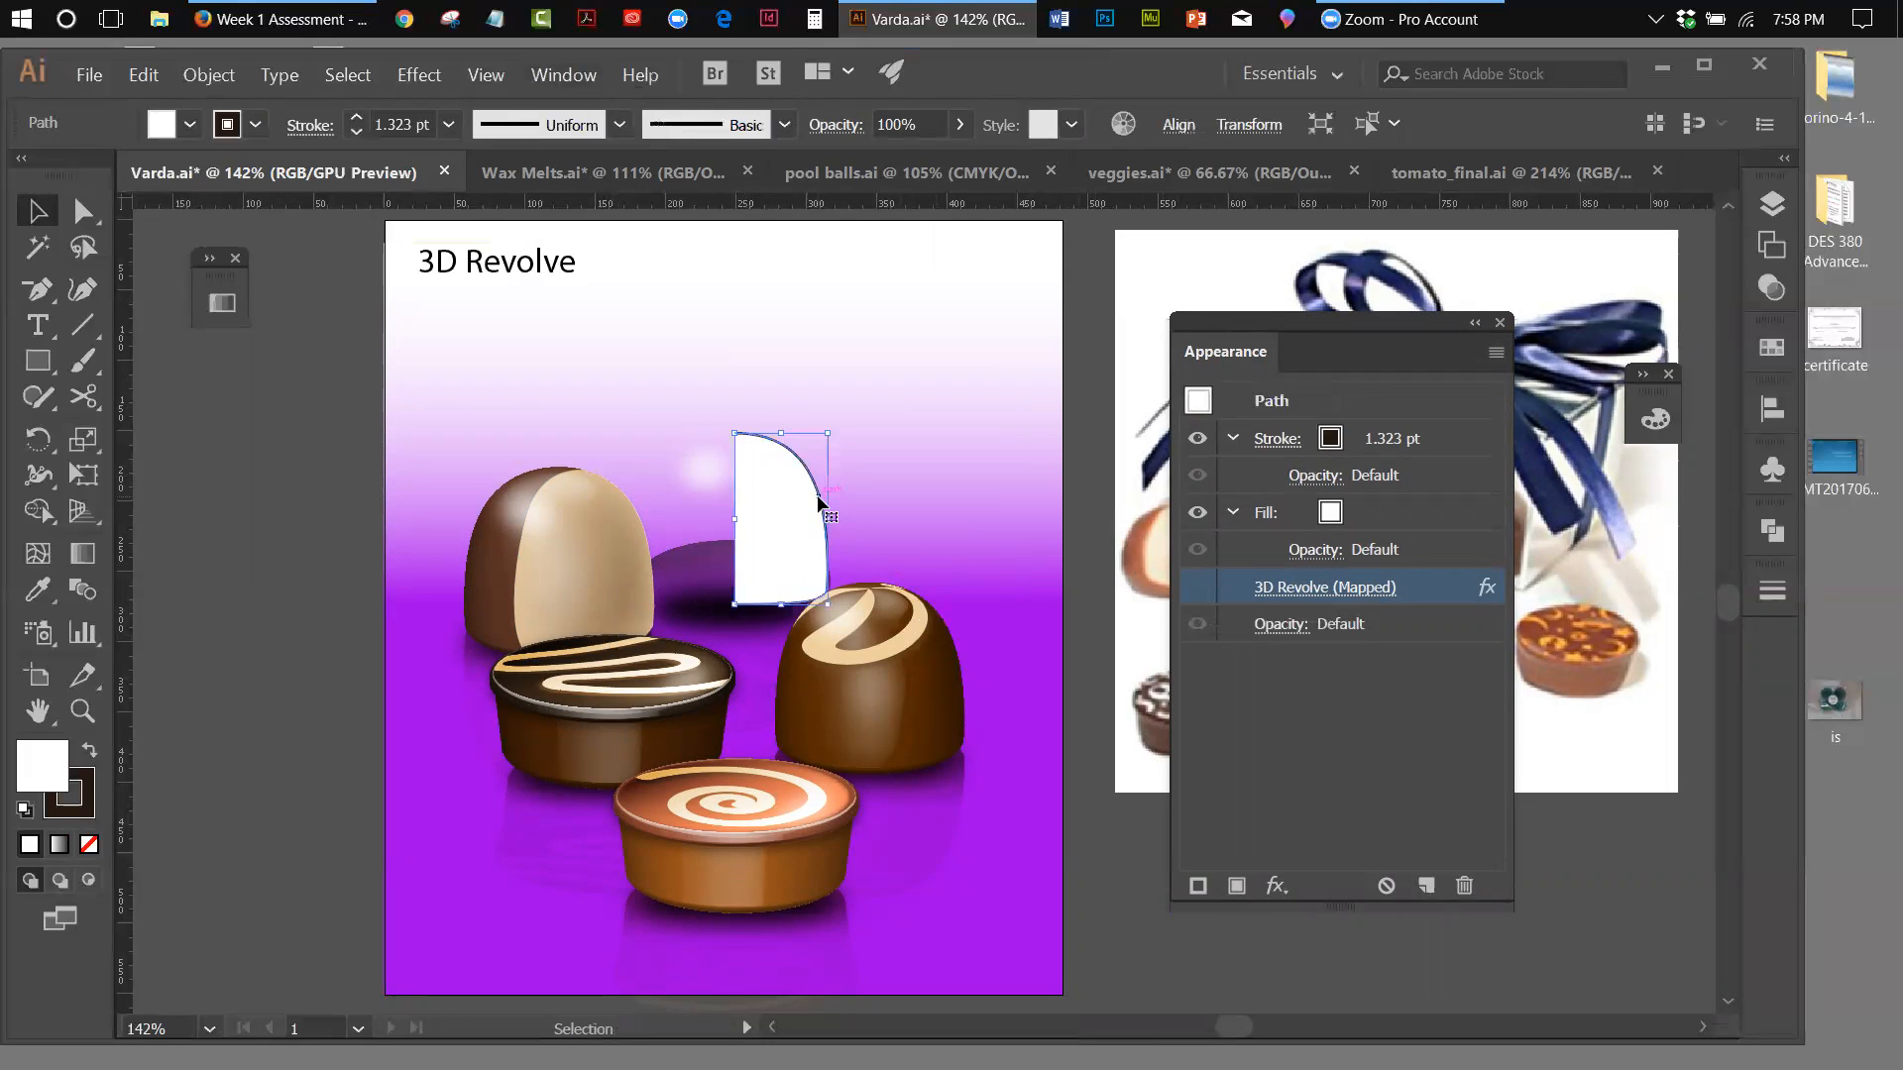
left_click(1198, 587)
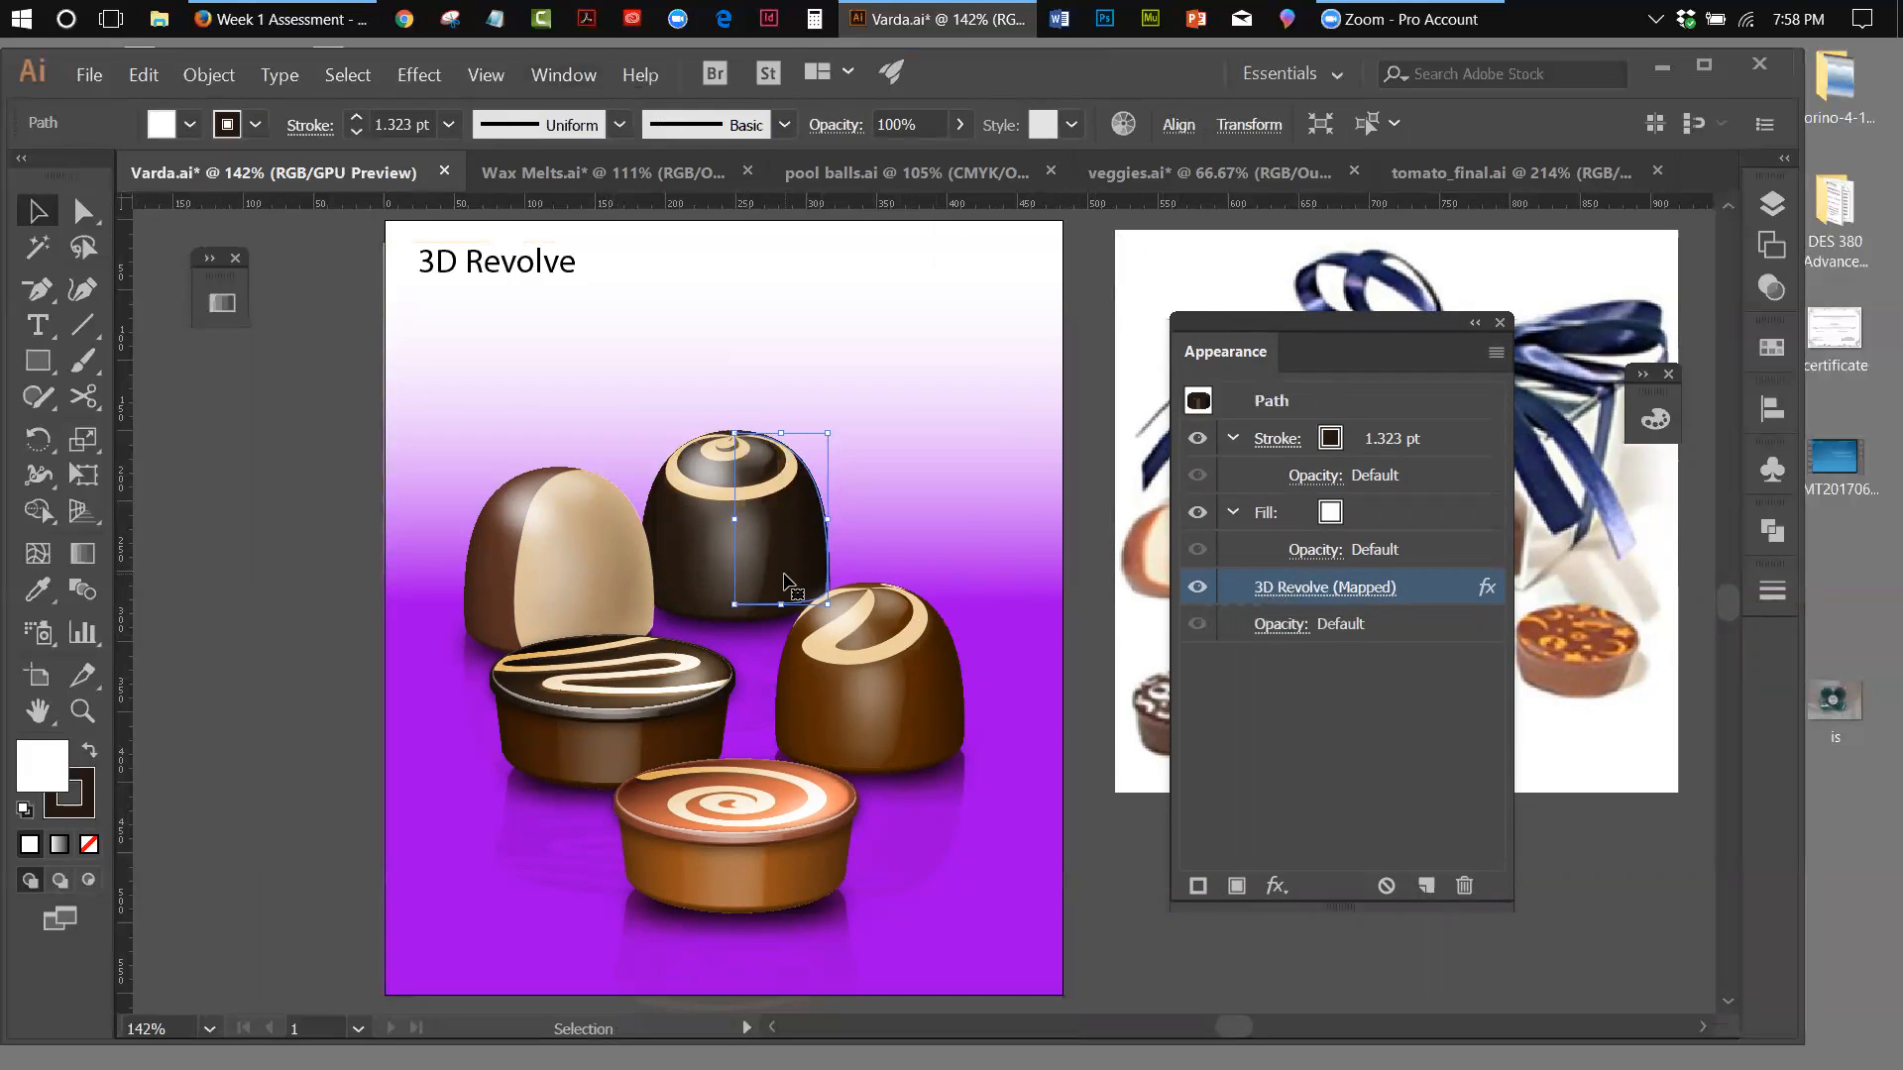
Inspect the stroke colour swatches of the dark swirl chocolate's profile path without changing the stroke
left_click(1329, 440)
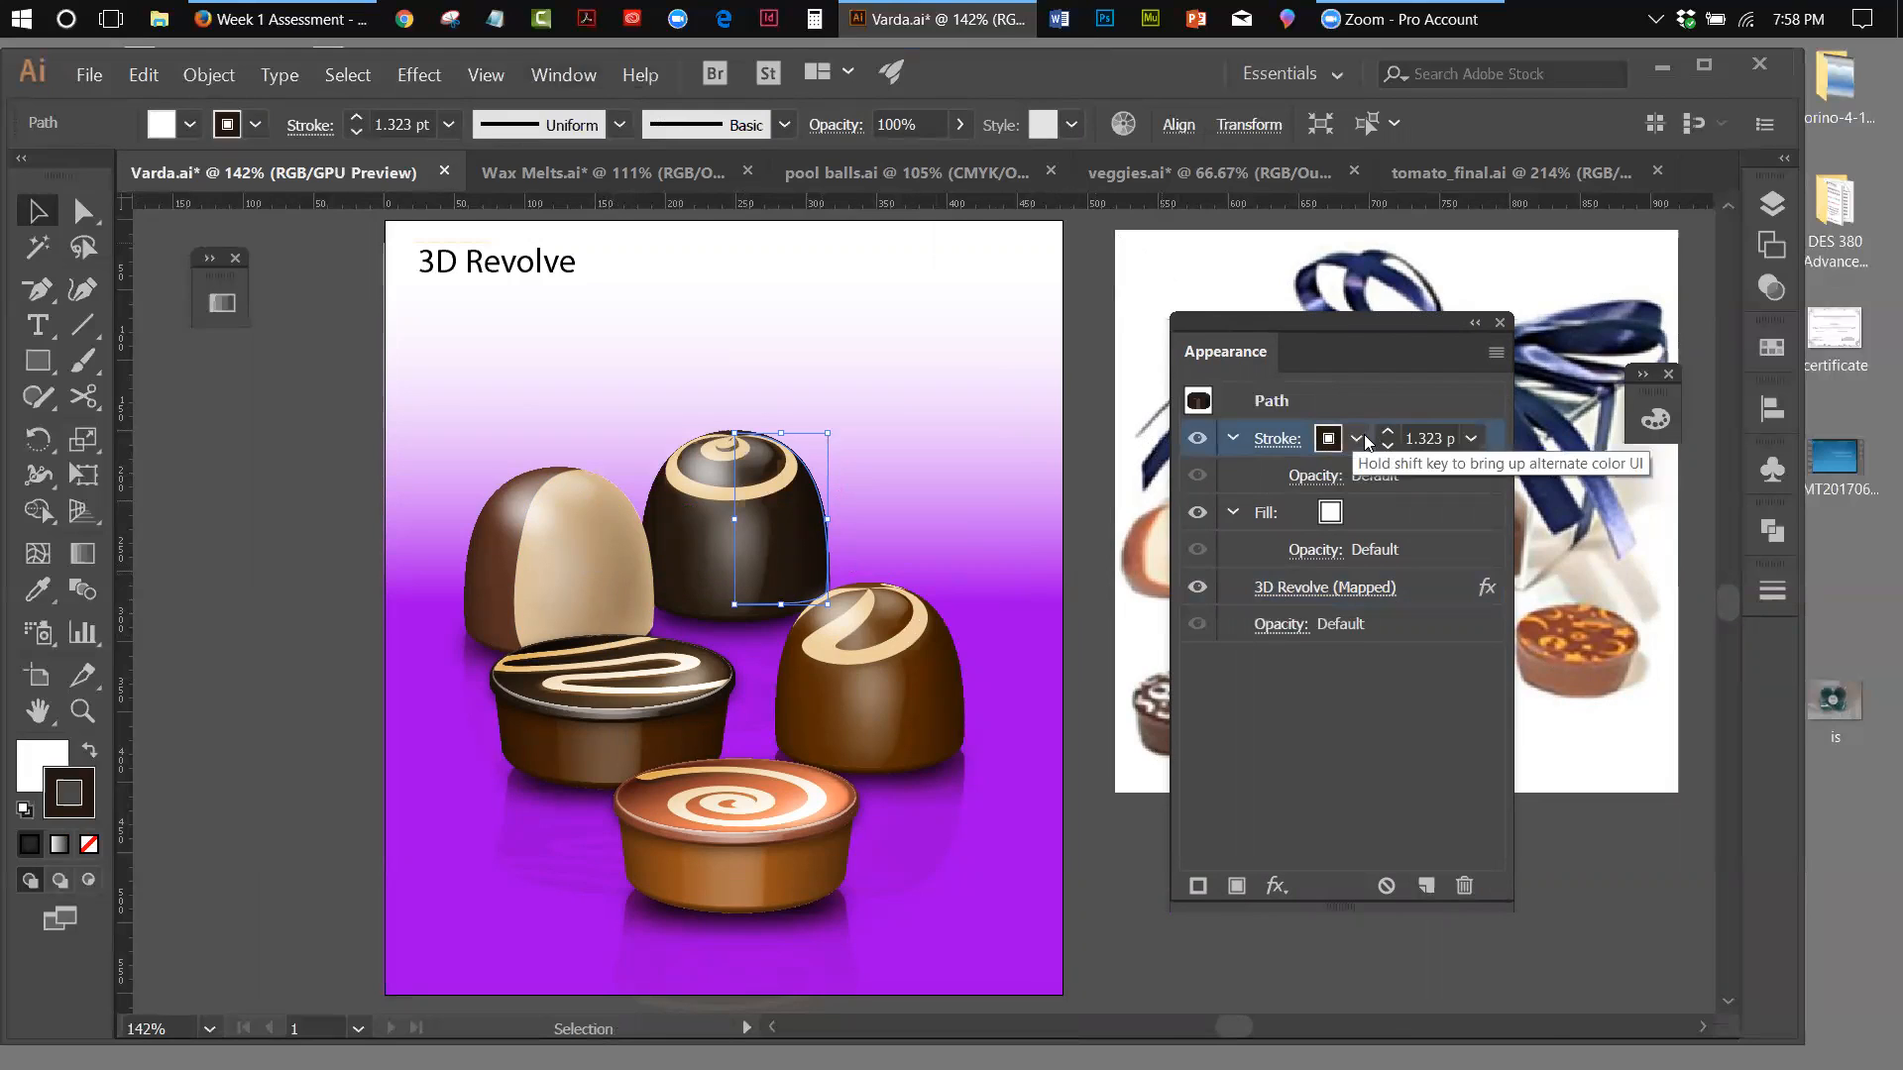
left_click(1358, 438)
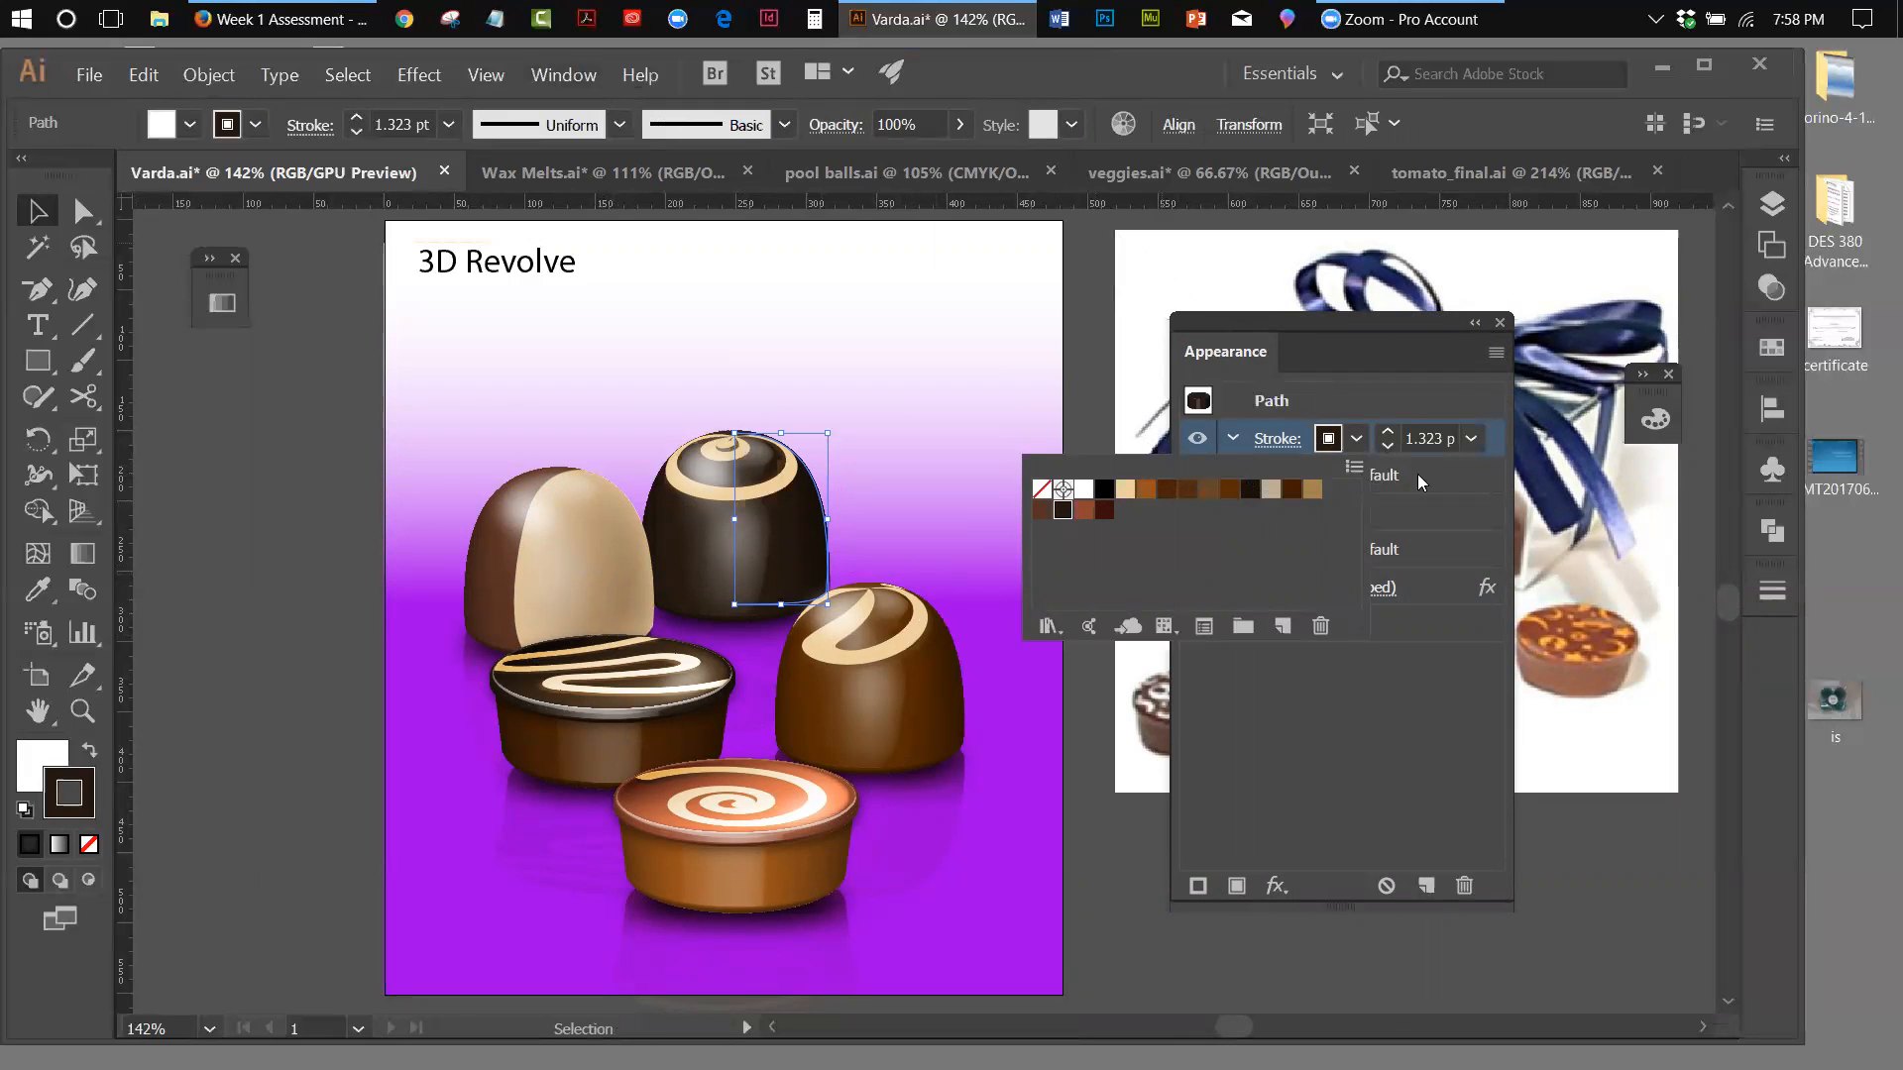
left_click(1429, 341)
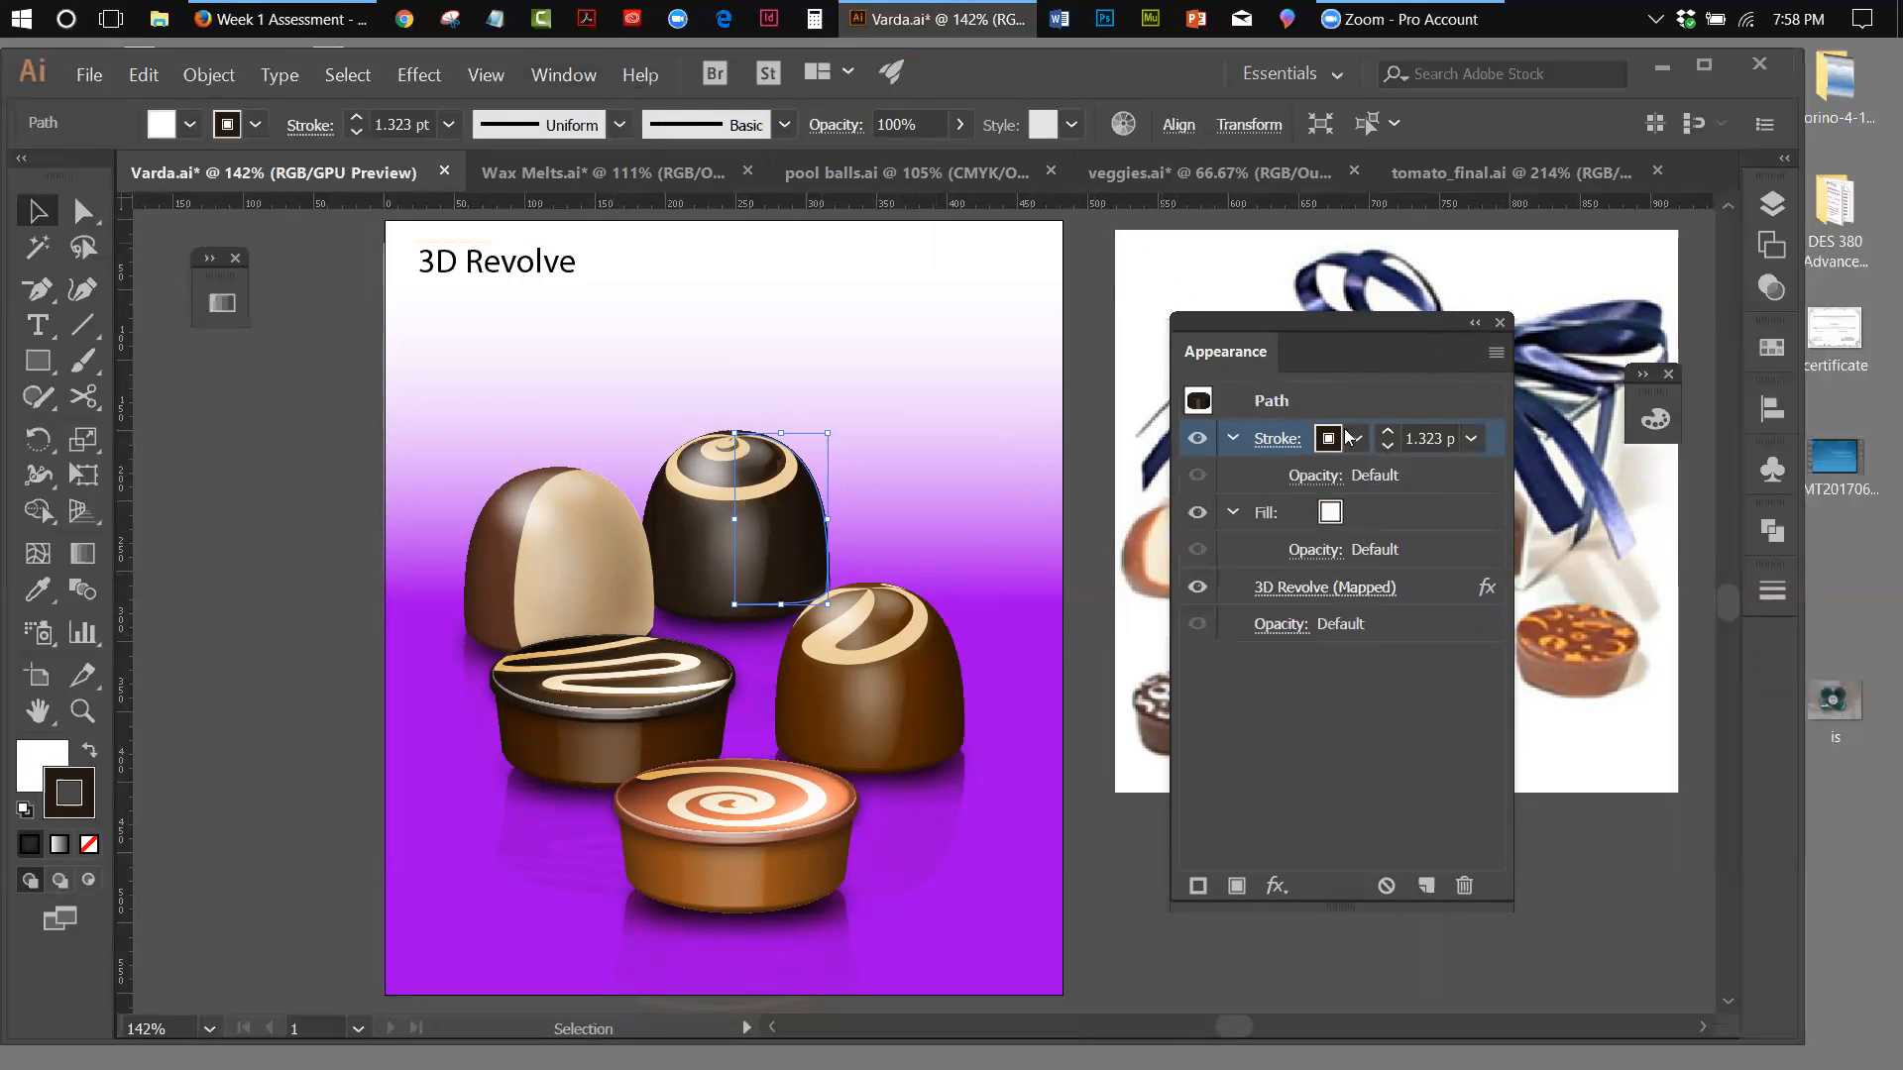
Try a fill of None on the dark swirl chocolate's profile path, and set the fill back to White
left_click(1334, 517)
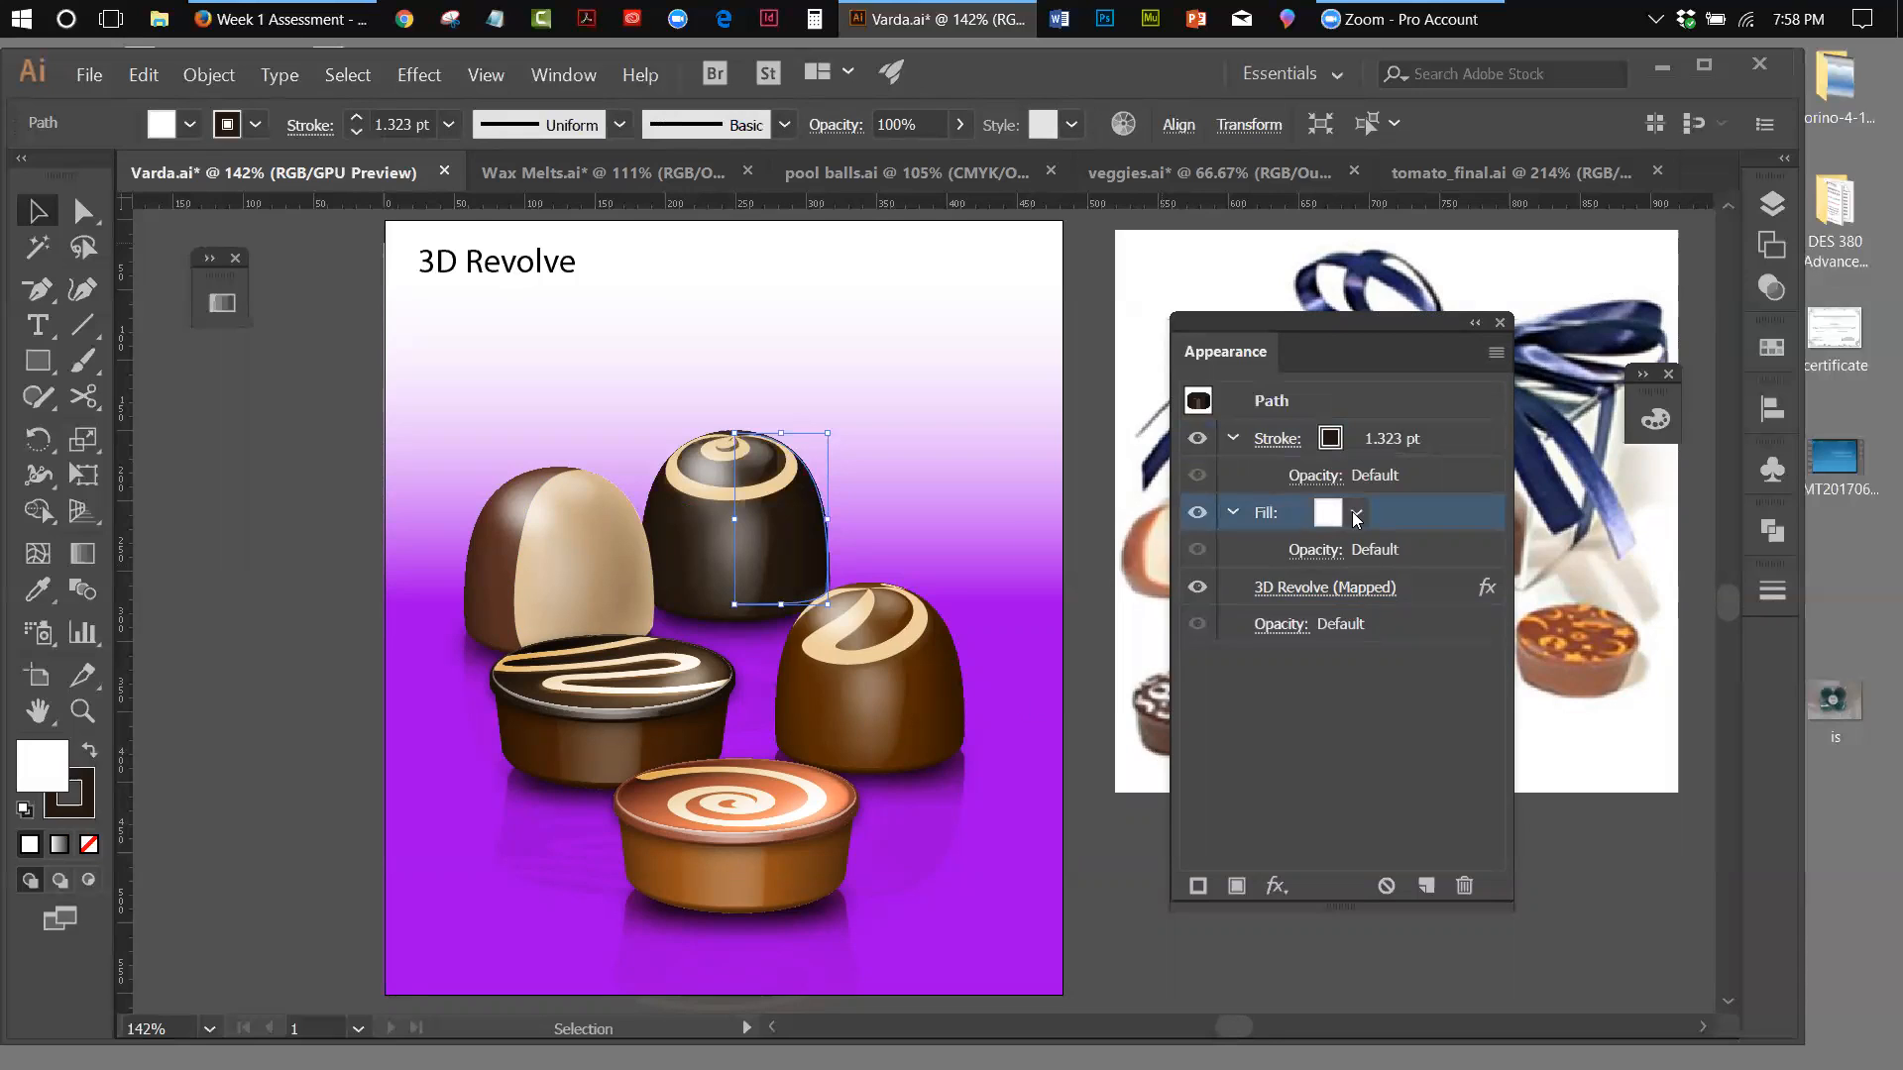
left_click(1355, 512)
left_click(1043, 574)
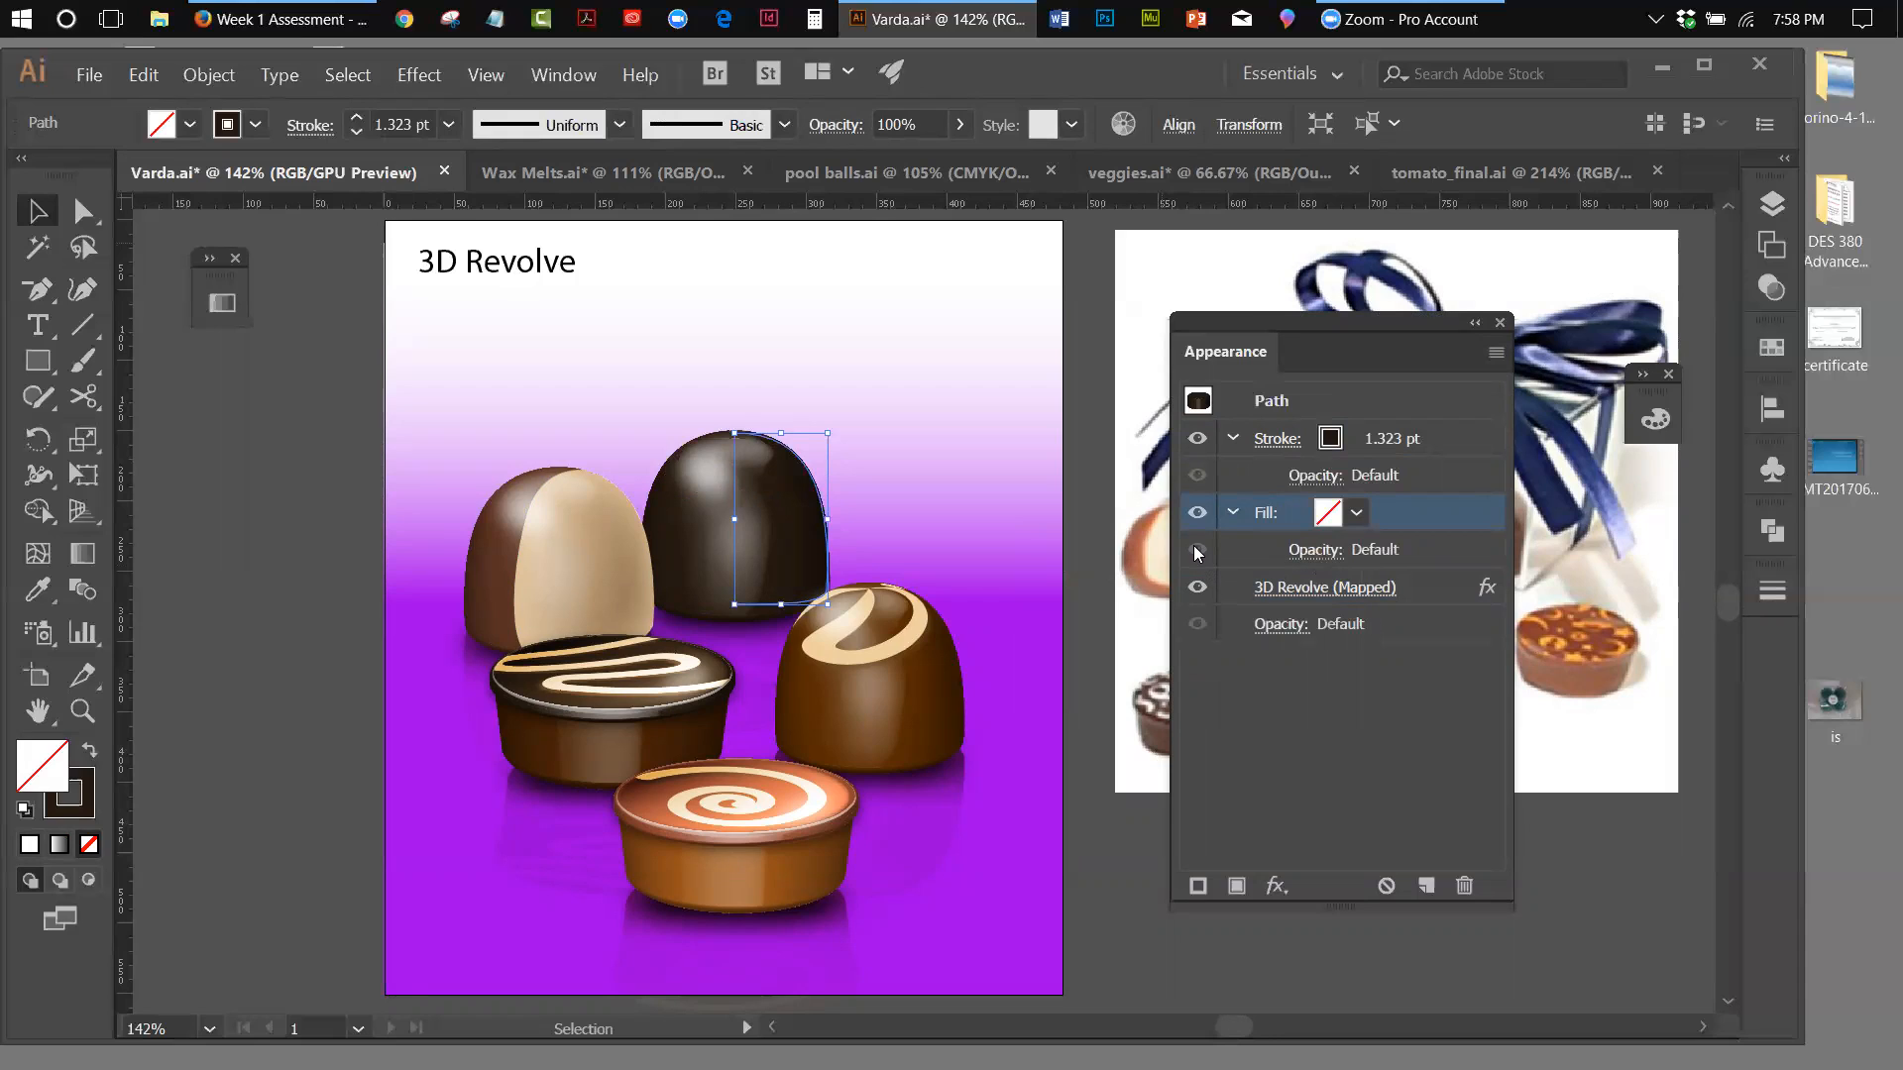
left_click(1357, 513)
left_click(1084, 564)
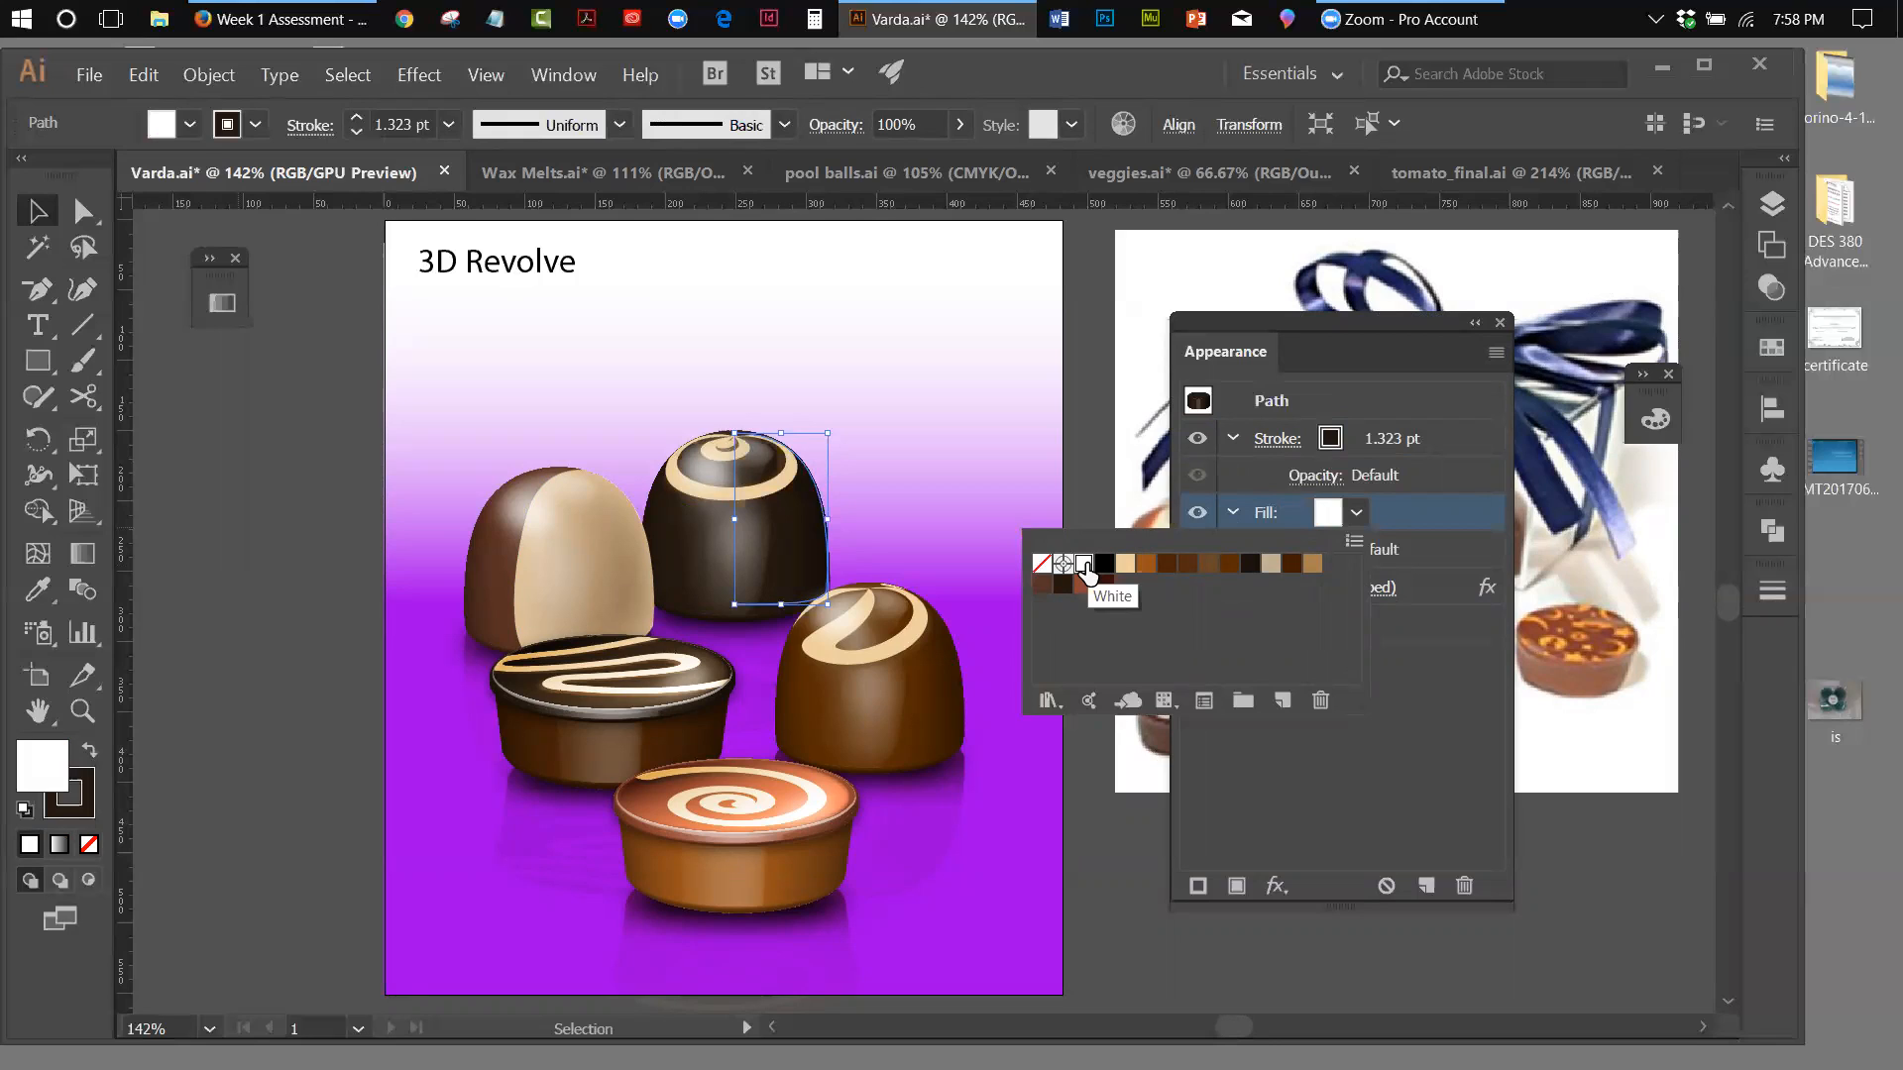
left_click(1205, 643)
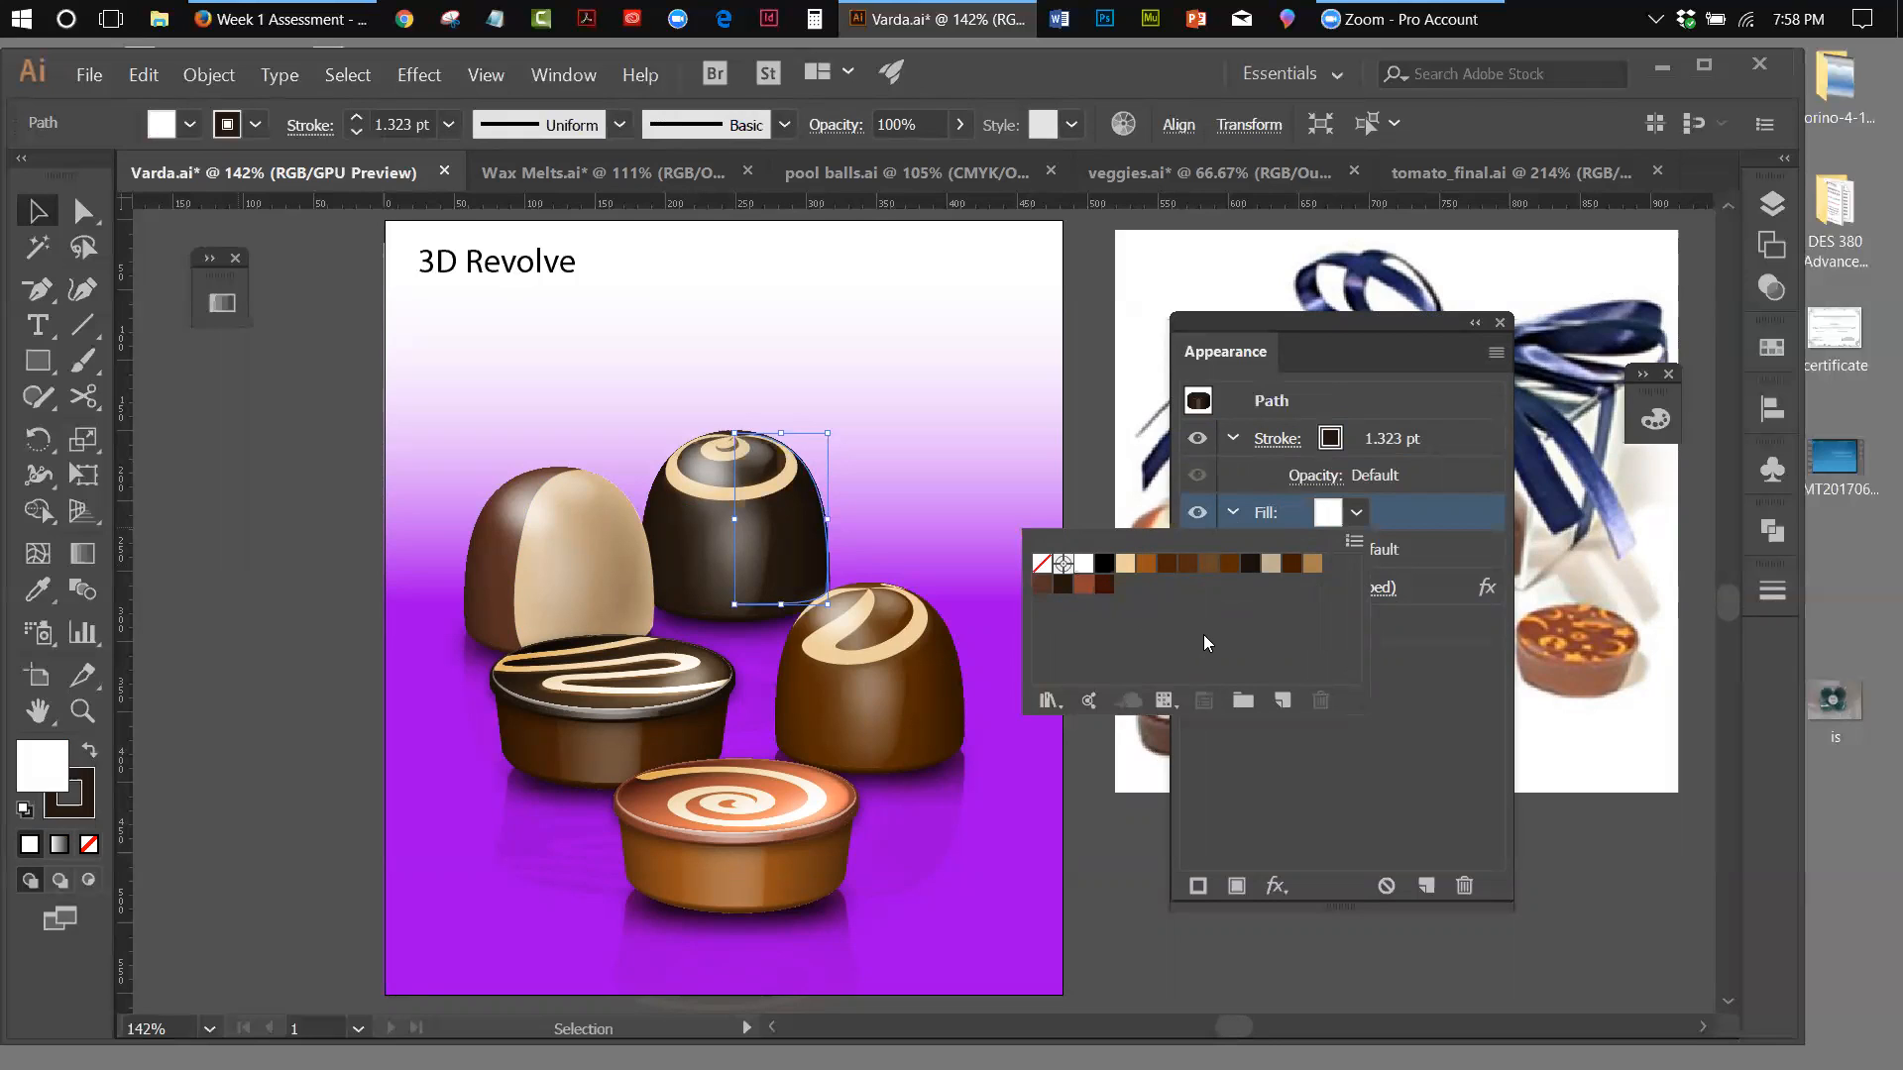
left_click(1420, 508)
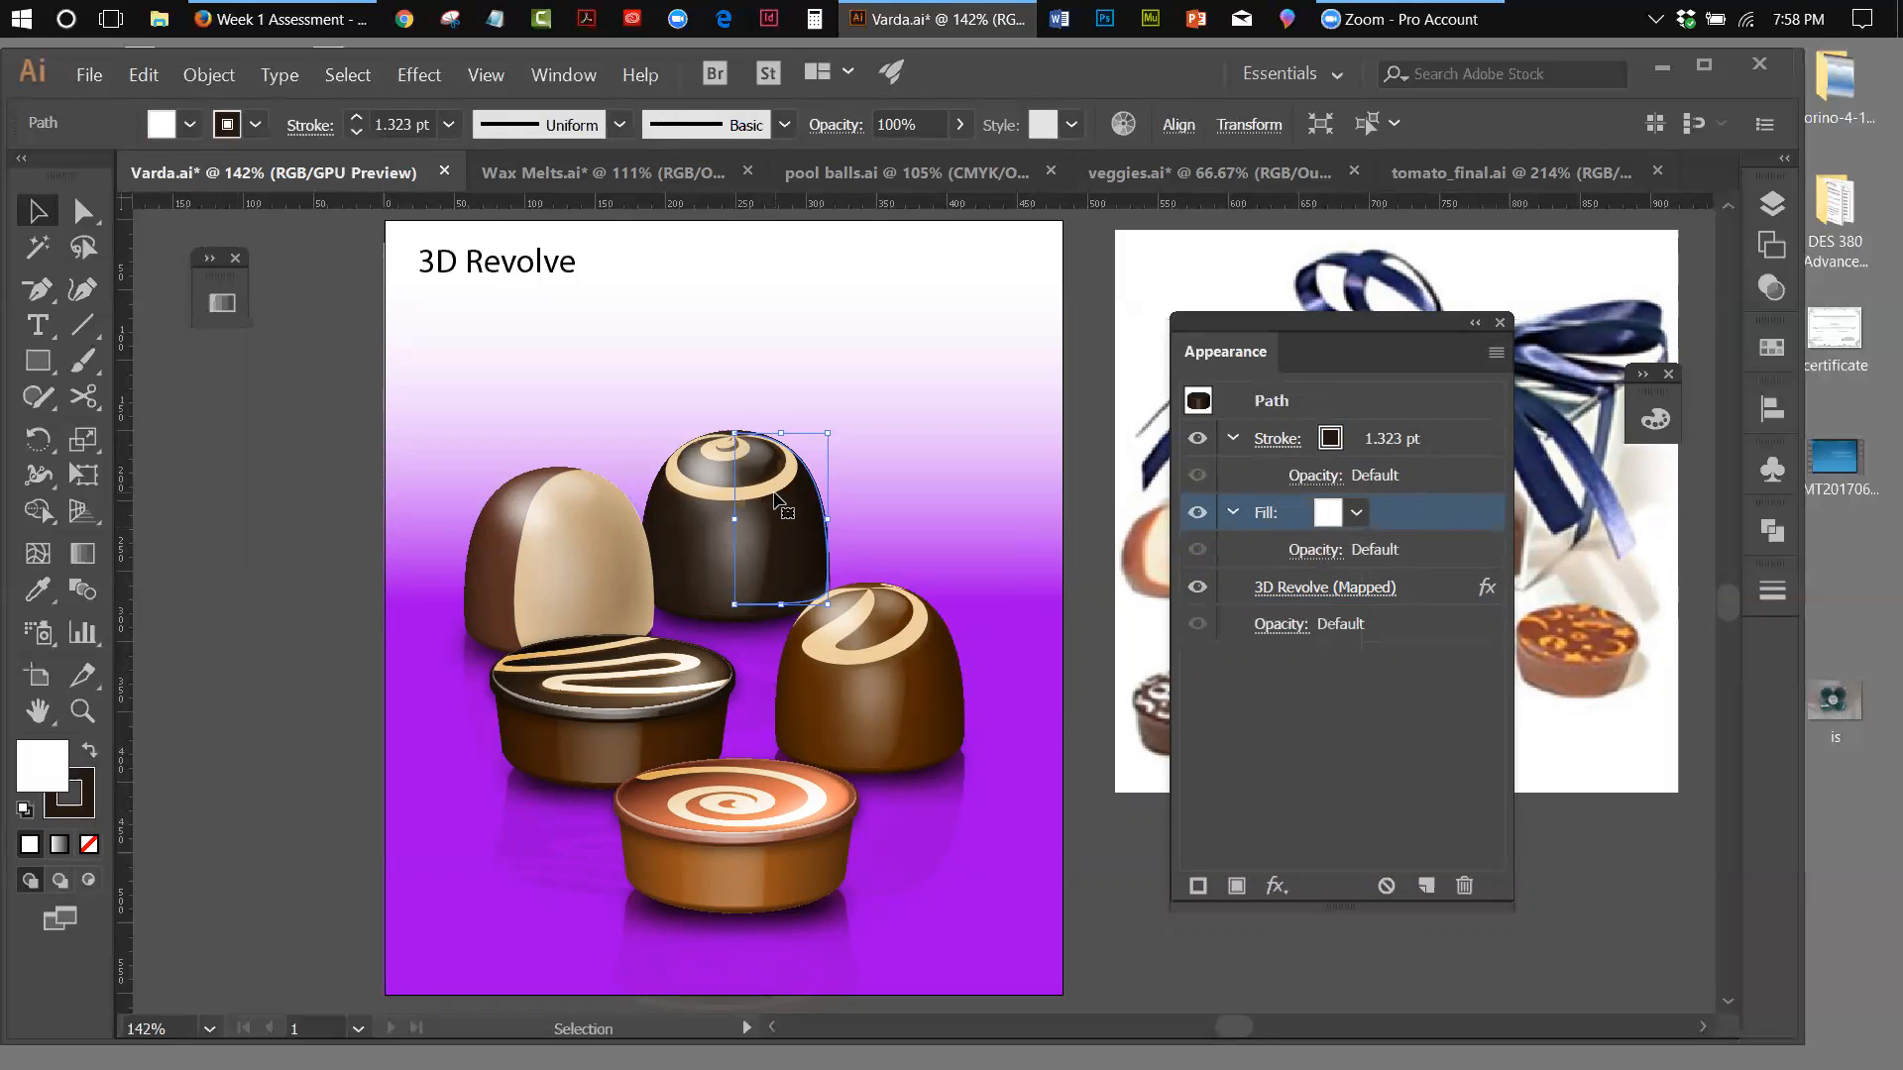
Open the Candy_1 file from the varda folder inside Week 1
left_click(90, 76)
left_click(109, 146)
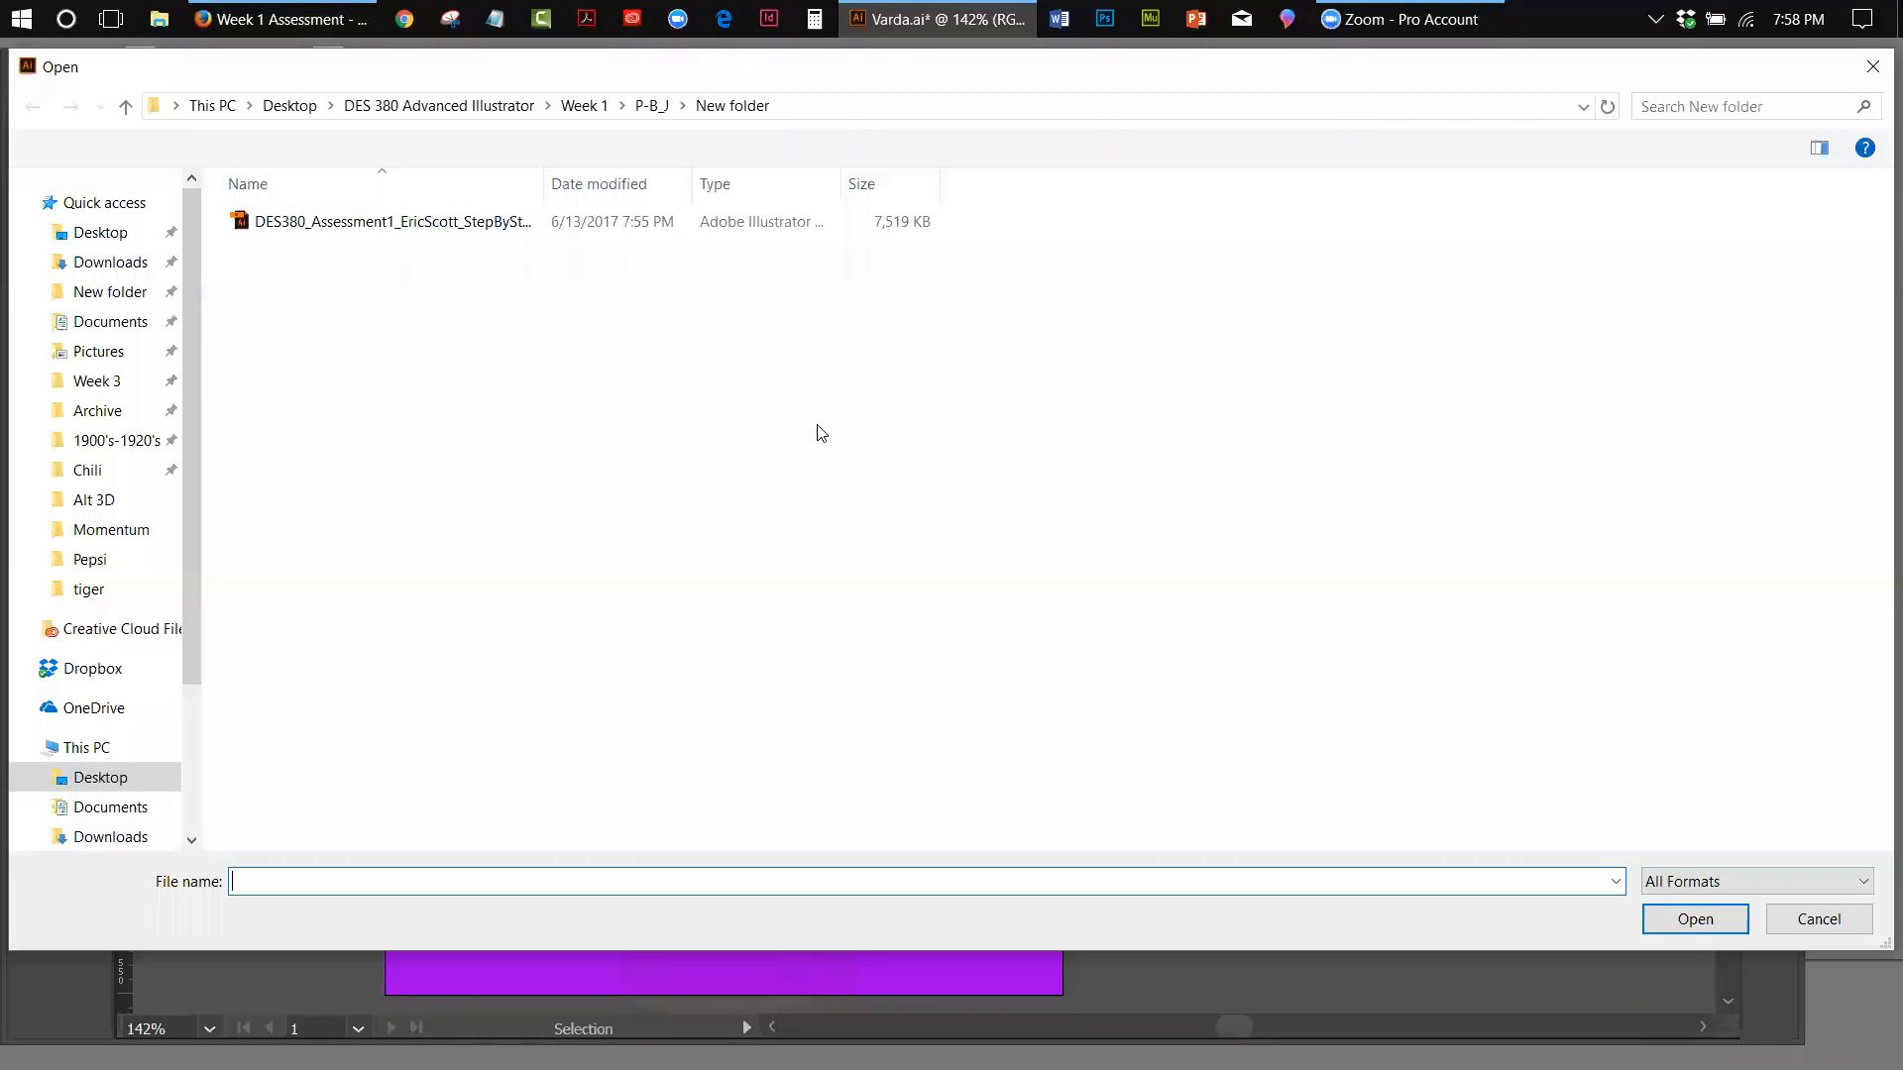
left_click(597, 109)
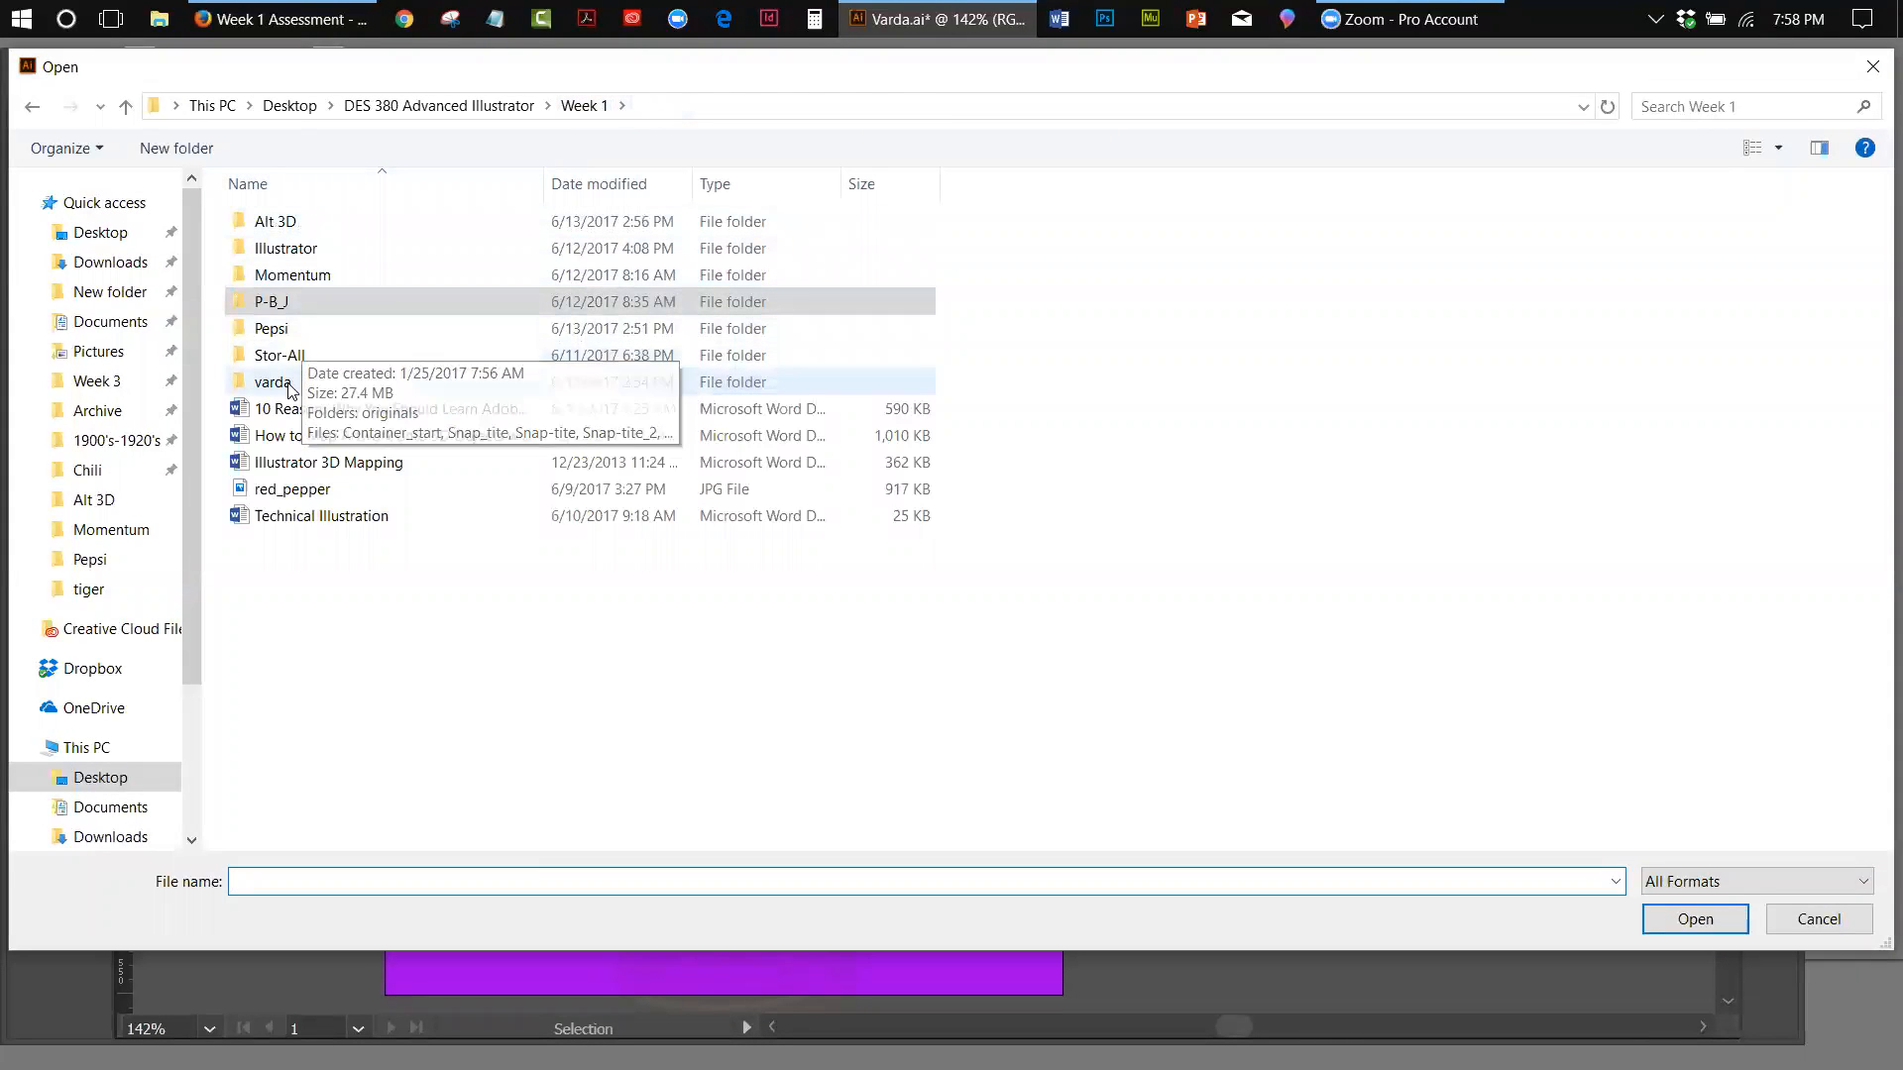
double_click(289, 385)
double_click(309, 255)
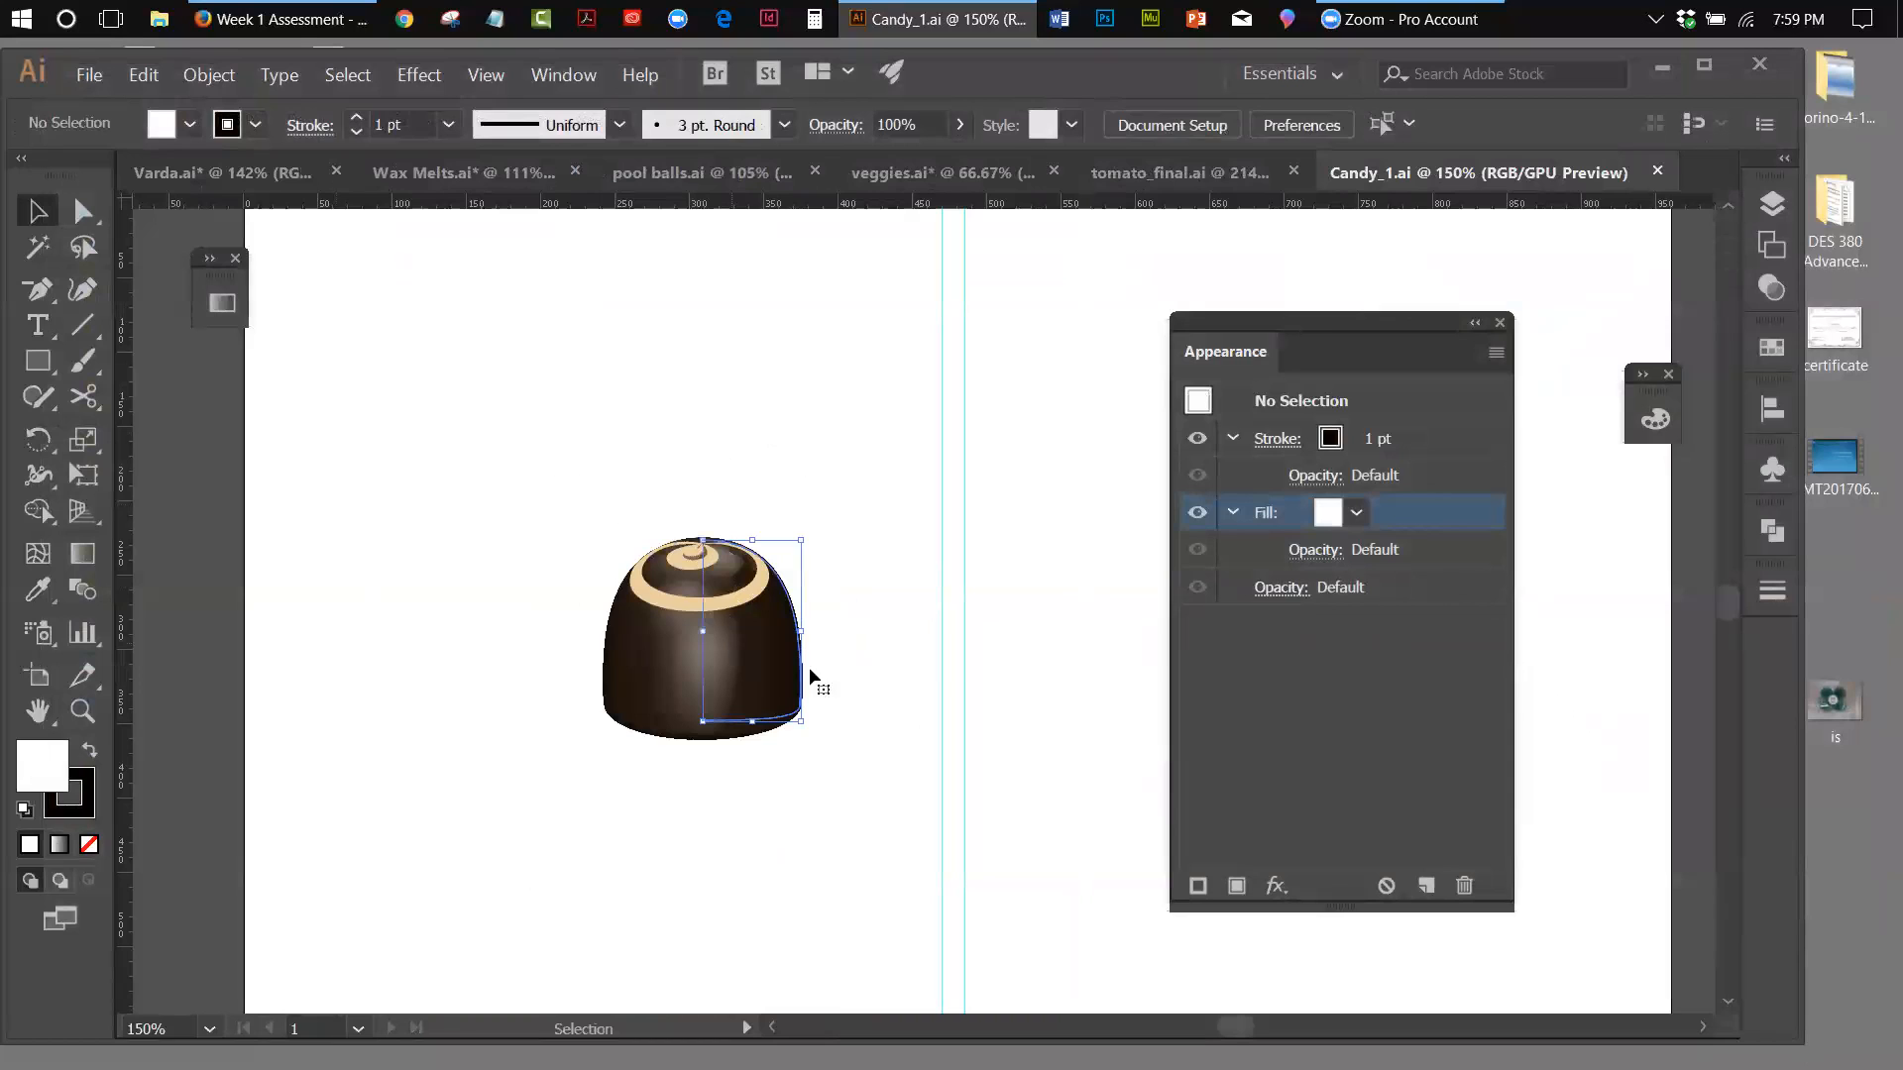
Reposition the swirl chocolate and duplicate it so that two copies sit side by side left of the guides
left_click(808, 668)
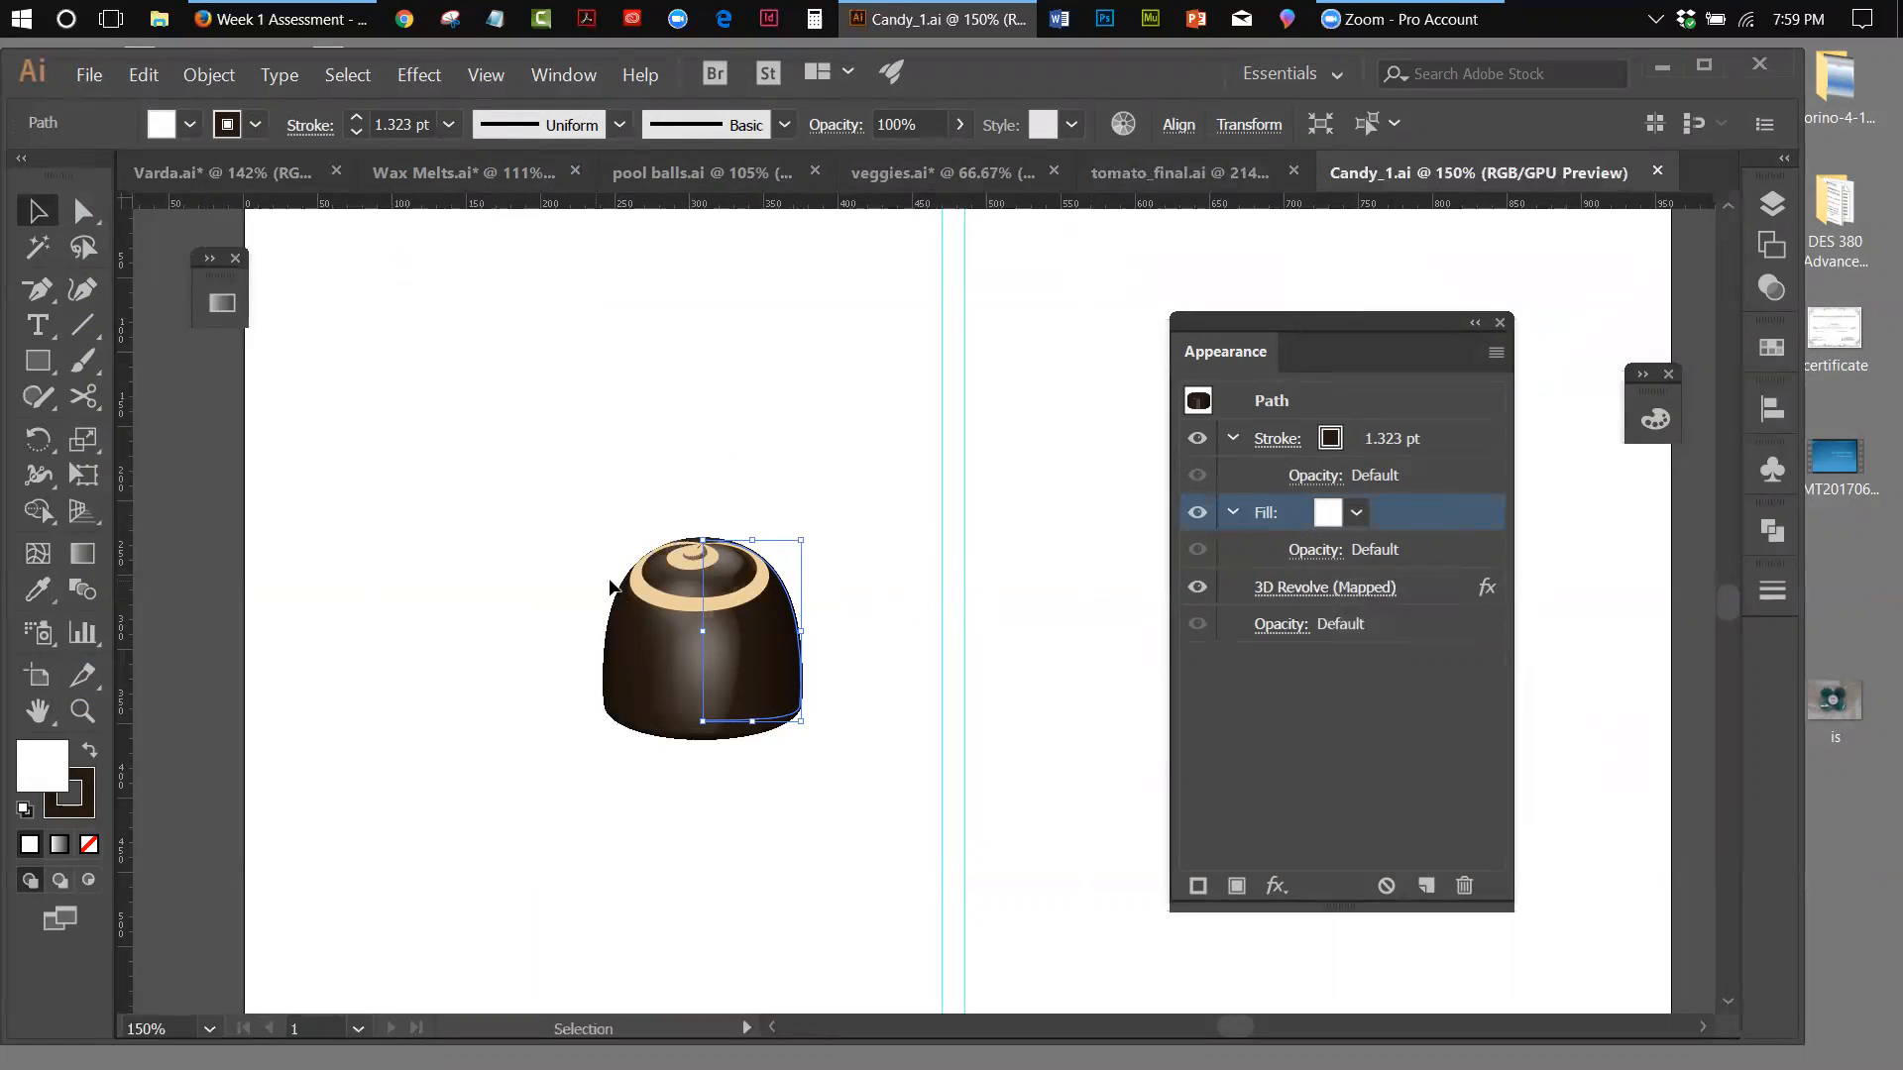
left_click_drag(798, 629, 989, 627)
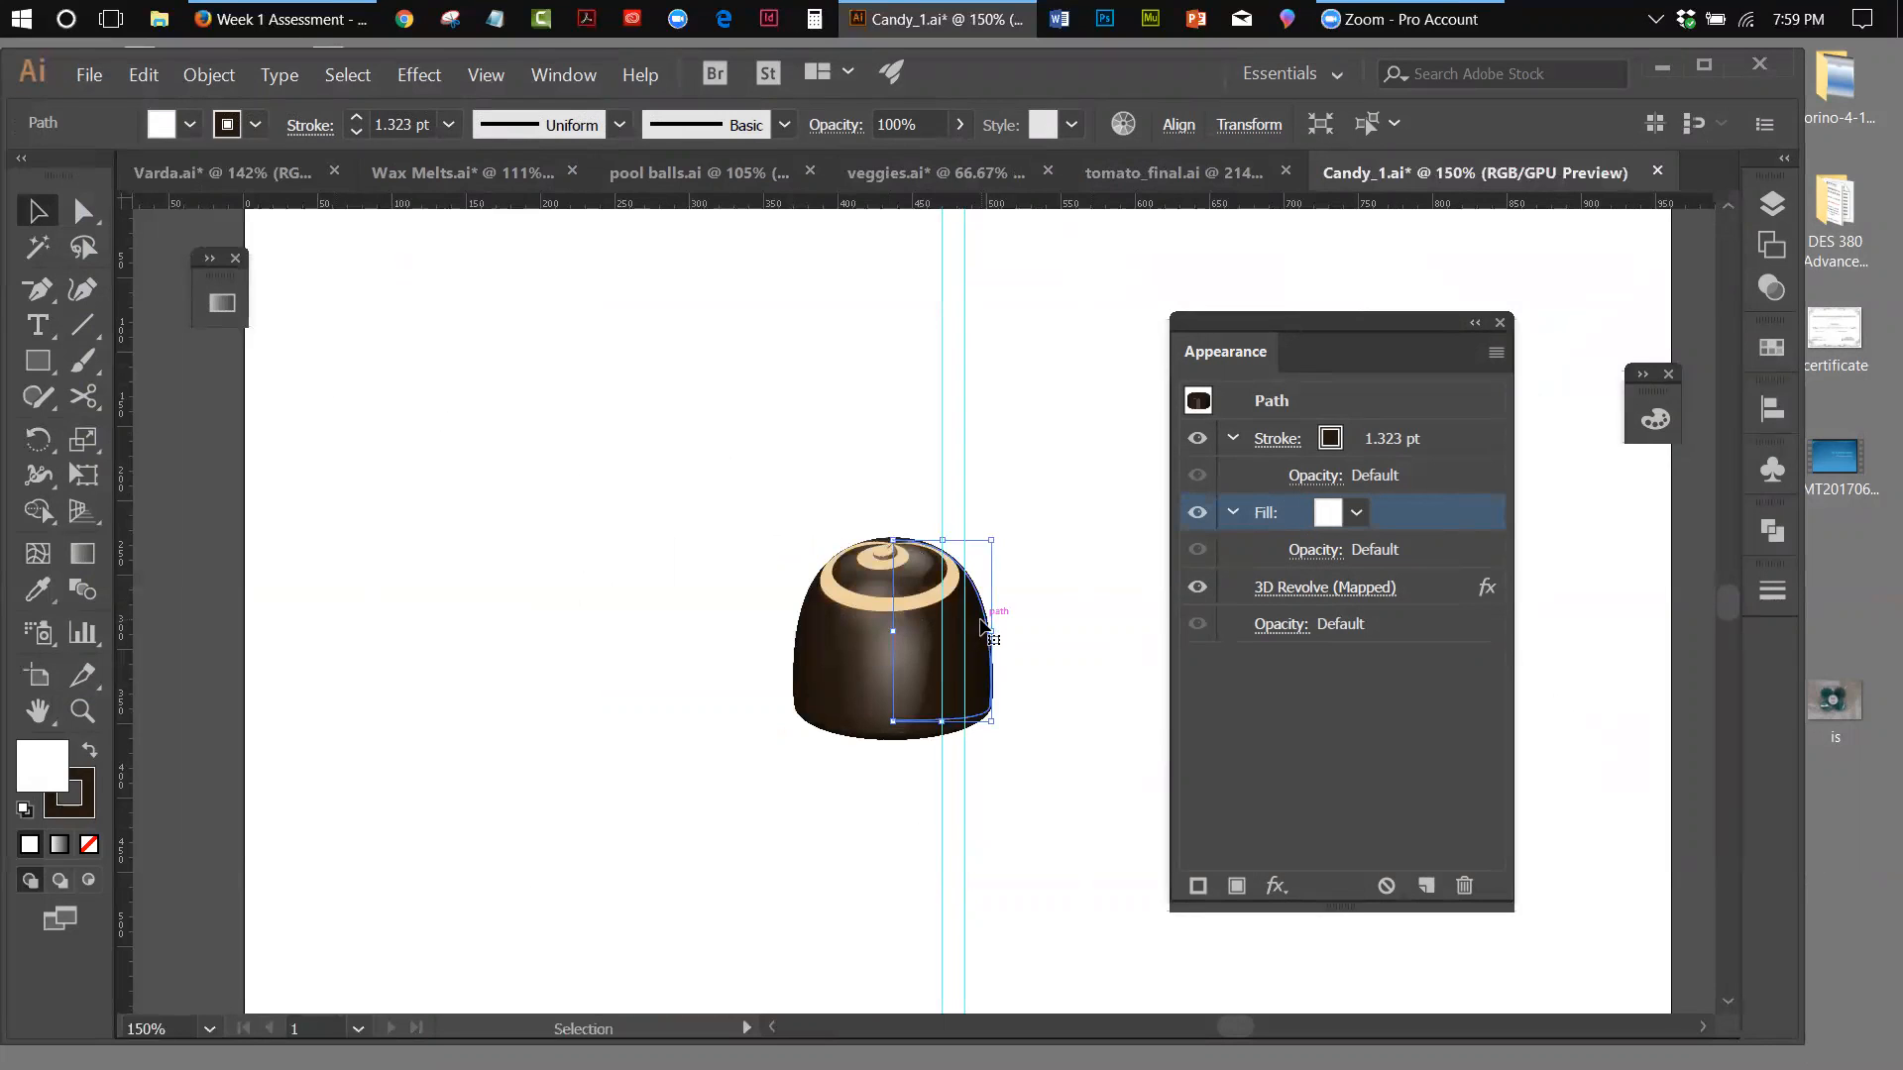
left_click_drag(954, 626, 870, 639)
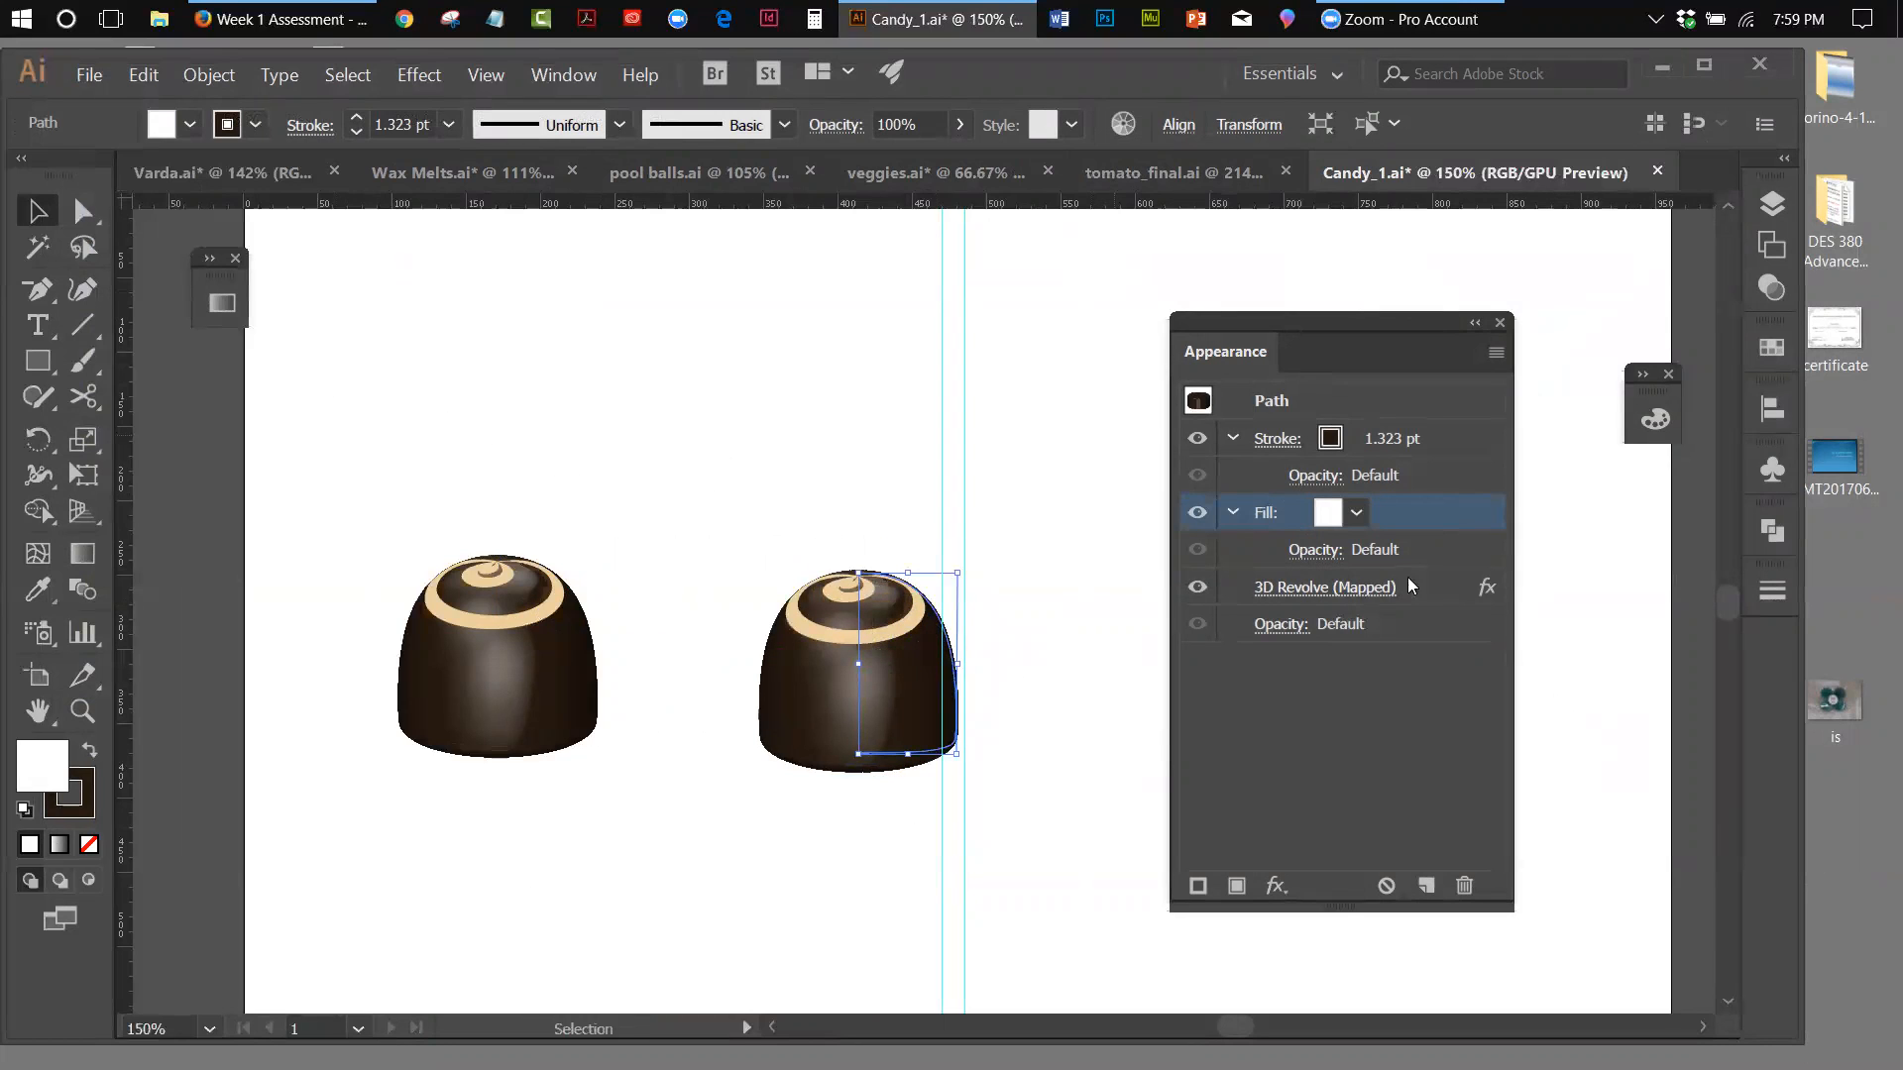
Delete the 3D Revolve (Mapped) effect from the right-hand chocolate and reselect its flat half profile path
left_click(1442, 582)
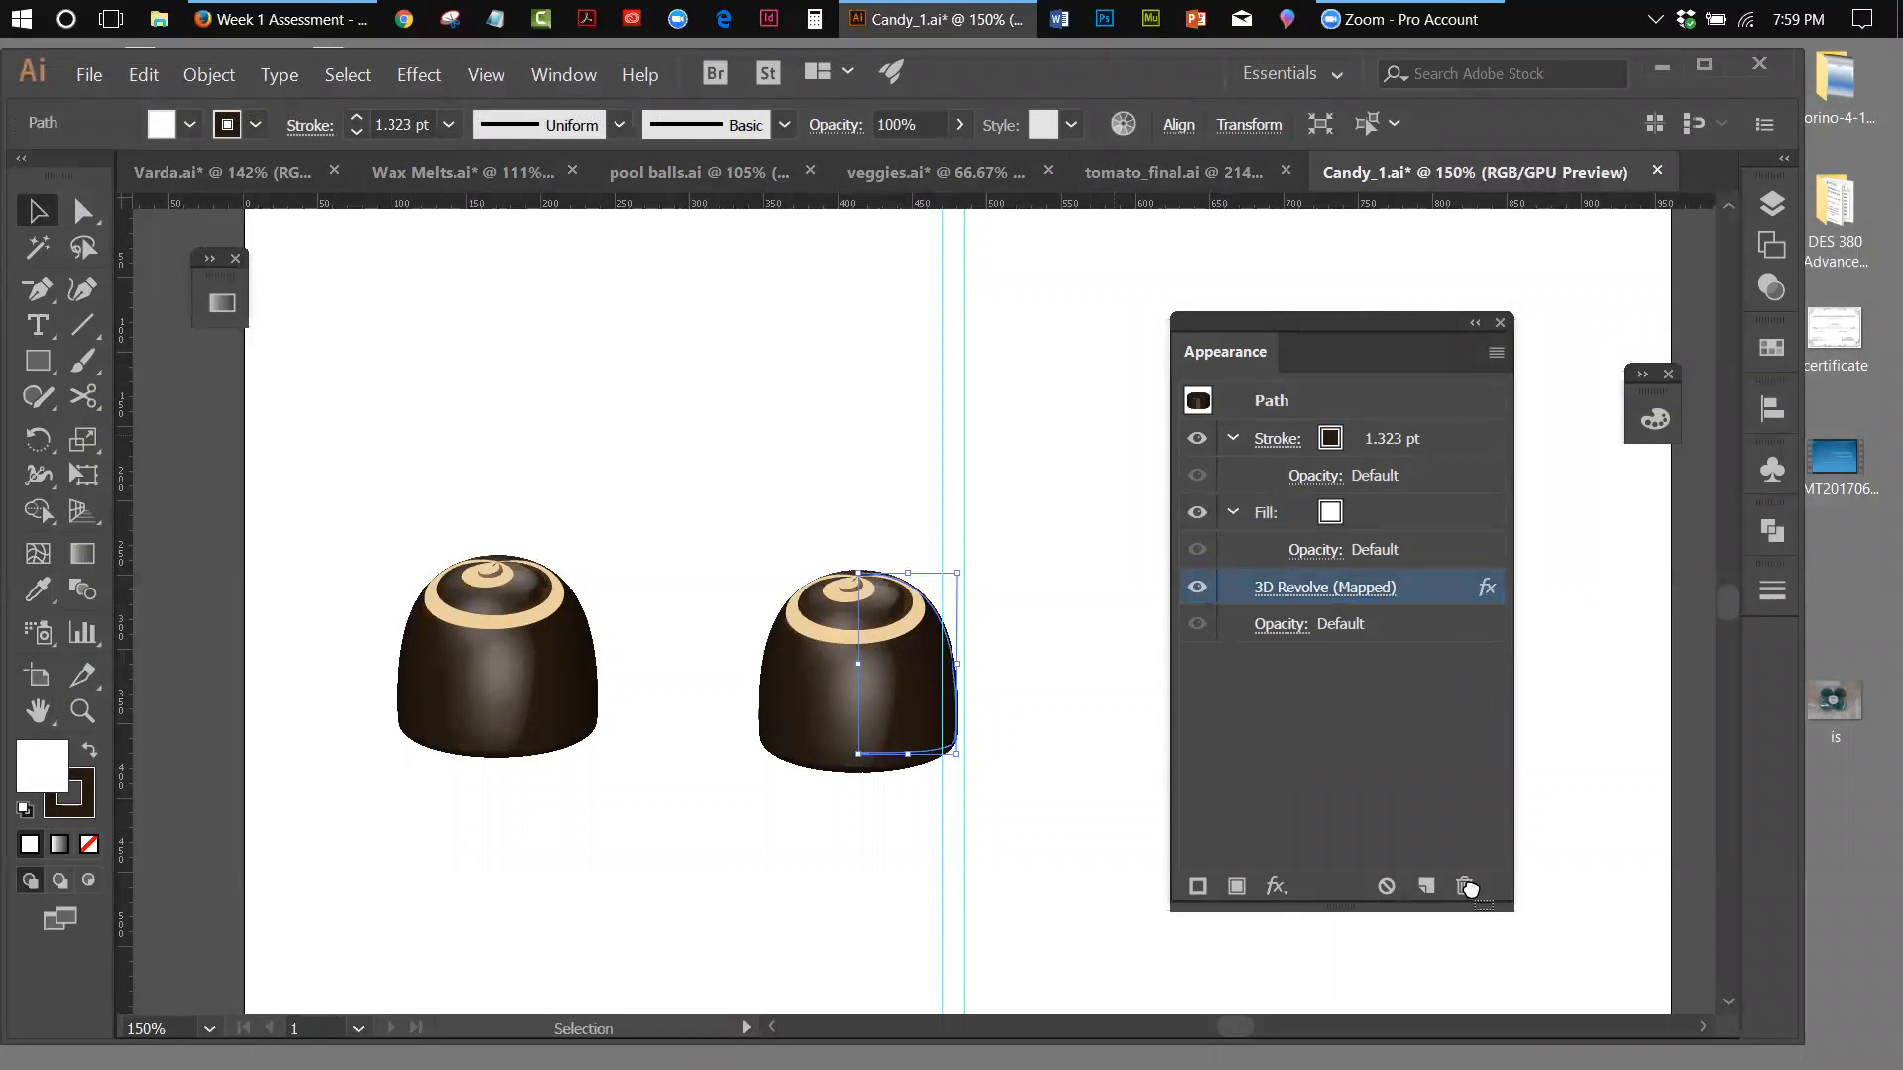
left_click(1465, 885)
left_click(844, 478)
left_click(868, 679)
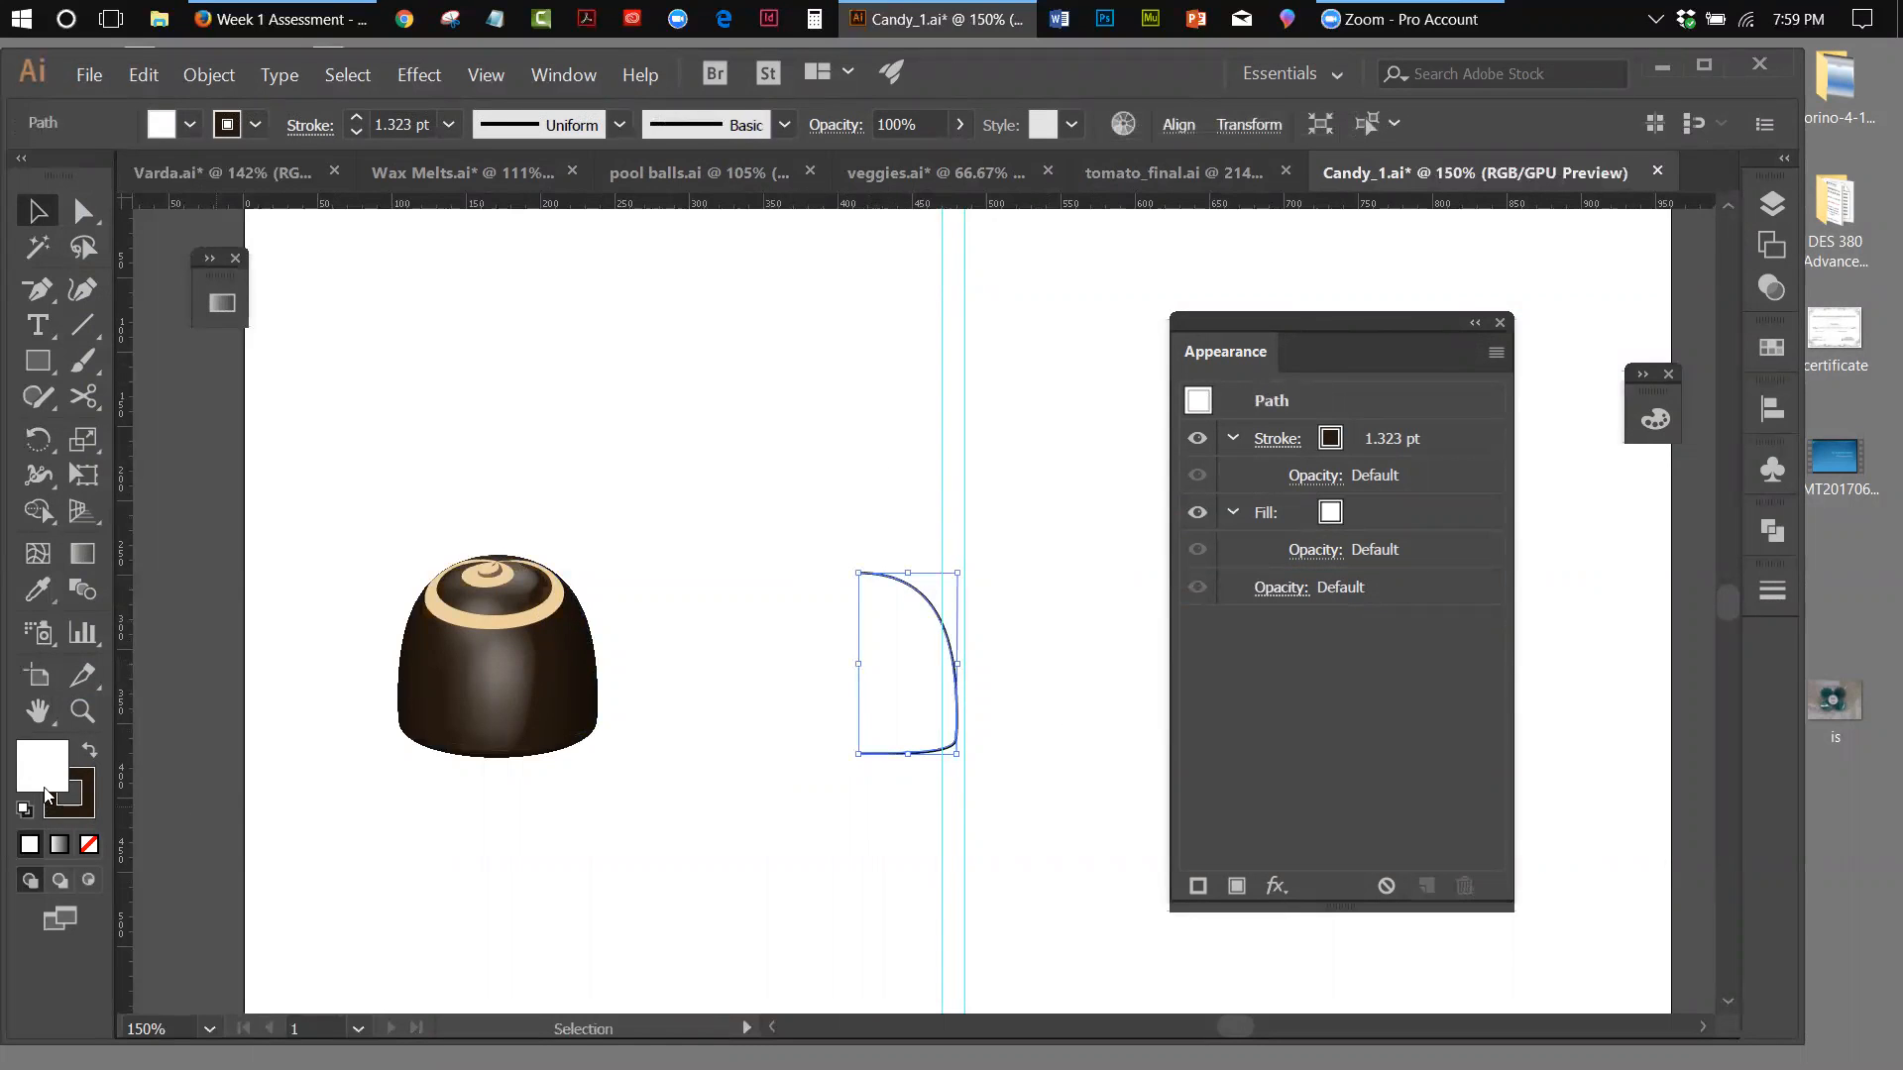
Set the half profile path's fill to None and inspect its stroke colour swatches, keeping the dark brown stroke
left_click(1339, 517)
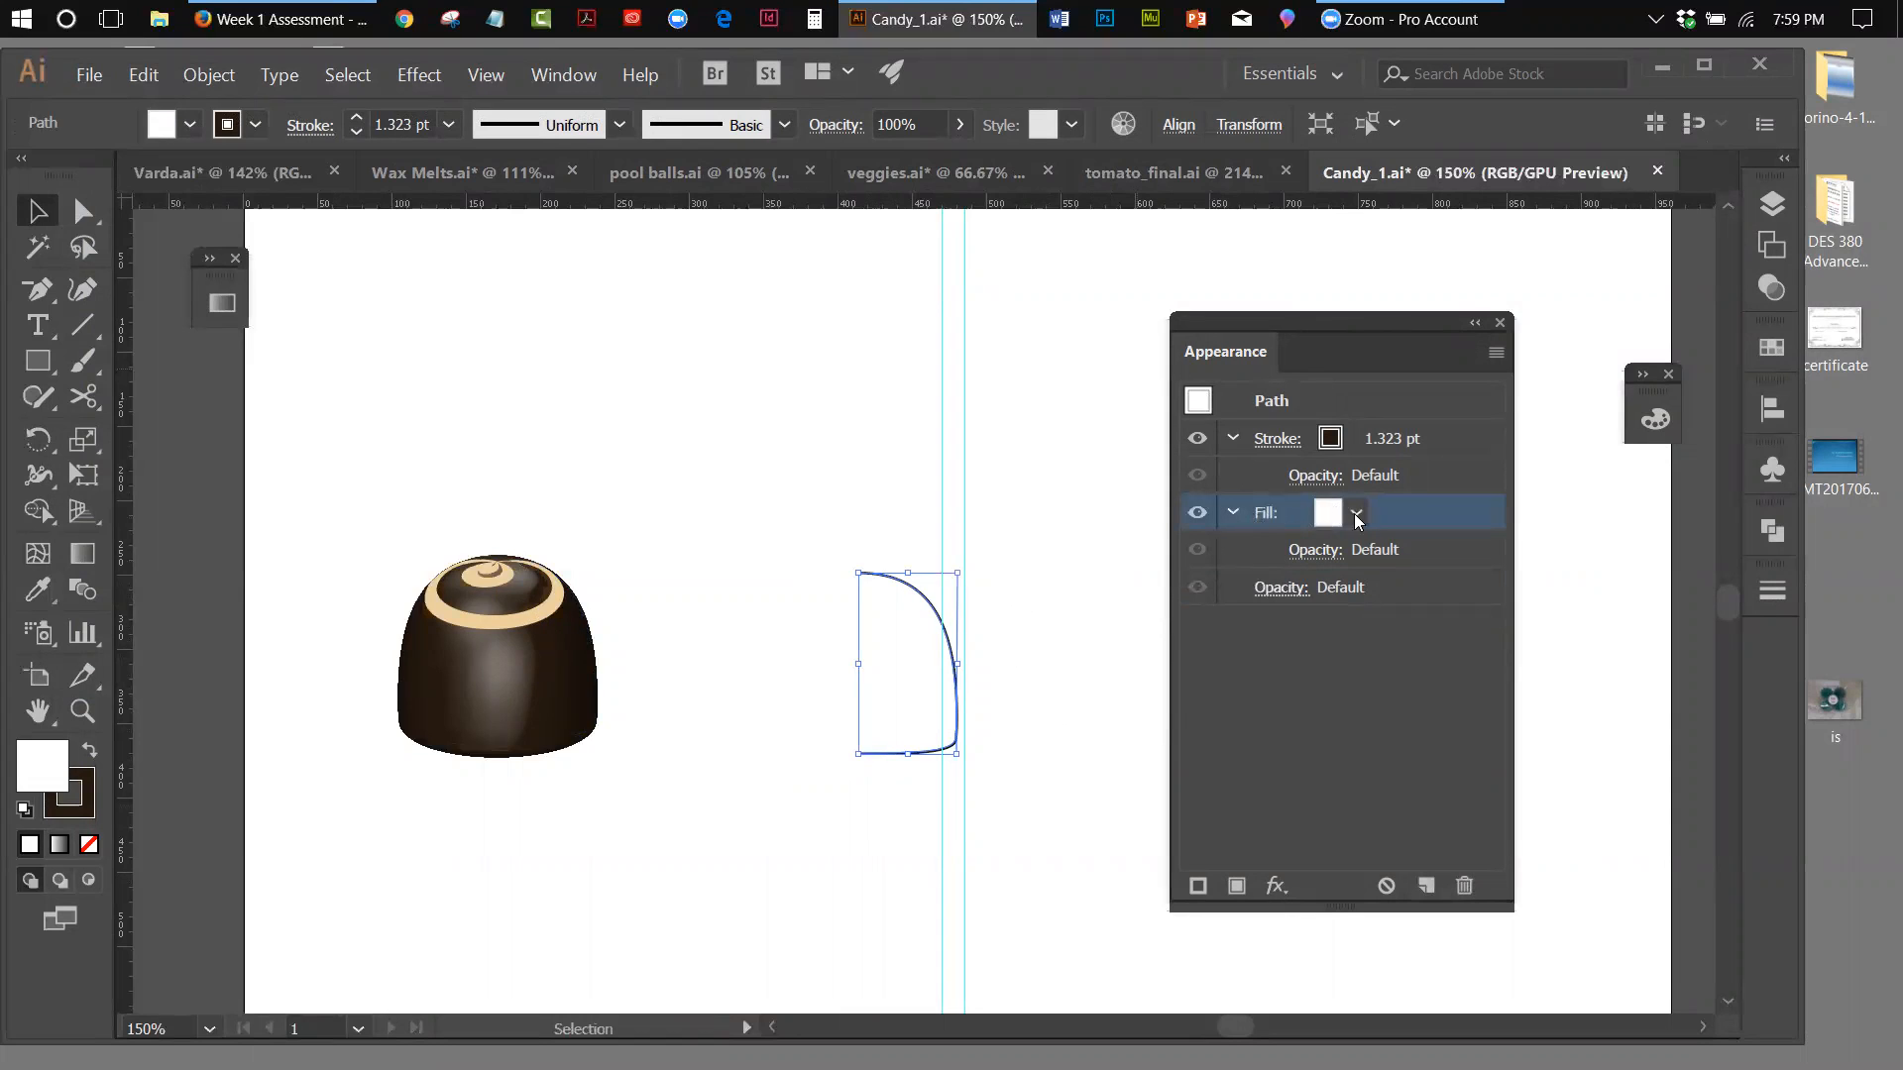
left_click(1355, 516)
left_click(1042, 564)
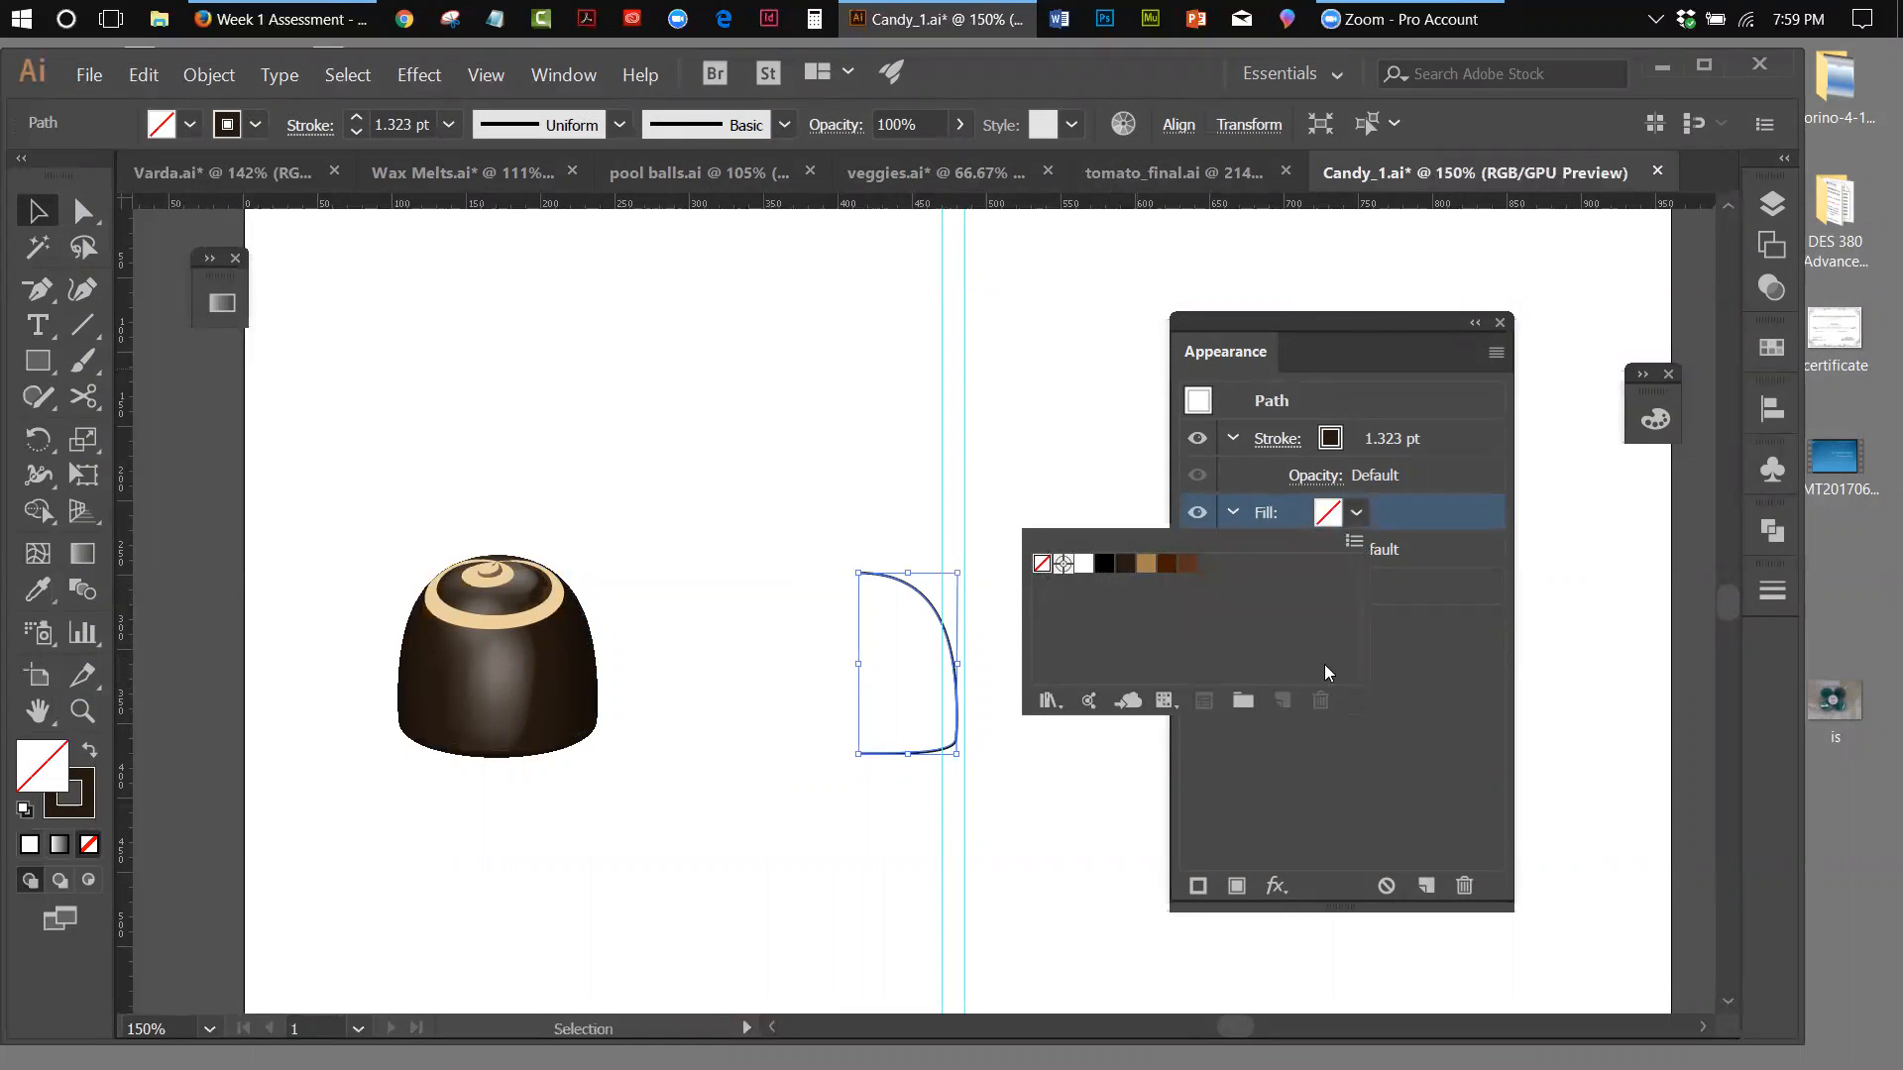
left_click(1338, 440)
left_click(1355, 438)
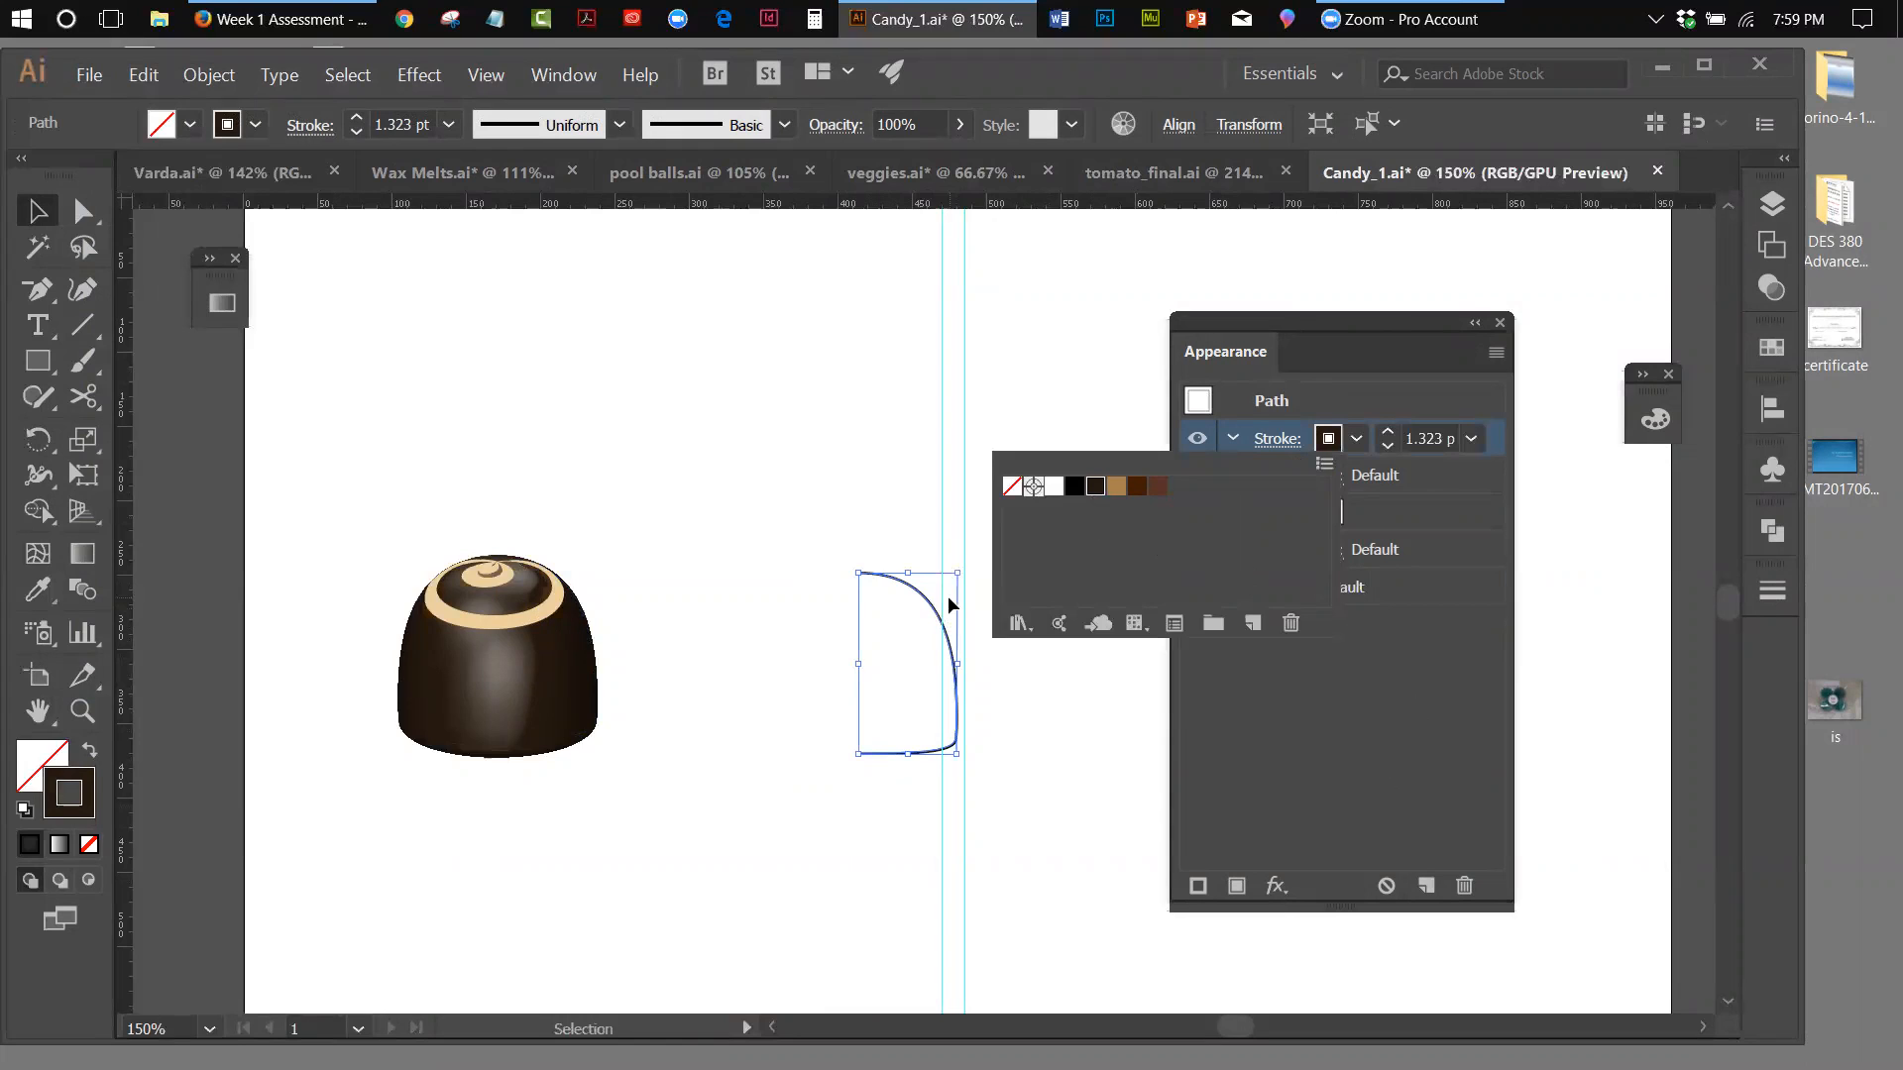
left_click(1239, 321)
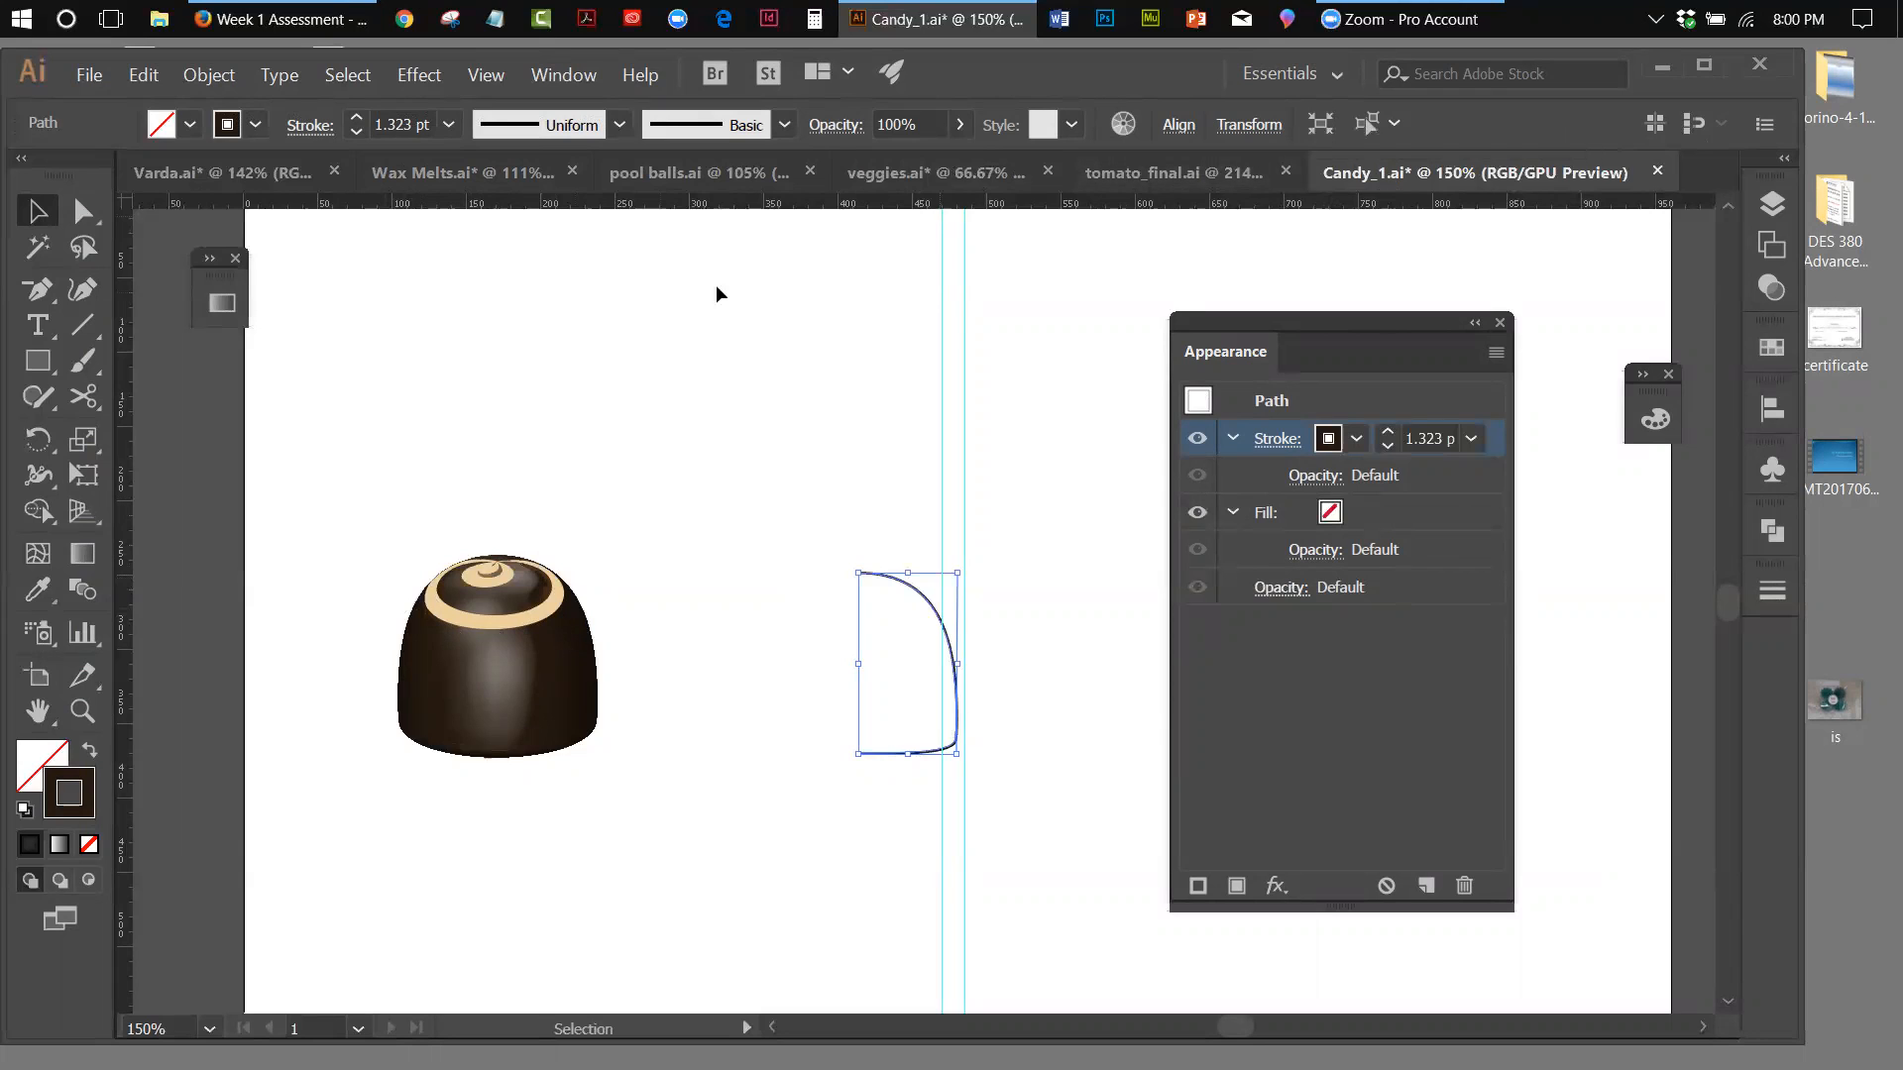
Place the Varda image from the save folder as a linked file right of the guides and uncover it from the Appearance panel
left_click(91, 77)
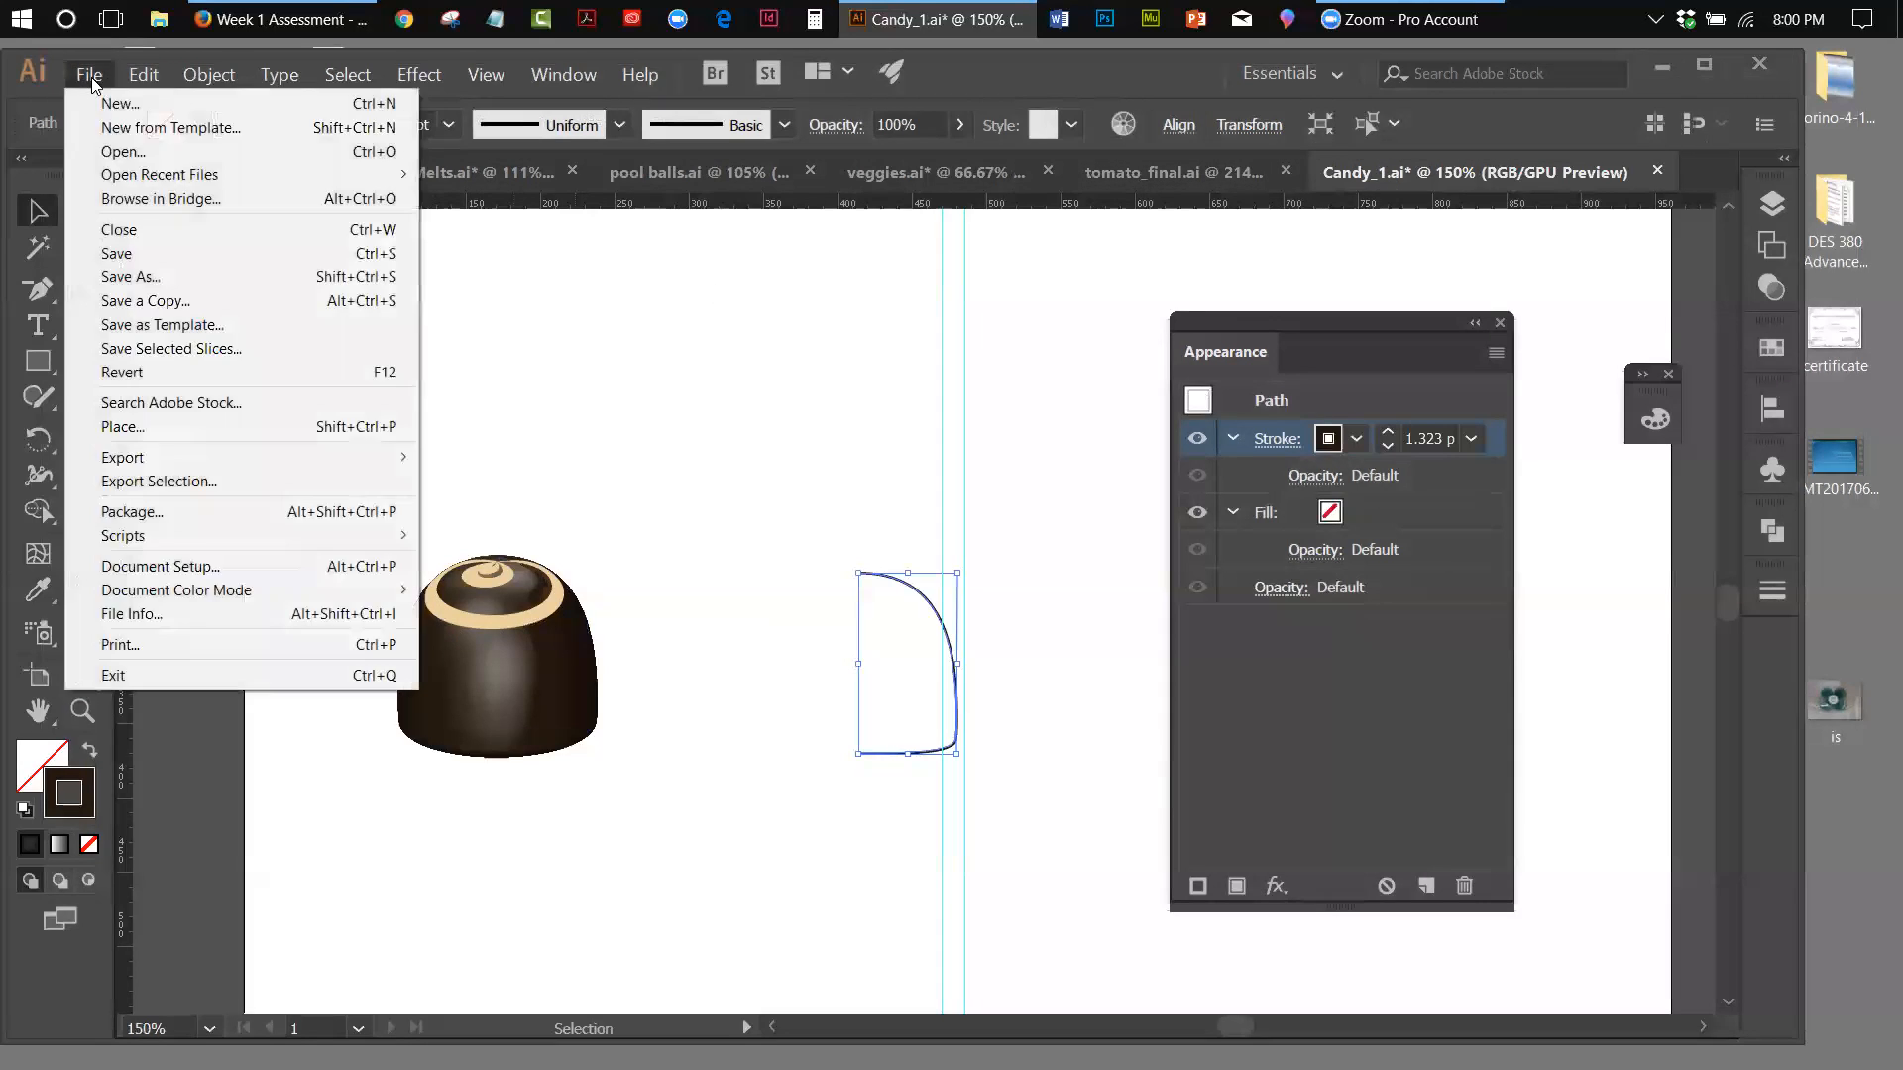
left_click(129, 427)
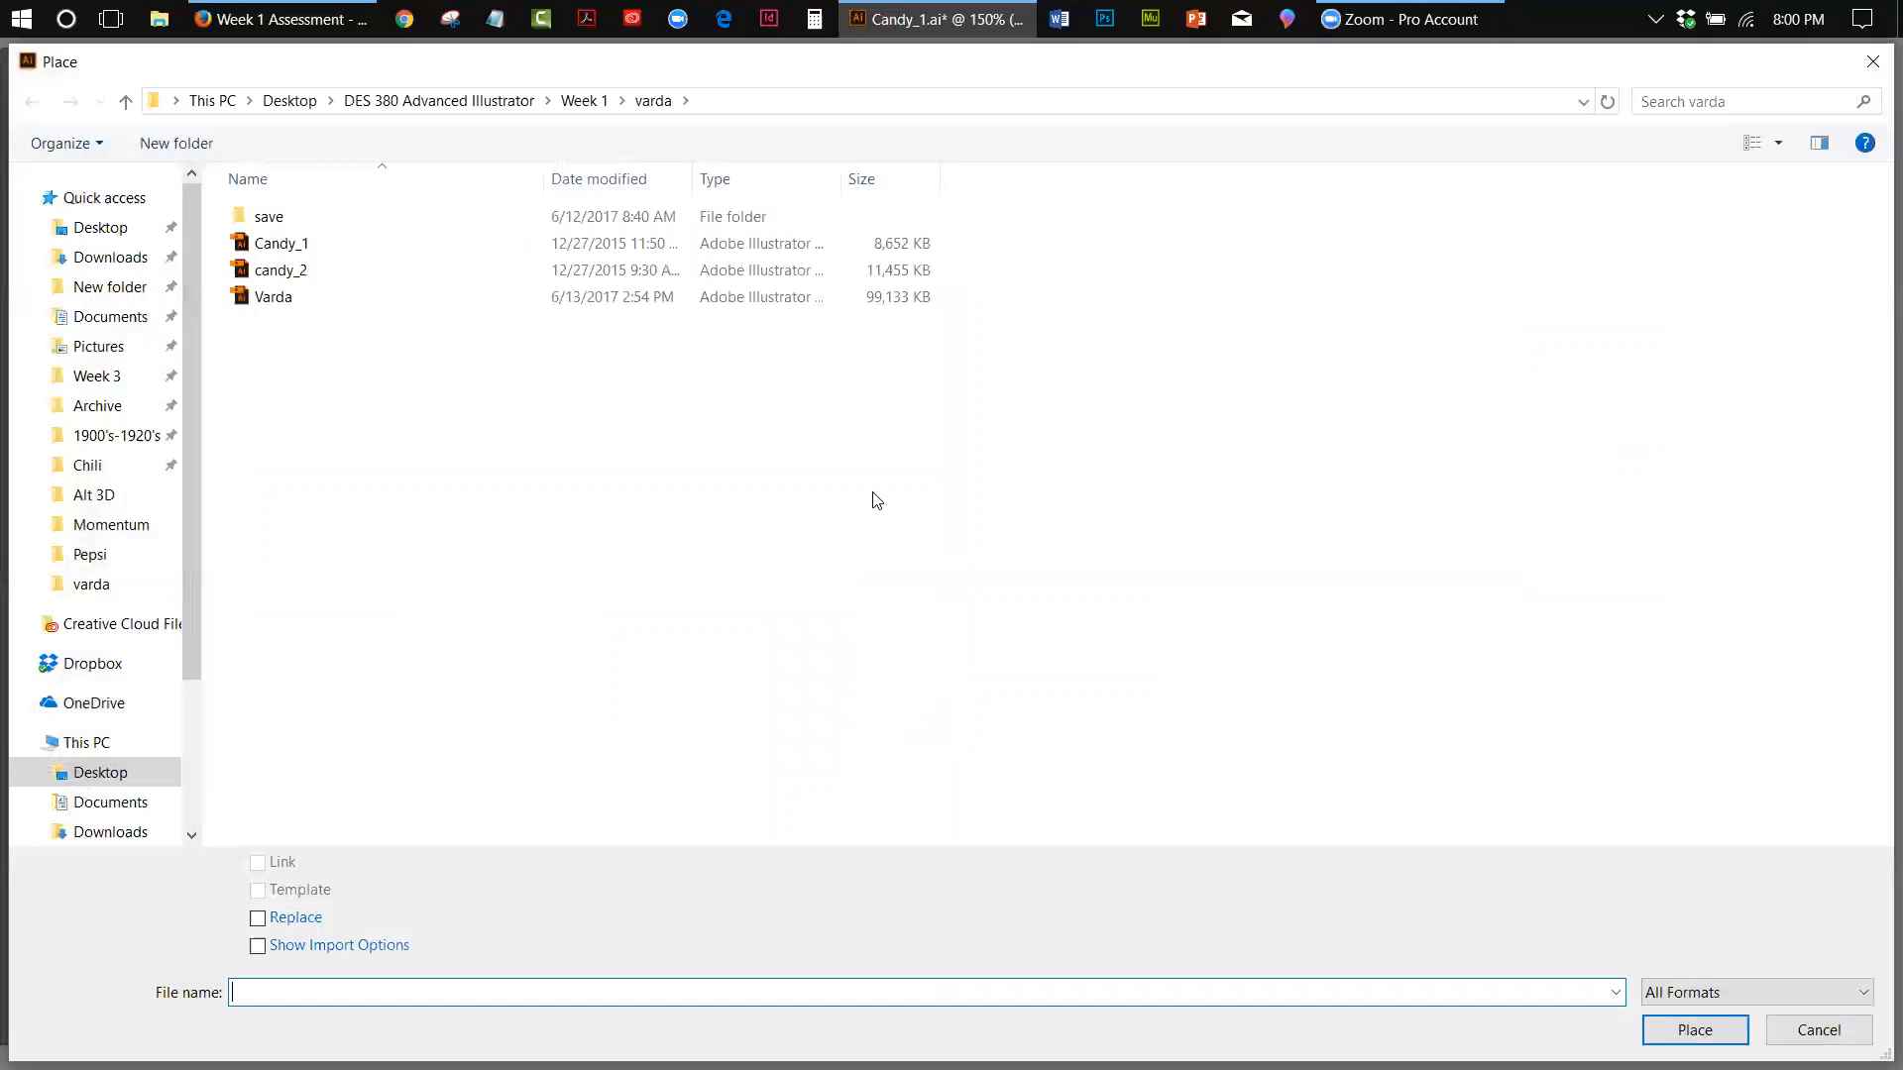
double_click(263, 217)
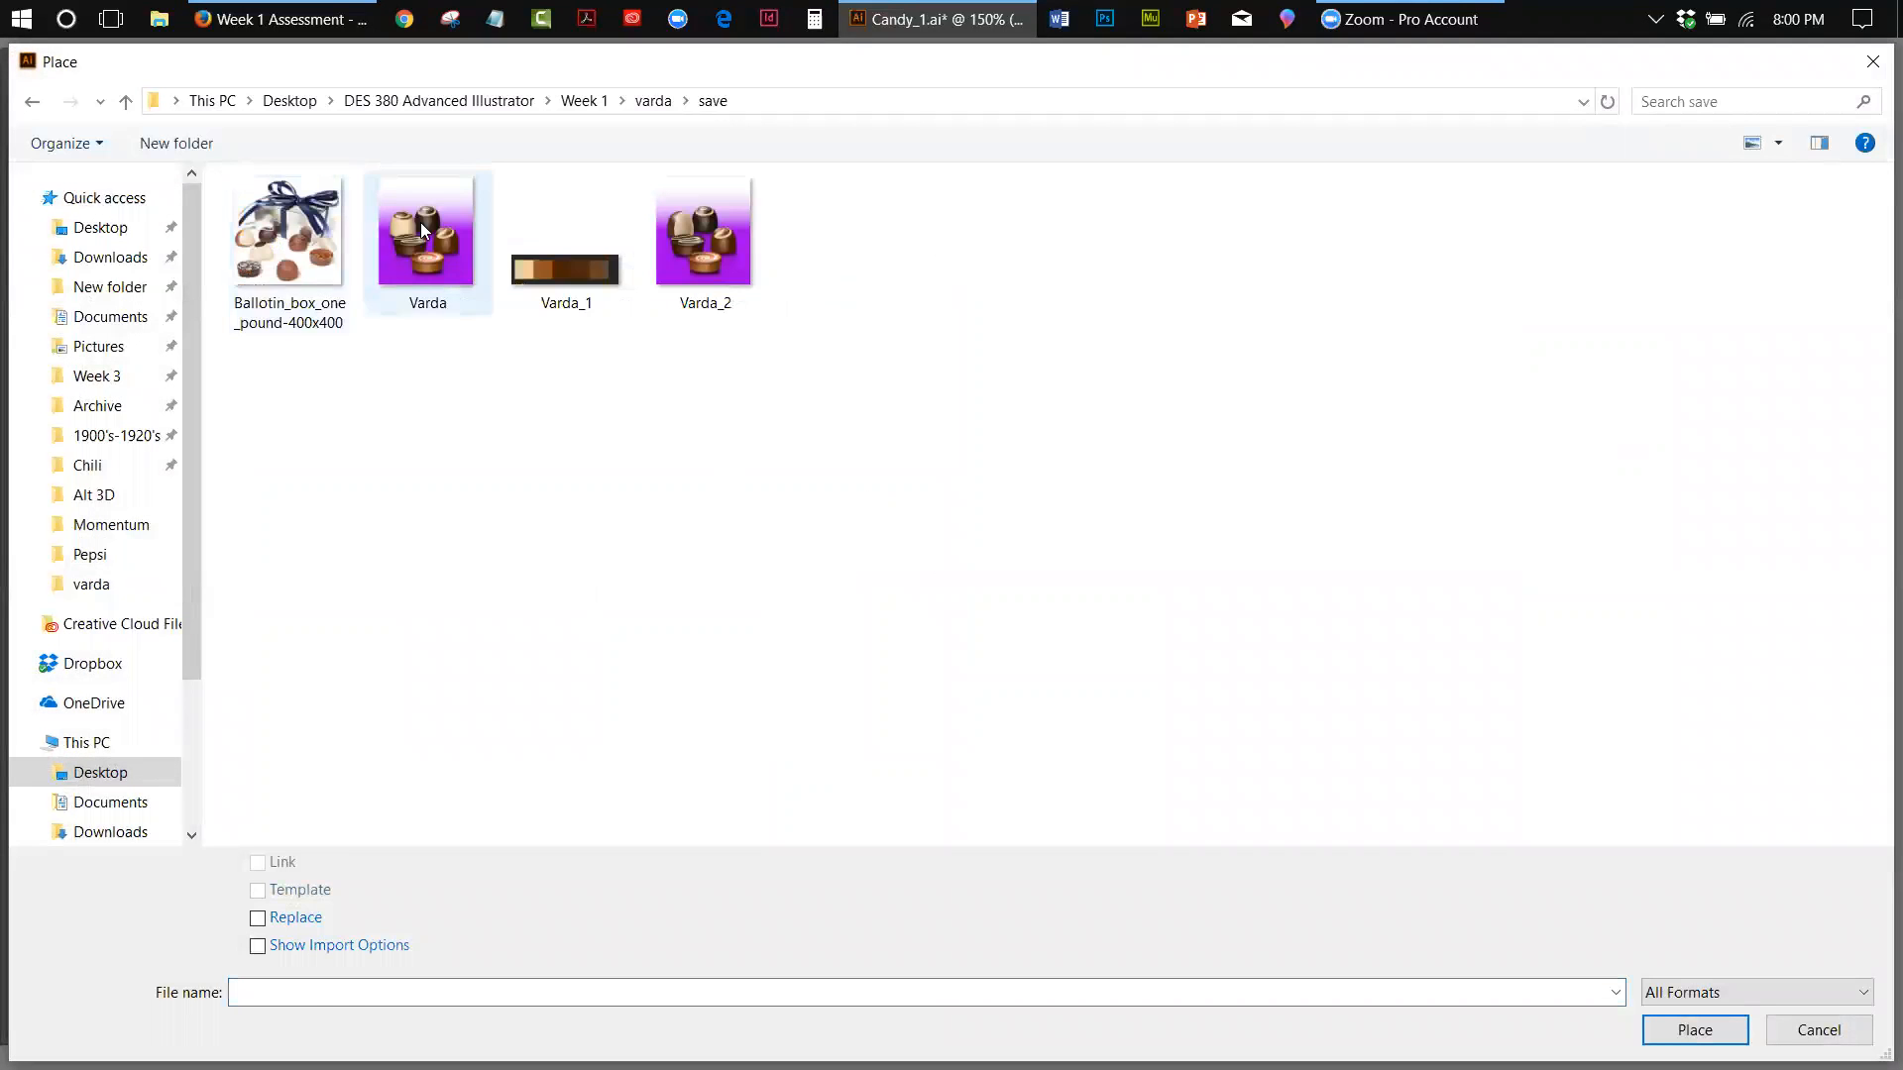
left_click(298, 263)
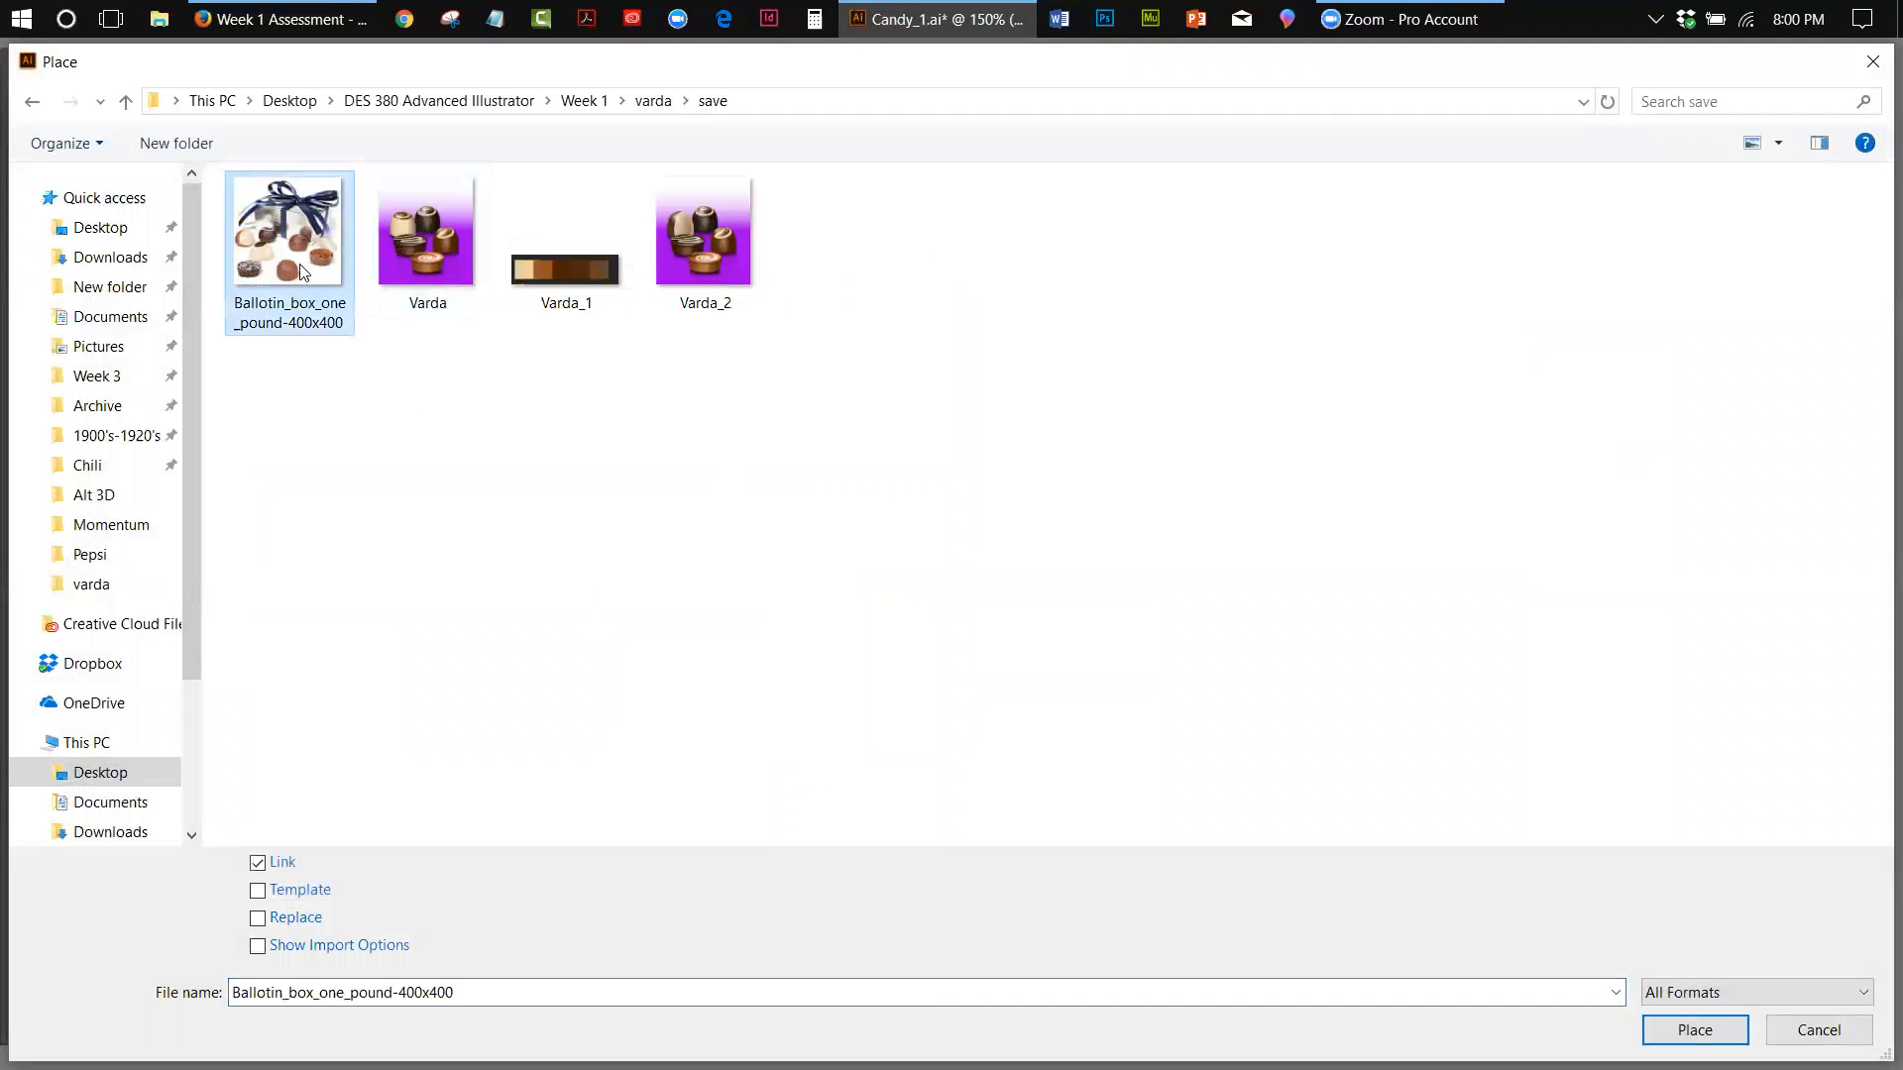
left_click(429, 257)
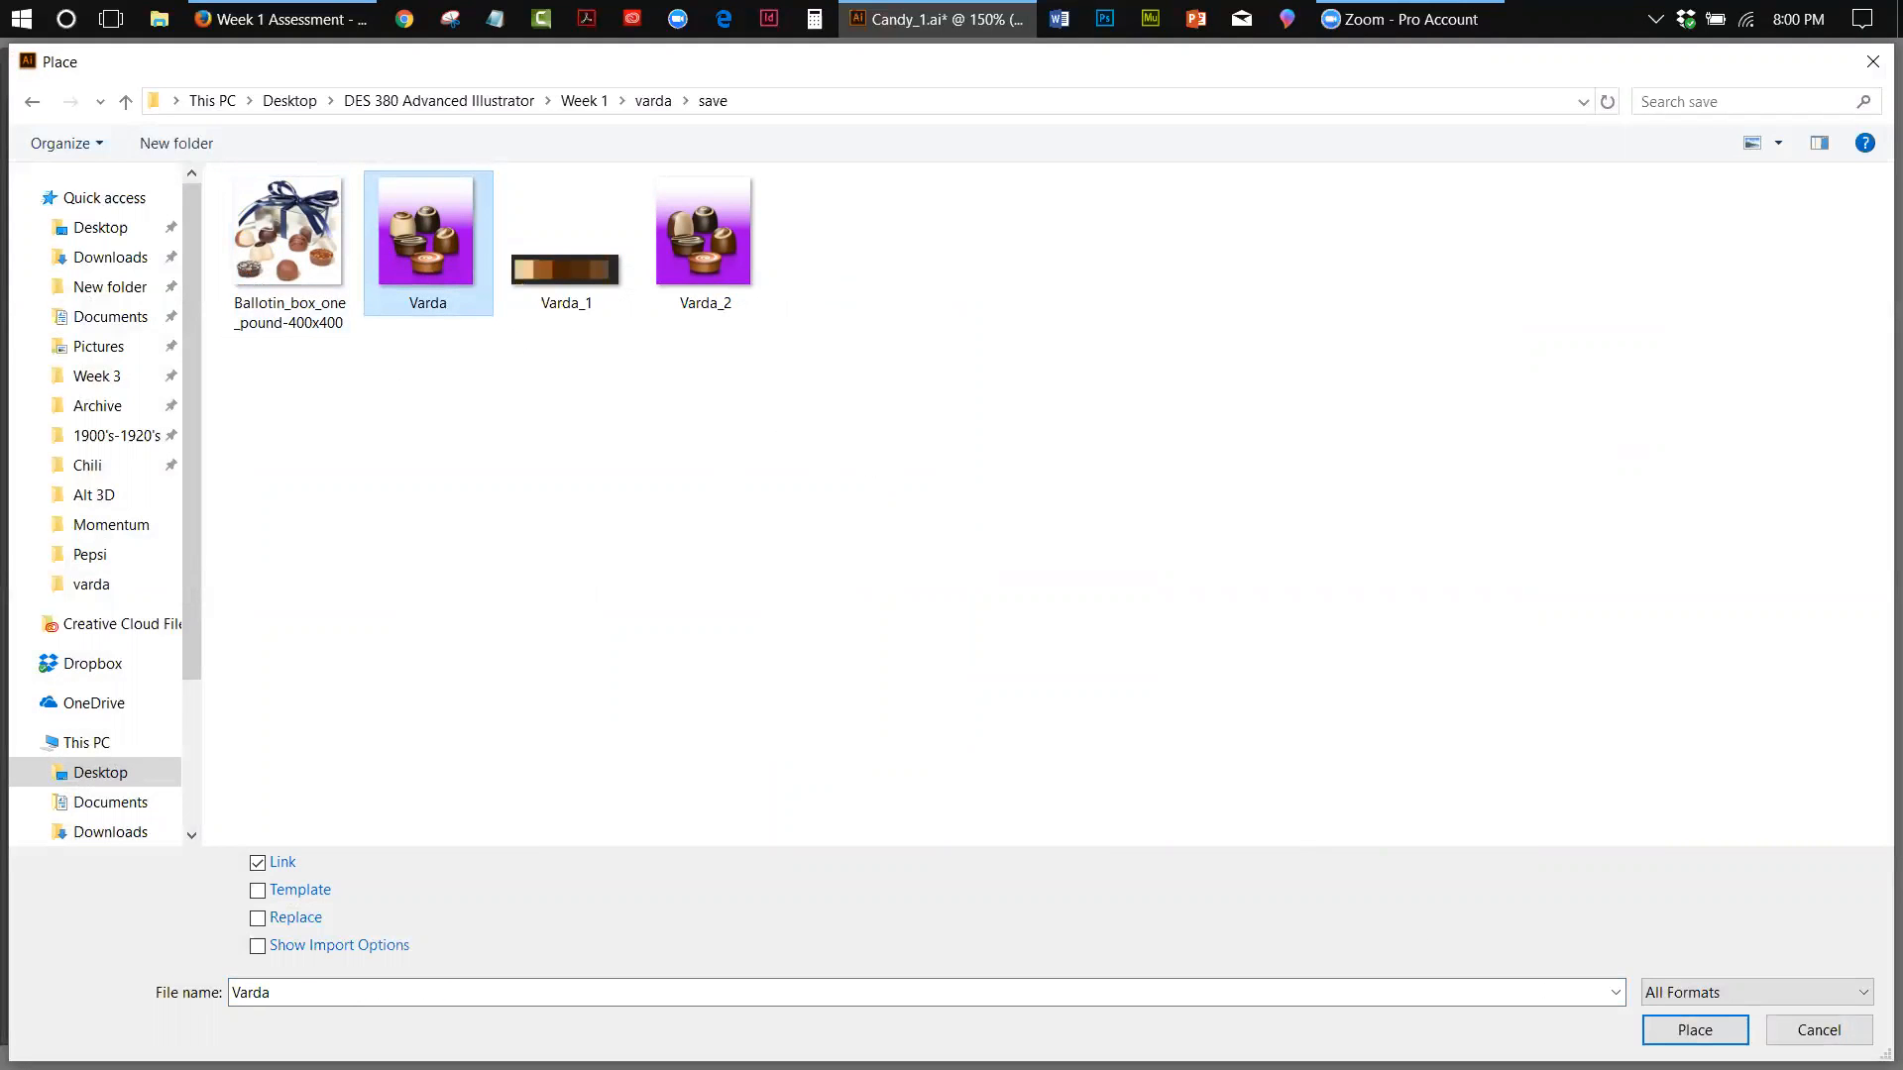
left_click(1694, 1030)
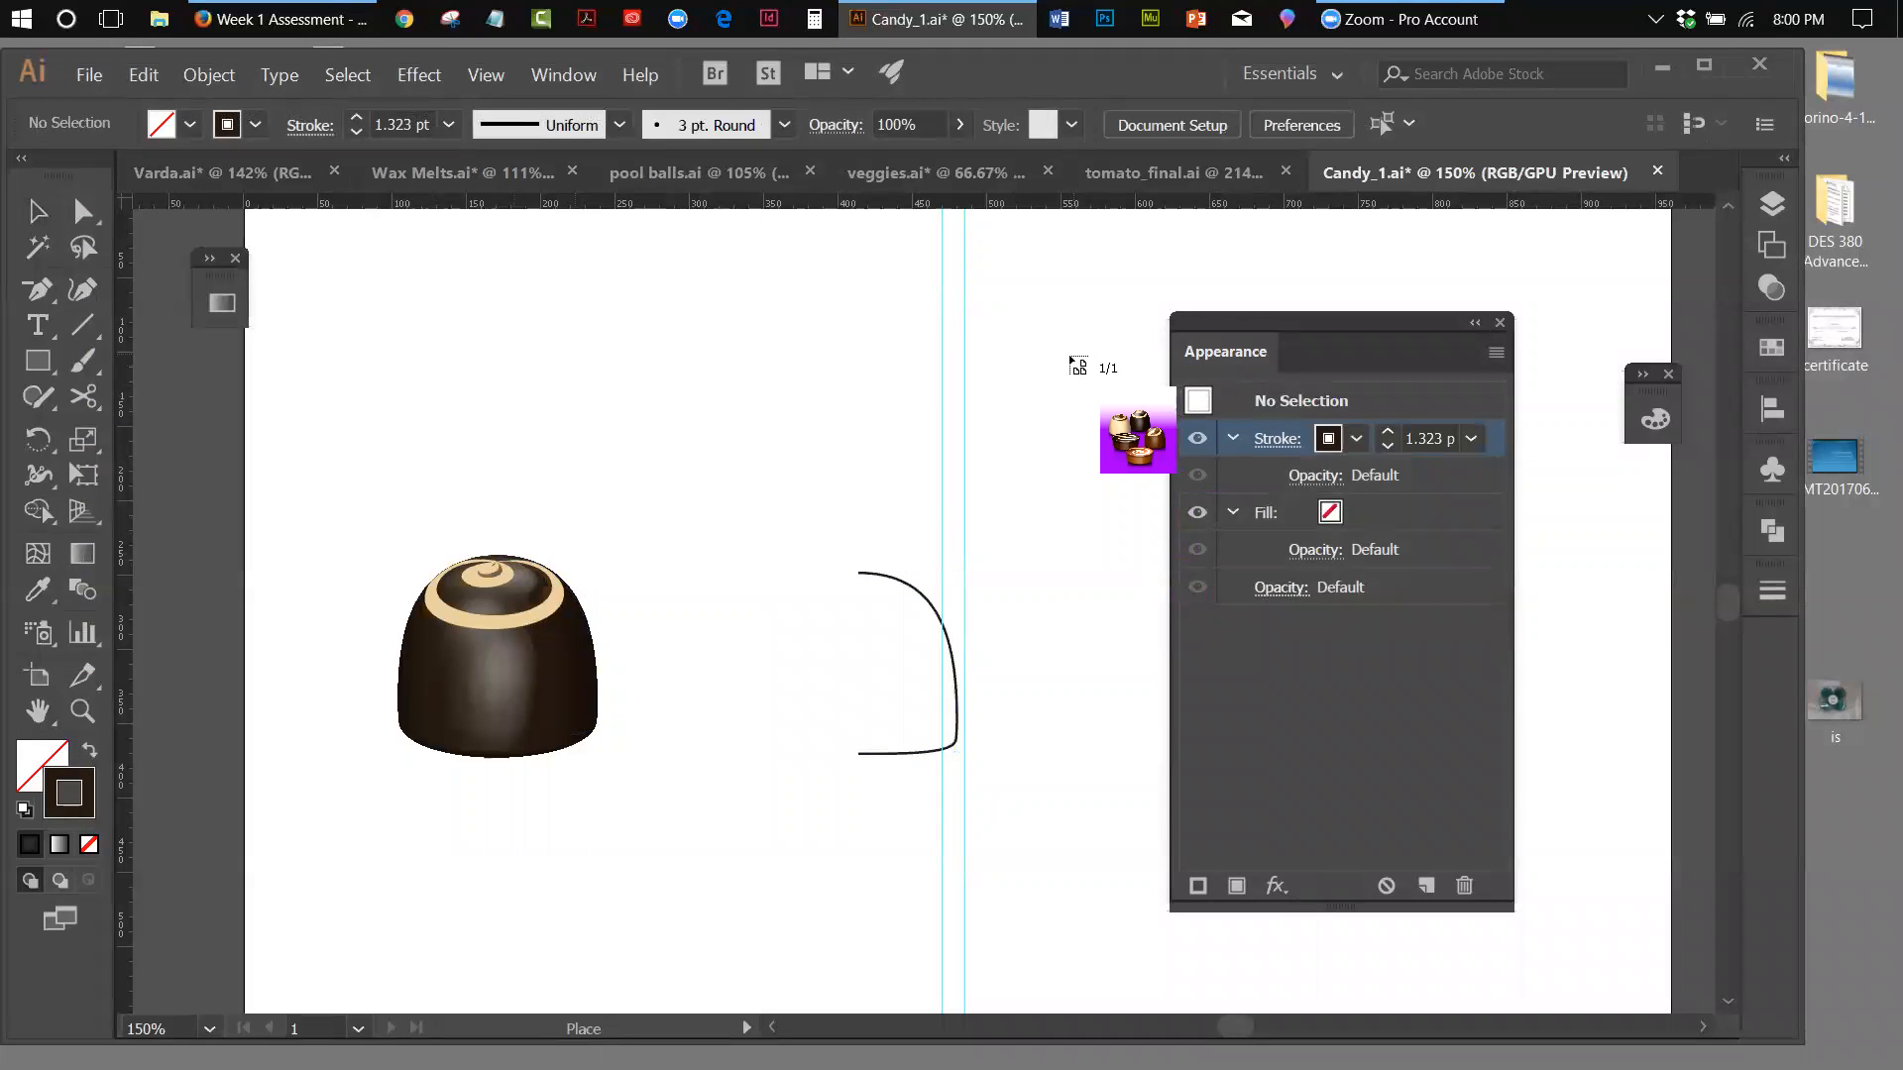
left_click(1064, 355)
left_click_drag(1278, 313, 1236, 256)
left_click_drag(1671, 705, 1544, 477)
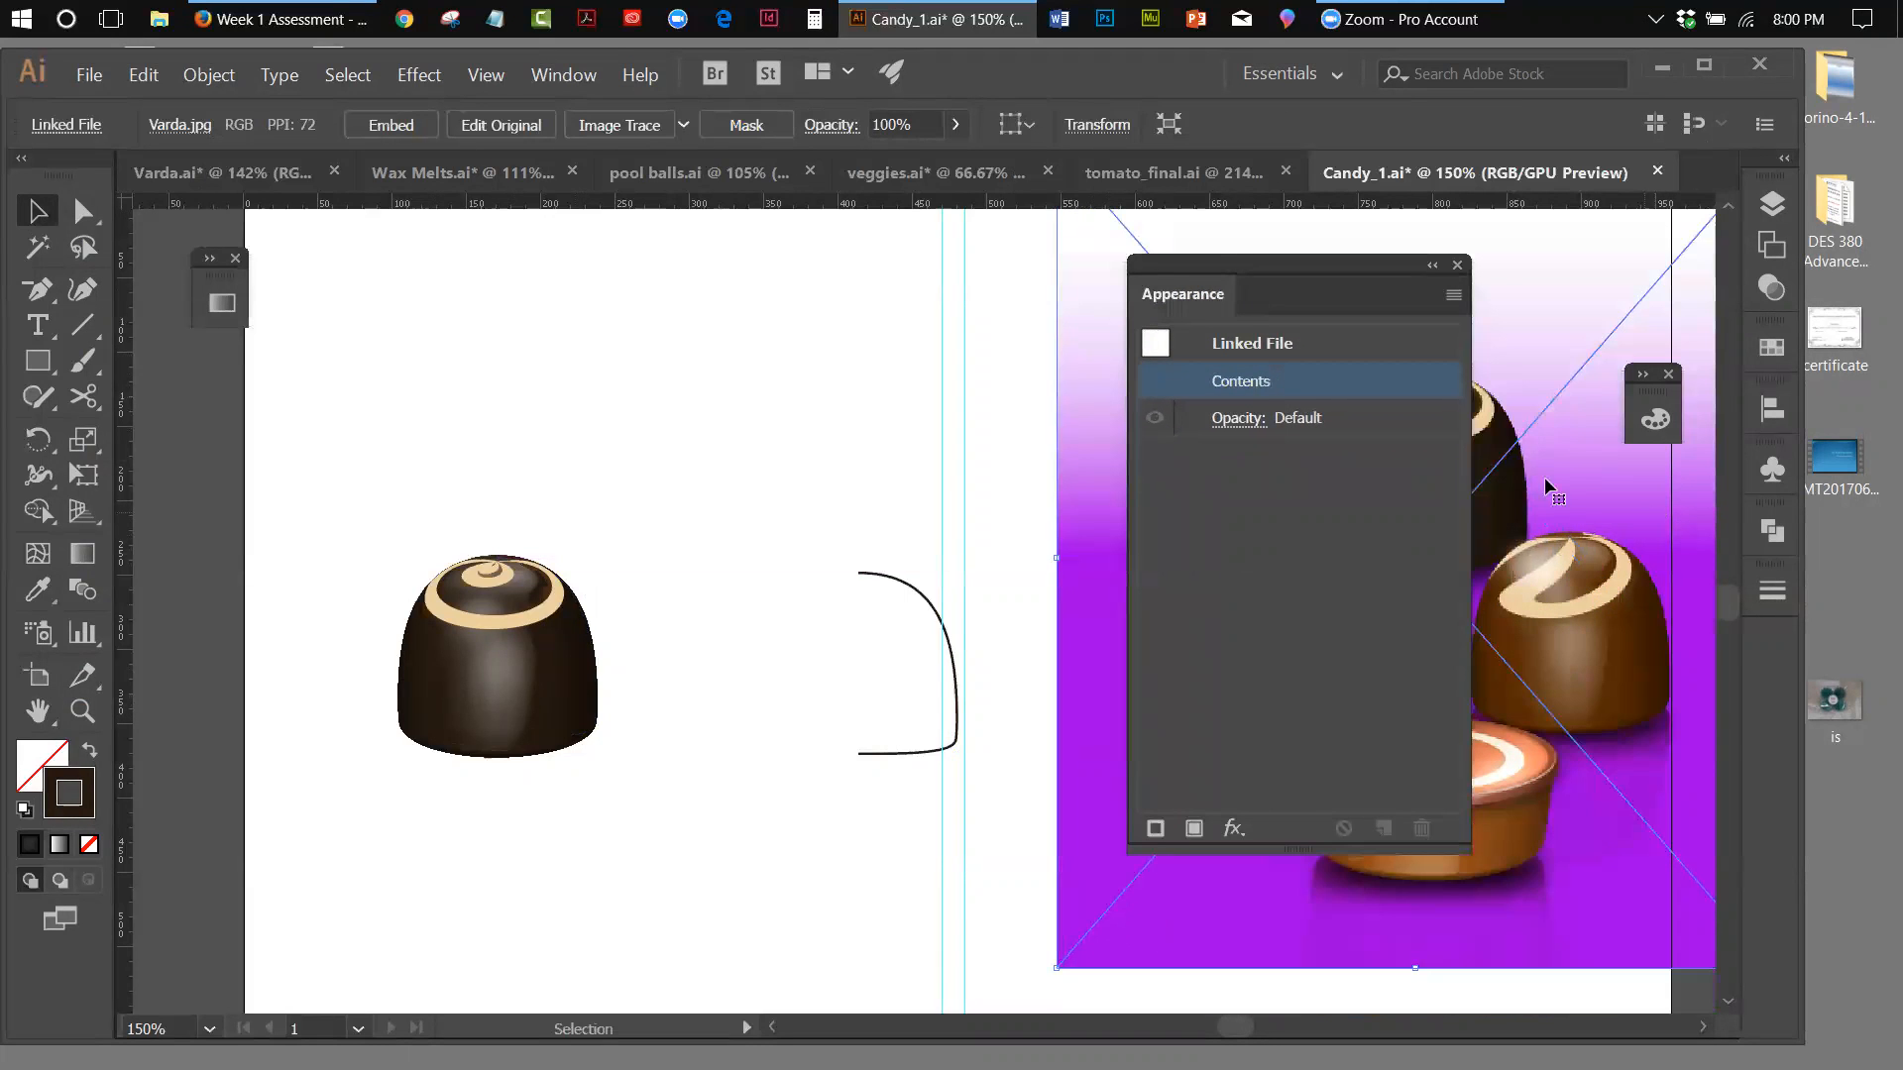
left_click_drag(1215, 277, 1351, 285)
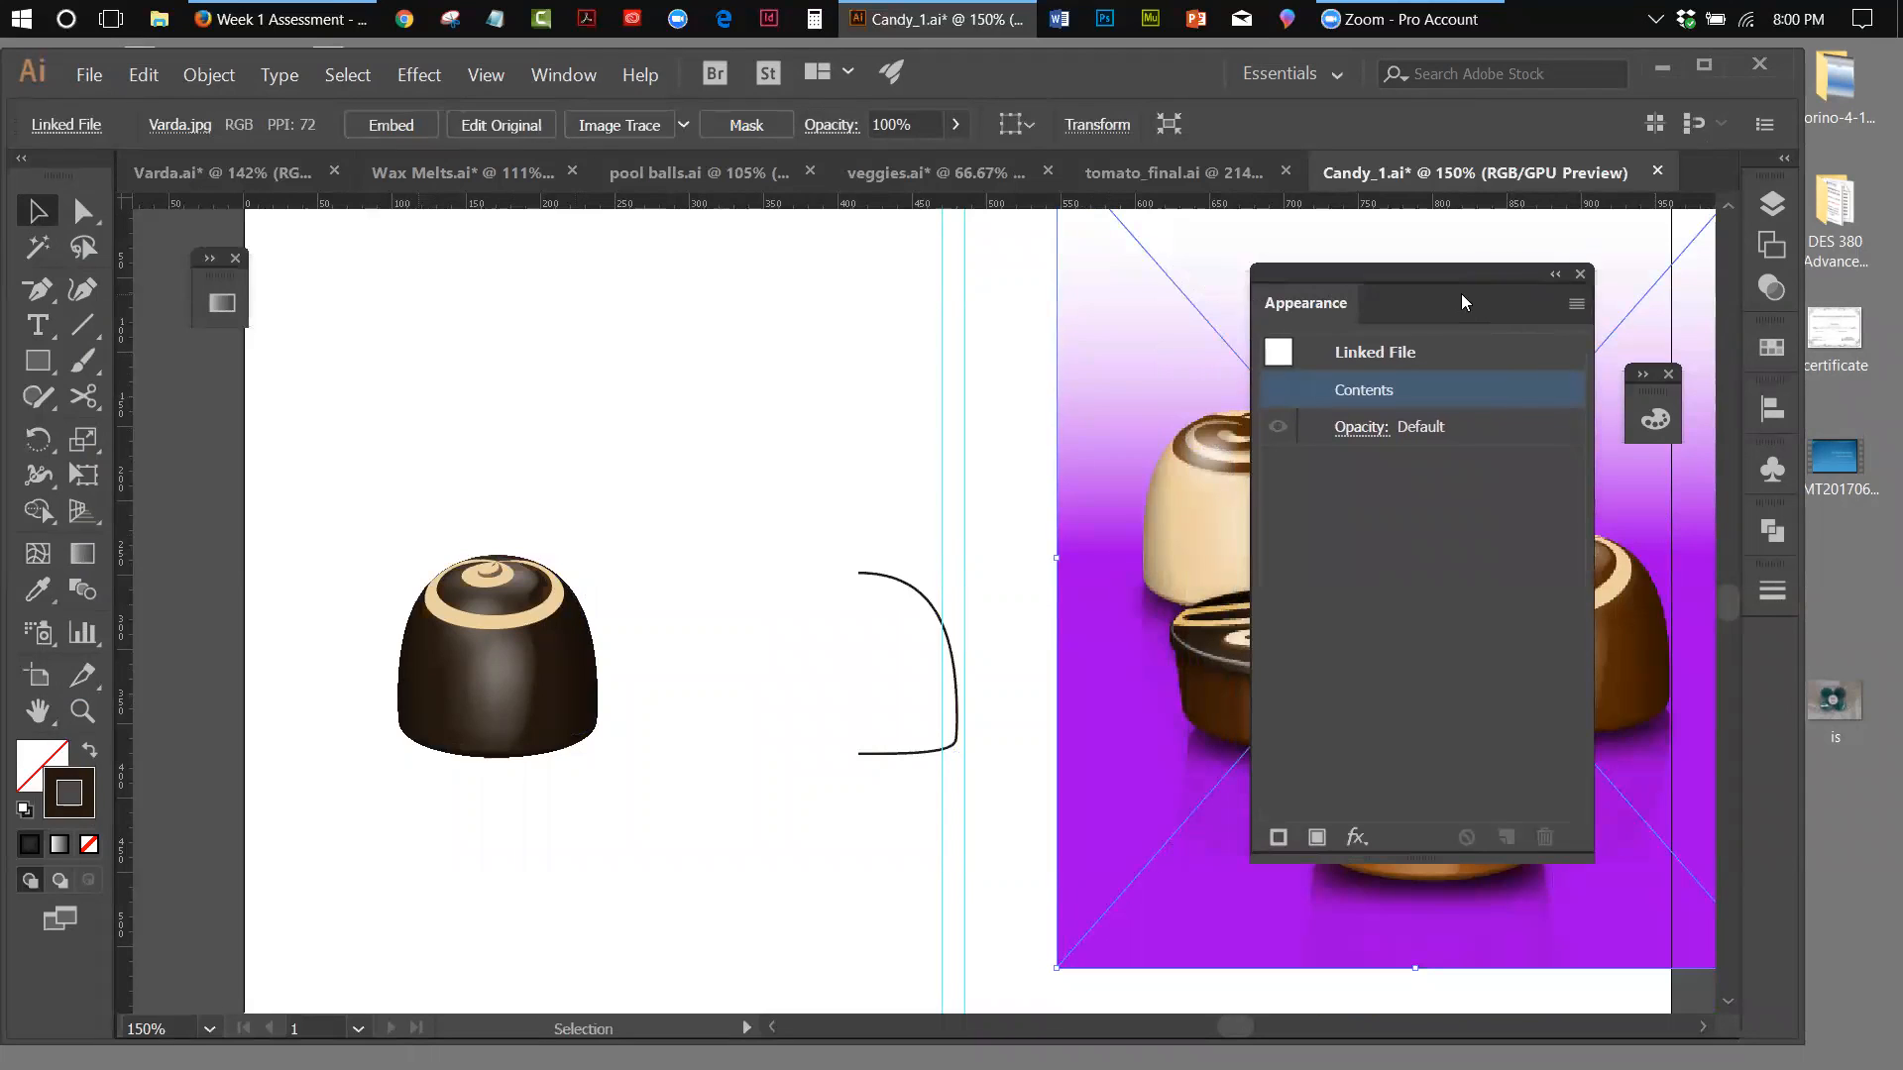
Open the Light Swirl symbol in symbol editing mode to examine its spiral artwork
left_click(901, 583)
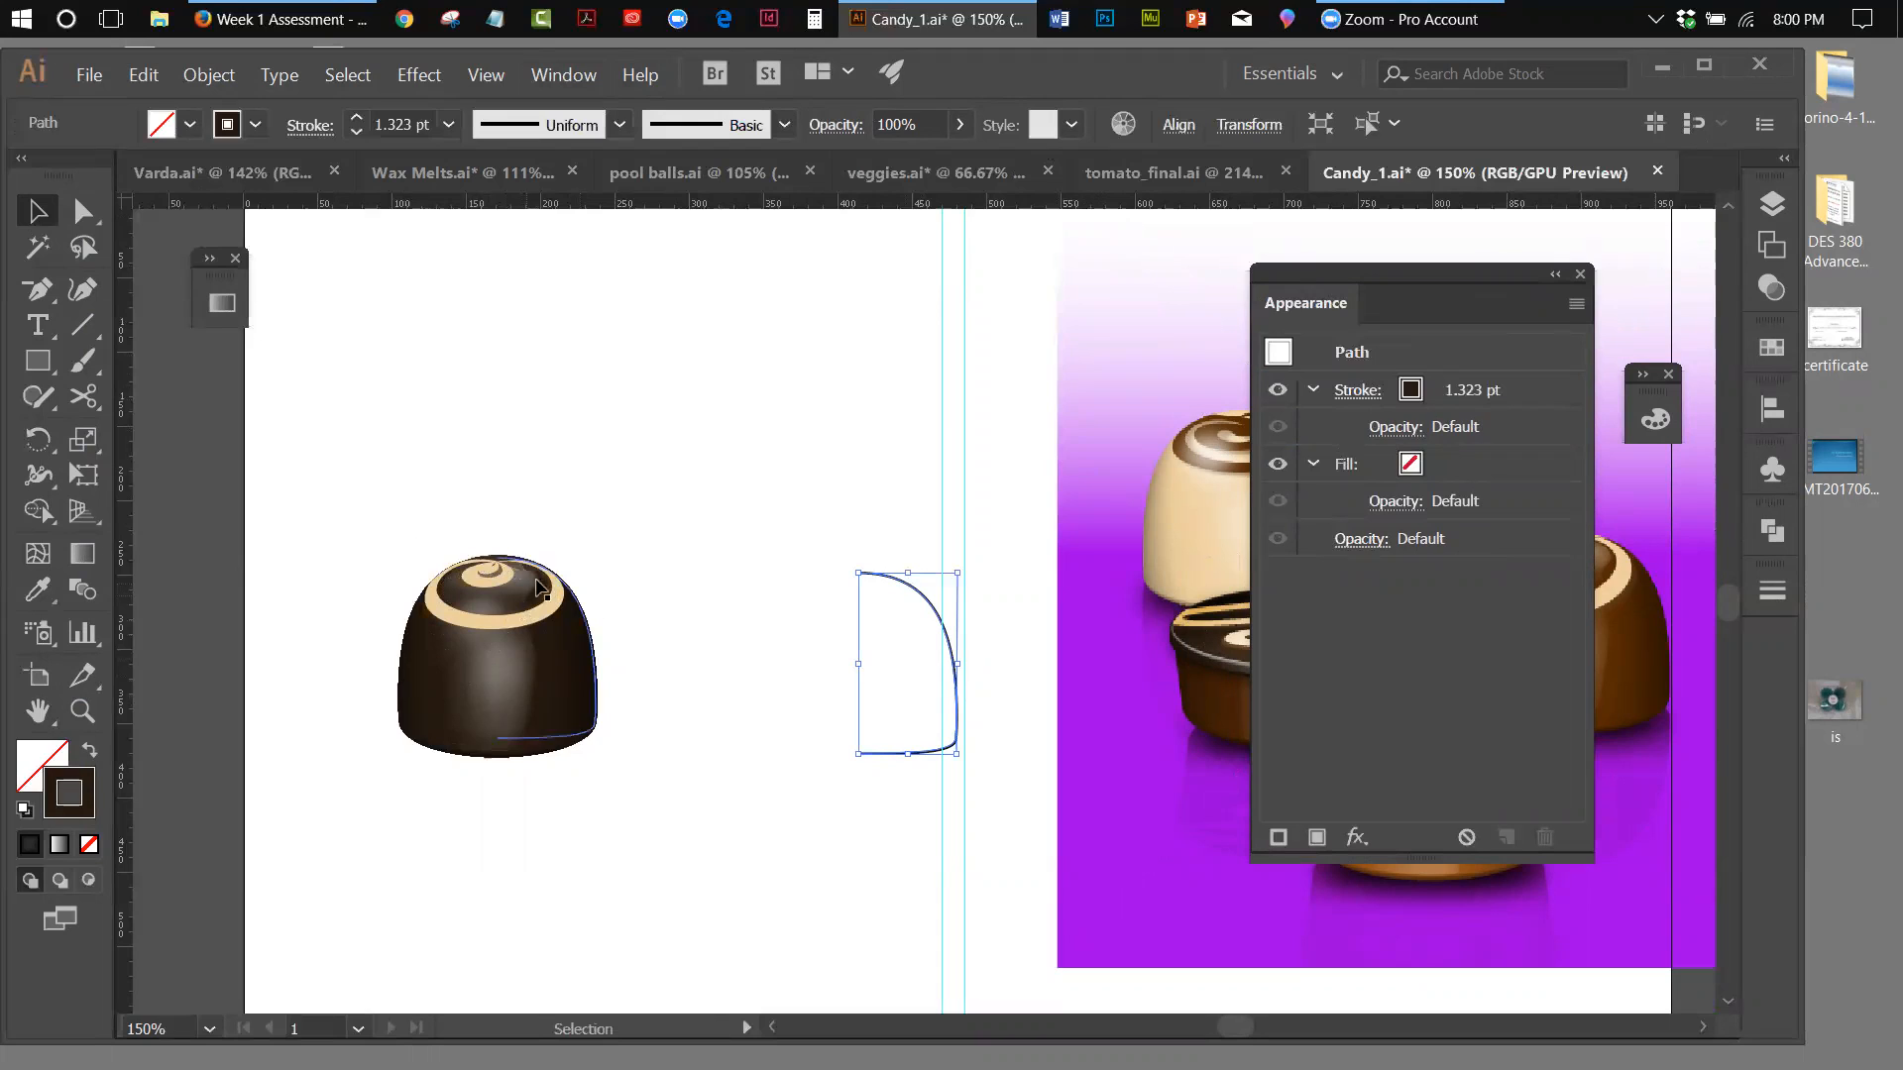
left_click(1769, 471)
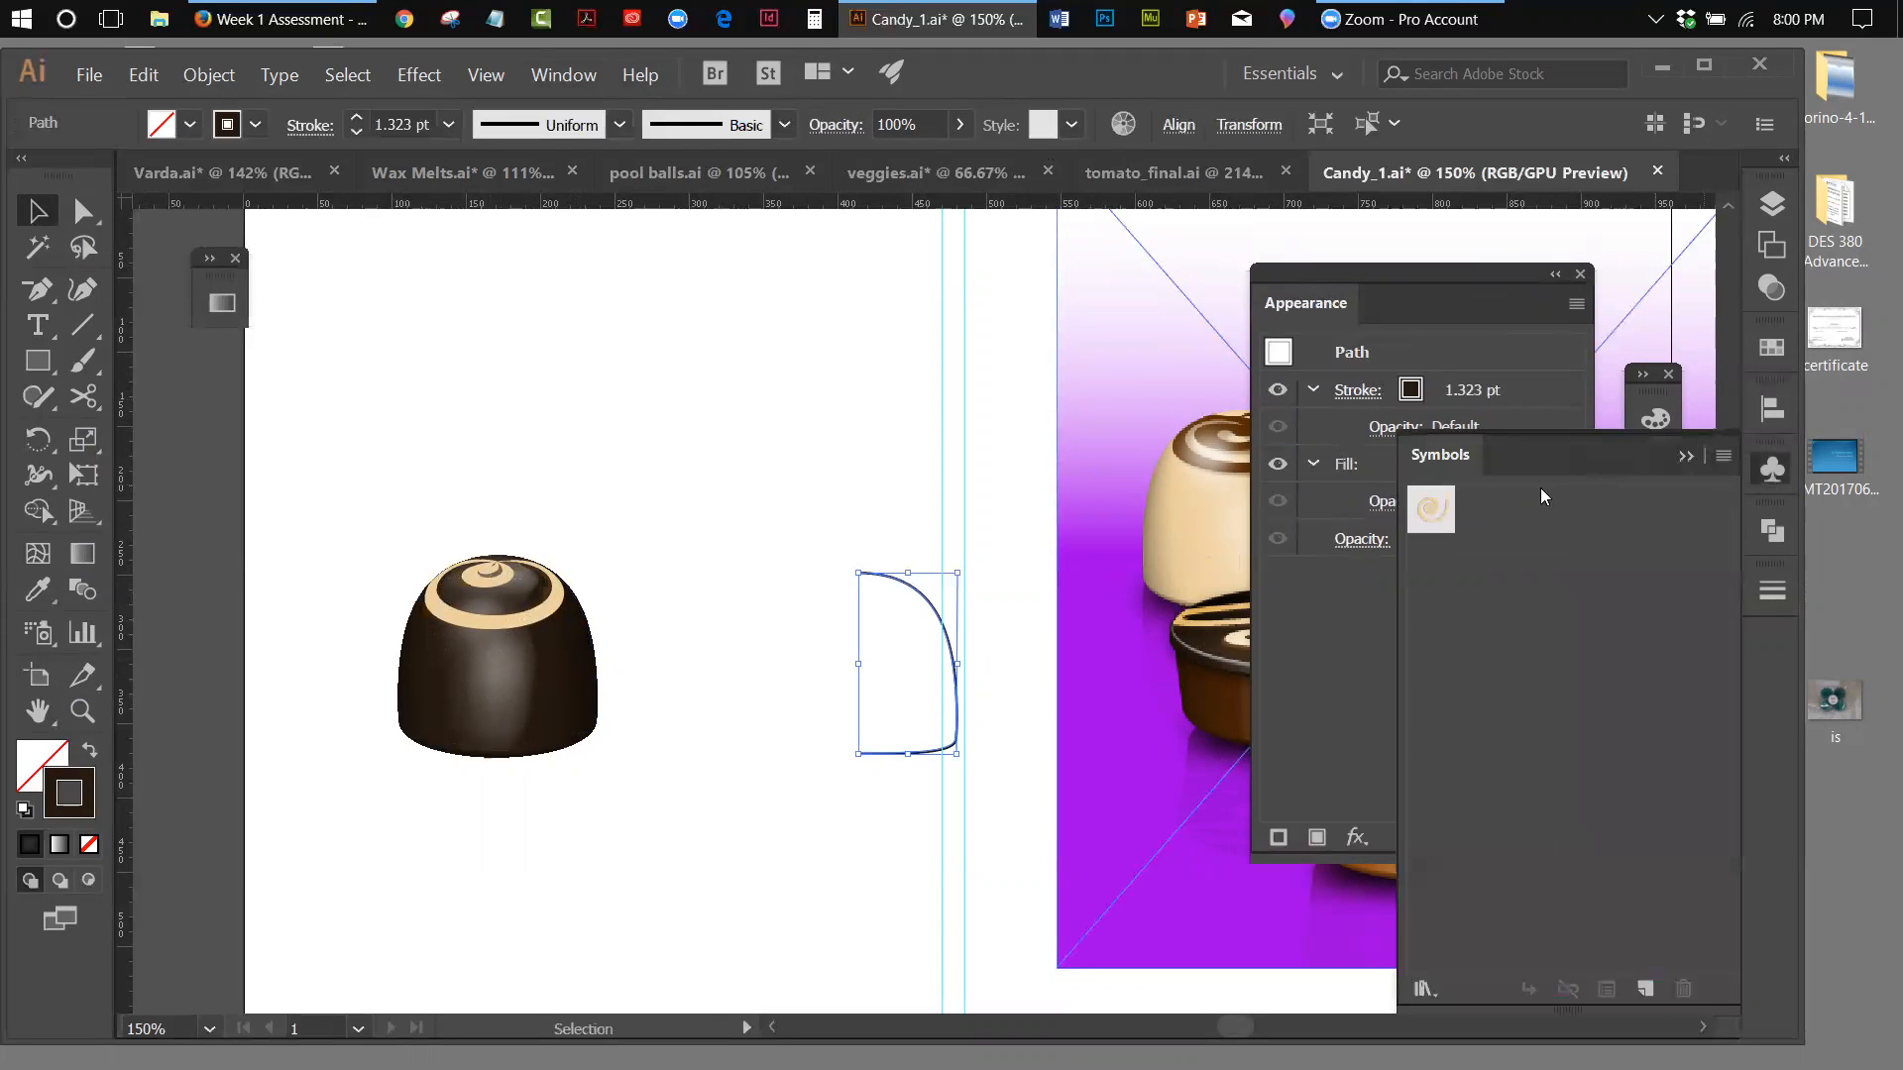
double_click(1429, 509)
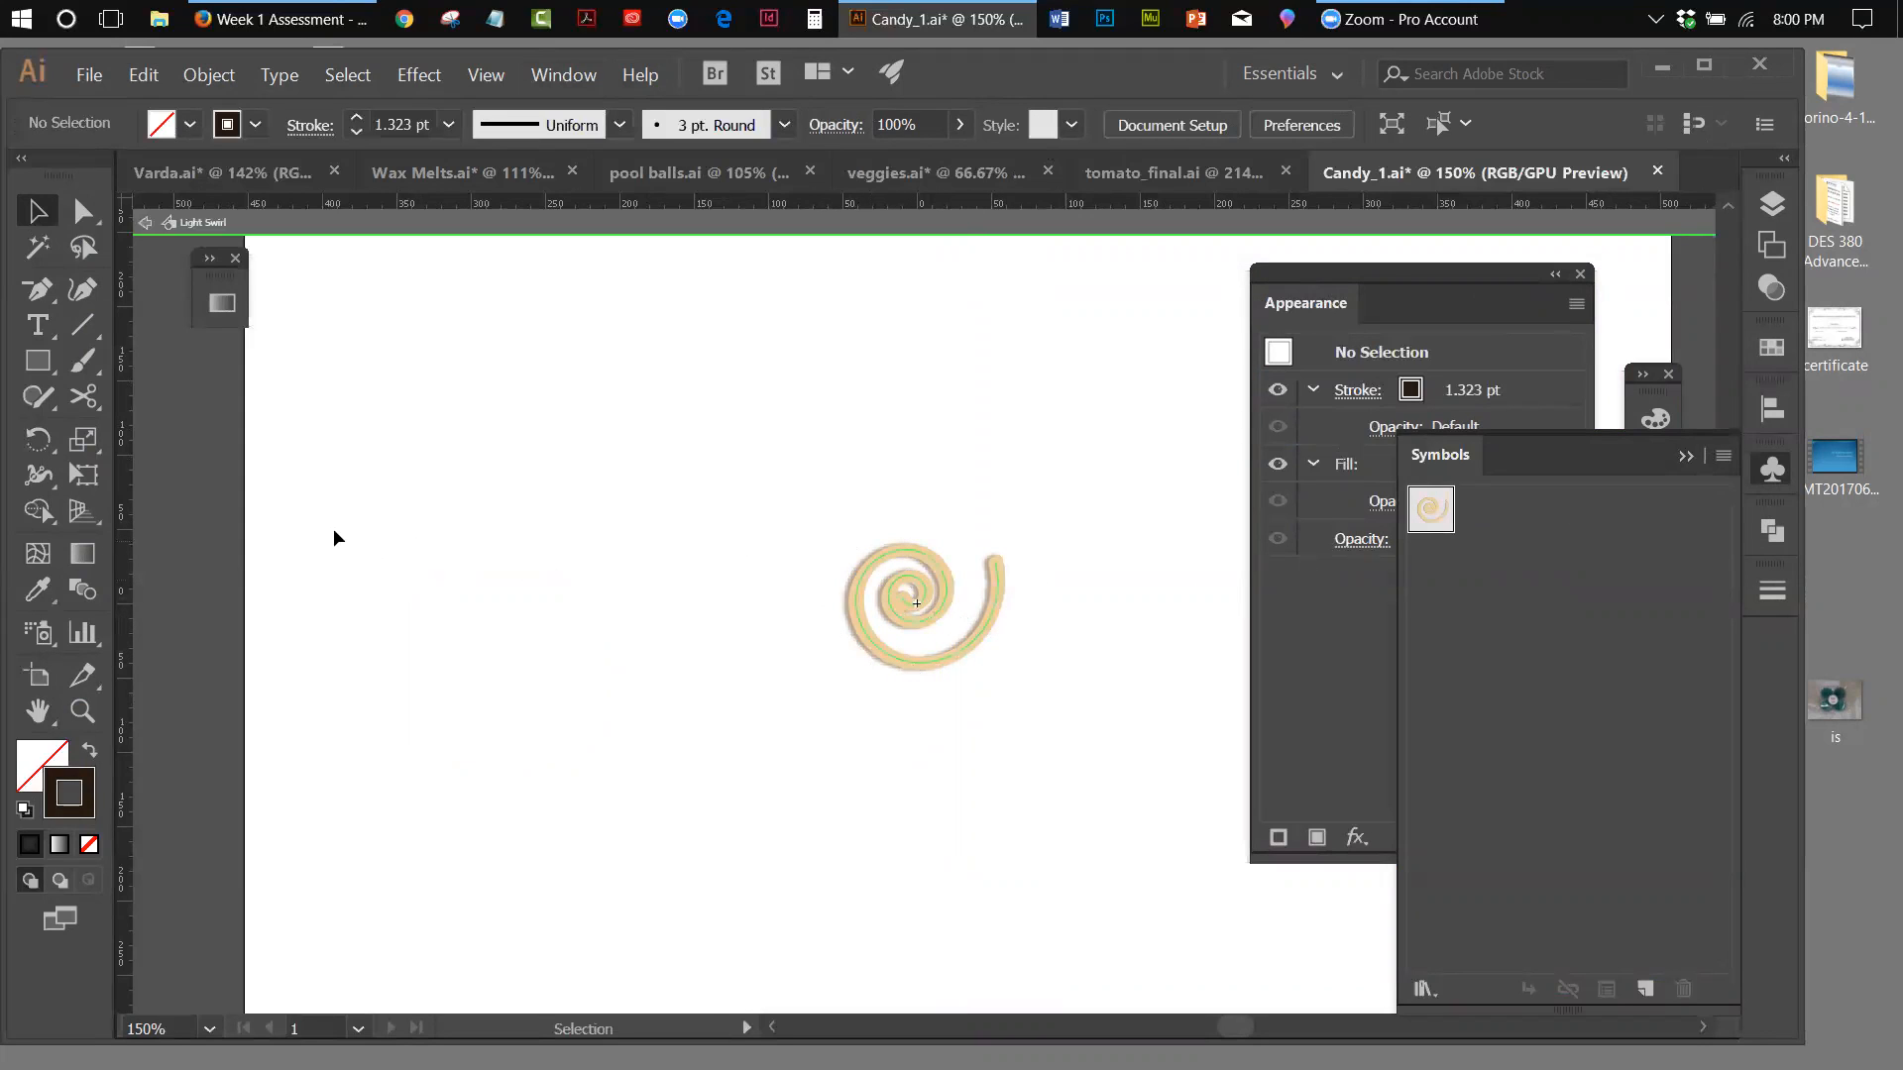
Find the Spiral tool among the drawing tools and exit the swirl symbol's editing mode
left_click(84, 362)
left_click(41, 369)
left_click(42, 368)
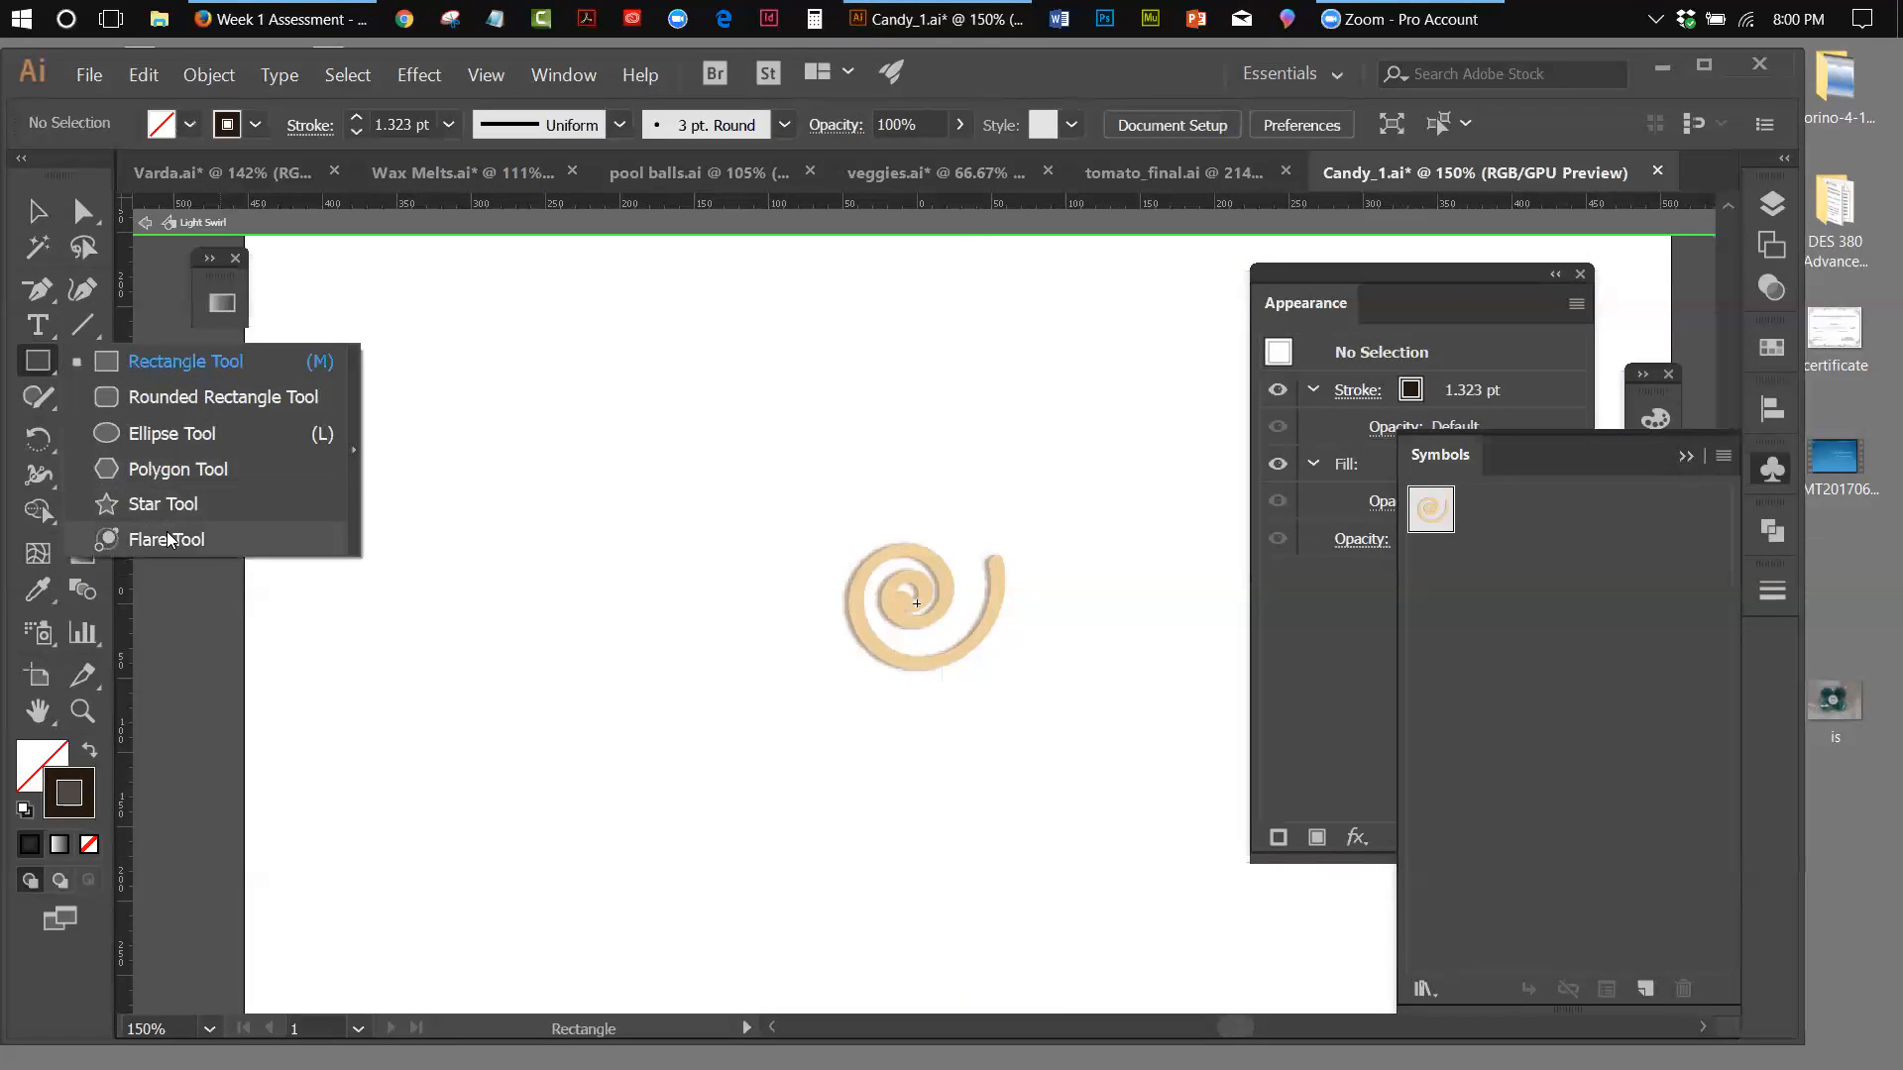
left_click(85, 296)
double_click(93, 318)
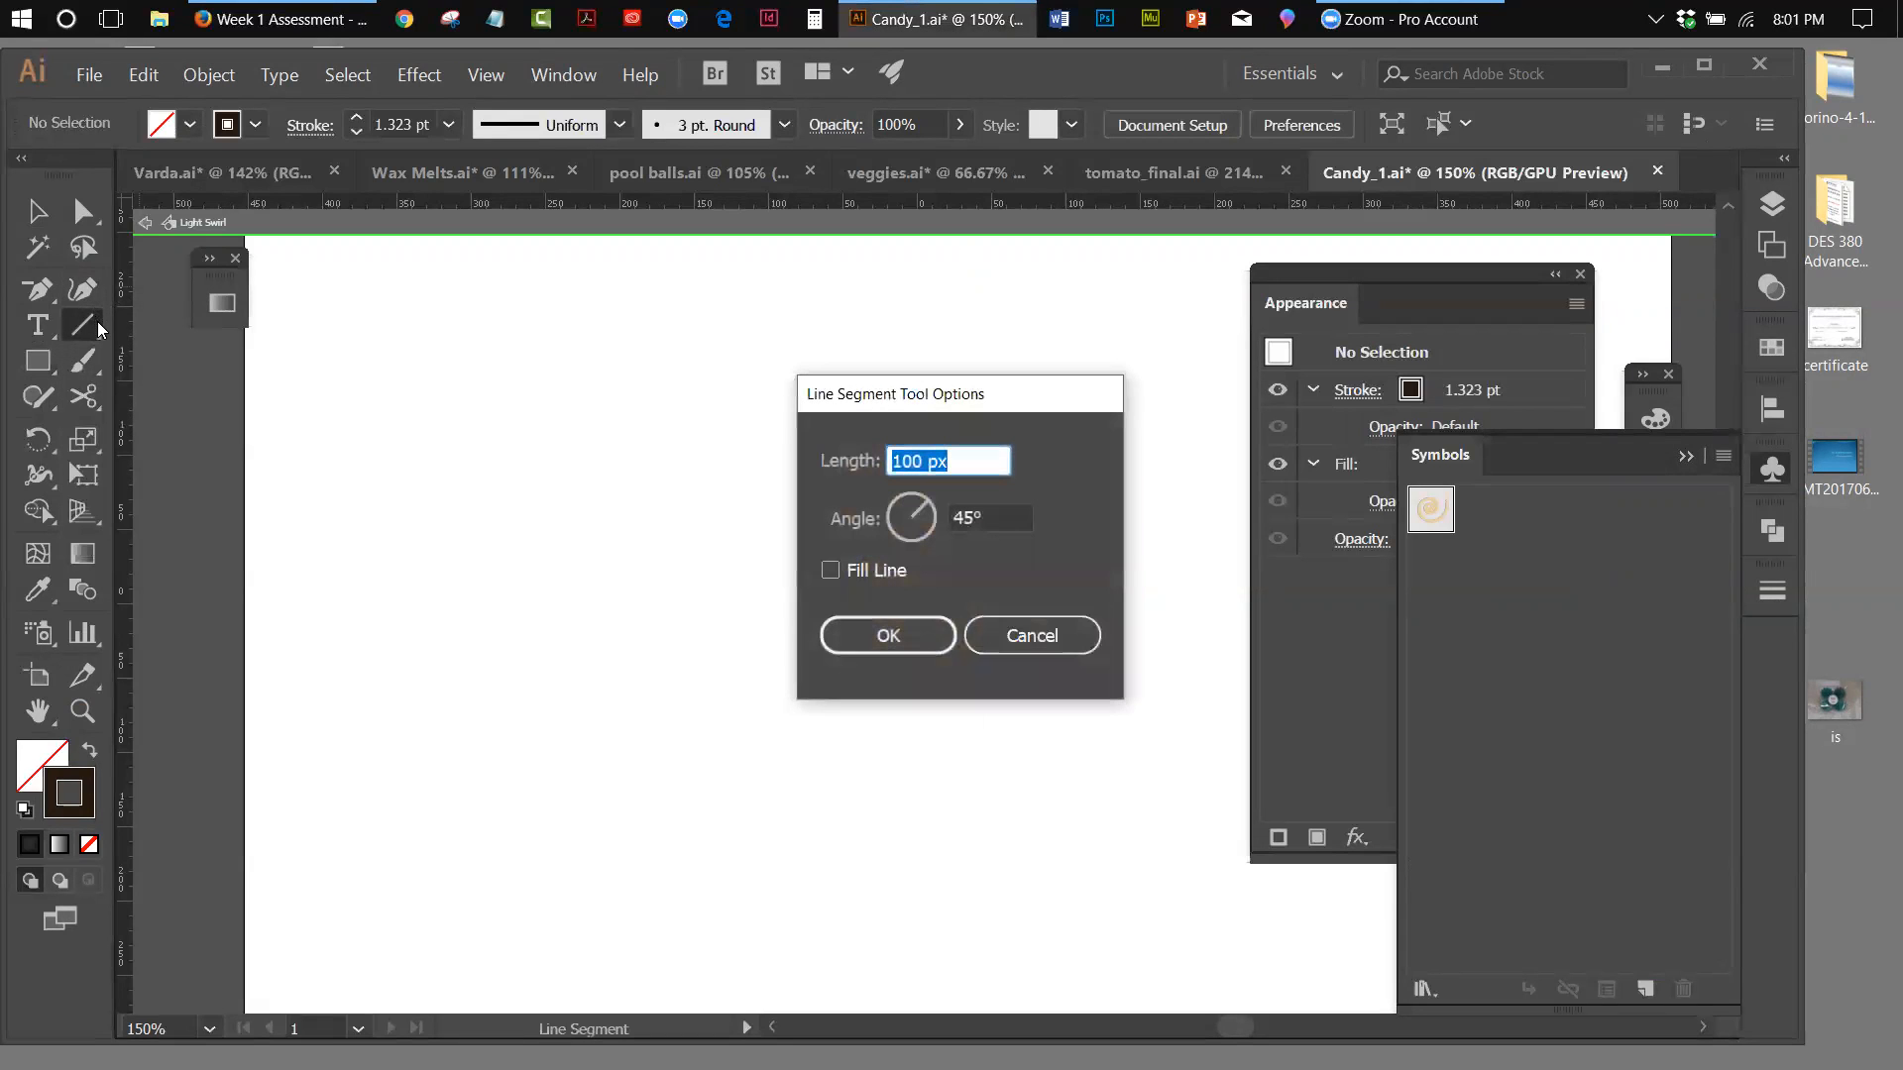
left_click(1006, 646)
left_click(81, 324)
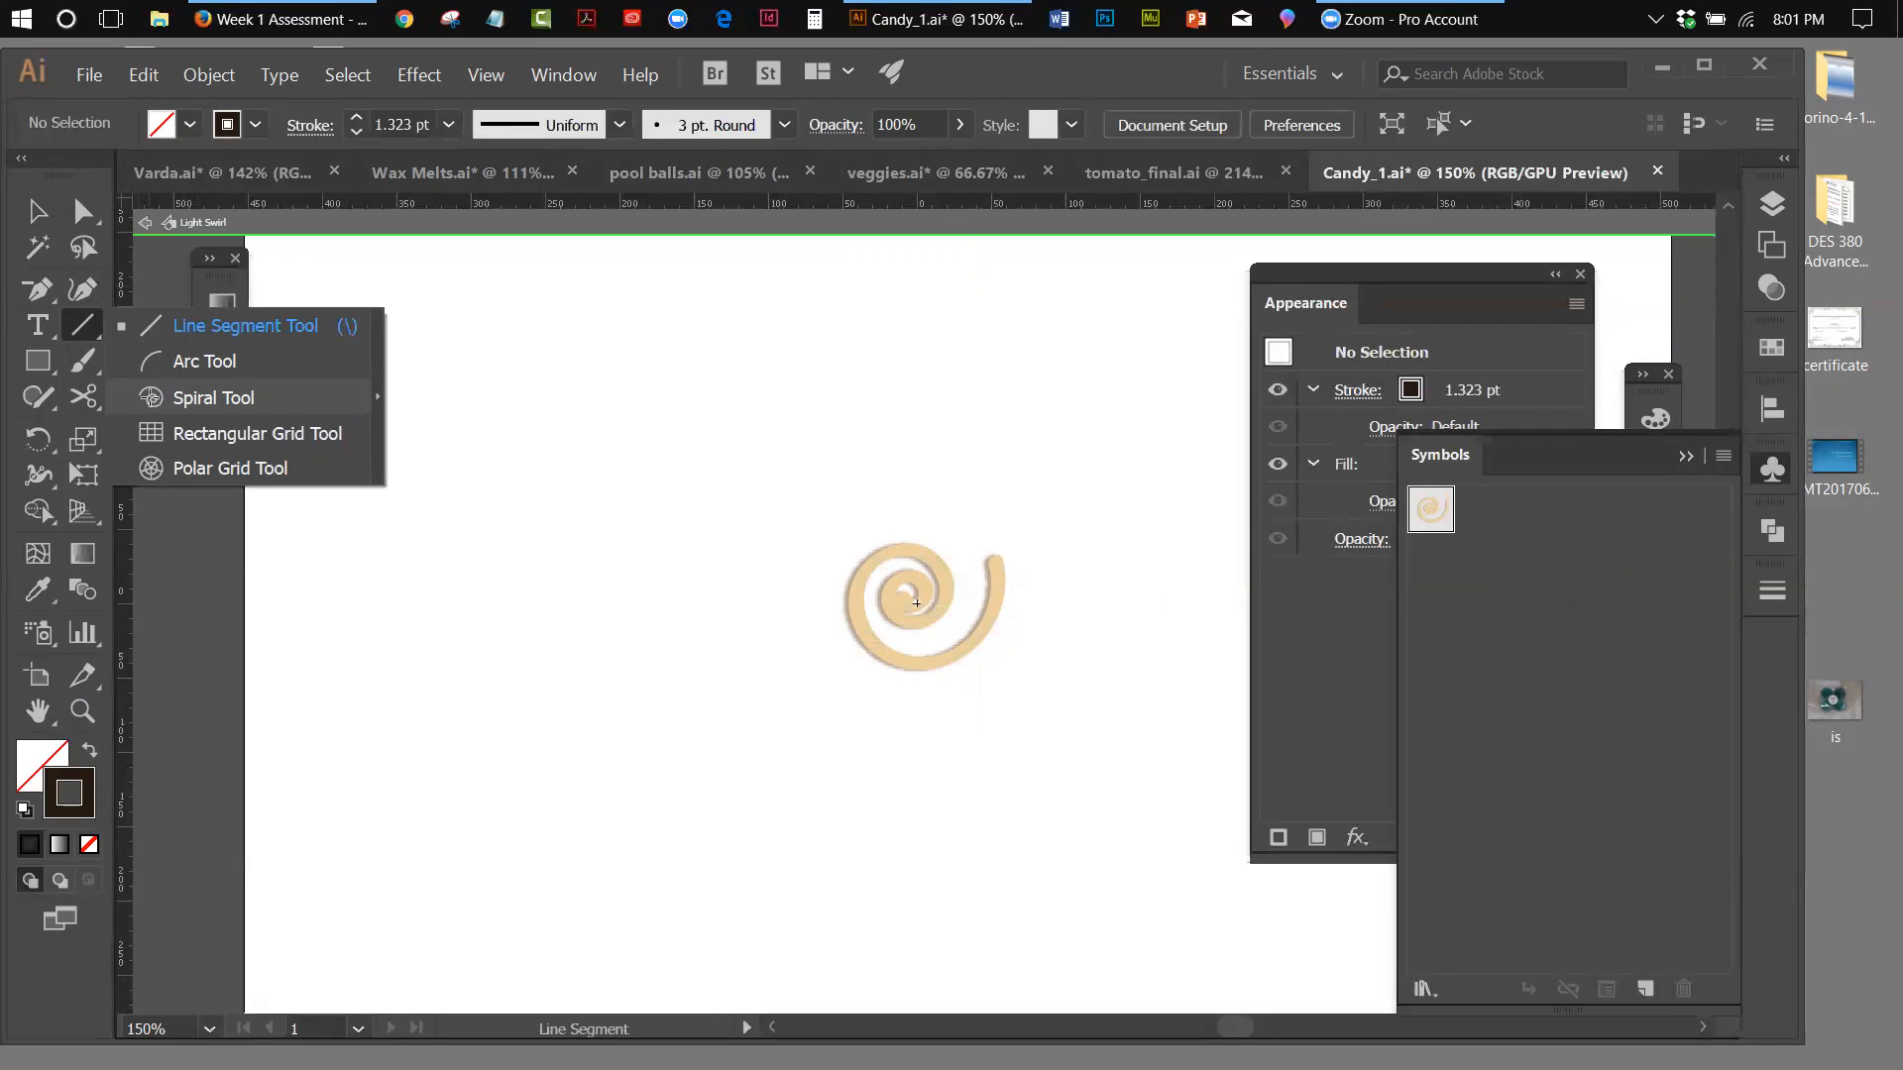
left_click(153, 397)
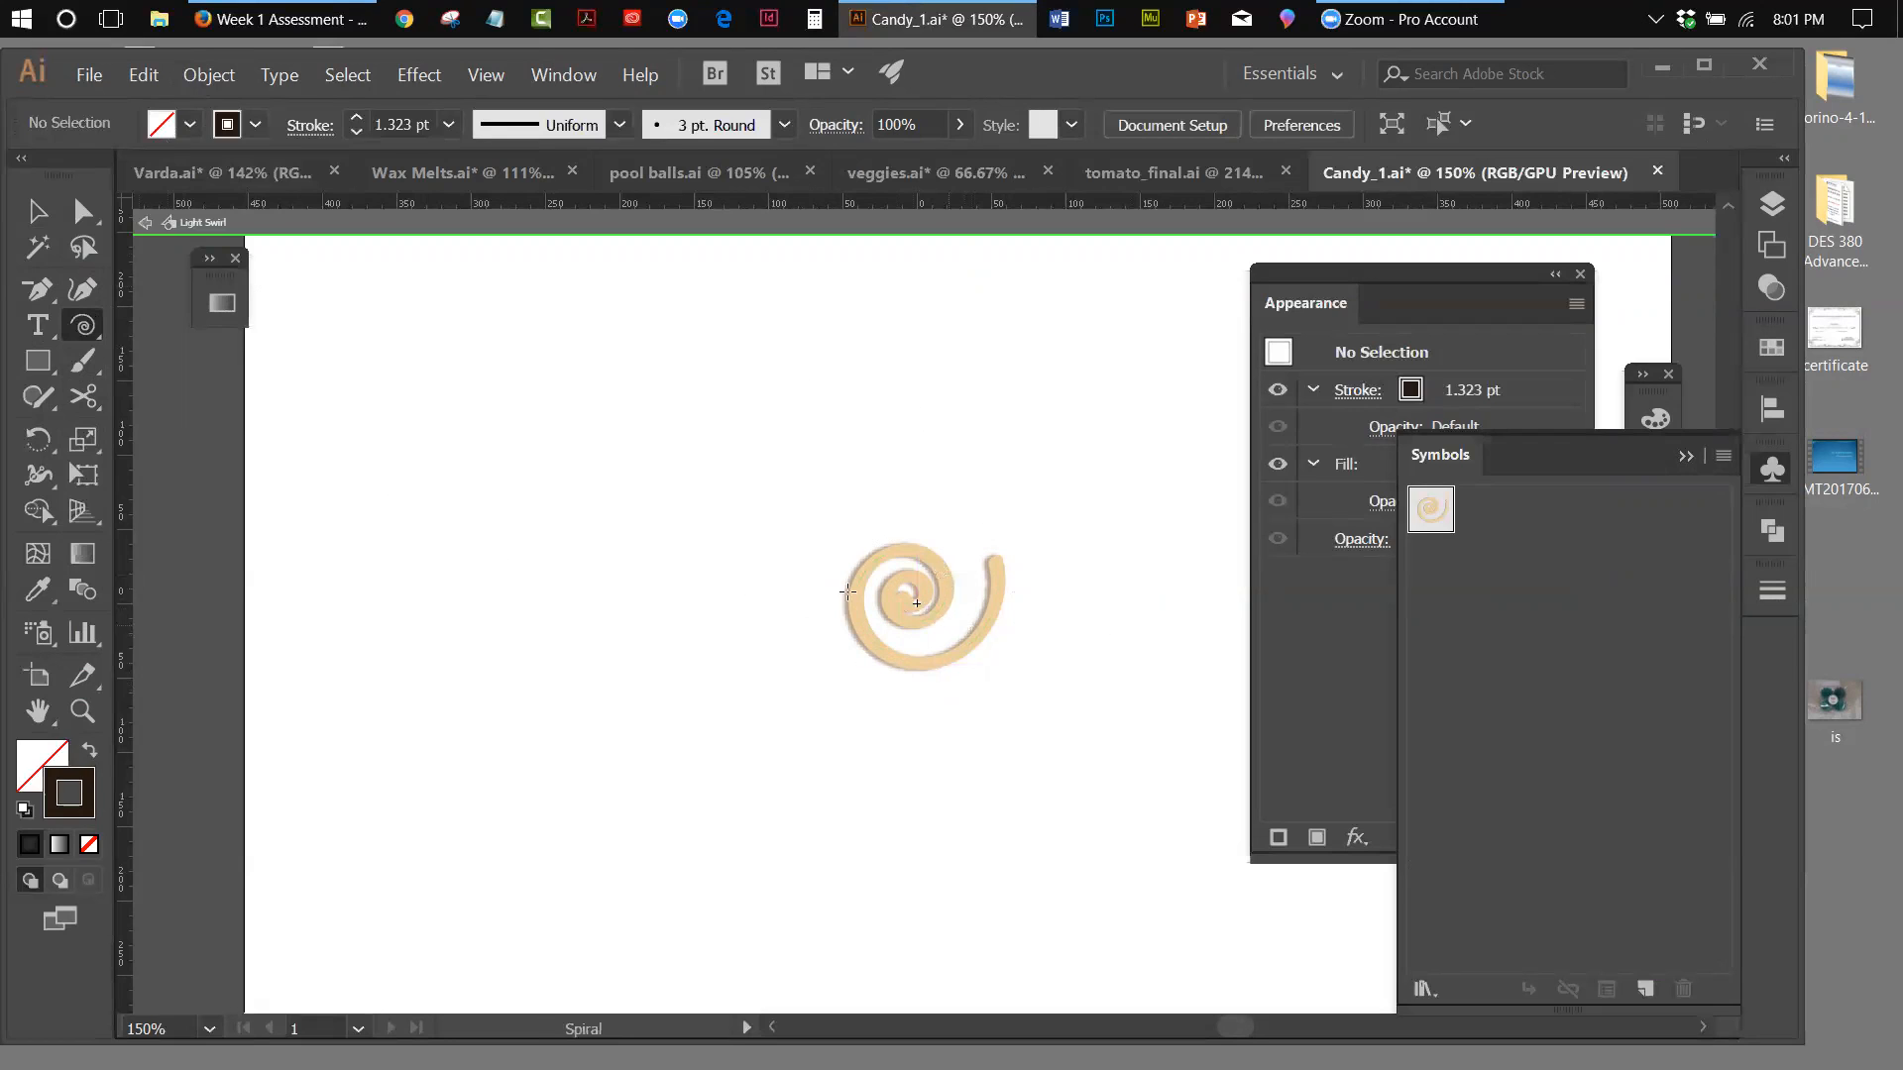
left_click(140, 222)
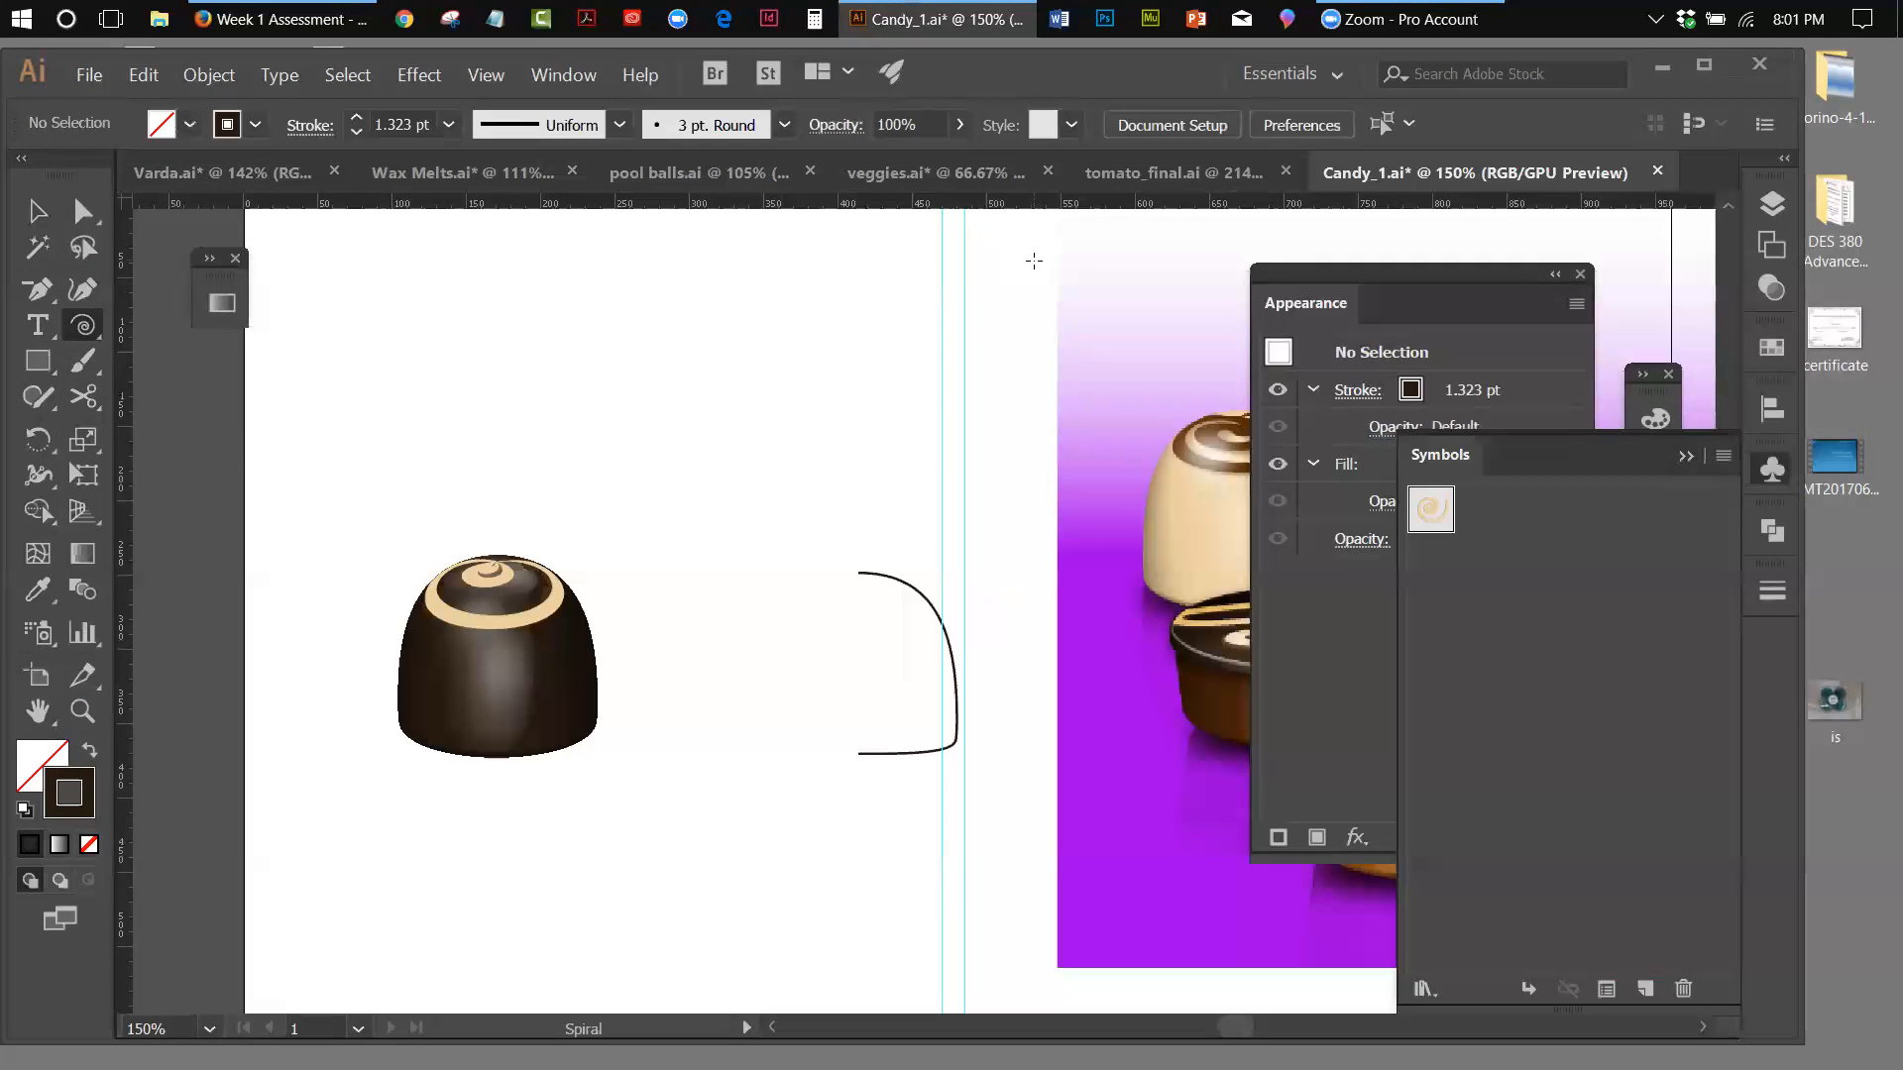
Apply a 3D Revolve effect to the half profile path with the preview turned on
key("v")
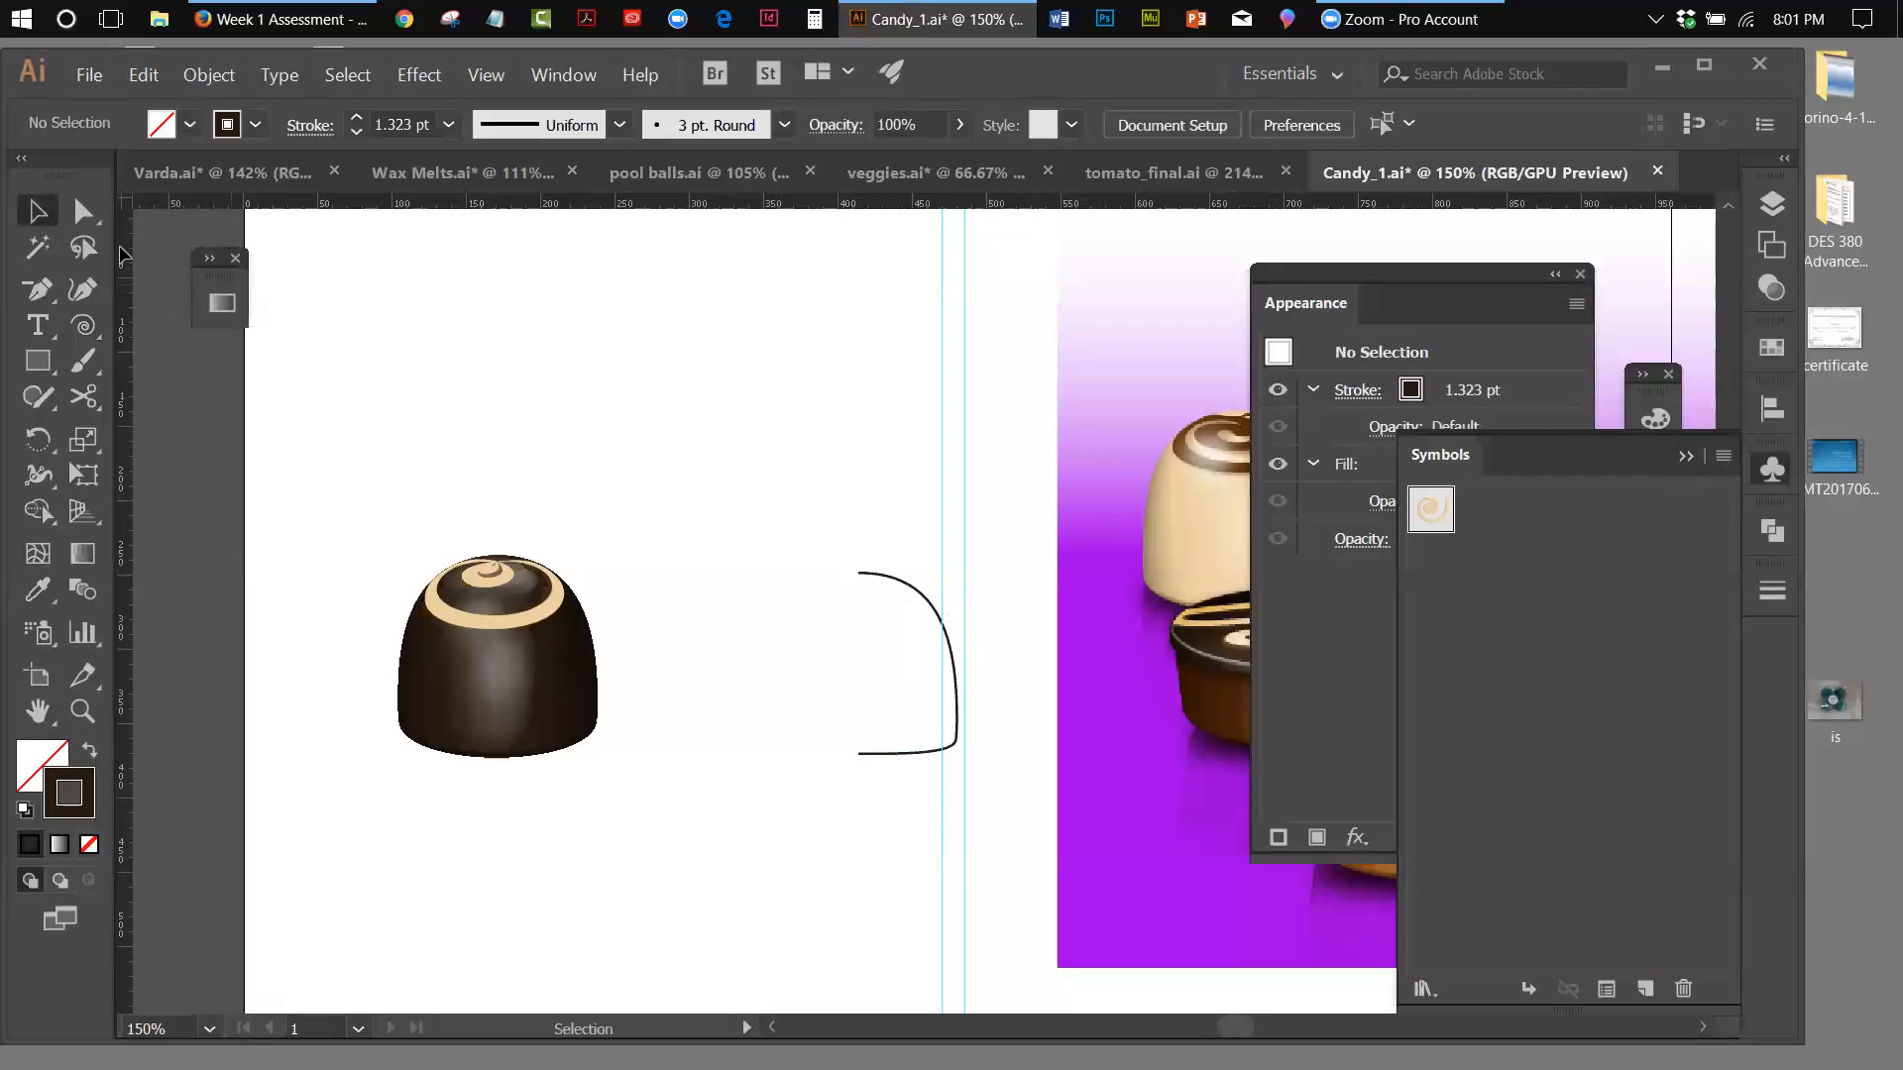
left_click(930, 600)
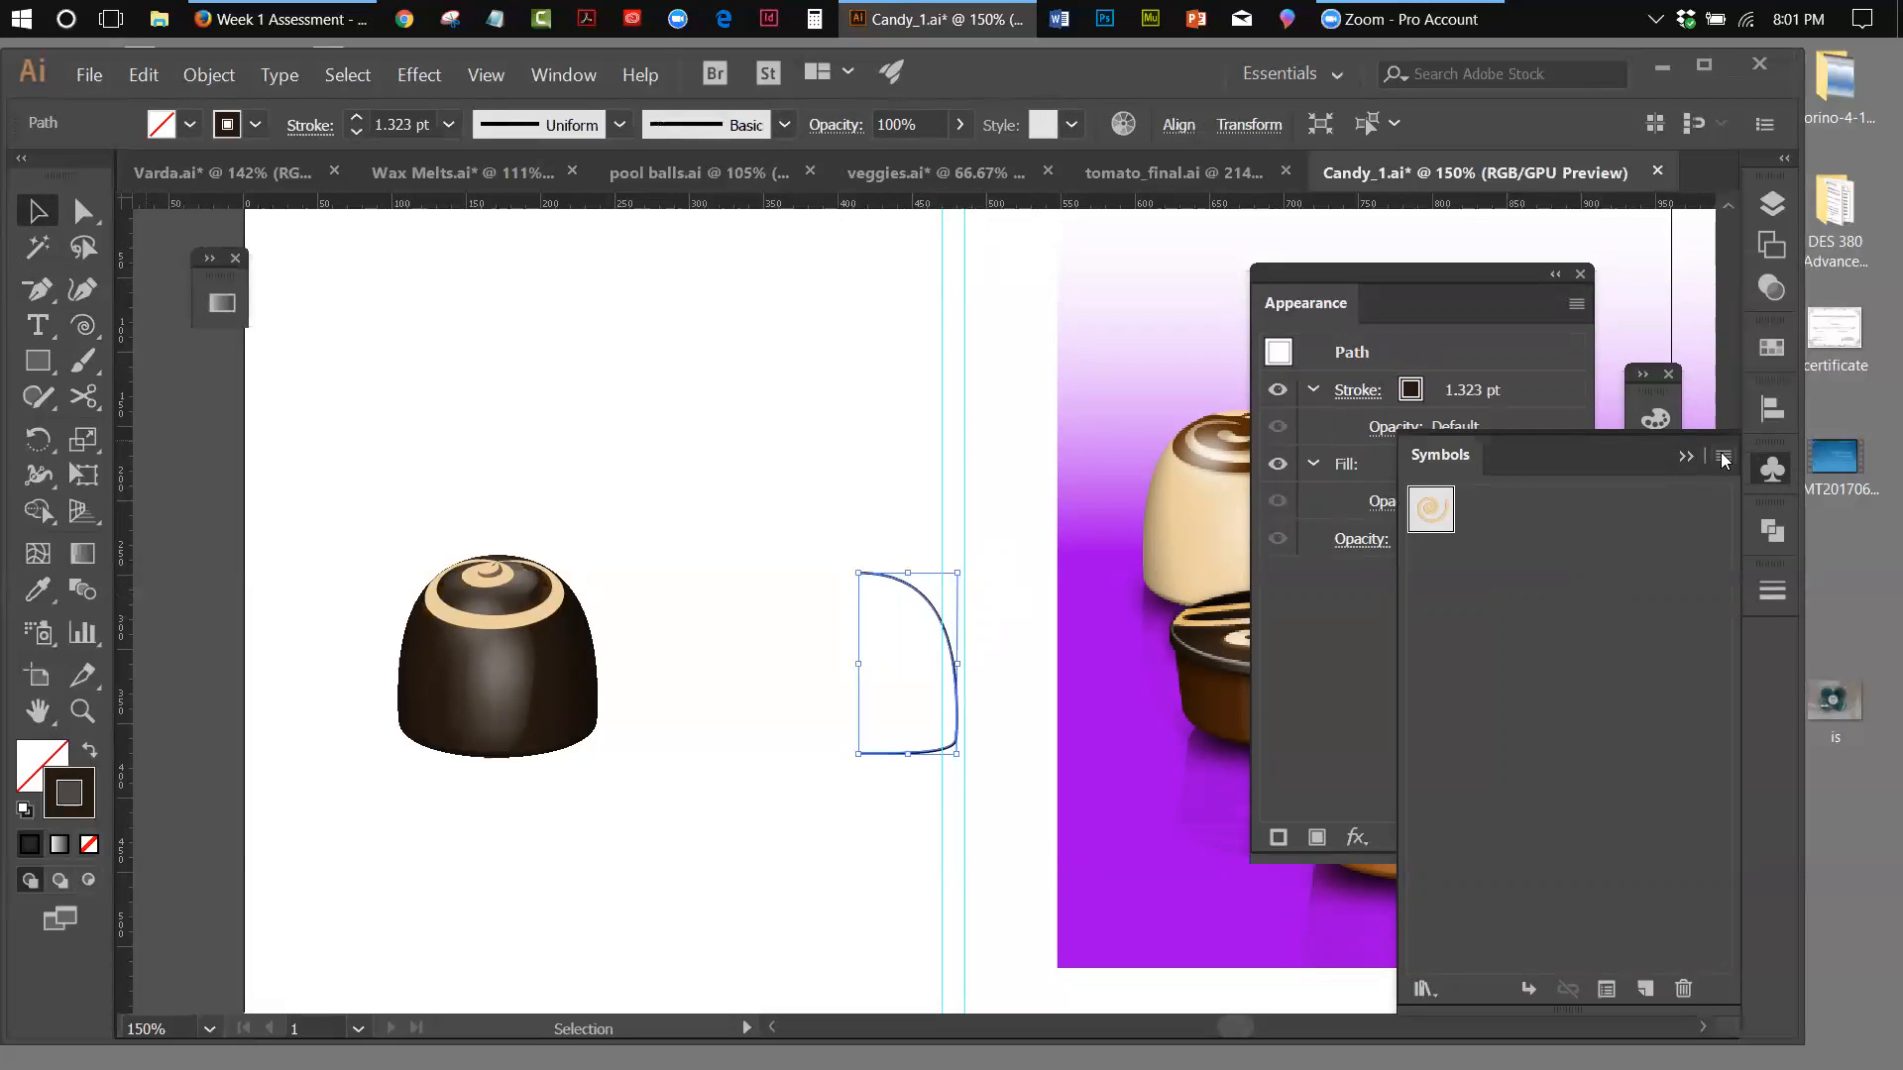
left_click(1686, 457)
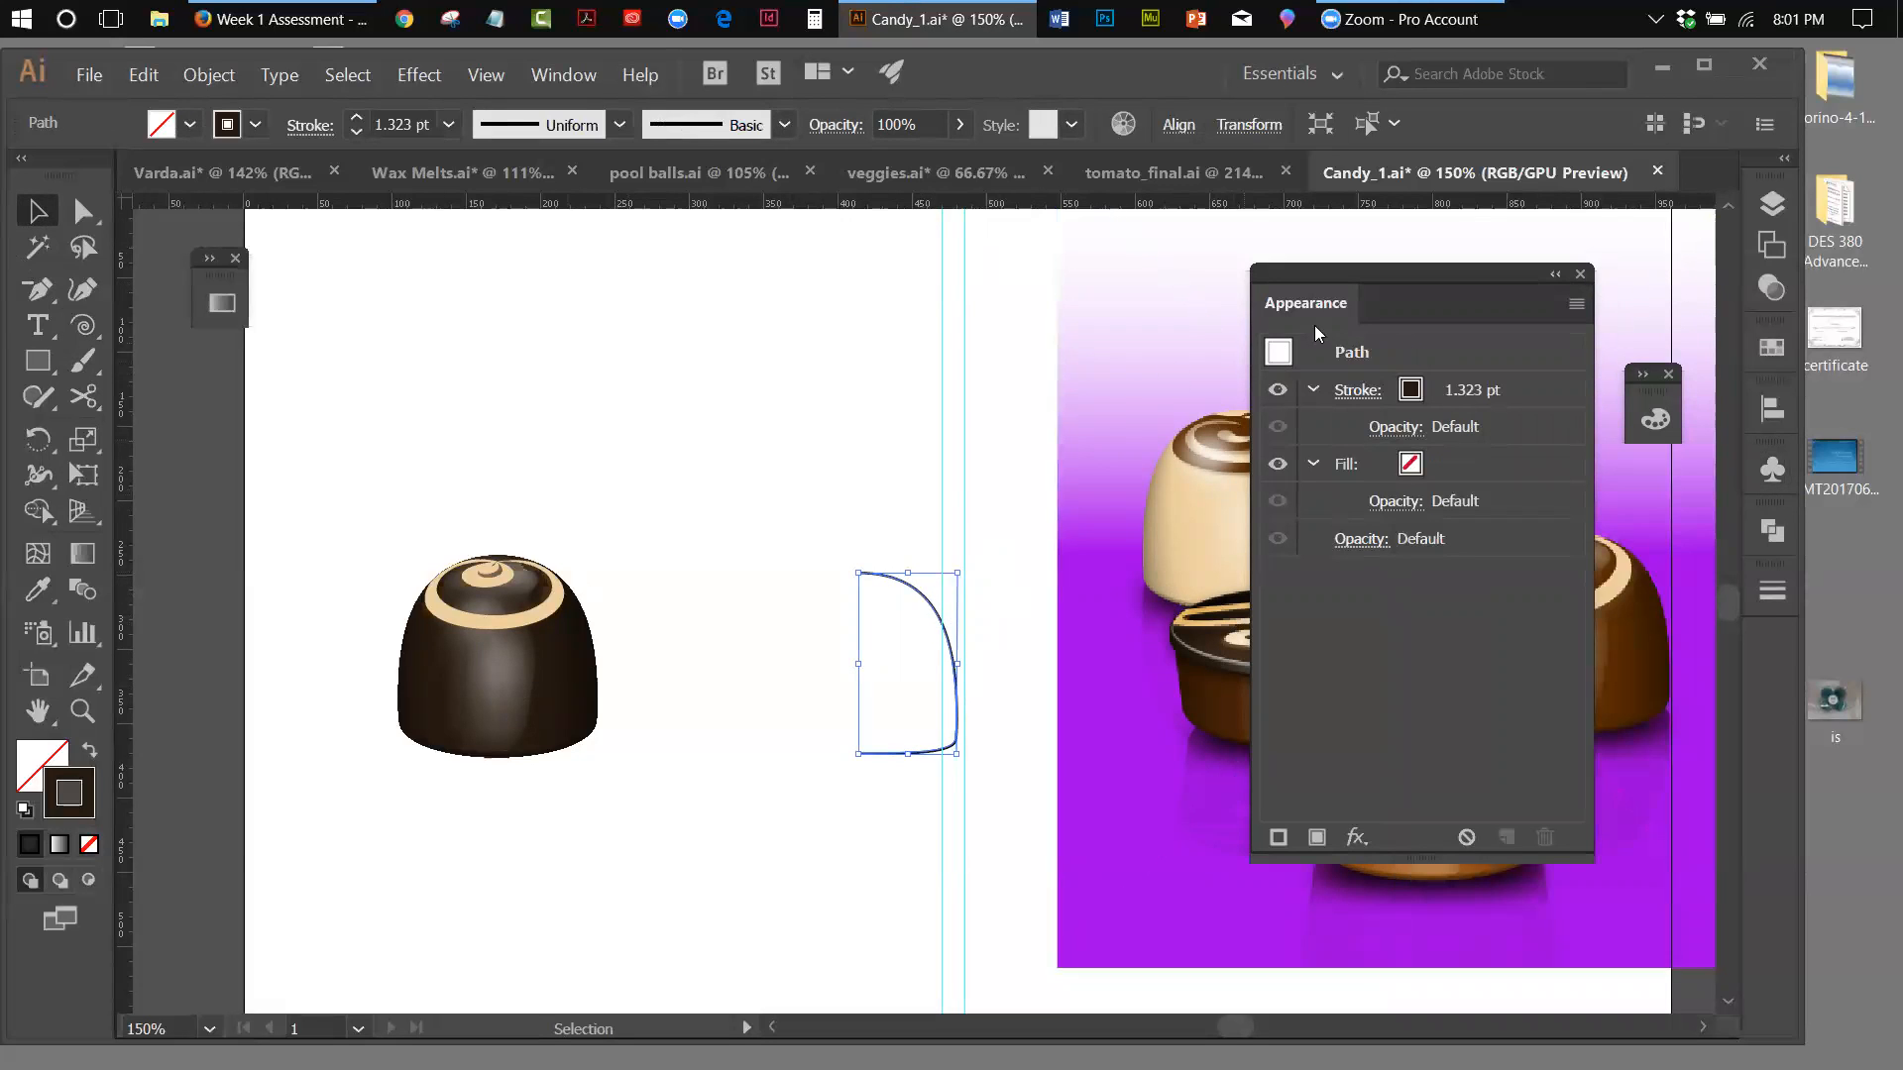
left_click_drag(1340, 268, 1118, 509)
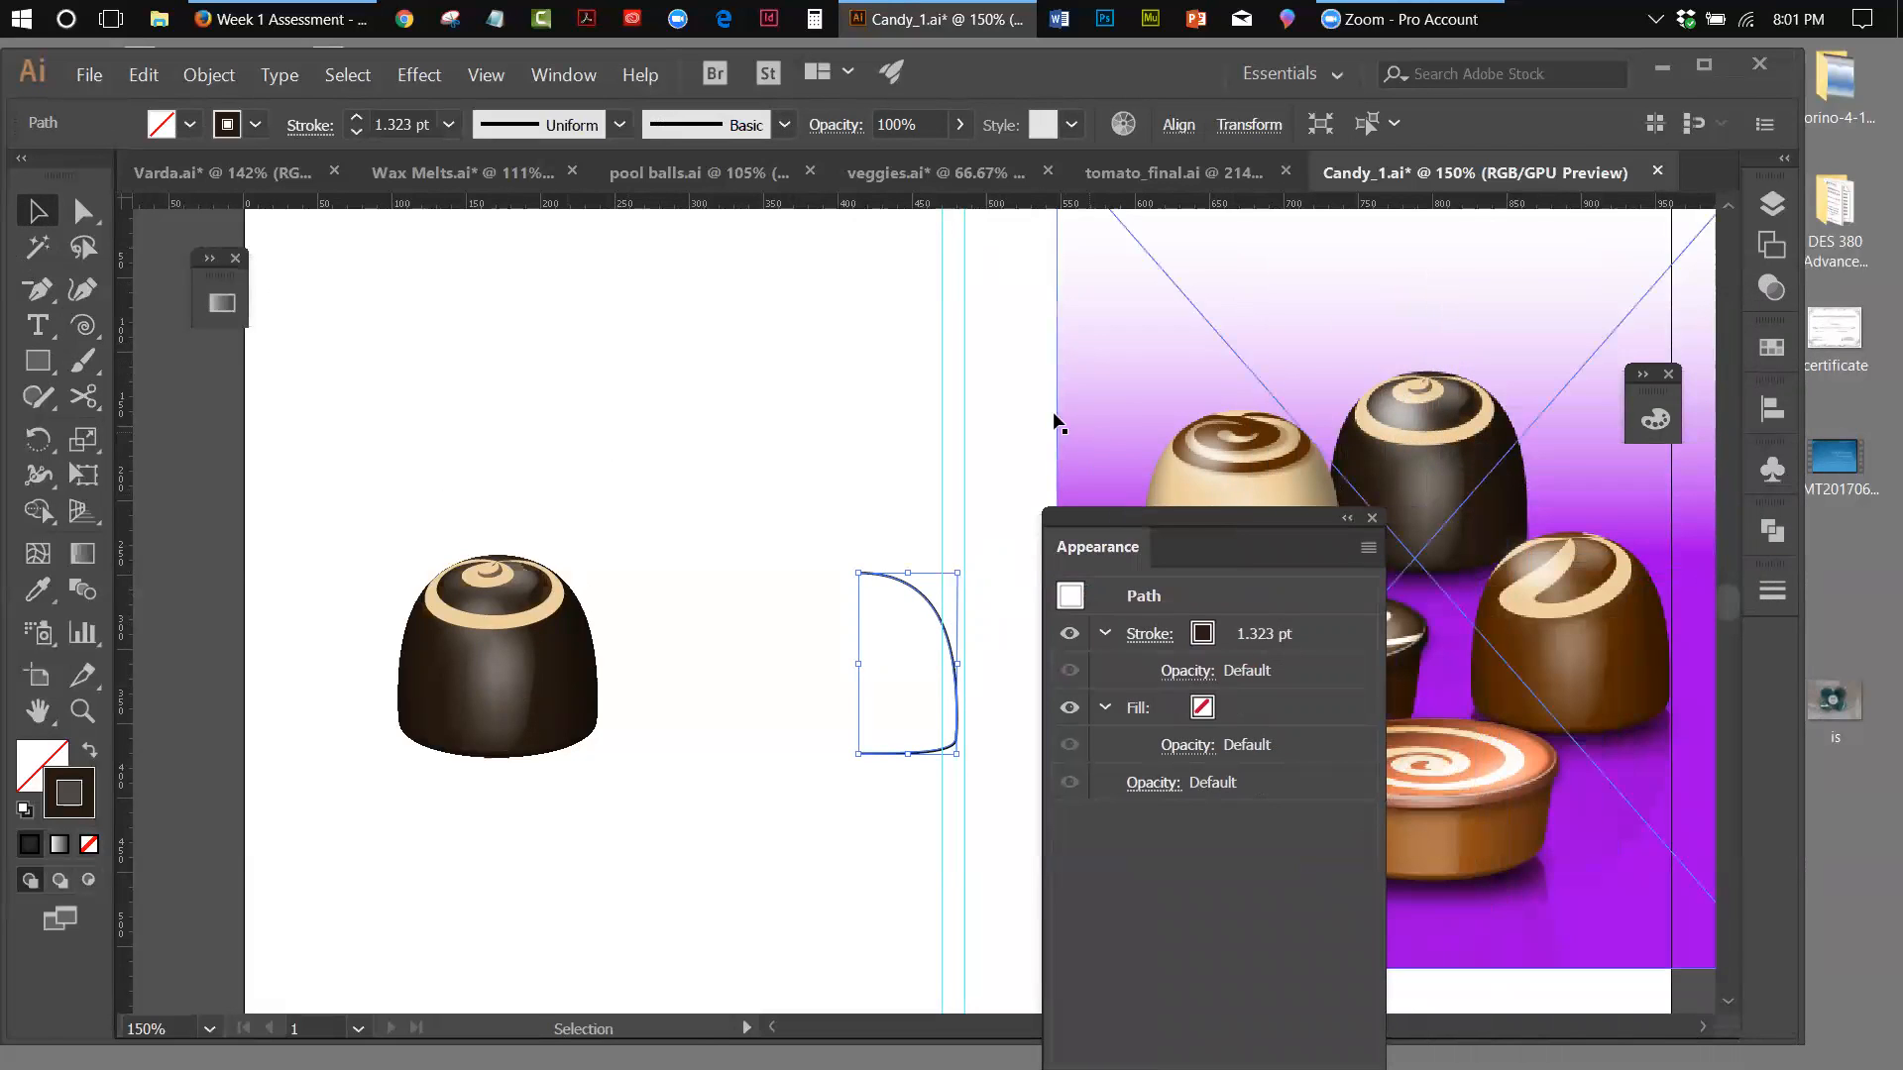
left_click(419, 74)
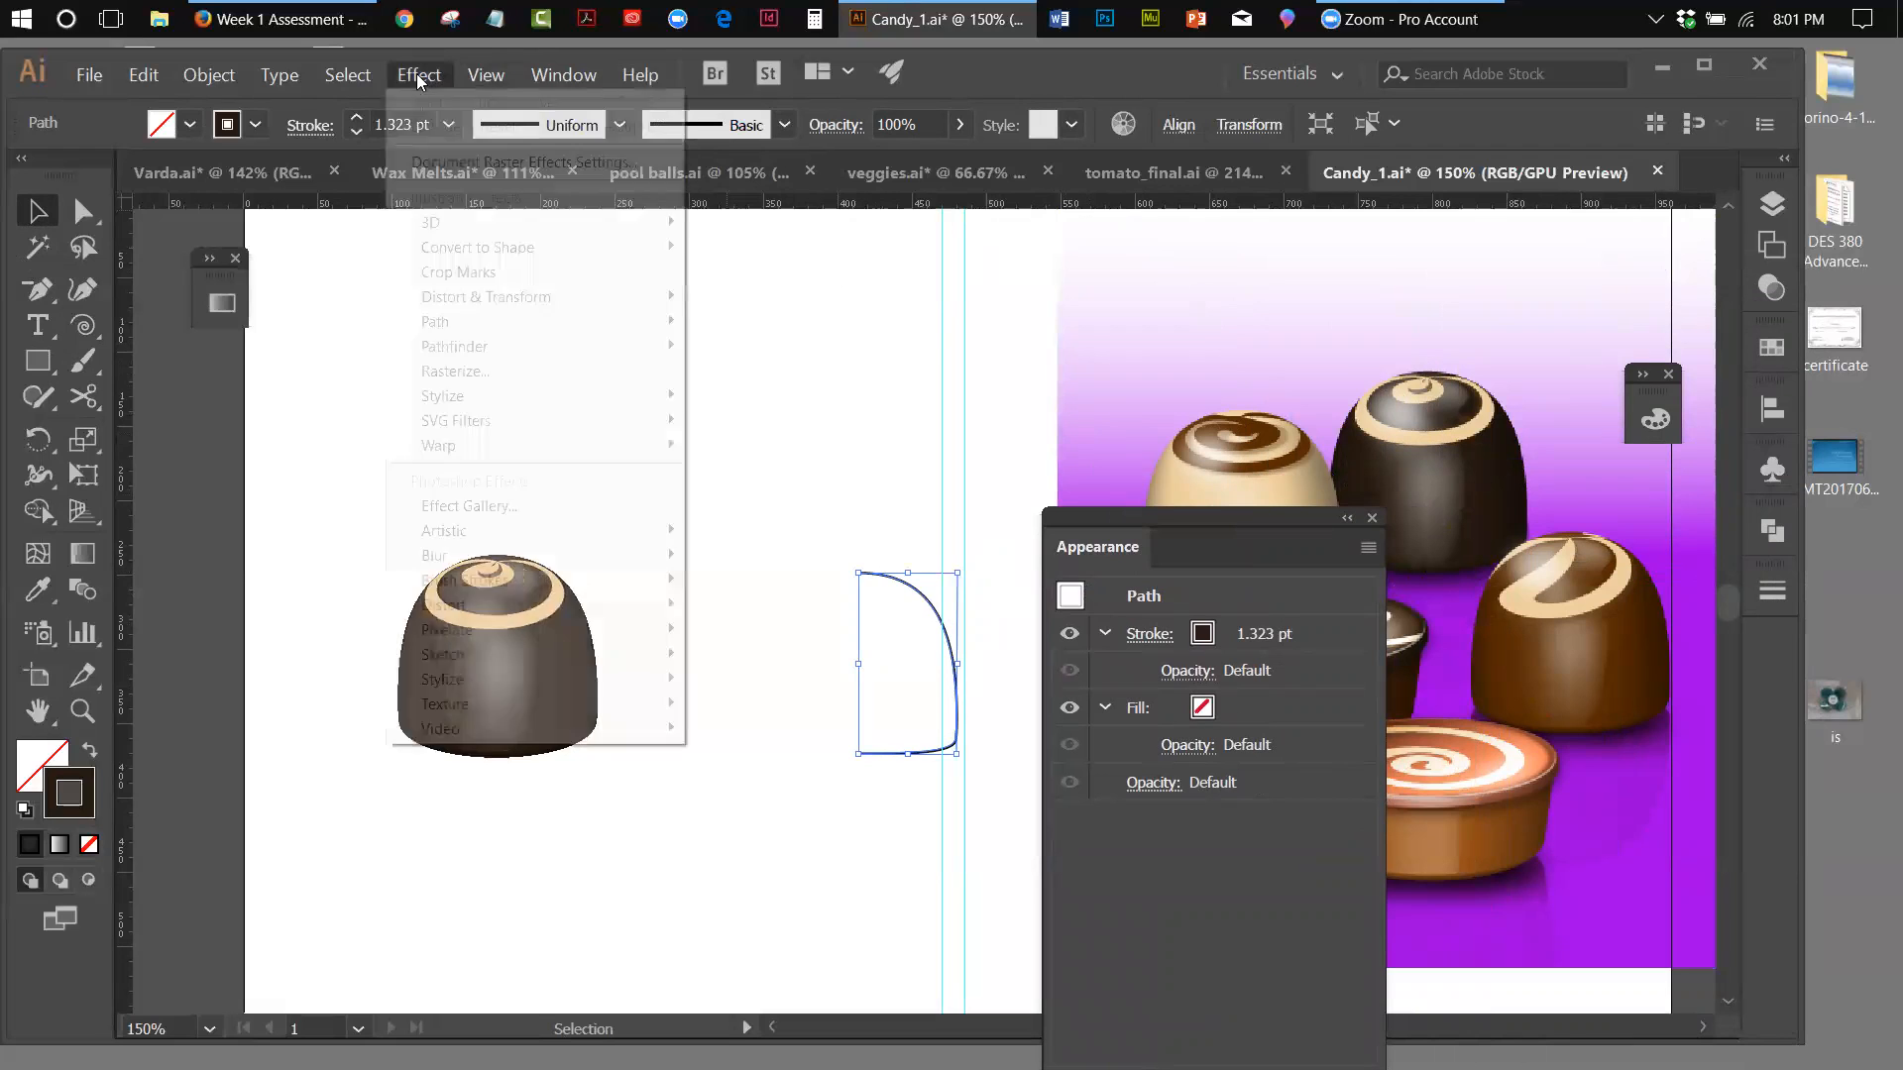
mouse_move(439, 227)
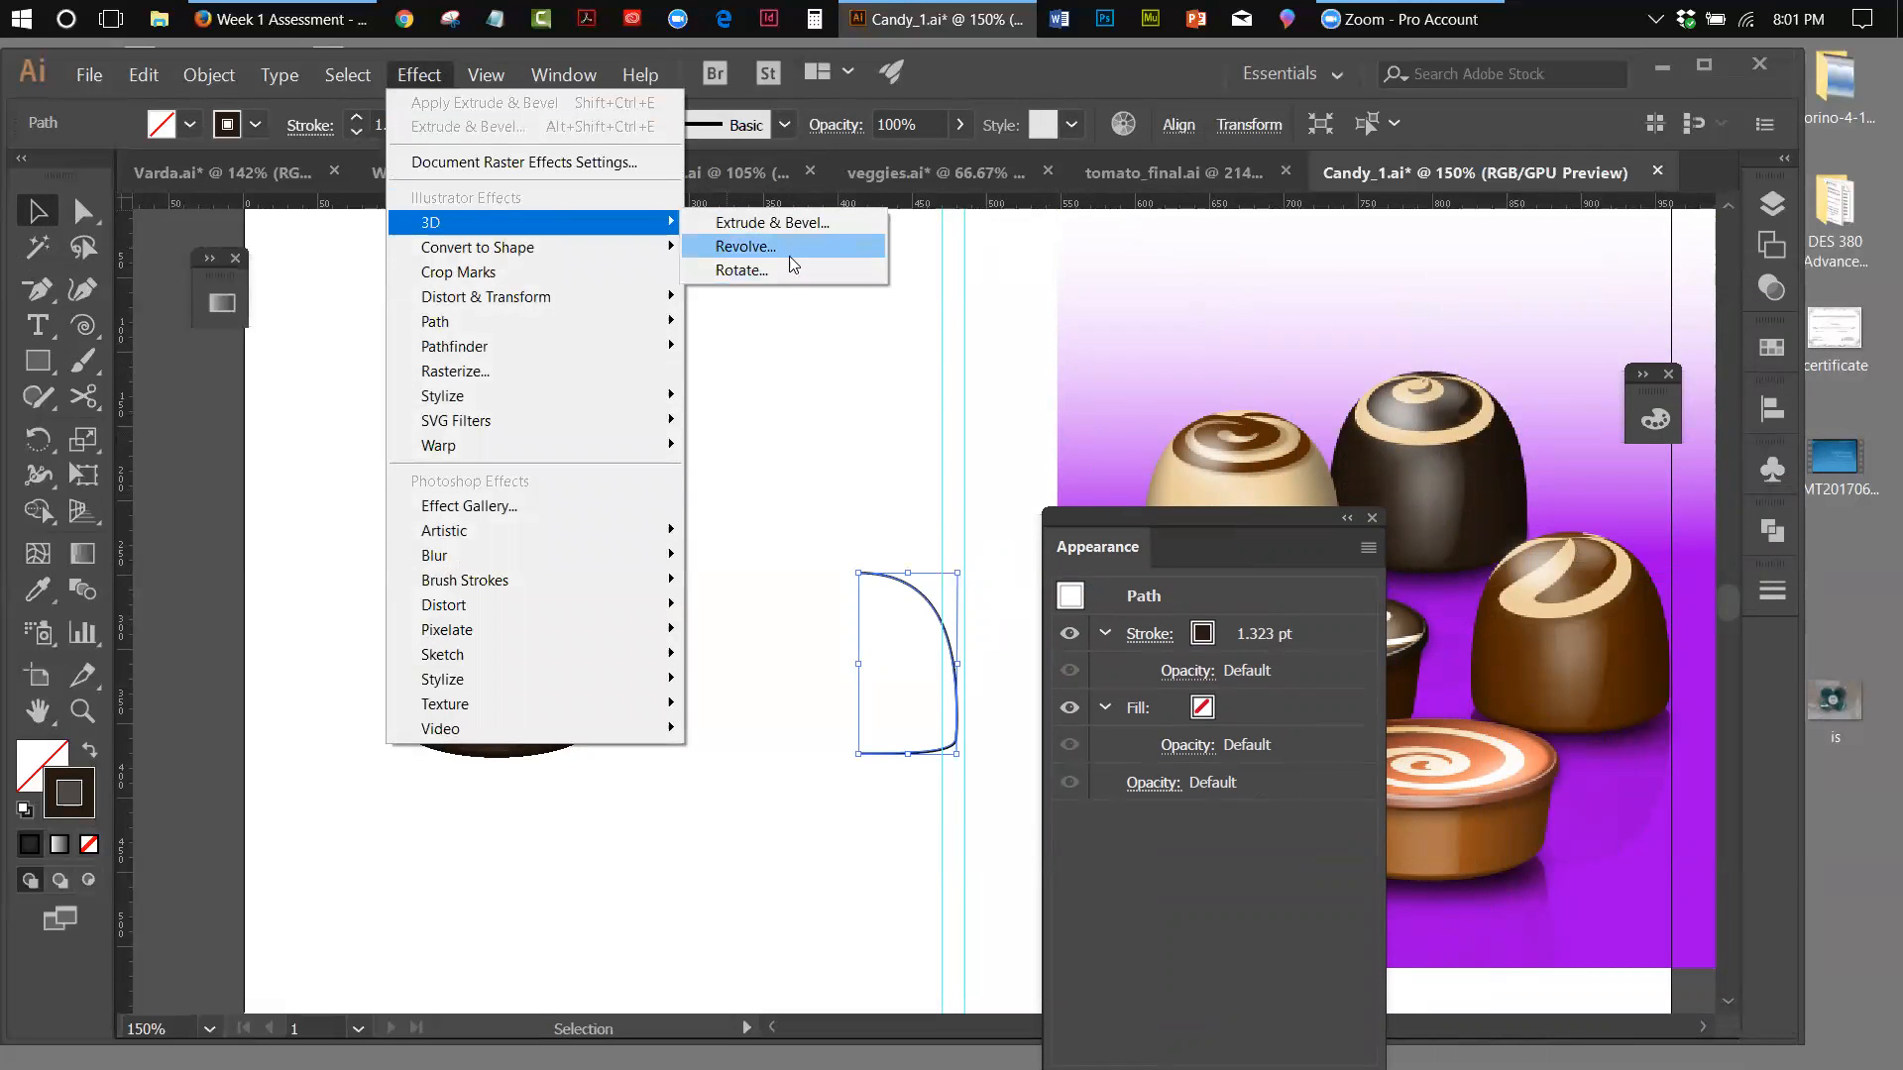
left_click(728, 249)
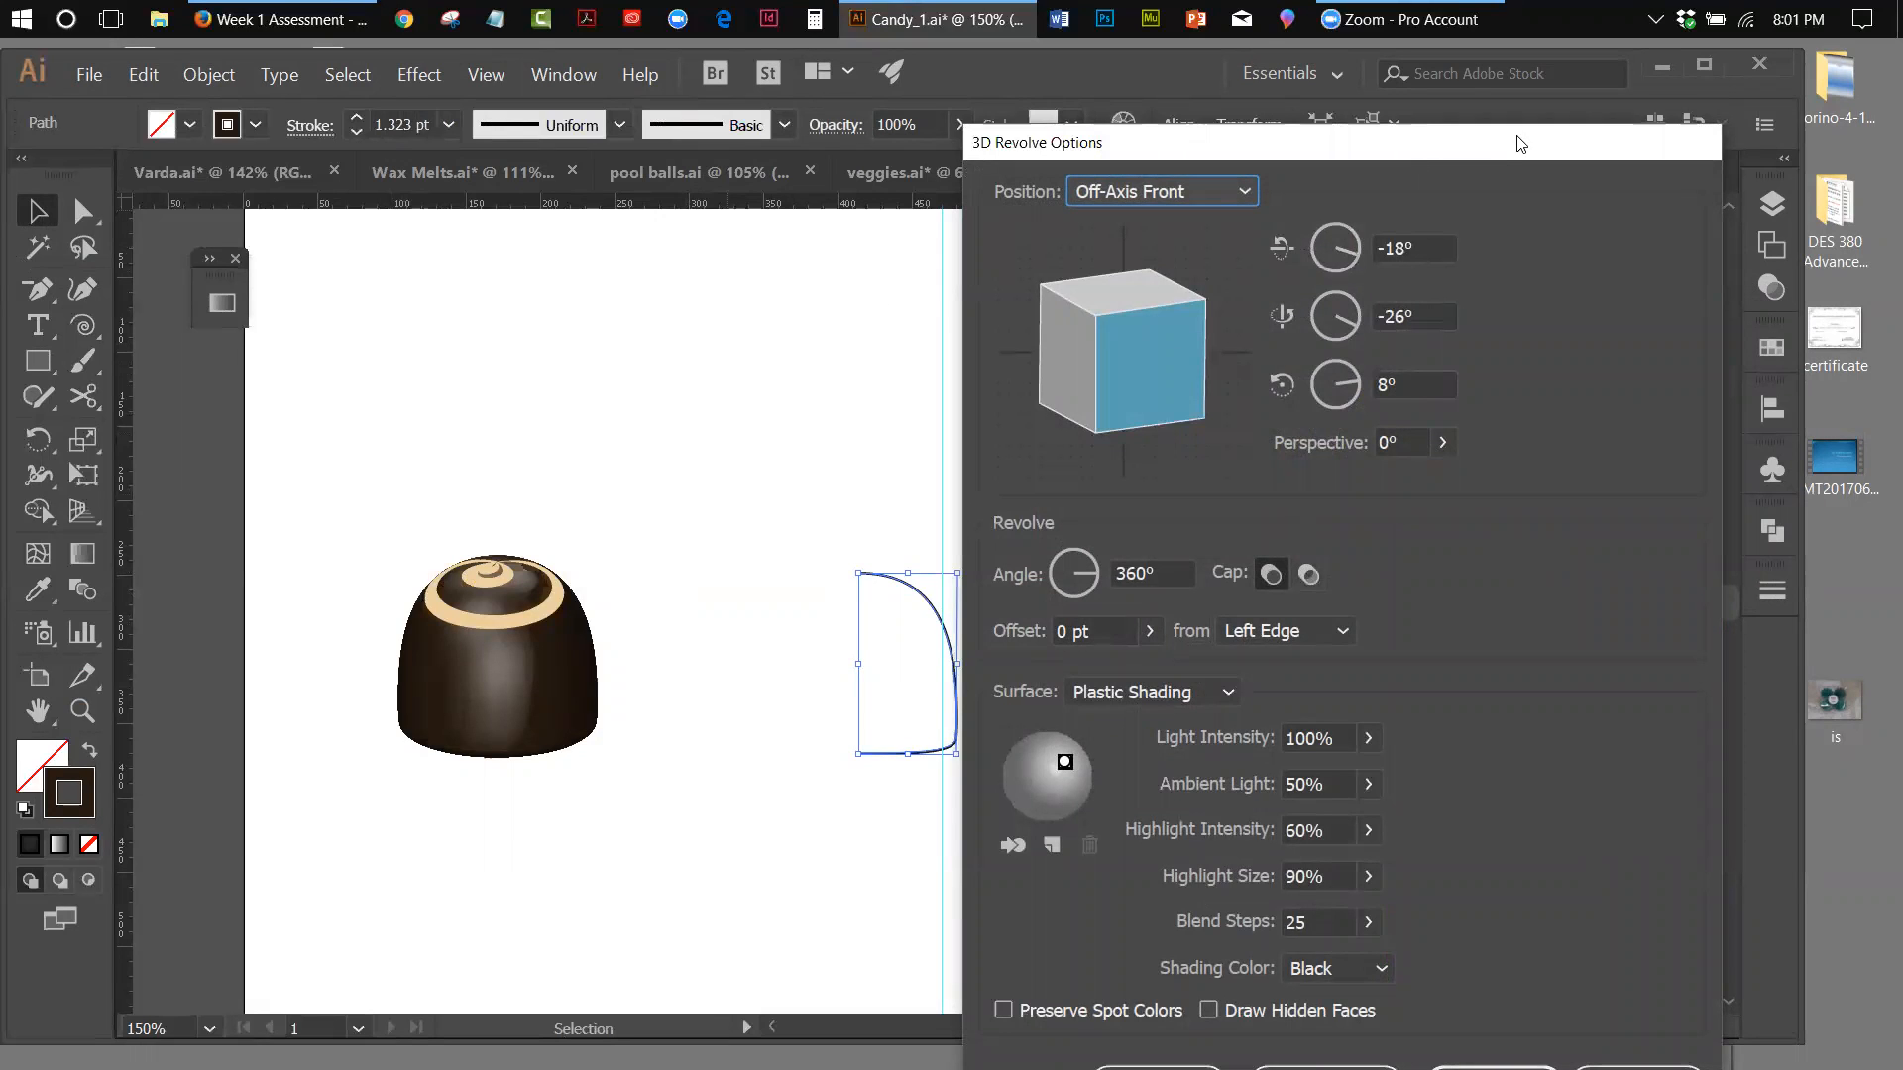
left_click_drag(1469, 157, 1607, 100)
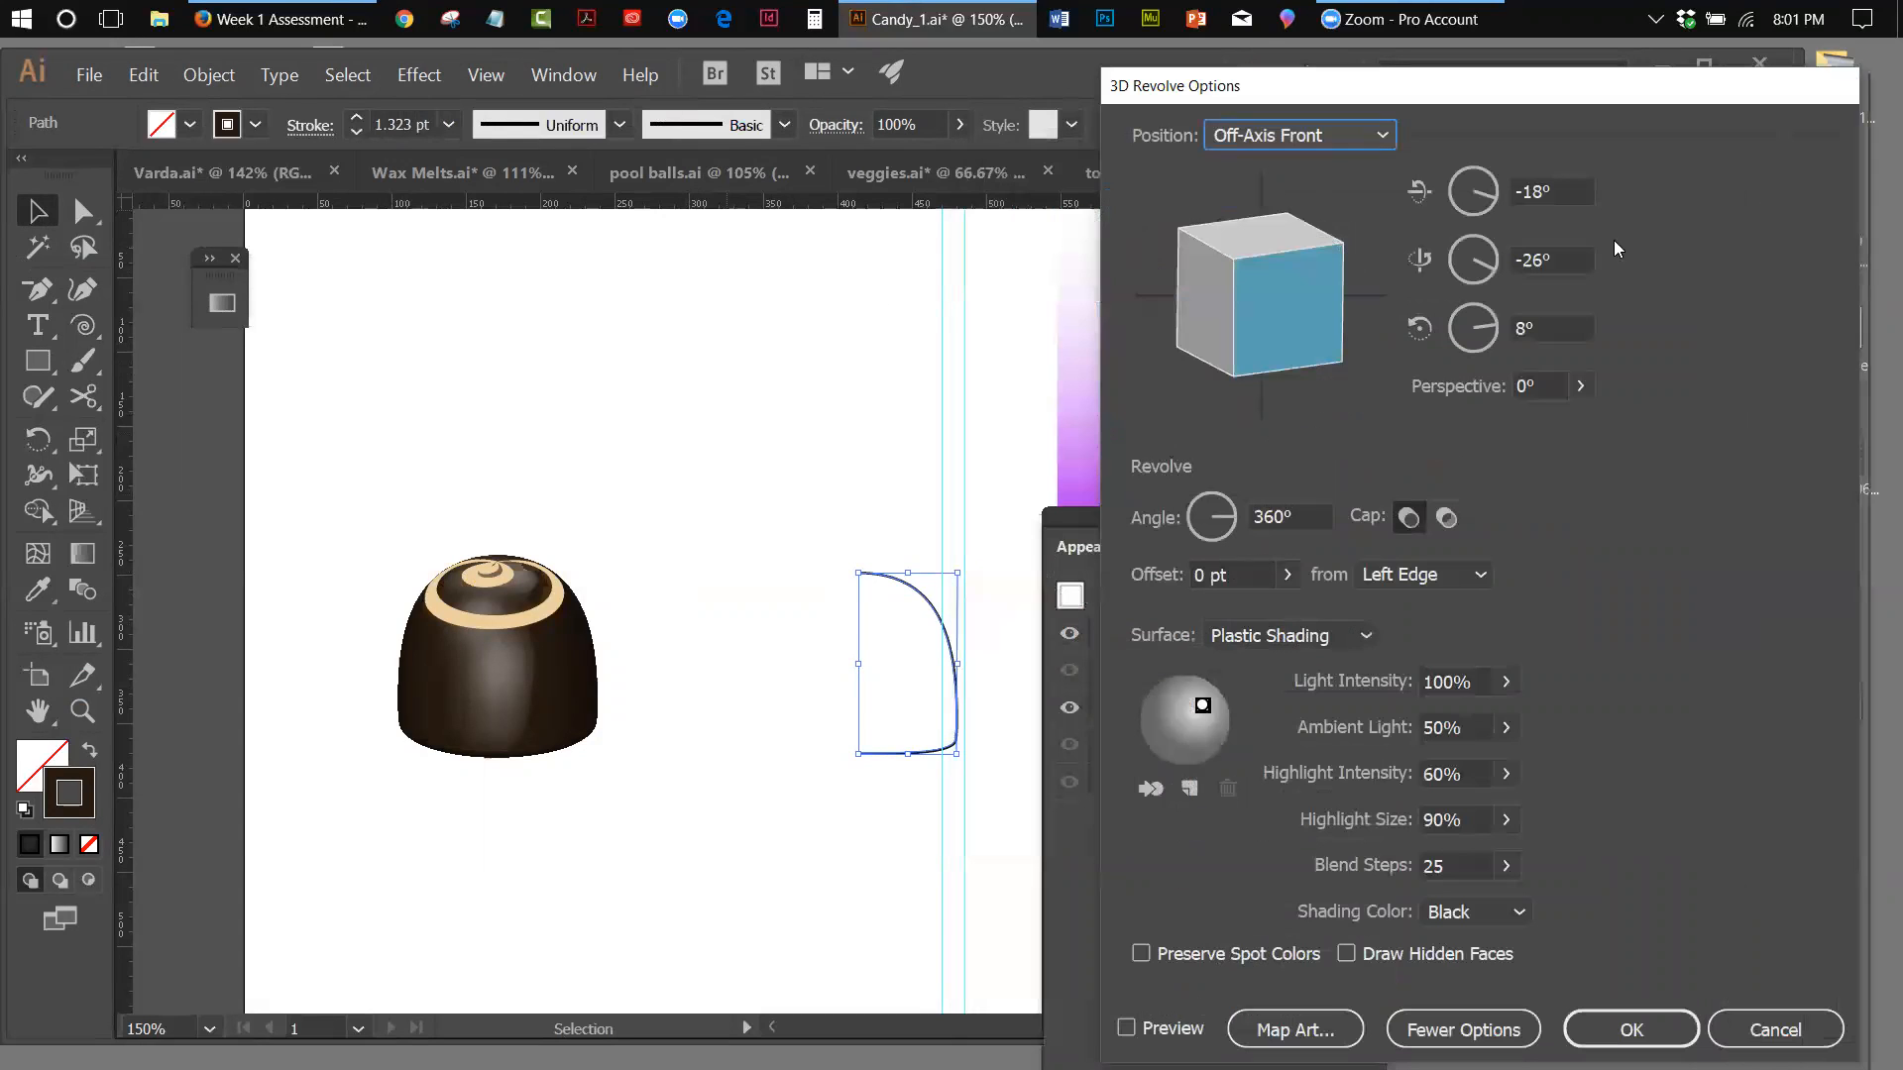
left_click(1129, 1024)
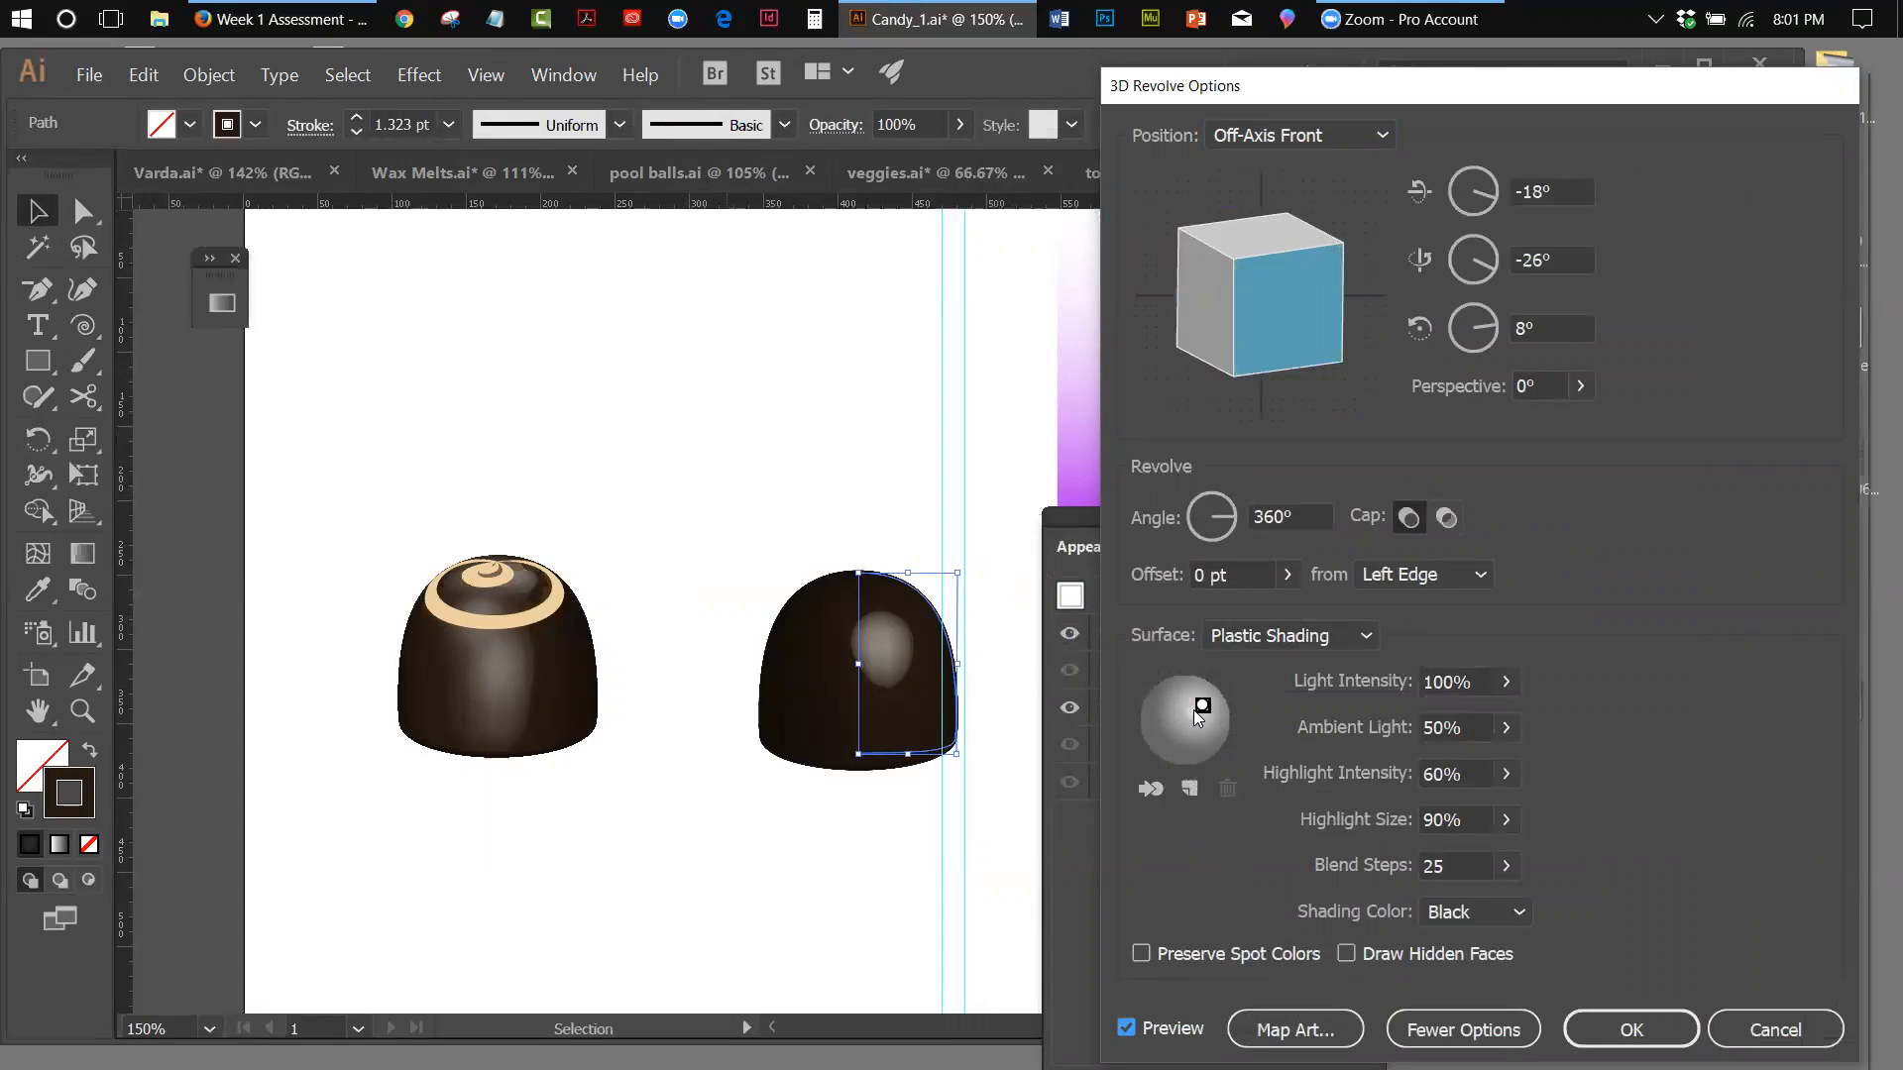
Move the revolve light to the top centre of the shading sphere and set Ambient Light to 66%
left_click(1203, 705)
left_click_drag(1183, 684, 1185, 680)
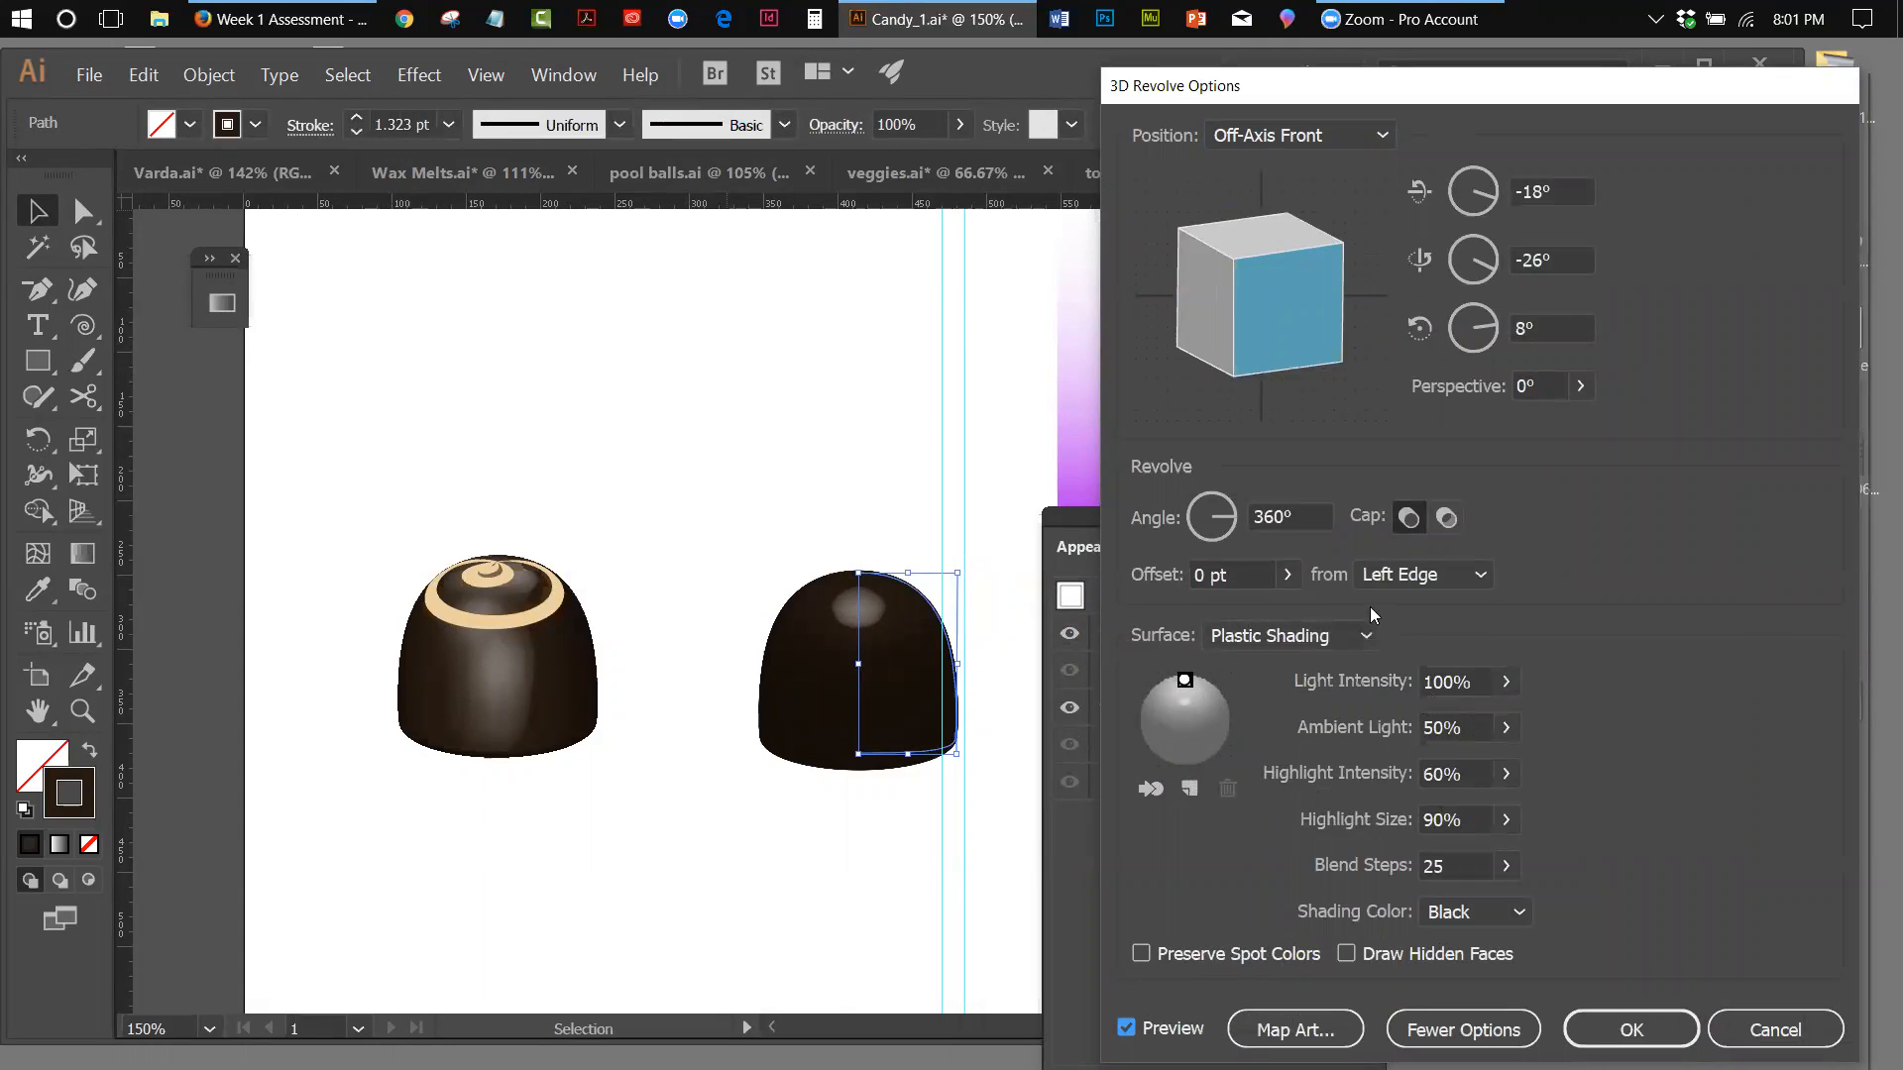
left_click(1507, 728)
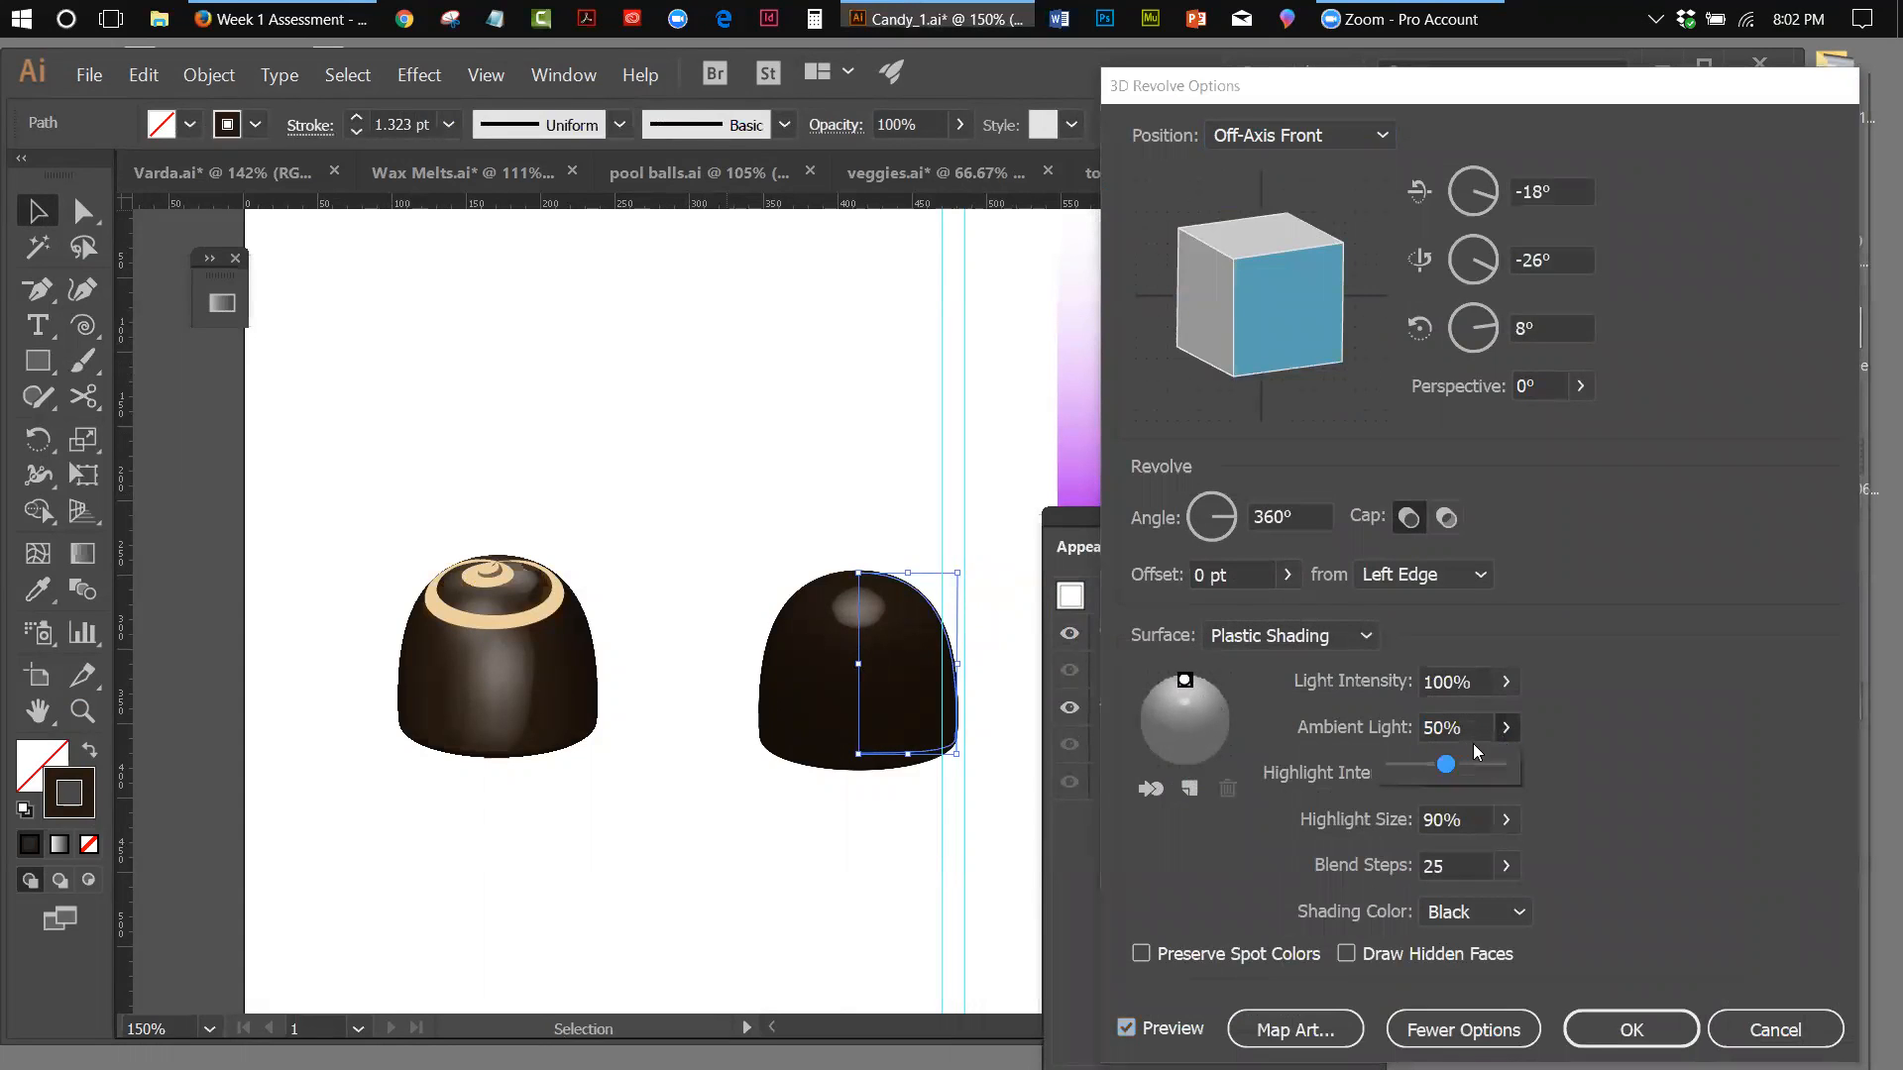
left_click_drag(1455, 765, 1464, 768)
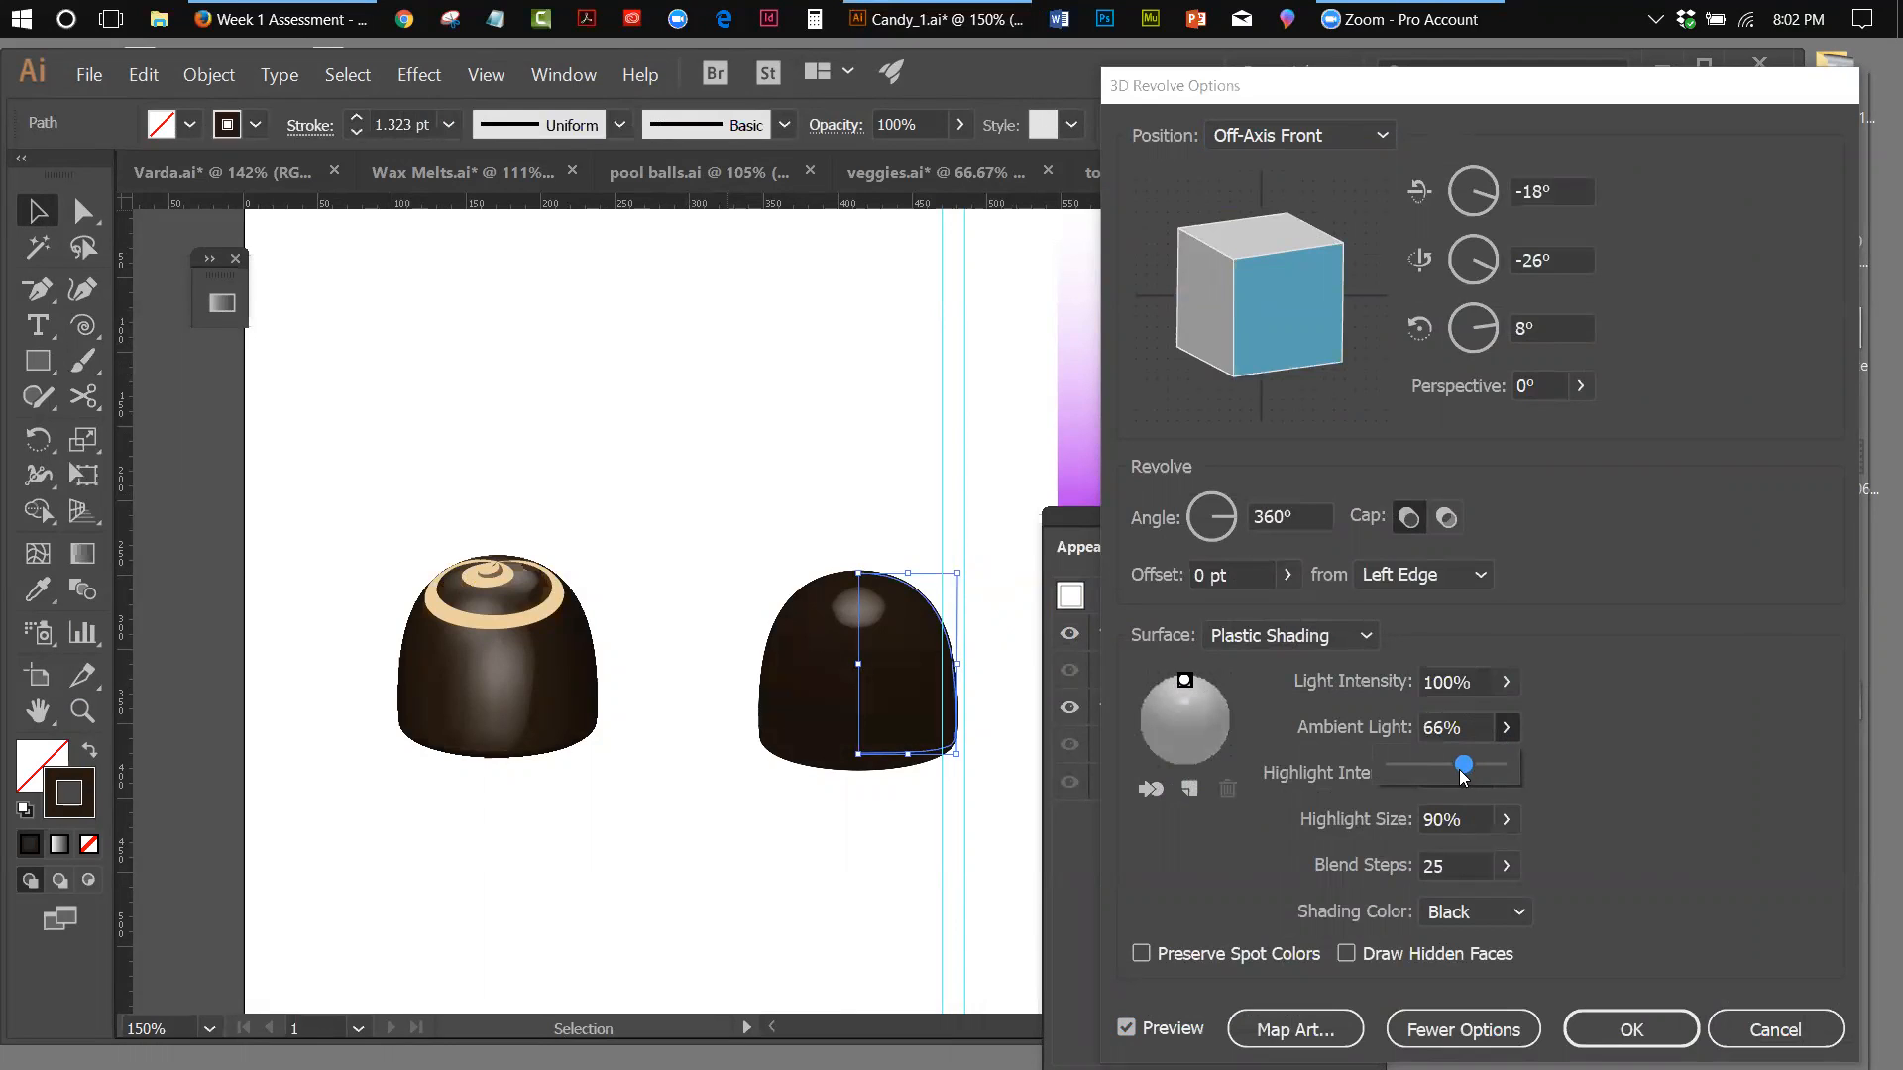
Set the Highlight Size to 100% and fine-tune the light's position at the top of the shading sphere
left_click(1504, 821)
left_click_drag(1486, 858, 1516, 860)
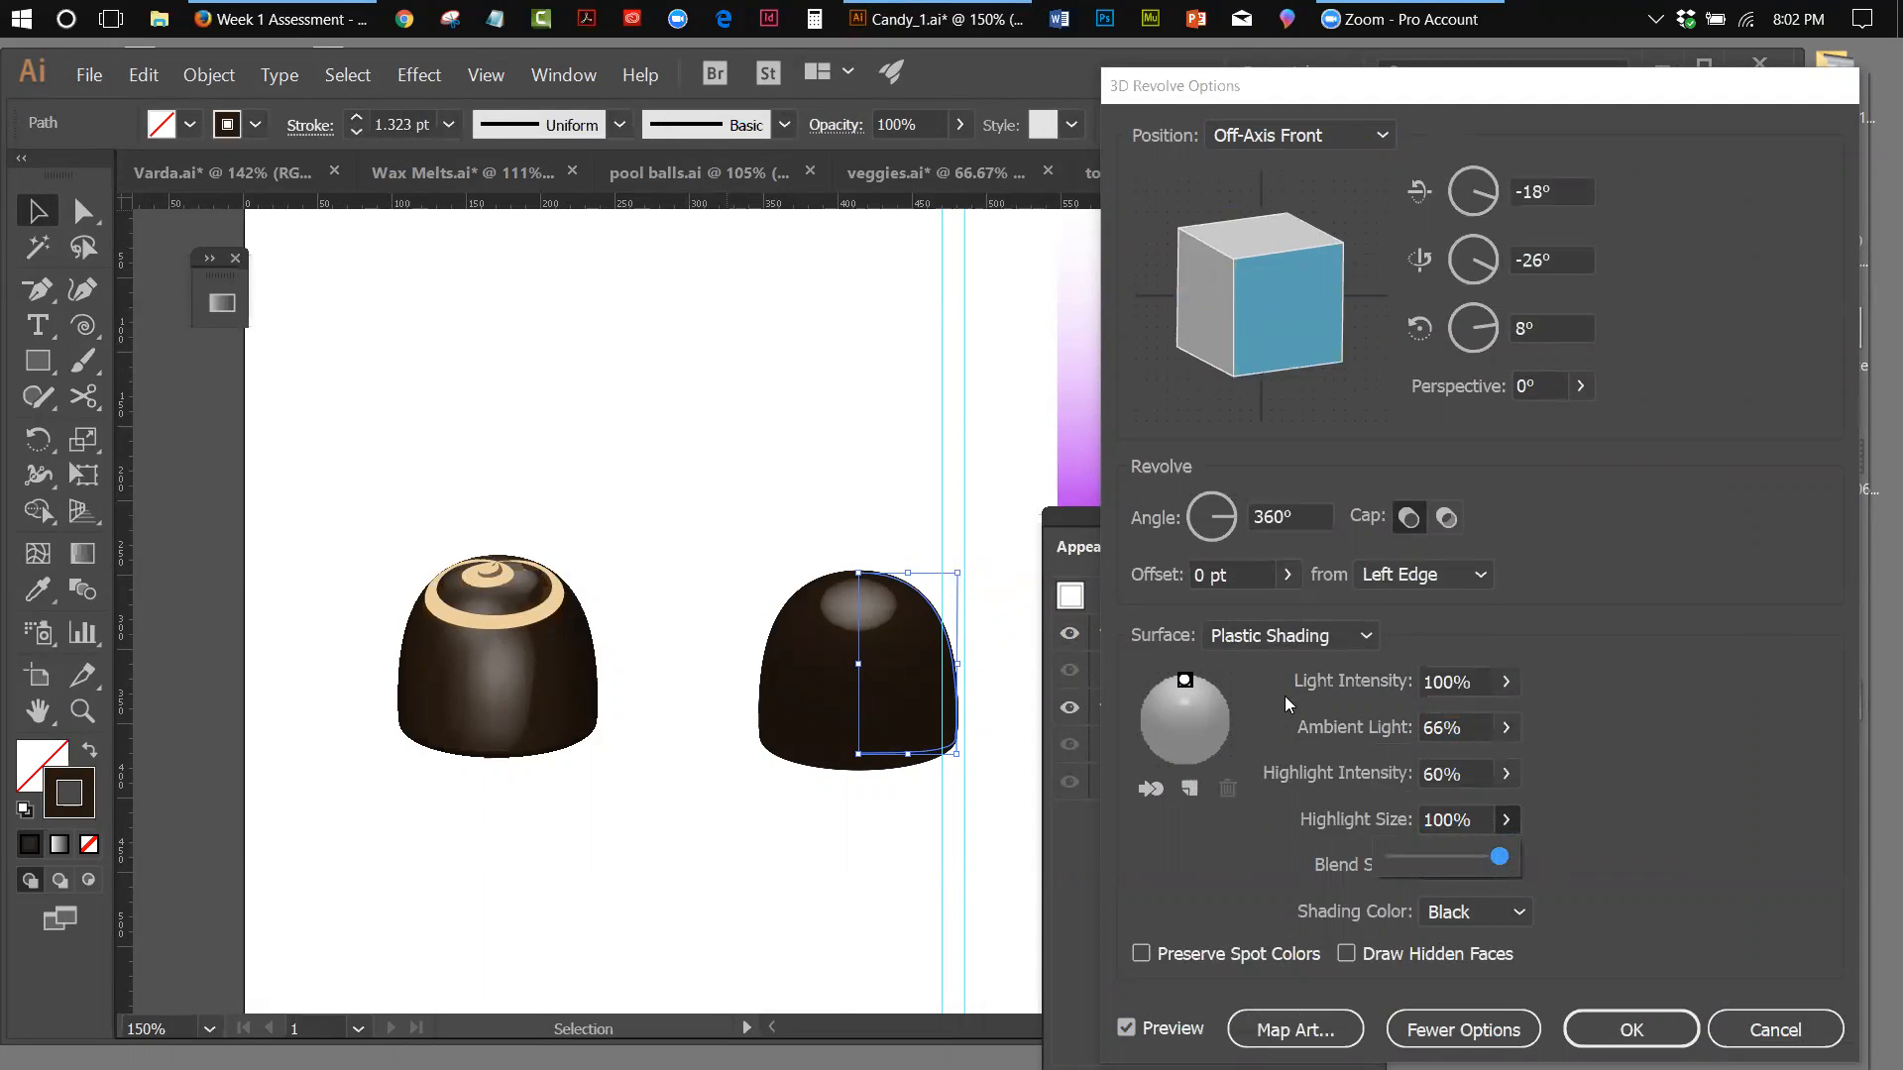
left_click(1187, 680)
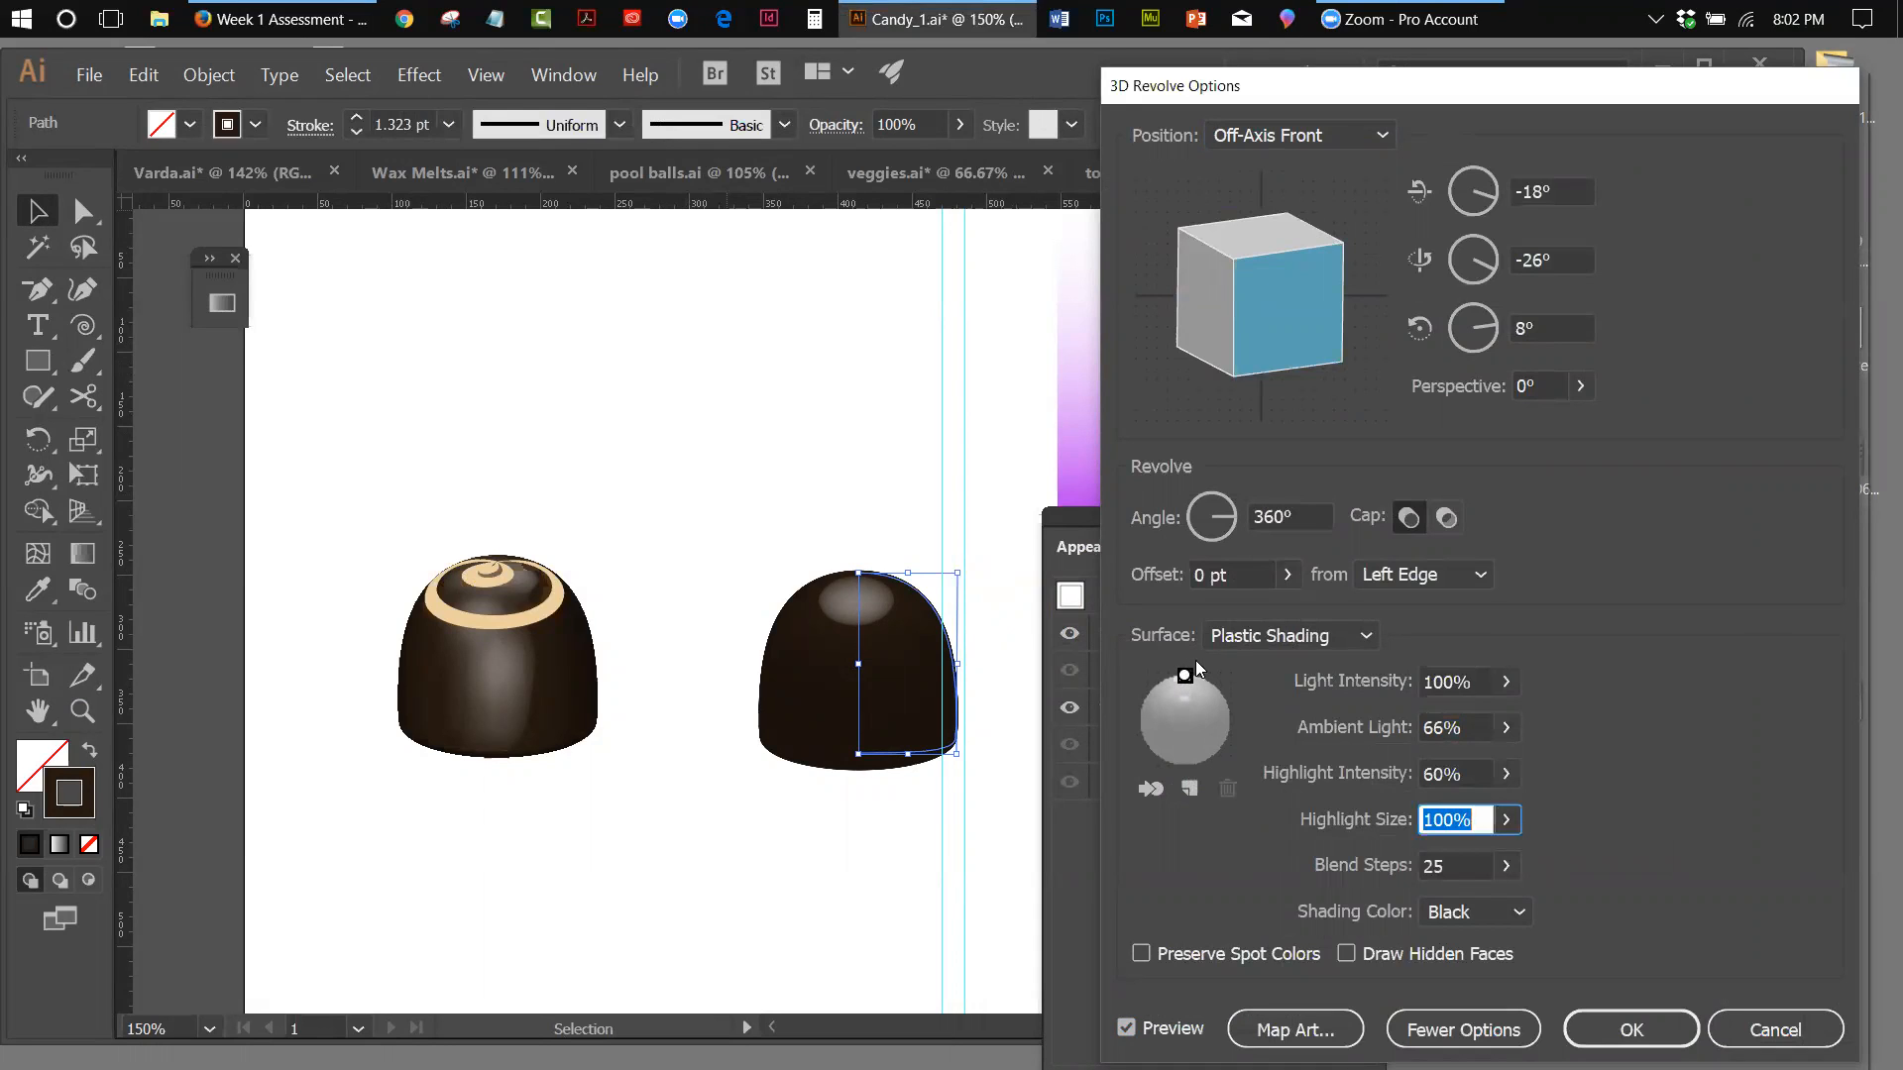
mouse_move(1187, 674)
left_mouse_down()
mouse_move(1208, 681)
mouse_move(1185, 677)
left_mouse_up()
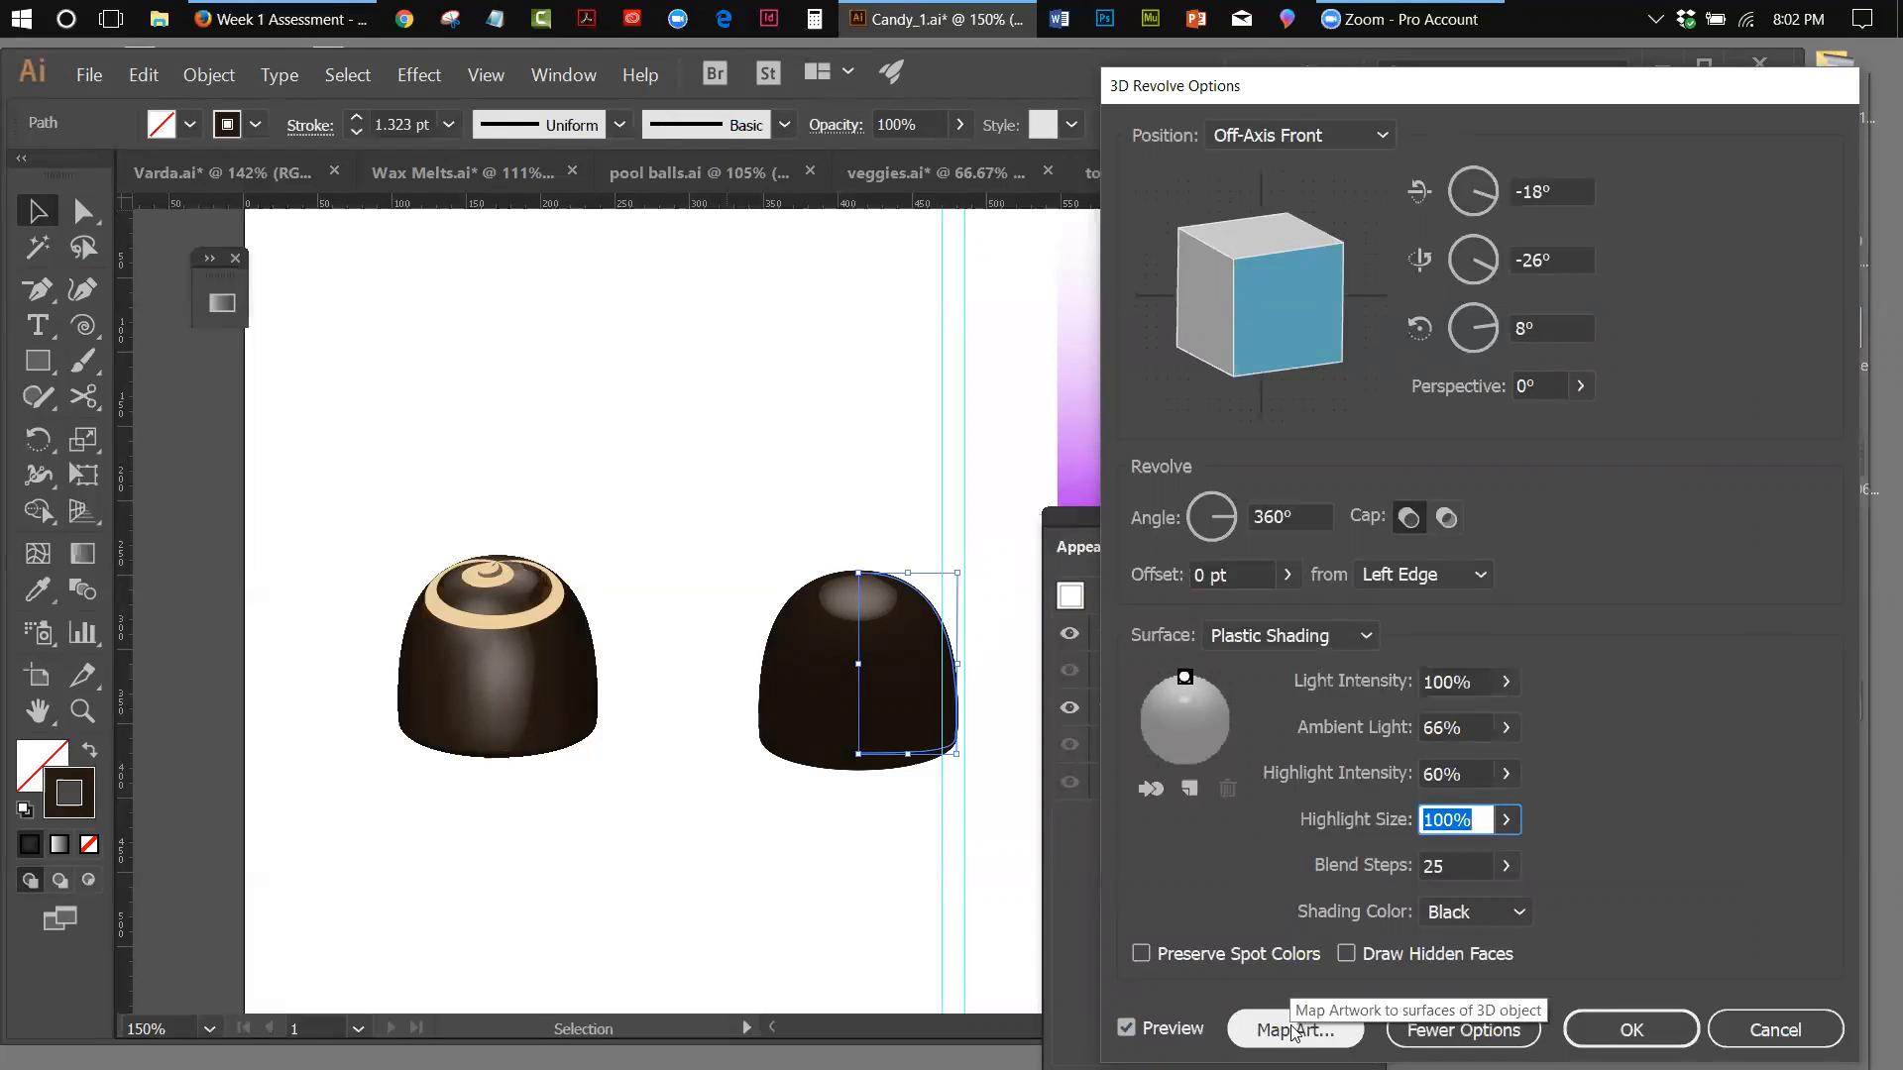
Add a second light just above the middle of the shading sphere and set the Highlight Size to 20%
left_click(1188, 790)
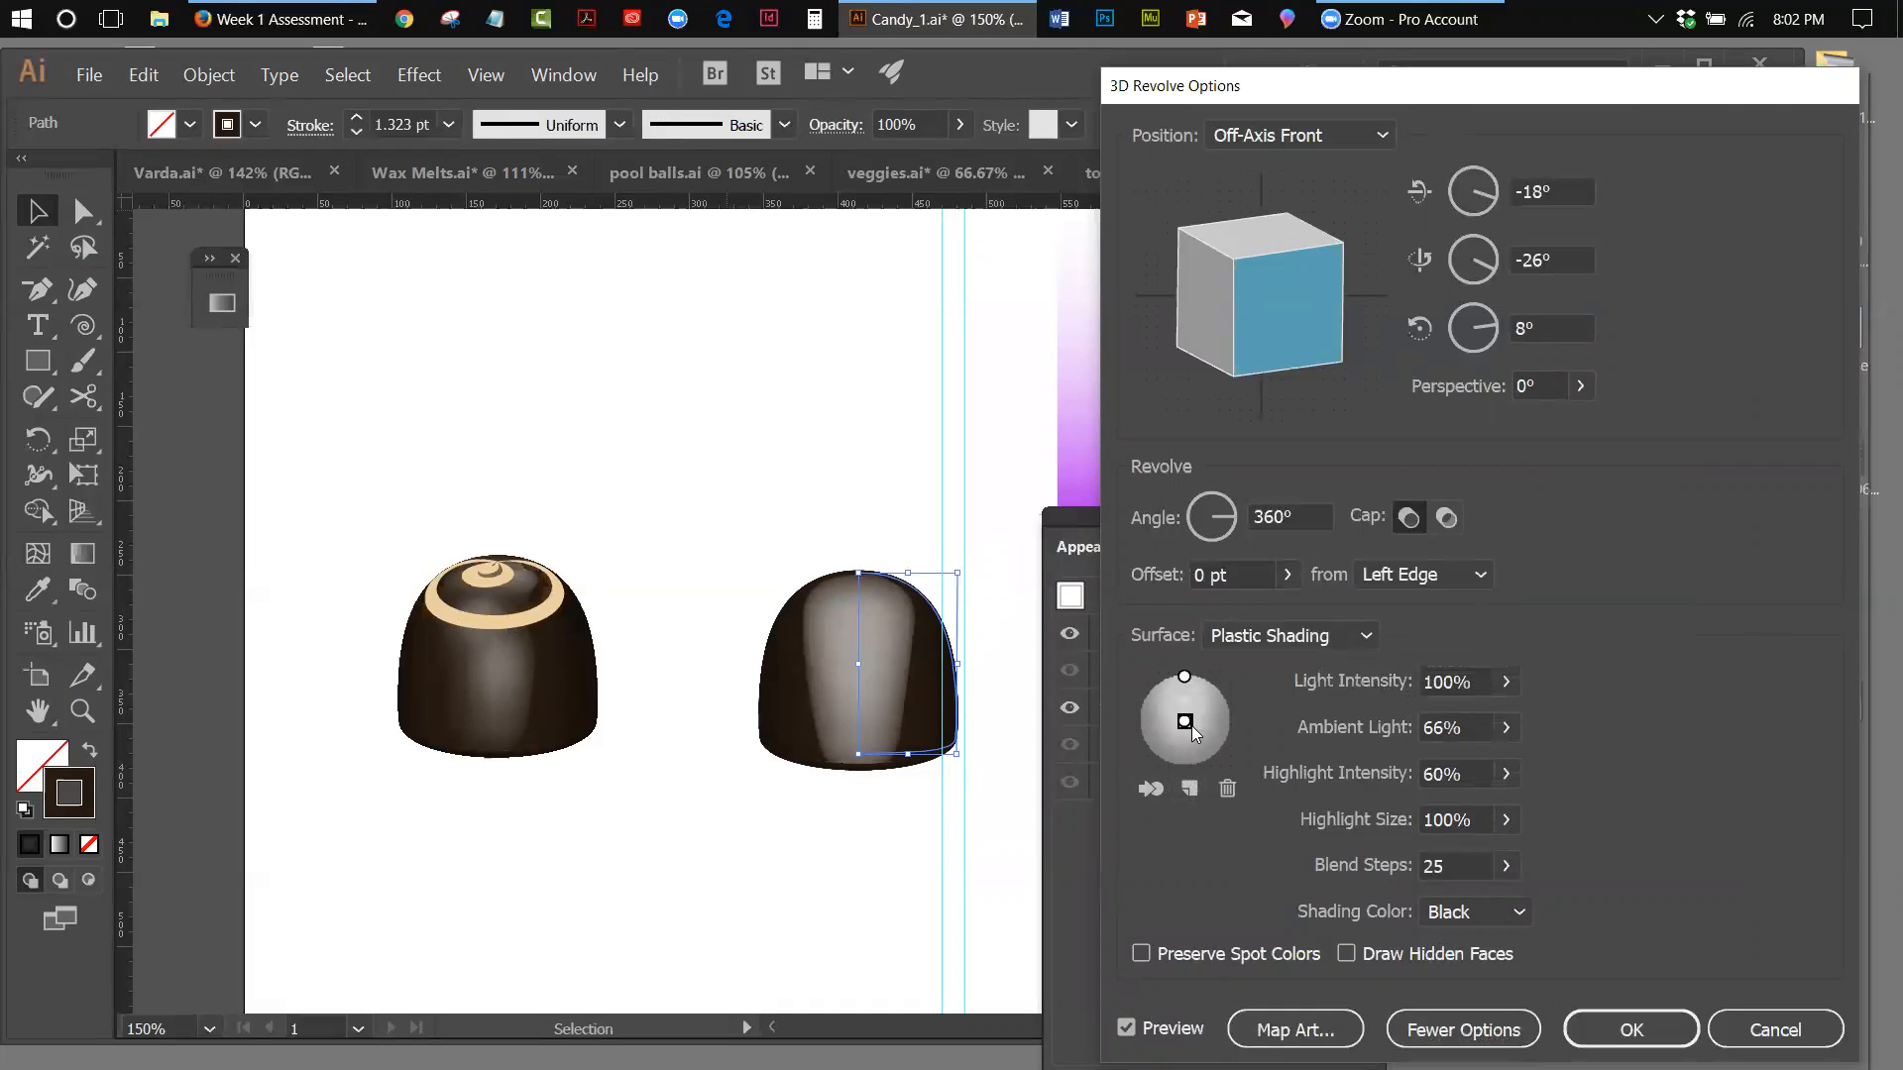
left_click_drag(1191, 726, 1174, 704)
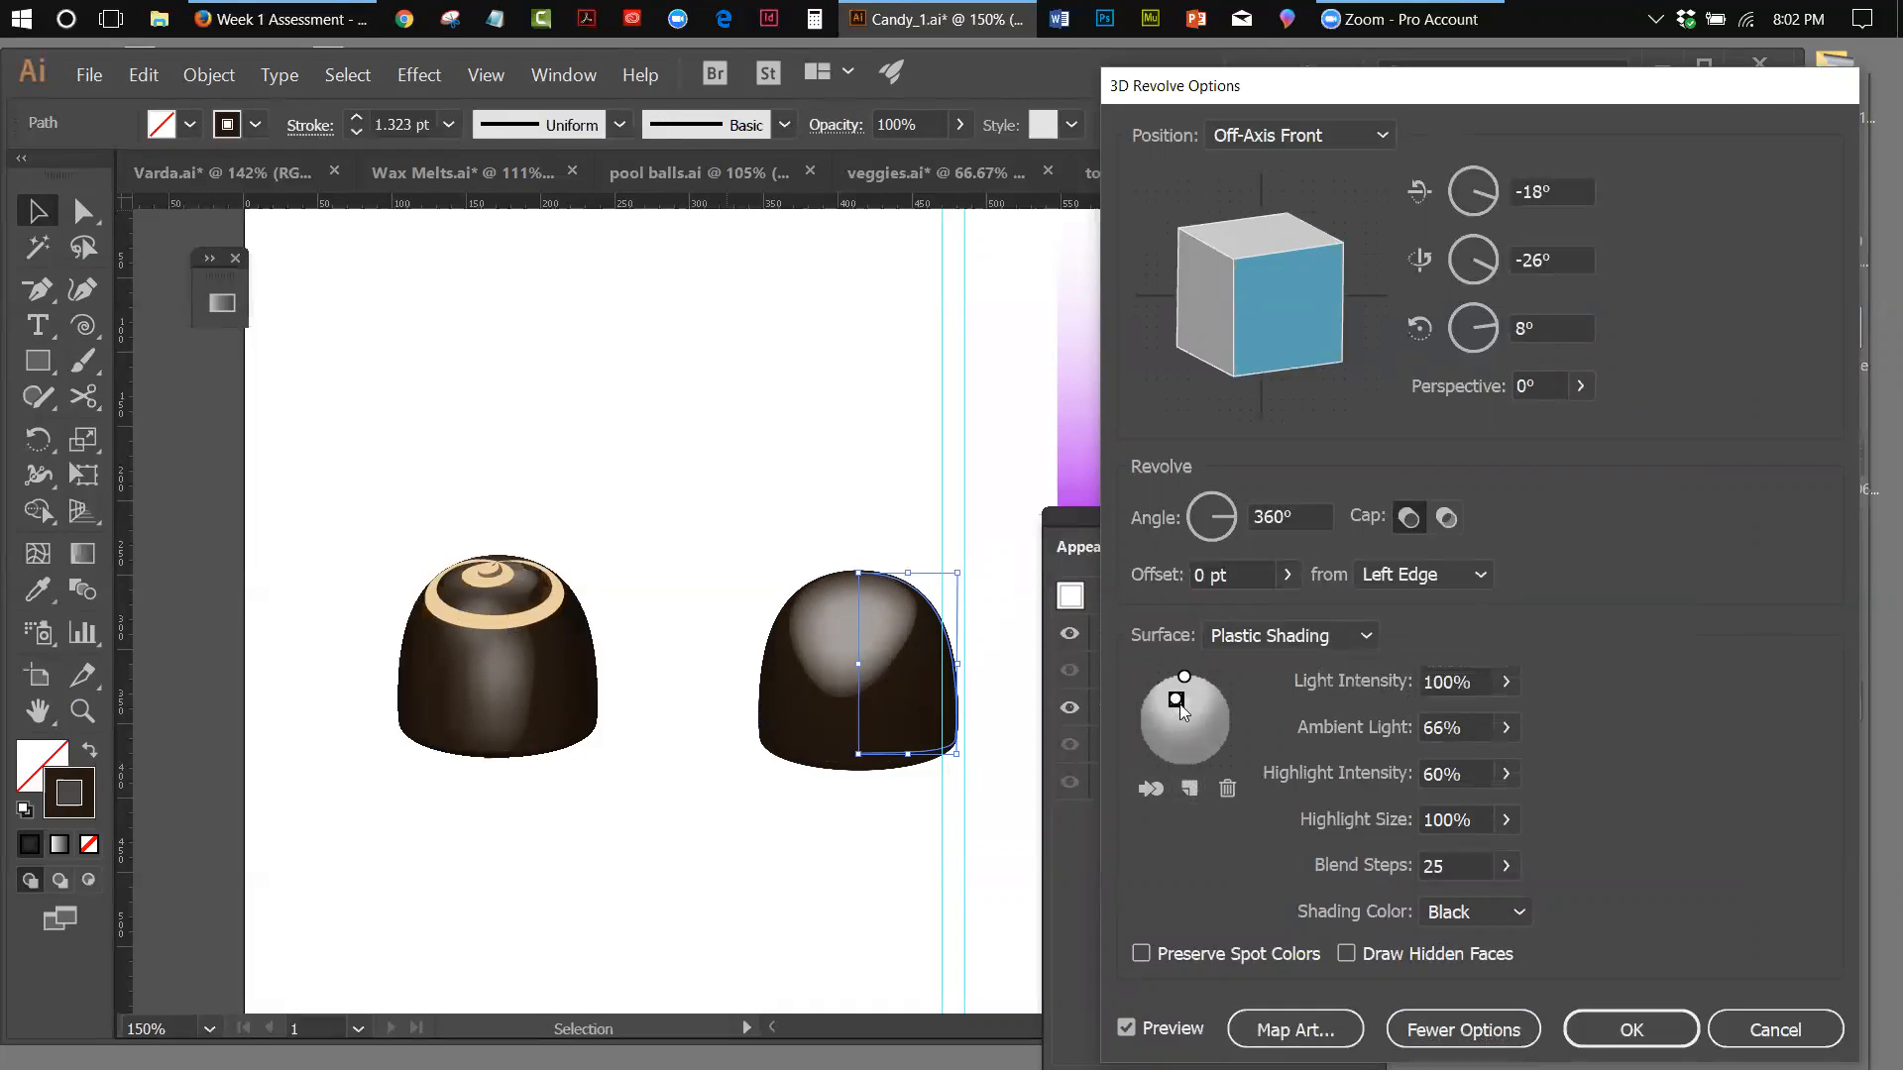
left_click(1506, 822)
left_click_drag(1505, 858, 1414, 860)
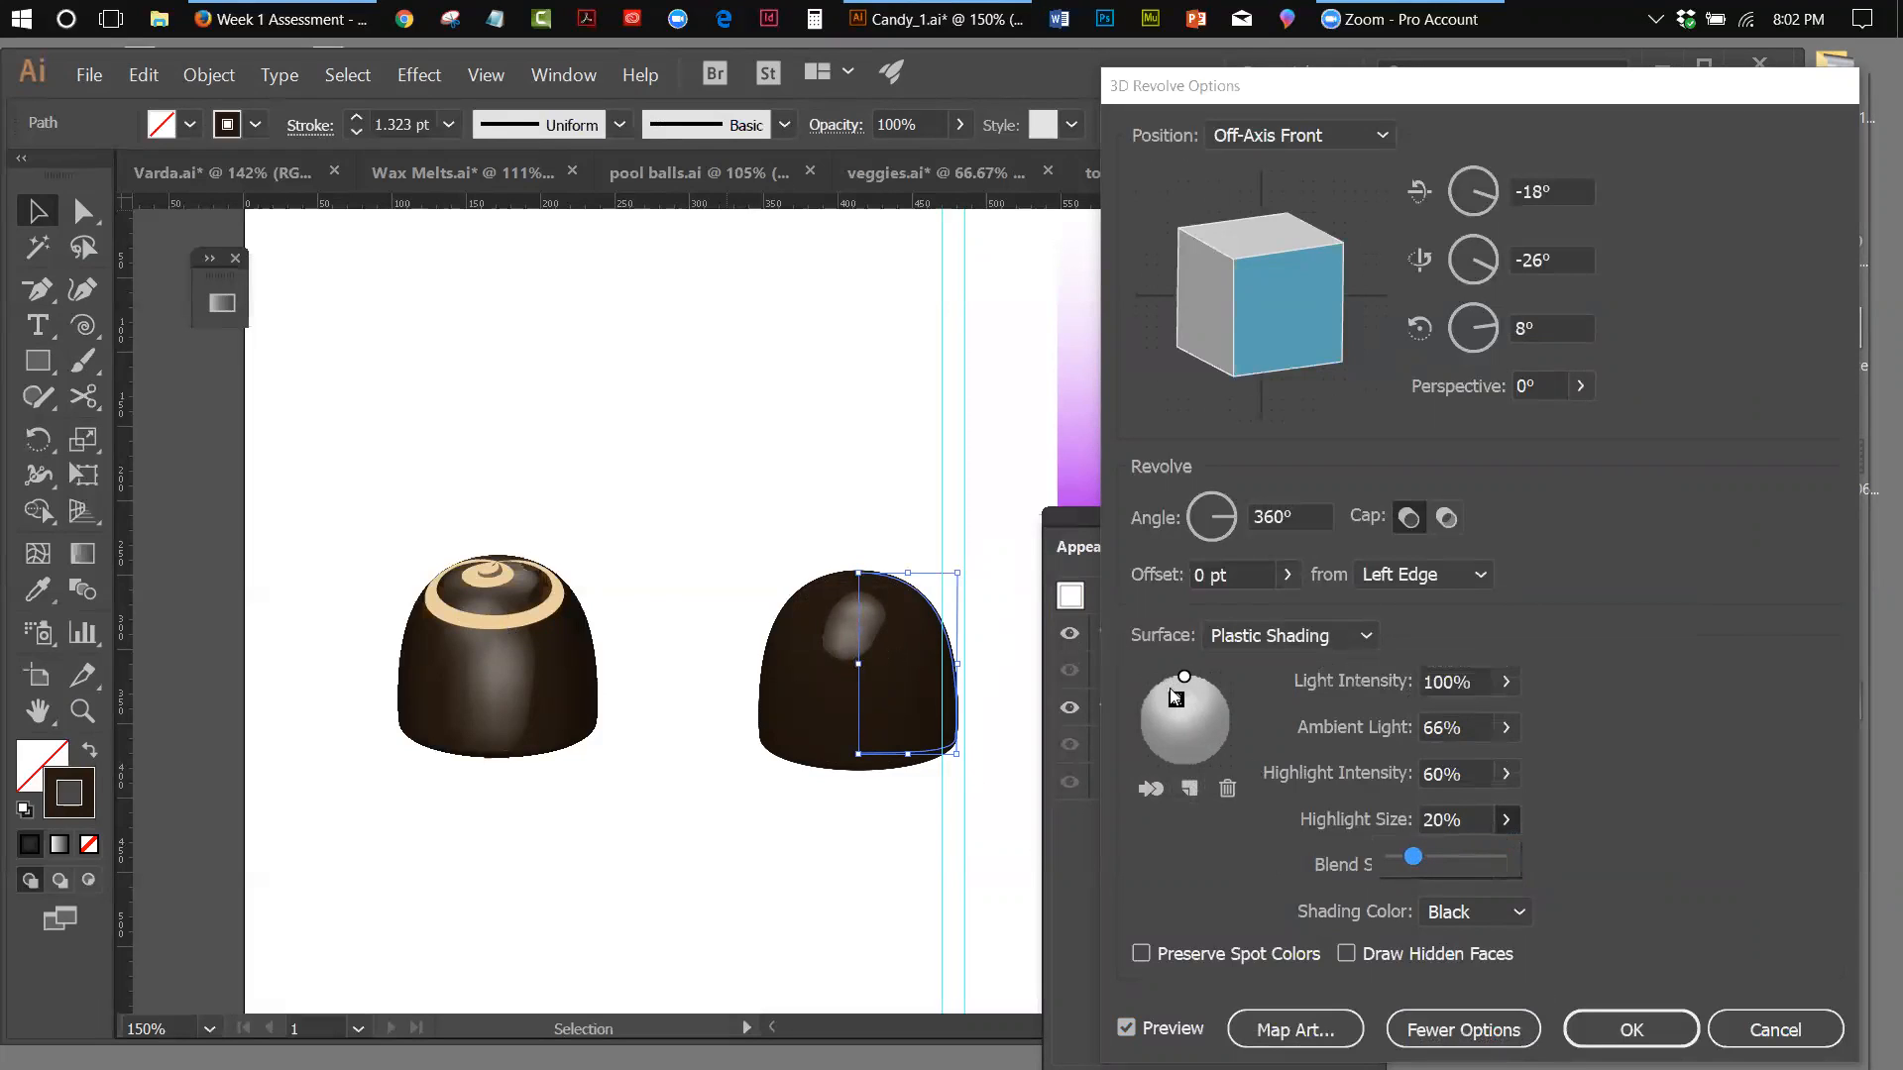
left_click(1178, 701)
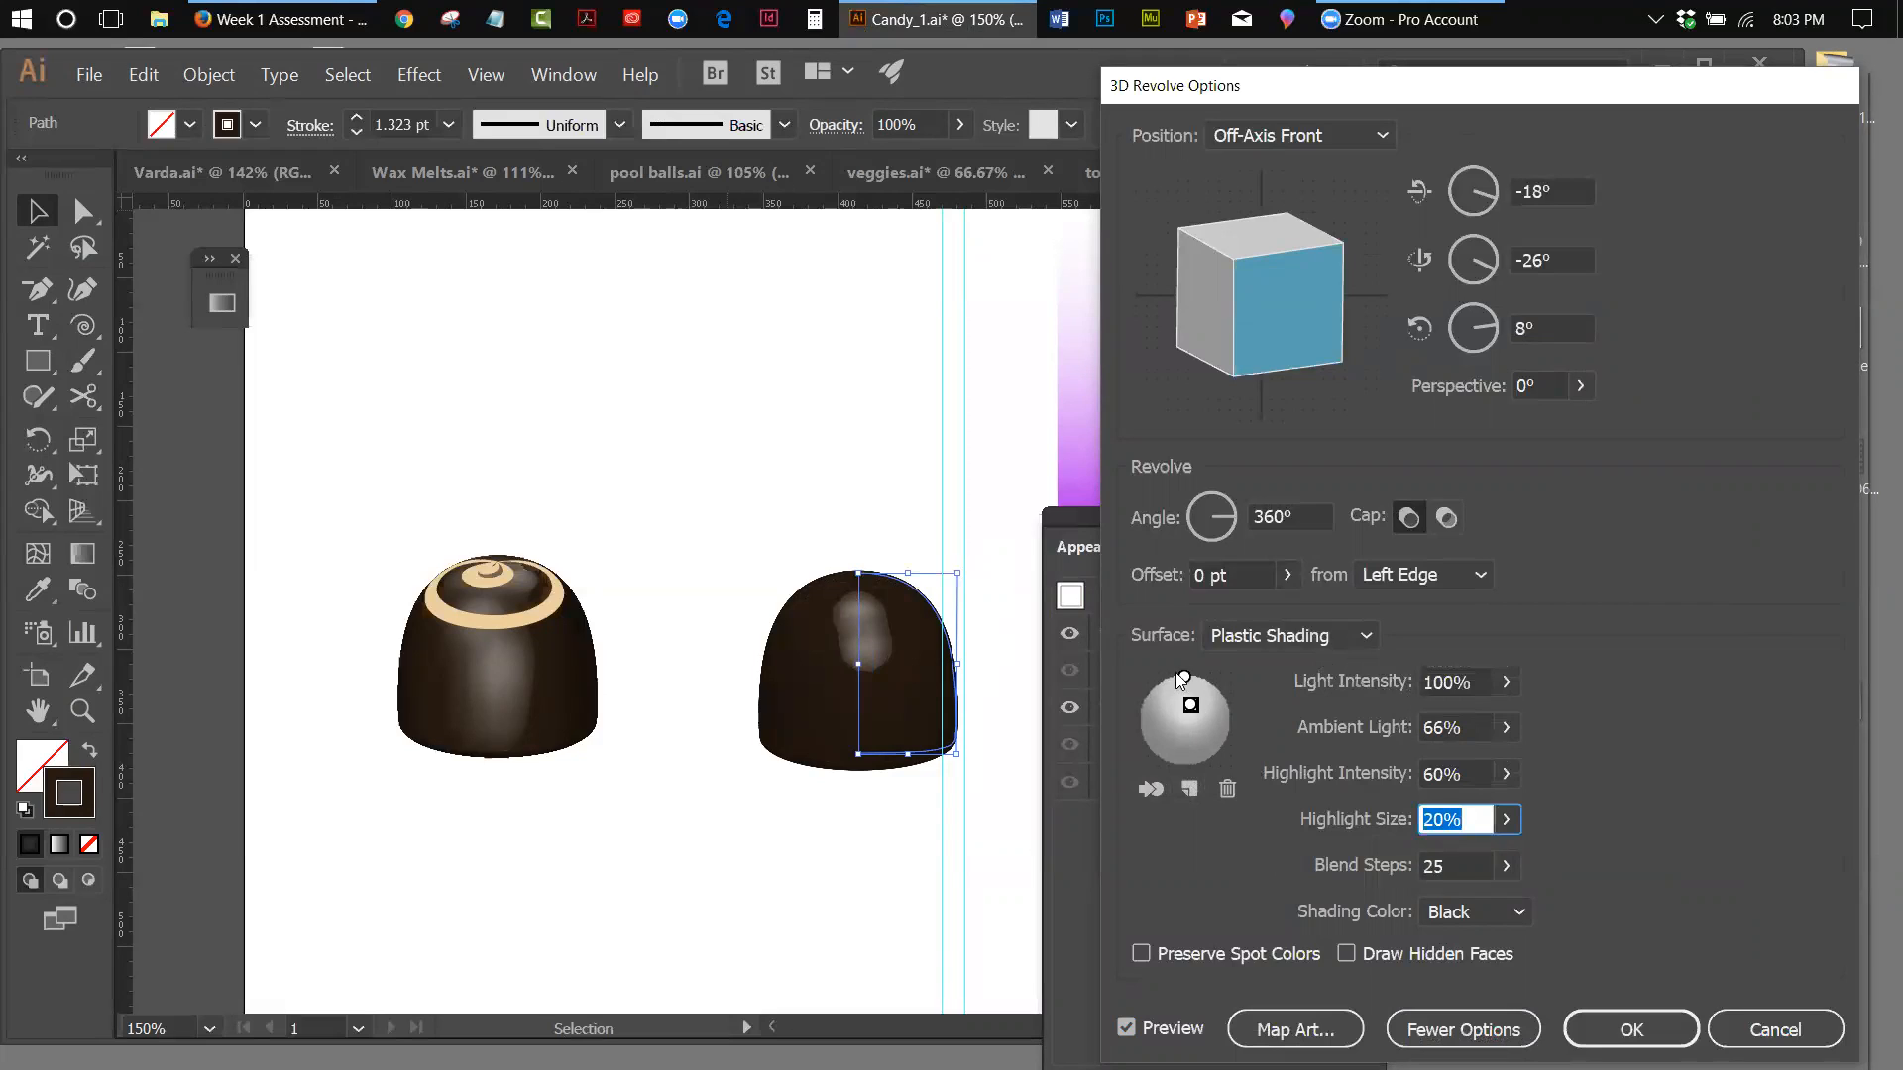
Shift the second light to the upper left of the shading sphere and map the Light Swirl symbol onto surface 6 of 6
left_click_drag(1190, 706, 1166, 703)
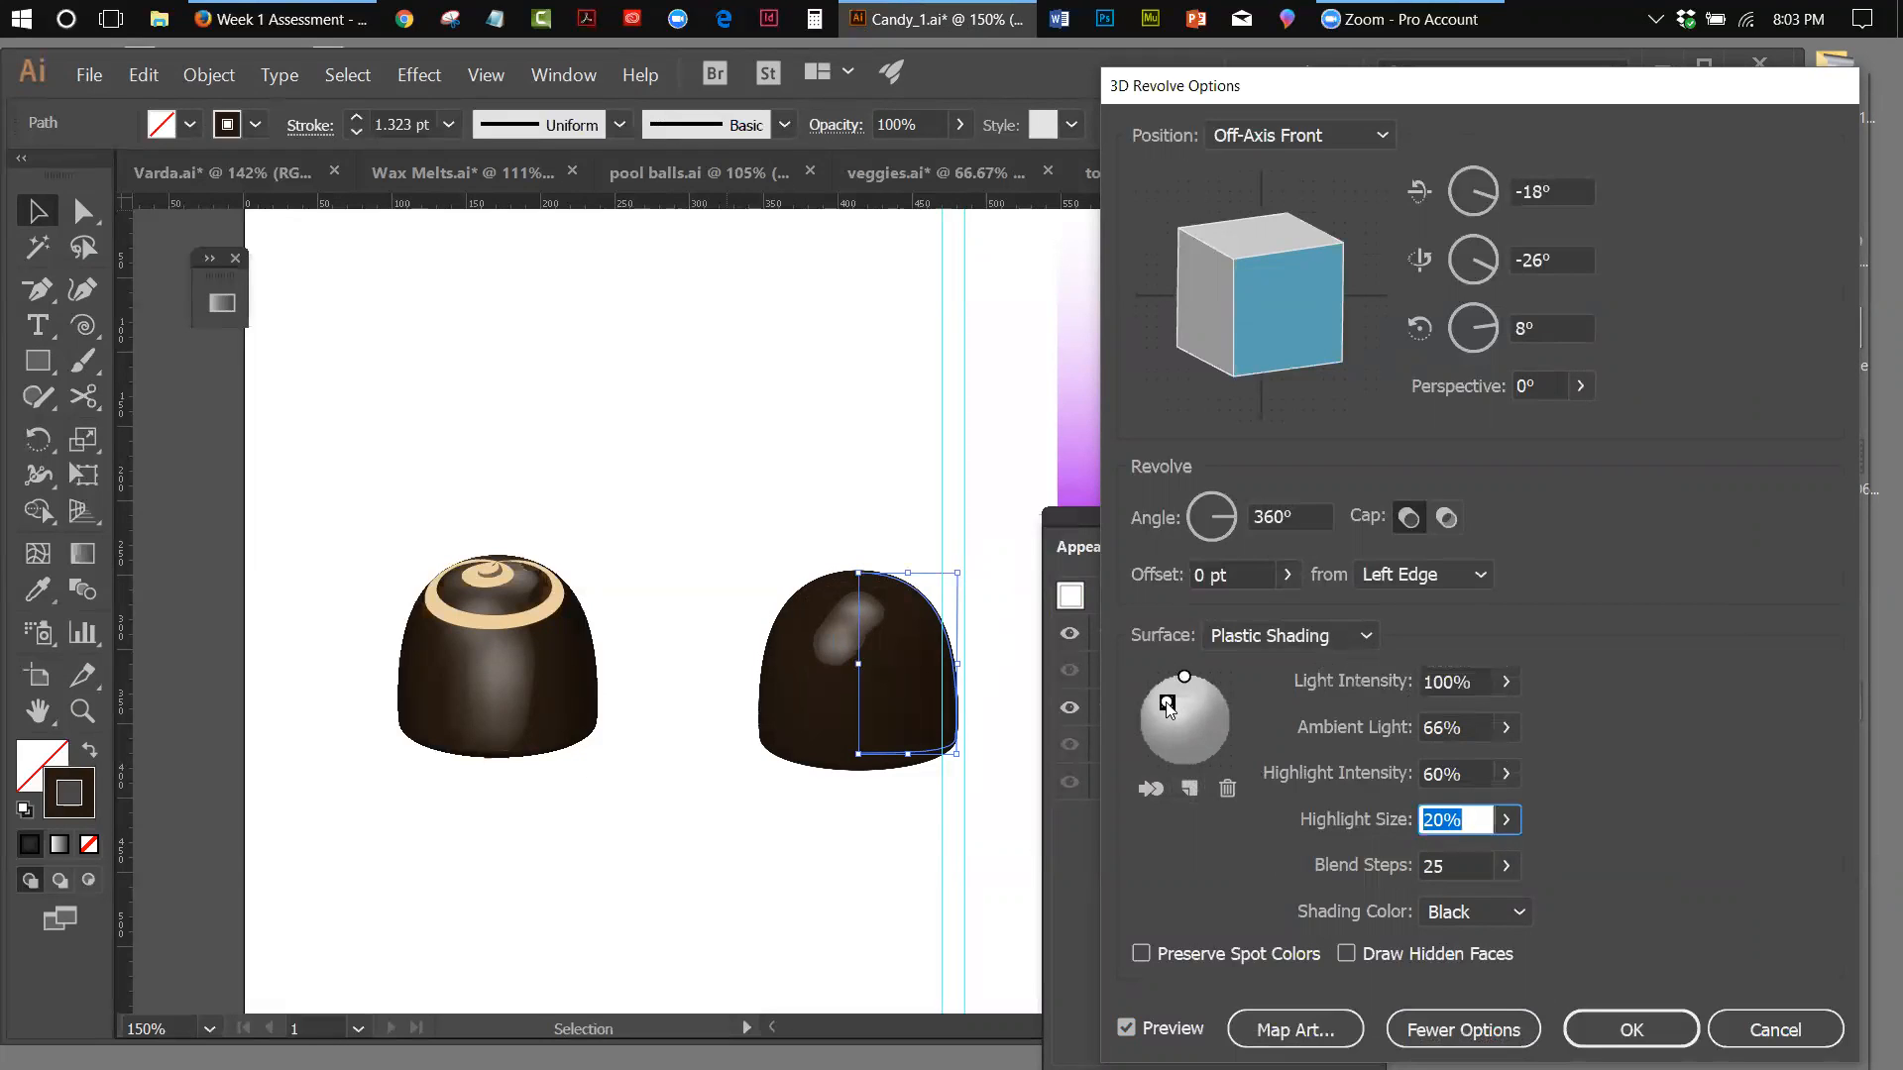
left_click(1308, 1026)
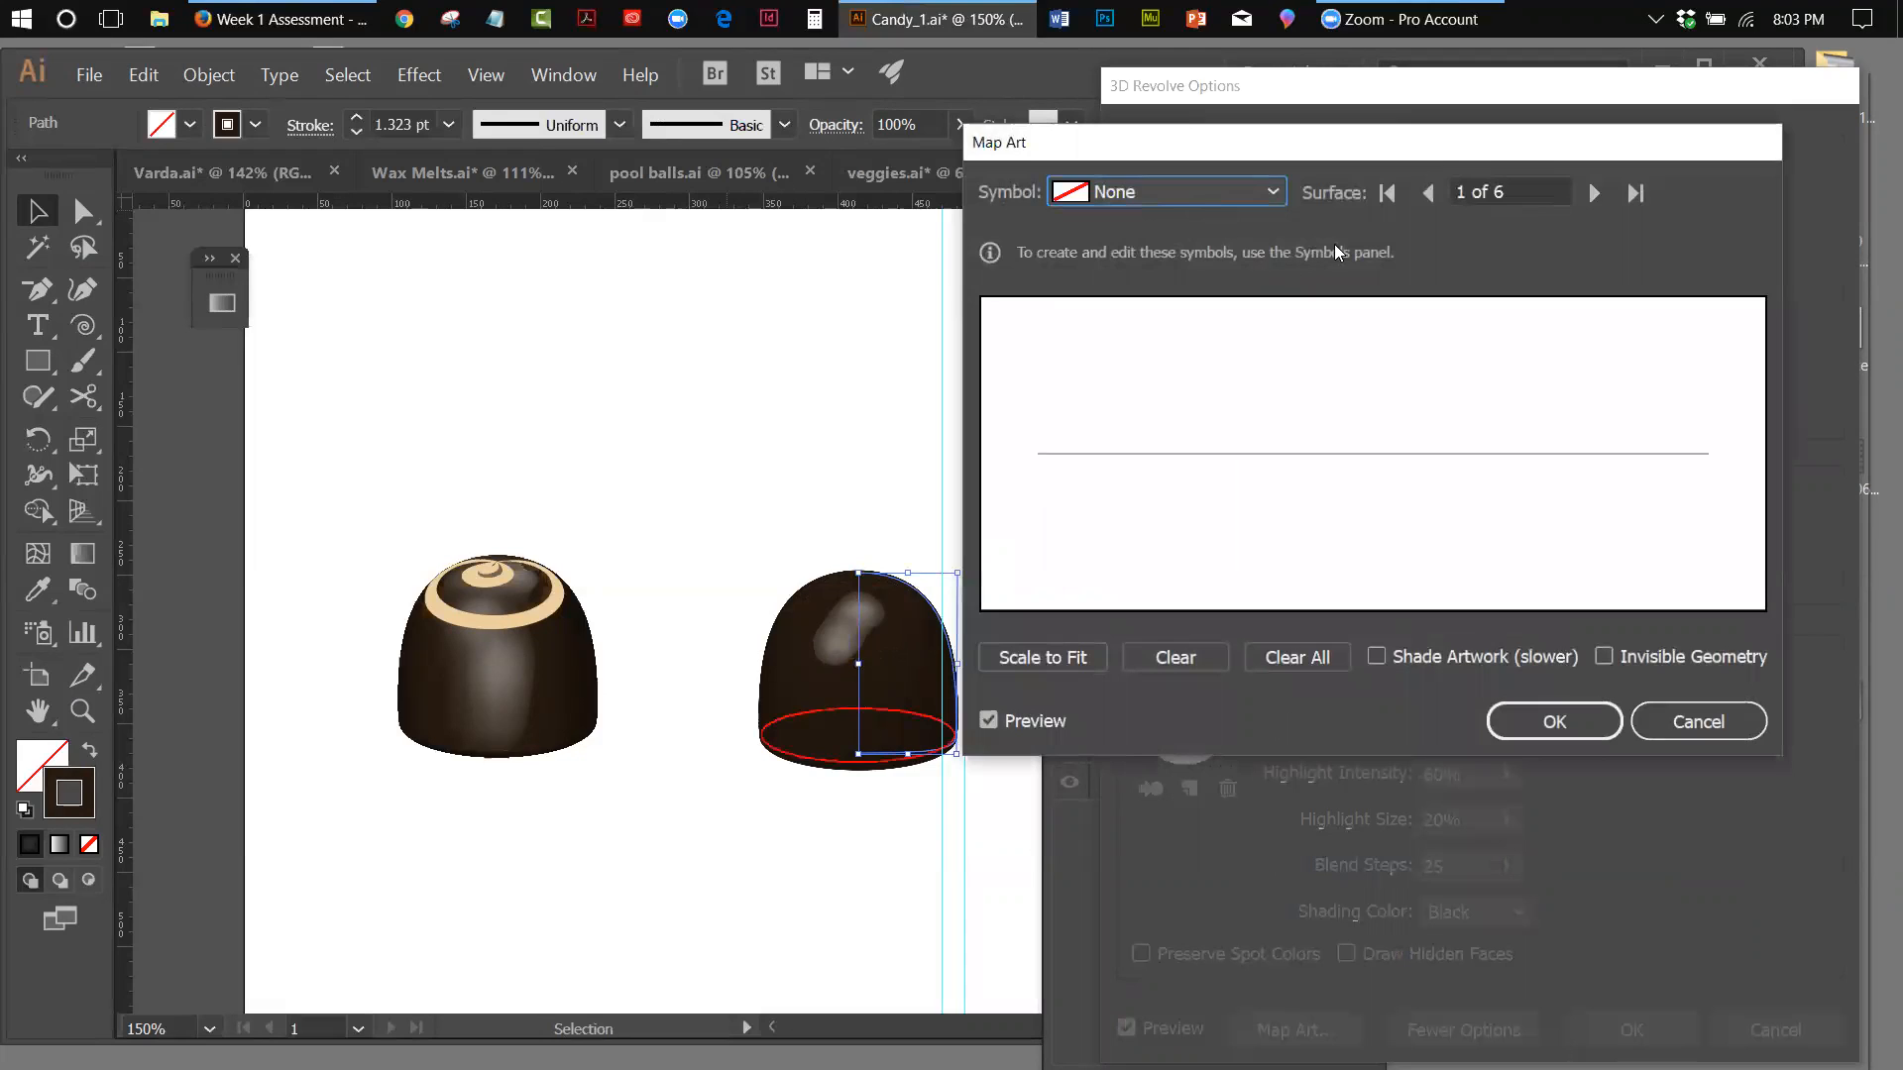
left_click_drag(1339, 139, 1563, 177)
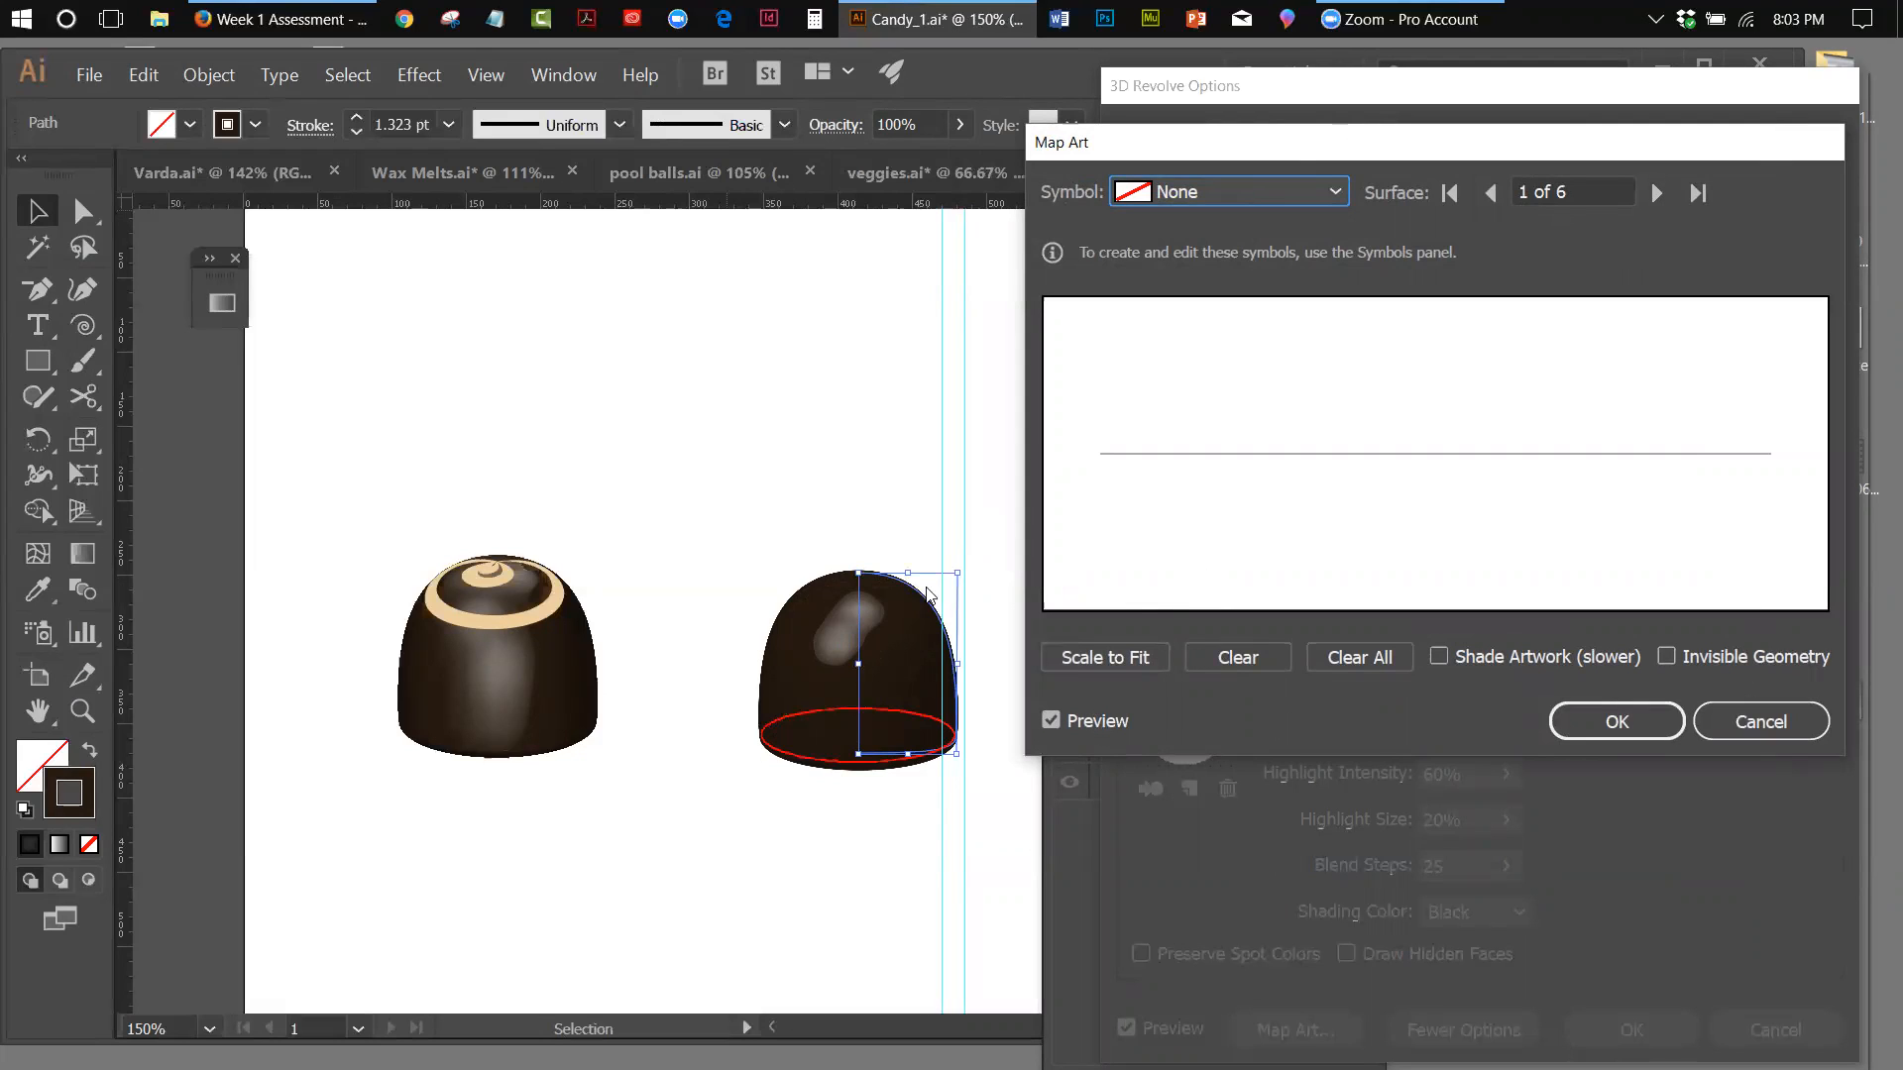
left_click(1653, 193)
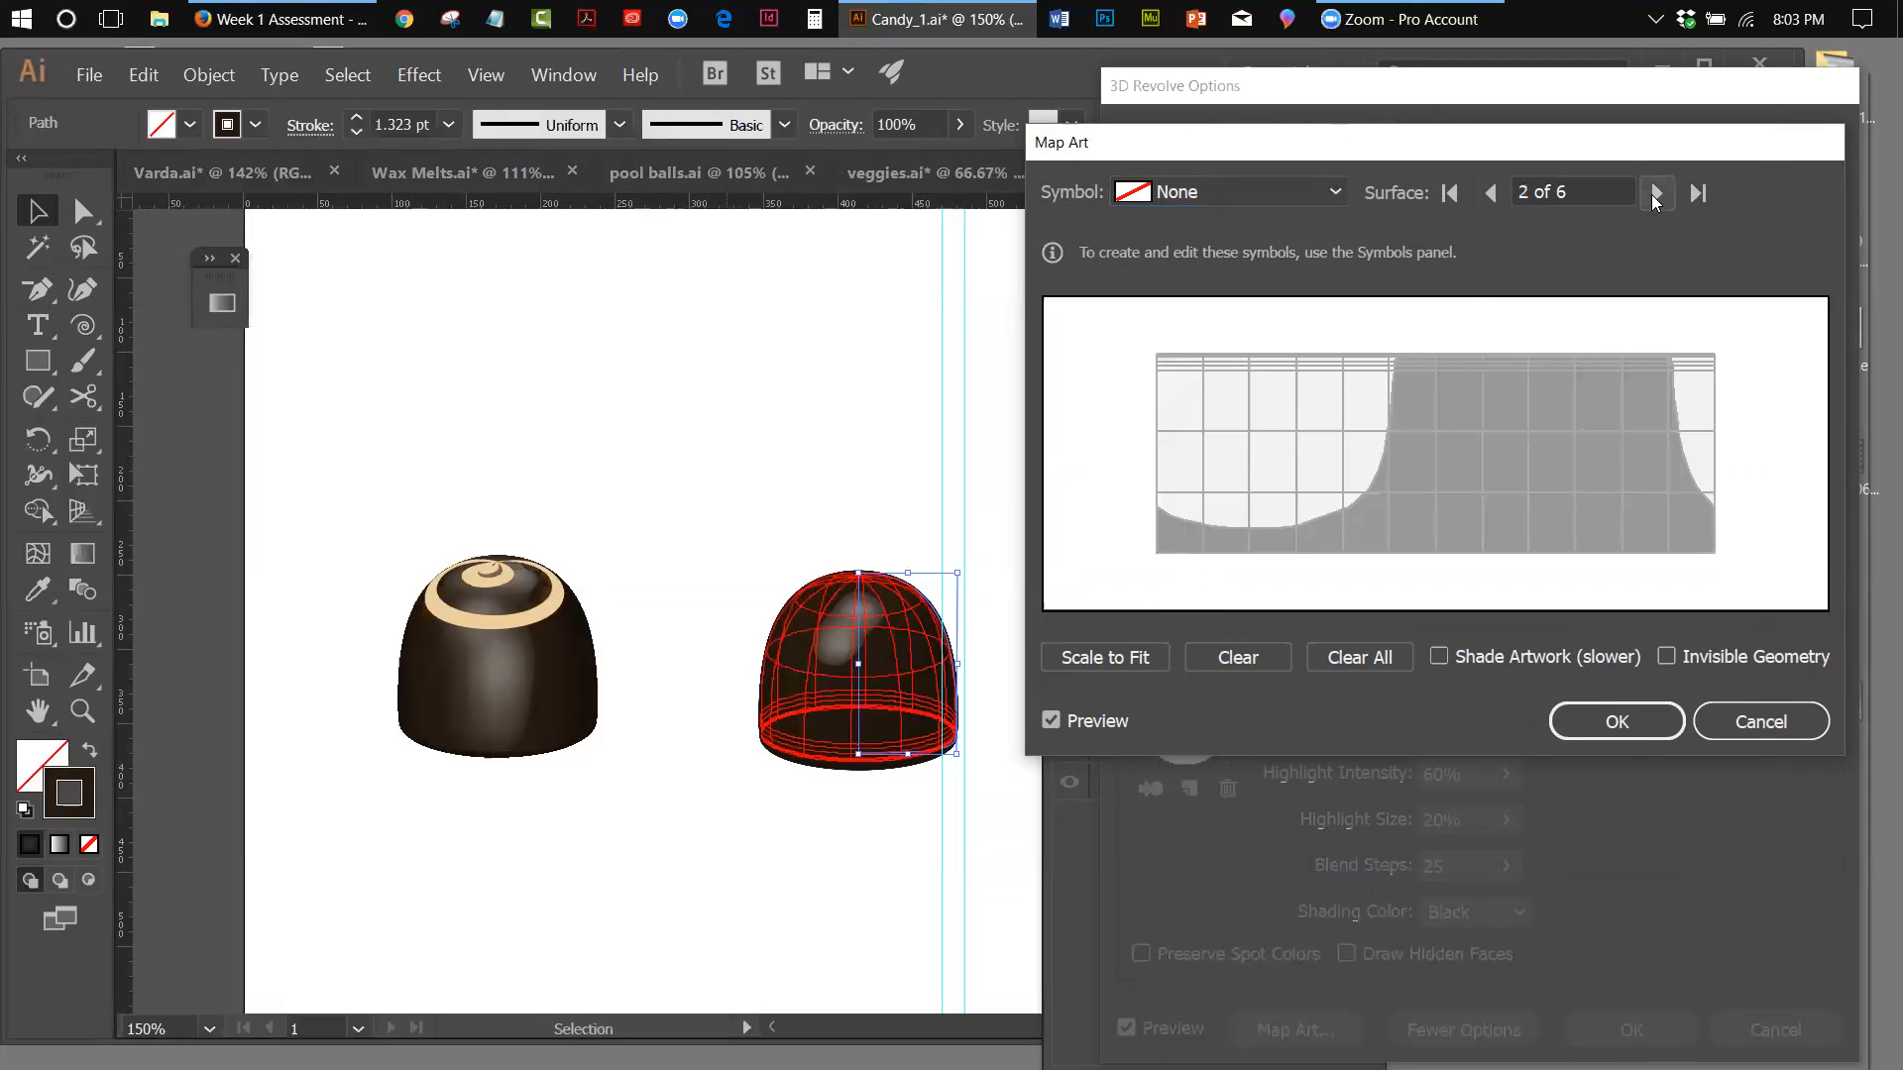
left_click(1651, 194)
left_click(1651, 194)
left_click(1651, 194)
left_click(1651, 194)
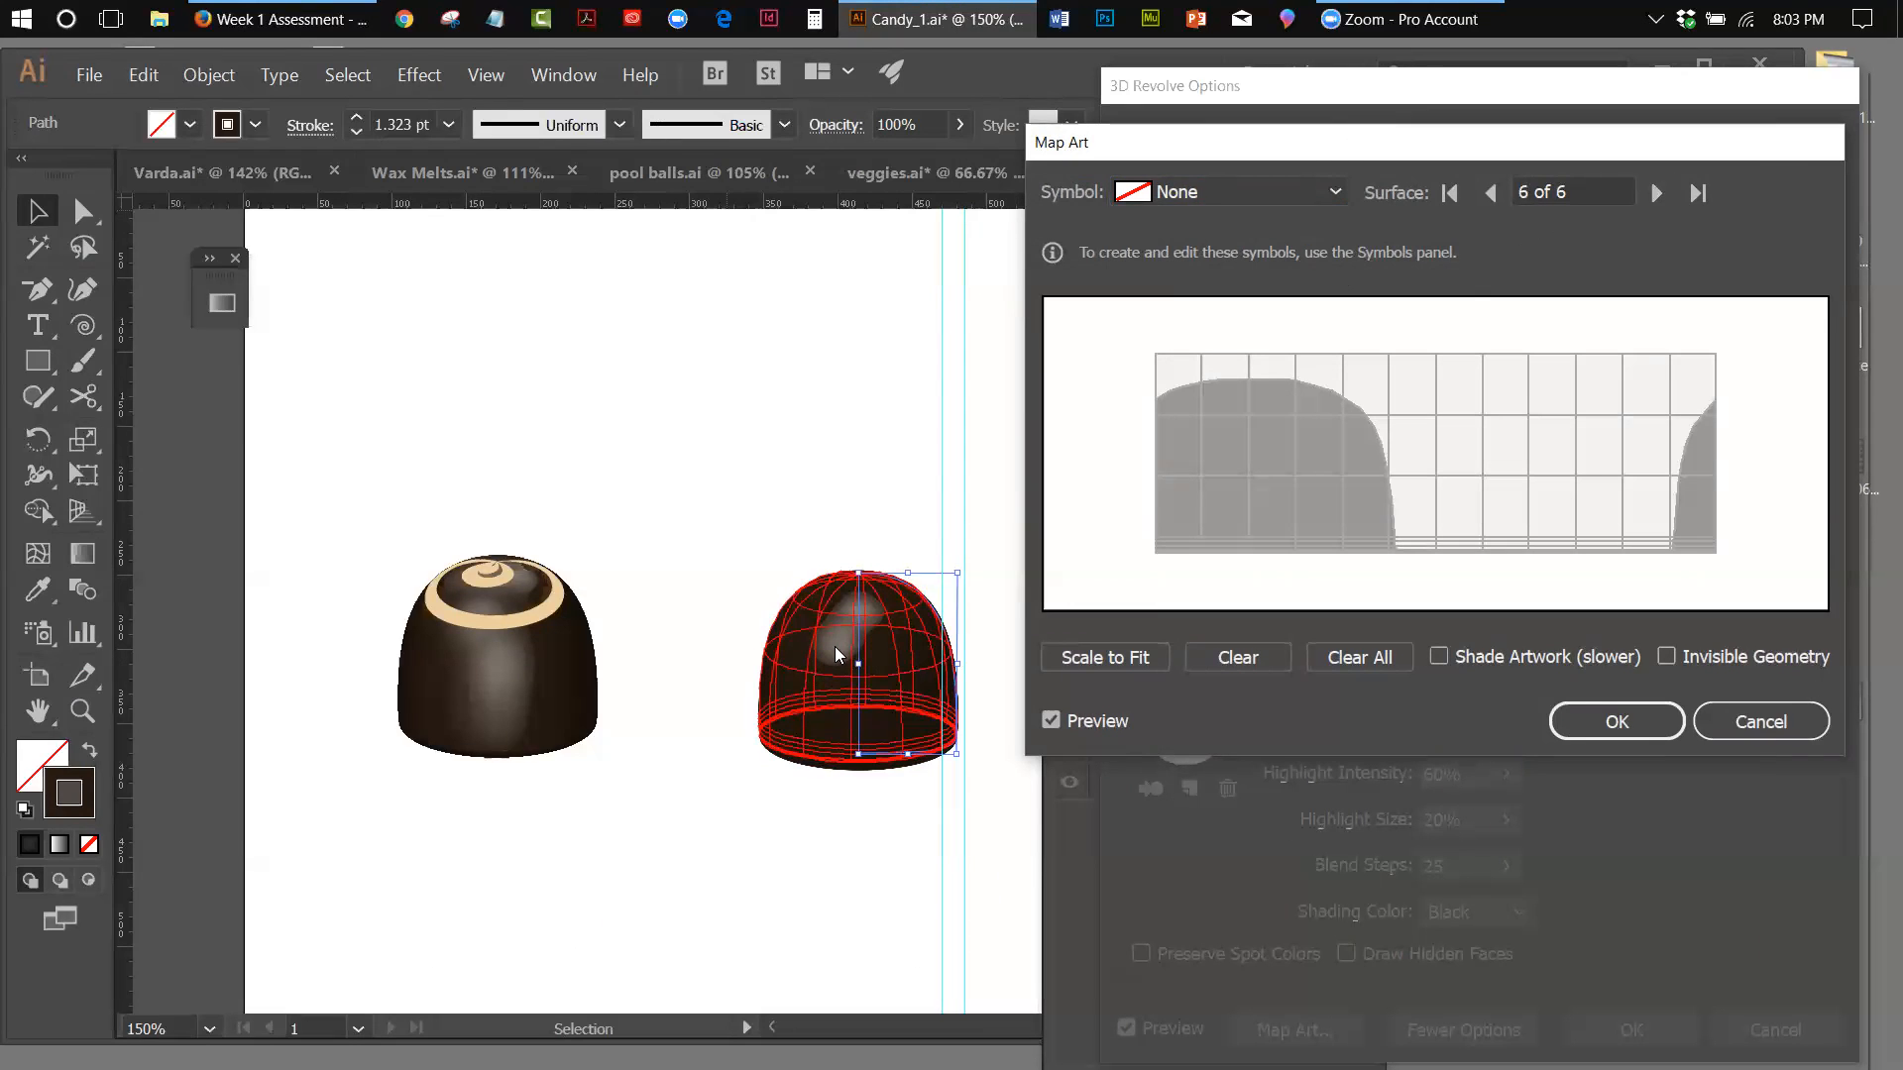
left_click(1337, 194)
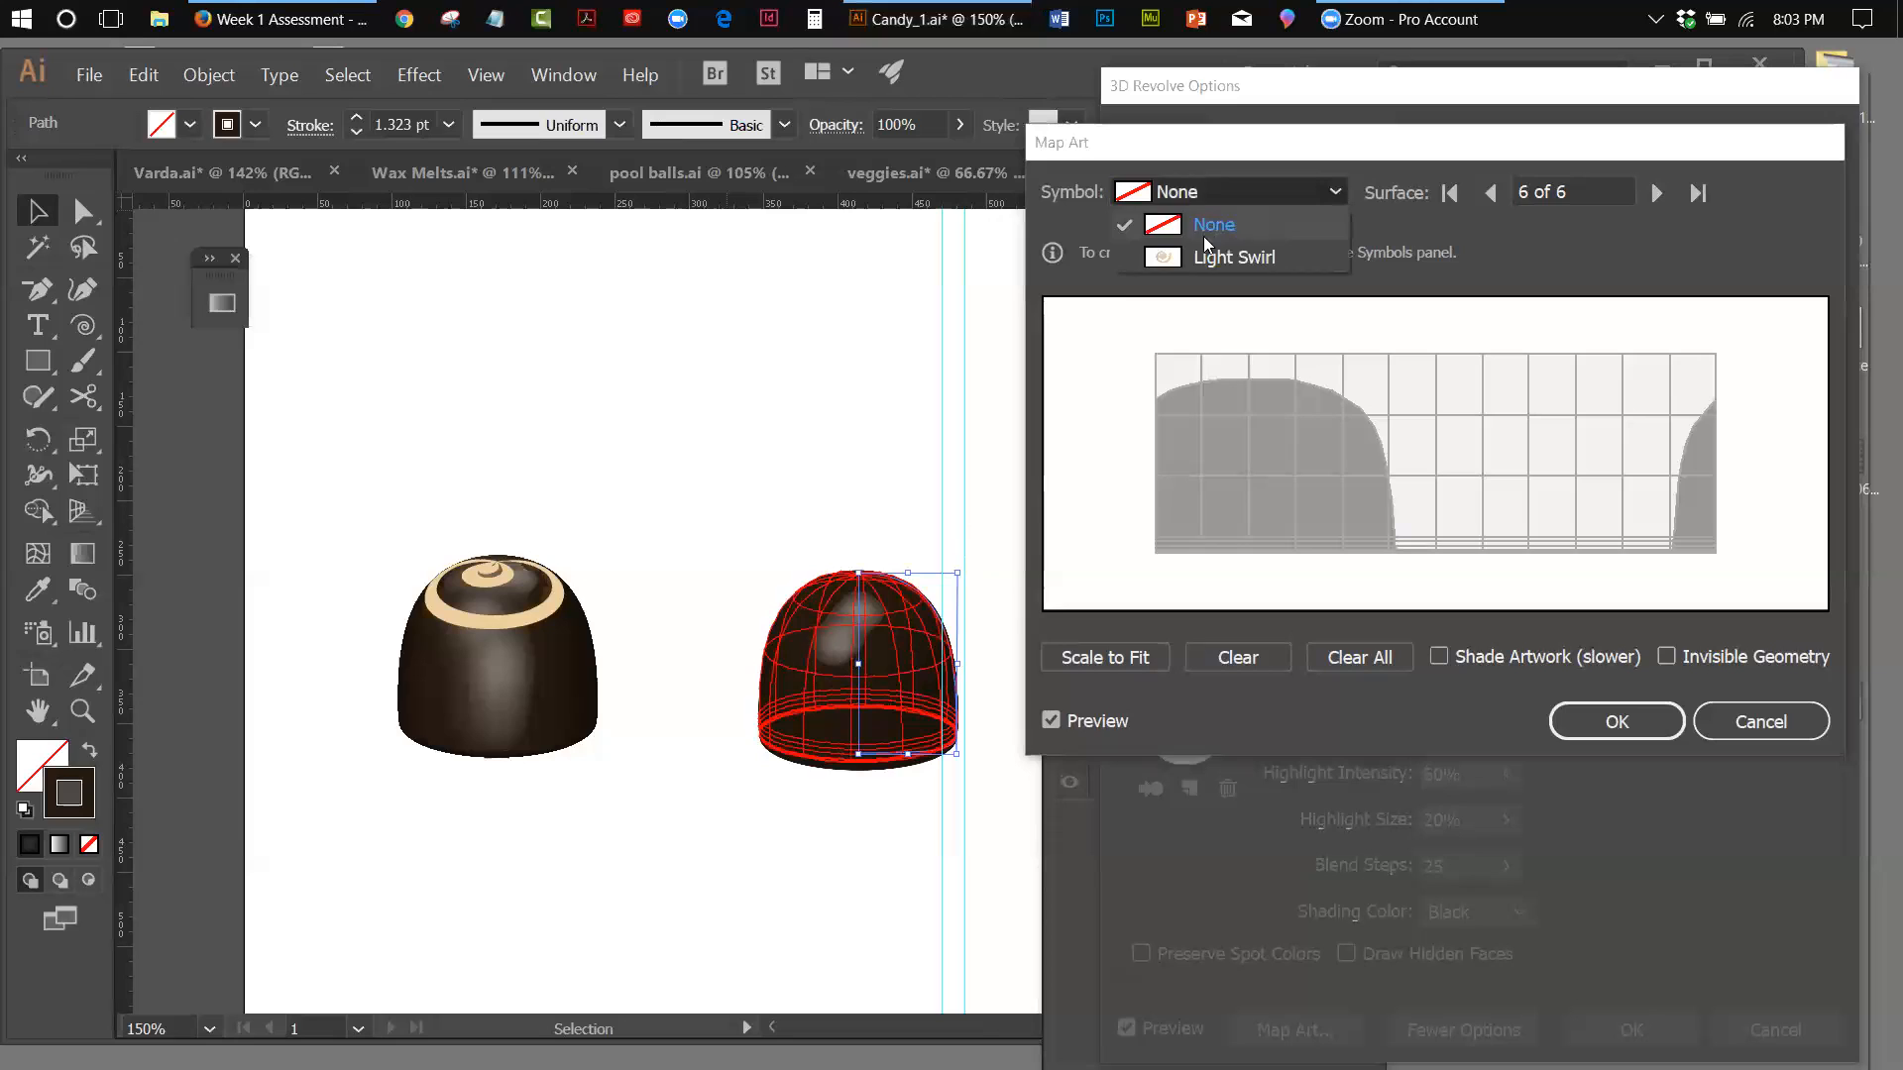
left_click(1161, 257)
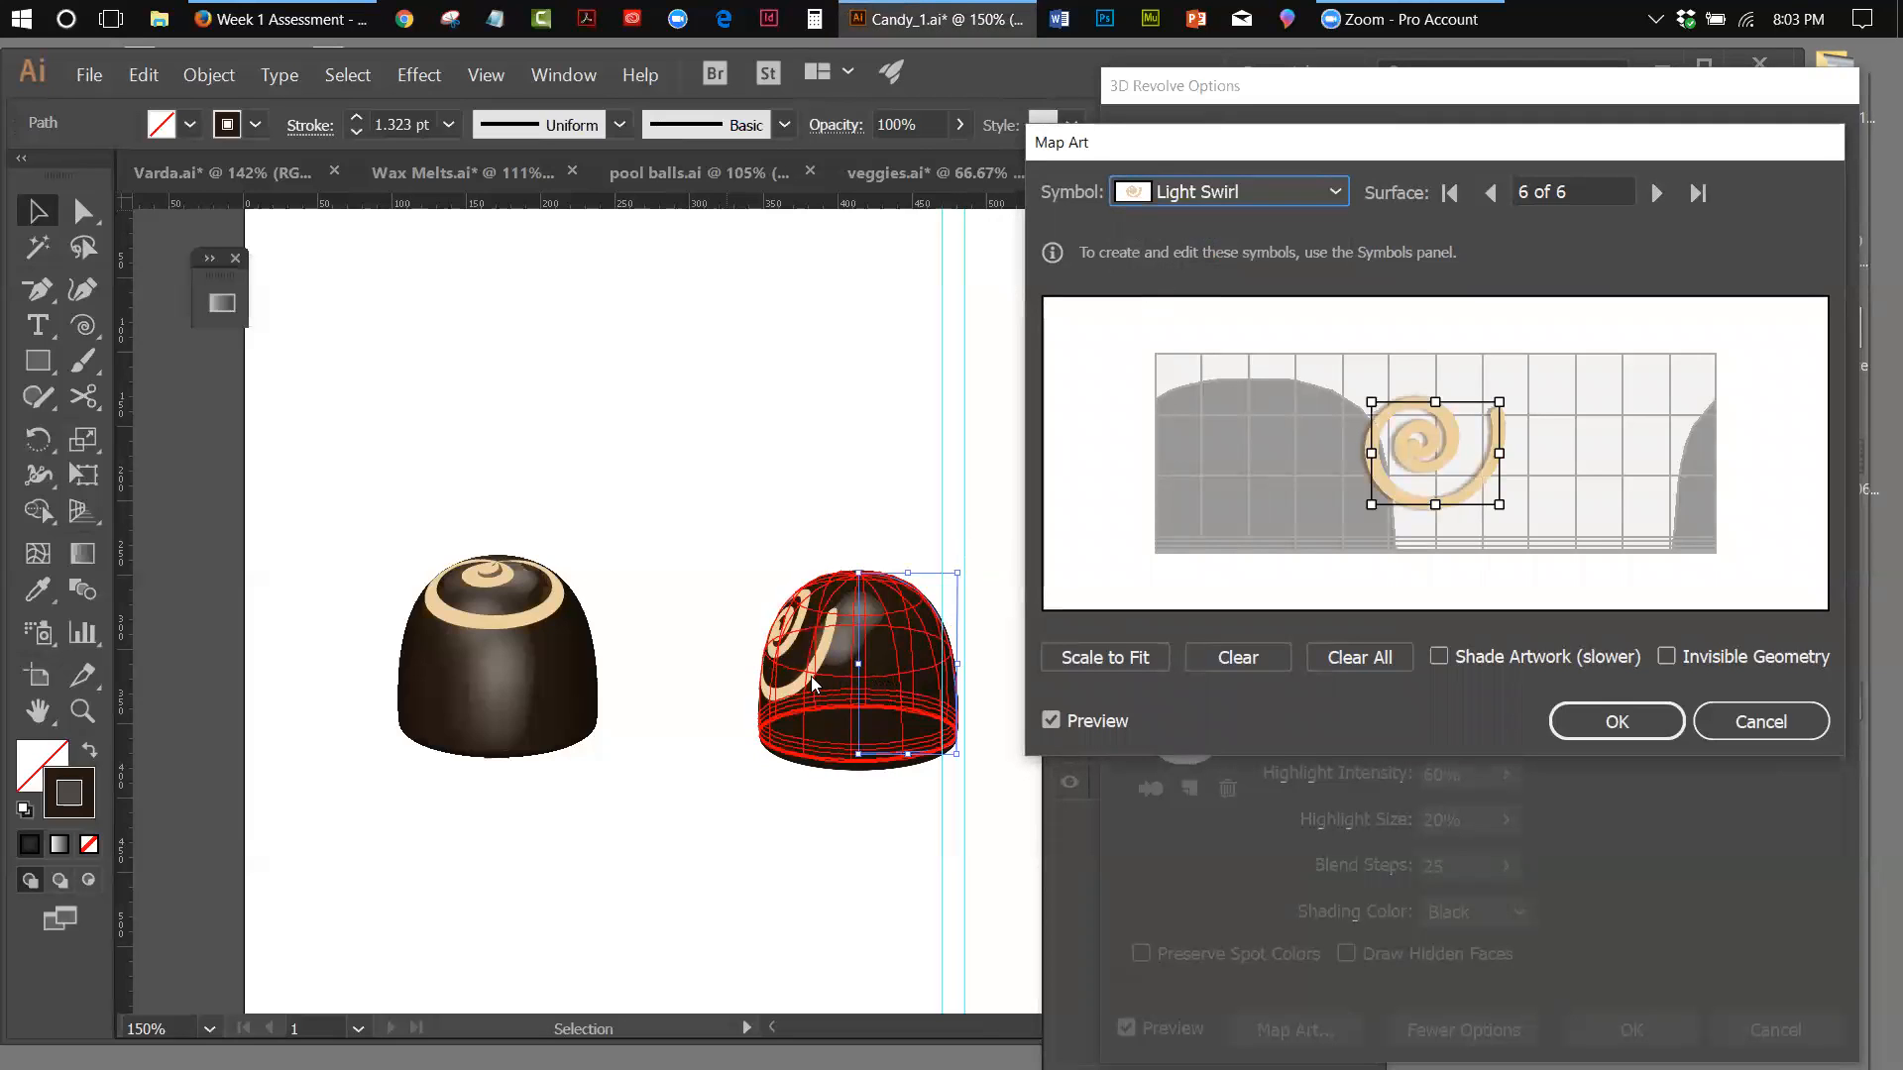
Move the Light Swirl art to the top edge of the surface's visible area, widen it on both sides, and apply the mapped revolve
left_click_drag(1433, 458, 1524, 376)
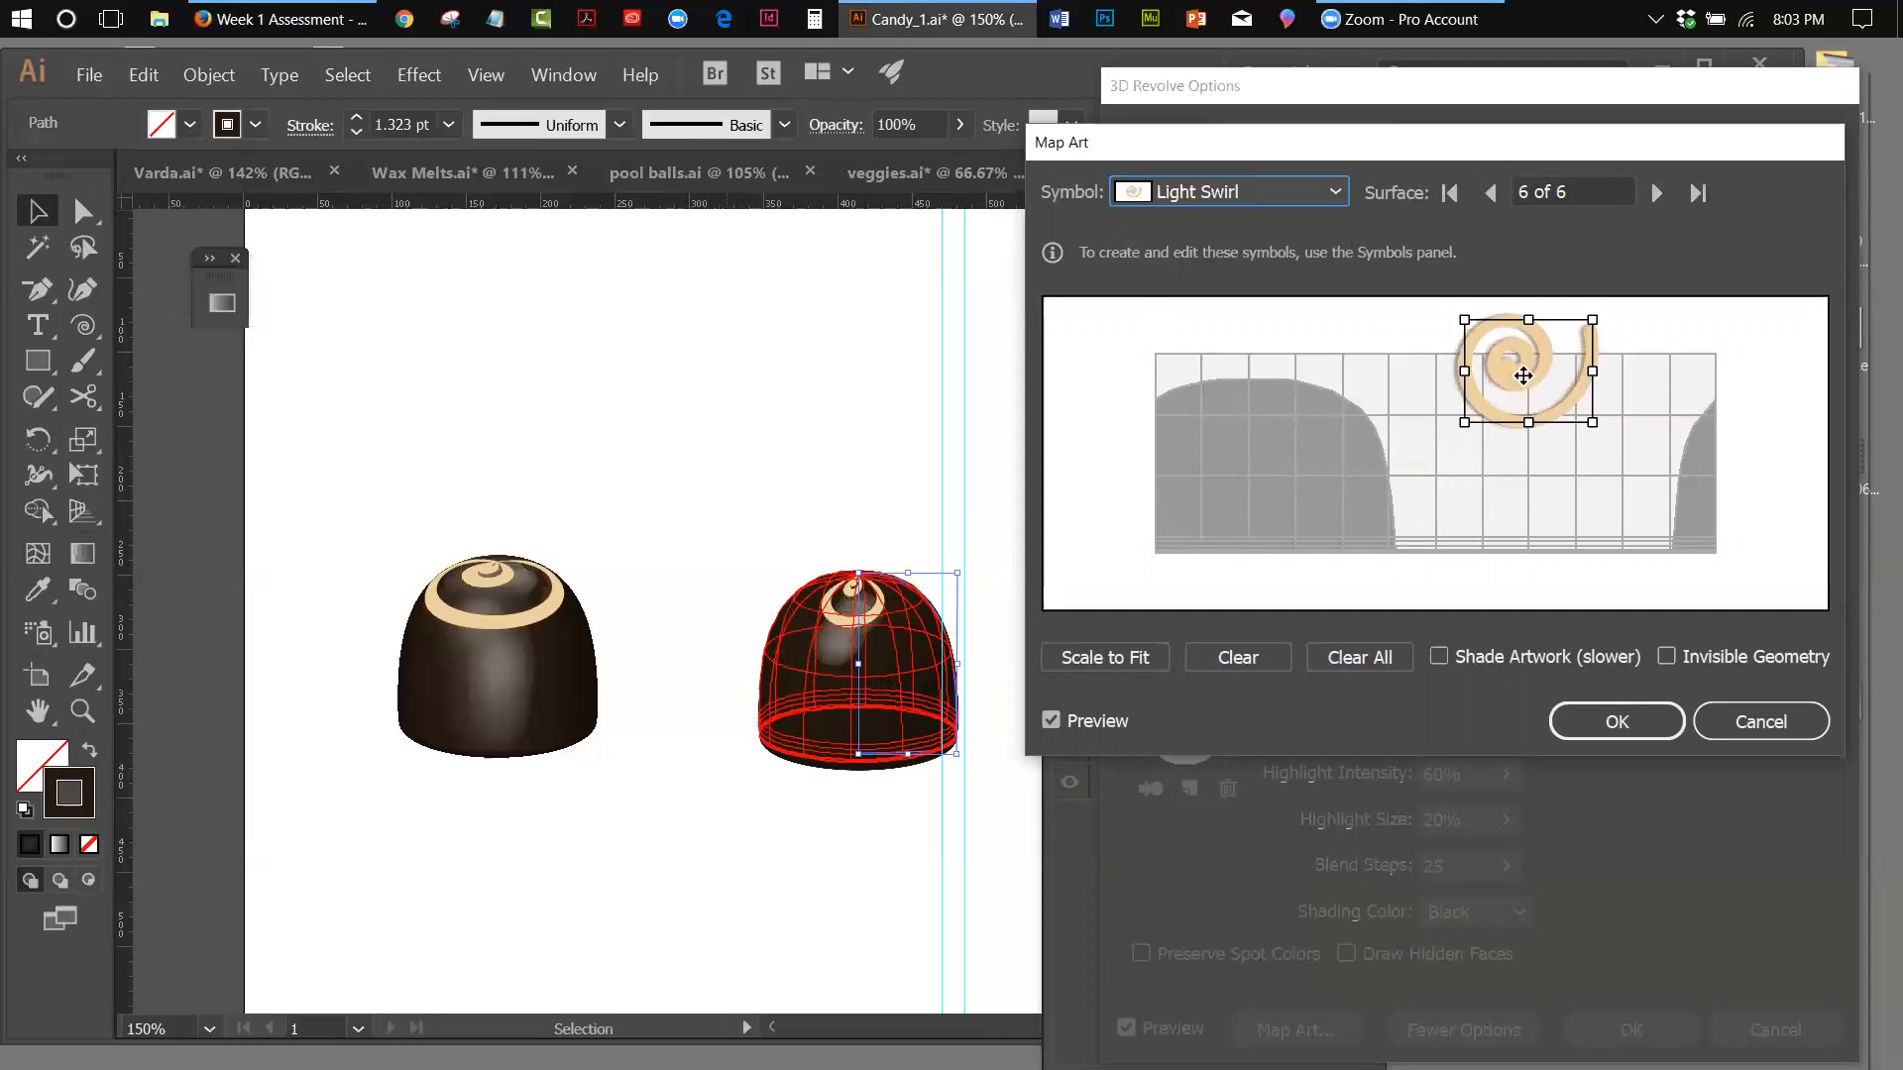
left_click_drag(1594, 371, 1621, 373)
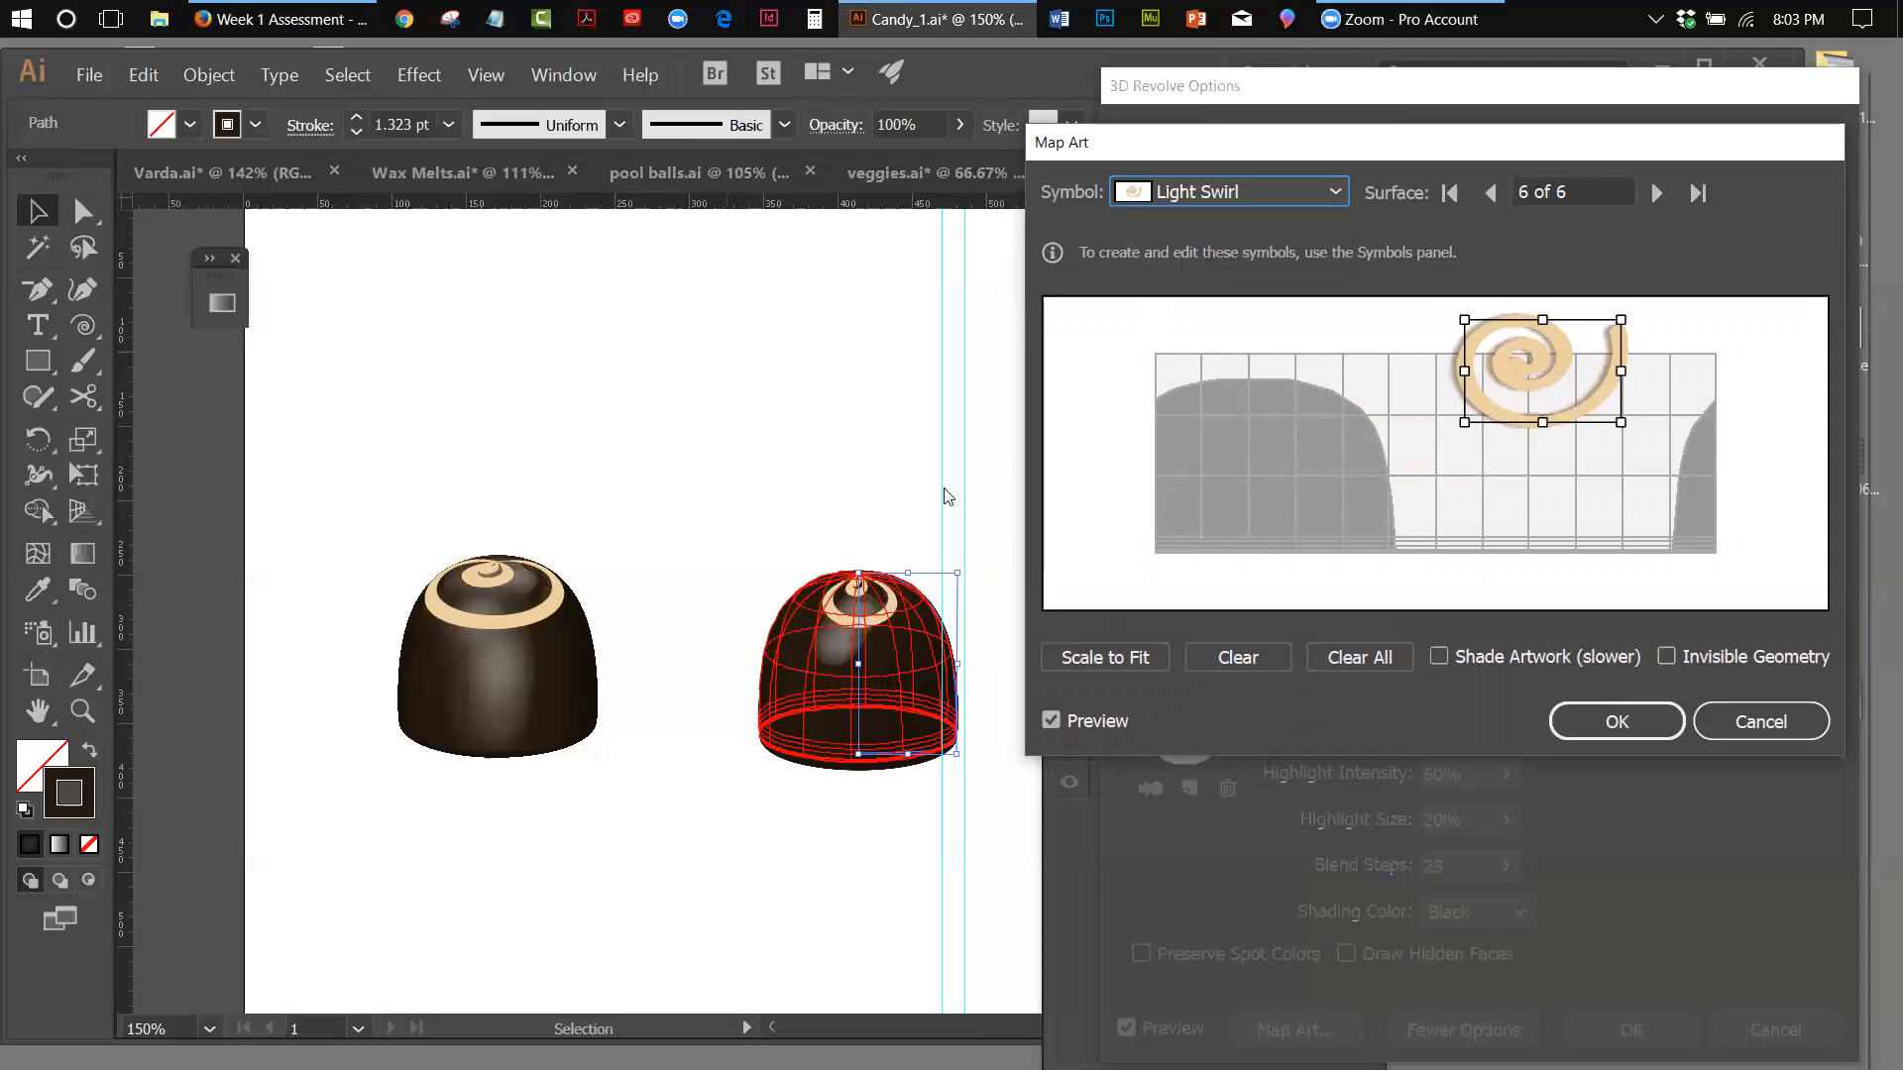
left_click_drag(1465, 372, 1411, 368)
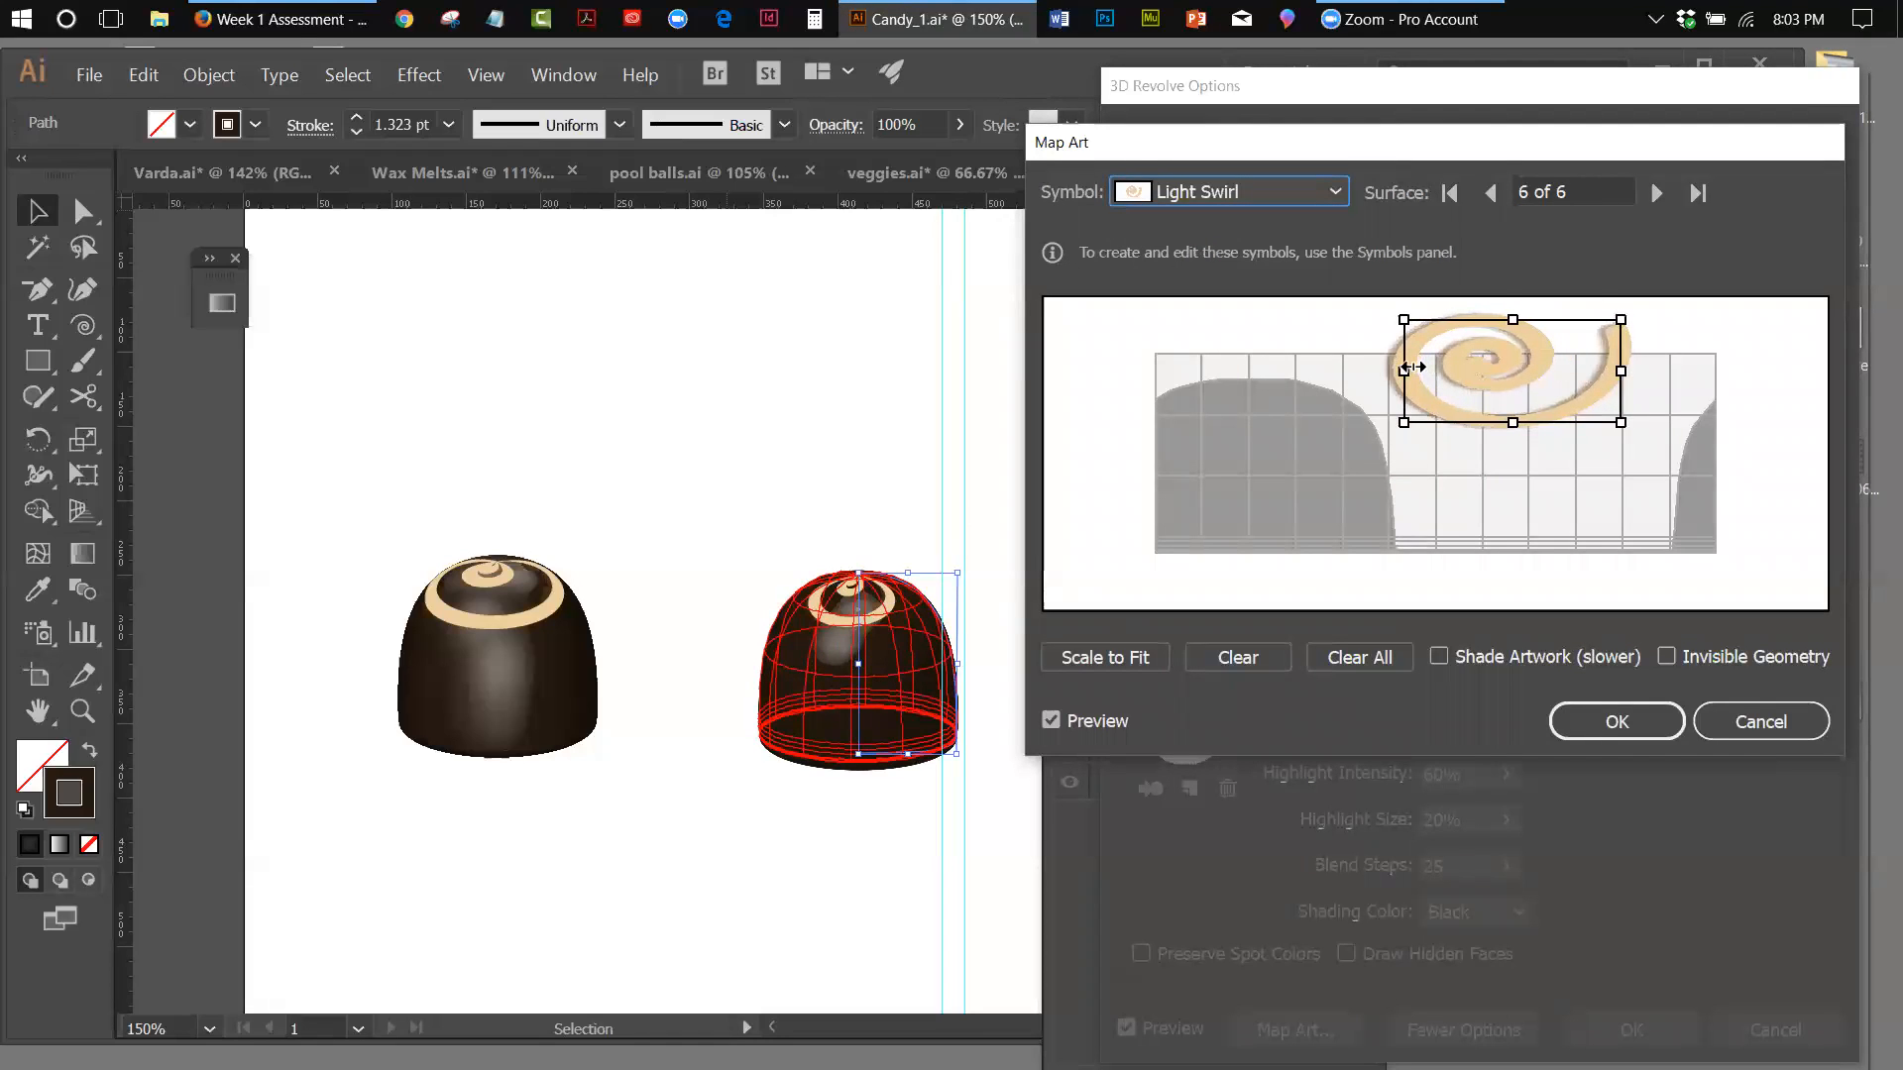
left_click_drag(1622, 371, 1668, 370)
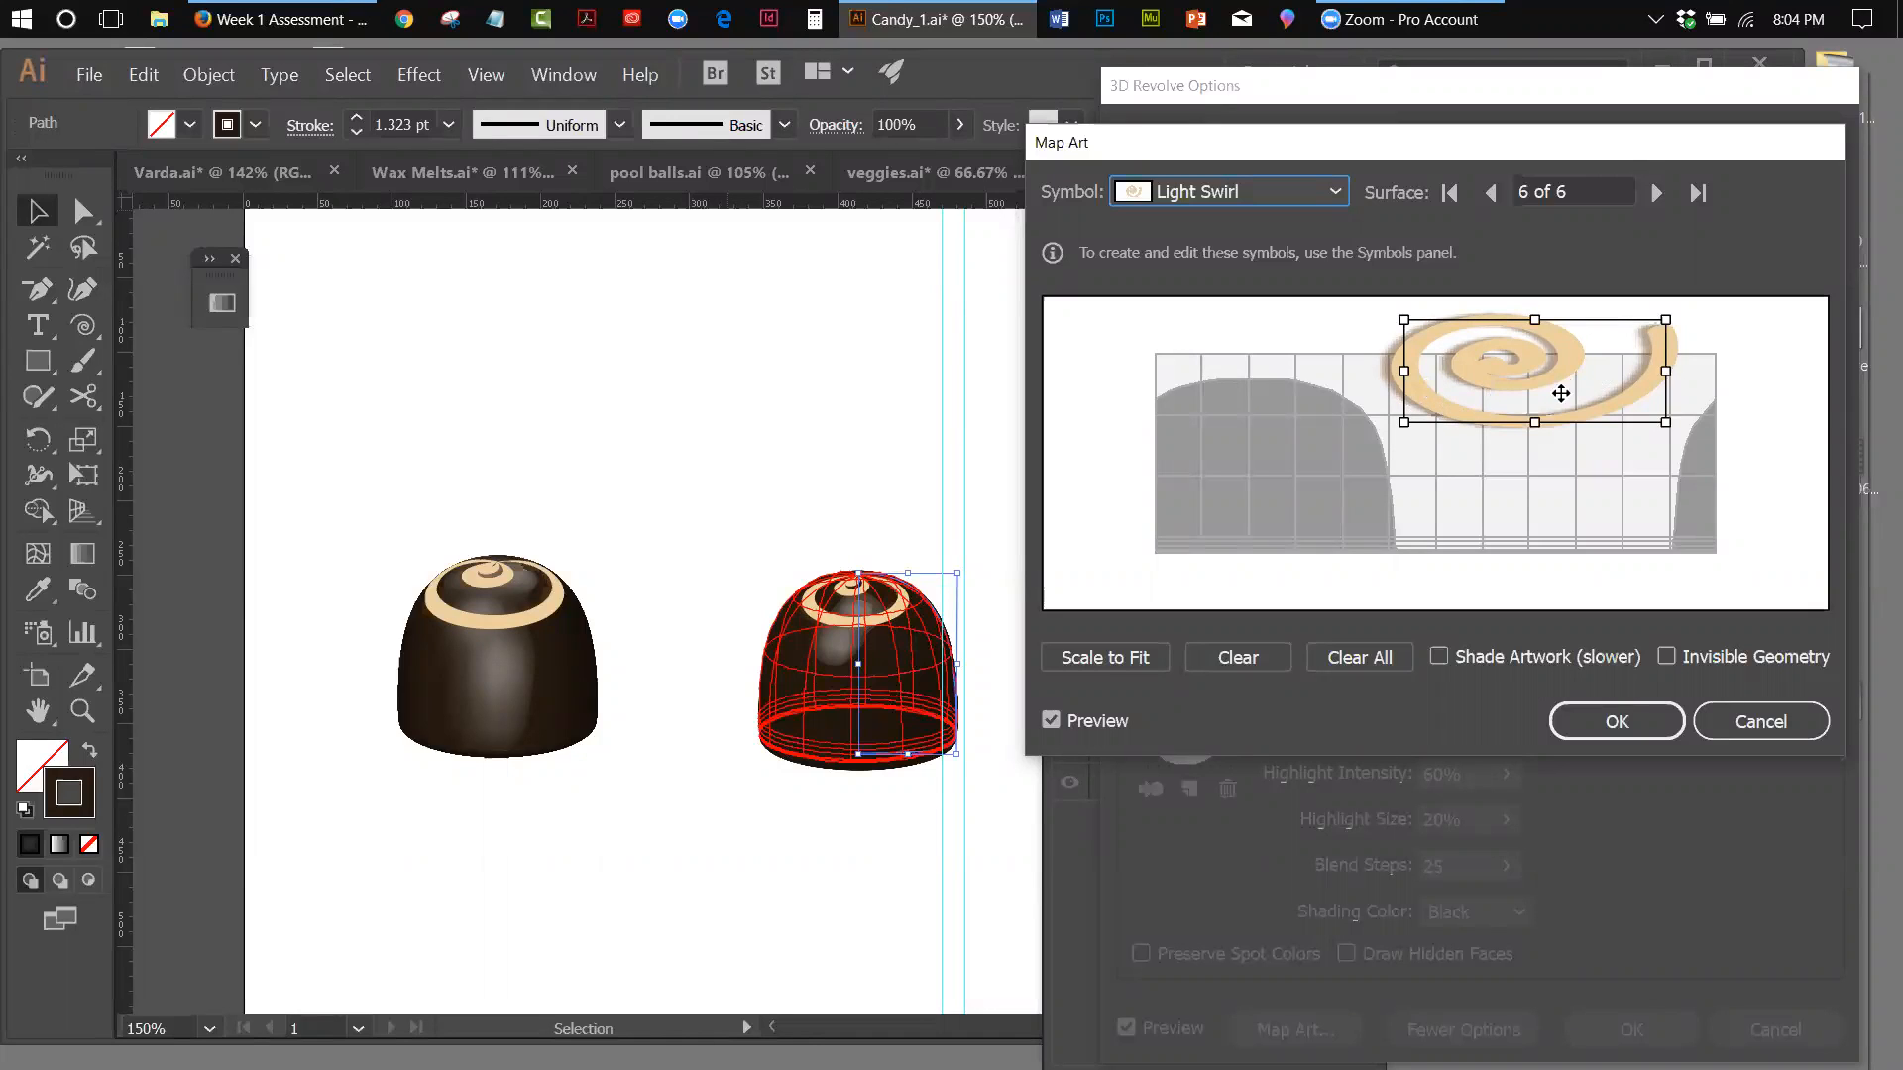
left_click(1872, 71)
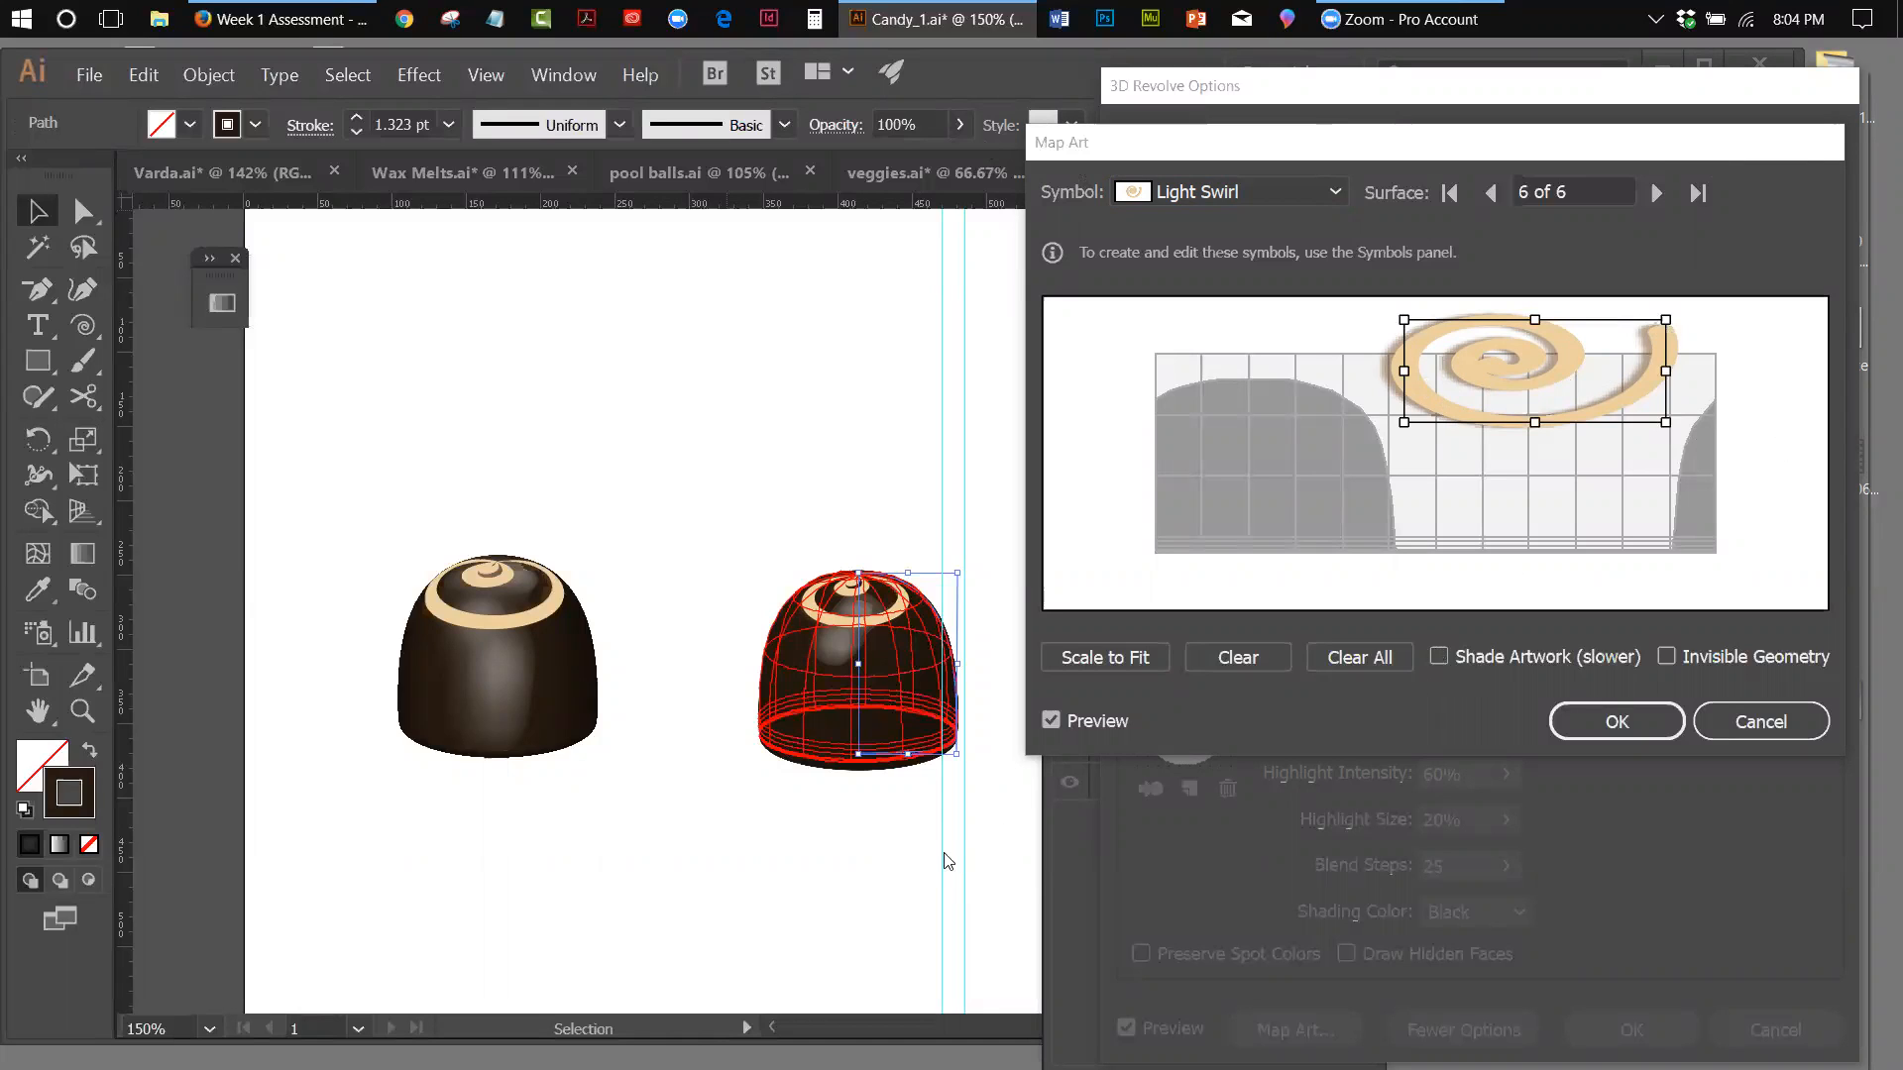
left_click(1635, 728)
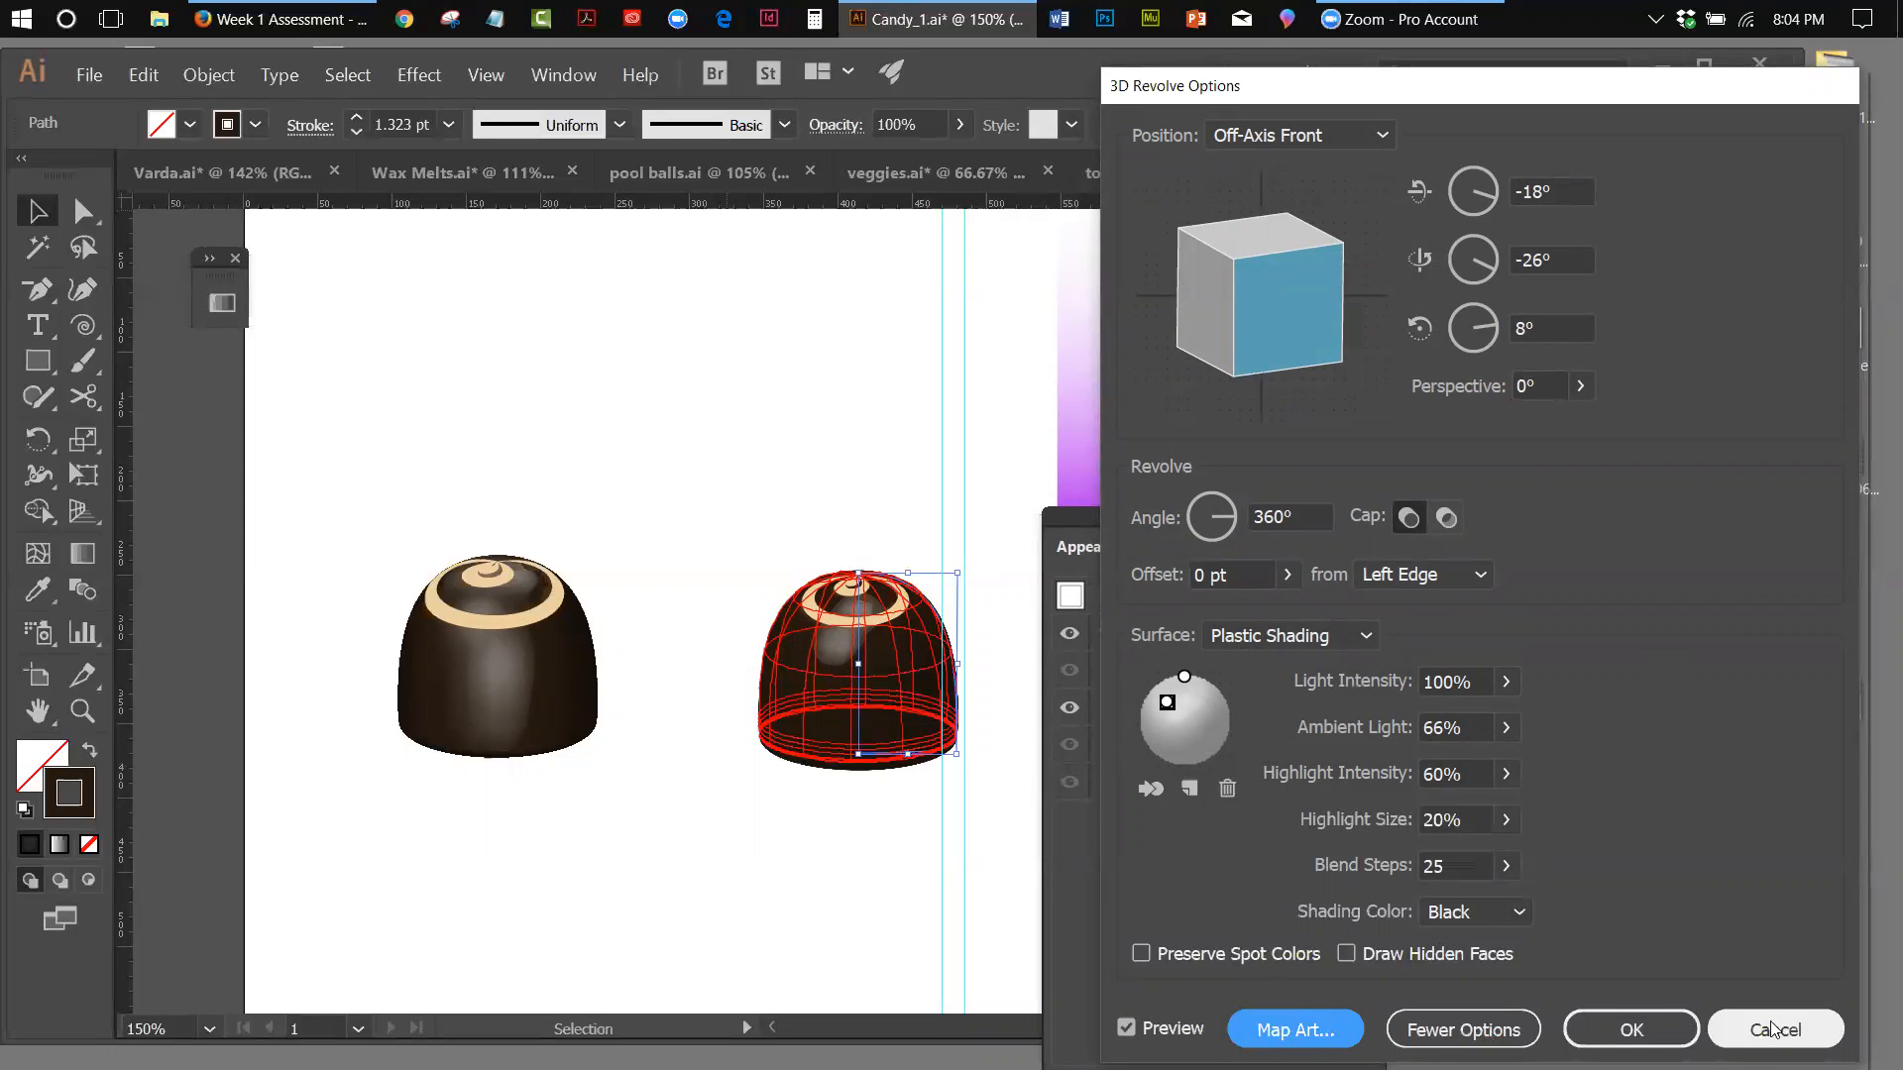
left_click(1631, 1029)
left_click(910, 385)
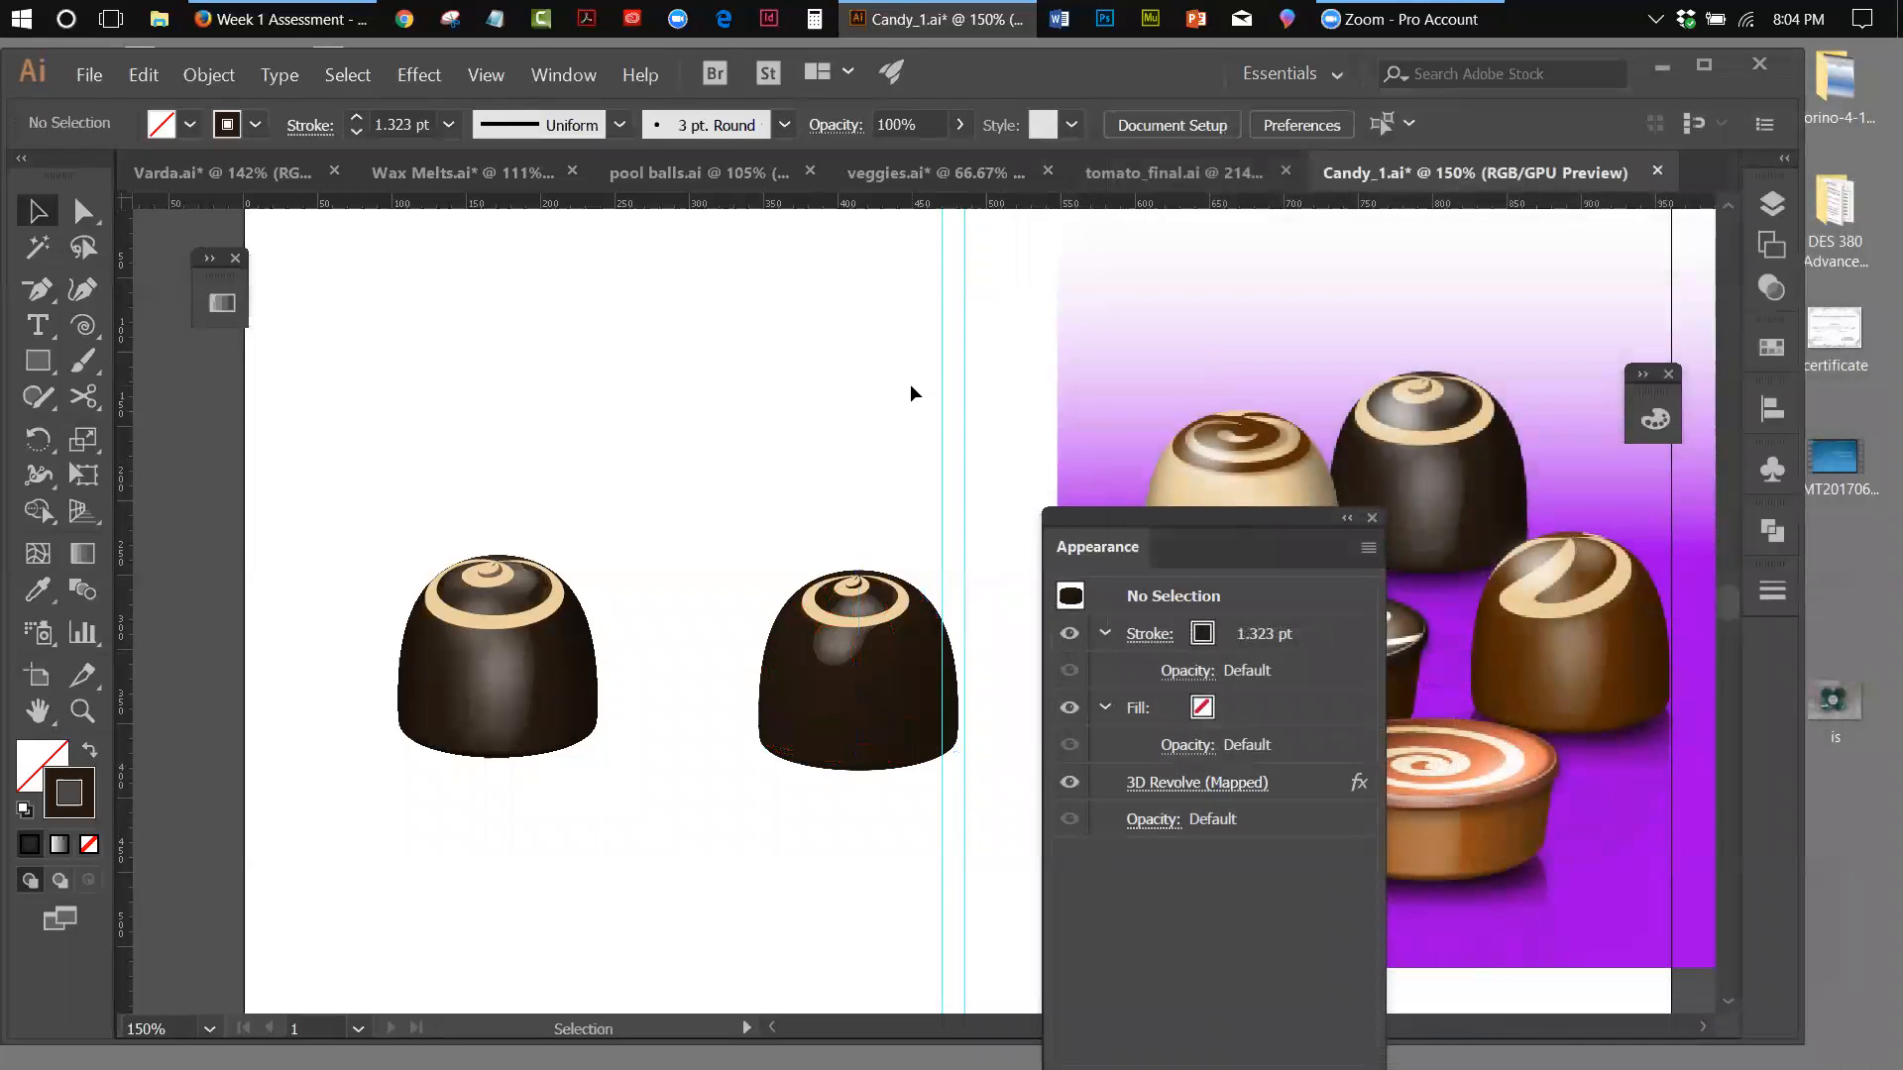
Edit the chocolate's 3D Revolve mapping to stretch the Light Swirl on surface 6 of 6 wider on both sides
left_click(864, 615)
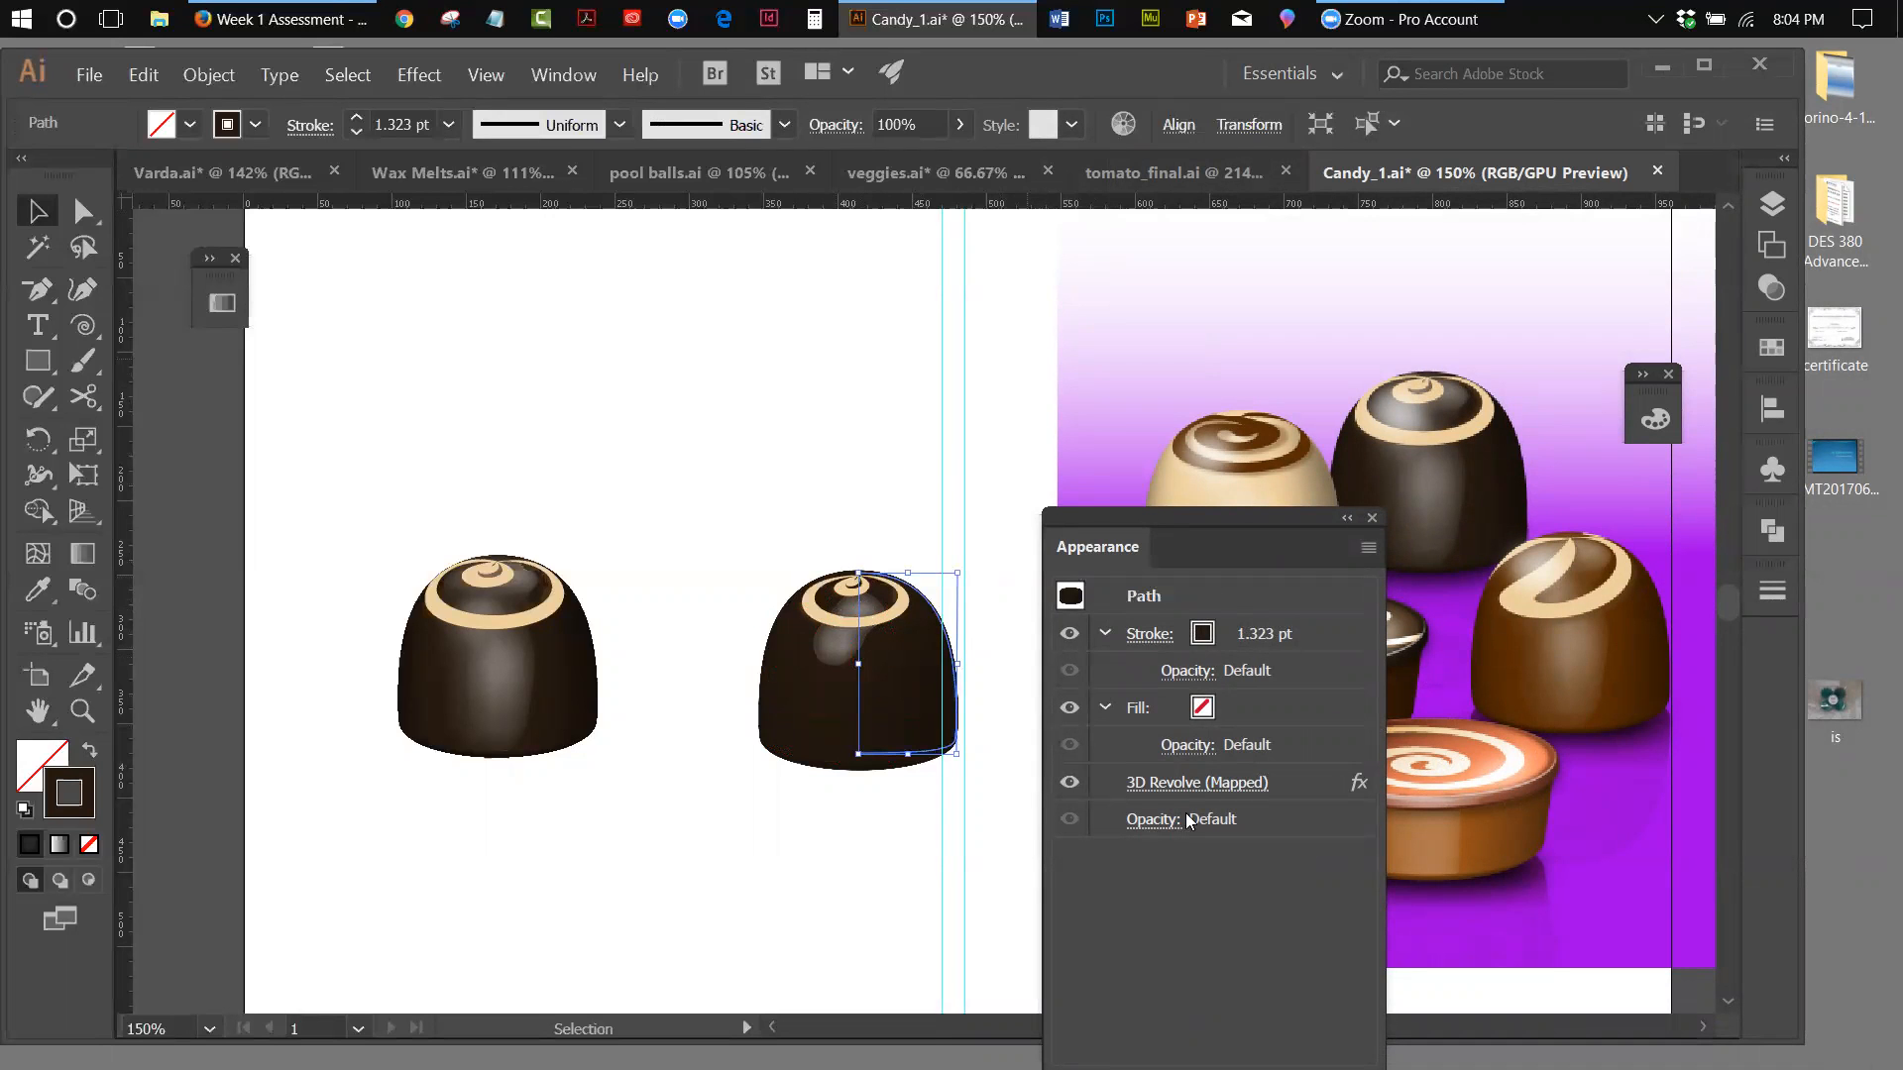
left_click(1139, 783)
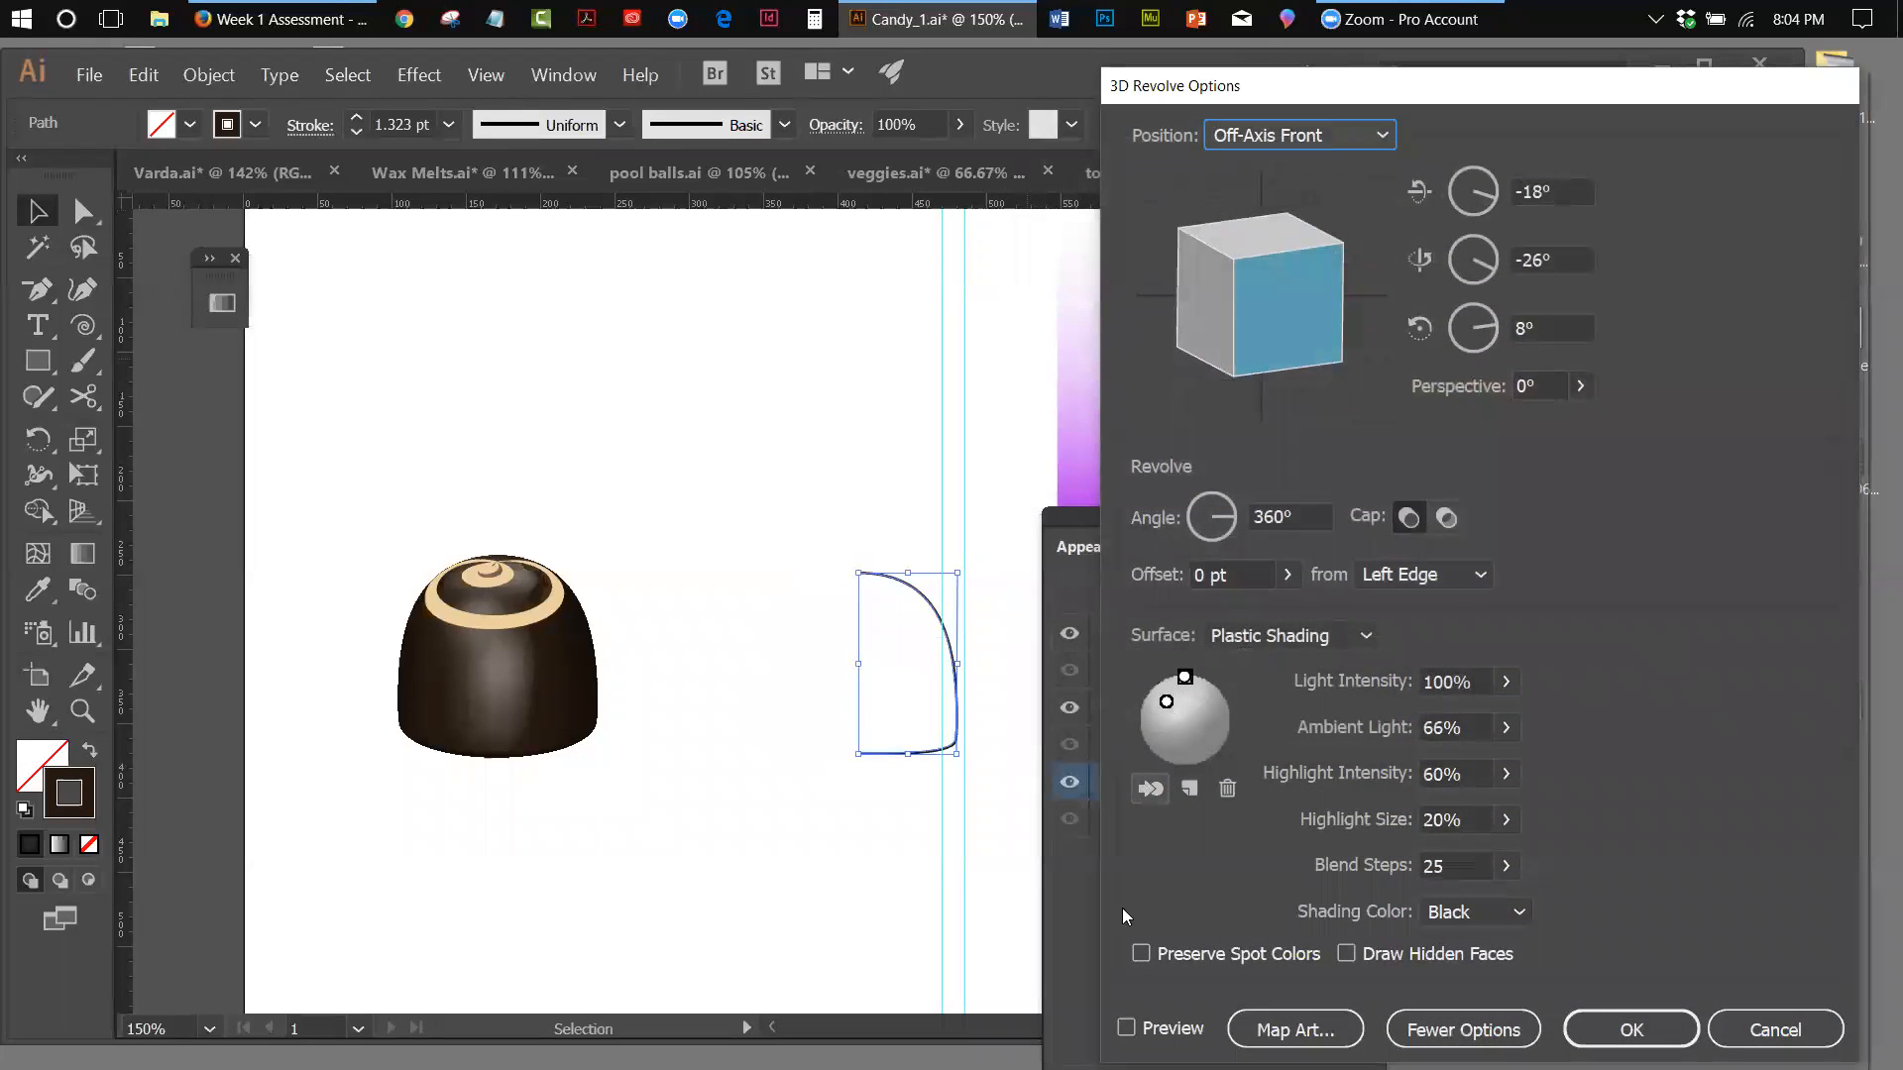
left_click(1126, 1028)
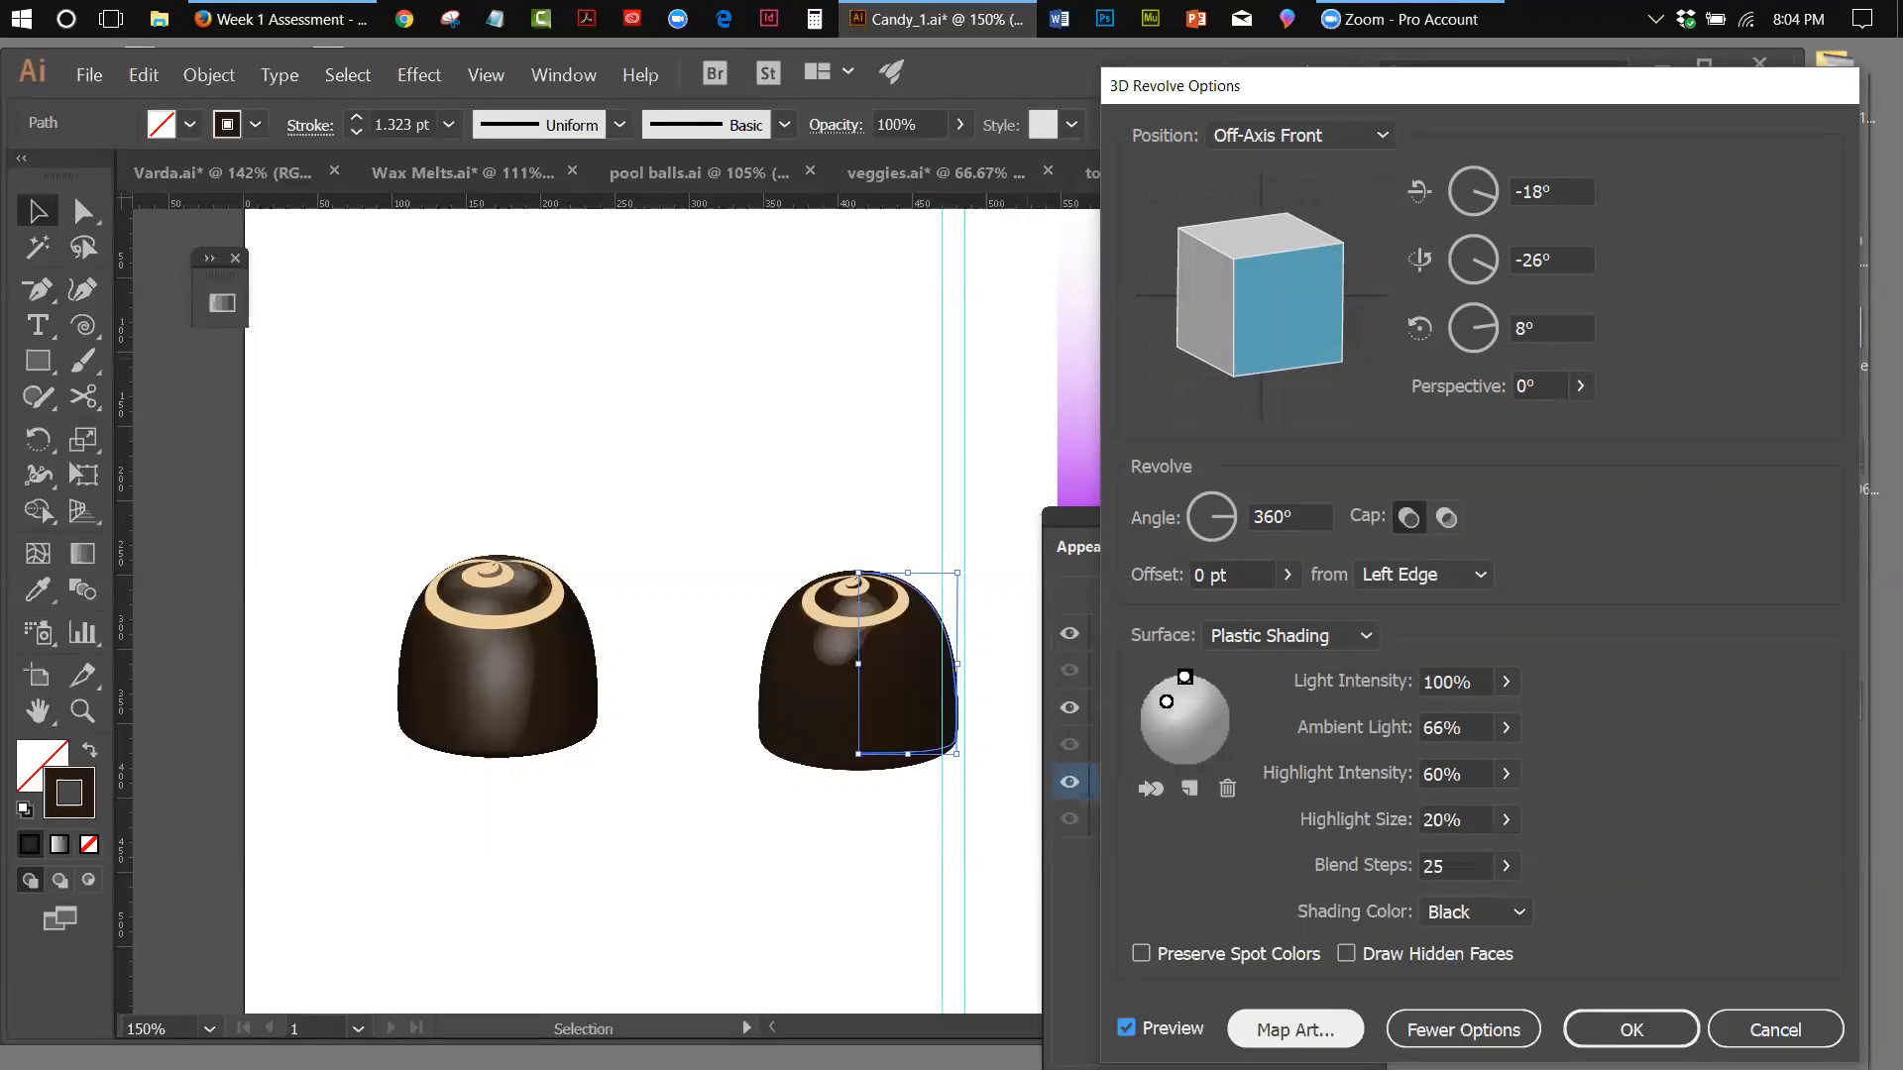
left_click(1295, 1030)
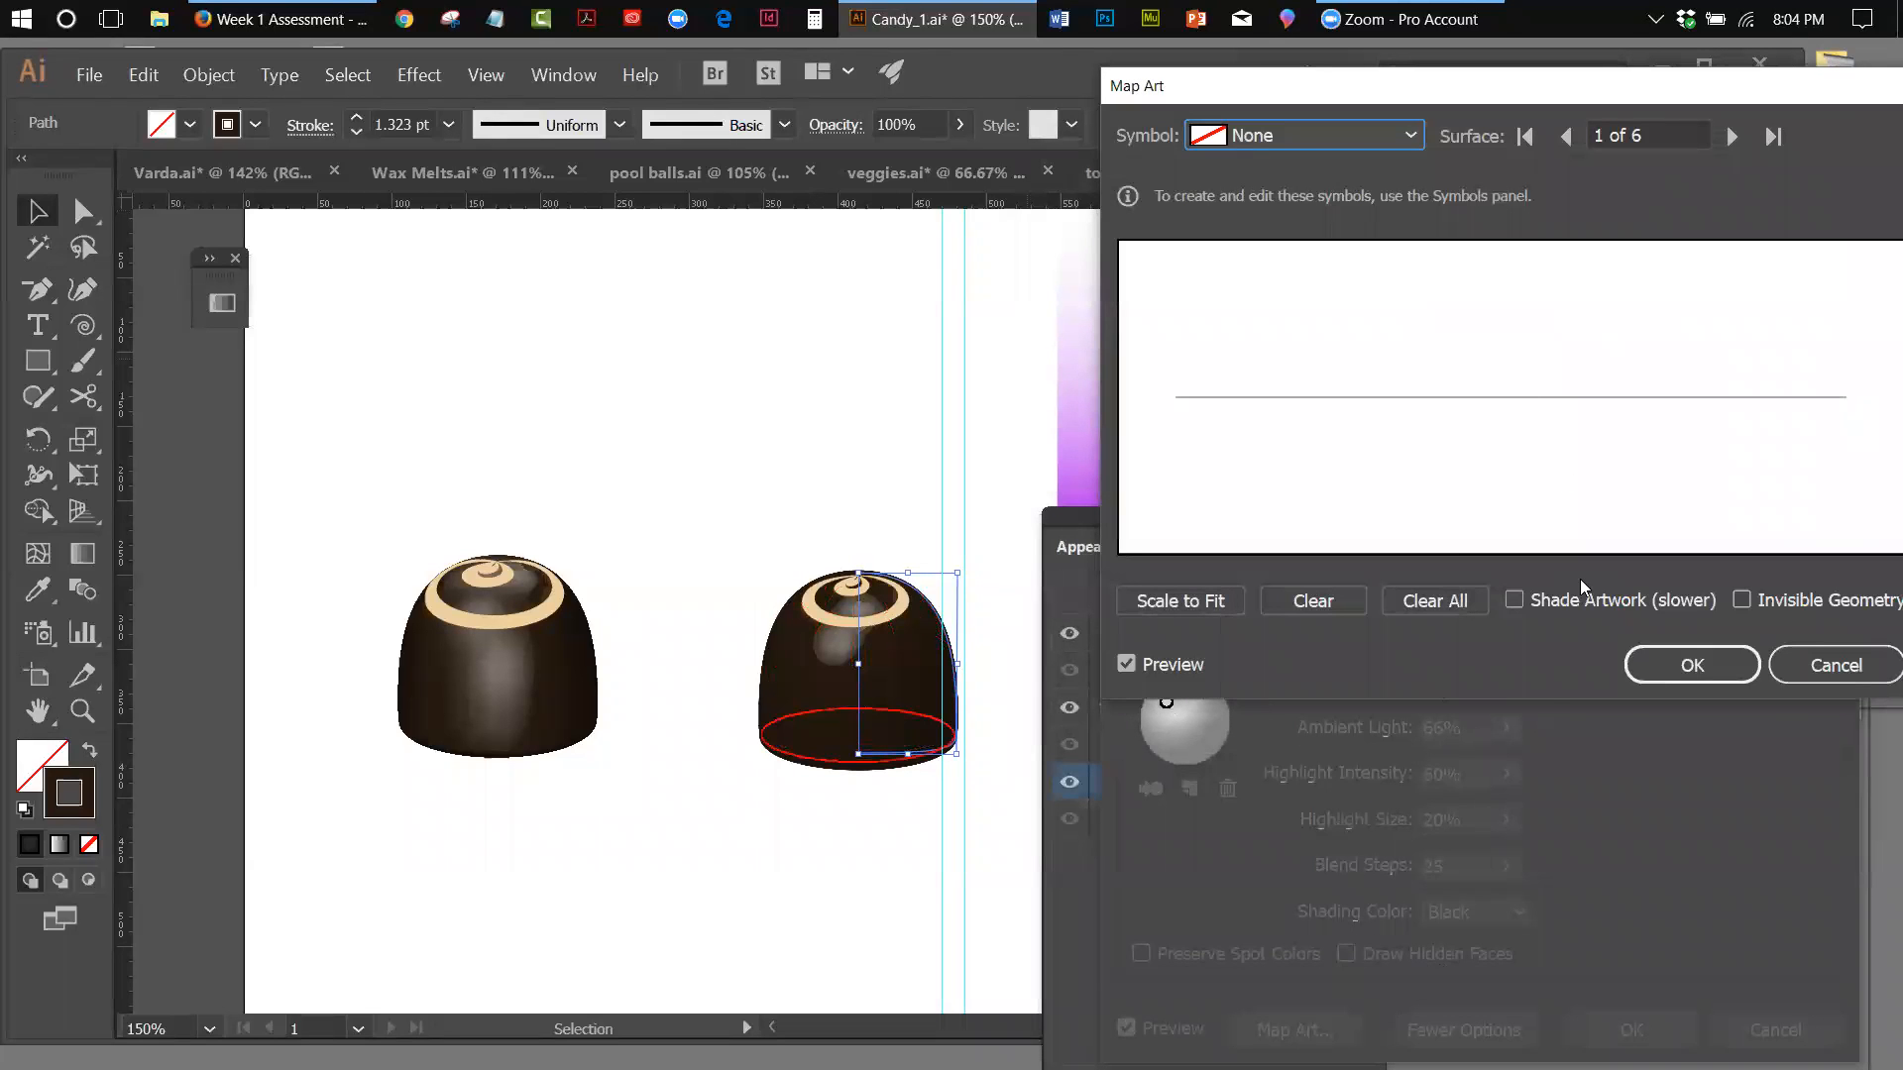
left_click(1732, 137)
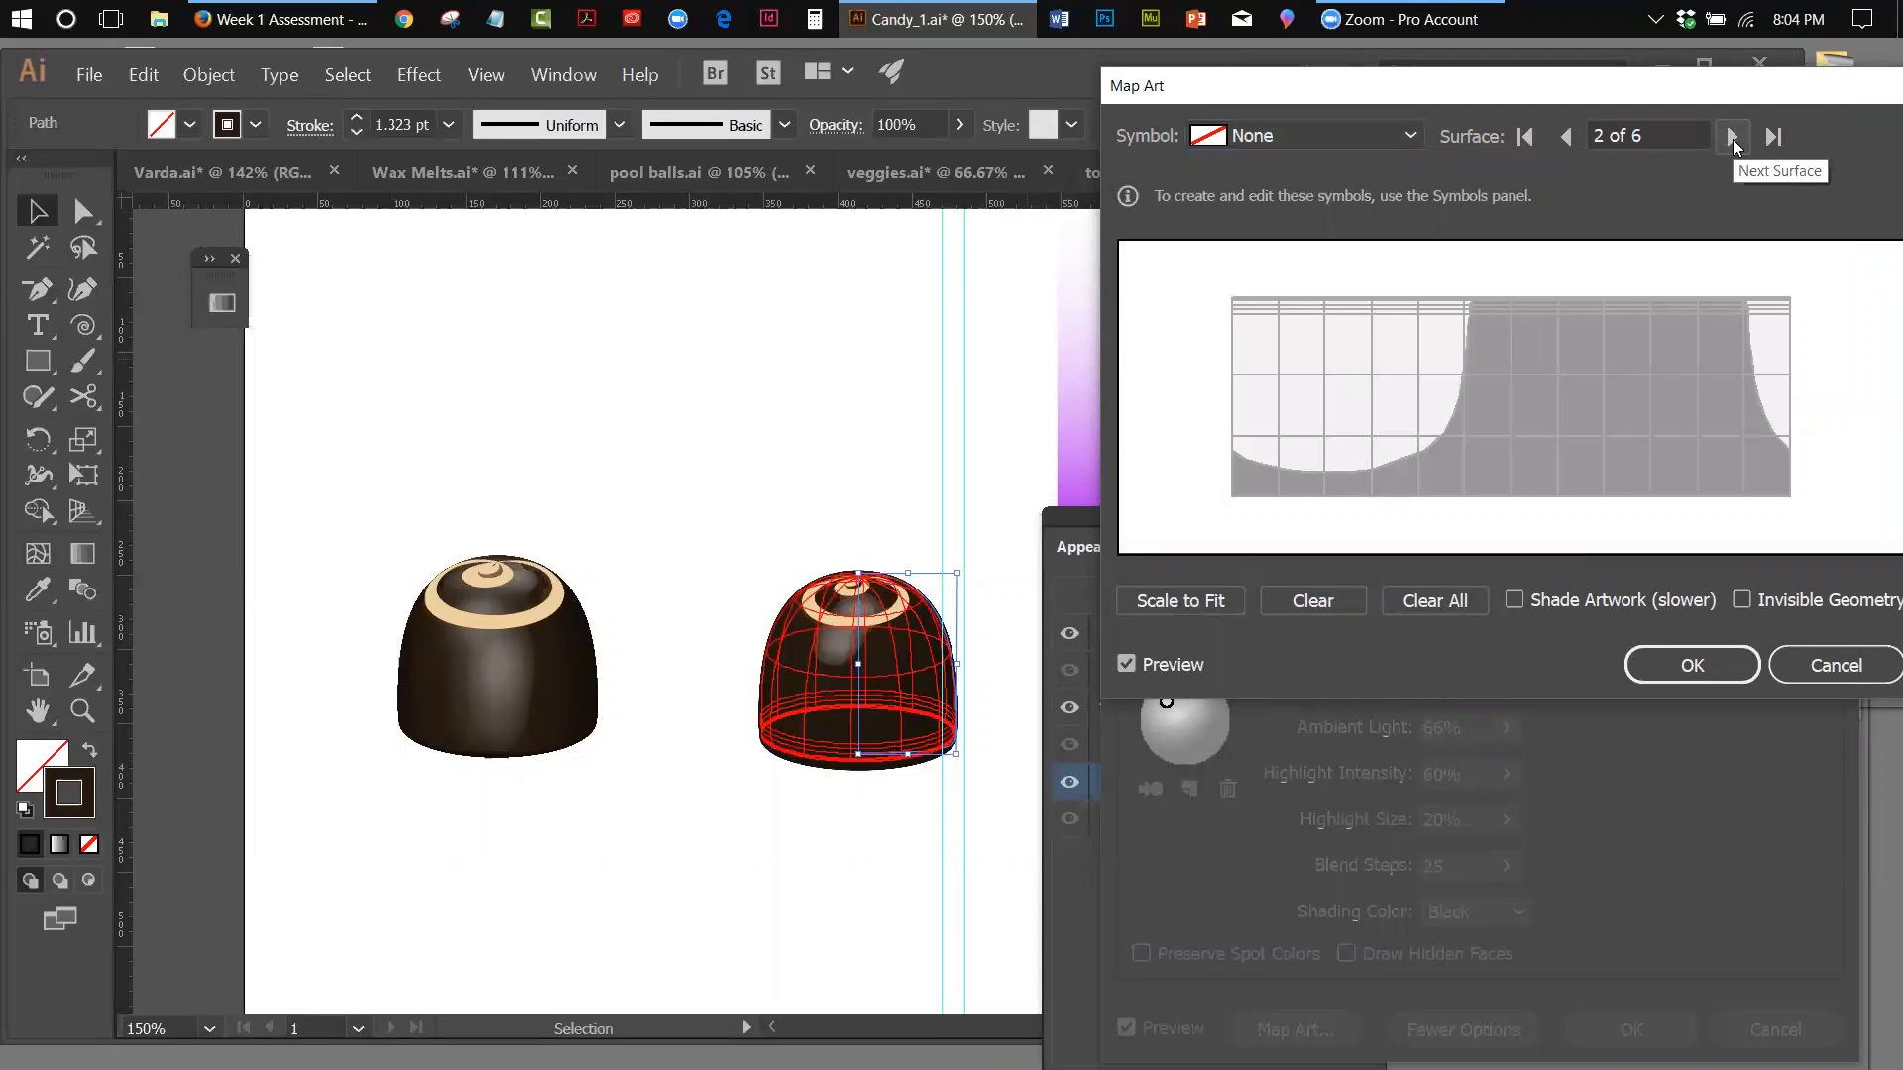
left_click(1732, 137)
left_click(1733, 137)
left_click(1732, 137)
left_click(1732, 137)
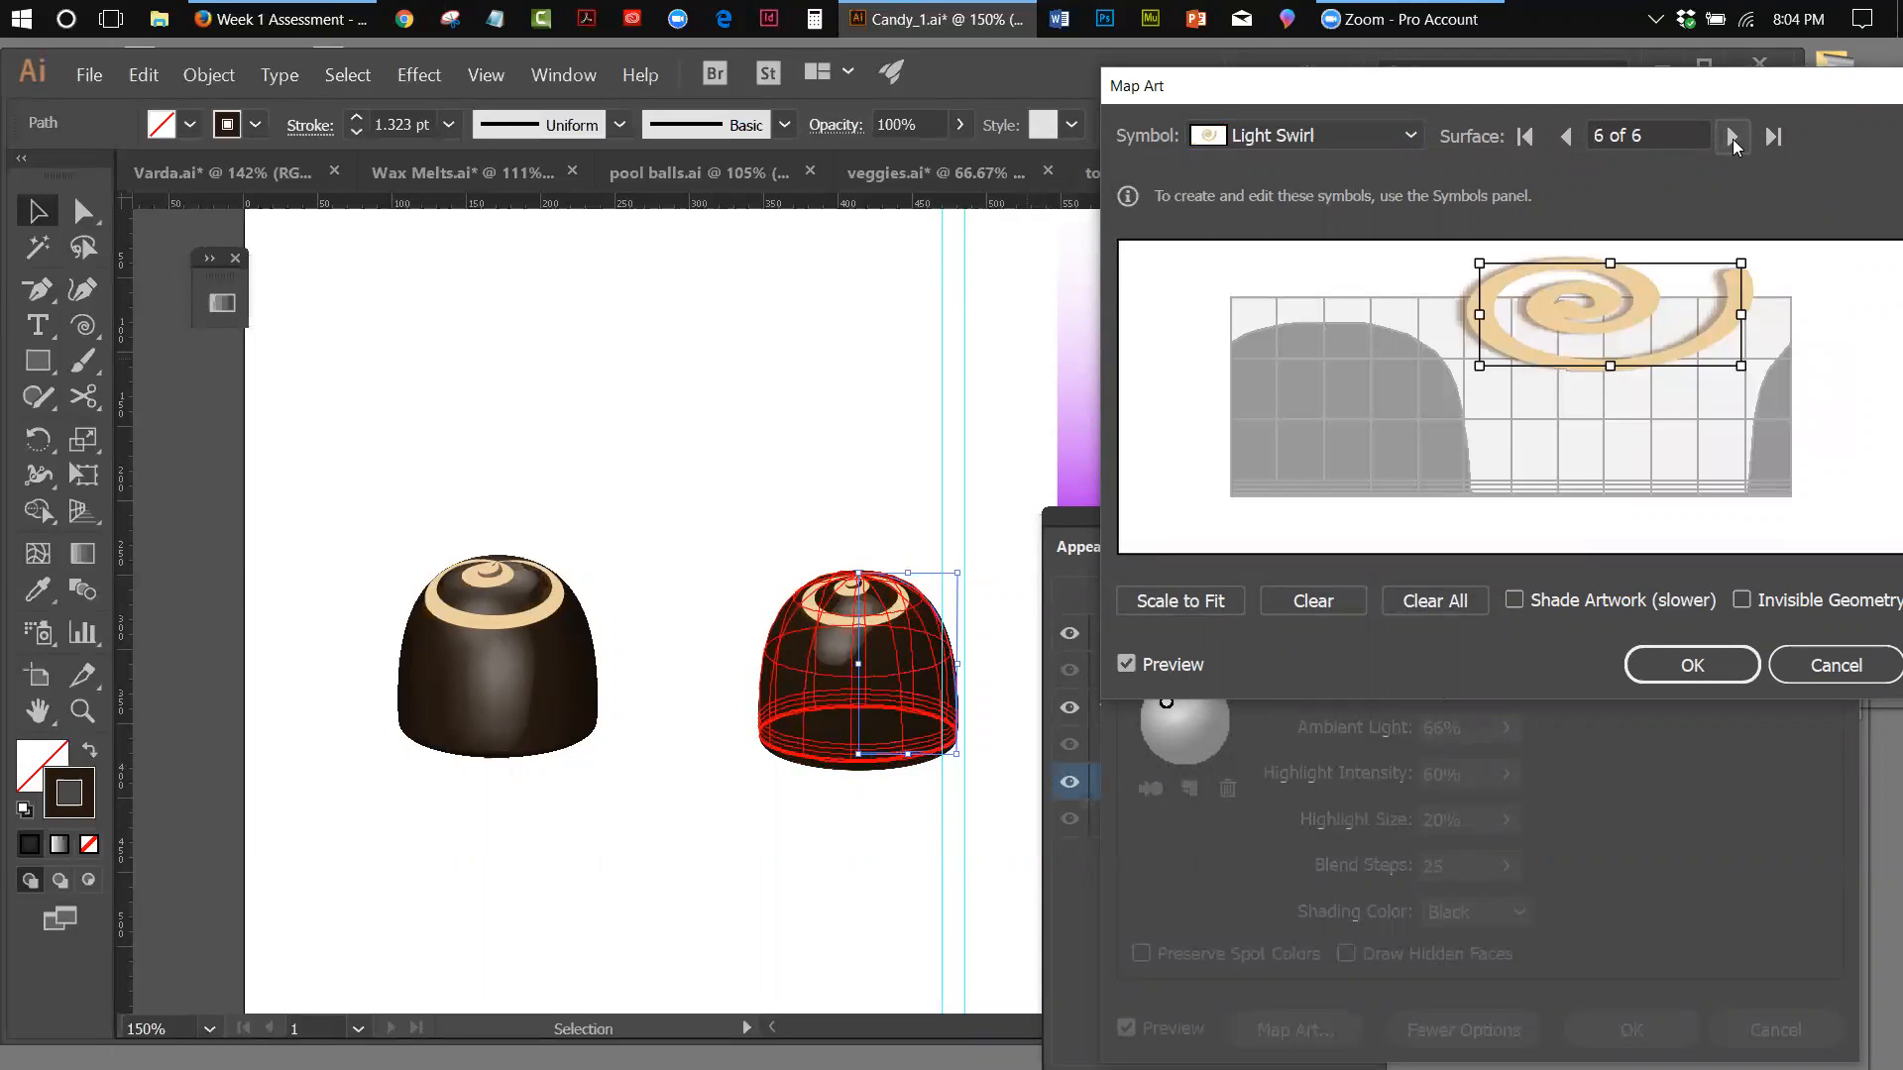
left_click_drag(1478, 314, 1441, 314)
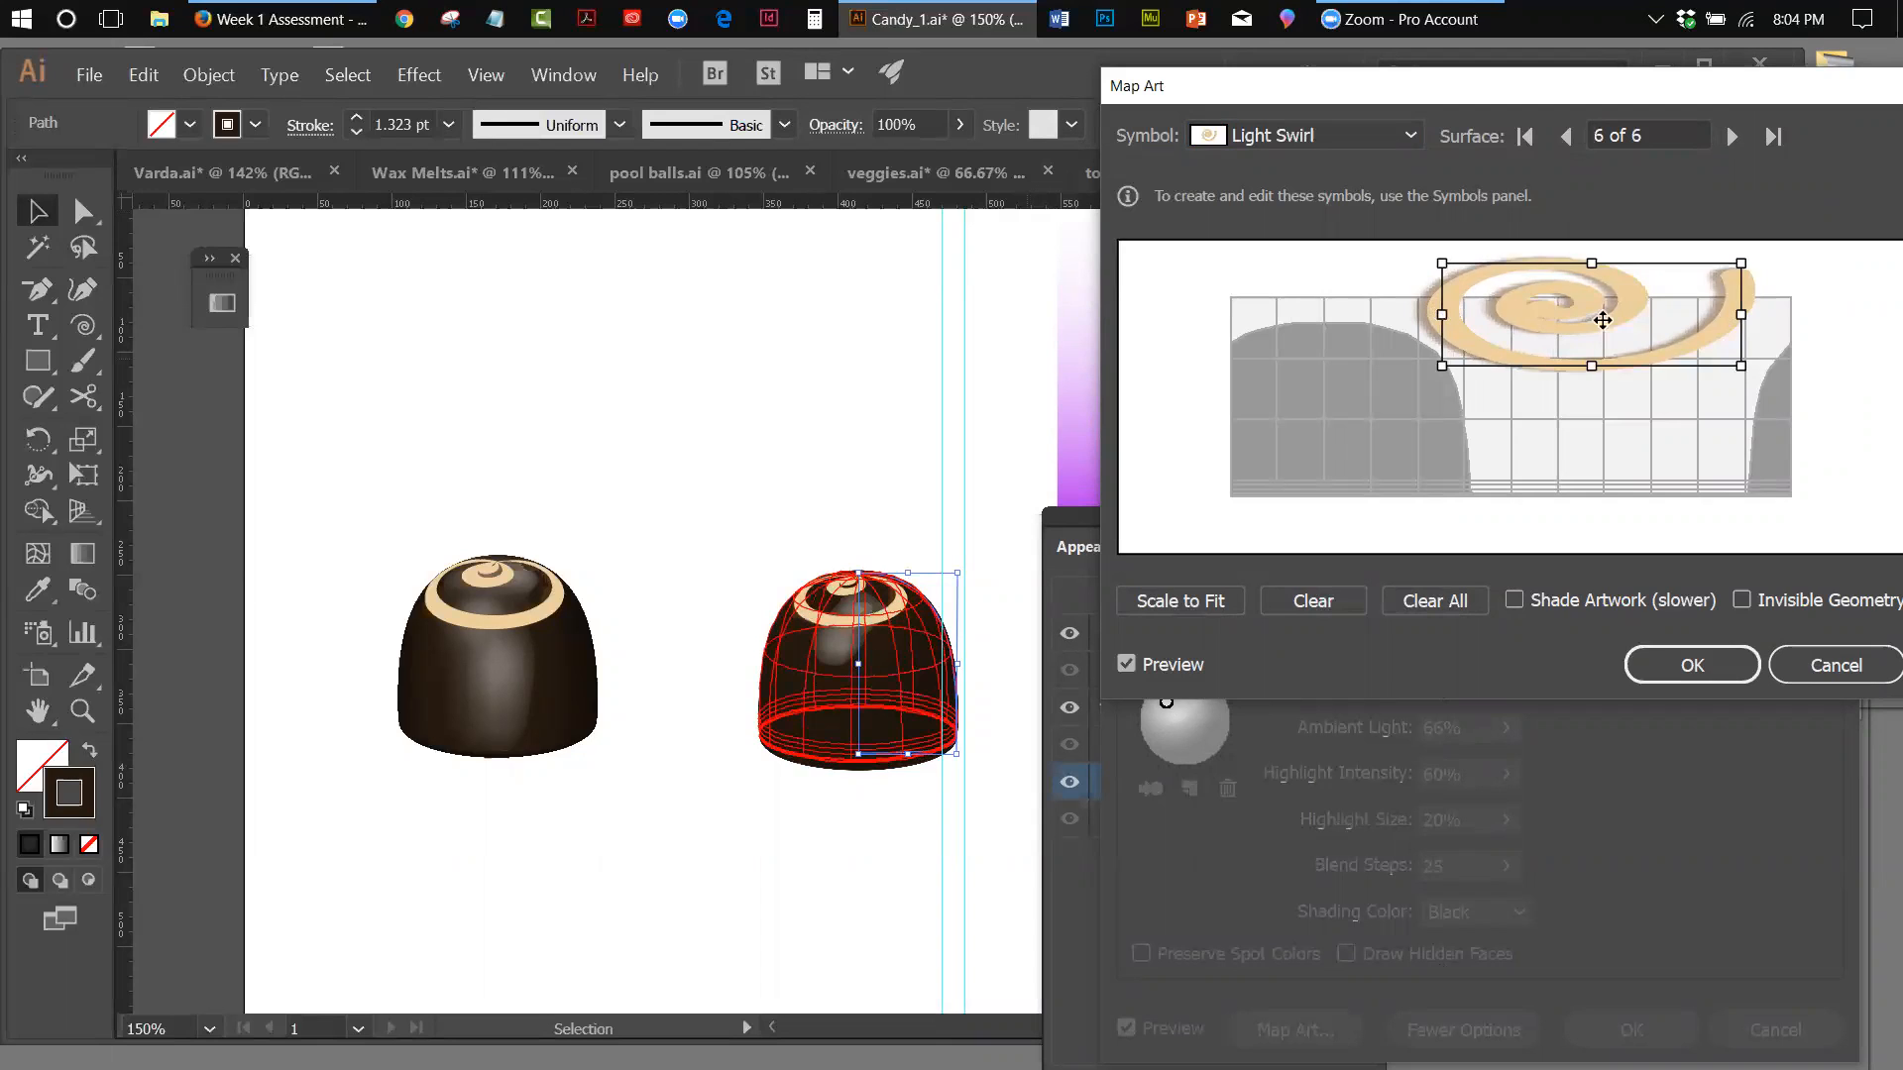
left_click_drag(1740, 99, 1408, 200)
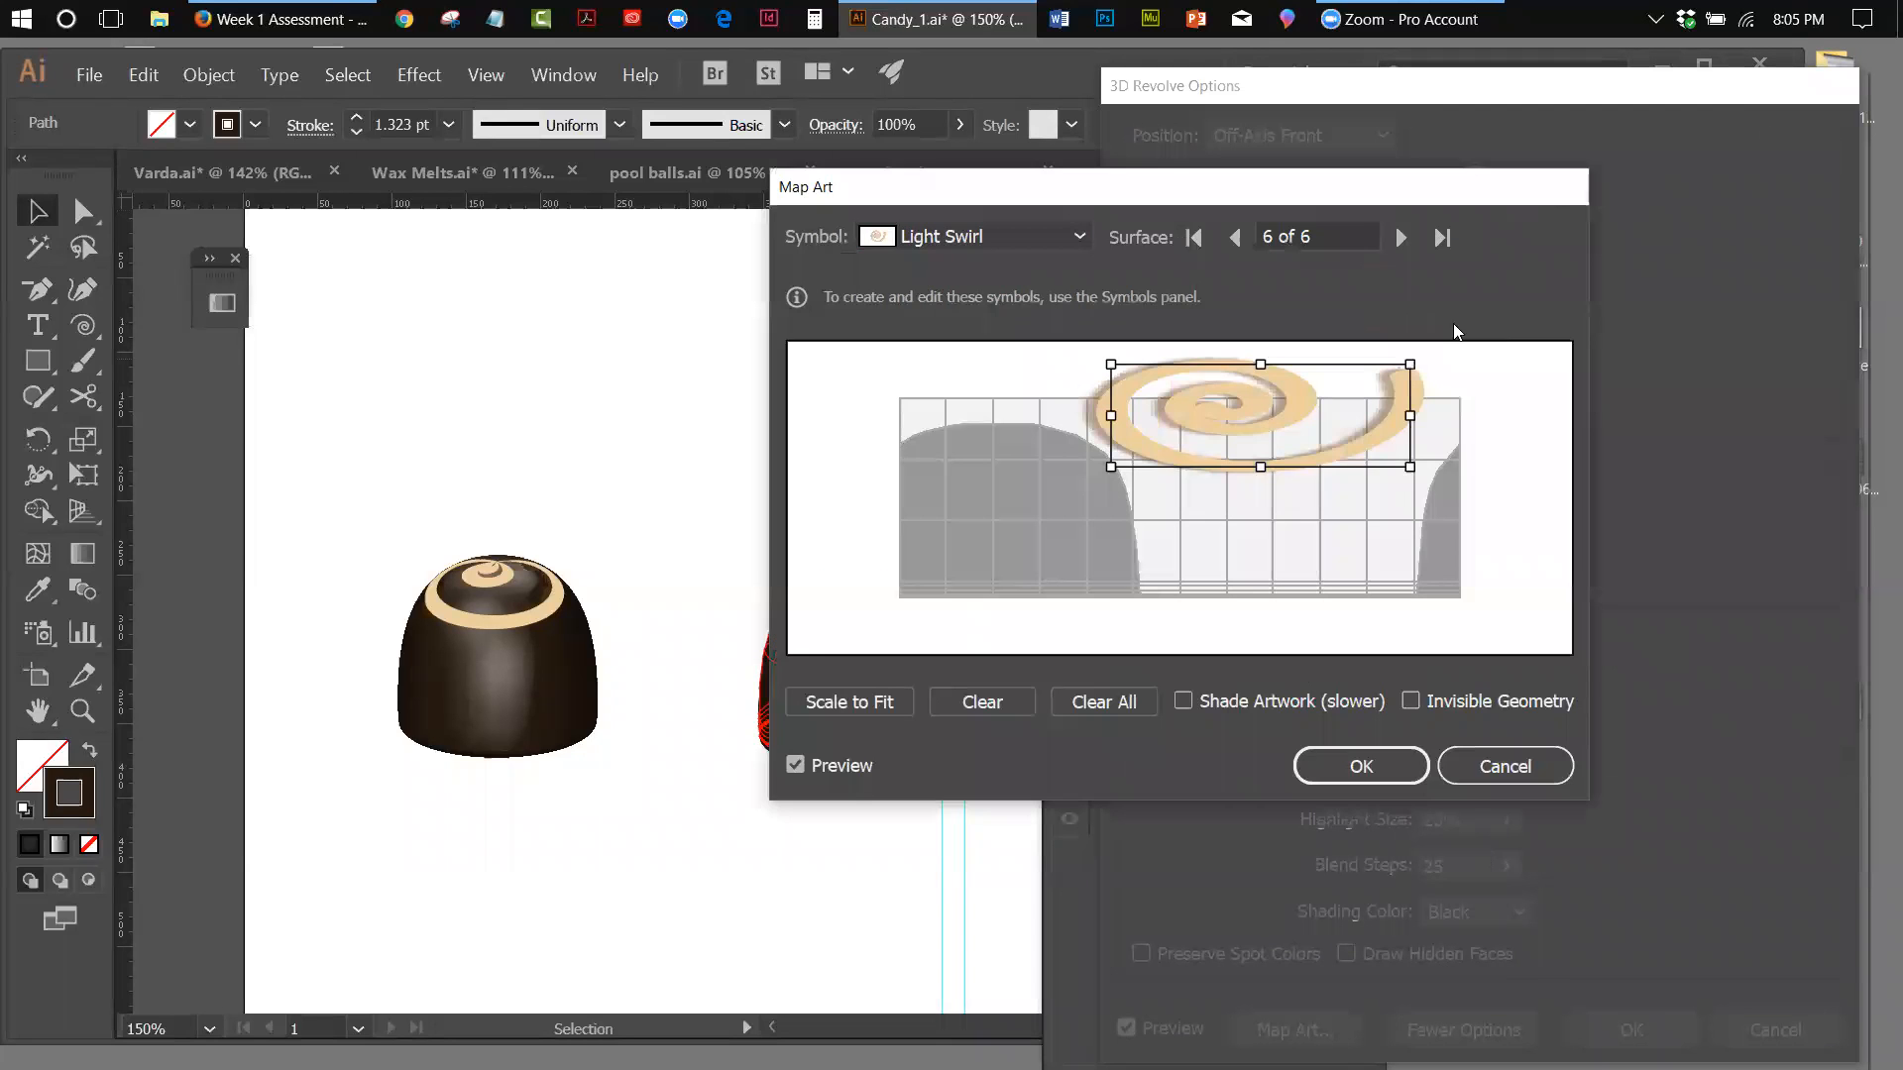
left_click_drag(1409, 416, 1454, 416)
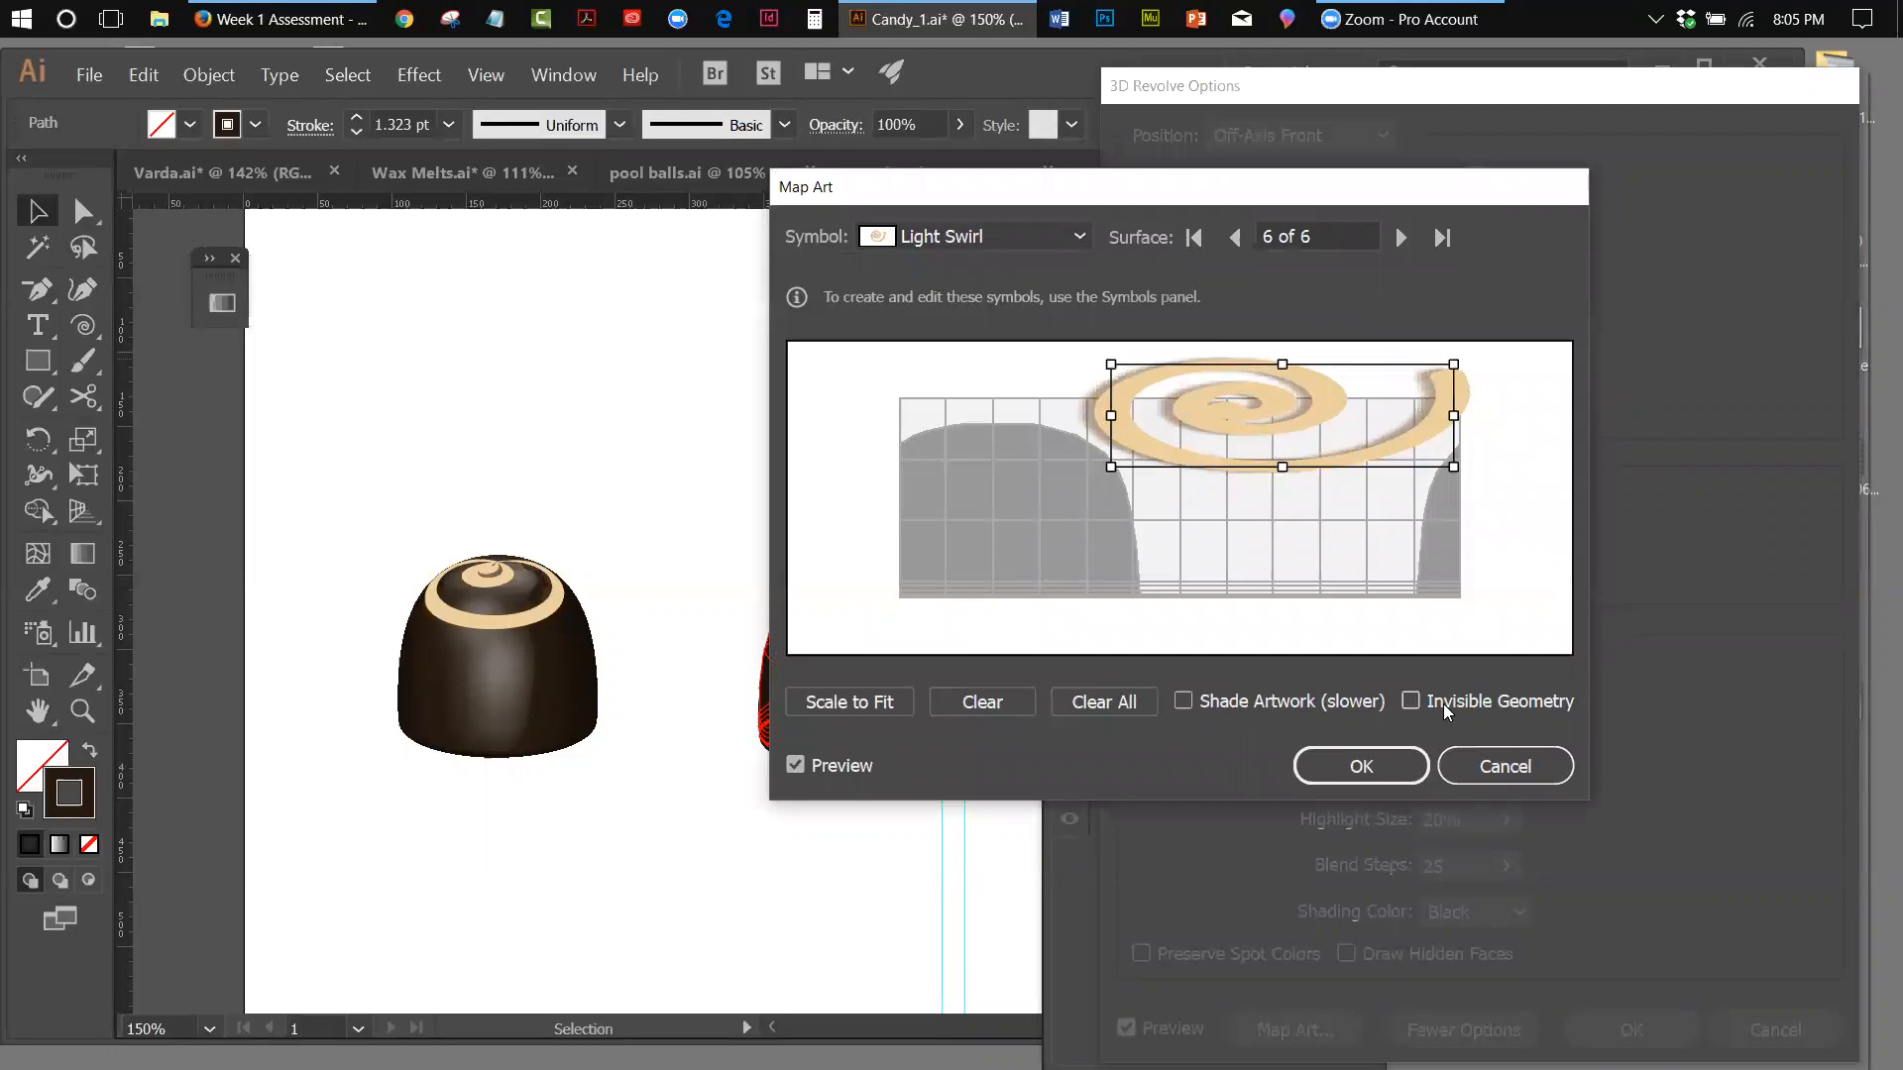
left_click(1361, 766)
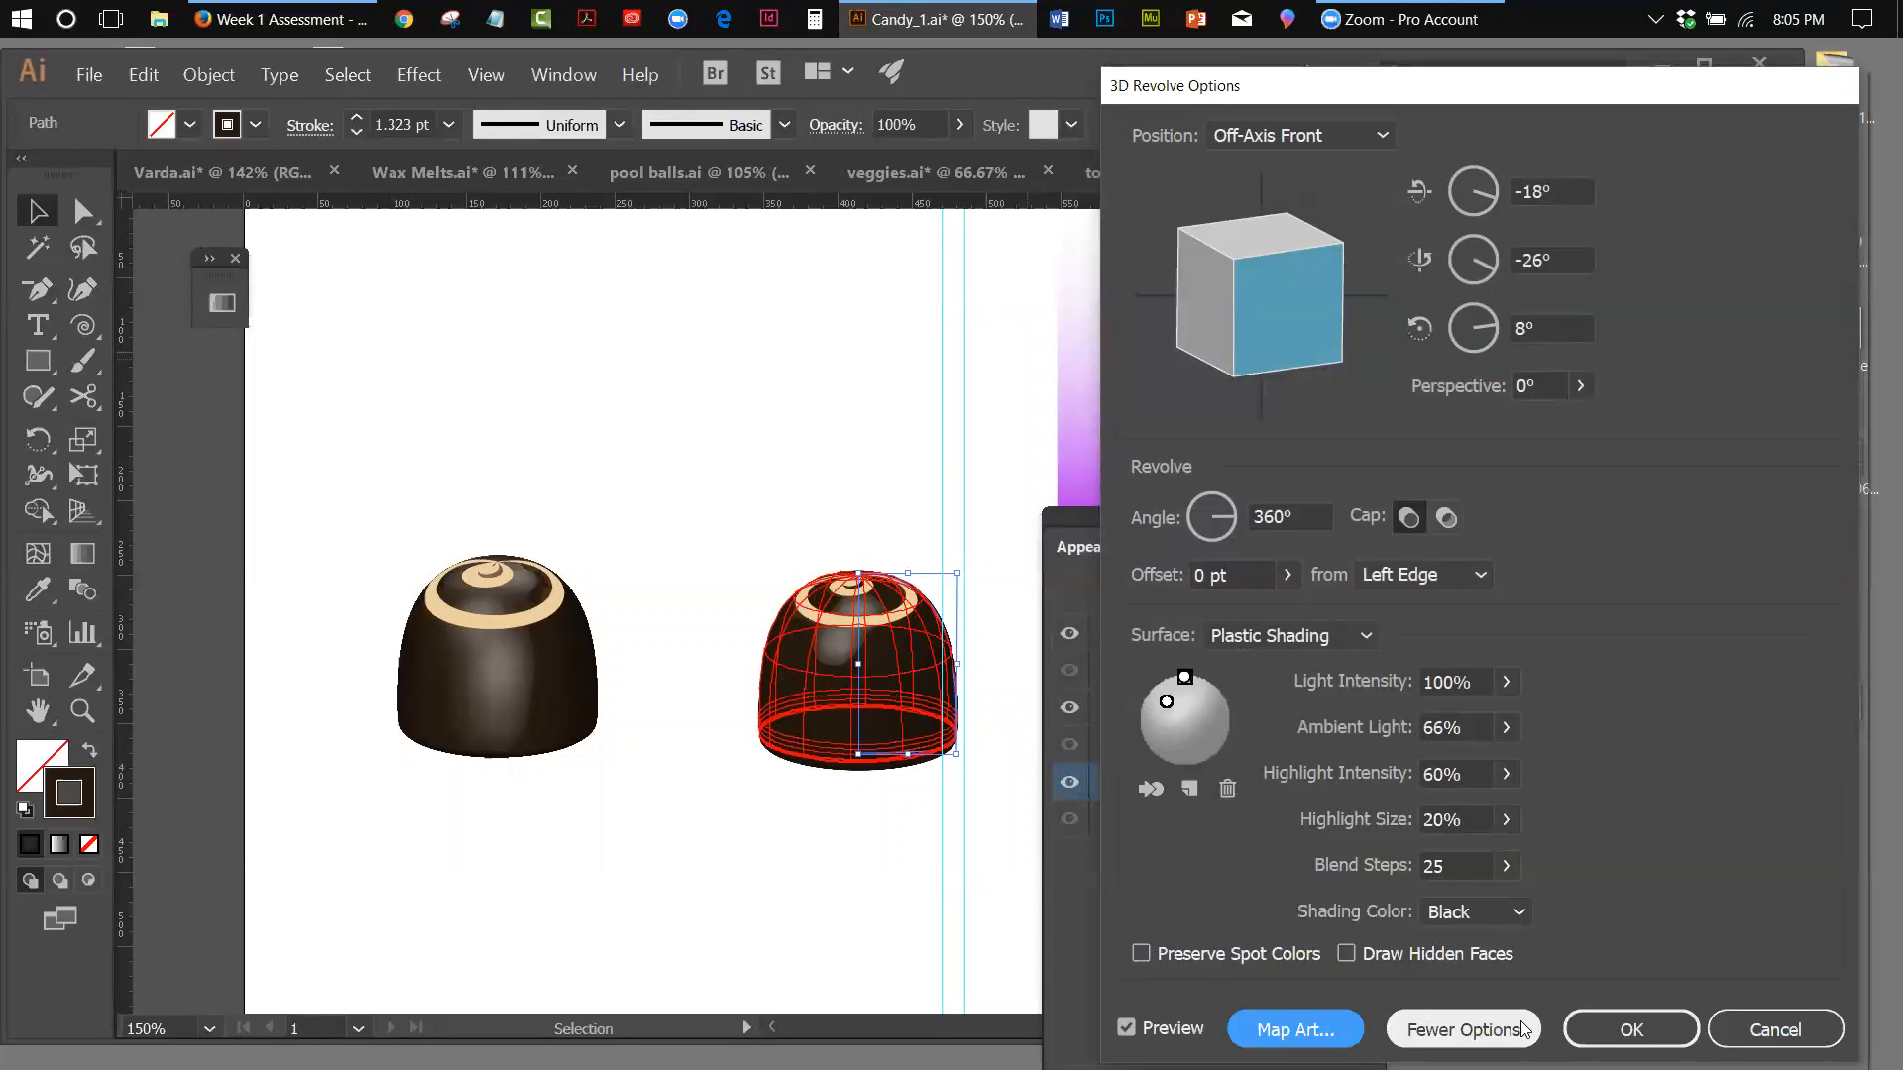
left_click(1573, 1034)
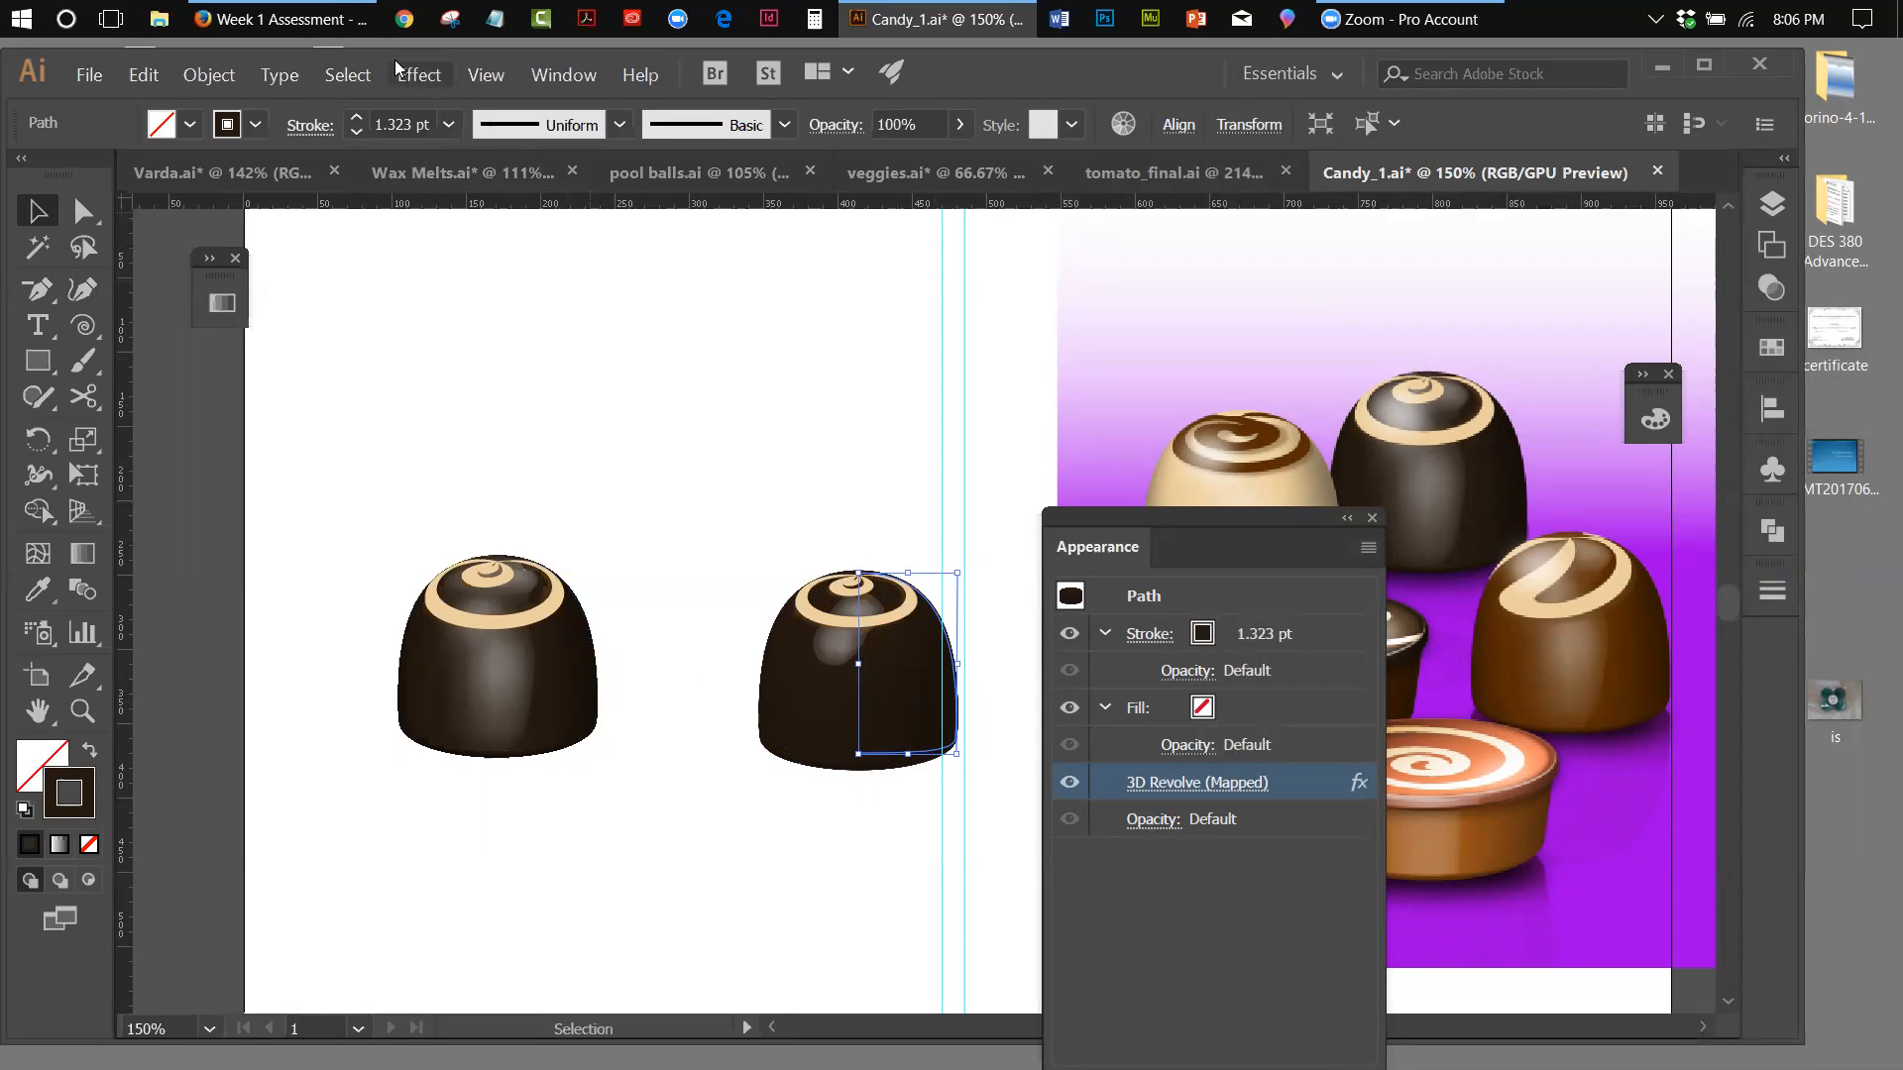
Review the Week 1 Assessment instructions in the Firefox browser and return to the Candy_1 drawing in Illustrator
left_click(337, 29)
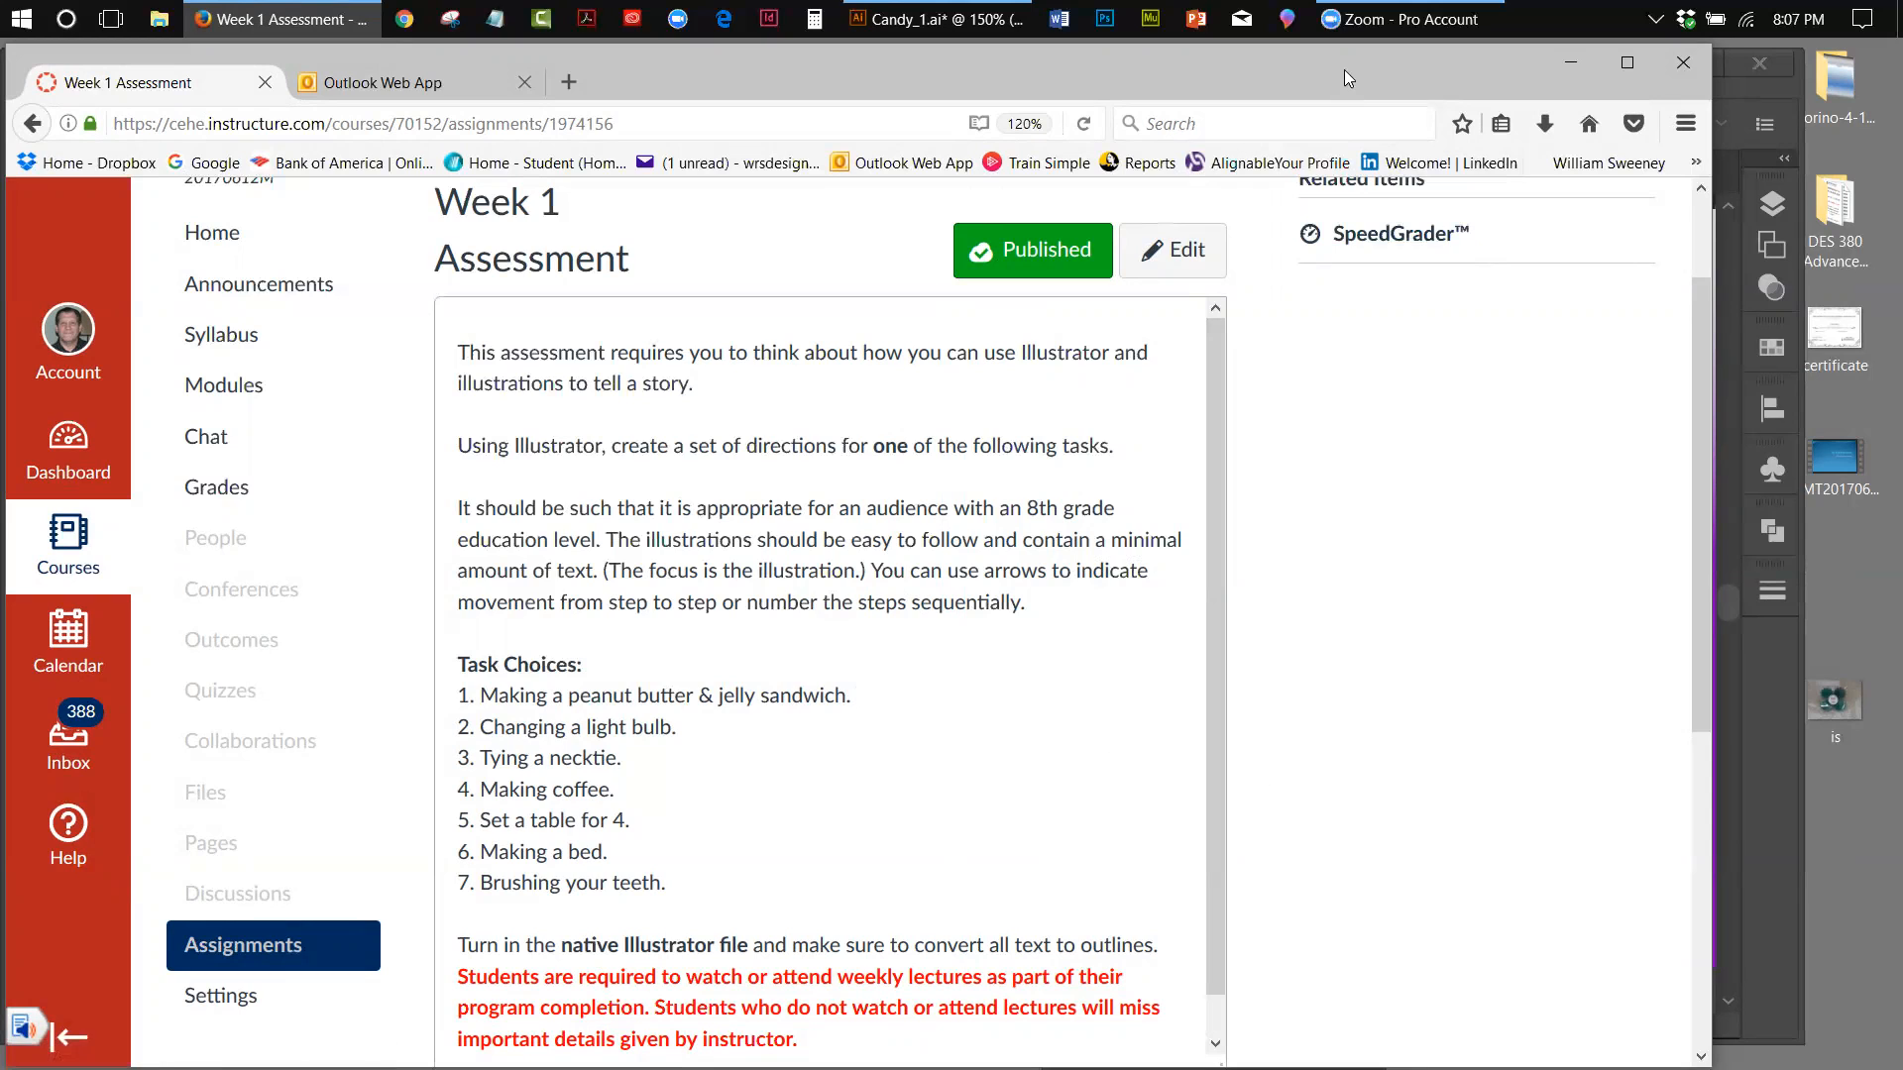
left_click(1569, 63)
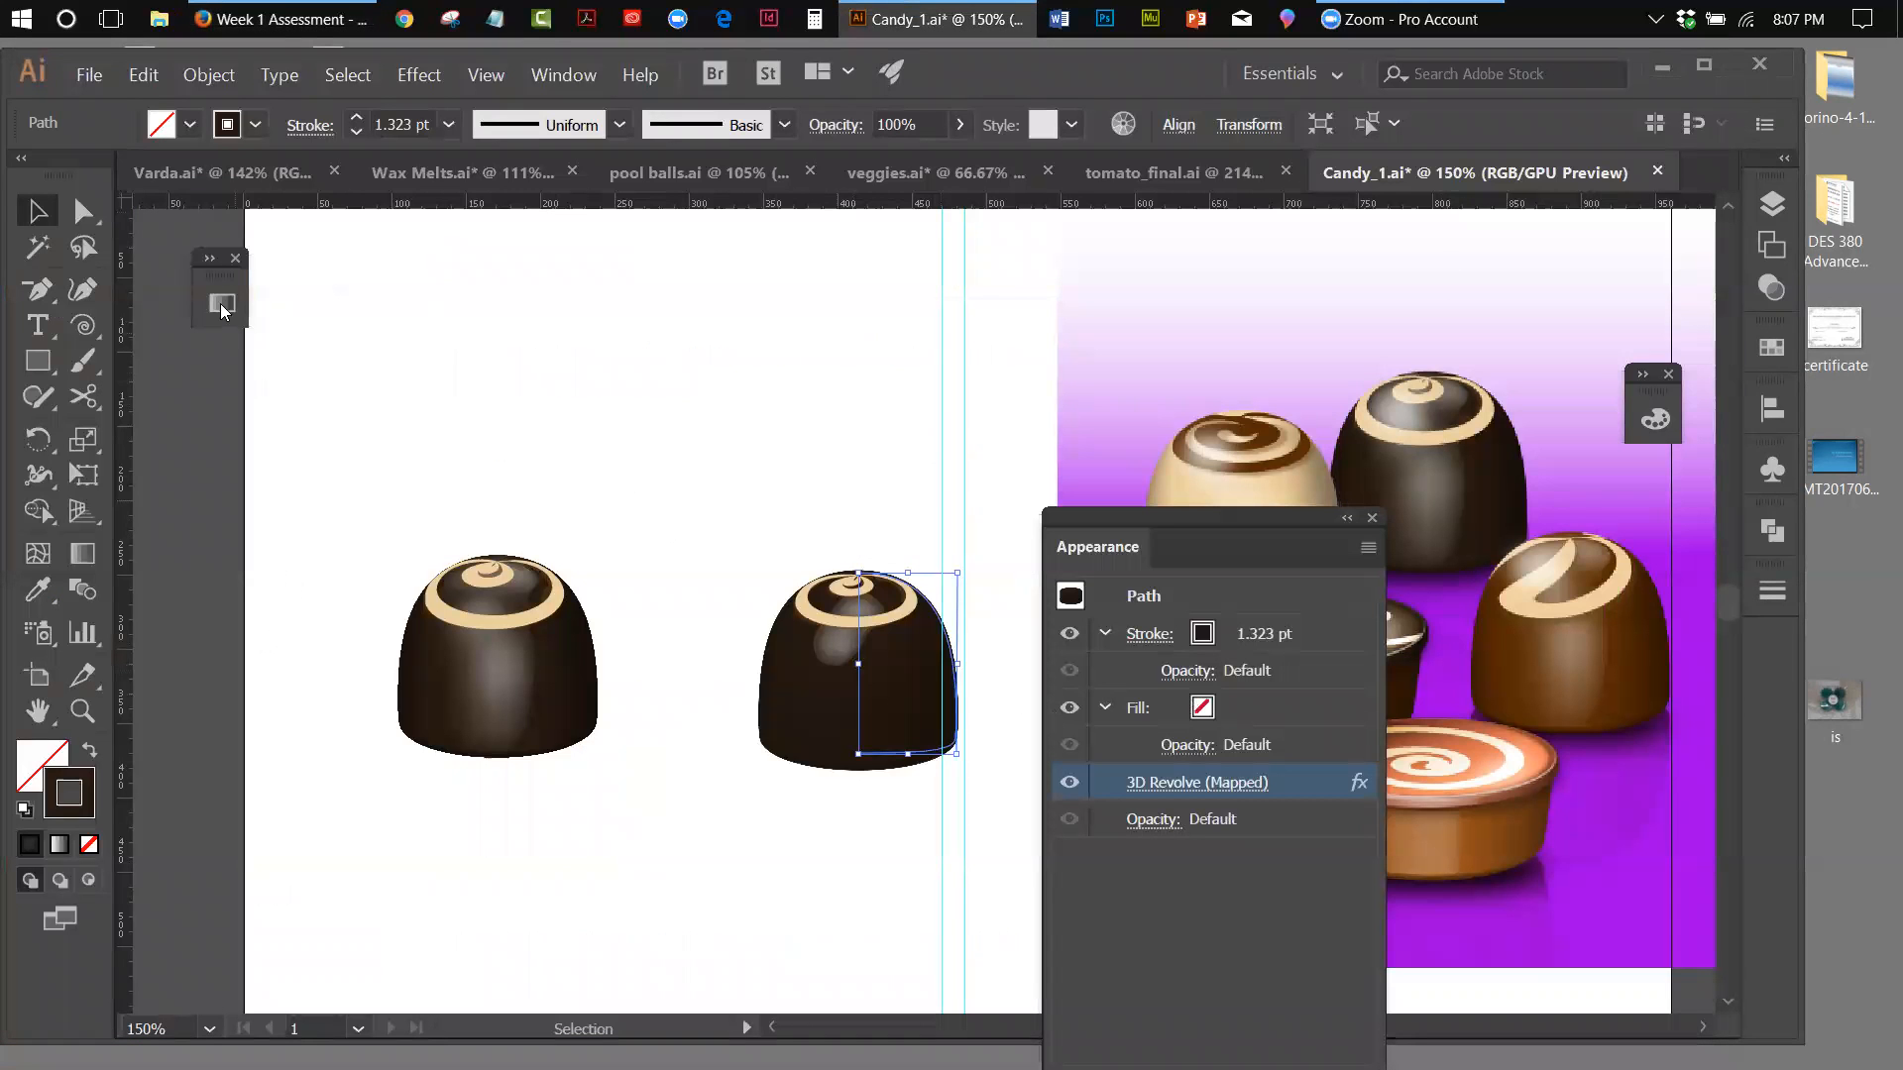
left_click_drag(1110, 511, 1281, 325)
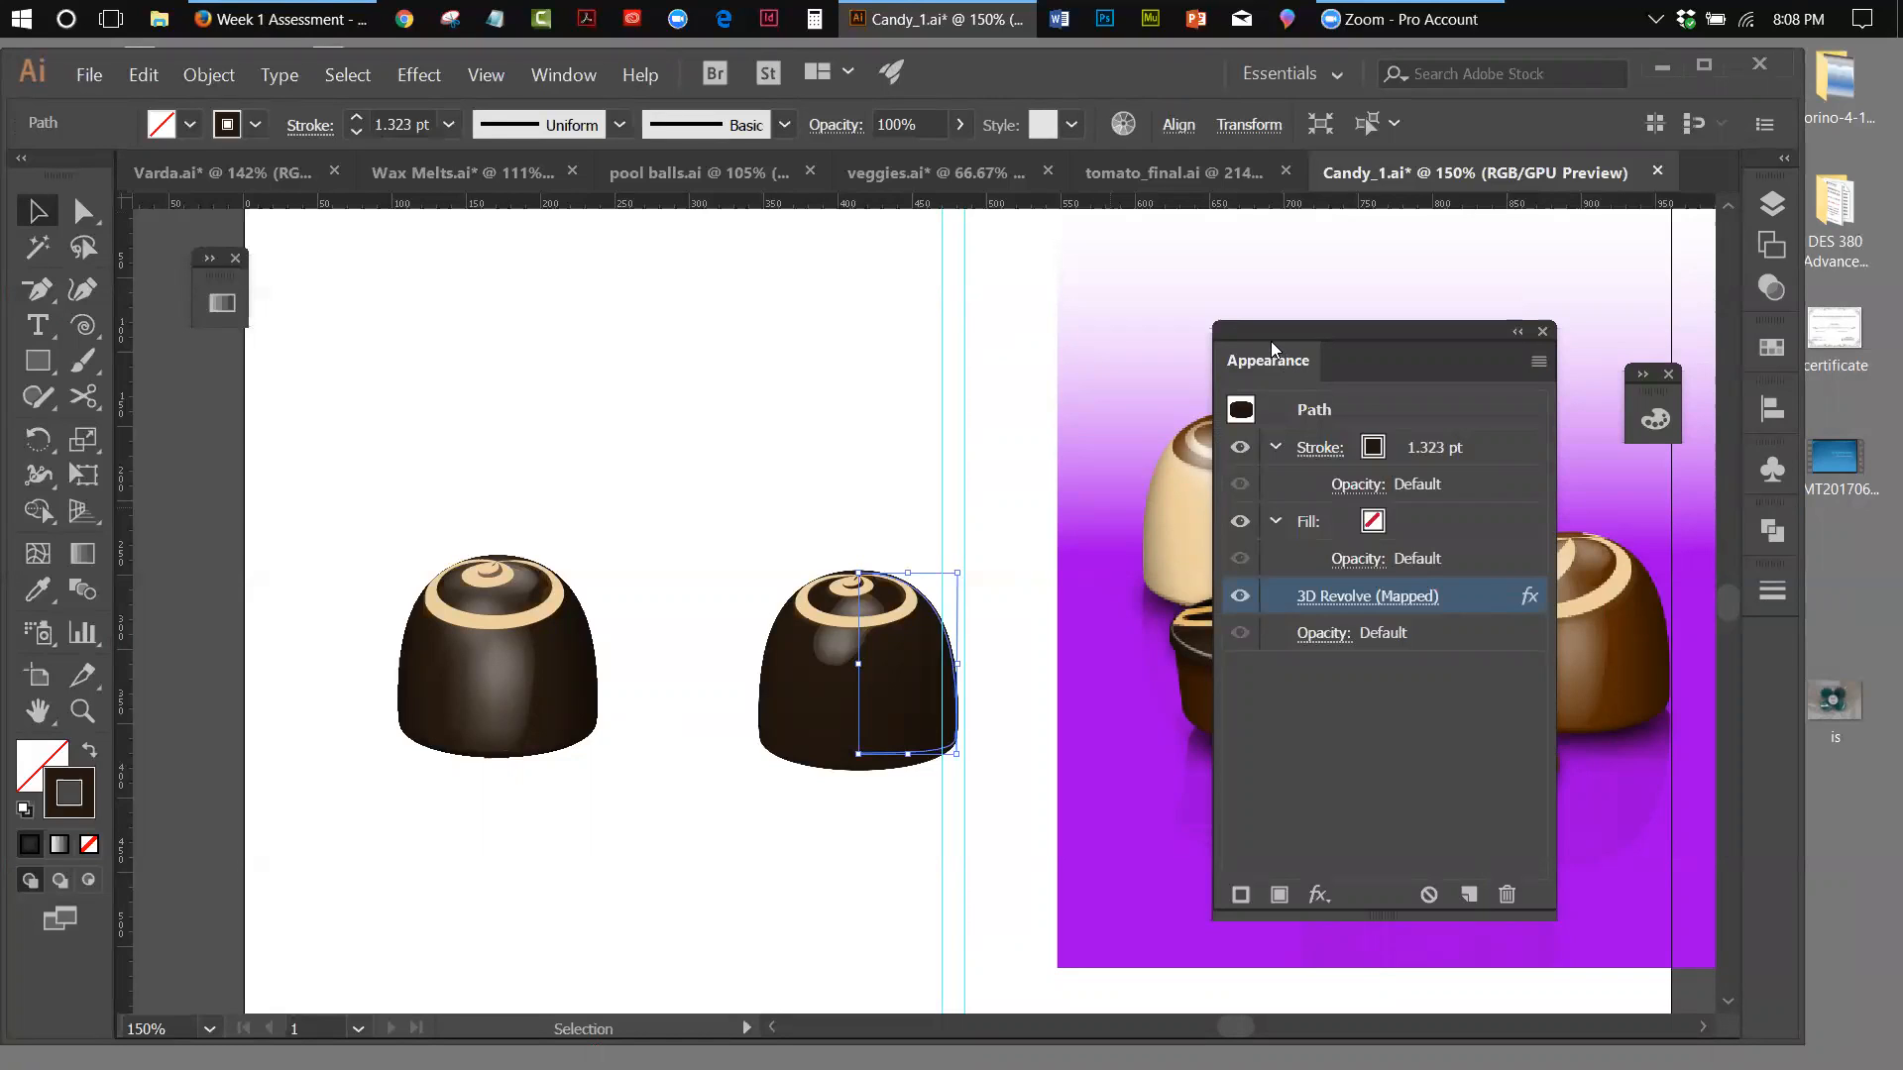
left_click_drag(1372, 337, 1079, 895)
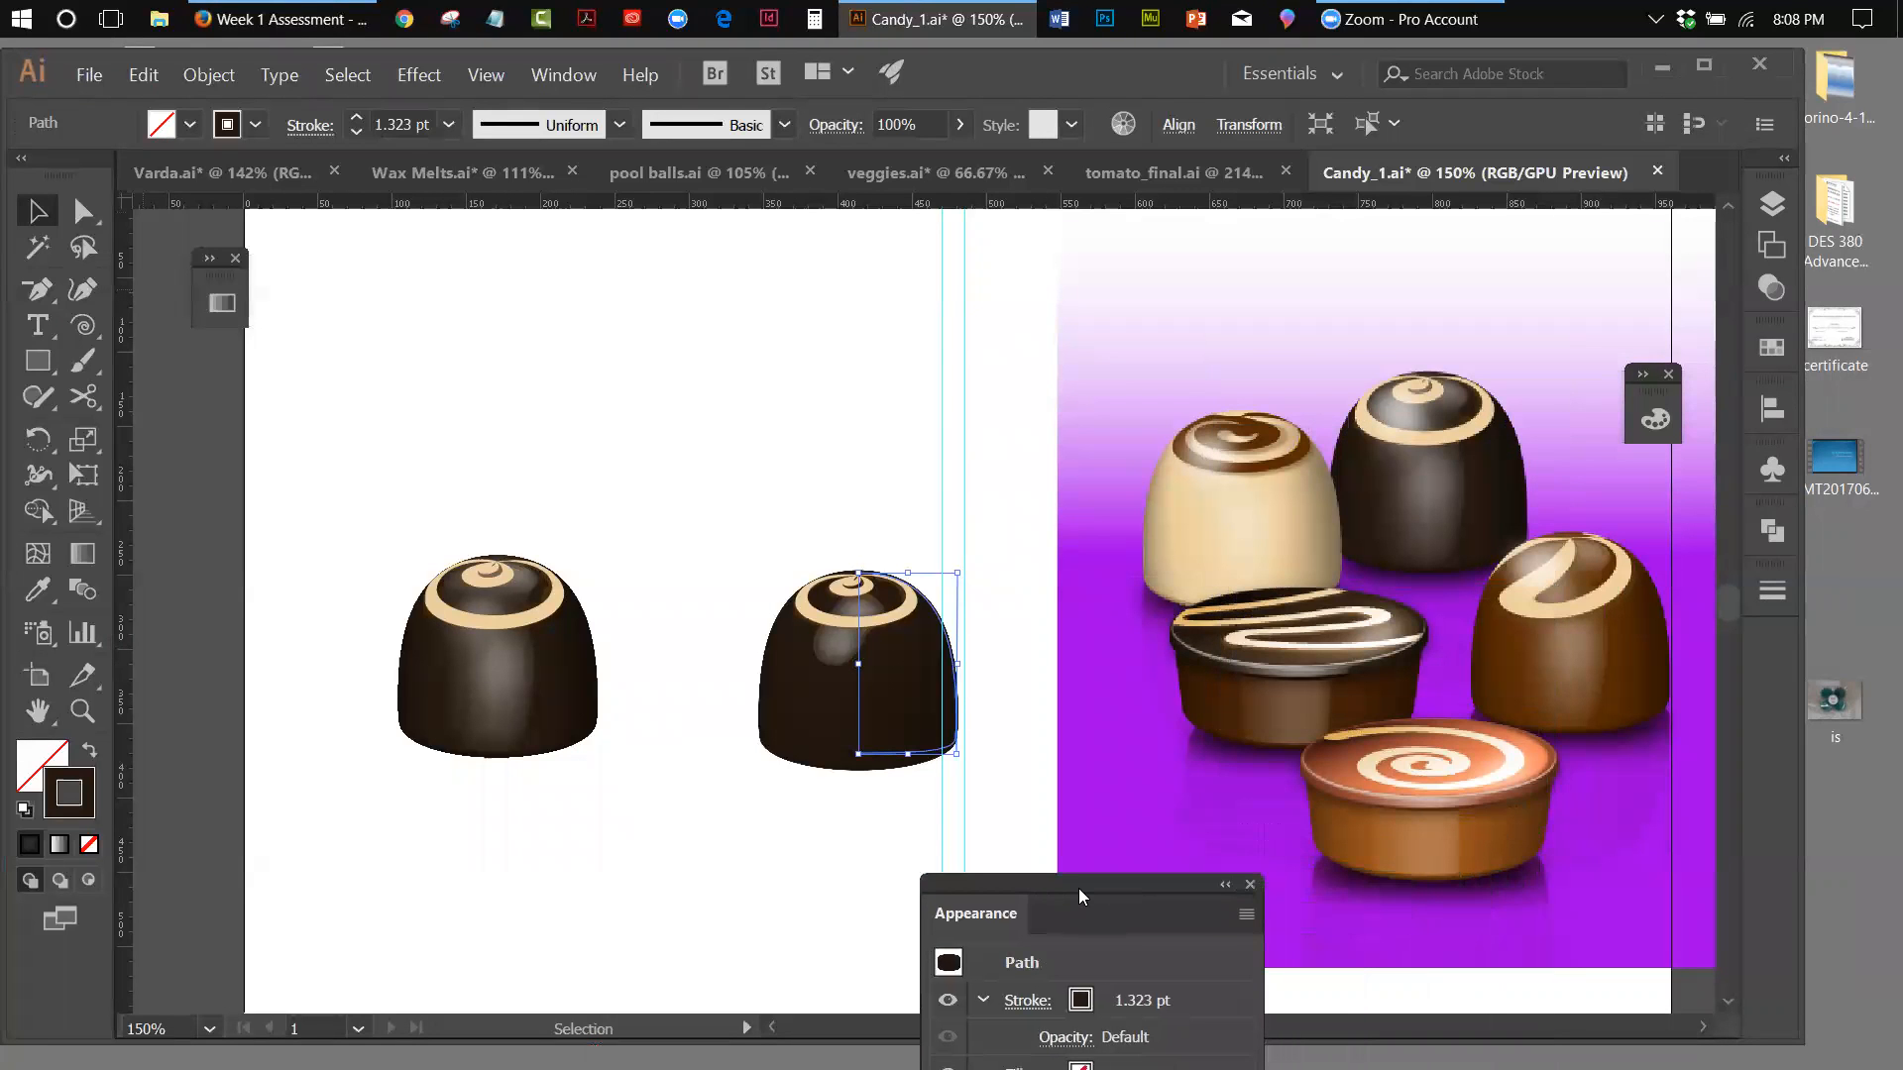
left_click_drag(1079, 895, 1370, 275)
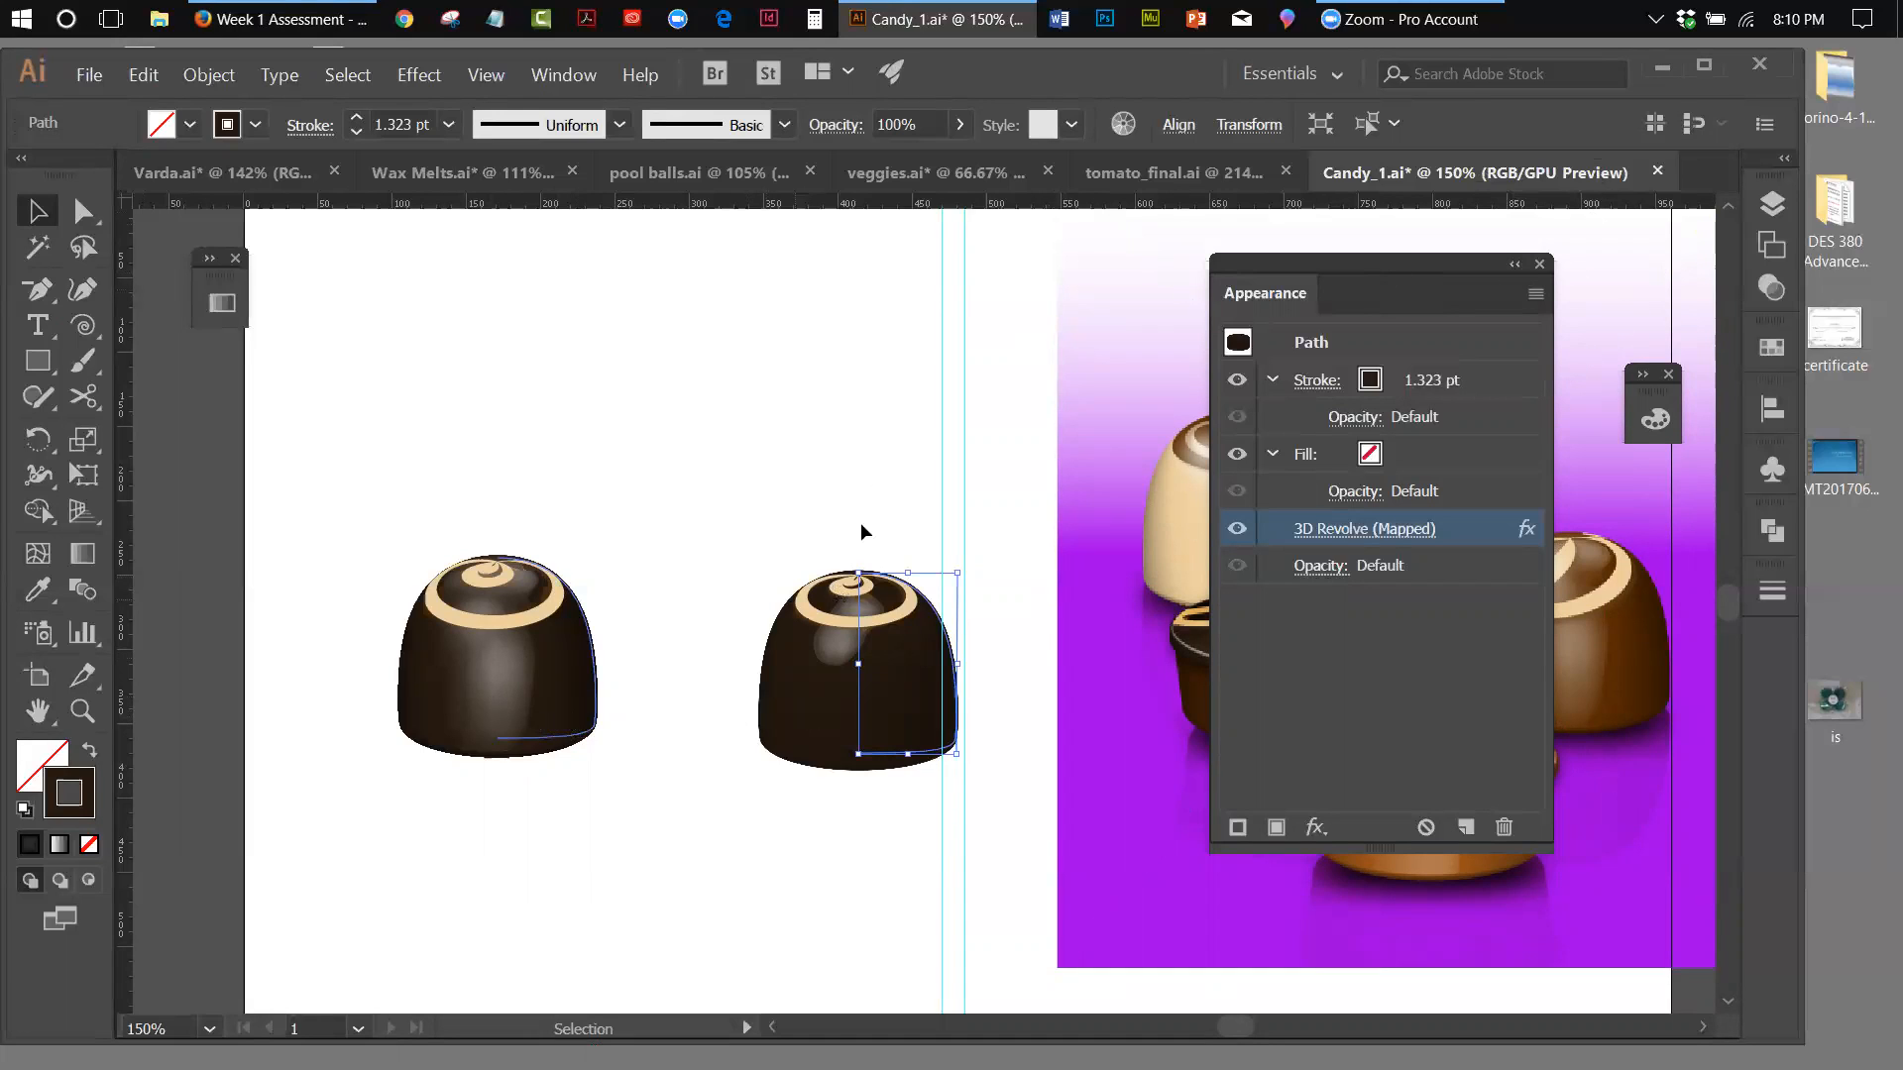
left_click_drag(1297, 263, 1367, 256)
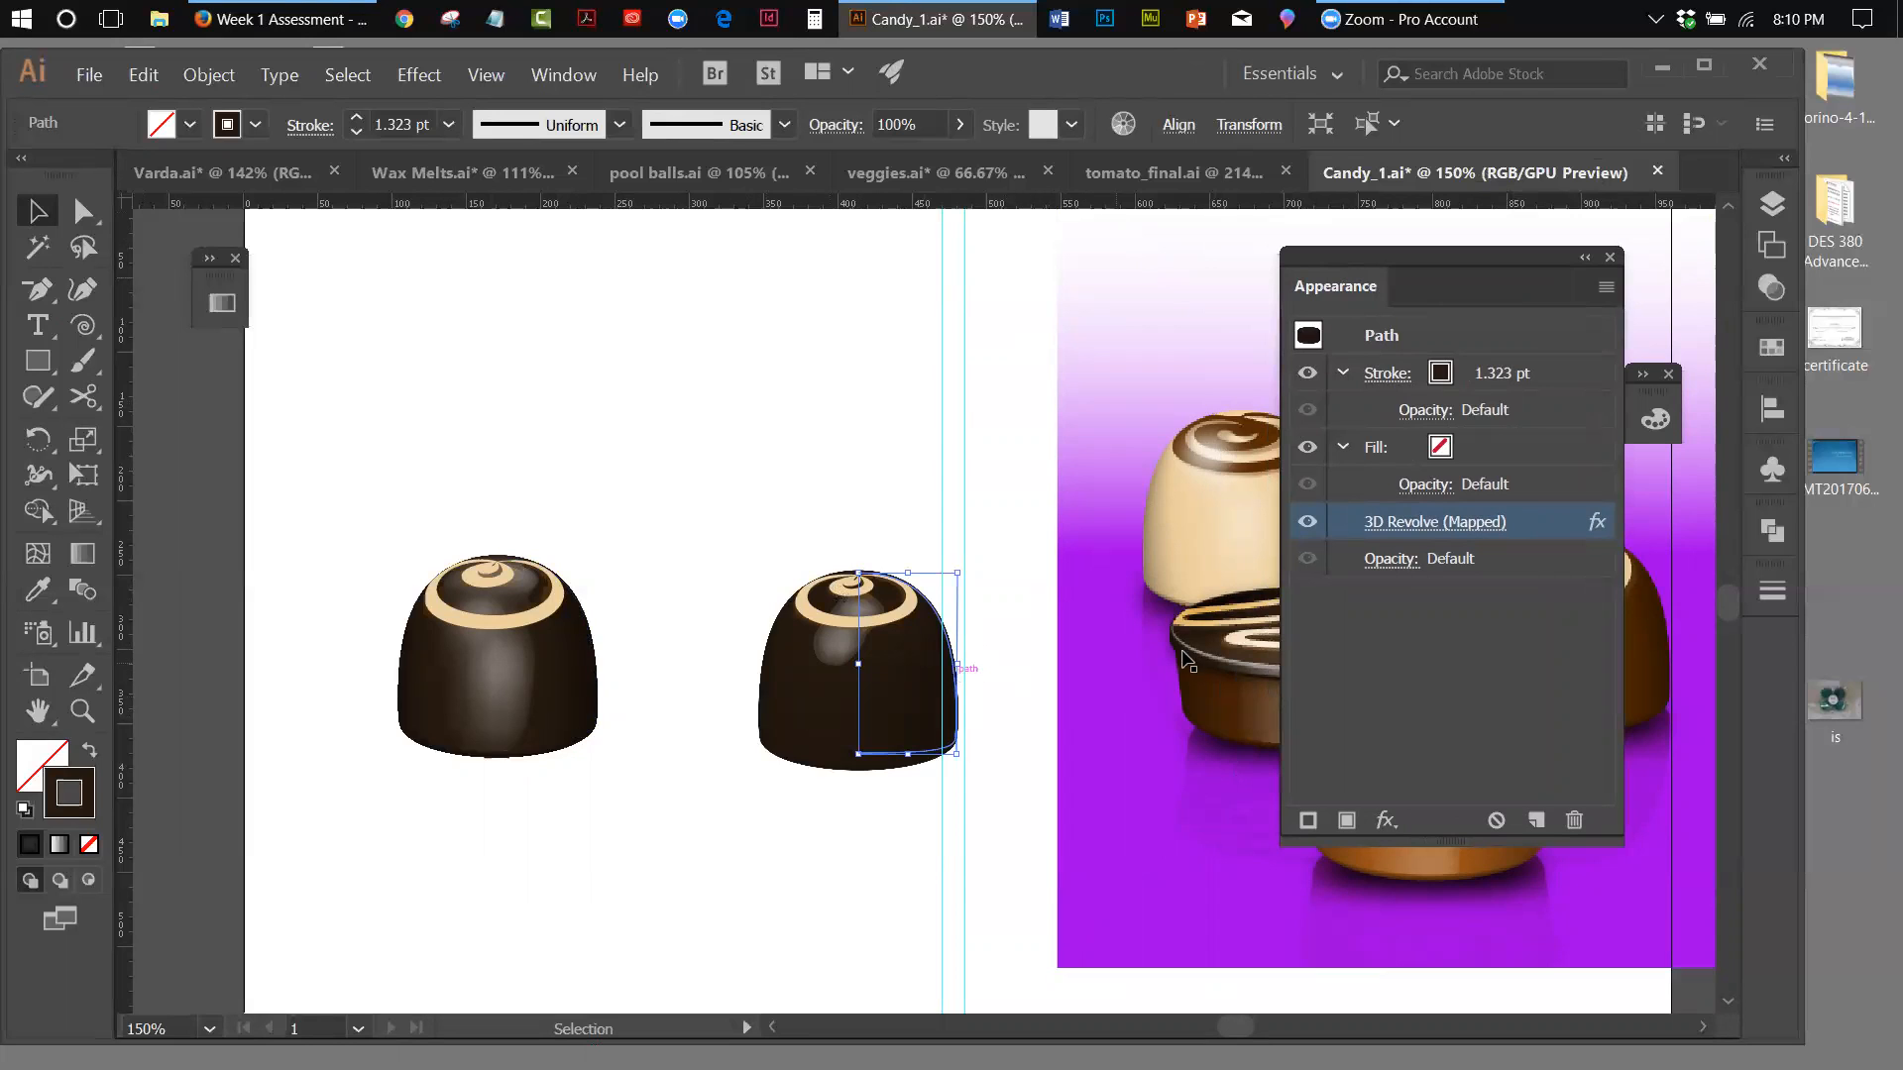
Try a custom 3D Revolve rotation of 19°, -12° and 4° on the swirl-topped chocolate with the preview turned on
left_click(1385, 525)
left_click(1127, 1028)
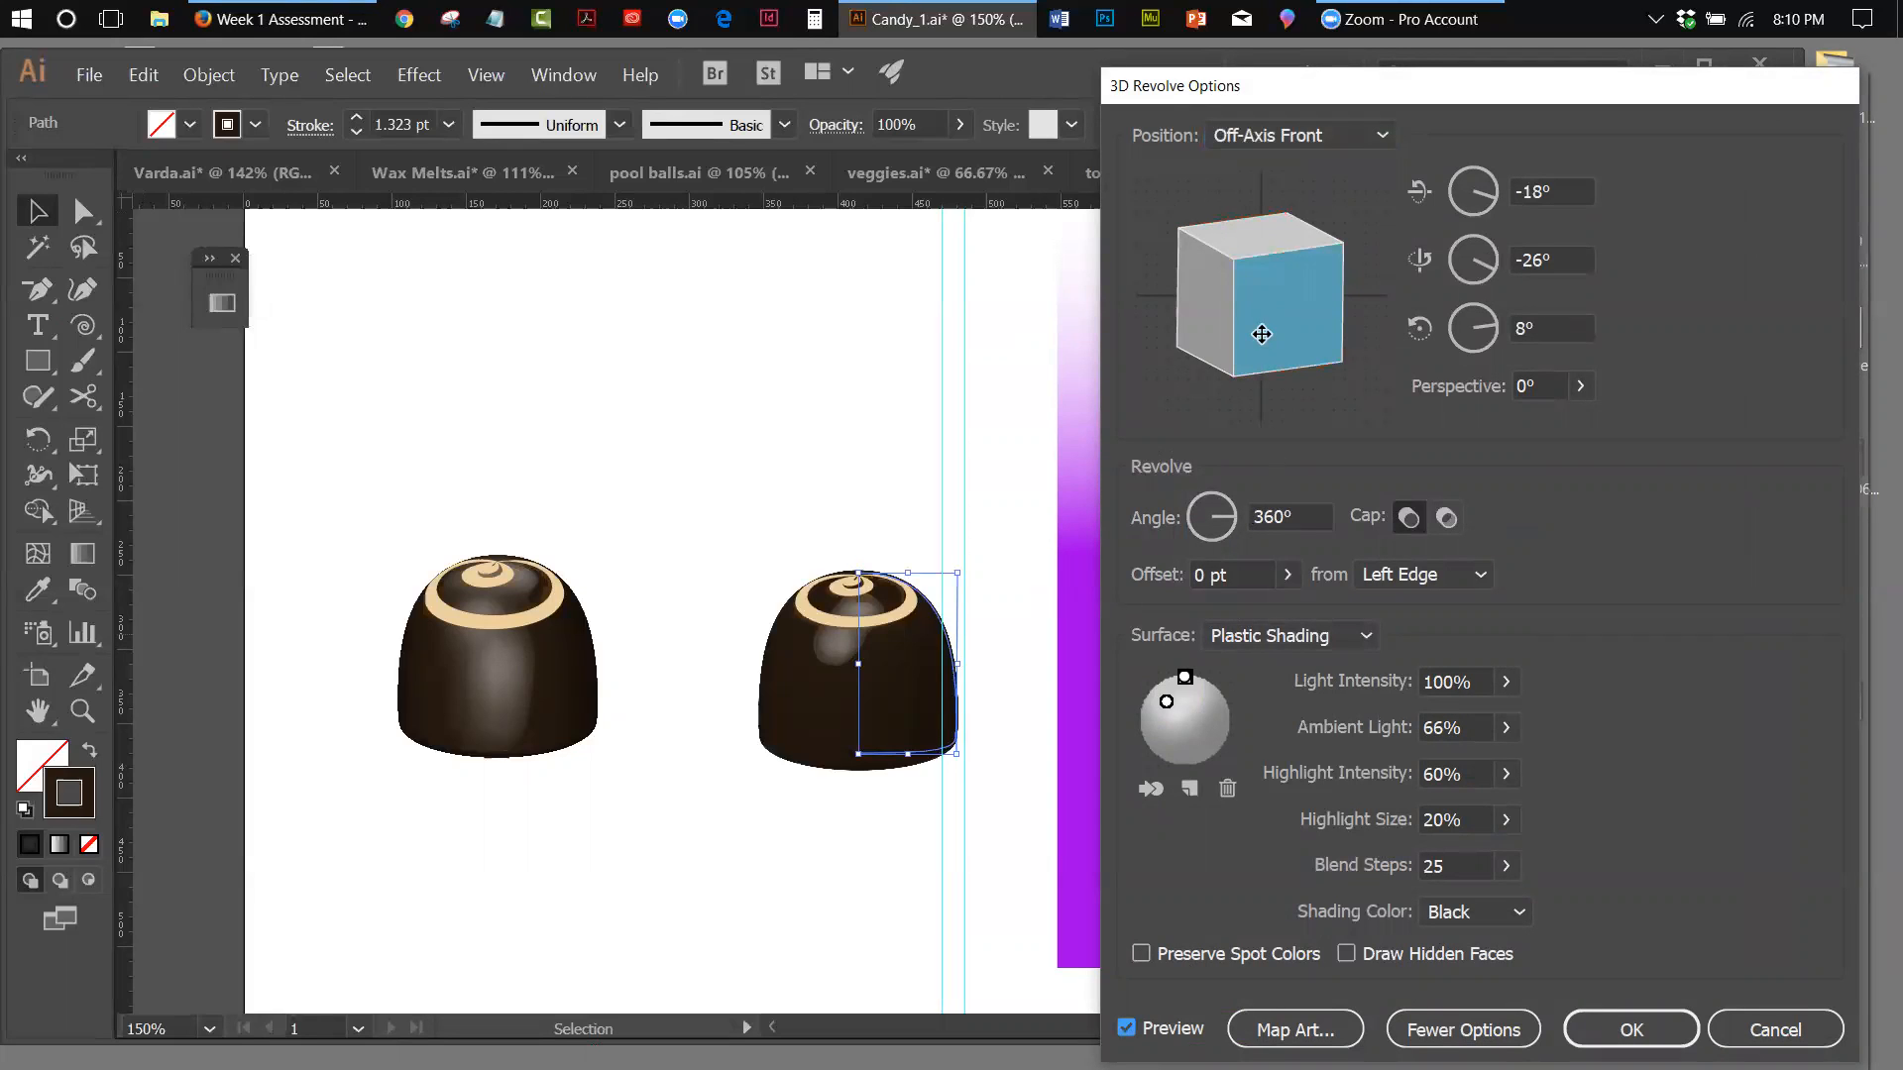
mouse_move(1277, 293)
left_mouse_down()
mouse_move(1274, 323)
mouse_move(1237, 306)
mouse_move(1256, 261)
mouse_move(1287, 270)
left_mouse_up()
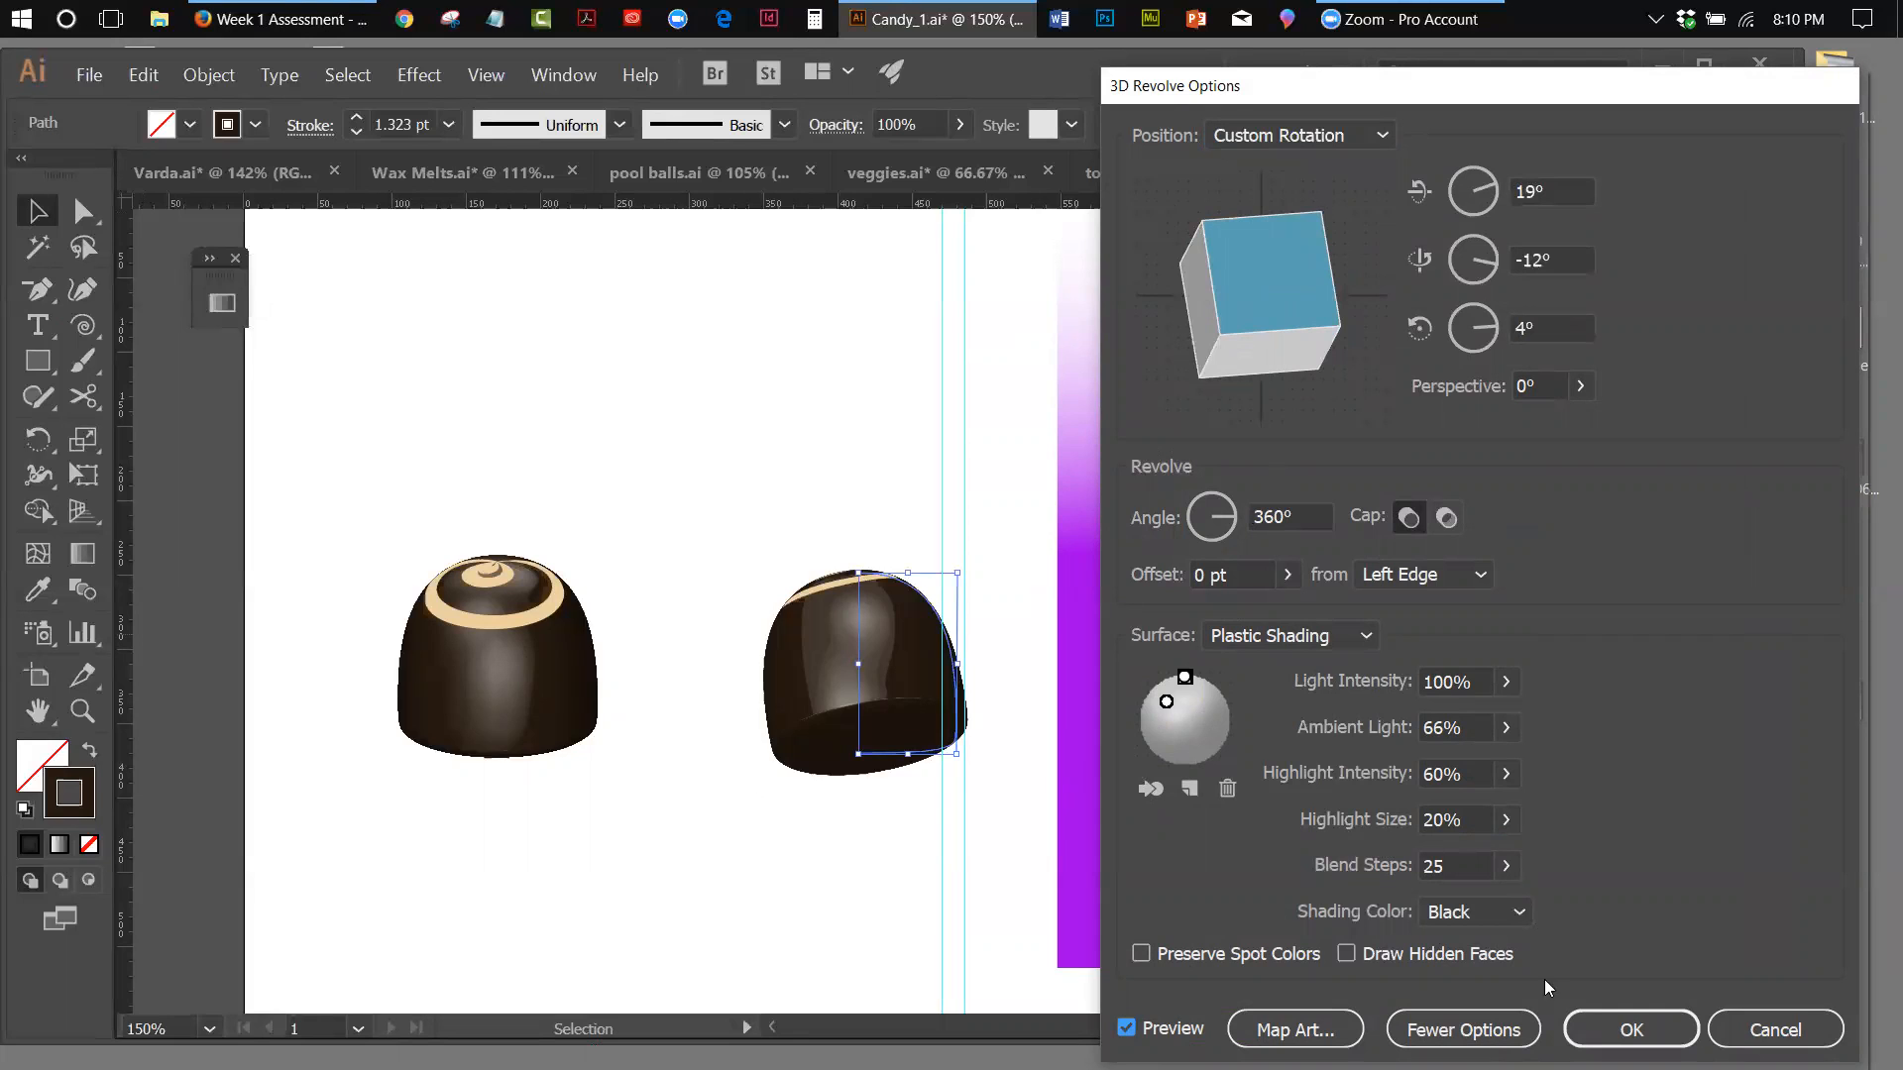
left_click(1775, 1030)
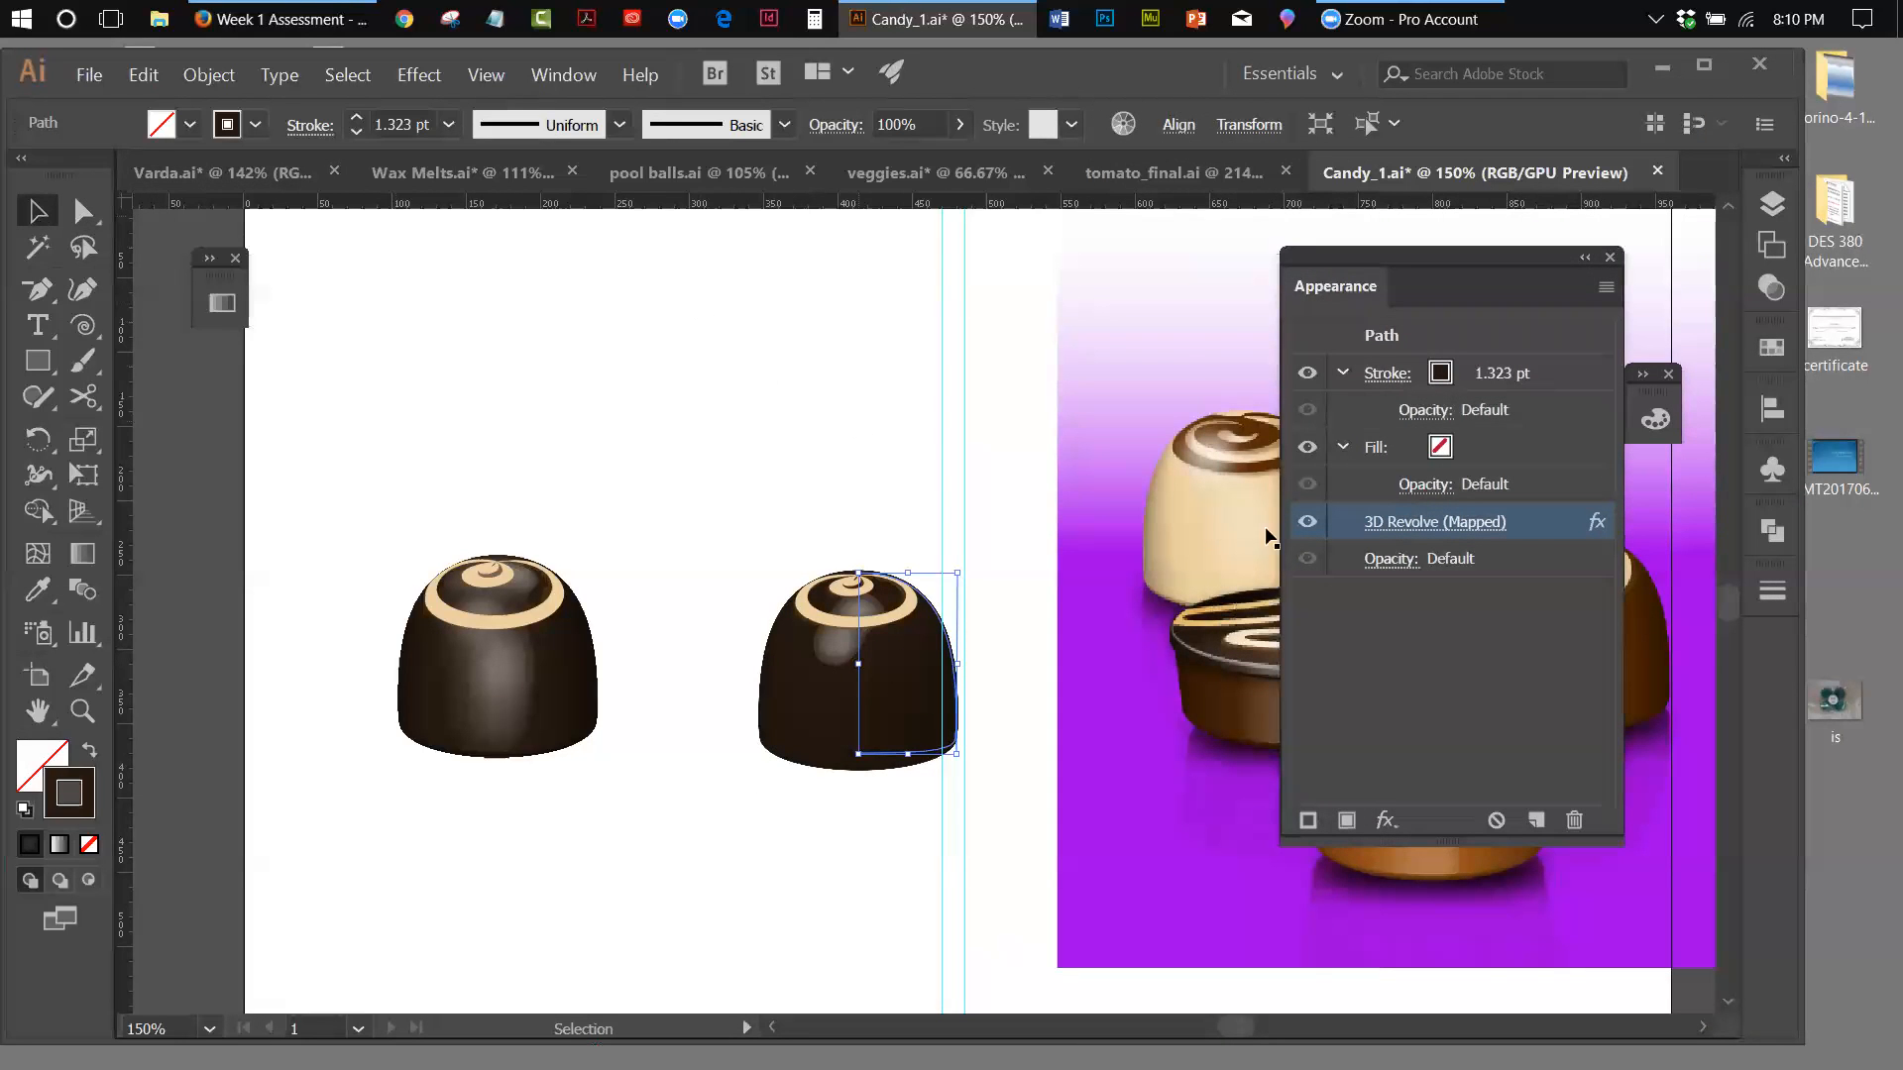
Move the Appearance panel off the placed Varda chocolates image
left_click_drag(1457, 265, 1881, 649)
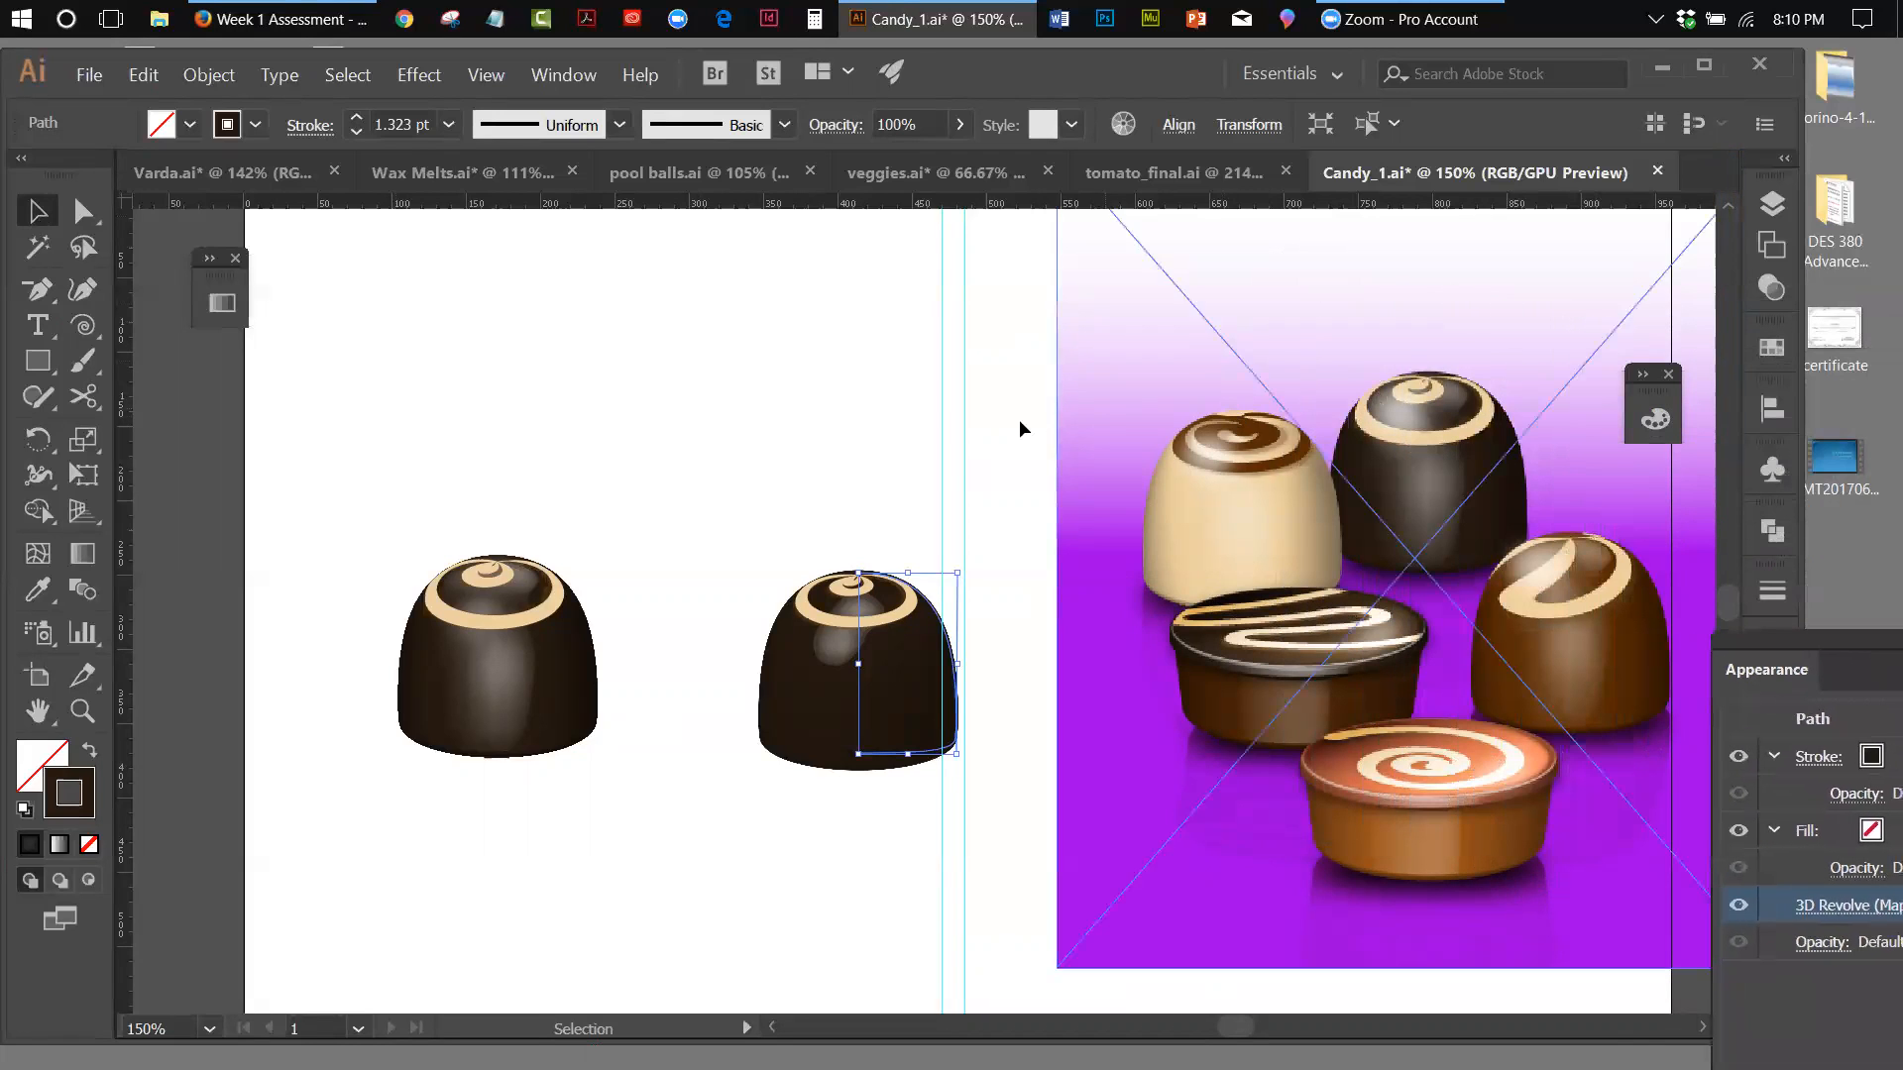
Rearrange the two swirl-topped chocolates and the placed Varda image, putting the half-profile chocolate in the open artboard area beside the image
left_click_drag(451, 607, 779, 560)
left_click_drag(888, 602, 390, 634)
left_click_drag(1423, 314, 1275, 349)
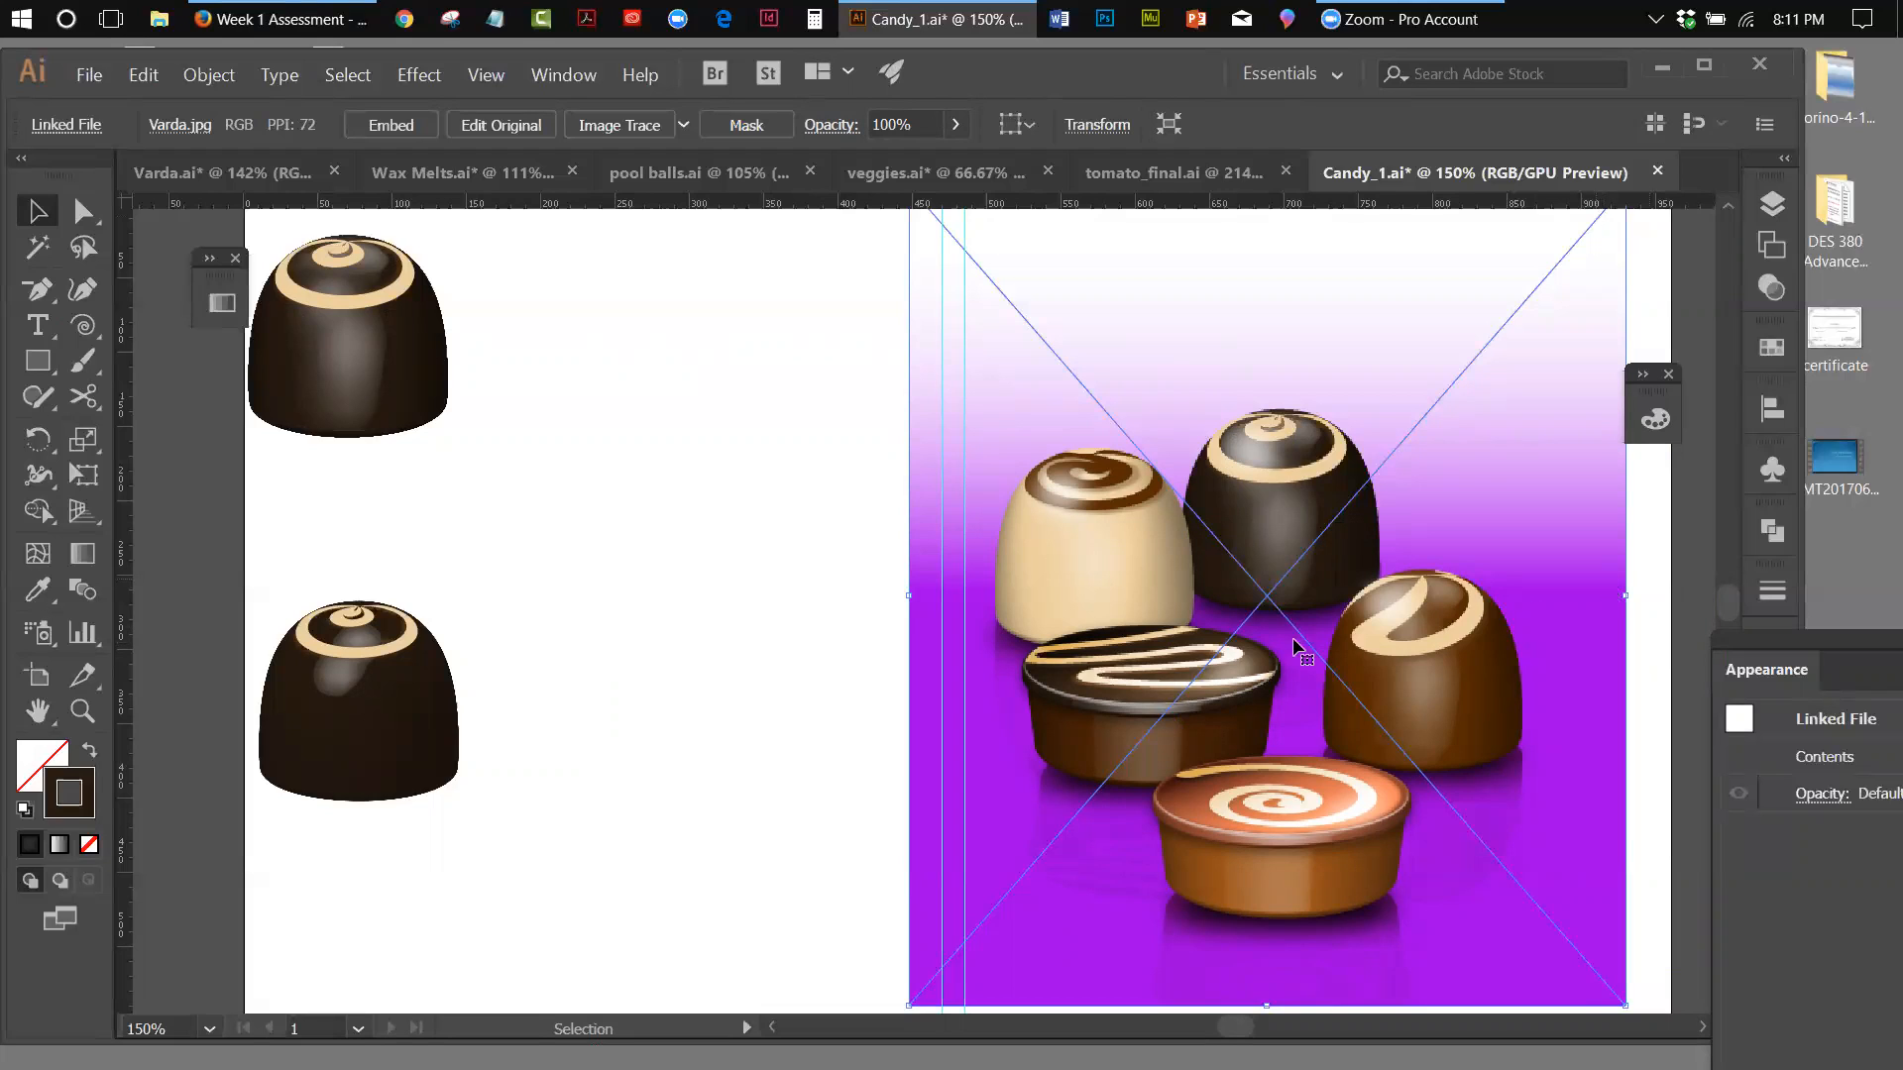
left_click_drag(450, 691, 698, 598)
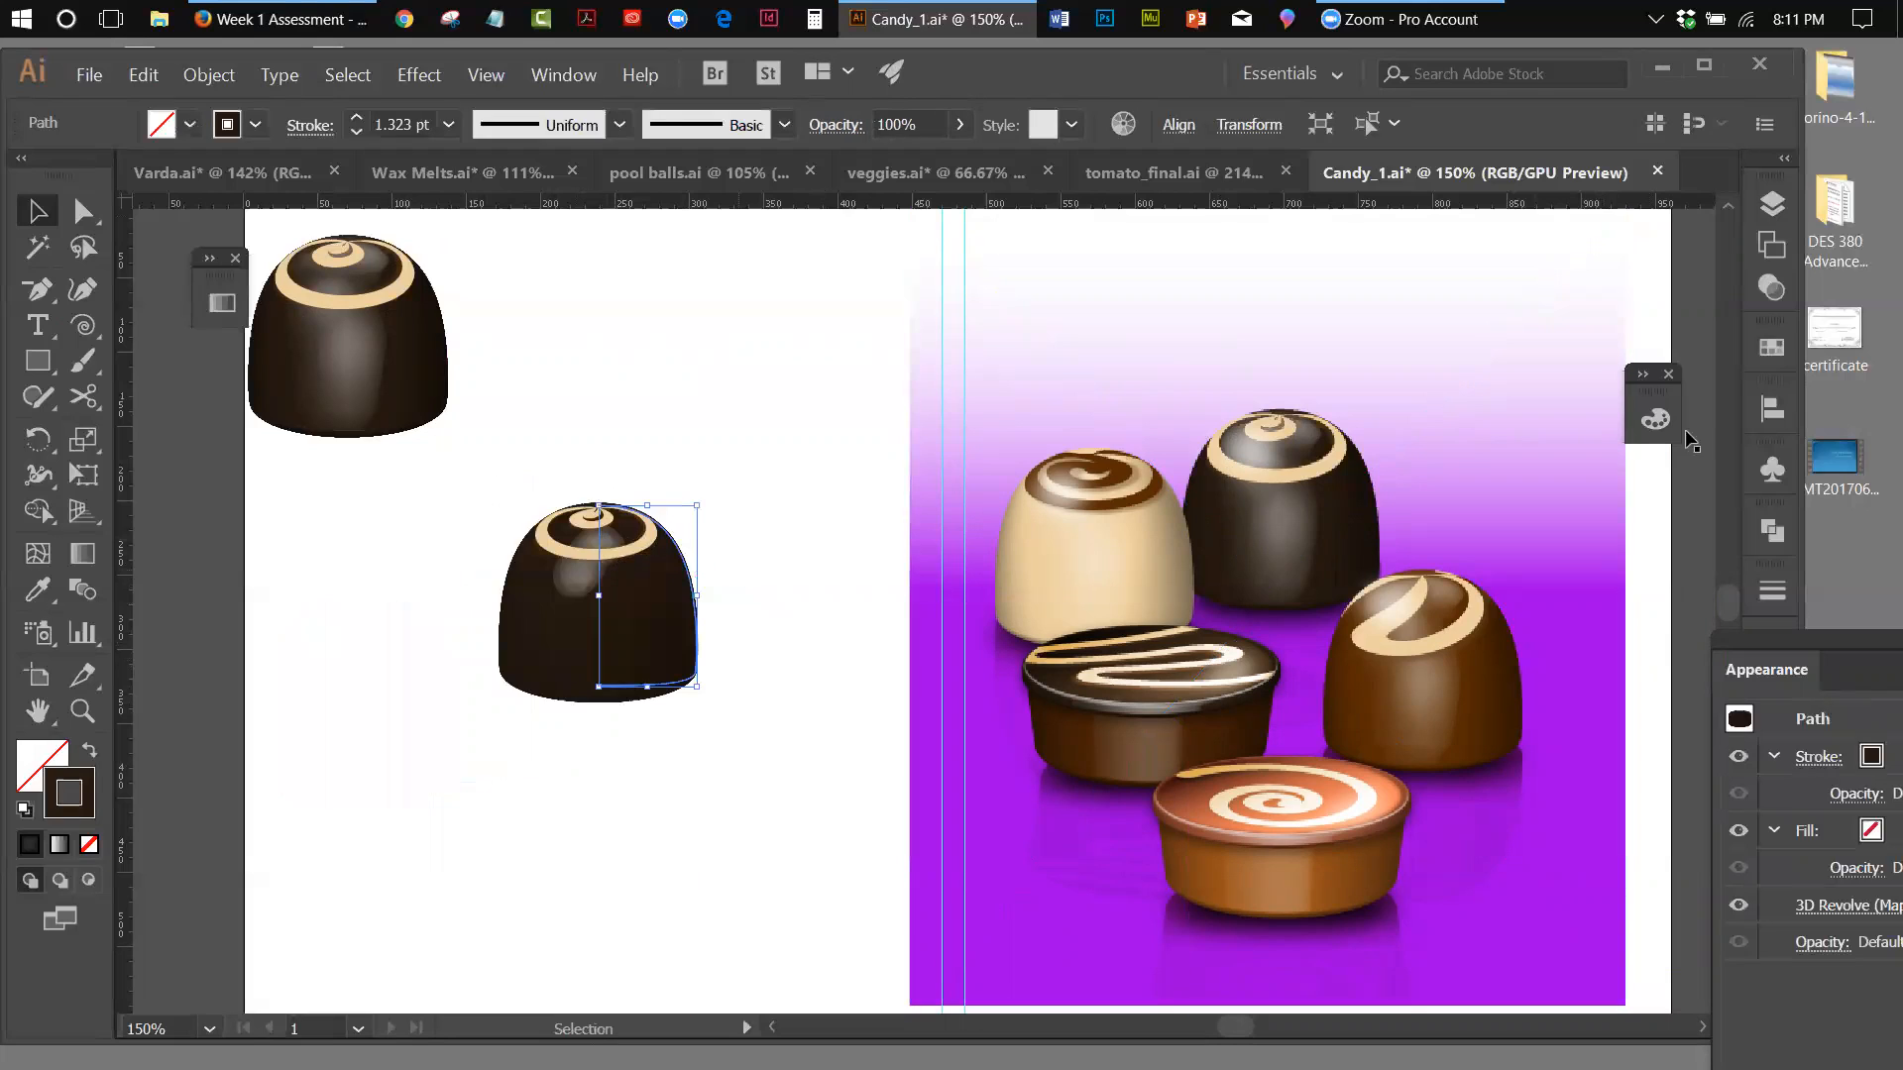
Toggle the lower chocolate's 3D Revolve effect off and back on, and move the upper chocolate closer above it
left_click(1740, 904)
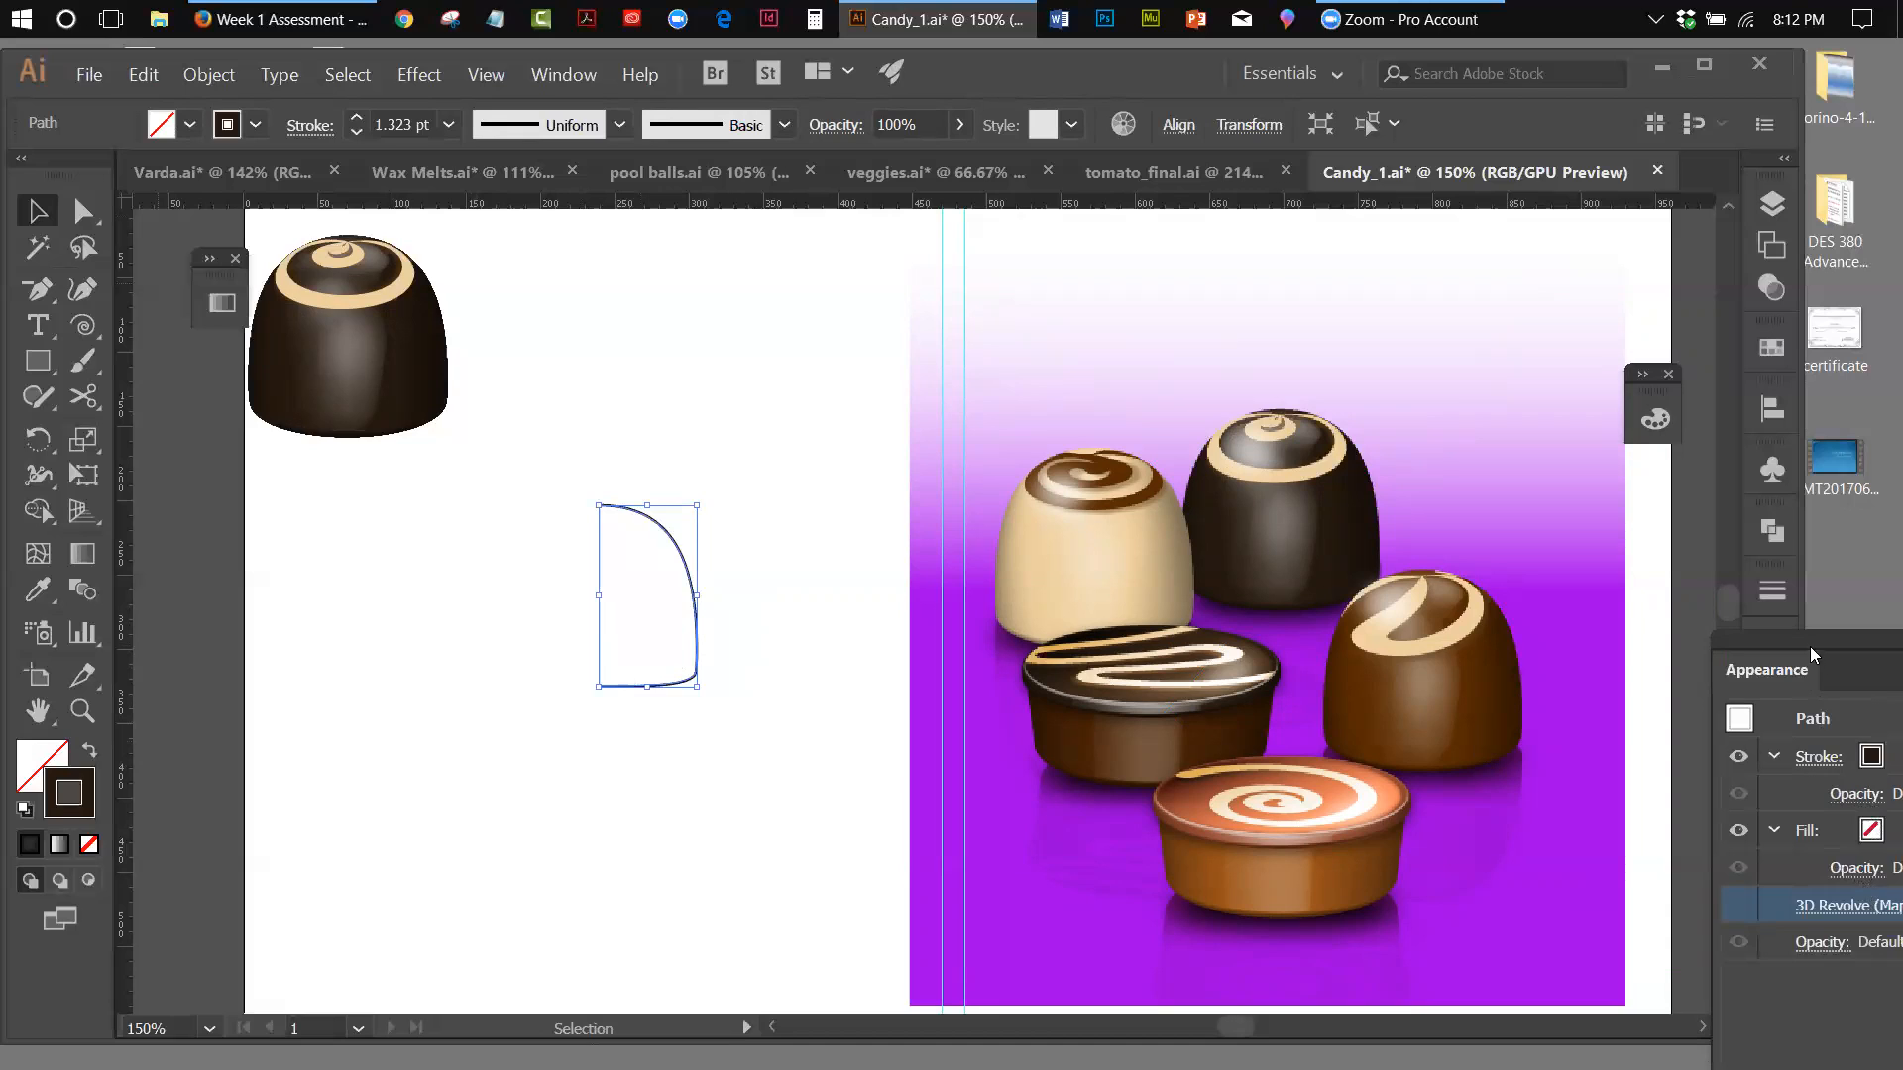
left_click_drag(1810, 647, 1766, 872)
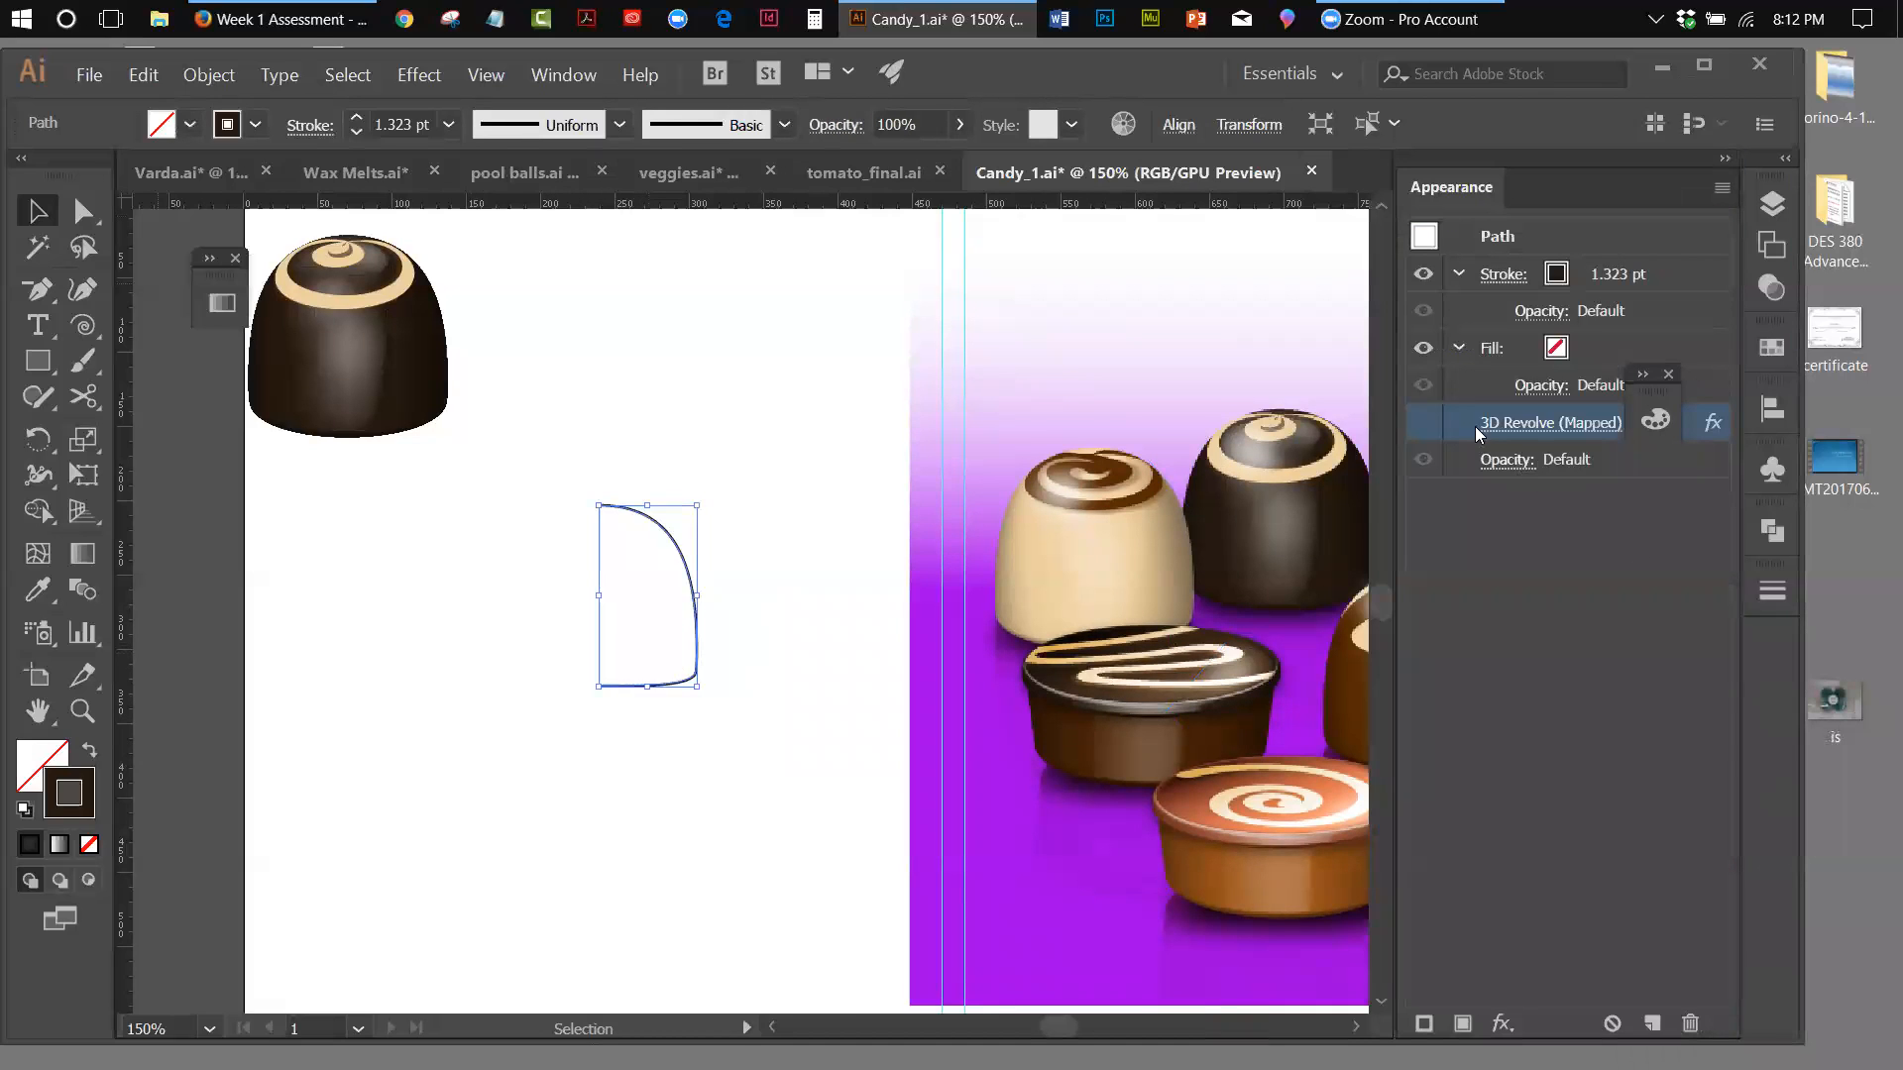
left_click(1421, 421)
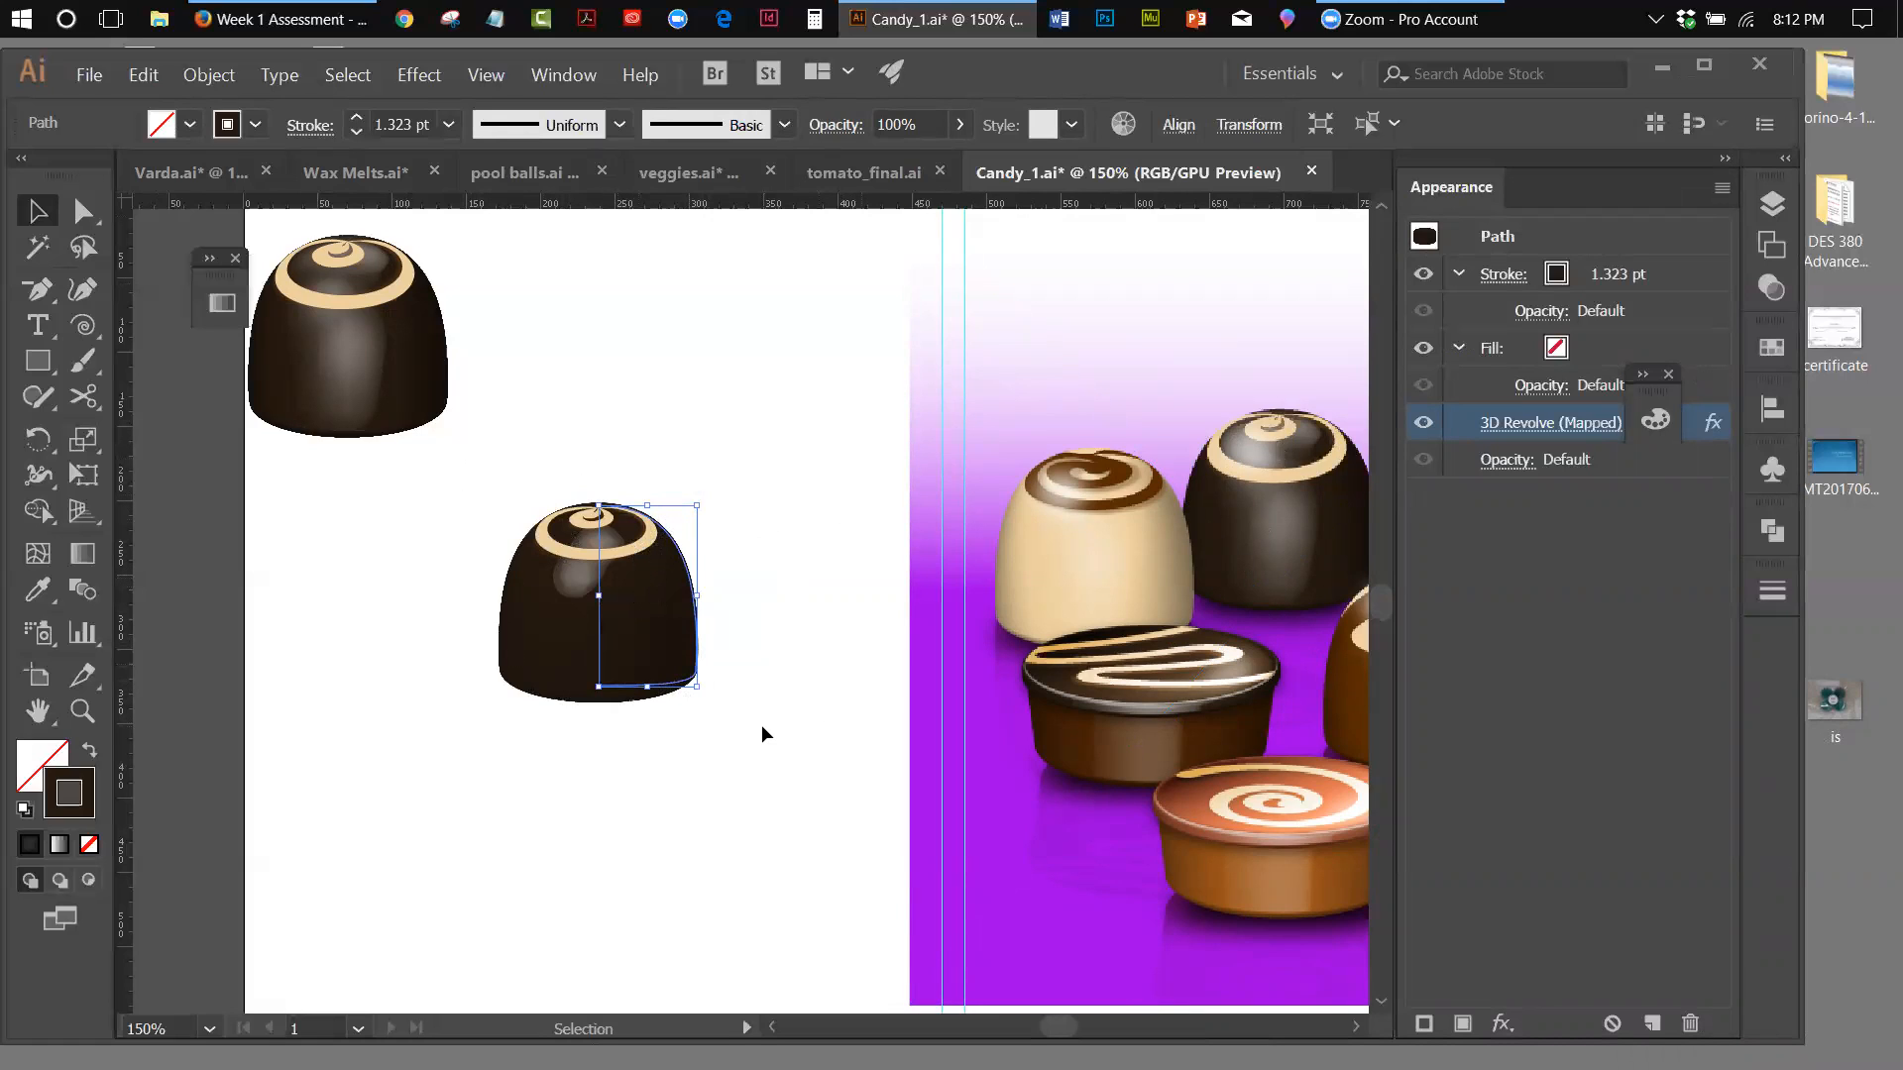
left_click_drag(427, 362, 546, 398)
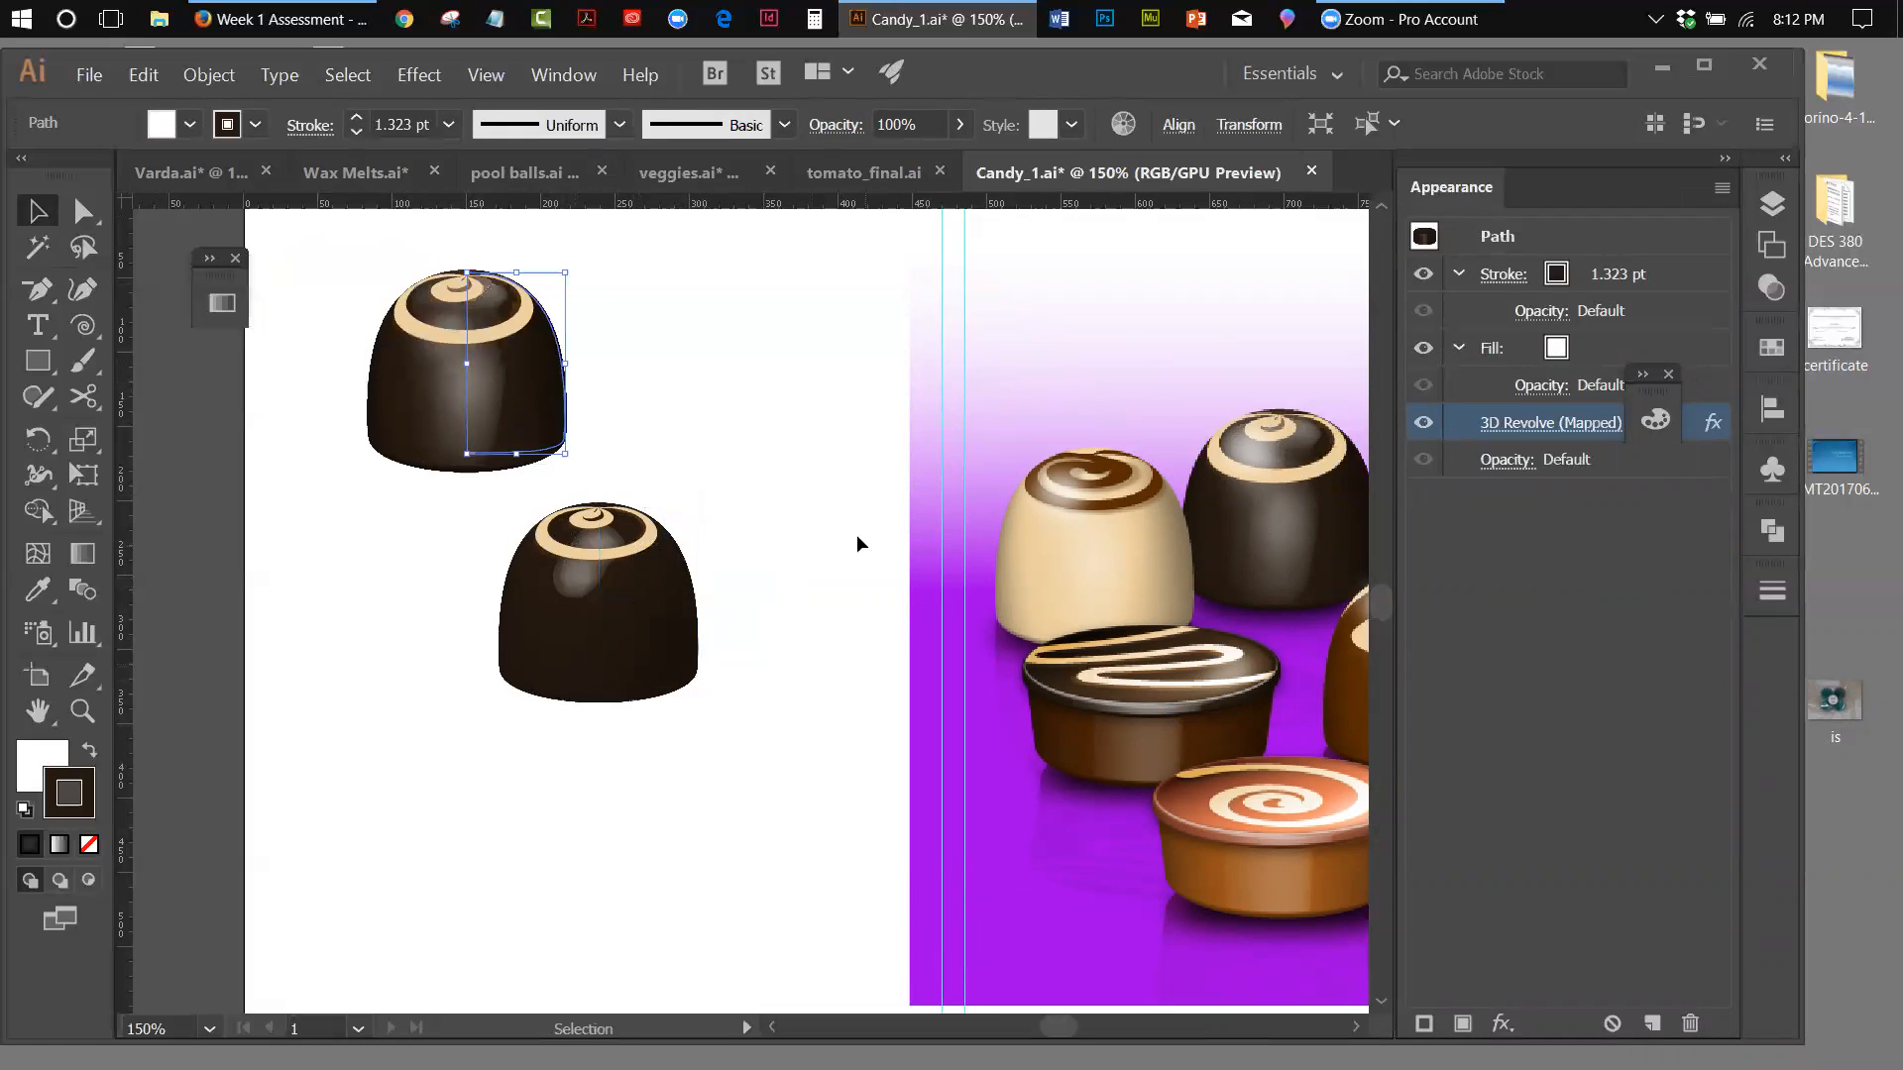
Try to rotate the upper chocolate upside down with Free Transform
left_click(83, 474)
left_click_drag(574, 454, 394, 448)
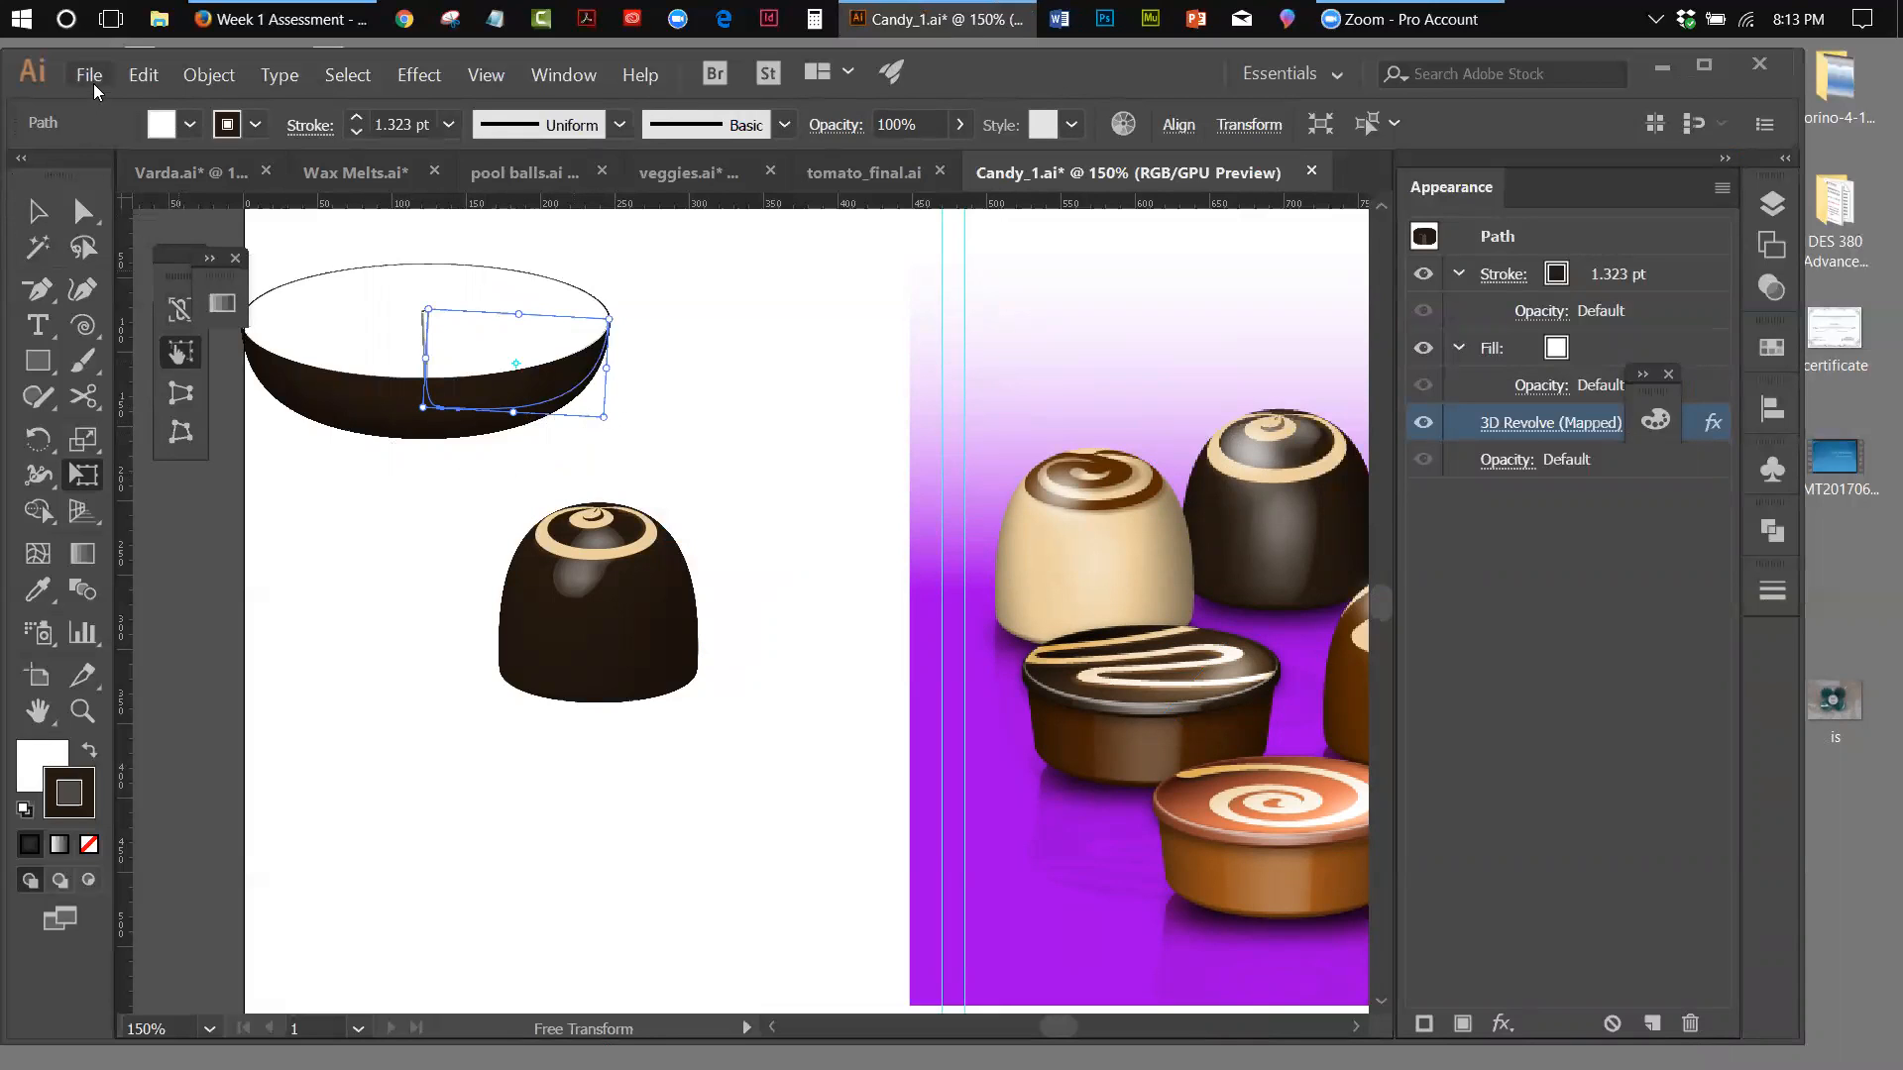
left_click(144, 74)
key("Escape")
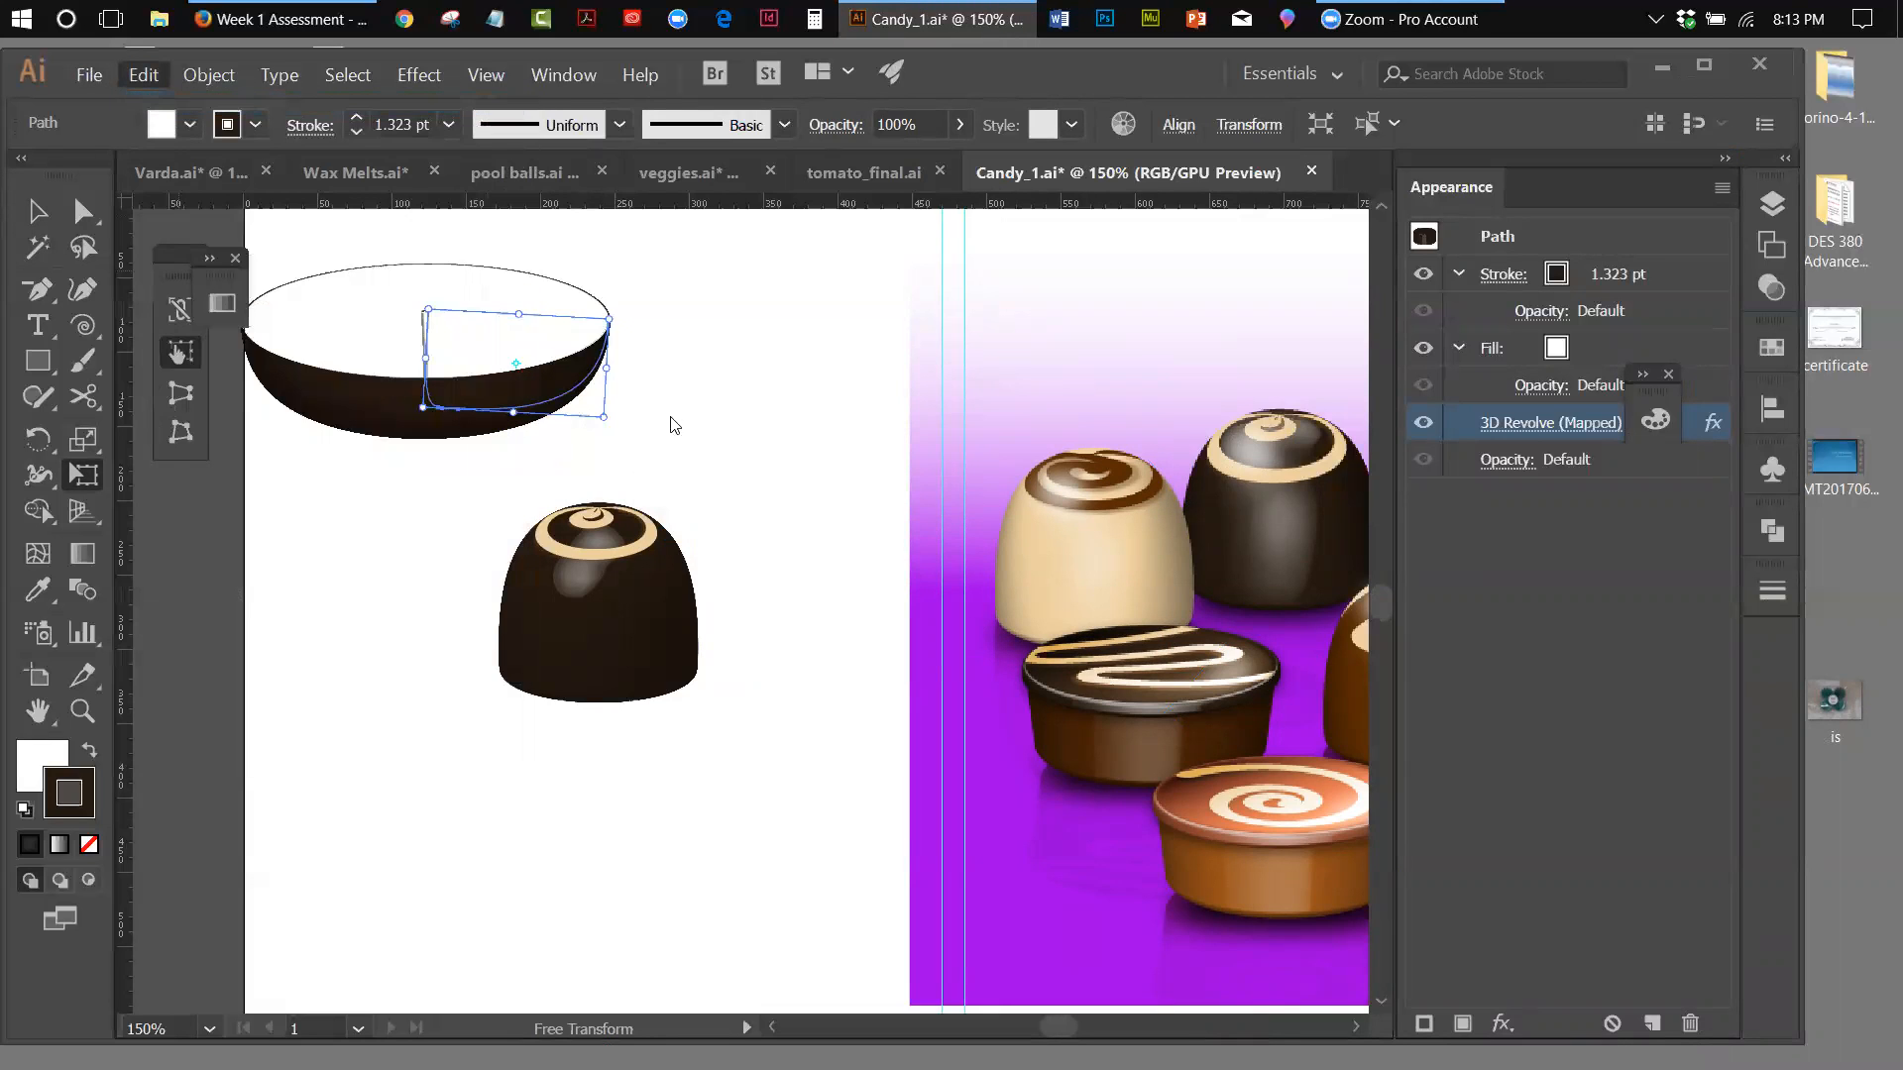
key("ctrl+z")
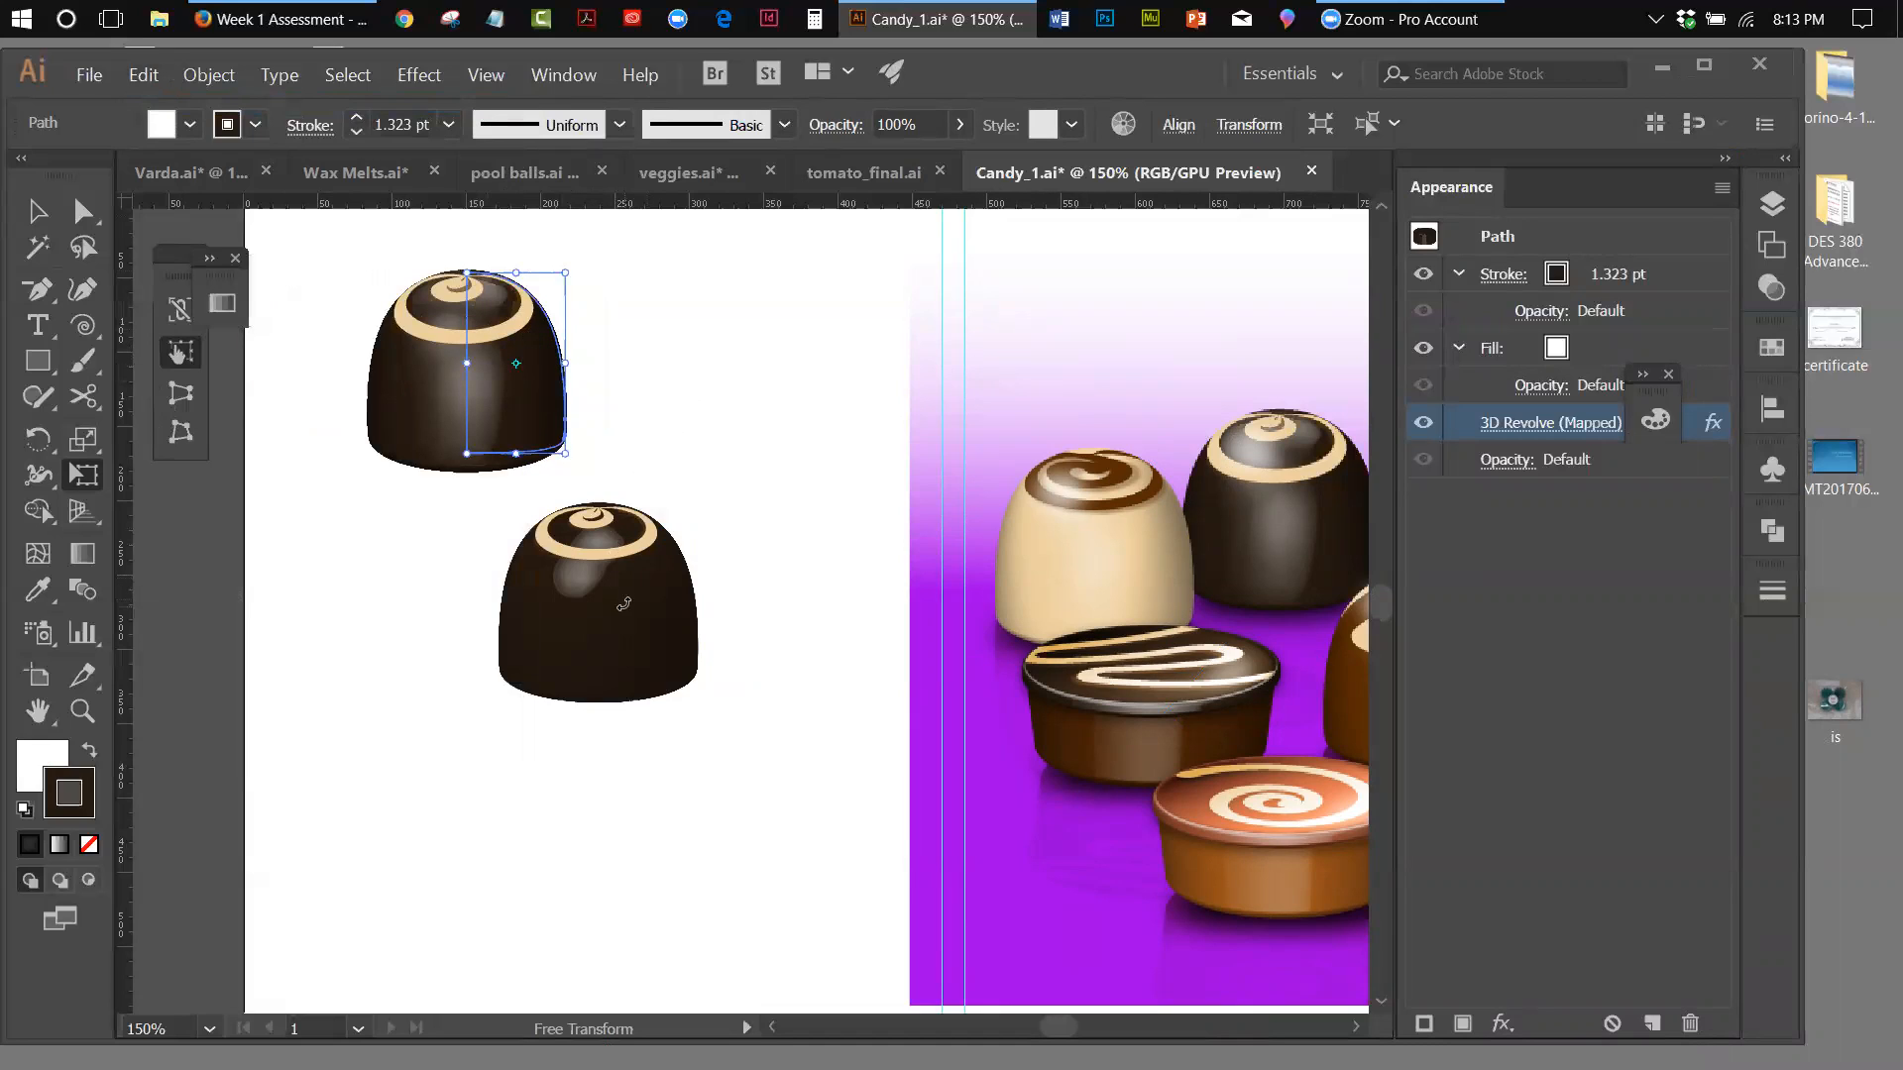
left_click(37, 211)
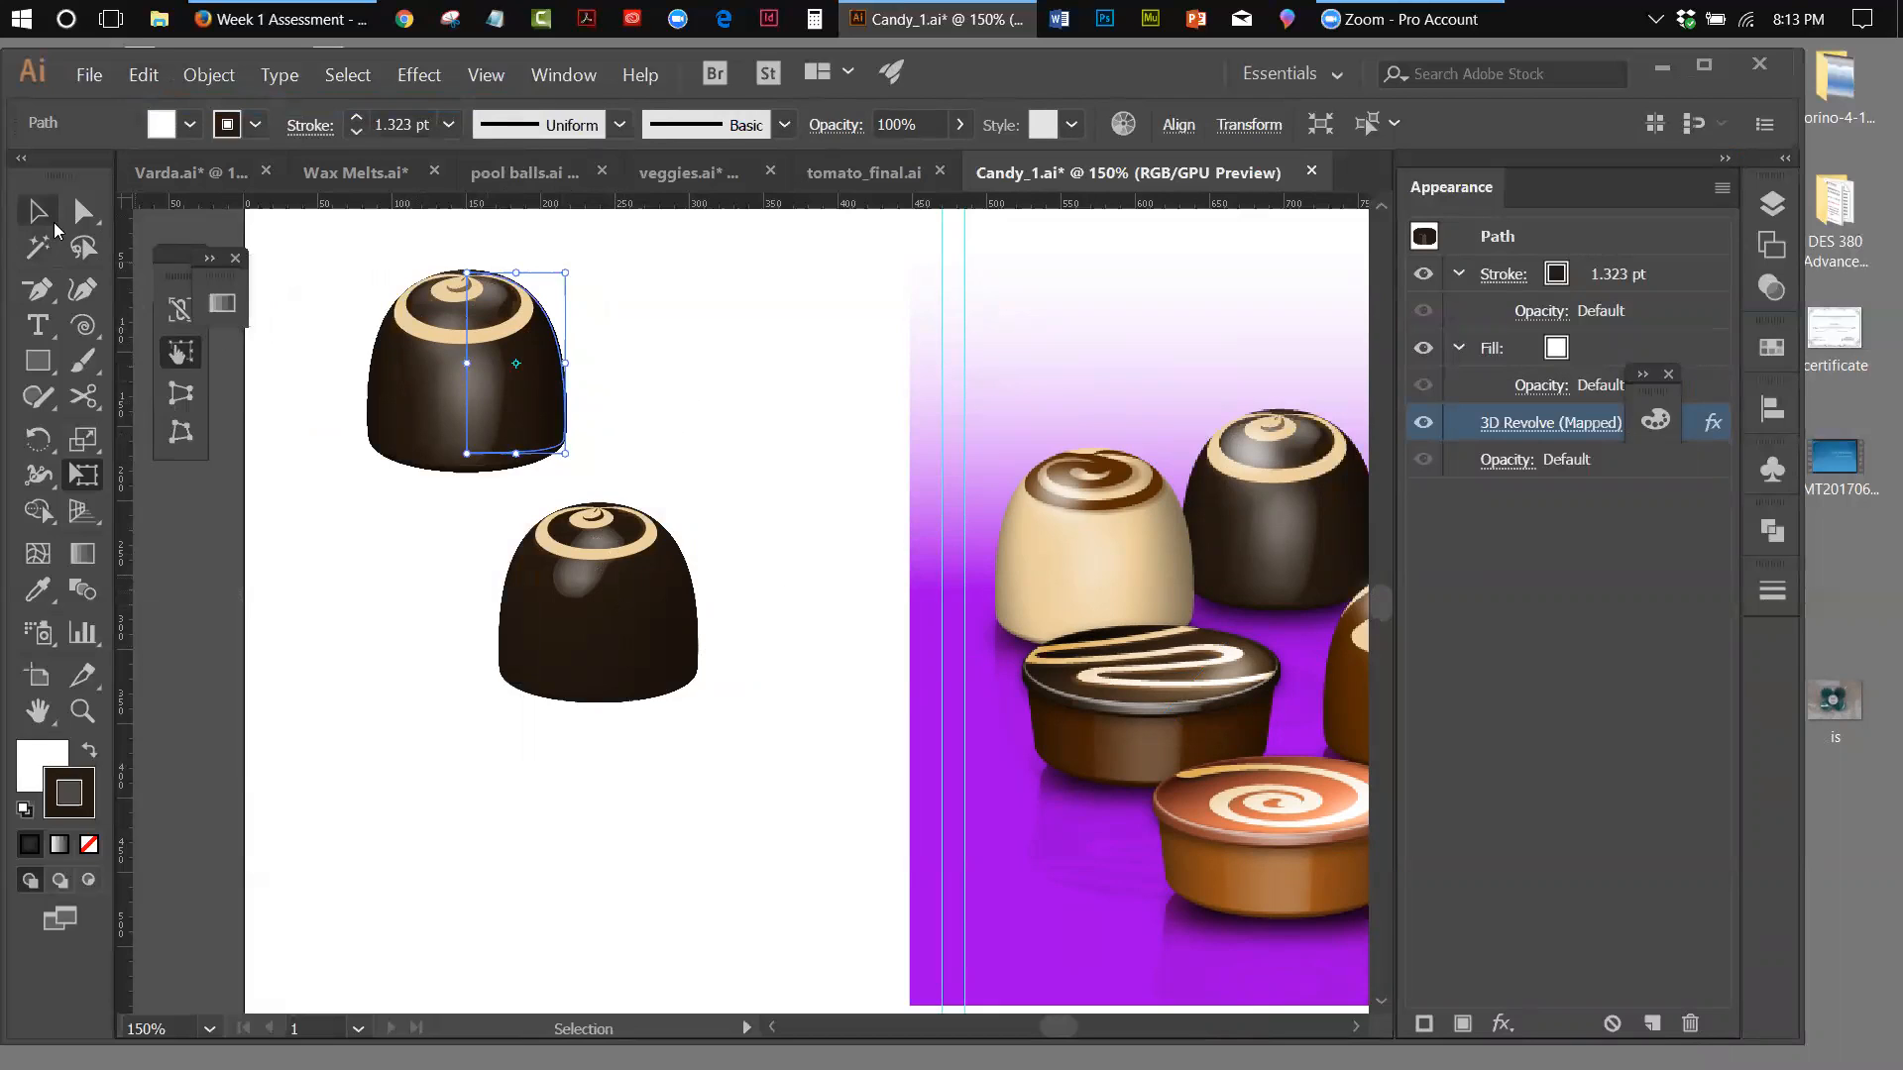
Expand the appearance of the lower chocolate and compare its selectable outlines with the still-live upper chocolate
left_click(692, 694)
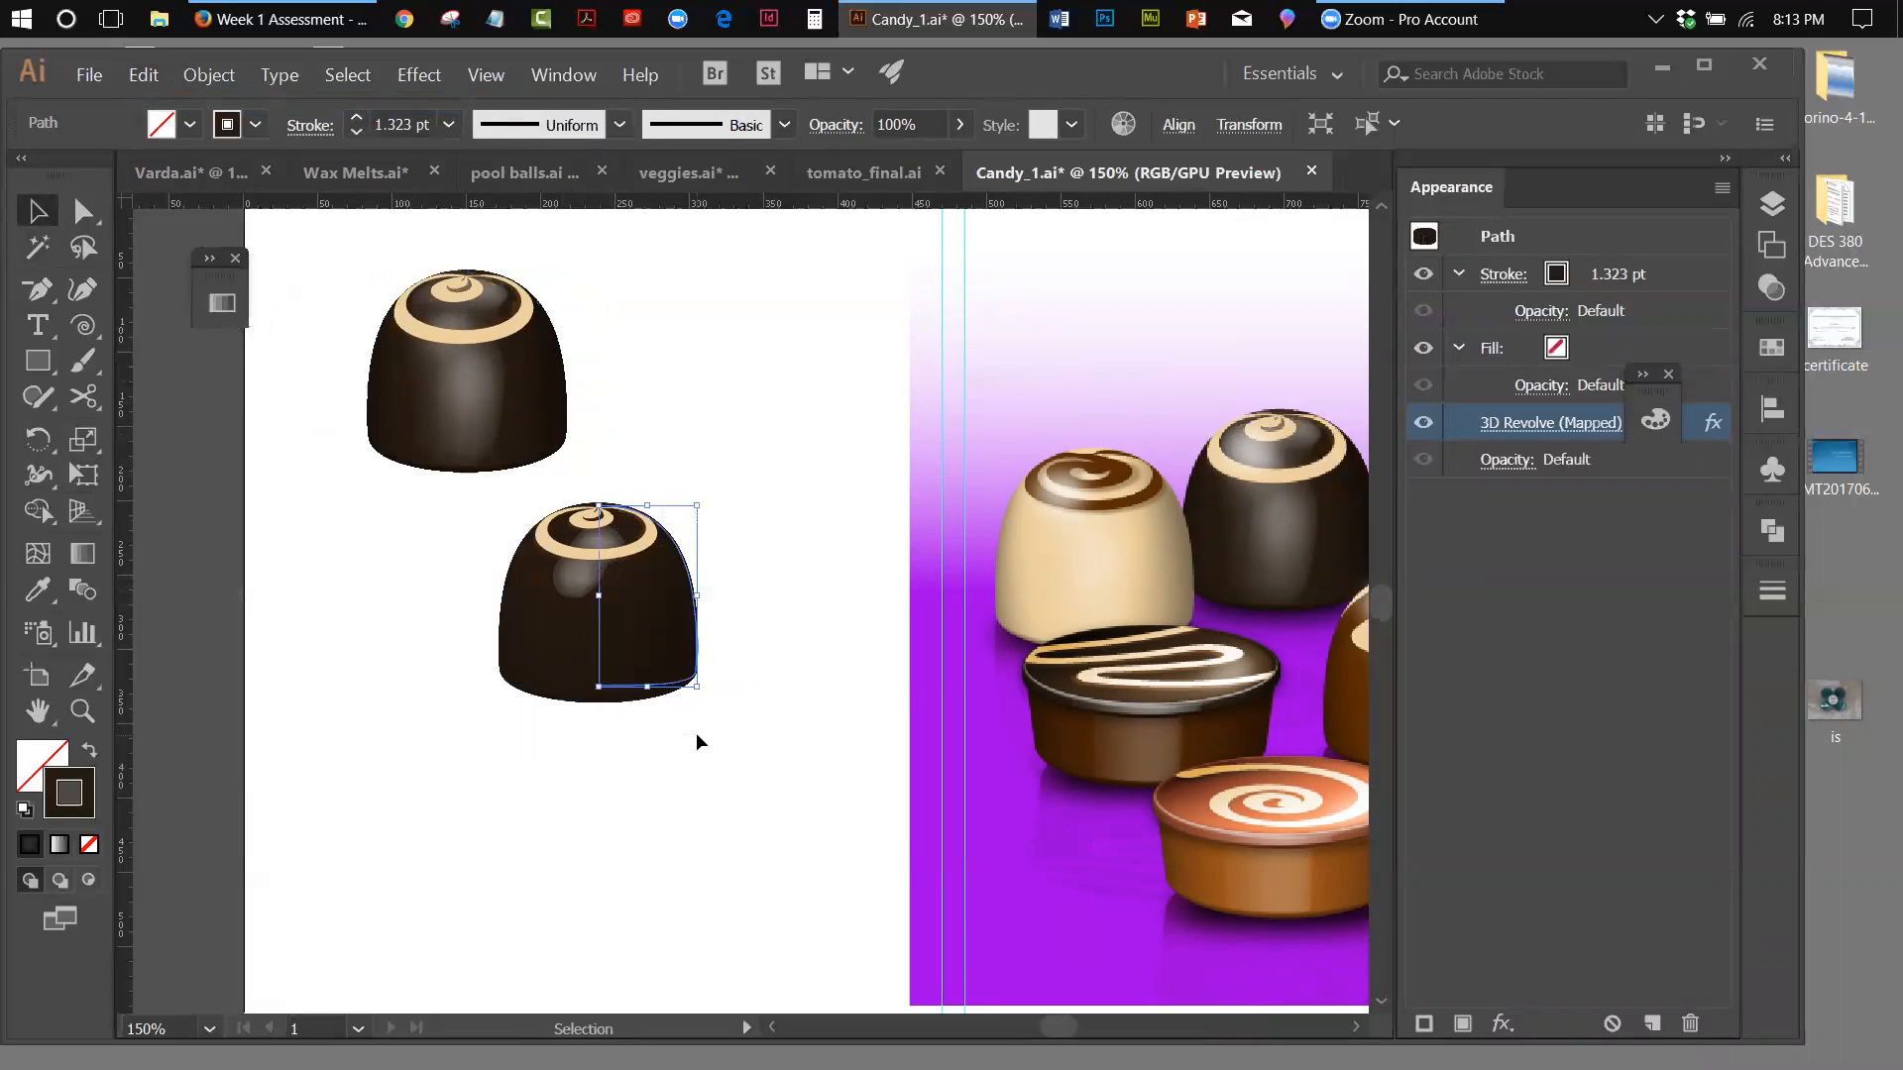
left_click(203, 77)
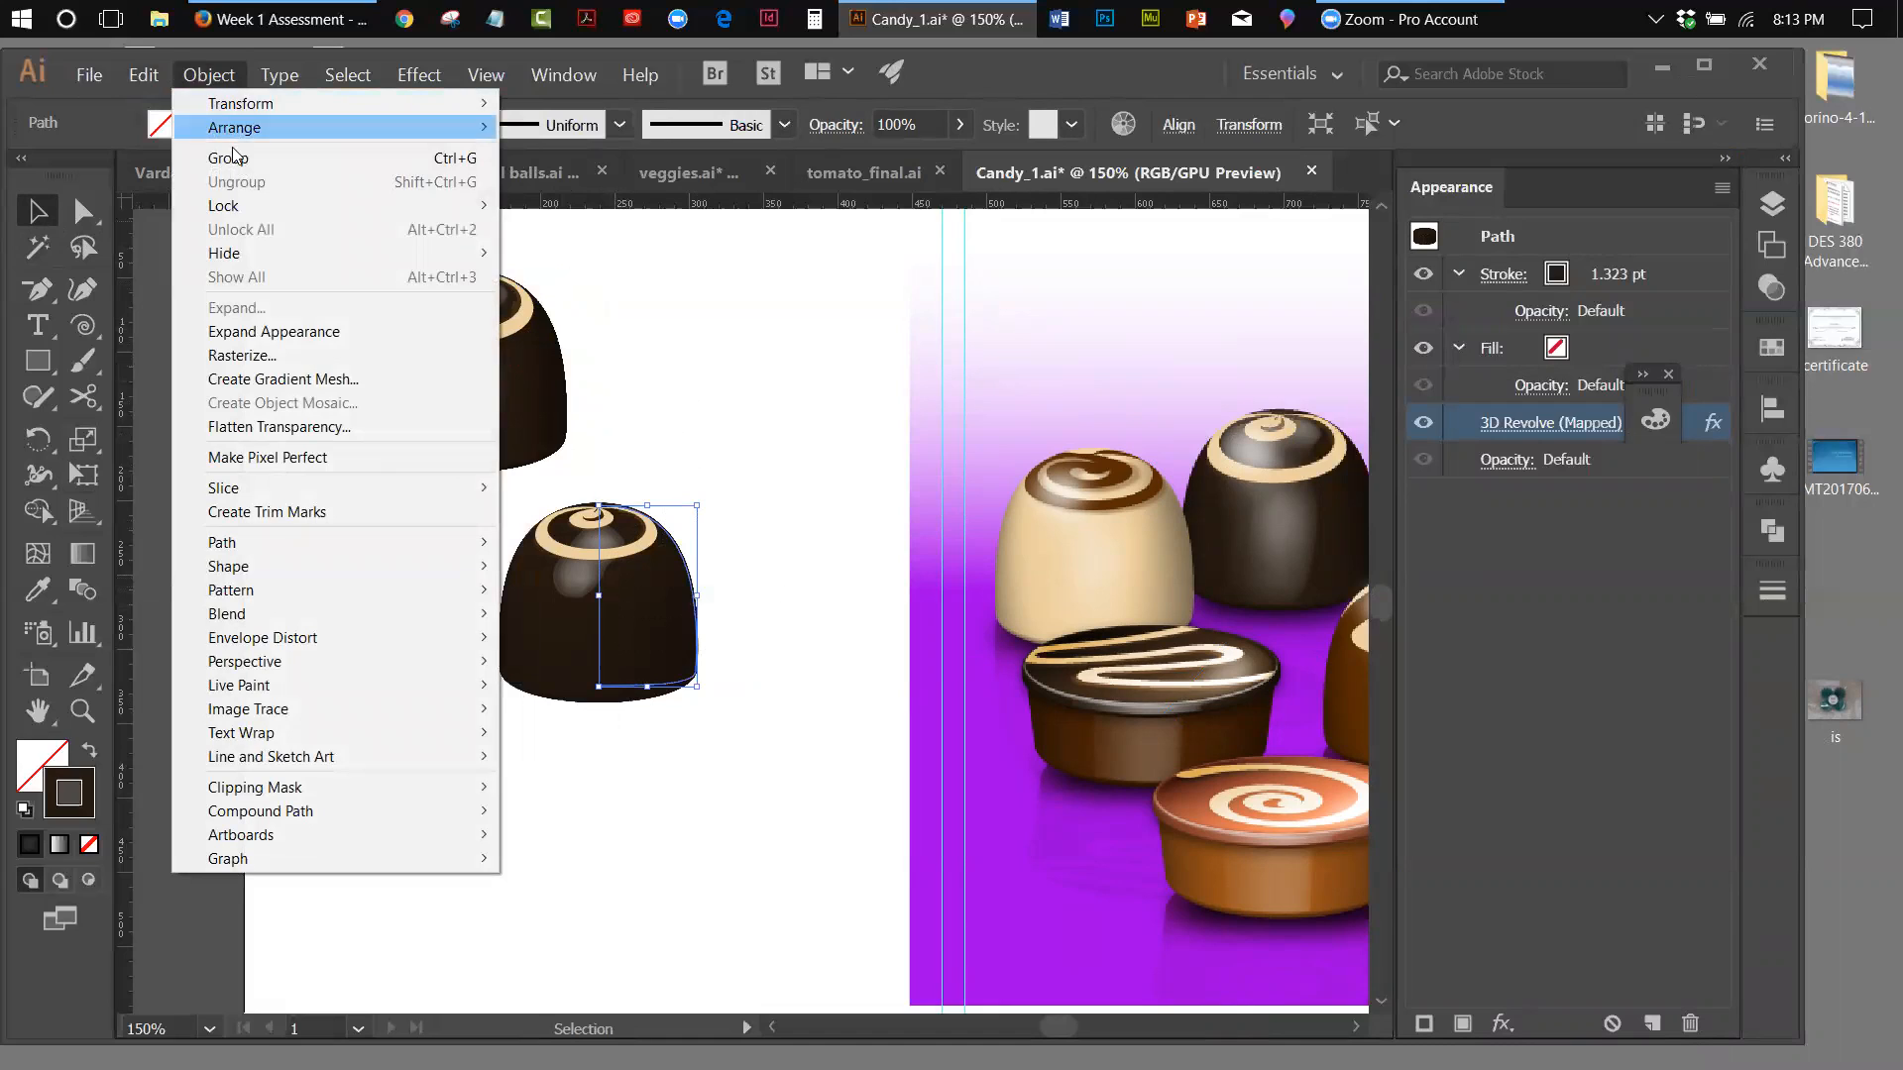
left_click(302, 342)
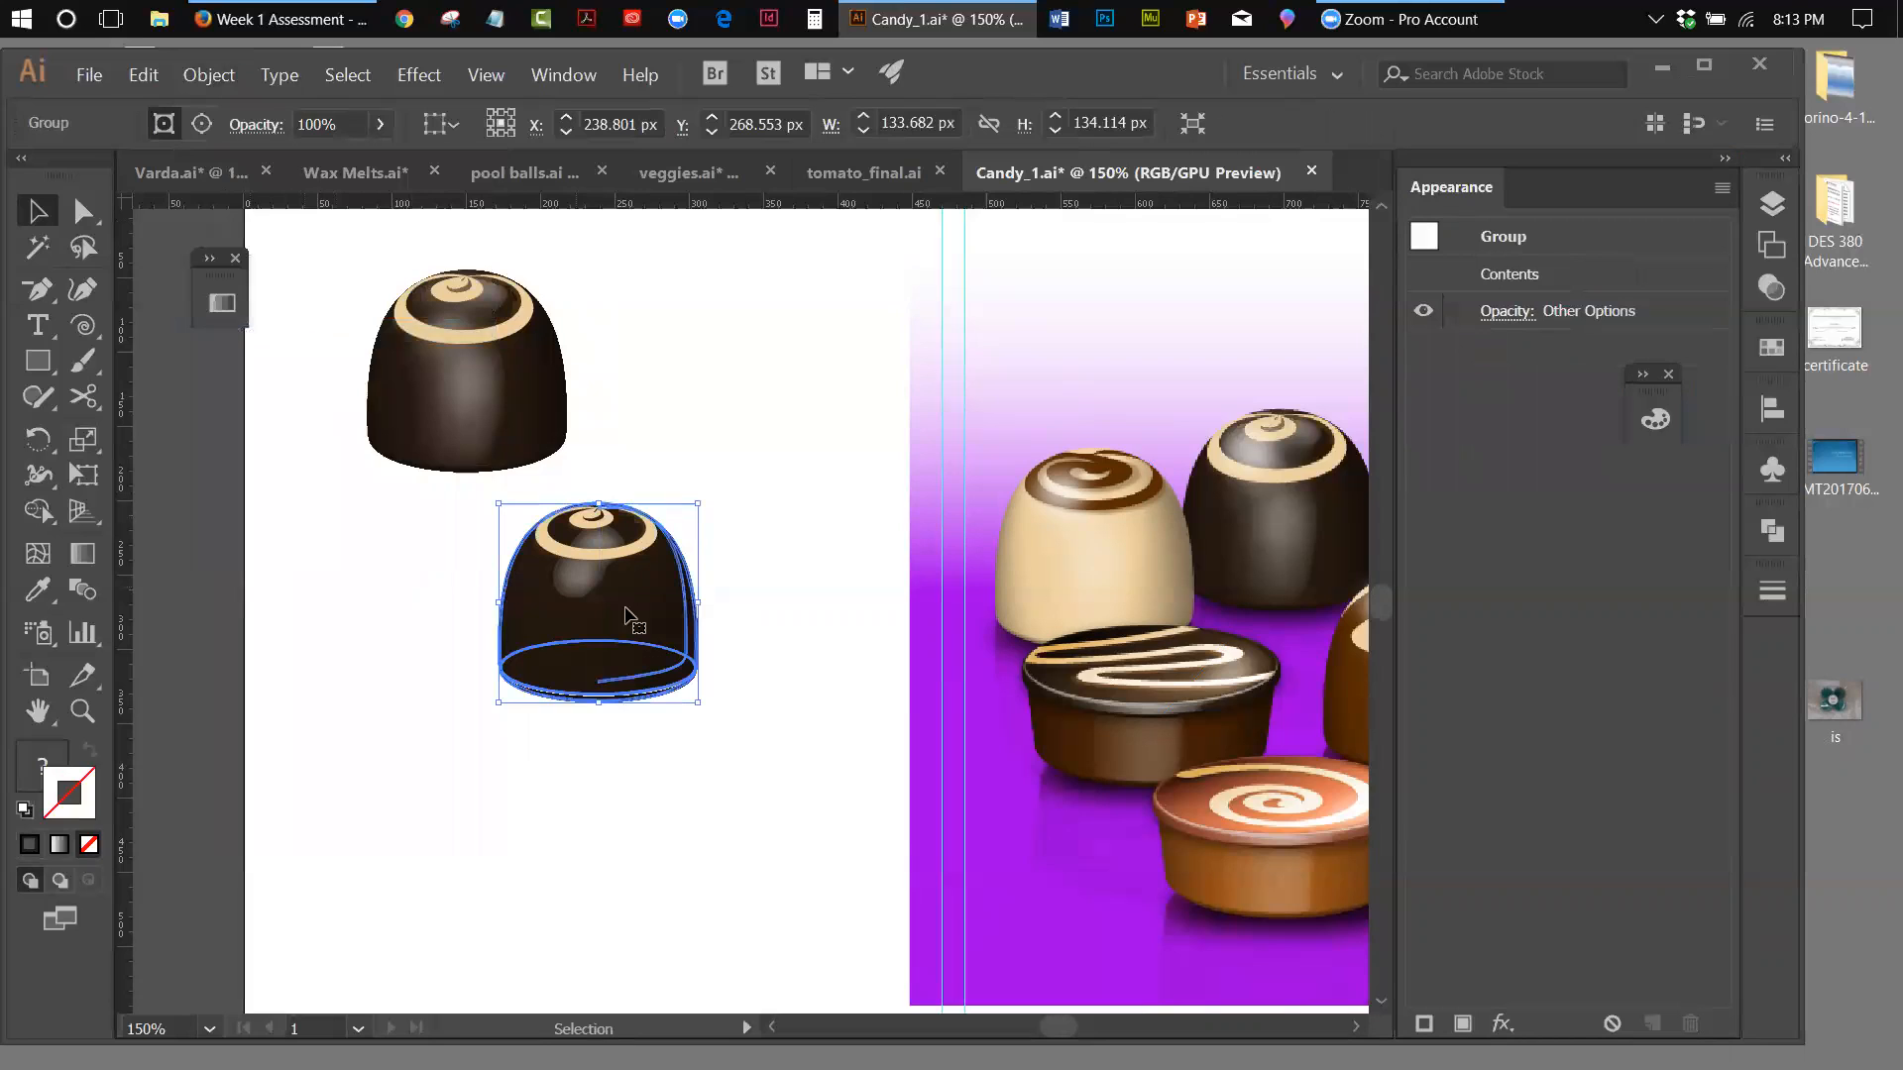
left_click(861, 677)
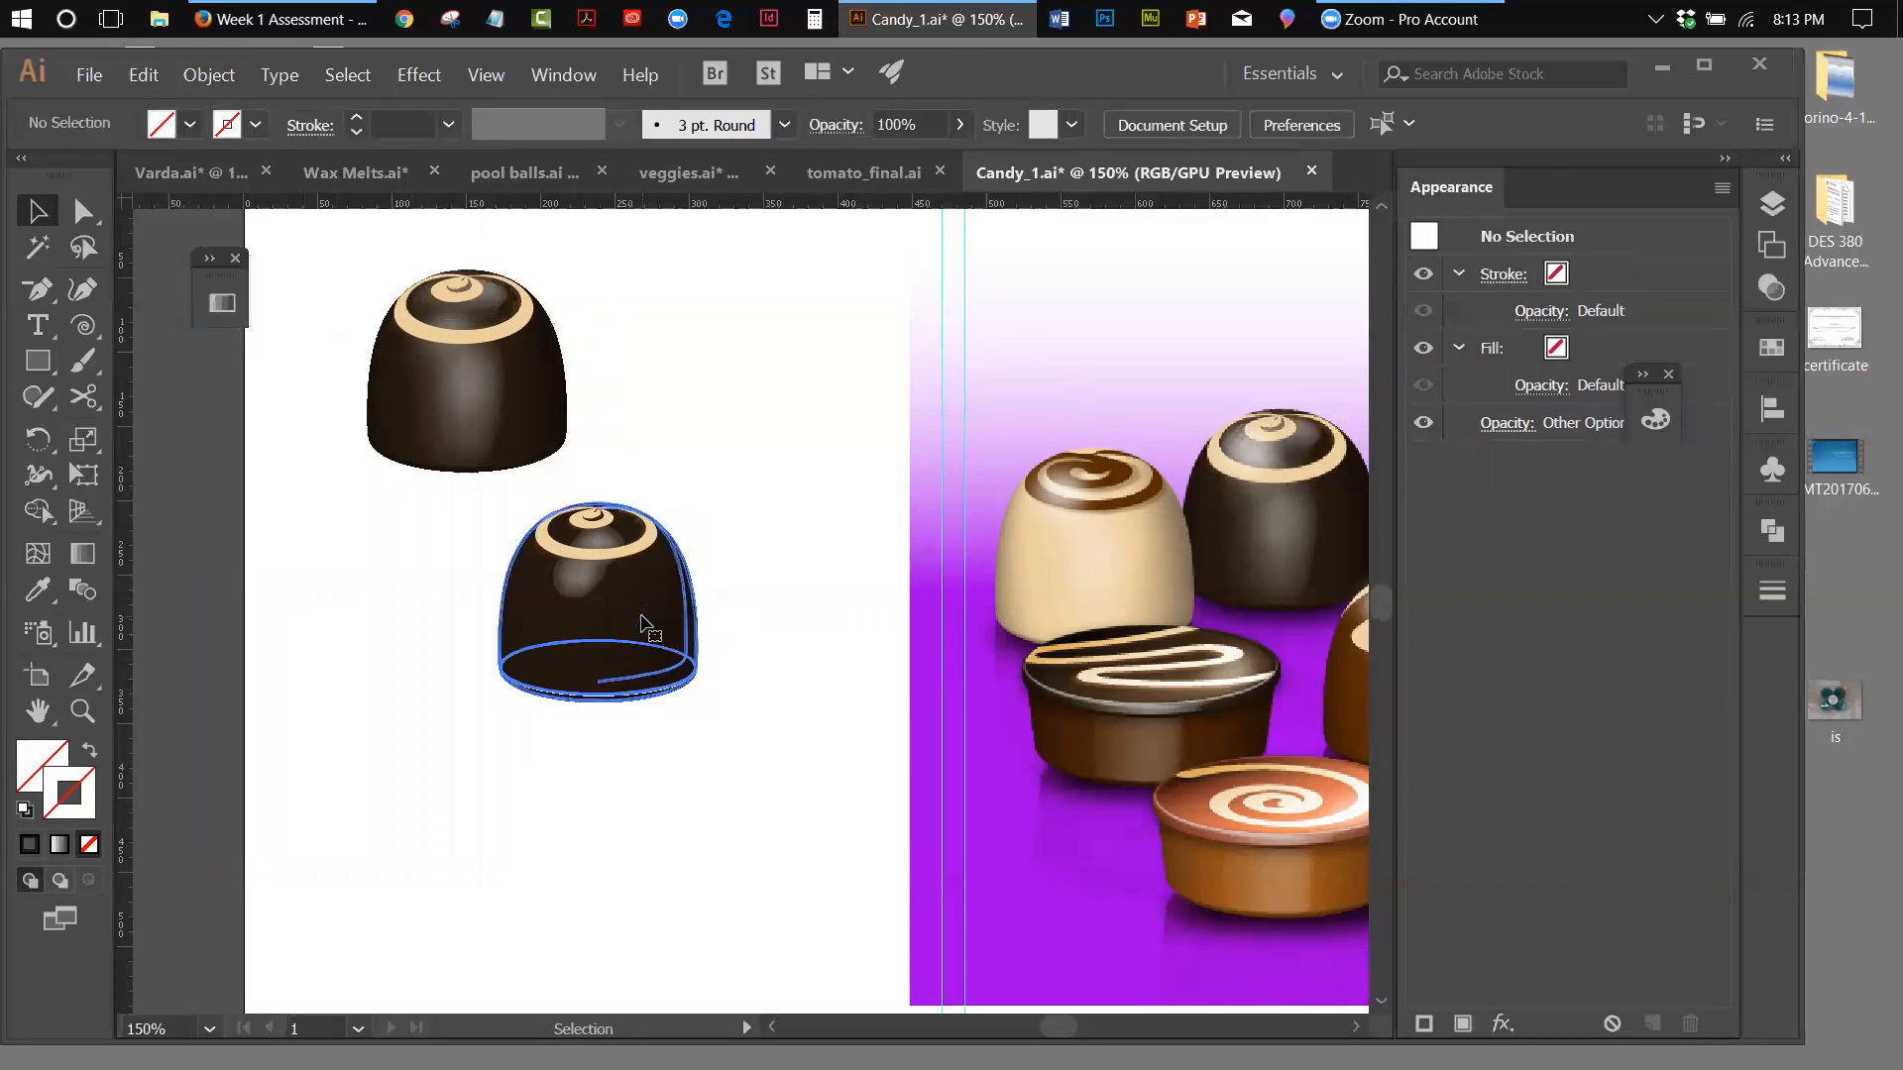
left_click(645, 628)
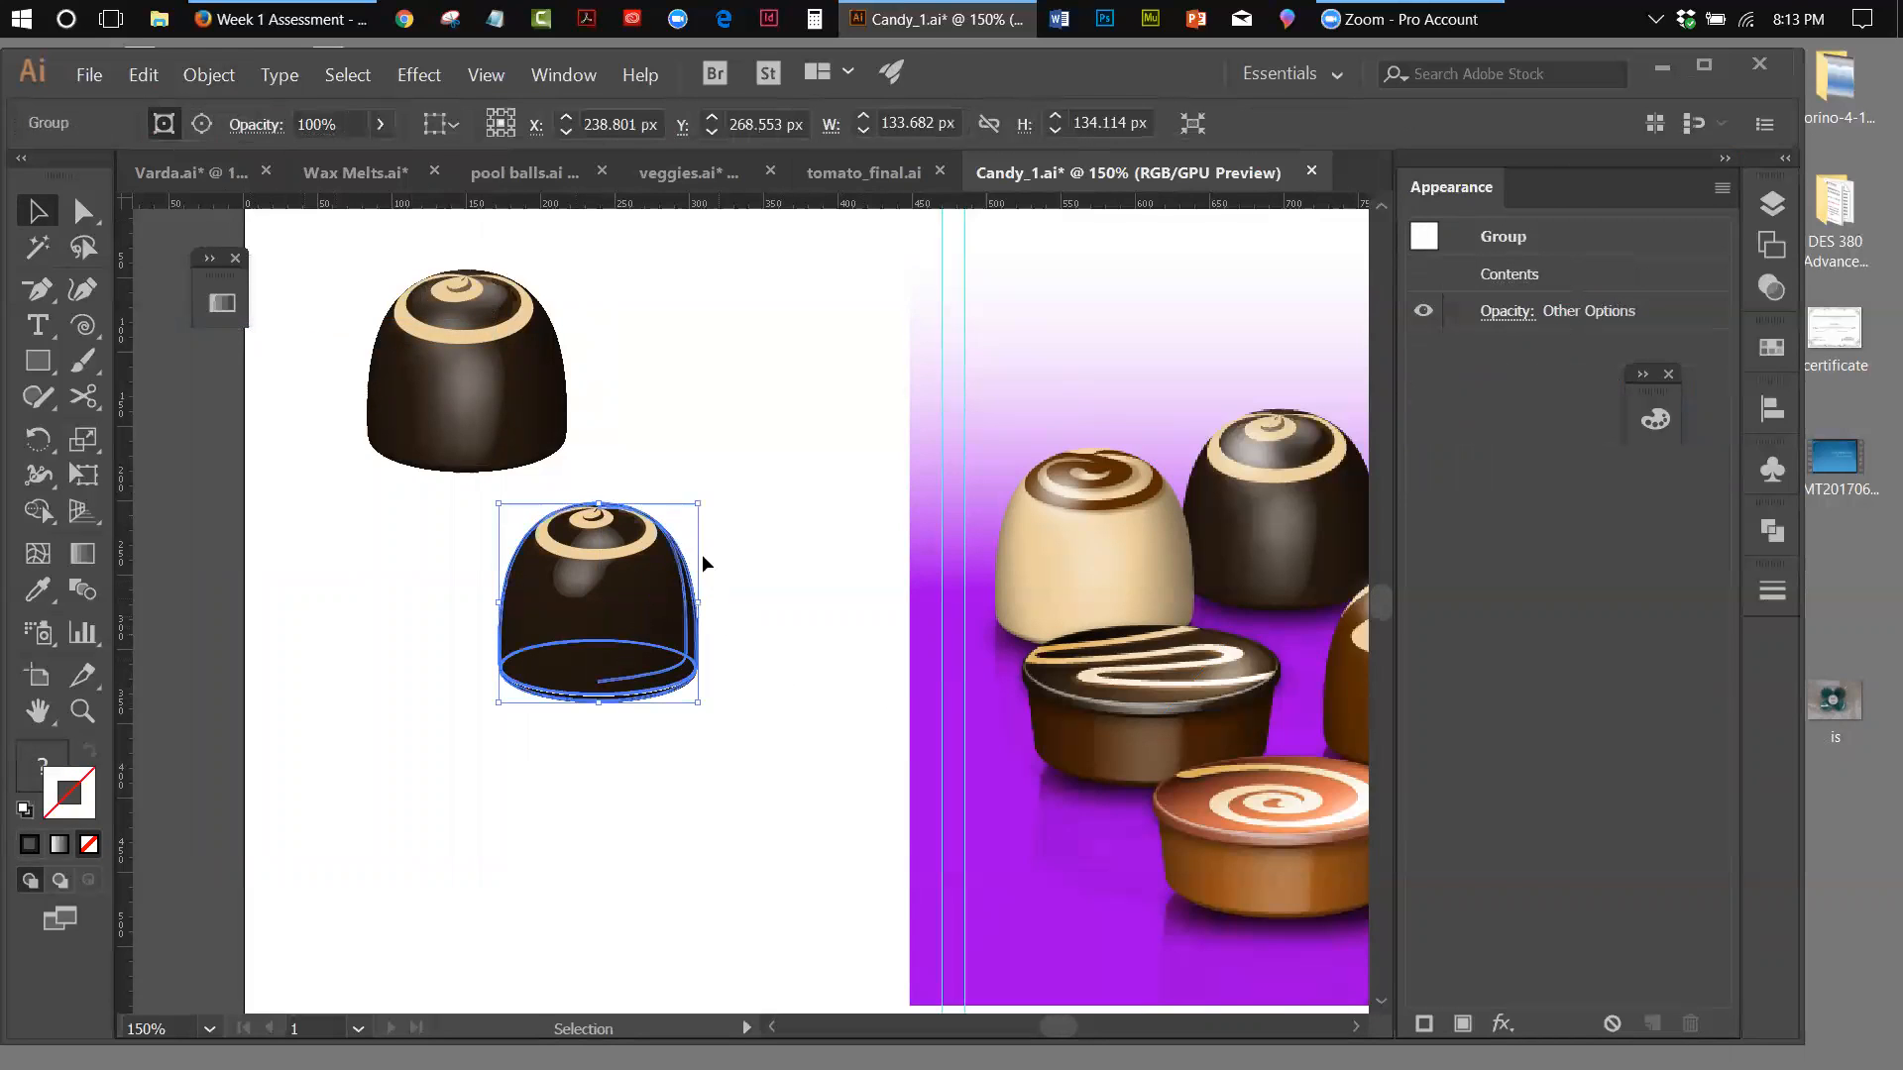
left_click(458, 354)
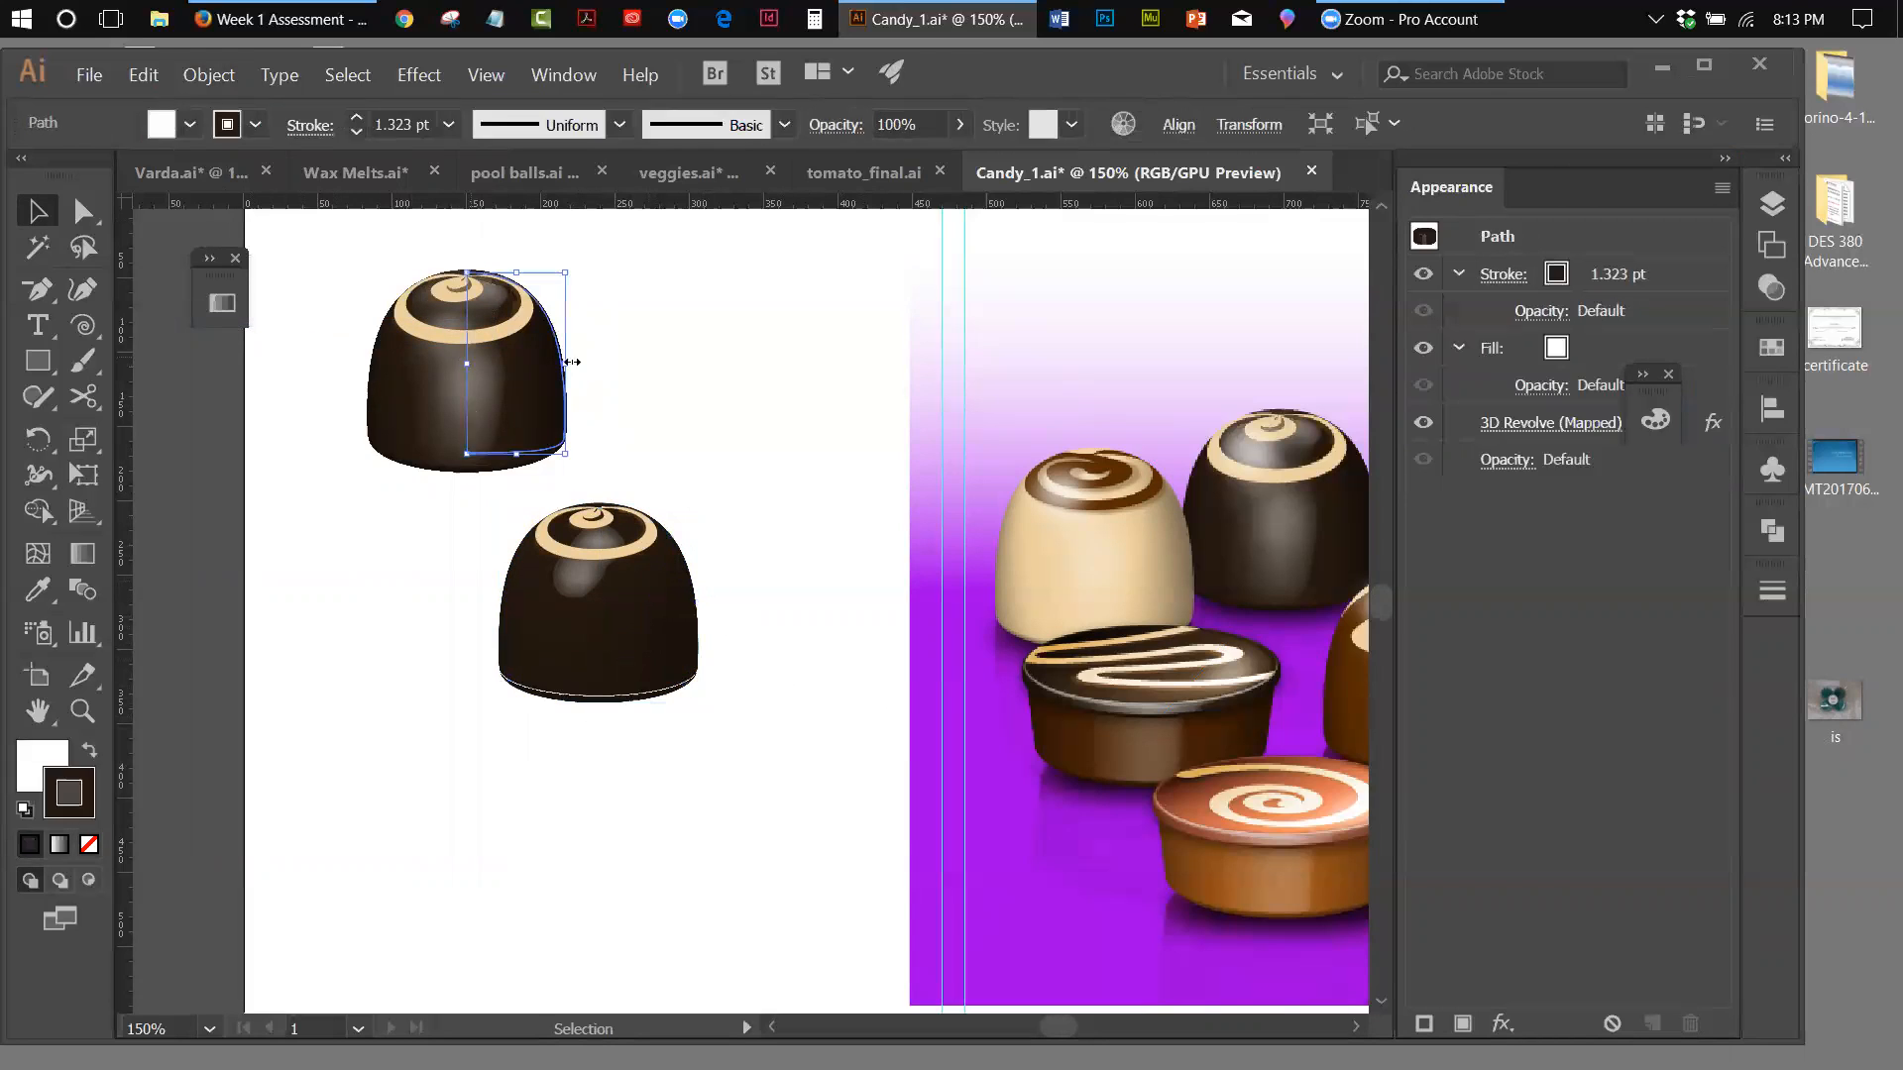
left_click(627, 540)
left_click(778, 550)
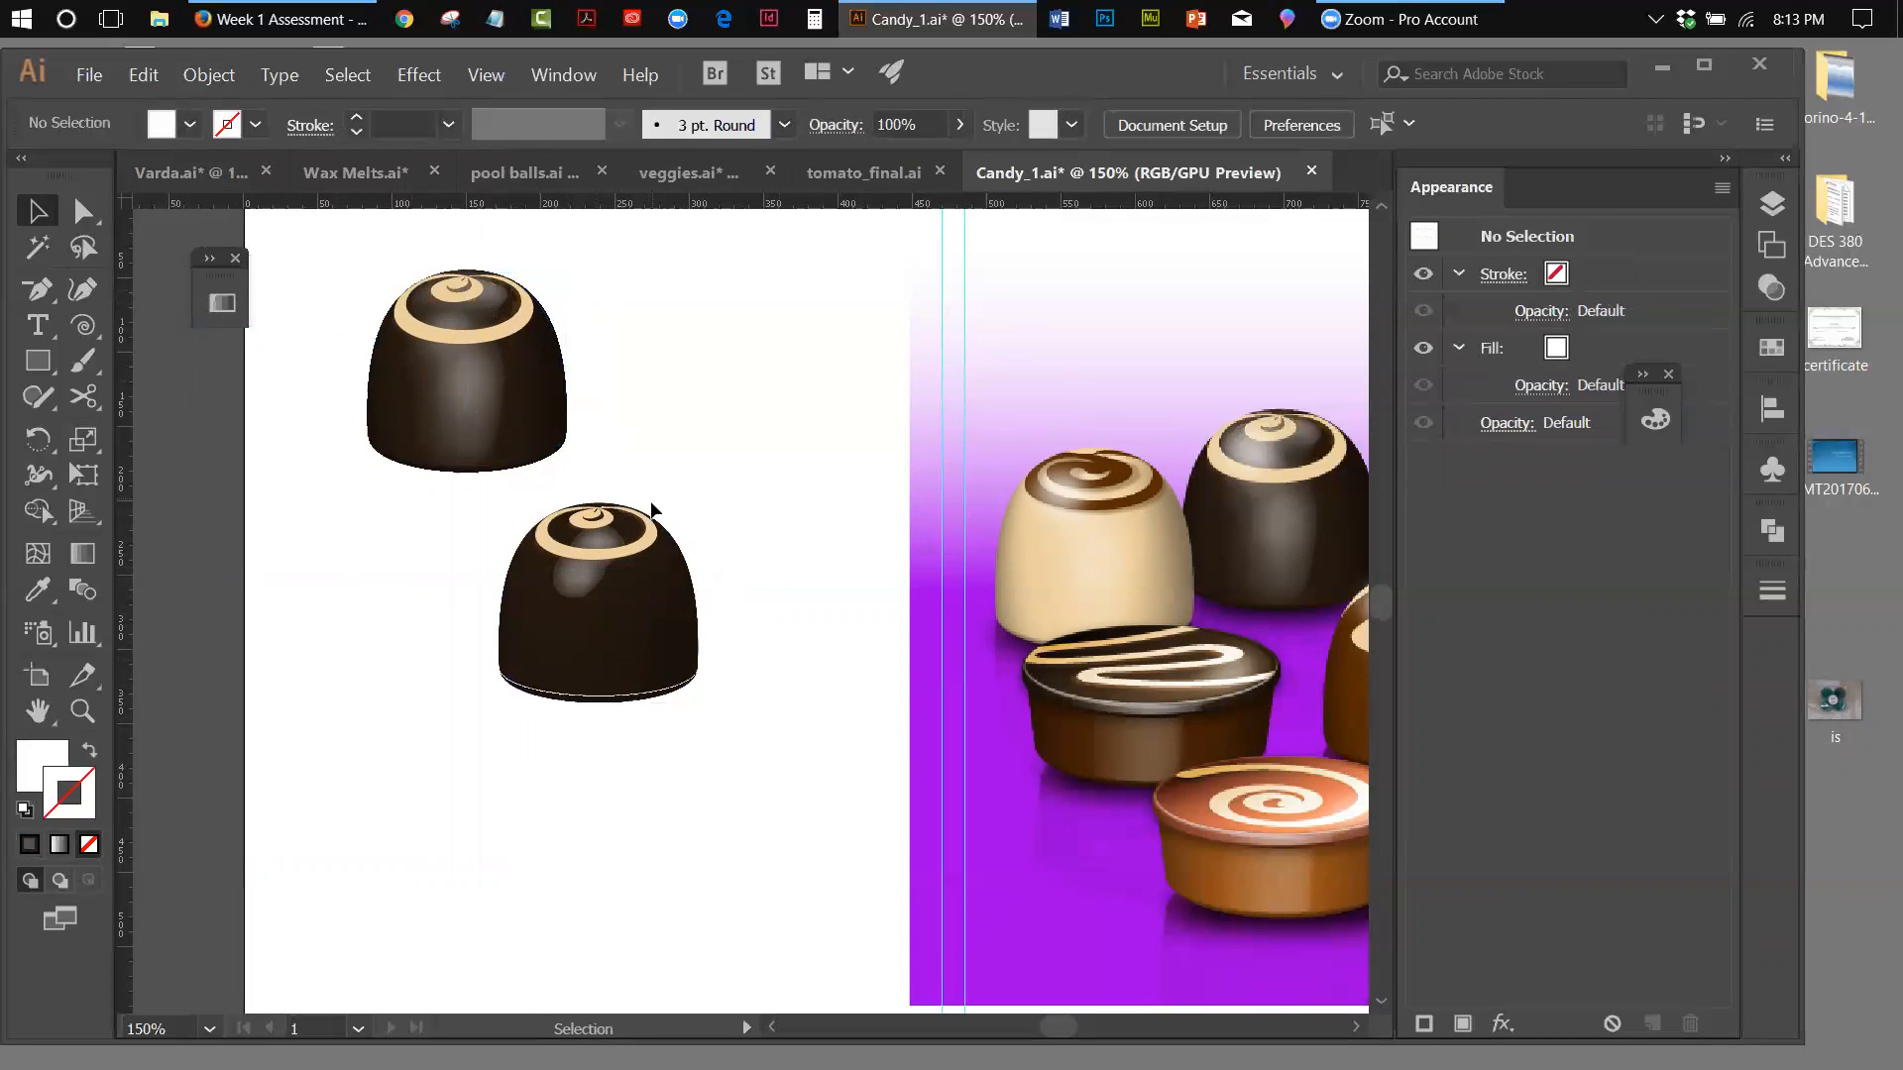
Rotate the expanded chocolate upside down and place it directly beneath the upright one as its reflection, straightening its angle
left_click(655, 545)
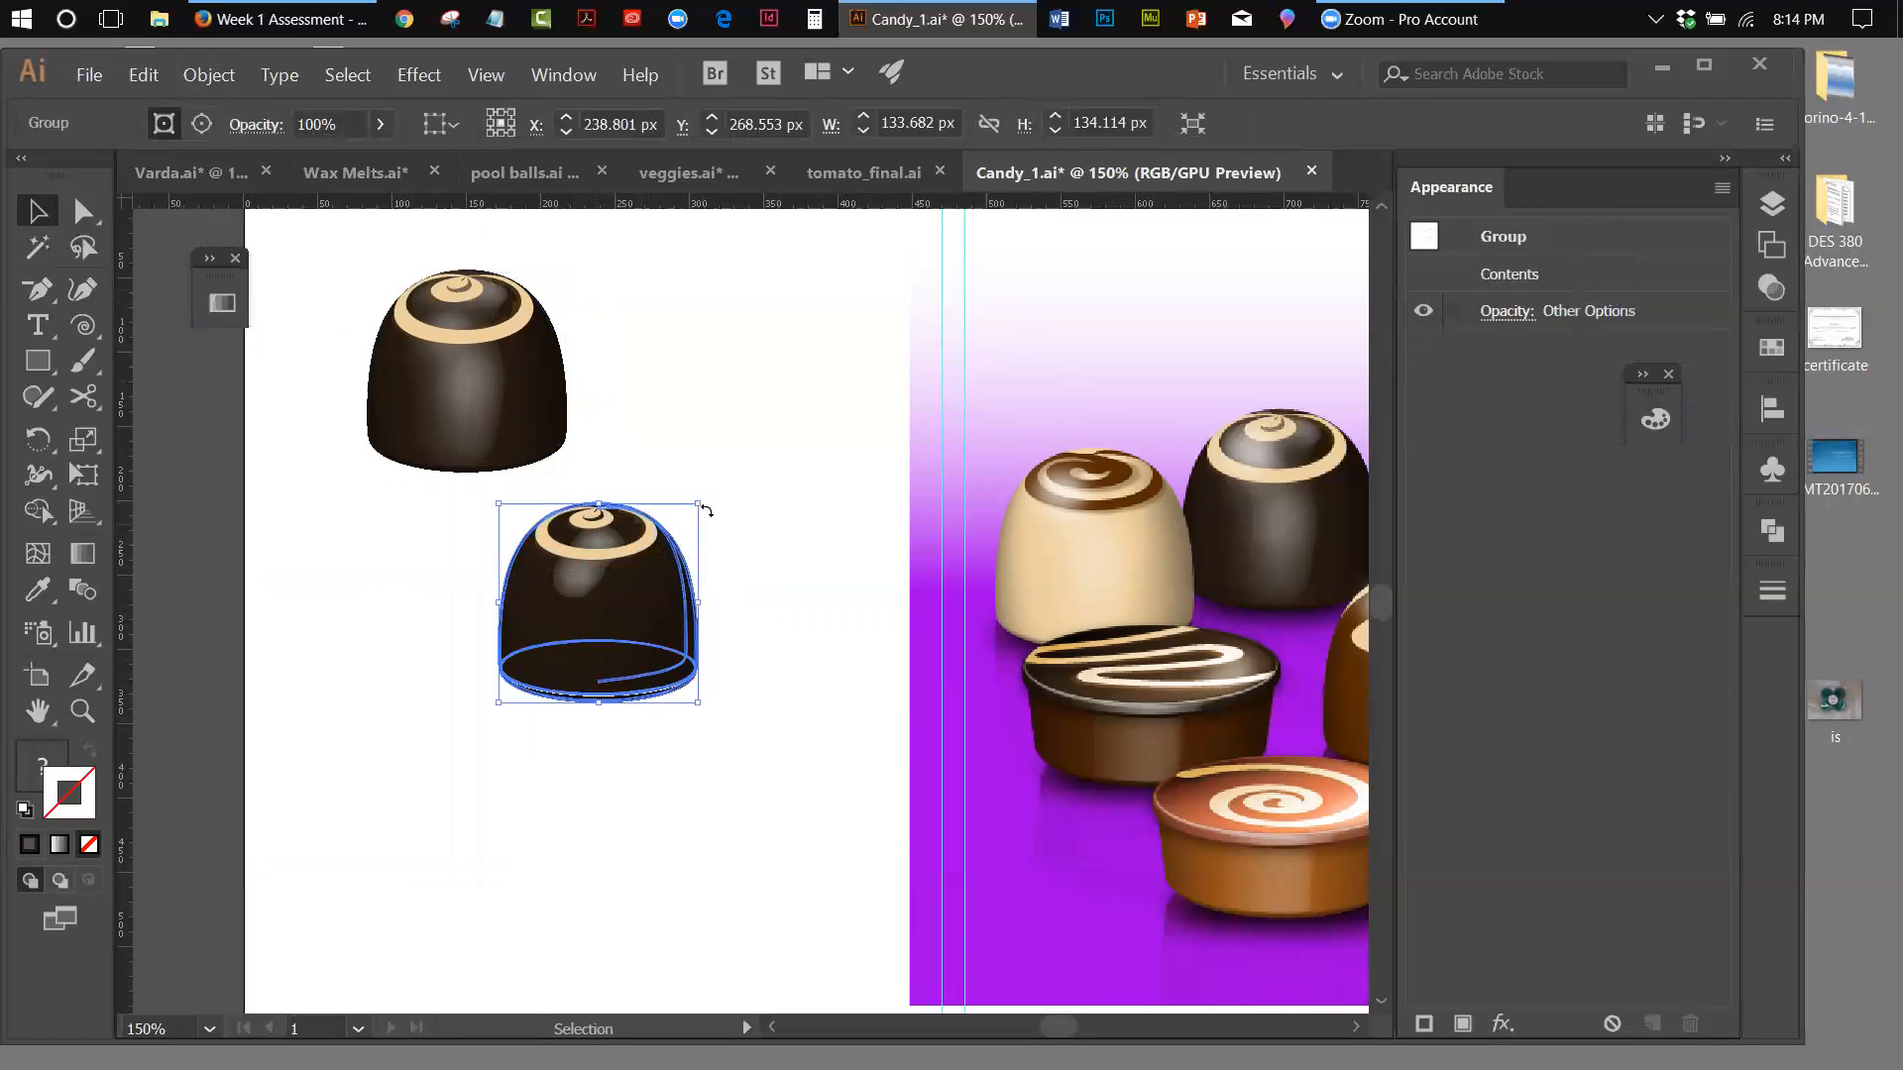
left_click_drag(709, 493, 453, 751)
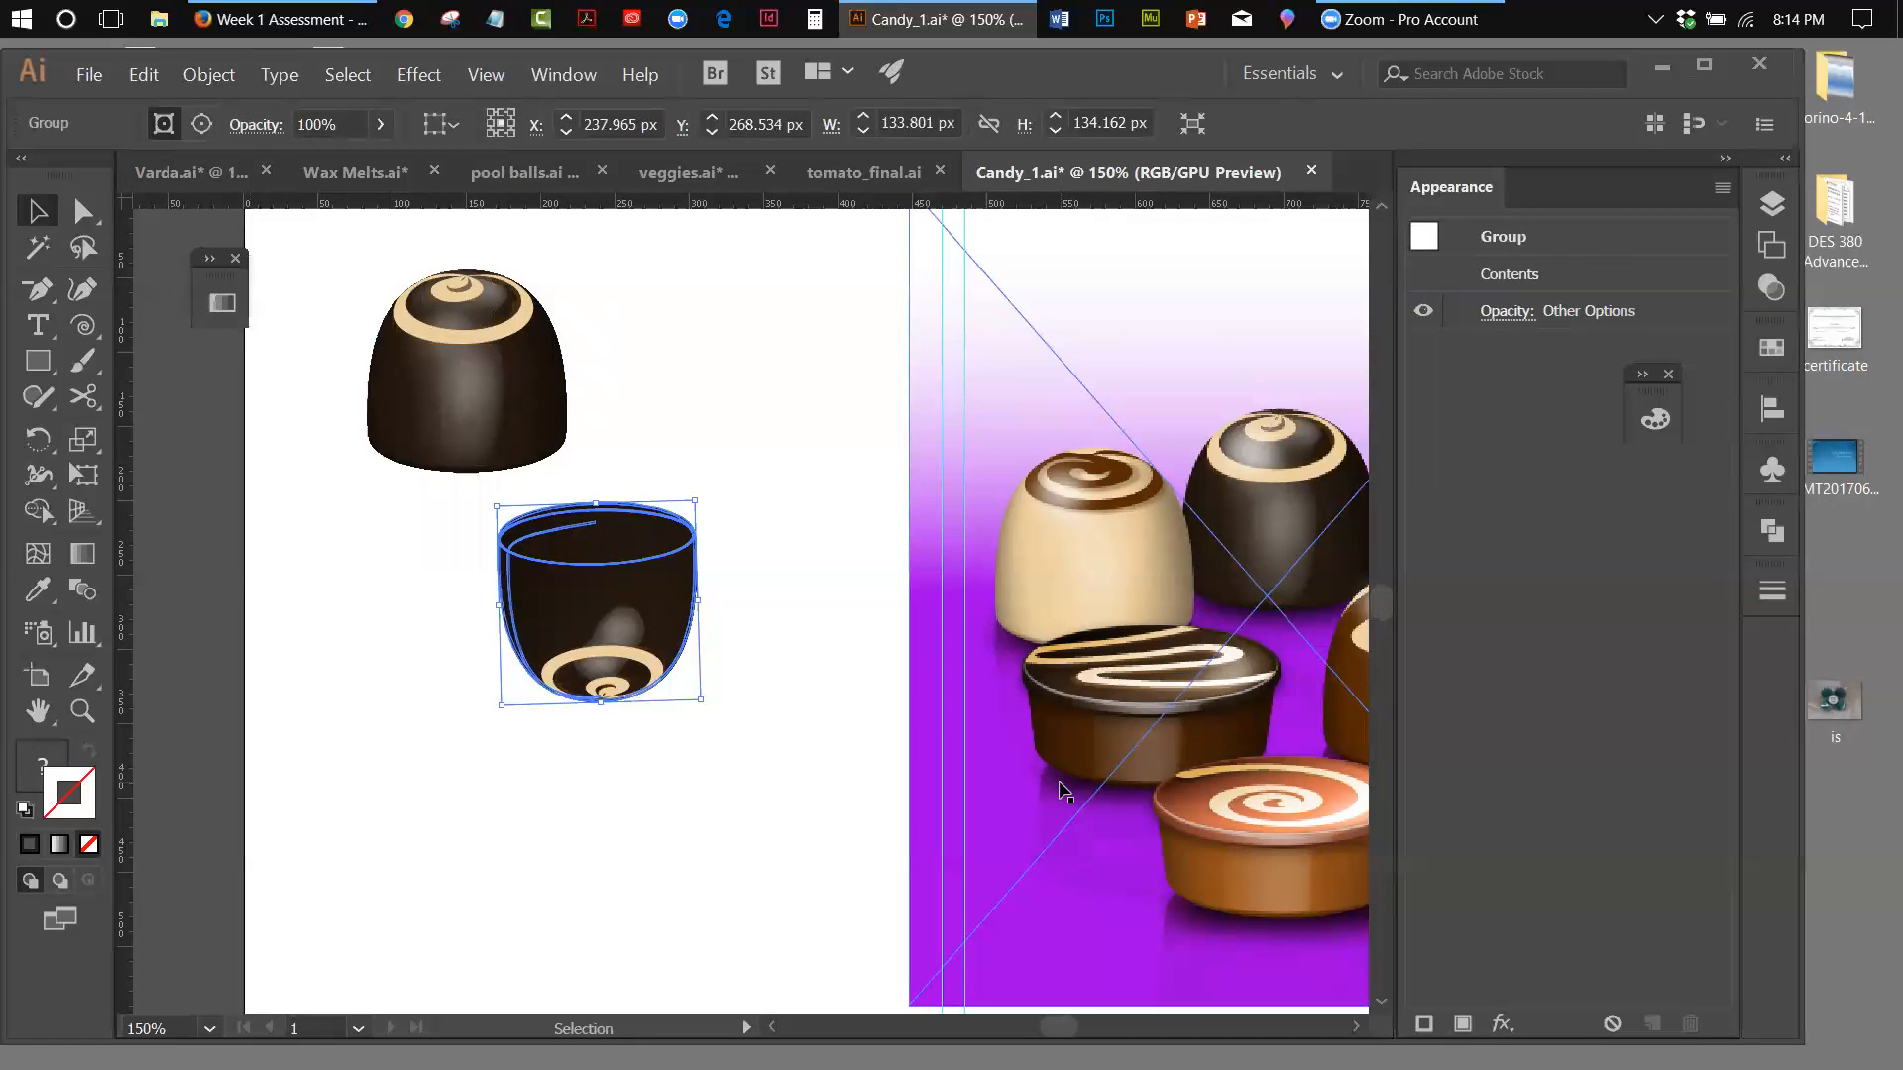
left_click_drag(645, 590, 518, 497)
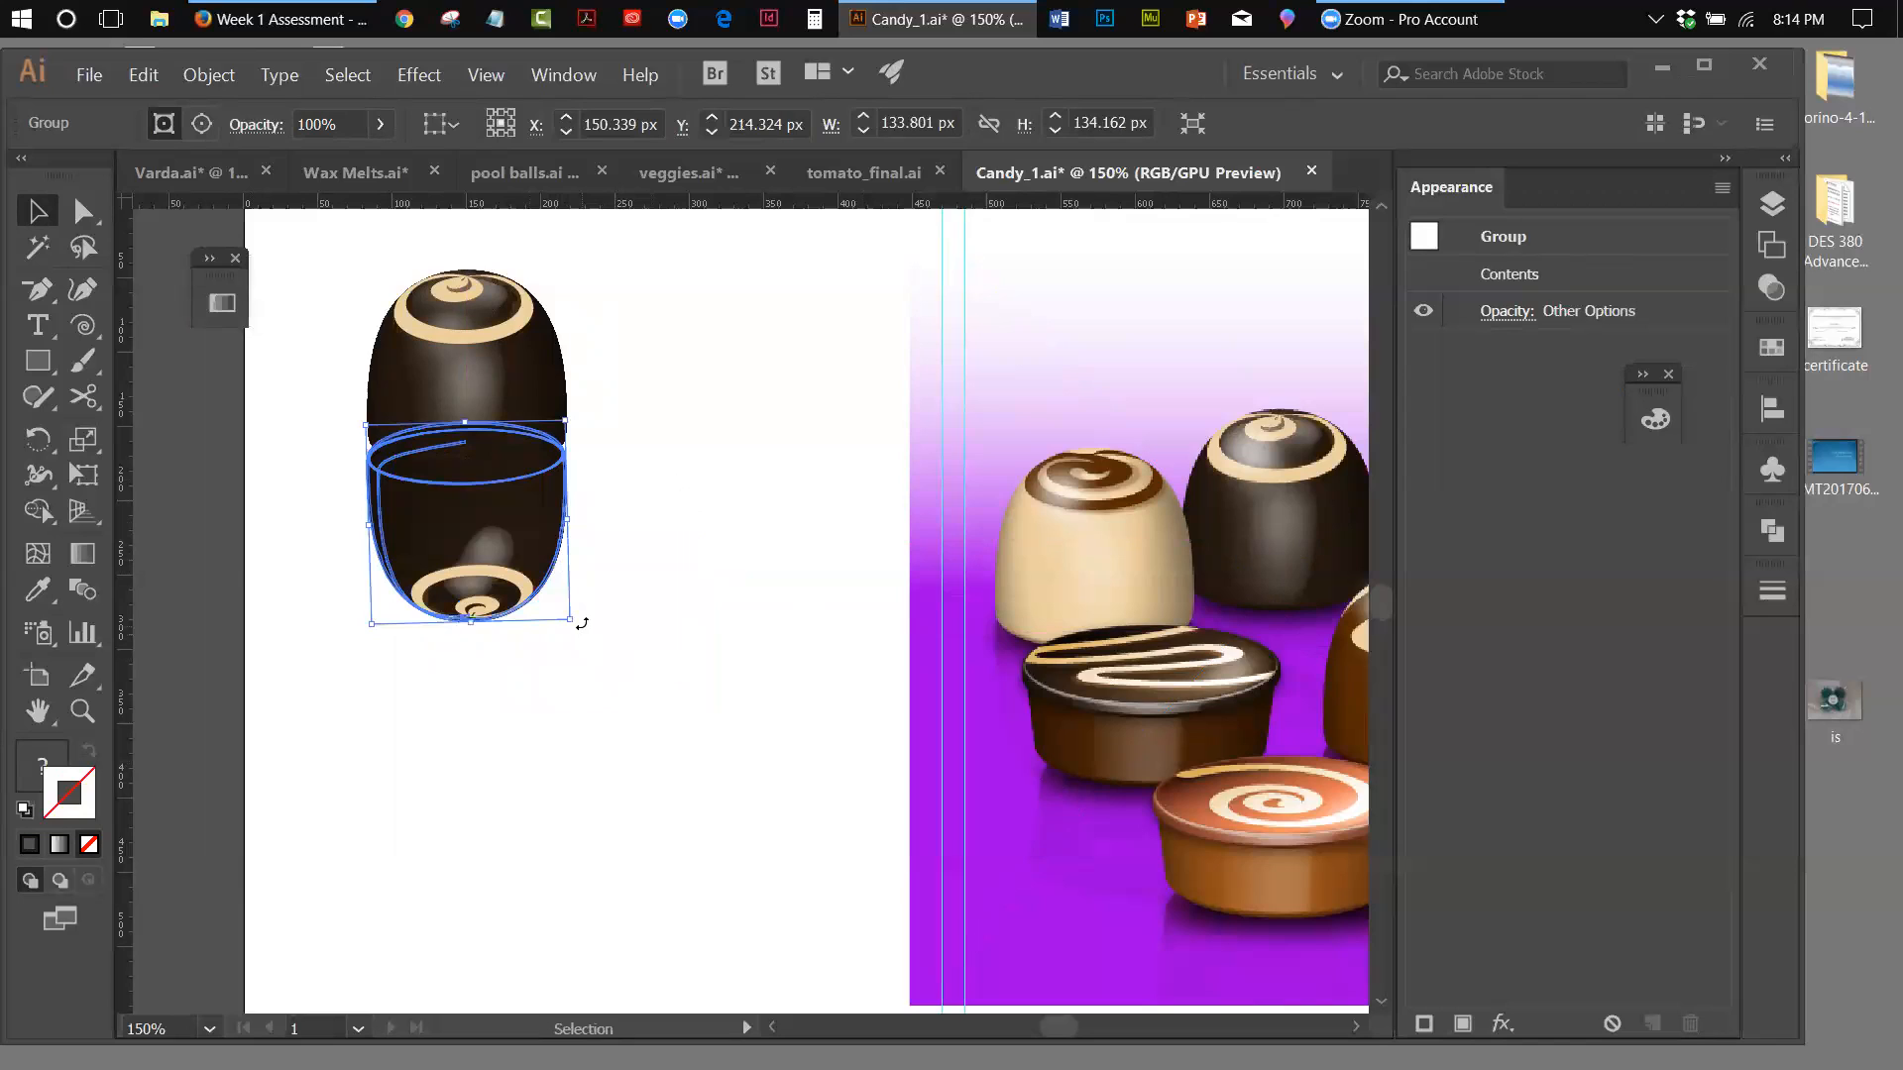
left_click_drag(581, 625, 575, 625)
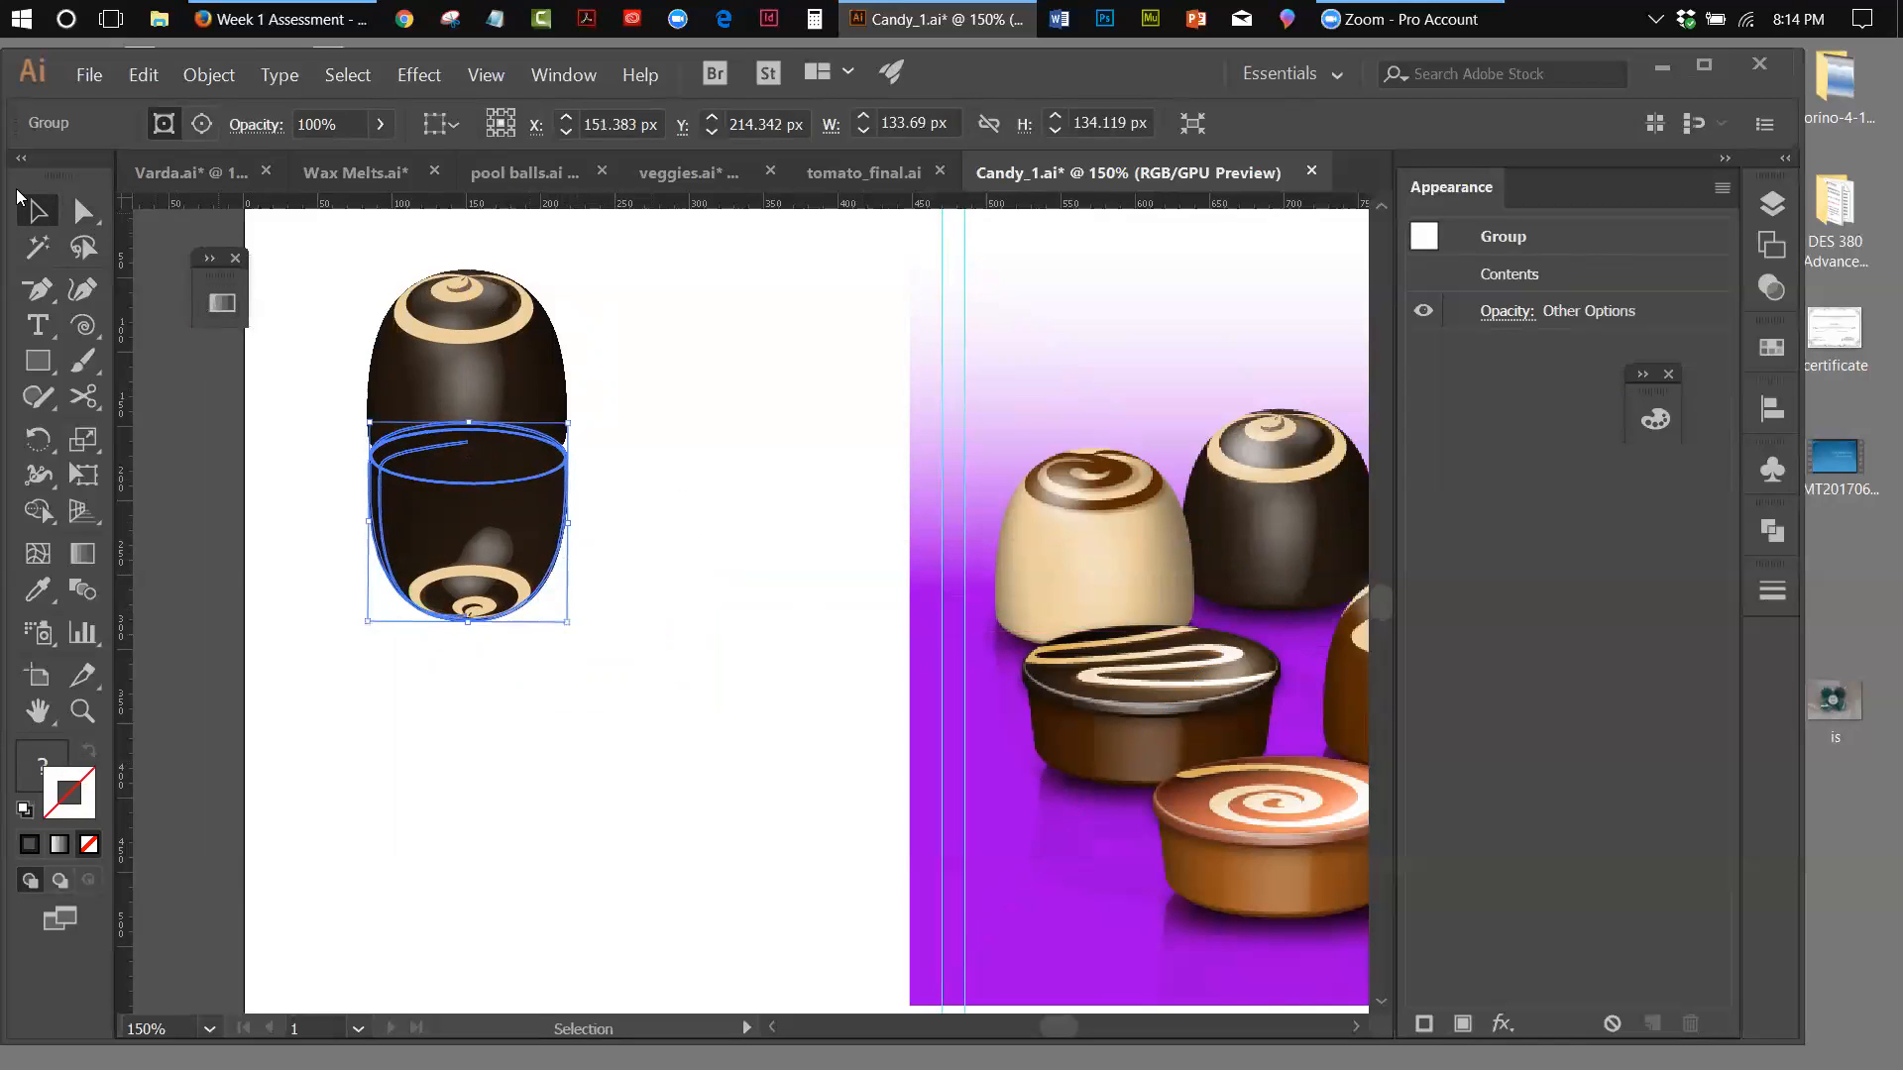
left_click(745, 500)
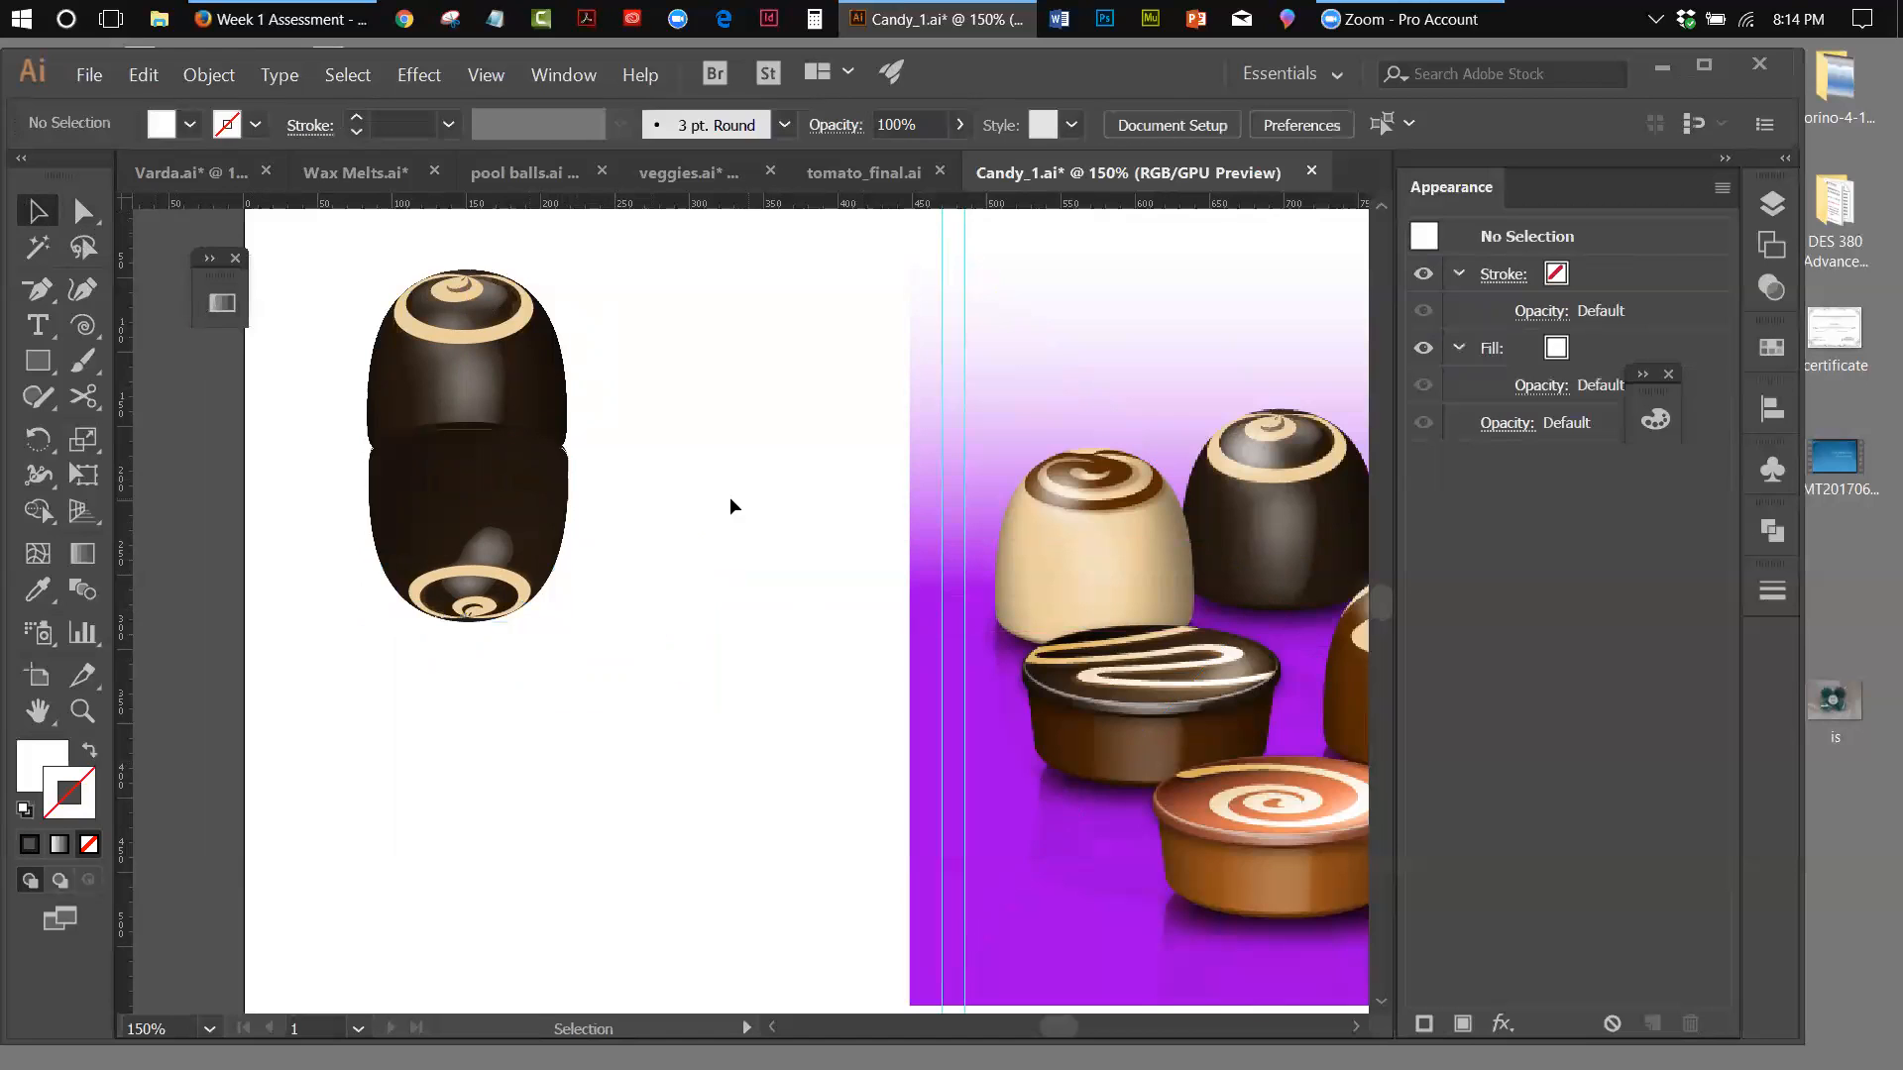
Bring the upright chocolate to the front of the upside-down reflection
left_click(542, 393)
left_click(208, 76)
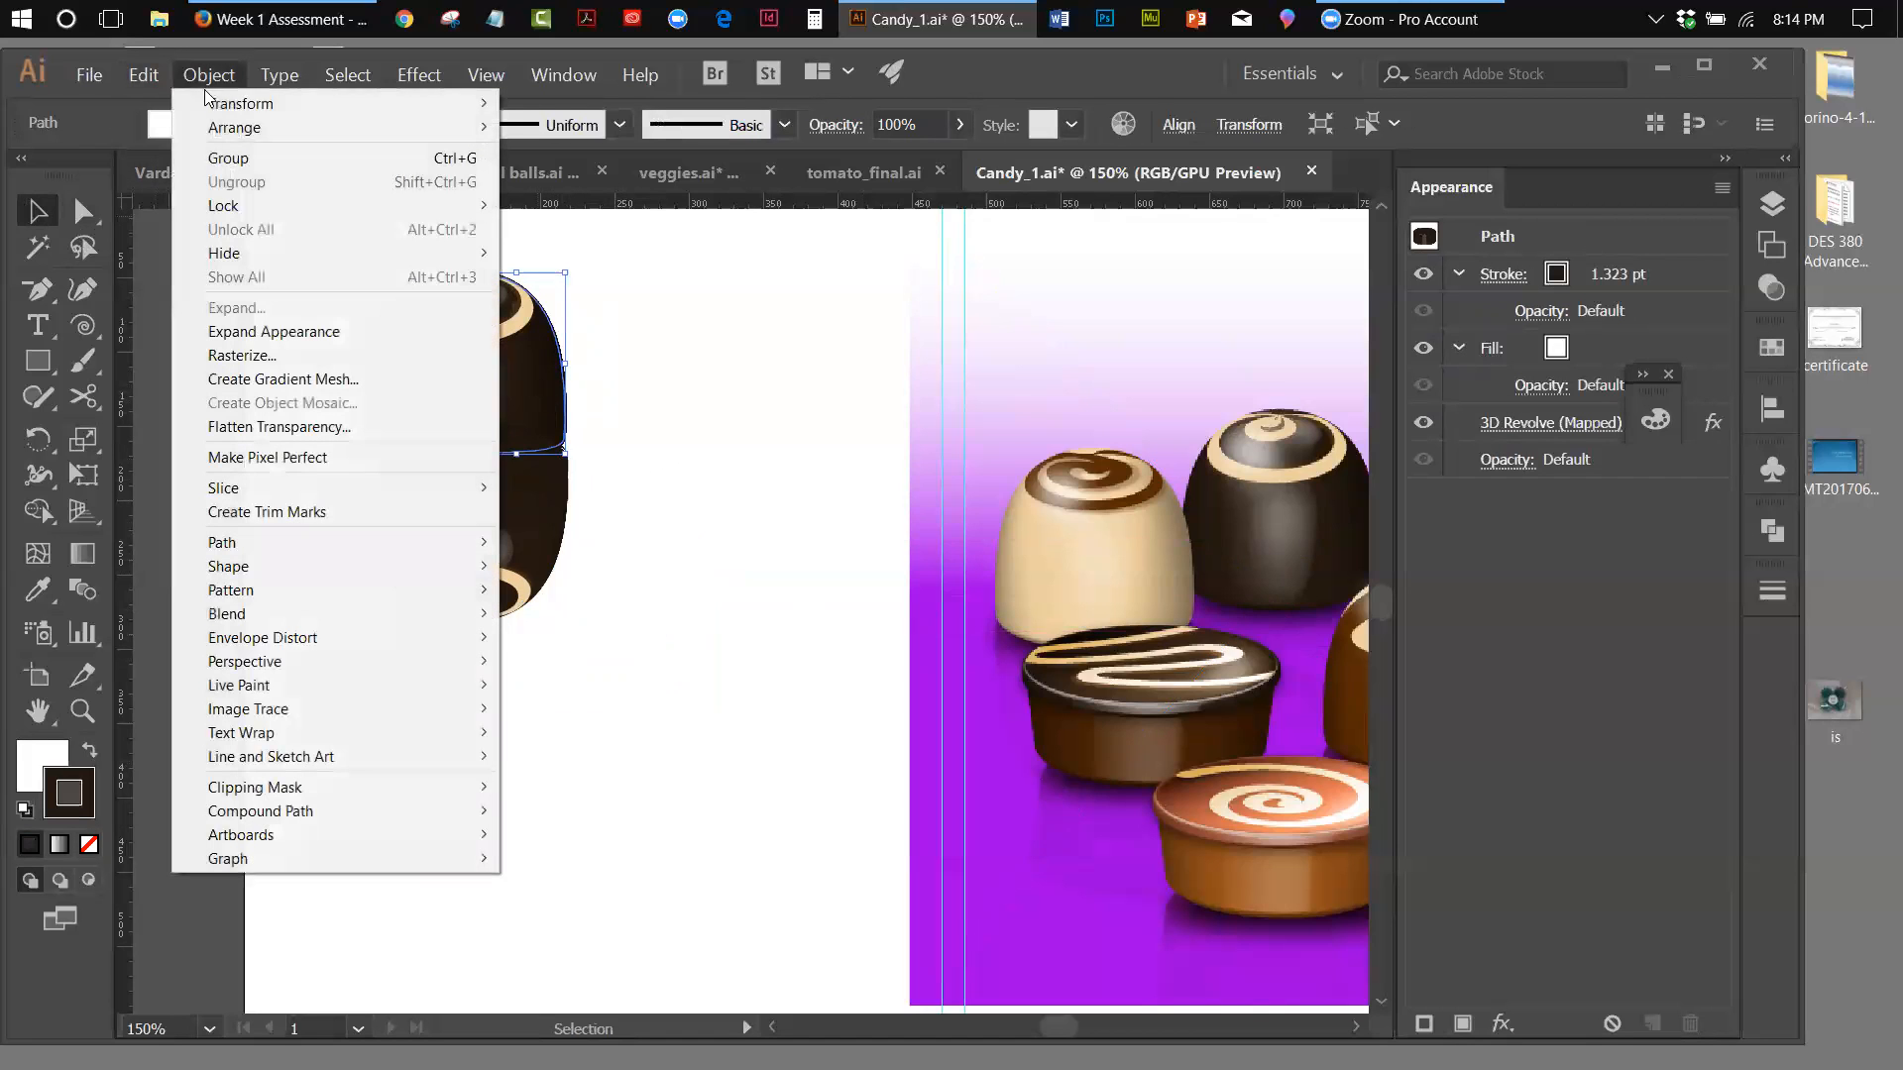
mouse_move(432, 129)
left_click(574, 129)
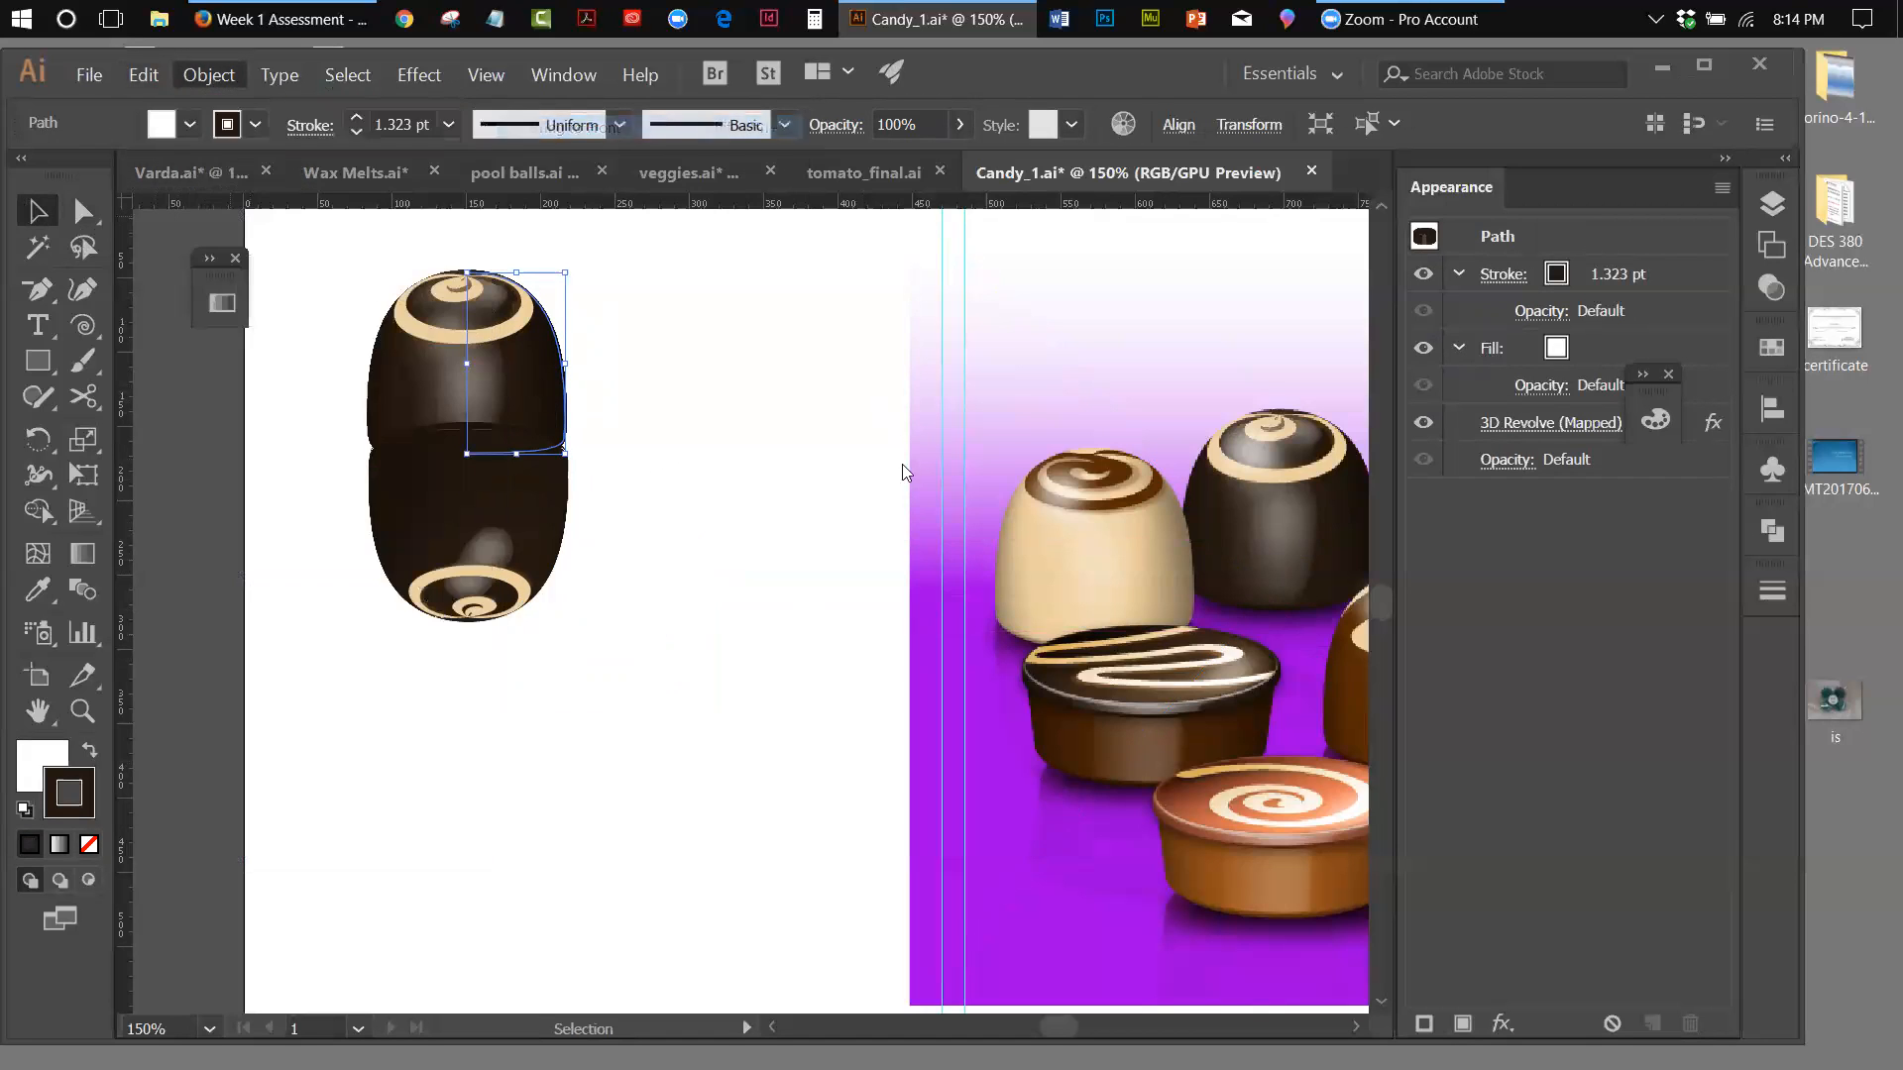
left_click(729, 462)
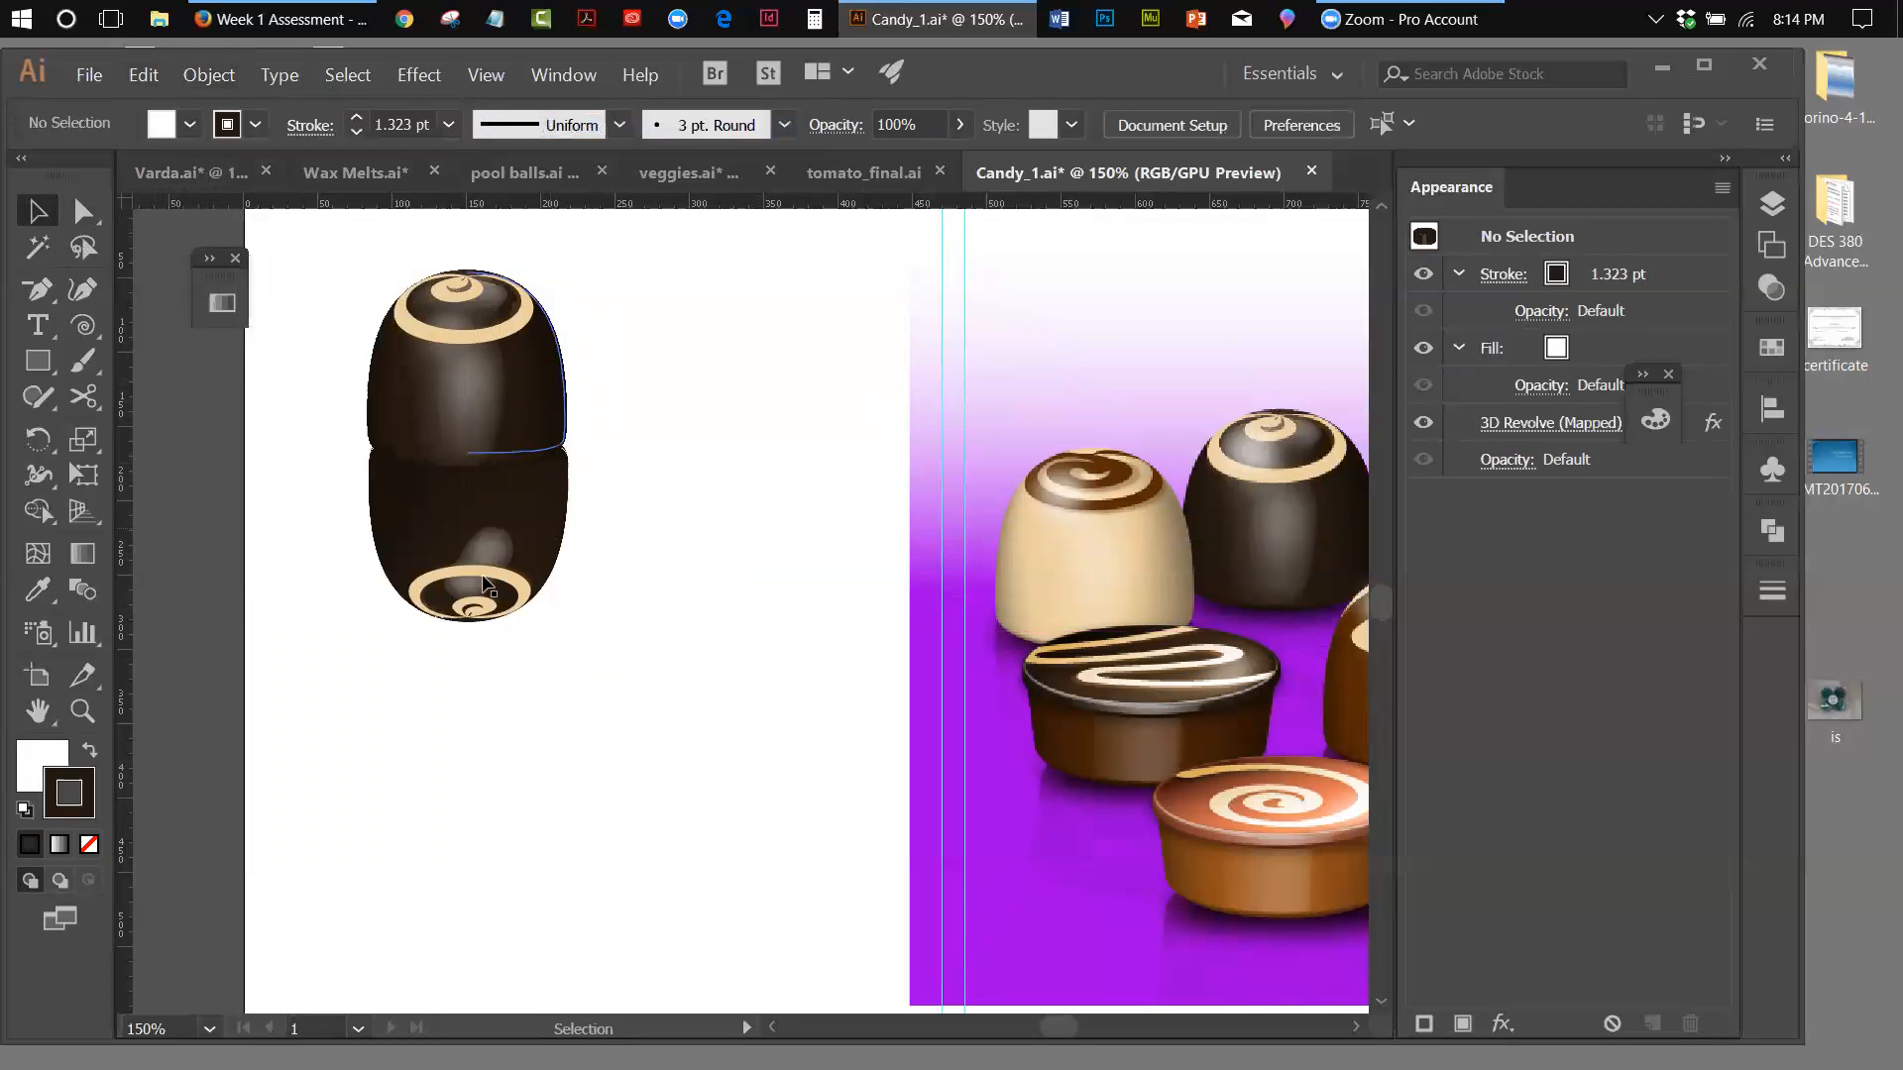
Fine-tune the reflection's rotation slightly so it lines up beneath the upright chocolate
left_click(414, 546)
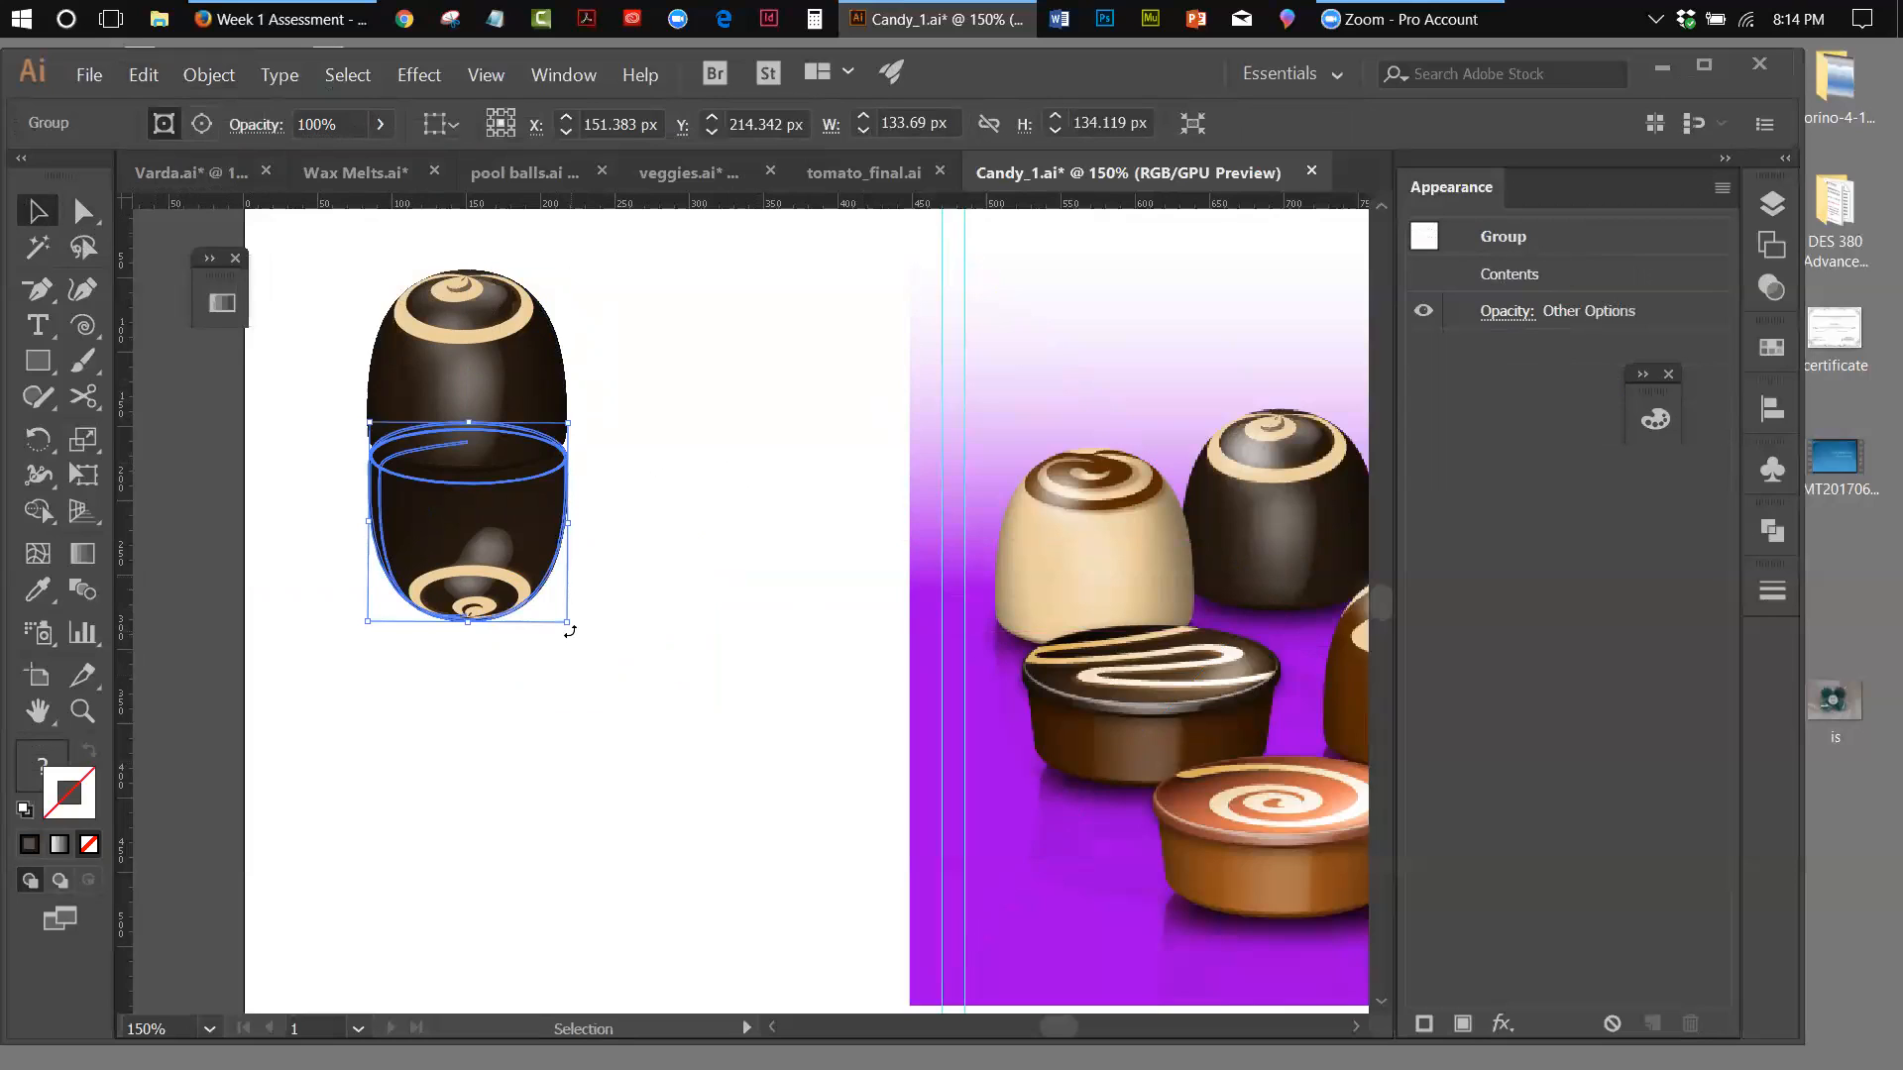
left_click_drag(570, 631, 572, 631)
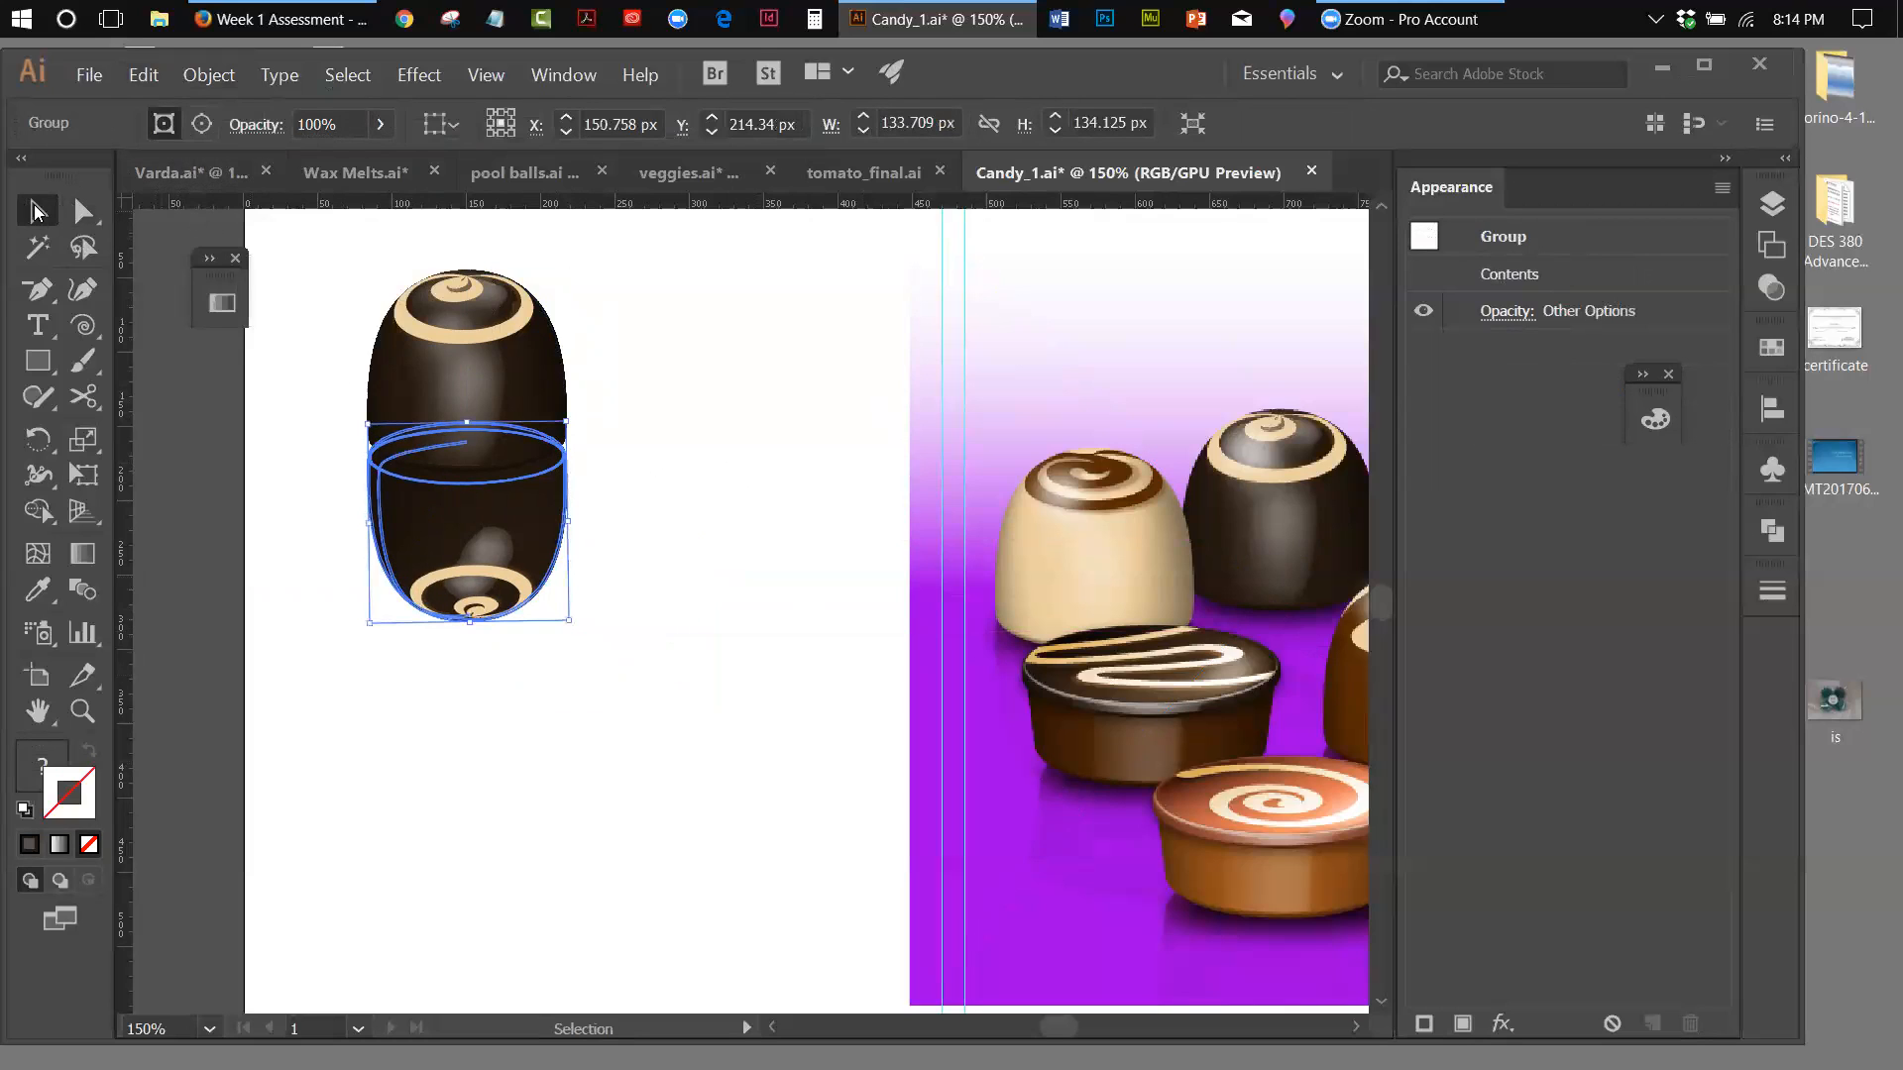
left_click(272, 359)
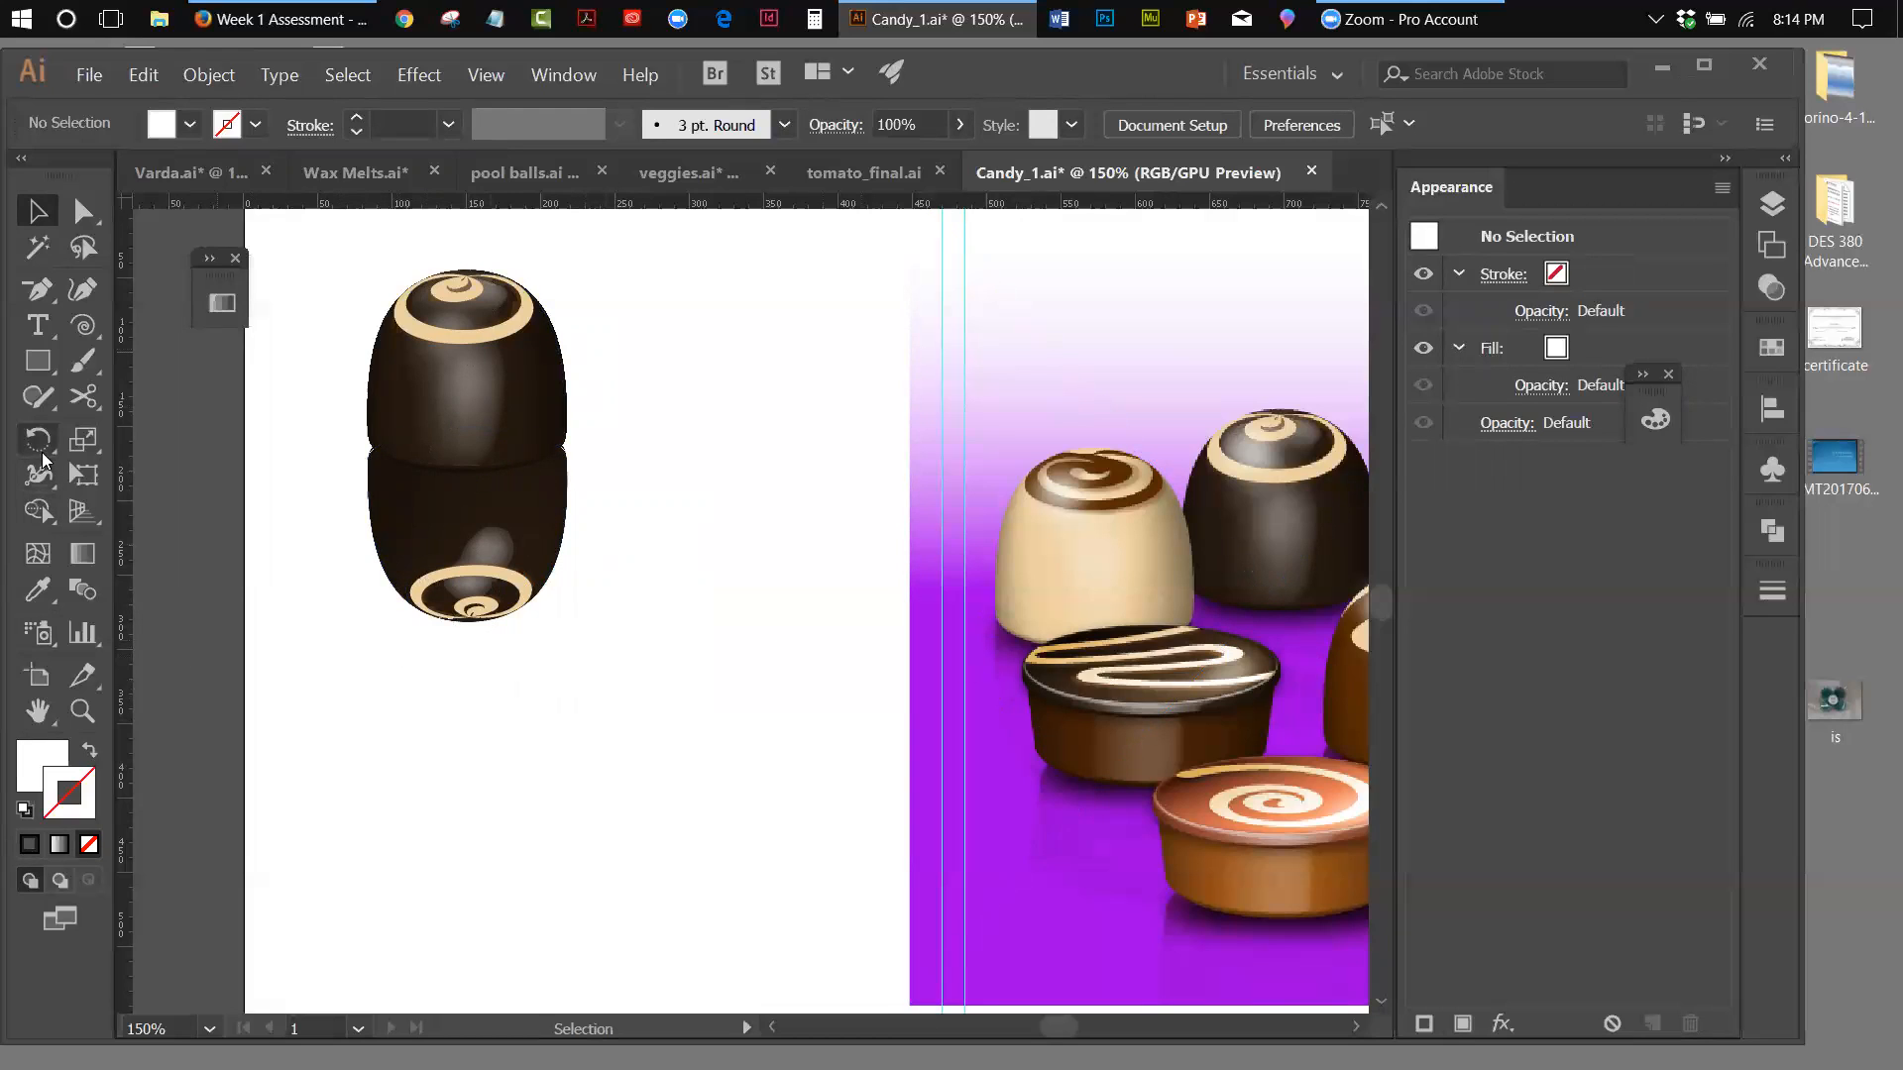
Draw a white rectangle without a stroke that covers the whole upside-down reflection
left_click(31, 369)
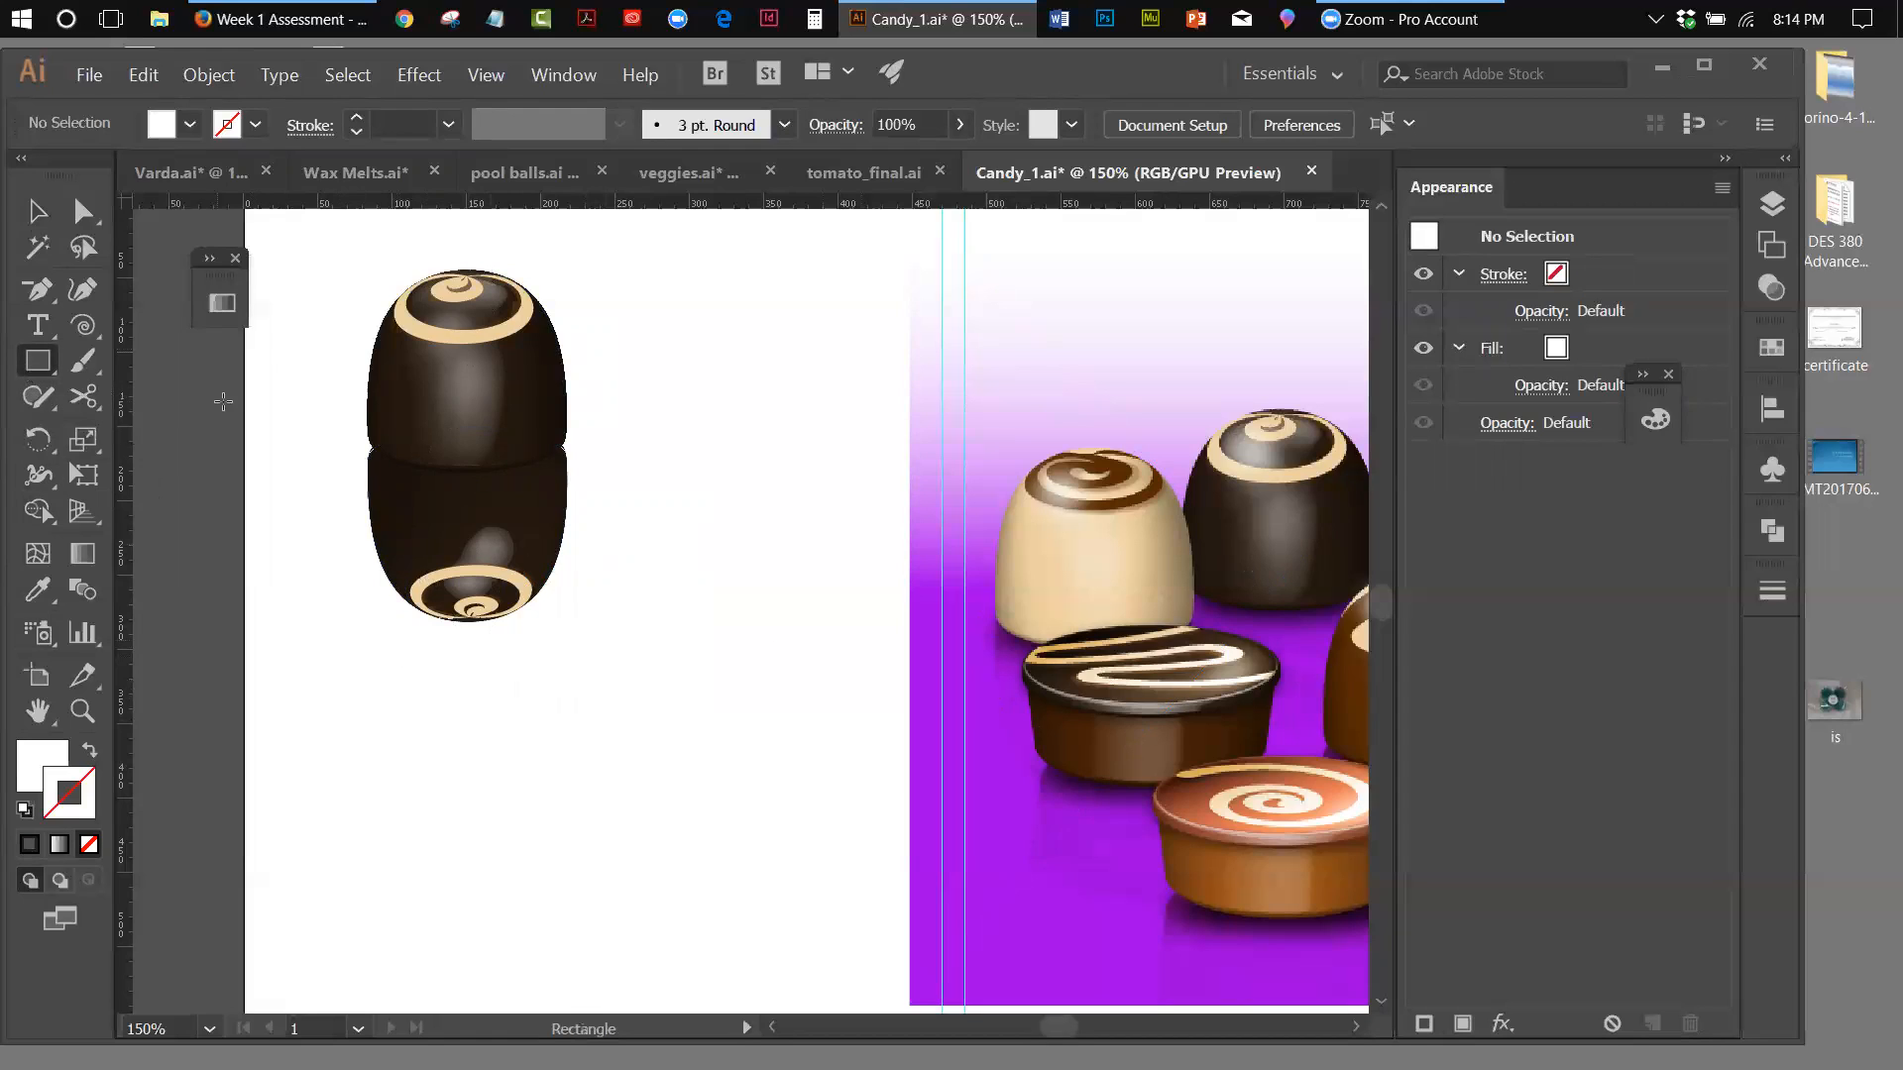
left_click_drag(350, 425, 591, 637)
left_click(42, 216)
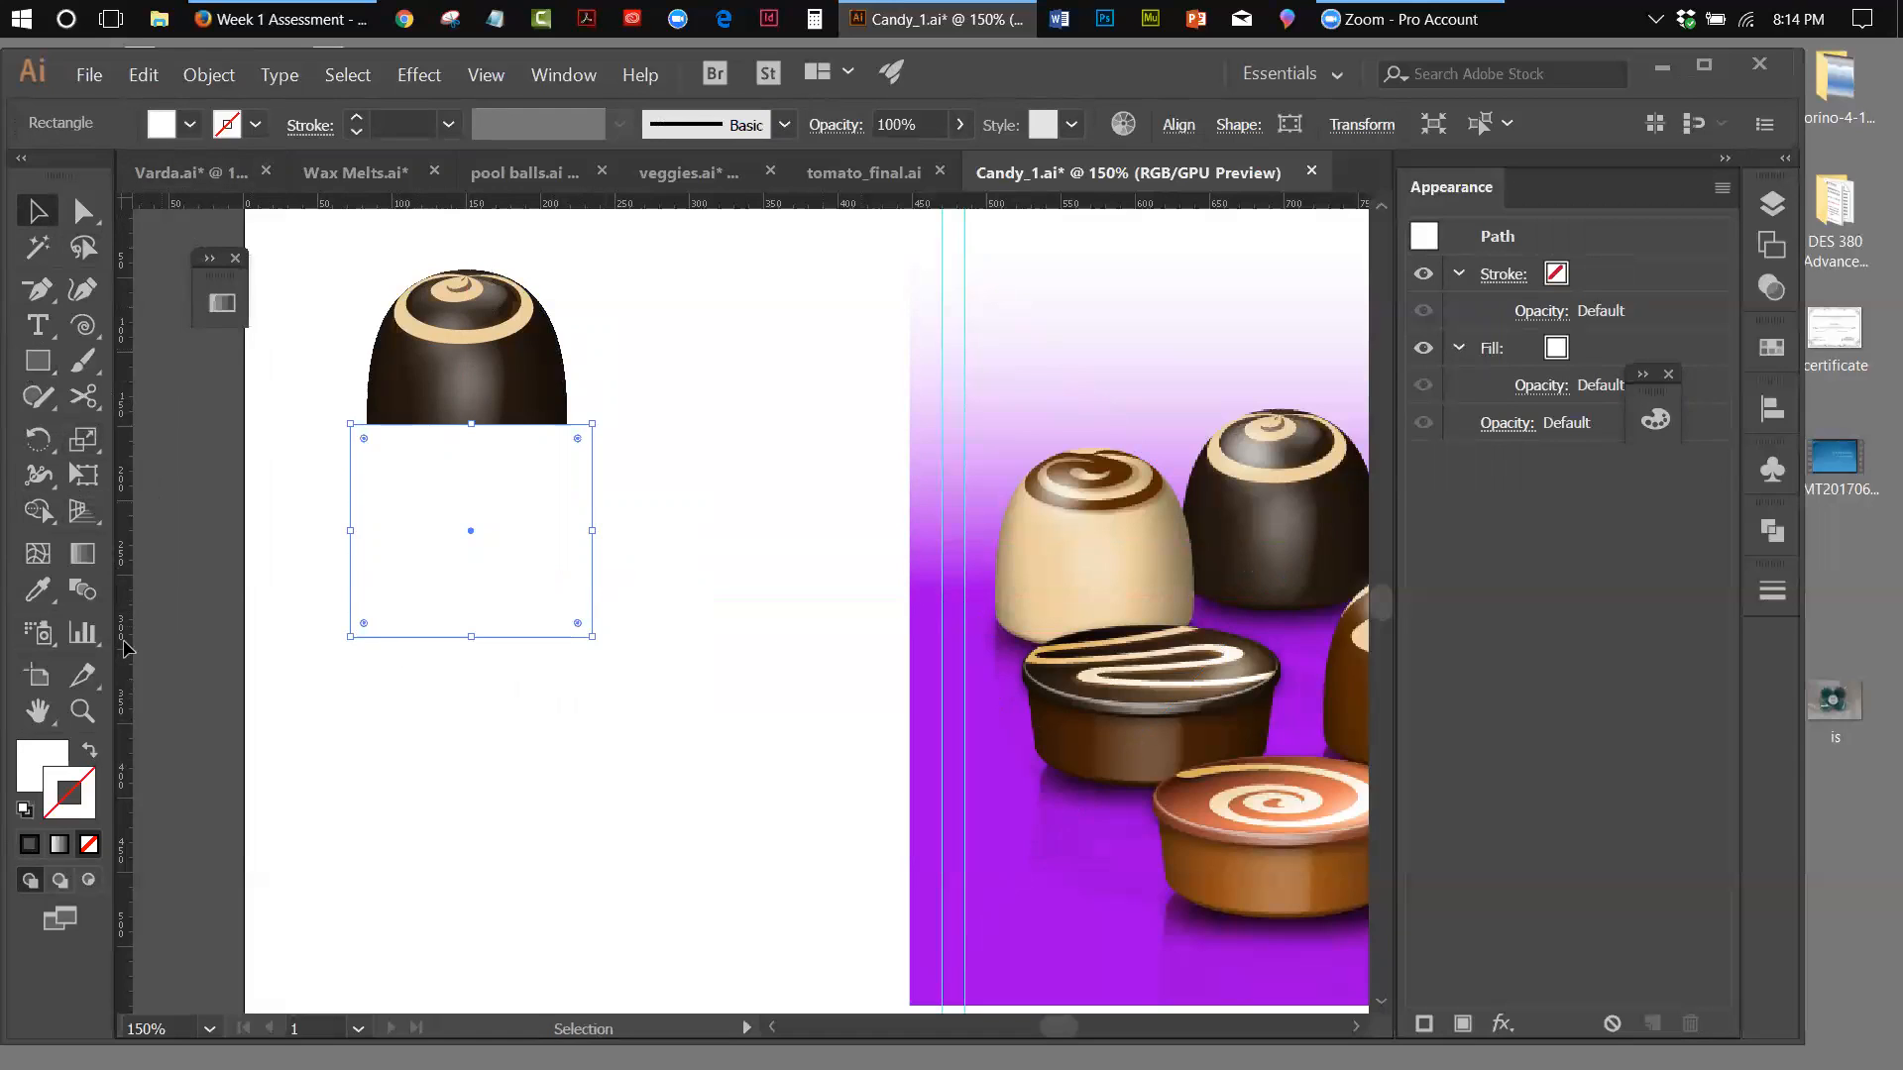
Fill the rectangle covering the reflection with a white-to-black linear gradient and leave it without a stroke
left_click(82, 554)
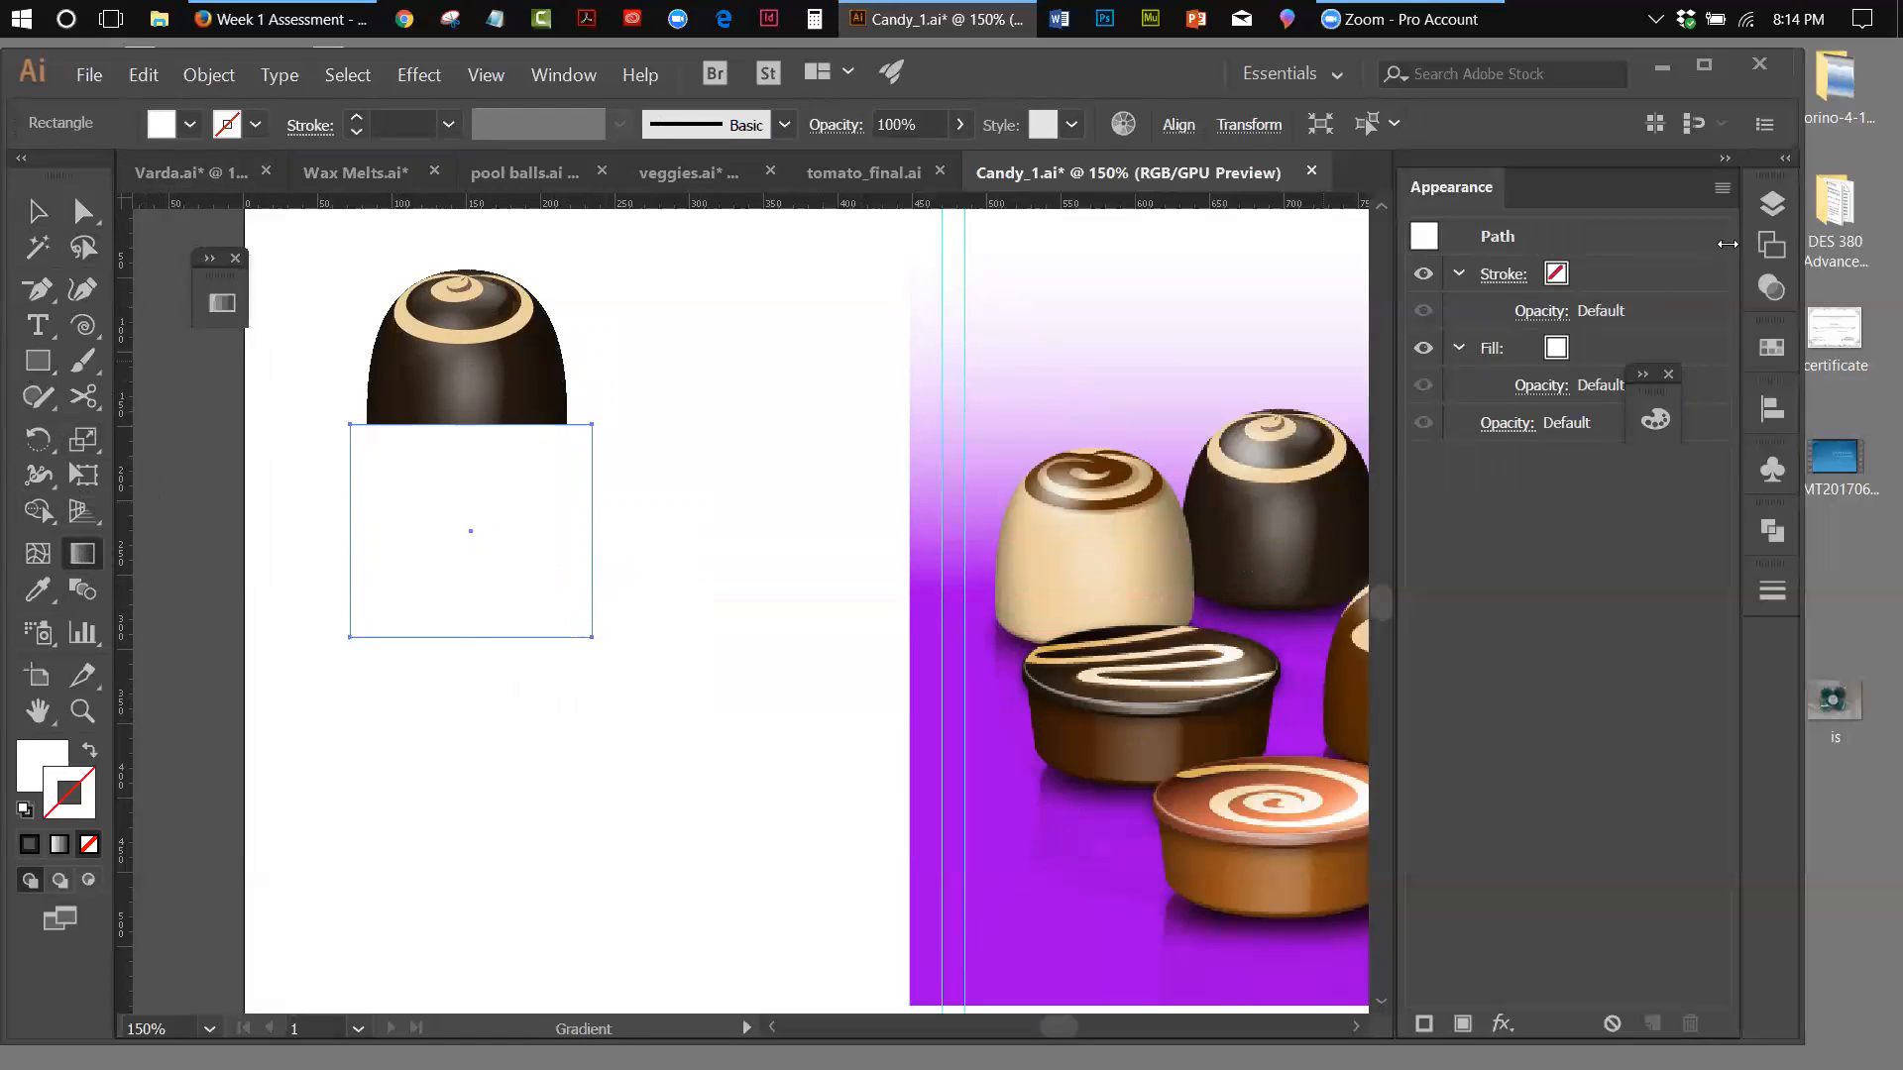
left_click(1722, 162)
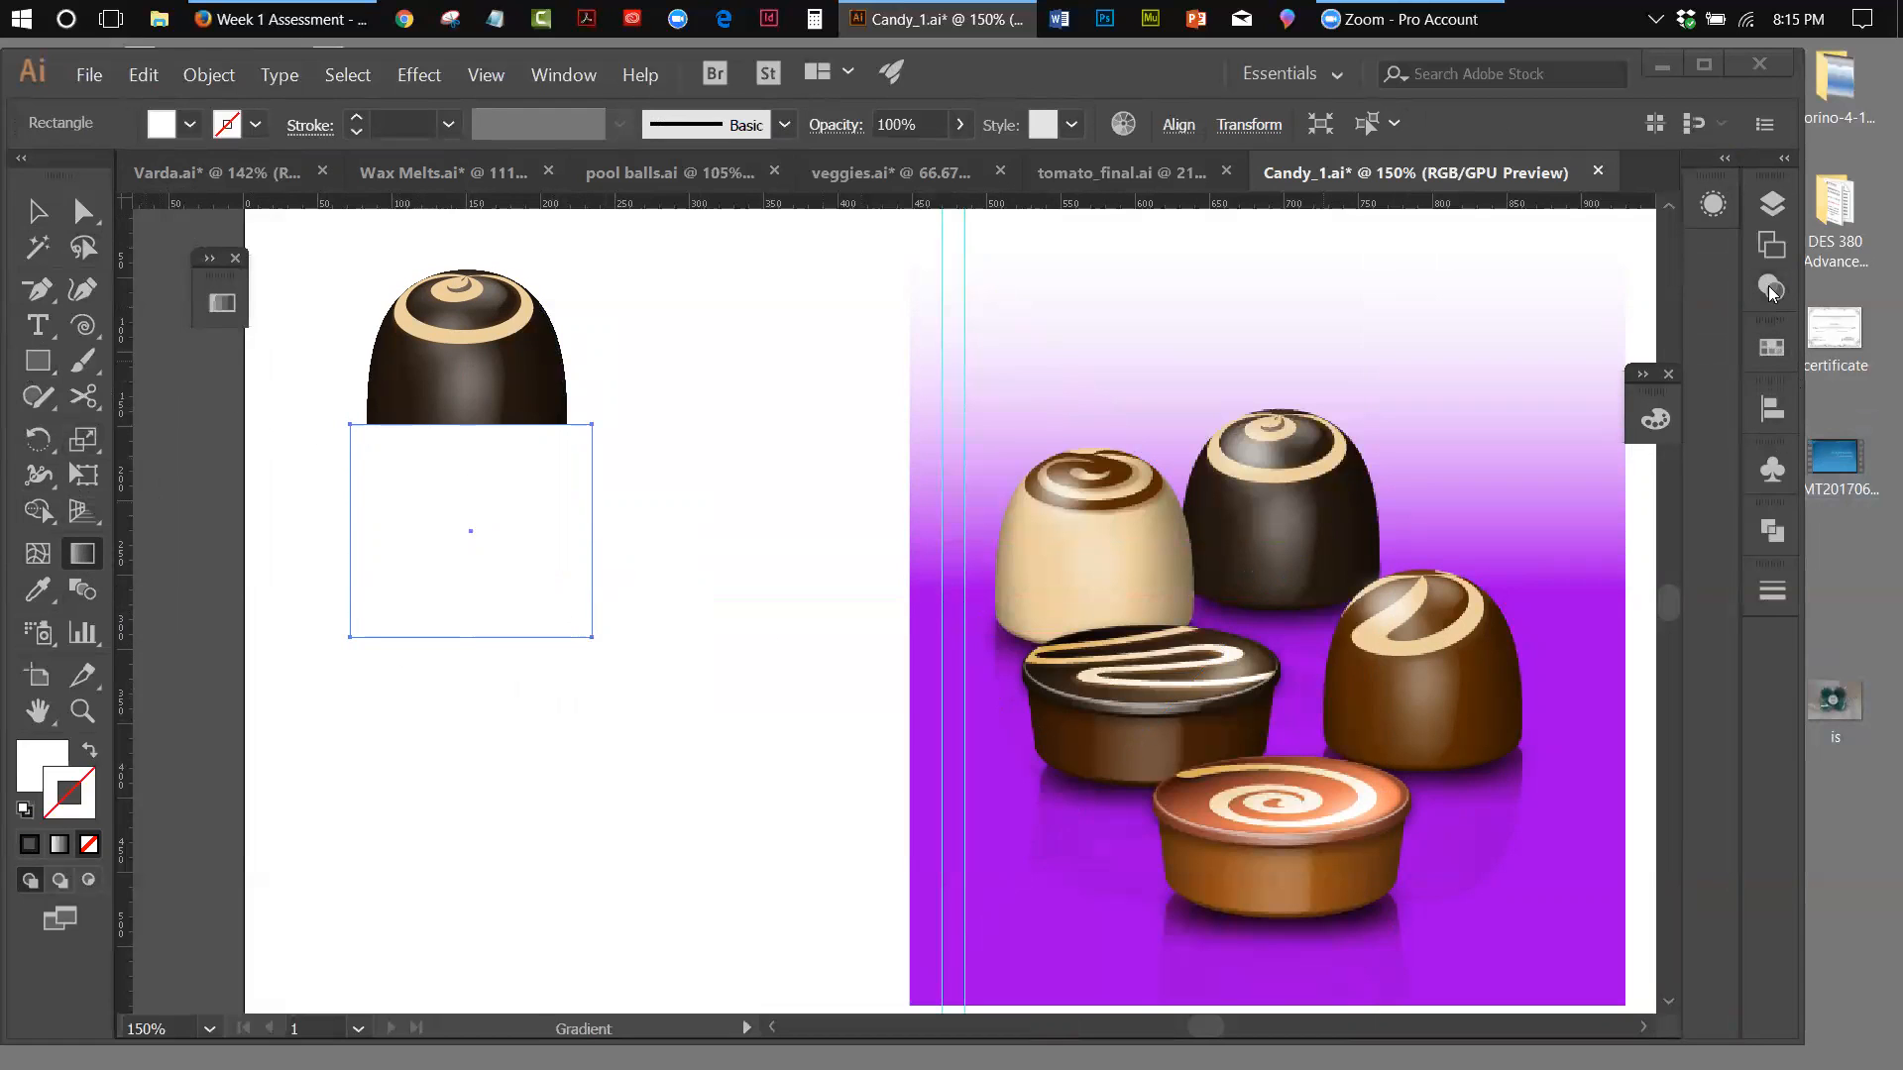
key("v")
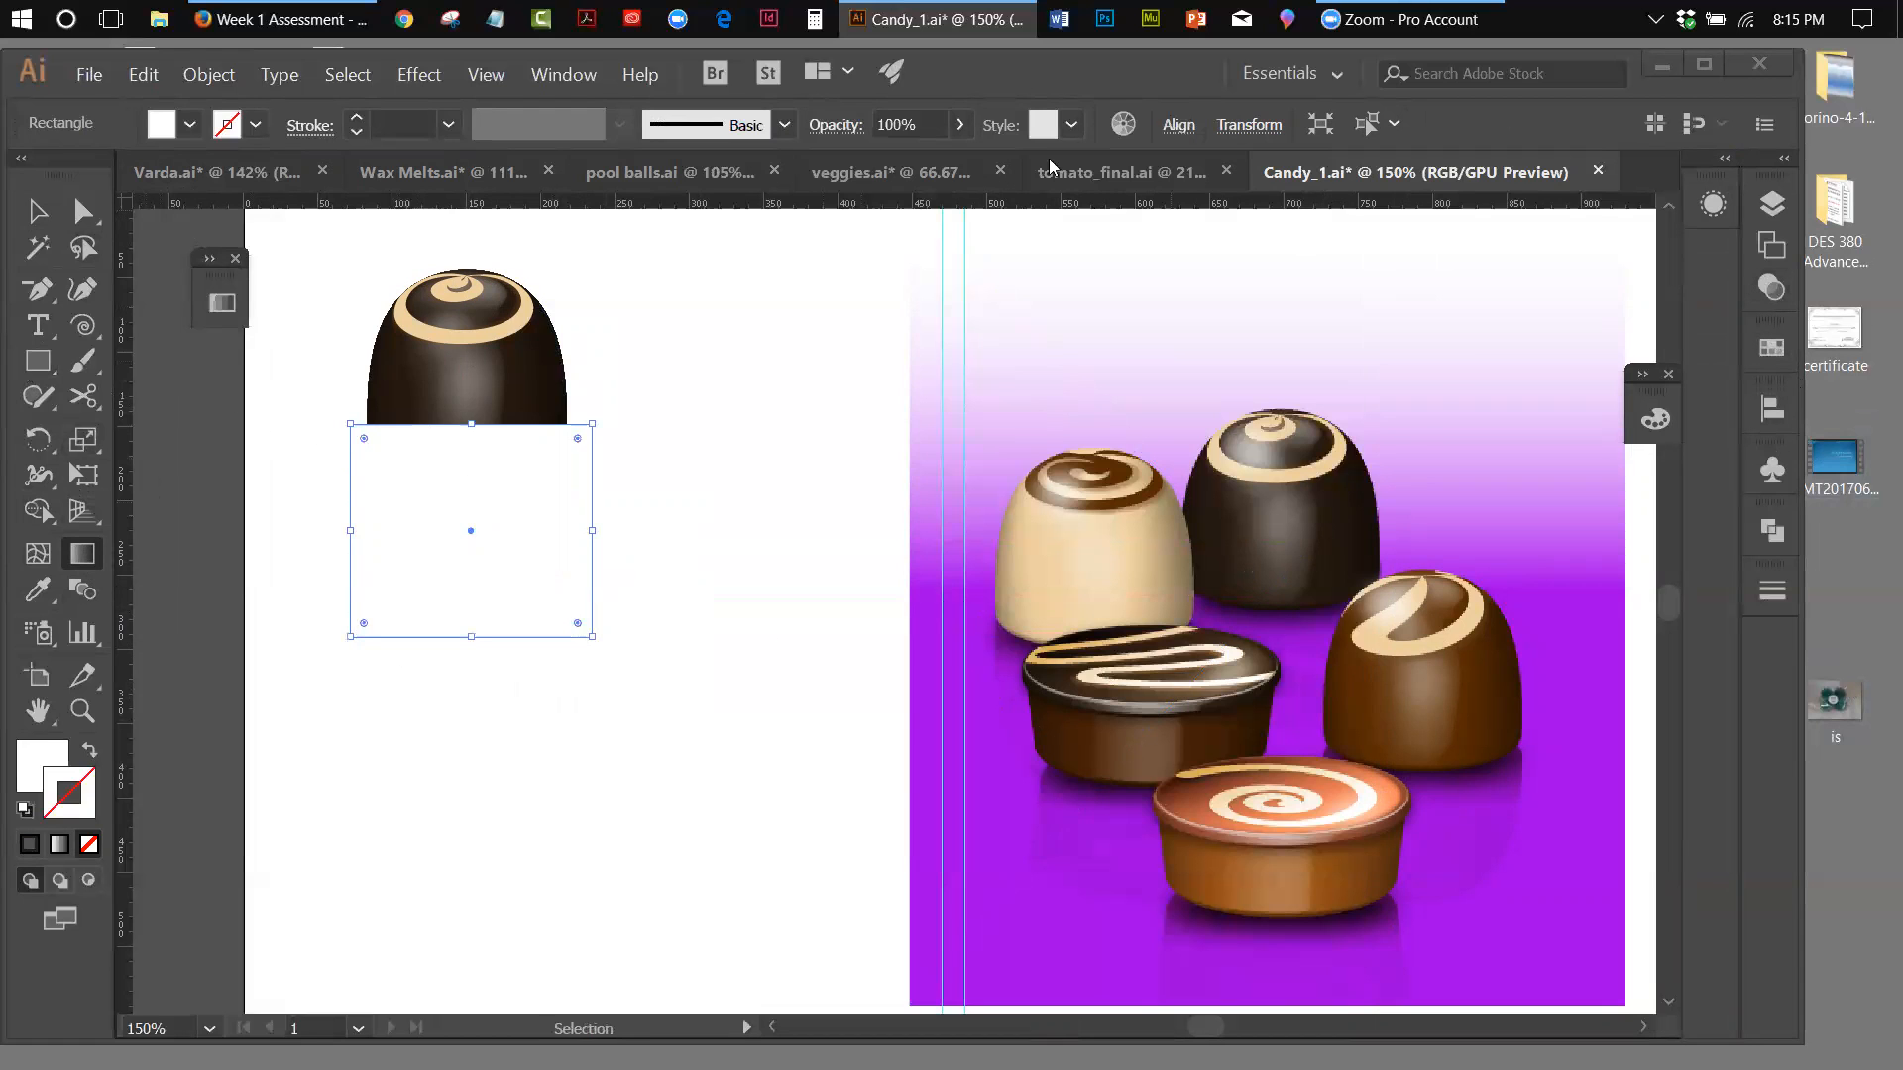
left_click(563, 75)
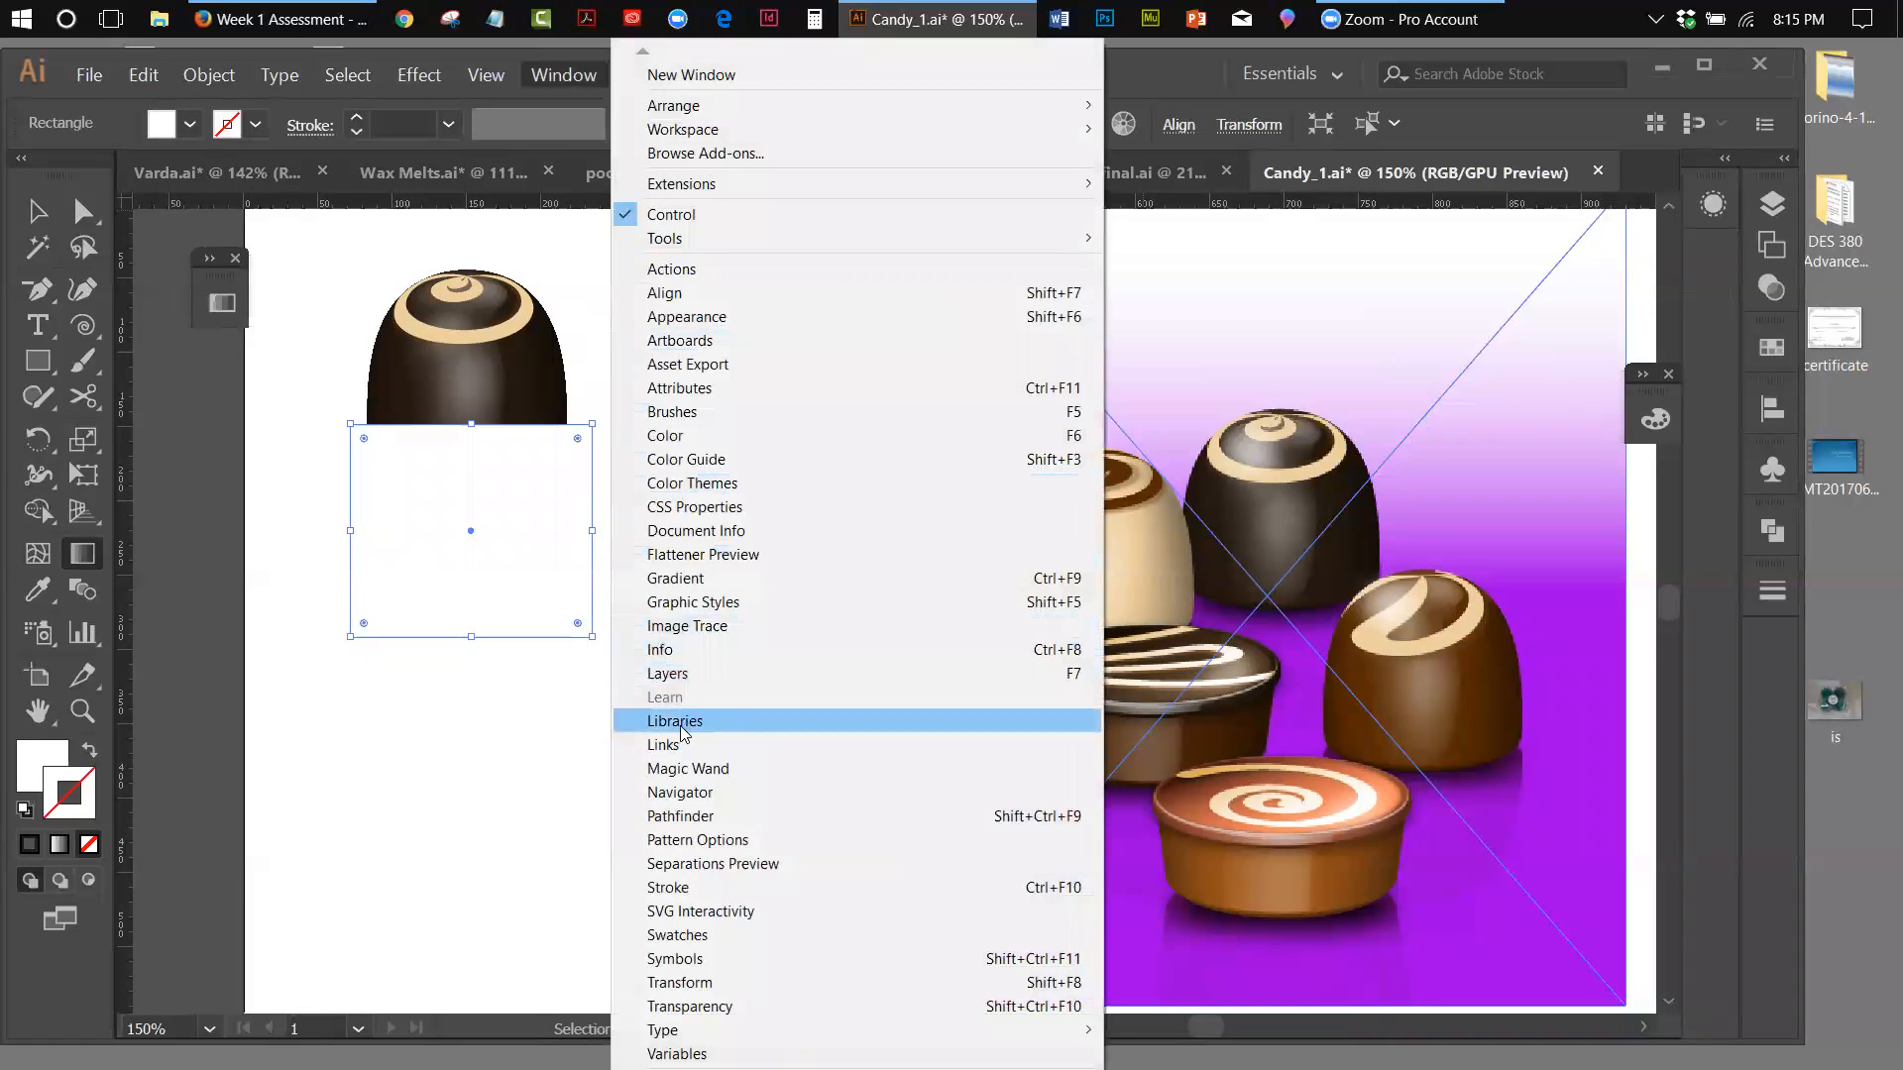
left_click(675, 578)
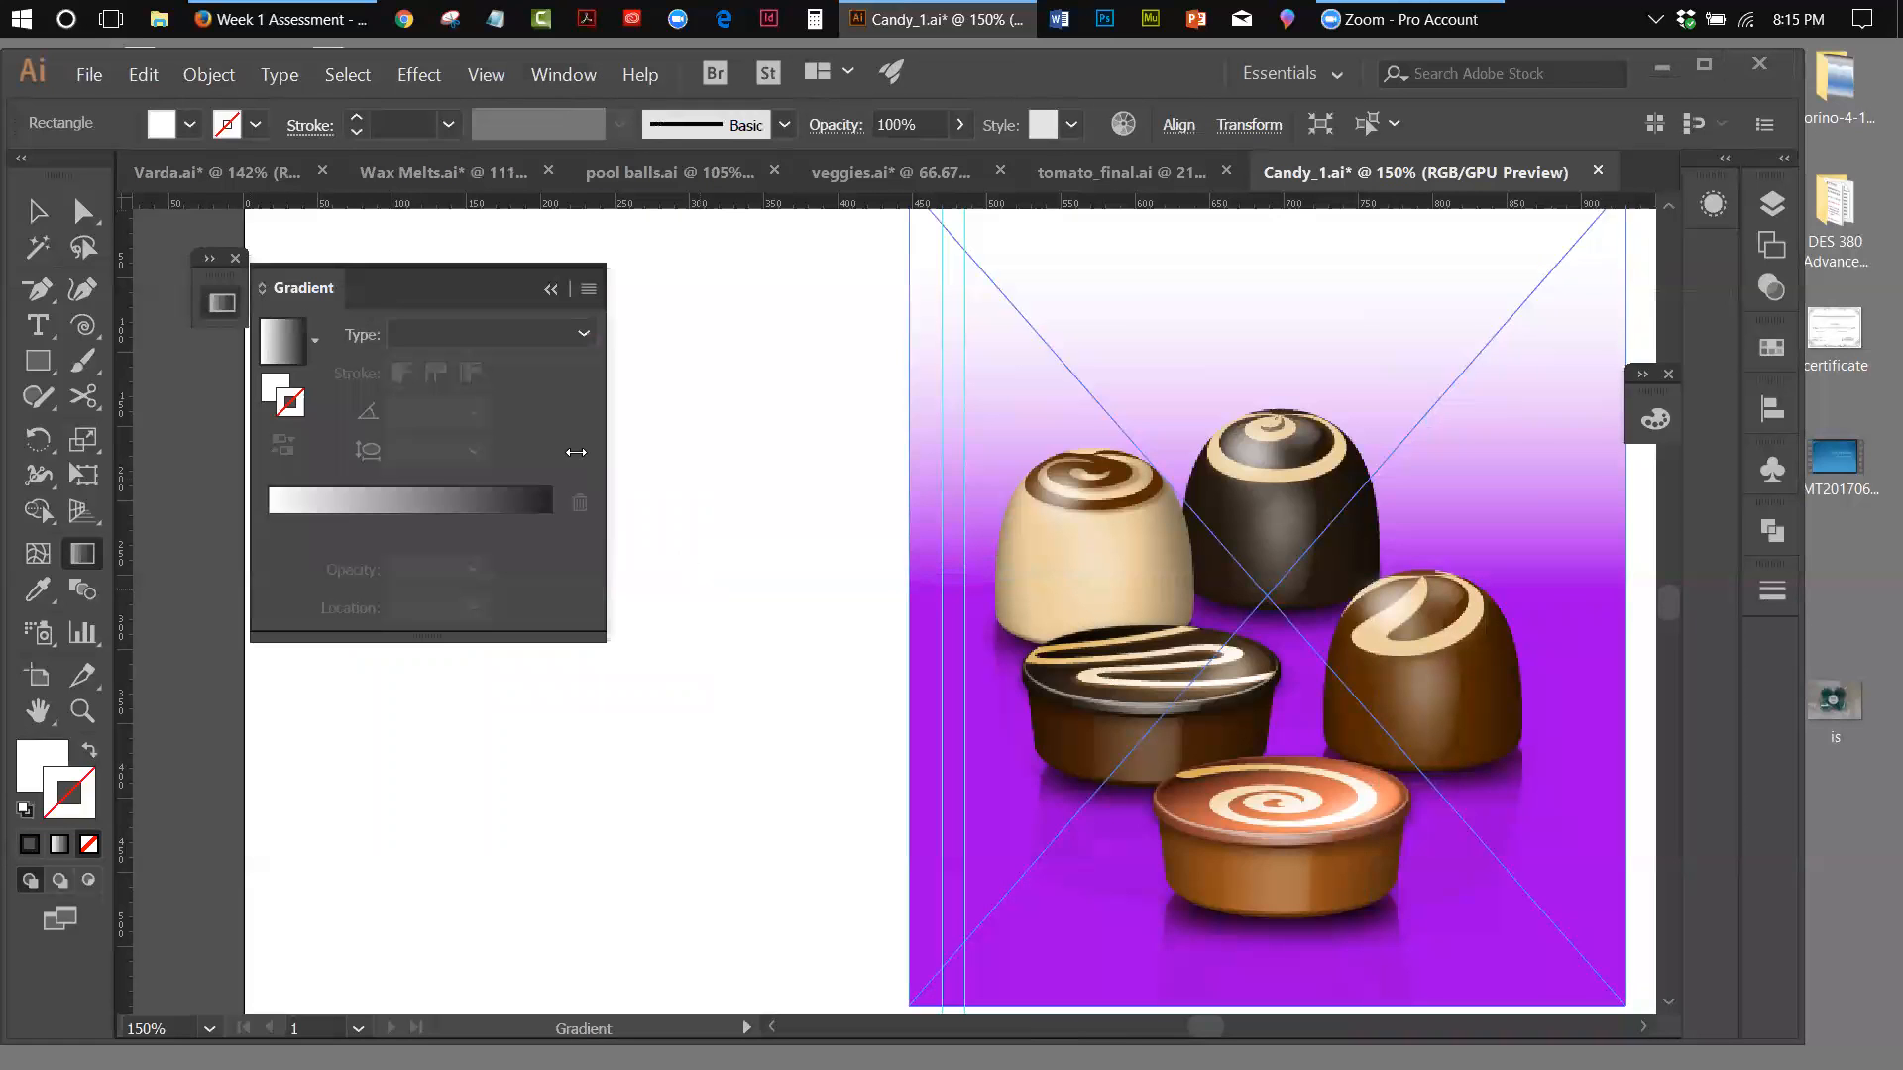
left_click_drag(373, 278, 771, 292)
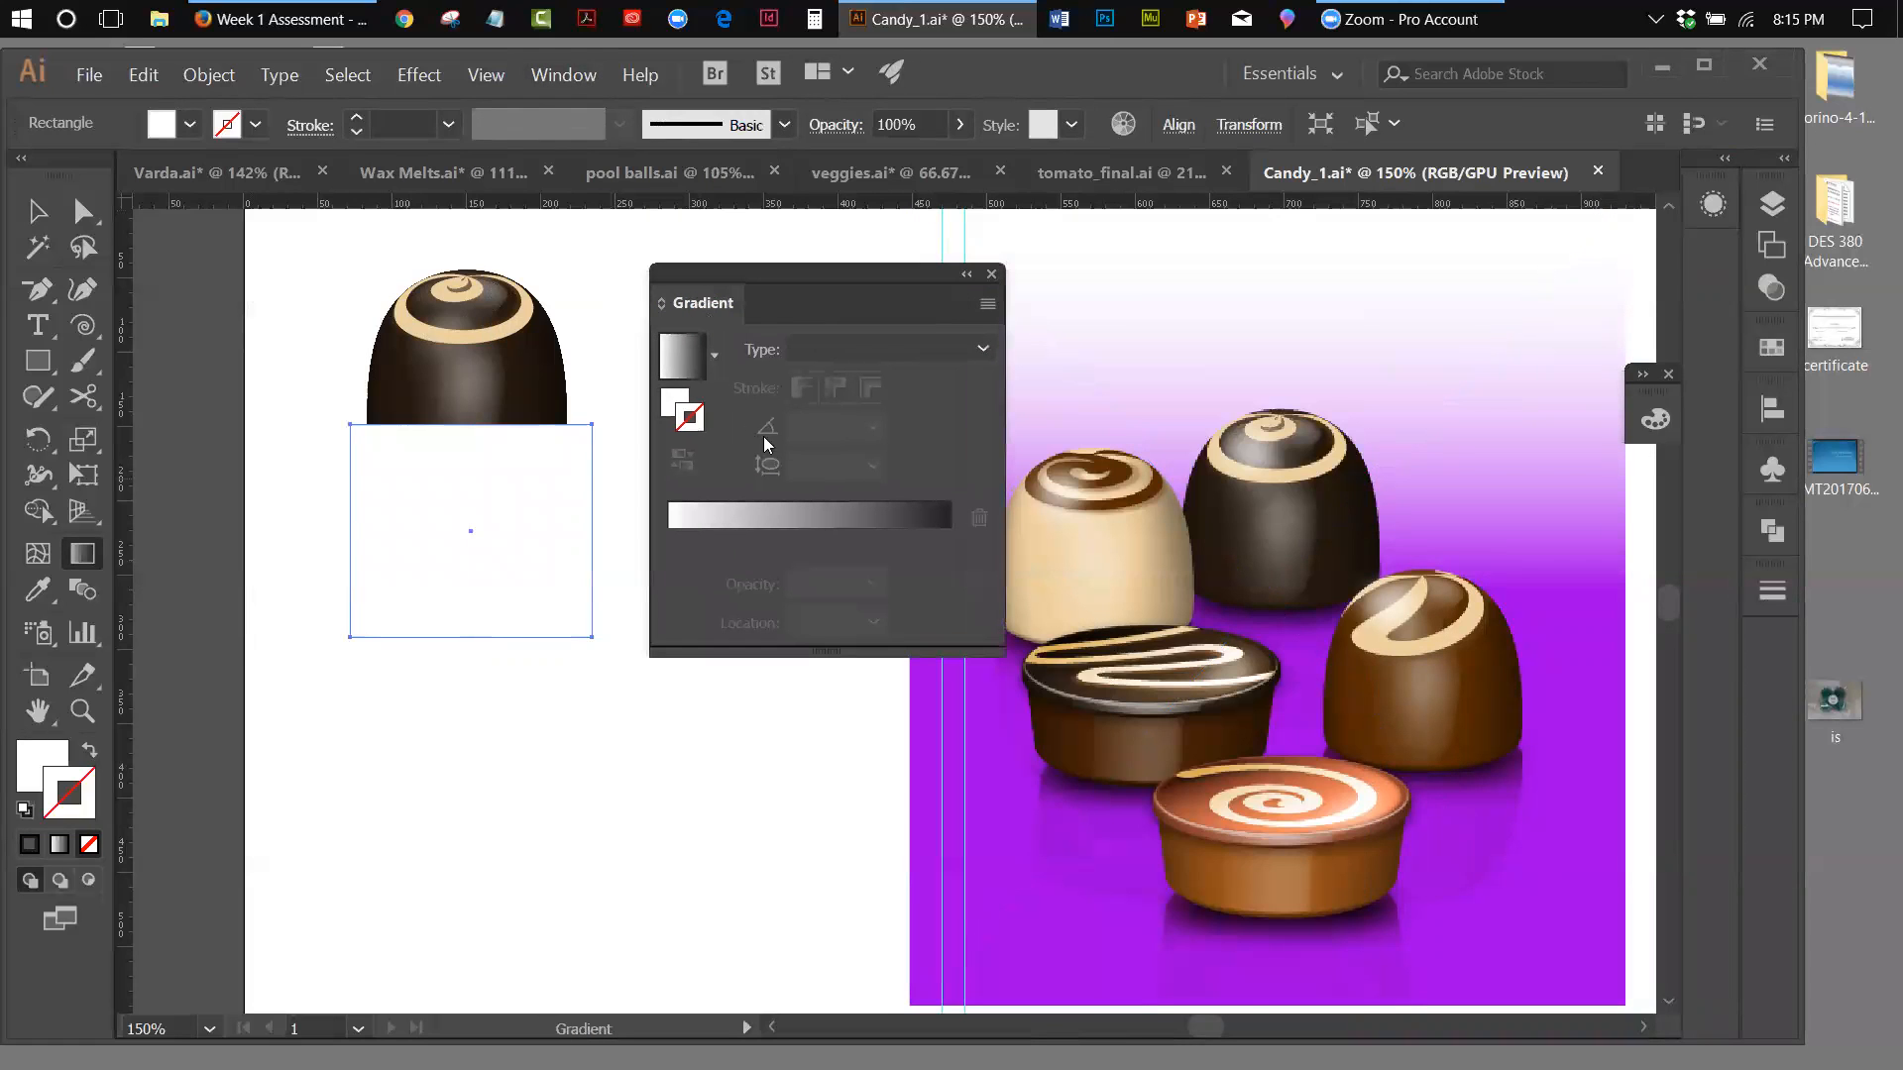
left_click(693, 370)
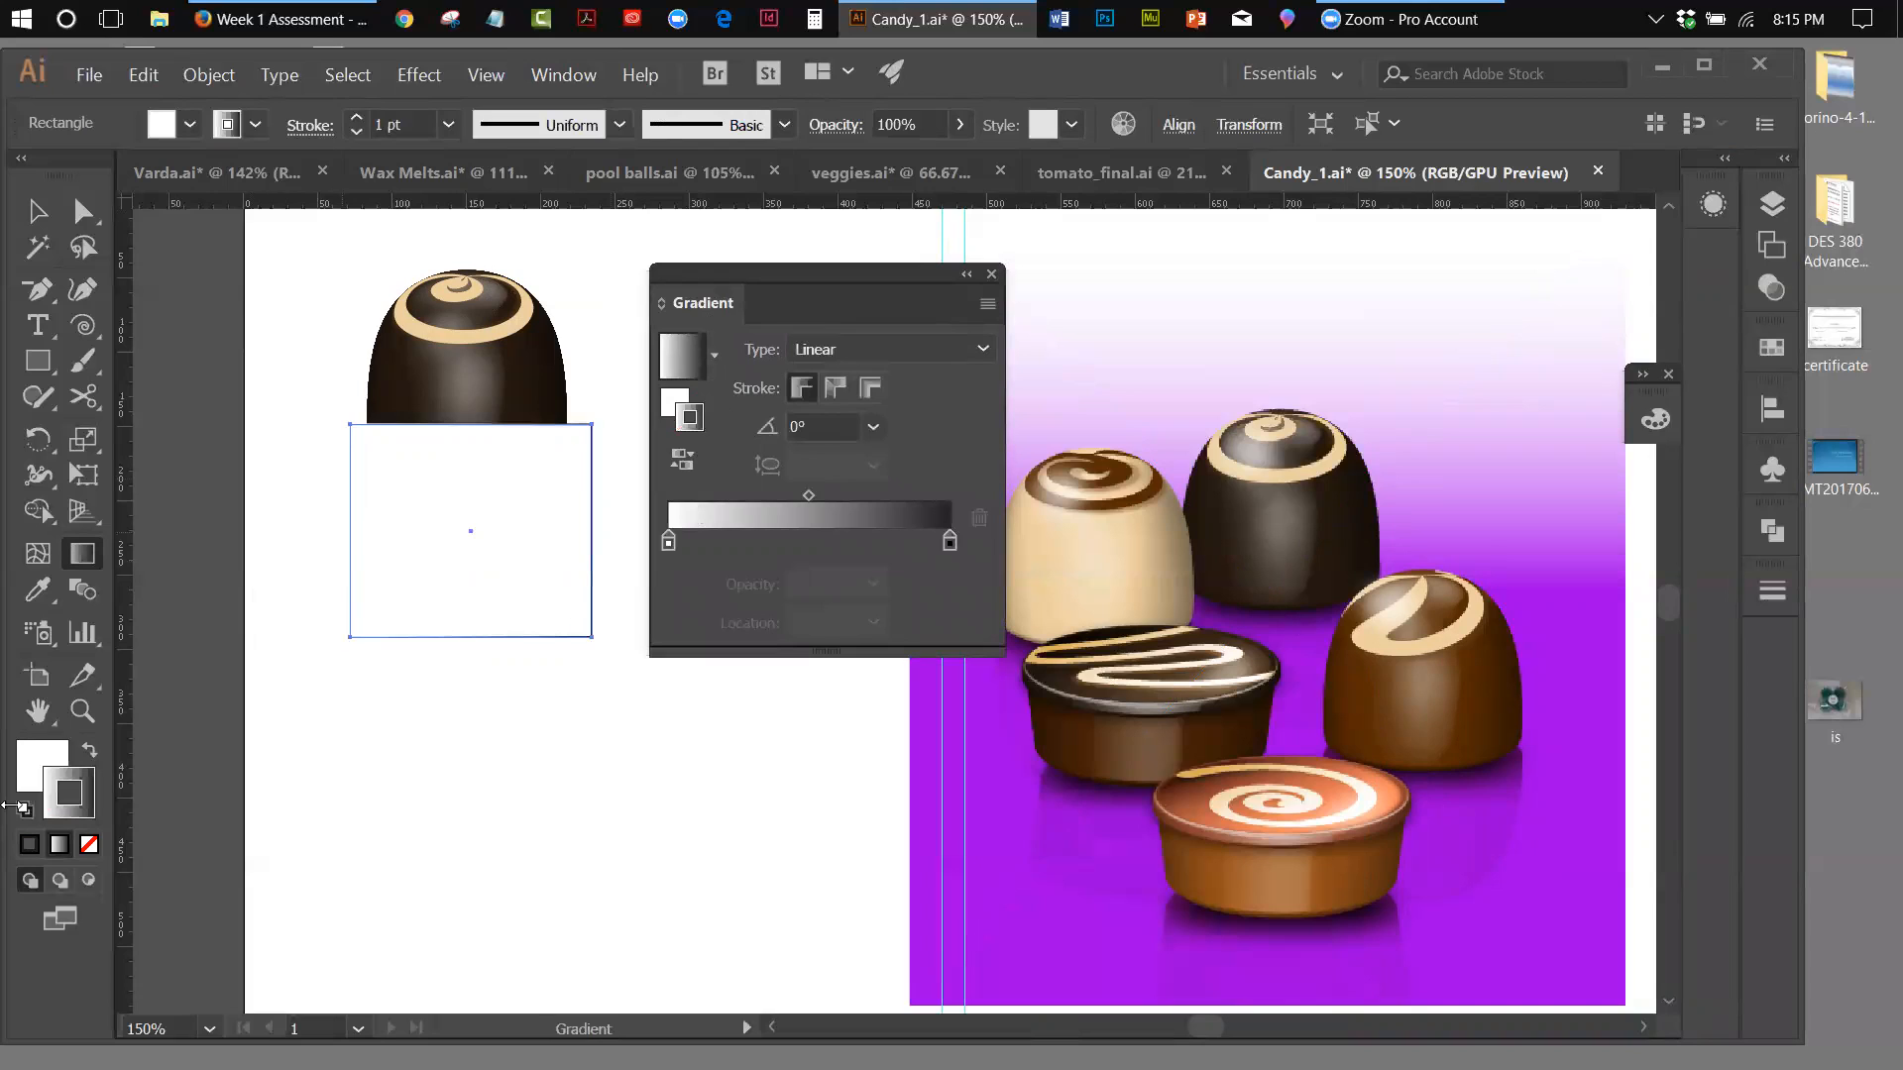
left_click(92, 749)
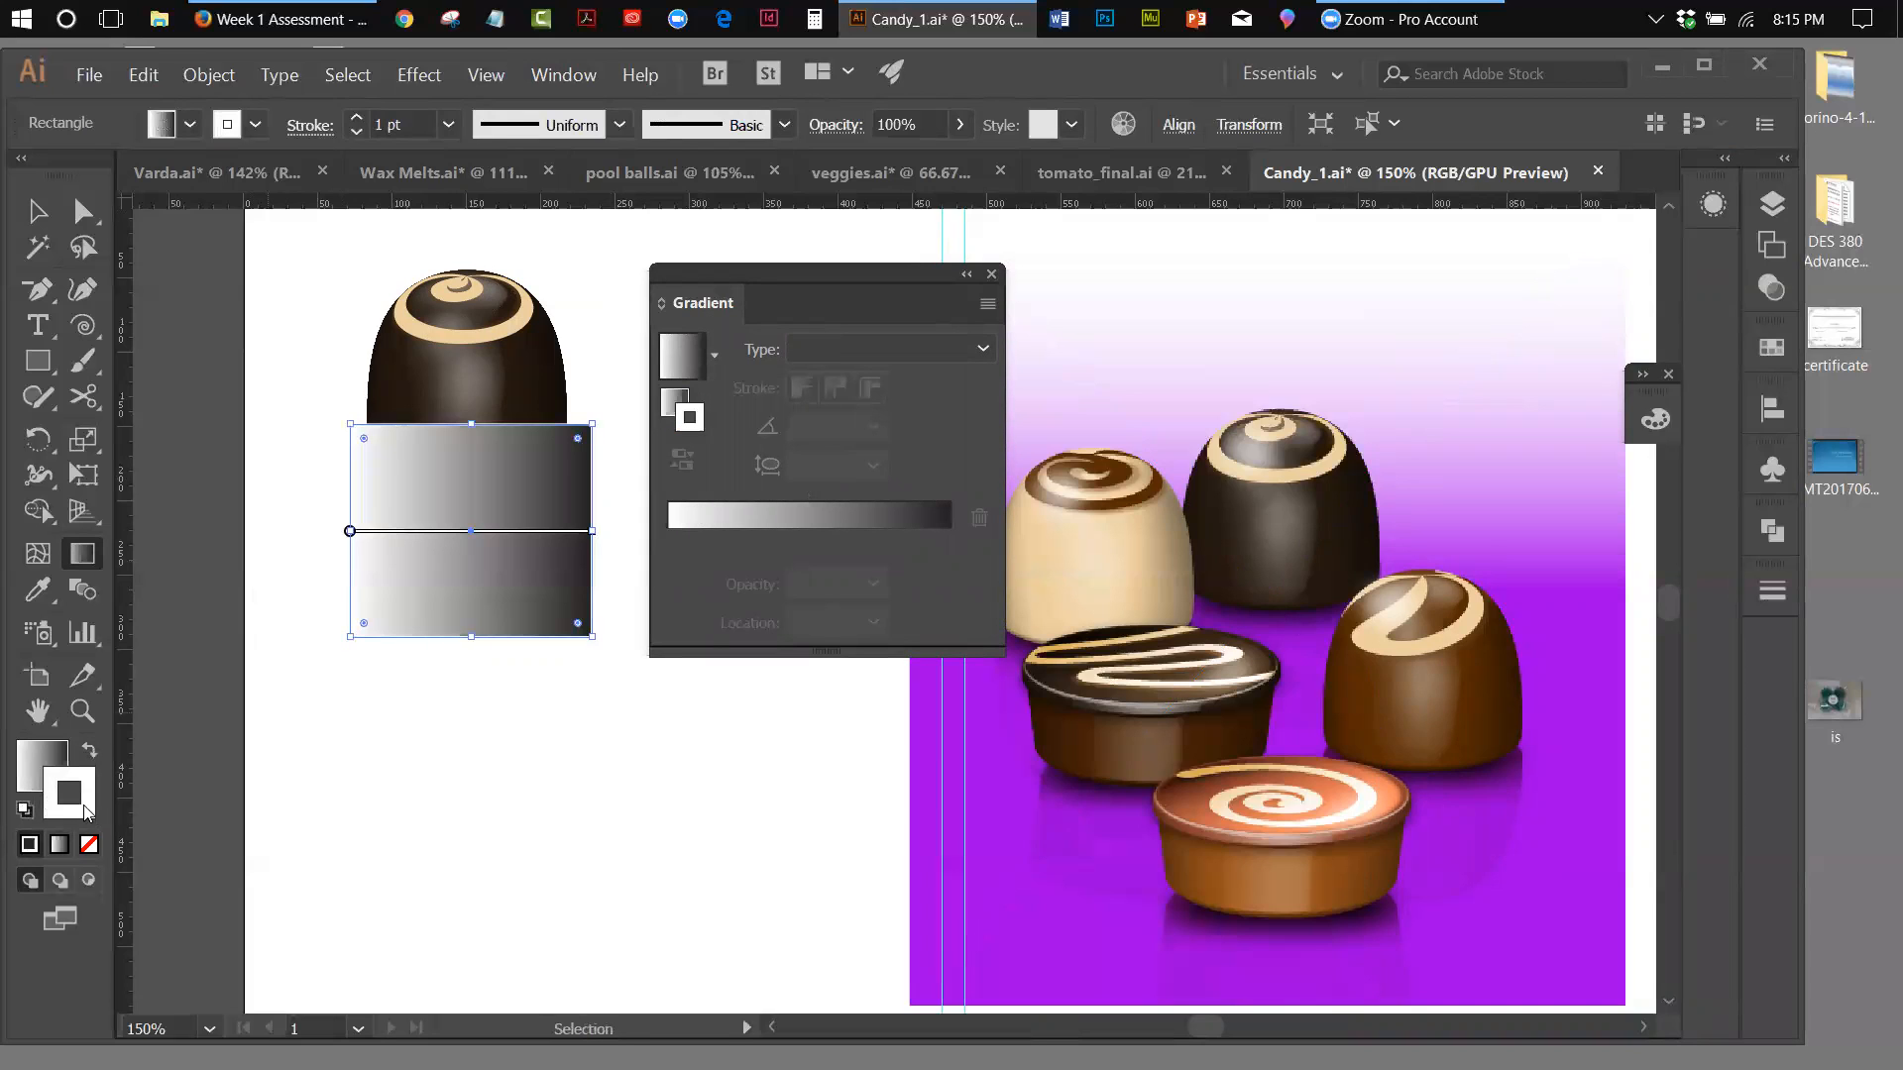
left_click(90, 844)
key("g")
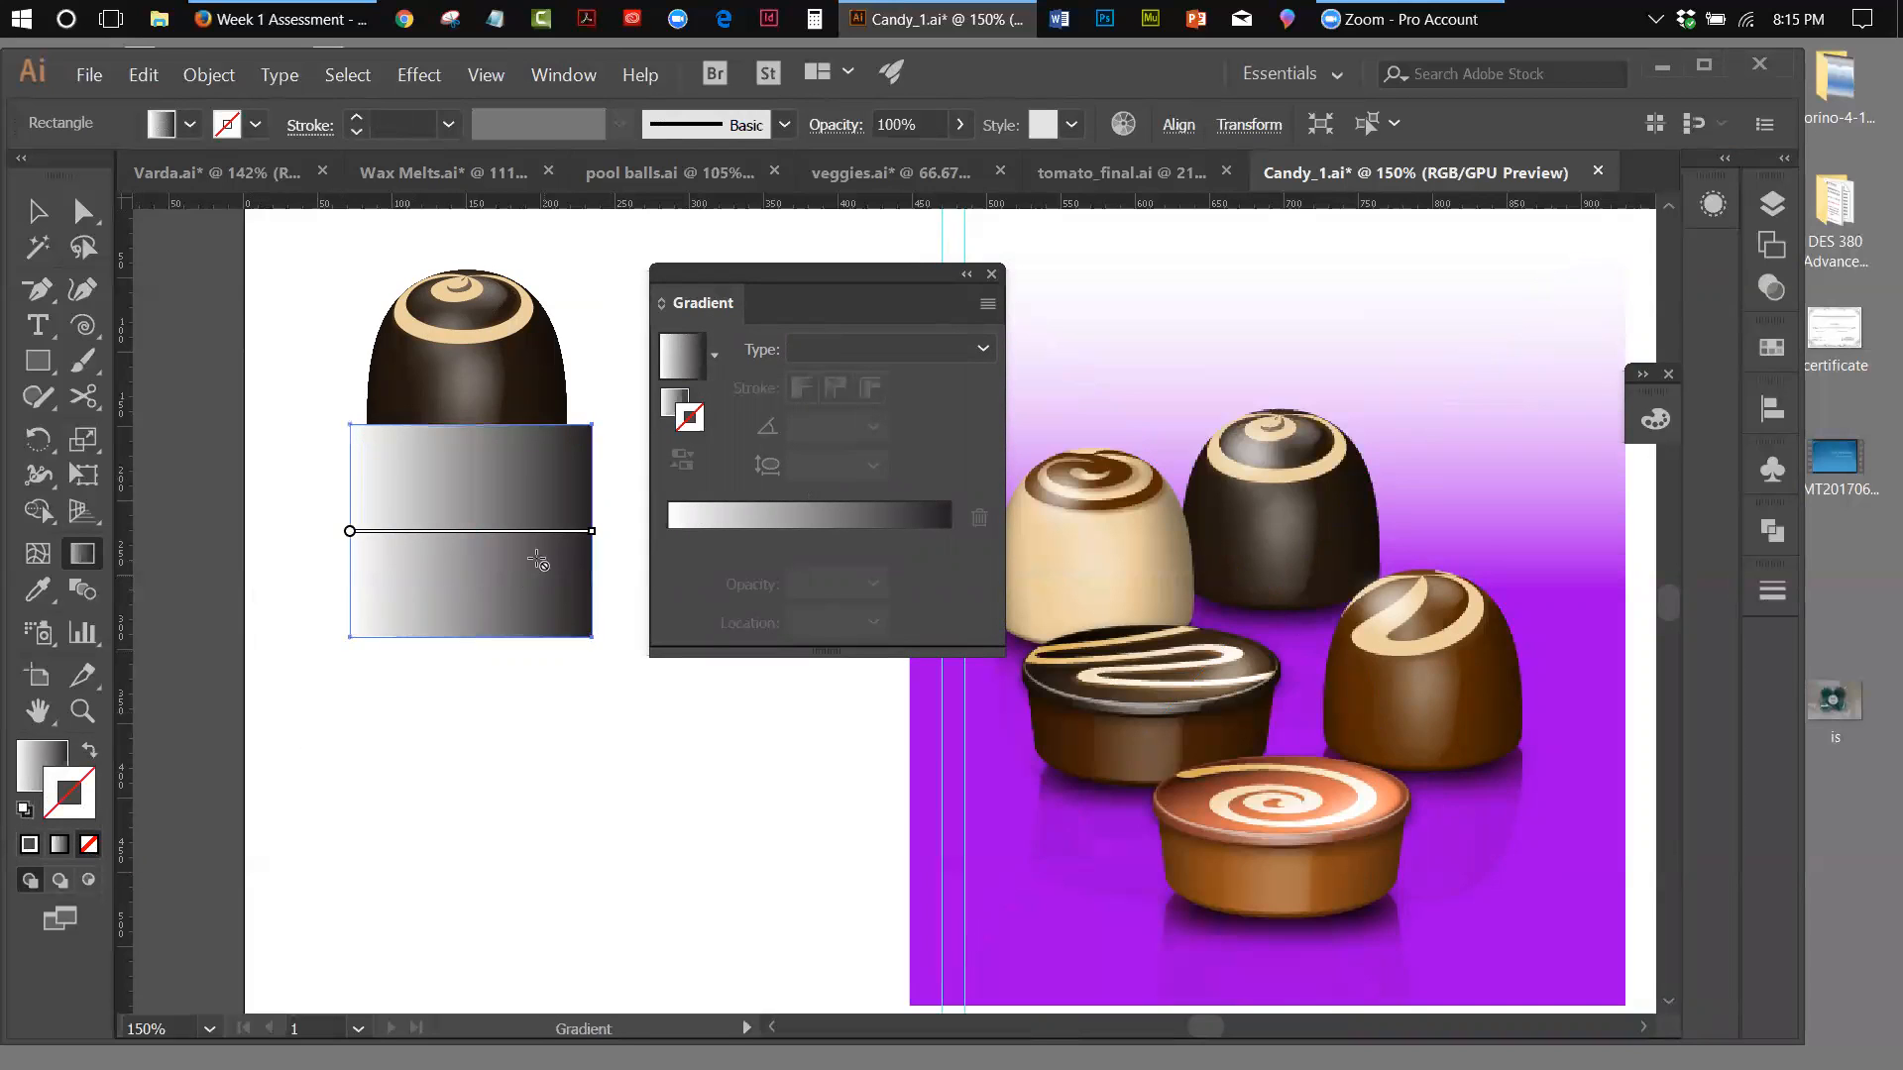
Set the rectangle's fill gradient angle to 90° so that it runs vertically, dark at the upper edge
left_click(29, 750)
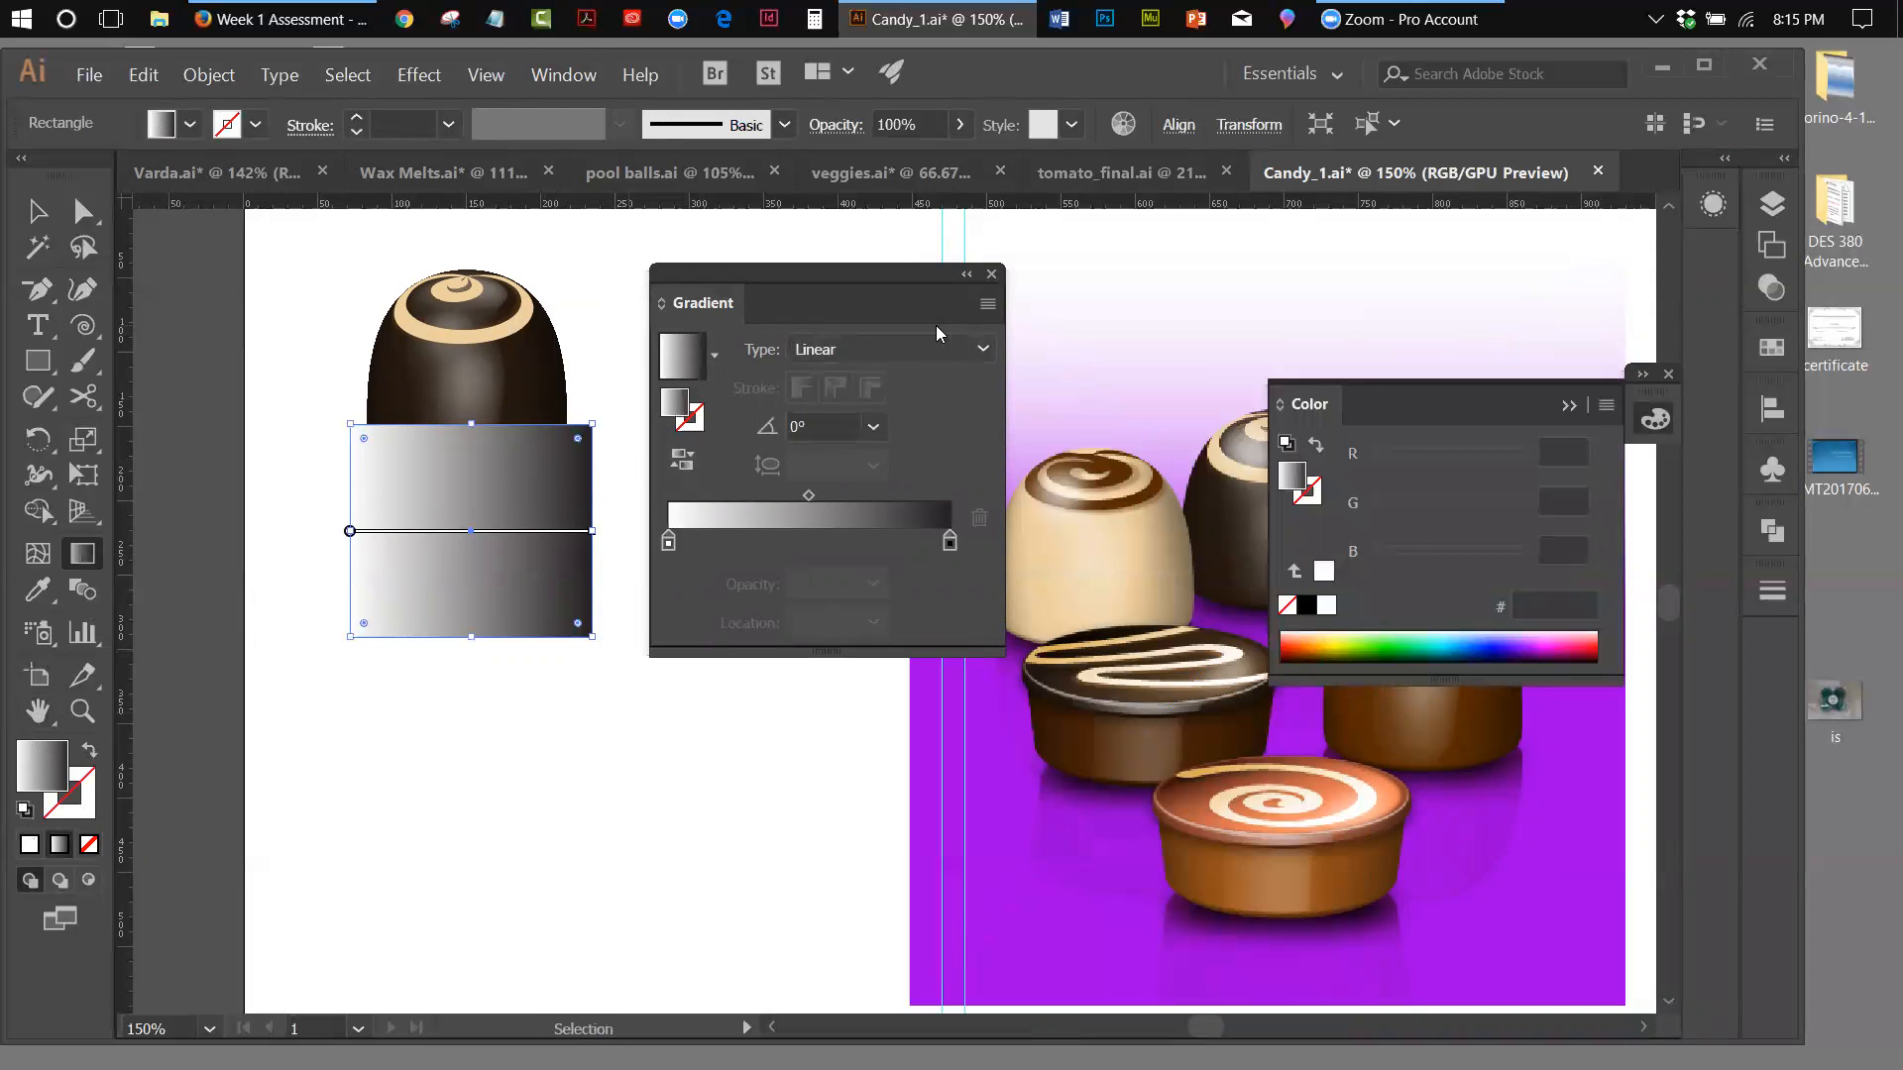
left_click(873, 427)
left_click(908, 587)
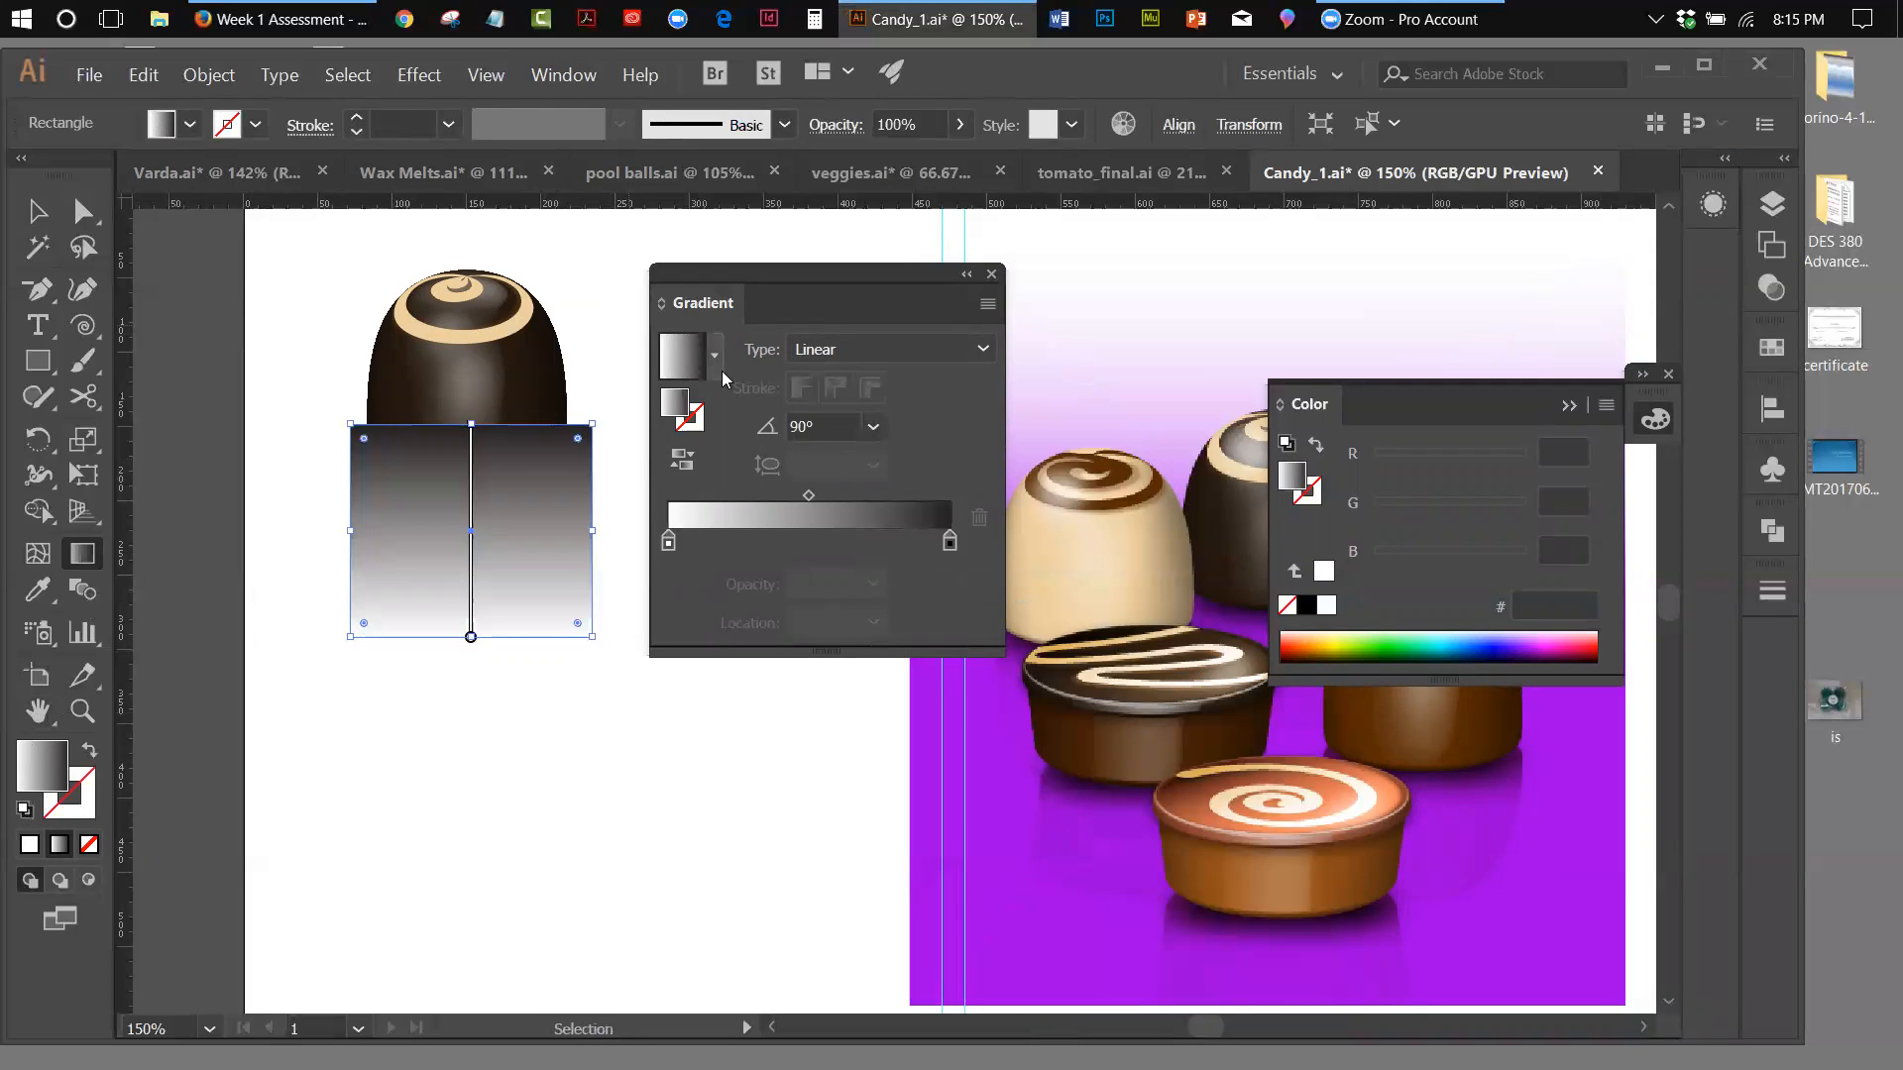
key("g")
left_click(1574, 406)
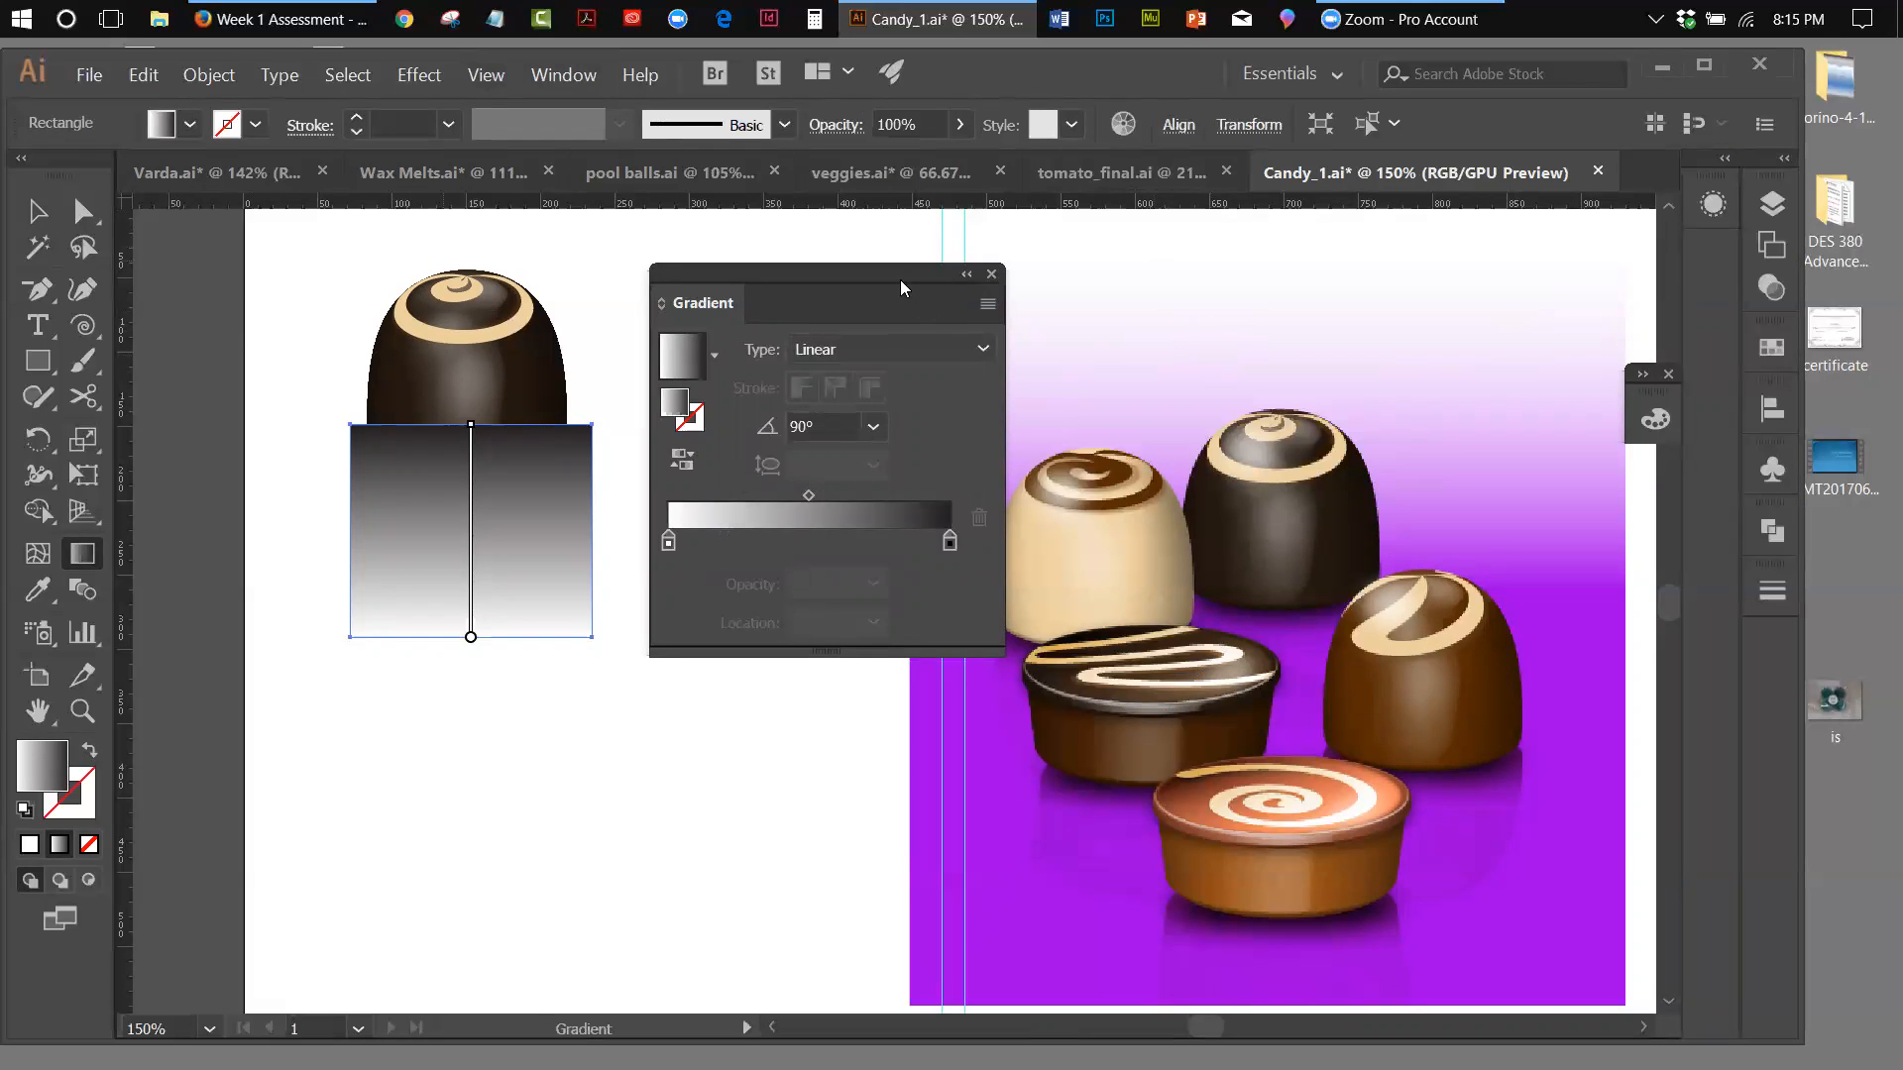
left_click_drag(900, 280, 951, 266)
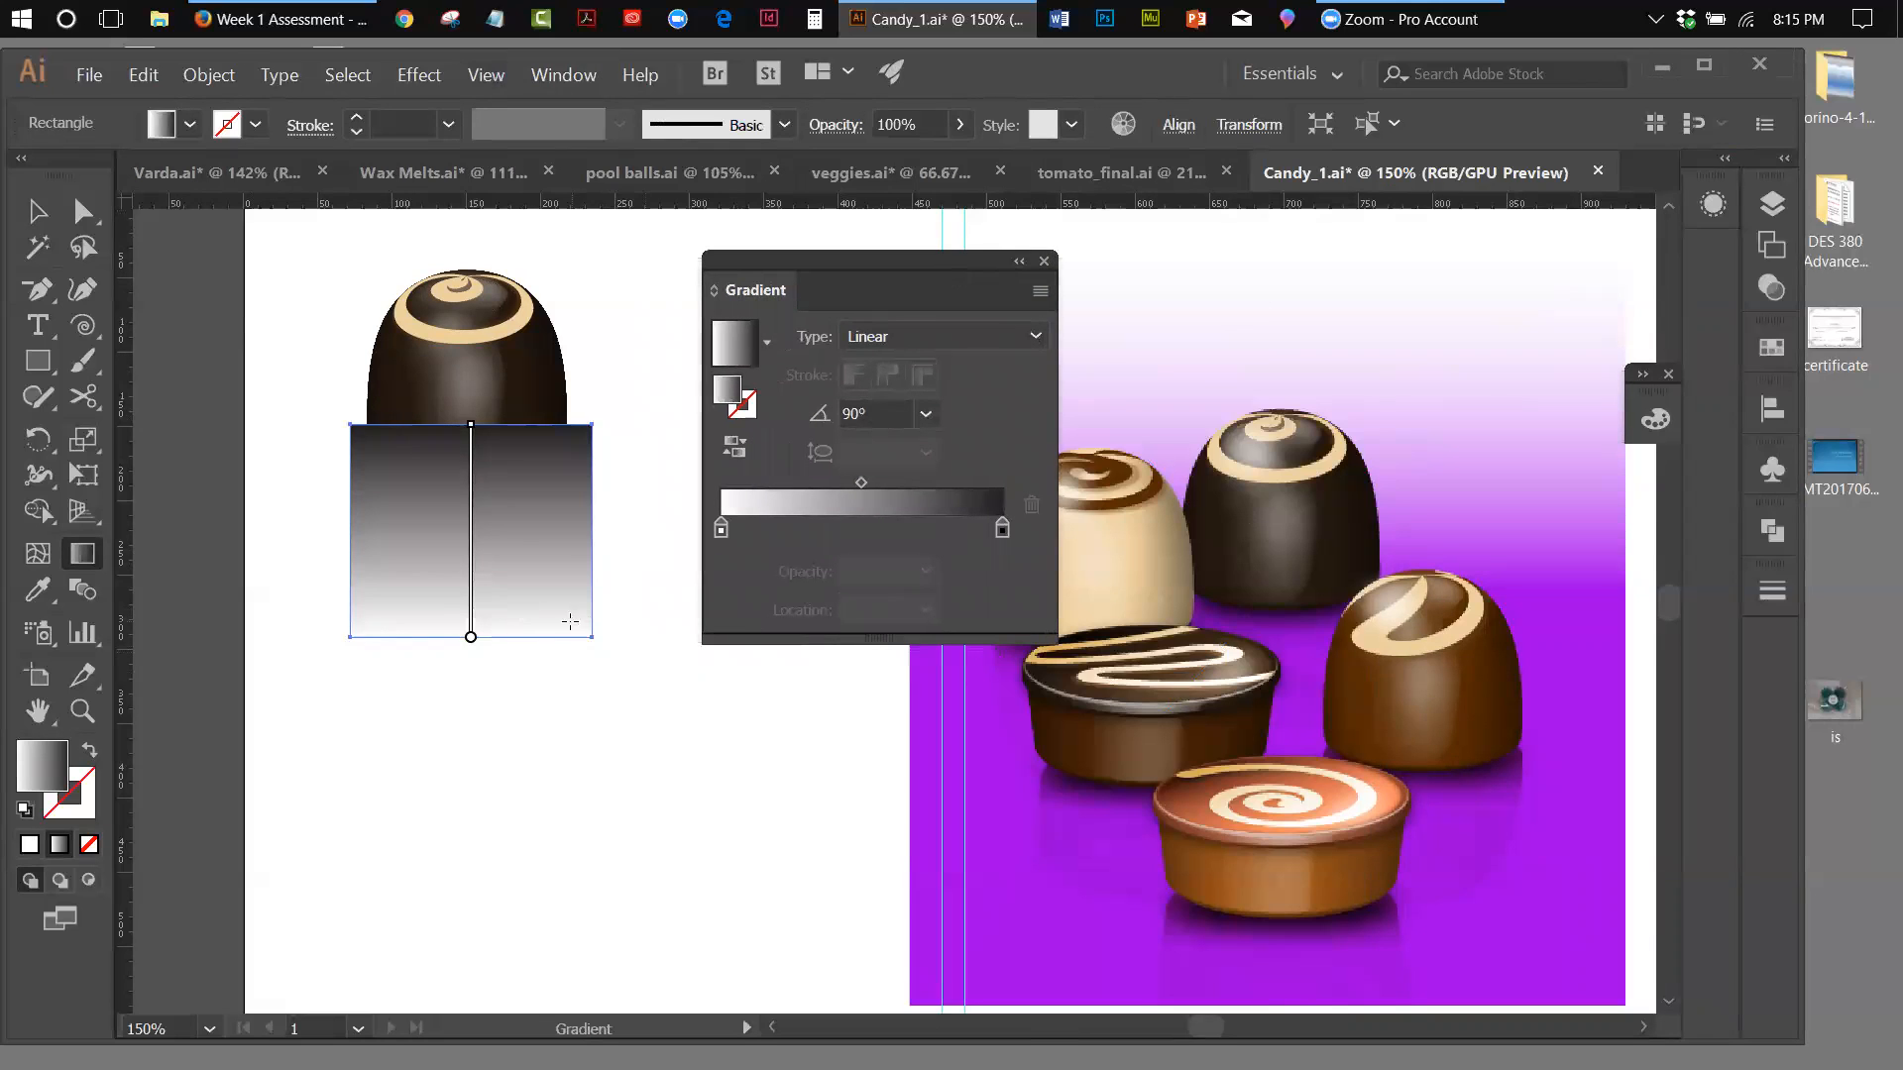
left_click(83, 211)
left_click(36, 211)
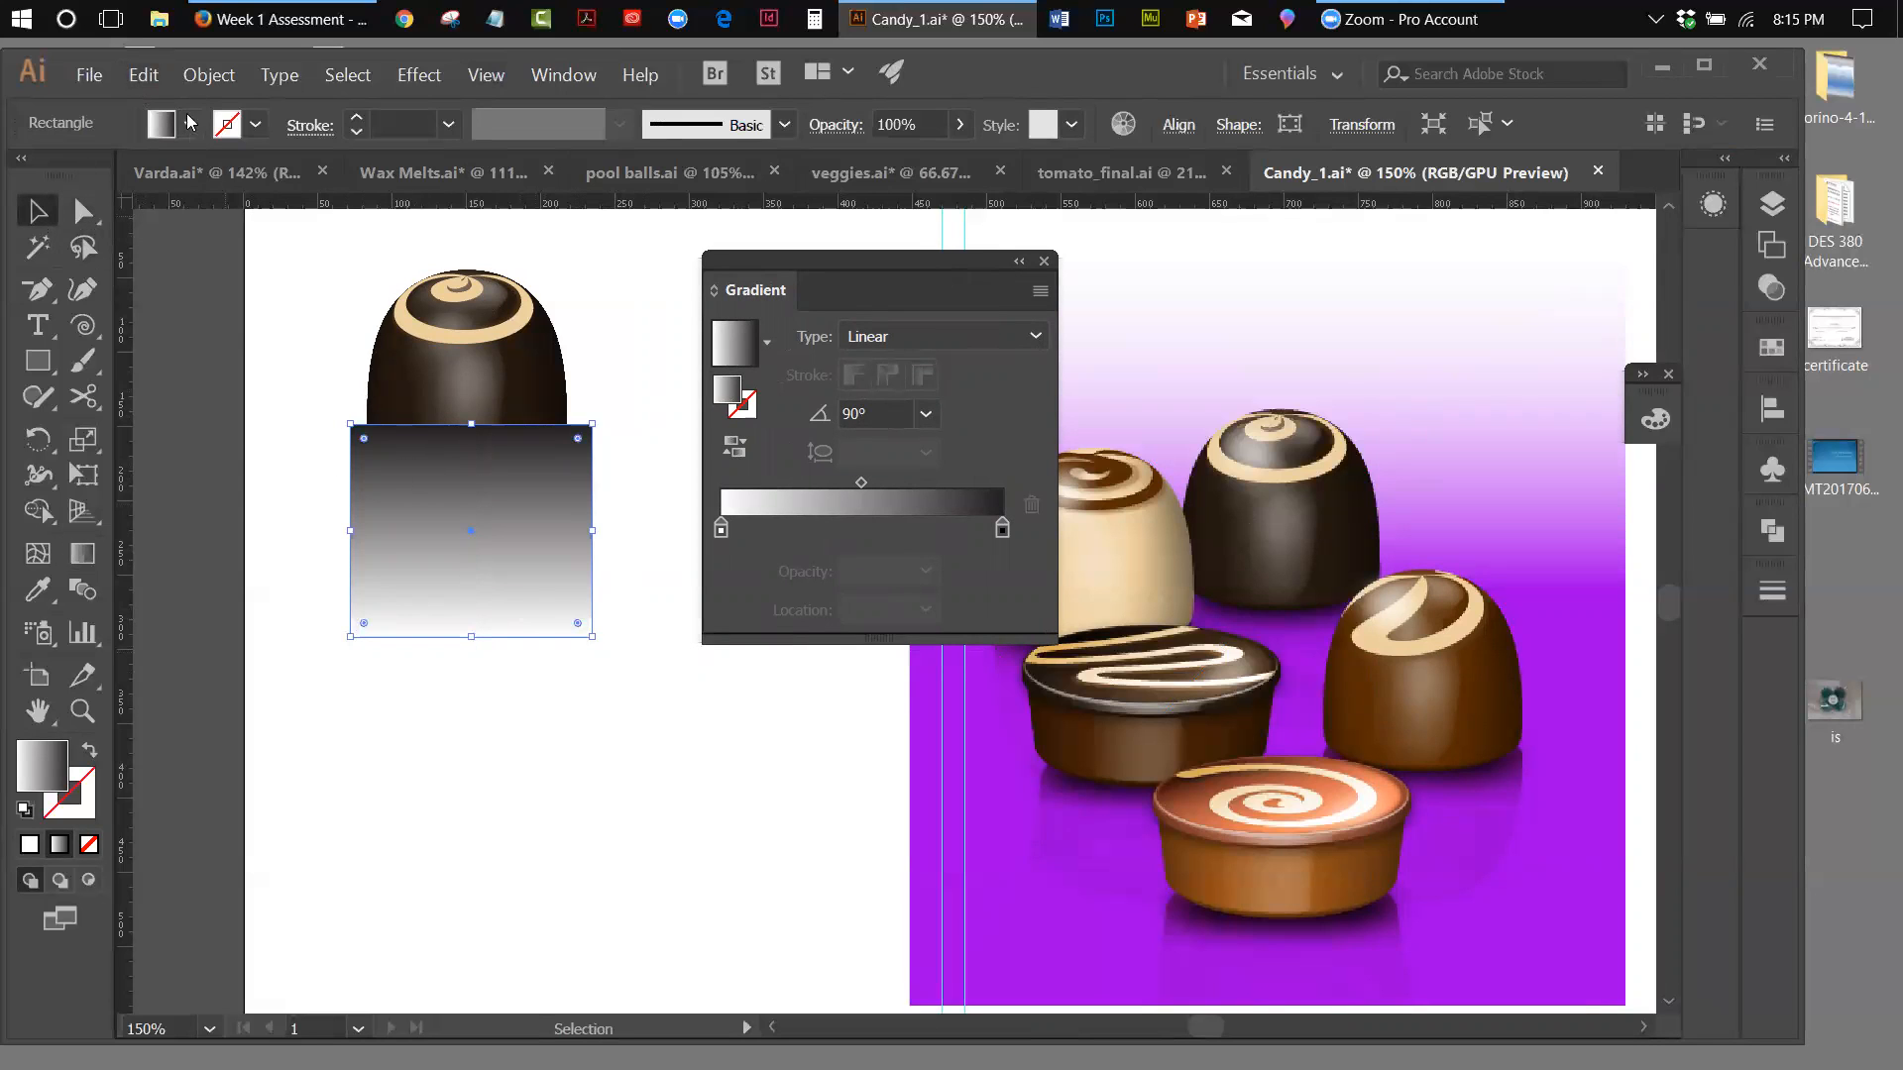
left_click(147, 75)
left_click(157, 98)
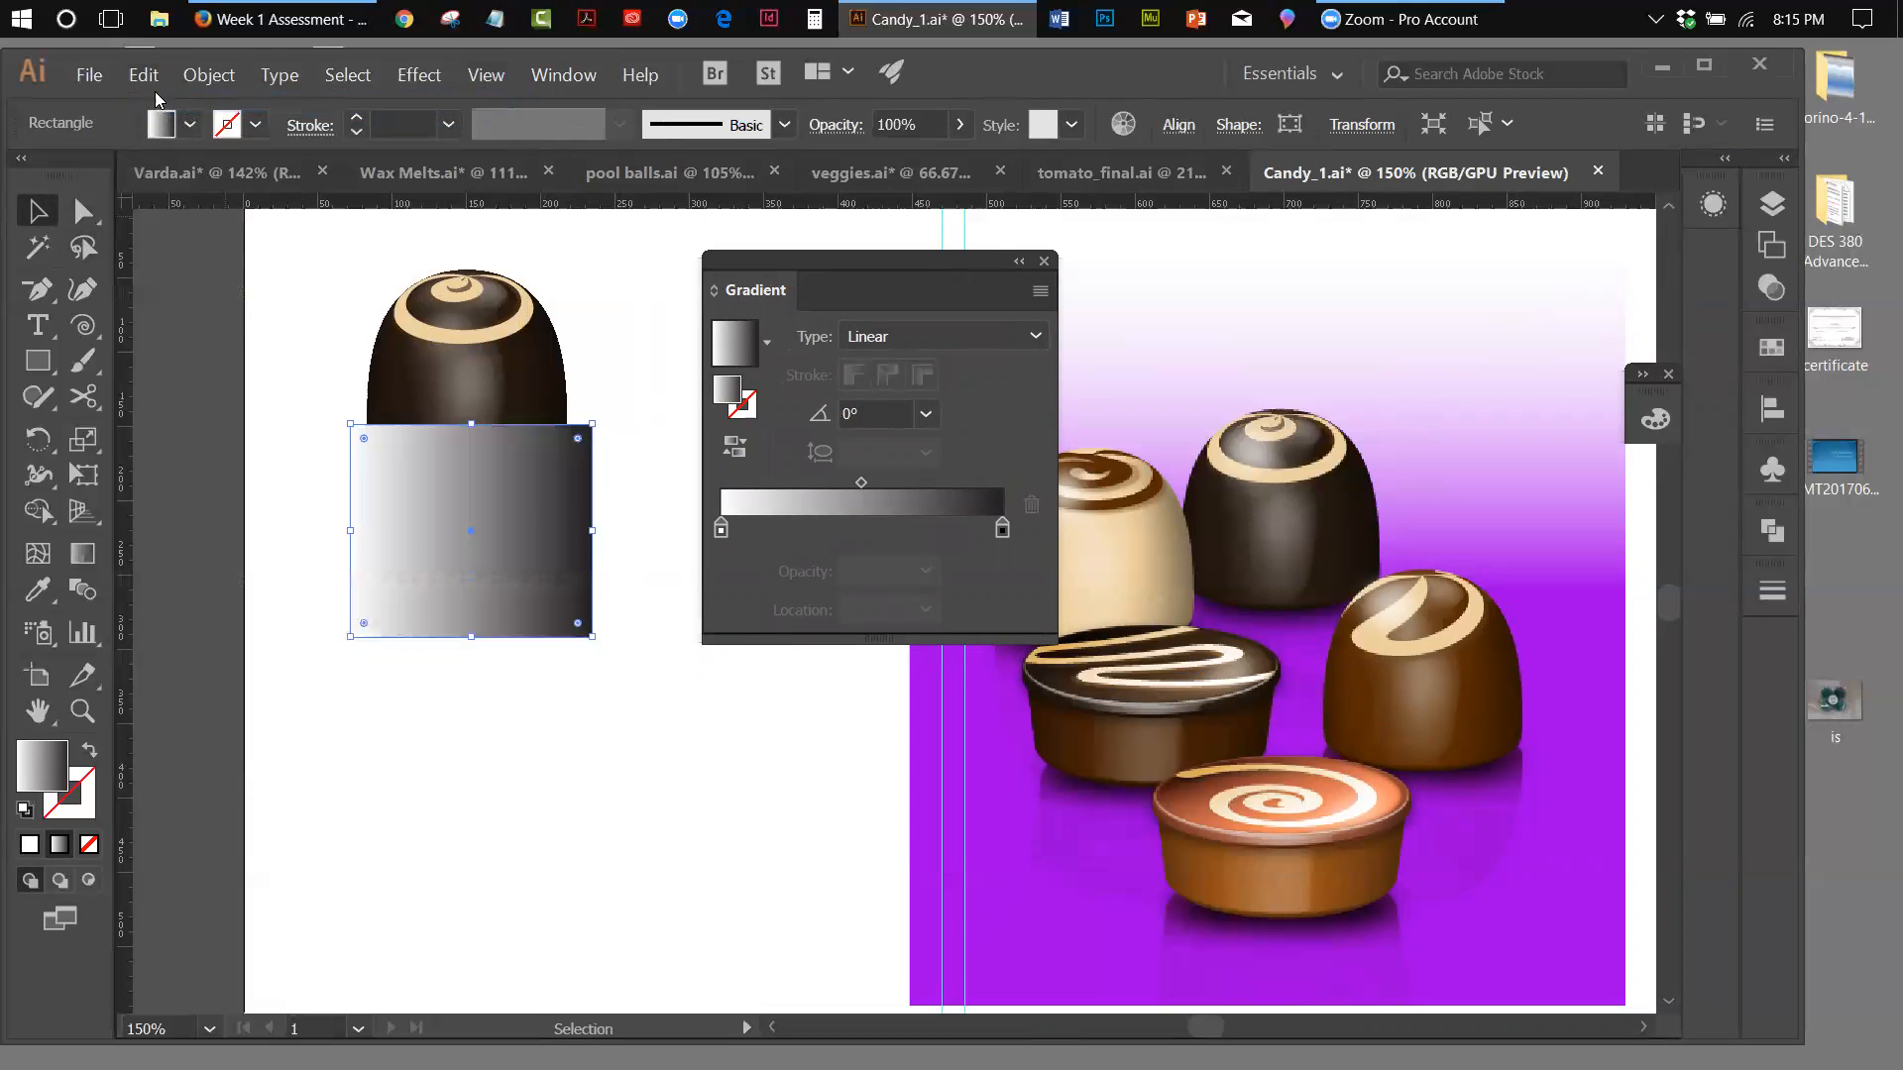
left_click(147, 76)
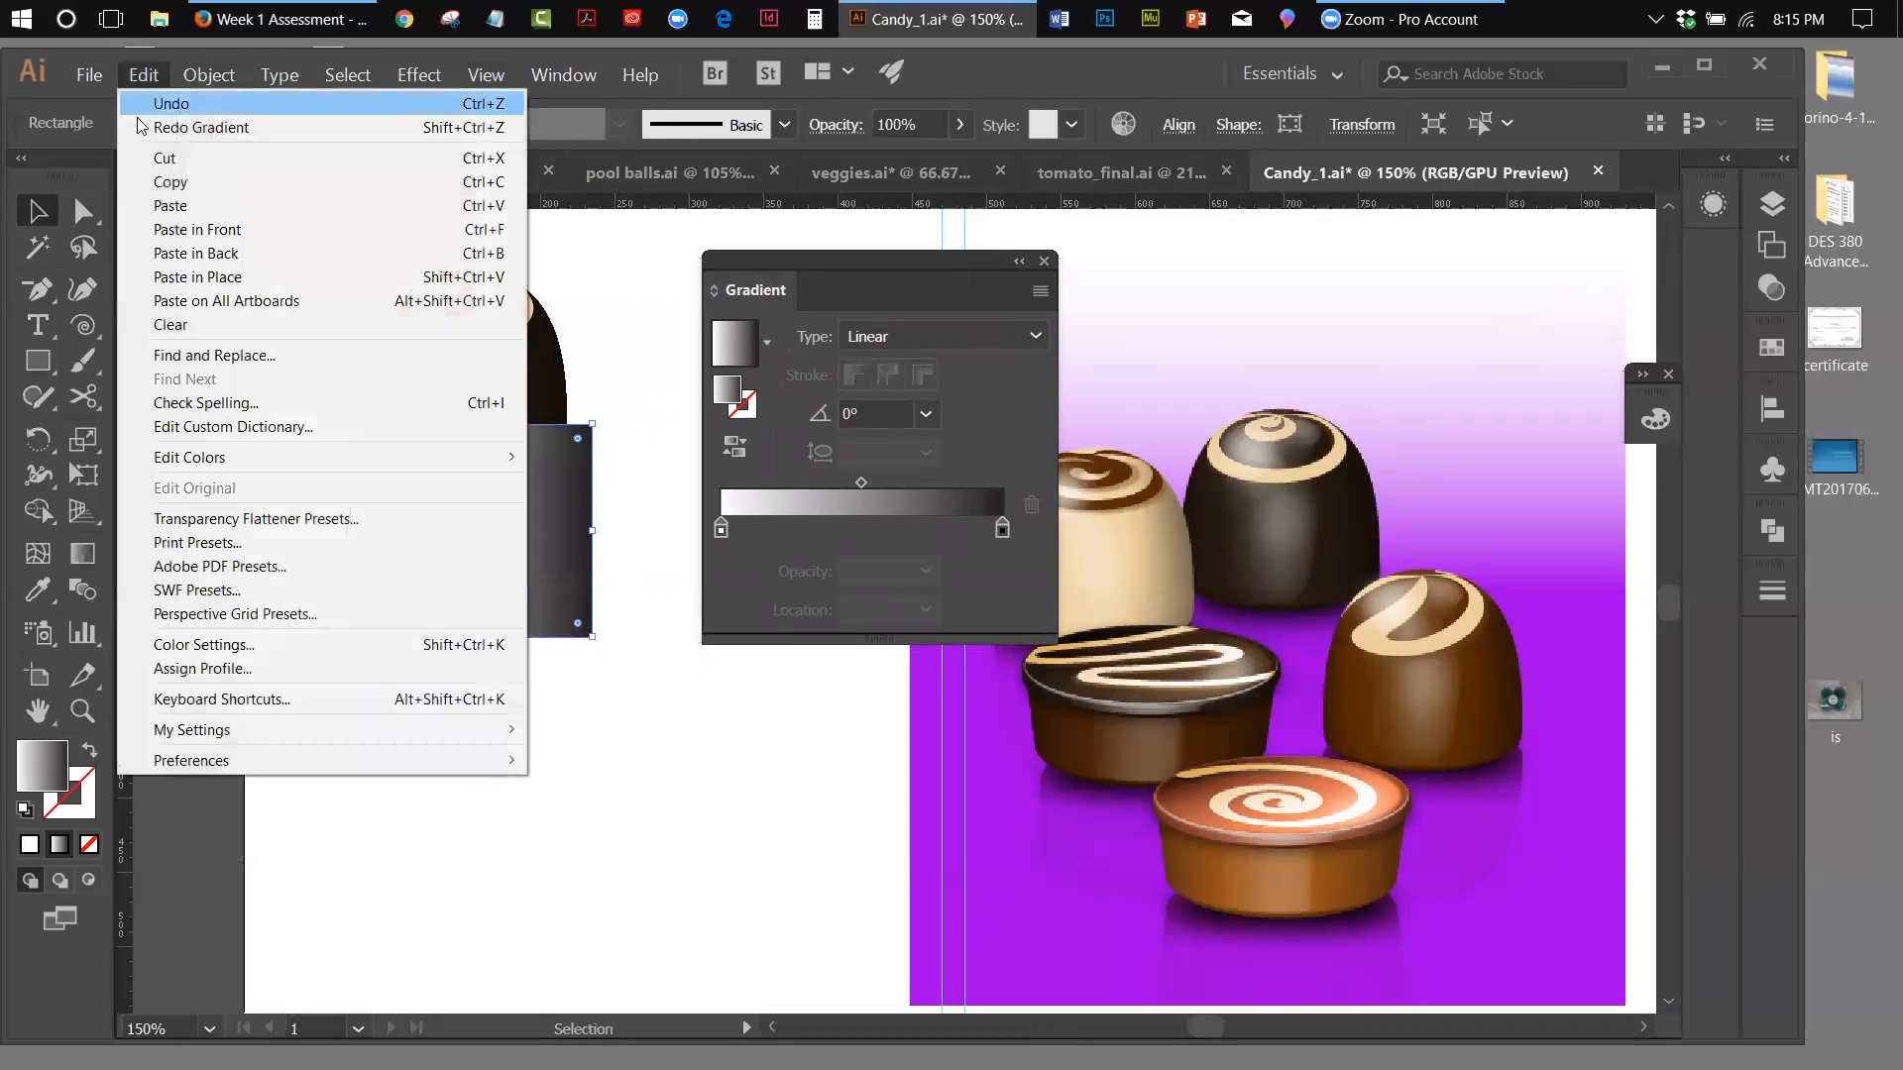
left_click(140, 127)
Cut the gradient rectangle and paste it in front of the upside-down reflection, behind the upright chocolate
left_click(144, 75)
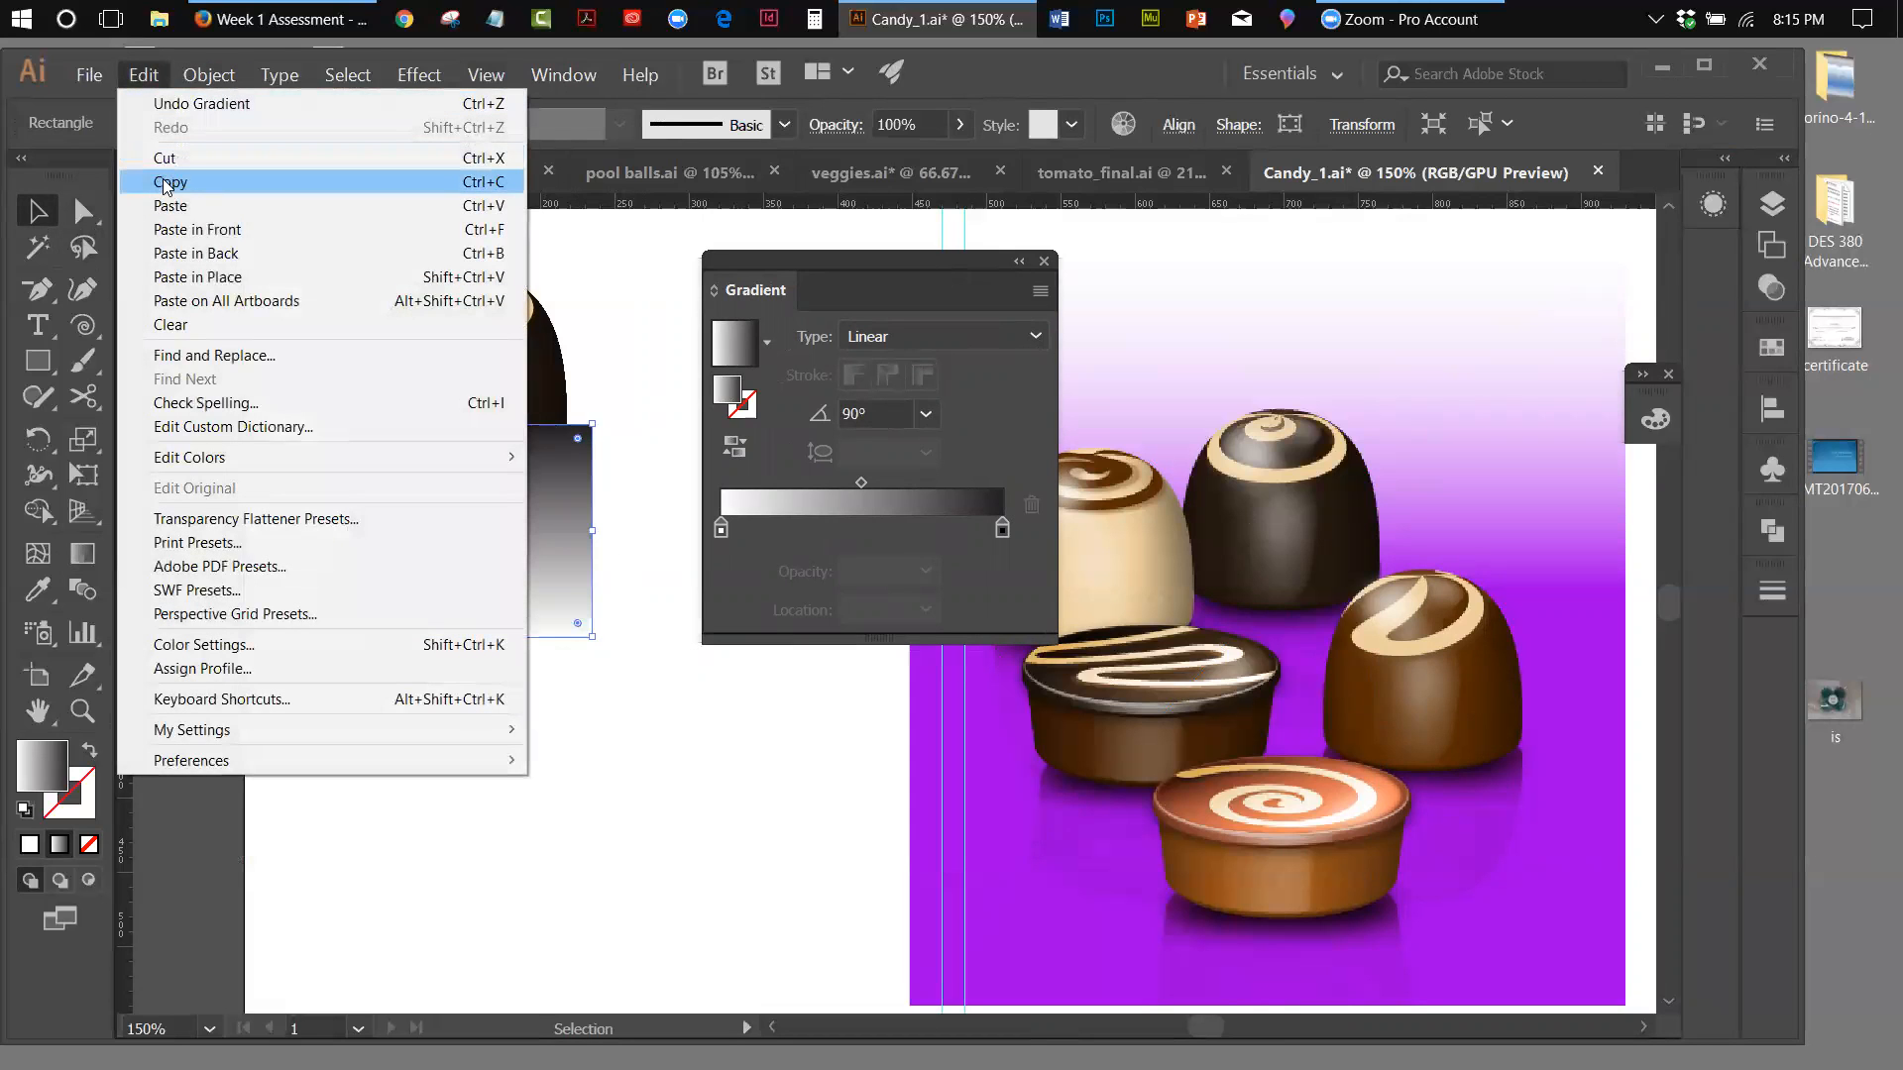
left_click(166, 159)
left_click(429, 543)
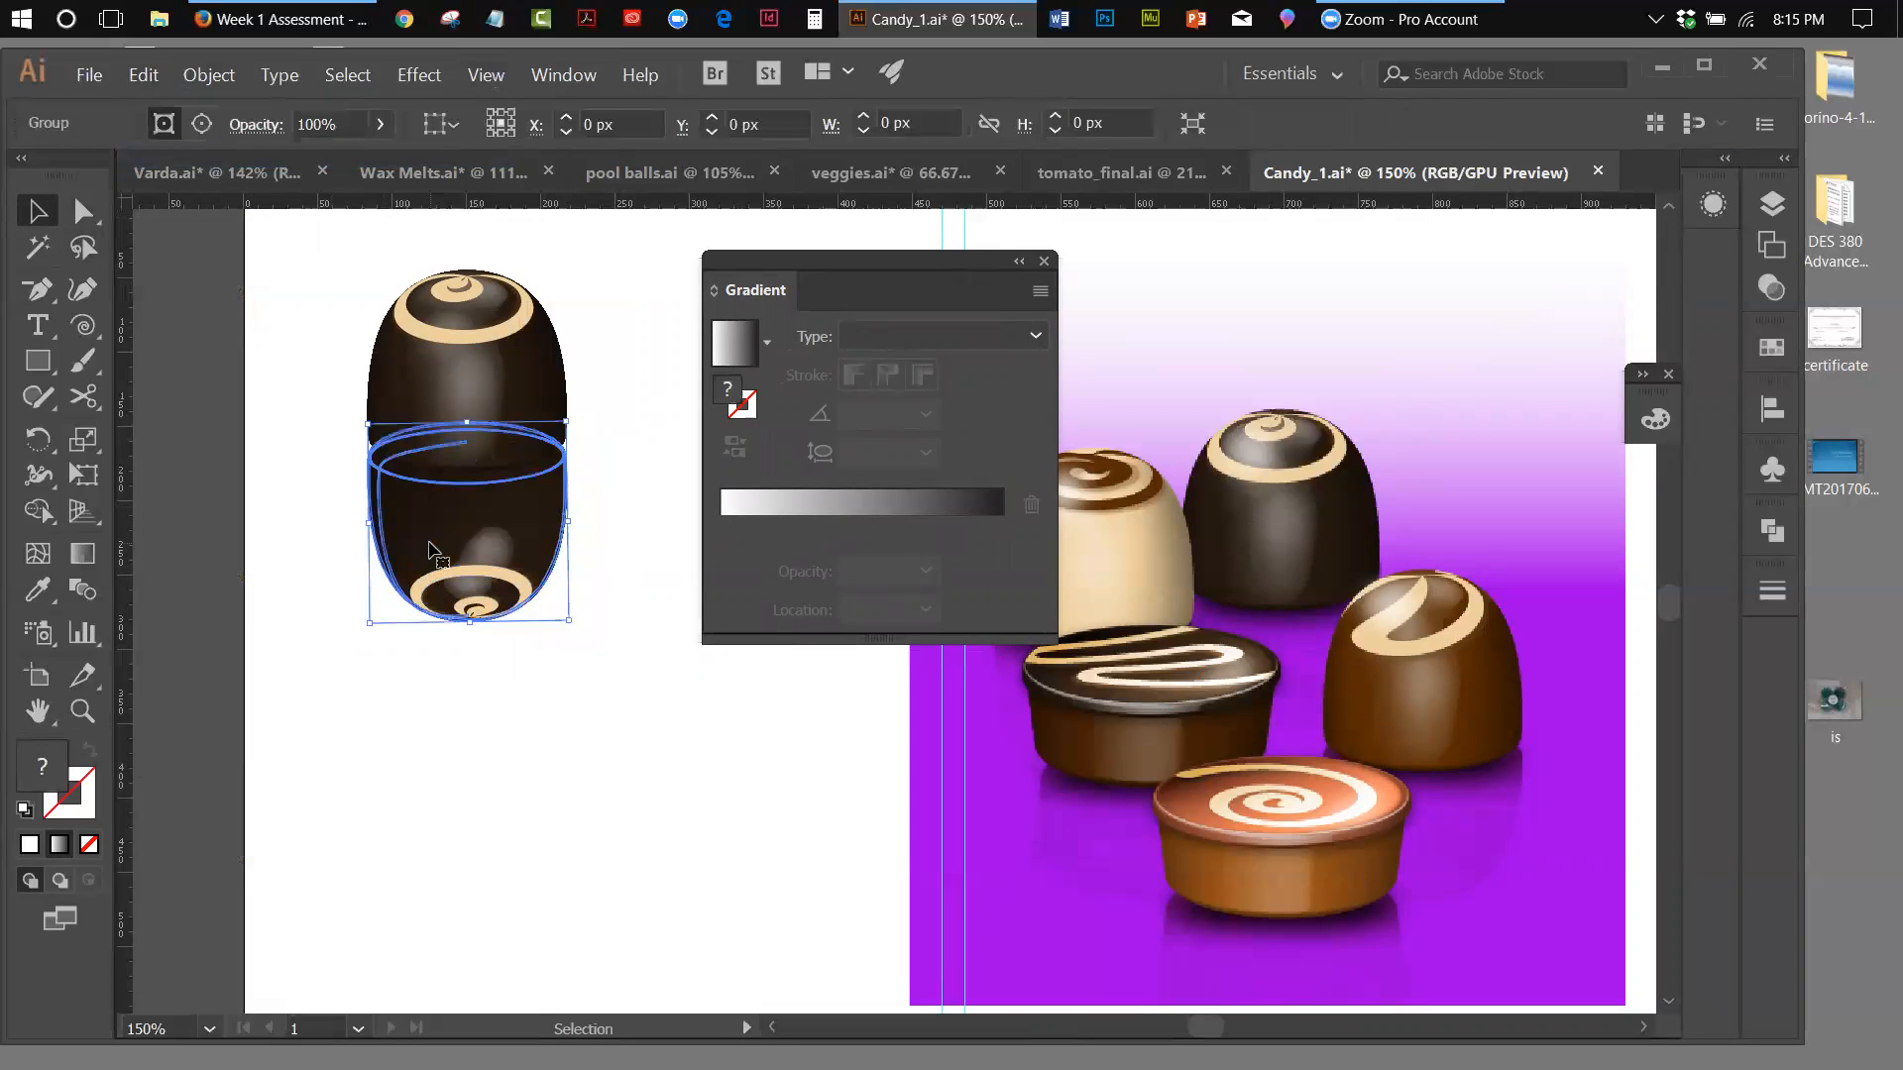
left_click(144, 75)
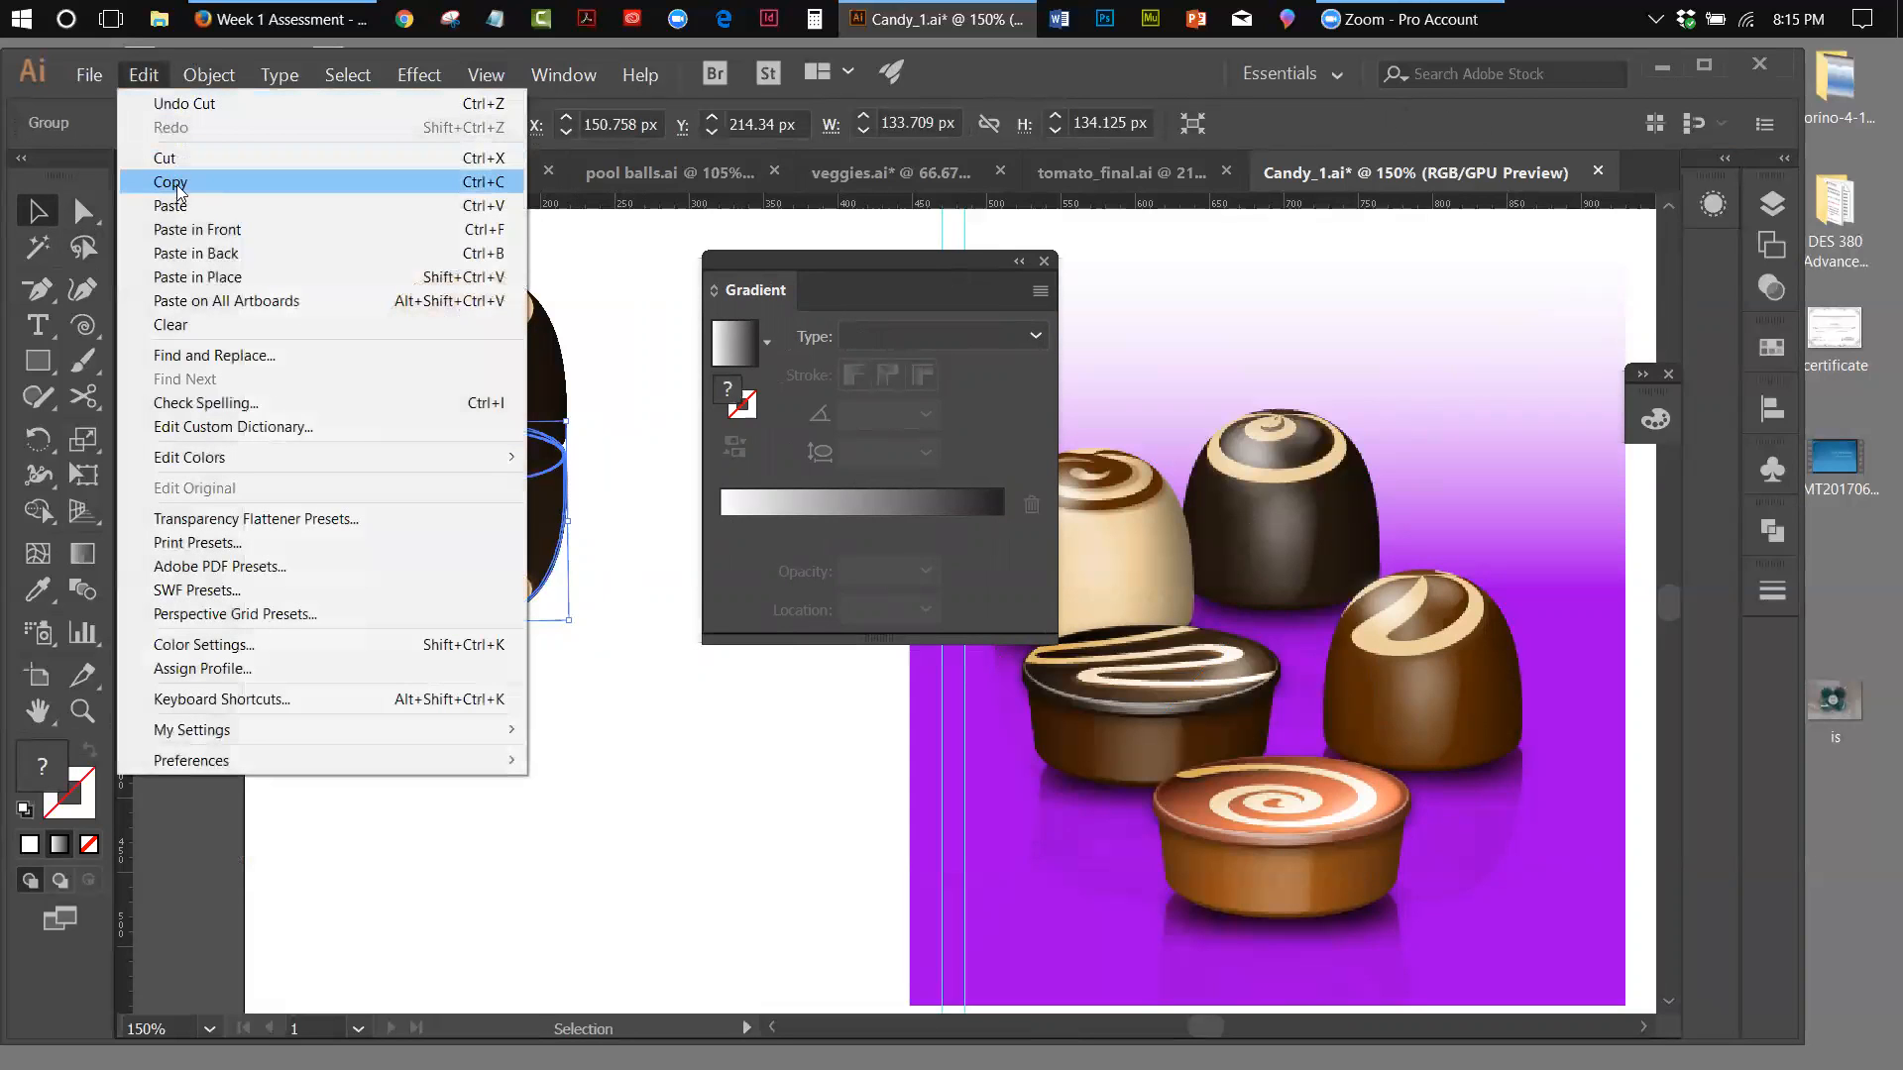
left_click(193, 230)
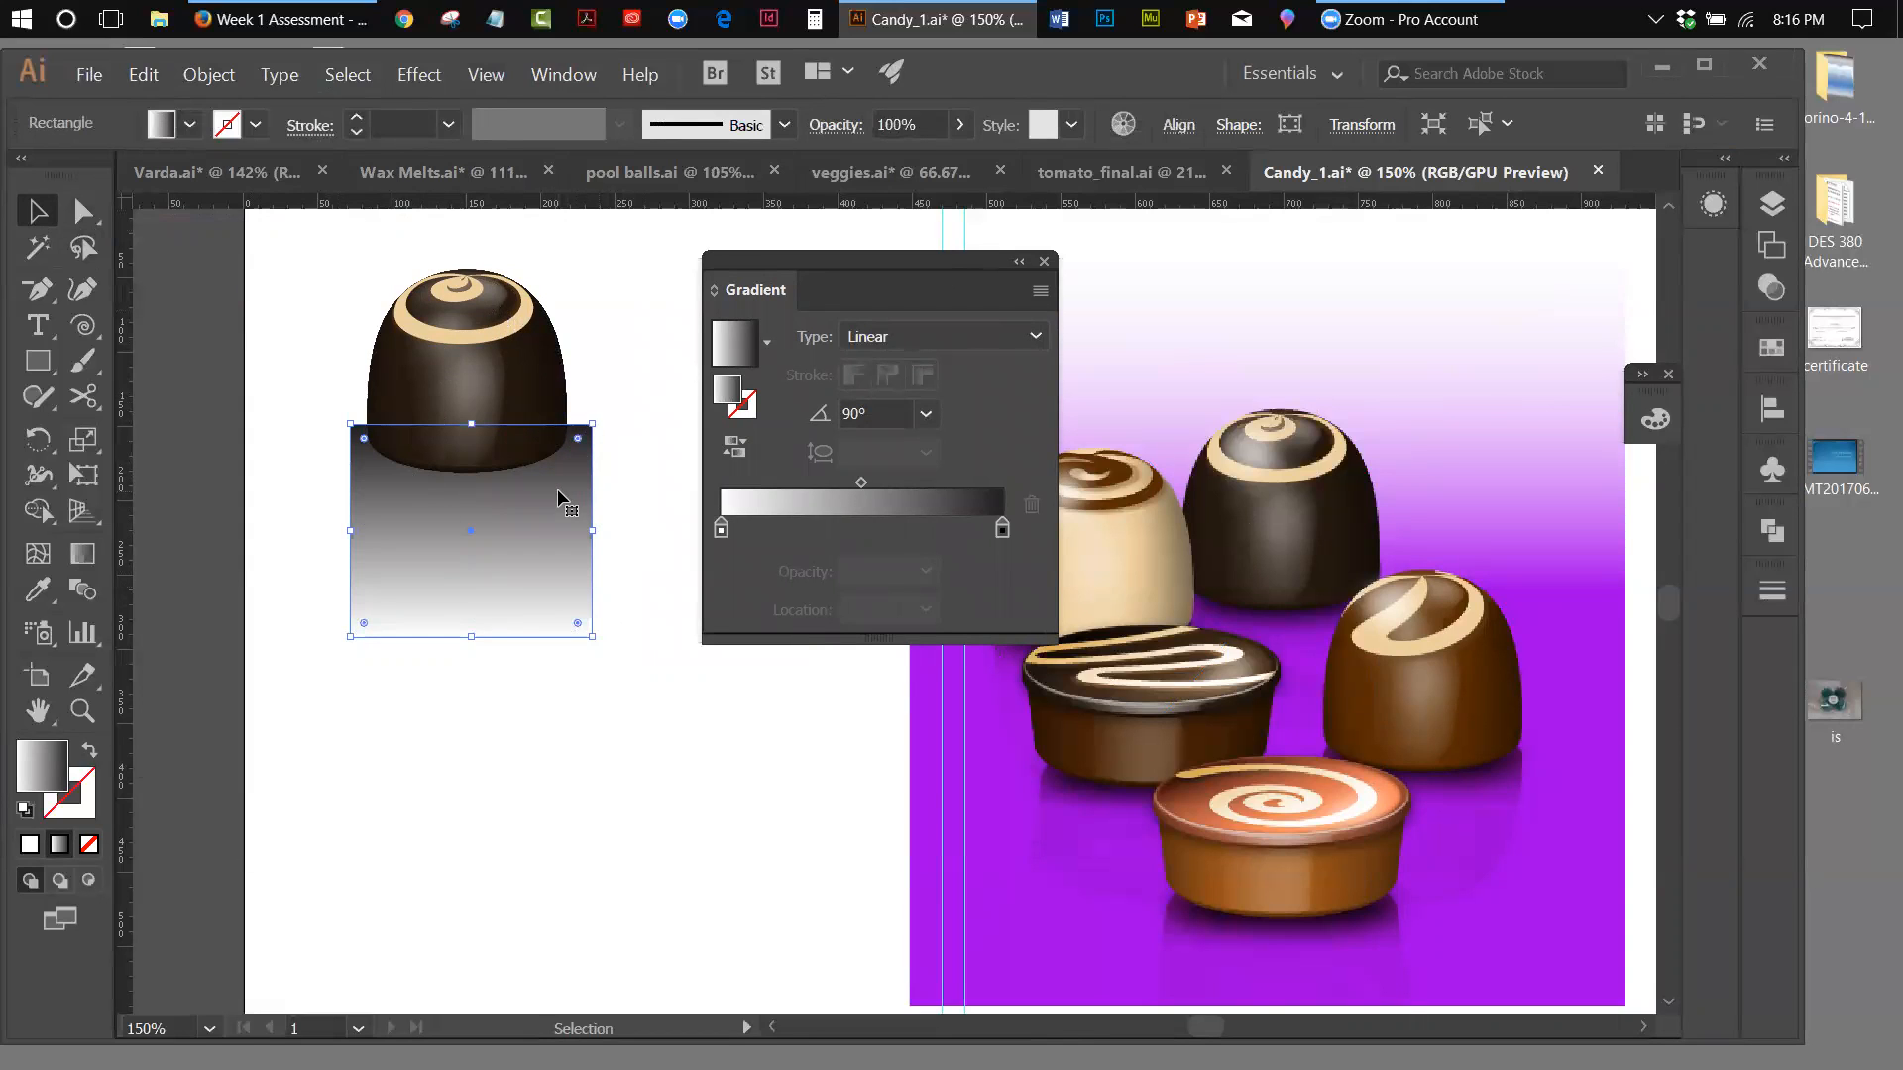
Make a clipping opacity mask for the upside-down reflection from the gradient rectangle, and invert the mask
left_click_drag(289, 509, 471, 587)
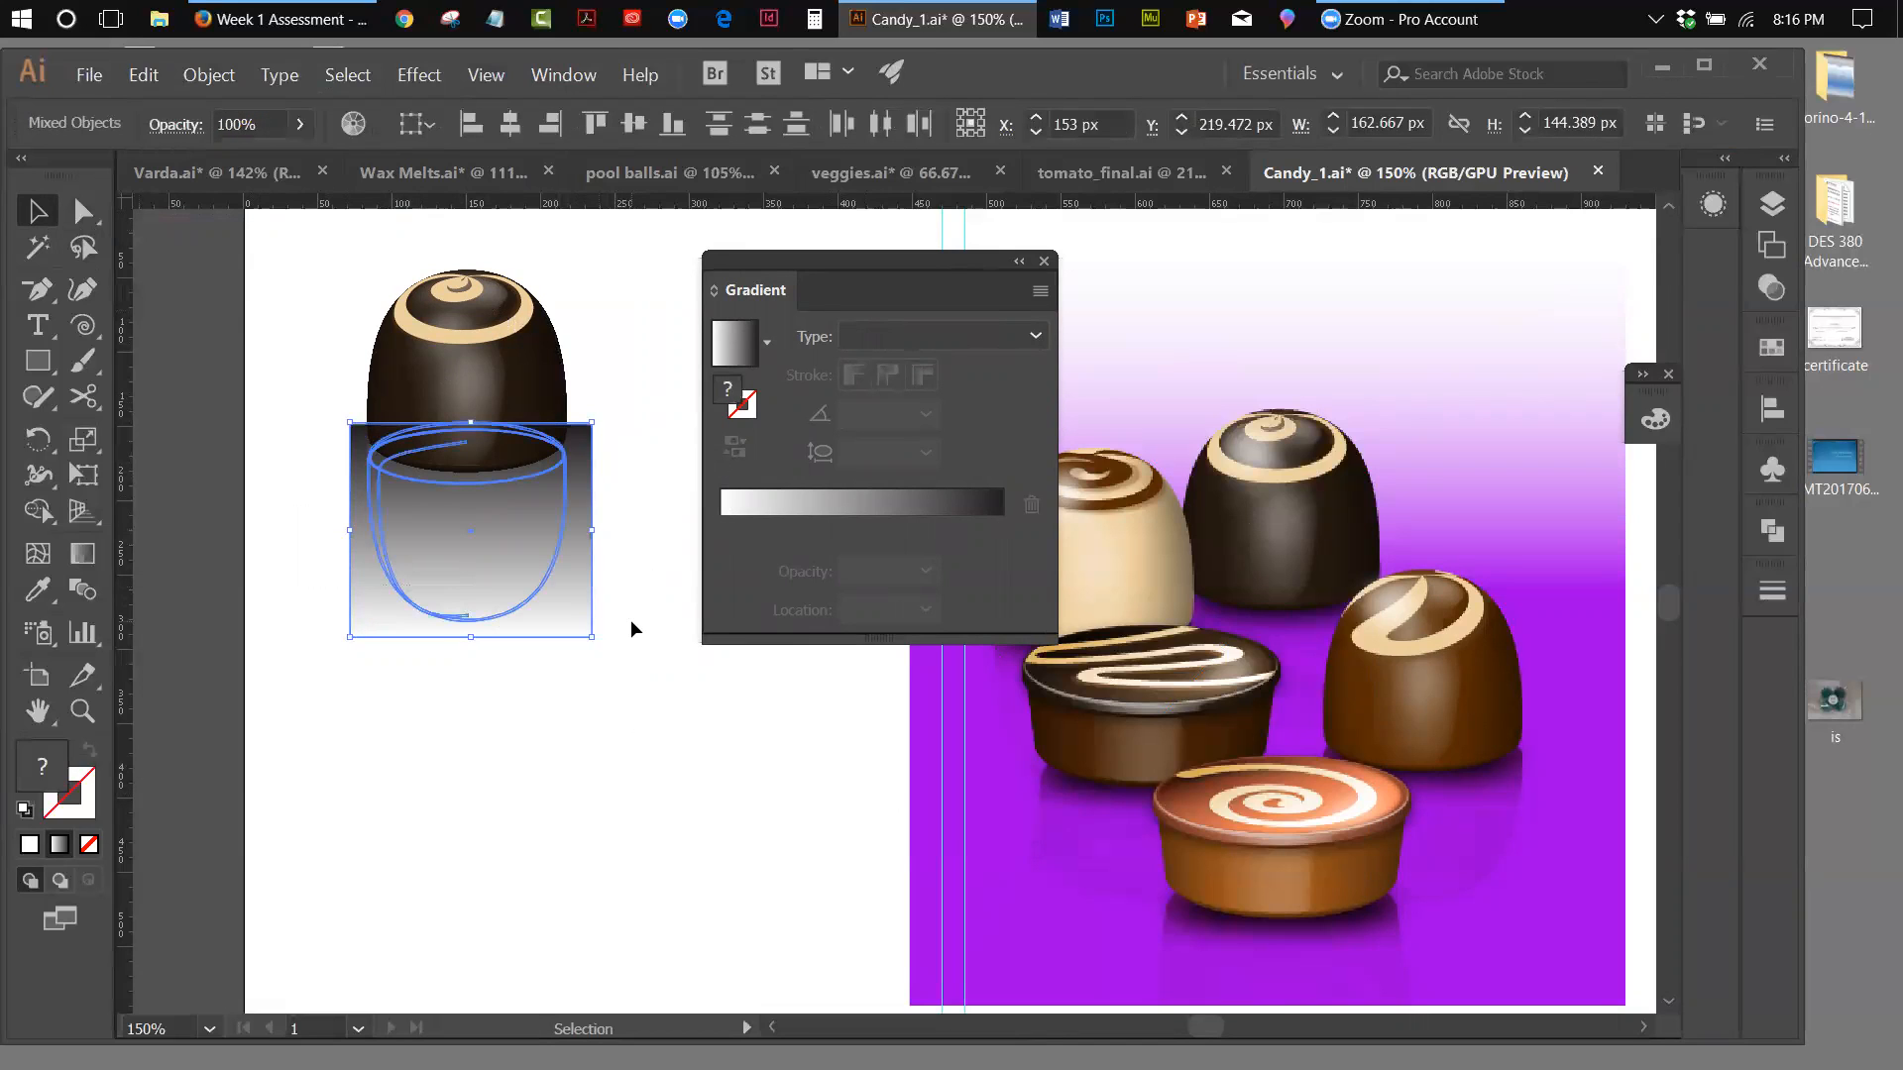
left_click(1768, 289)
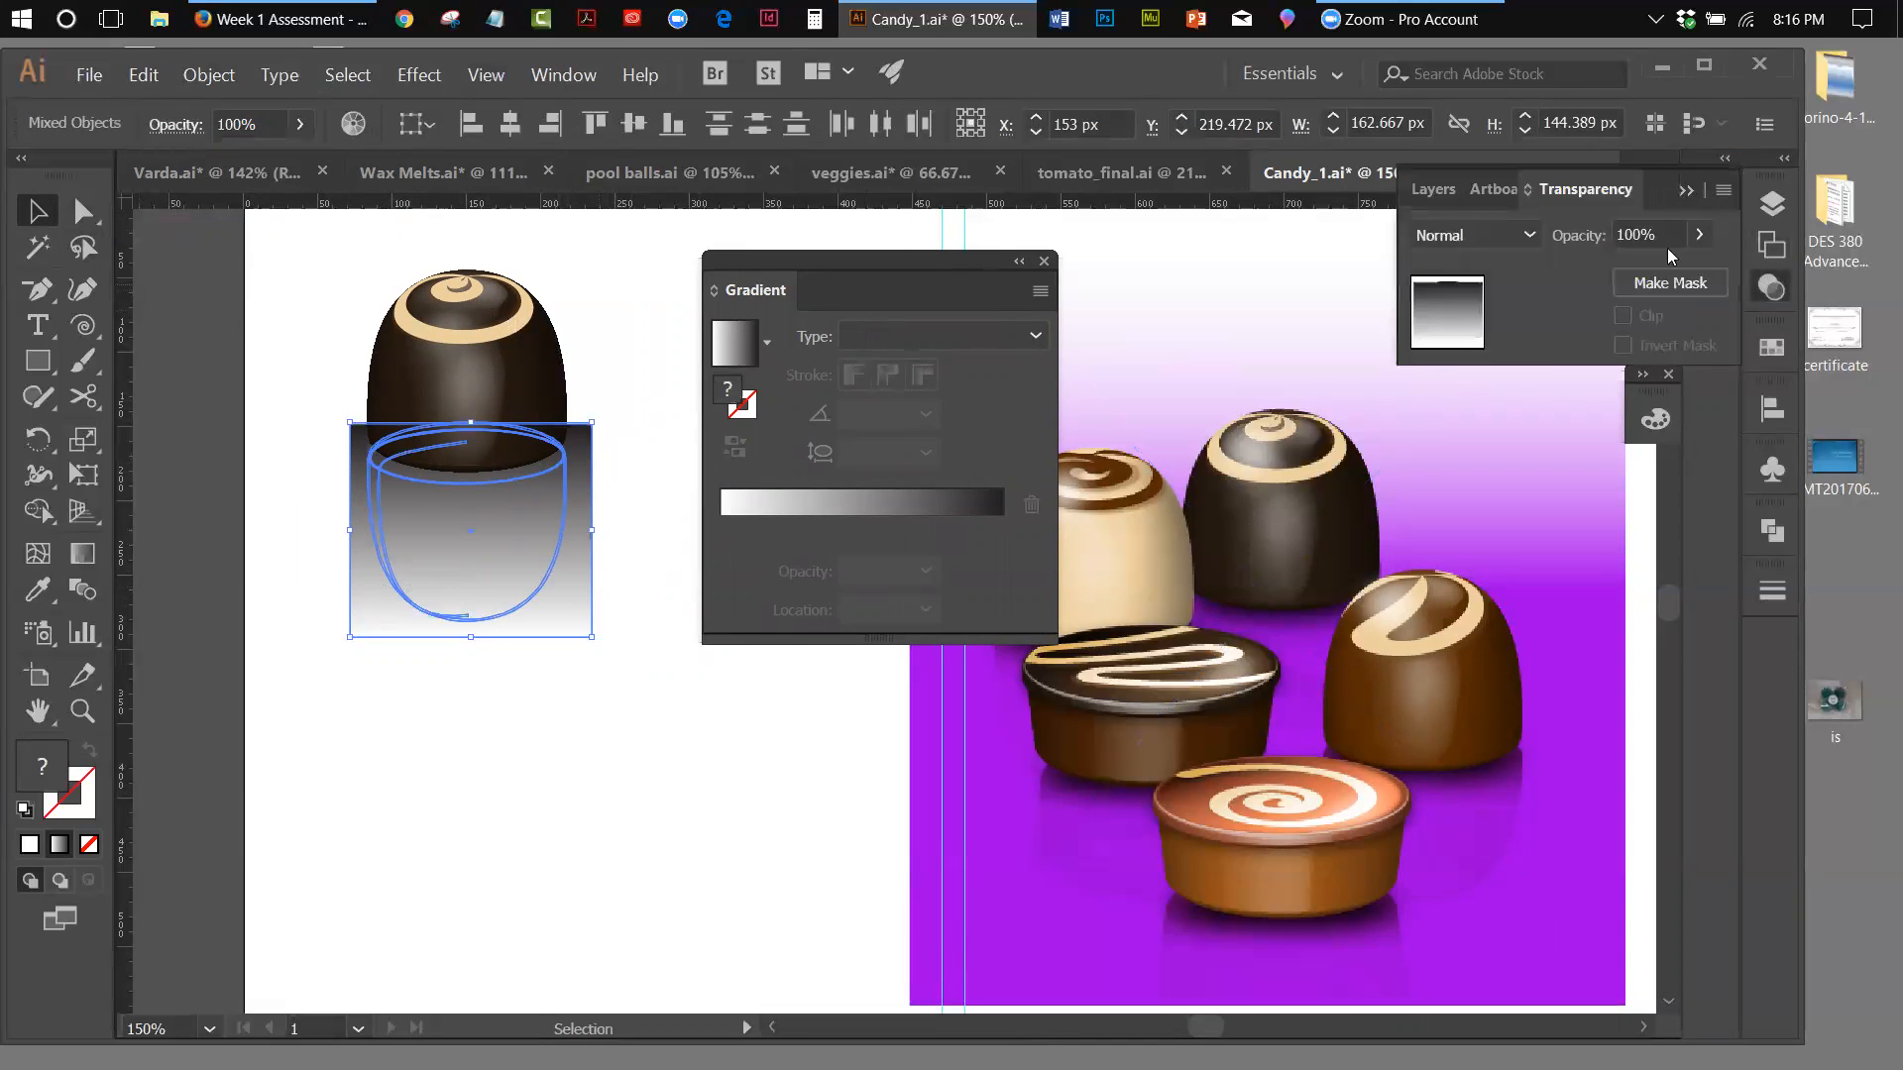
left_click_drag(1586, 189, 618, 788)
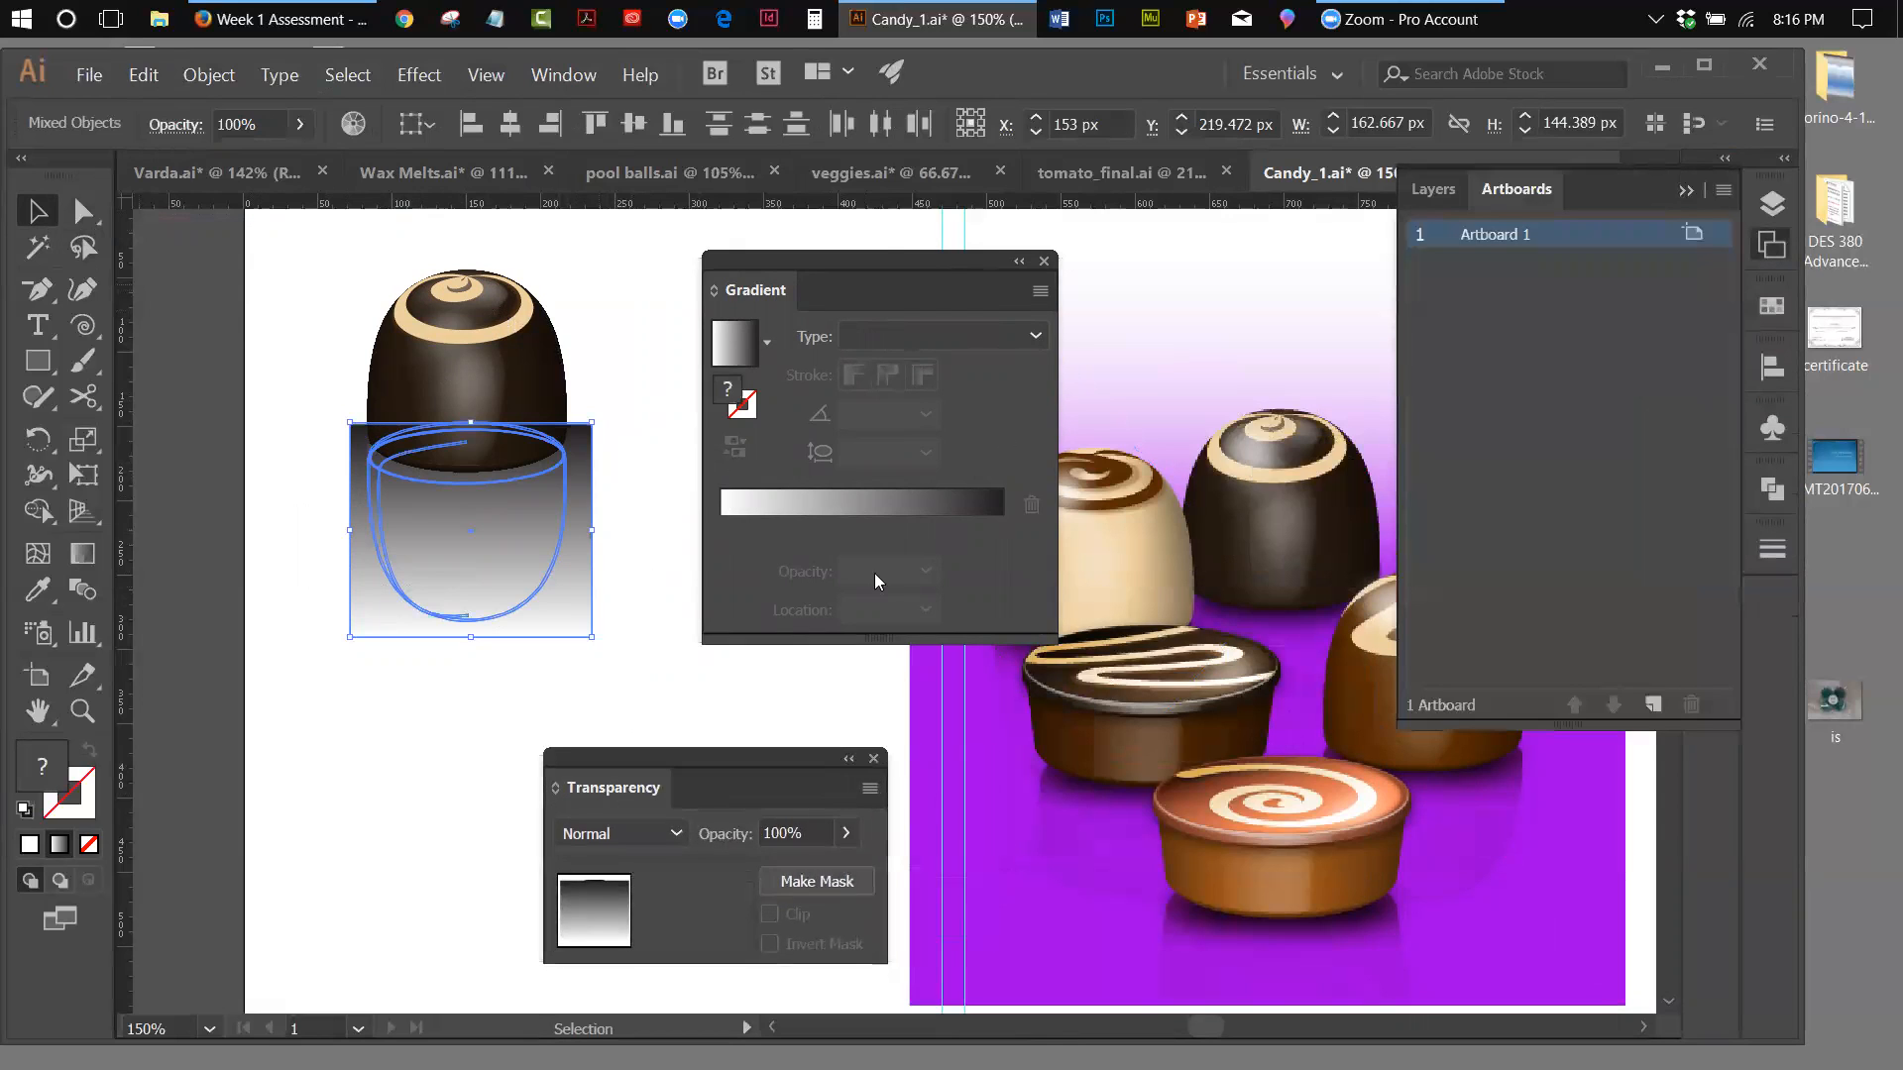
left_click(559, 79)
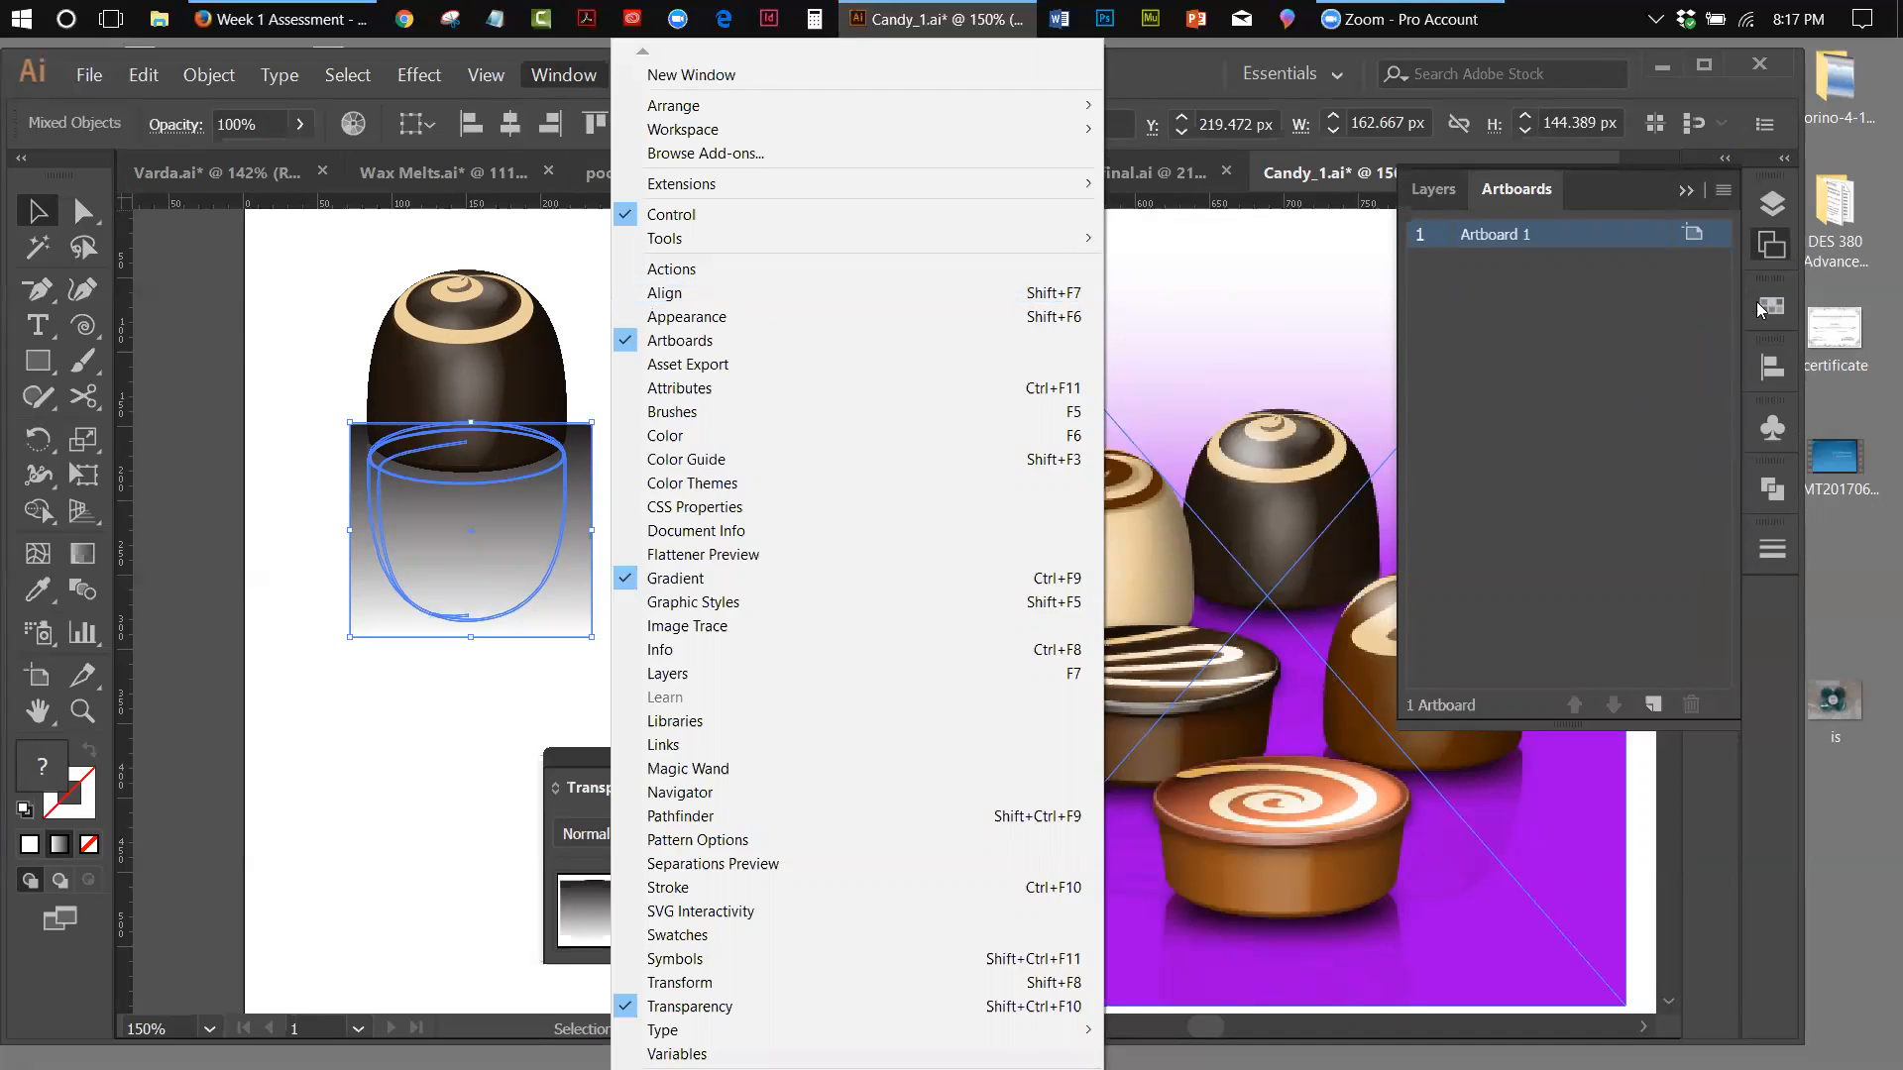
left_click(1682, 188)
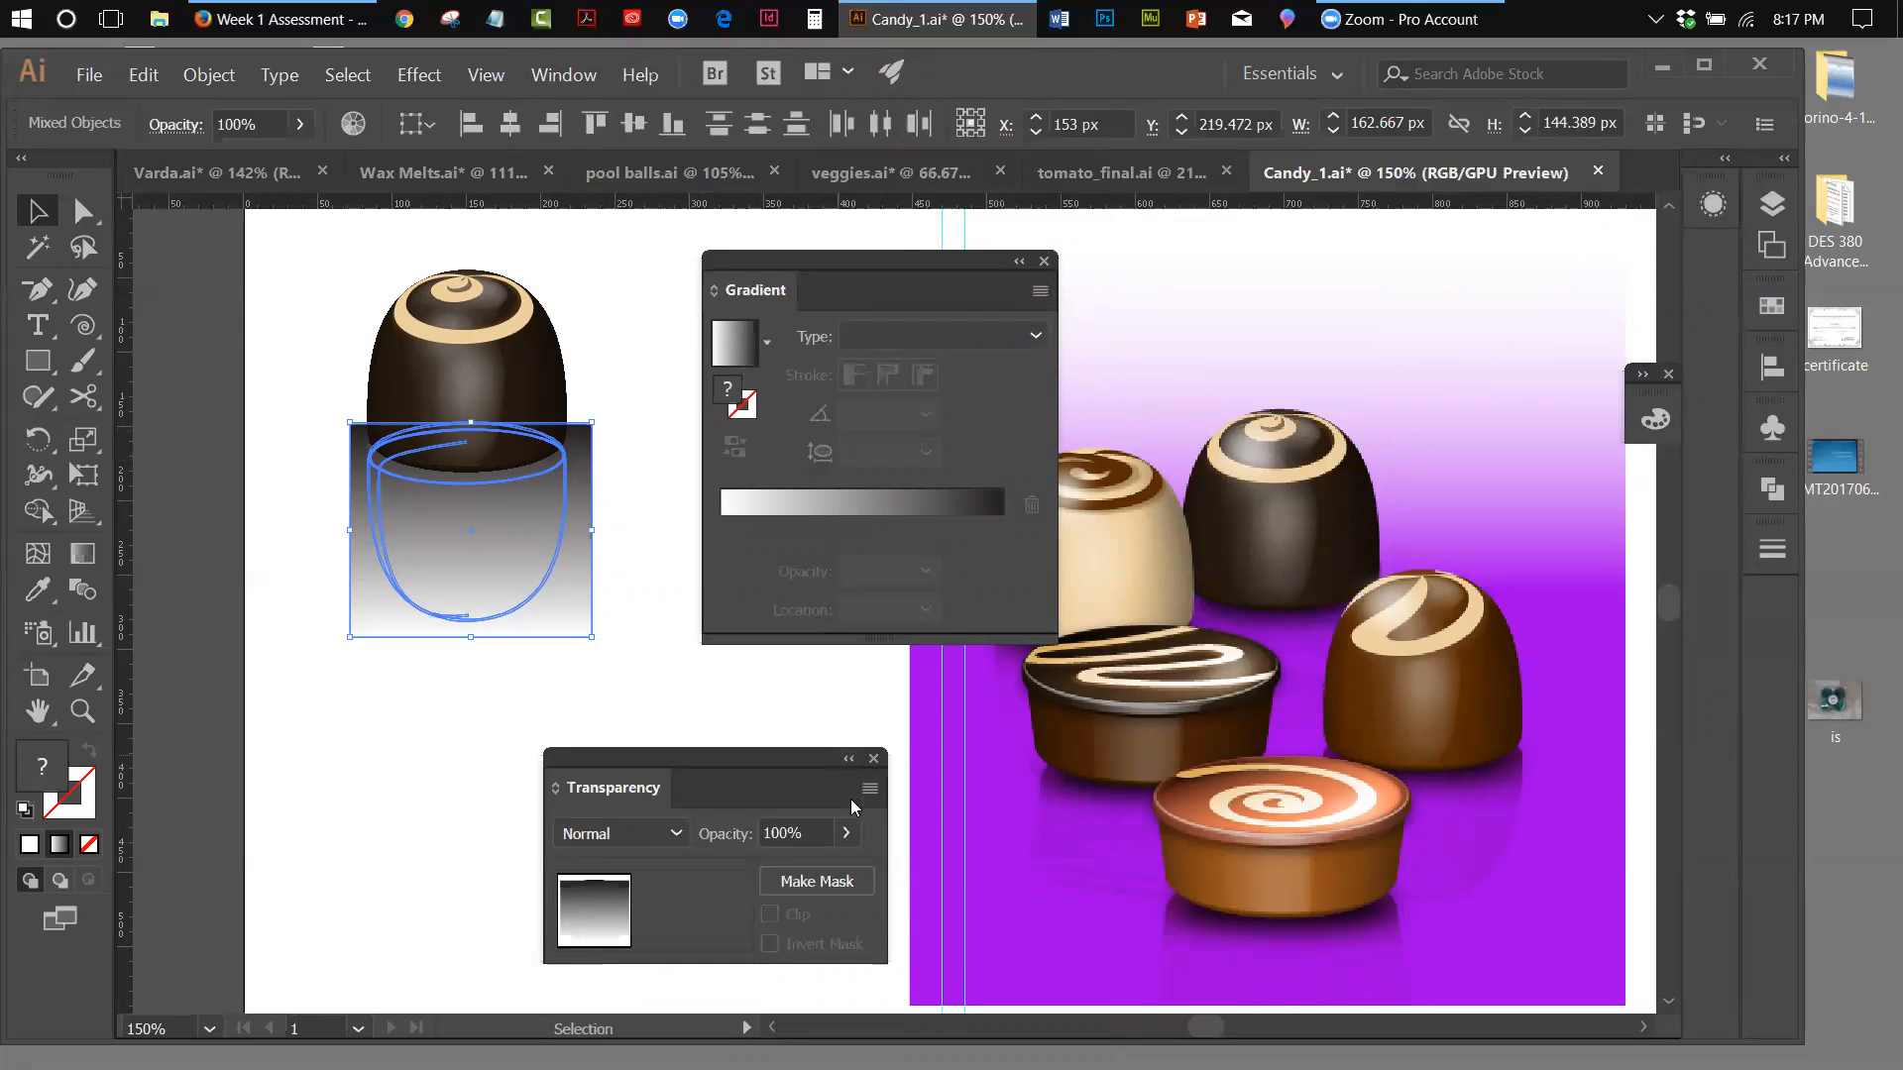
left_click_drag(785, 758, 809, 691)
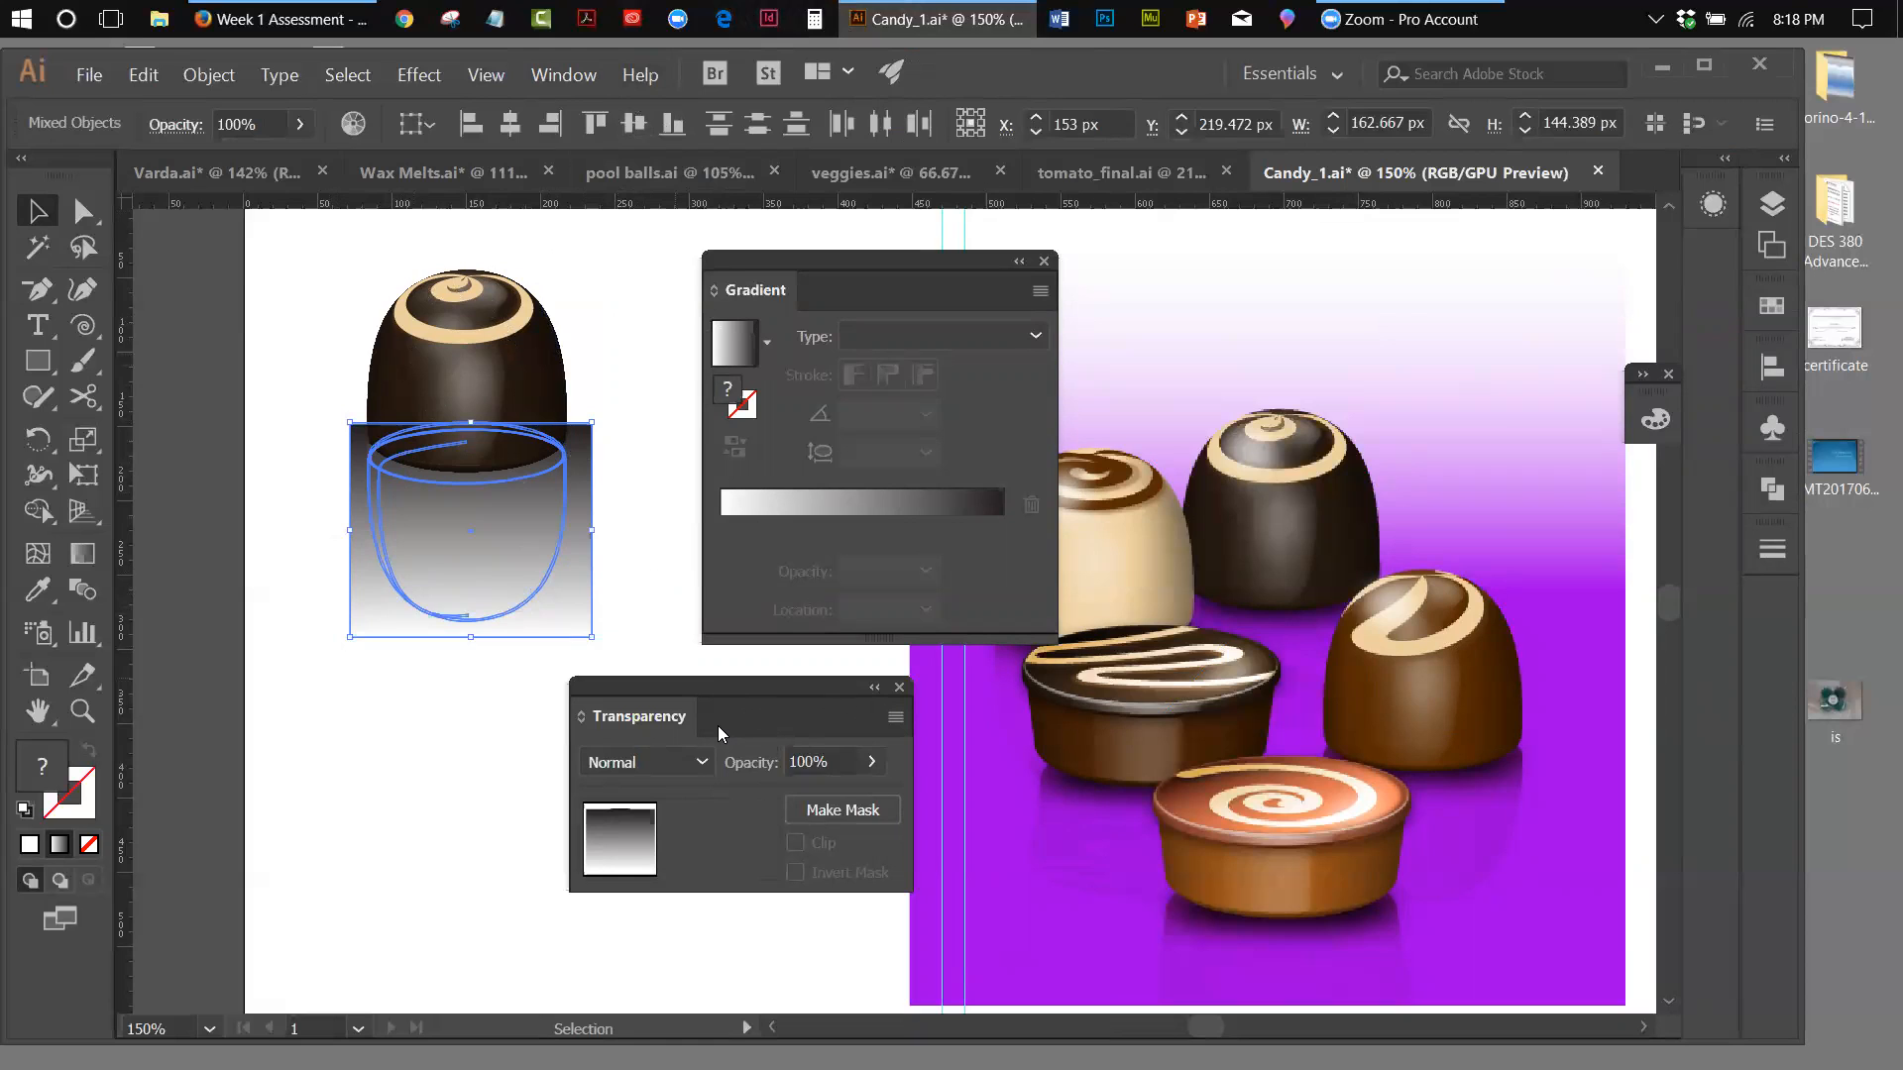
left_click(898, 718)
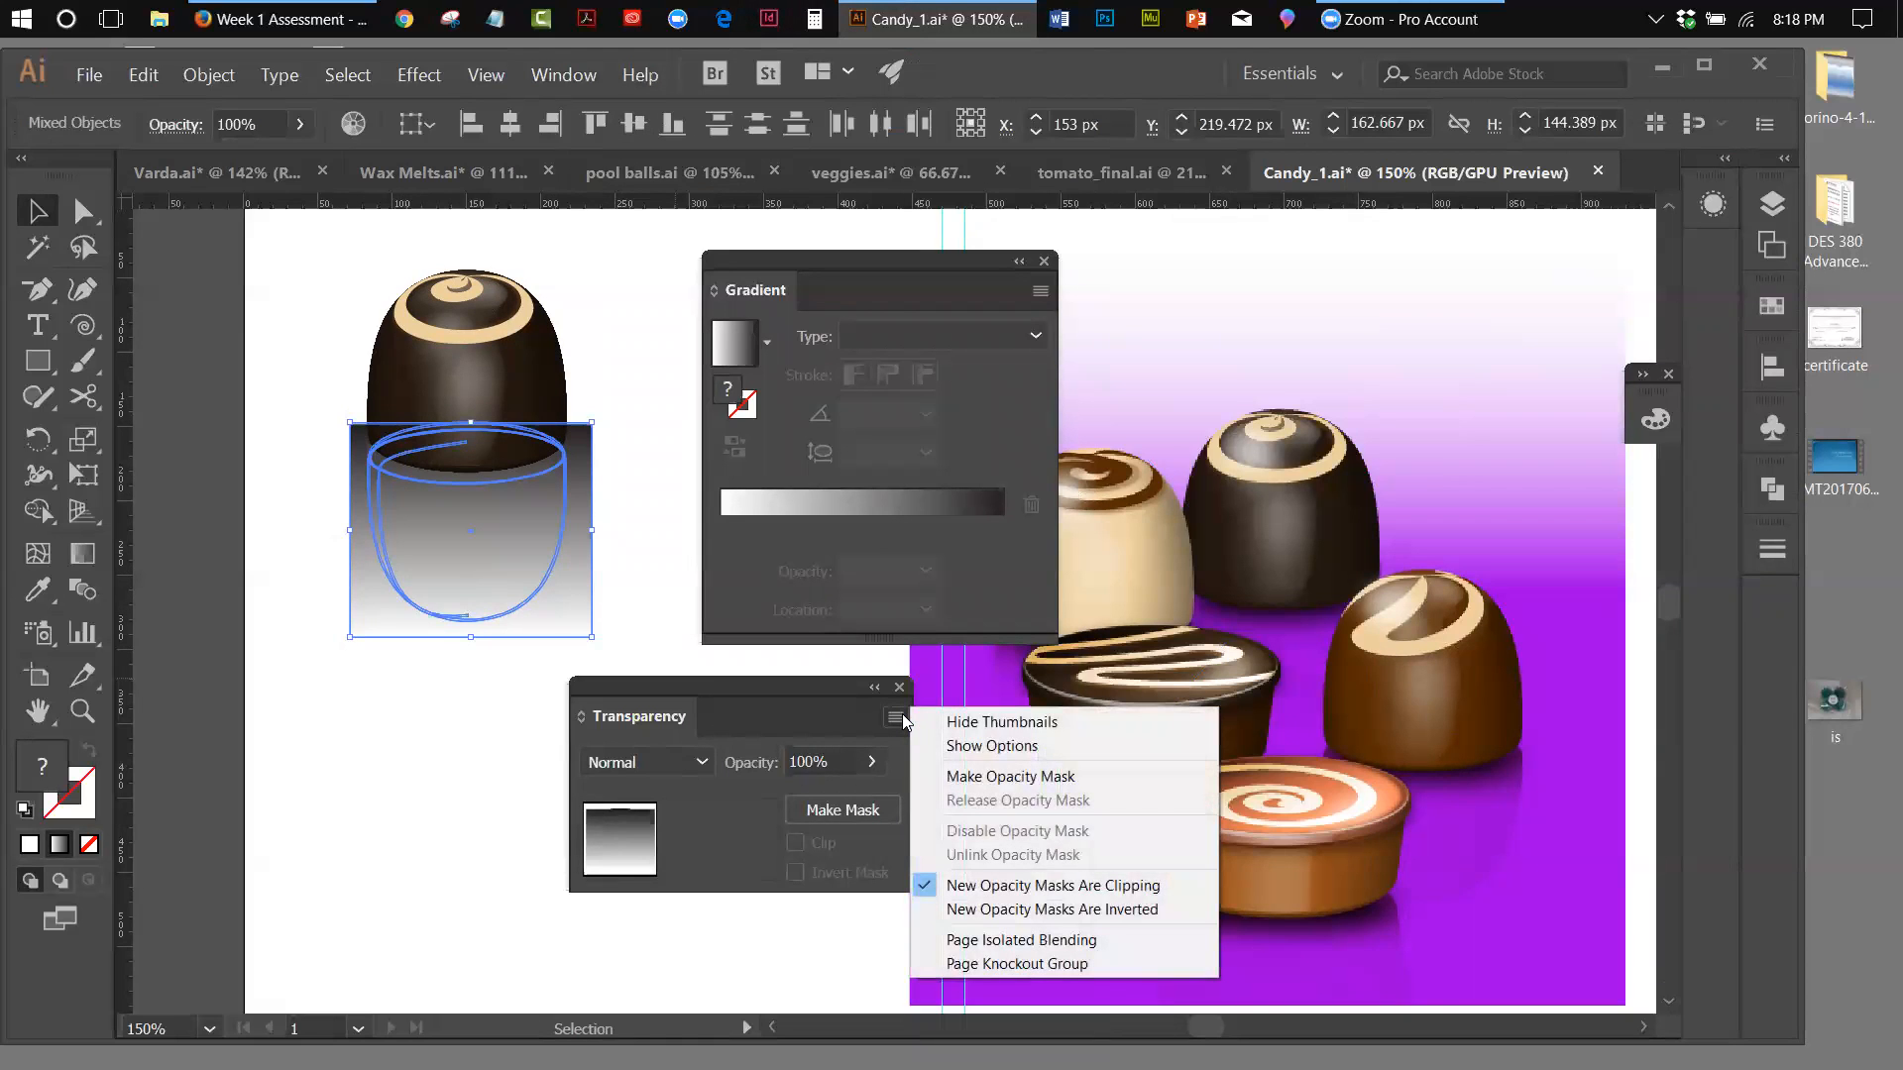
left_click(962, 777)
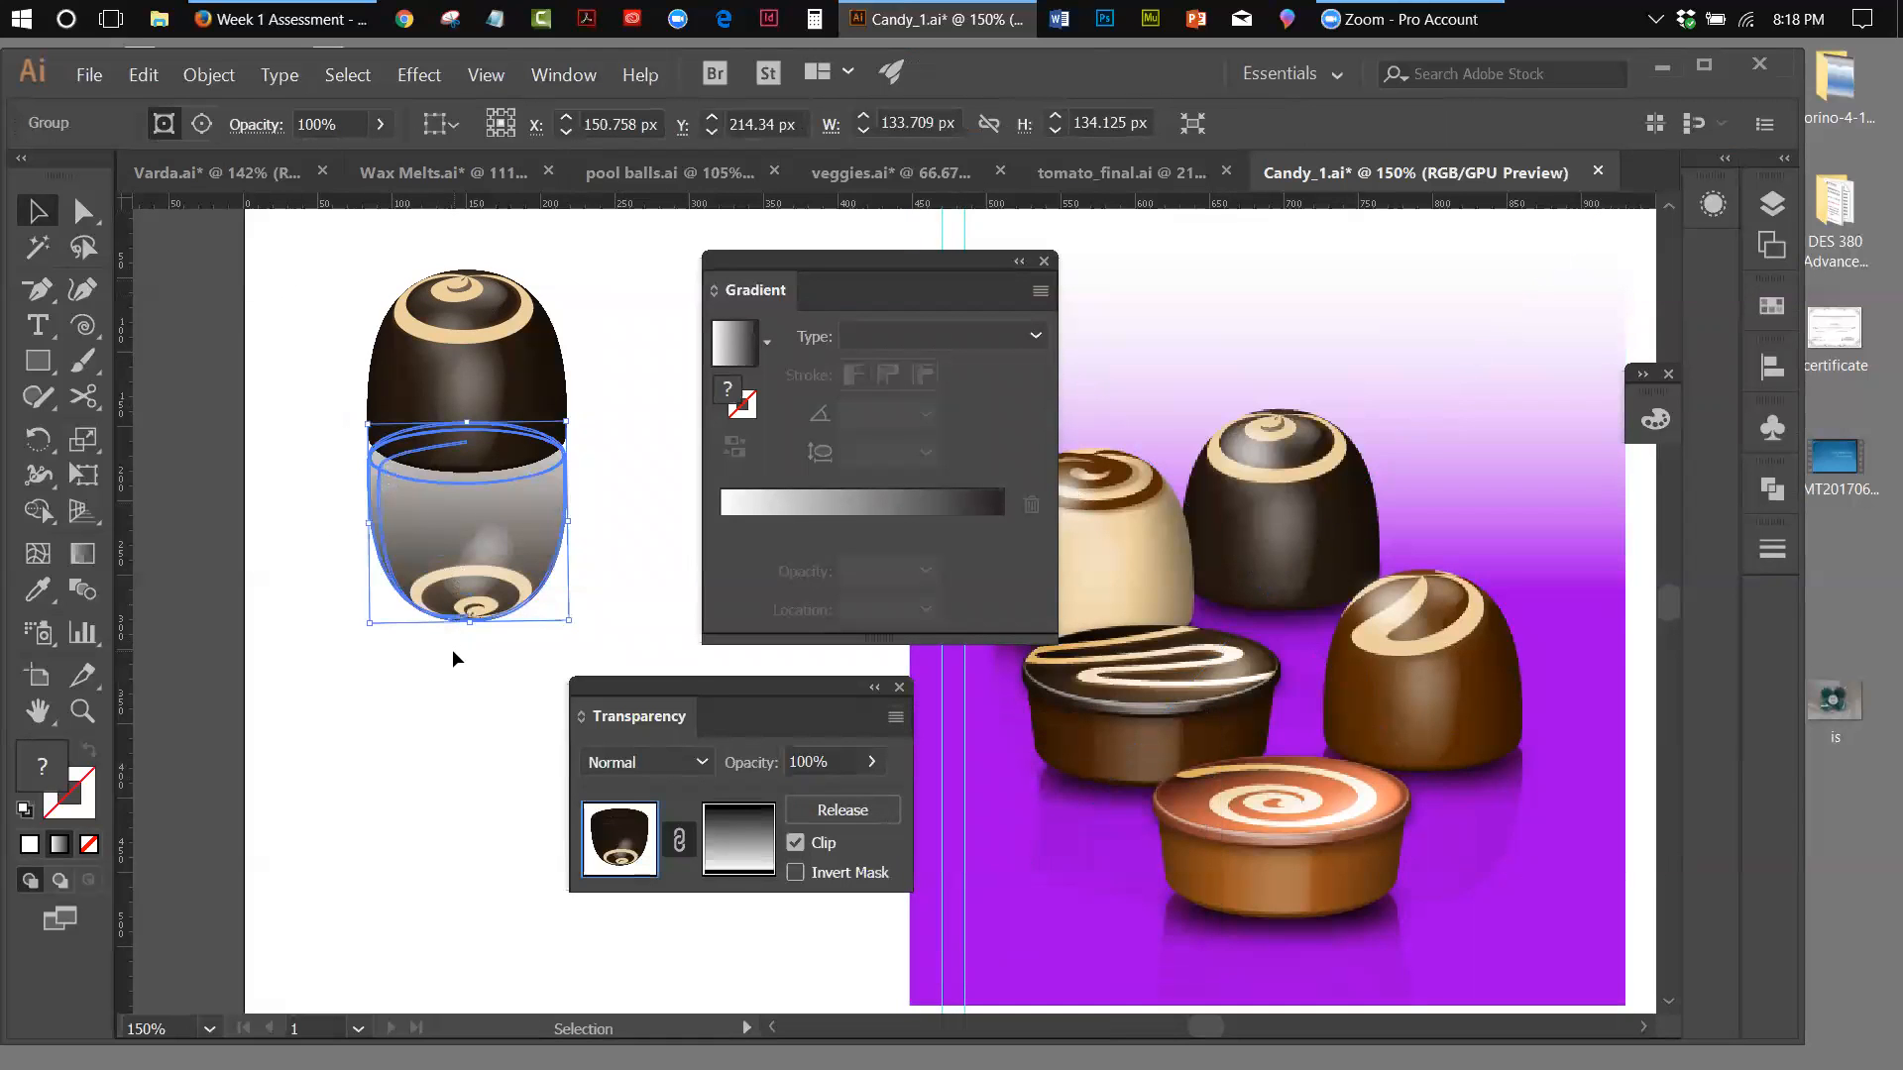
left_click(798, 874)
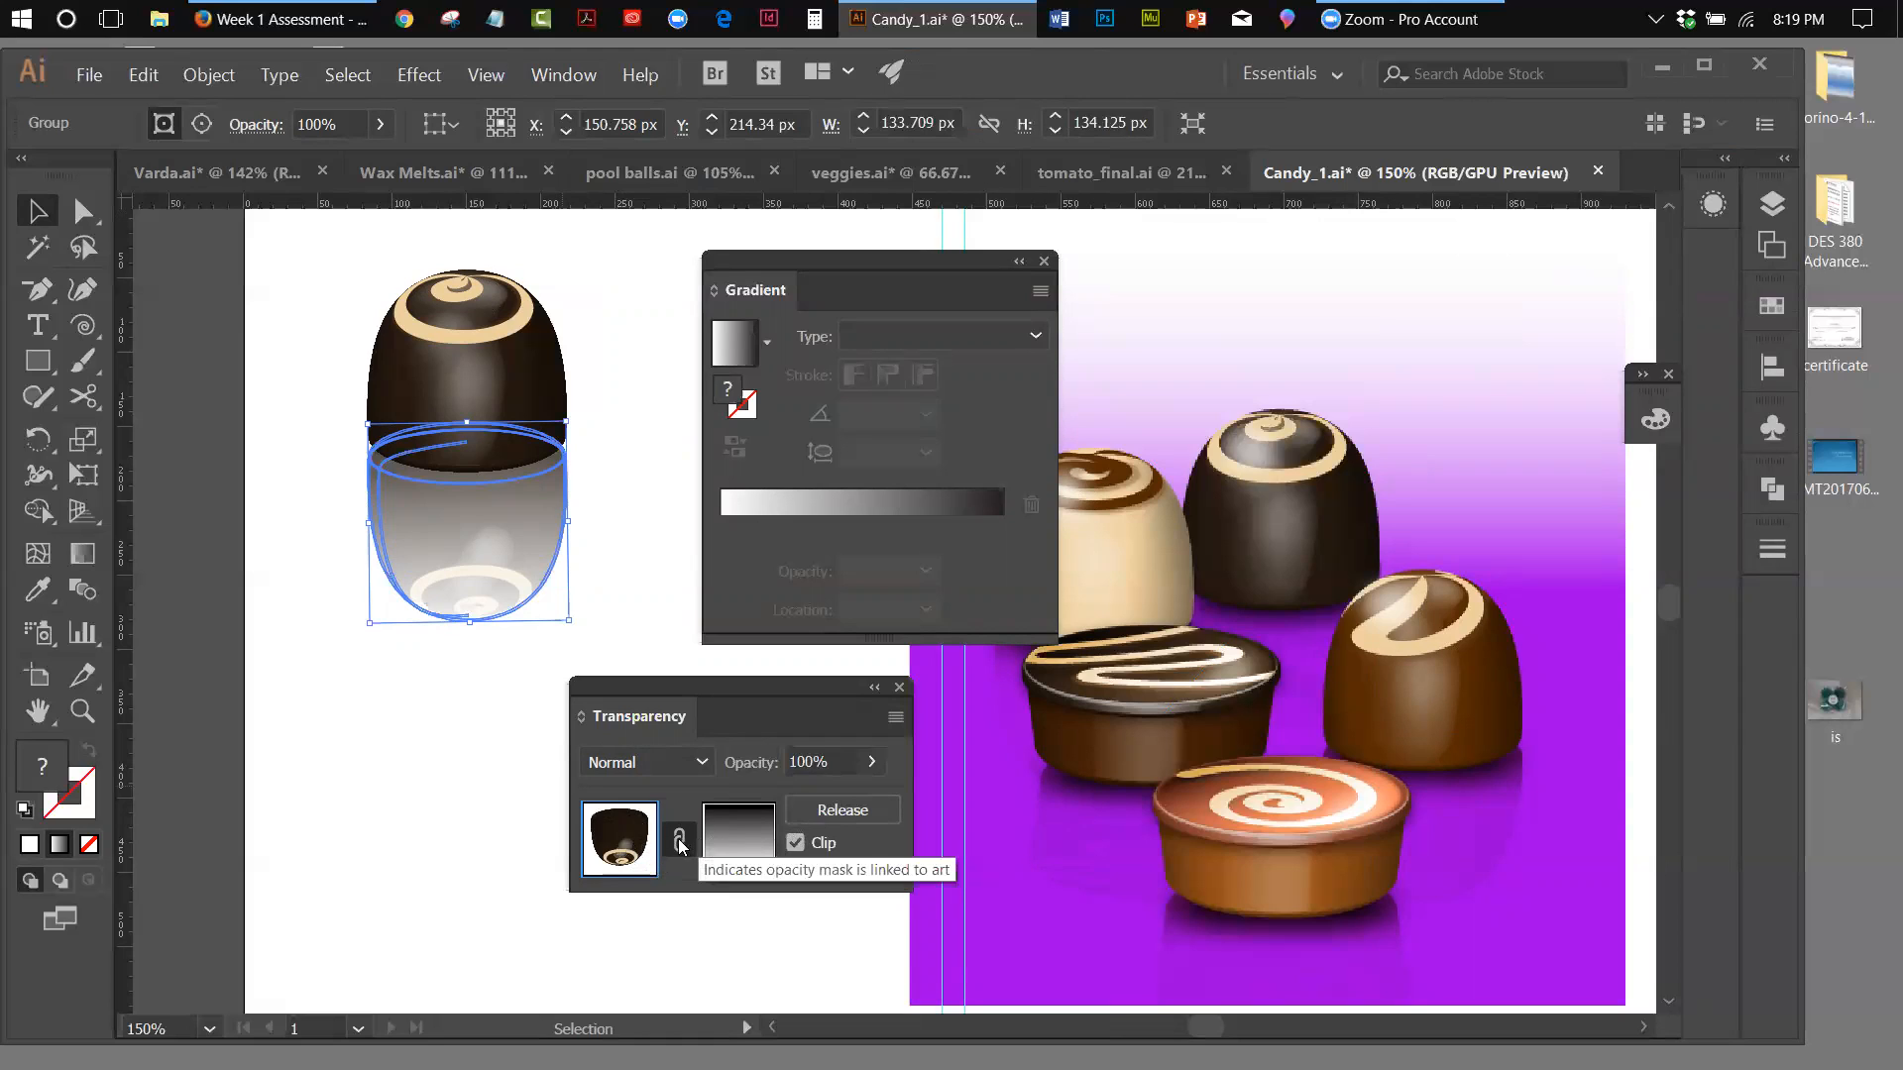
Edit the opacity mask's gradient, moving its black stop to about 90%
left_click(738, 844)
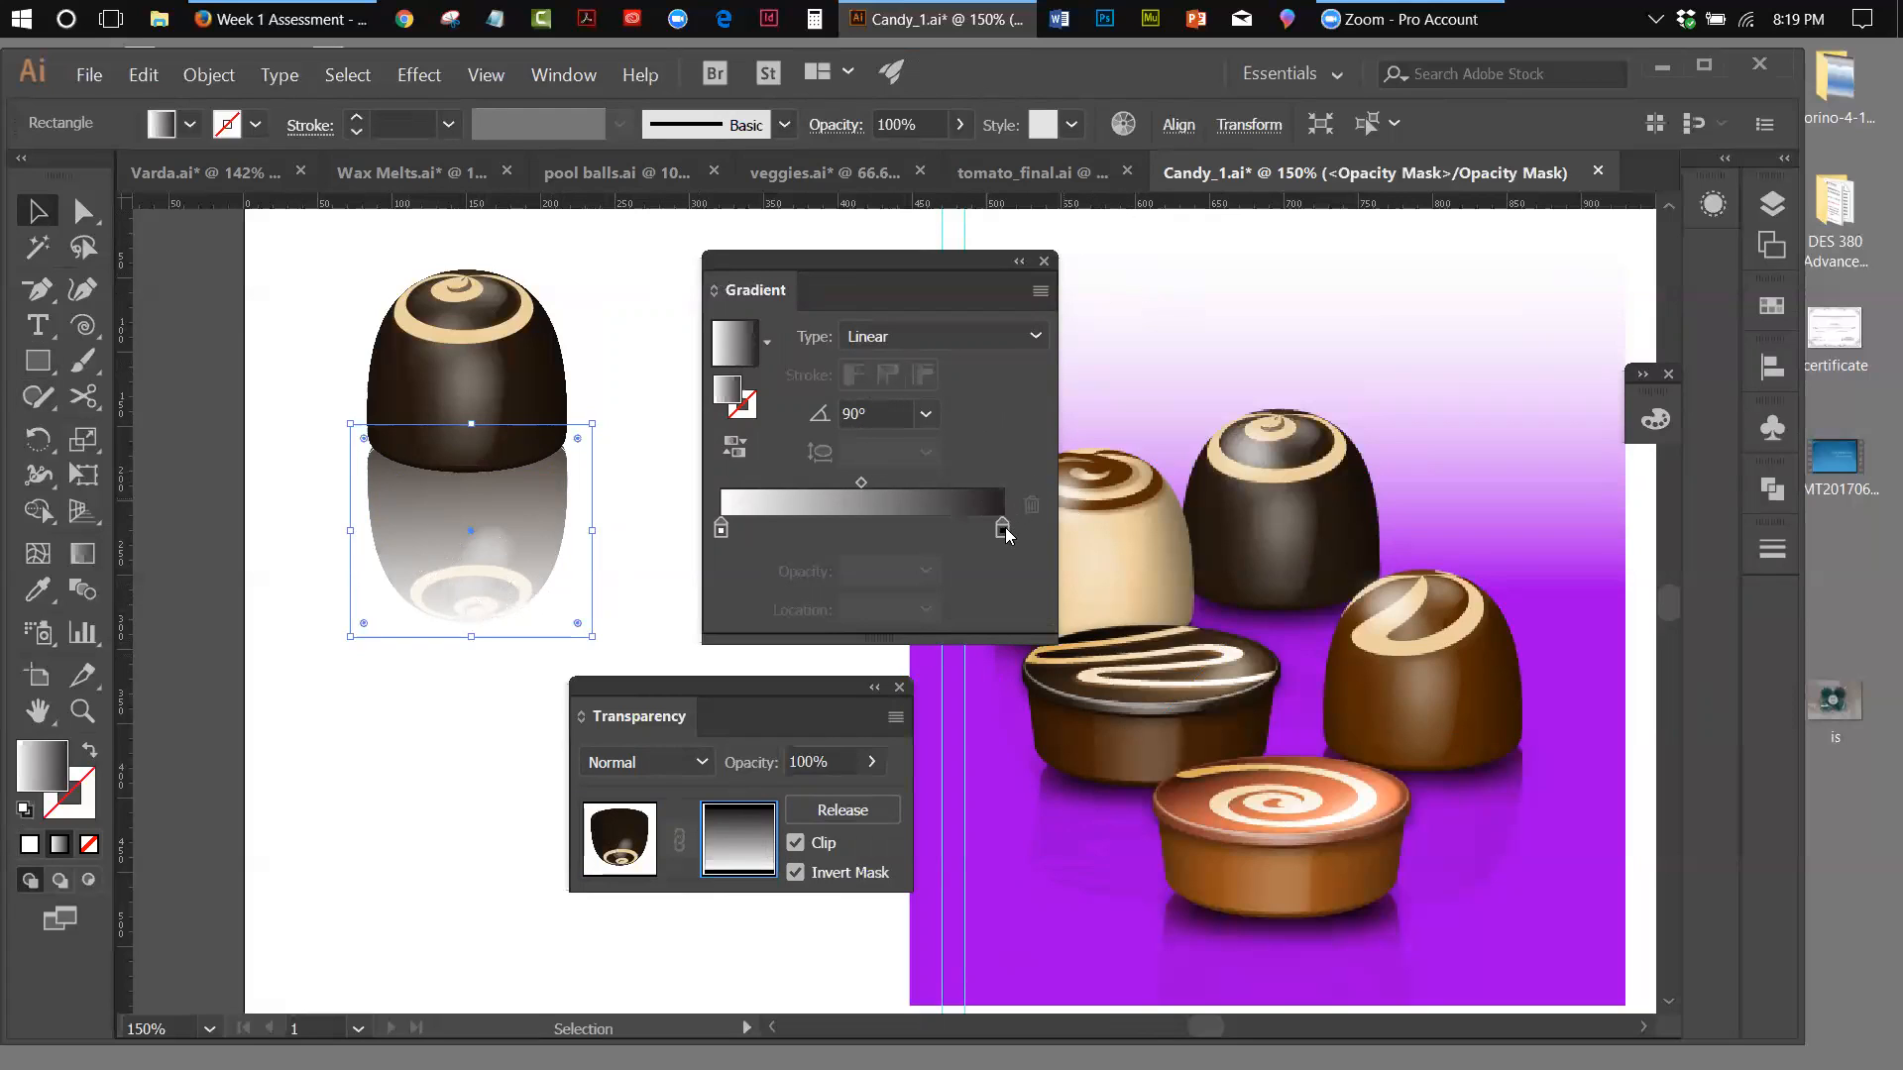
left_click_drag(1002, 528, 948, 531)
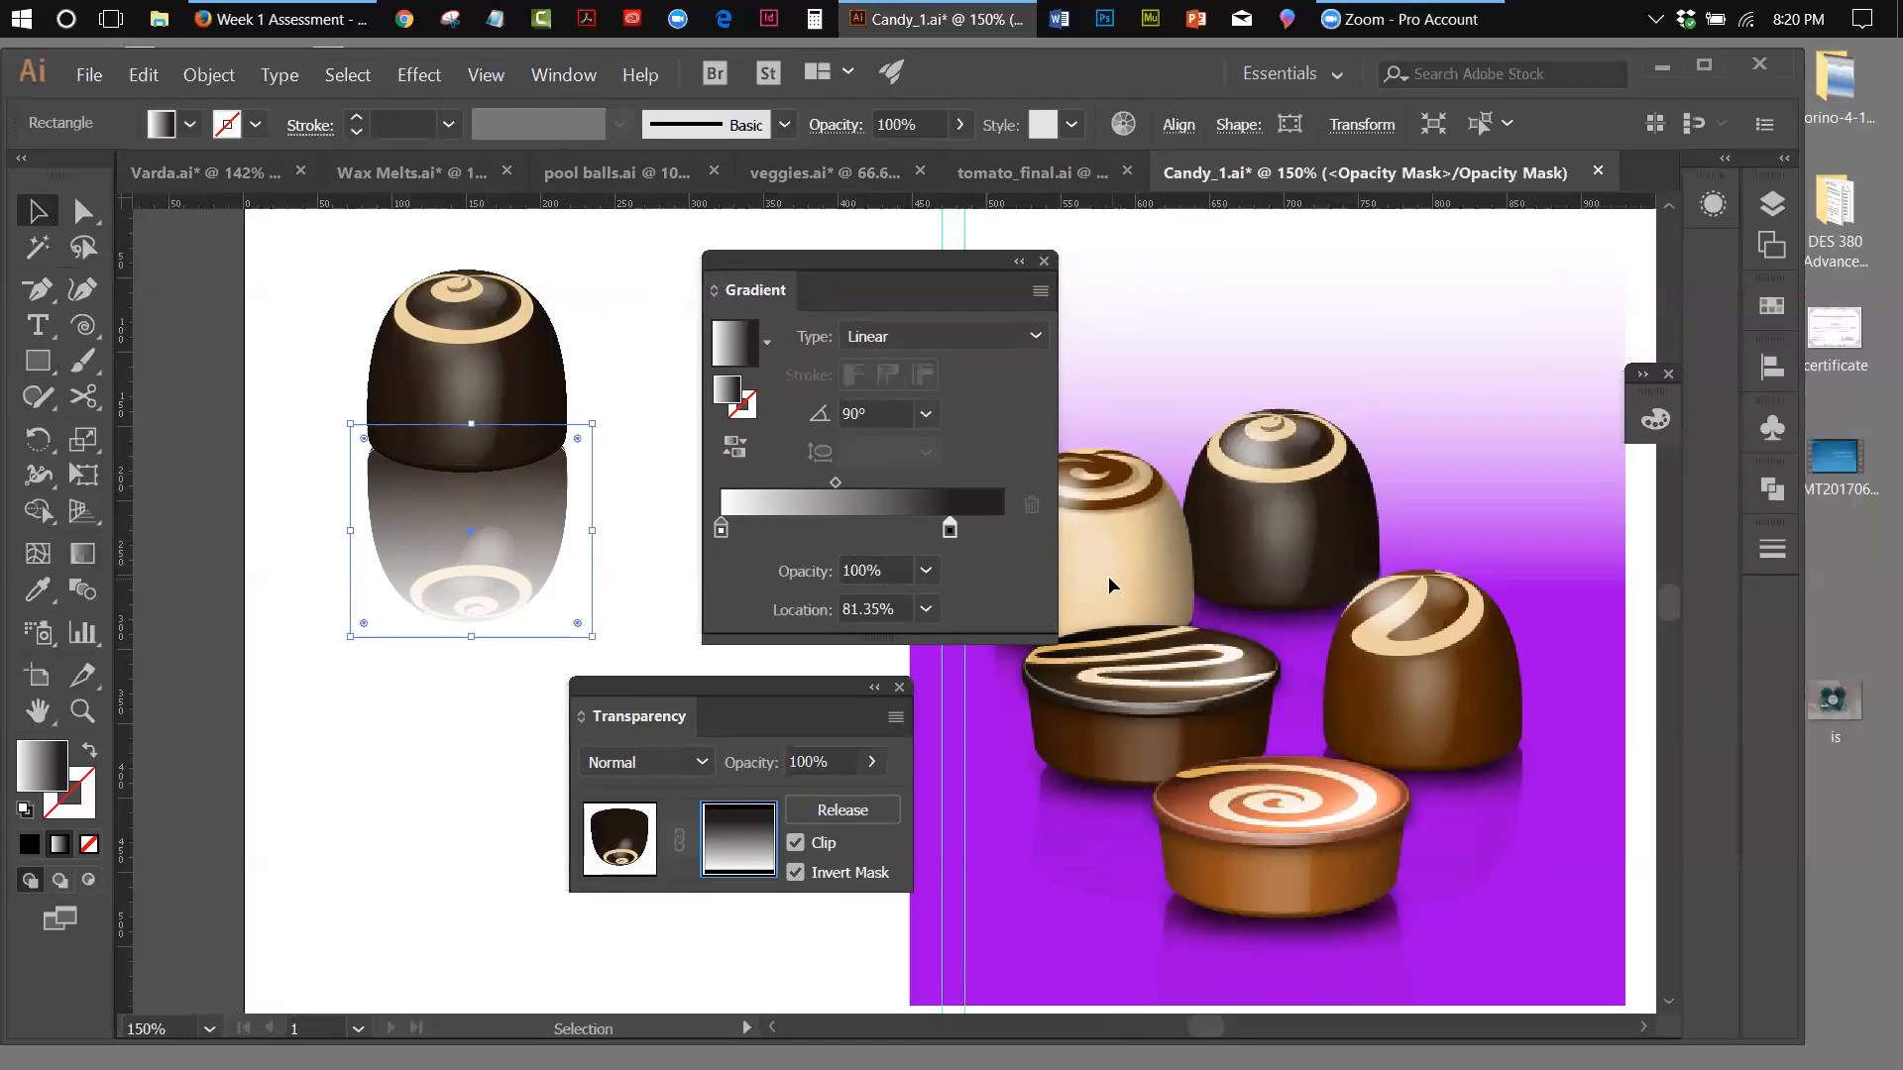
mouse_move(953, 532)
left_mouse_down()
mouse_move(1007, 549)
mouse_move(971, 527)
left_mouse_up()
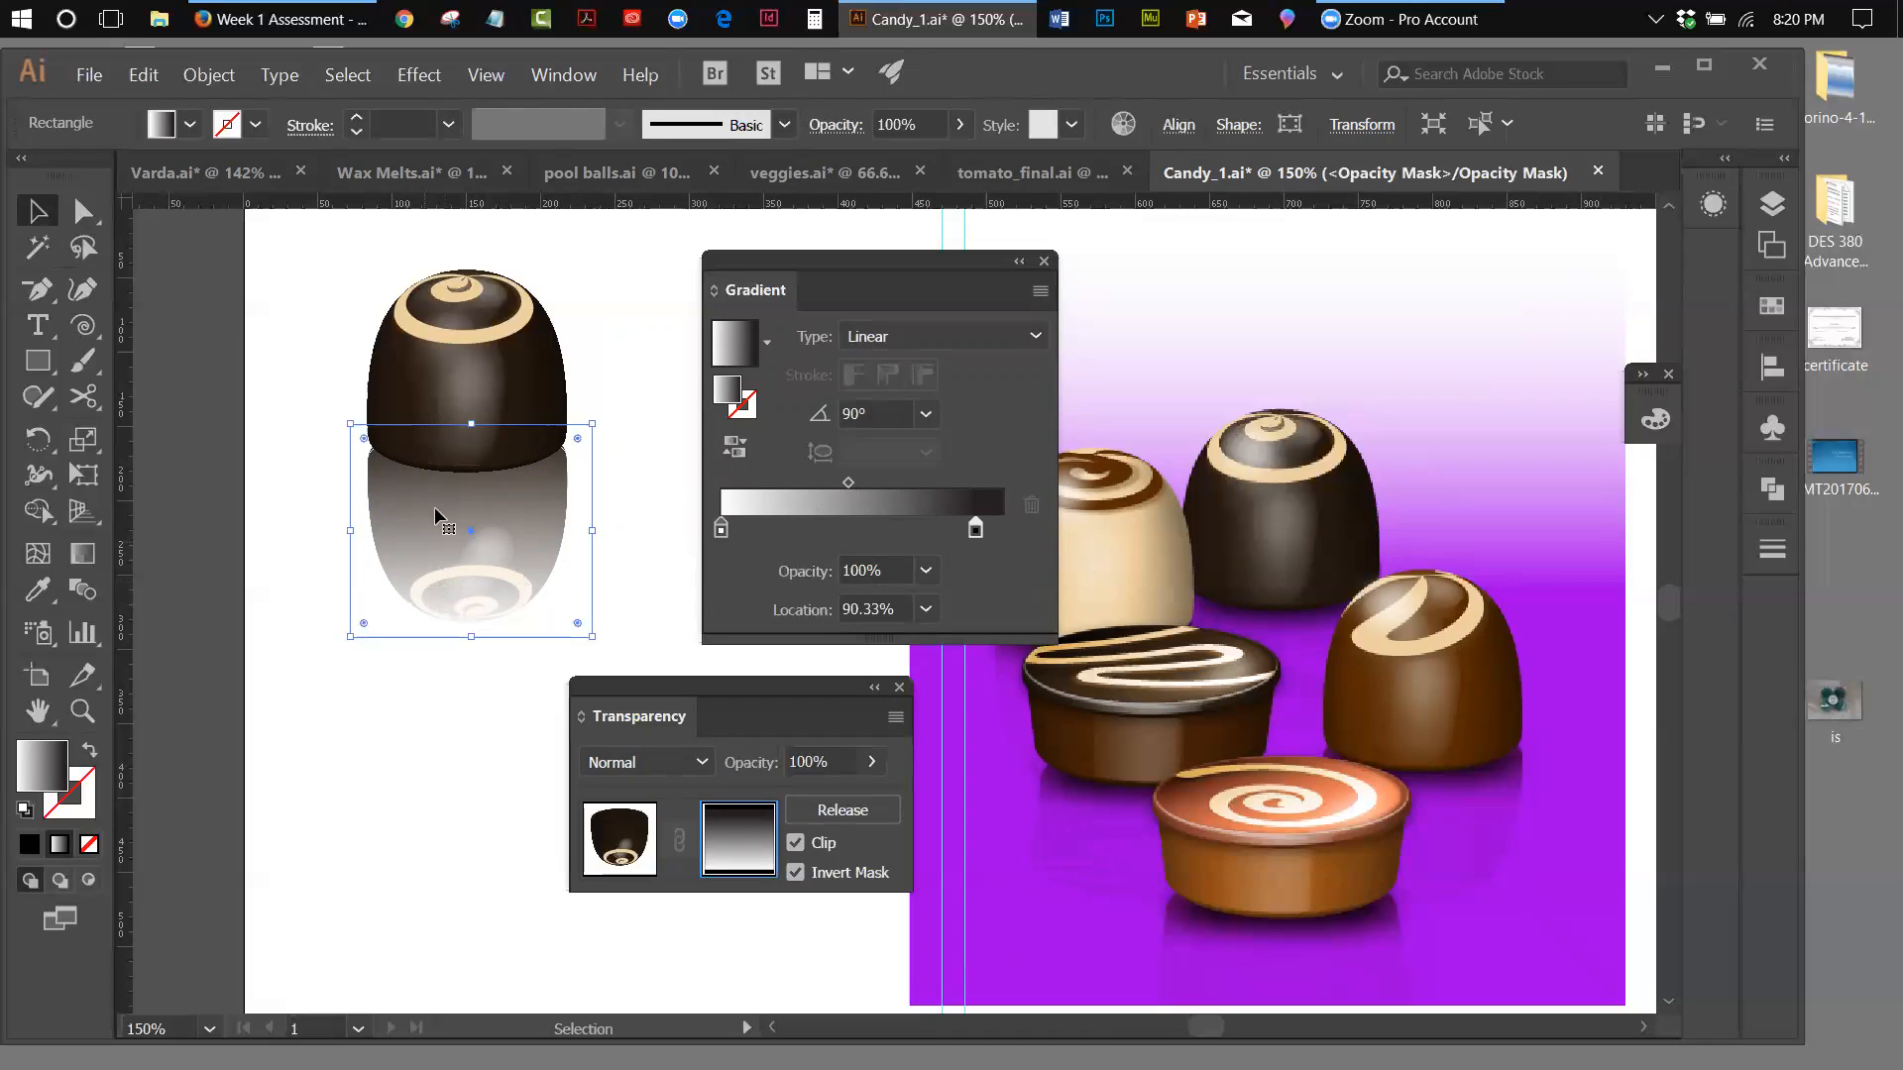
Move the mask gradient's white stop to about 18% and its midpoint to about 68% for a quicker fade
left_click(721, 533)
left_click_drag(722, 533, 776, 534)
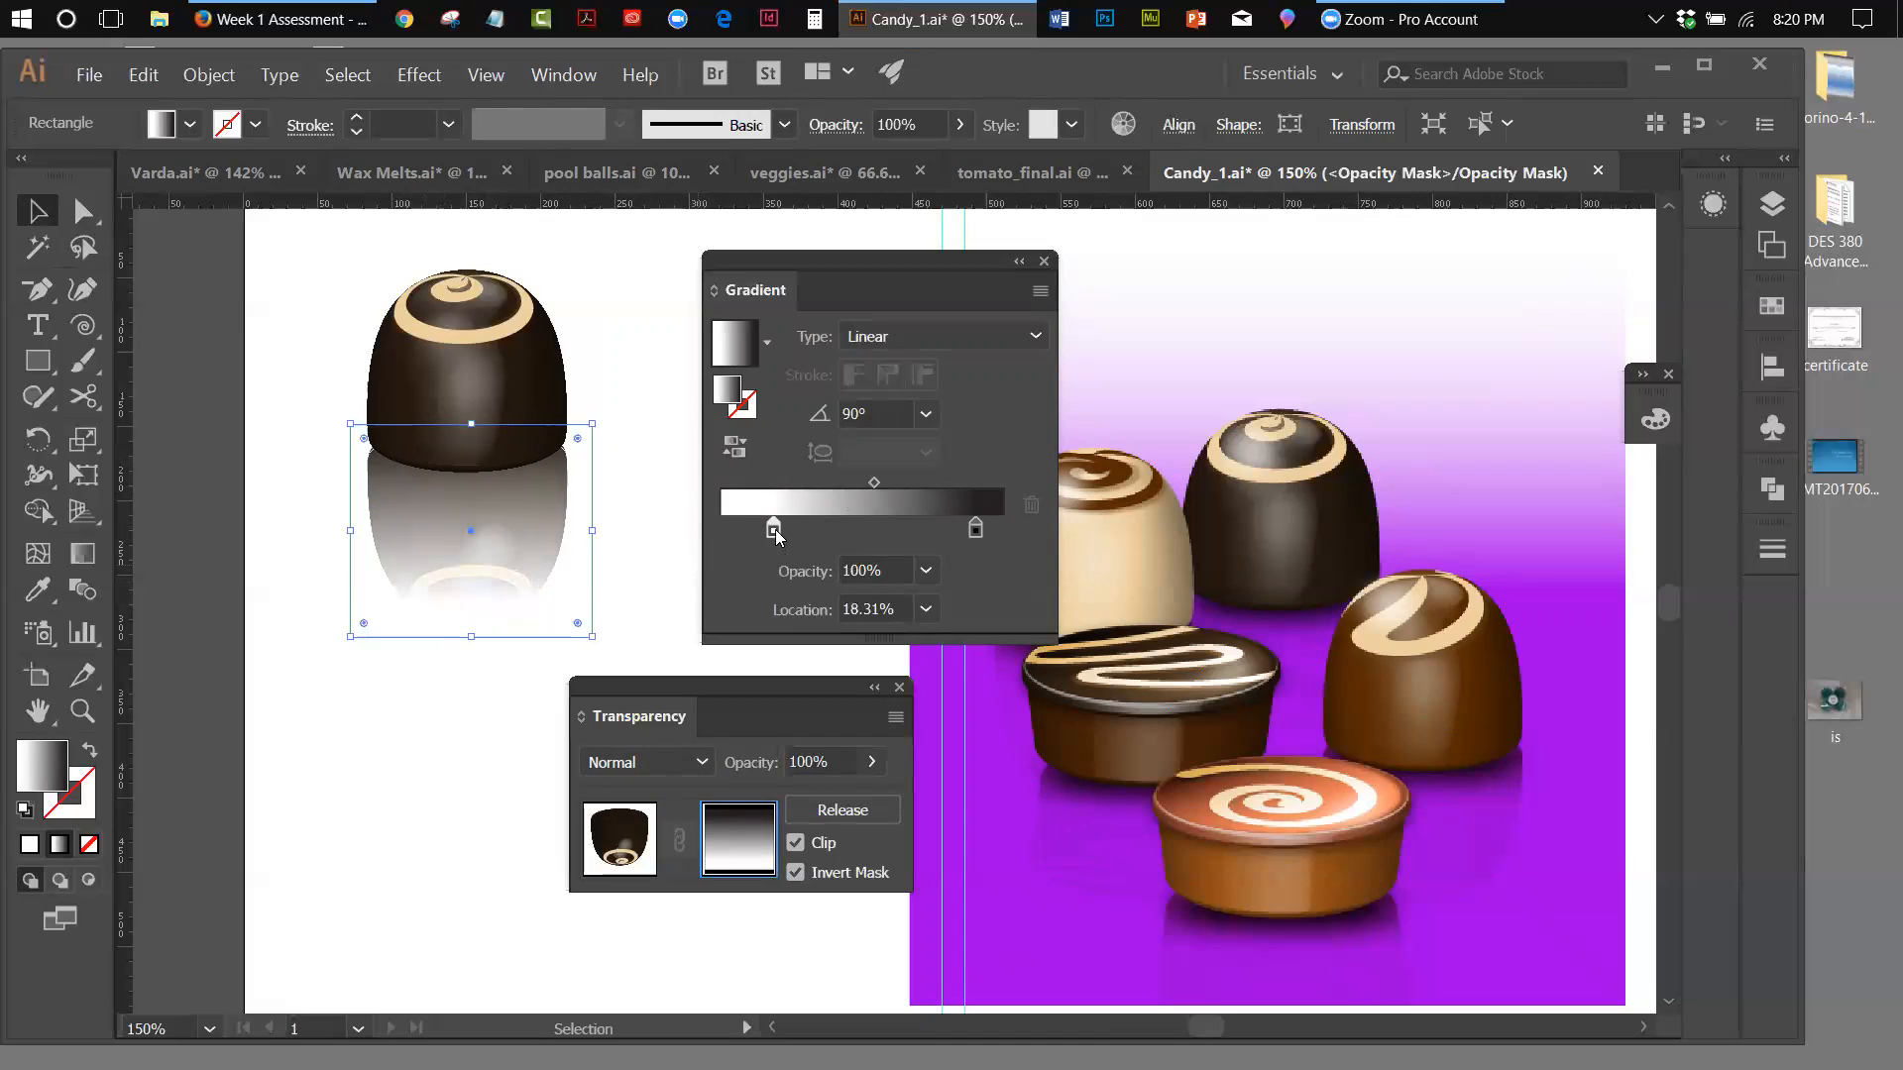
left_click_drag(875, 475, 901, 487)
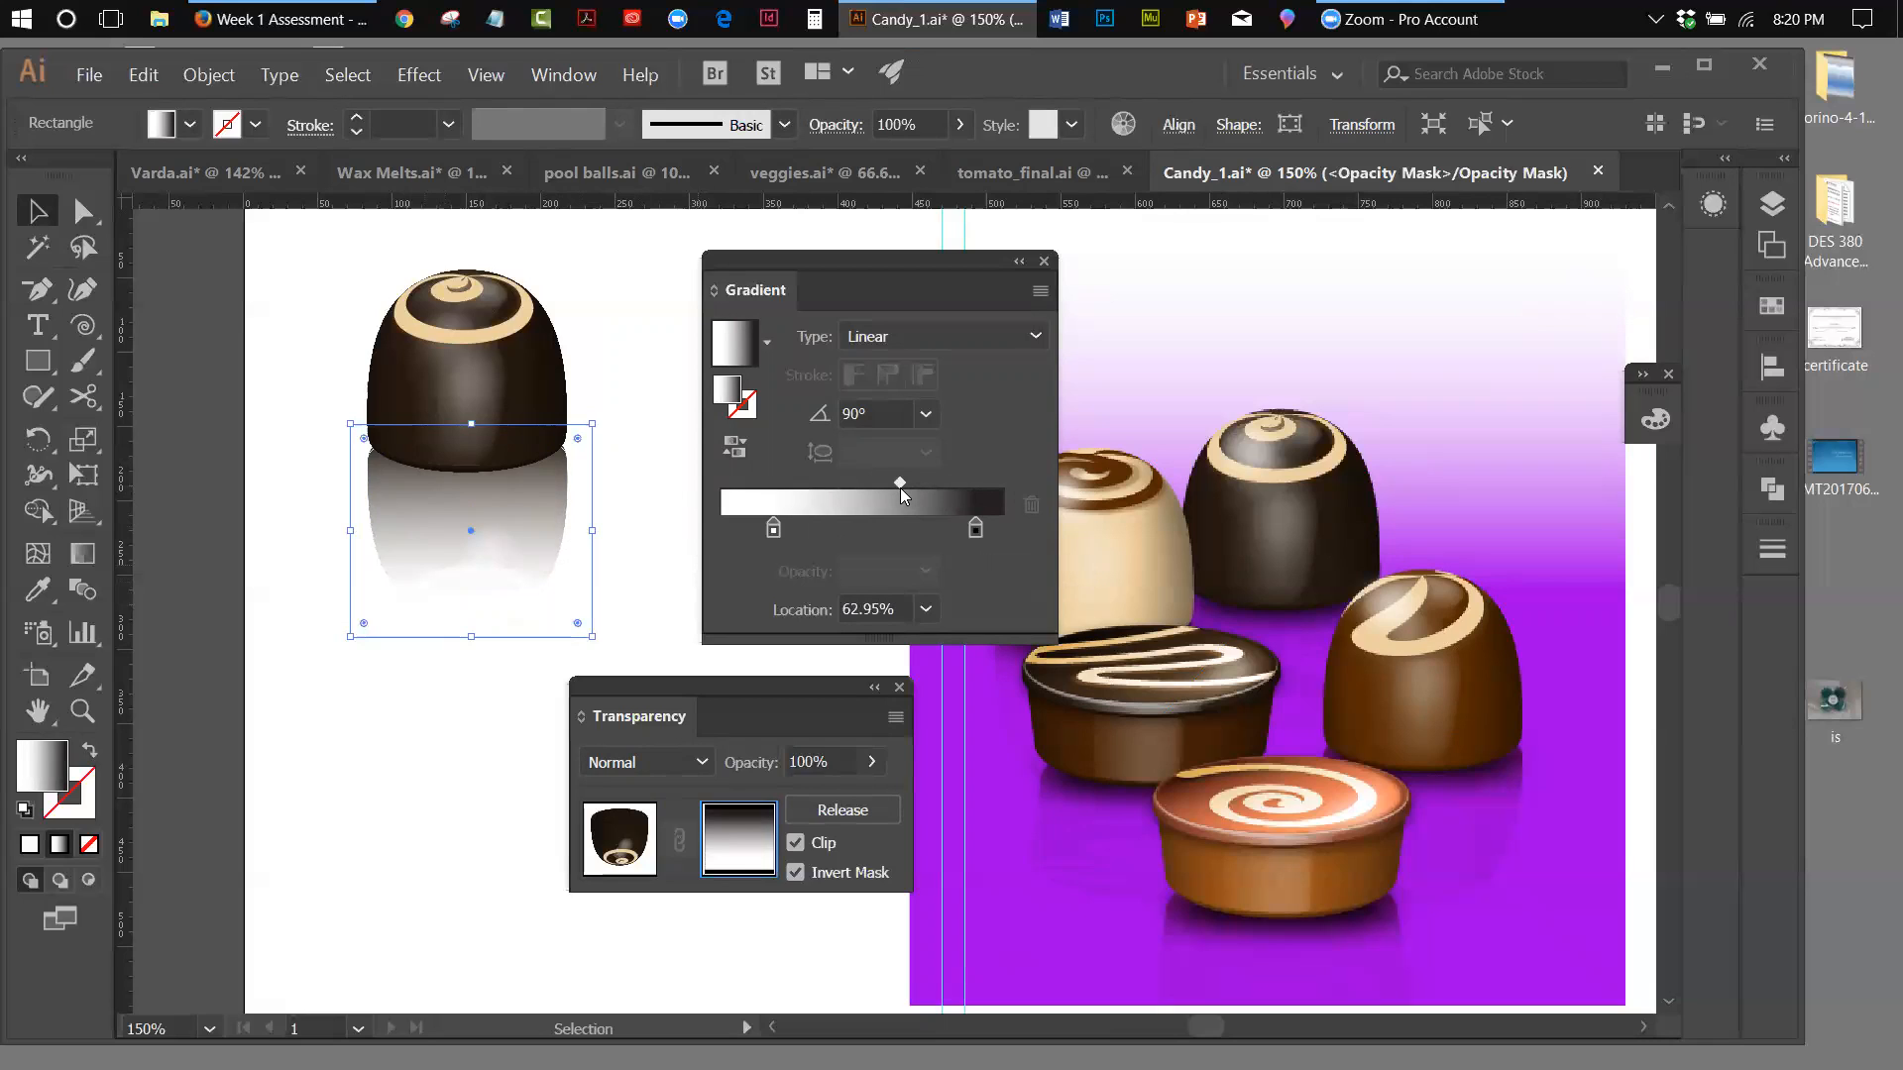
left_click_drag(900, 488, 910, 479)
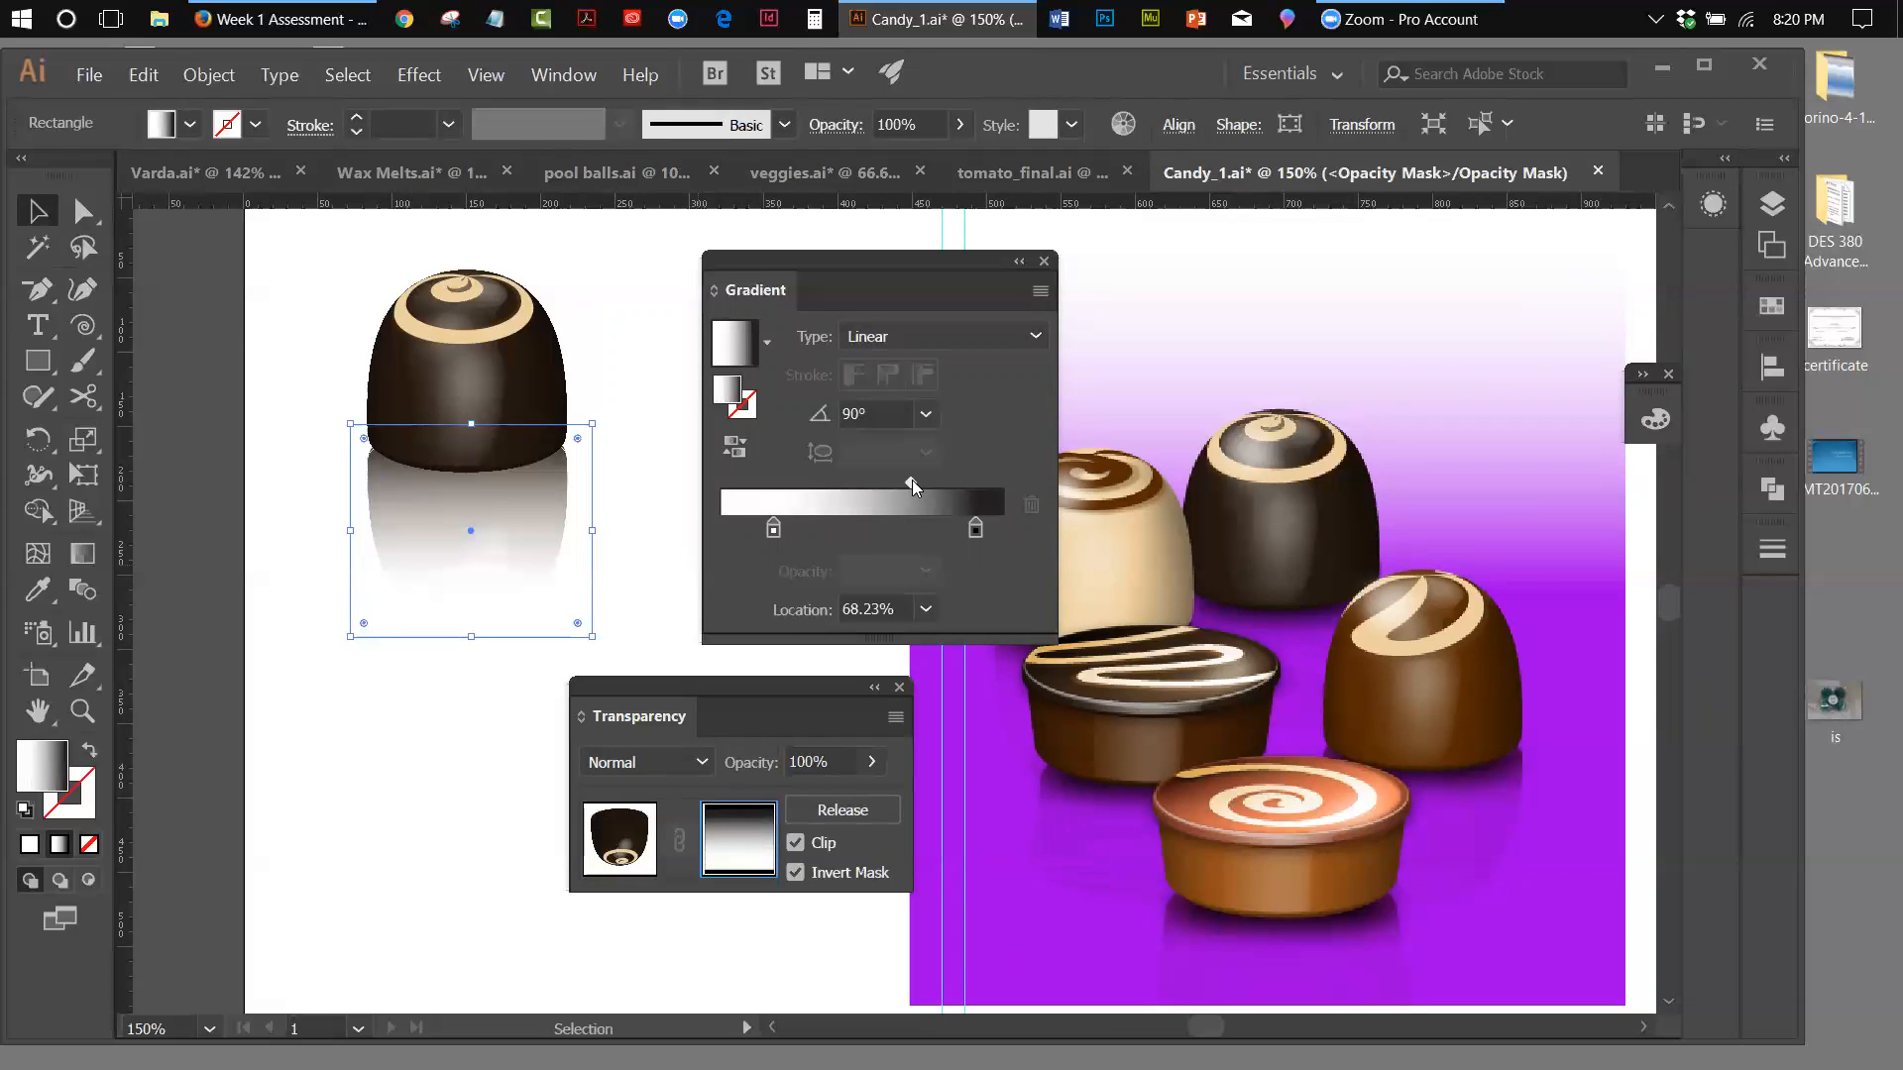
Move the mask gradient's white stop to about 33% so the reflection fades sooner, and deselect the mask
left_click_drag(772, 528, 813, 529)
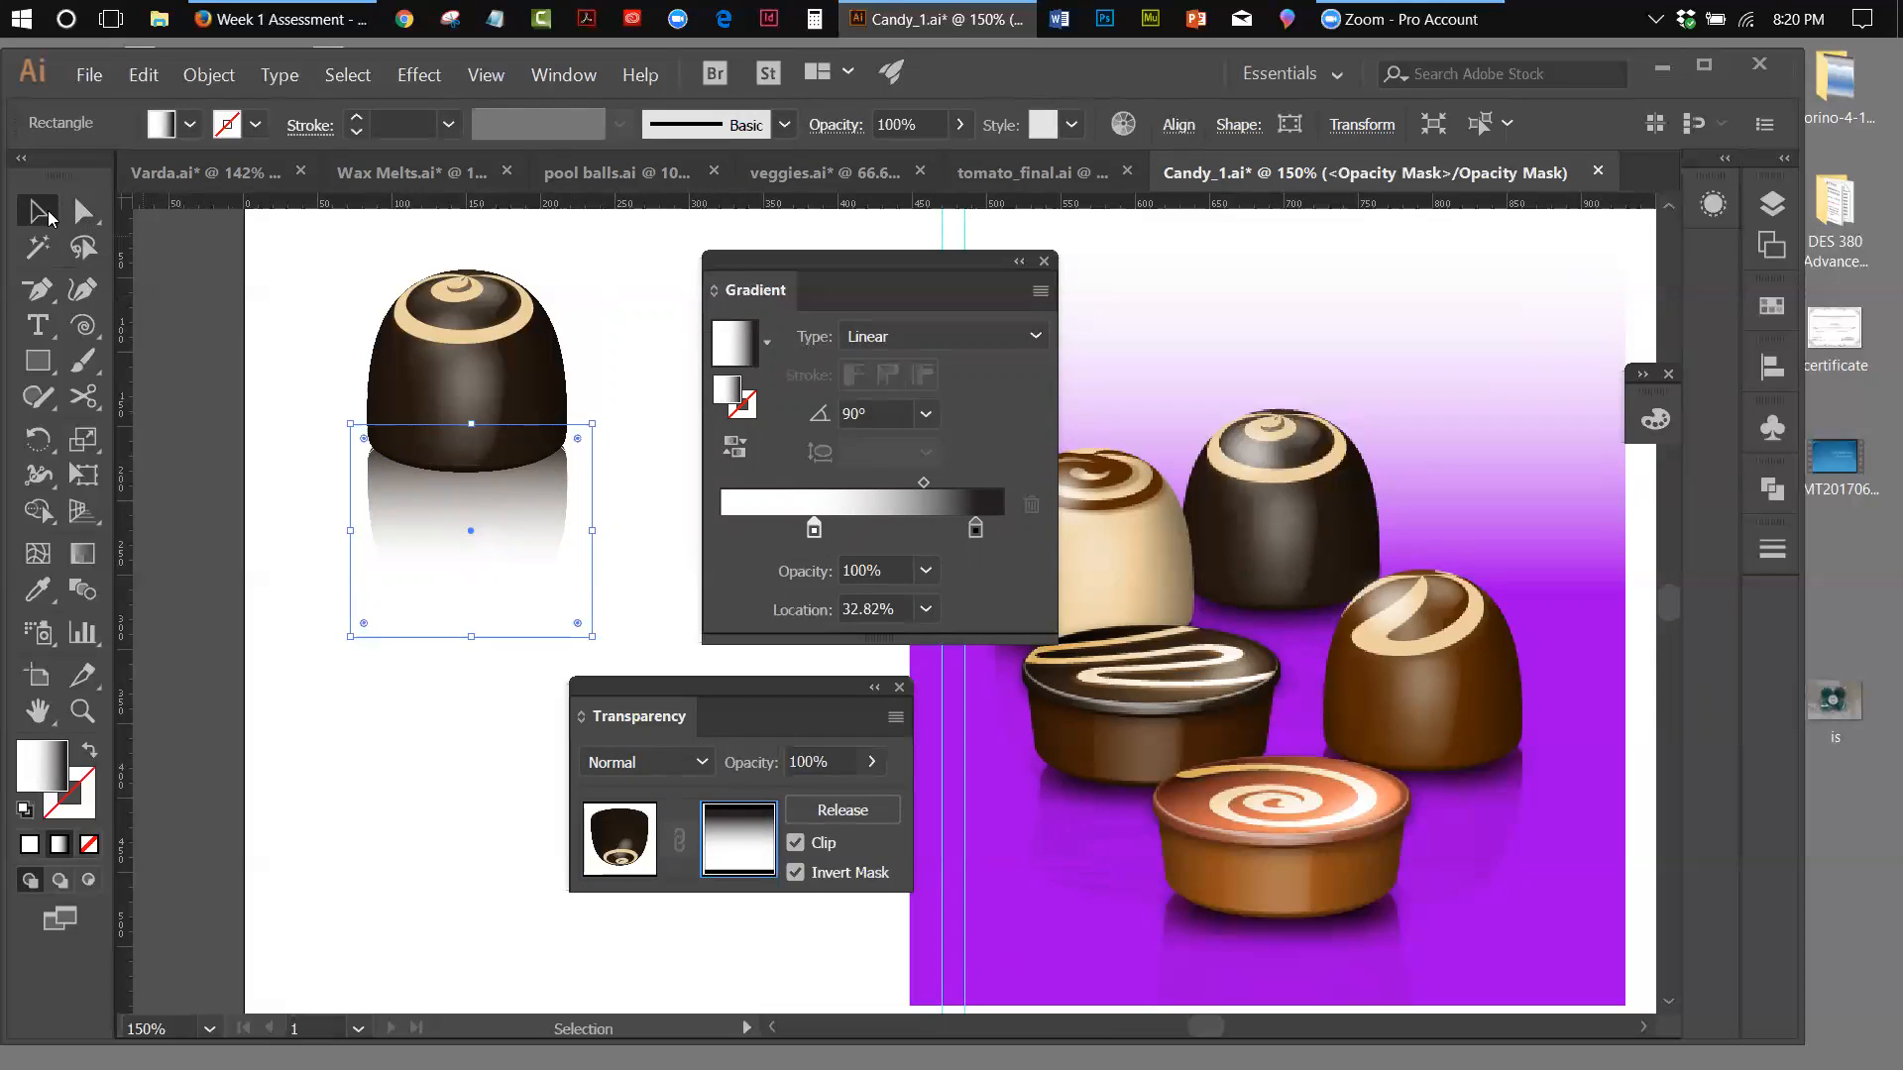
left_click(355, 773)
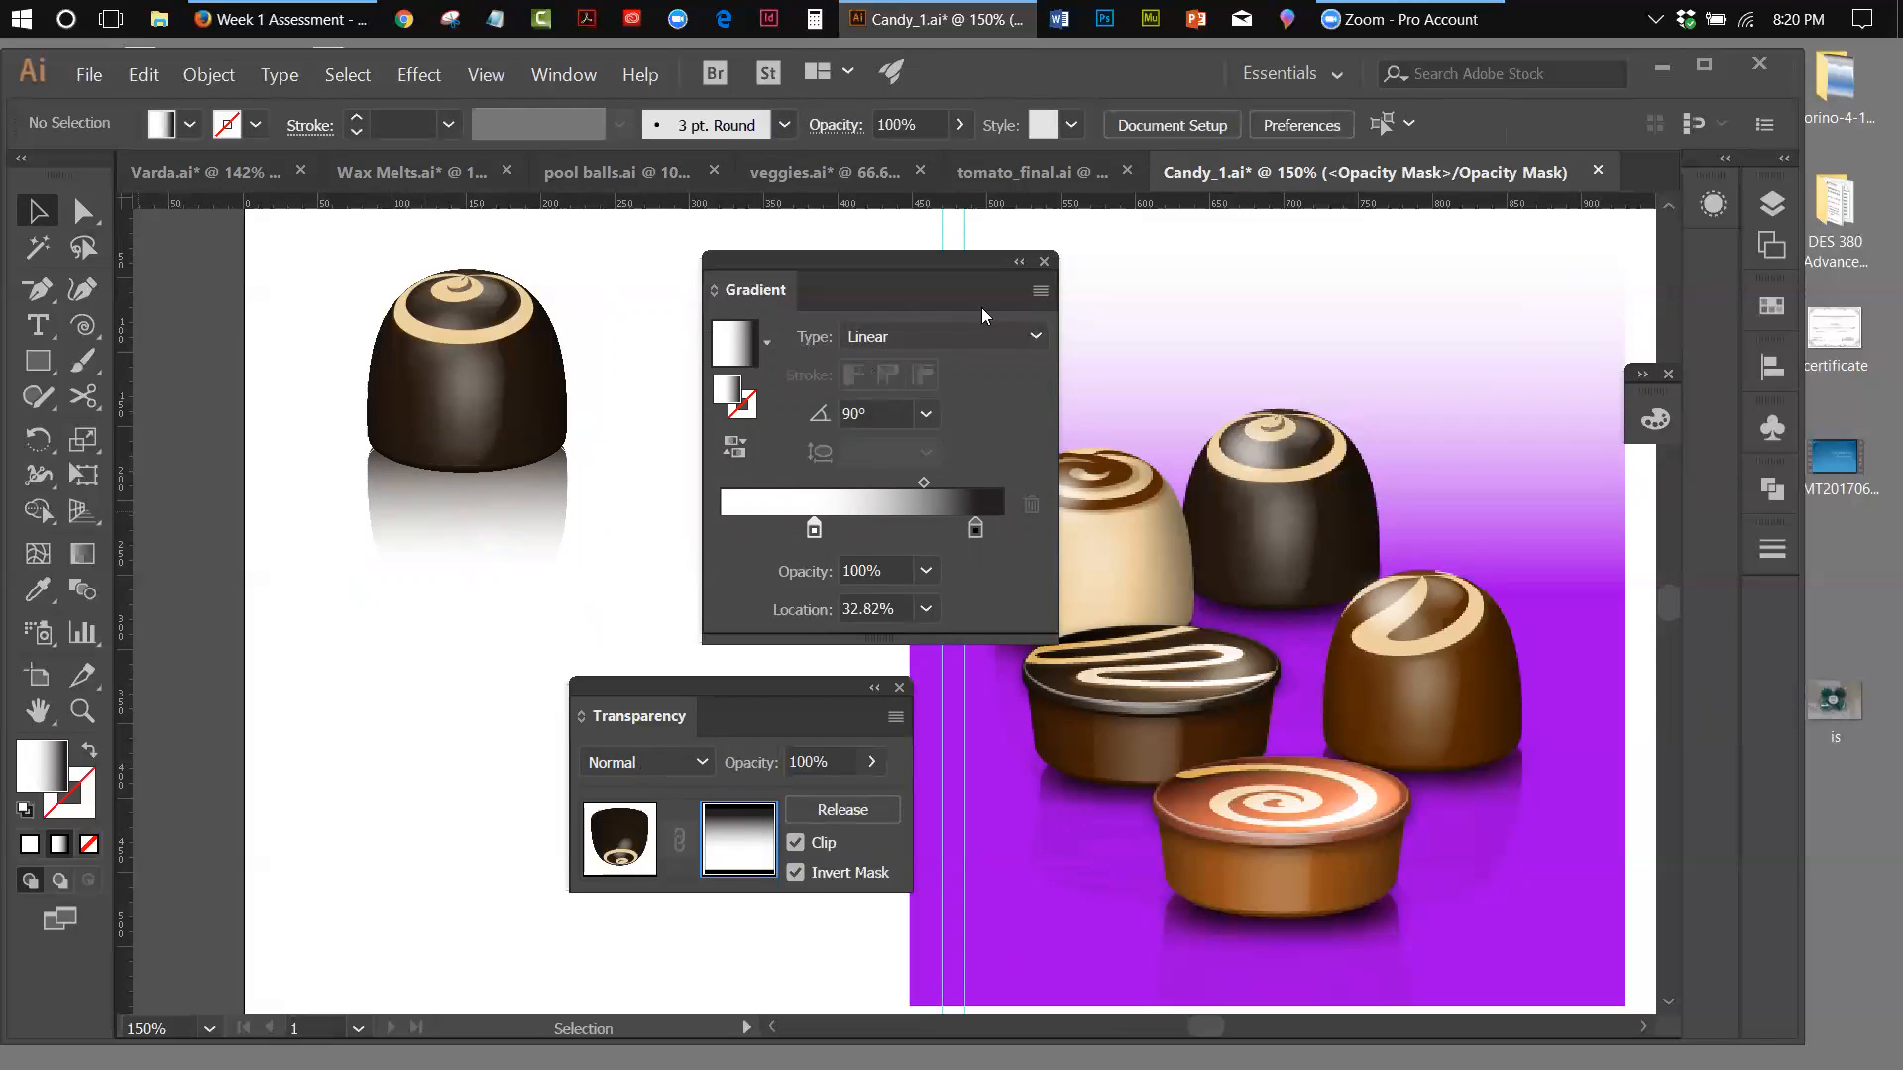
left_click_drag(817, 263, 1454, 377)
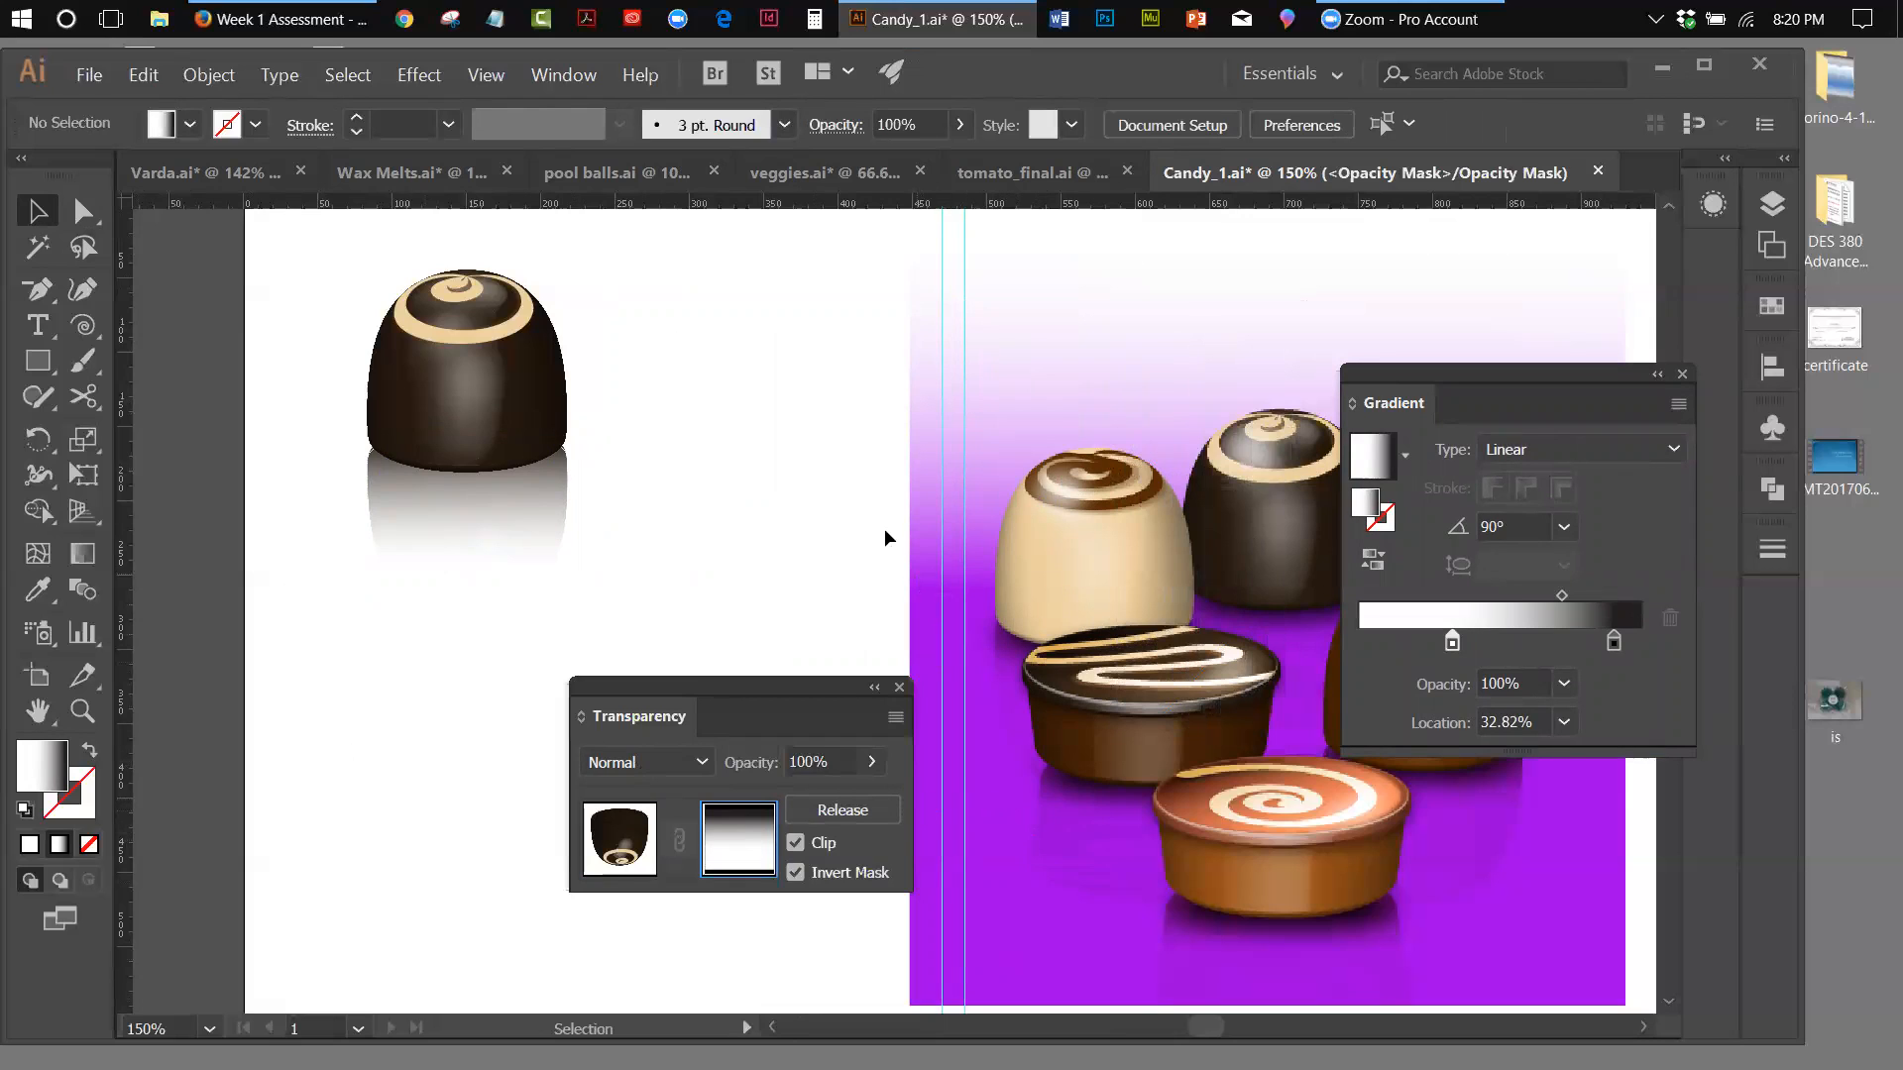
left_click(39, 363)
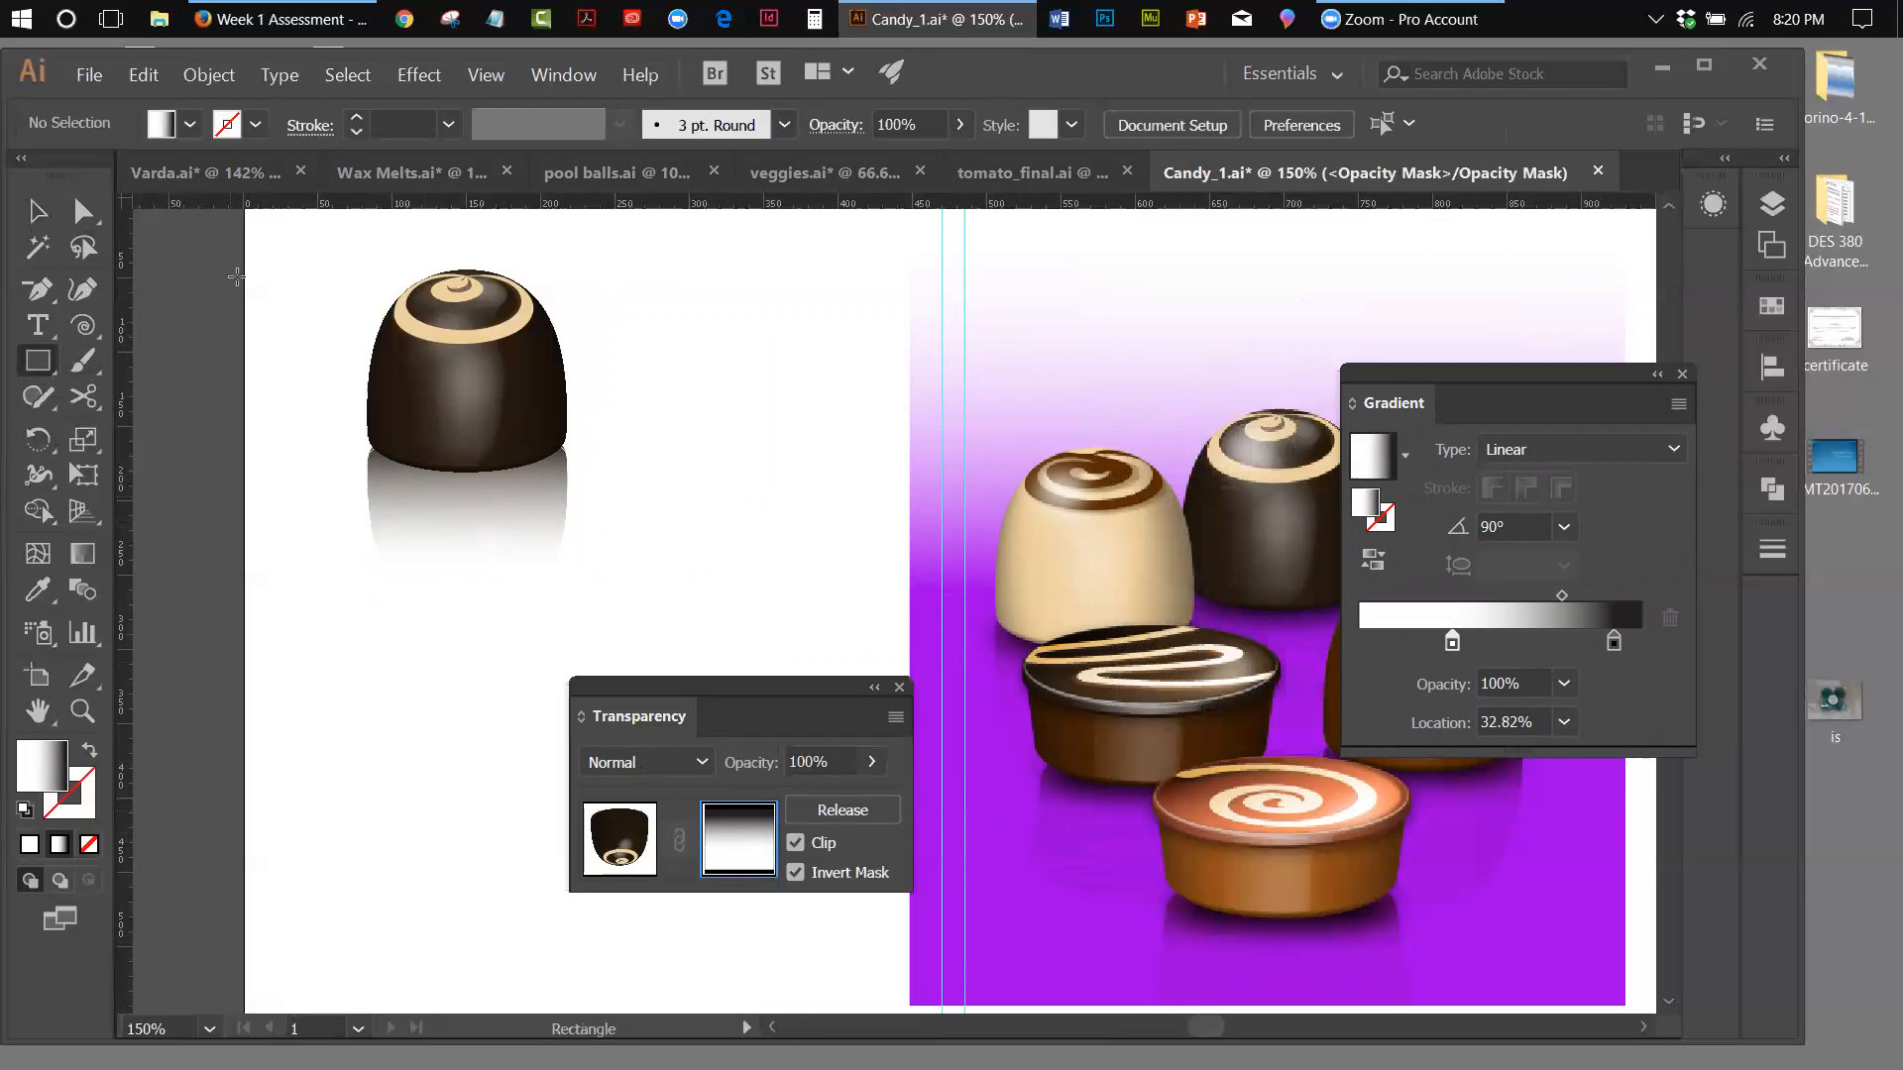
left_click_drag(288, 237, 719, 642)
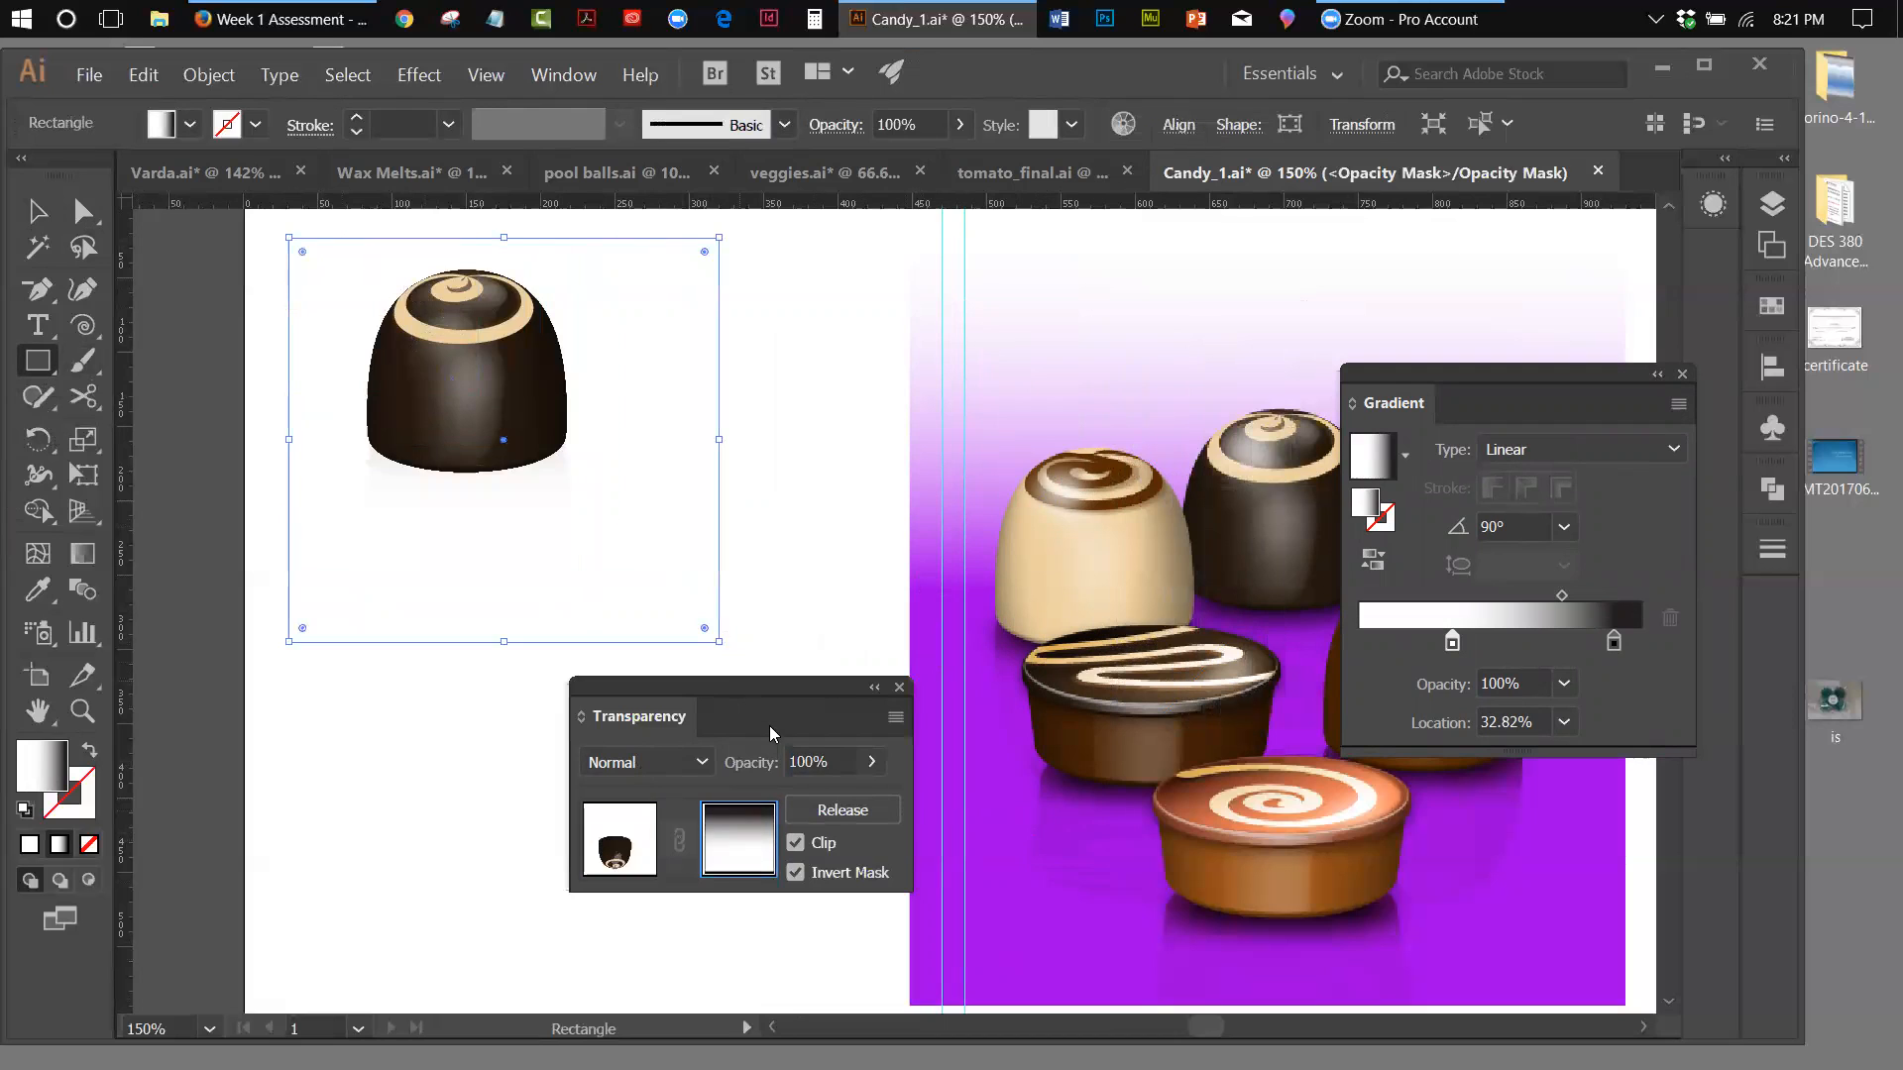
left_click(201, 75)
mouse_move(214, 128)
left_click(525, 199)
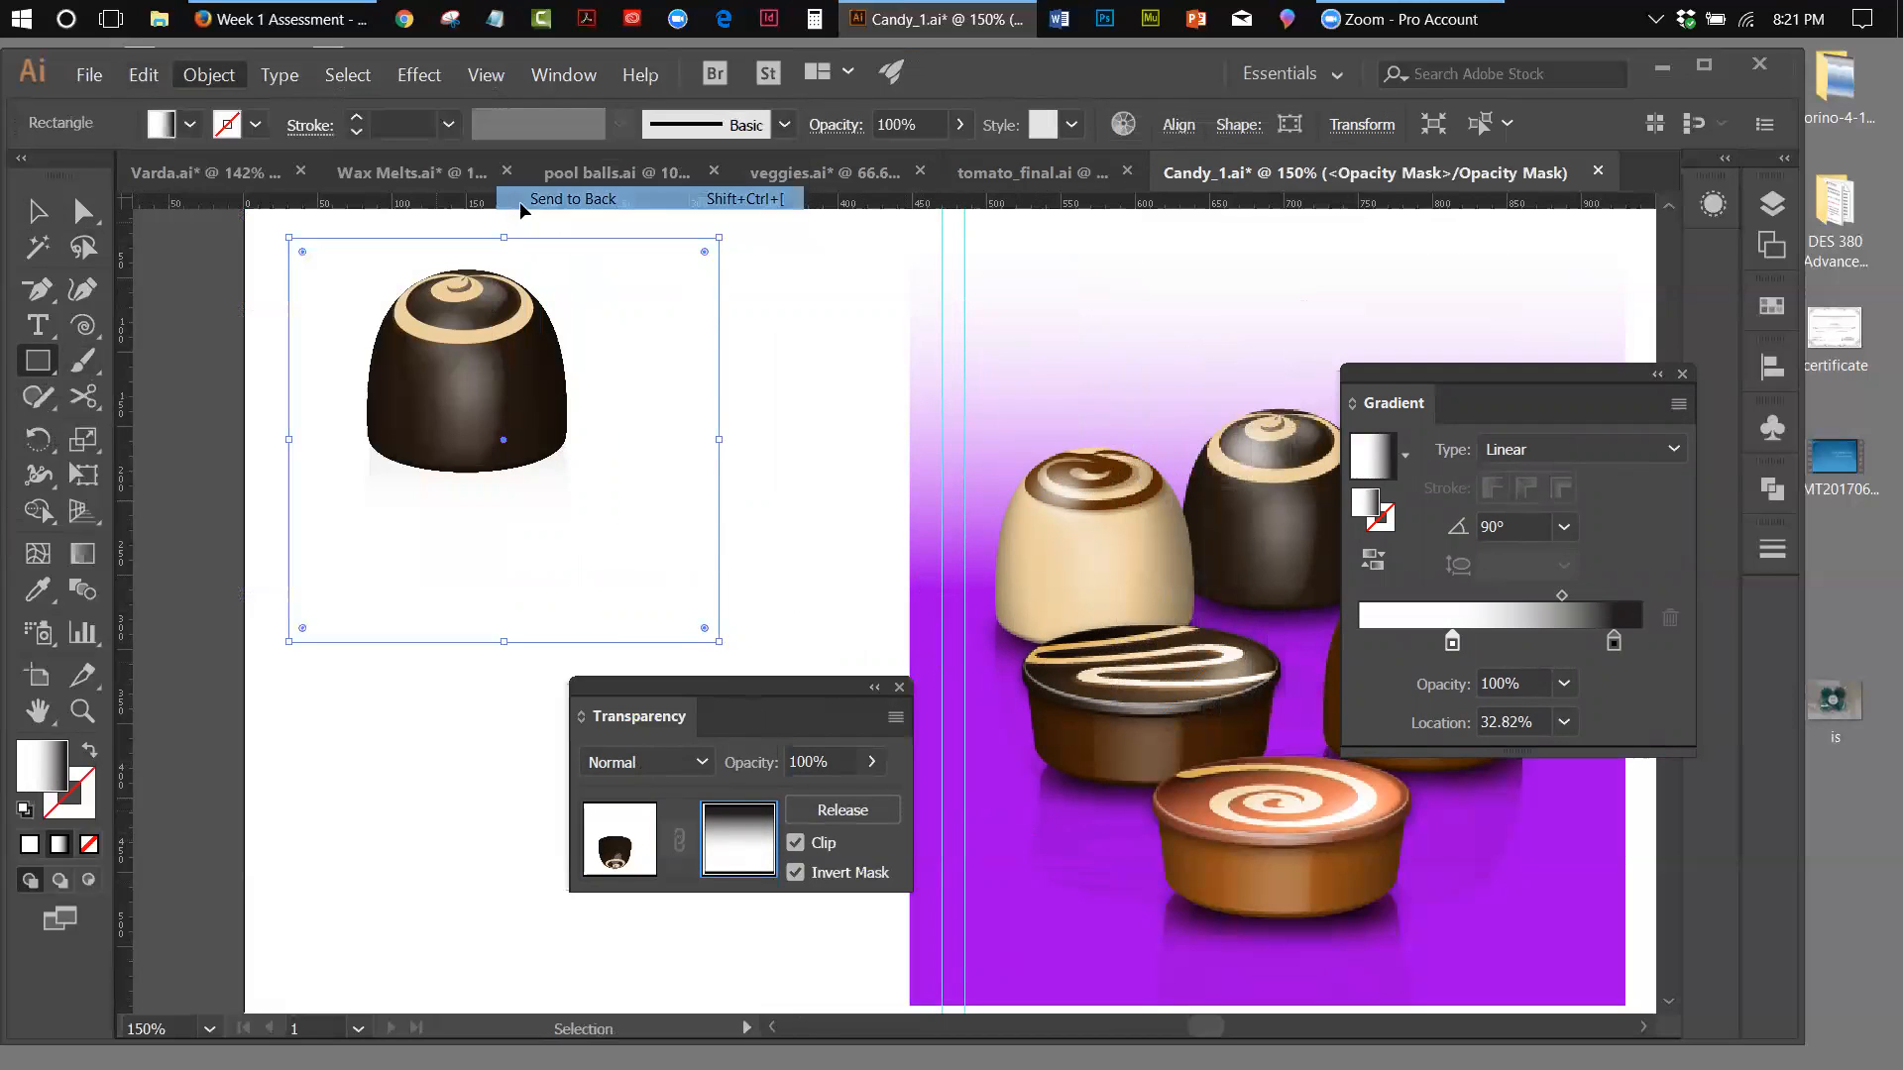
left_click(38, 591)
left_click(1014, 917)
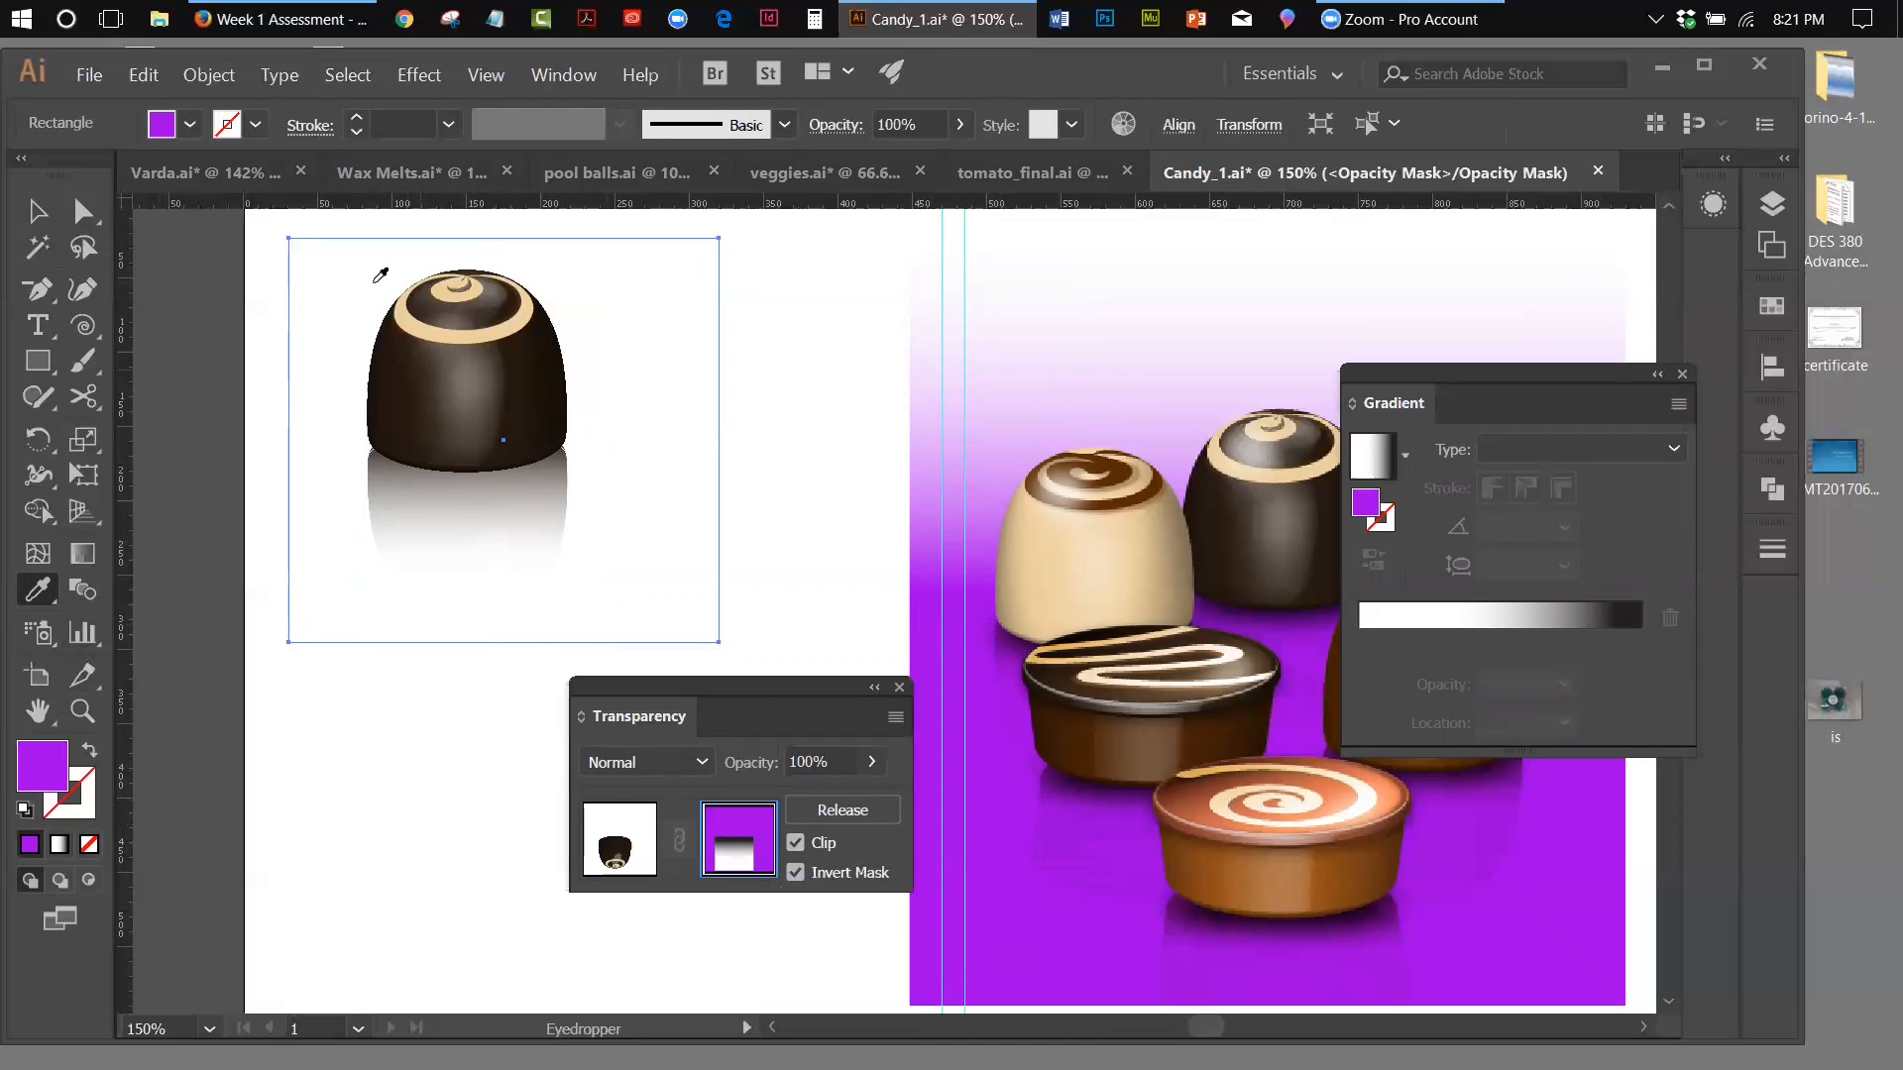
key("ctrl")
left_click(143, 74)
left_click(189, 100)
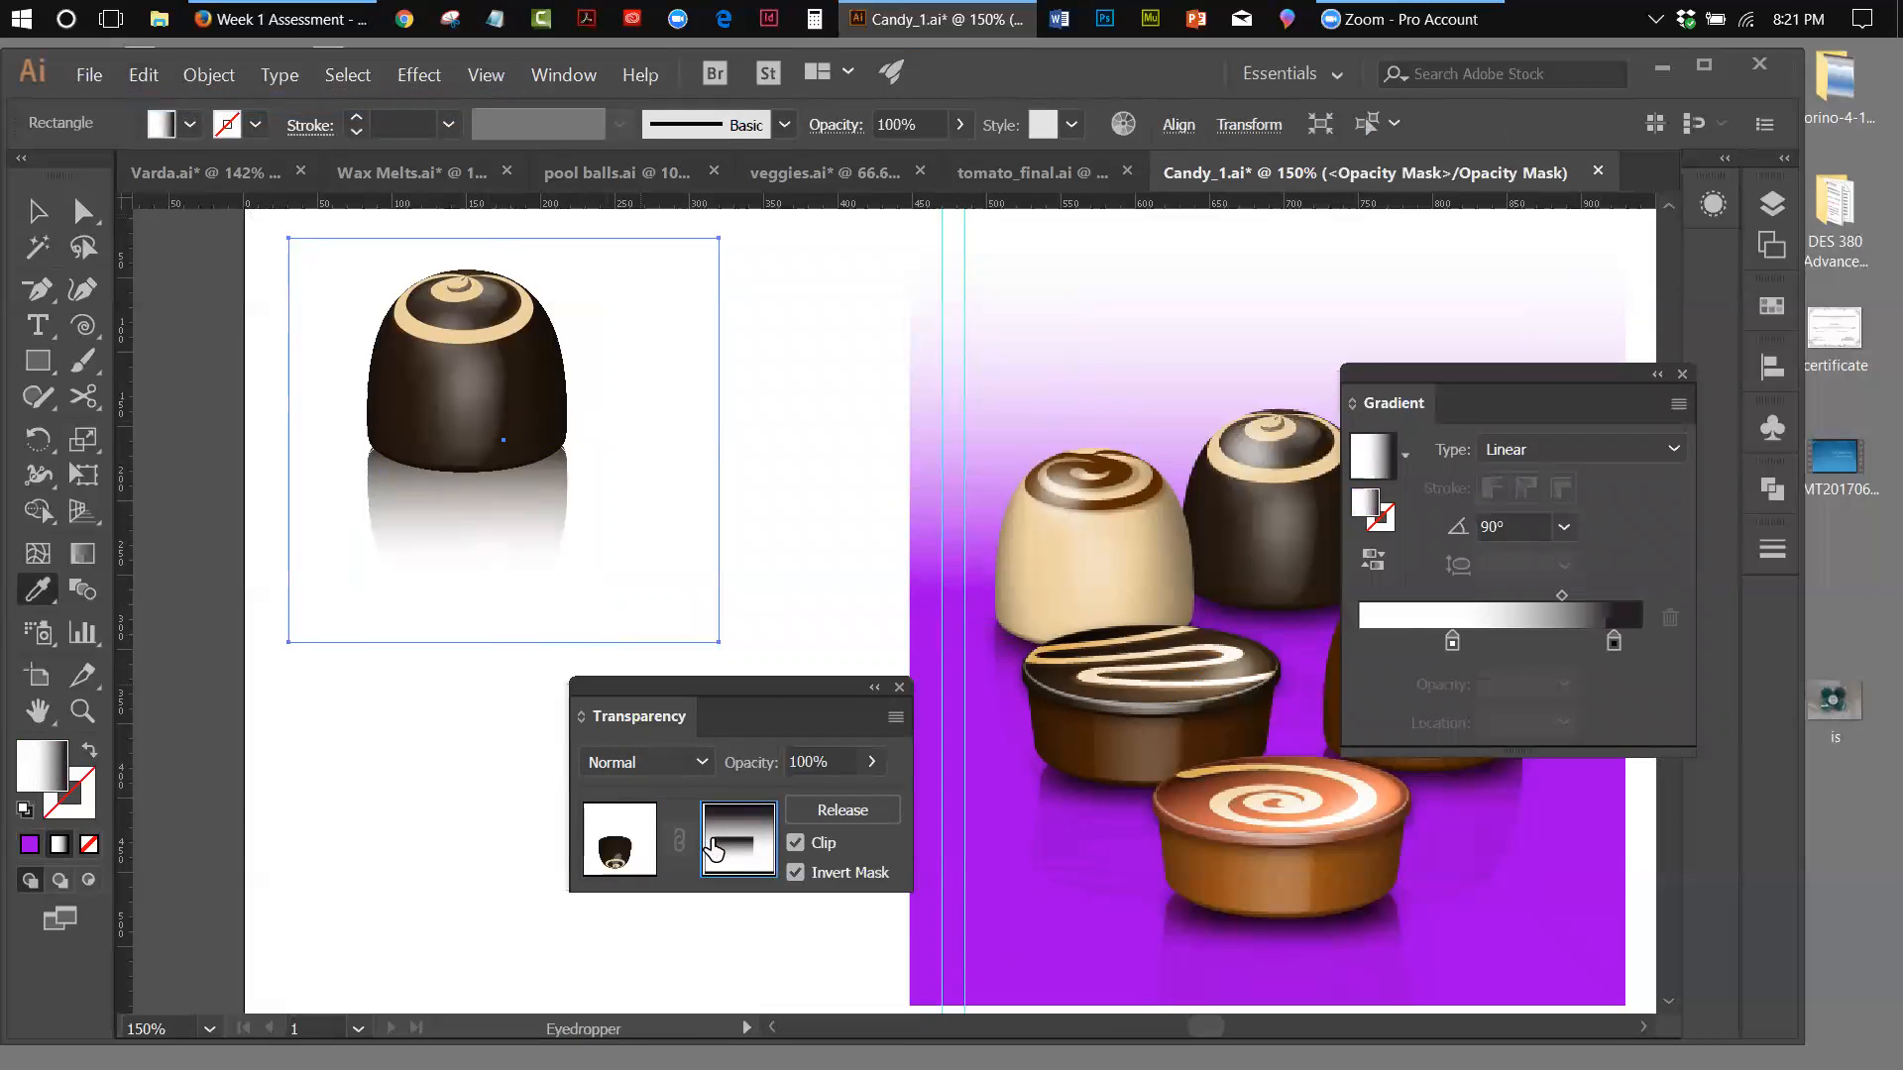
key("ctrl")
key("v")
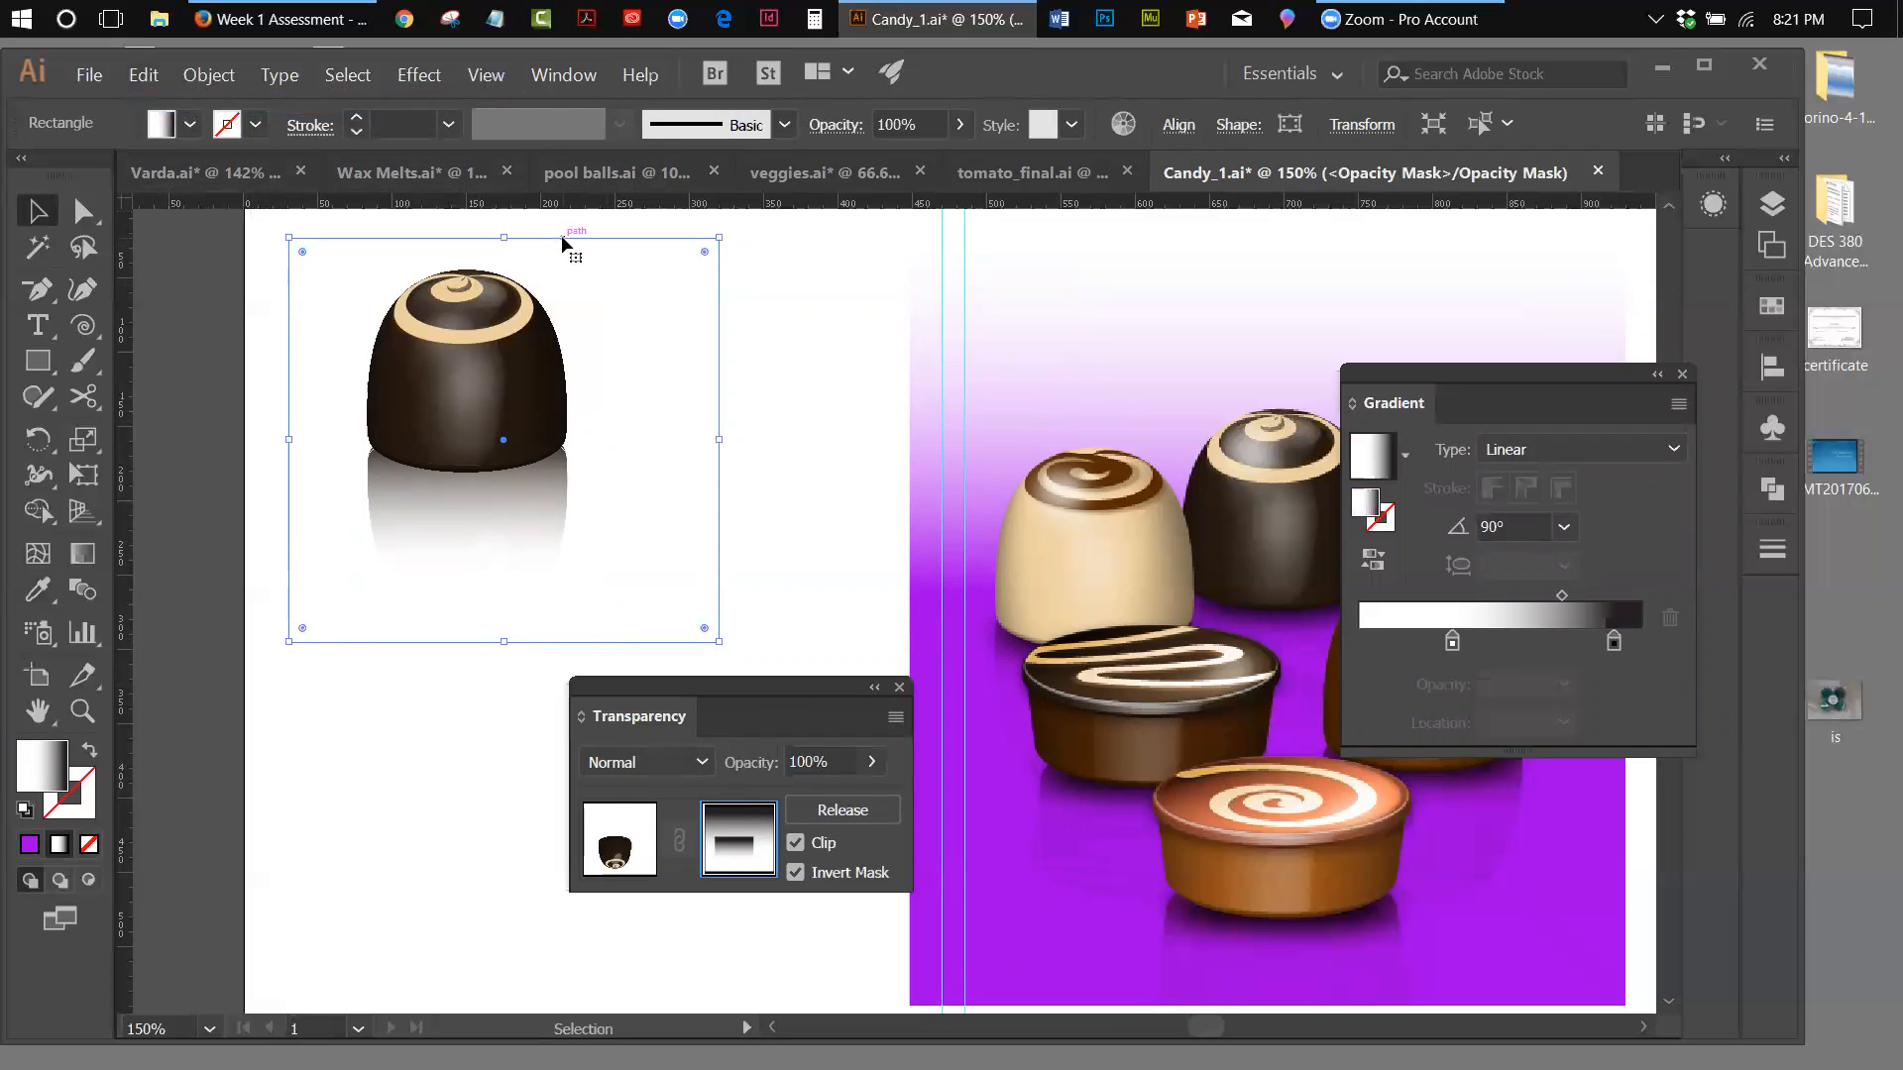
left_click(623, 222)
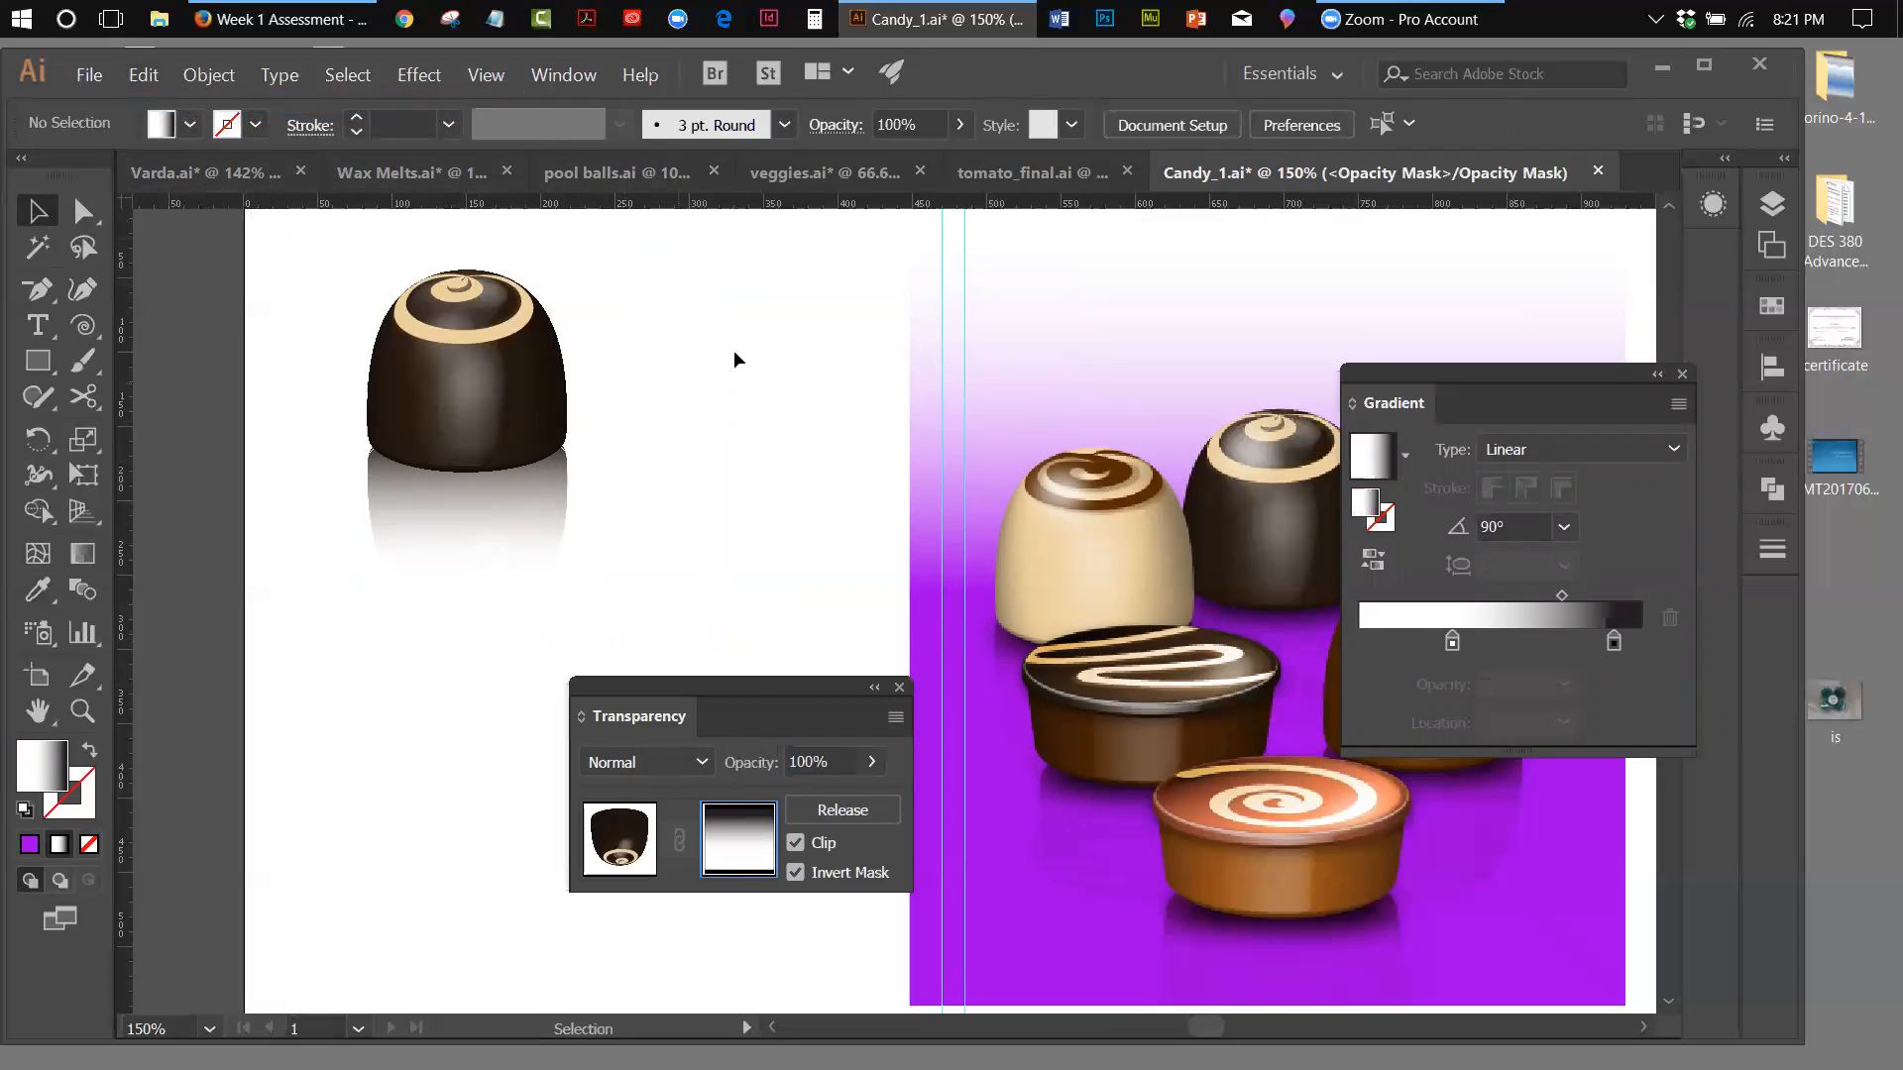
Leave opacity mask editing and draw a rectangle covering the chocolate and its reflection, filled with solid purple a000e9
left_click(620, 840)
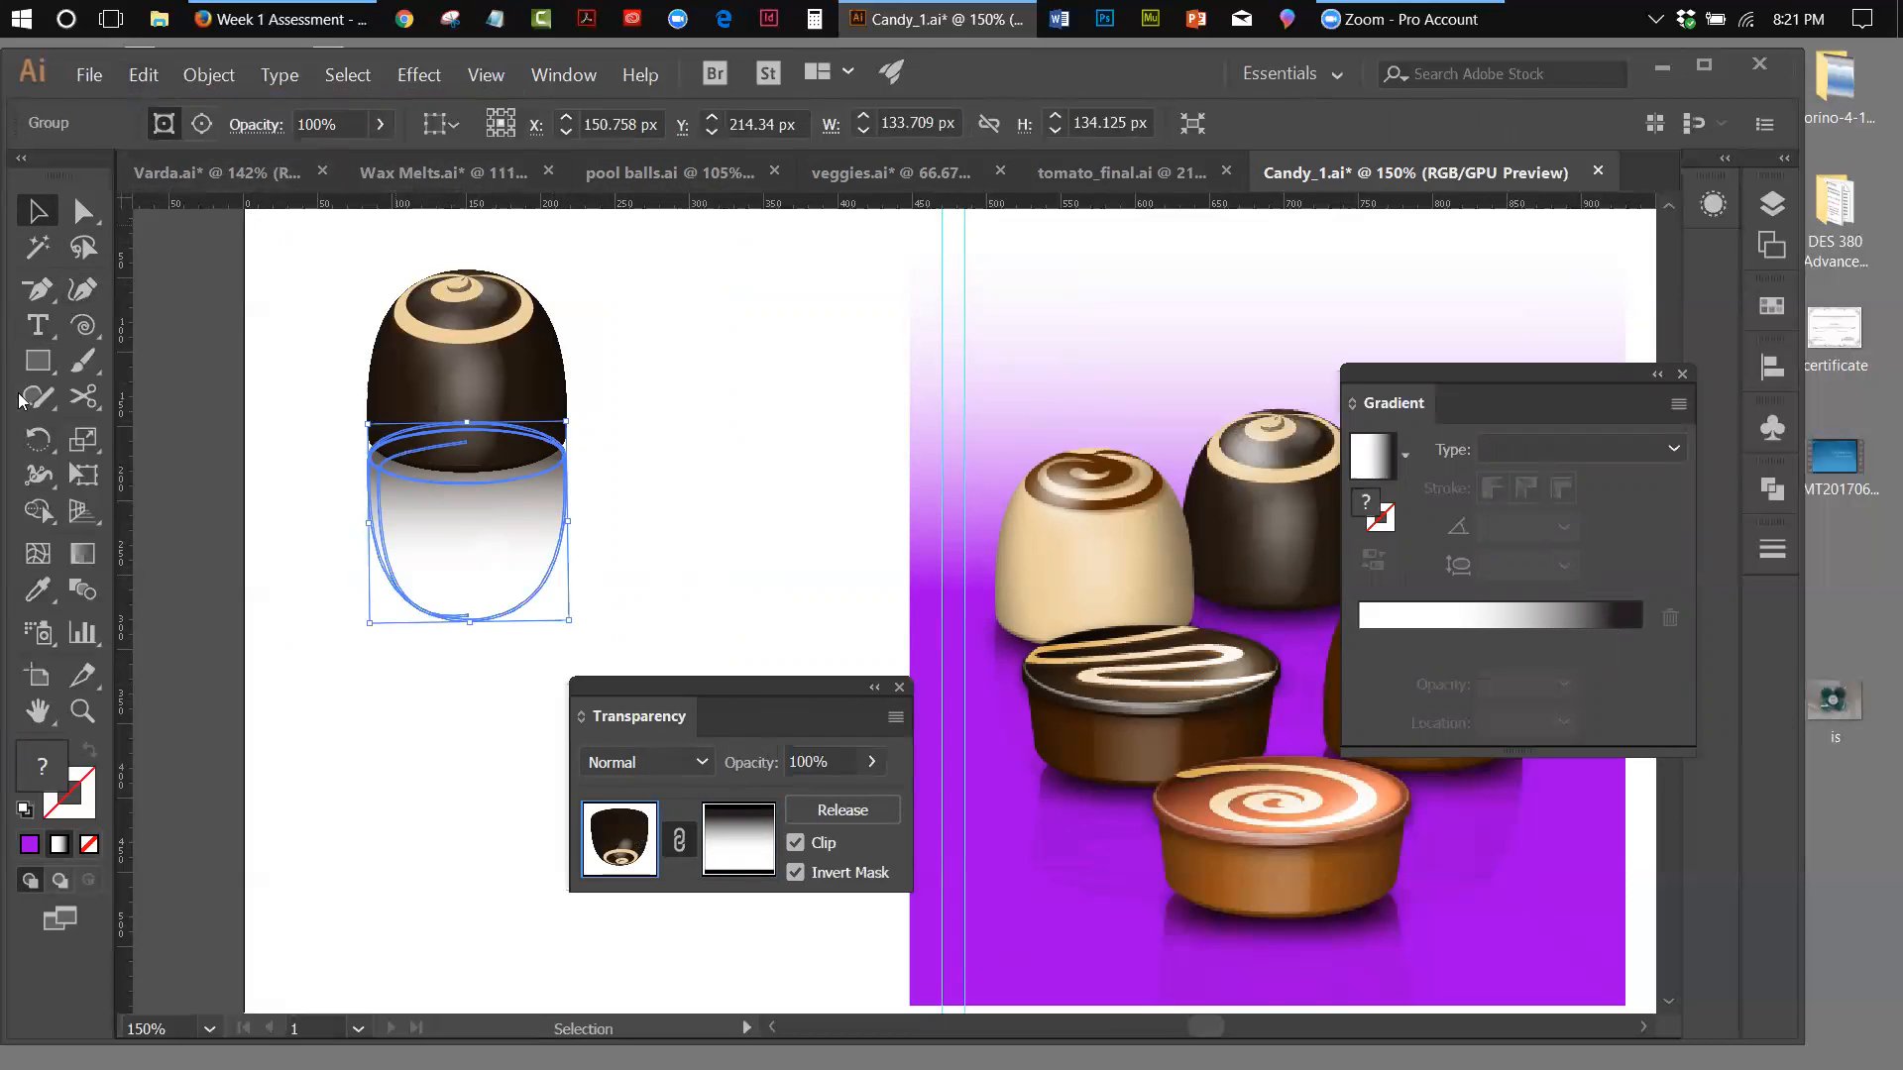
left_click(38, 361)
left_click_drag(302, 248, 644, 659)
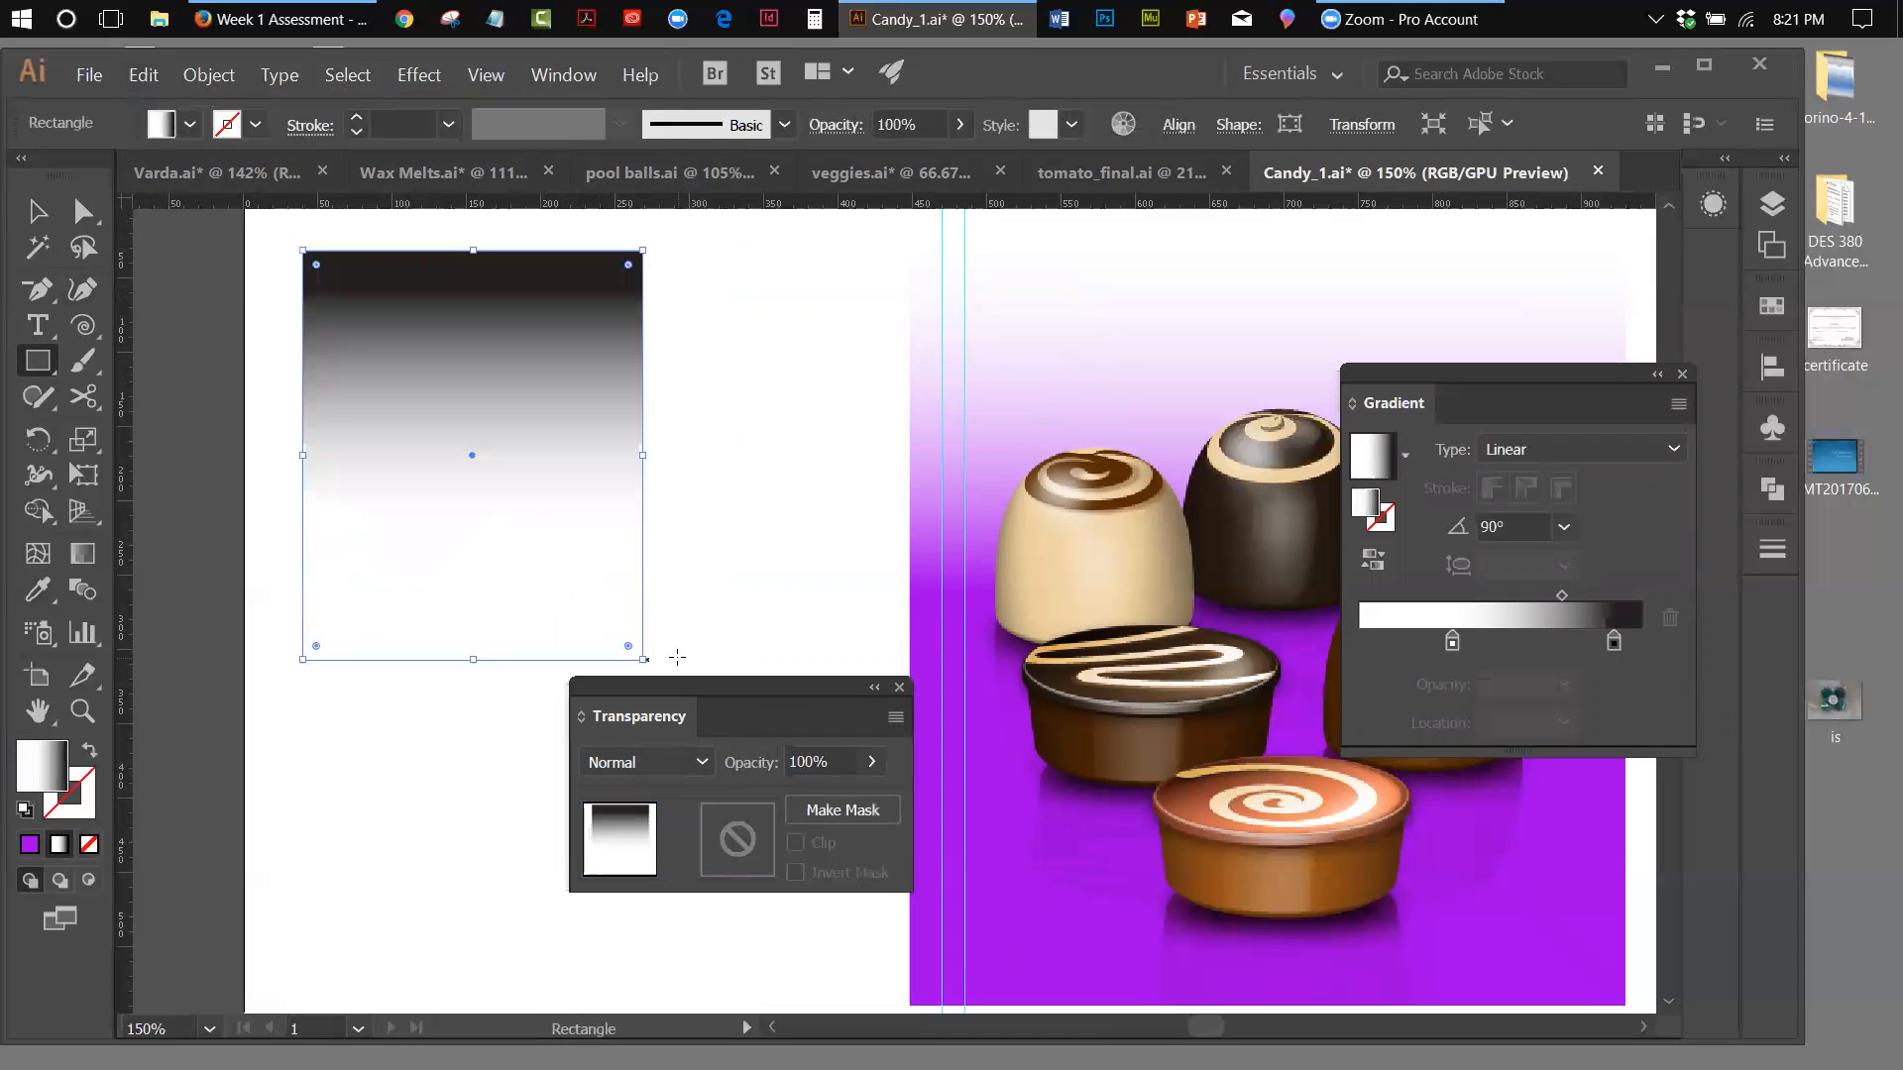
left_click(29, 846)
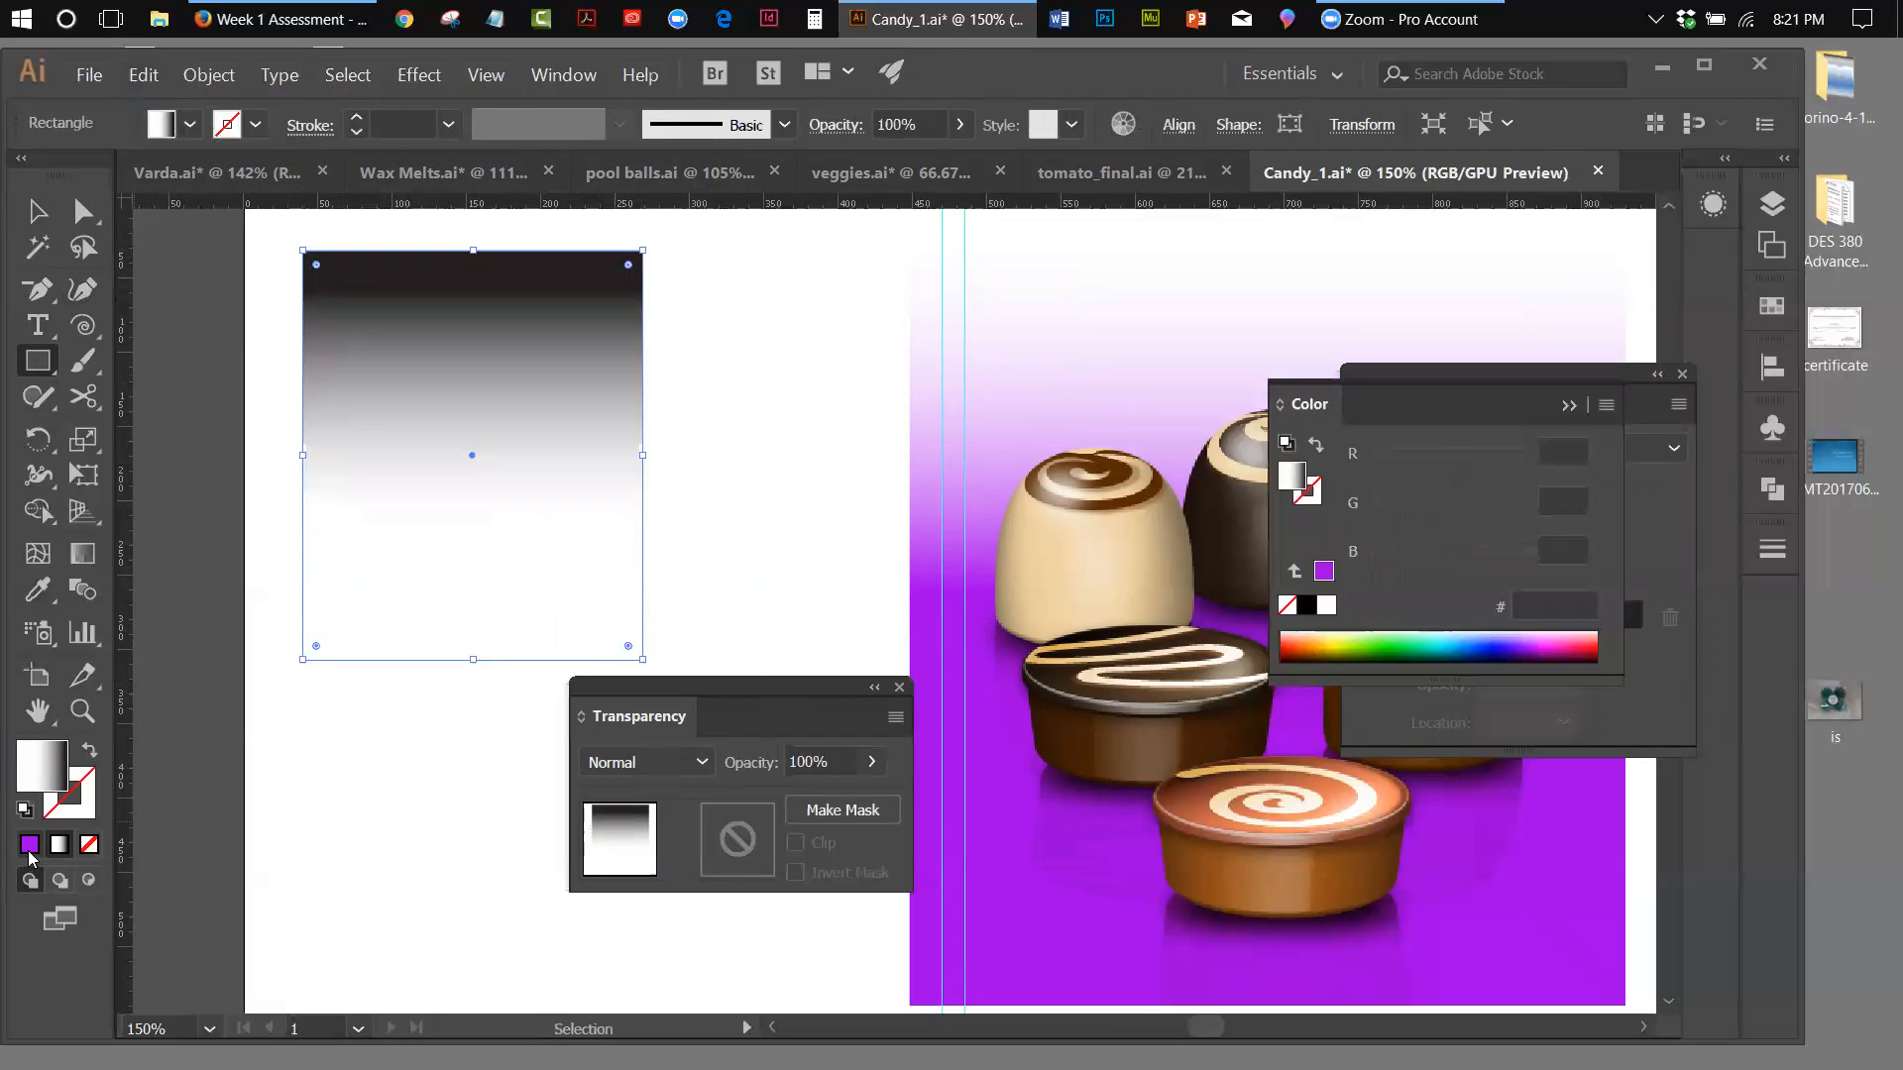
Send the purple rectangle to the back, behind the chocolate and its reflection, and deselect it
left_click(210, 75)
mouse_move(234, 127)
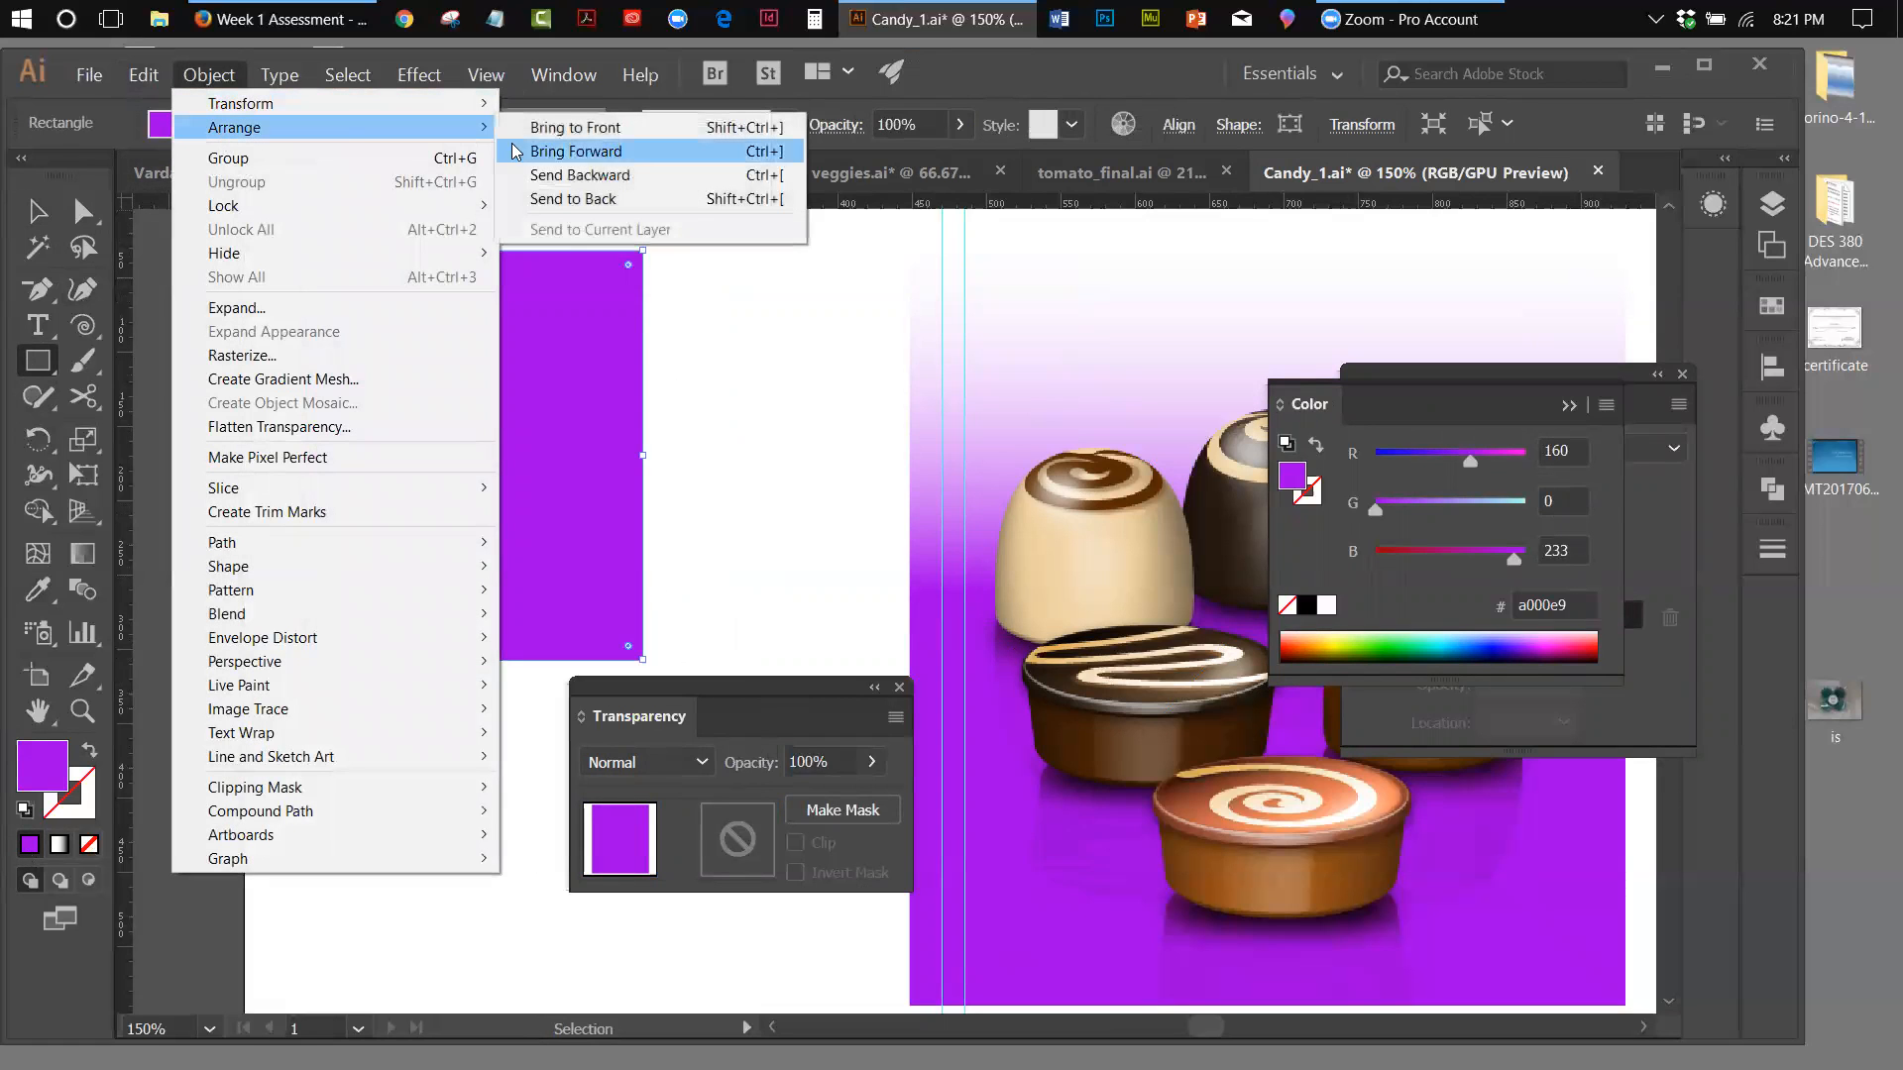
left_click(532, 198)
left_click(21, 214)
left_click(761, 407)
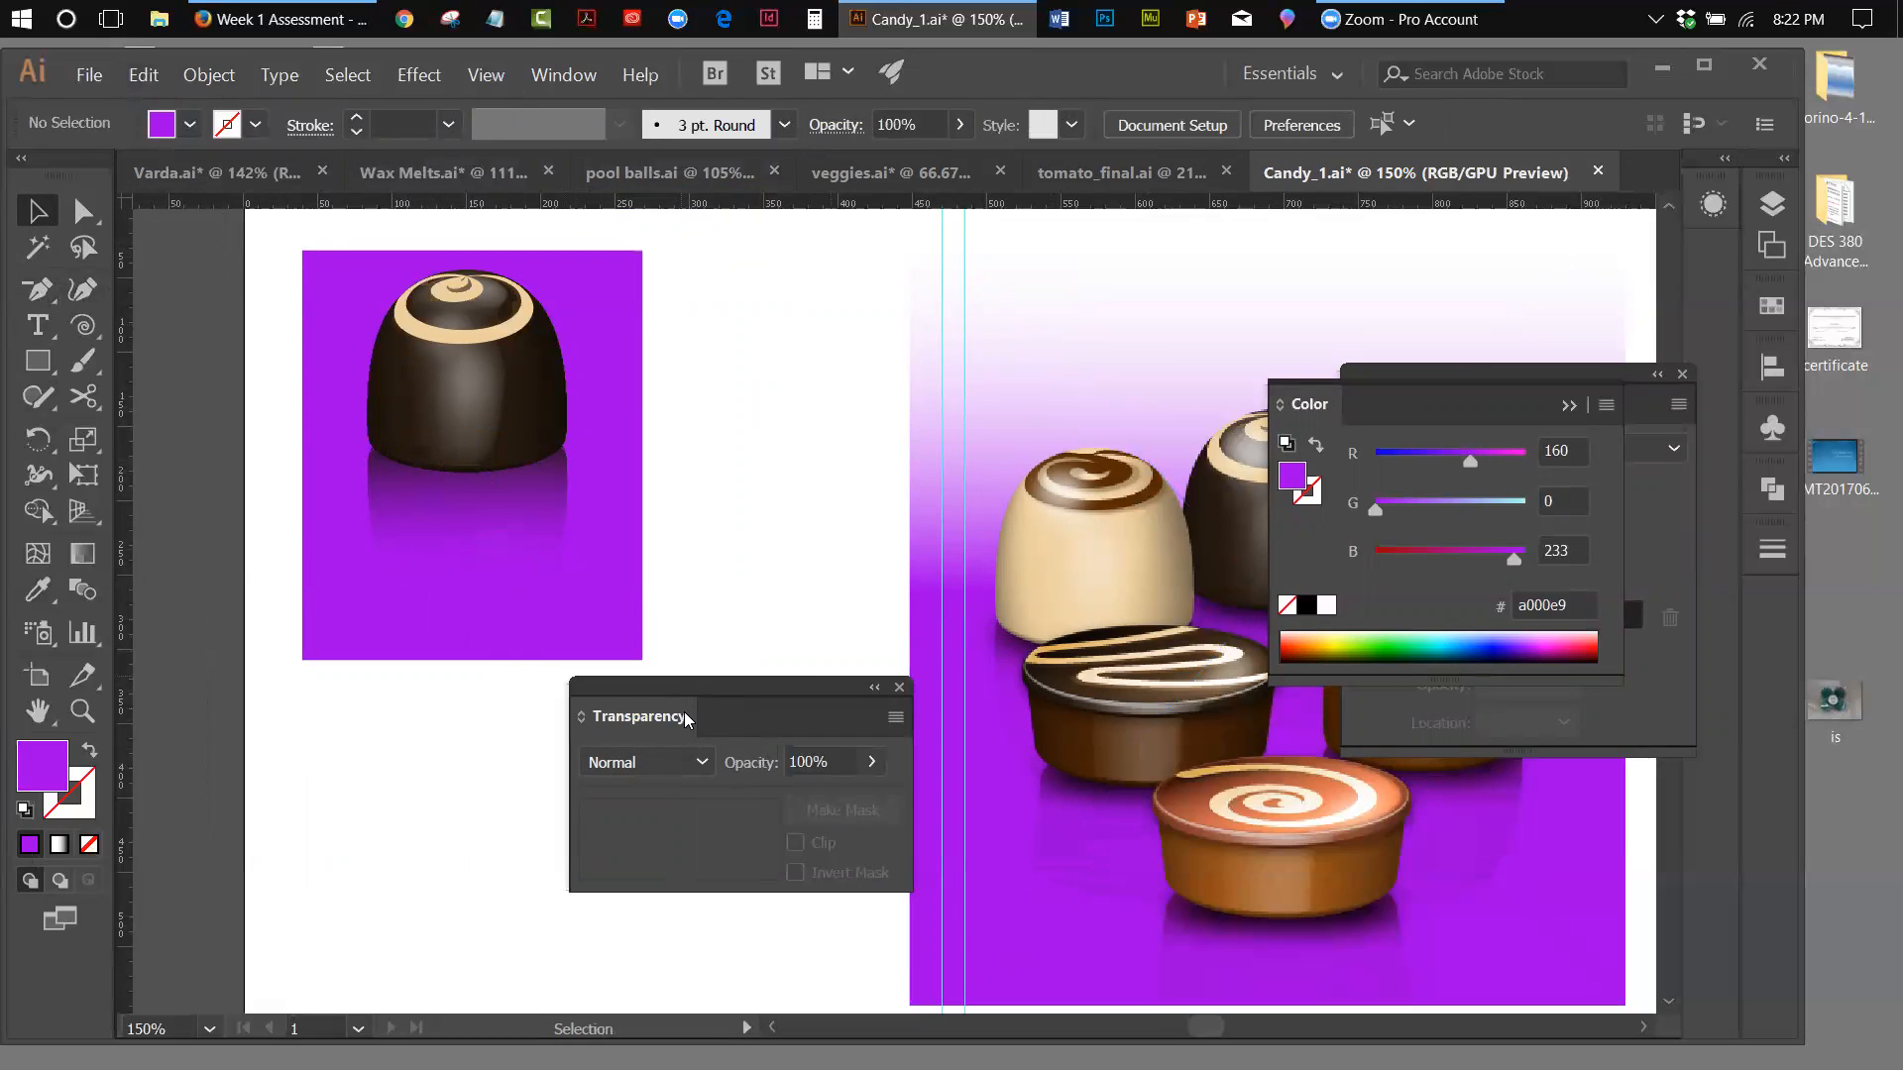
Draw a purple circle about as wide as the chocolate with the Ellipse tool, and place it over the chocolate's base
left_click(47, 365)
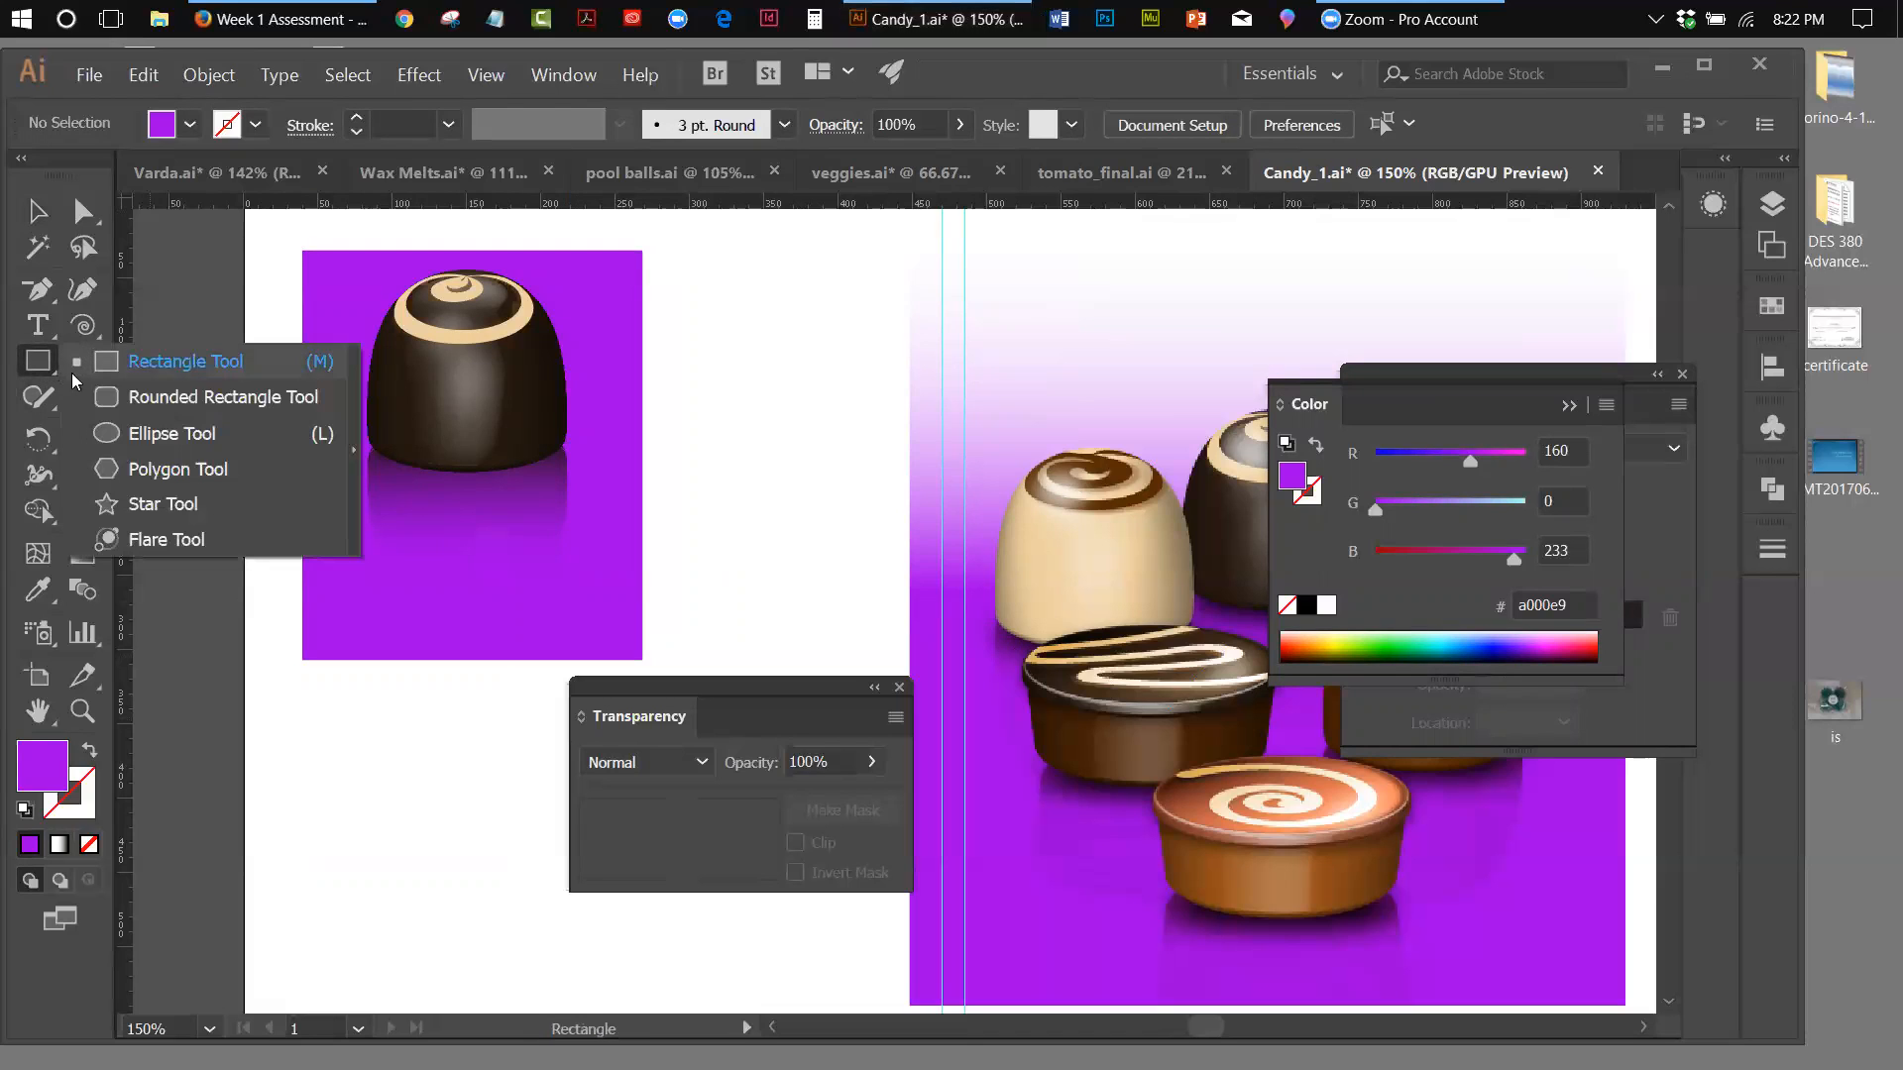
left_click(100, 433)
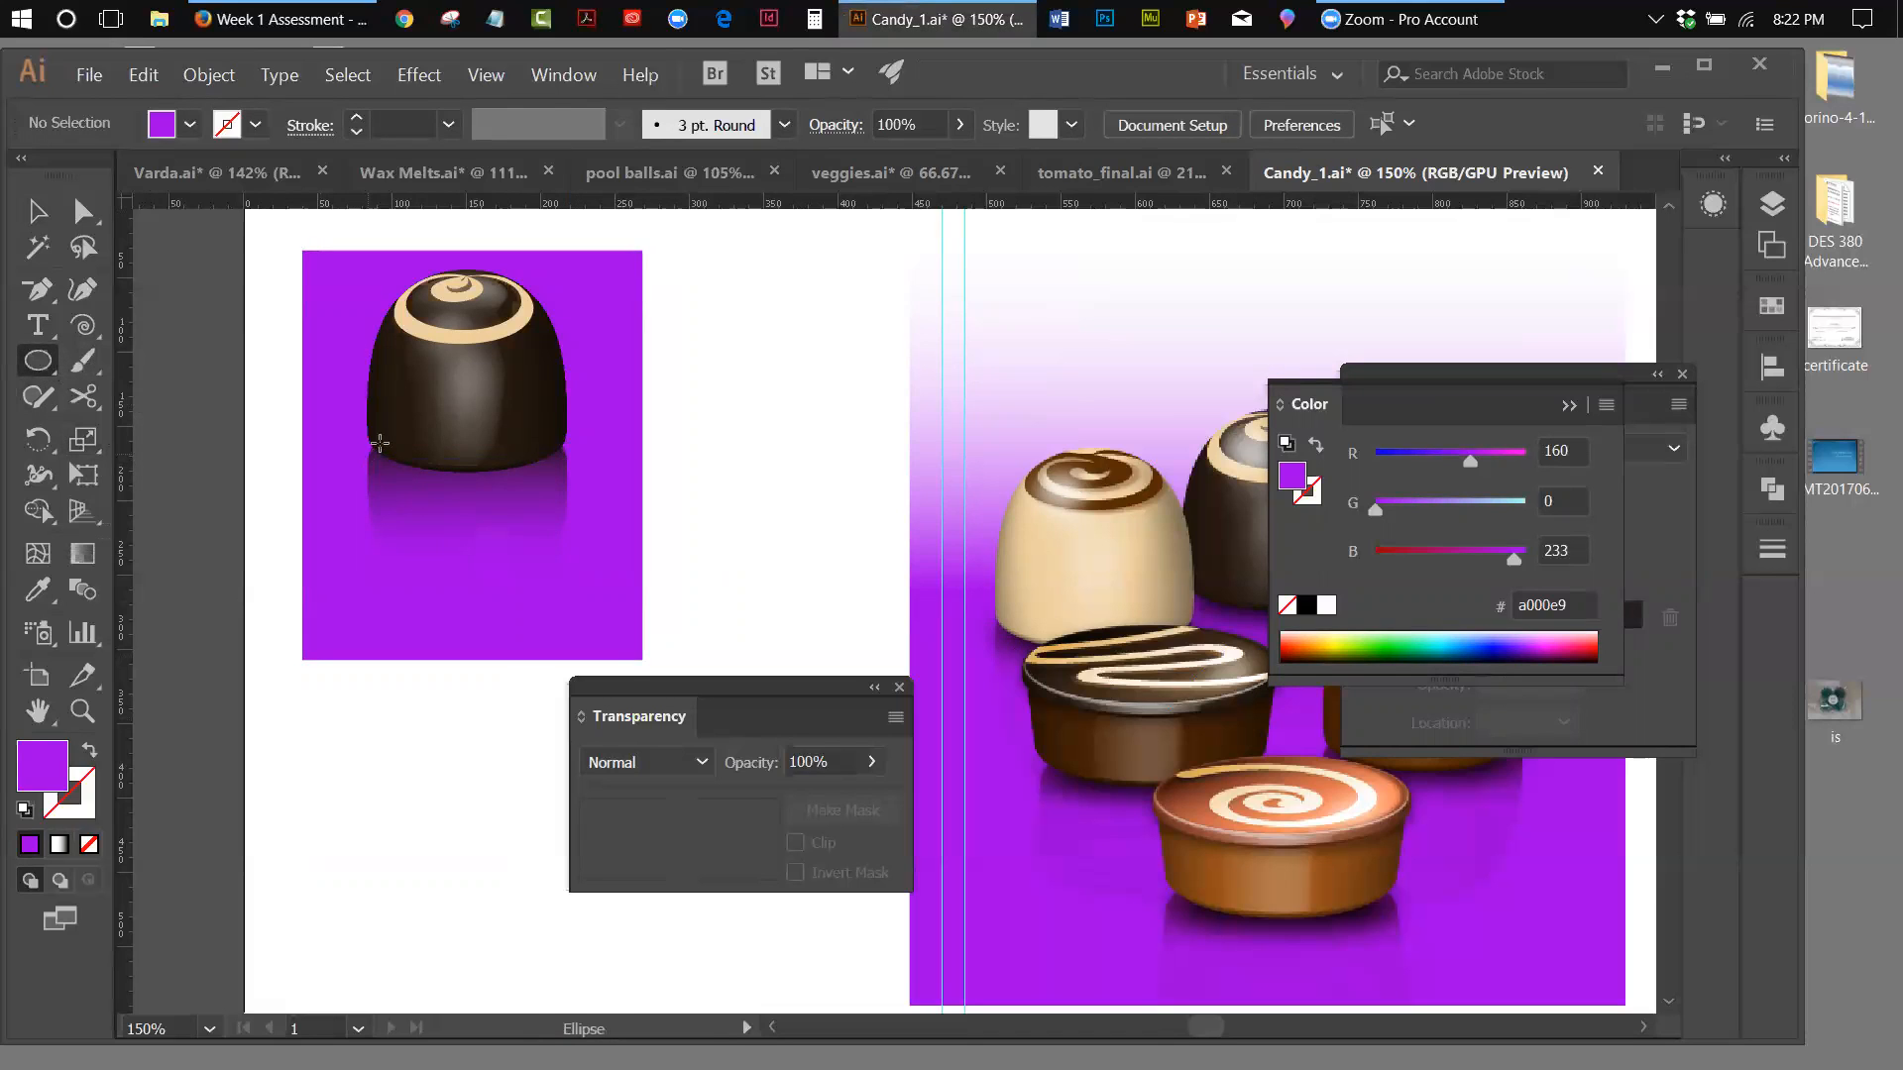
left_click_drag(374, 443, 569, 609)
left_click(37, 211)
left_click_drag(473, 529, 573, 453)
left_click_drag(472, 536, 473, 573)
left_click_drag(484, 423, 490, 425)
Move the purple rectangle and the faded reflection clear of the chocolate, and send the reflection to the back
left_click_drag(627, 337, 1096, 398)
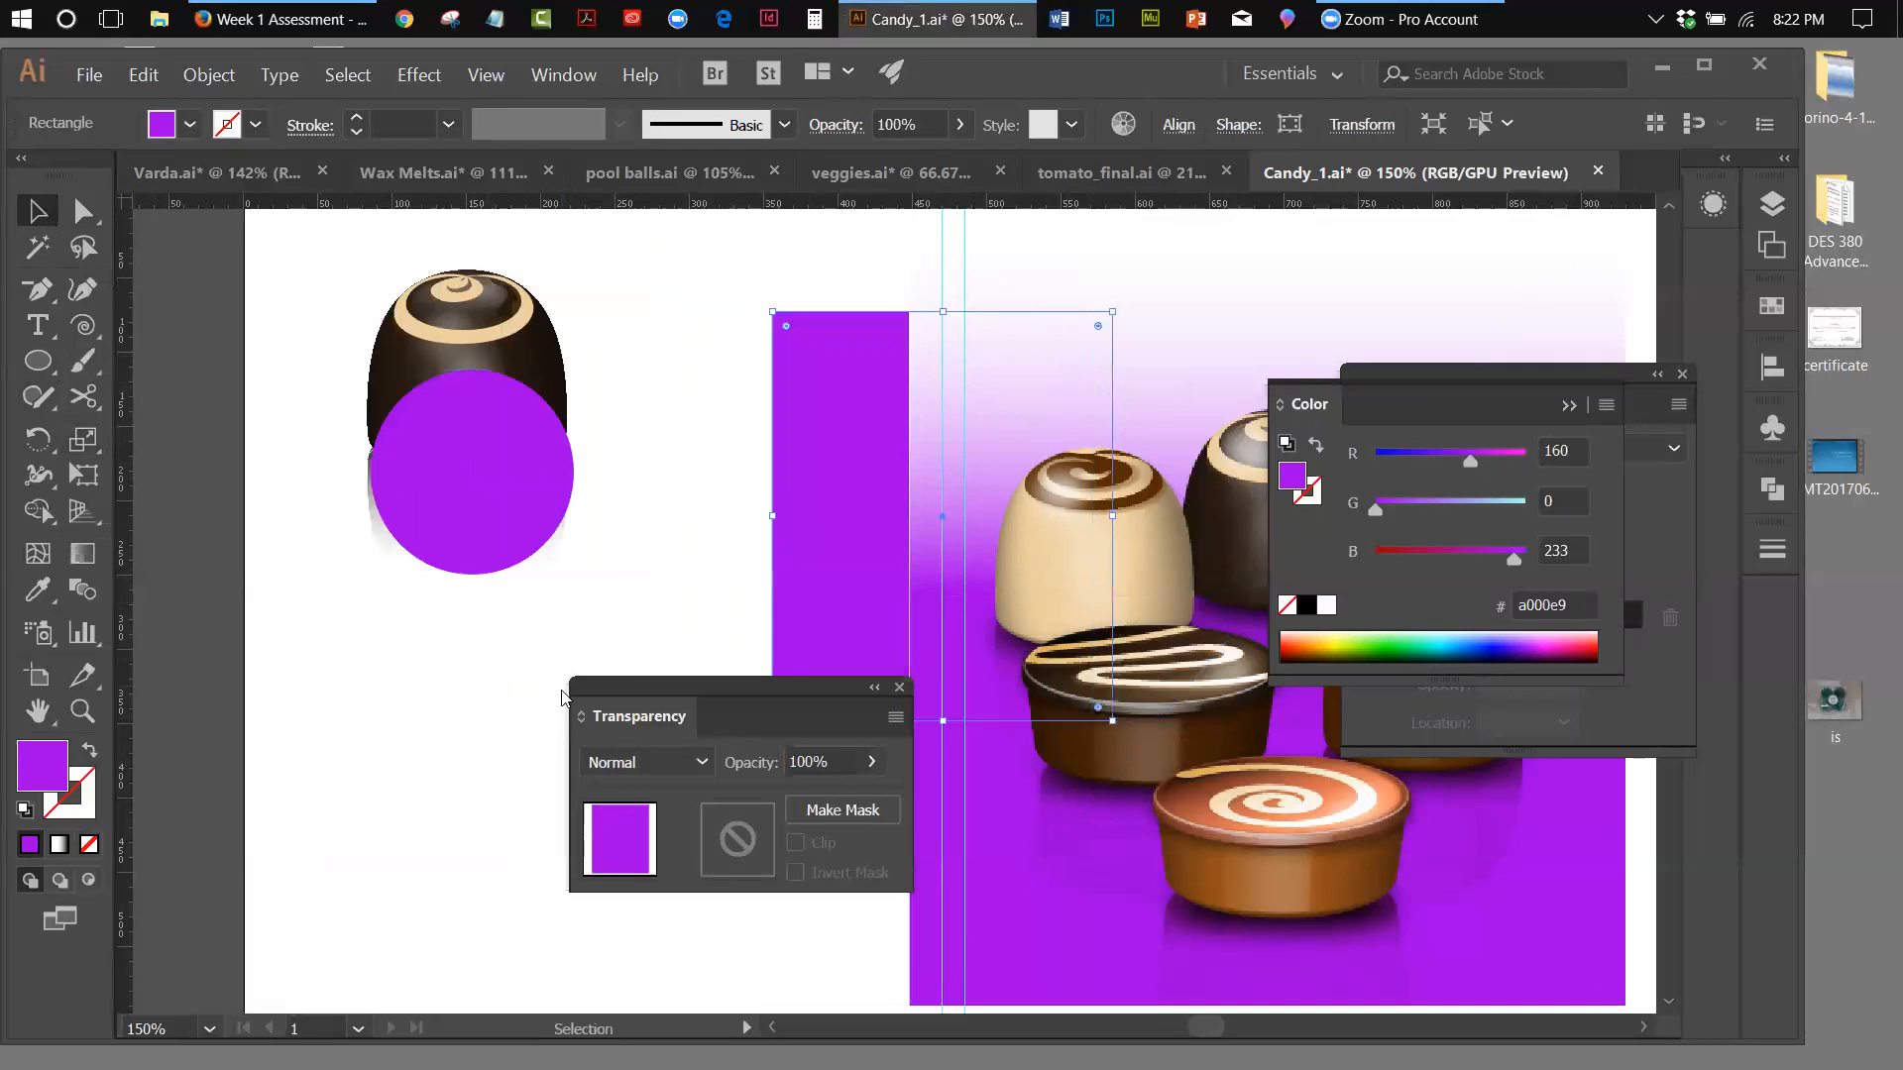
left_click(387, 562)
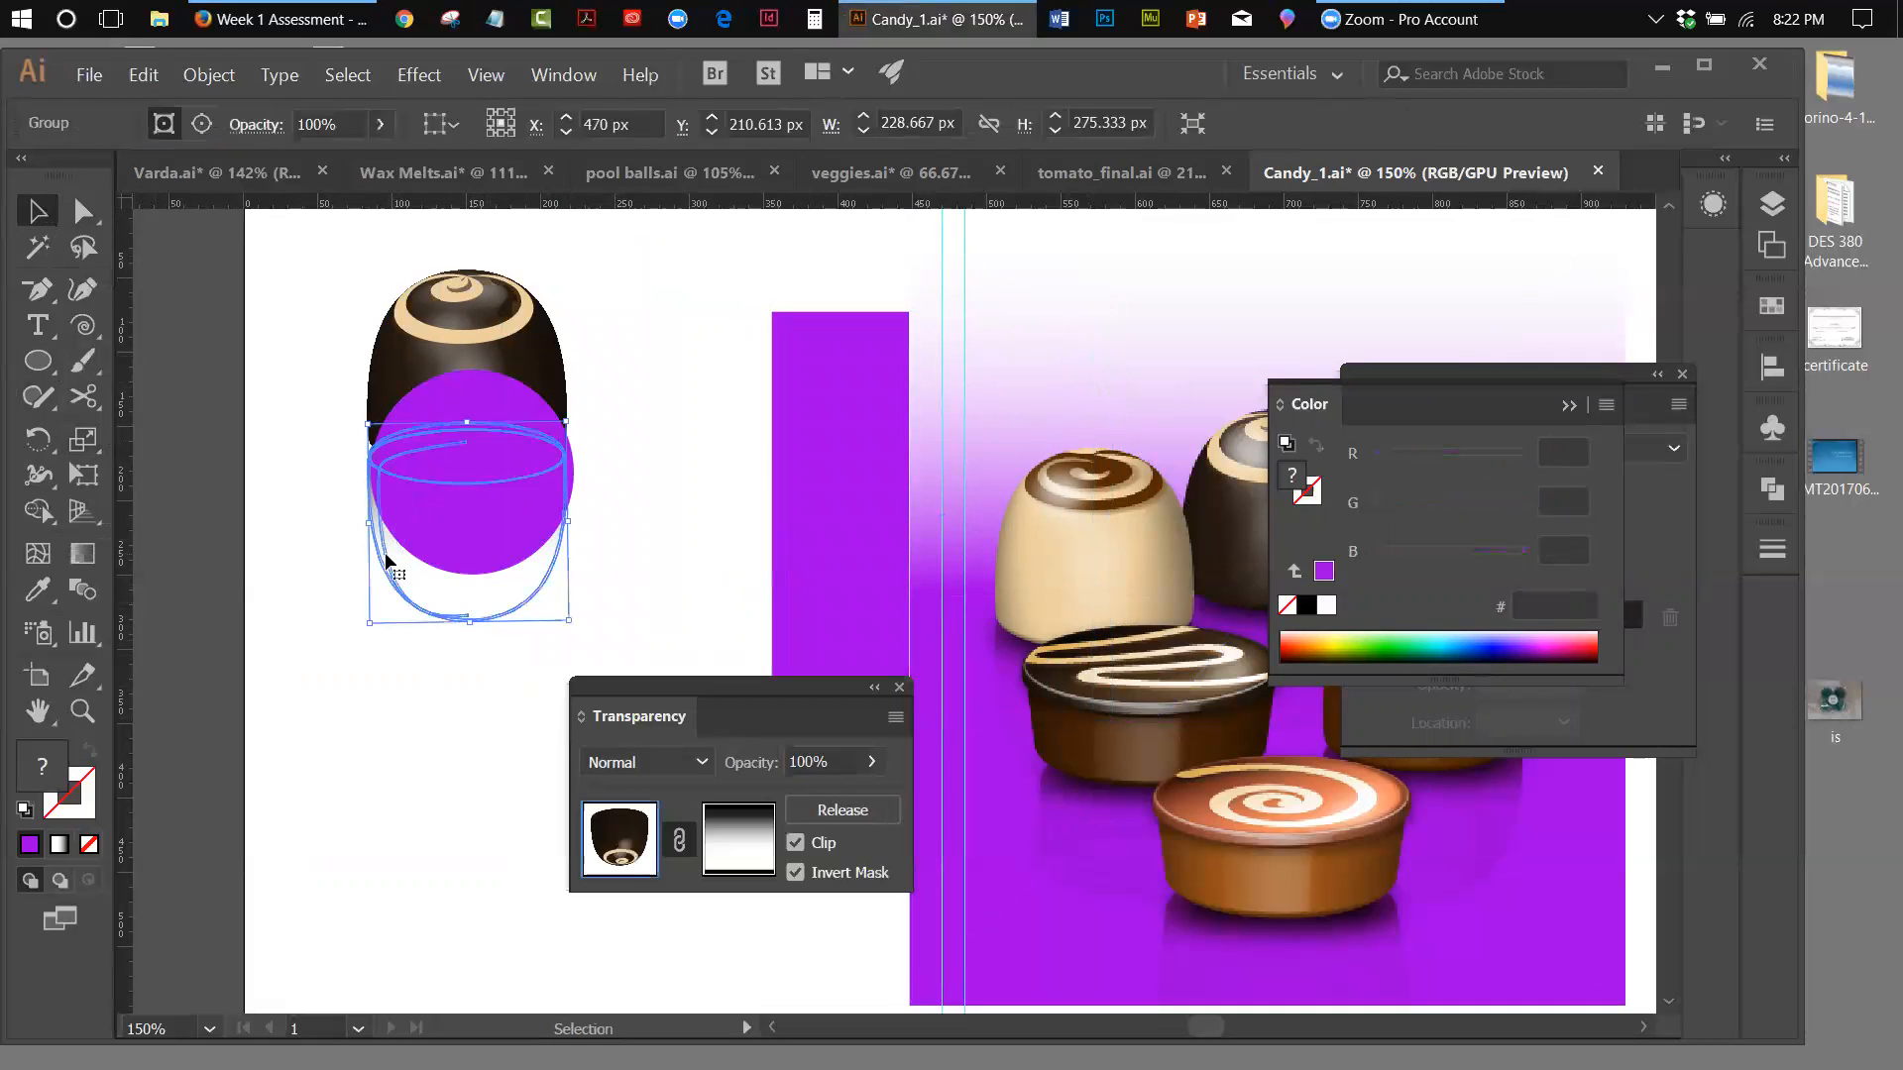
left_click_drag(387, 562, 349, 914)
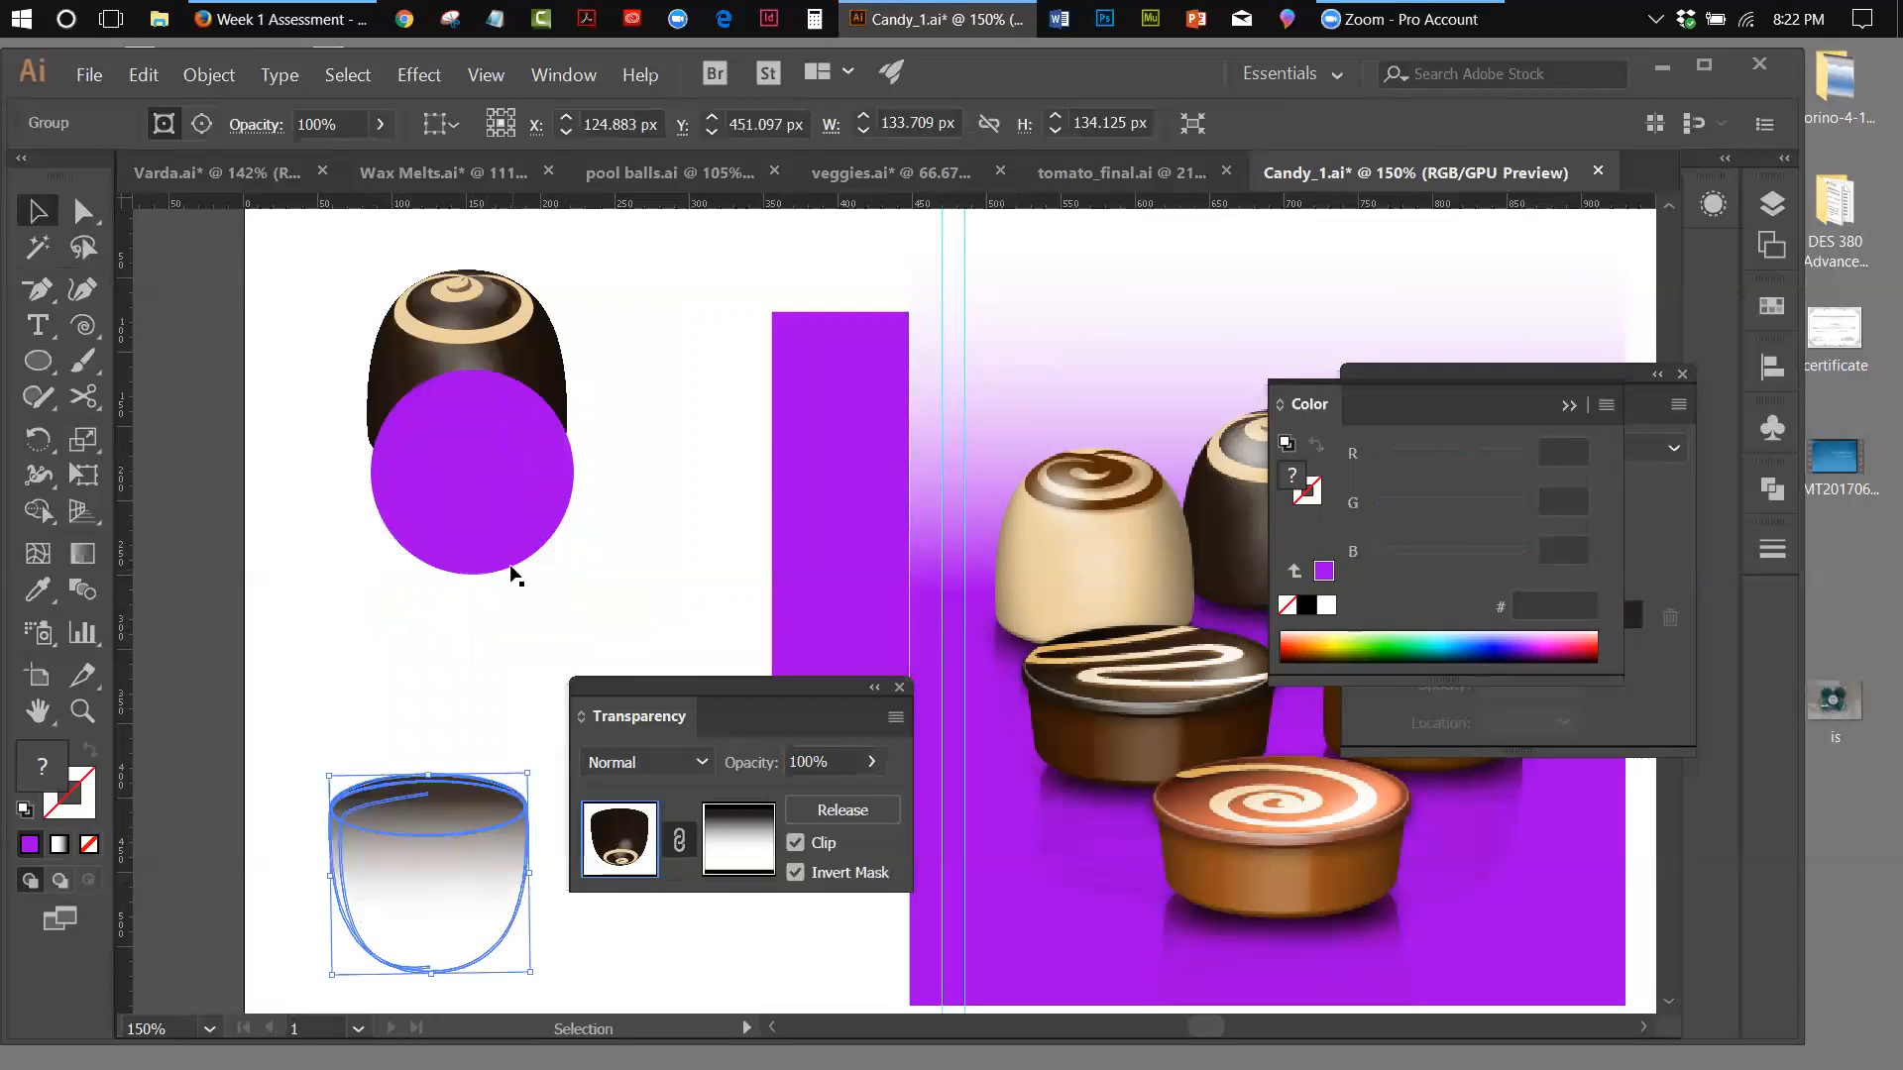
left_click(226, 76)
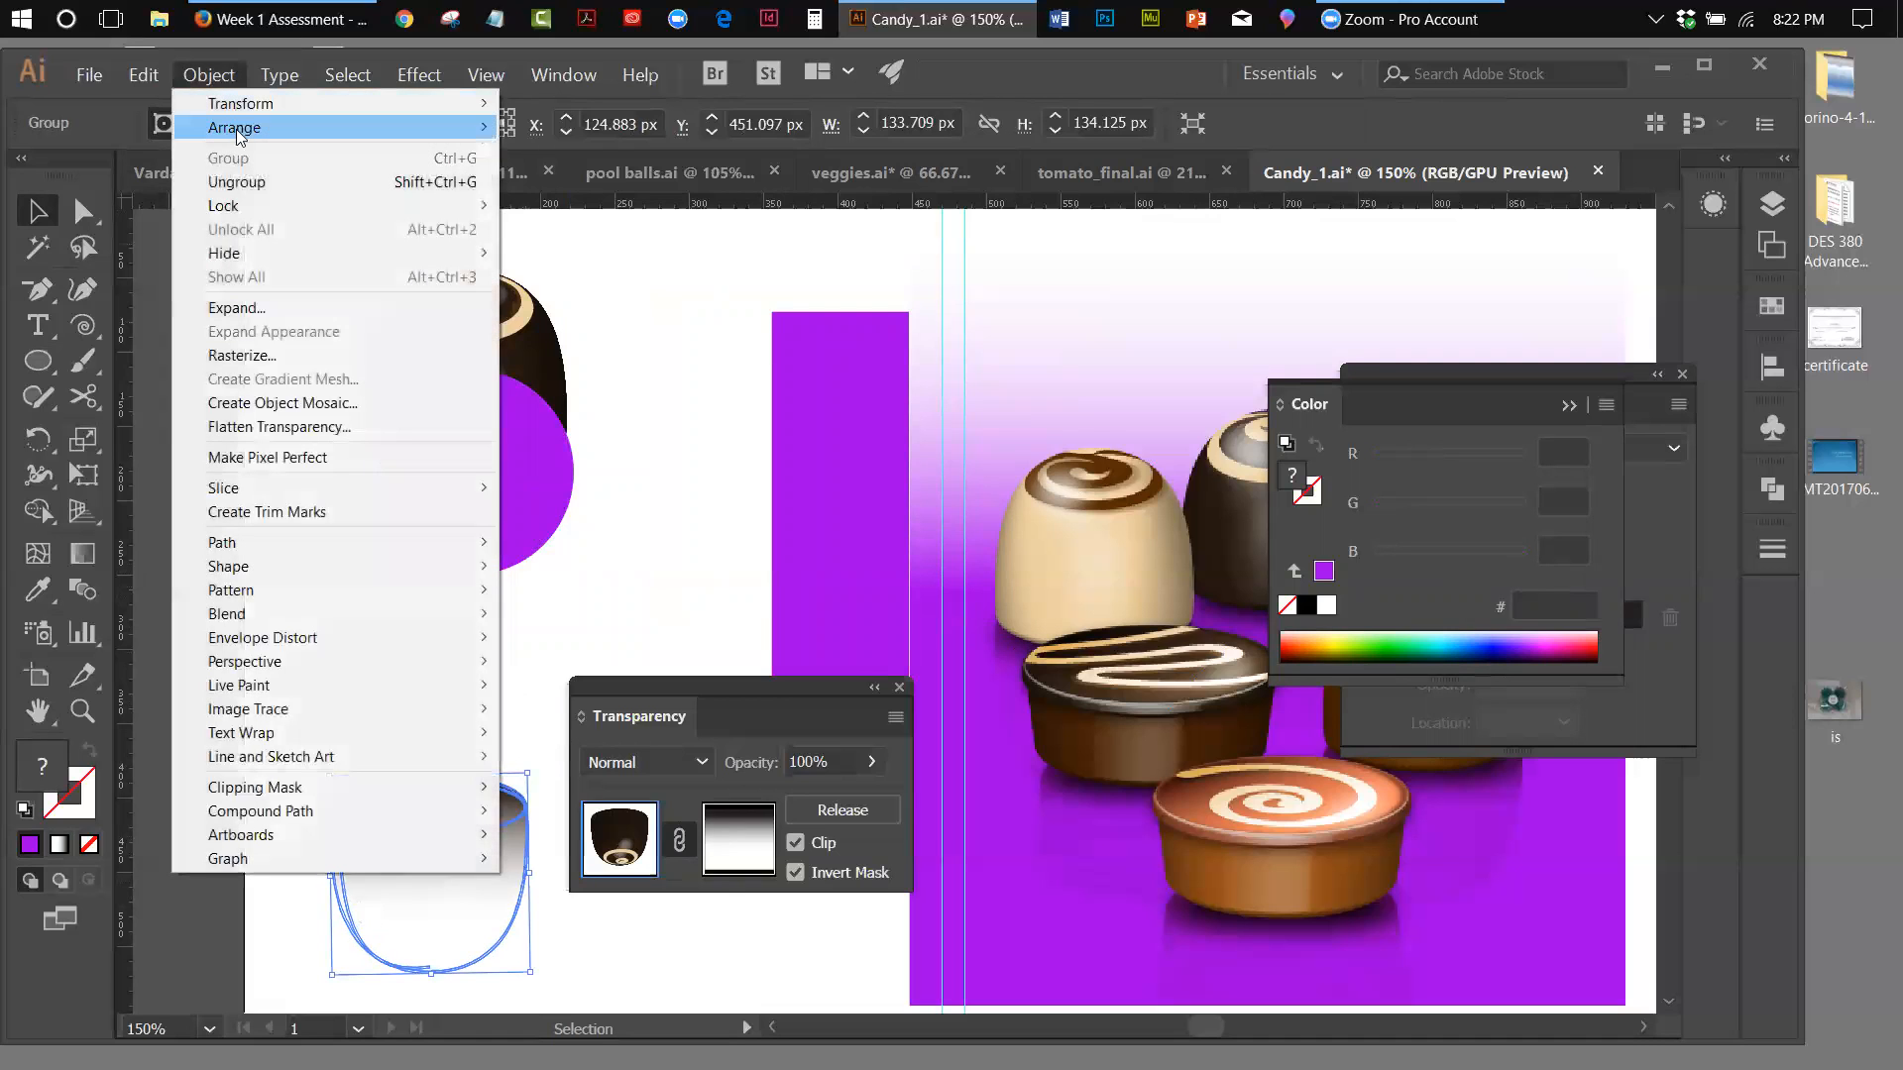
mouse_move(239, 132)
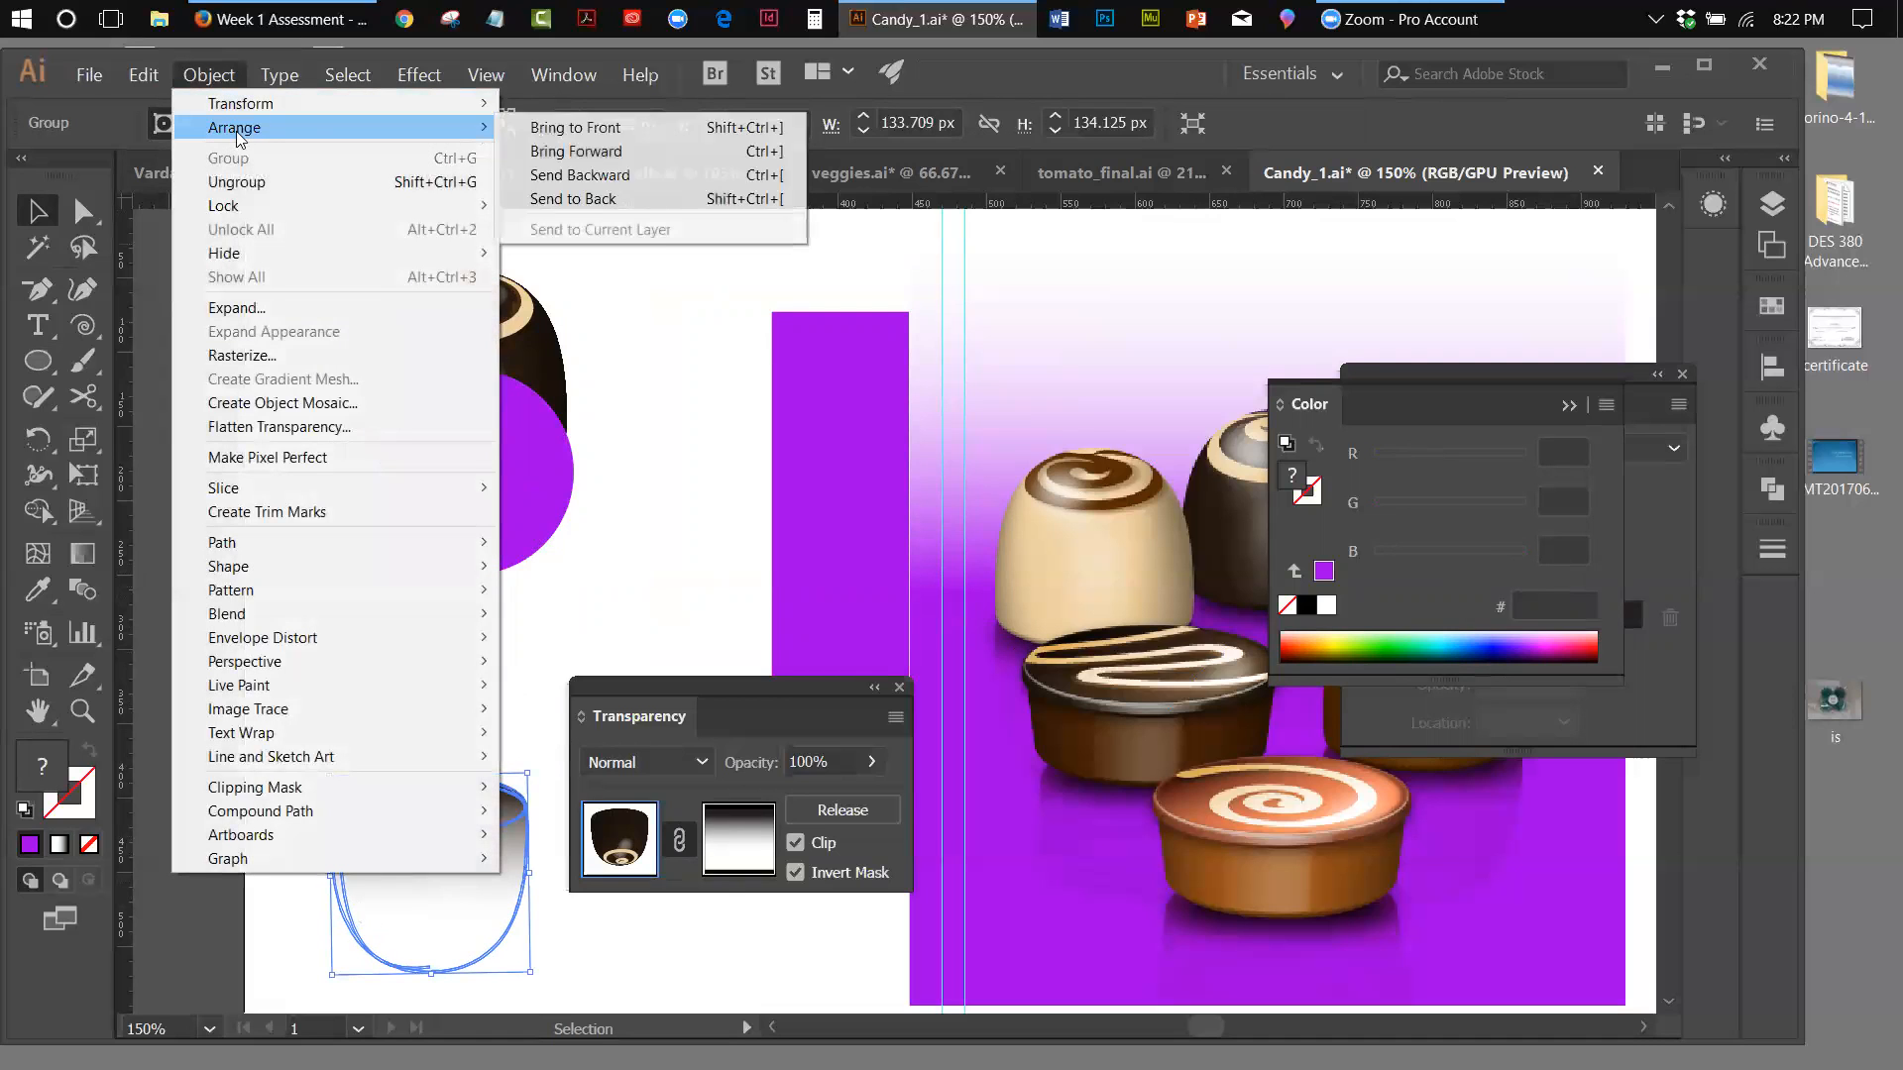
left_click(585, 200)
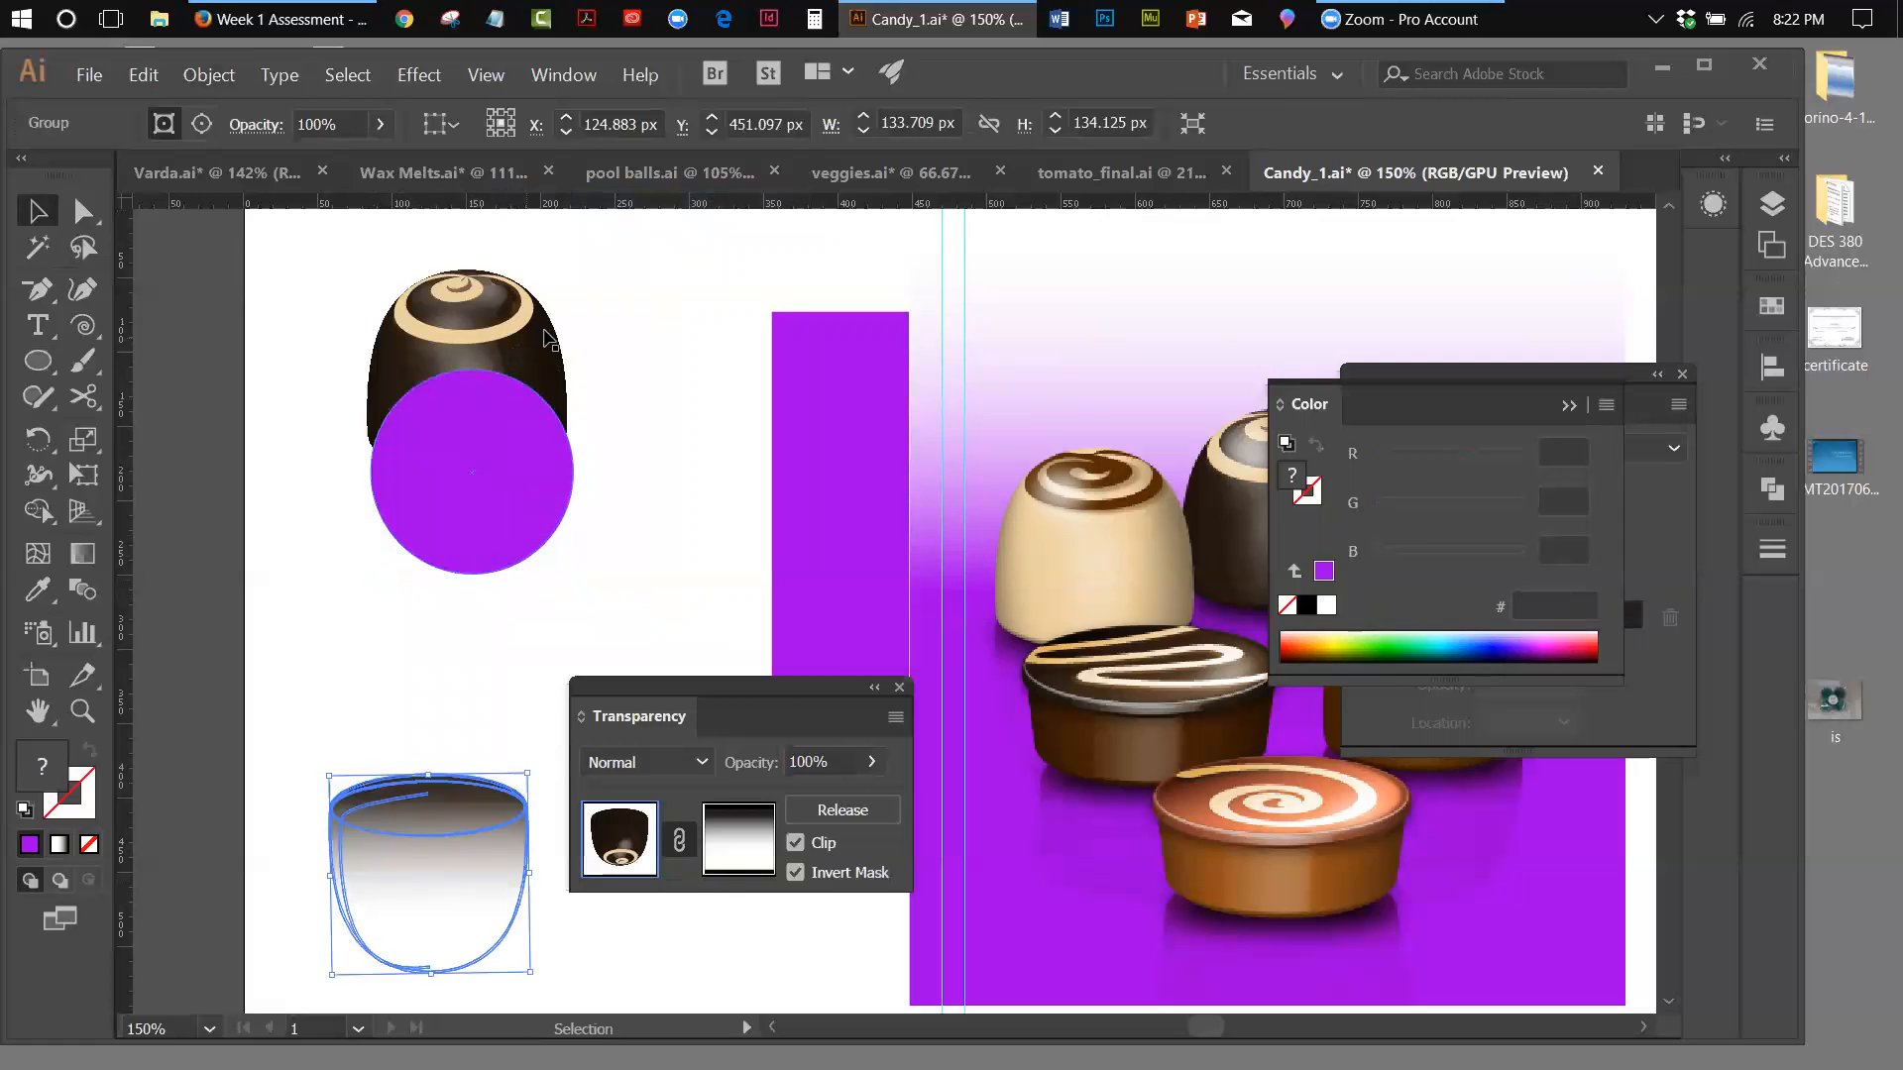
left_click(548, 340)
left_click(144, 75)
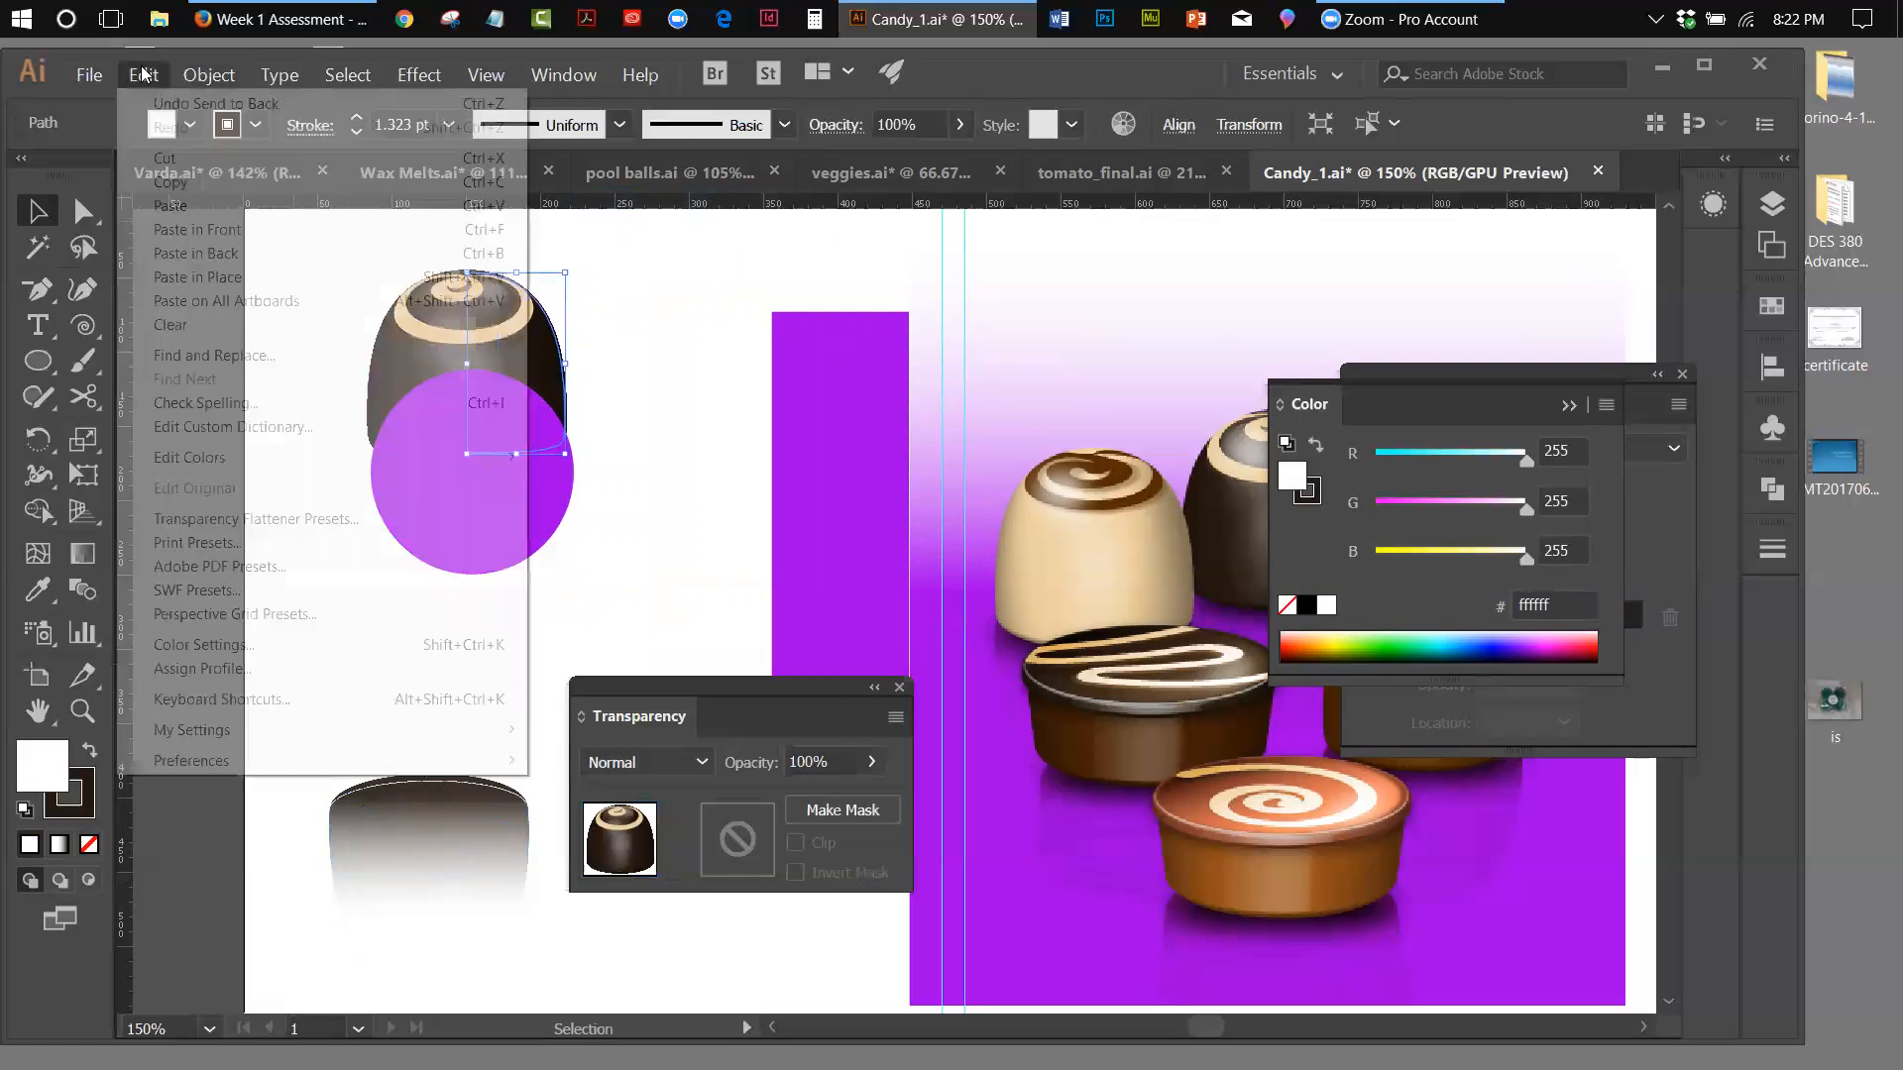
left_click(166, 158)
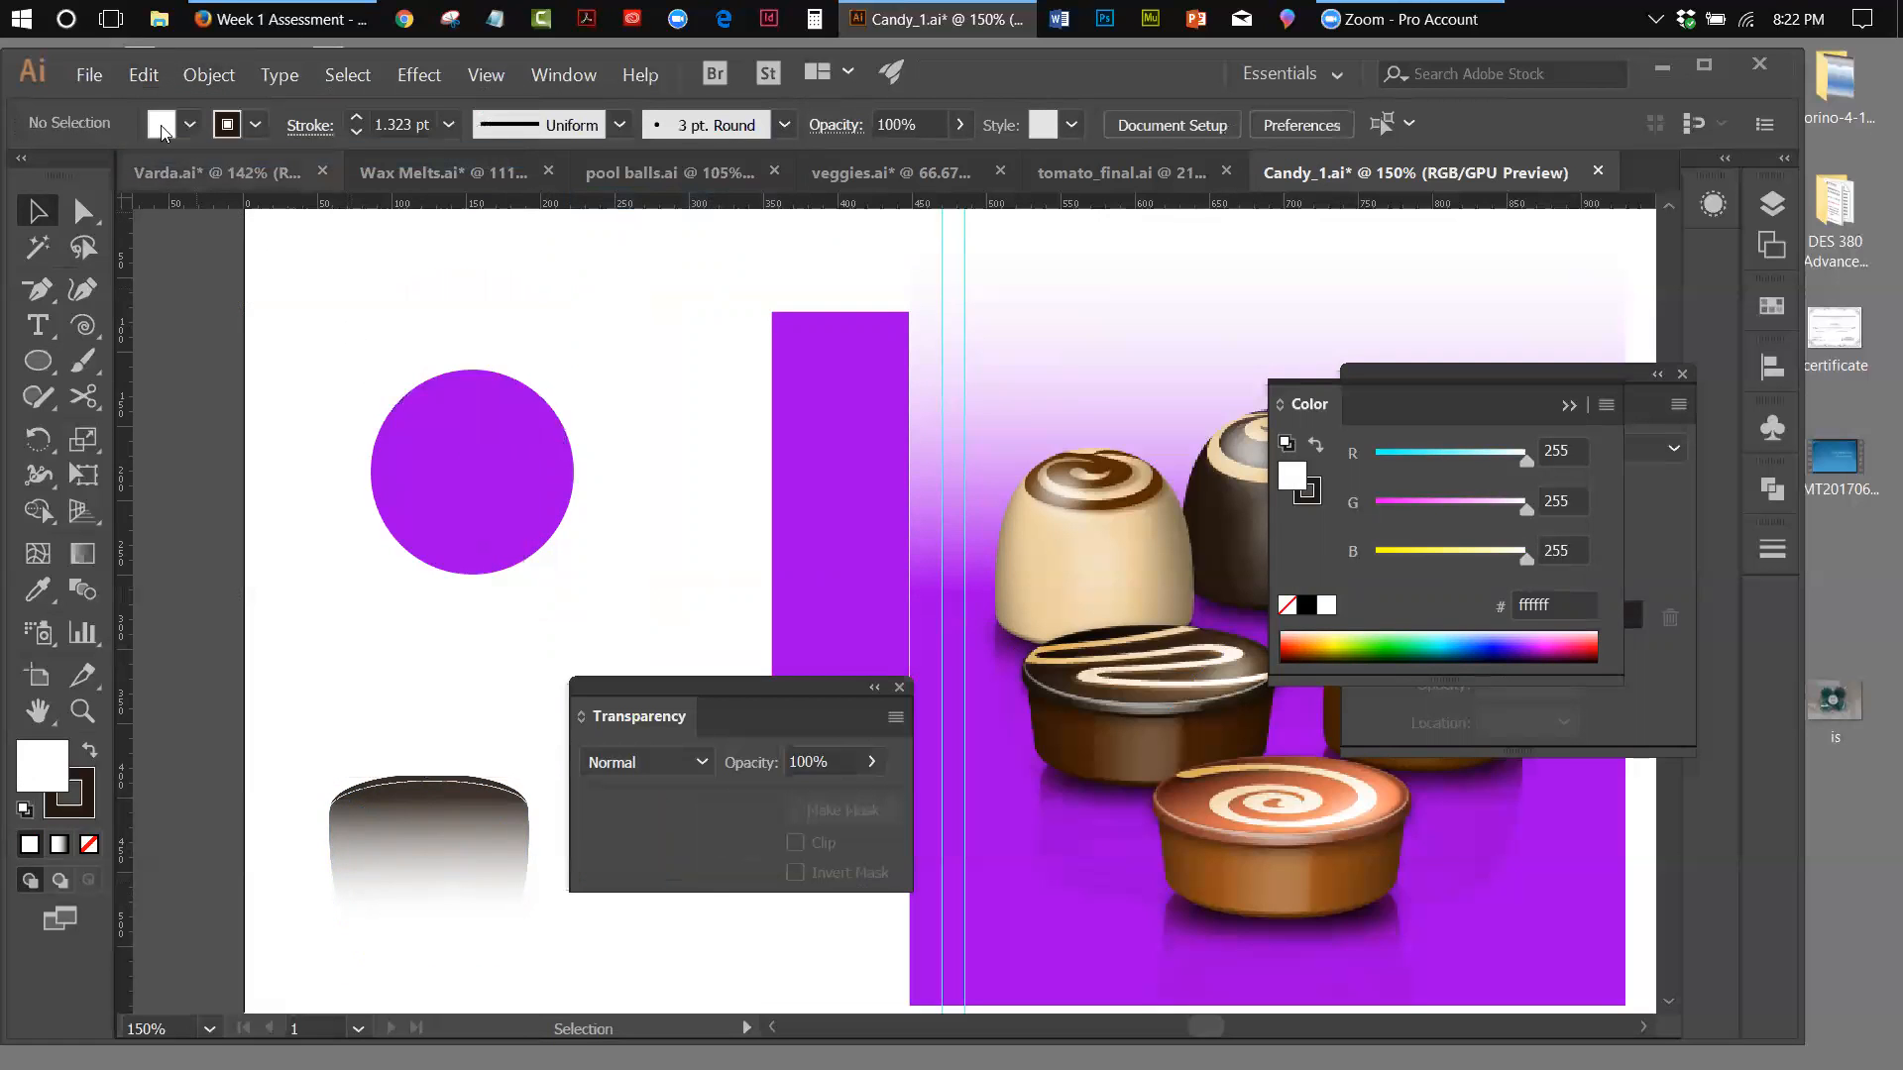
left_click(144, 75)
key("Escape")
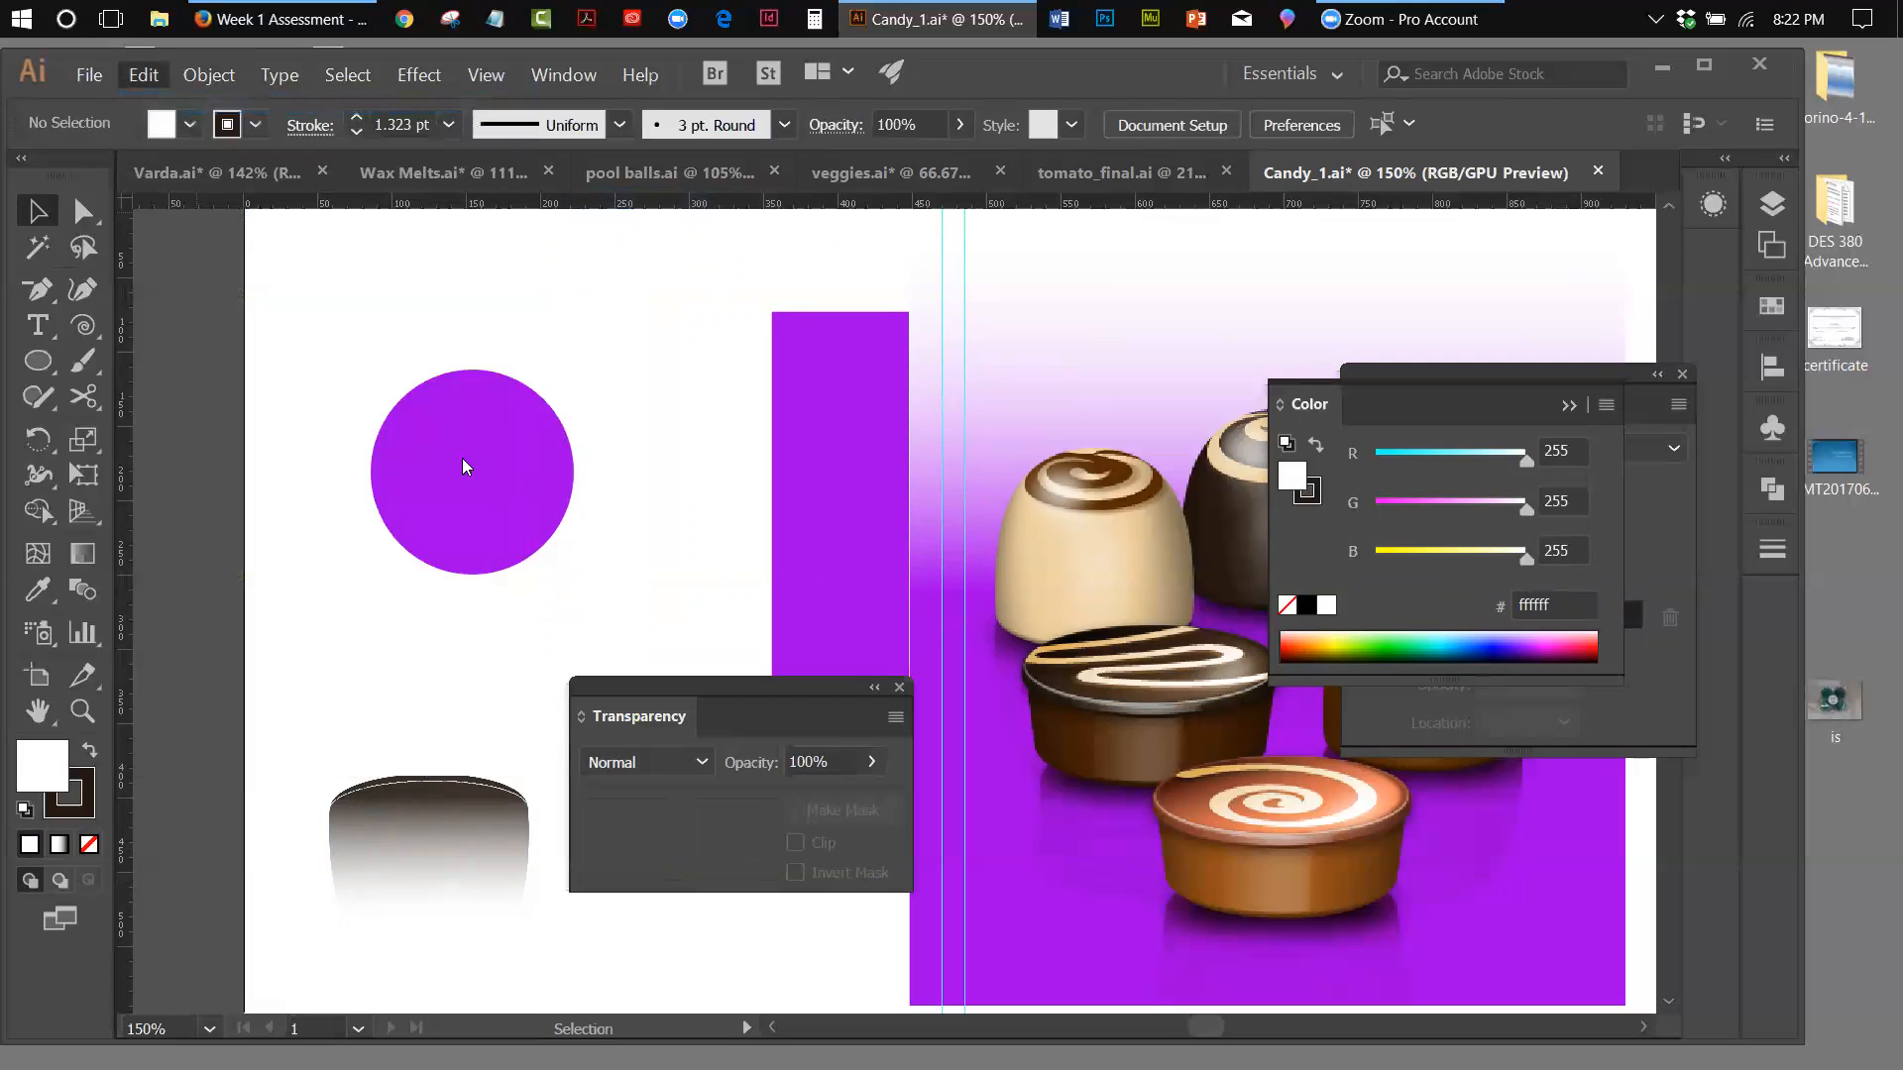
key("ctrl+z")
left_click(142, 74)
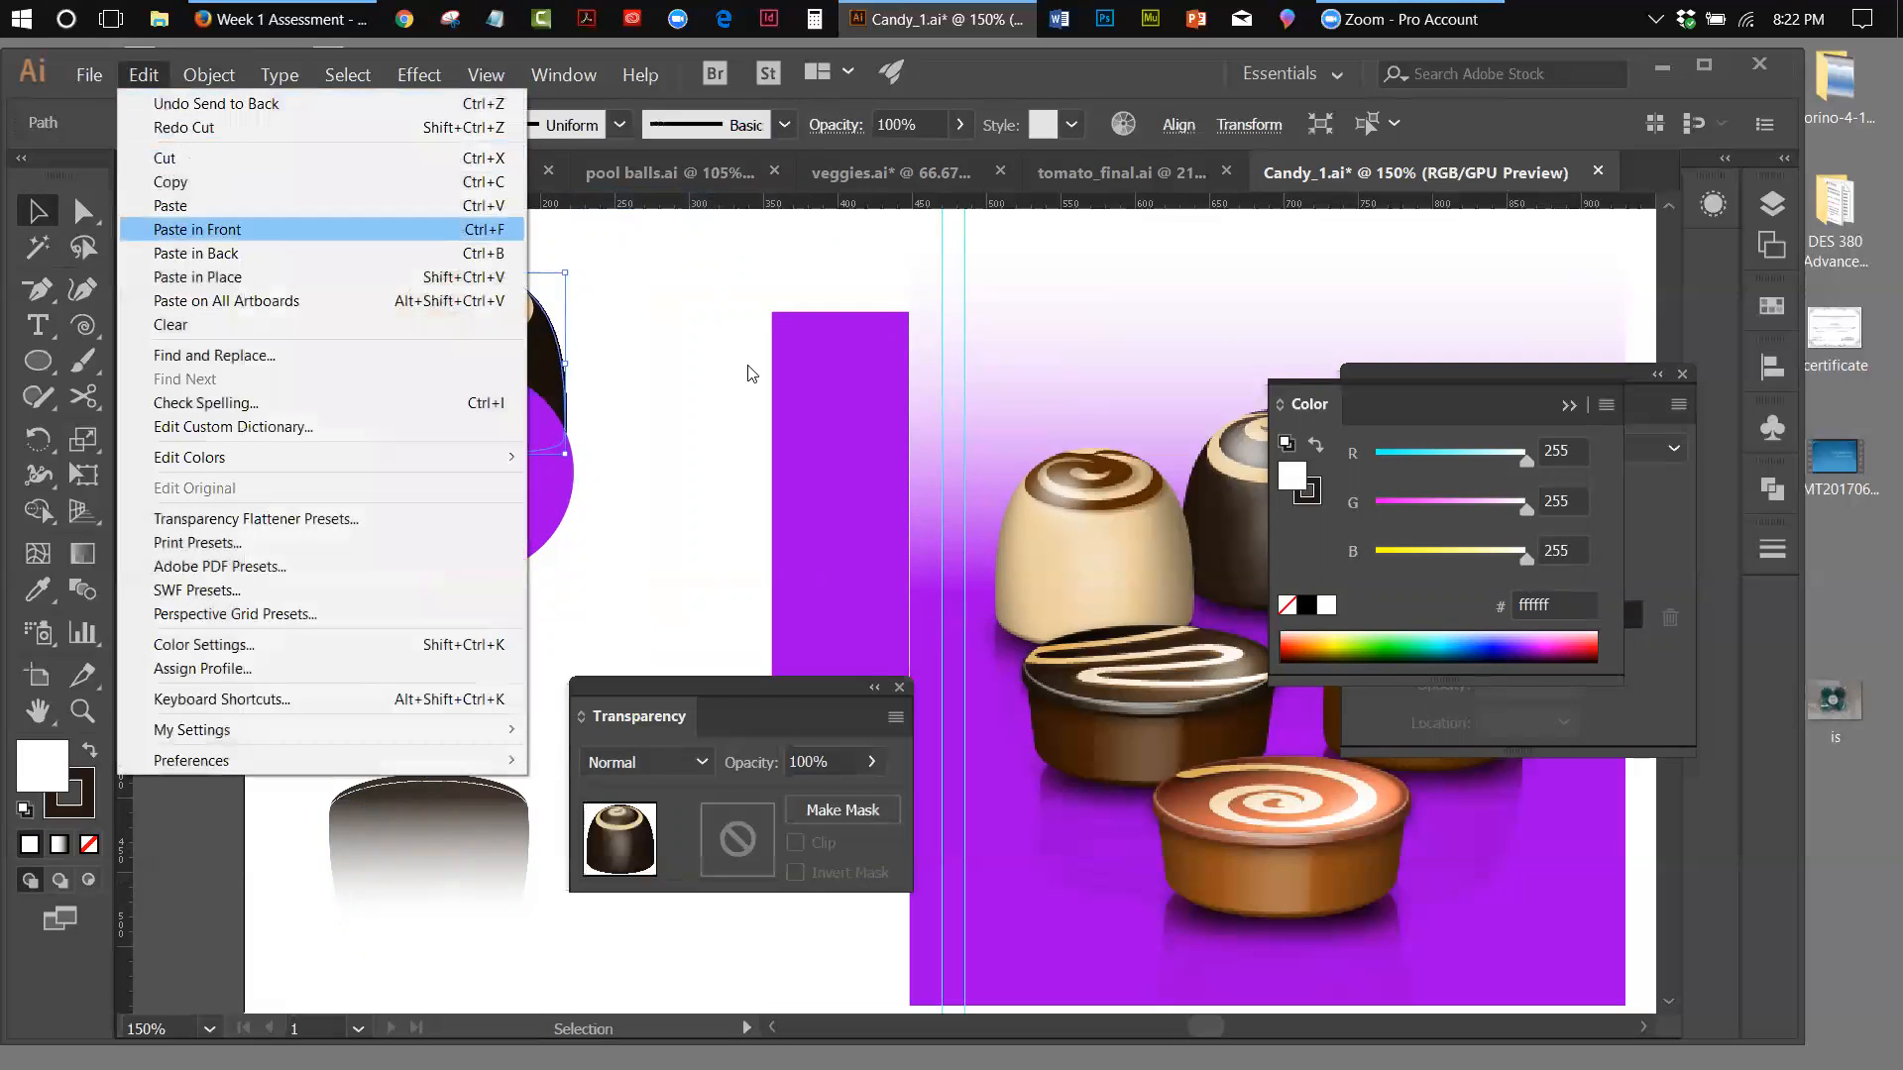
left_click(662, 402)
Cut the purple circle and paste it directly behind the upright chocolate
left_click(515, 509)
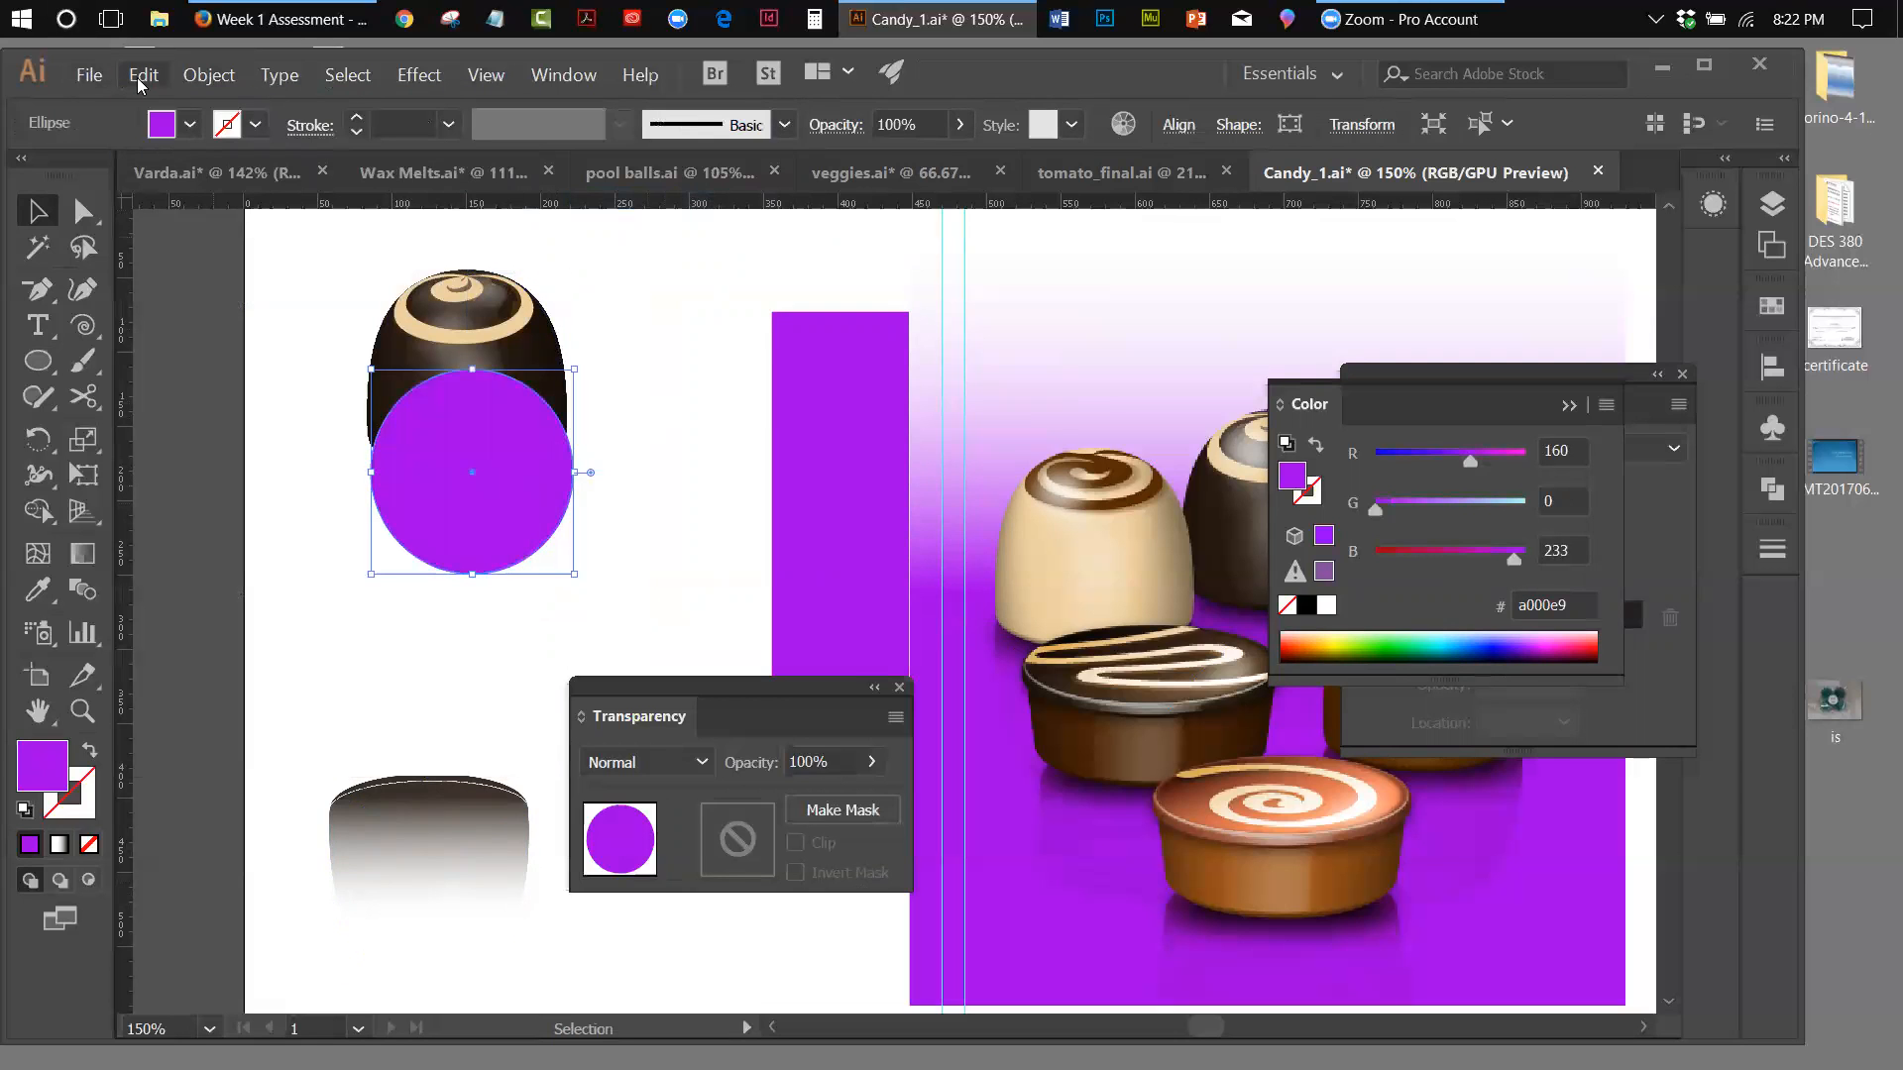
left_click(142, 76)
left_click(154, 153)
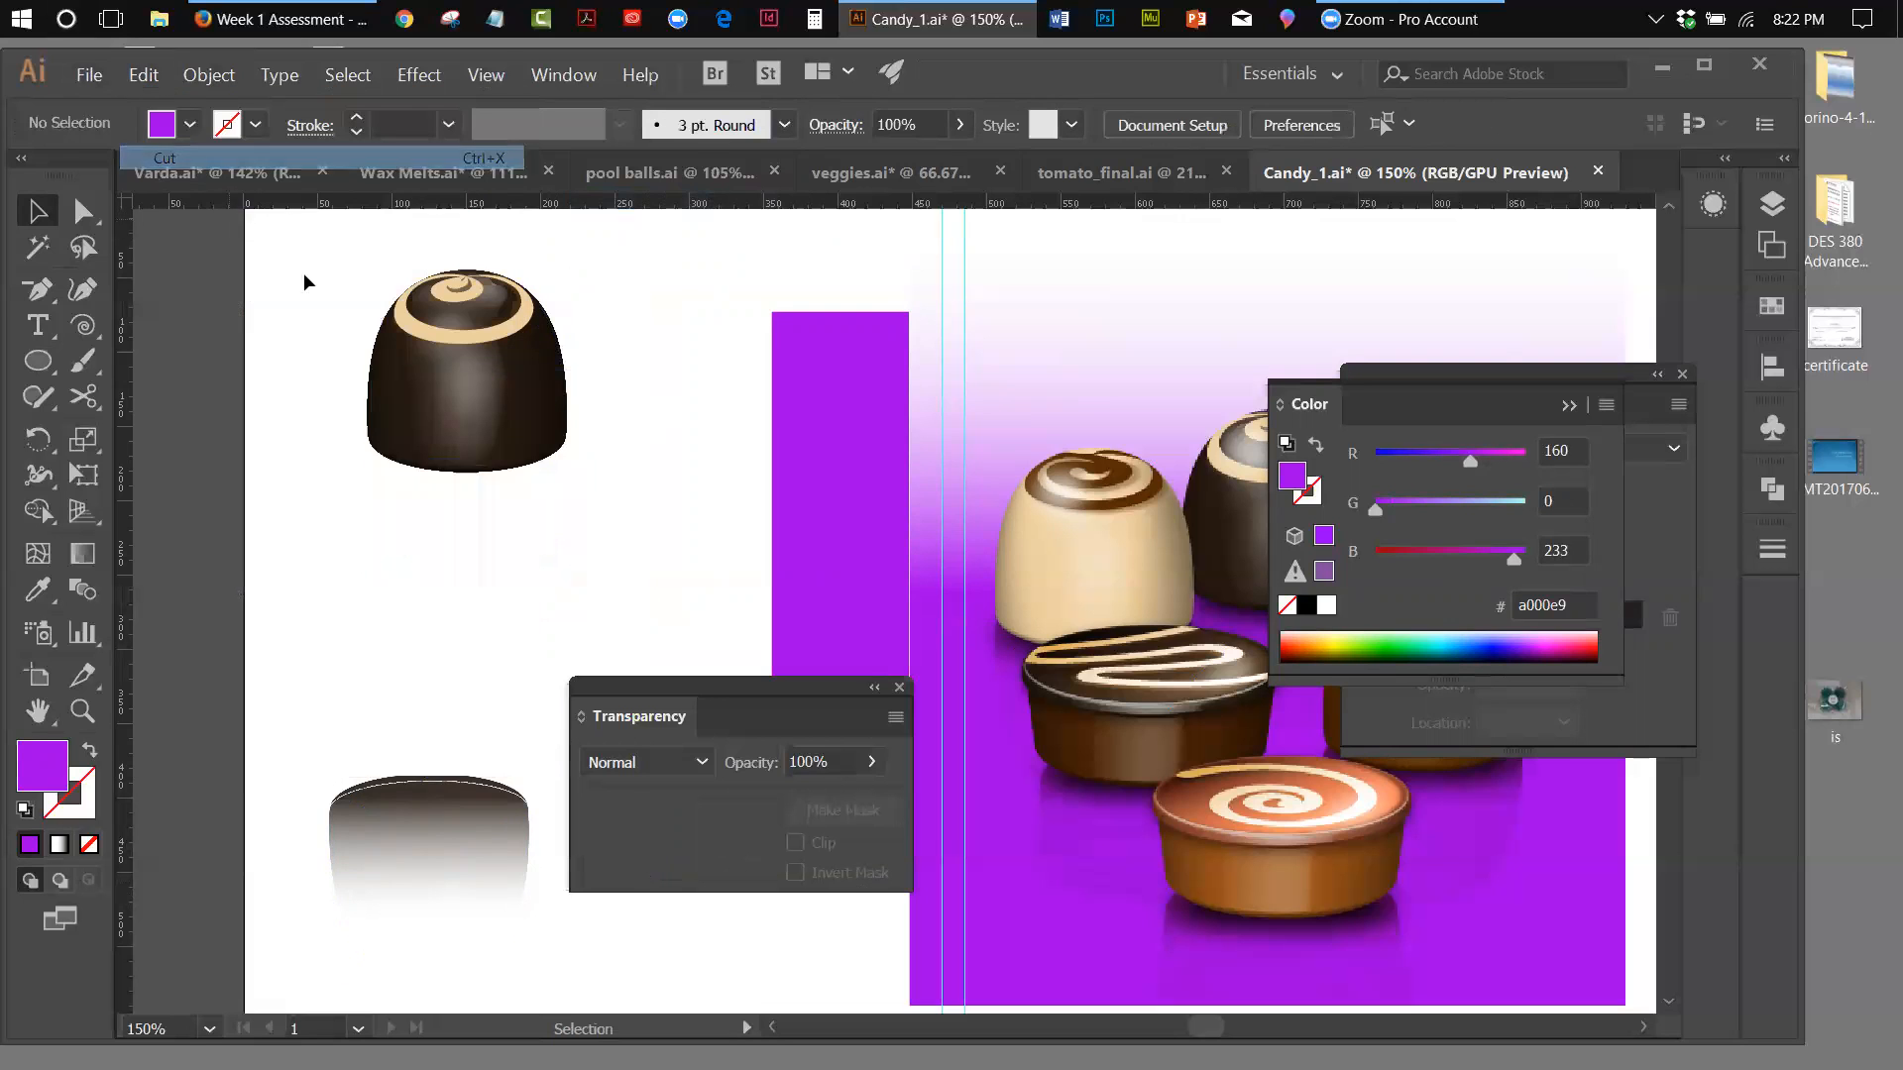
left_click(473, 361)
left_click(141, 74)
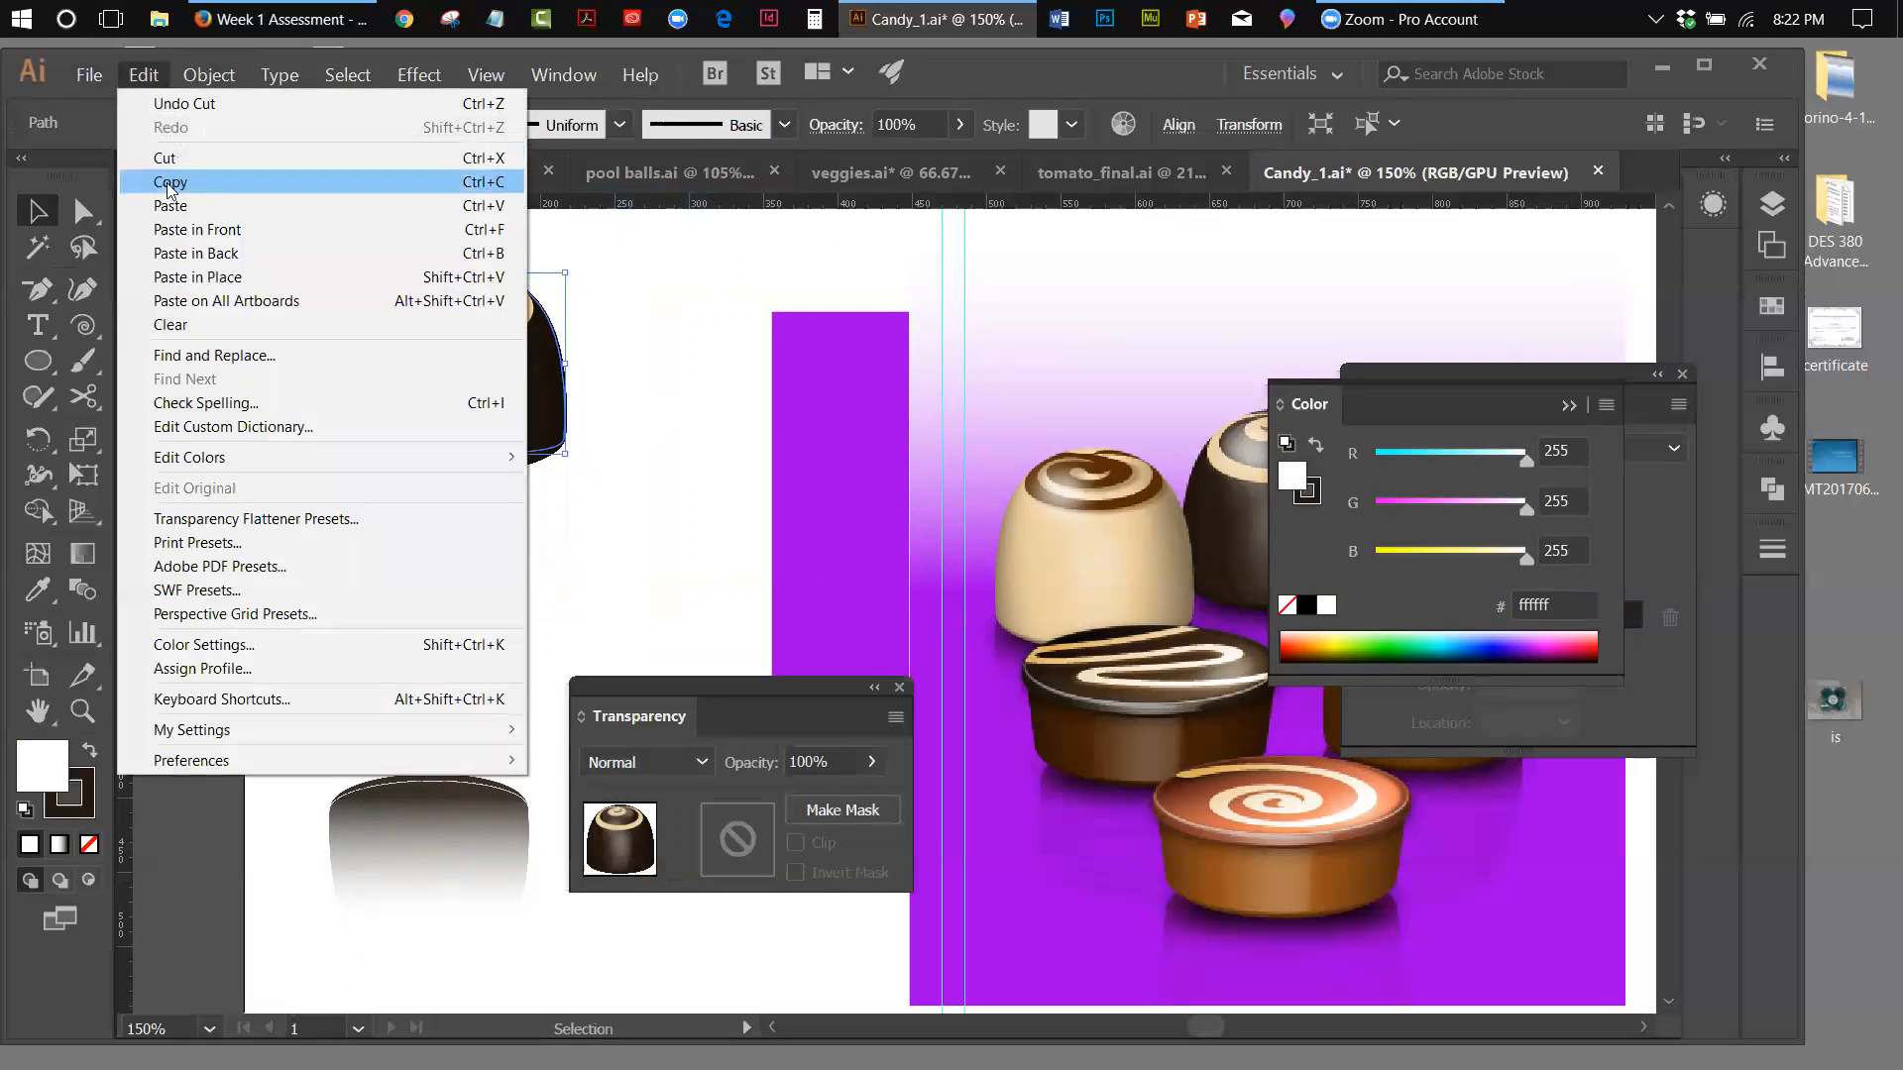
left_click(173, 253)
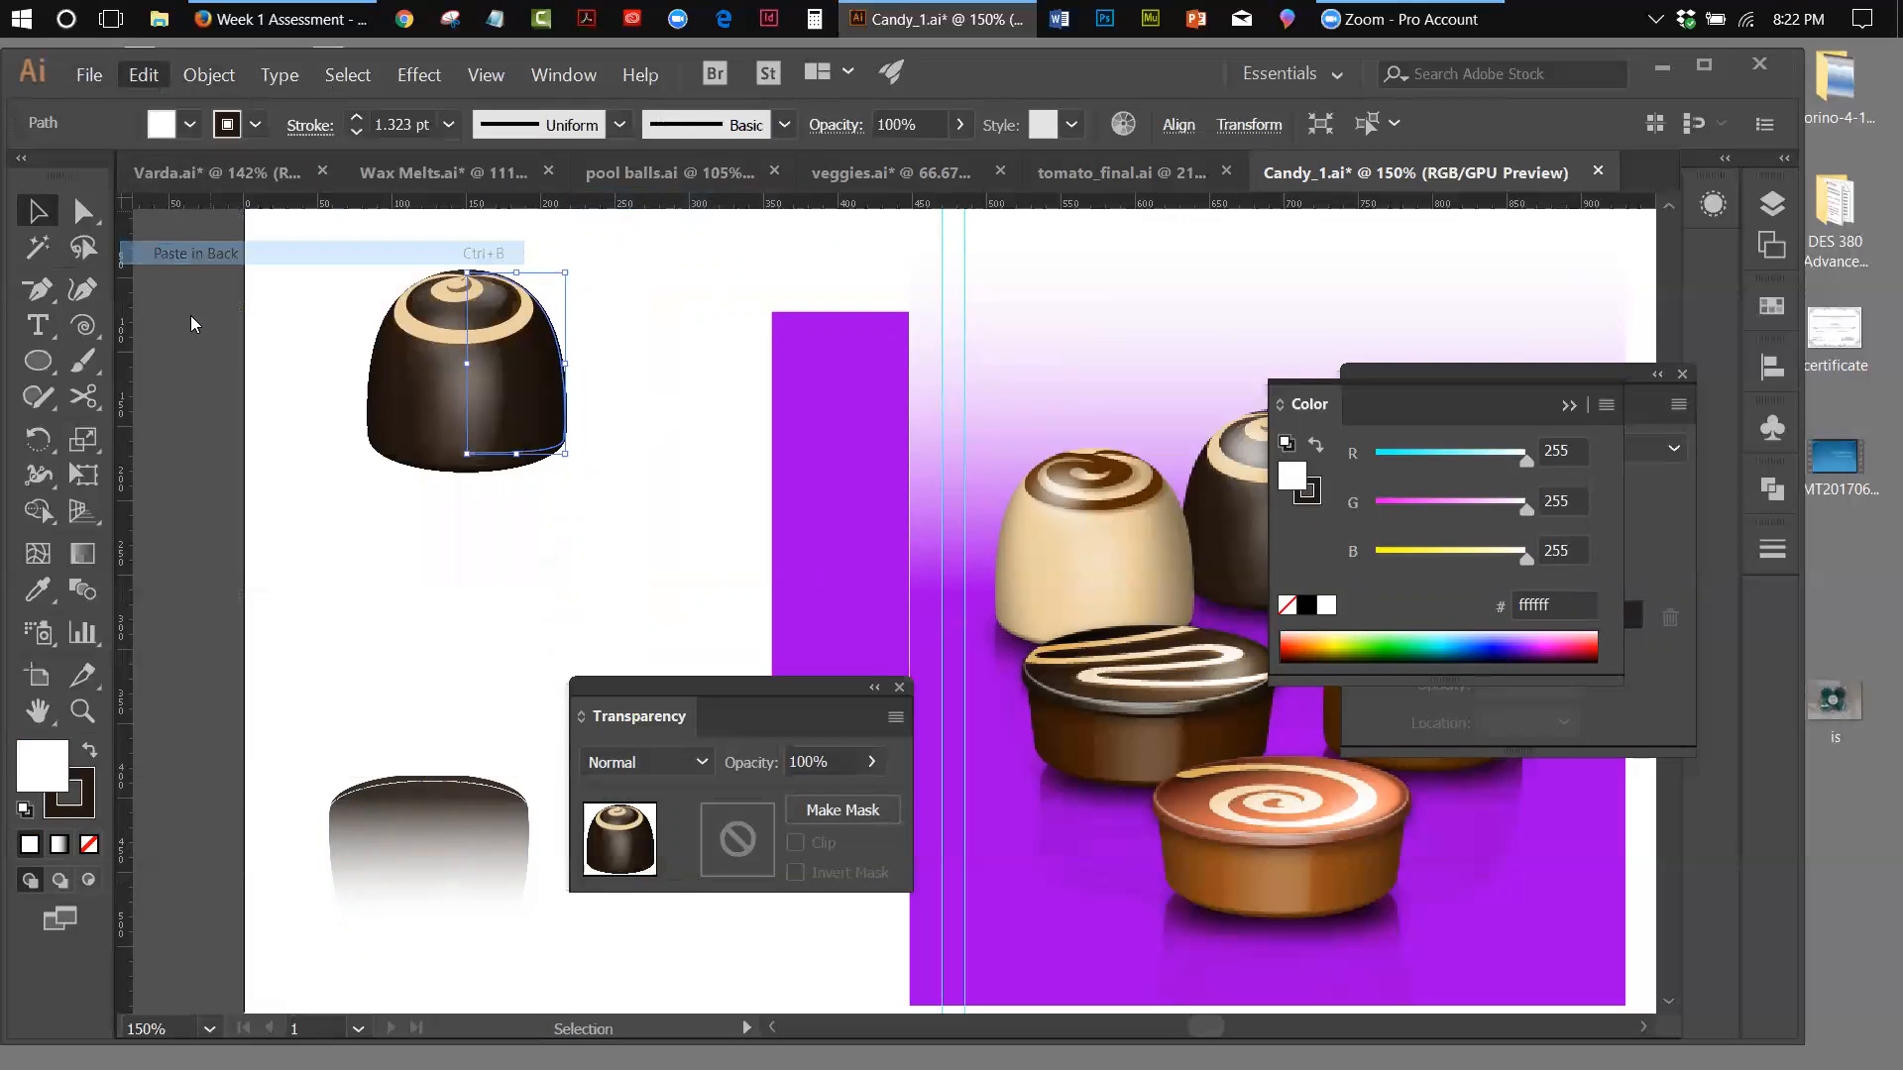
Give the circle a black fill with no stroke, and shift it slightly to centre it under the chocolate
left_click(24, 809)
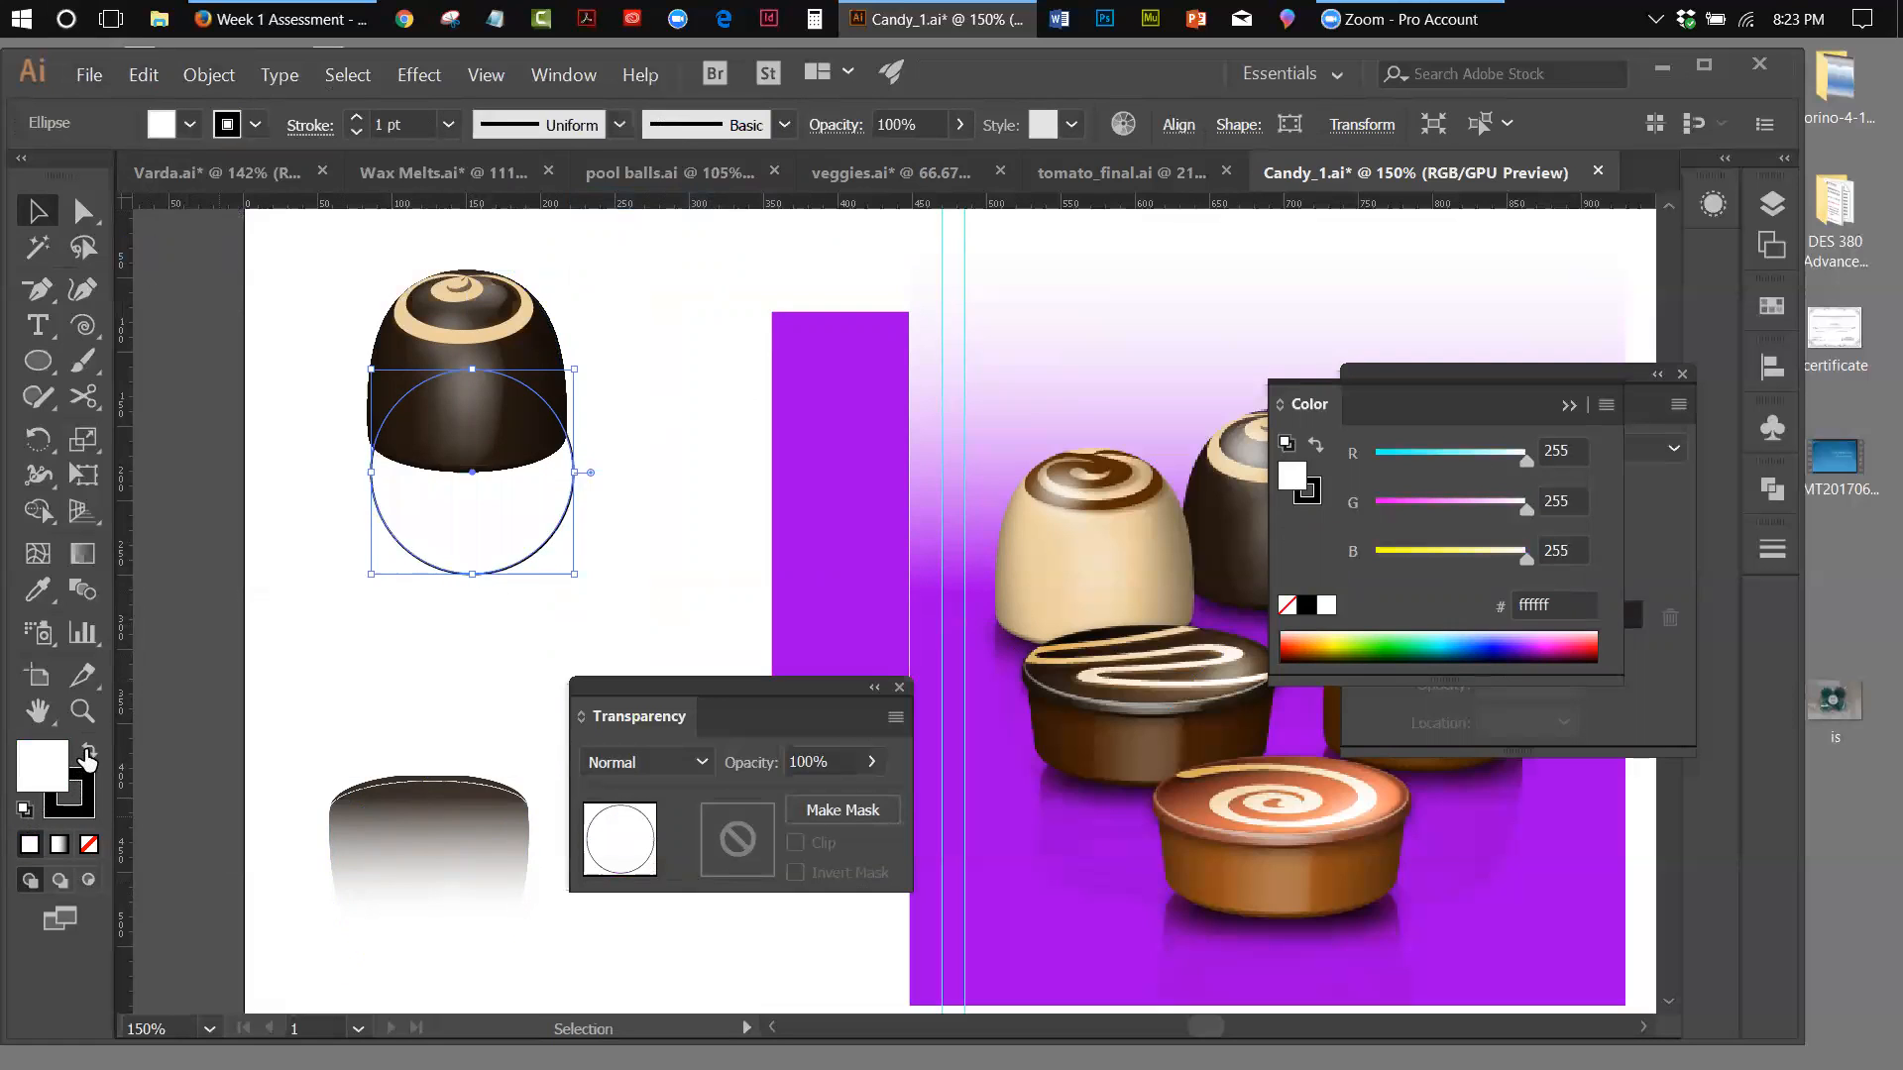
left_click(90, 751)
left_click(88, 803)
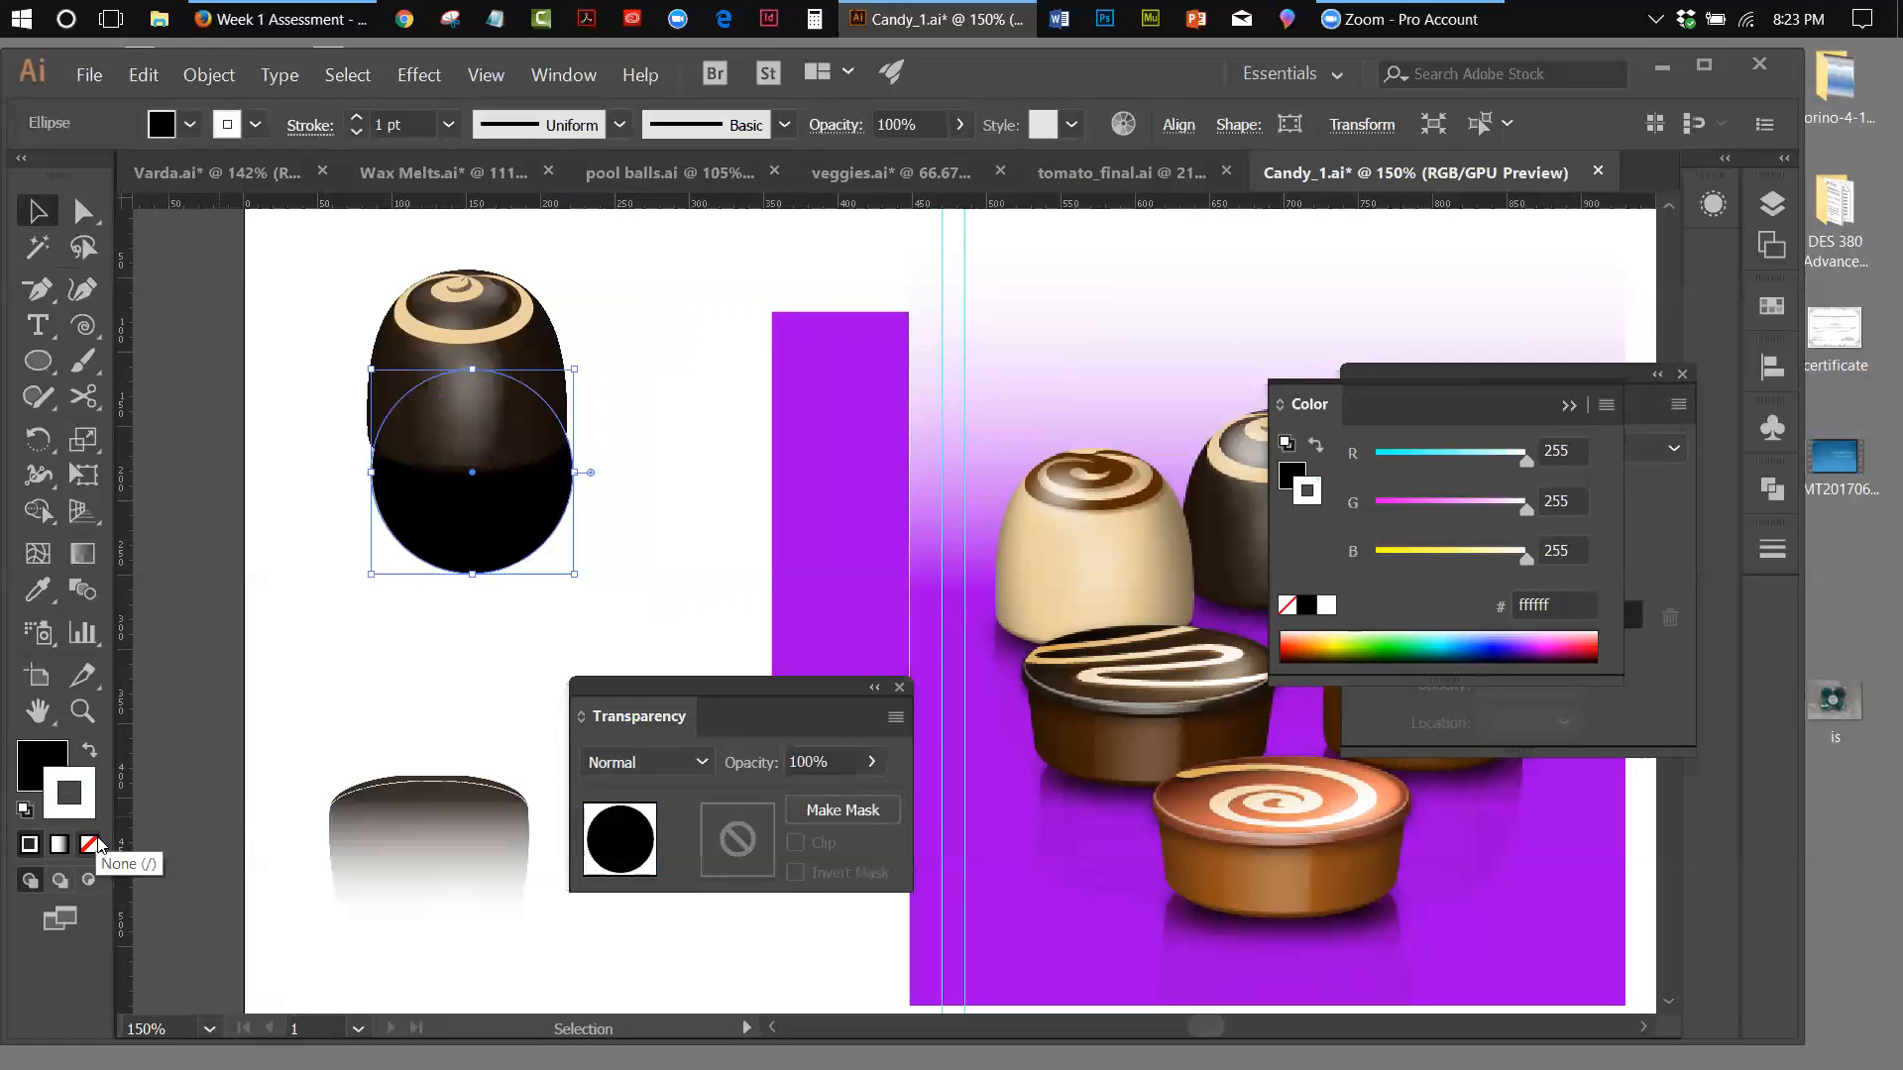
left_click(89, 845)
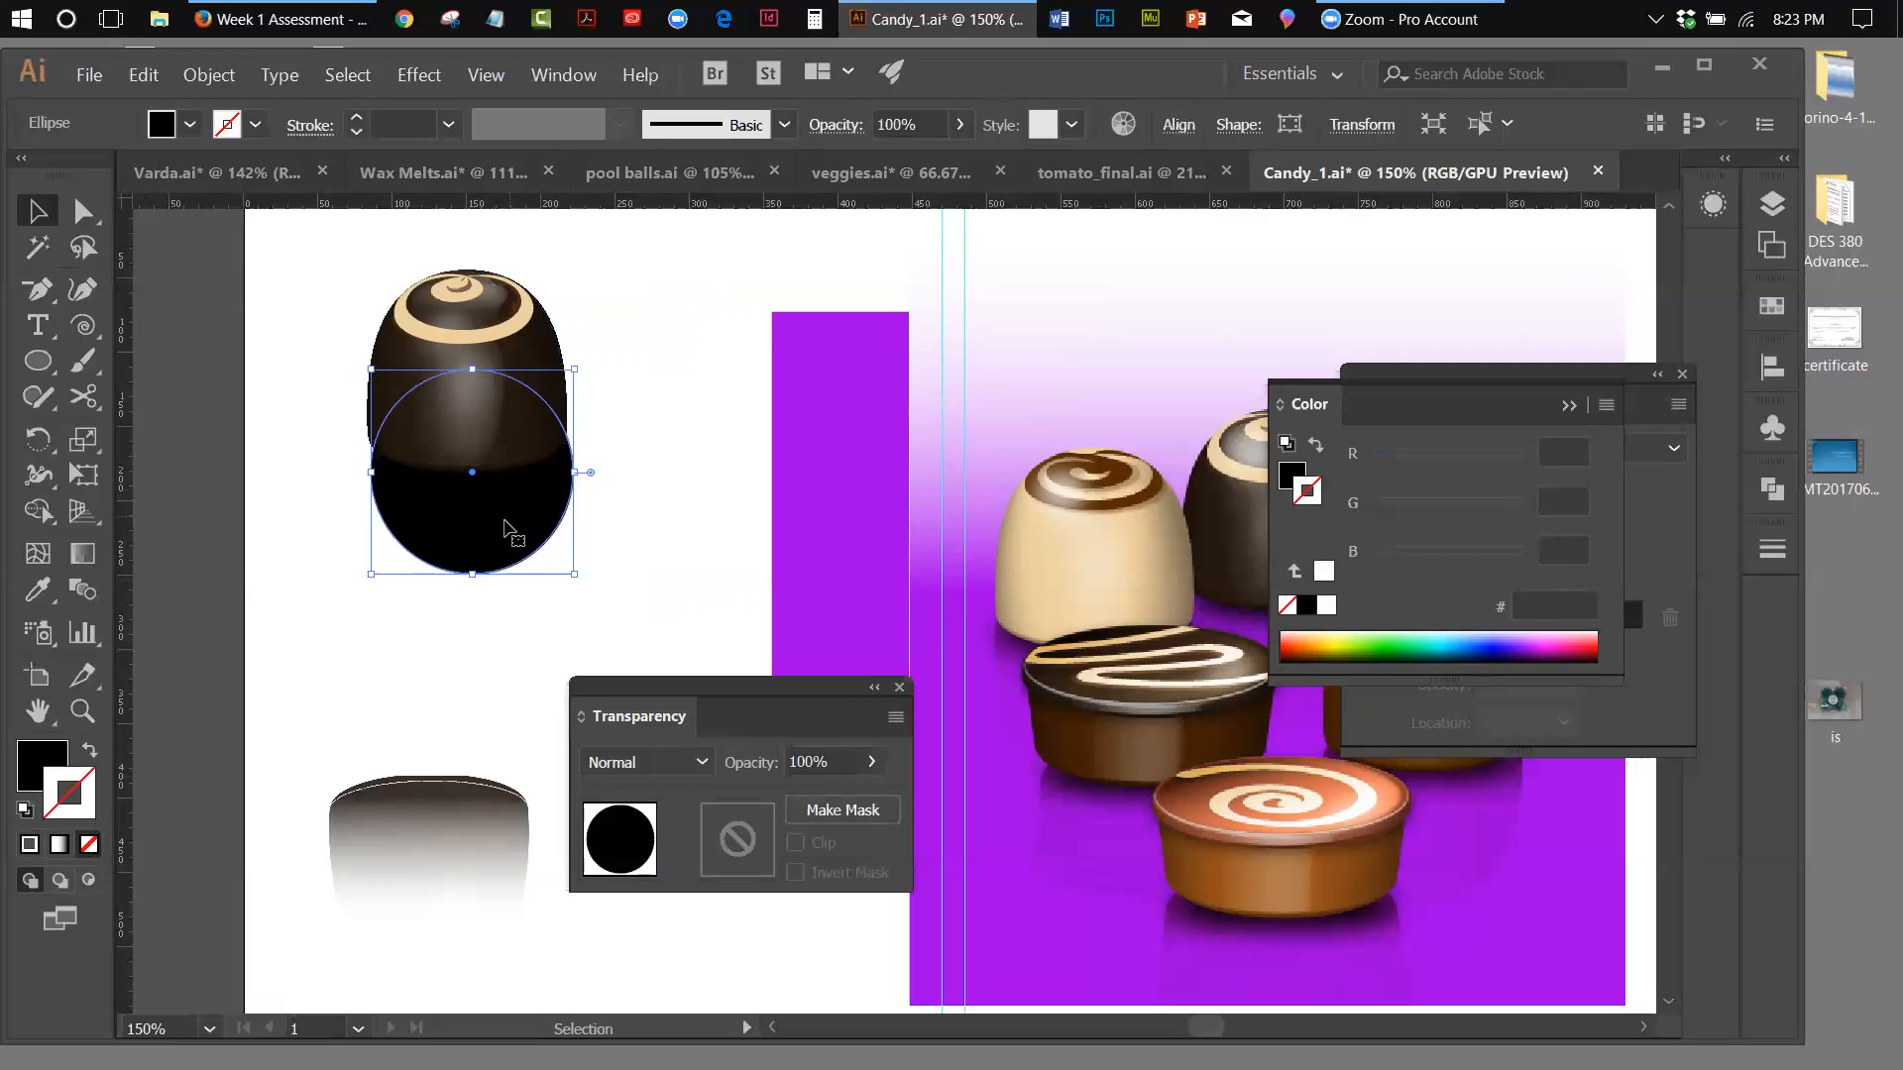
left_click_drag(494, 524, 485, 532)
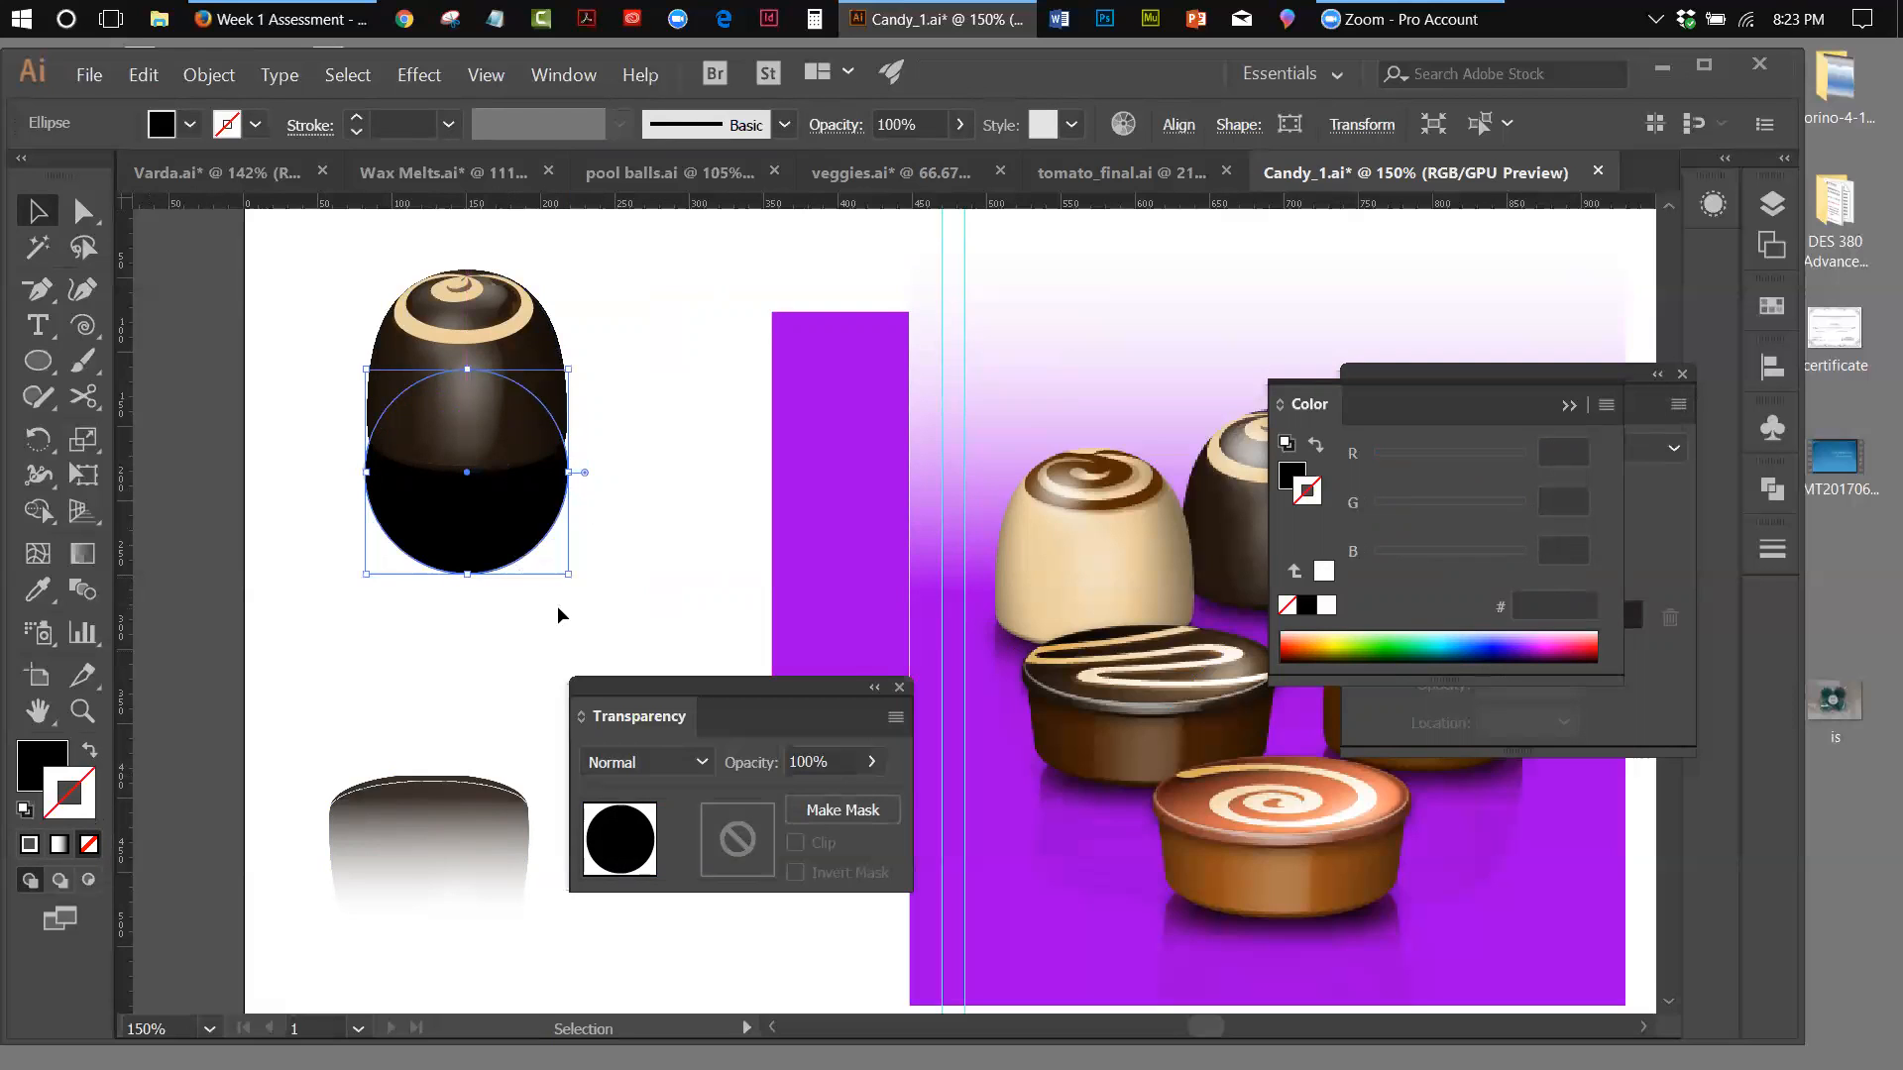
Nudge the black circle slightly sideways under the chocolate, and move the purple rectangle behind the chocolate as a backdrop
key("Right")
key("Right")
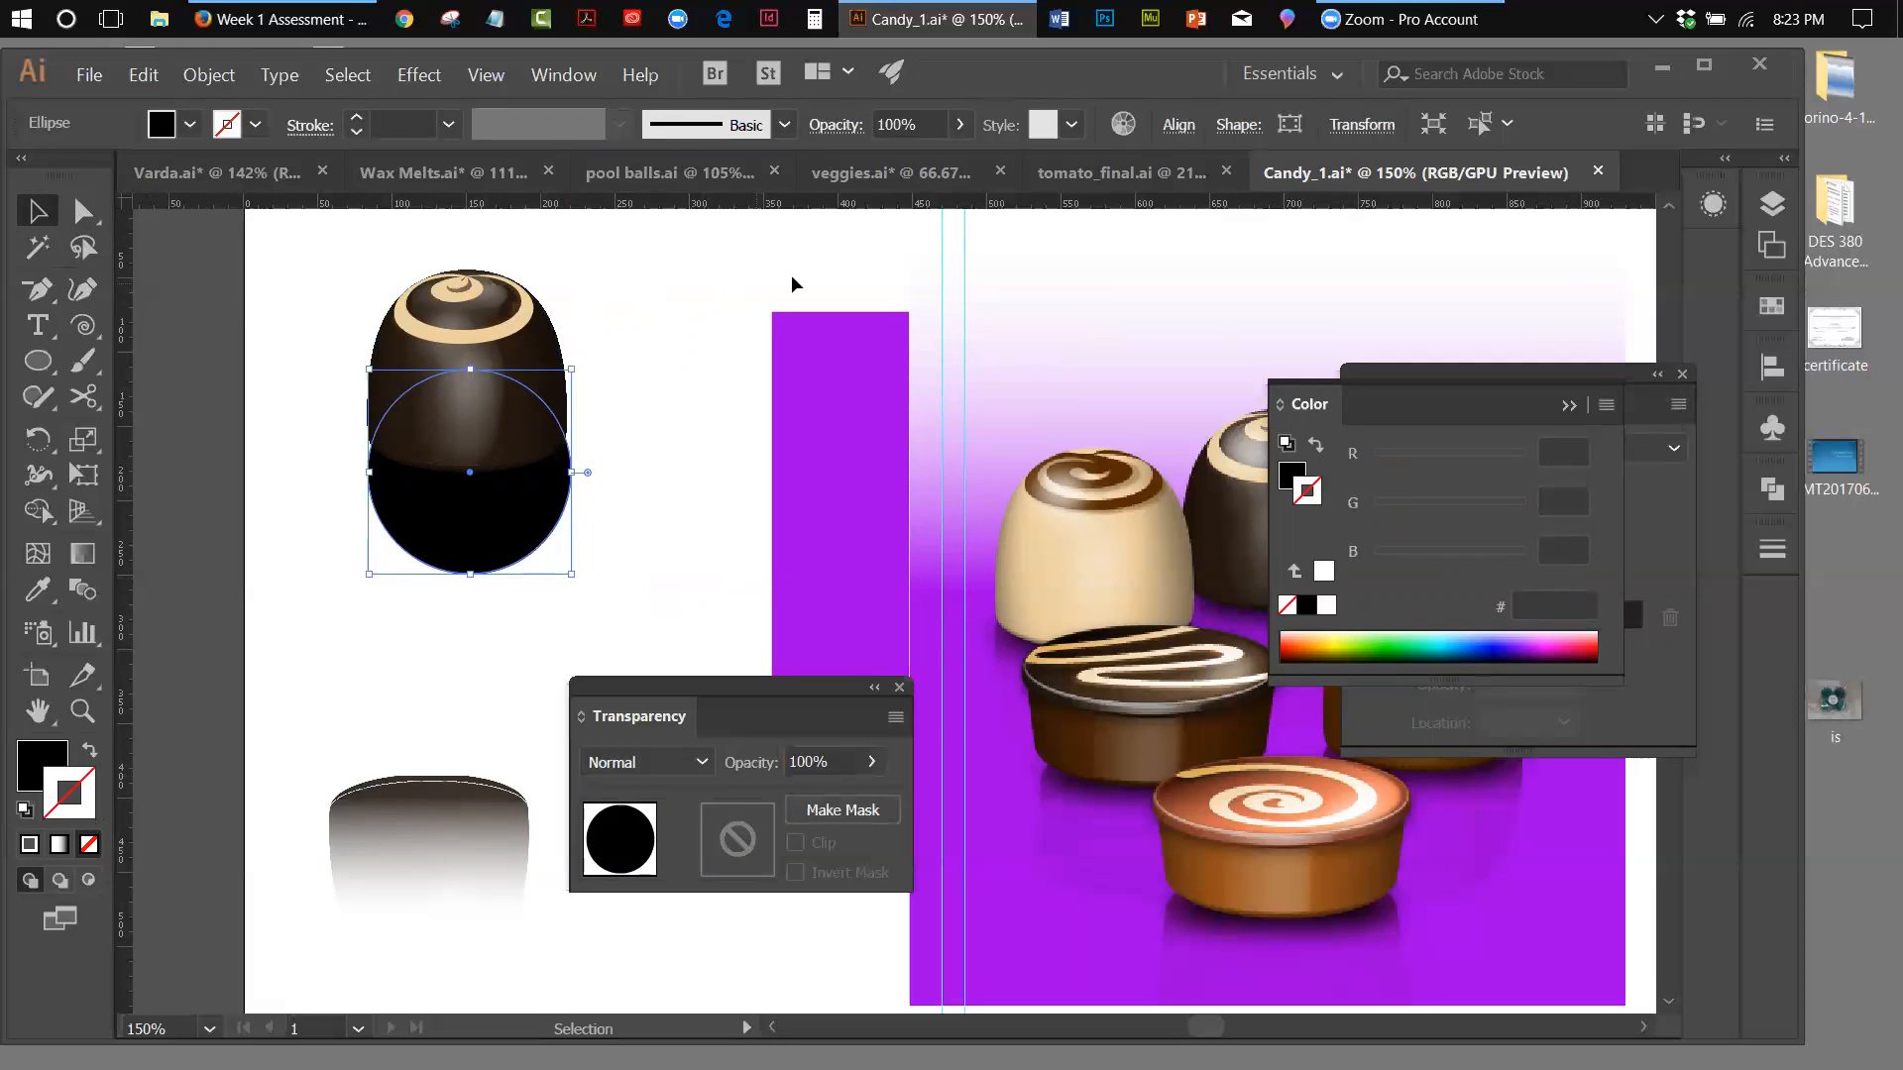
left_click_drag(824, 329, 355, 246)
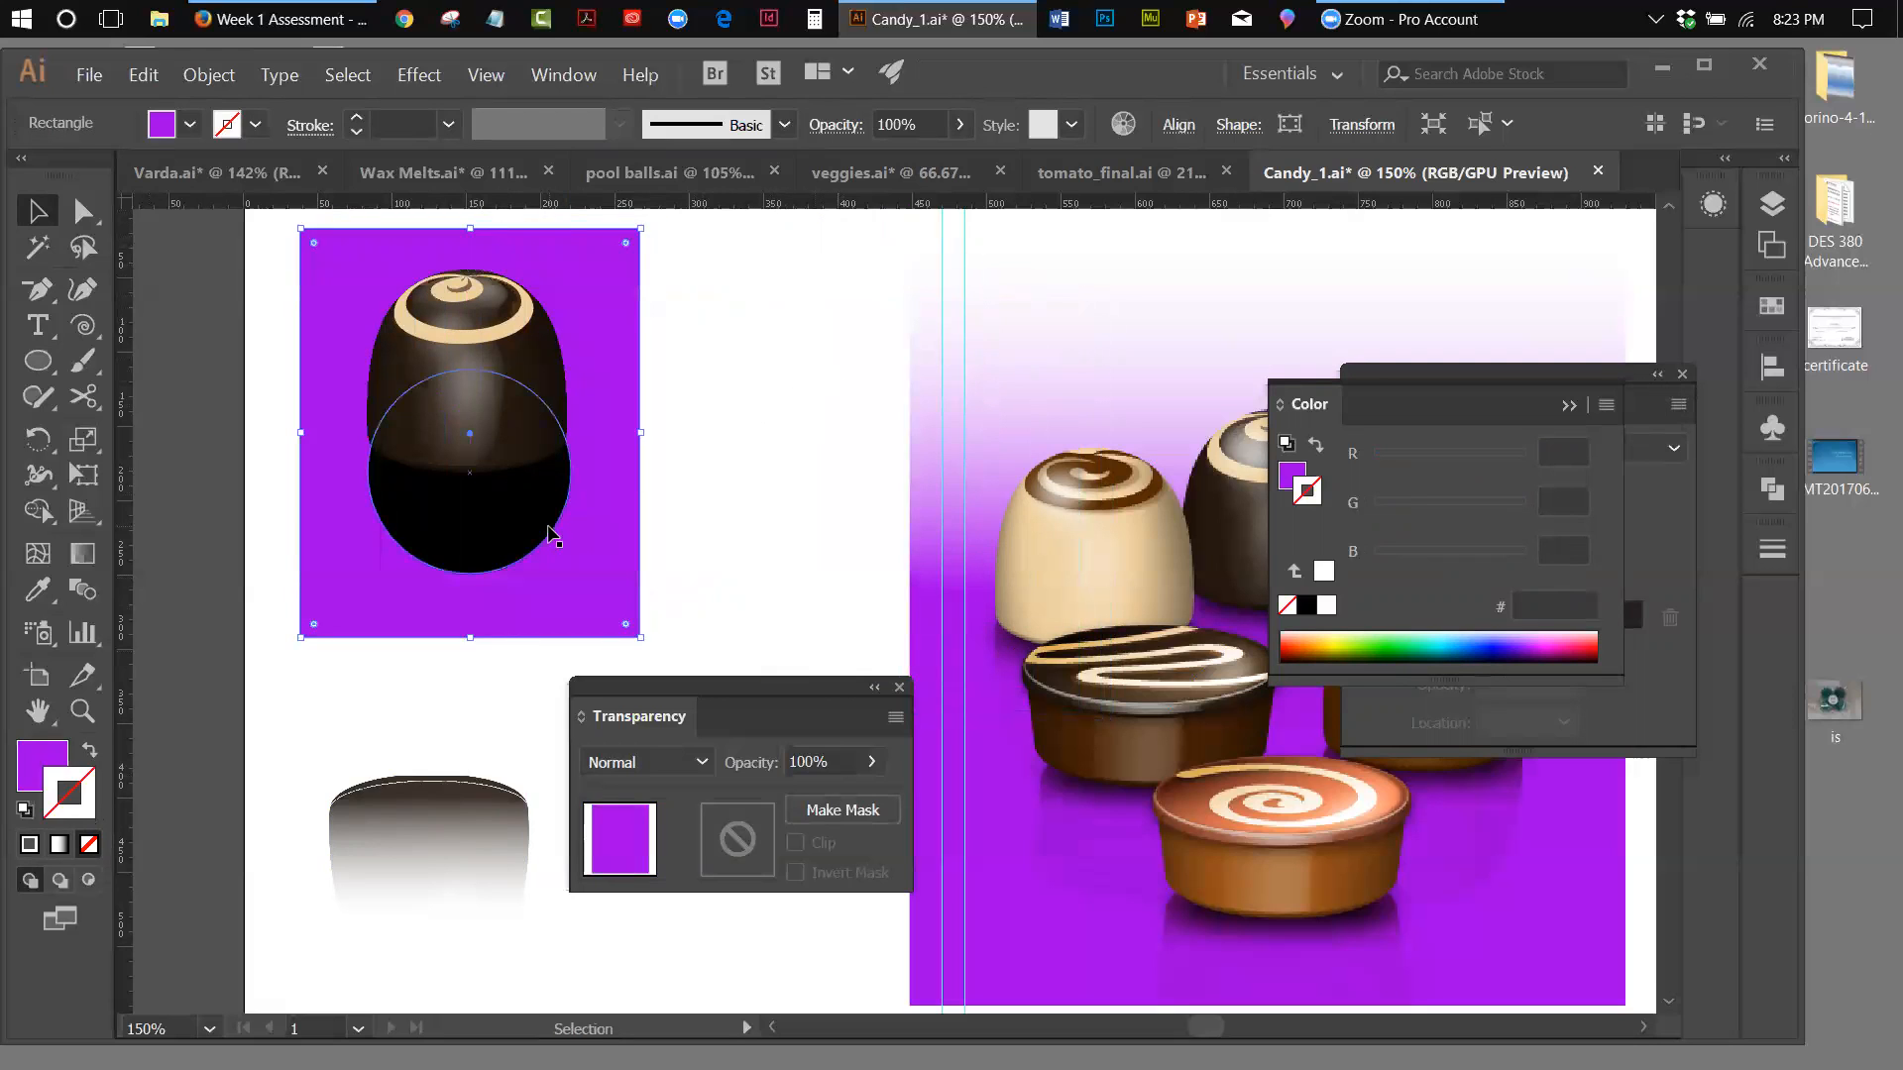
Apply a Feather effect with a 10 px radius to the black circle under the chocolate
left_click(528, 551)
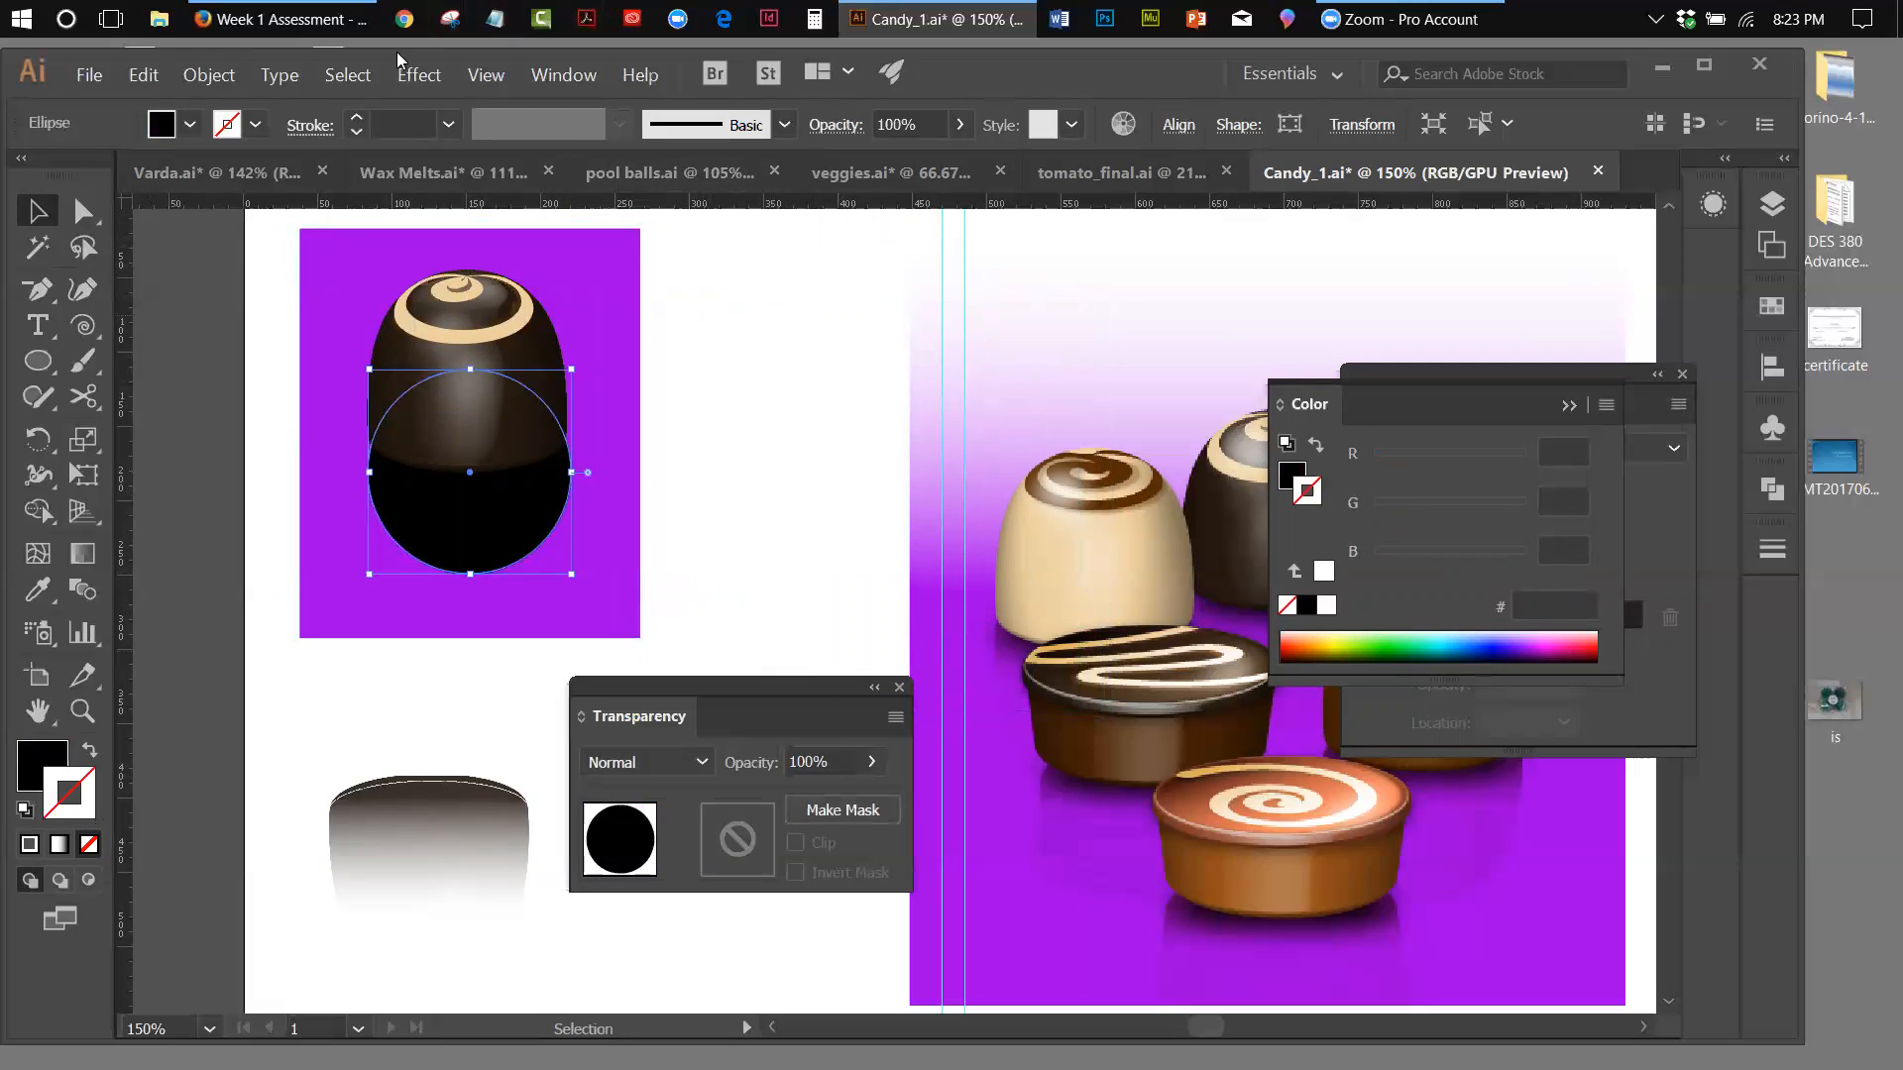
left_click(416, 77)
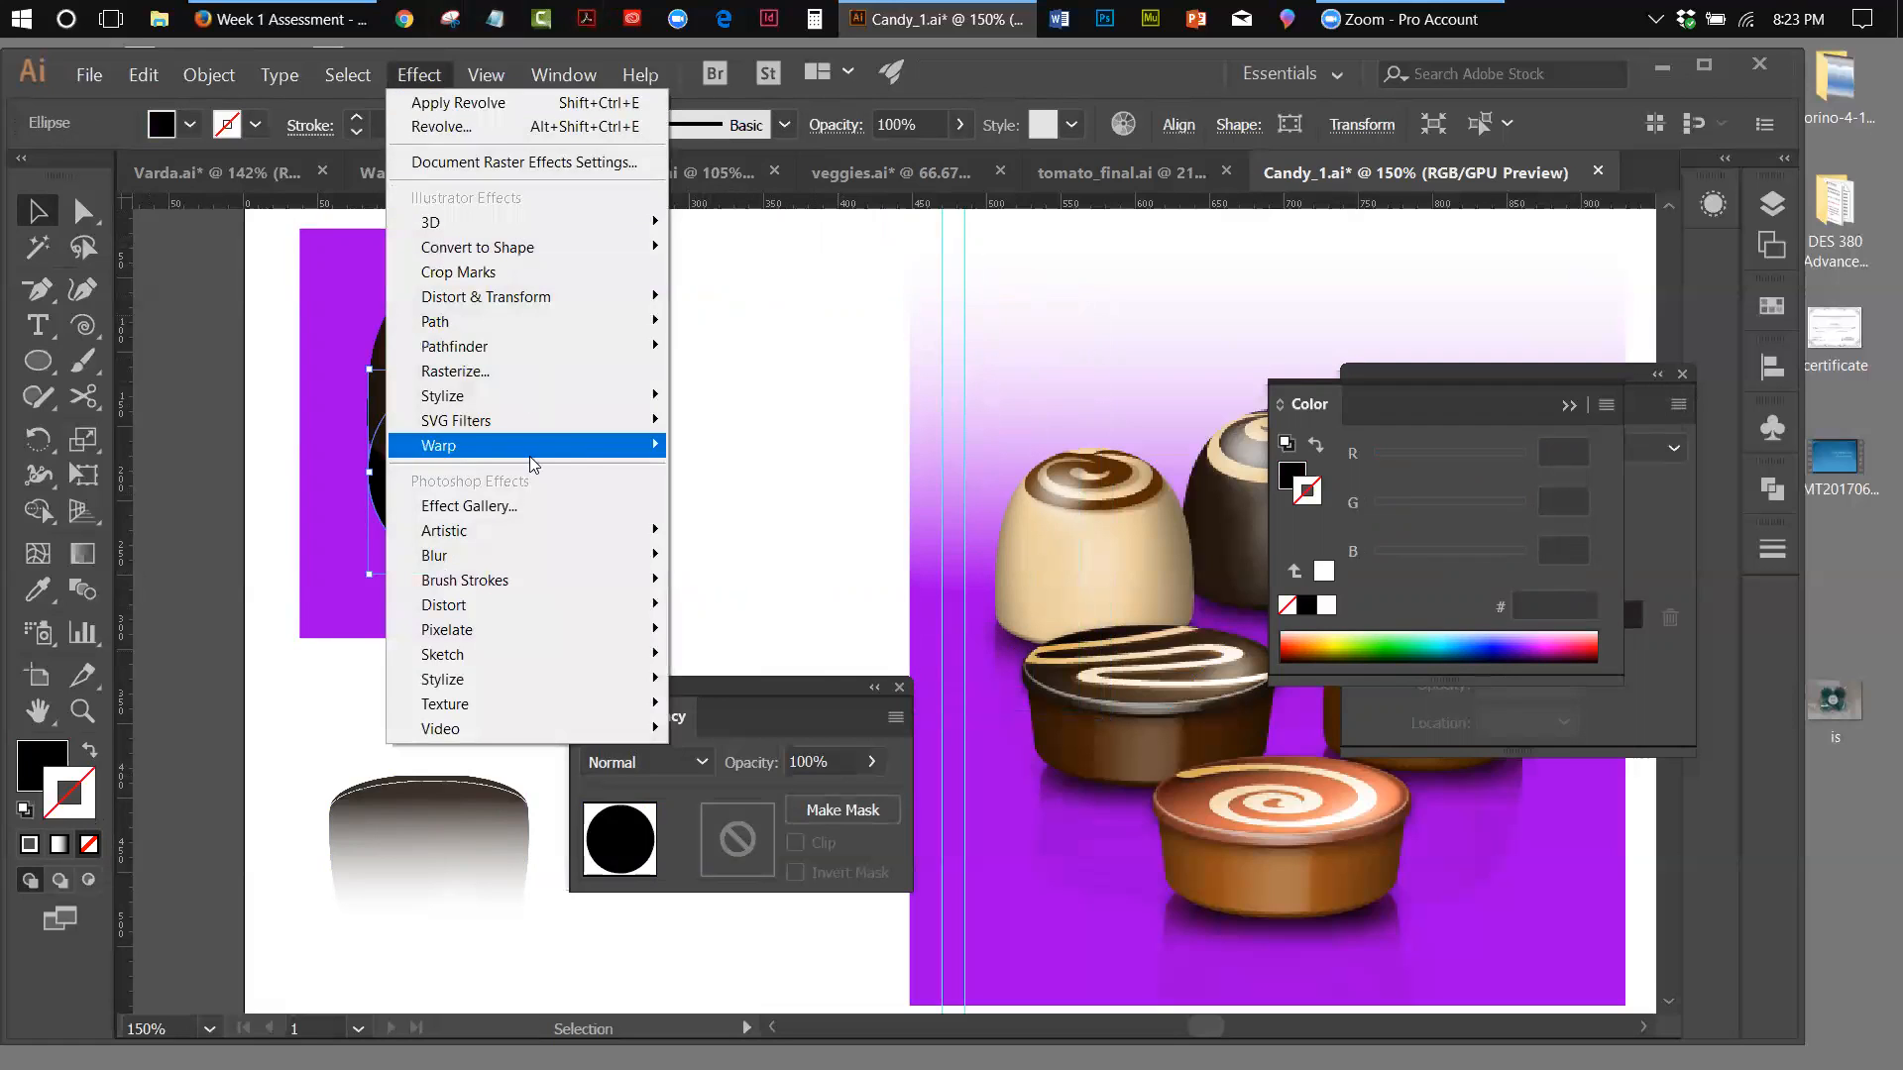
mouse_move(518, 396)
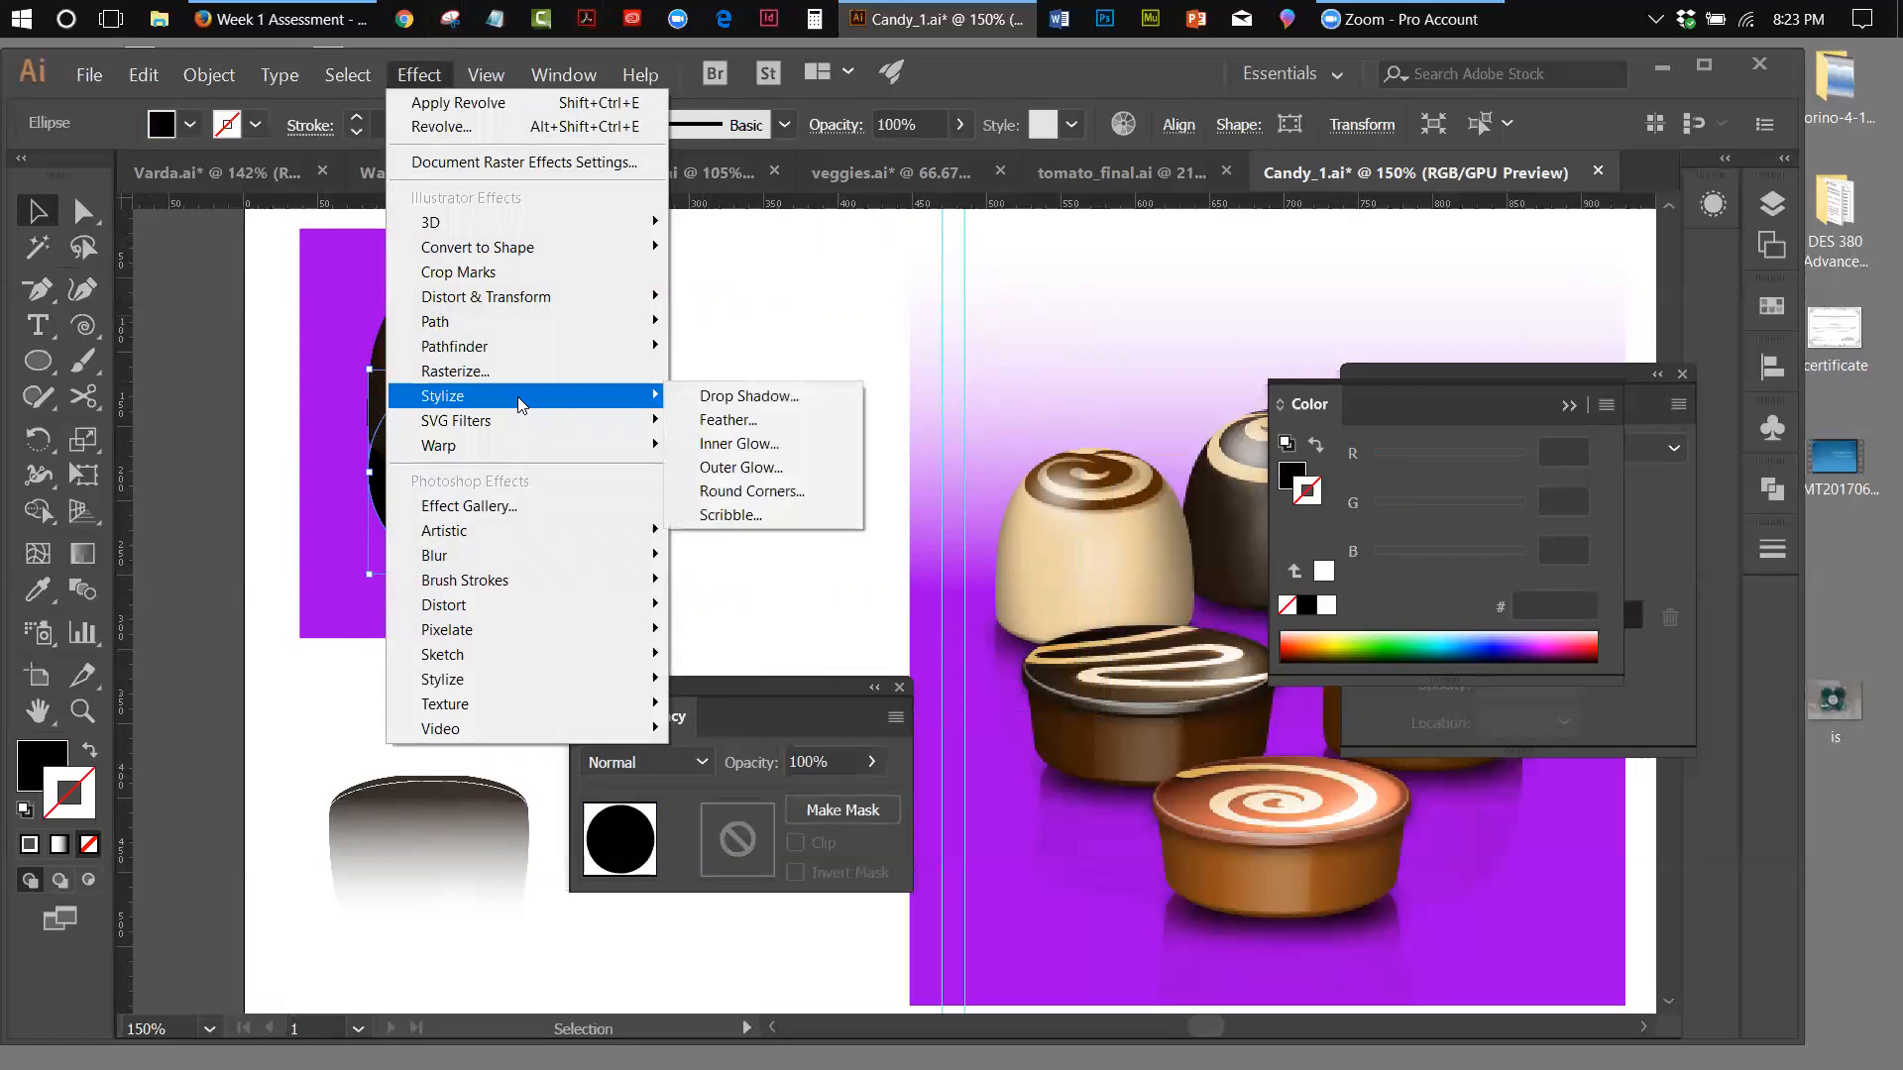
left_click(718, 424)
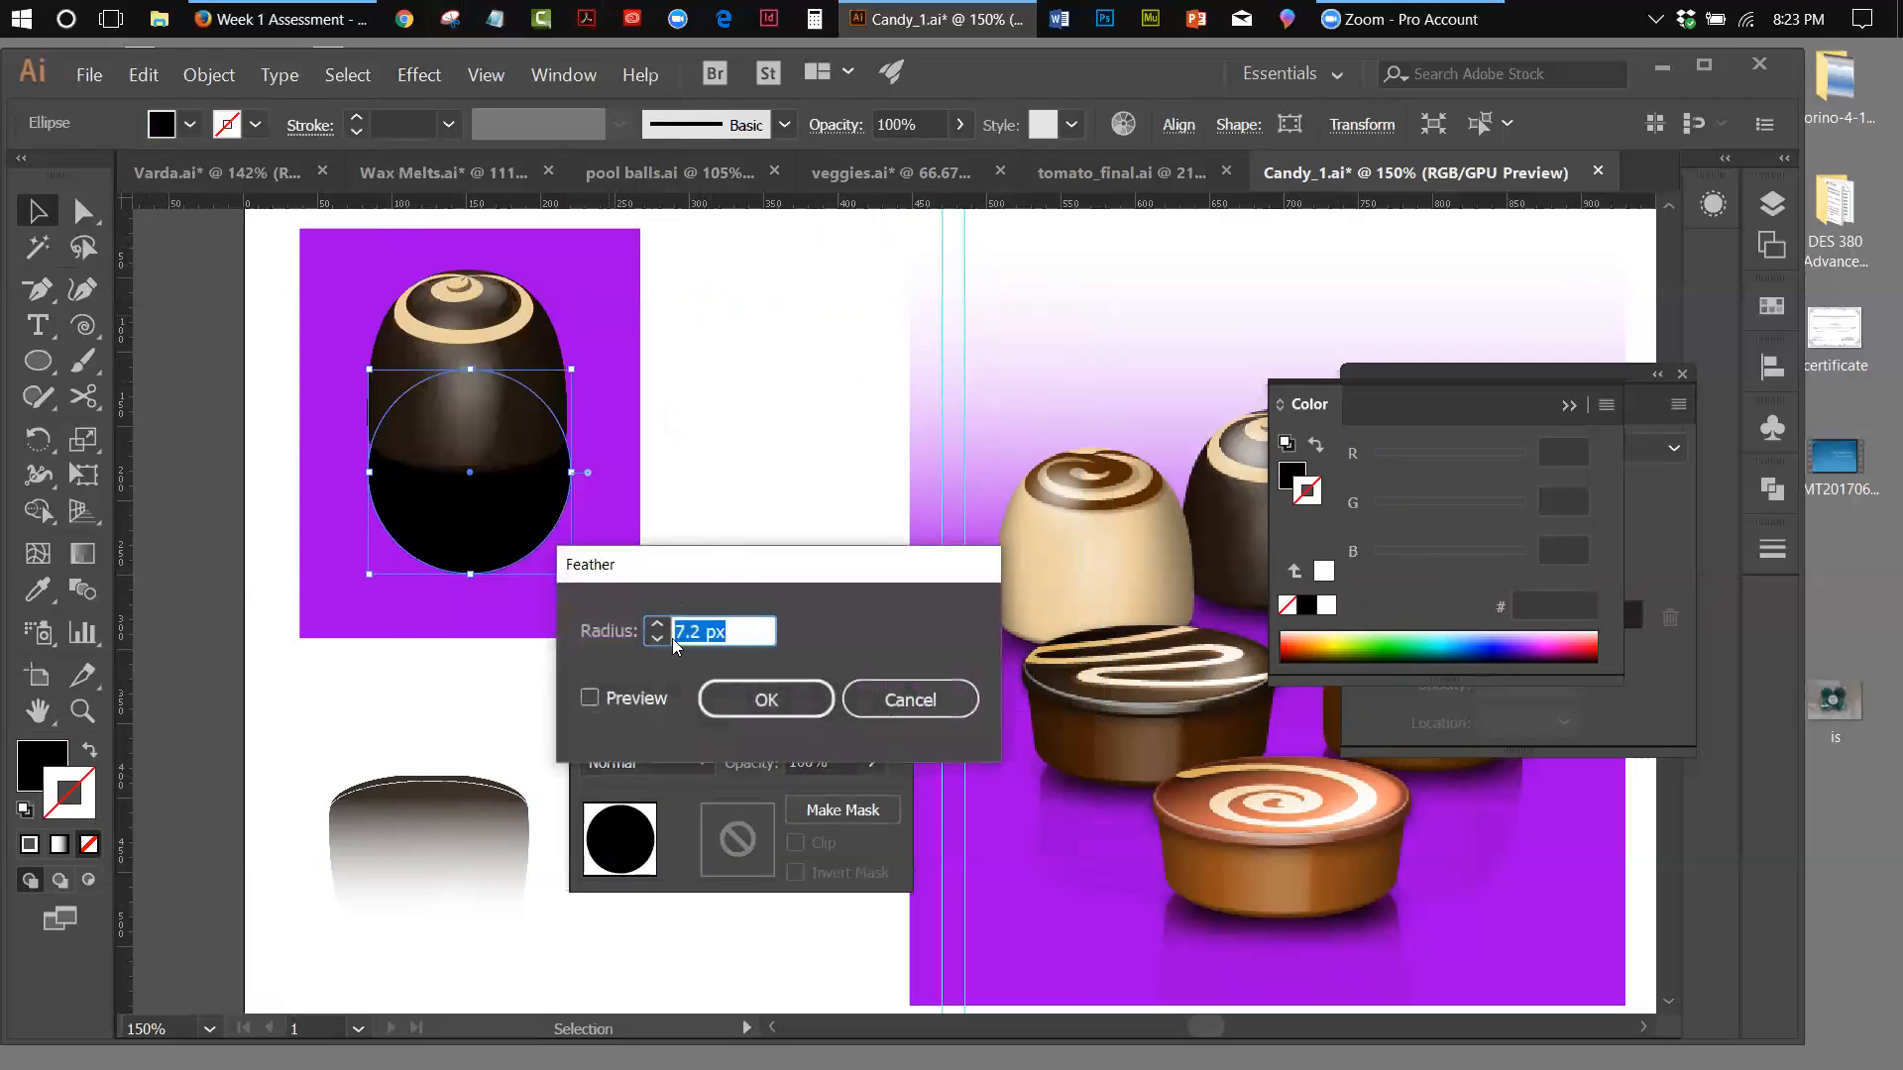
left_click_drag(707, 552, 845, 396)
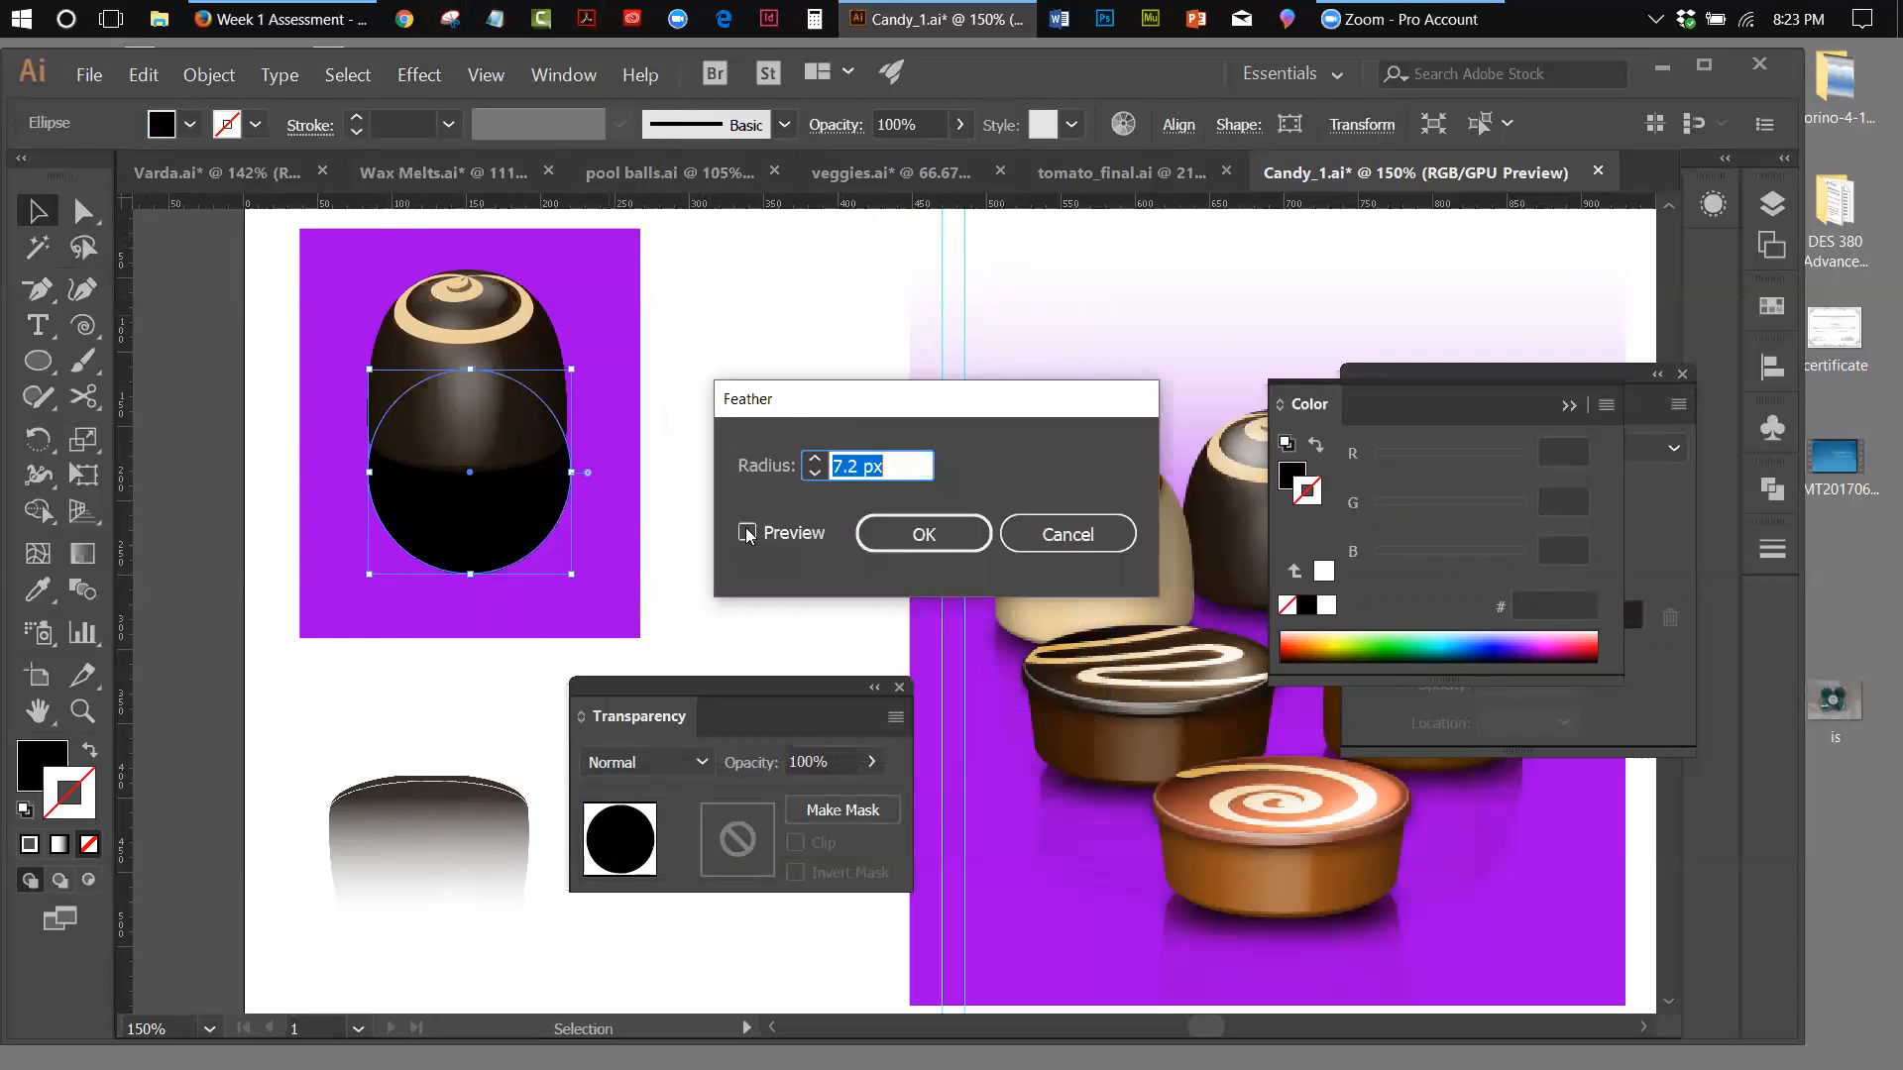
left_click(747, 533)
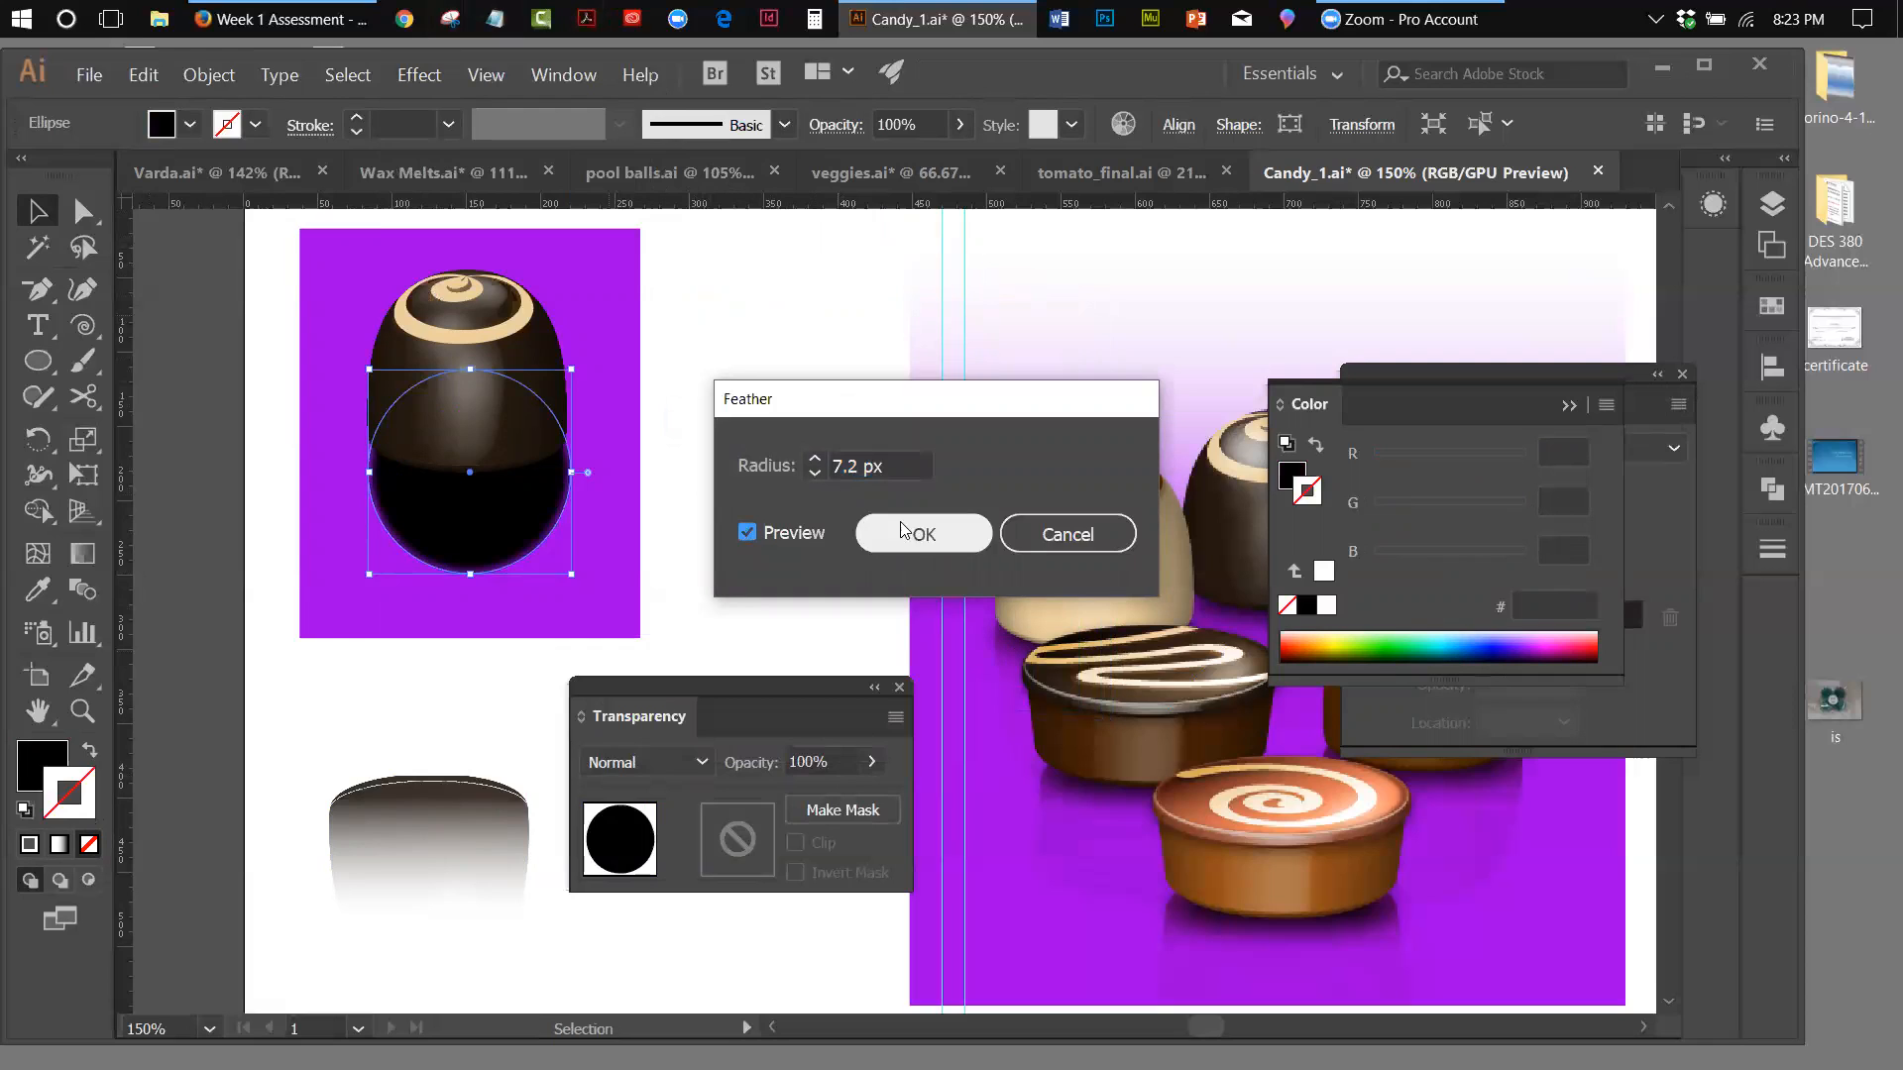
left_click(819, 458)
left_click(818, 459)
left_click(819, 459)
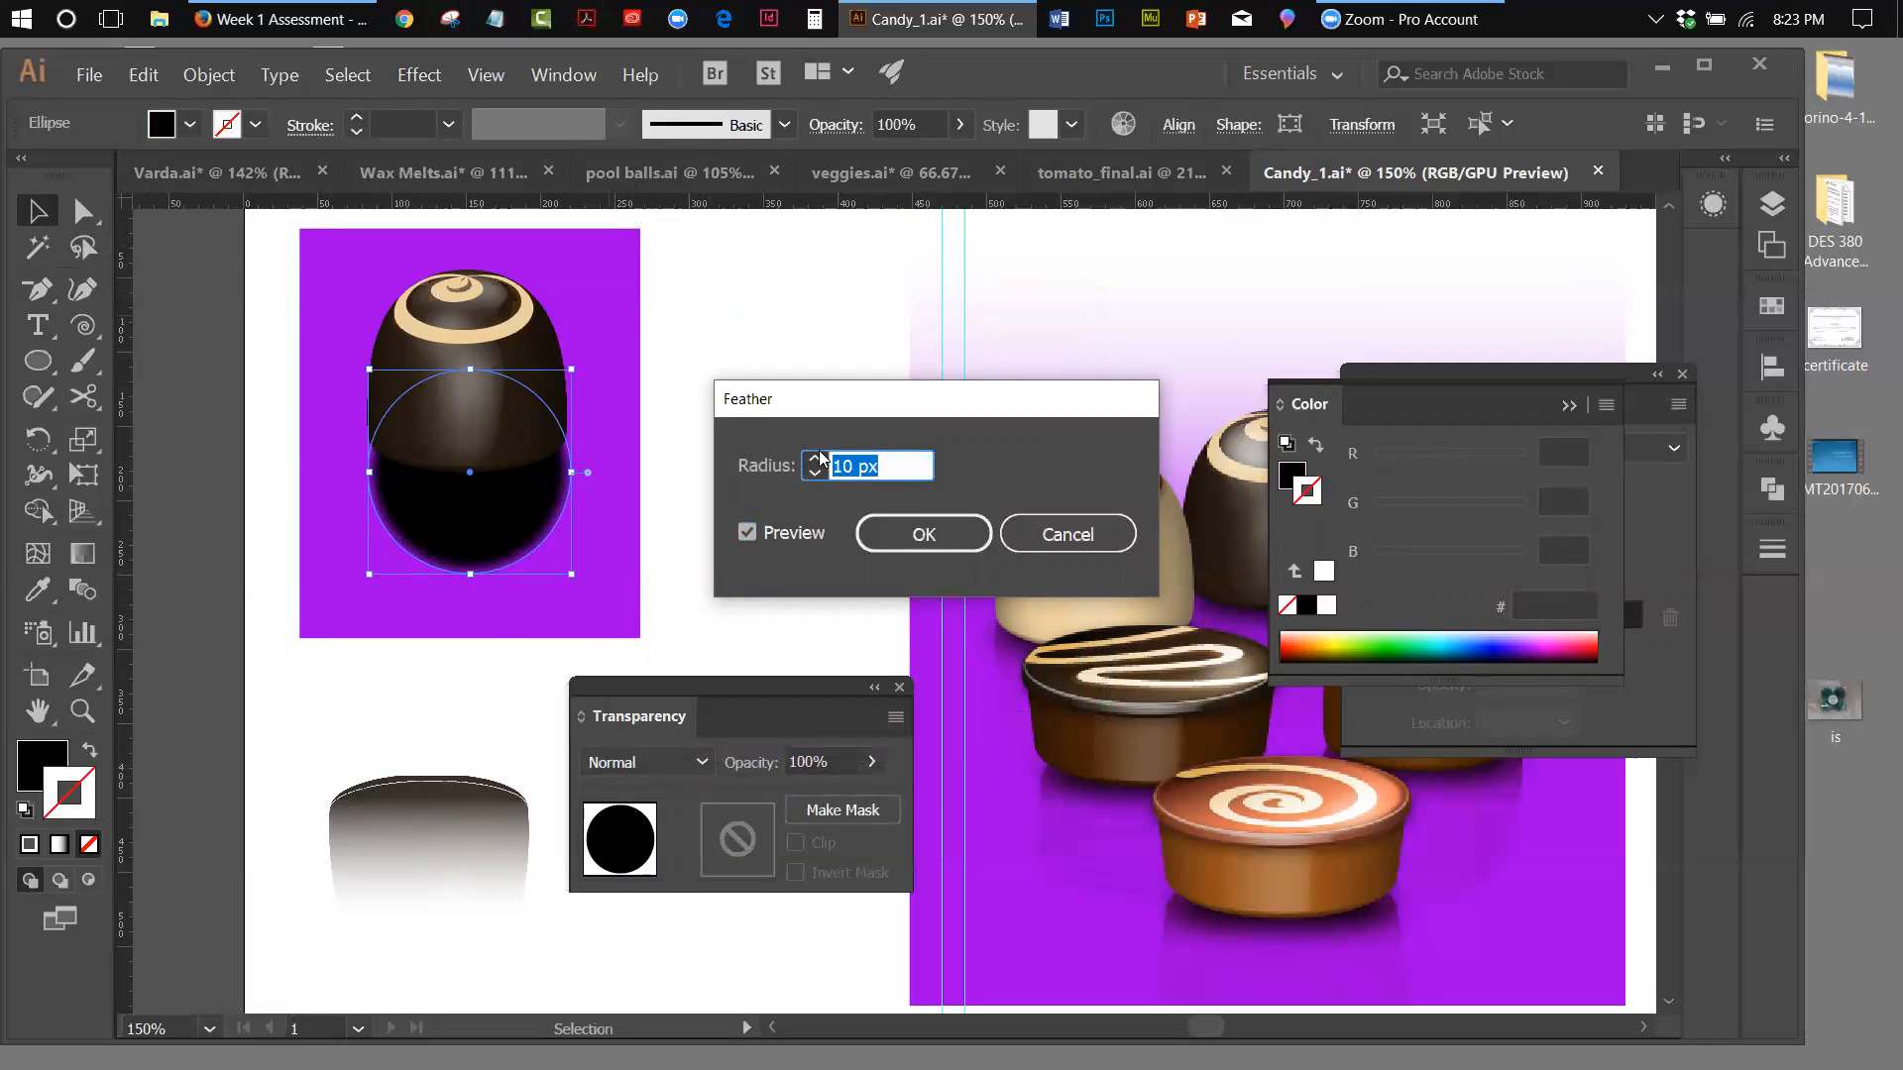
left_click(896, 539)
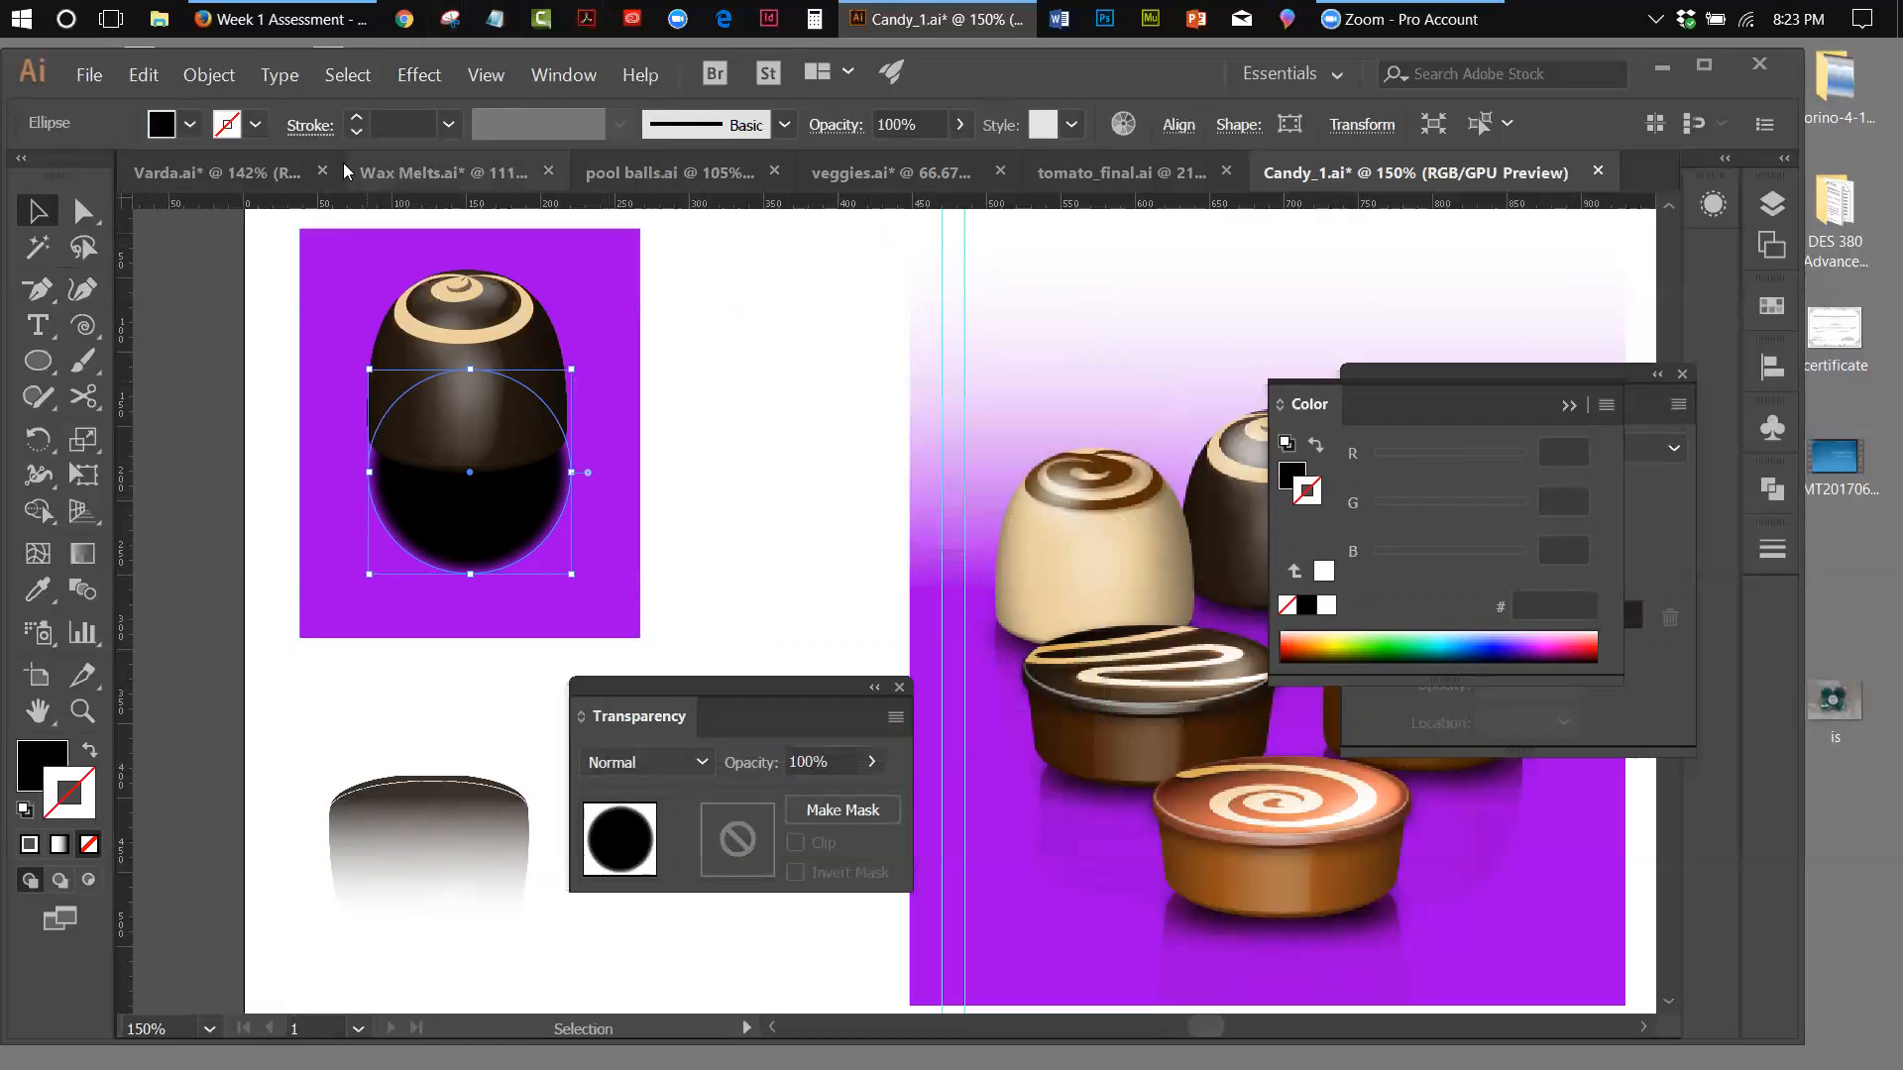
Add a Gaussian Blur effect with an 8.2-pixel radius to the feathered black circle
left_click(404, 81)
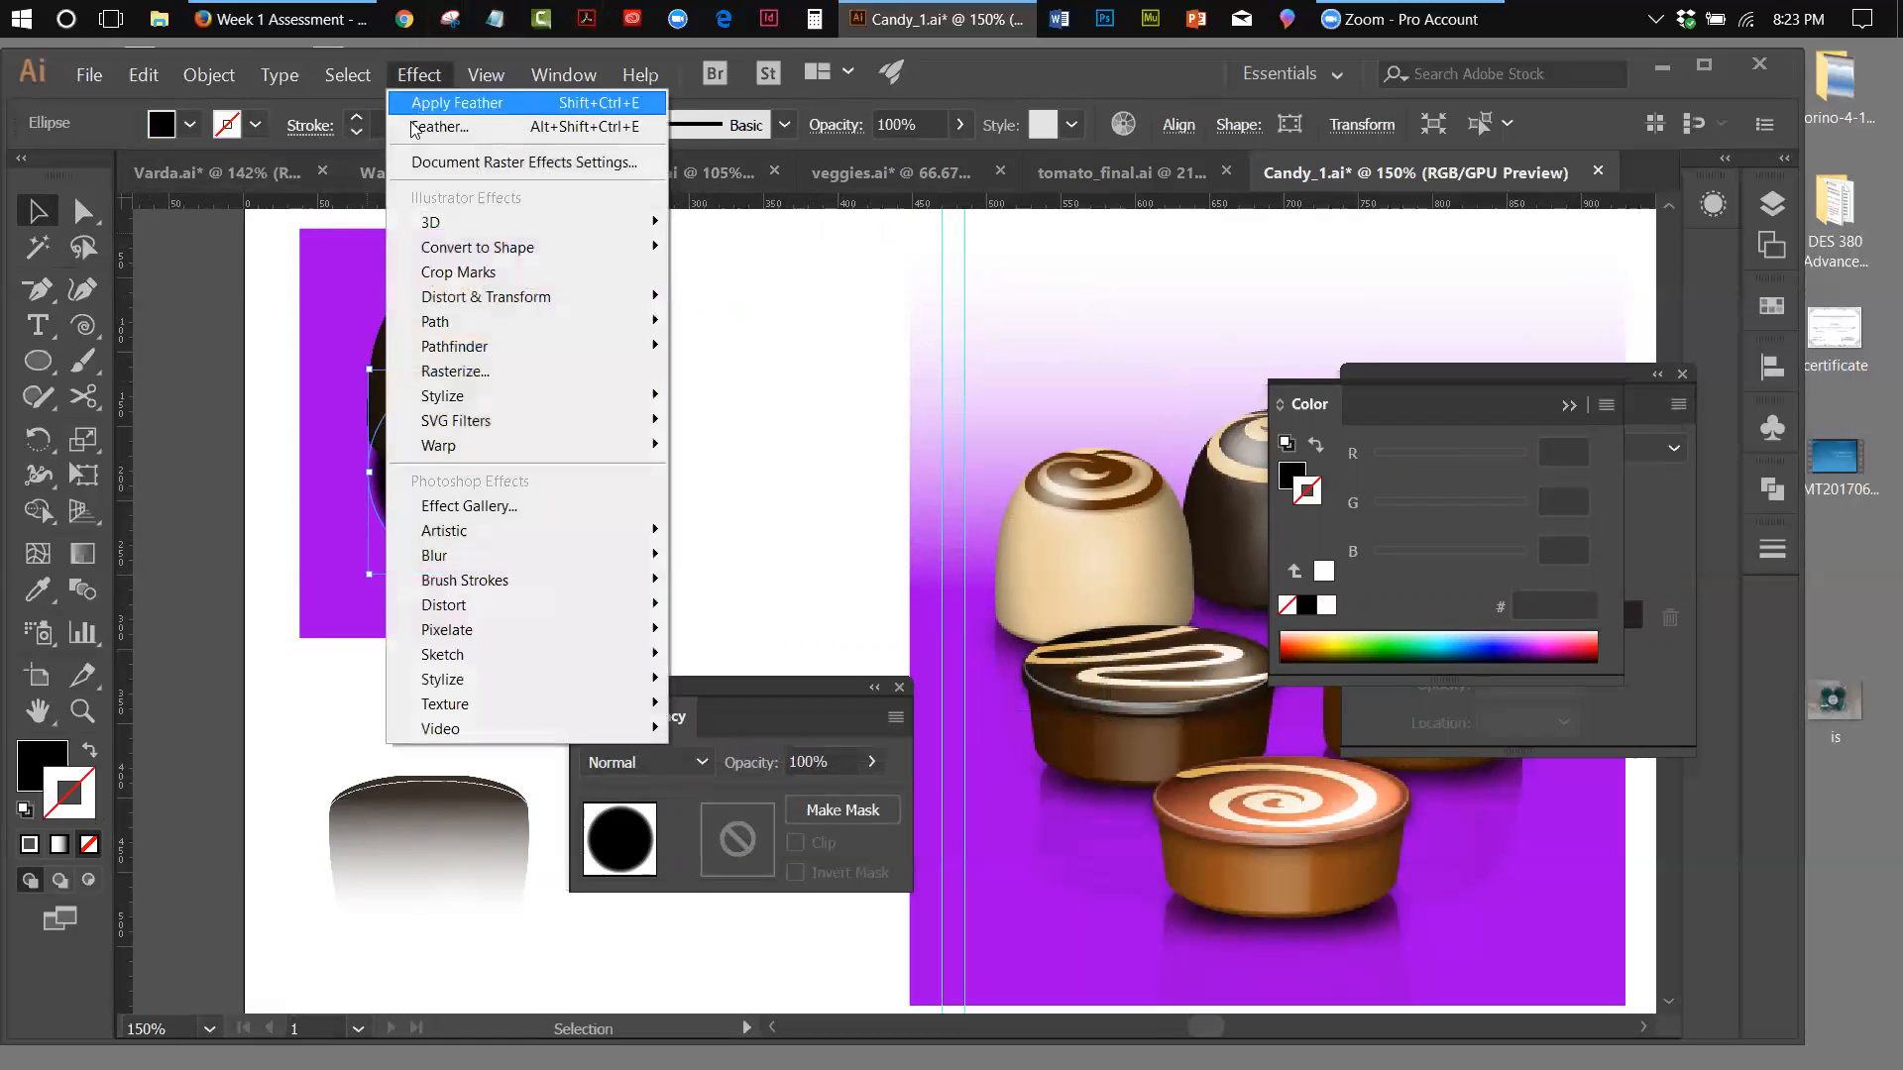
mouse_move(458, 561)
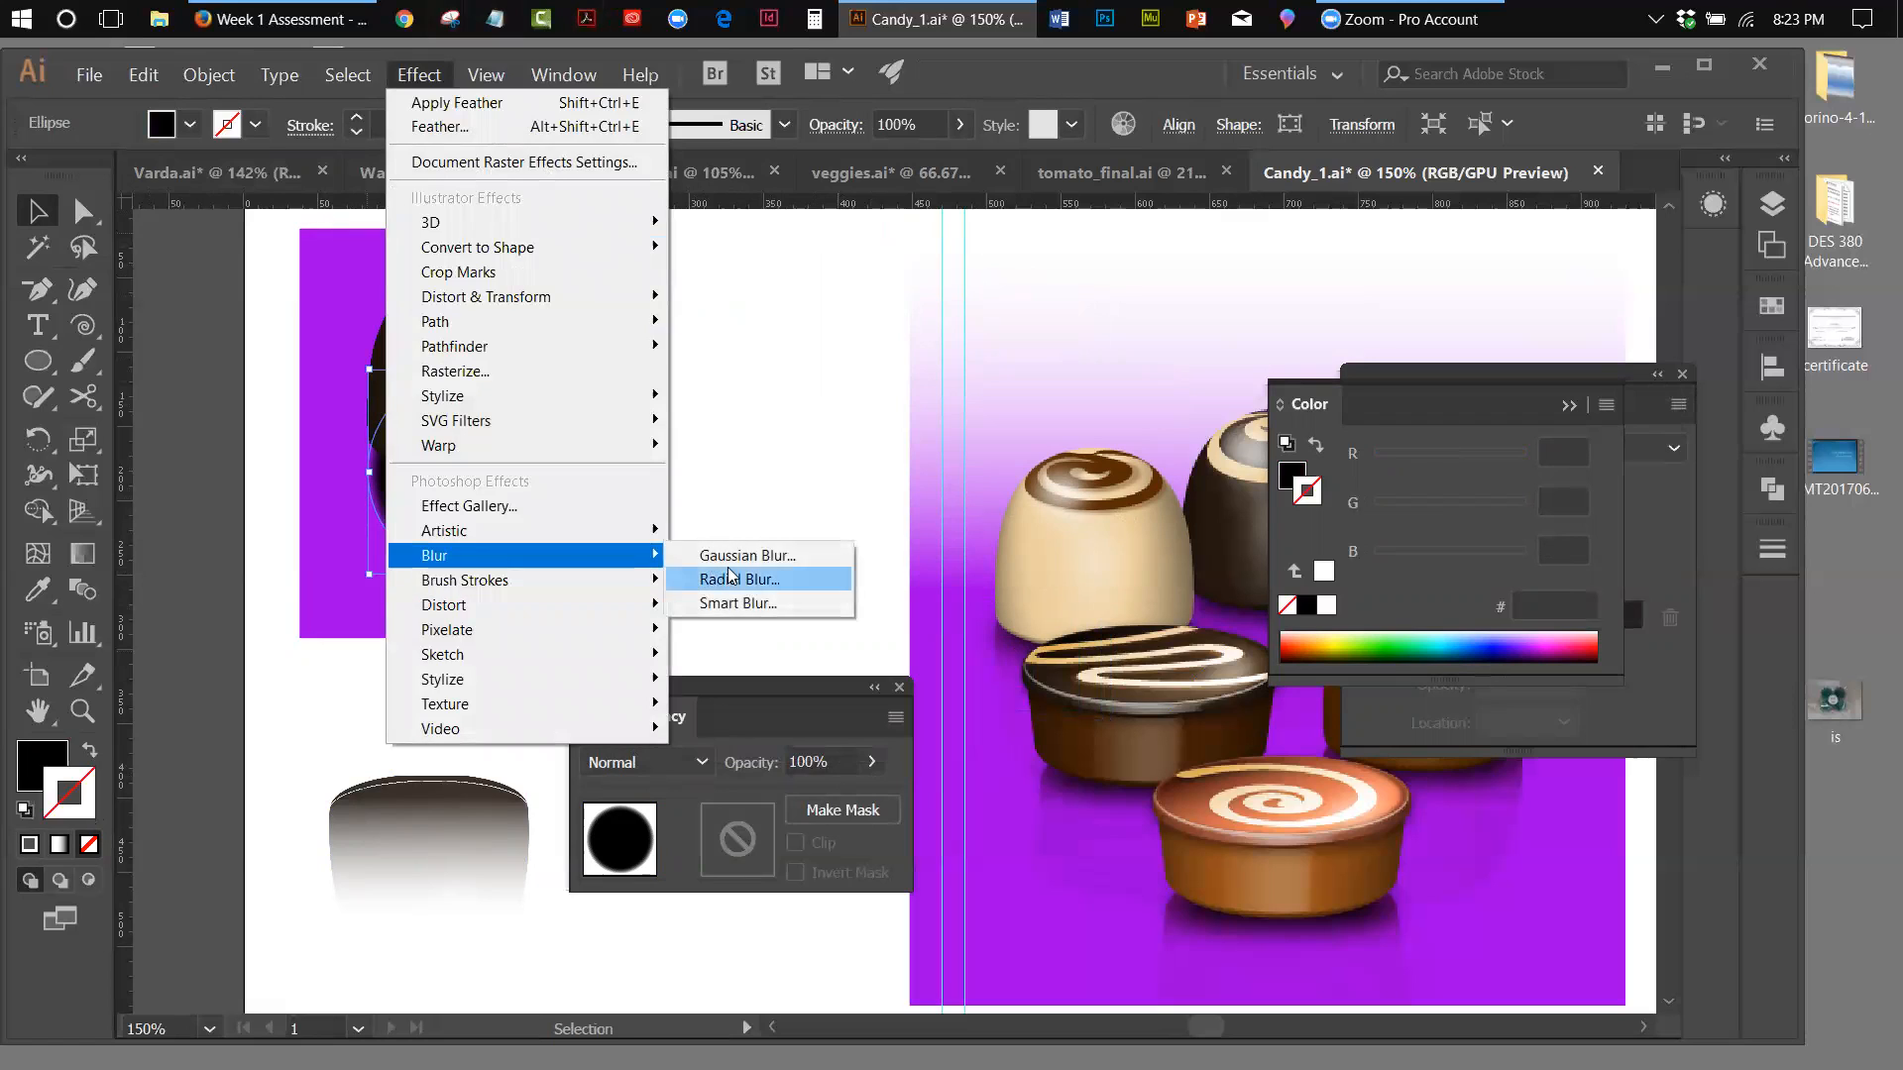
left_click(746, 556)
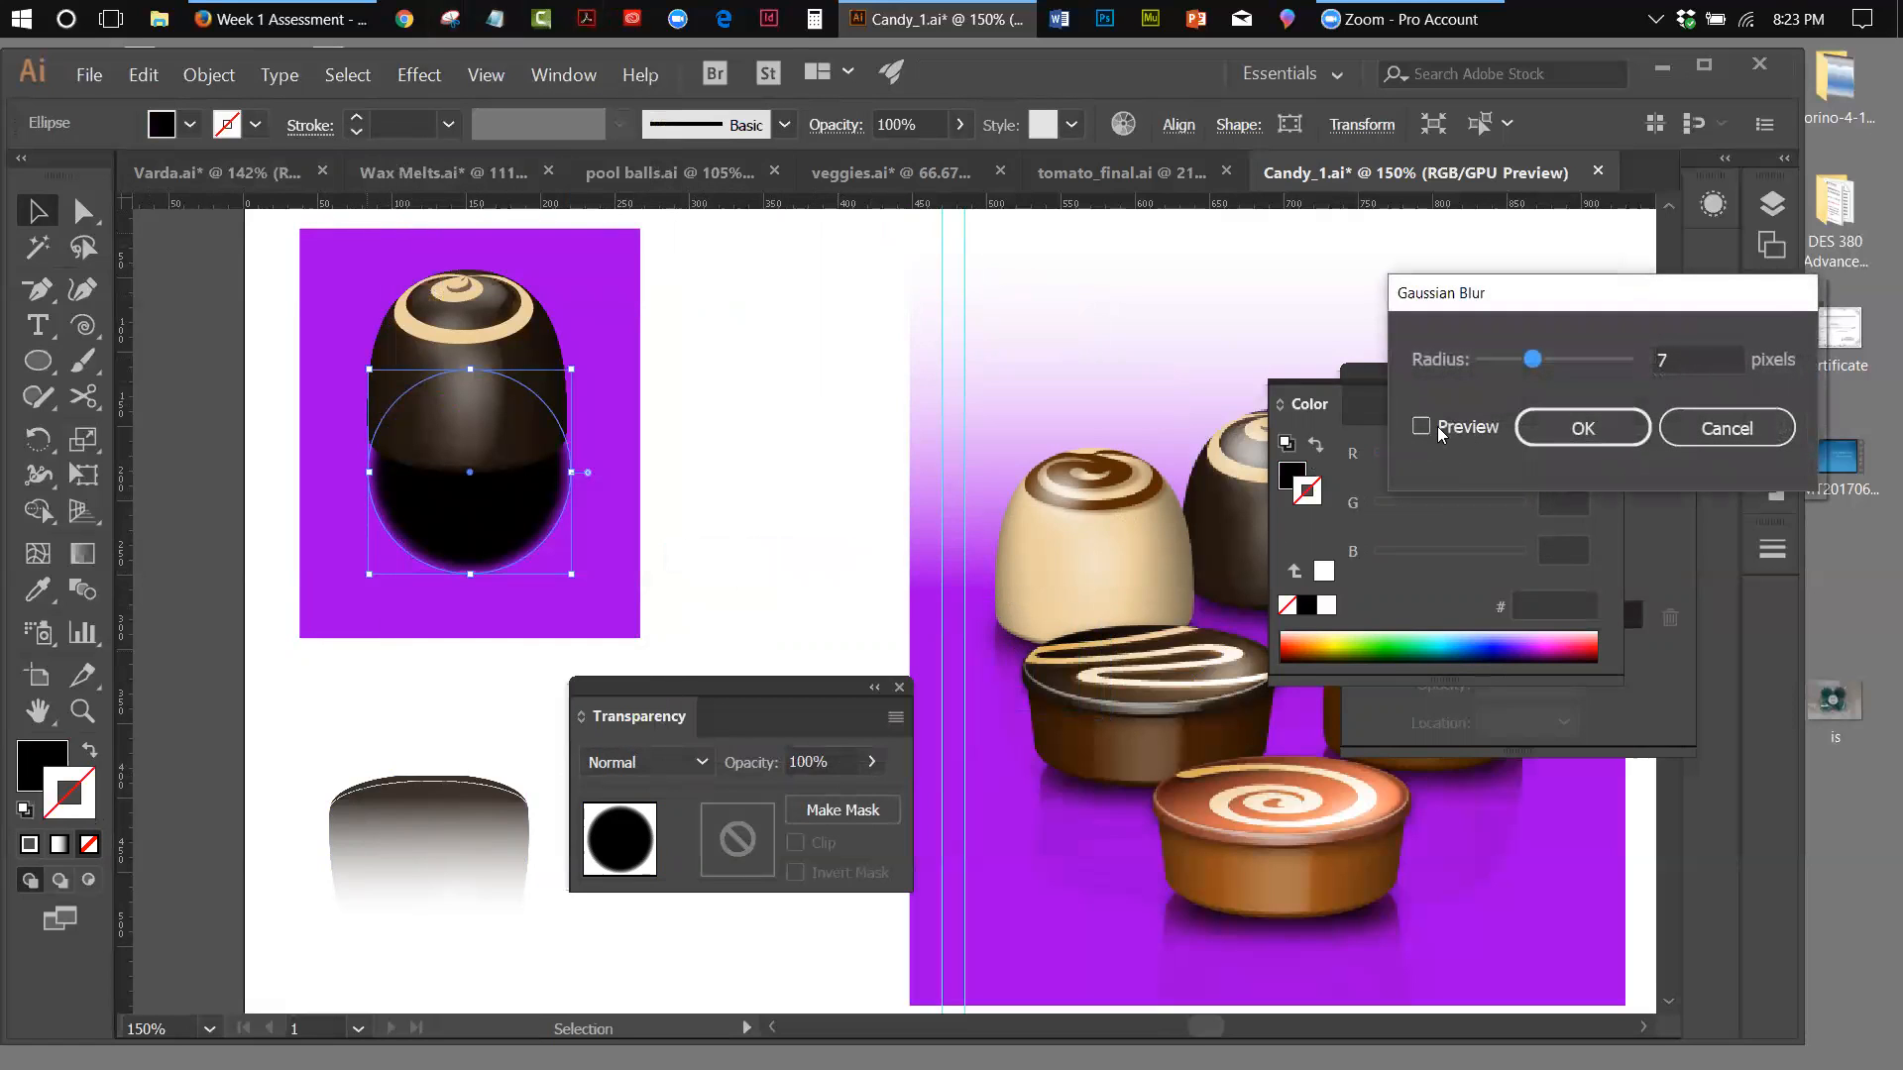
left_click(1422, 427)
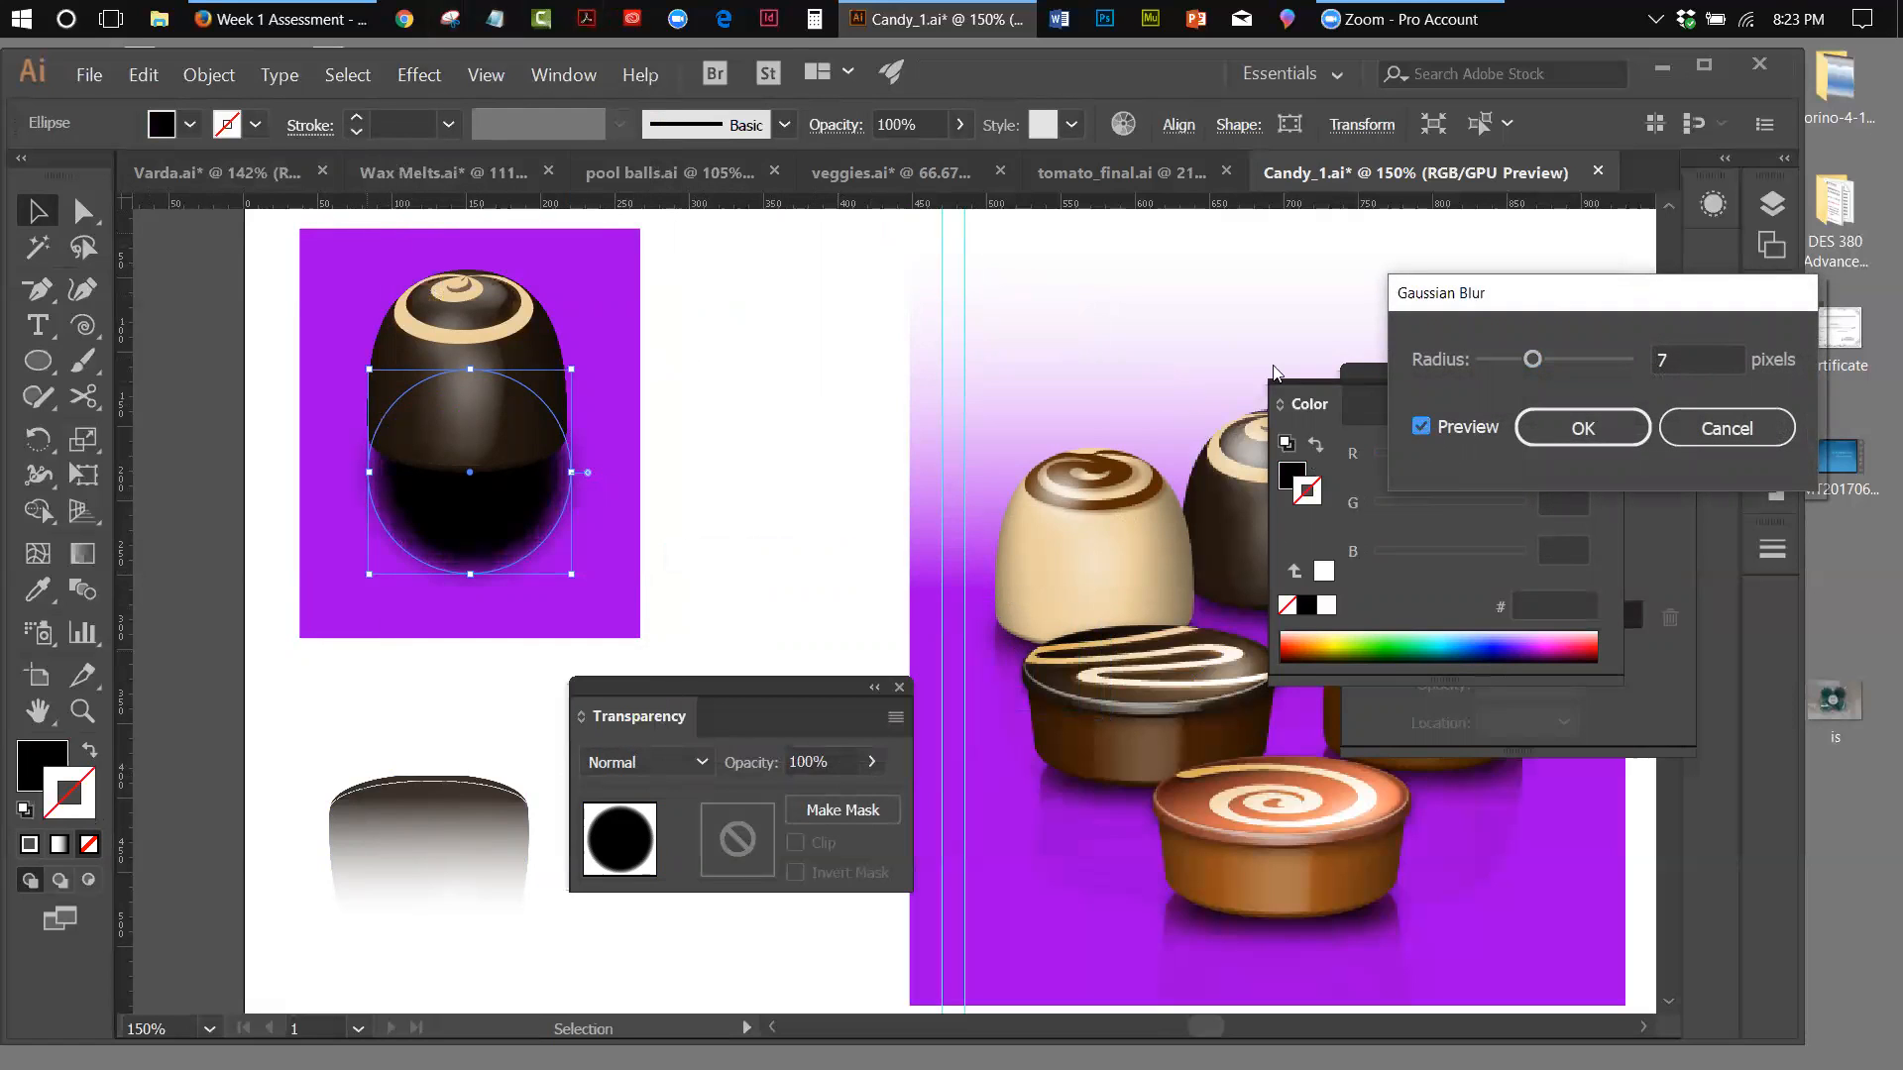
left_click_drag(1532, 359, 1541, 361)
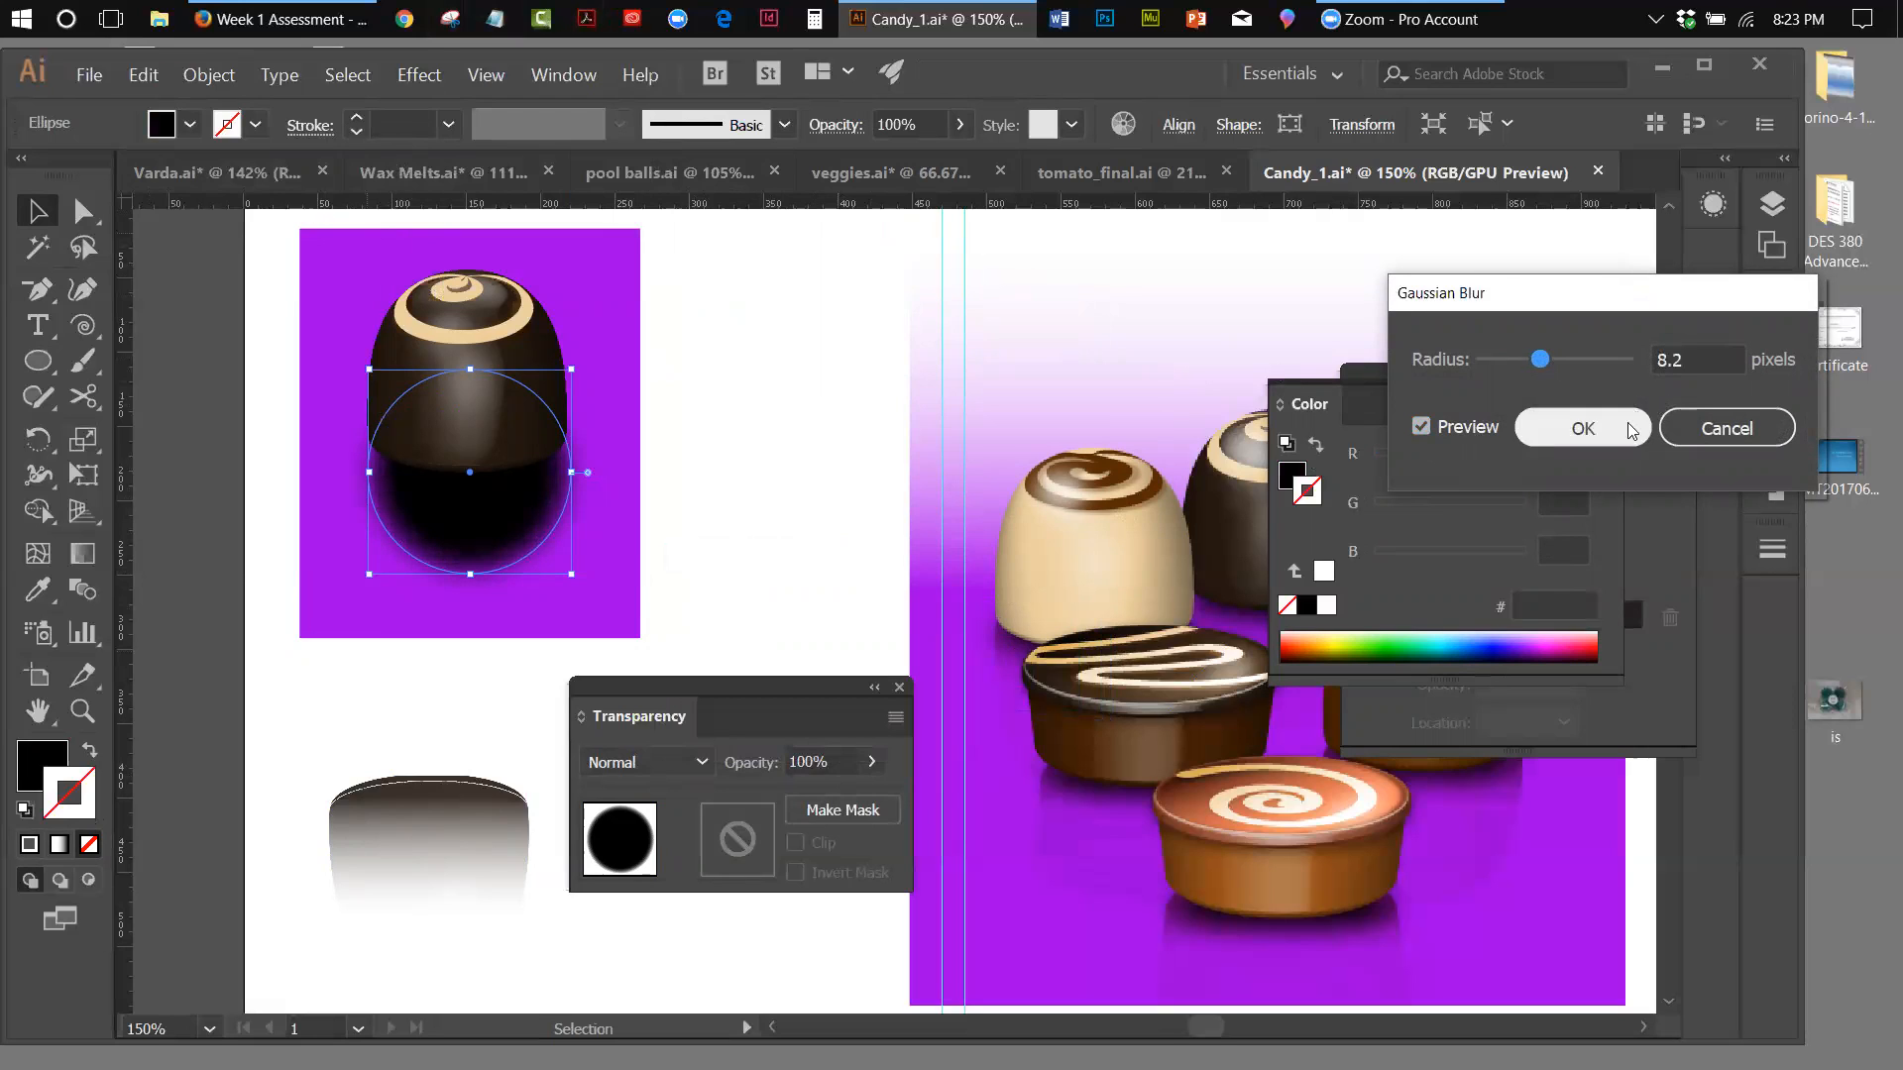
left_click(1583, 427)
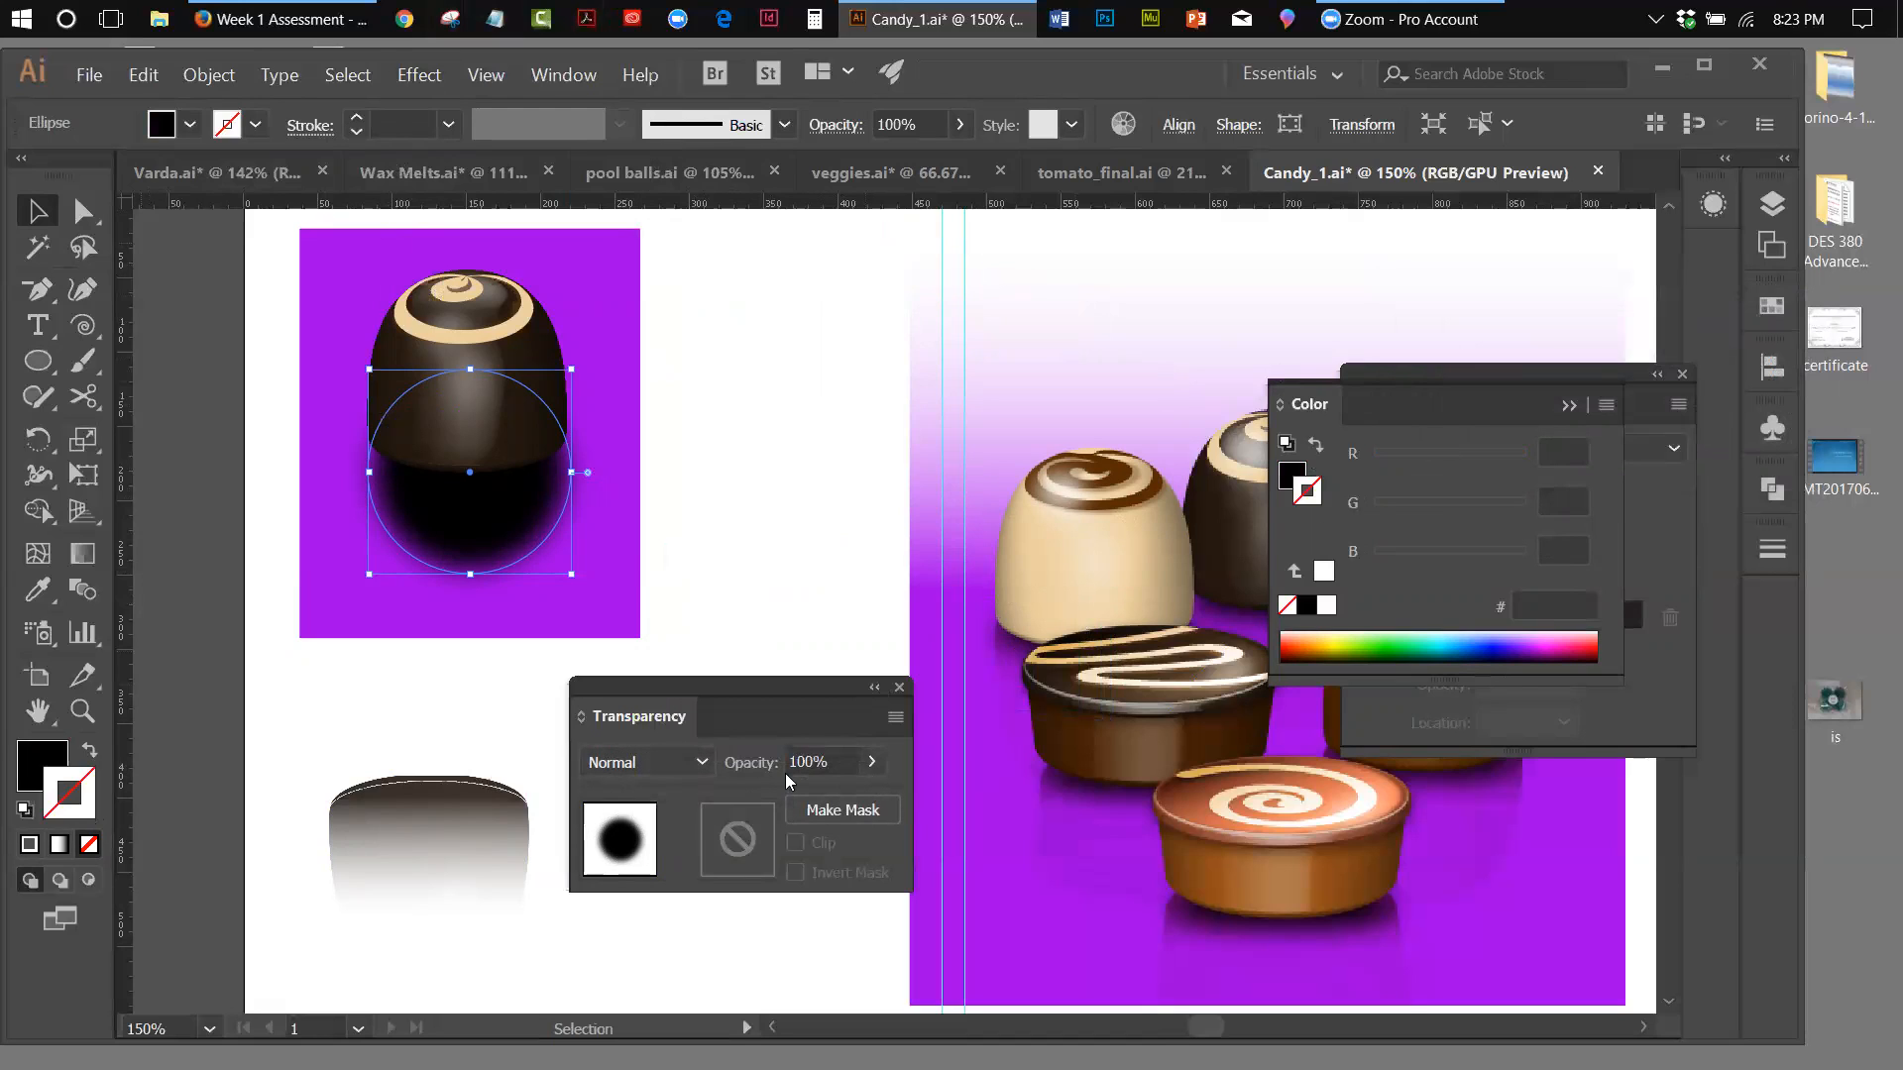
Set the blurred shadow circle to 66% opacity and Multiply blending mode
left_click(874, 763)
left_click_drag(864, 808, 829, 803)
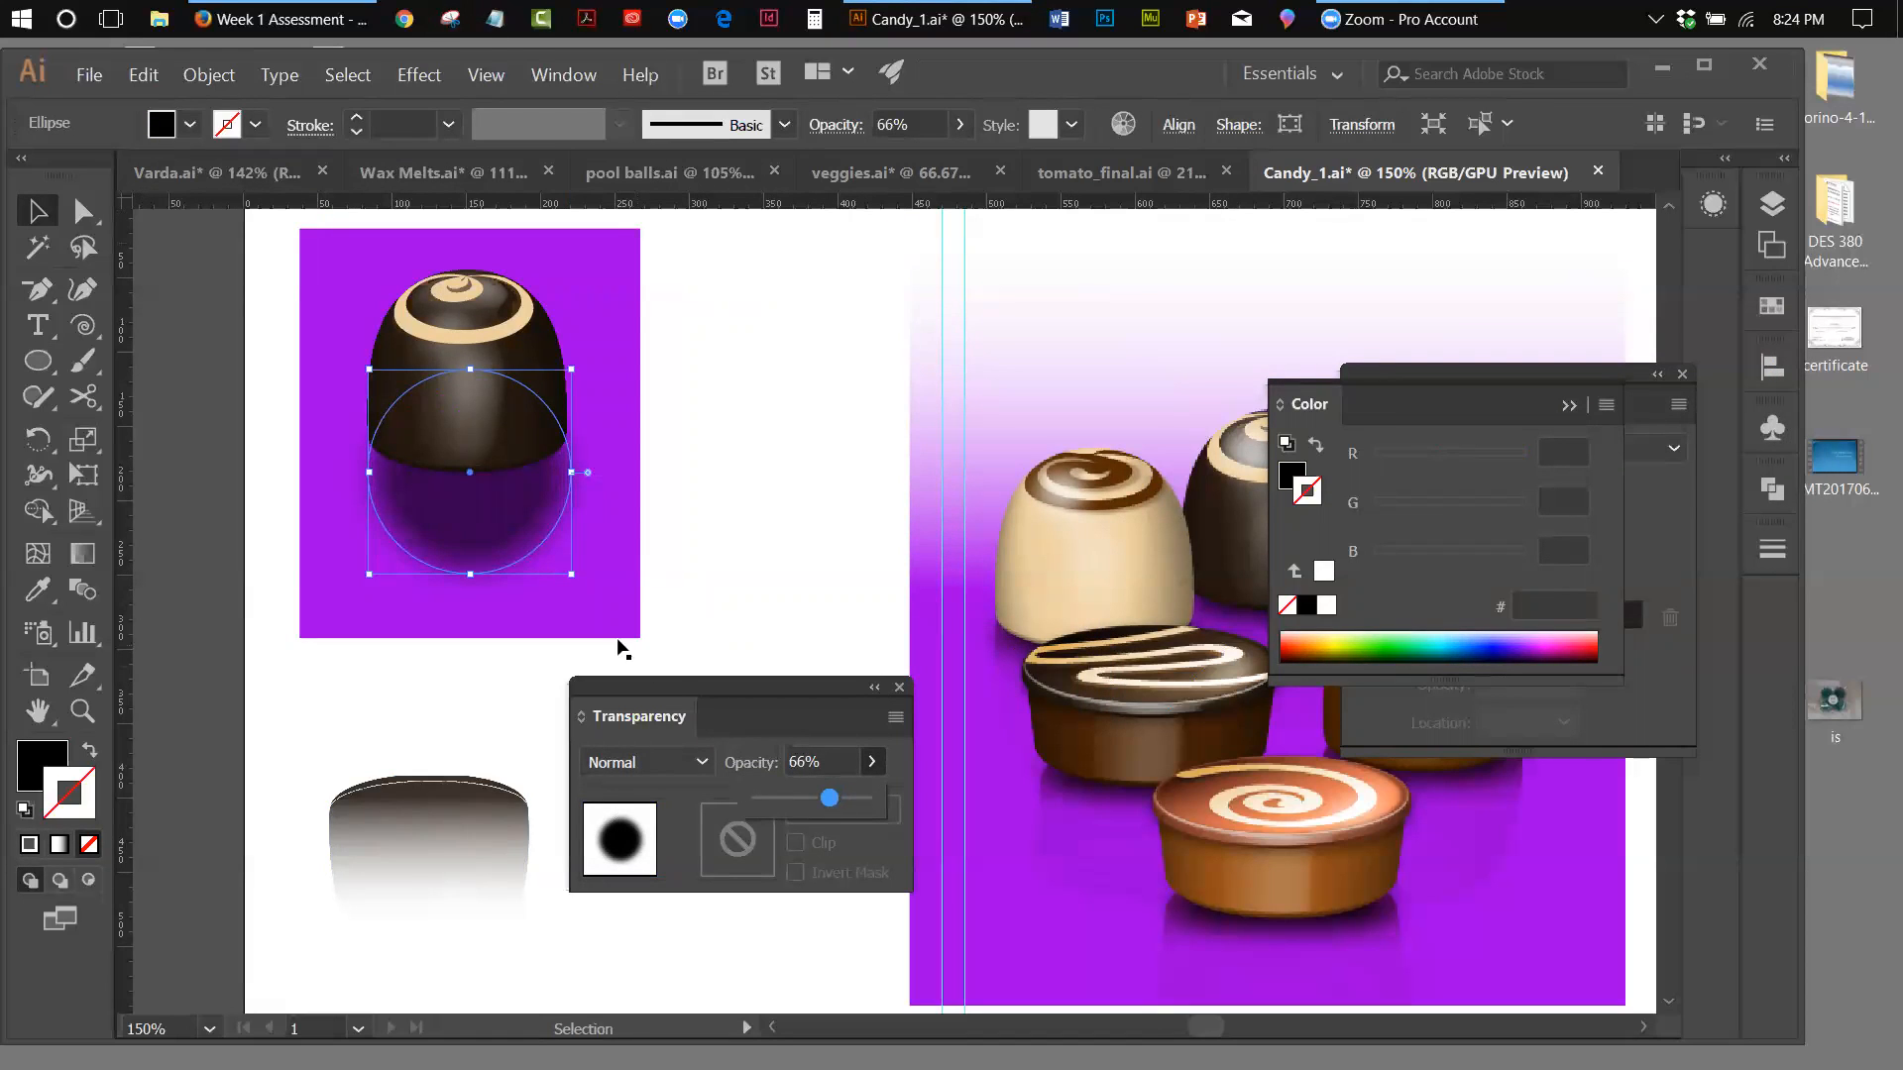
left_click(662, 763)
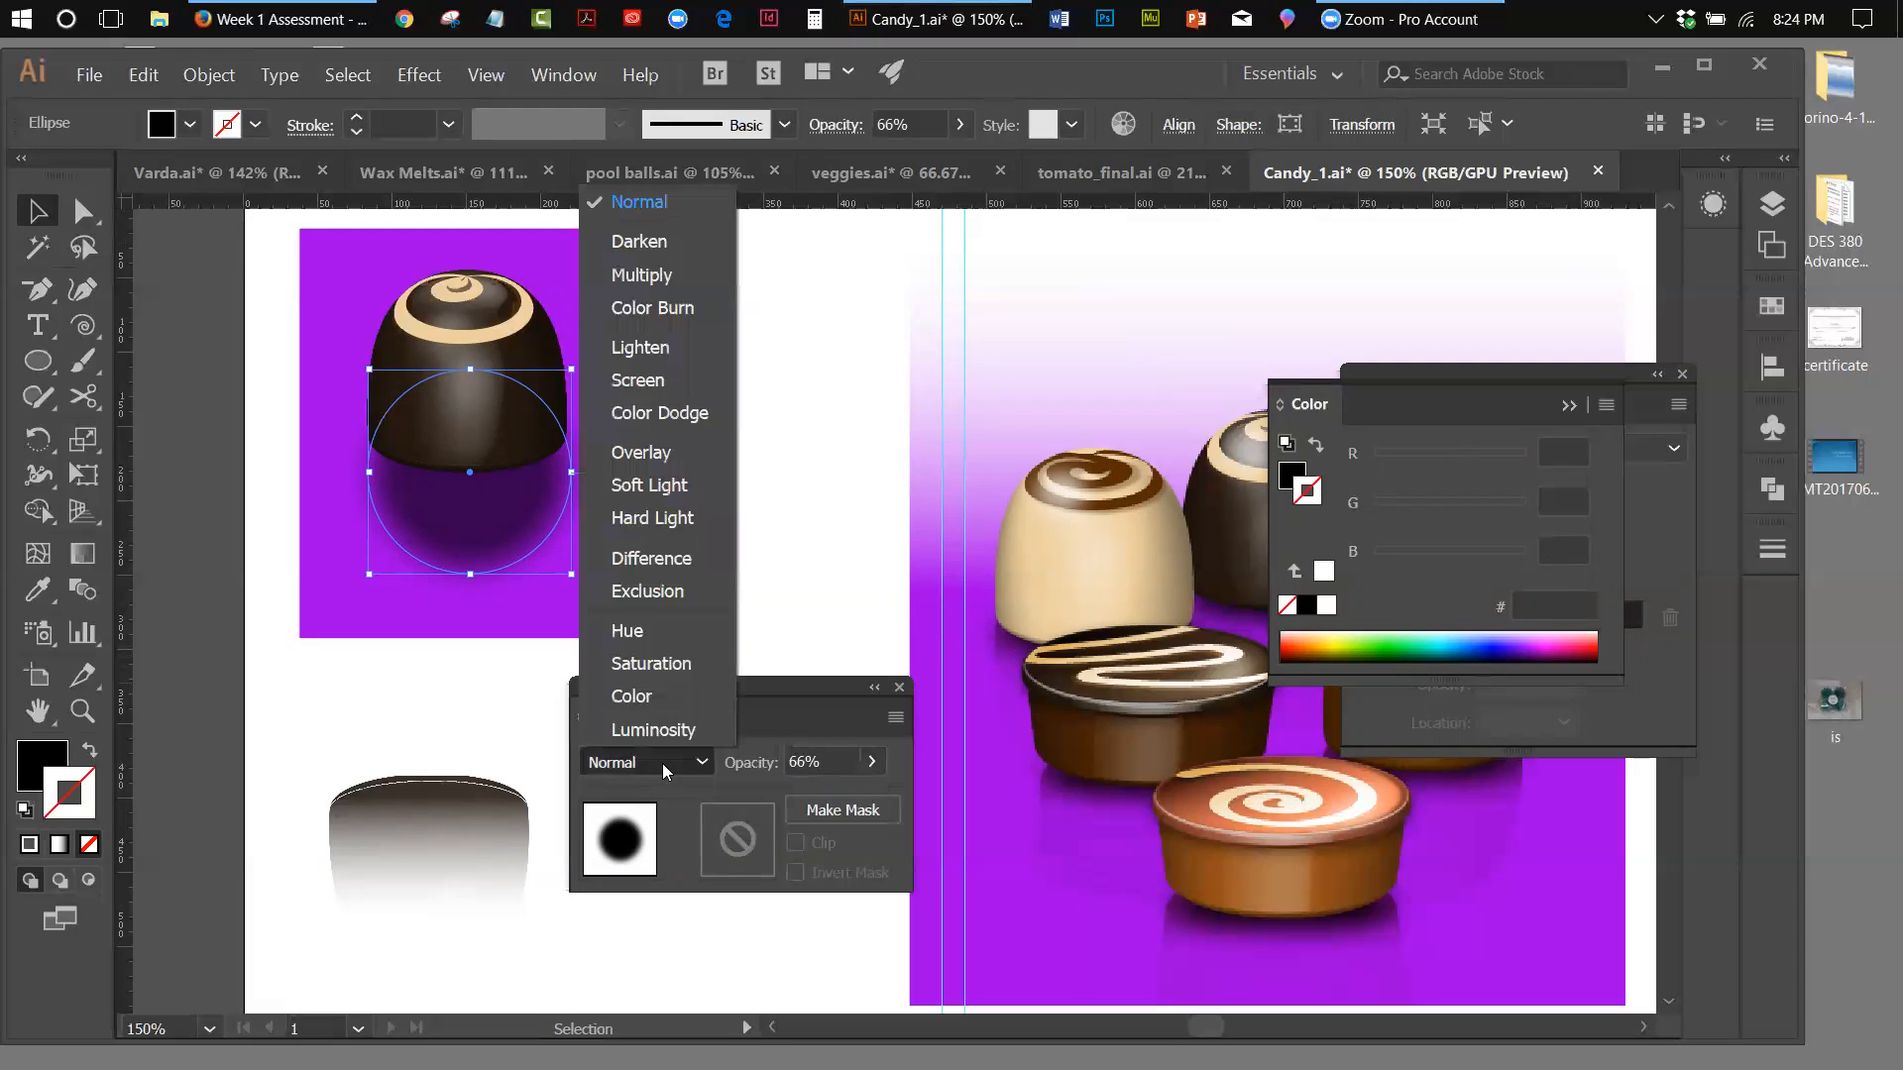
left_click(662, 278)
left_click(742, 402)
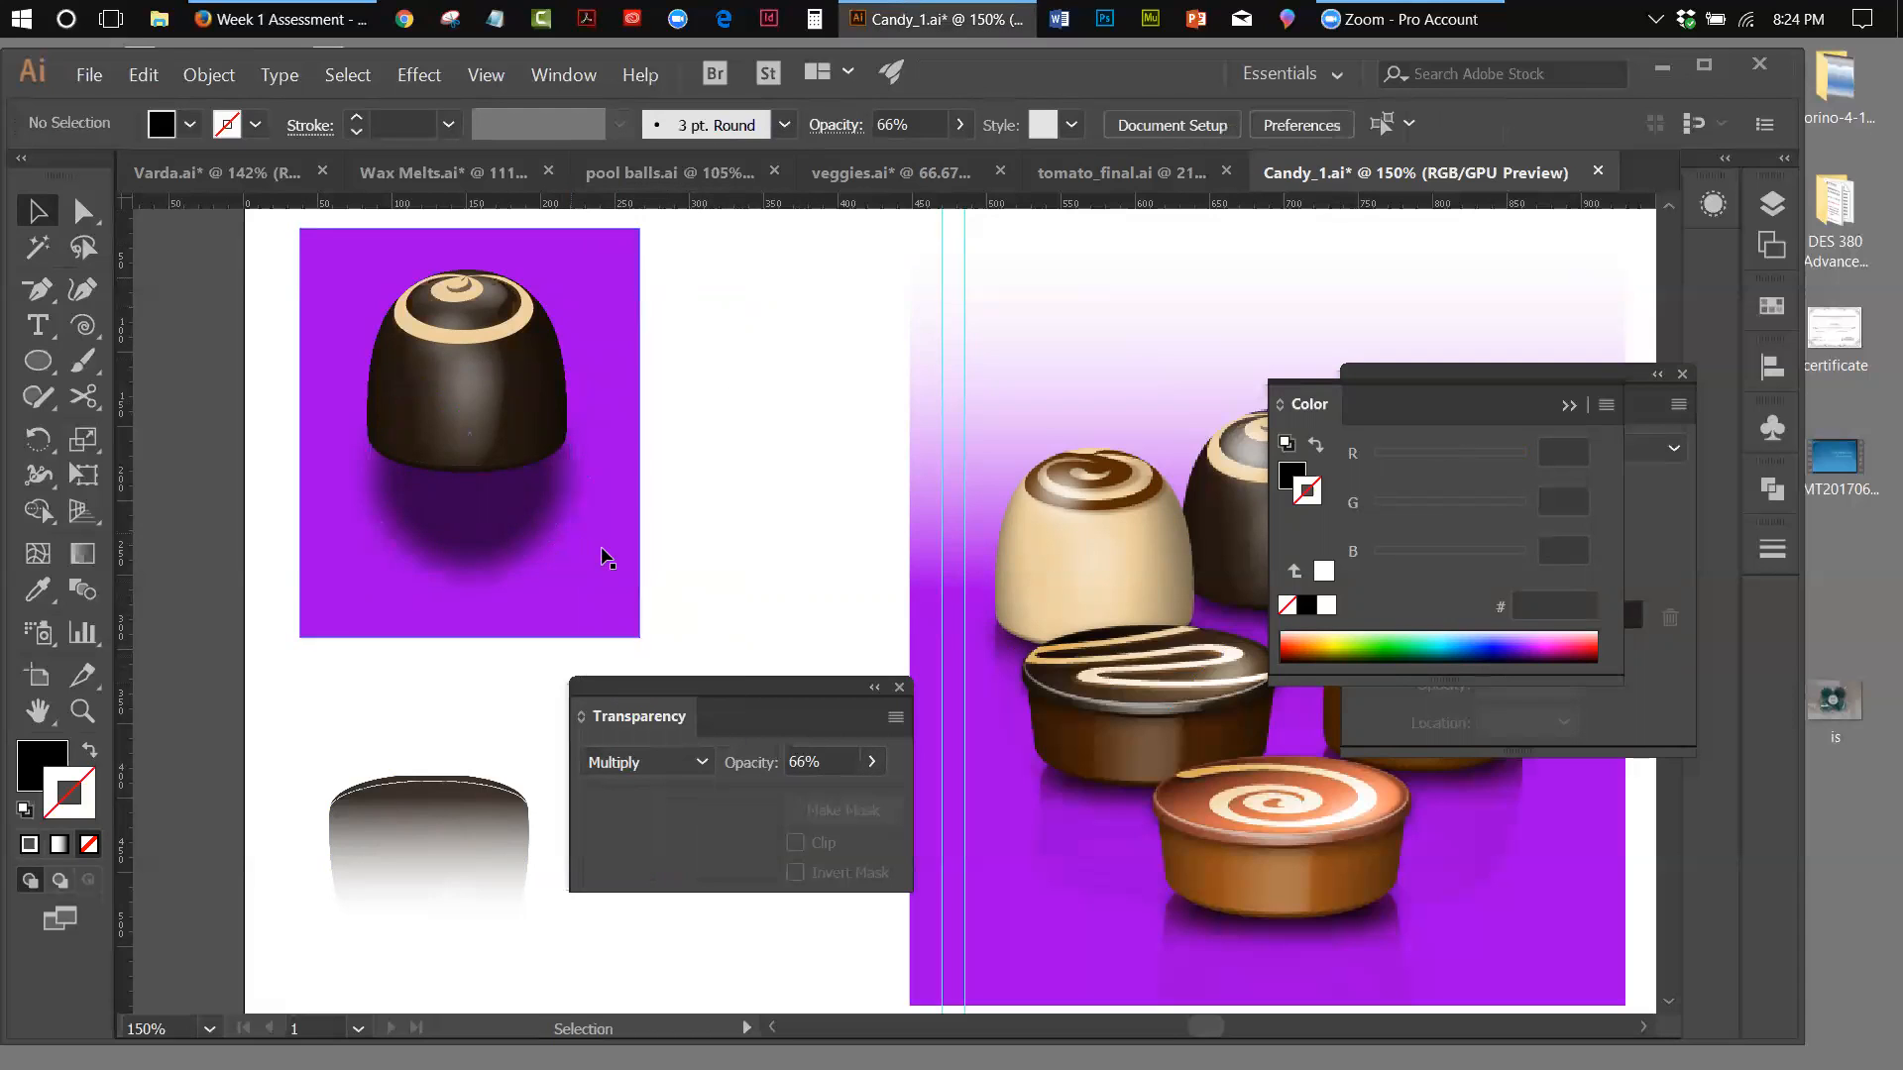
Move the shadow up beneath the chocolate's base, and place the faded reflection directly below the chocolate
left_click_drag(525, 524, 522, 495)
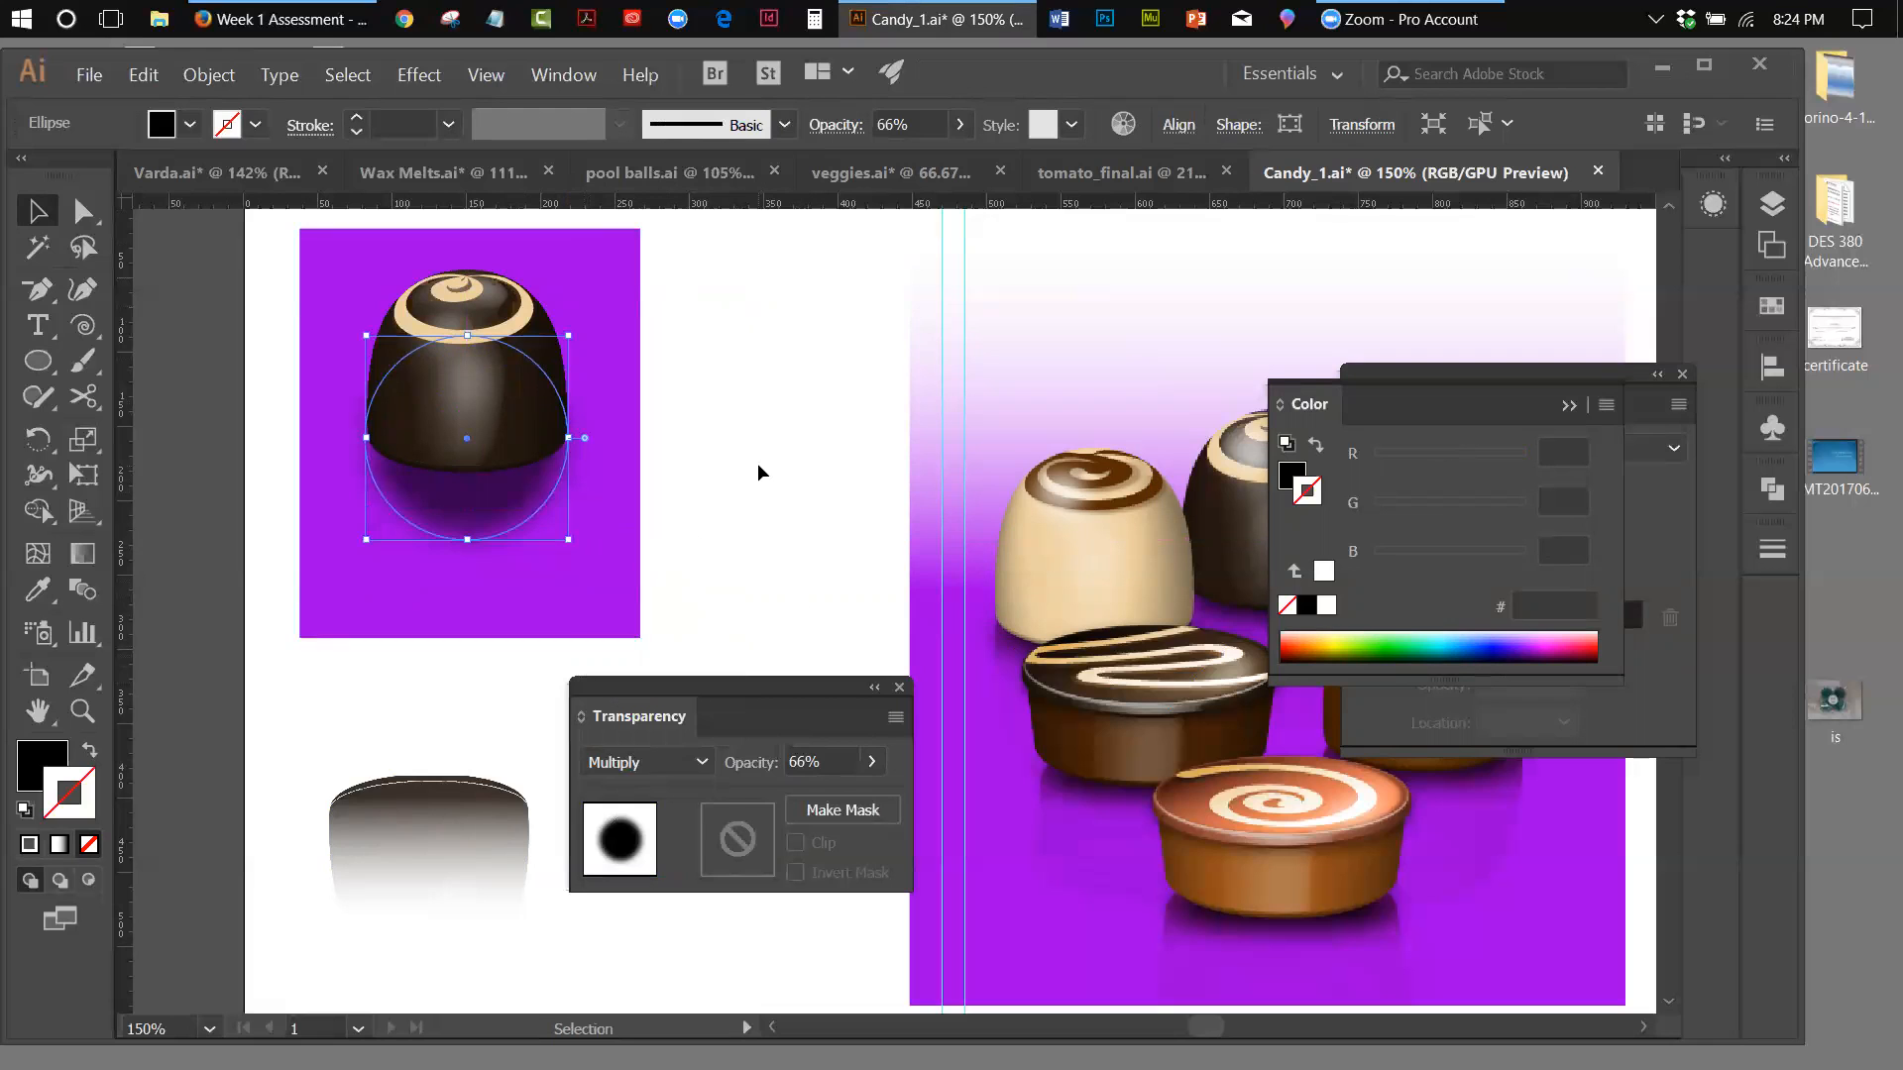
left_click(757, 471)
left_click_drag(488, 793, 530, 426)
left_click(771, 449)
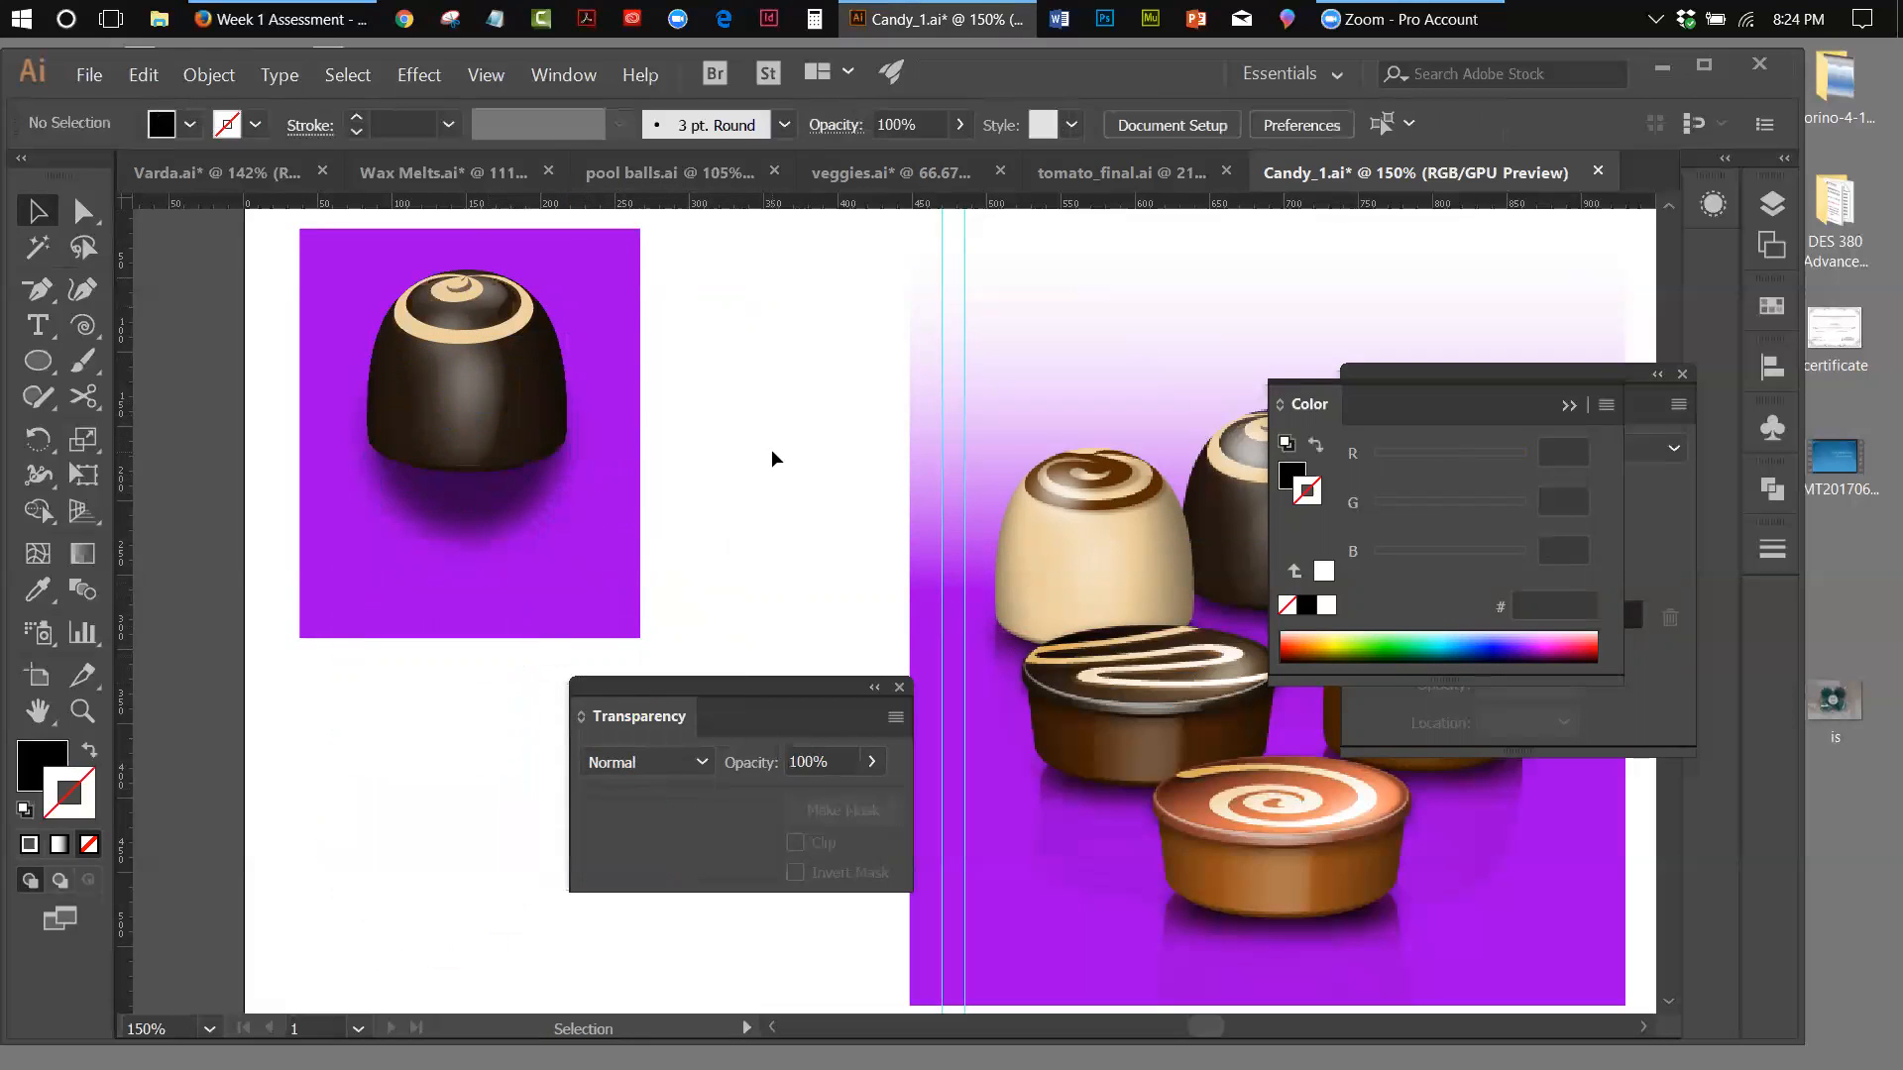
Send the purple backdrop rectangle behind the chocolate, shadow and reflection
left_click(587, 525)
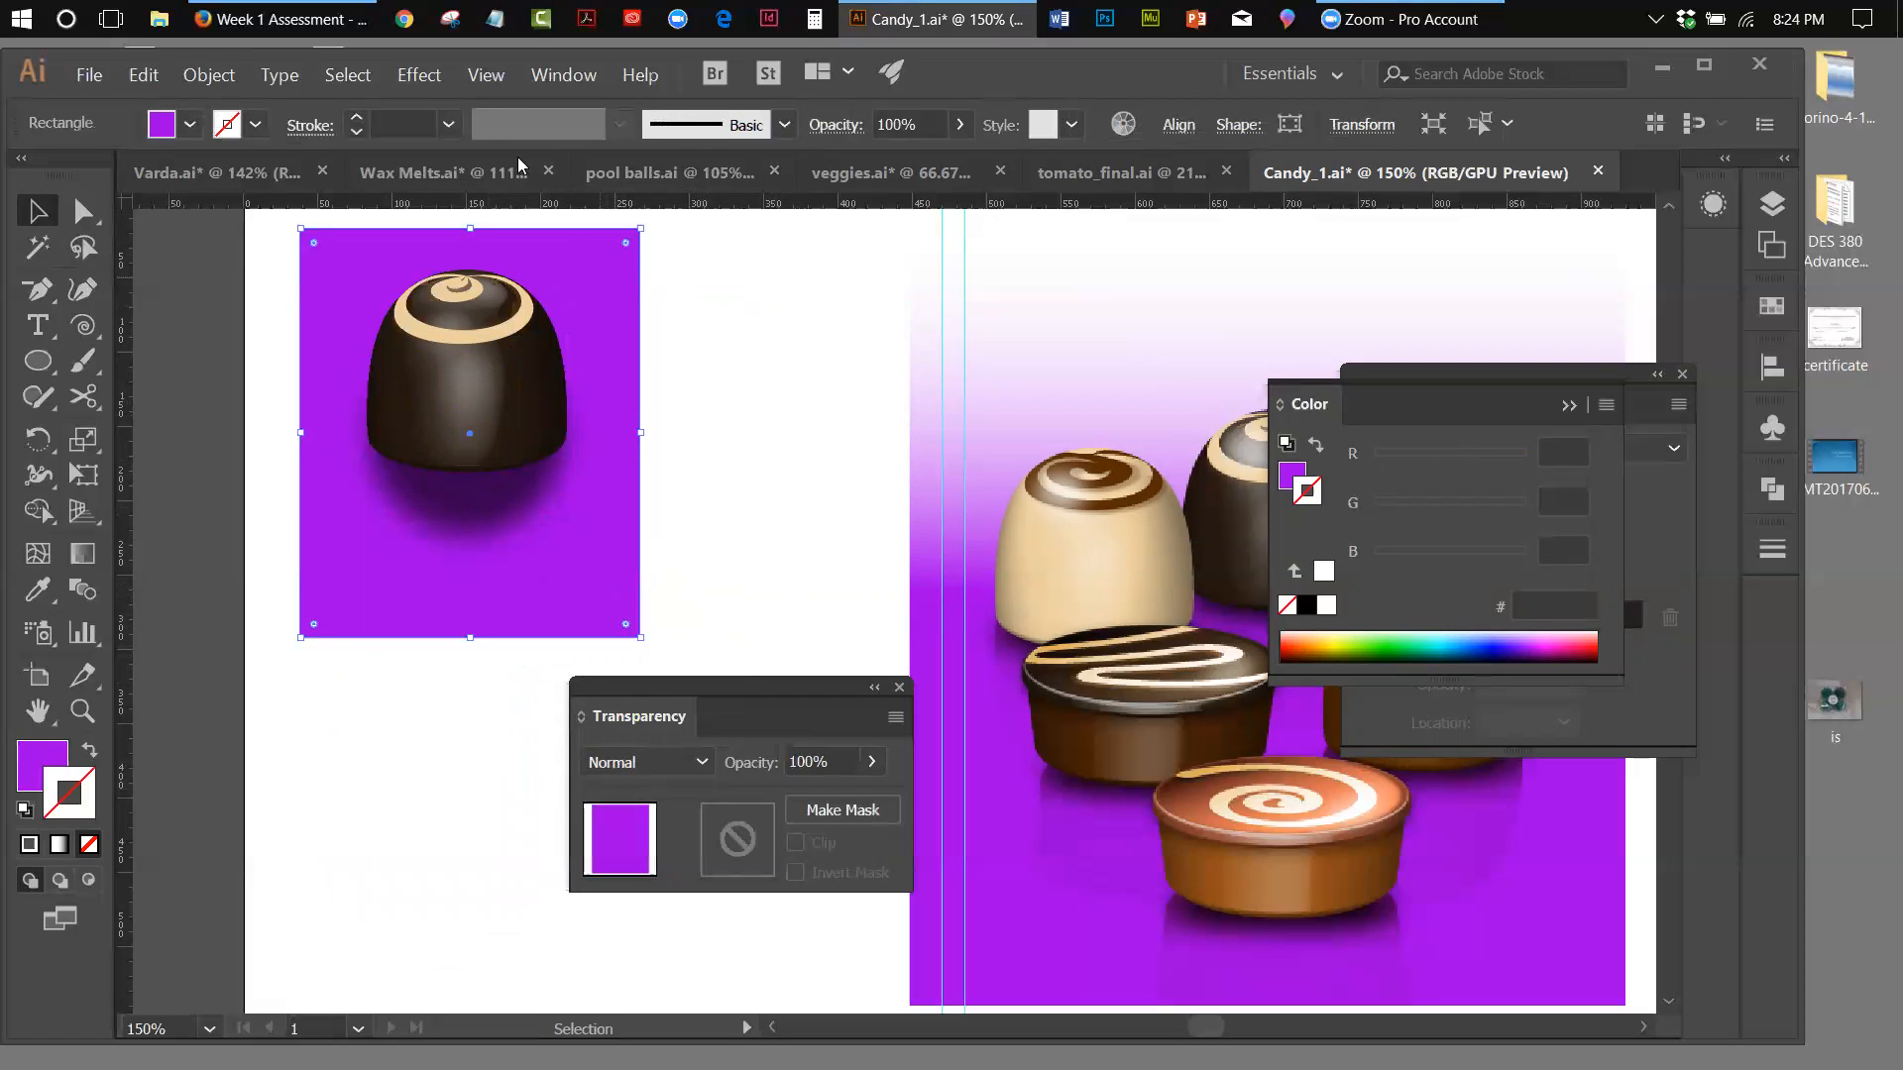
left_click(186, 78)
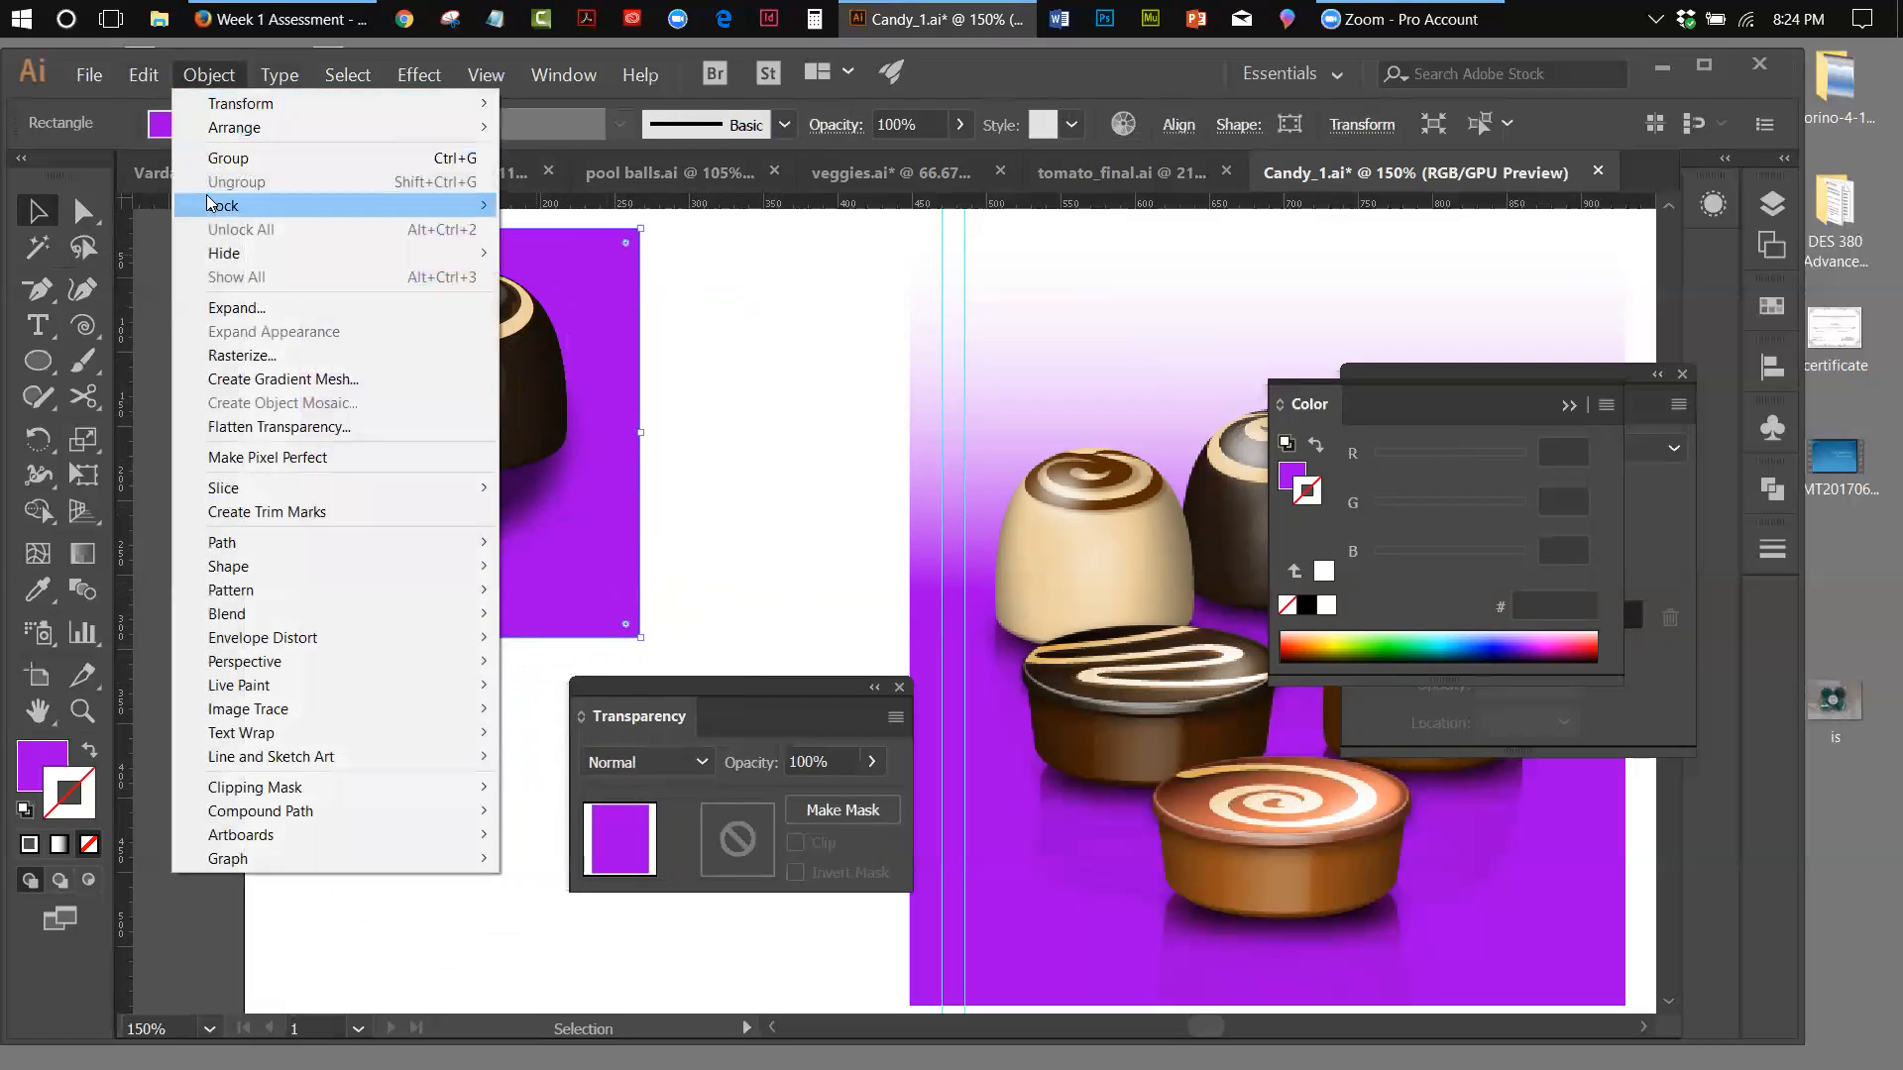
mouse_move(327, 126)
left_click(585, 198)
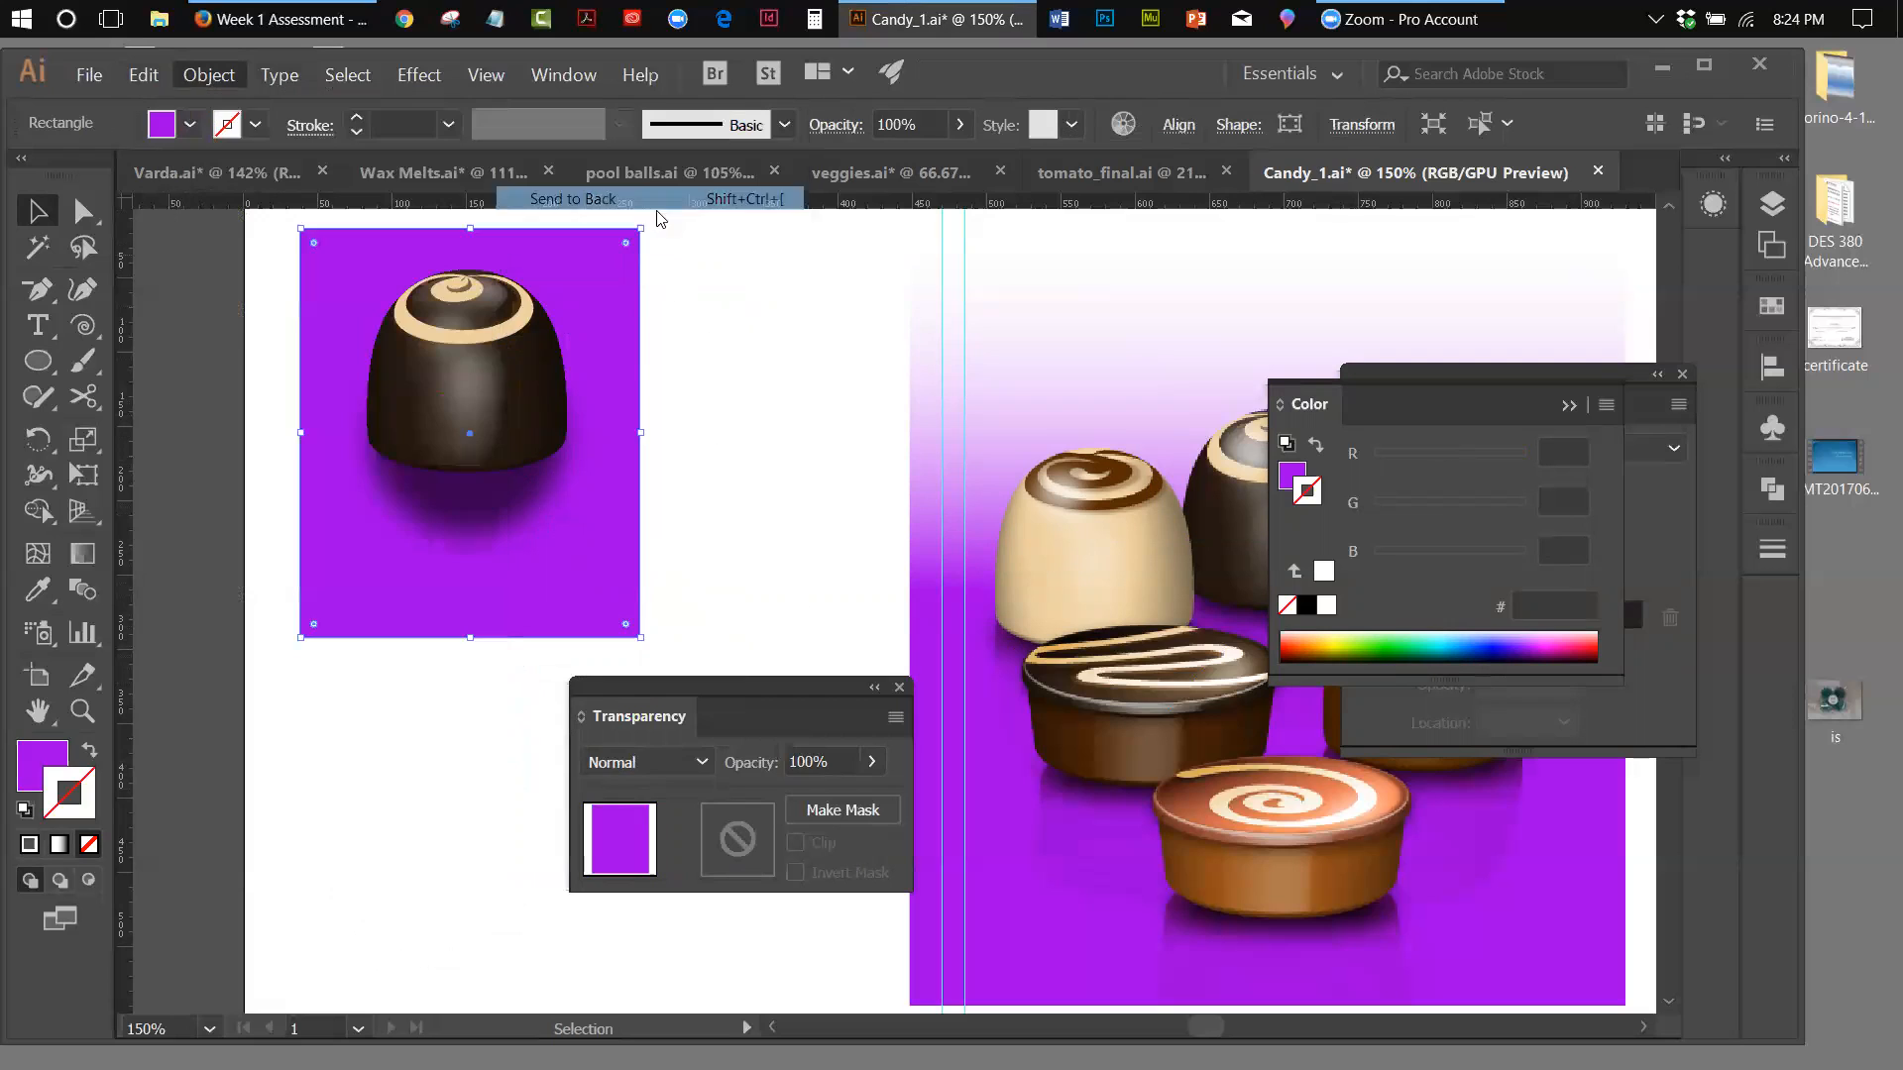
left_click(660, 585)
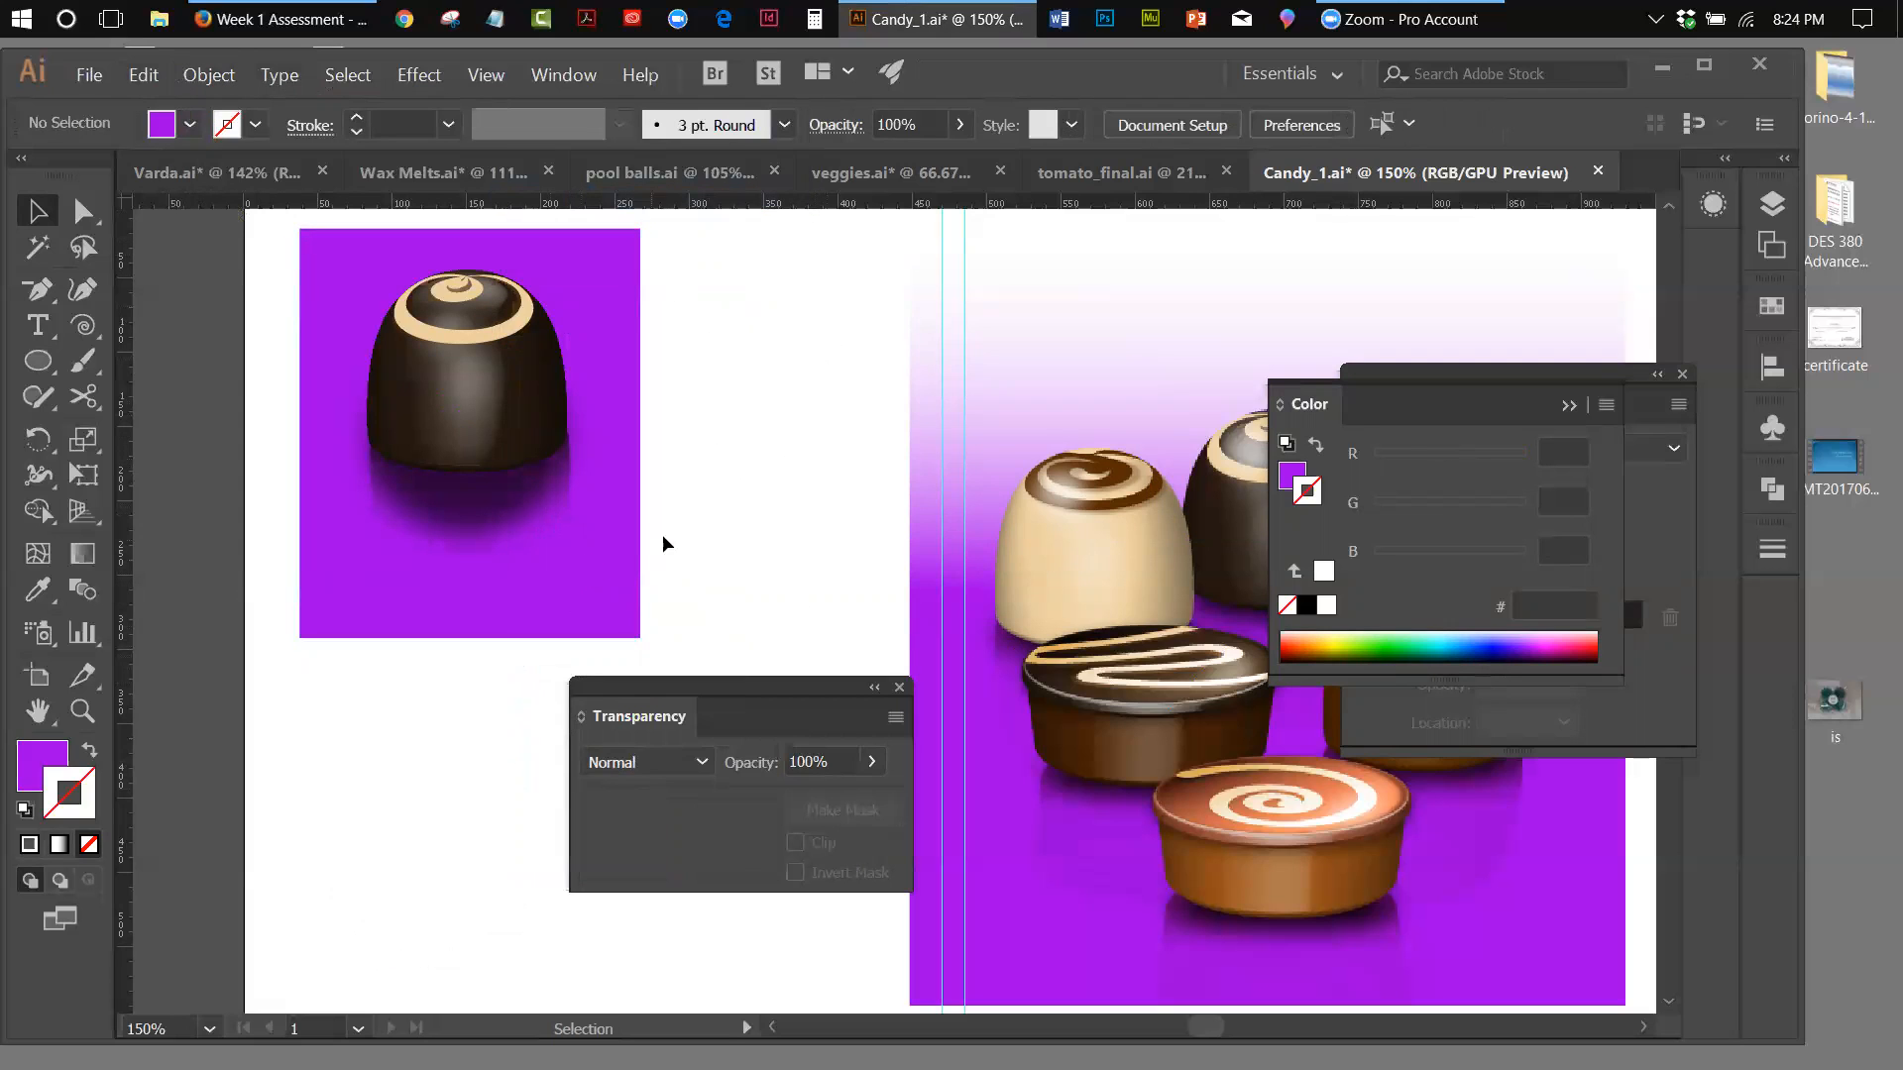
Pull the shadow aside to nudge the reflection left, return it under the chocolate, and narrow it to match the base
left_click_drag(480, 516, 752, 475)
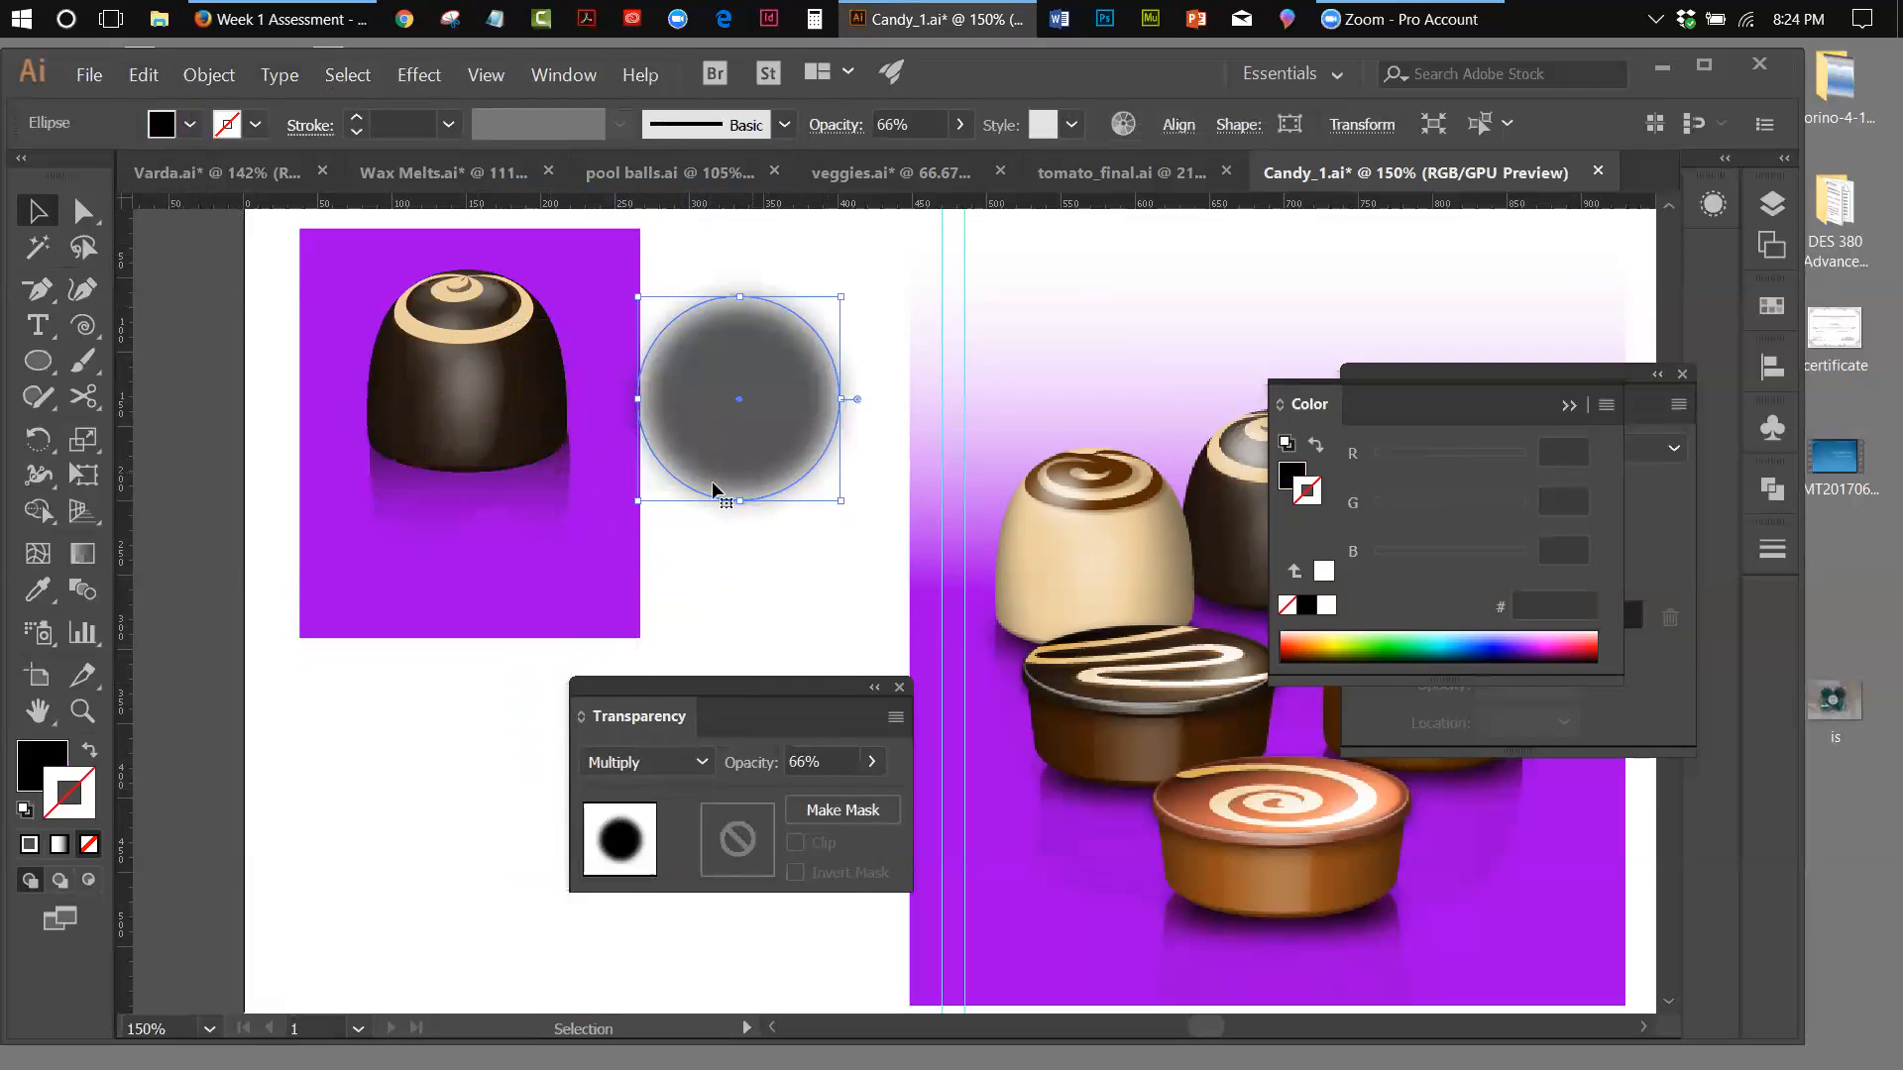
left_click(519, 535)
key("Left")
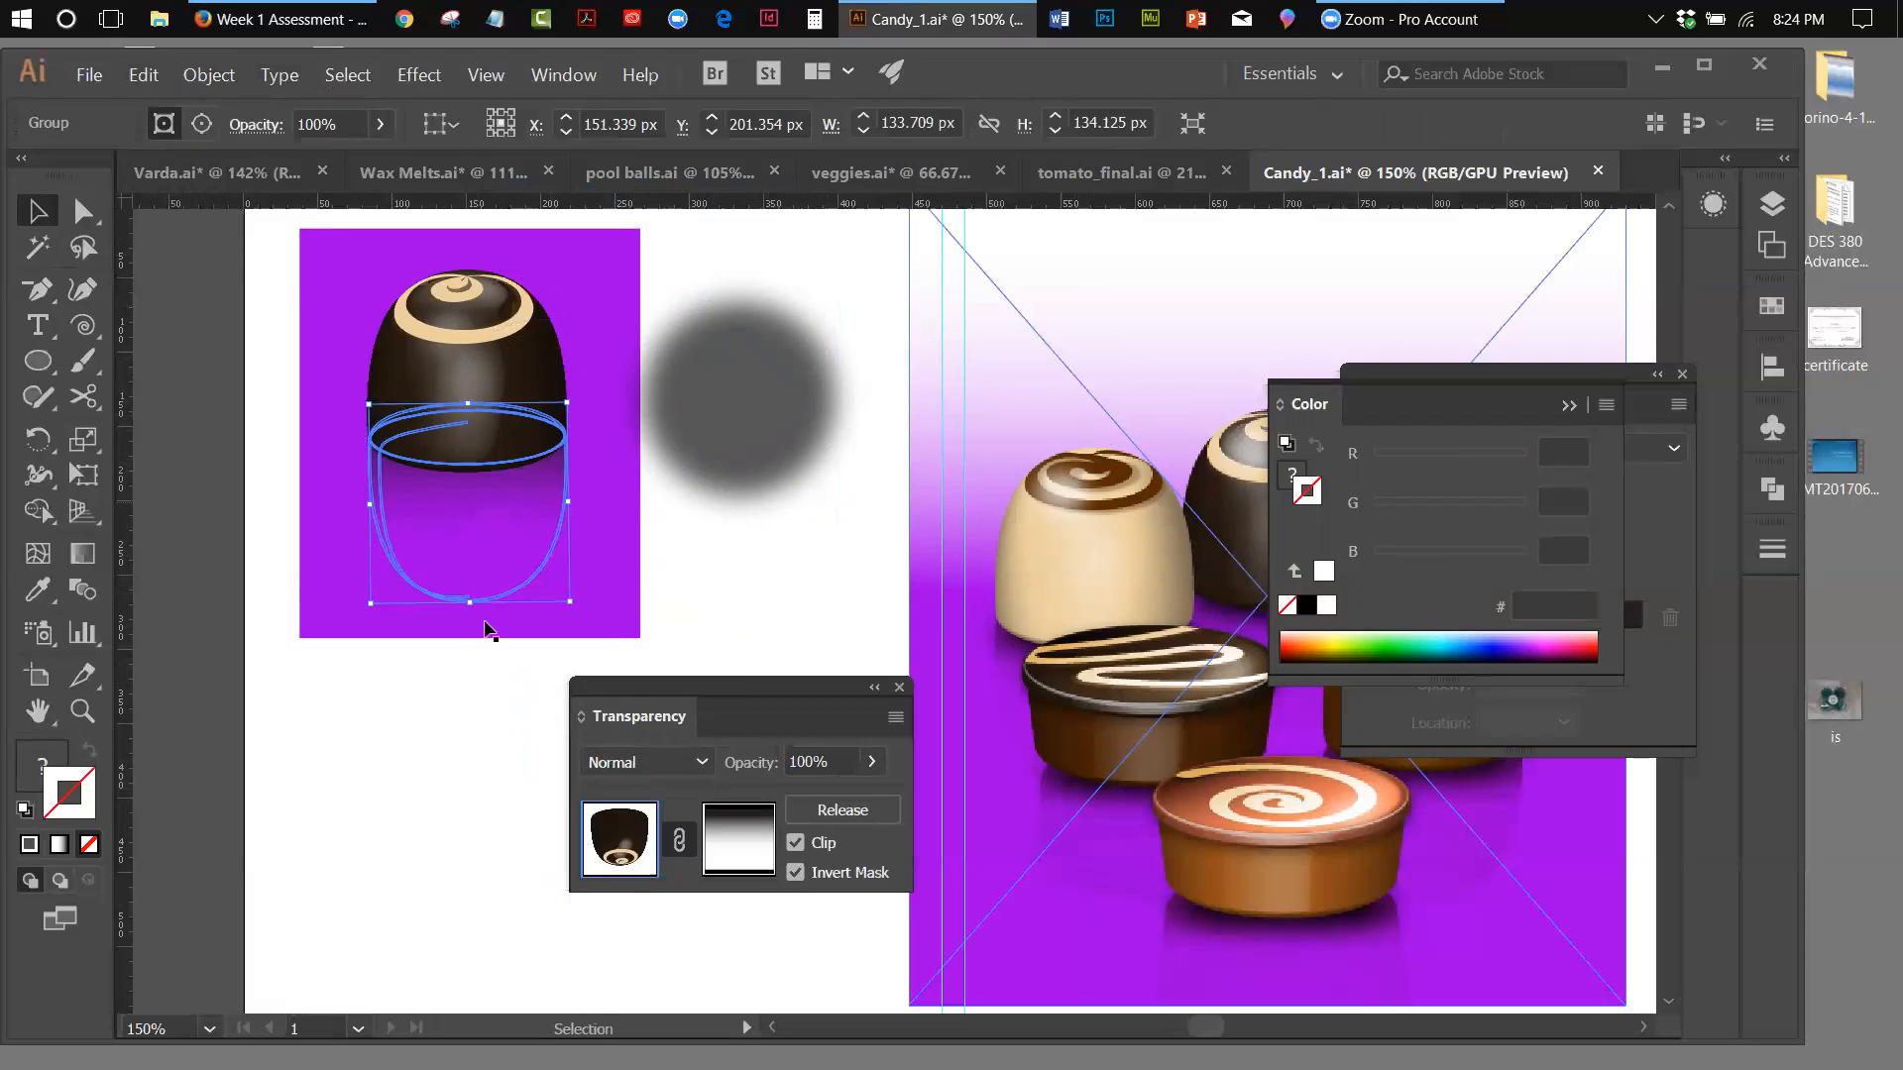
left_click(750, 644)
left_click_drag(790, 472, 522, 502)
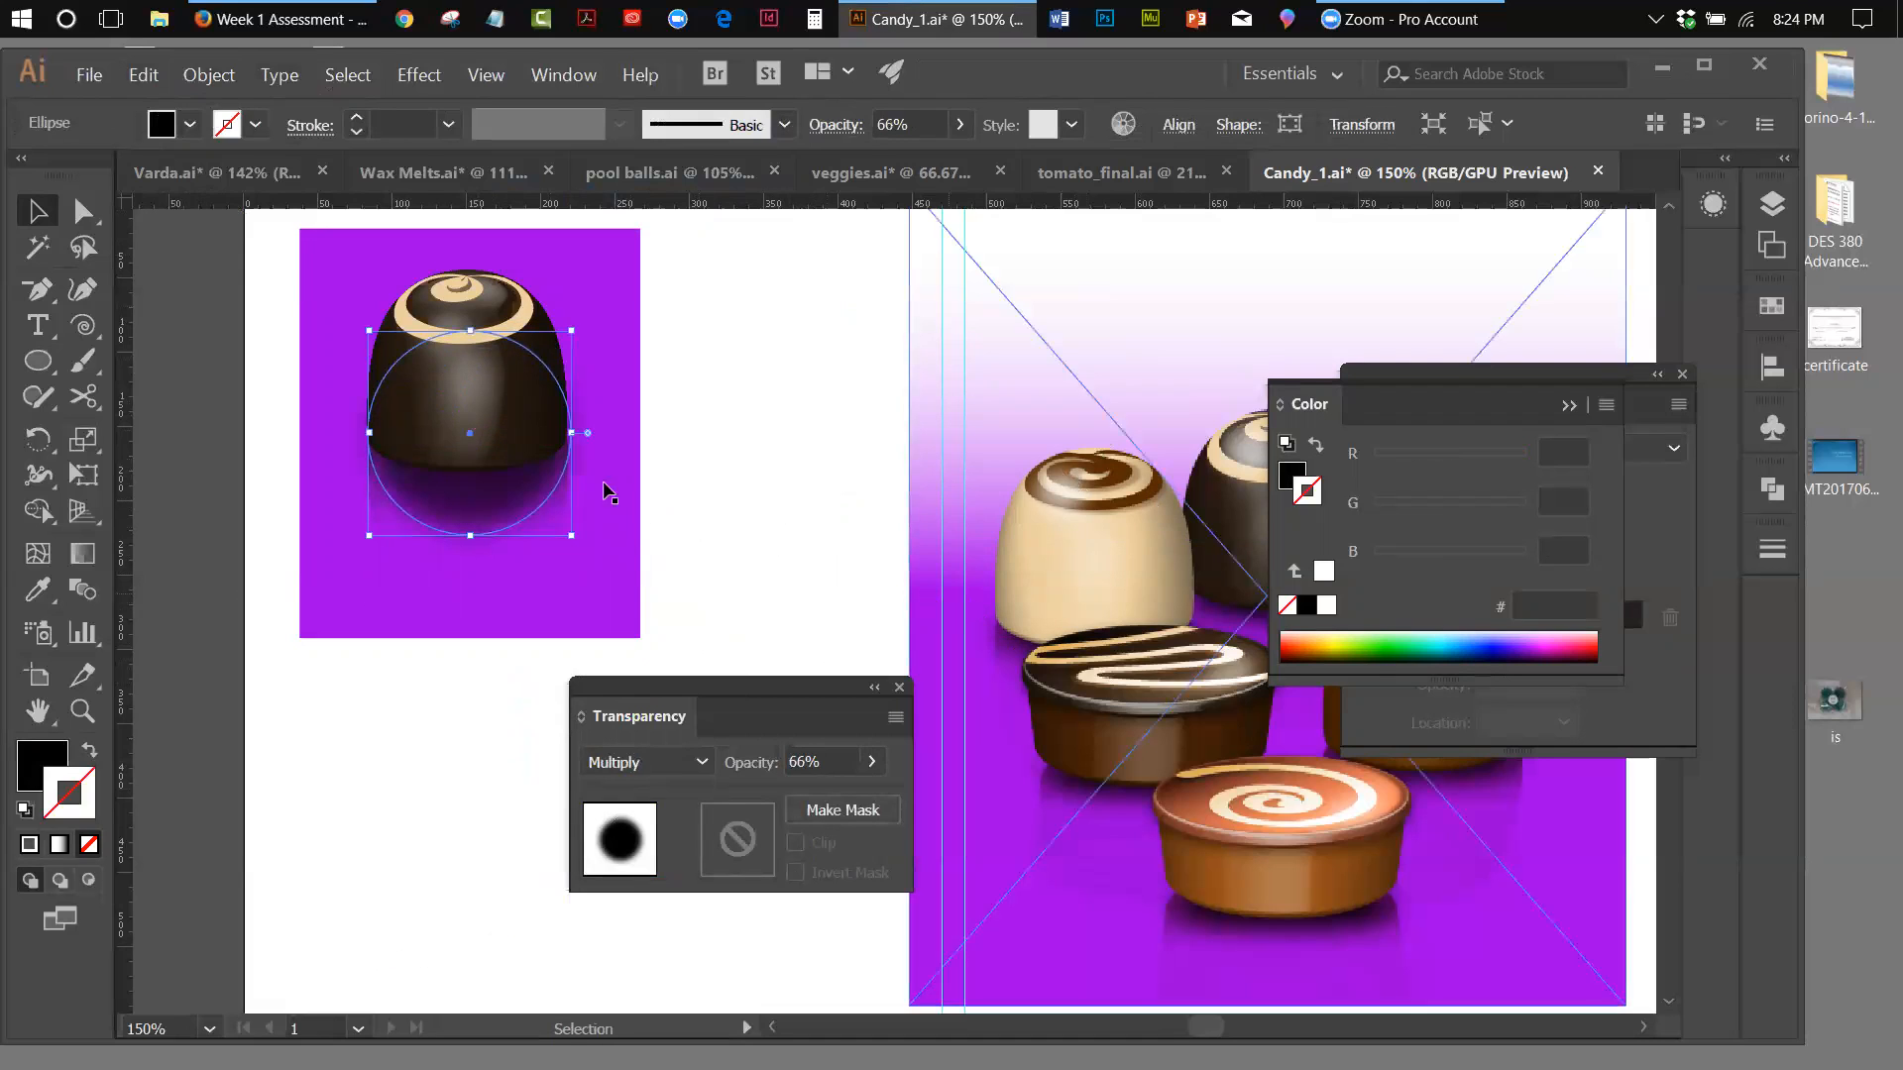
left_click_drag(568, 433, 568, 436)
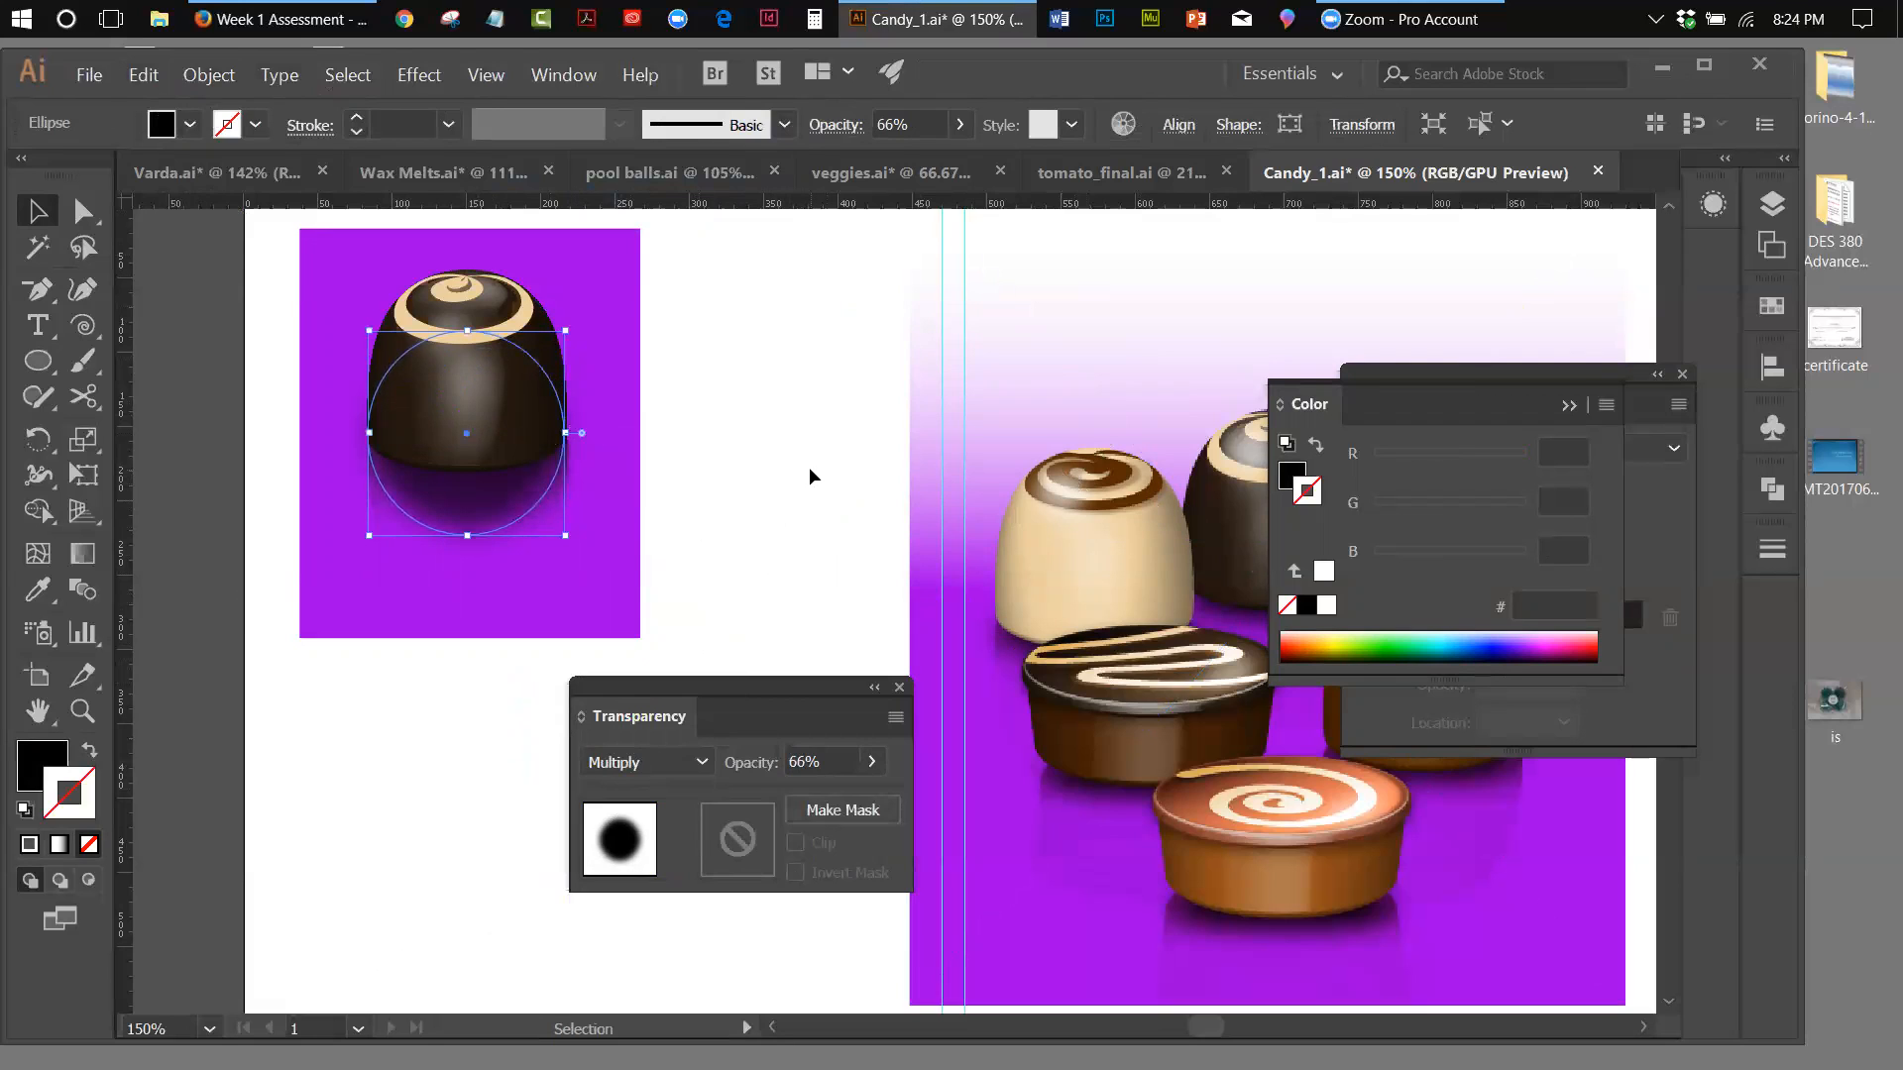
left_click(809, 466)
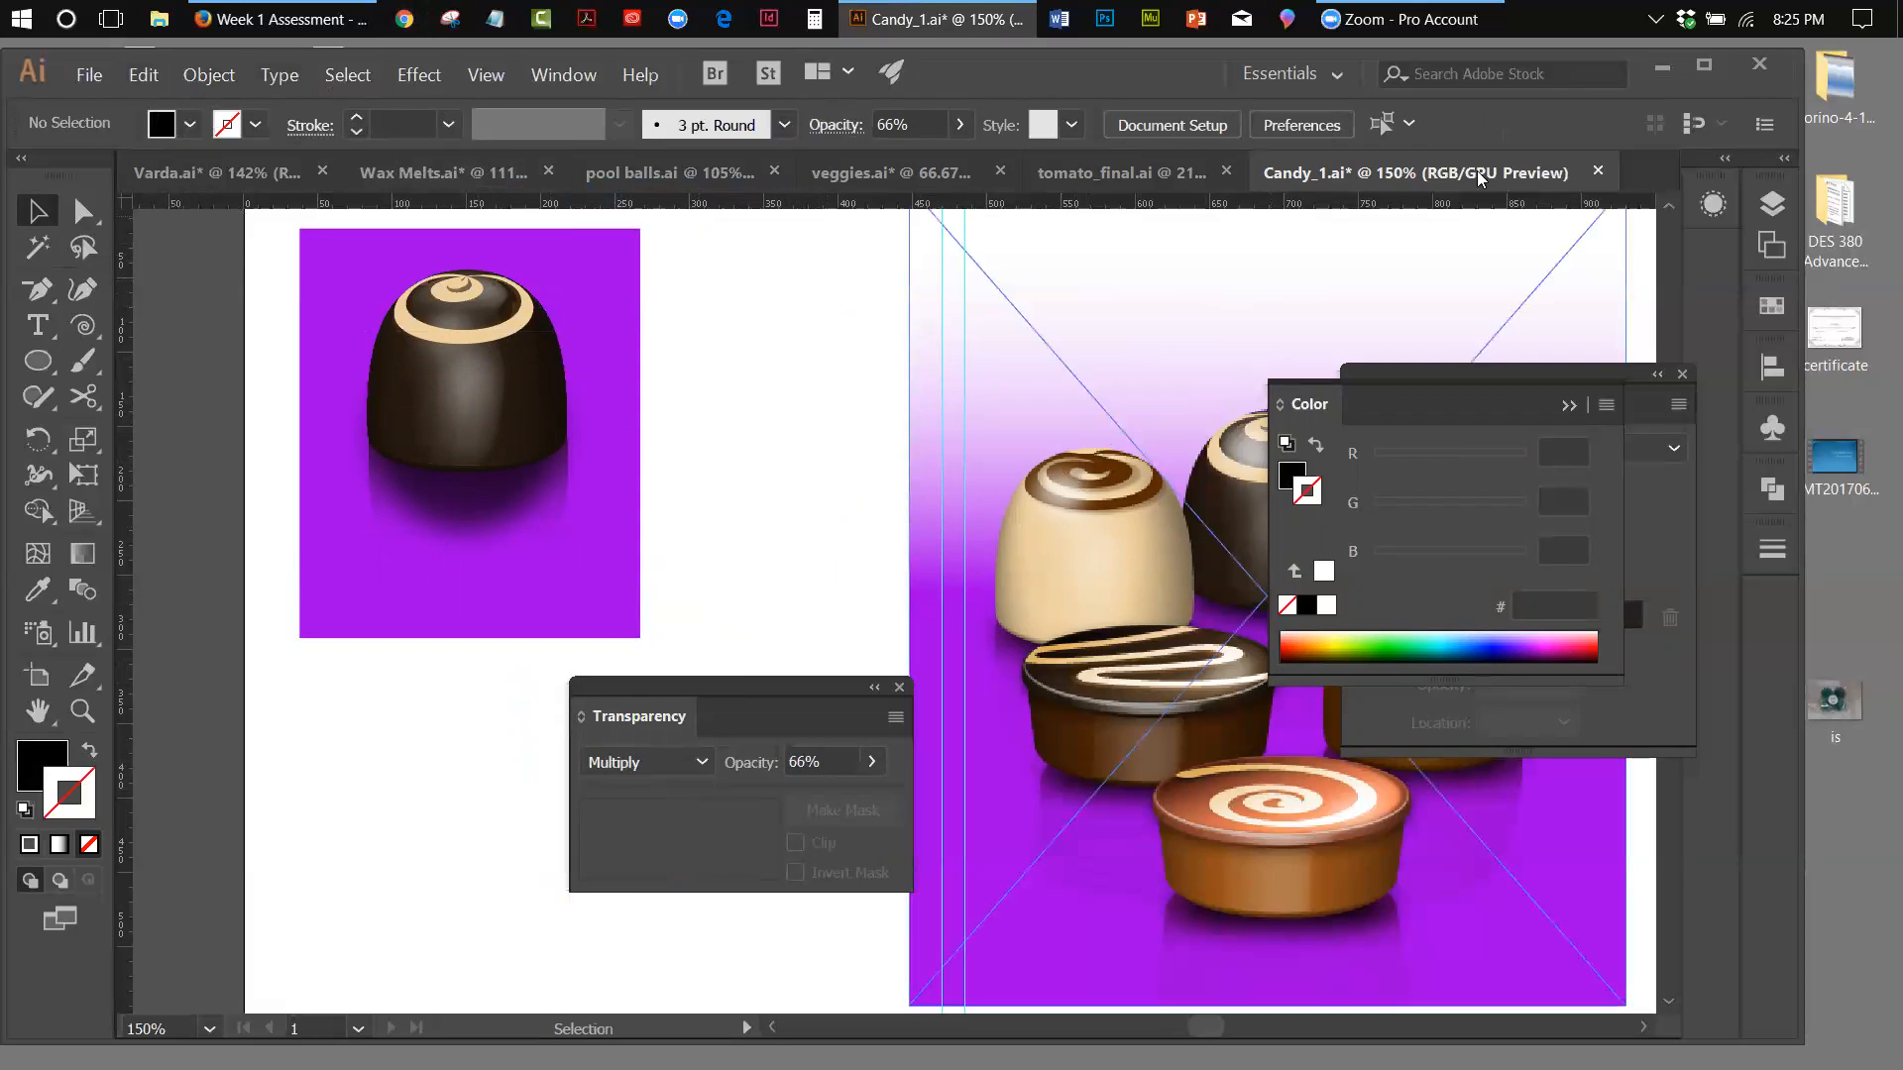
Close Candy_1.ai without saving, and open candy_2 from the varda folder
left_click(1596, 173)
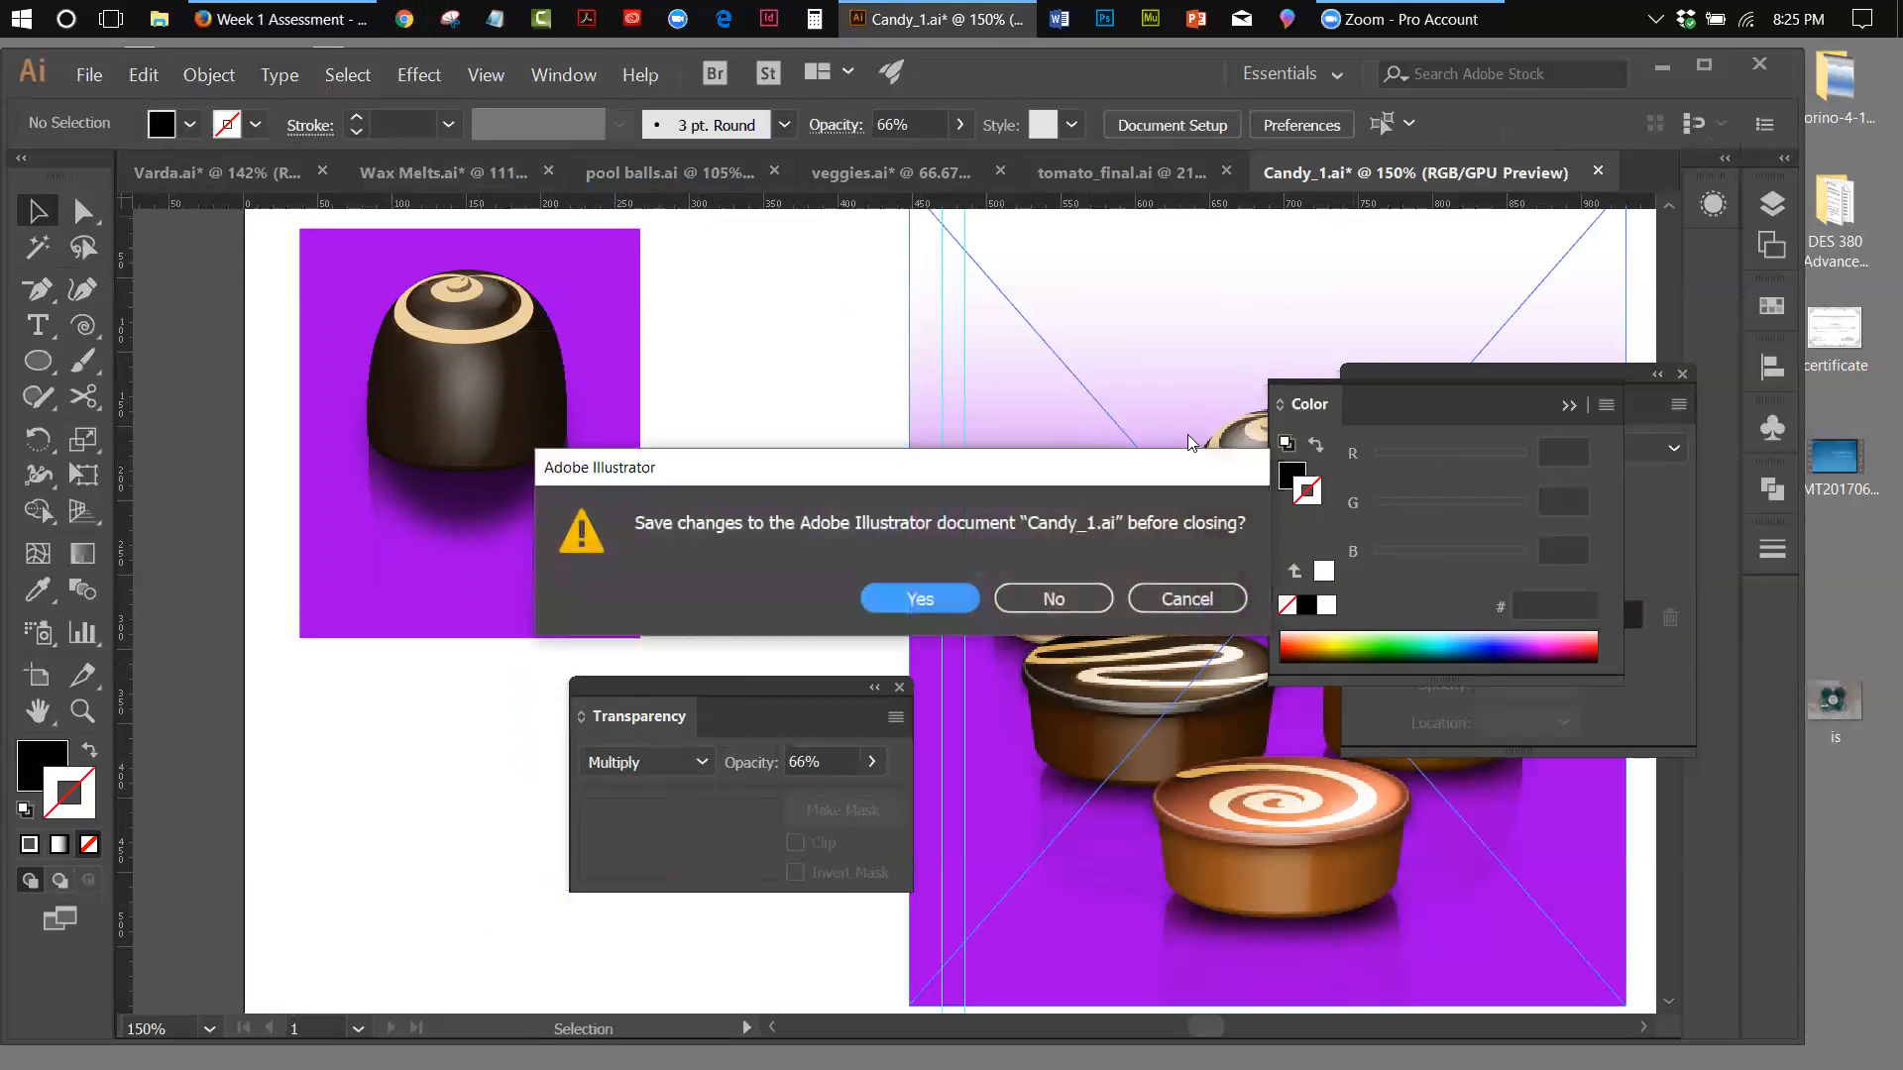
left_click(1063, 597)
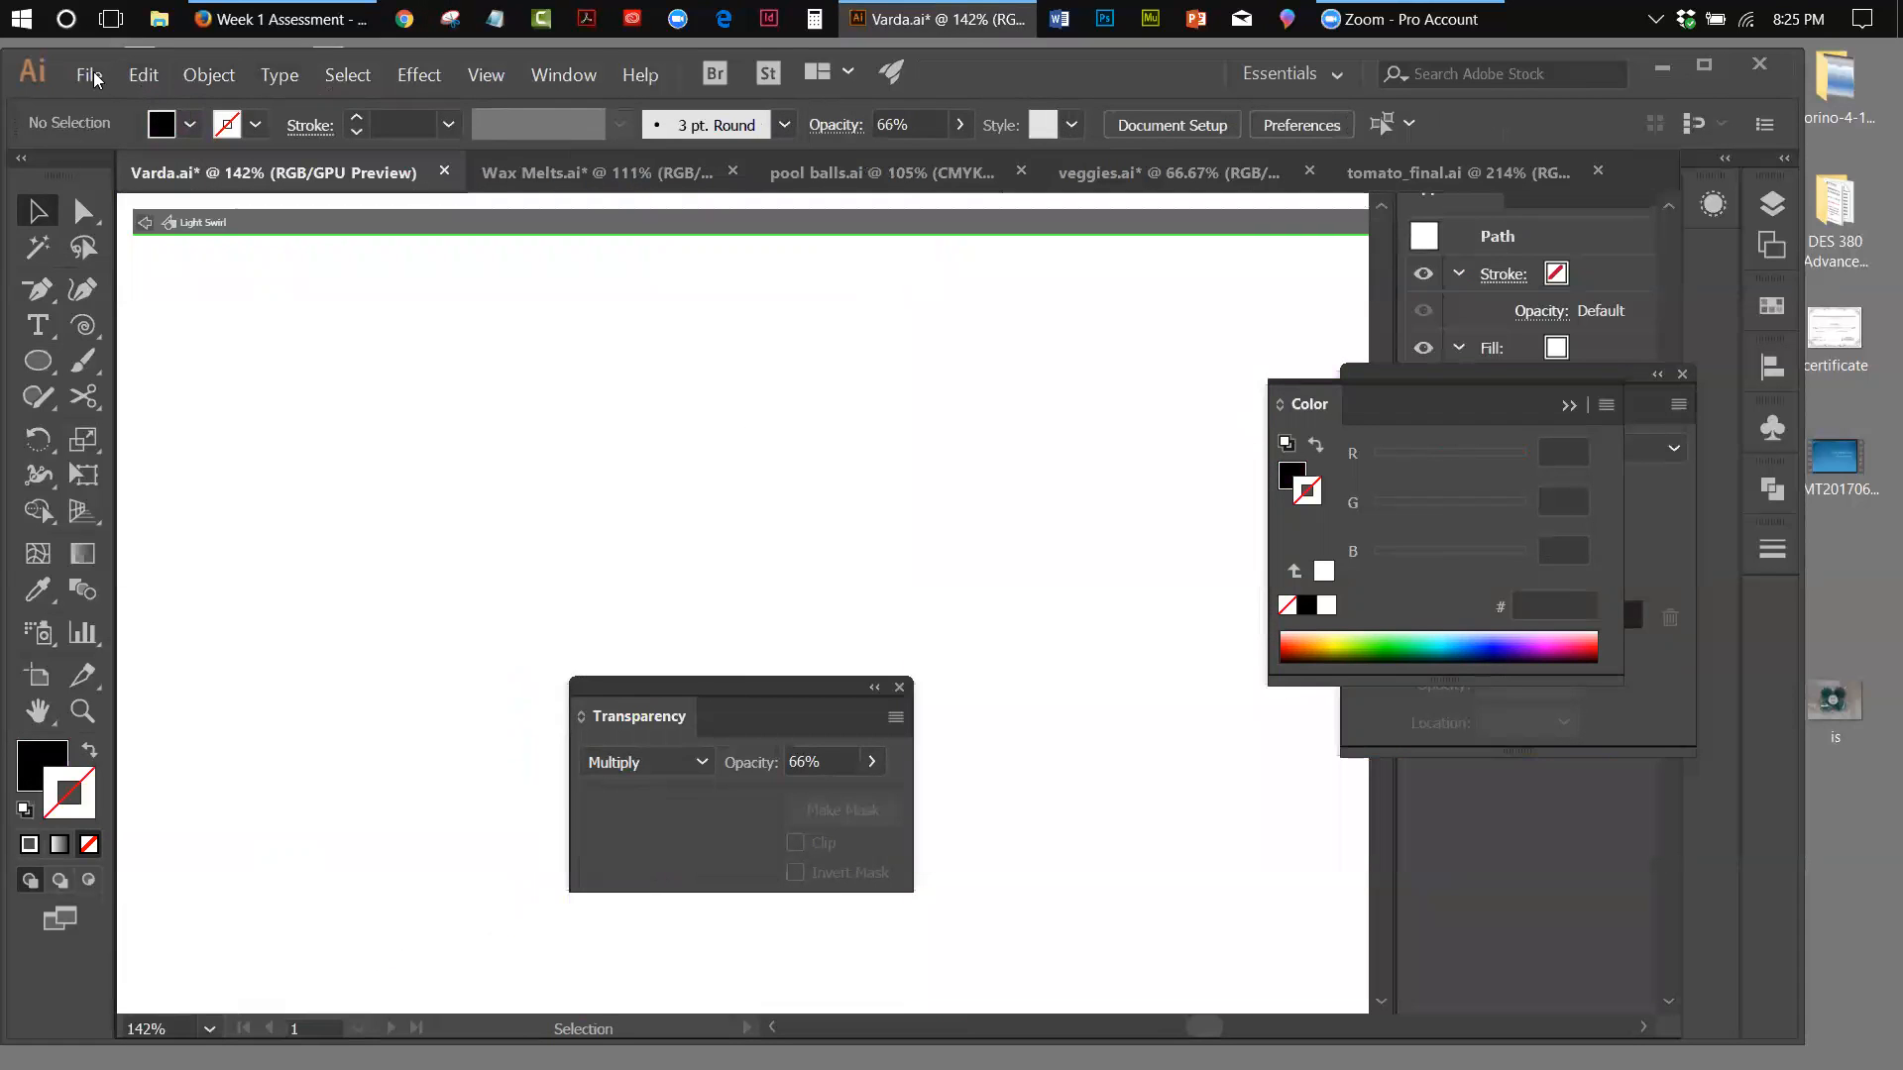
left_click(91, 76)
left_click(1035, 513)
key("ctrl+o")
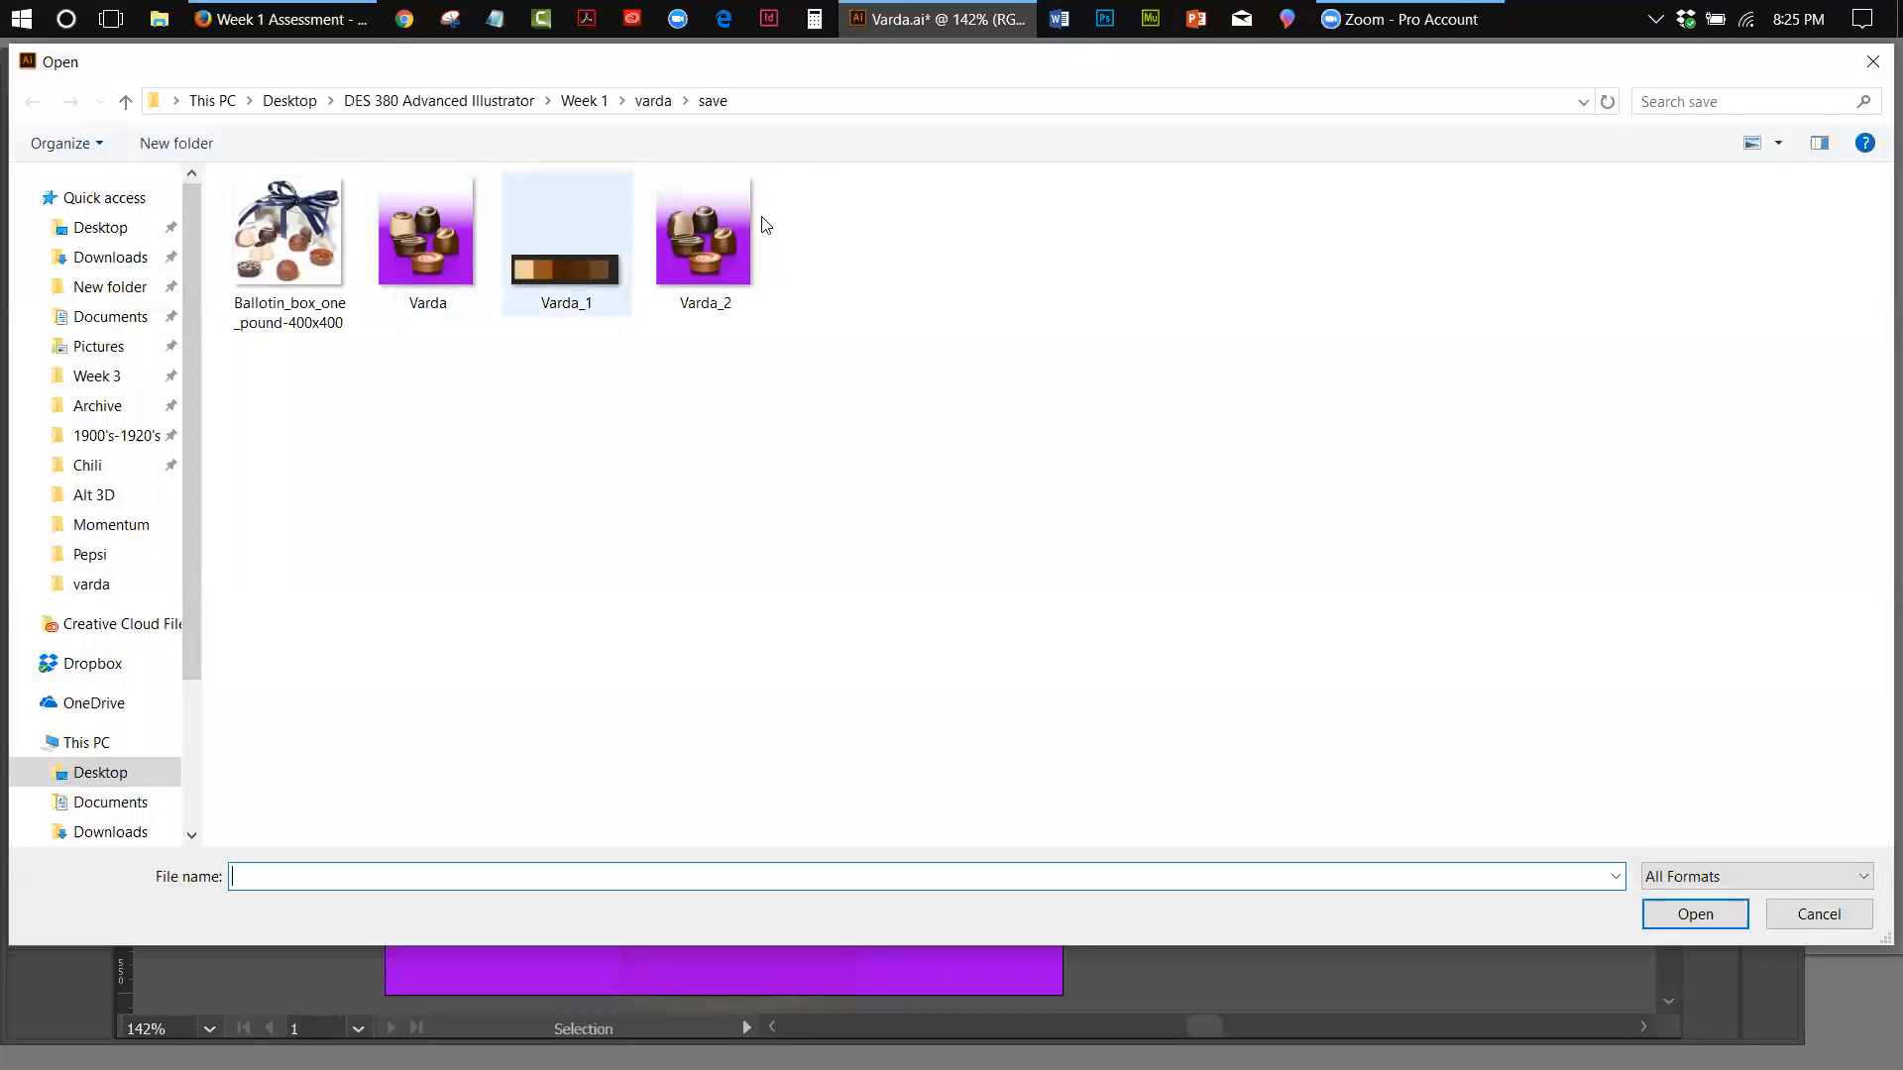
left_click(652, 100)
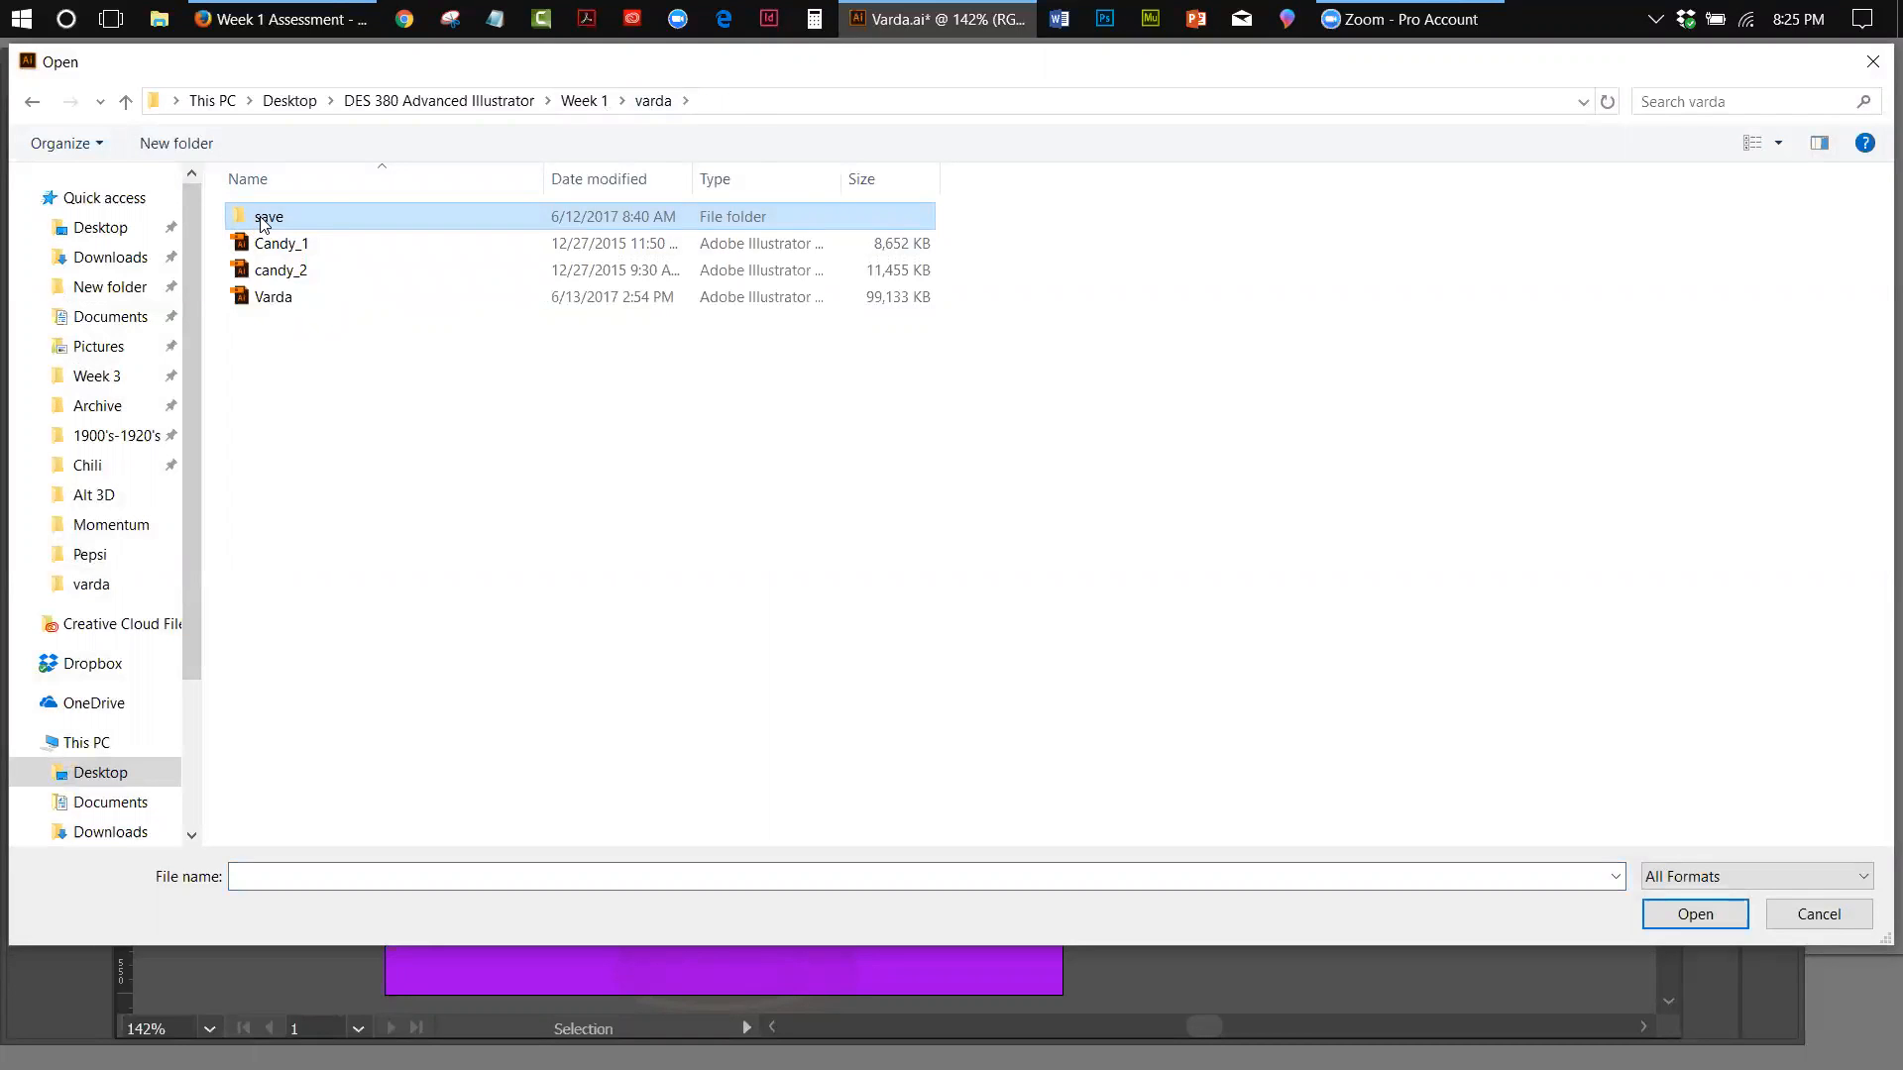
double_click(274, 269)
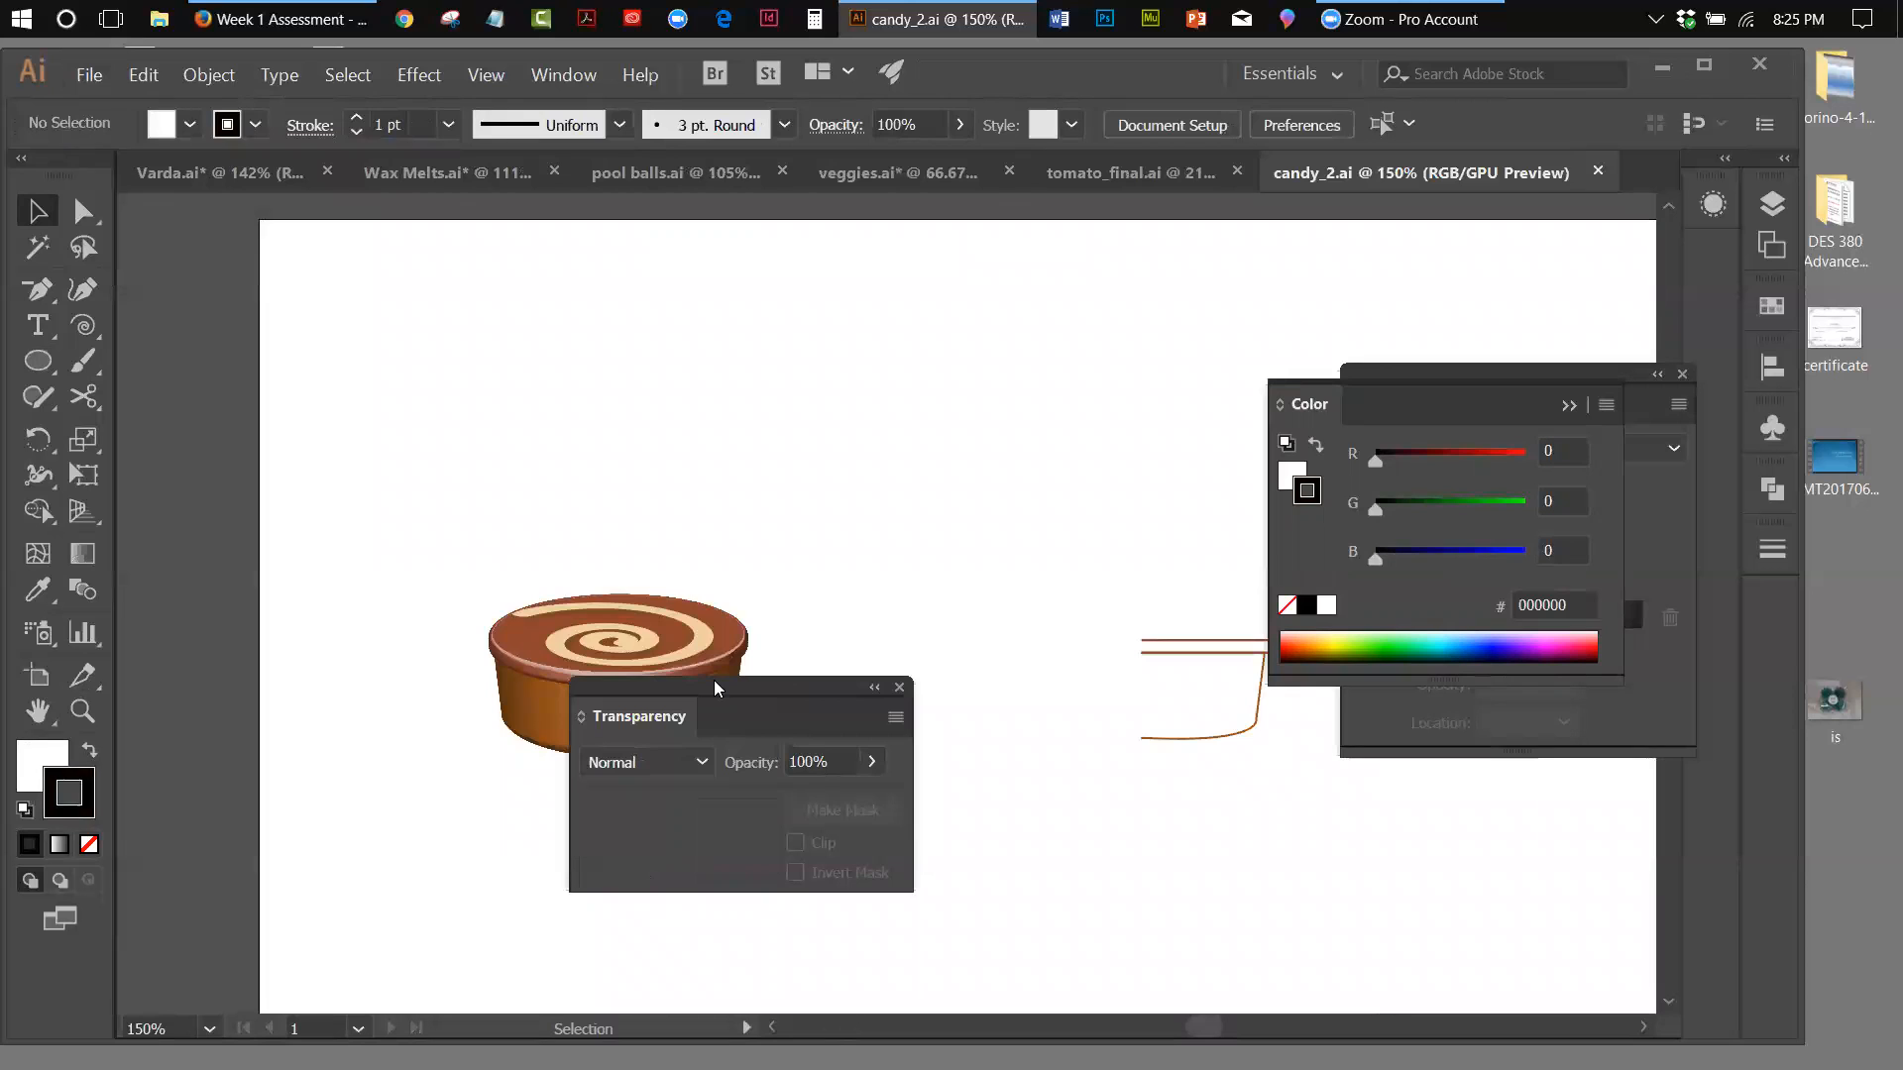
Move the finished round swirl chocolate to the upper left of the artboard
left_click_drag(331, 519, 777, 769)
left_click_drag(631, 671, 502, 432)
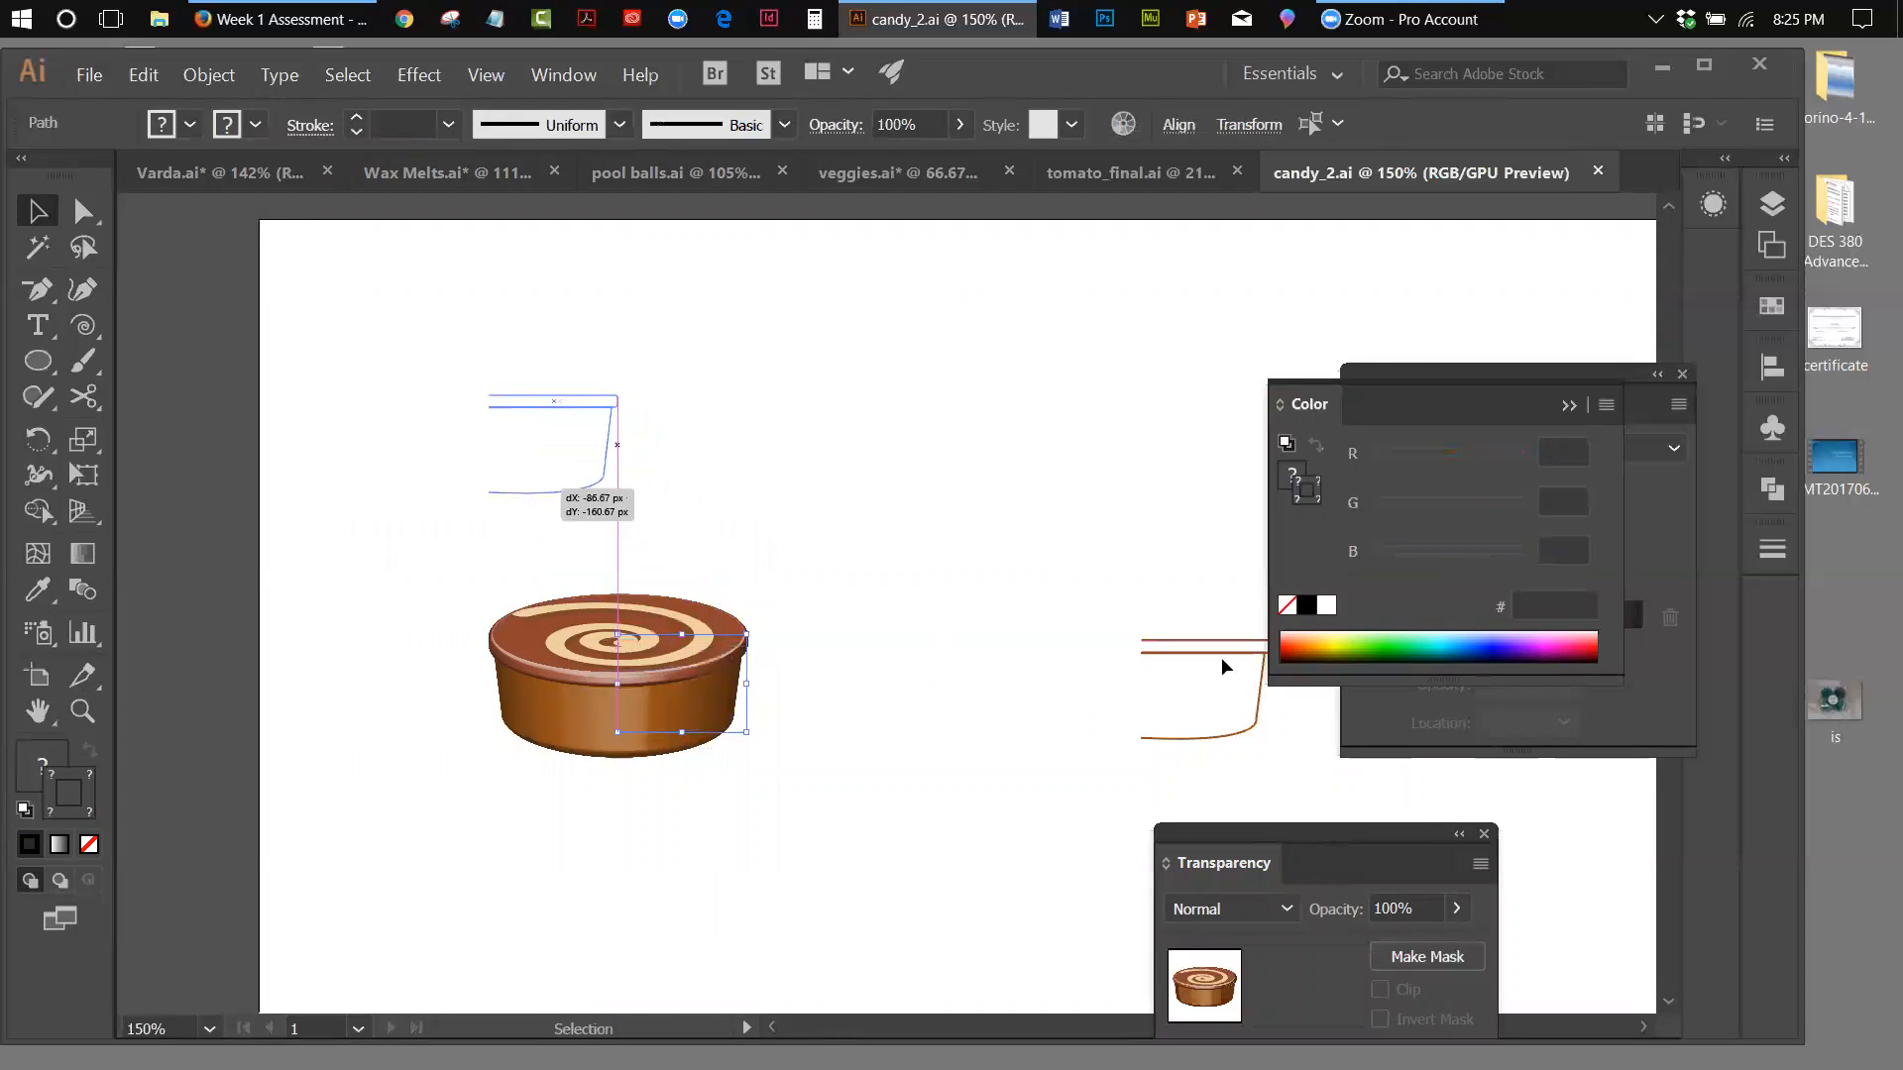
Move the candy's profile lines toward the middle of the artboard, and pull the body profile below the lid profile
left_click(1225, 739)
left_click_drag(1215, 736, 949, 764)
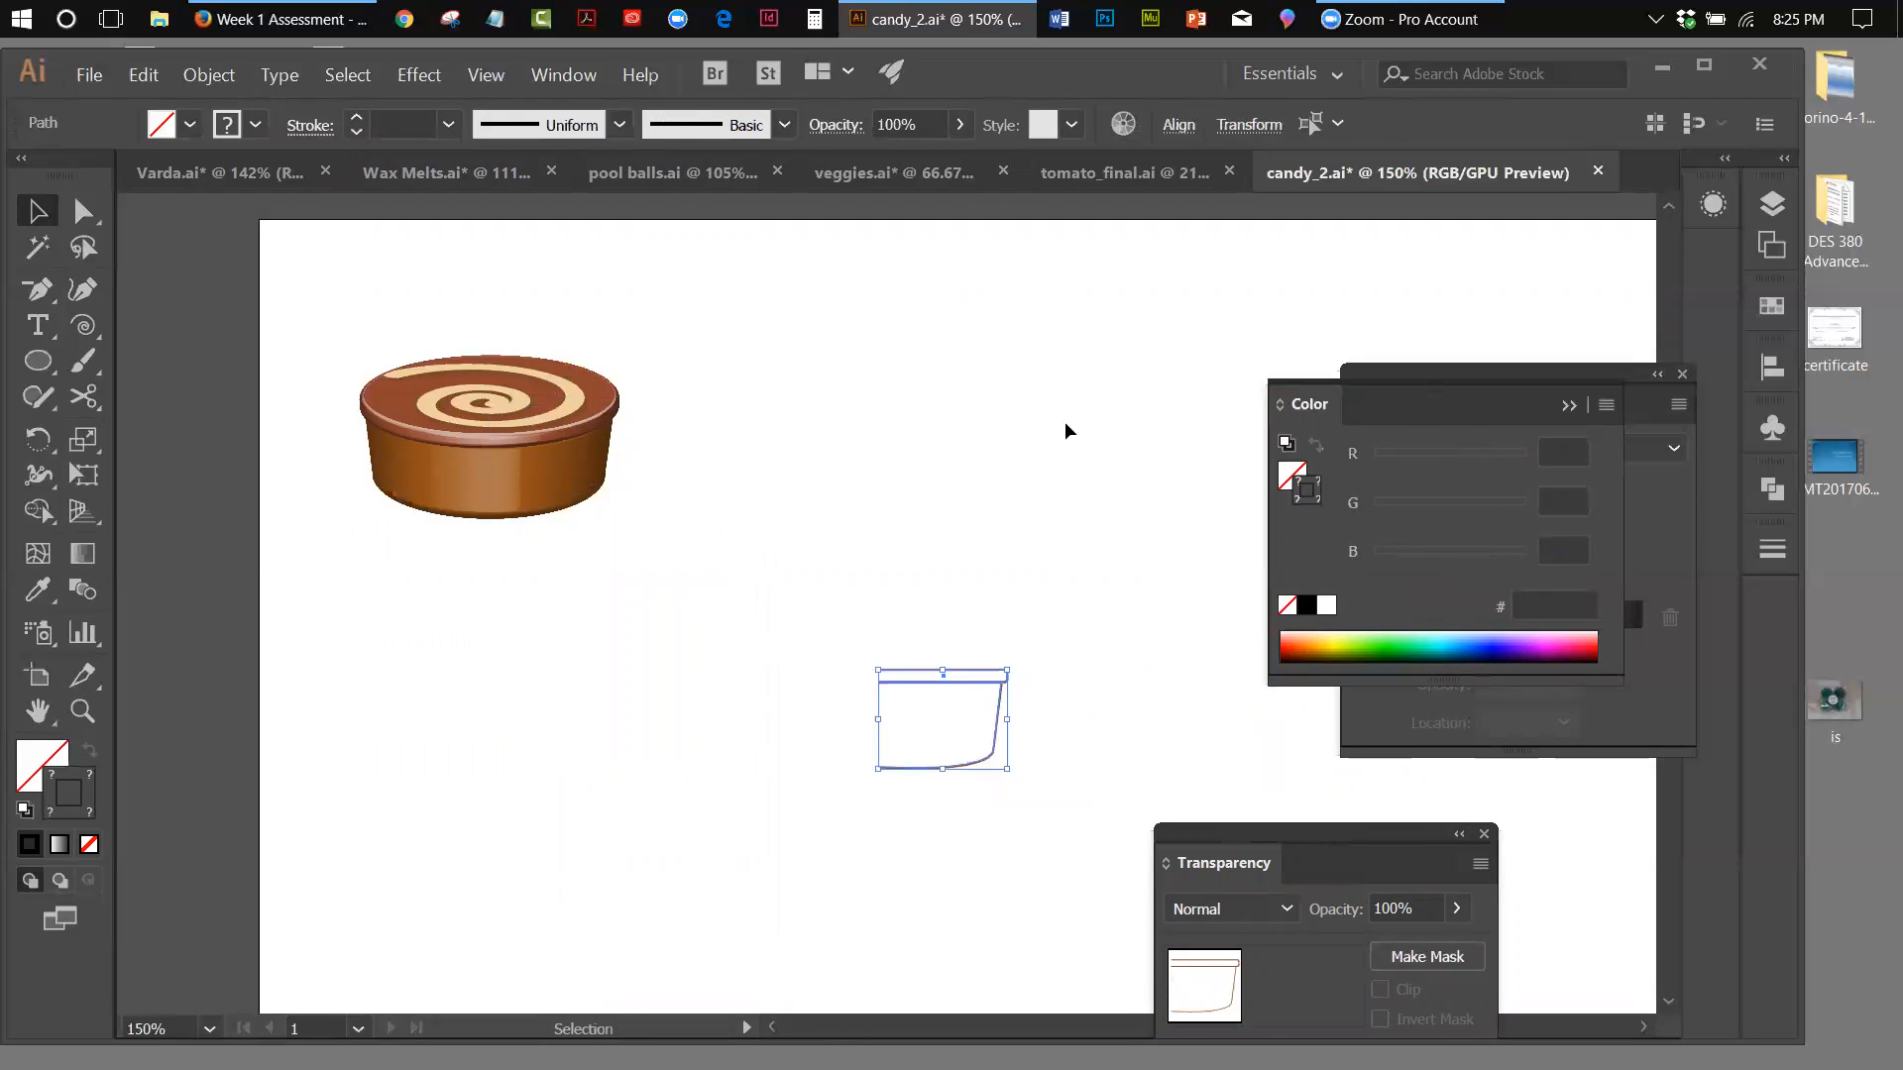
left_click(1067, 427)
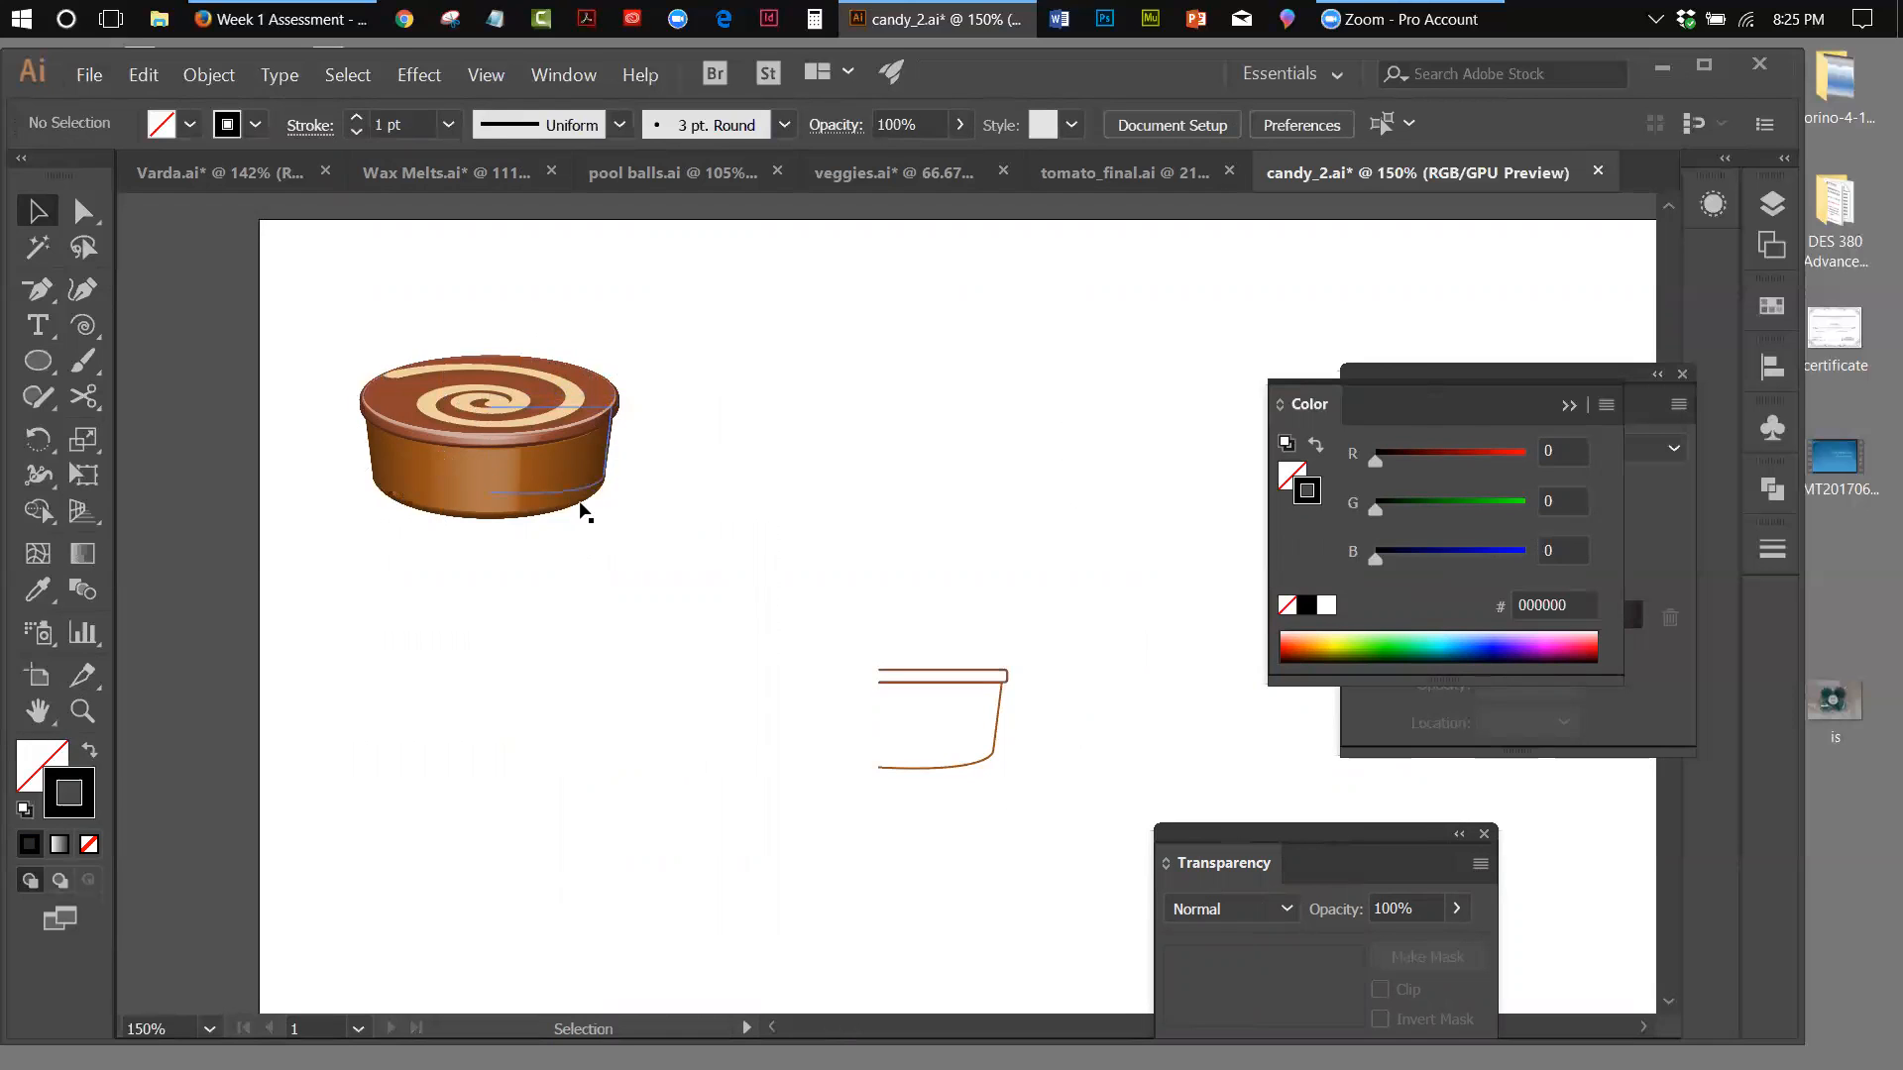
left_click_drag(936, 773, 944, 840)
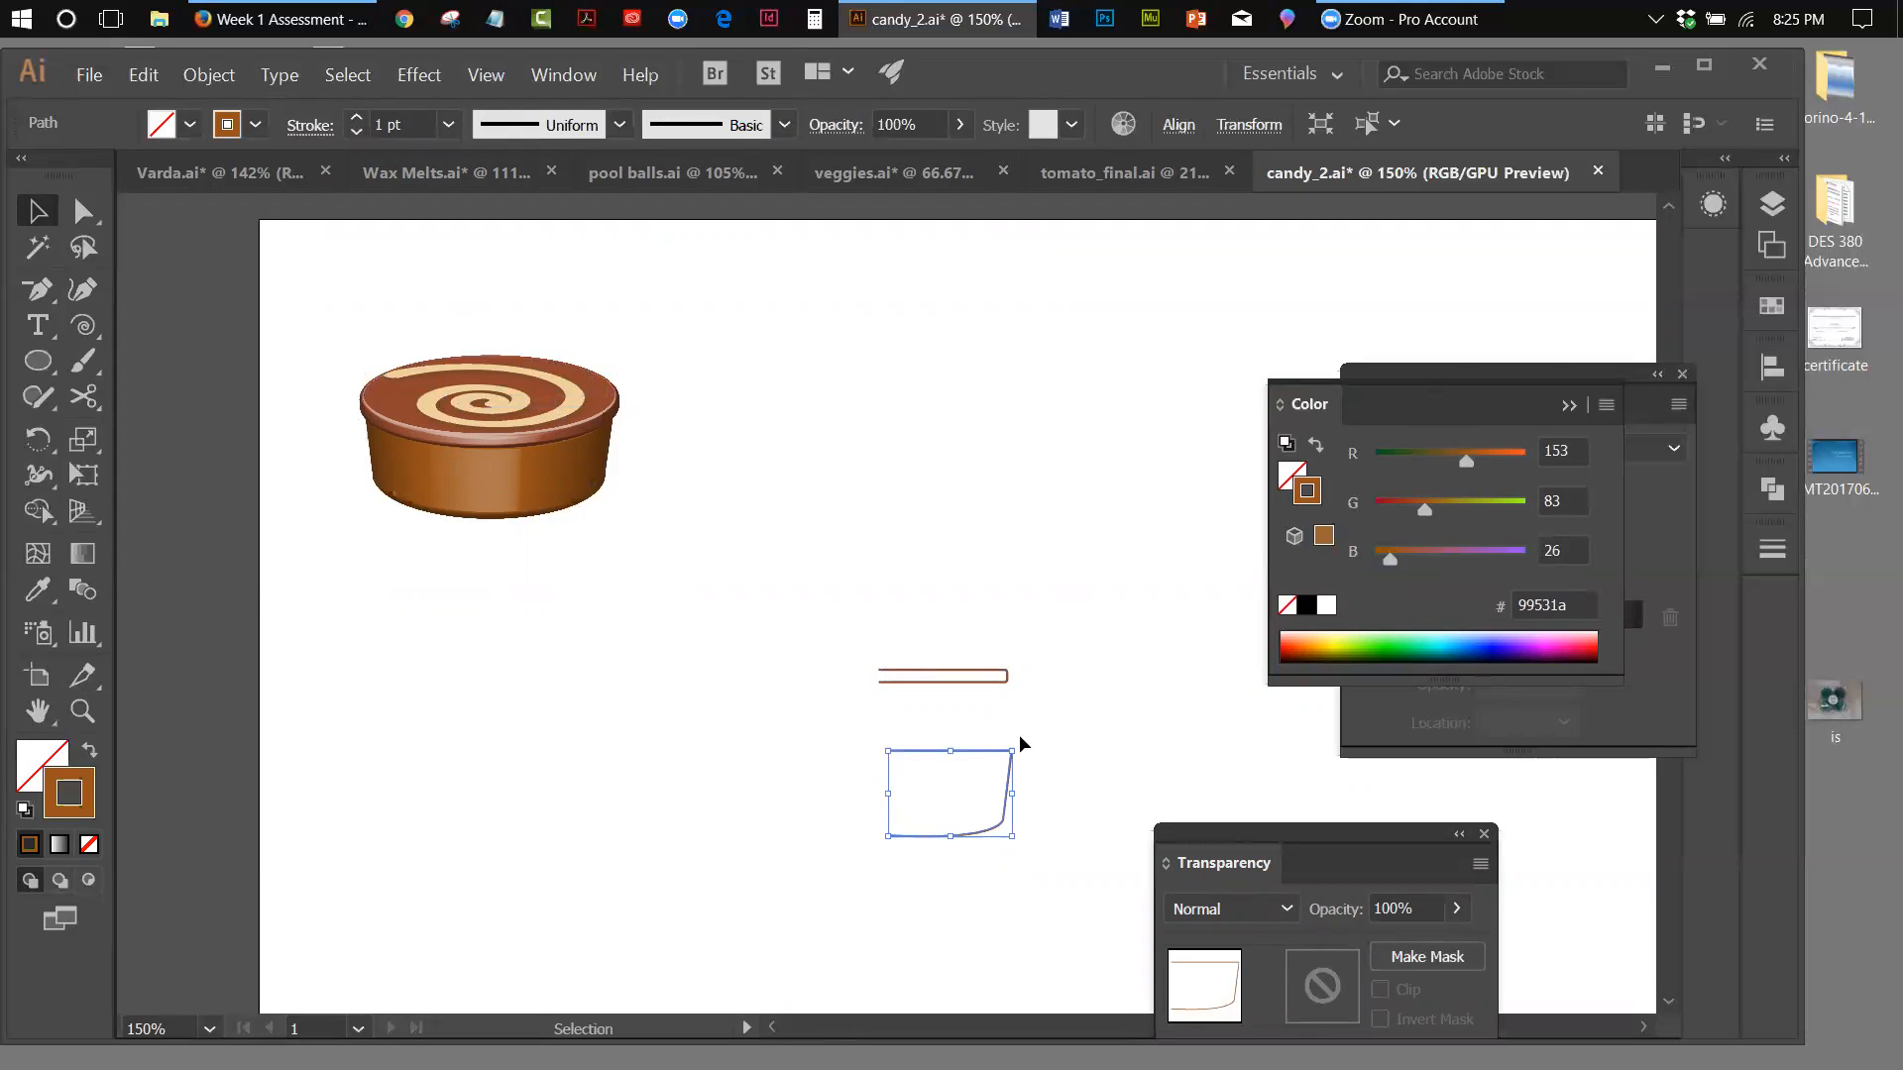
Undo the last move of the body profile so it sits back under the lid profile, and deselect it
left_click(146, 81)
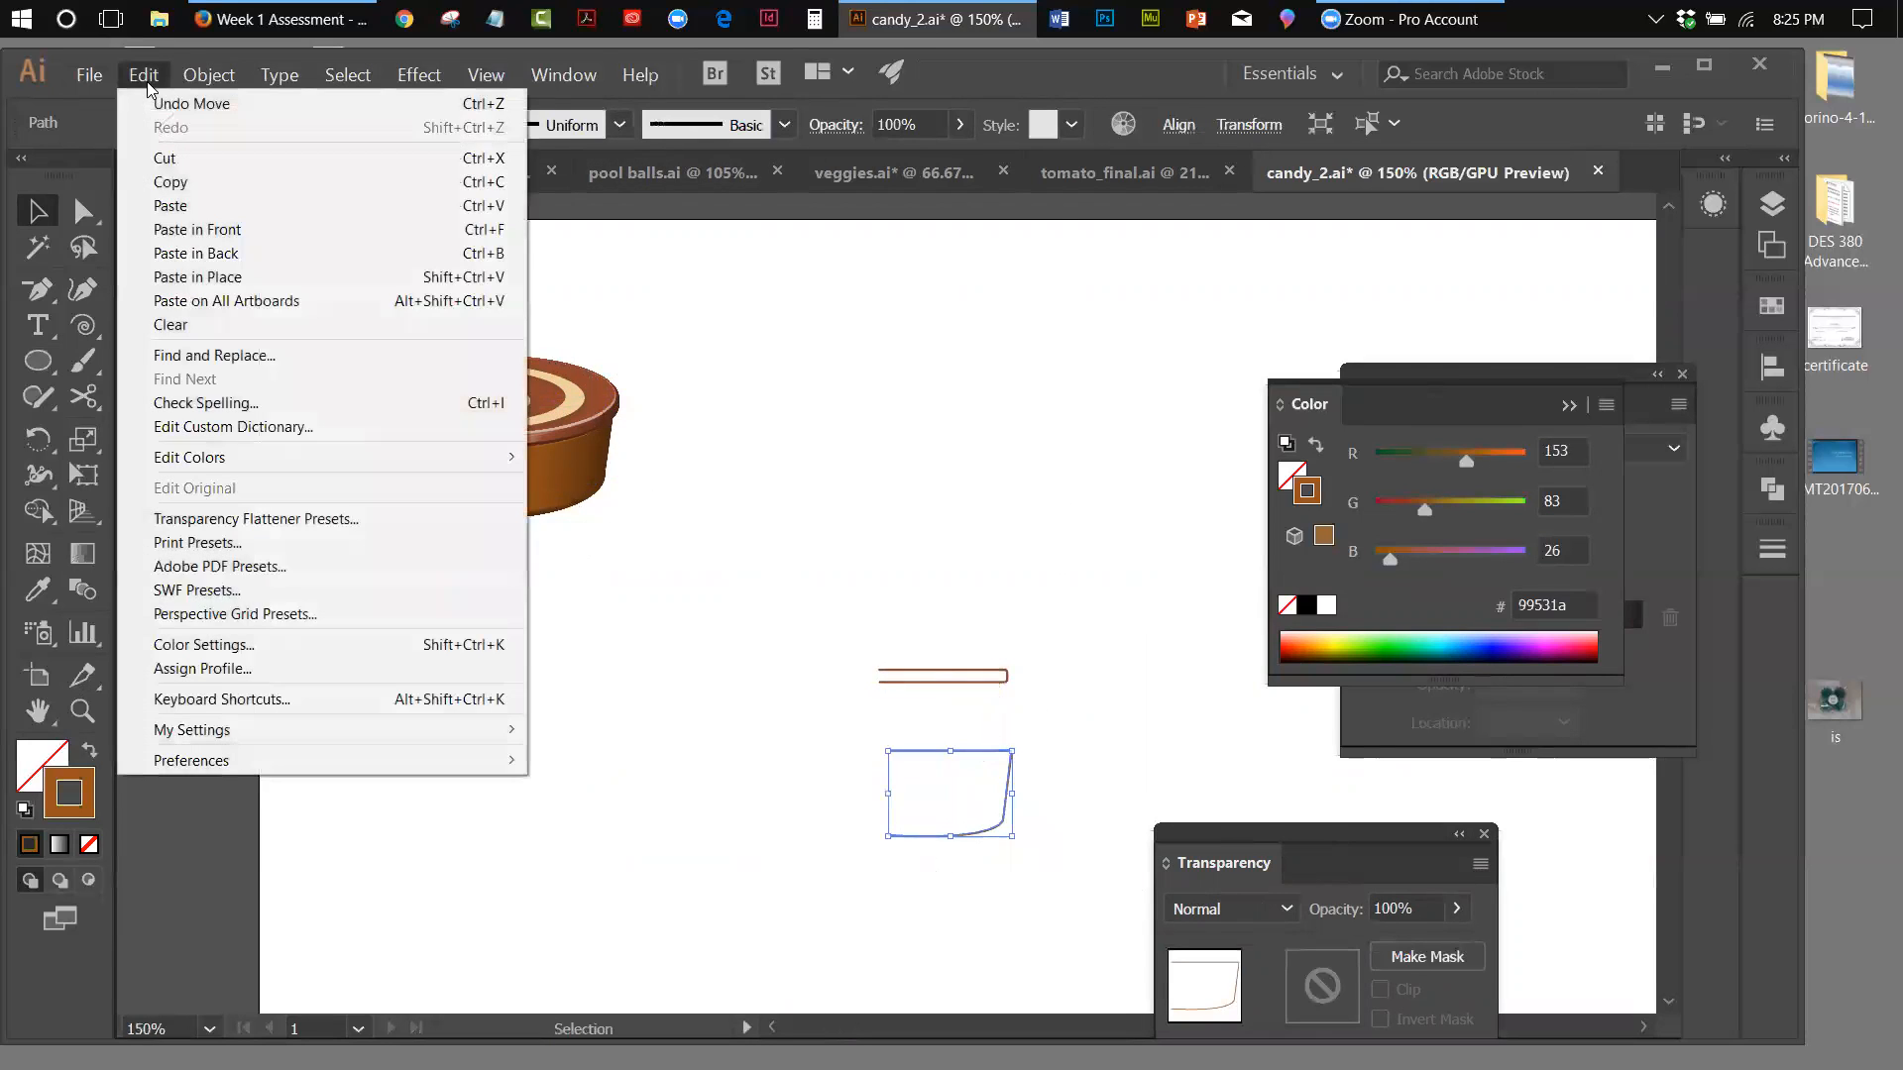
left_click(149, 103)
left_click(956, 565)
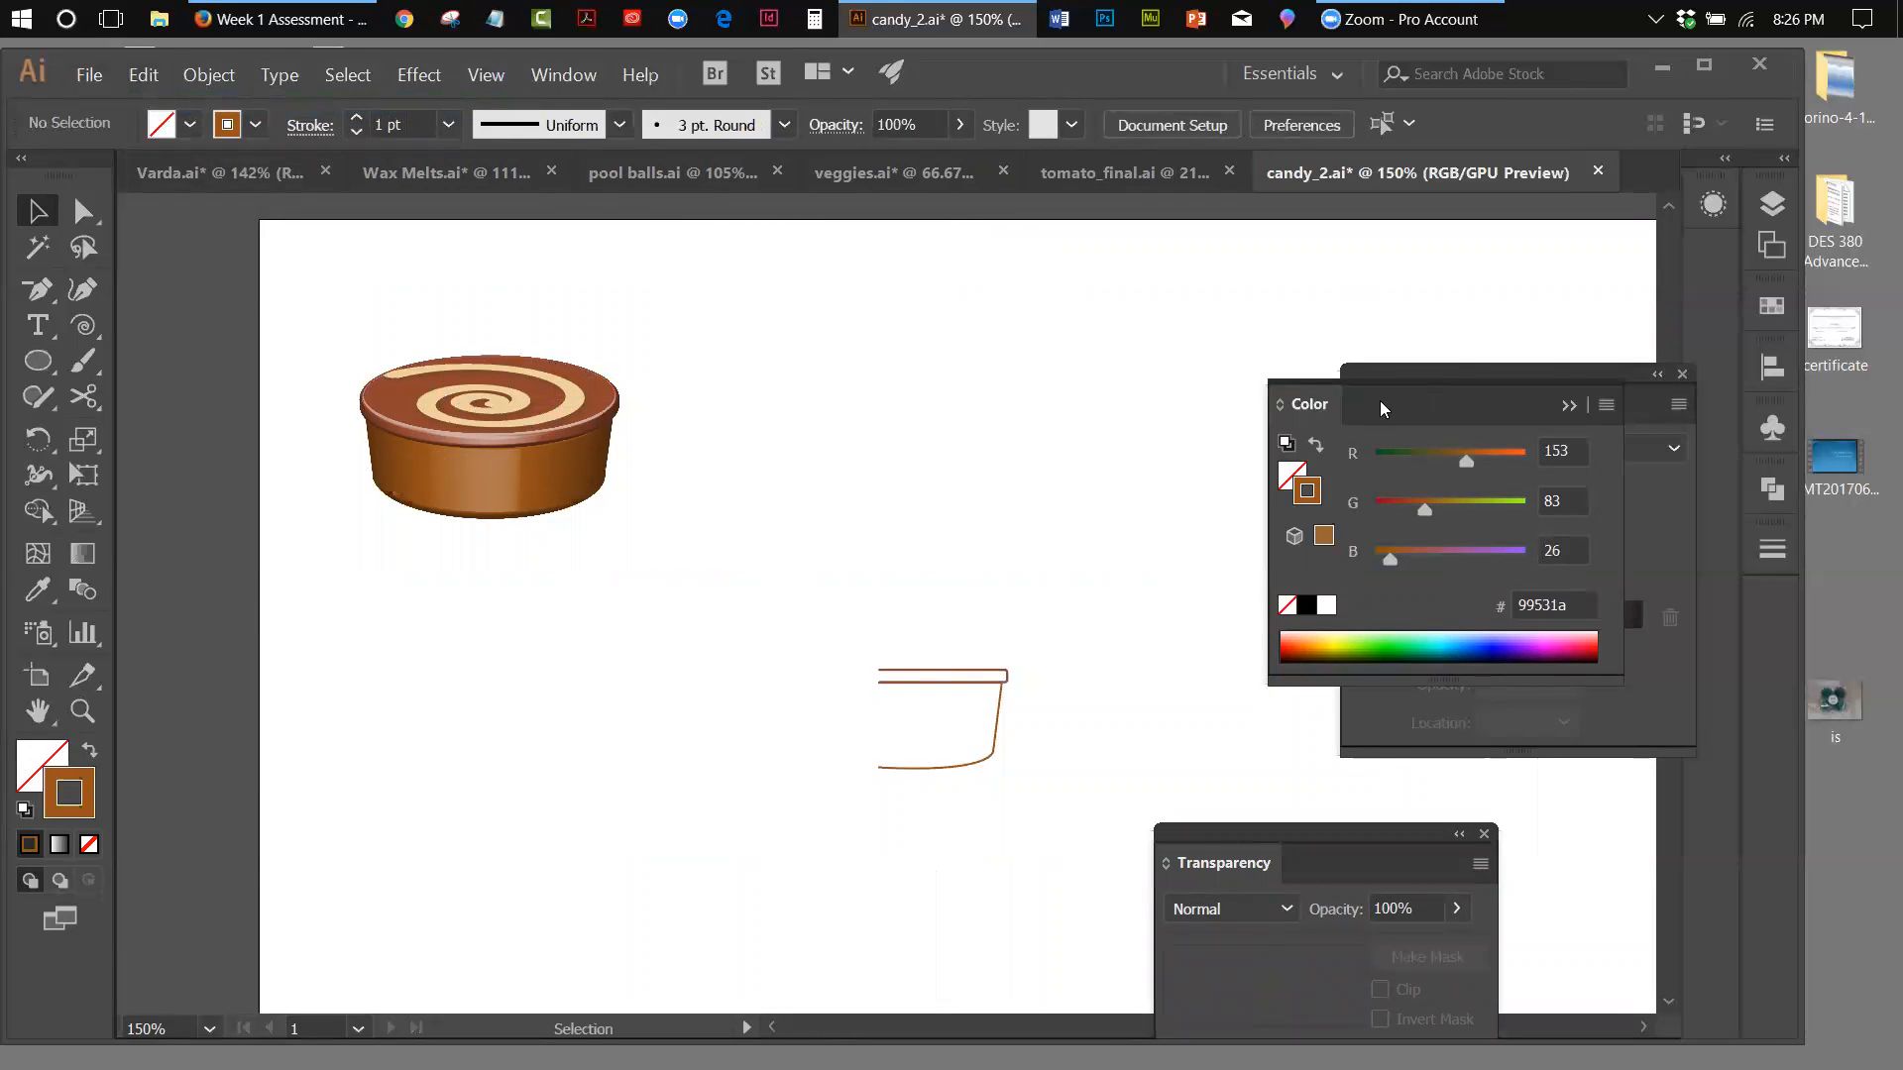
Collapse the floating Color, Gradient and Transparency panels to icons and move the last two beside the upper part of the artboard
left_click(1566, 407)
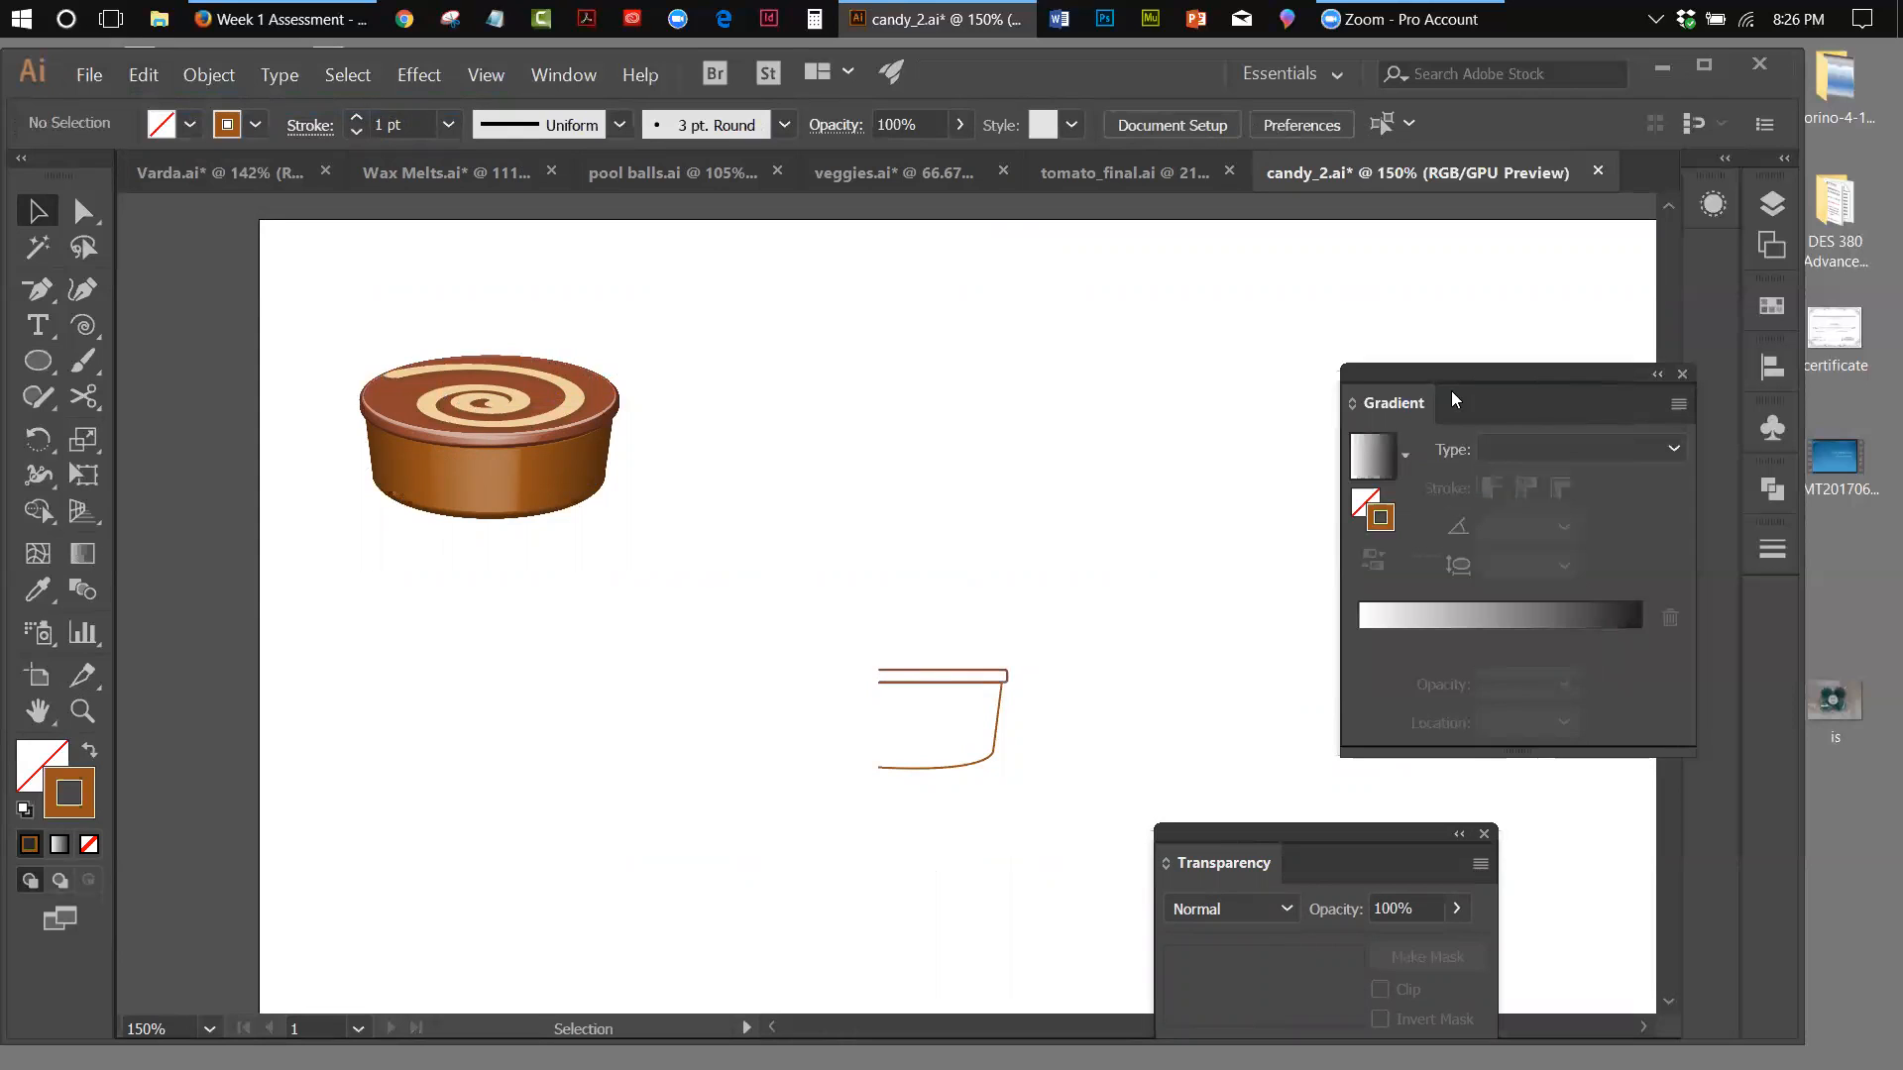
left_click_drag(1467, 370, 1397, 293)
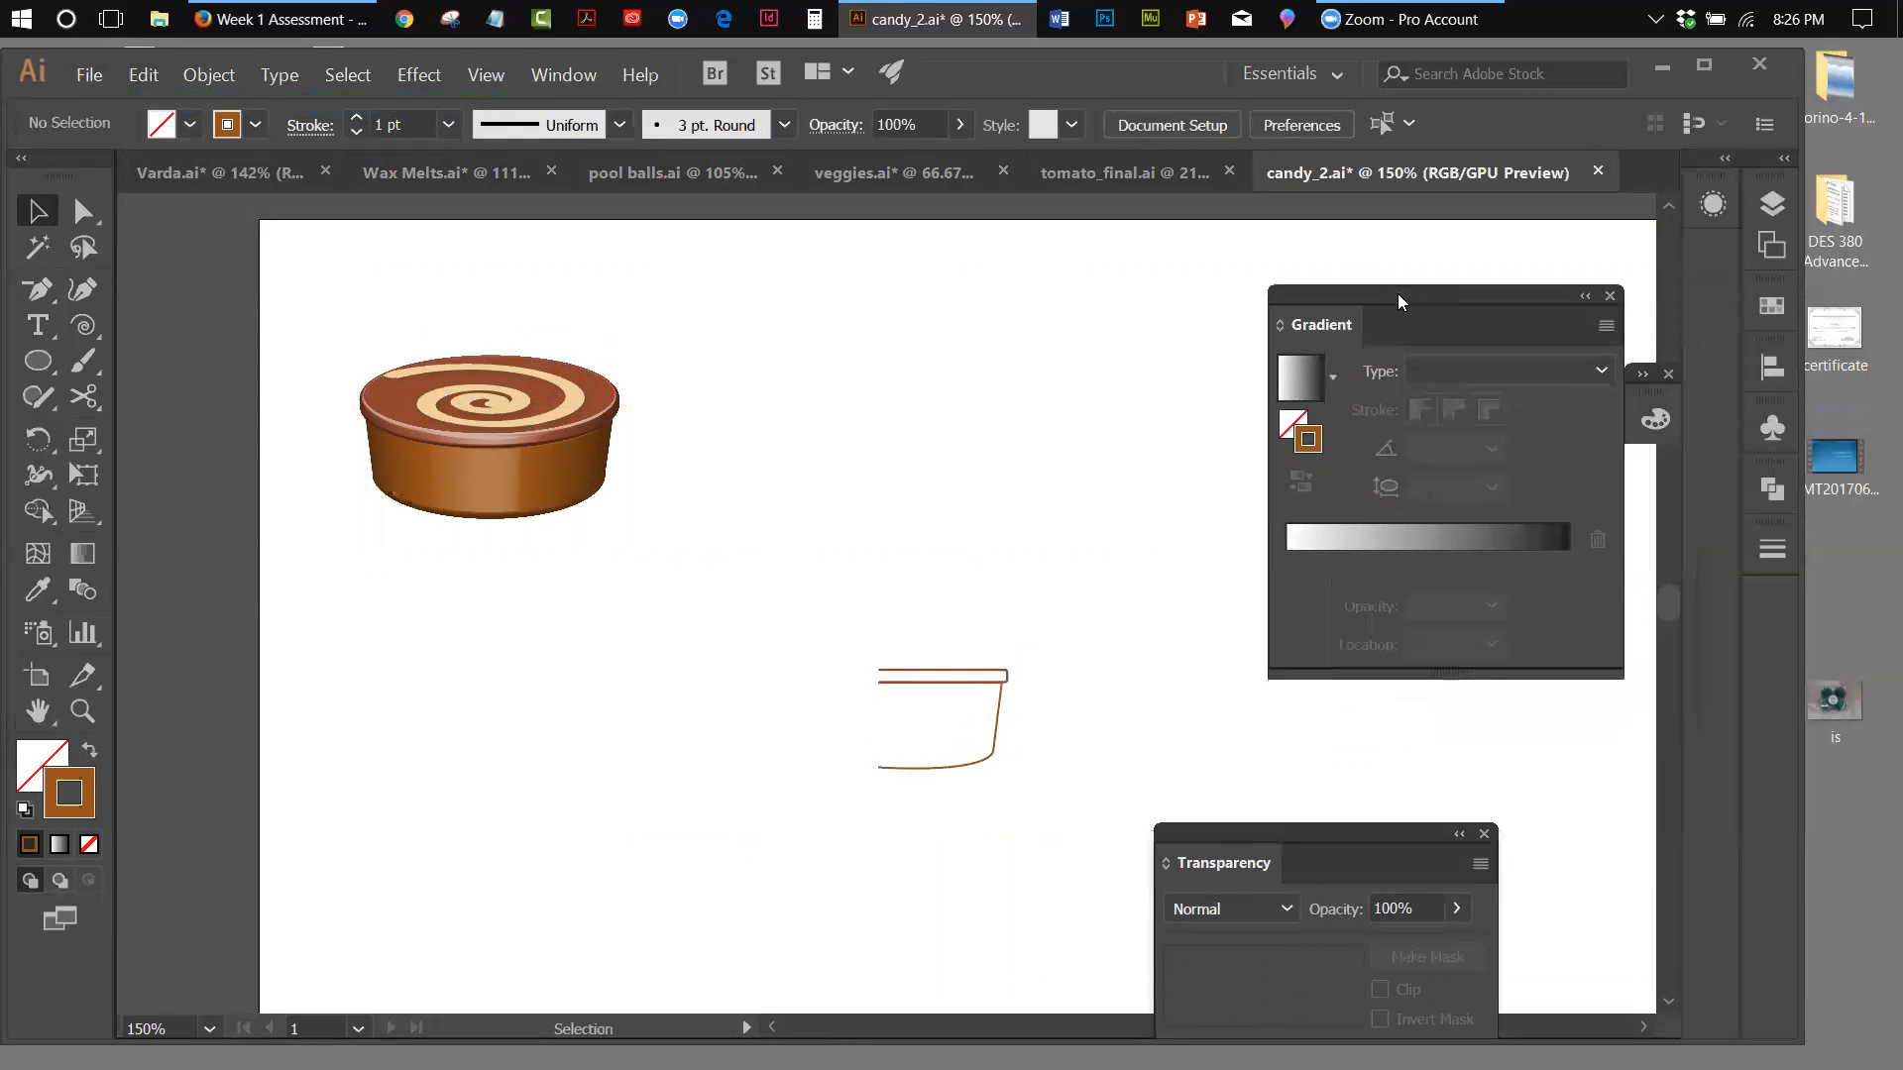
left_click(1585, 297)
left_click_drag(1359, 828, 1449, 373)
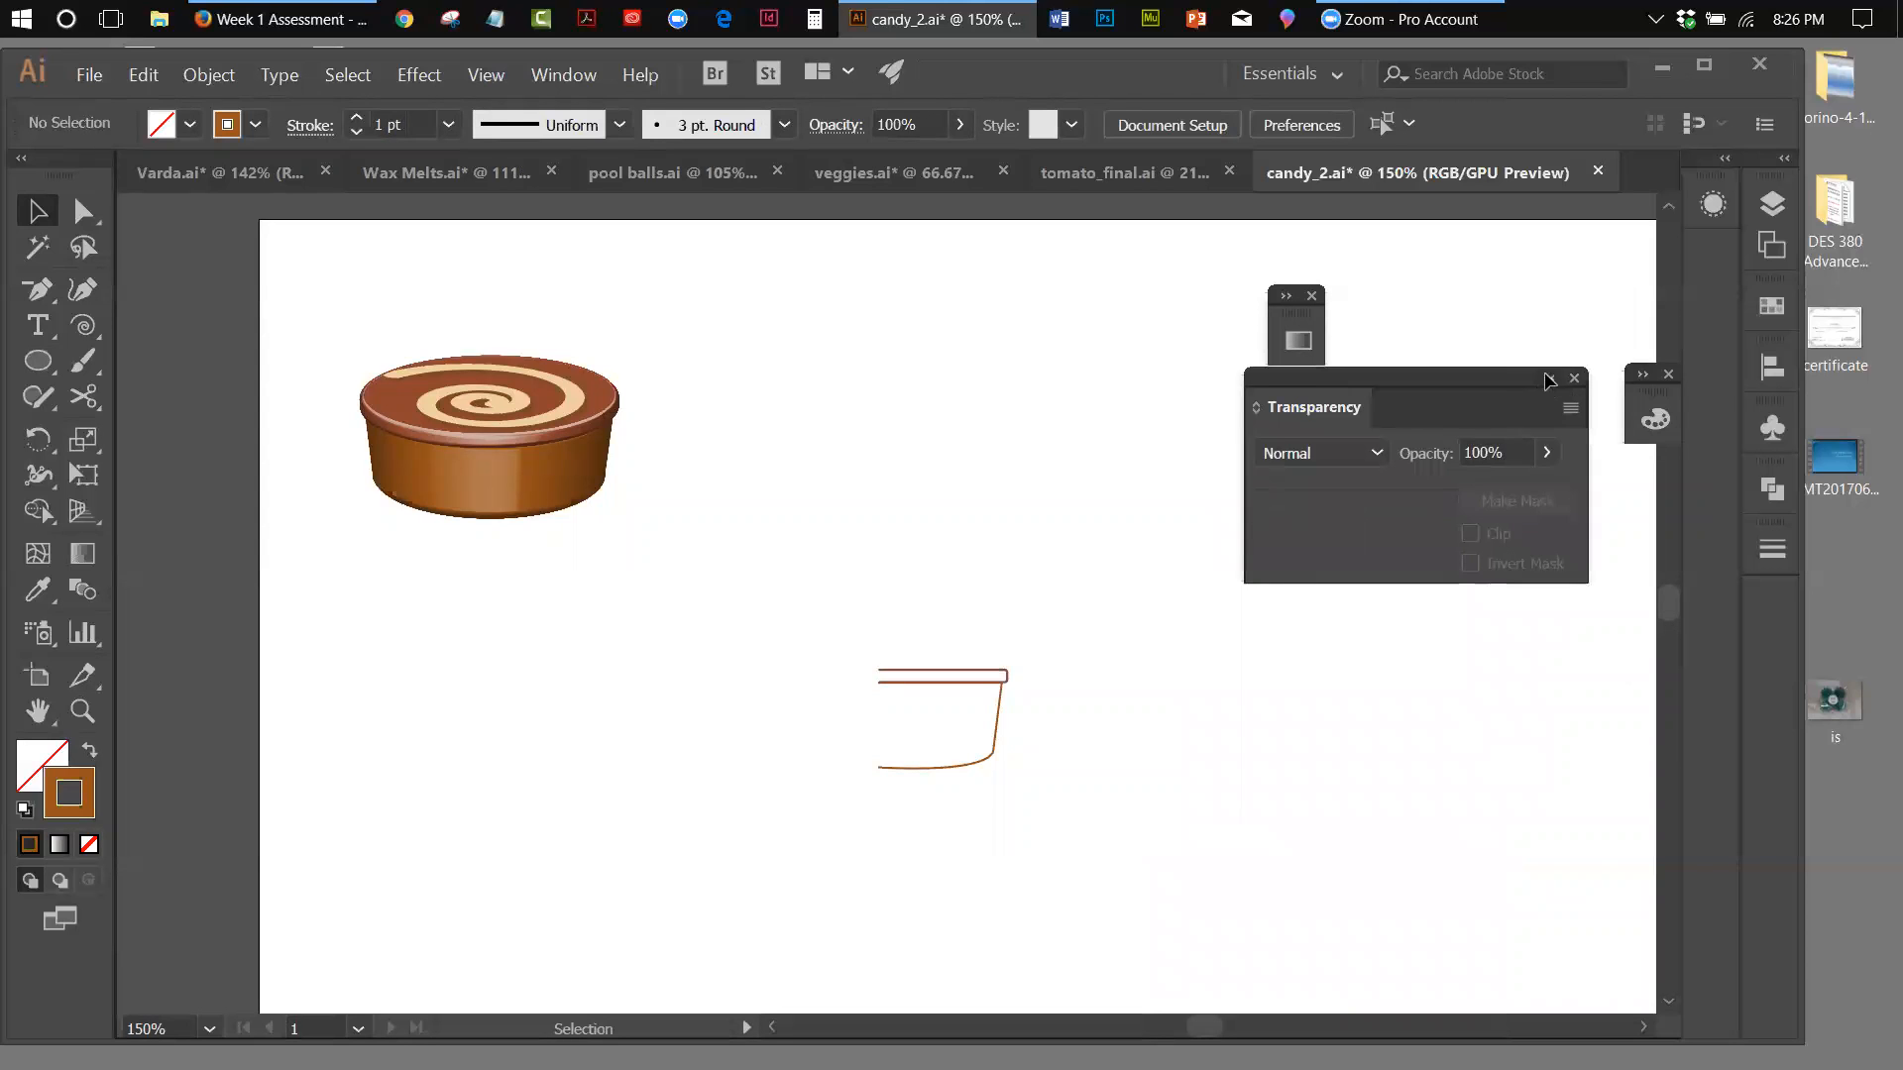
left_click(1549, 377)
Detach the Appearance panel from the dock, collapse it to an icon, and move it out of the way below the Color icon
left_click(547, 80)
left_click(656, 317)
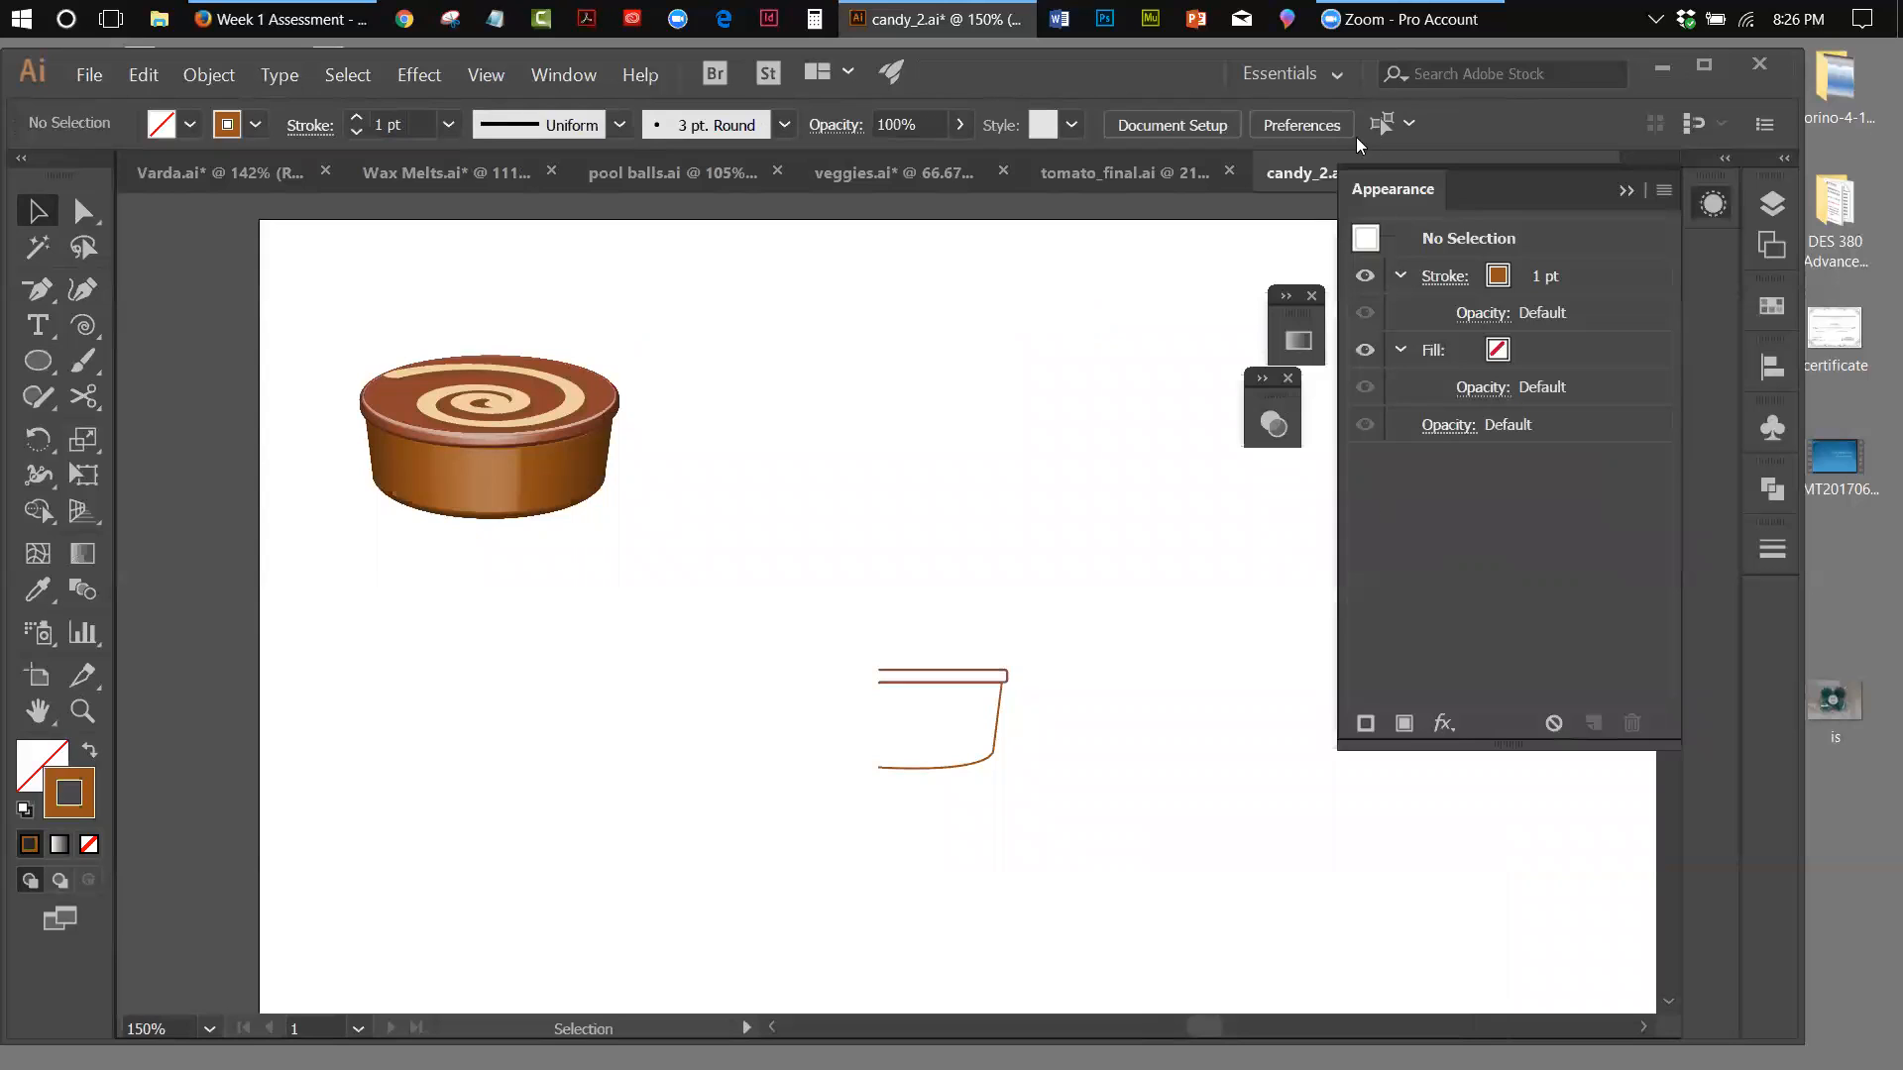
left_click_drag(1394, 188, 1393, 433)
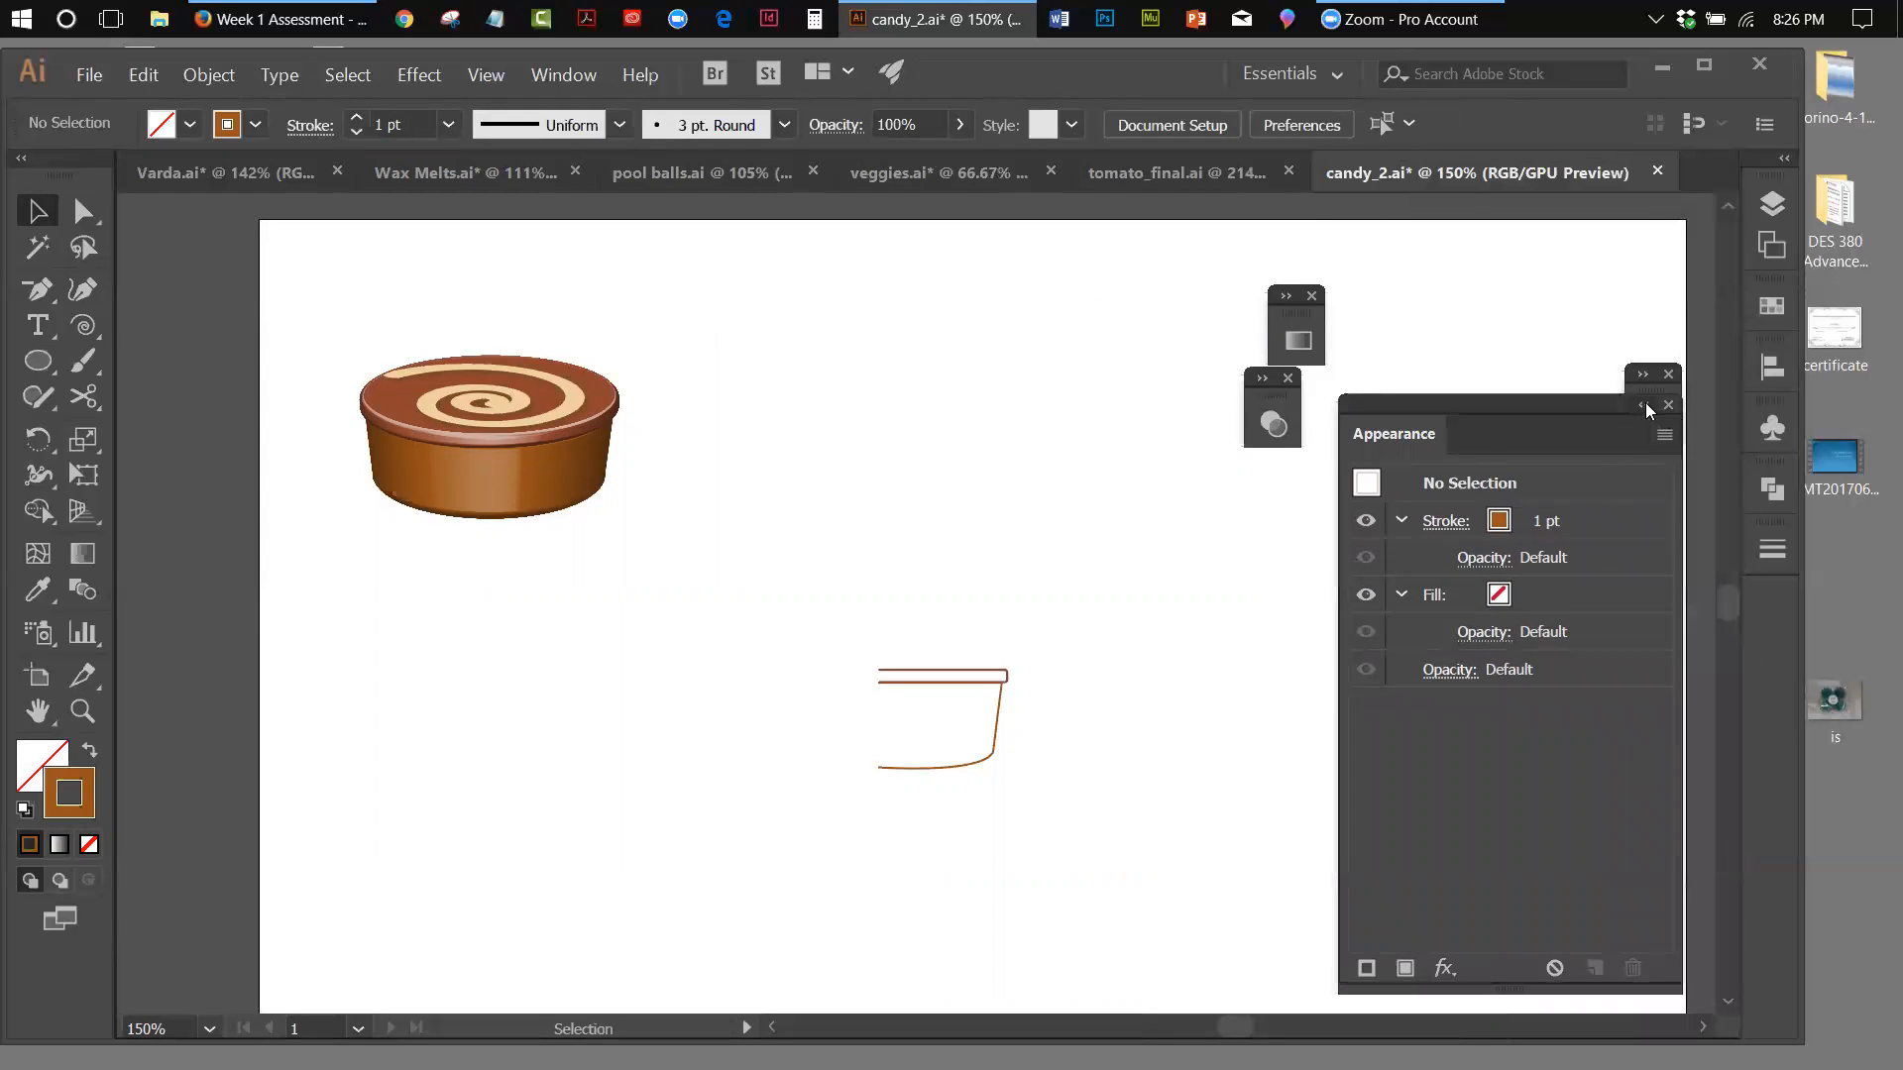
left_click(1645, 403)
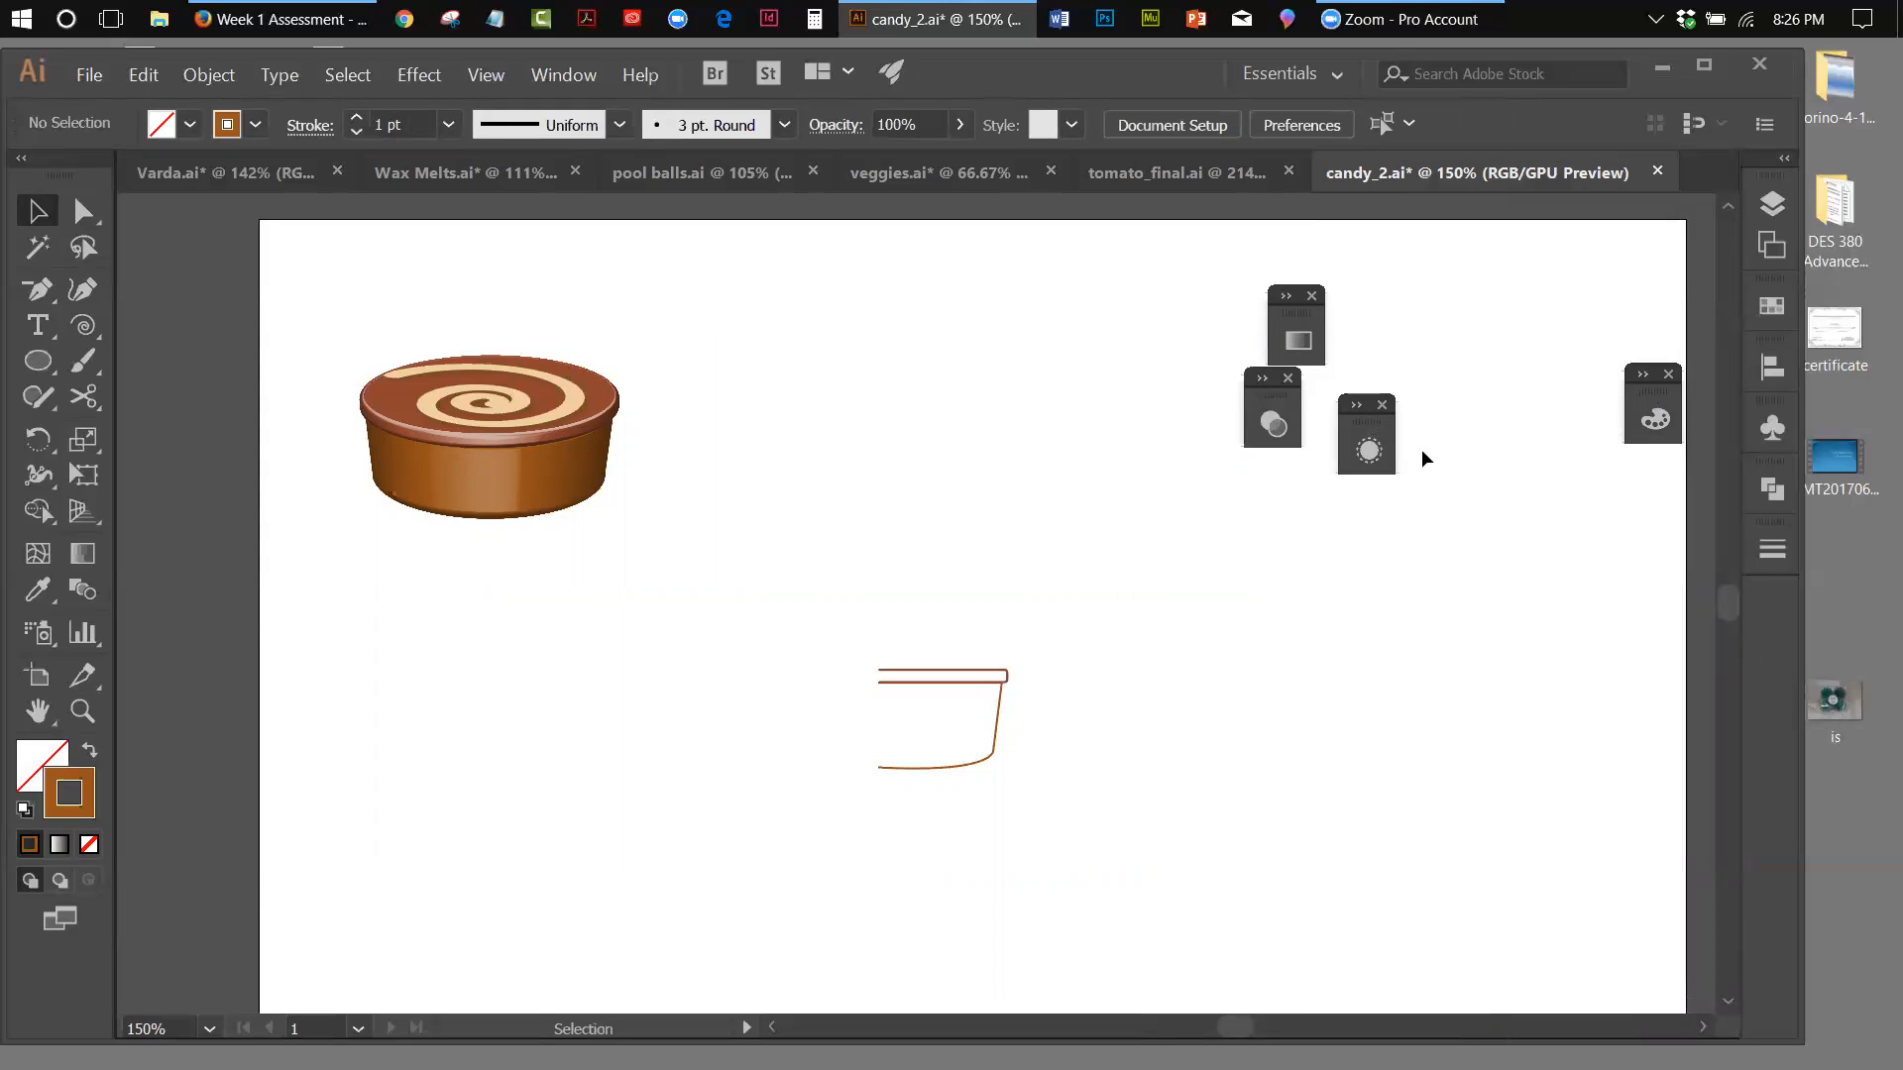
left_click_drag(1369, 418, 1617, 541)
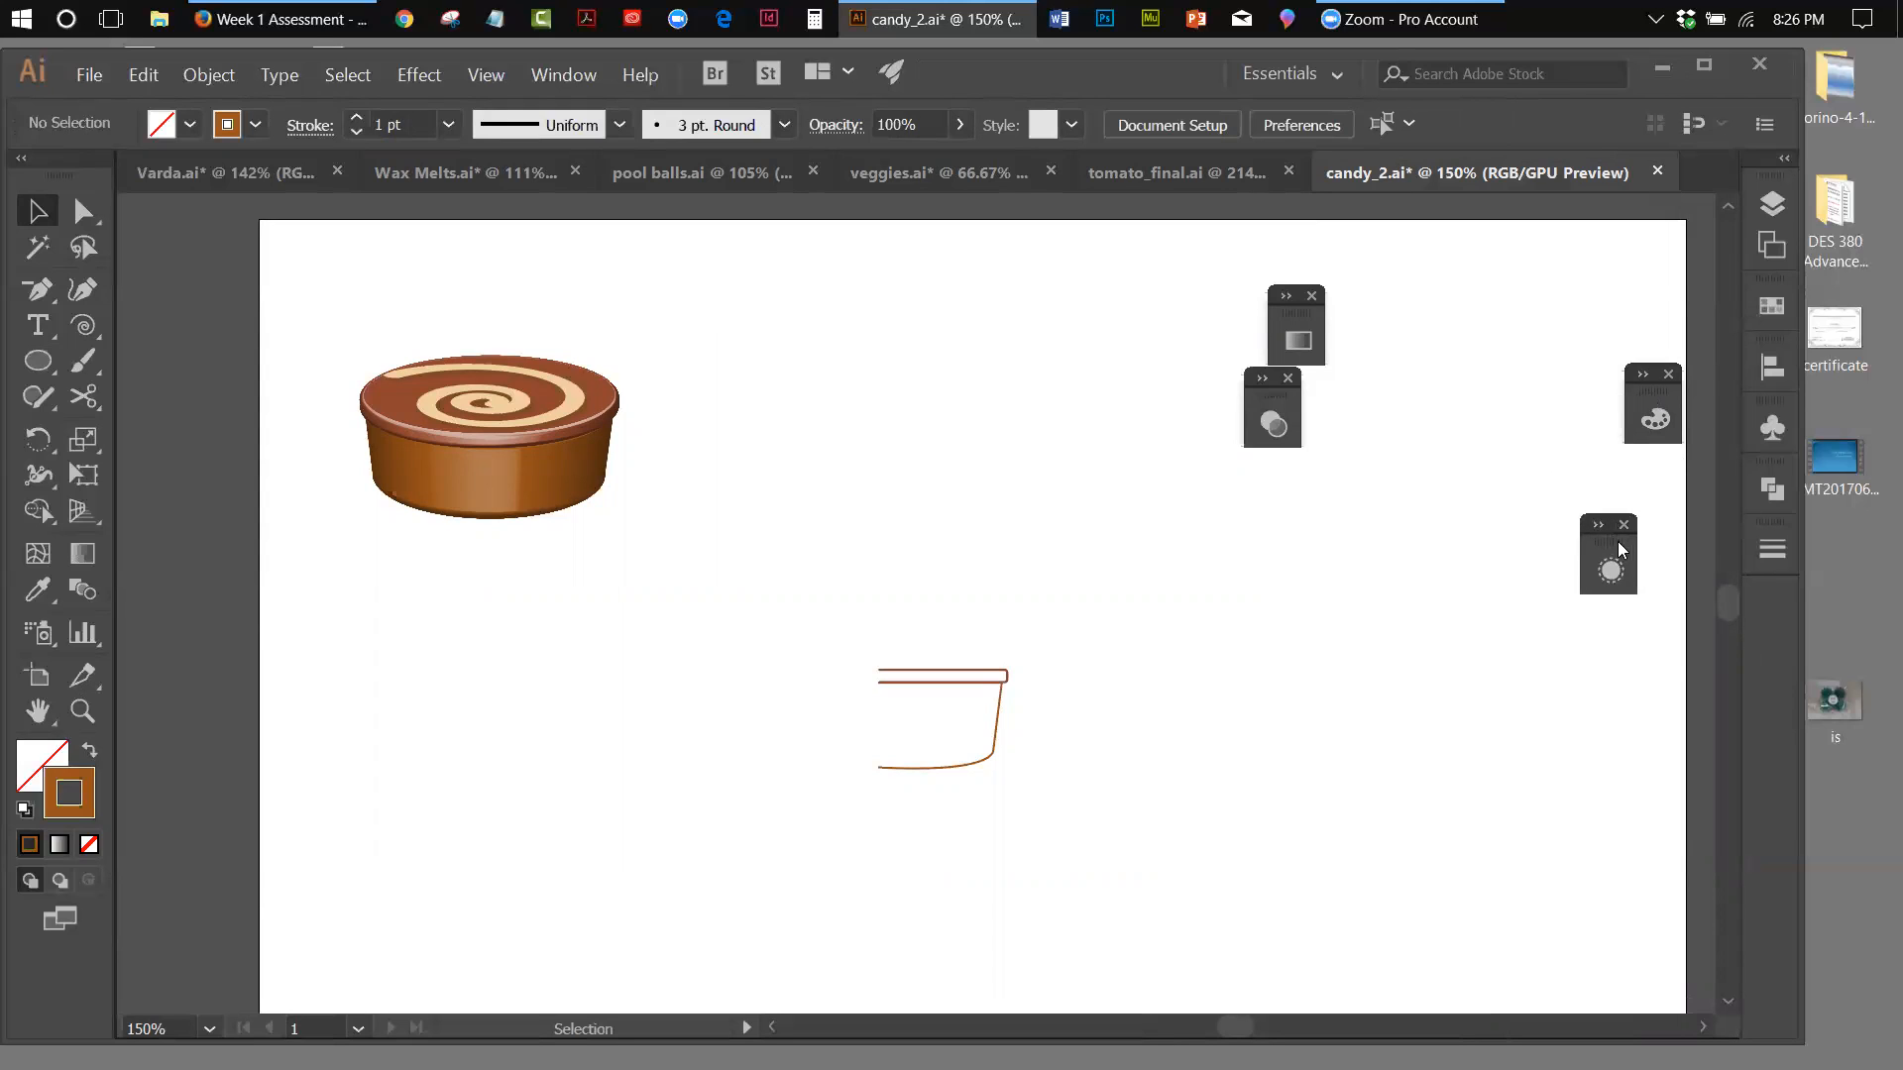
Show the Symbols panel and draw a spiral beside the finished round candy with the Spiral tool
left_click_drag(927, 603, 1043, 764)
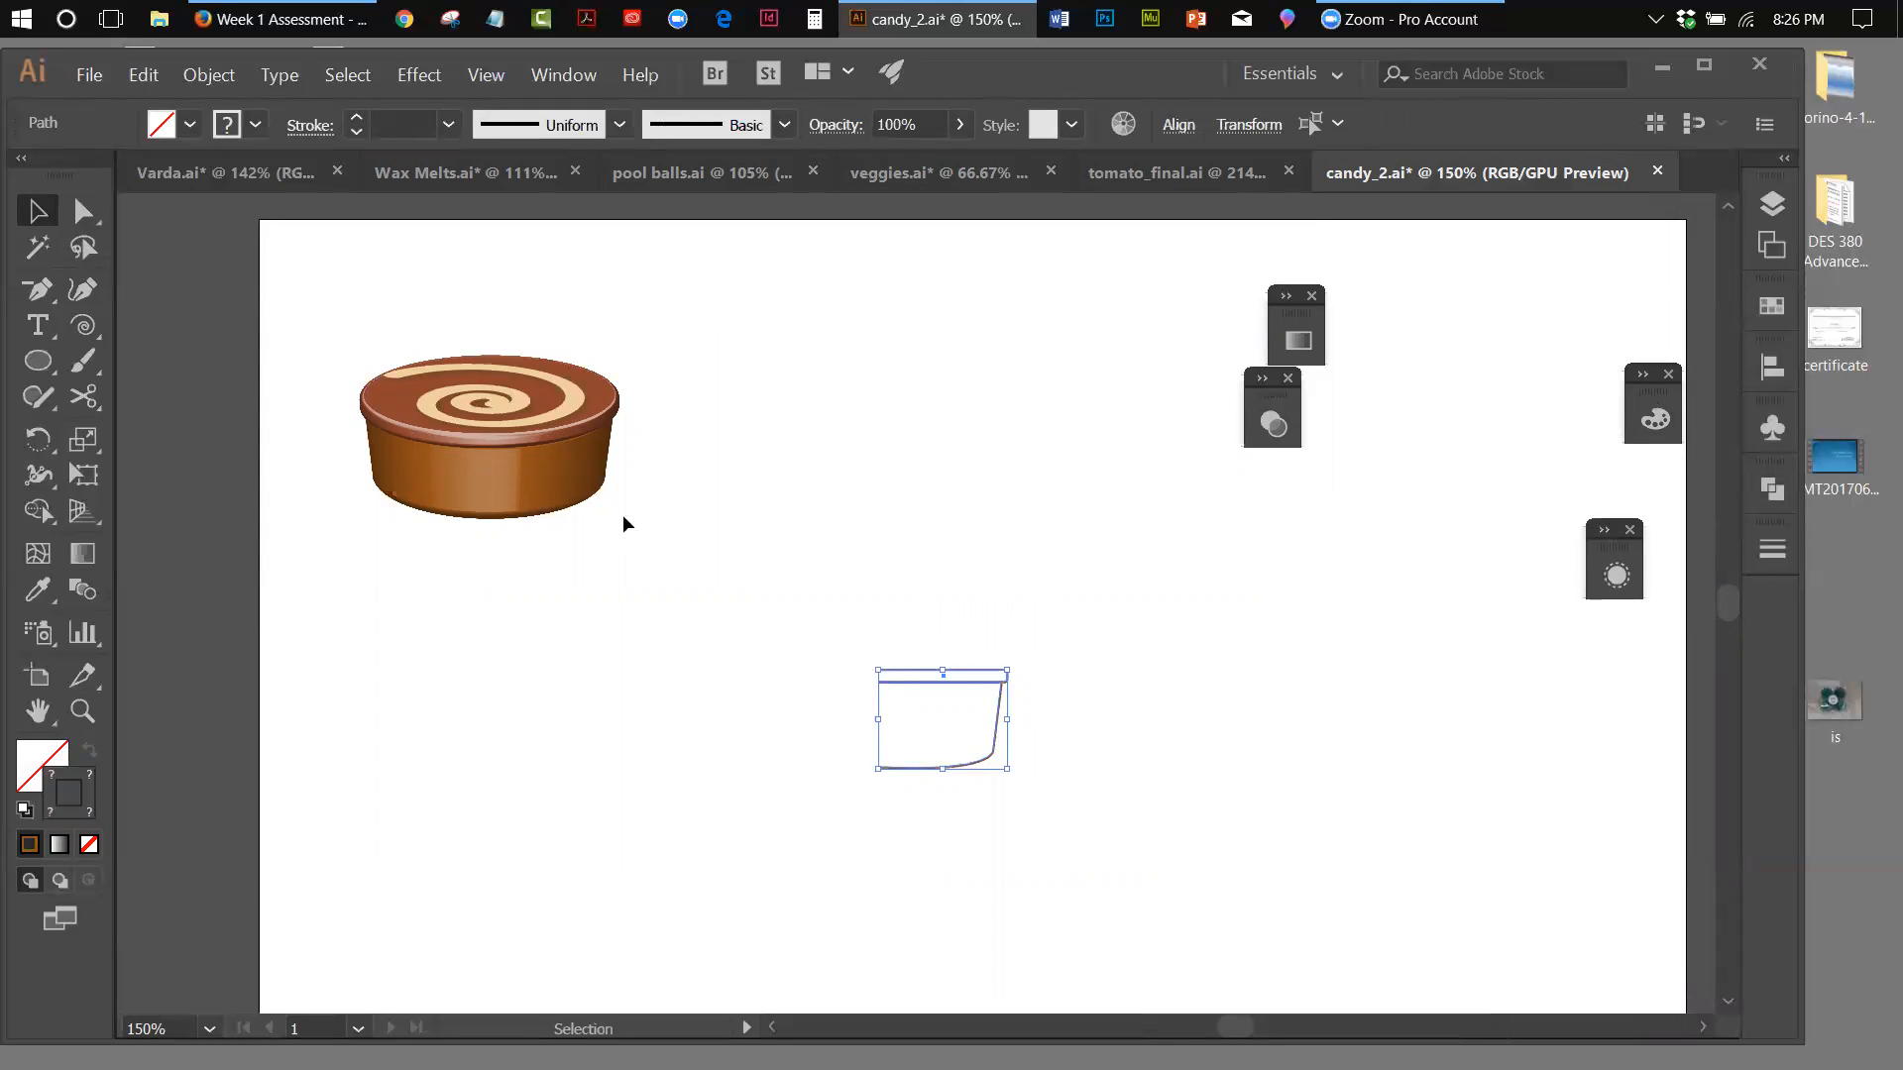
left_click(1776, 422)
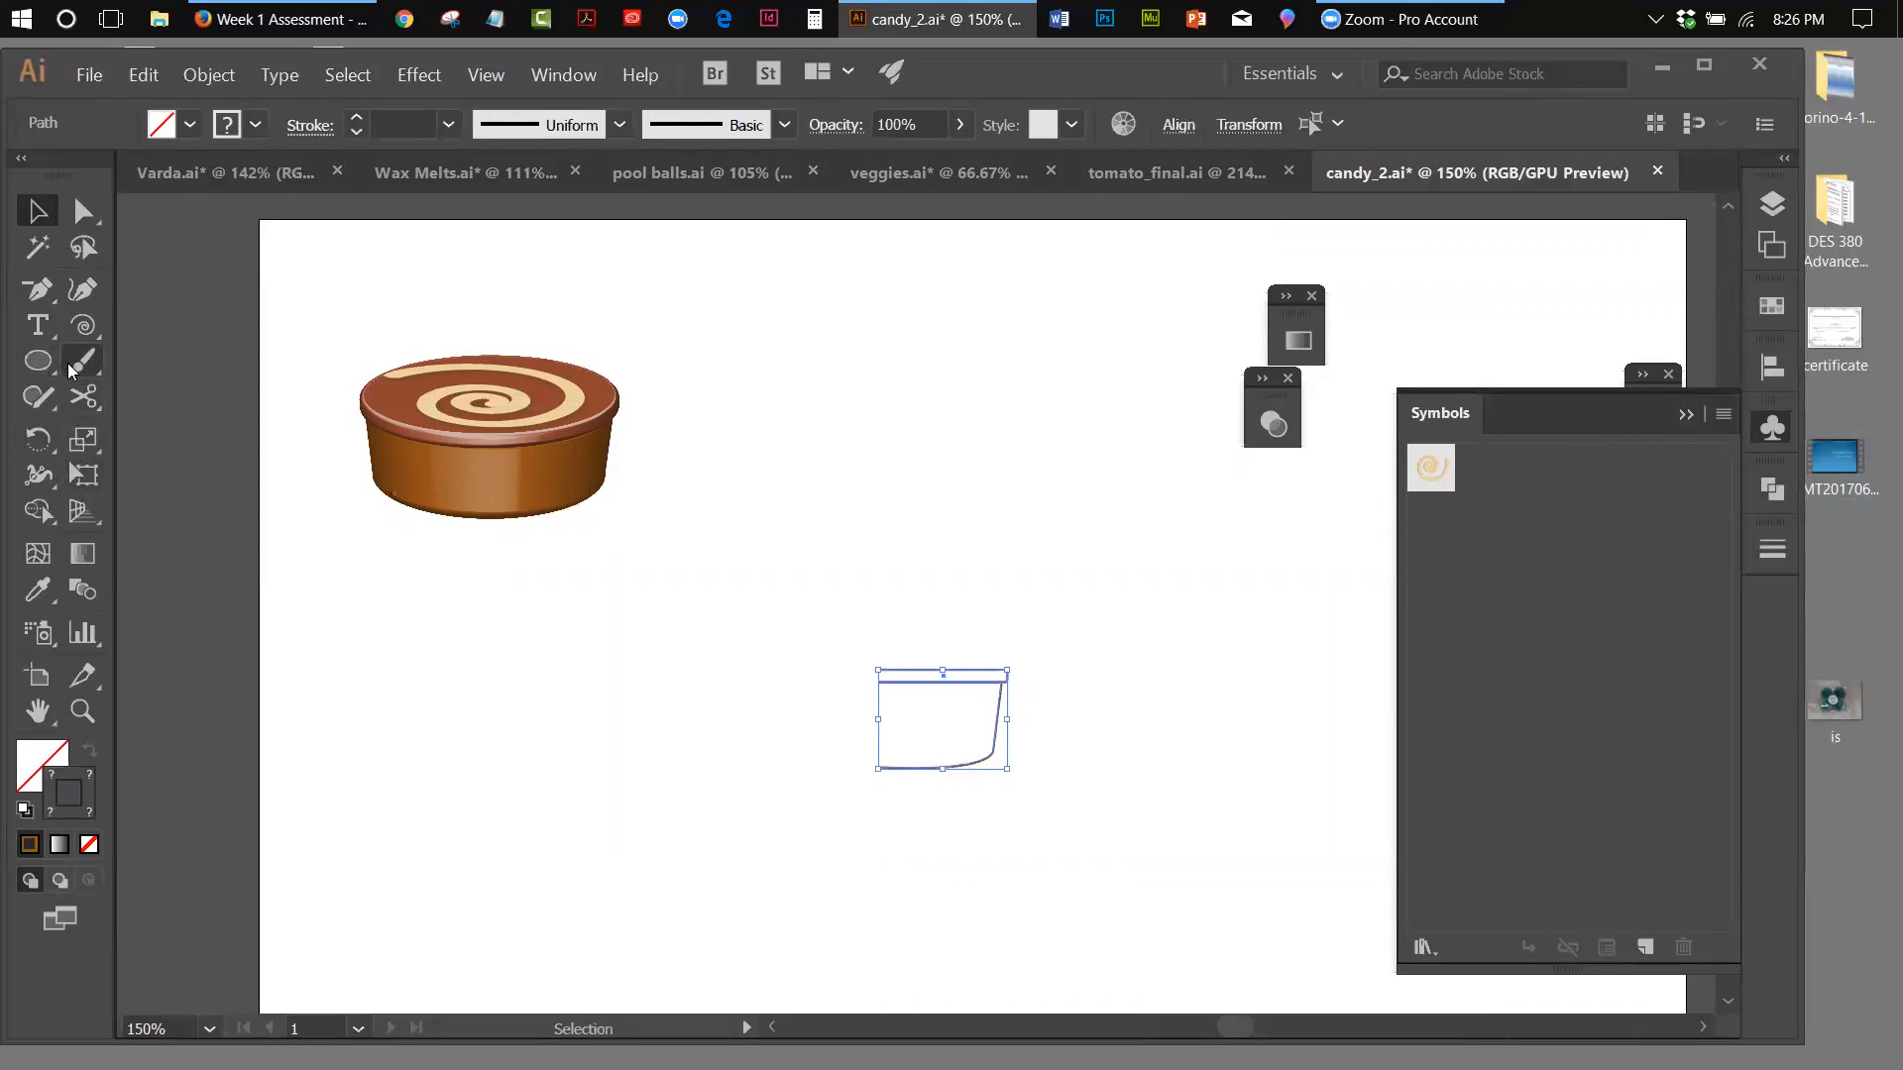
left_click(83, 325)
left_click_drag(794, 429, 863, 475)
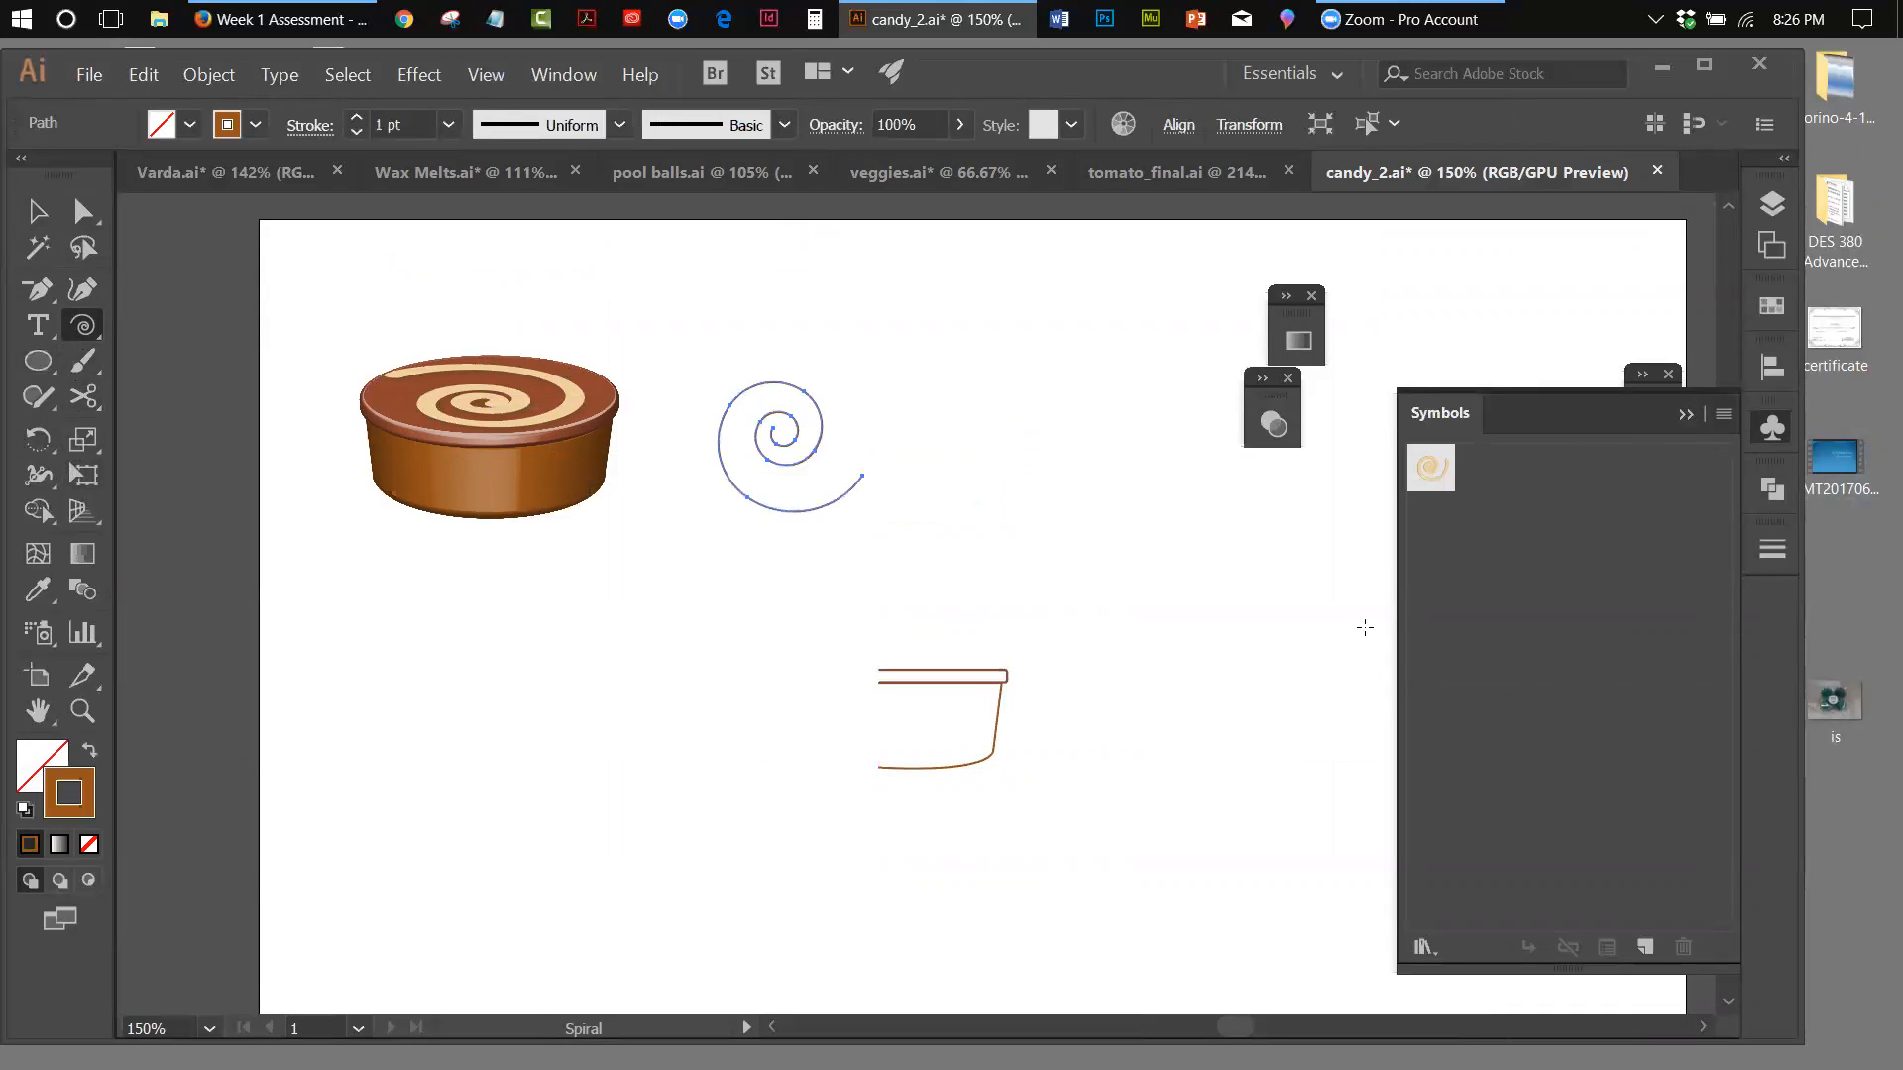
Open the options of the R=153 G=83 B=26 brown swatch for the spiral's stroke and switch its color mode to HSB
double_click(69, 792)
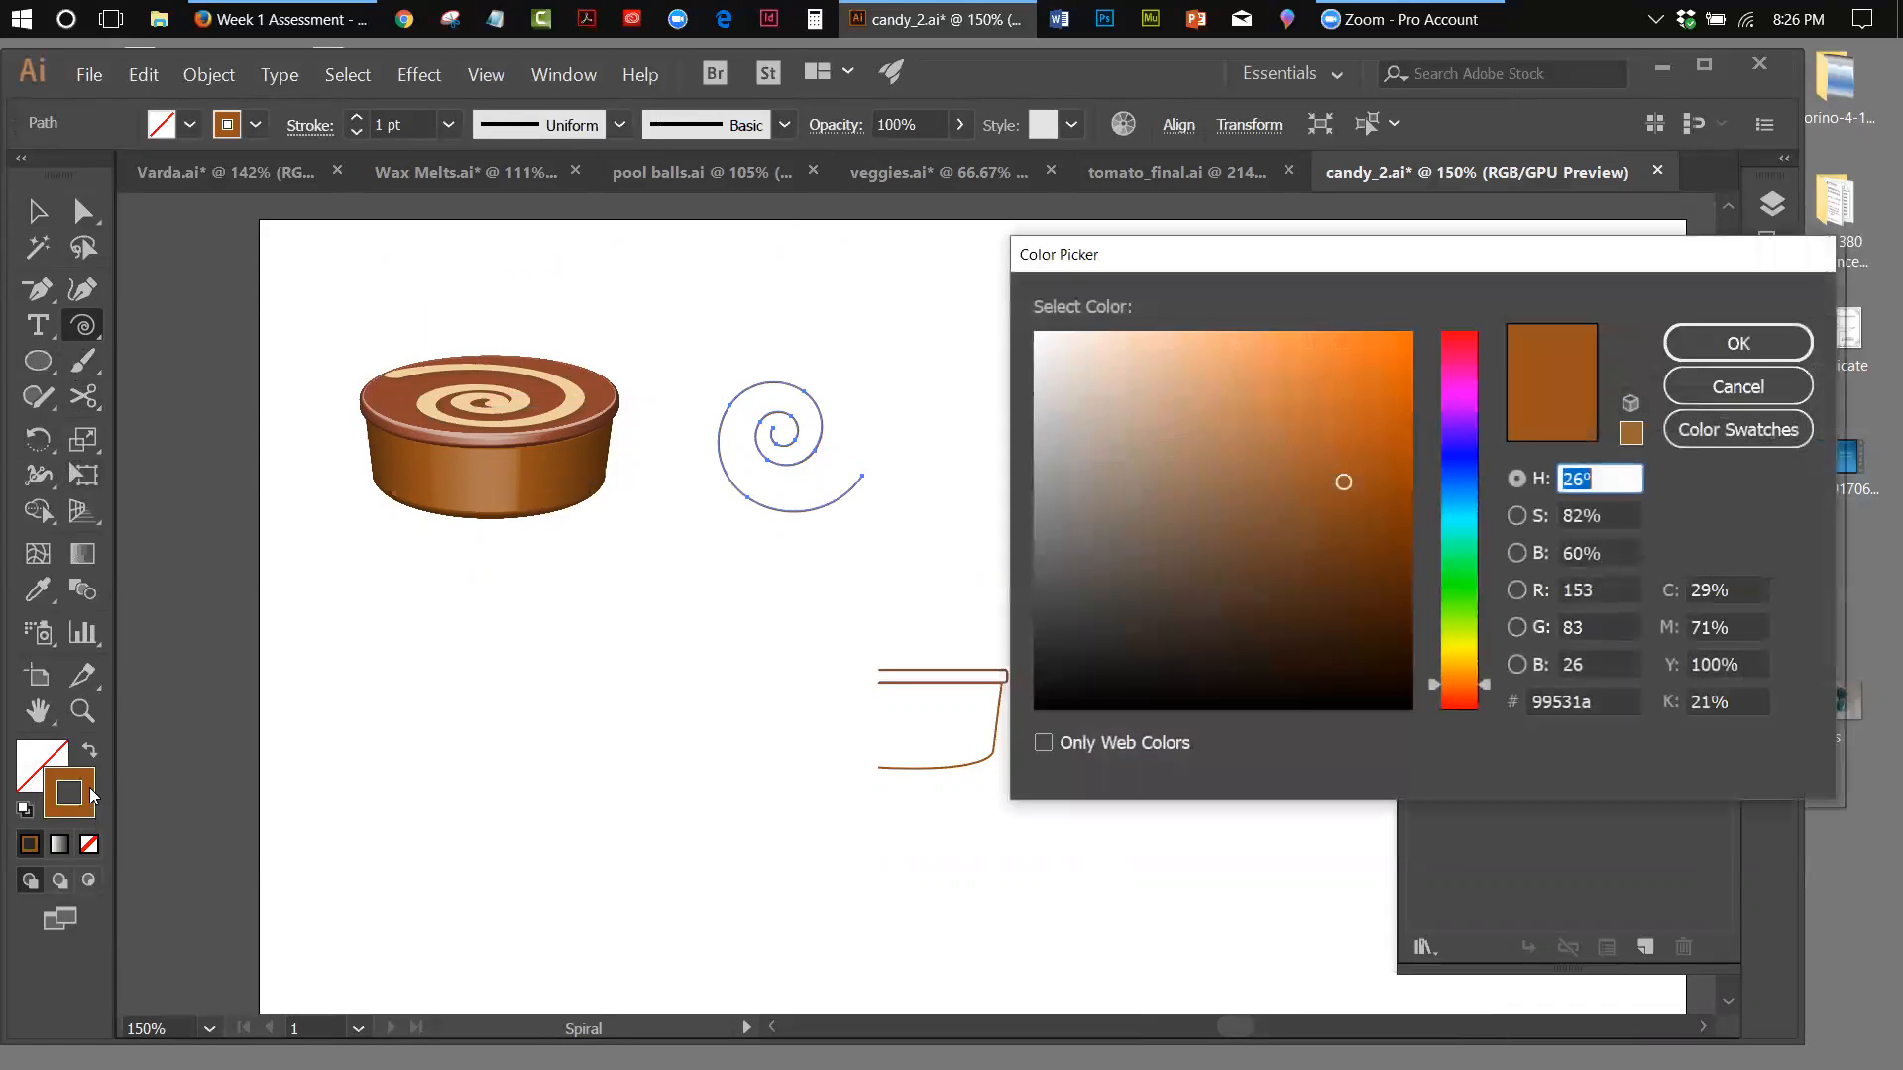
left_click(1762, 396)
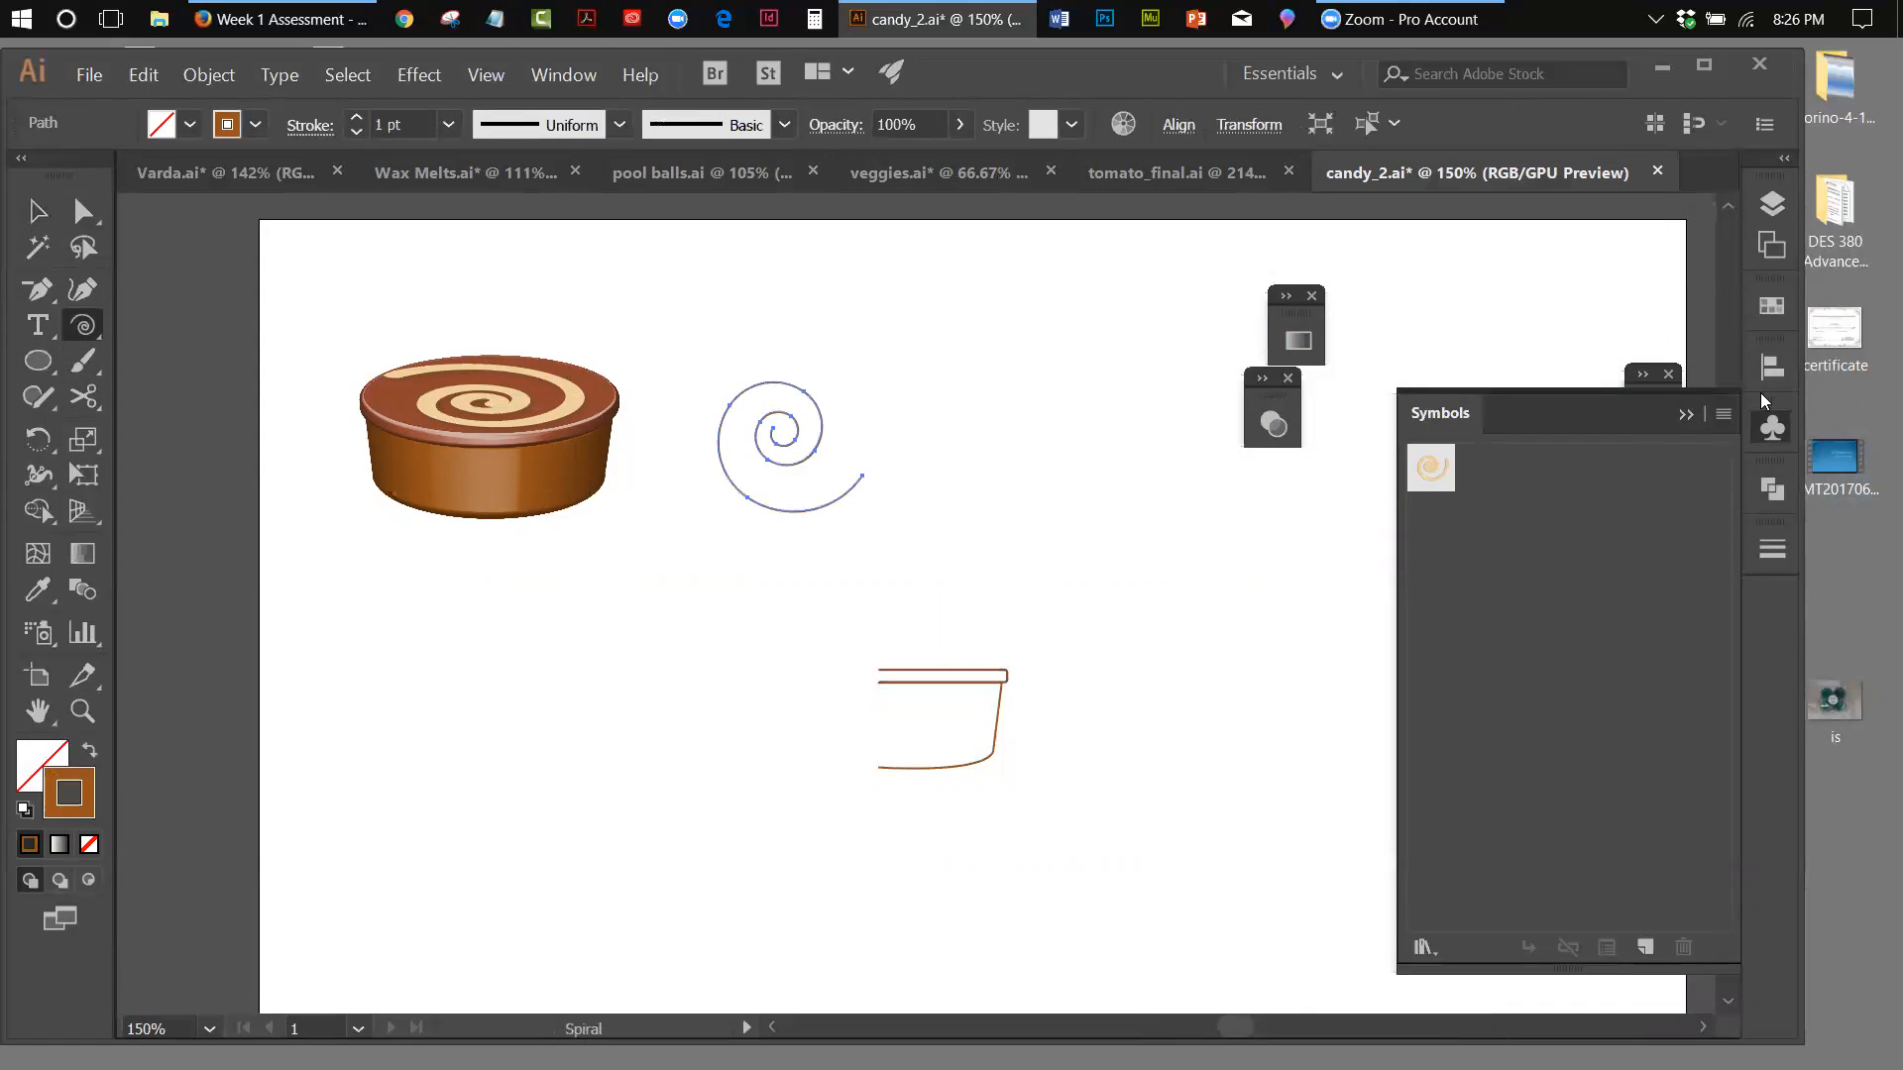
left_click(1758, 305)
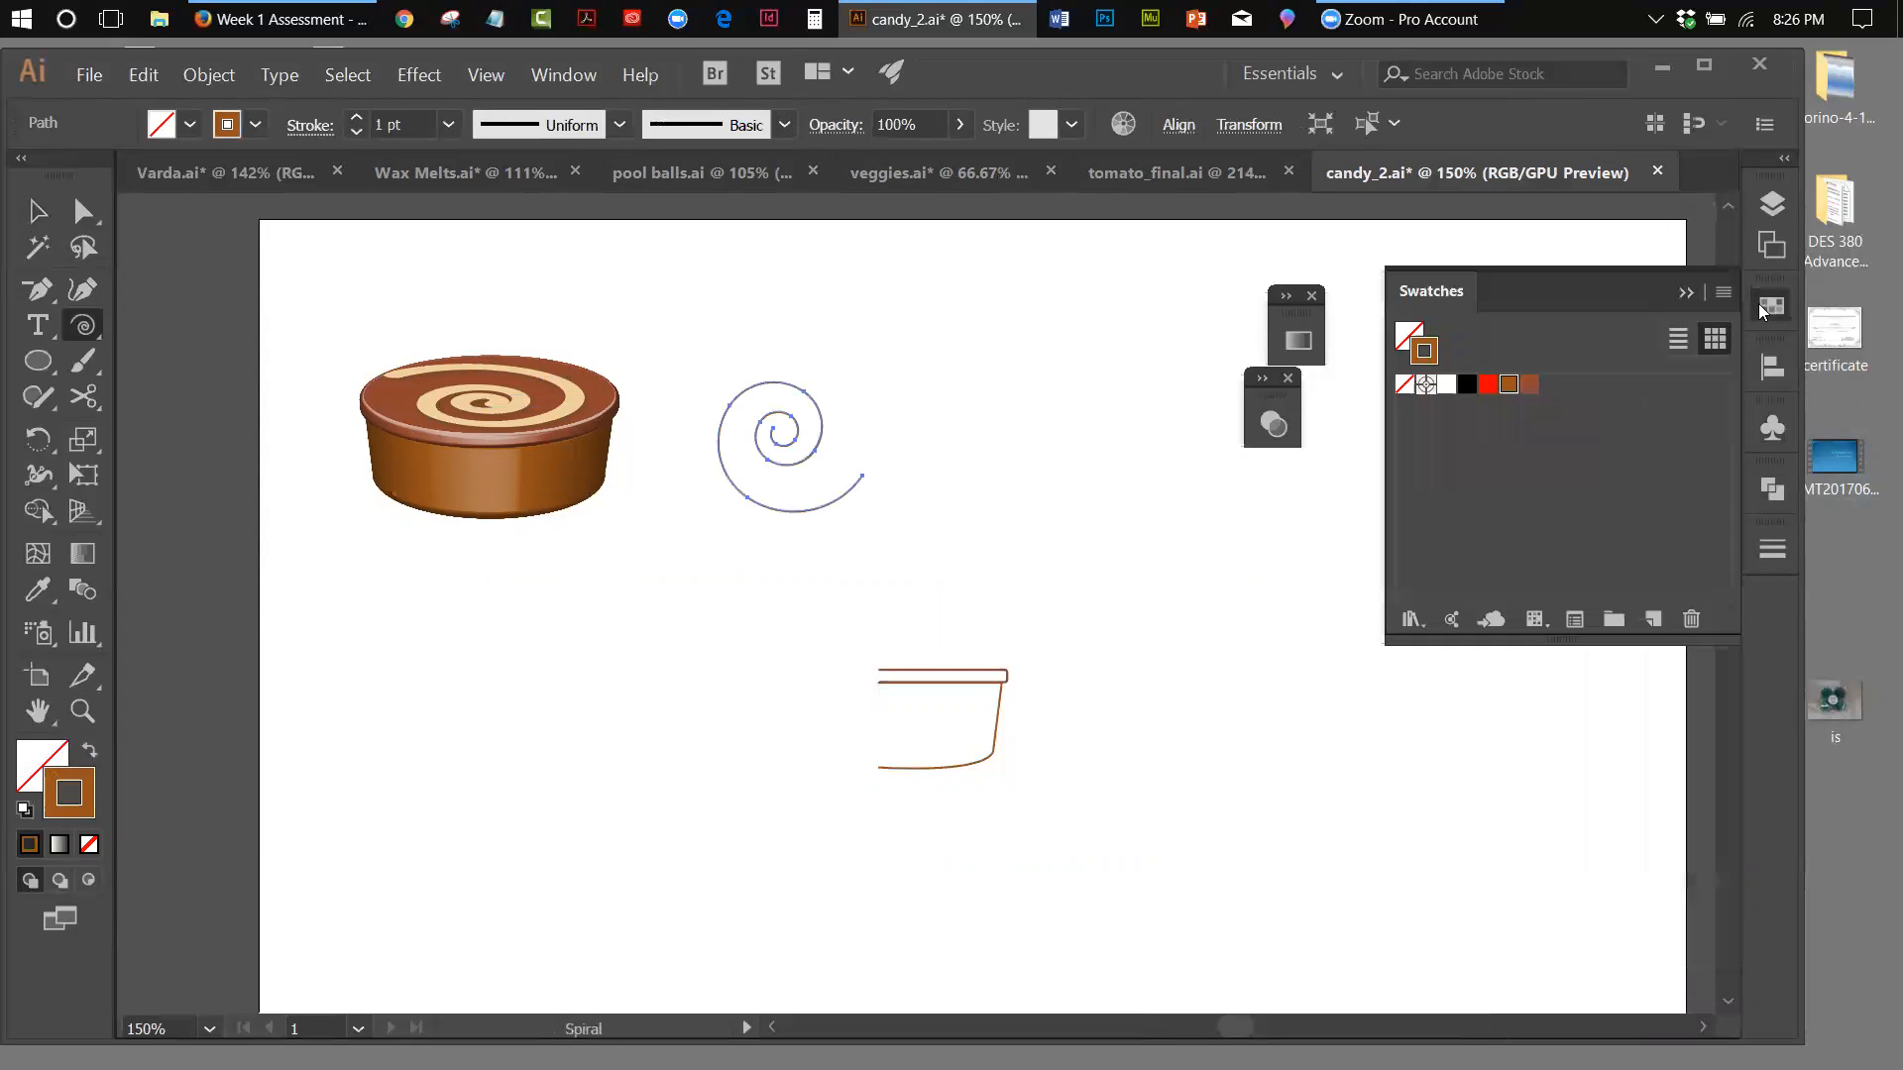
left_click(1529, 386)
left_click(1509, 388)
double_click(1509, 387)
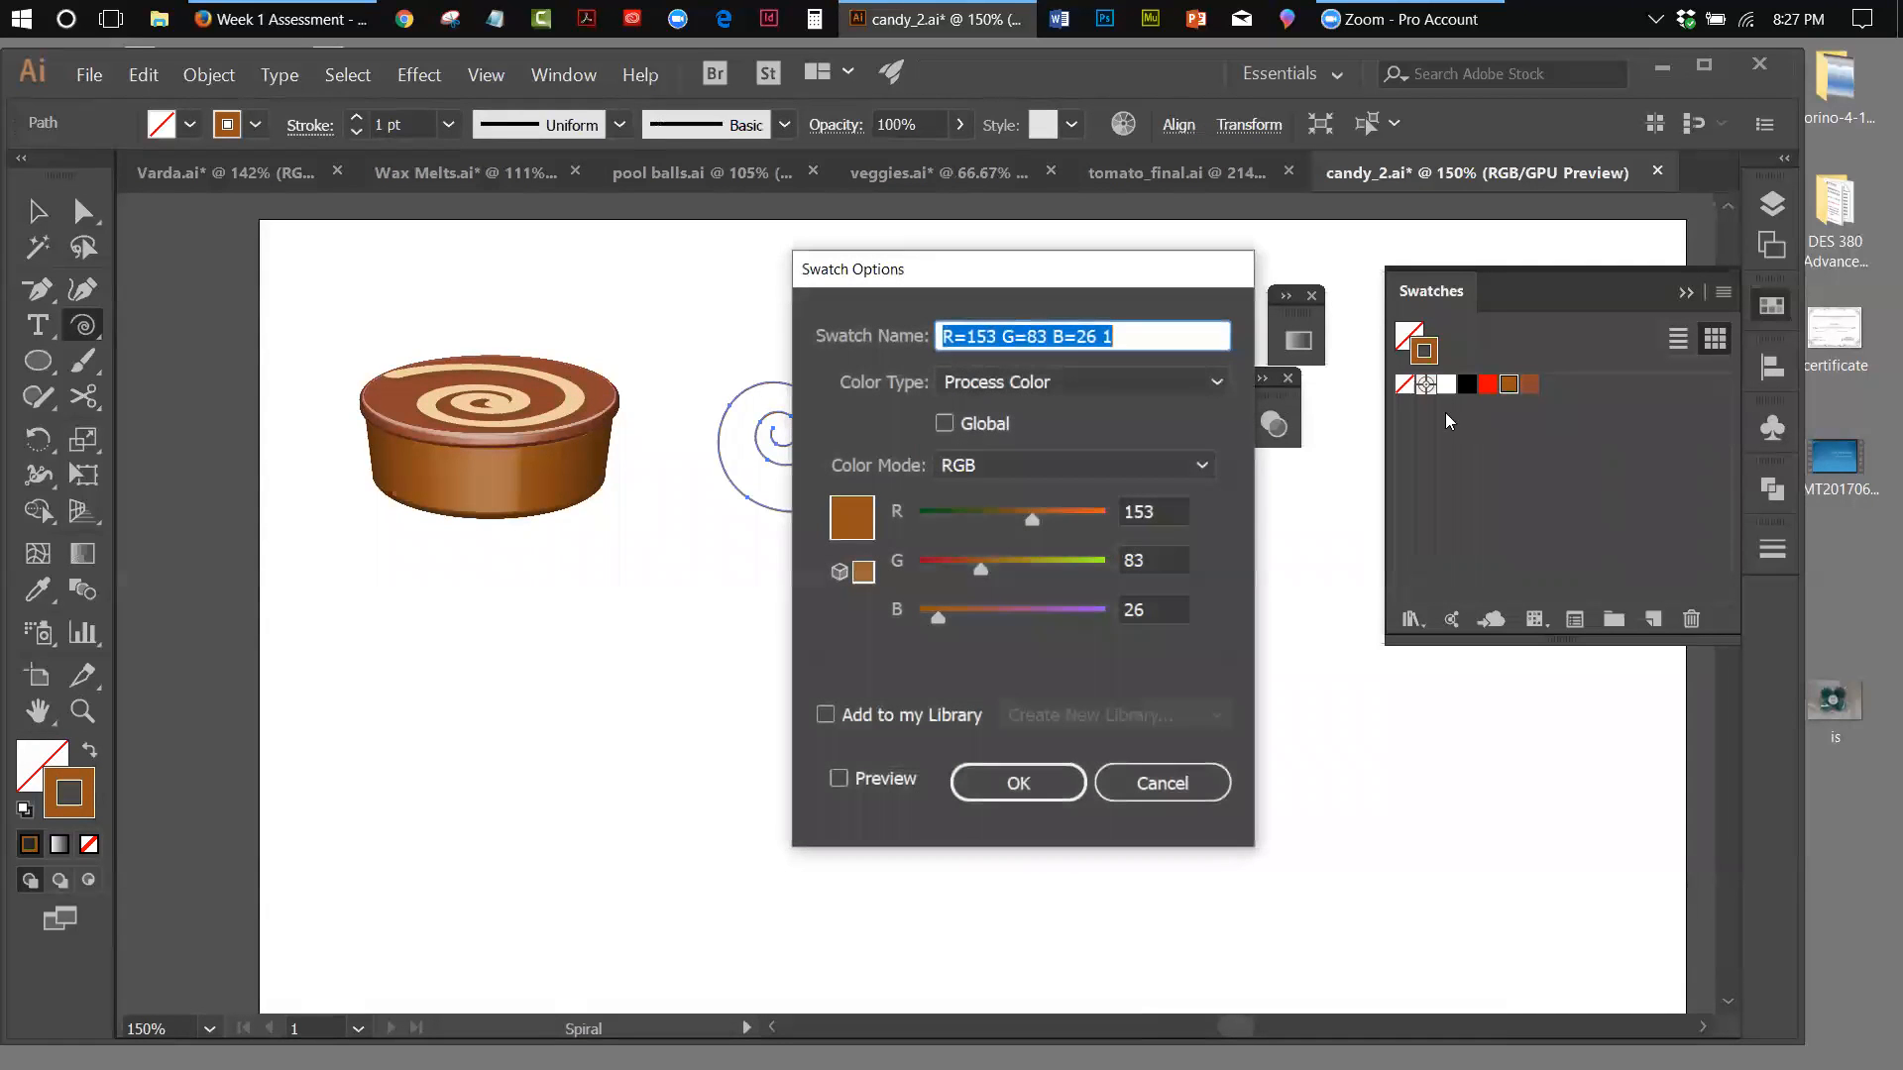
left_click(1205, 453)
left_click(996, 565)
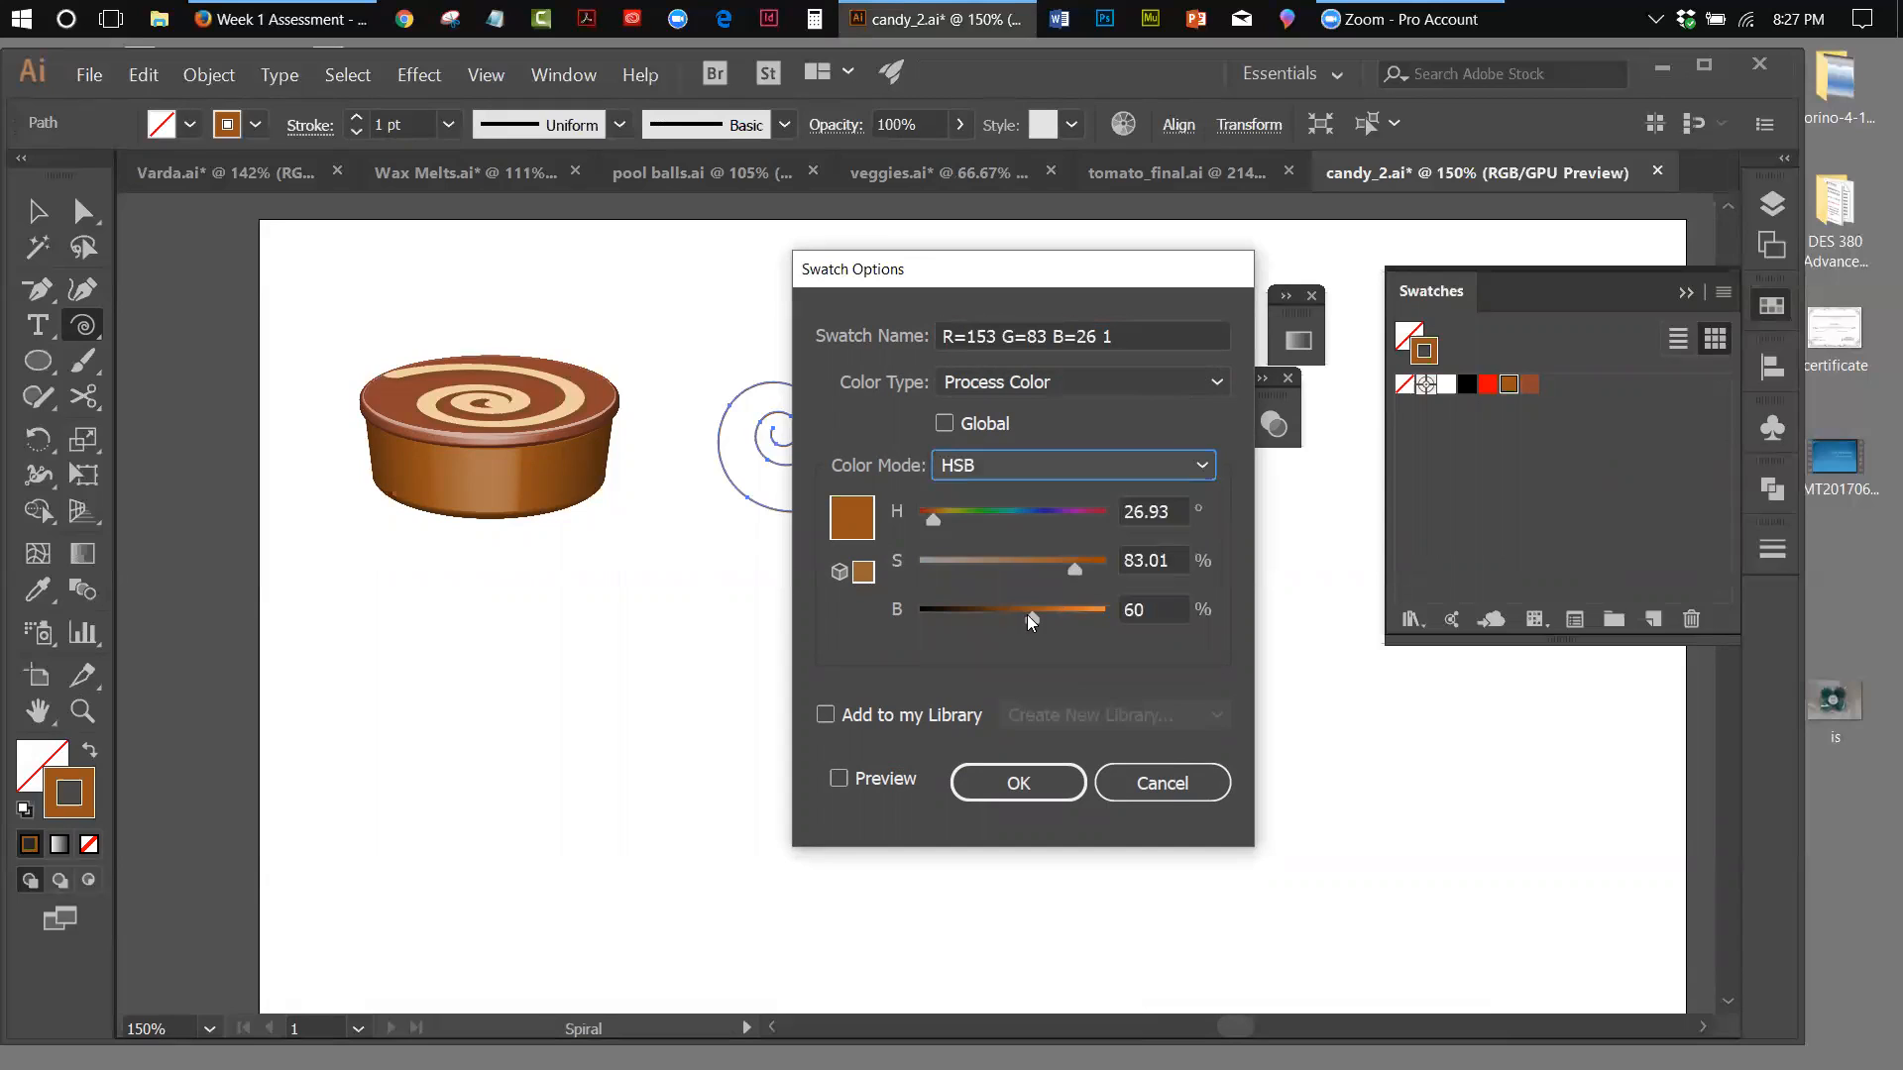
Darken the swatch to a deep chocolate brown with H 25, S 100 and B 30, and accept it
left_click_drag(1032, 615, 973, 630)
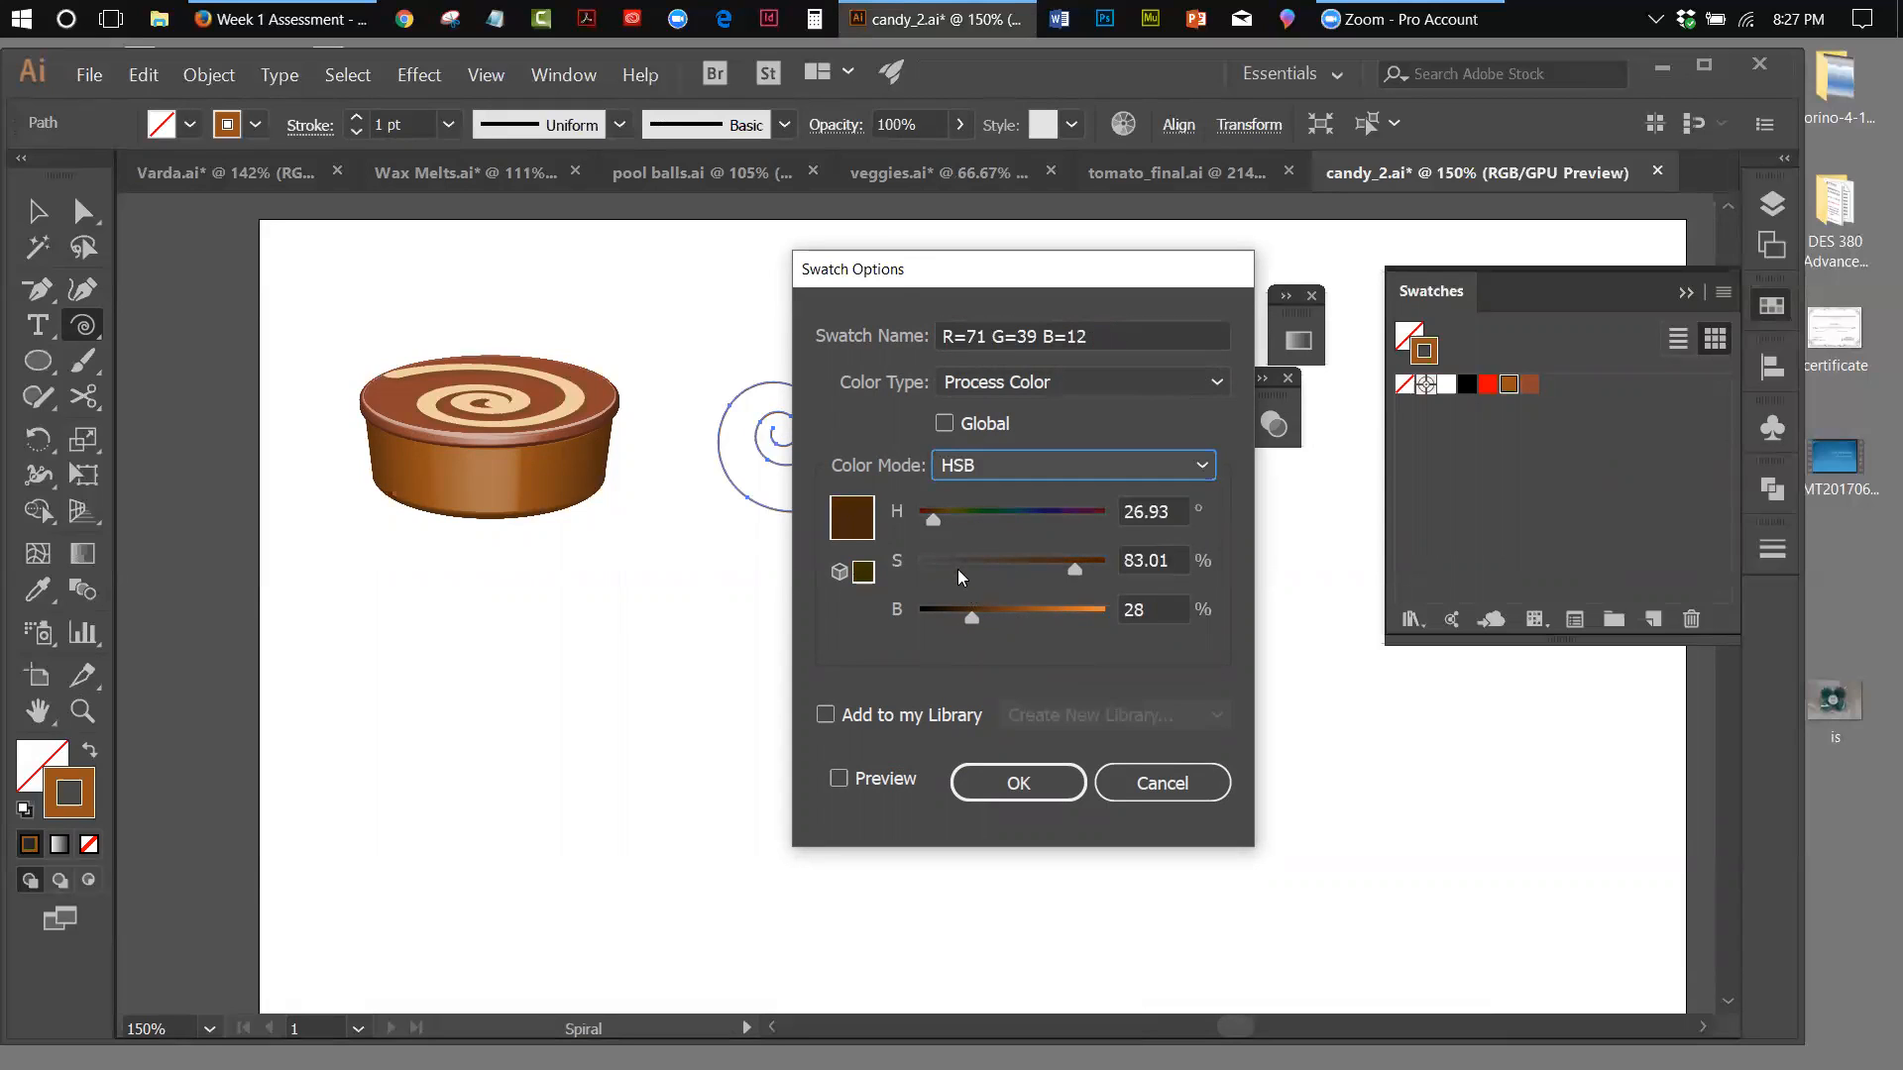
left_click_drag(1070, 568, 1109, 567)
left_click_drag(969, 618, 973, 620)
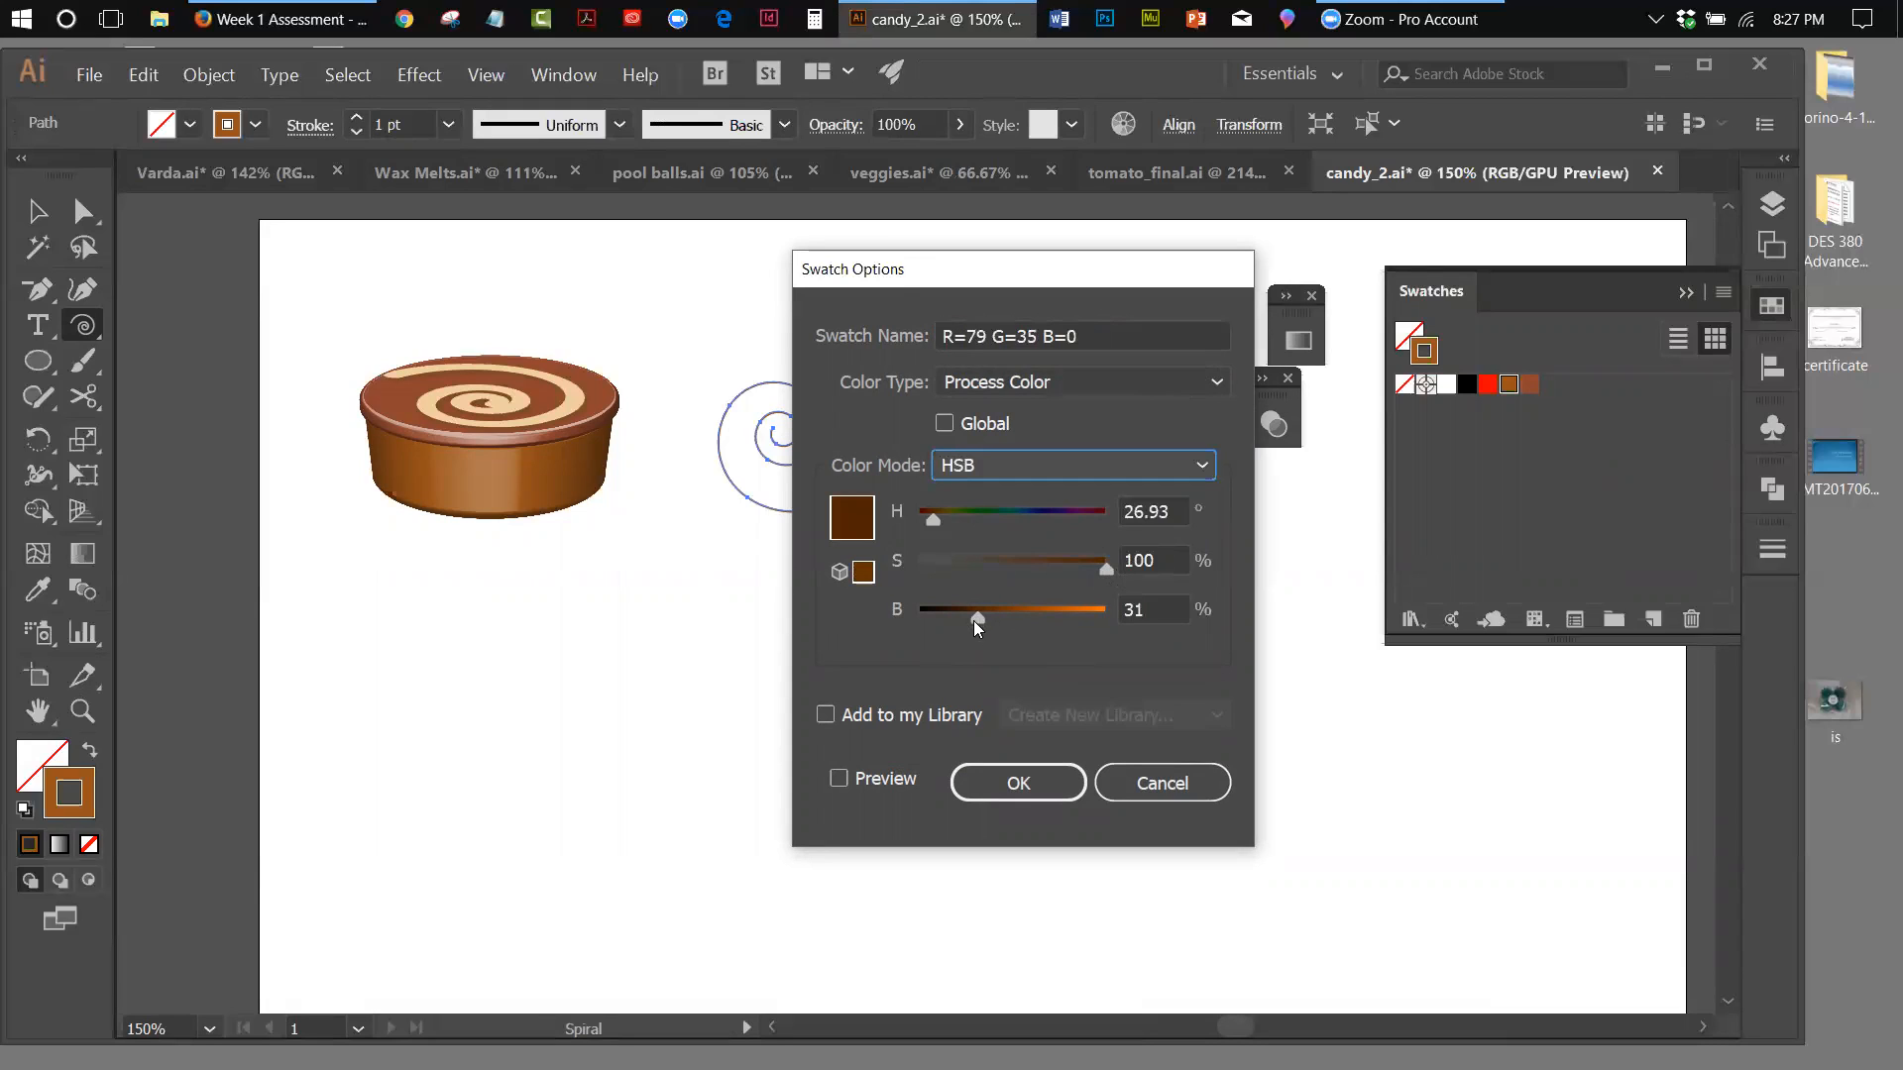
mouse_move(936, 519)
left_mouse_down()
mouse_move(908, 523)
mouse_move(937, 527)
left_mouse_up()
left_click_drag(979, 622, 978, 623)
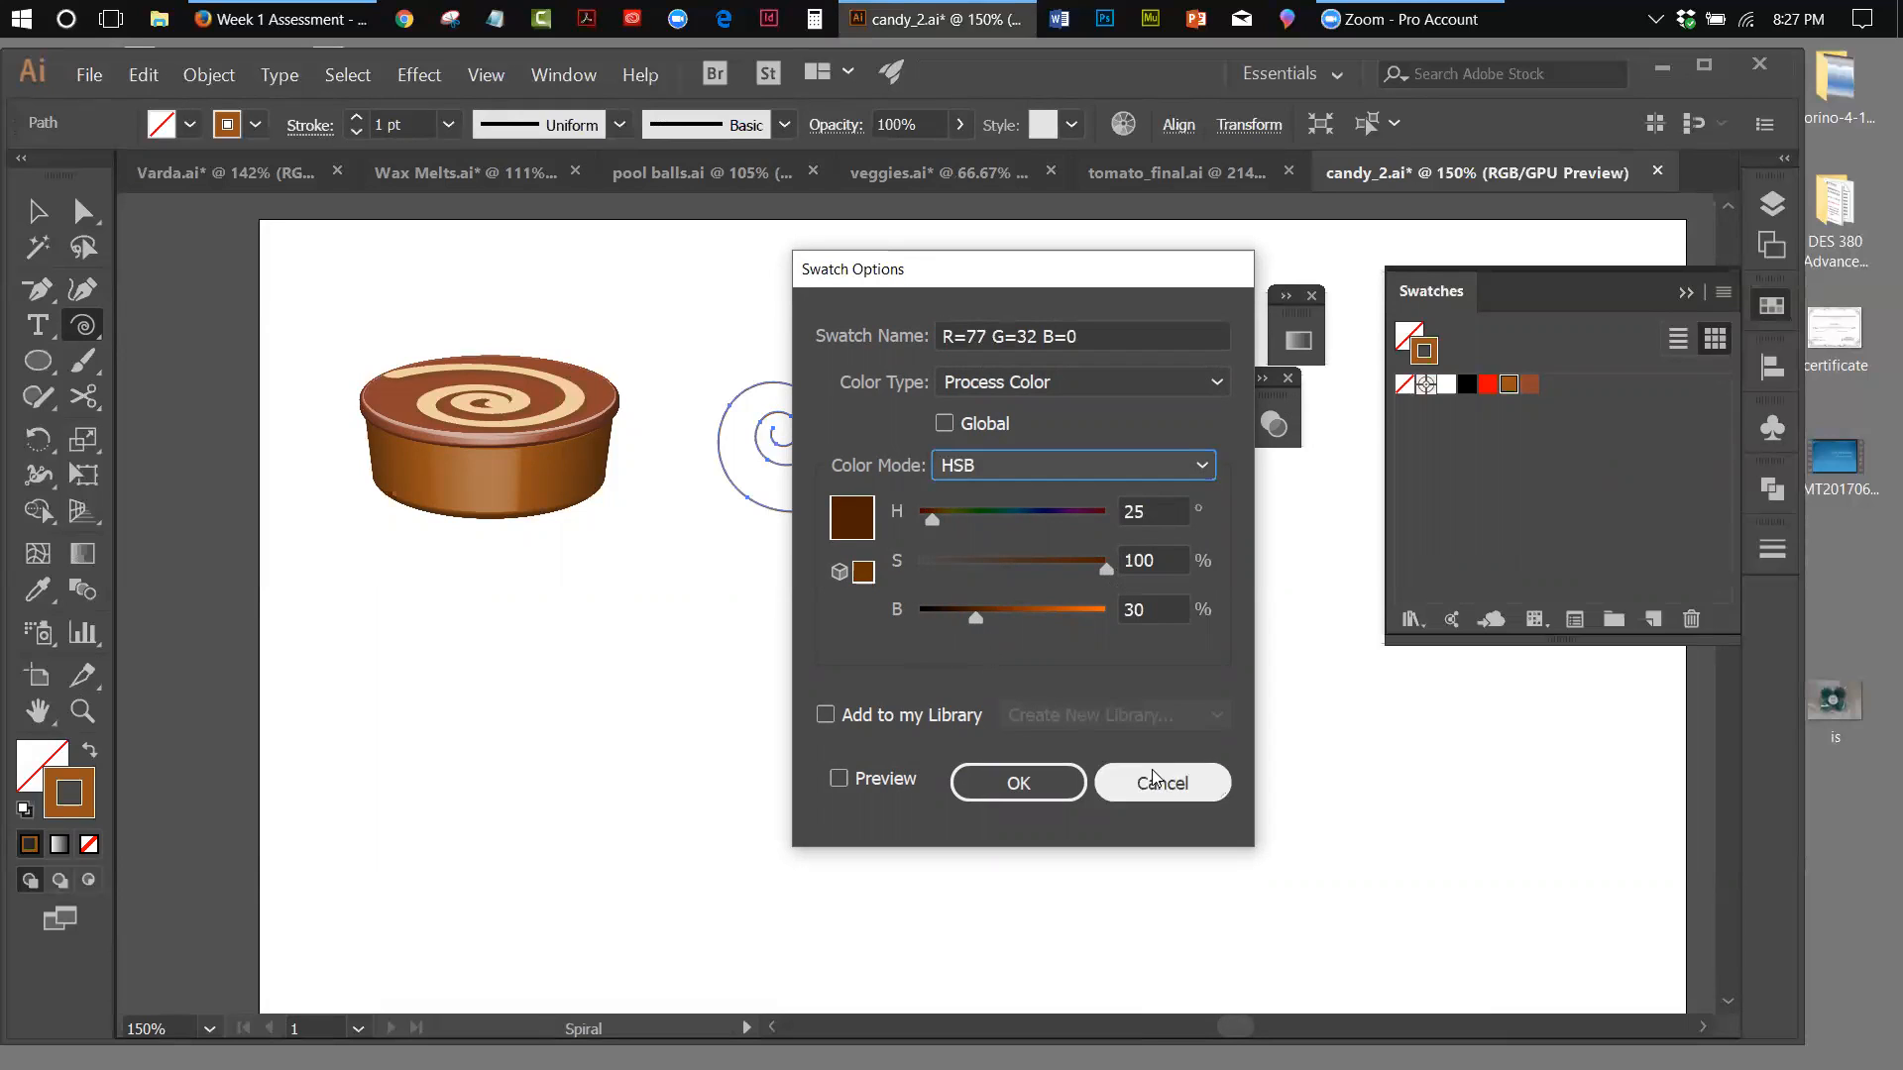
left_click(1016, 782)
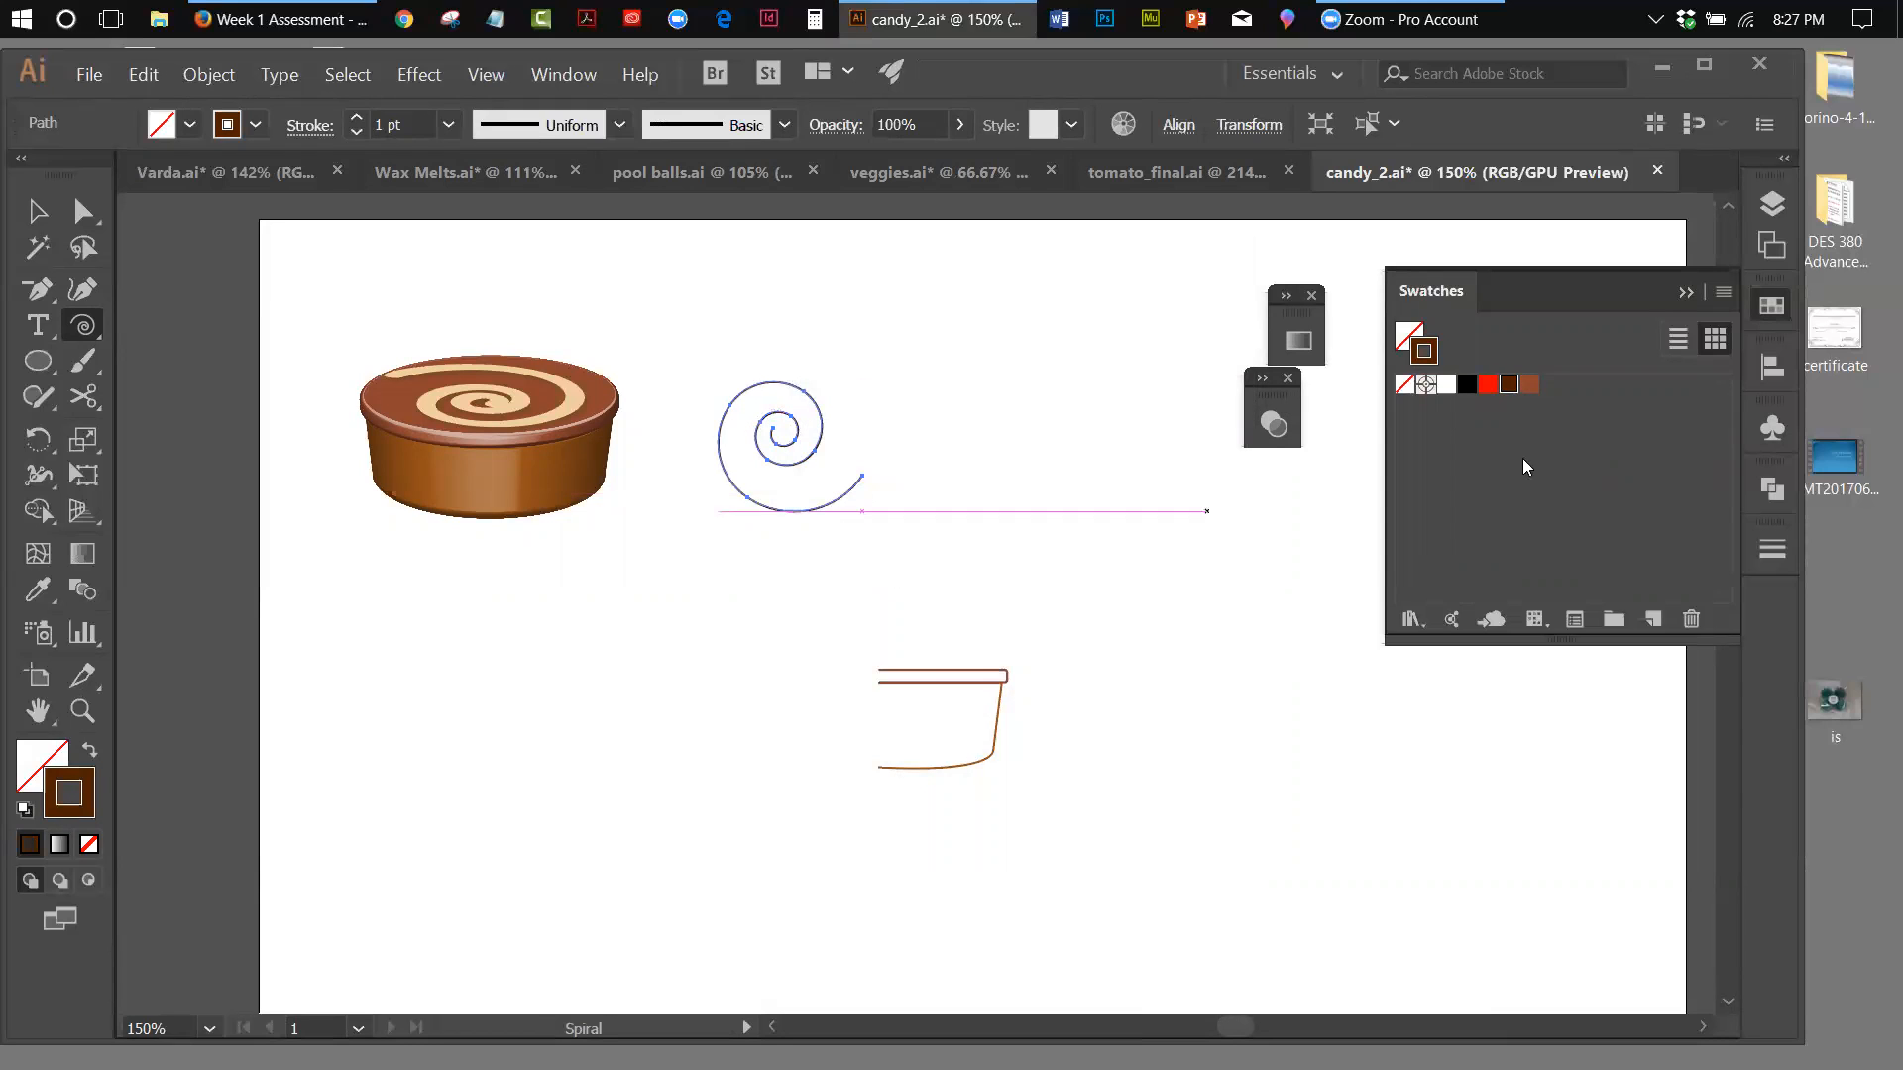
Place an instance of the Light Swirl symbol on the artboard beside the drawn spiral
left_click(1762, 432)
left_click_drag(1436, 470, 1042, 448)
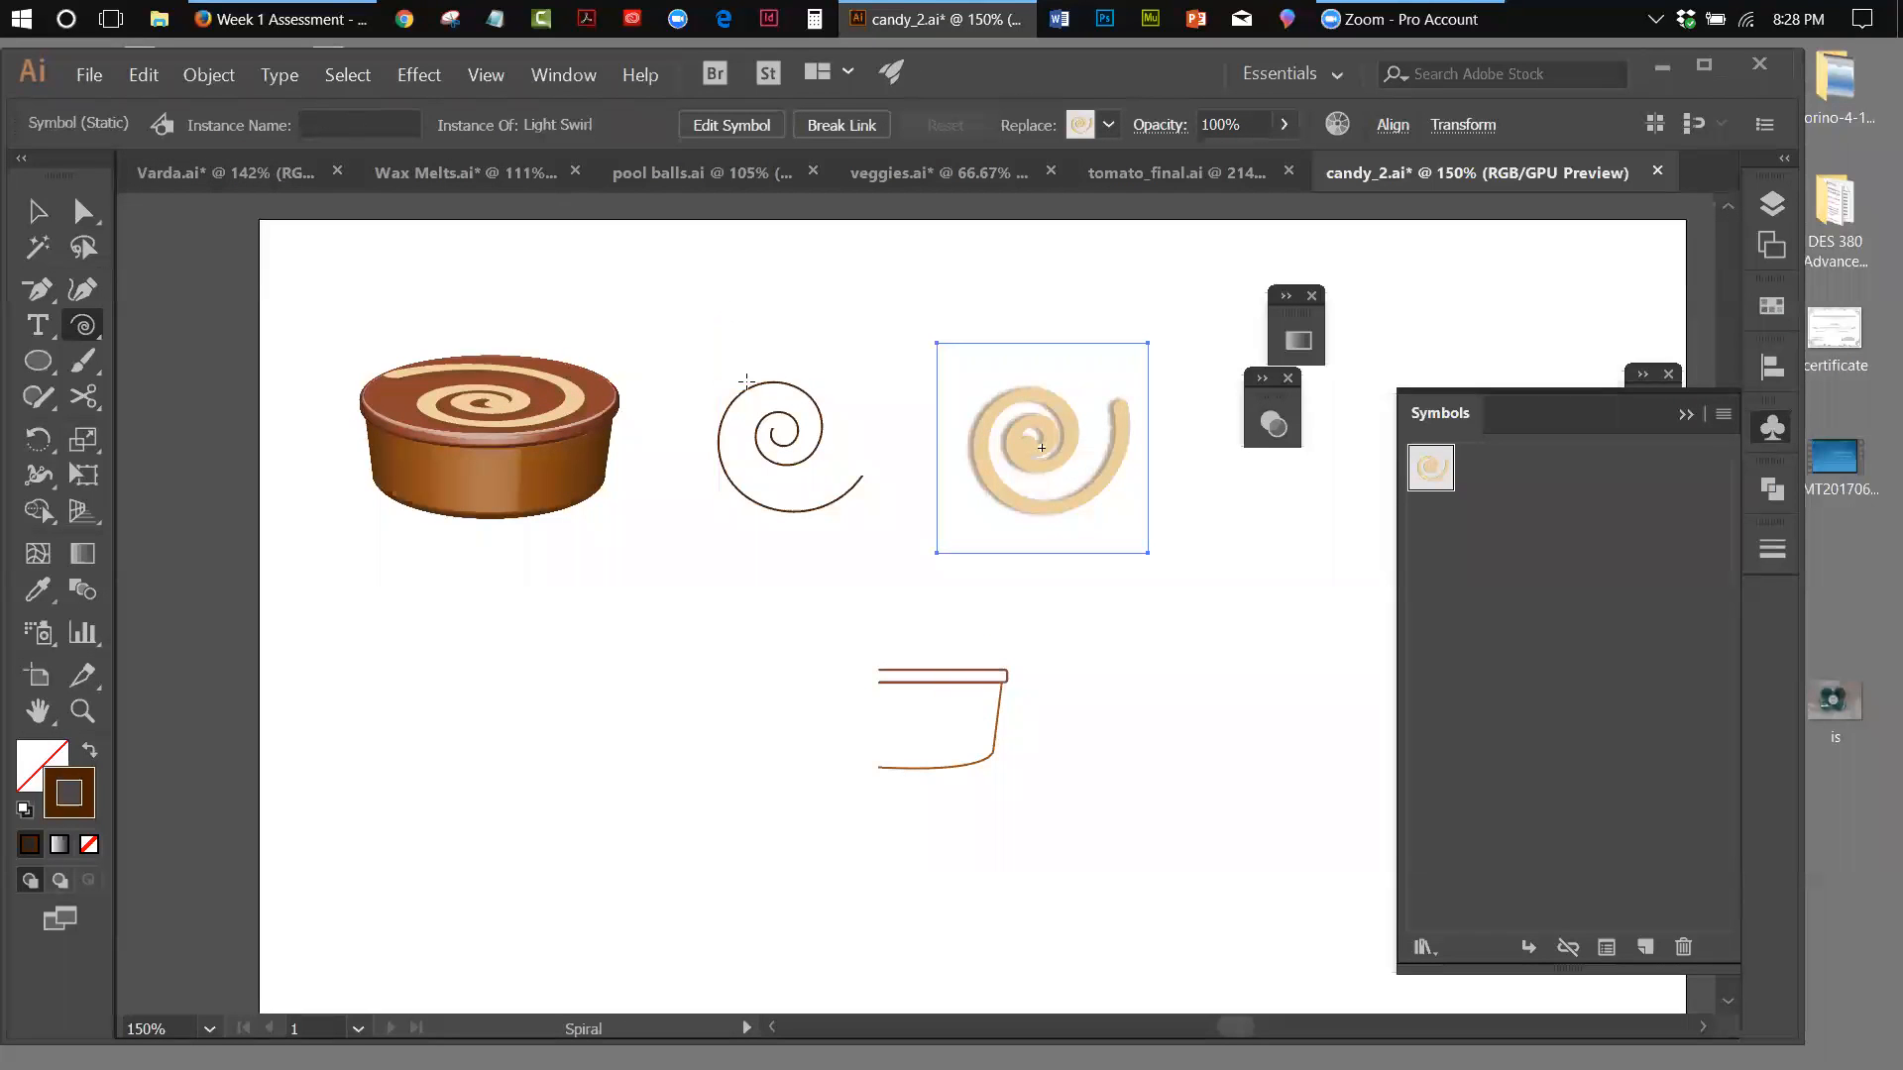
key("v")
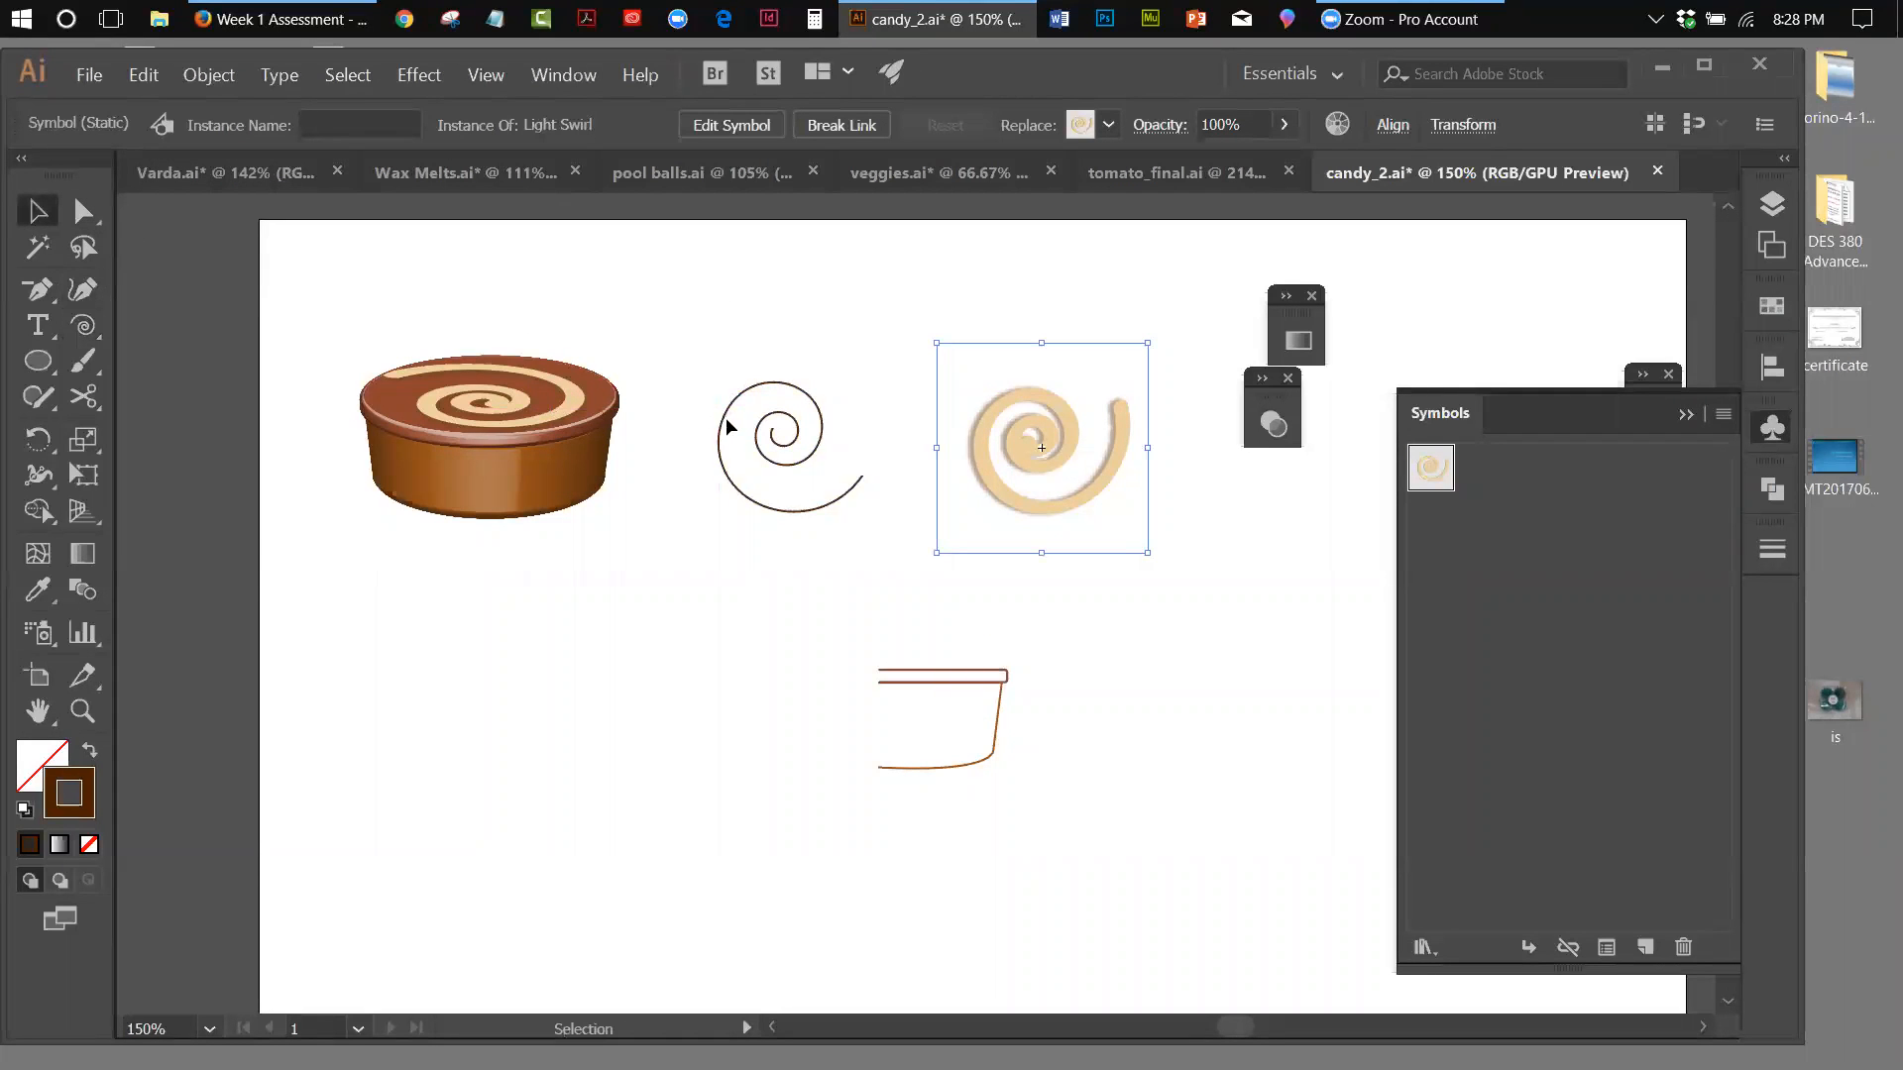
Give the spiral a 12 pt stroke with round caps, and rotate it counterclockwise until its outer end points up like the light swirl
left_click(752, 424)
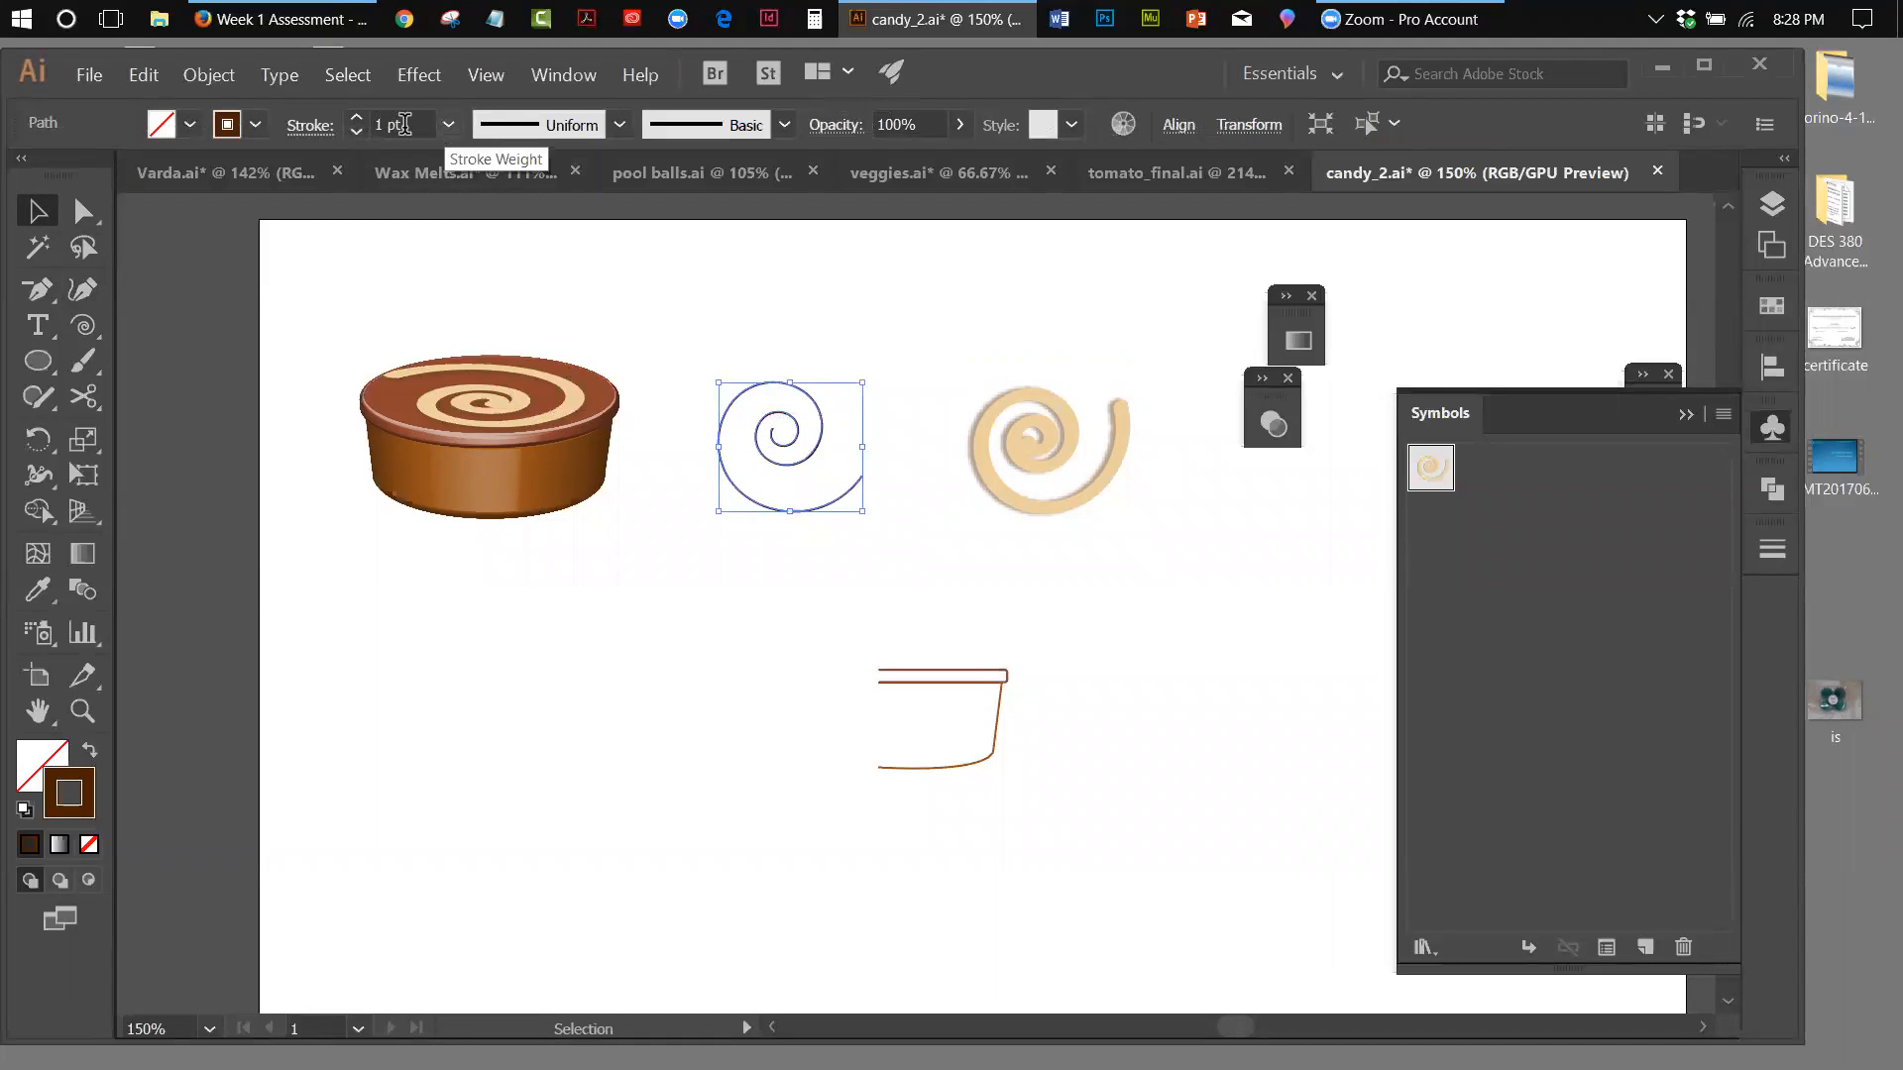
left_click(316, 129)
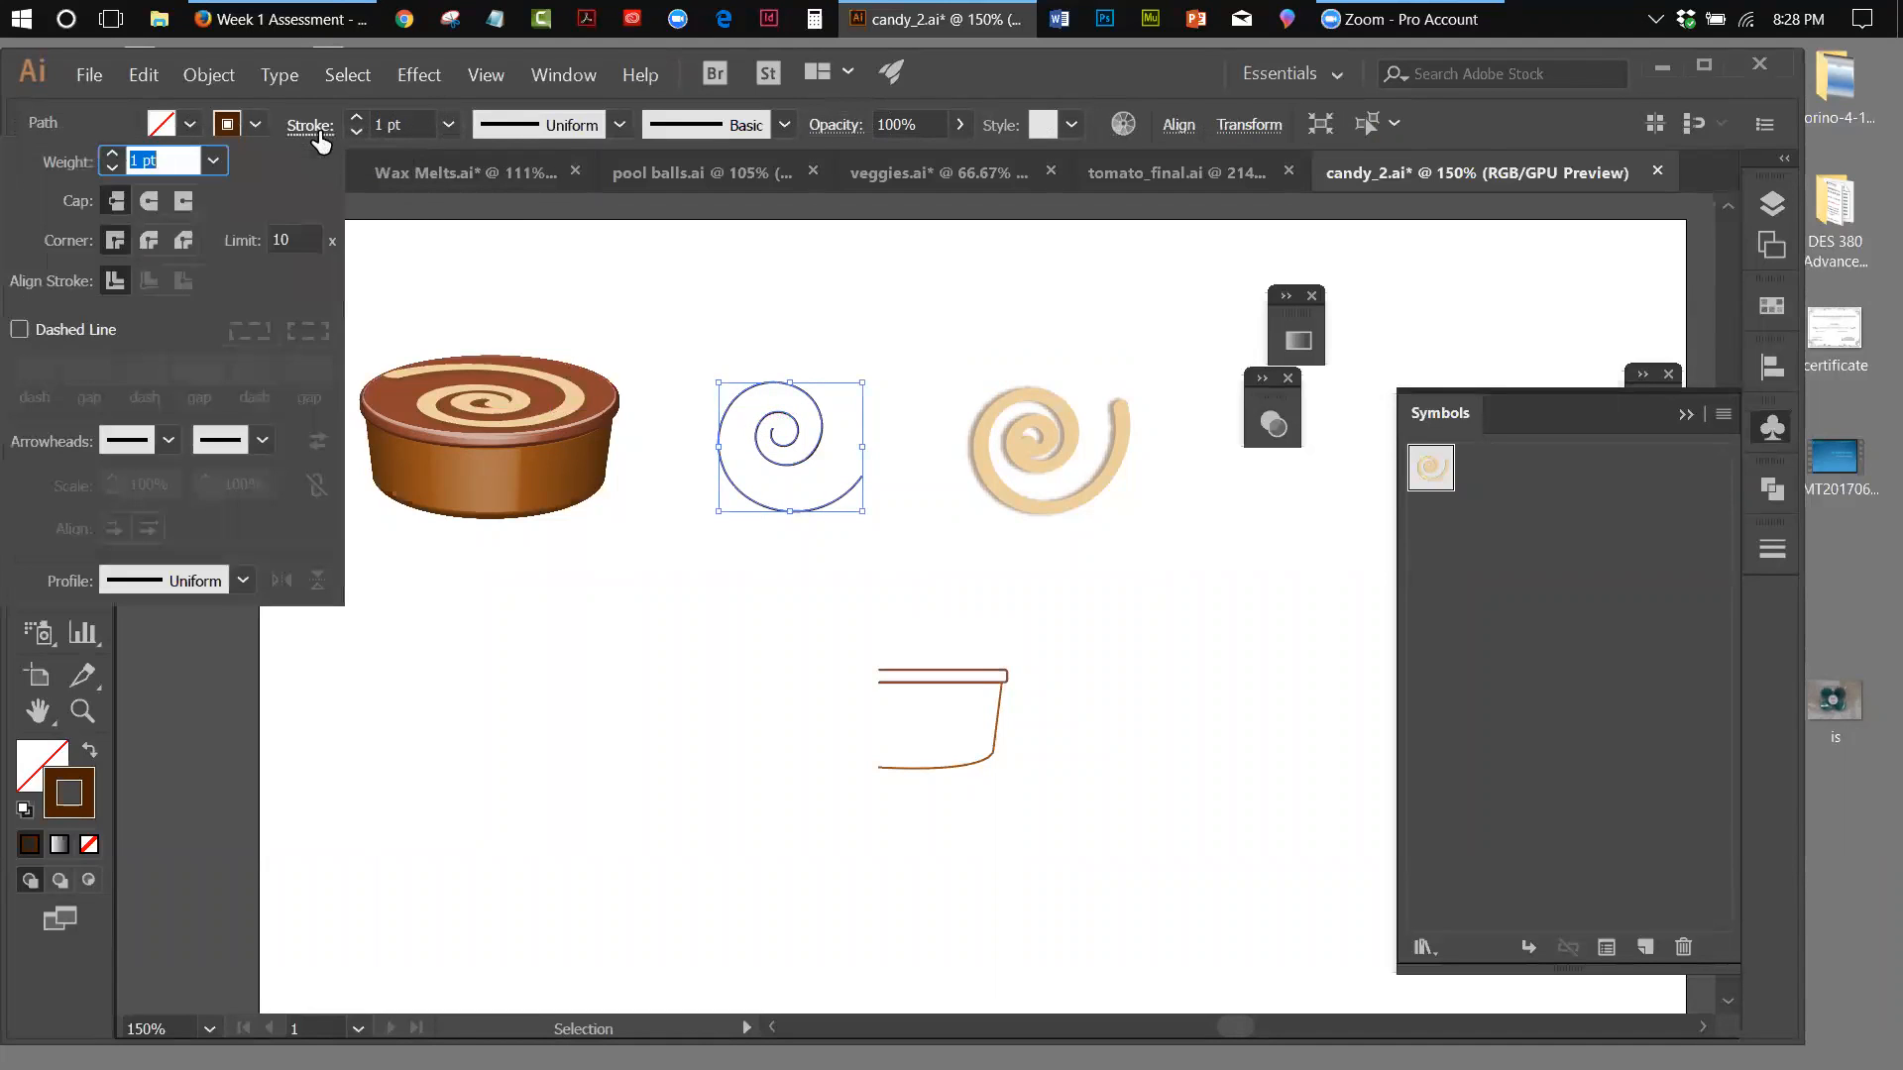
left_click(148, 201)
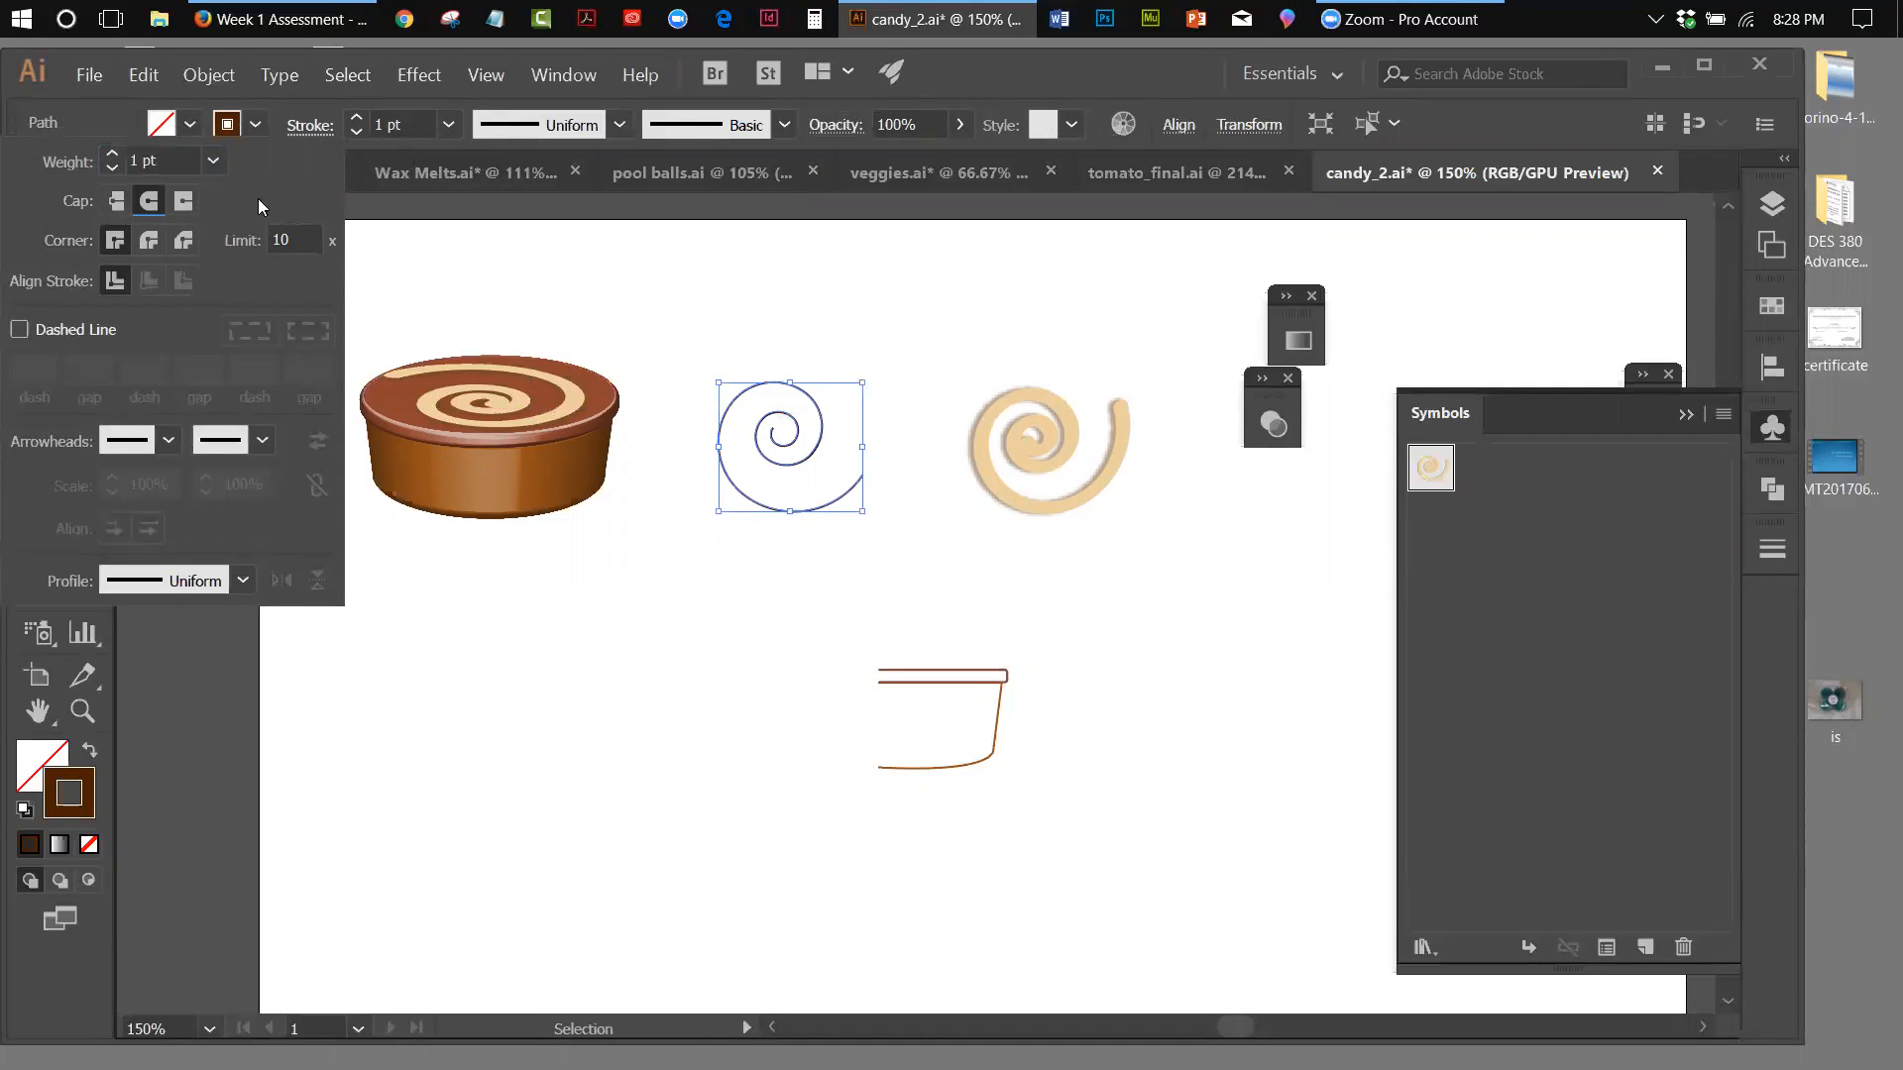
left_click(113, 154)
left_click(113, 153)
left_click(113, 154)
left_click(113, 150)
left_click(113, 151)
left_click(113, 151)
left_click(112, 151)
left_click(111, 150)
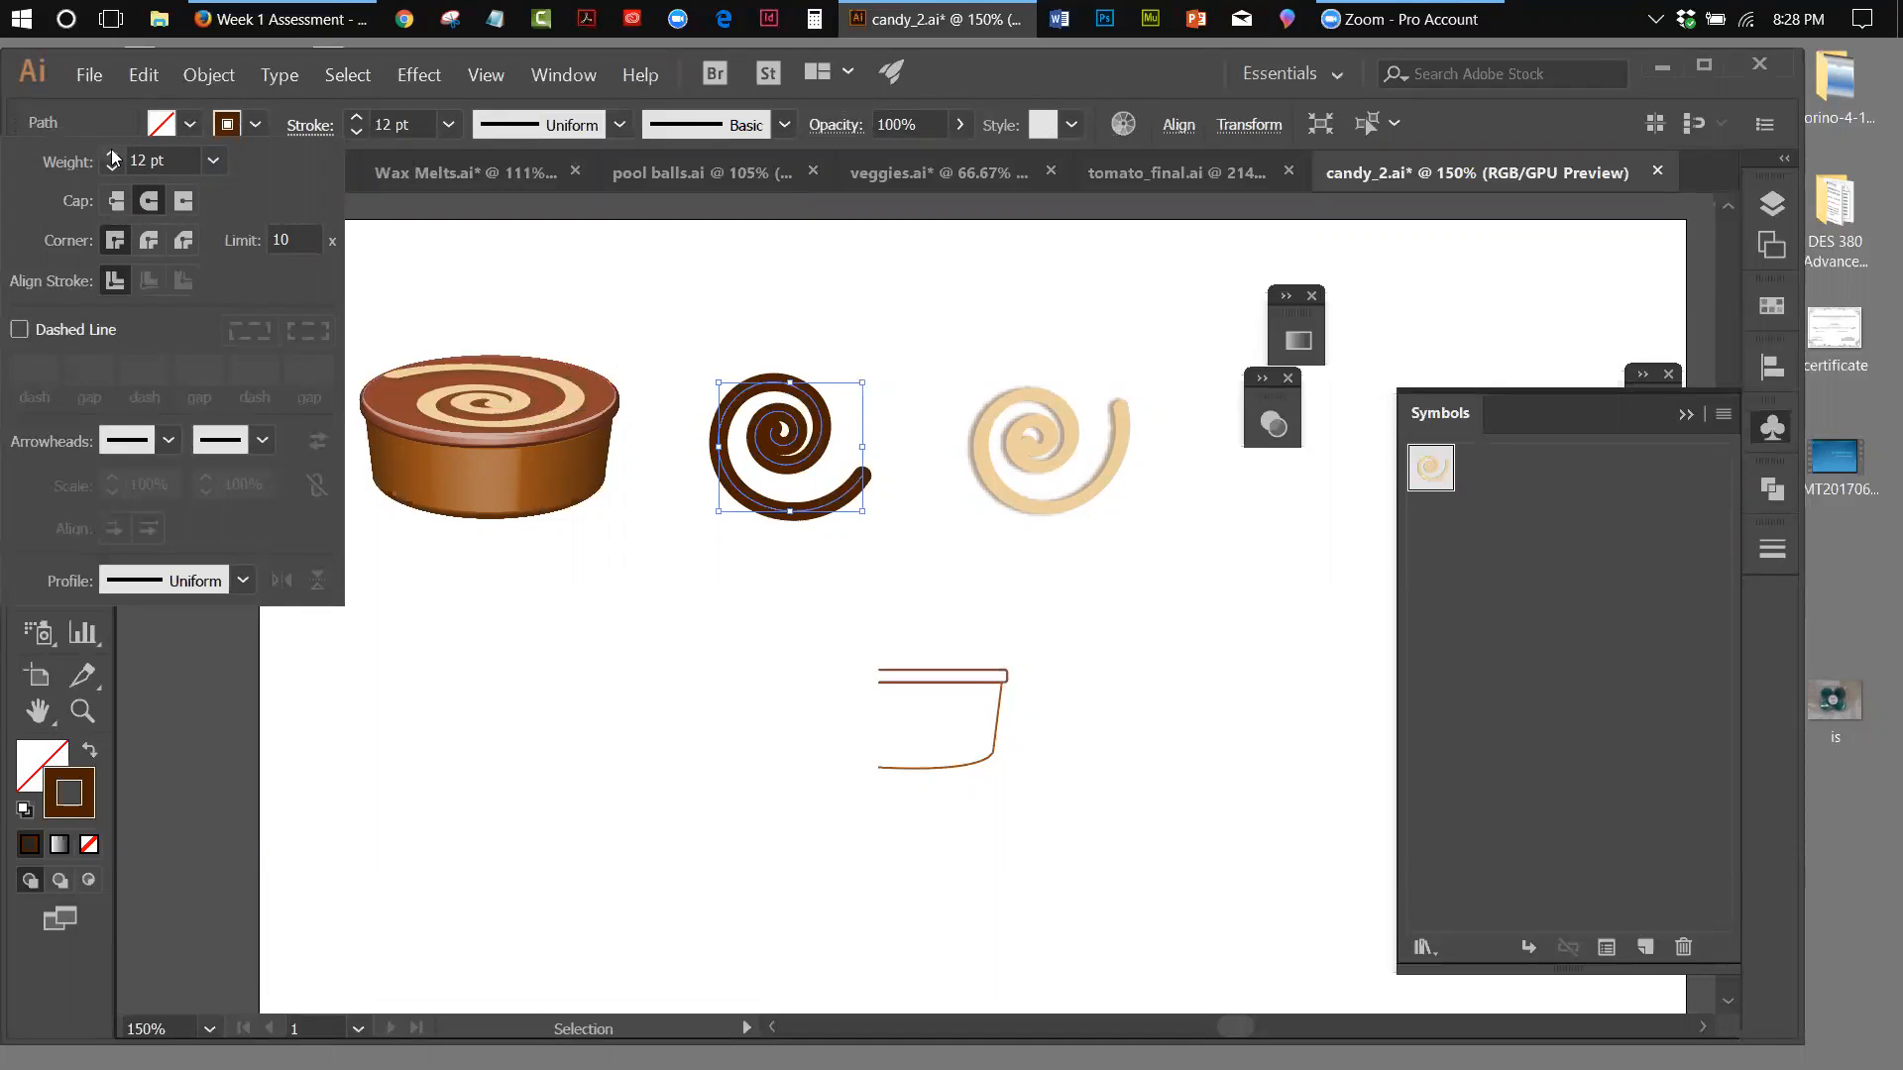
left_click(586, 297)
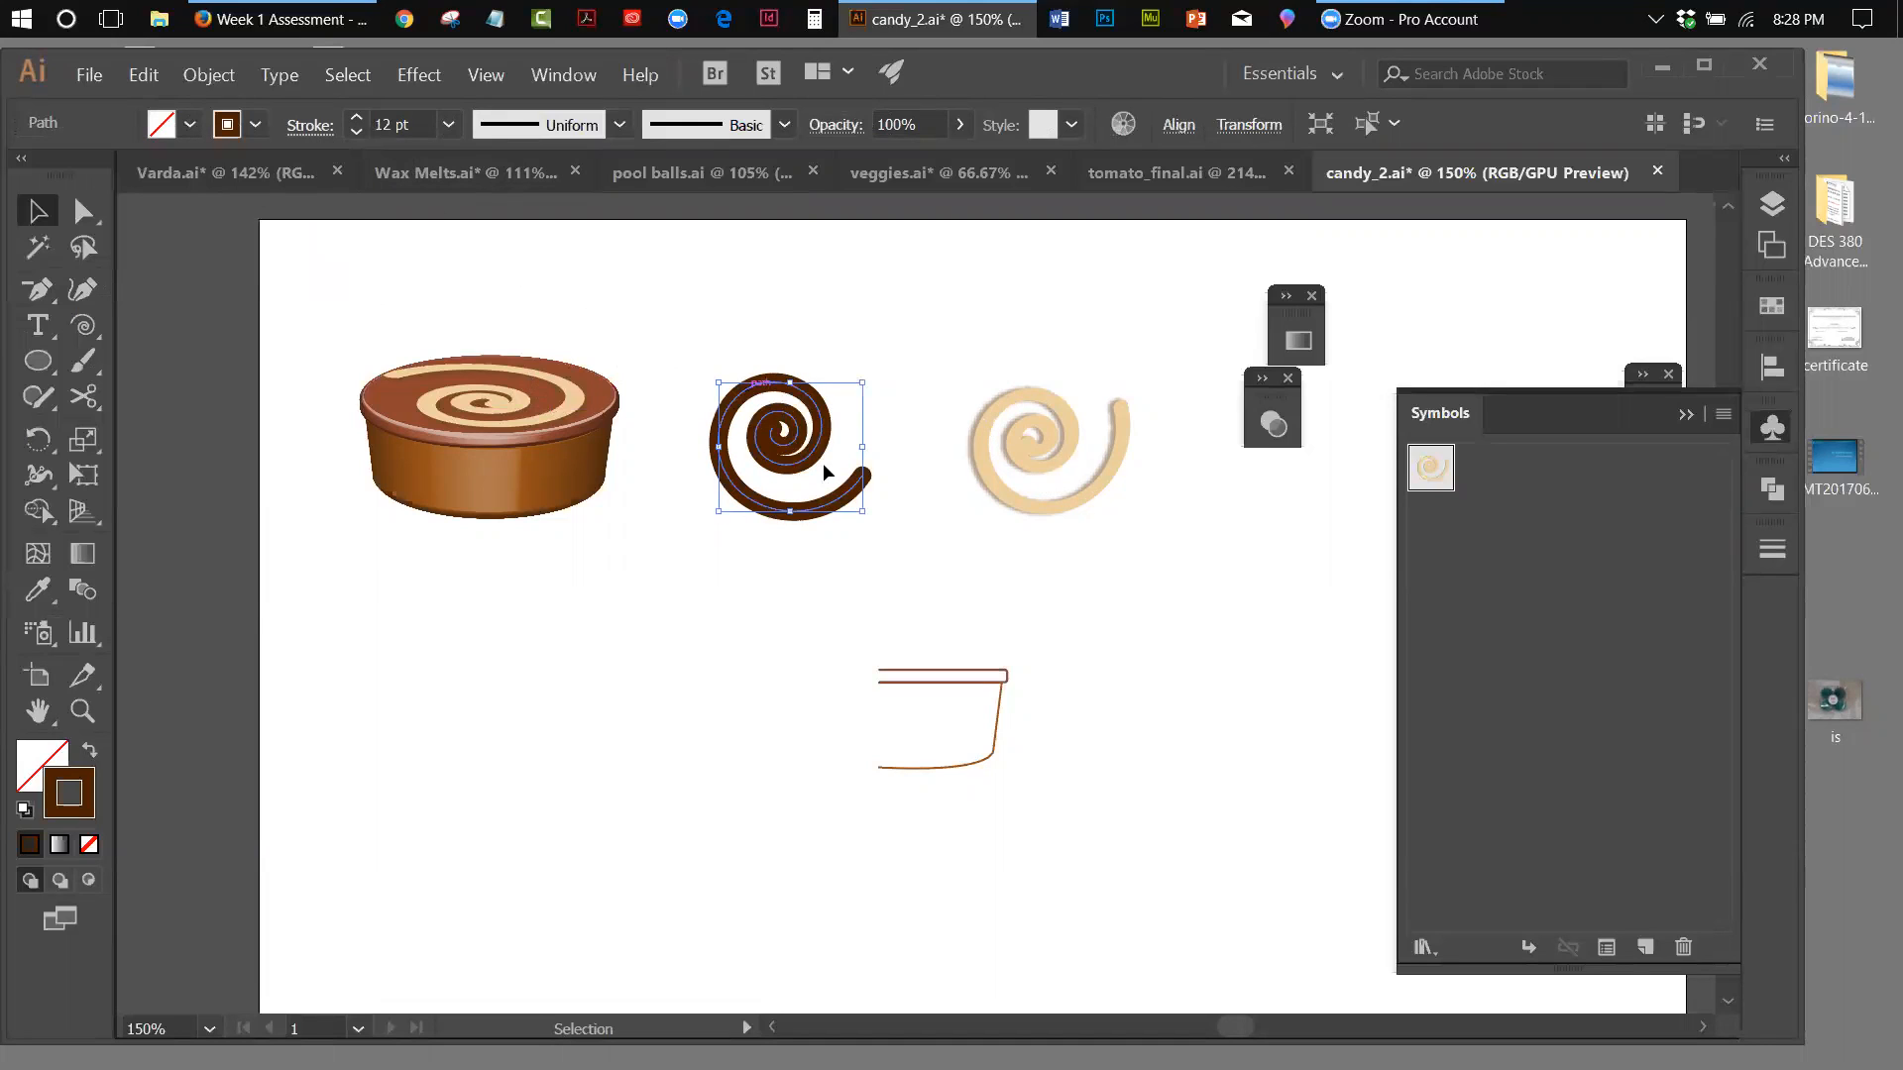
left_click_drag(867, 522, 910, 437)
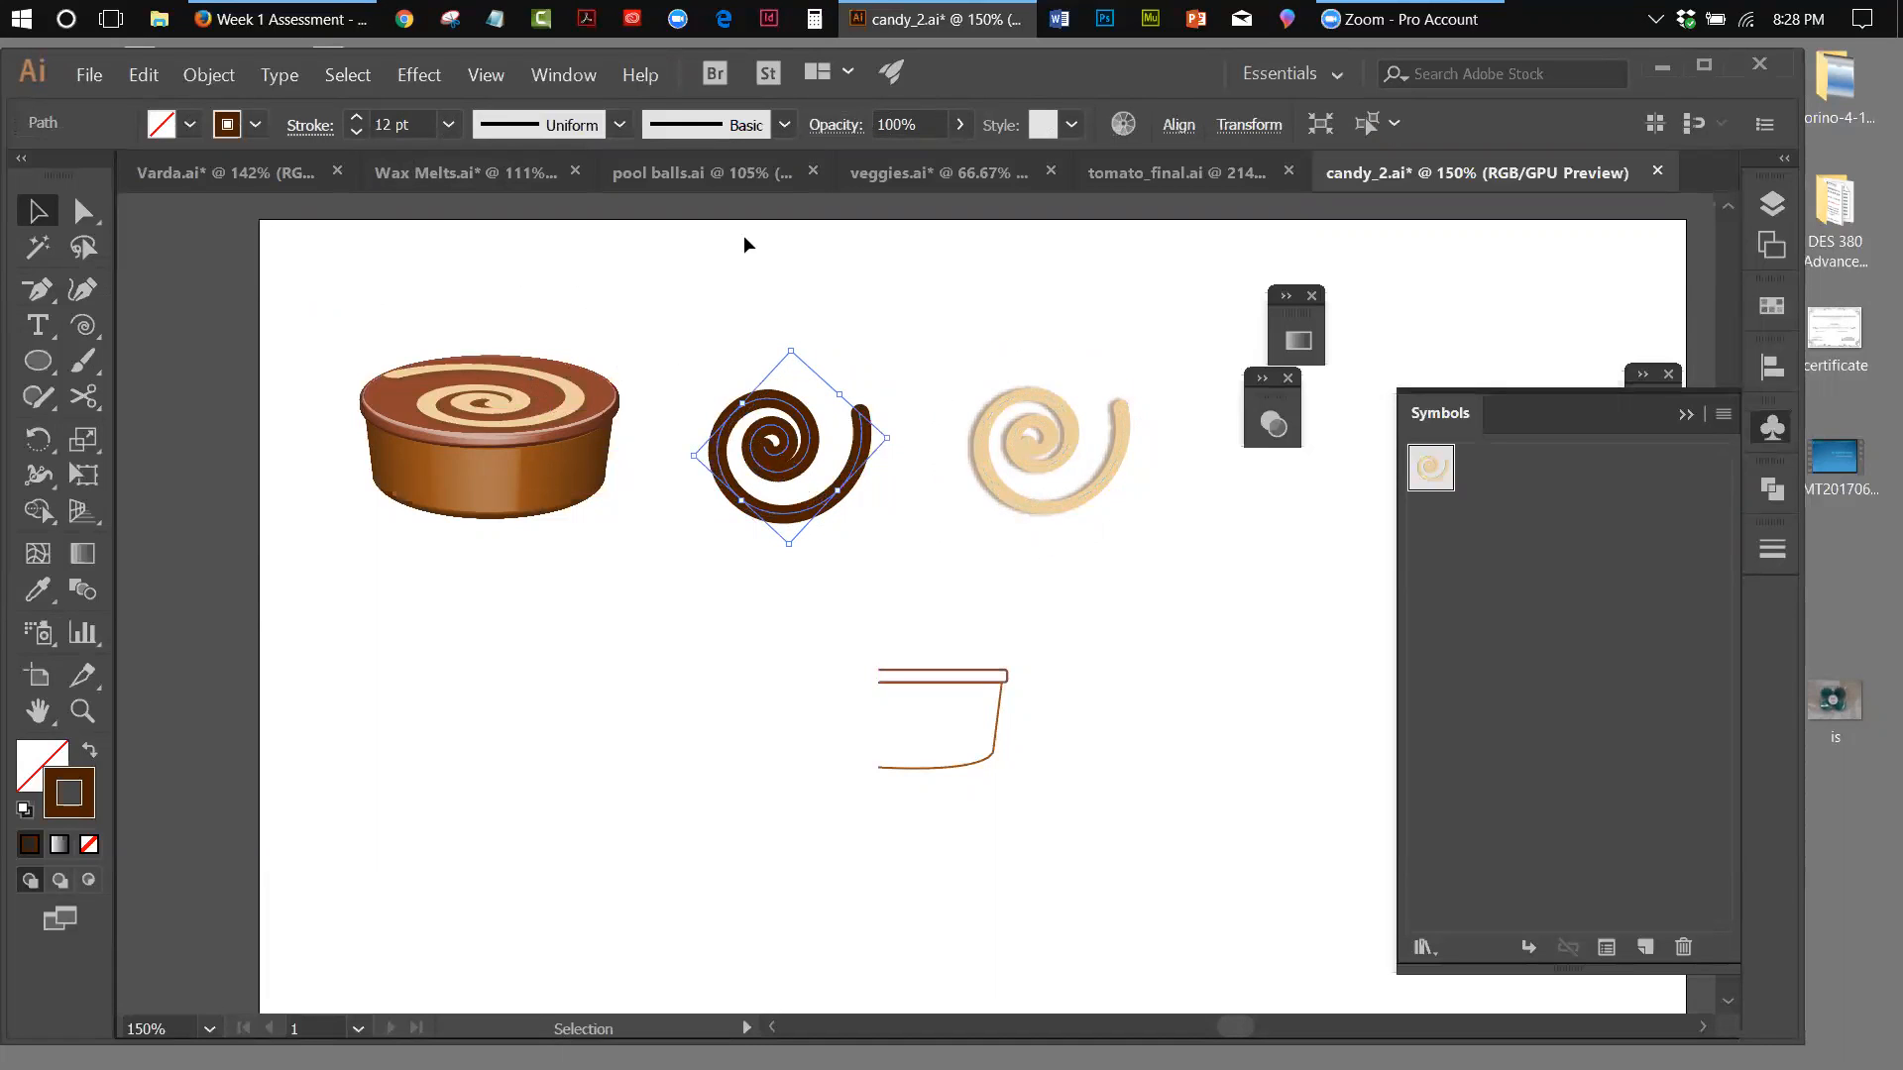
Start a Drop Shadow effect on the dark chocolate spiral with its live preview turned on
left_click(486, 79)
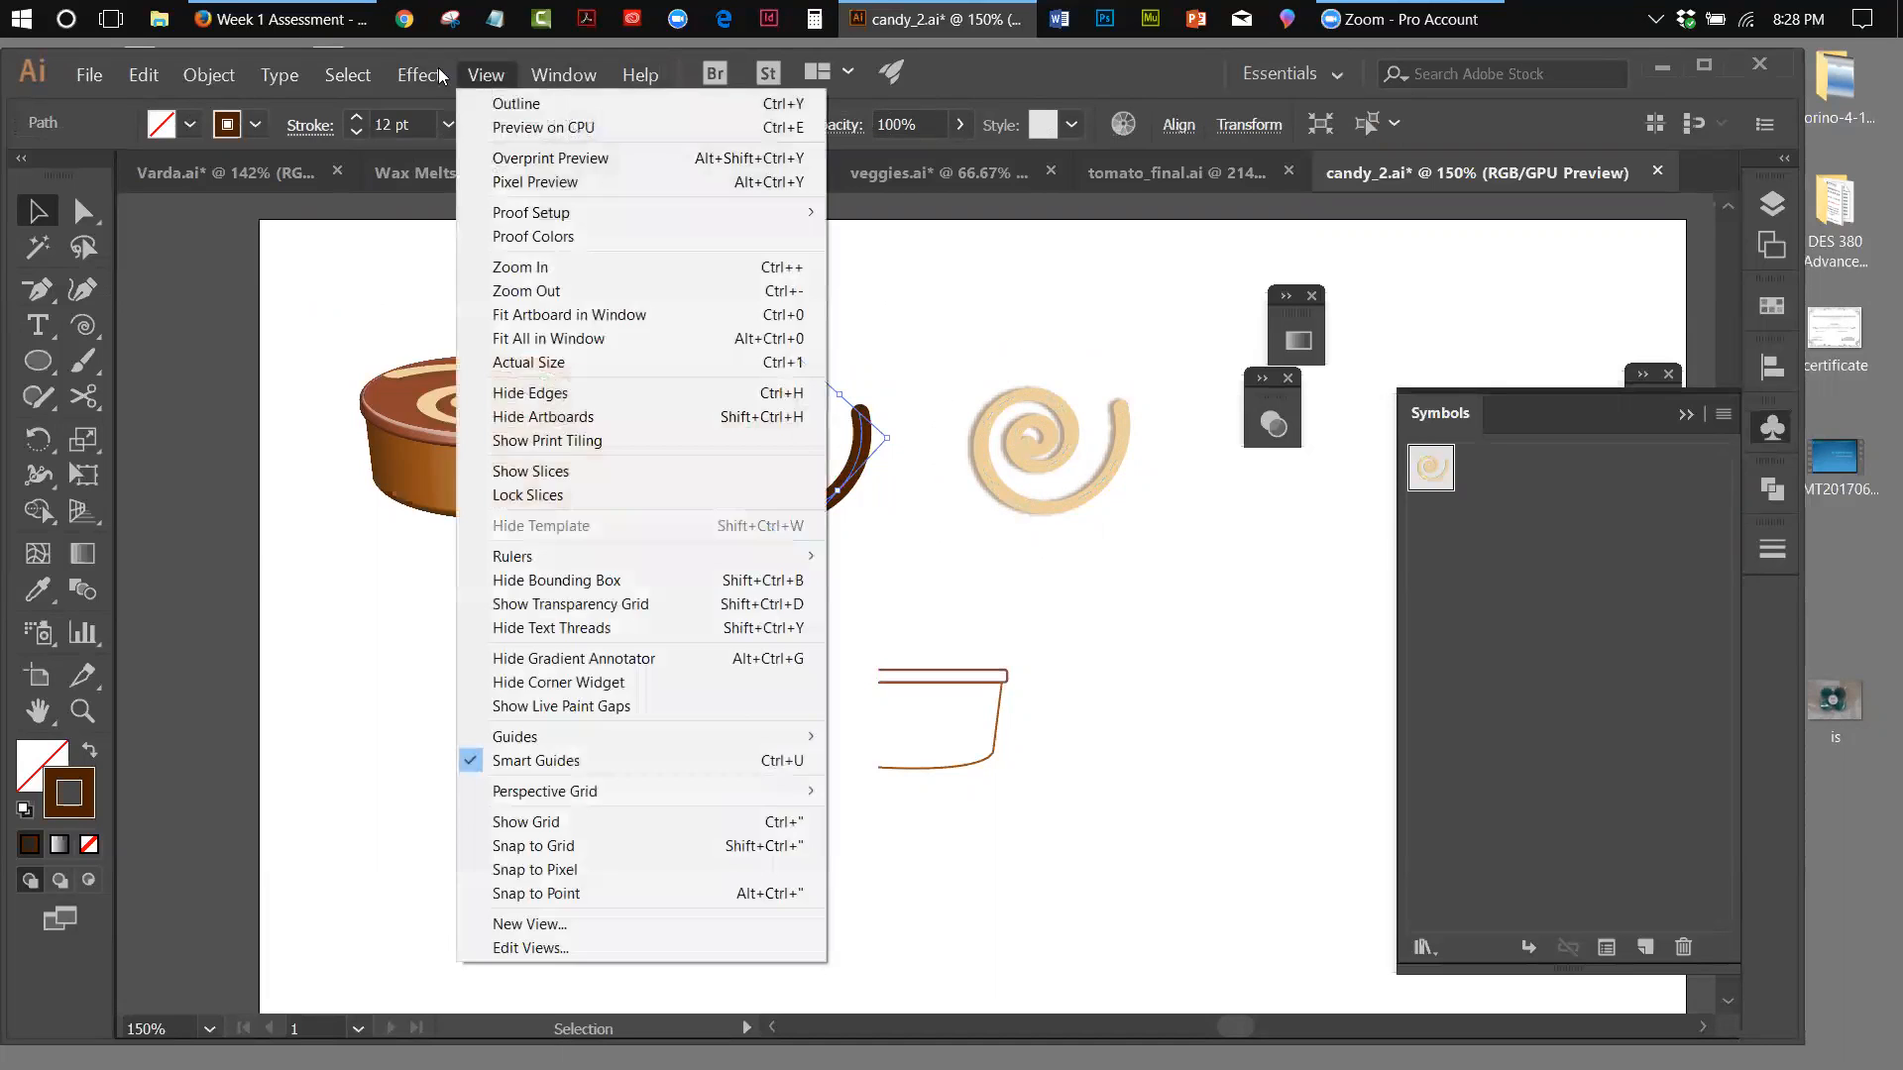
mouse_move(439, 77)
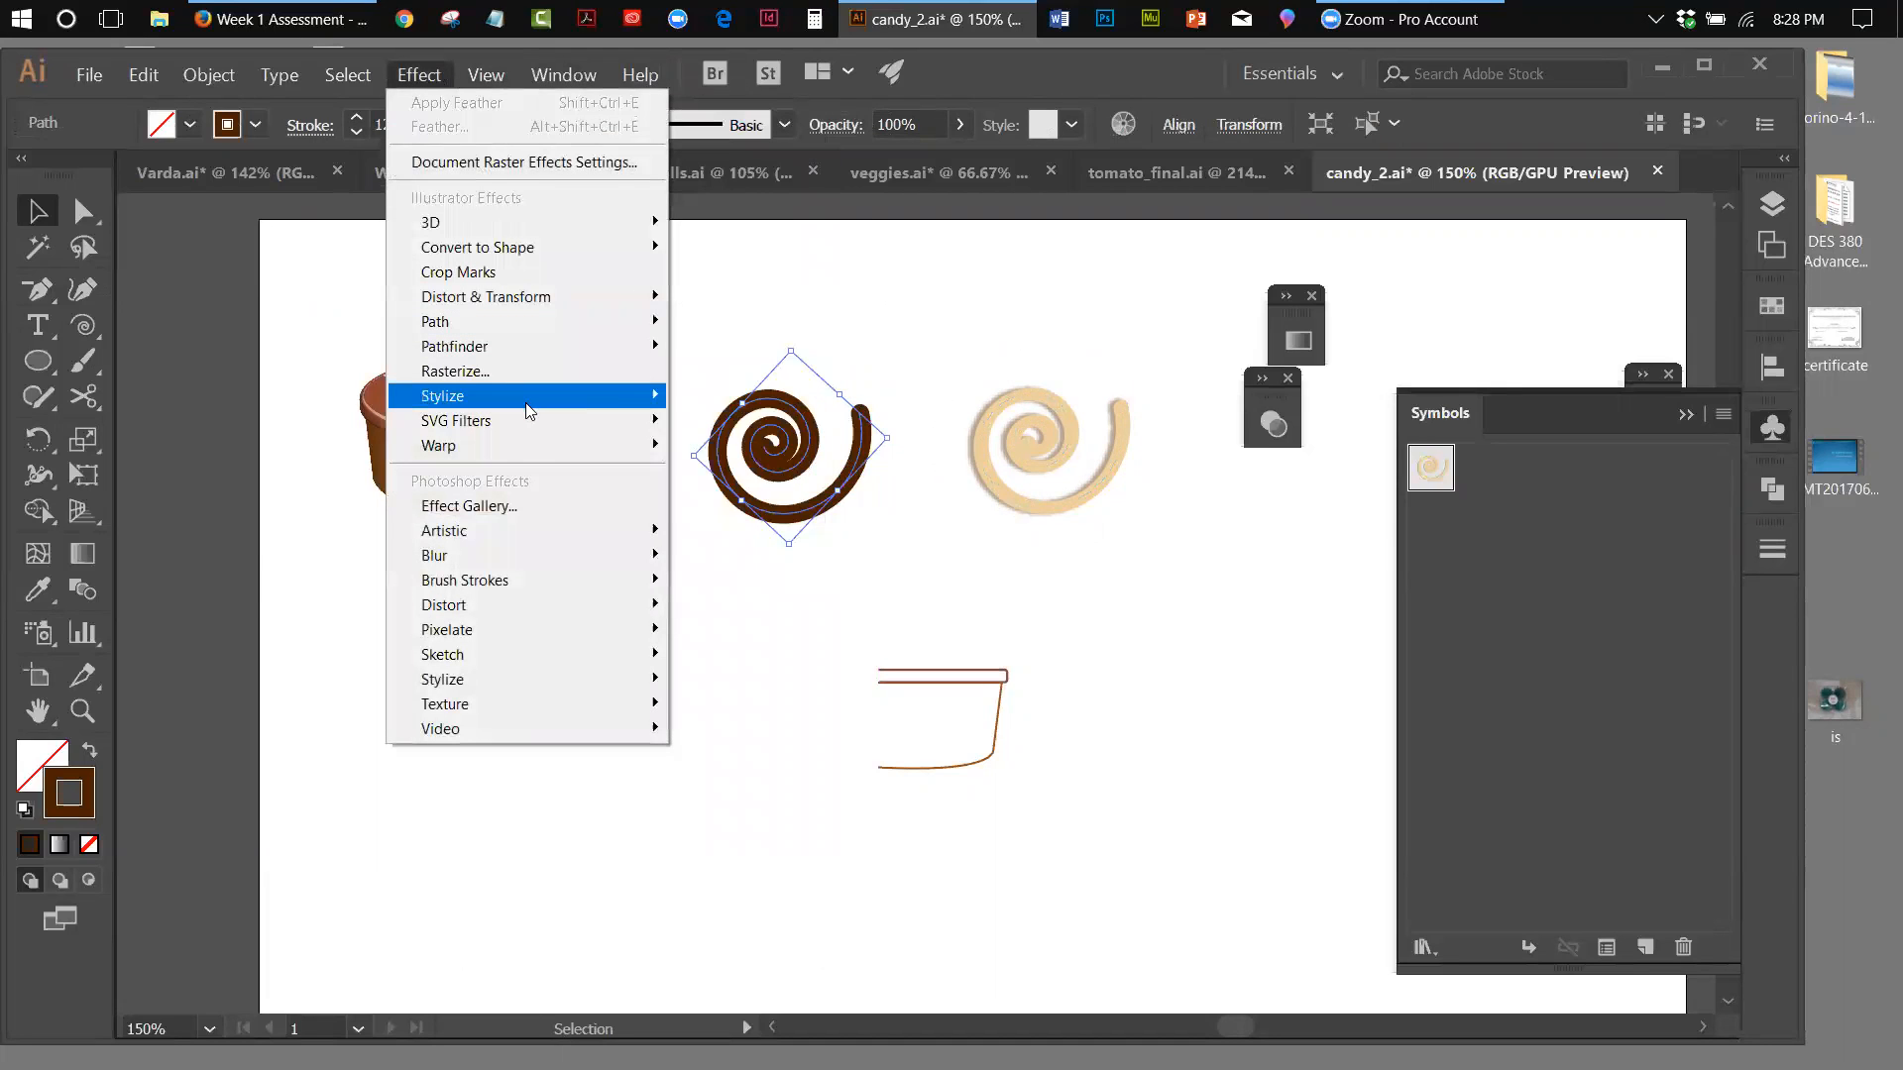
mouse_move(540, 396)
left_click(725, 393)
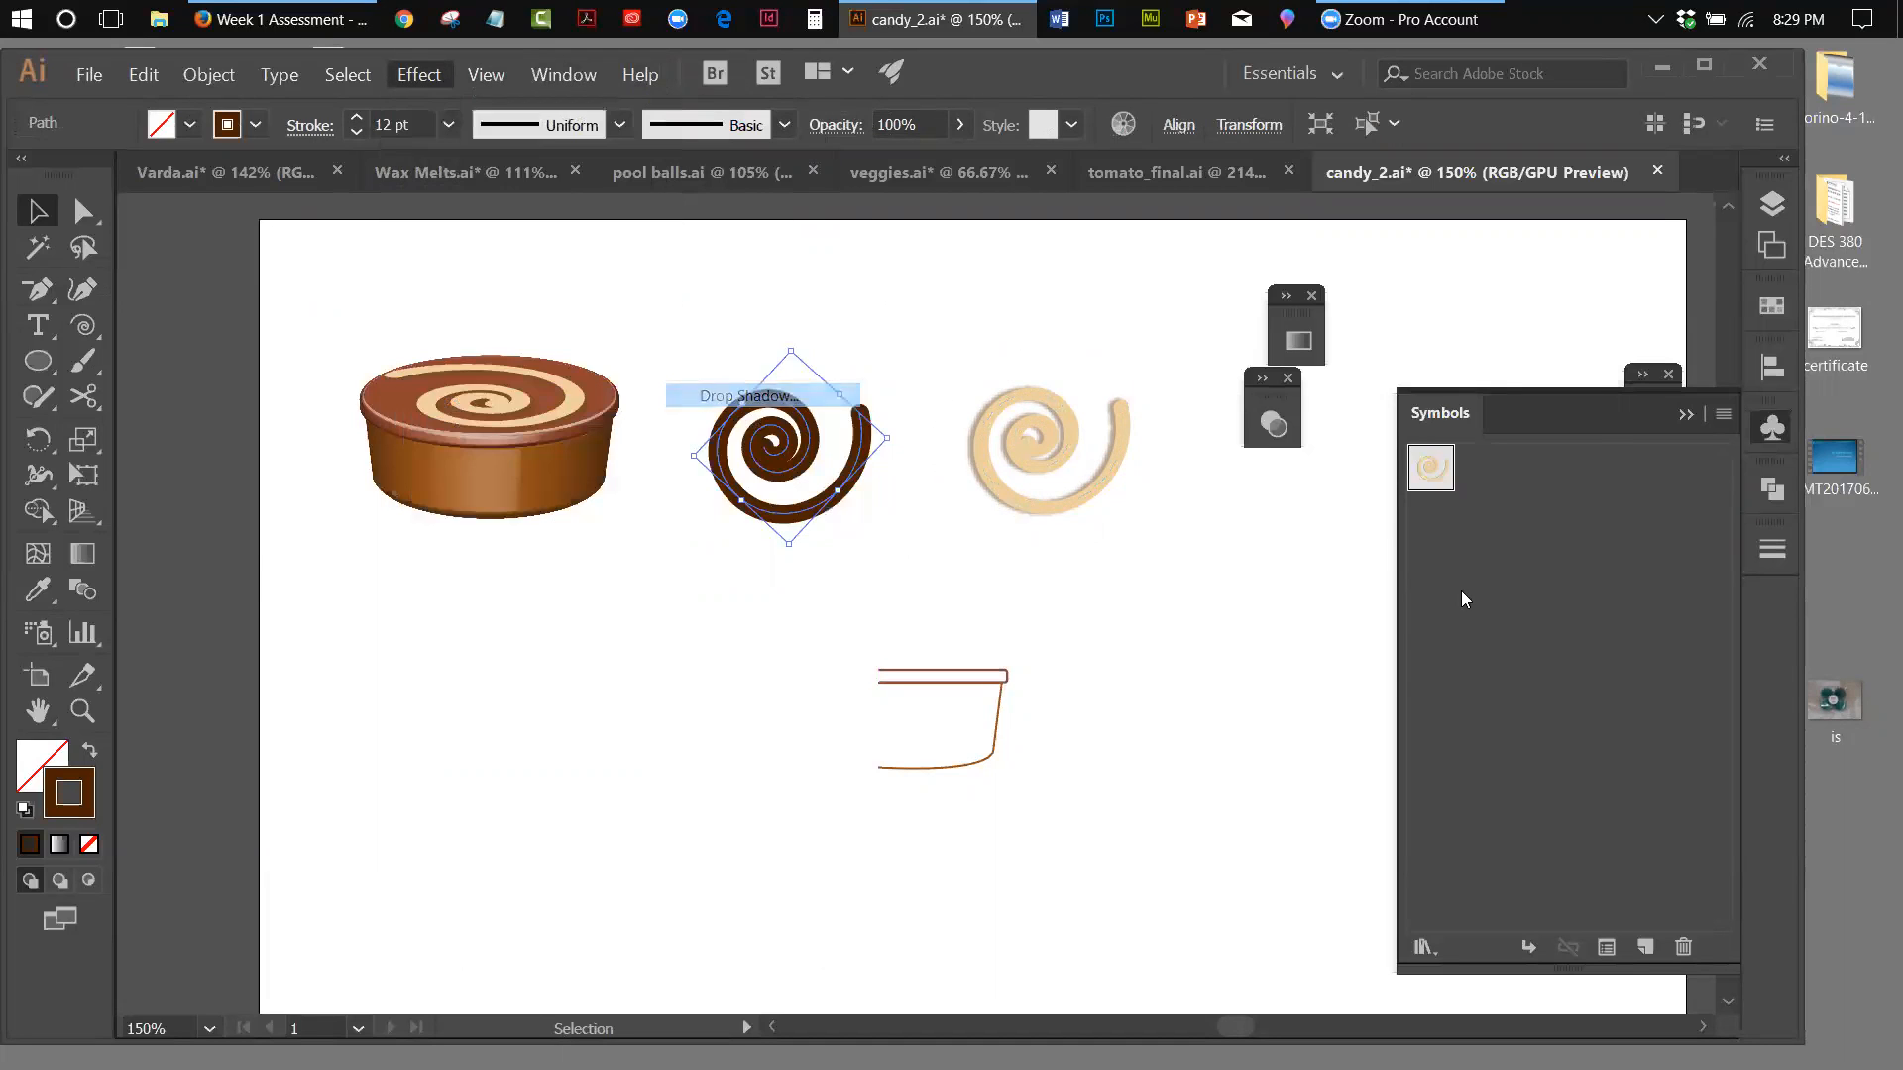
left_click(1200, 618)
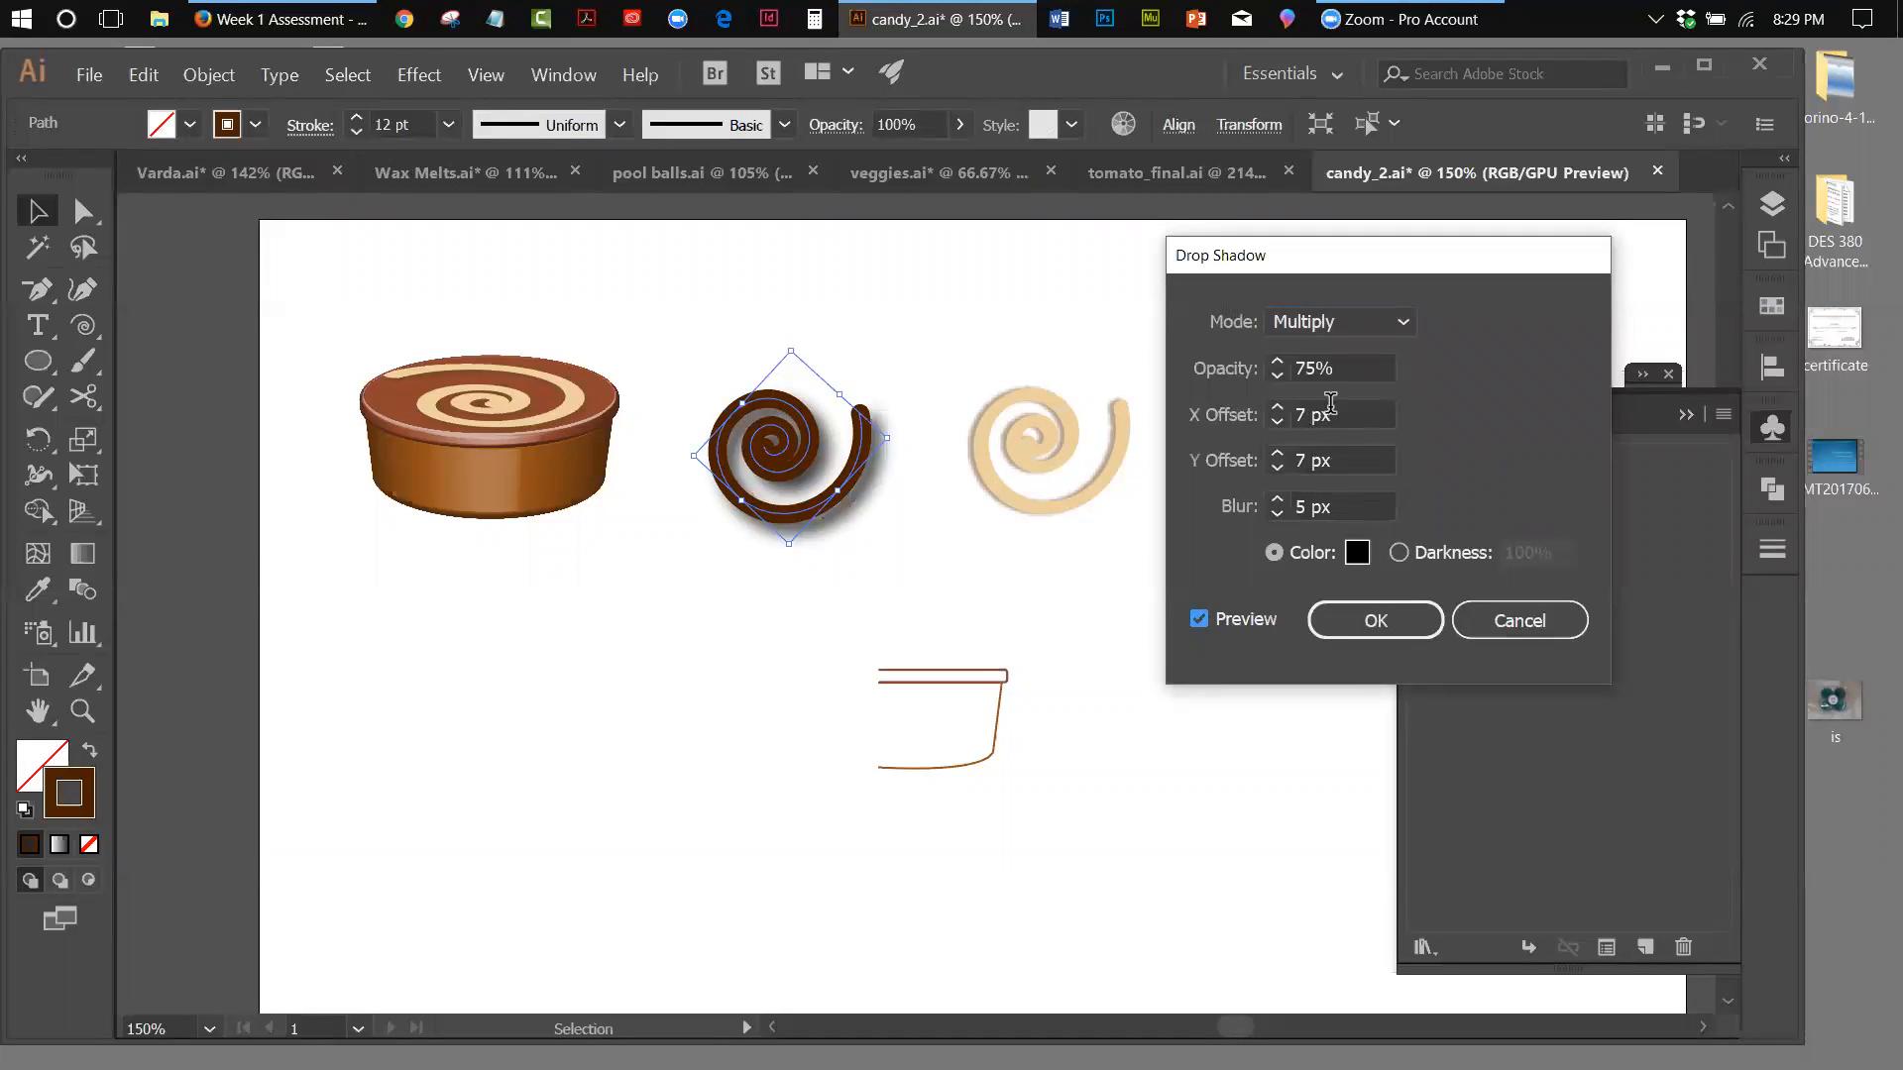
Reduce the spiral shadow's Y offset to 1 px and its blur to 1 px
left_click(1276, 468)
left_click(1277, 468)
left_click(1276, 467)
left_click(1277, 468)
left_click(1277, 467)
left_click(1277, 468)
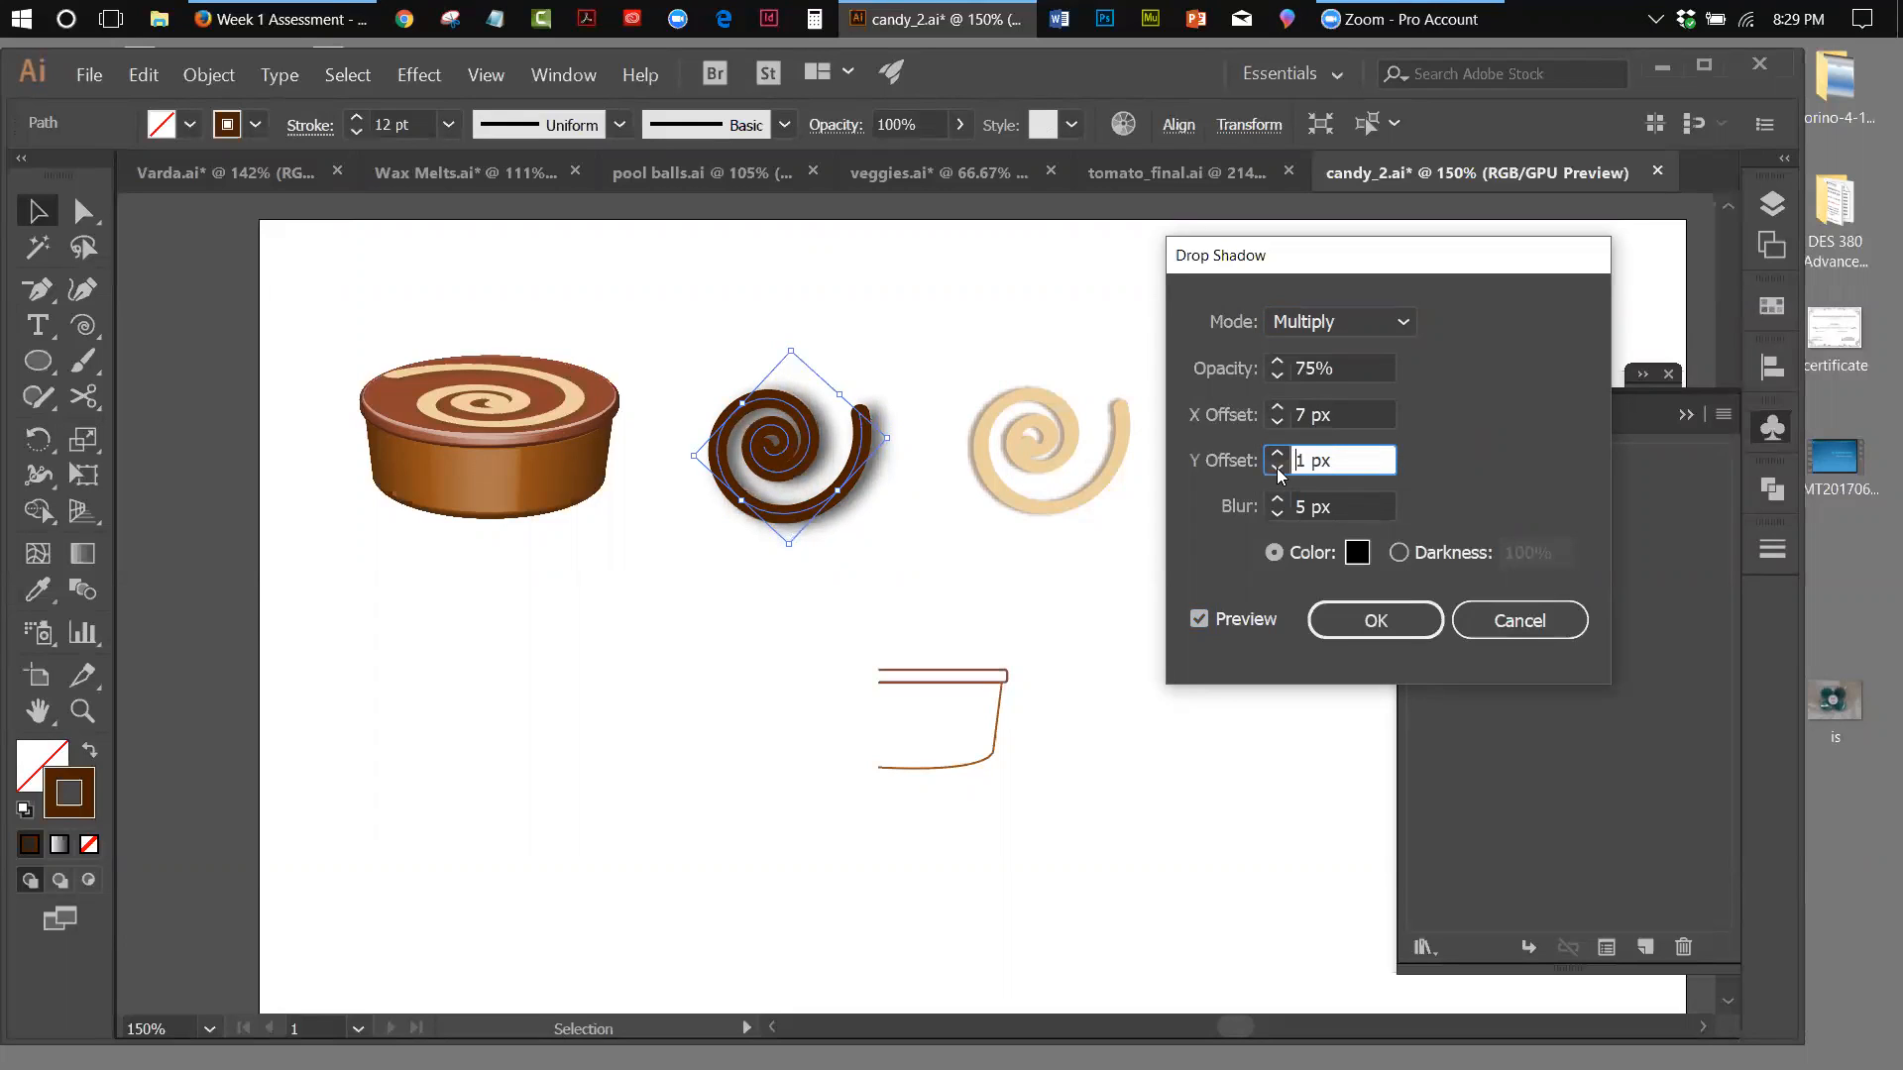
left_click(1277, 514)
left_click(1278, 514)
left_click(1278, 514)
left_click(1278, 514)
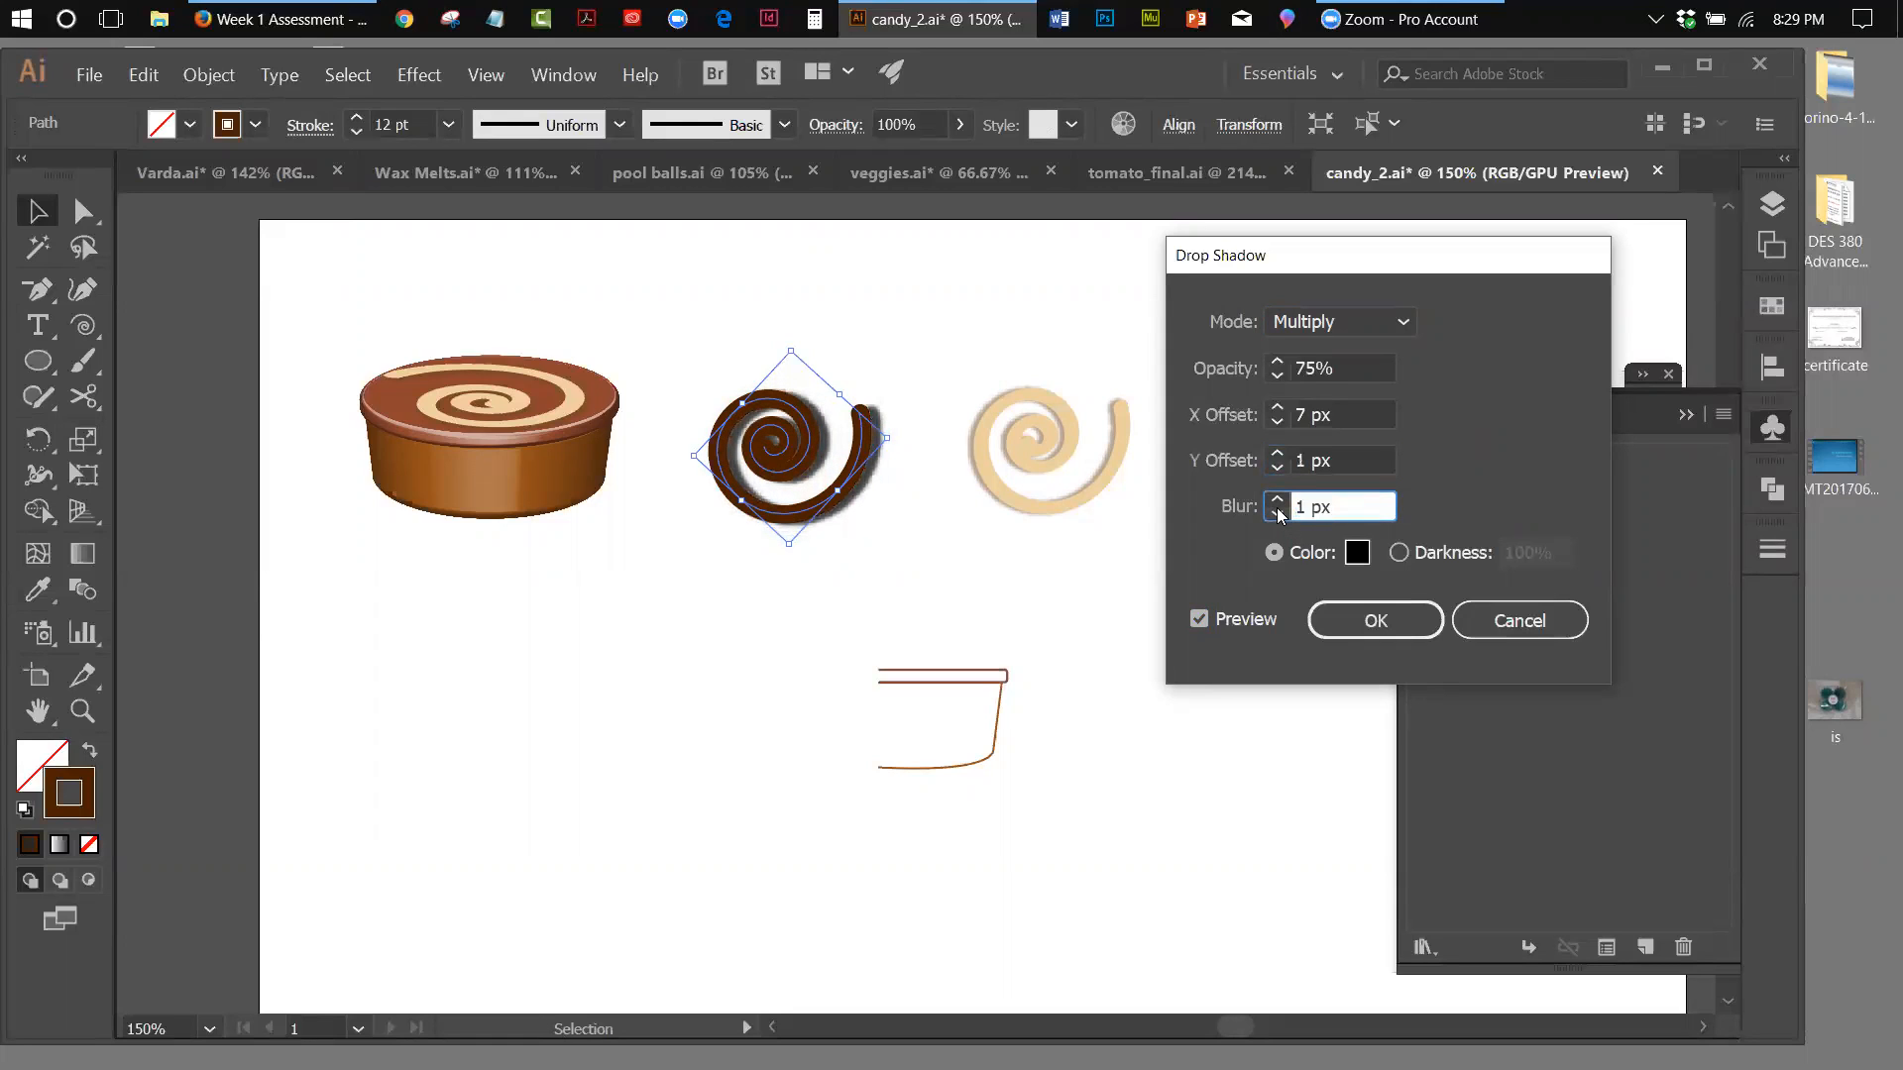
Set the shadow's X offset to 2 px, lower its opacity to roughly 34%, and apply the effect to the spiral
left_click(1277, 422)
left_click(1278, 423)
left_click(1278, 422)
left_click(1277, 422)
left_click(1277, 422)
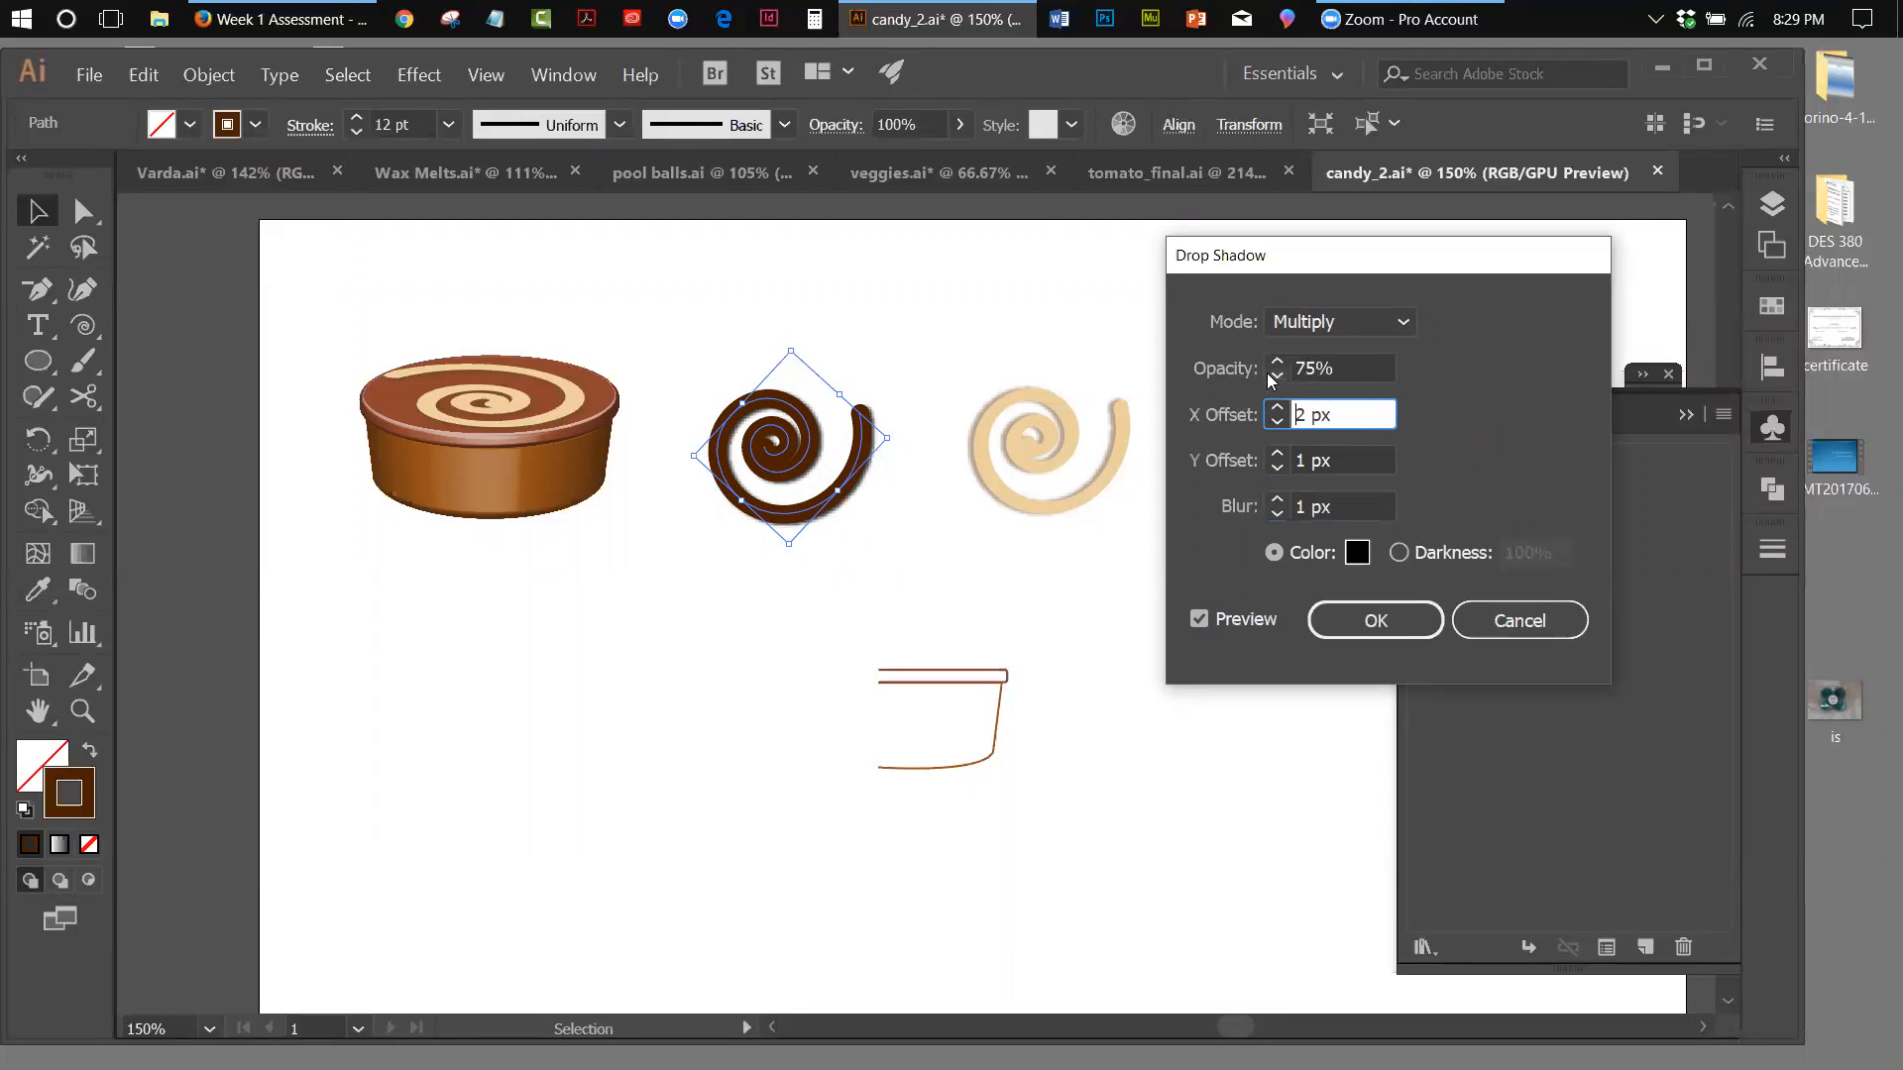
left_click(1276, 379)
left_click(1275, 378)
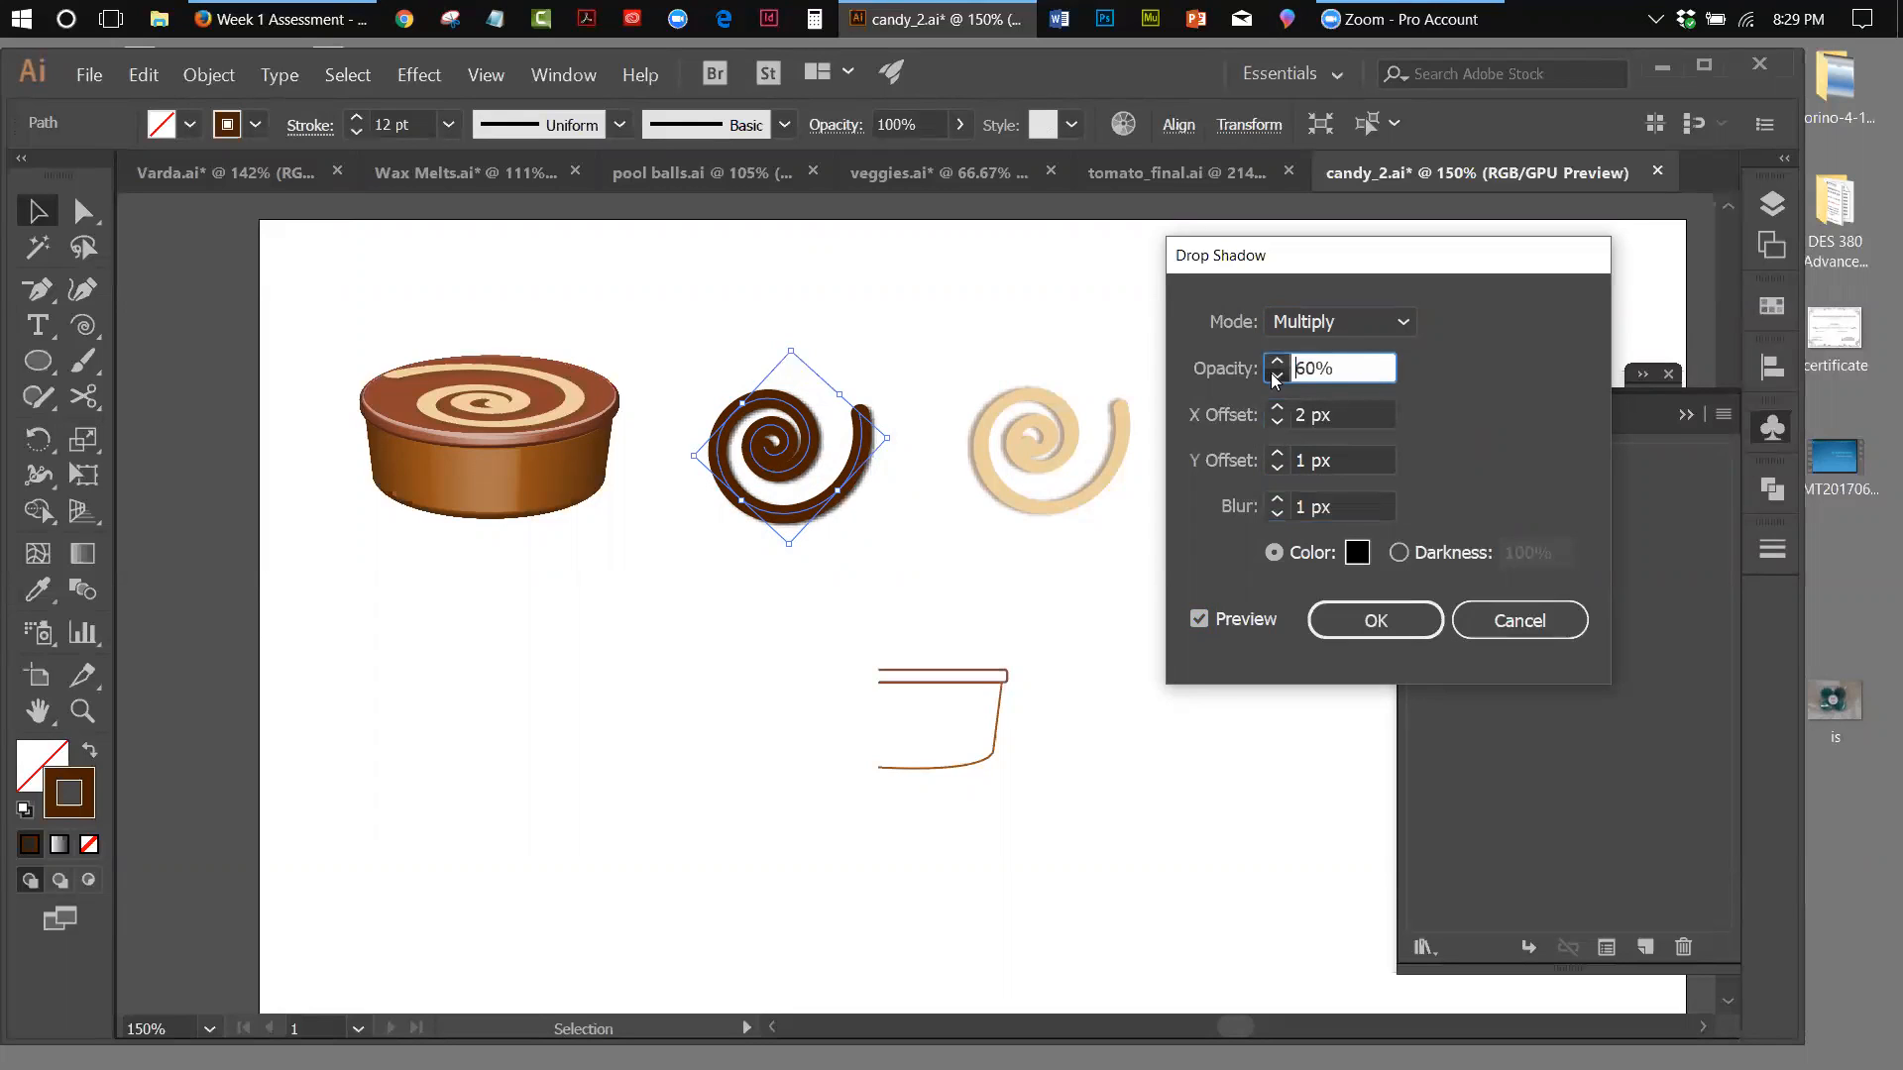
left_click(1275, 379)
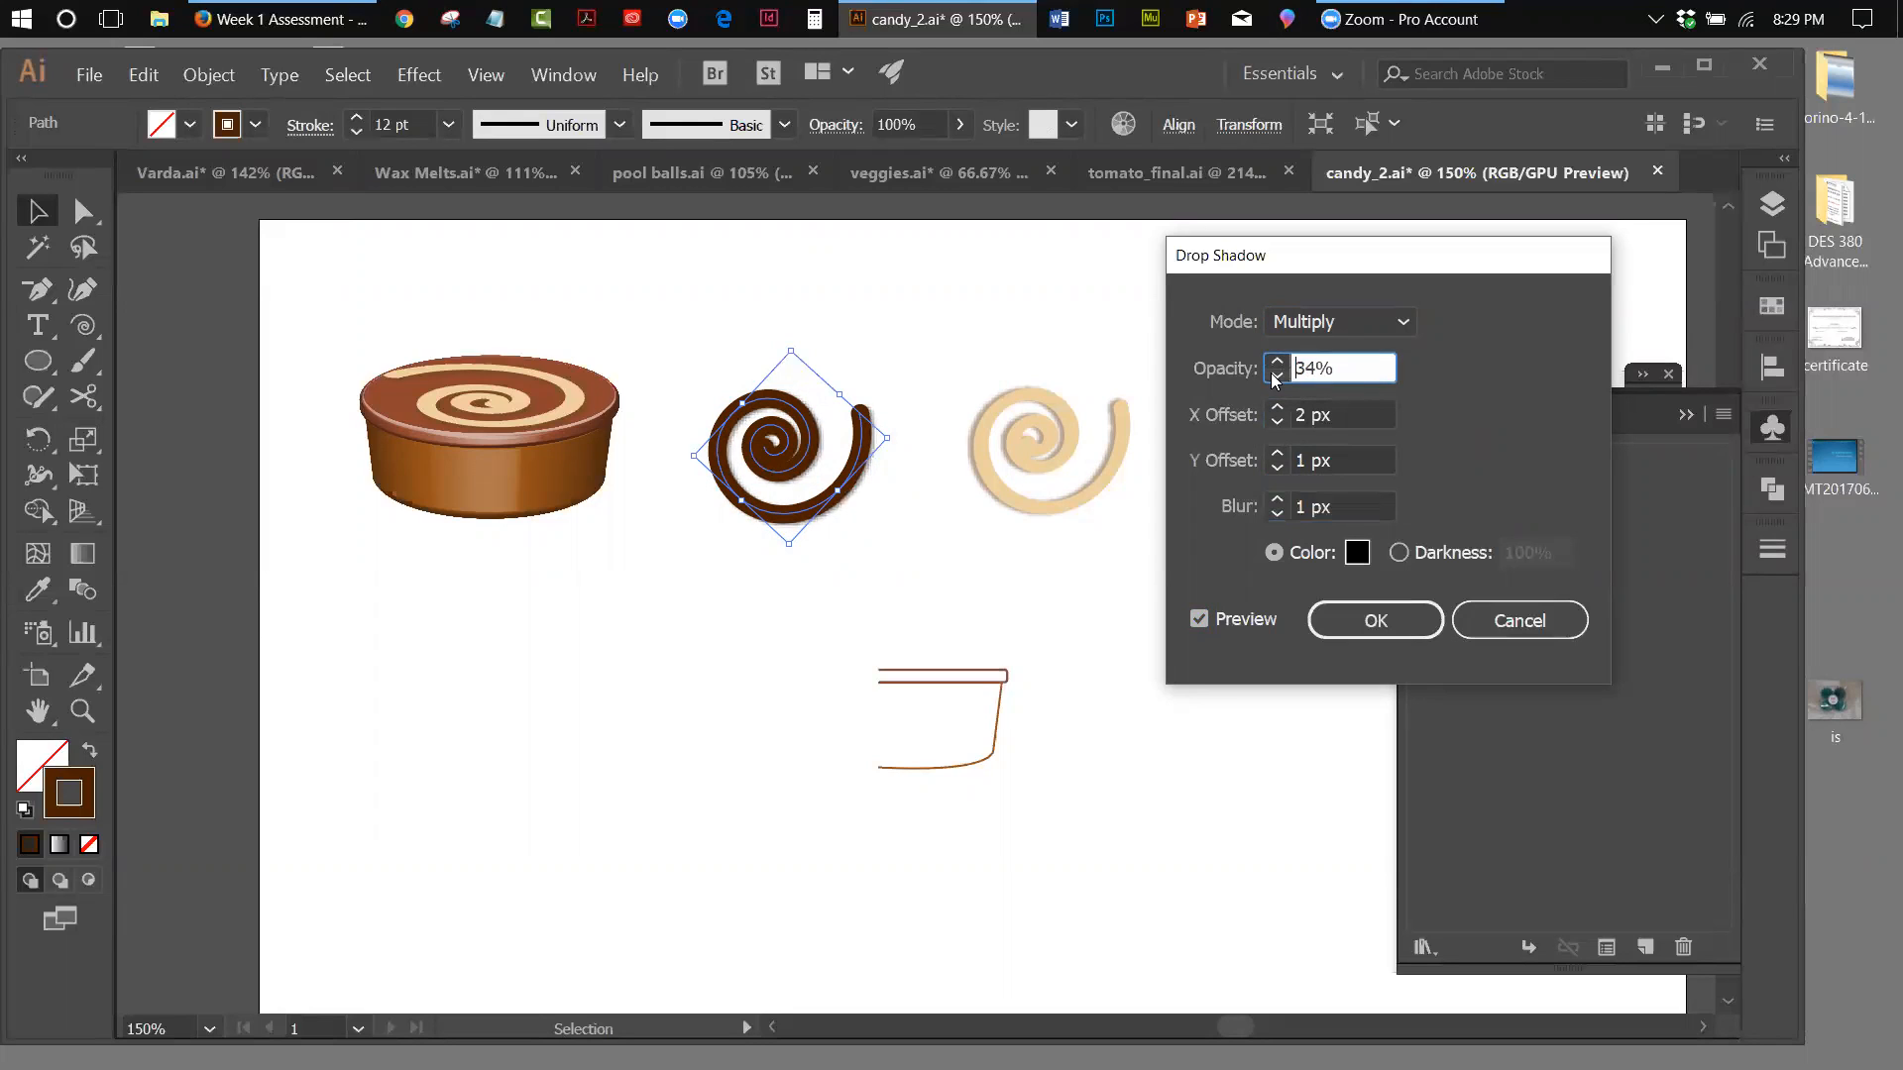
left_click(1275, 378)
left_click(1338, 625)
left_click(580, 685)
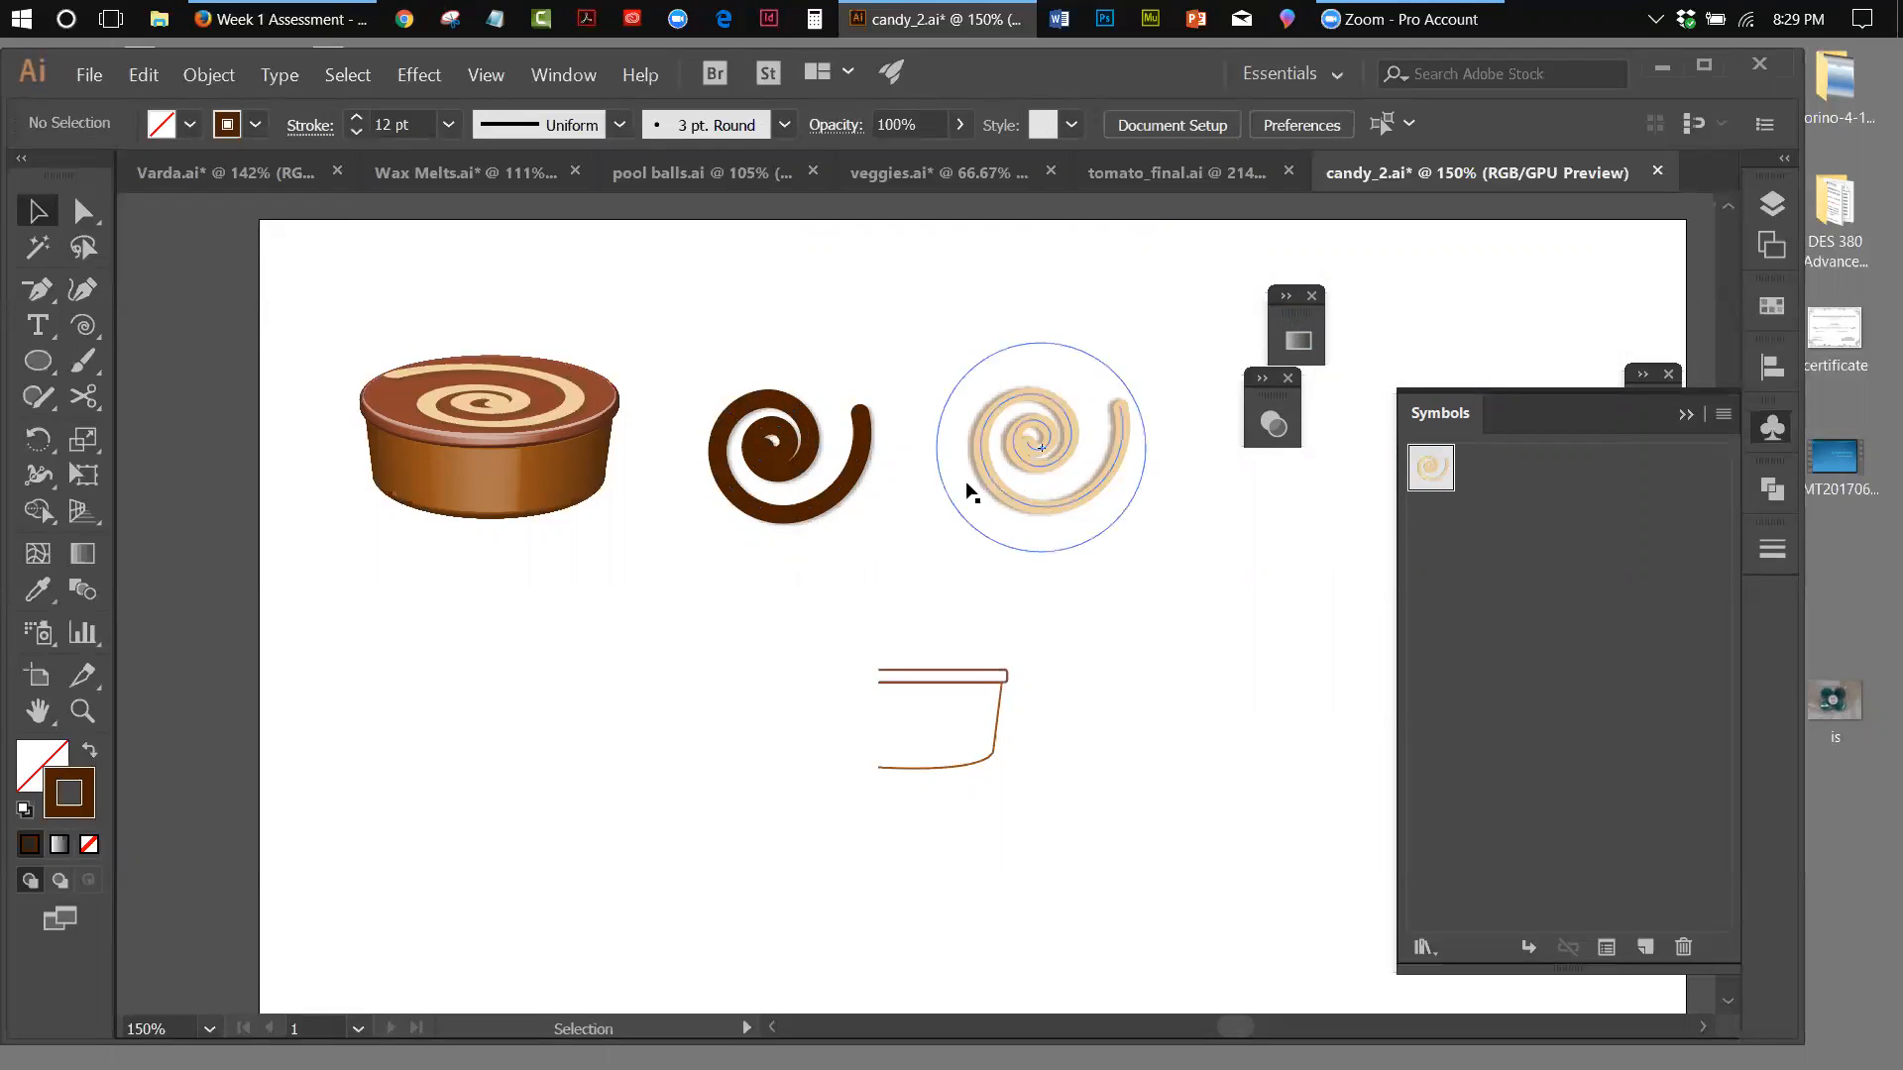
Draw a near-circular ellipse with the dark brown 12 pt stroke below the dark spiral
left_click(1023, 459)
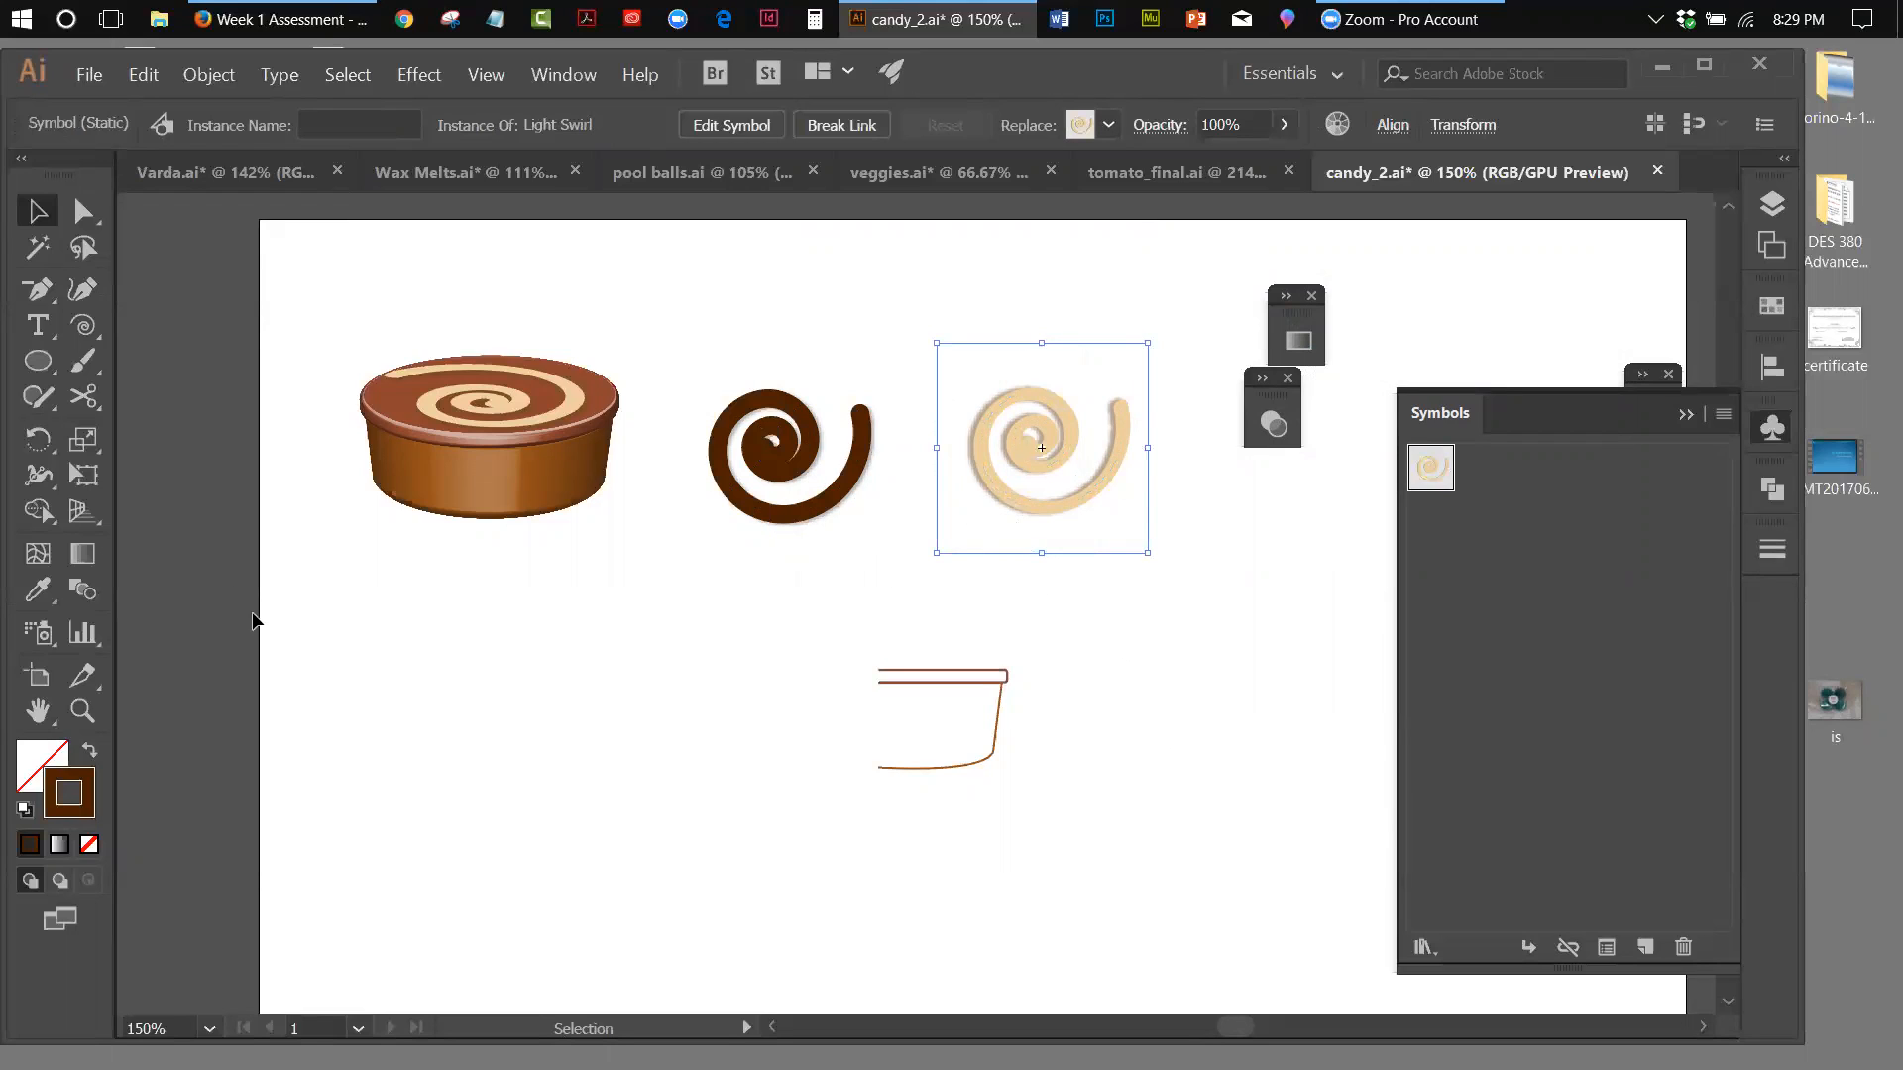
left_click_drag(40, 363, 139, 433)
mouse_move(649, 575)
left_mouse_down()
mouse_move(719, 662)
mouse_move(800, 714)
left_mouse_up()
left_click(26, 214)
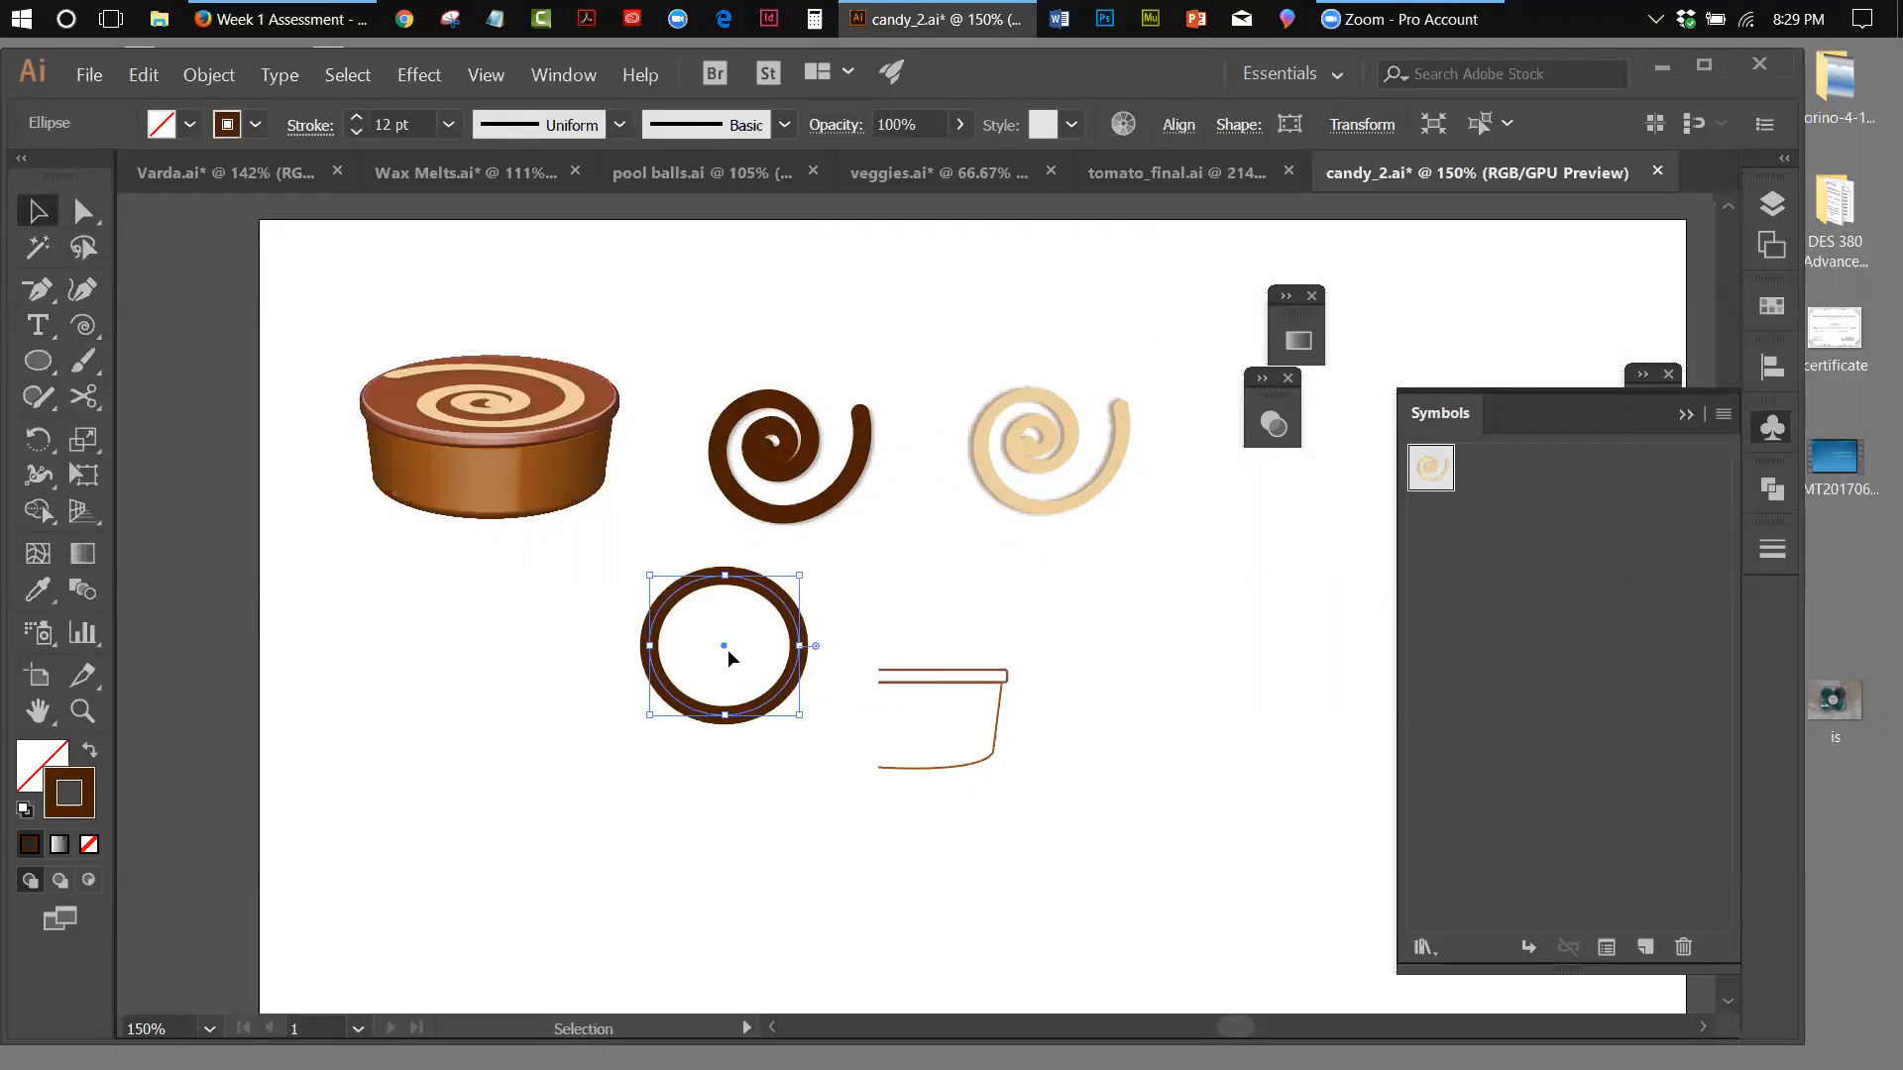
left_click(543, 406)
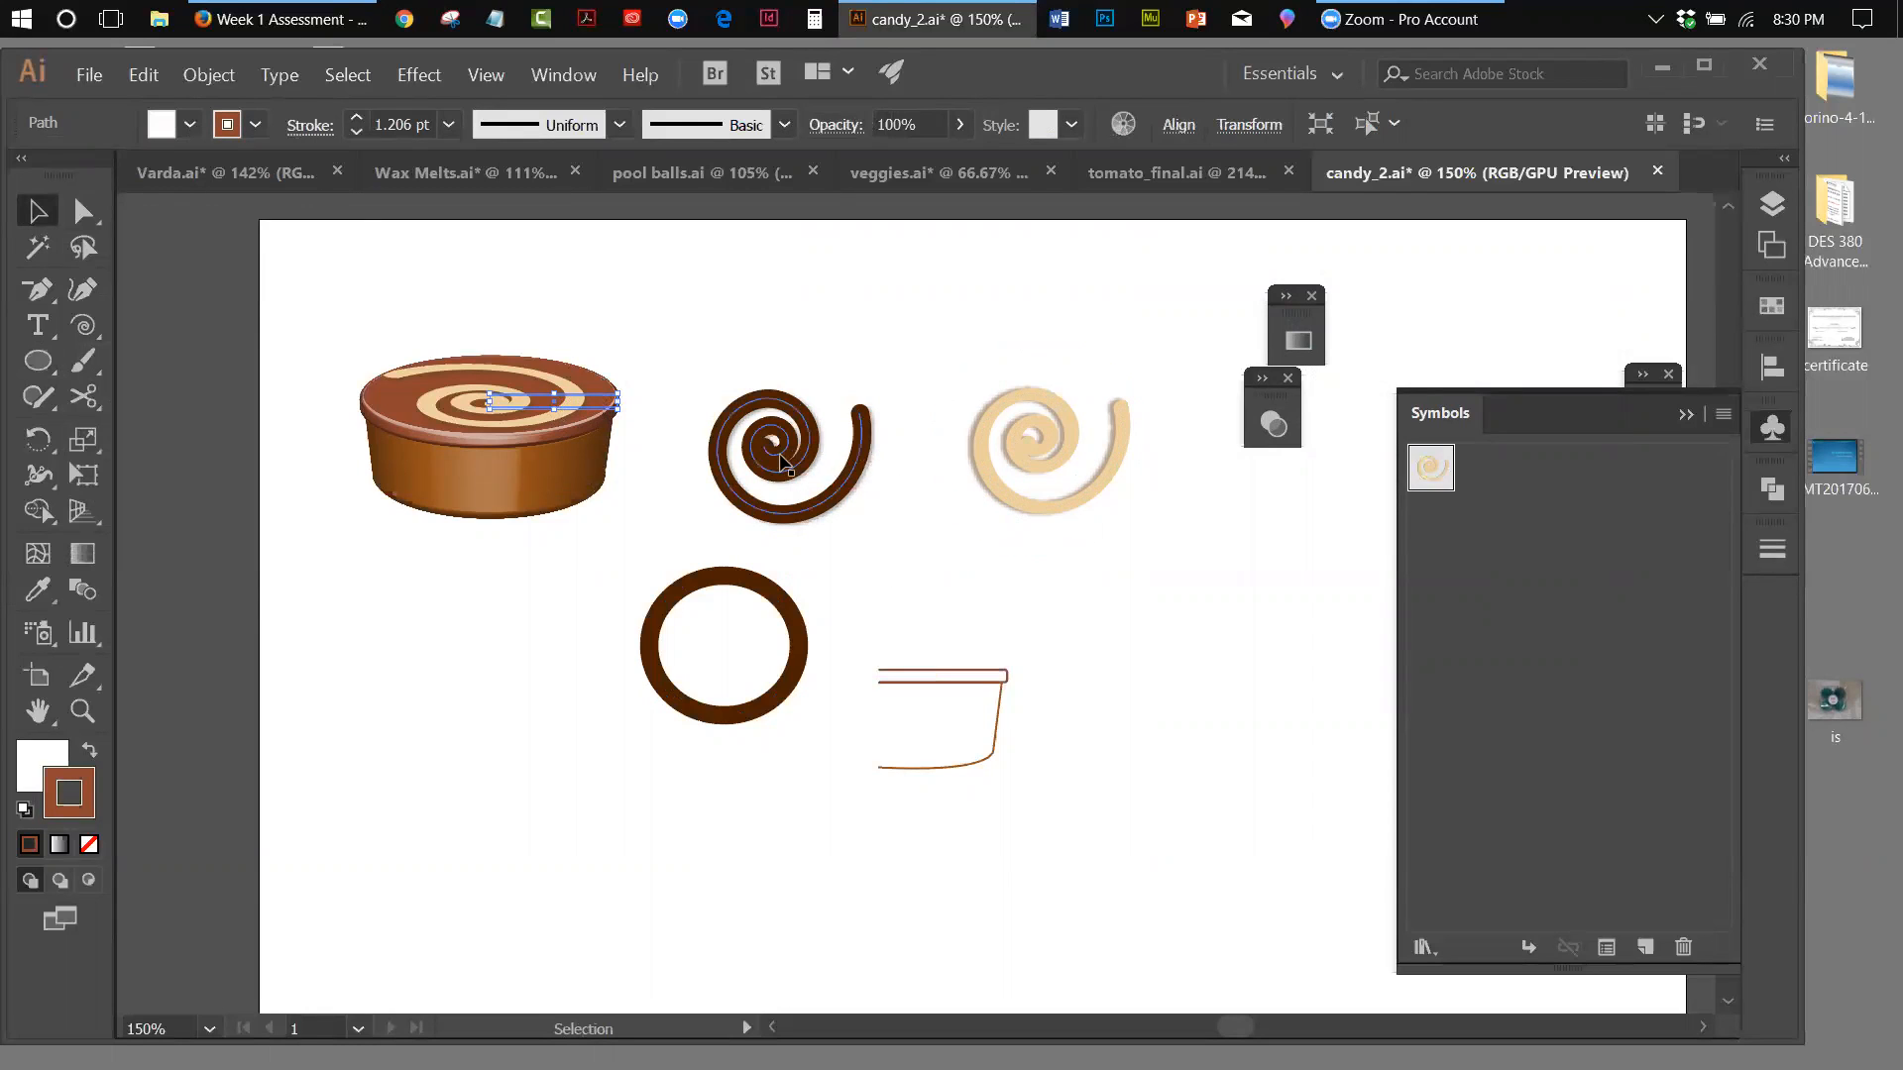
left_click(865, 414)
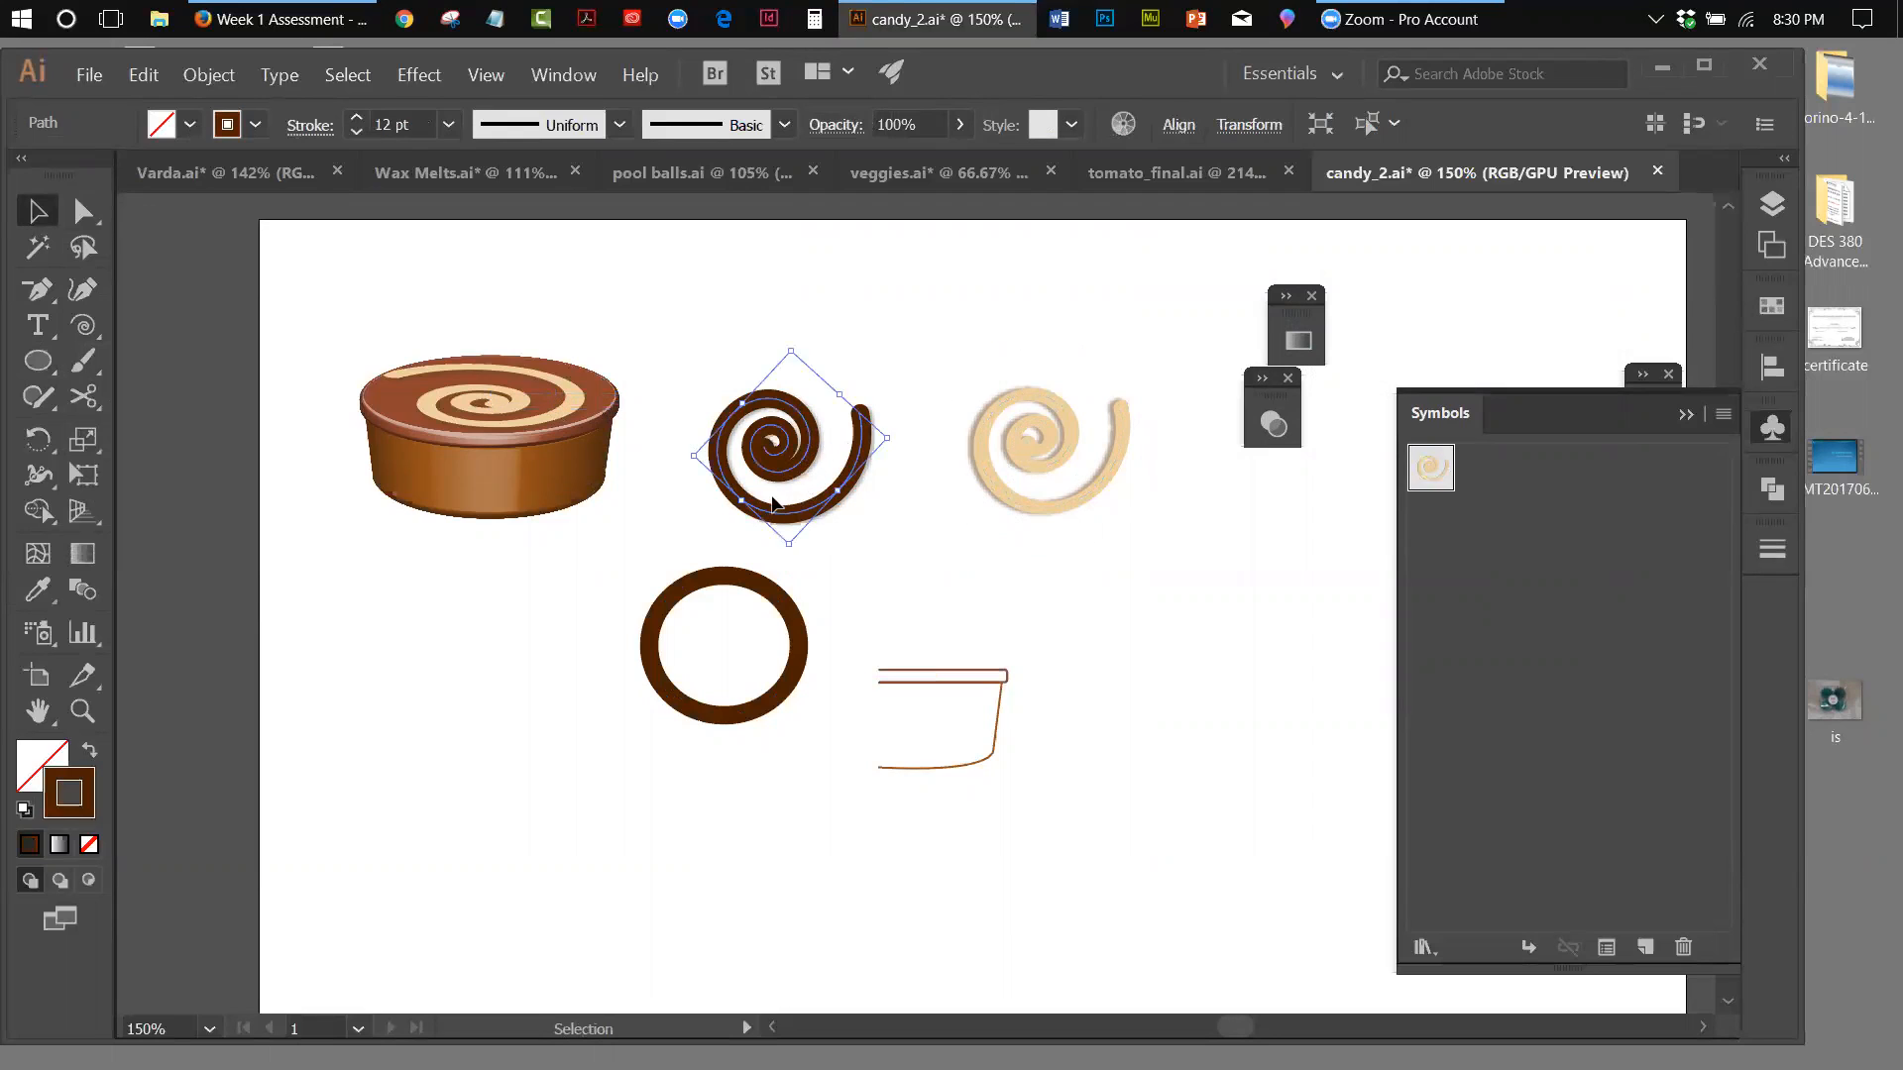
left_click(903, 539)
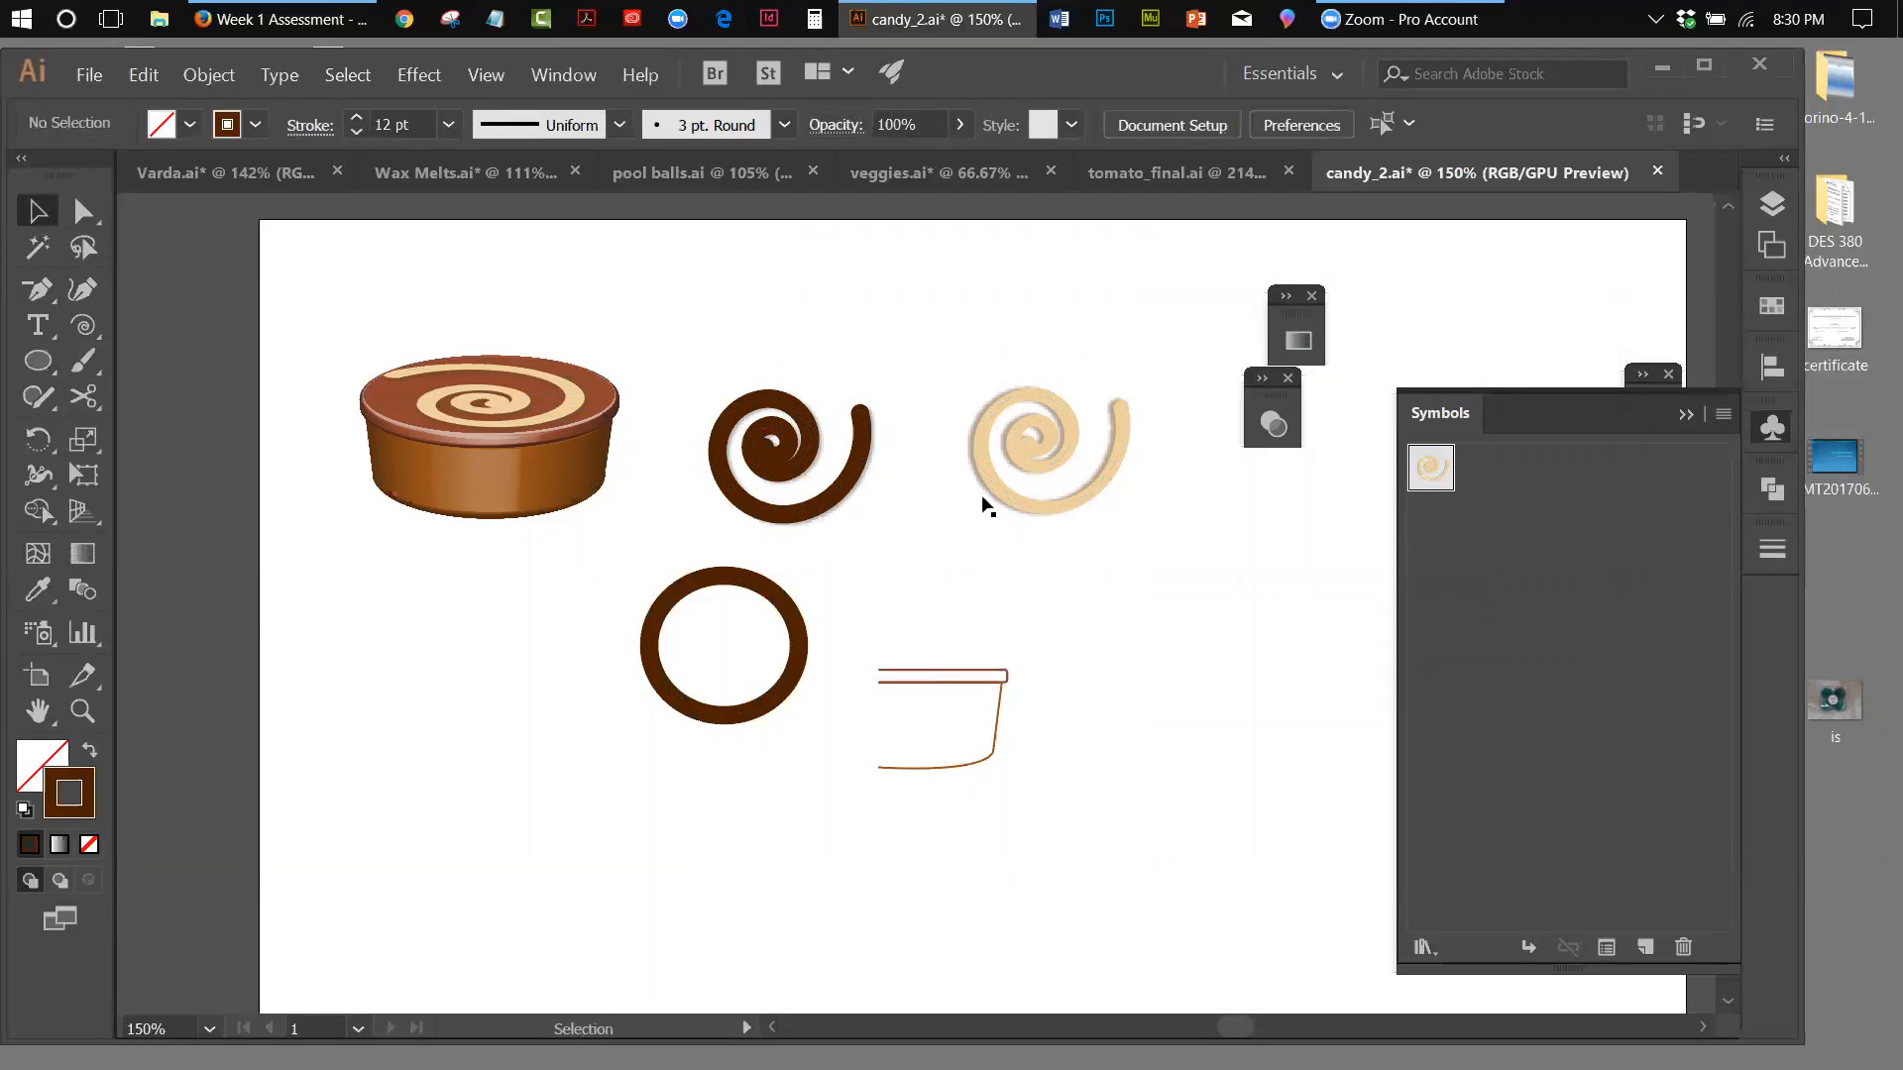
Open the Light Swirl symbol's definition for editing and reset its spiral path to the default fill and stroke
left_click(1034, 451)
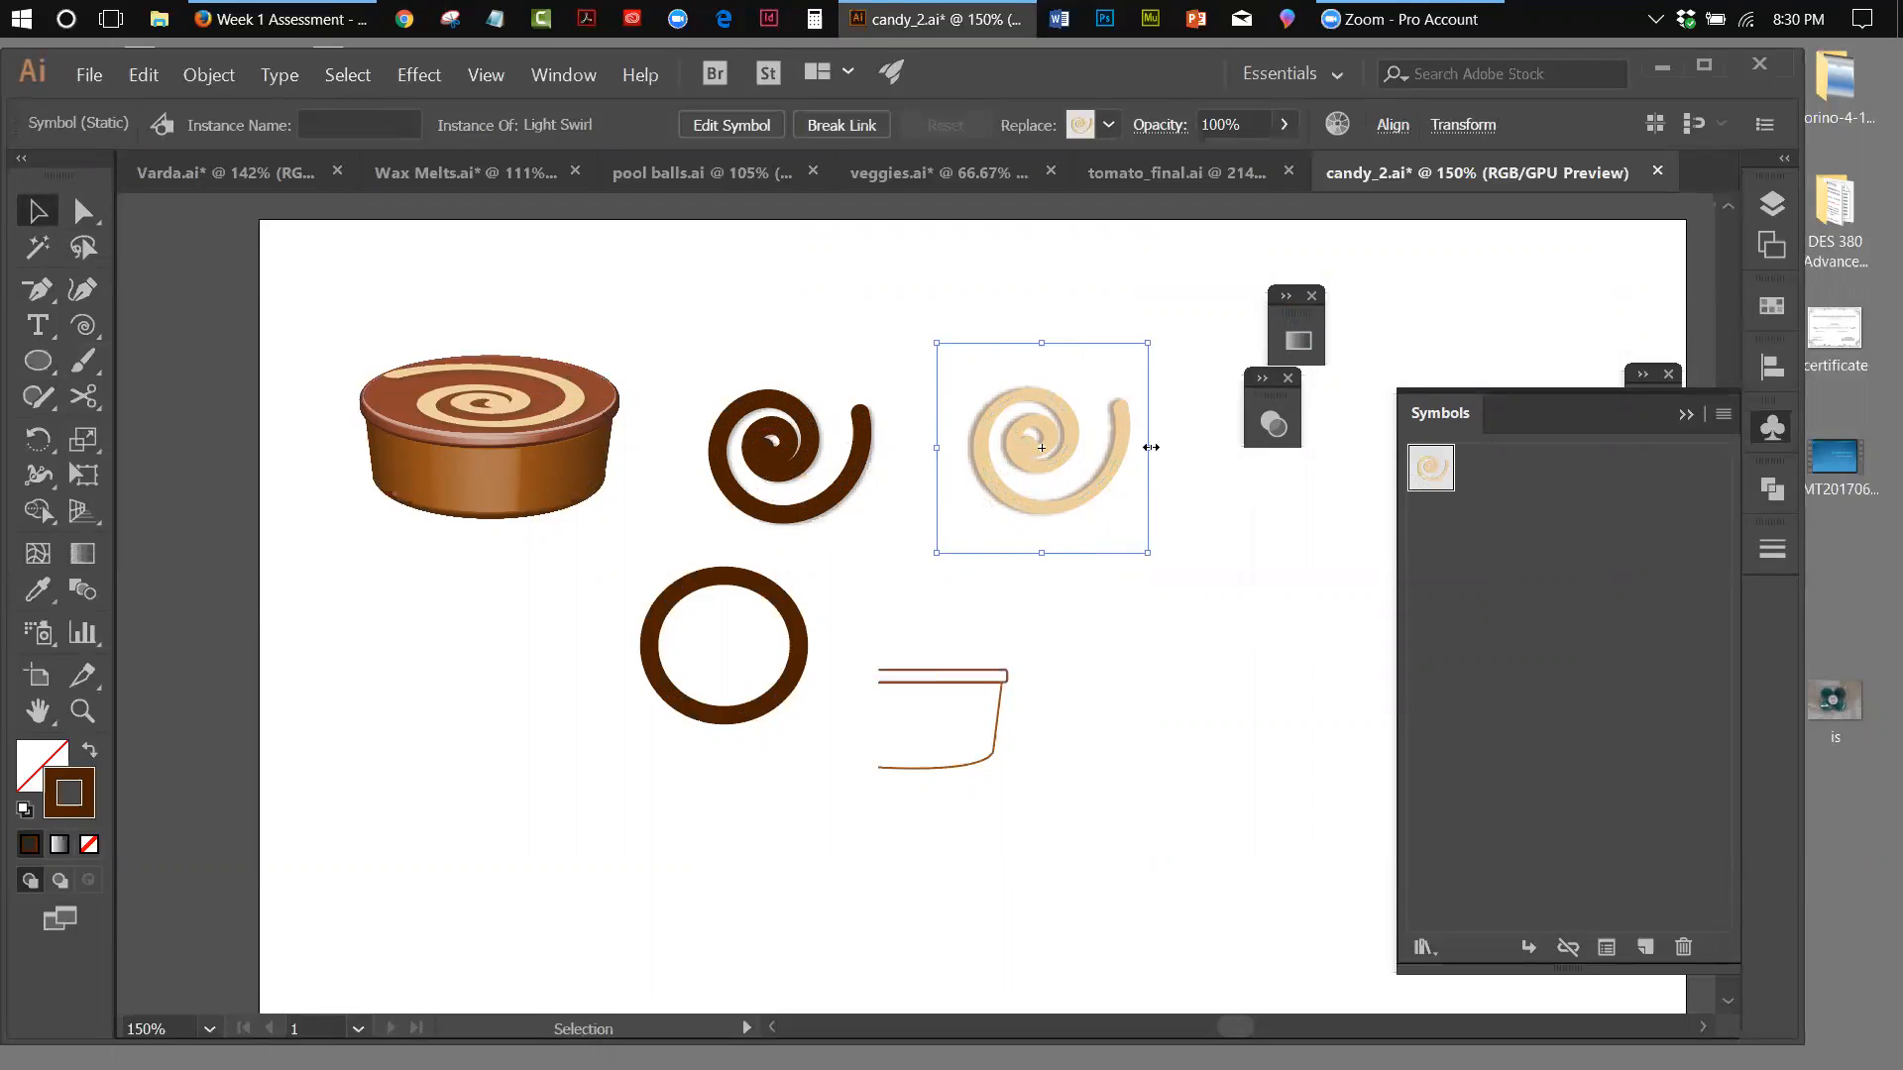
double_click(1121, 468)
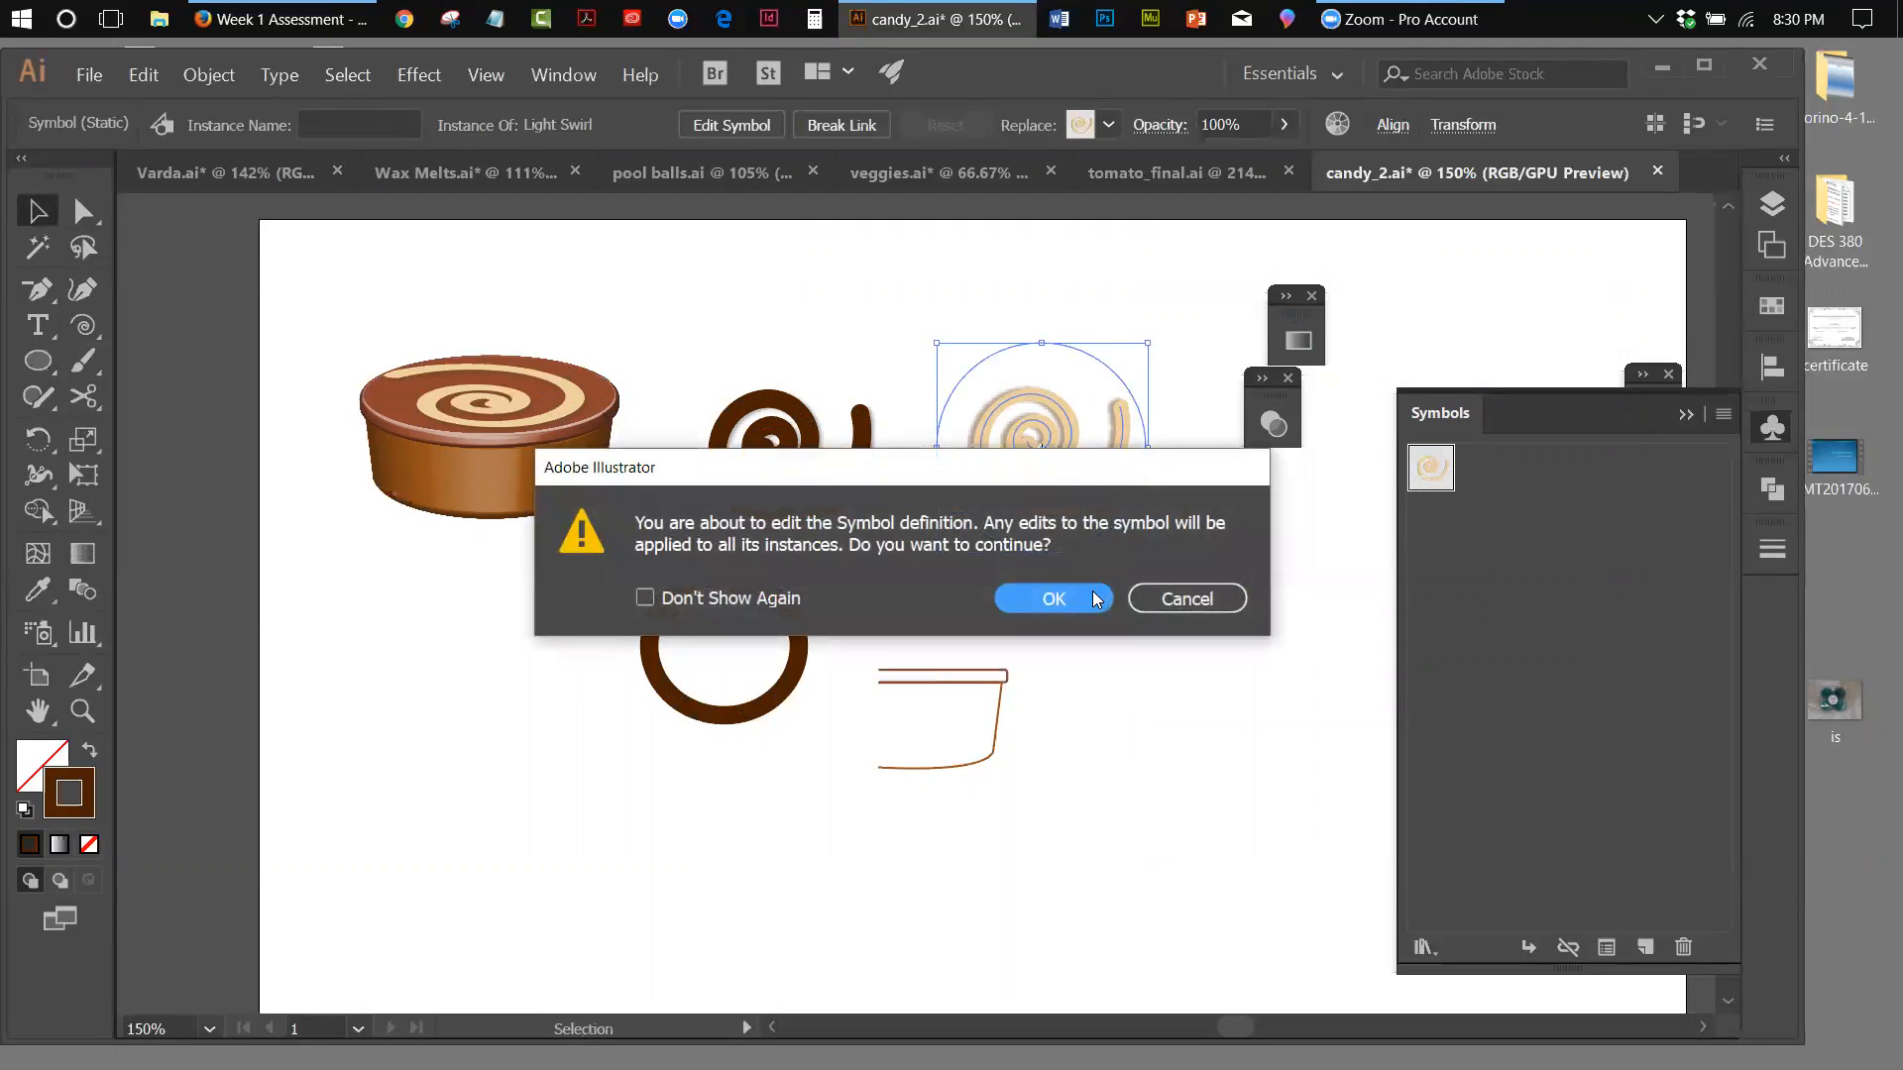
left_click(1052, 600)
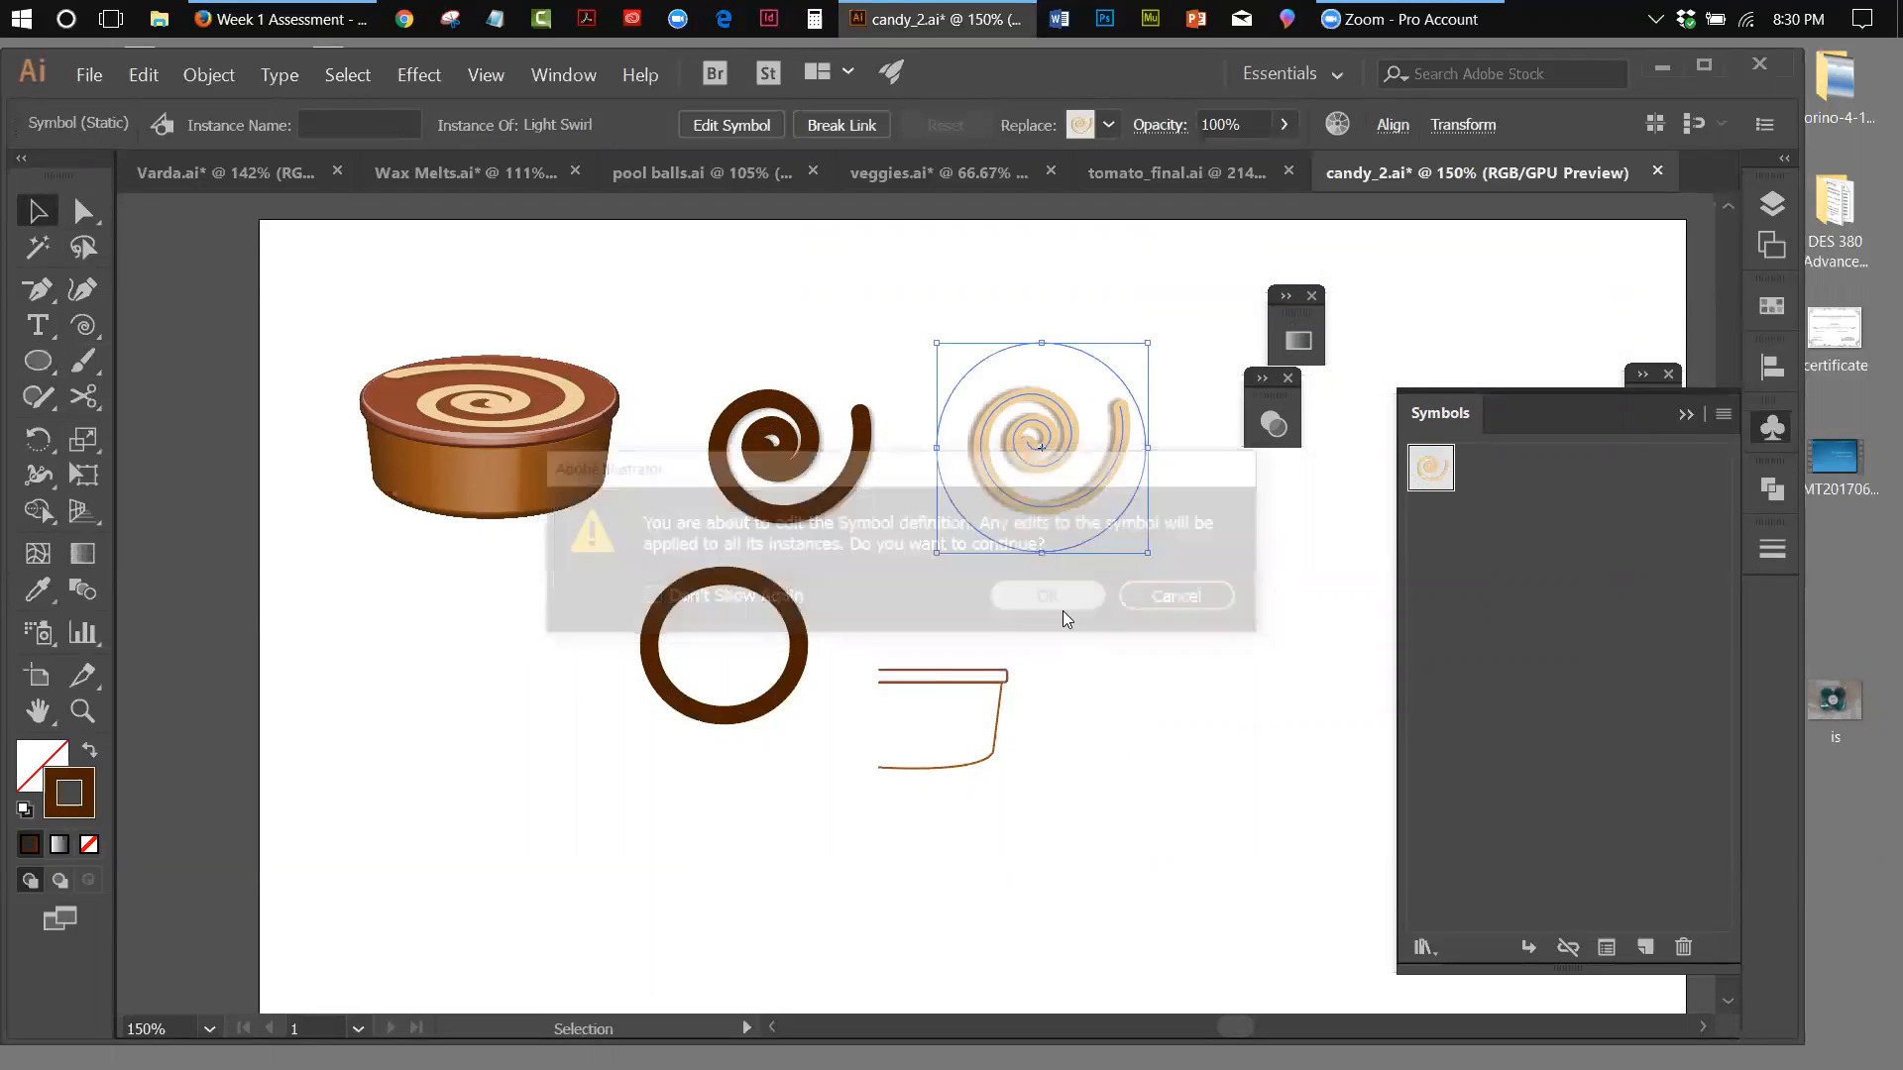
left_click(1045, 450)
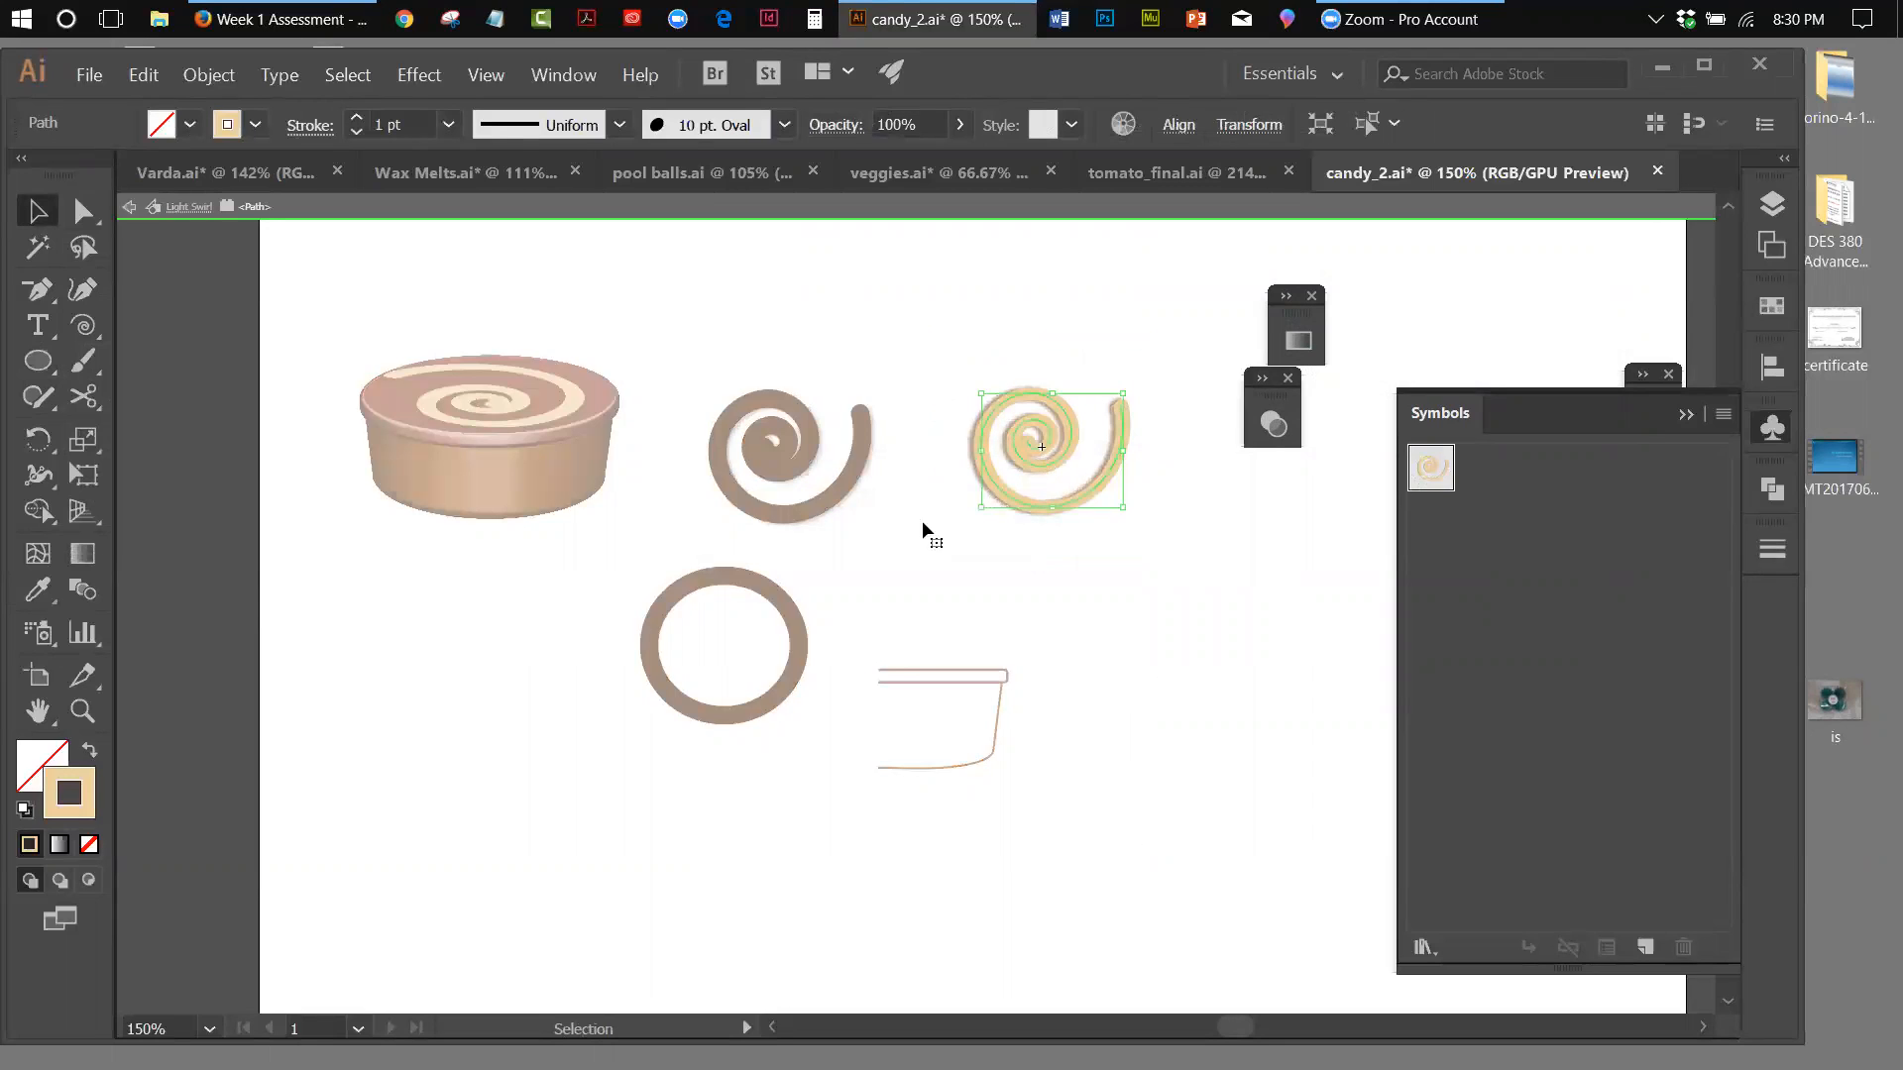
left_click(24, 810)
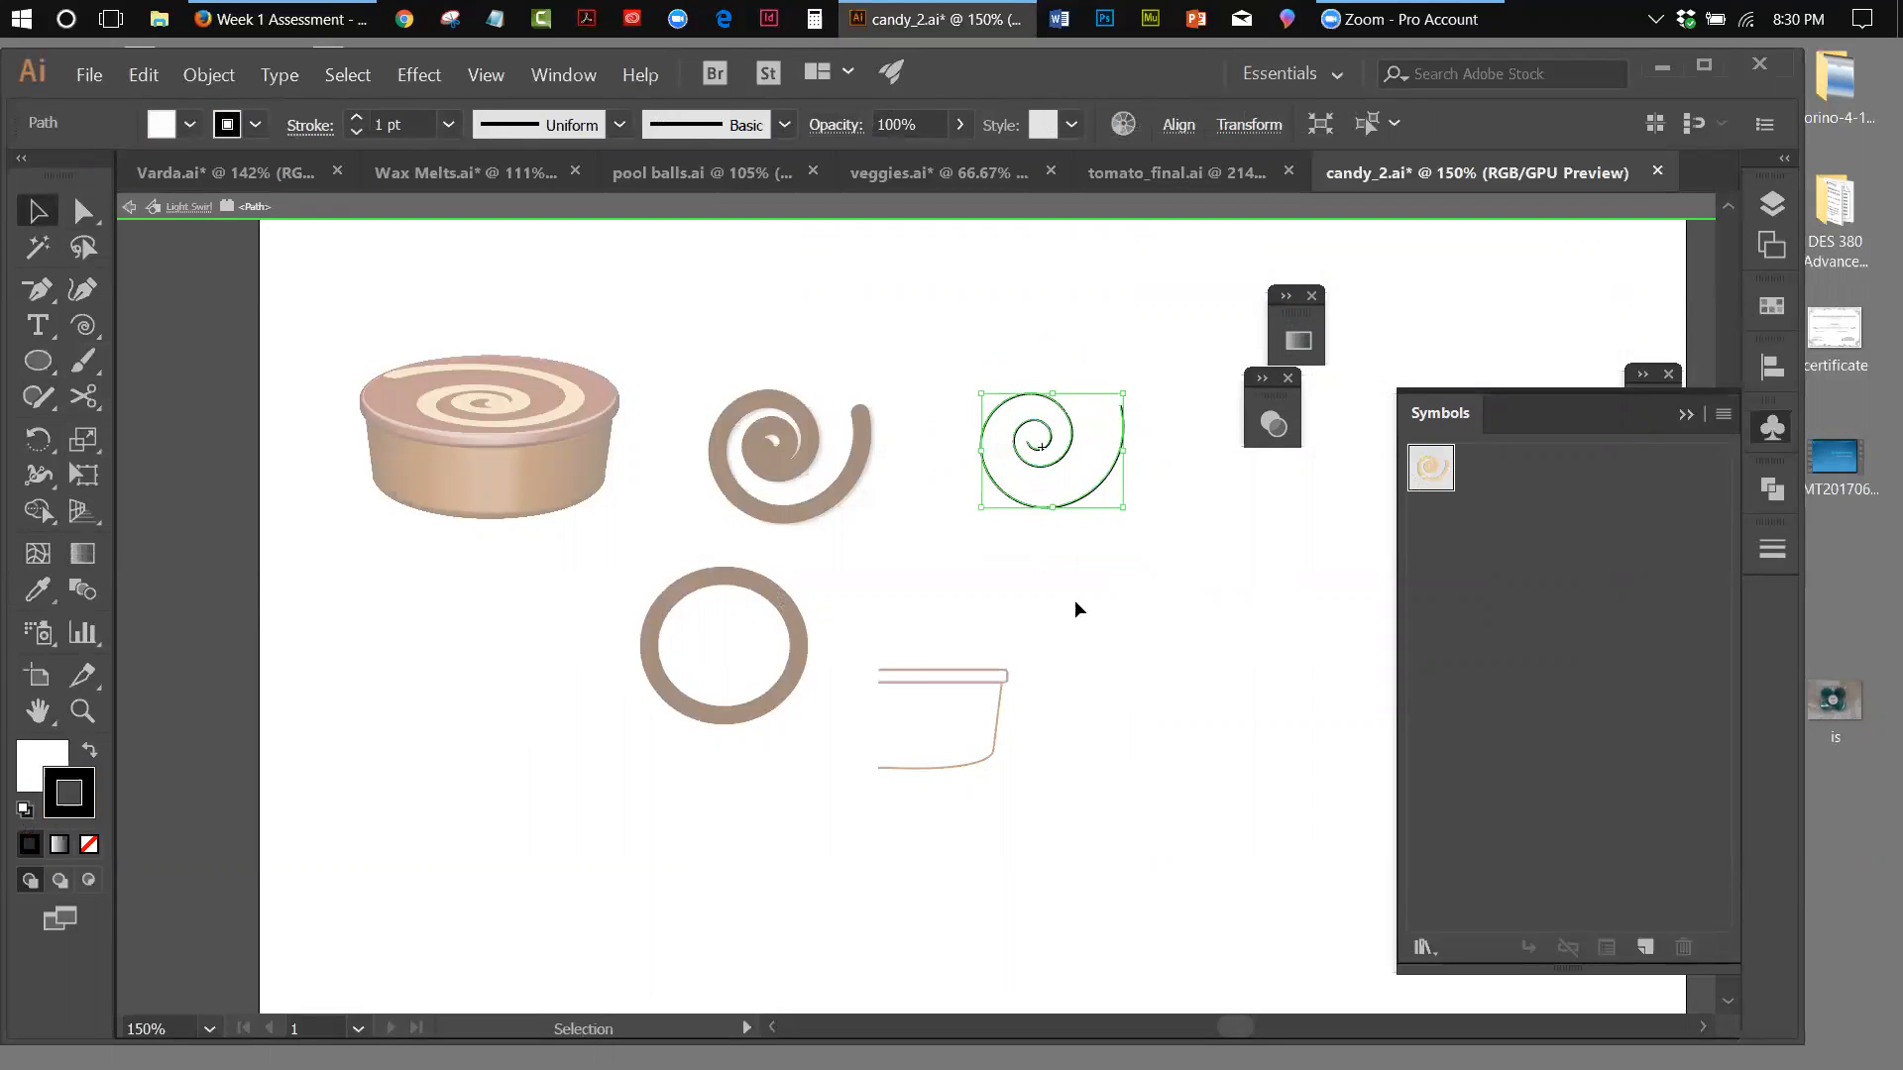
Undo the default fill and stroke on the symbol's spiral and leave symbol editing
left_click(149, 75)
left_click(174, 109)
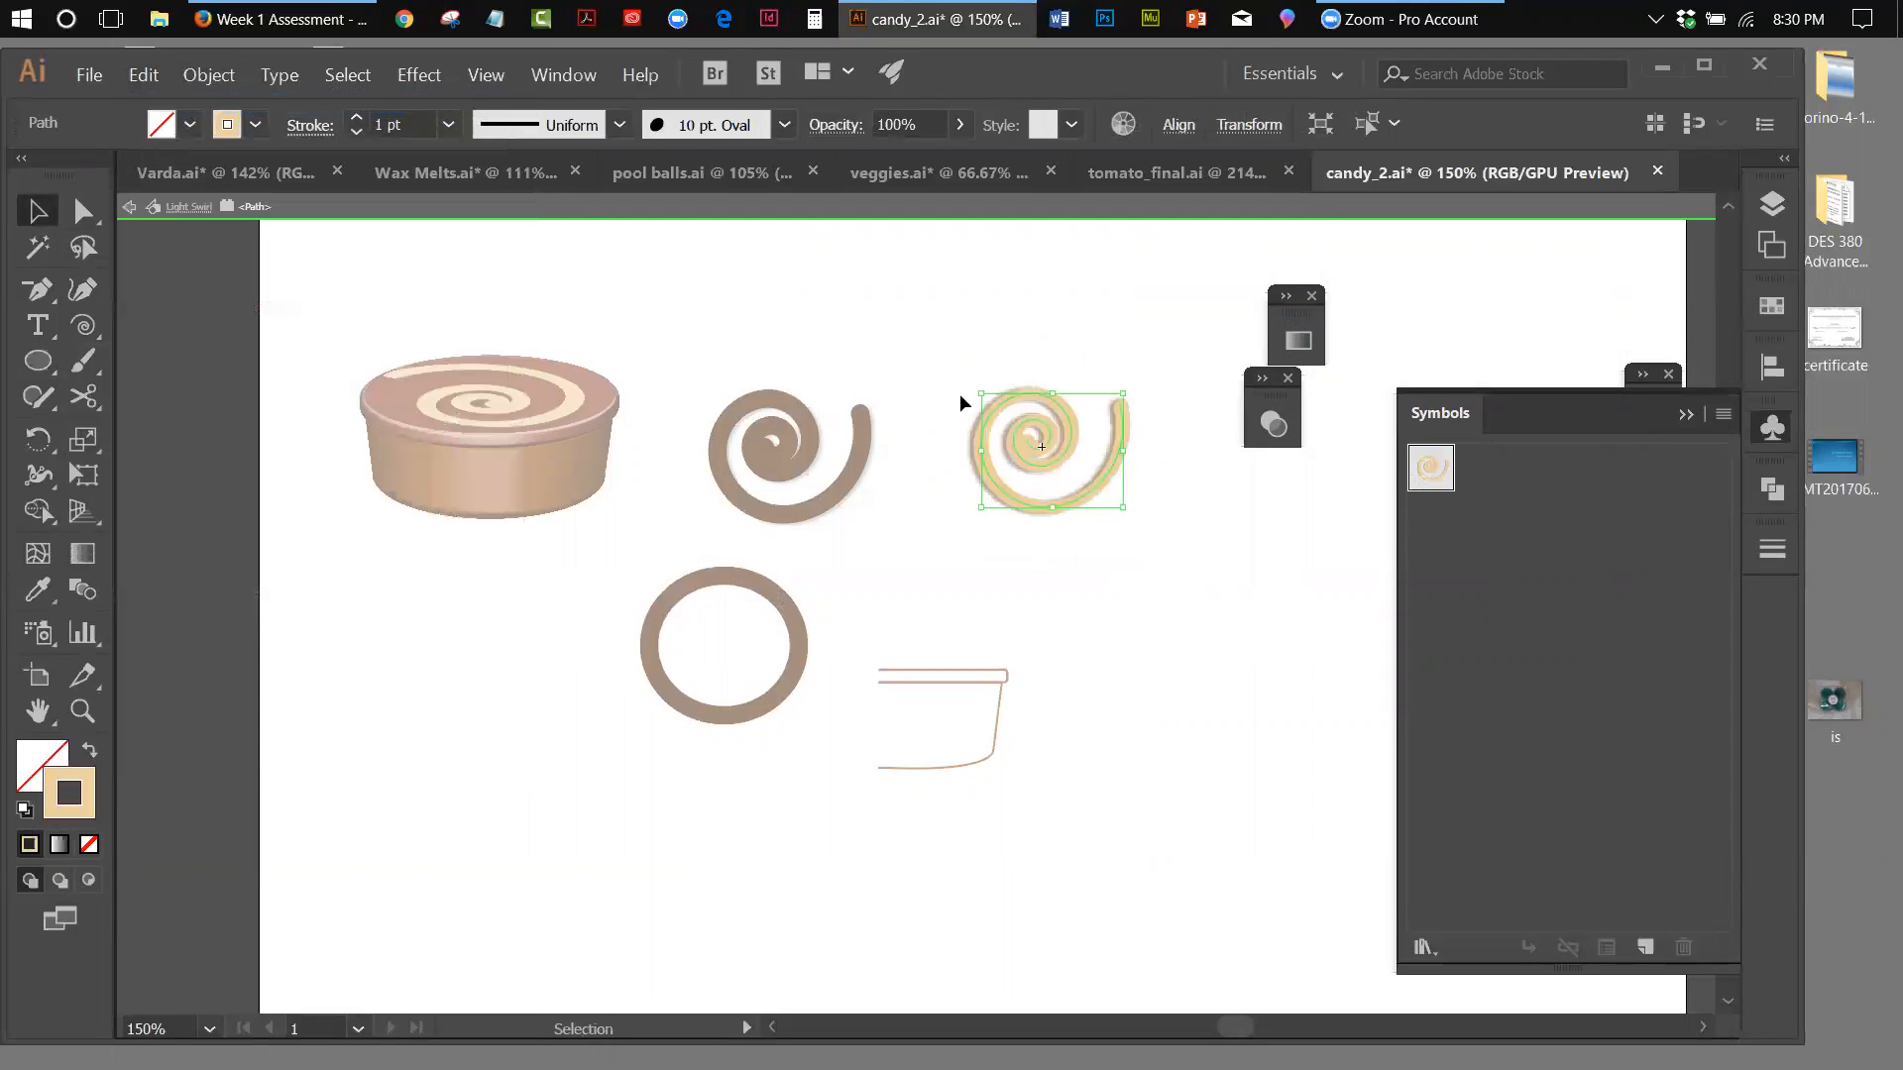
left_click(1164, 588)
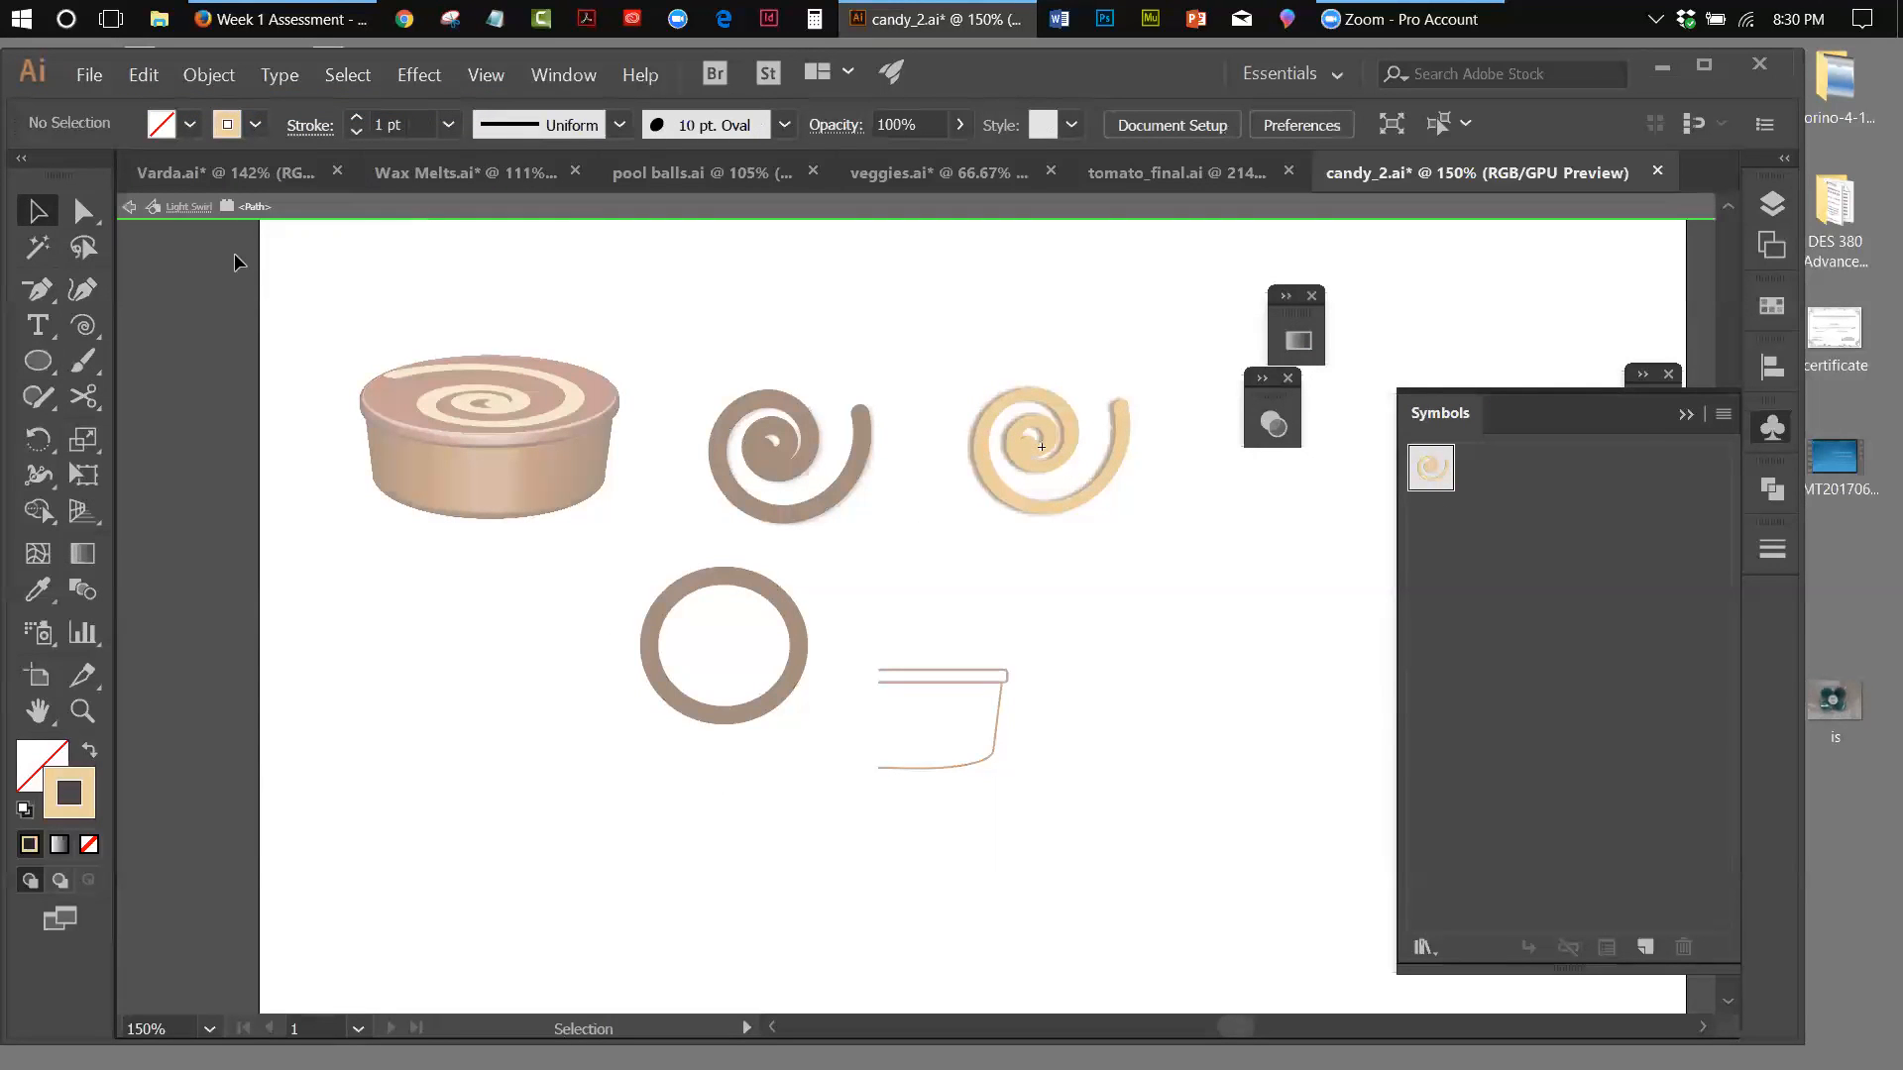
left_click(126, 211)
left_click(127, 210)
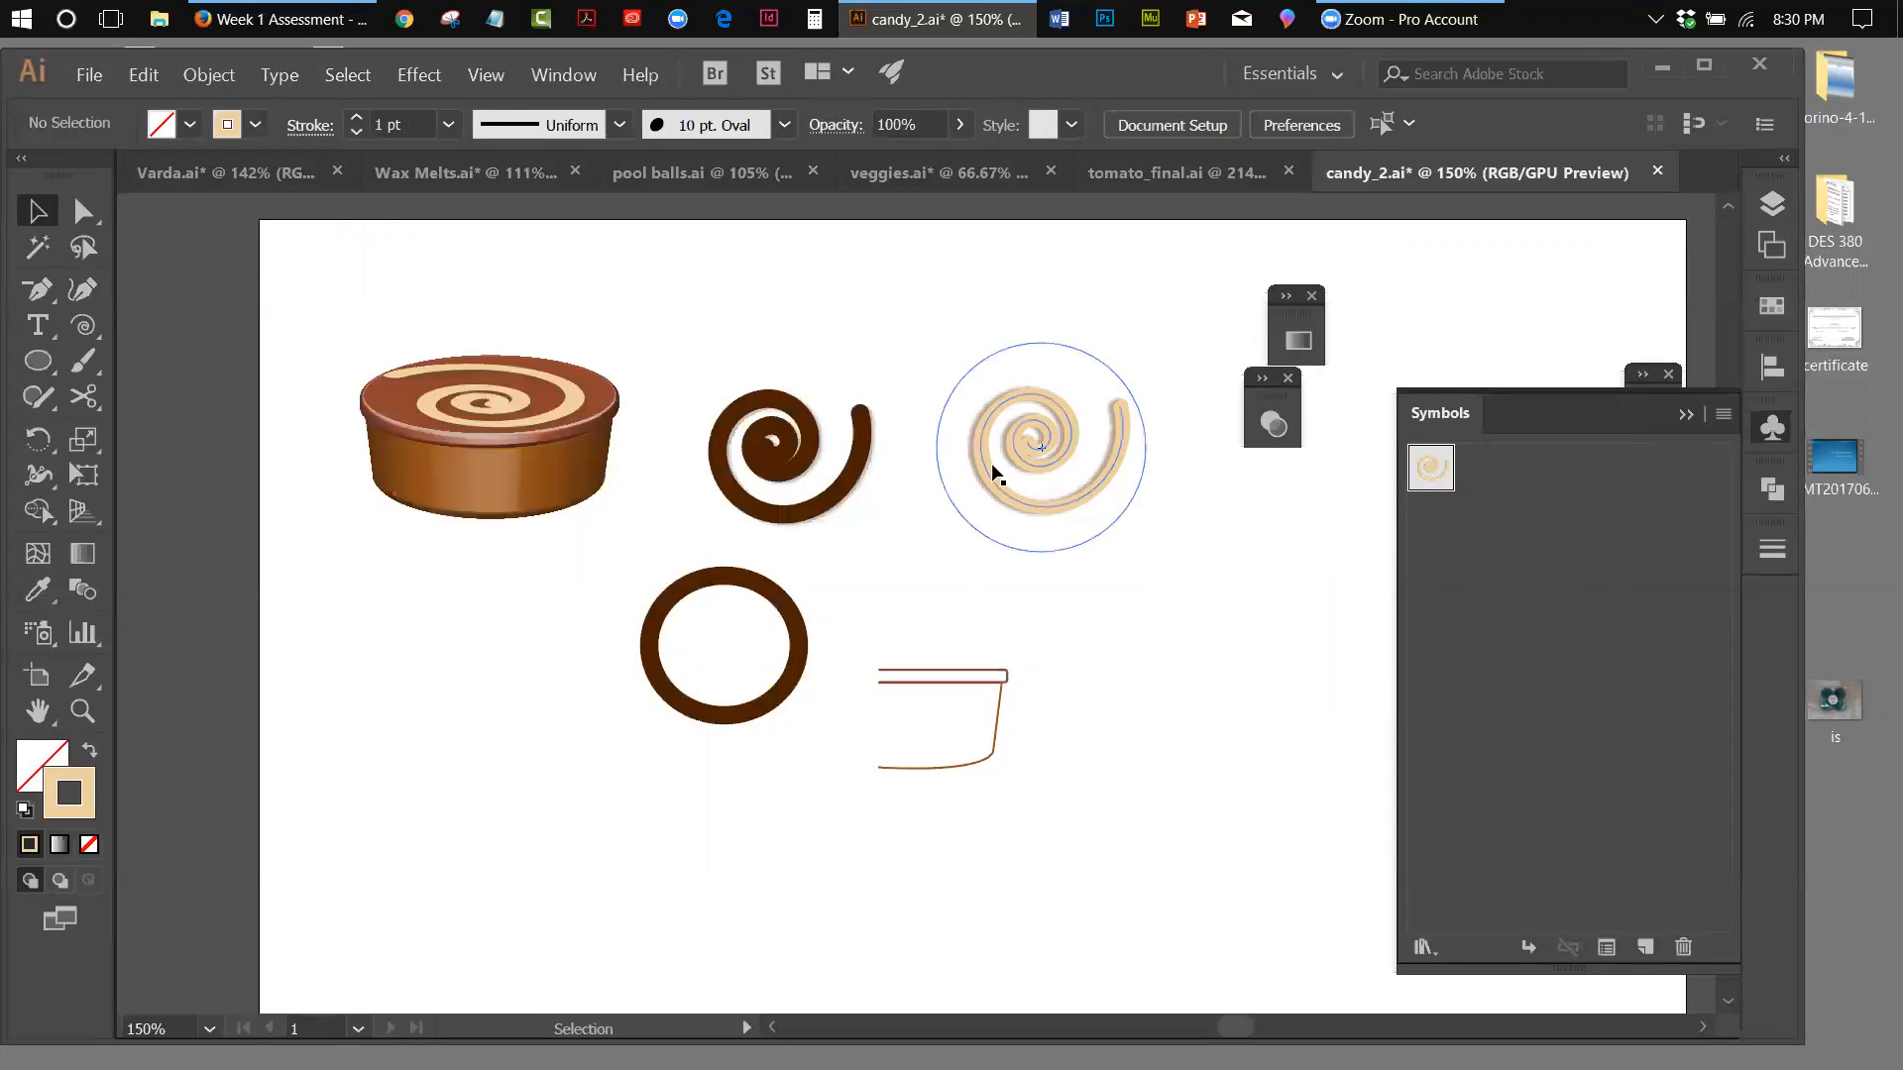
left_click(1450, 474)
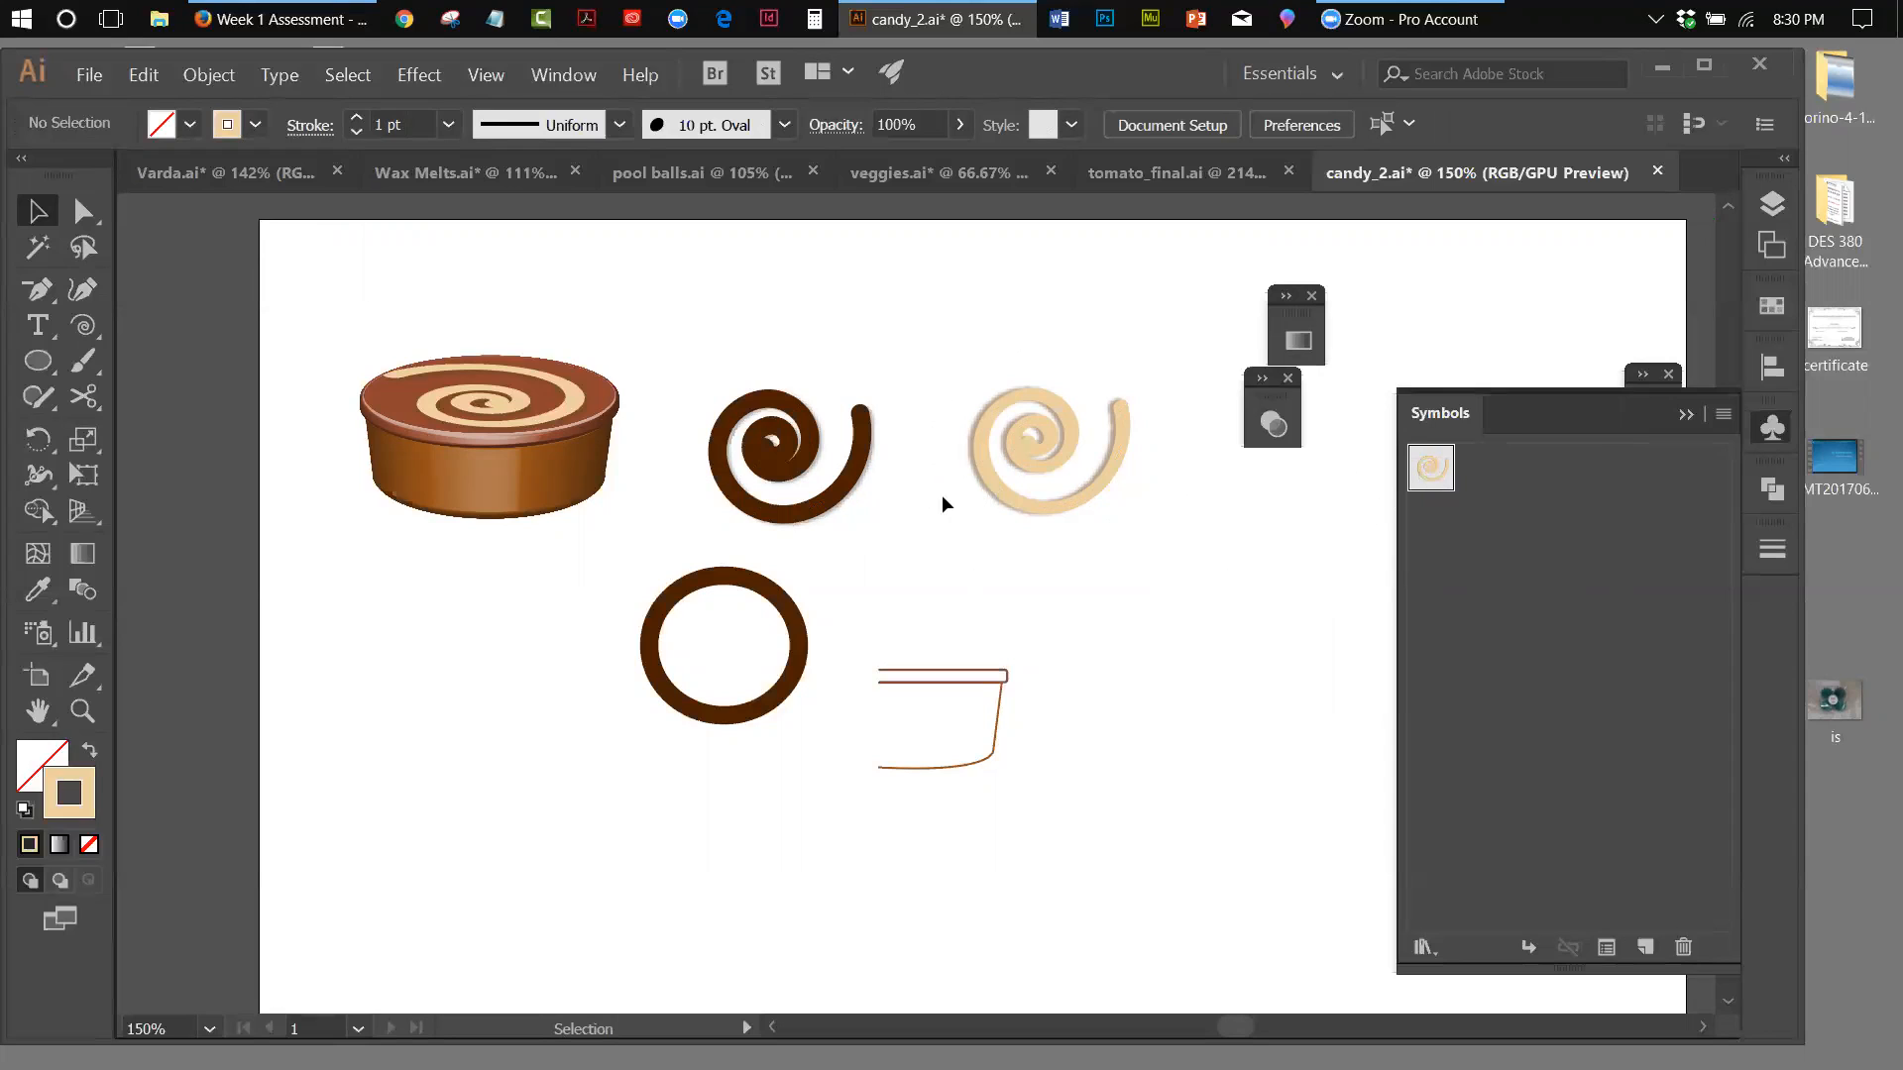
Create a dynamic symbol named Dark from the dark chocolate spiral, with the Graphic export type
left_click(771, 479)
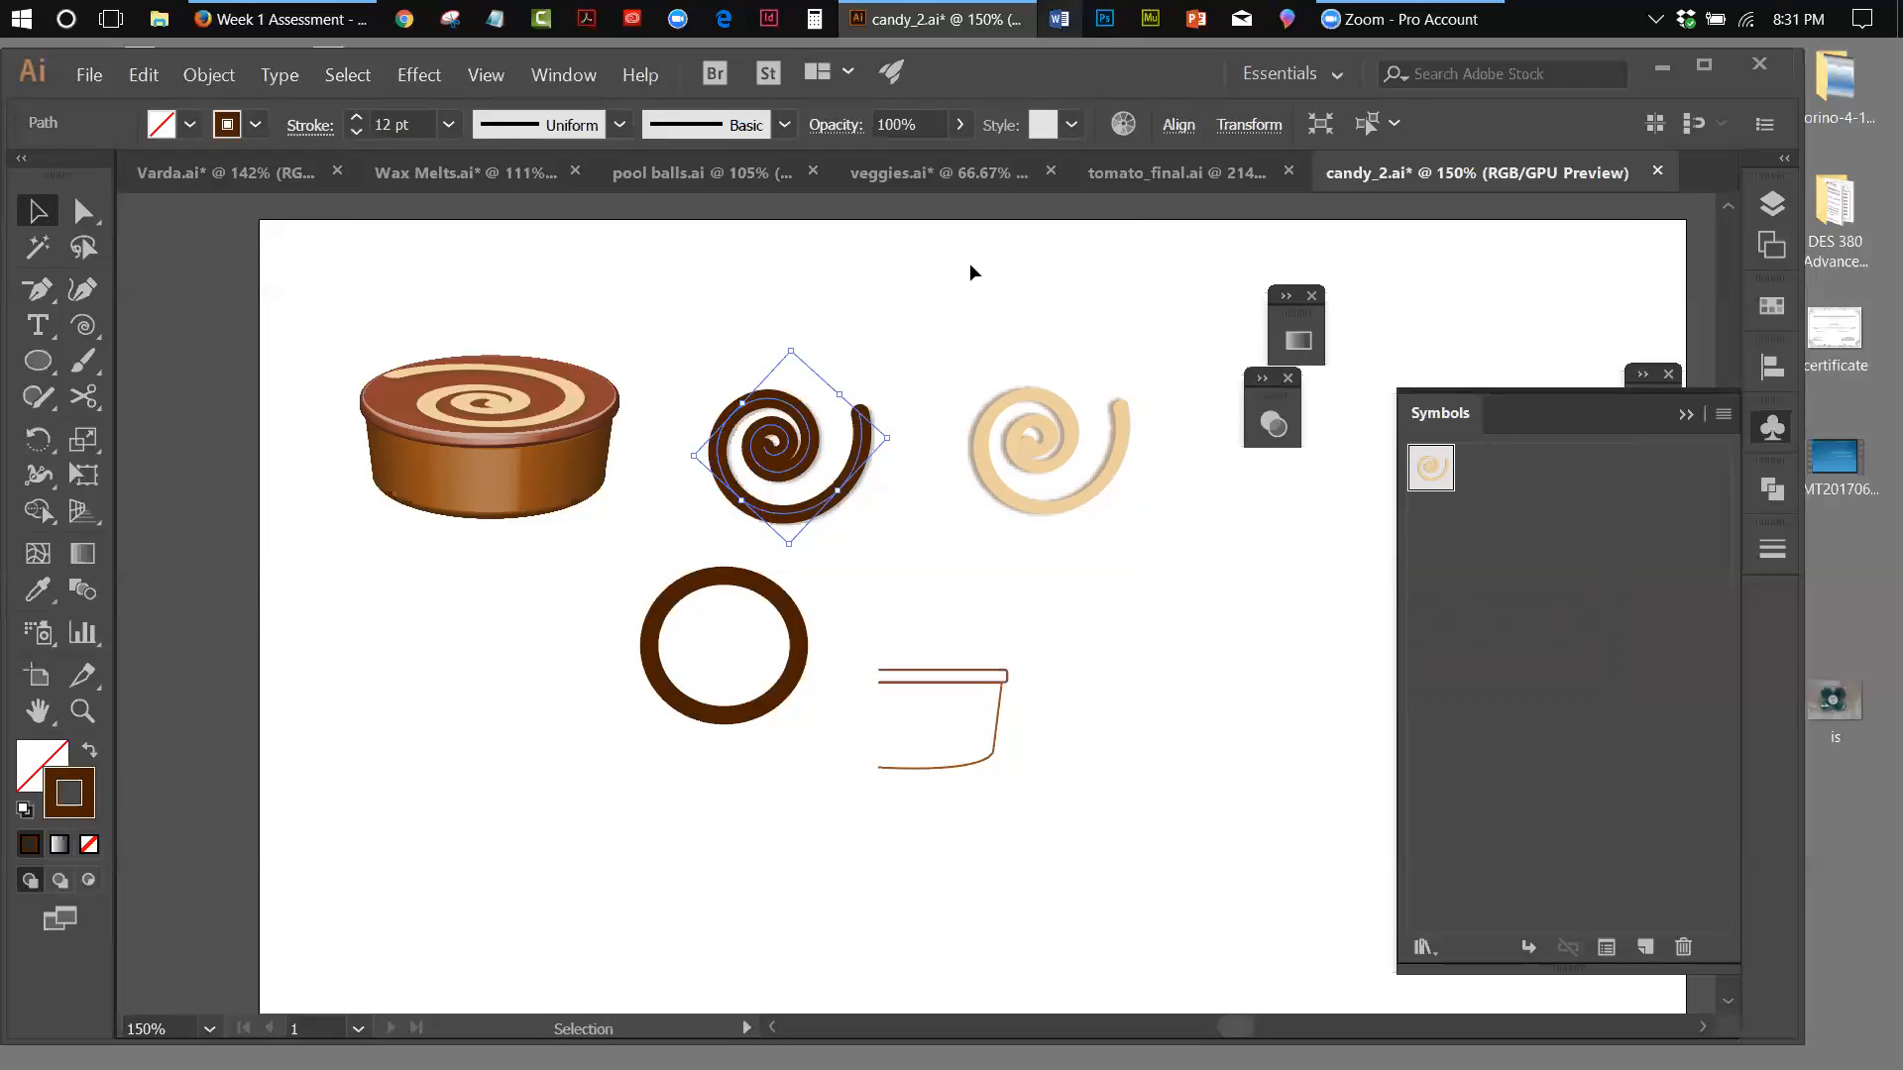
left_click_drag(771, 458, 1520, 504)
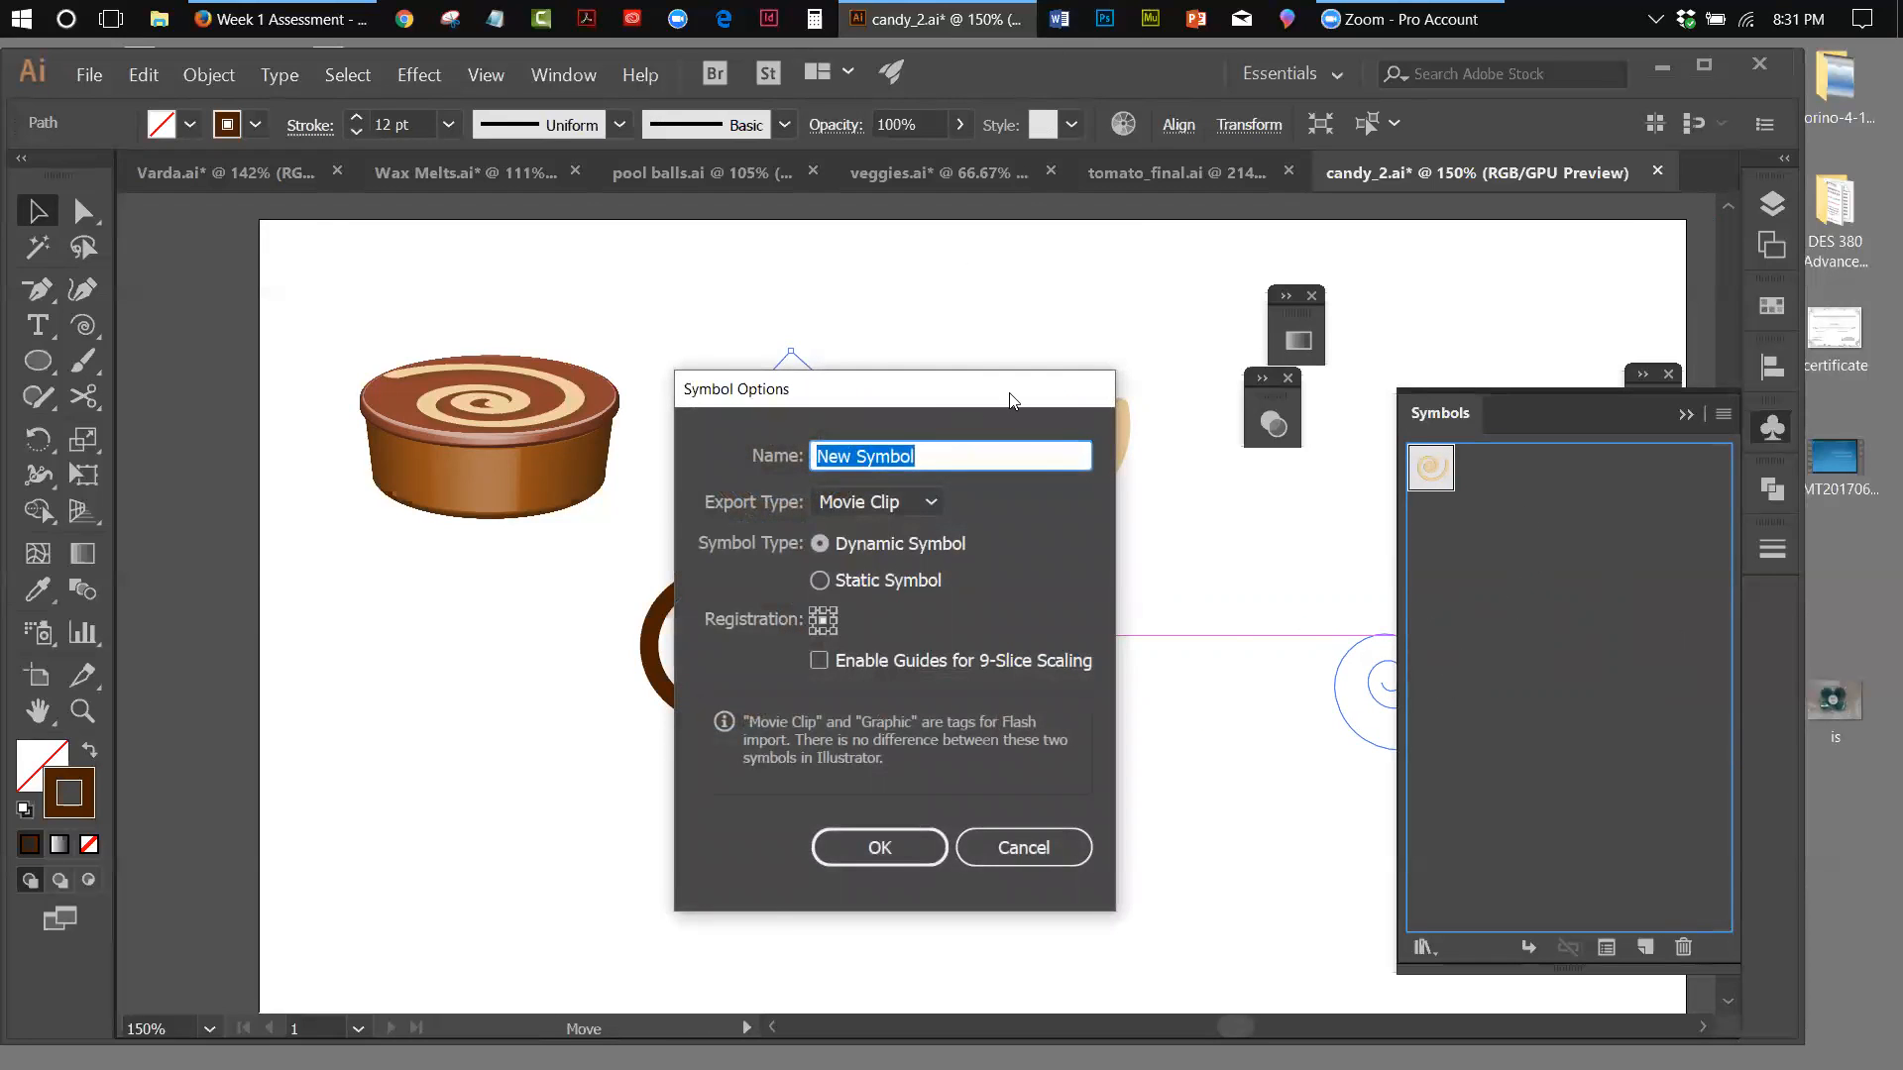
left_click_drag(764, 388, 866, 386)
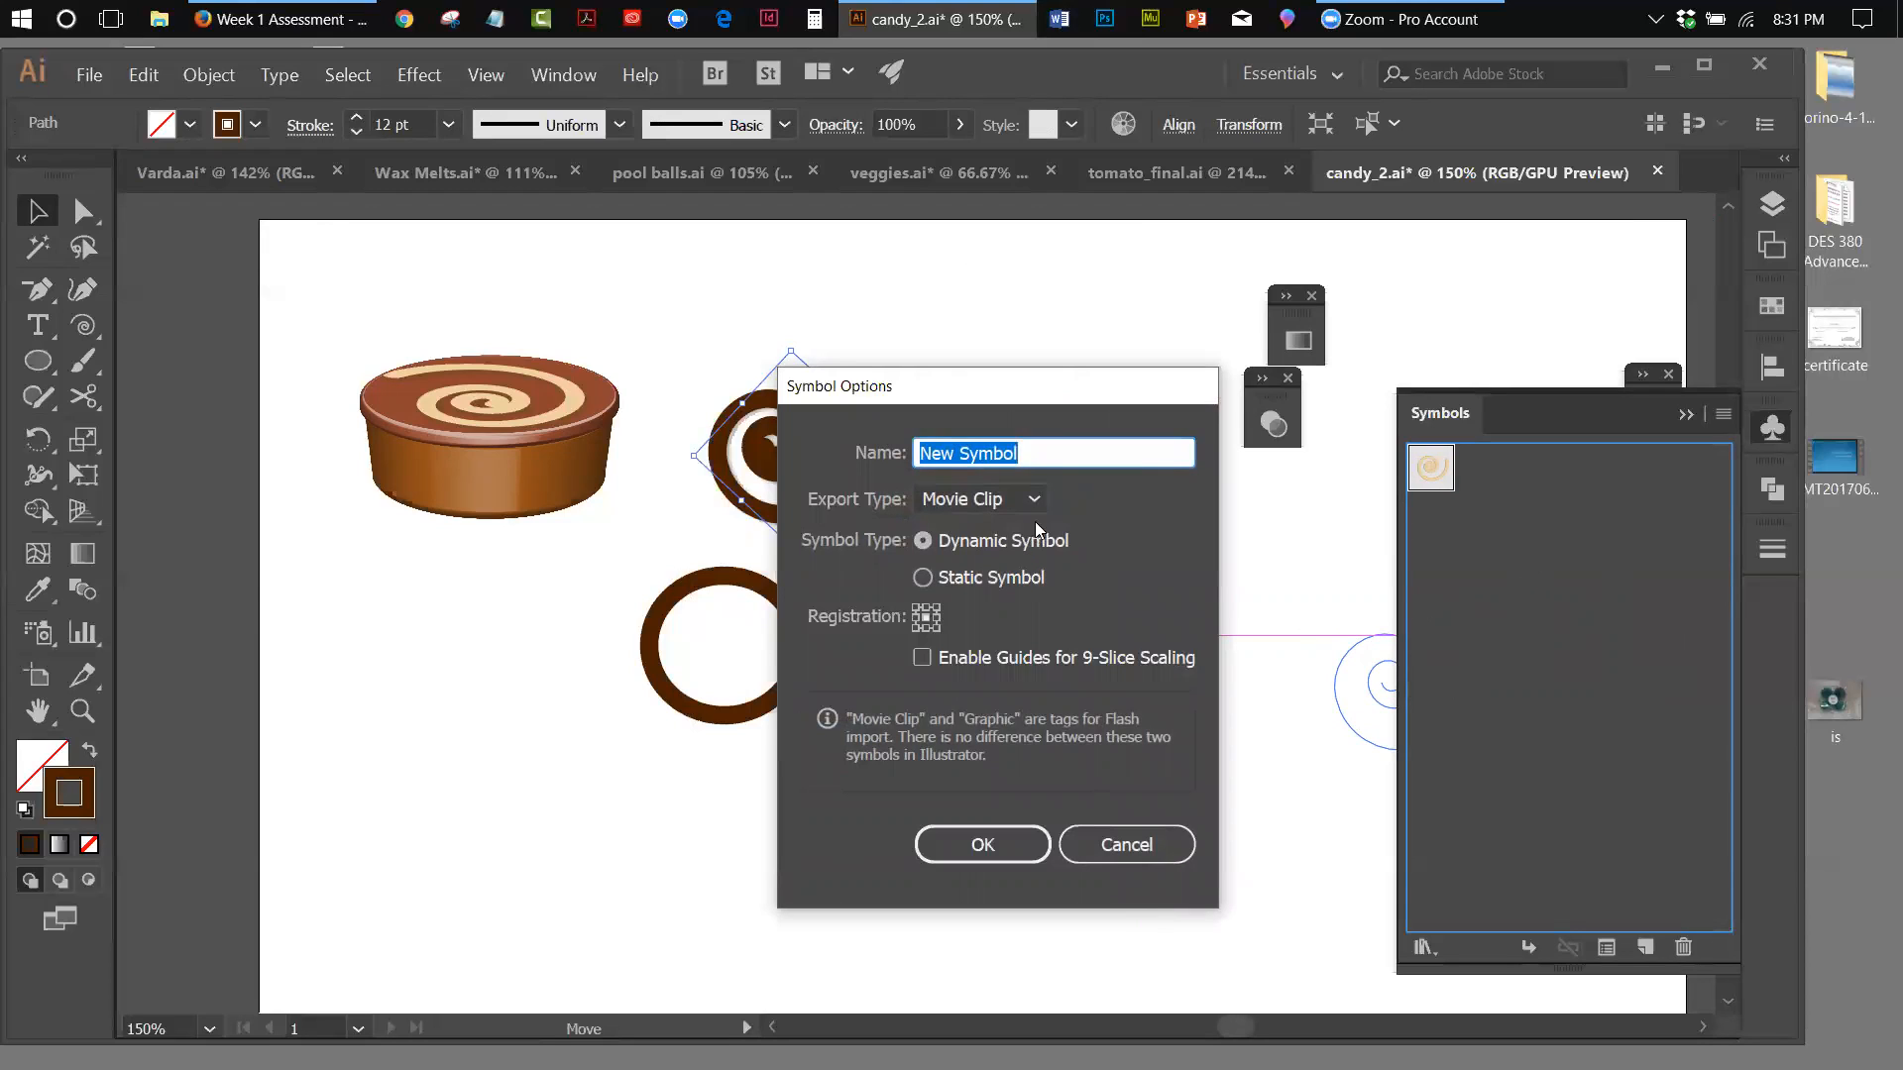
left_click_drag(1042, 454, 876, 465)
type("Dark")
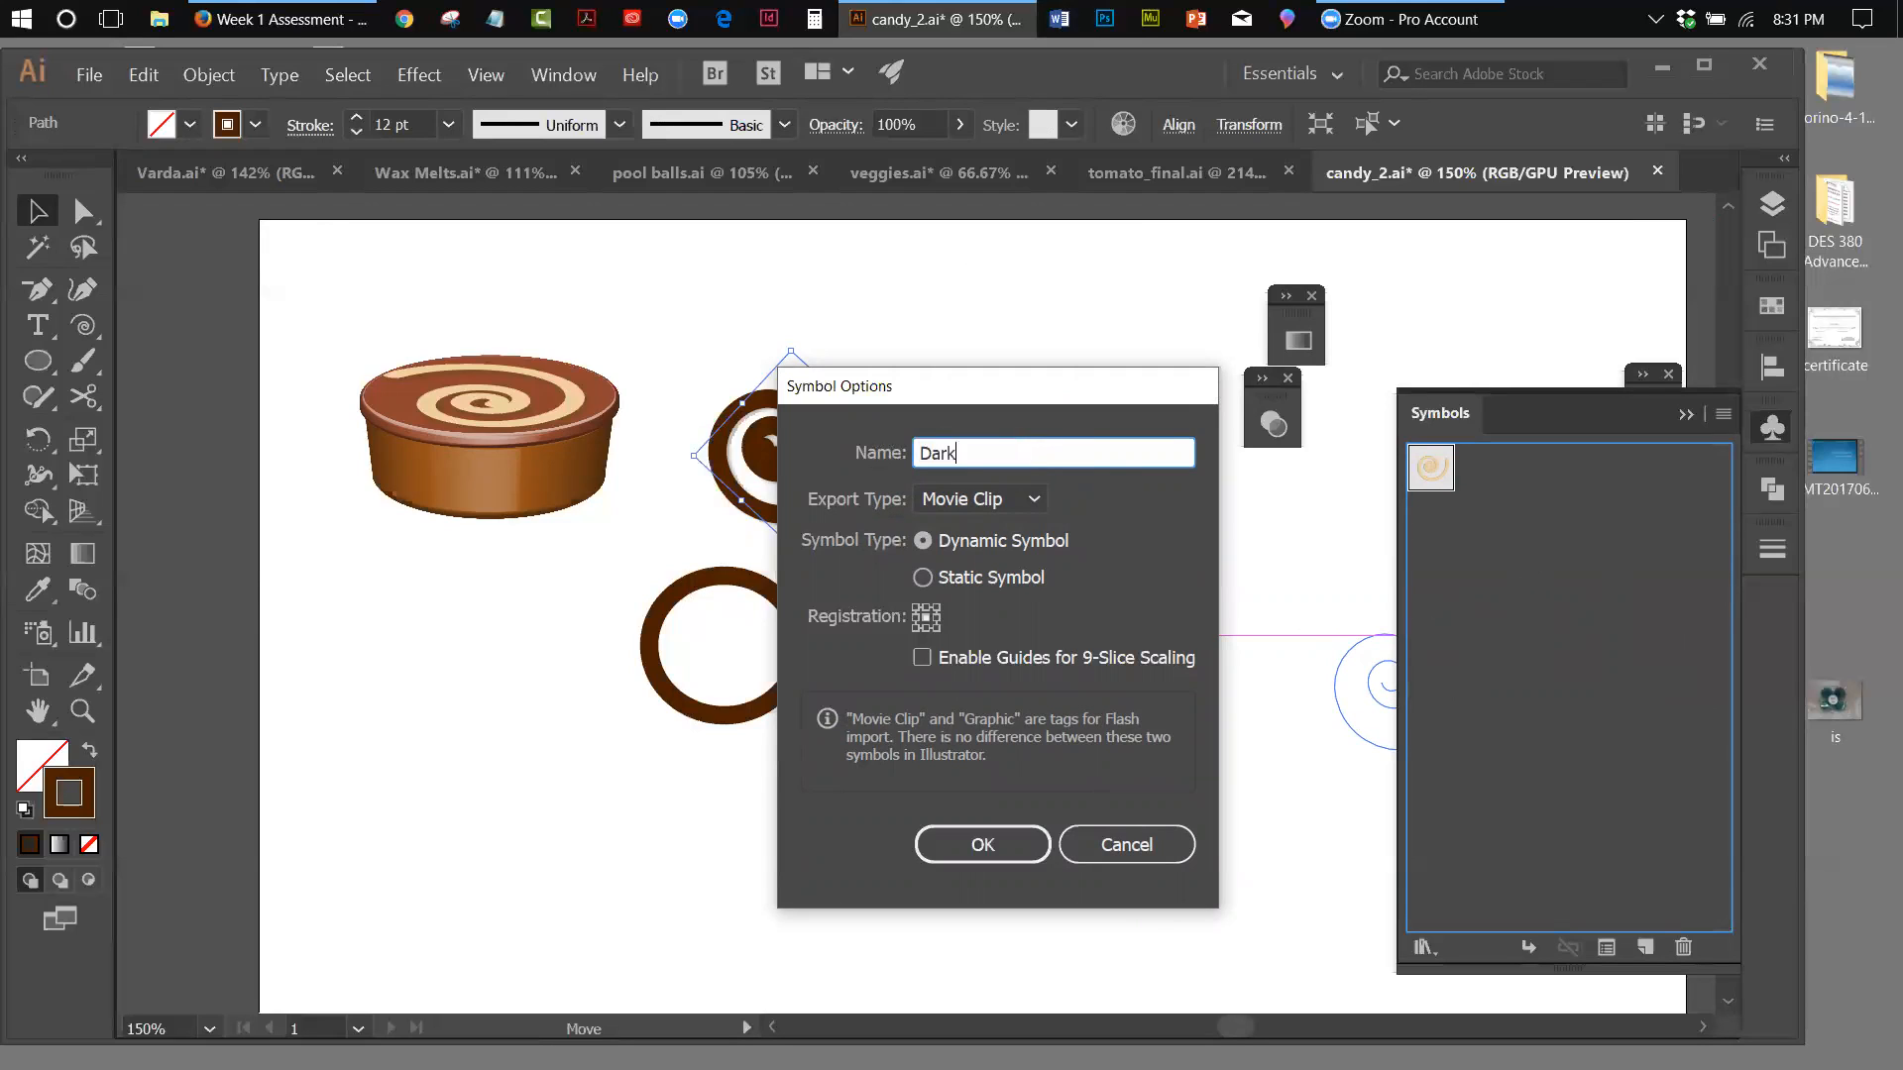
left_click(1026, 501)
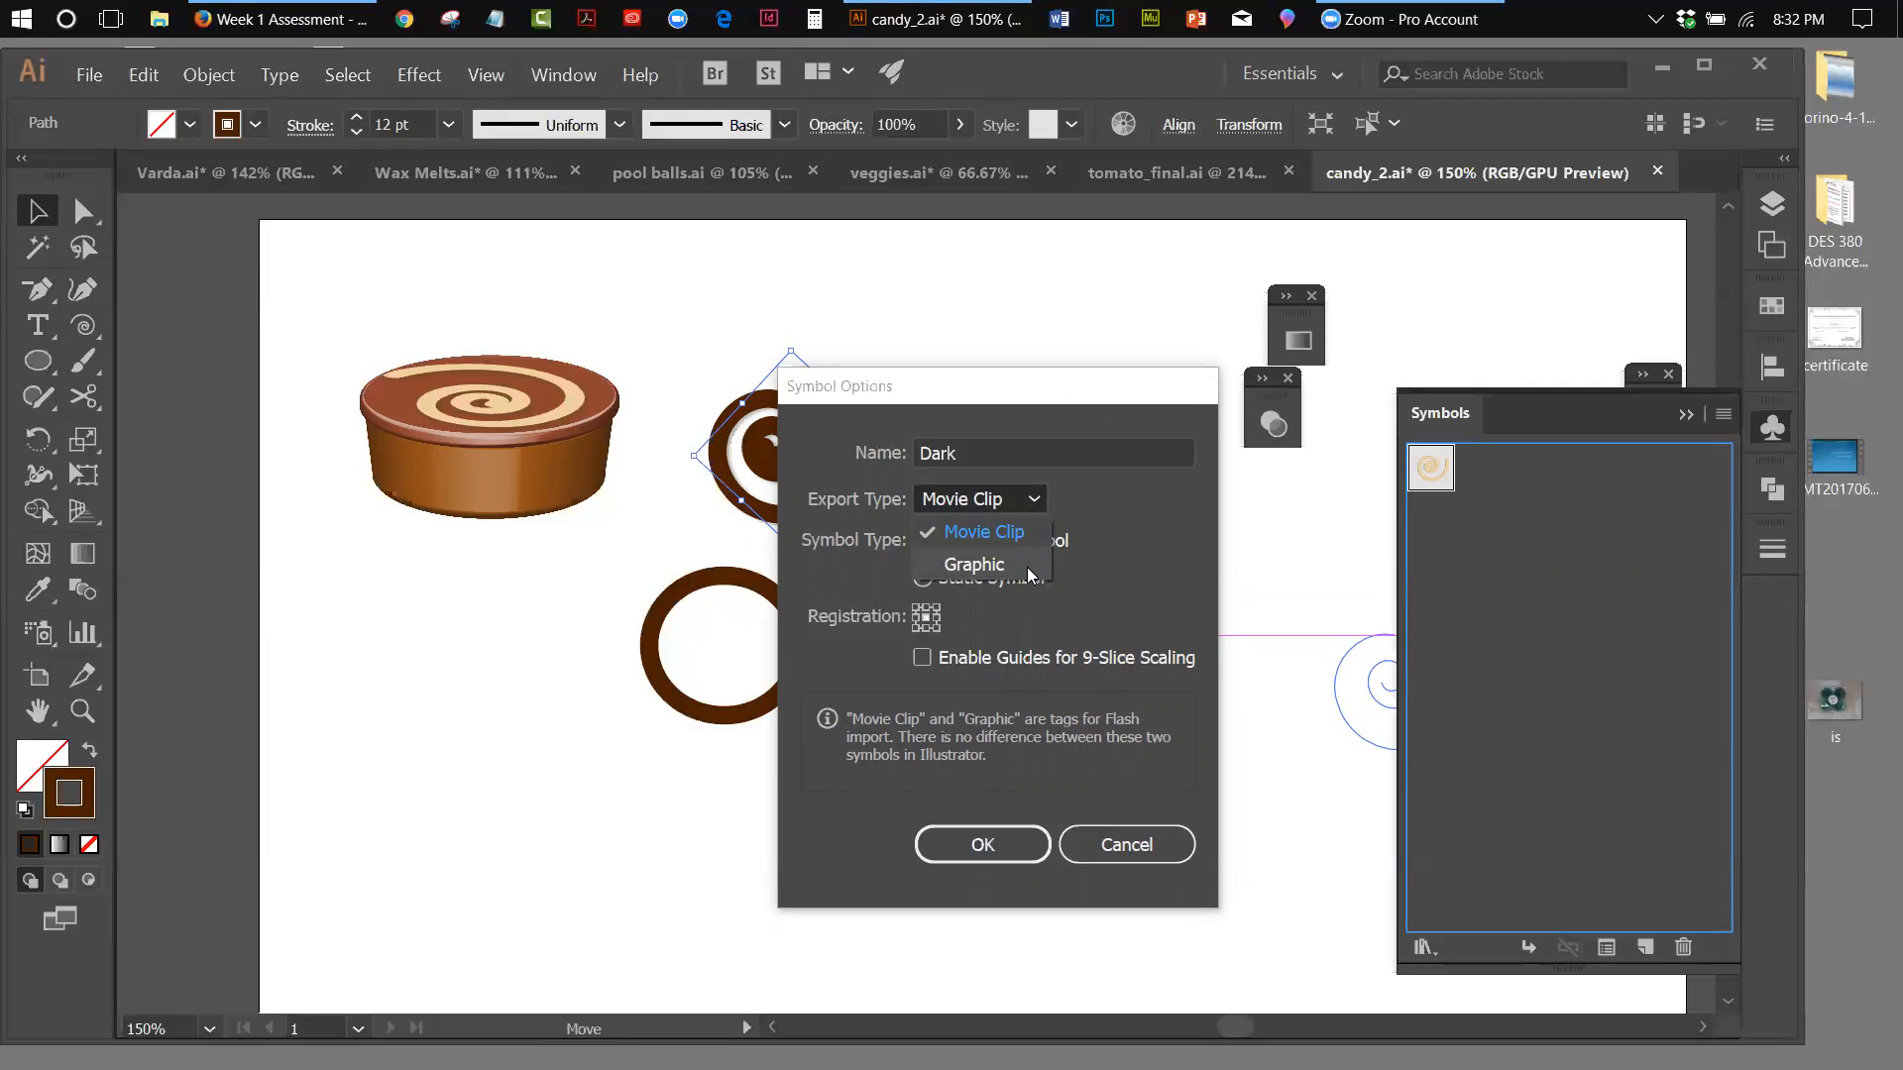
left_click(1027, 567)
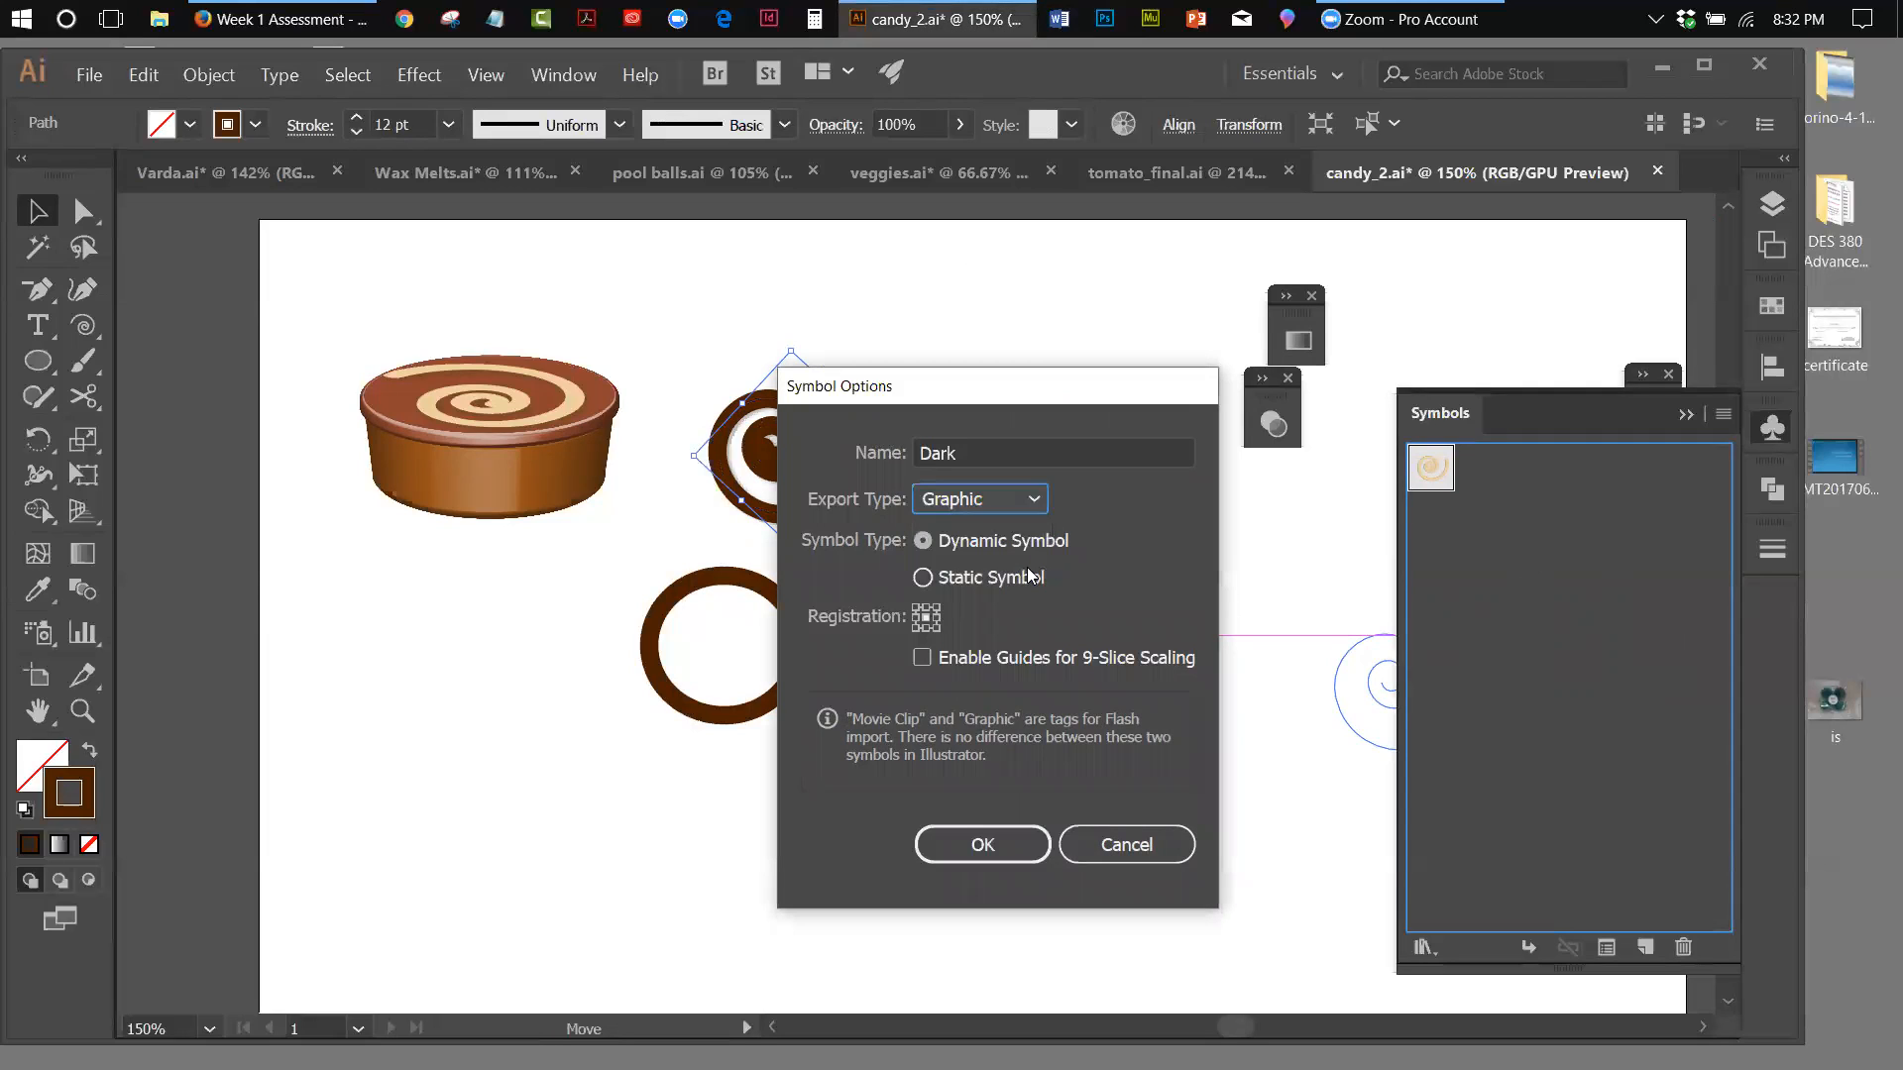
left_click(977, 849)
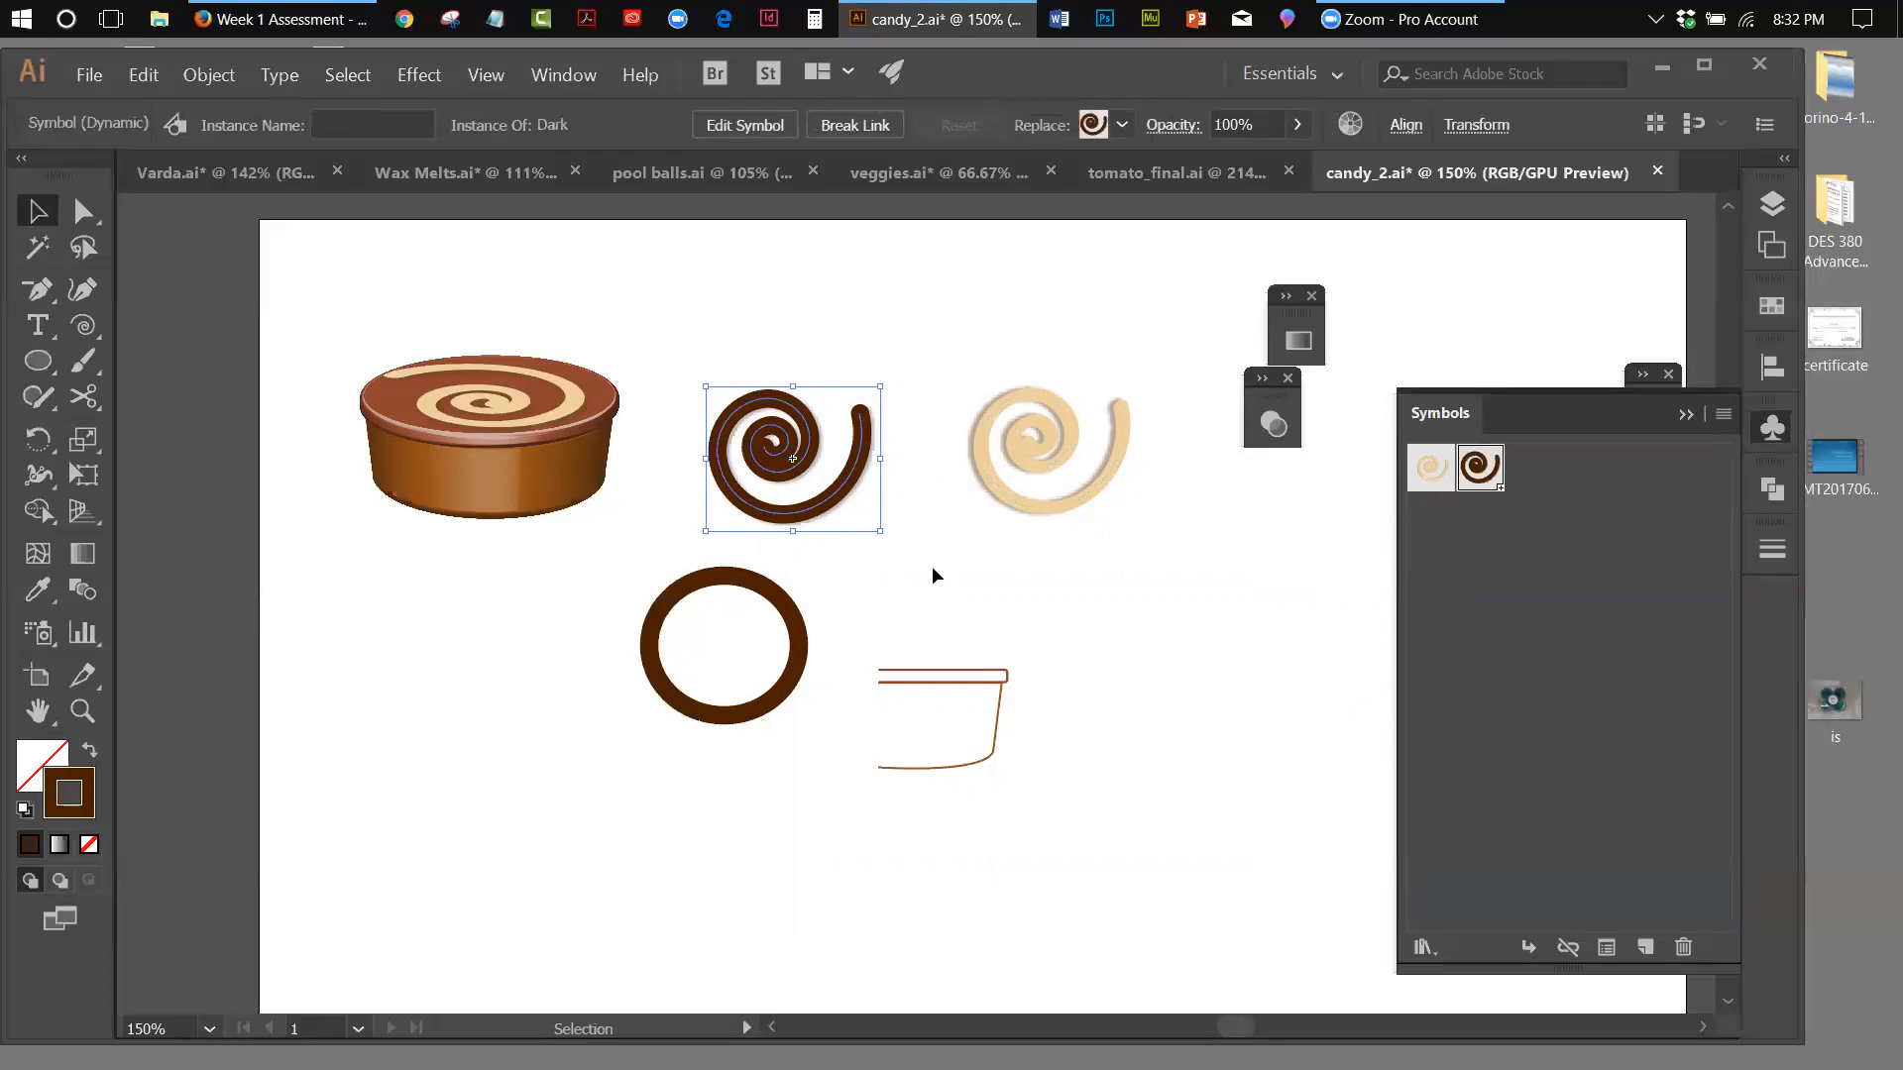
Delete the brown circle and the Dark symbol instance from the artboard, and select the Light Swirl instance
left_click(793, 656)
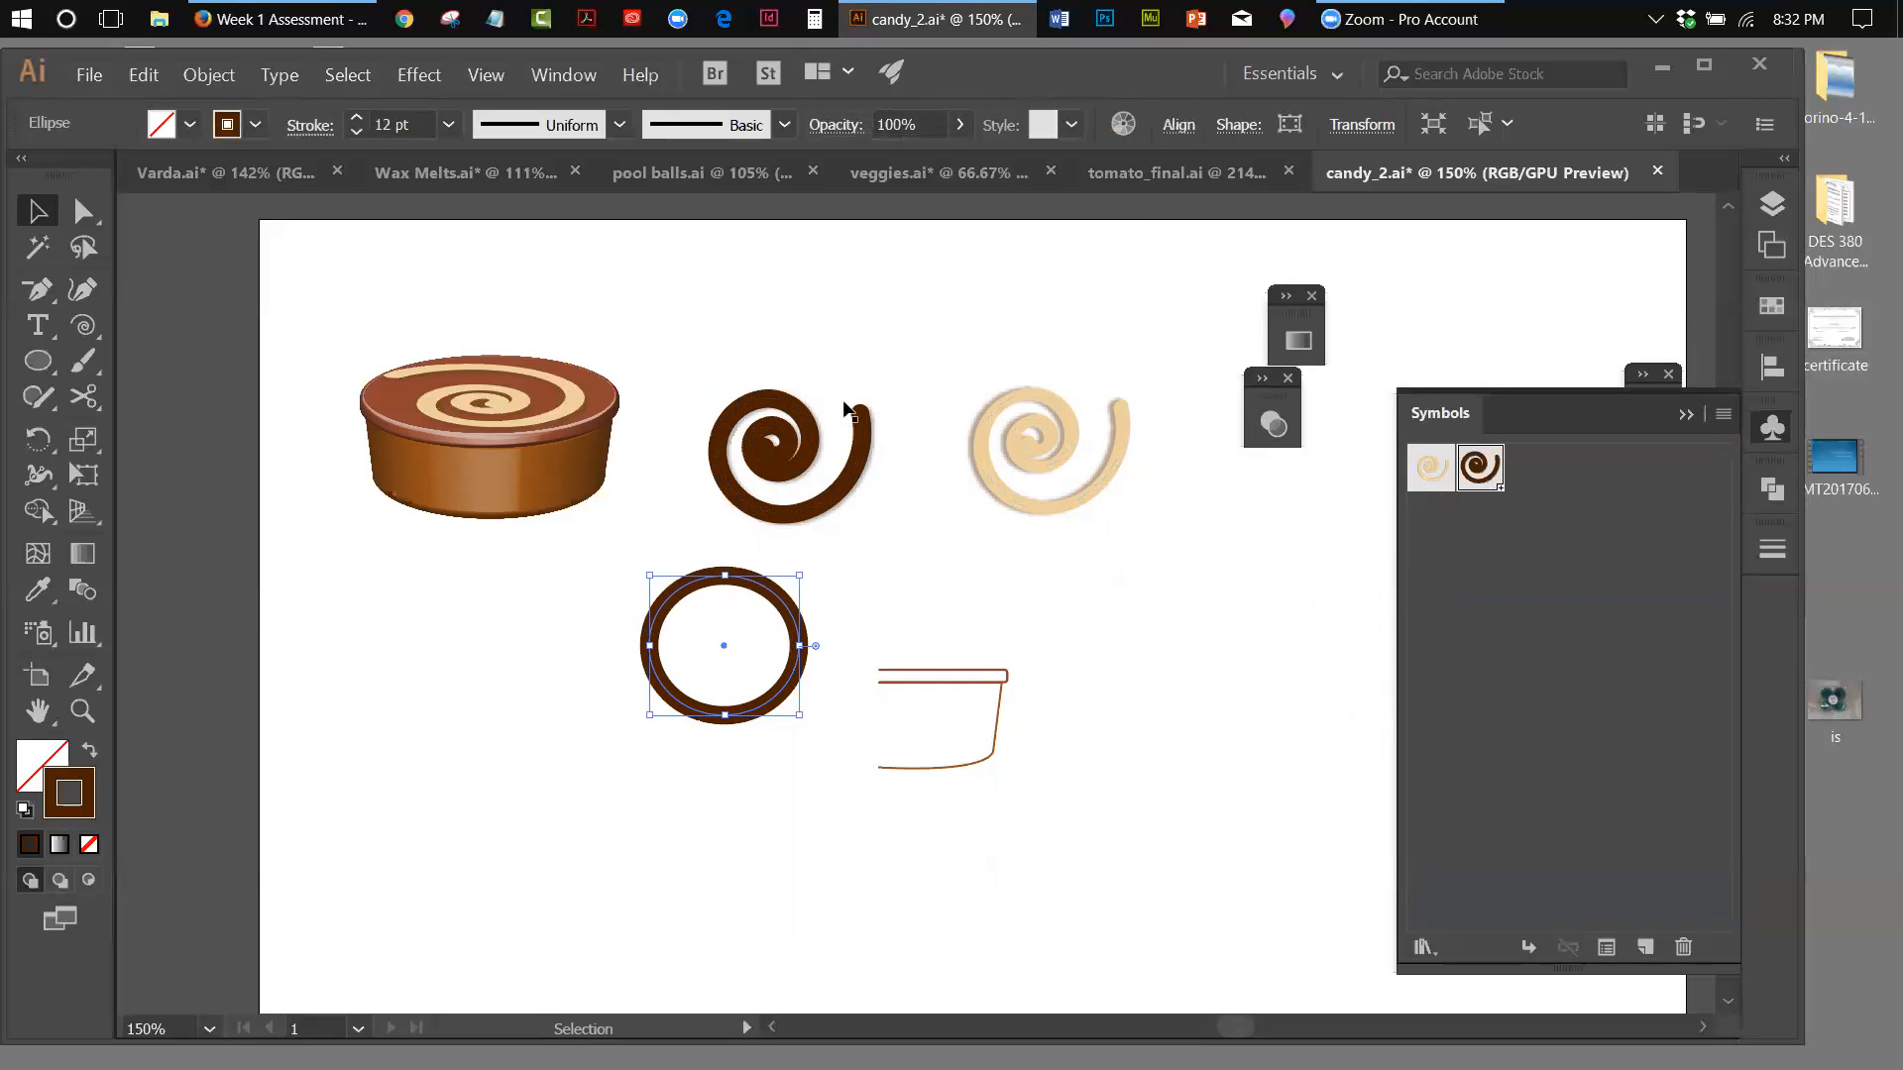
left_click_drag(673, 360, 832, 544)
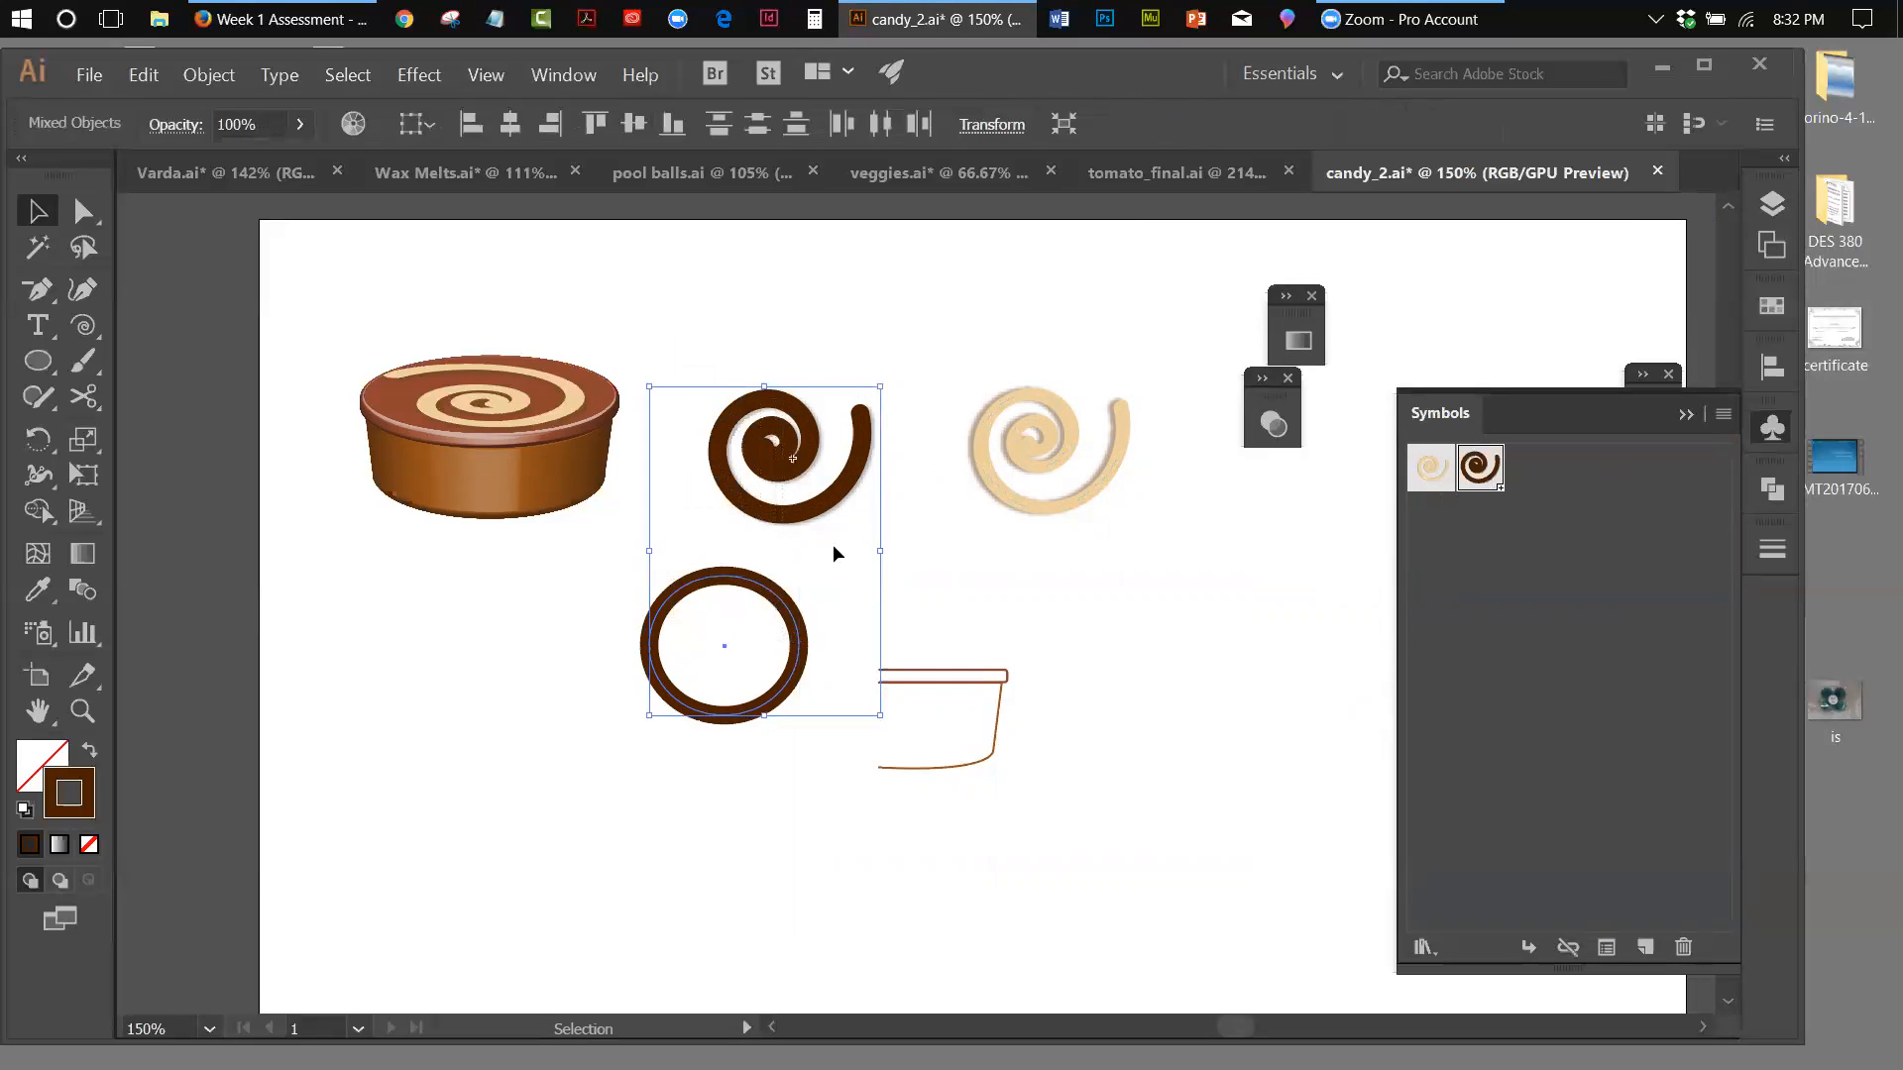
key("Delete")
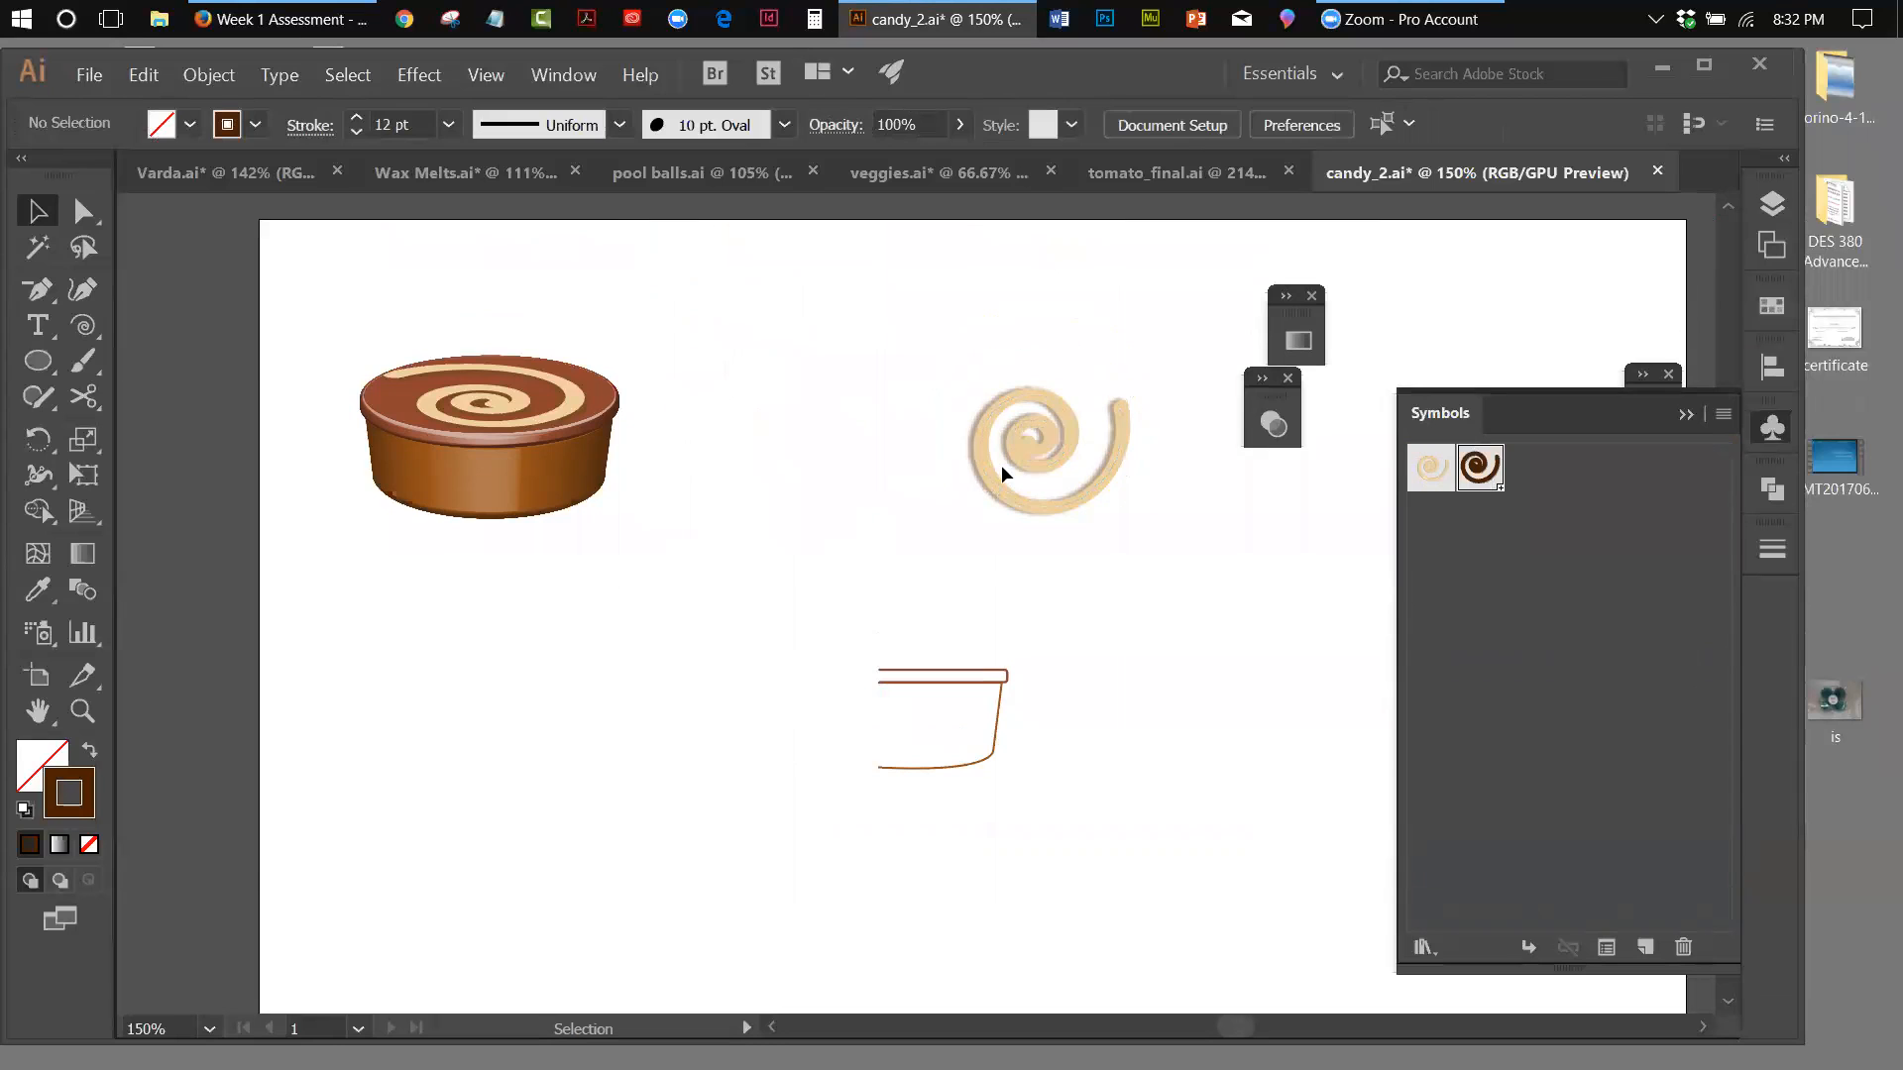
left_click(1009, 498)
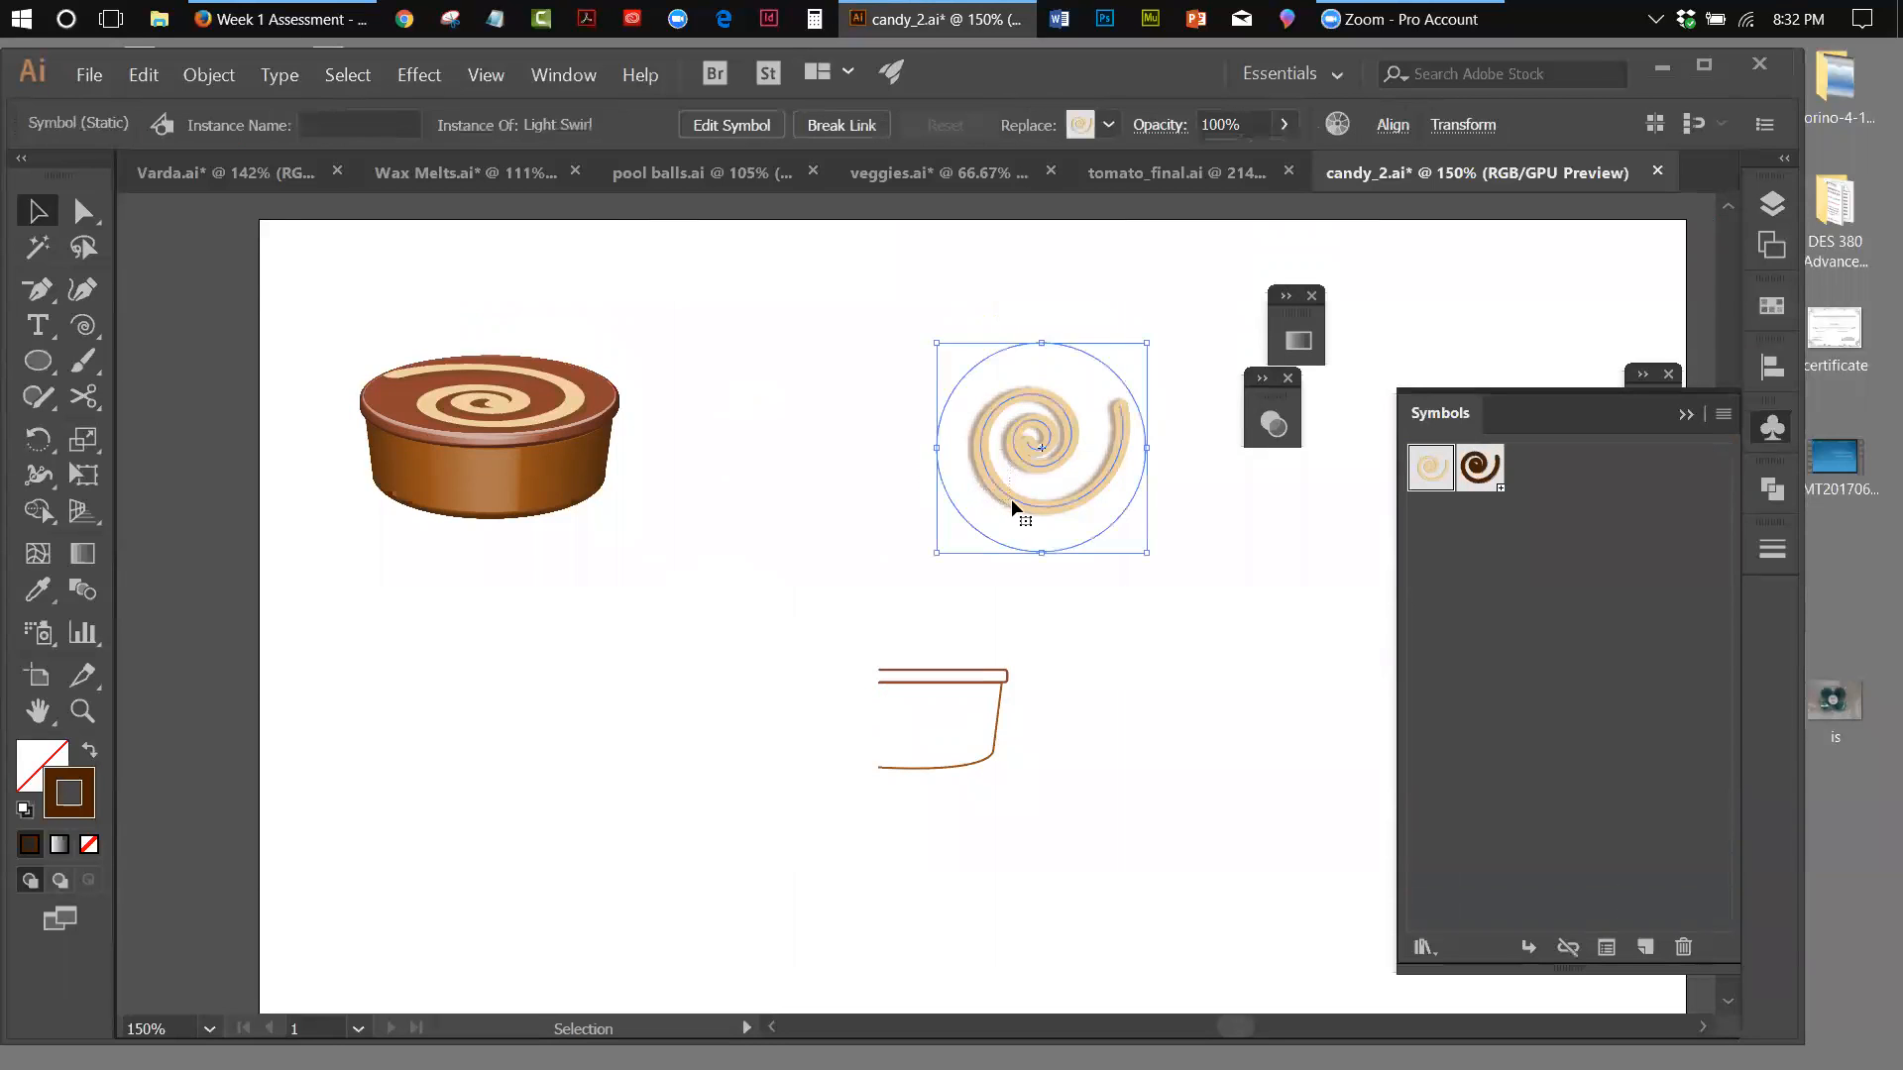
Delete the Light Swirl instance and apply a 360° 3D Revolve from the left edge to the candy profile, with preview on
key("Delete")
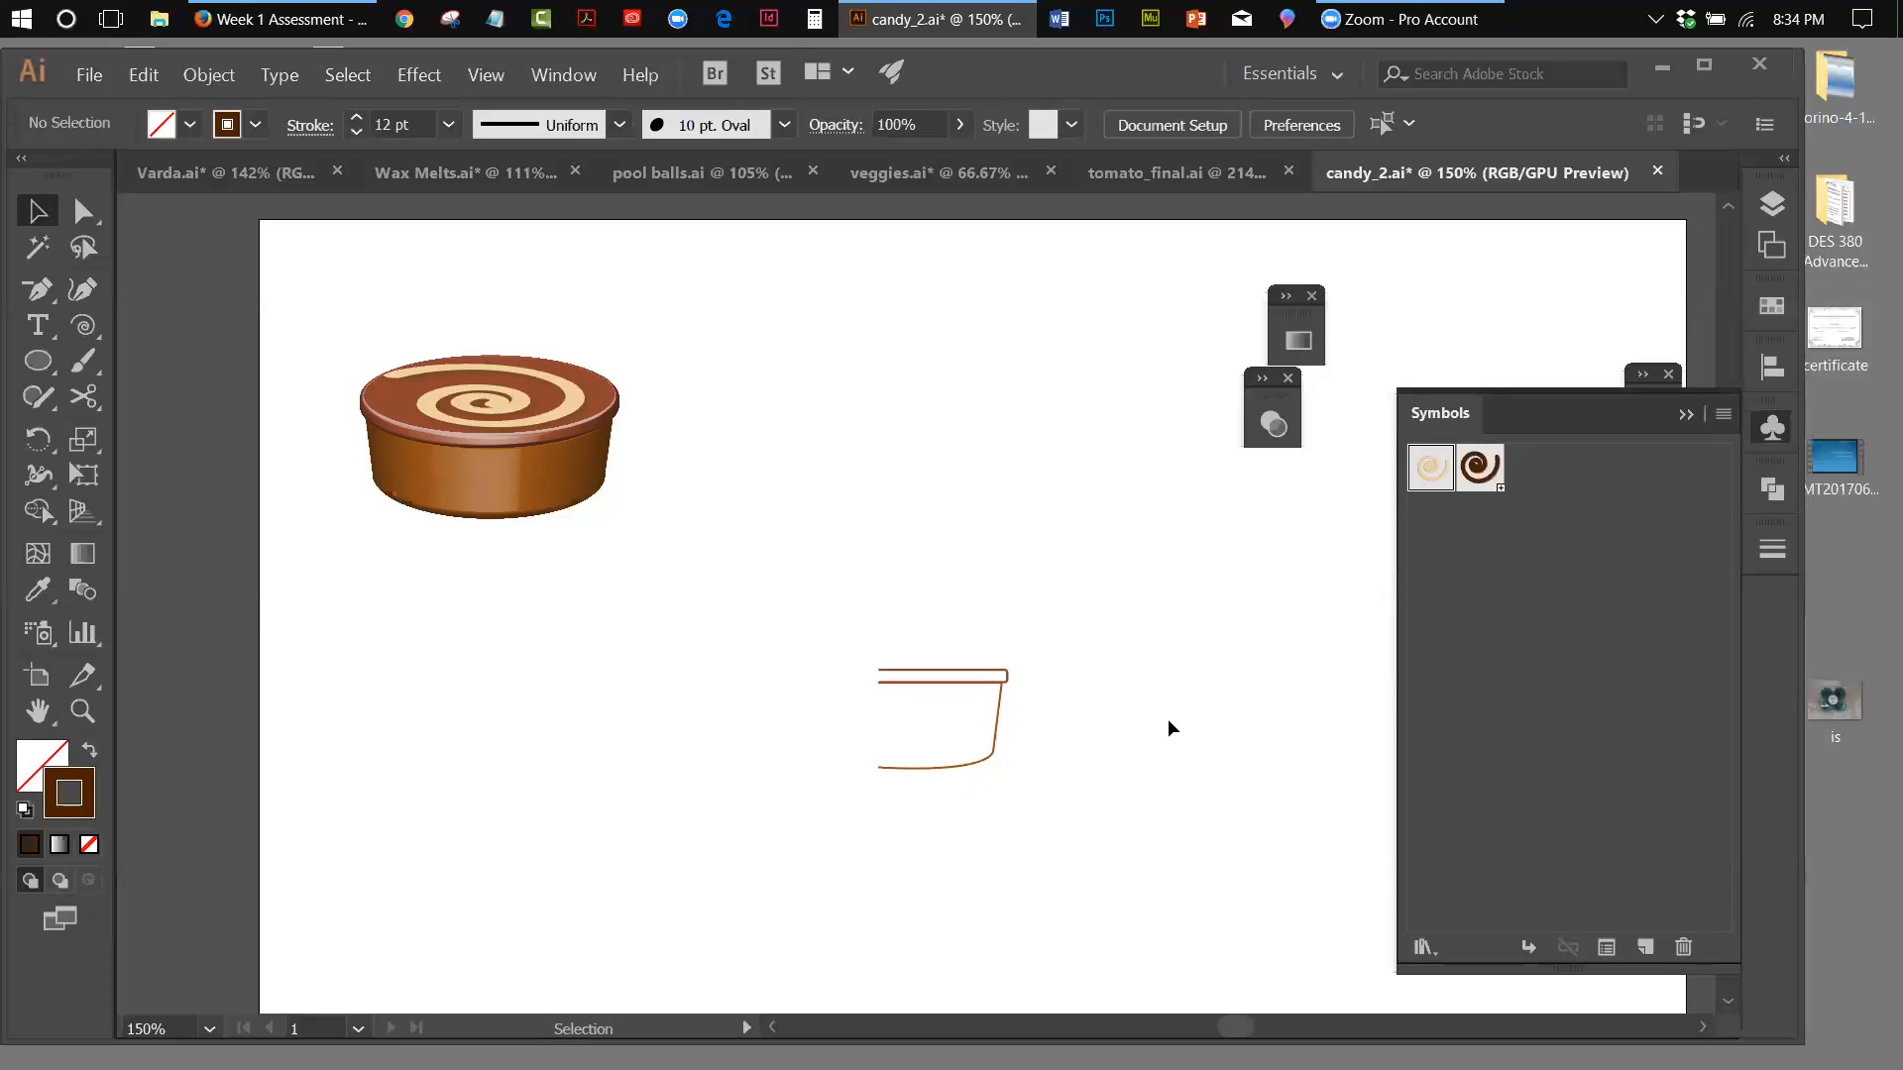
left_click(997, 730)
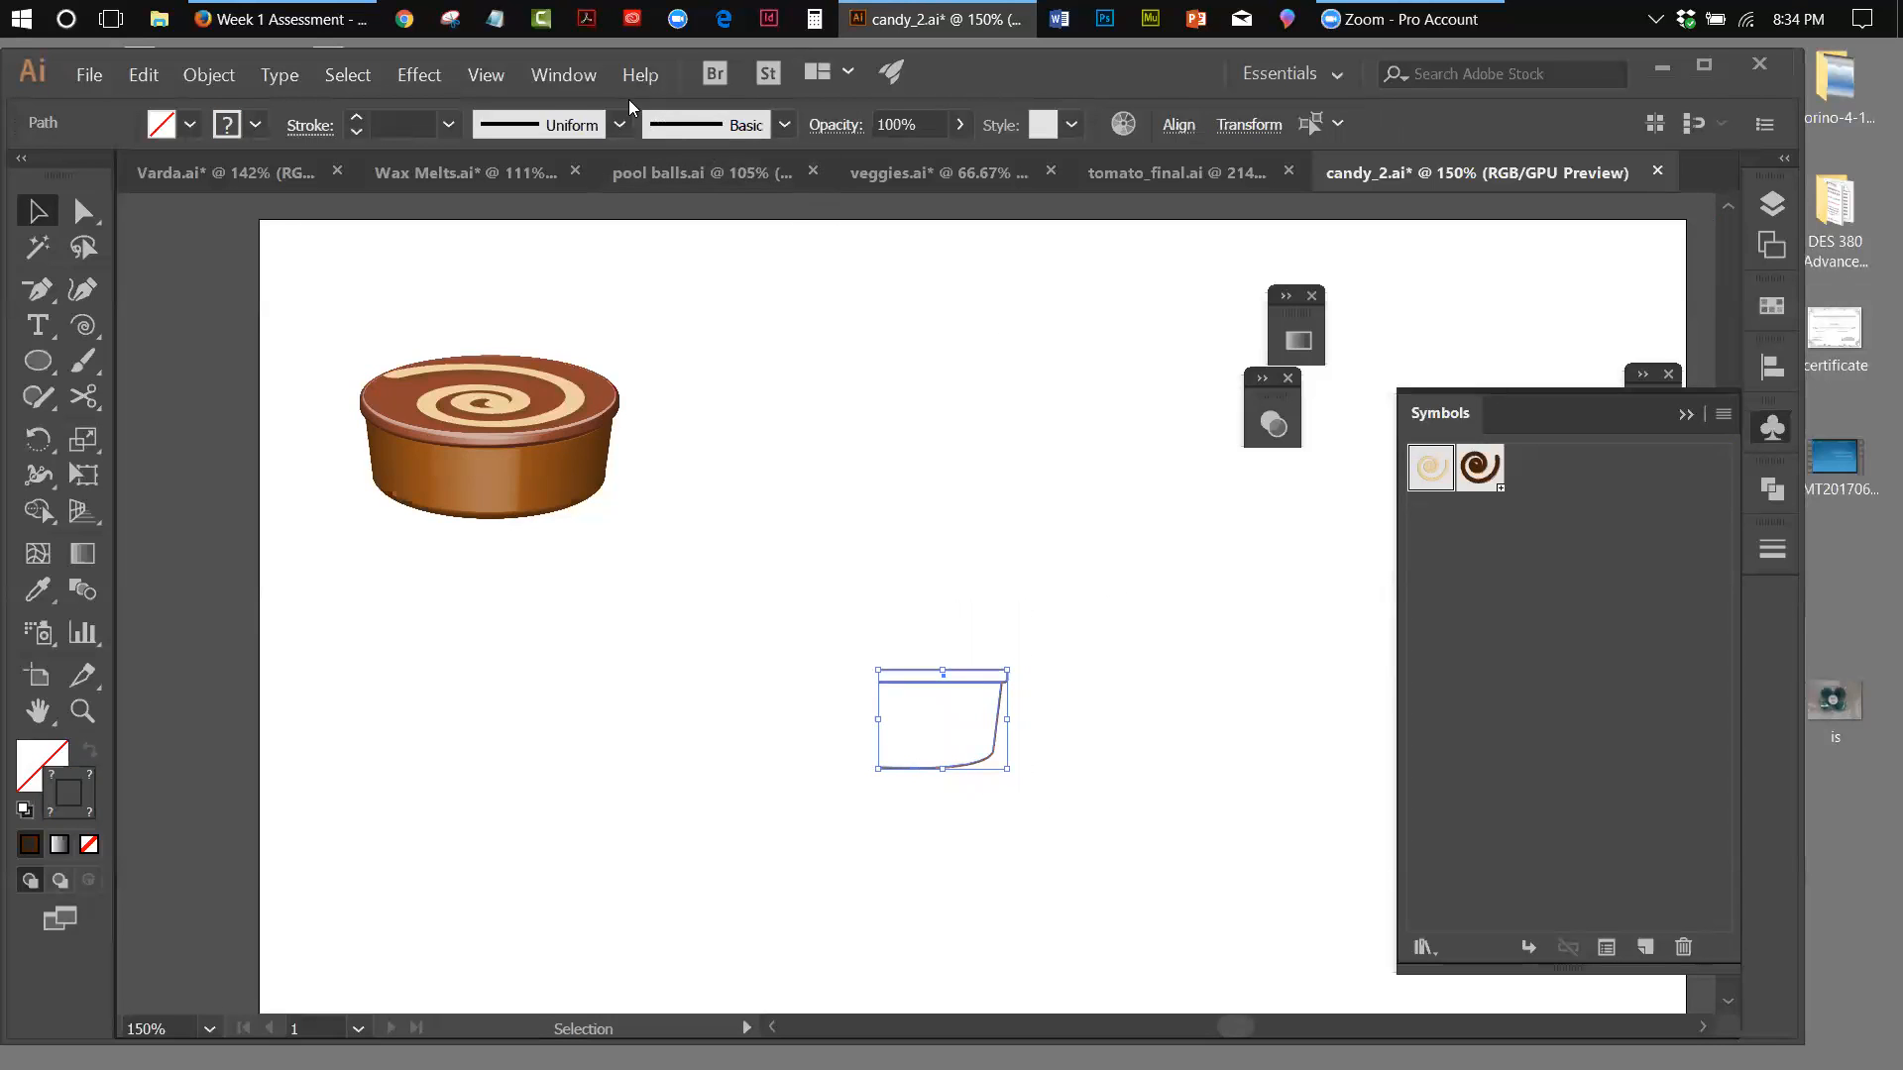
left_click(426, 77)
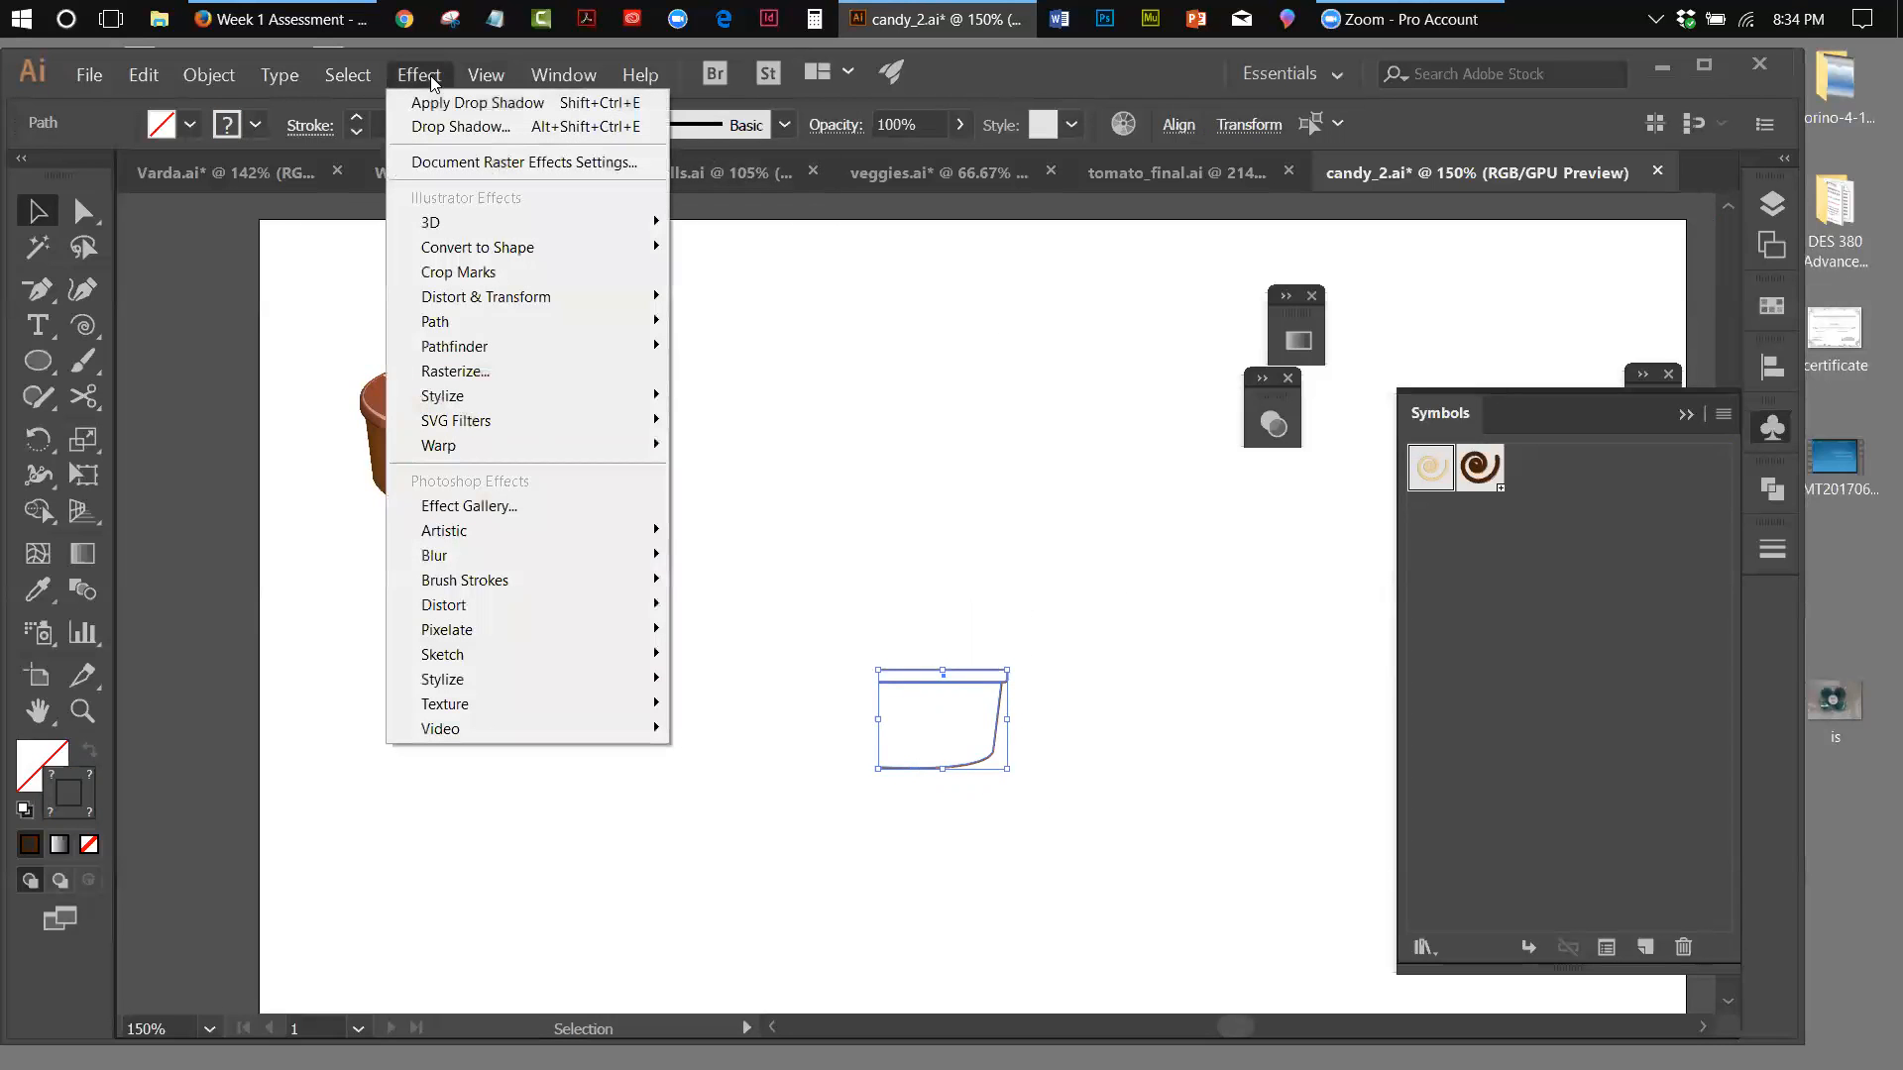
mouse_move(635, 224)
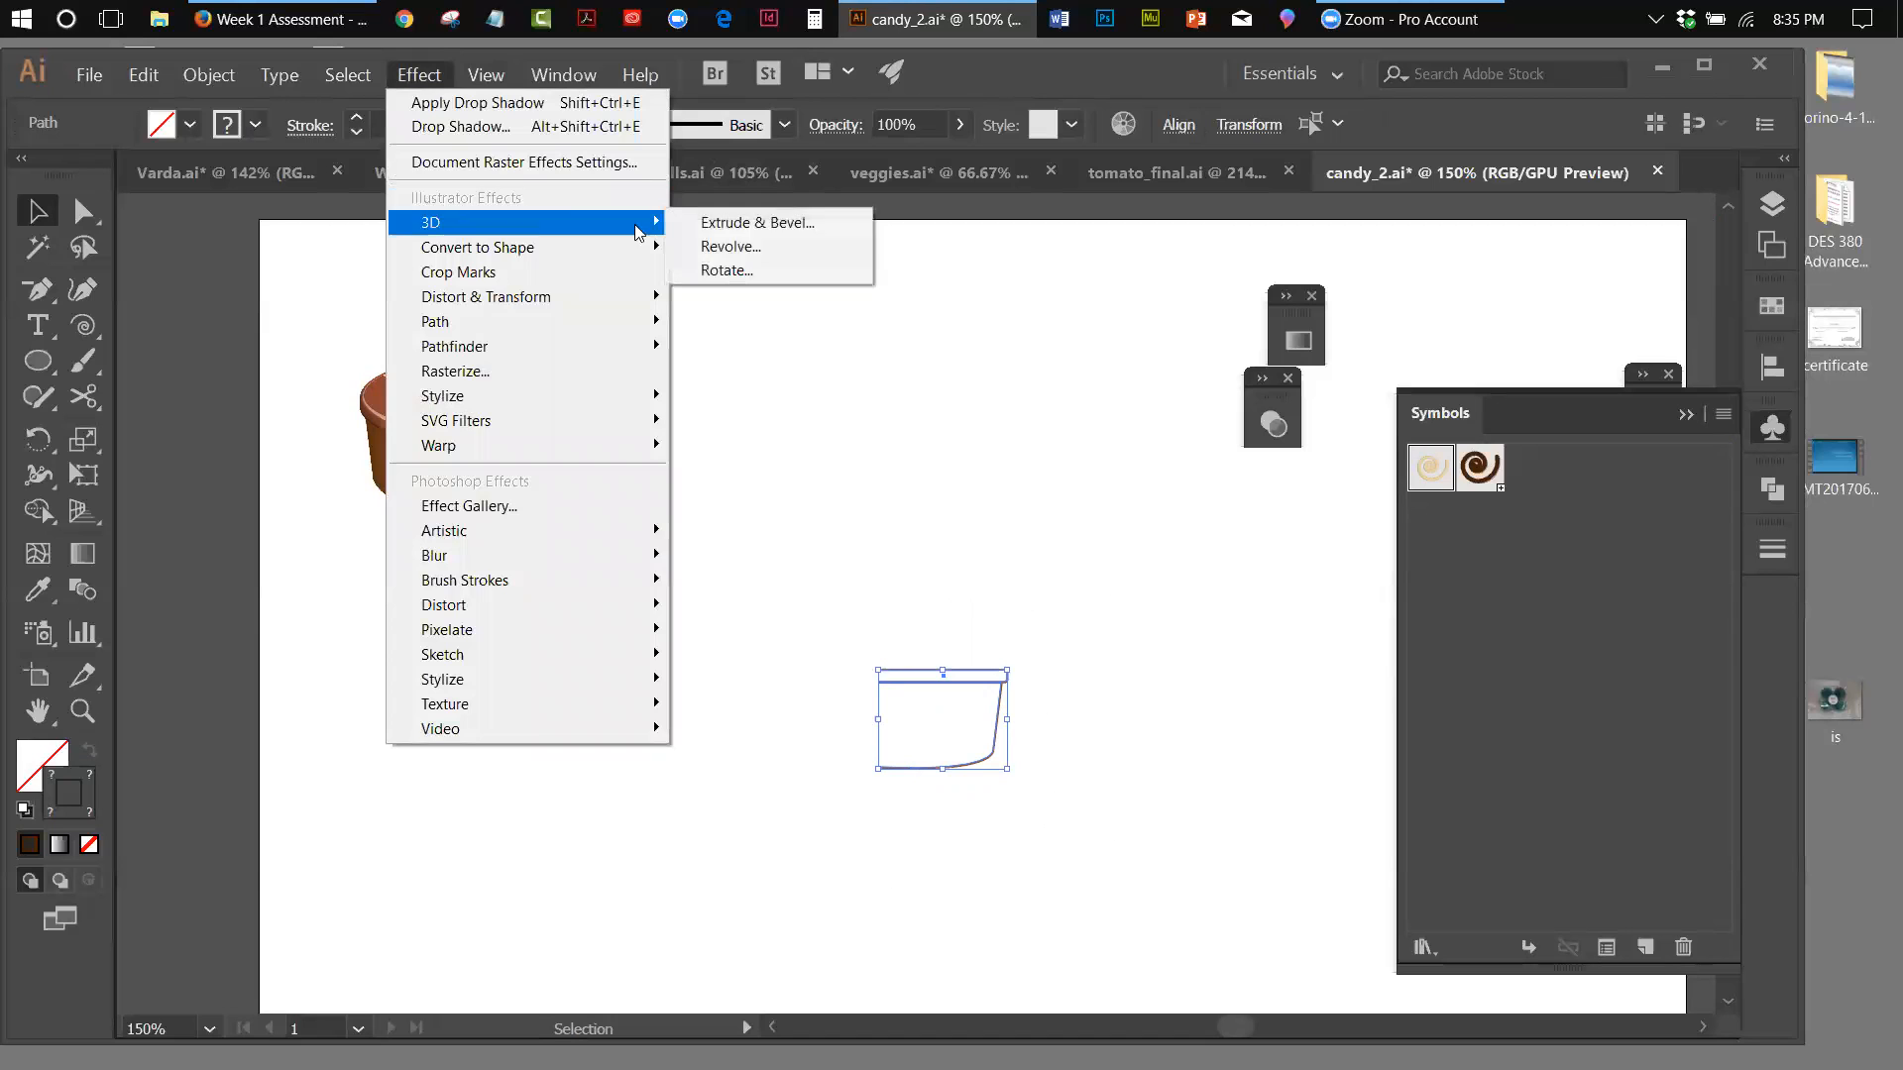
left_click(731, 247)
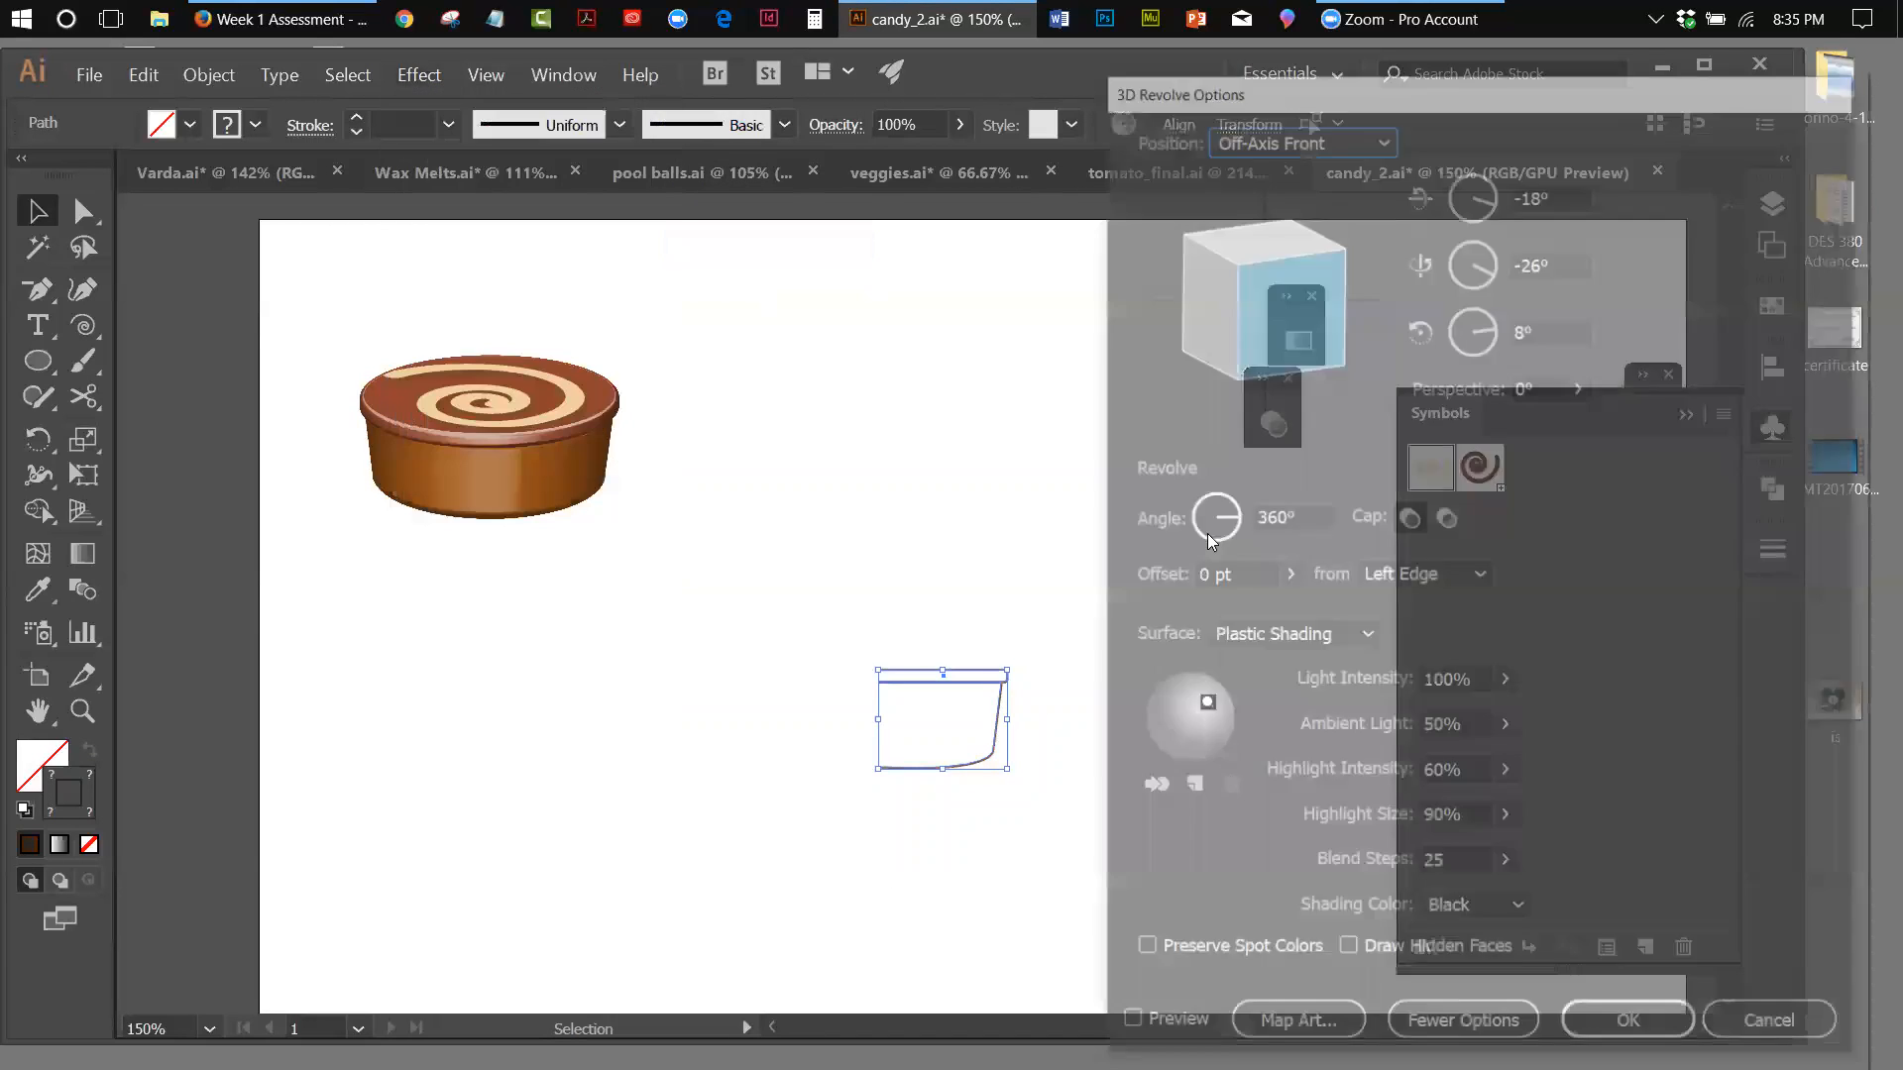
left_click(1126, 1028)
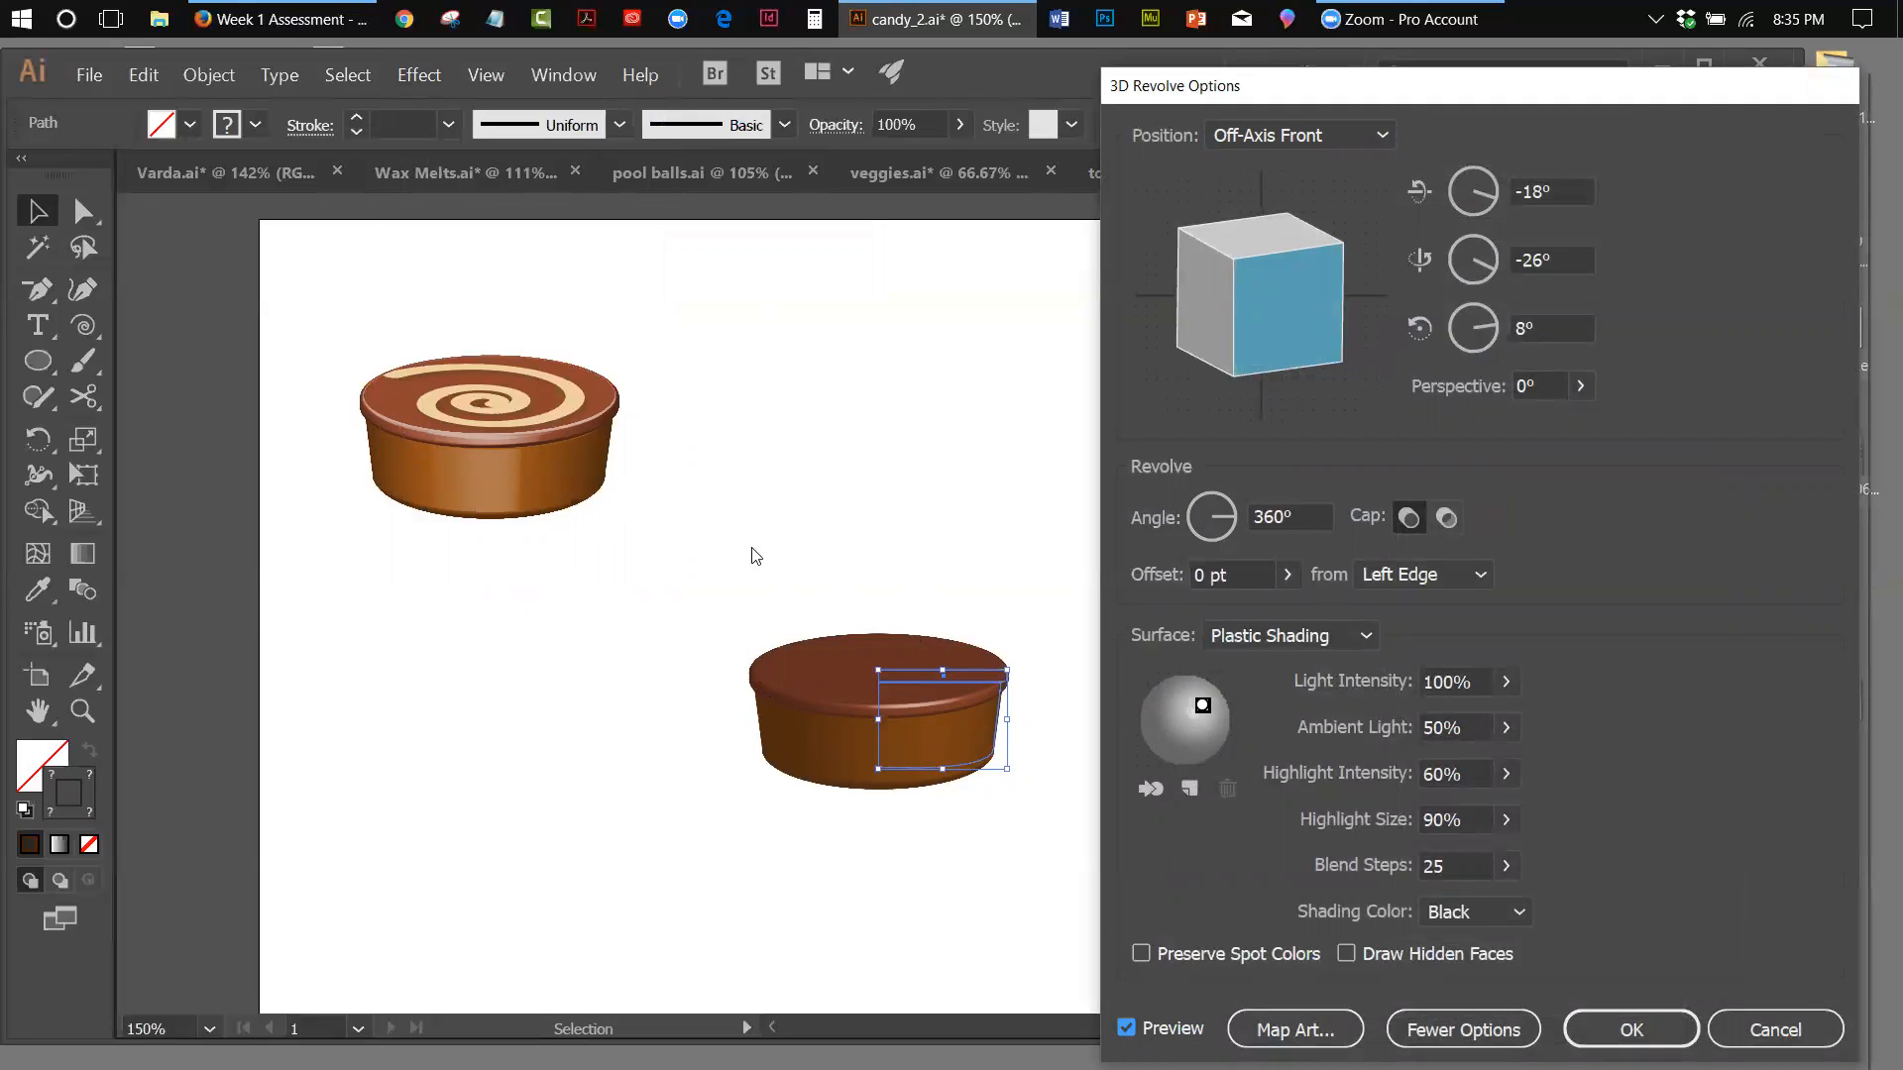
Move the revolve's light to the top of the lighting sphere and add a second light near the sphere's bottom
left_click_drag(1203, 703, 1181, 692)
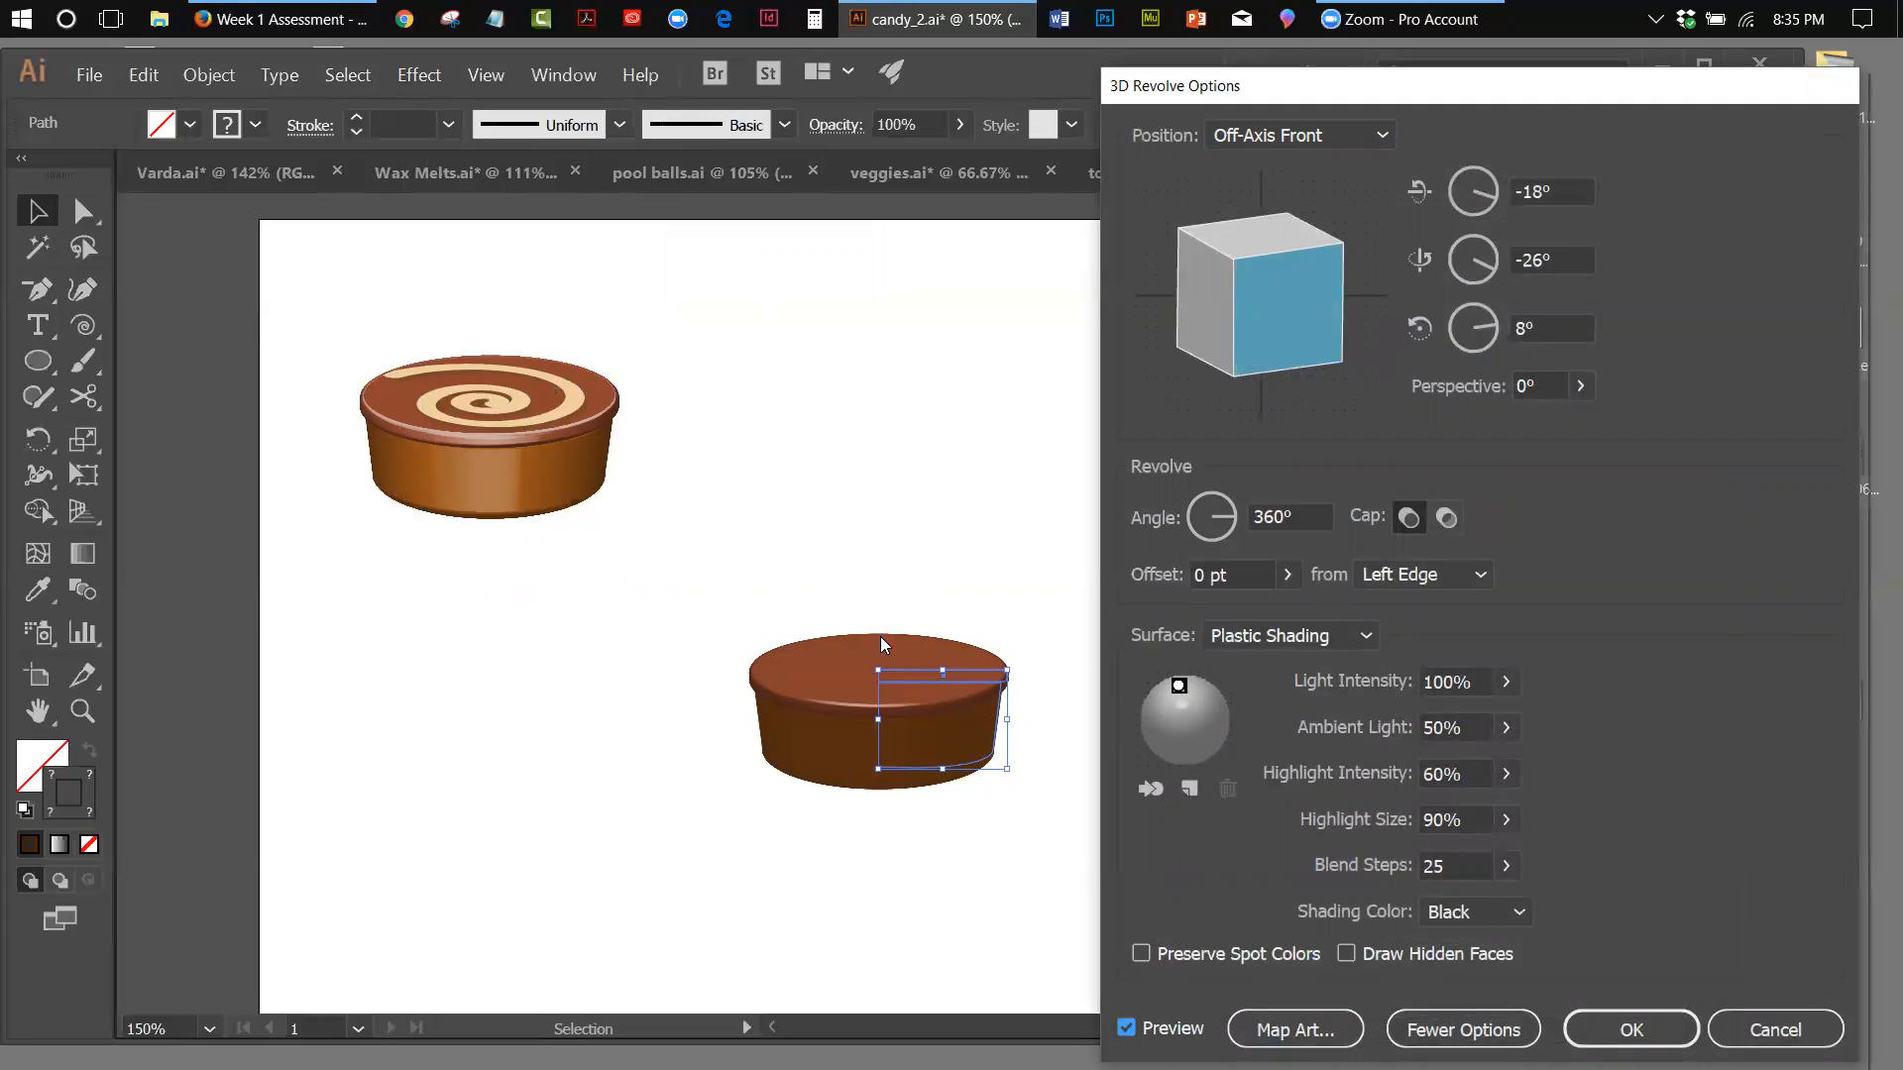
left_click(1185, 790)
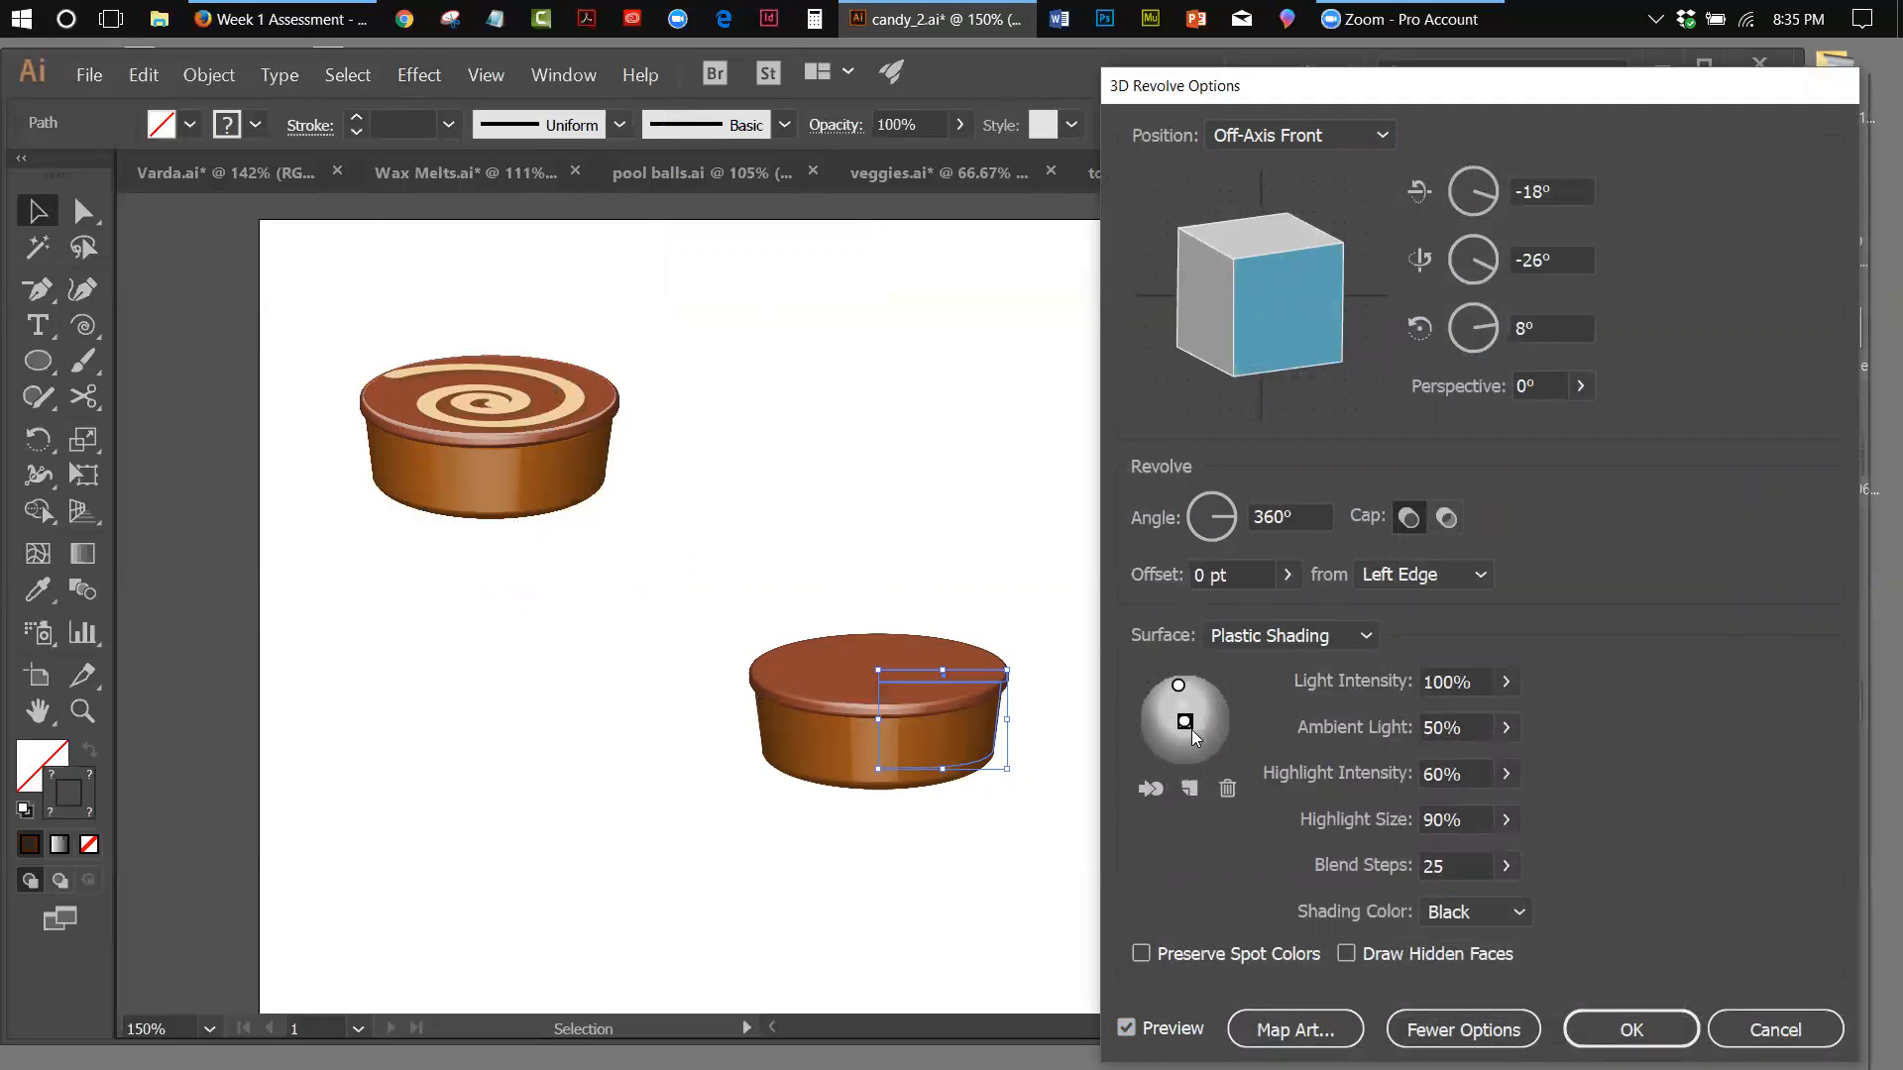
left_click_drag(1185, 721, 1182, 730)
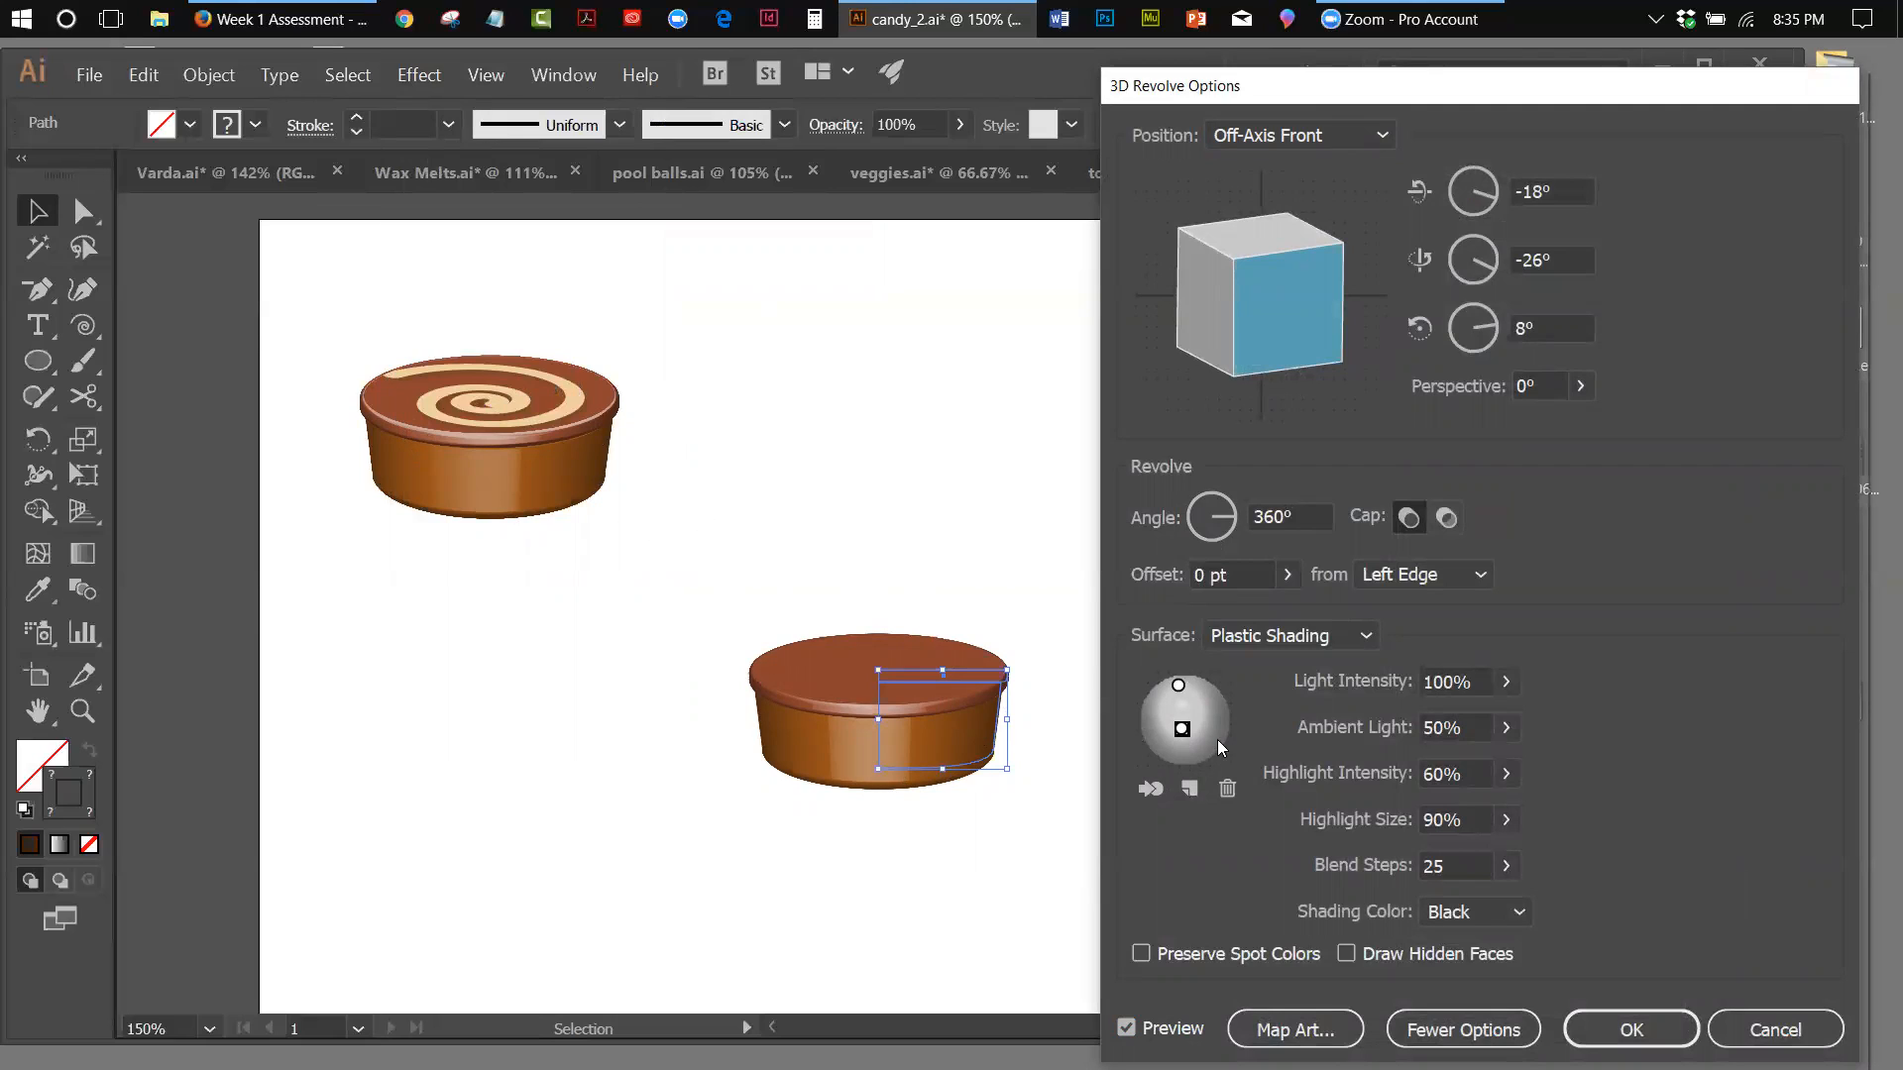
left_click(1190, 788)
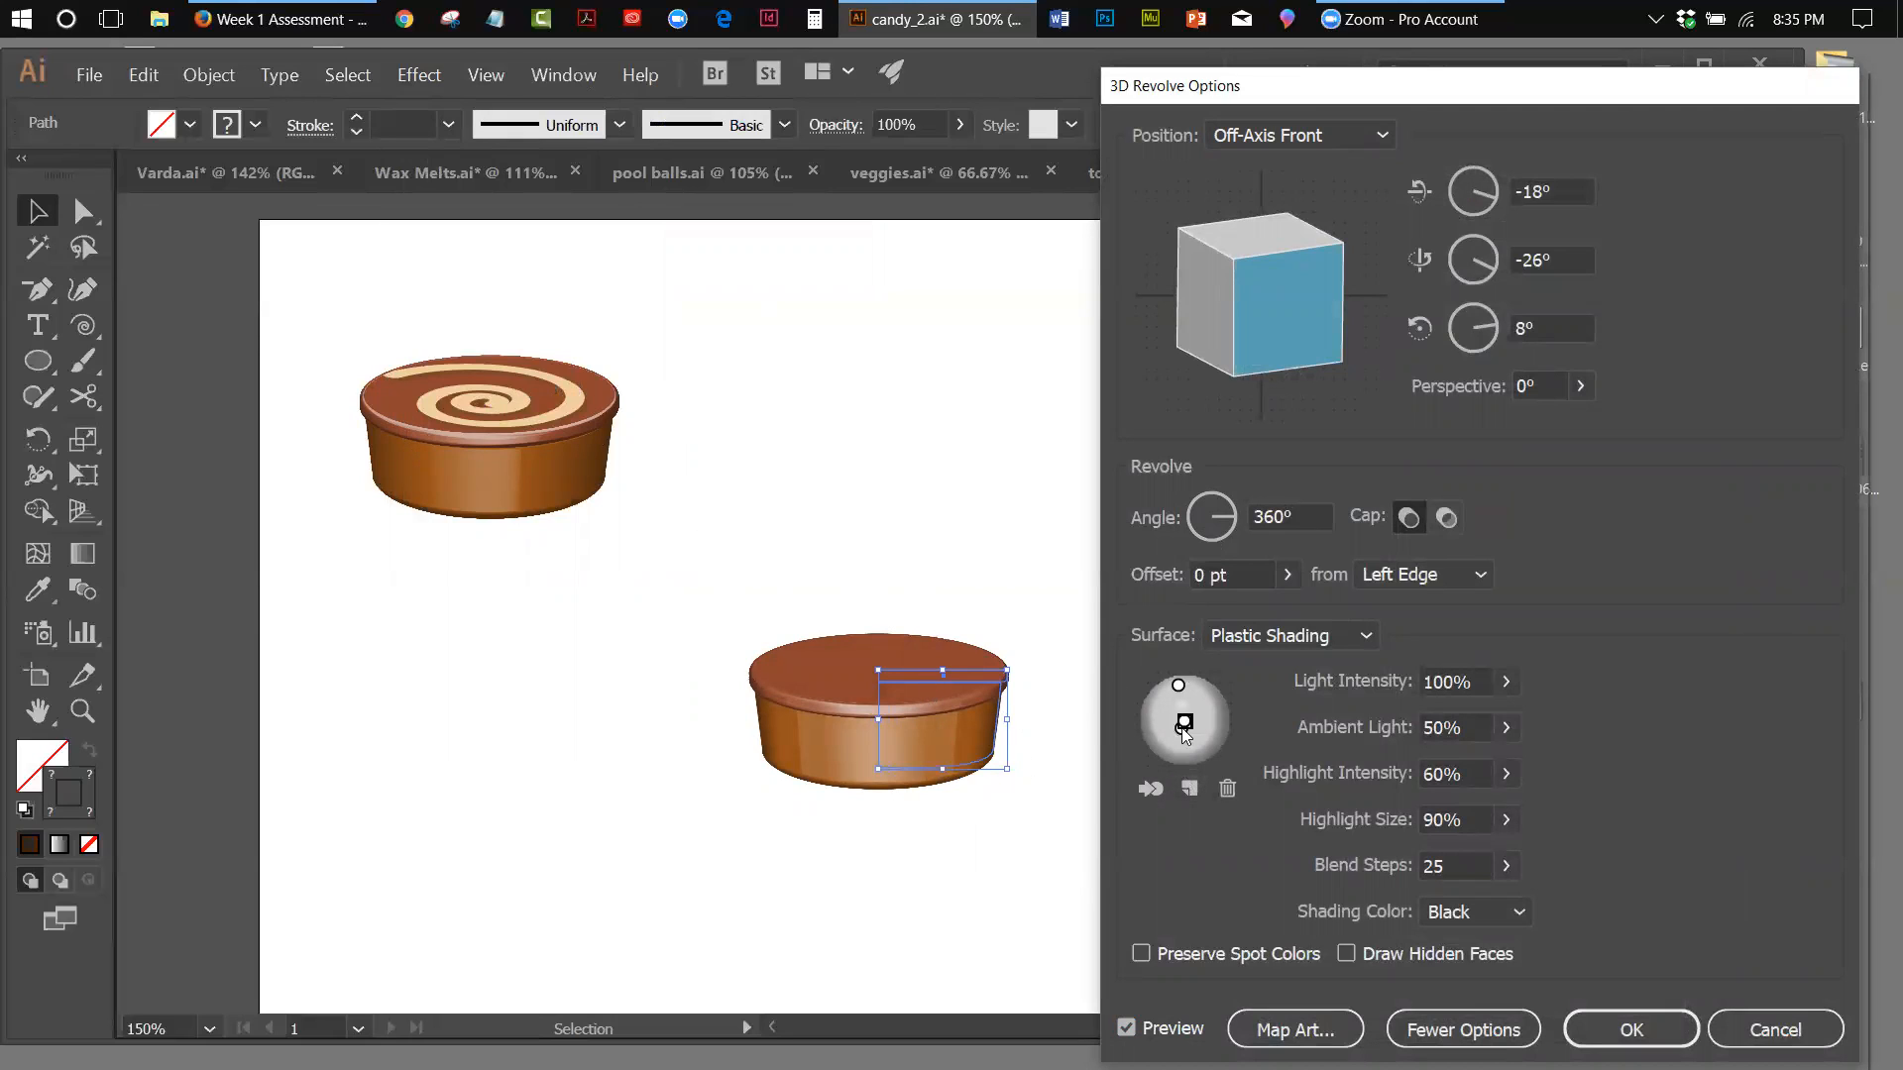
left_click(1227, 788)
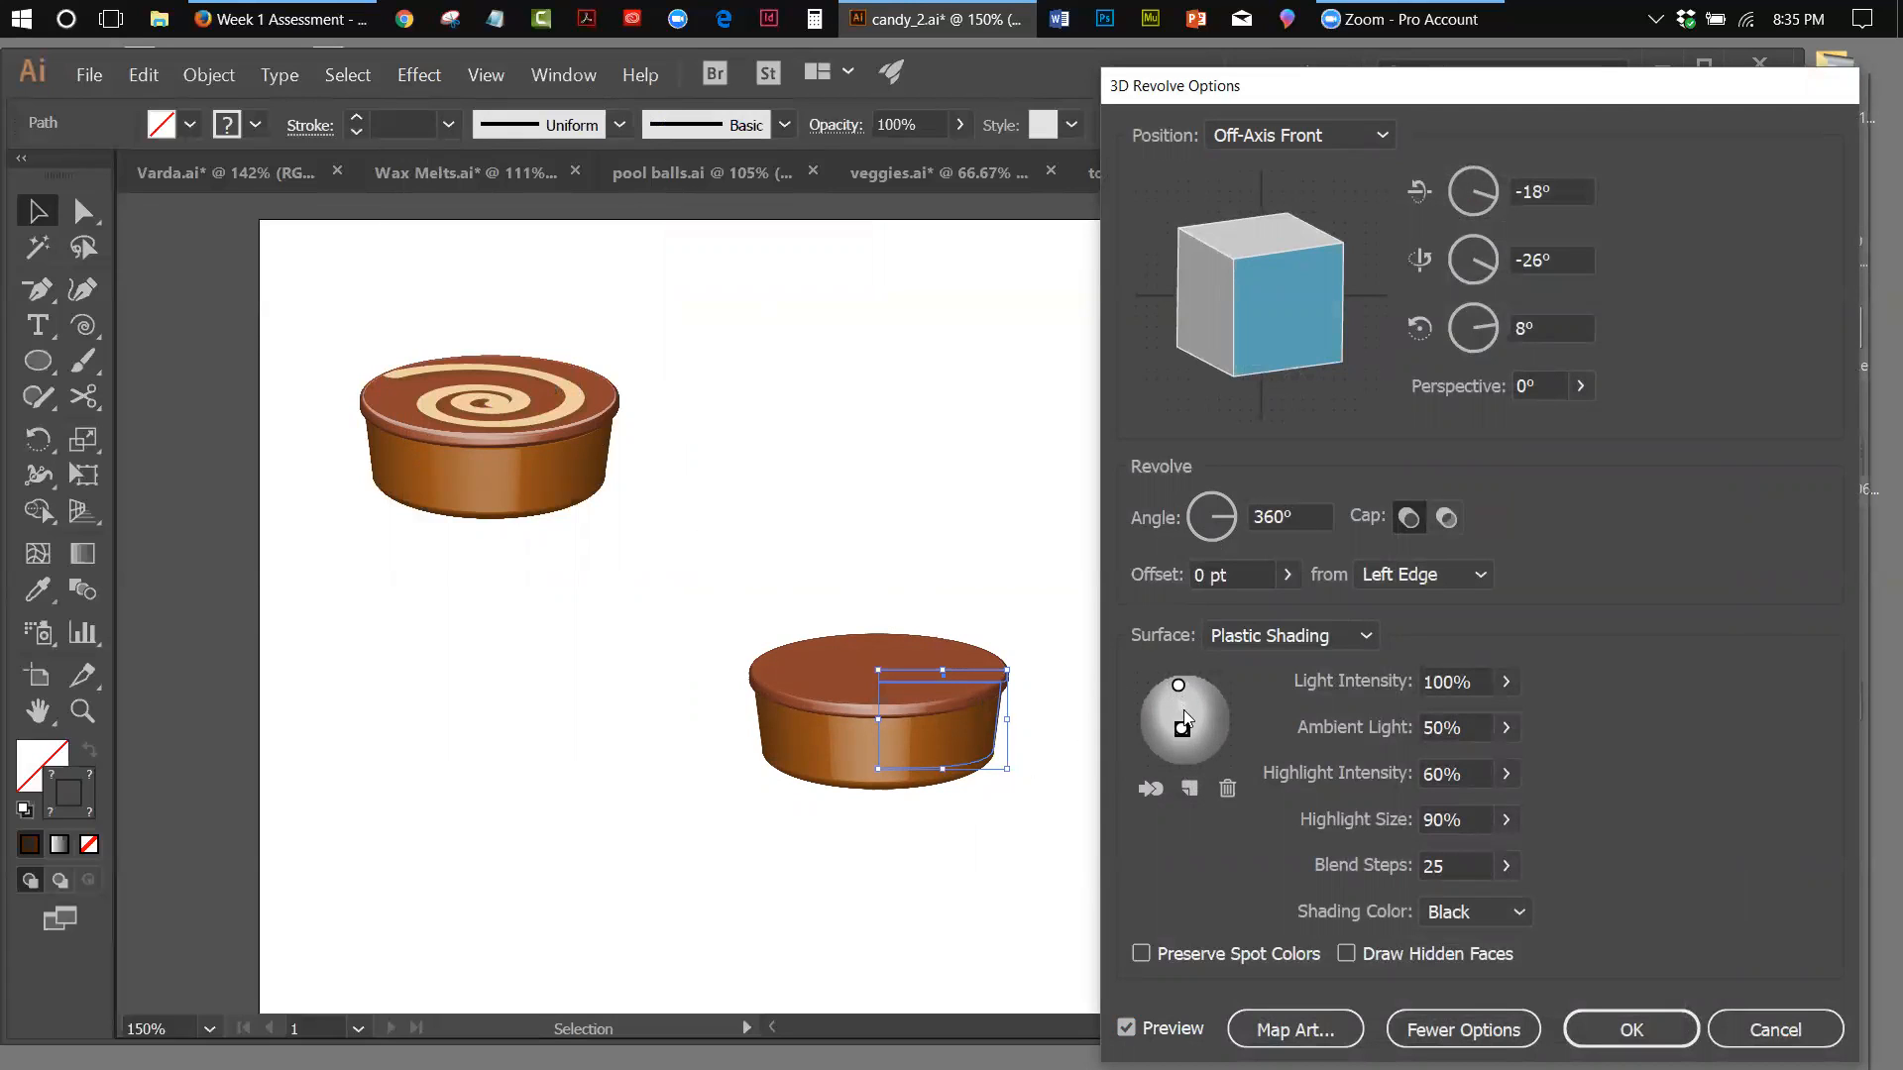
mouse_move(1186, 730)
left_mouse_down()
mouse_move(1211, 727)
mouse_move(1179, 739)
left_mouse_up()
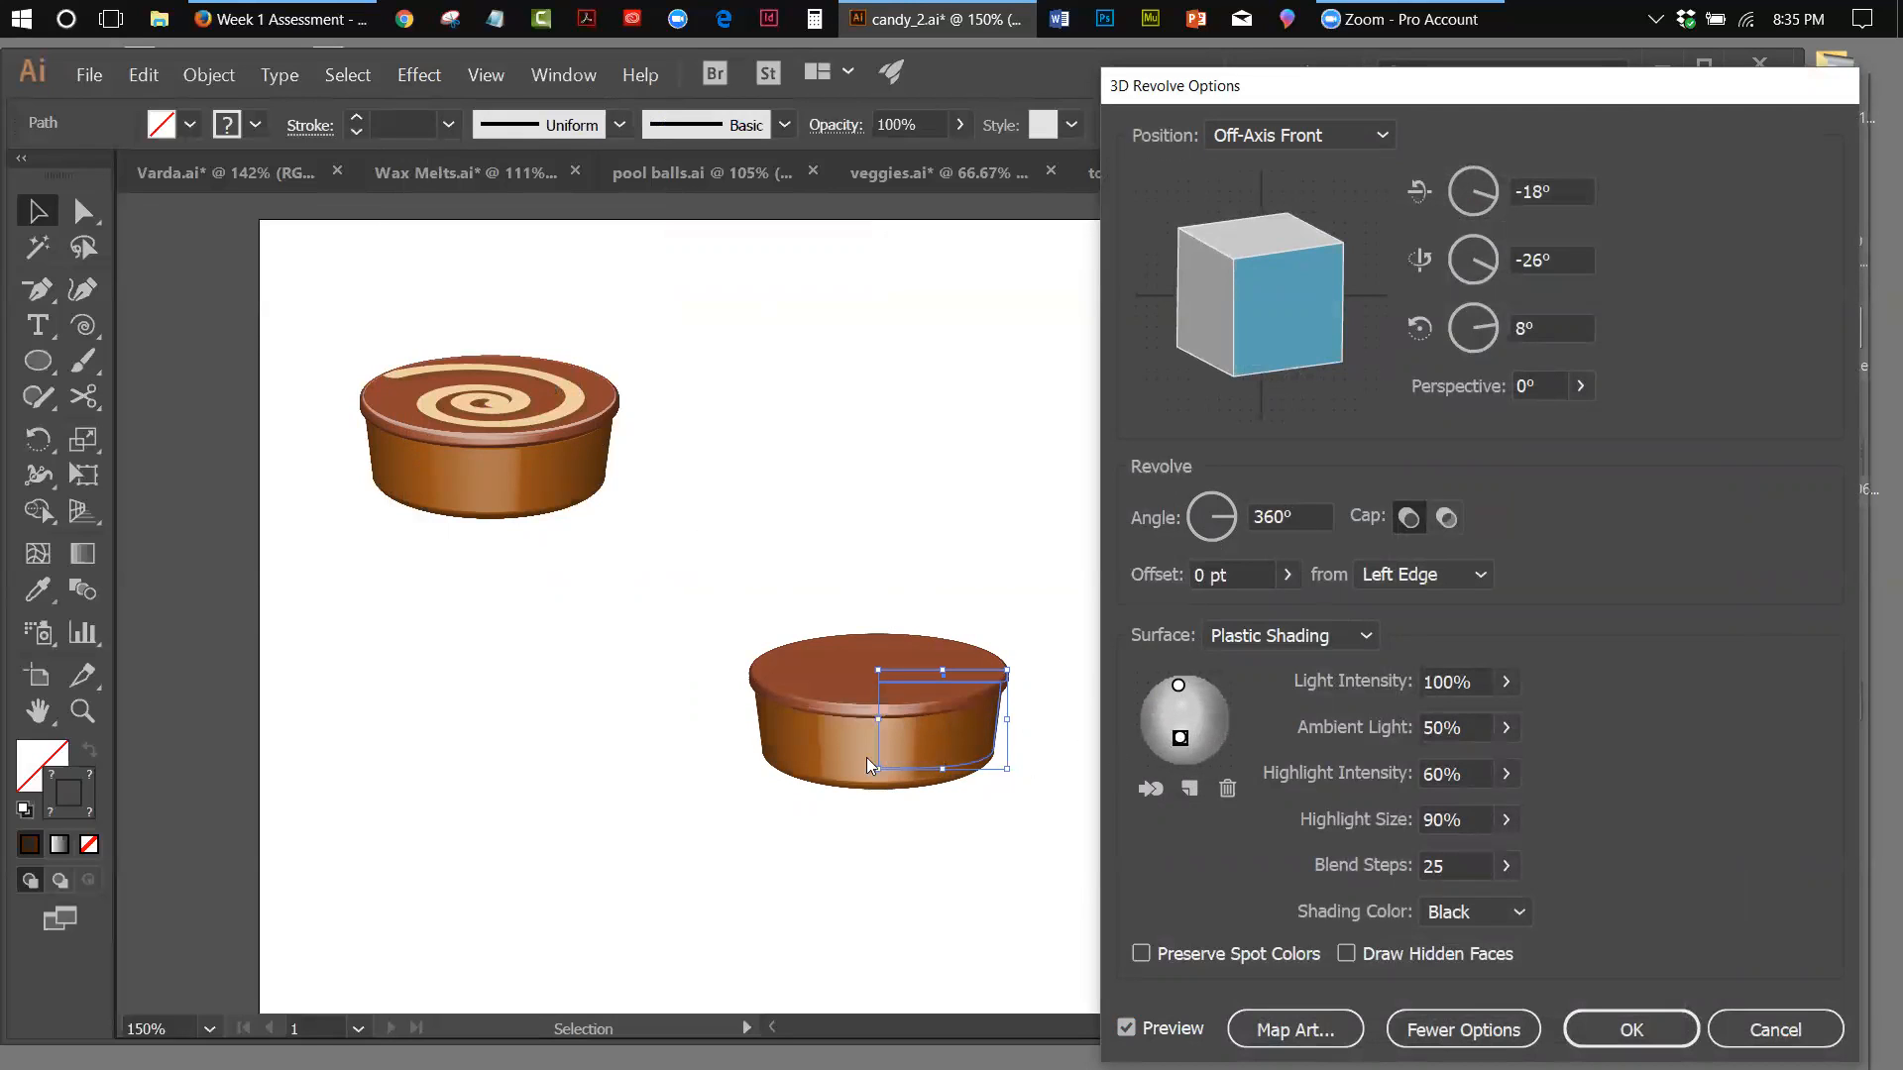
left_click_drag(1180, 739, 1184, 755)
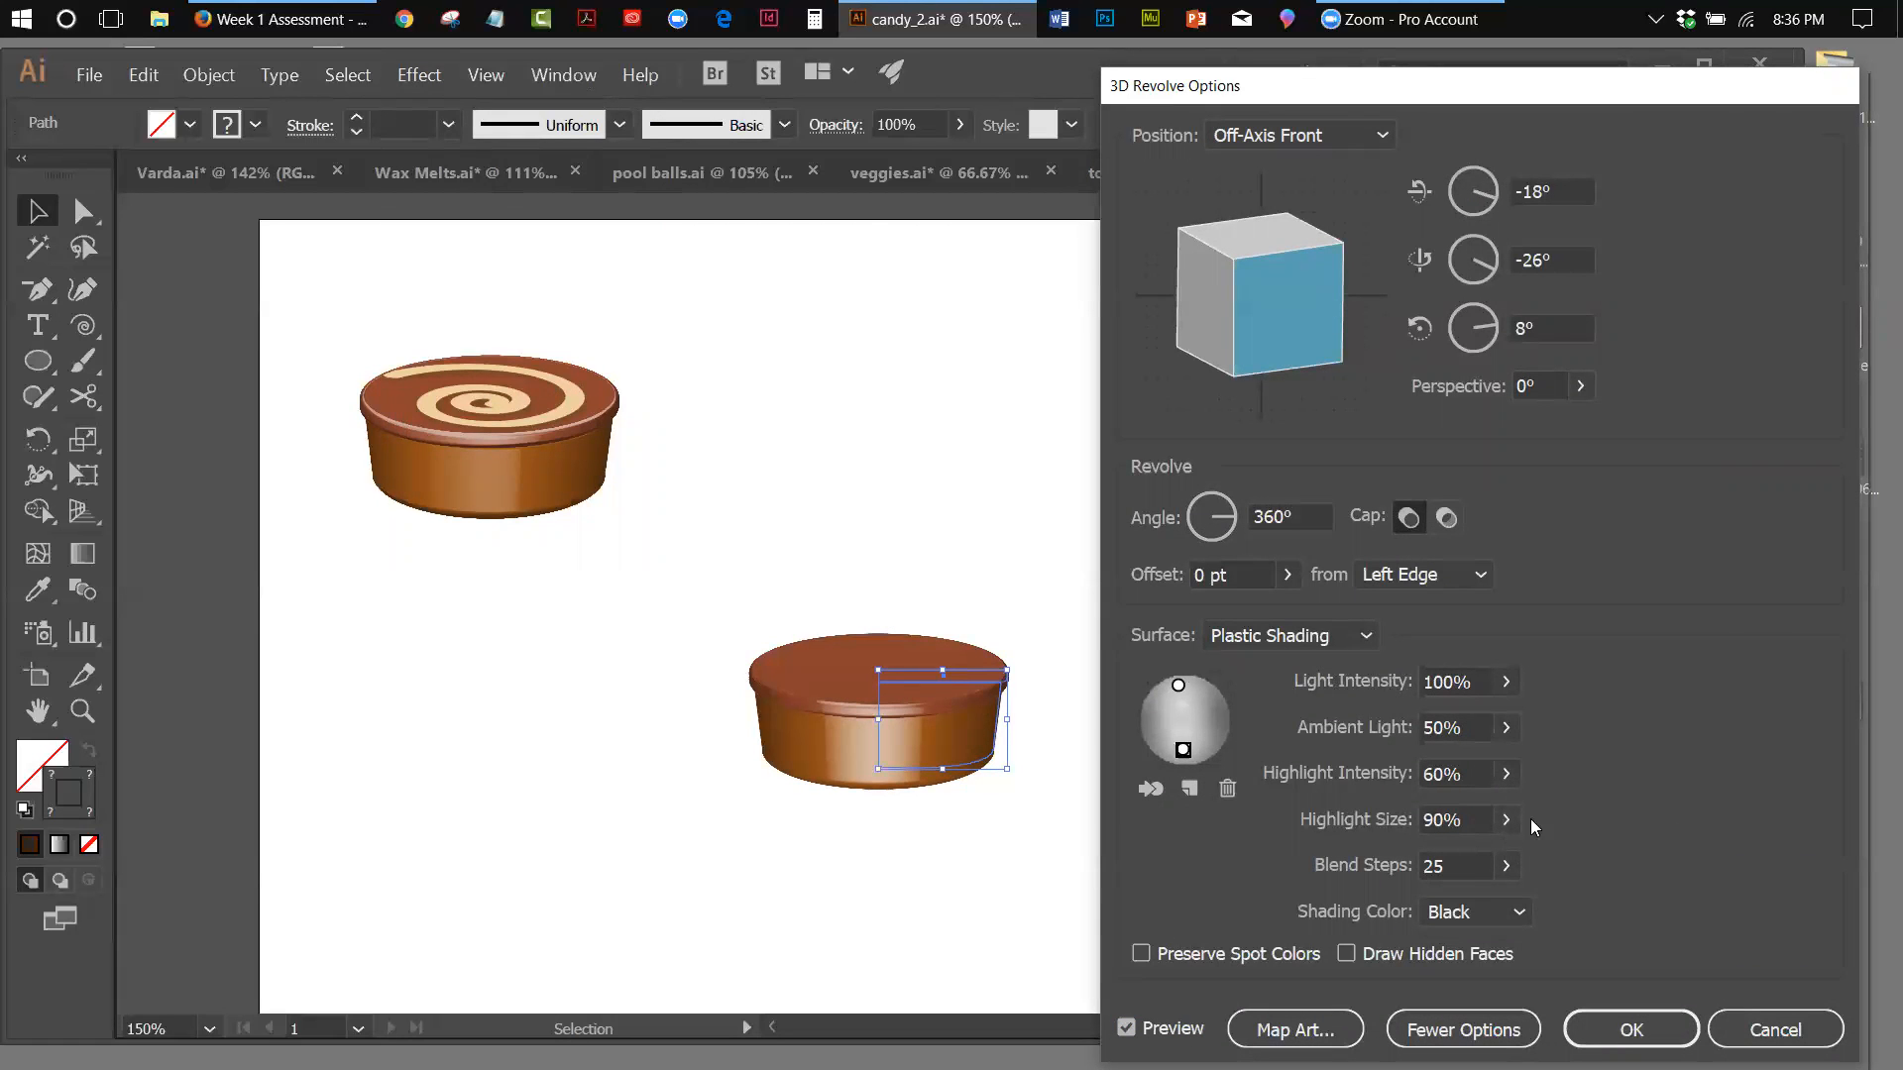
Set the second light's highlight intensity to 28%
left_click(1509, 777)
left_click_drag(1458, 814, 1428, 810)
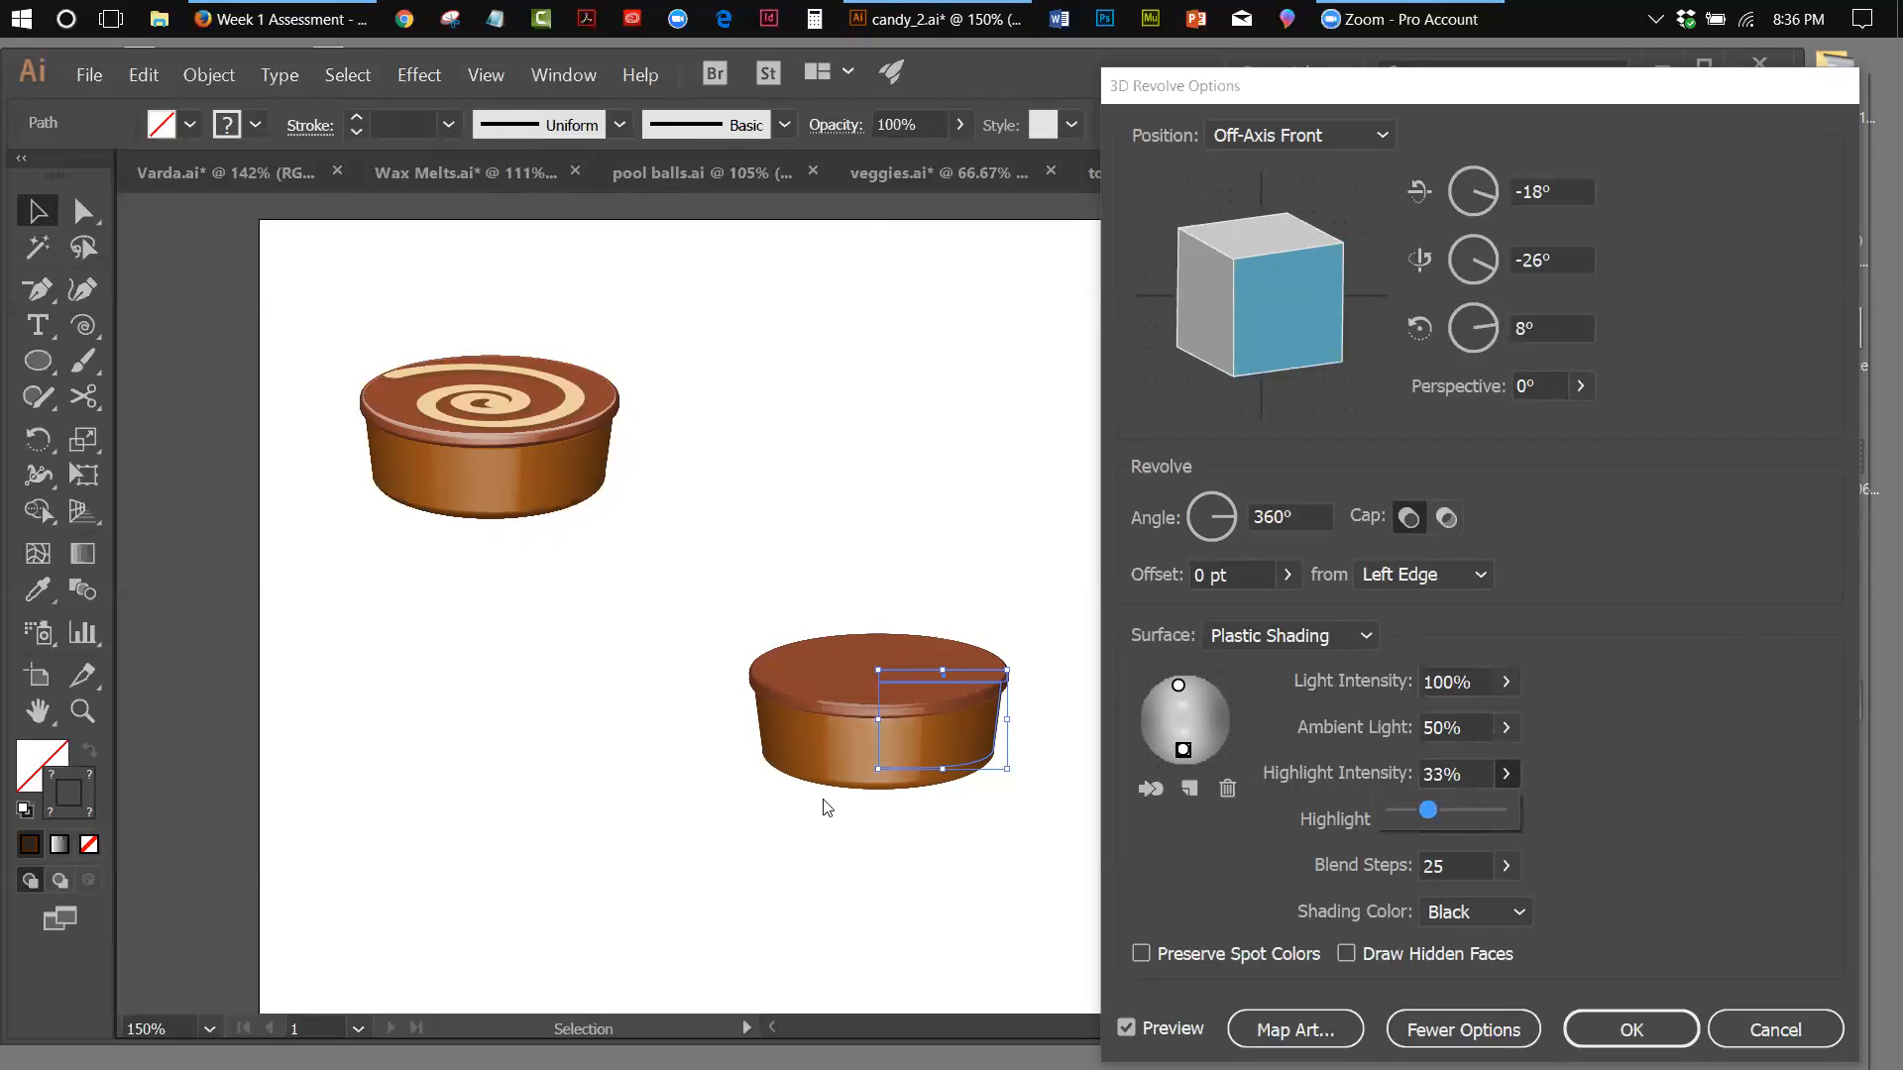
left_click_drag(1428, 811, 1411, 813)
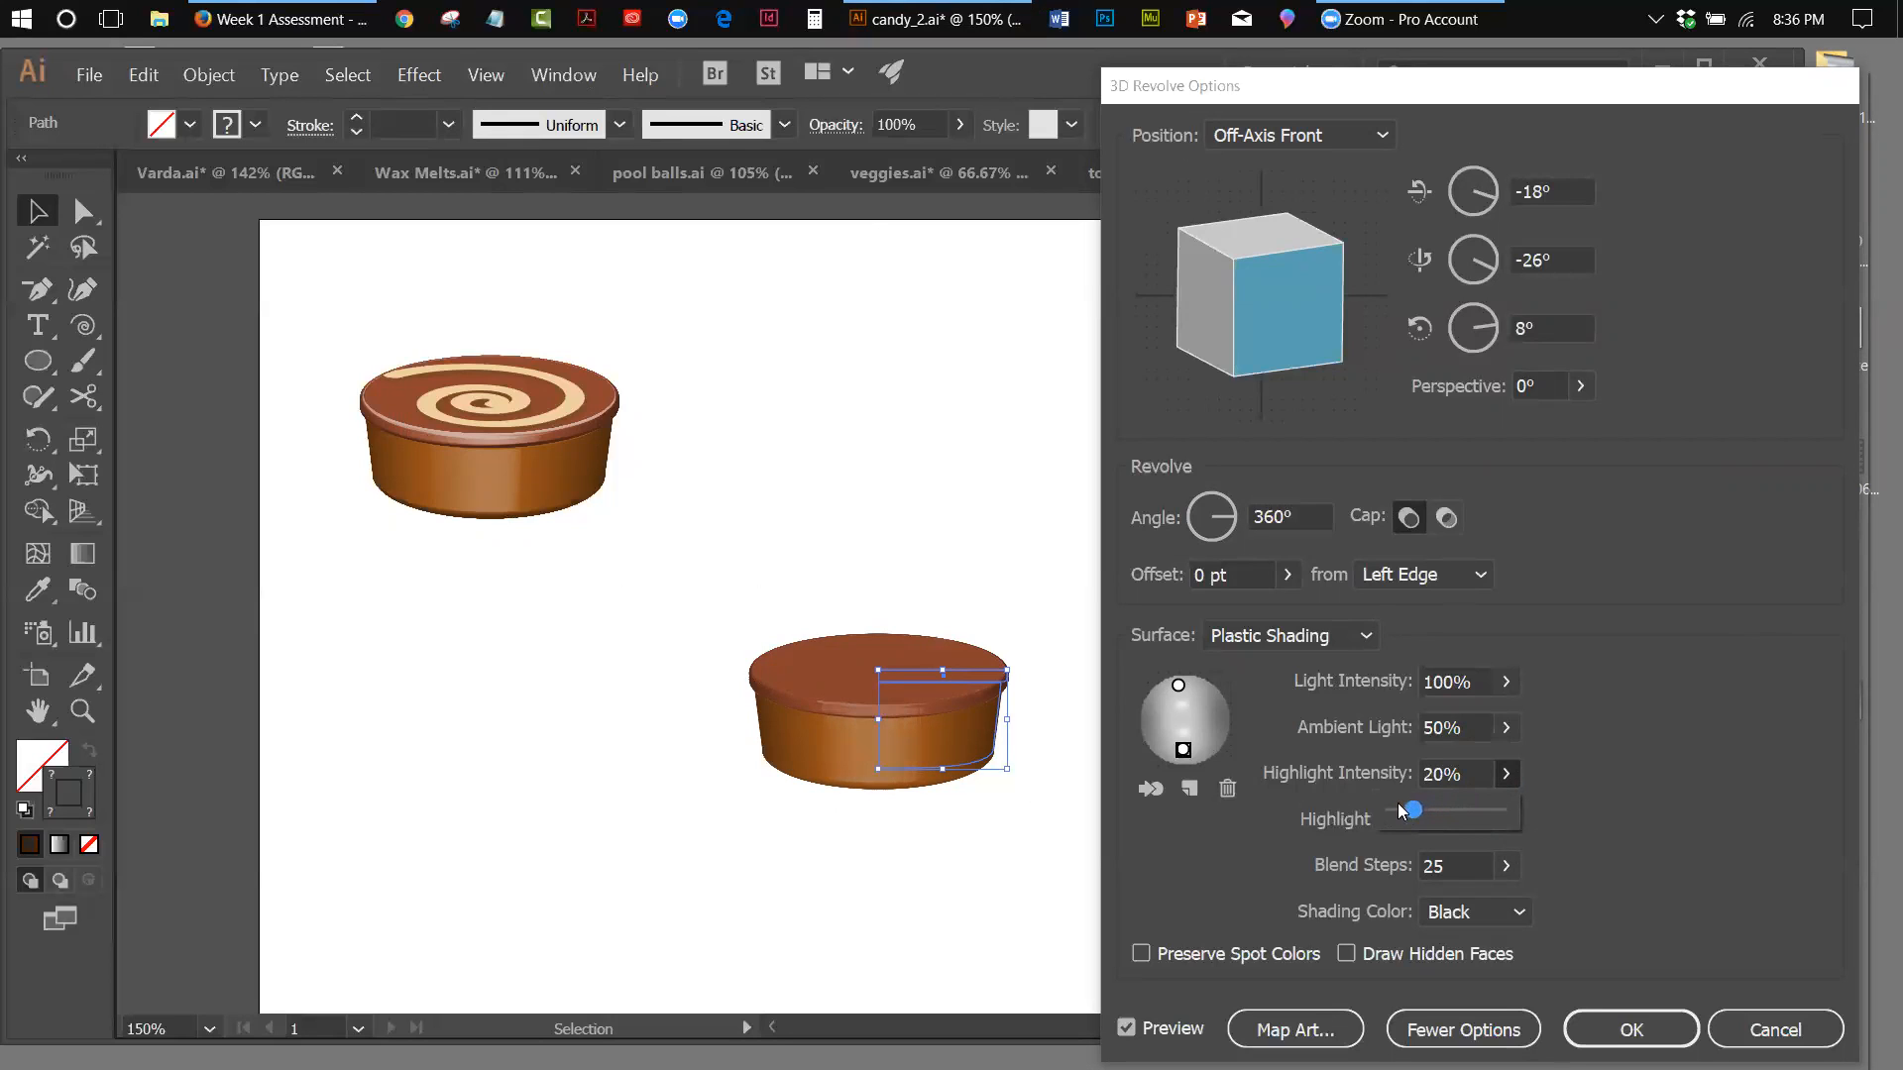
left_click_drag(1412, 811, 1423, 813)
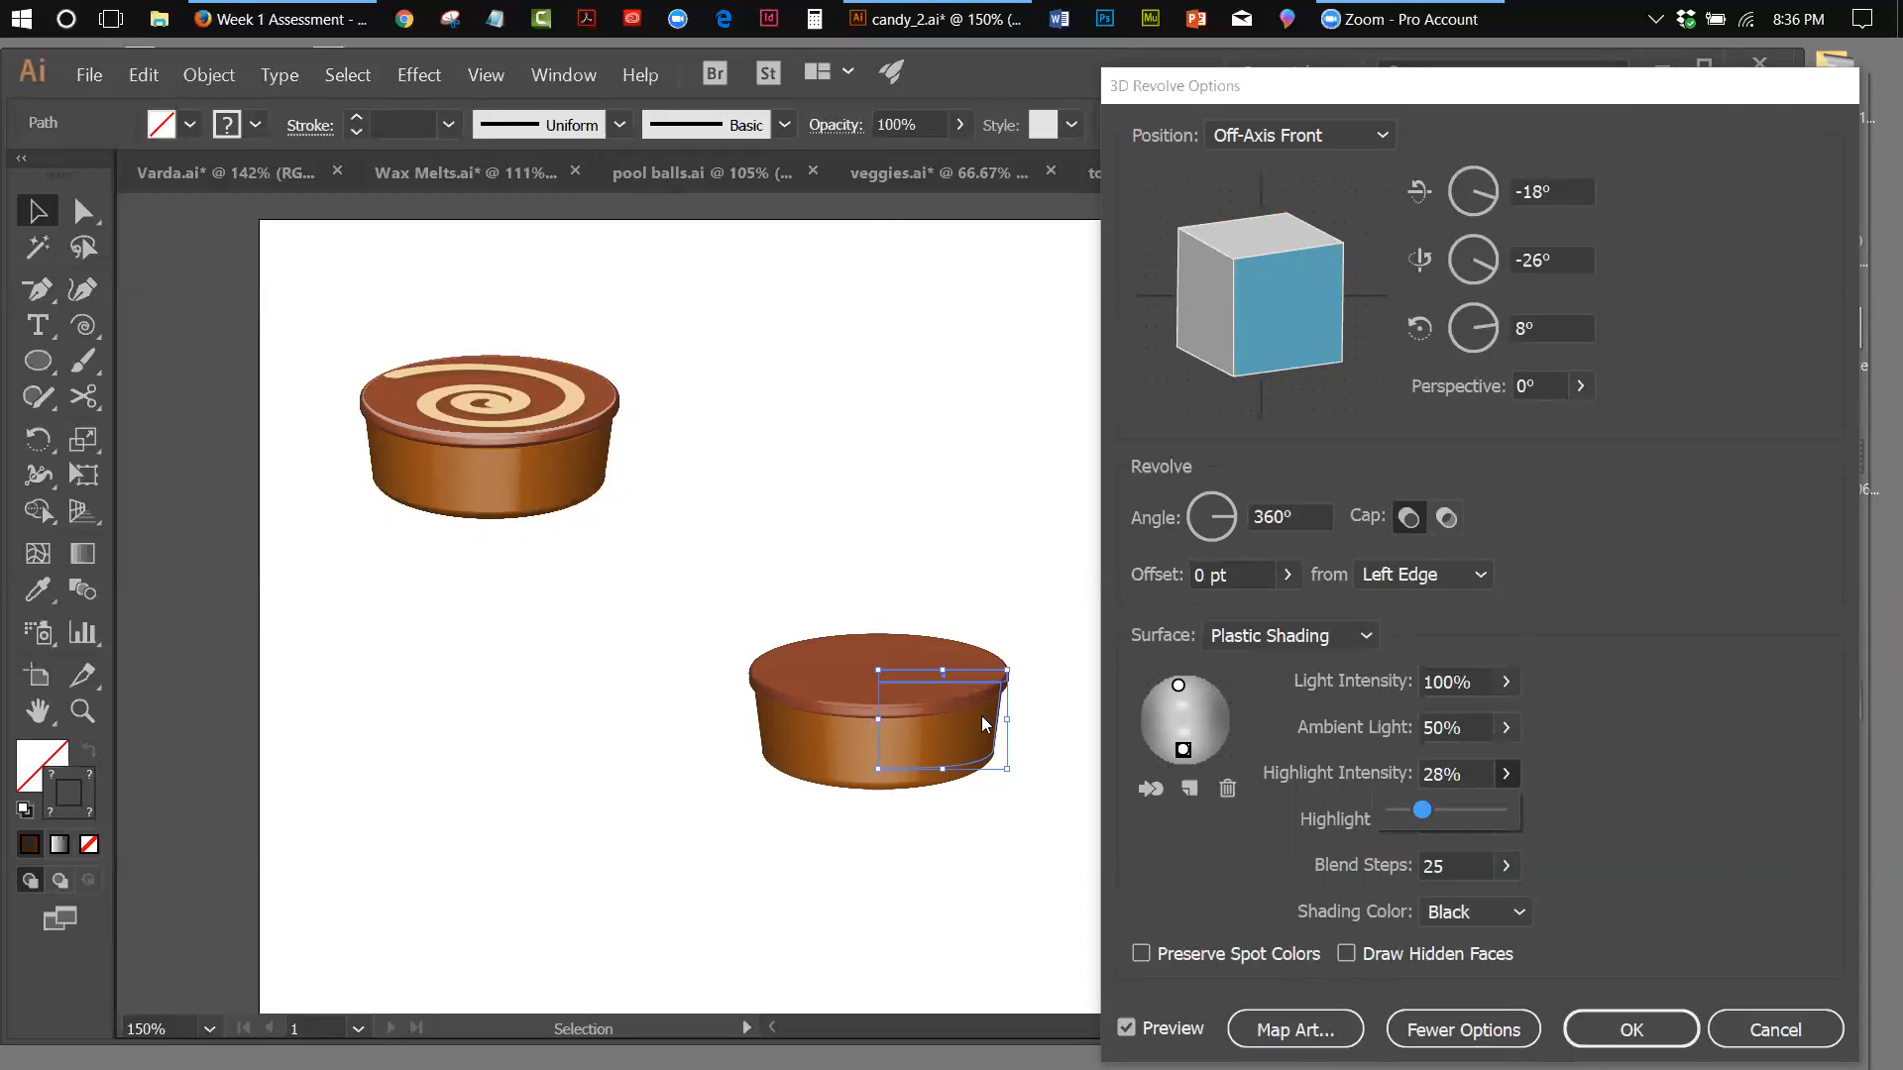
Open art mapping for the revolved candy and go through its surfaces, settling on surface 2 of 10
left_click(1294, 1030)
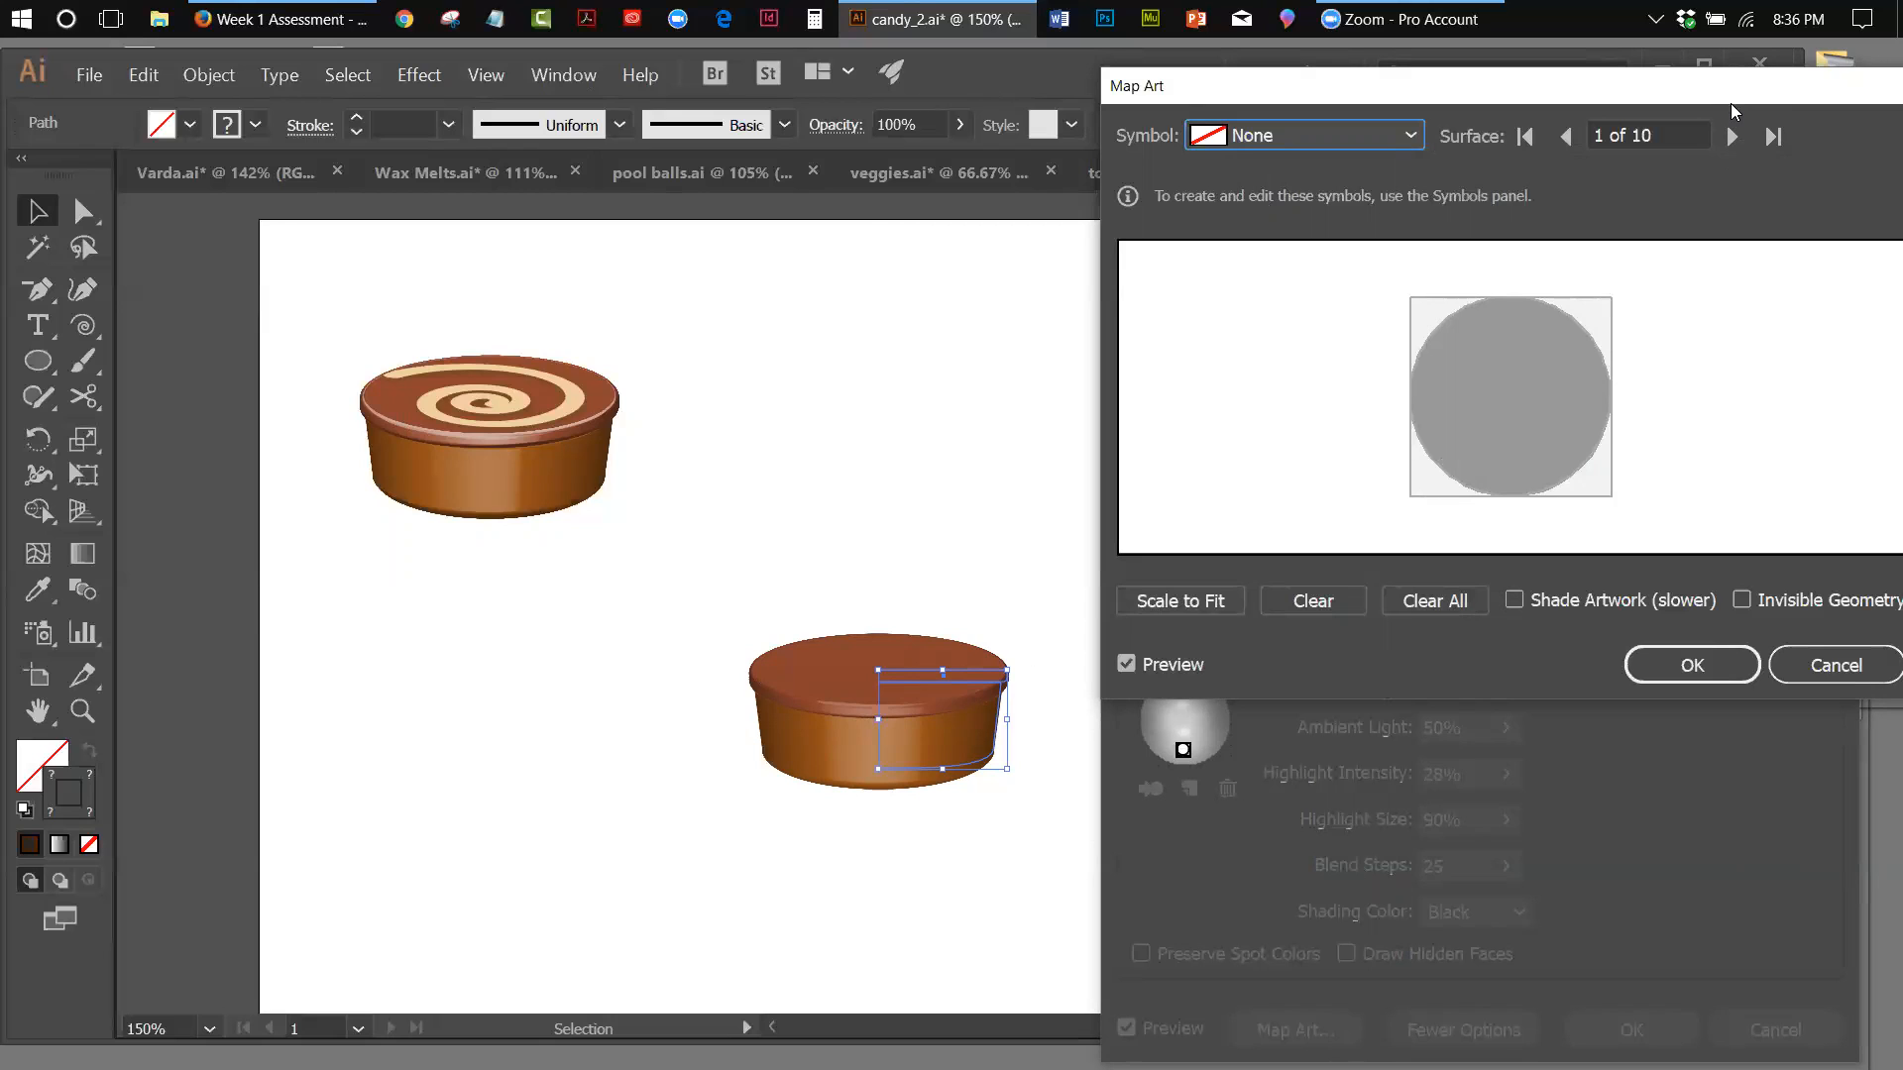
left_click_drag(1731, 103, 1717, 238)
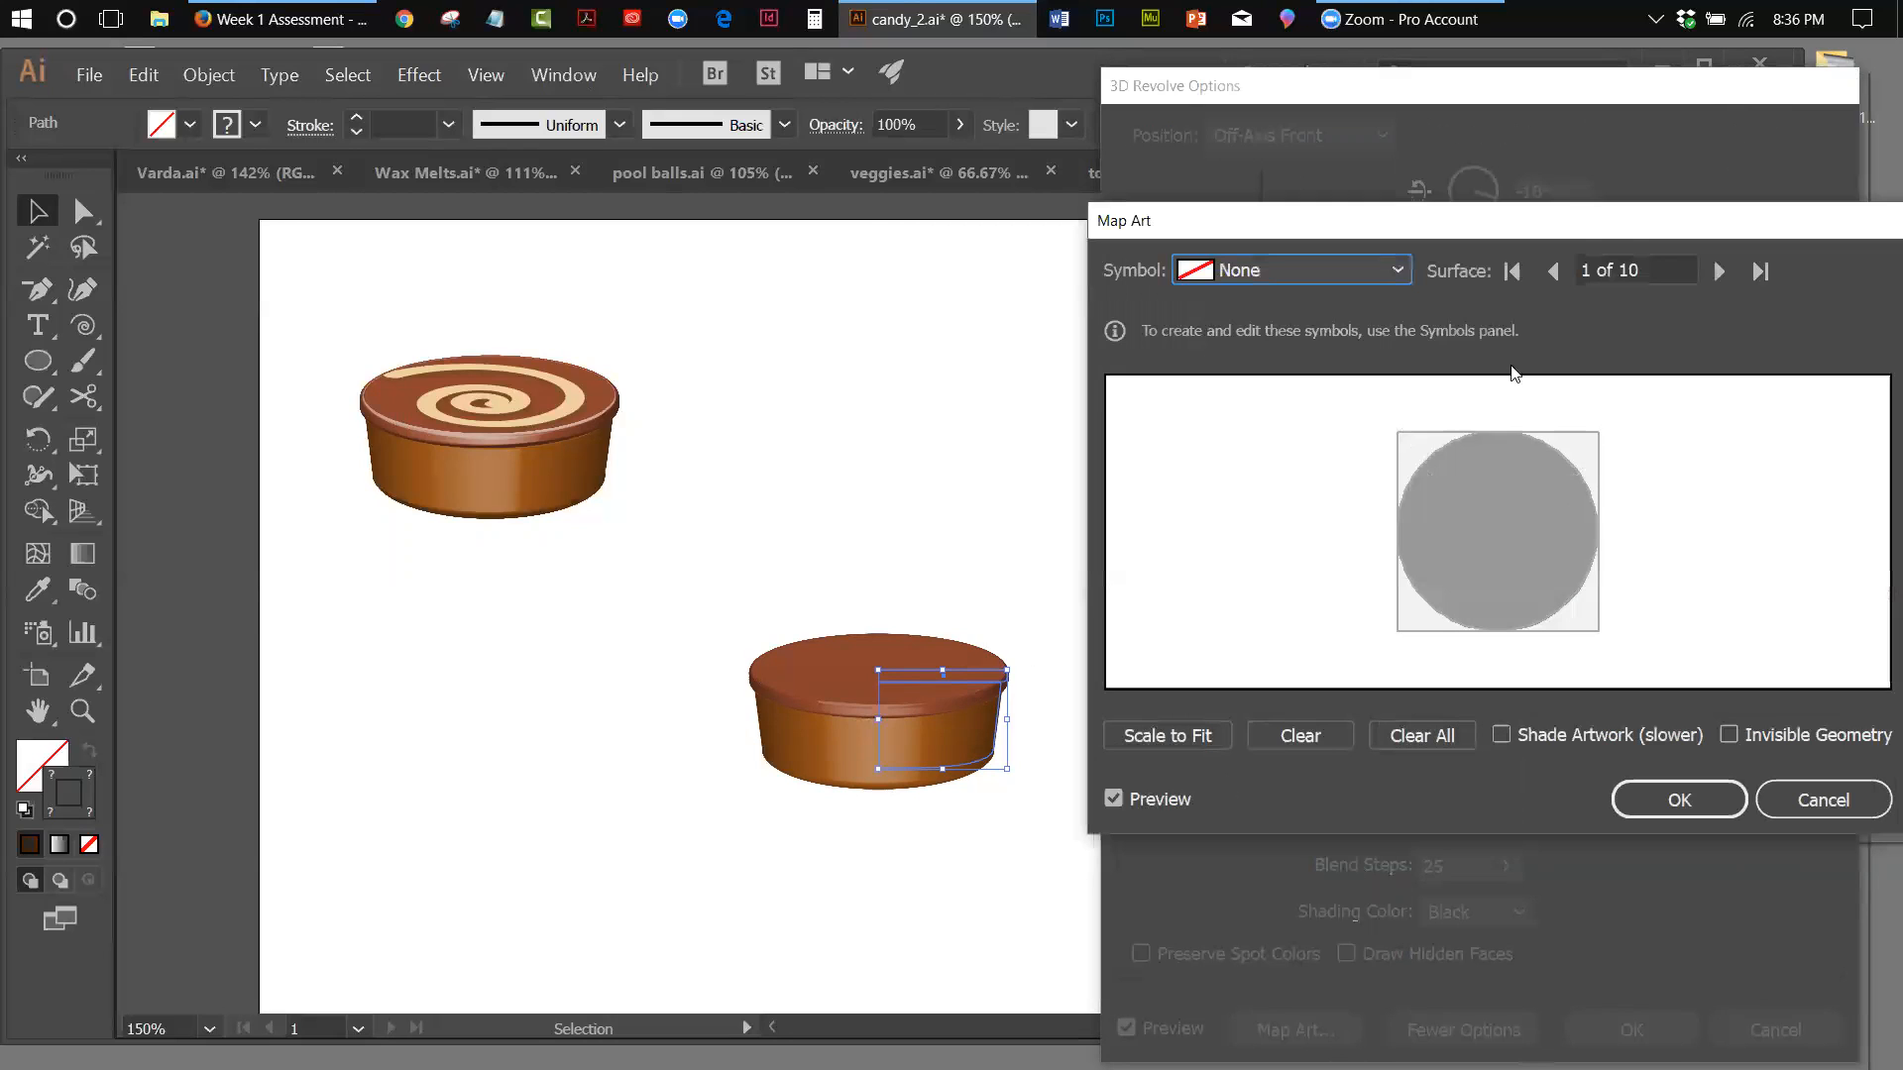
left_click(1717, 273)
left_click(1718, 274)
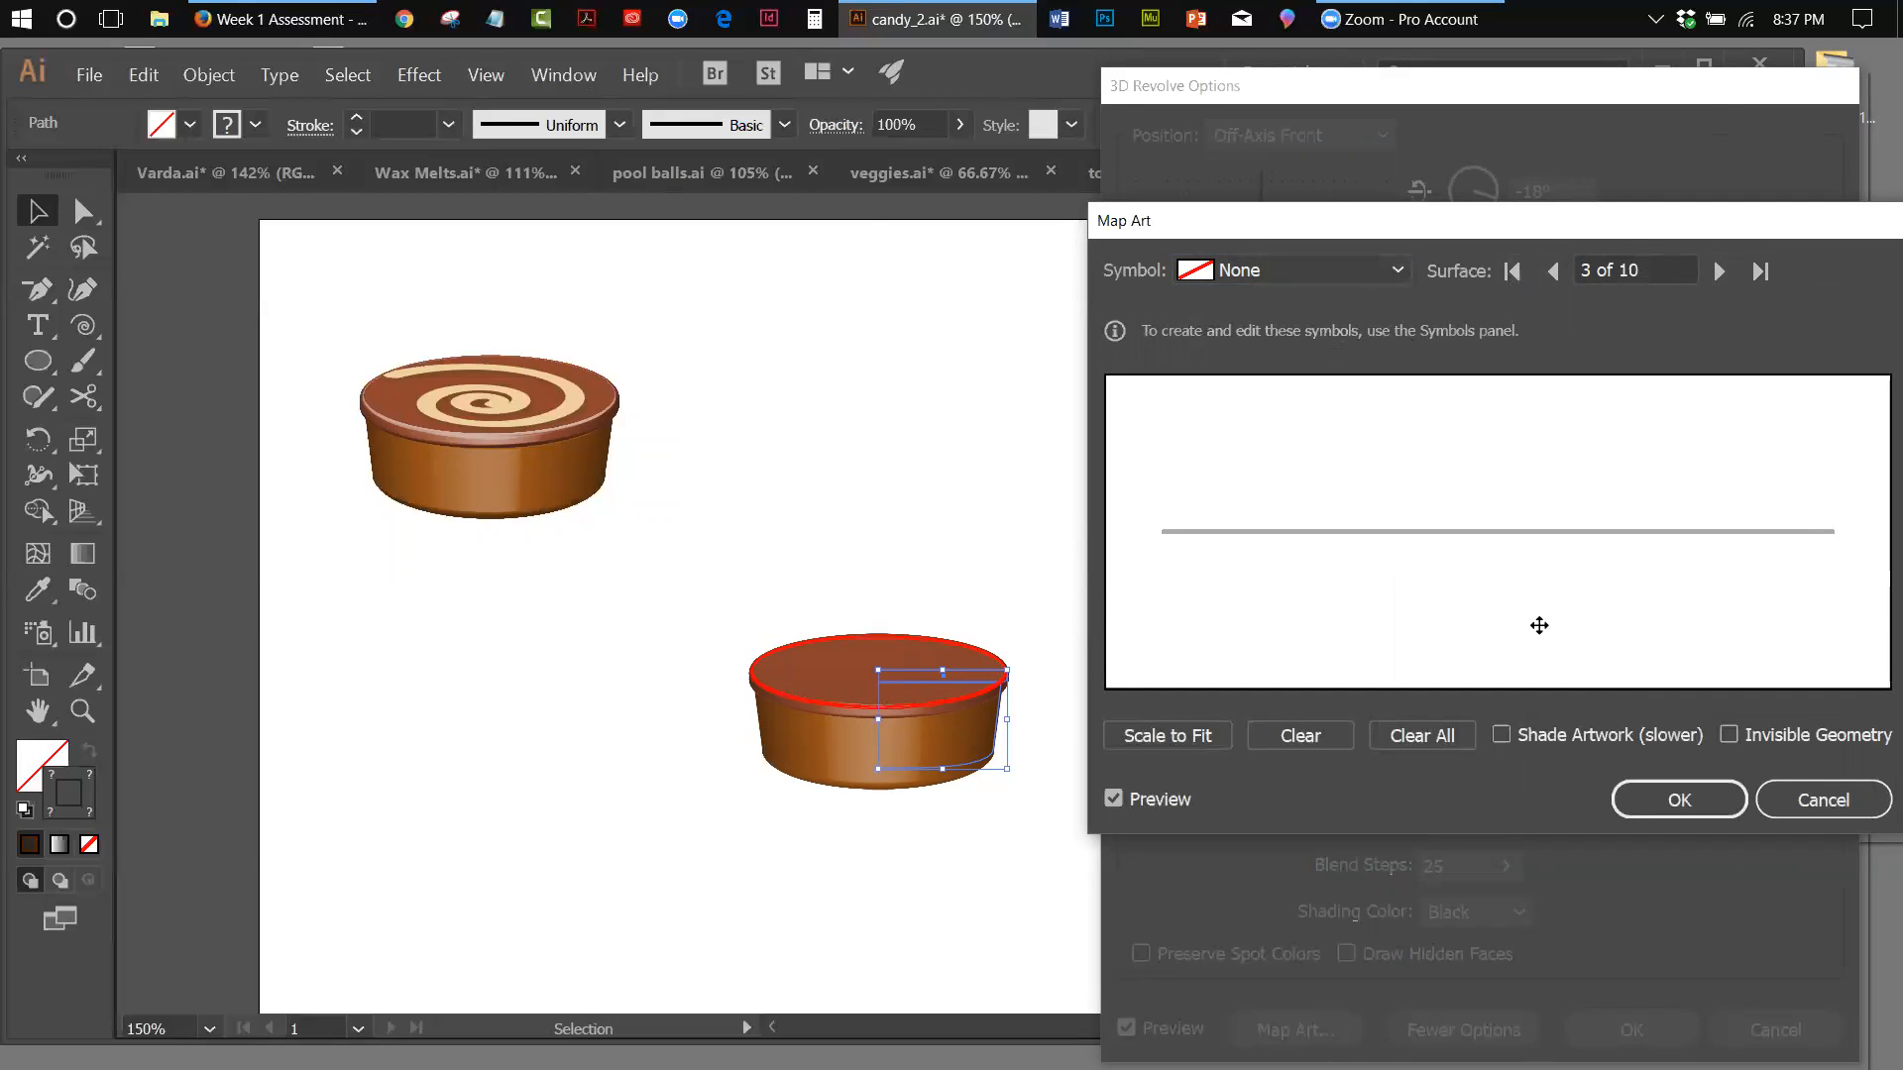
left_click(1722, 273)
left_click(1720, 272)
left_click(1720, 272)
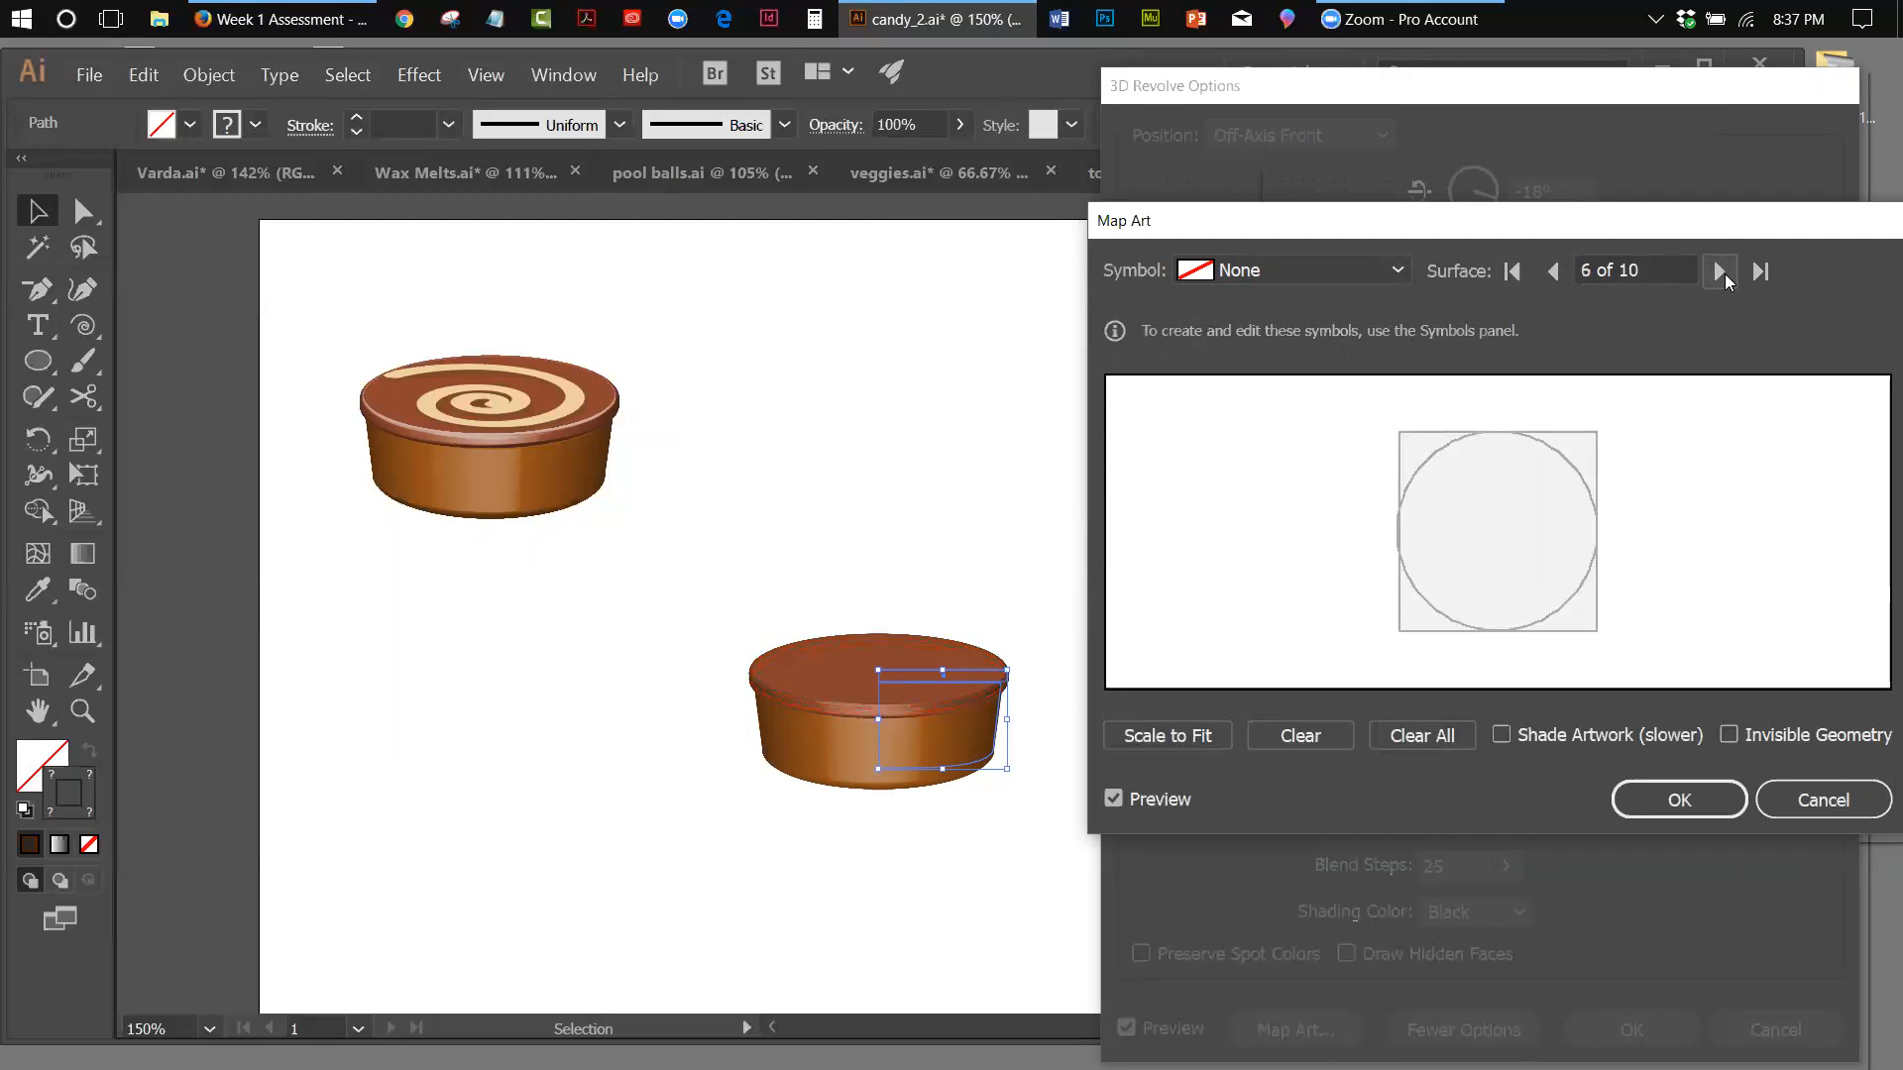
left_click(1721, 271)
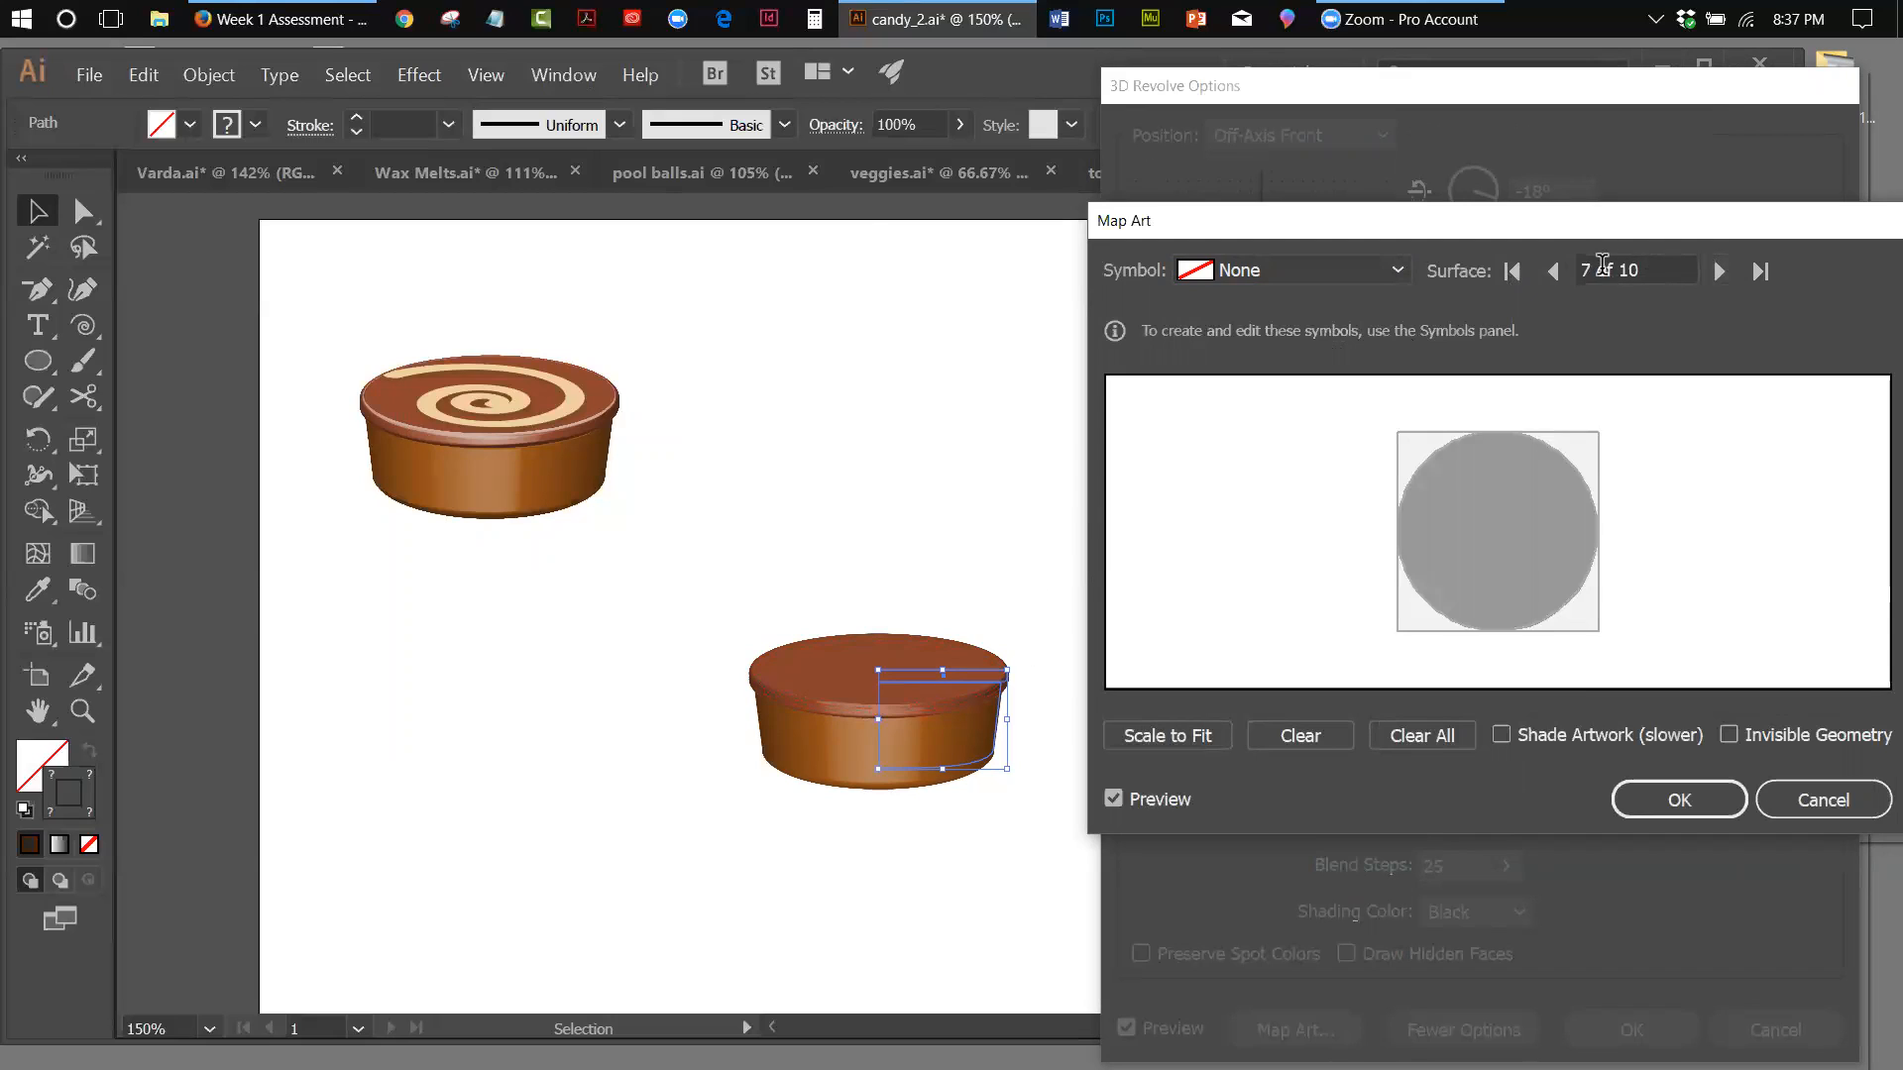
left_click(1558, 271)
left_click(1558, 271)
left_click(1558, 270)
left_click(1558, 271)
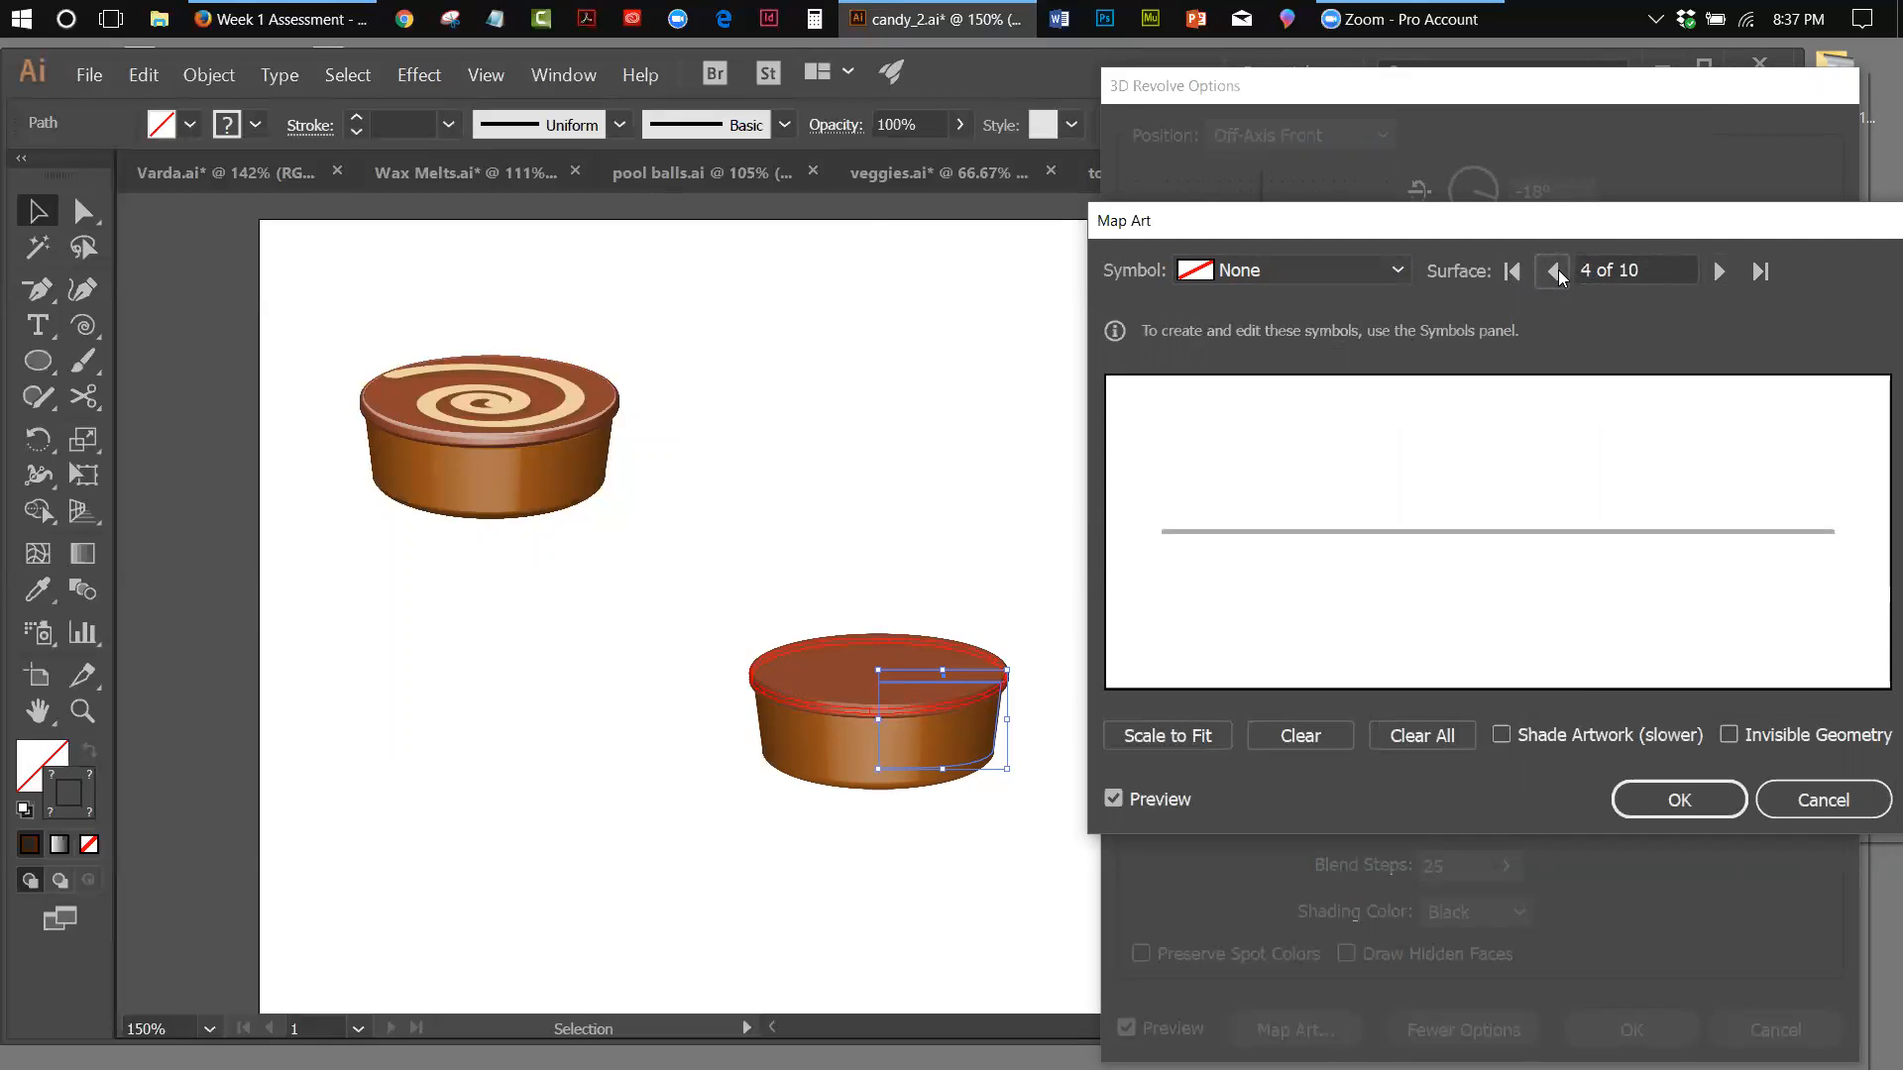
left_click(1554, 271)
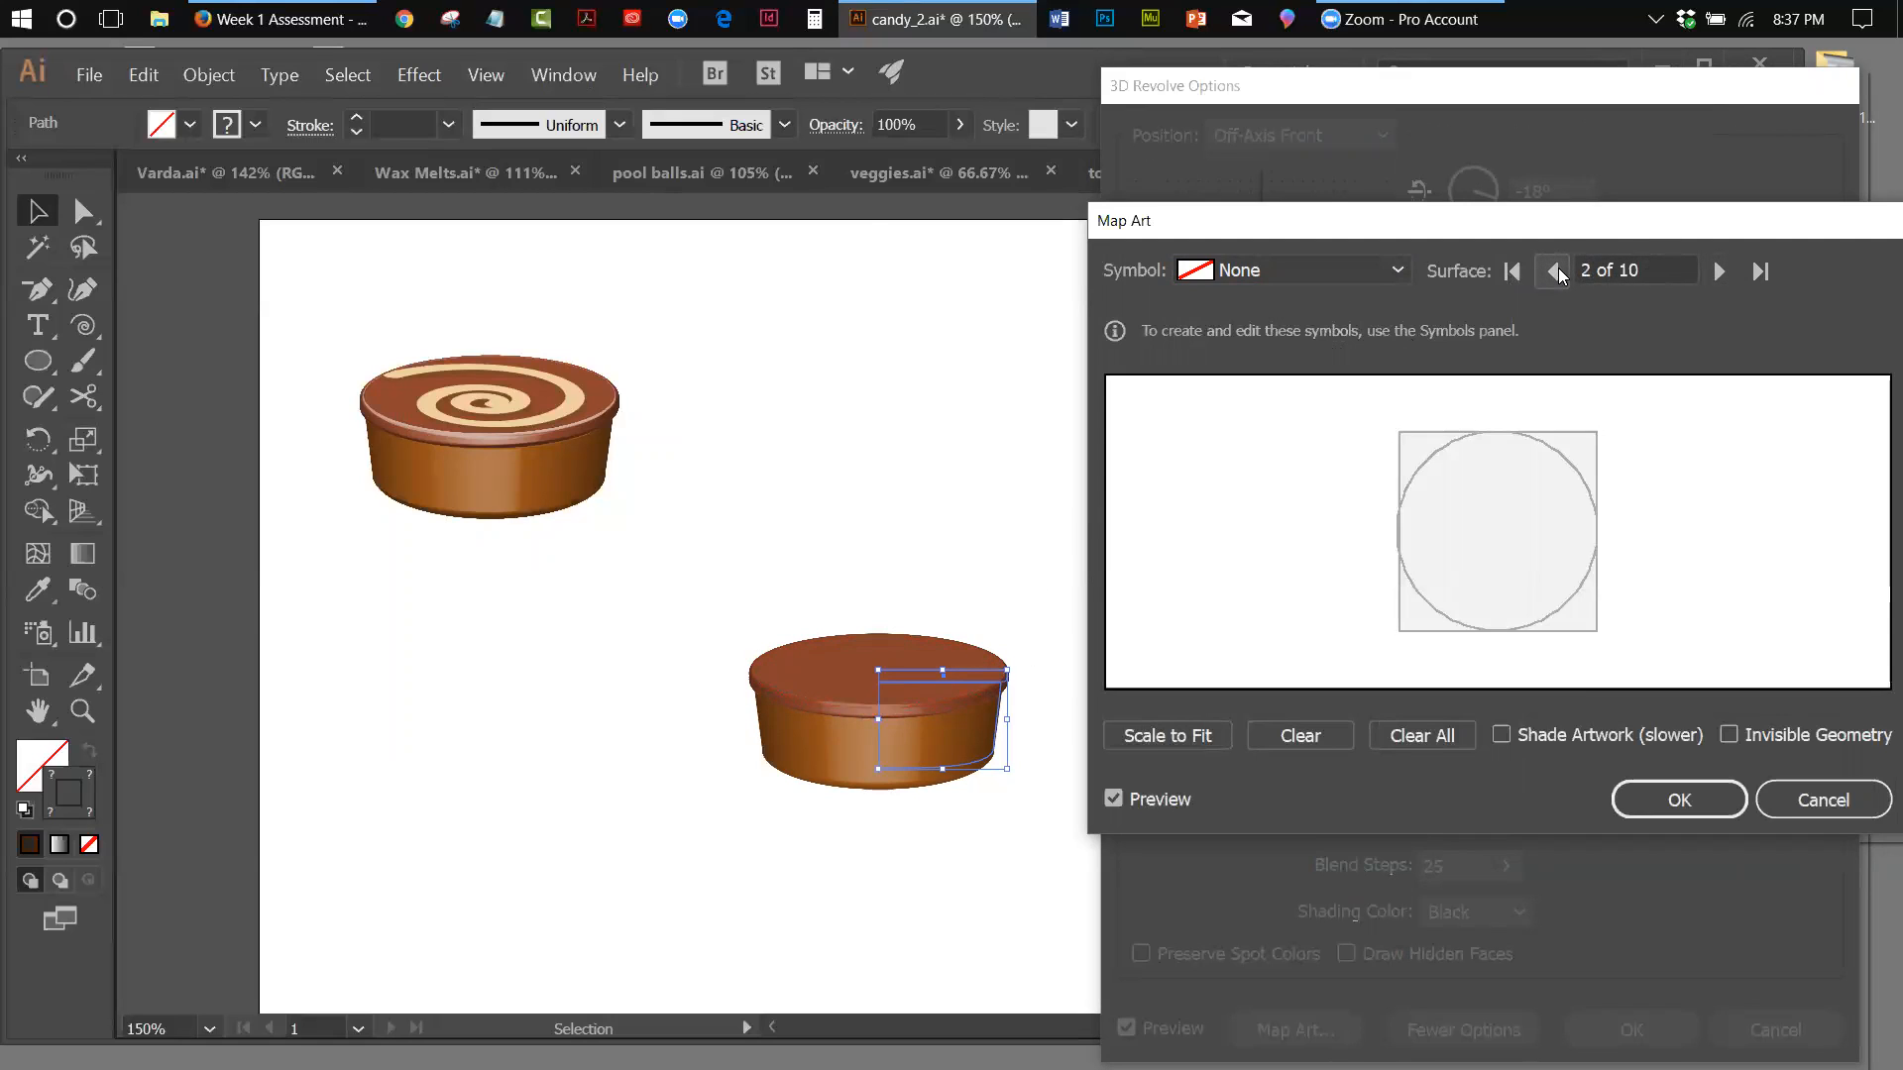
left_click(1554, 272)
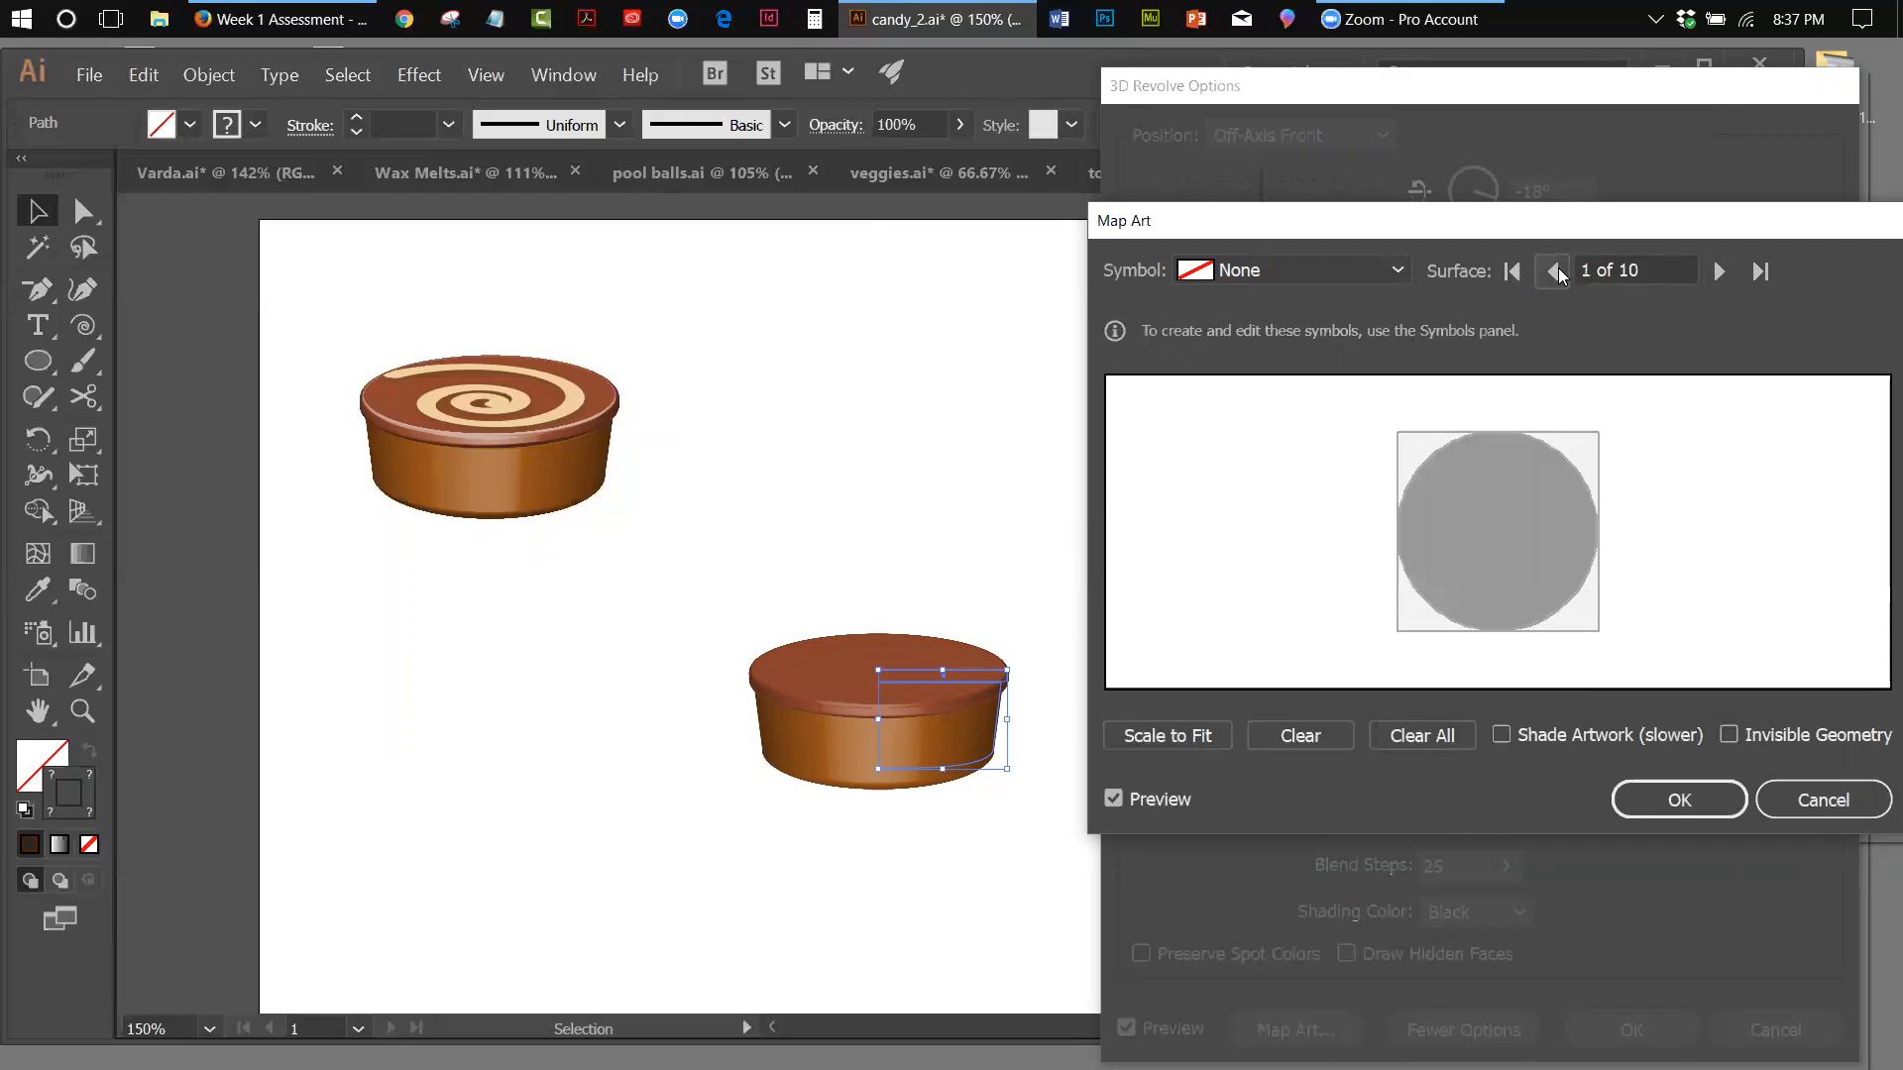
left_click(1717, 271)
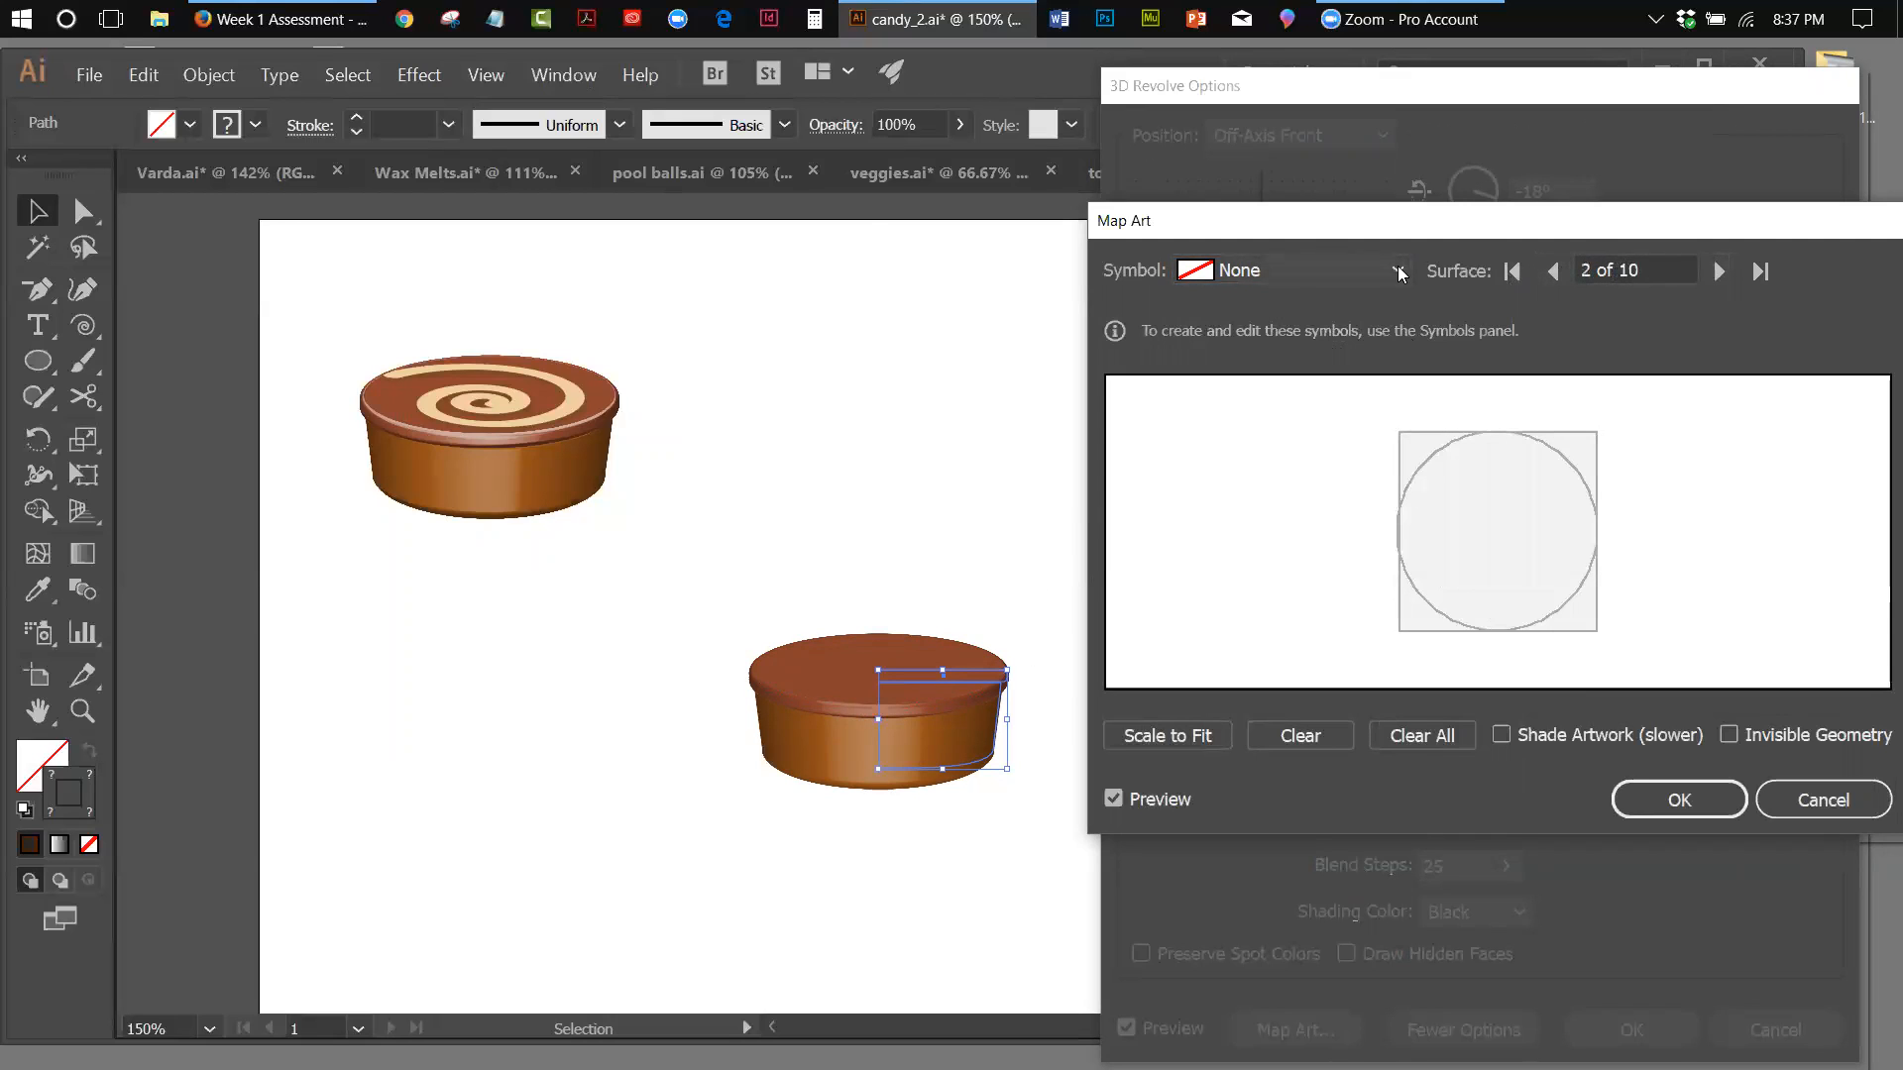
Try mapping the Dark symbol onto surface 2, enlarging it to nearly fill the circle and rotating it about 45° clockwise
left_click(1288, 271)
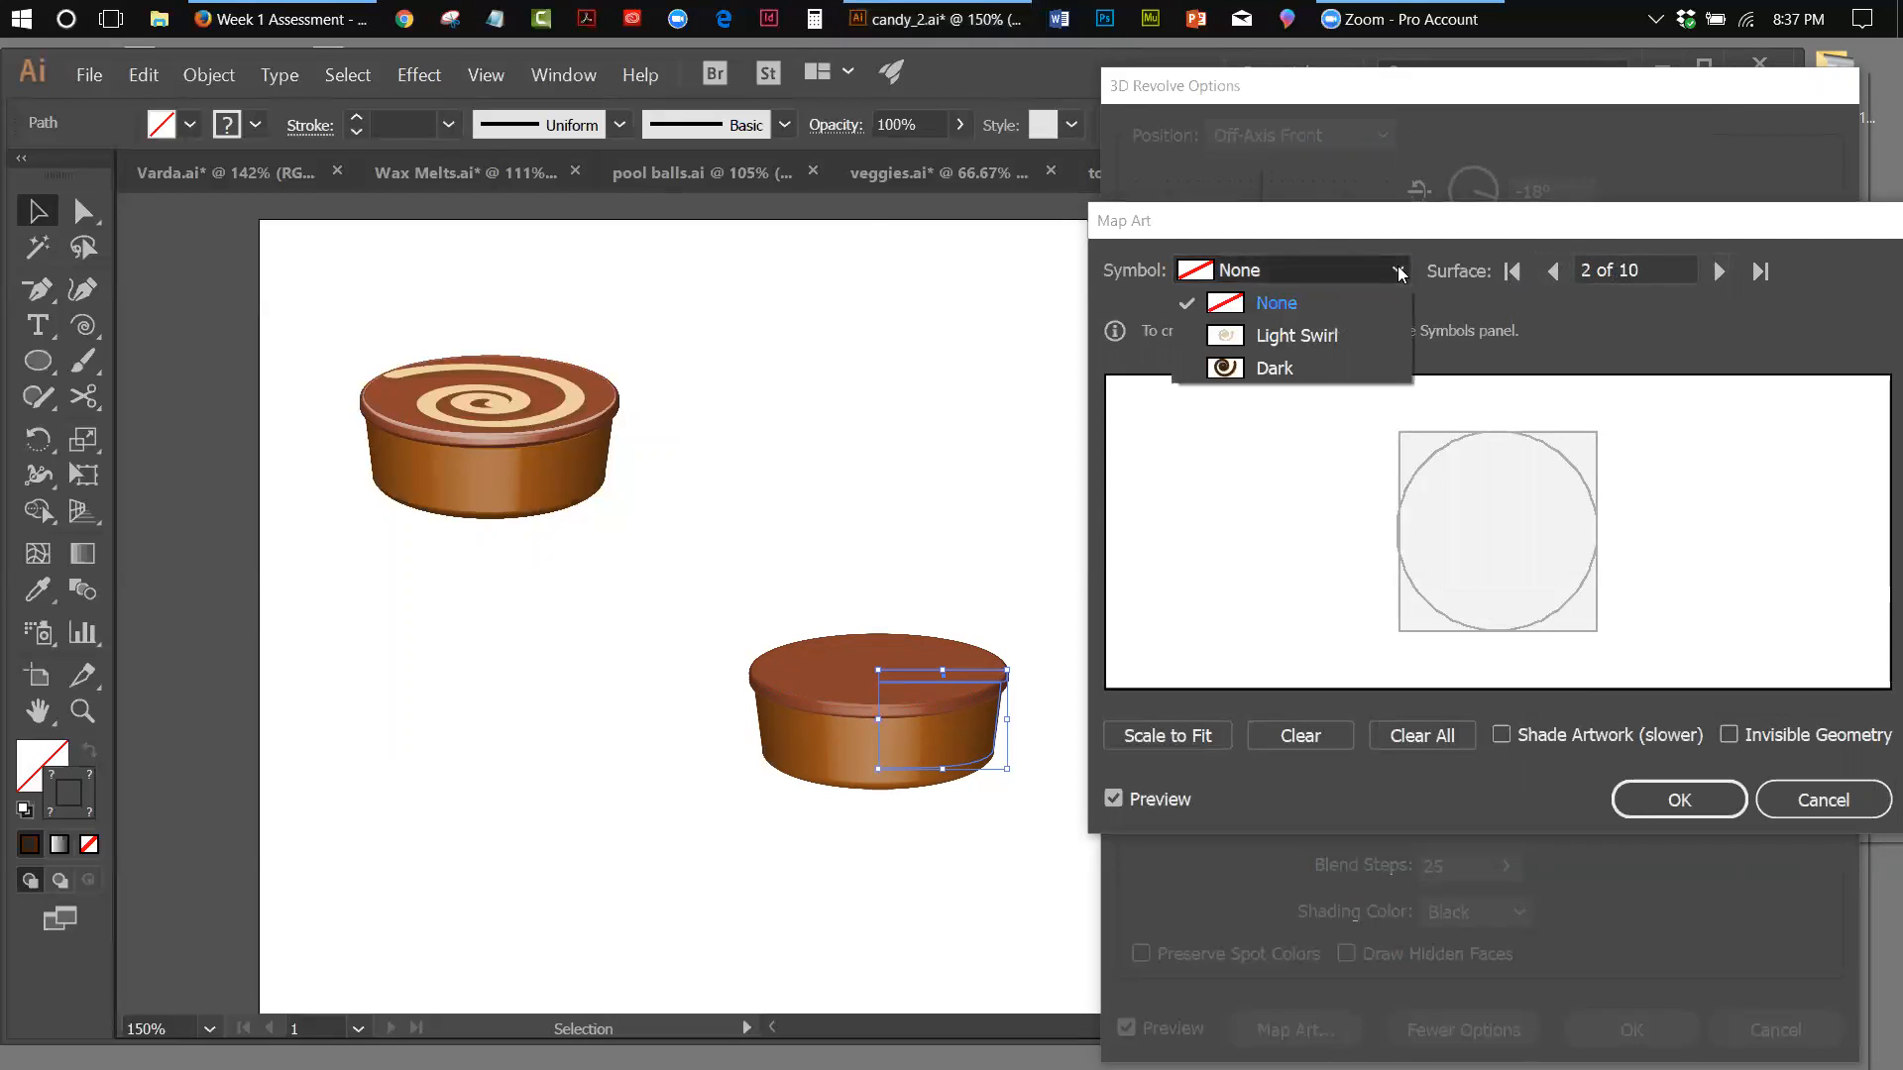
left_click(1227, 378)
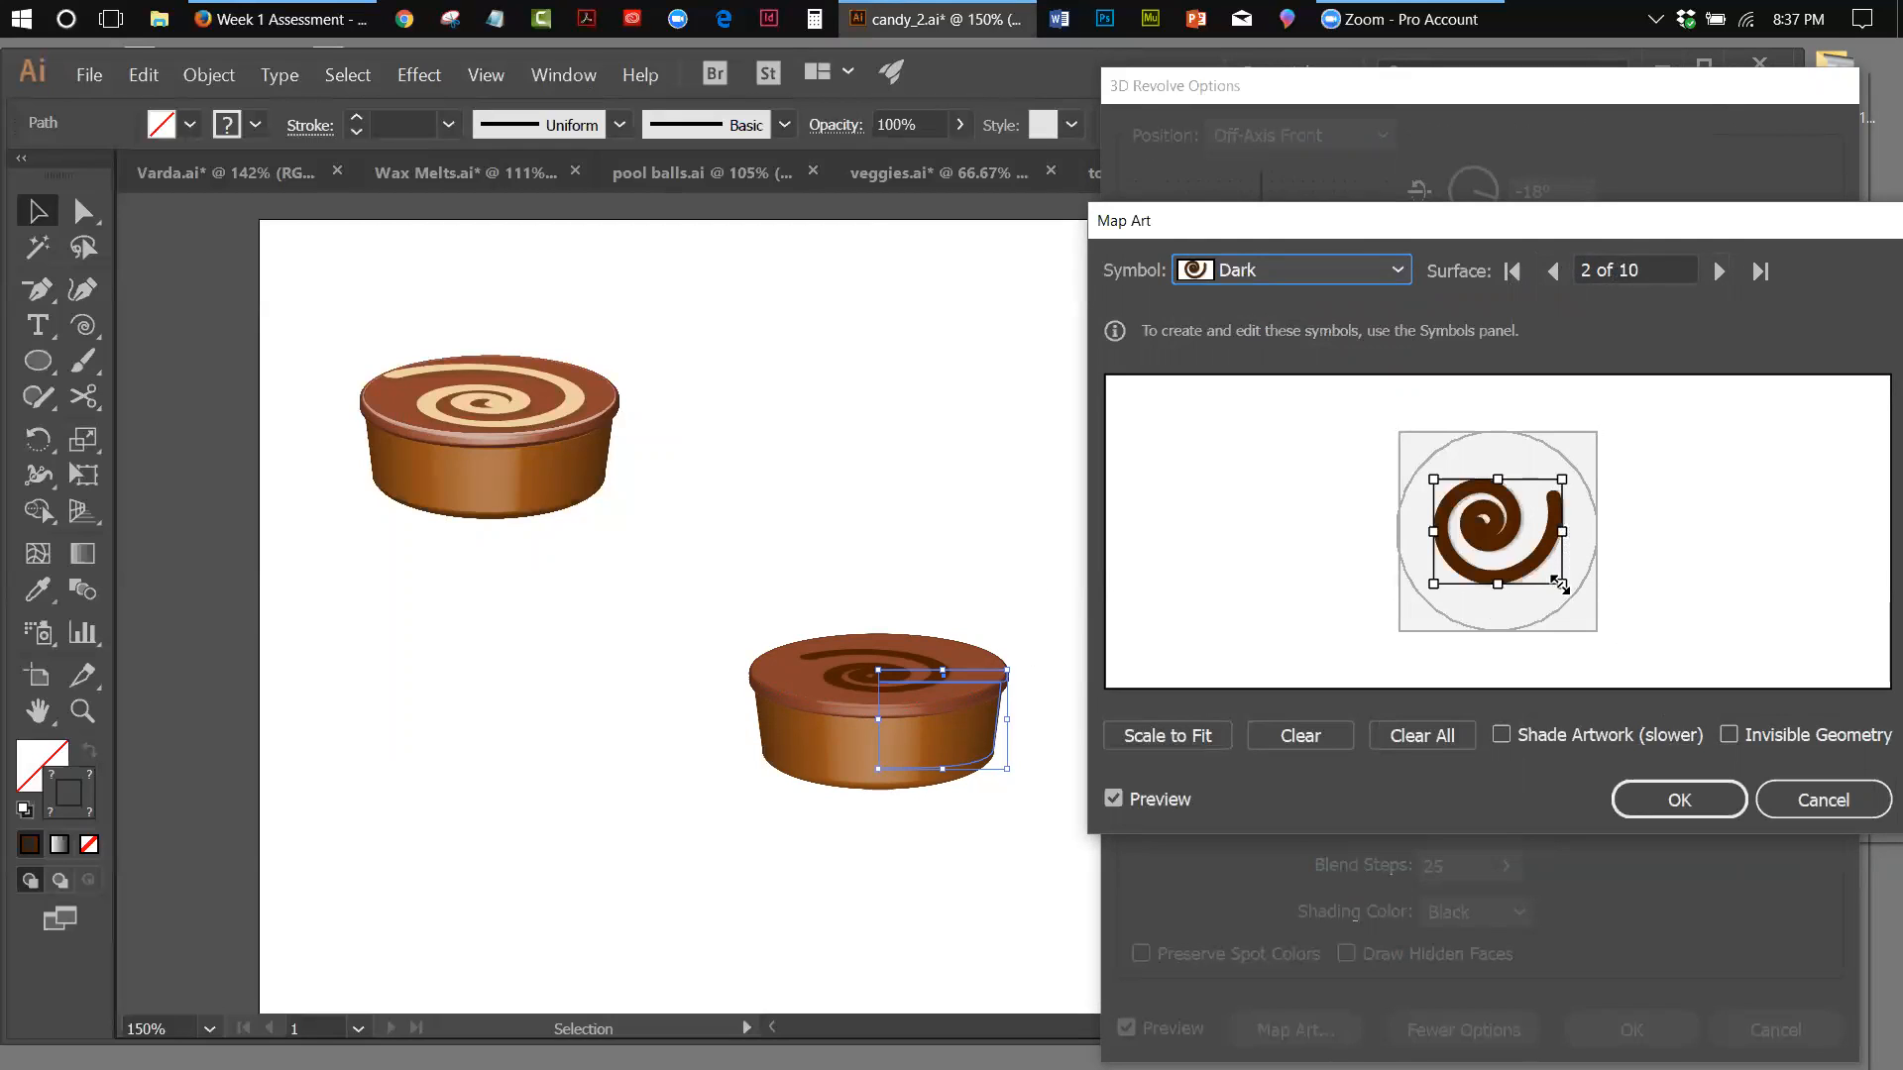
left_click_drag(1561, 584, 1583, 590)
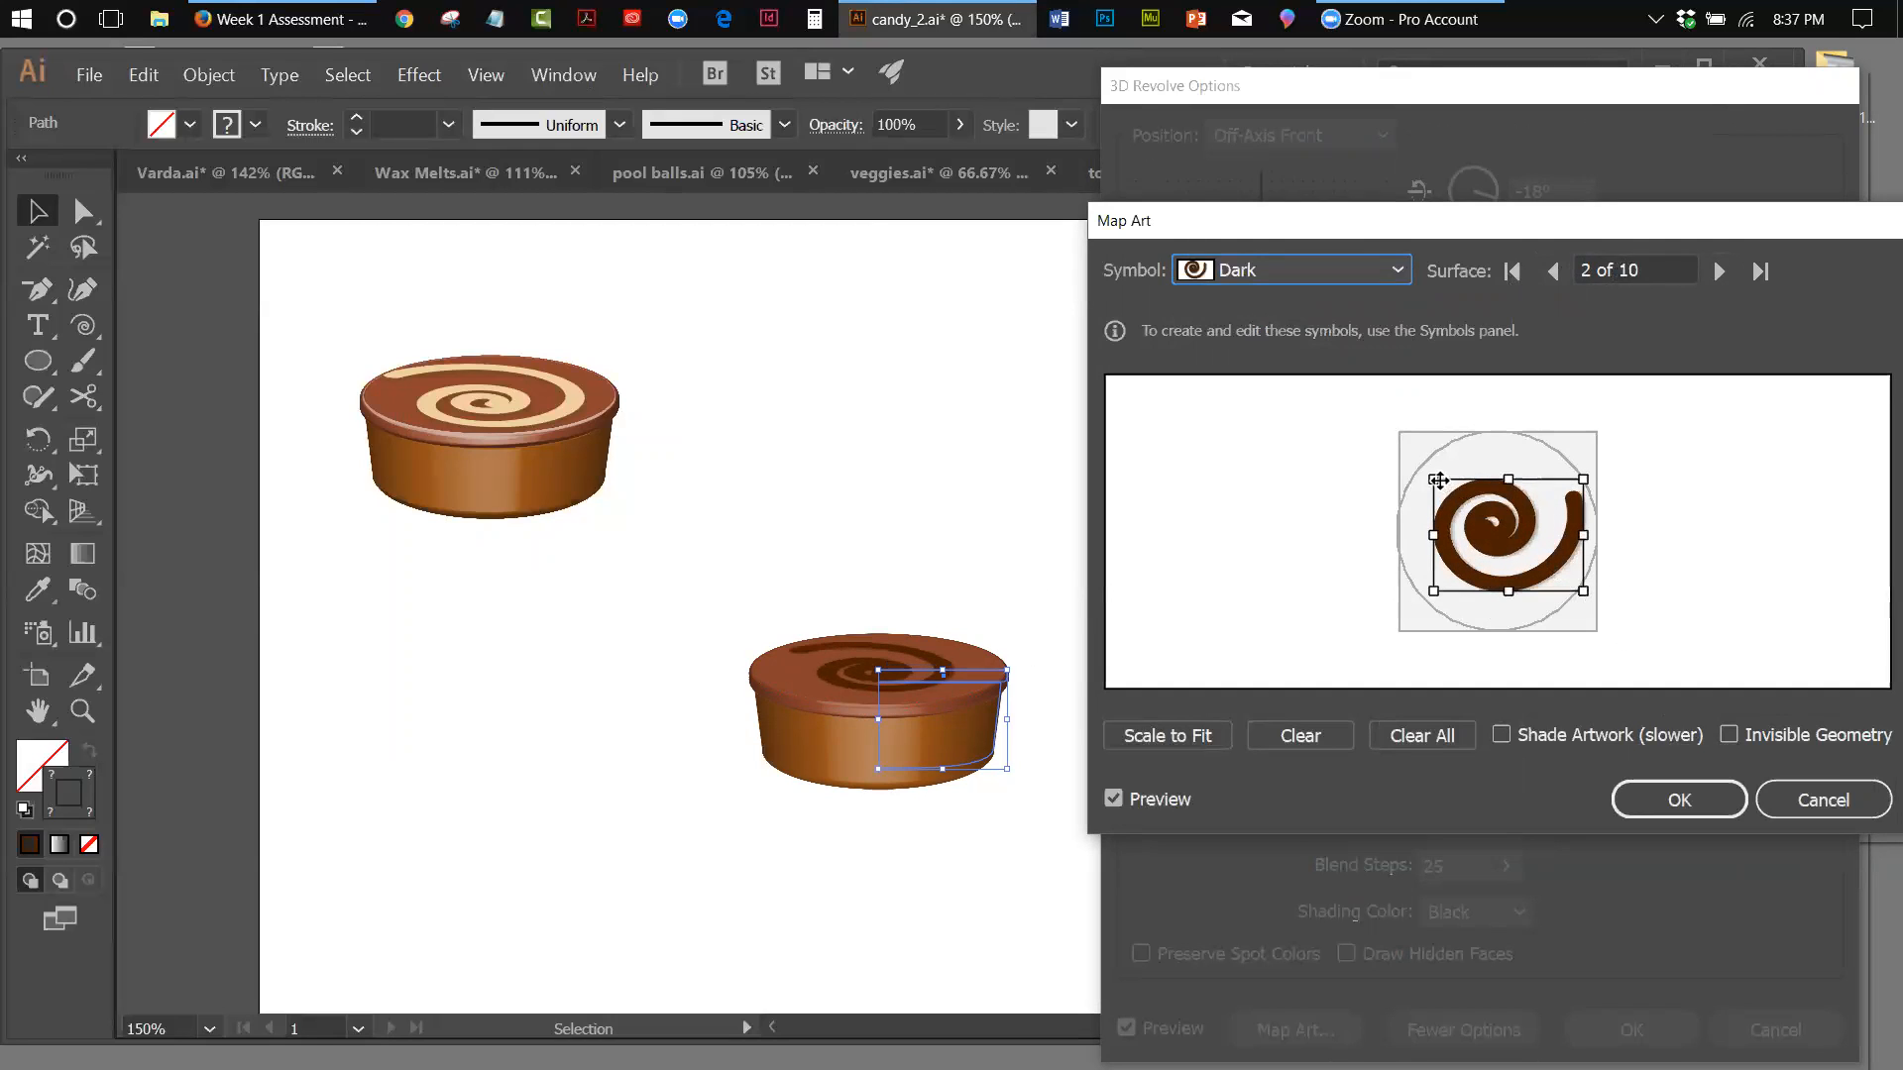
left_click_drag(1433, 480, 1419, 459)
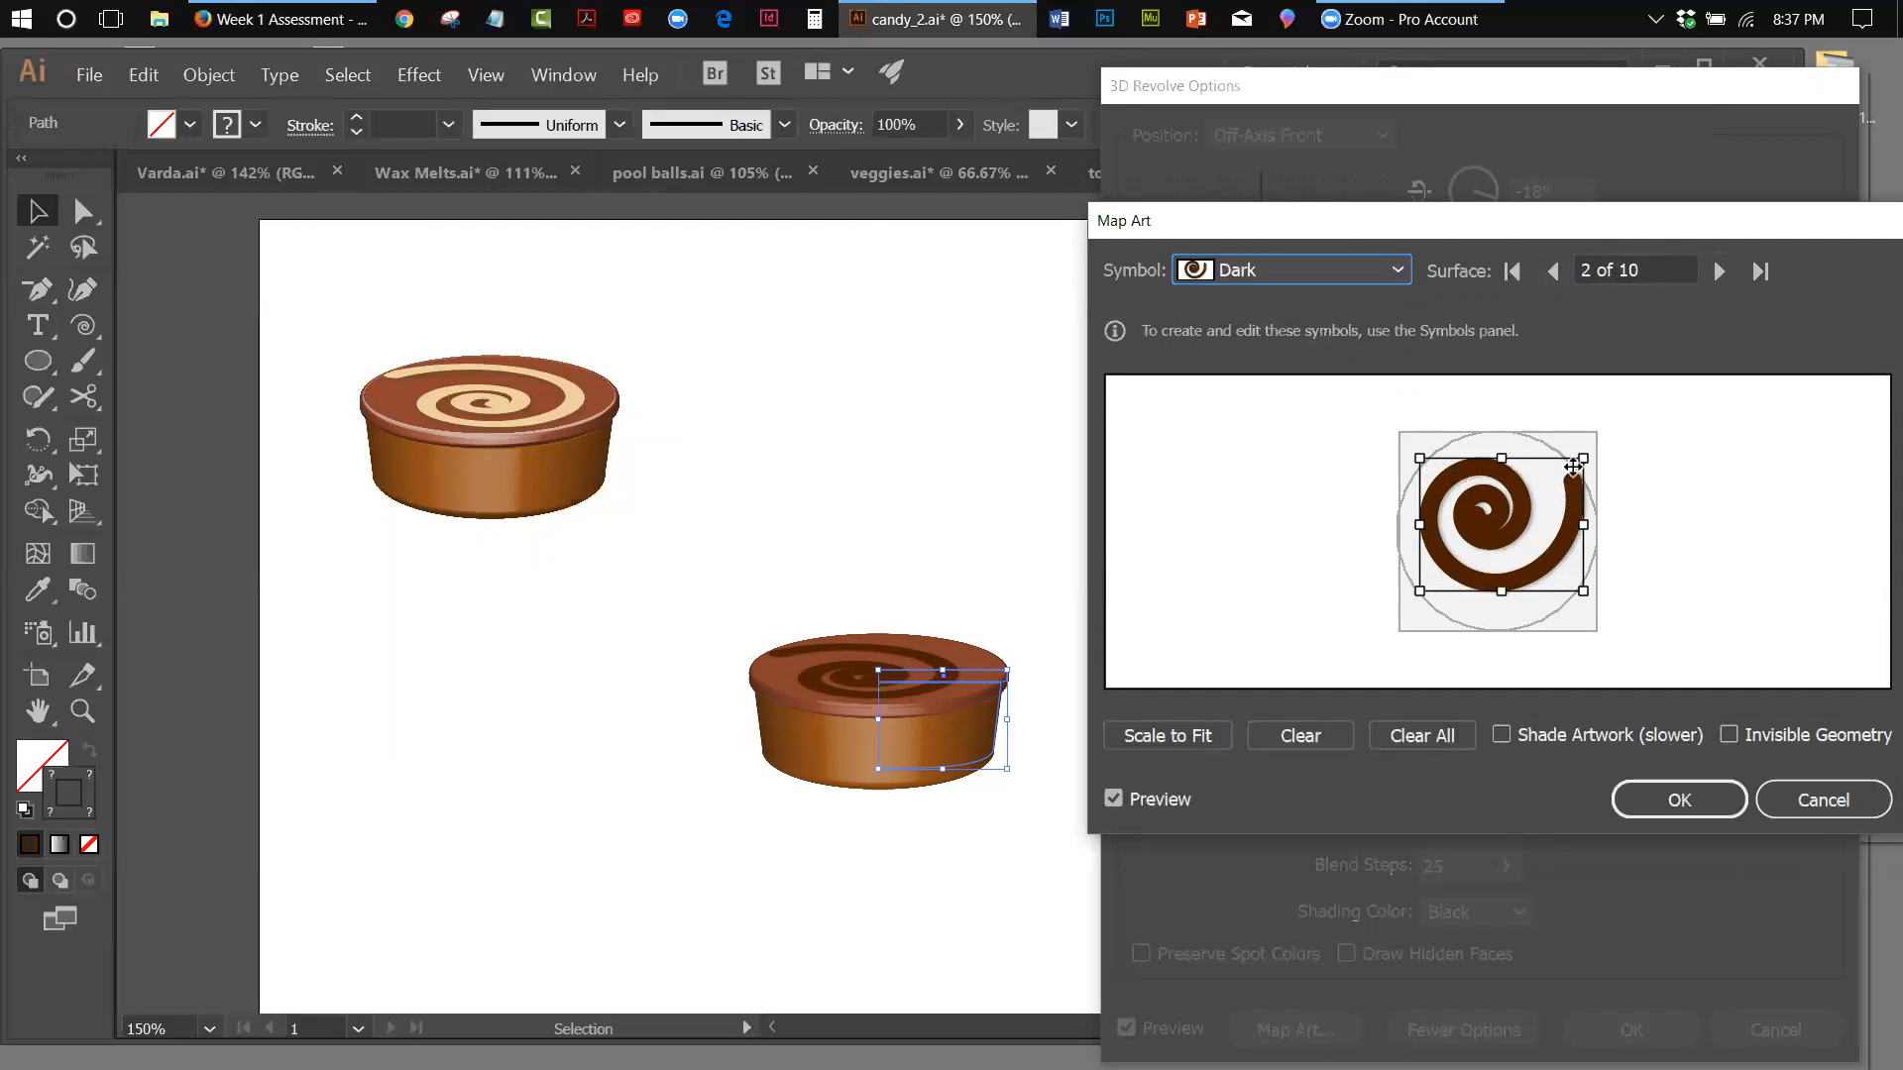
left_click_drag(1507, 457, 1508, 446)
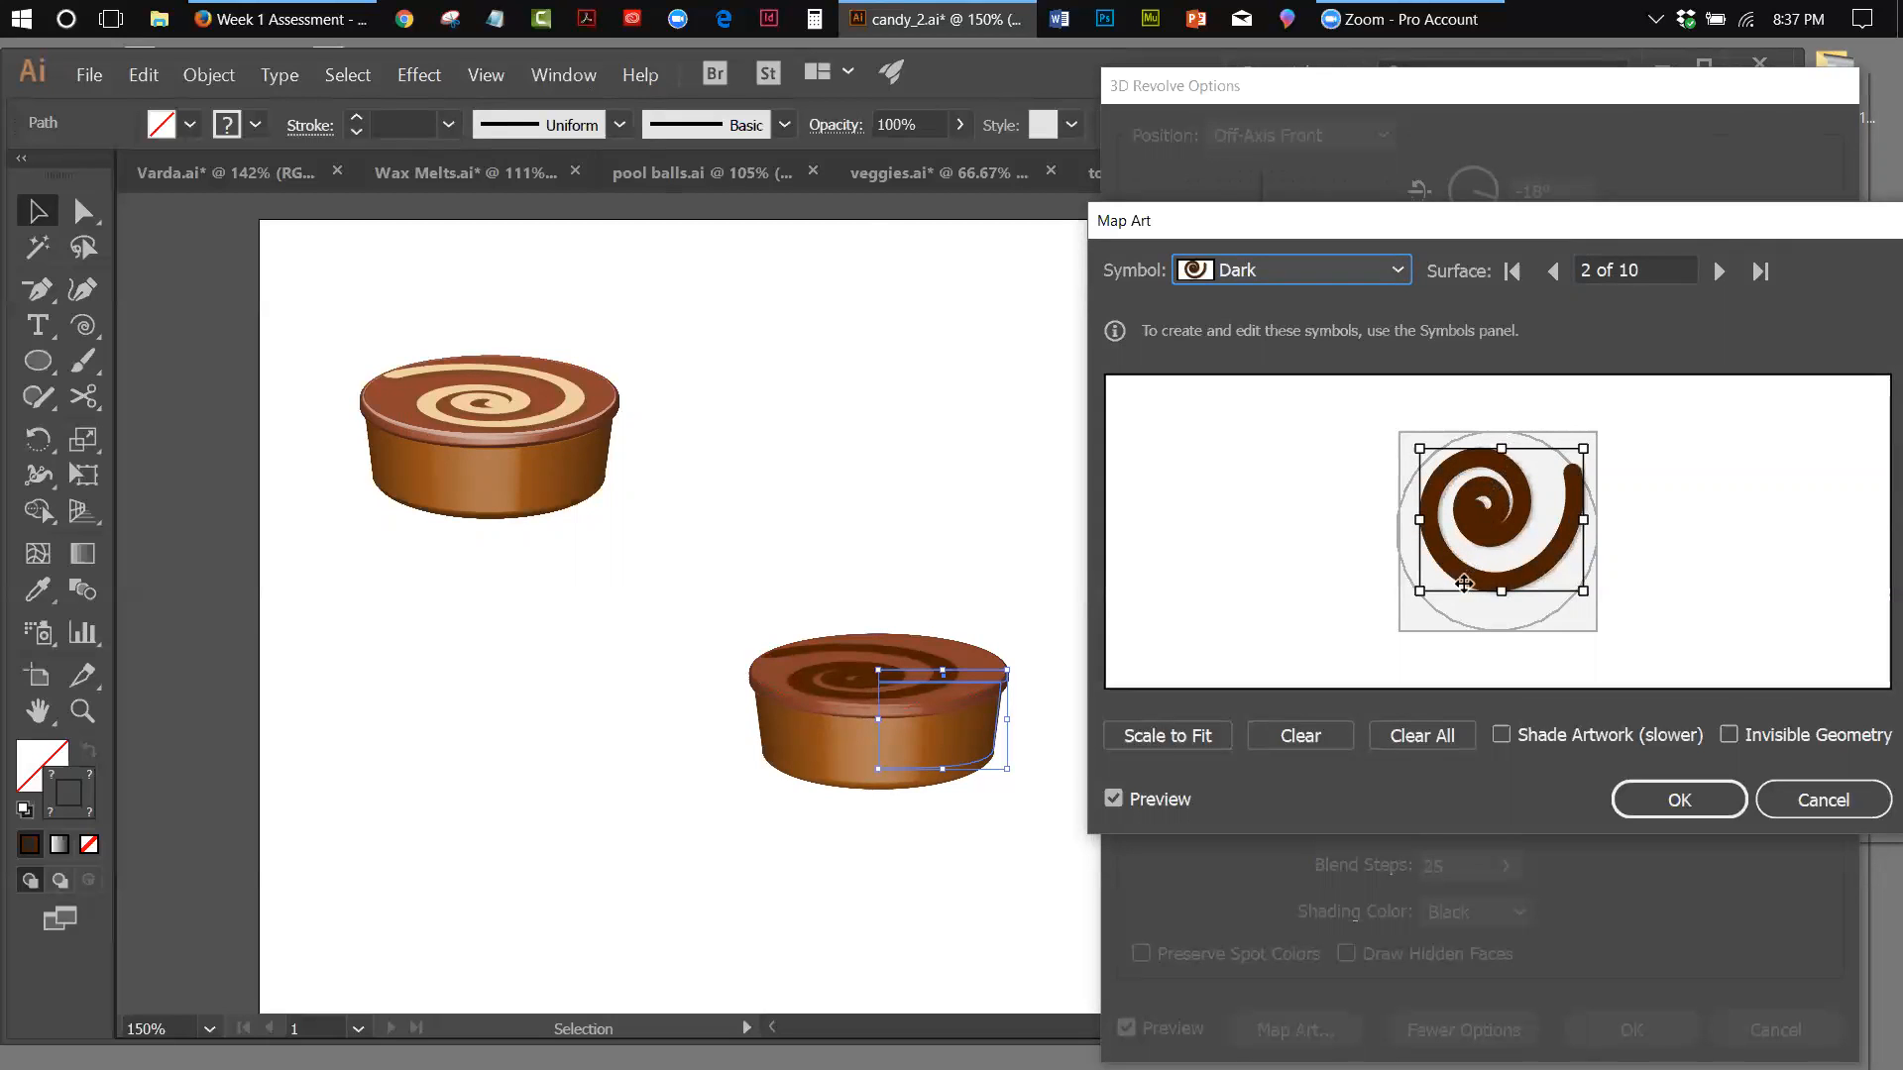
left_click_drag(1421, 591, 1415, 605)
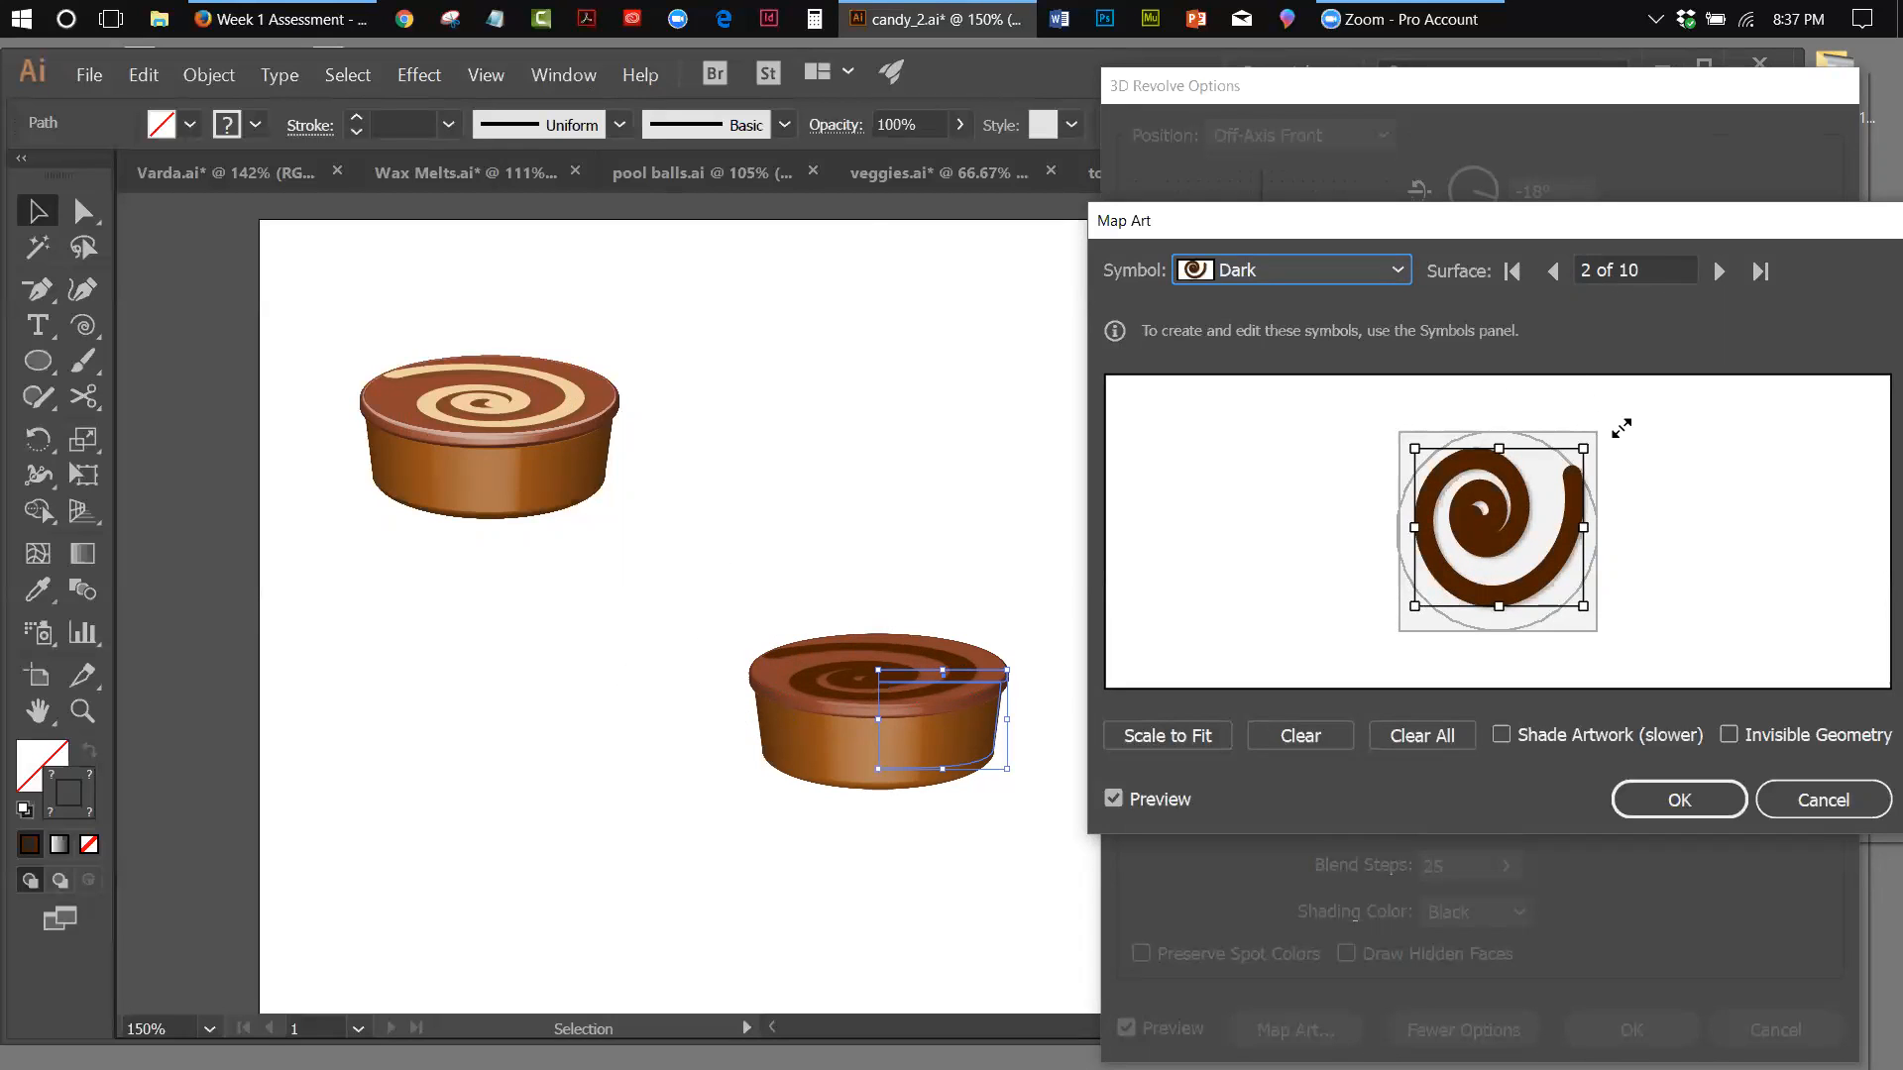
left_click_drag(1585, 439, 1614, 532)
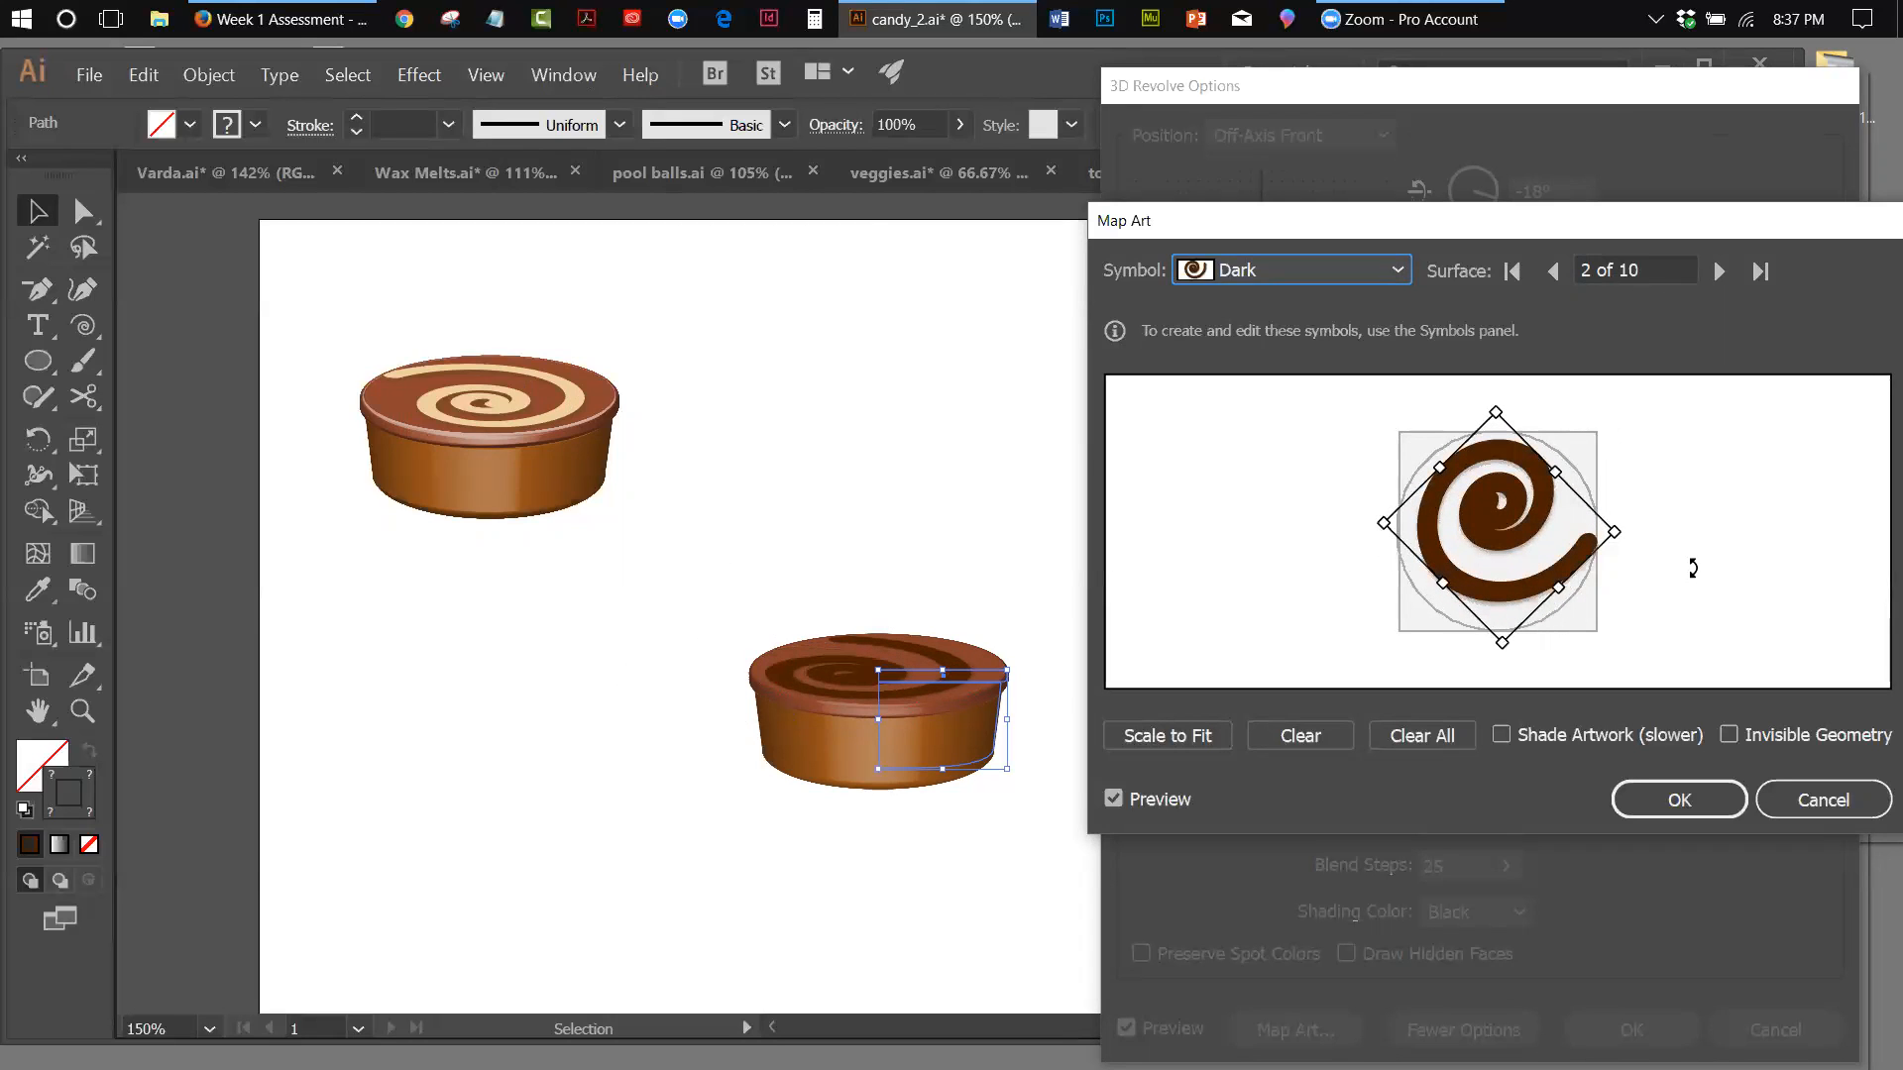
Map the Light Swirl symbol onto surface 2 instead, enlarge it to nearly fill the circle, and apply the revolve settings
left_click(1399, 273)
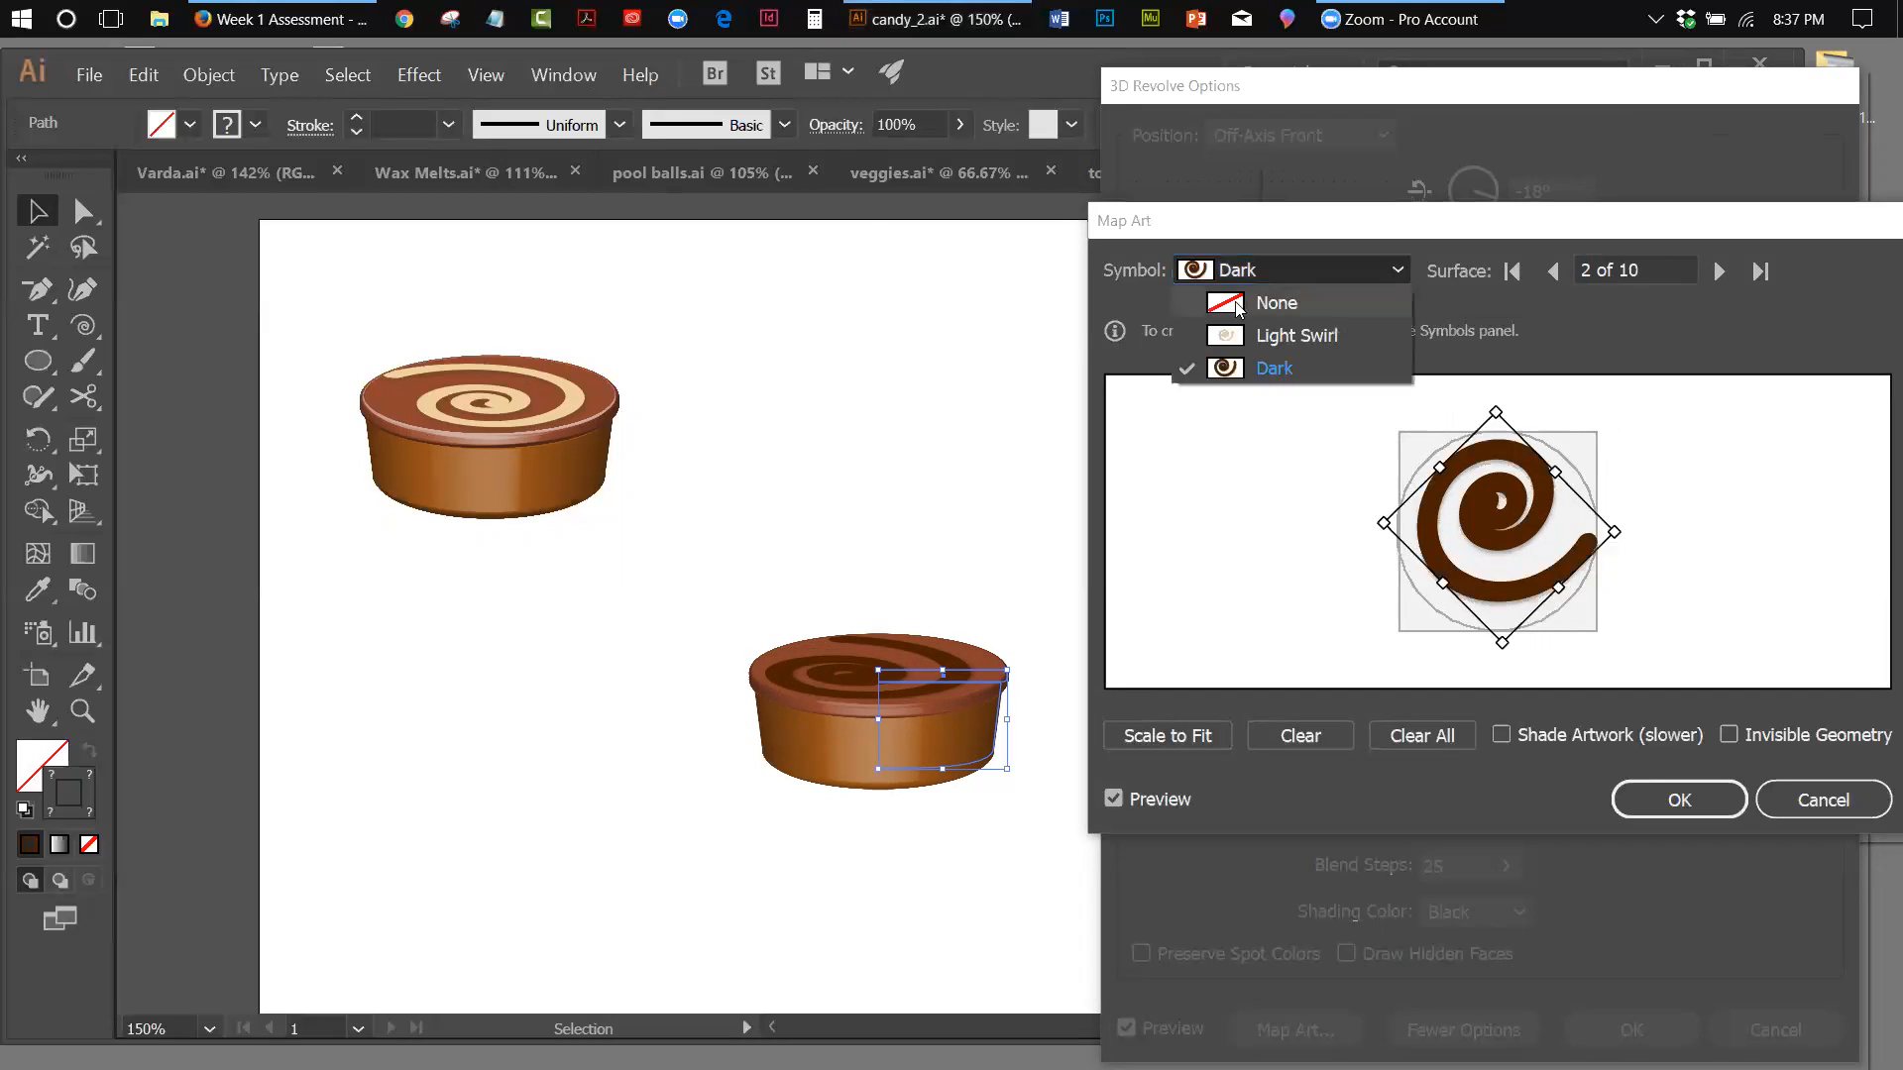
left_click(1219, 331)
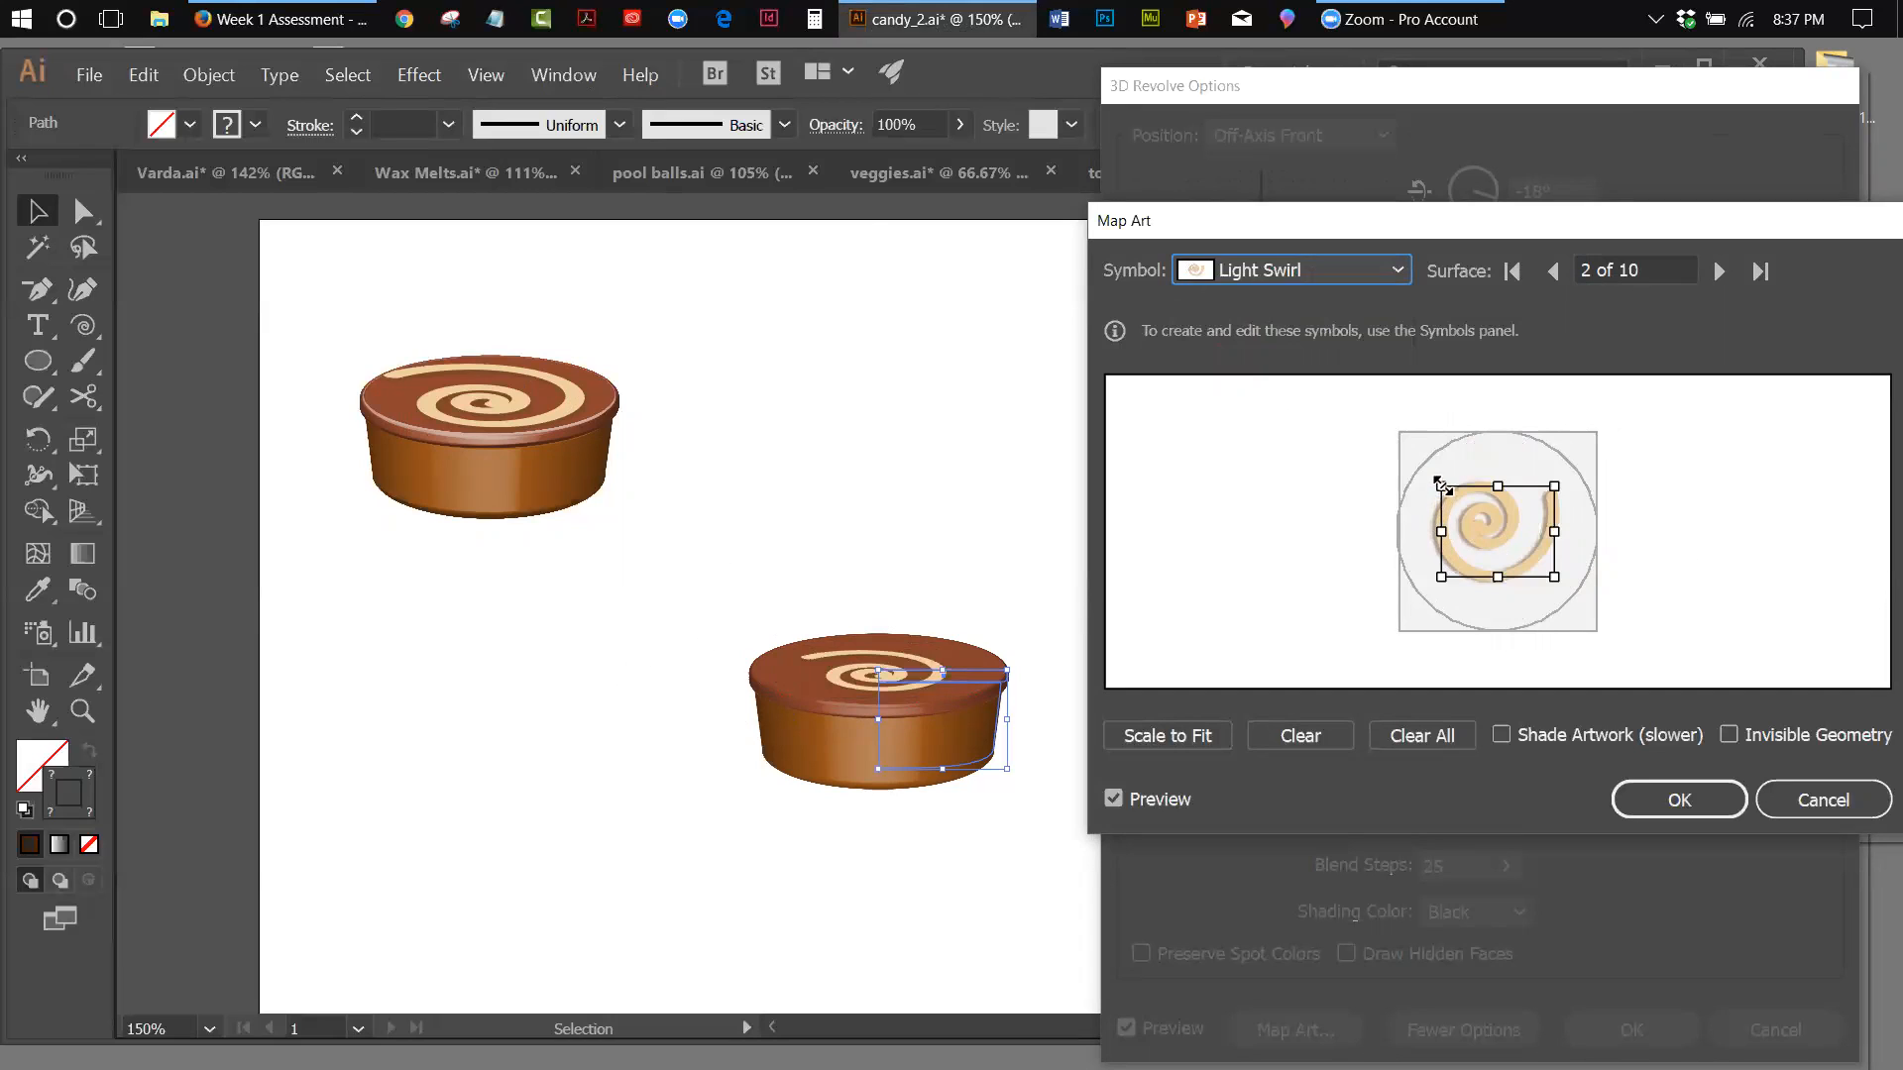
left_click_drag(1441, 487, 1427, 463)
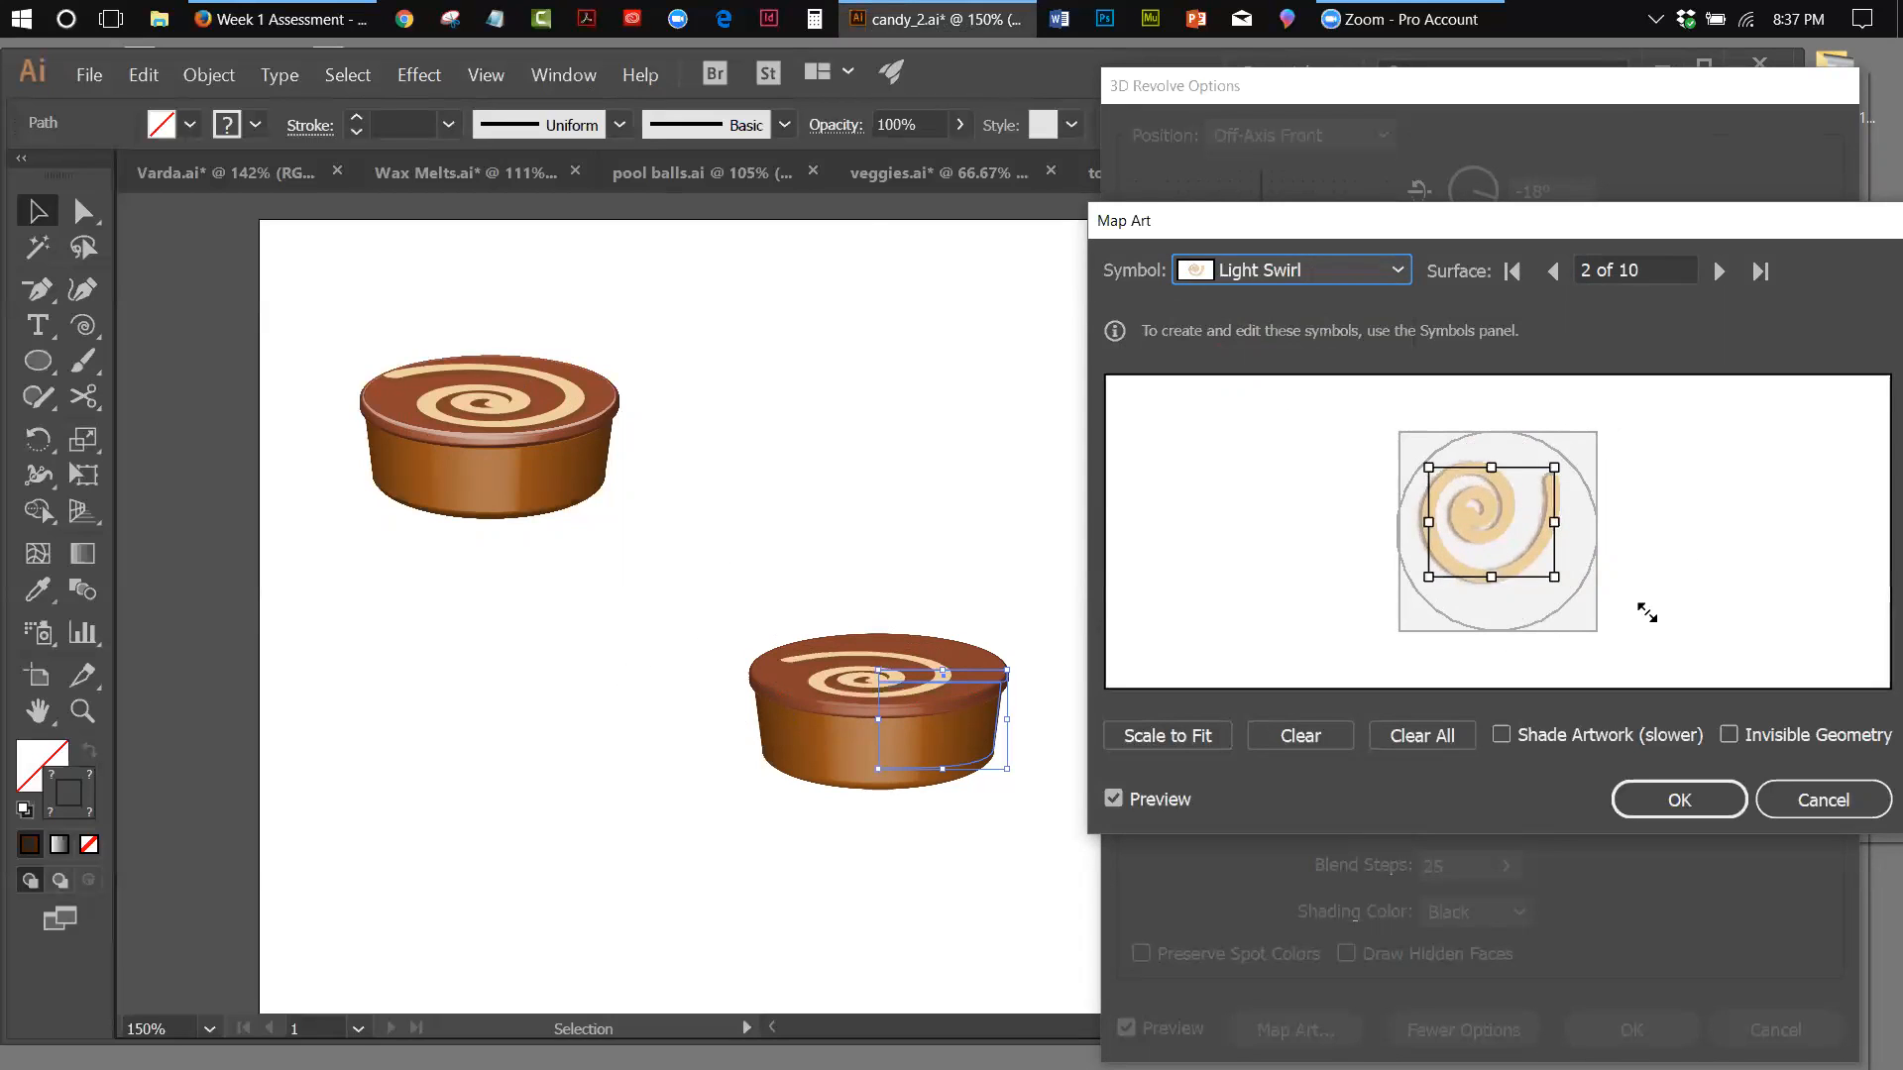
left_click_drag(1557, 581, 1587, 608)
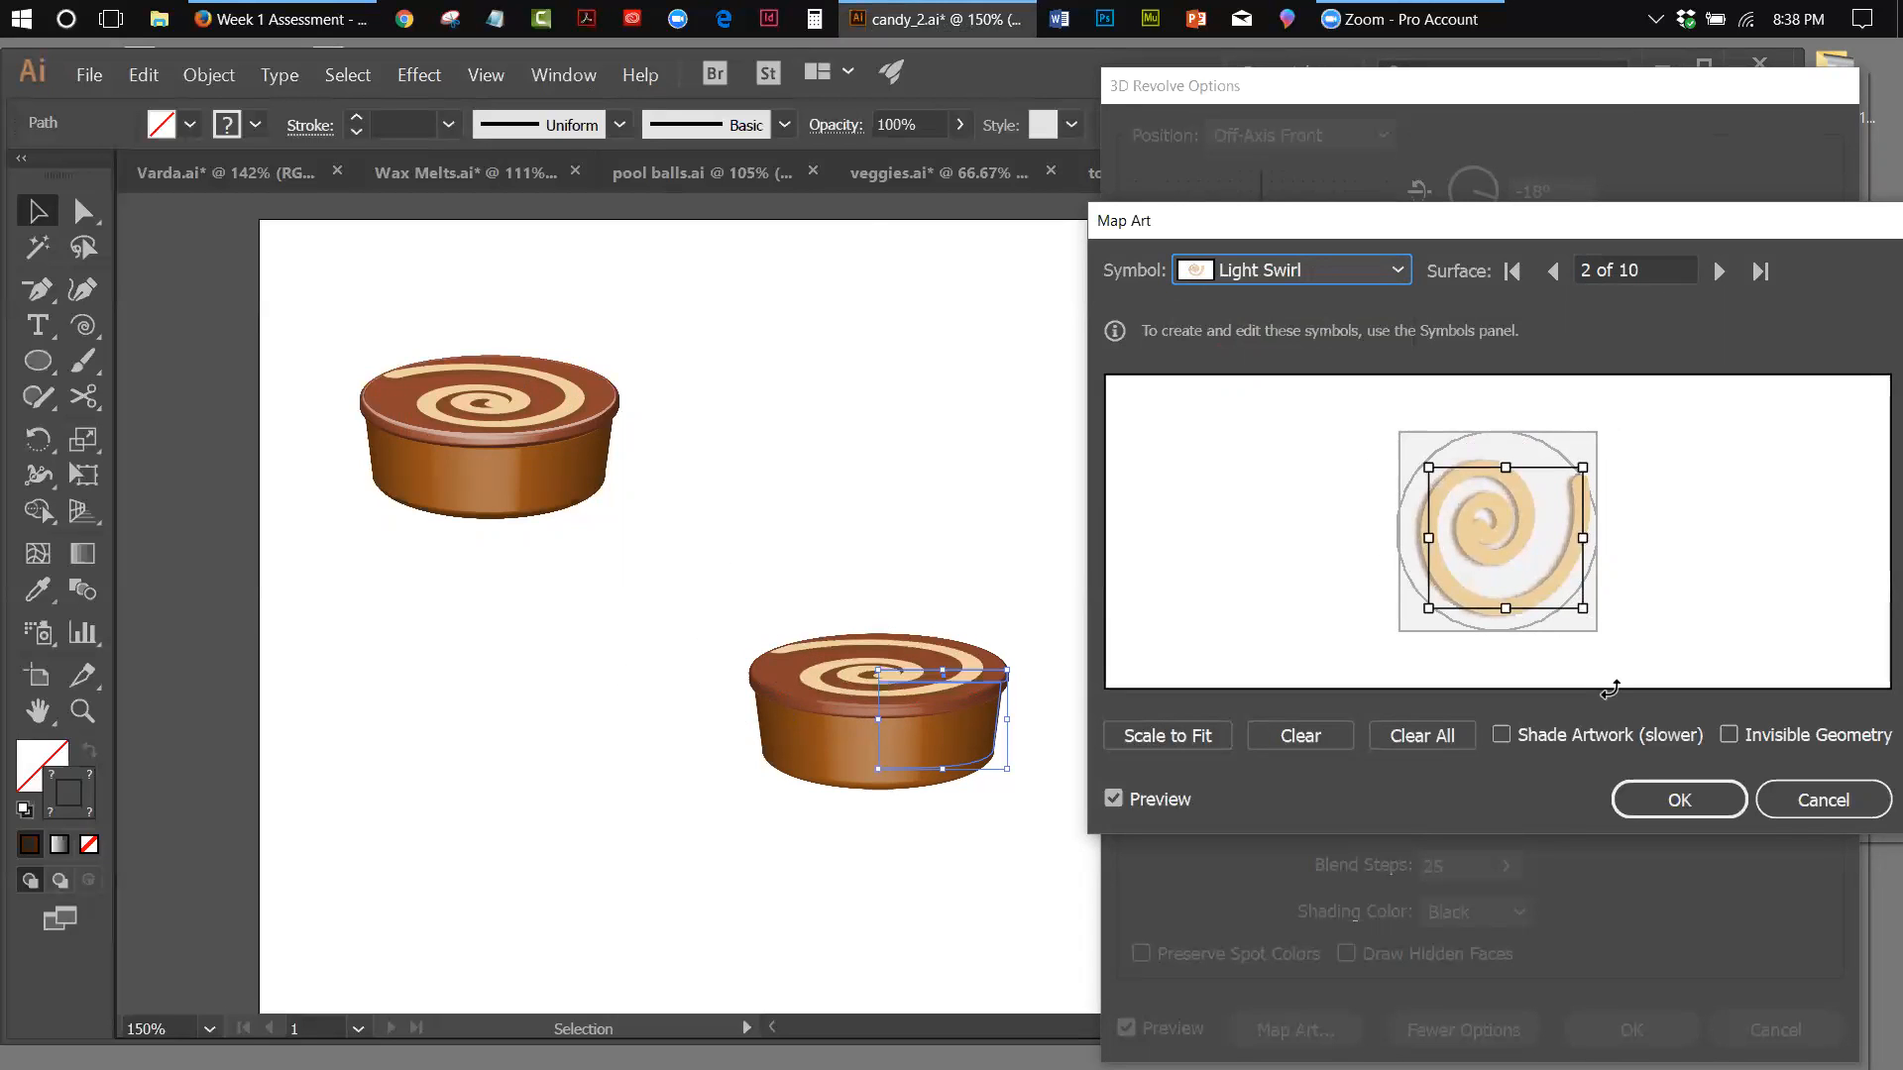
left_click(1647, 786)
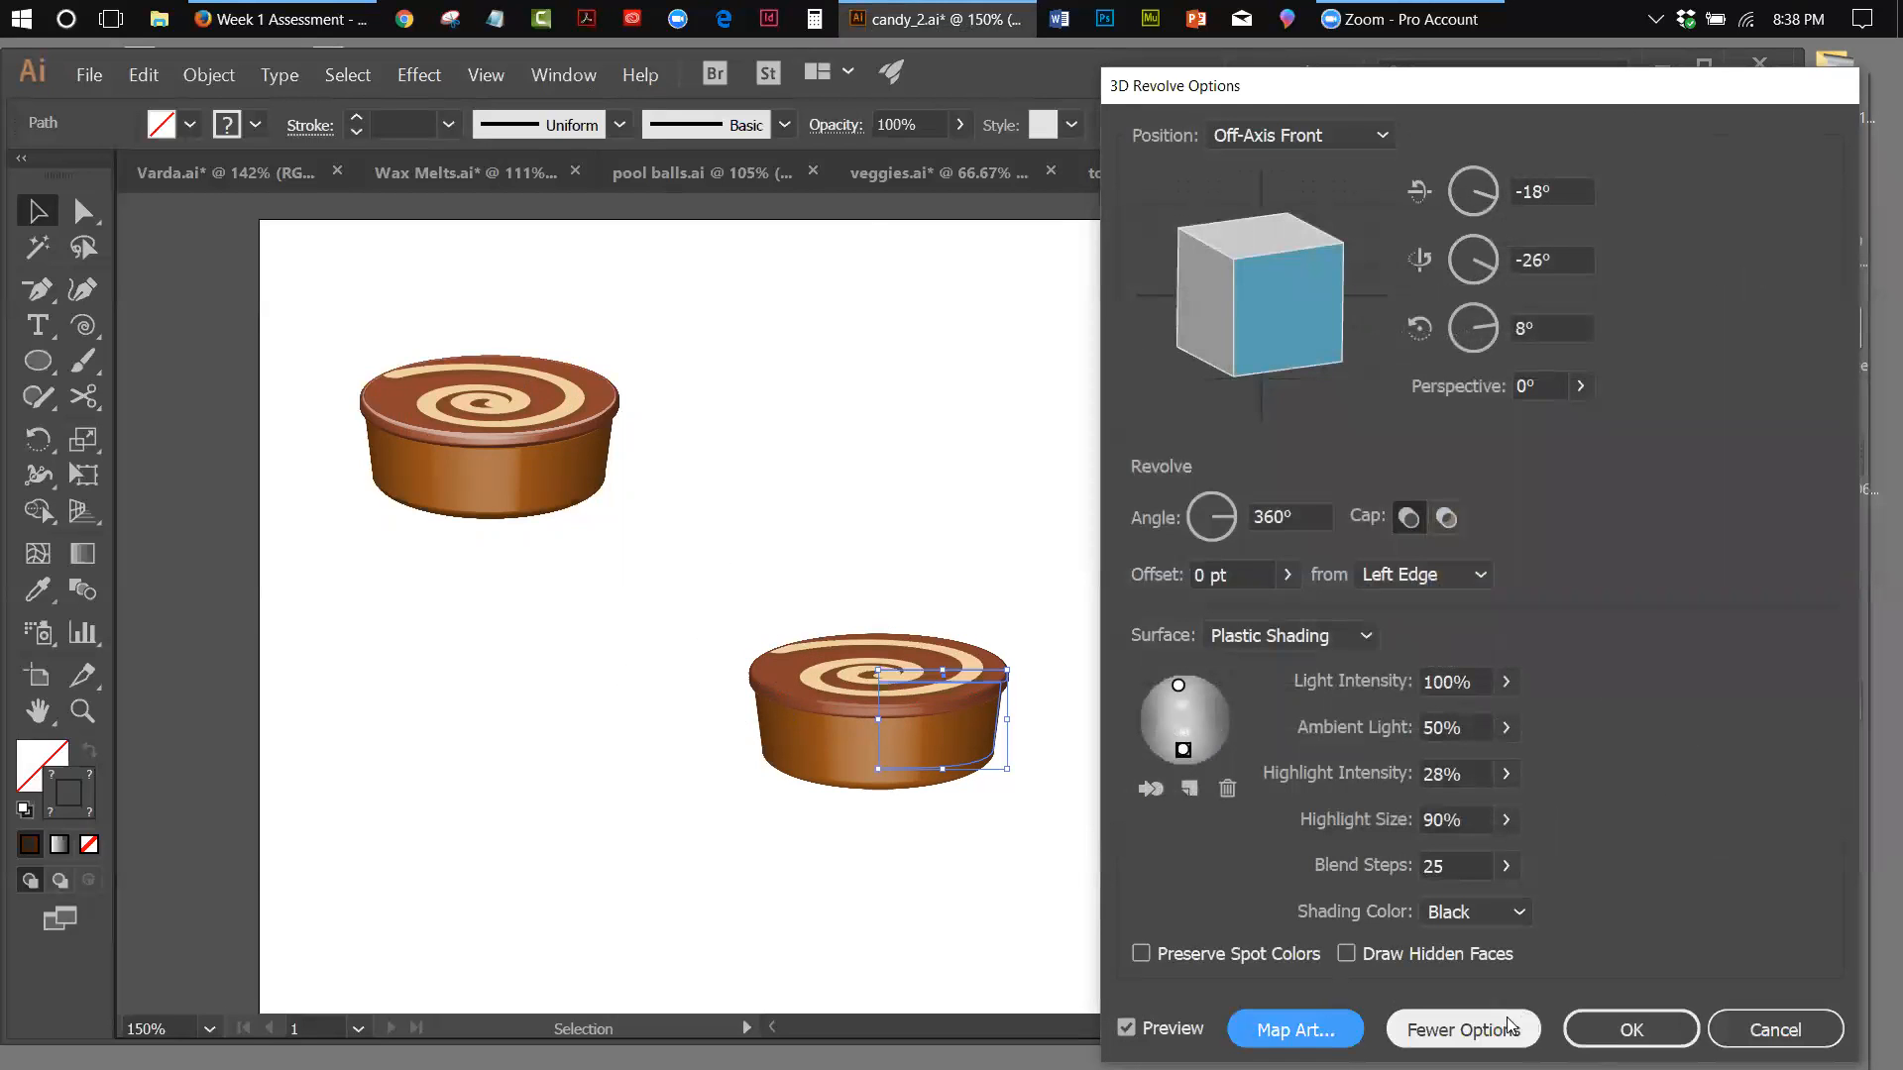
key("Return")
left_click(1010, 553)
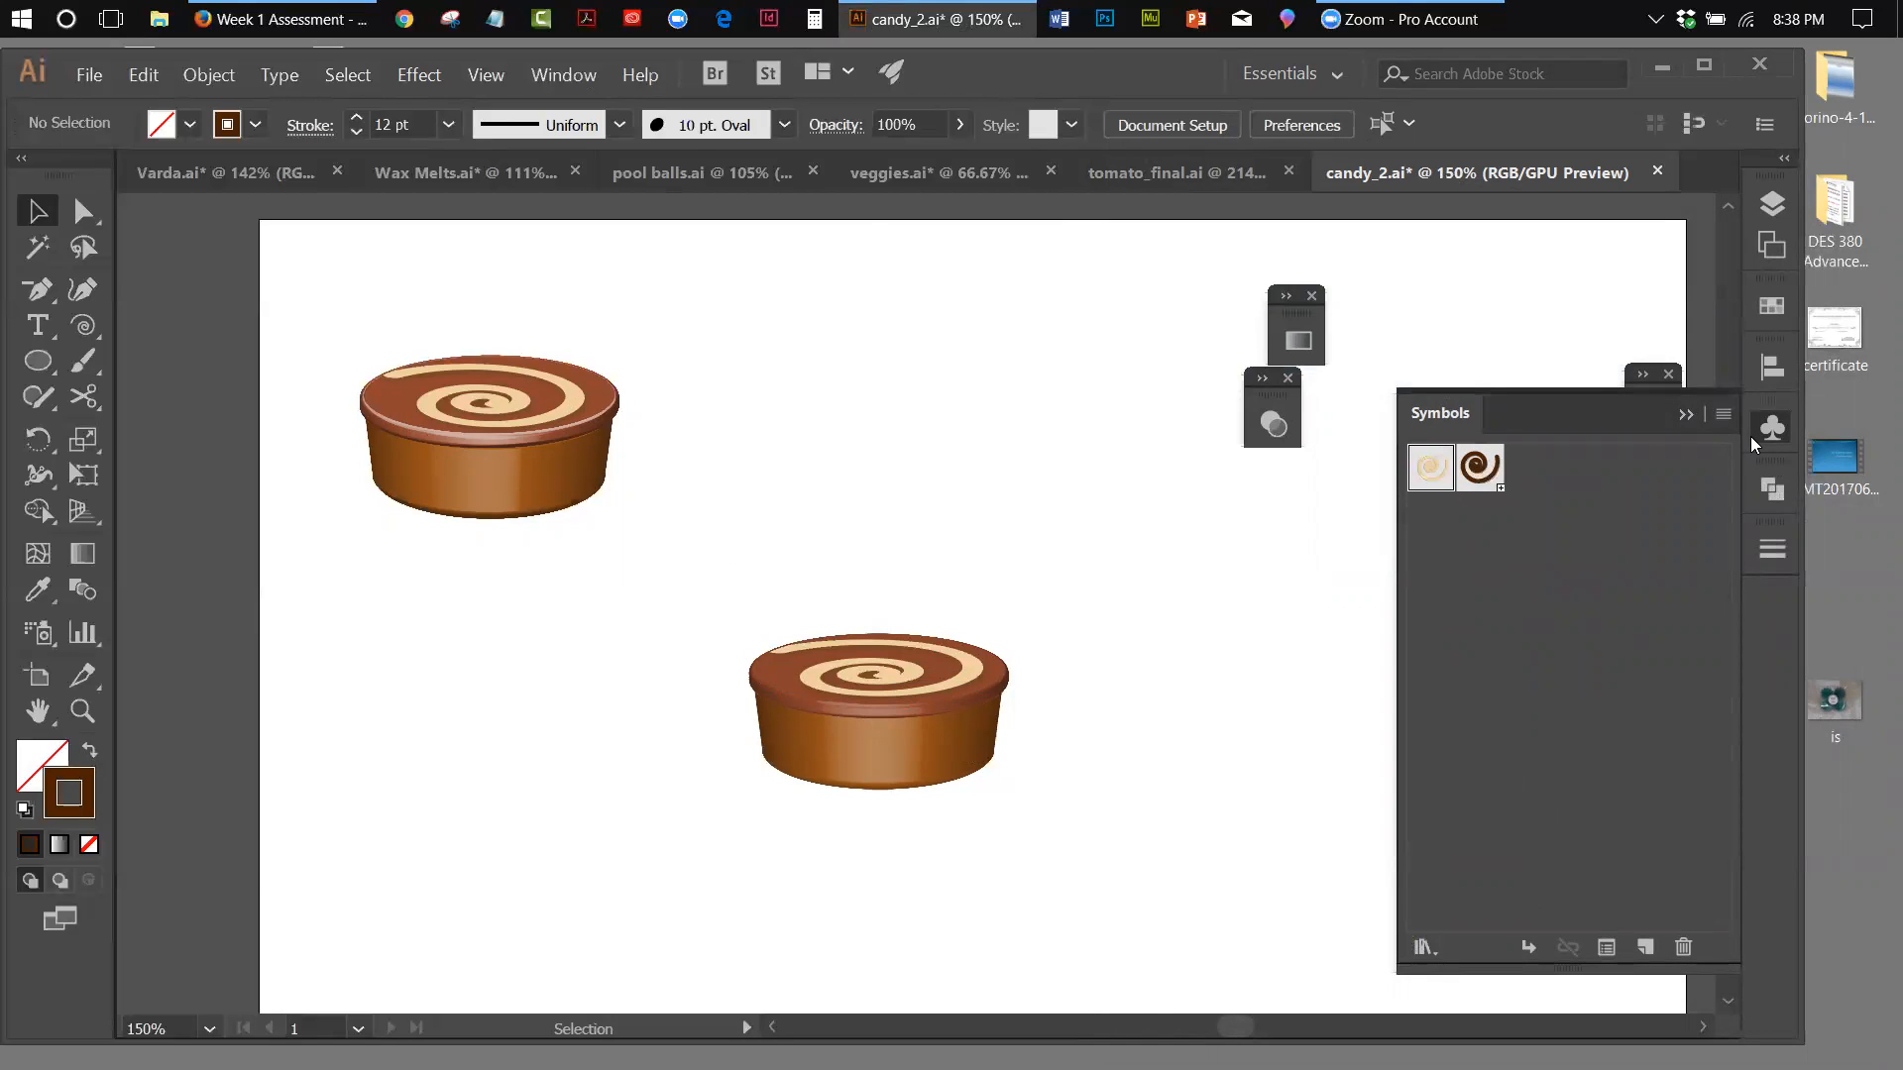
left_click(1682, 413)
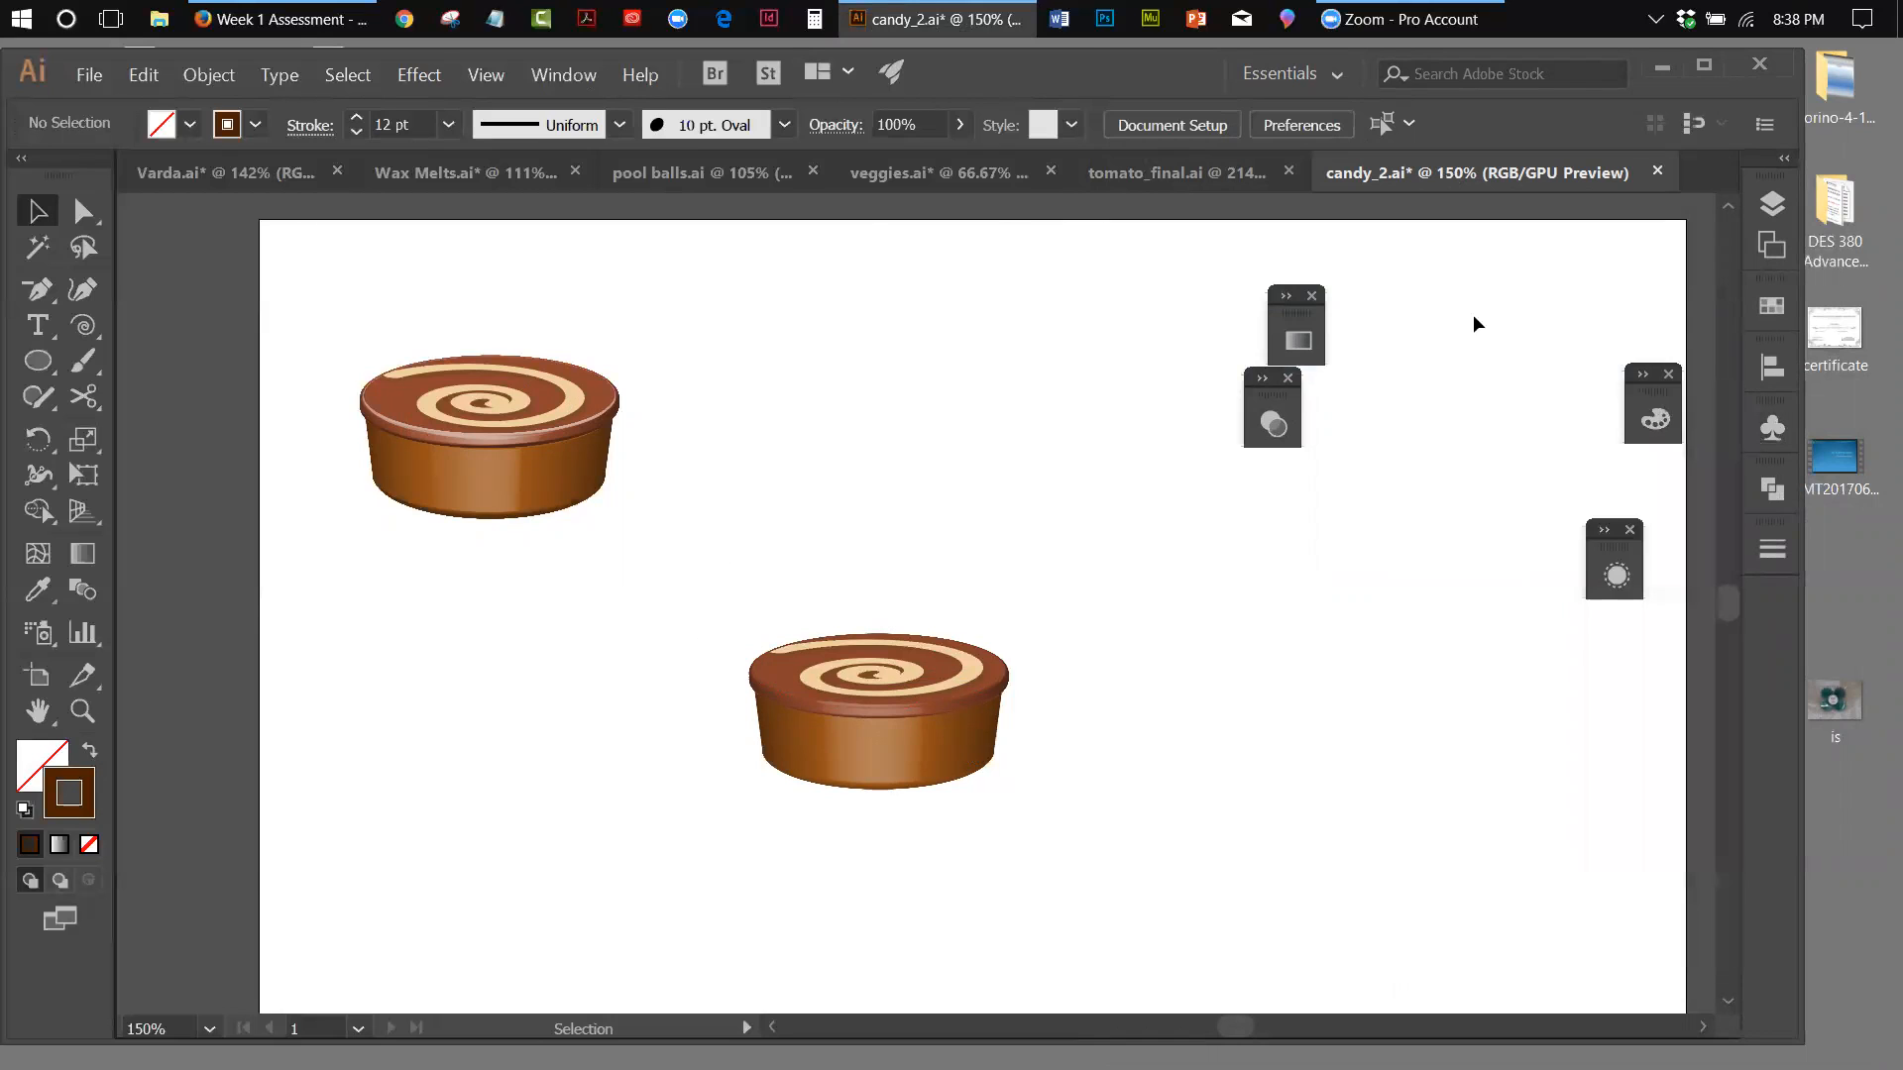
Close Varda.ai and candy_2.ai without saving their changes
left_click(336, 172)
left_click(1095, 594)
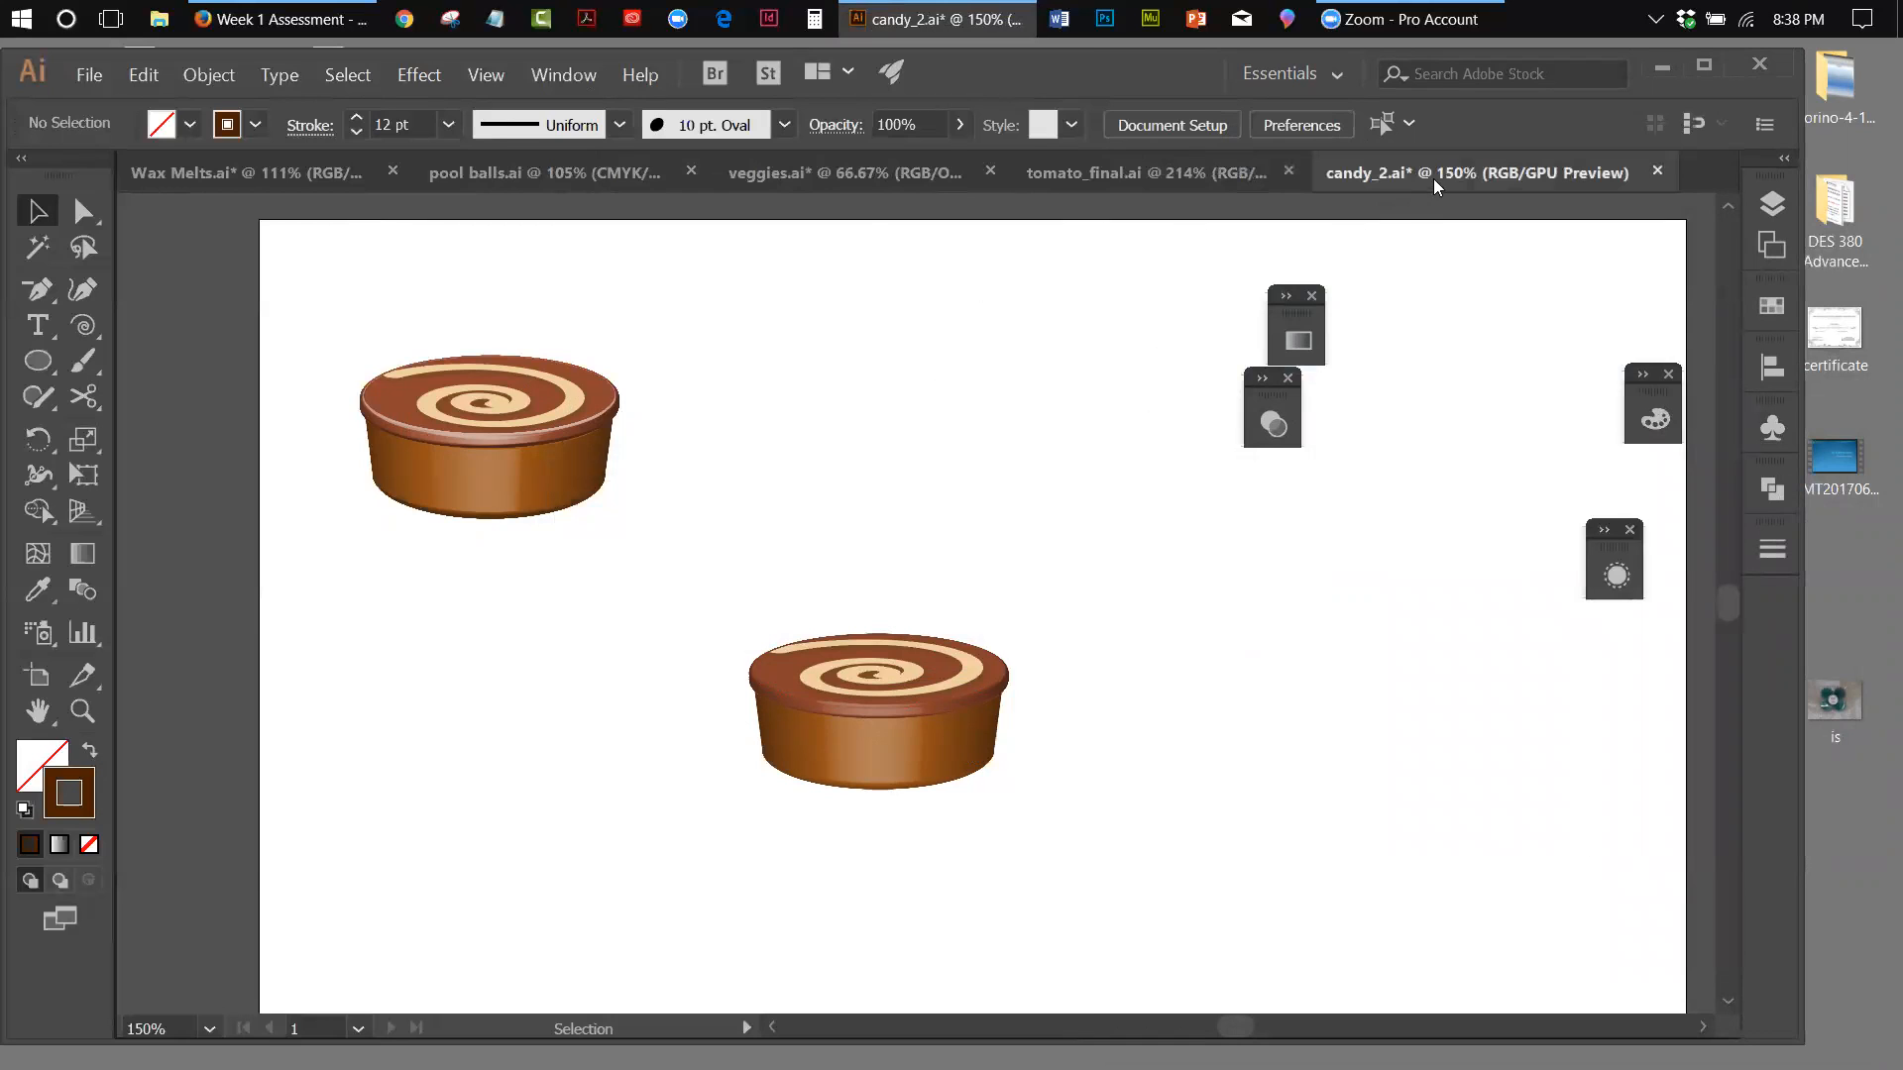
left_click(1657, 170)
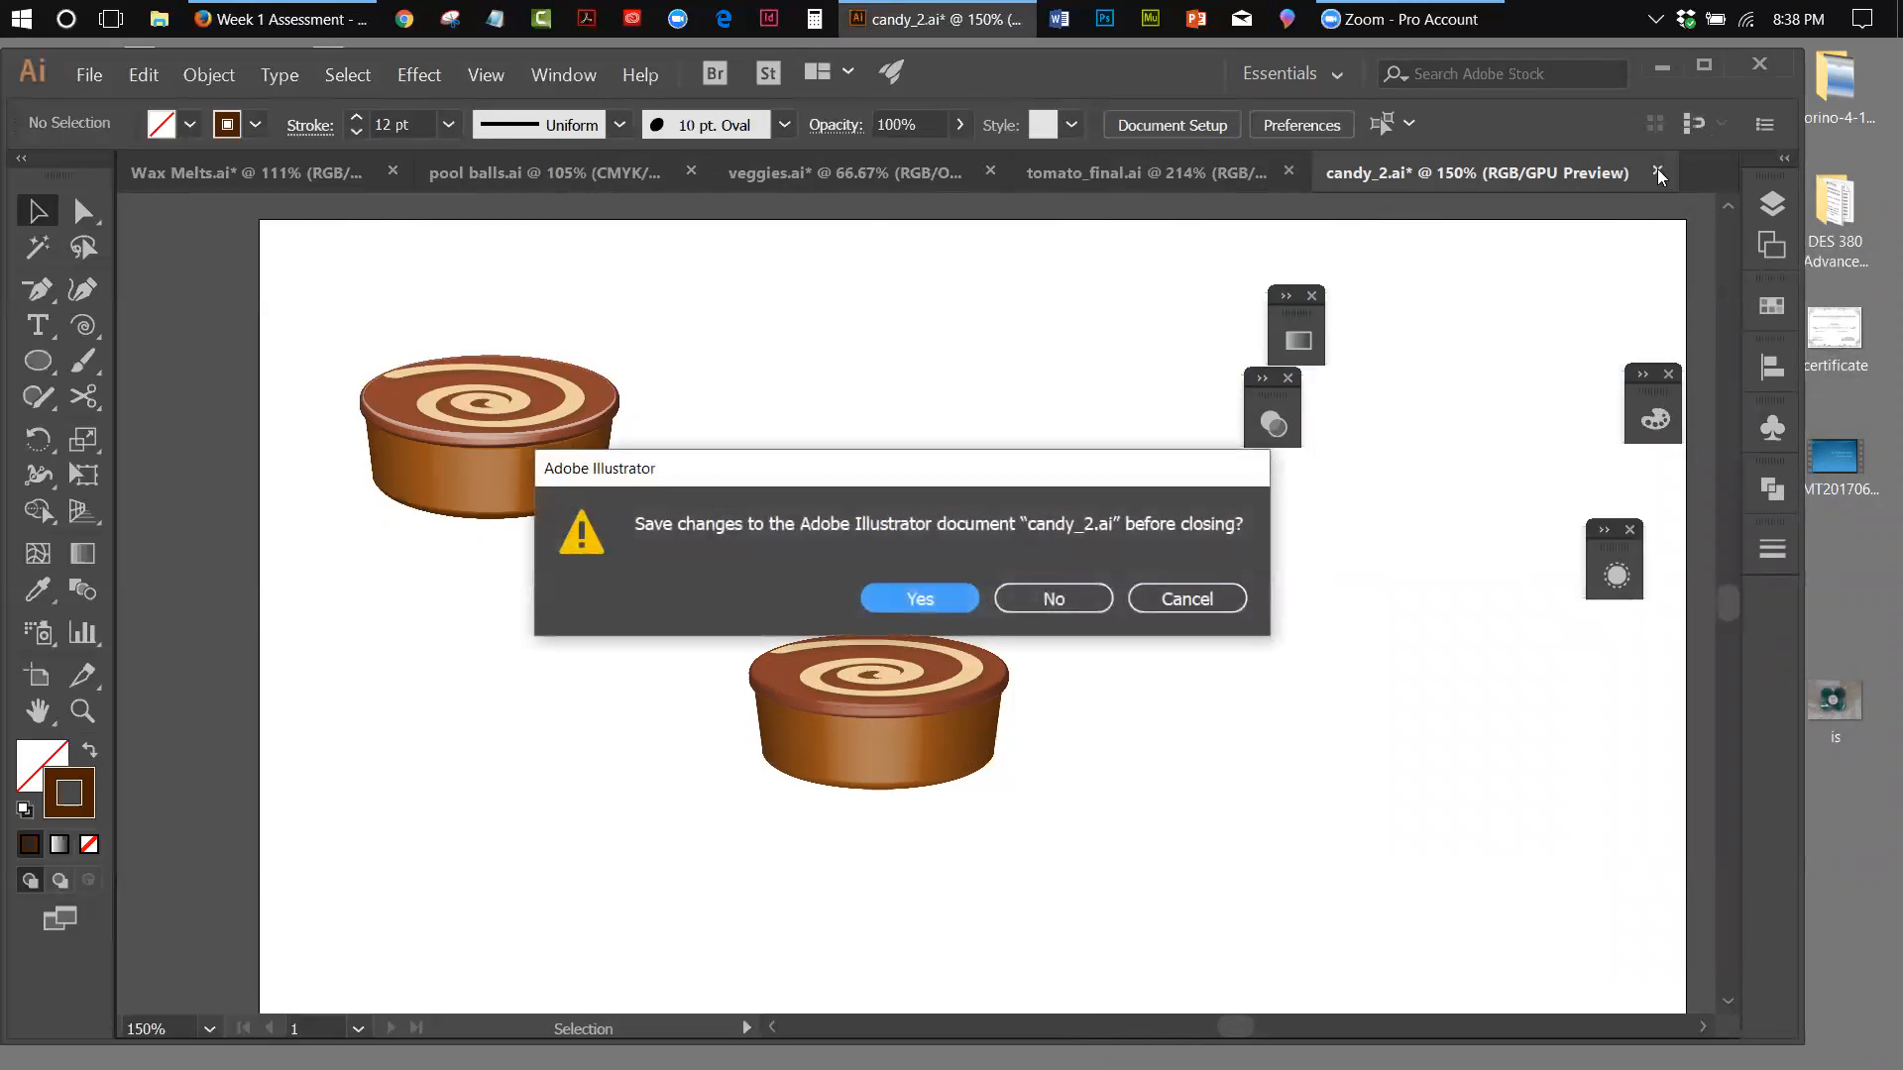
left_click(1016, 595)
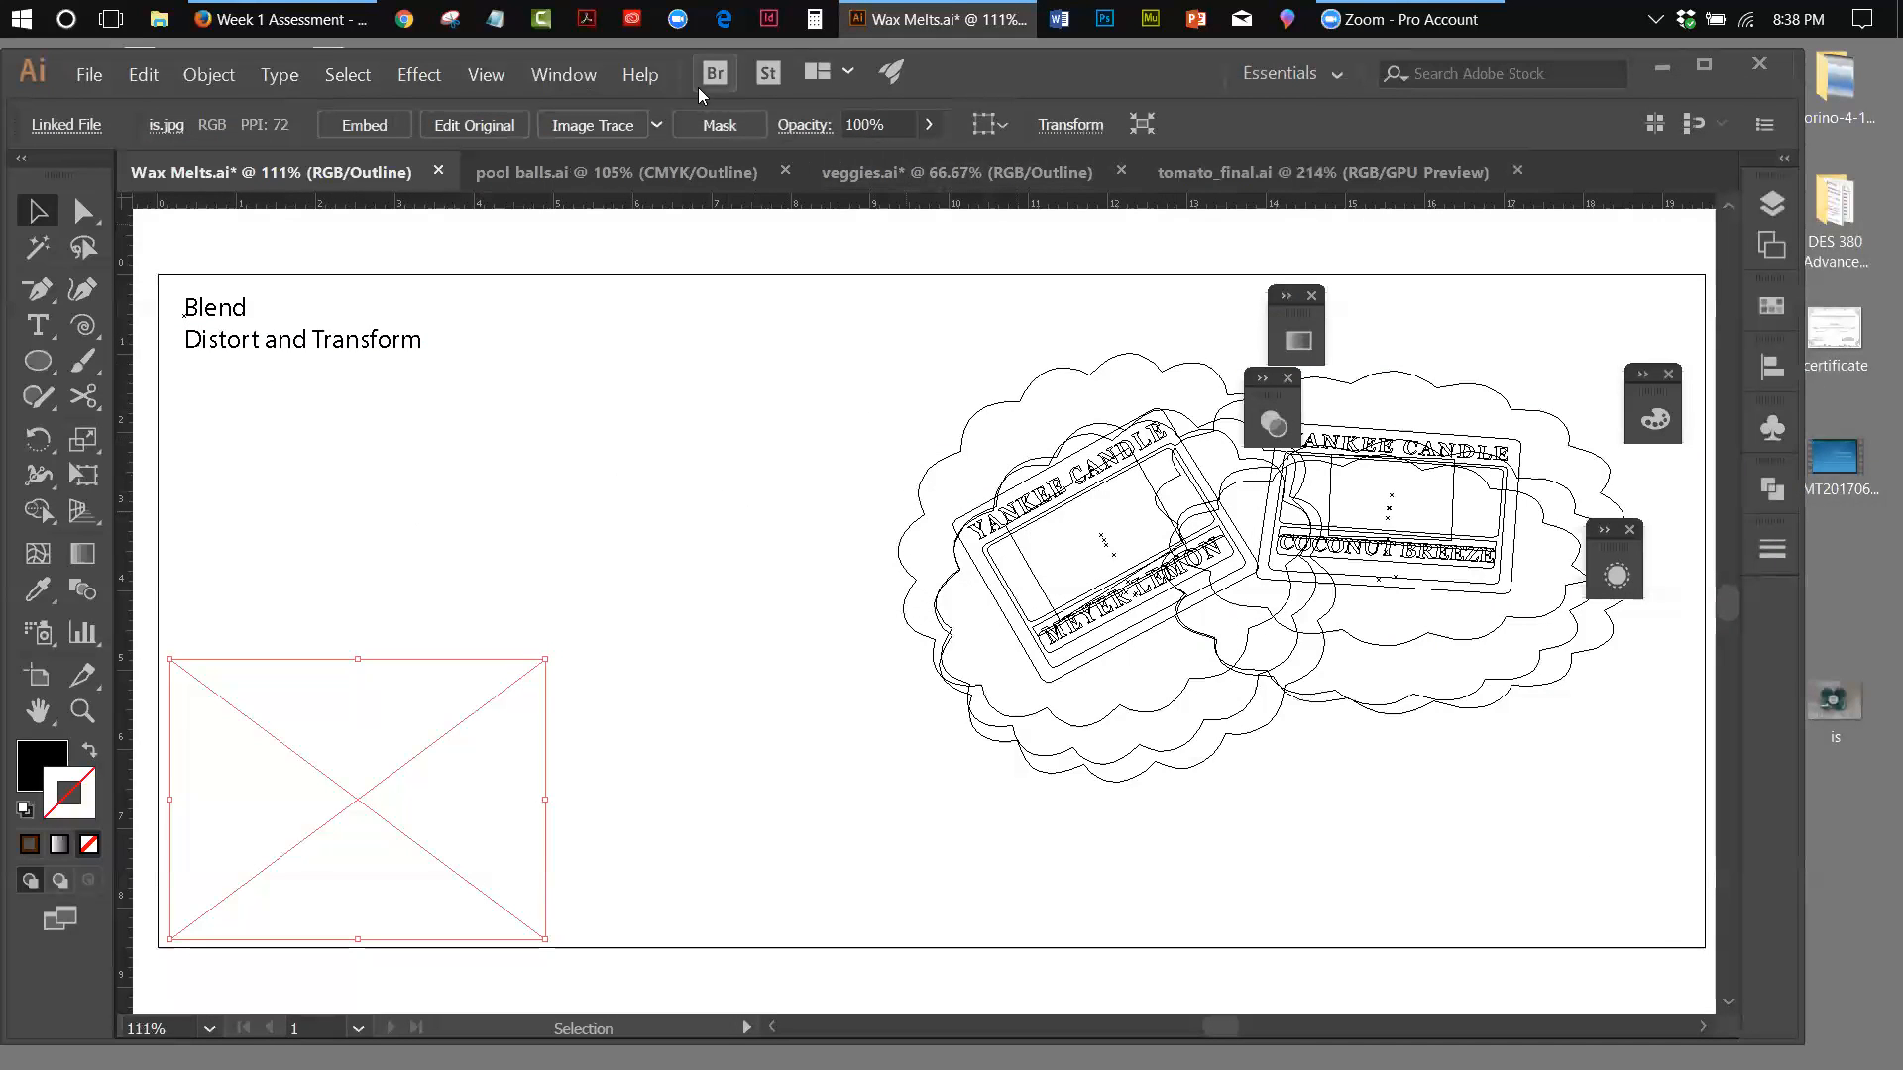
Display Wax Melts in GPU Preview and move the floating panels clear of the two wax melts
left_click(485, 77)
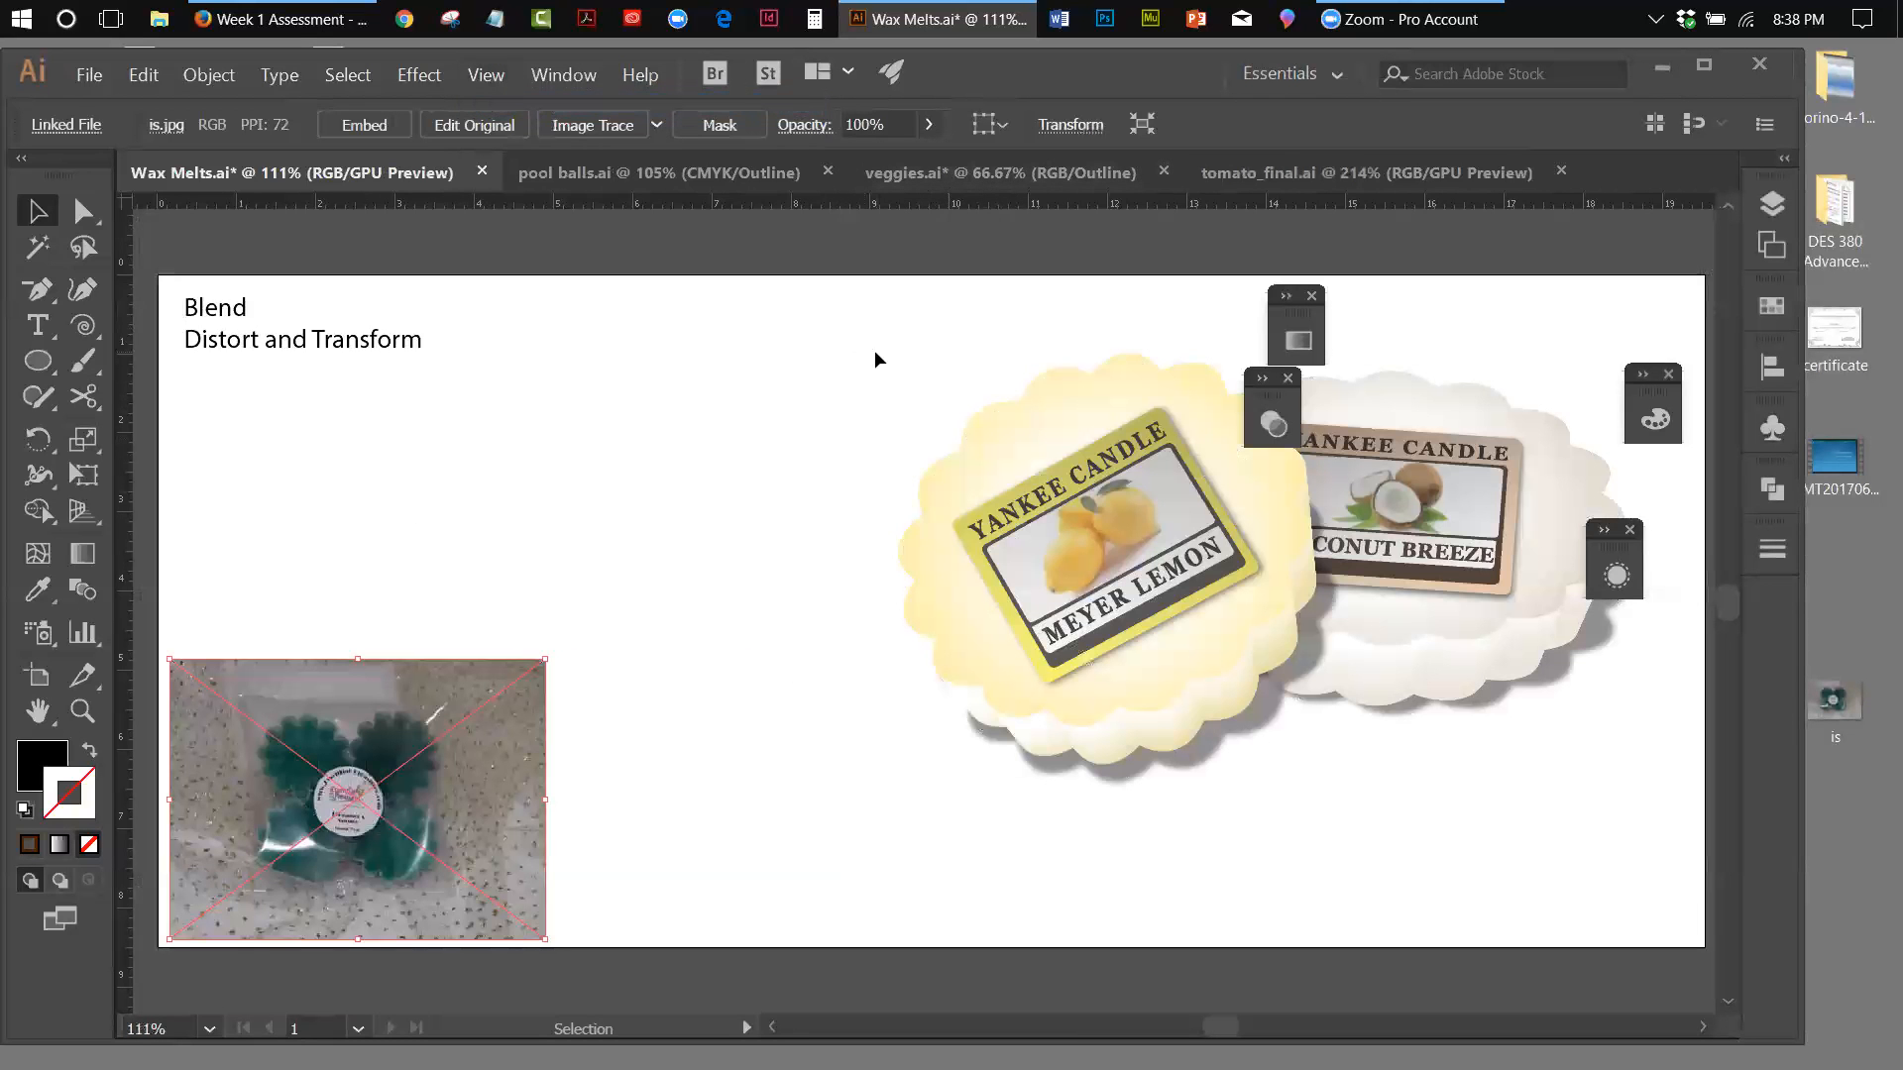
left_click_drag(1298, 313, 1648, 252)
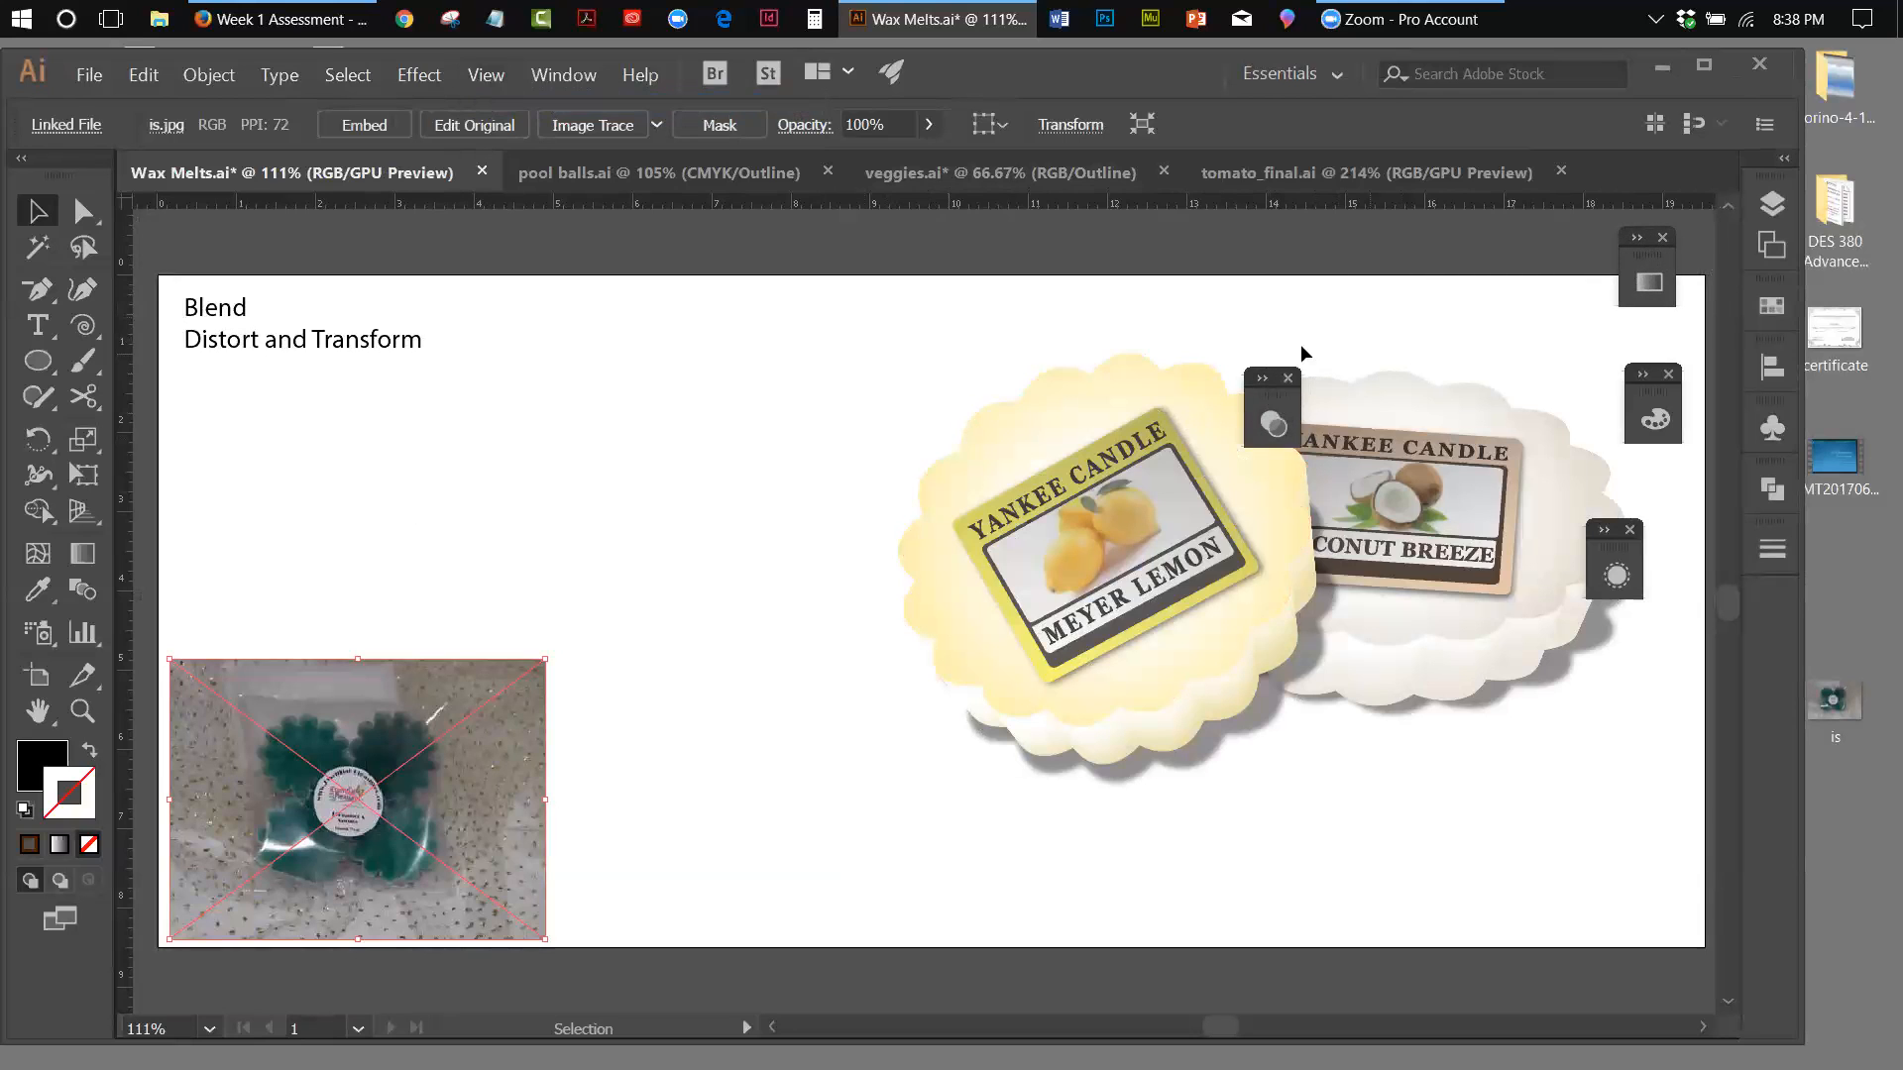
left_click_drag(1273, 399, 1526, 262)
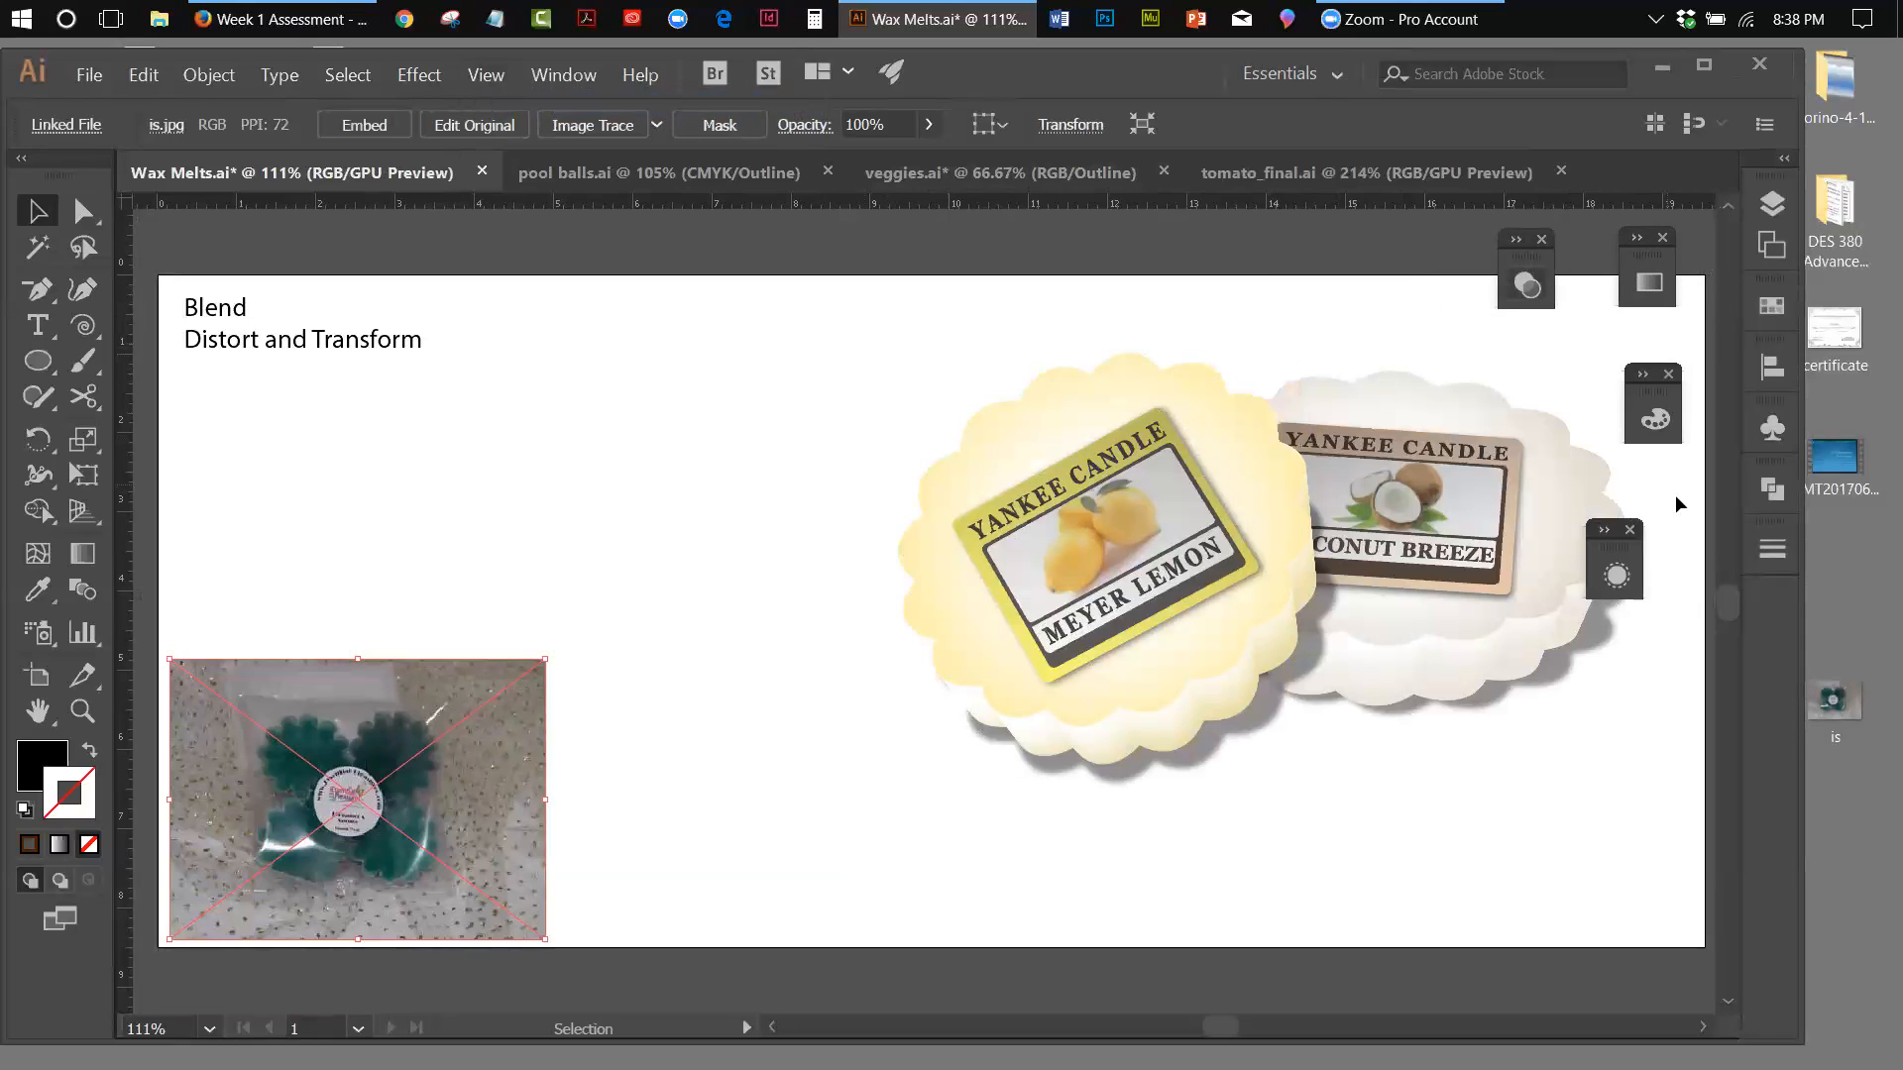
left_click_drag(1613, 543, 1672, 813)
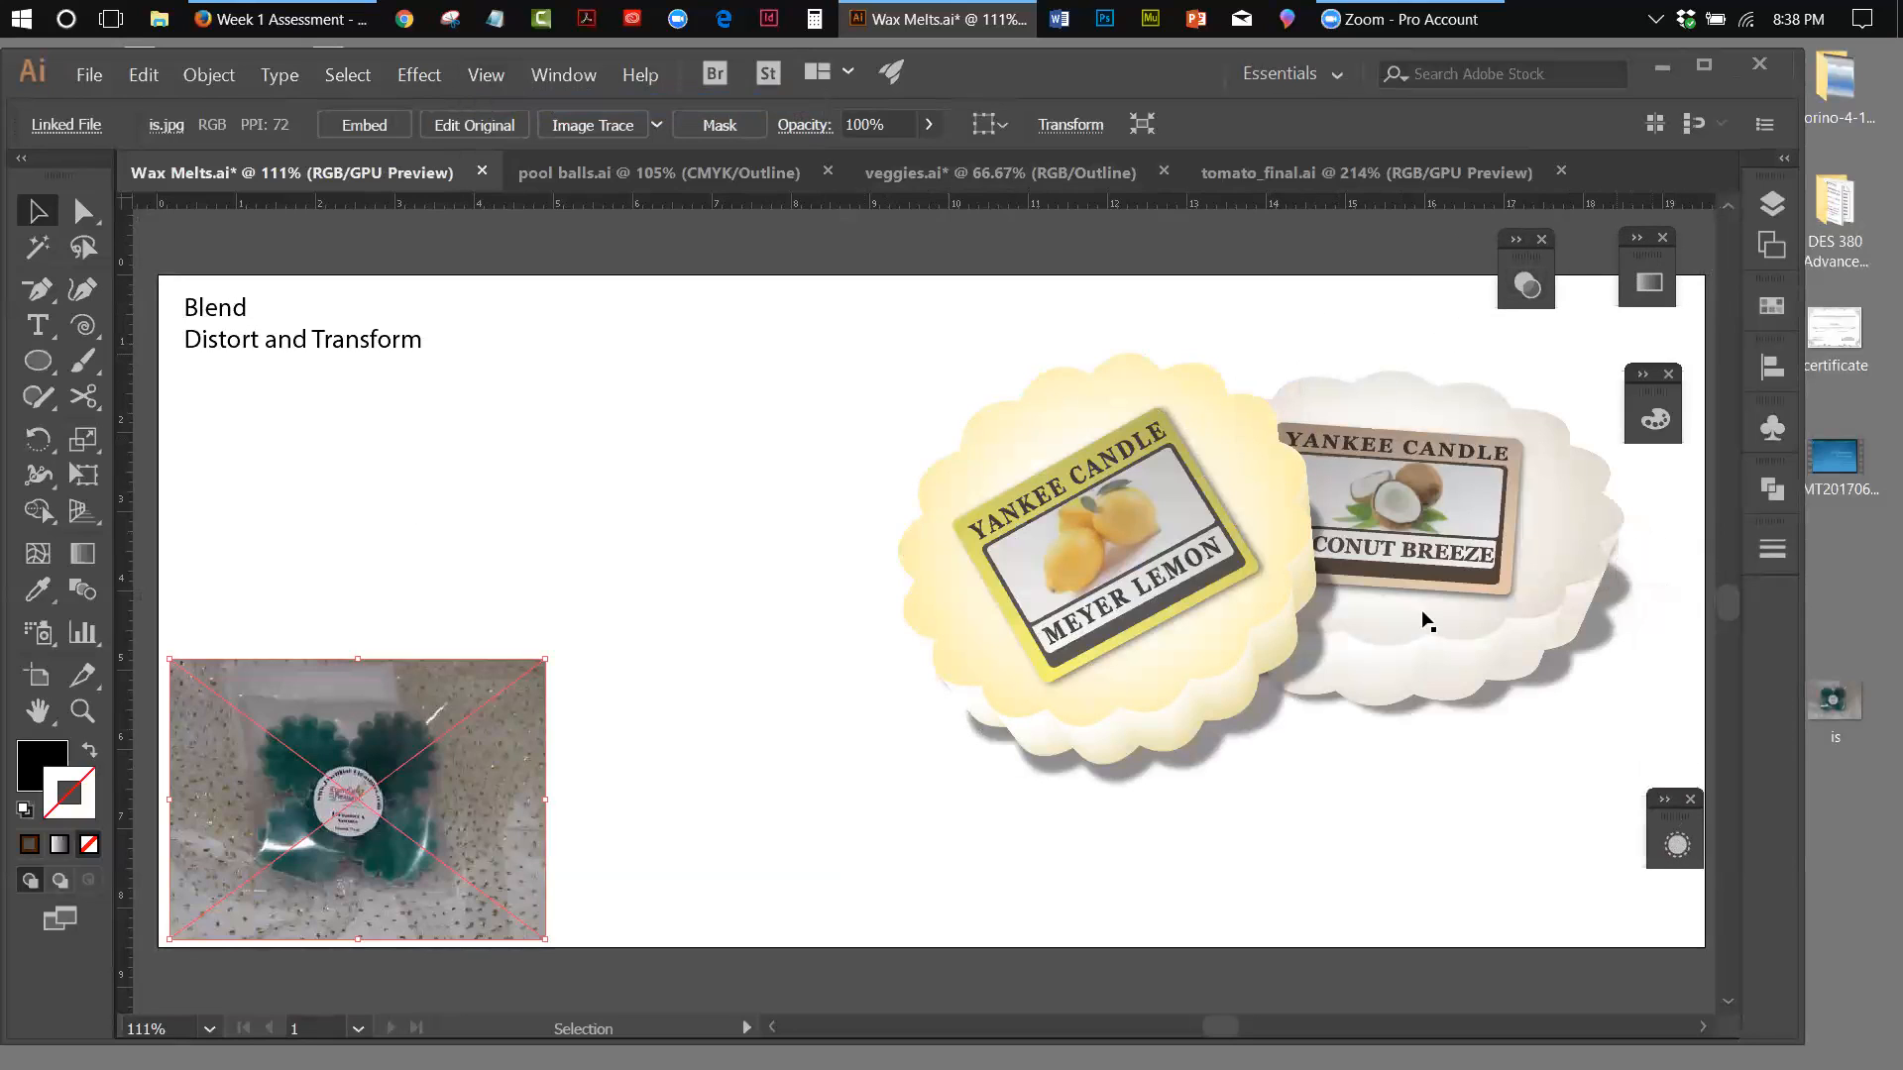
left_click_drag(1657, 392, 1670, 385)
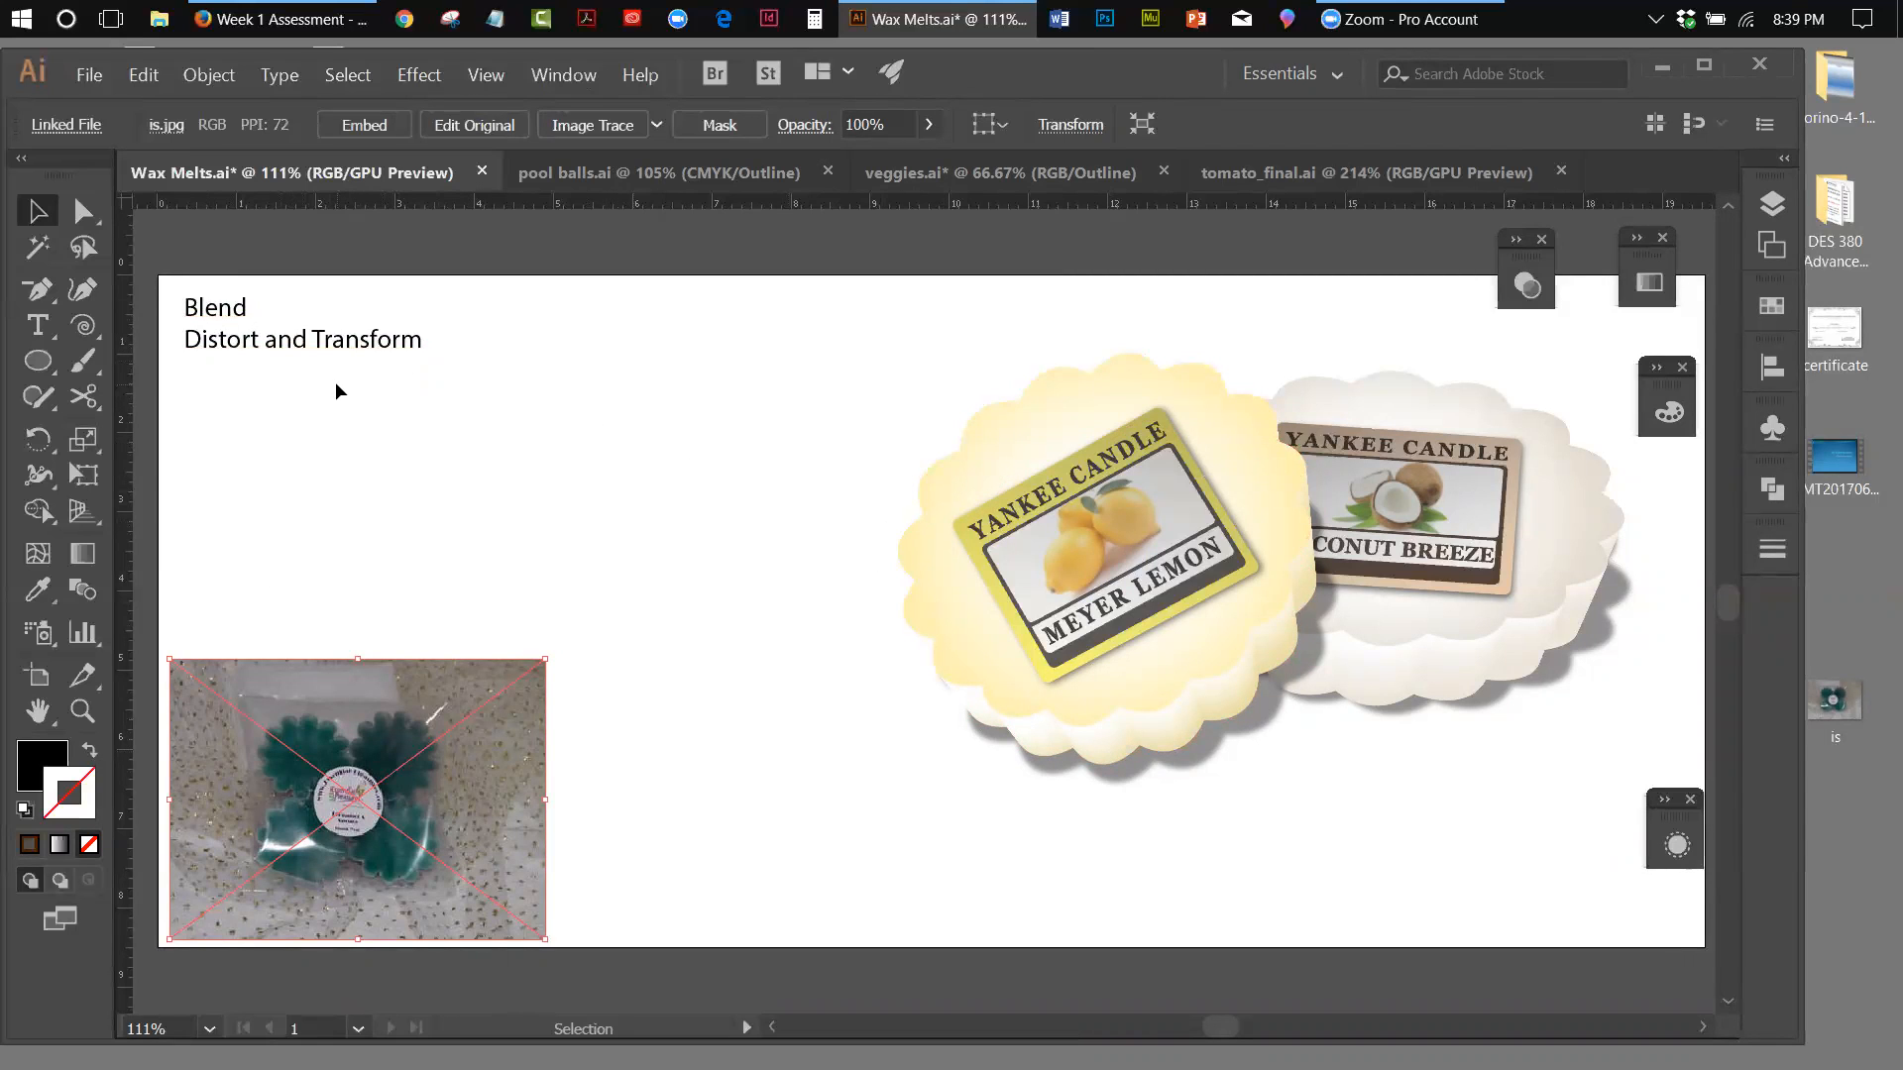
Move the desktop image "is" into the DES 380 Advanced folder and decline updating the missing links
left_click(1837, 696)
left_click_drag(1838, 717, 1850, 214)
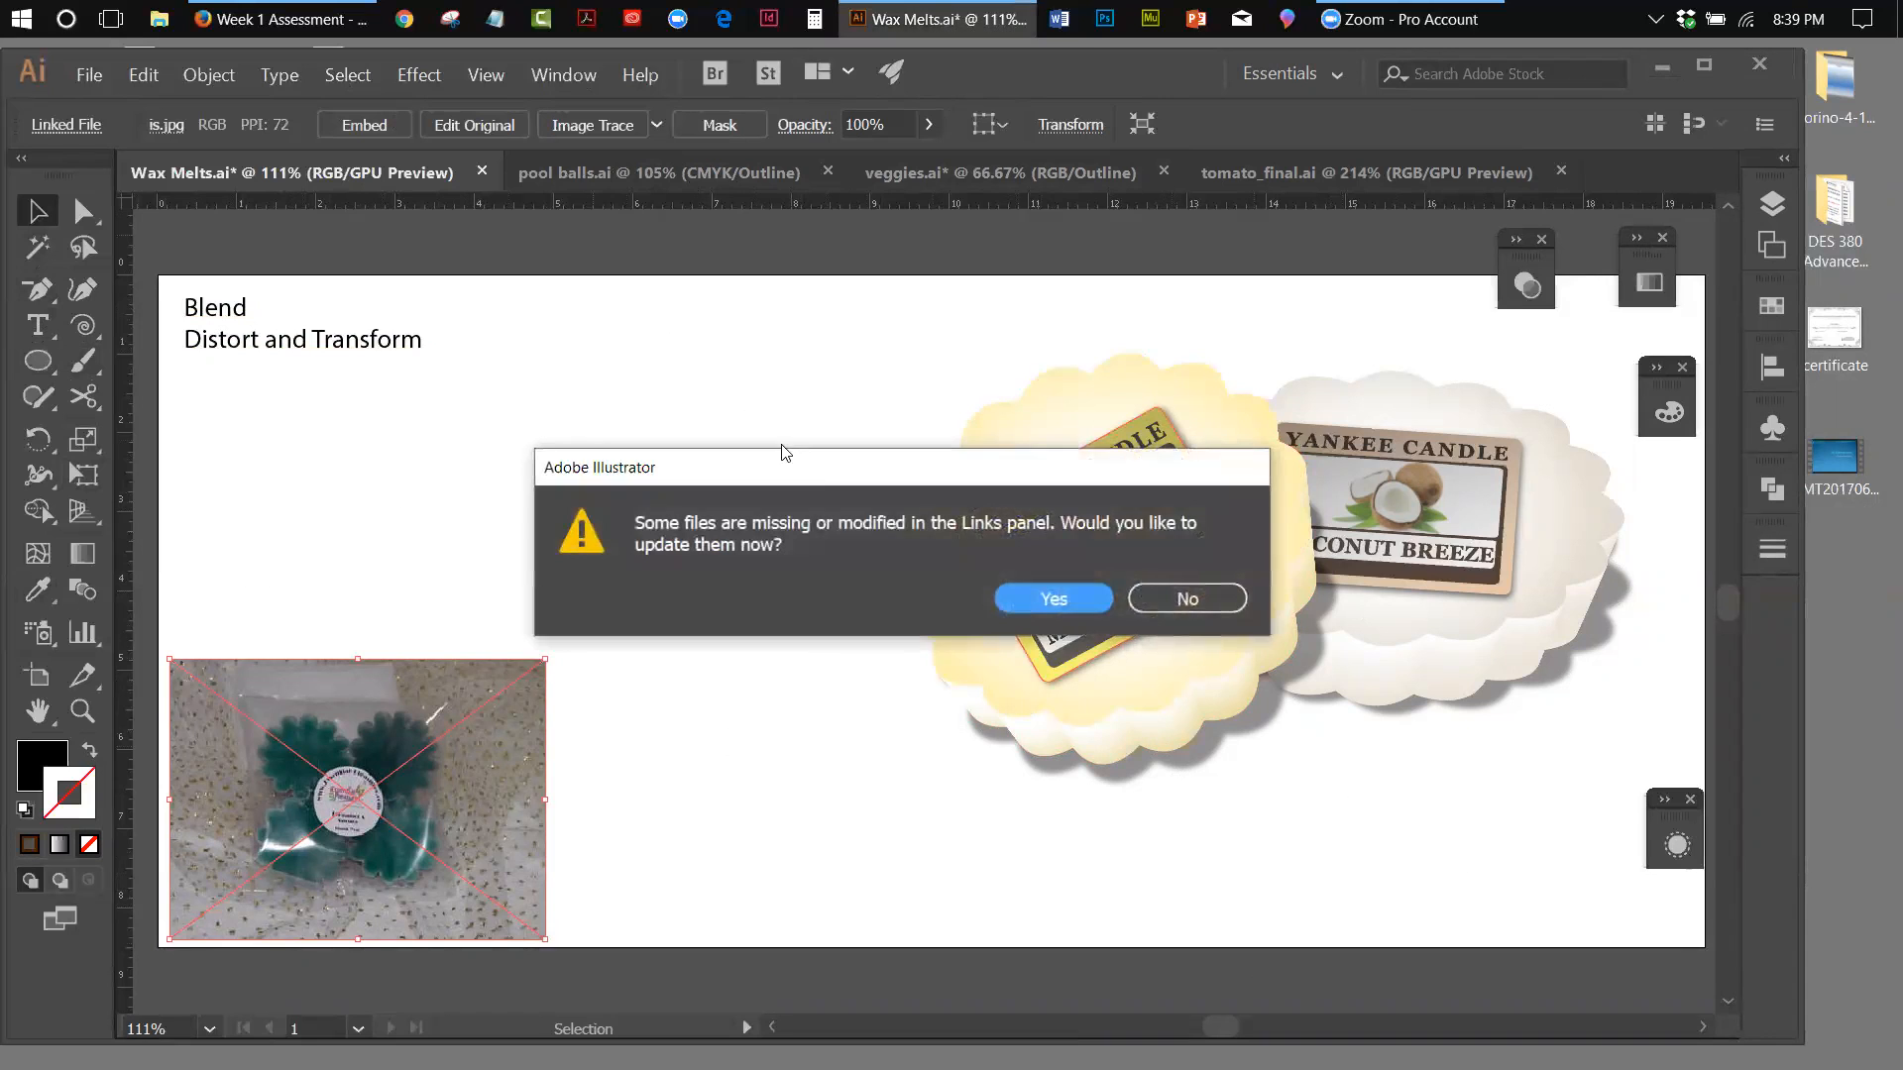
left_click(1139, 593)
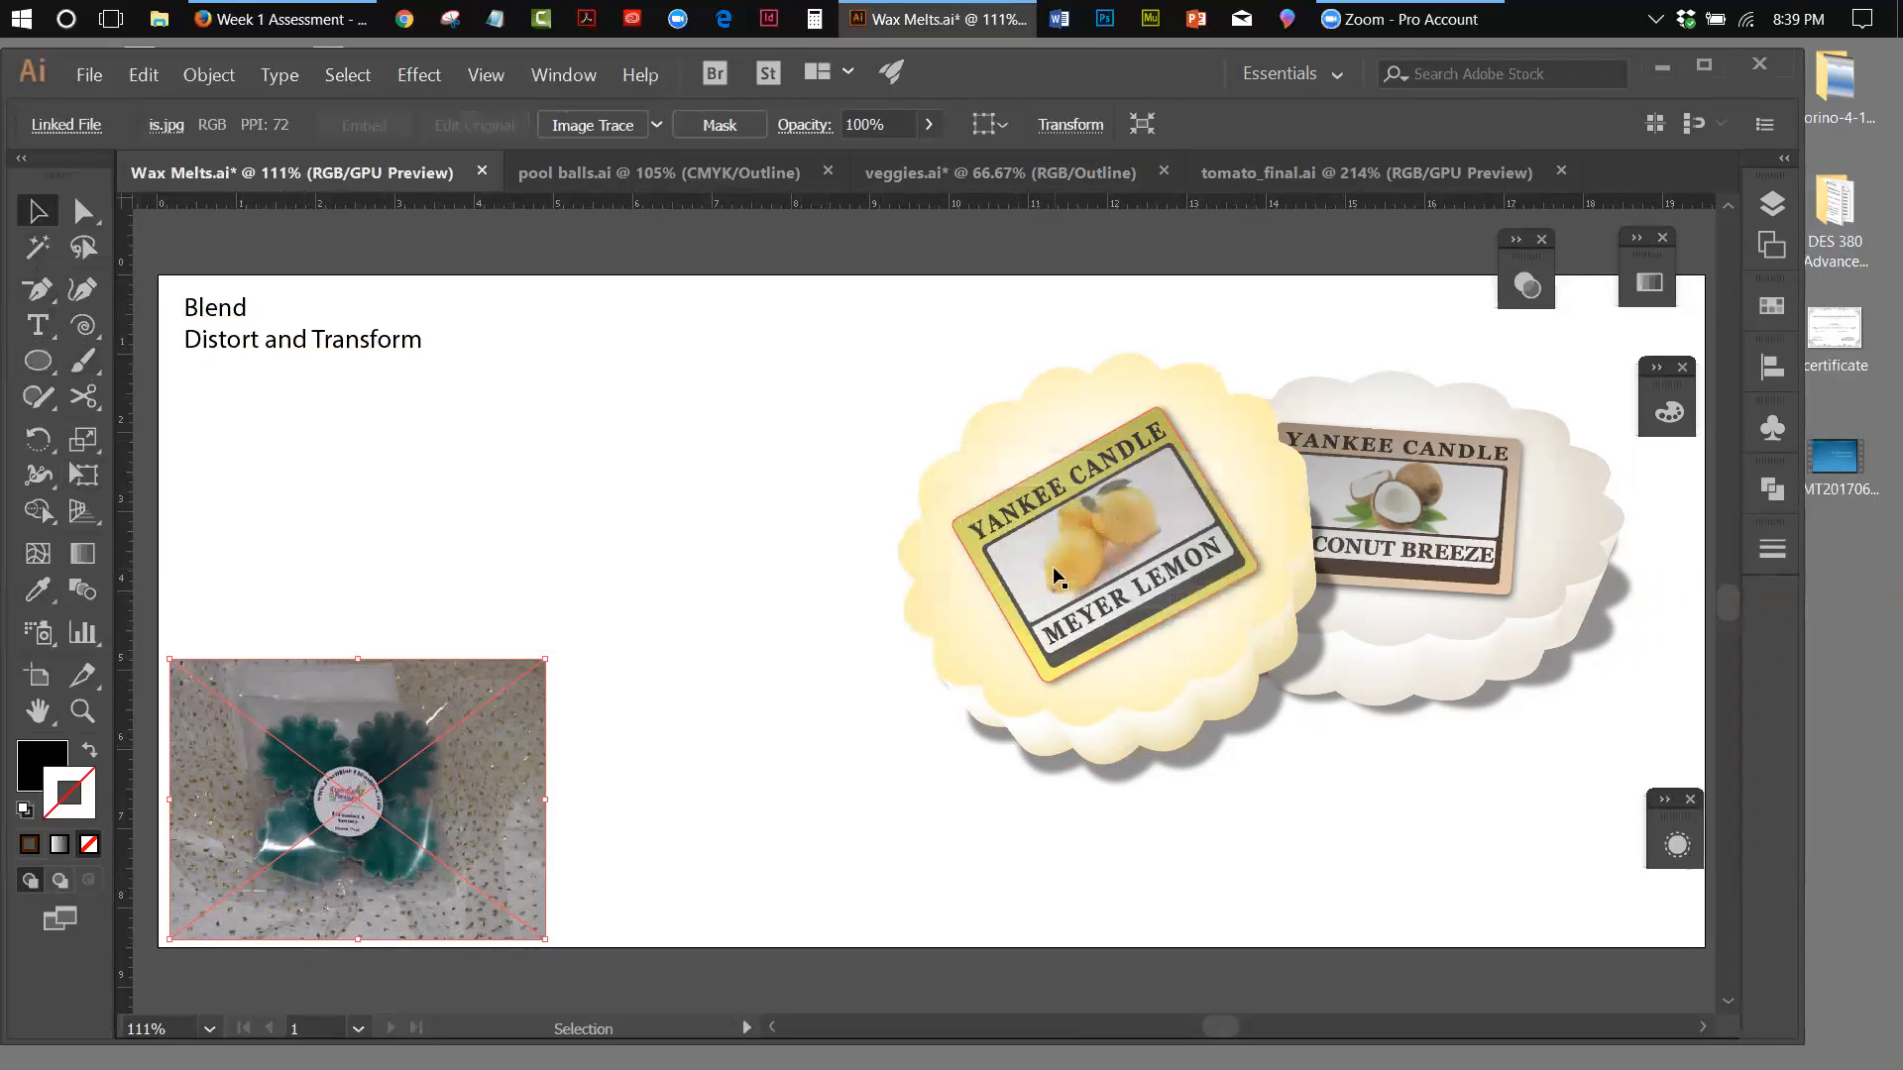
Draw a black ellipse in the empty area beside the Meyer Lemon melt and rotate it about 25° counterclockwise
mouse_move(1062, 562)
left_mouse_down()
mouse_move(967, 539)
mouse_move(821, 389)
mouse_move(1028, 456)
mouse_move(1054, 579)
mouse_move(1054, 557)
left_mouse_up()
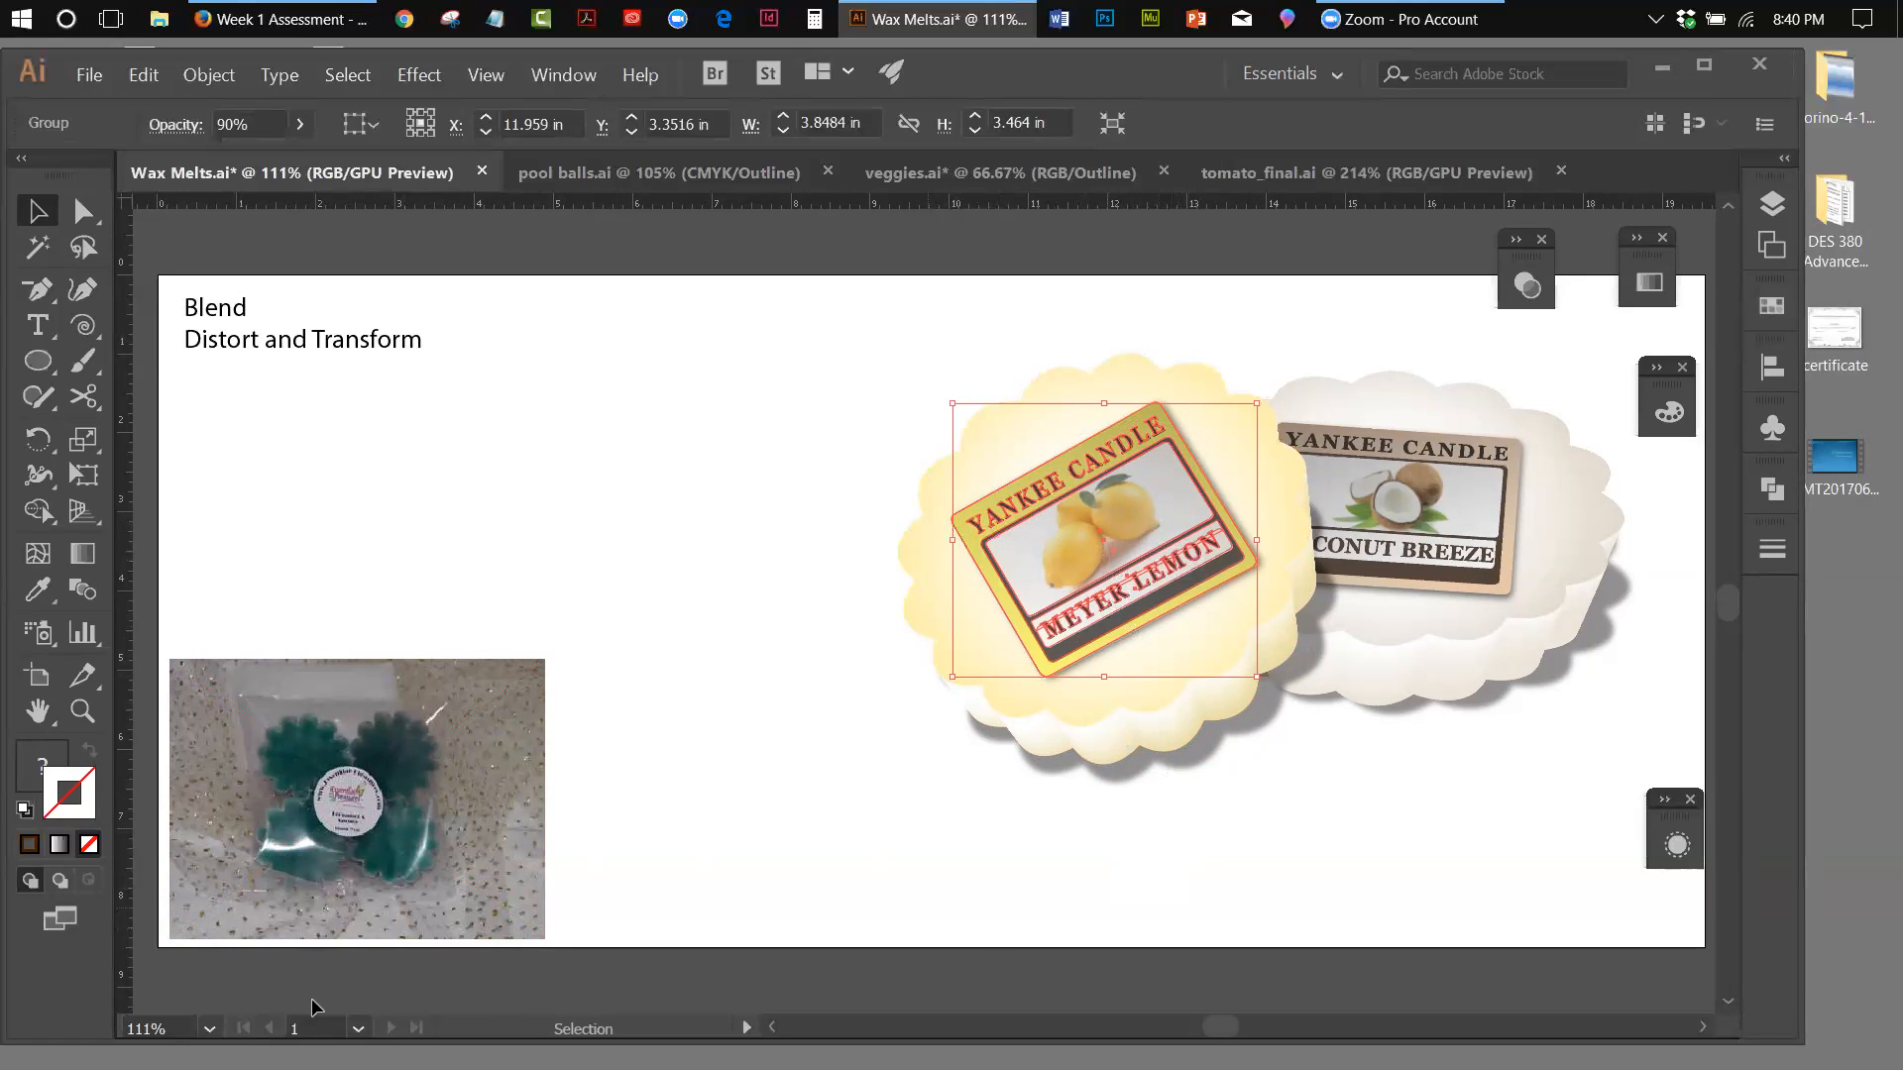
left_click(38, 361)
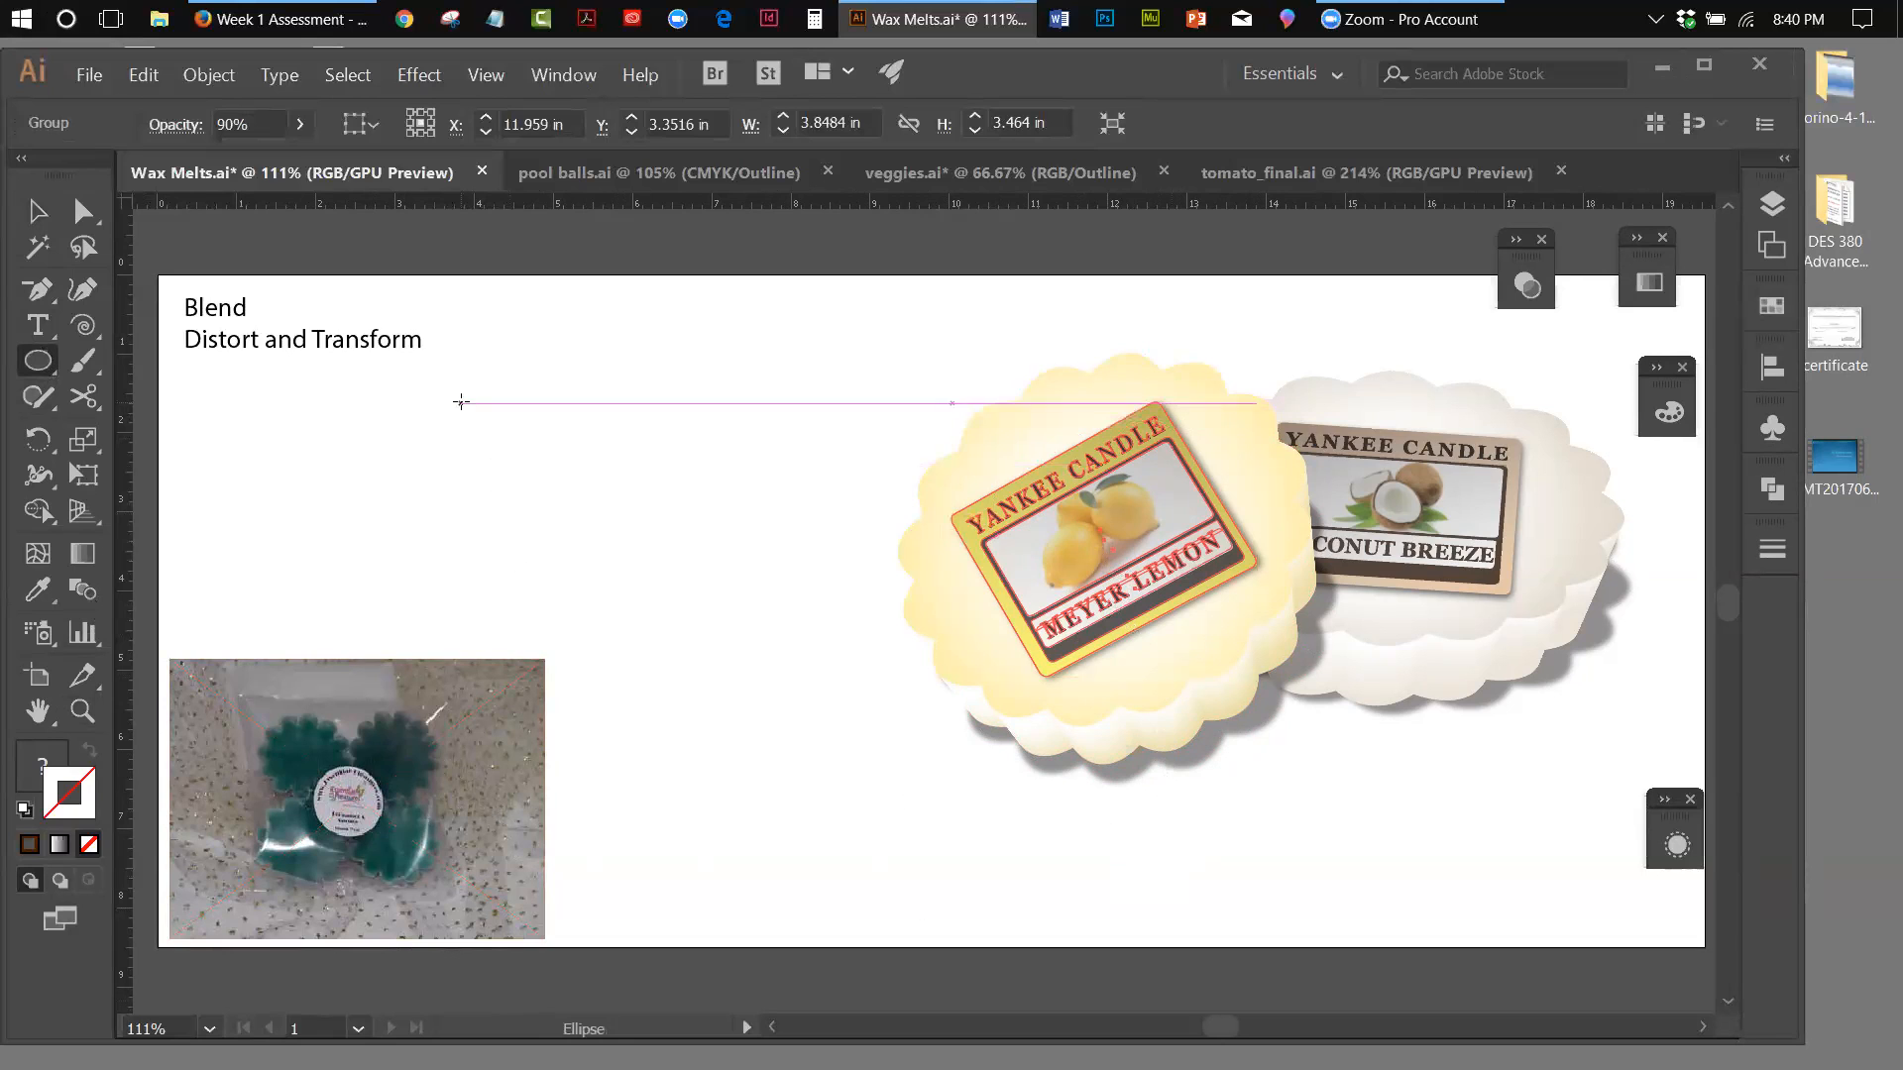
left_click_drag(460, 401, 831, 714)
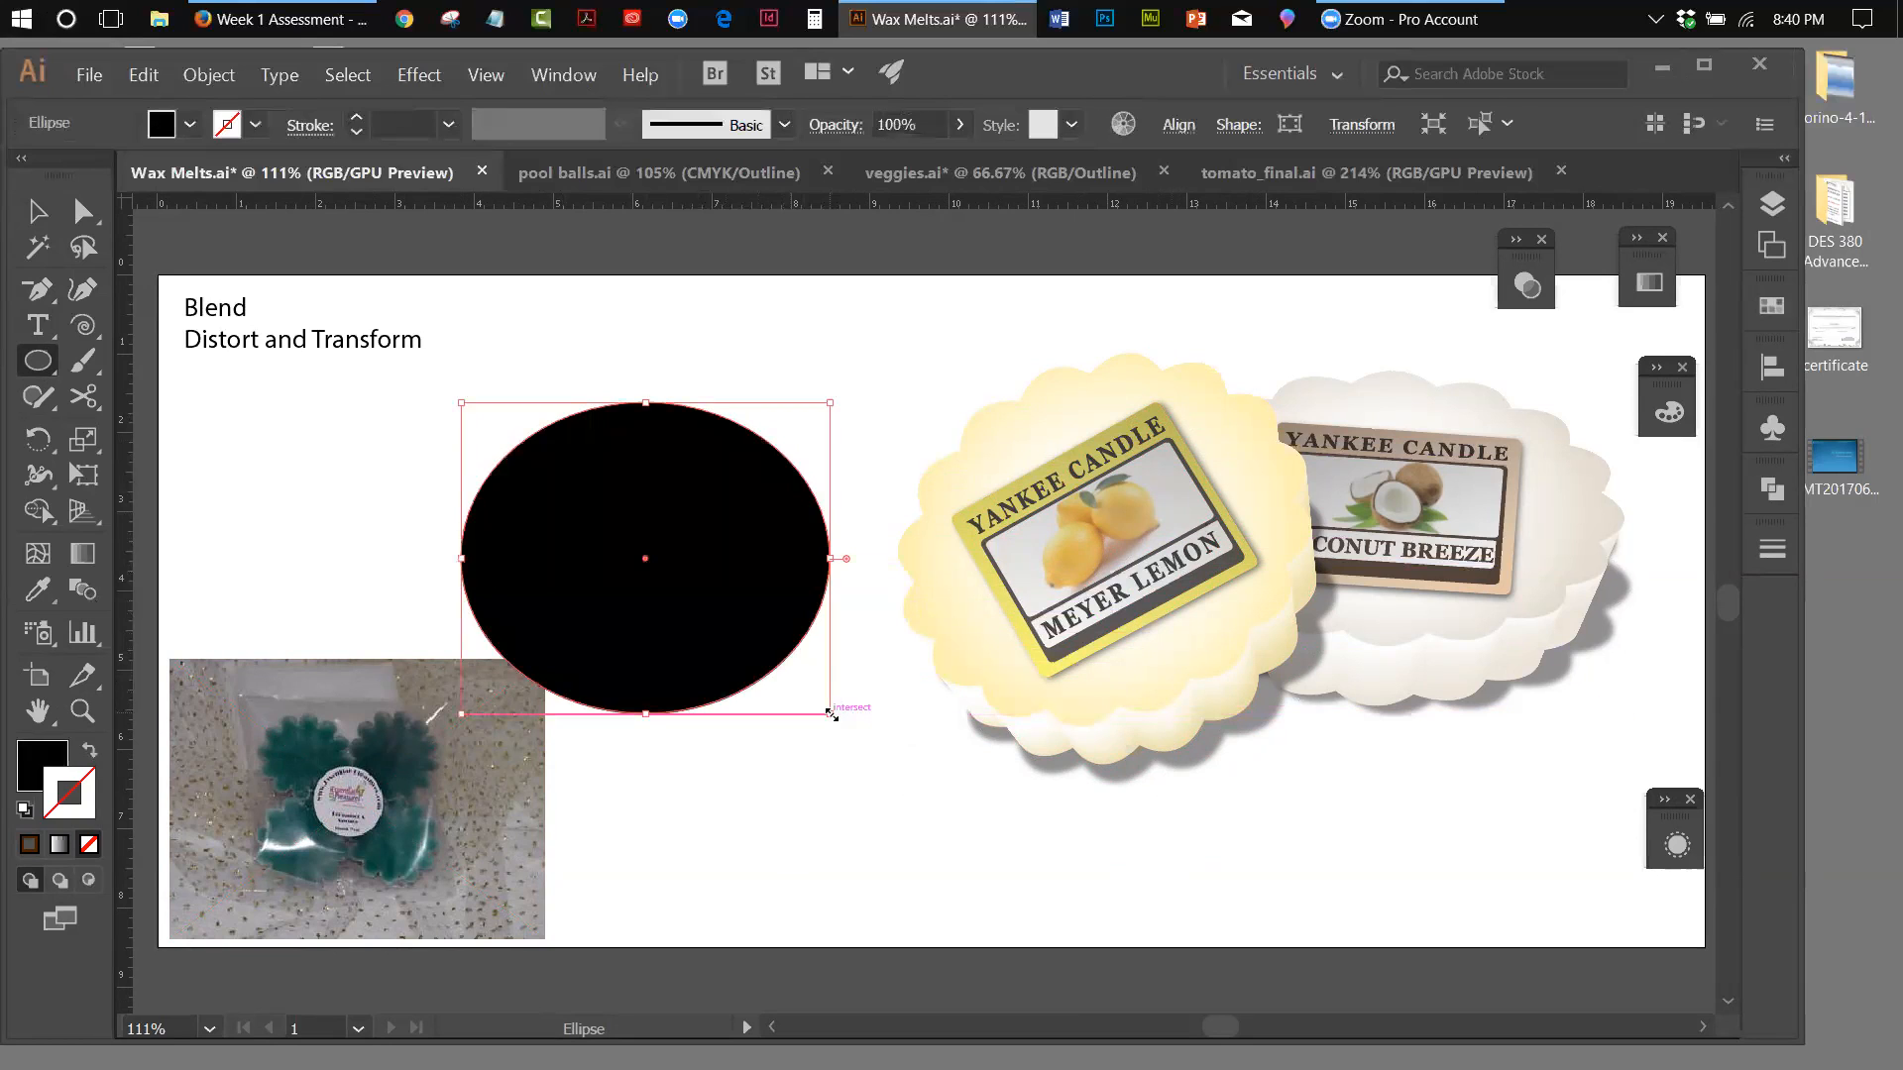
key("v")
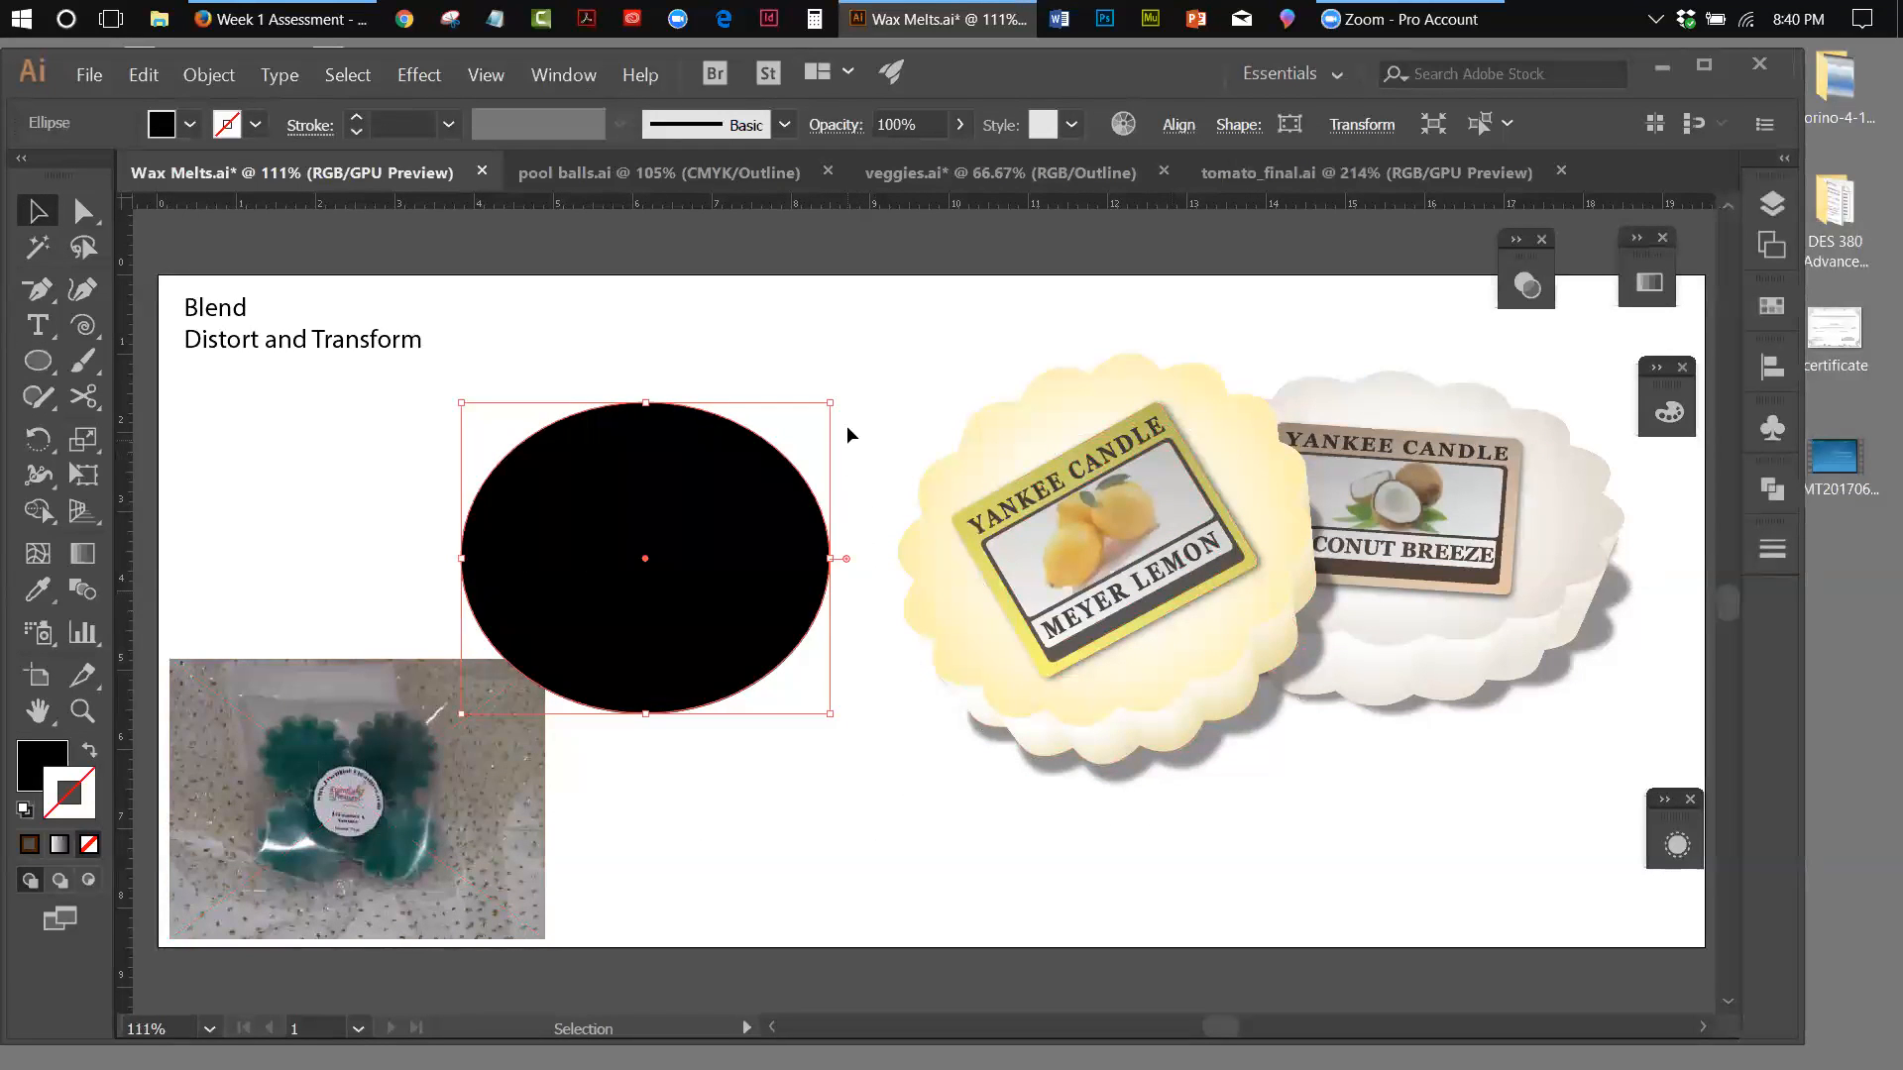
left_click_drag(842, 393, 728, 282)
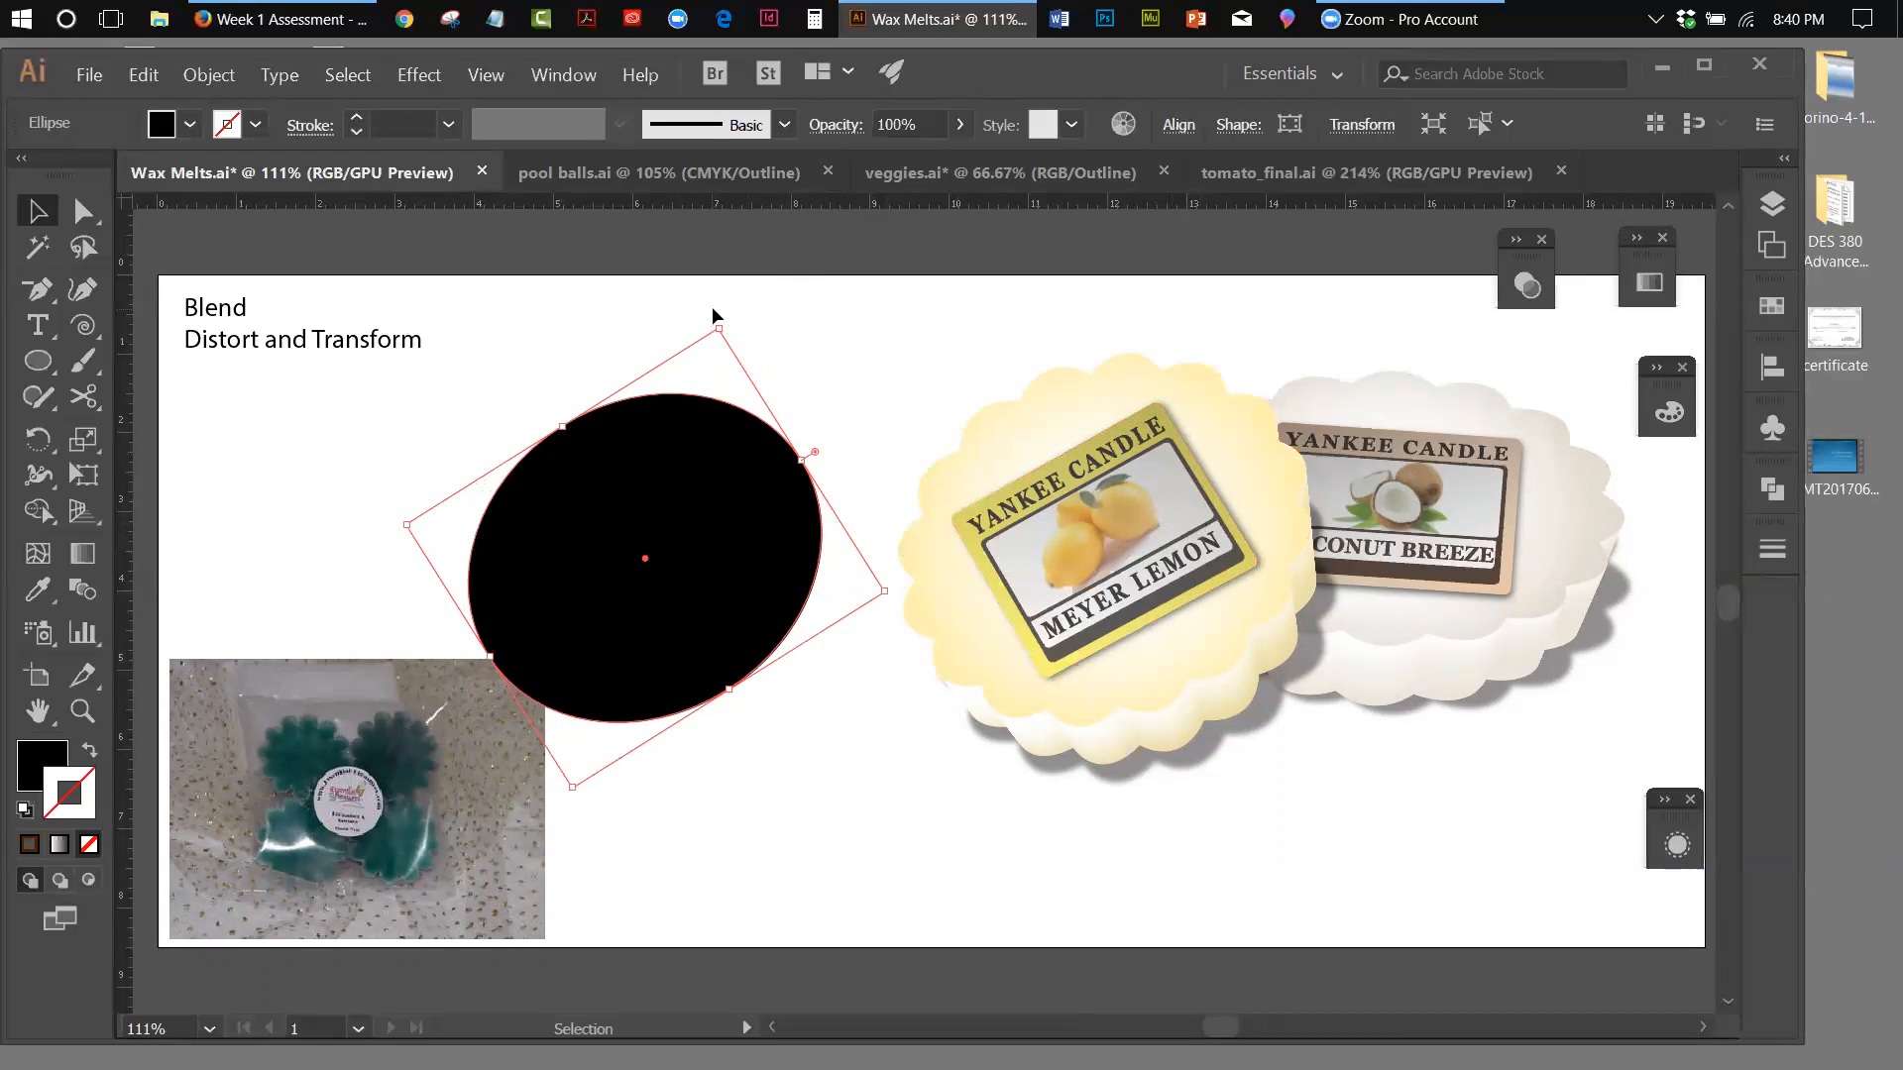
left_click_drag(732, 320, 750, 333)
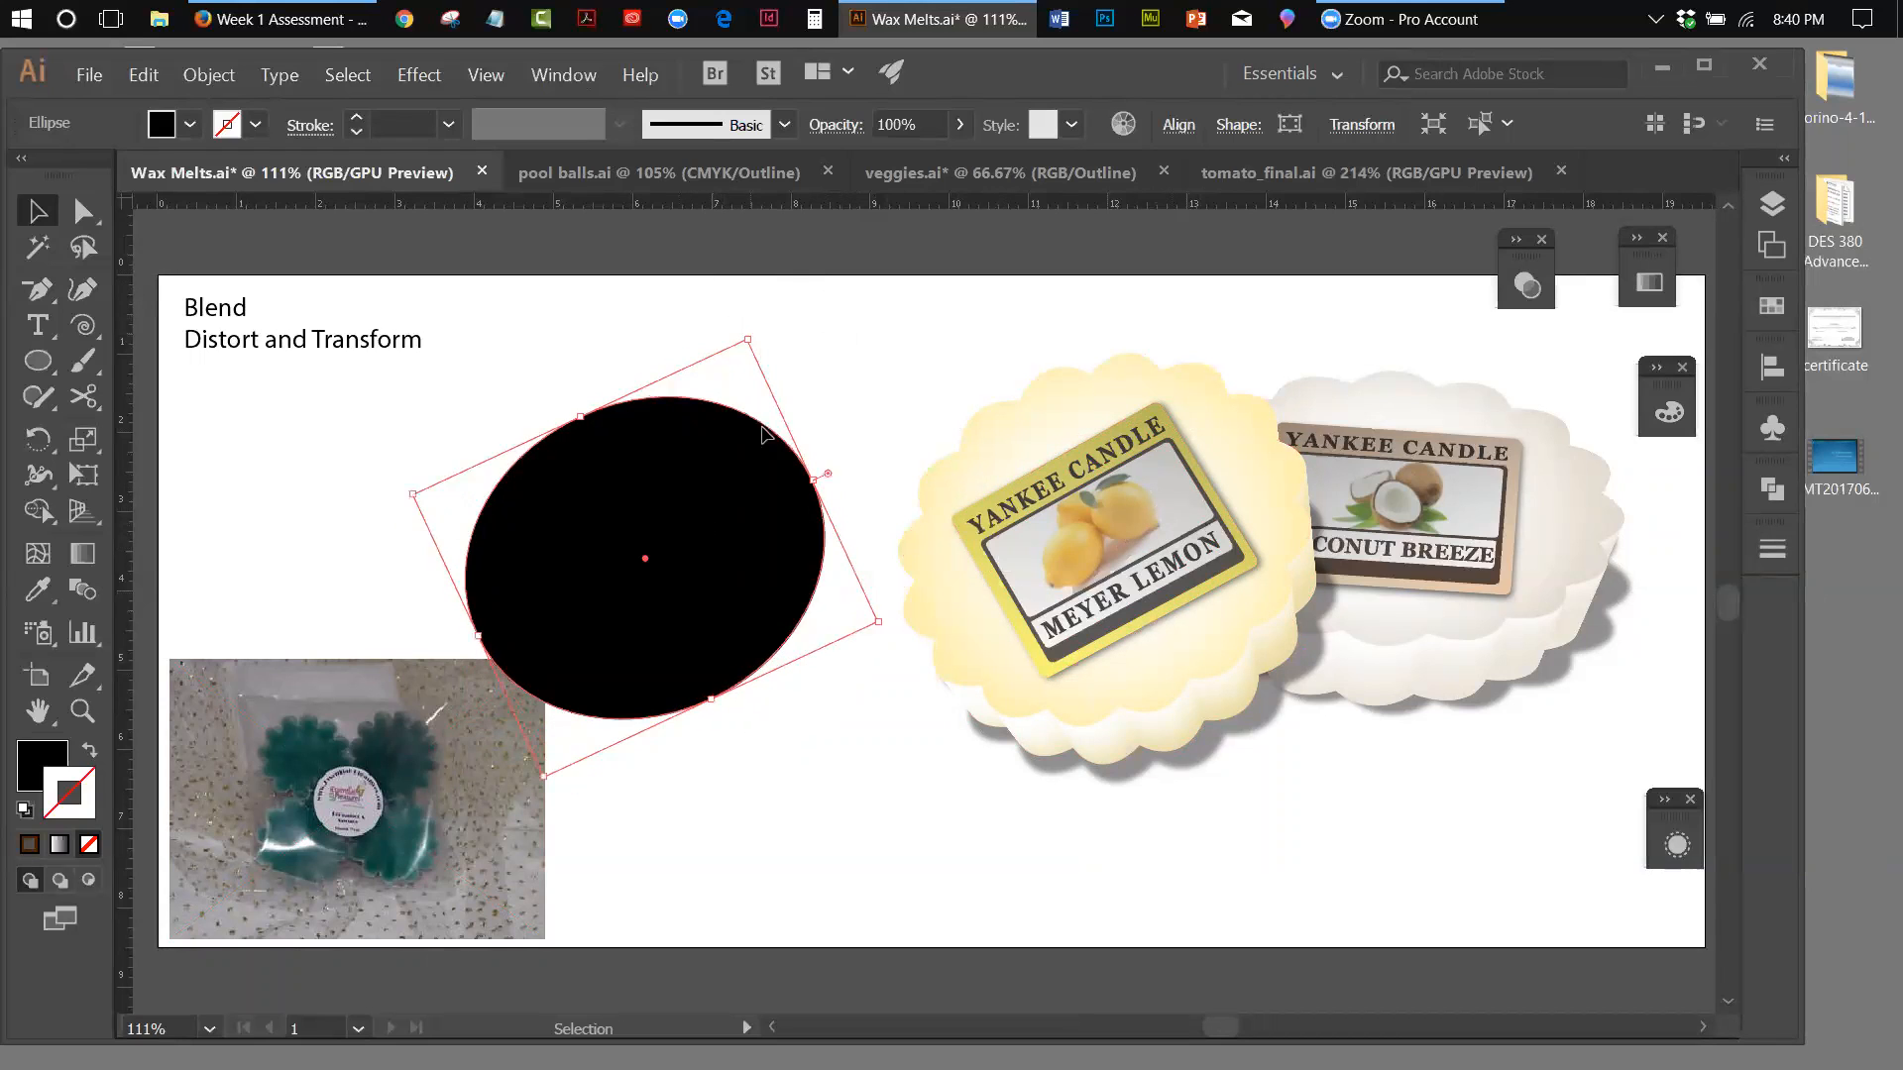
Stretch the ellipse slightly along its short axis, and reposition it and the reference photo so they no longer crowd each other
left_click_drag(662, 540, 719, 467)
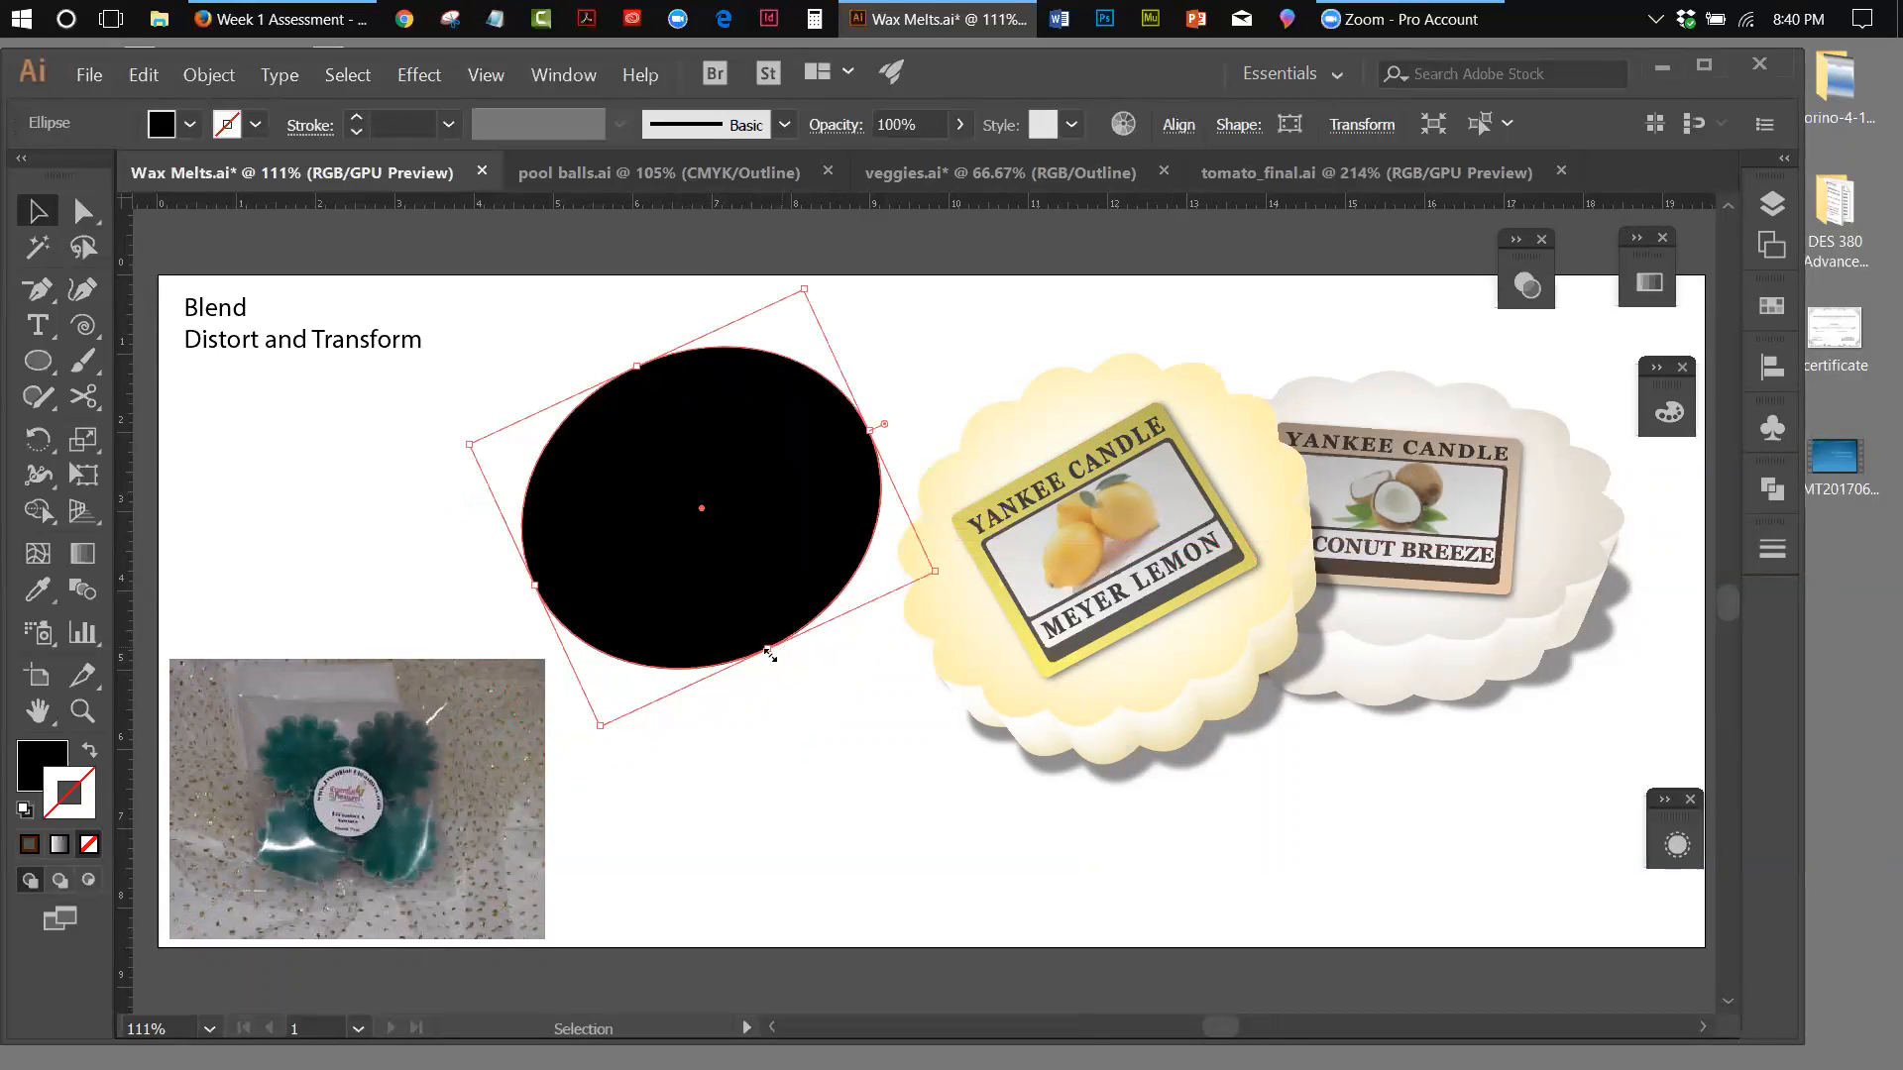
left_click_drag(764, 646, 779, 674)
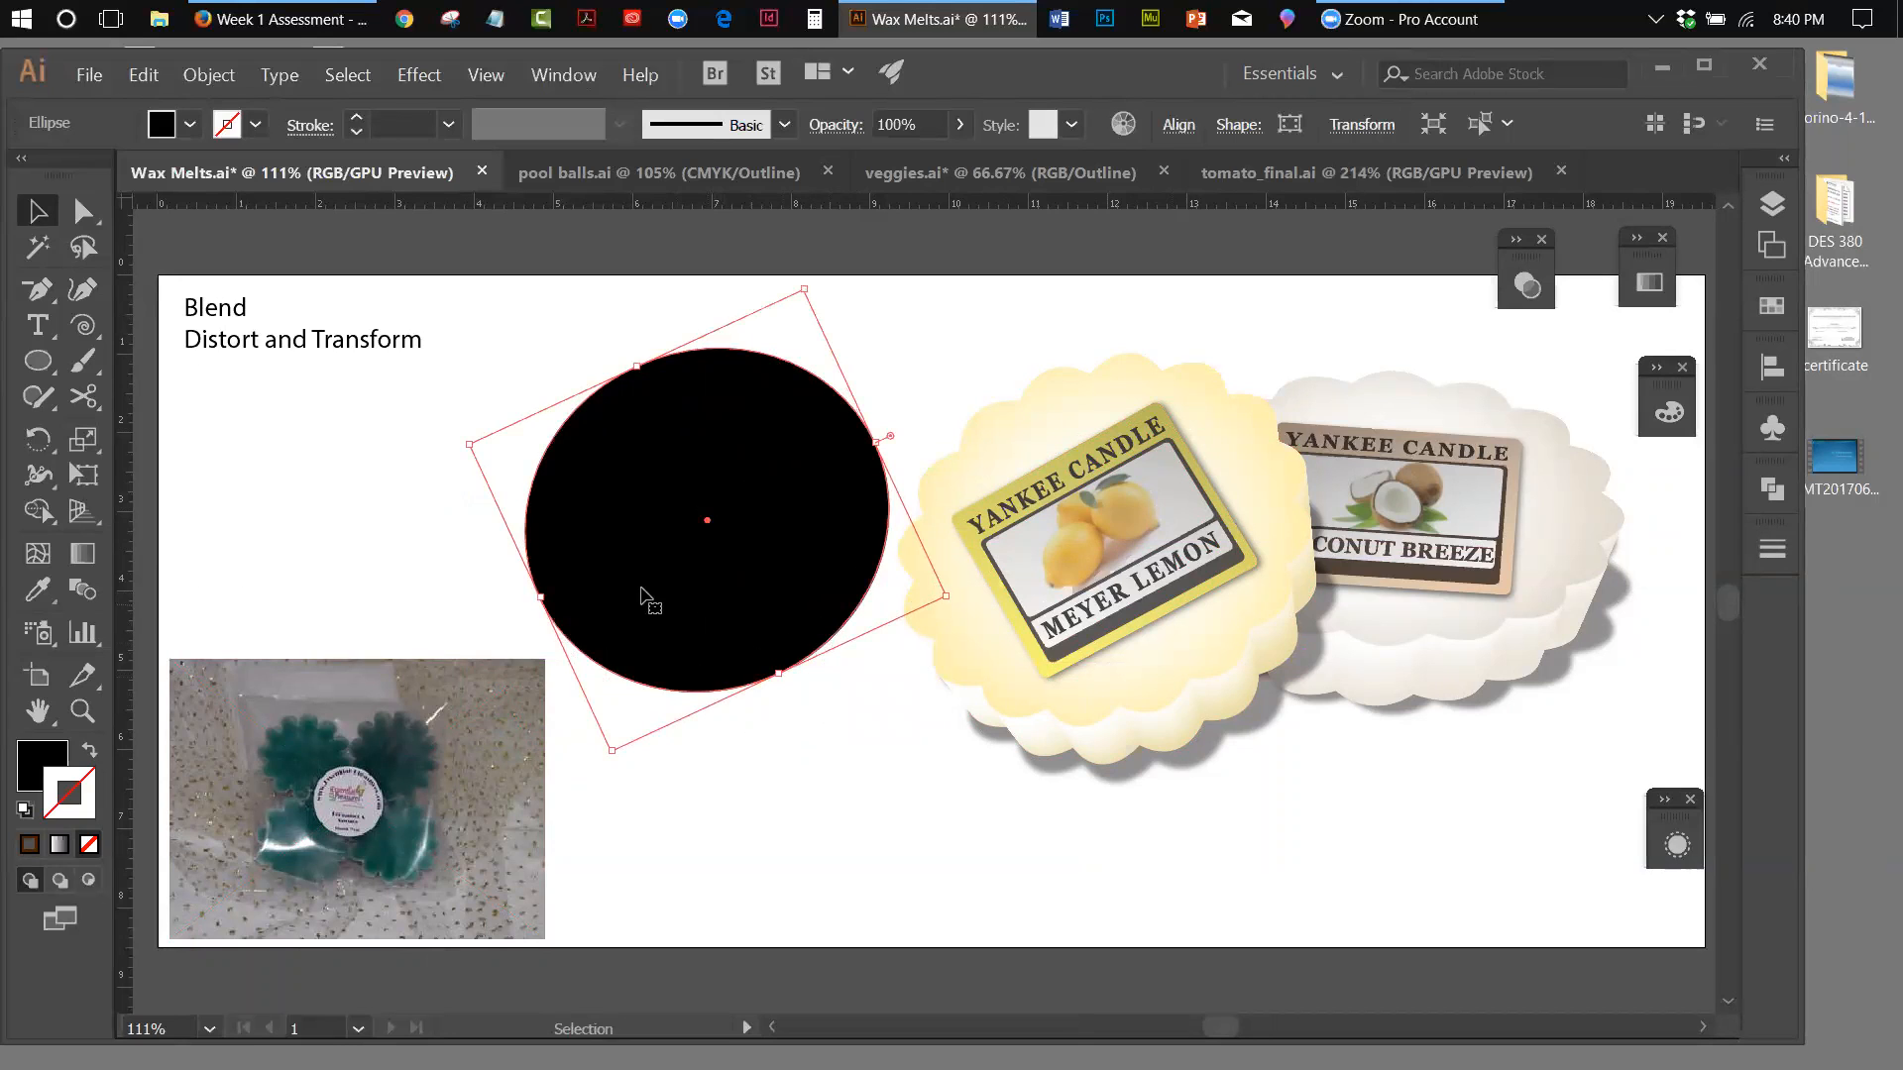
left_click_drag(635, 557, 622, 551)
left_click_drag(379, 751, 336, 912)
left_click_drag(645, 587, 555, 638)
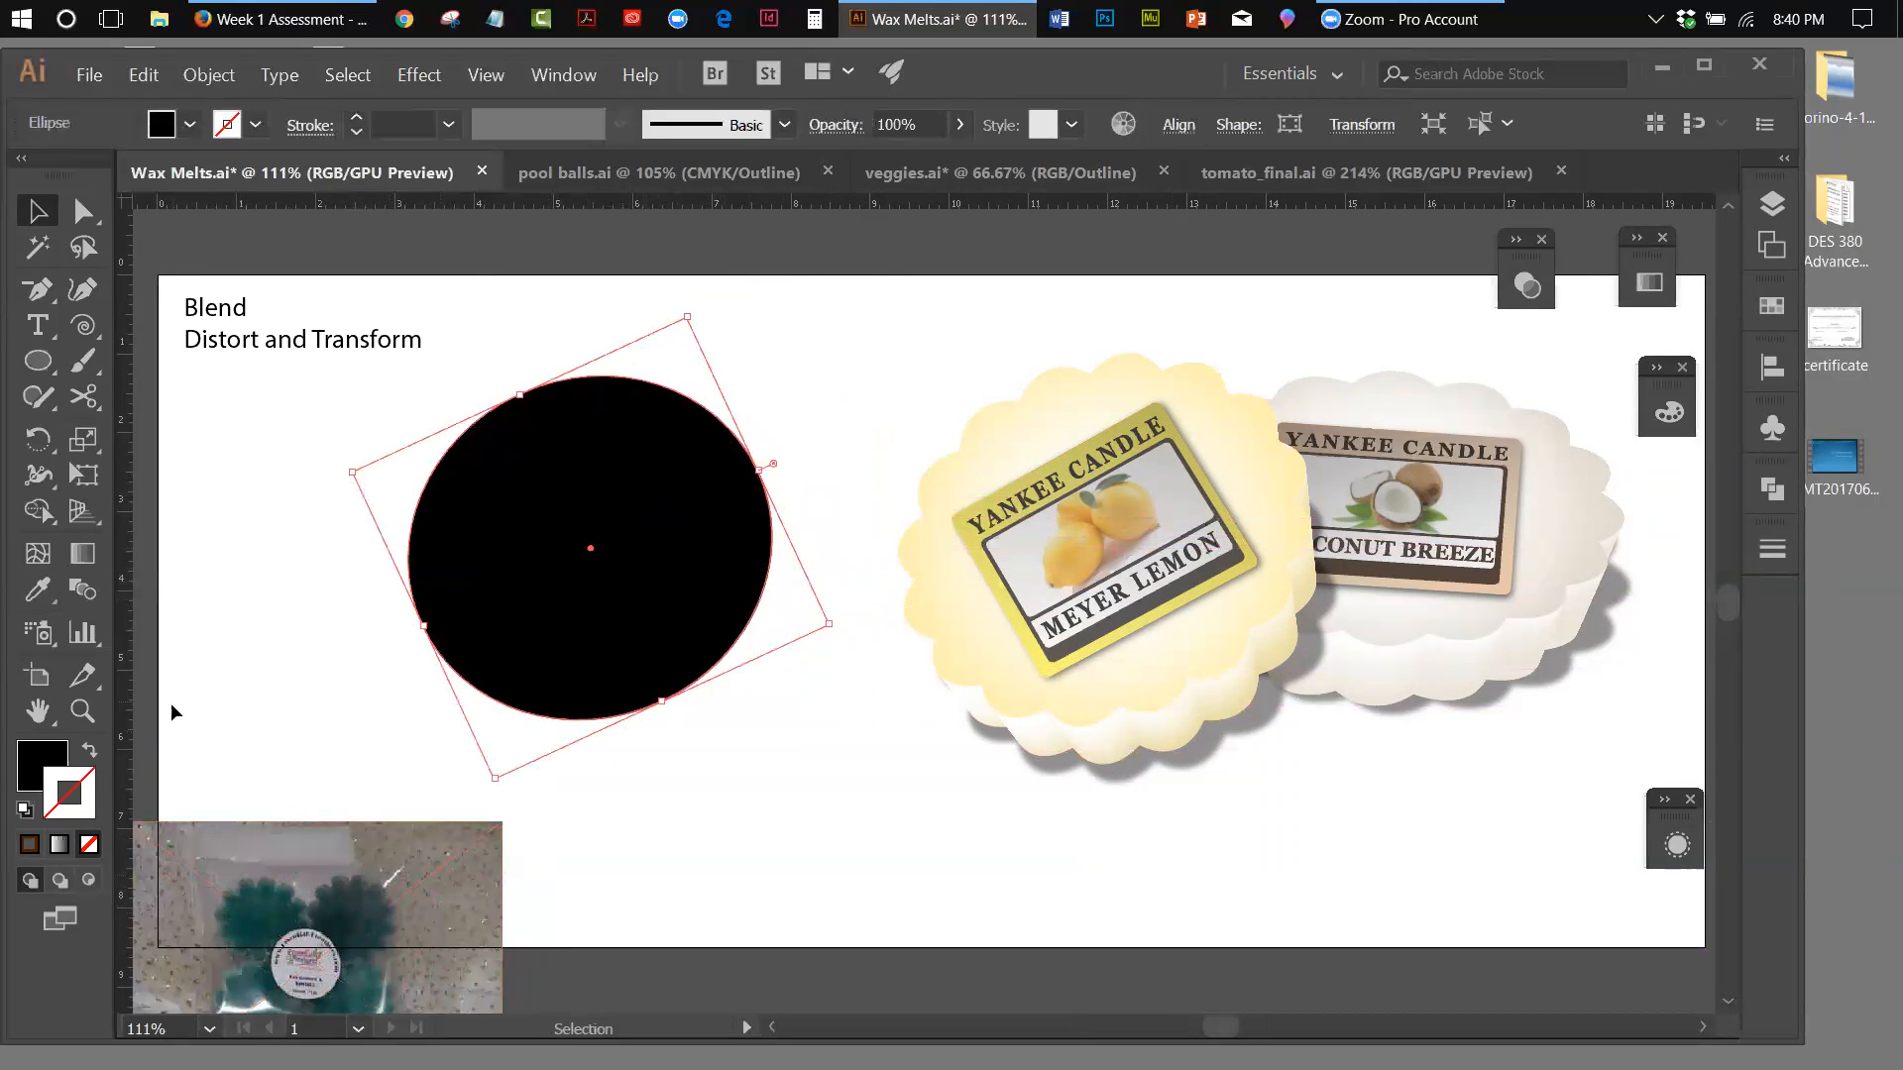
Try filling the ellipse with the Meyer Lemon melt's gradient using the Eyedropper, and move the melt's scalloped top down
left_click(48, 591)
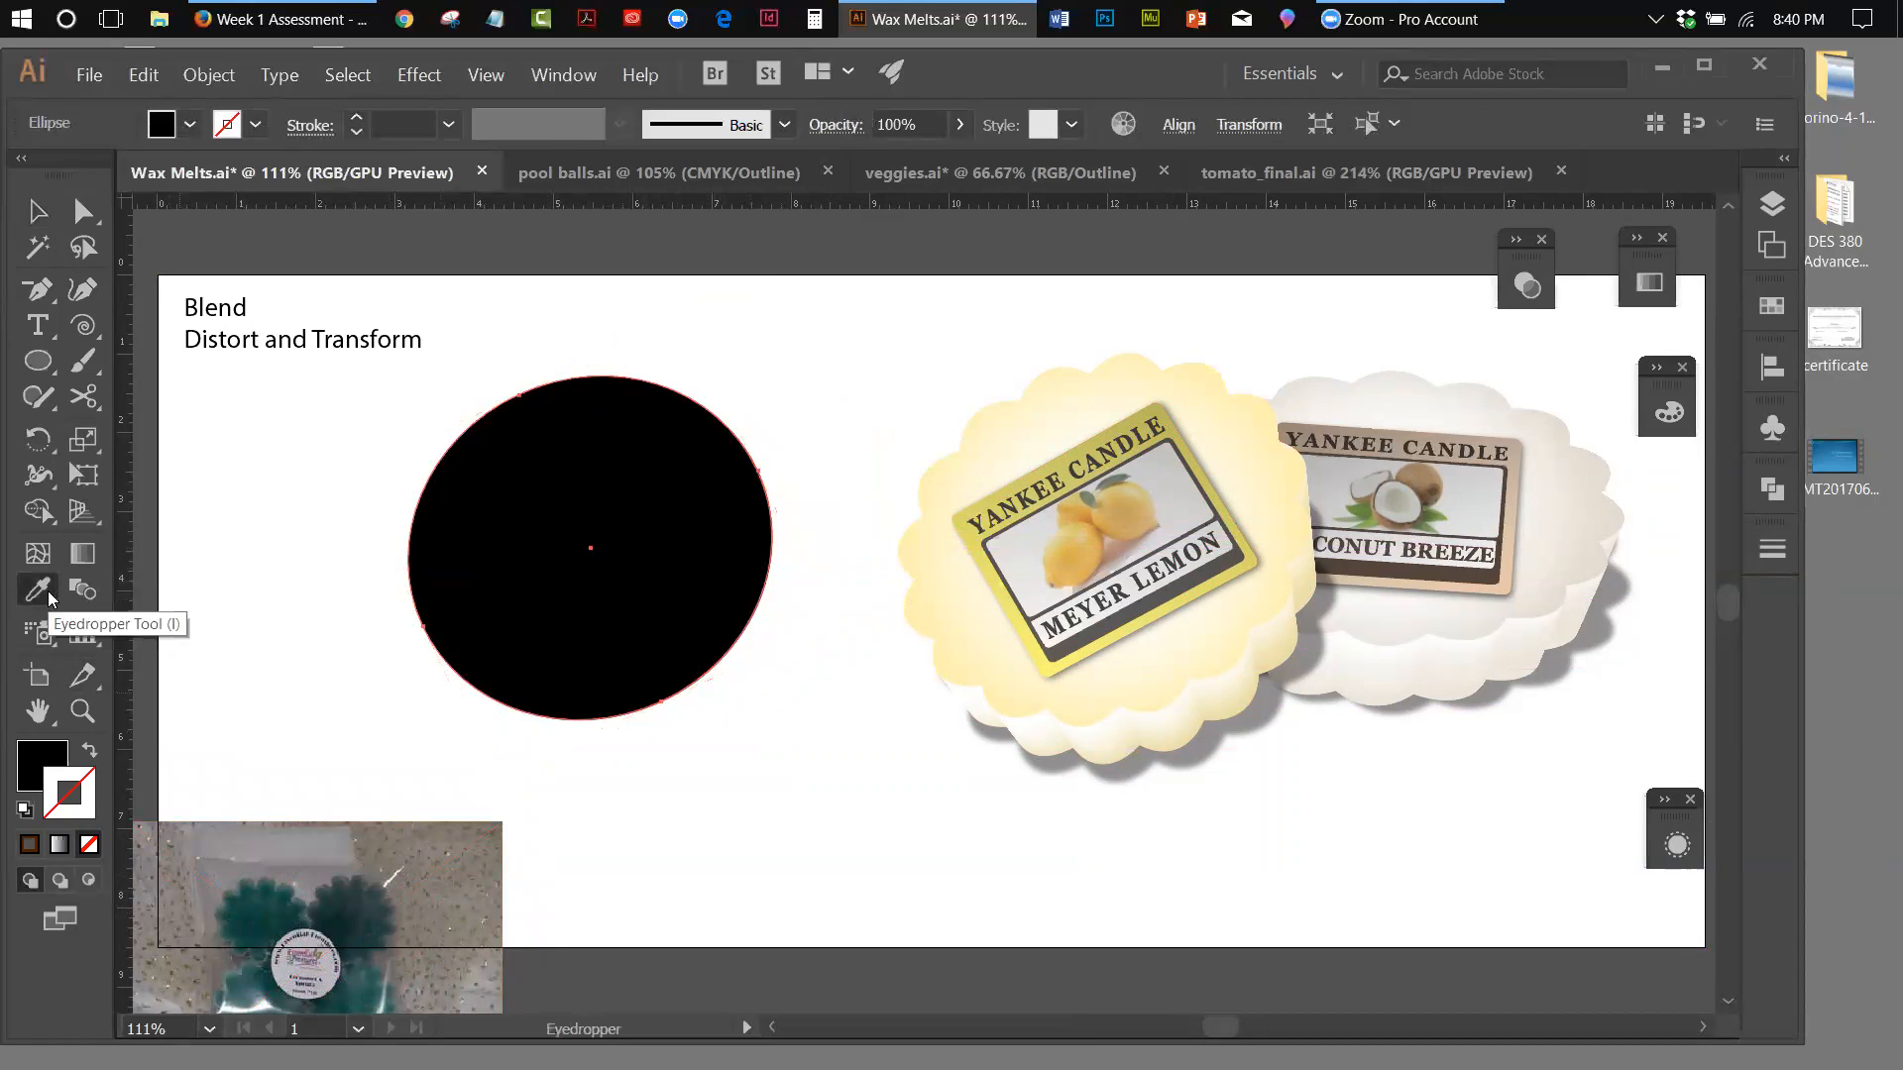
left_click(996, 656)
key("v")
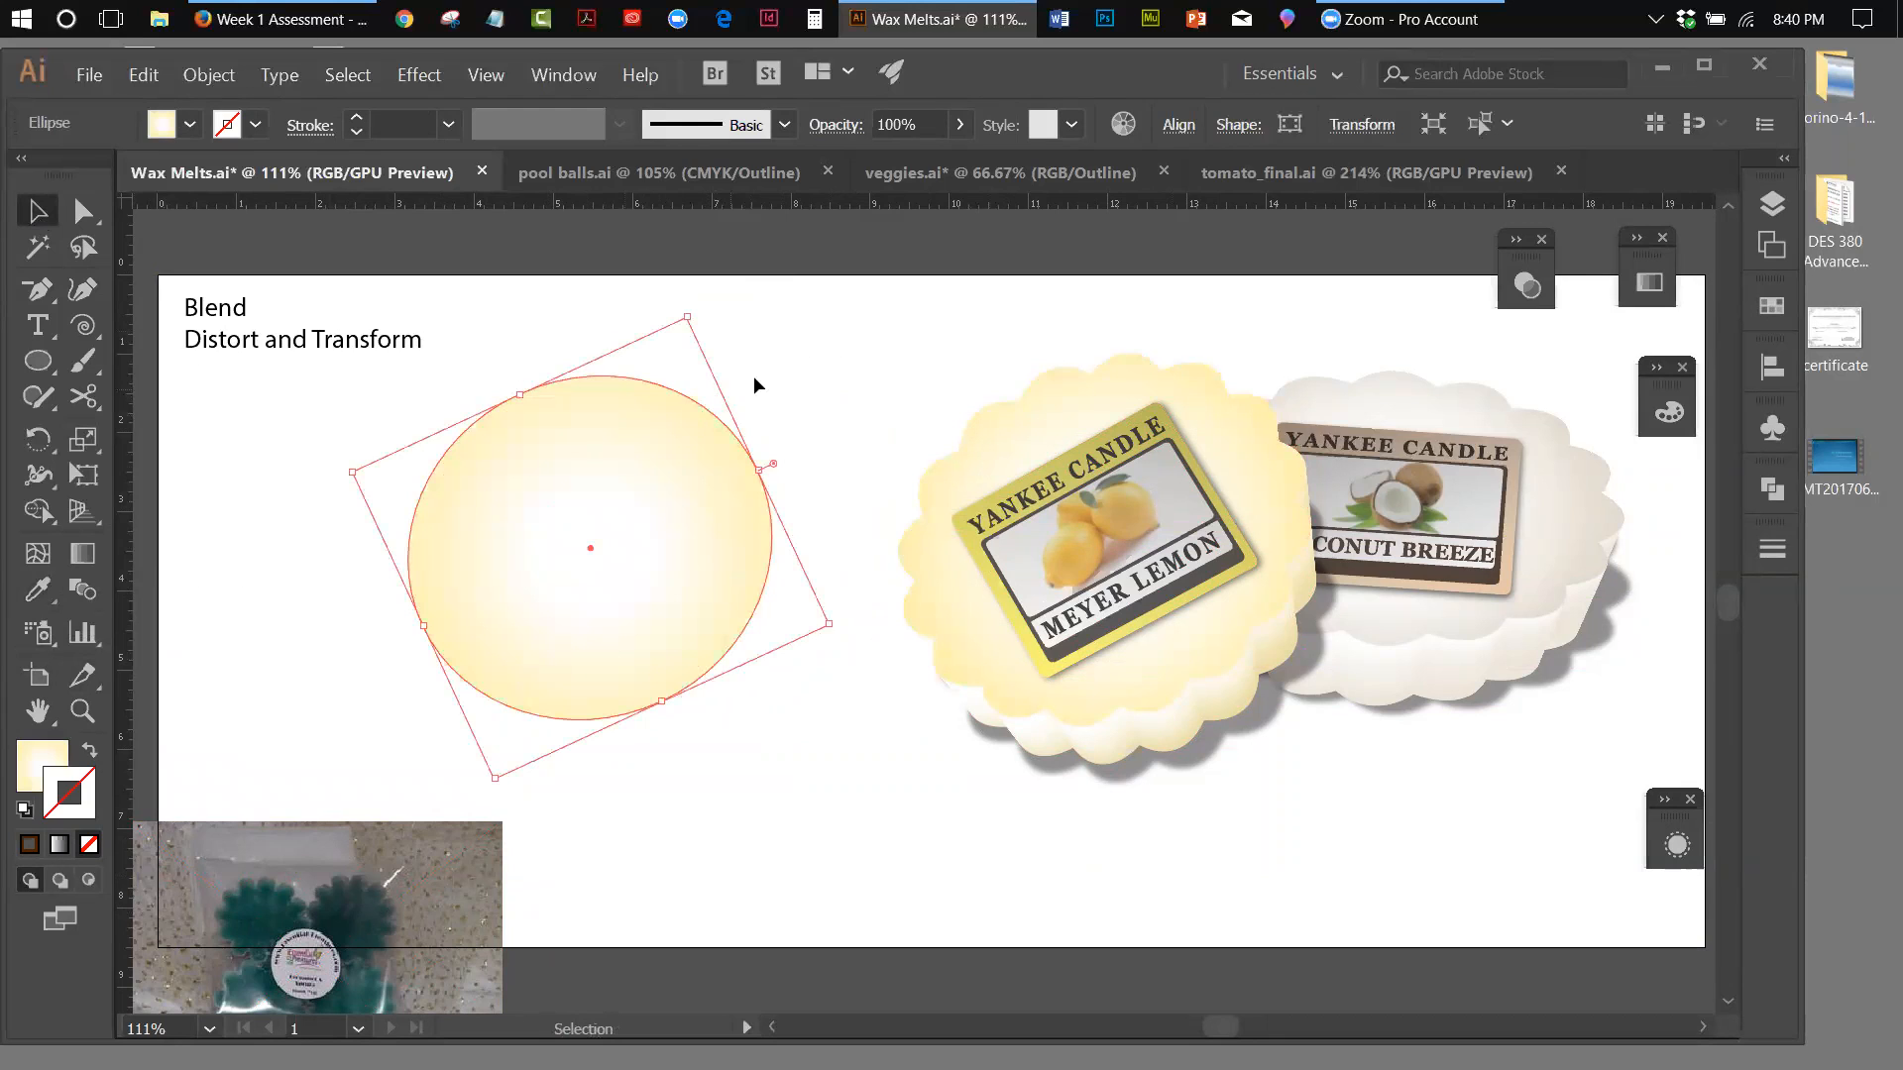
left_click(753, 384)
left_click(637, 553)
left_click_drag(991, 446, 1011, 818)
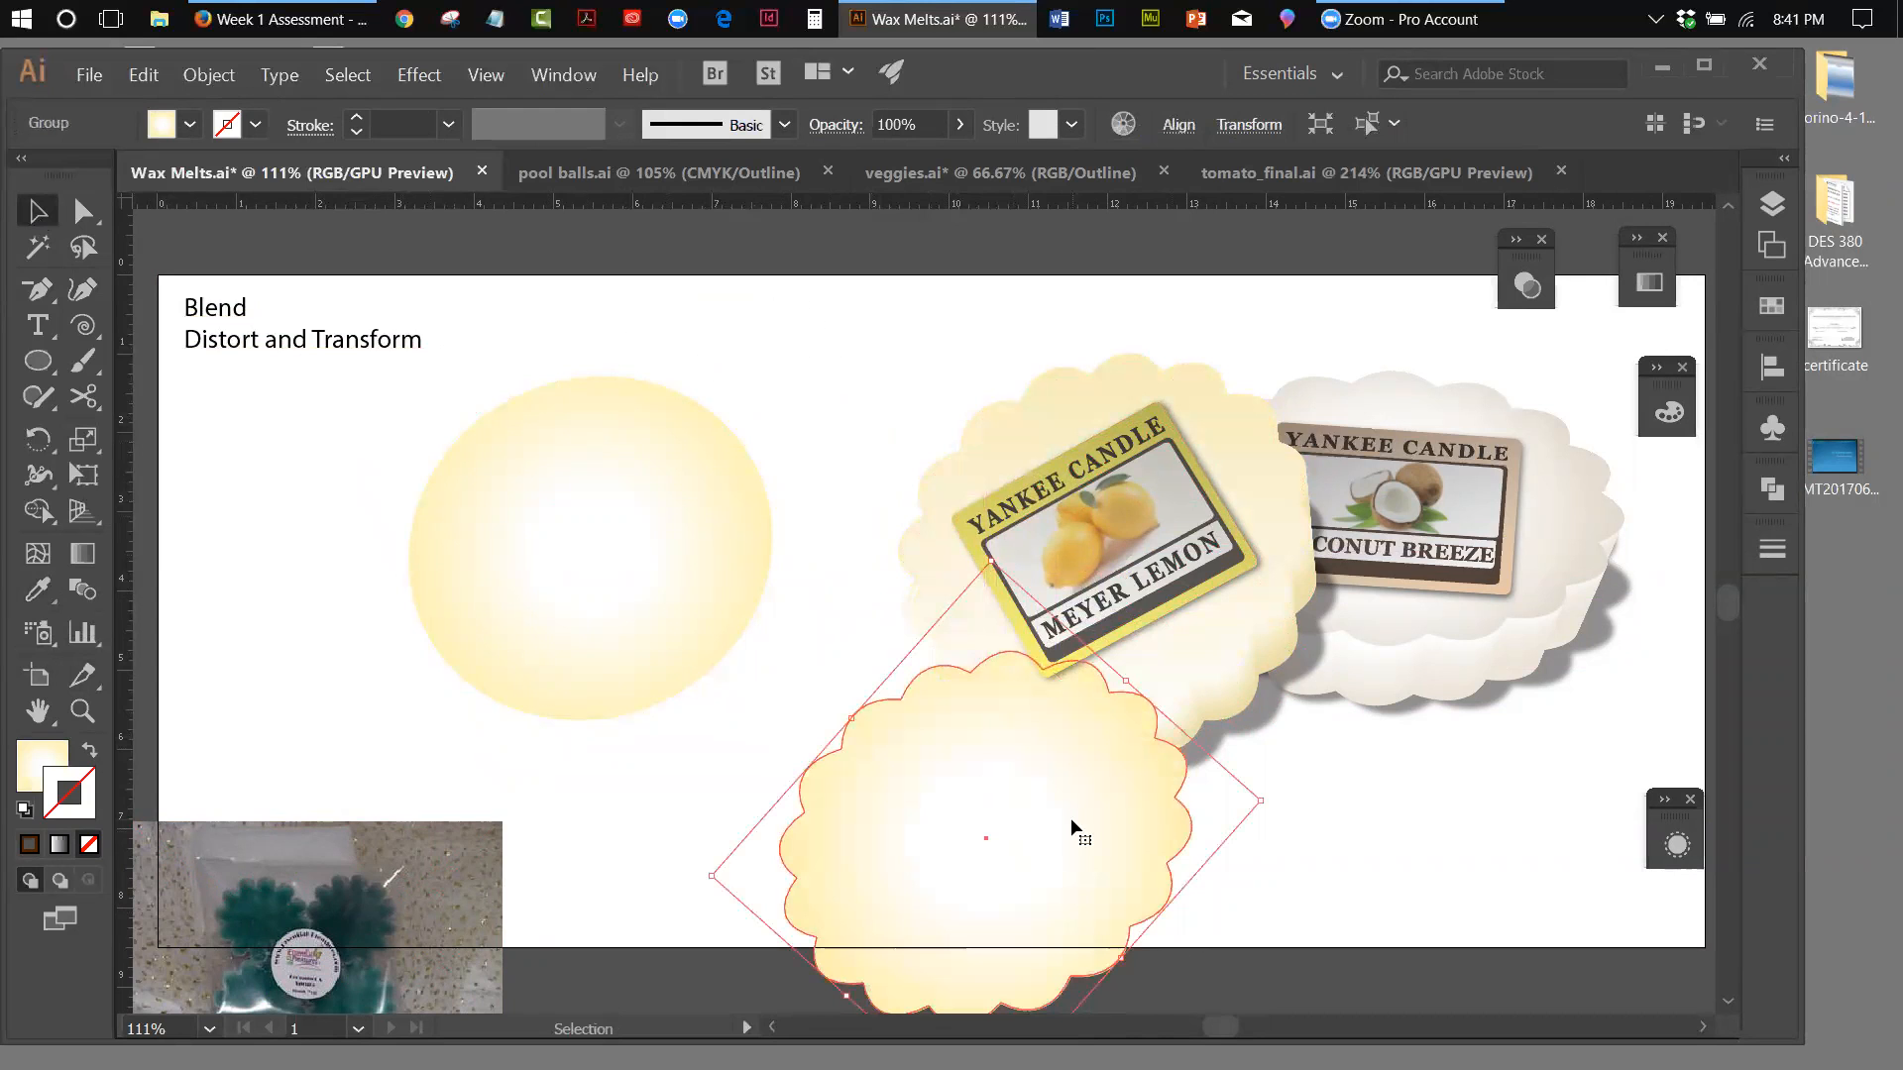
Undo the scalloped top's move and the ellipse's gradient fill
left_click(658, 706)
left_click(148, 76)
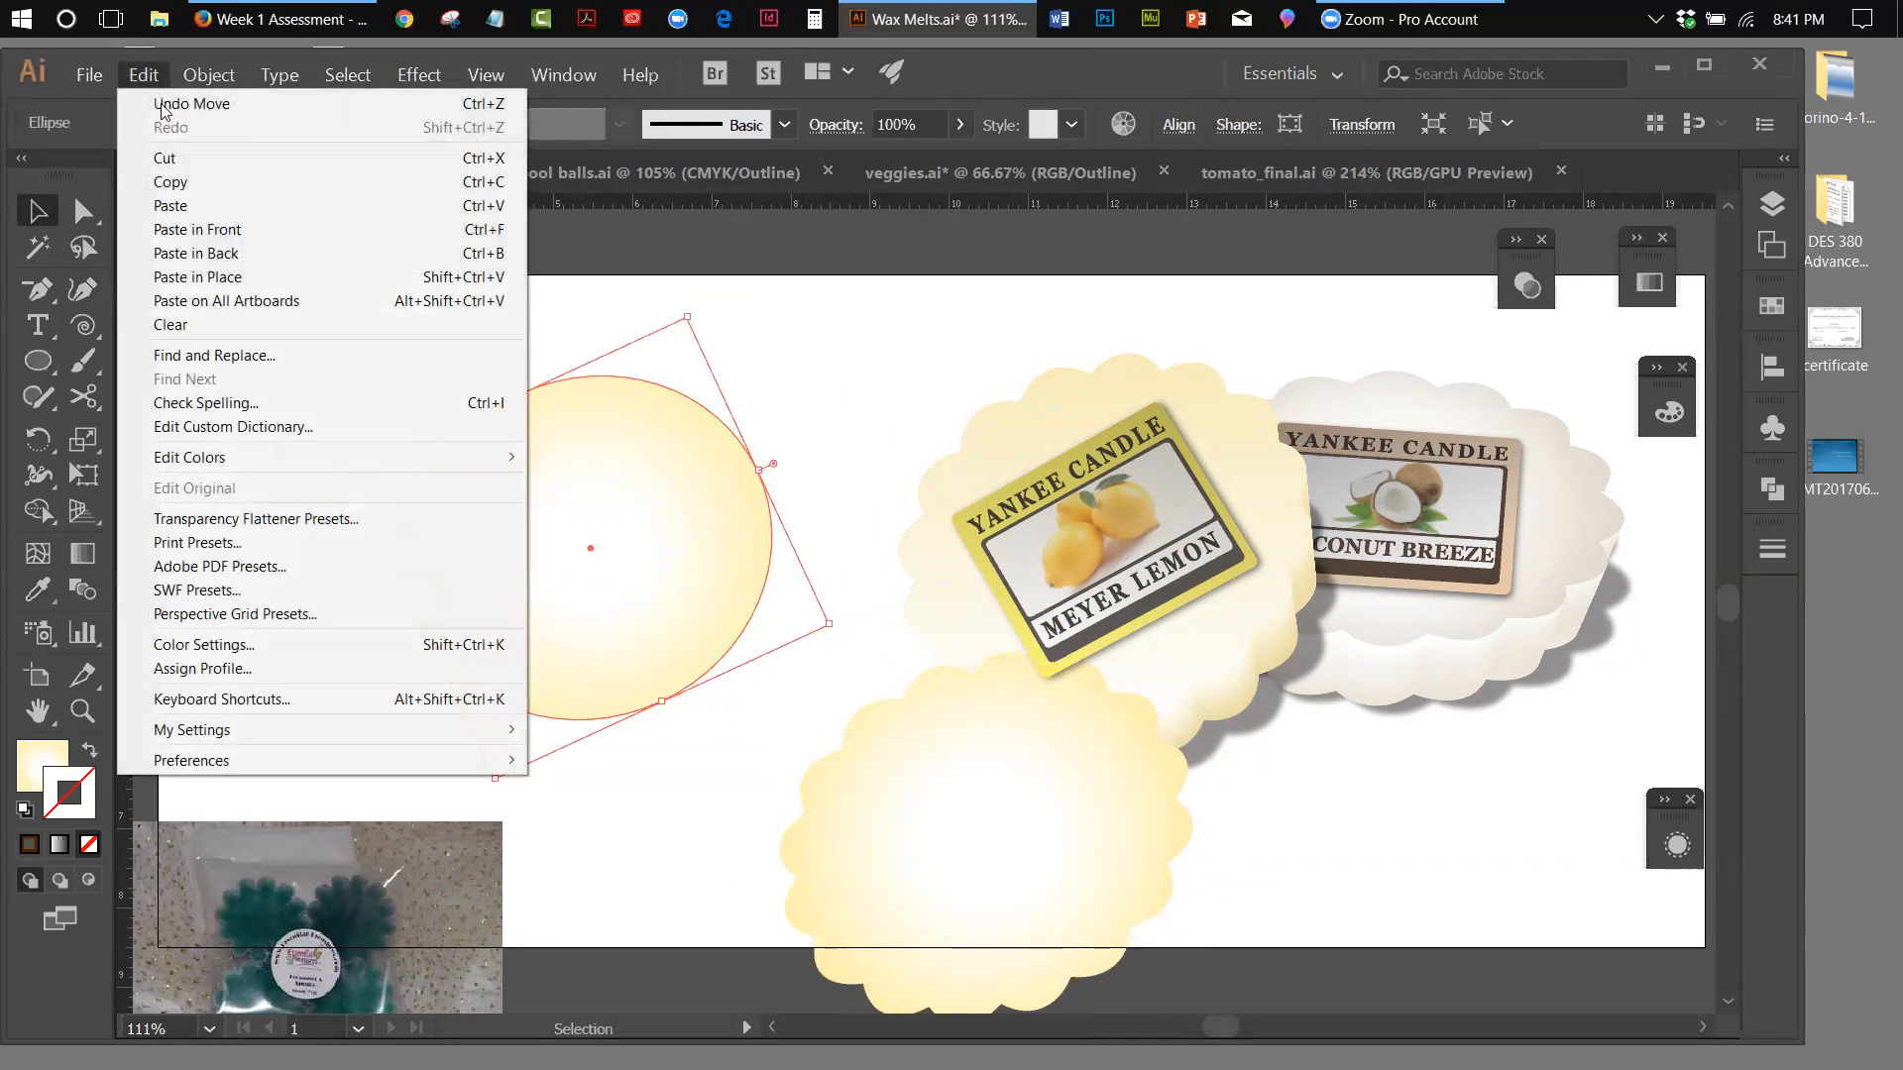
left_click(158, 103)
left_click(143, 76)
left_click(155, 103)
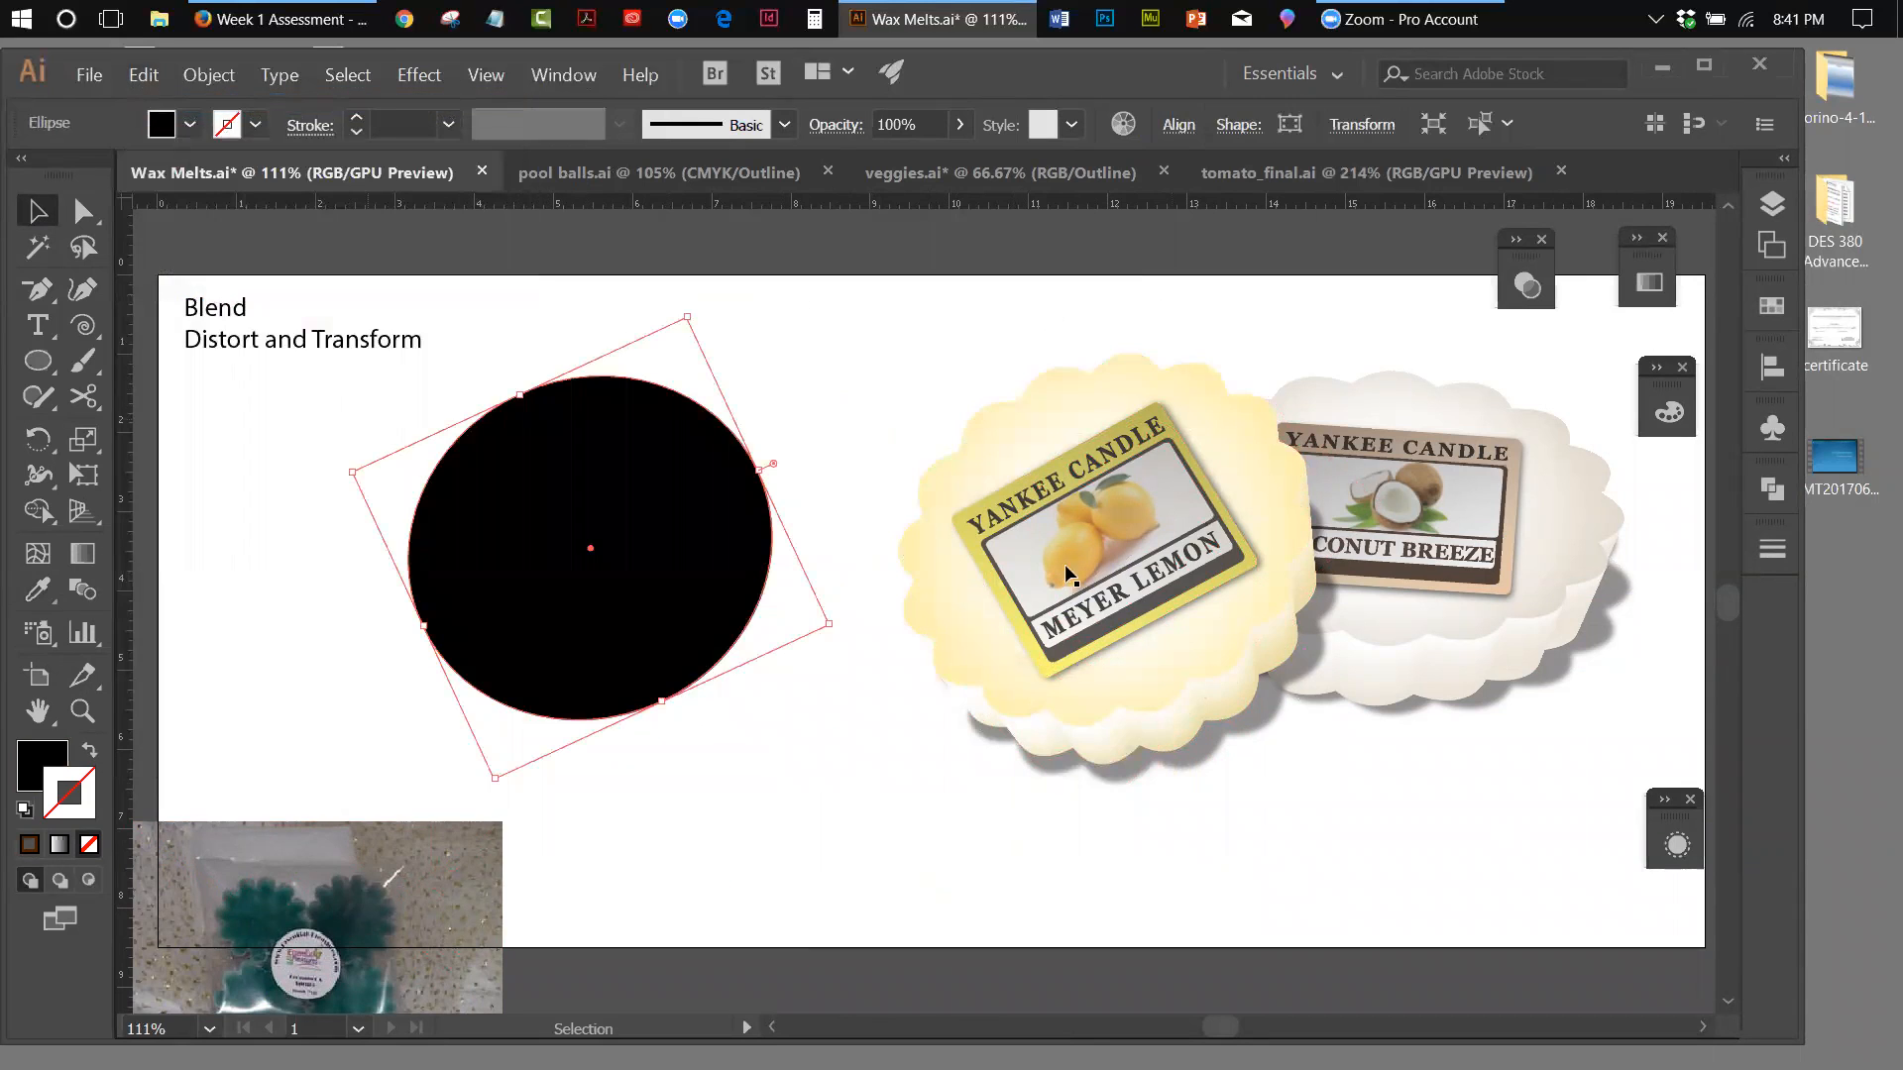
Move the Meyer Lemon melt's scalloped top down below its label and copy its gradient fill onto the black ellipse with the Eyedropper
left_click_drag(999, 681, 853, 964)
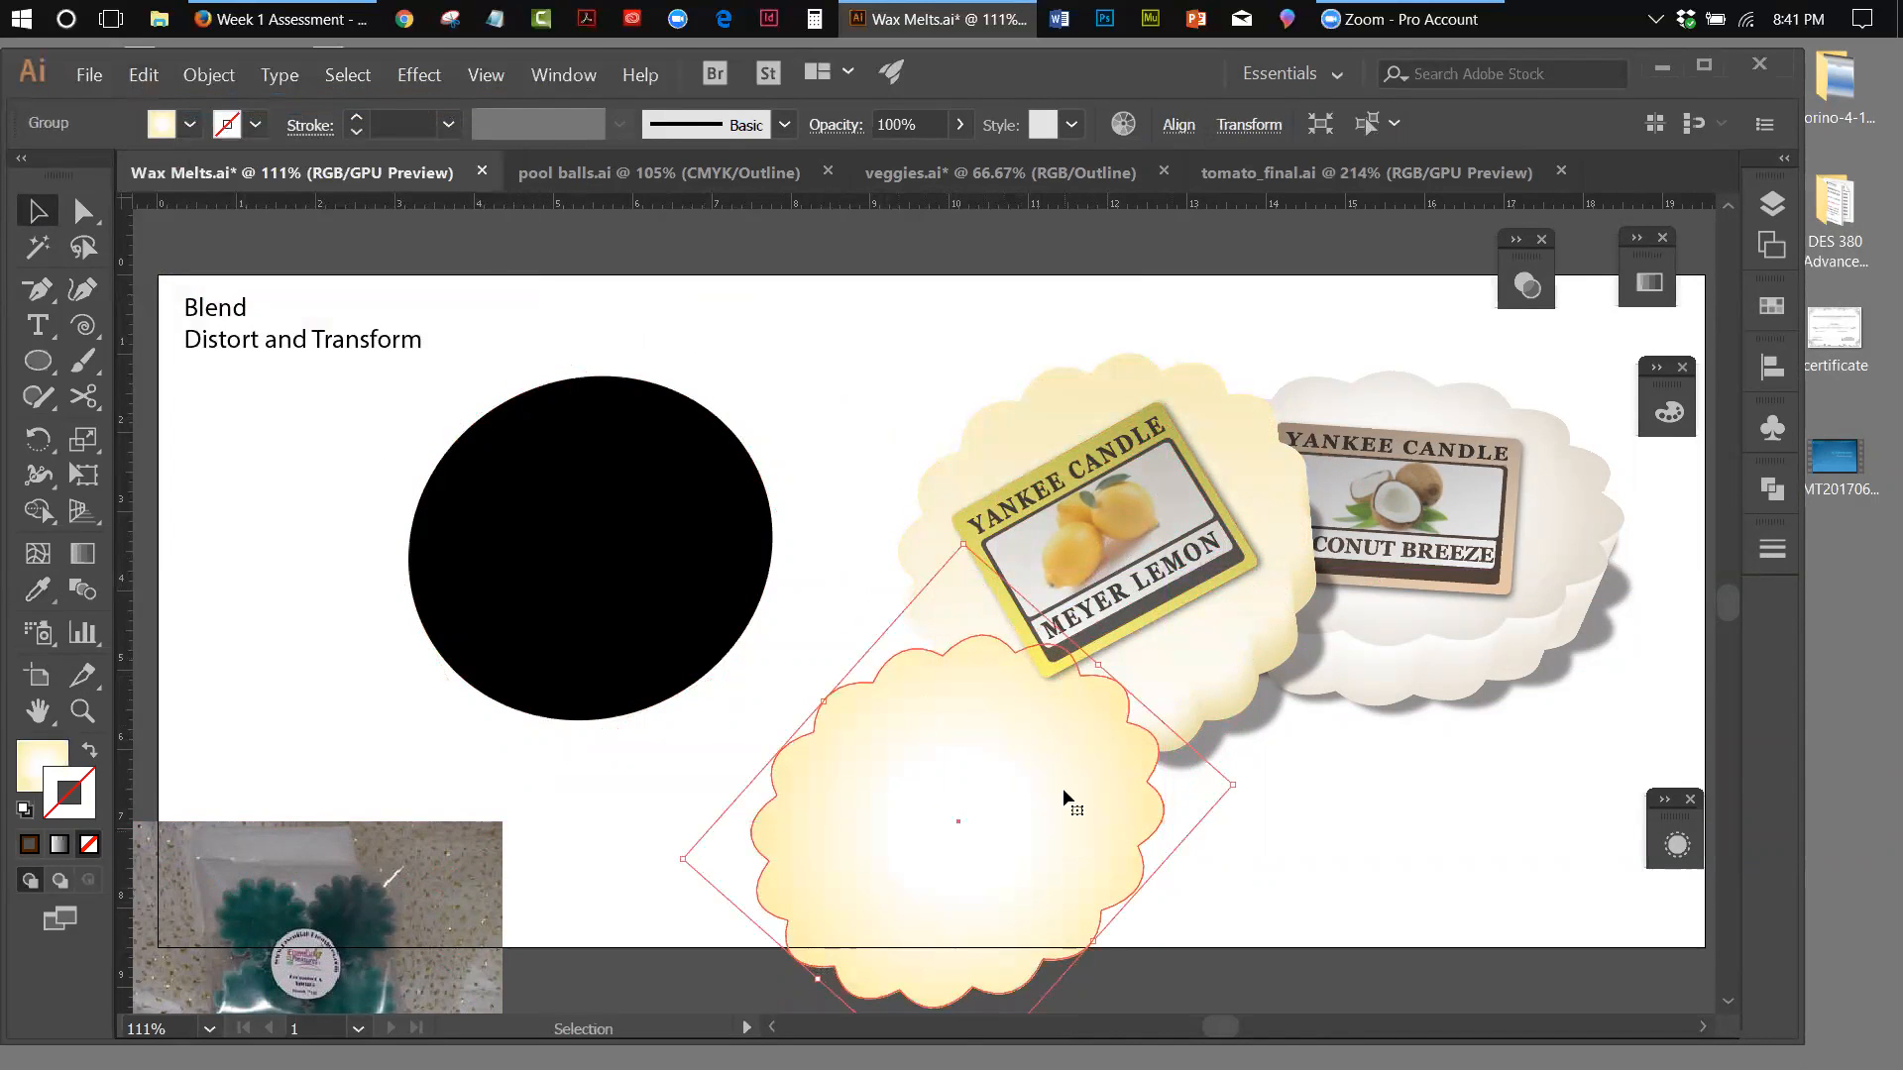
left_click(686, 612)
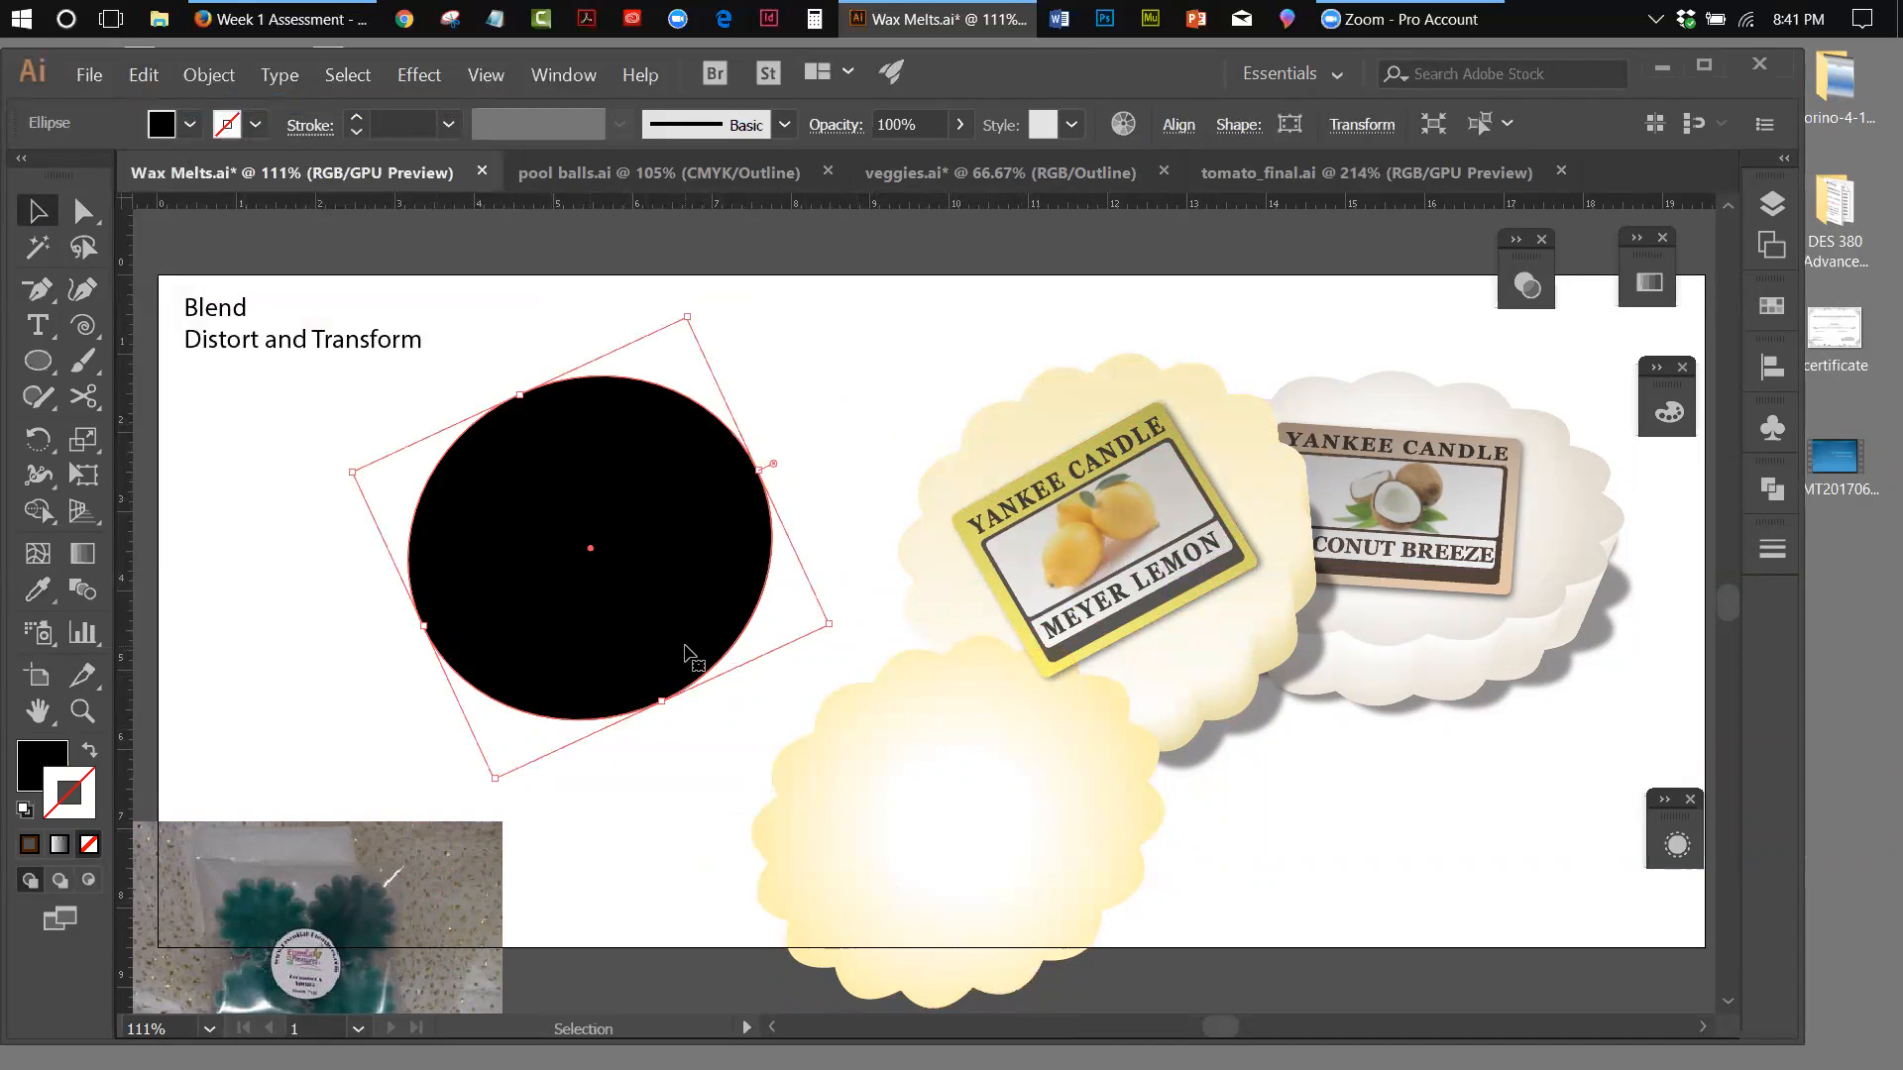
left_click(38, 590)
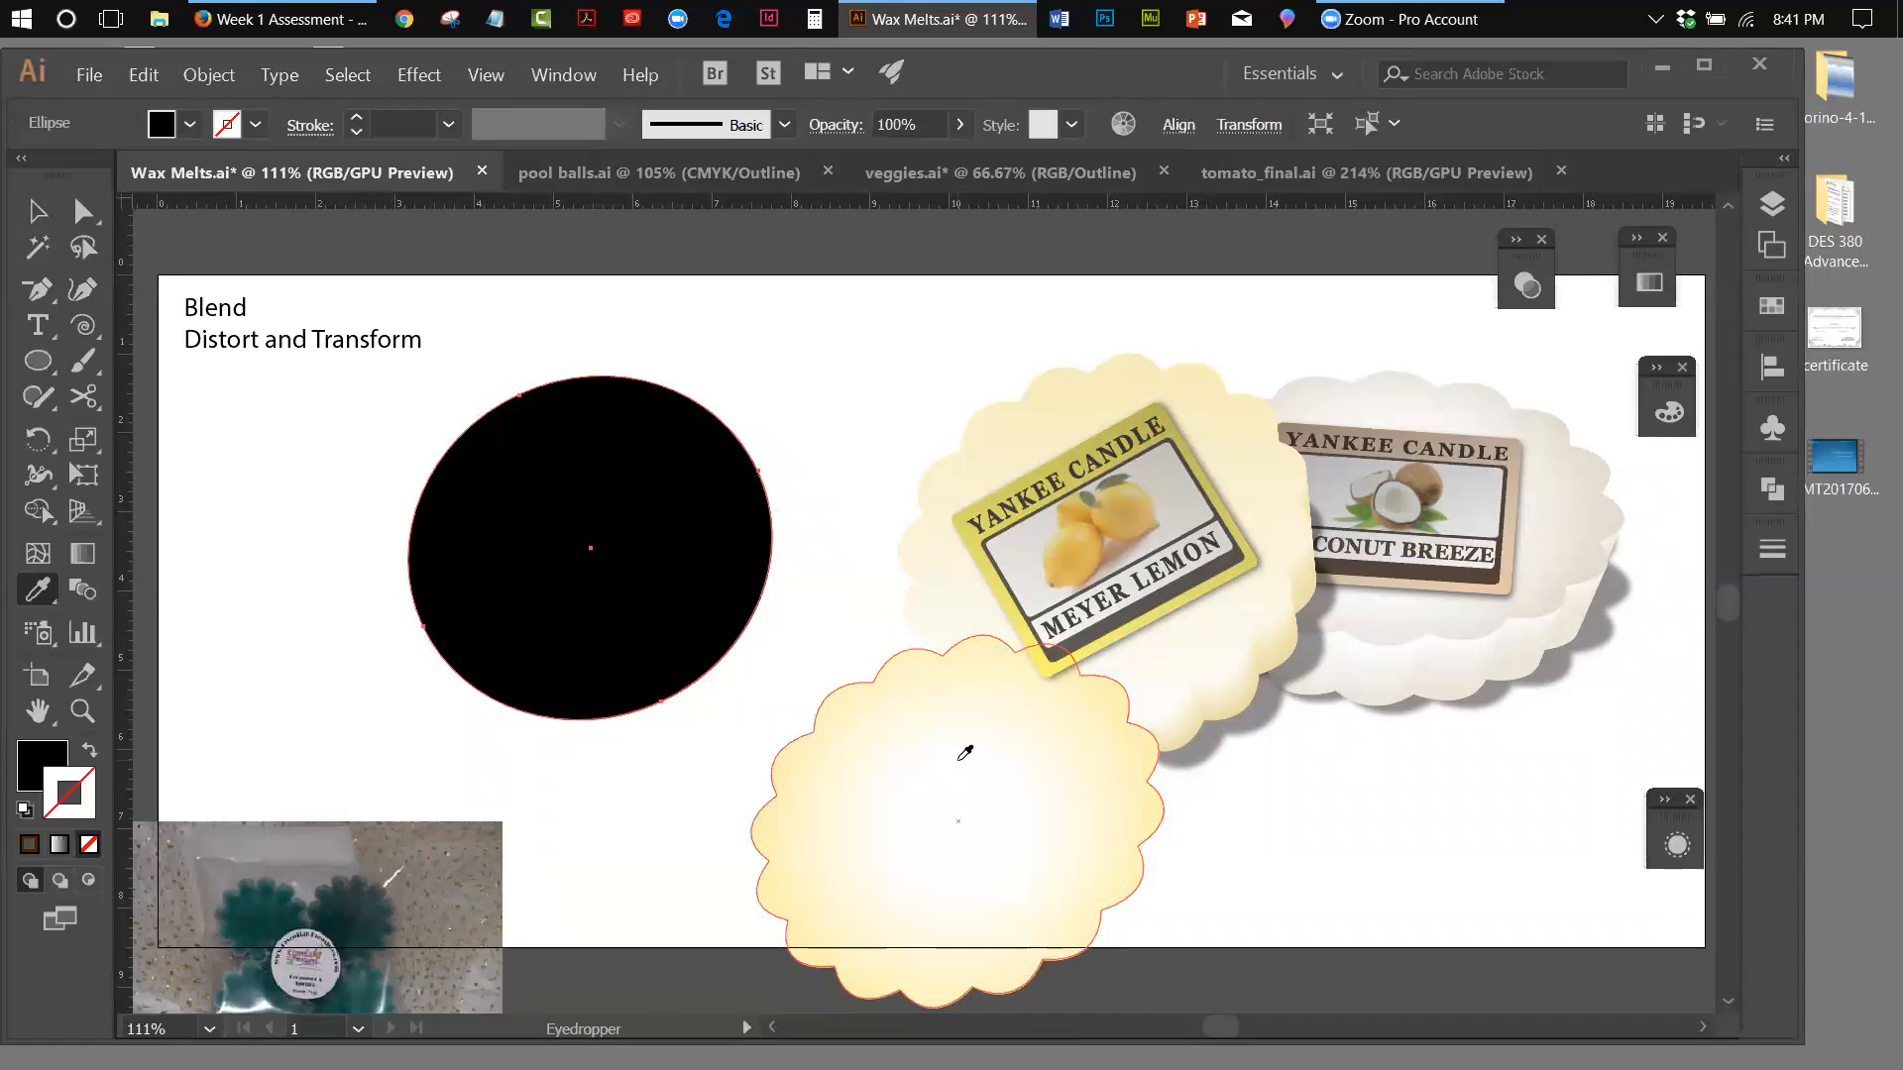
left_click(965, 753)
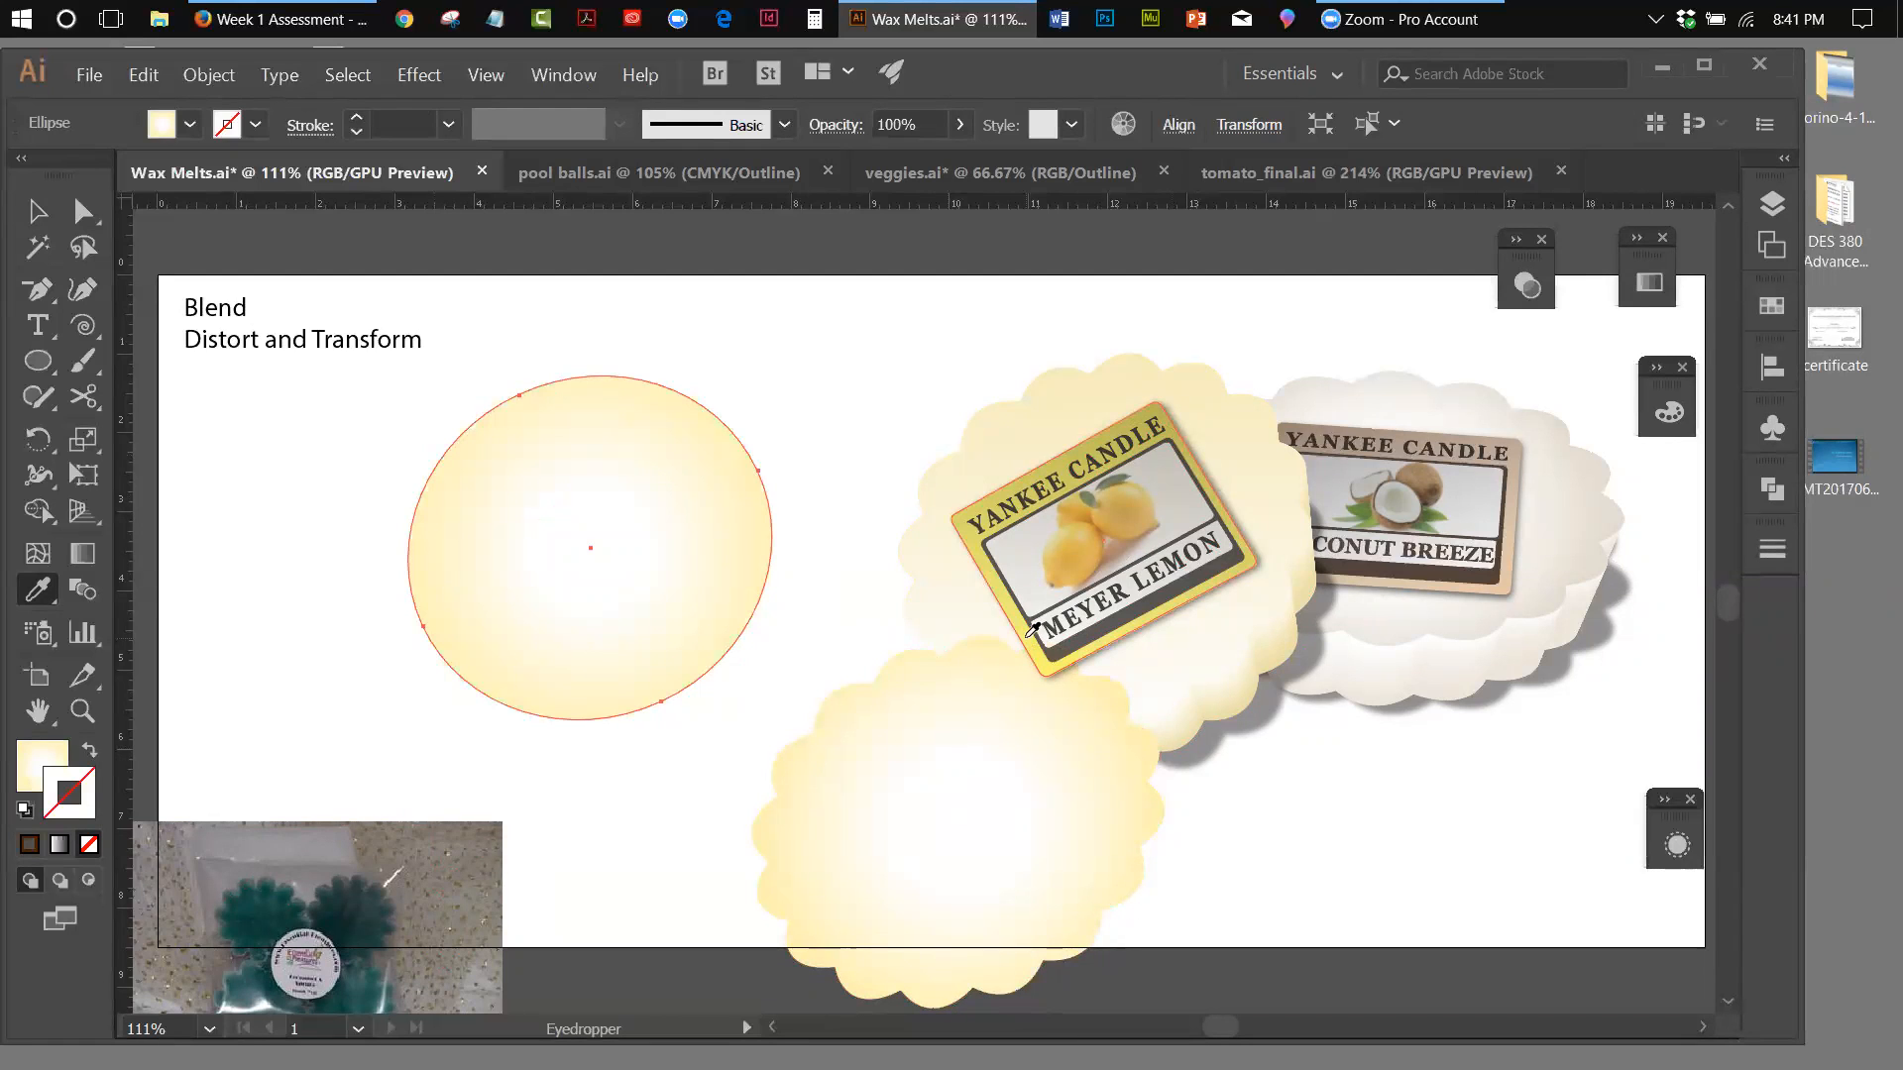
Move the Meyer Lemon melt's scalloped top back up over its base beneath the label, and slightly enlarge the gradient-filled ellipse
left_click(33, 214)
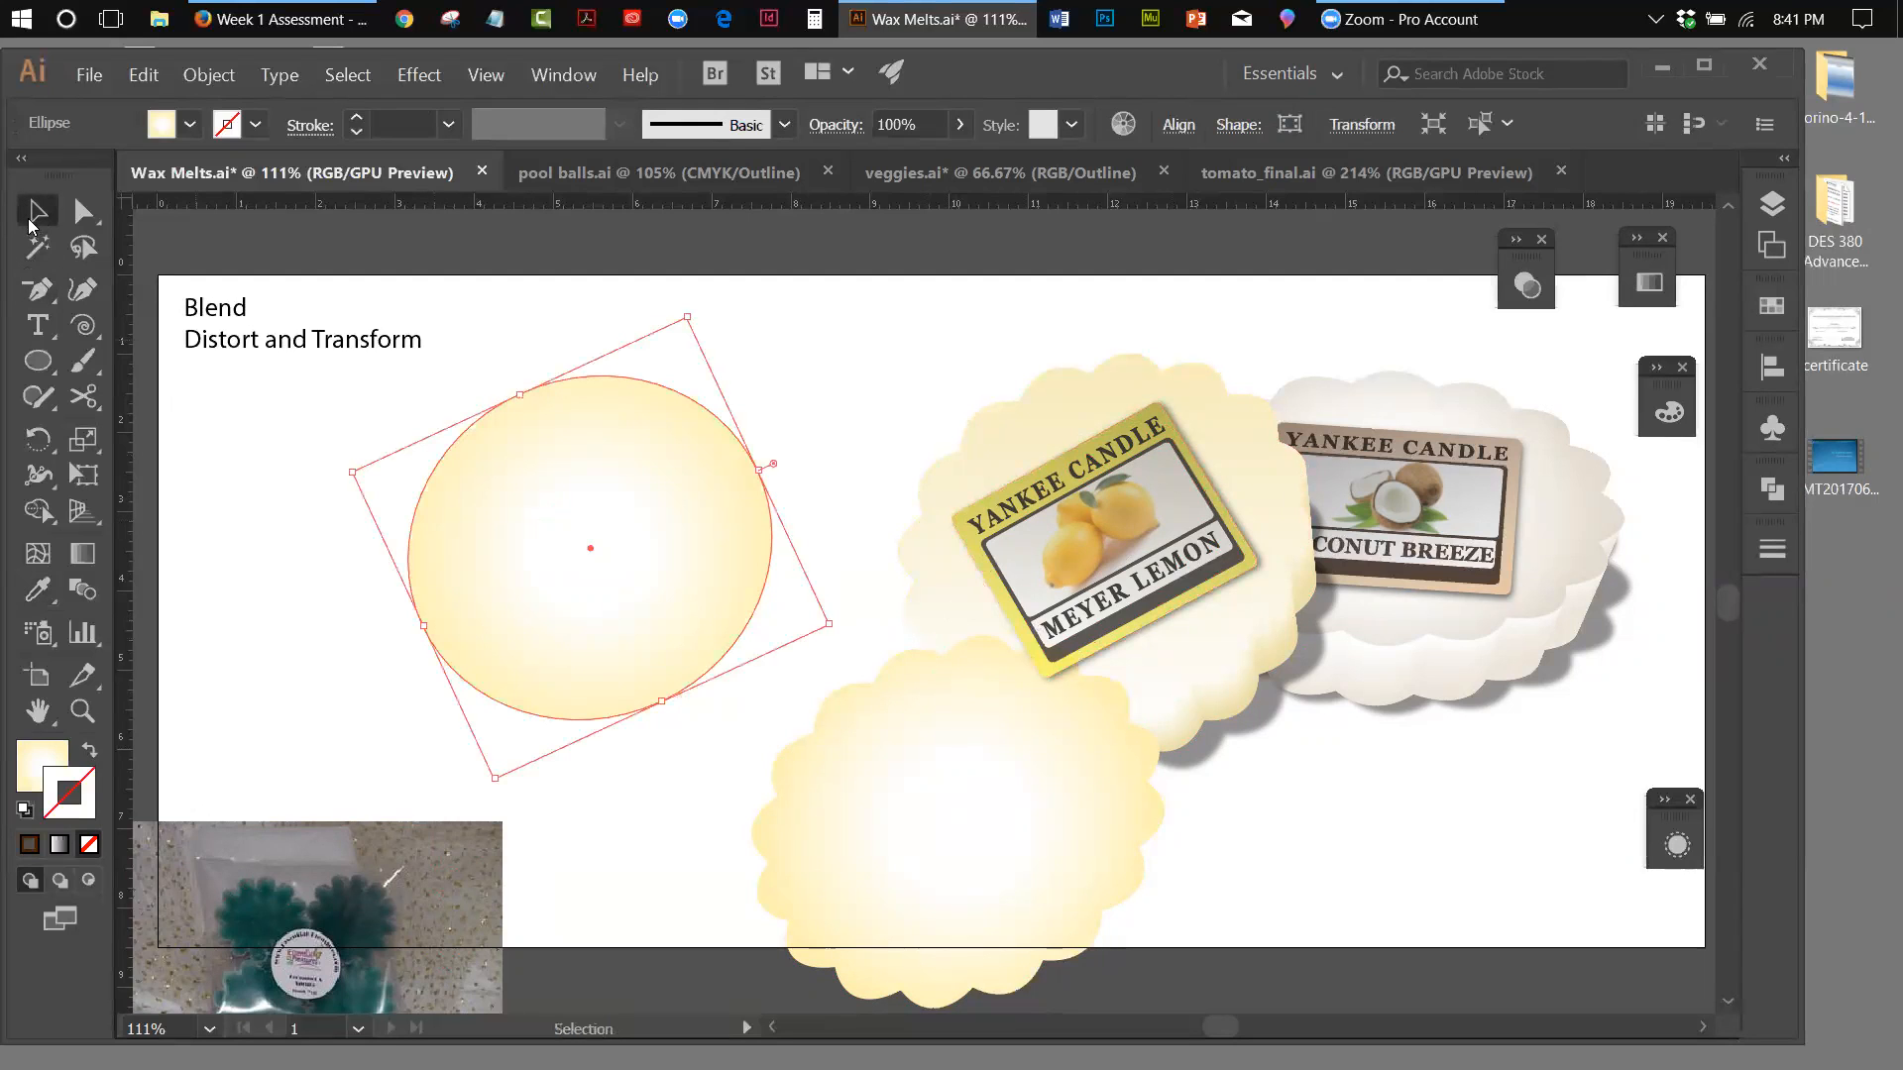
left_click_drag(900, 686, 1042, 402)
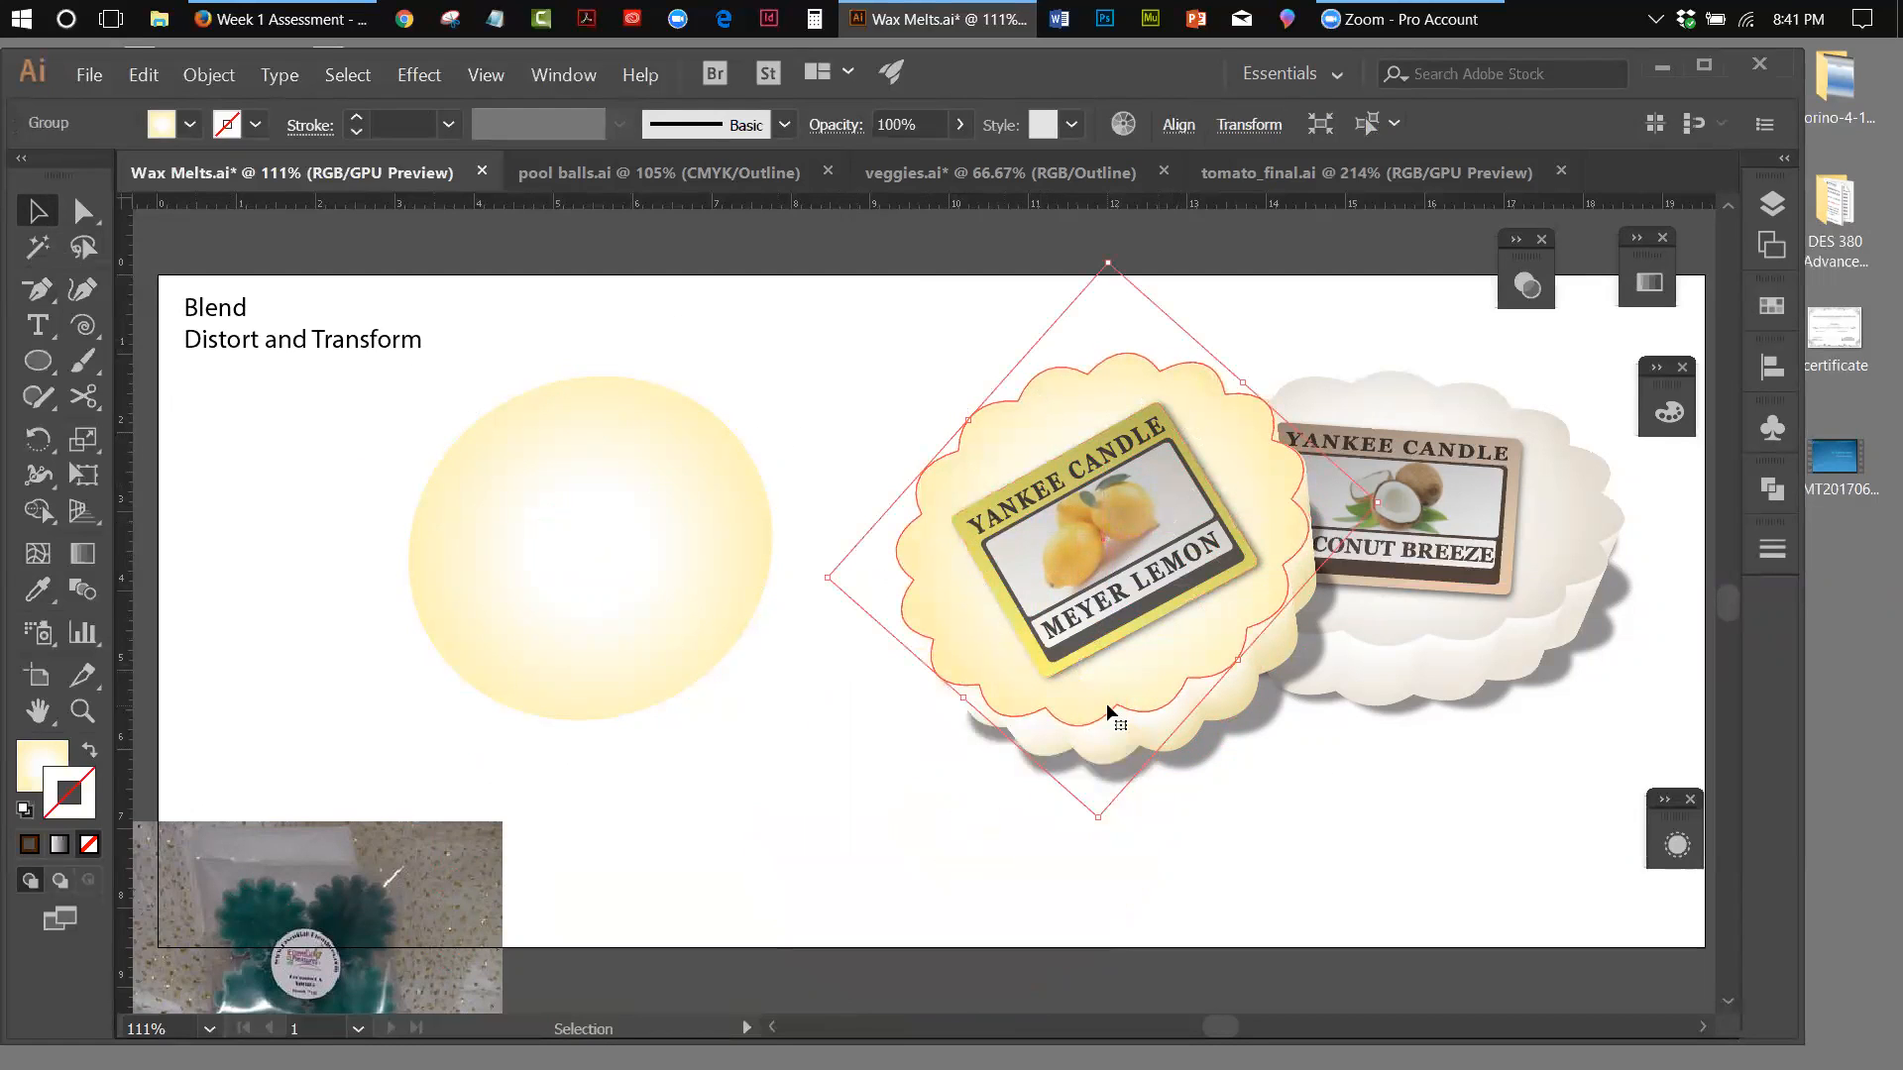
left_click(626, 538)
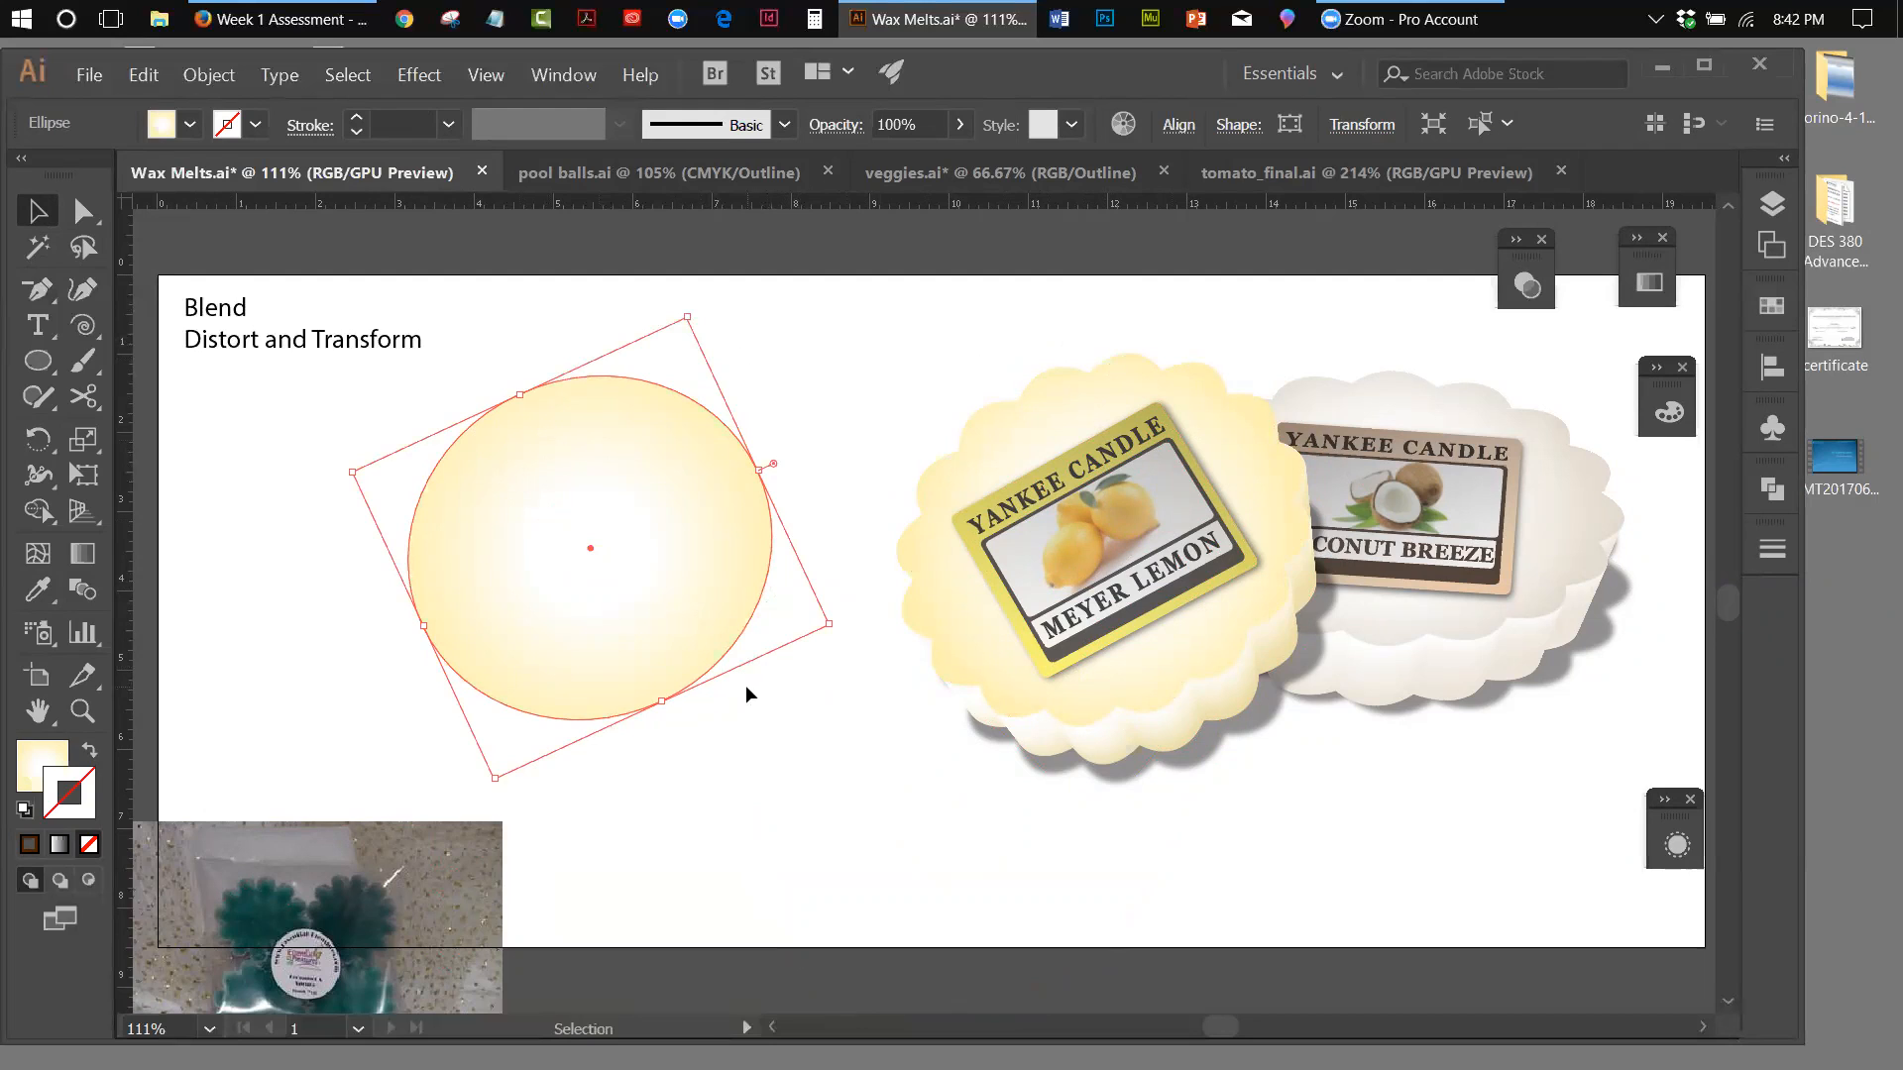
left_click_drag(827, 626, 856, 629)
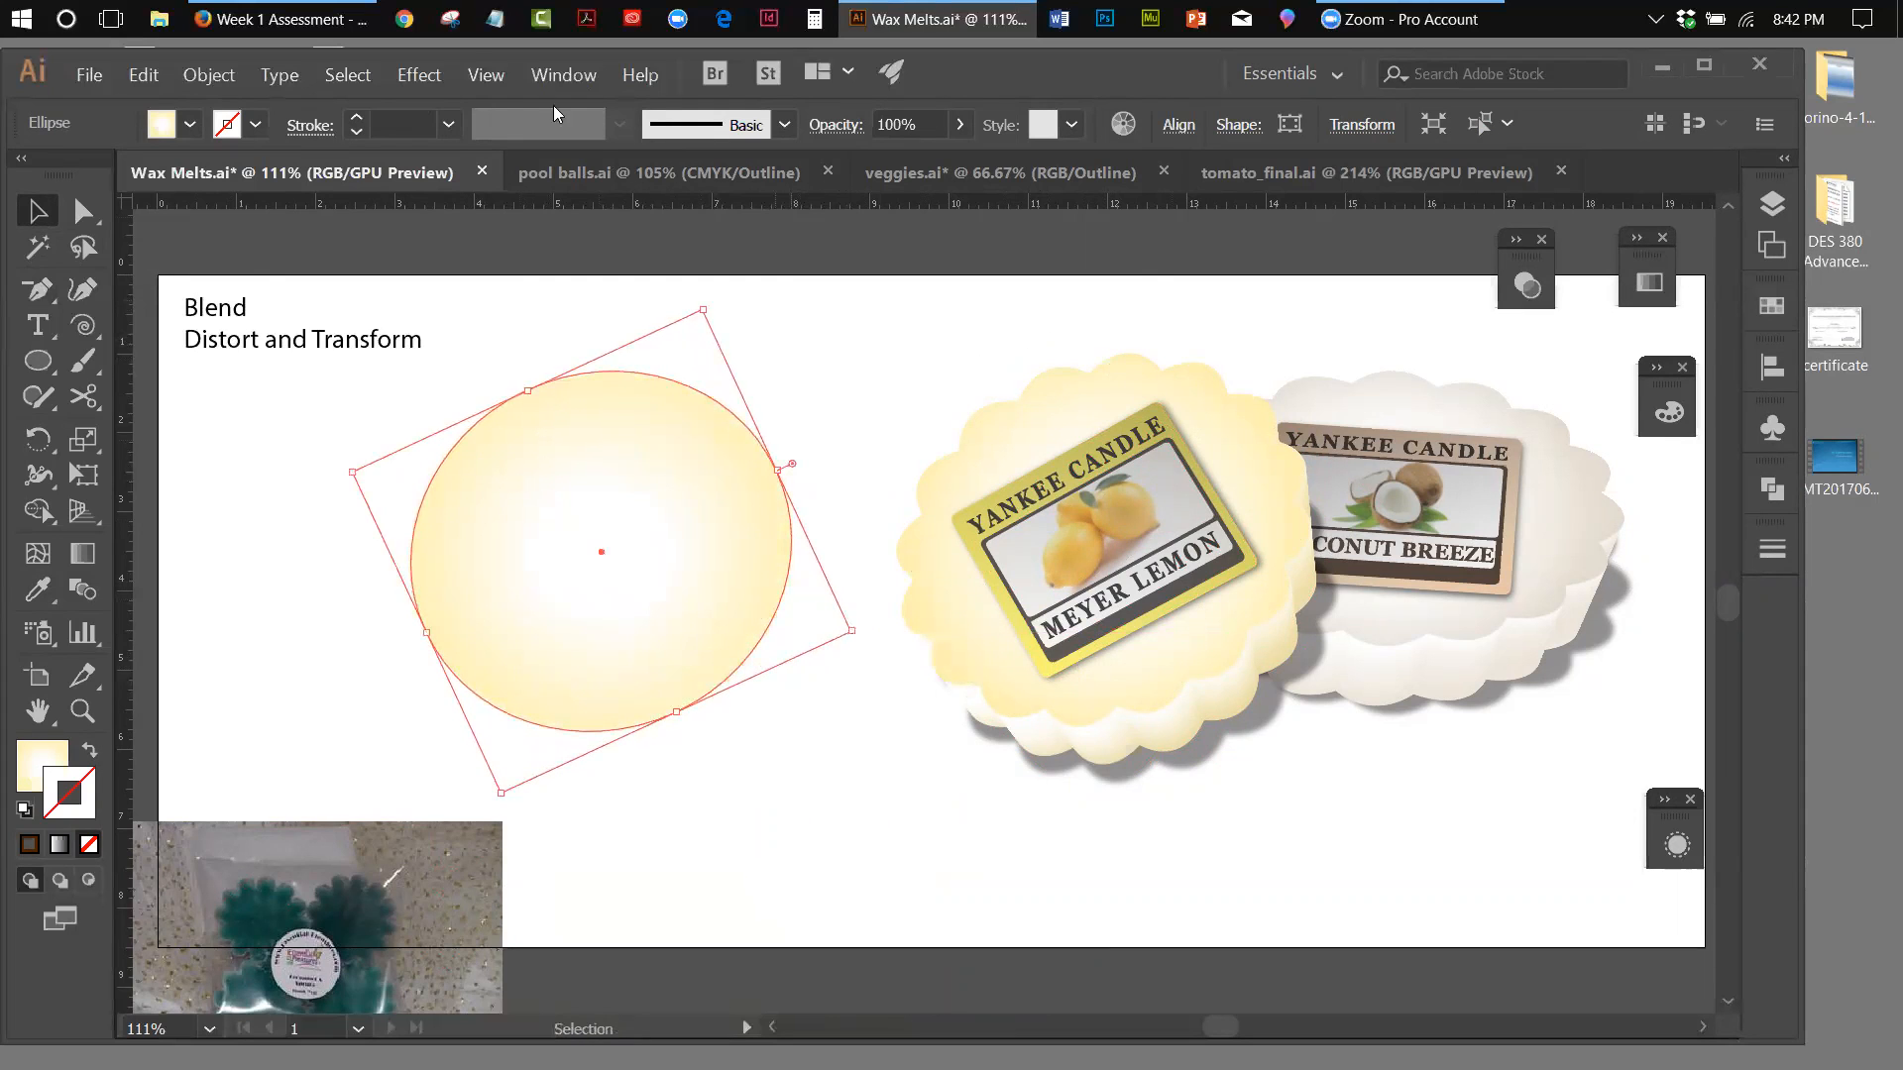
Apply Add Anchor Points twice to the gradient-filled ellipse to put extra points between its existing ones
left_click(217, 78)
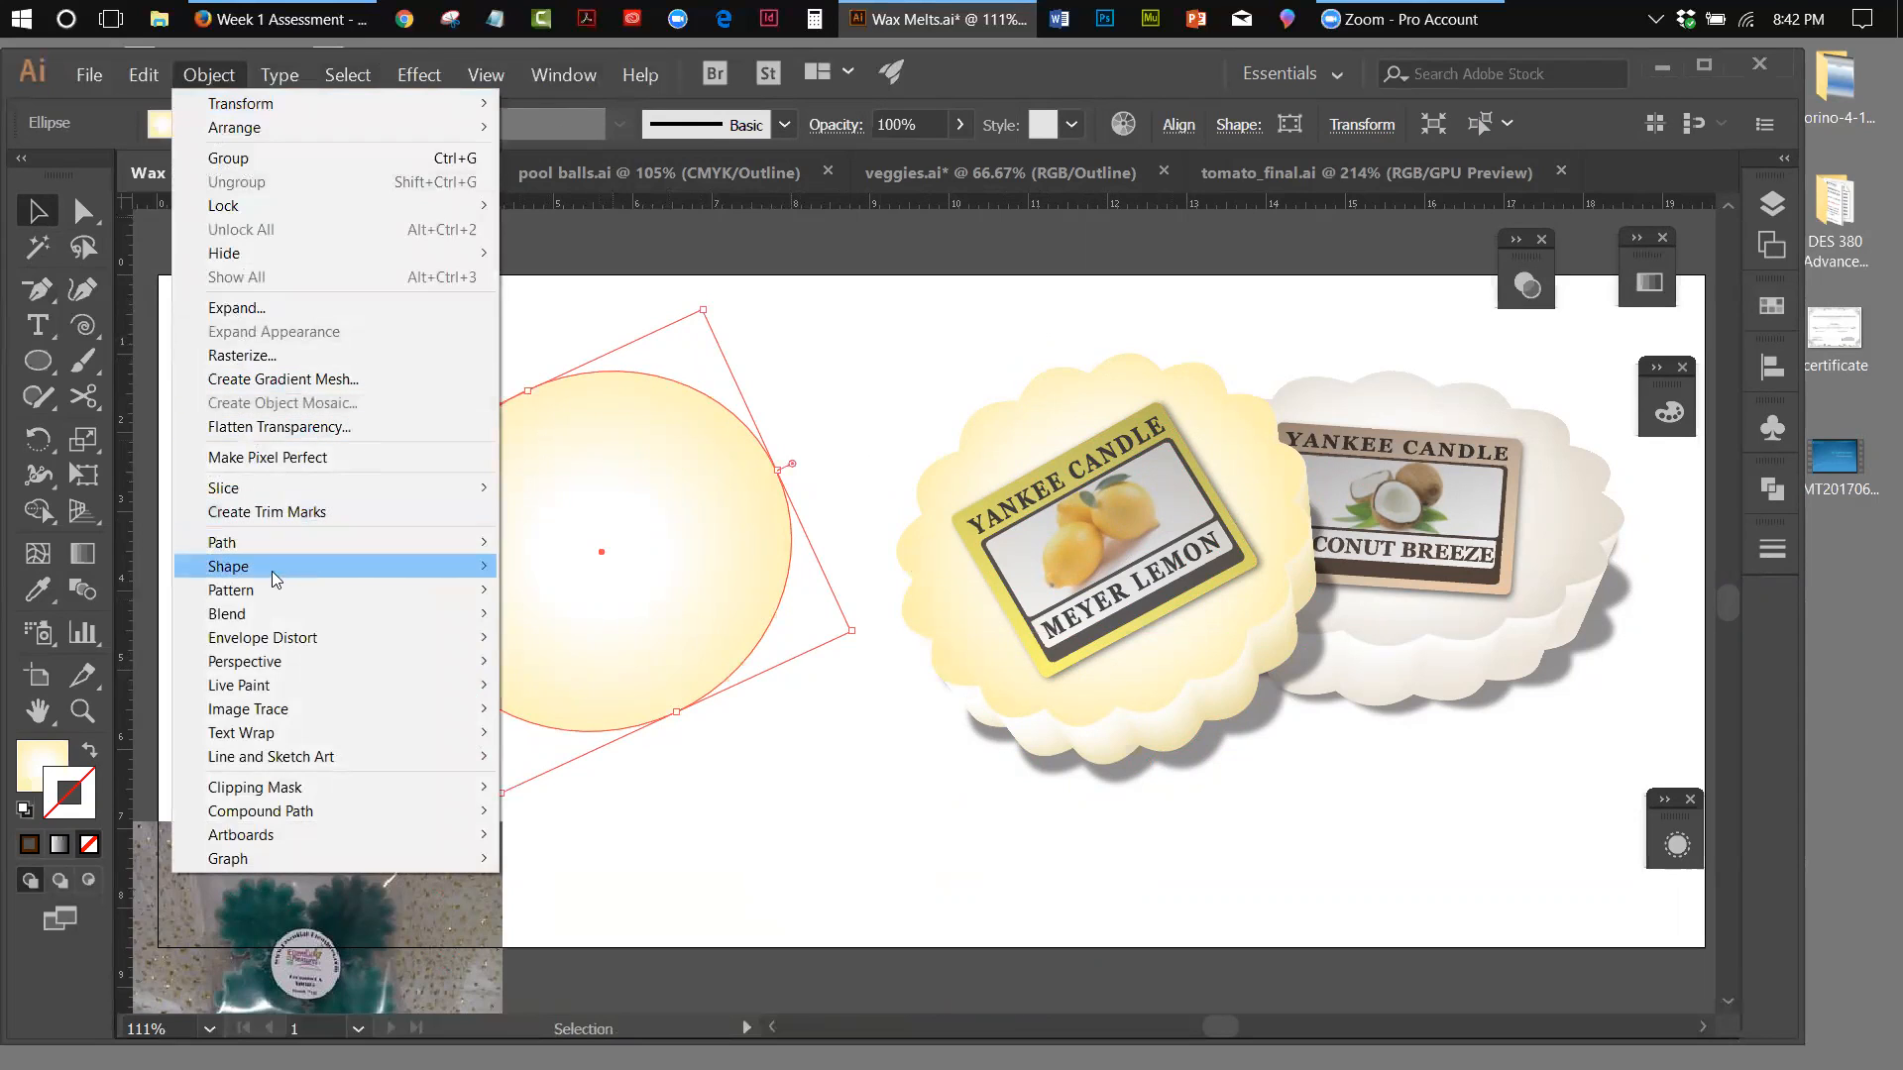
mouse_move(271, 595)
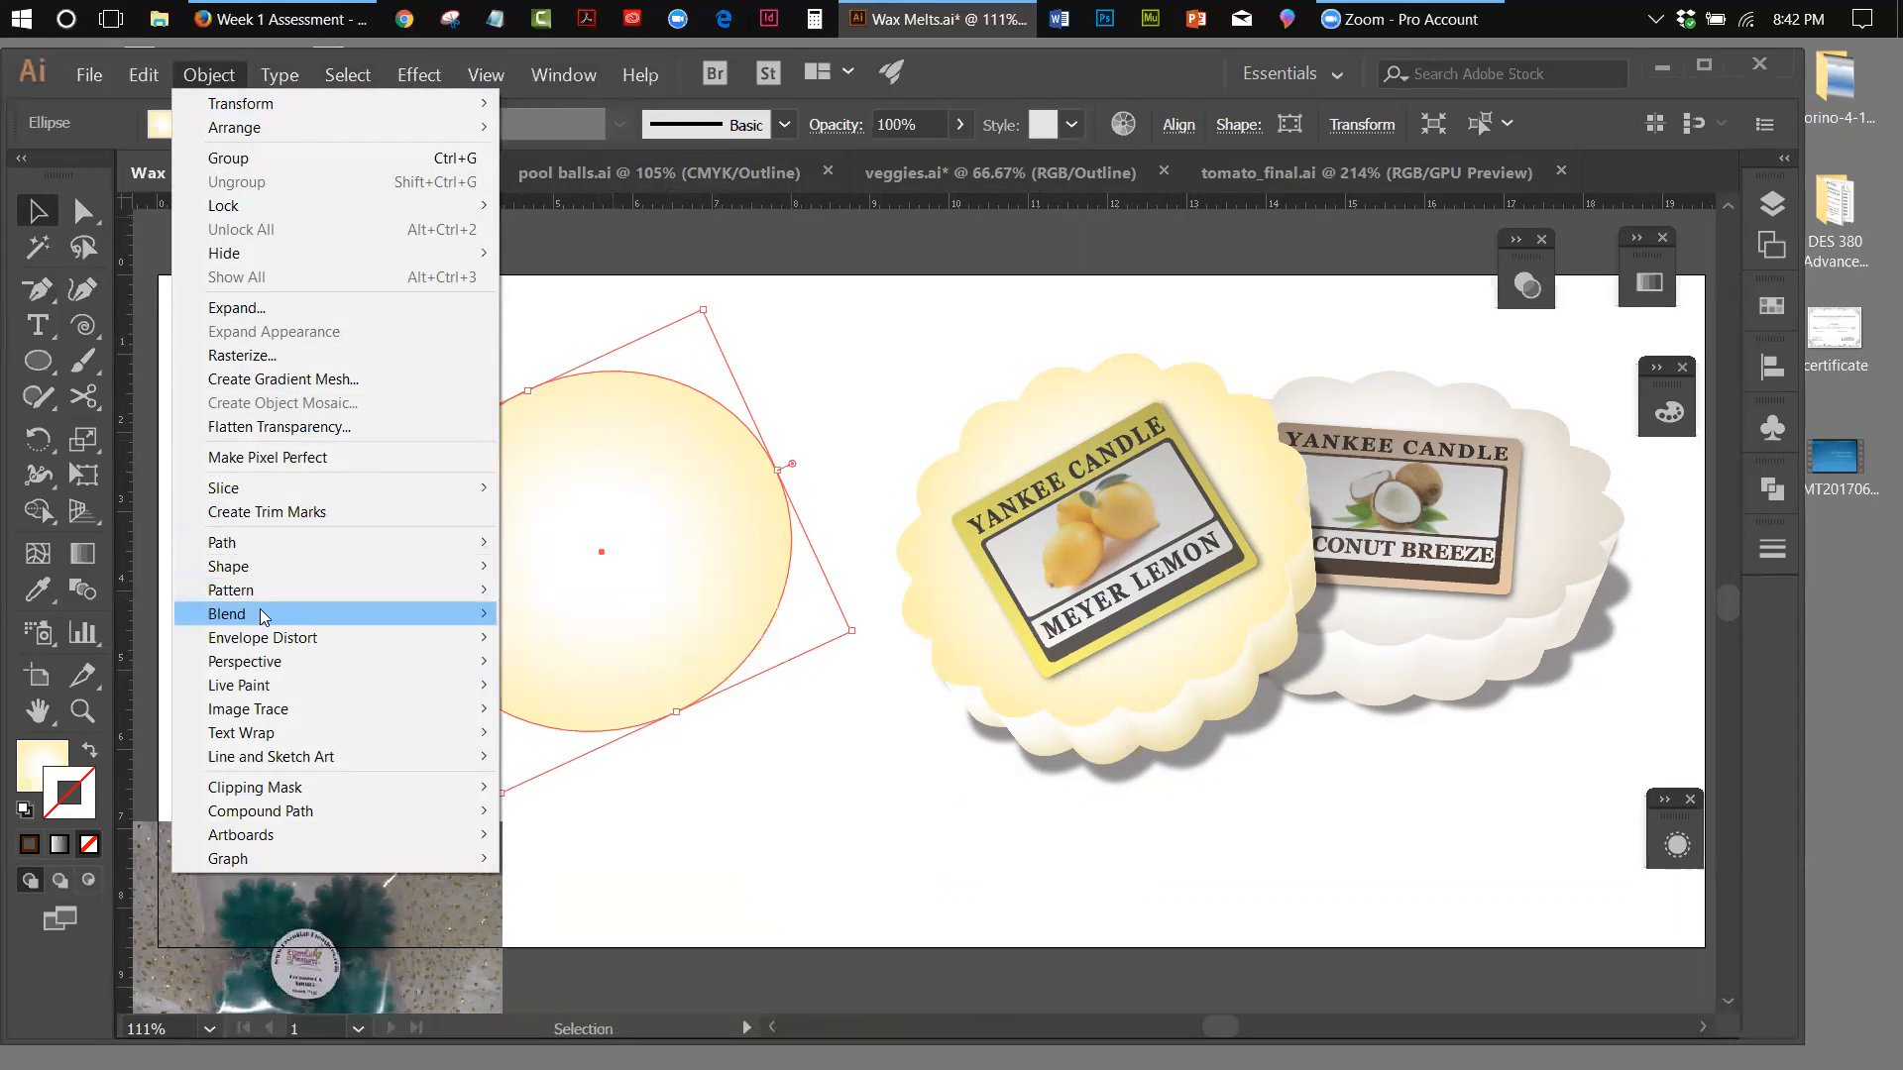
mouse_move(223, 544)
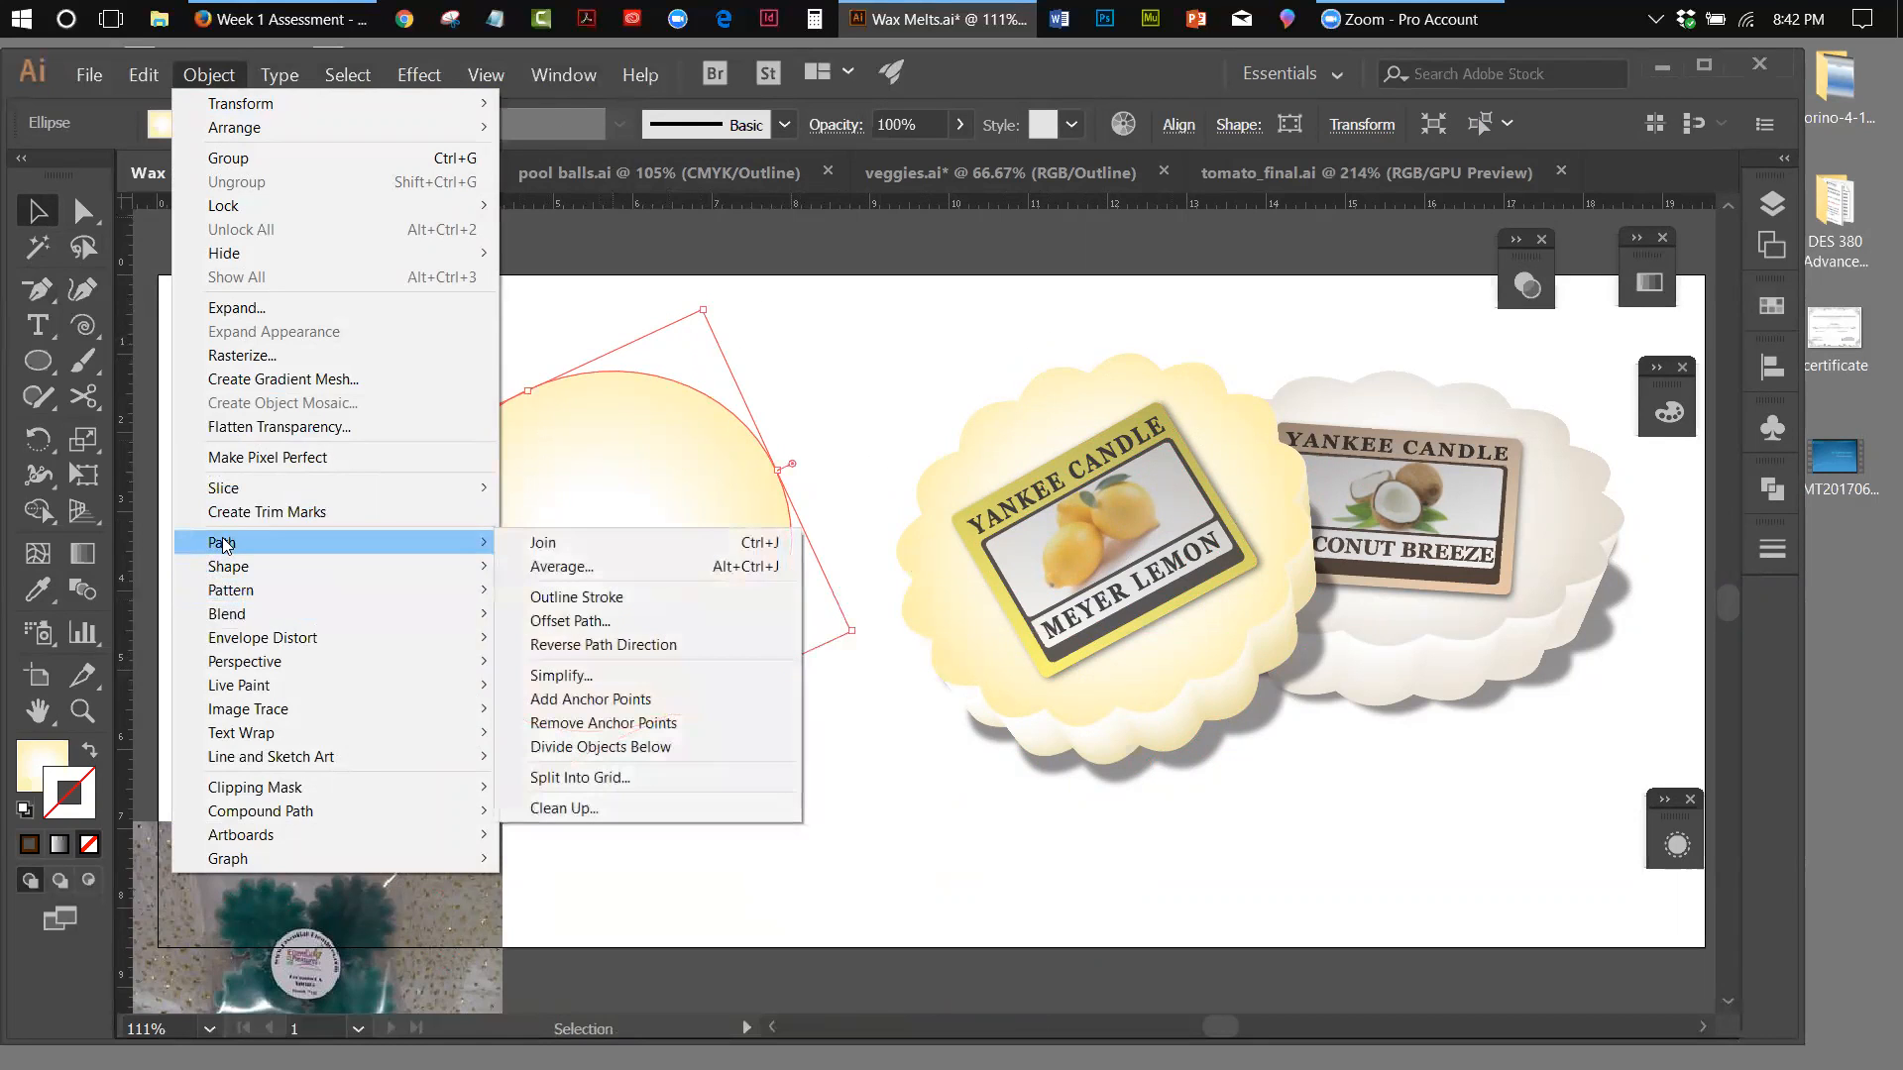
left_click(550, 700)
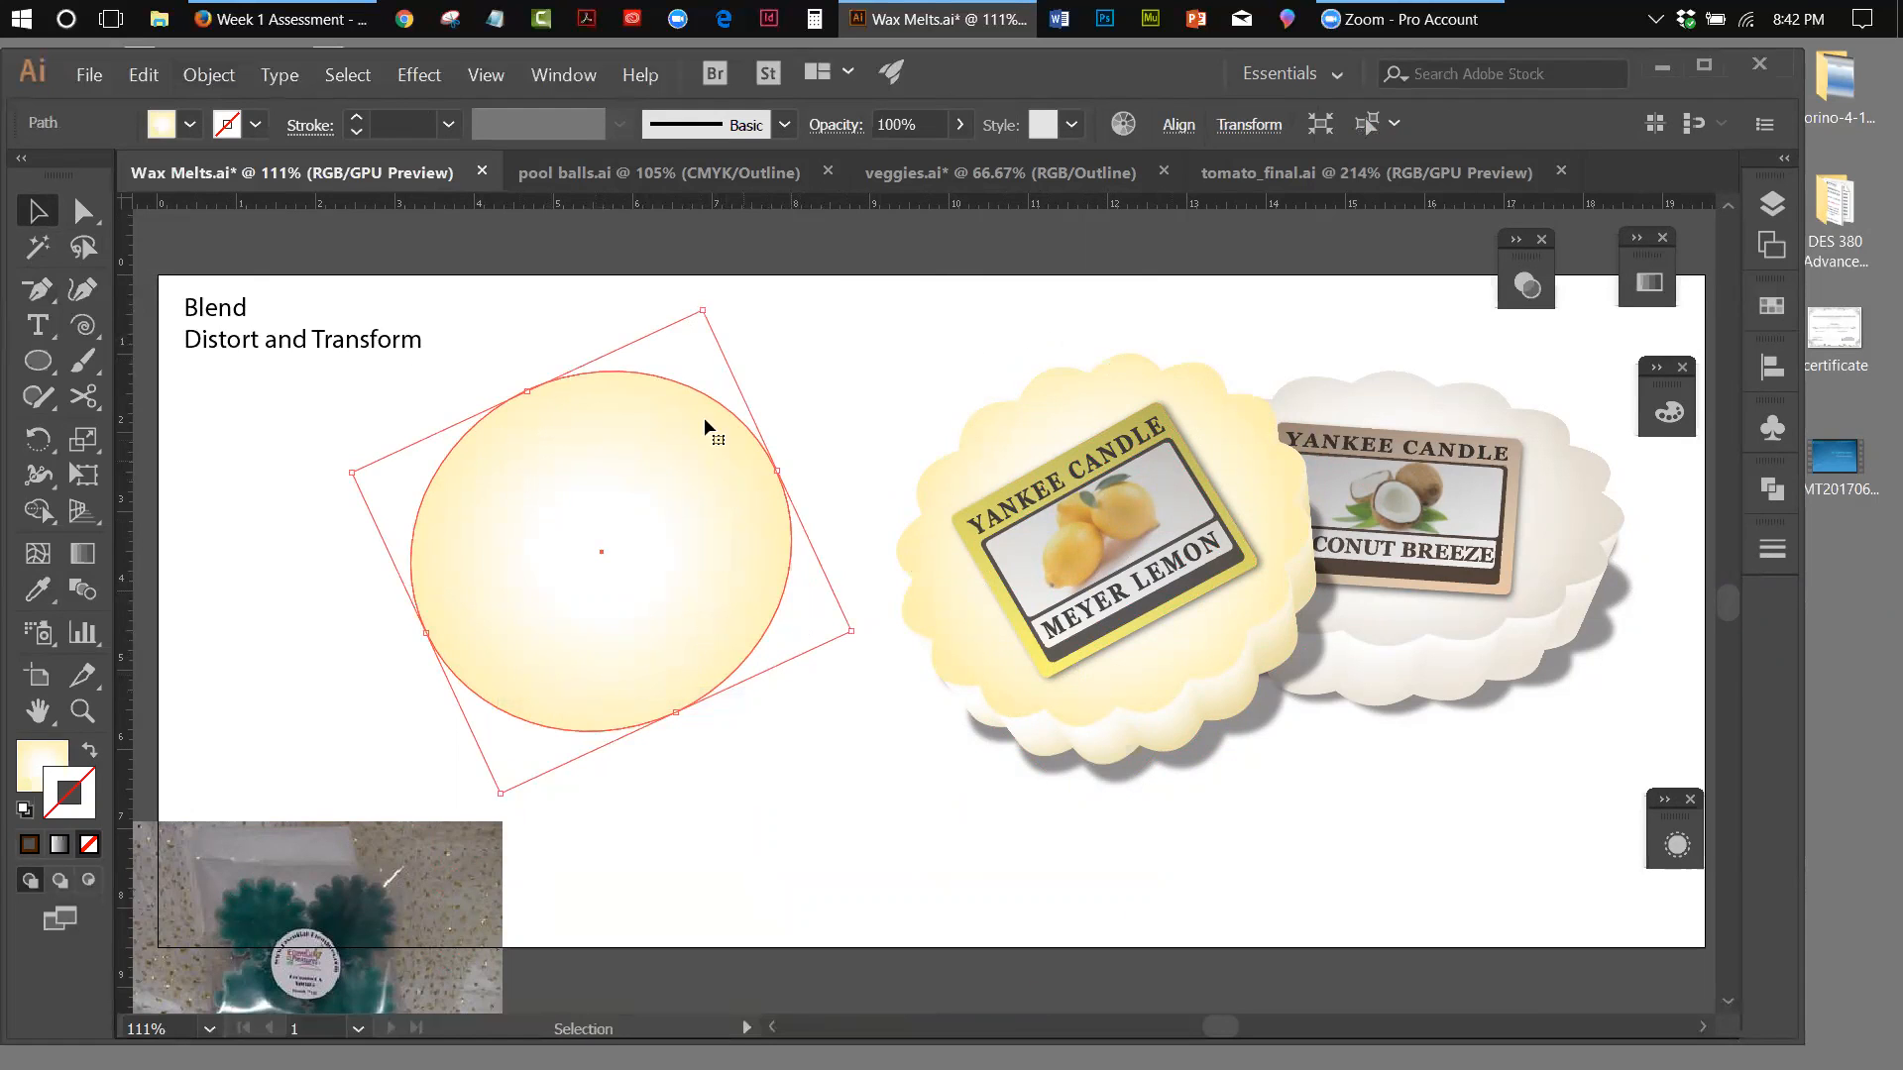
left_click(208, 74)
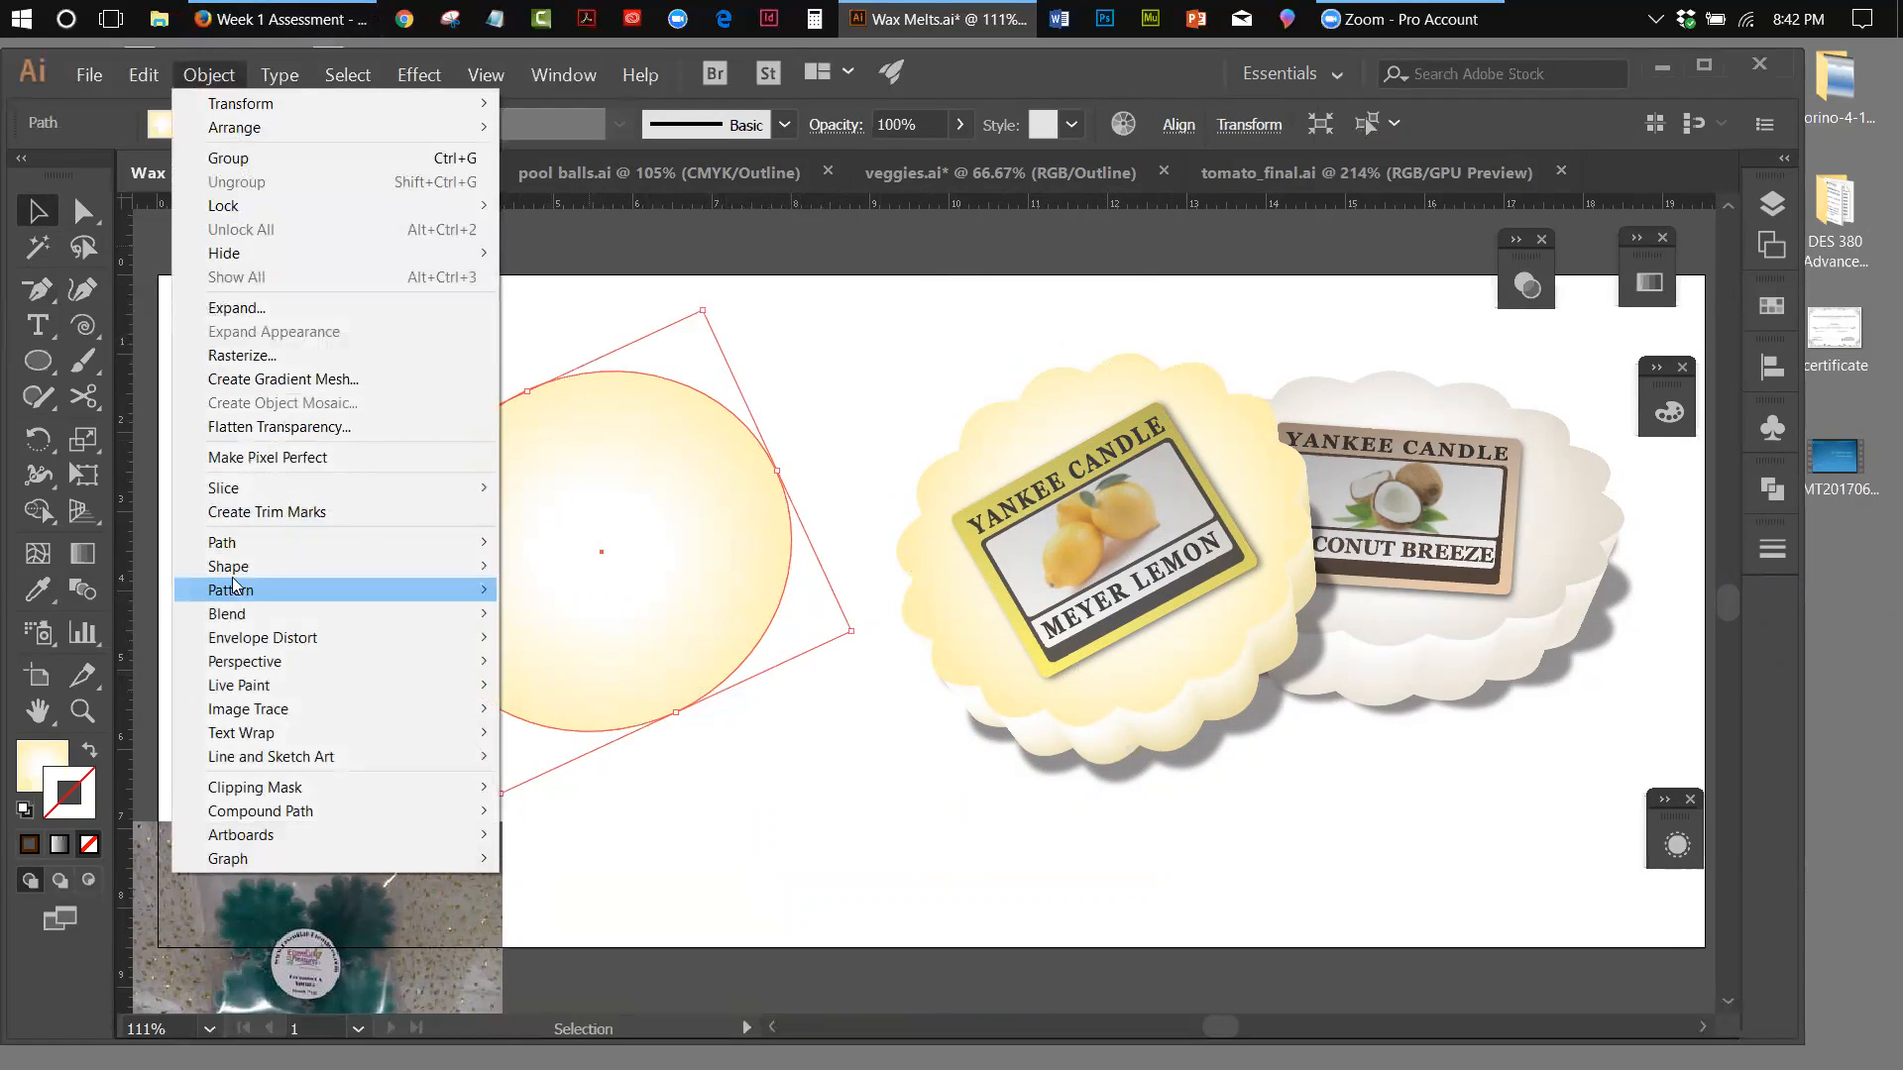
mouse_move(228, 543)
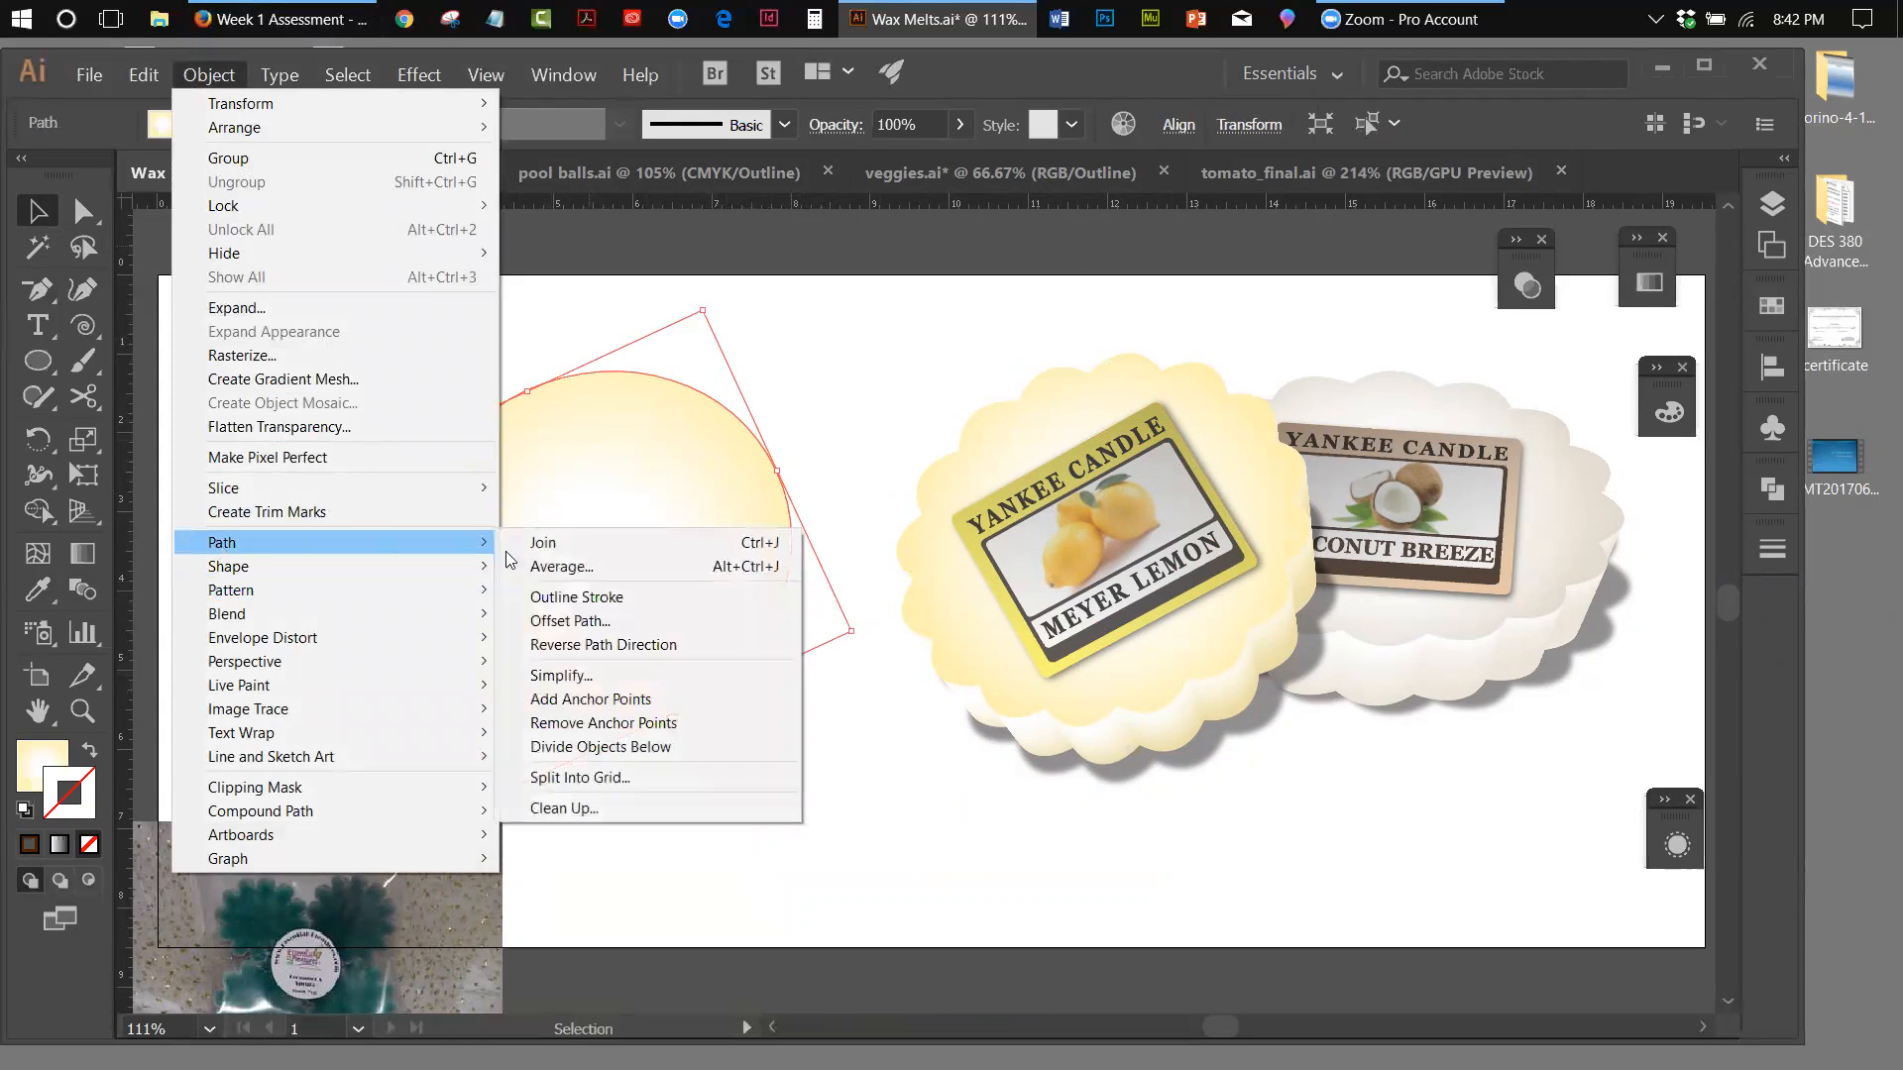
left_click(551, 701)
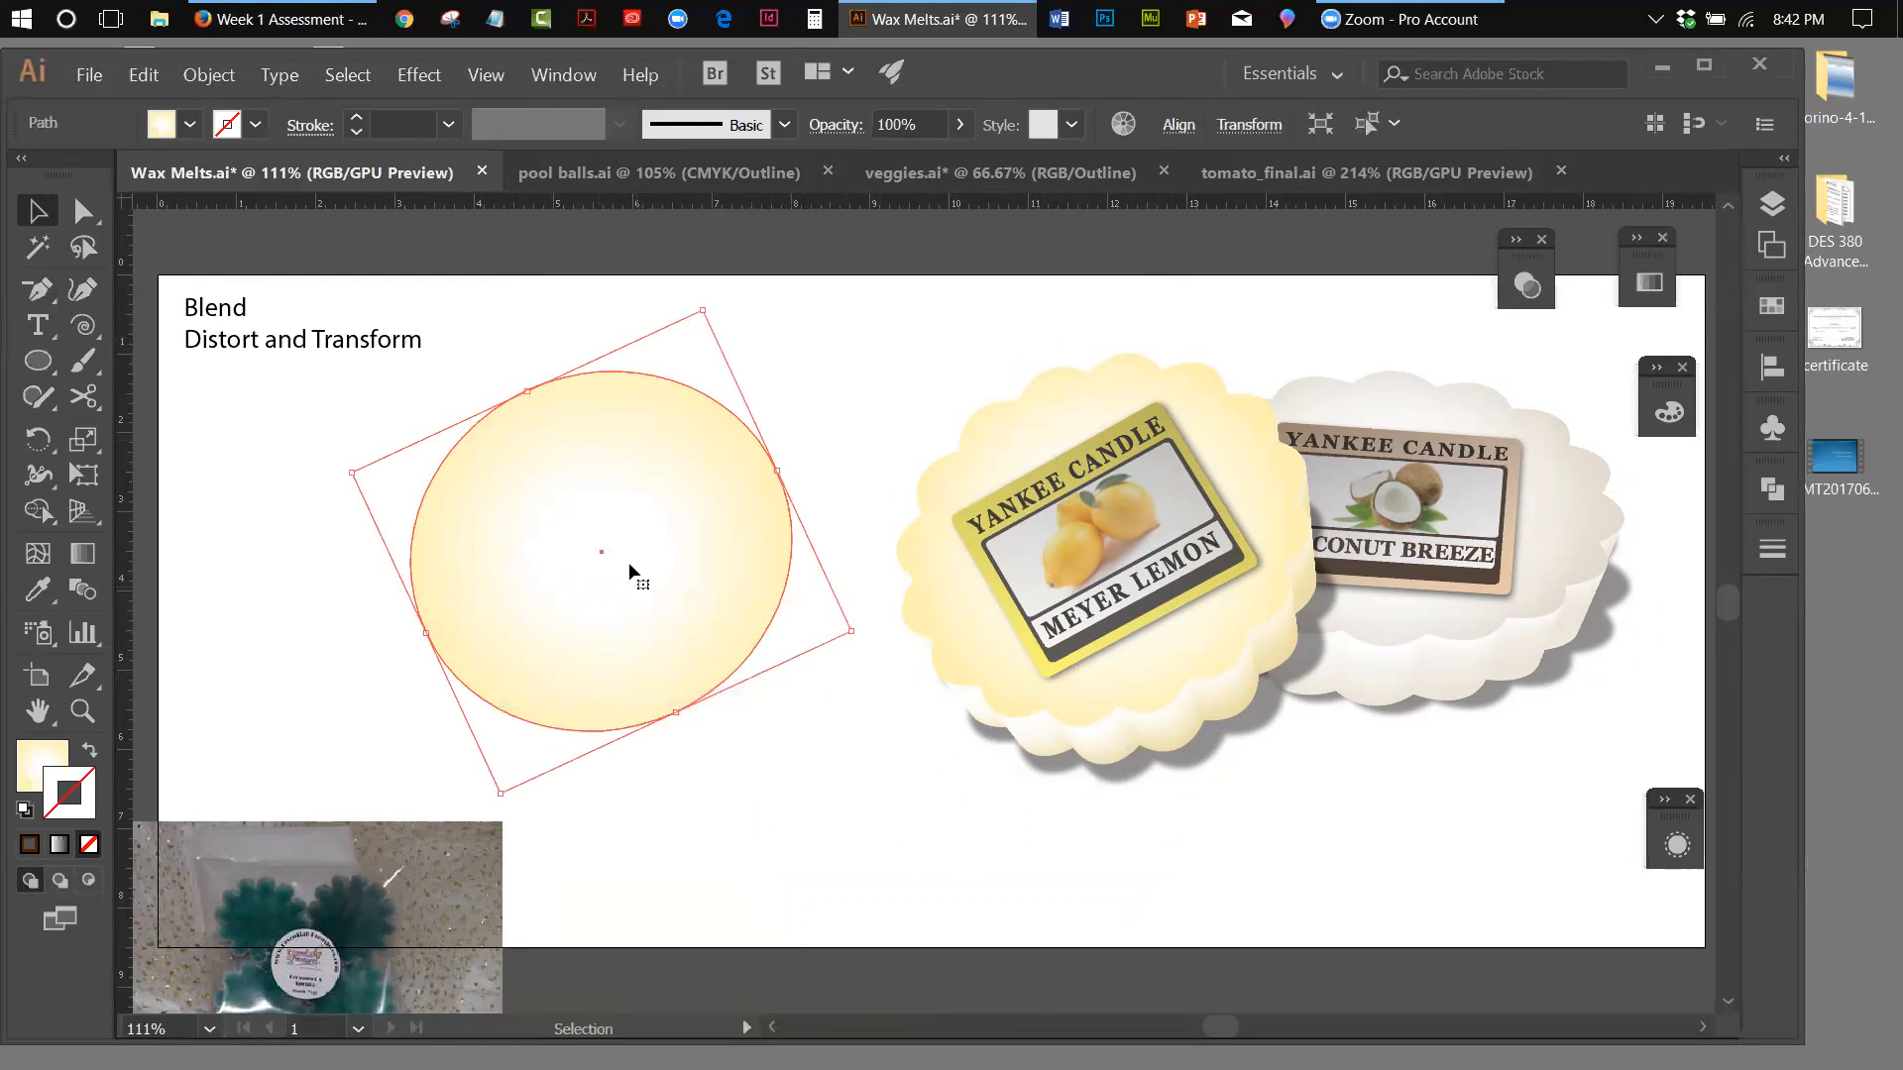
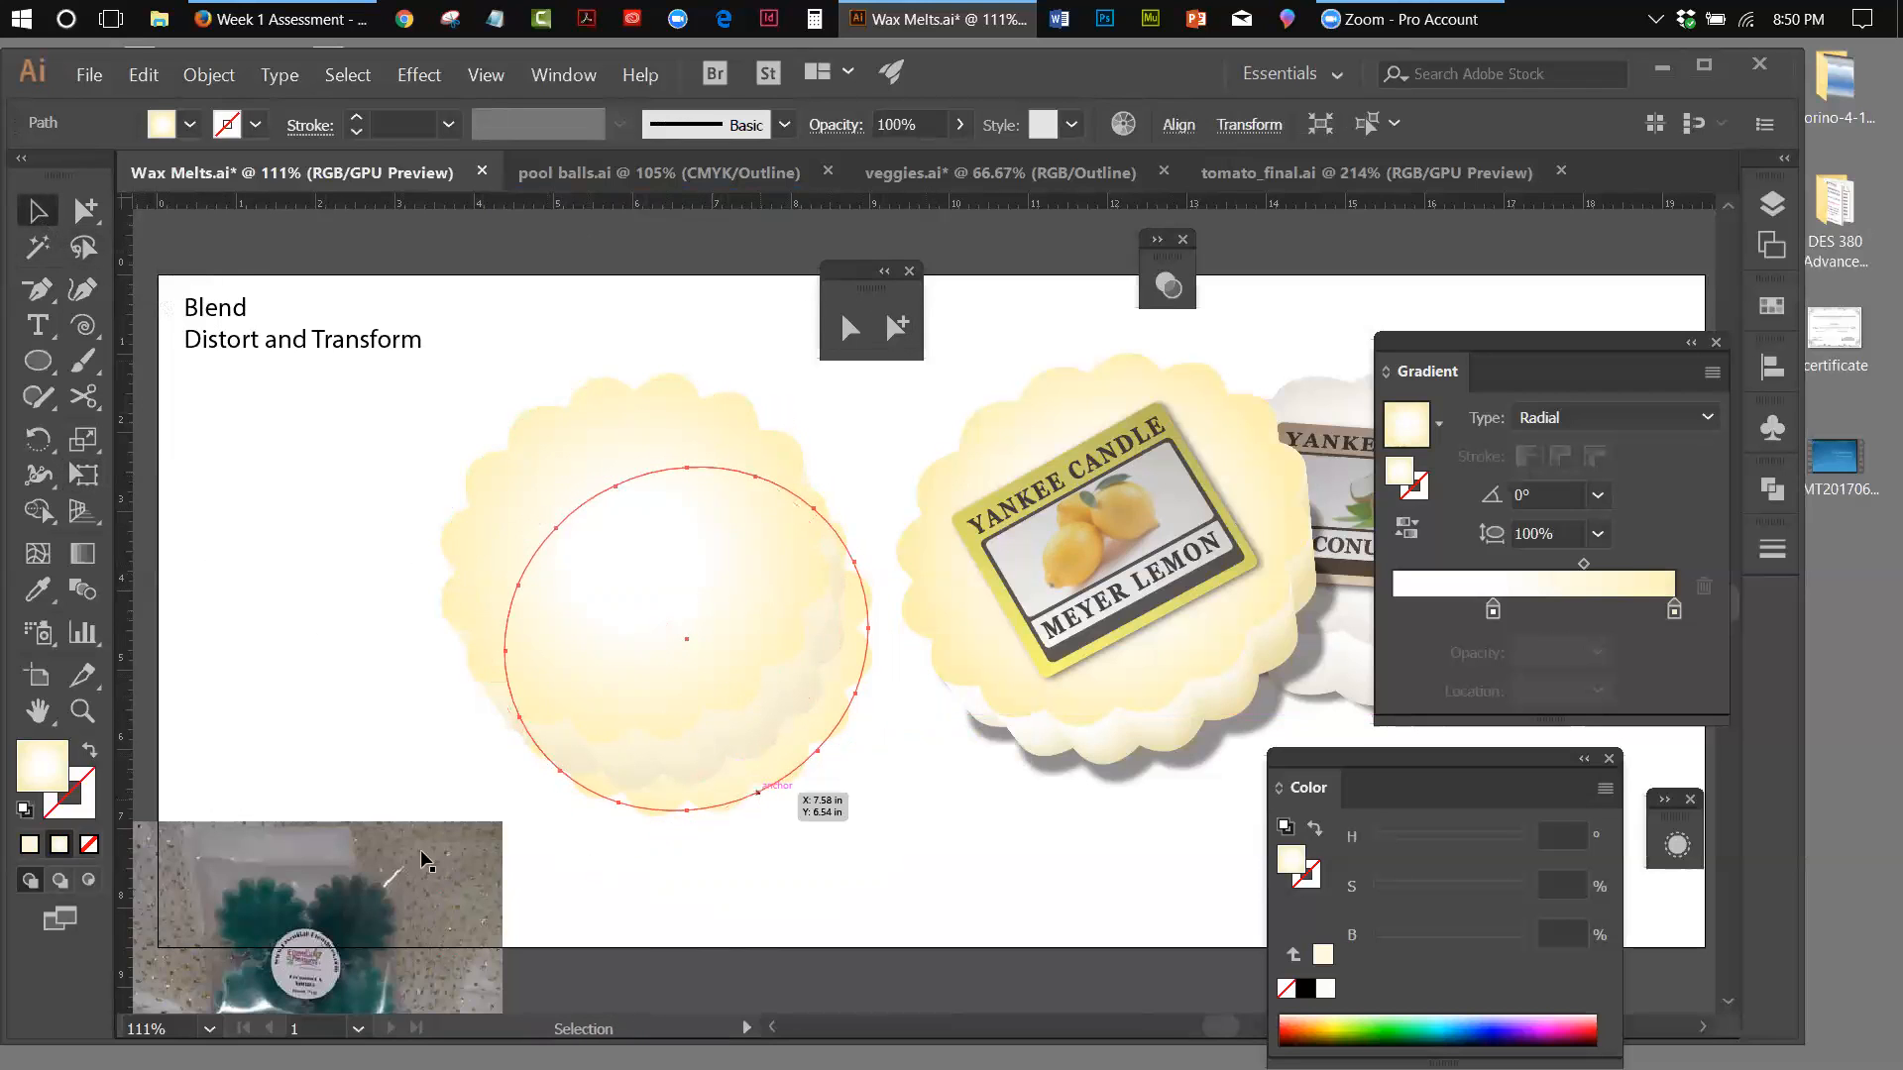
Try the default white fill with black stroke and a swapped black fill on the offset circle behind the wax melt
left_click(26, 810)
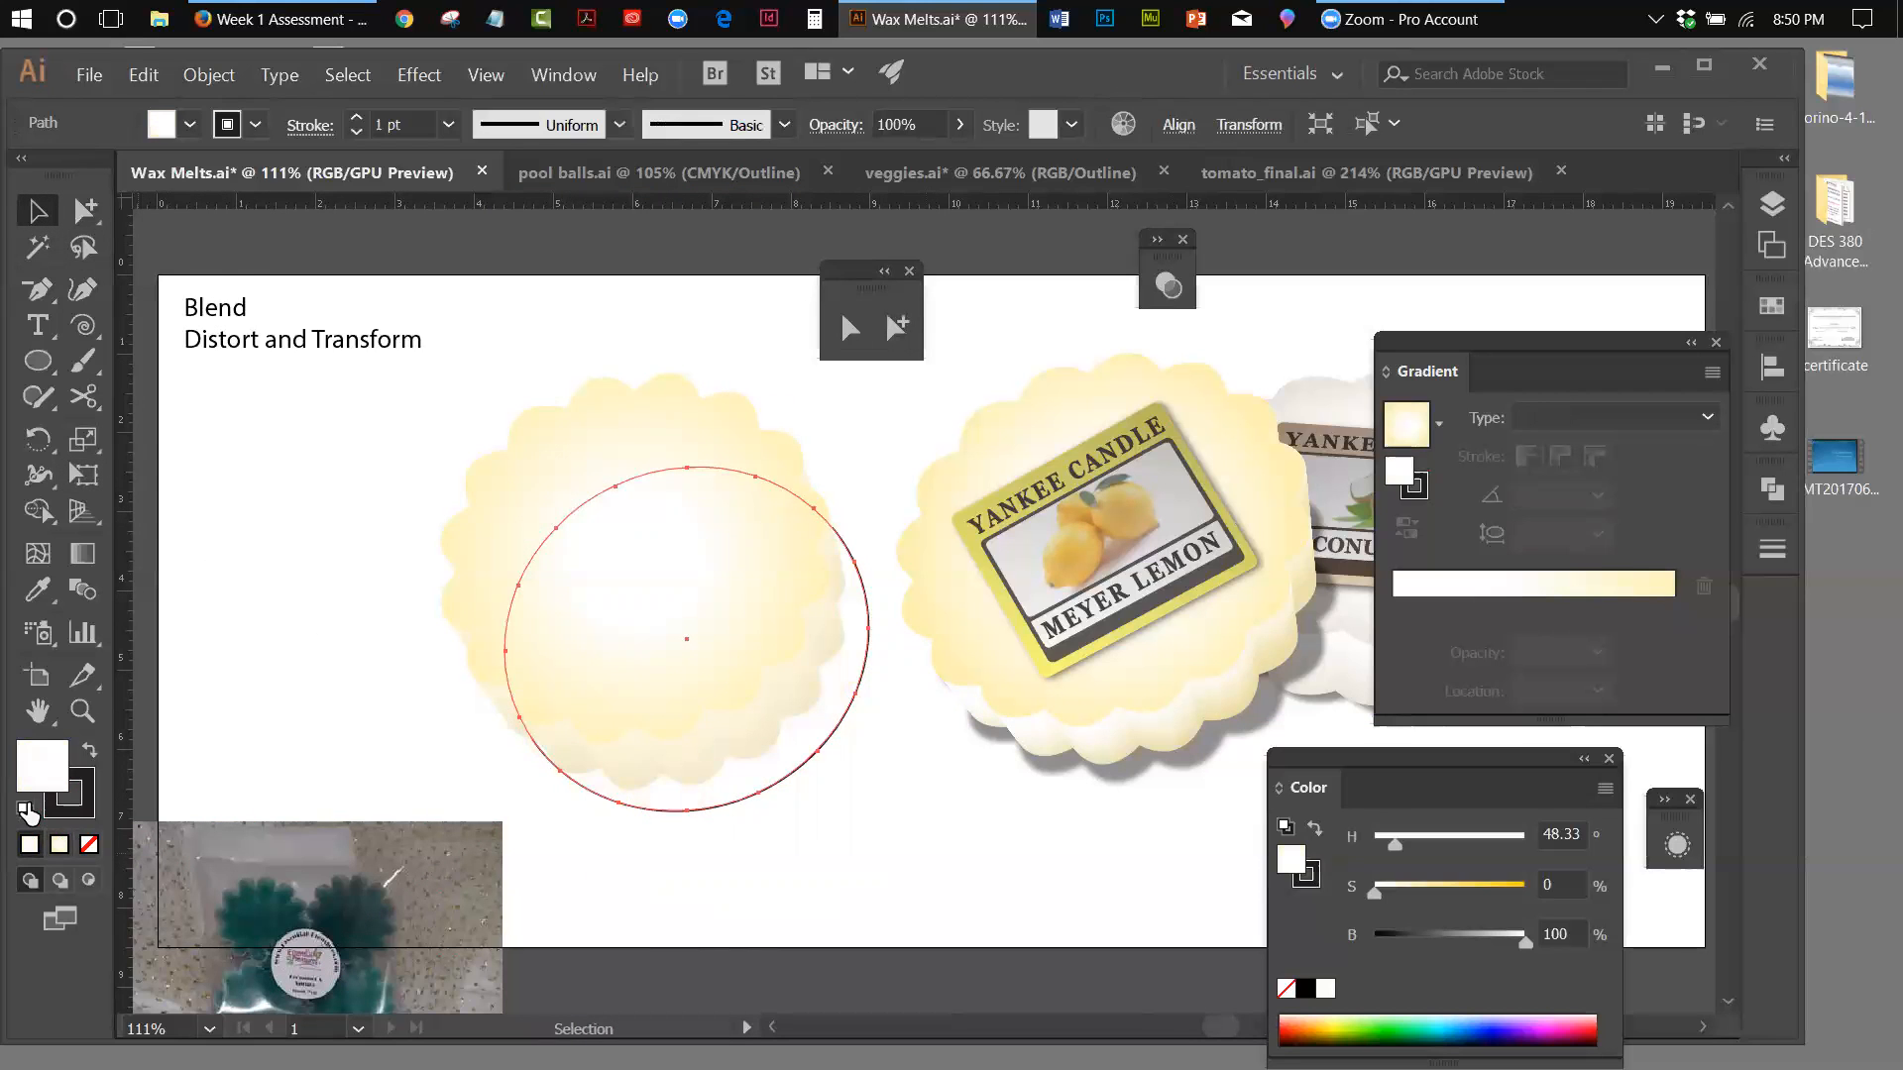
left_click(88, 752)
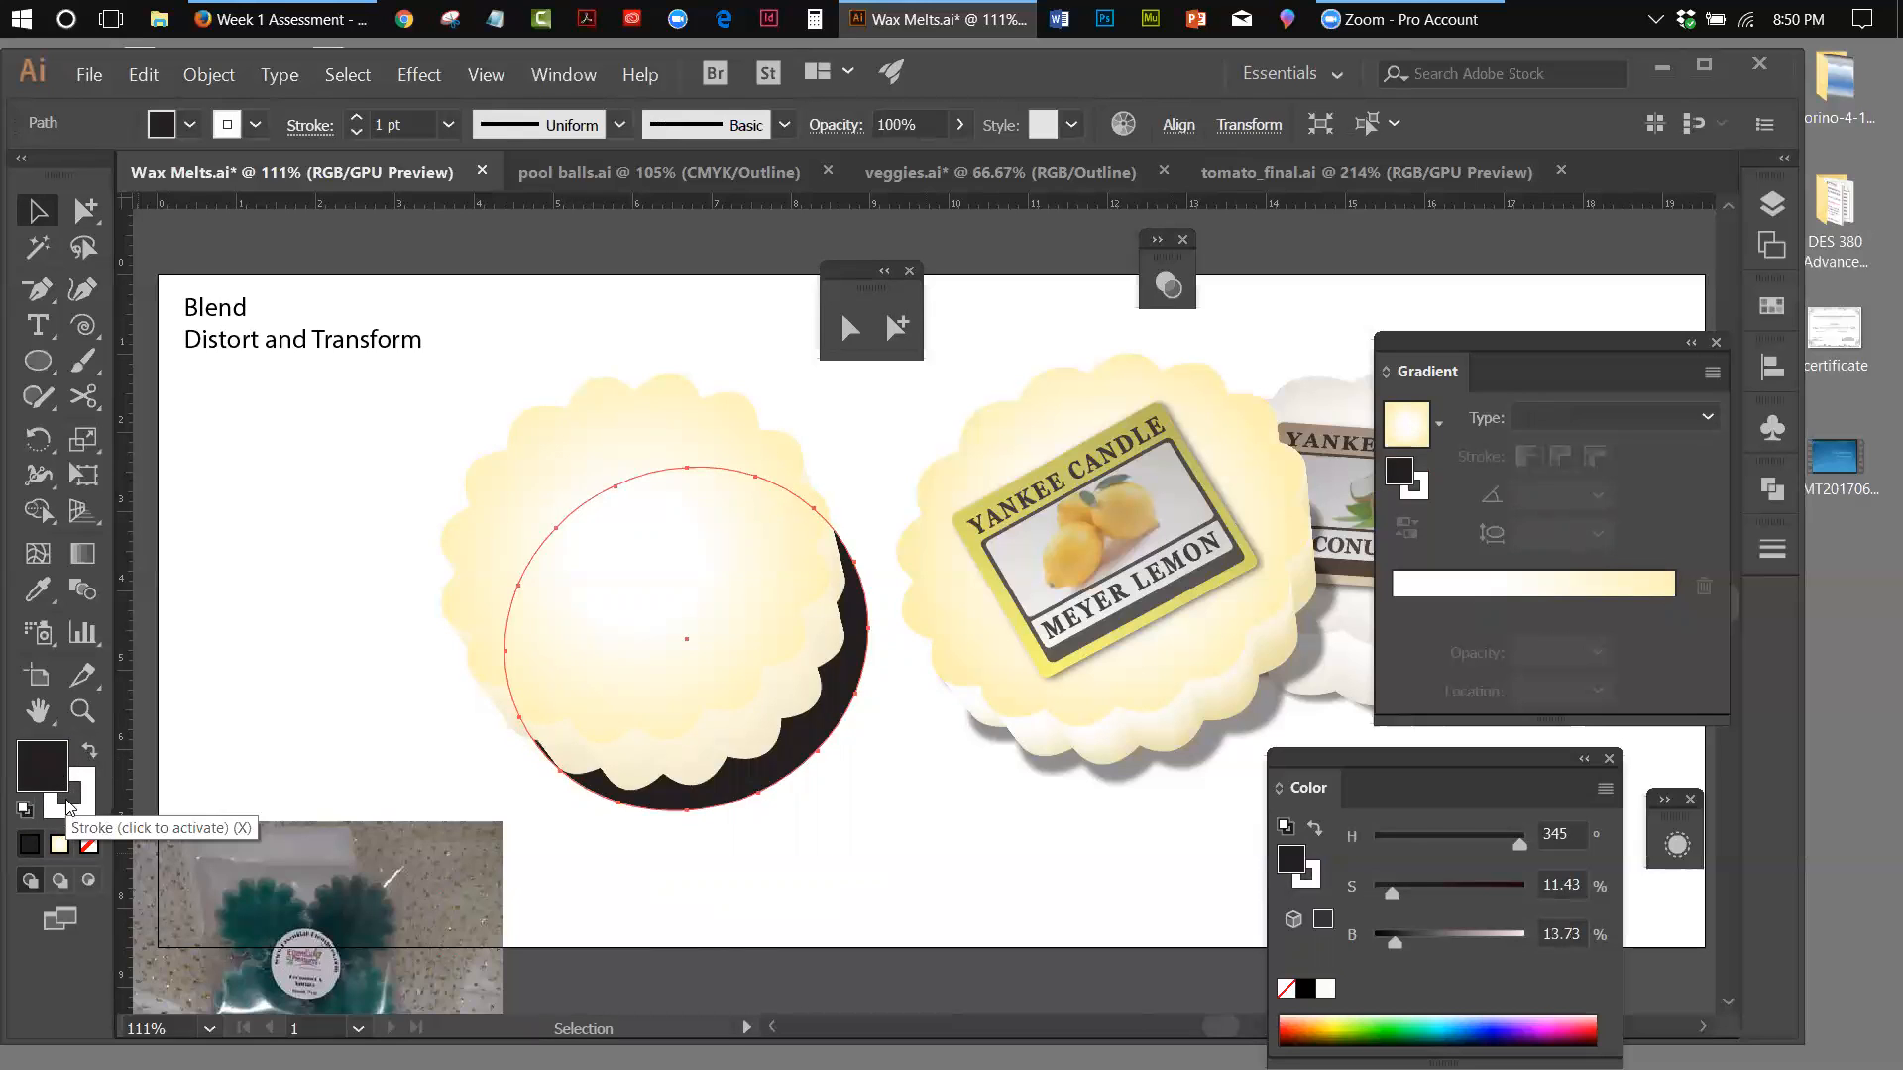
left_click(69, 813)
left_click(25, 811)
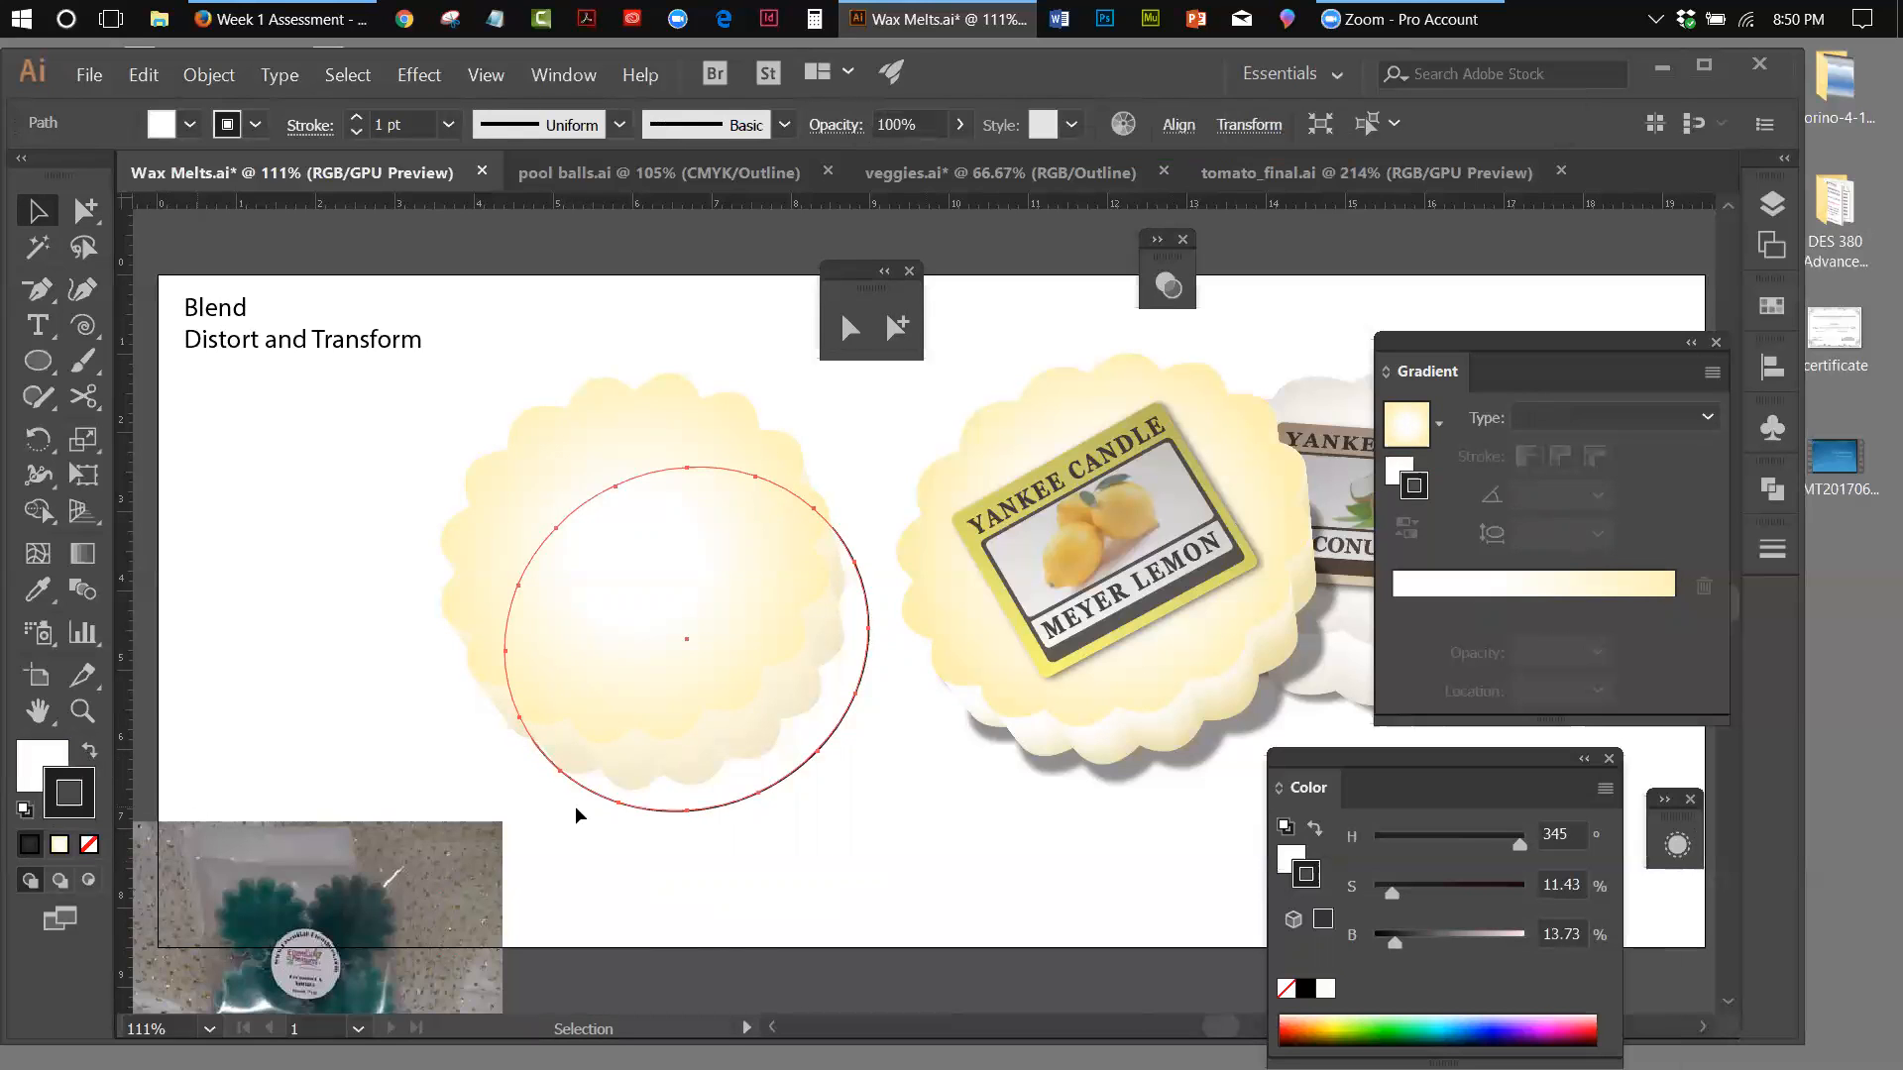
Delete the offset circle behind the blank yellow wax melt
left_click(804, 798)
left_click(793, 770)
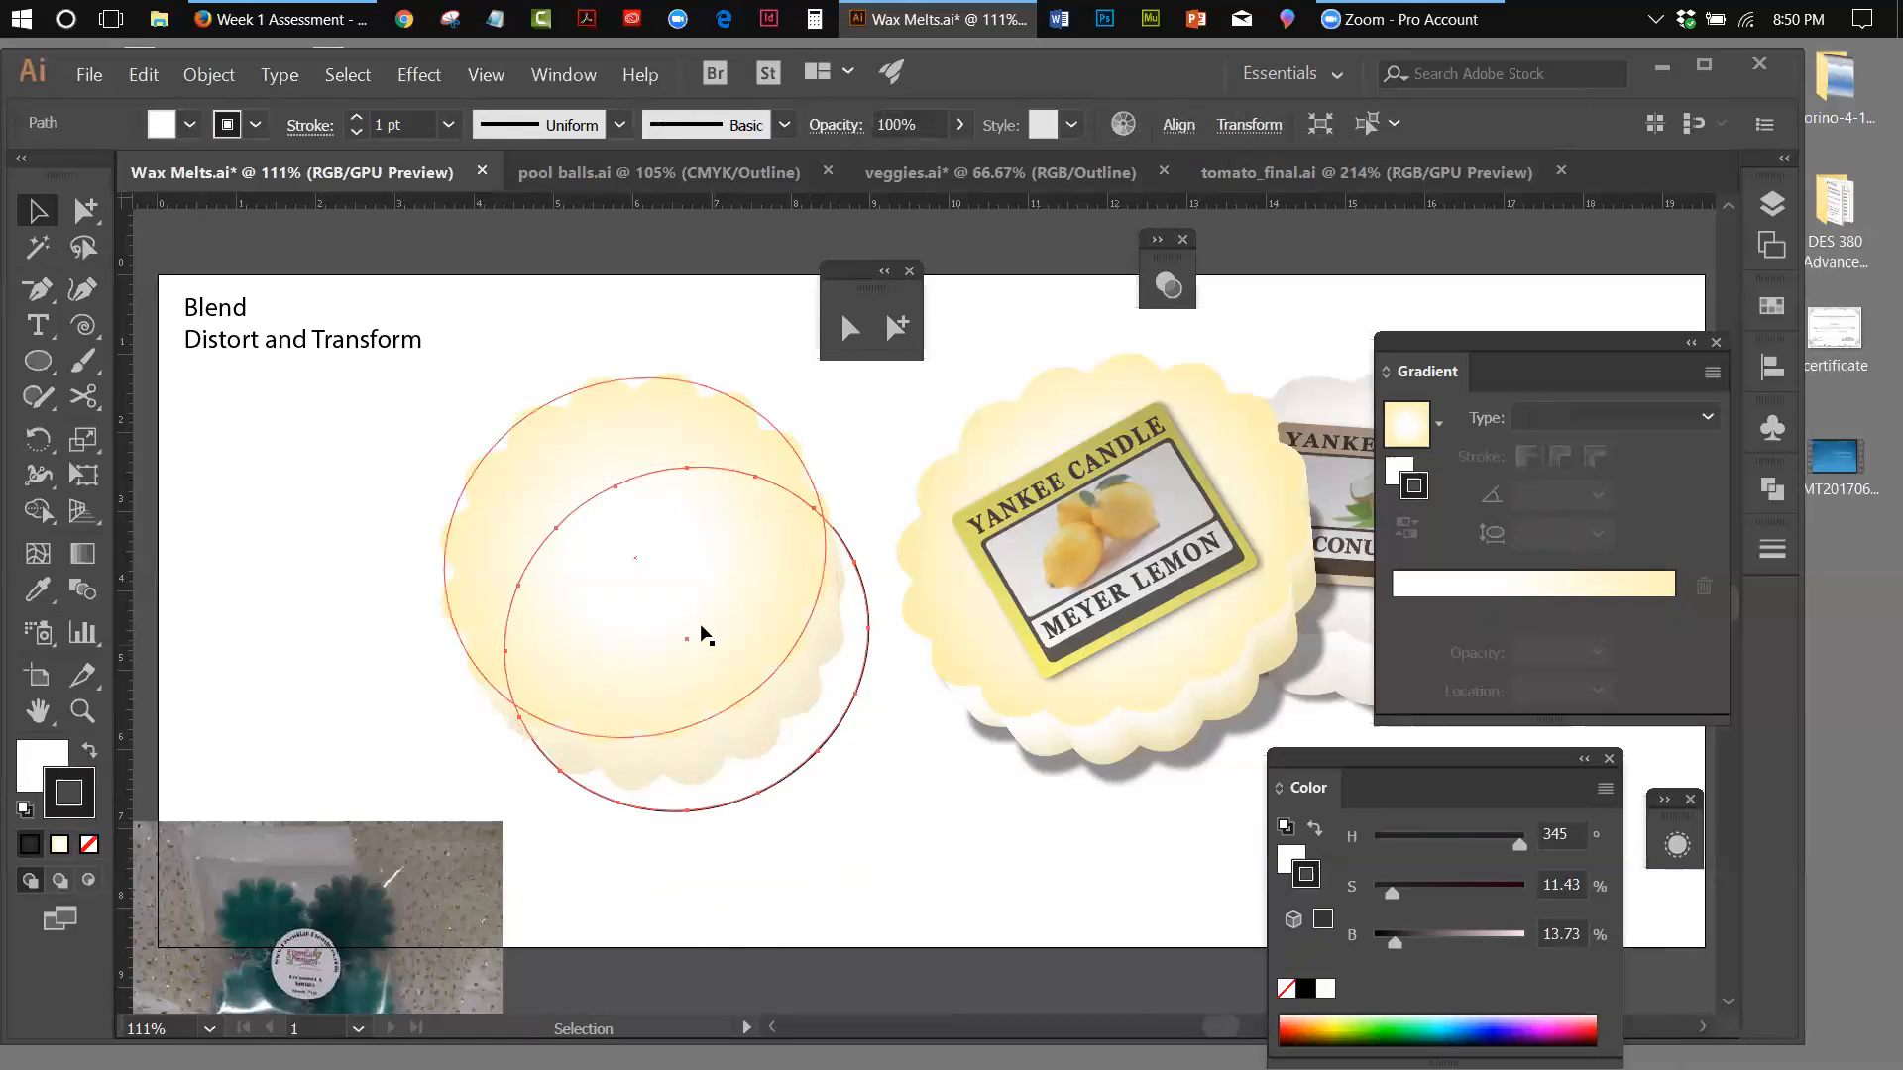
left_click(904, 811)
left_click(828, 747)
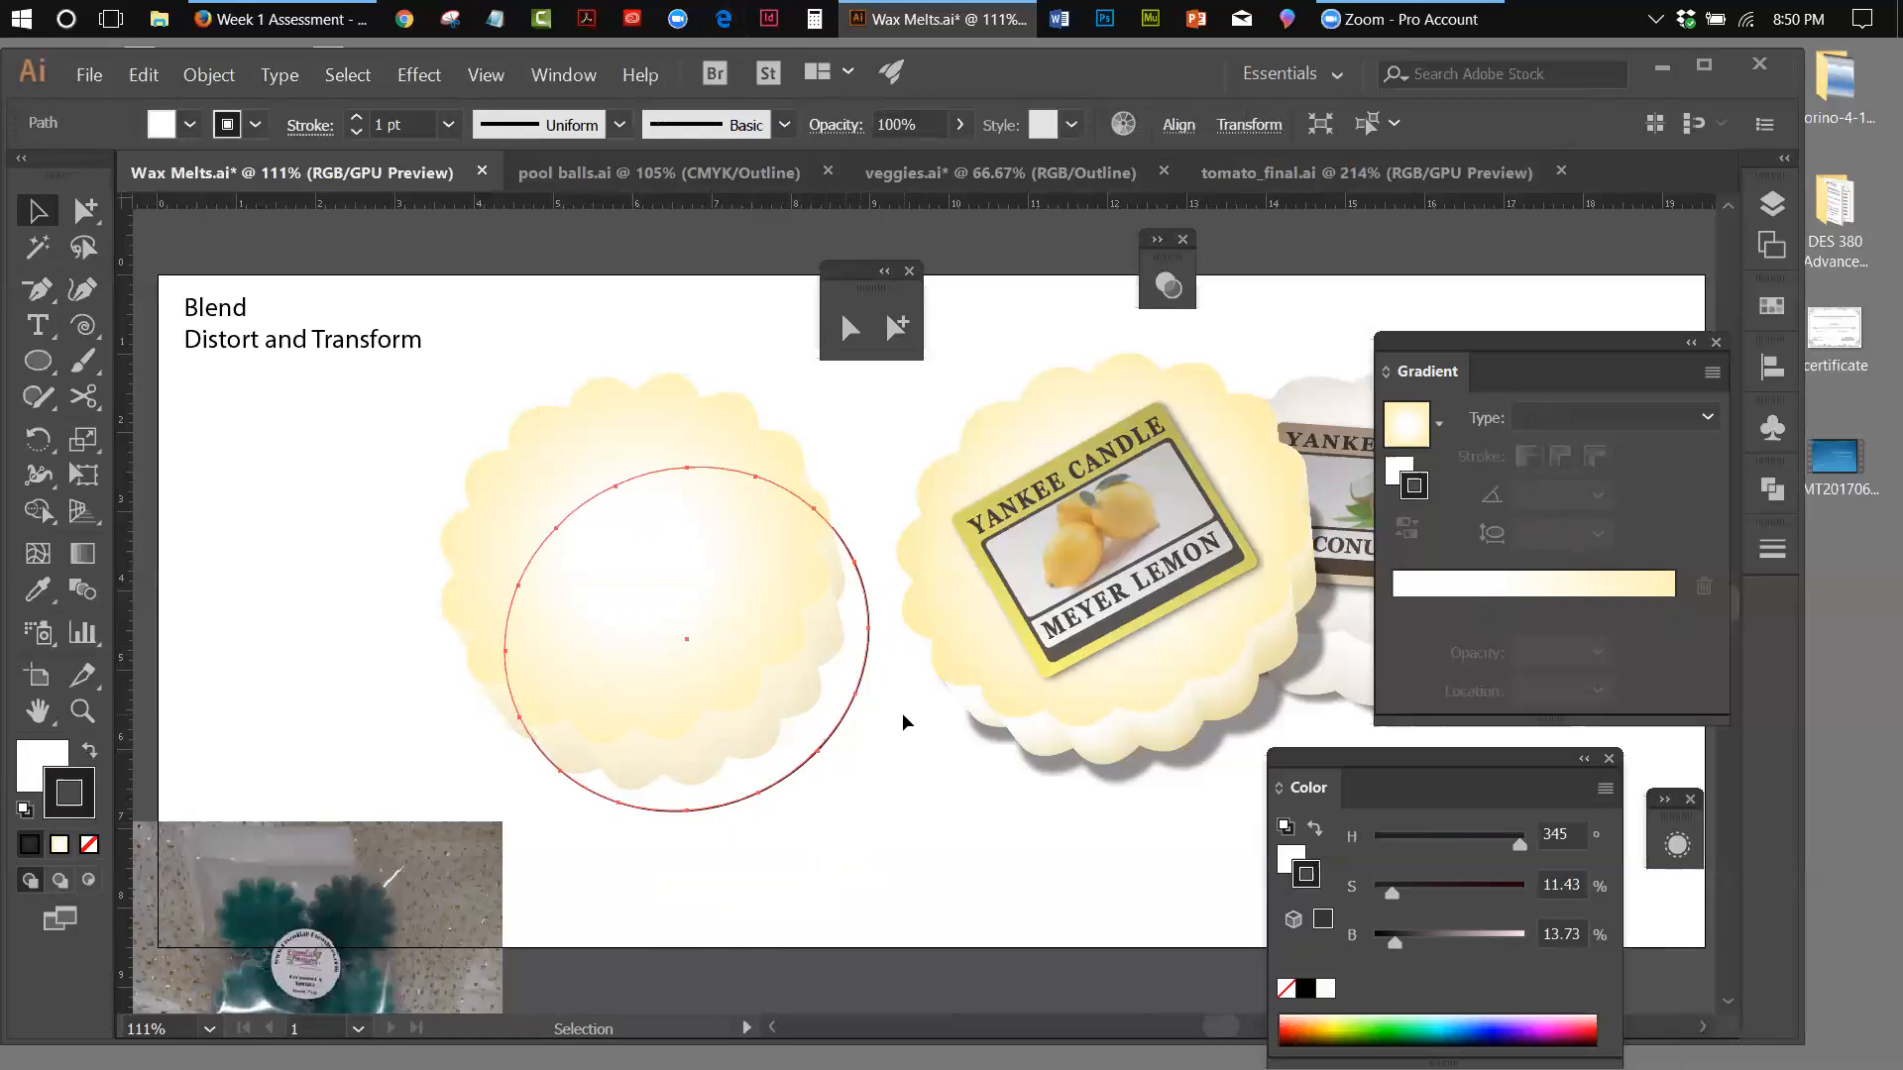
key("Delete")
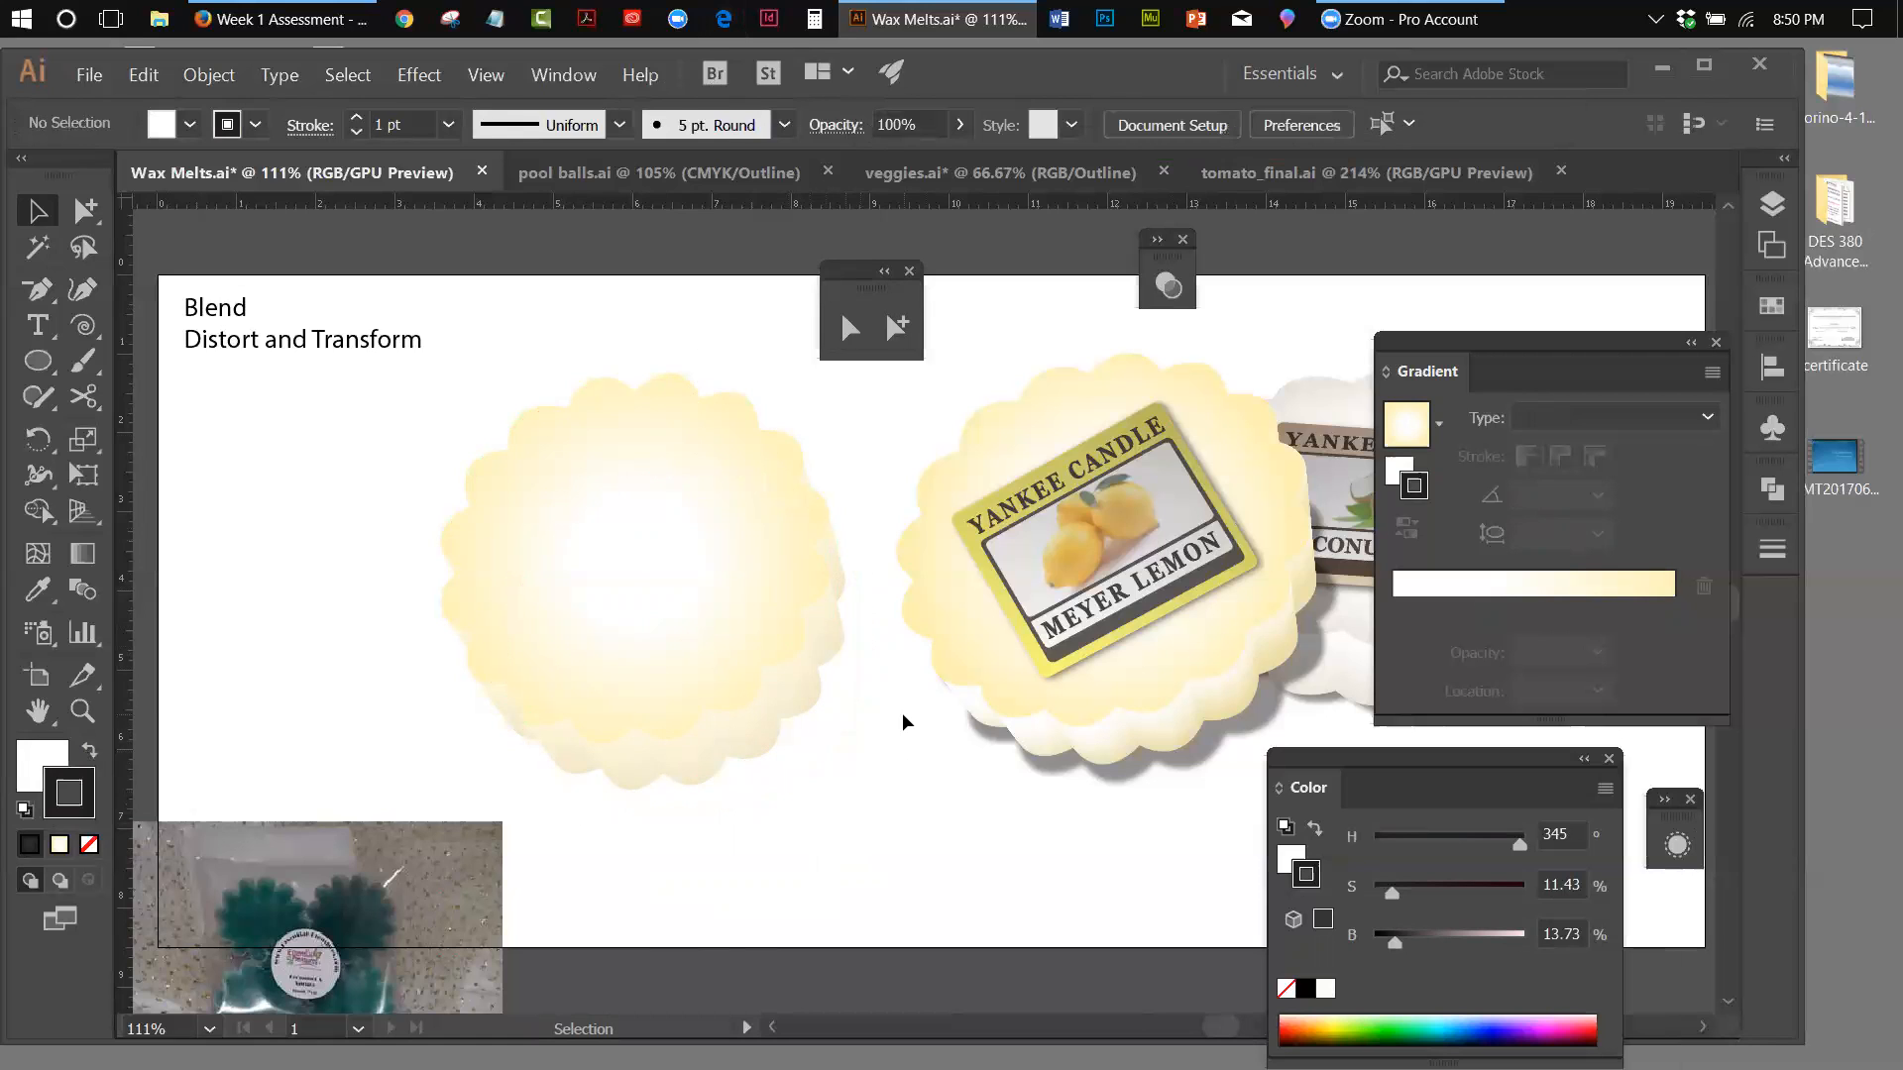
Copy the lower ellipse of the wax melt's blend with the Group Selection tool and paste the copy in back
left_click(751, 633)
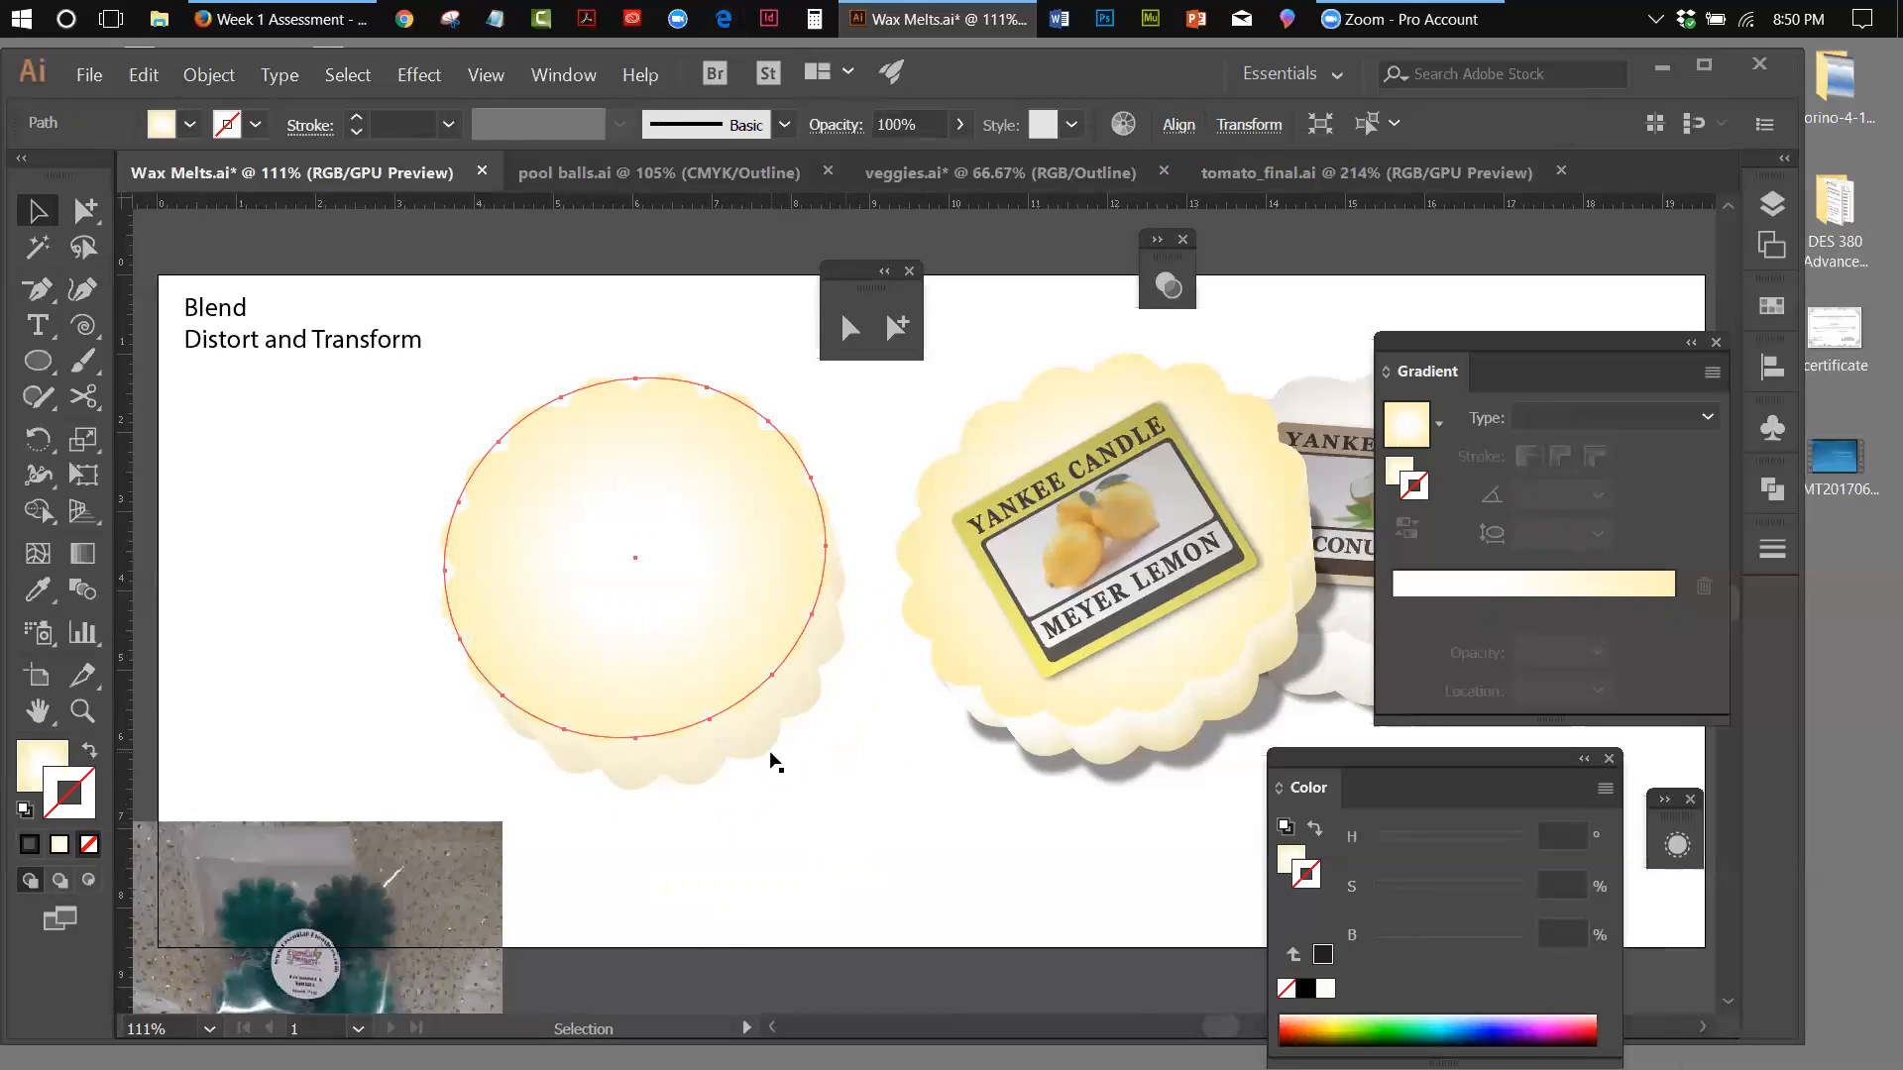
left_click(77, 200)
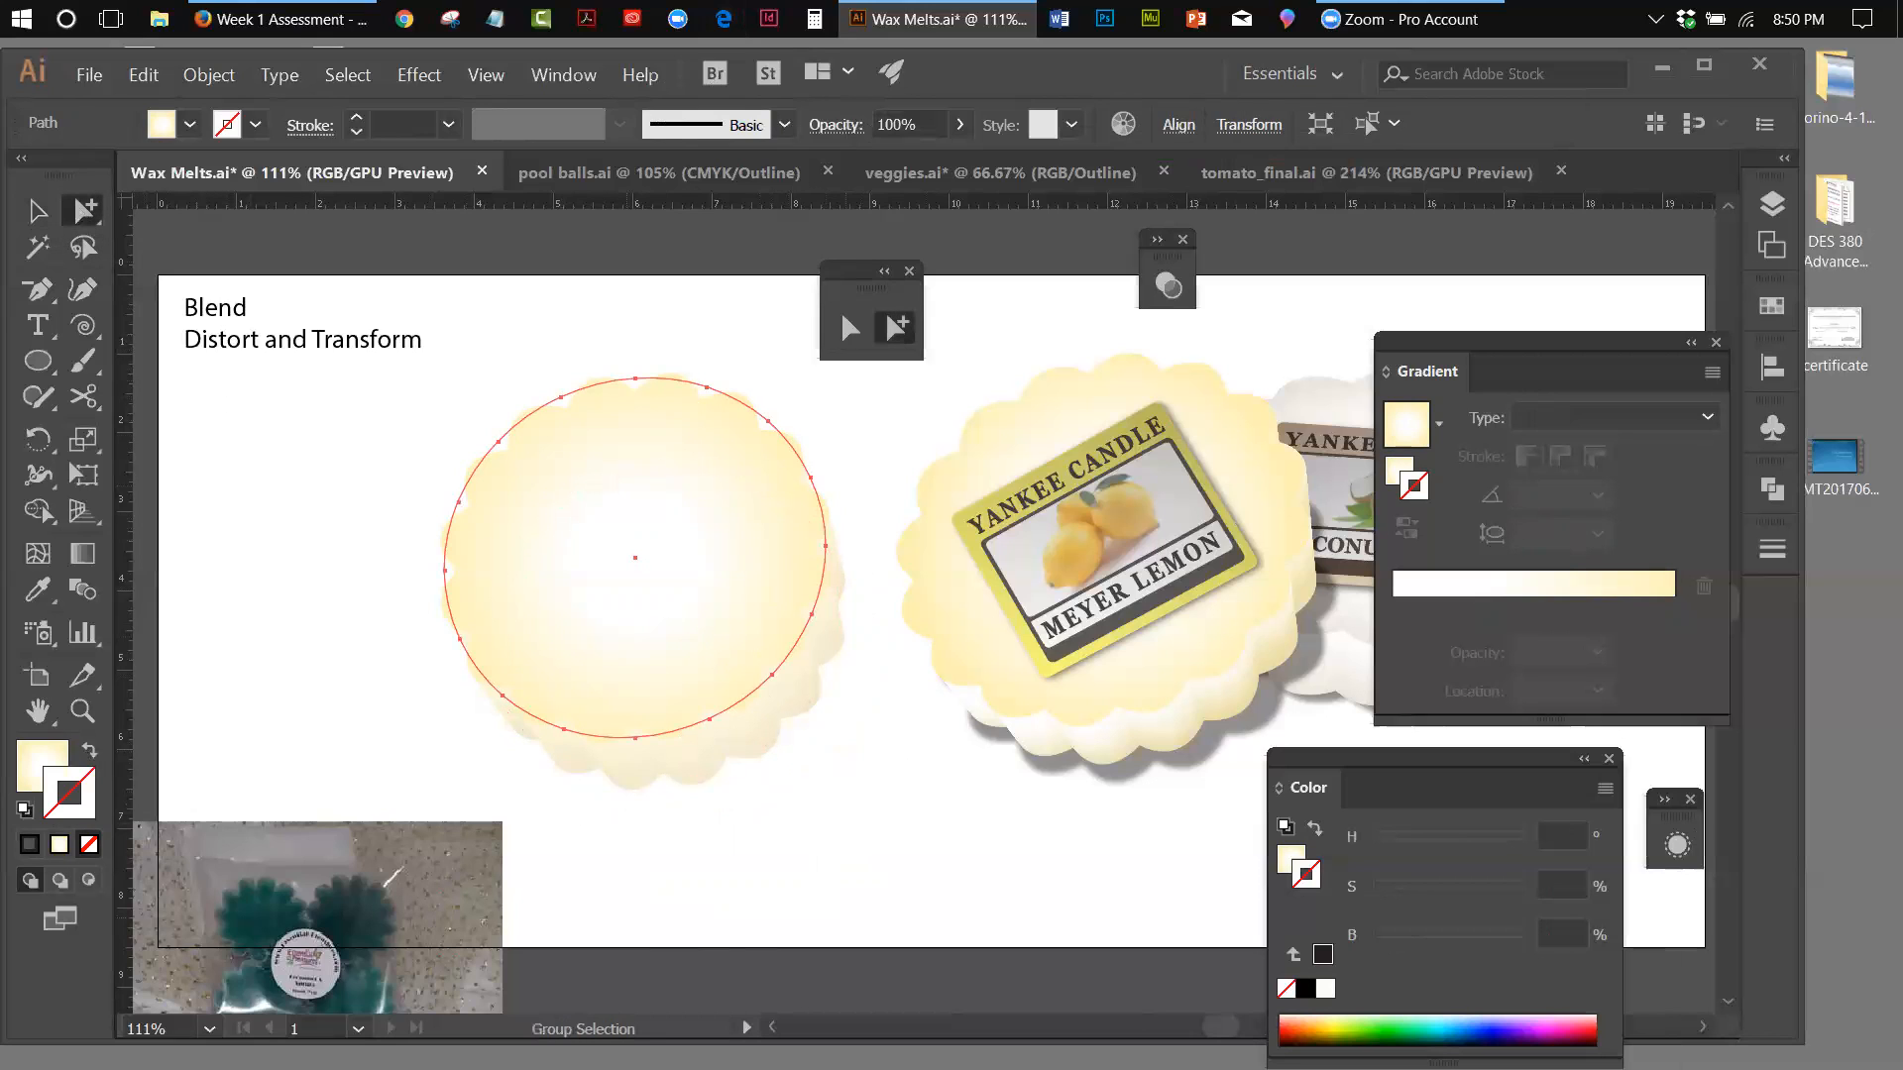
left_click(789, 901)
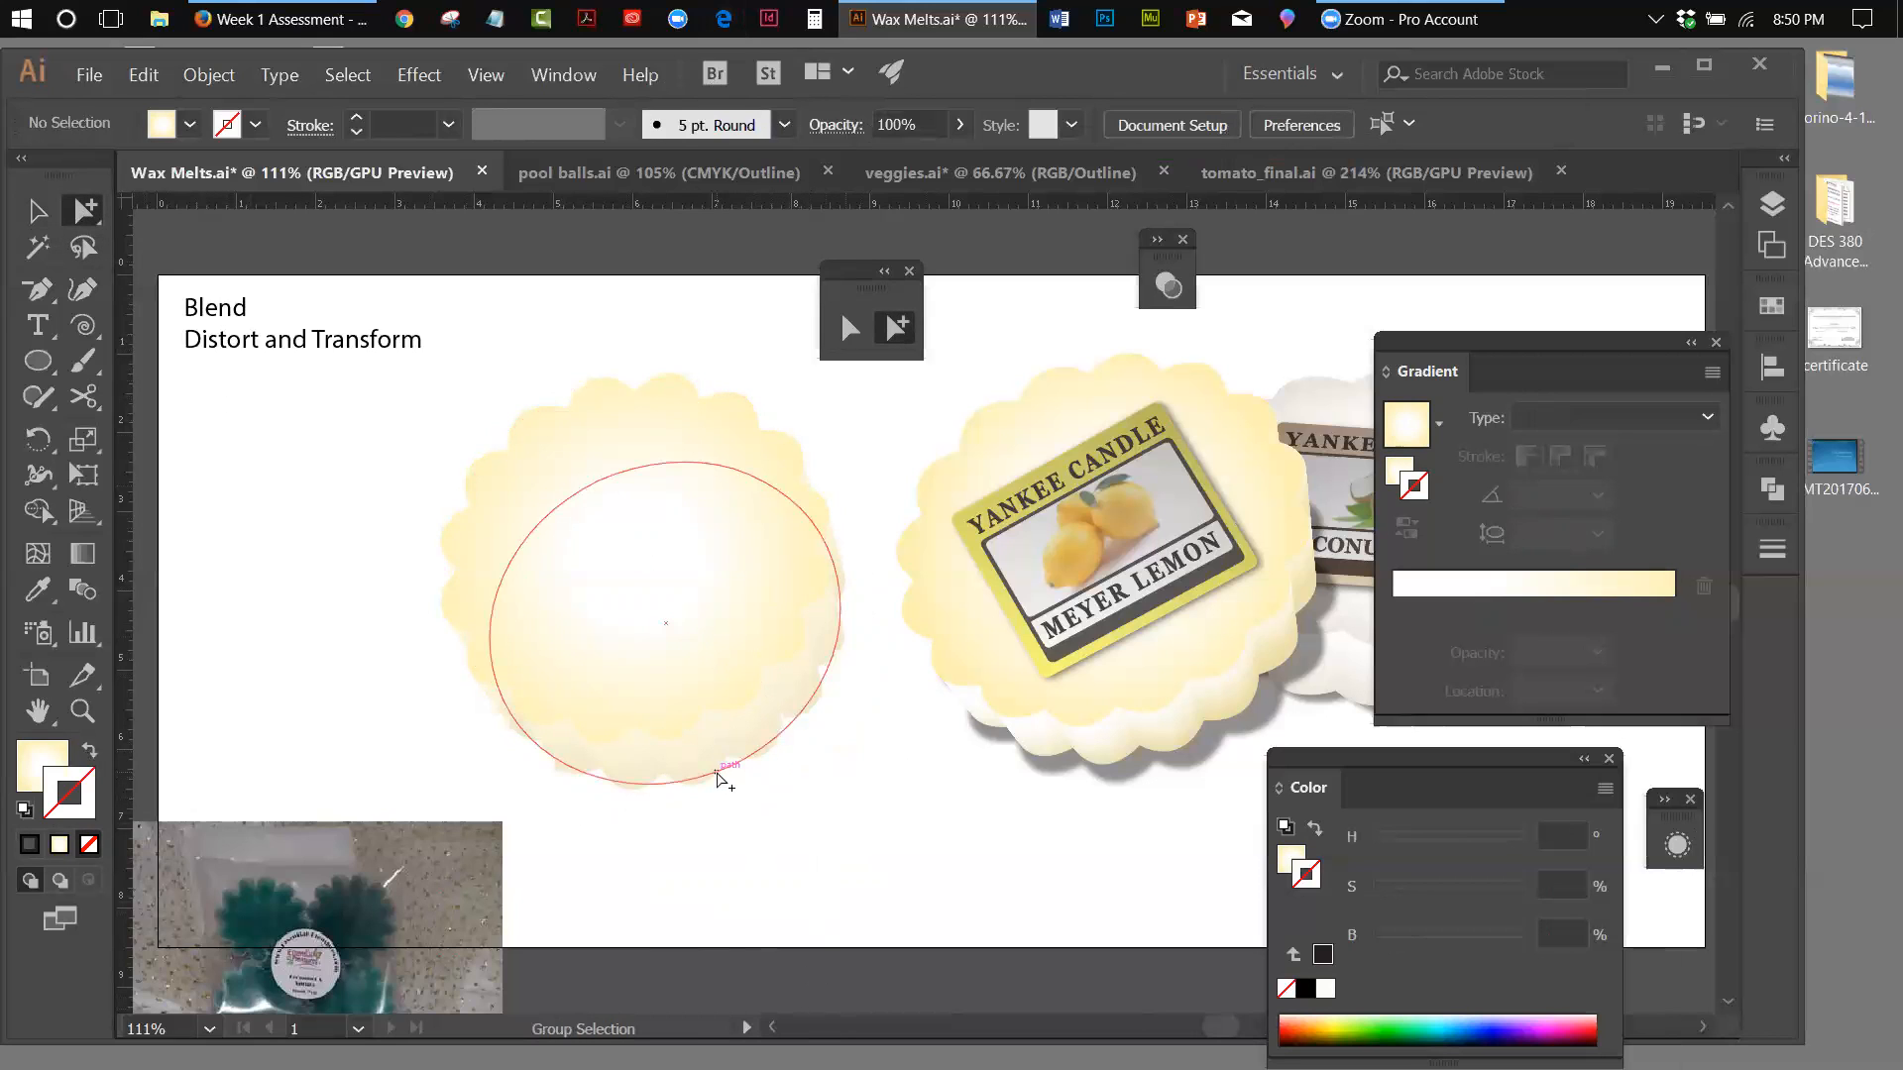
left_click(715, 778)
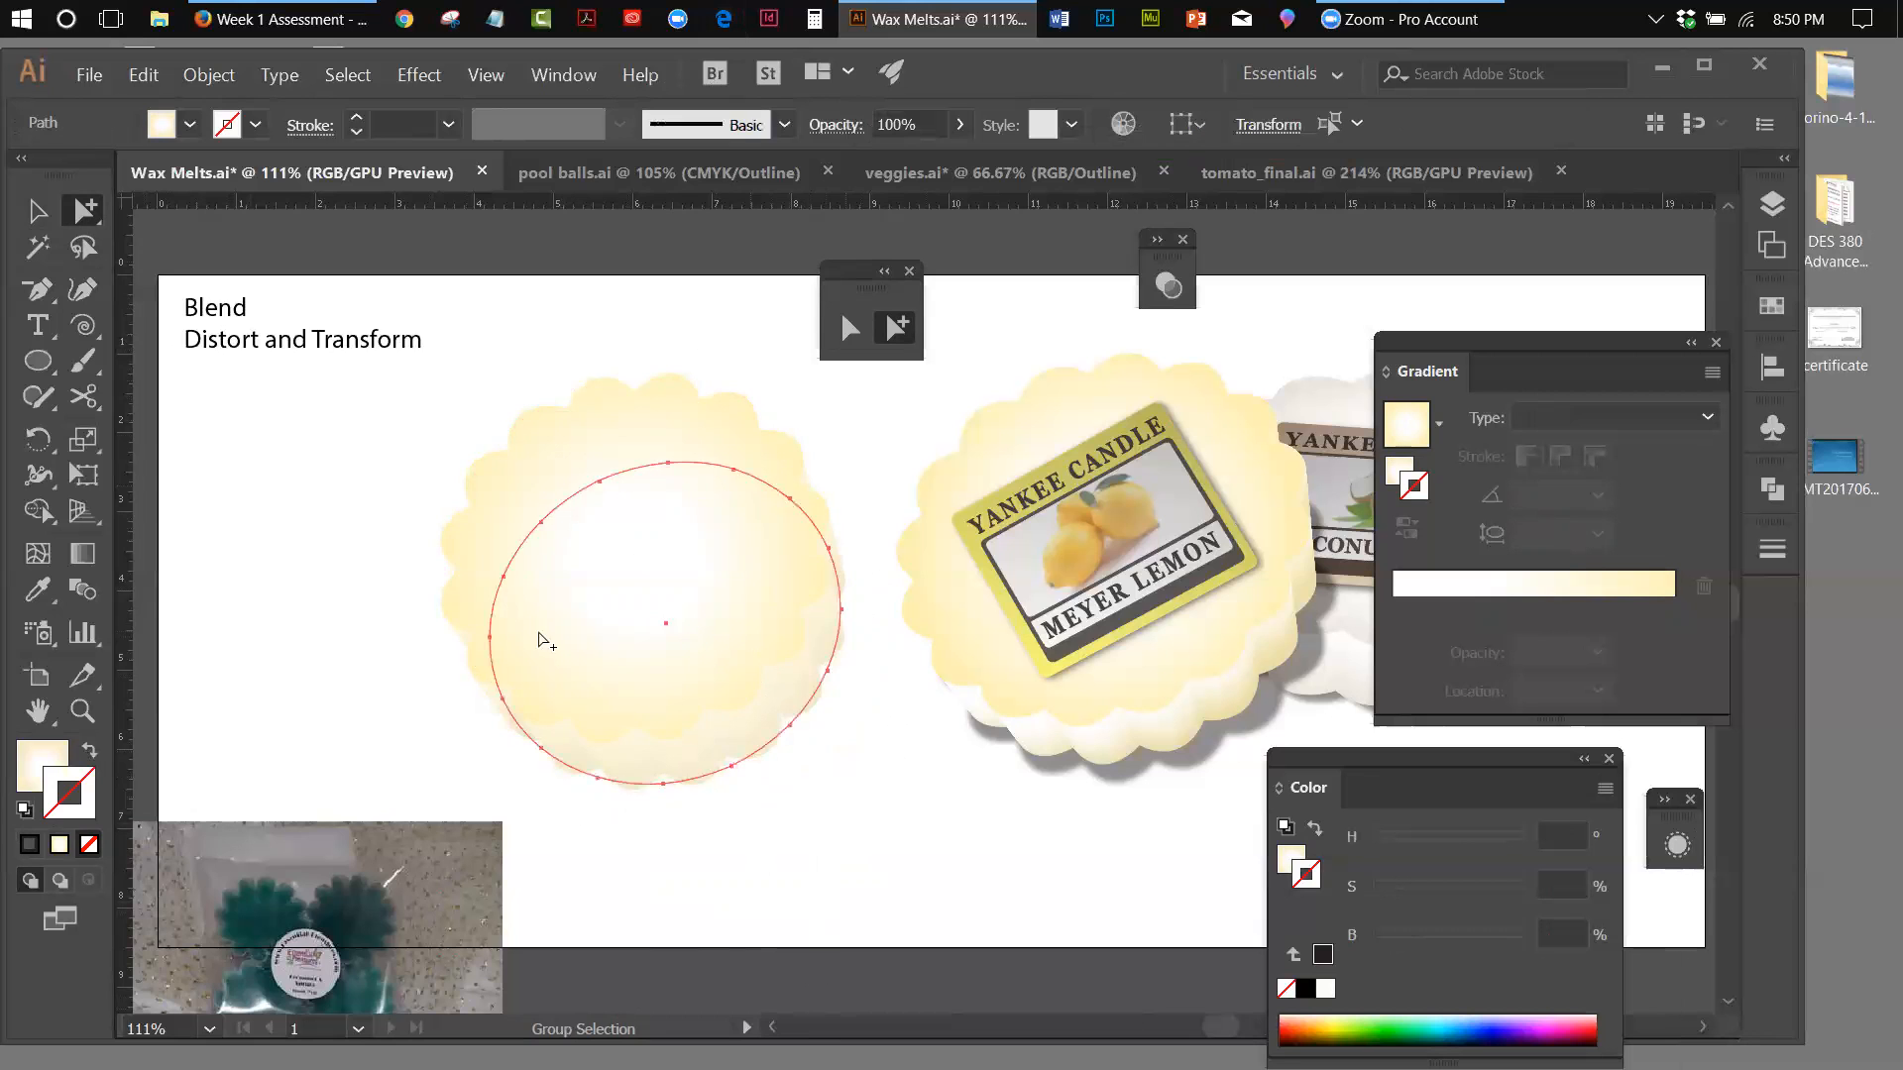
left_click(199, 79)
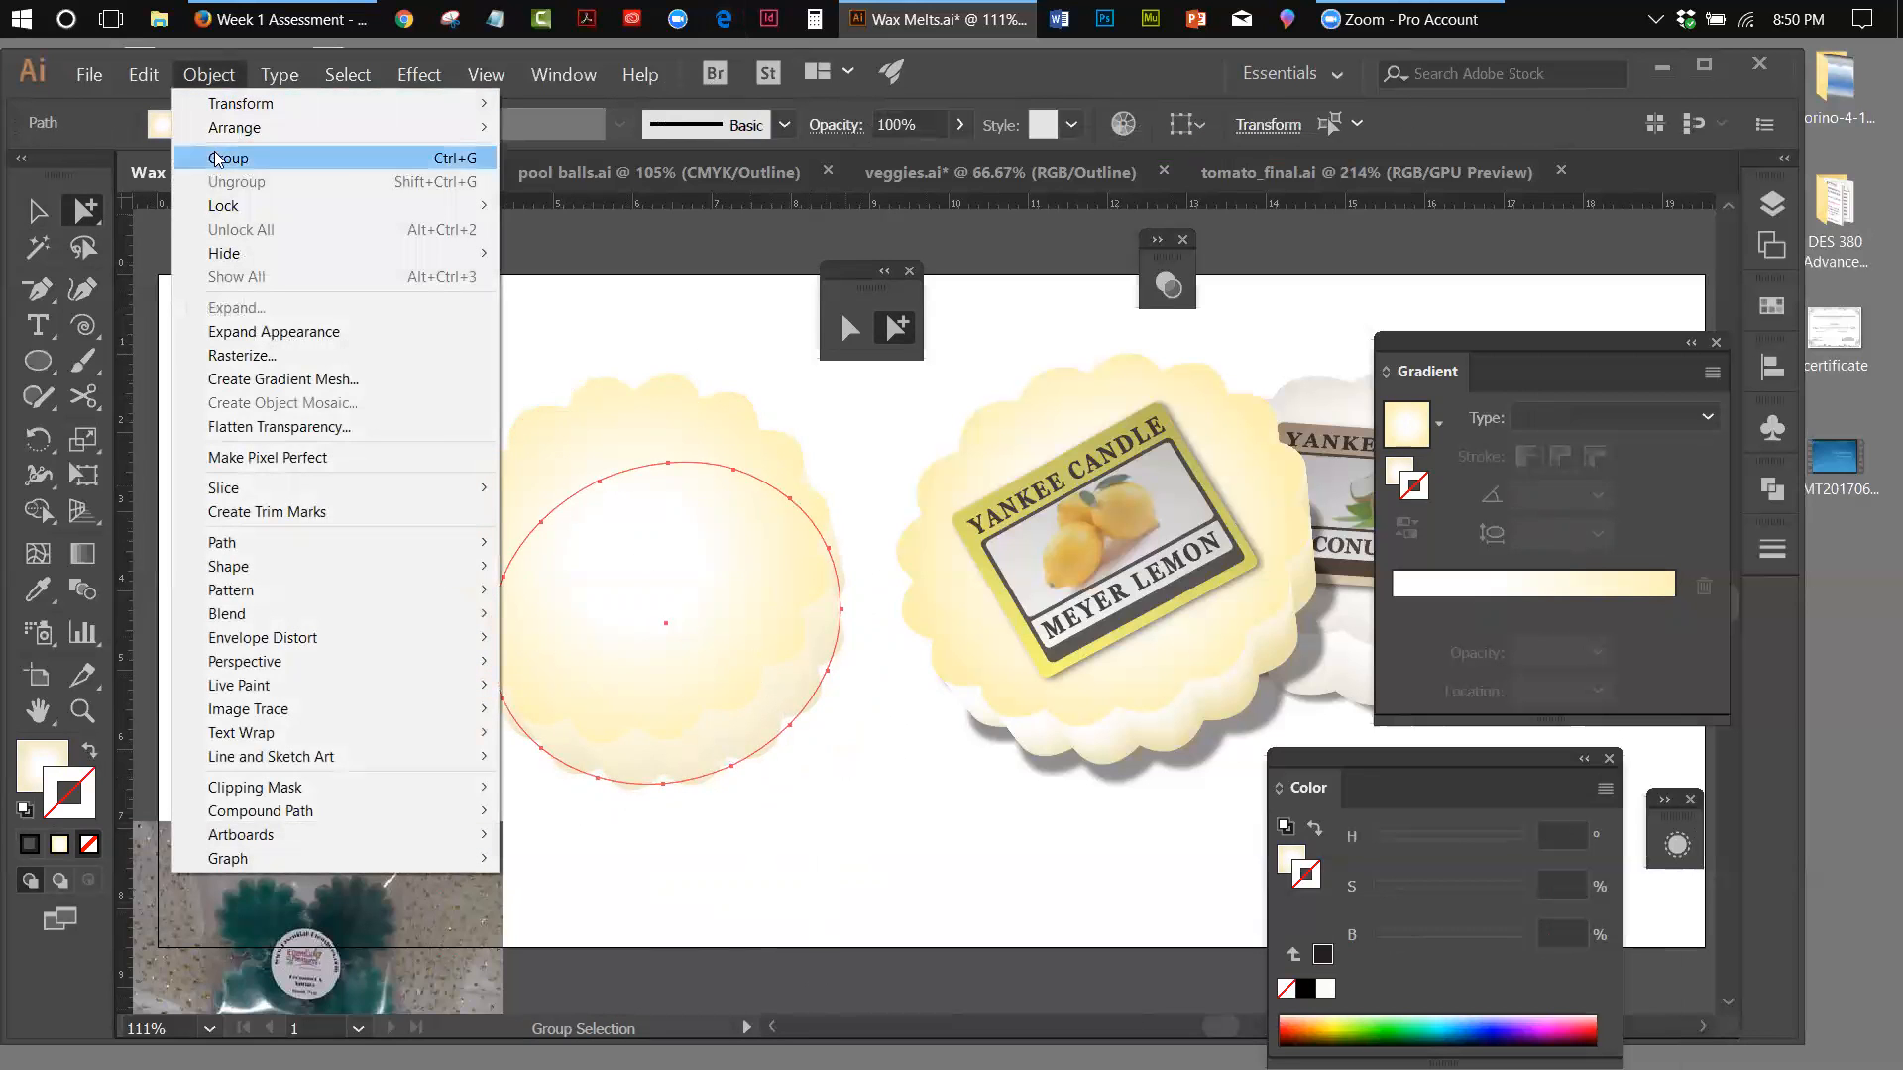
mouse_move(144, 73)
left_click(173, 184)
left_click(147, 78)
left_click(203, 253)
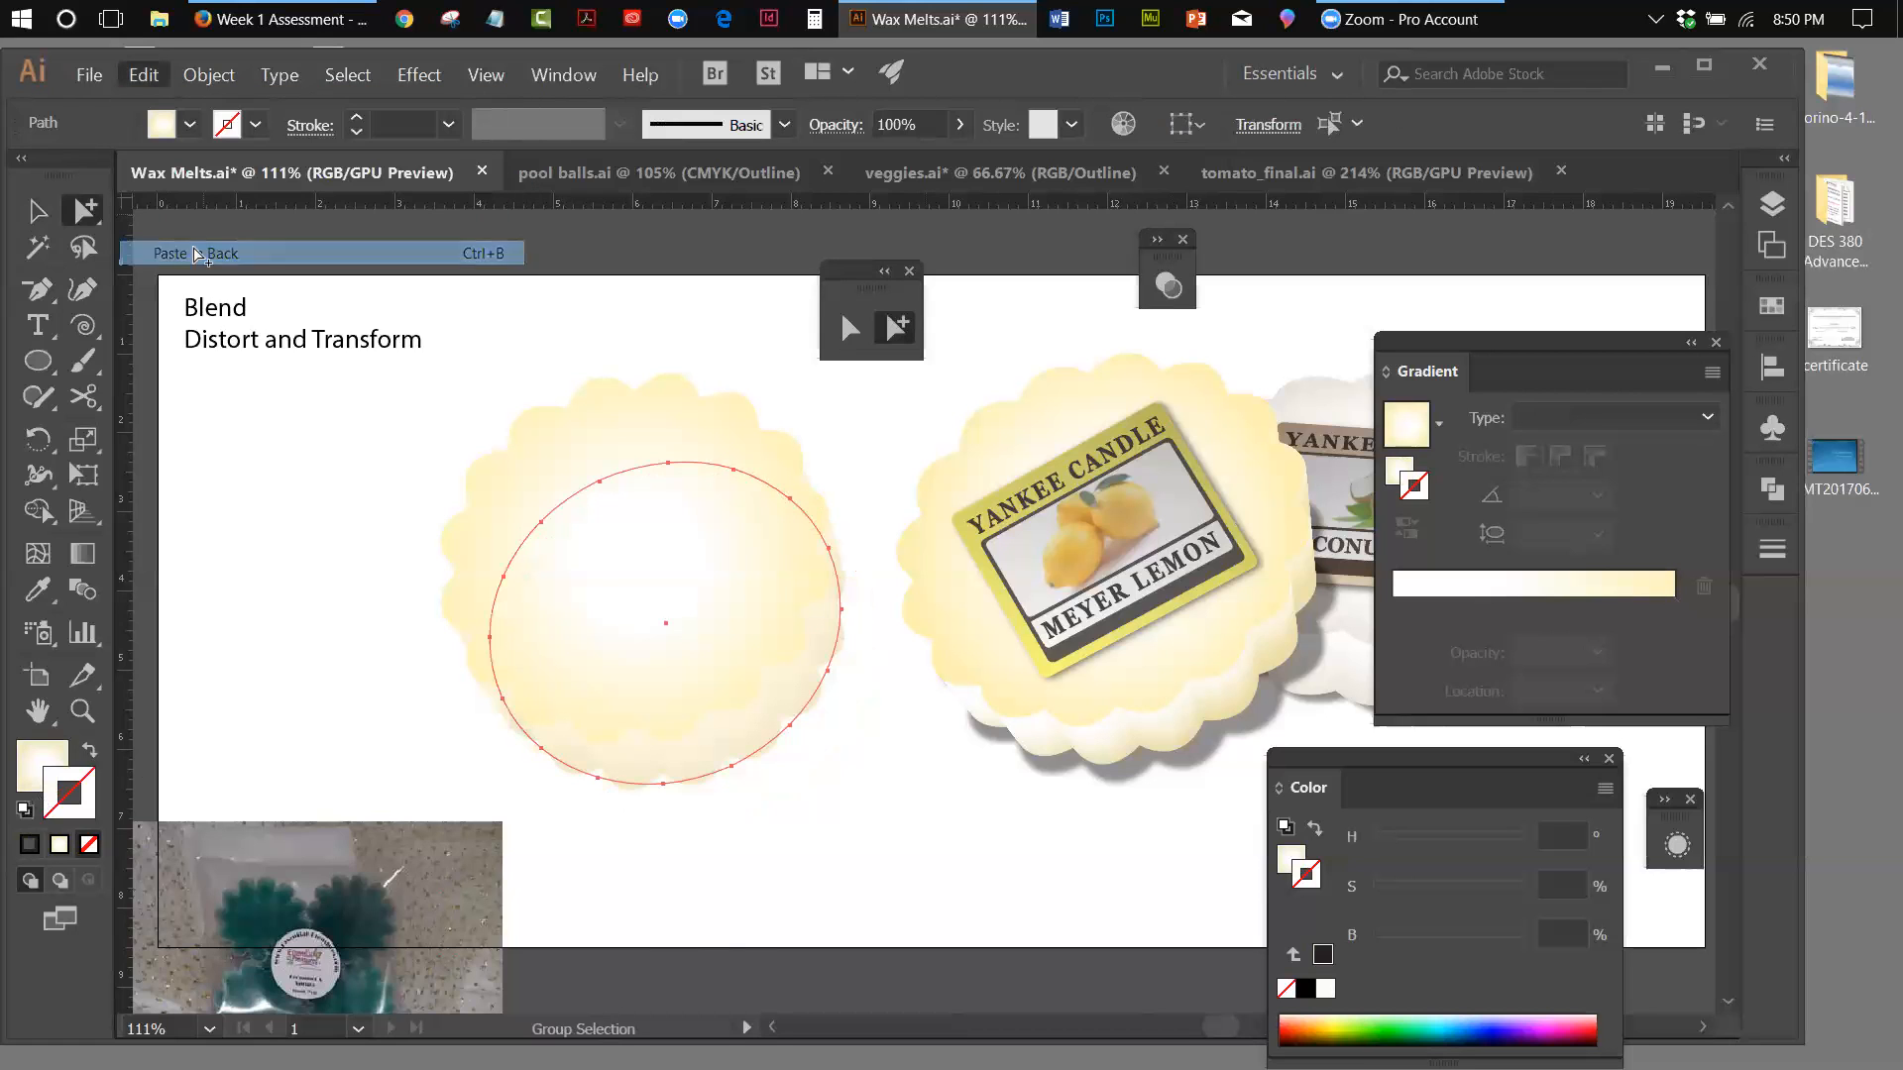
Nudge the lower blend ellipse down and to the right, and try a black stroke on it
key("Down")
key("Down")
key("Down")
key("Down")
key("Down")
key("Down")
key("Down")
key("Down")
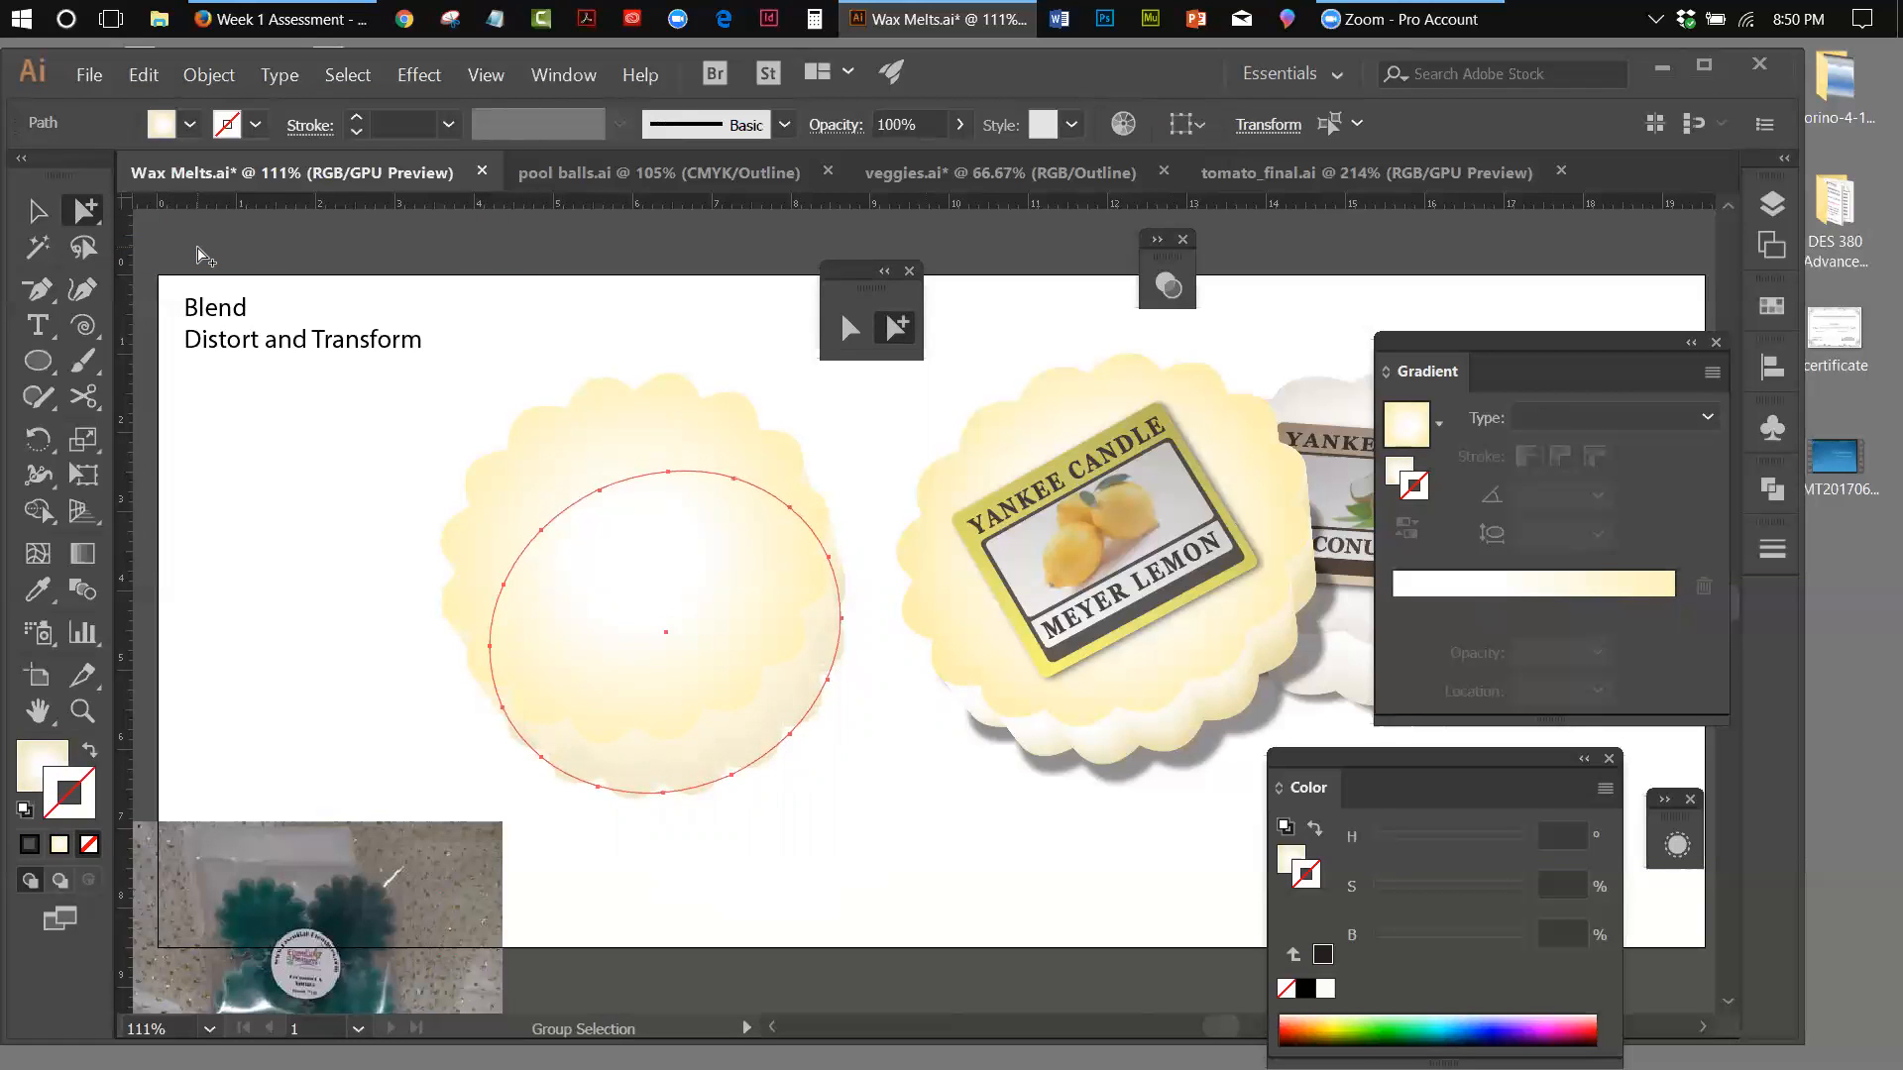
key("Down")
key("Down")
key("Down")
key("Down")
key("Down")
key("Down")
key("Down")
key("Down")
key("Down")
key("Down")
key("Down")
key("Down")
key("Down")
key("Down")
key("Down")
key("Down")
key("Down")
key("Down")
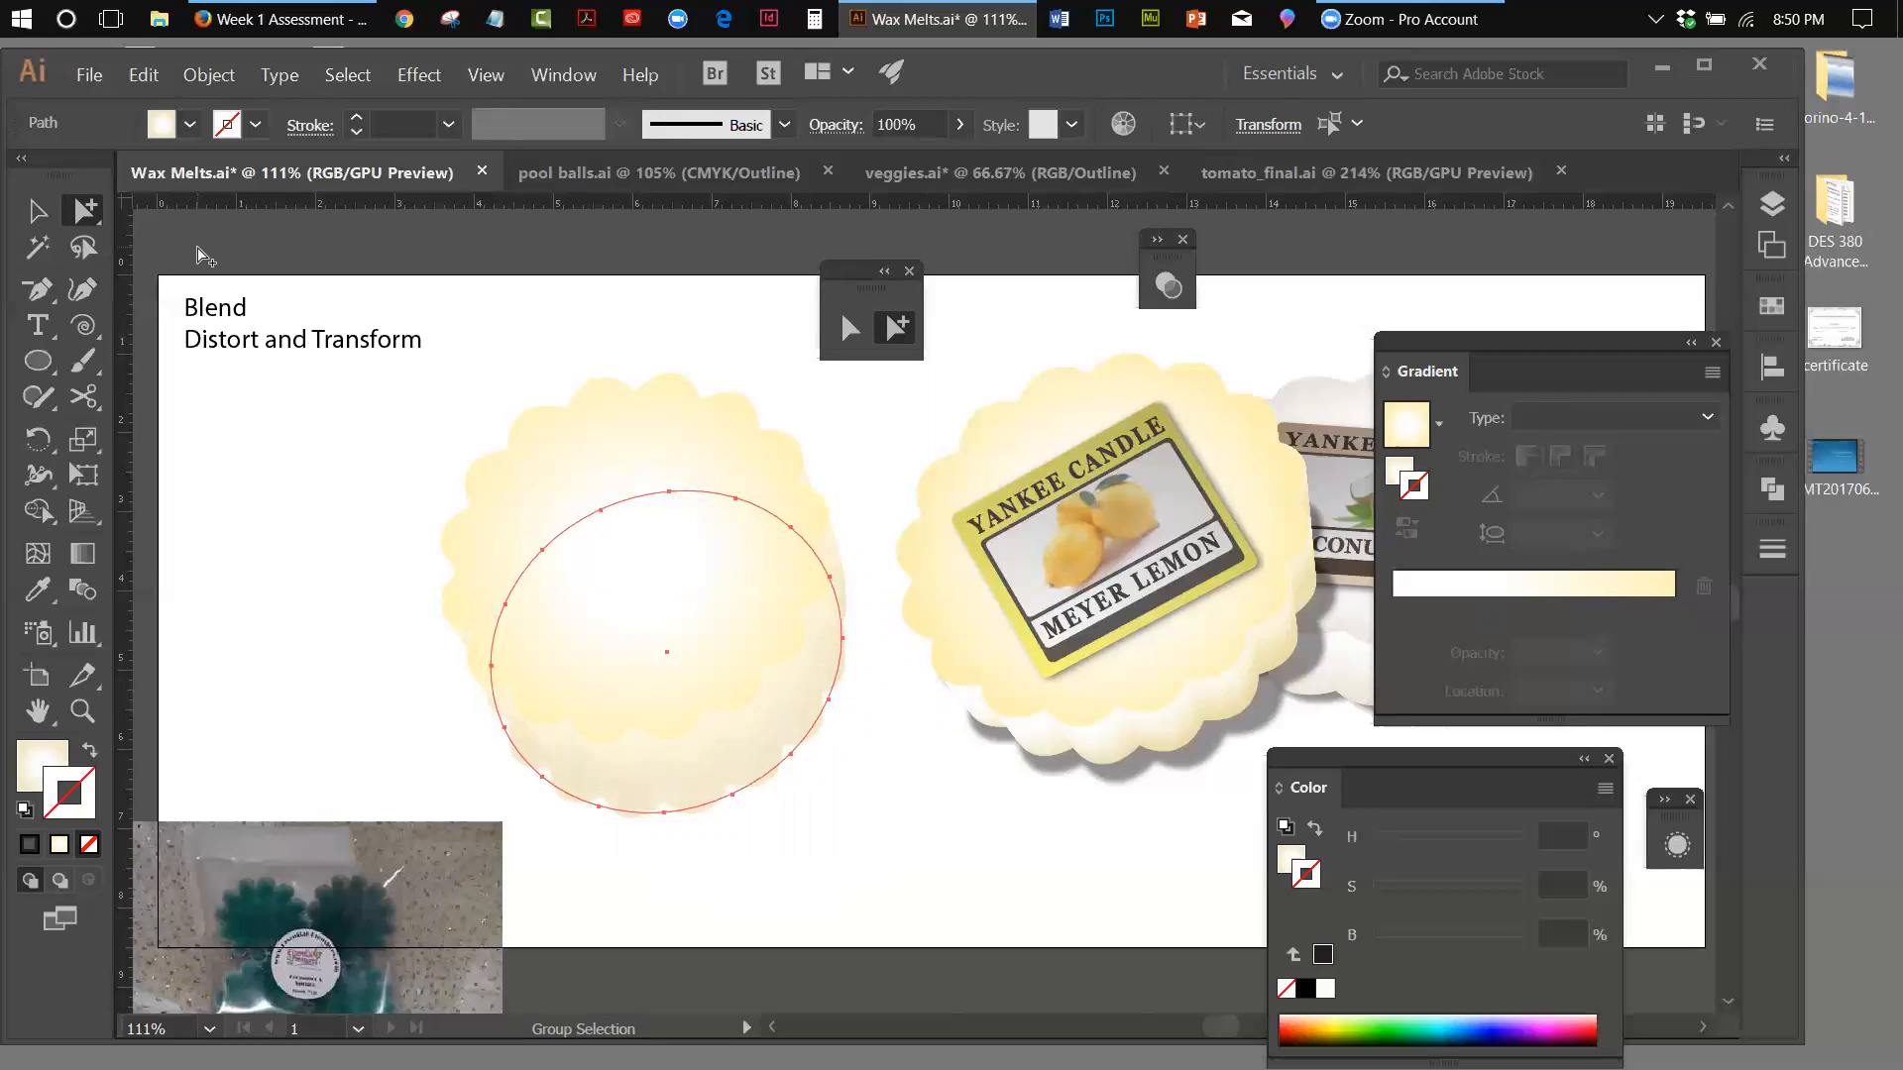
key("Right")
key("Right")
key("Right")
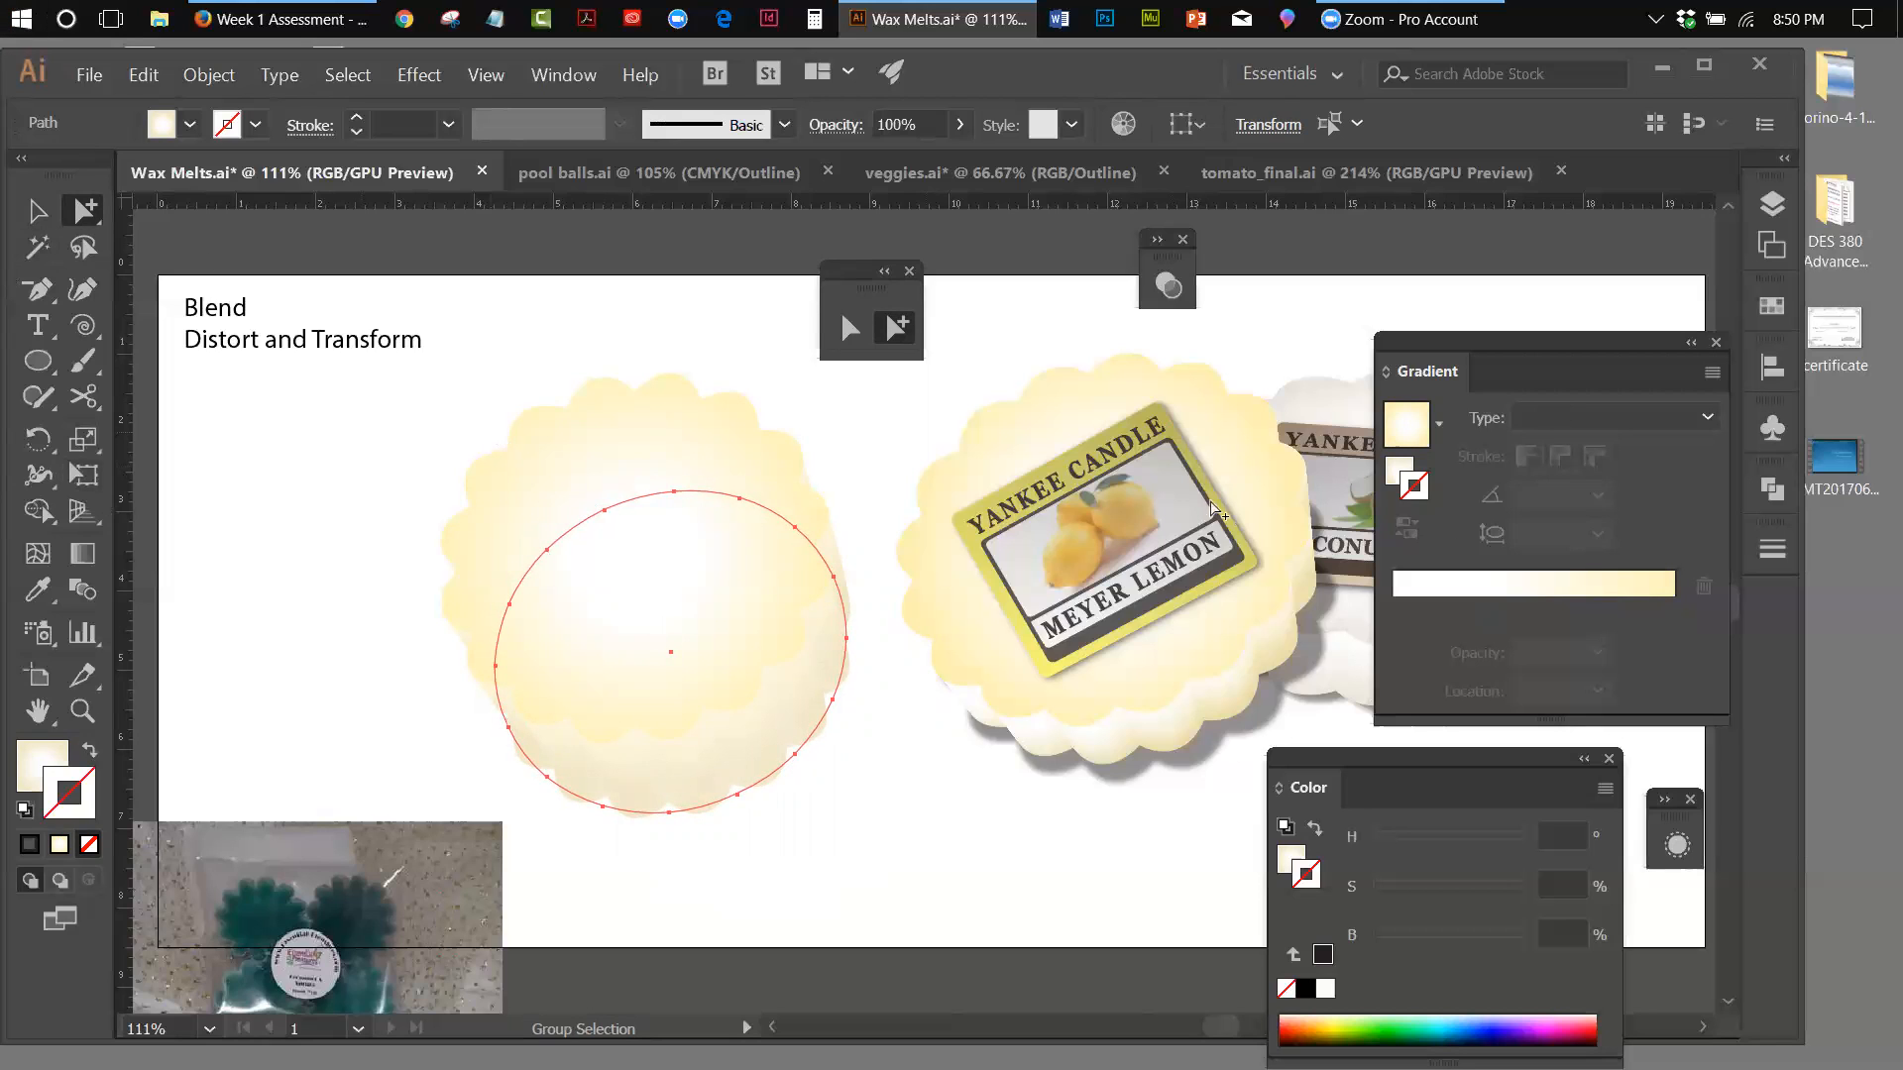
left_click(1324, 957)
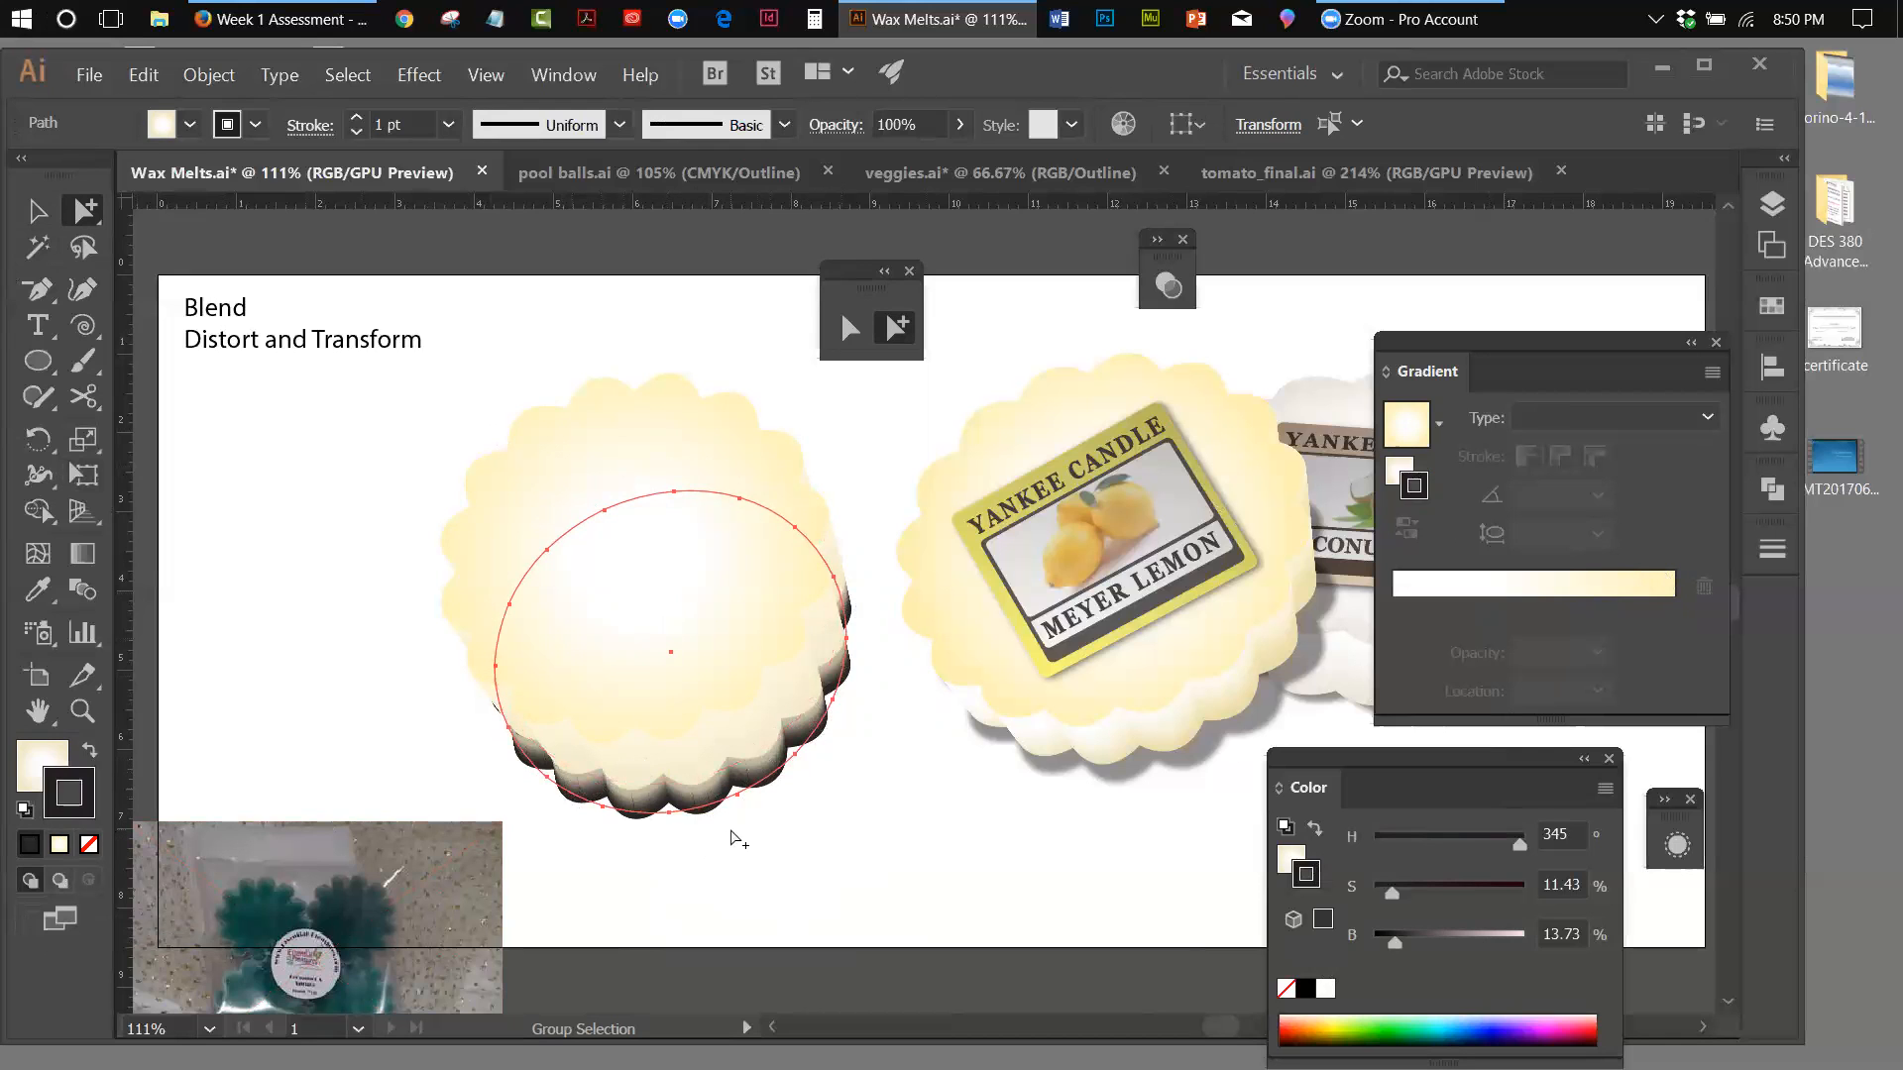
Undo the black stroke and the moves of the lower ellipse to restore the wax melt's blend
left_click(149, 83)
left_click(158, 103)
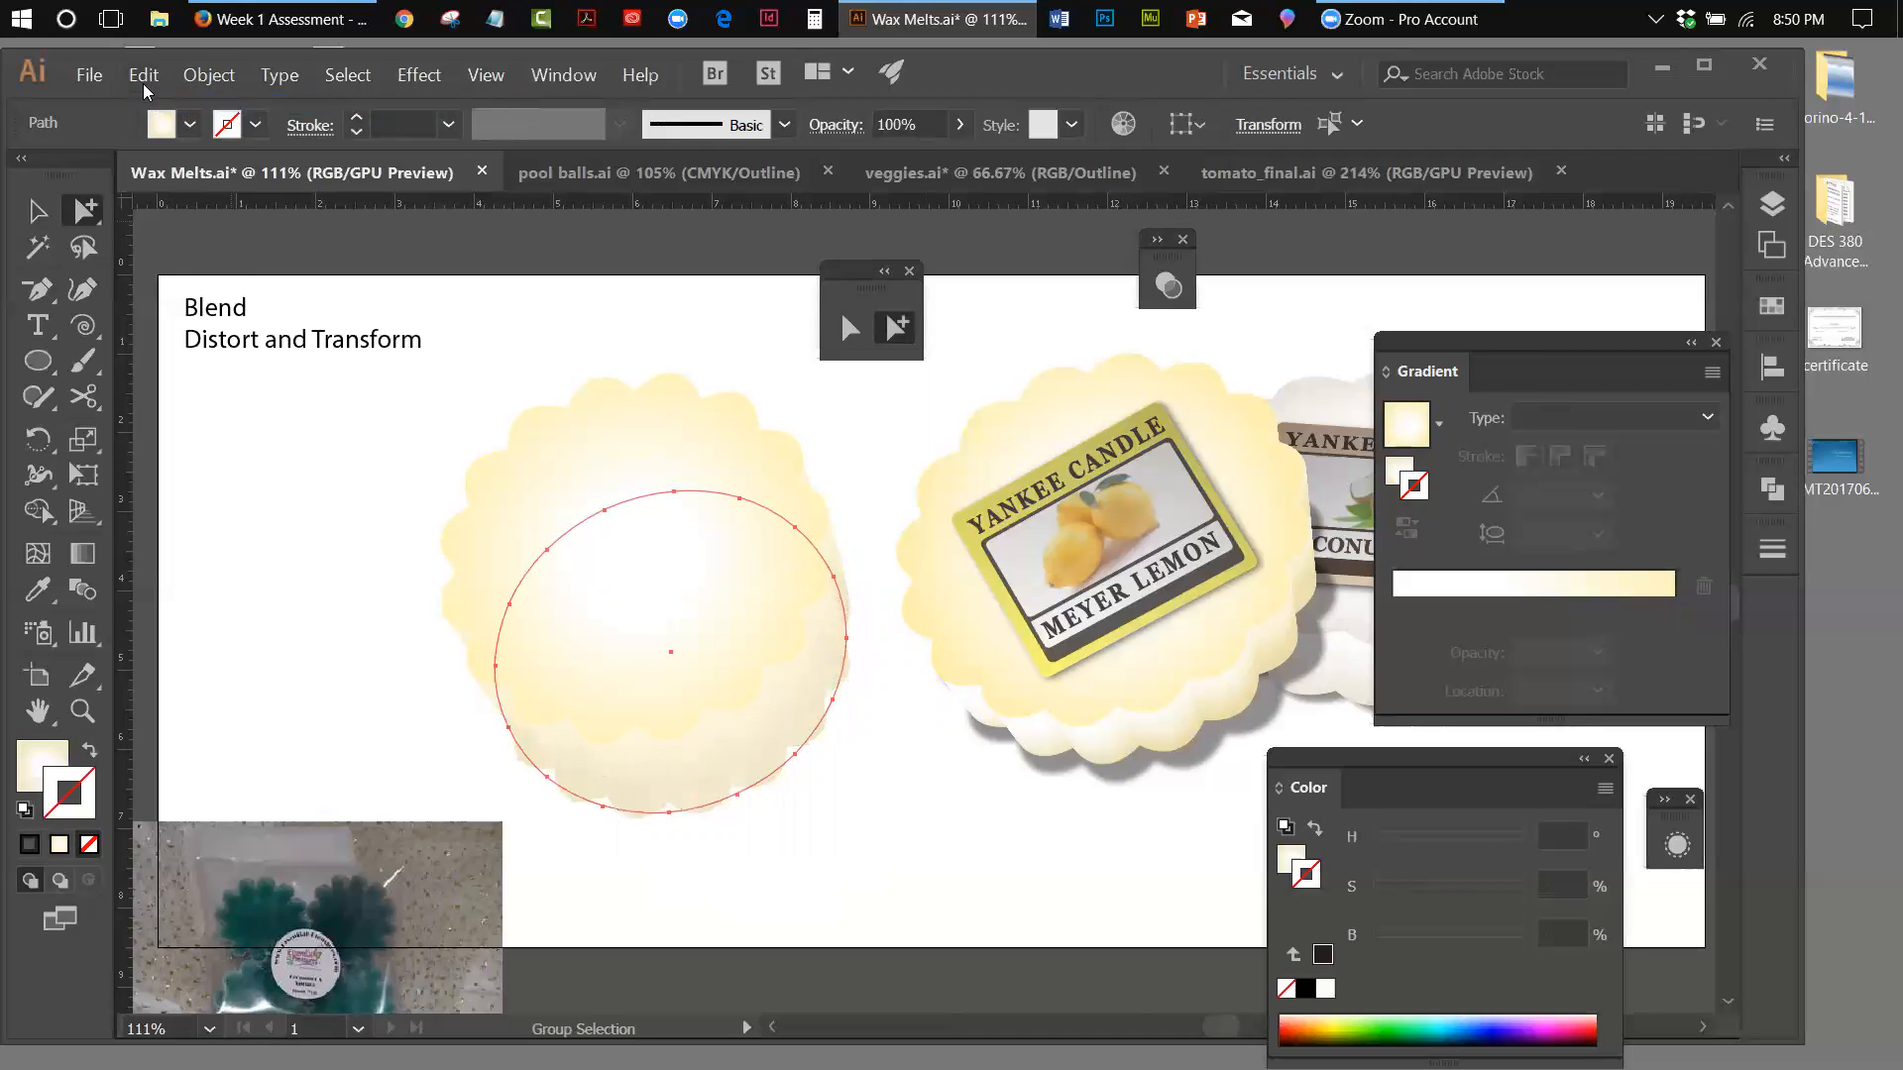
left_click(143, 79)
left_click(150, 103)
left_click(145, 76)
left_click(149, 103)
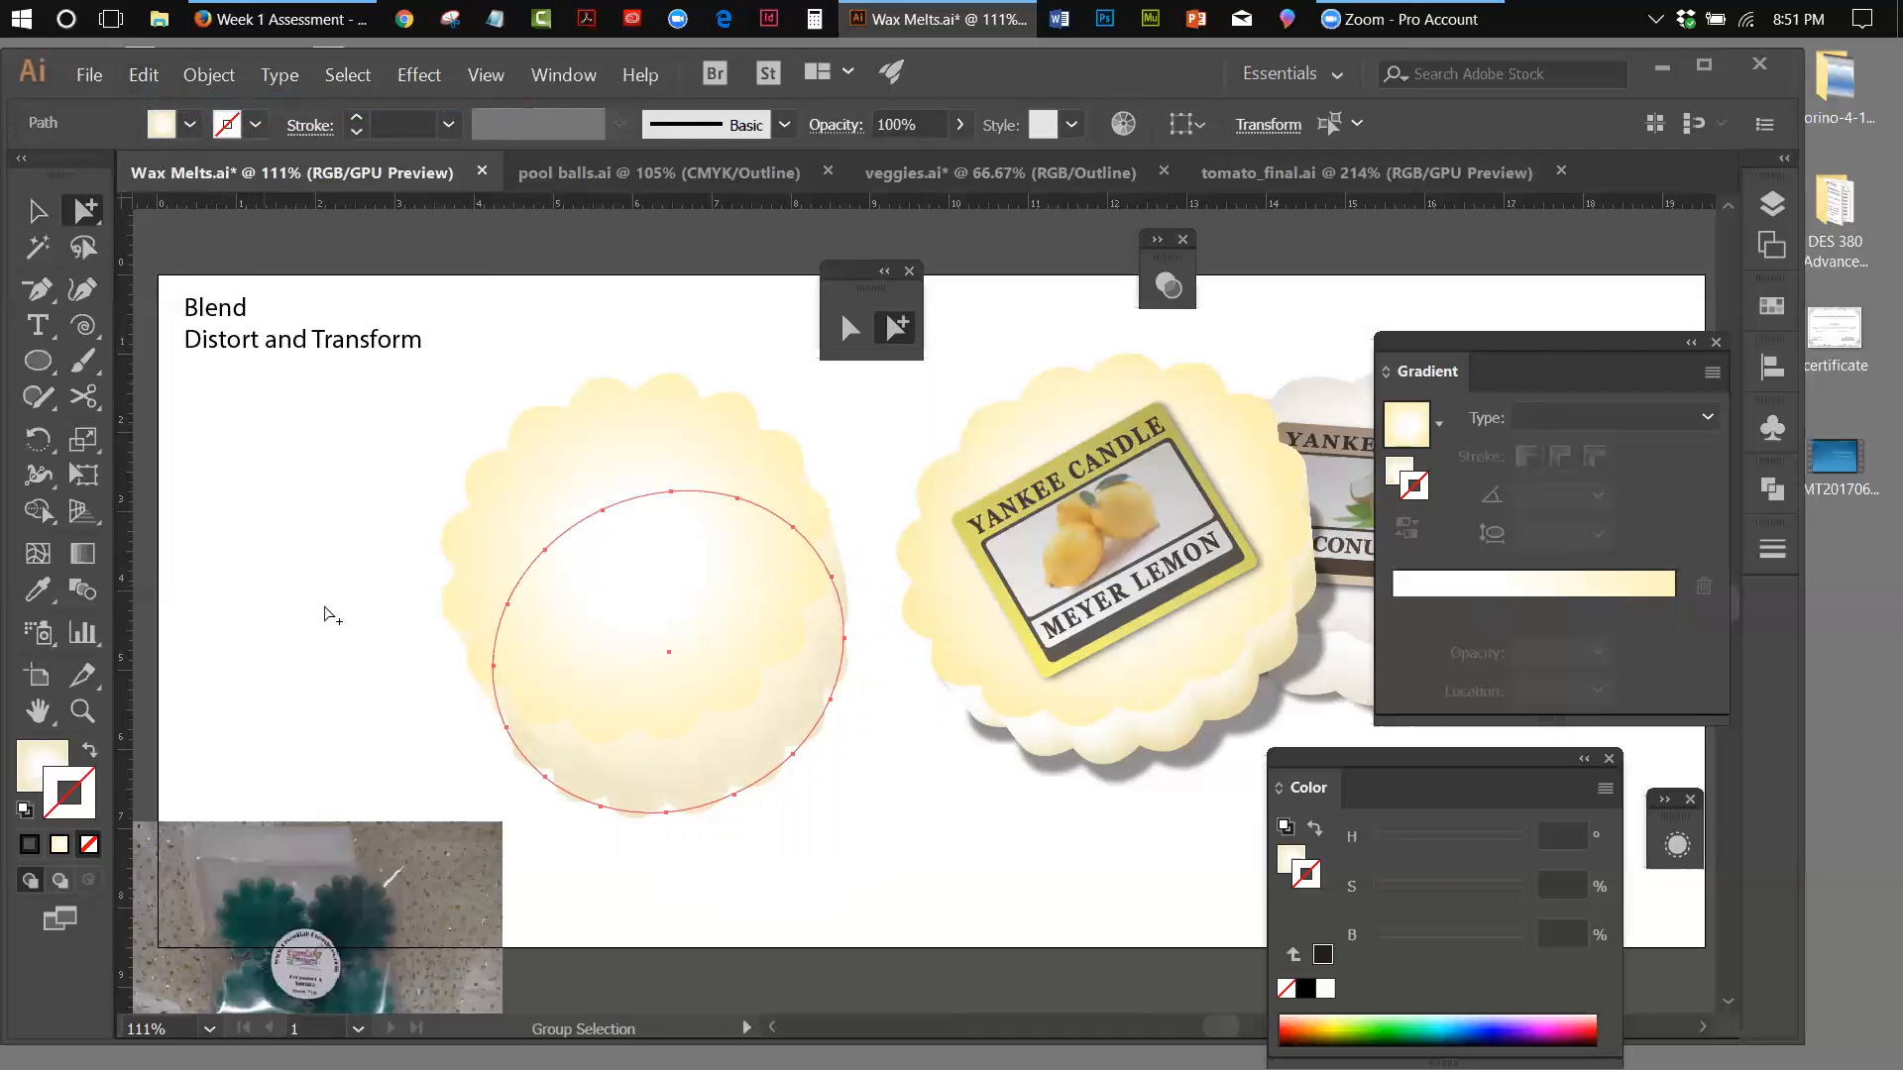
left_click(144, 77)
left_click(154, 103)
left_click(143, 76)
left_click(151, 103)
left_click(143, 77)
left_click(149, 103)
left_click(143, 77)
left_click(144, 103)
left_click(143, 78)
left_click(139, 104)
left_click(144, 76)
left_click(150, 103)
left_click(143, 77)
left_click(150, 103)
left_click(143, 76)
left_click(144, 103)
left_click(144, 76)
left_click(140, 127)
left_click(144, 76)
left_click(145, 103)
left_click(144, 76)
left_click(145, 103)
left_click(144, 77)
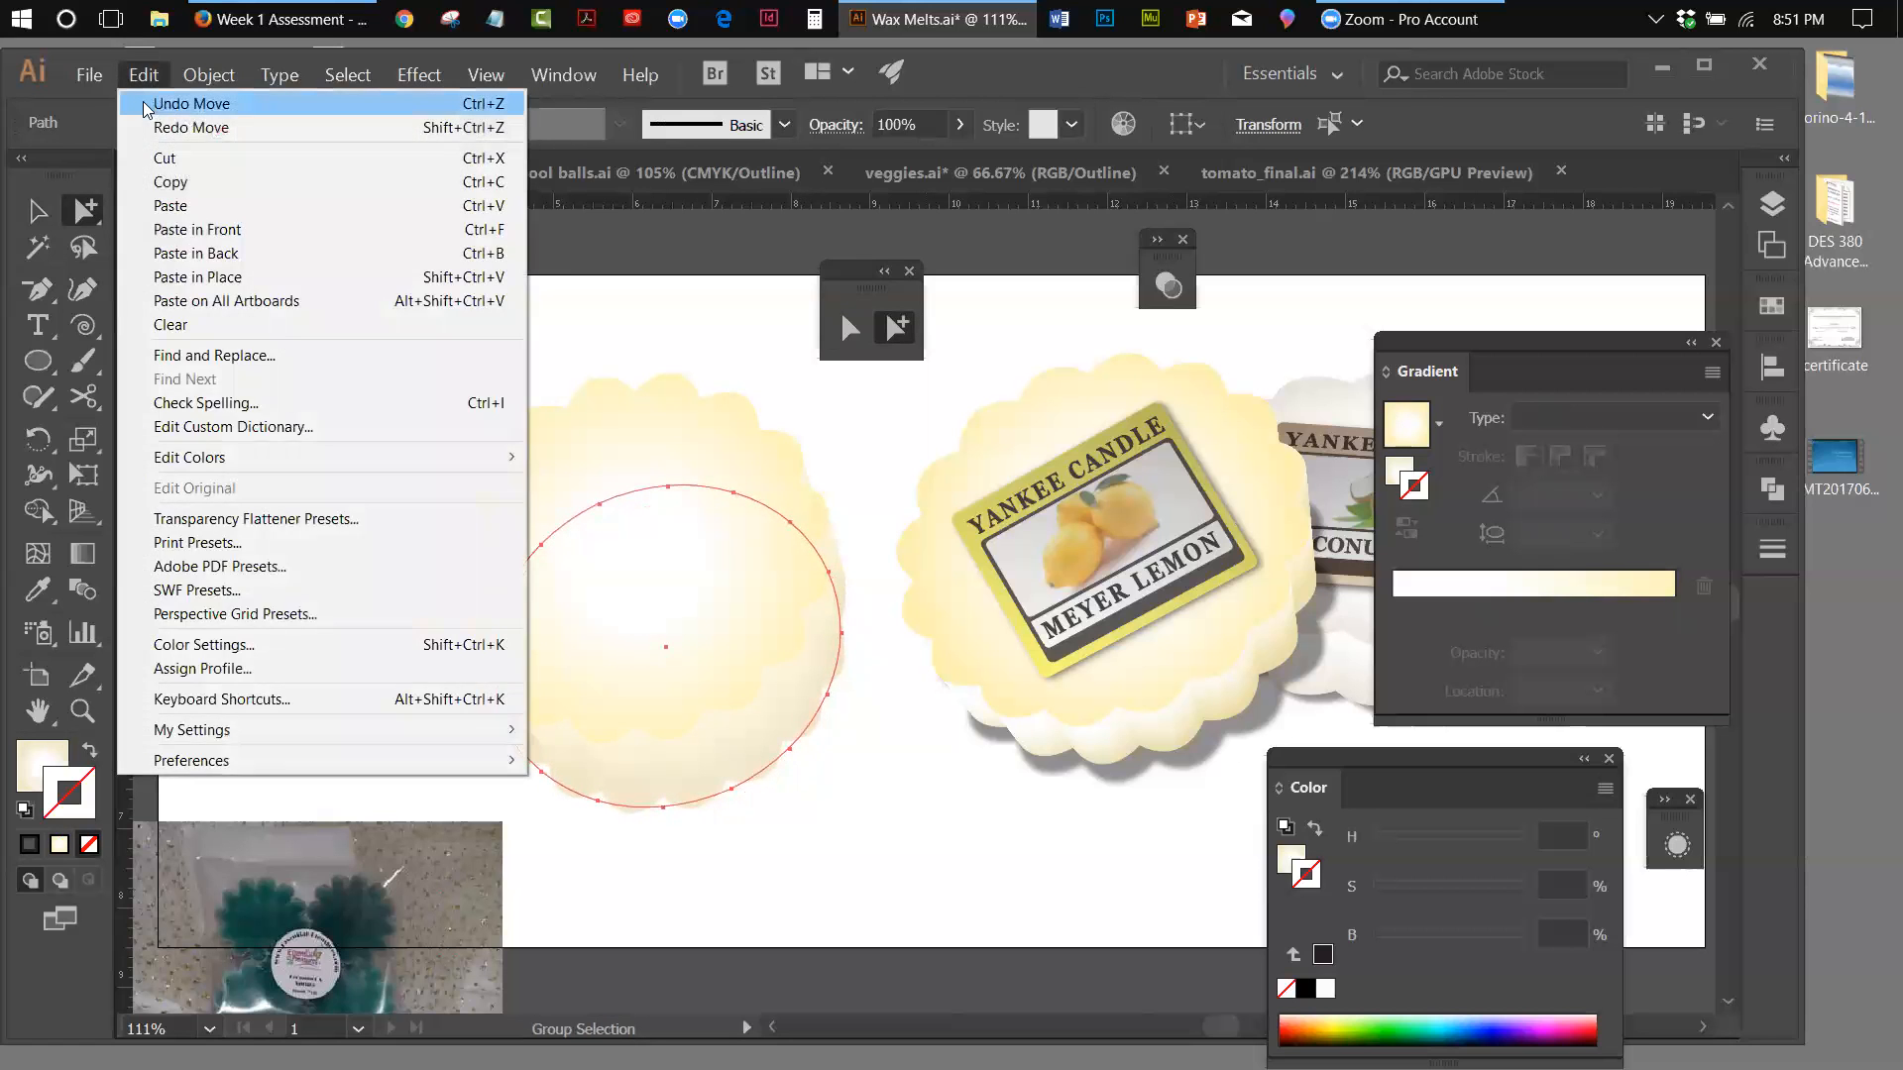
left_click(145, 103)
left_click(878, 482)
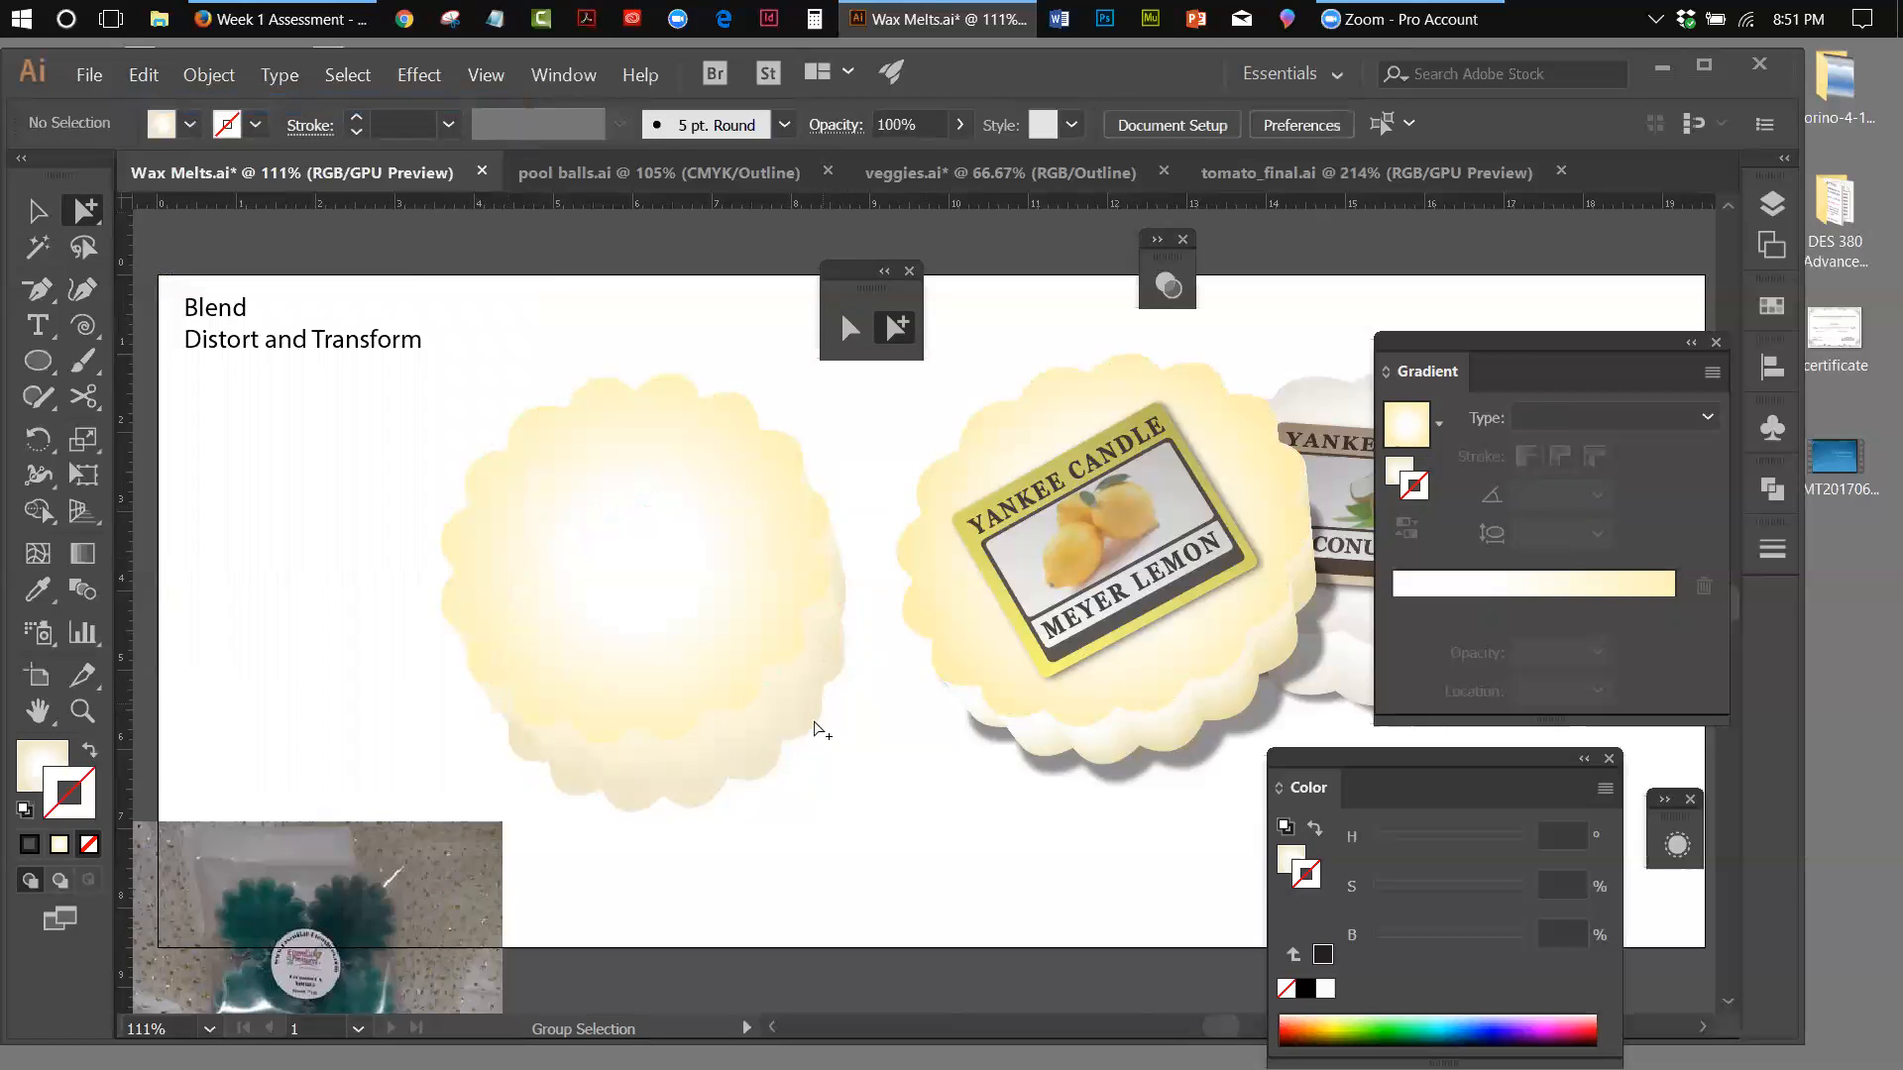
left_click_drag(815, 727, 794, 710)
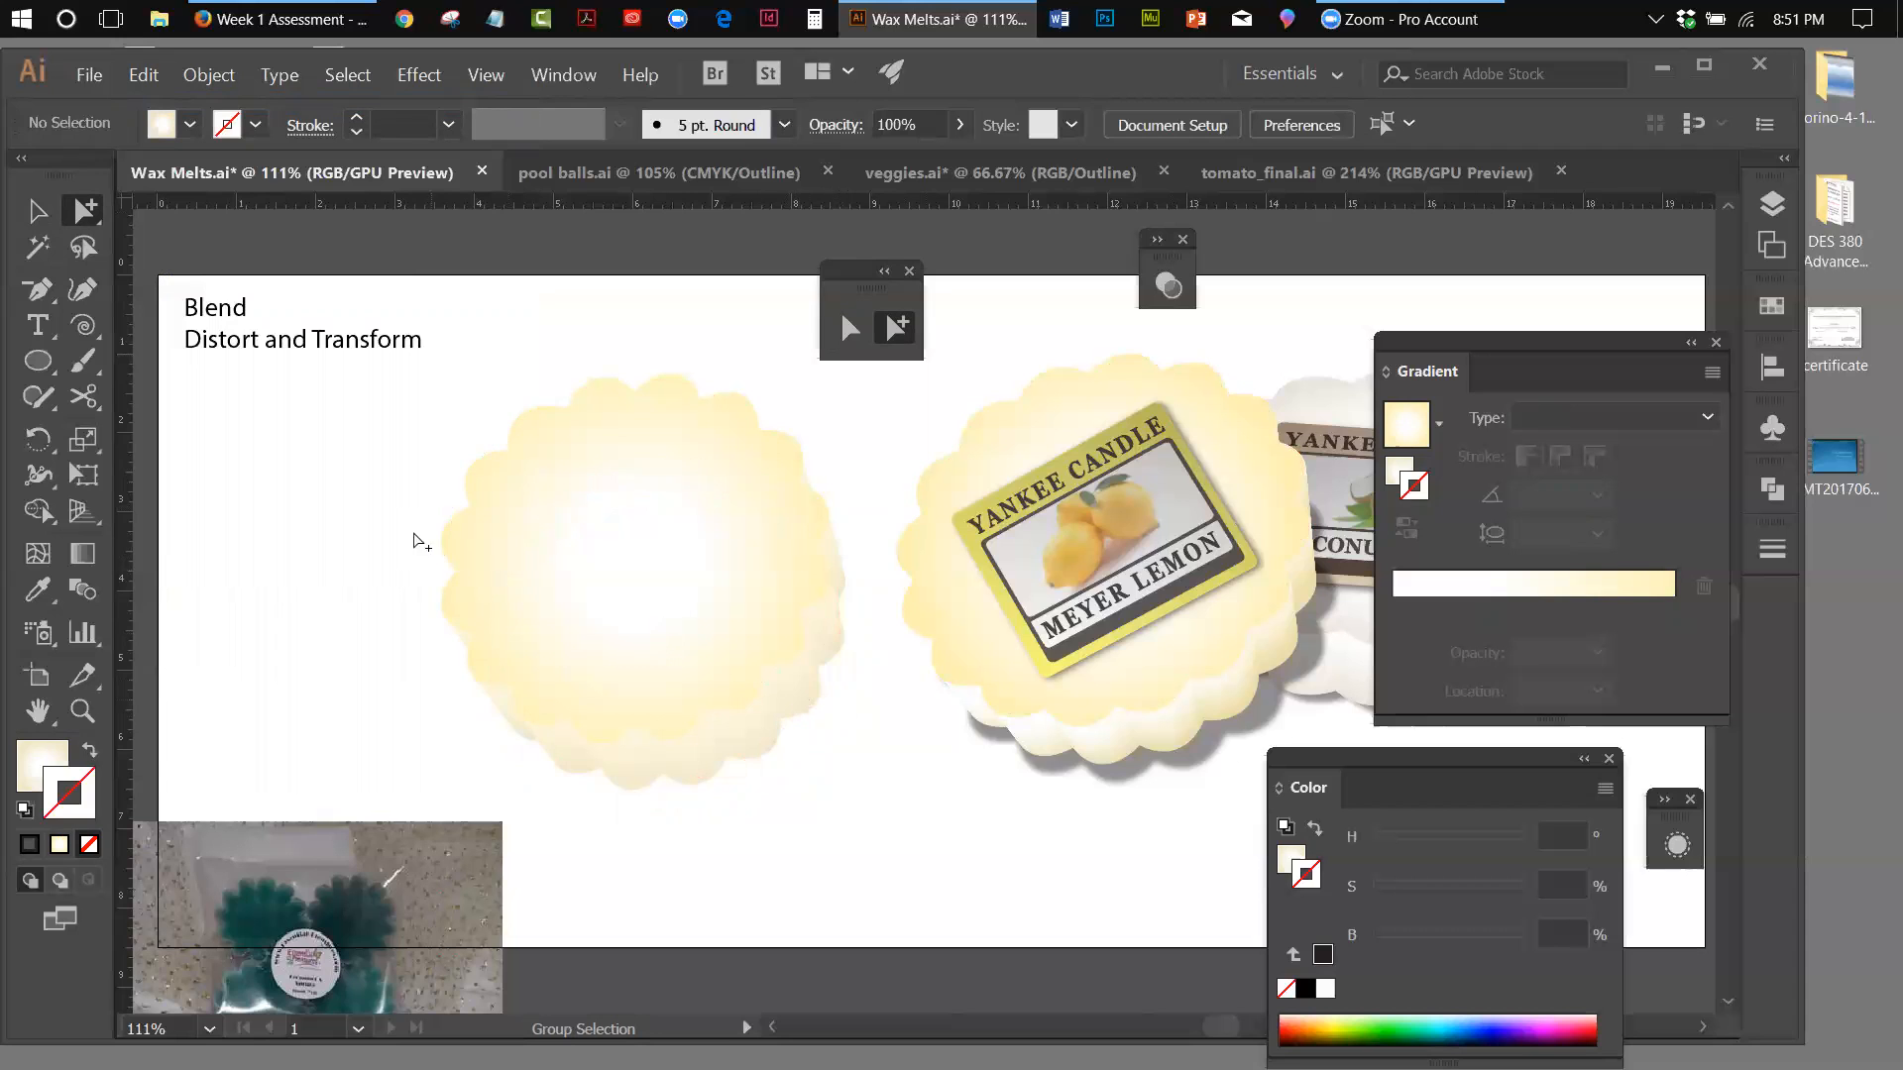
Try pasting the copied shape in place over the wax melt, and clear the pasted copy
mouse_move(632, 563)
left_mouse_down()
mouse_move(441, 599)
mouse_move(653, 561)
mouse_move(634, 561)
left_mouse_up()
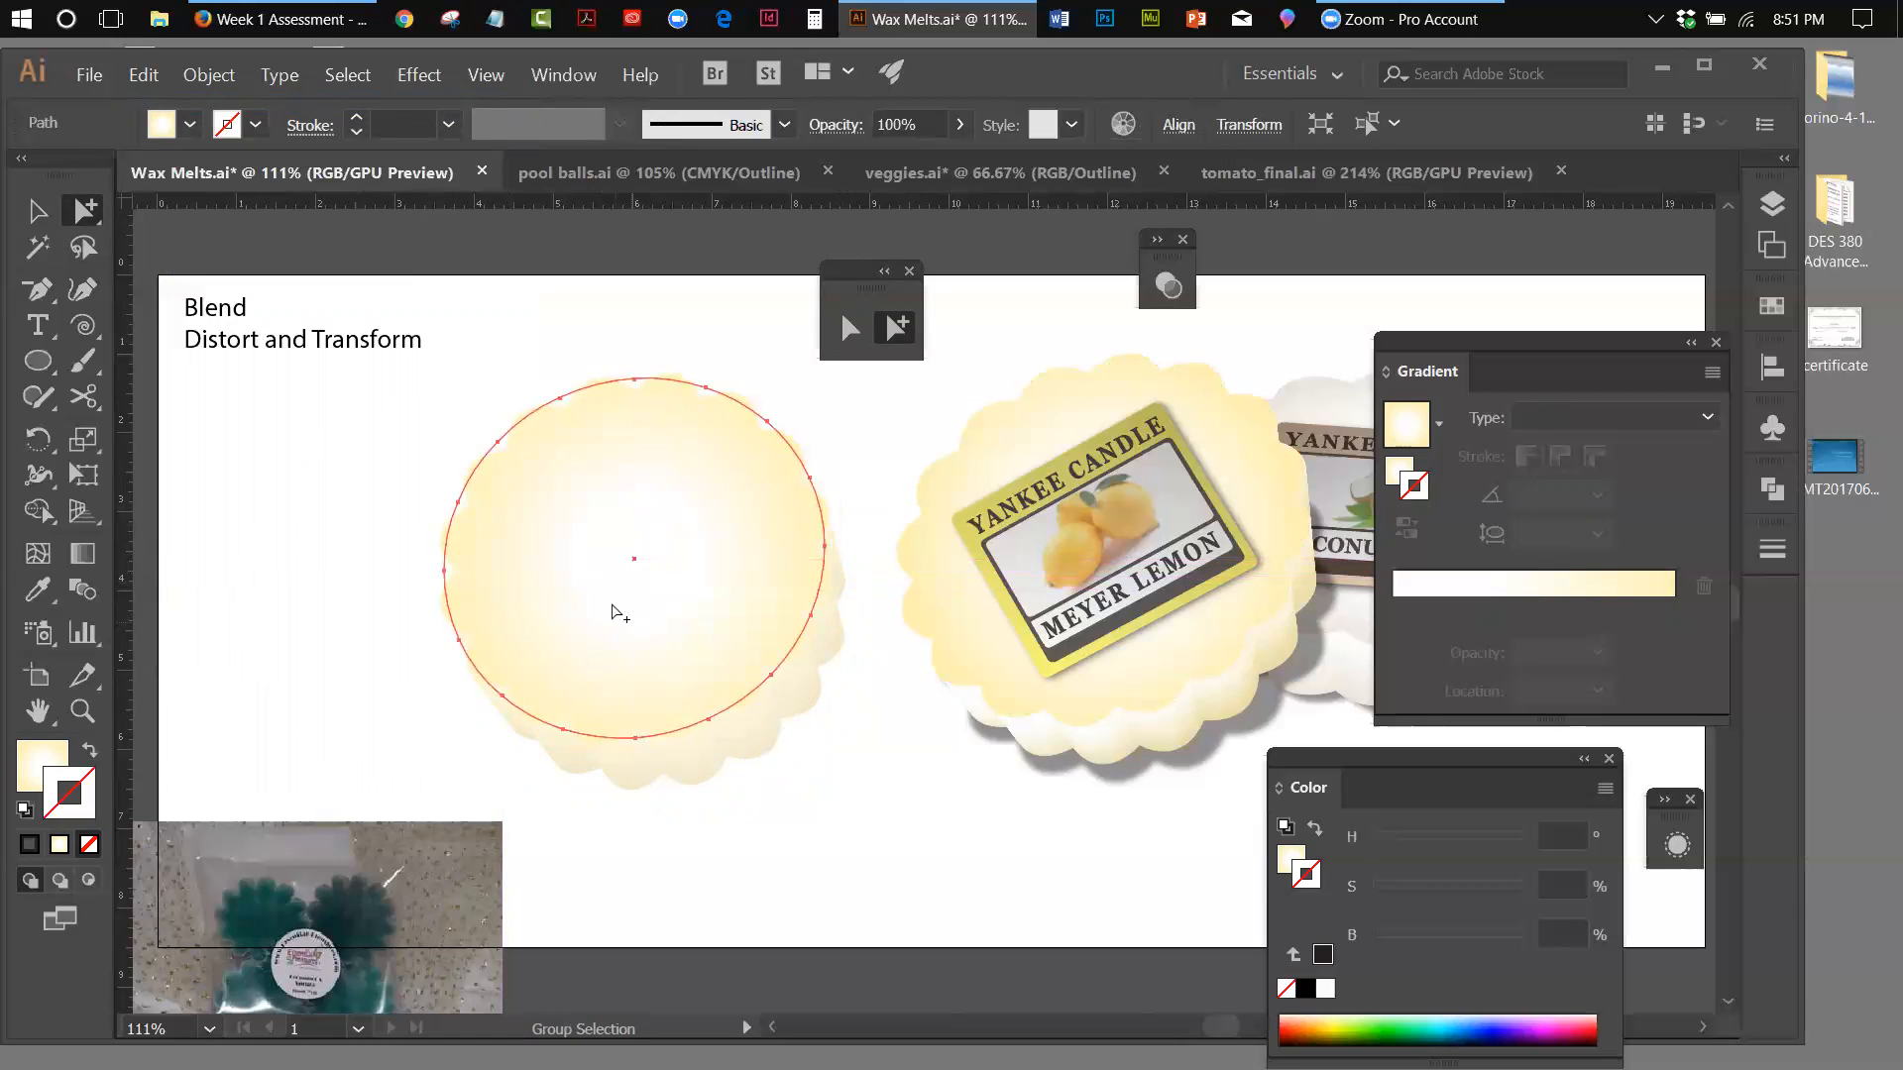
left_click(145, 76)
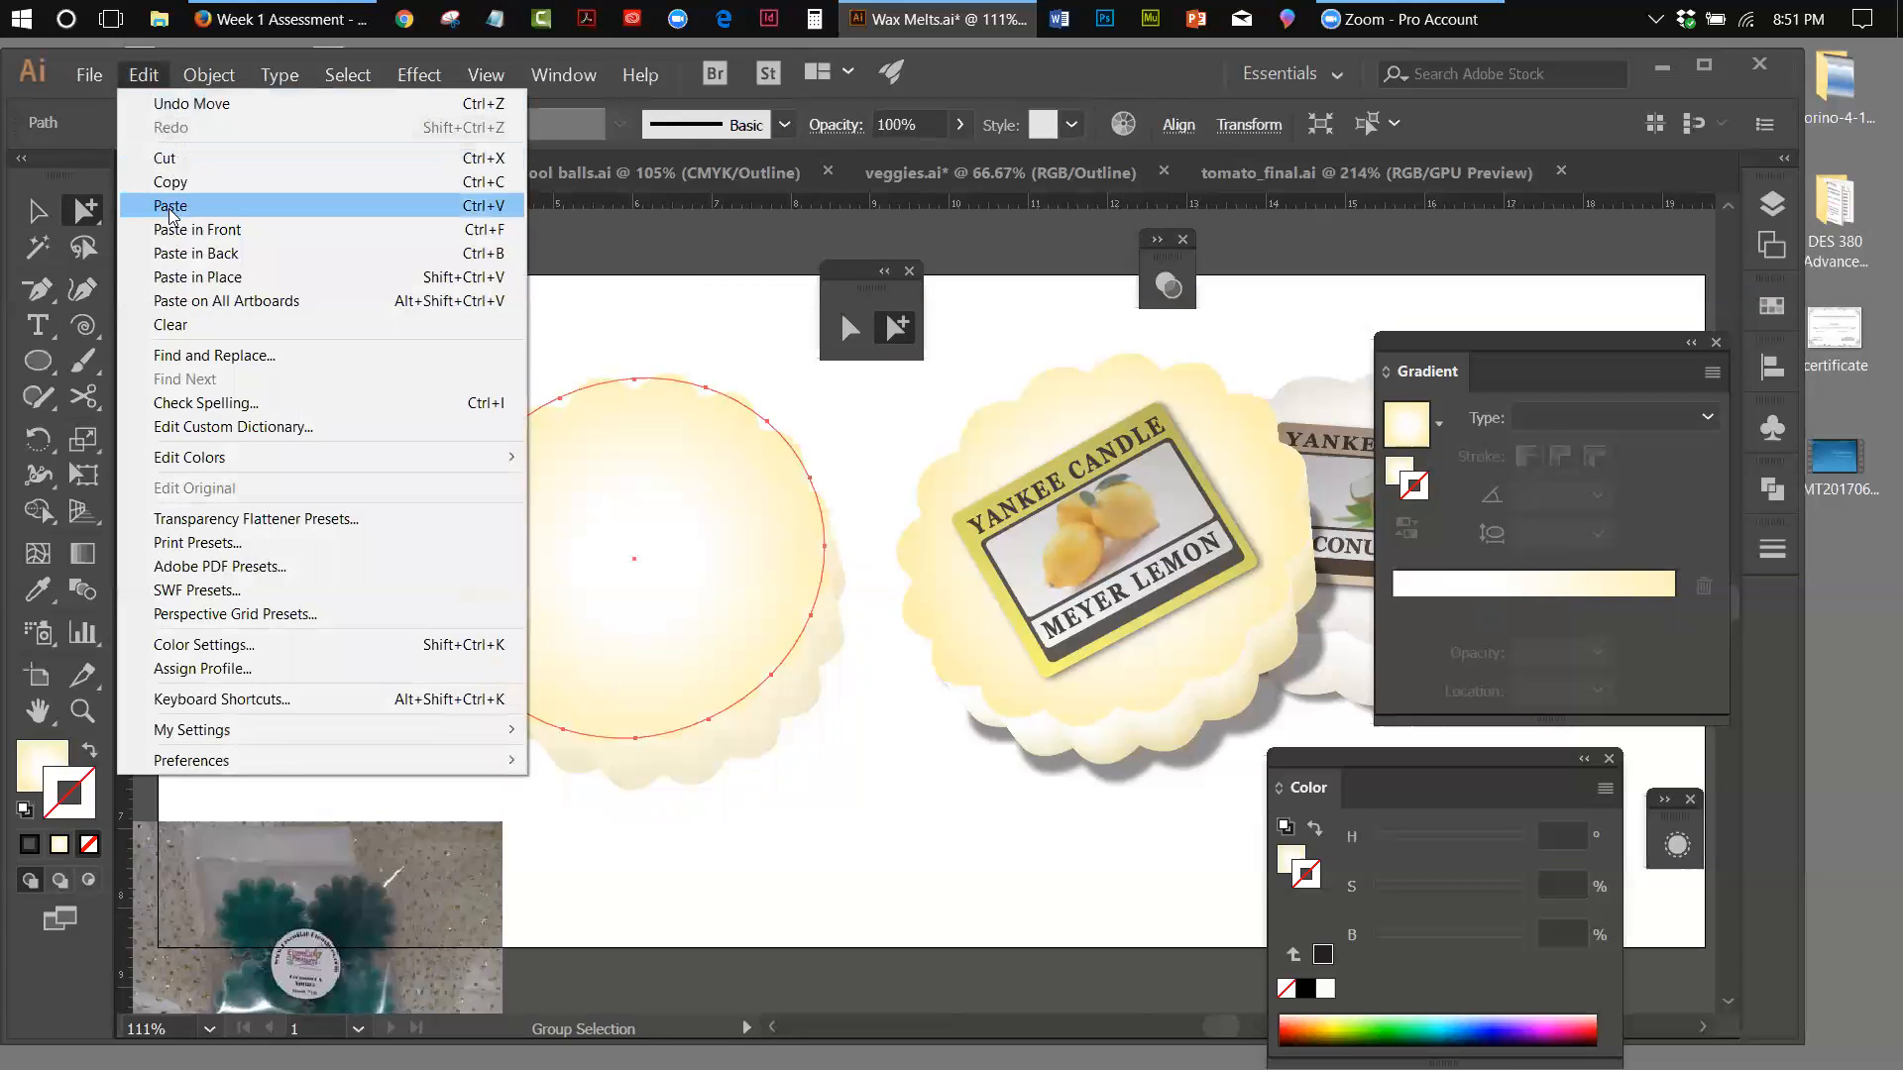
left_click(184, 277)
left_click_drag(539, 531, 756, 764)
left_click(834, 753)
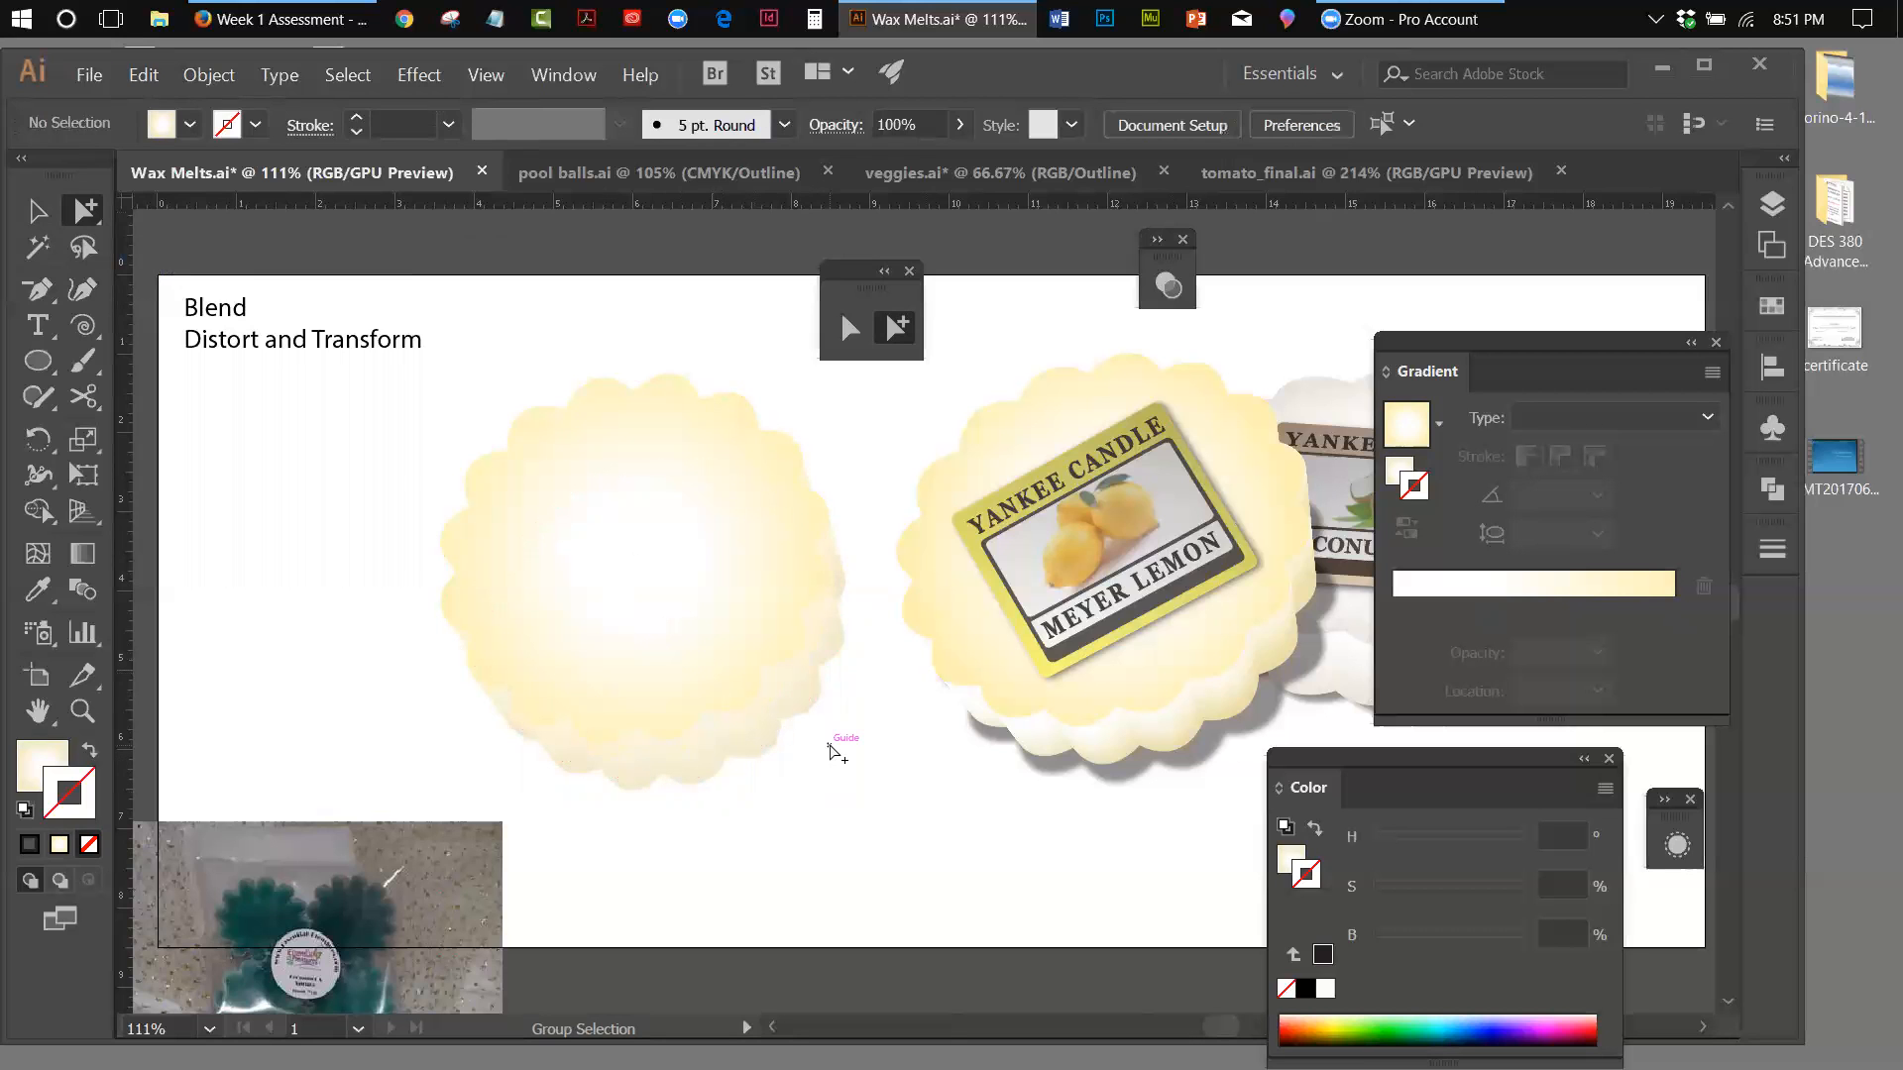
Place a copy of the wax melt's top circle offset down and to the right, with a black fill and white stroke
left_click(765, 675)
left_click(145, 76)
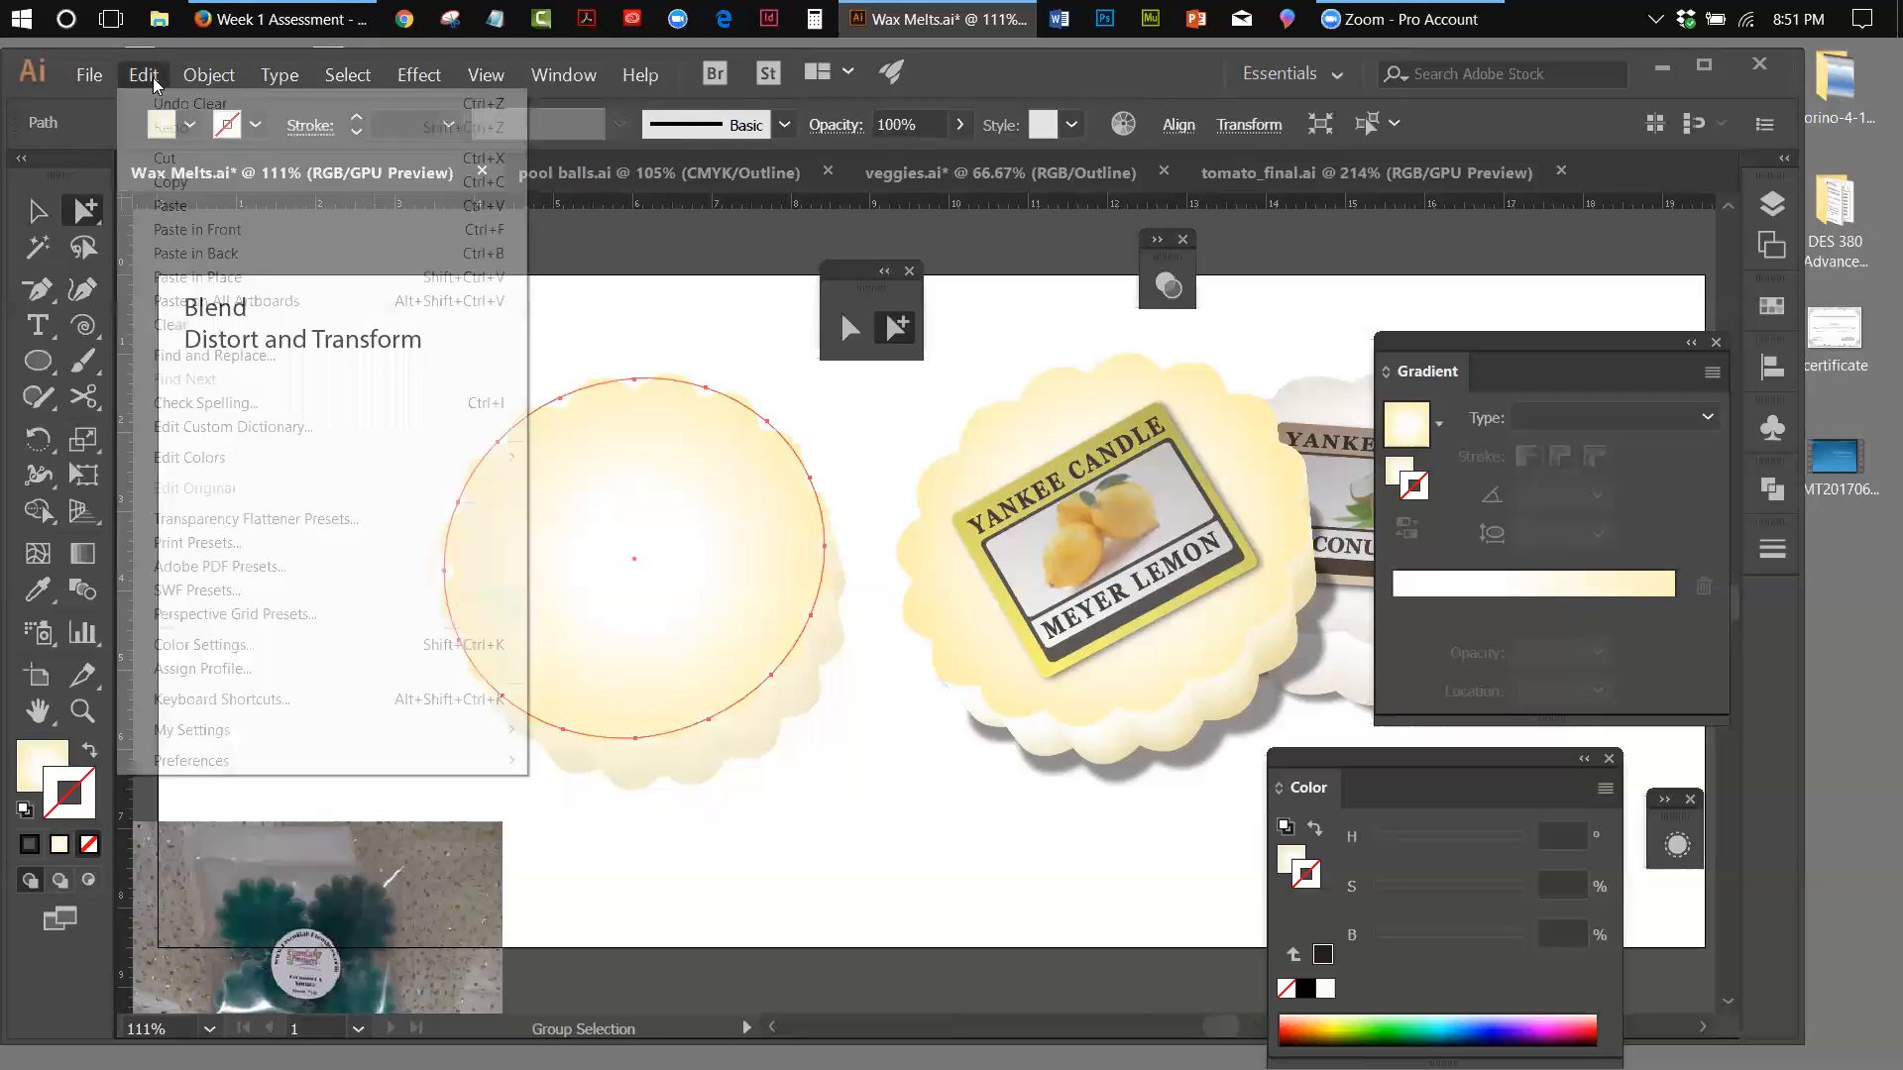
left_click(171, 182)
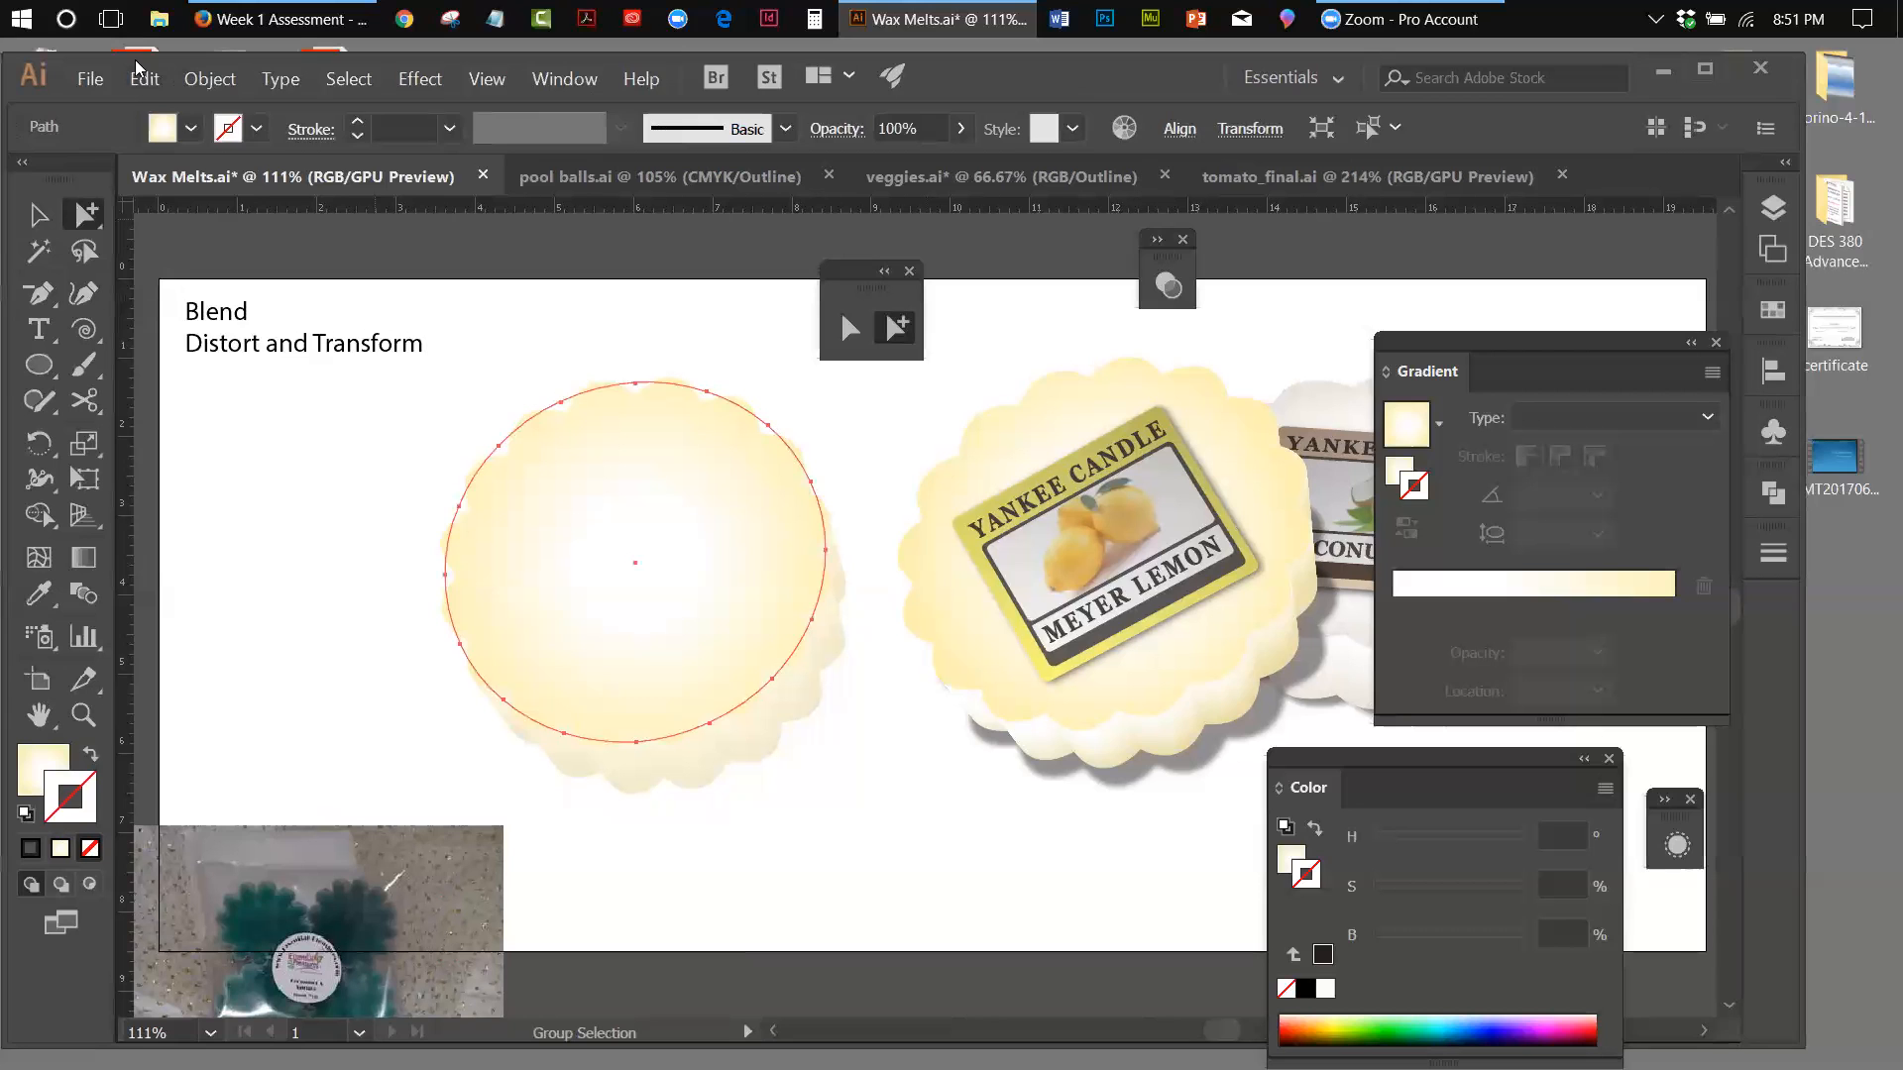
left_click(145, 91)
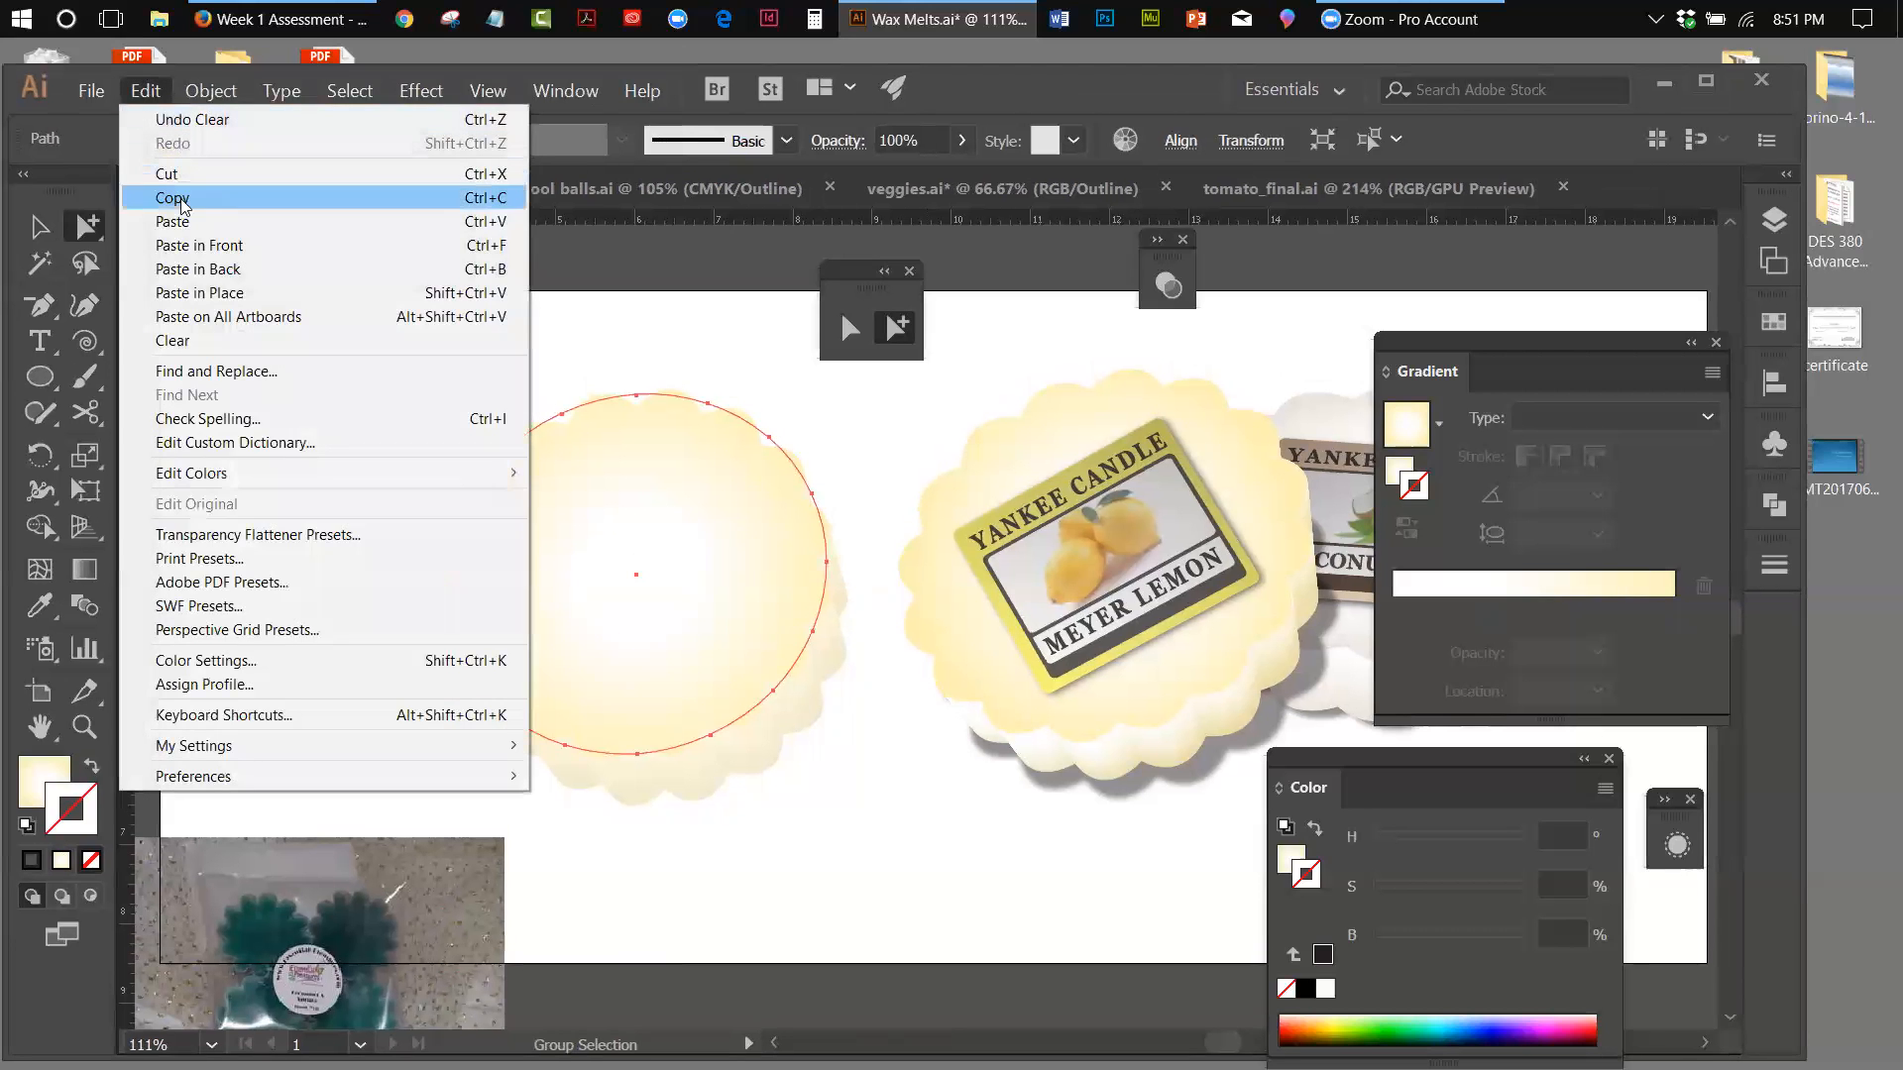
left_click(194, 270)
left_click_drag(709, 734, 749, 793)
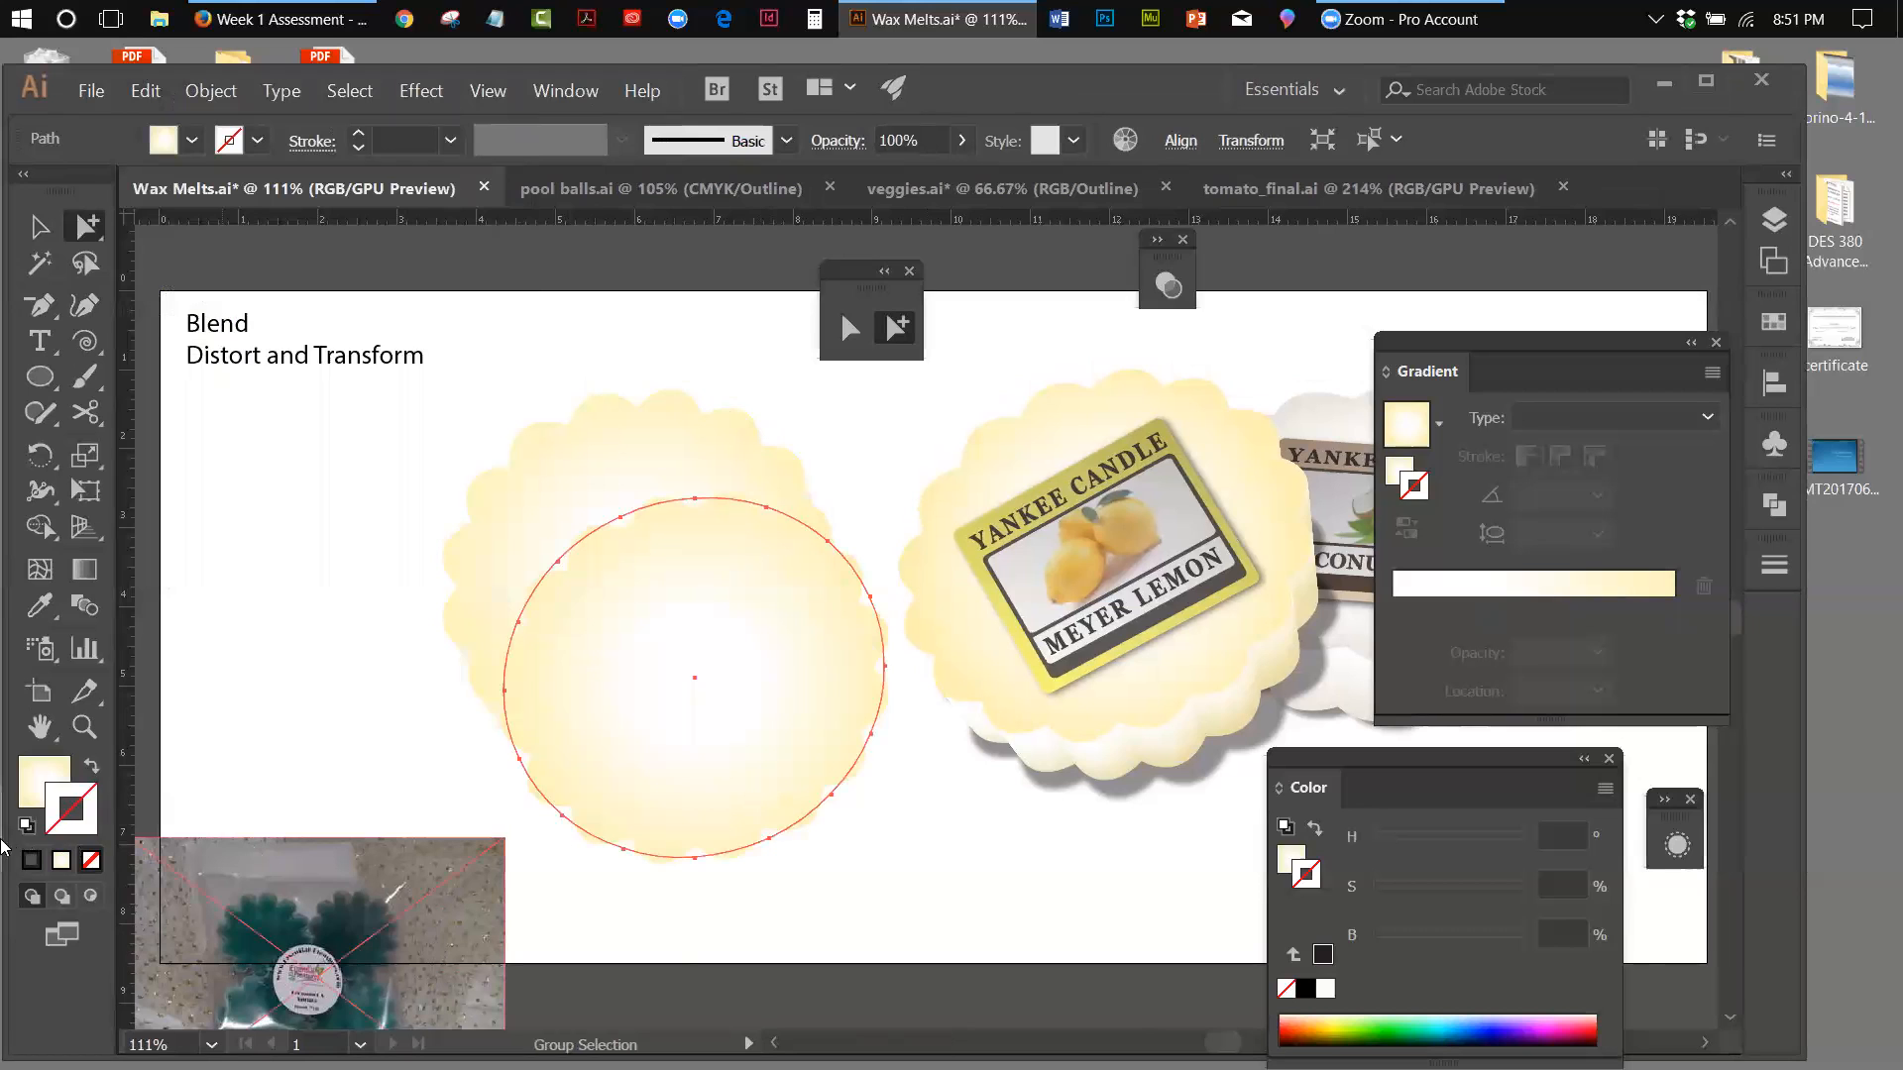
left_click(26, 827)
left_click(91, 772)
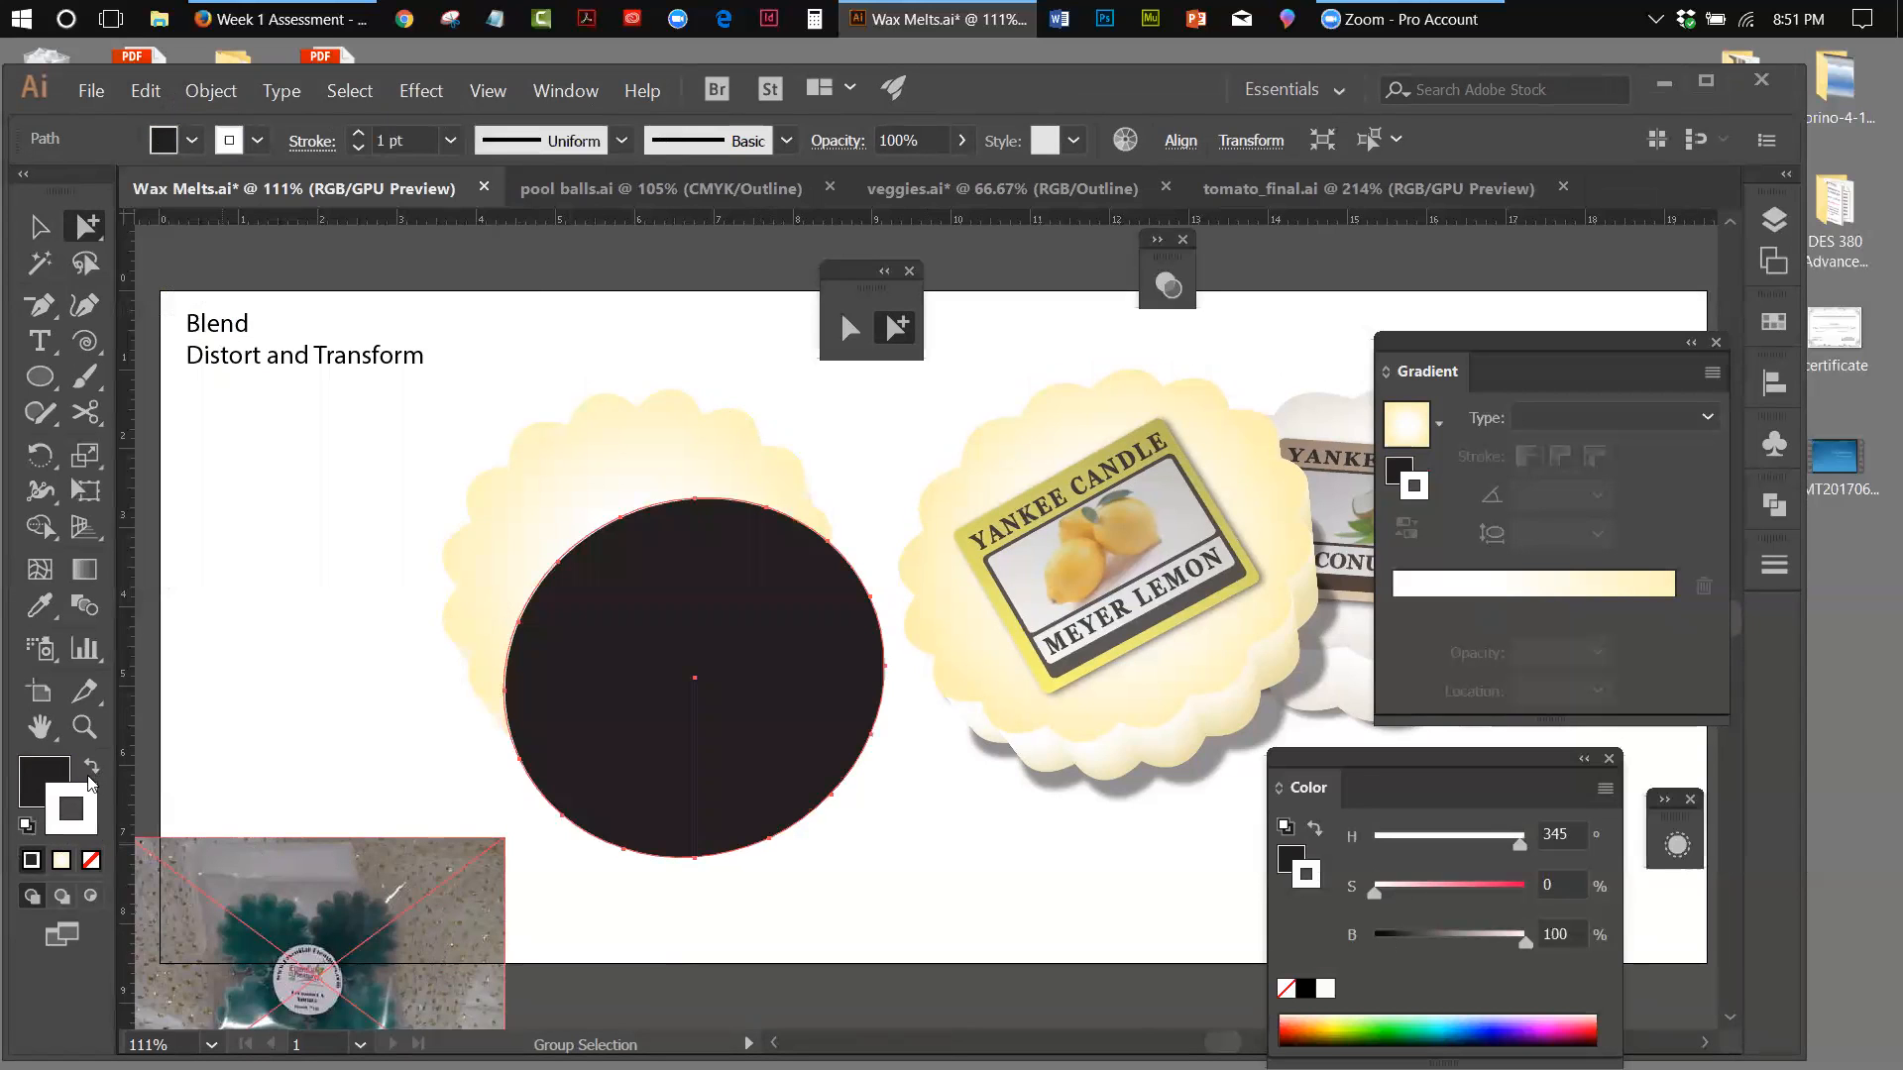
Scallop the black circle's edge with a Pucker & Bloat effect at 6% bloat
left_click(421, 90)
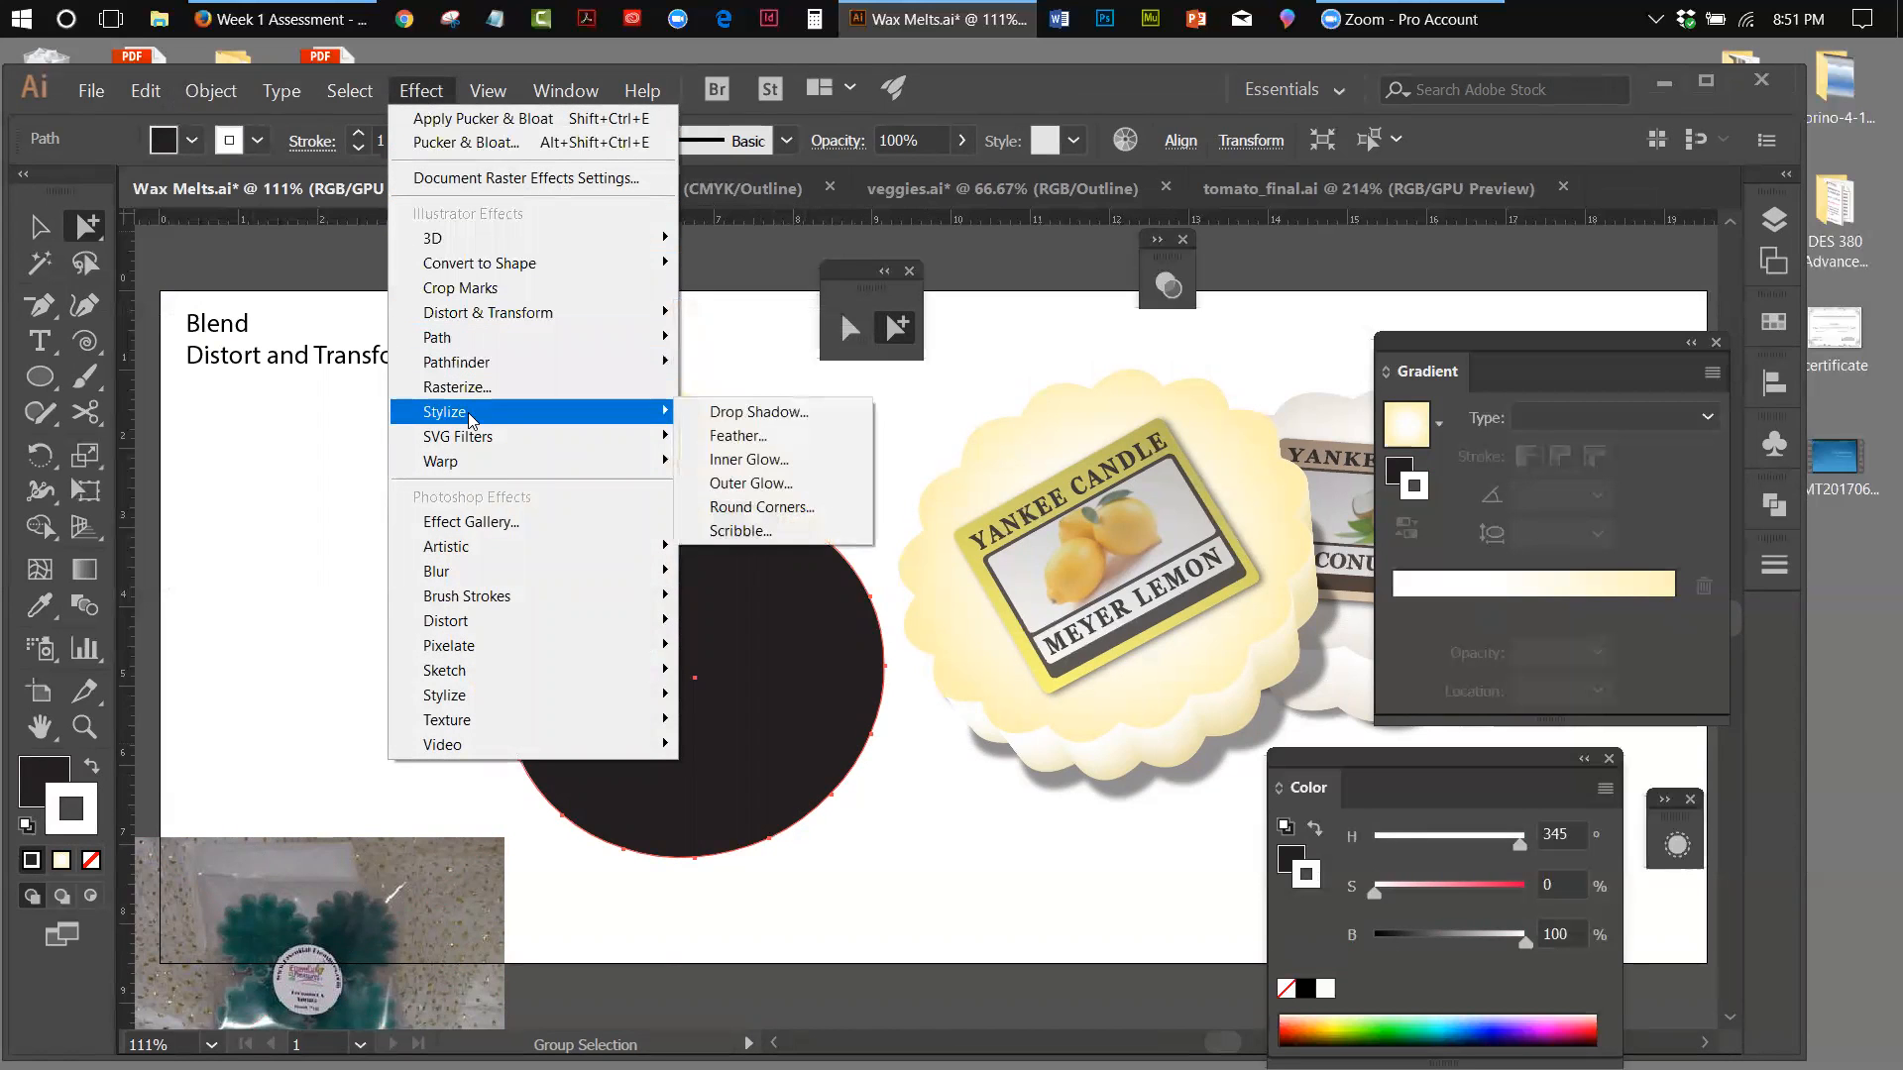
mouse_move(595, 314)
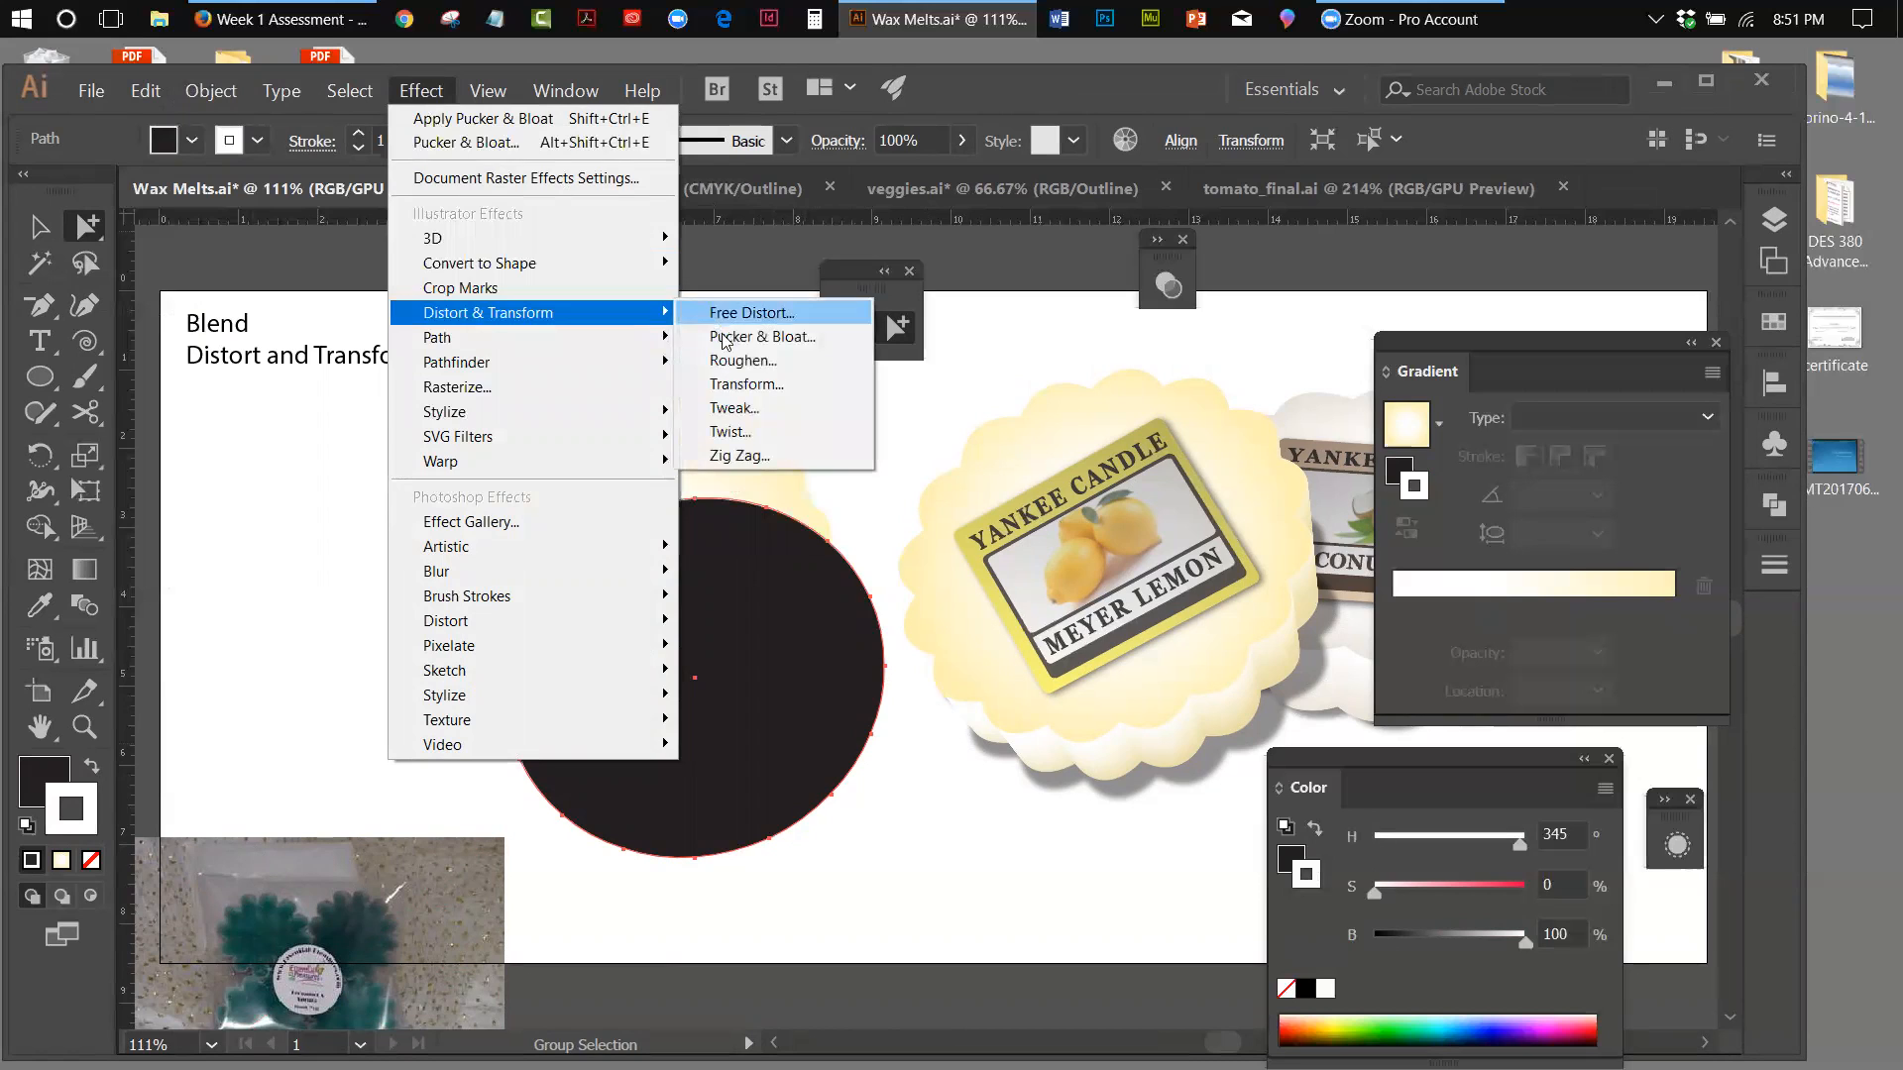
left_click(753, 336)
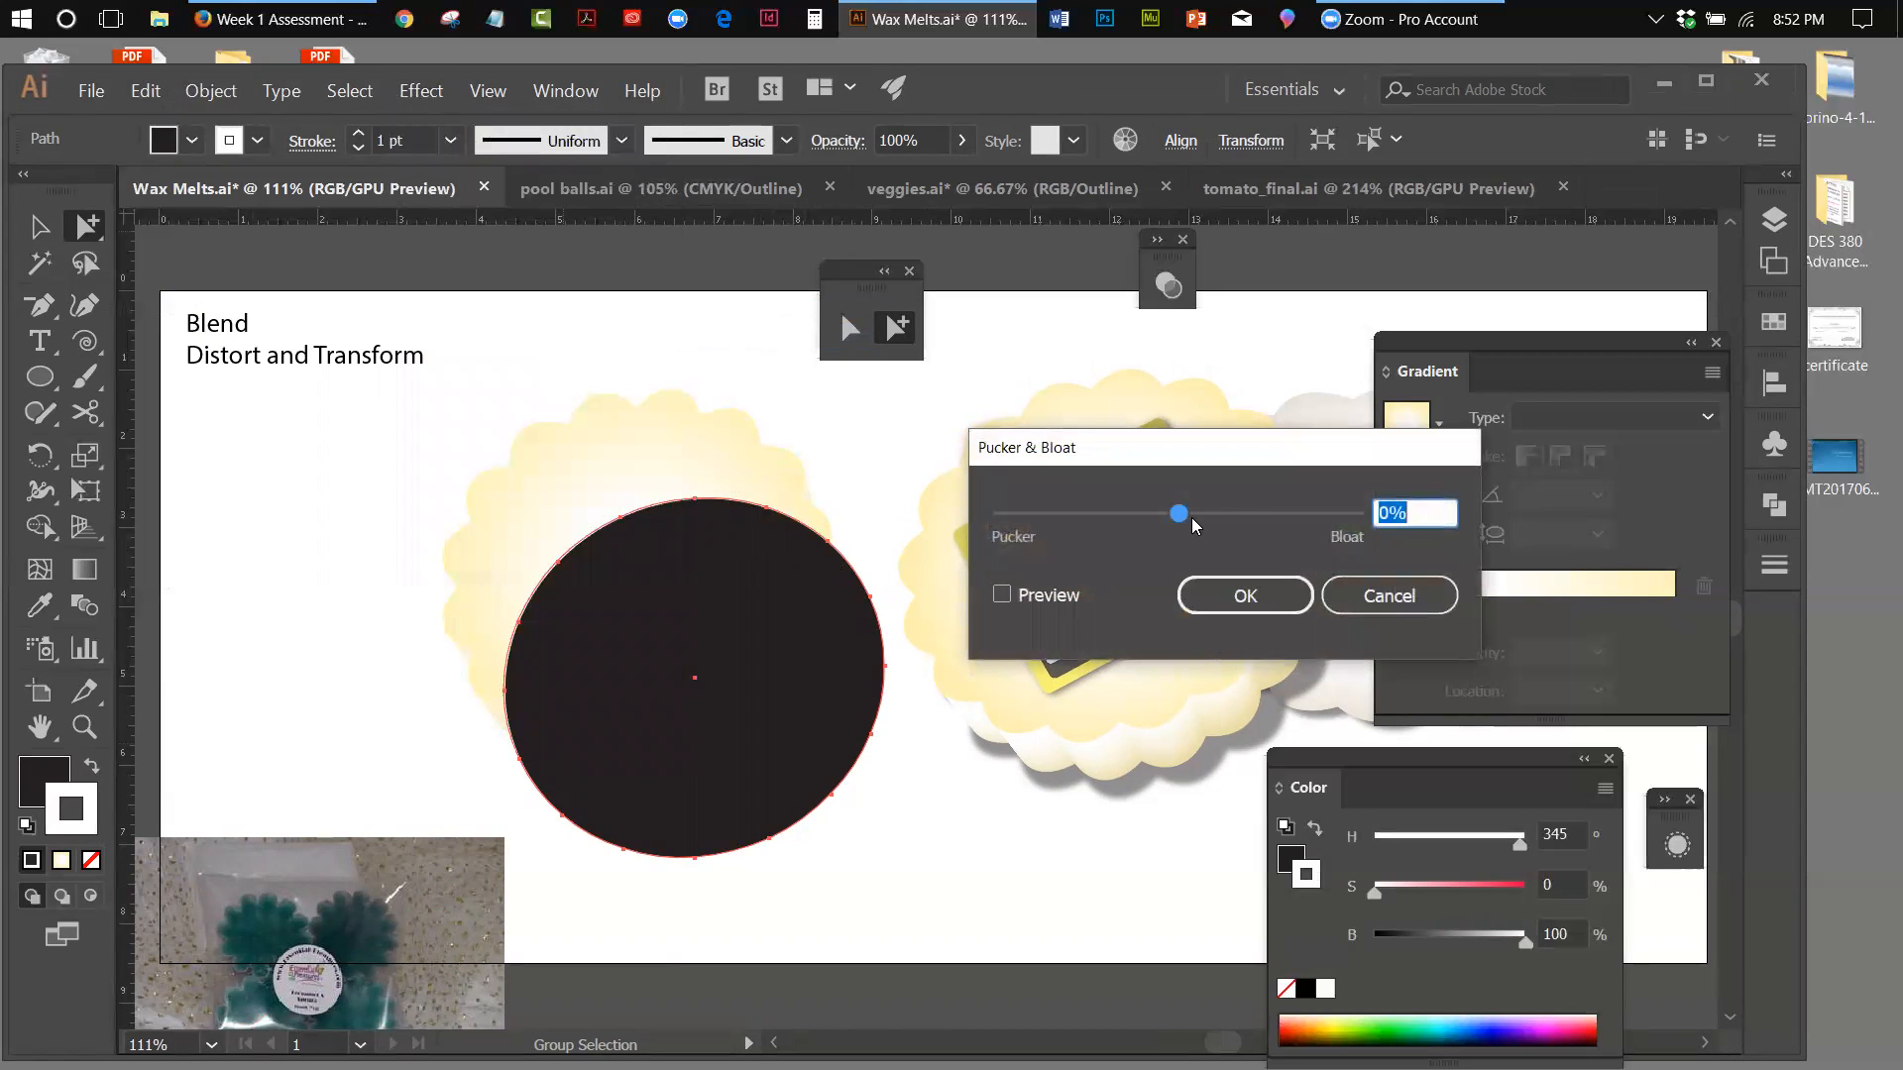
left_click_drag(1186, 516, 1200, 520)
left_click(1001, 596)
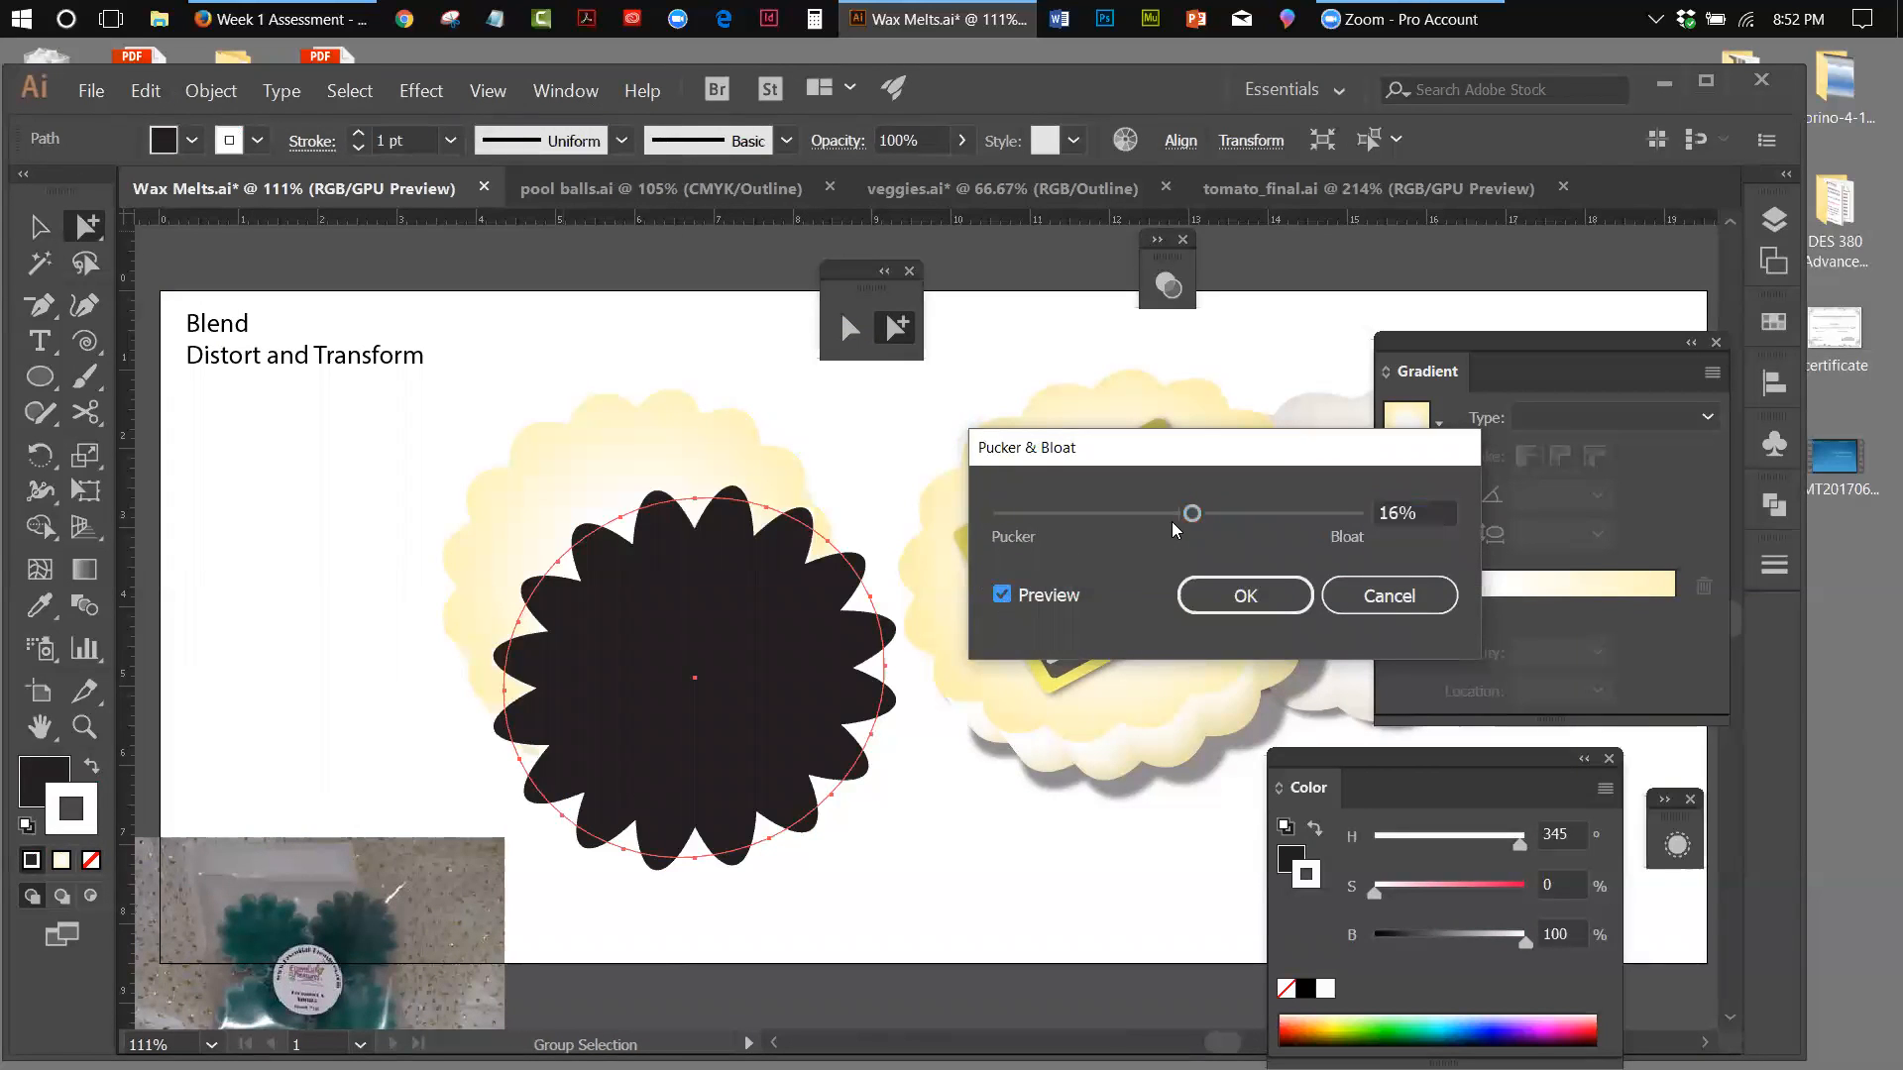
left_click_drag(1191, 513, 1177, 522)
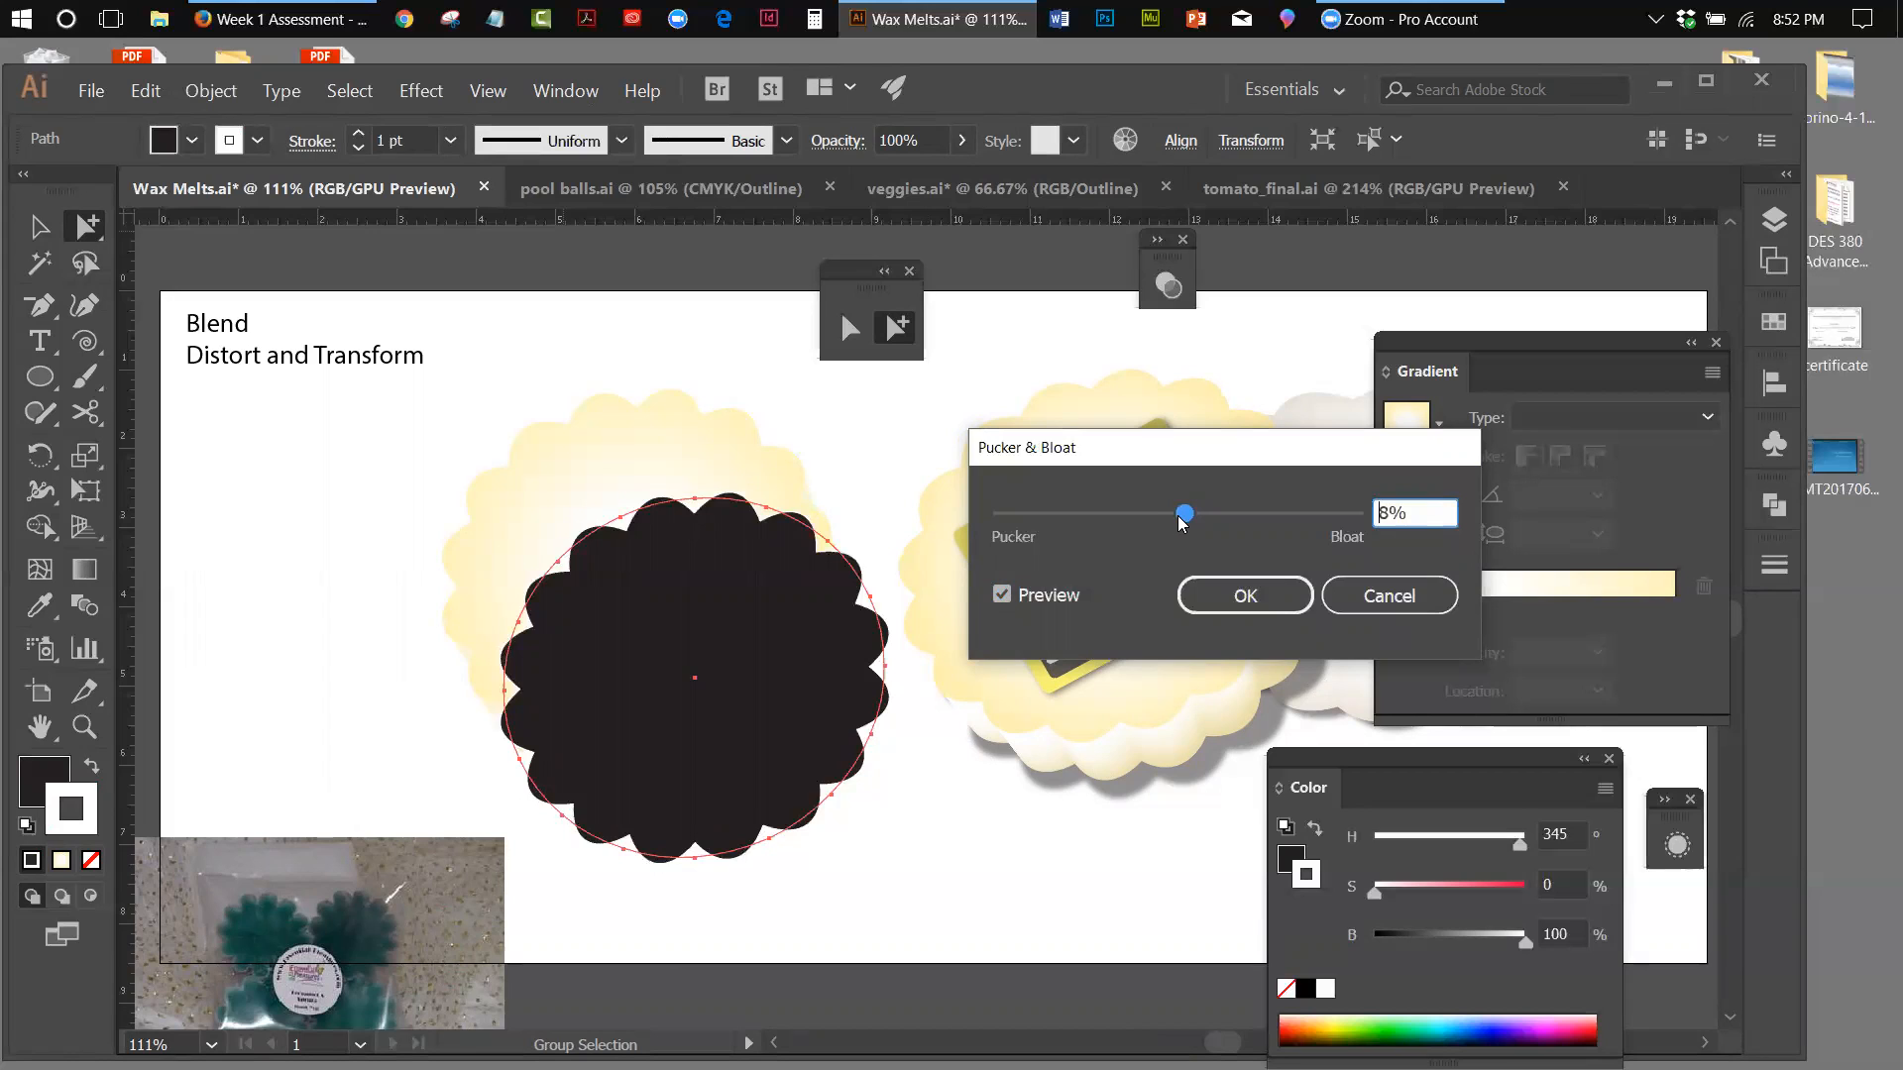
left_click_drag(1183, 522, 1179, 523)
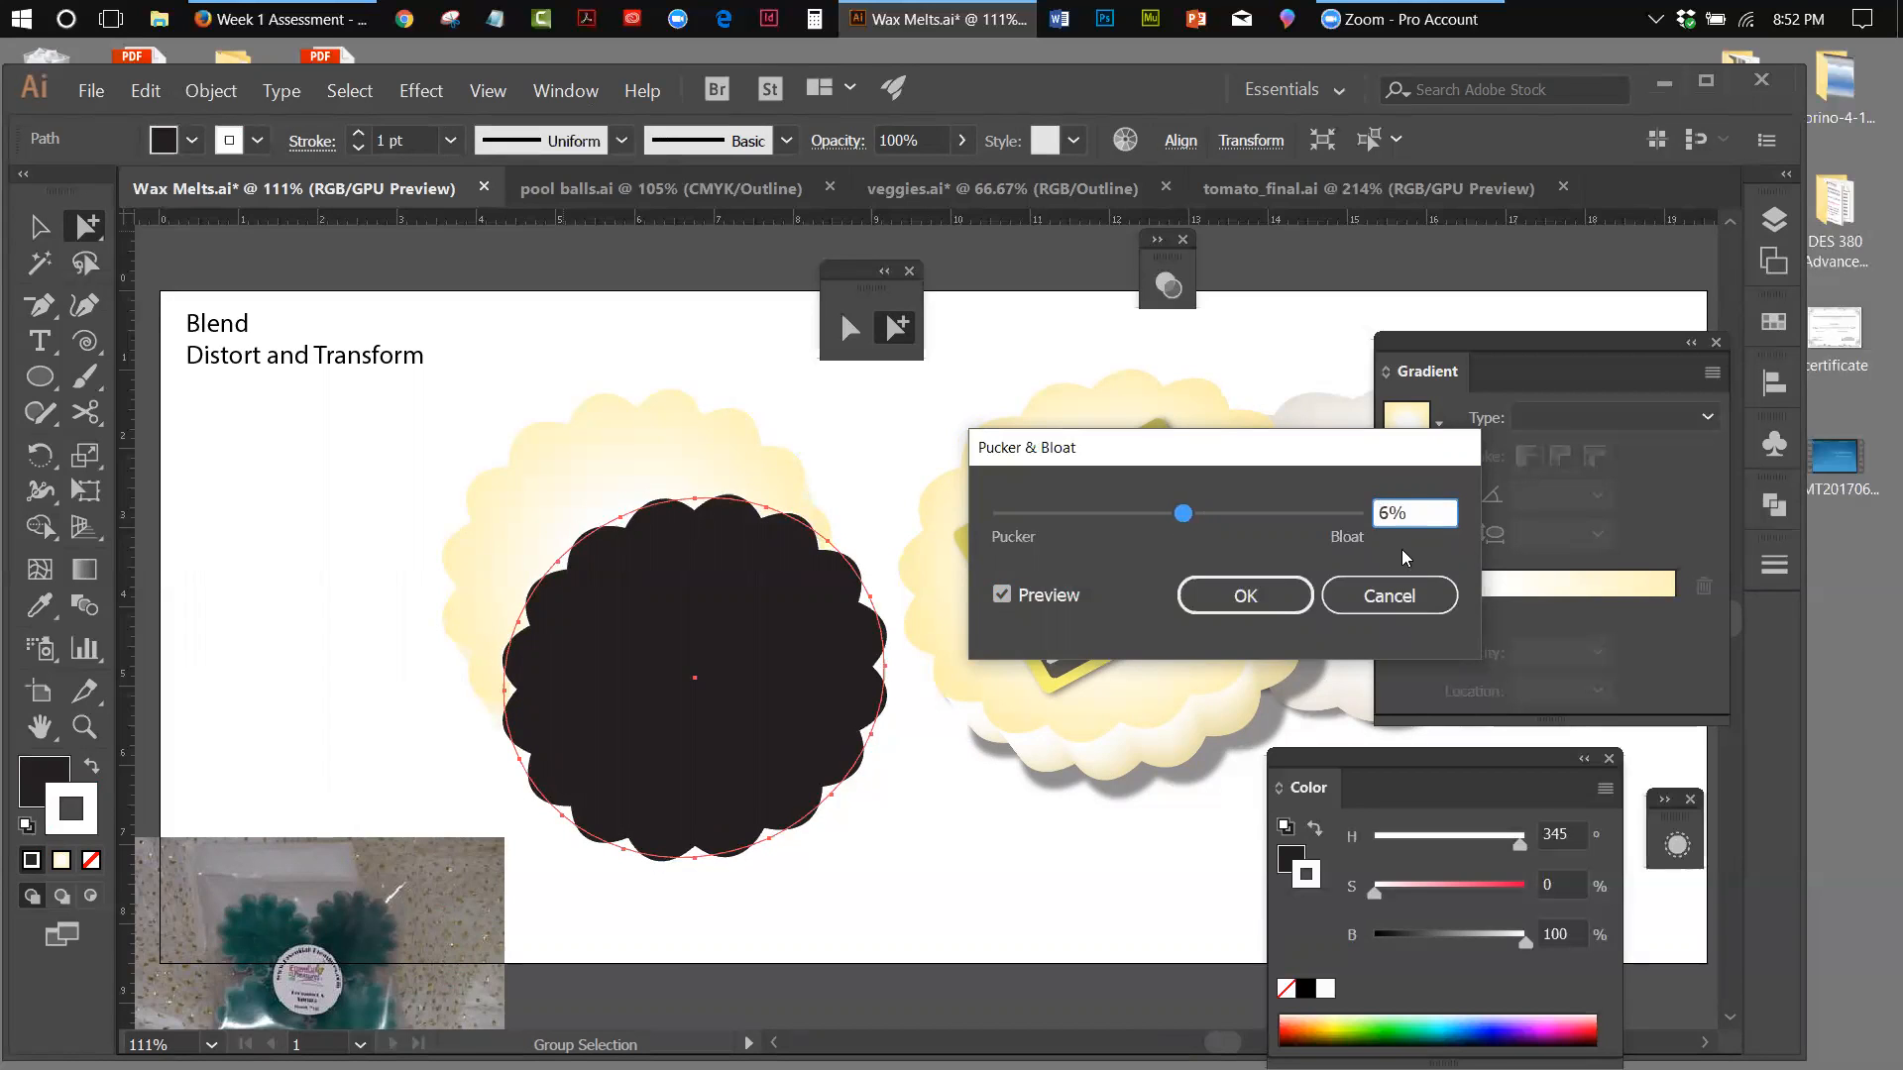
left_click(1286, 602)
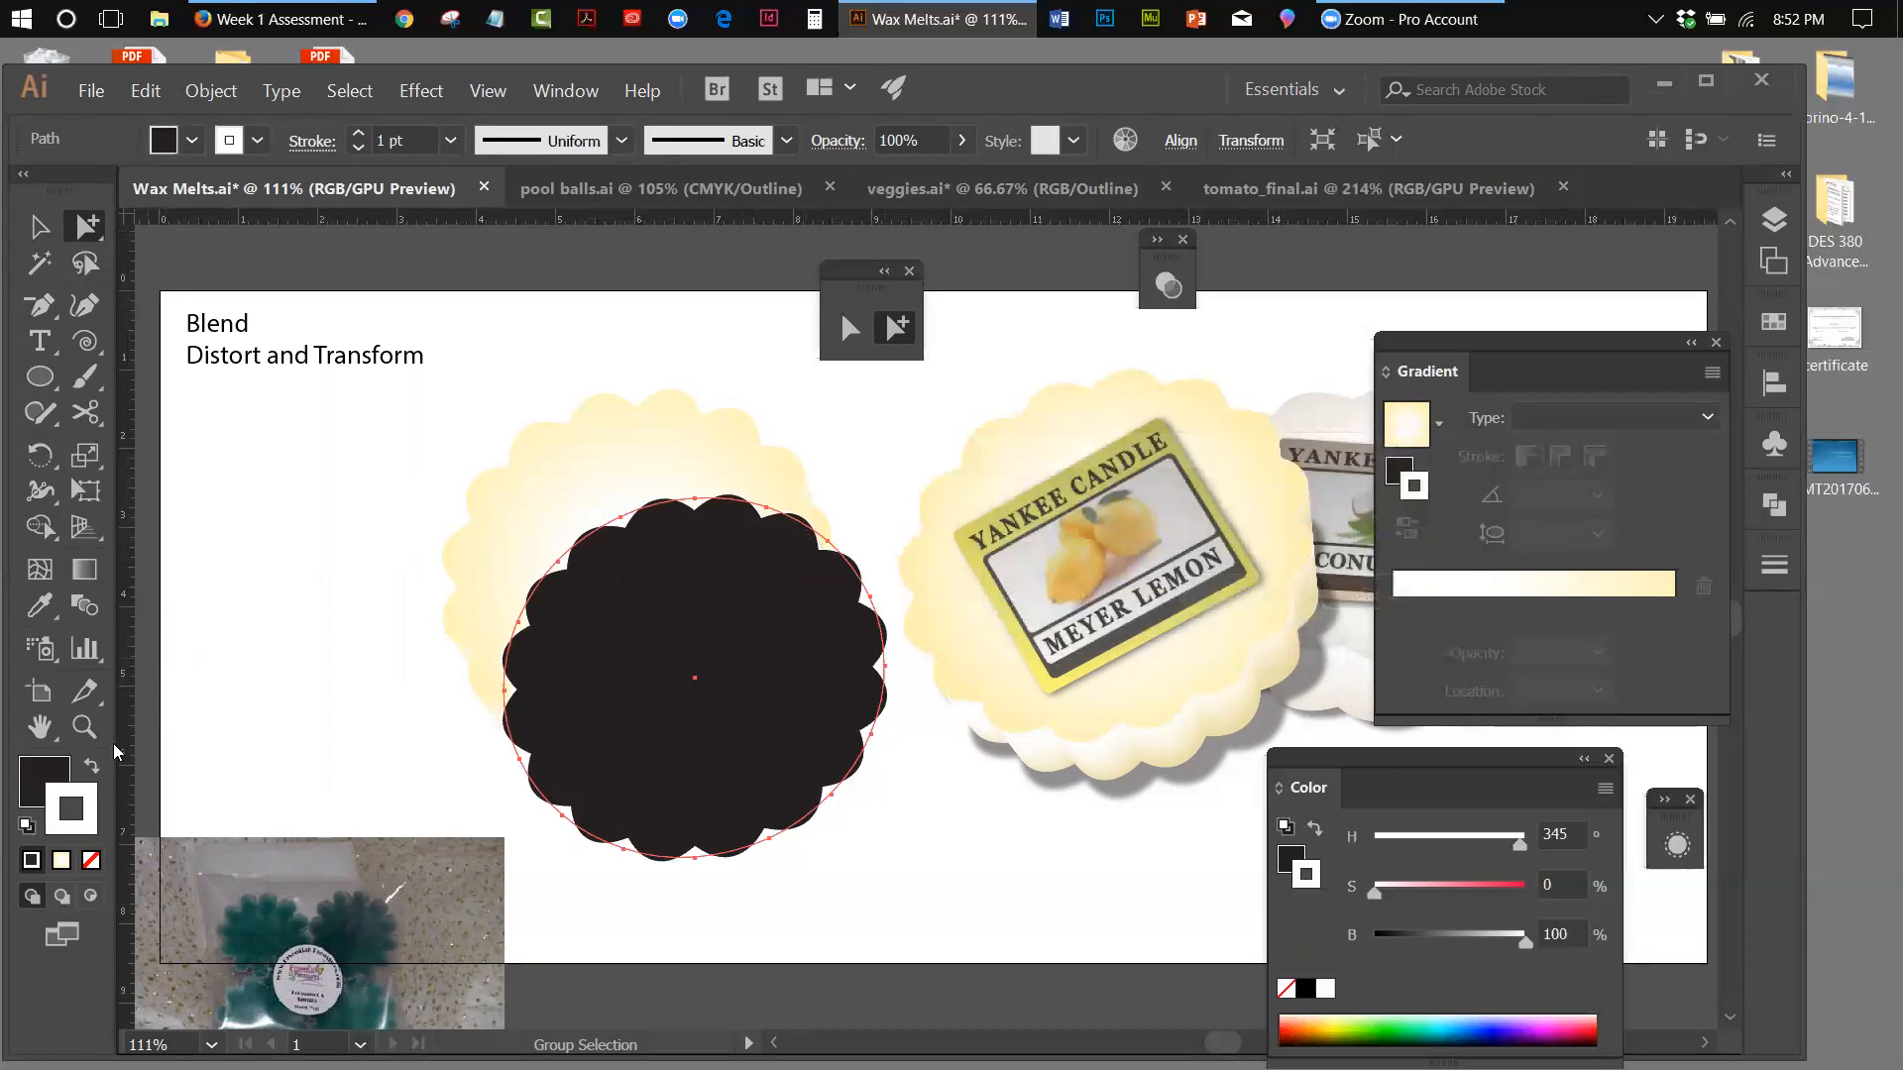
Remove the stroke from the black scalloped shape and send it behind the wax melt
left_click(91, 861)
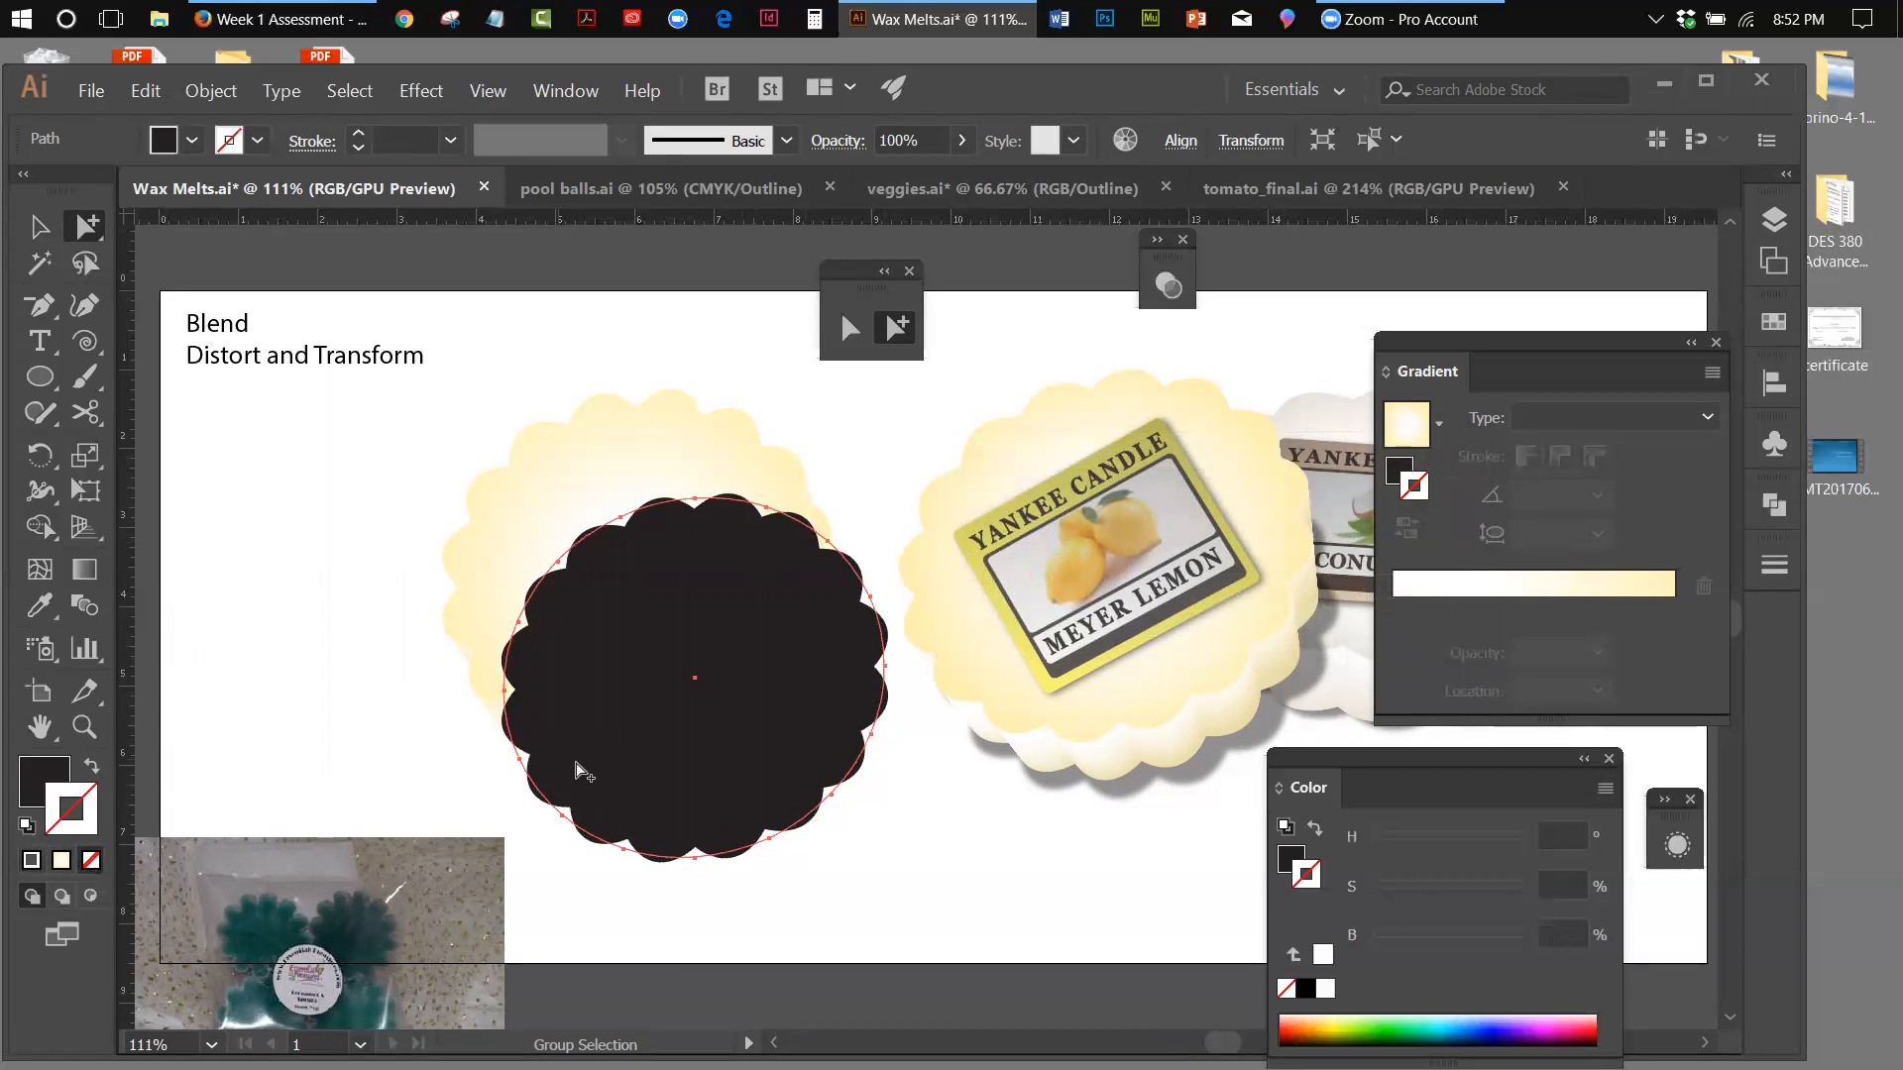
left_click(211, 90)
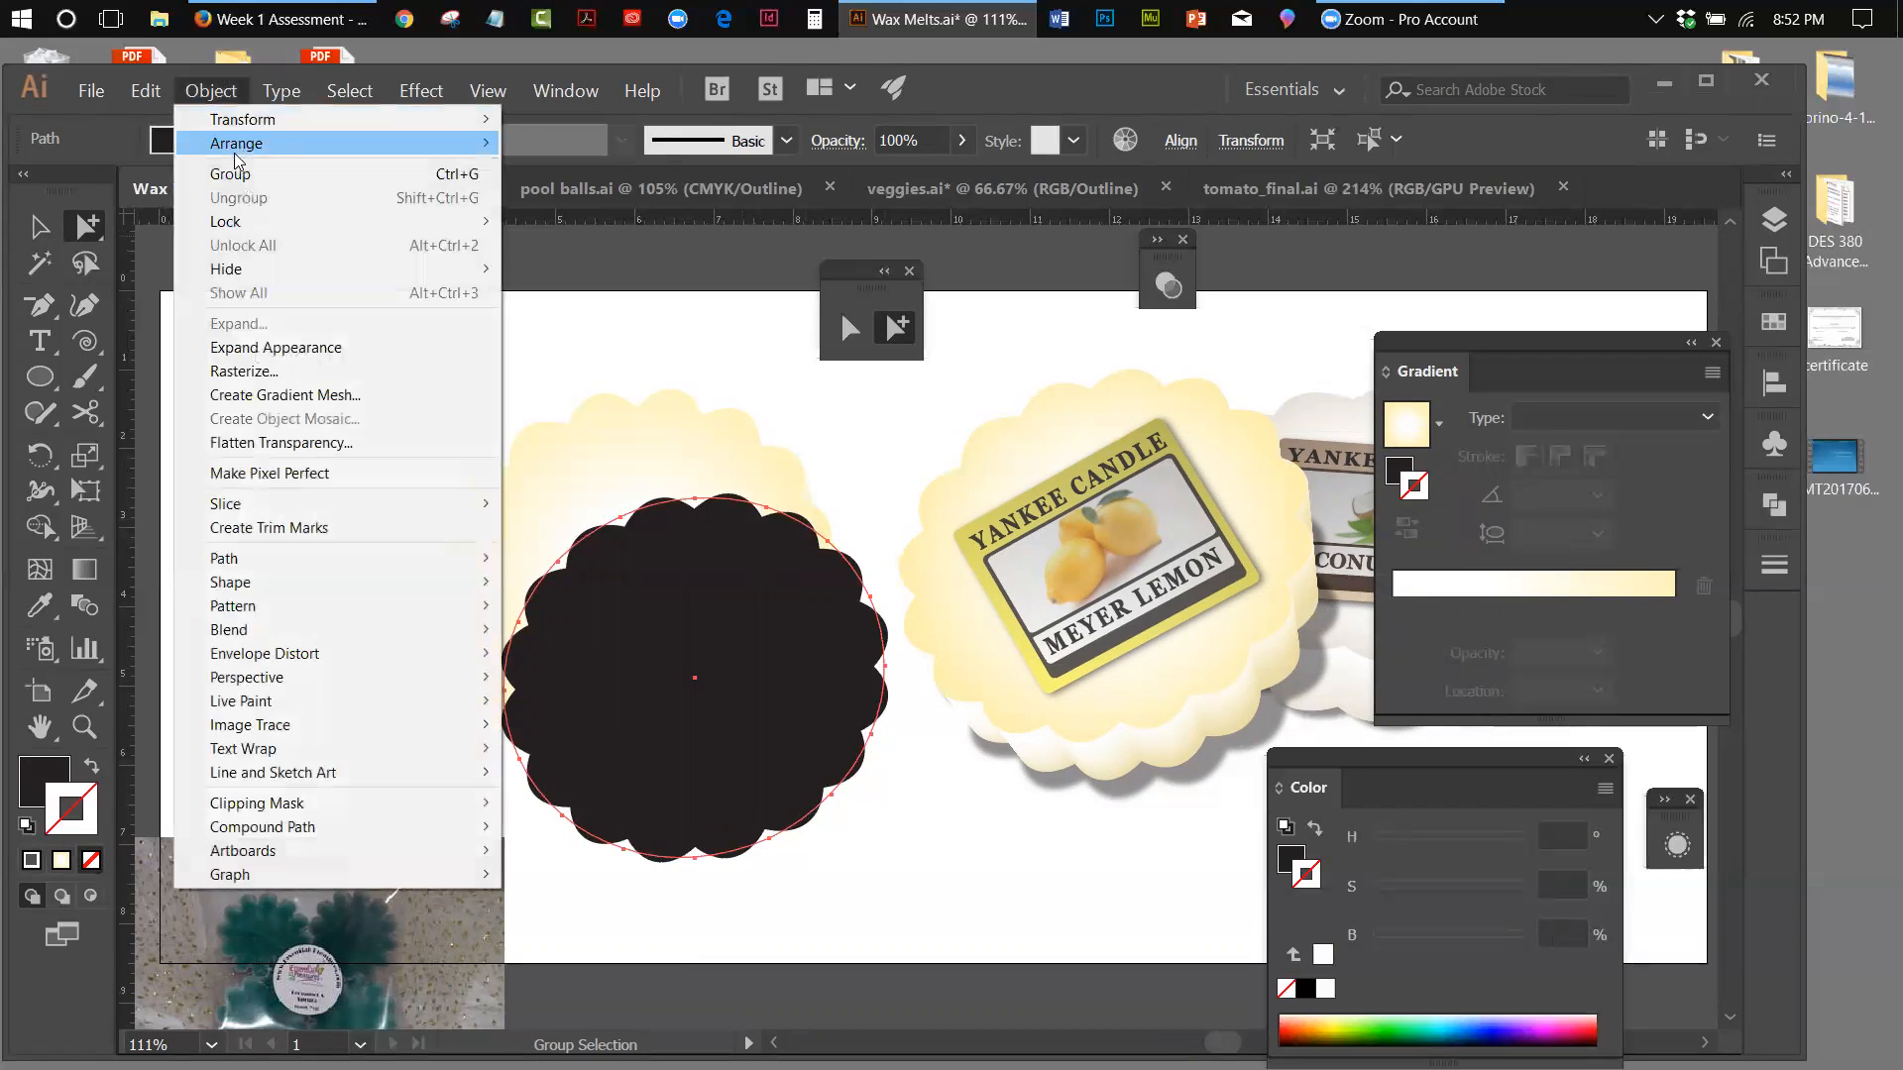
left_click(560, 220)
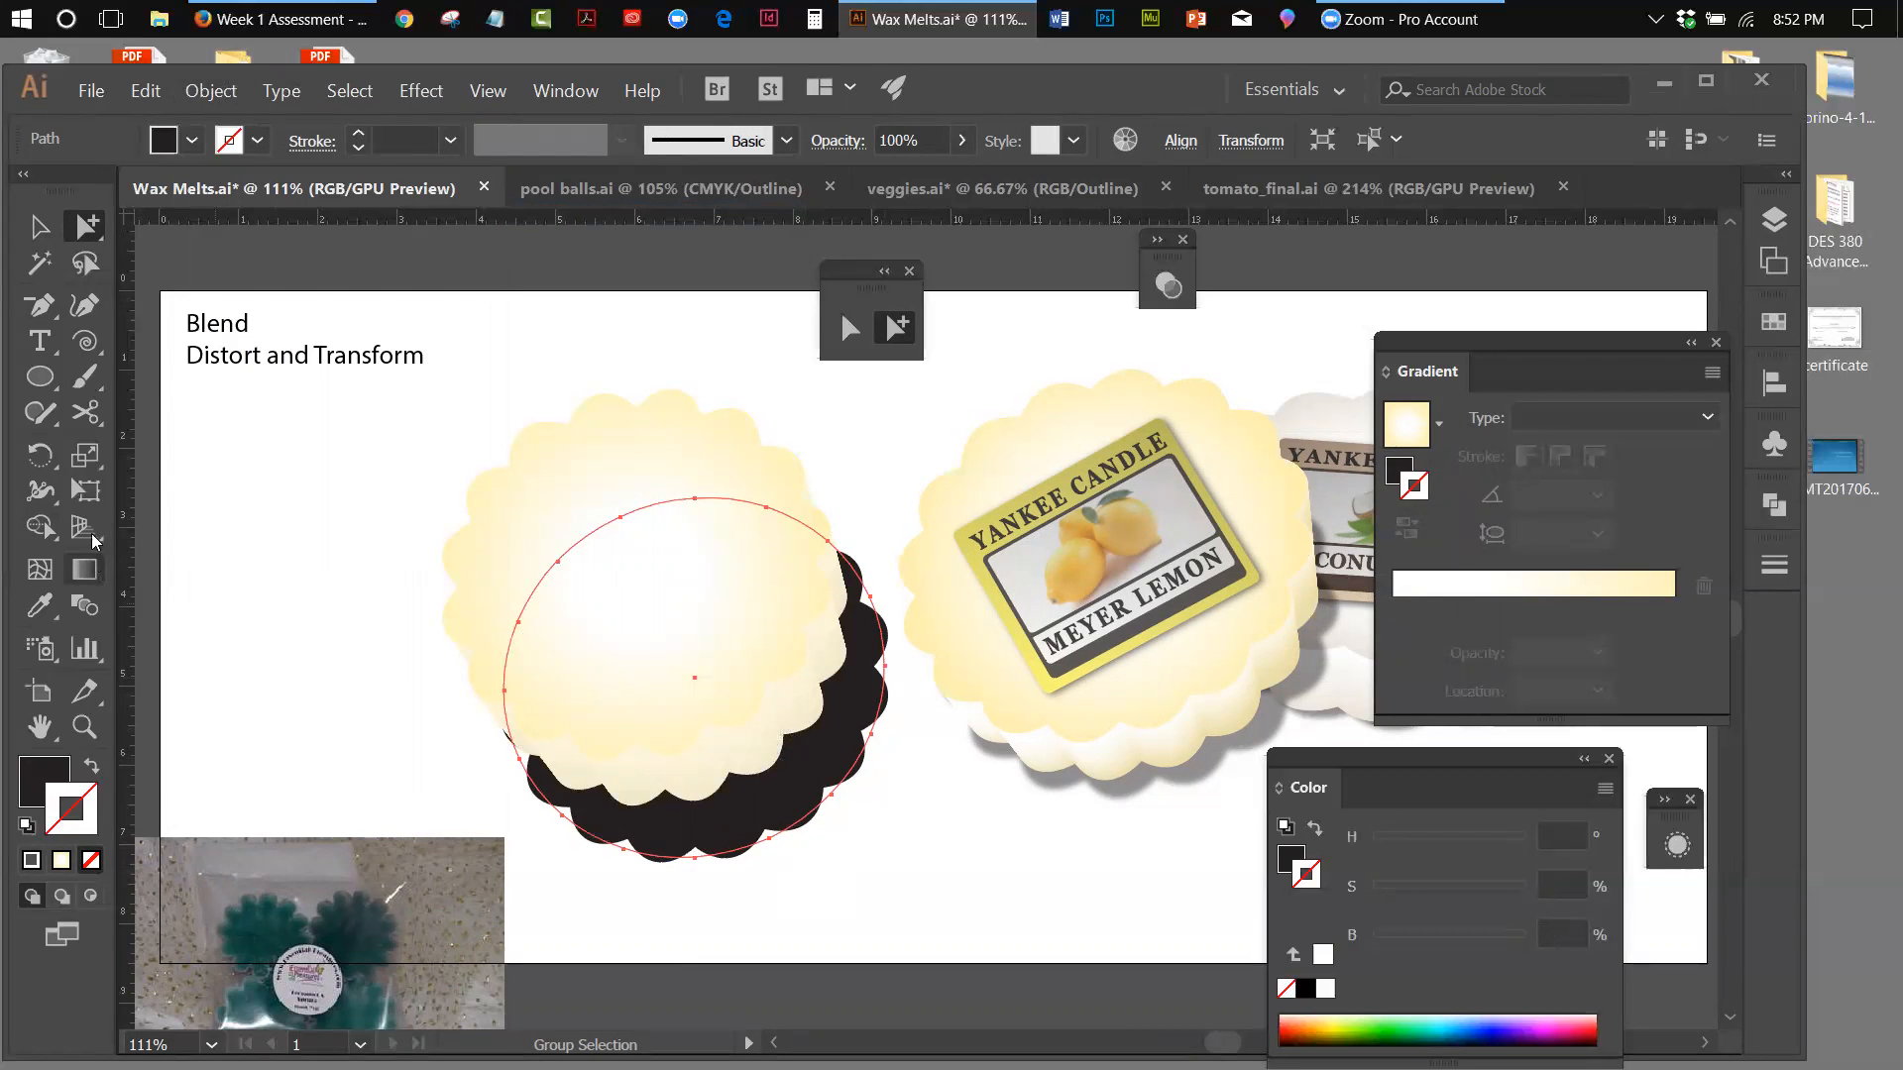
Shrink the black shadow shape slightly with Free Transform and shift it a little up and to the right behind the wax melt
left_click(86, 490)
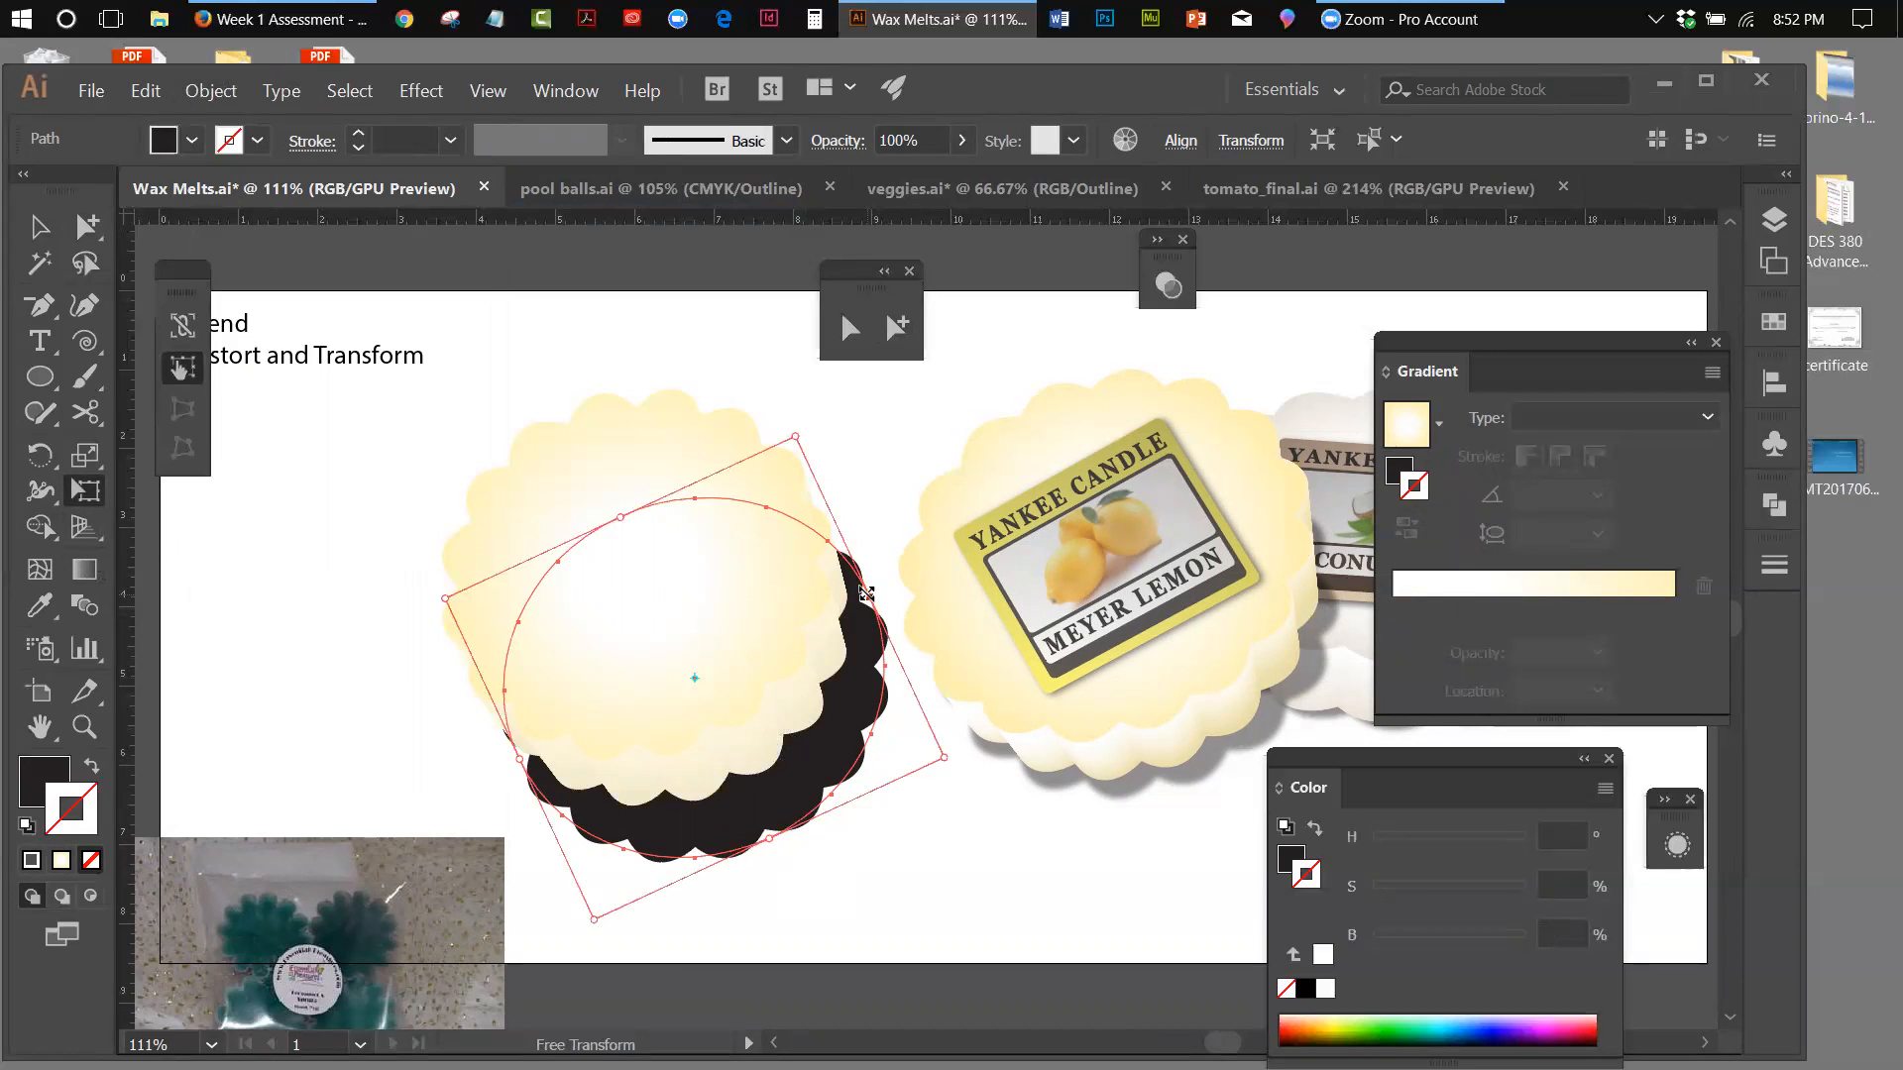
left_click_drag(866, 597, 864, 624)
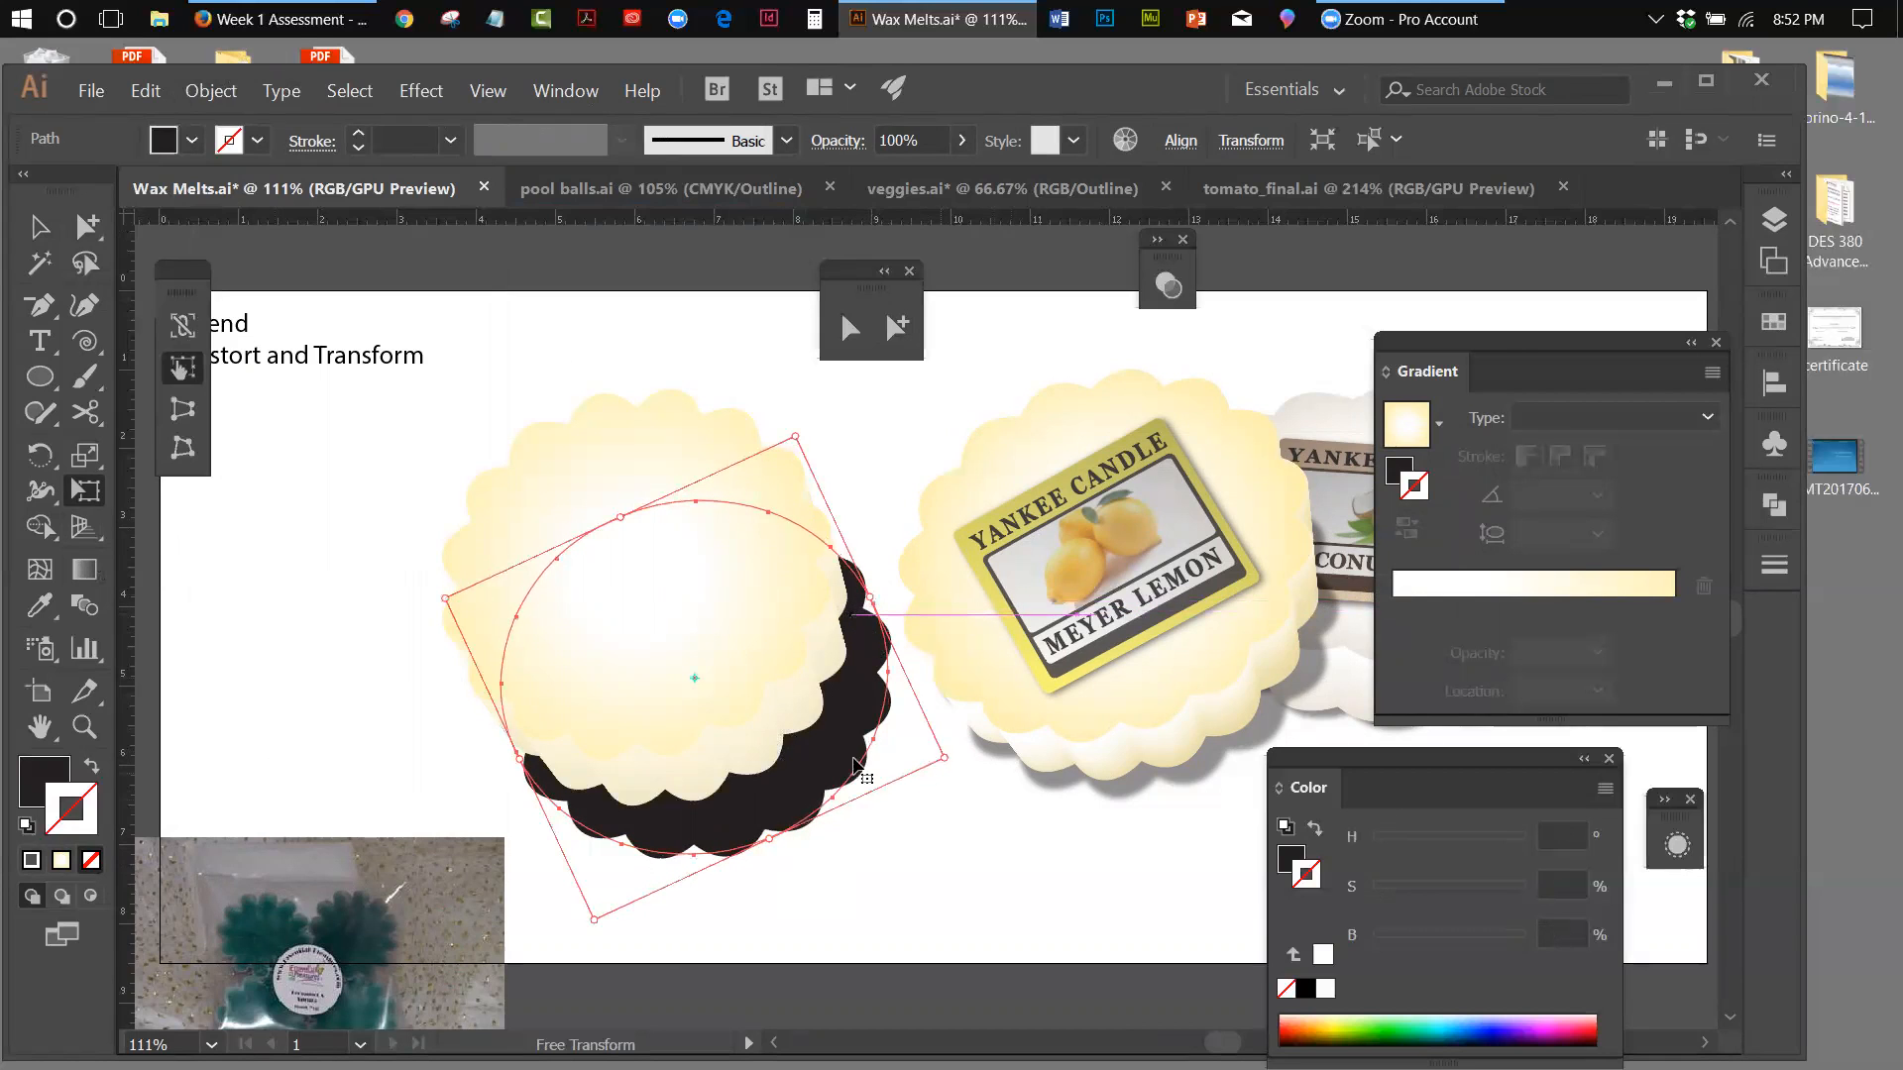
left_click_drag(869, 597, 853, 603)
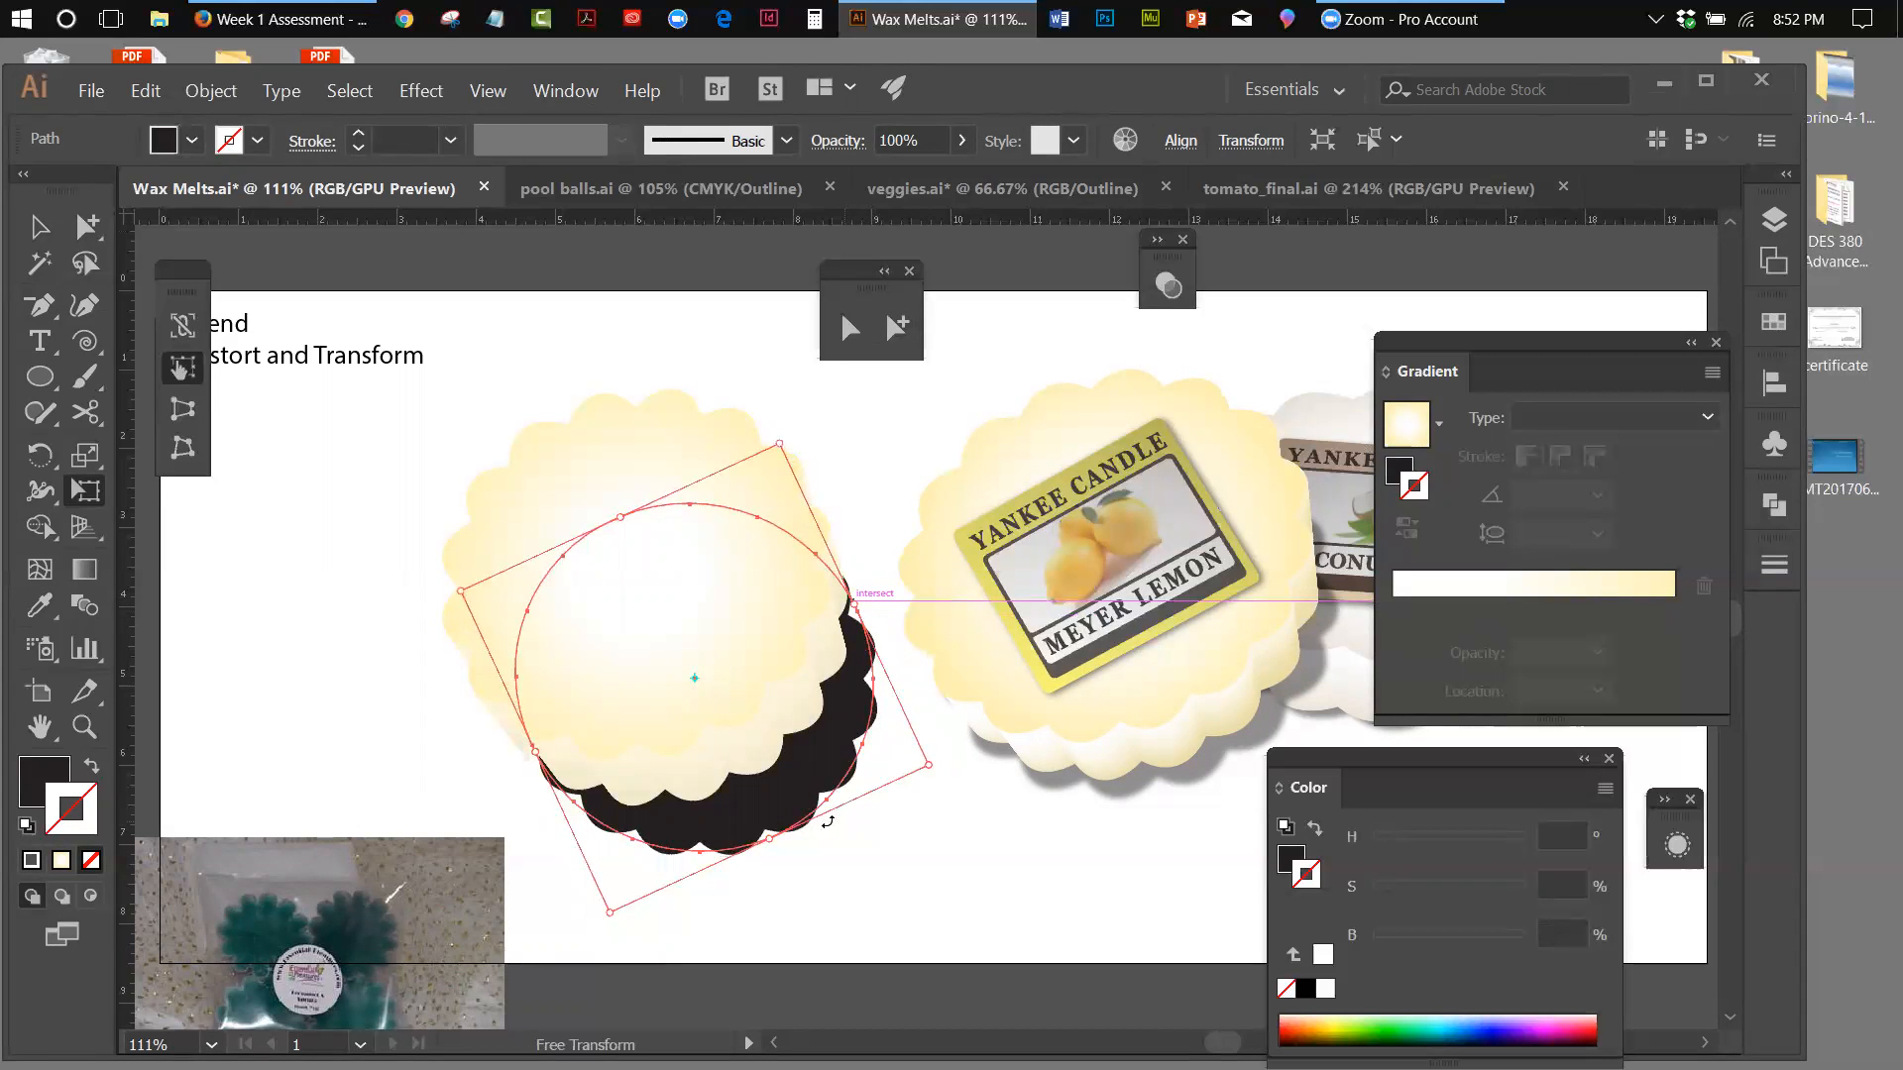
left_click_drag(771, 838, 838, 793)
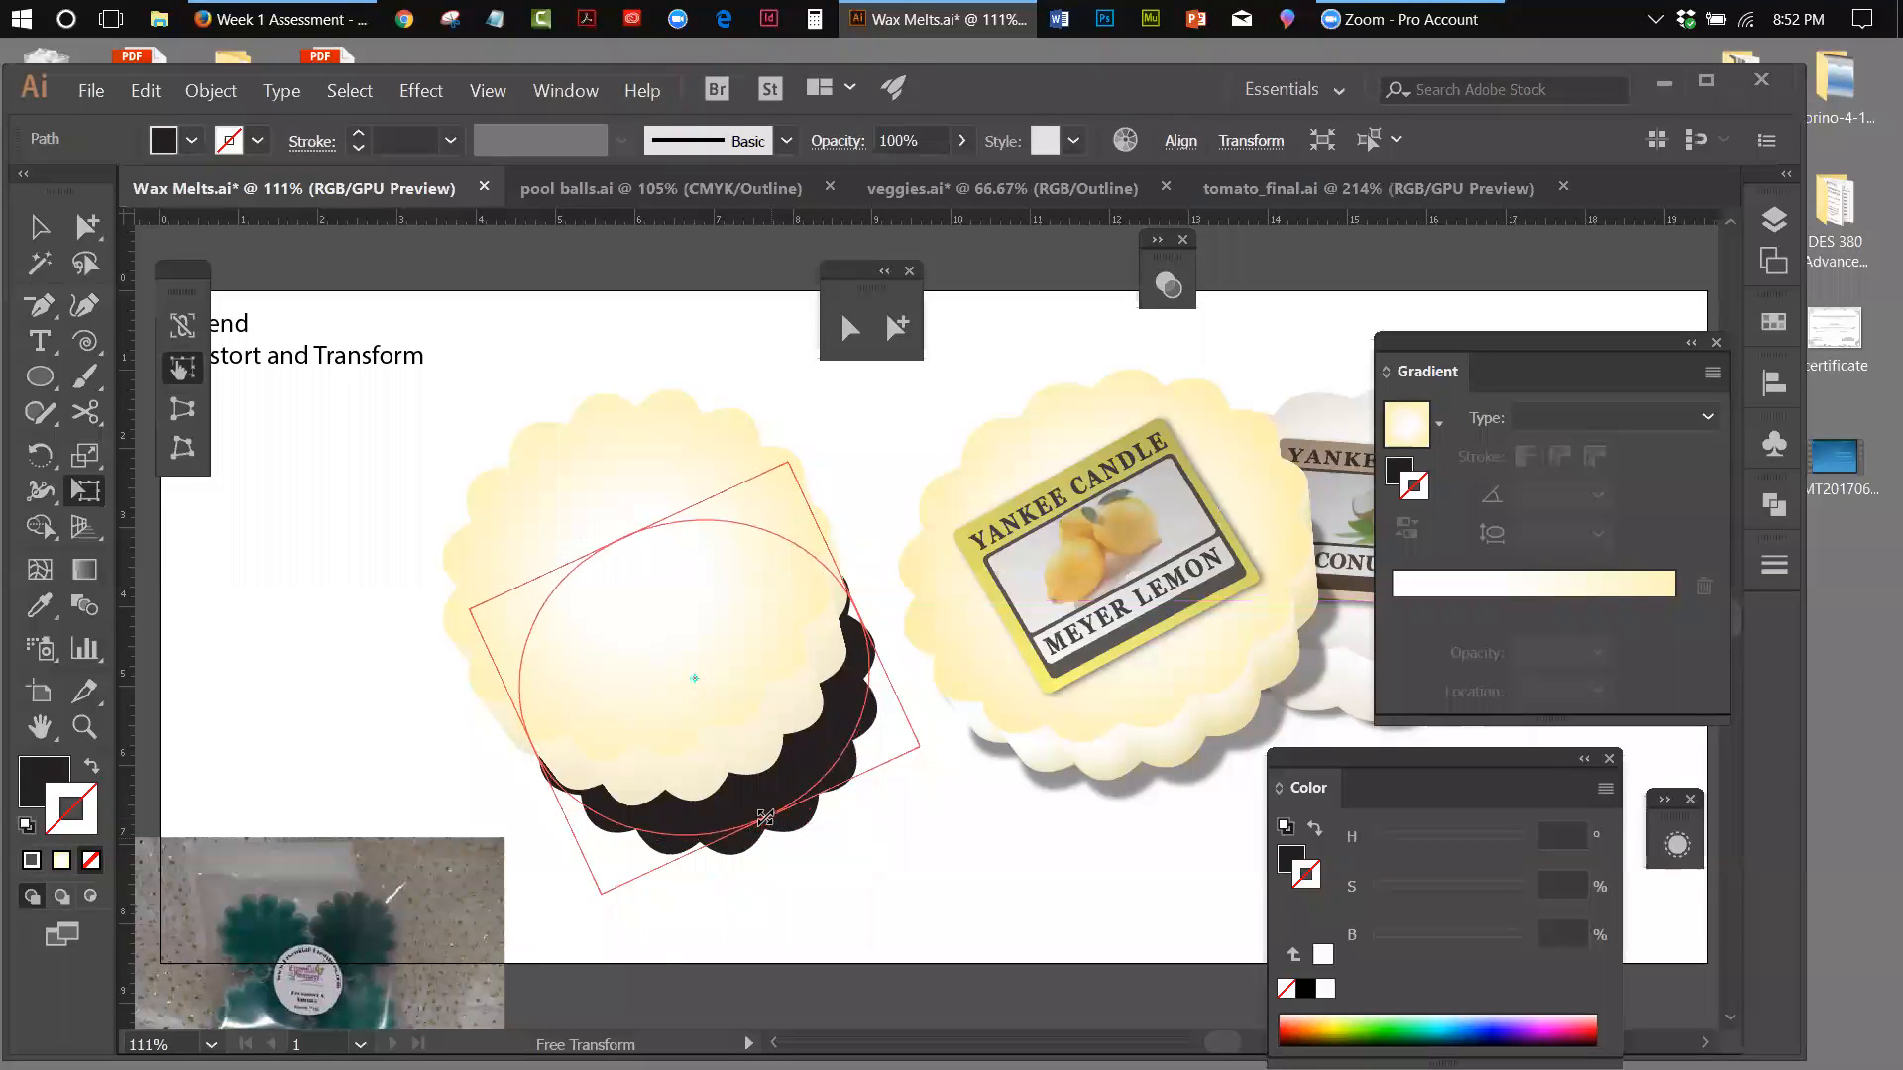
key("v")
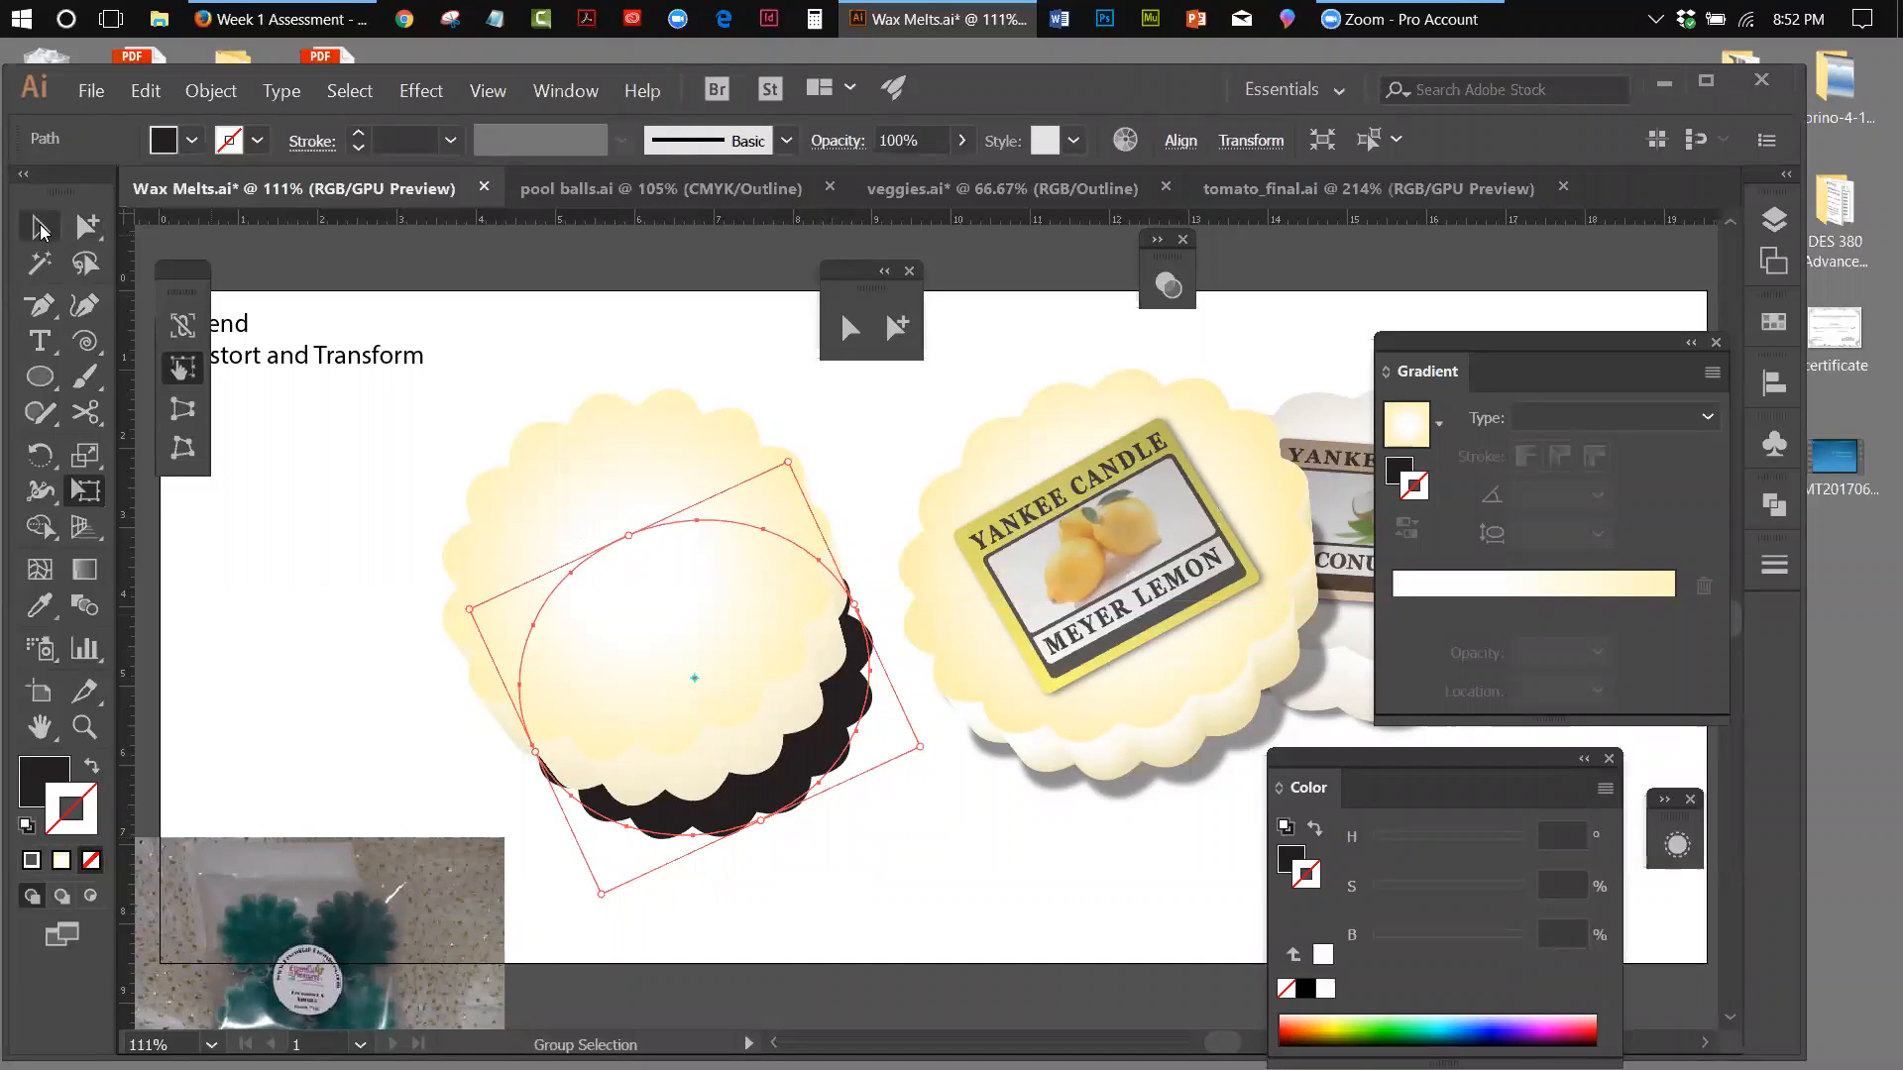
left_click(762, 801)
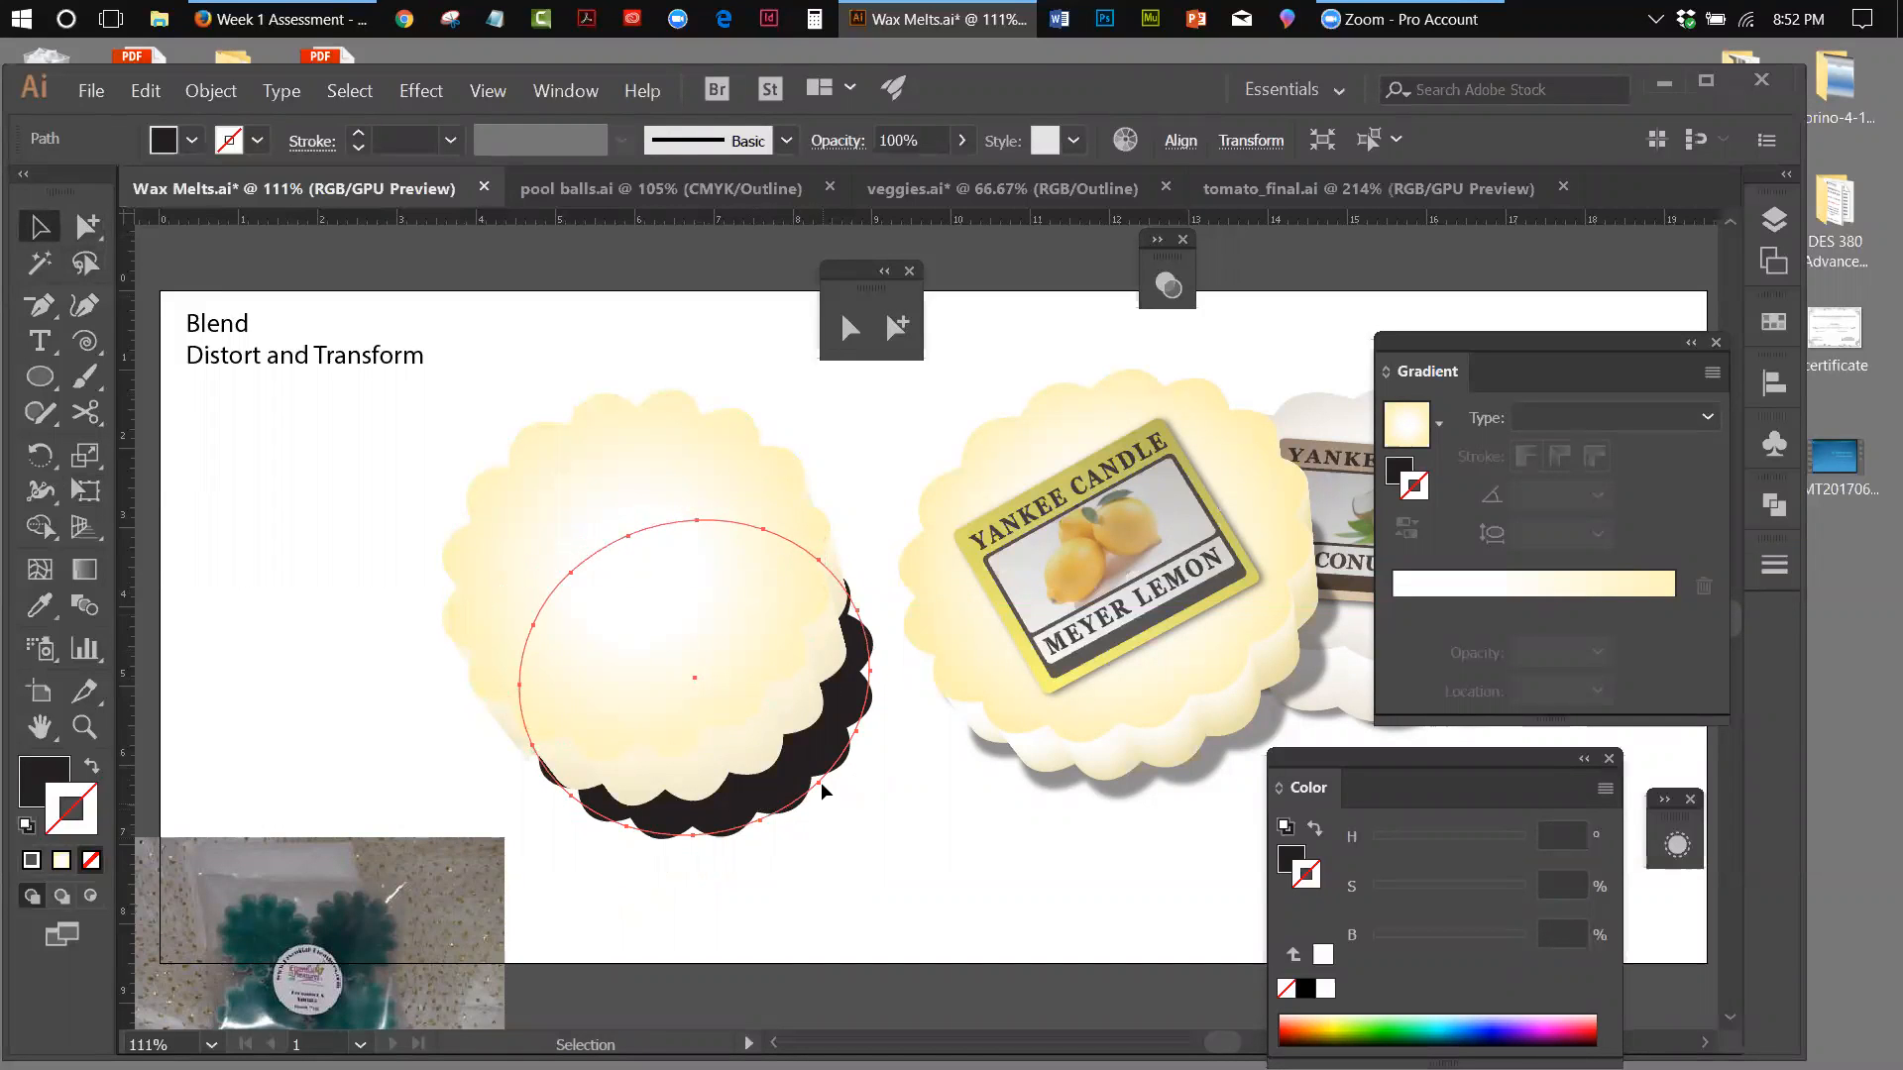
mouse_move(824, 771)
left_mouse_down()
mouse_move(838, 750)
mouse_move(804, 757)
mouse_move(831, 748)
left_mouse_up()
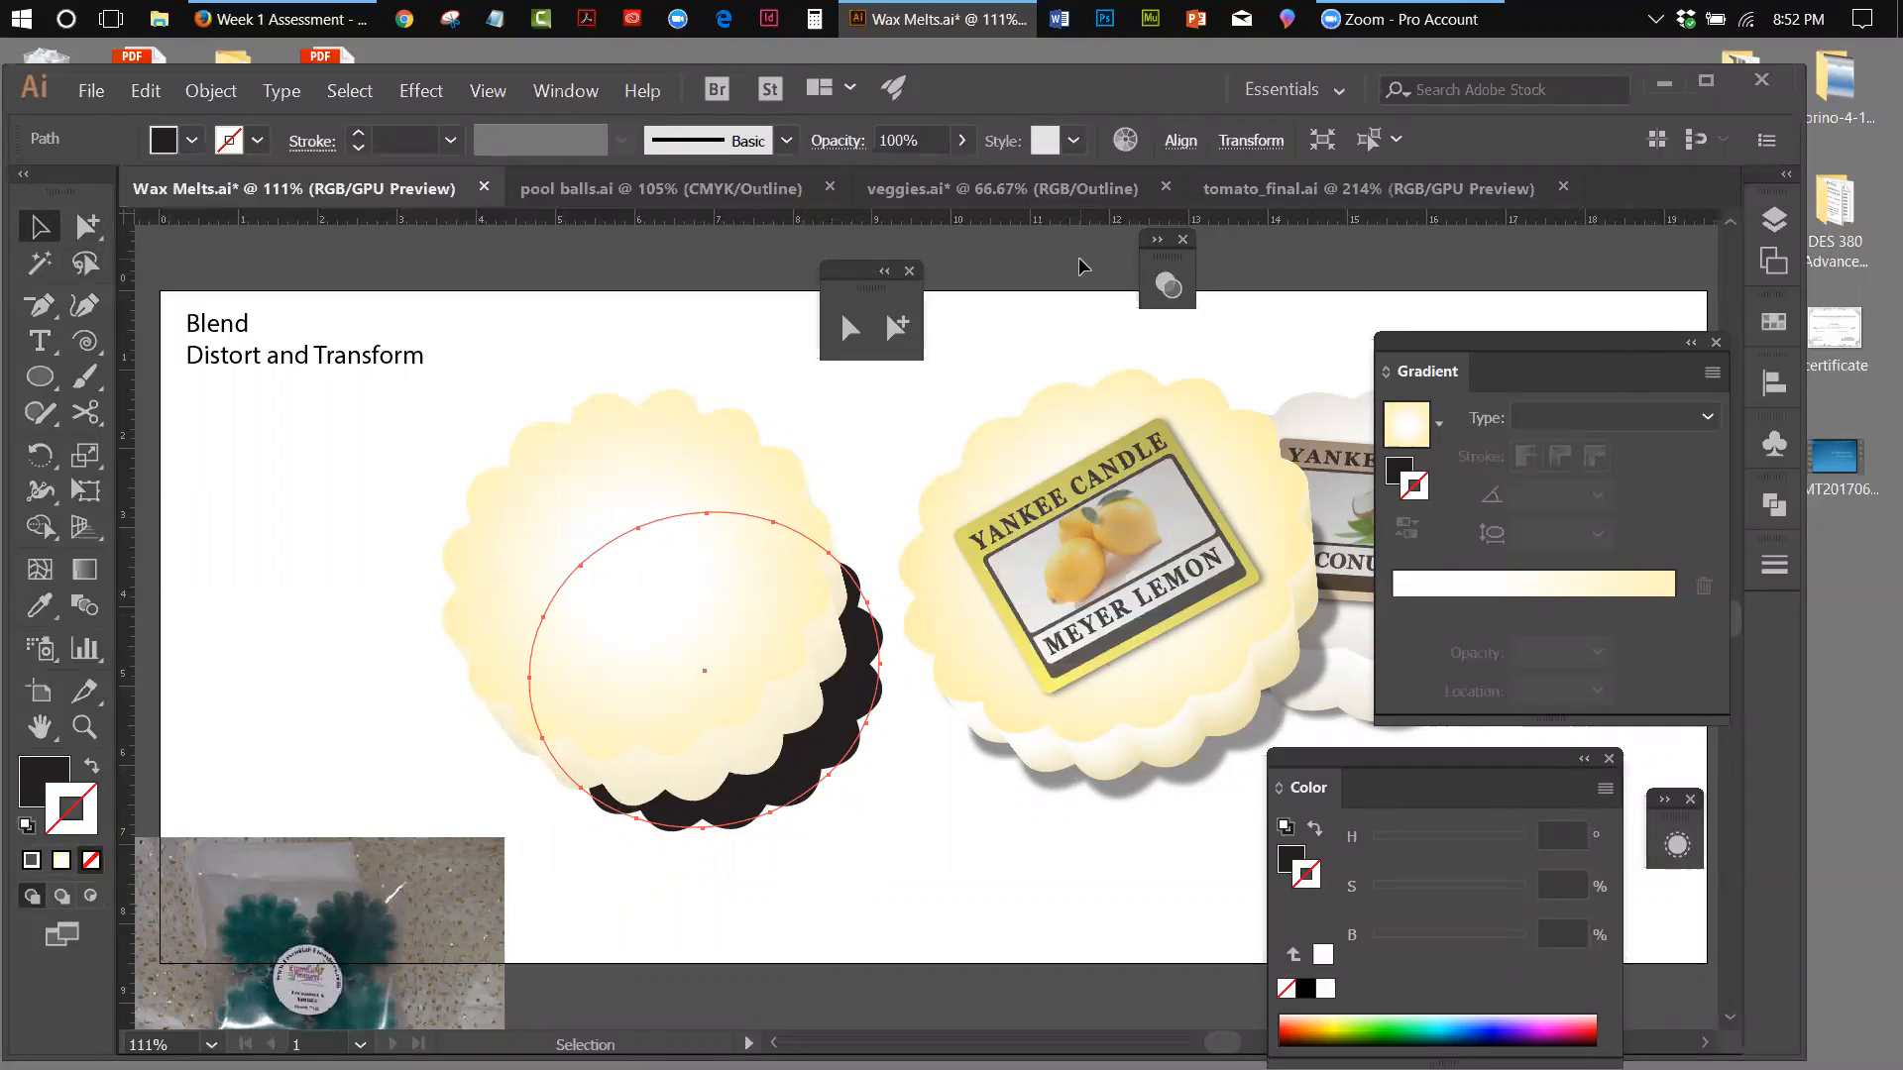
Set the shadow shape's blending mode to Multiply and its opacity to 38%
left_click(1158, 291)
left_click_drag(856, 281, 1159, 284)
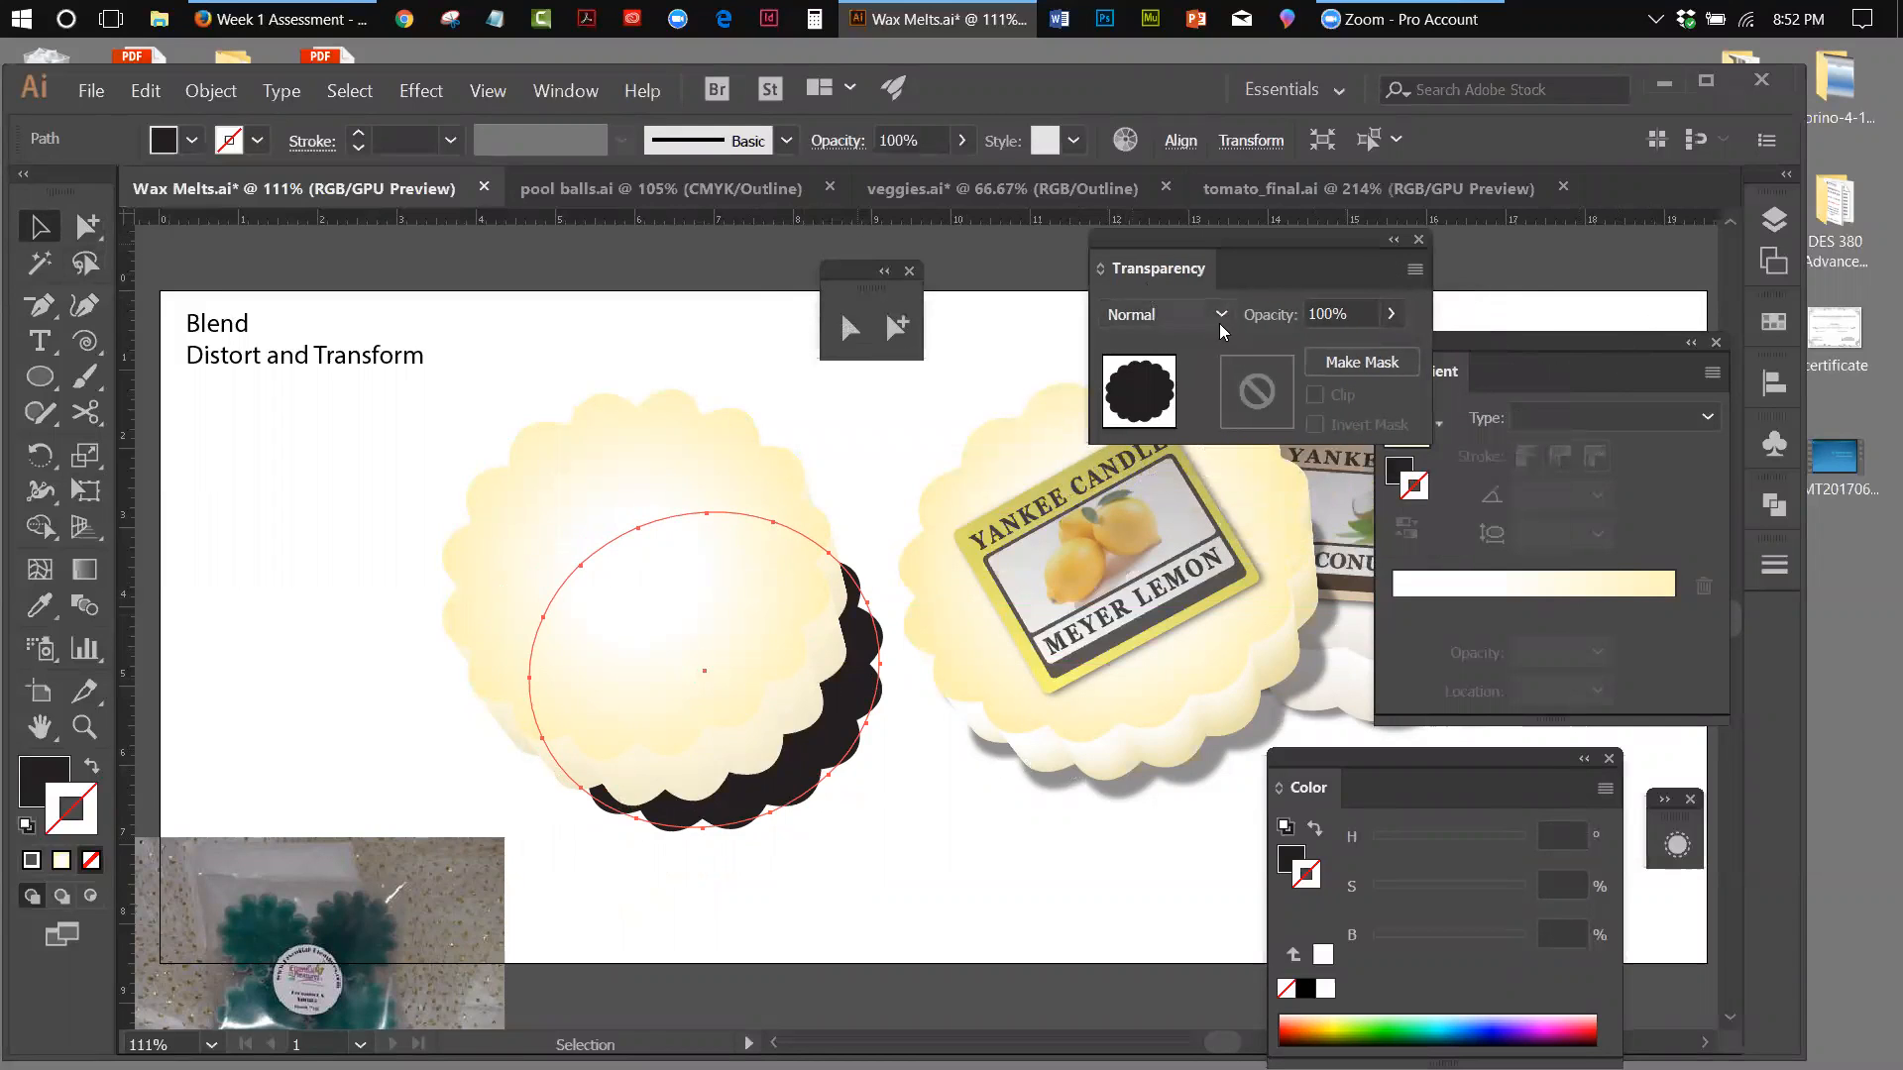
left_click(1187, 317)
left_click(1187, 419)
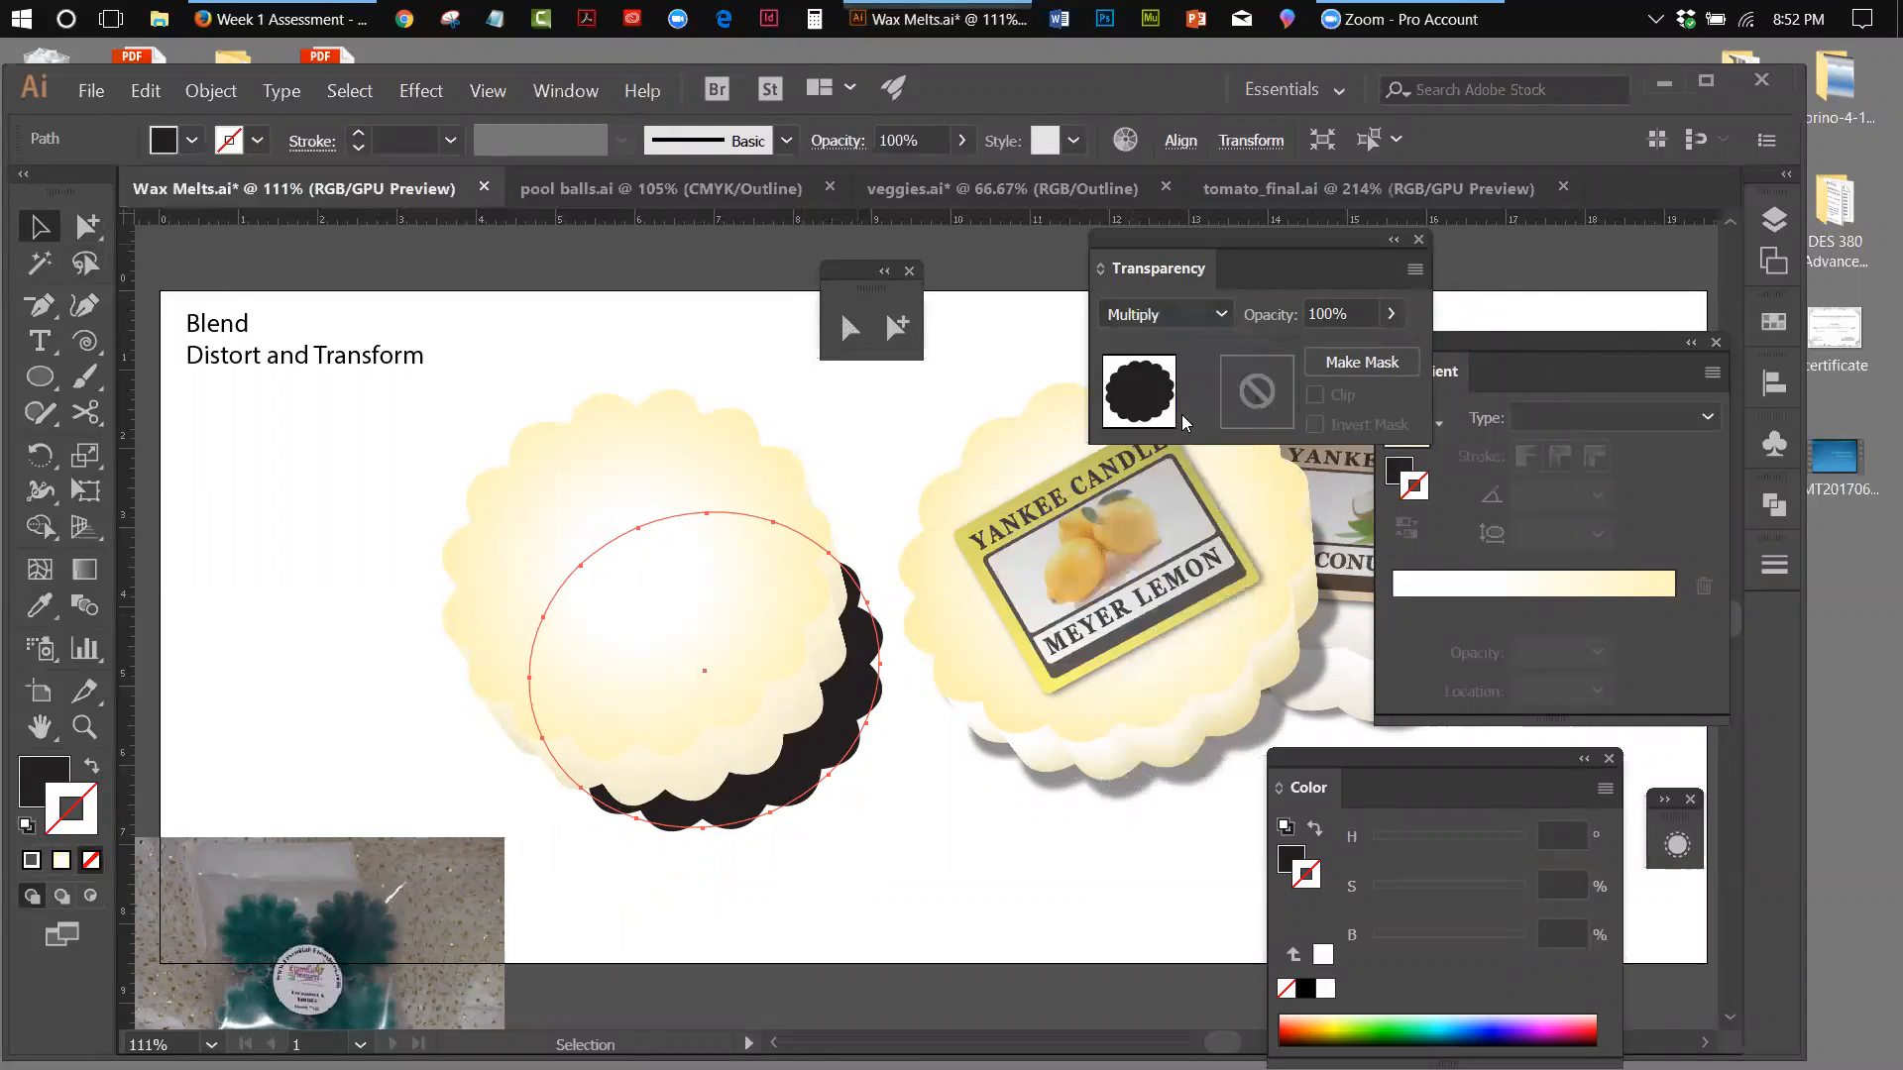
left_click(1391, 315)
left_click_drag(1391, 356, 1330, 355)
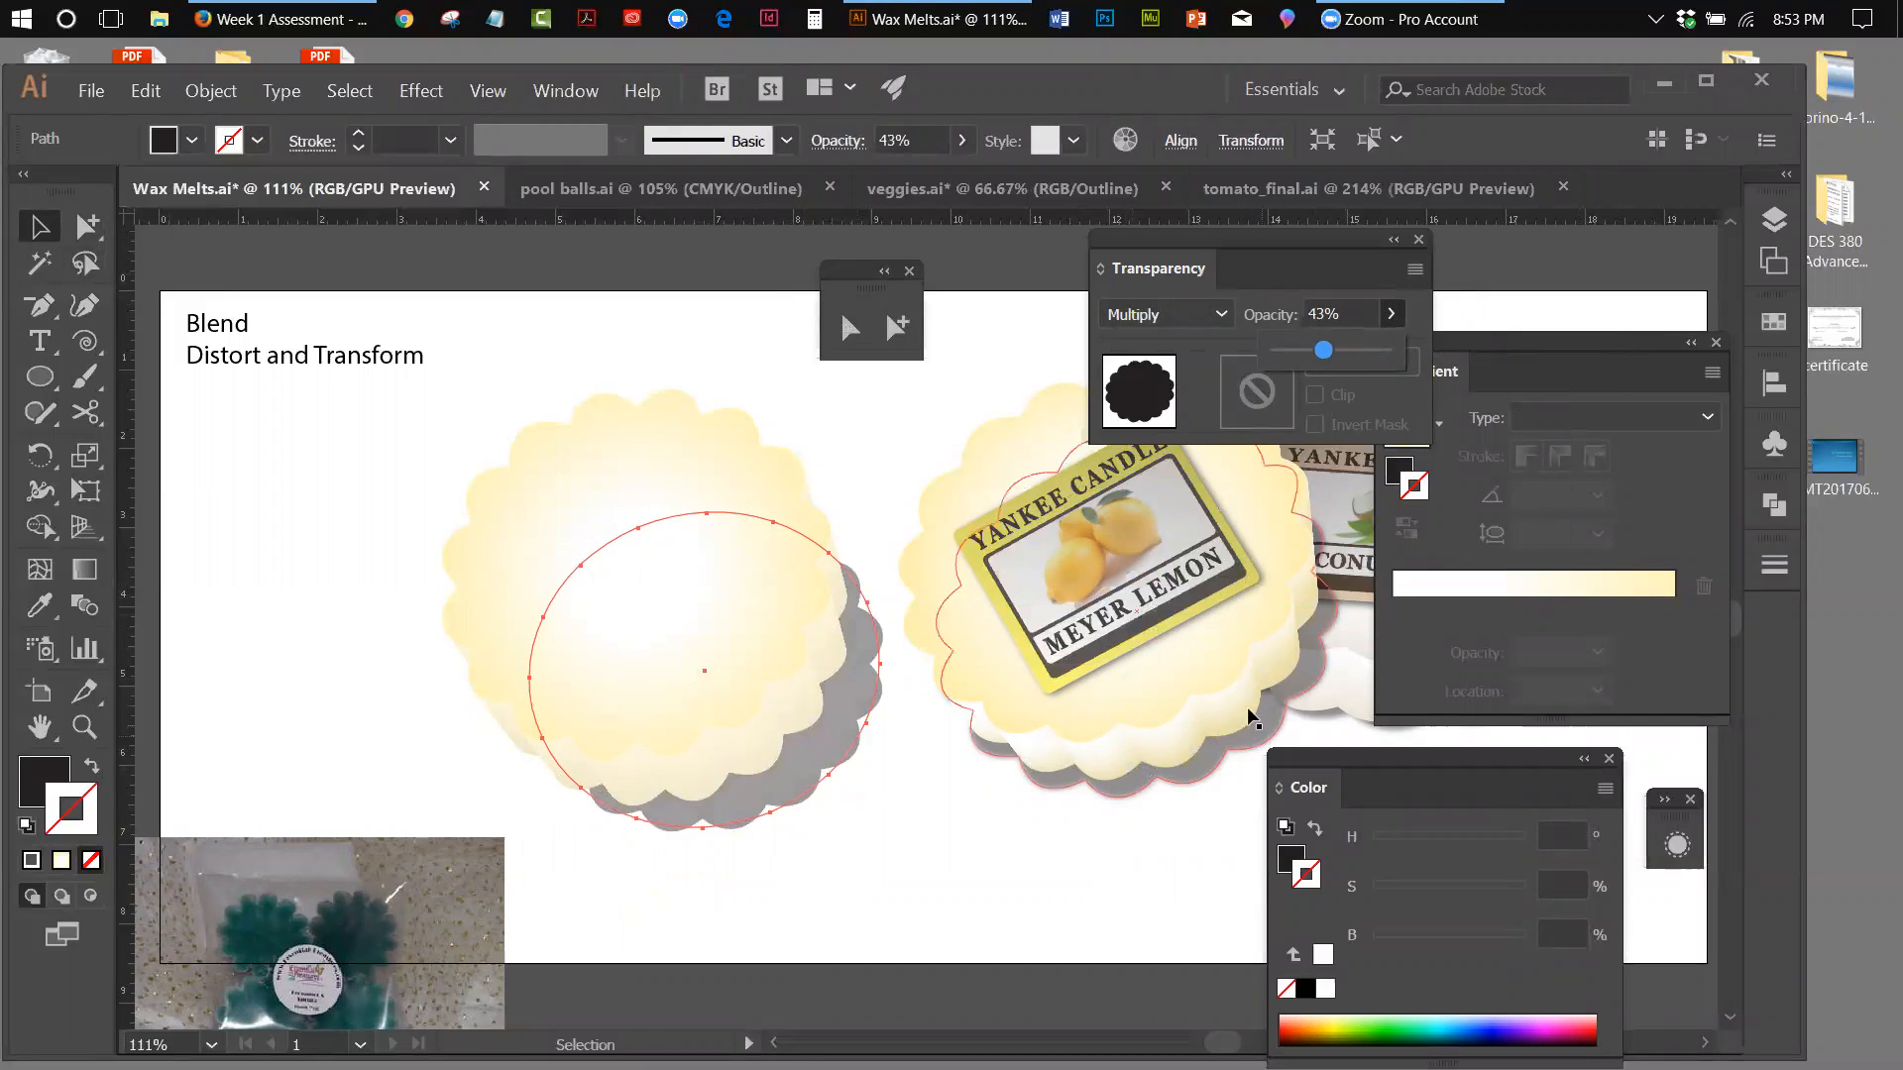
left_click_drag(1323, 354, 1318, 357)
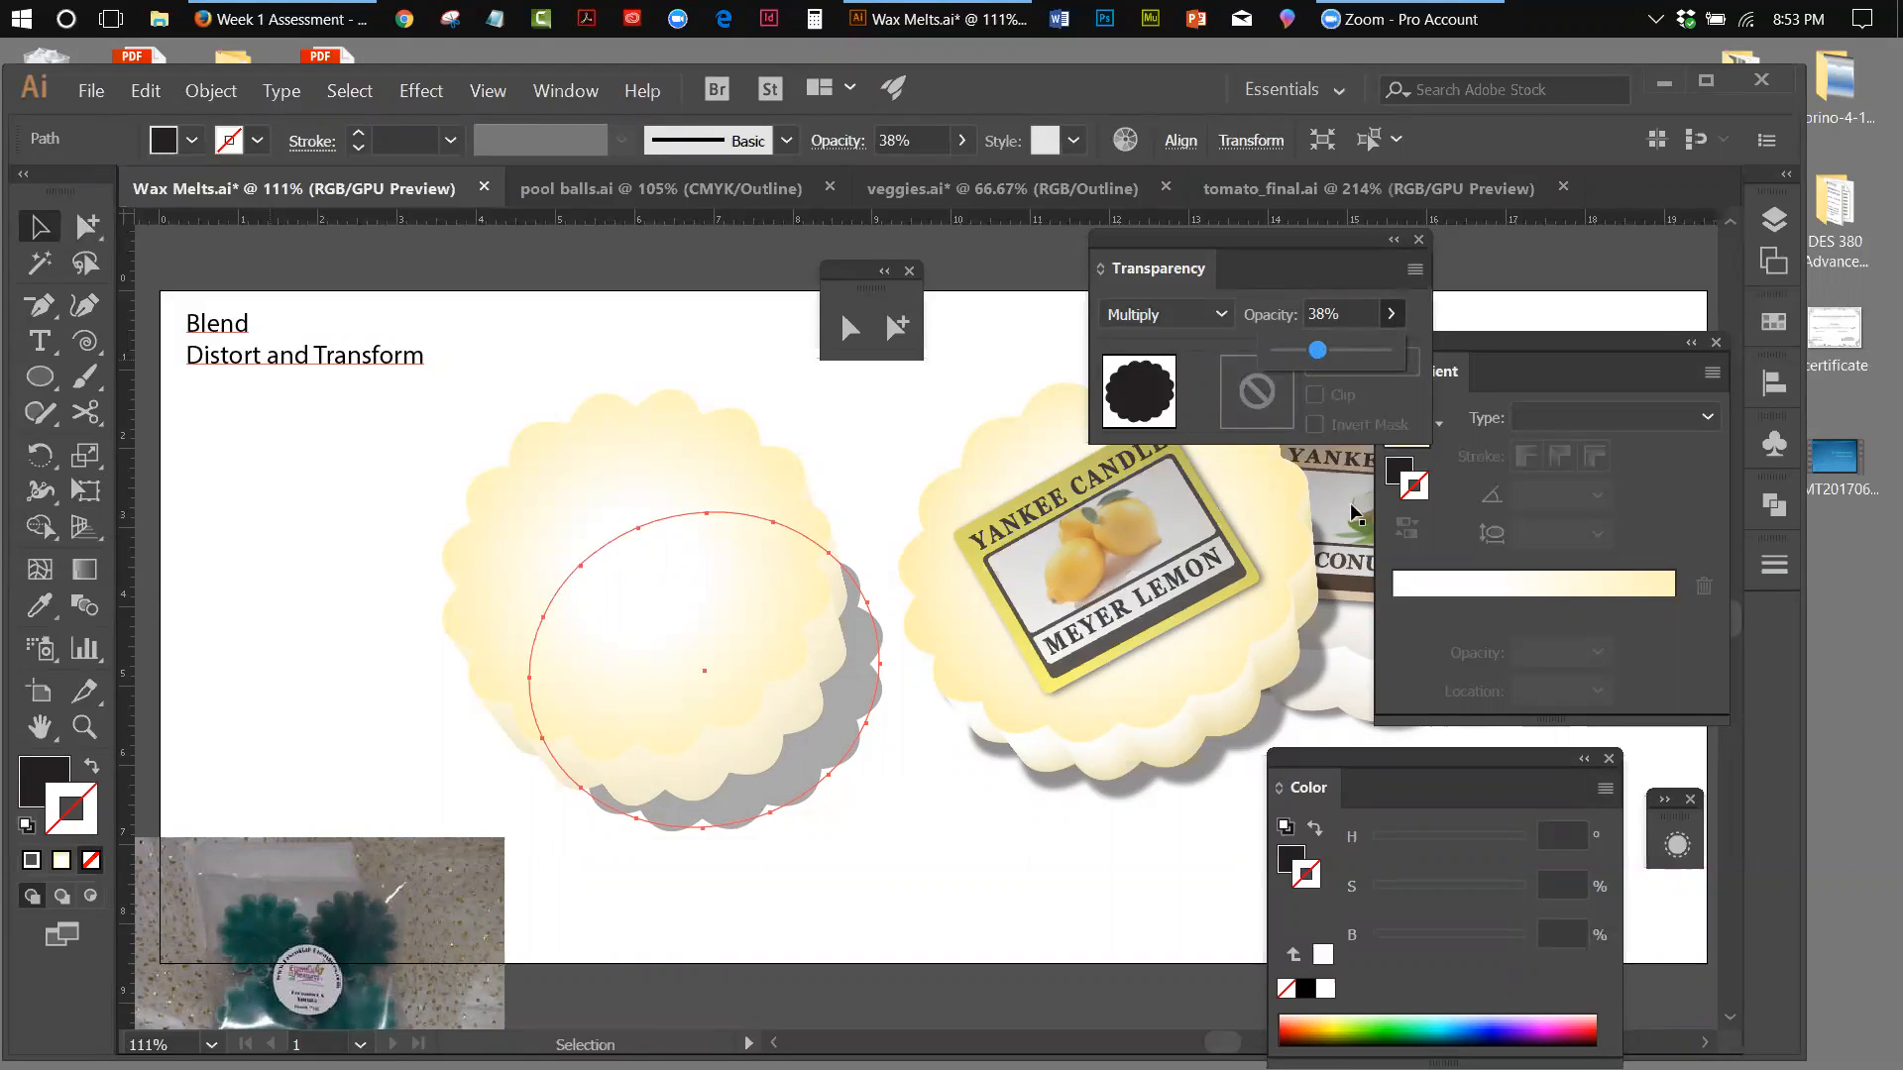
left_click(1682, 344)
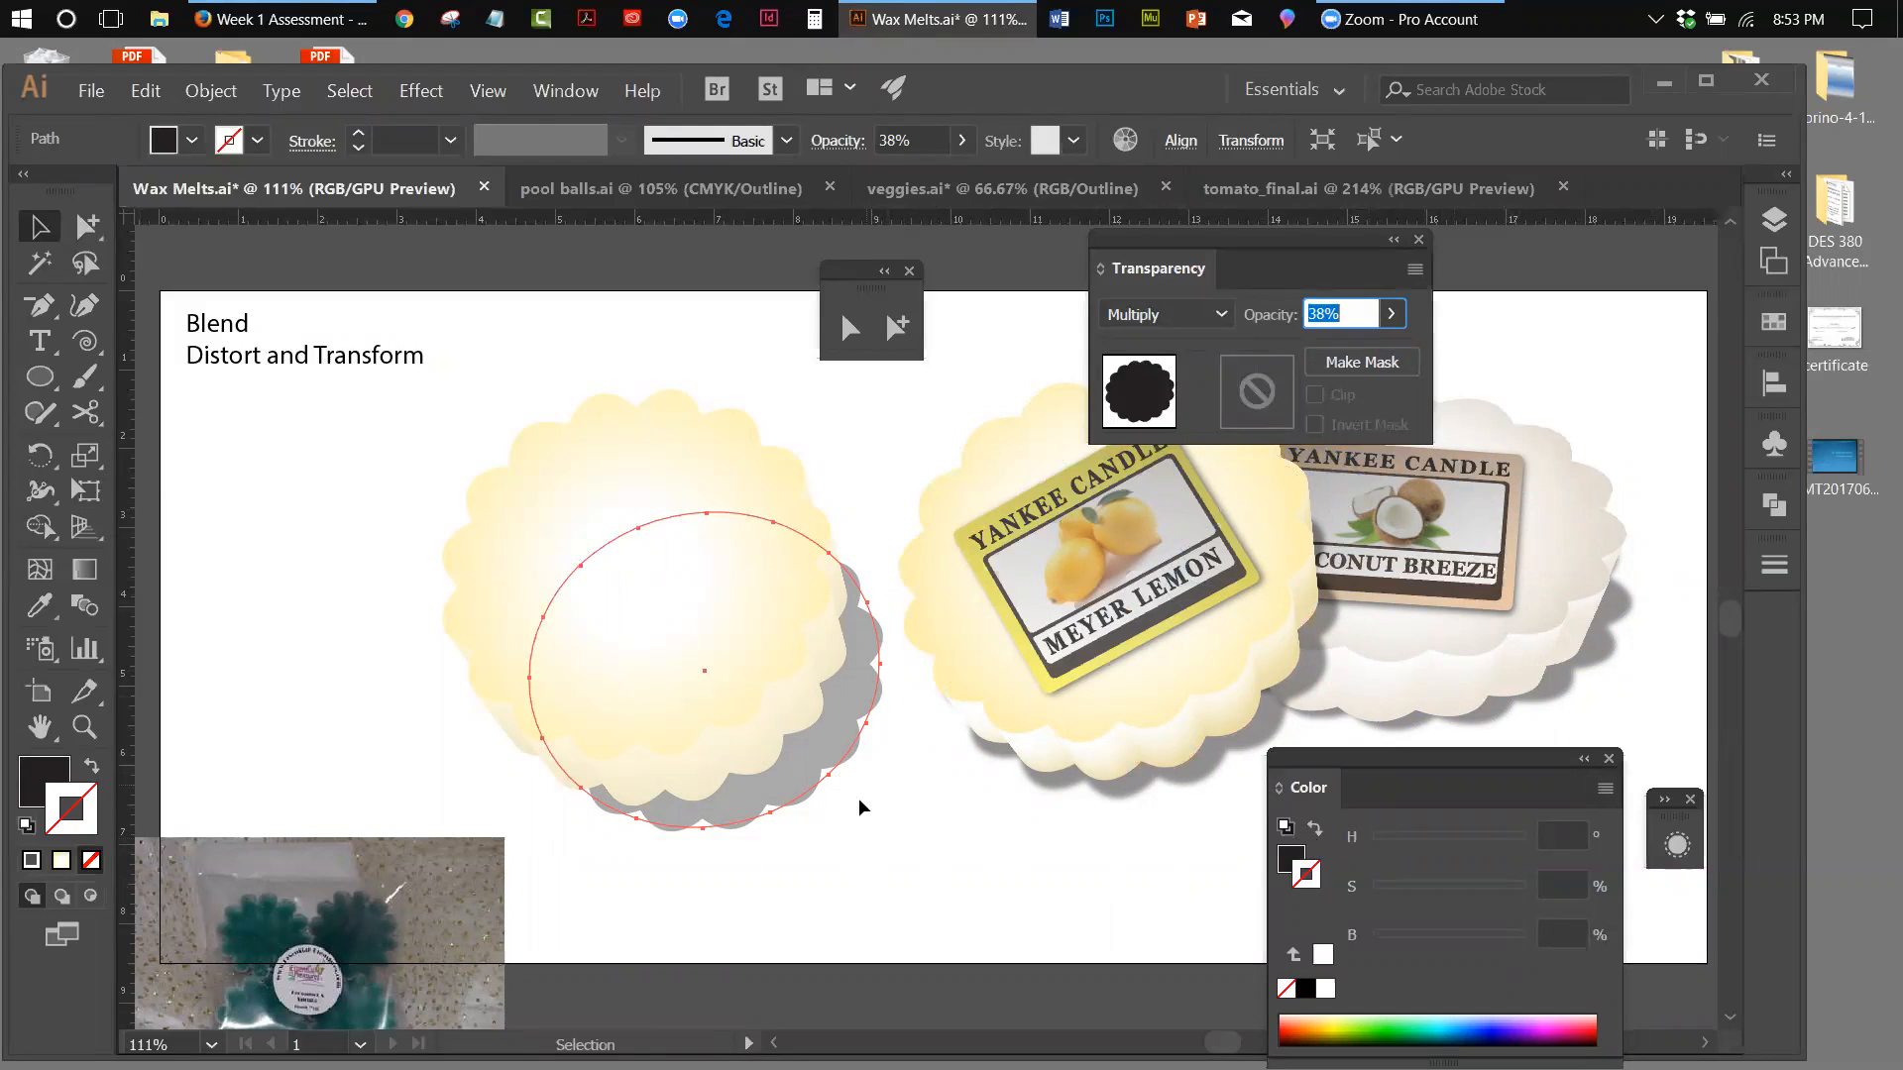
Soften the shadow with a Gaussian Blur effect of 5.2 pixels radius
left_click(421, 90)
mouse_move(476, 572)
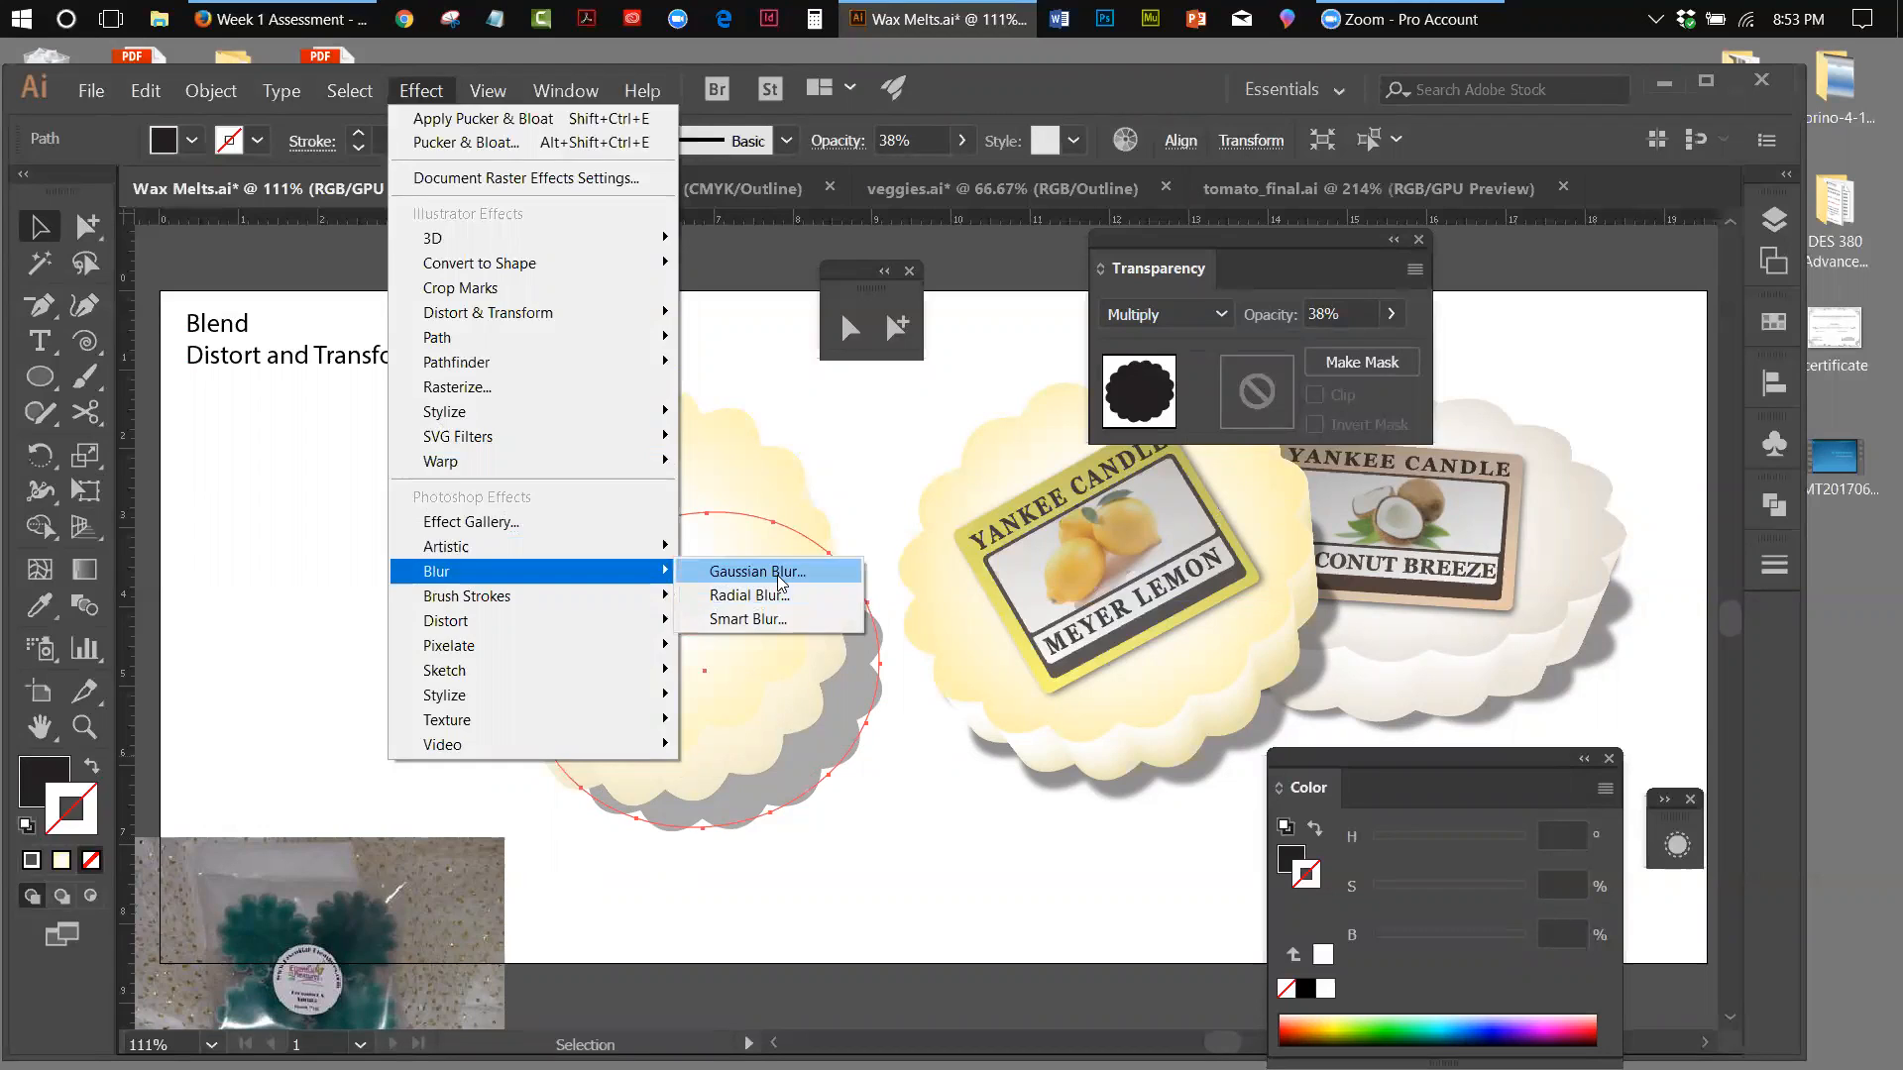
left_click(778, 571)
left_click(1422, 427)
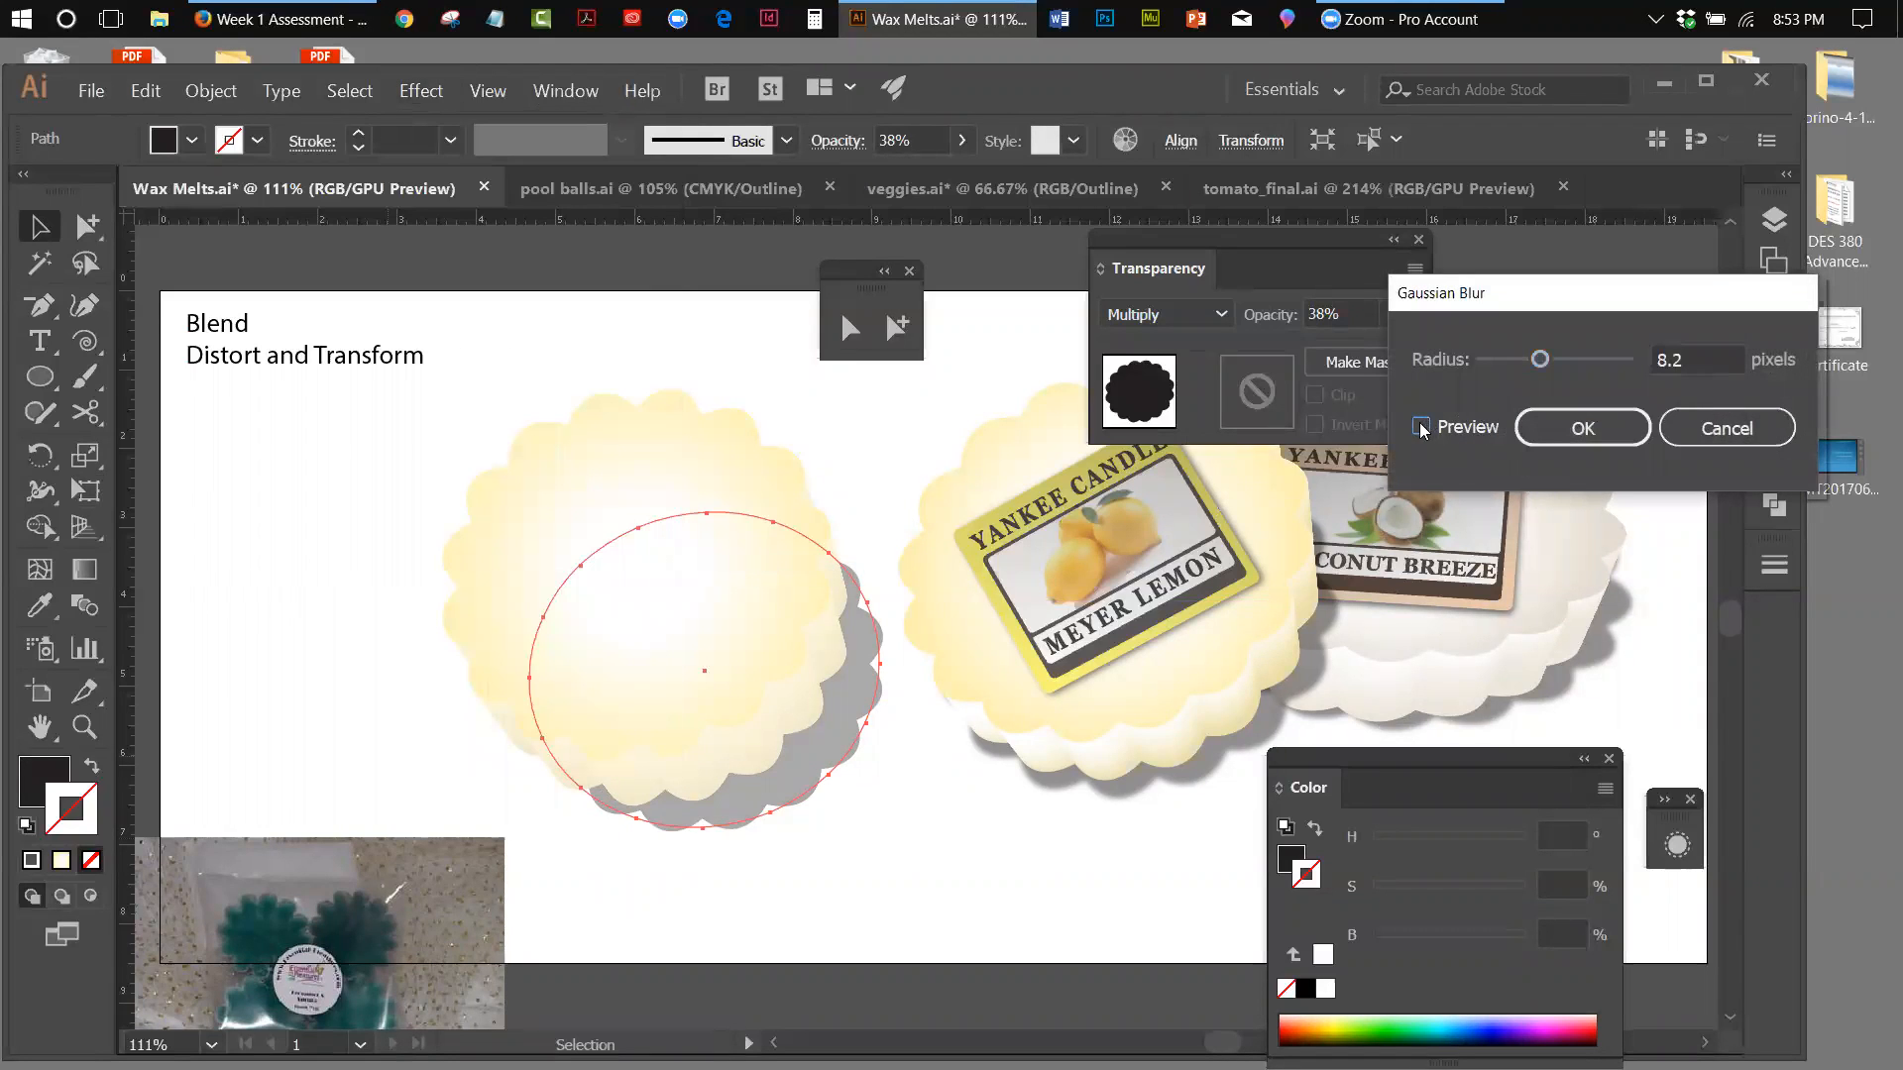
left_click_drag(1546, 364, 1524, 365)
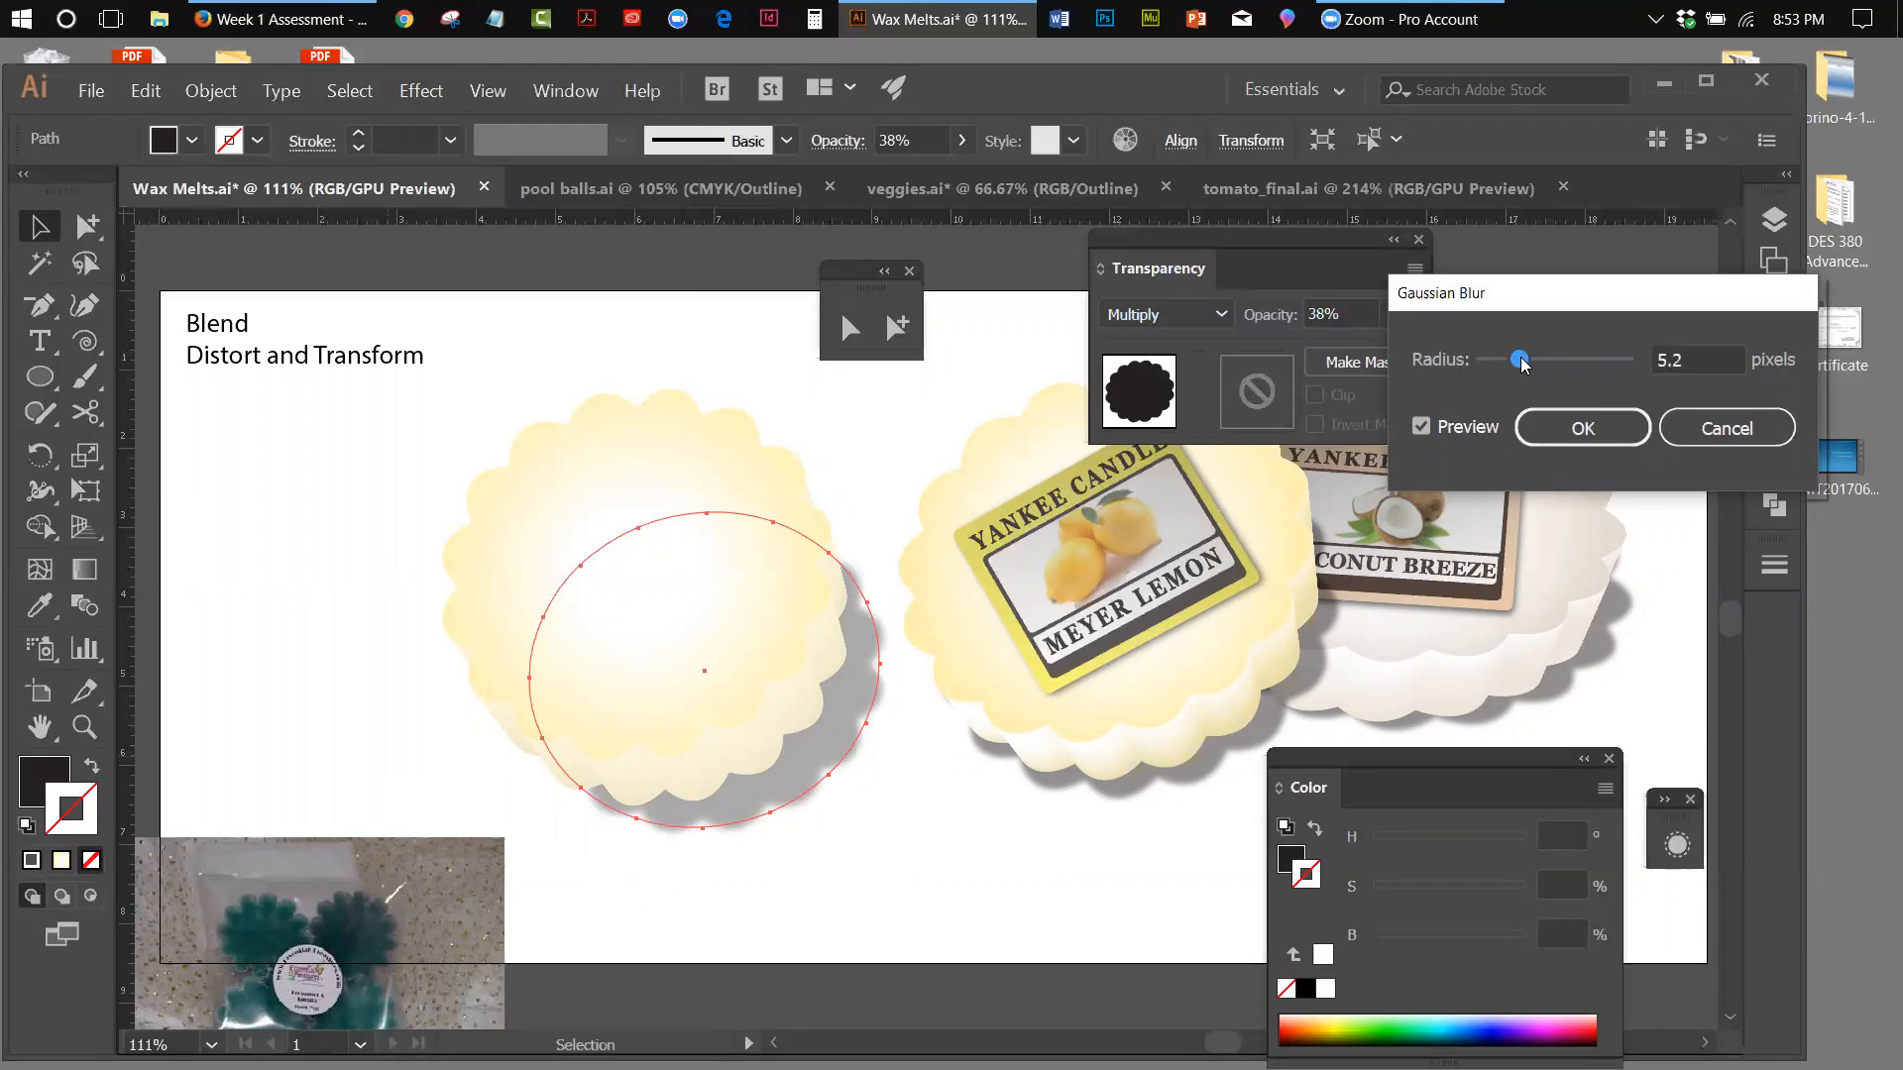
key("Return")
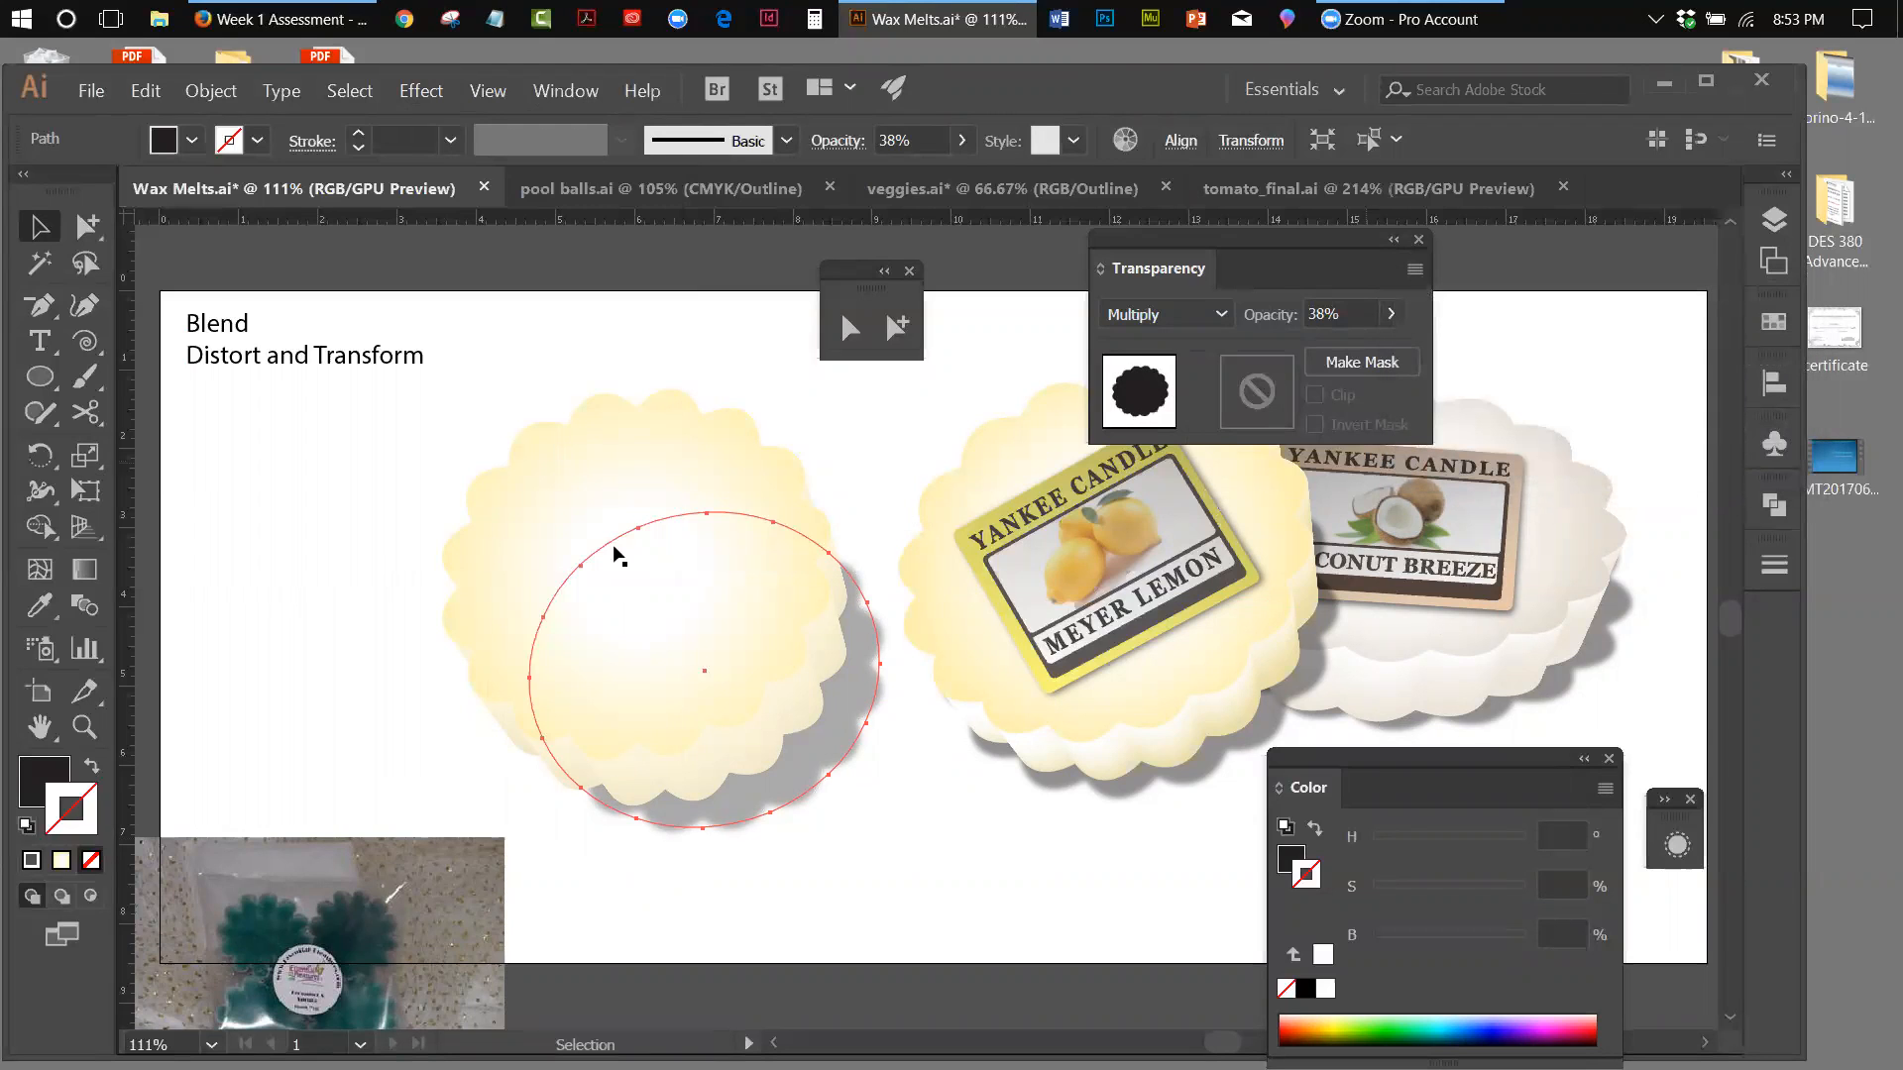
Group the wax melt with its shadow and move the group beside the lemon wax melt so the shadow overlaps it
left_click_drag(337, 485, 768, 808)
left_click(211, 90)
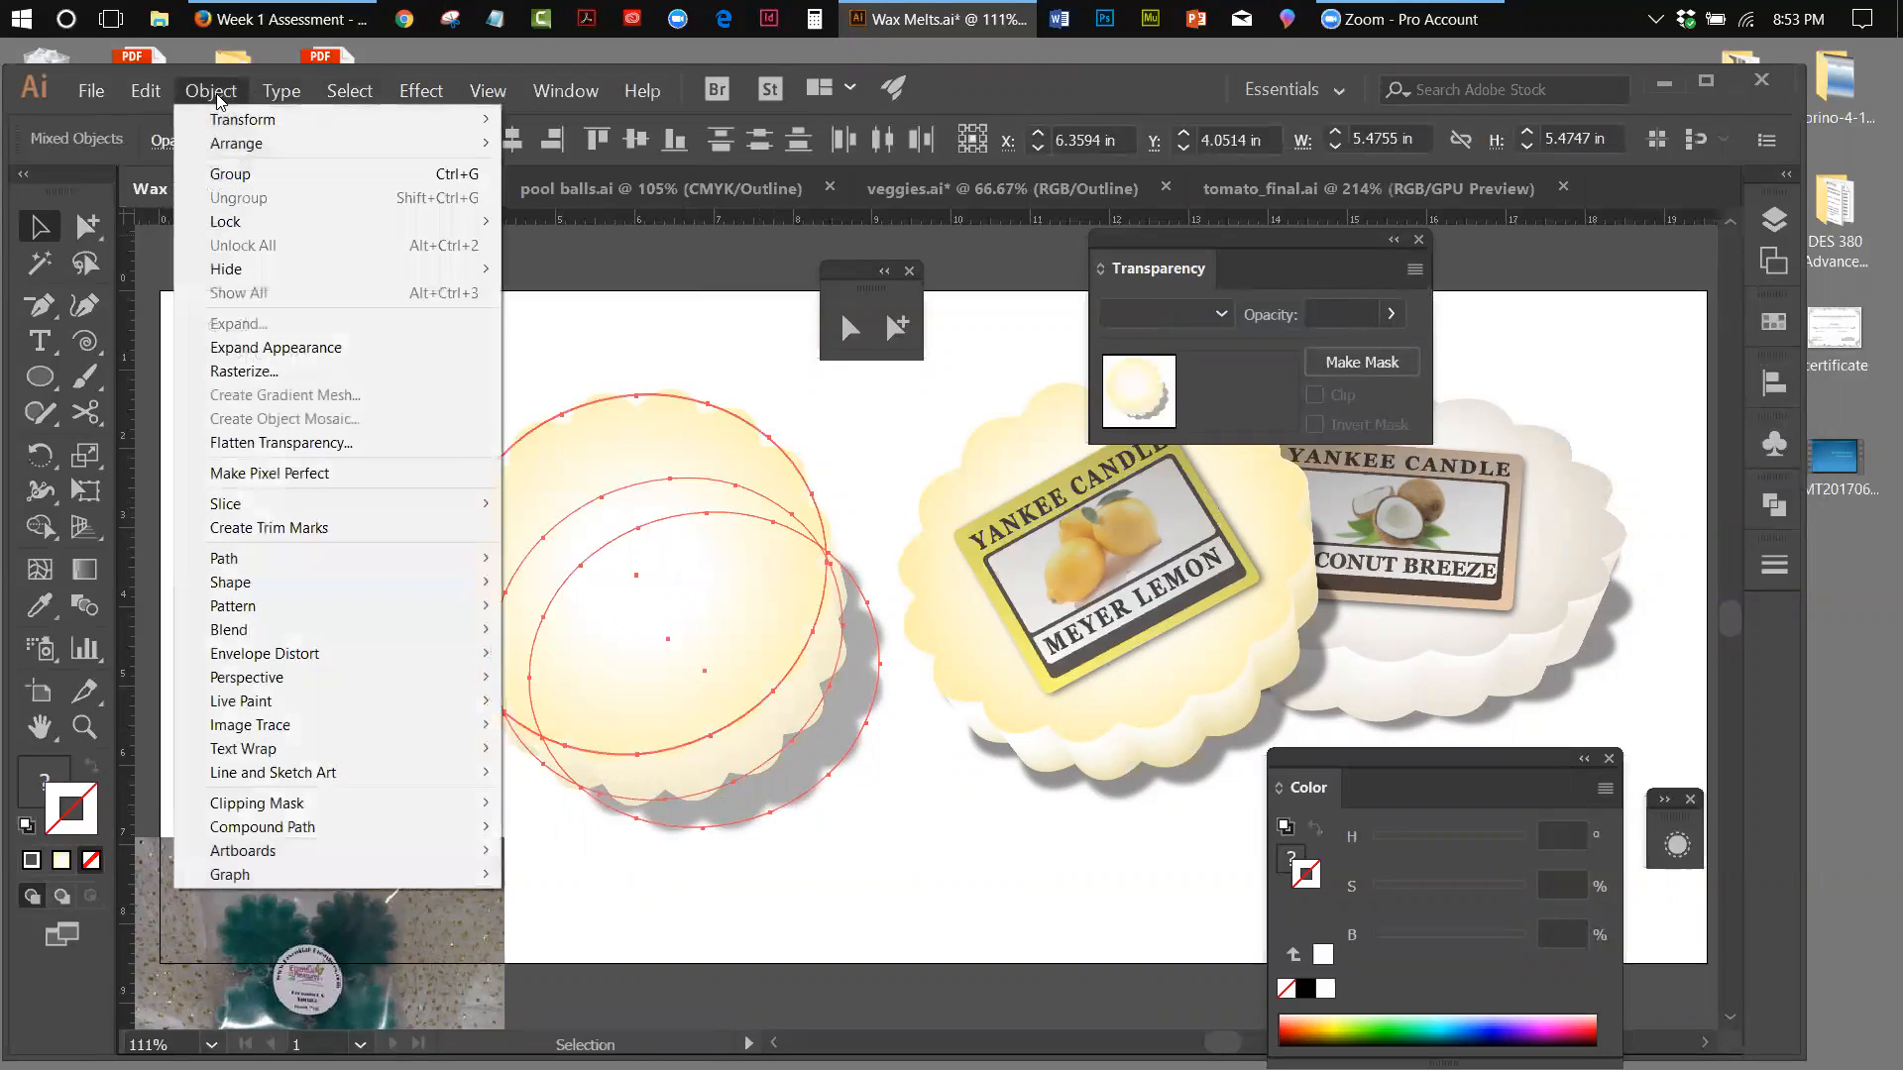
left_click(230, 173)
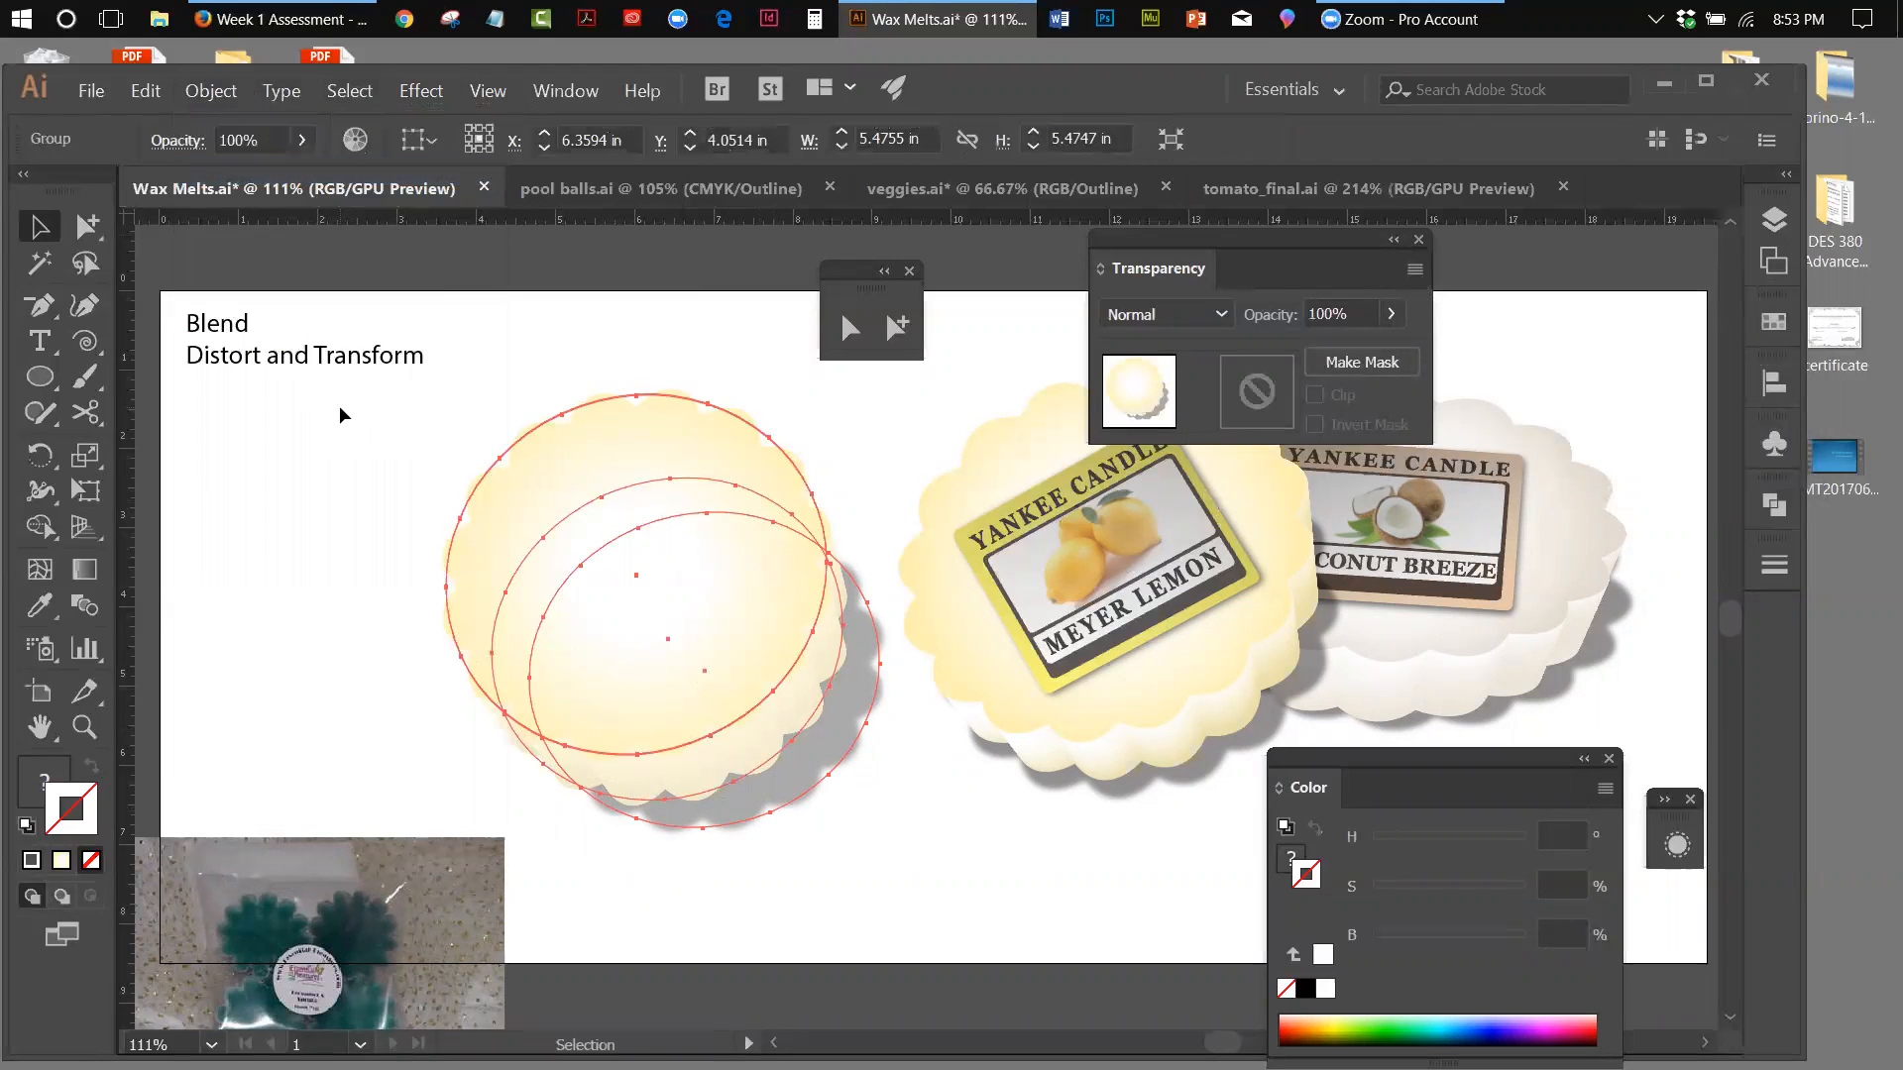
left_click(342, 415)
left_click_drag(353, 451, 839, 782)
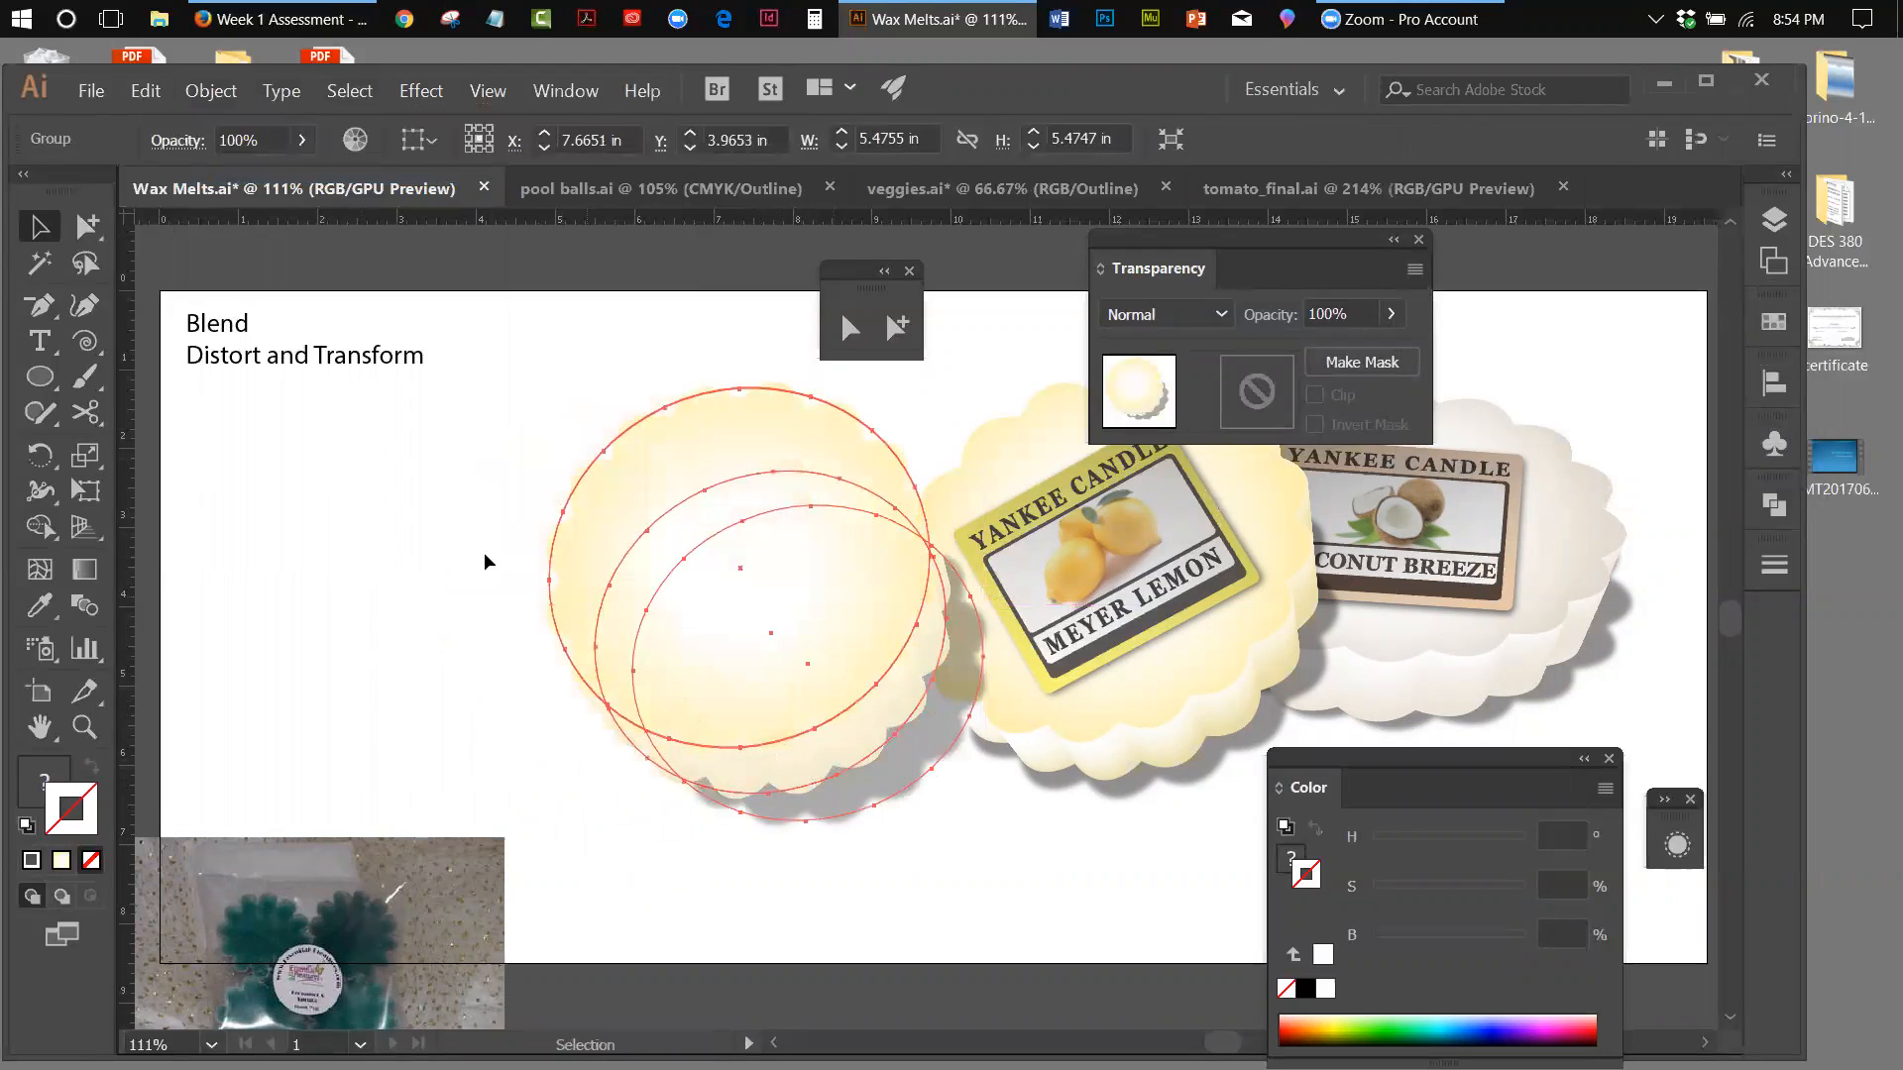
left_click(396, 579)
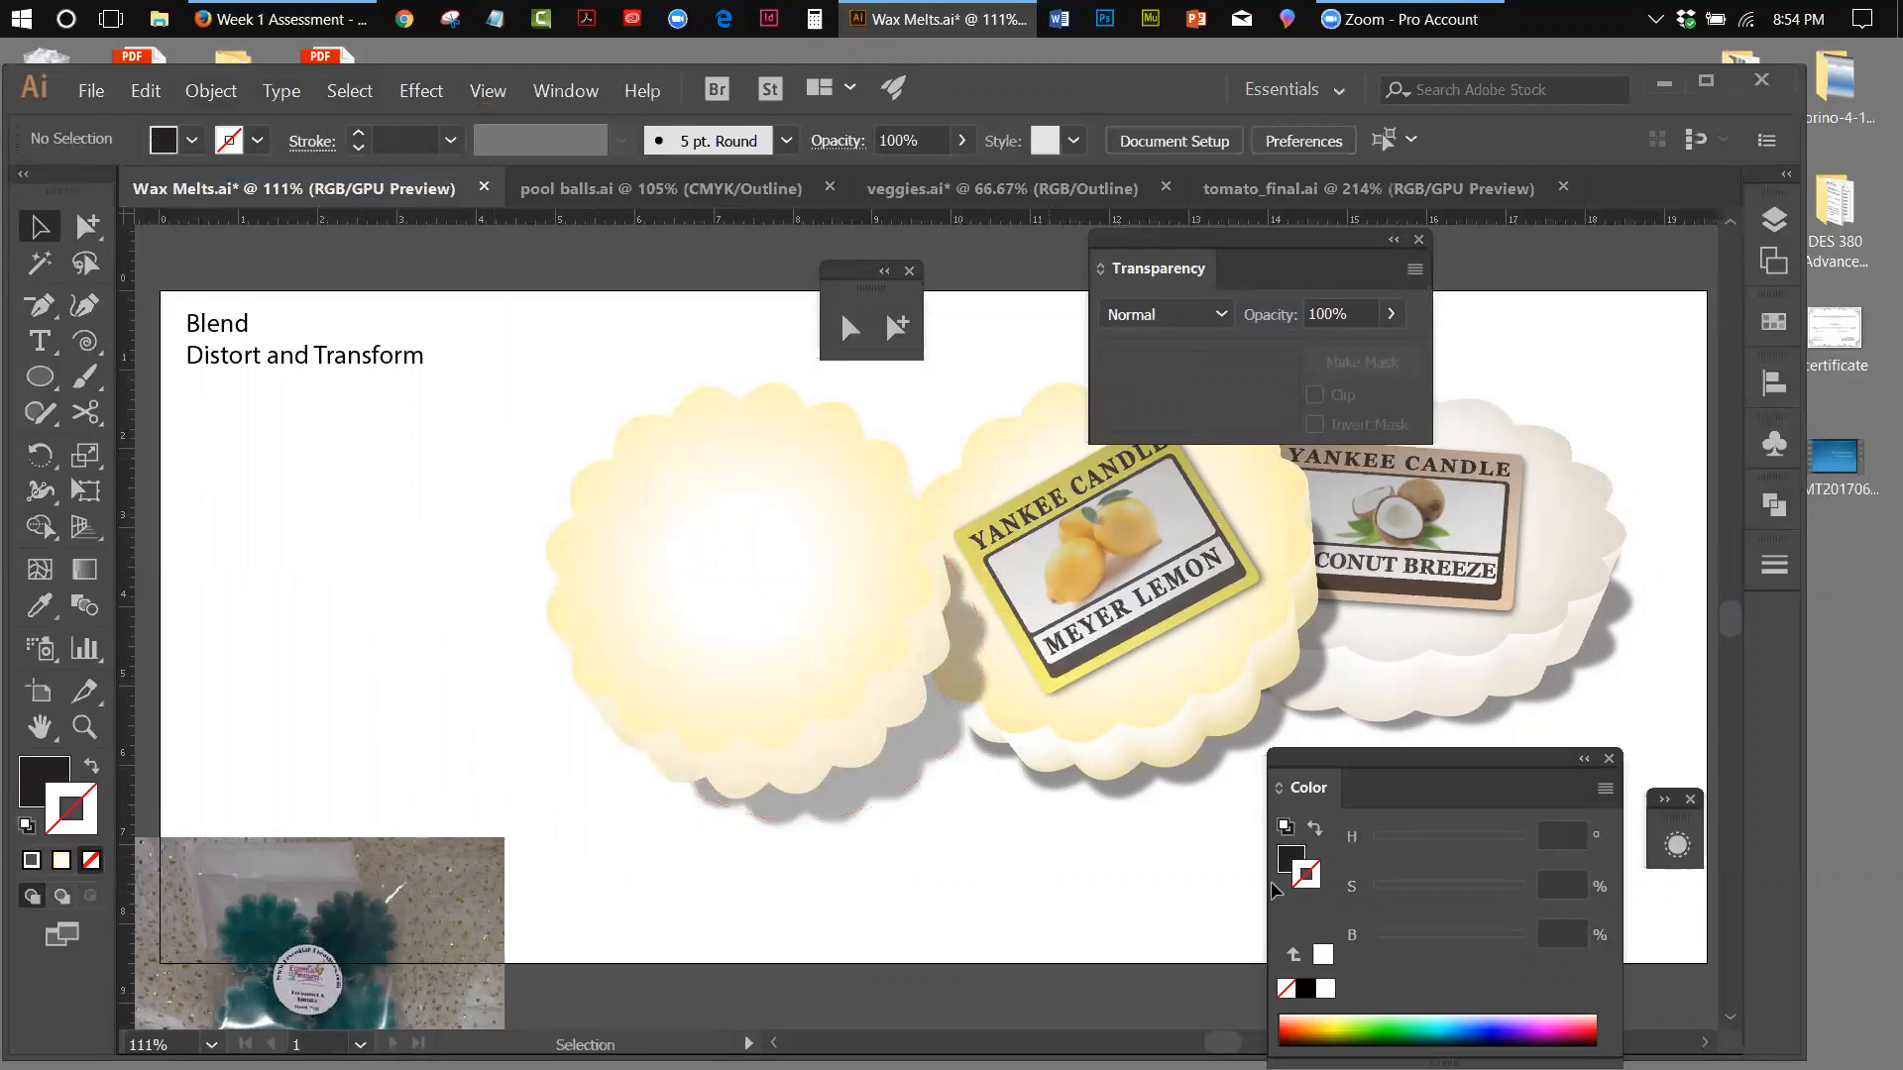
left_click_drag(797, 604, 793, 624)
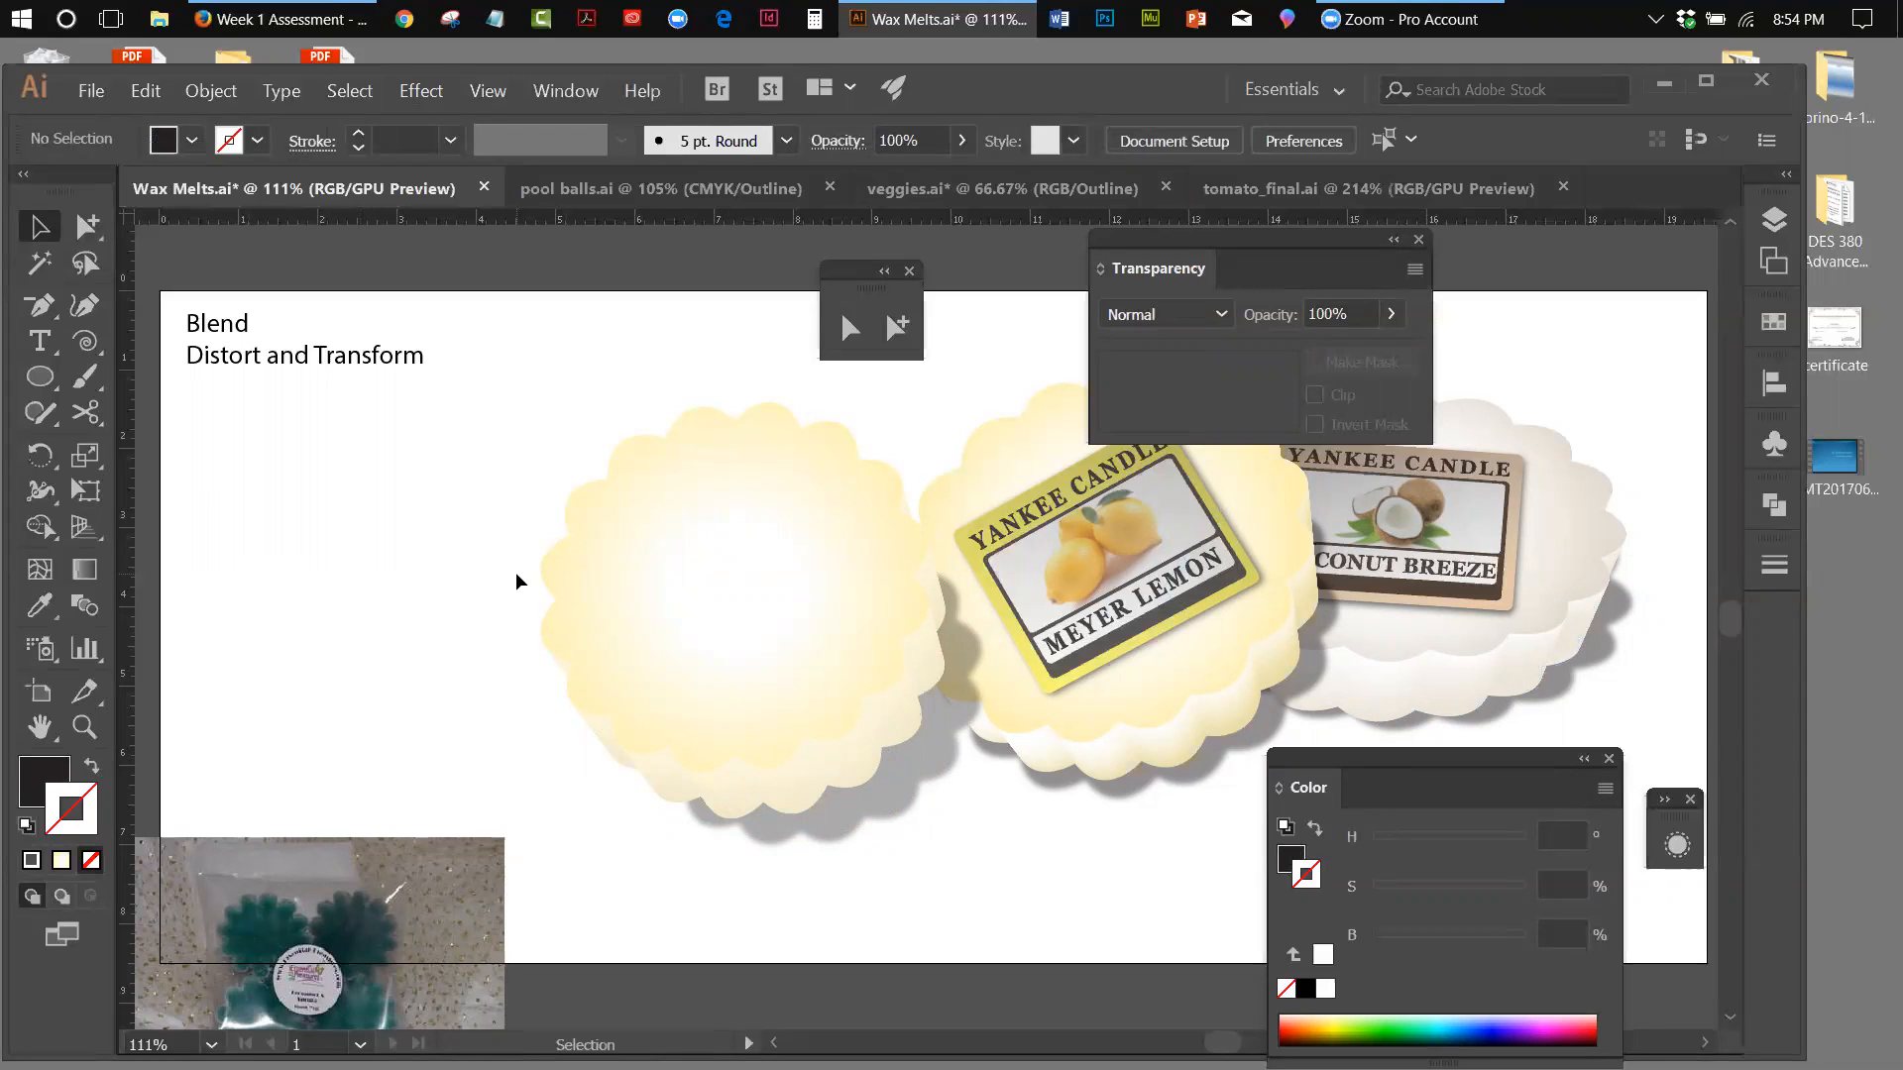
Close Wax Melts.ai without saving, switch to pool balls.ai and move the Transparency settings off the artwork
left_click(484, 188)
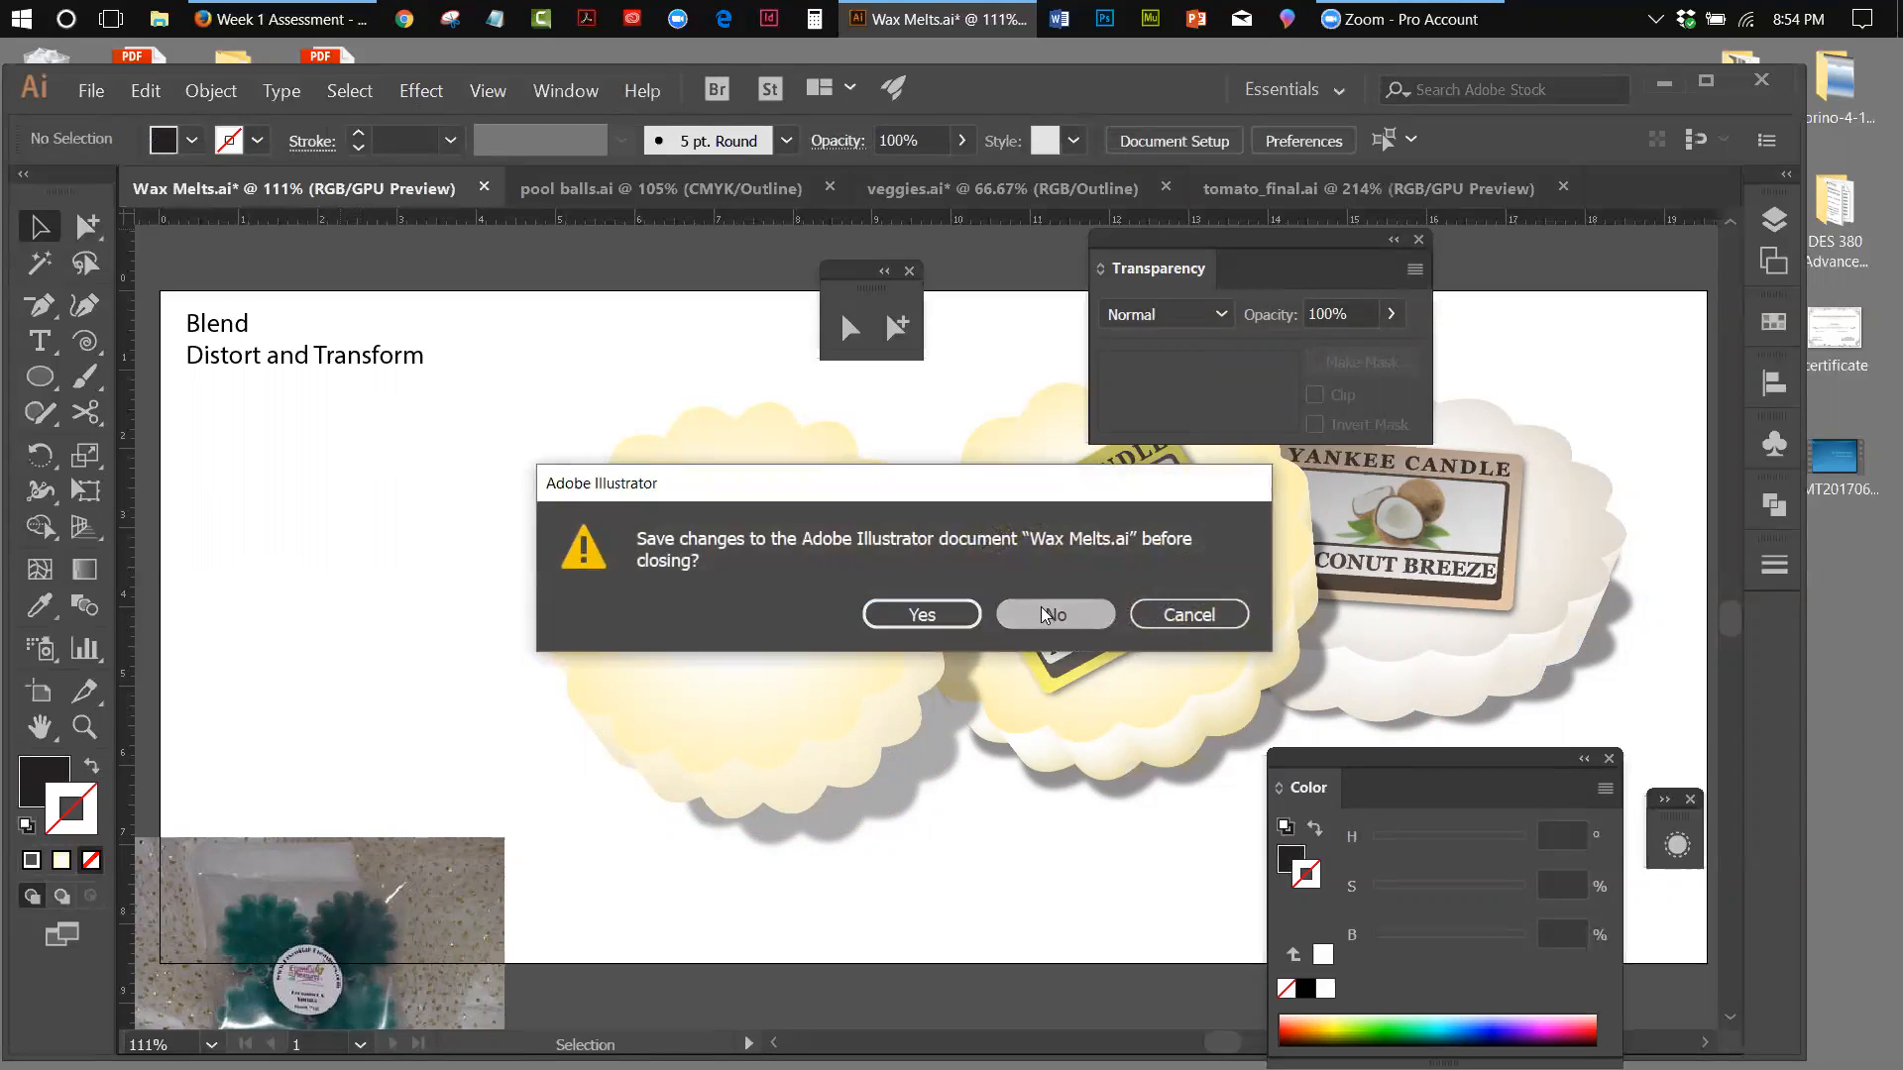
left_click(1052, 614)
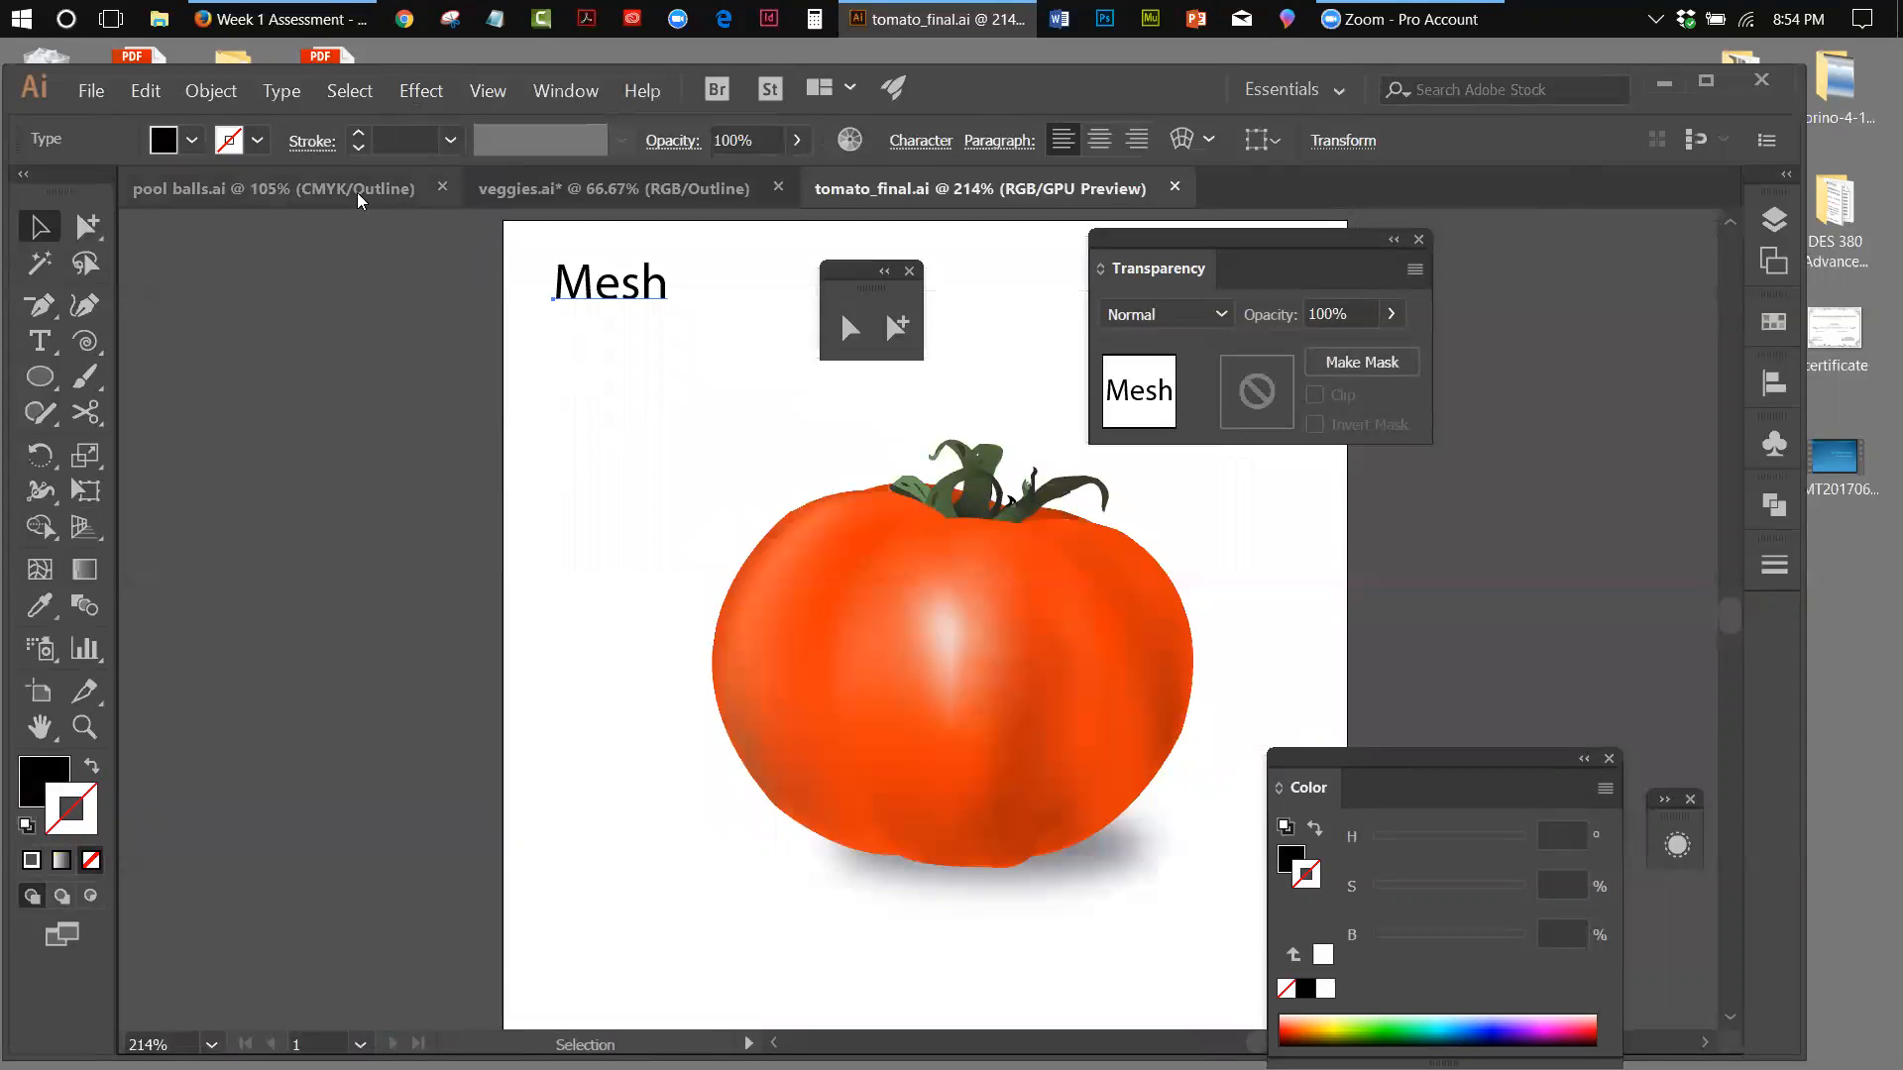
left_click(246, 192)
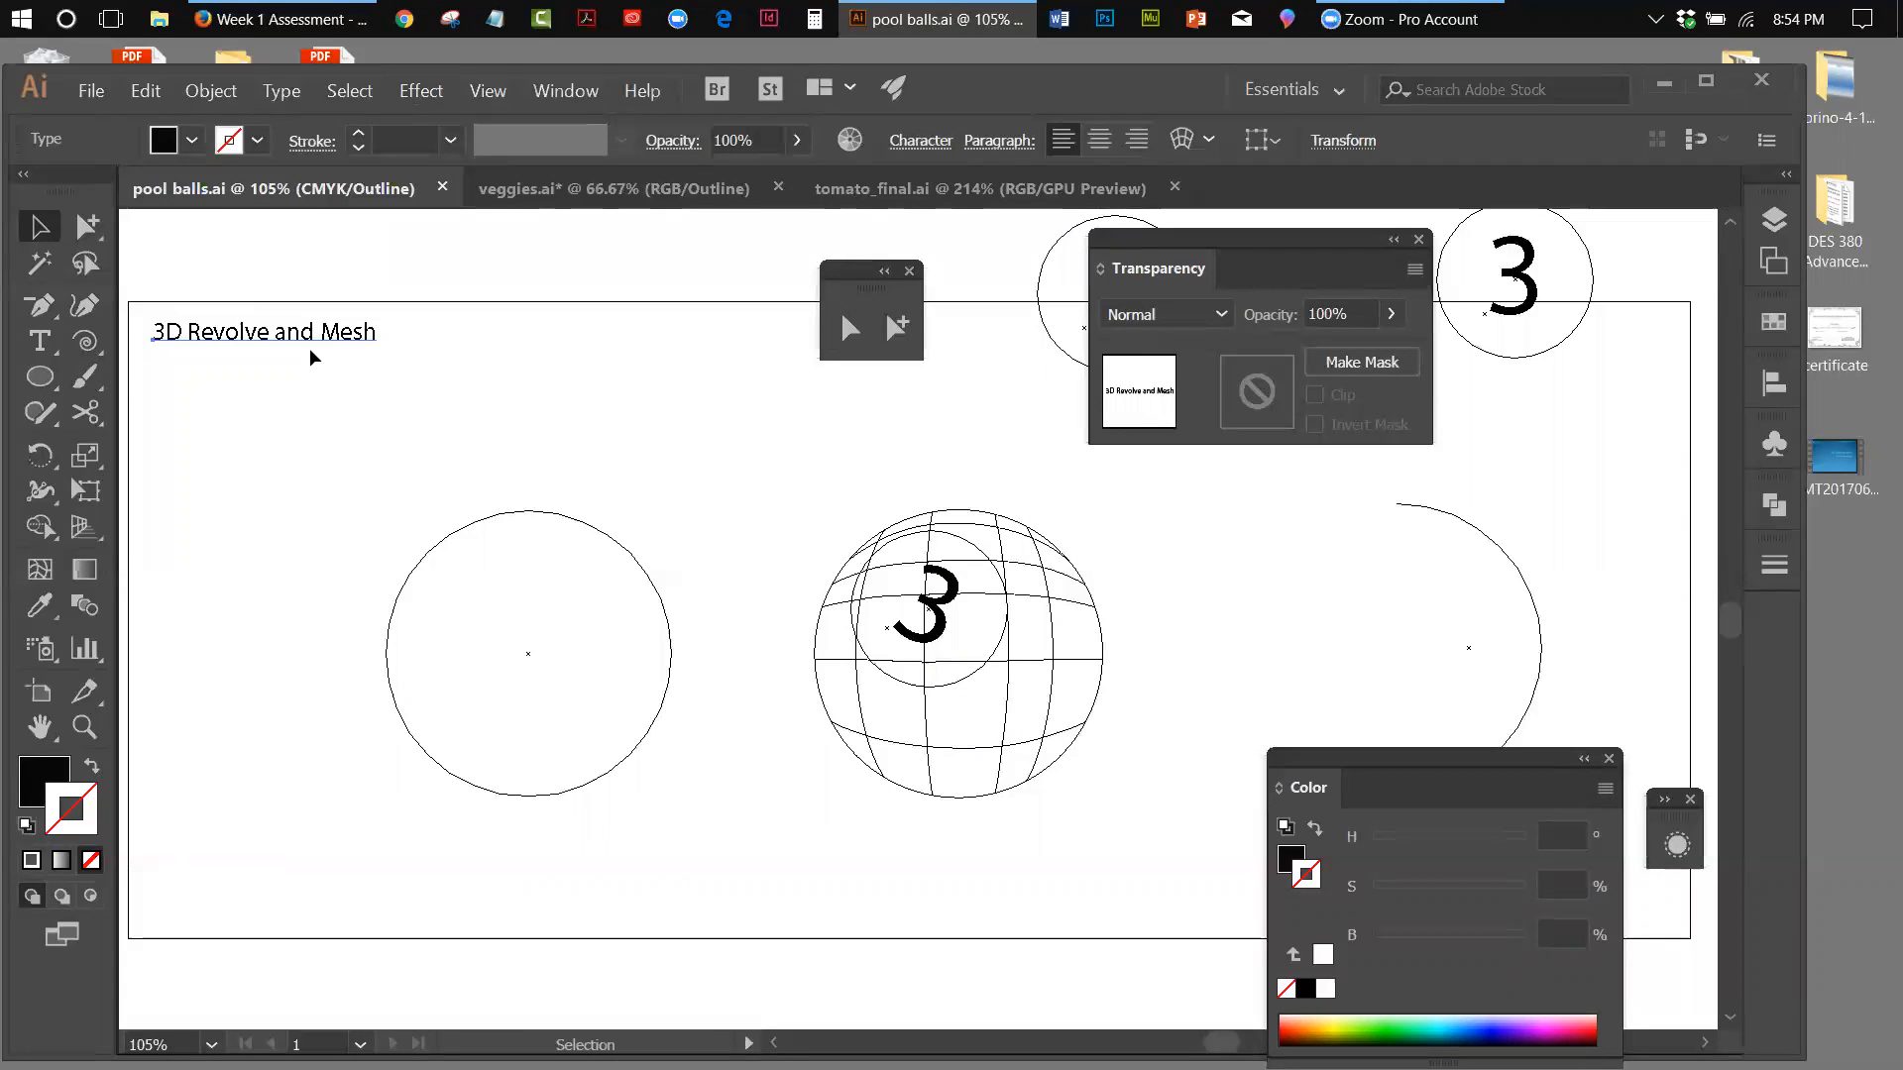
left_click_drag(1189, 243, 1633, 393)
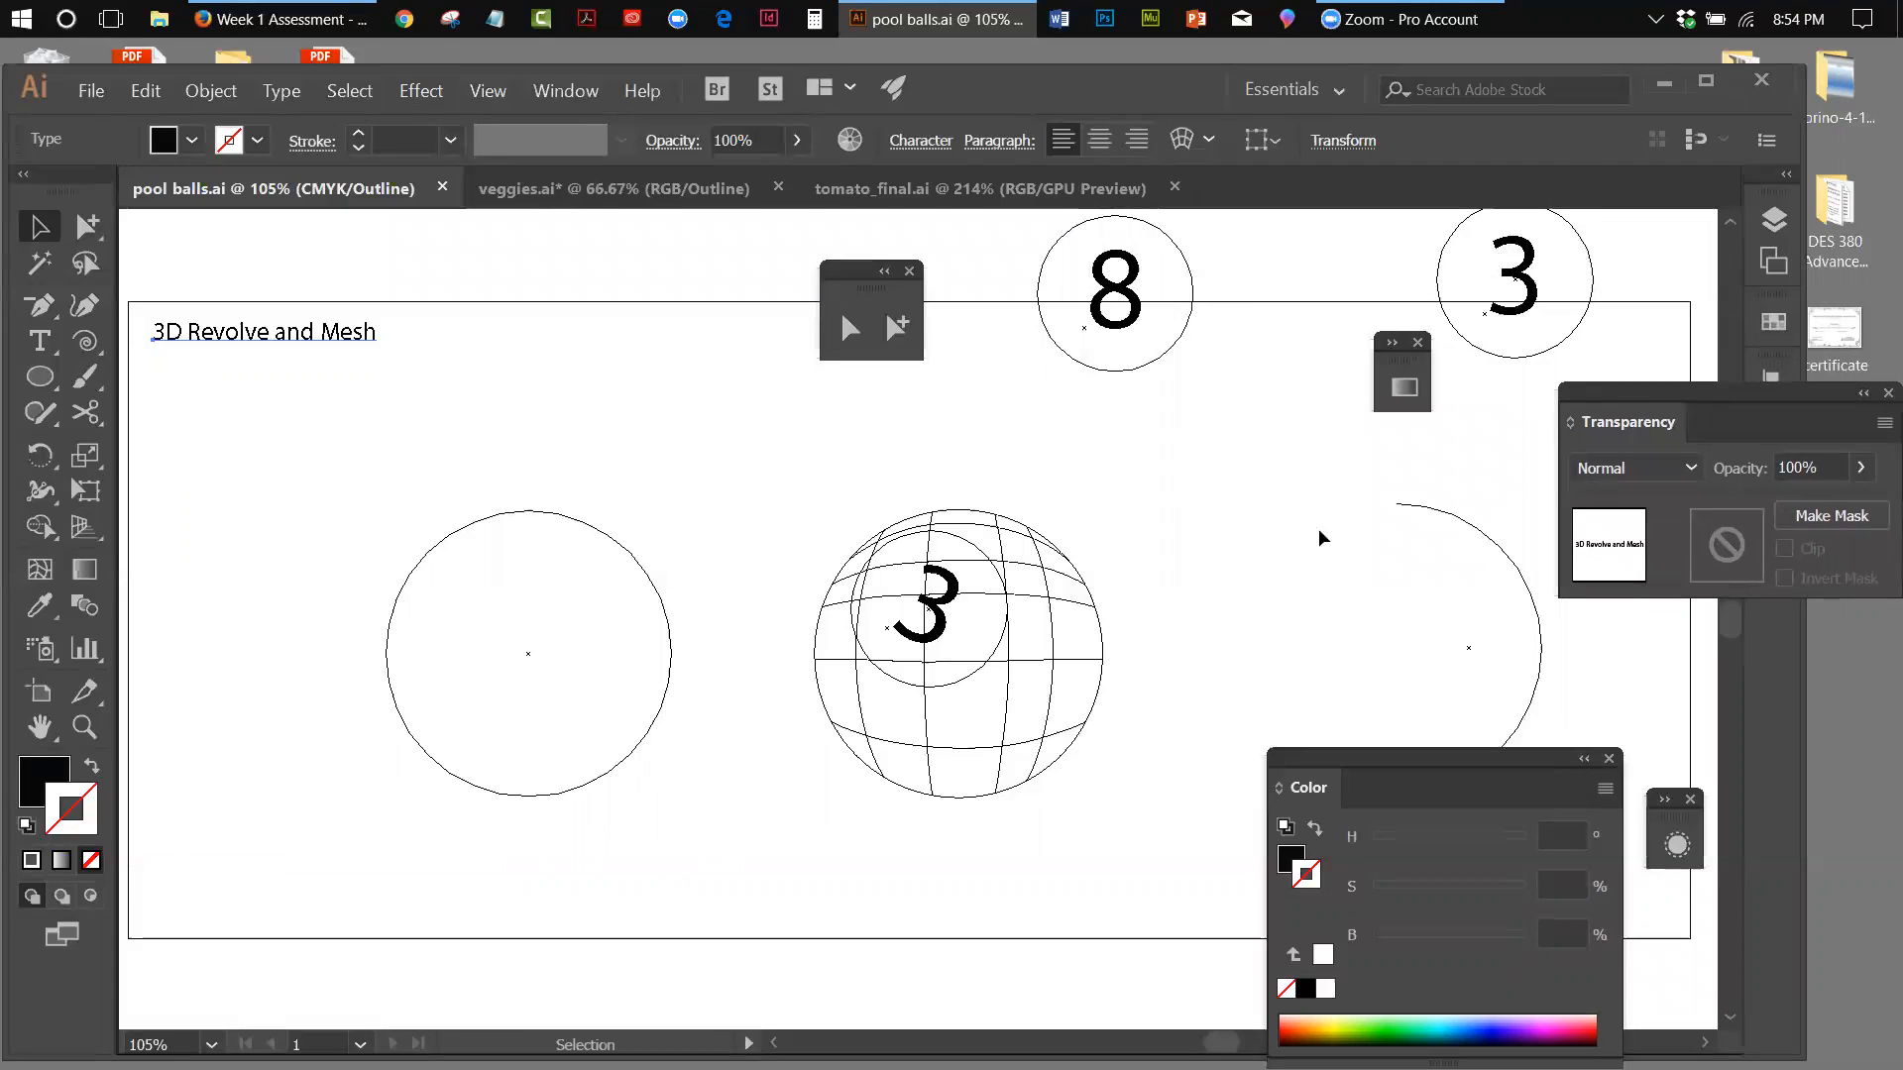
Collapse the floating Color settings and compare veggies.ai with tomato_final.ai, inspecting the mesh object on the finished tomato
left_click(1584, 759)
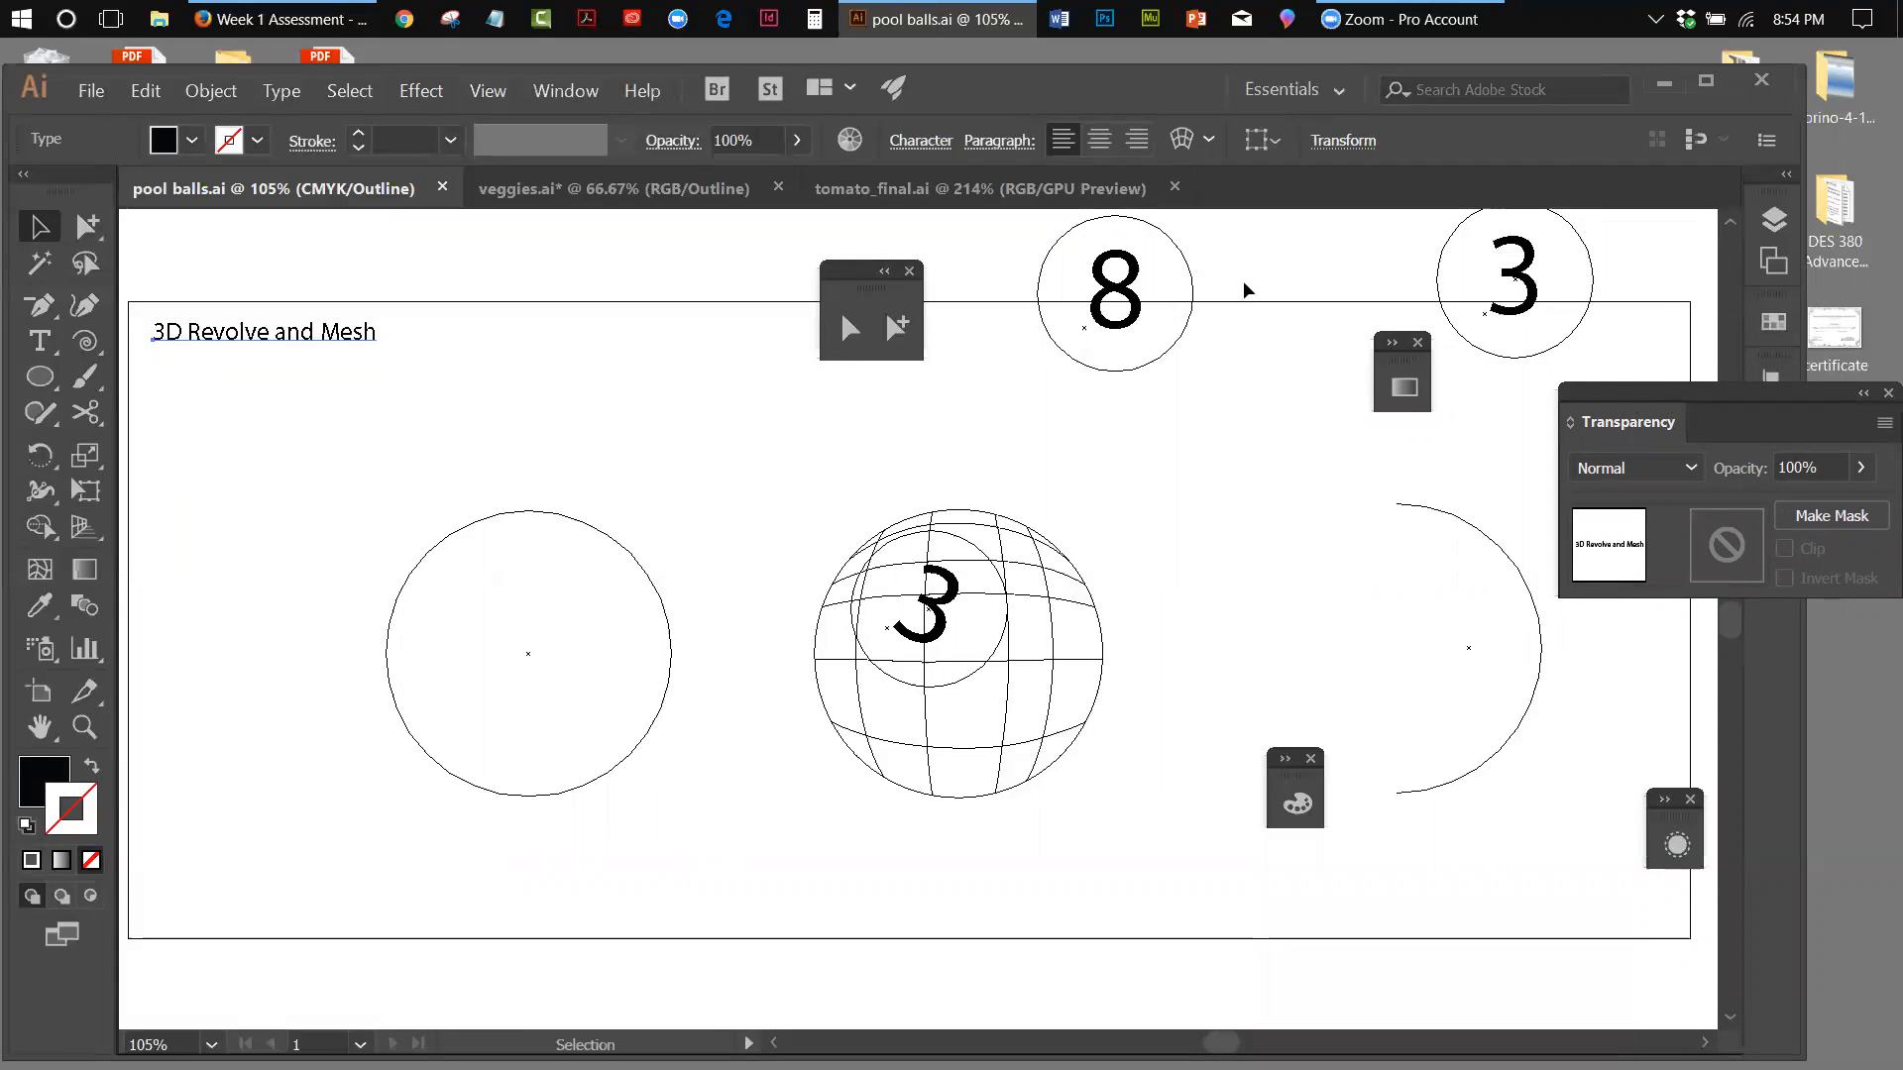
left_click(525, 198)
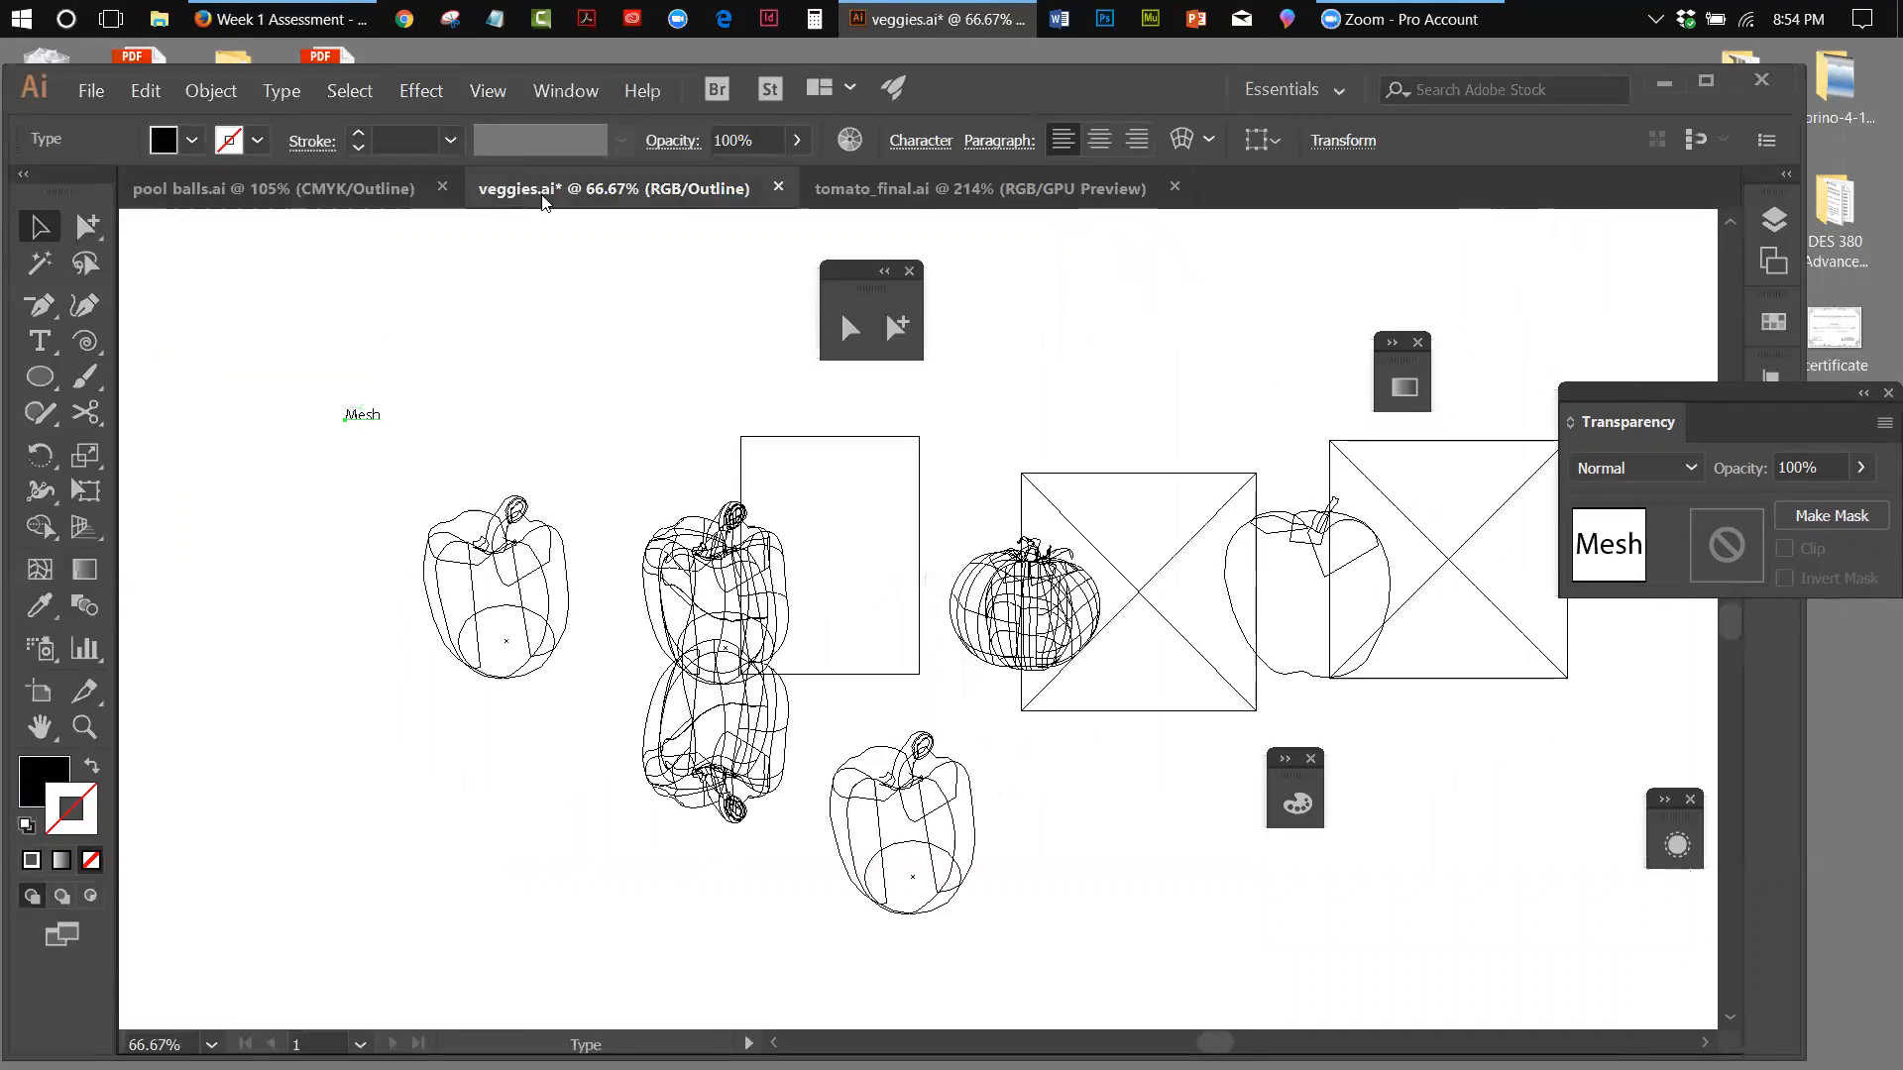
left_click(920, 196)
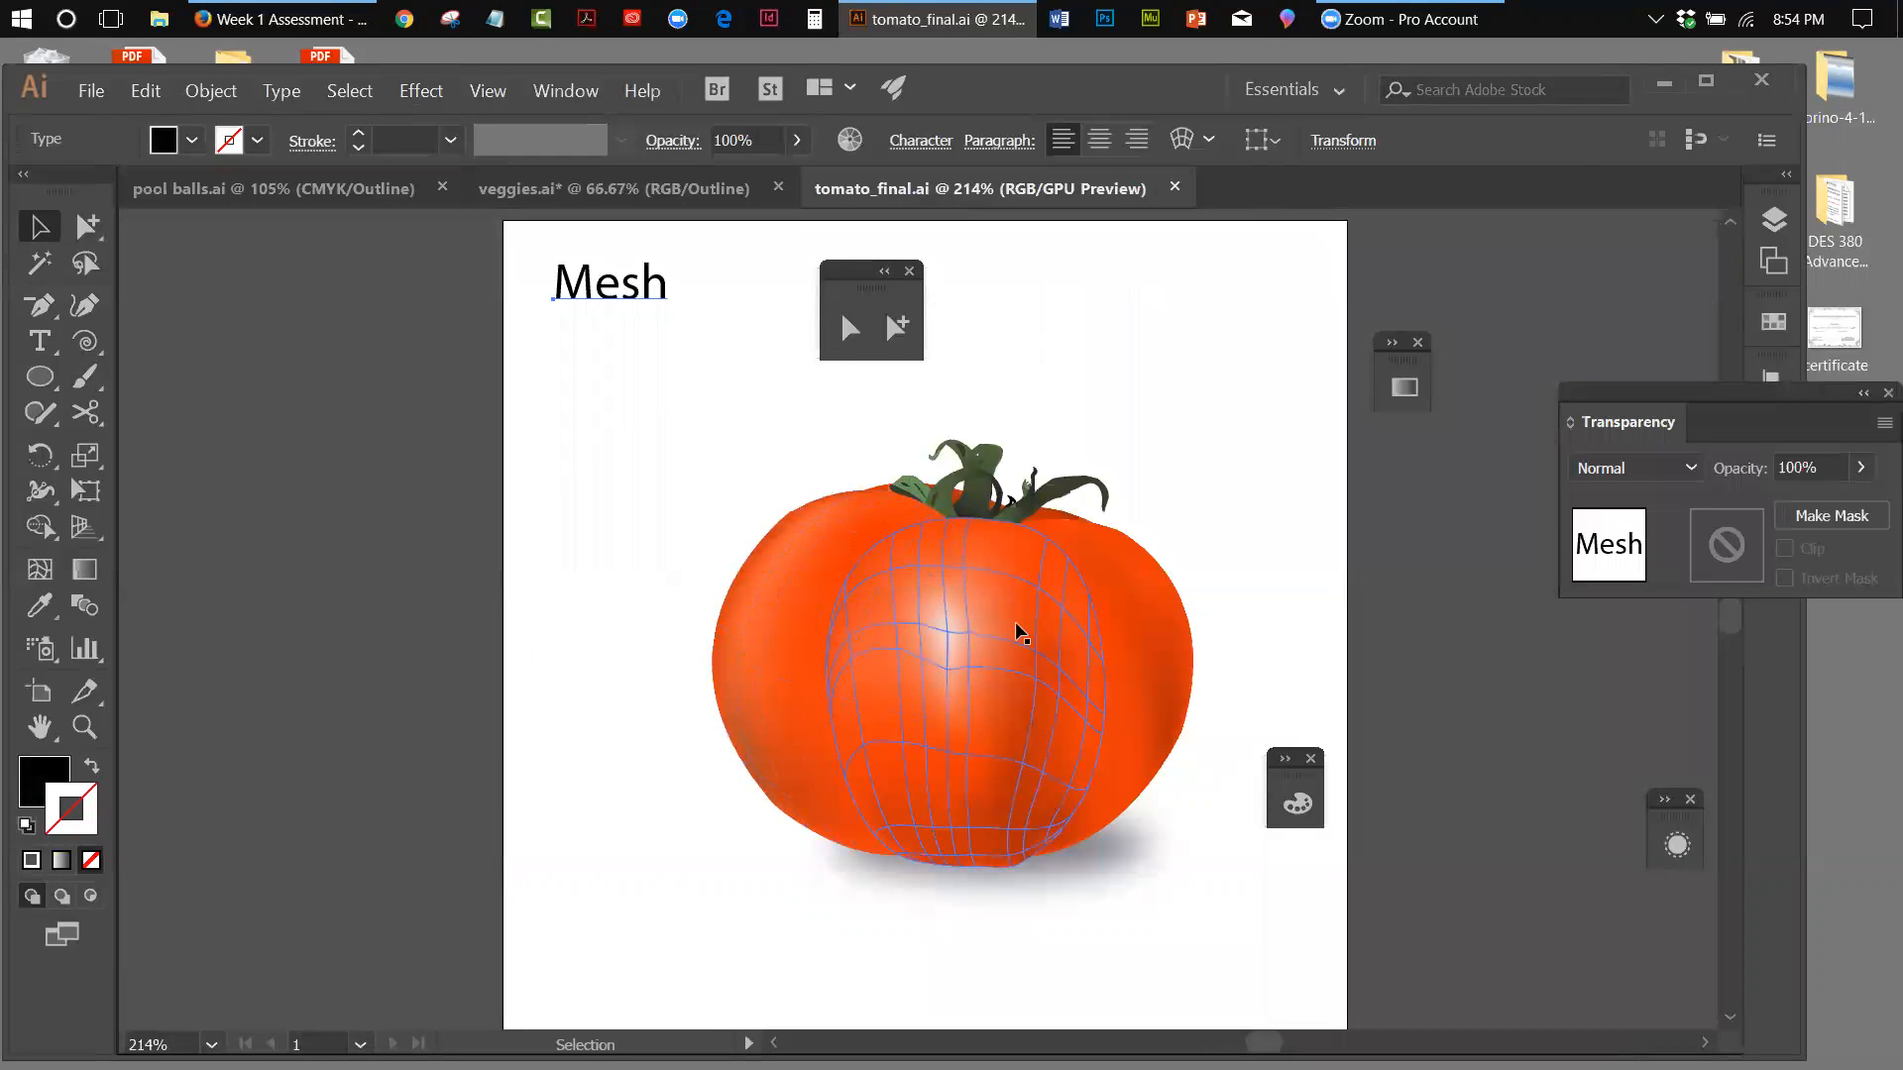
left_click(1119, 656)
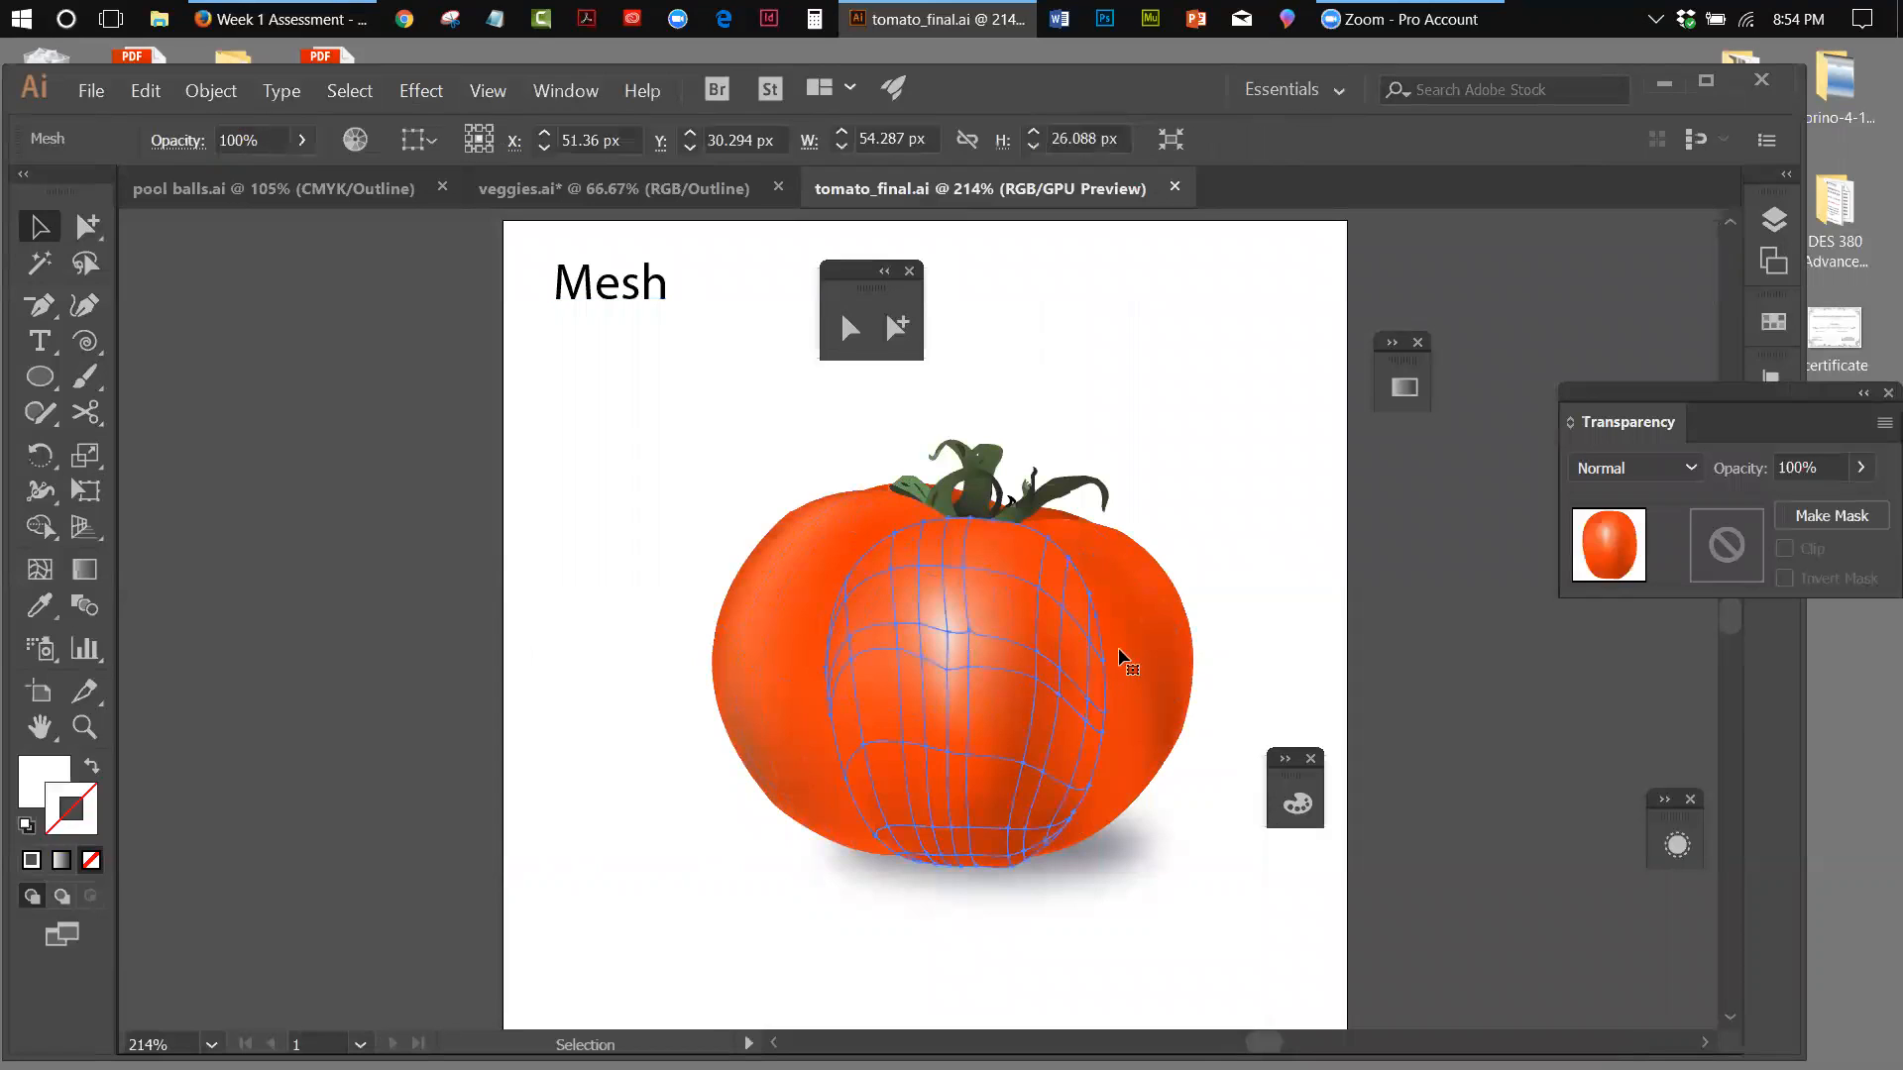
left_click(1294, 455)
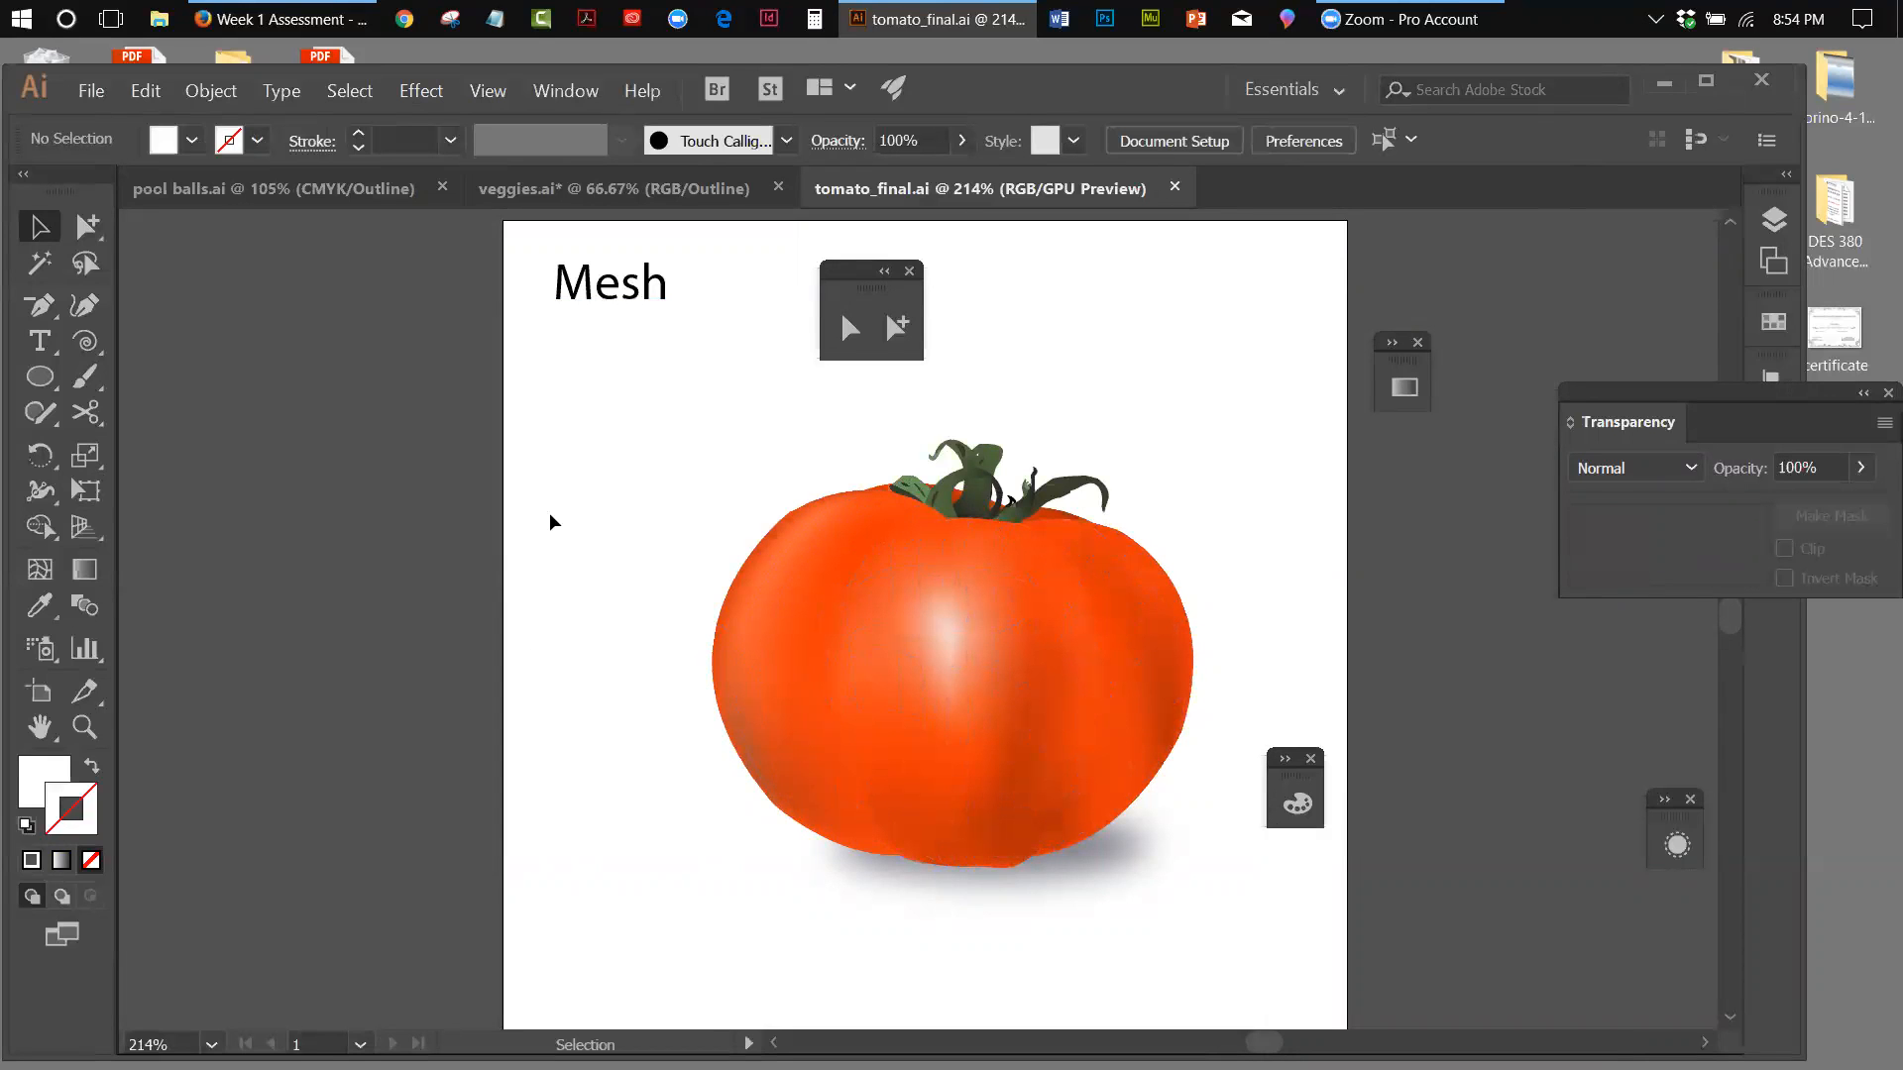
left_click(771, 569)
left_click(378, 552)
Switch to veggies.ai and change its display from outline to Preview on CPU
left_click(560, 193)
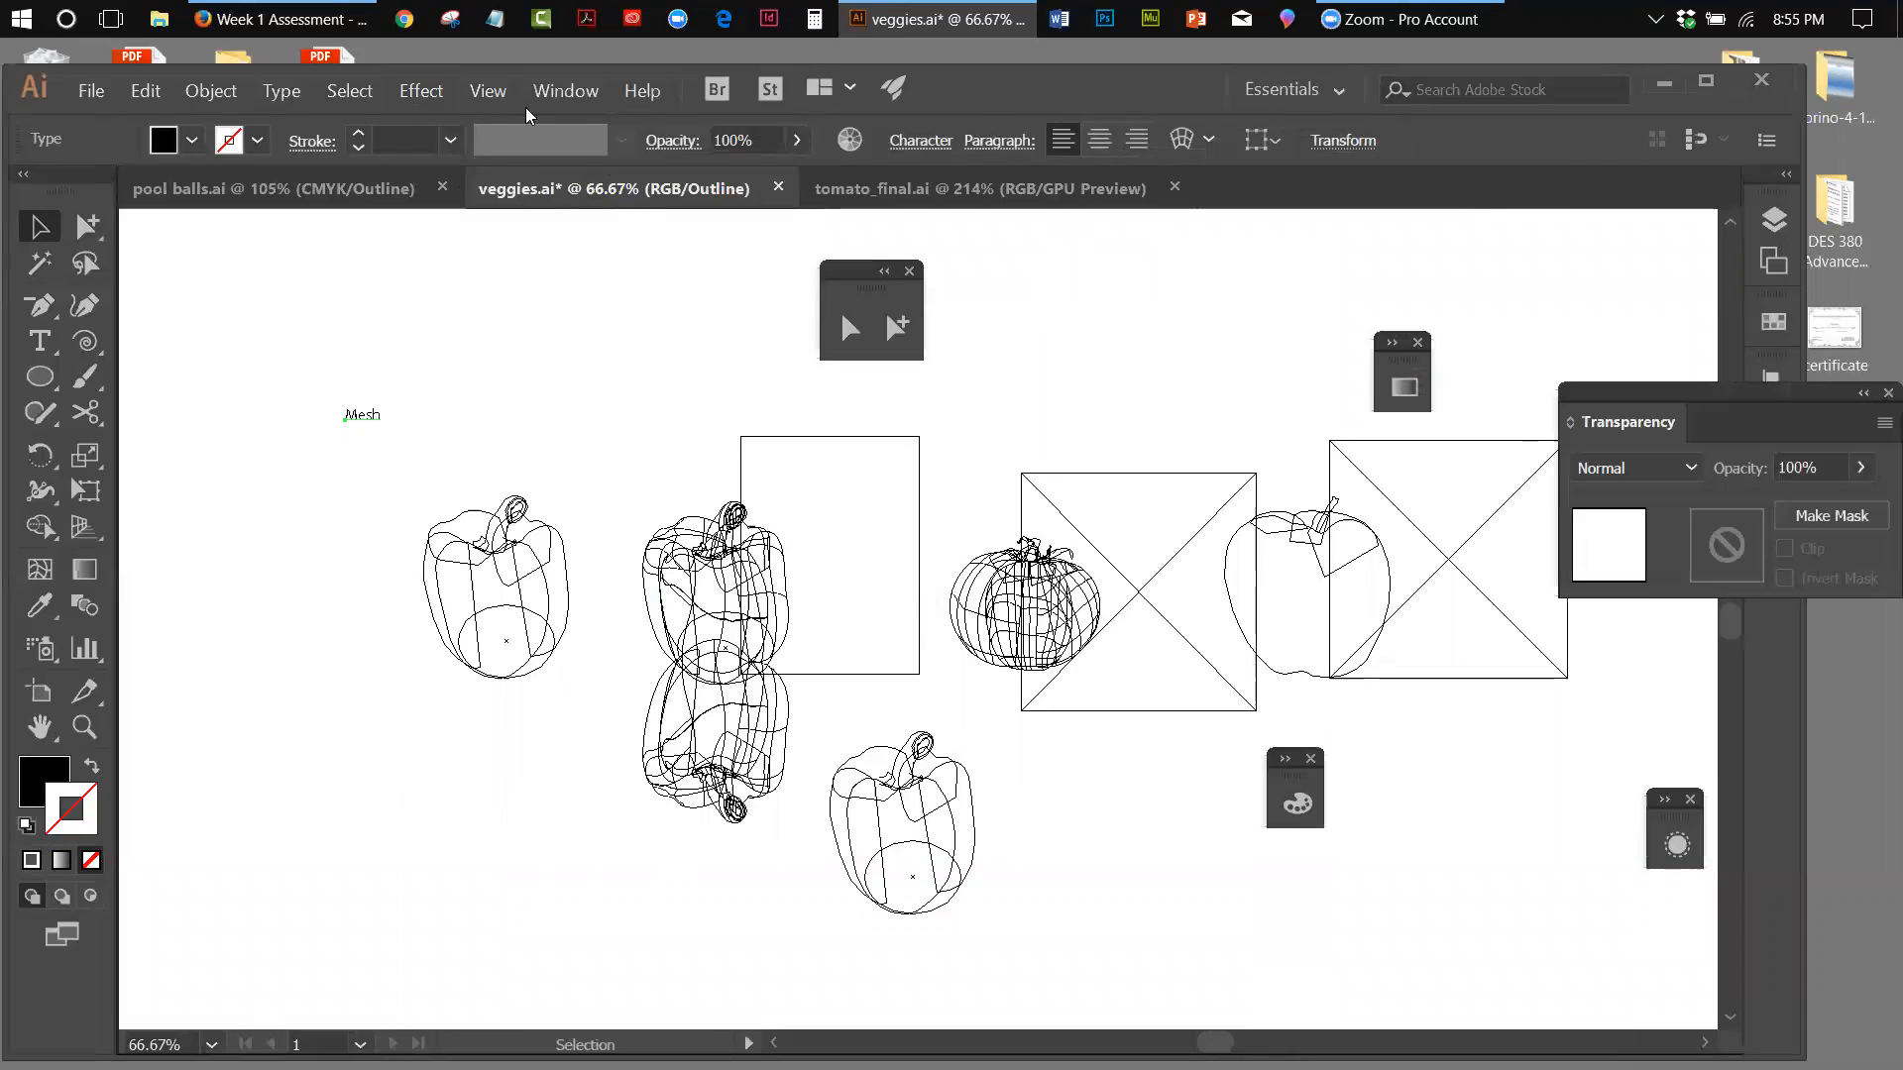
left_click(501, 97)
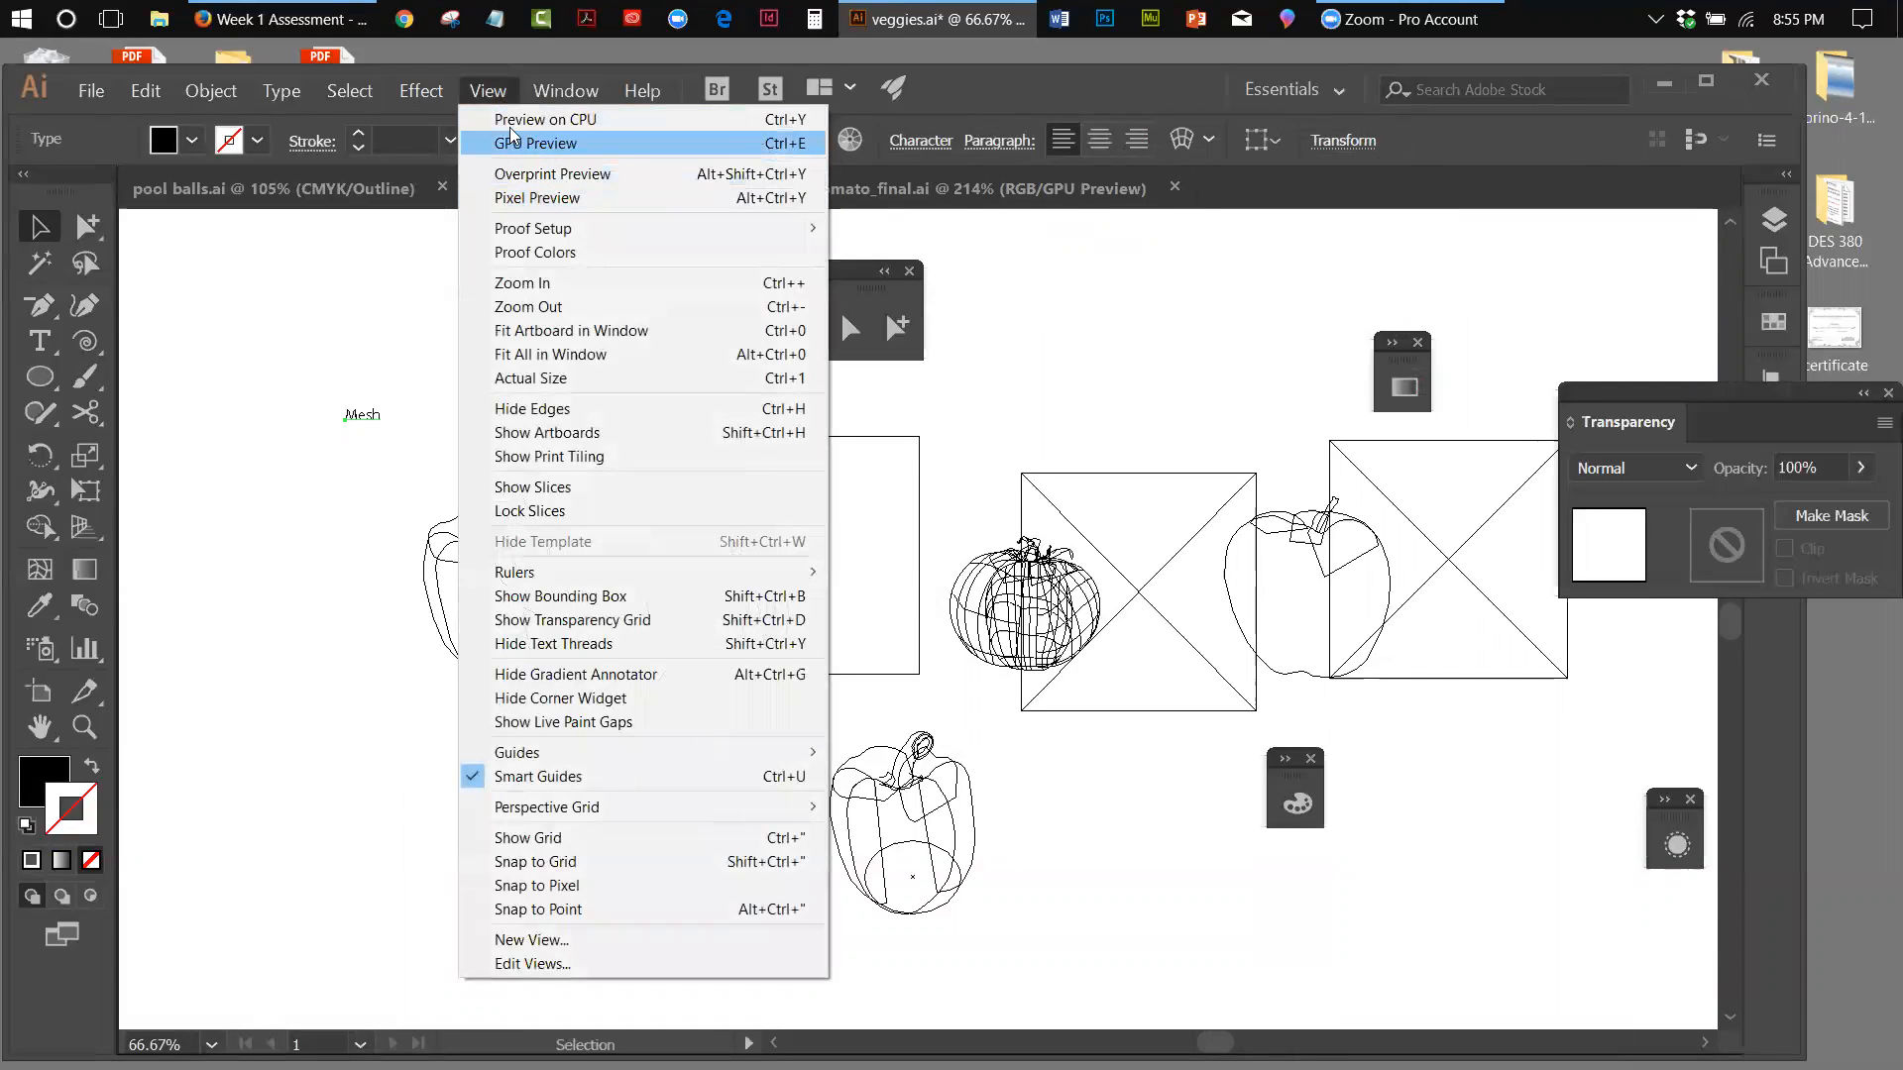
left_click(545, 119)
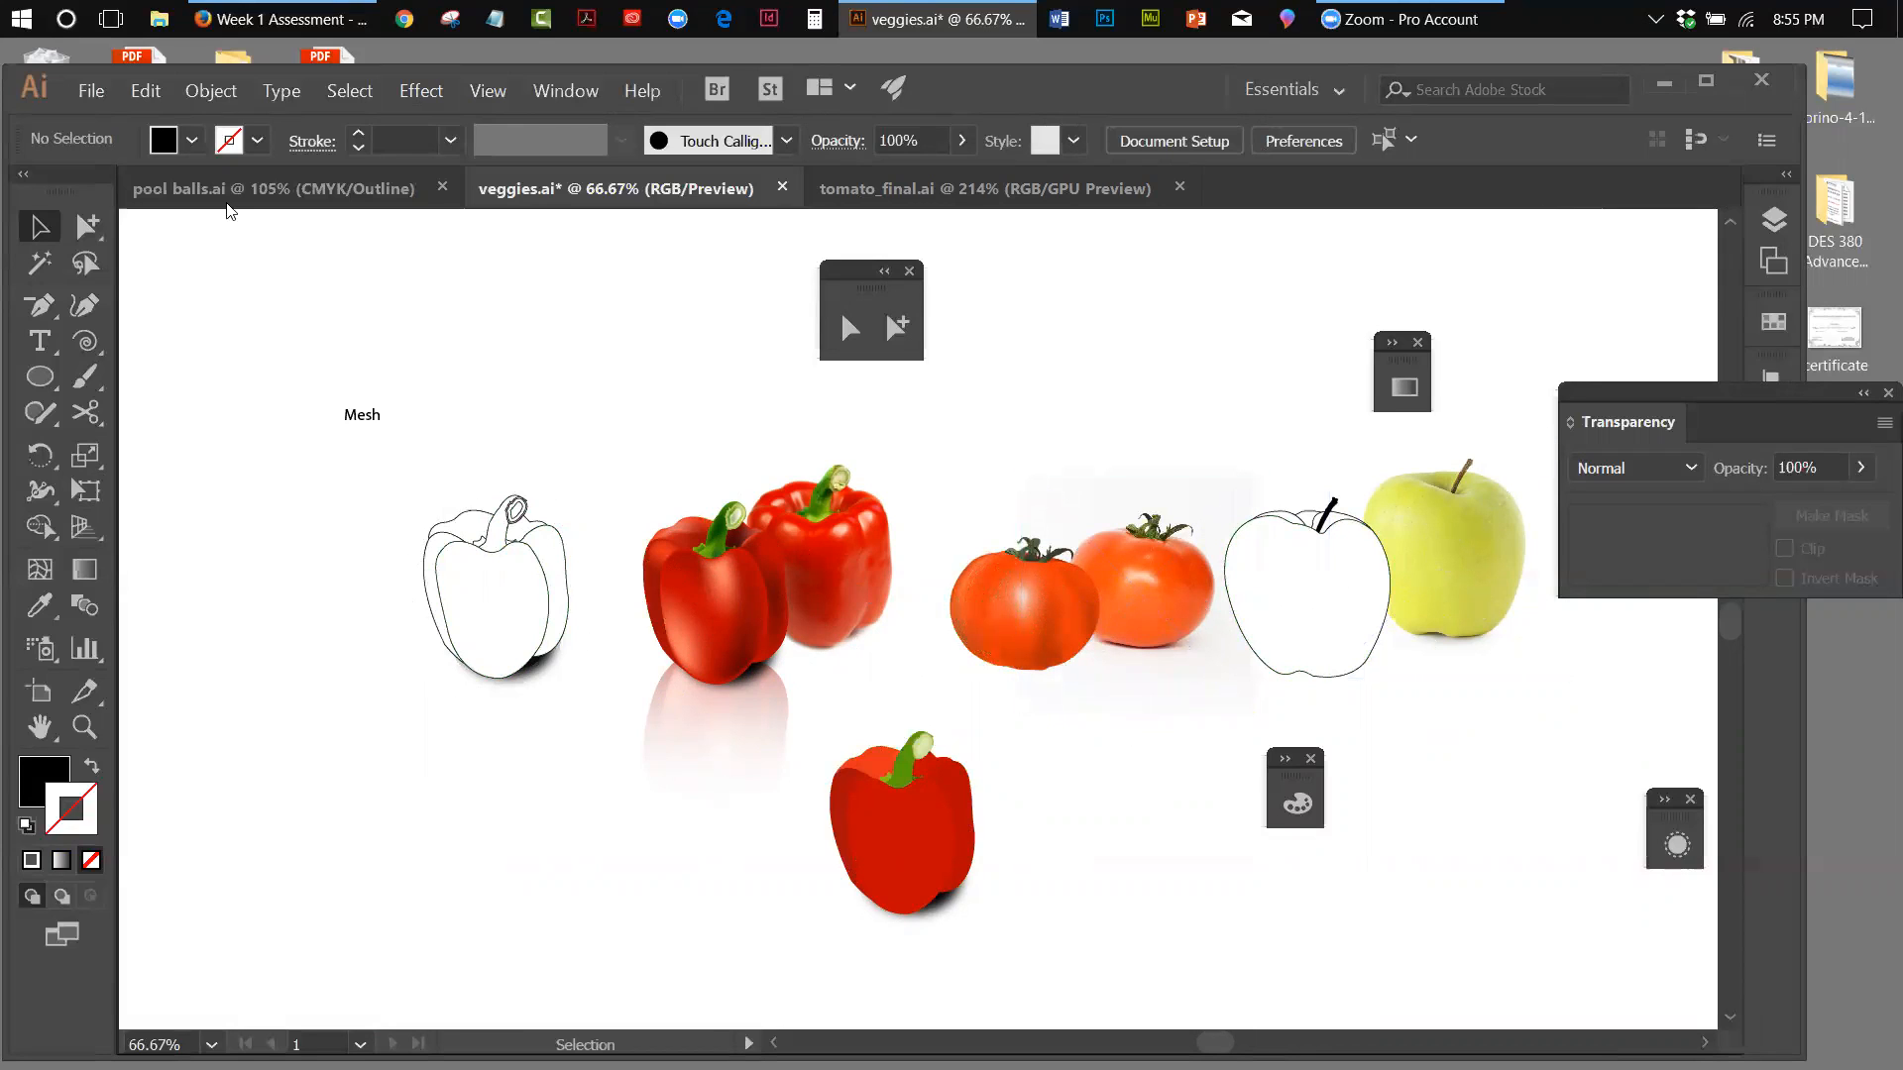
Switch to pool balls.ai, display it in GPU Preview and move the black circle away from the number 3 ball
left_click(270, 193)
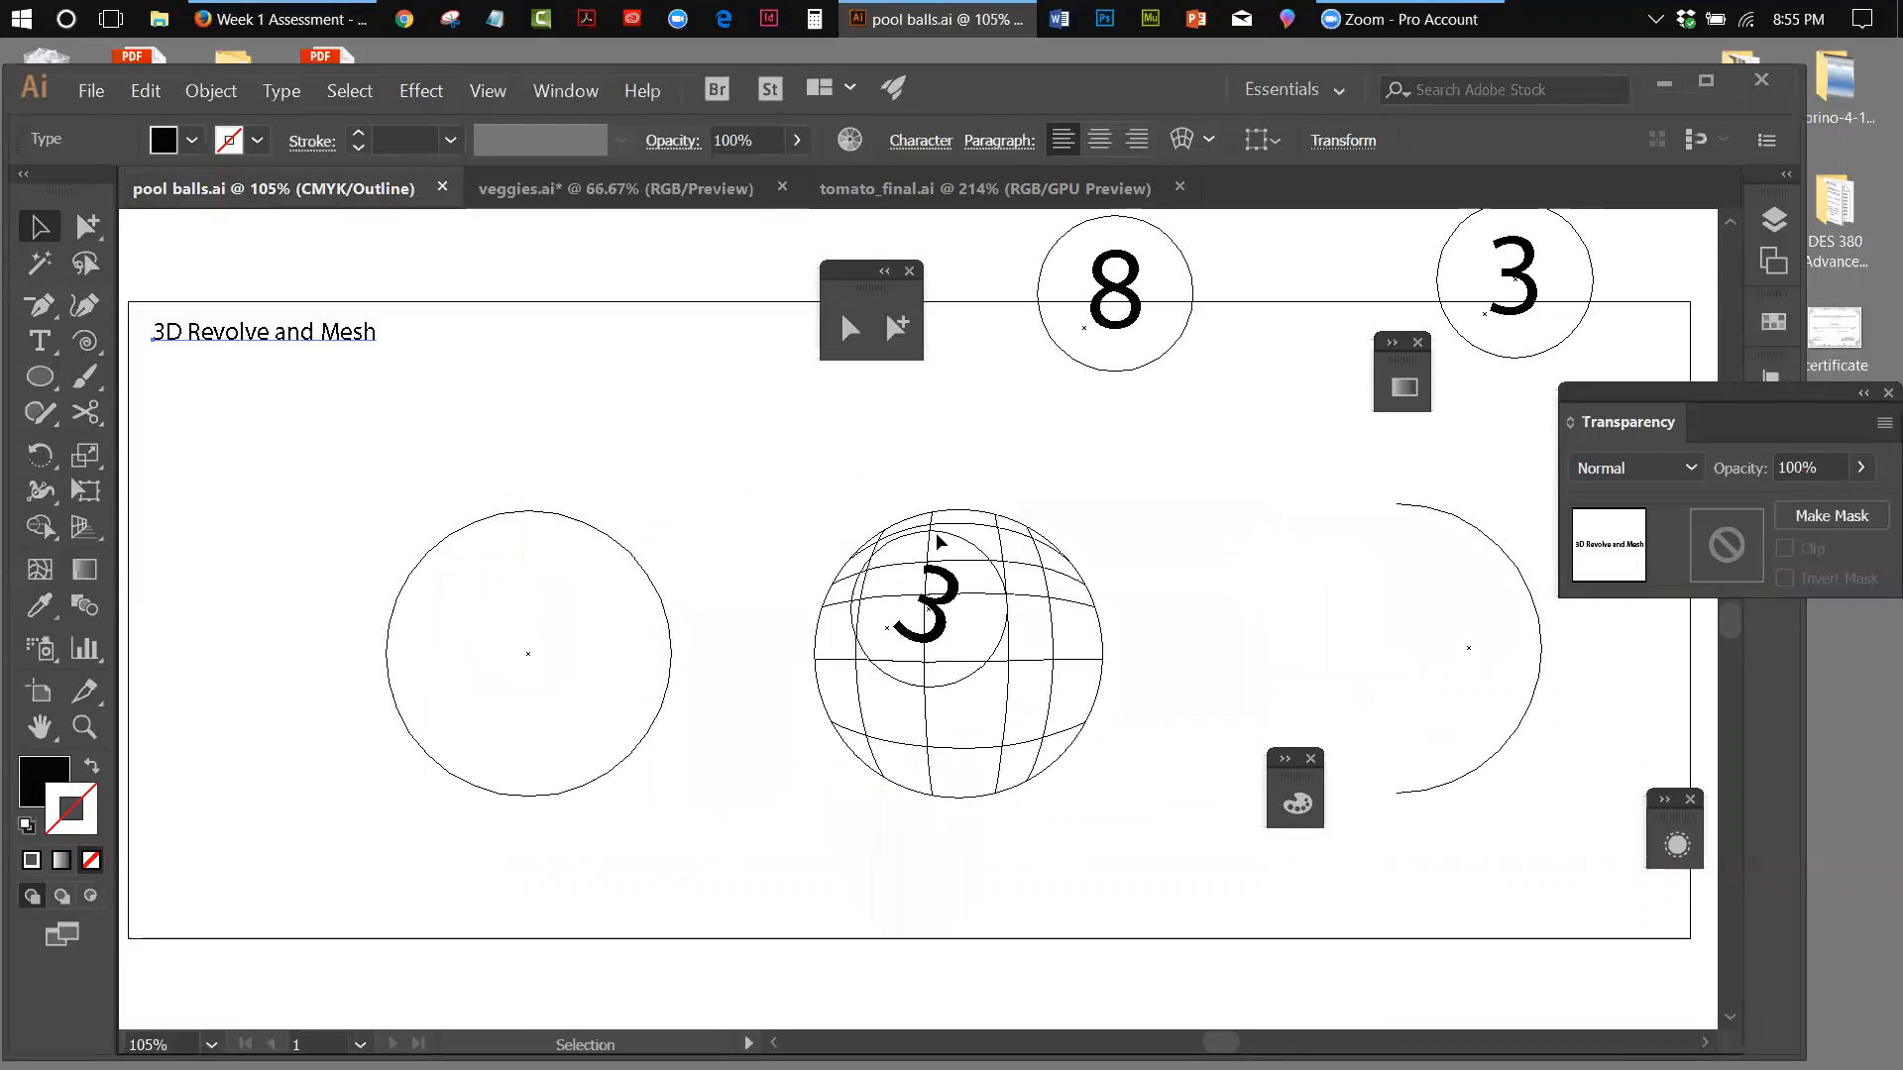
left_click(487, 90)
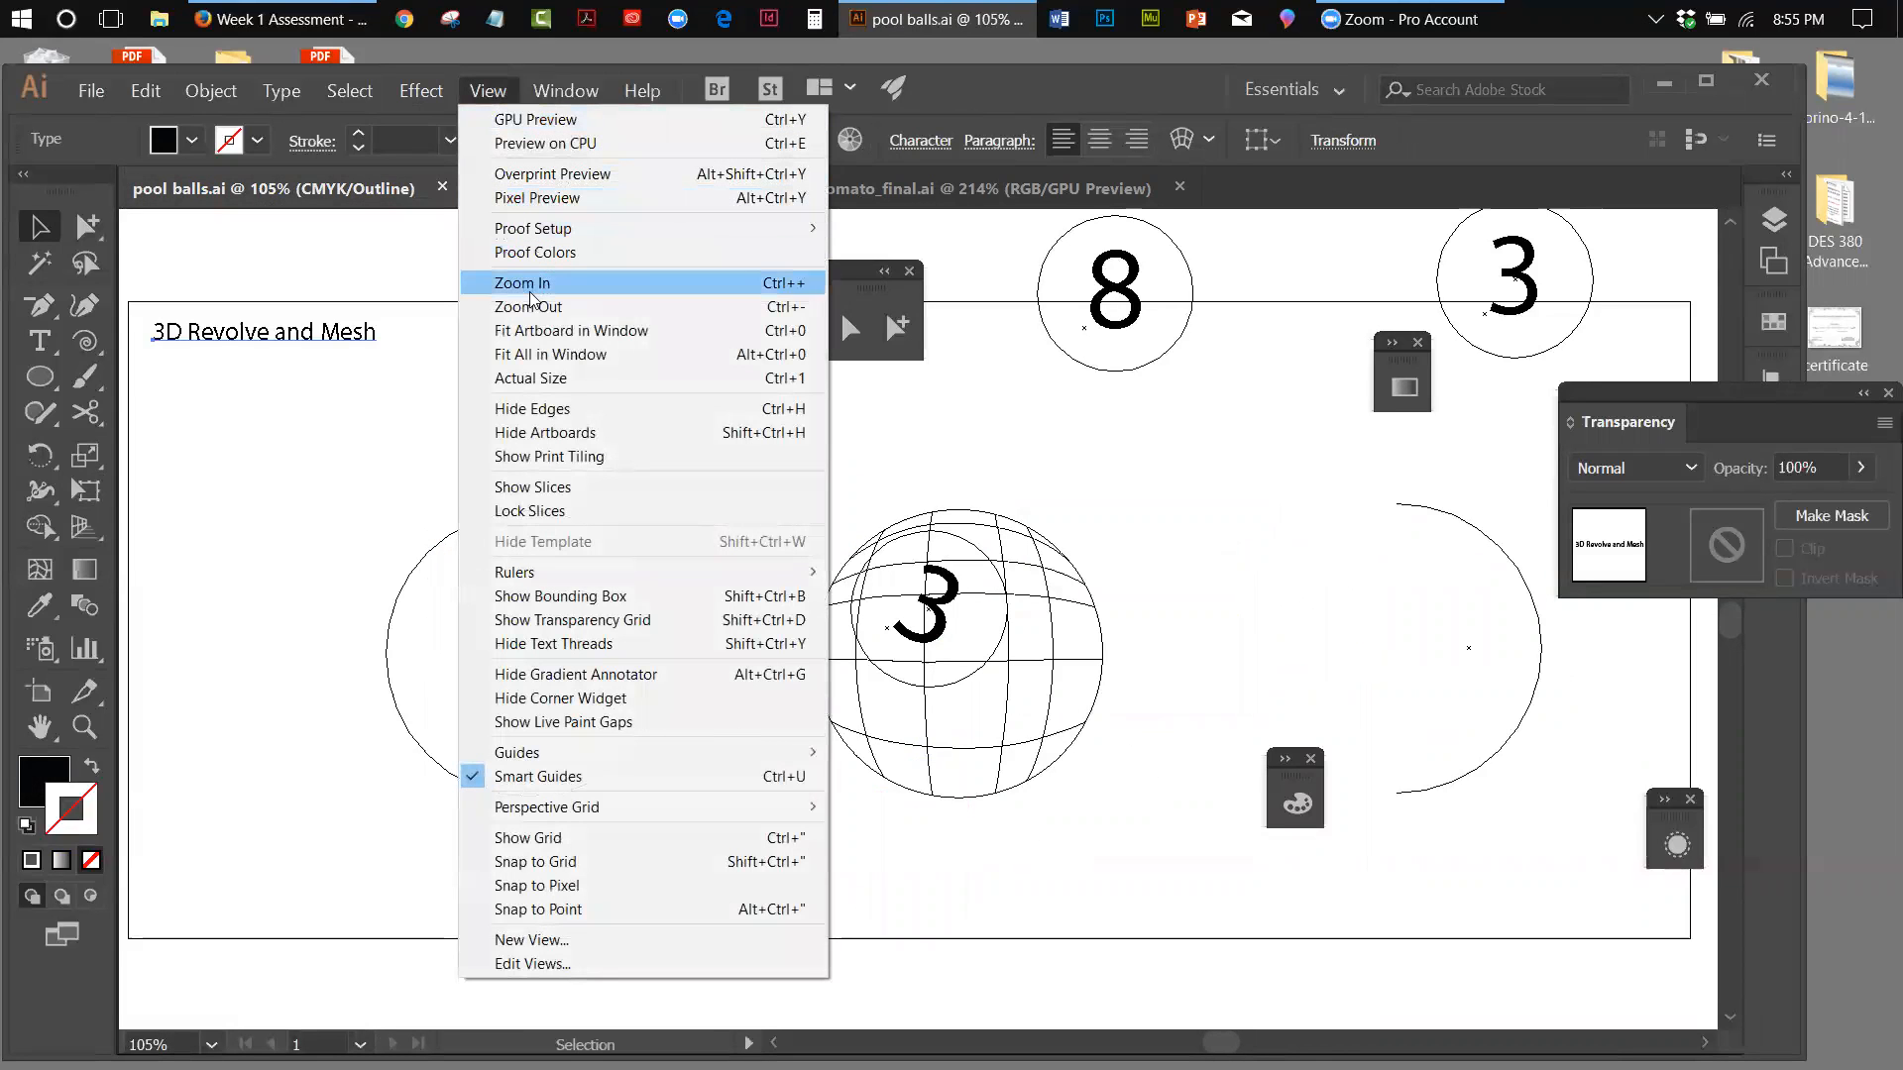
left_click(535, 120)
left_click_drag(552, 637, 467, 637)
left_click(578, 242)
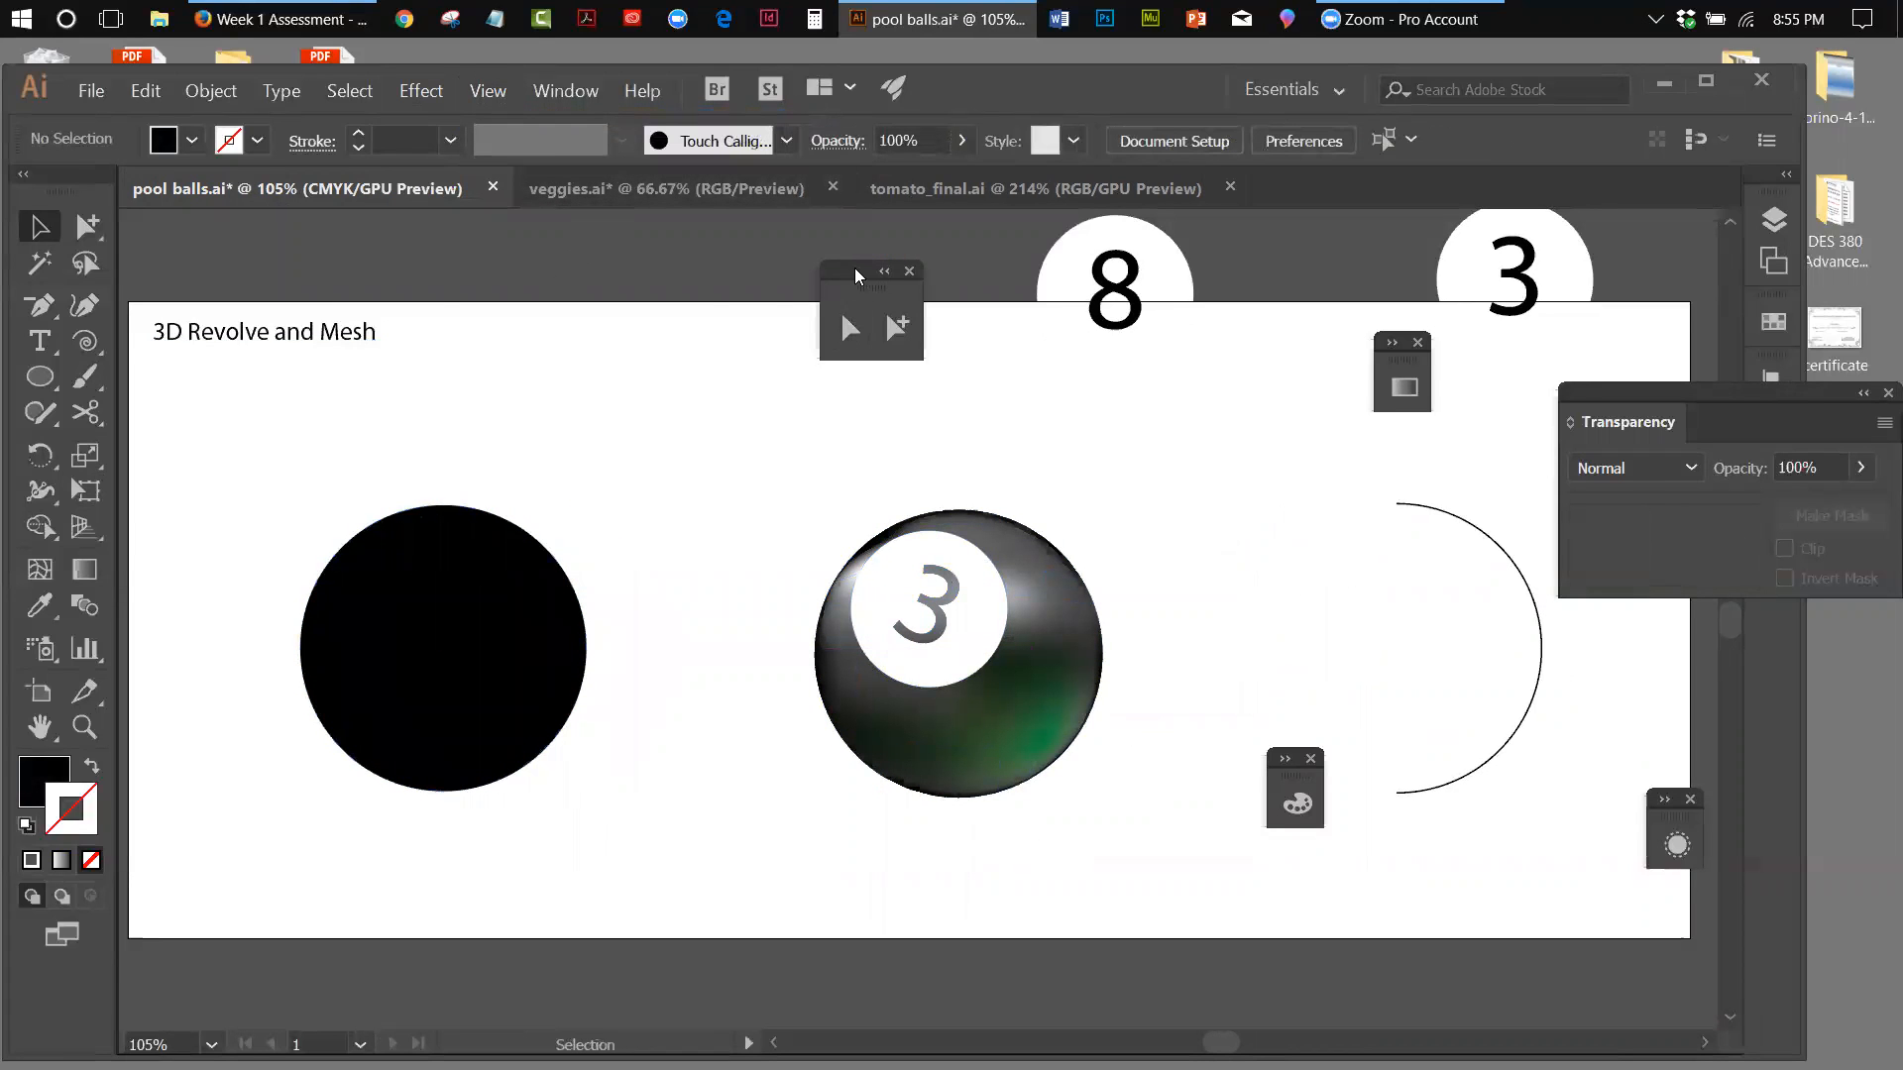
Close the floating selection tools, dock the Transparency, Gradient and Color settings beside the existing icon column and move Appearance next to them
left_click_drag(857, 277, 722, 248)
left_click(774, 243)
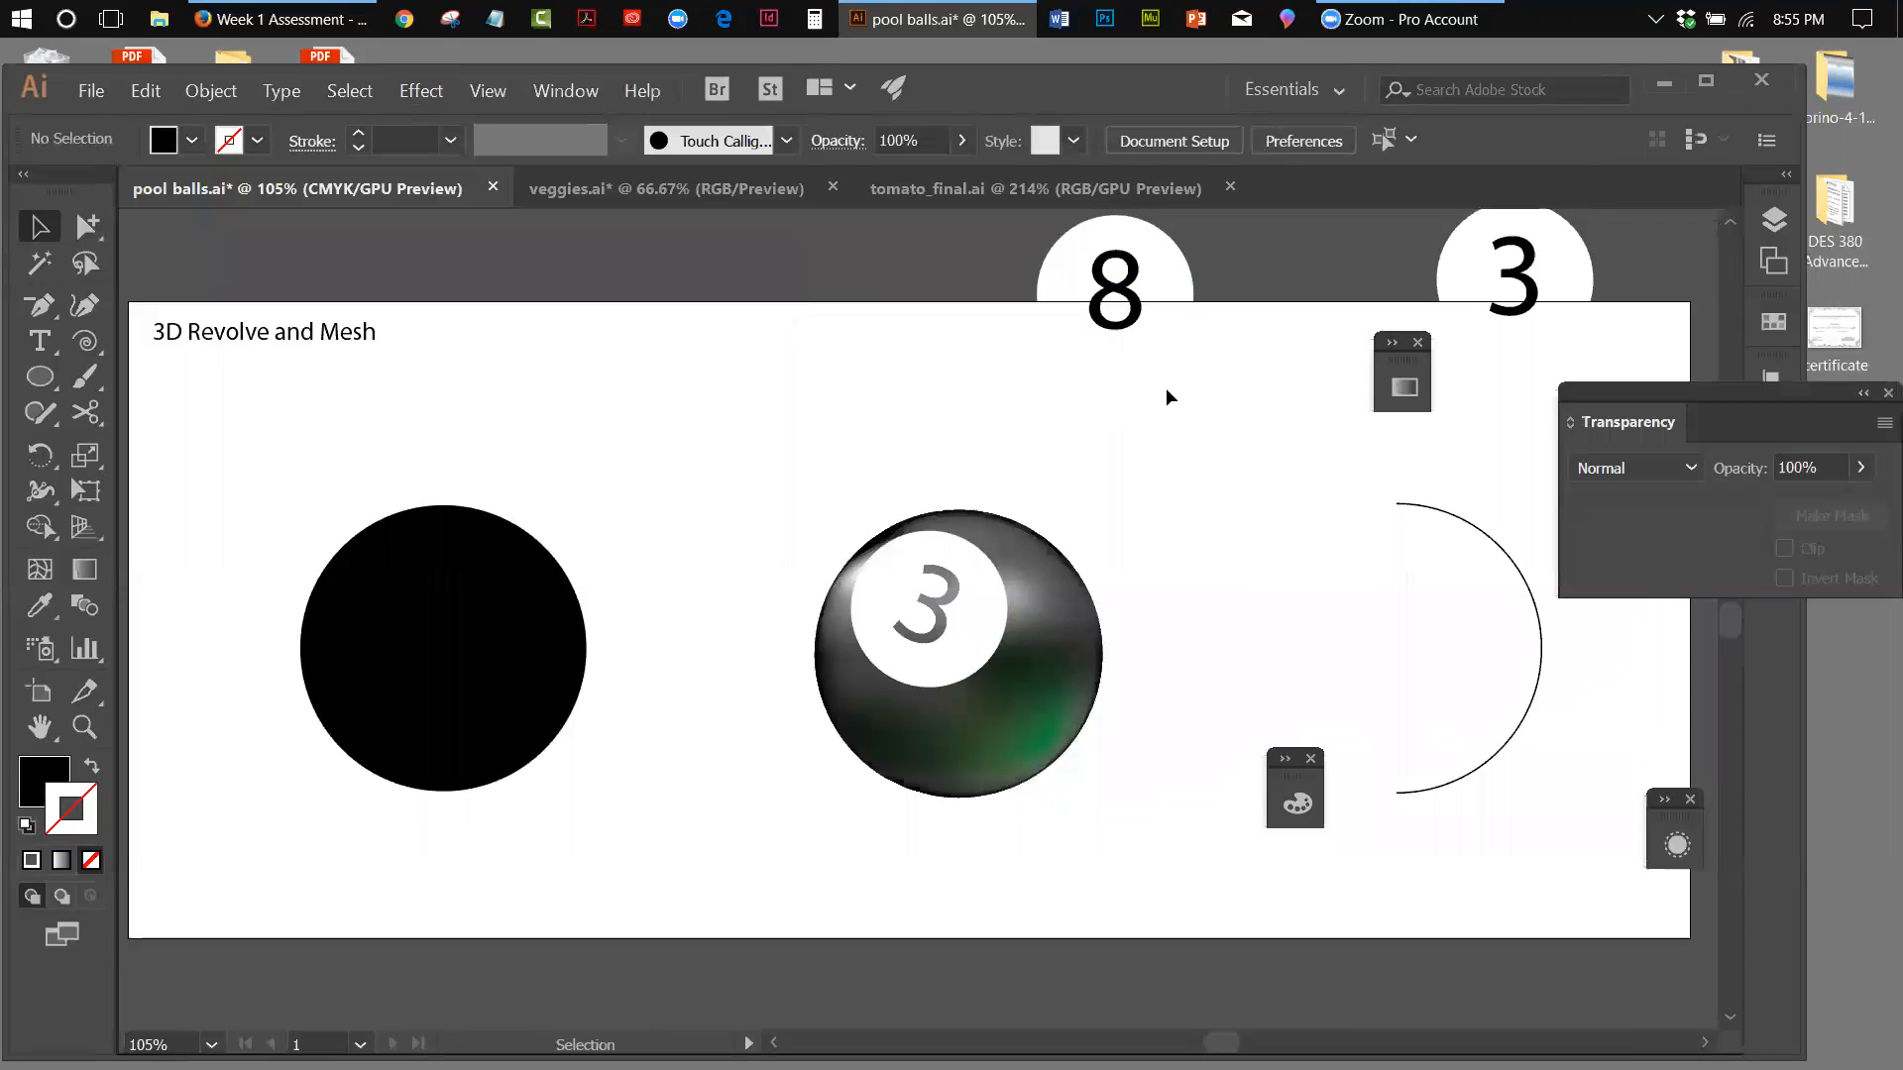
left_click_drag(1621, 407, 1195, 382)
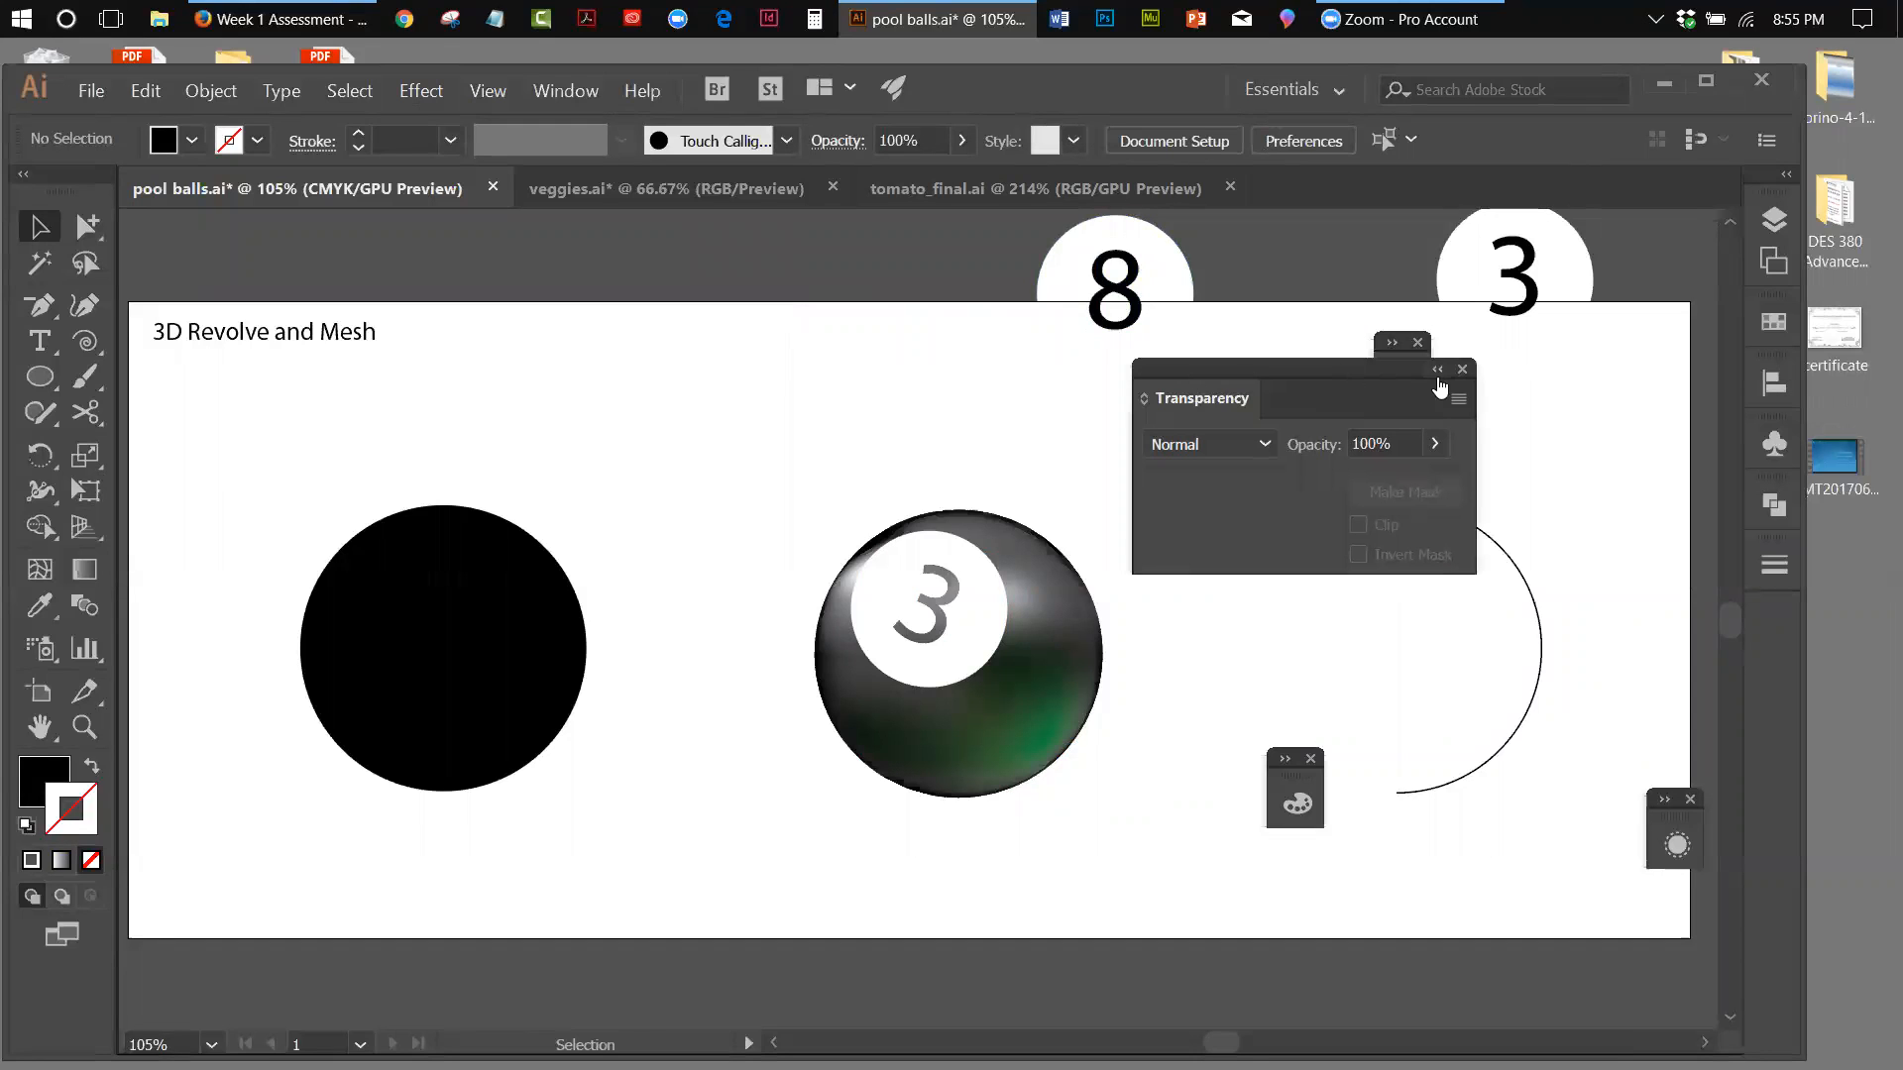
left_click(1437, 370)
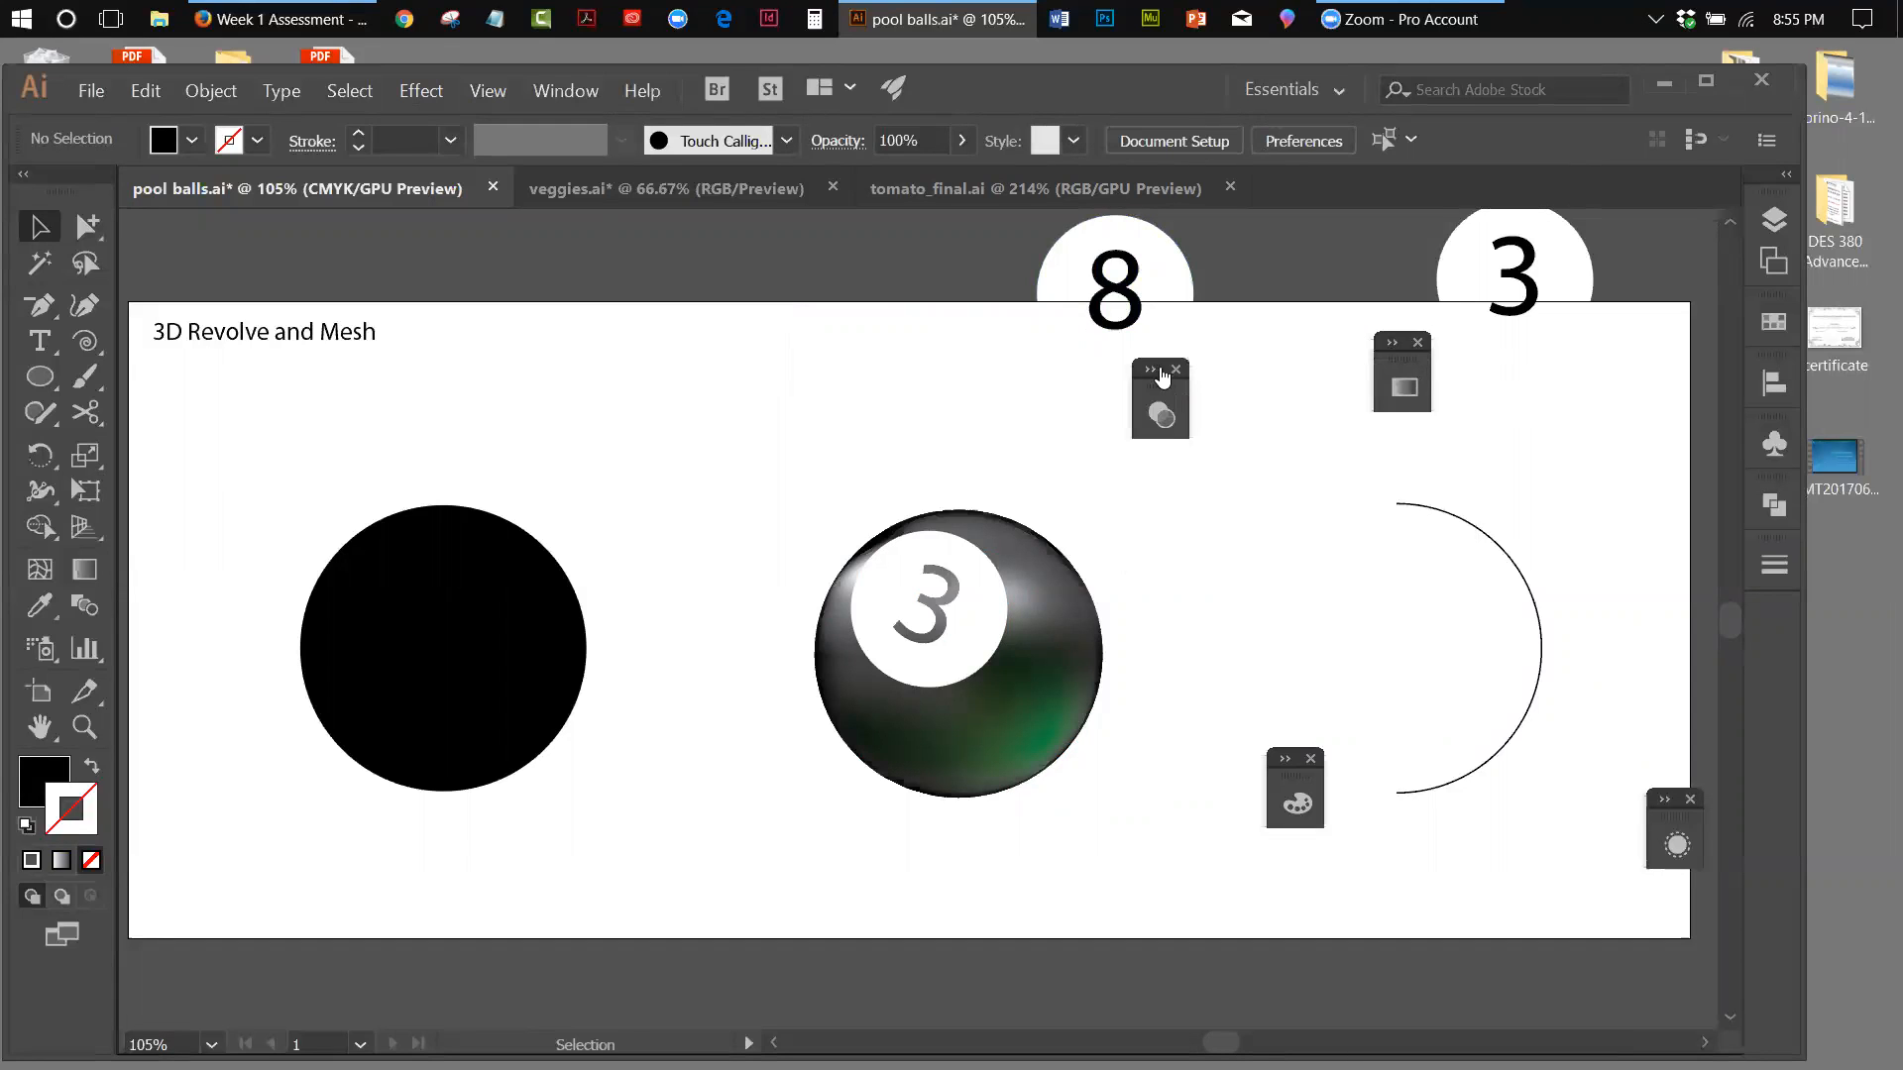
left_click_drag(1156, 393, 1724, 249)
left_click_drag(1408, 359, 1712, 286)
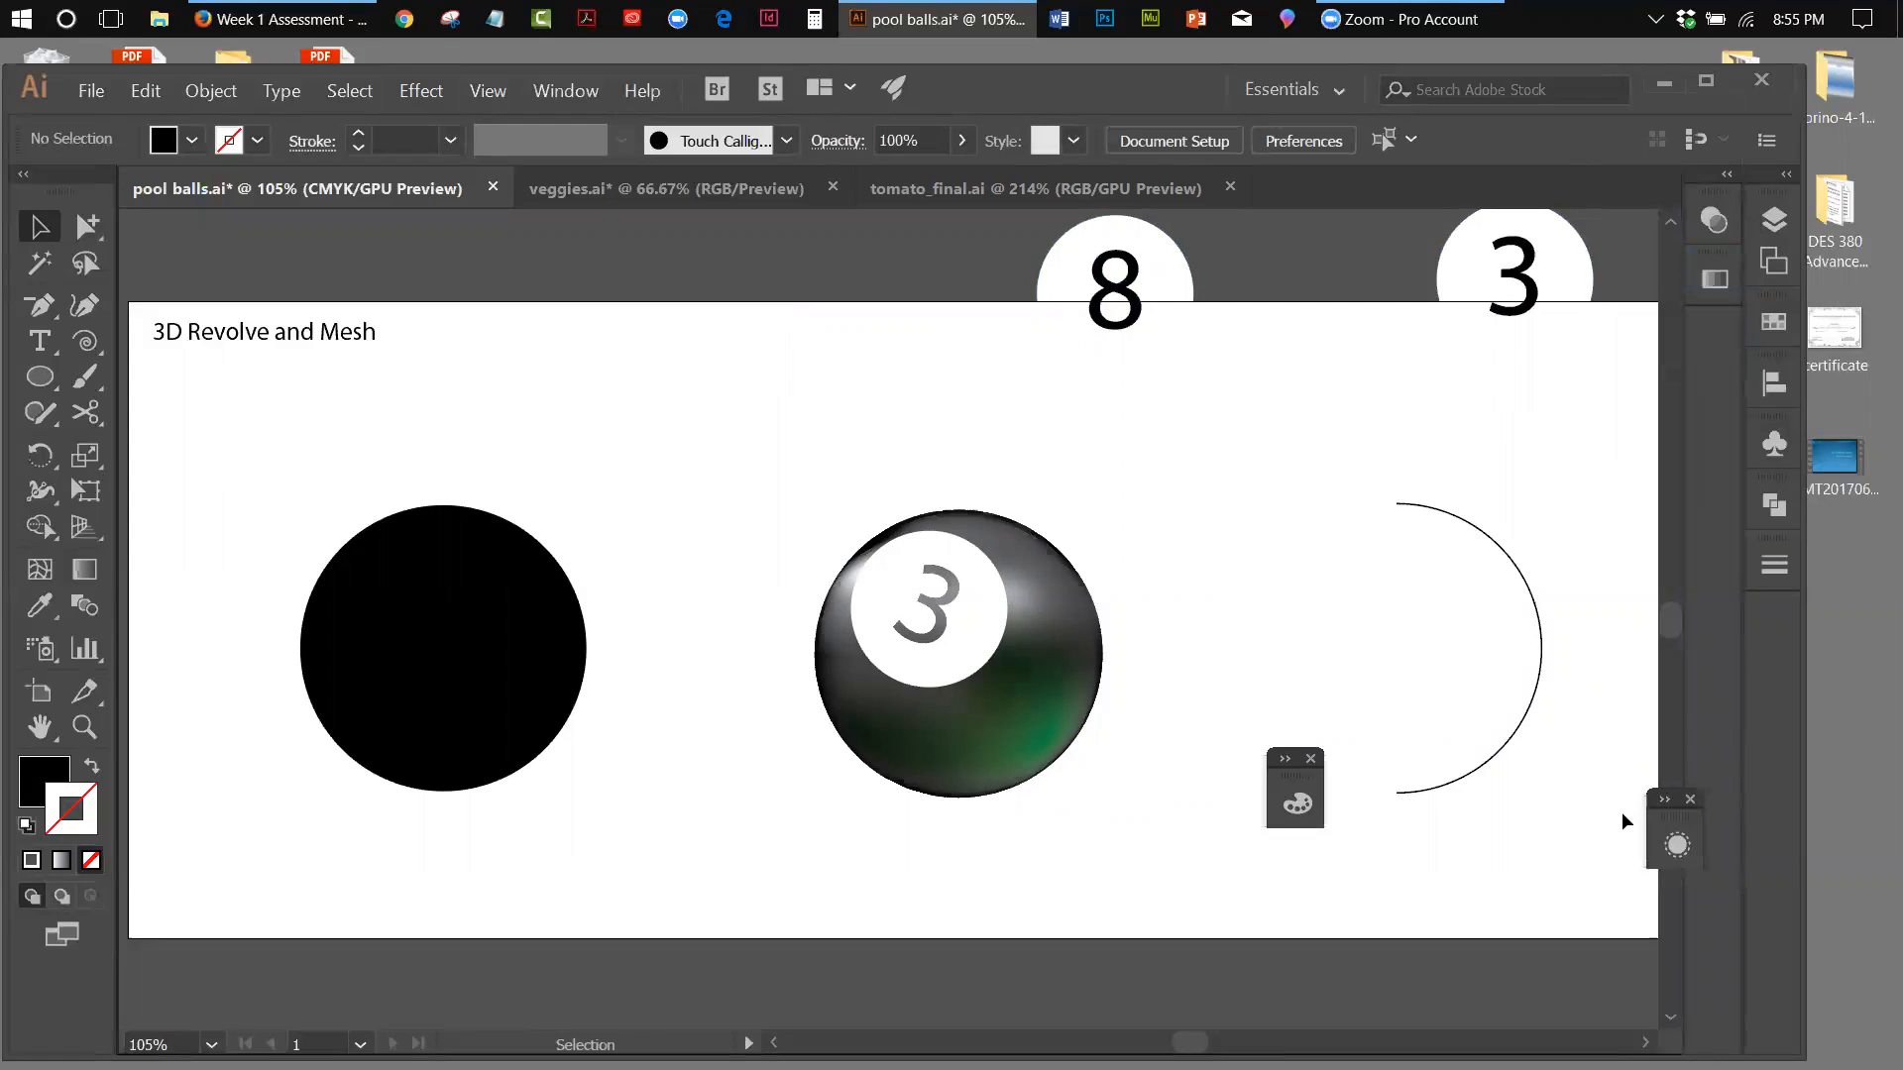
left_click_drag(1301, 783, 1717, 238)
left_click_drag(1670, 828, 1697, 327)
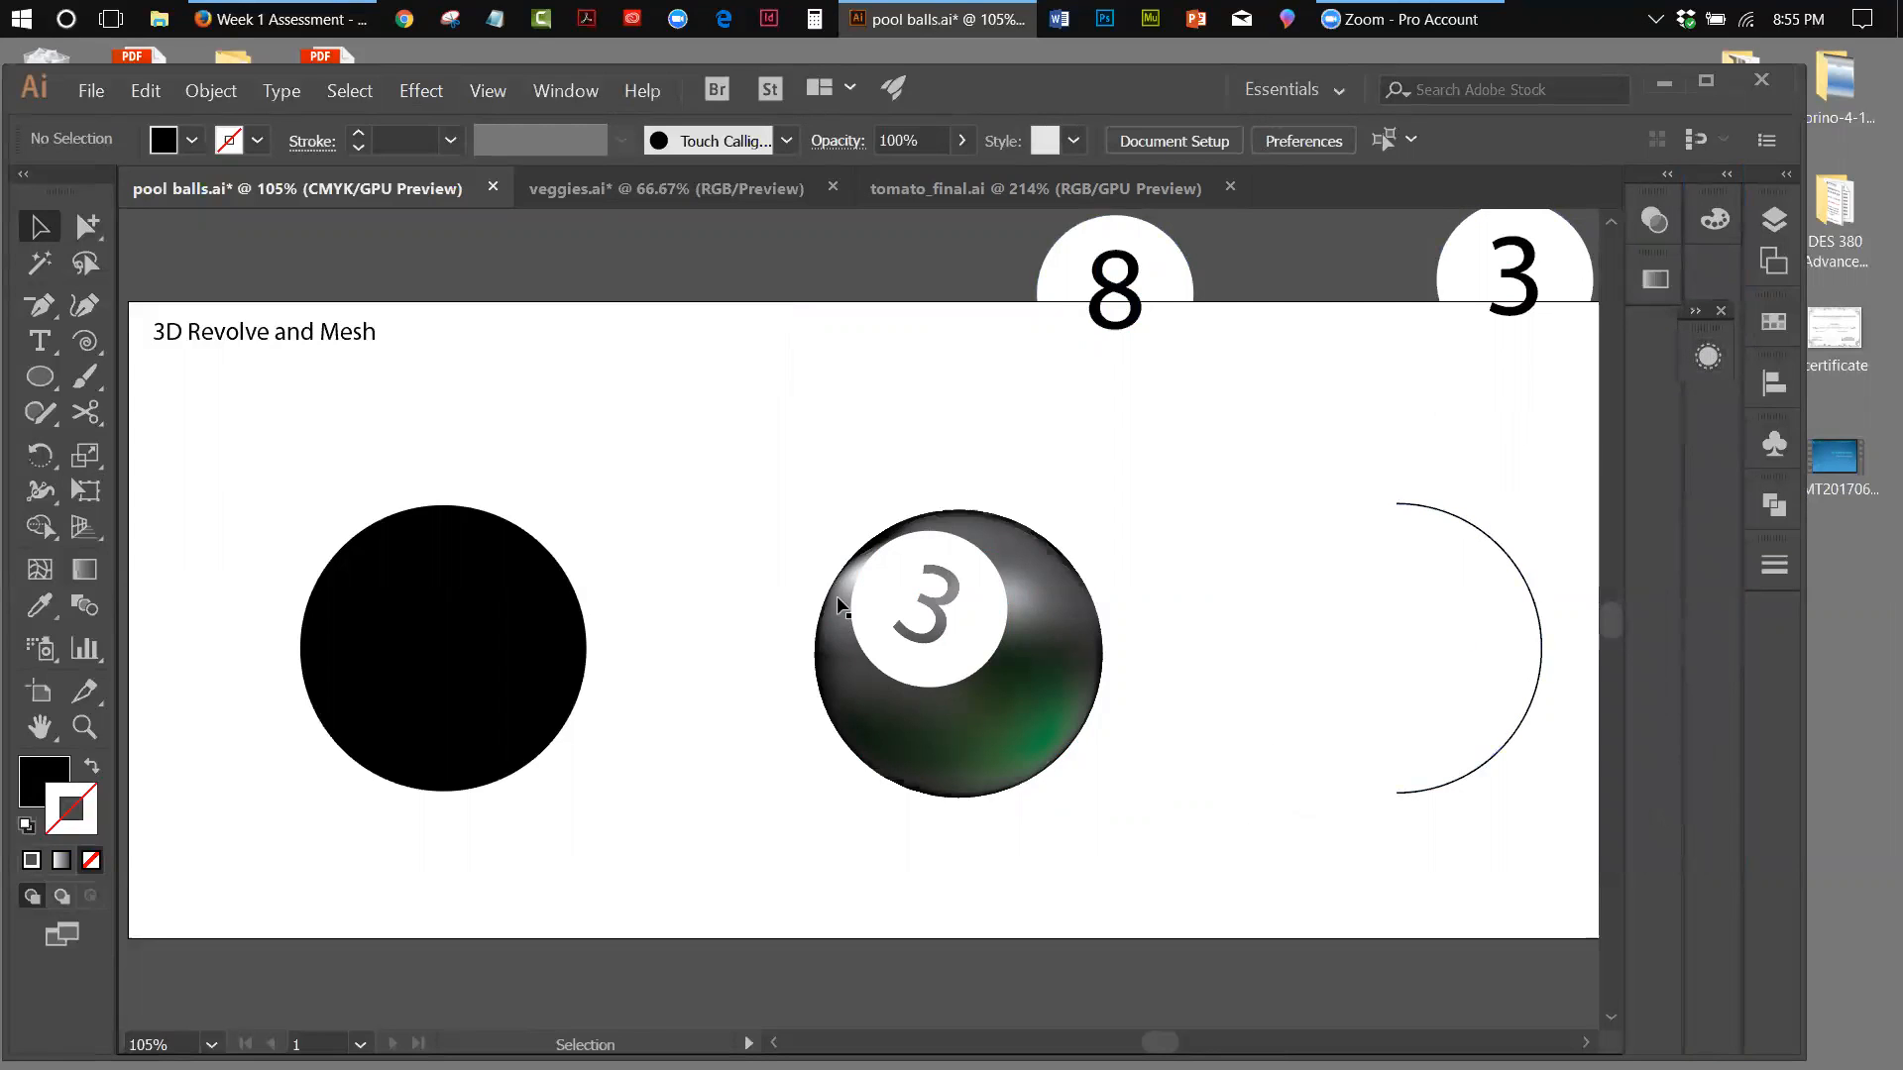
Reposition the black circle, the mesh number 3 ball and the half-circle arc farther left on the artboard
left_click_drag(488, 667, 418, 615)
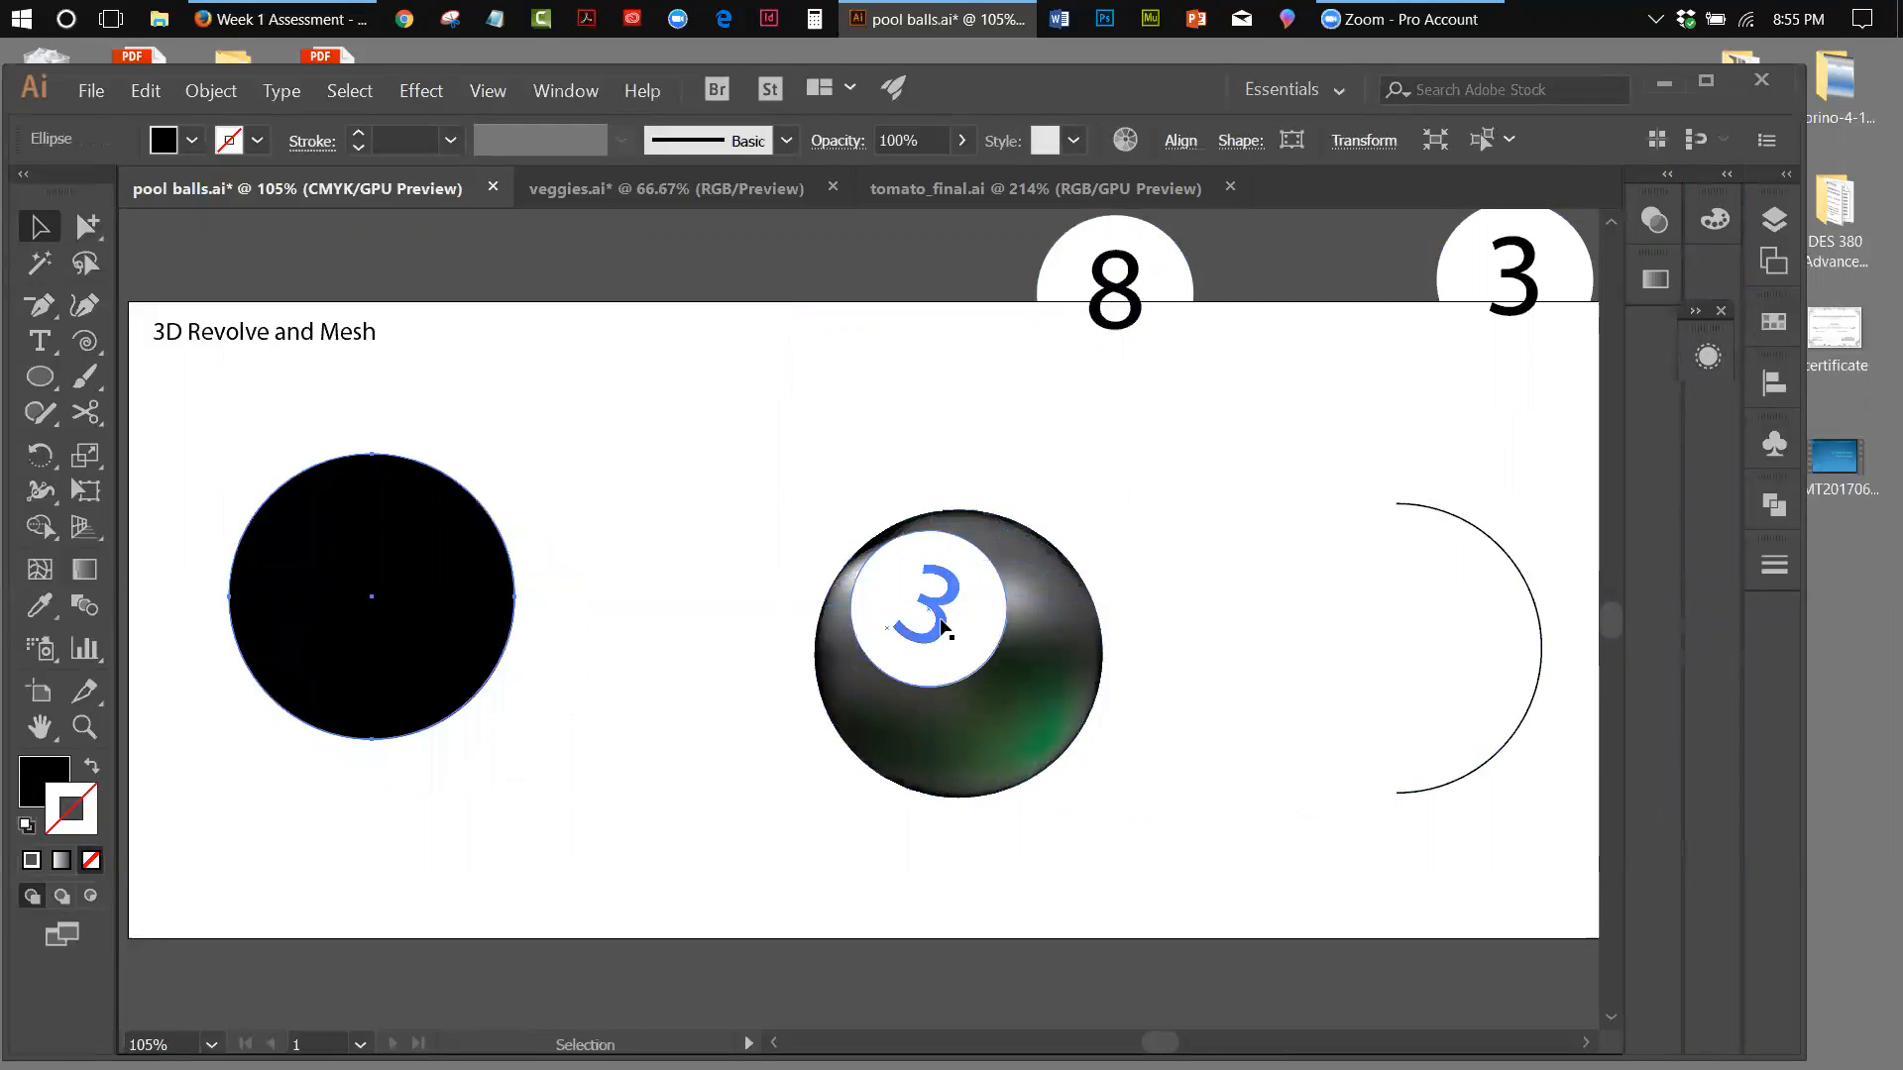
left_click_drag(778, 512, 820, 773)
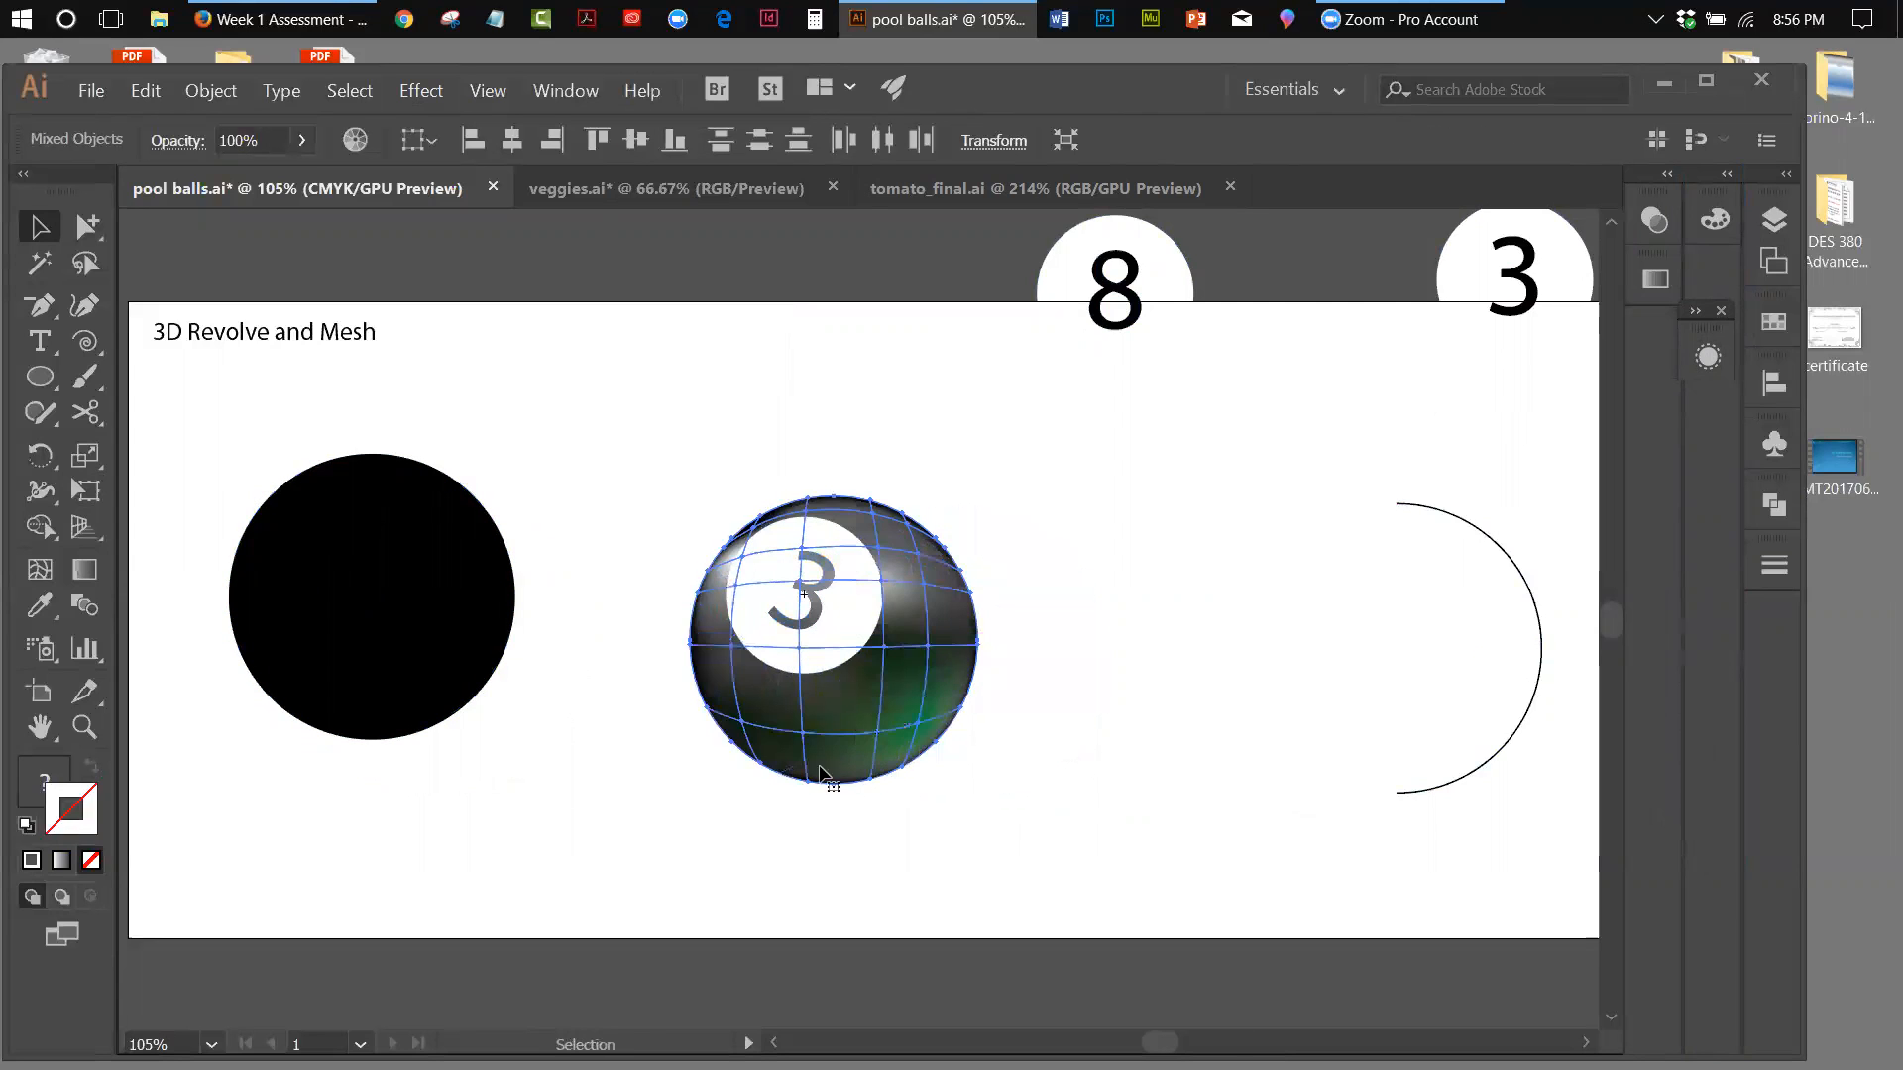
left_click(718, 874)
left_click(879, 752)
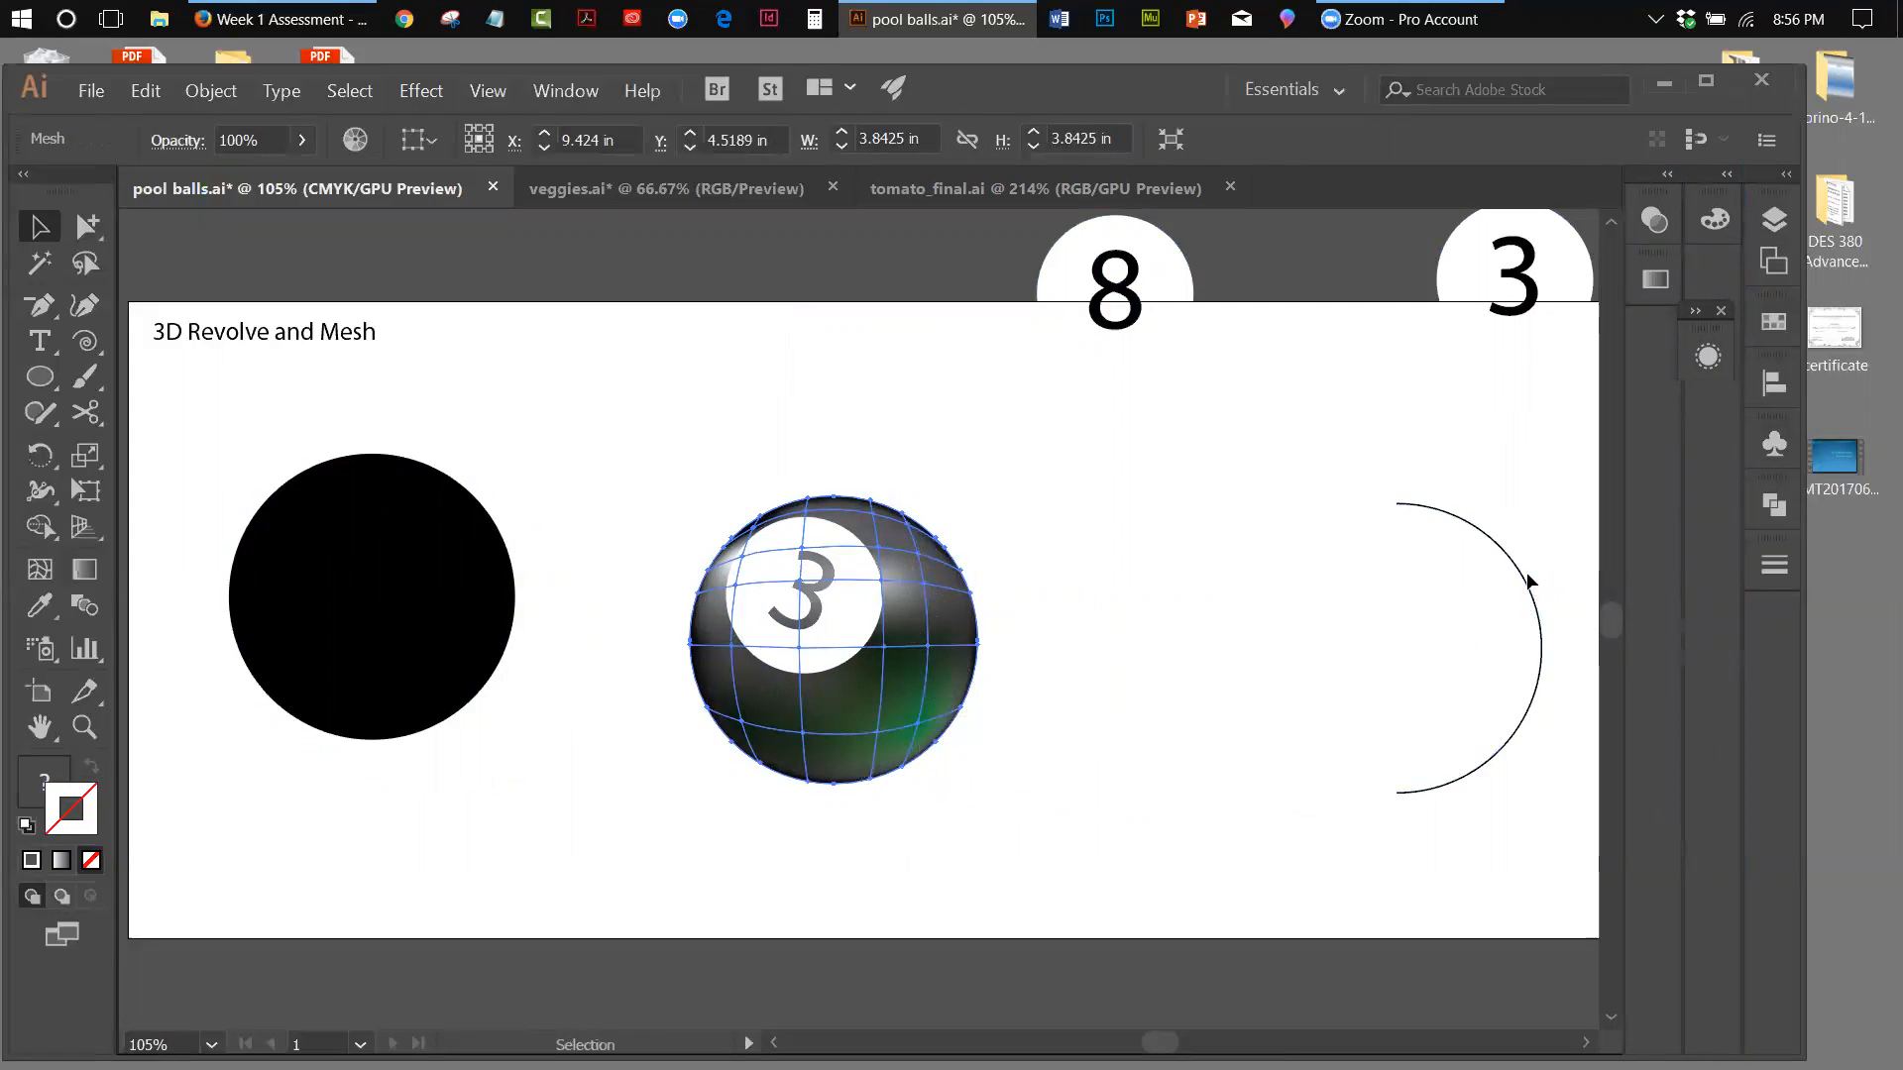
left_click_drag(1524, 580, 1431, 556)
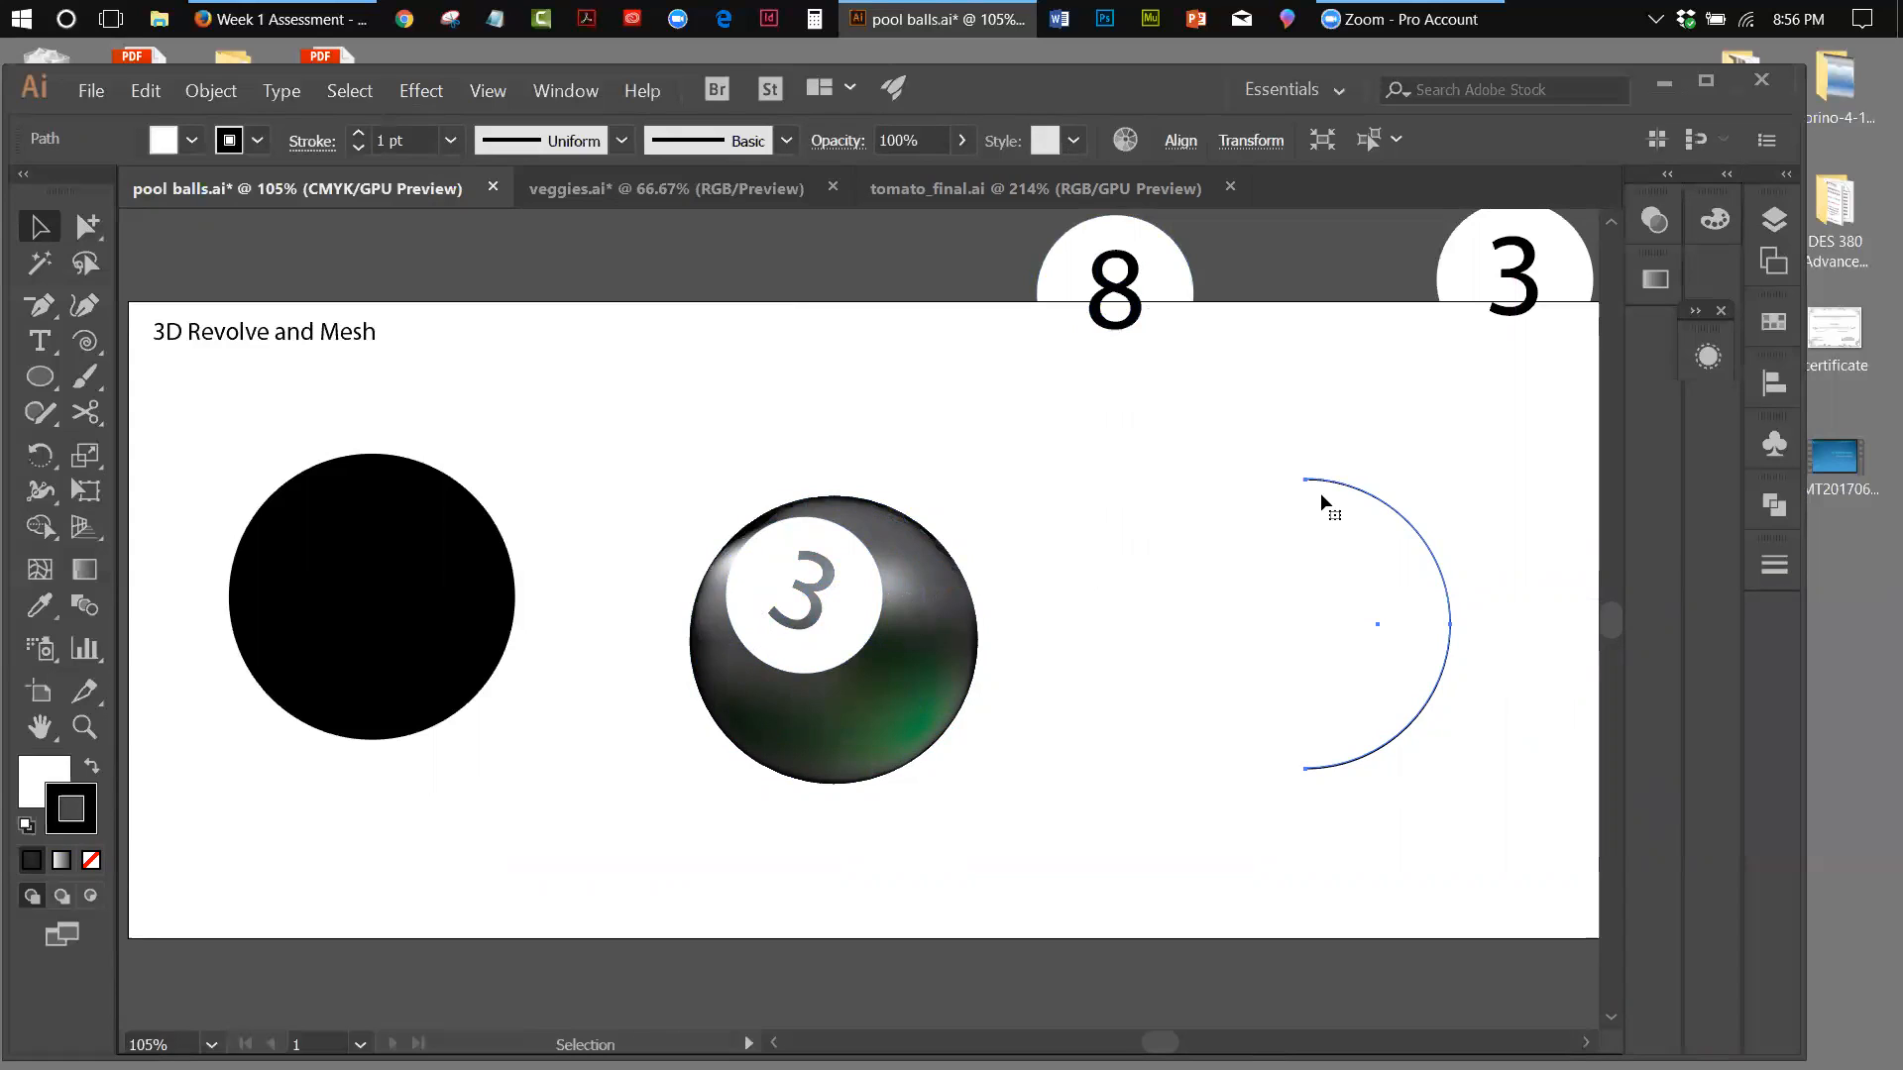
Show the document's symbols and check the number 8 and 3 symbol instances placed above the artboard and on the ball
left_click(1773, 444)
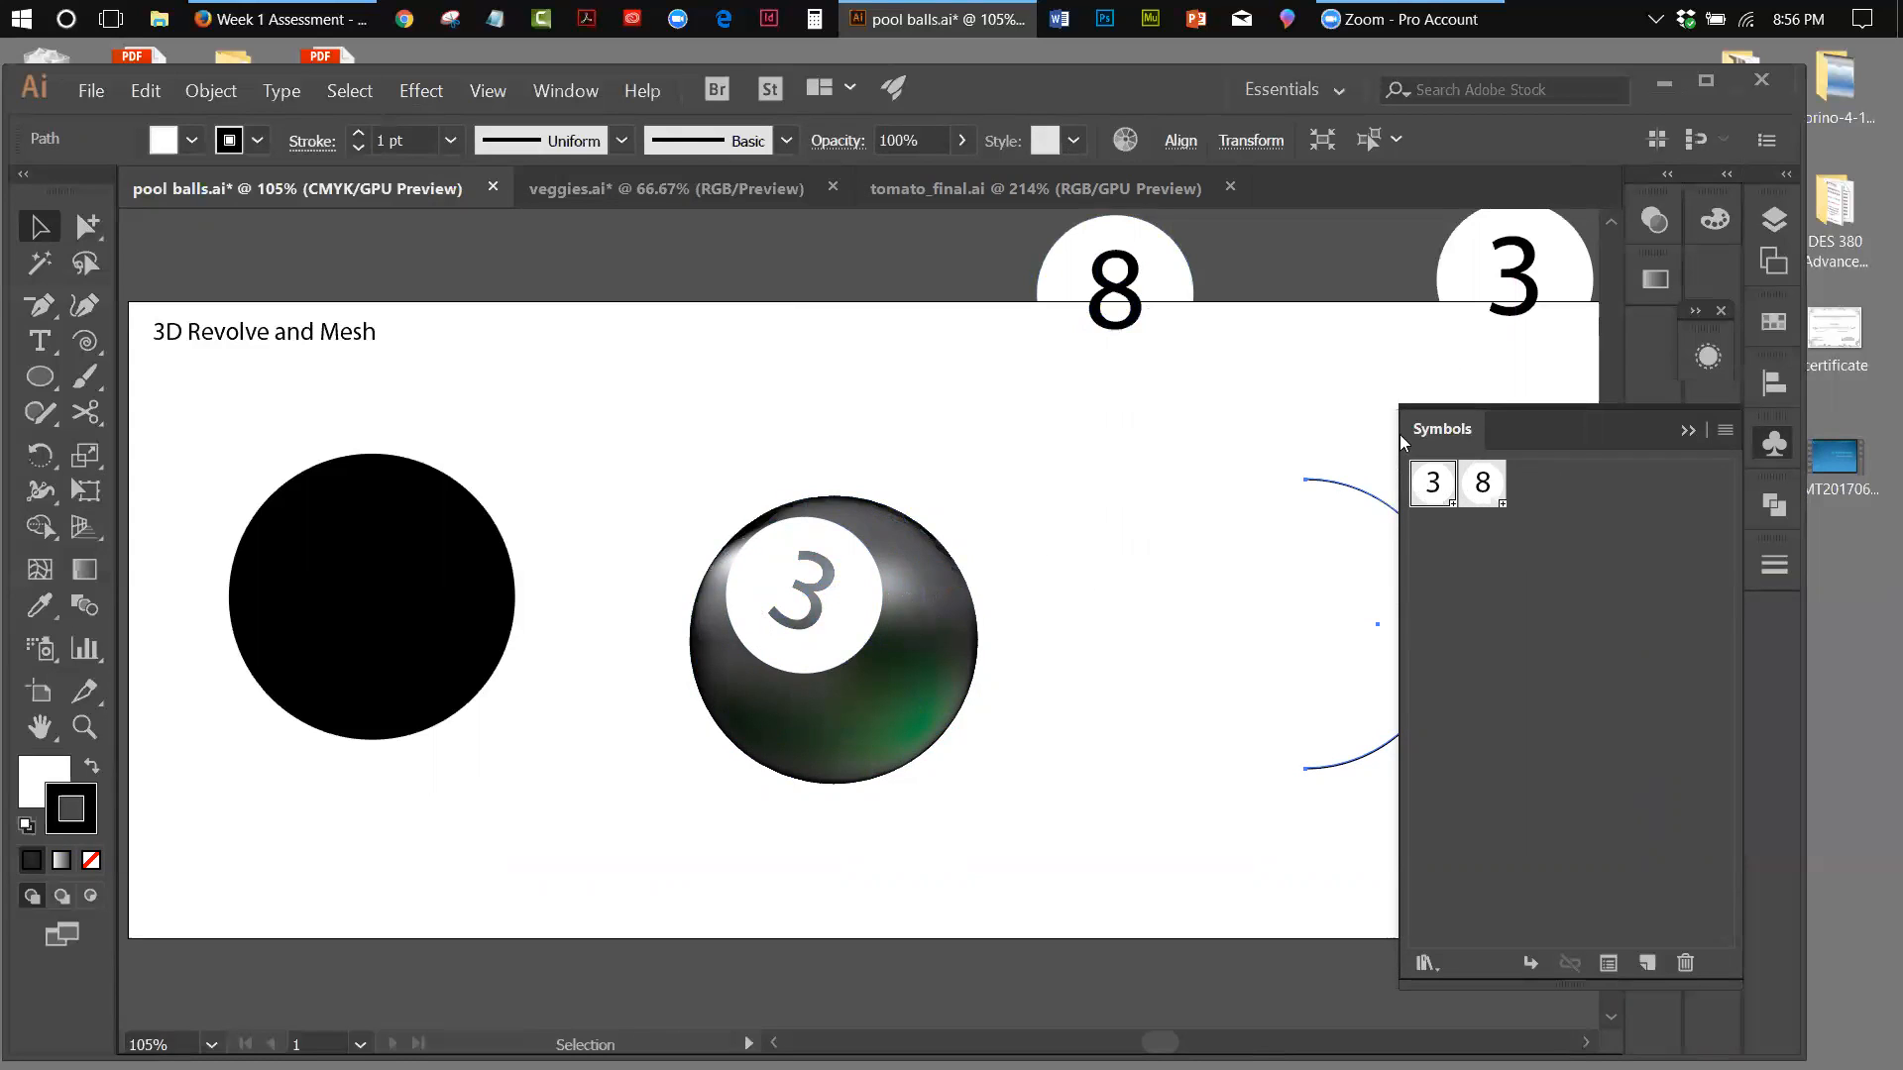
left_click(1180, 282)
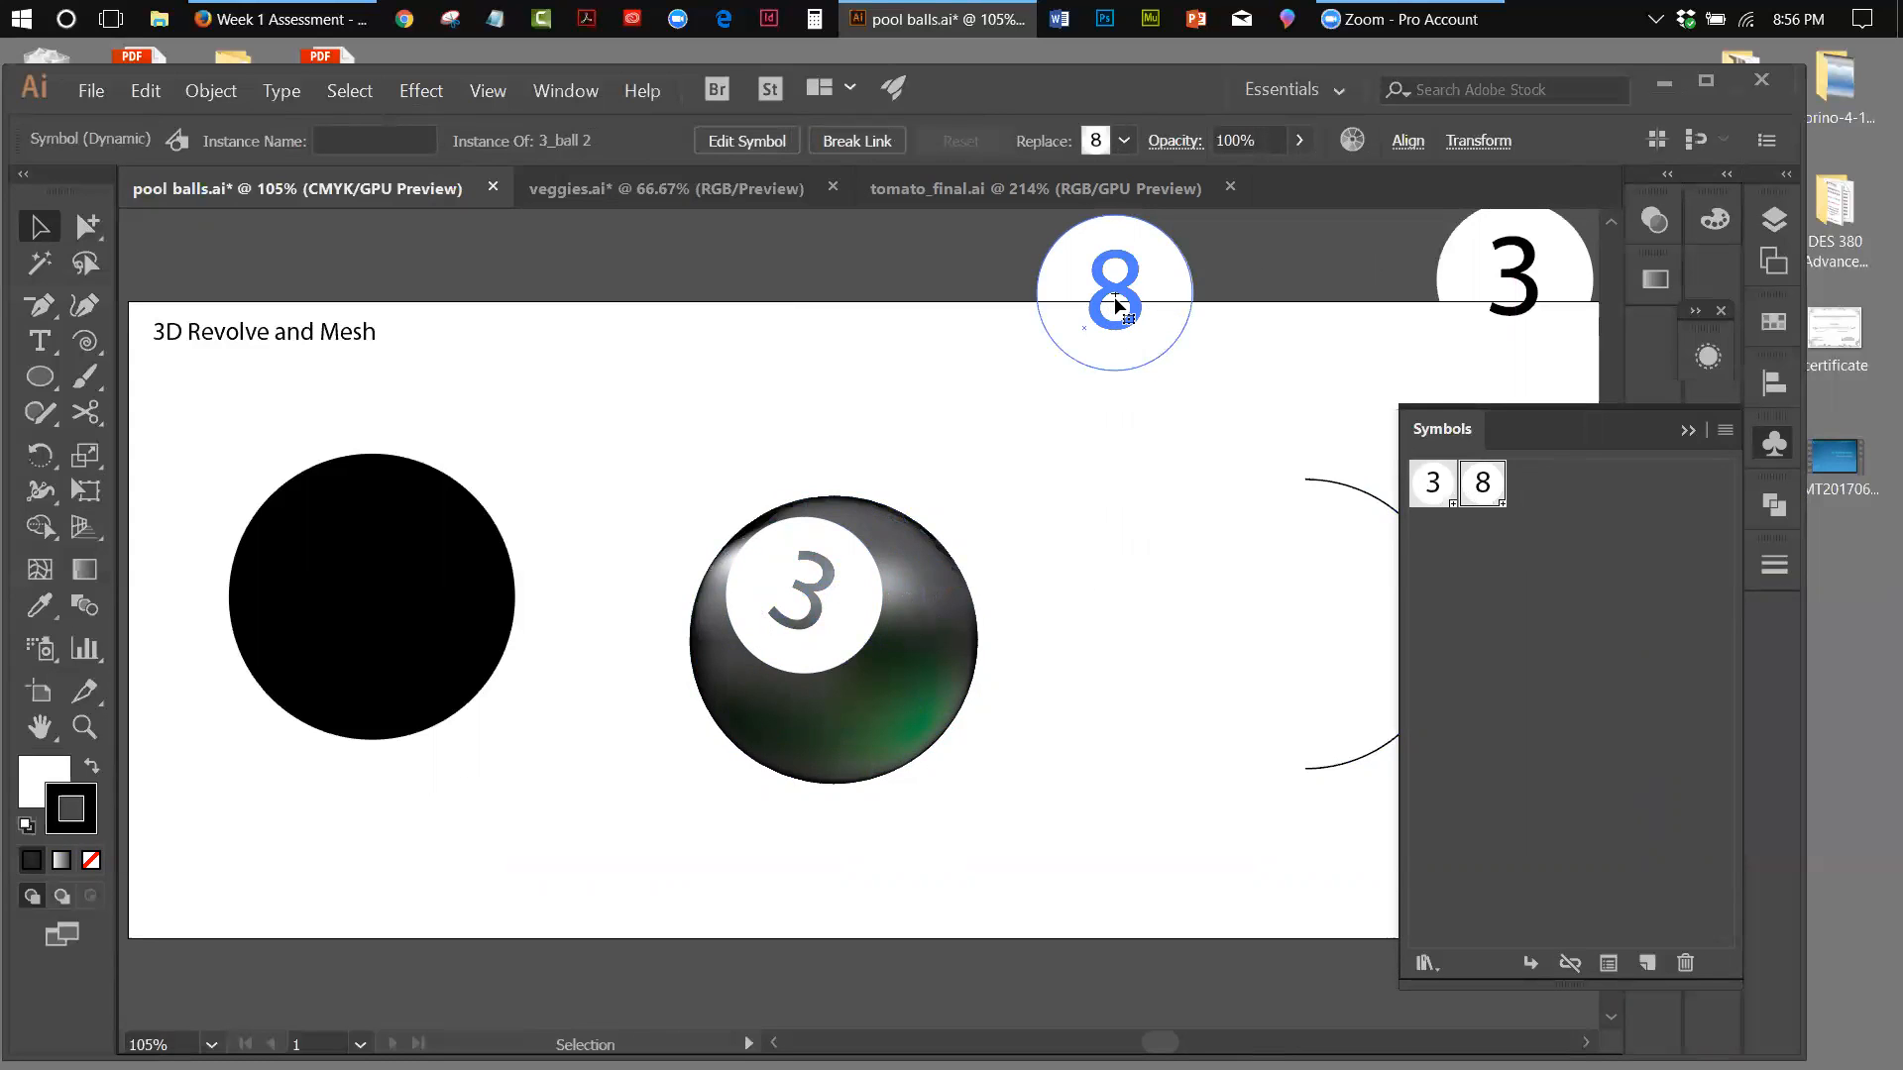
left_click(827, 585)
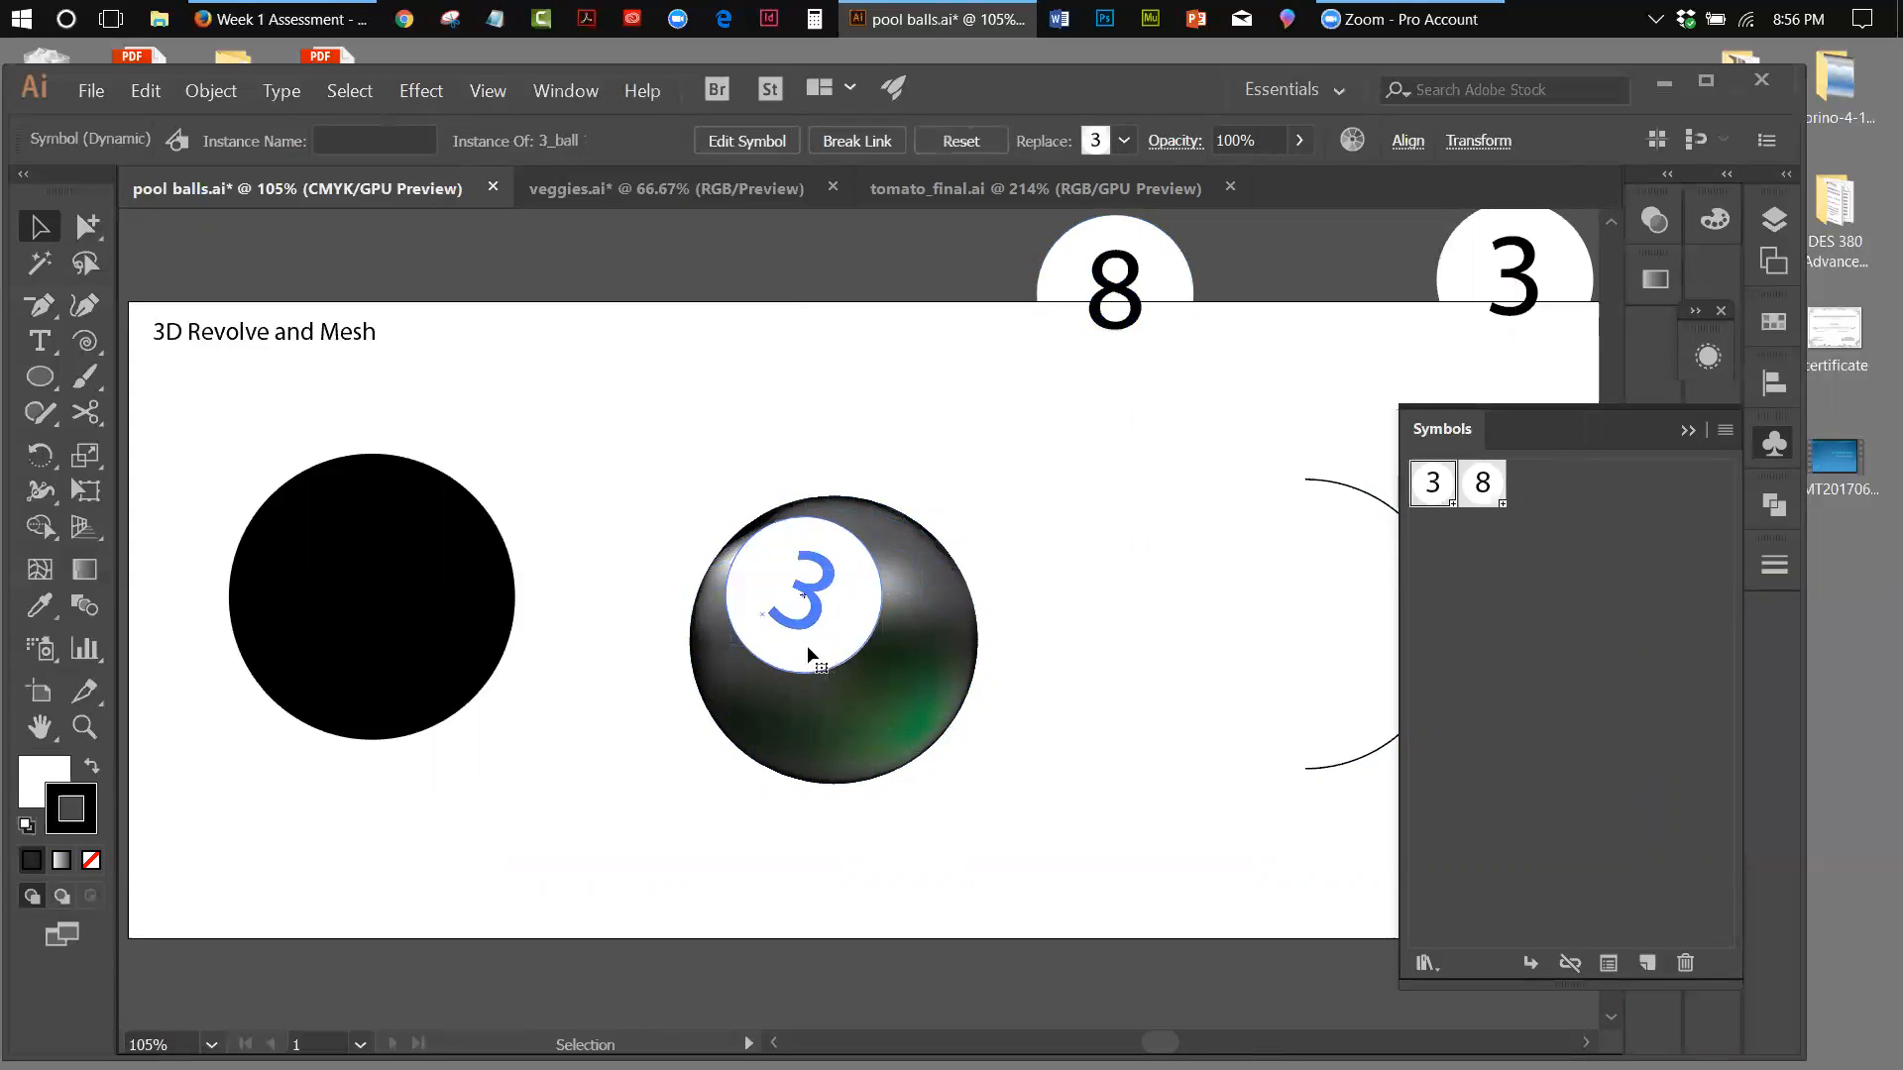
left_click(1534, 289)
left_click(1537, 337)
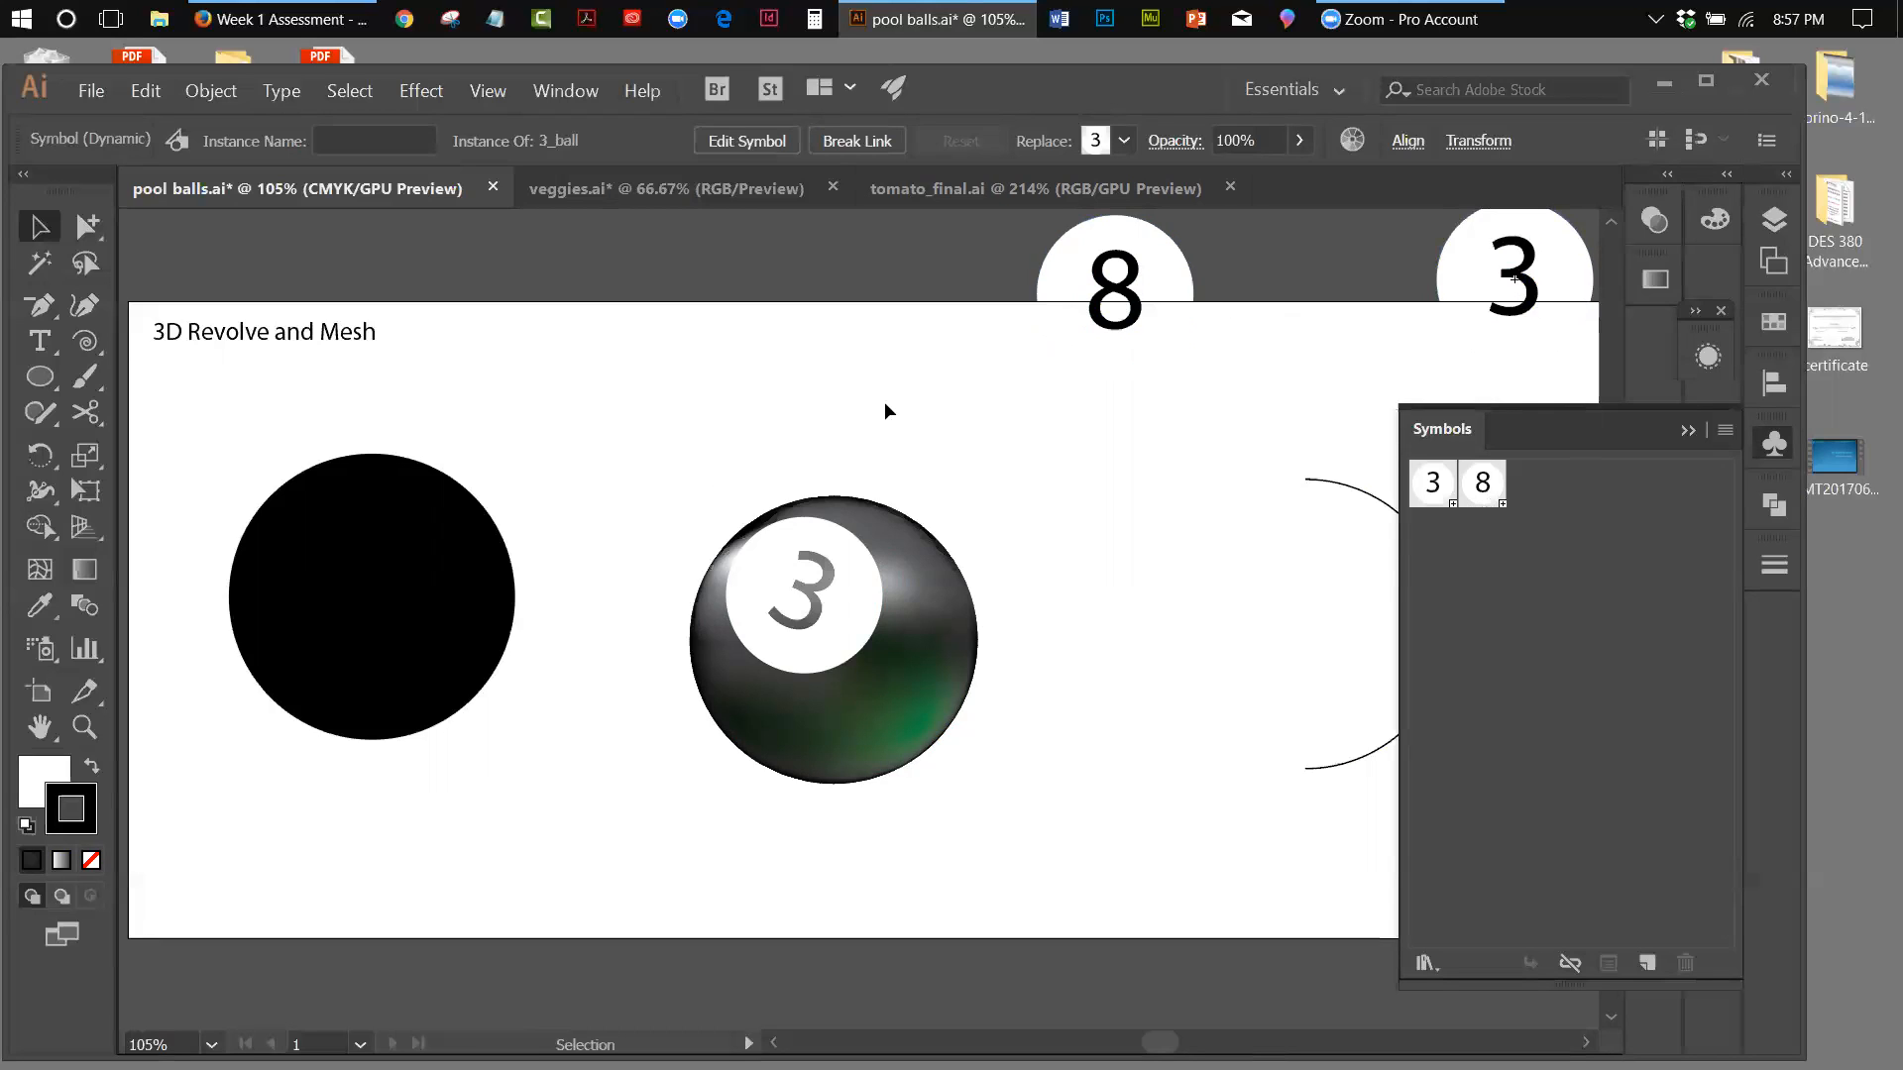
Hide the symbols and remove the fill from the half-circle arc, keeping only its black stroke
left_click(1376, 618)
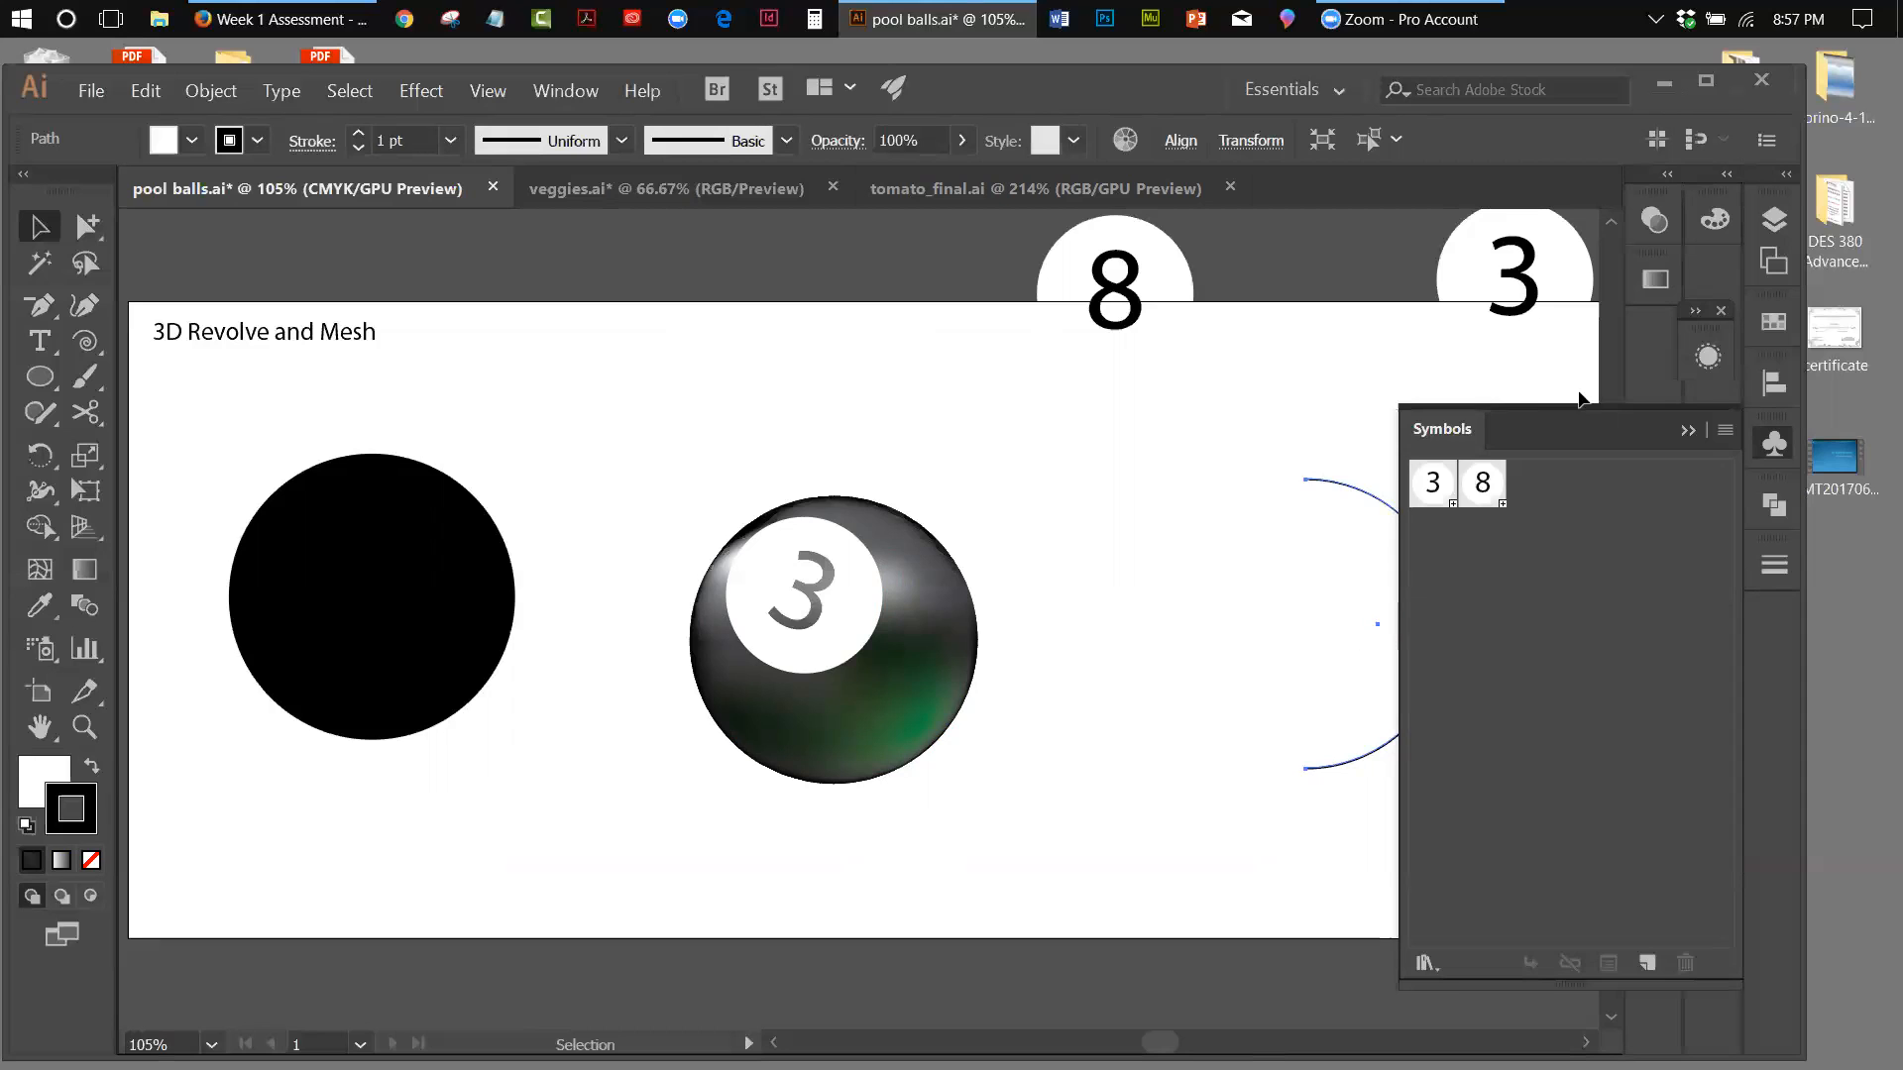
left_click(1686, 430)
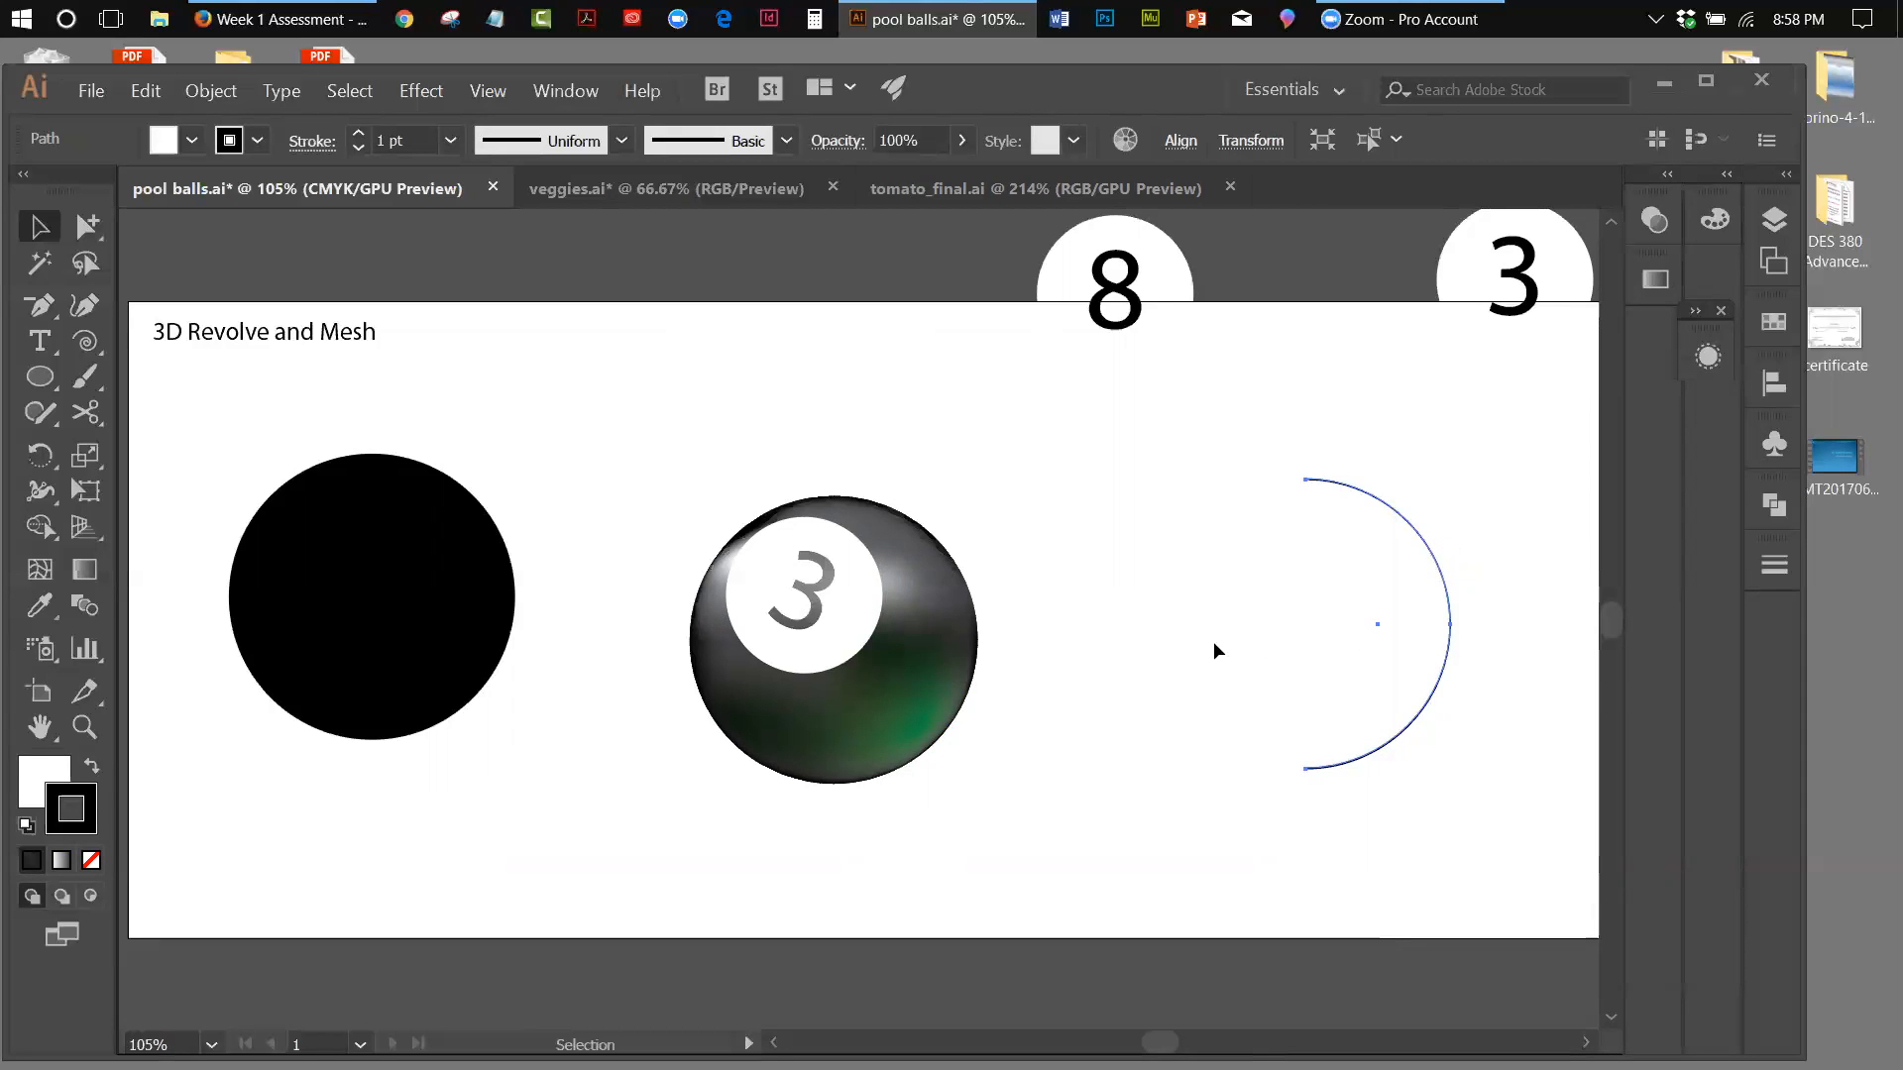
left_click(30, 783)
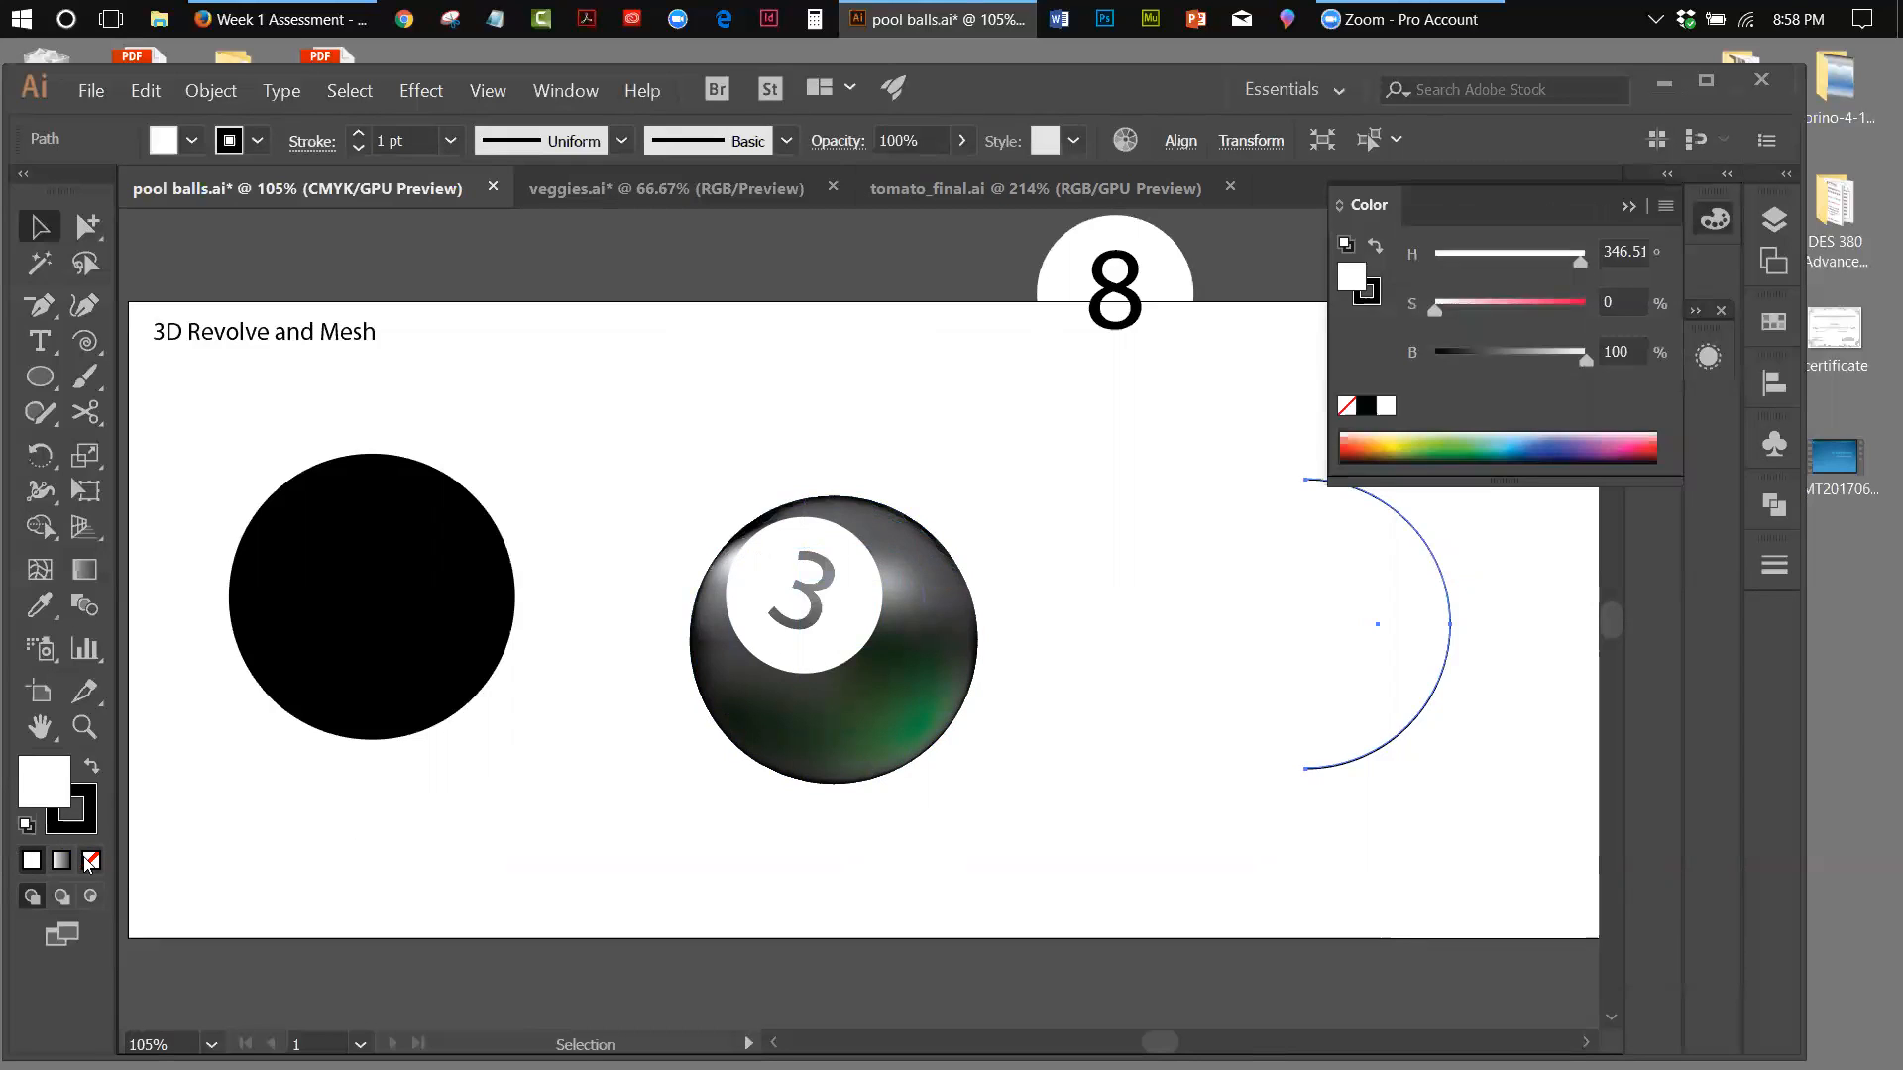
left_click(91, 860)
left_click(73, 831)
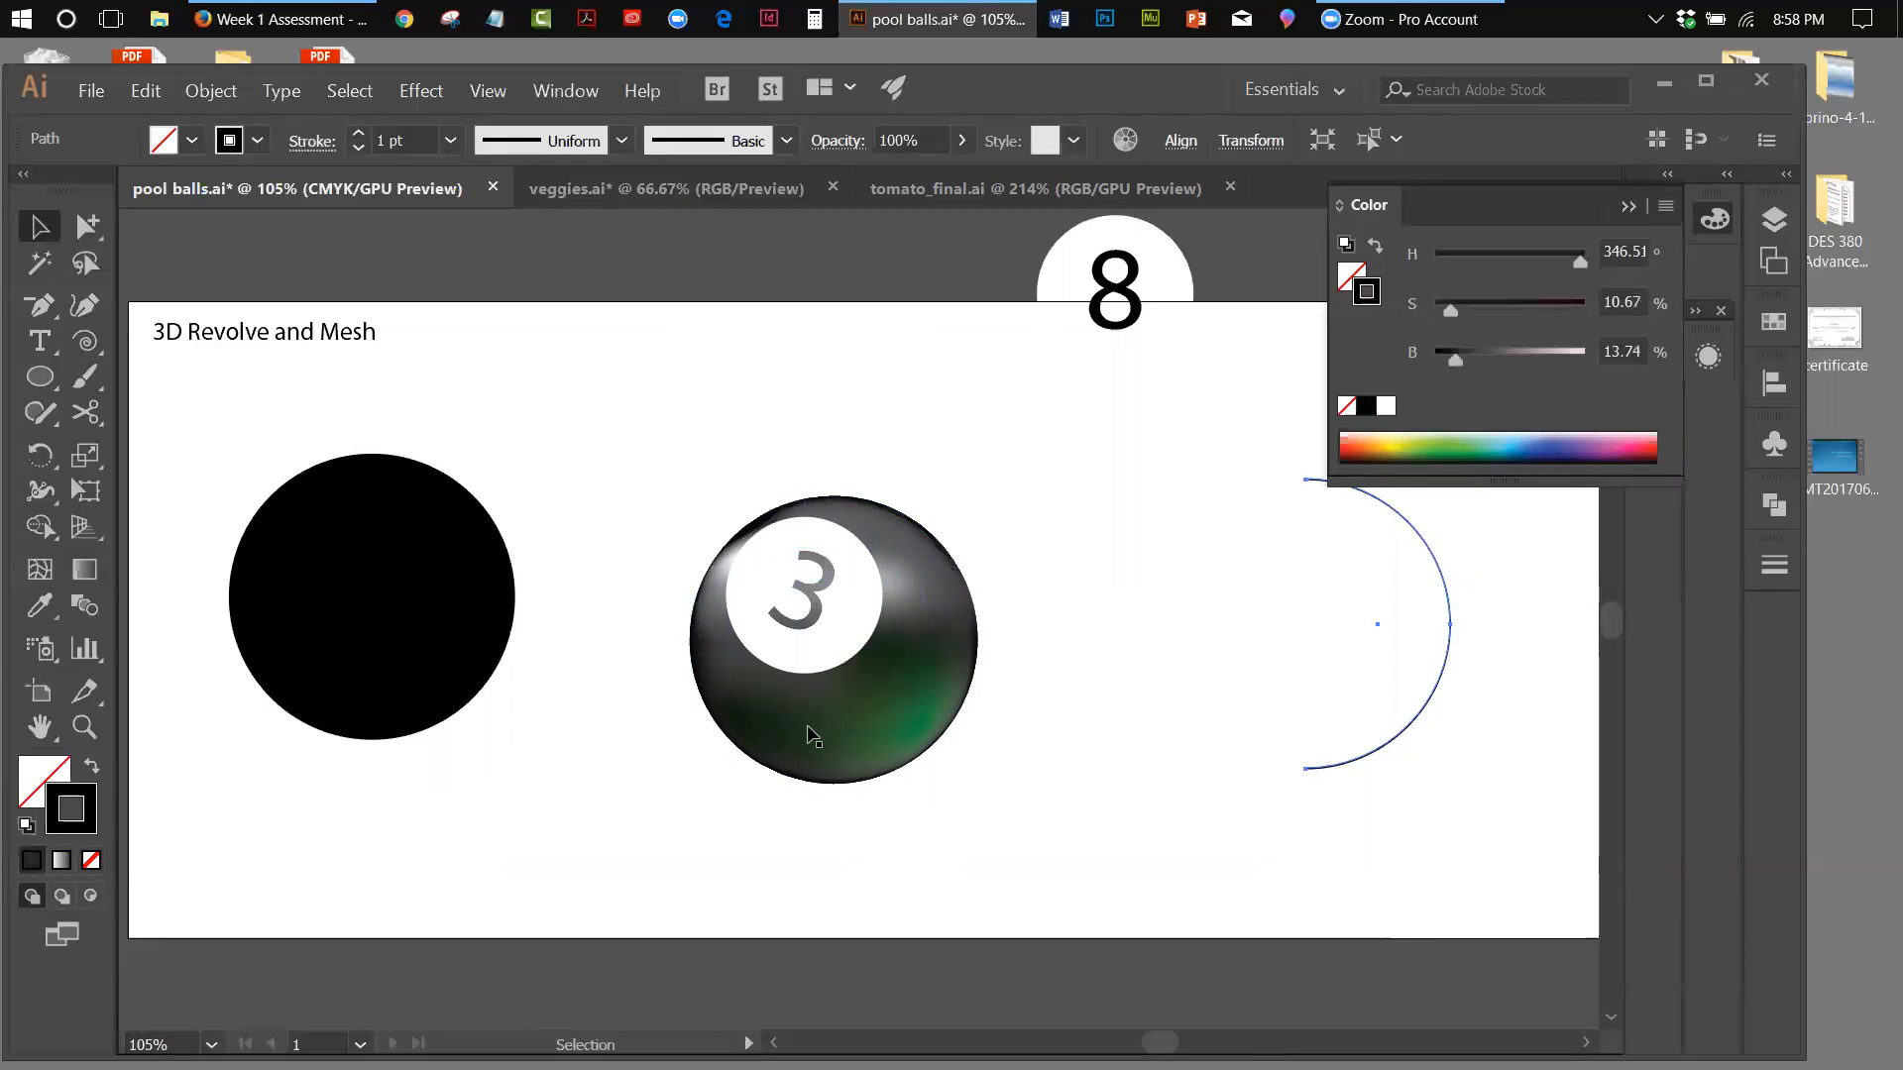
Start a 3D Revolve effect on the half-circle arc and position its options to keep the artwork in view
left_click(417, 90)
mouse_move(456, 242)
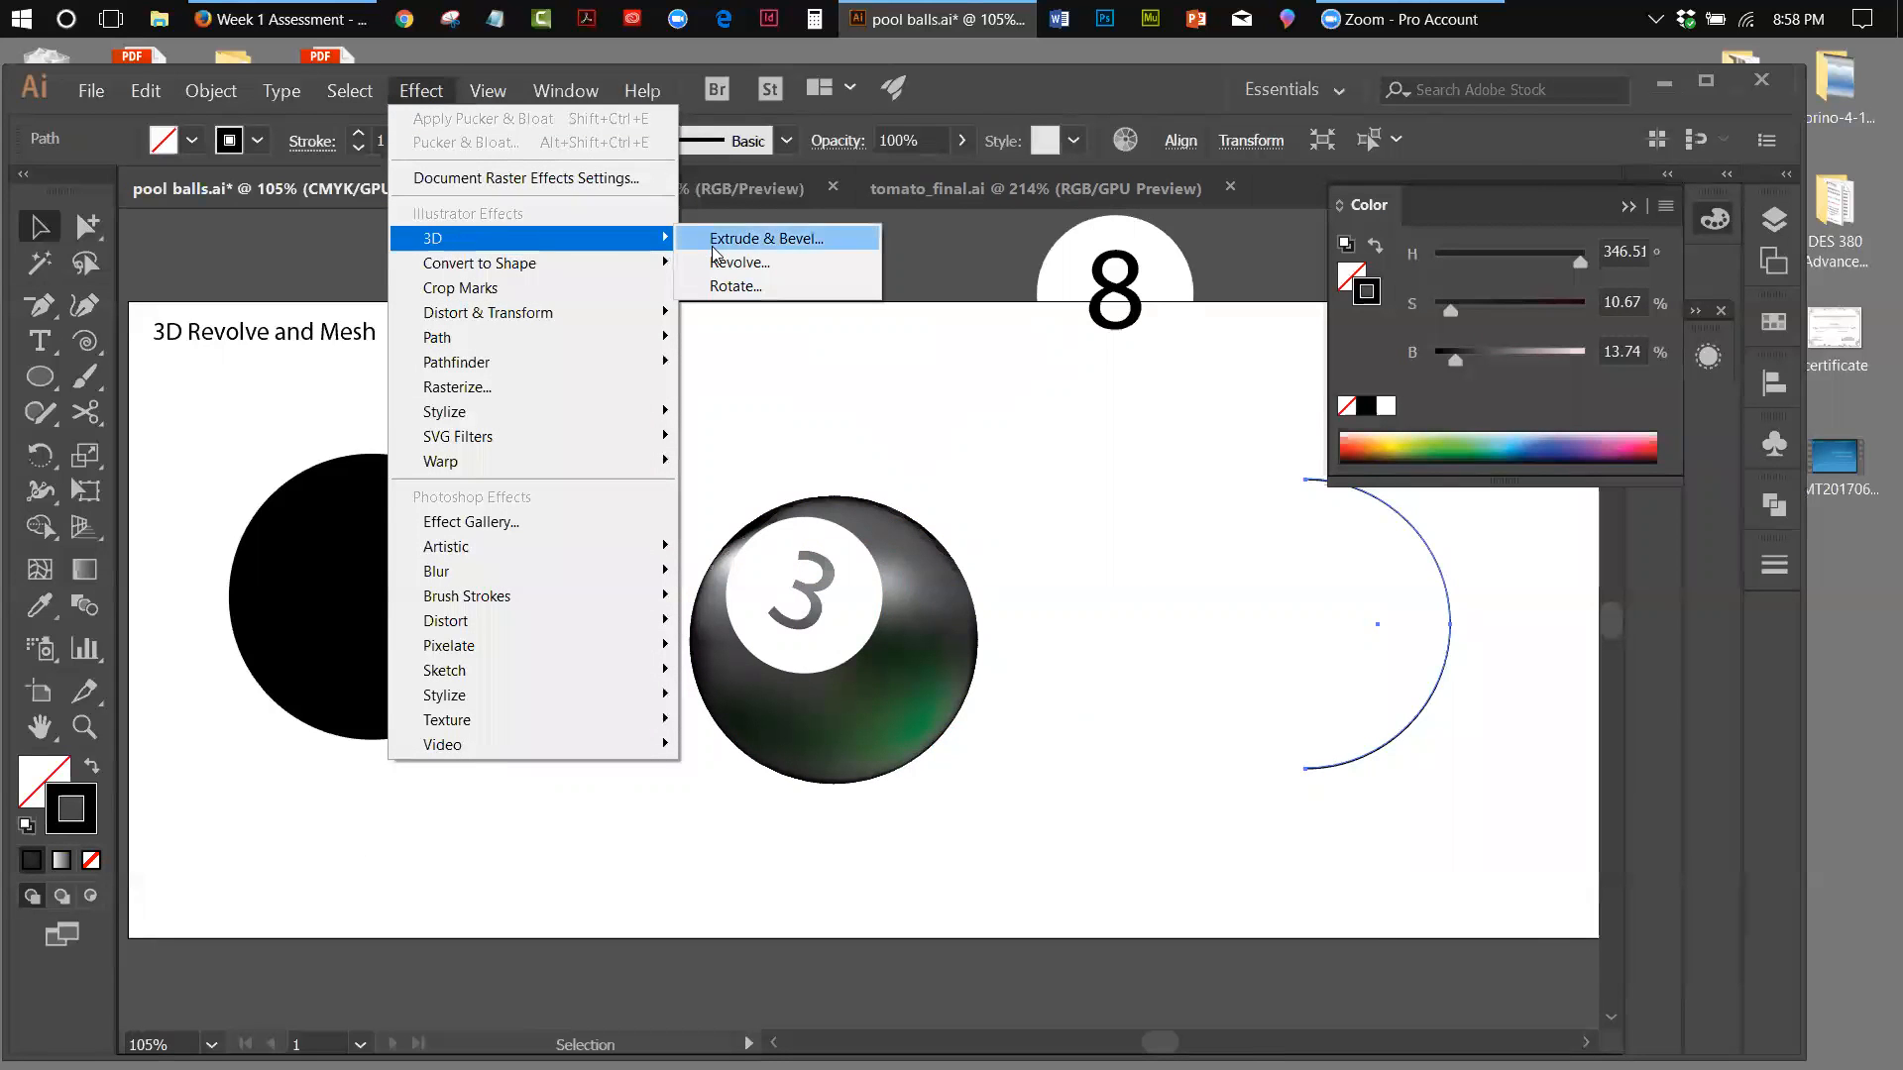
left_click(753, 262)
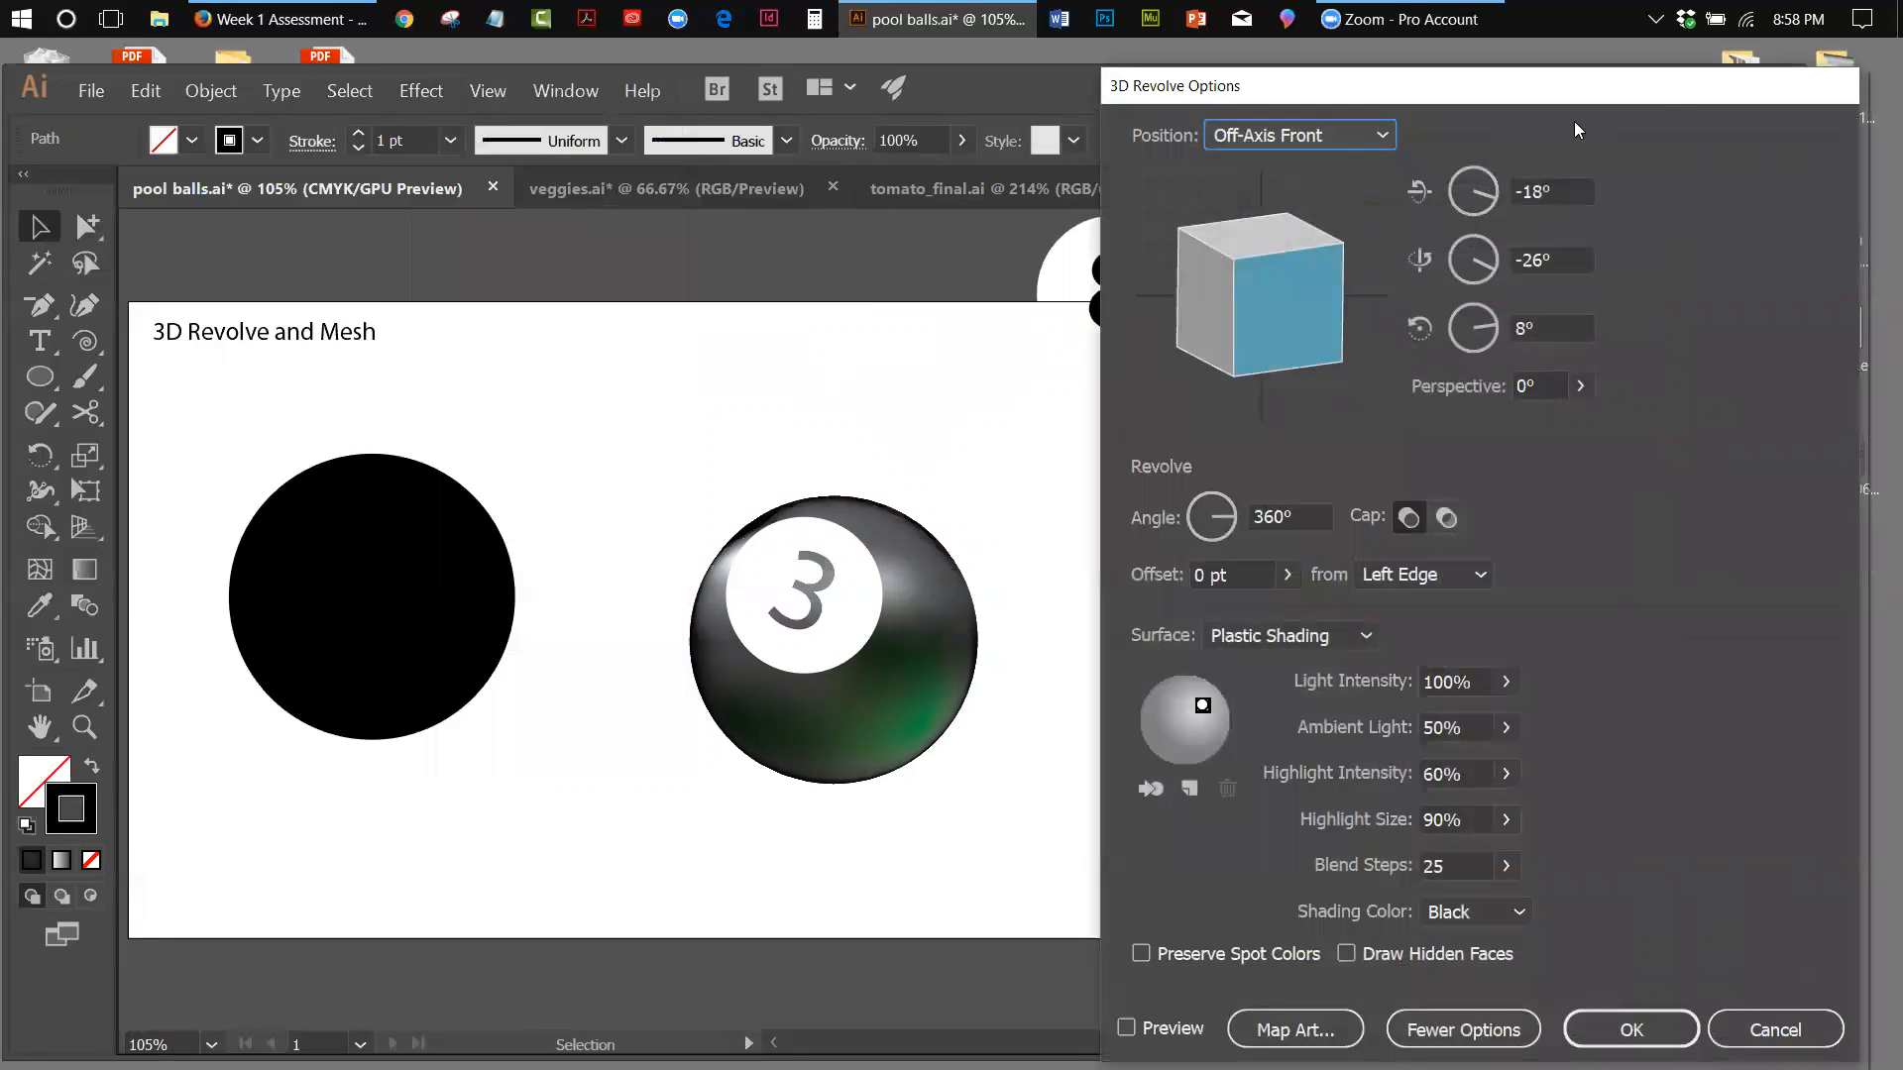
left_click_drag(1663, 91, 1690, 68)
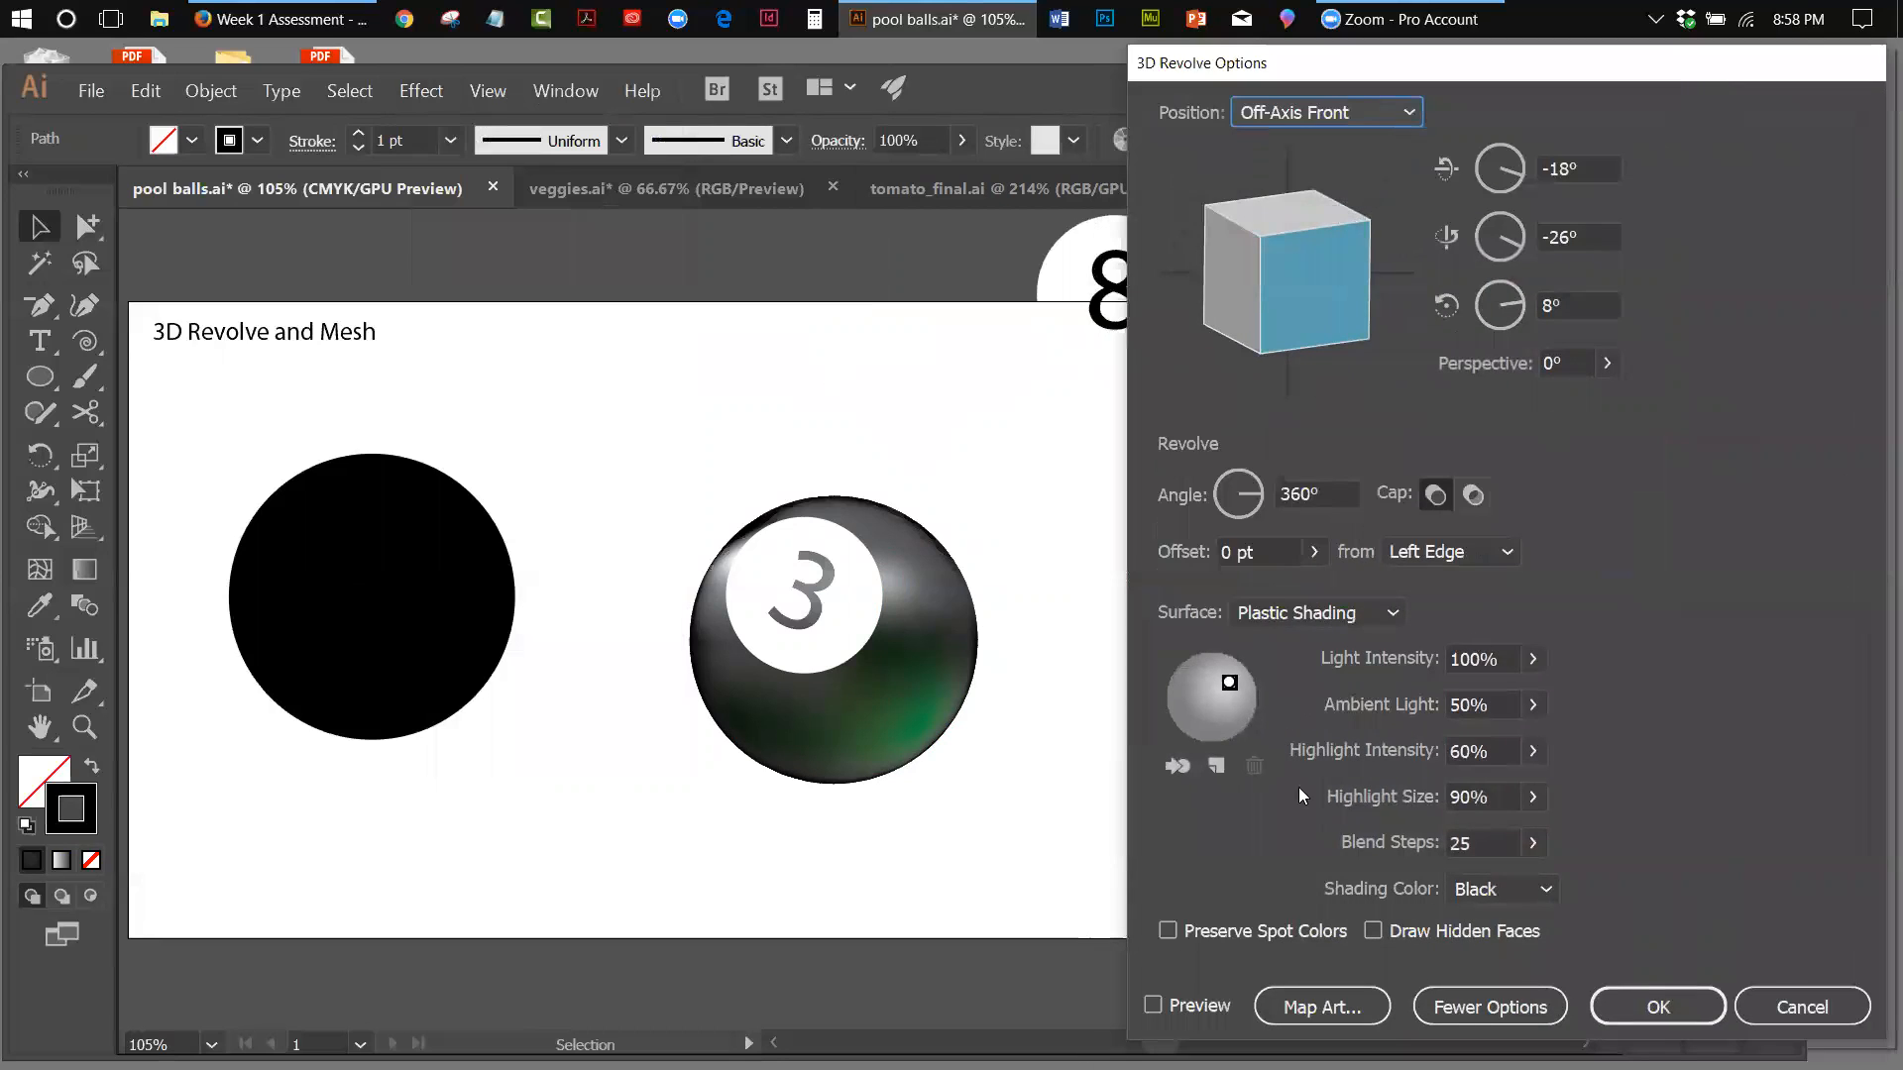
Look at the revolve effect's Map Art settings and leave them without assigning a symbol
left_click(1343, 1007)
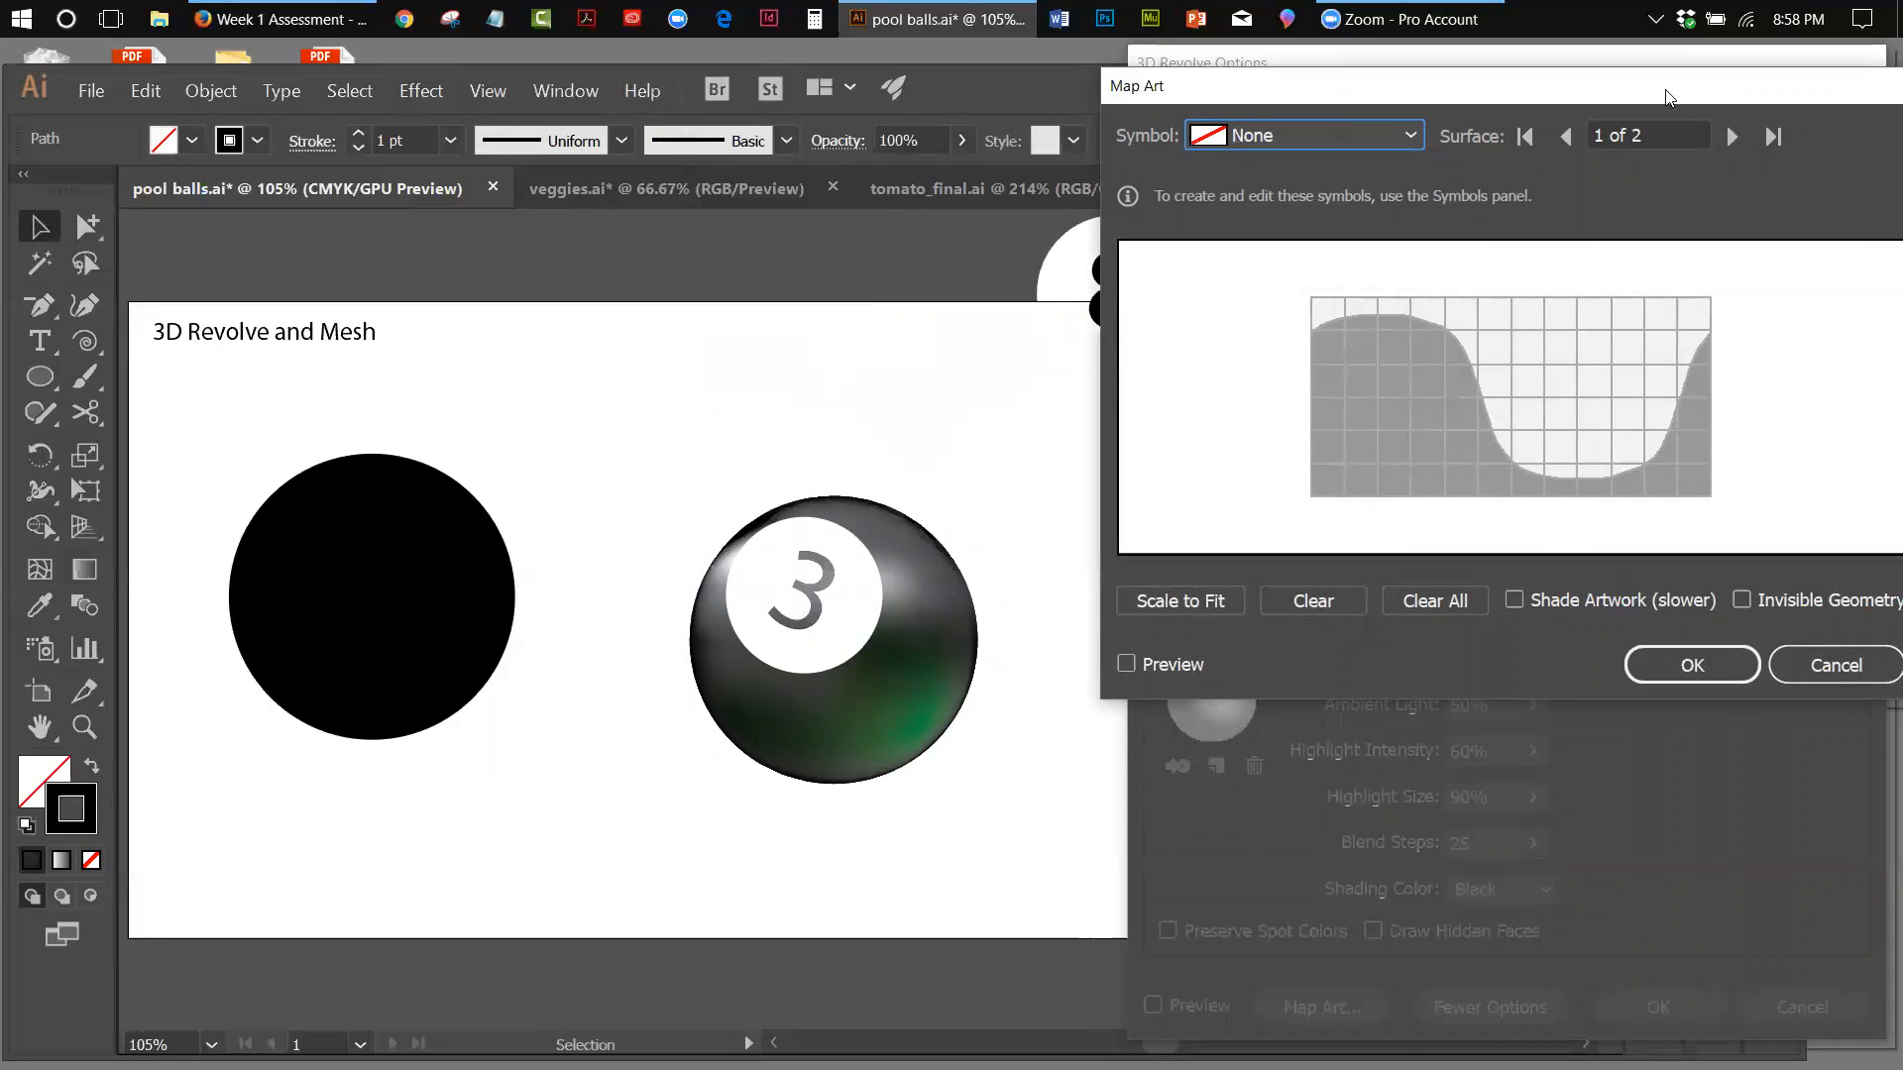
left_click_drag(1664, 97, 781, 152)
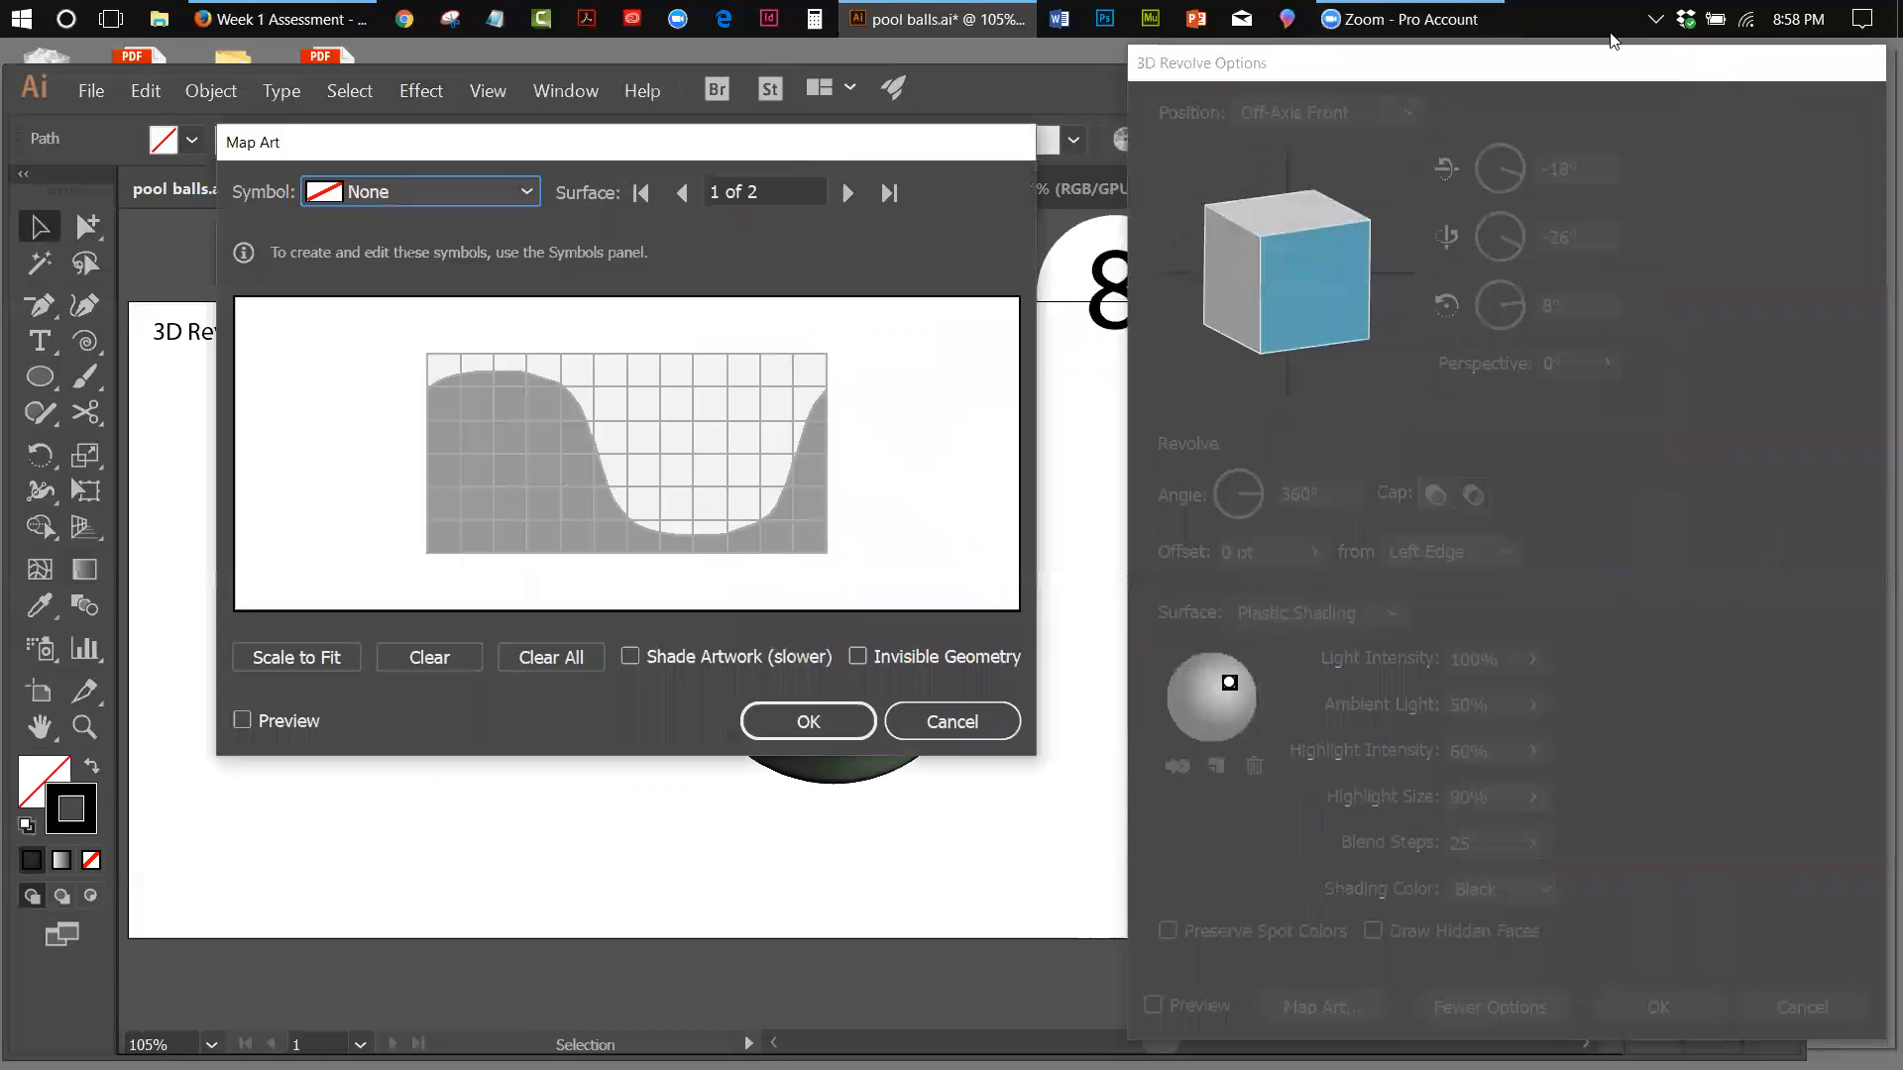
left_click(940, 729)
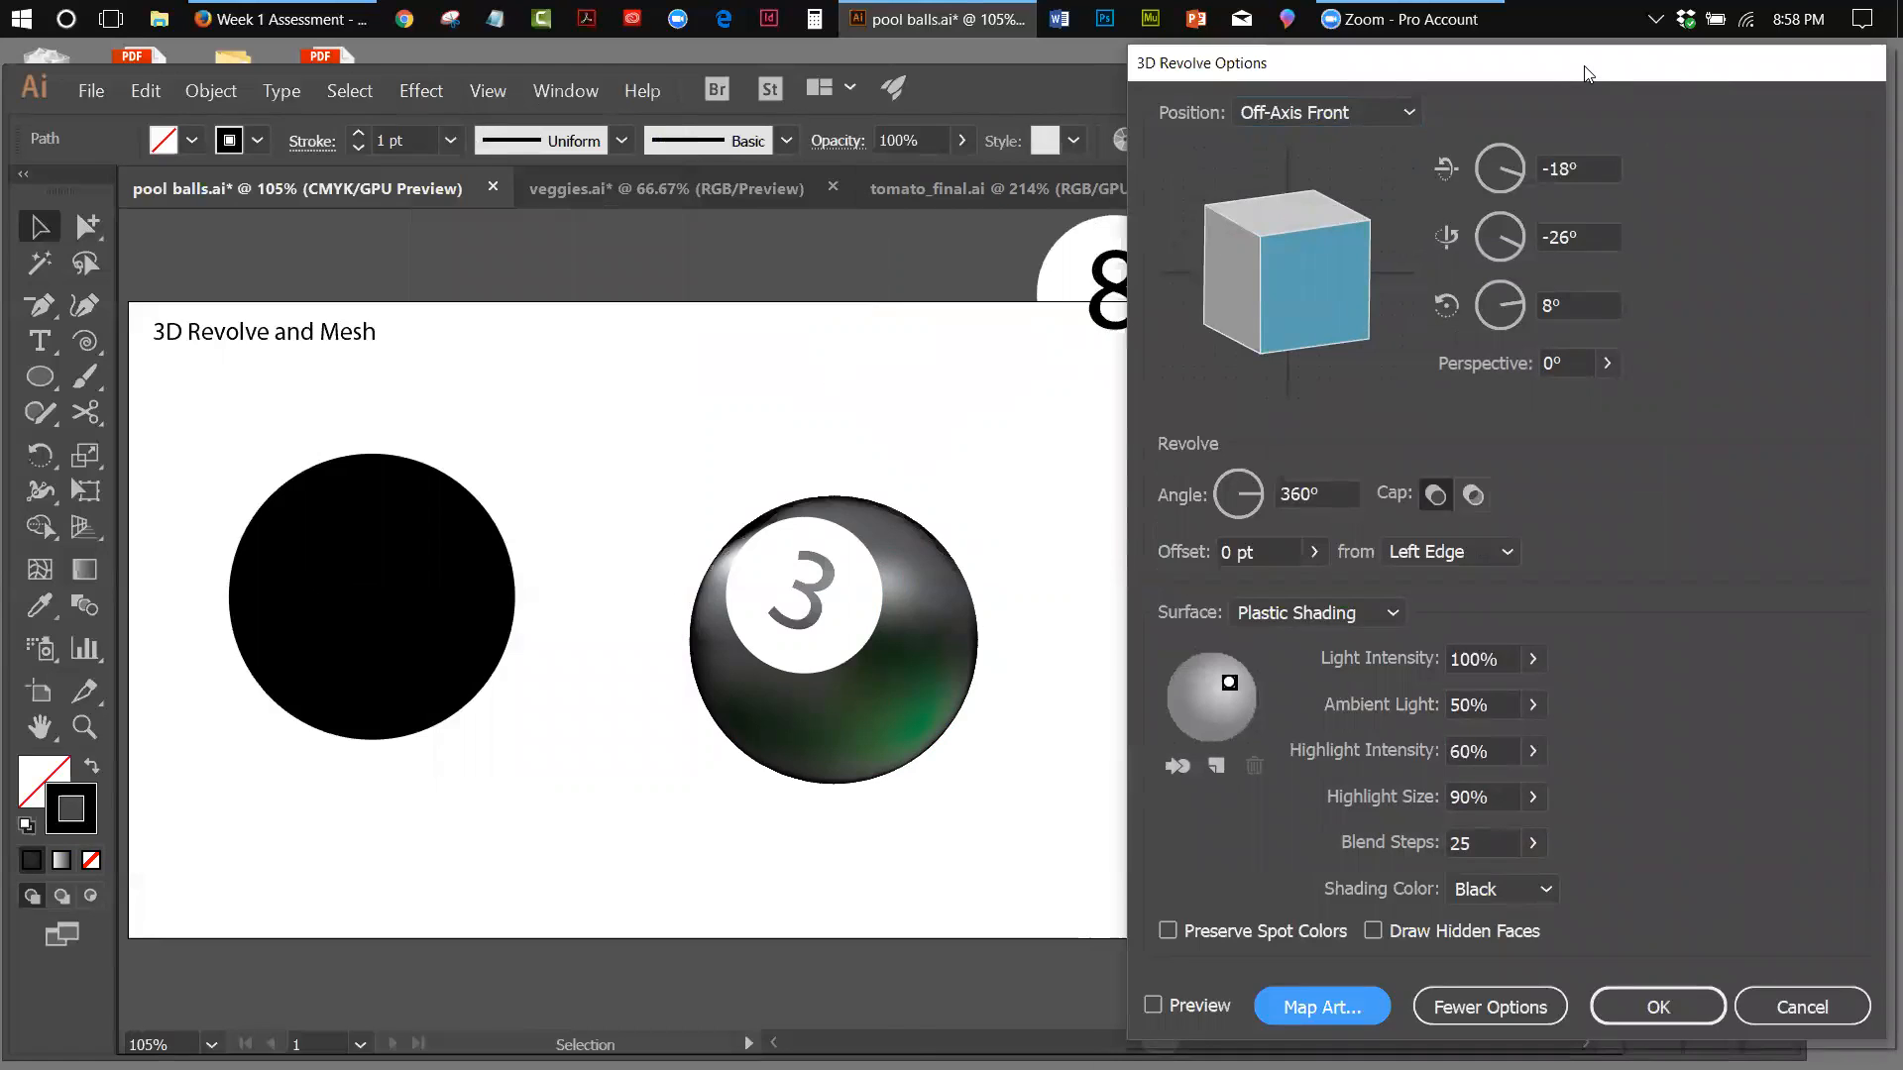
Preview the 3D Revolve on the arc and move the surface light to the upper edge of the sphere, just left of centre
left_click_drag(1585, 72, 605, 105)
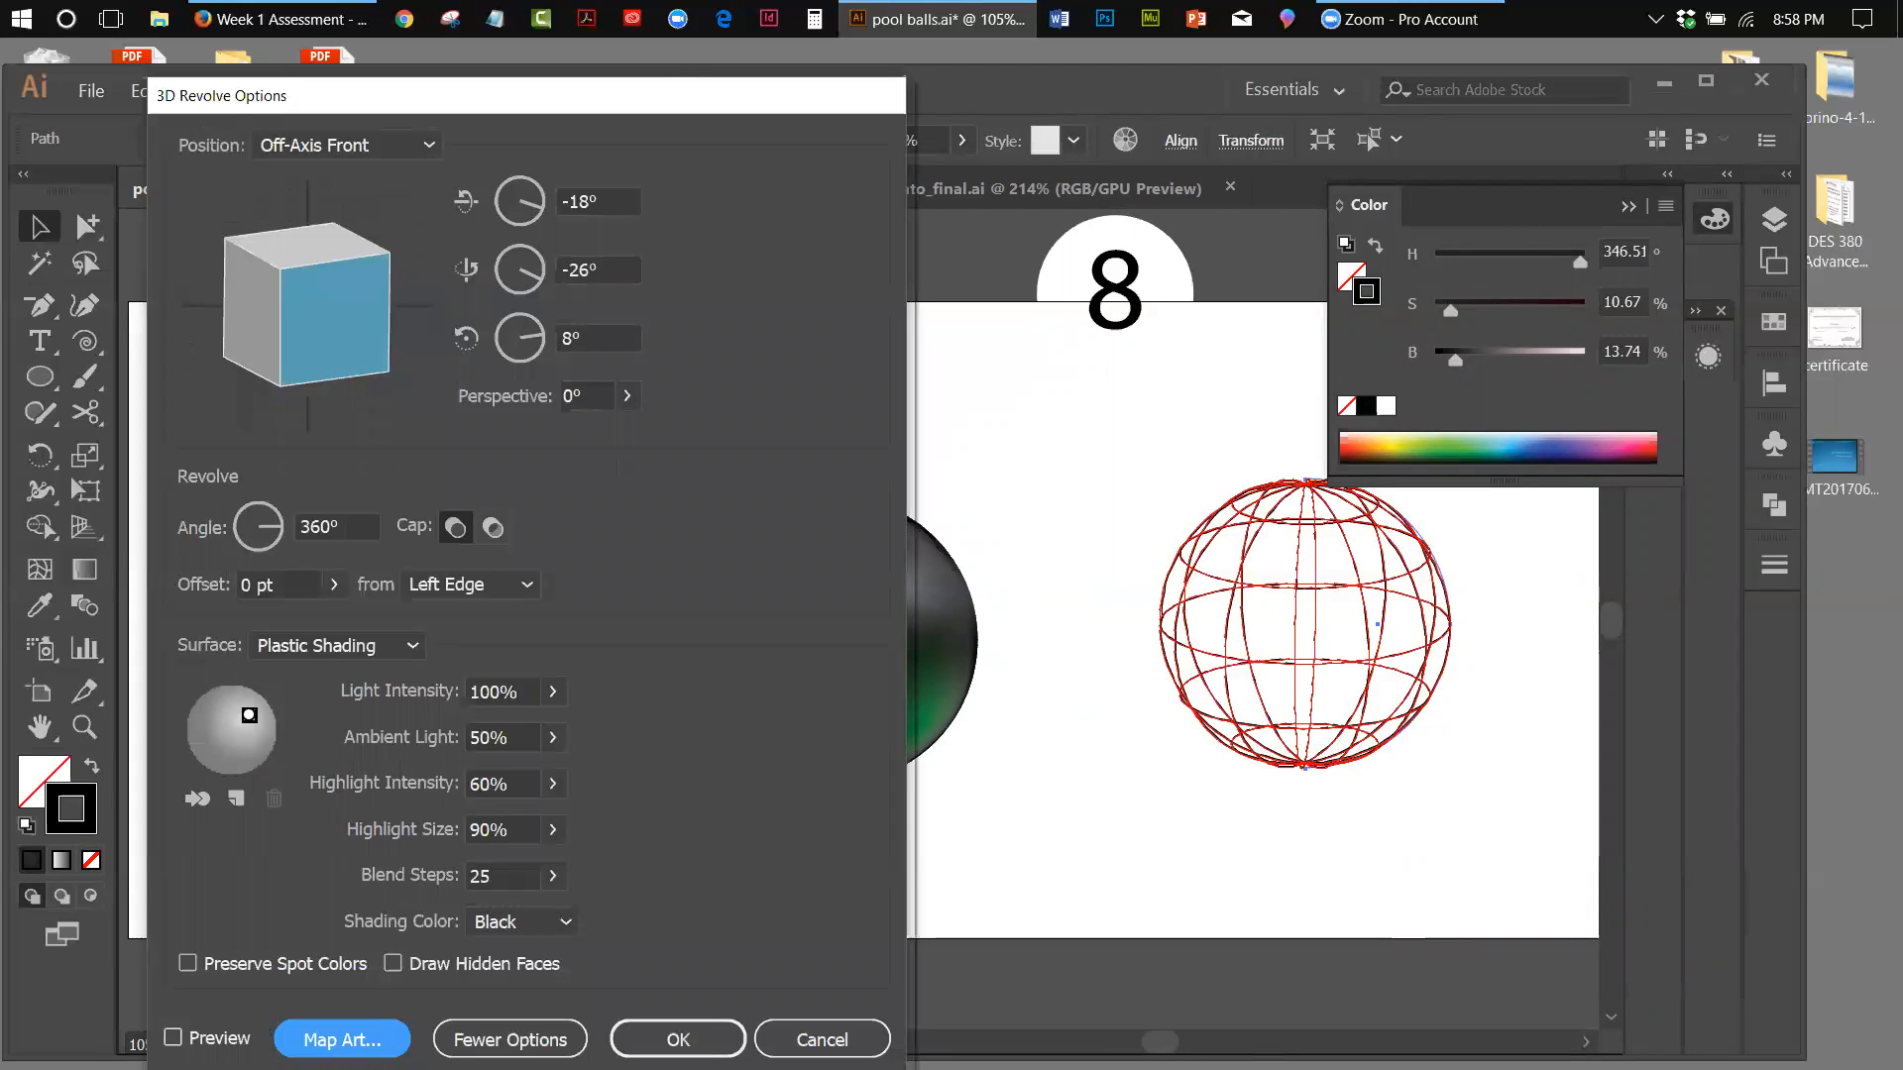
left_click(172, 1036)
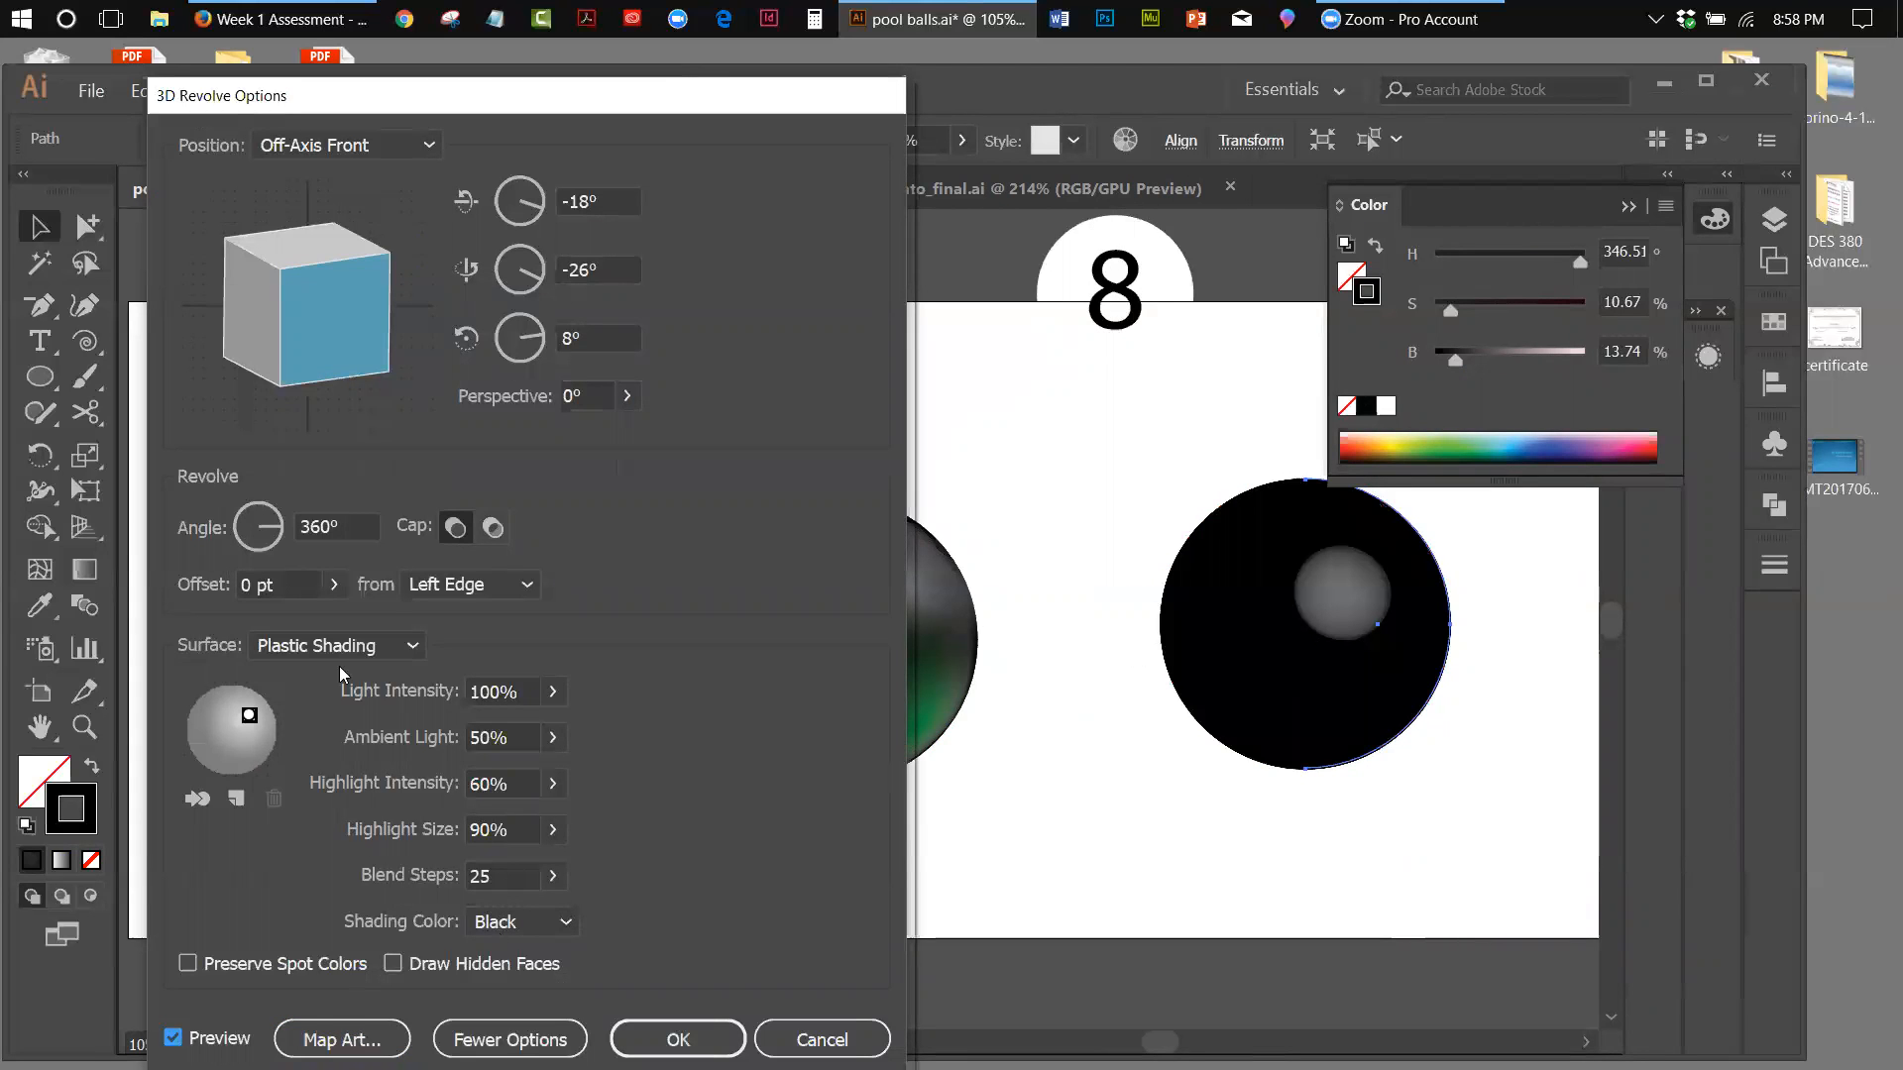
left_click_drag(250, 716, 222, 692)
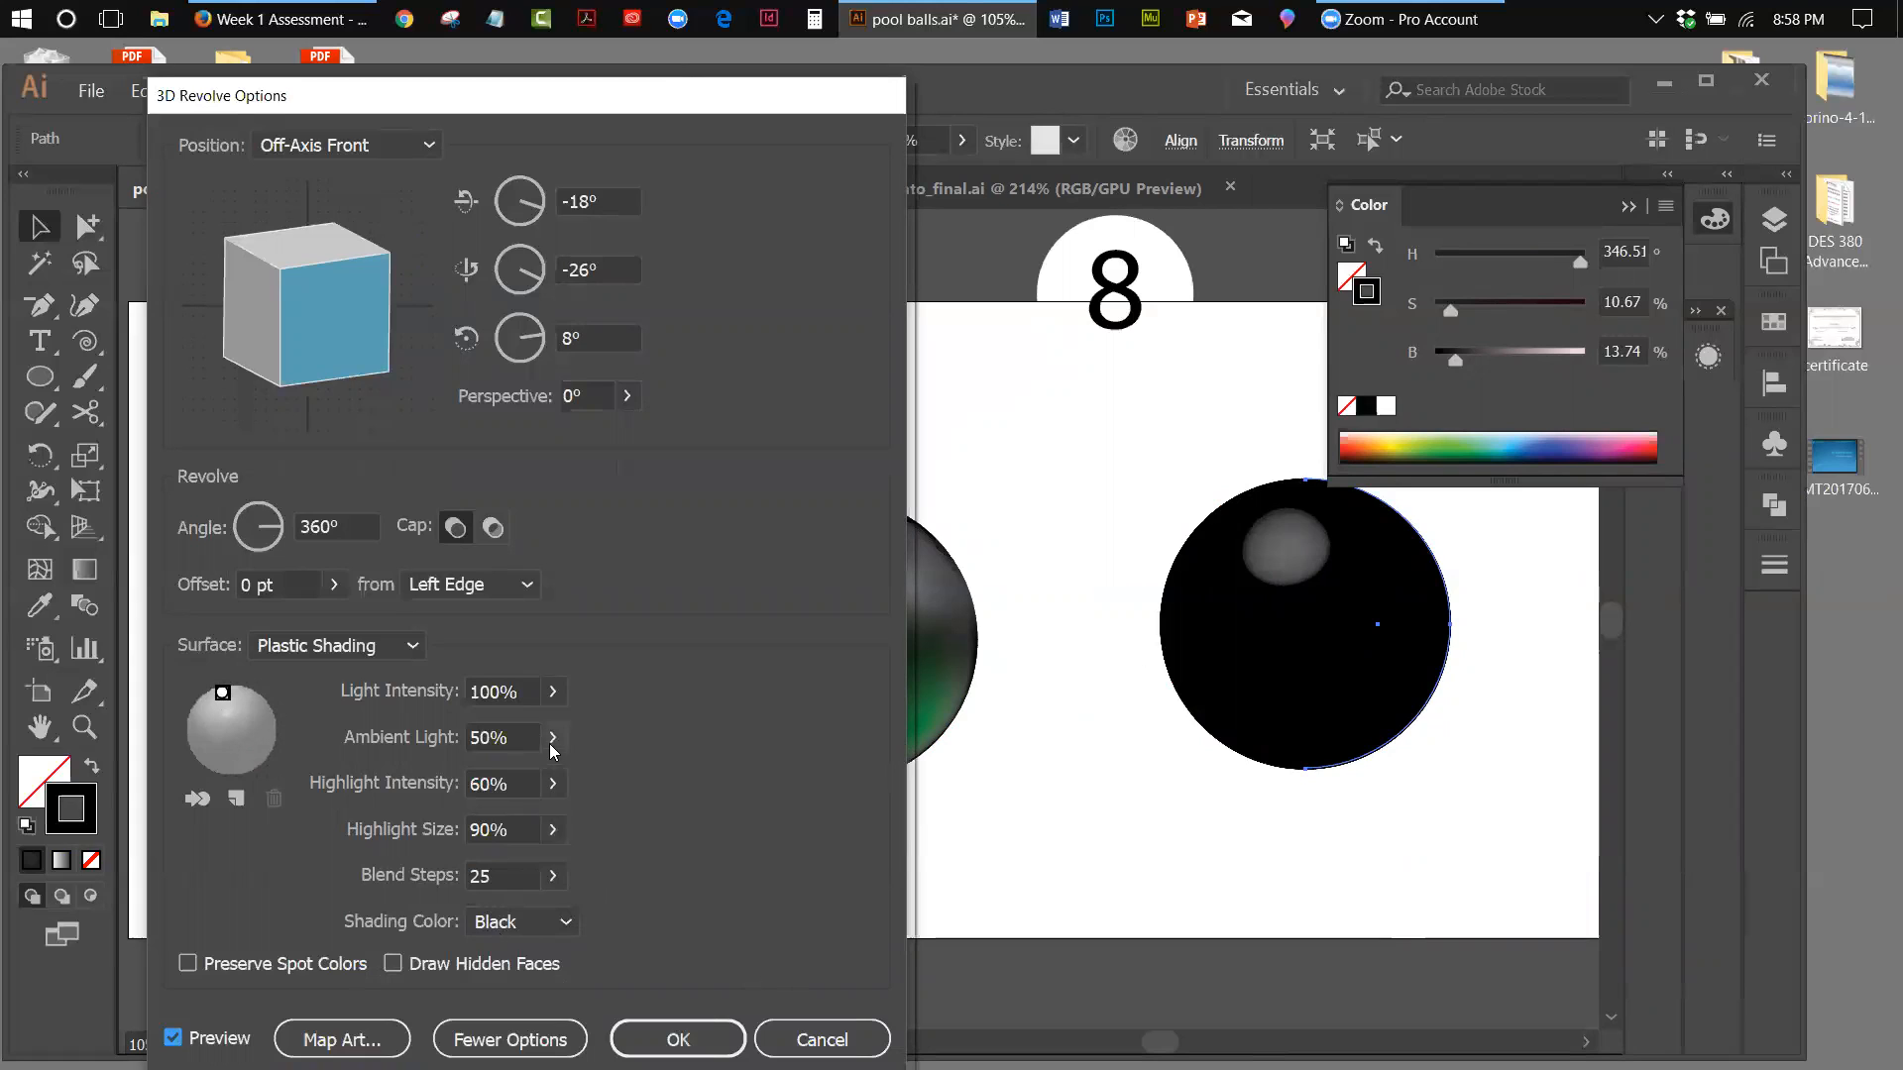
Set the revolve surface's highlight intensity to 24% and ambient light to 47%, keeping light intensity at 100%
left_click(552, 829)
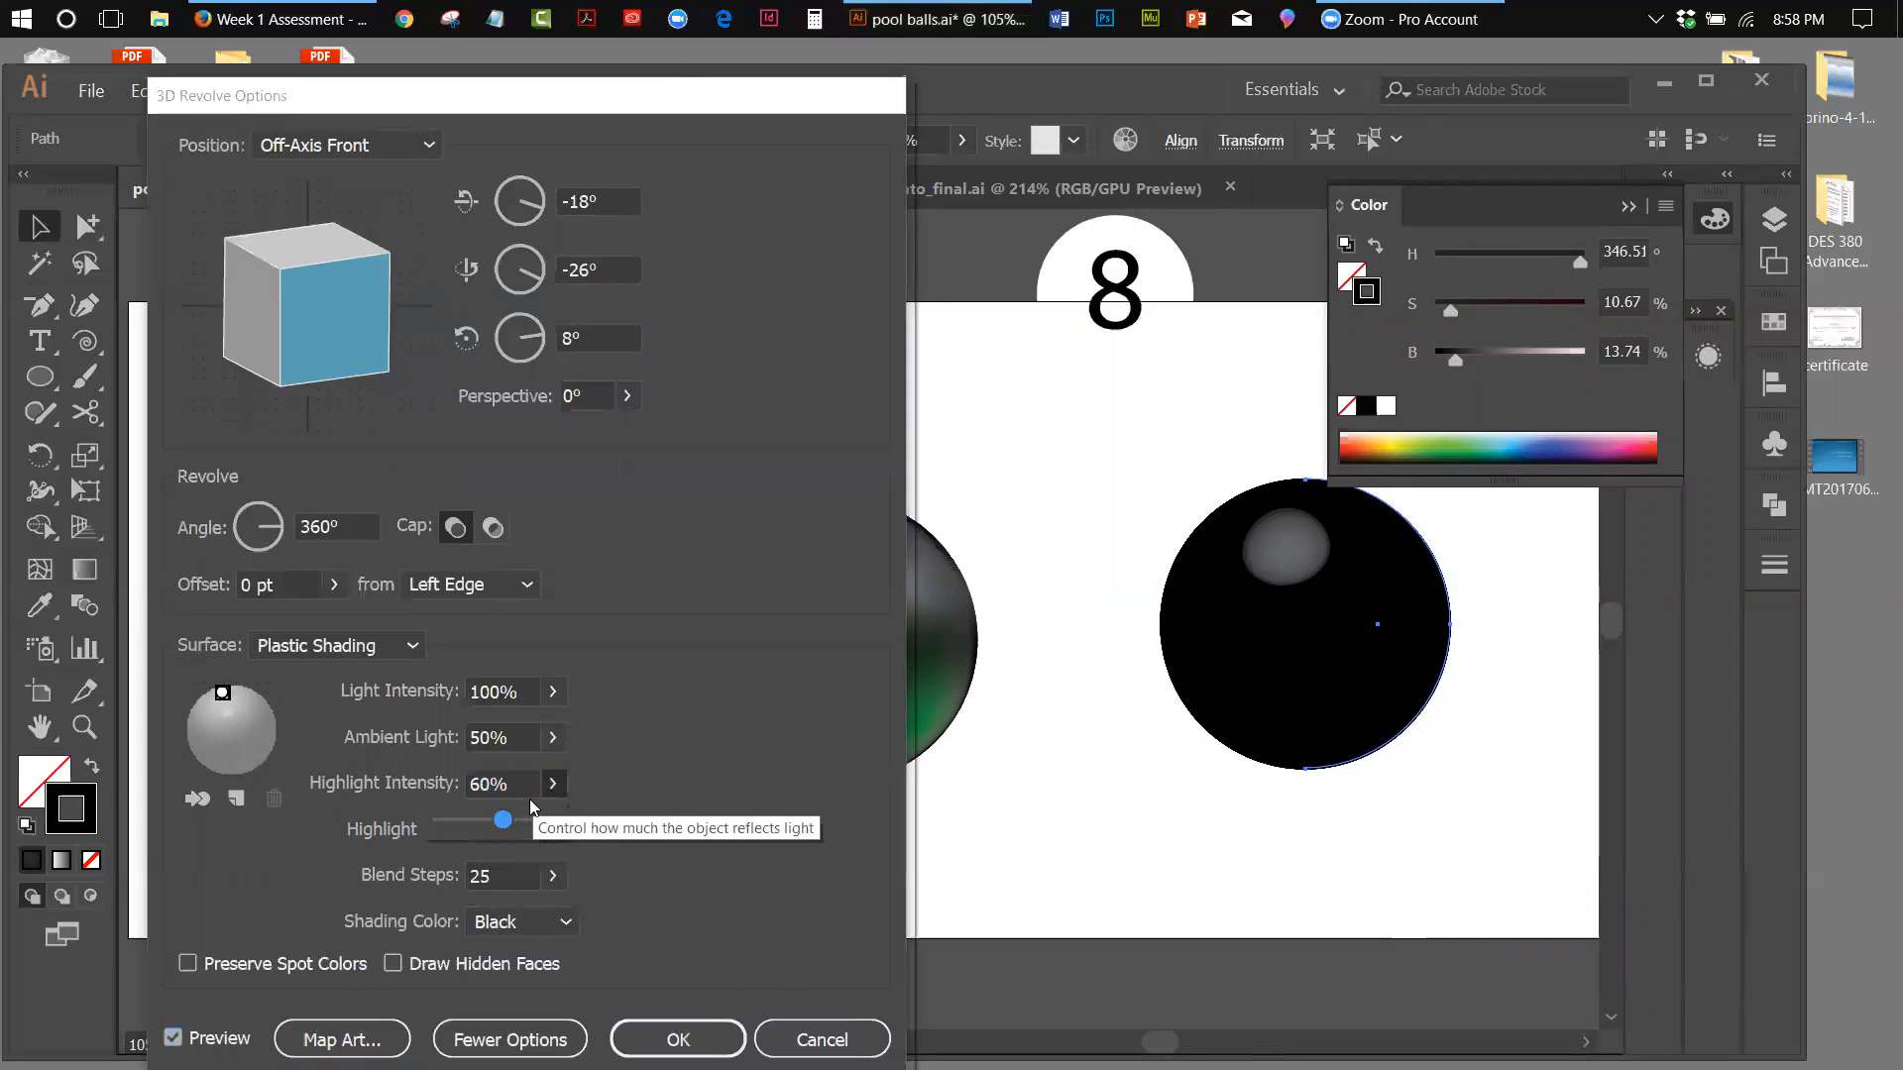
left_click_drag(512, 820, 463, 820)
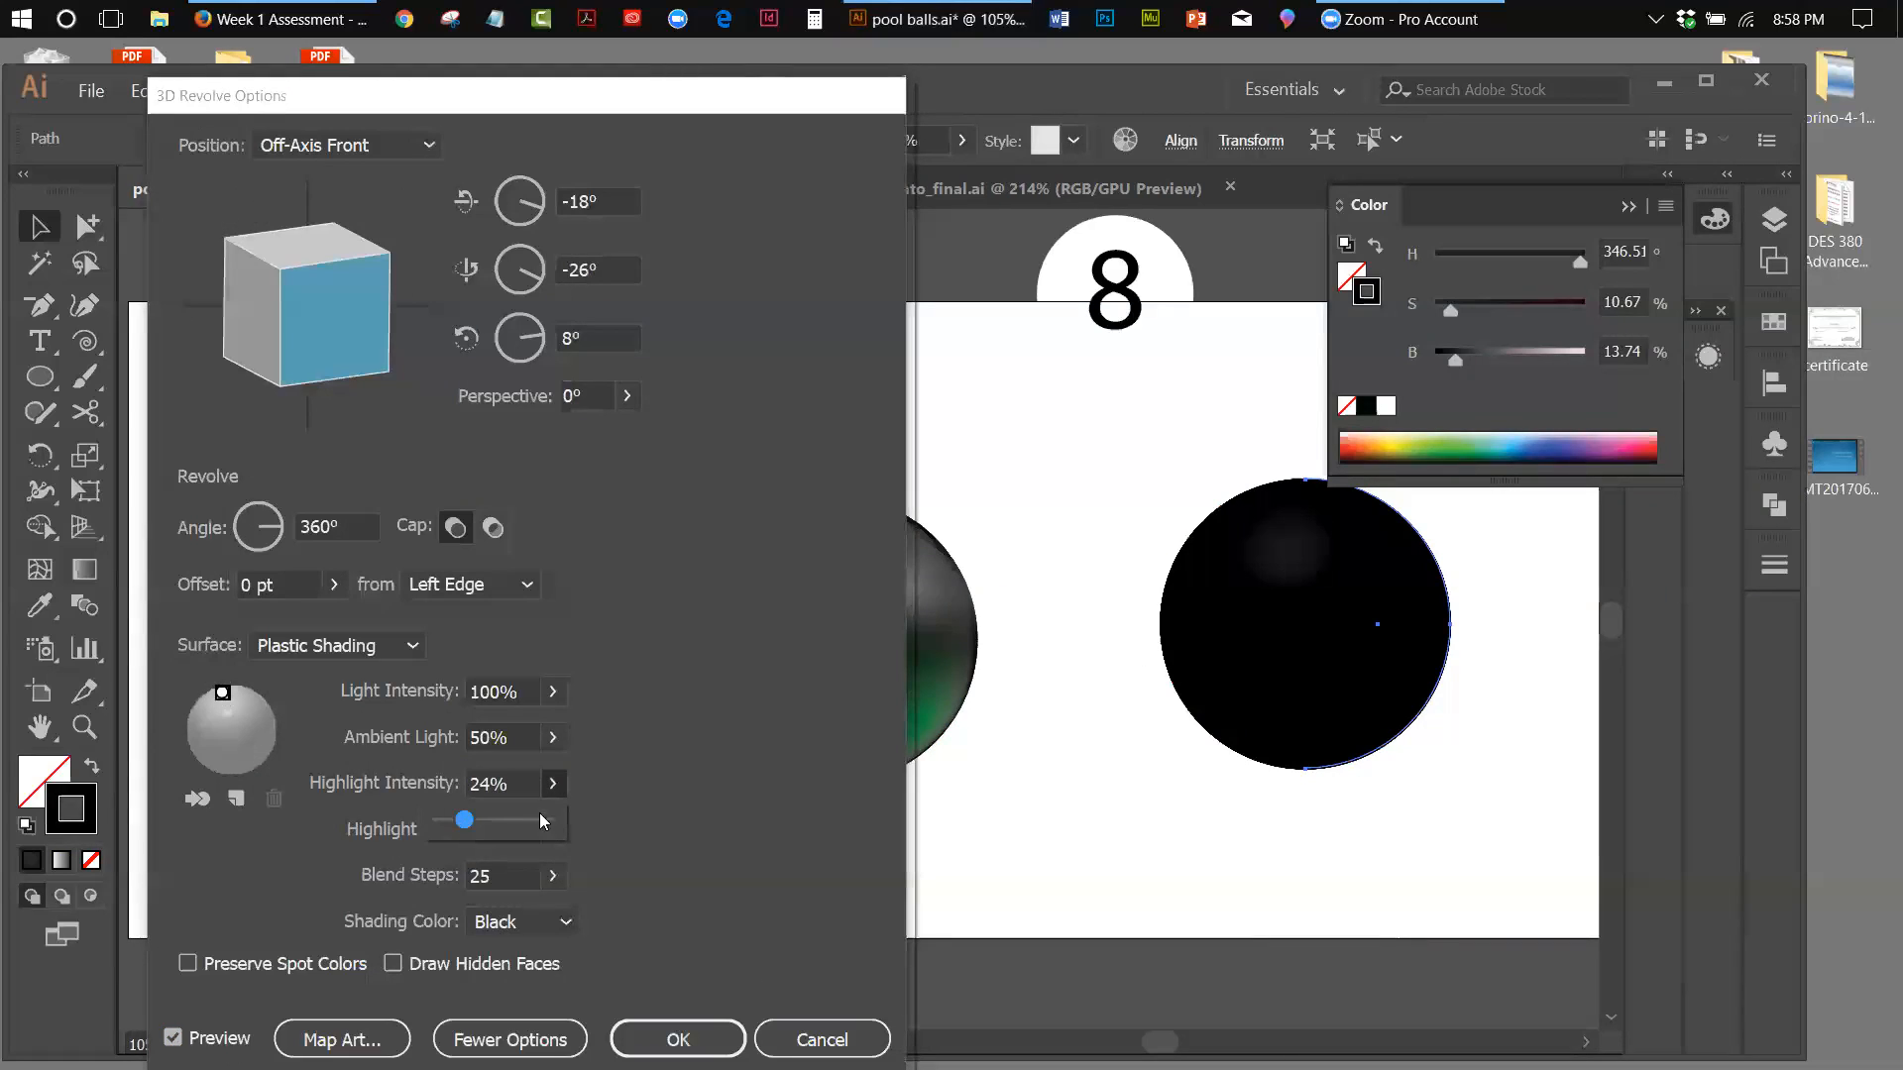
left_click(552, 737)
mouse_move(501, 779)
left_mouse_down()
mouse_move(544, 783)
mouse_move(493, 783)
left_mouse_up()
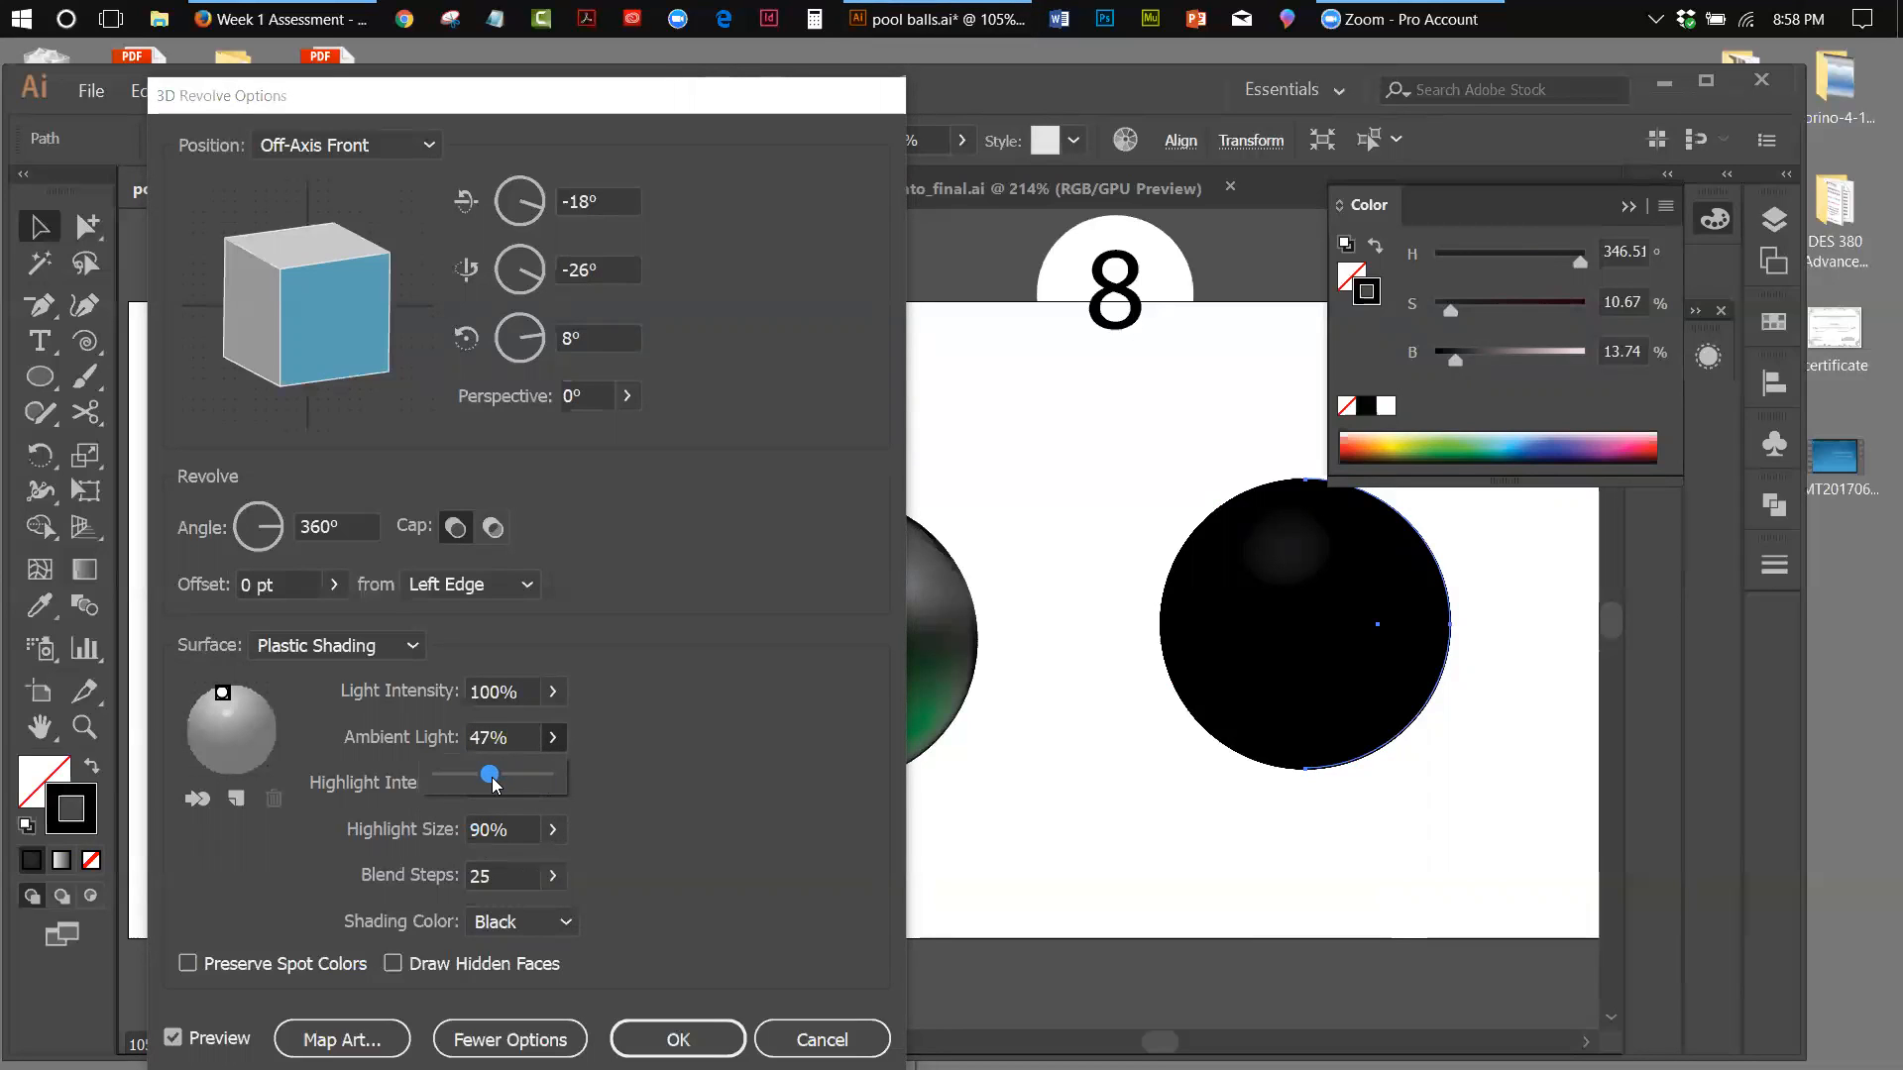
left_click(552, 691)
mouse_move(552, 734)
left_mouse_down()
mouse_move(489, 738)
mouse_move(583, 743)
left_mouse_up()
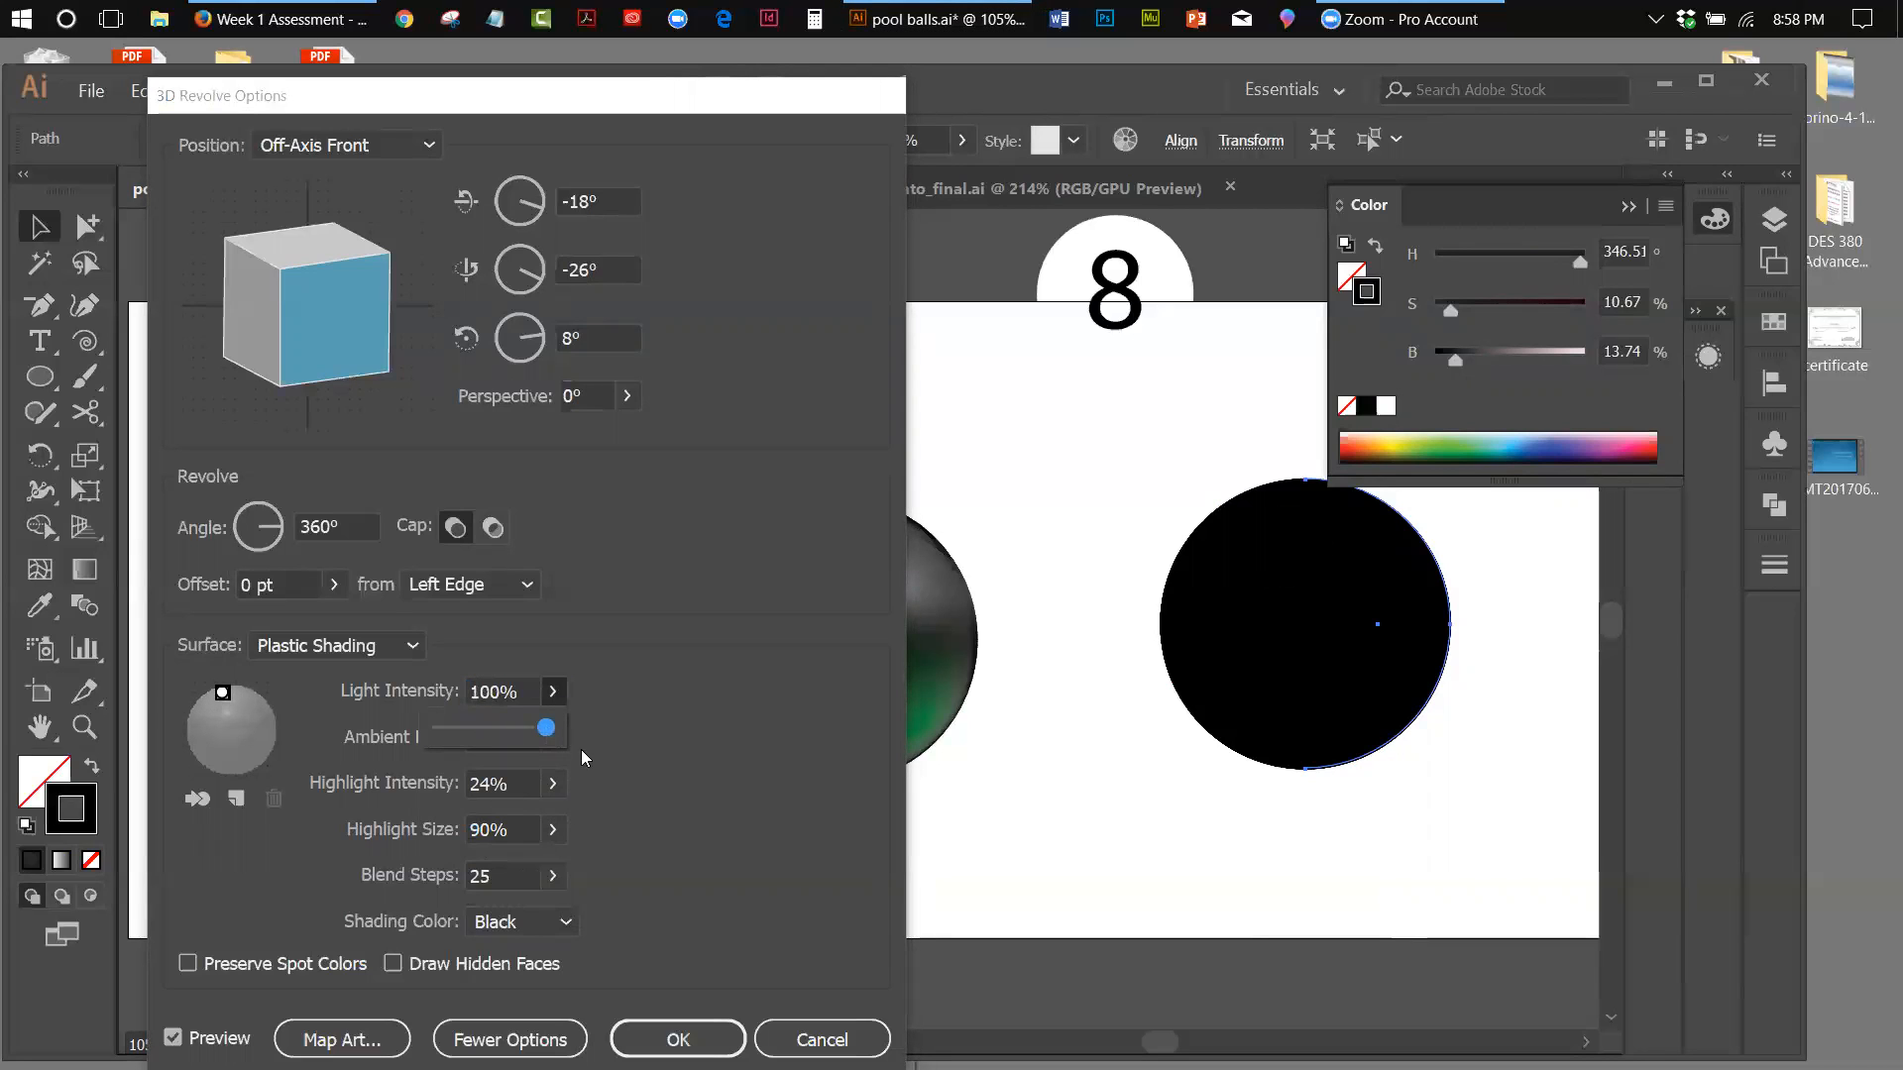
Set the highlight size to 100% and highlight intensity to 61%, and shift the surface light slightly down from the sphere's edge
left_click(552, 875)
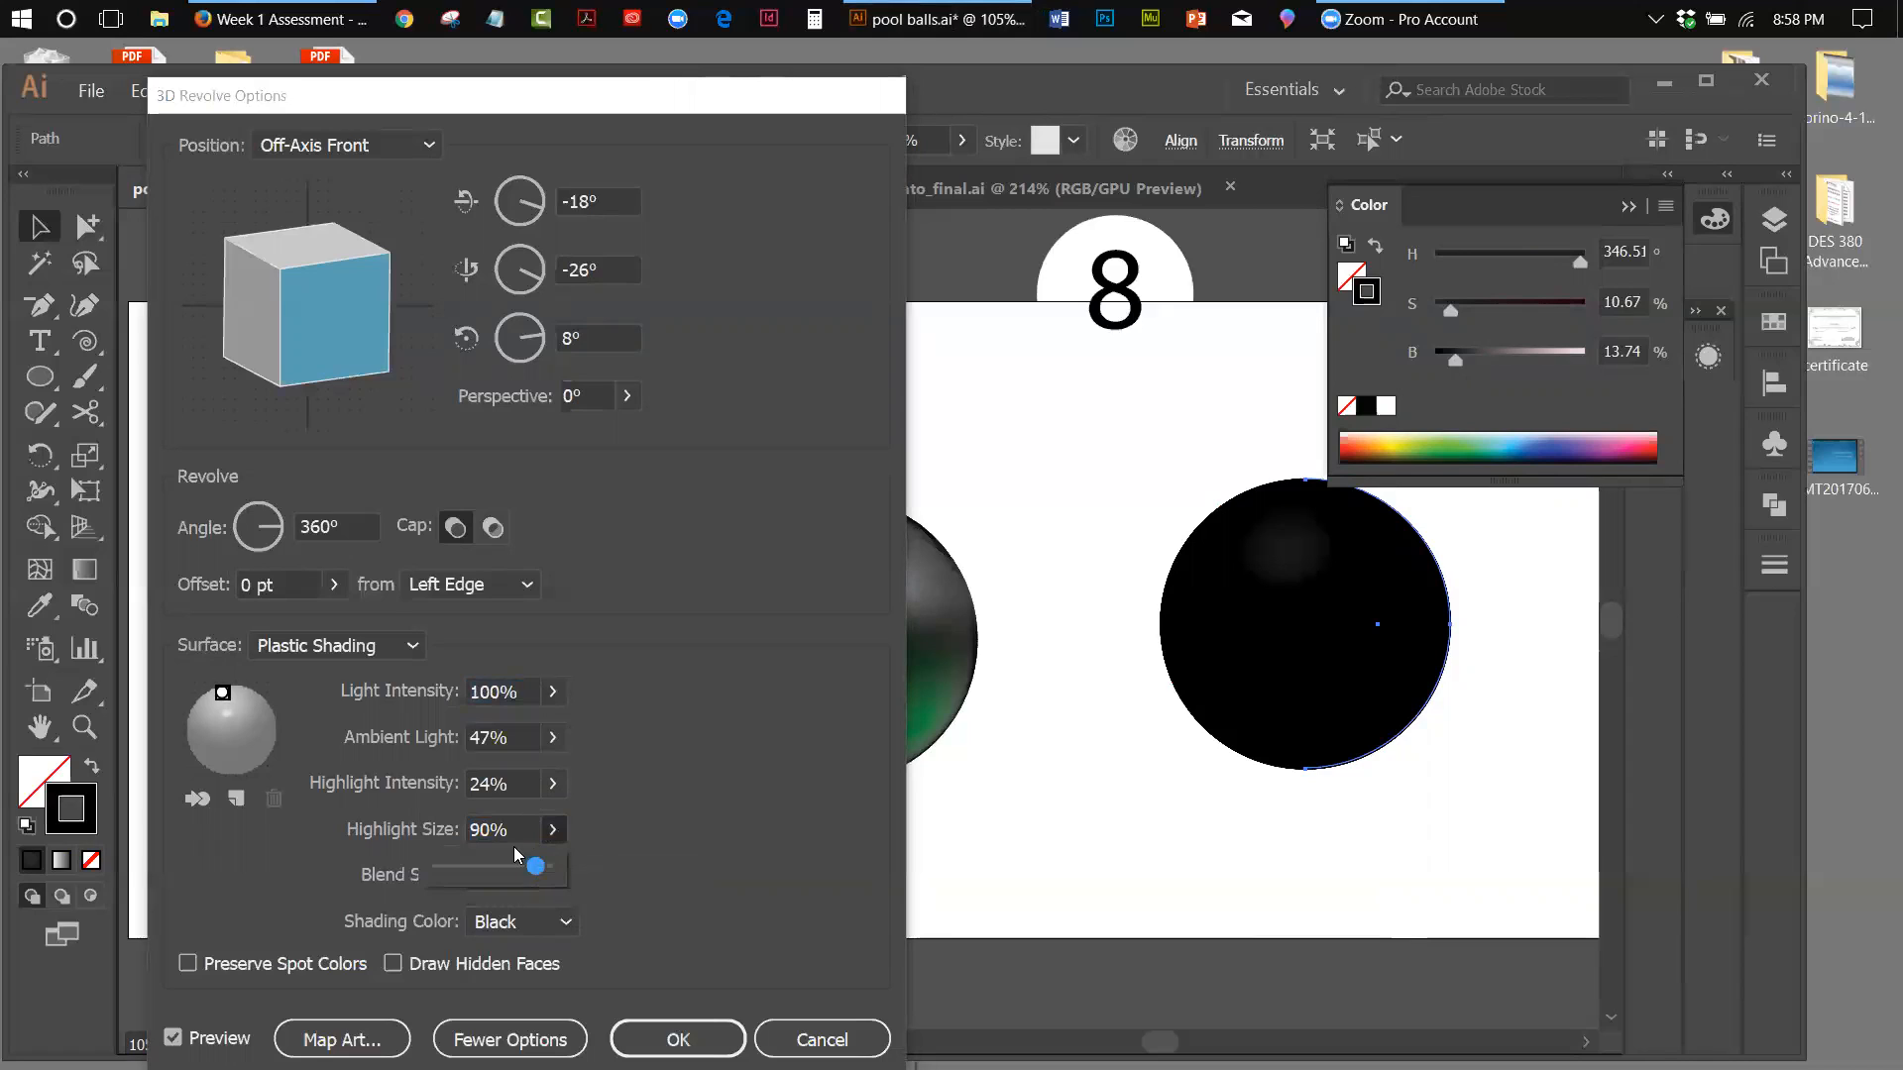
left_click_drag(546, 882, 594, 887)
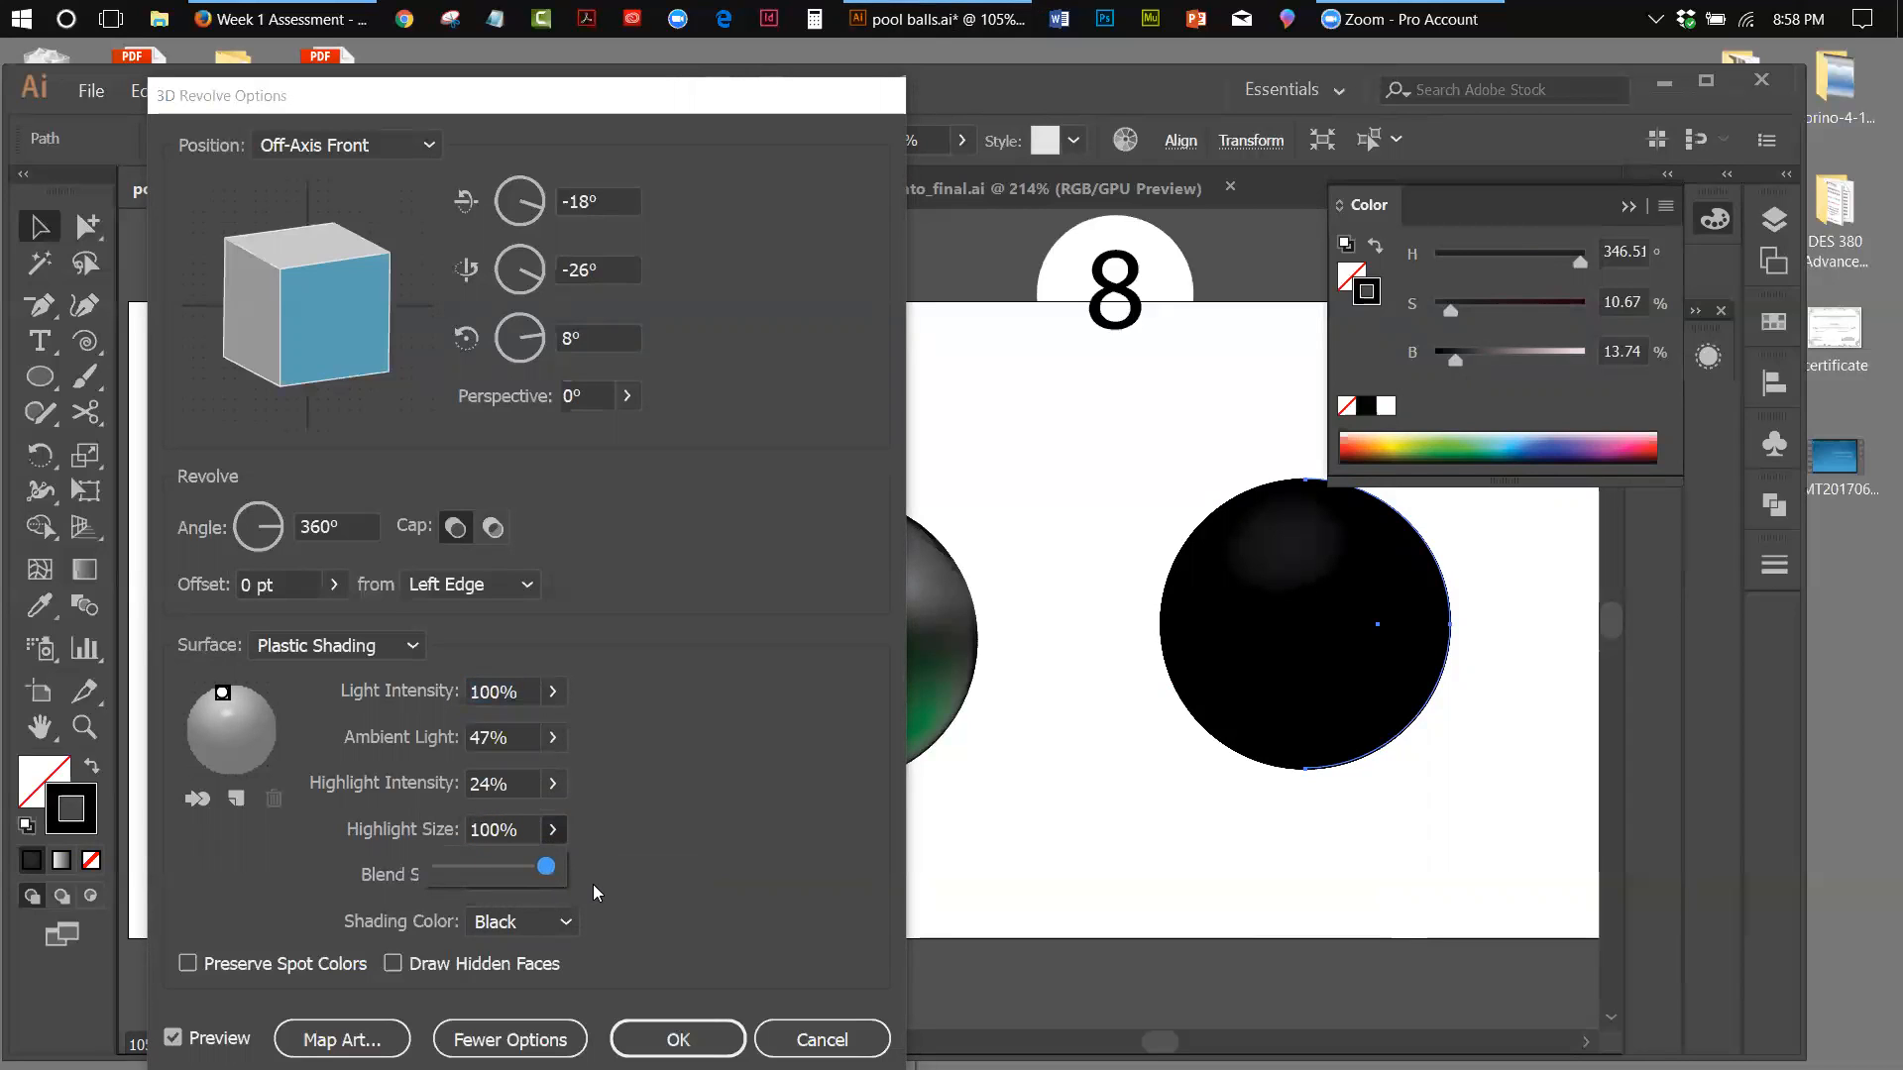
left_click(552, 783)
left_click_drag(461, 815, 504, 830)
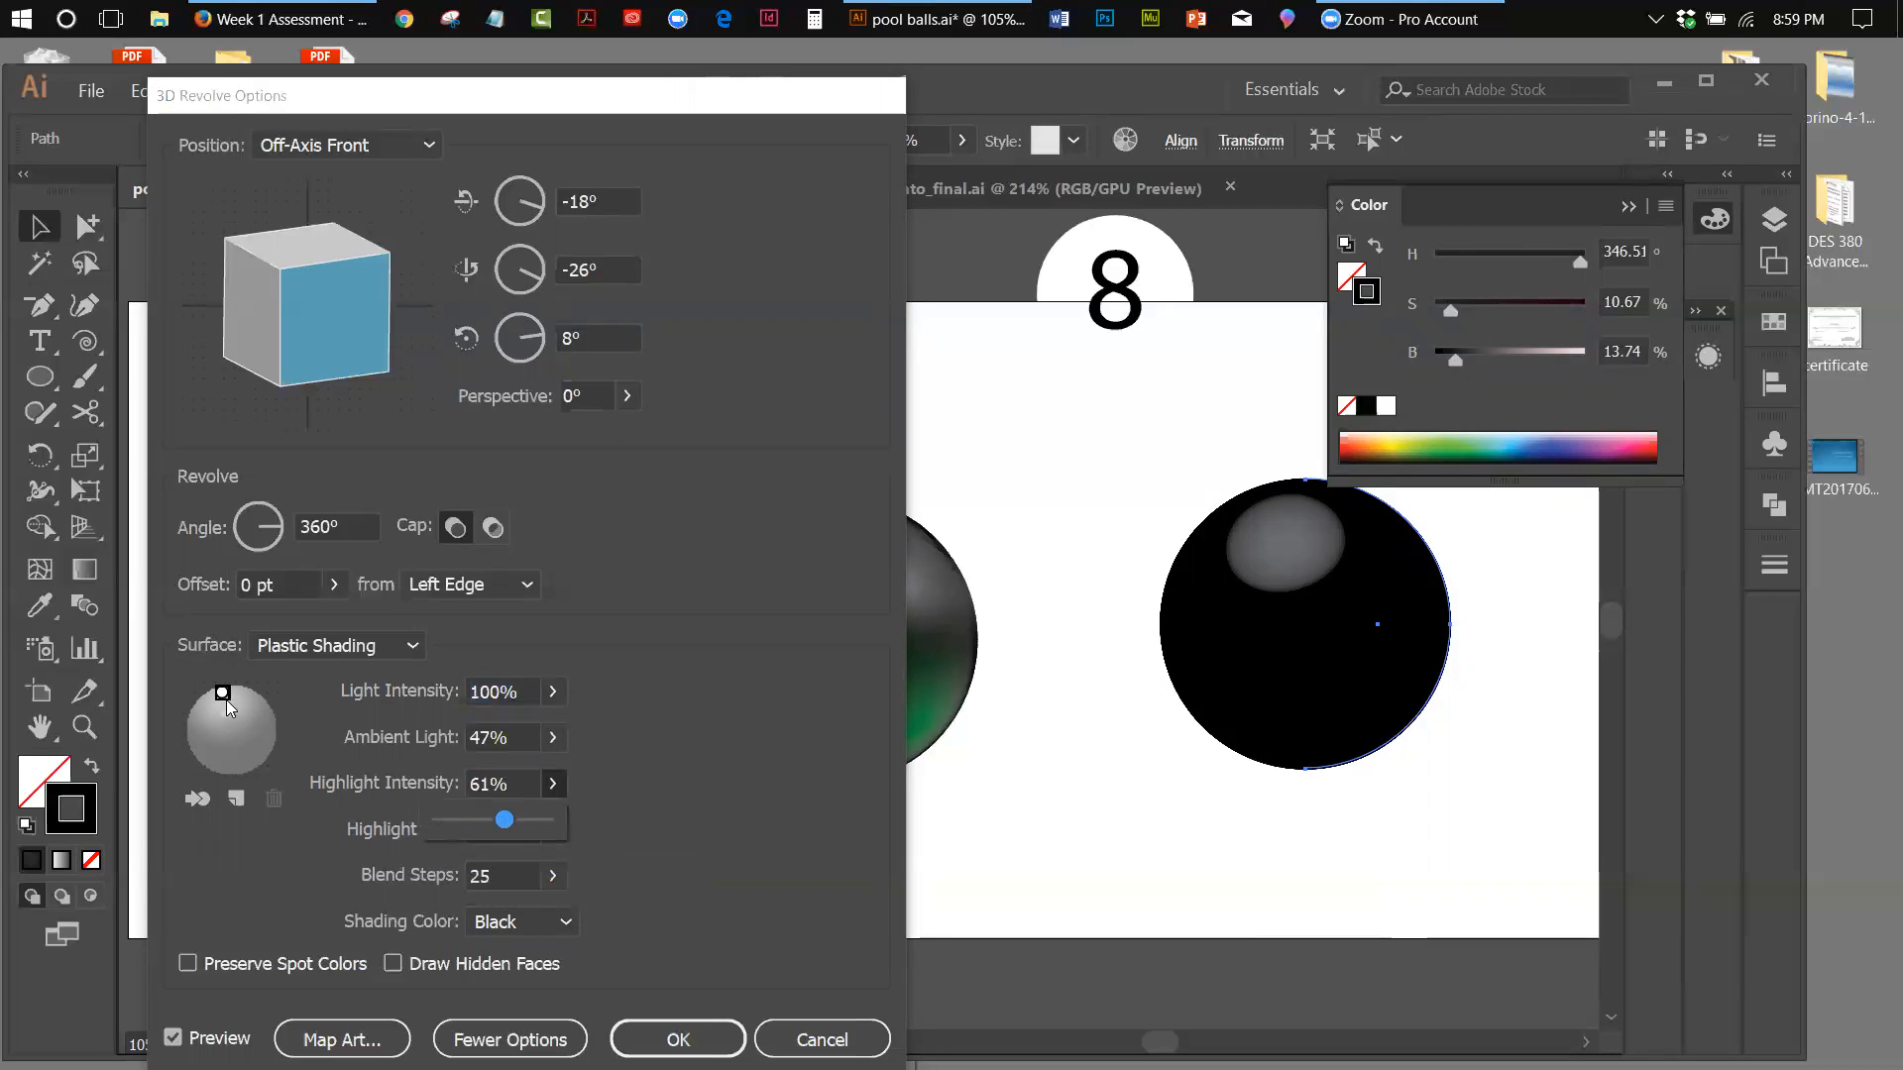
left_click_drag(222, 693, 220, 702)
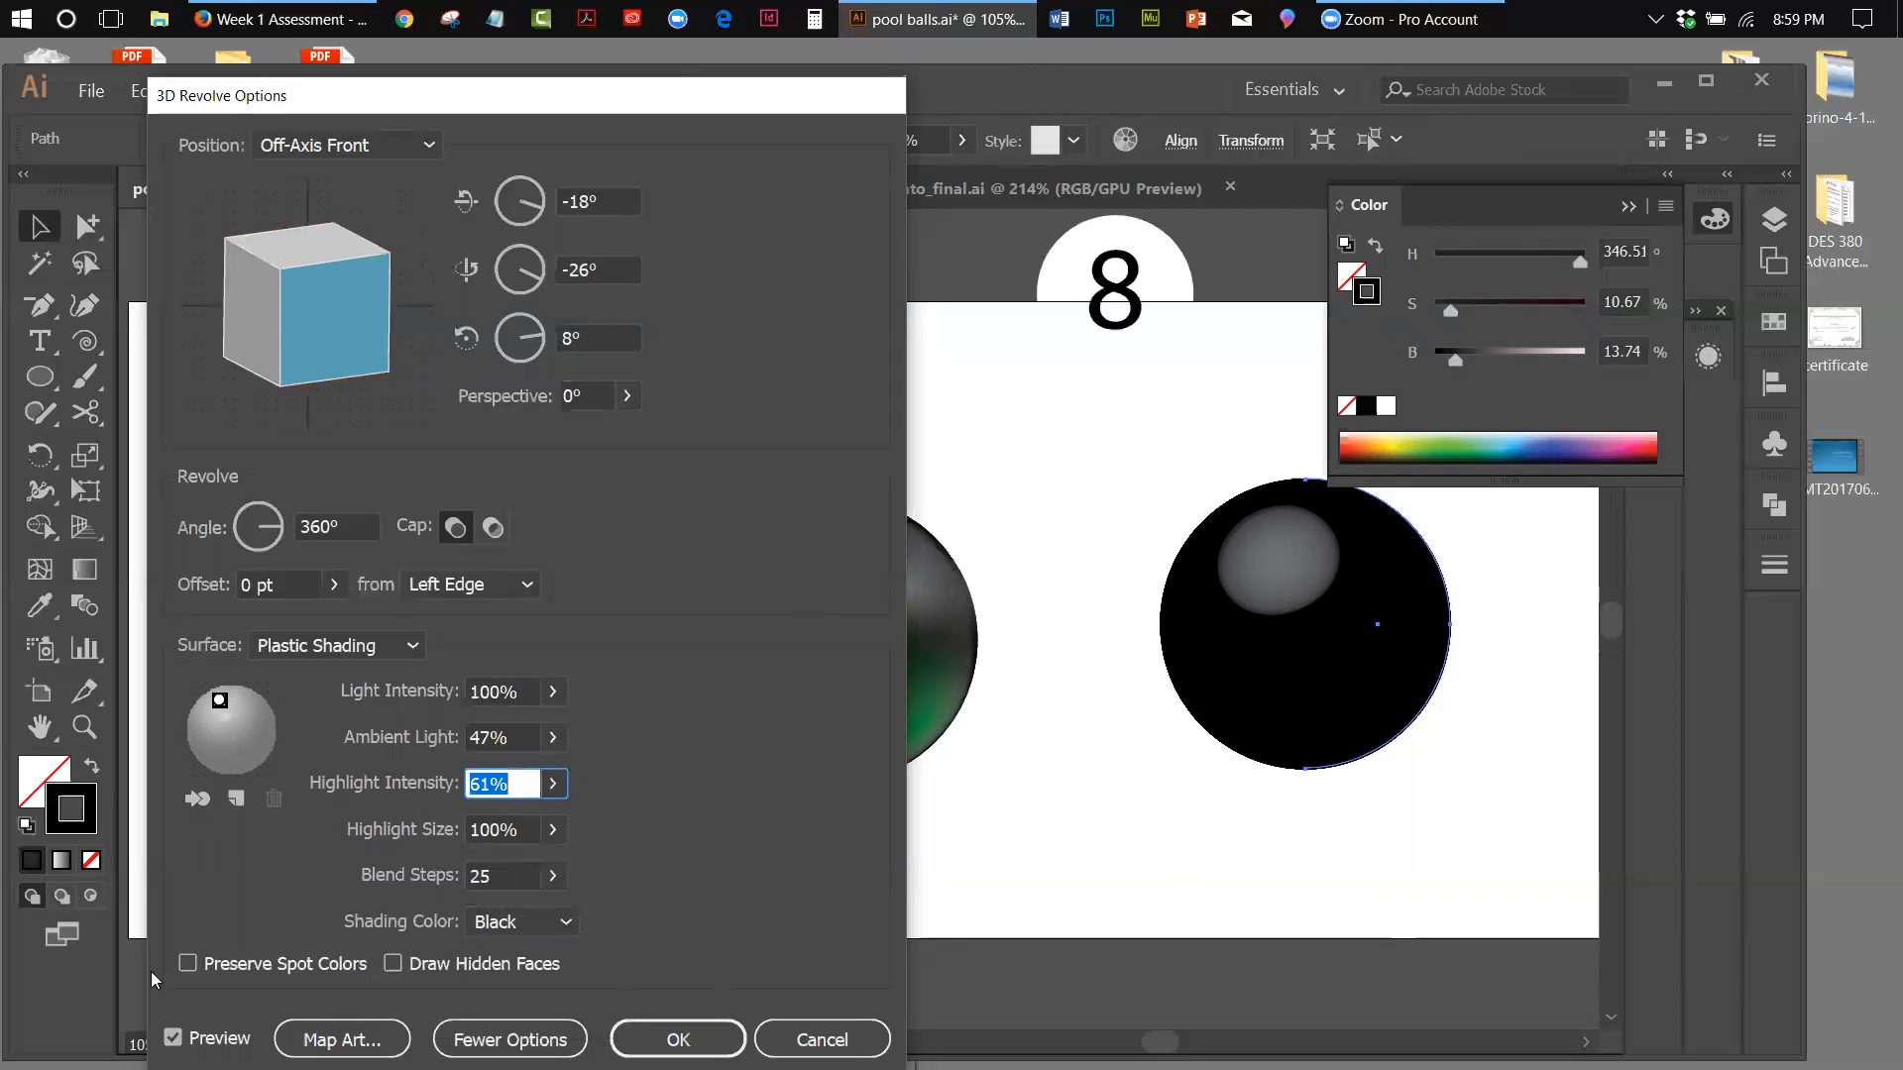
Open the Map Art settings for the revolved sphere and position them clear of the artwork
left_click(342, 1040)
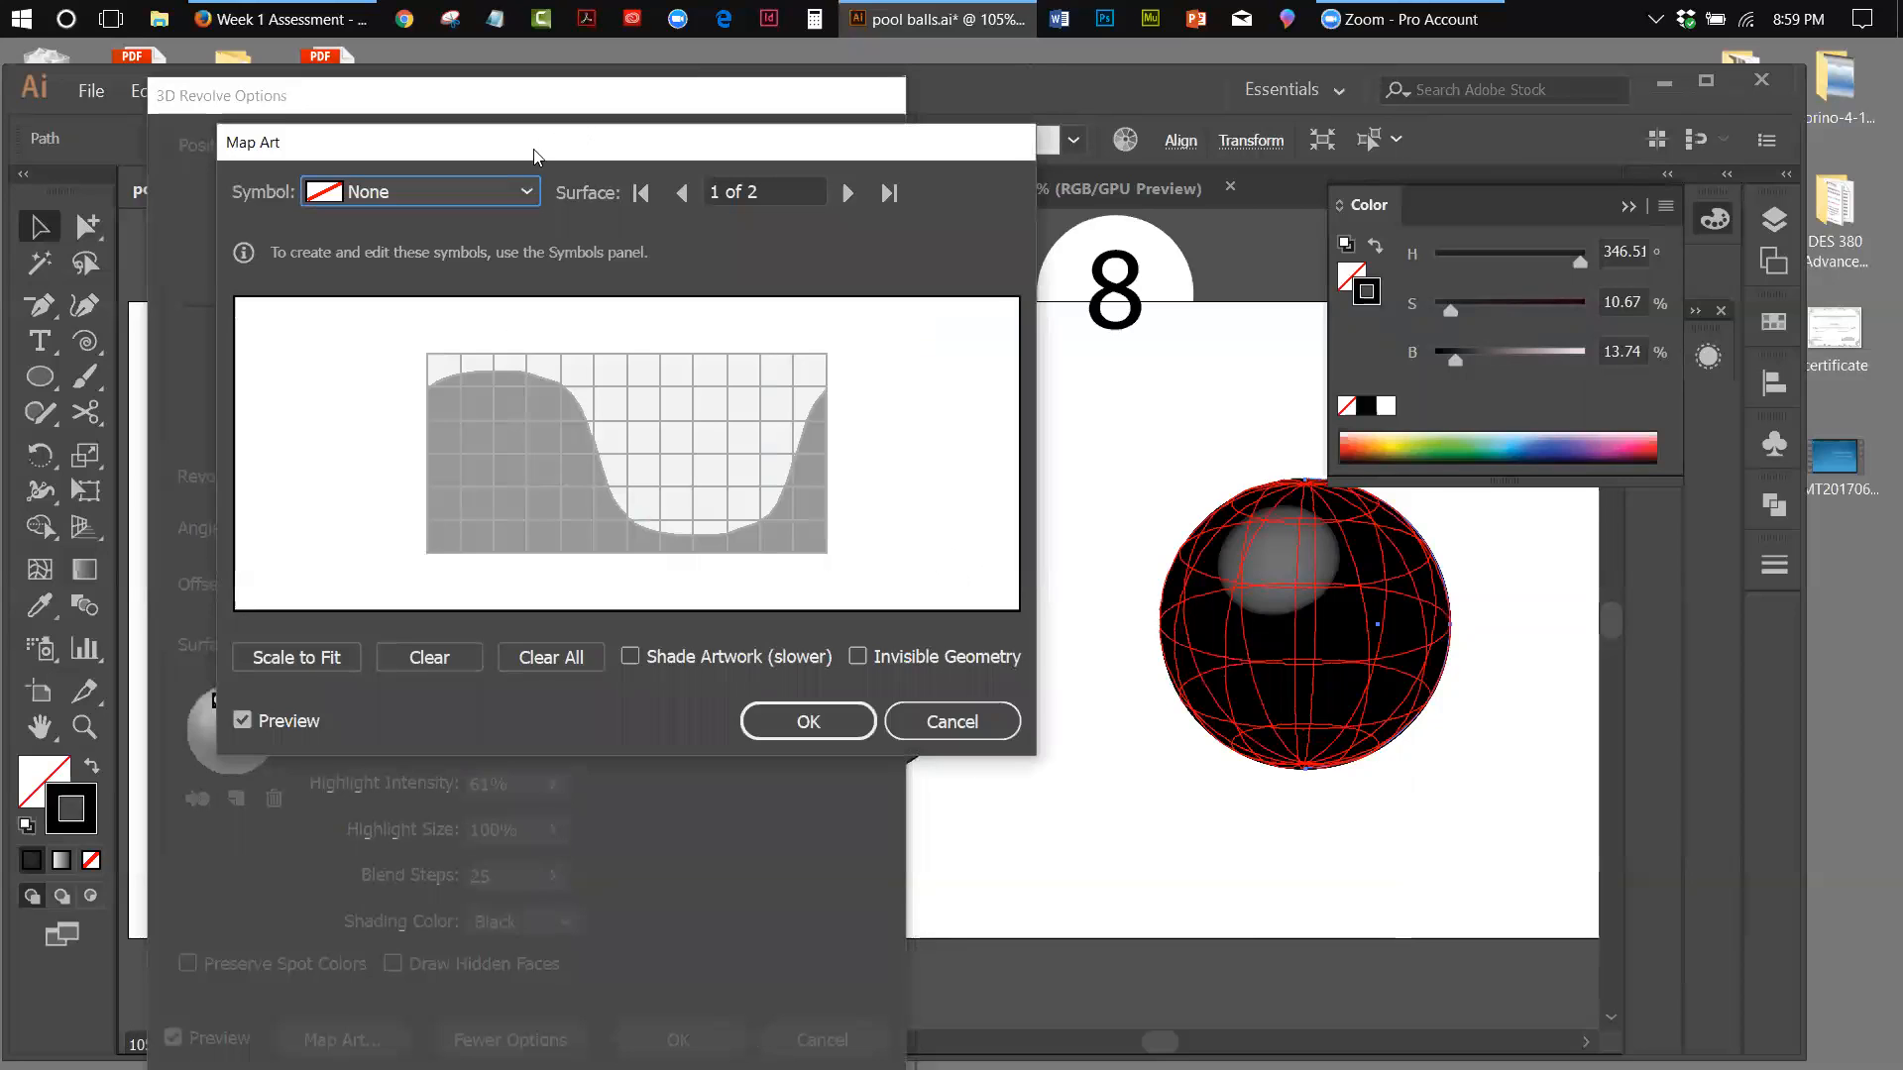
left_click_drag(535, 153, 521, 225)
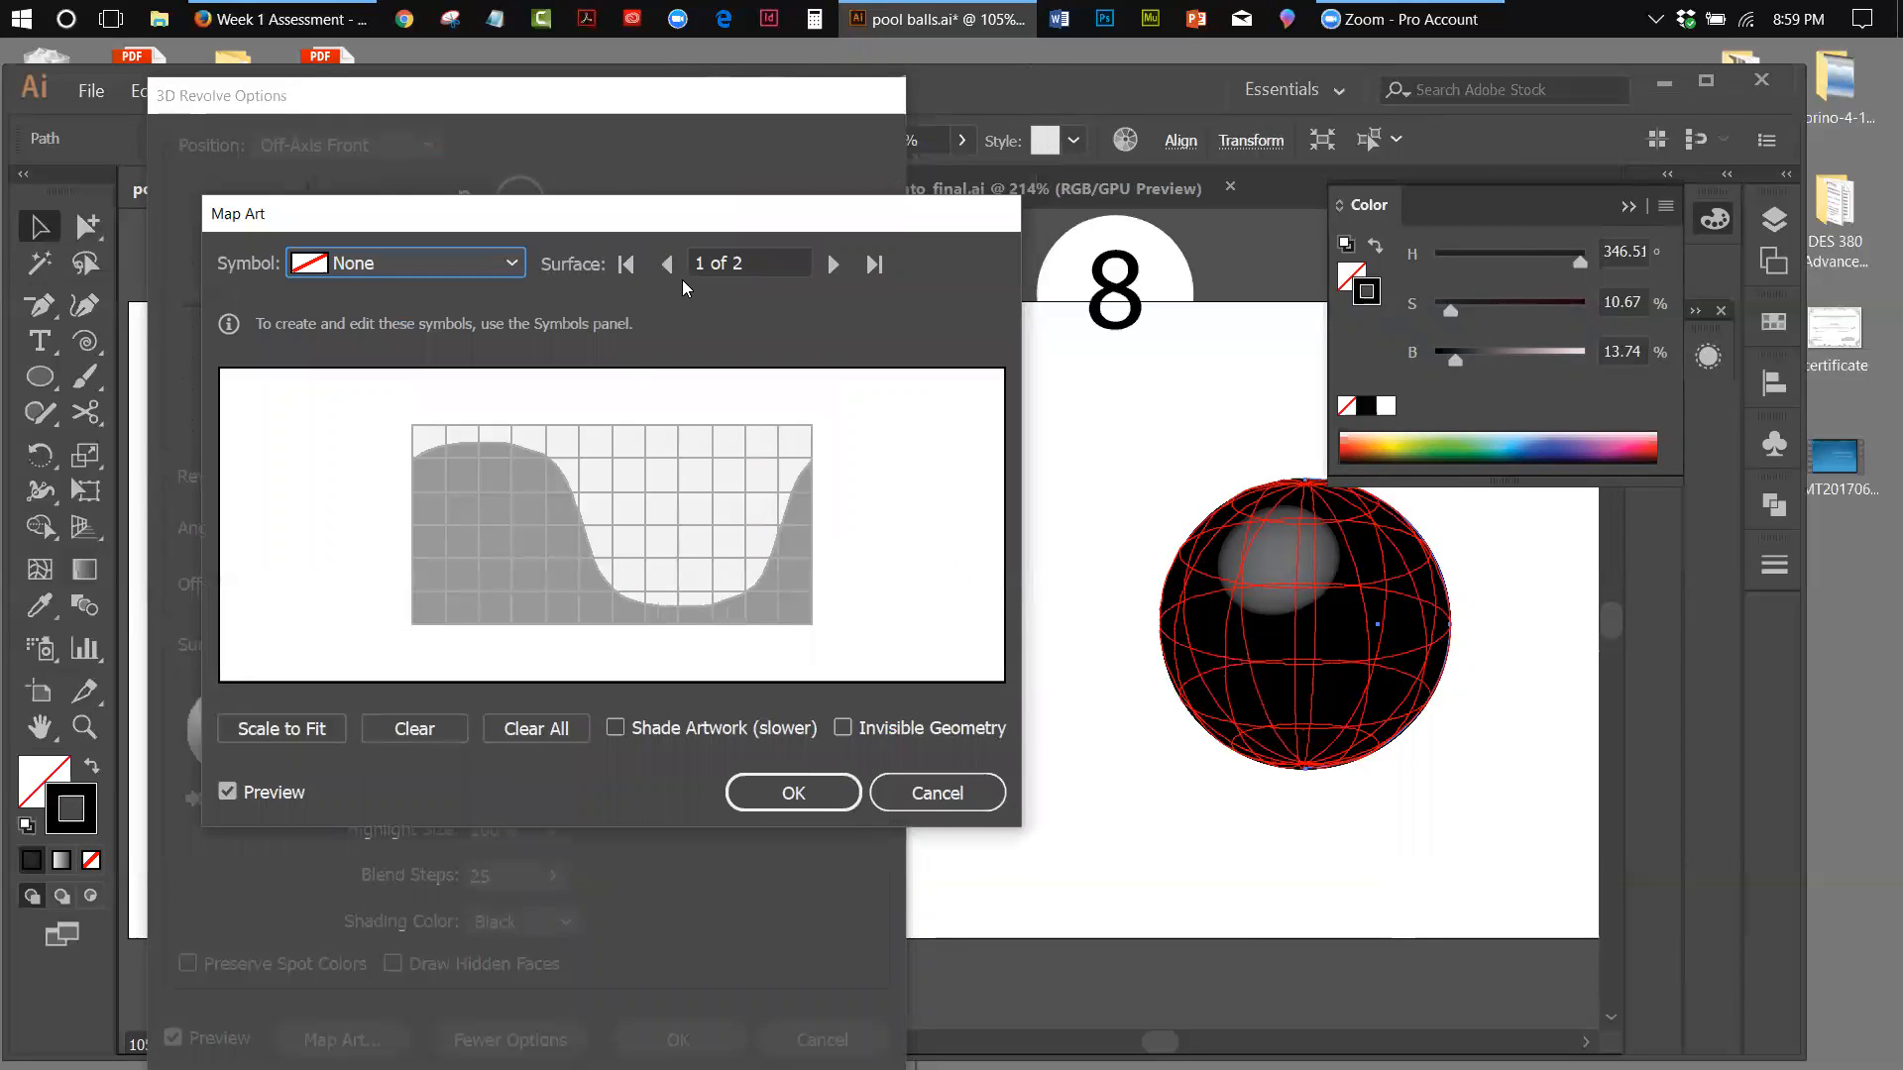
Try mapping the 3_ball 2 symbol onto the visible area of surface 2 and reset that surface's symbol to None
left_click(830, 266)
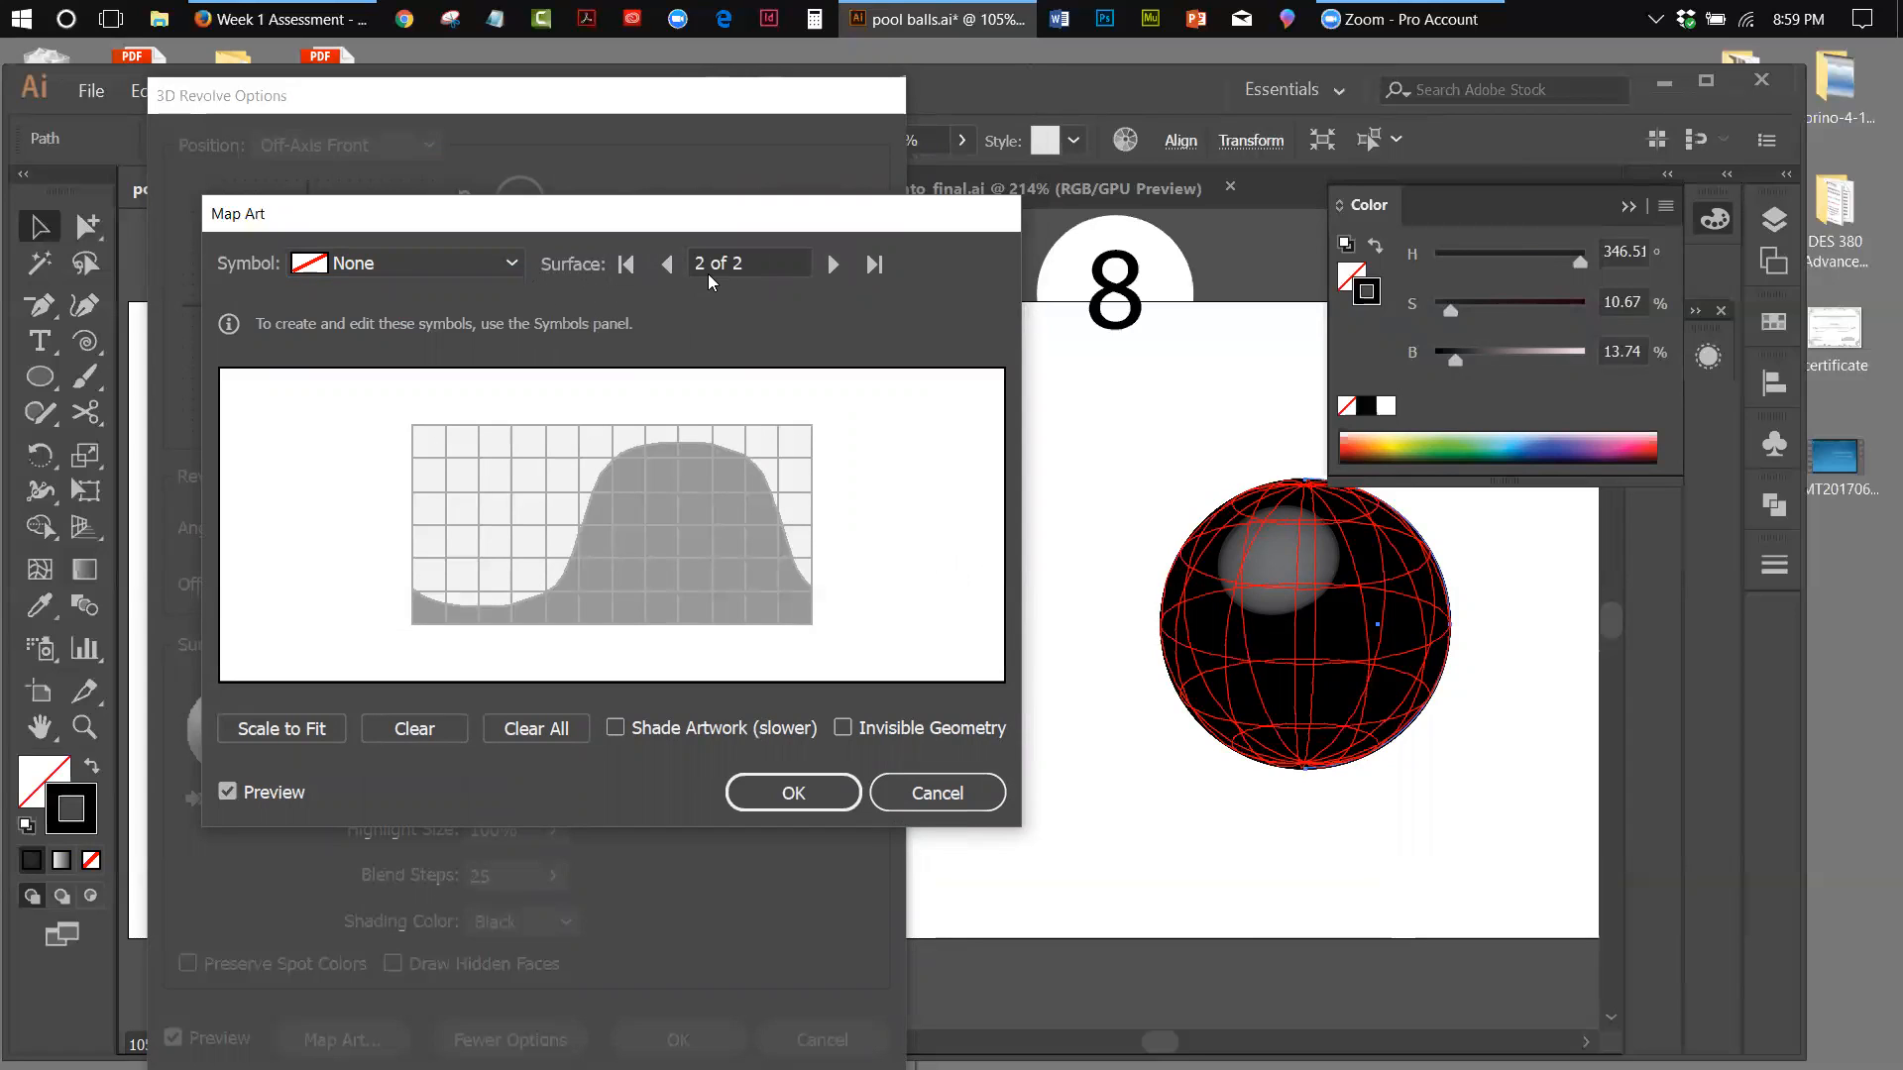
left_click(510, 264)
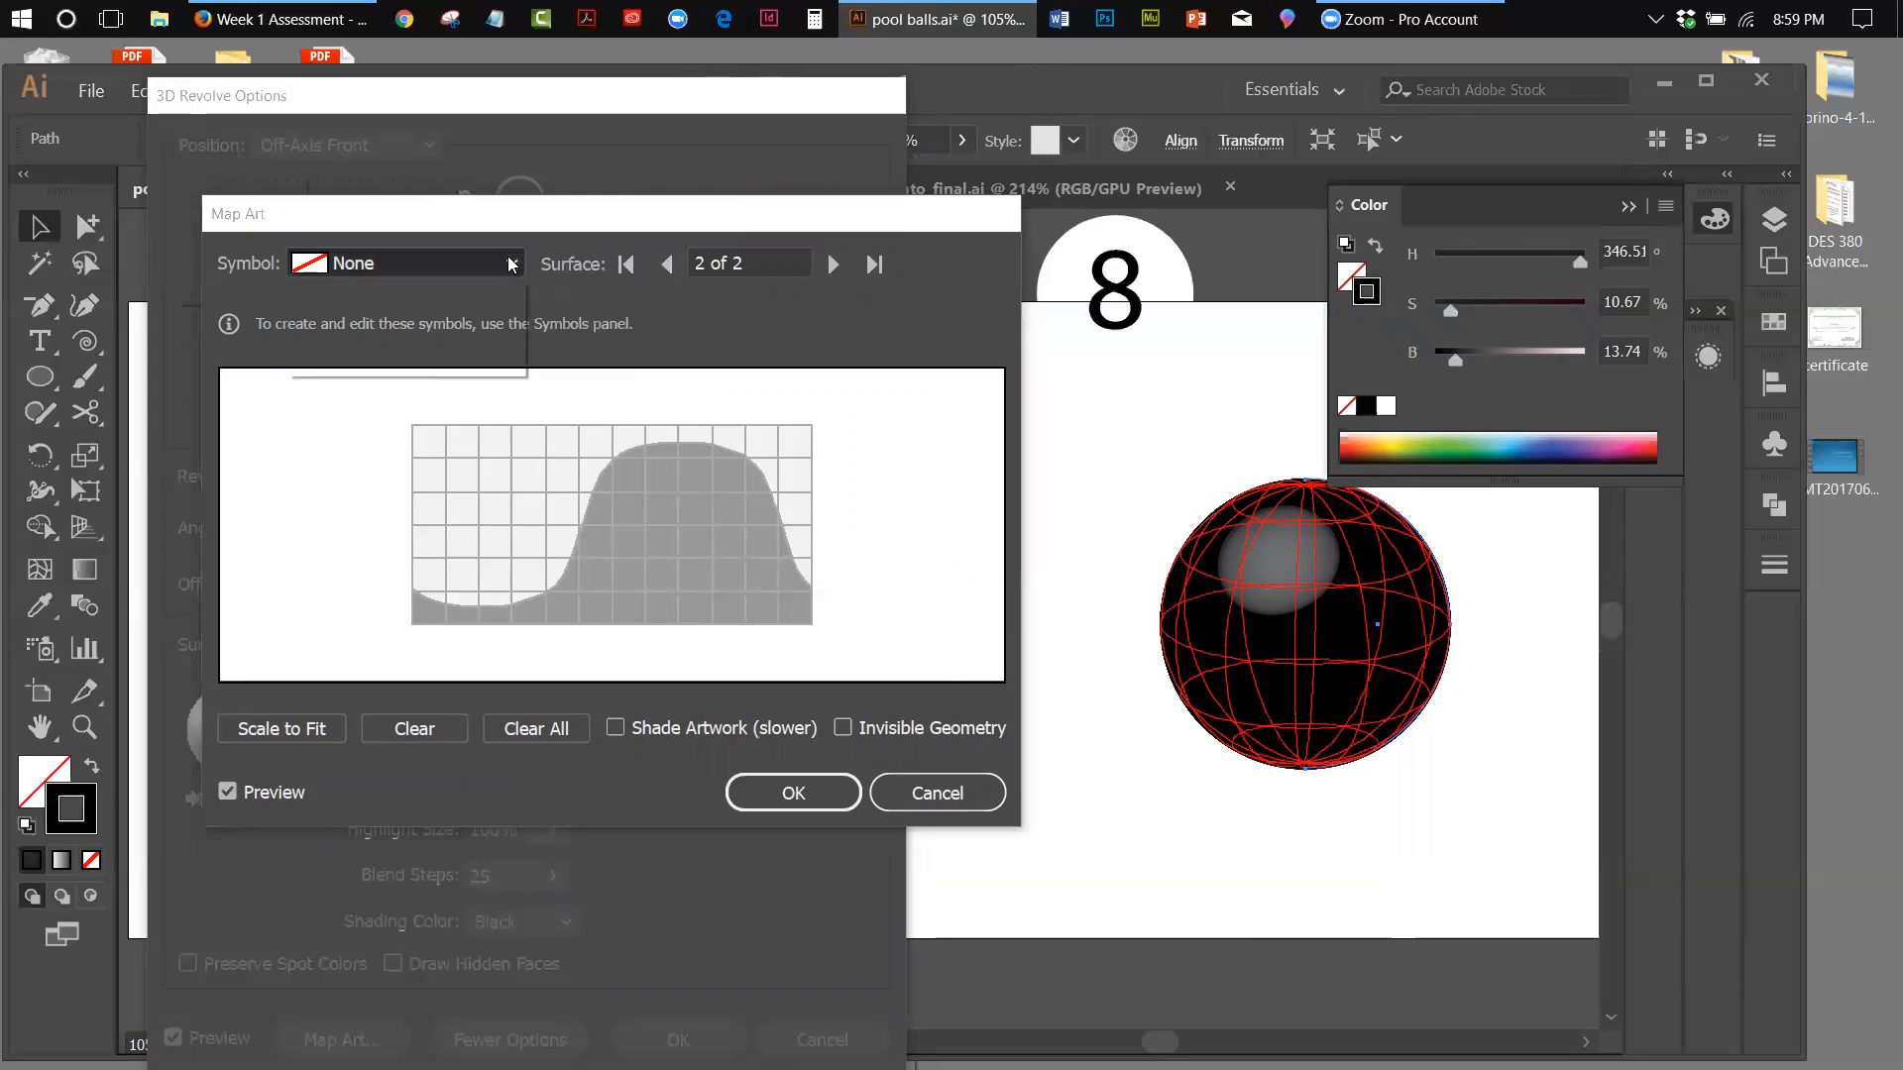
left_click(349, 361)
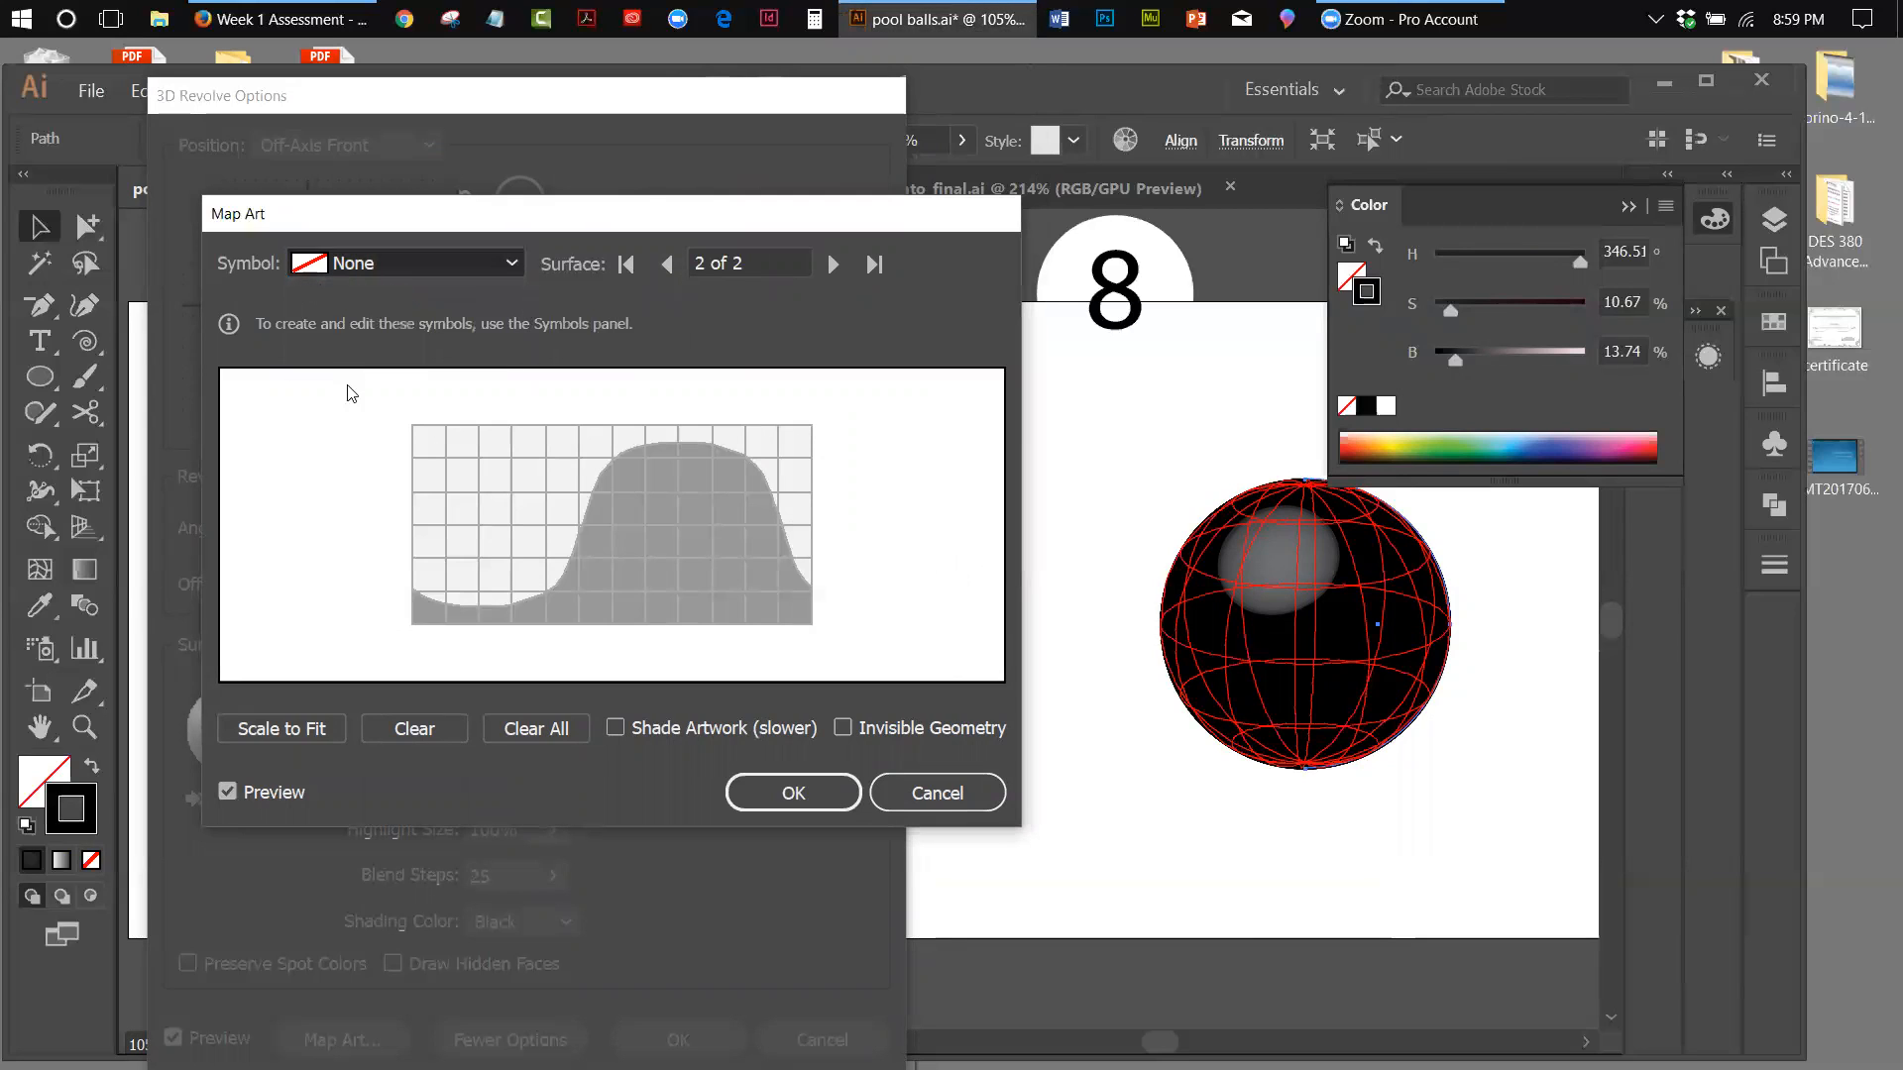
left_click_drag(610, 525, 677, 545)
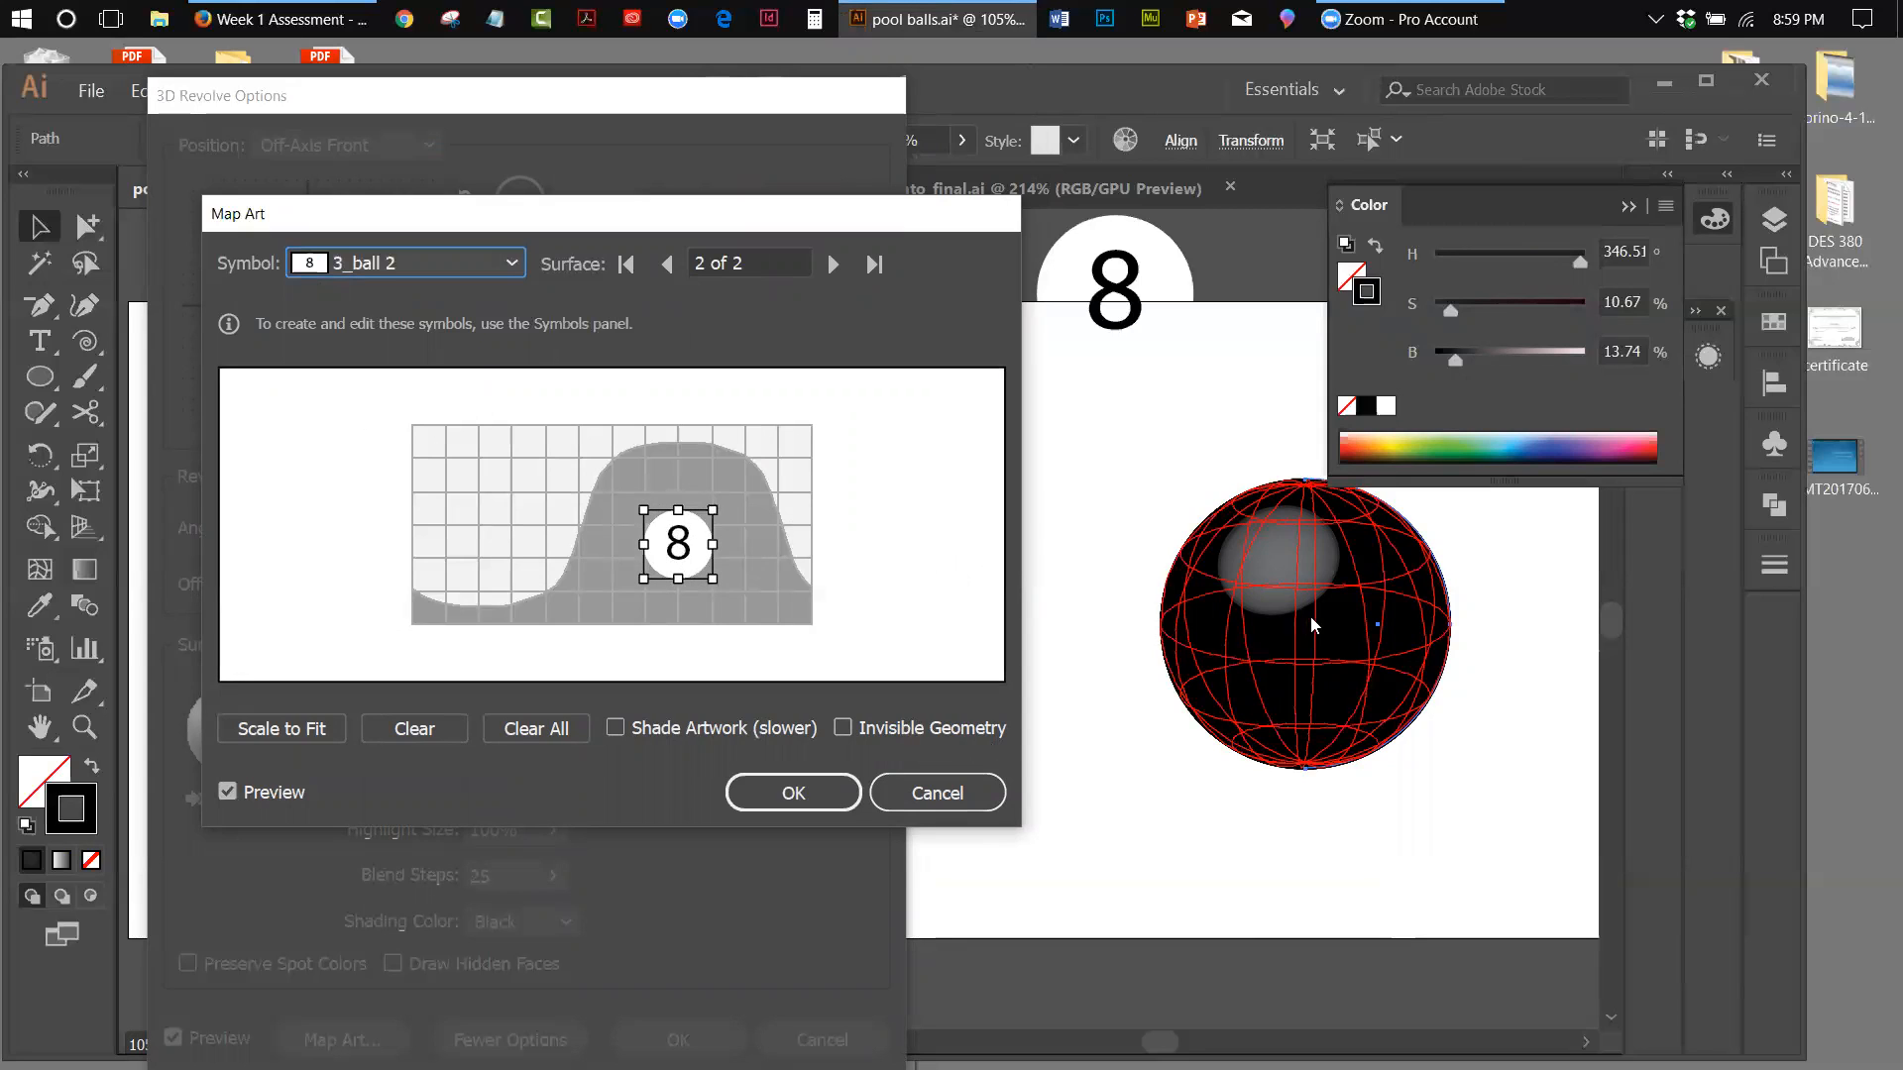
left_click(511, 263)
left_click(367, 292)
Map the 3_ball 2 symbol onto surface 1 of the sphere and accept the art mapping
left_click(667, 264)
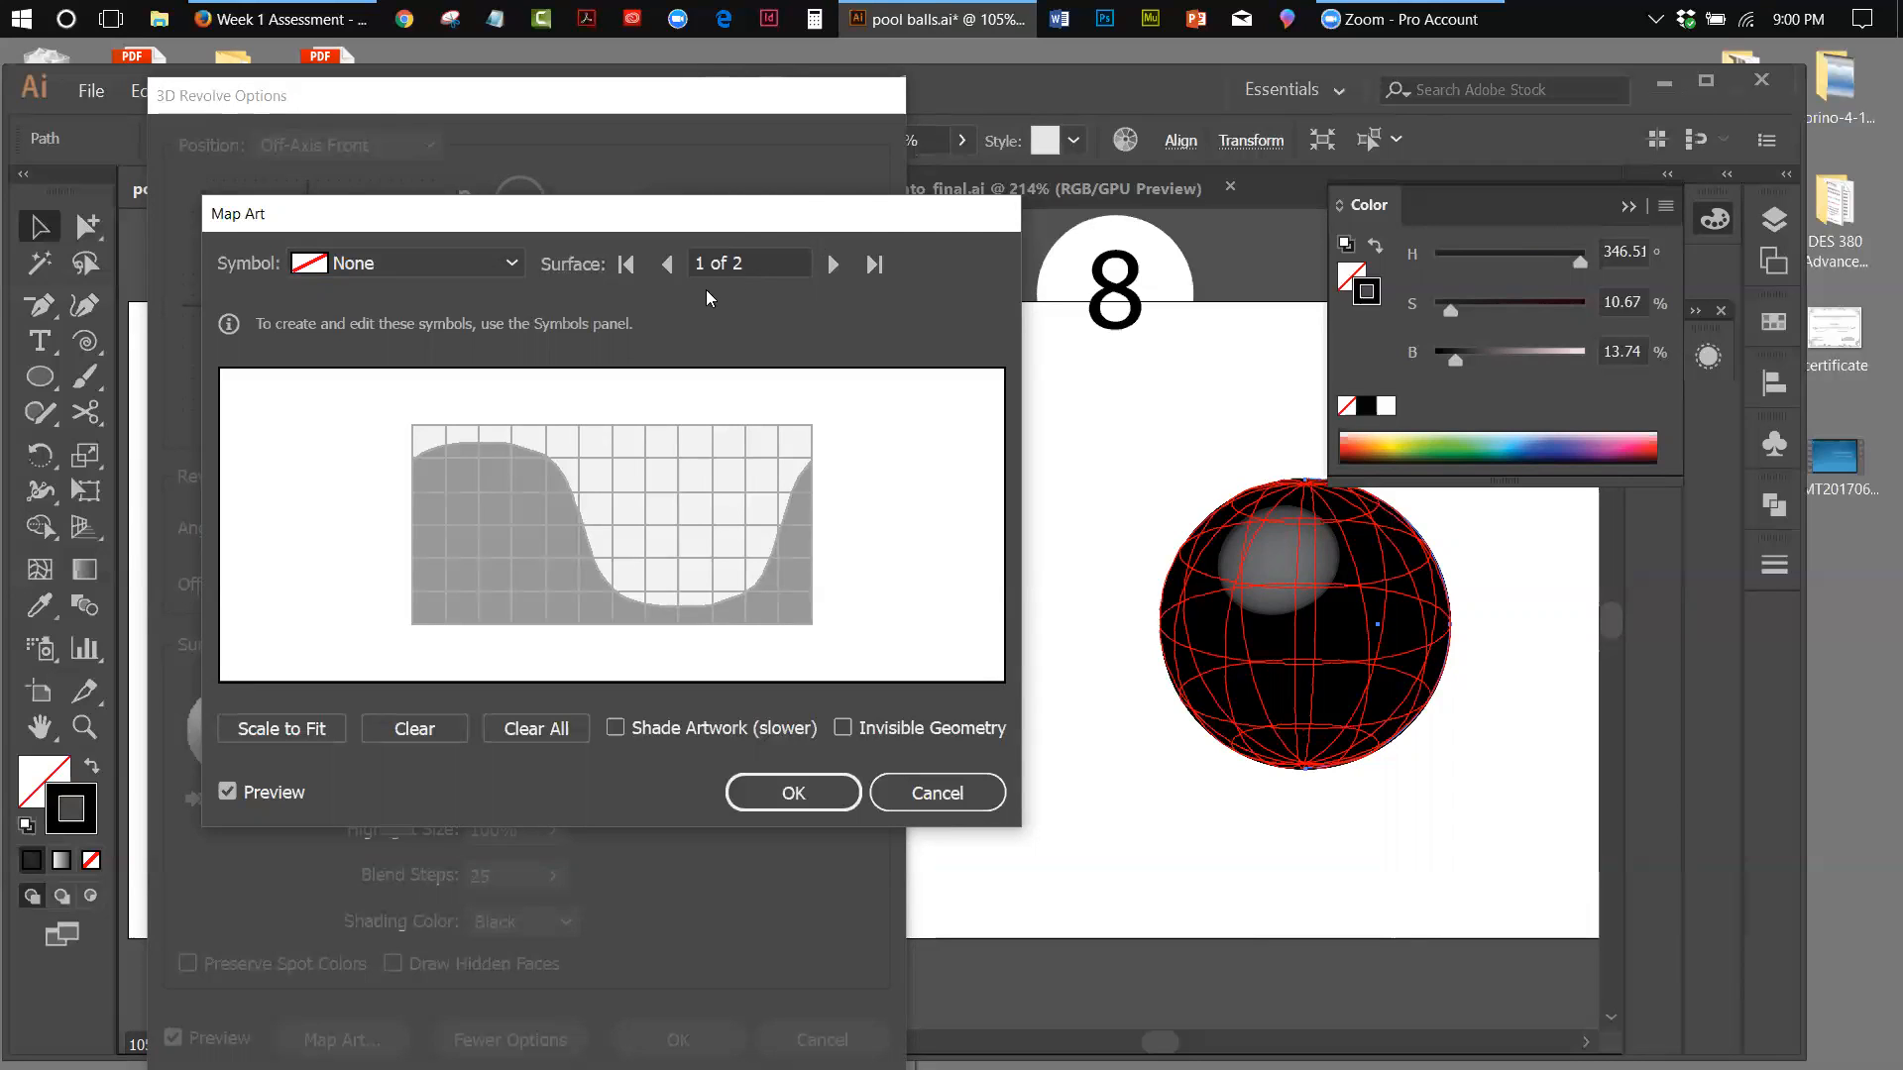
left_click(511, 264)
left_click(373, 393)
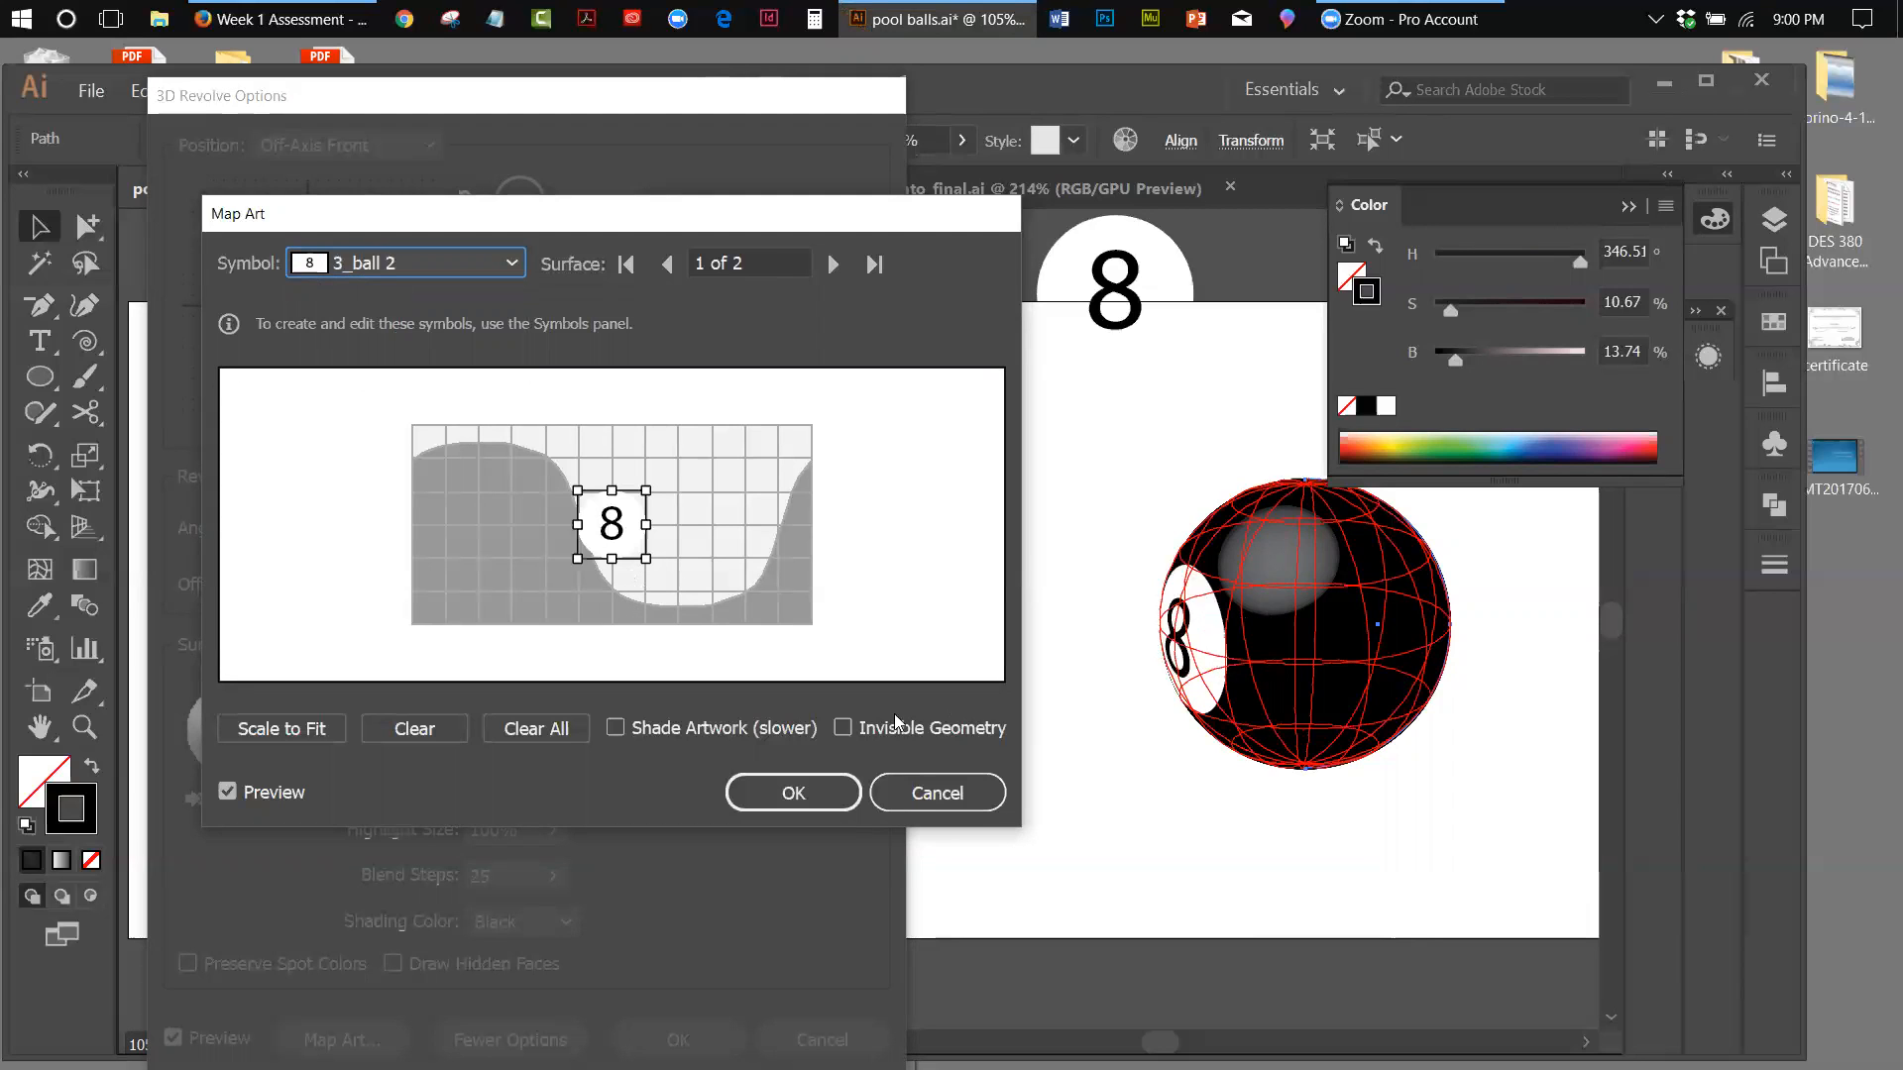
left_click(804, 788)
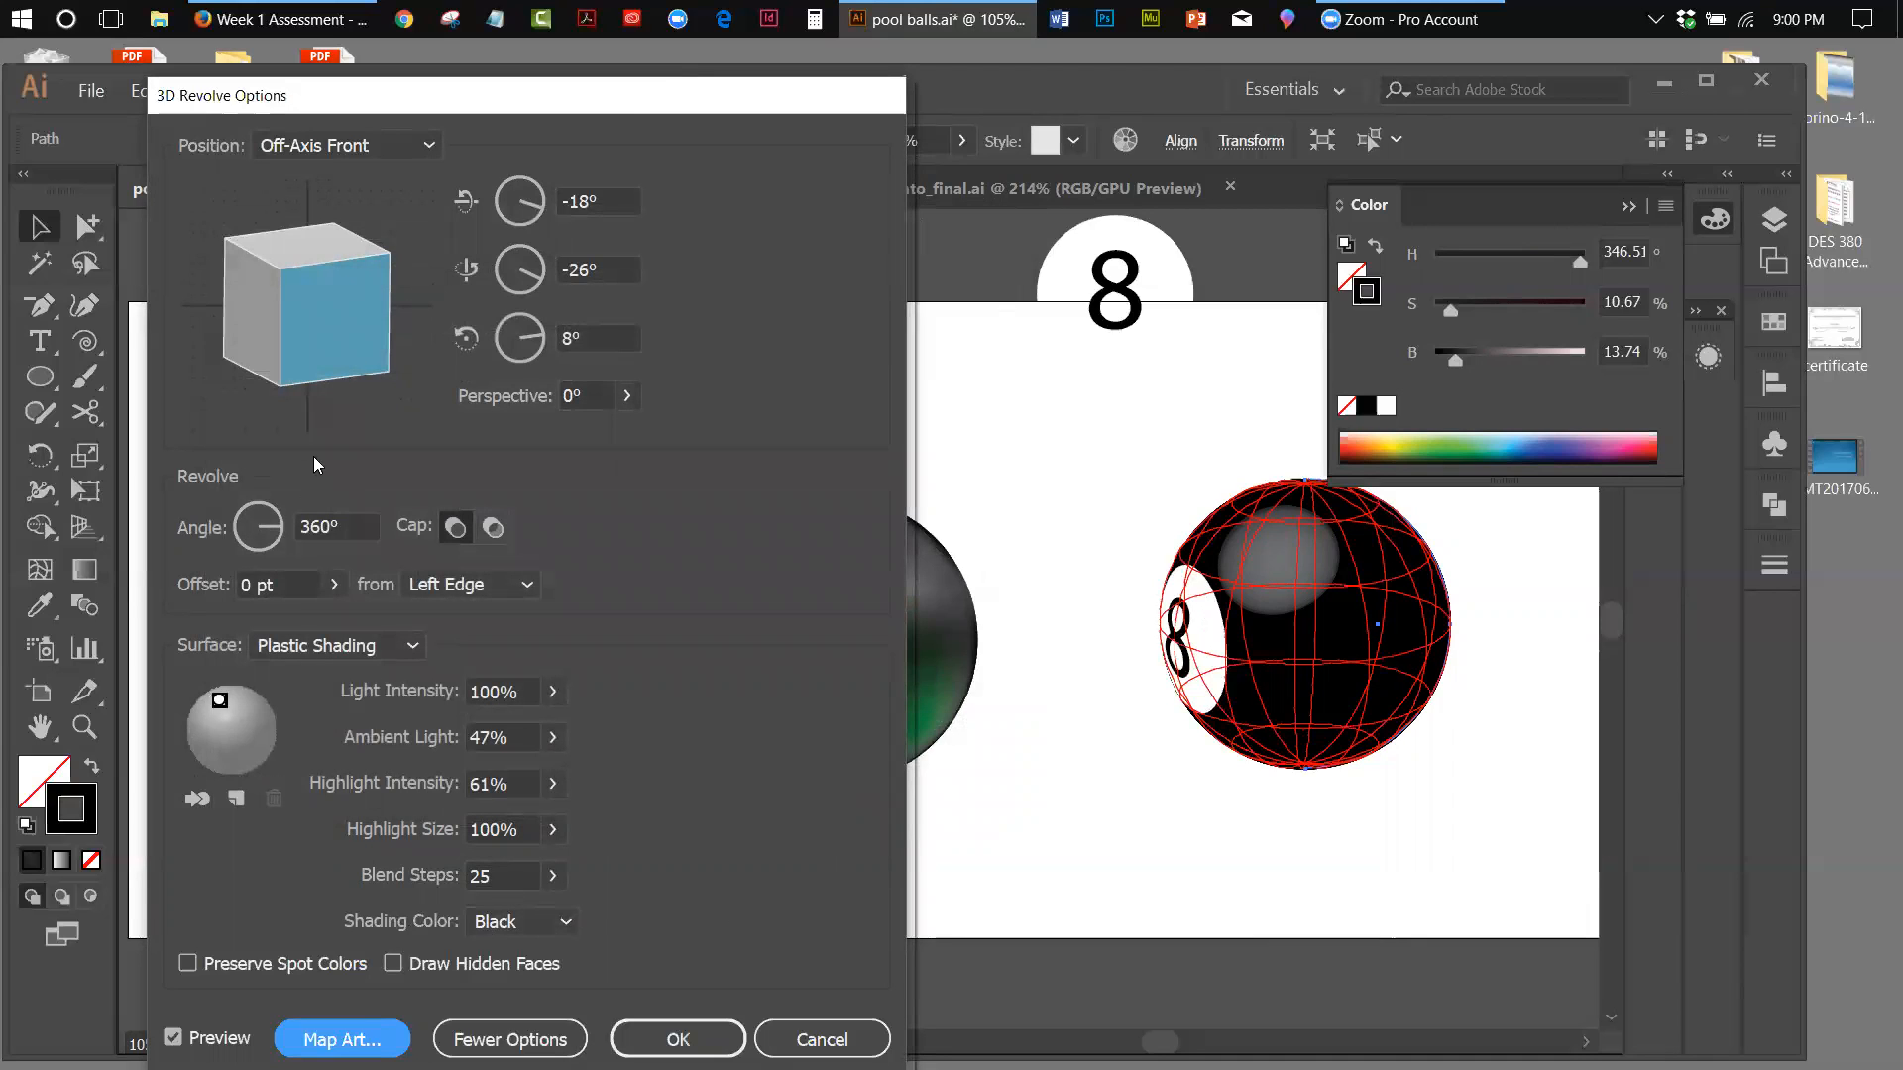
Try the Front, Back and Left position presets on the revolved ball to compare where the number lands
left_click_drag(621, 107, 653, 179)
left_click(428, 216)
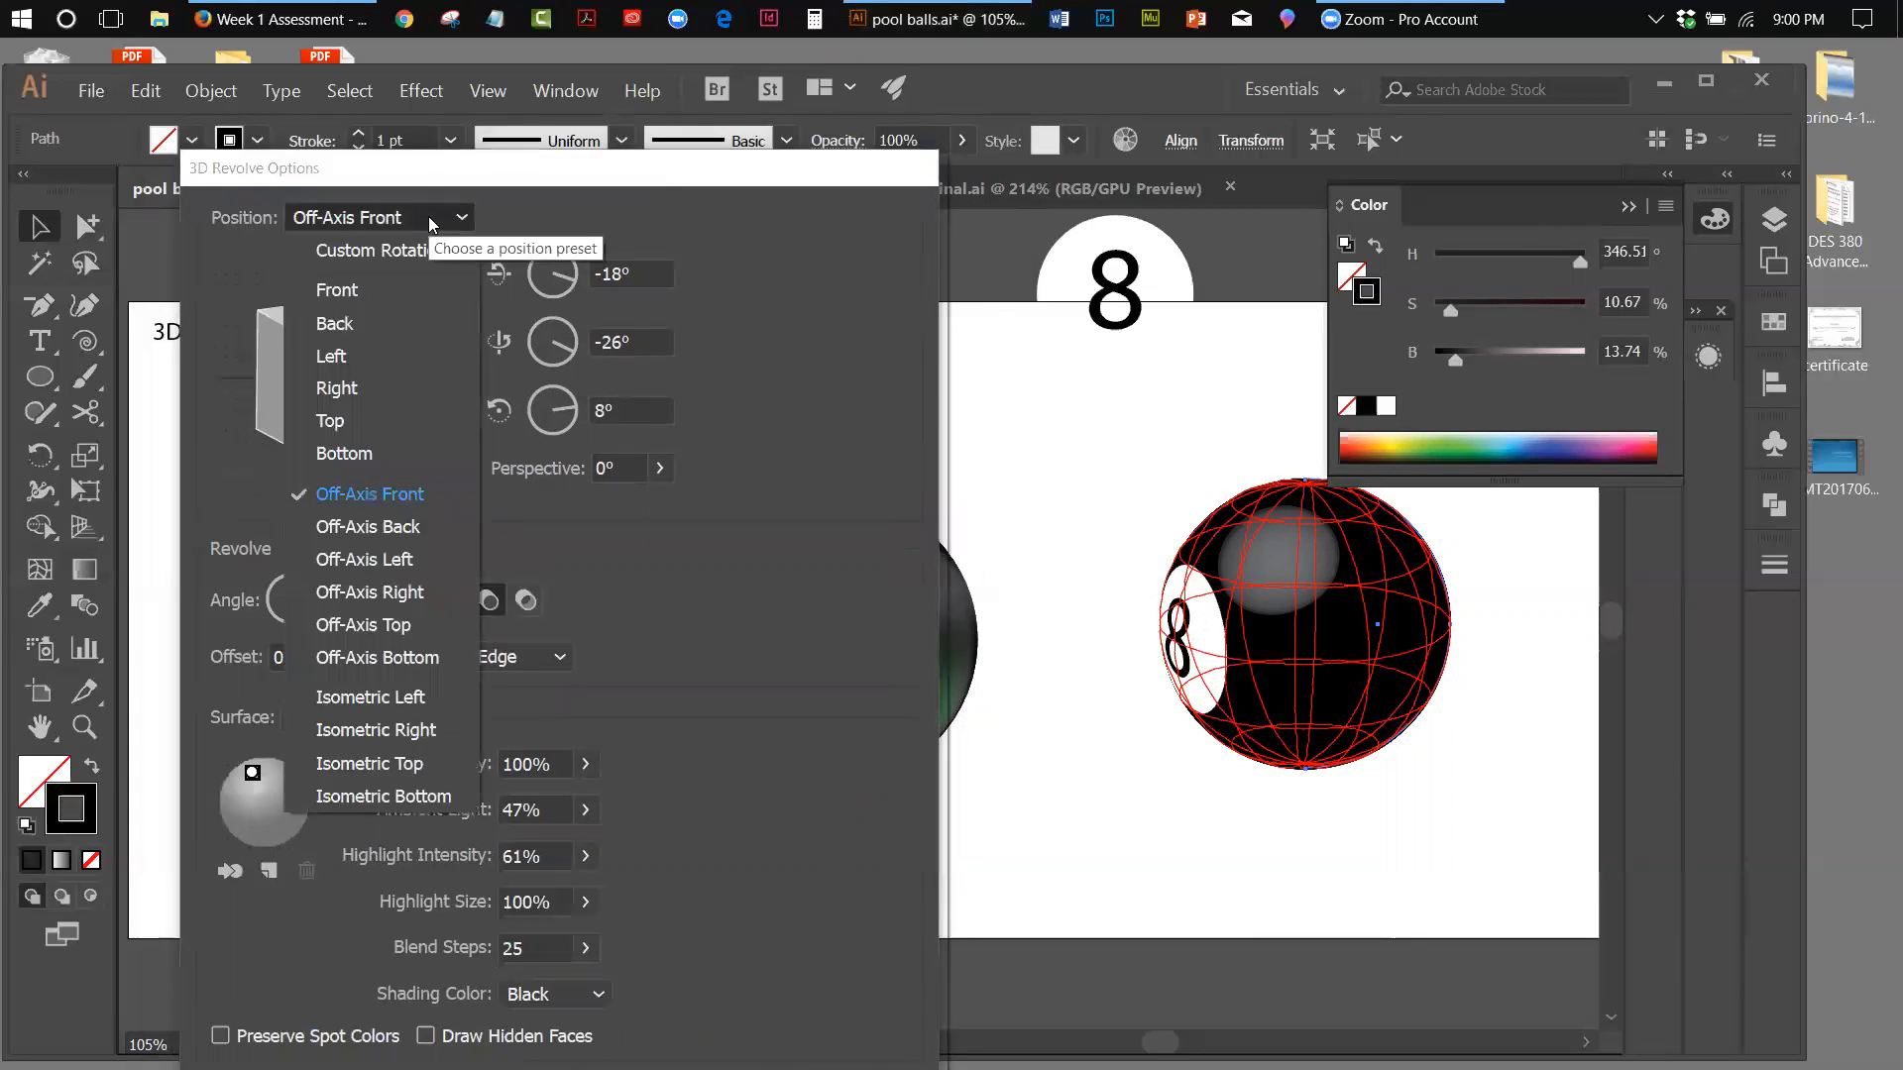
left_click(337, 291)
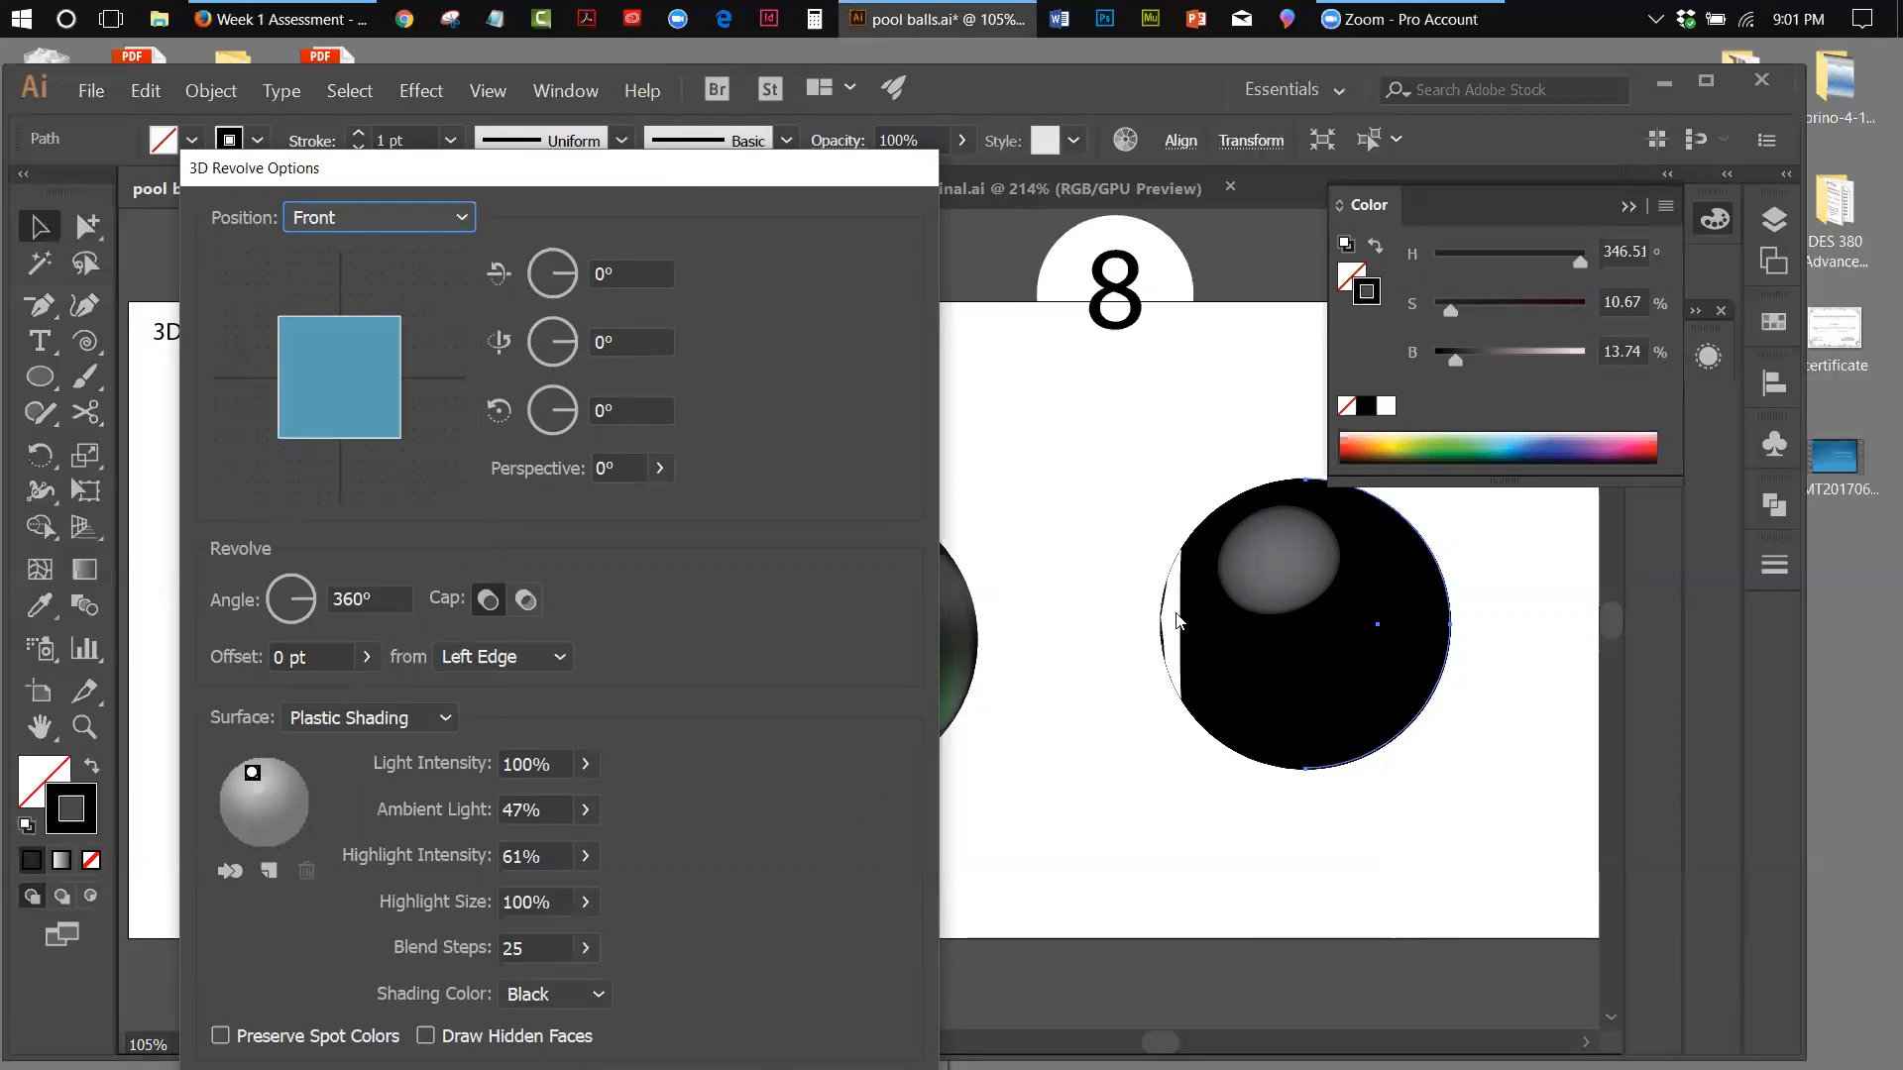
left_click(397, 224)
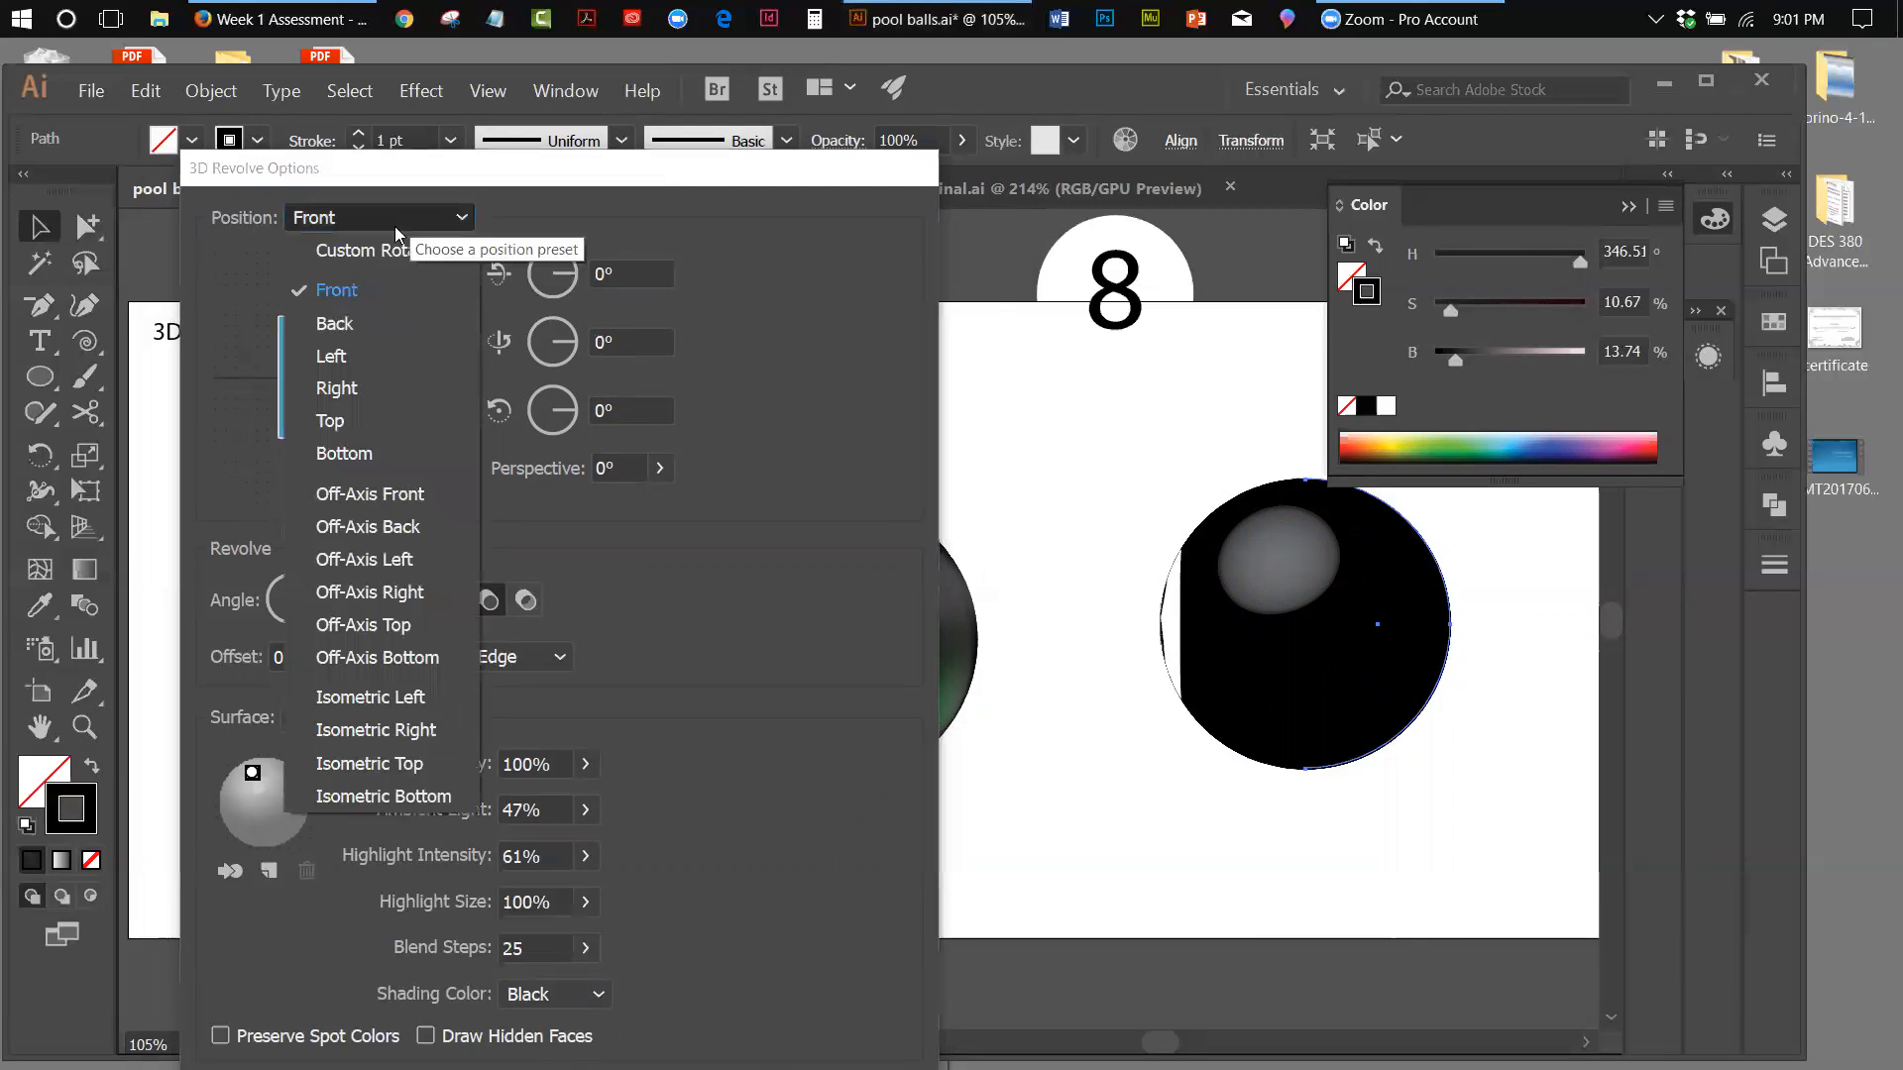
left_click(358, 323)
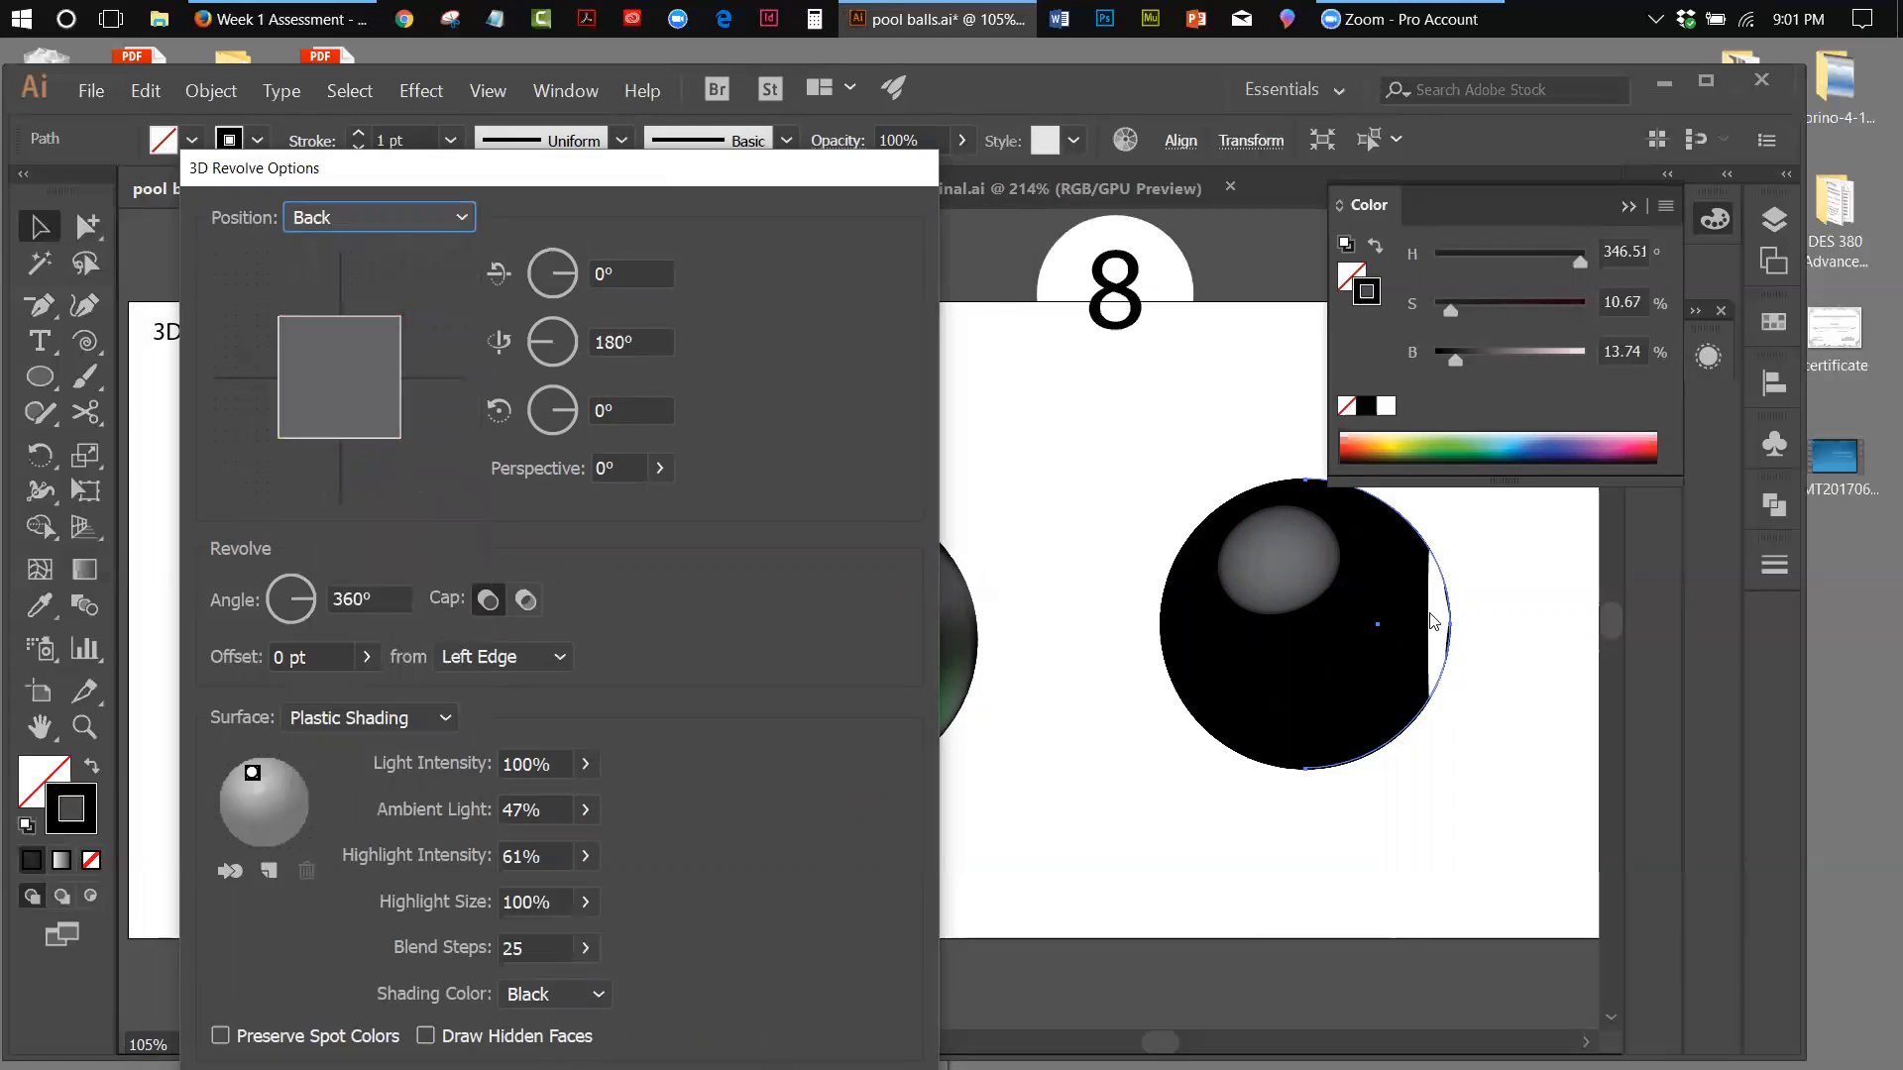
left_click(417, 222)
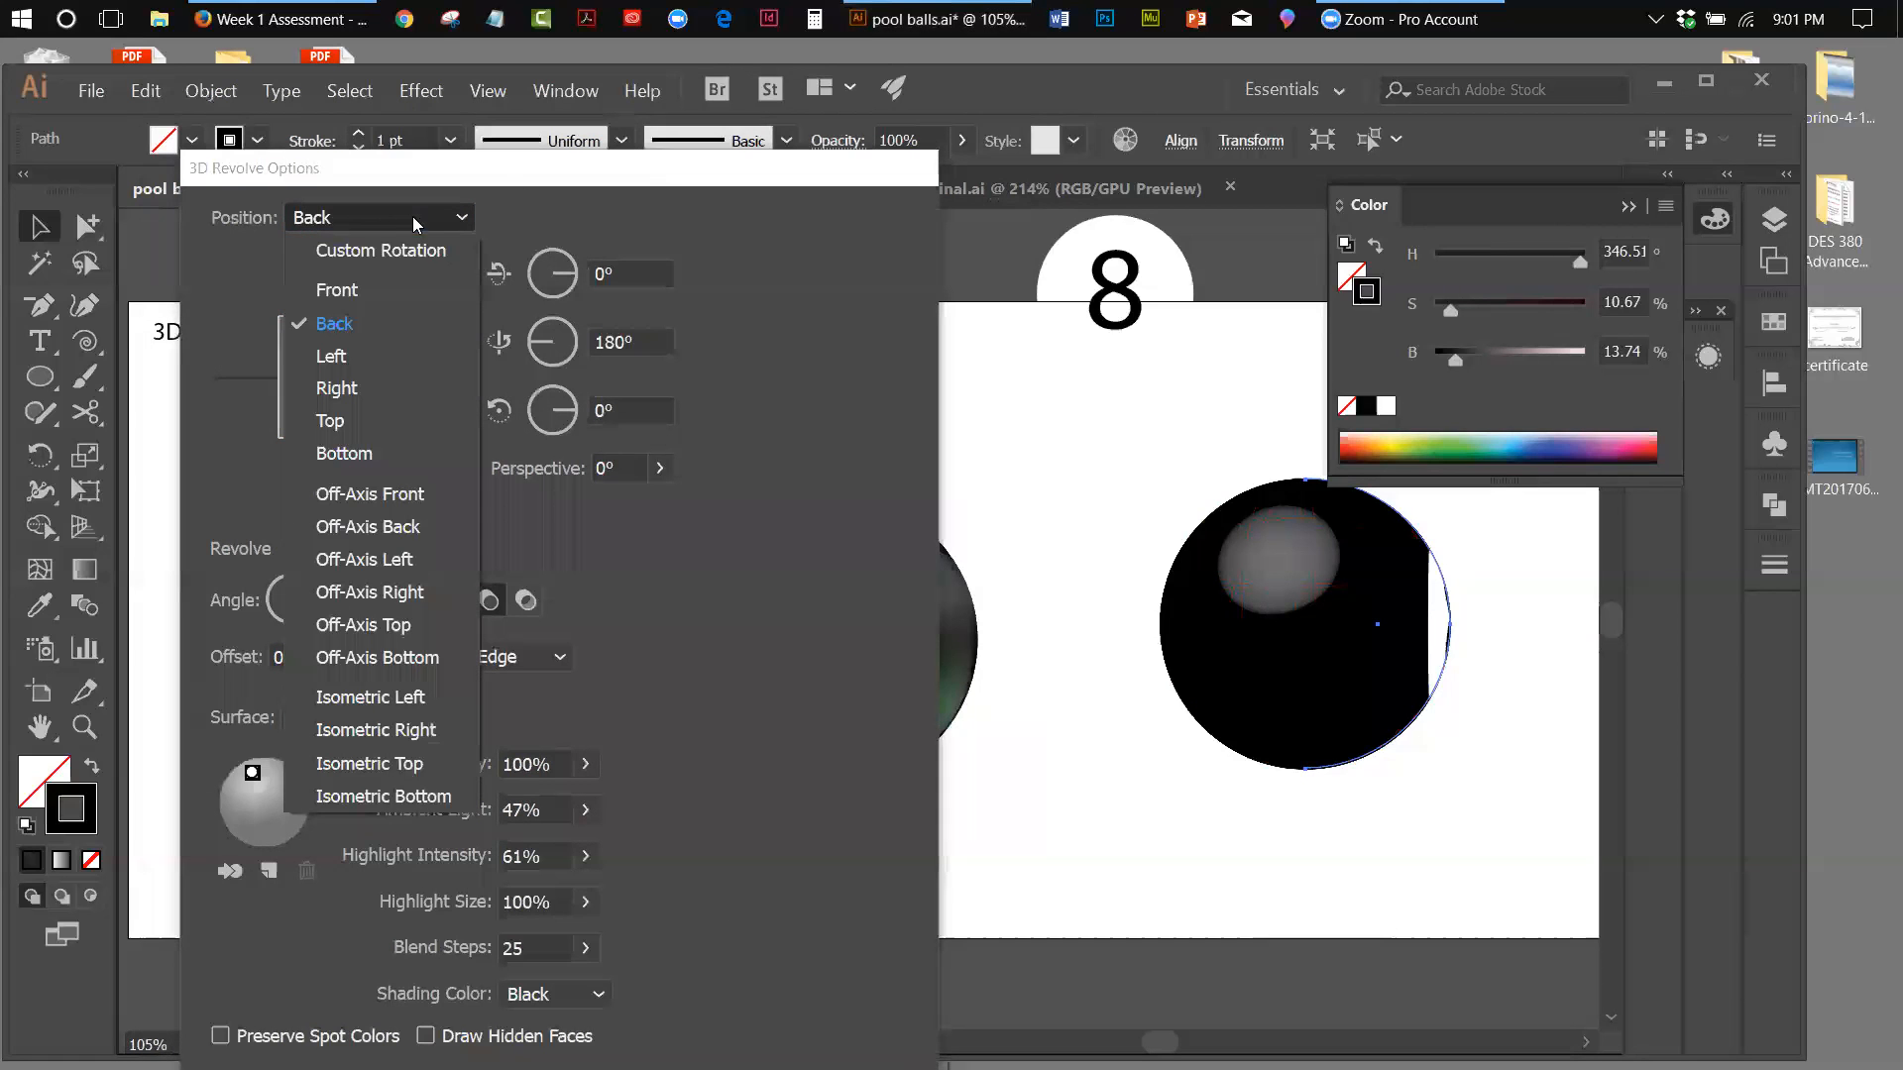
left_click(349, 358)
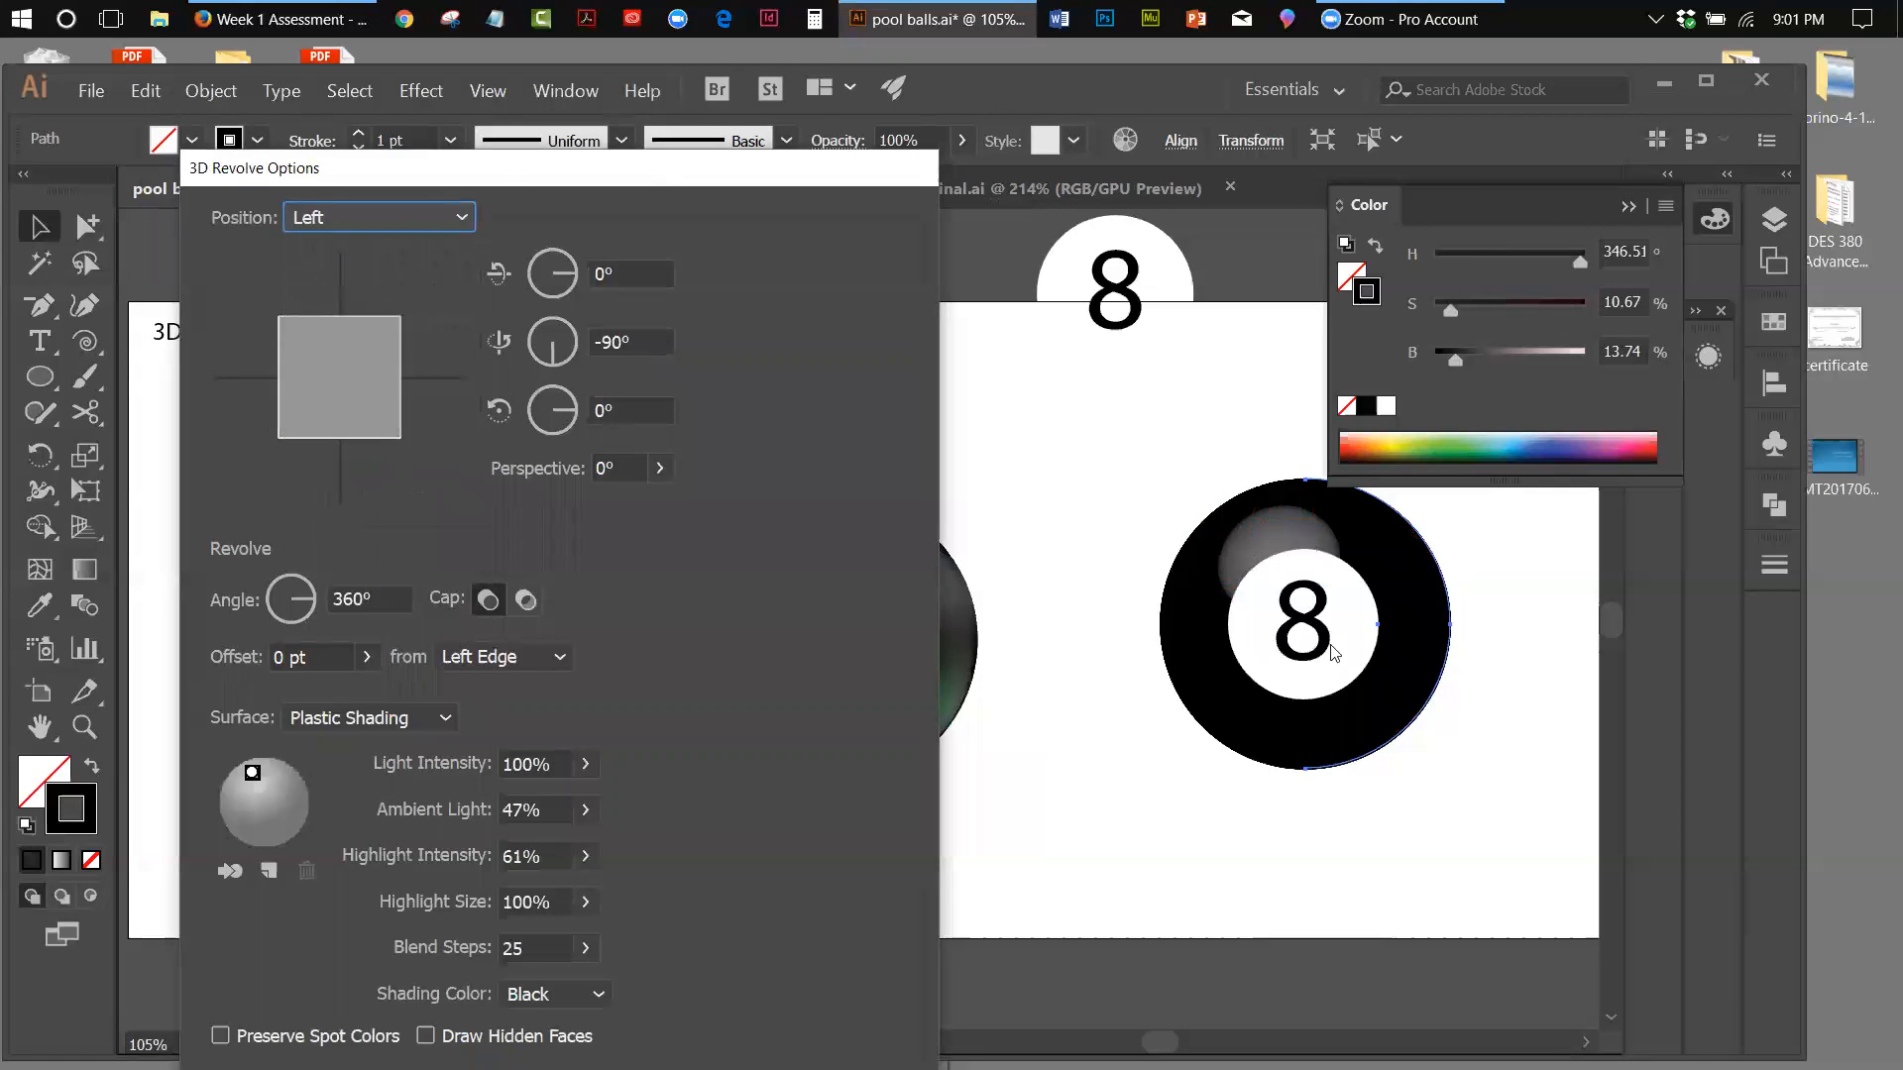
Try the Right, Top and Bottom position presets on the ball and return it to Front
left_click(361, 206)
left_click(458, 387)
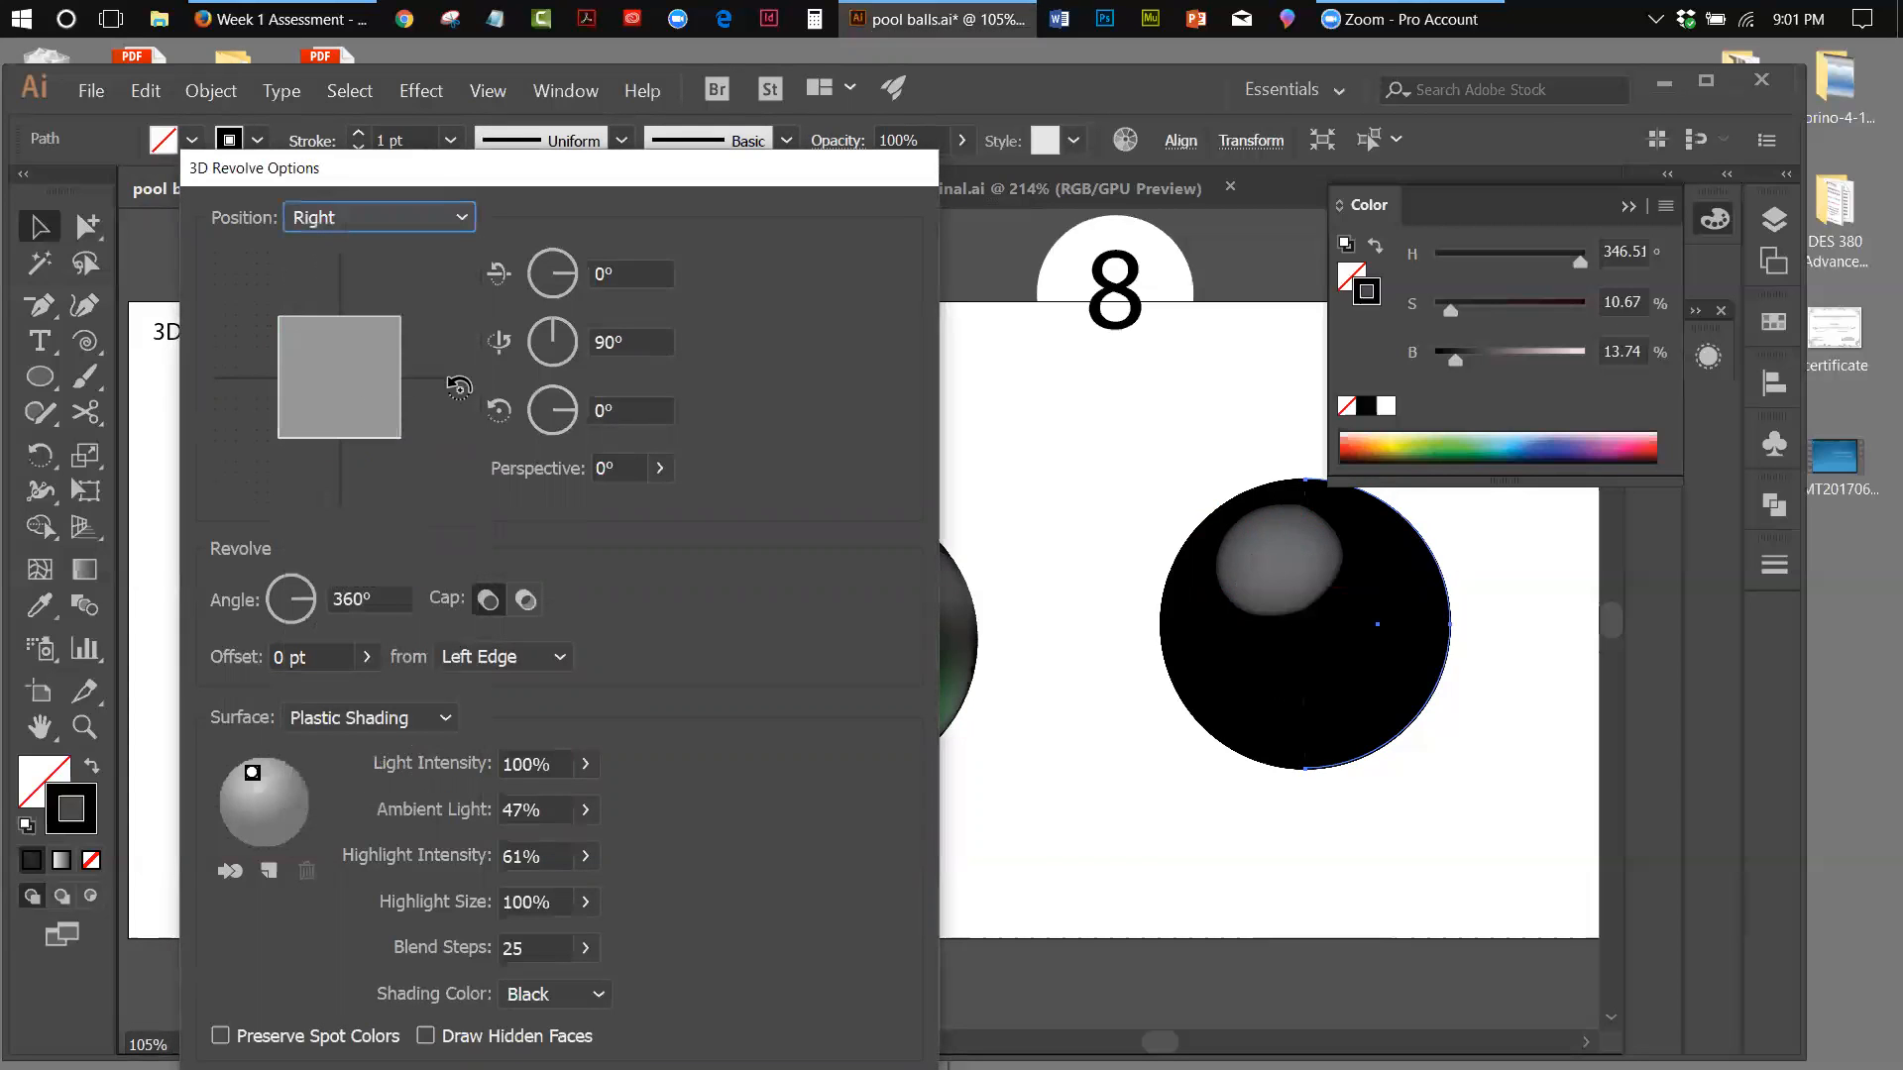
left_click(378, 221)
left_click(348, 421)
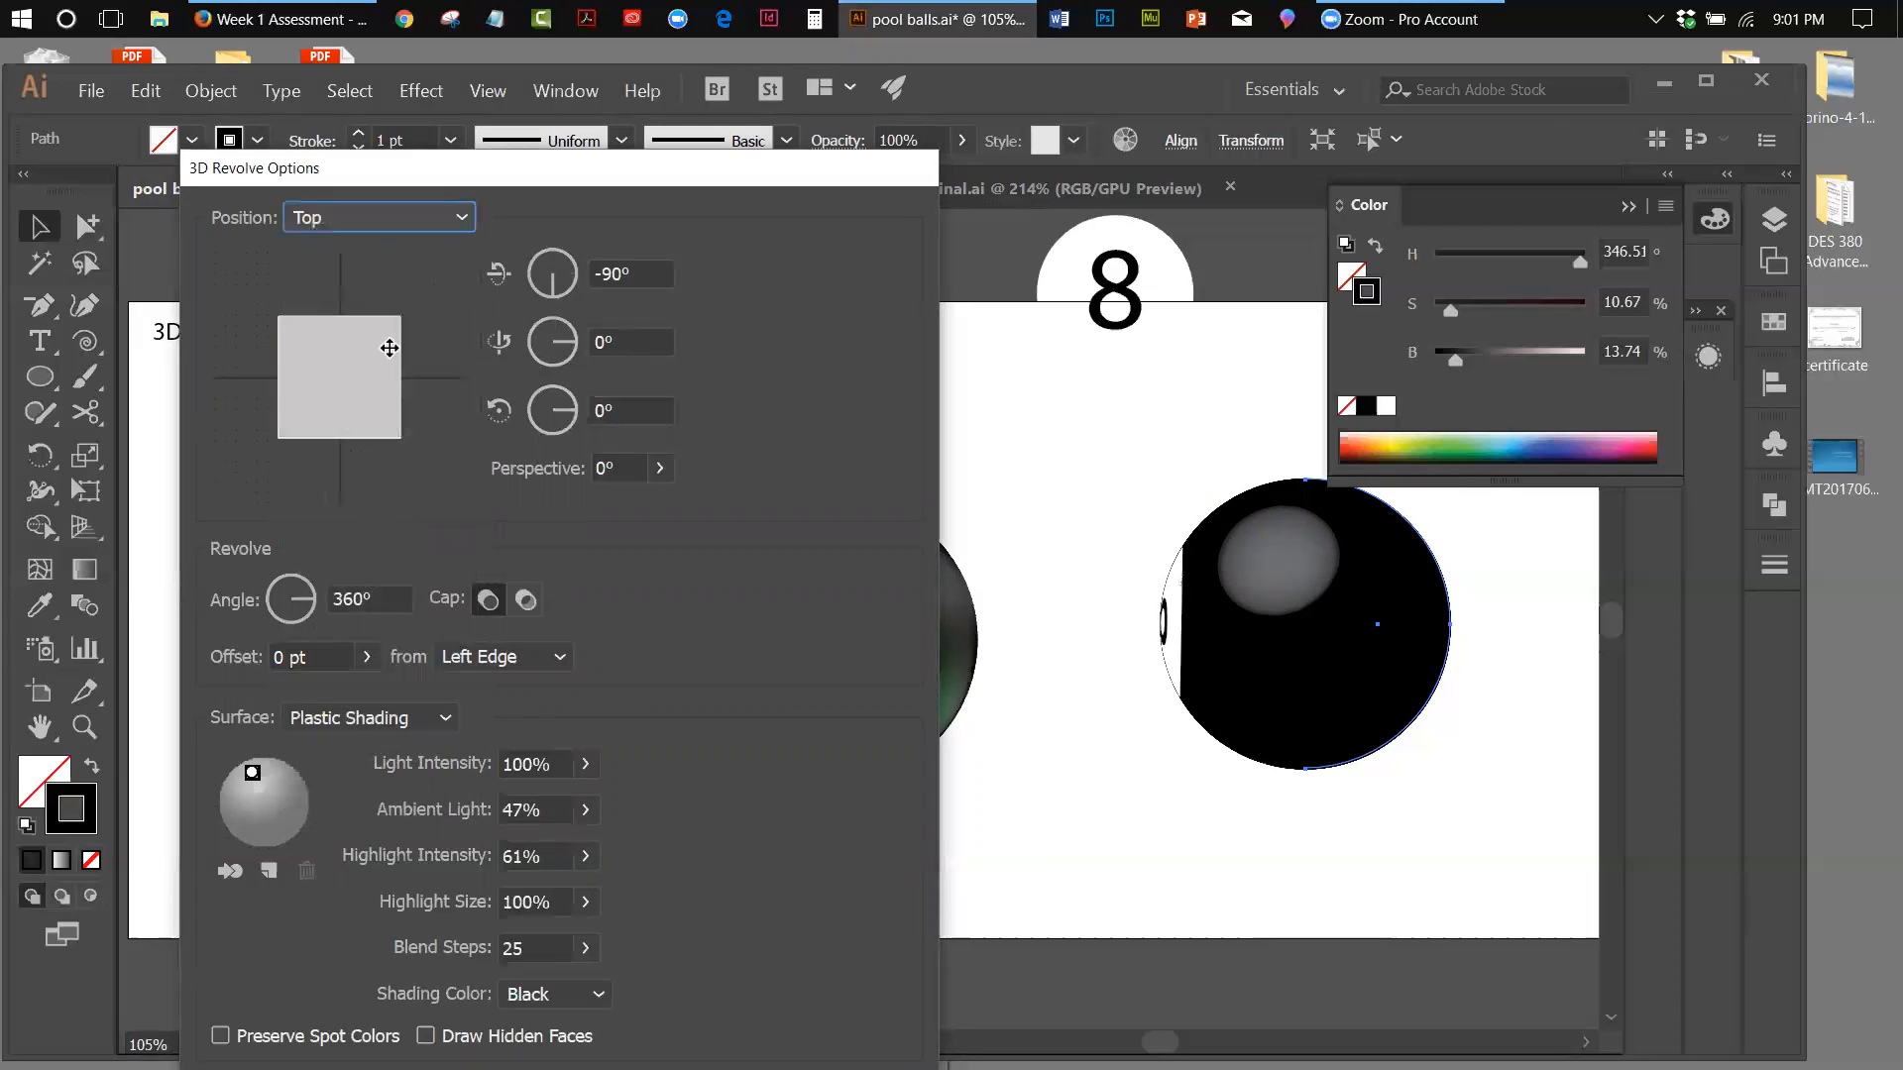
left_click(388, 222)
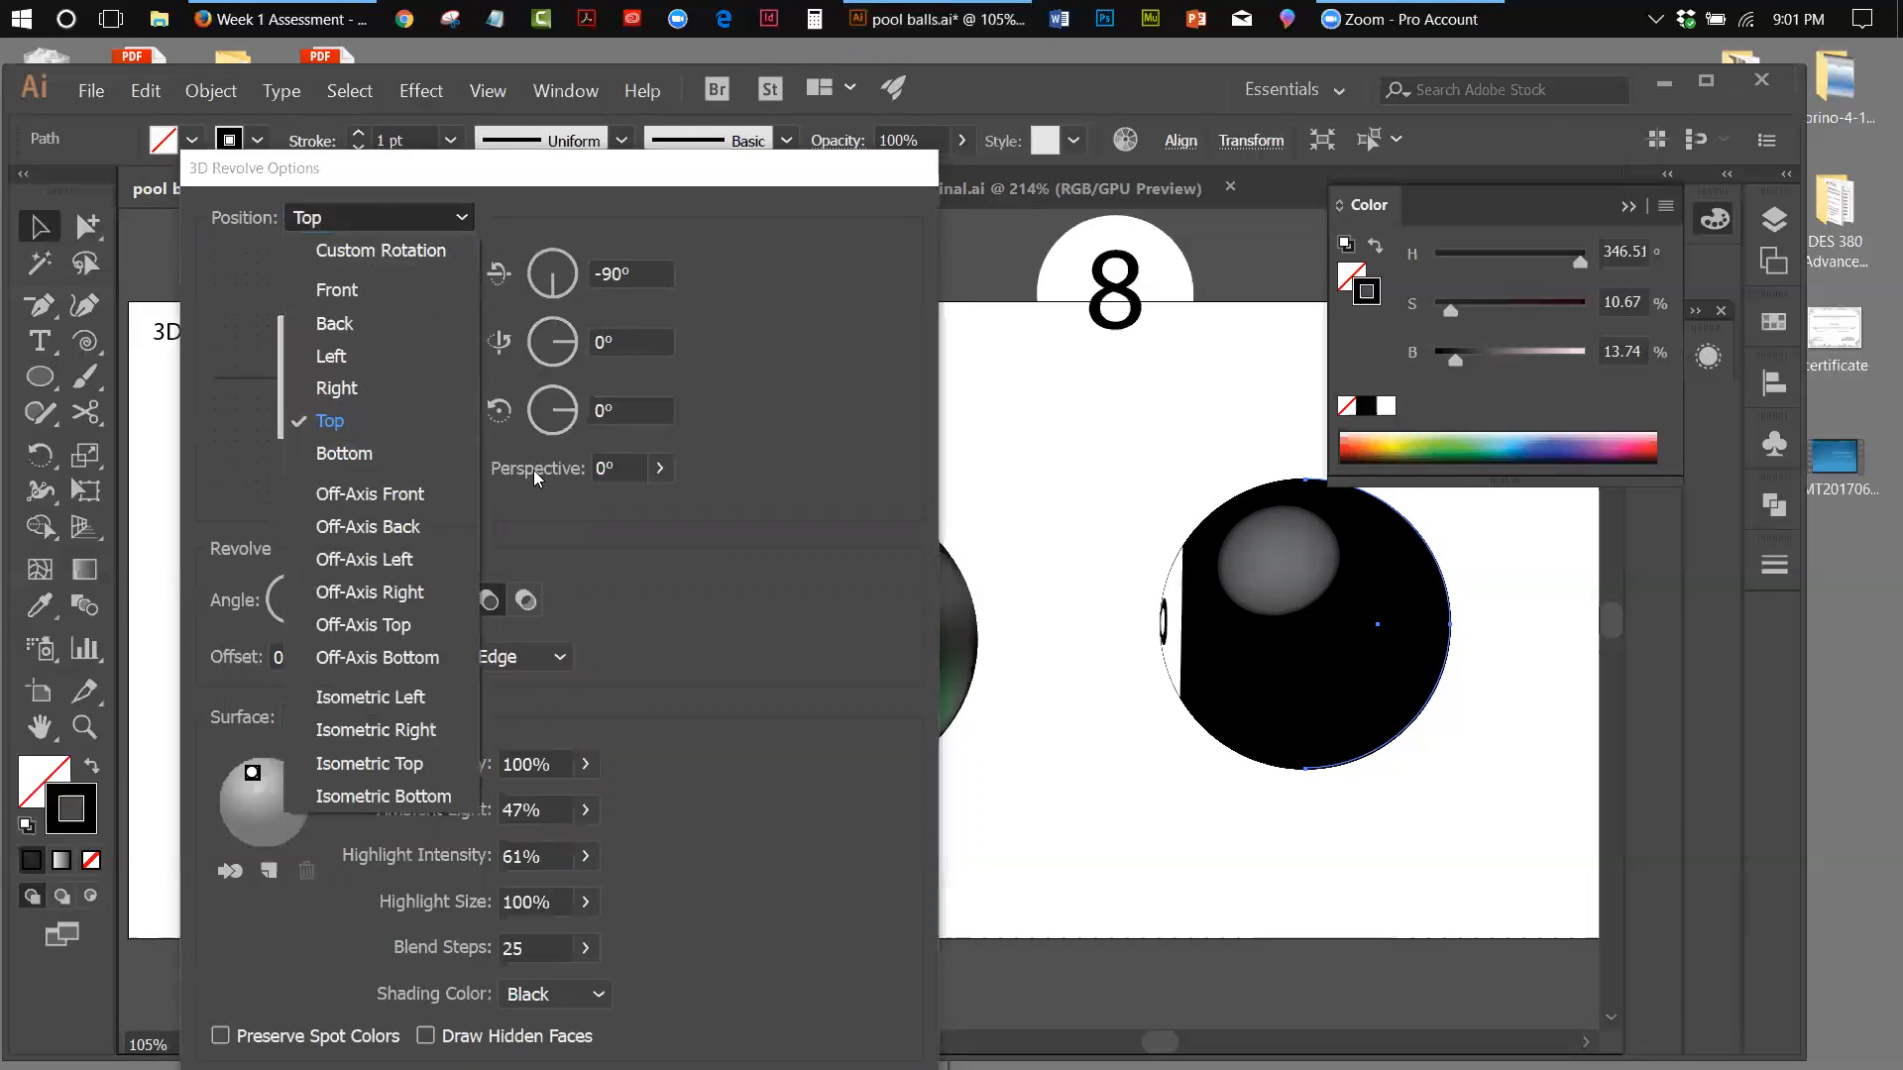
left_click(347, 454)
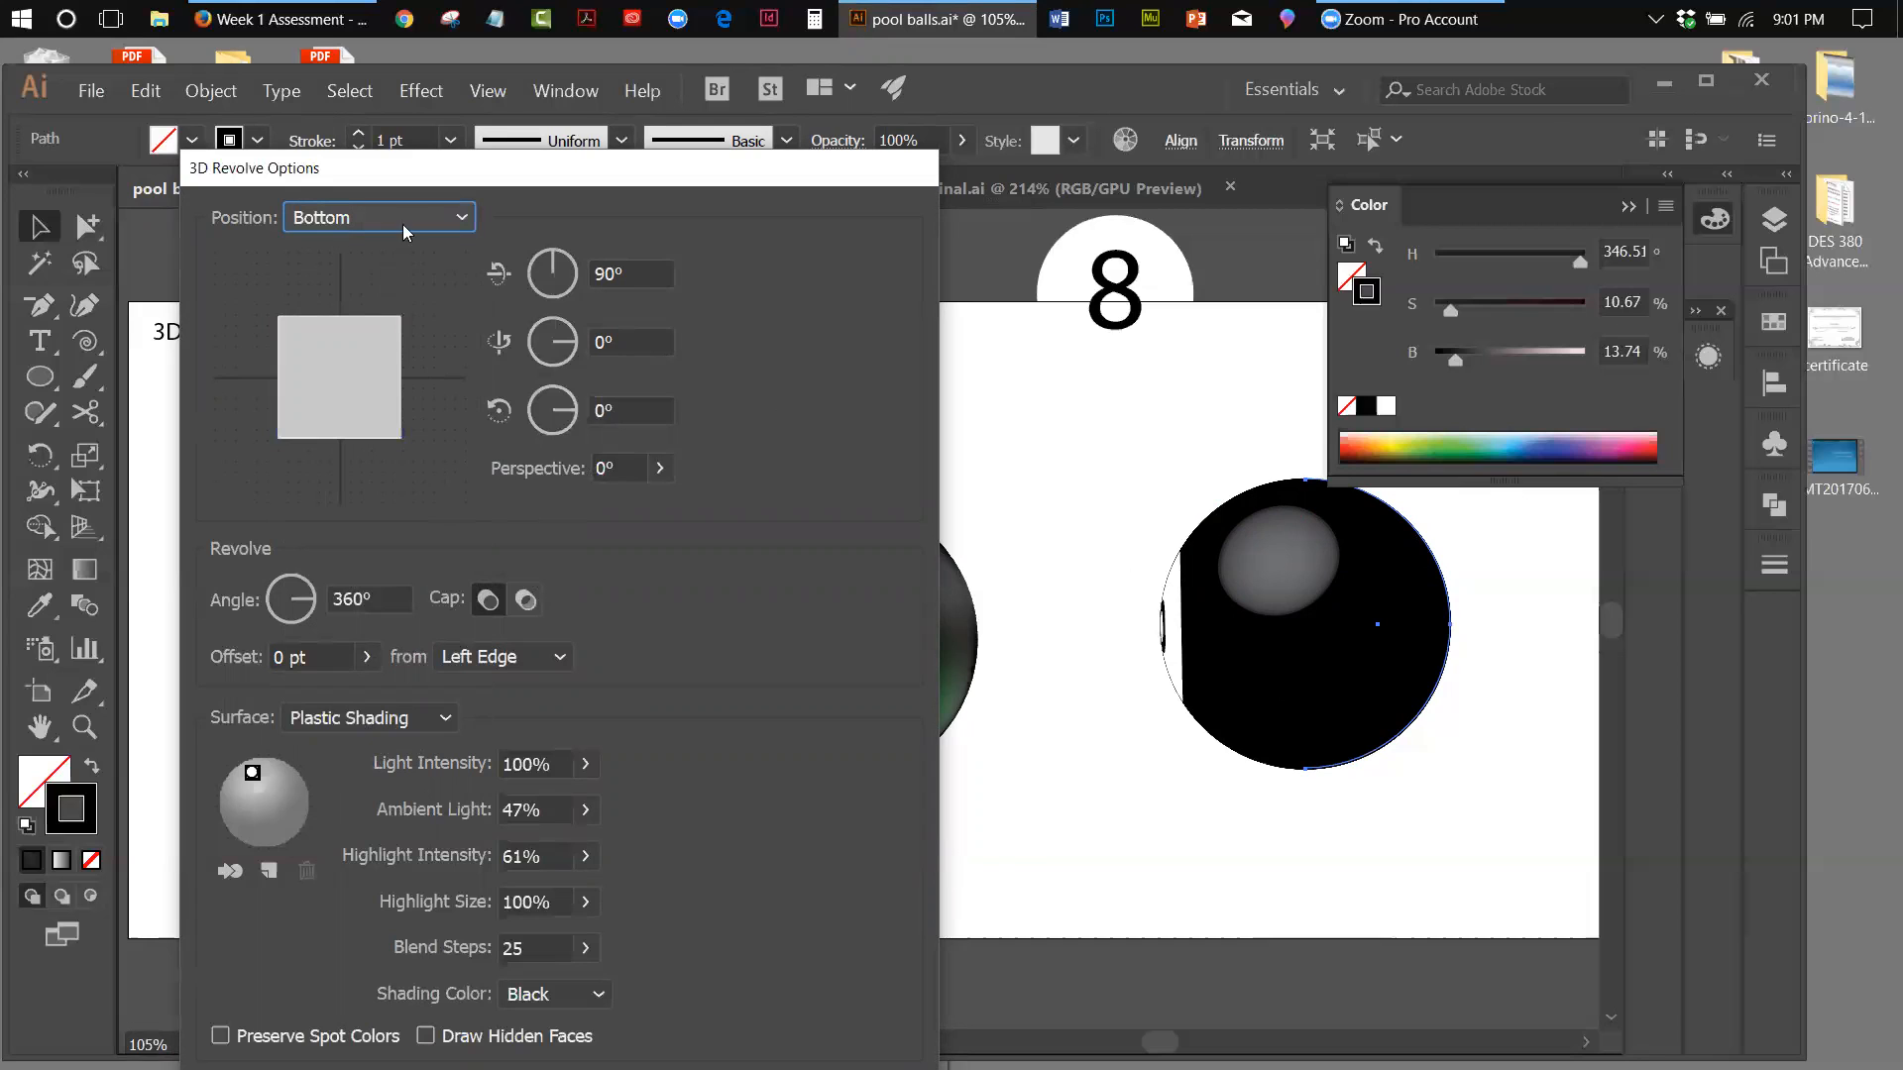
left_click(462, 218)
left_click(347, 285)
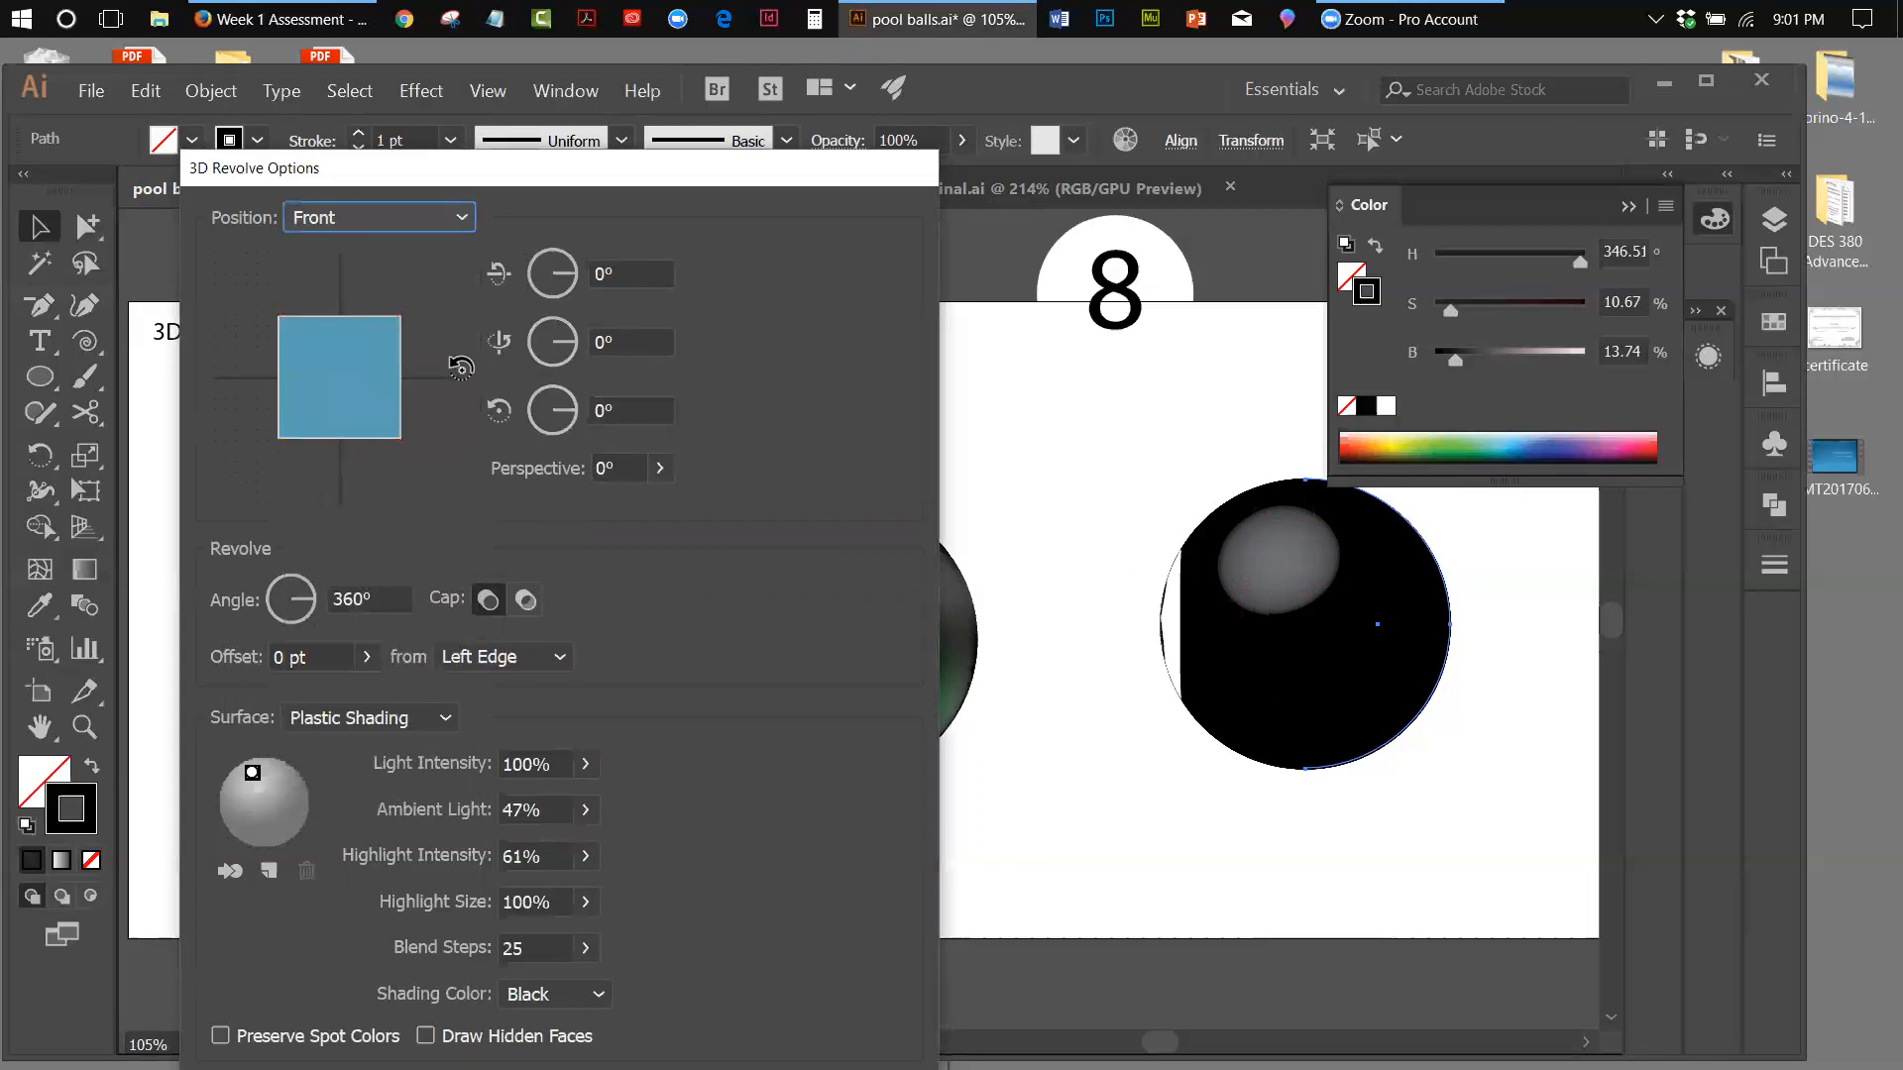
Start from the Left preset and rotate the ball freely to 74°, -86°, -72° so the 8 sits slightly above centre
left_click(463, 220)
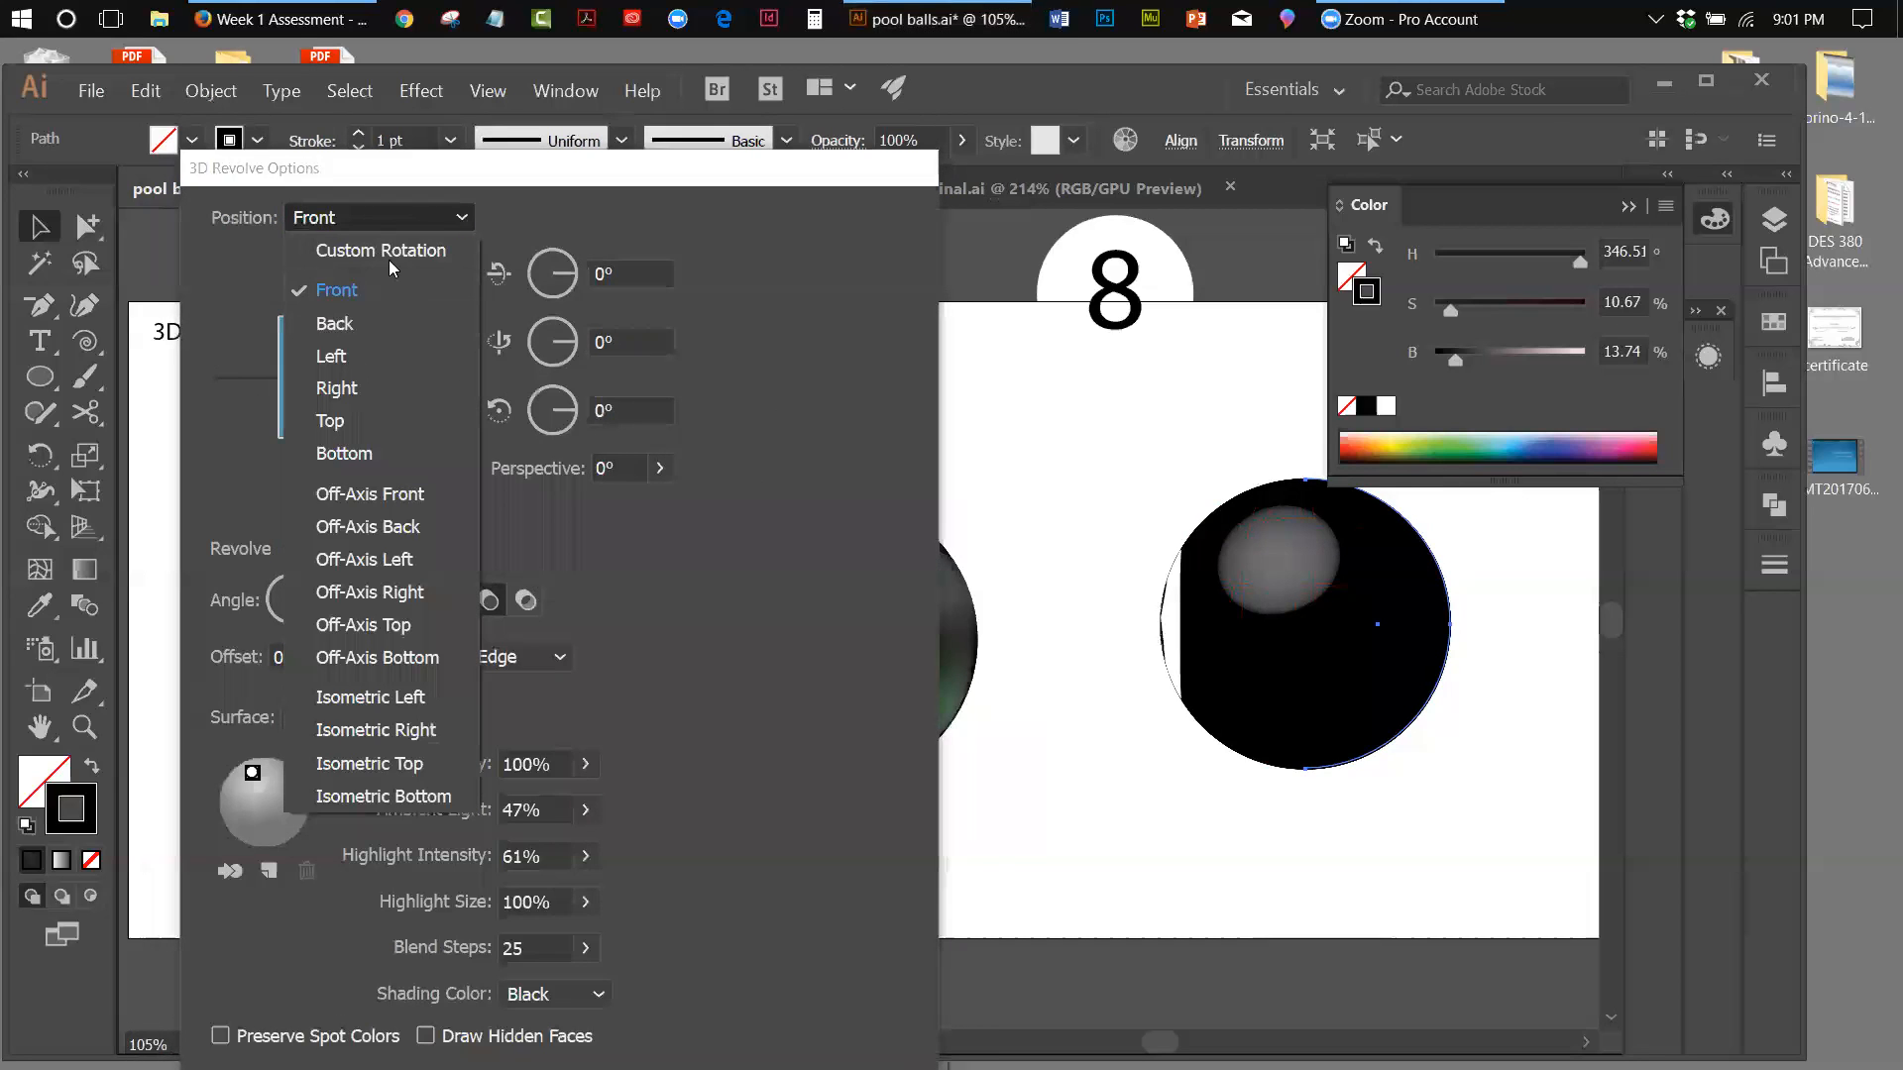
left_click(386, 356)
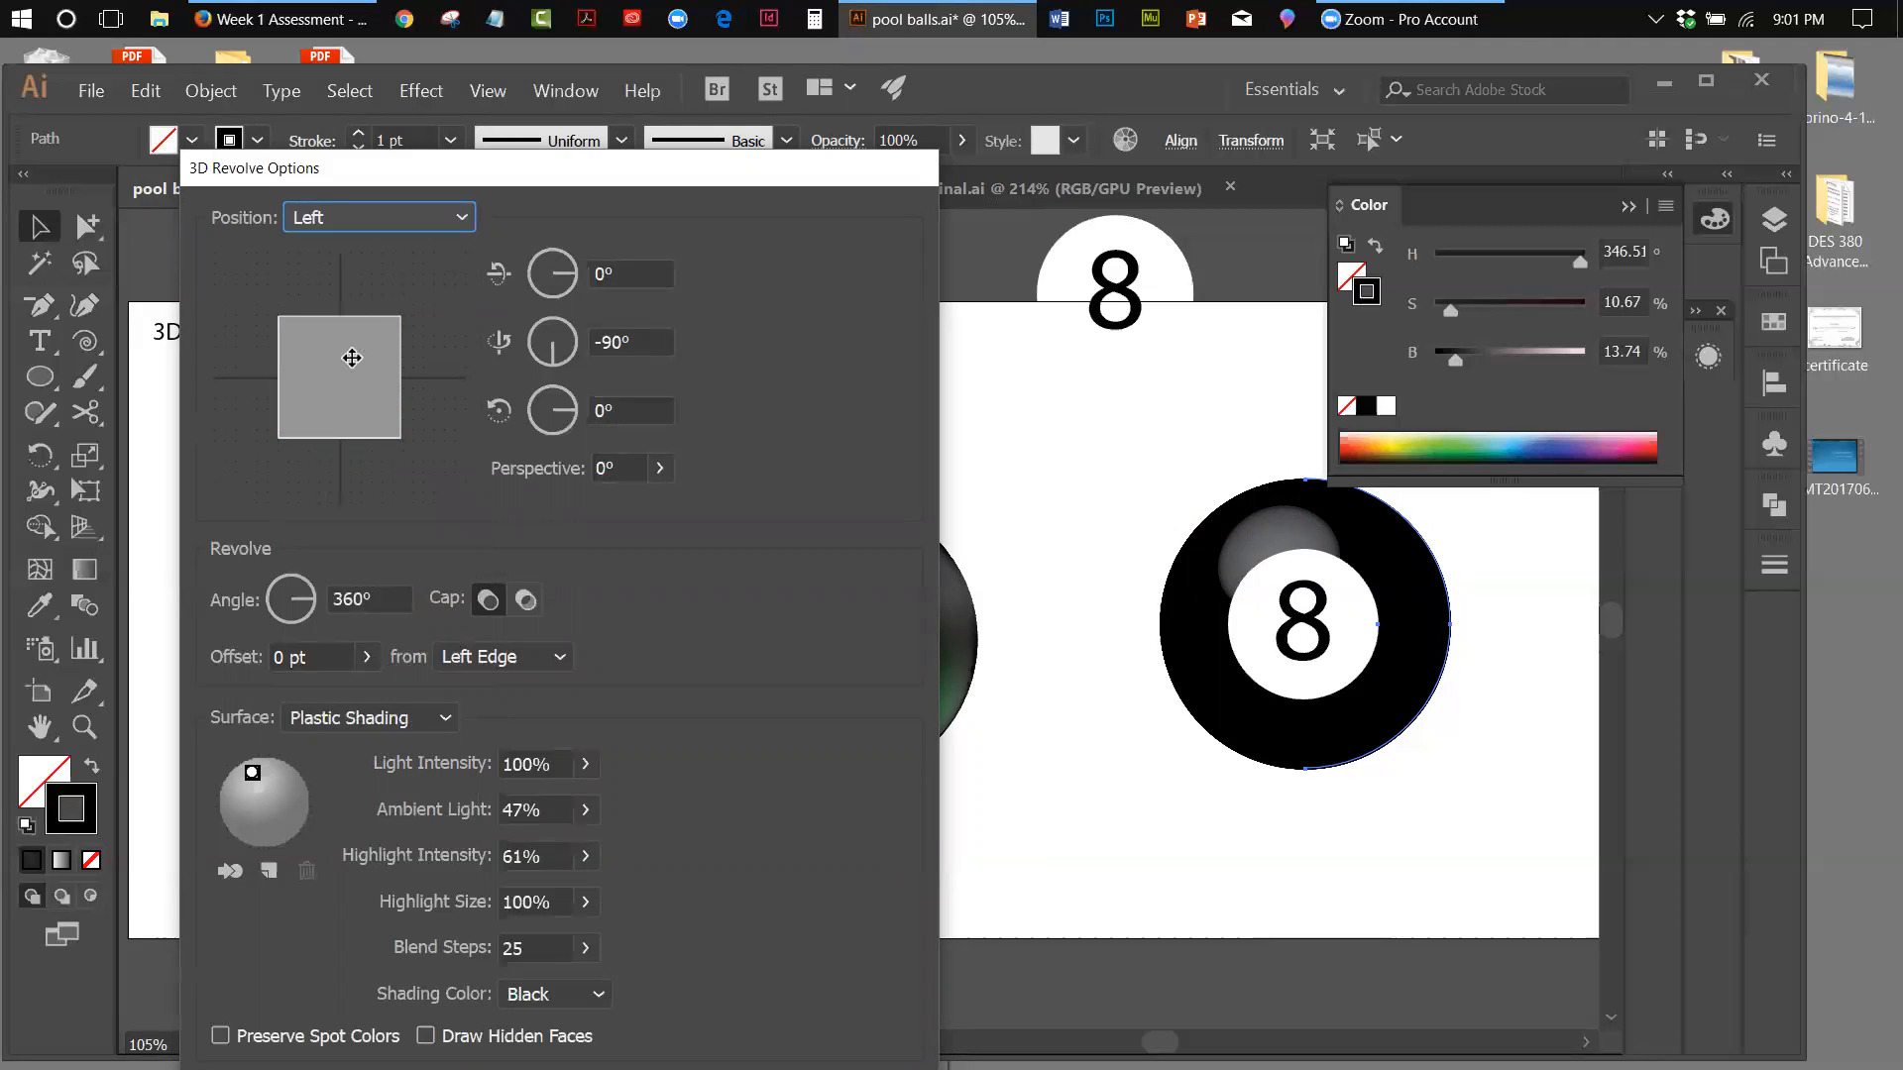
left_click_drag(289, 374, 407, 383)
left_click_drag(287, 399, 337, 399)
left_click_drag(386, 296, 390, 311)
left_click_drag(288, 401, 306, 358)
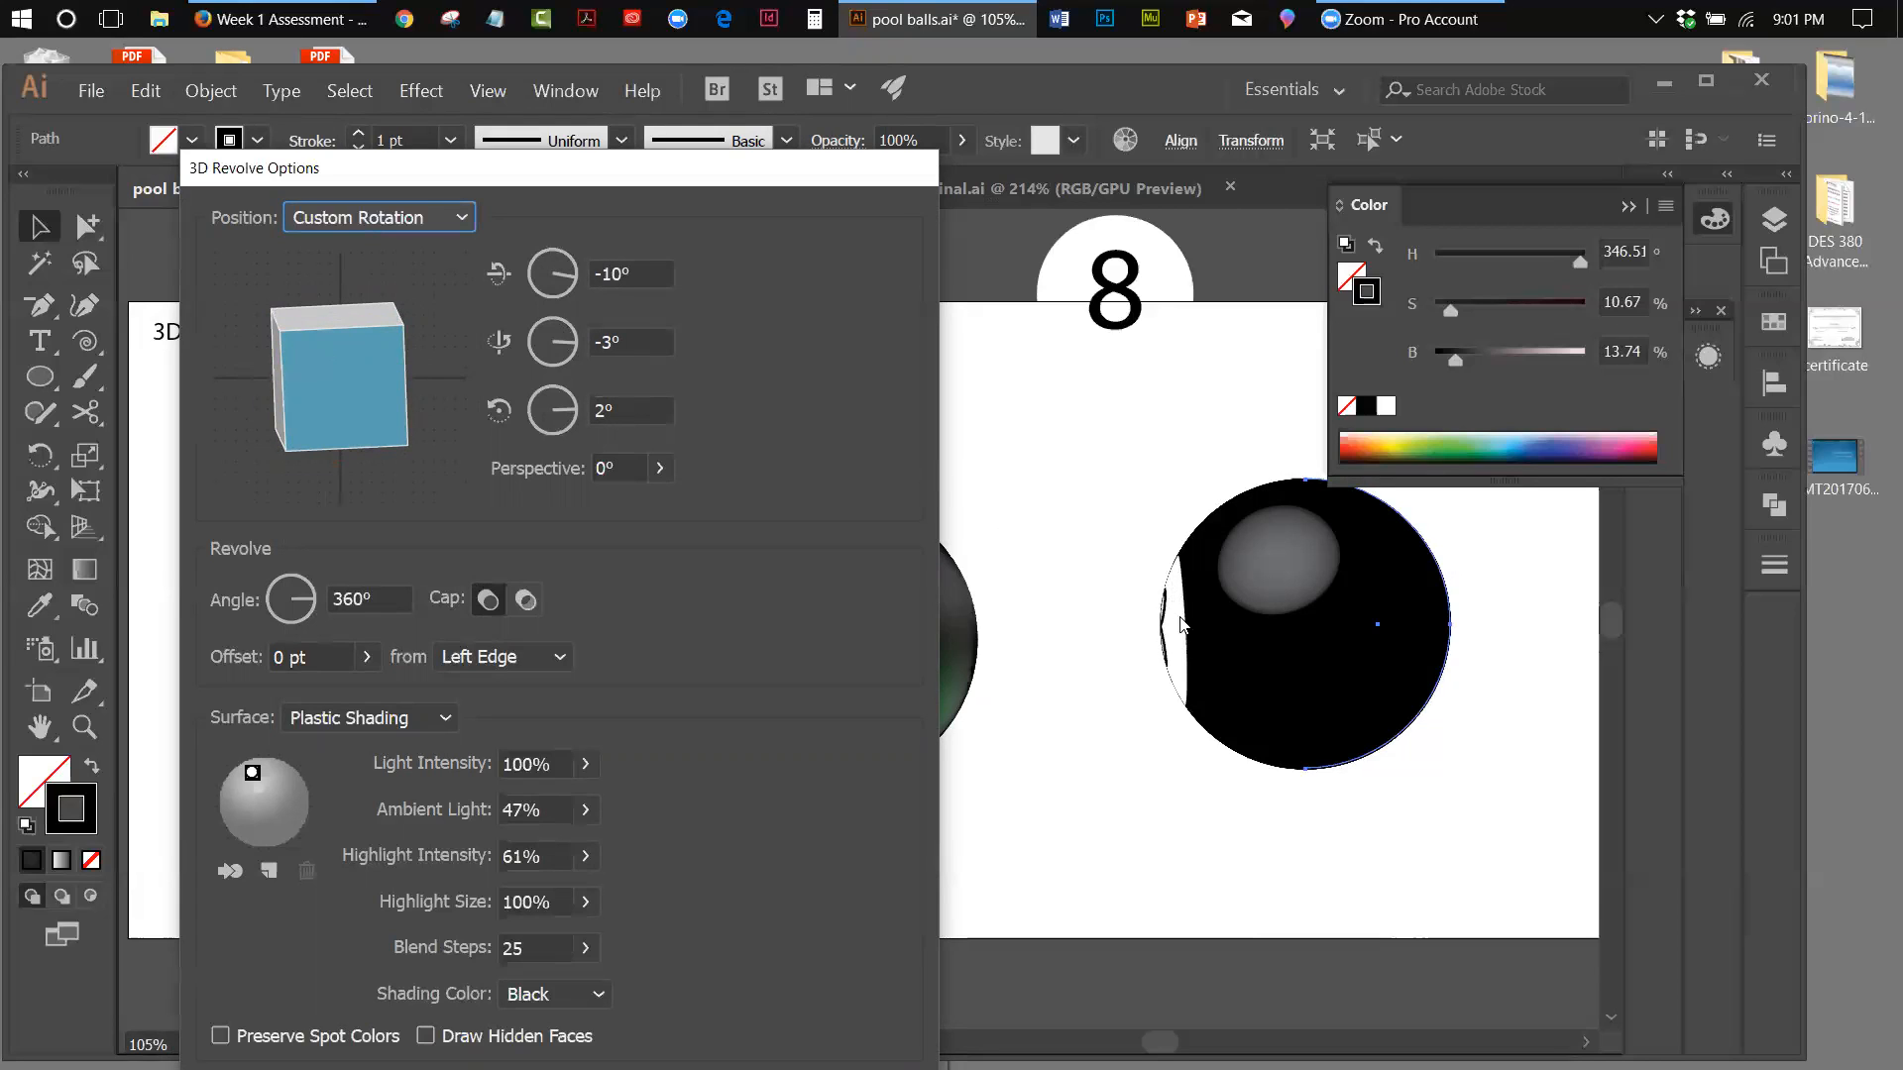
left_click_drag(340, 454, 372, 419)
mouse_move(264, 373)
left_mouse_down()
mouse_move(319, 430)
mouse_move(288, 439)
mouse_move(376, 413)
mouse_move(342, 354)
left_mouse_up()
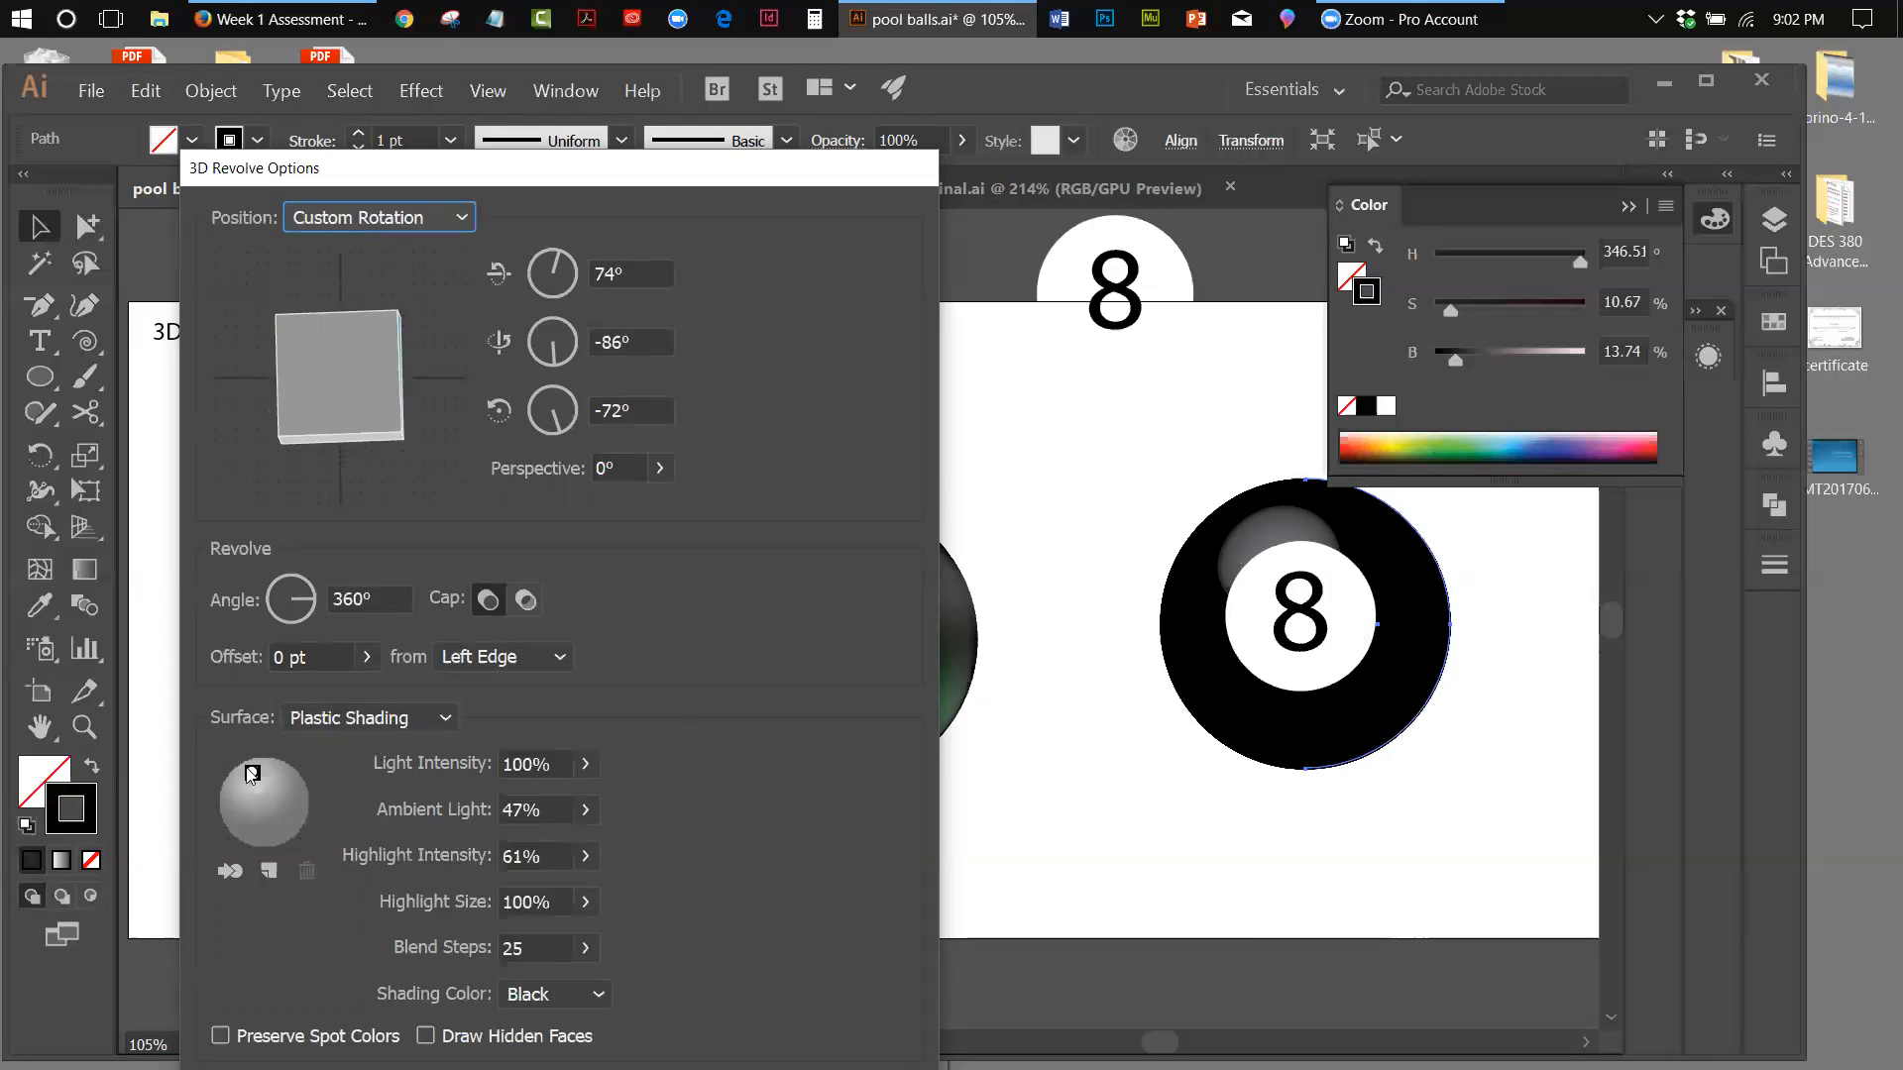
Add a second light to the revolved 8 ball, place it at the sphere's upper right, and accept the 3D Revolve settings
left_click(266, 868)
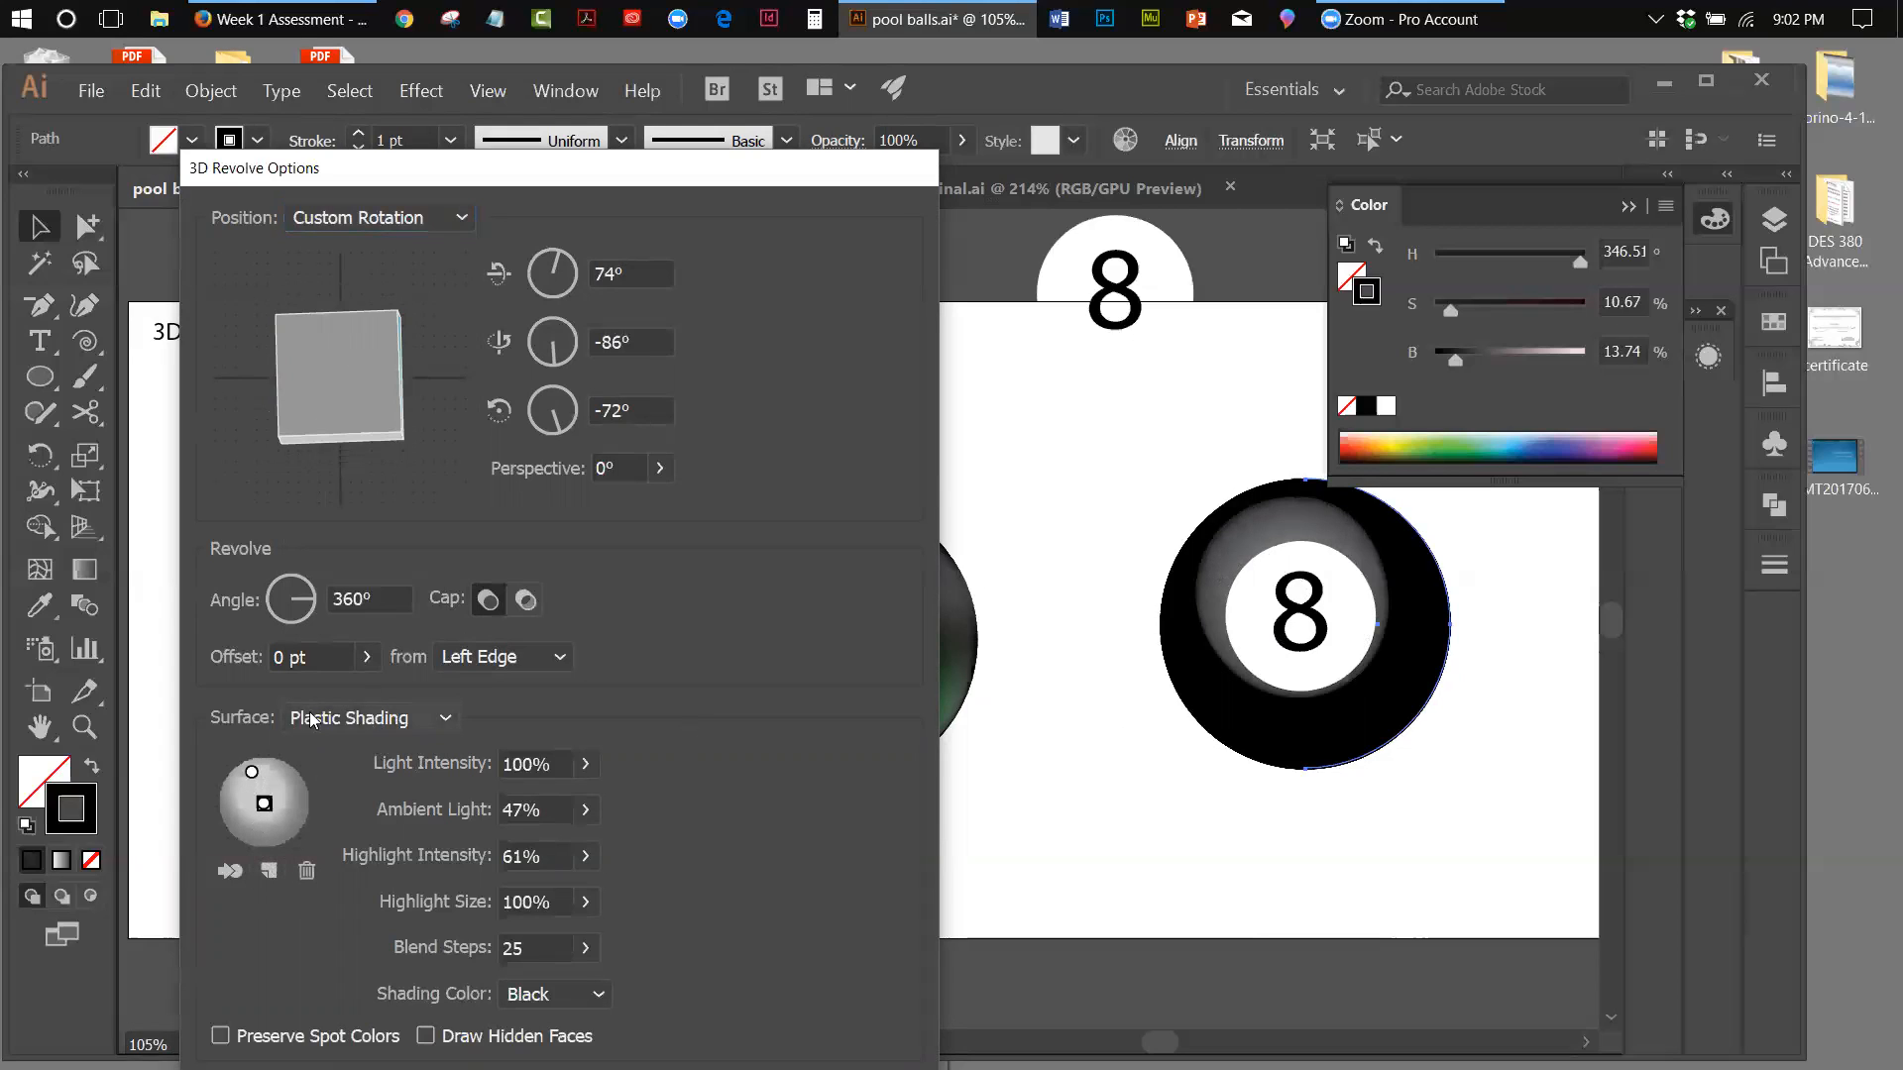
left_click_drag(264, 803, 282, 779)
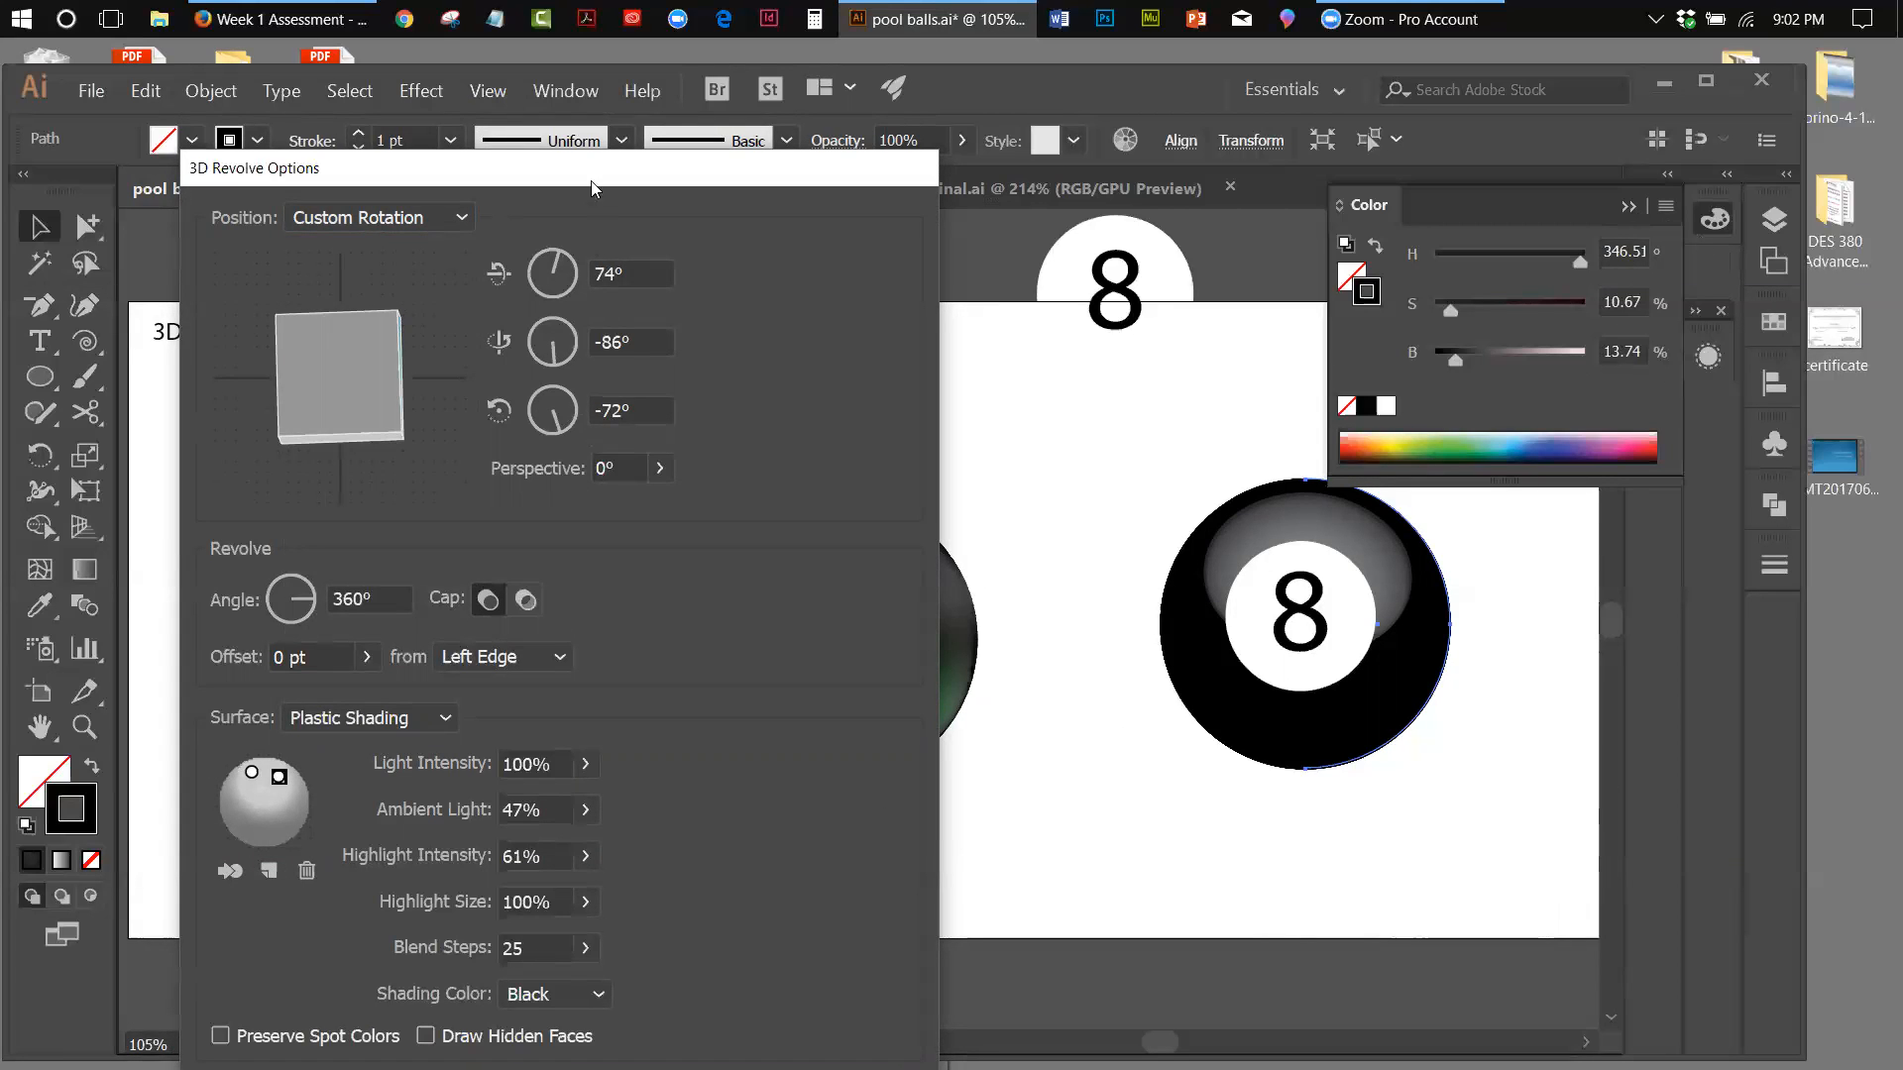
left_click_drag(609, 149, 671, 99)
left_click(774, 1051)
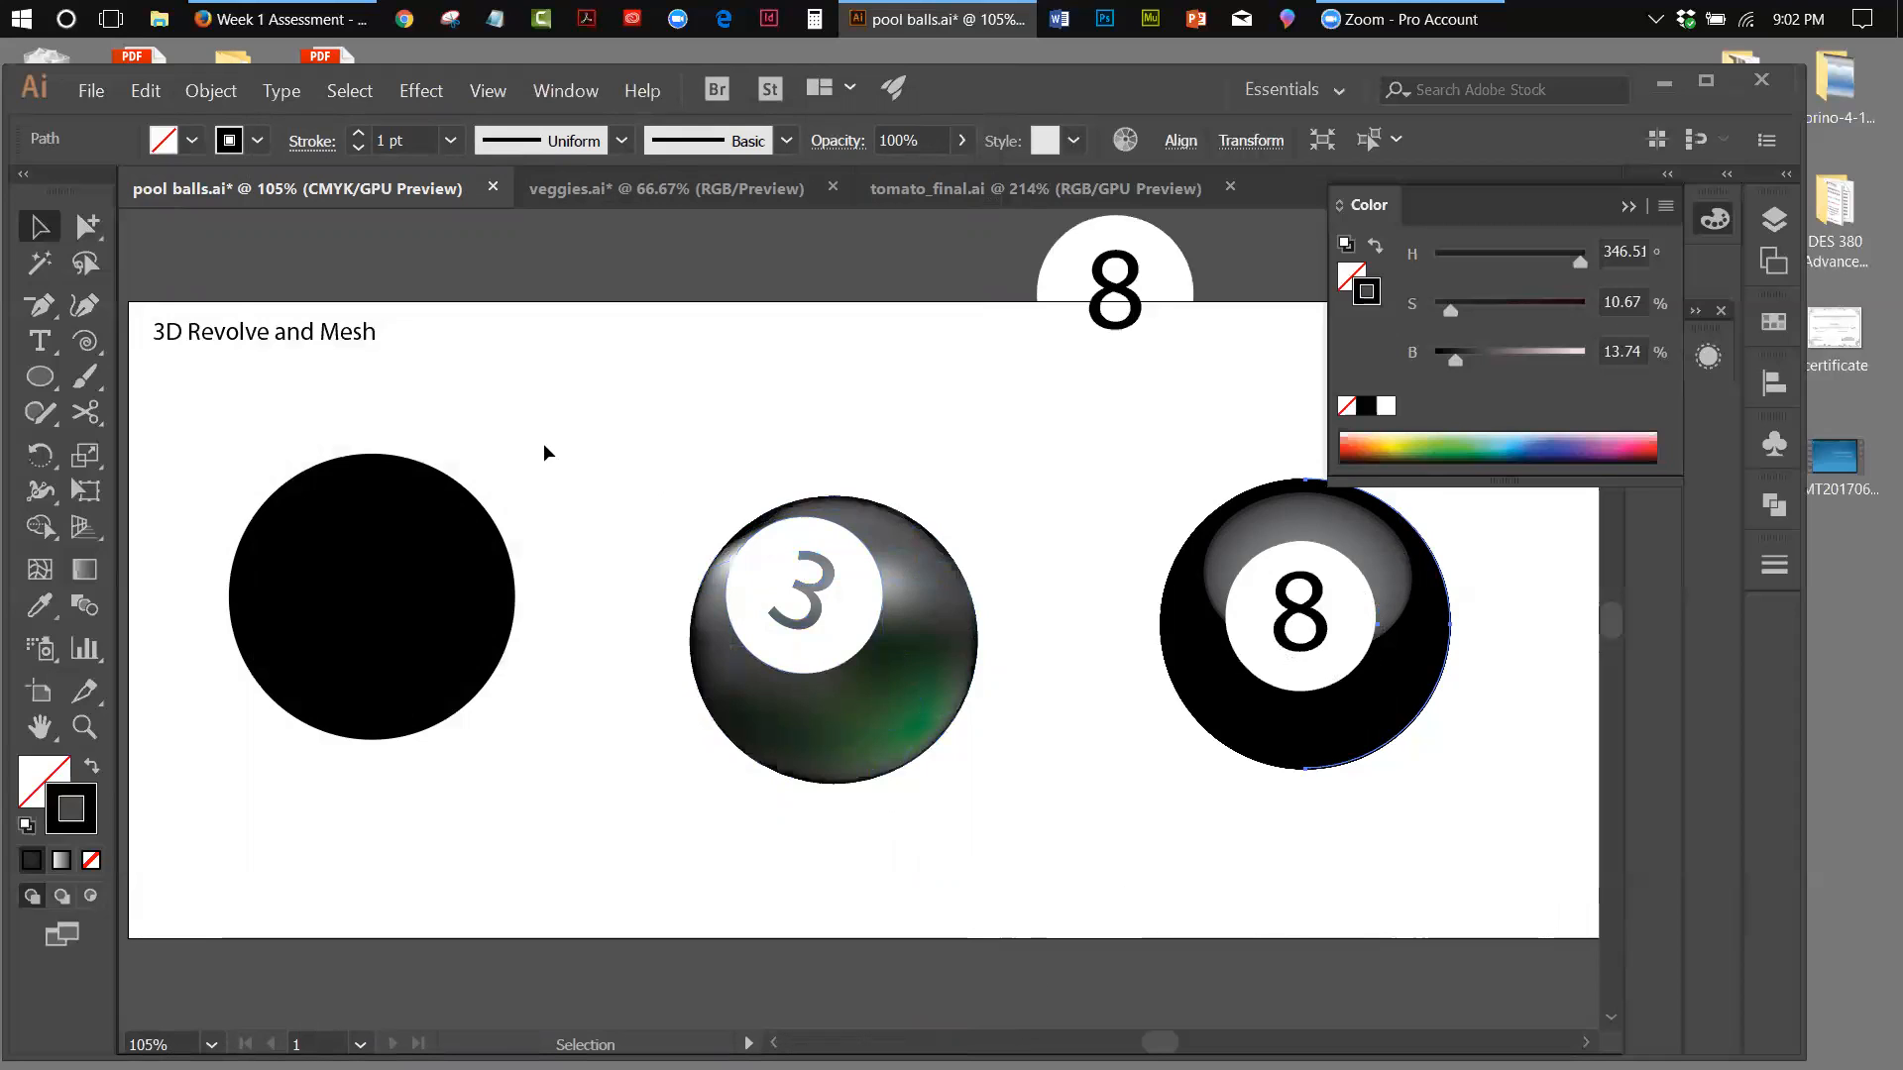
Convert the plain black circle to a gradient mesh, adding curved mesh lines close to its four sides
left_click(384, 490)
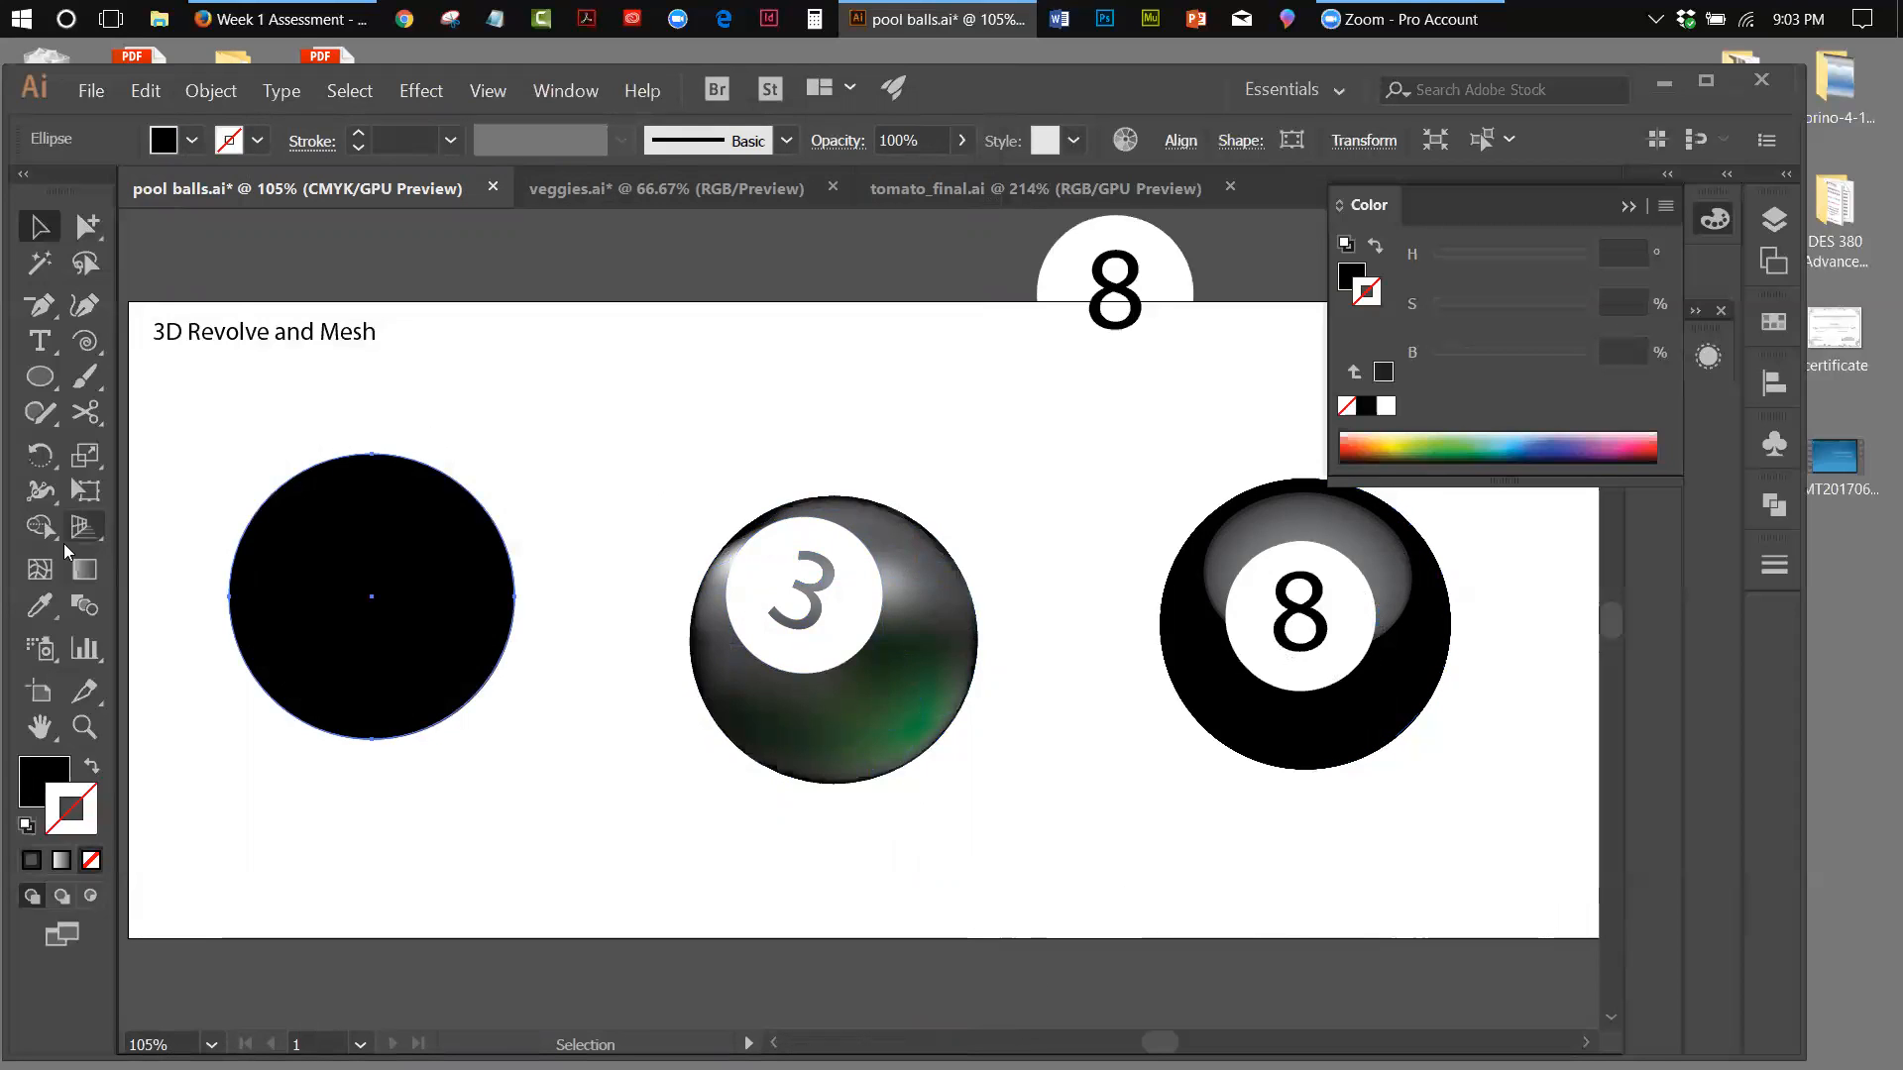
left_click(39, 569)
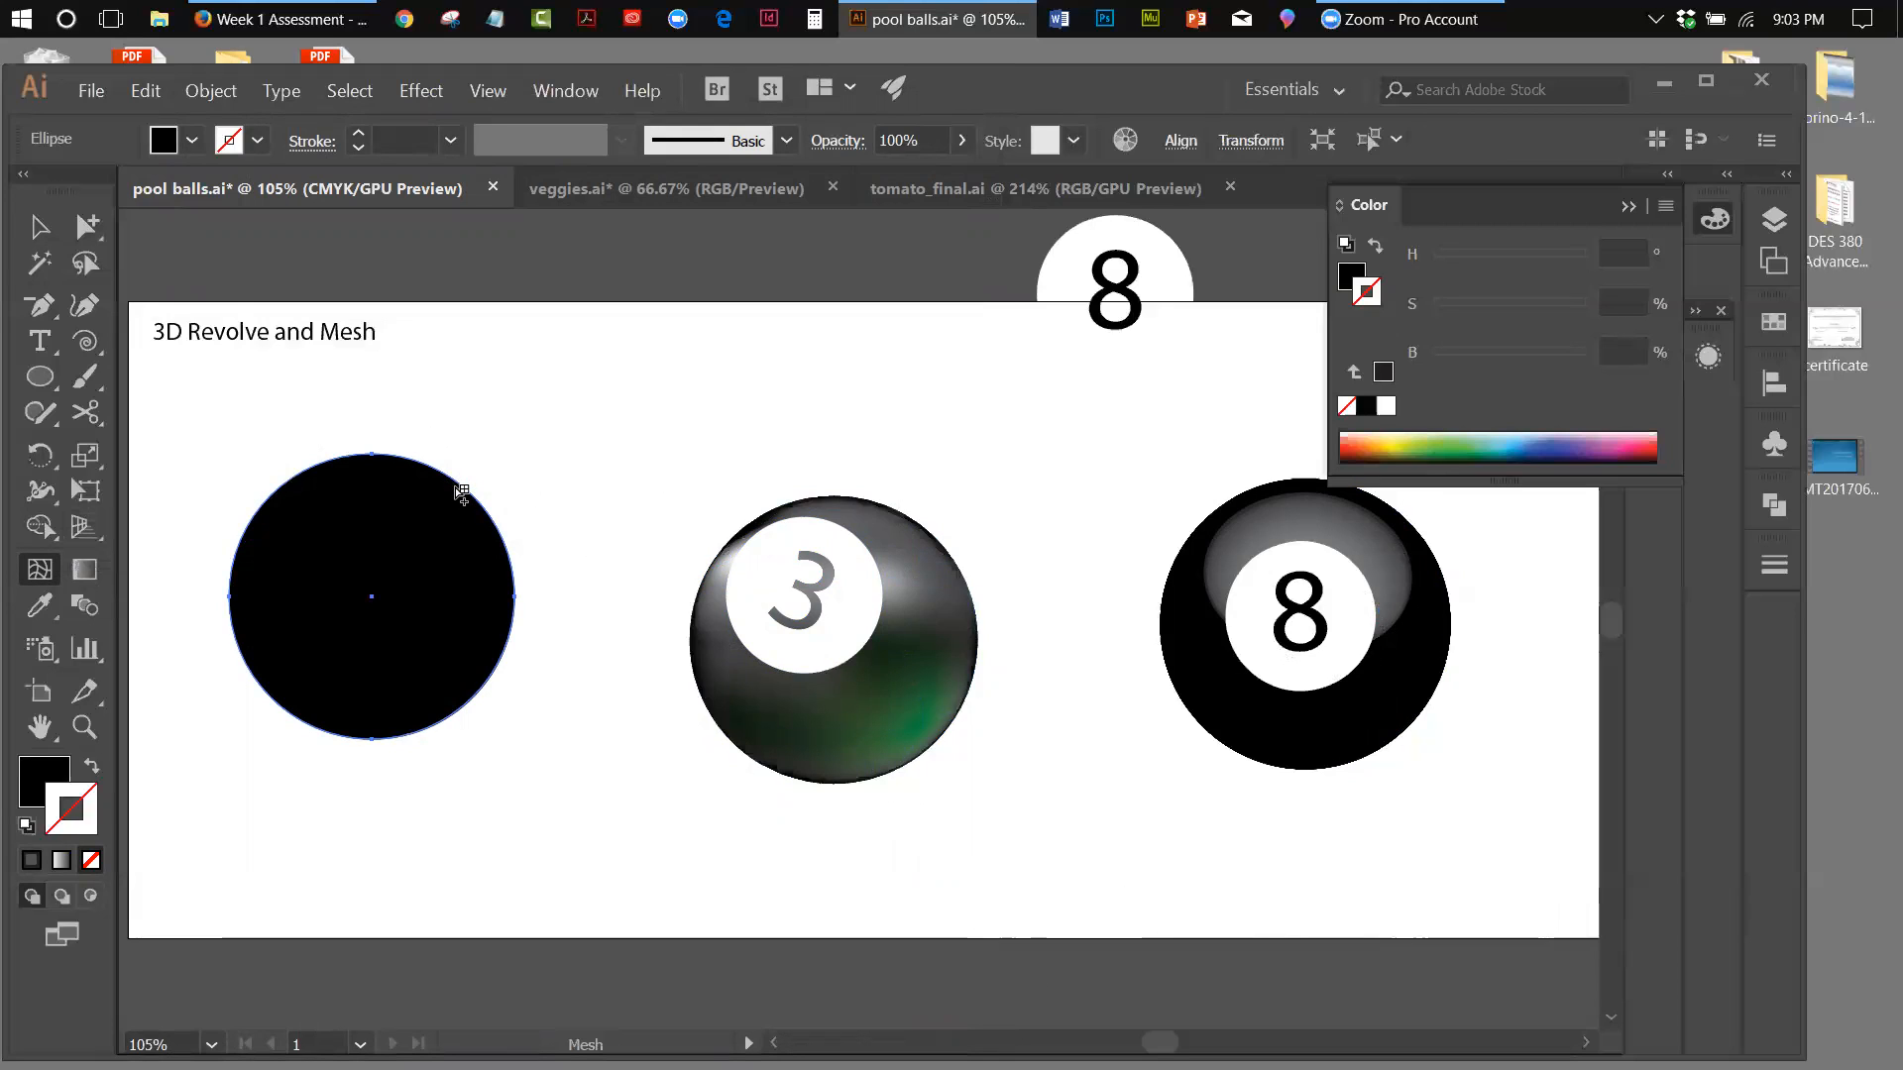
left_click(464, 491)
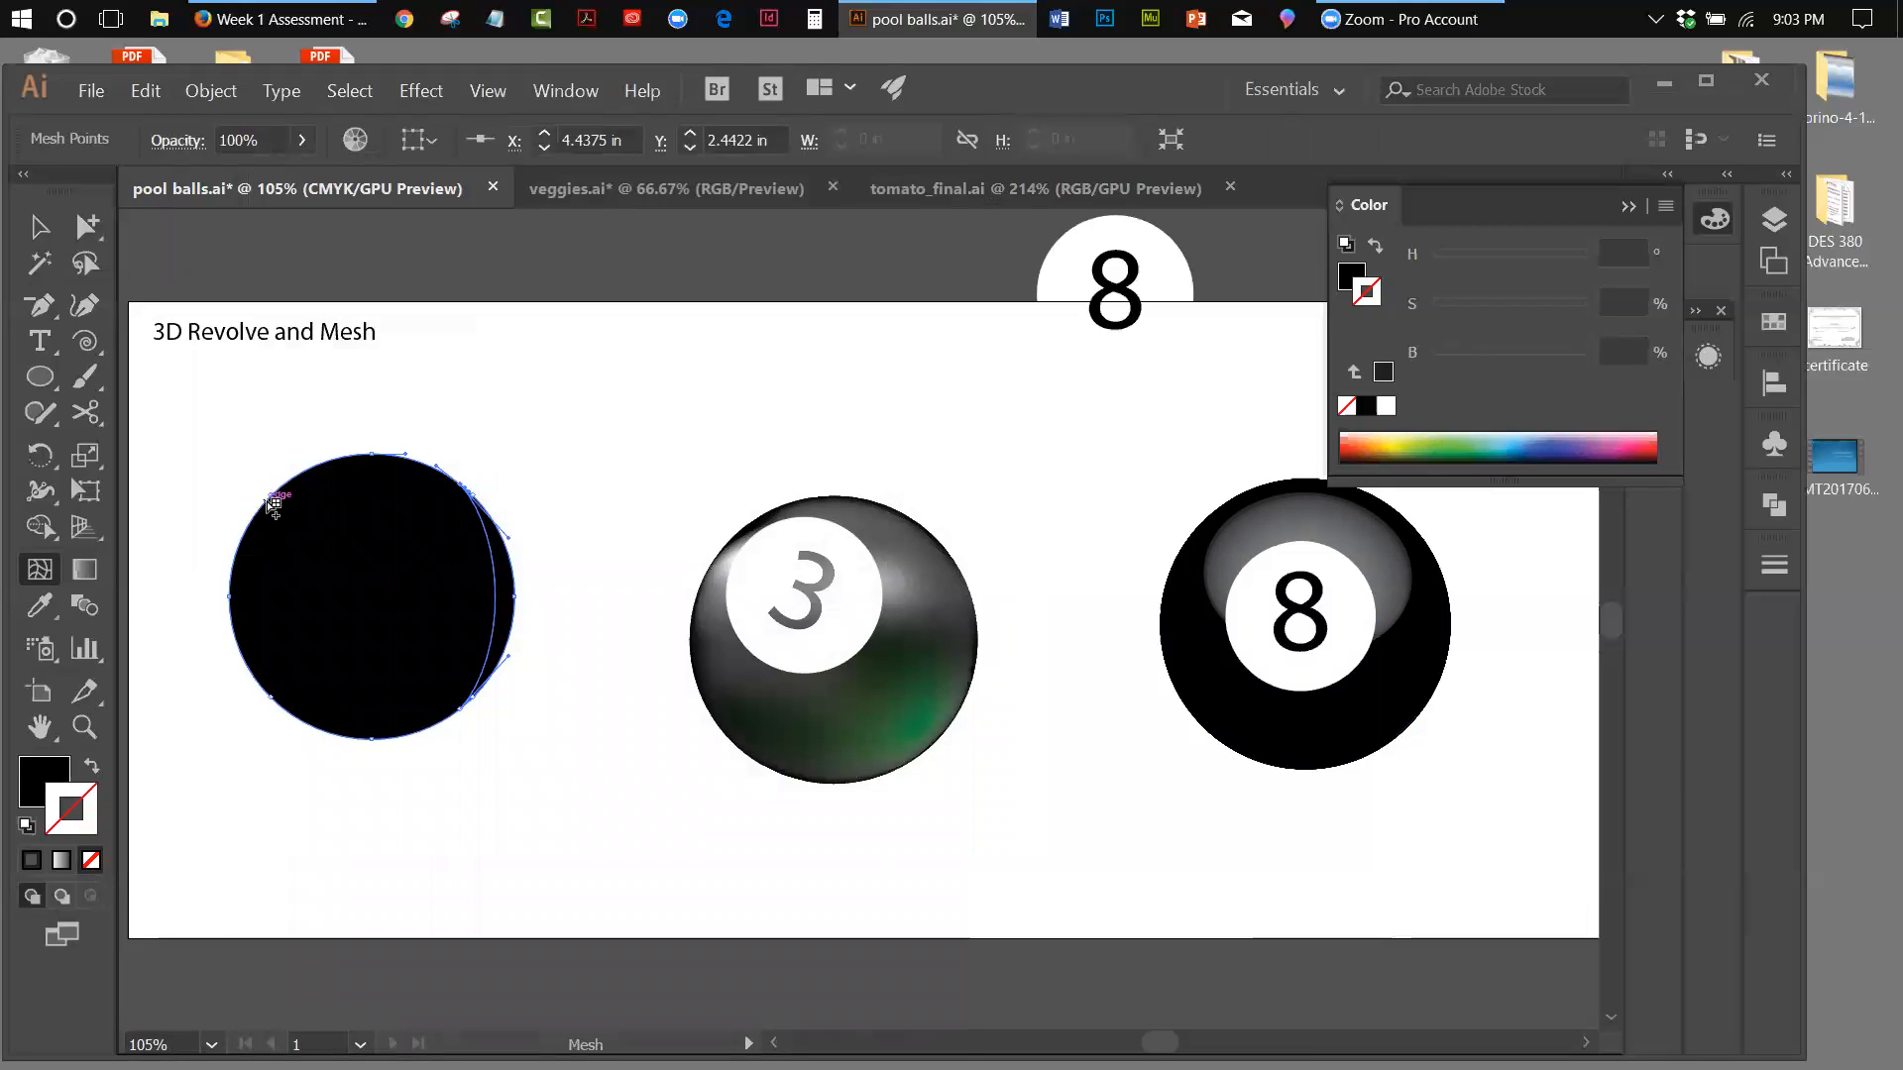
left_click(273, 504)
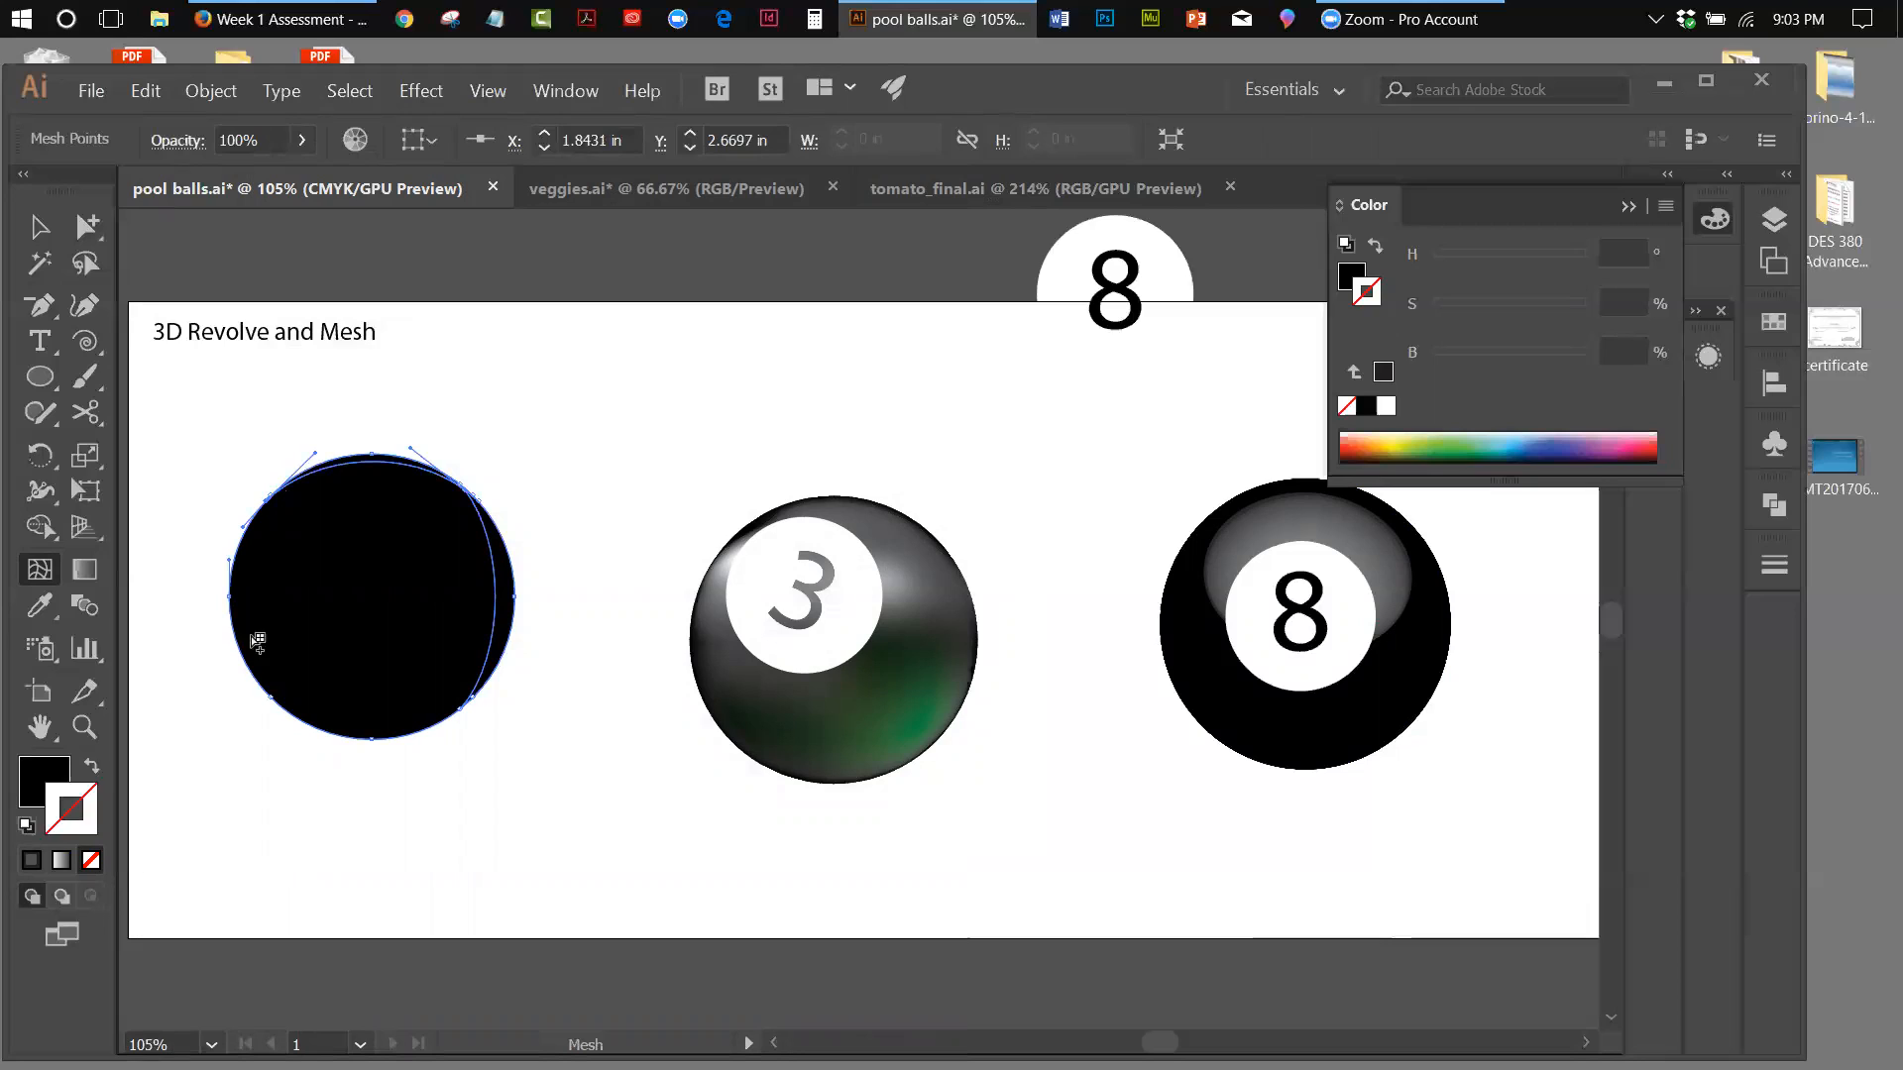
left_click(272, 693)
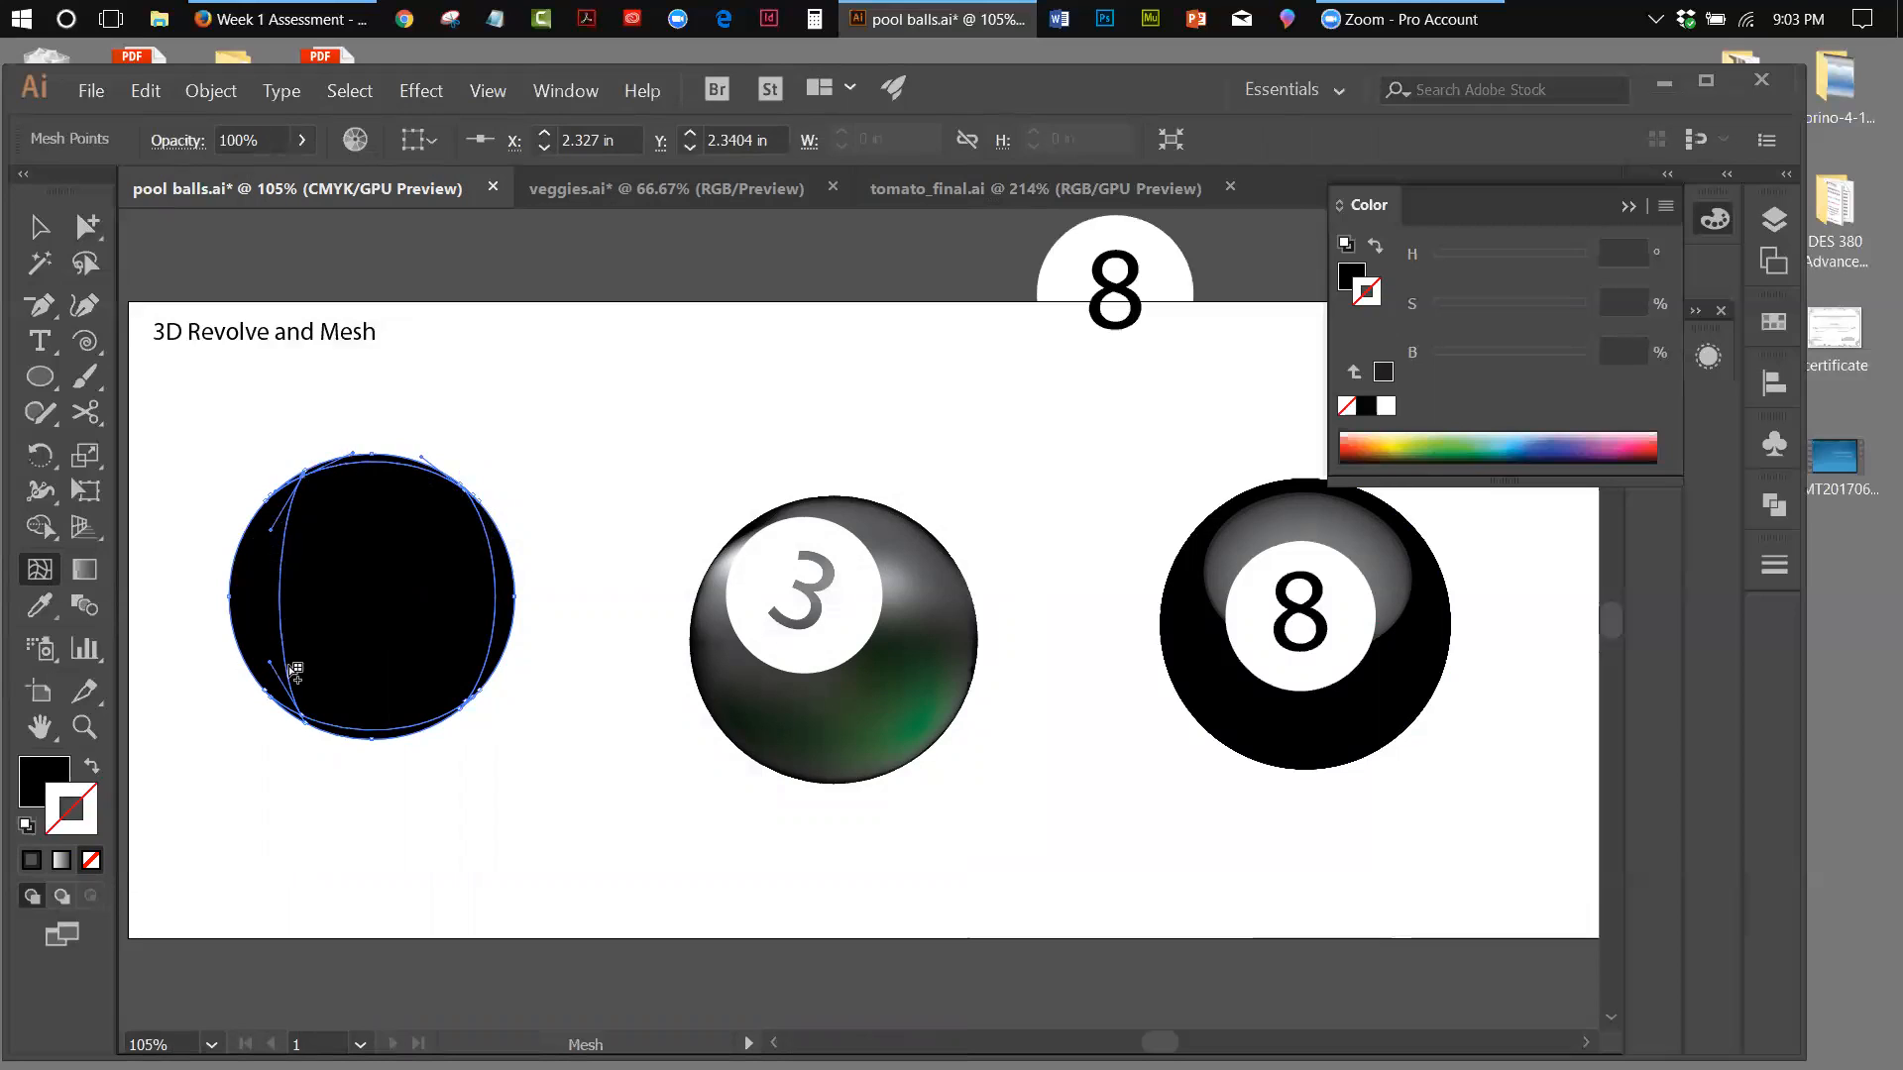
Add three more vertical and three more horizontal mesh lines across the interior of the black circle
left_click(355, 462)
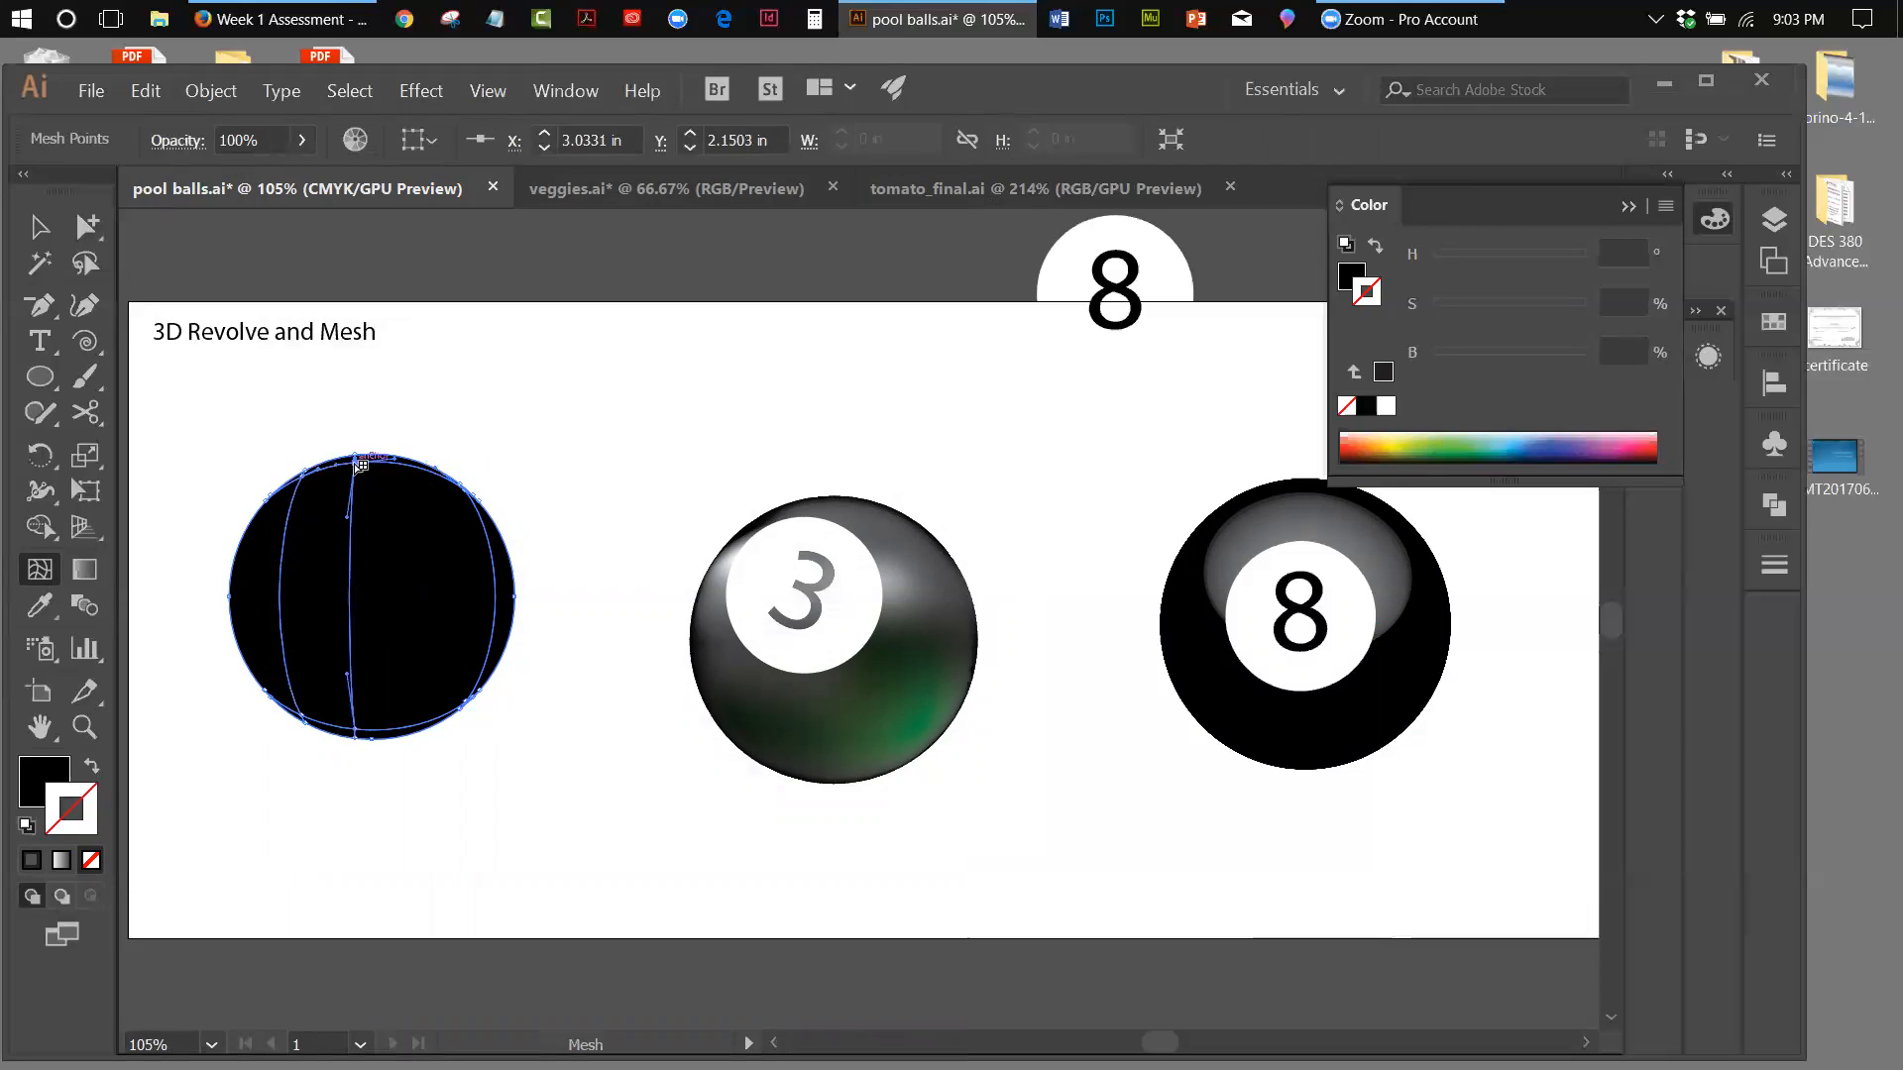
left_click(409, 463)
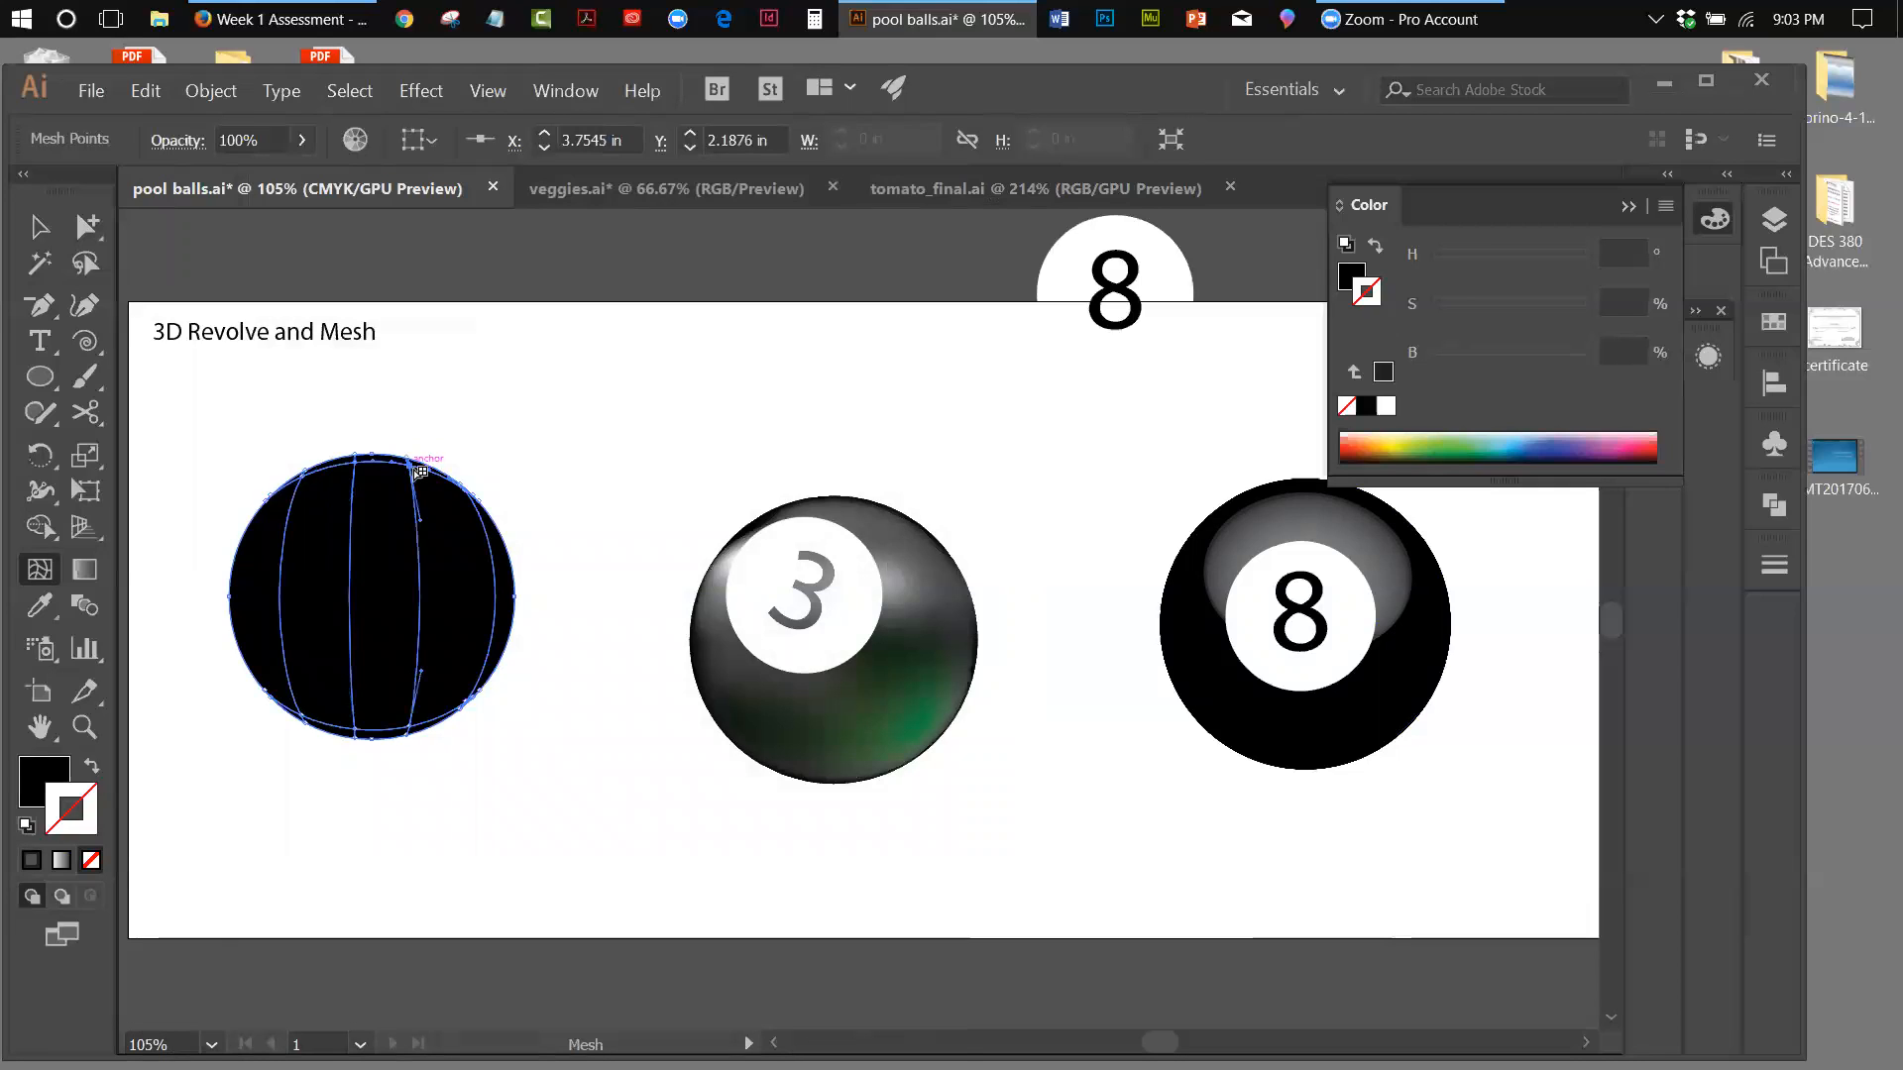
left_click(433, 472)
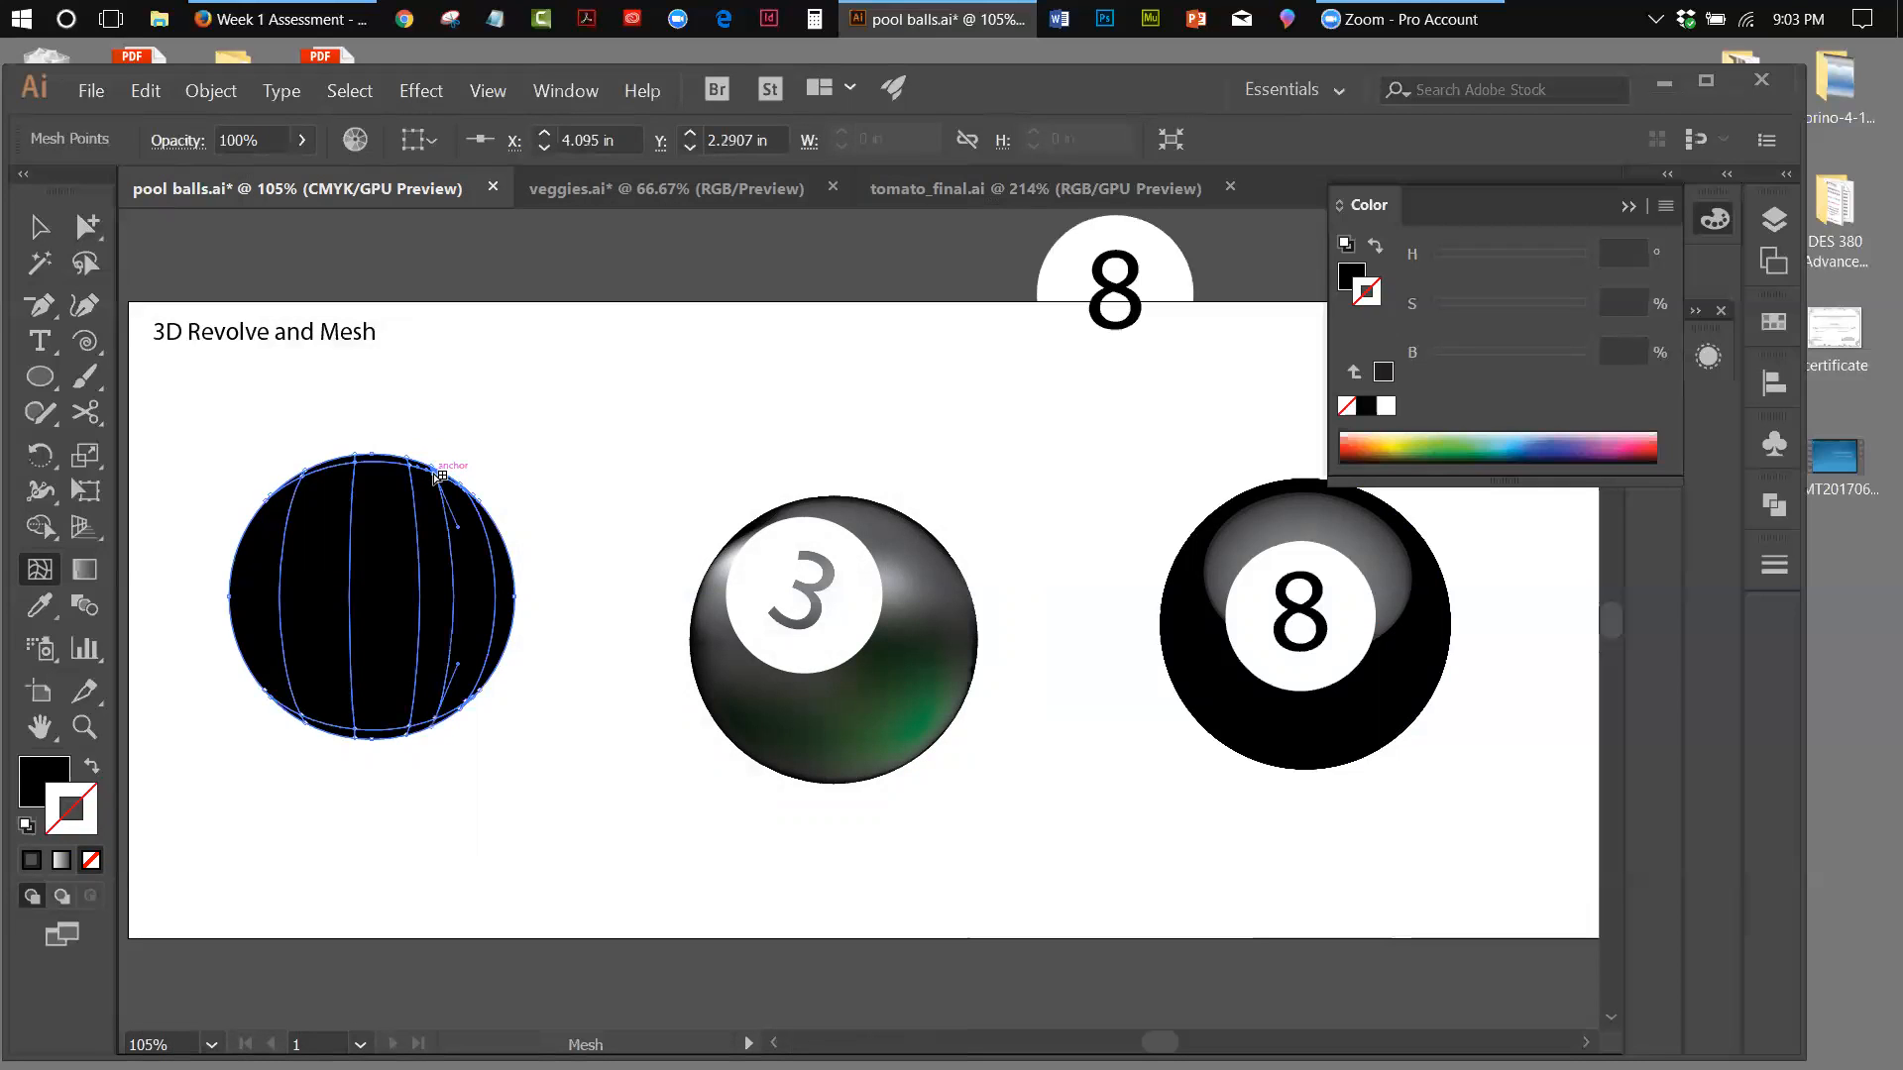
left_click(287, 648)
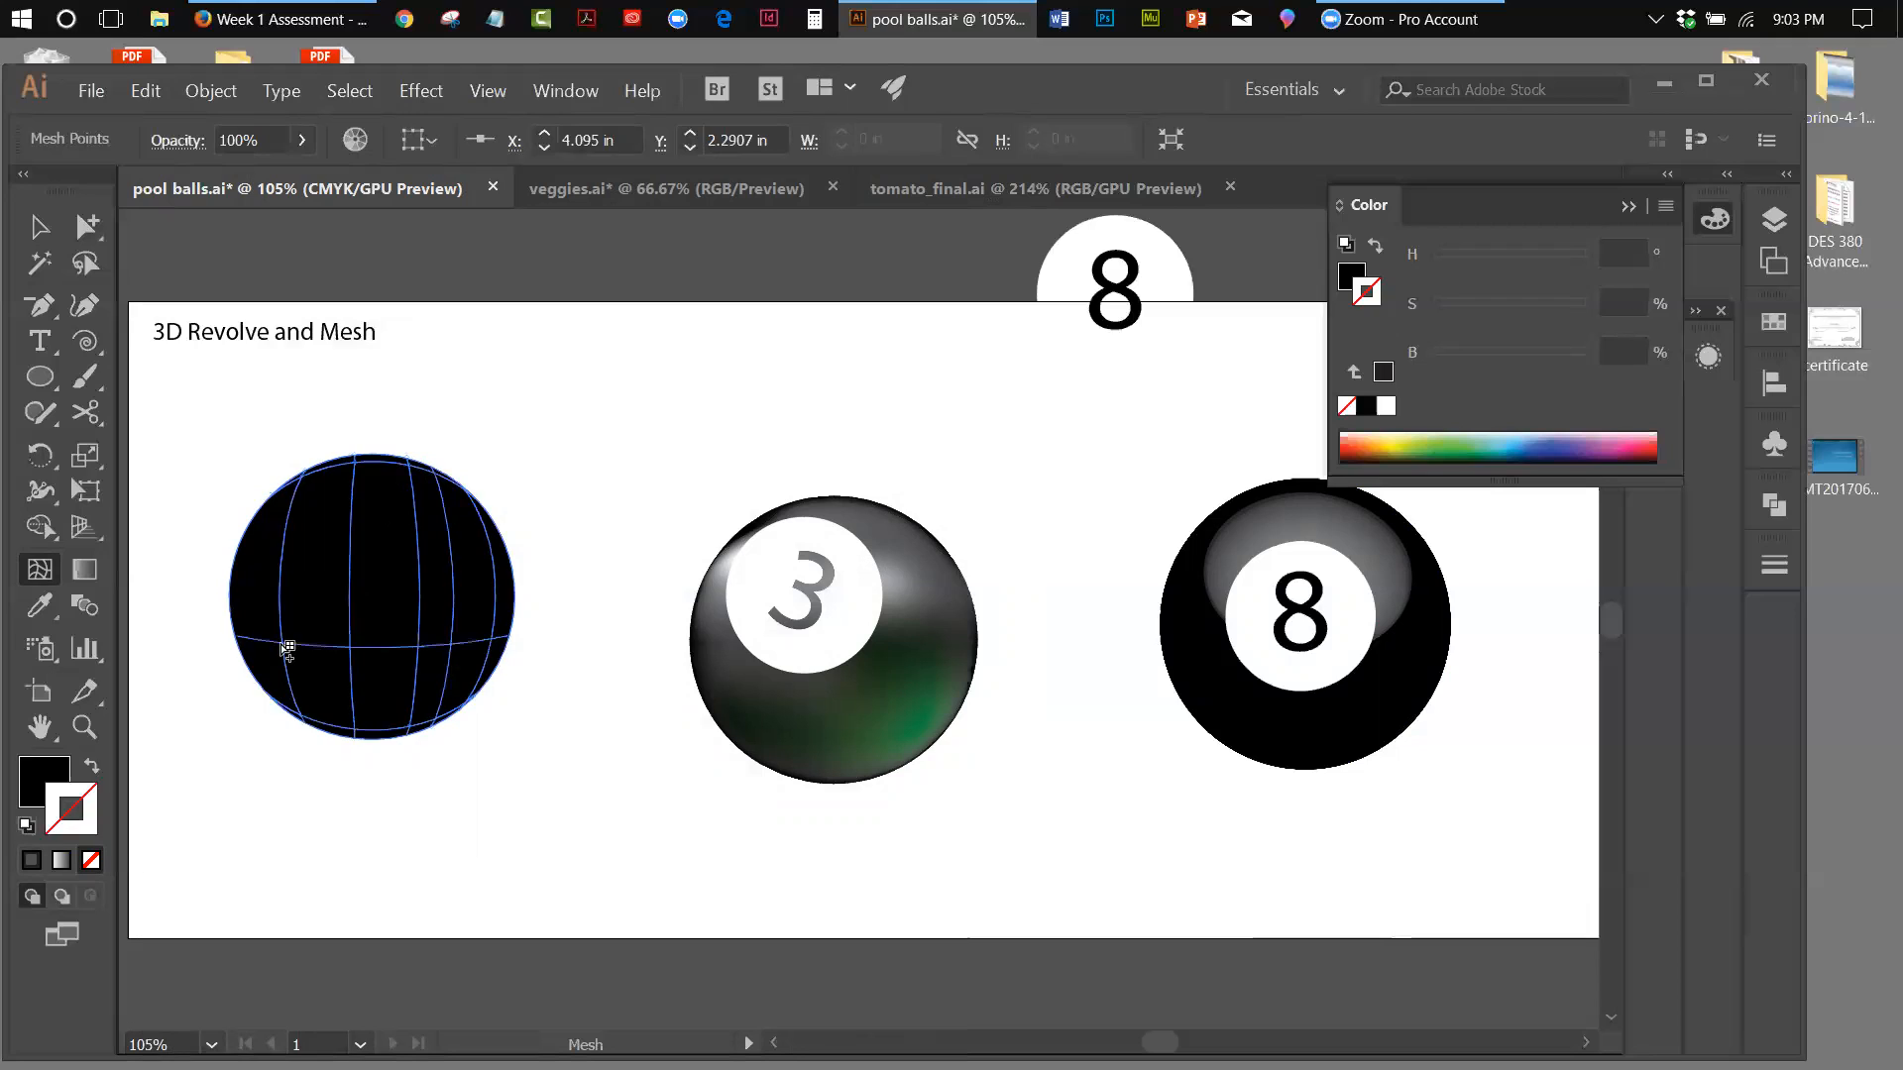
left_click(285, 571)
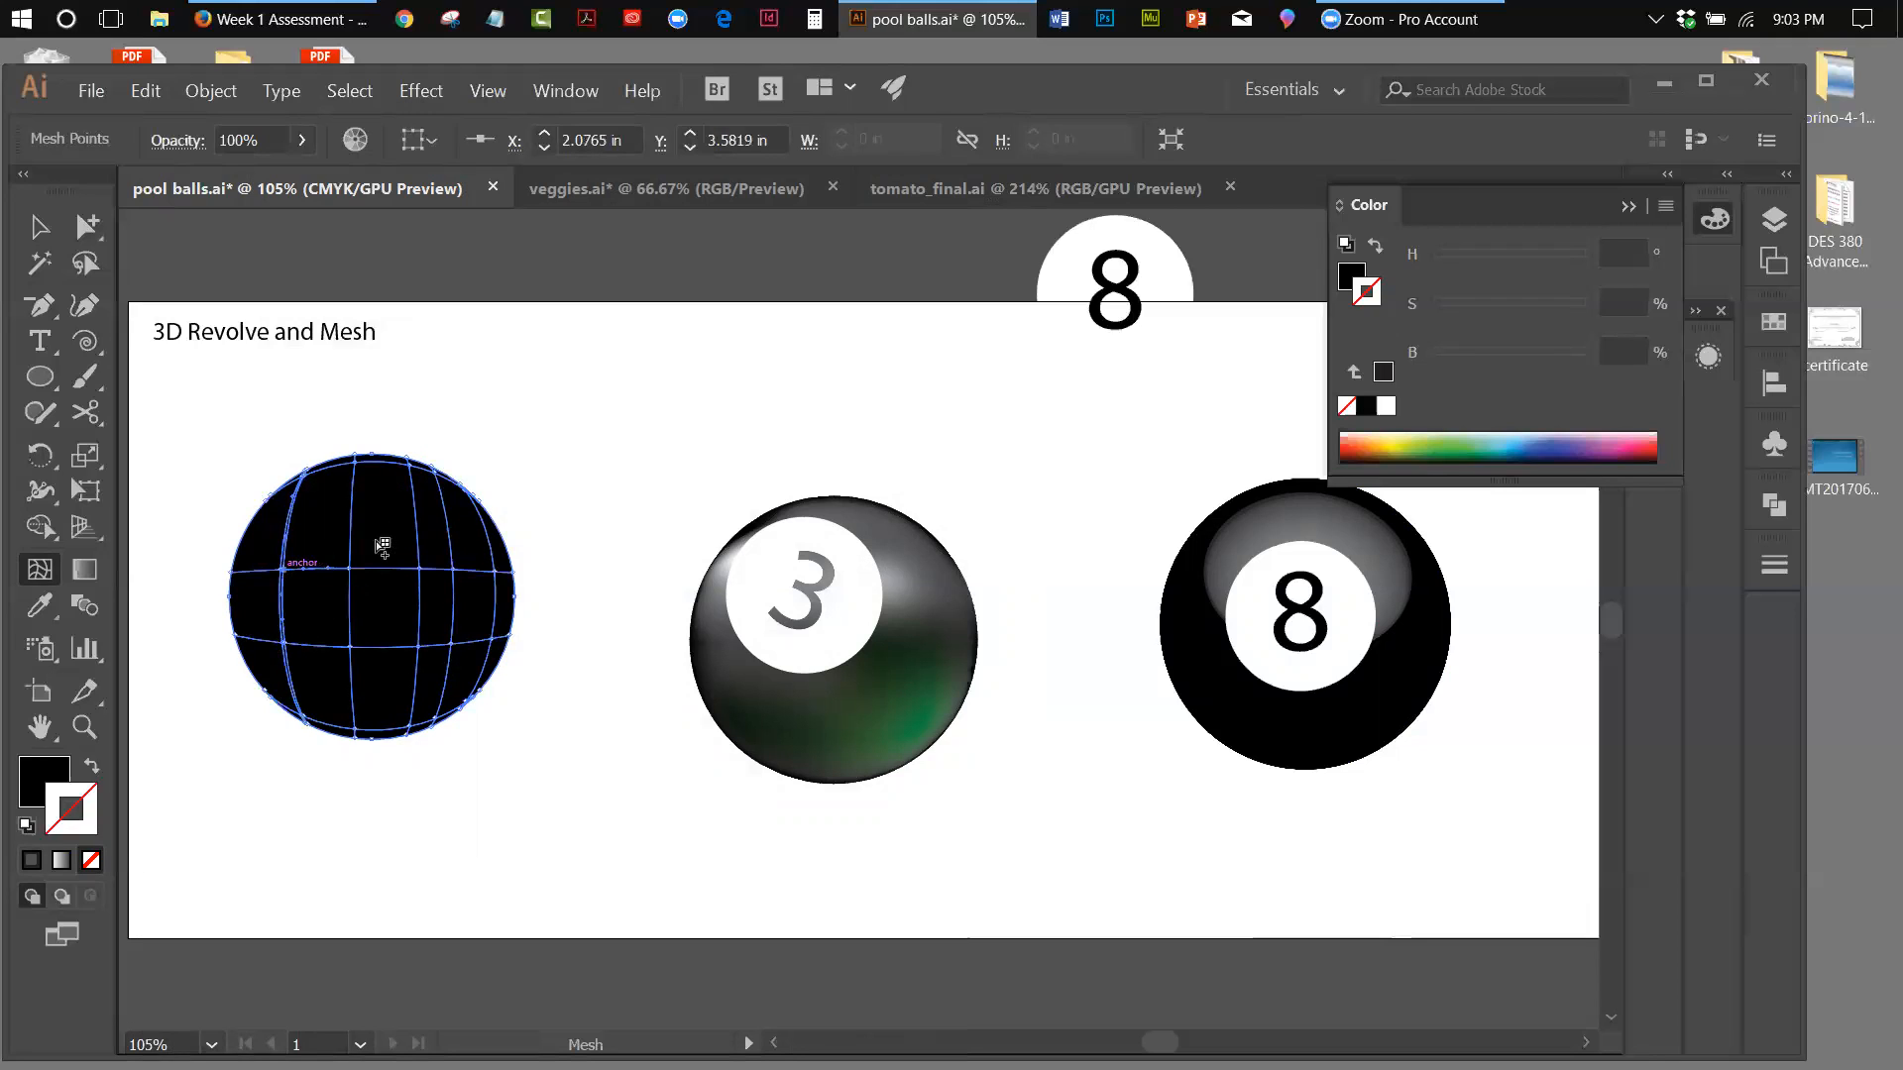
left_click(448, 517)
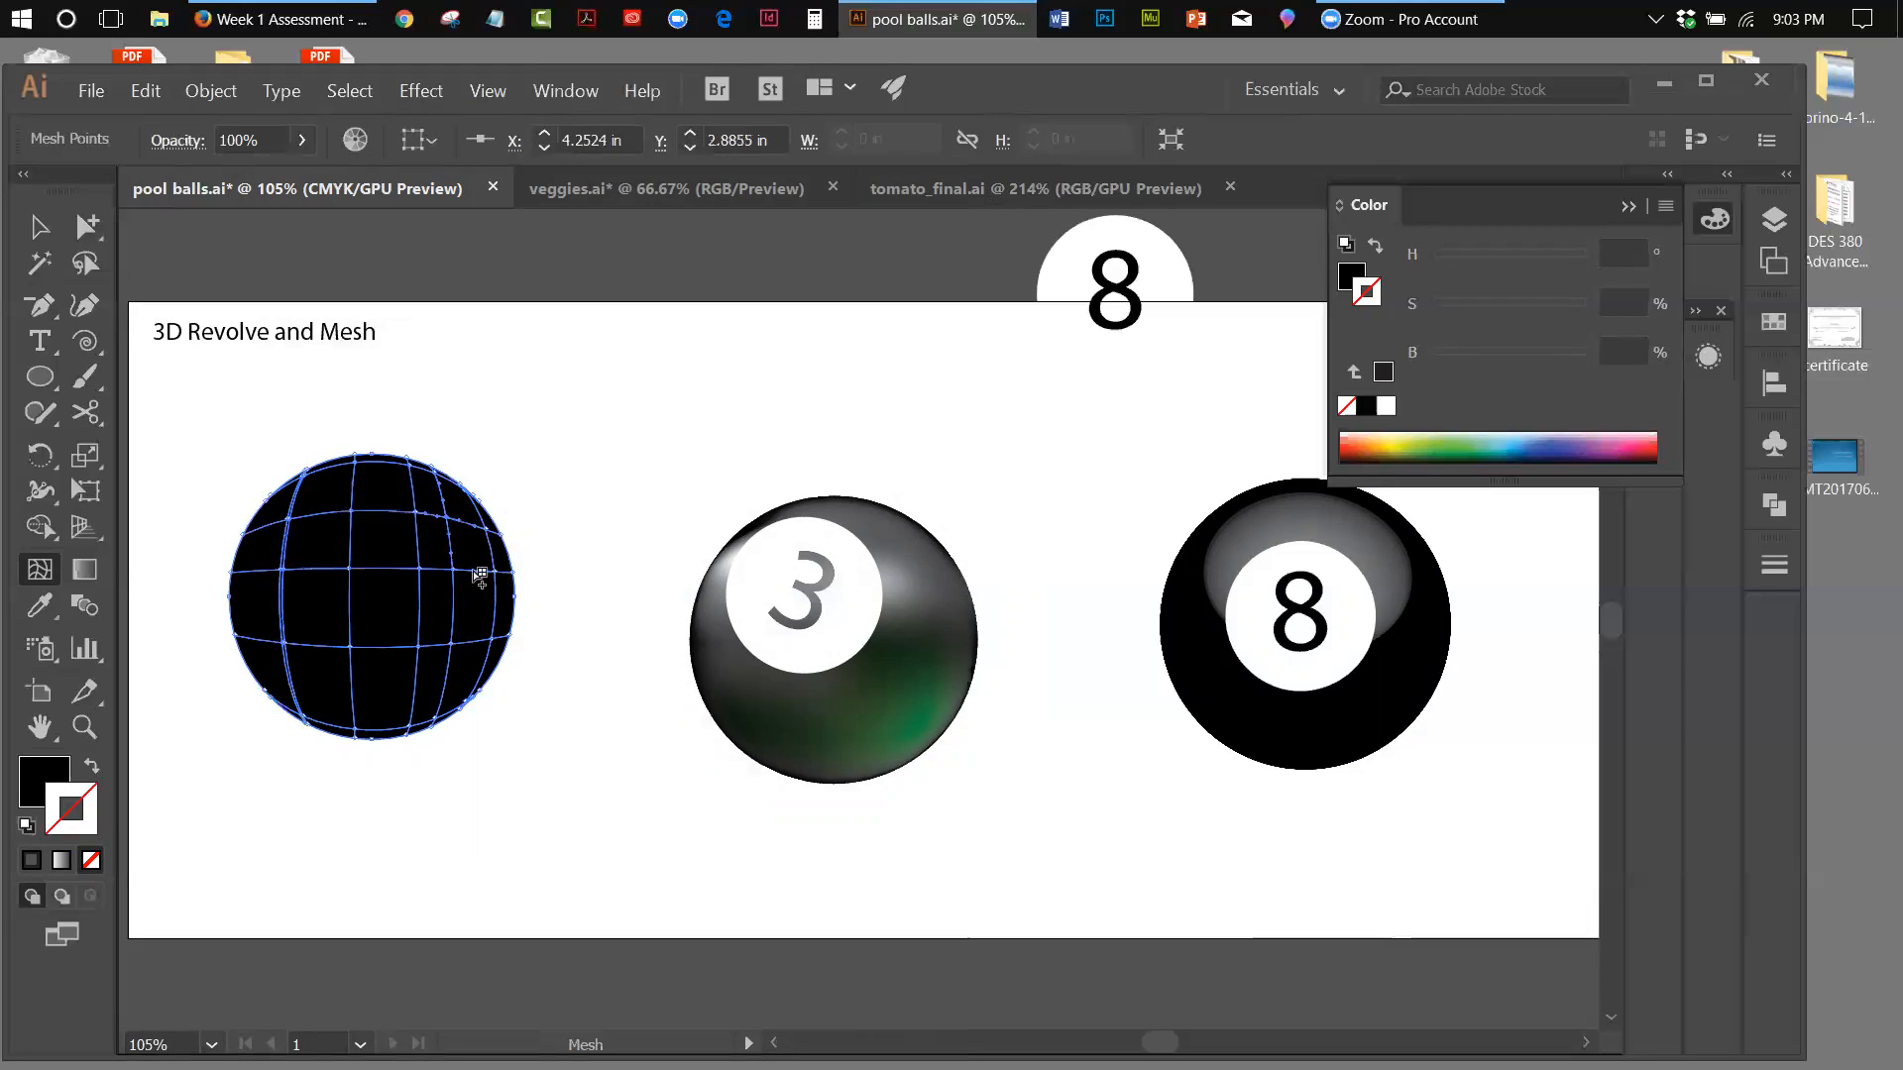
Make the fill active and switch its colour sliders to Grayscale, keeping the colour controls clear of the meshed circle
left_click(49, 230)
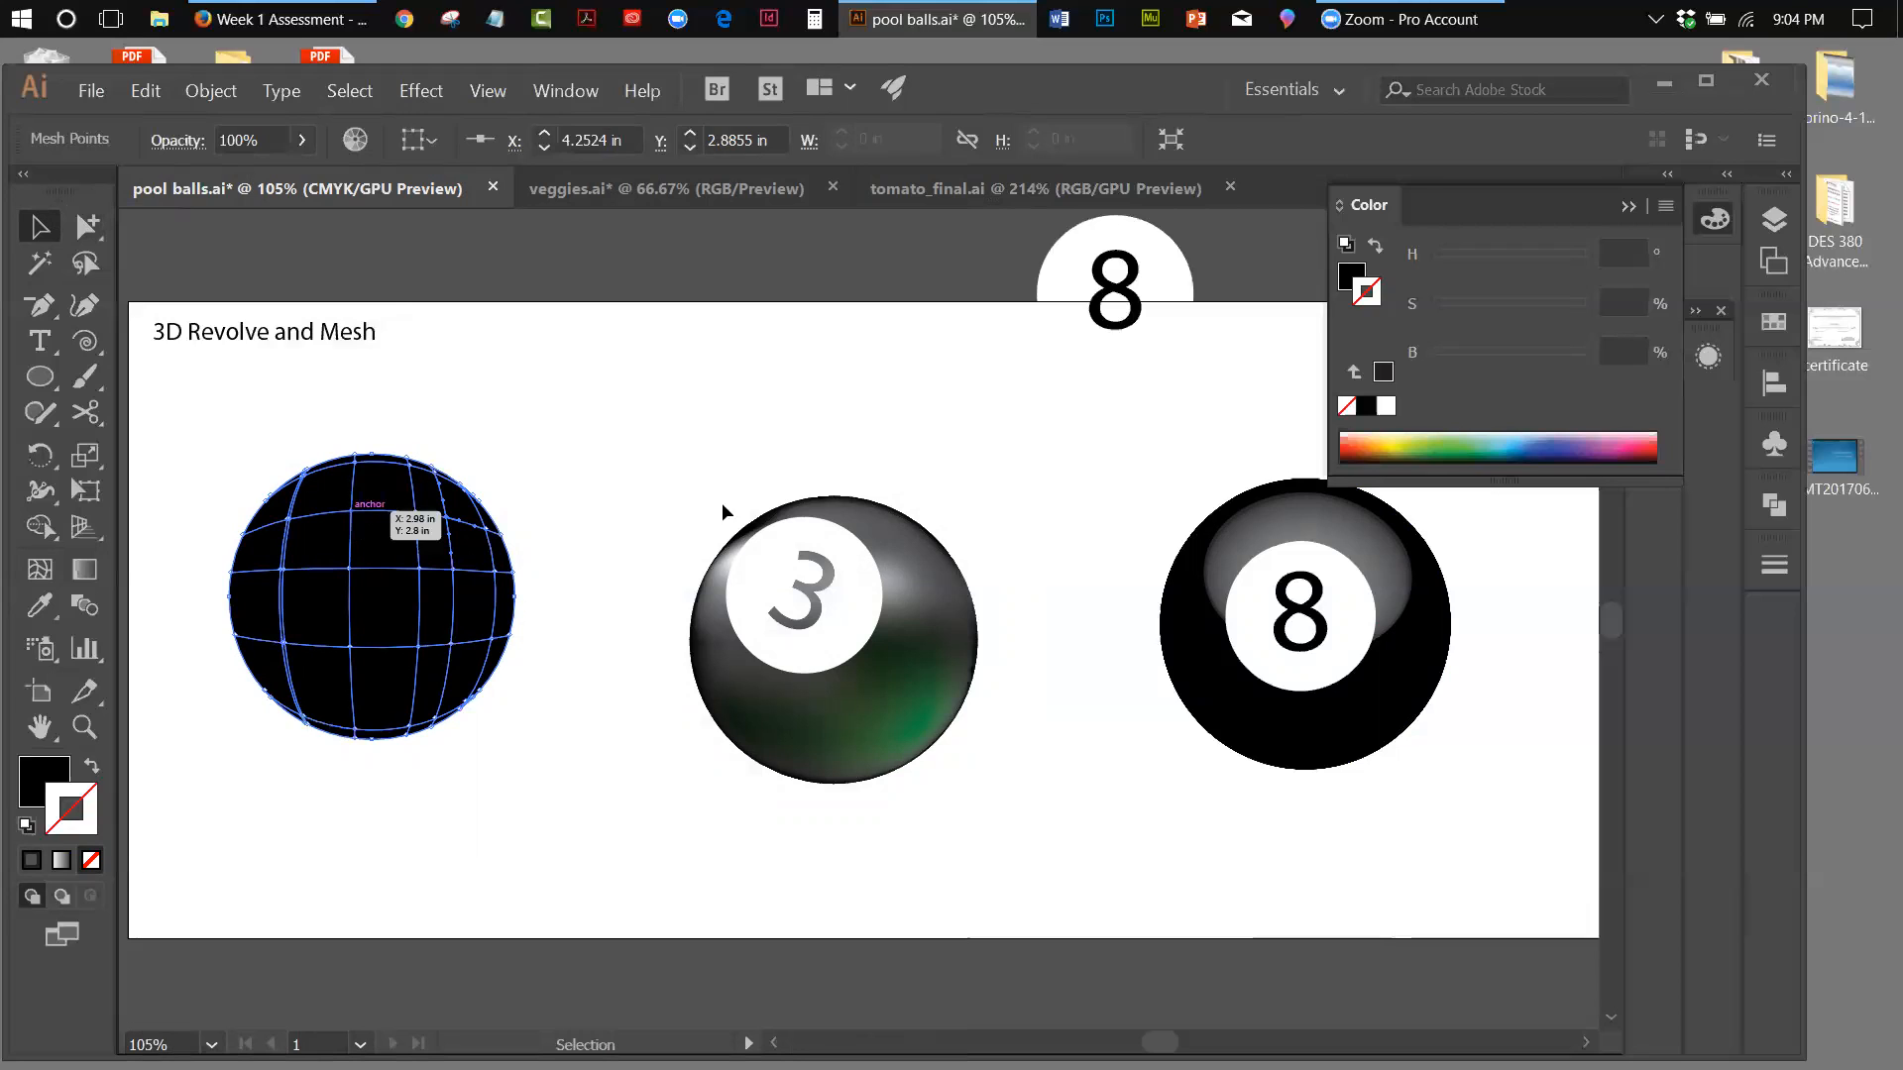
left_click_drag(1397, 210, 733, 302)
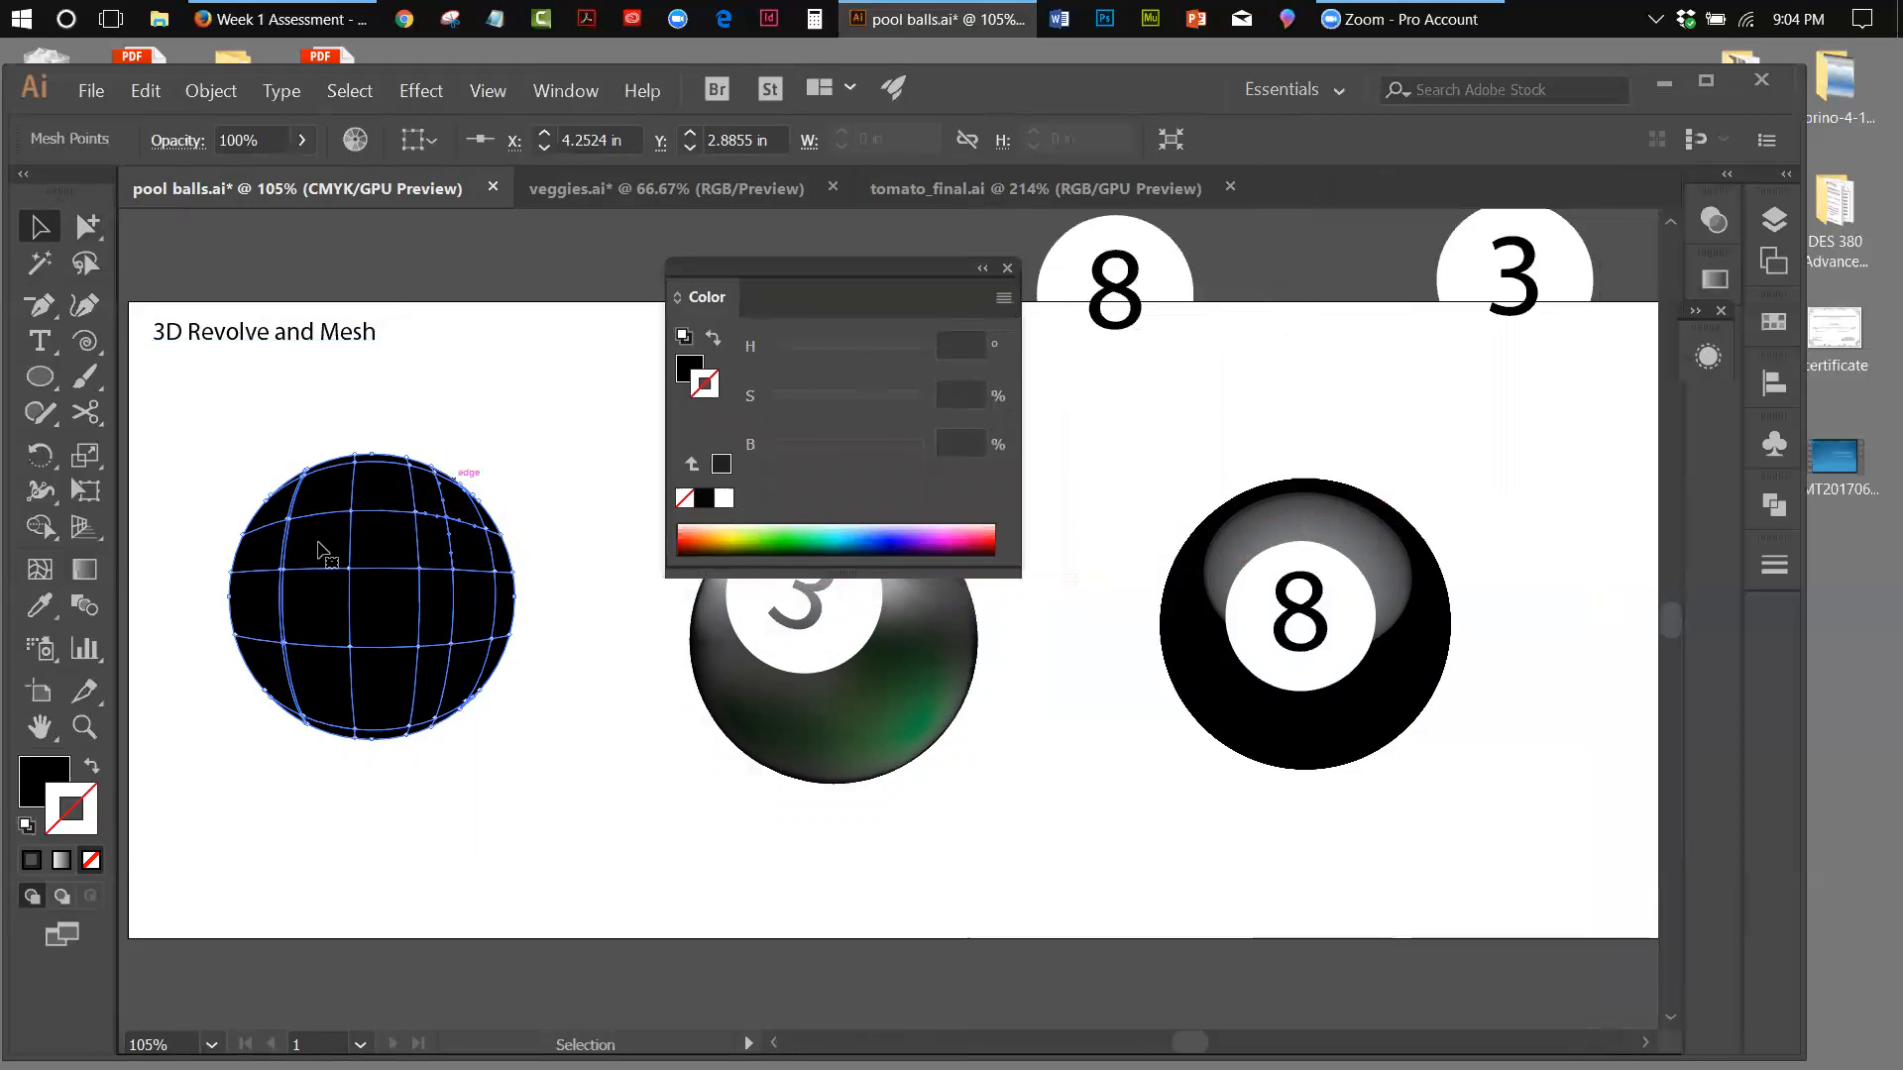
left_click(34, 795)
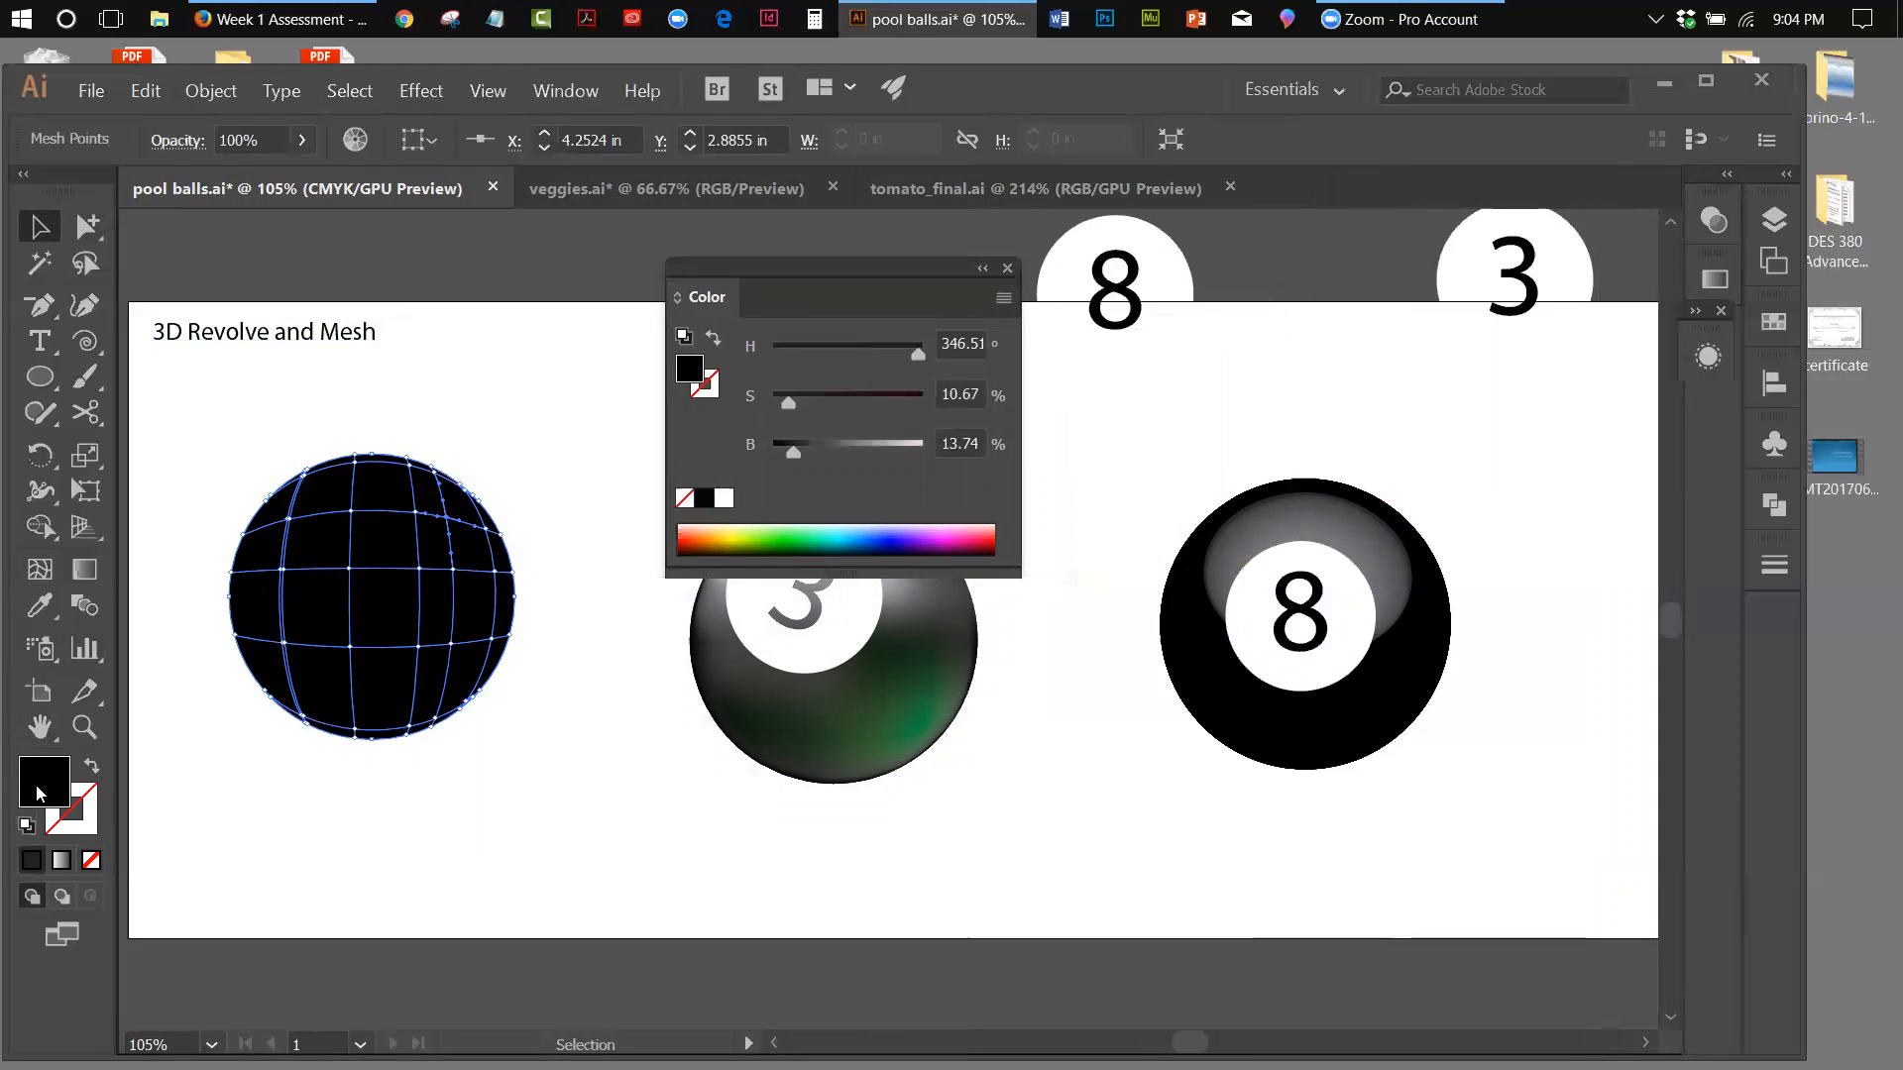
left_click(1004, 300)
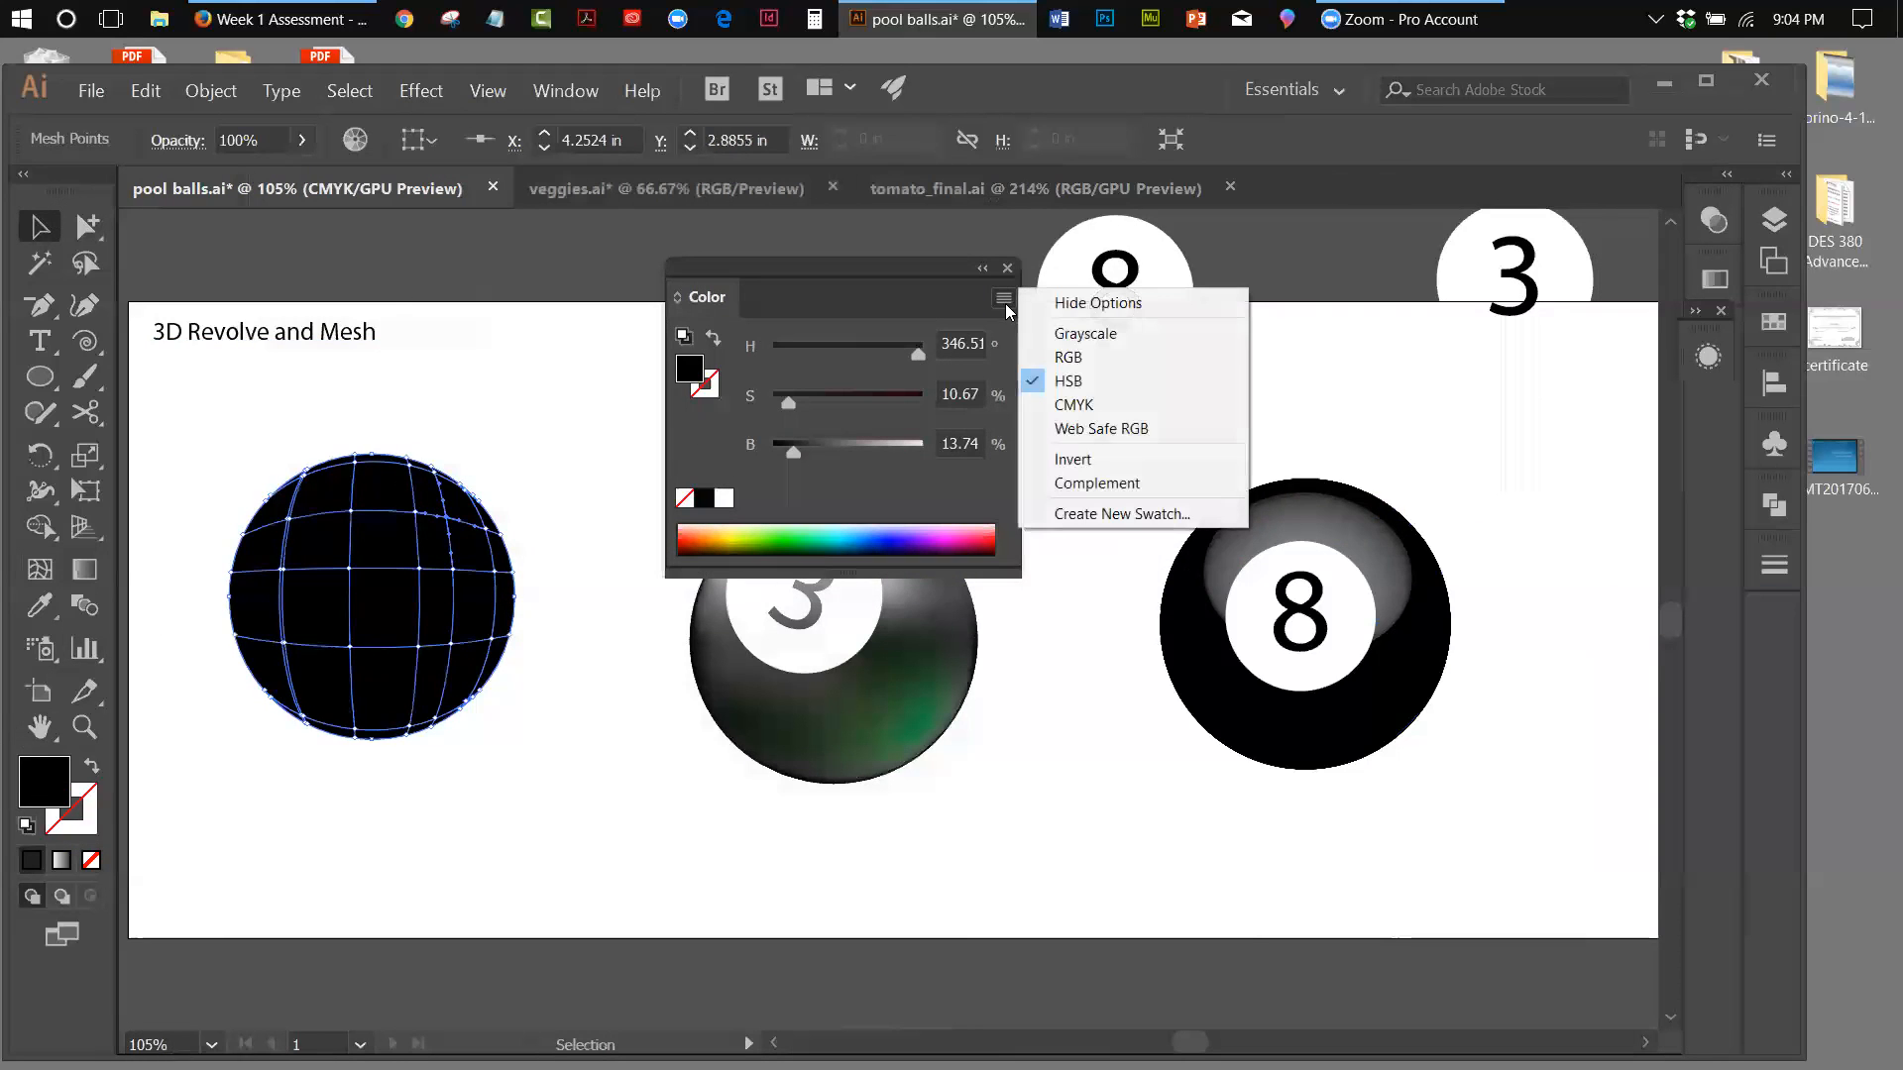
left_click(1068, 381)
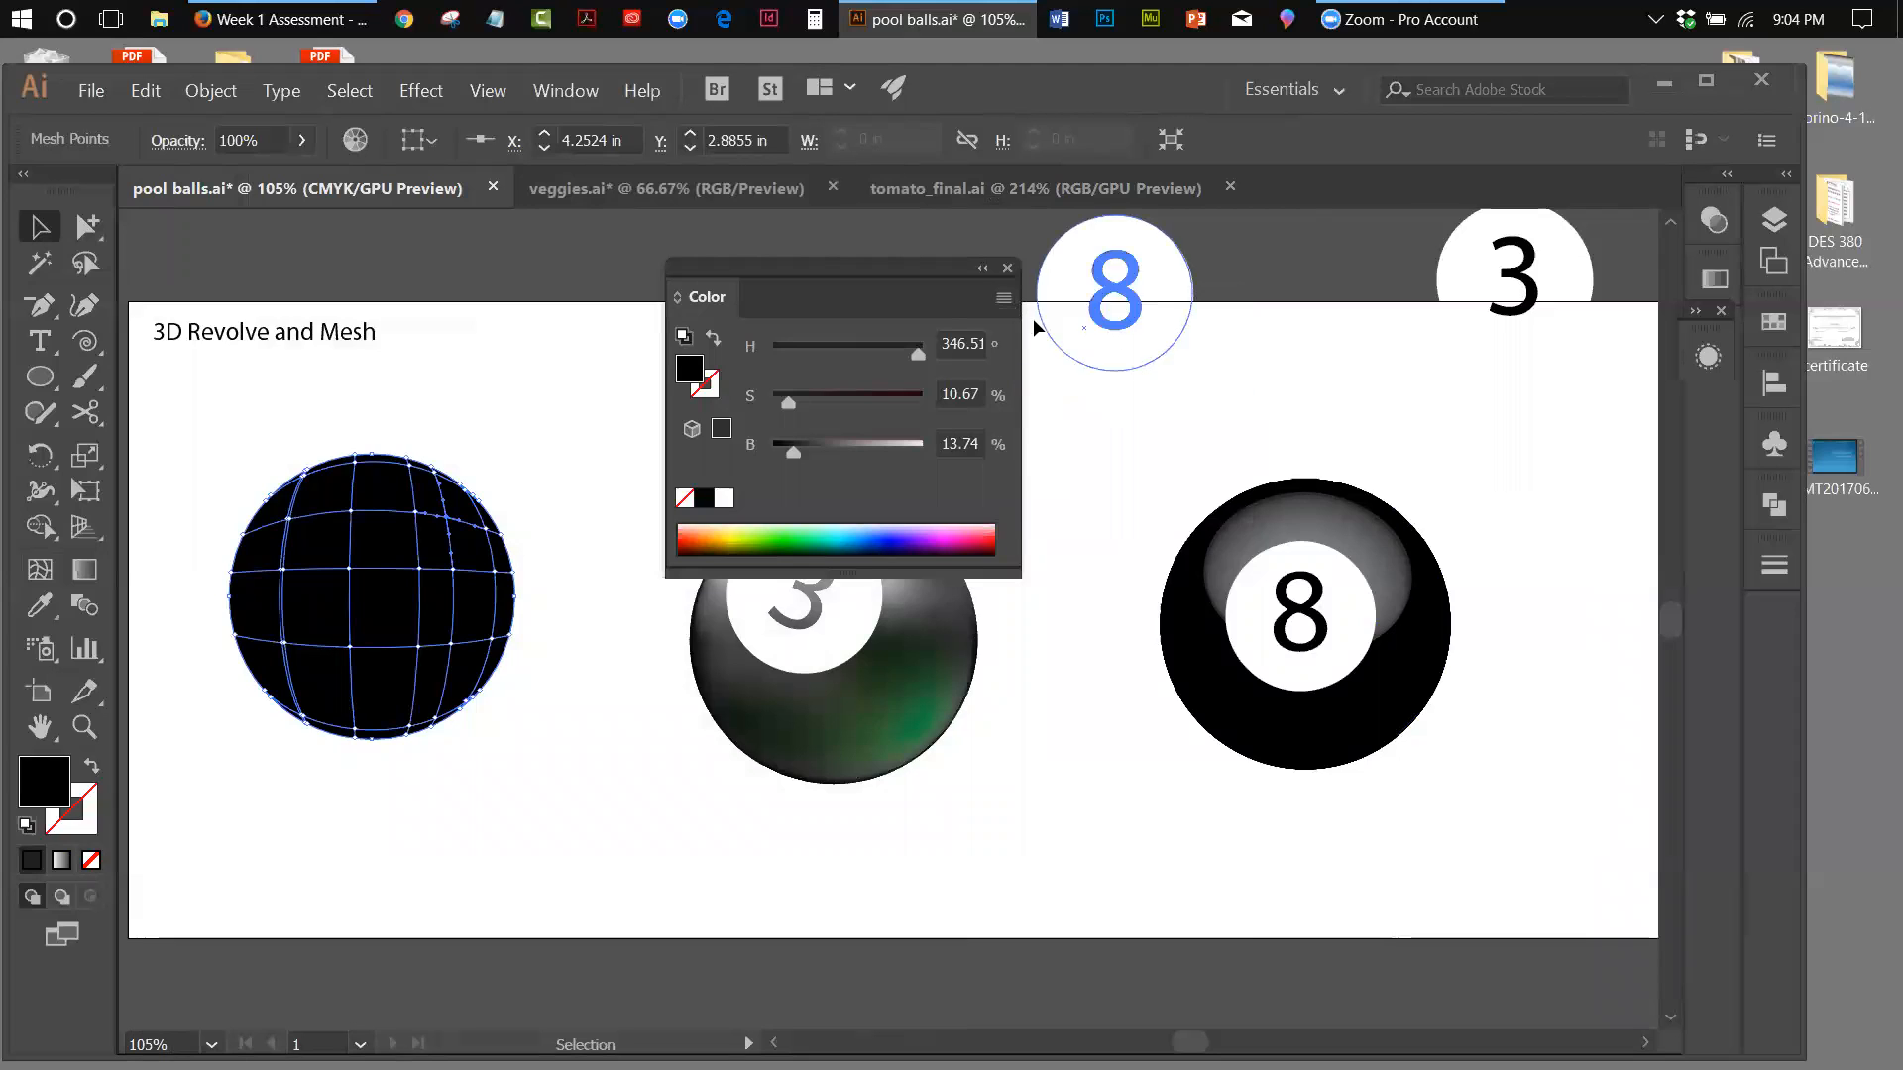
left_click(1004, 301)
left_click(1086, 333)
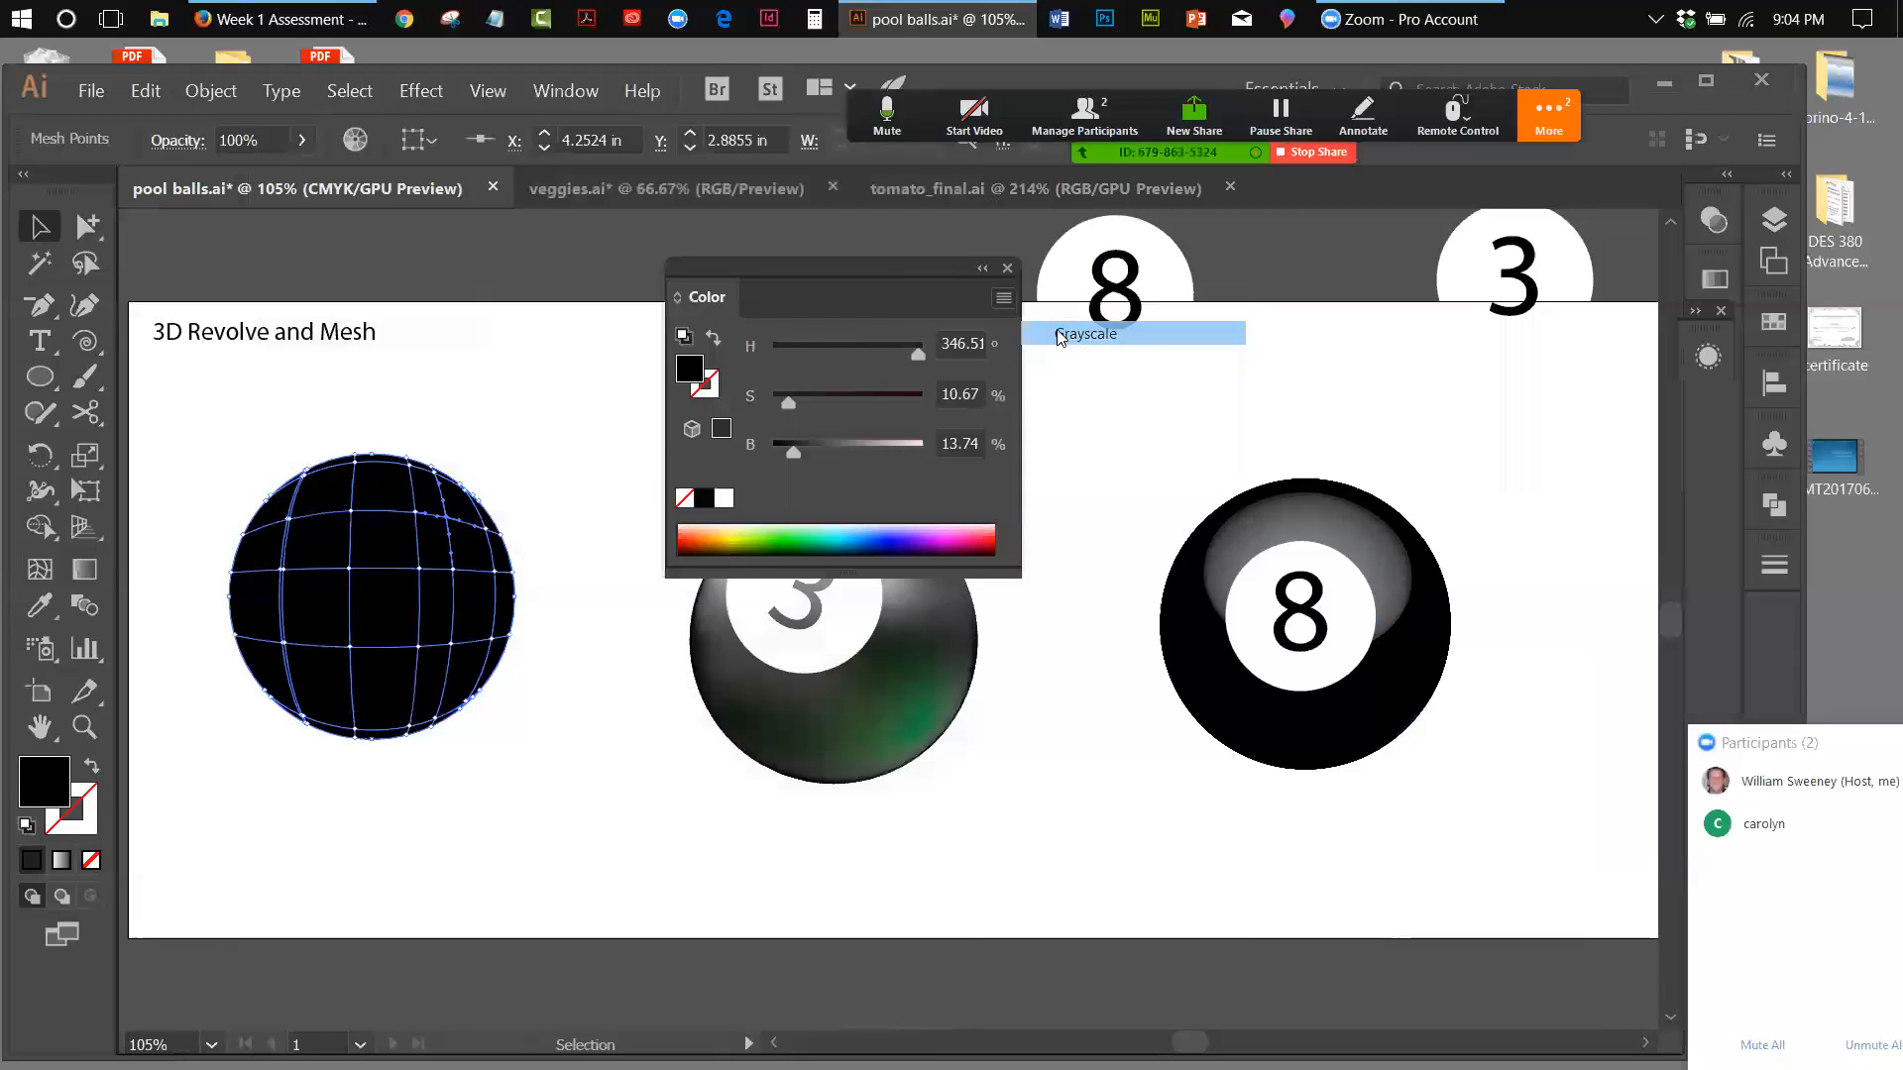
left_click_drag(838, 266, 1086, 295)
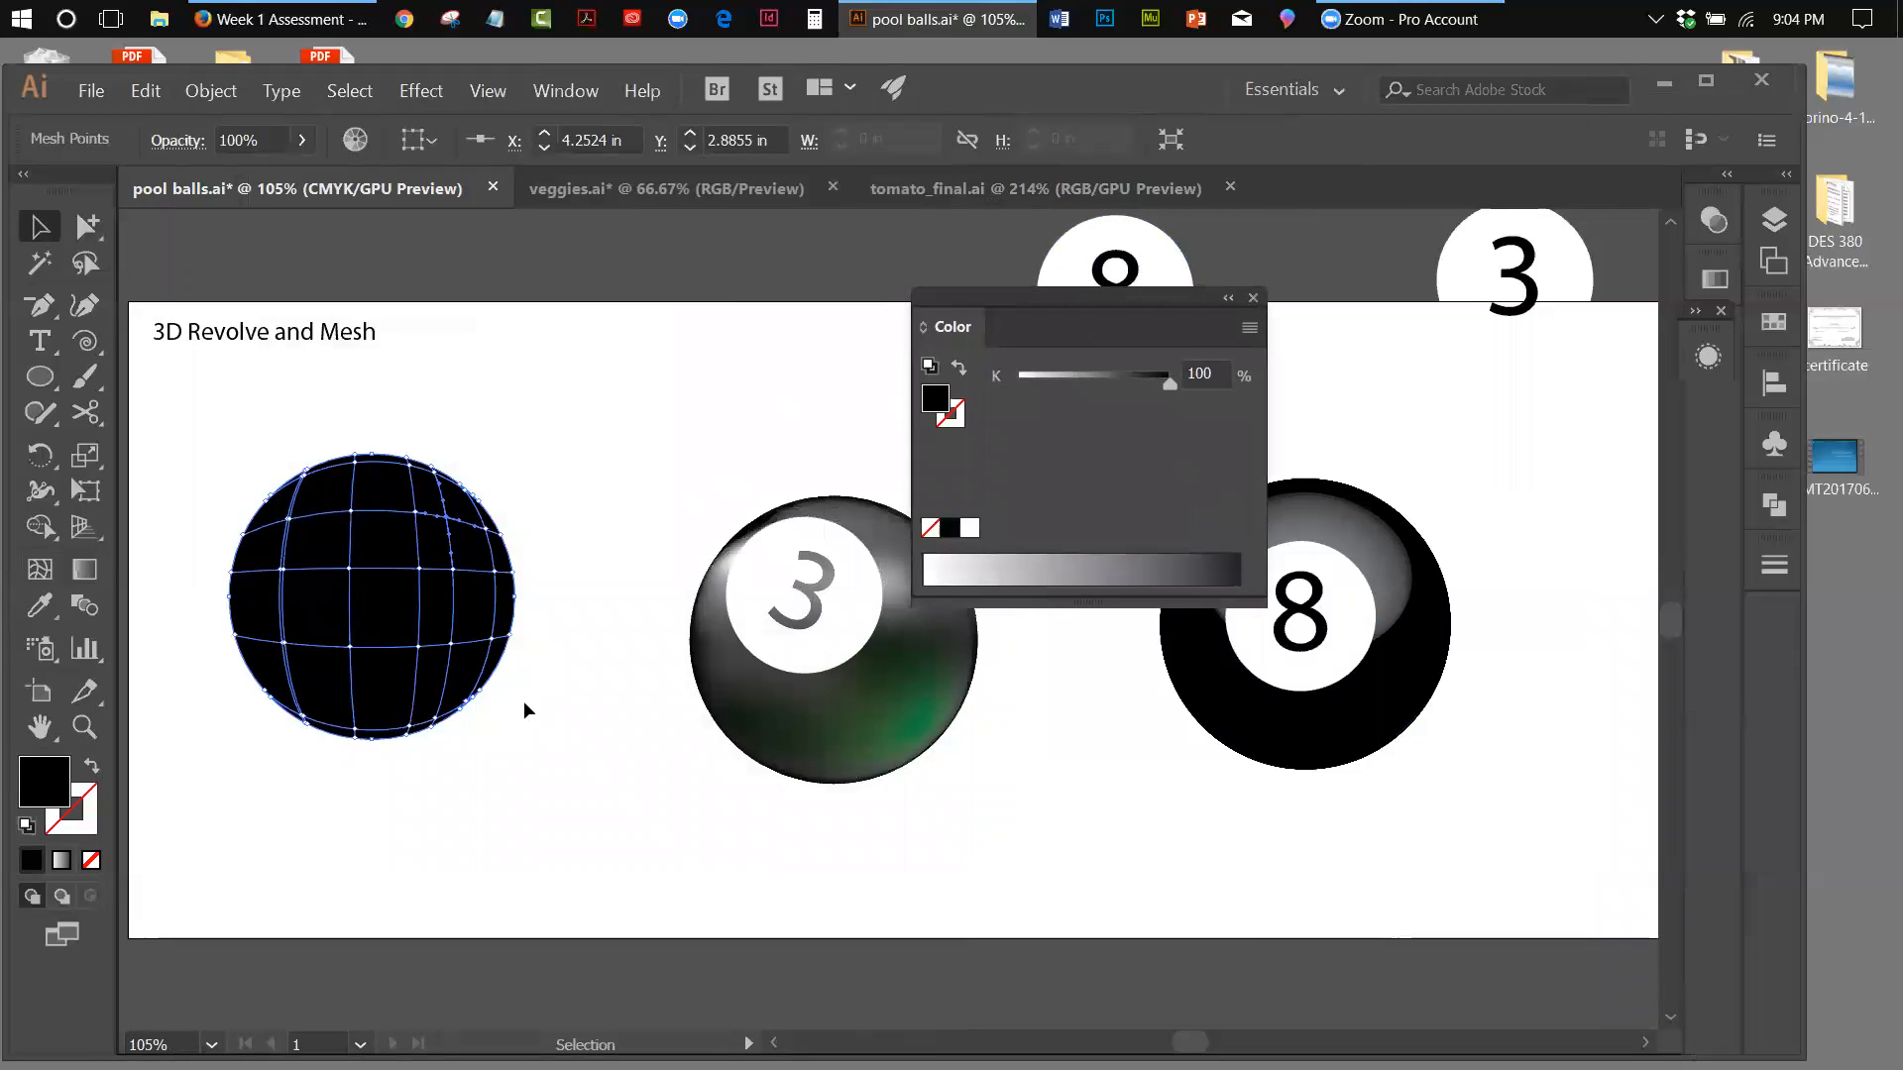
Colour the upper-left mesh point of the black ball a dark grey of 76% K using Grayscale sliders
left_click(40, 568)
left_click(291, 519)
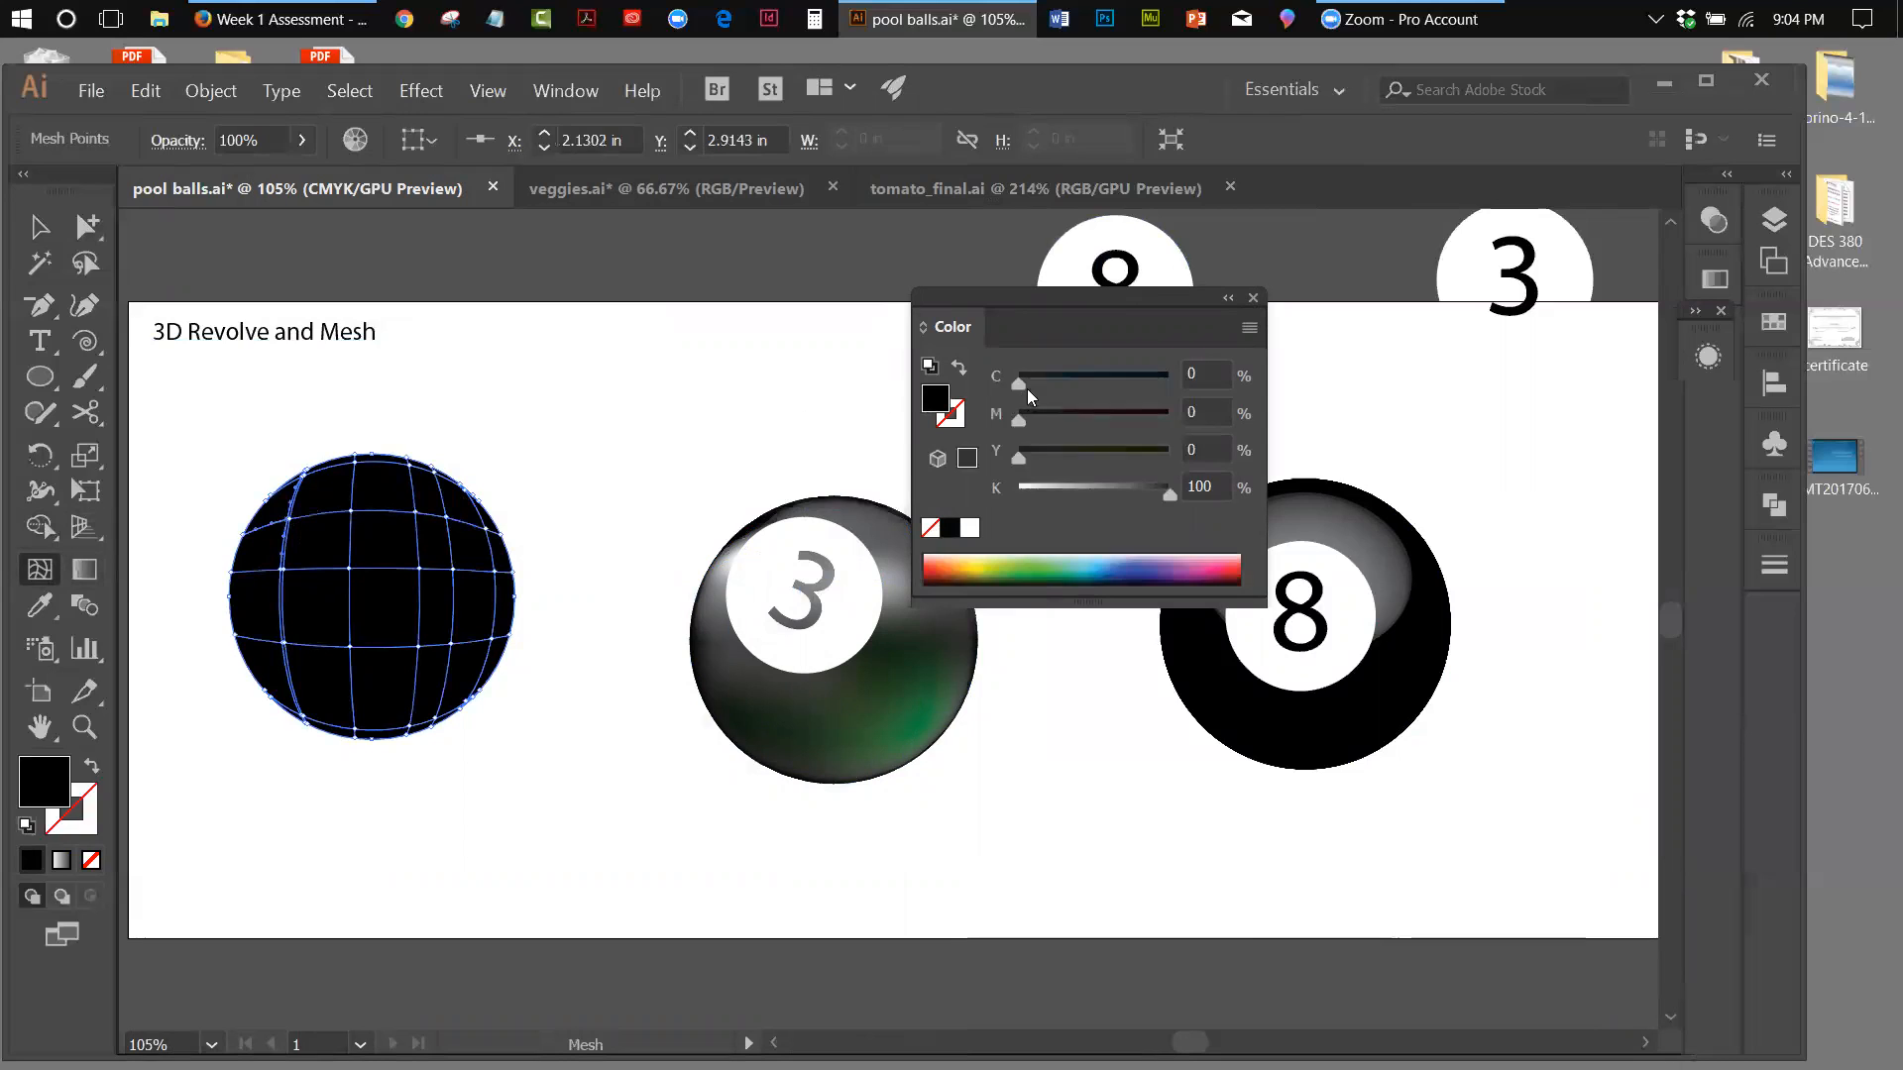
left_click(1249, 328)
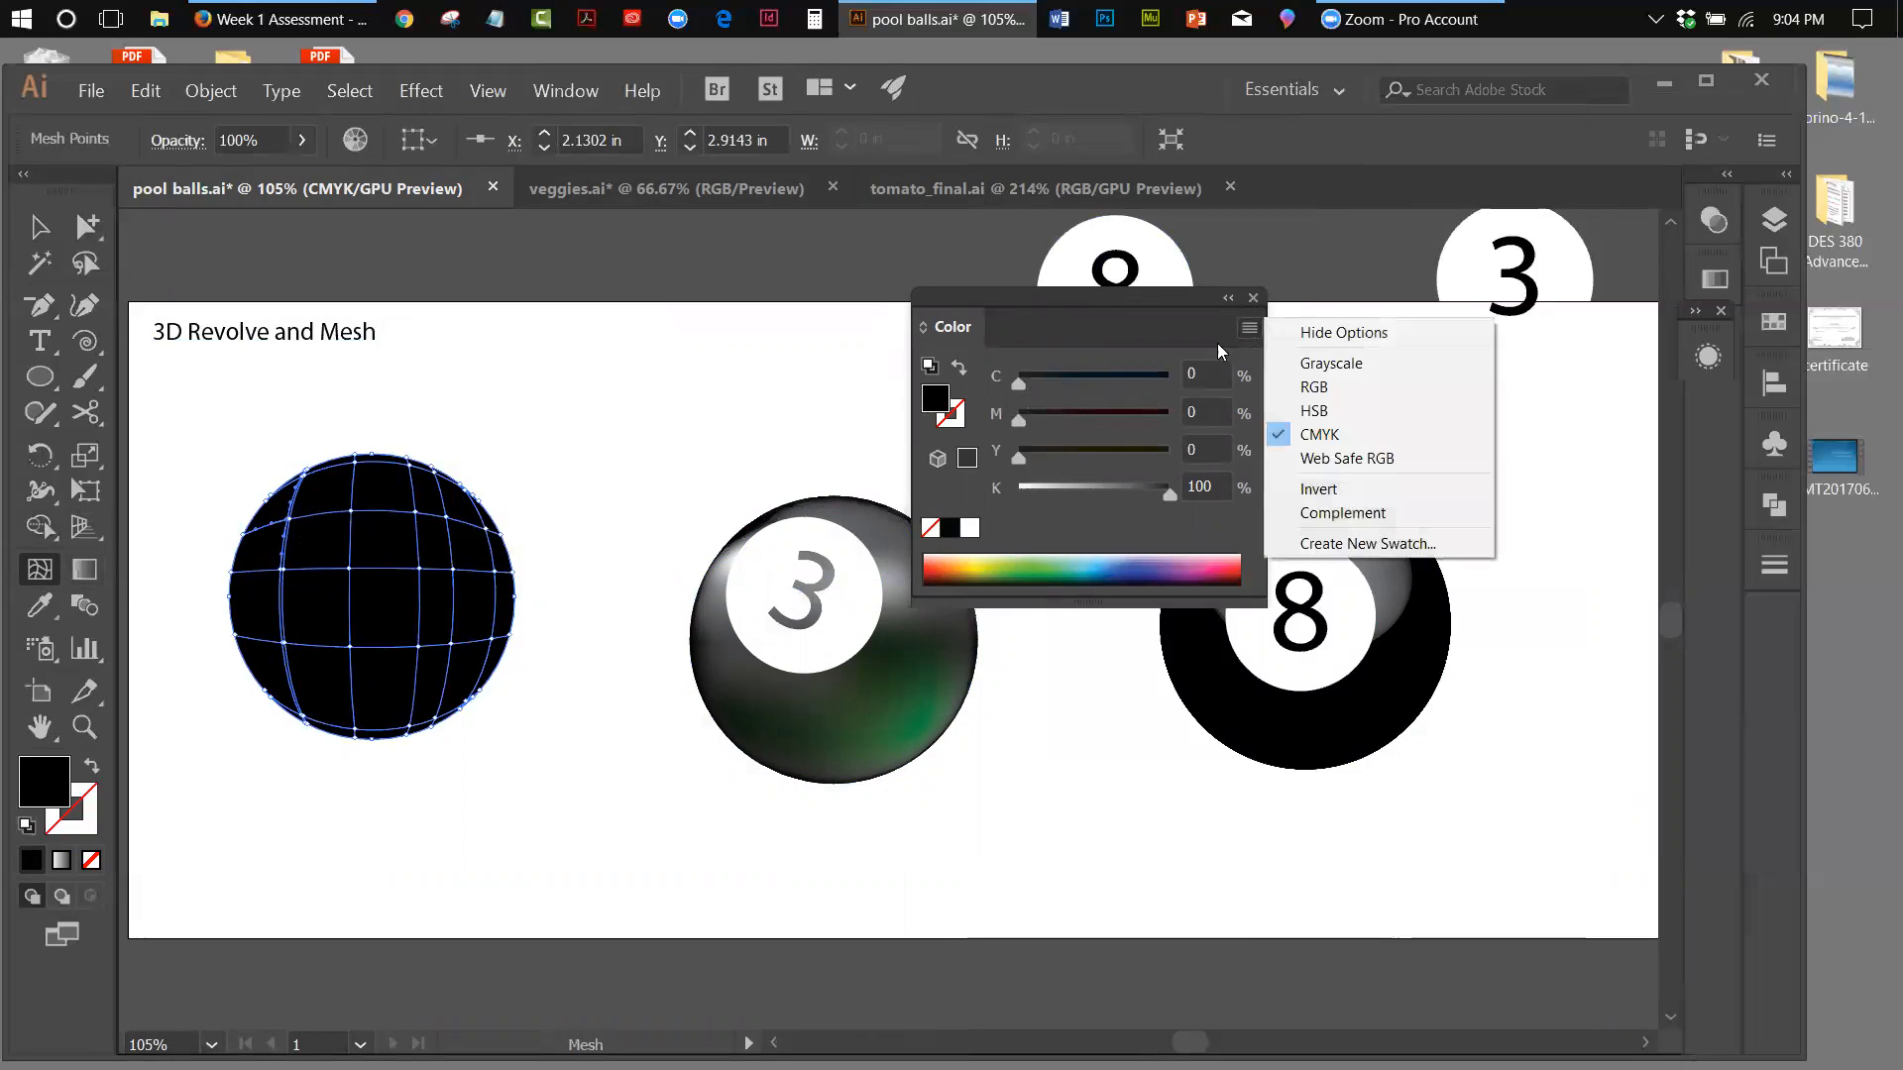
left_click(1306, 363)
left_click_drag(1171, 385, 1128, 380)
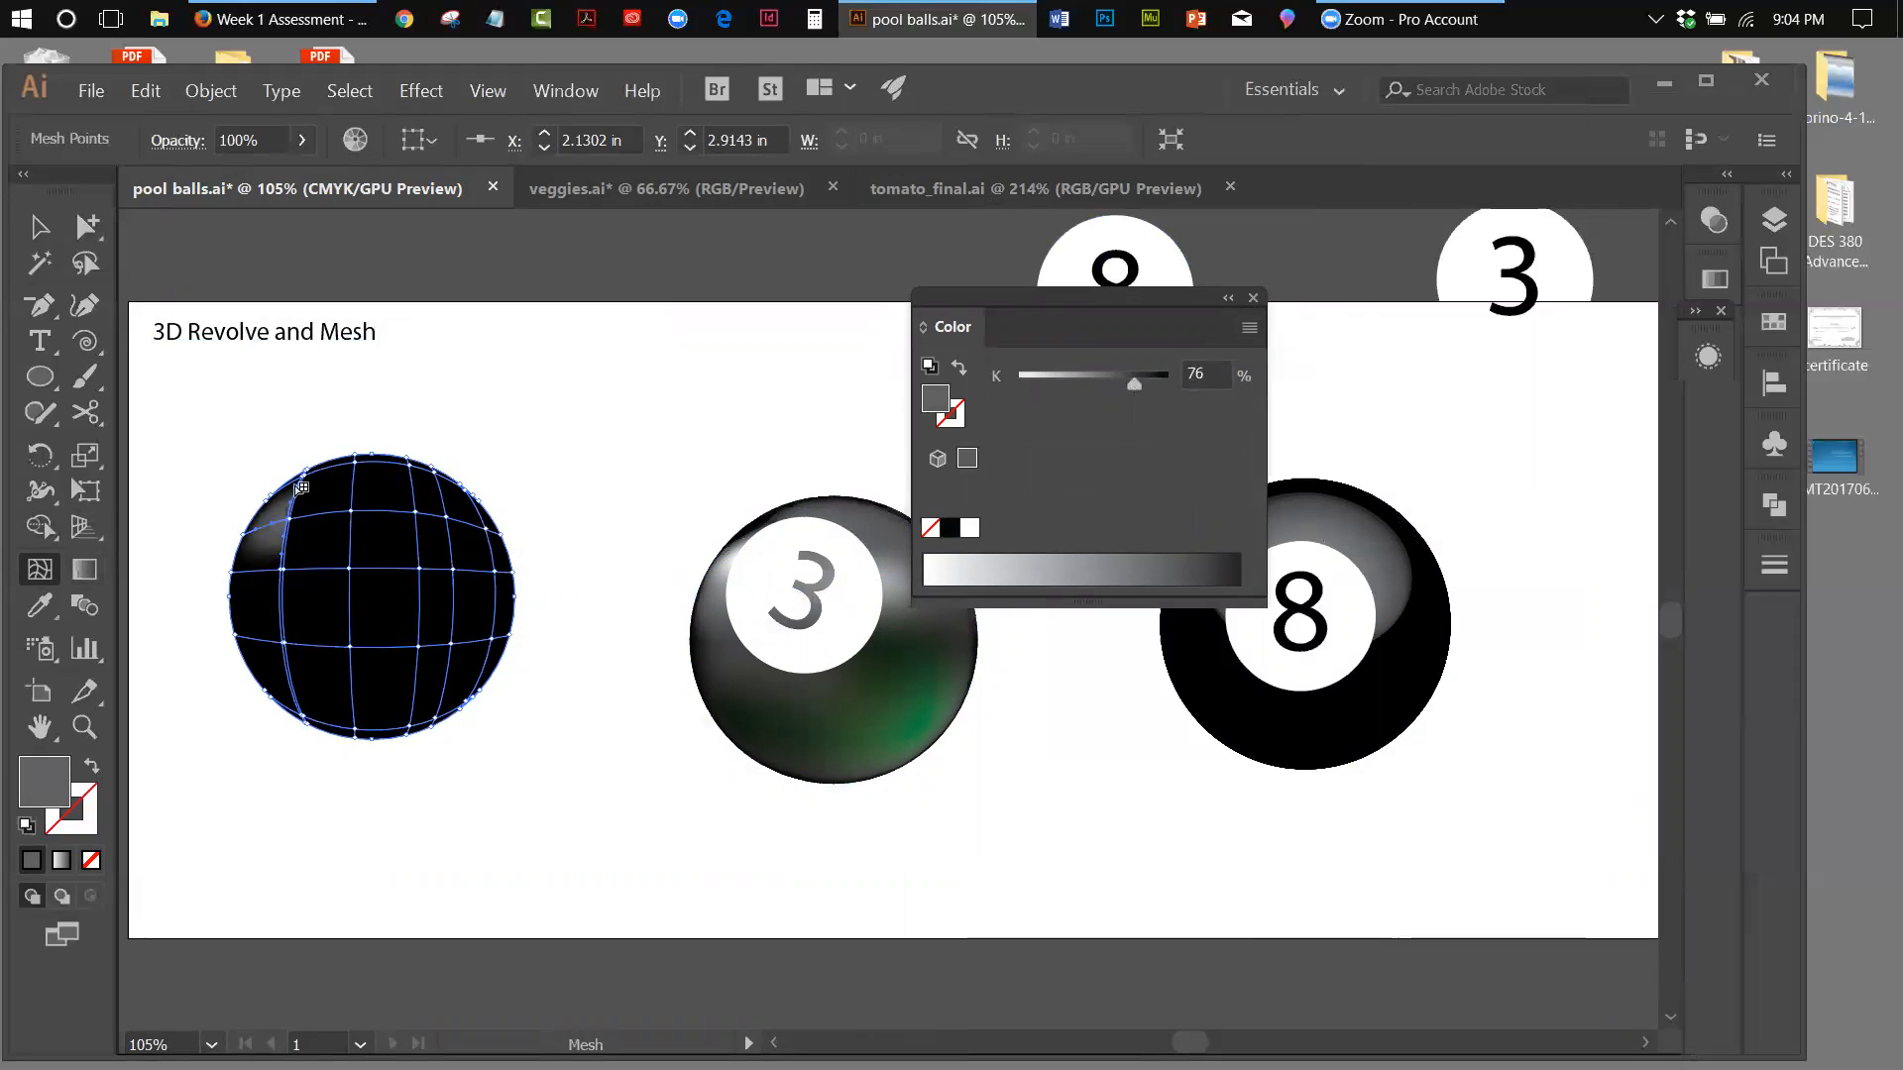
Lighten the upper mesh point left of the ball's centre to 55% K and the point beside the upper-left highlight to 75% K
left_click(356, 512)
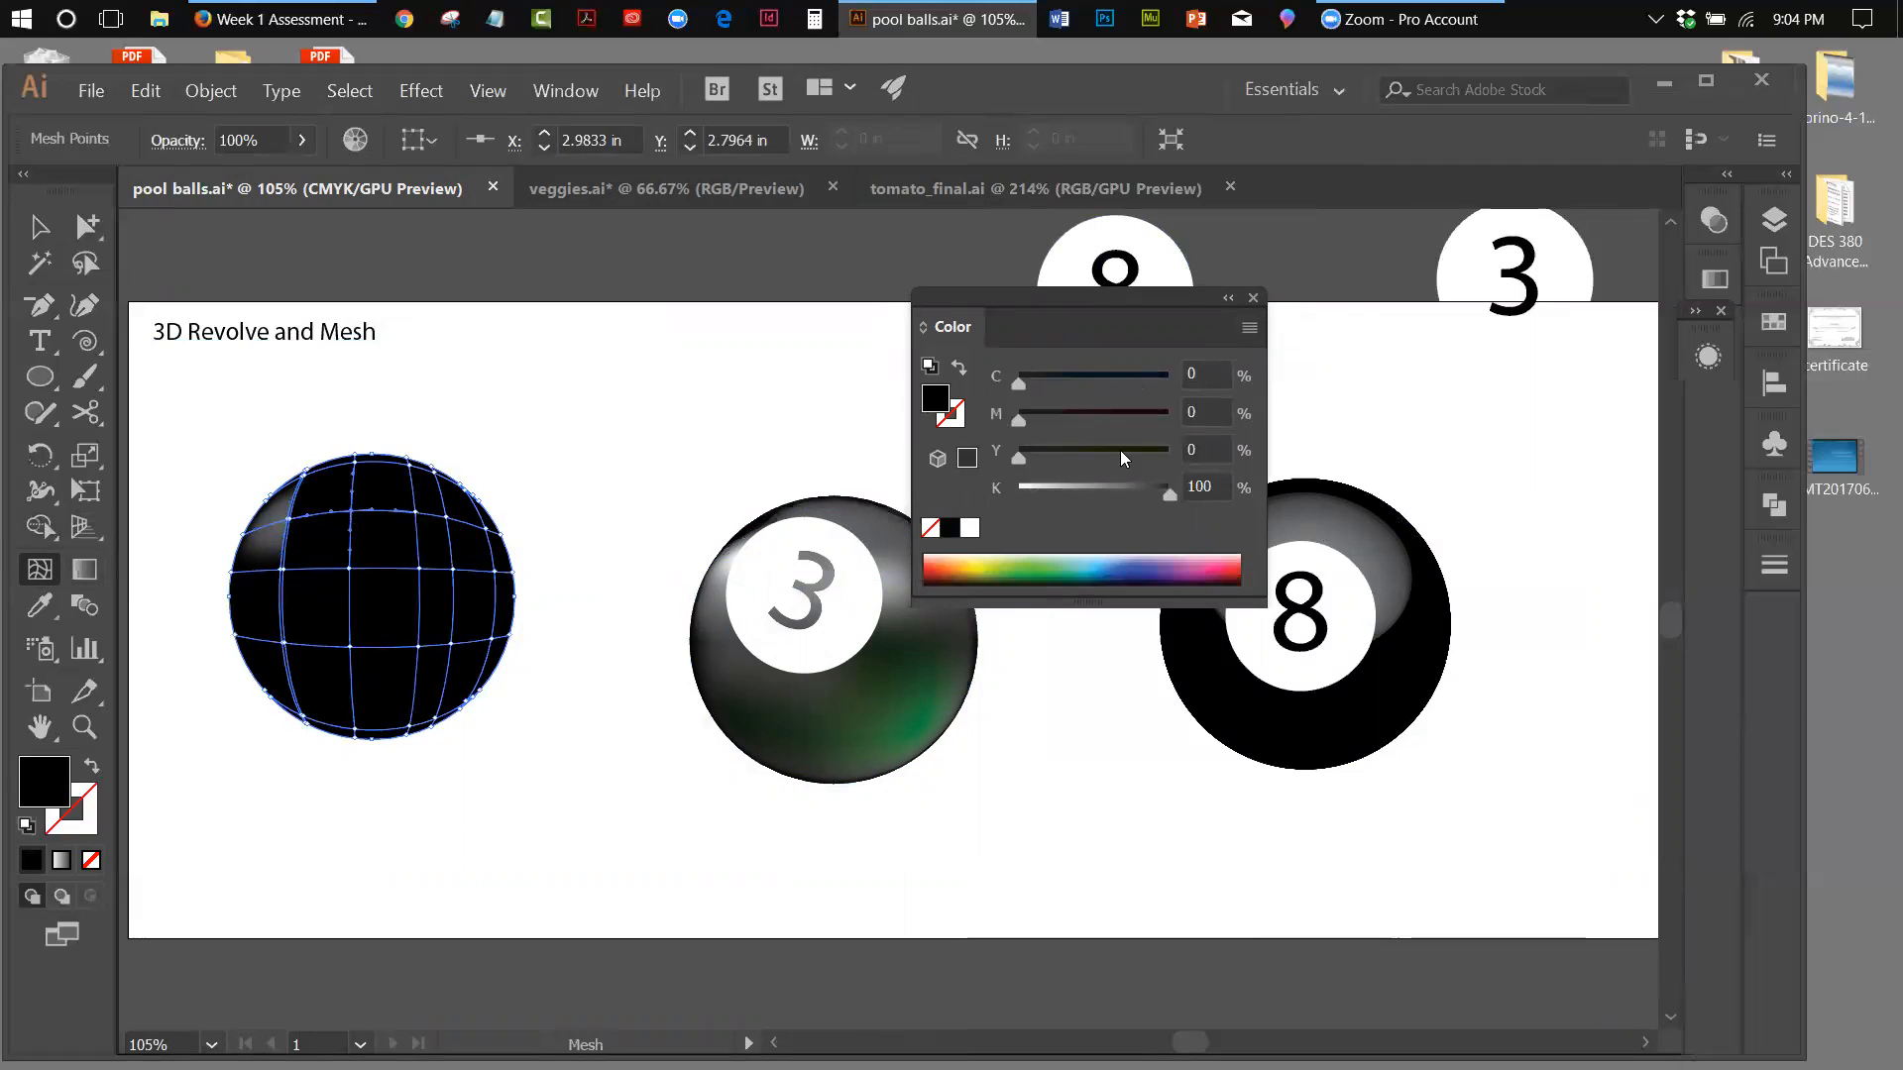
left_click(1248, 333)
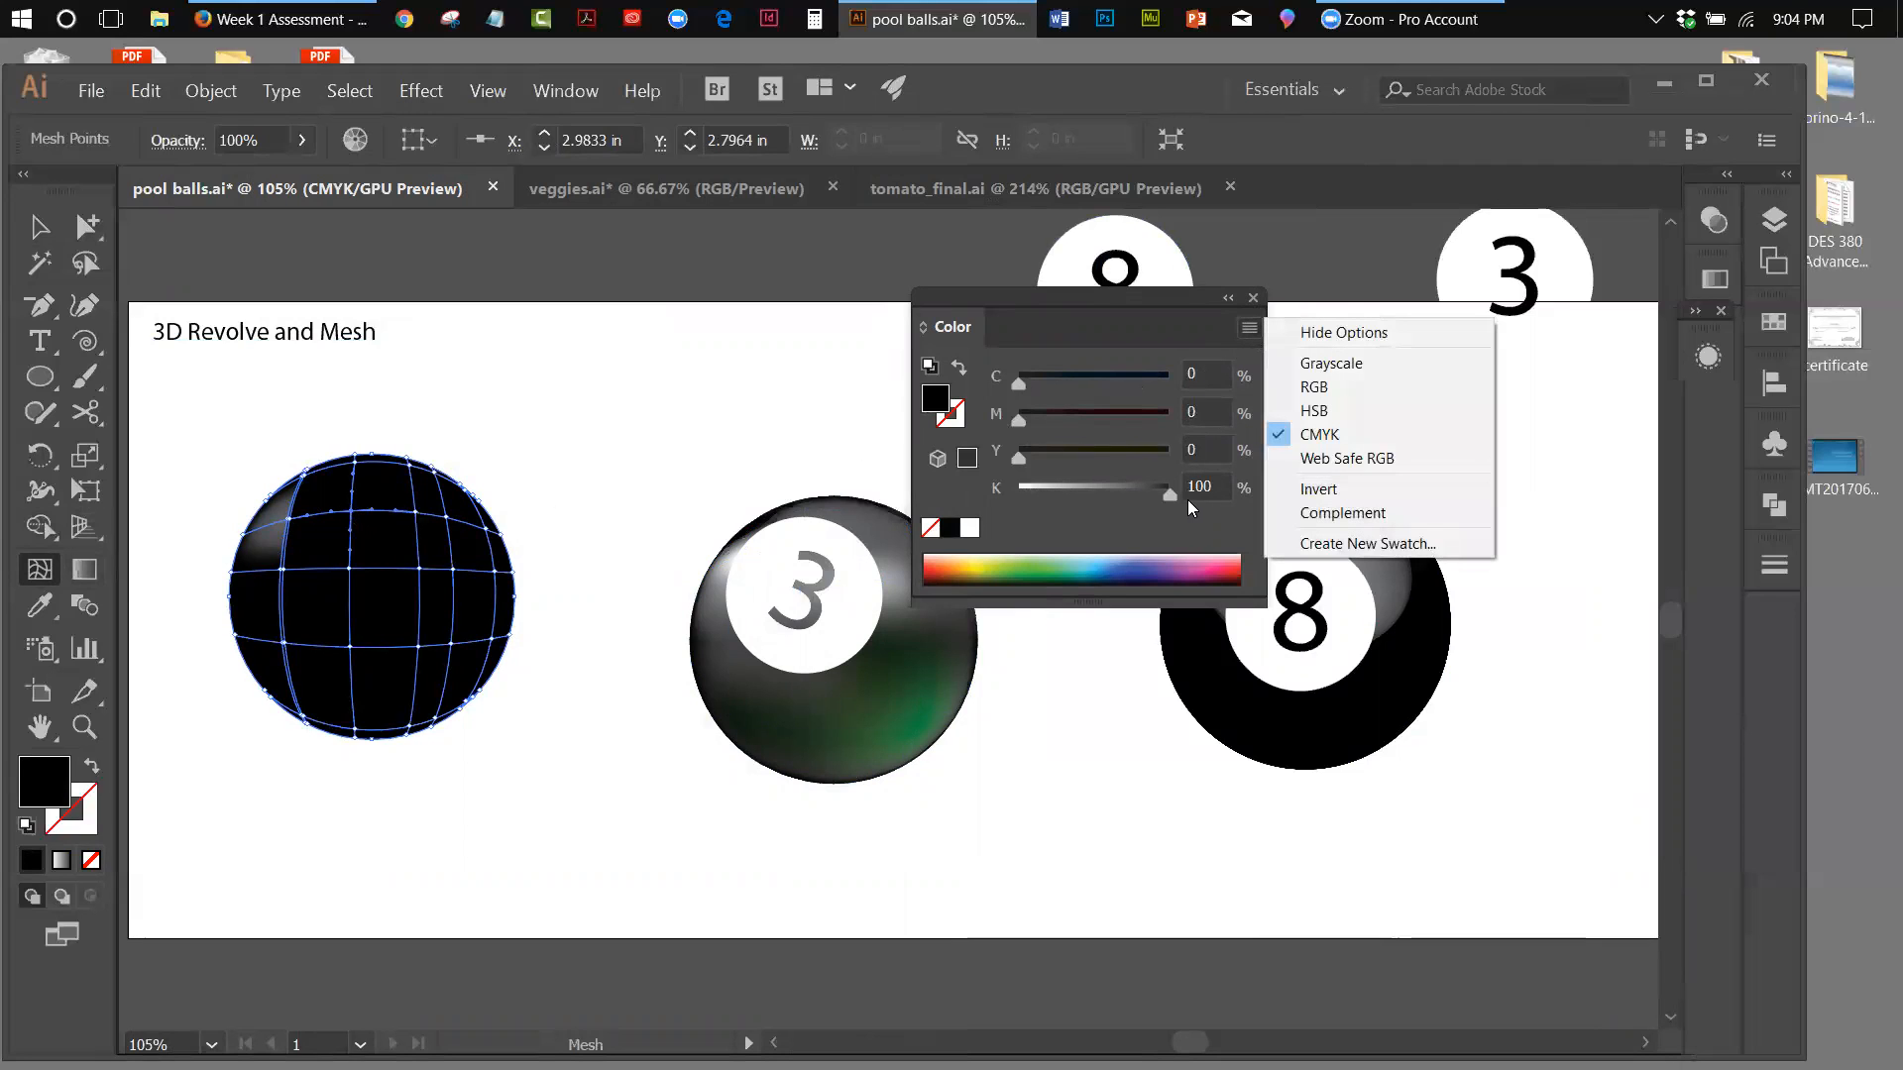
left_click_drag(1170, 498, 1094, 491)
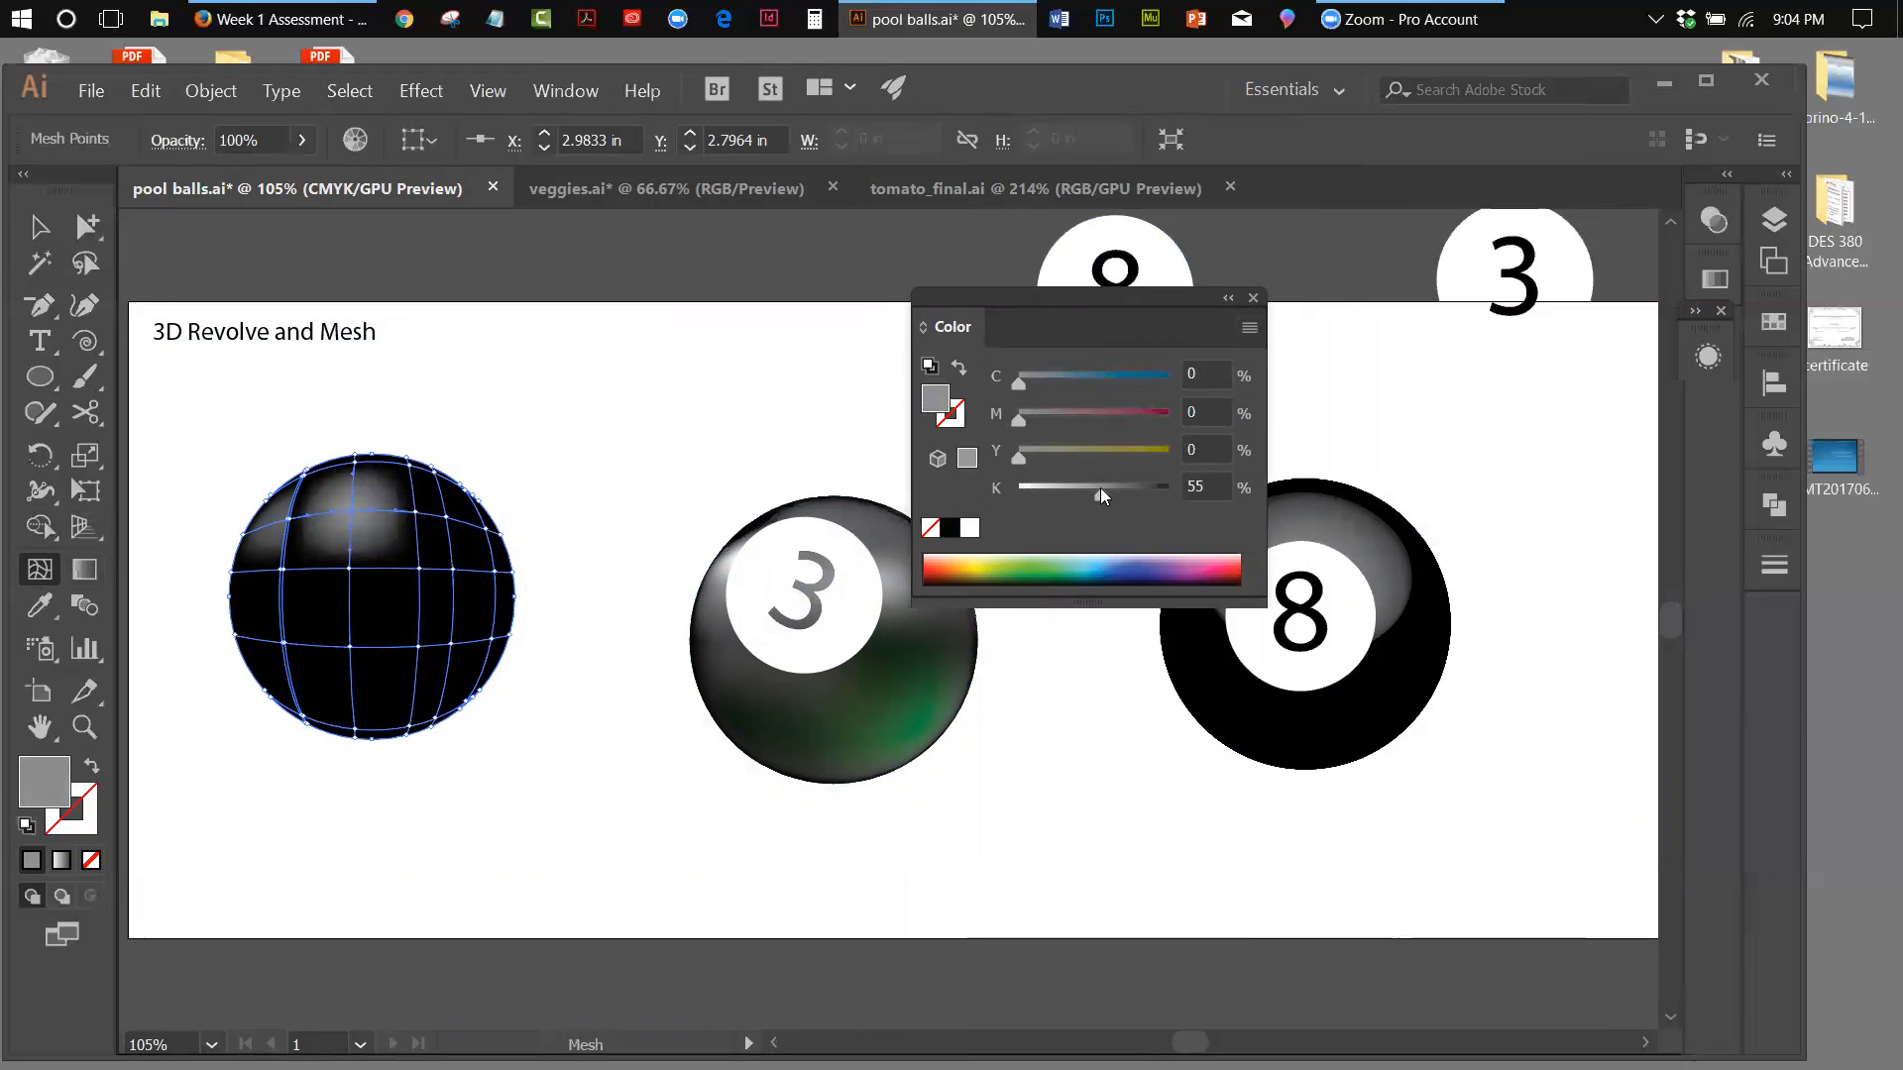
left_click(291, 520)
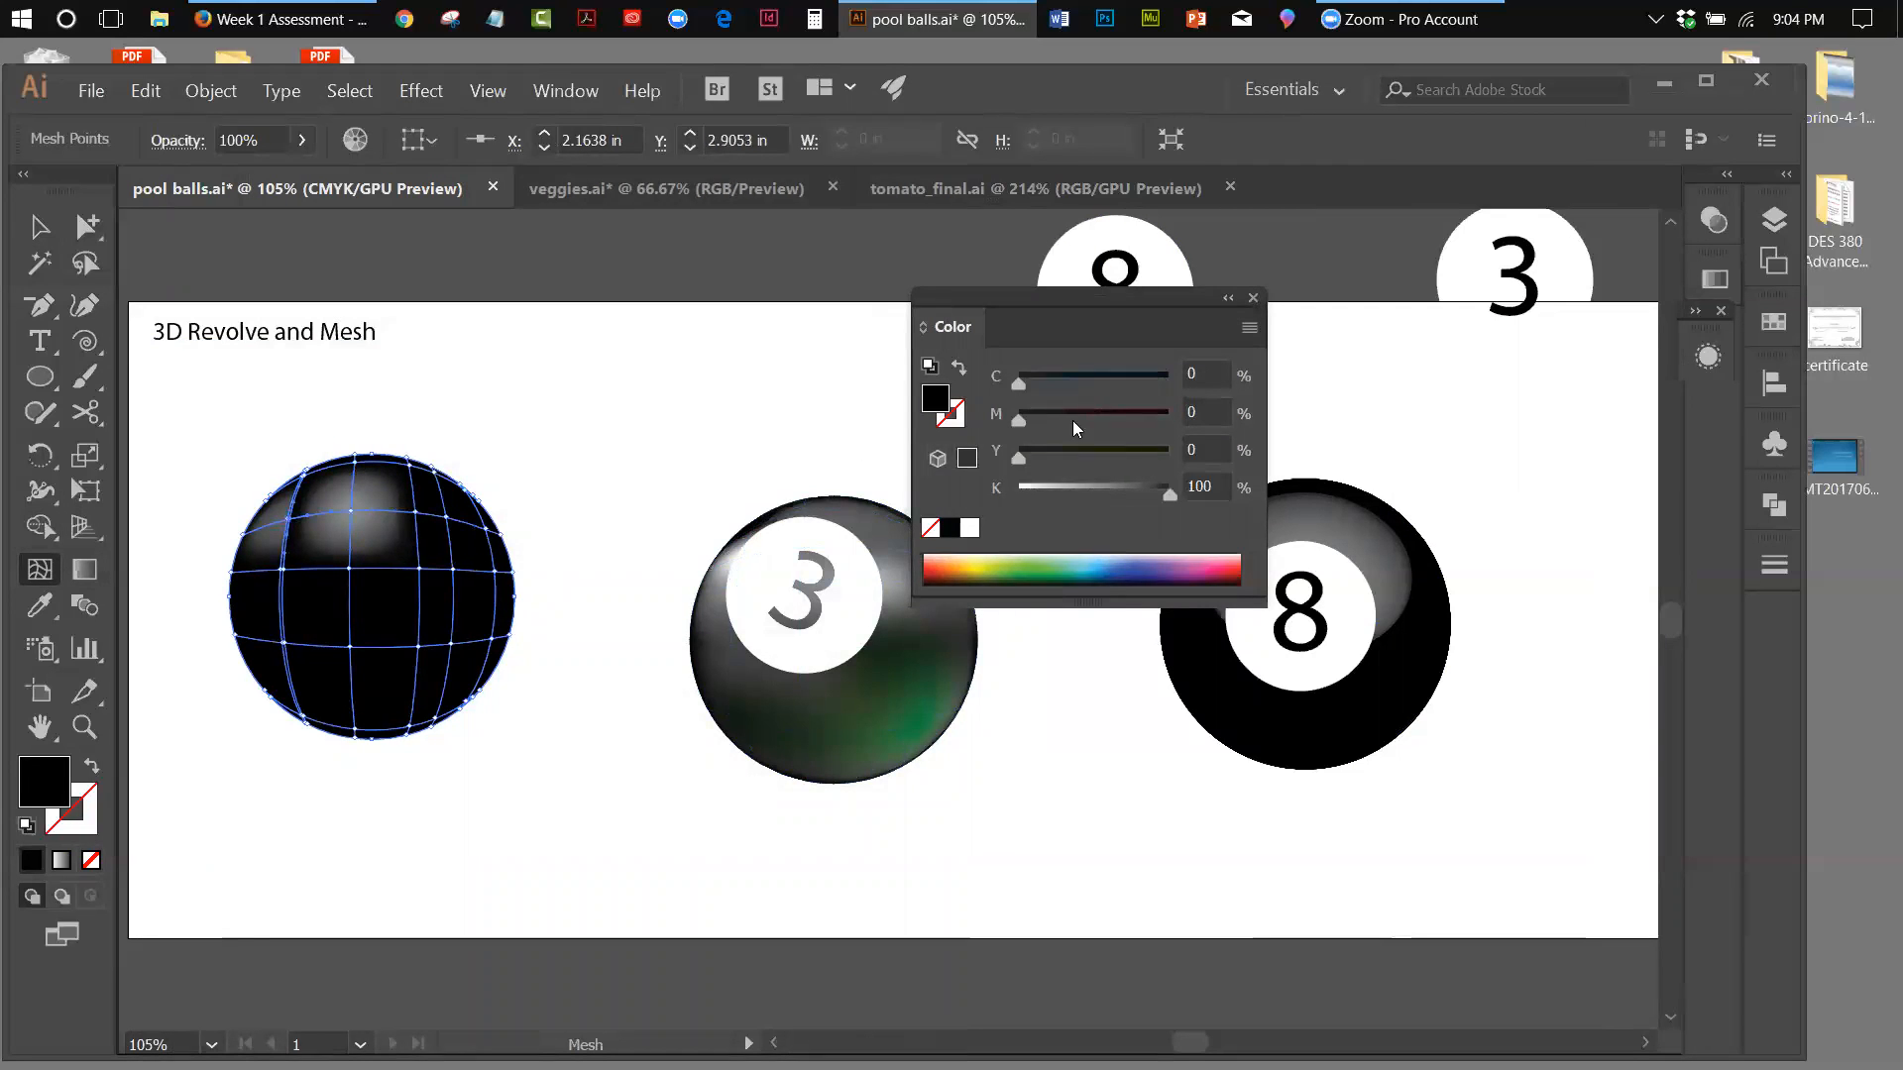
left_click_drag(1170, 496, 1132, 491)
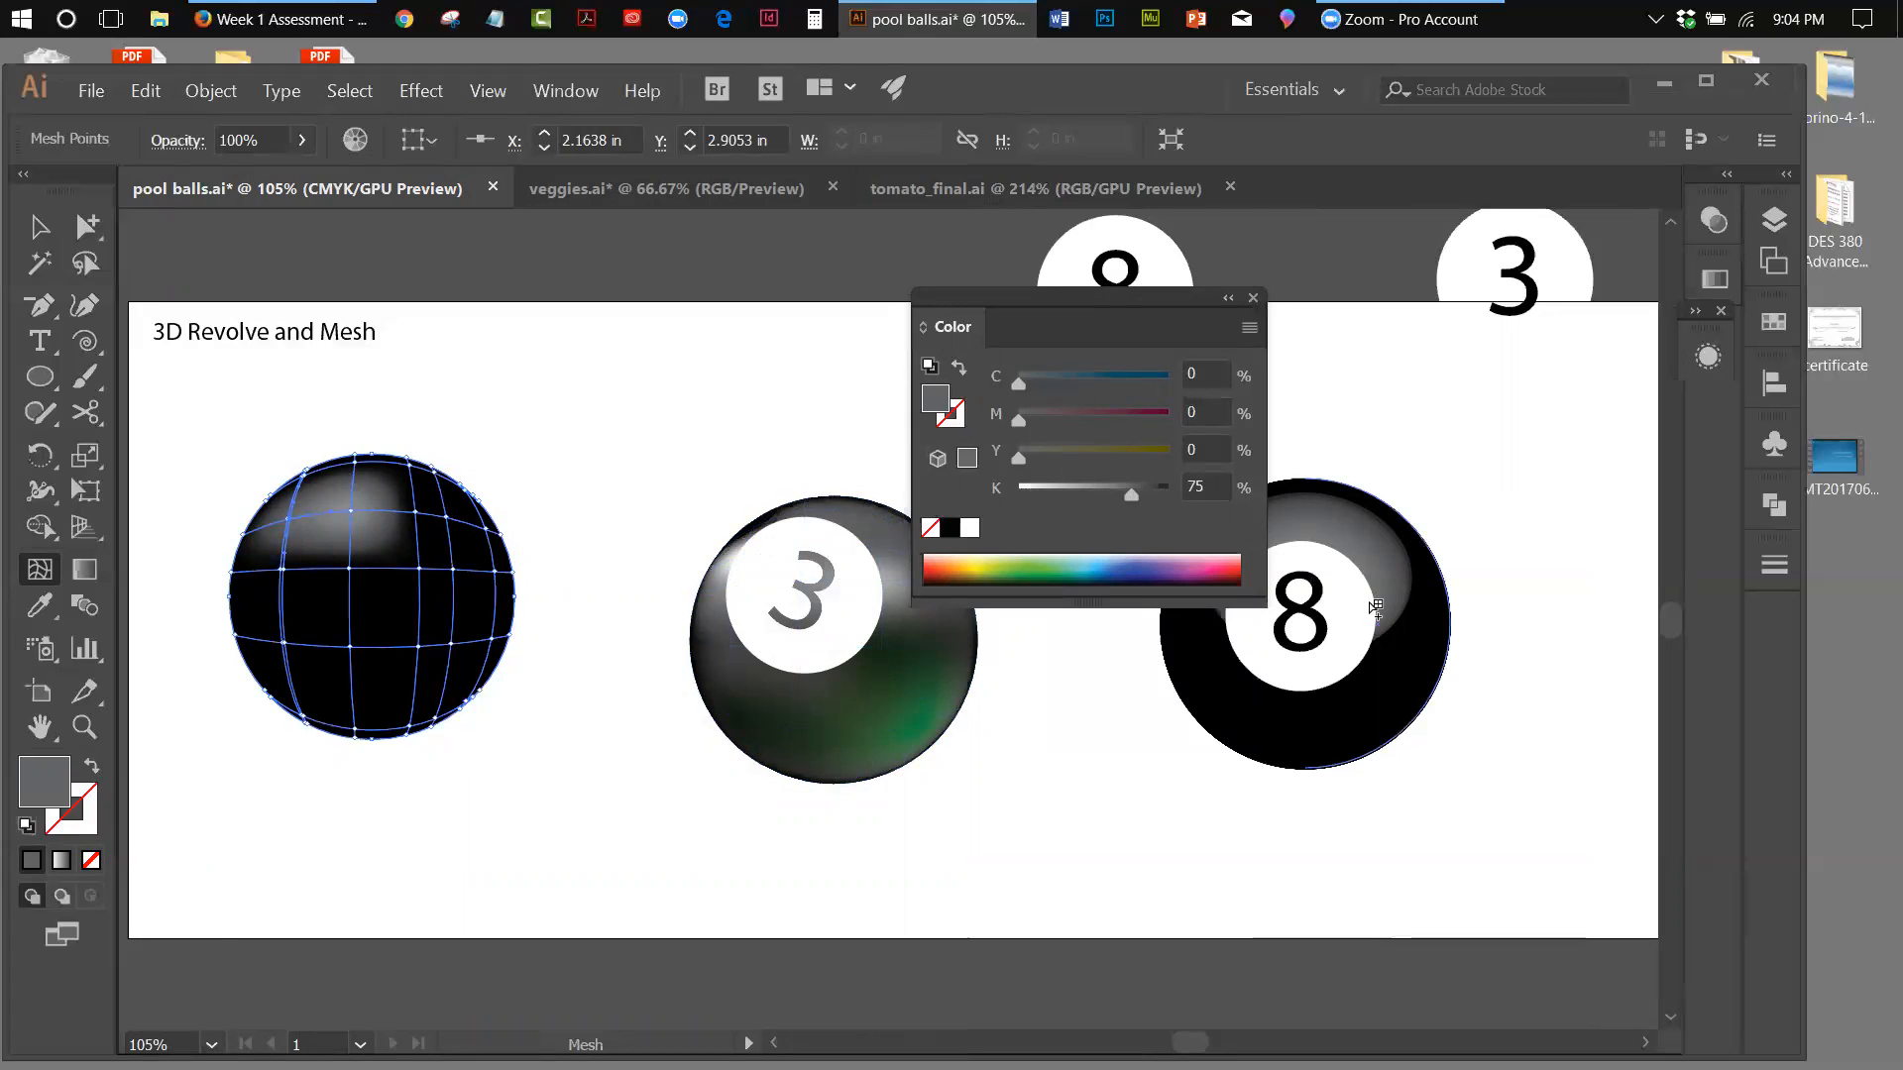
Switch to RGB sliders and colour a mesh point near the ball's lower edge green with R 35, G 131, B 32
left_click_drag(1023, 301, 1490, 242)
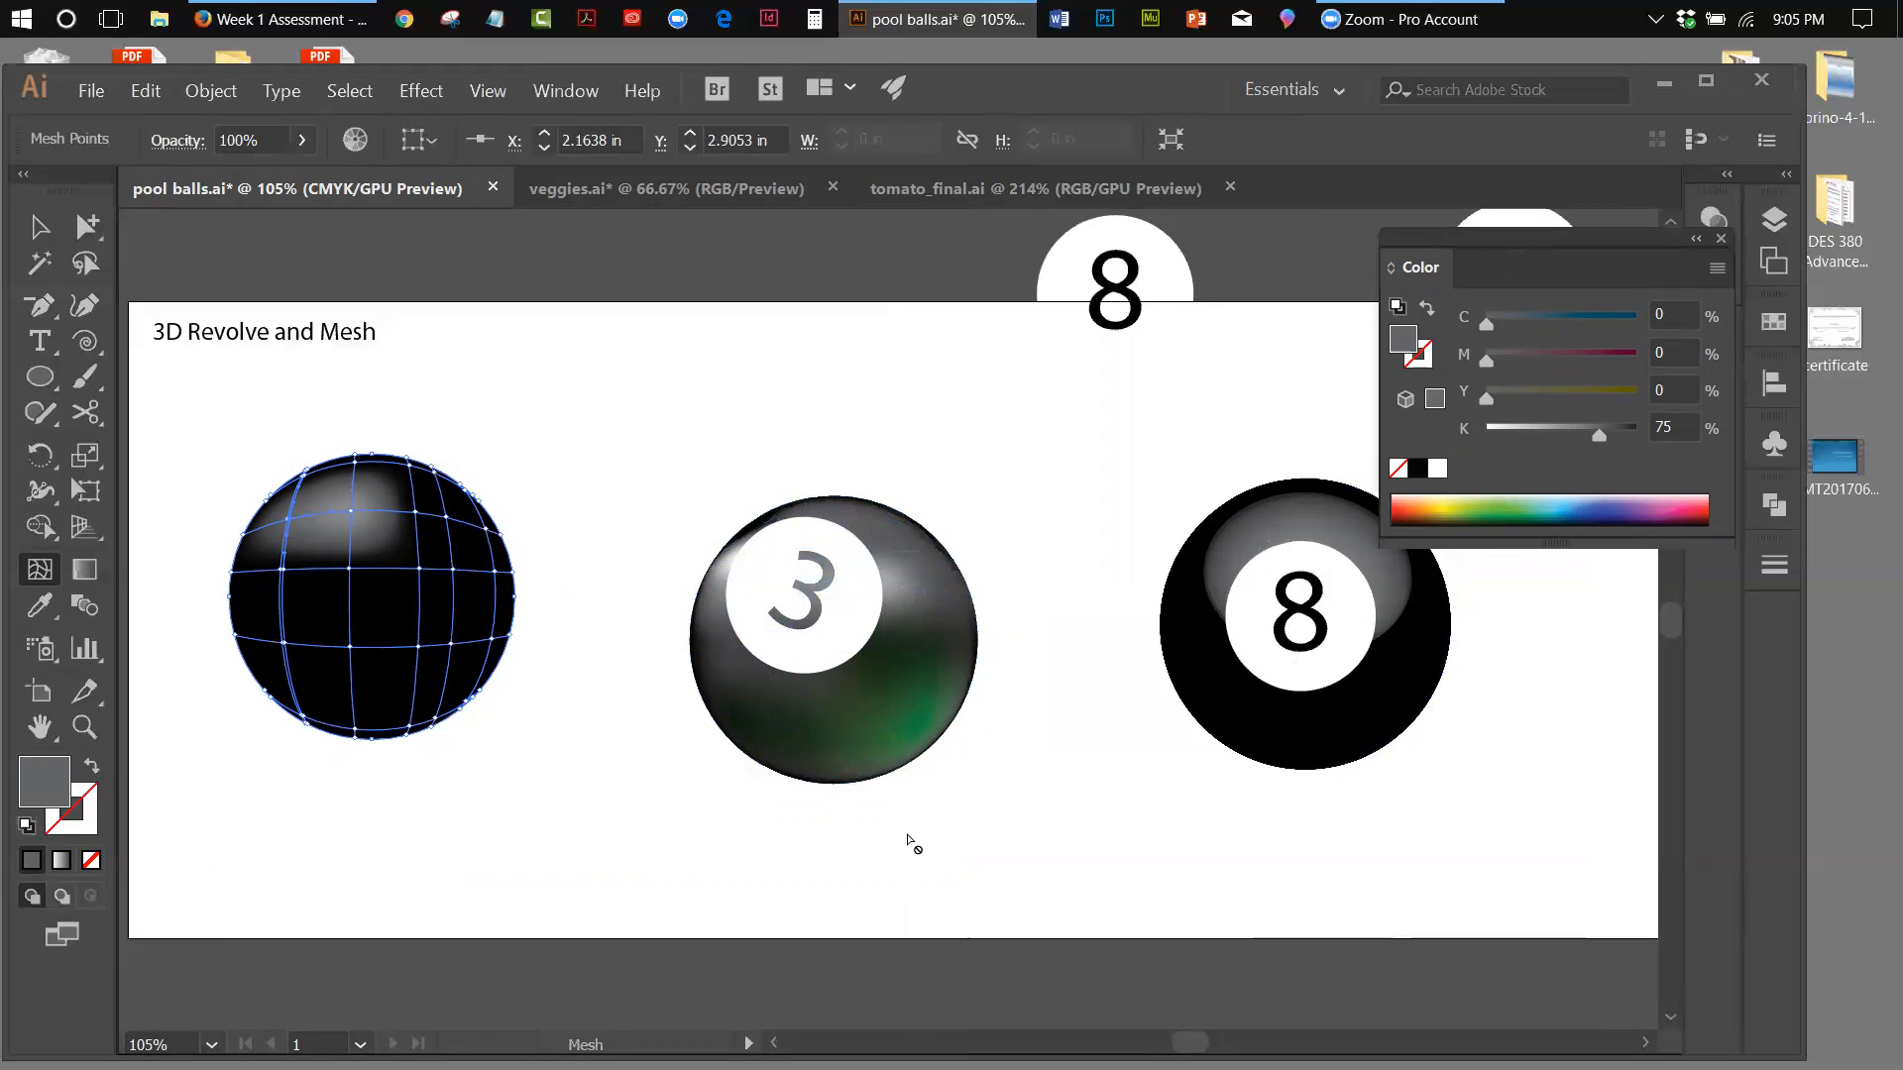
left_click(414, 728)
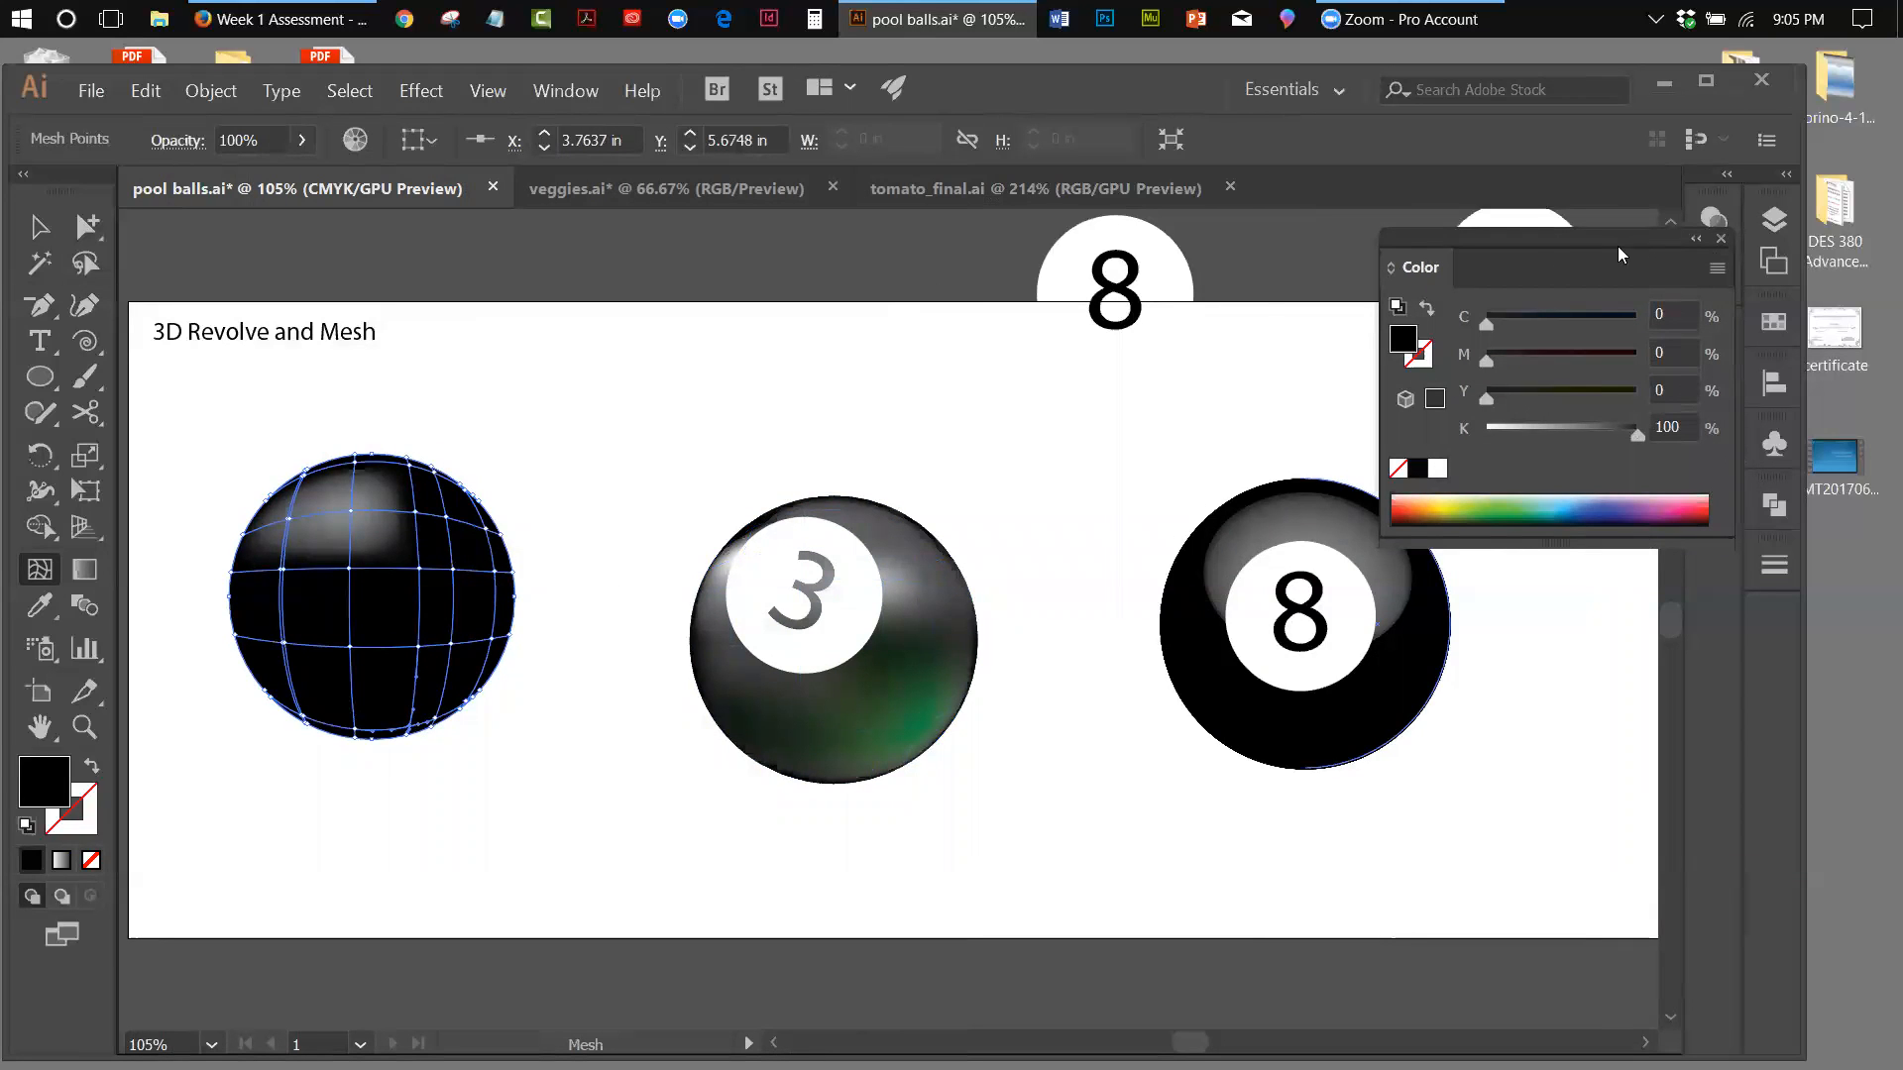
left_click(1716, 268)
left_click(1566, 326)
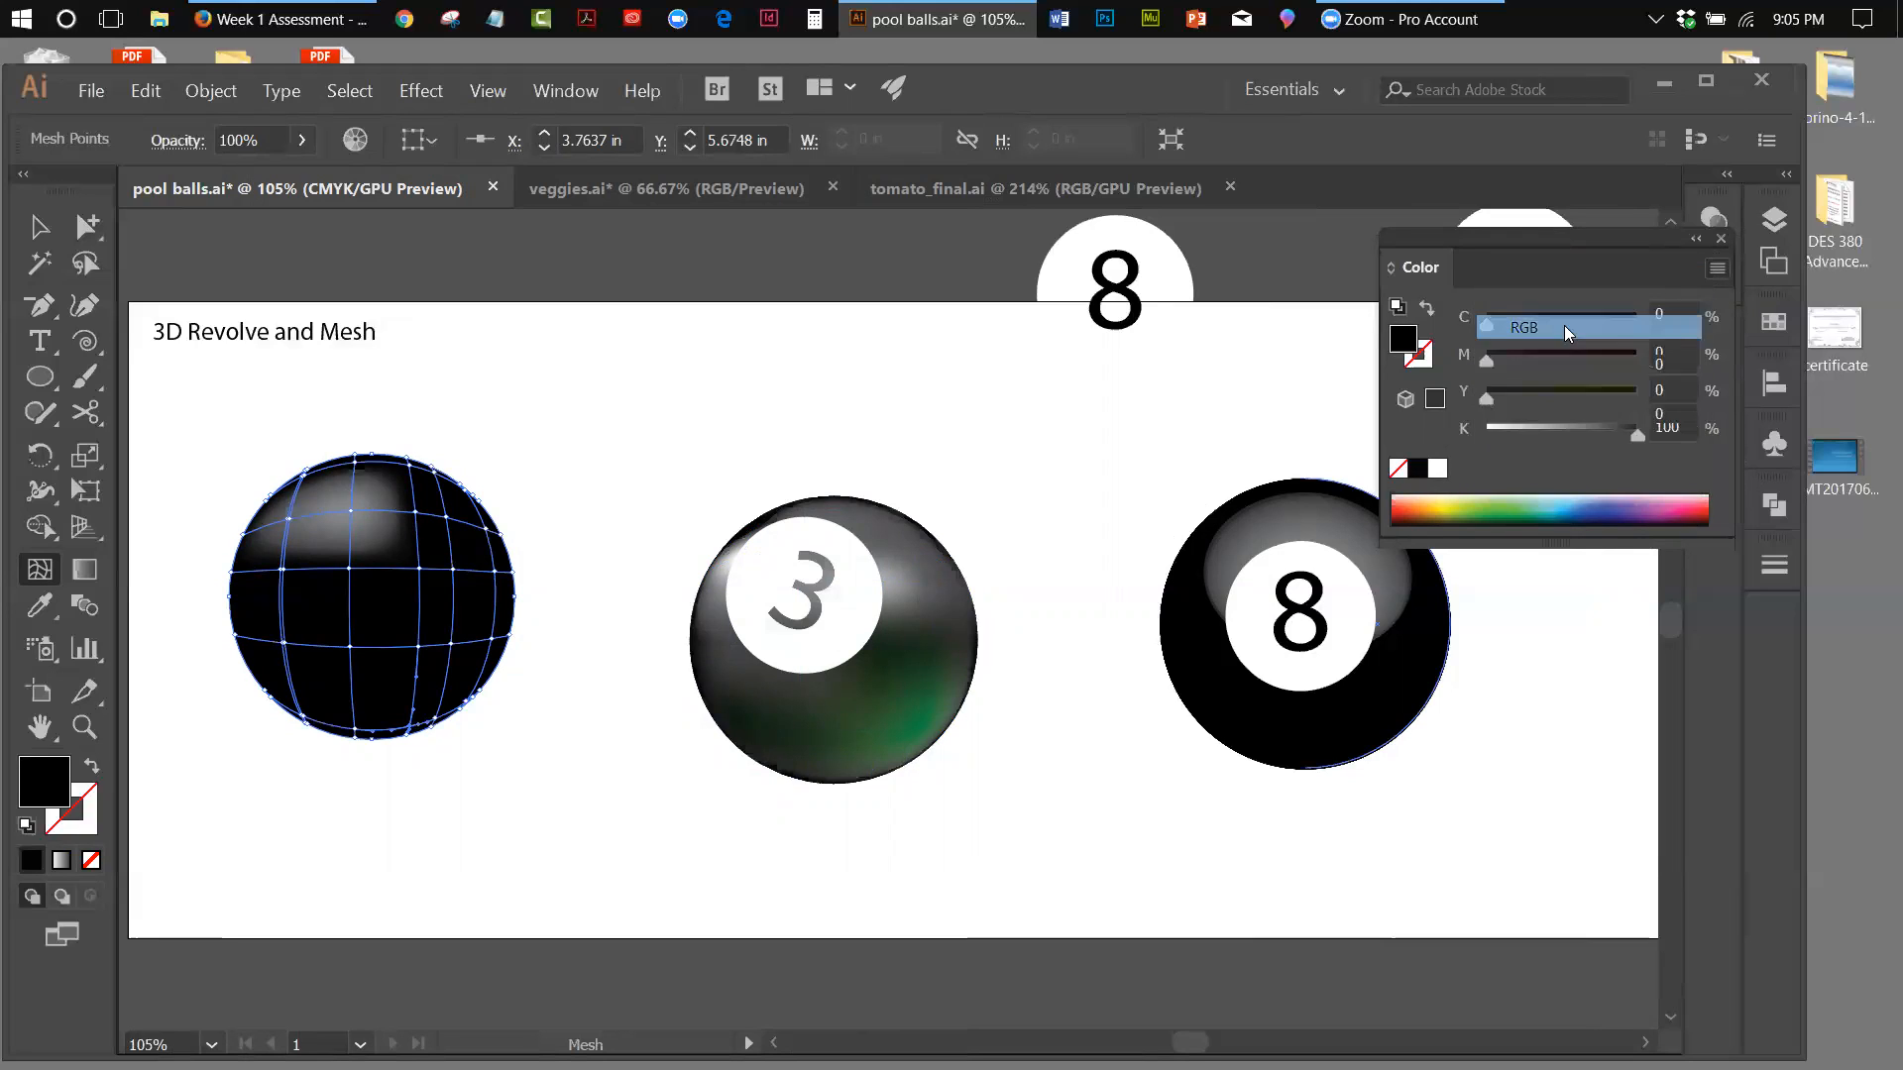
left_click_drag(1502, 370, 1561, 372)
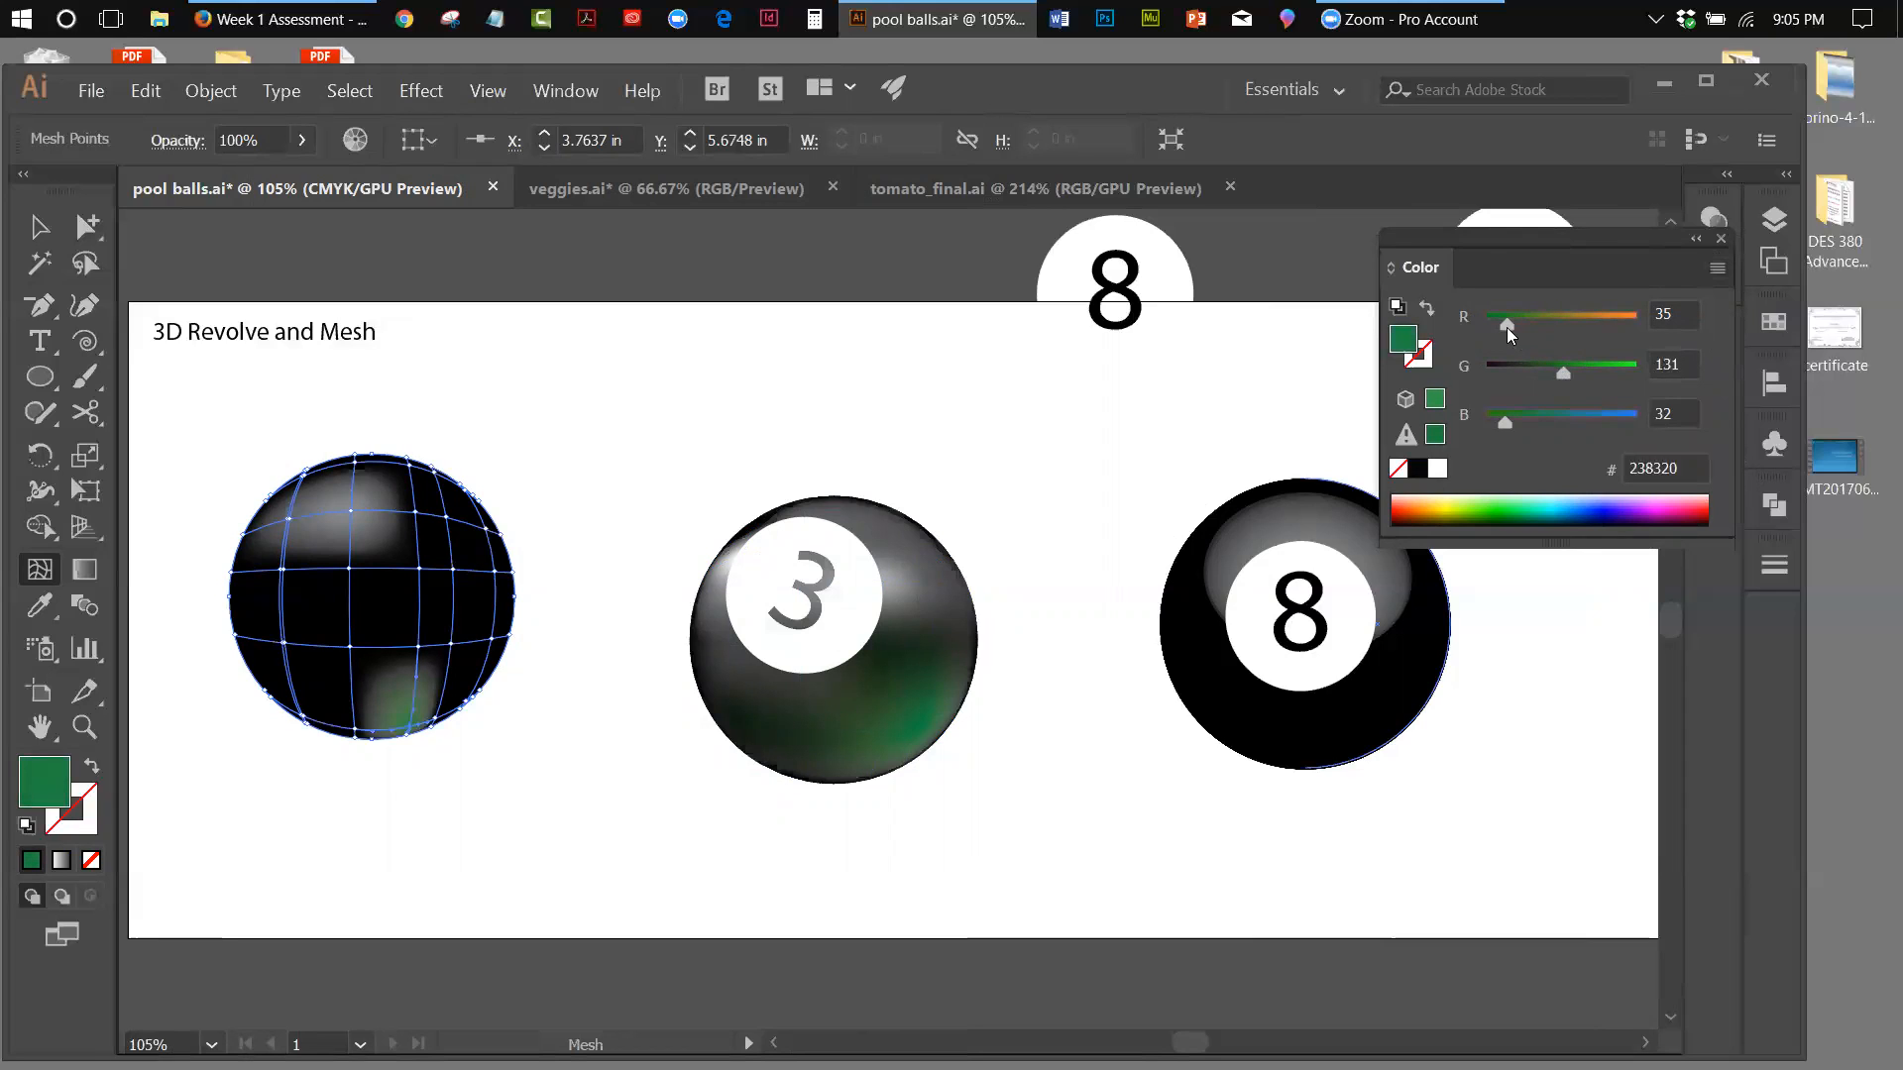
Colour the neighbouring mesh point at the ball's lower right dark green with R 35, G 80, B 32
left_click(437, 722)
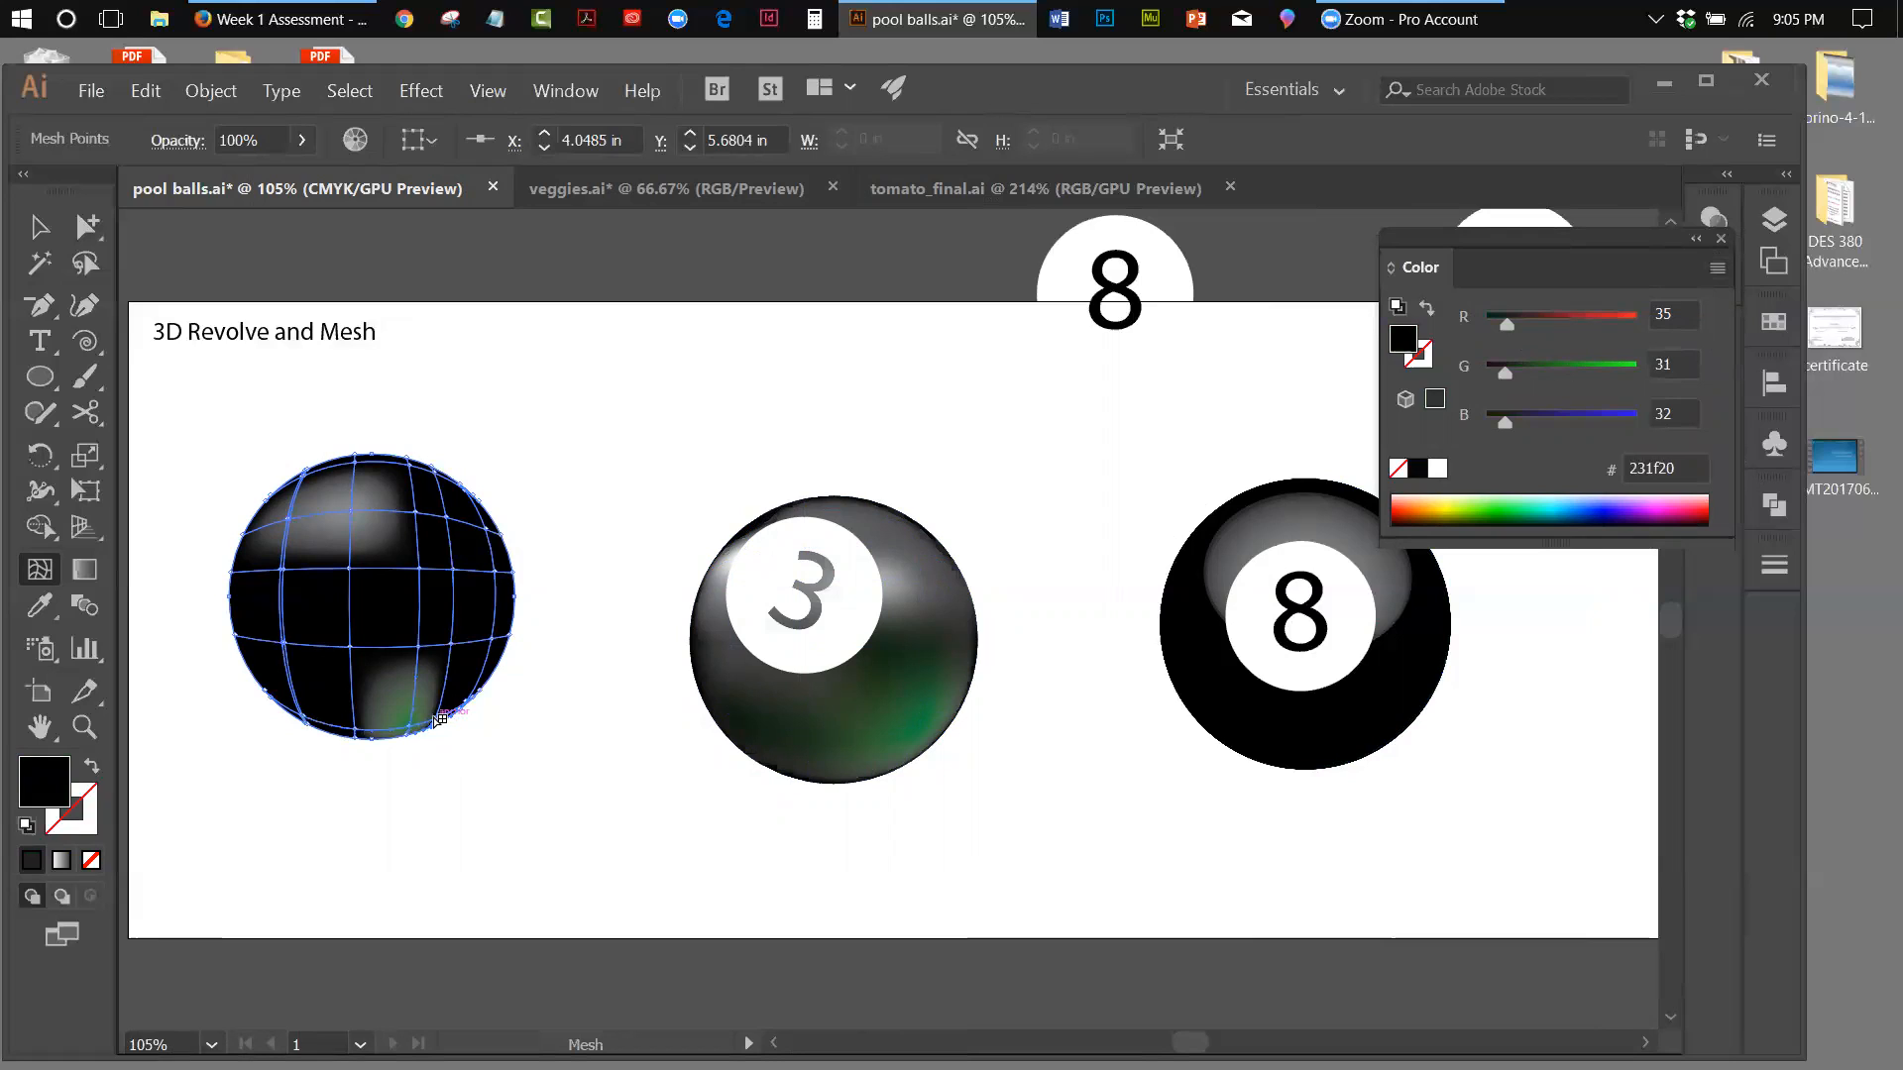
left_click(435, 720)
left_click_drag(1505, 371, 1532, 371)
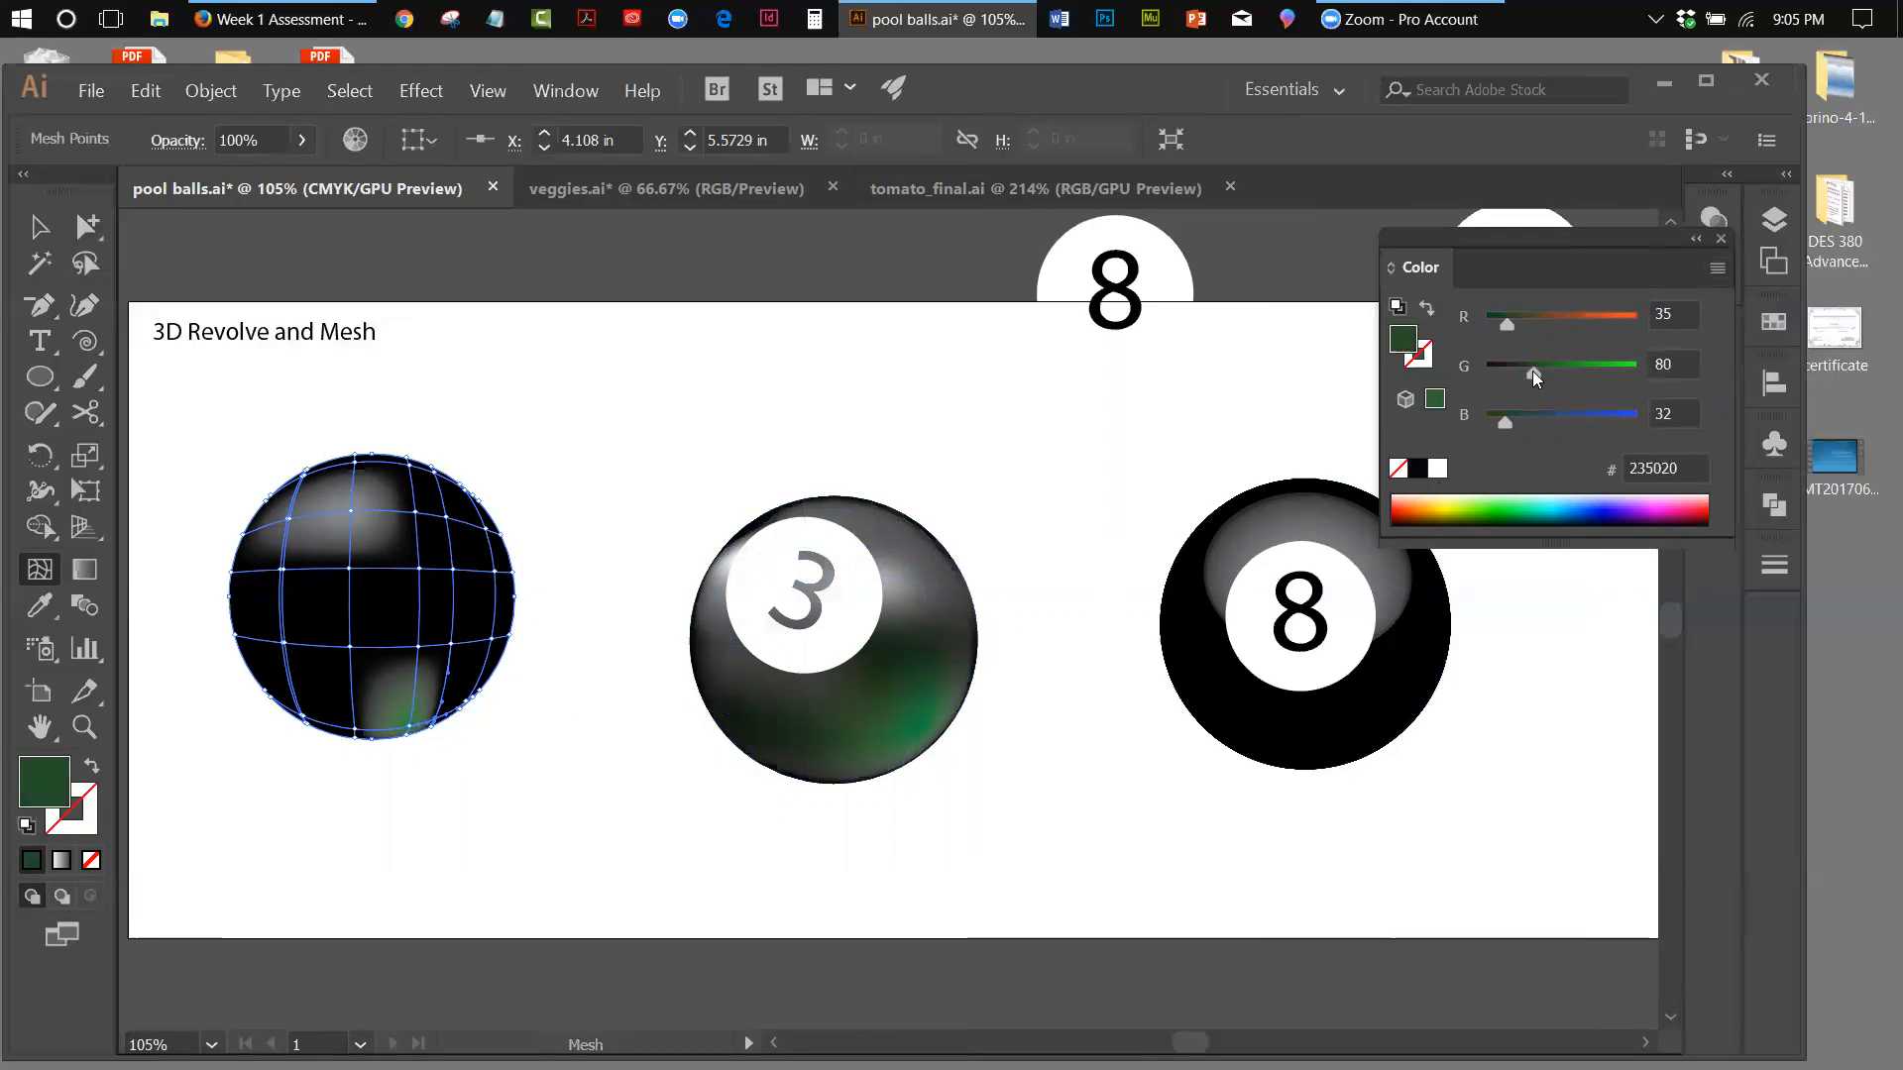
Colour the mesh point on the ball's lower-right edge green with G 78 and the bottom mesh point left of the green highlight with G 51
left_click(469, 704)
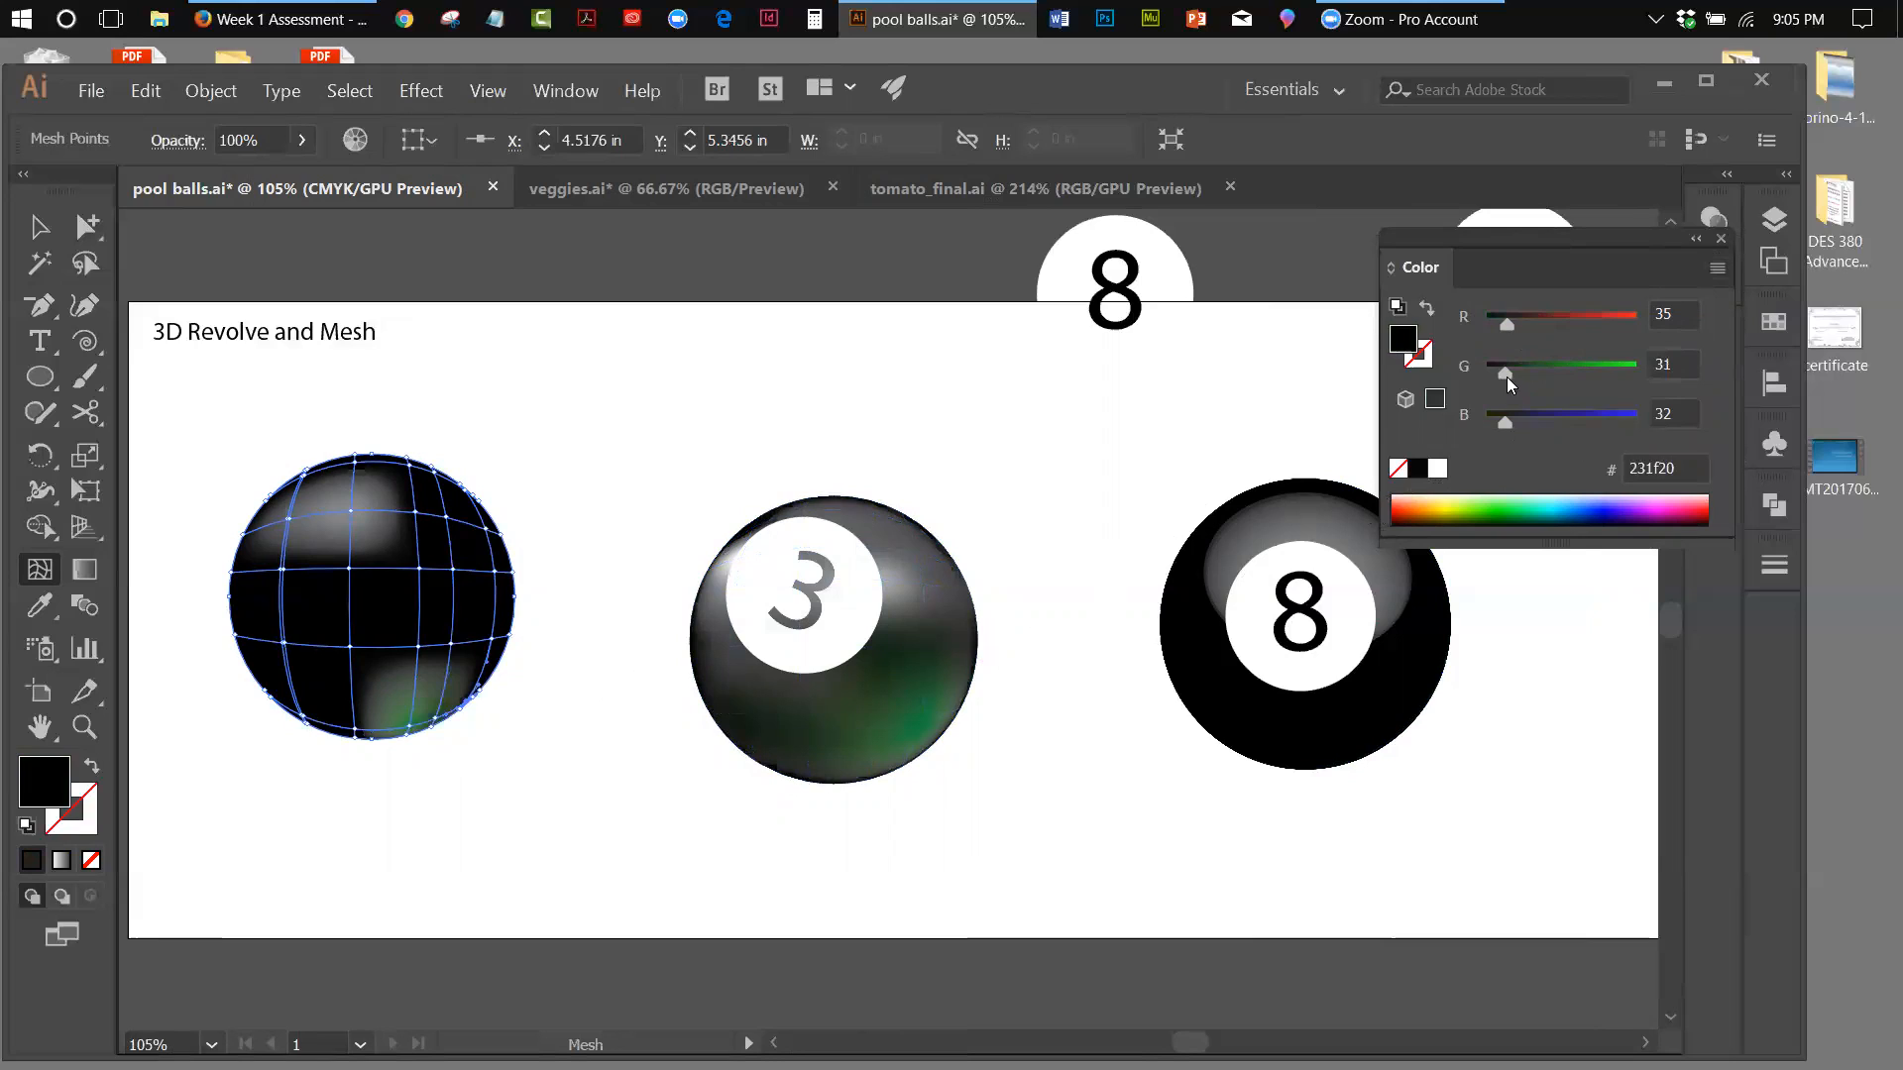
left_click_drag(1507, 376, 1534, 374)
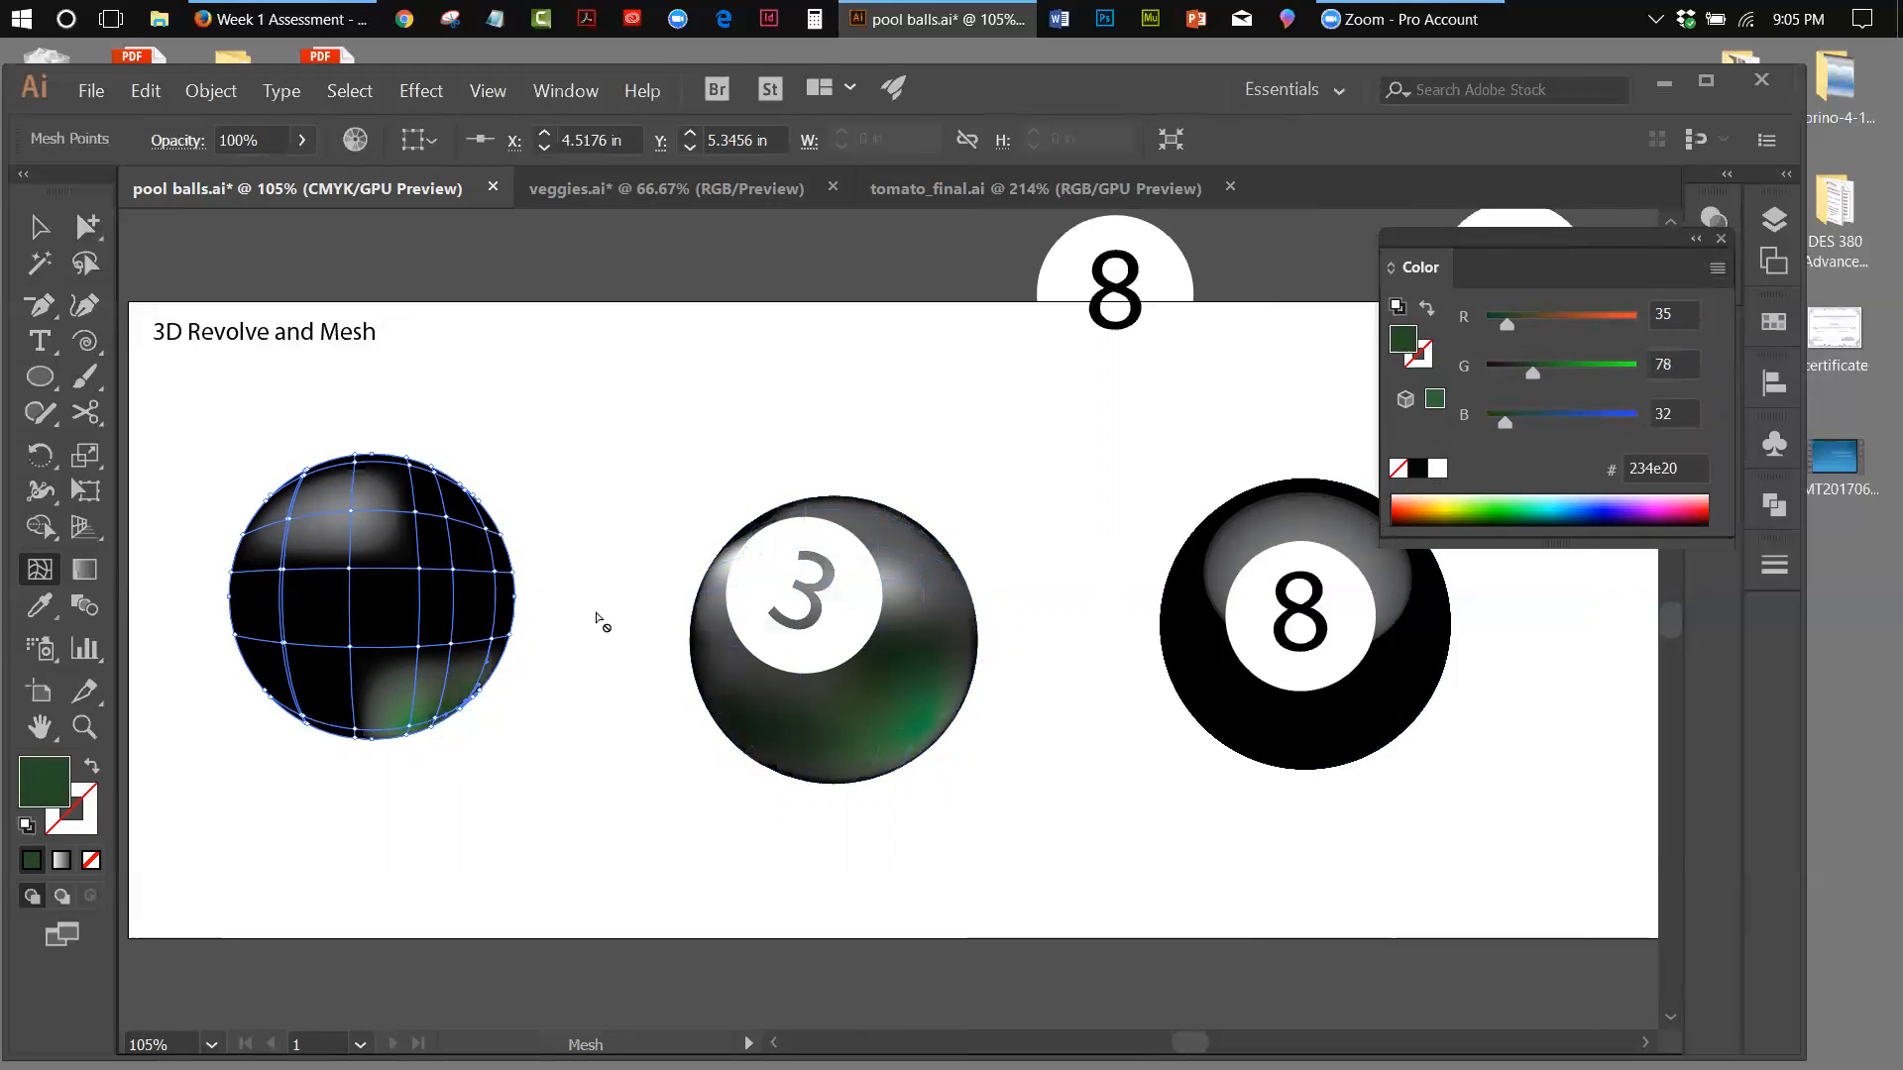
left_click(357, 732)
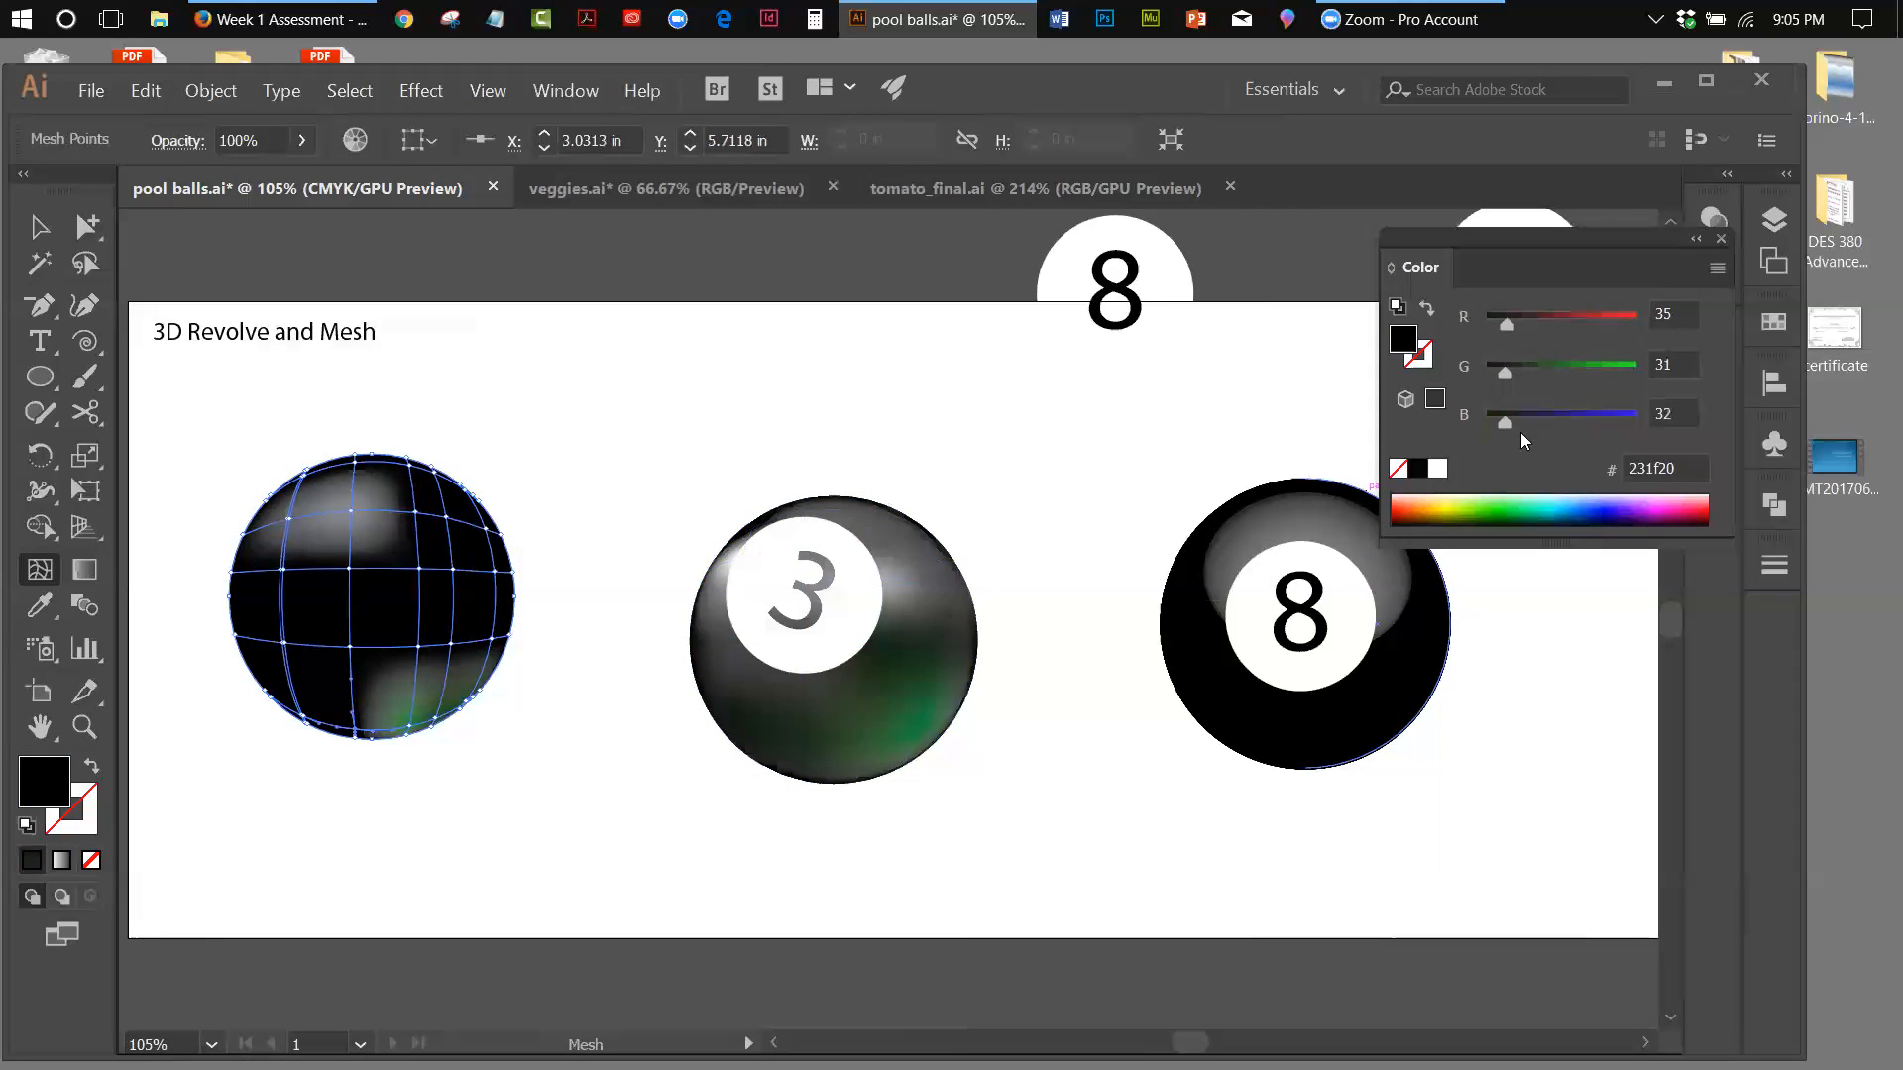
left_click_drag(1509, 375, 1514, 373)
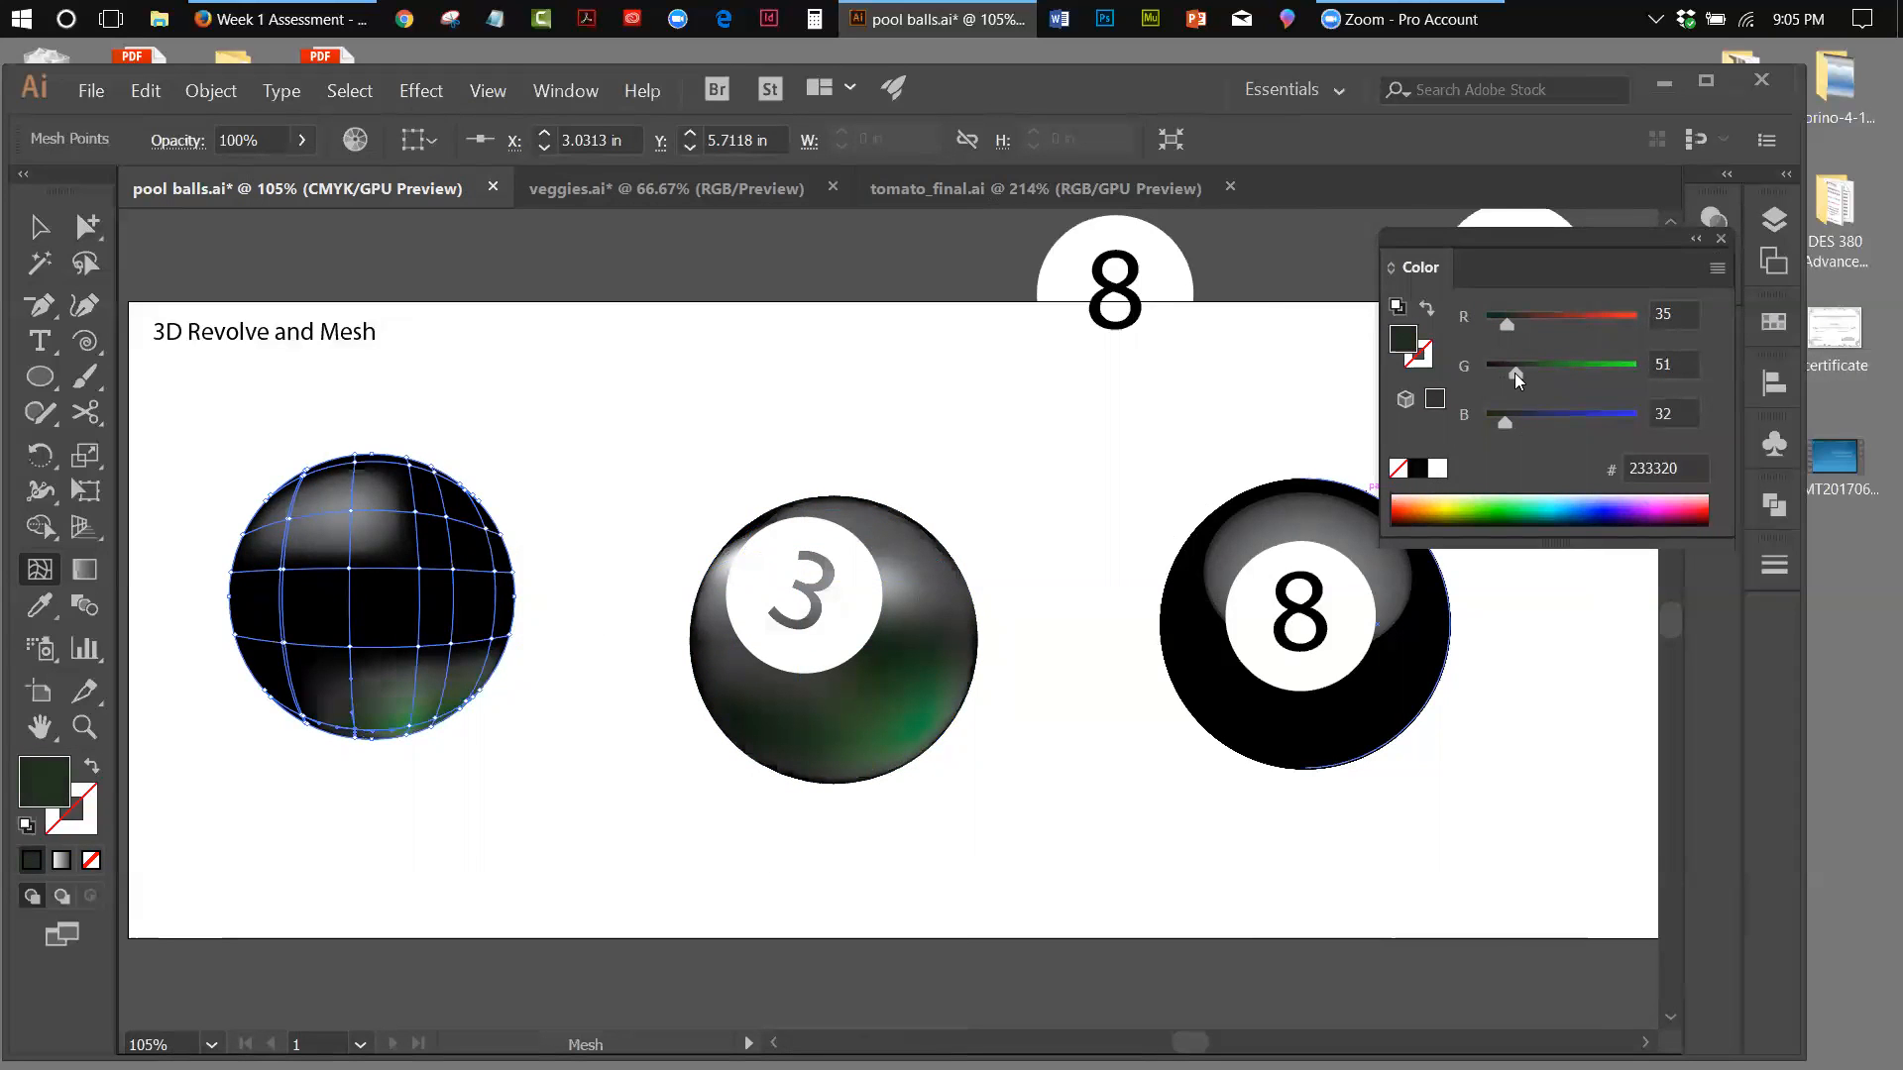
Tint the ball's lower-left edge mesh points green with G 35 and G 63, add one between with G 50, and deselect the ball
left_click(305, 719)
left_click_drag(1506, 371, 1508, 370)
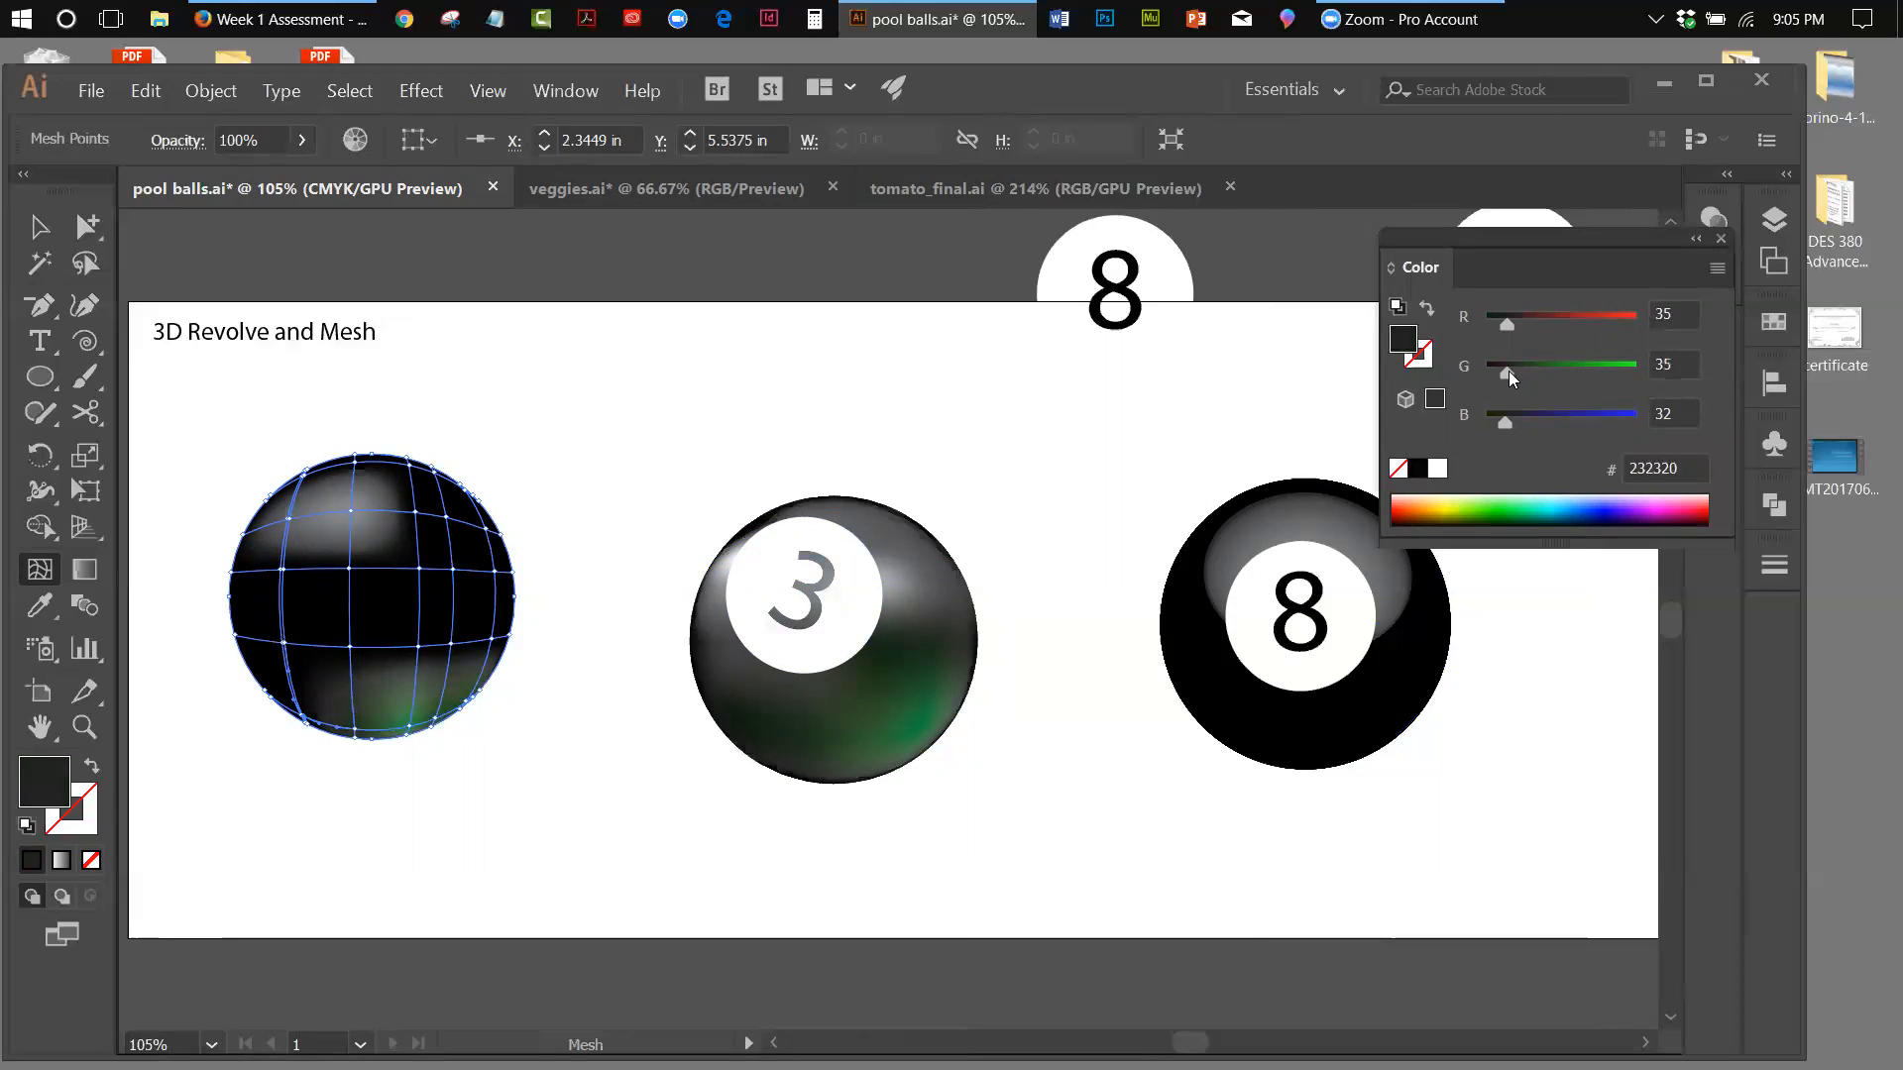
left_click(266, 695)
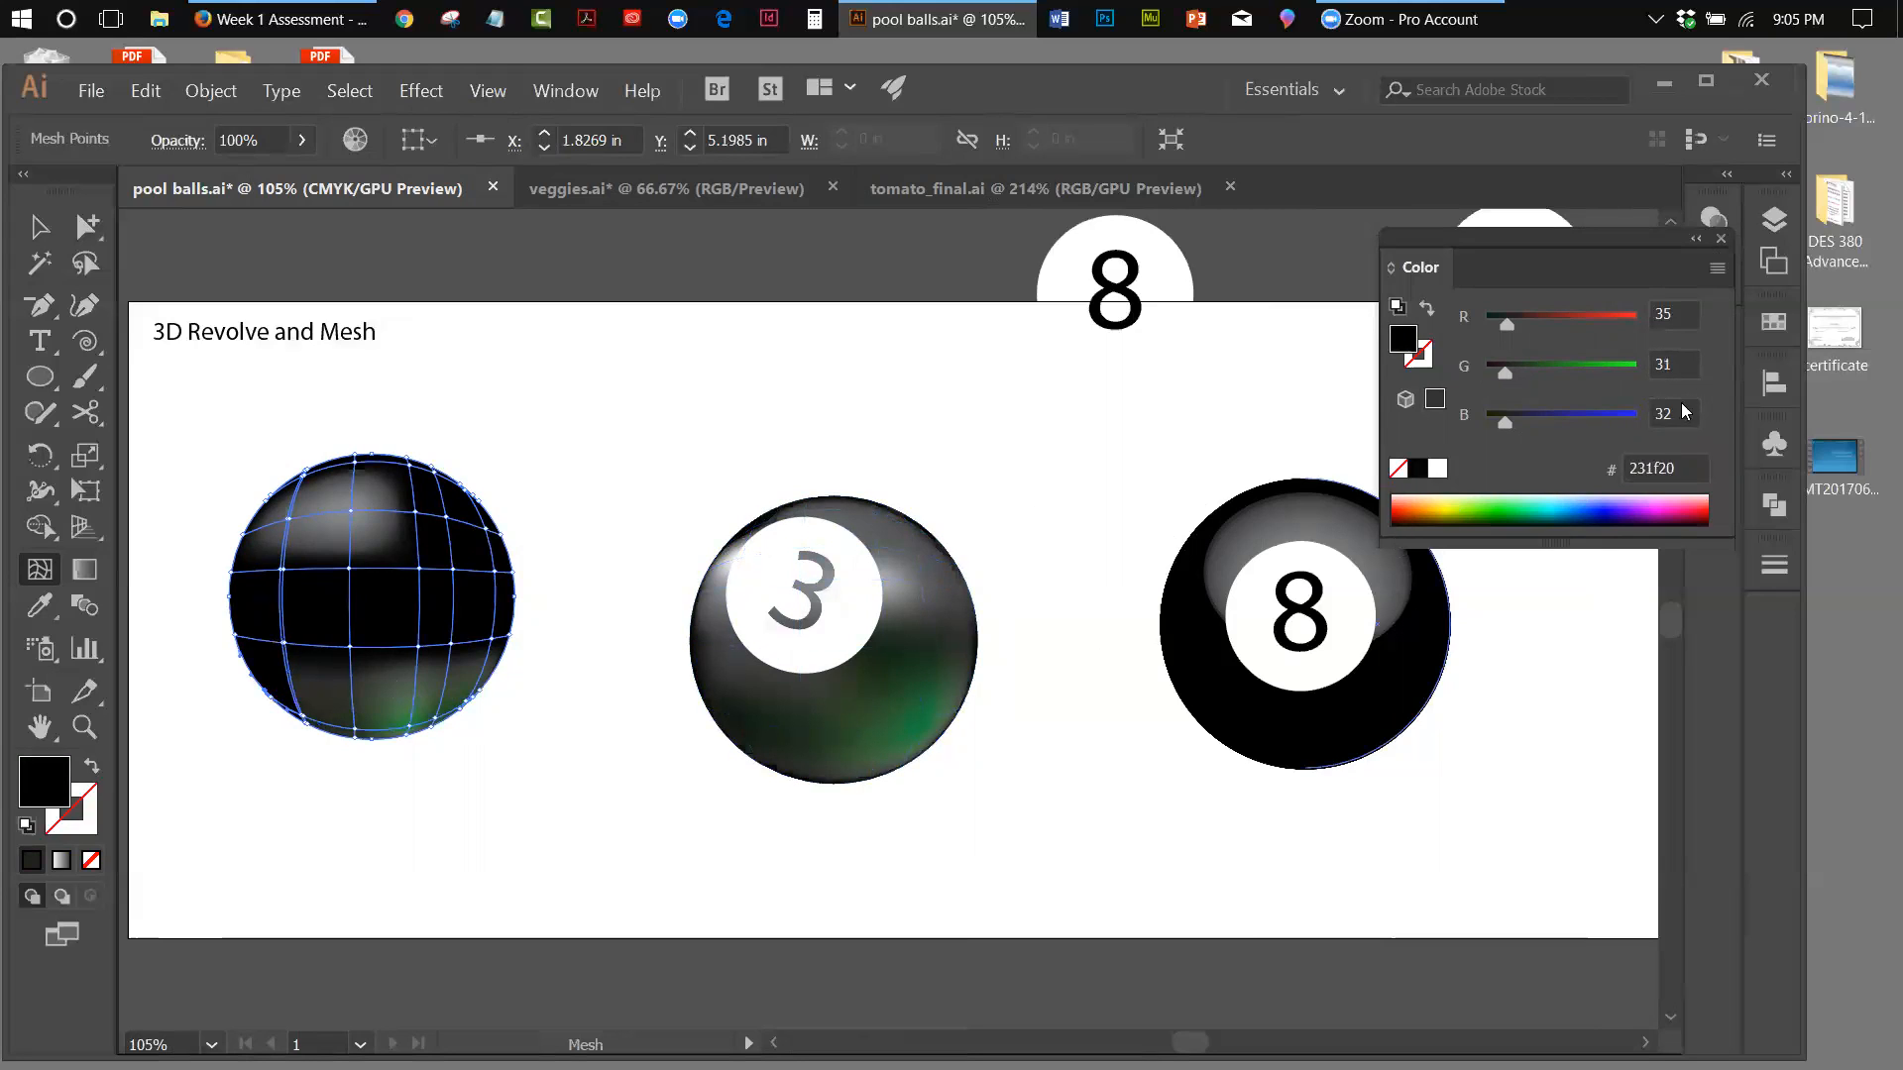
left_click_drag(1503, 379, 1522, 374)
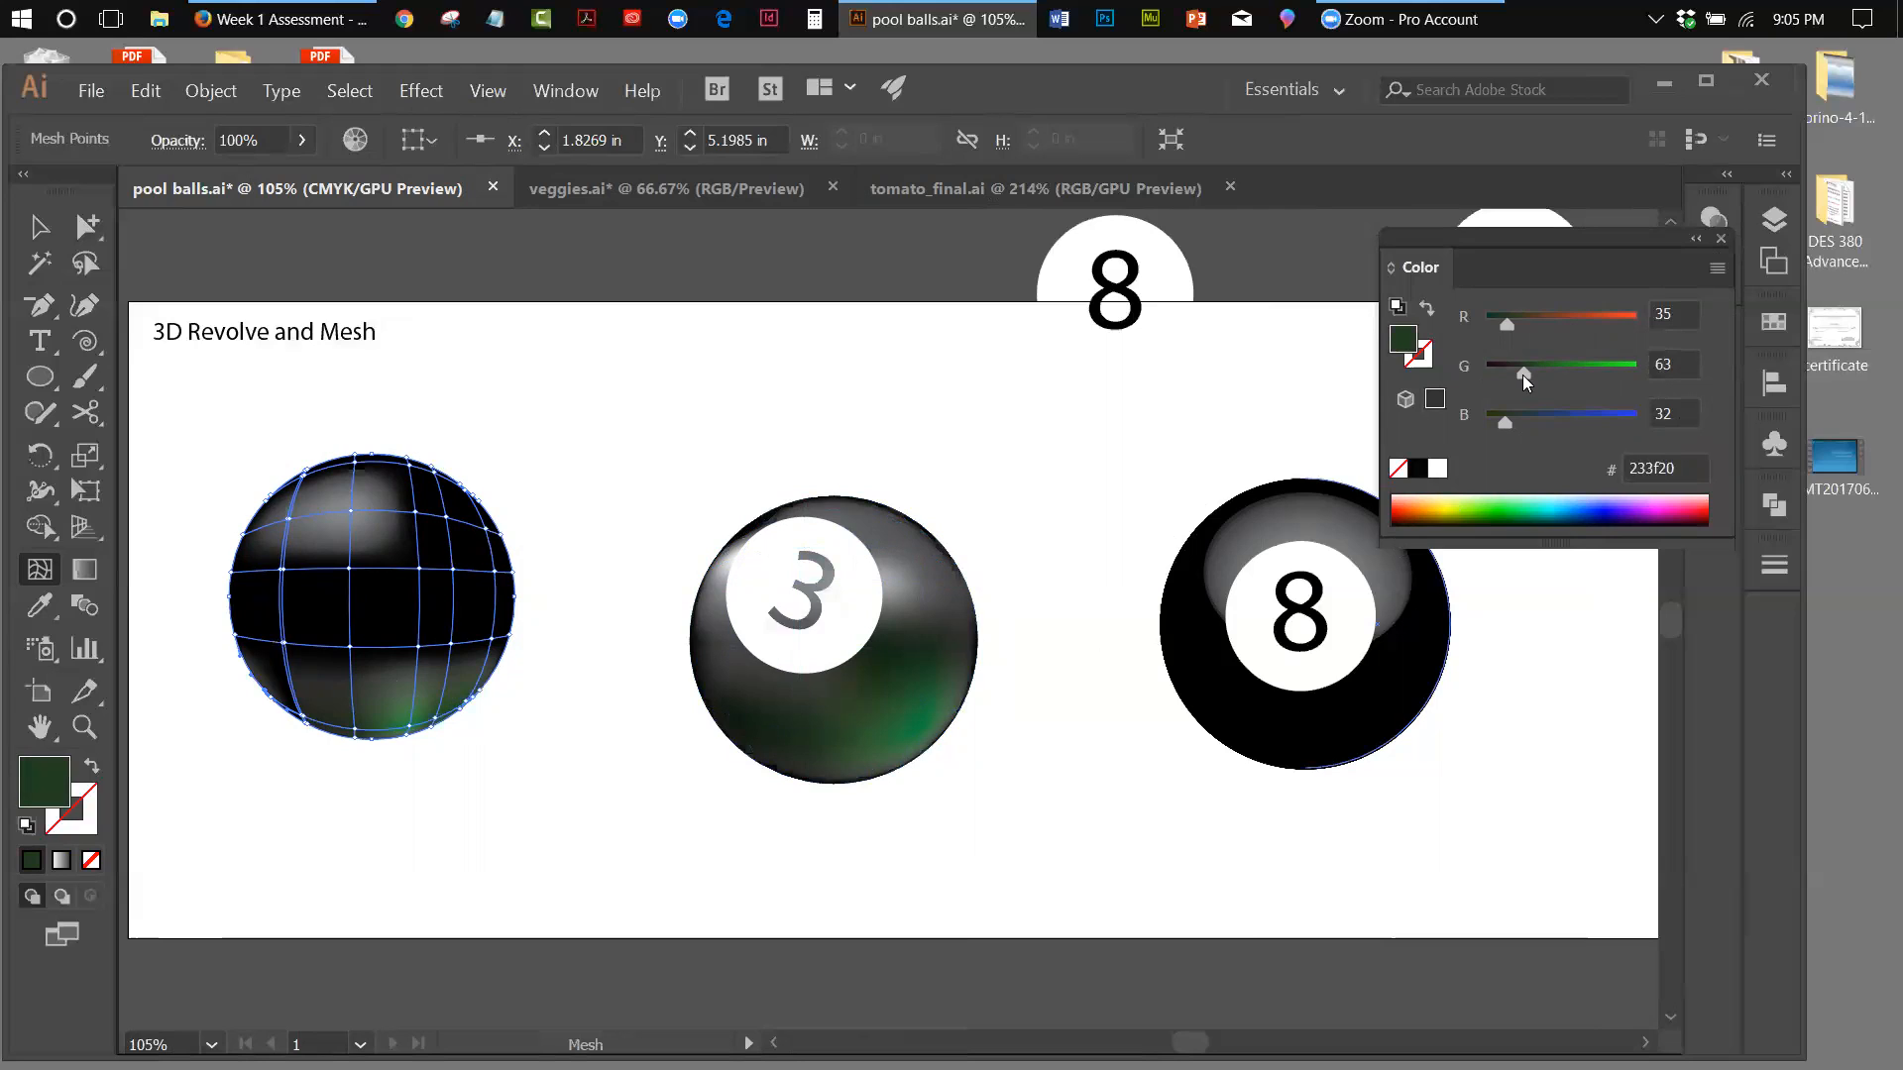
left_click(301, 718)
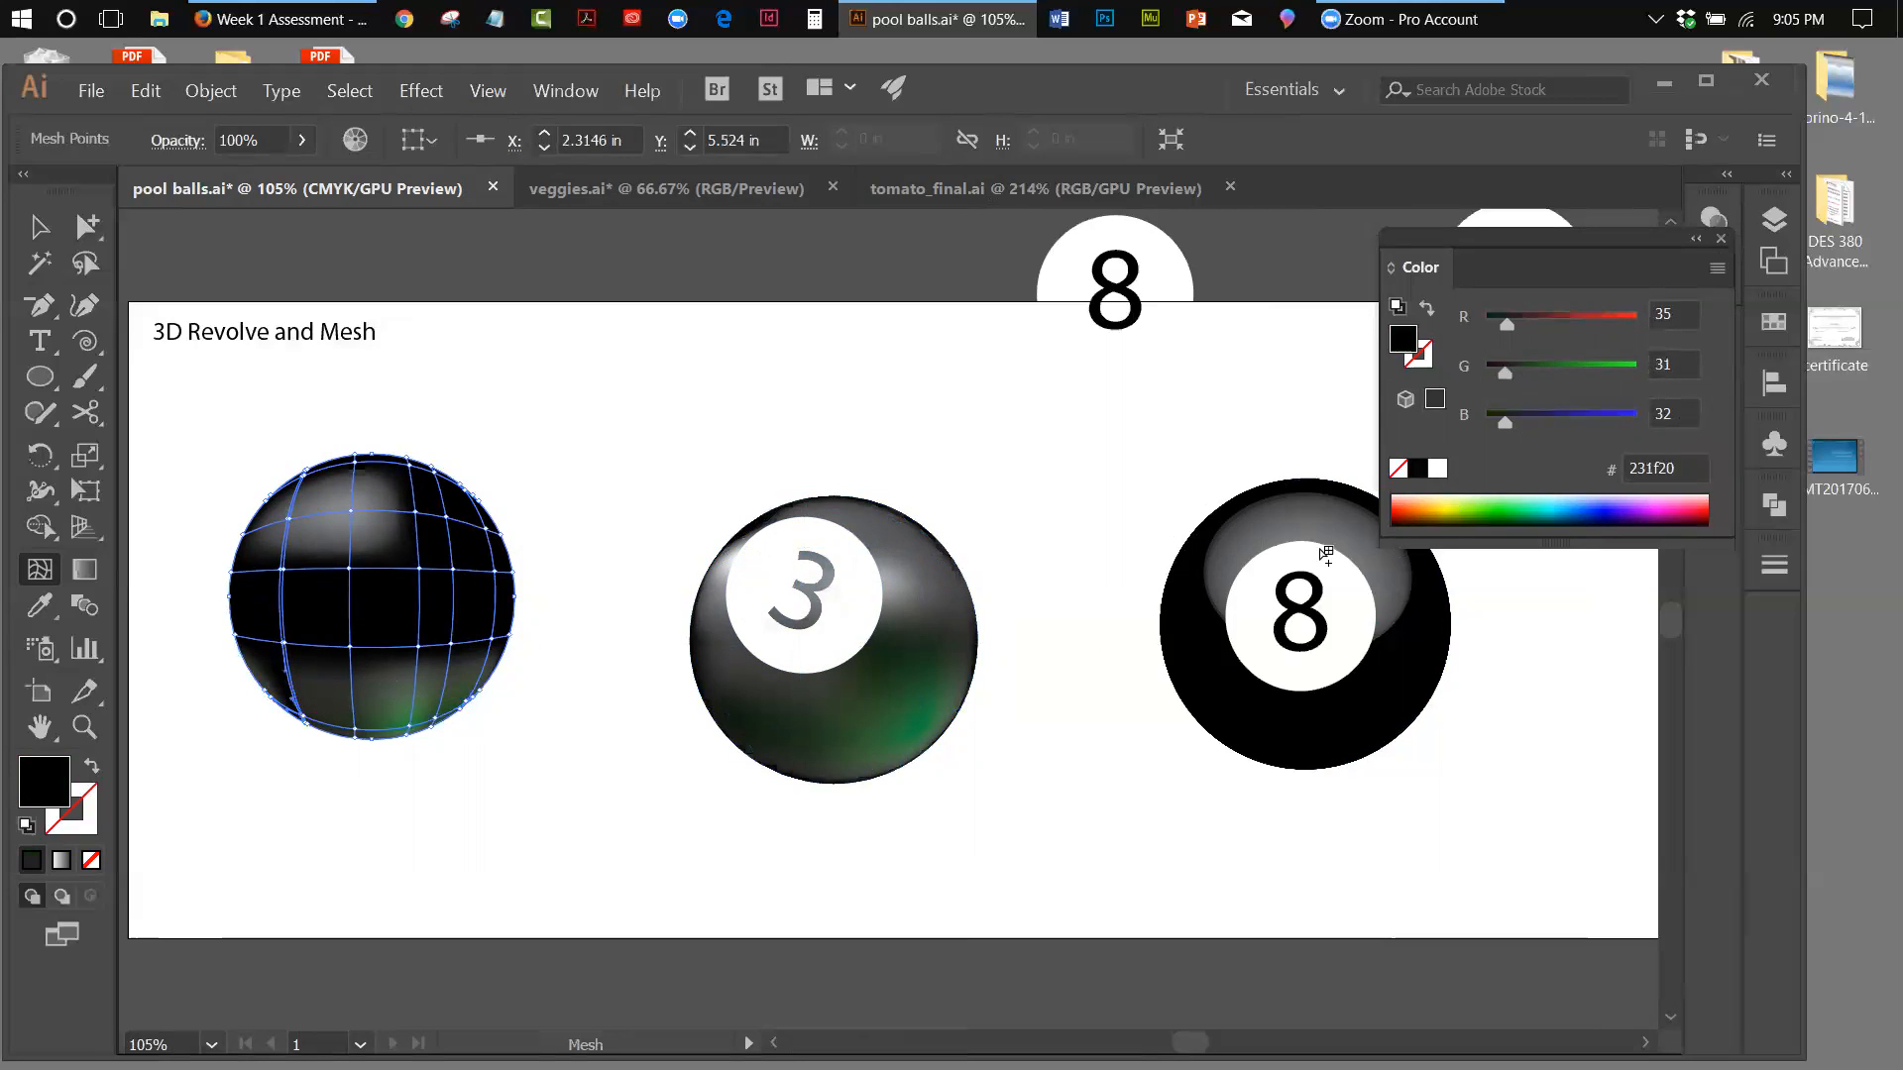
left_click_drag(1505, 371, 1514, 371)
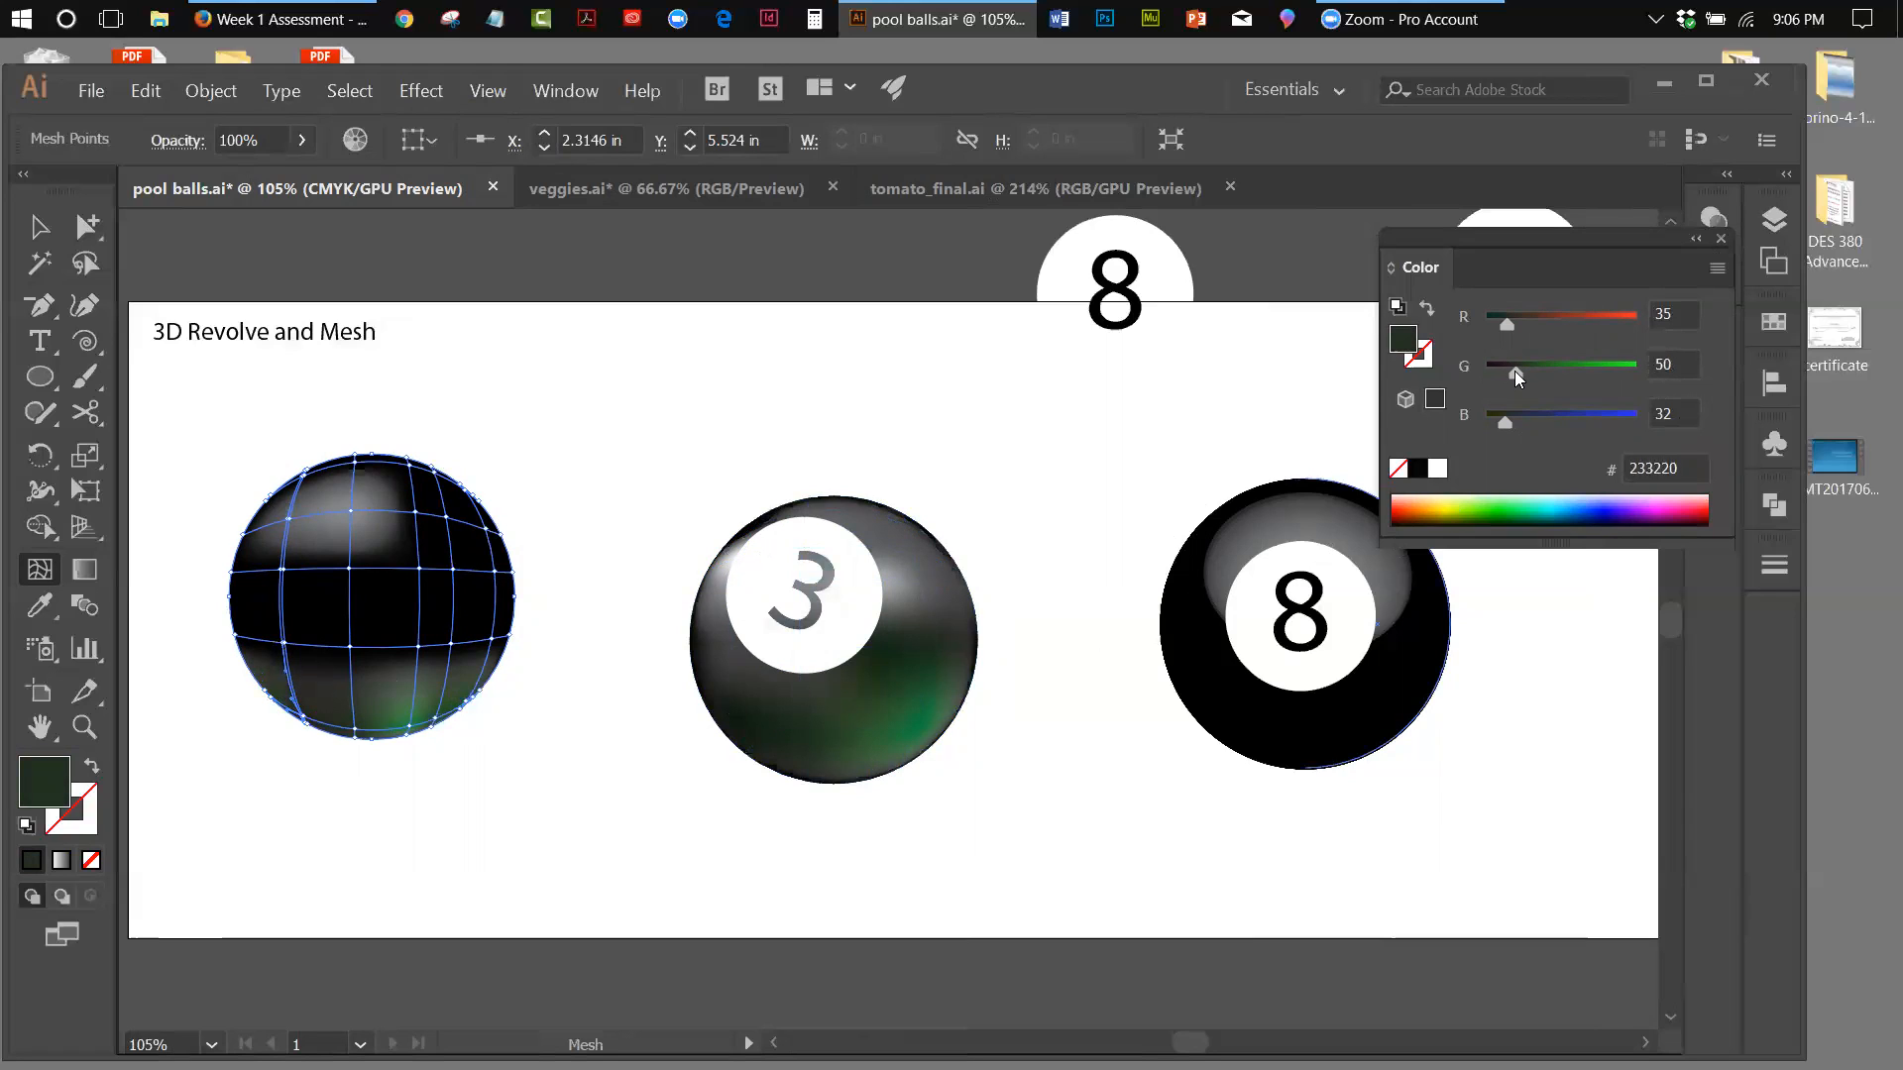
left_click(38, 228)
left_click(666, 491)
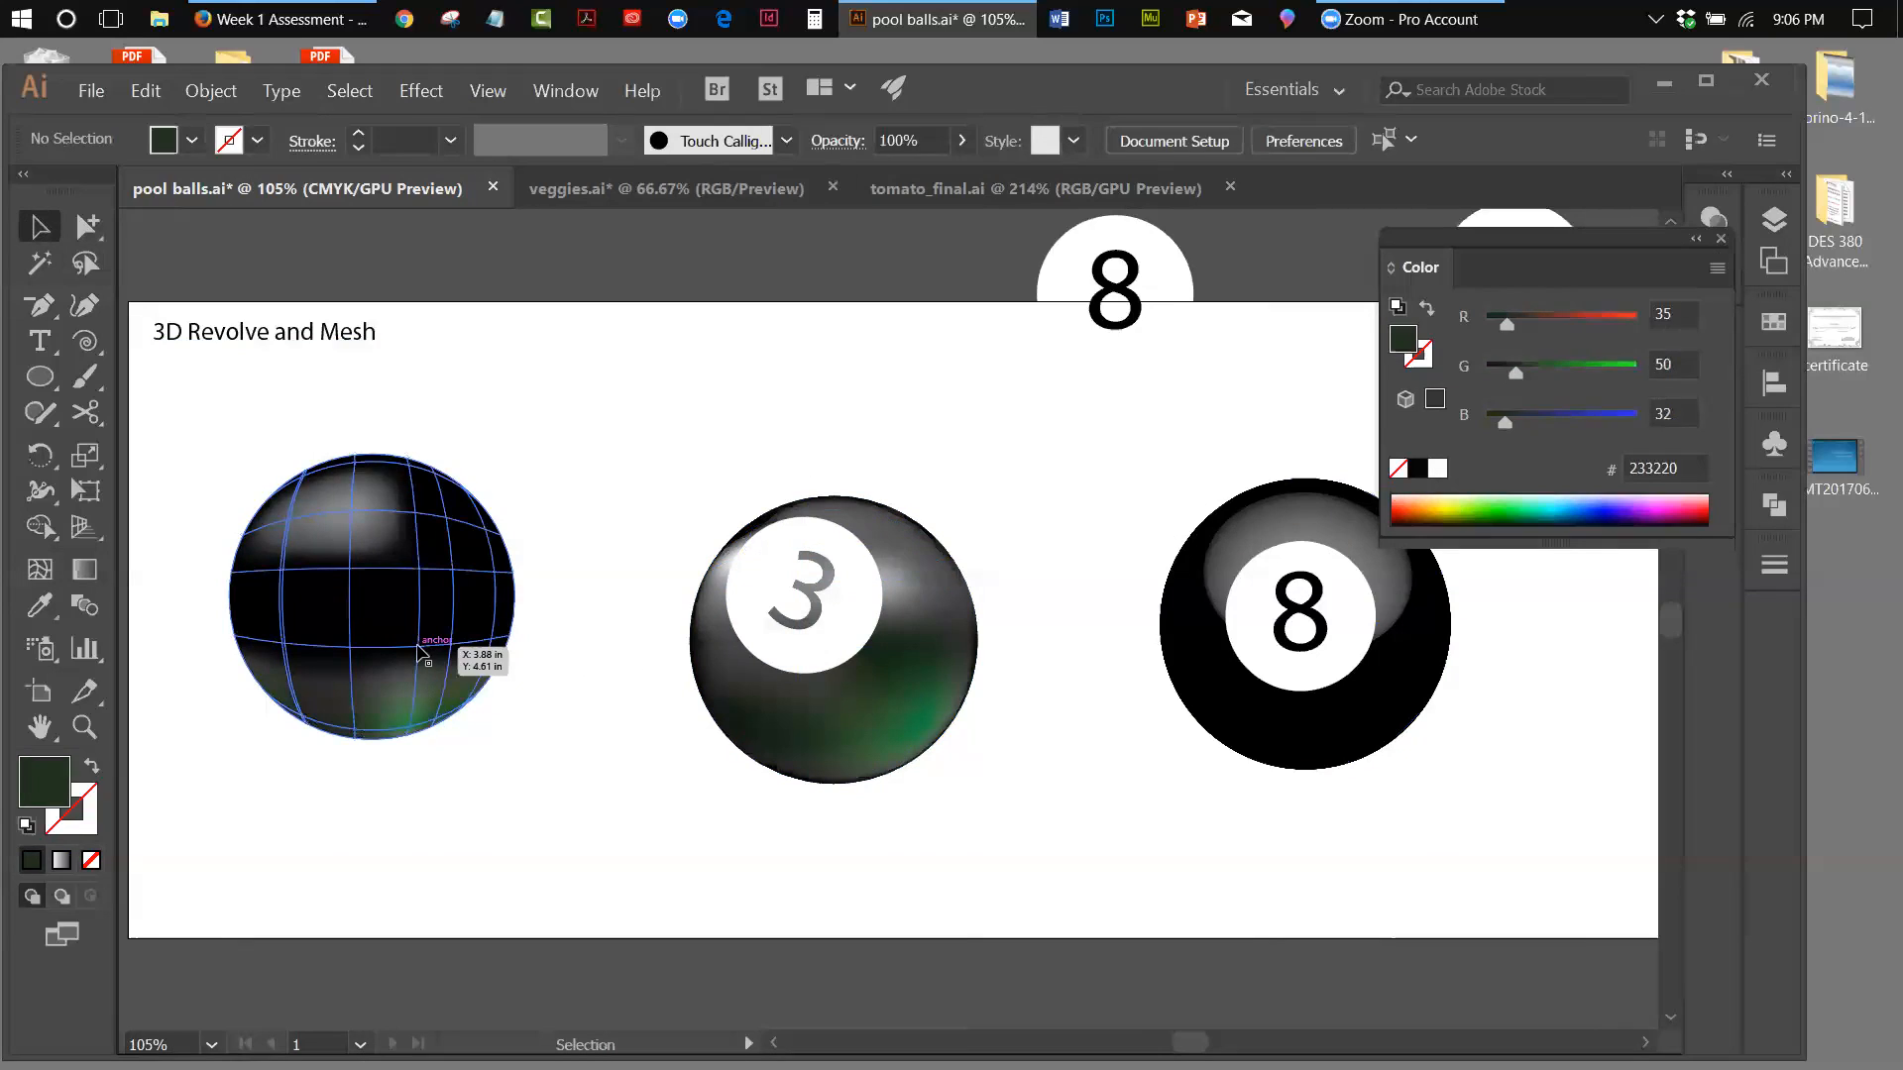
Reselect the mesh ball and tint three points along its lower horizontal mesh line, from right of centre to the right edge, G 40, 45 and 35
left_click(448, 659)
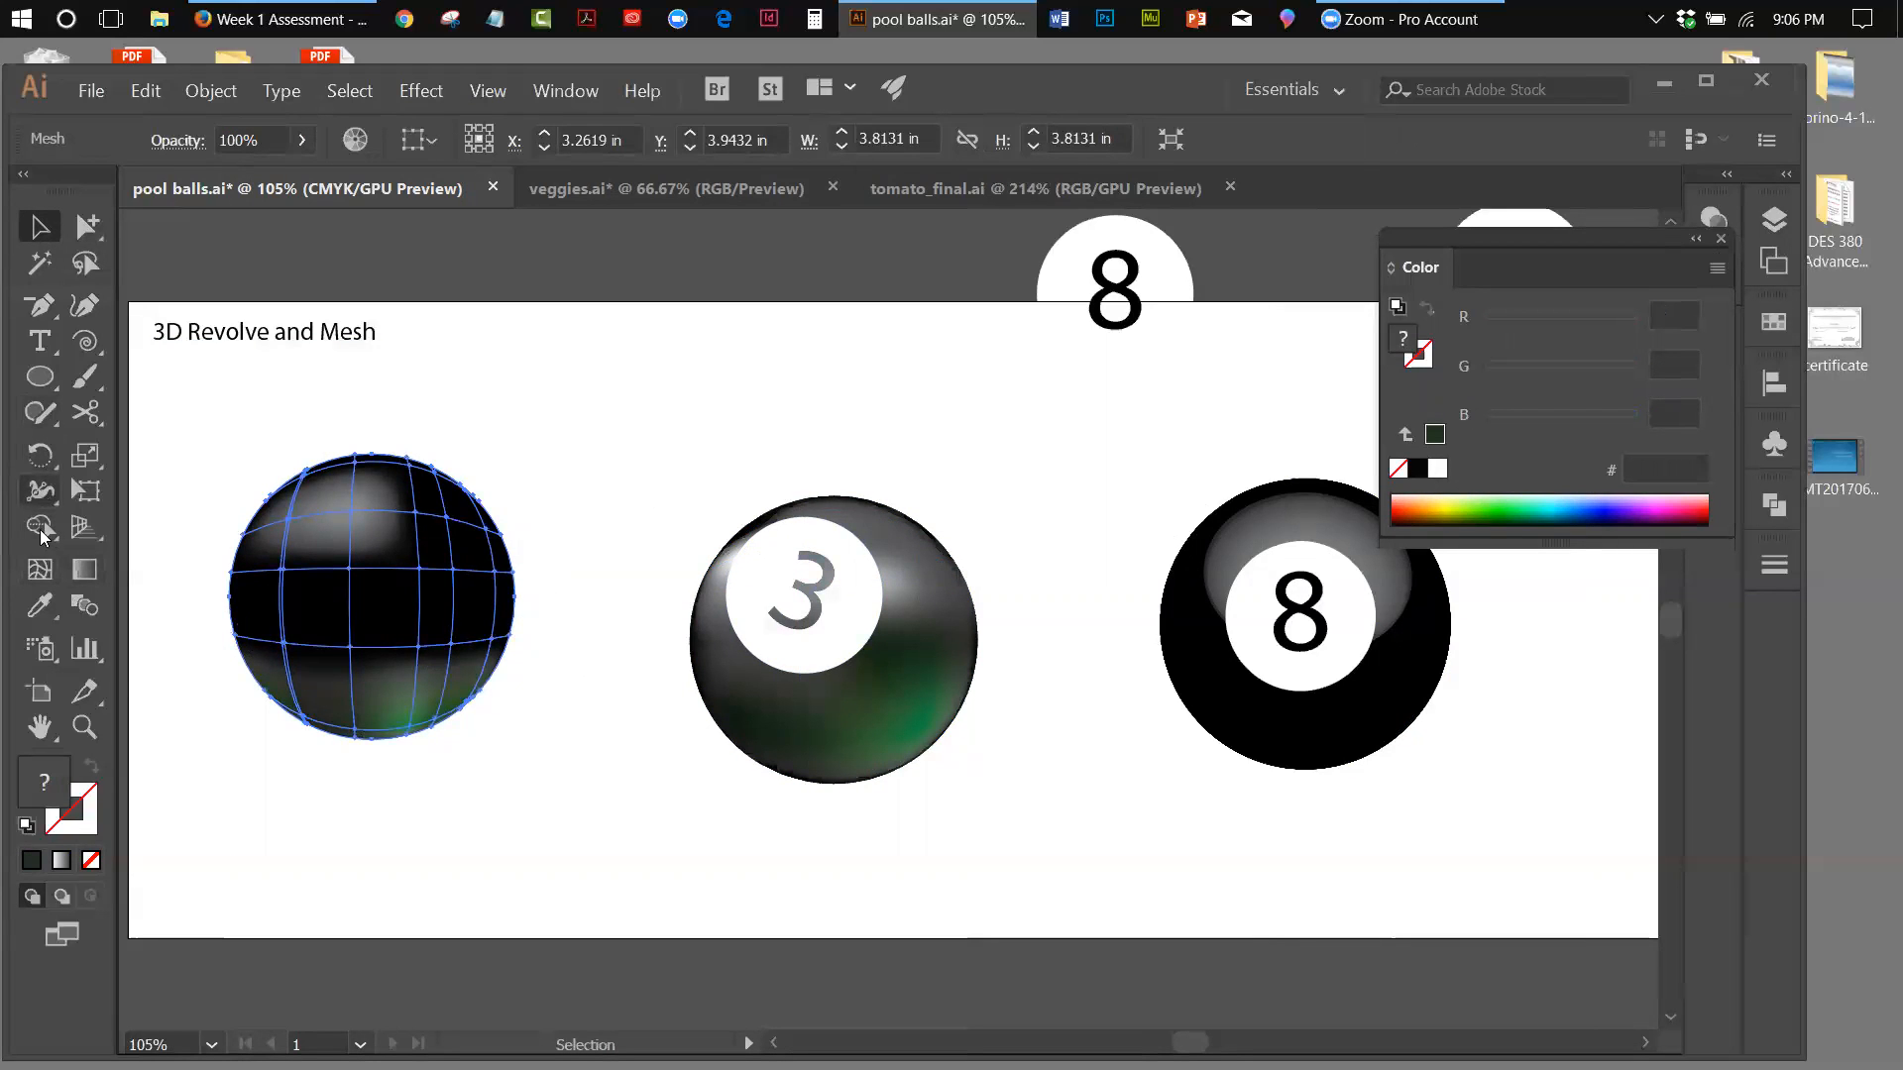
left_click(39, 569)
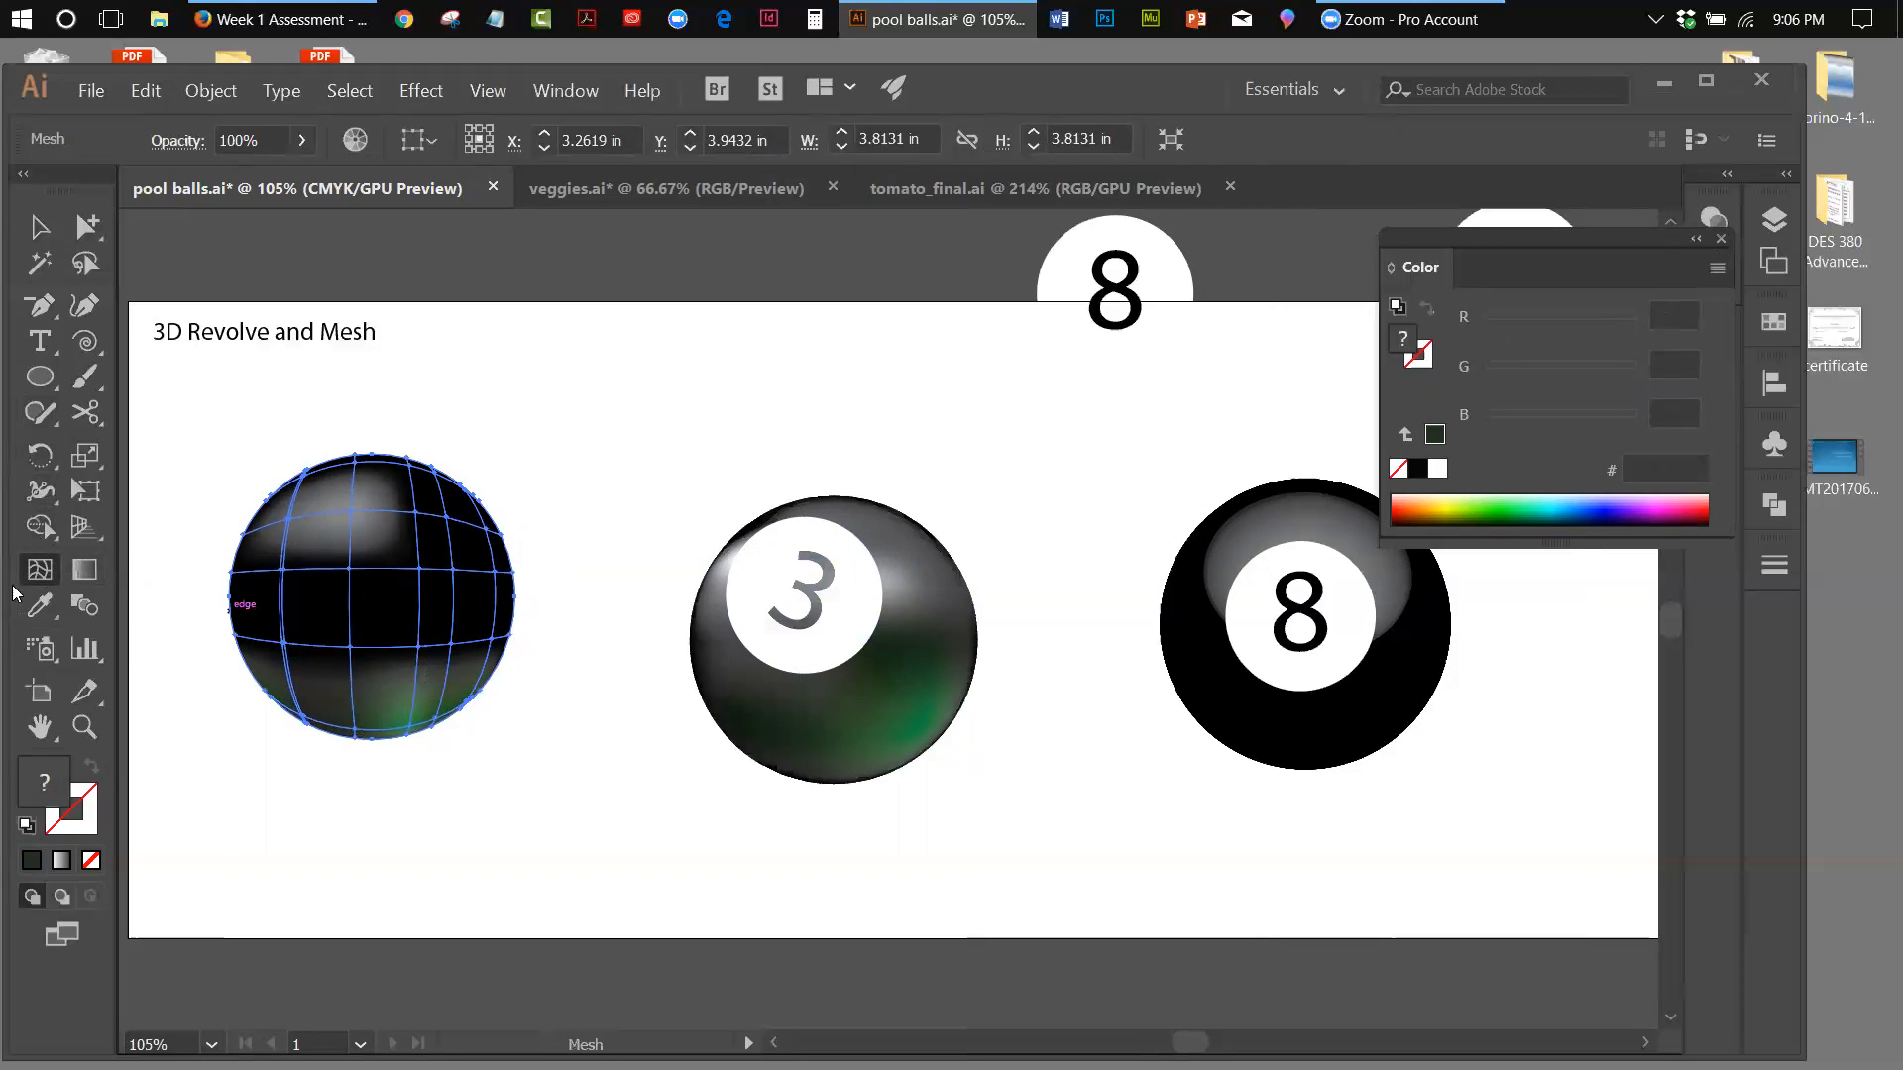
left_click(418, 645)
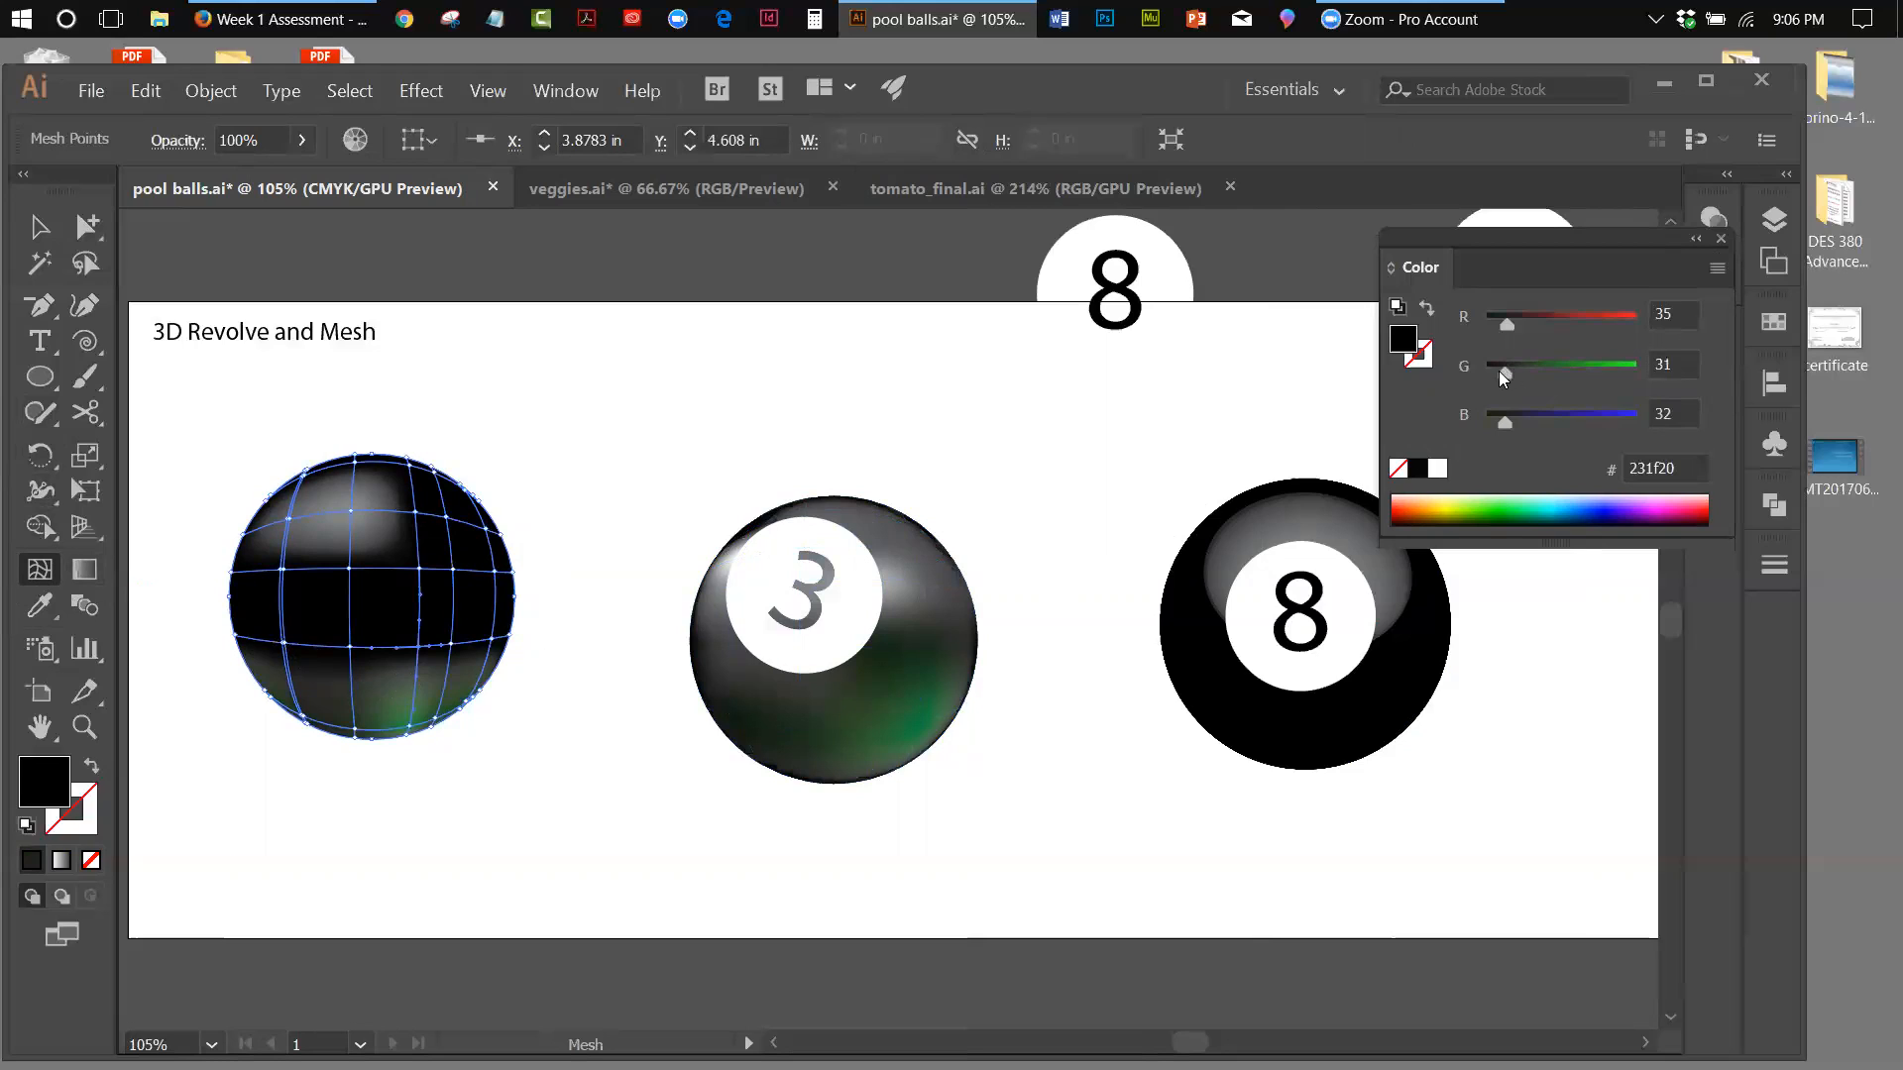
left_click_drag(1500, 373, 1506, 371)
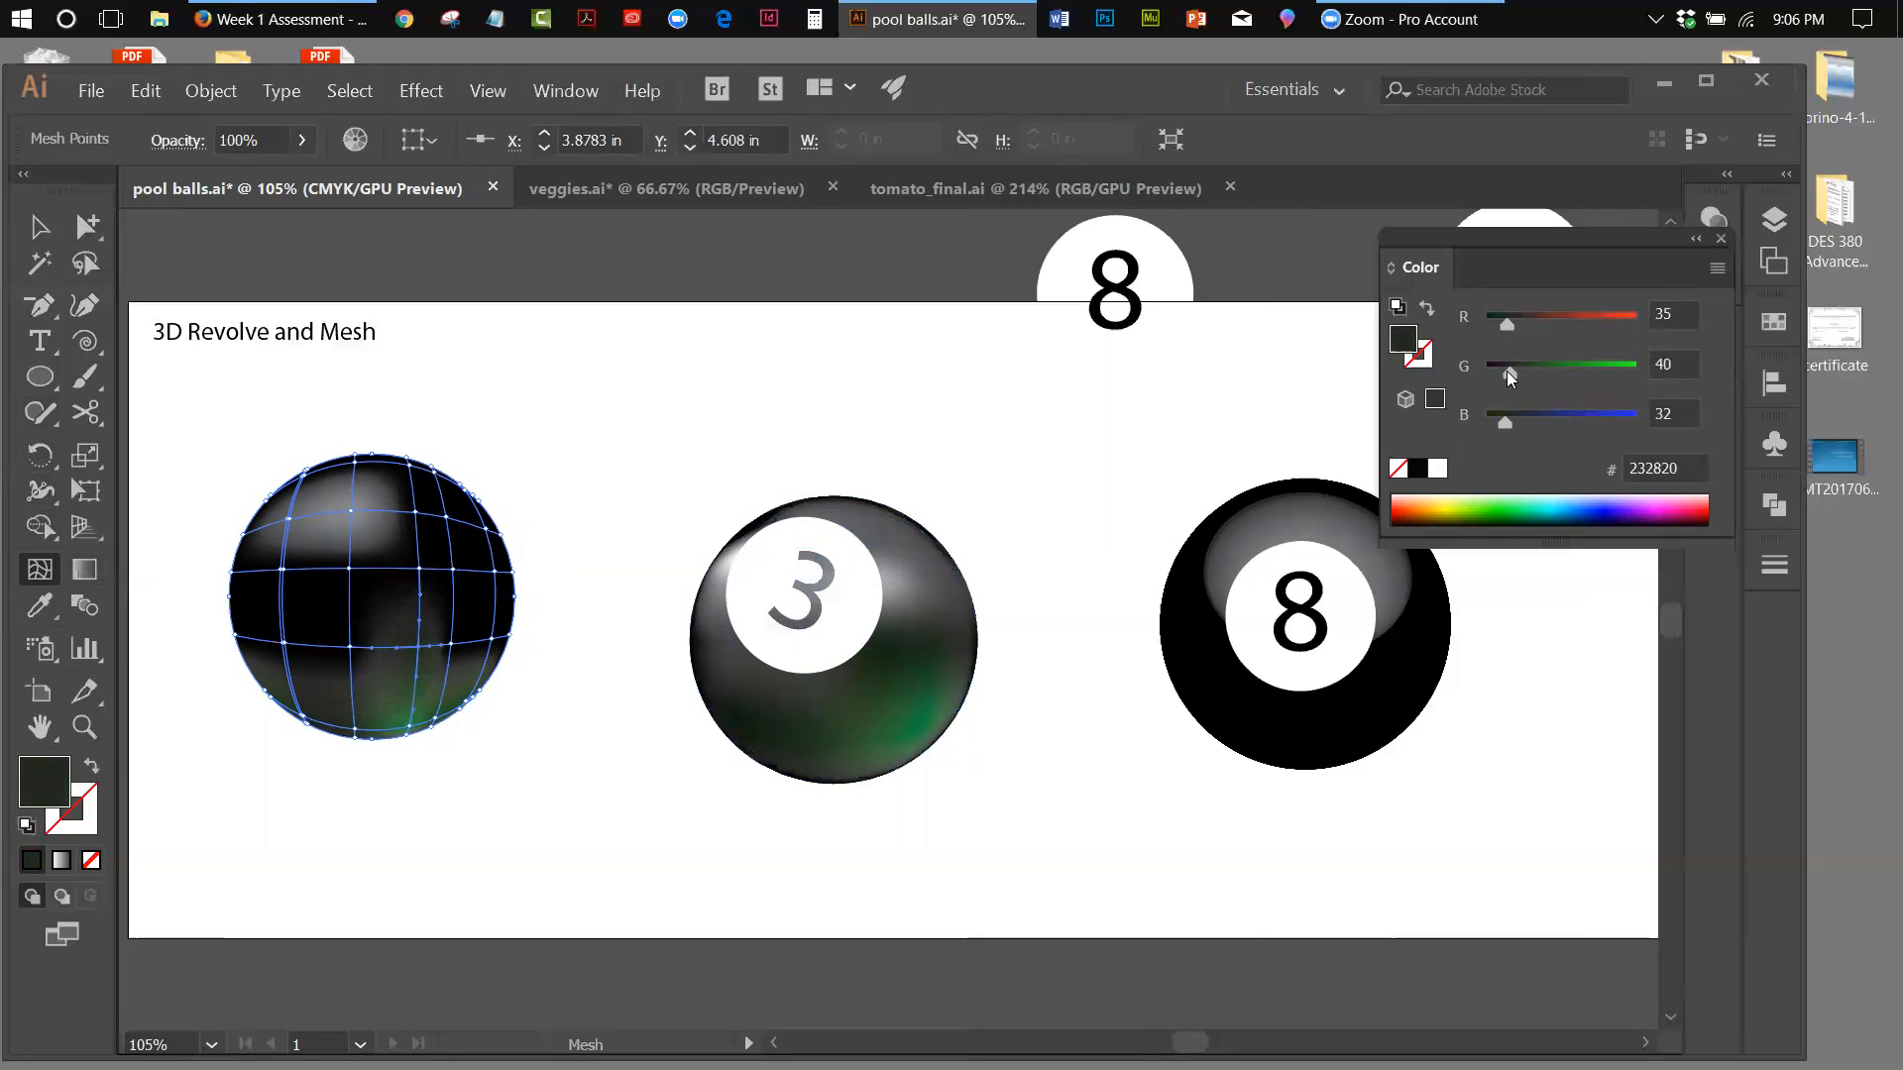
left_click(455, 646)
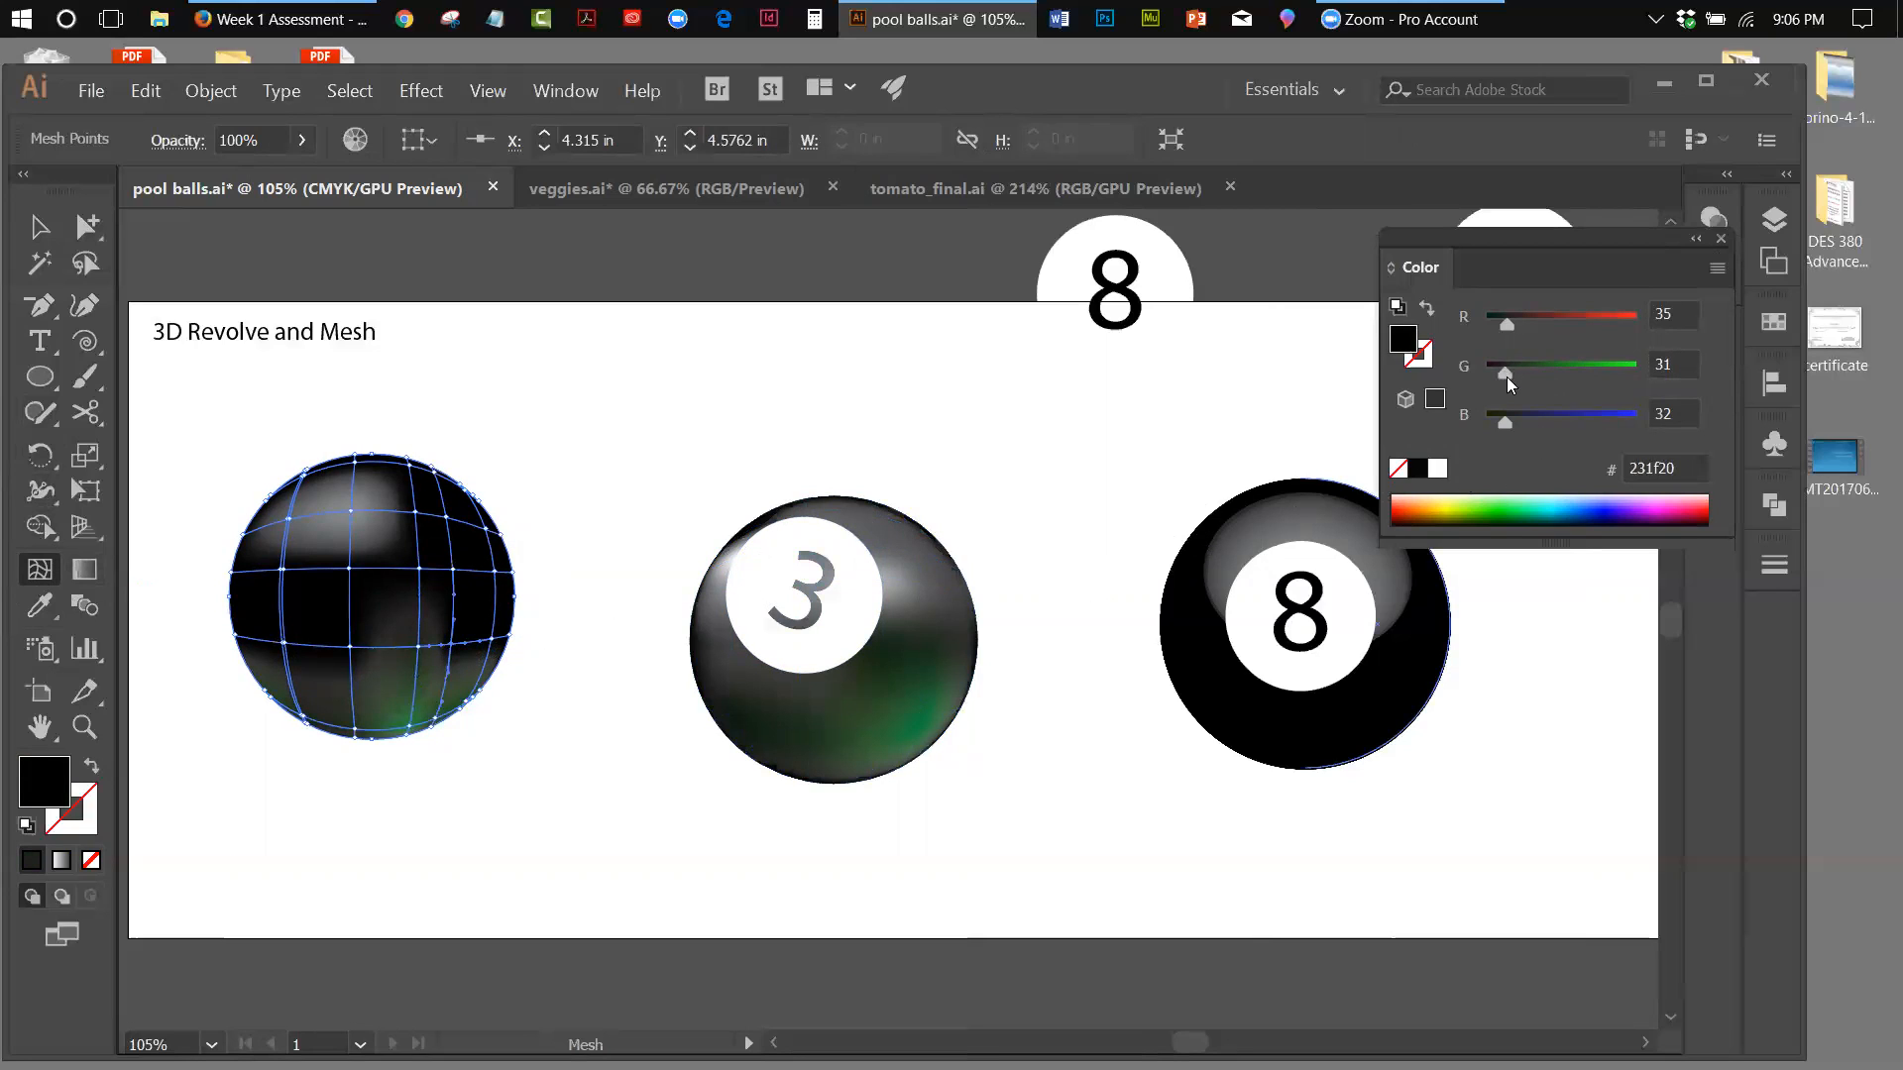
left_click_drag(1507, 376, 1514, 377)
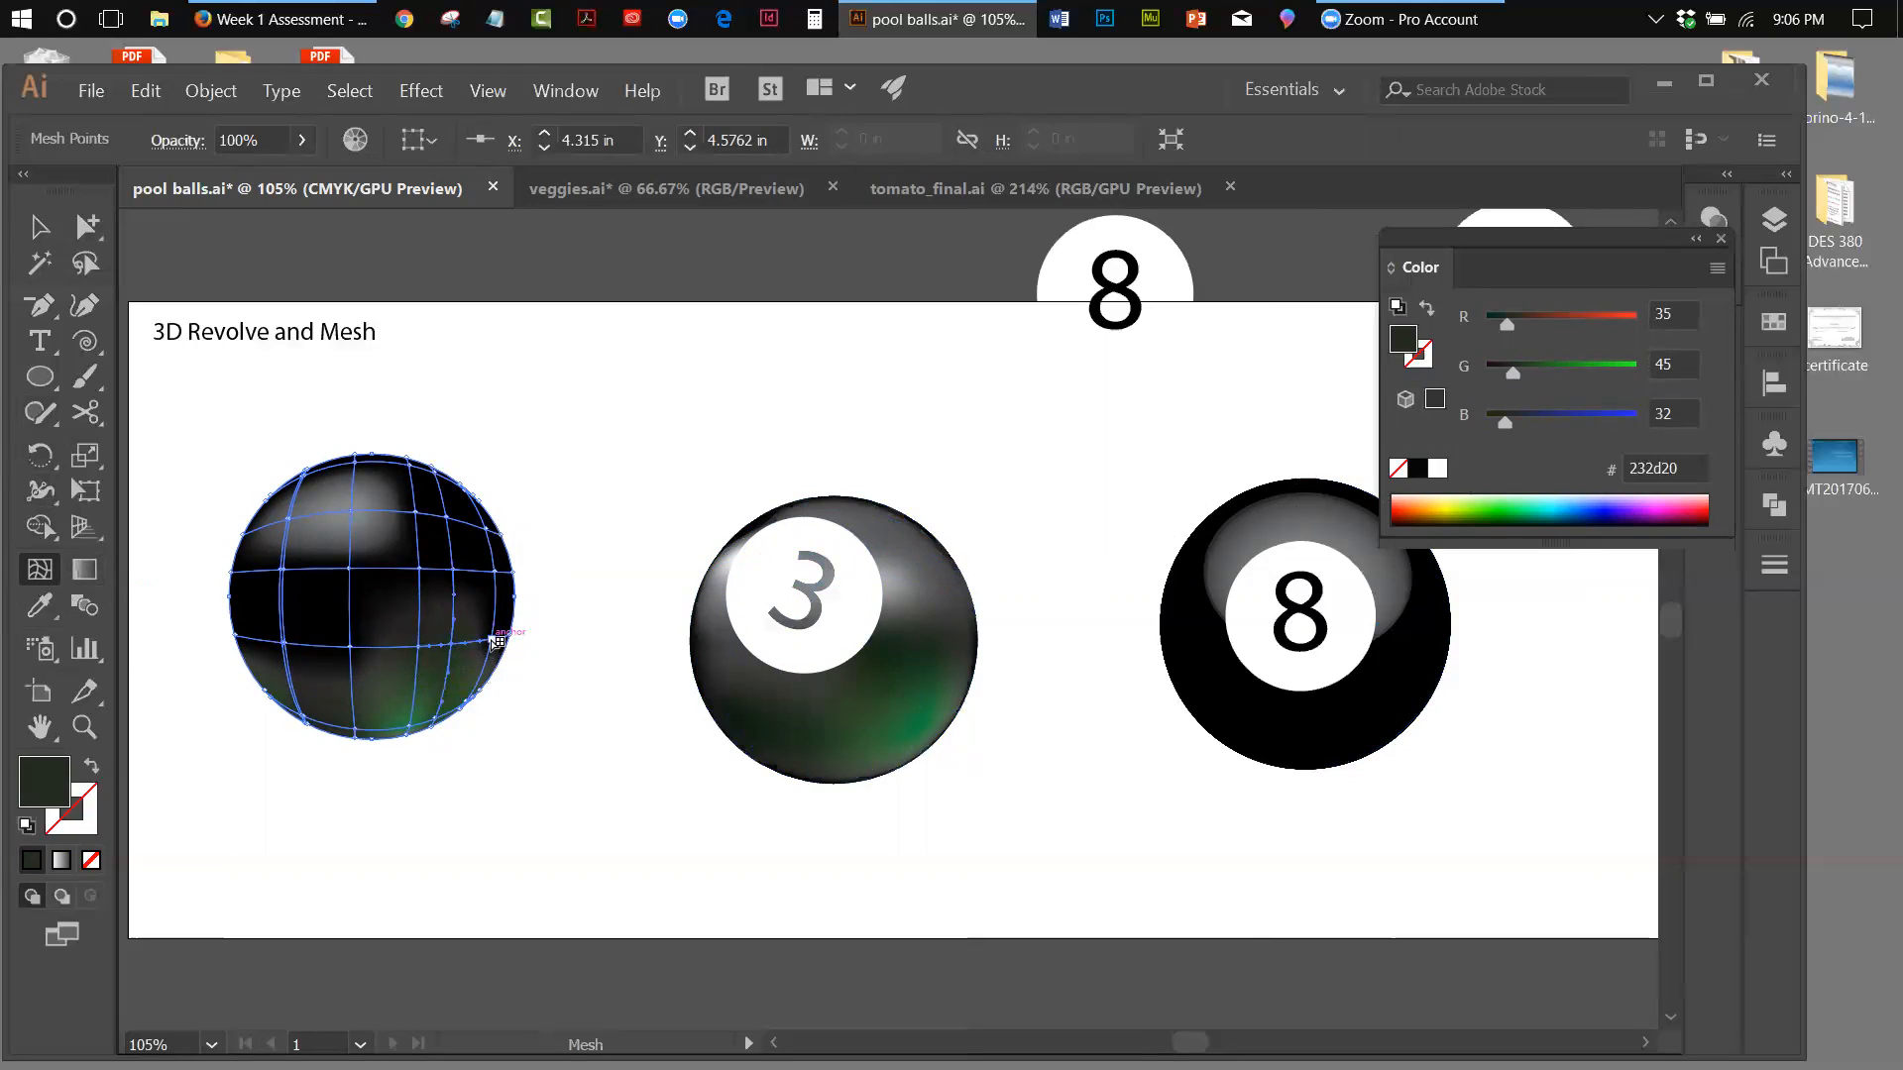
key("ctrl+z")
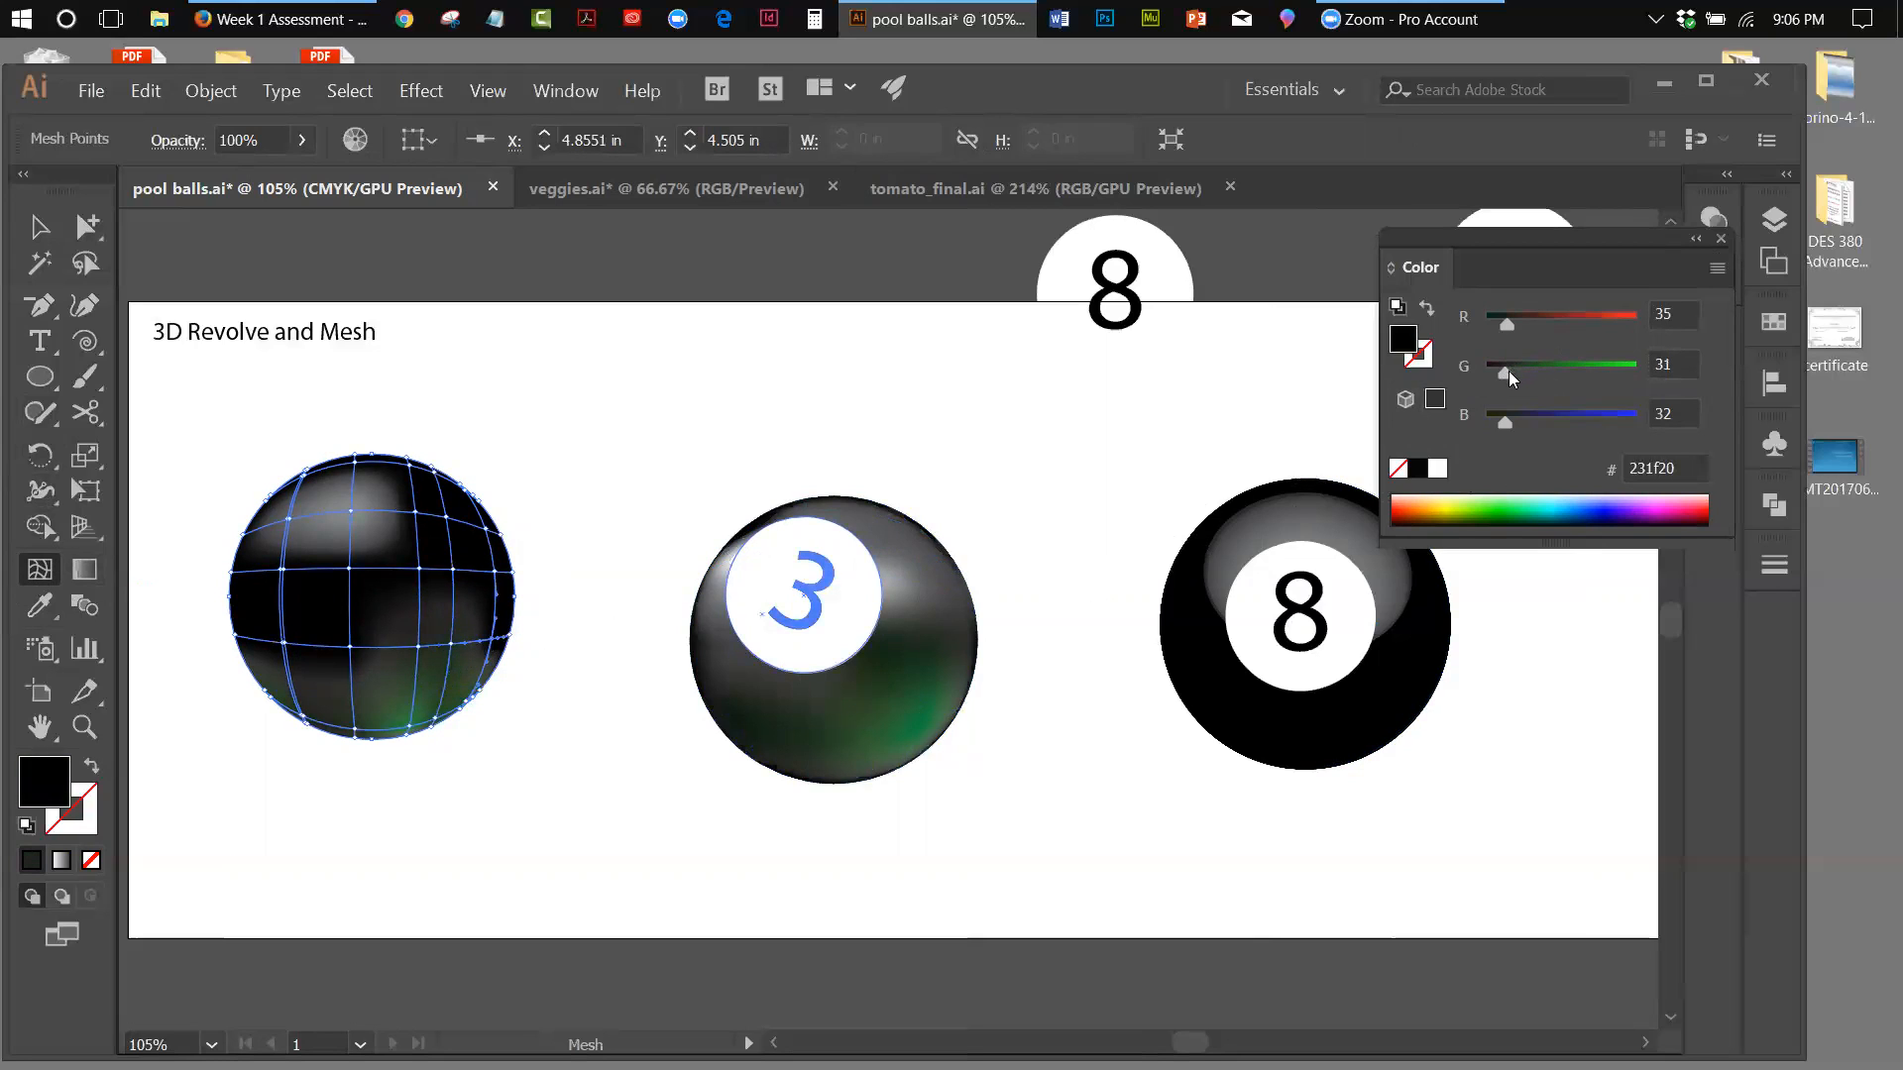
left_click_drag(1509, 371, 1511, 371)
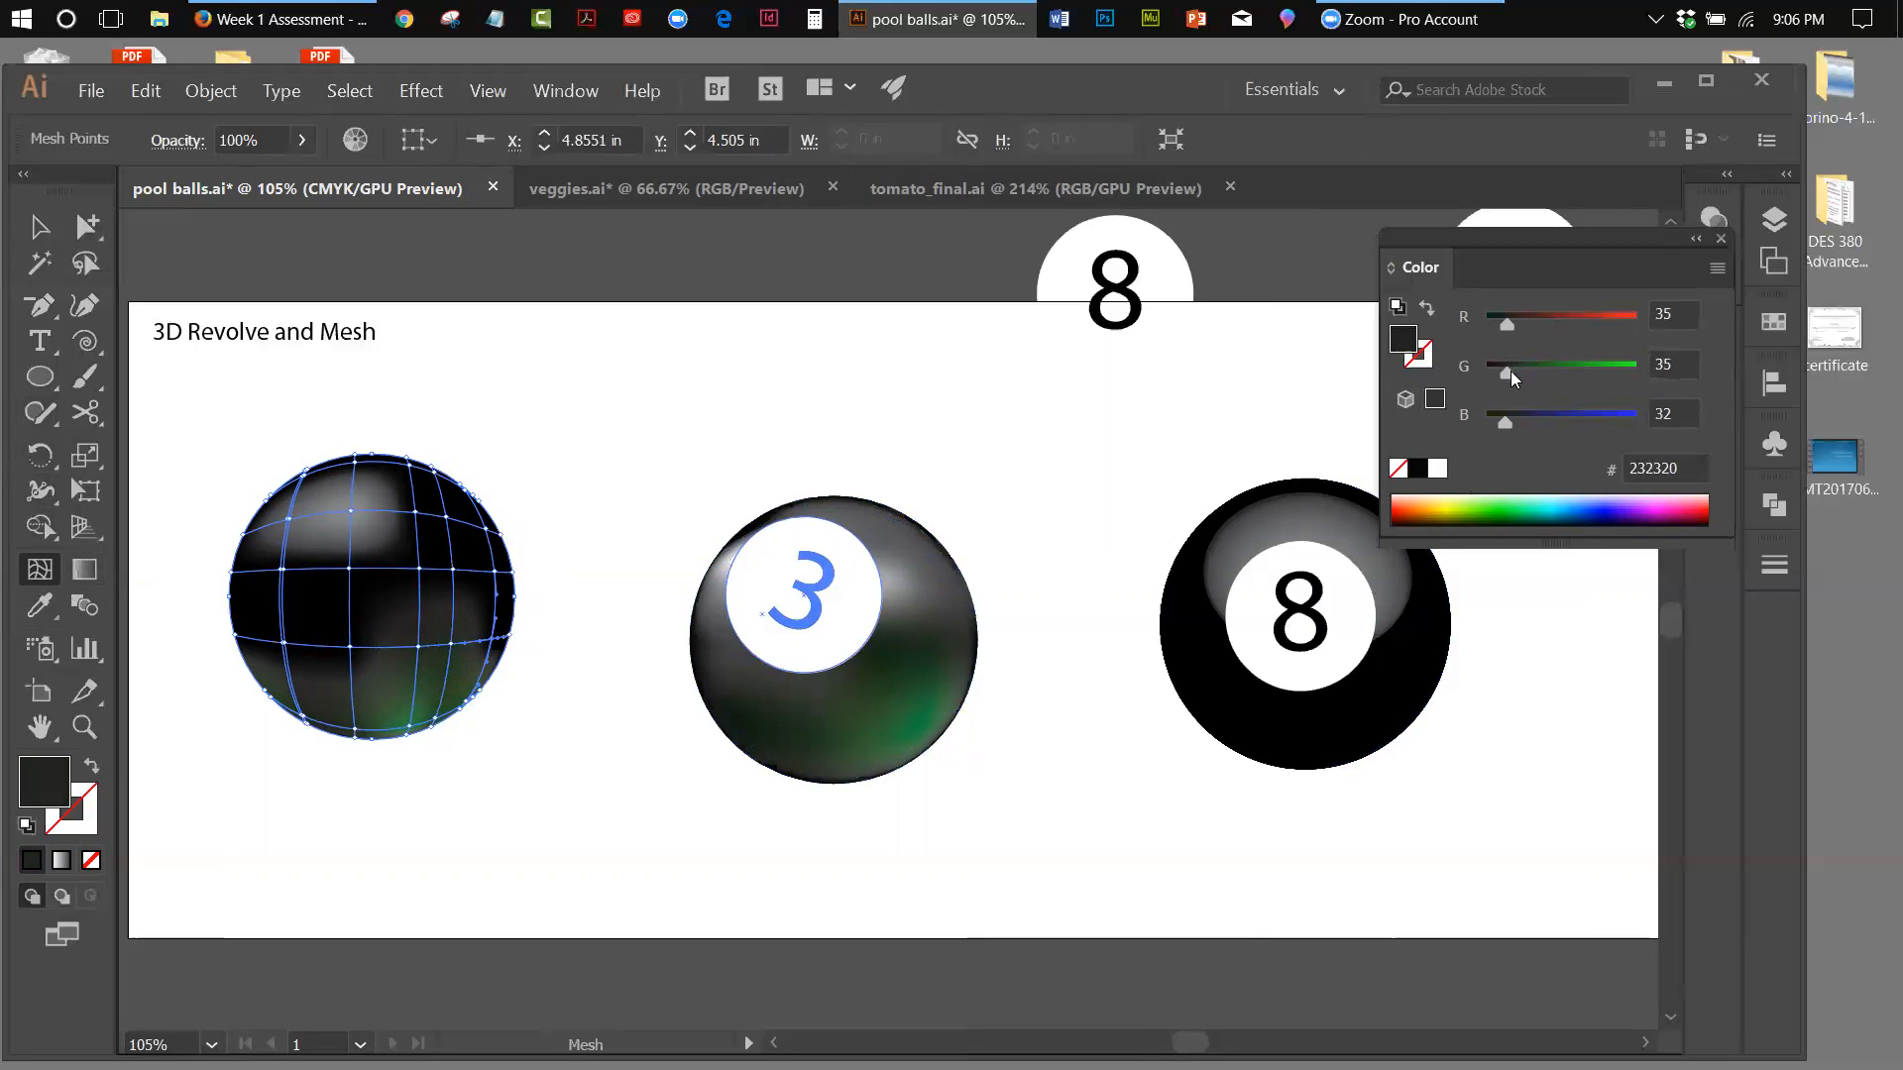
Set the lower mesh line's point left of centre to G 33 and the next point to its left to G 26, and deselect the ball
left_click(349, 647)
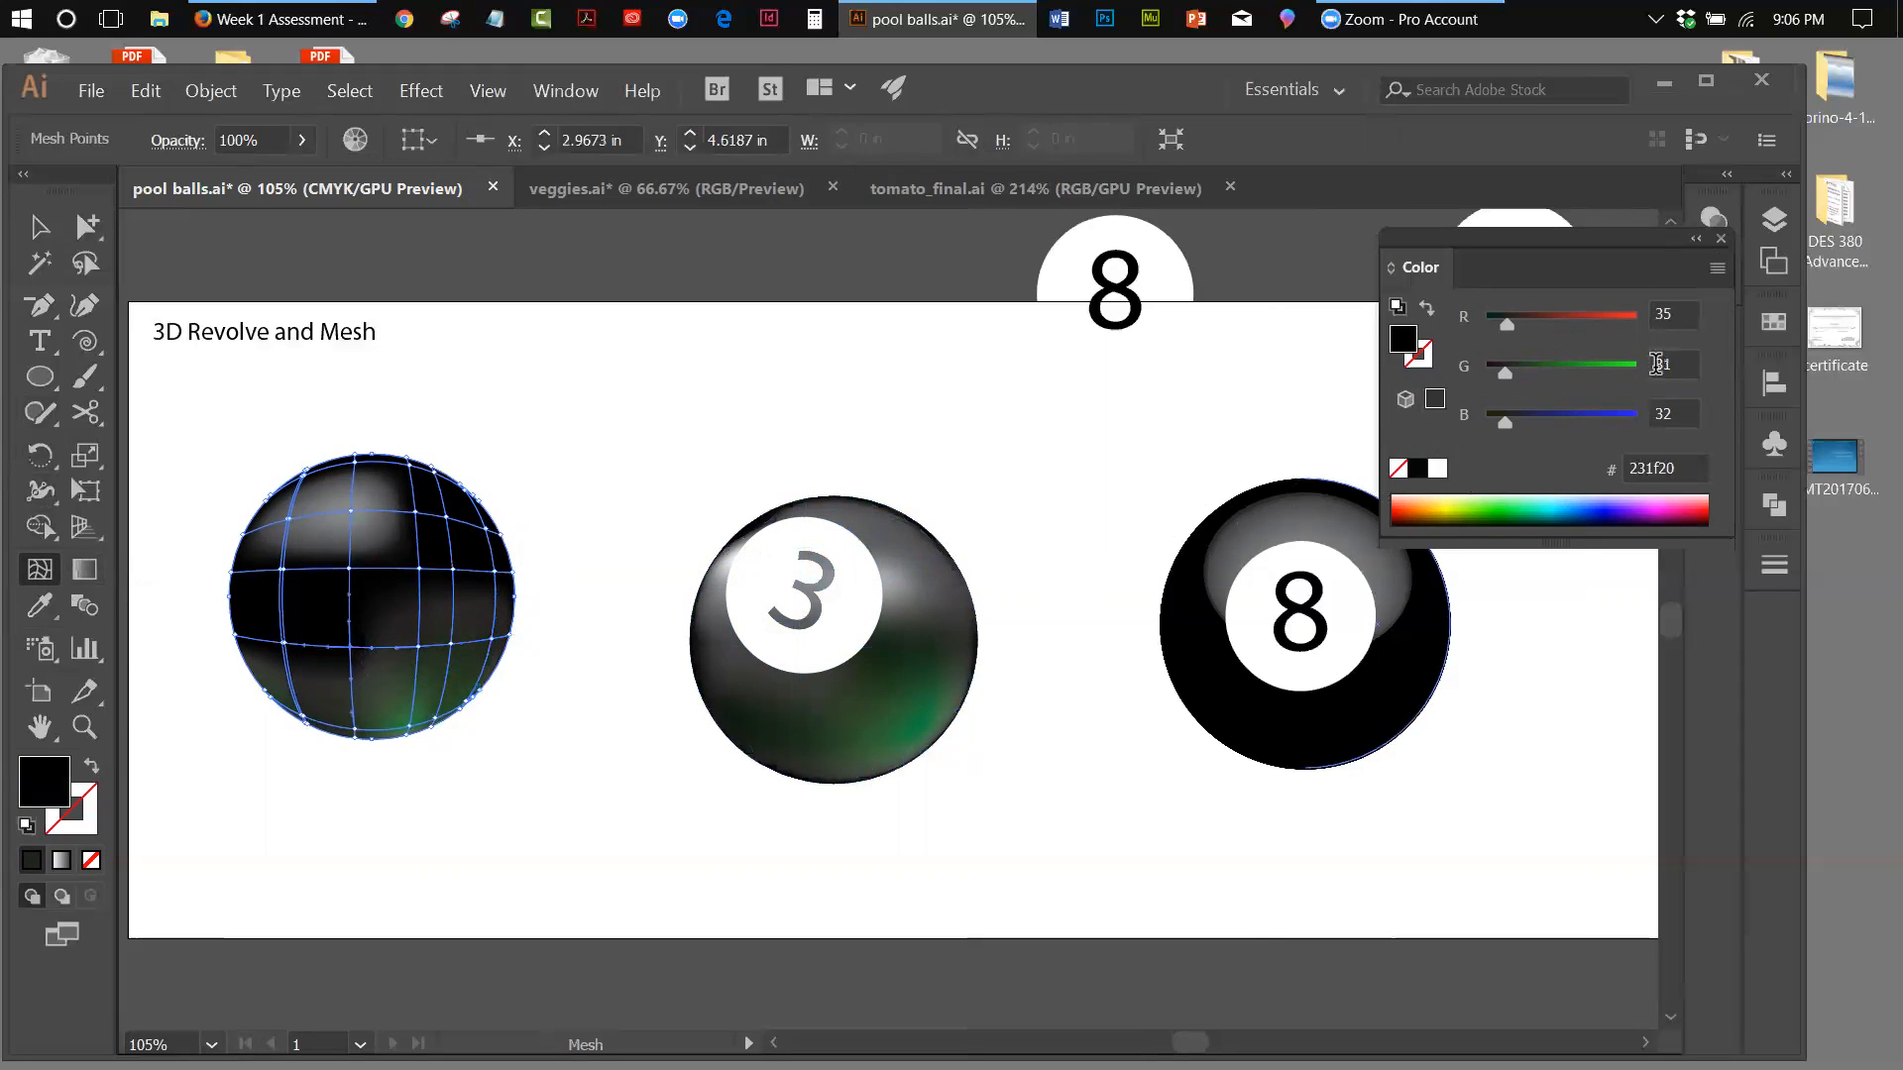
left_click_drag(1506, 371, 1506, 372)
left_click_drag(1509, 379, 1505, 379)
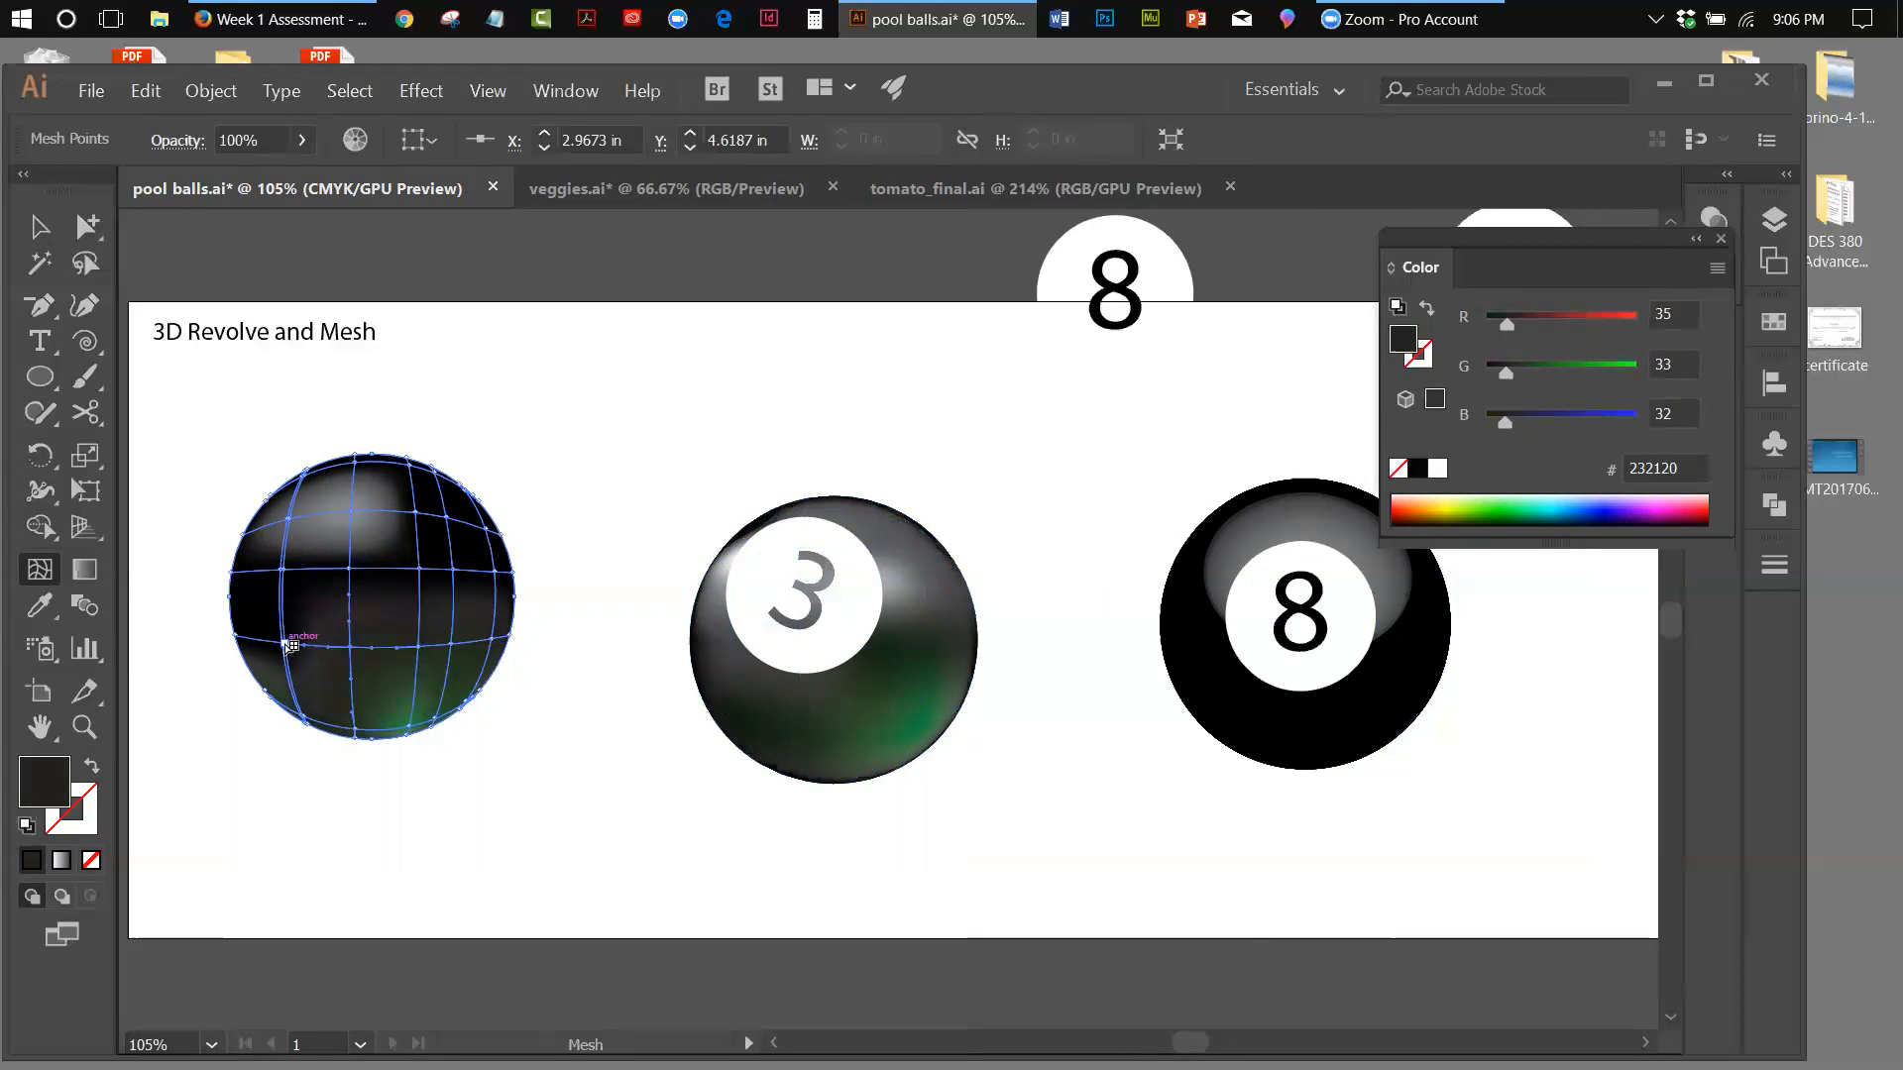
left_click(289, 647)
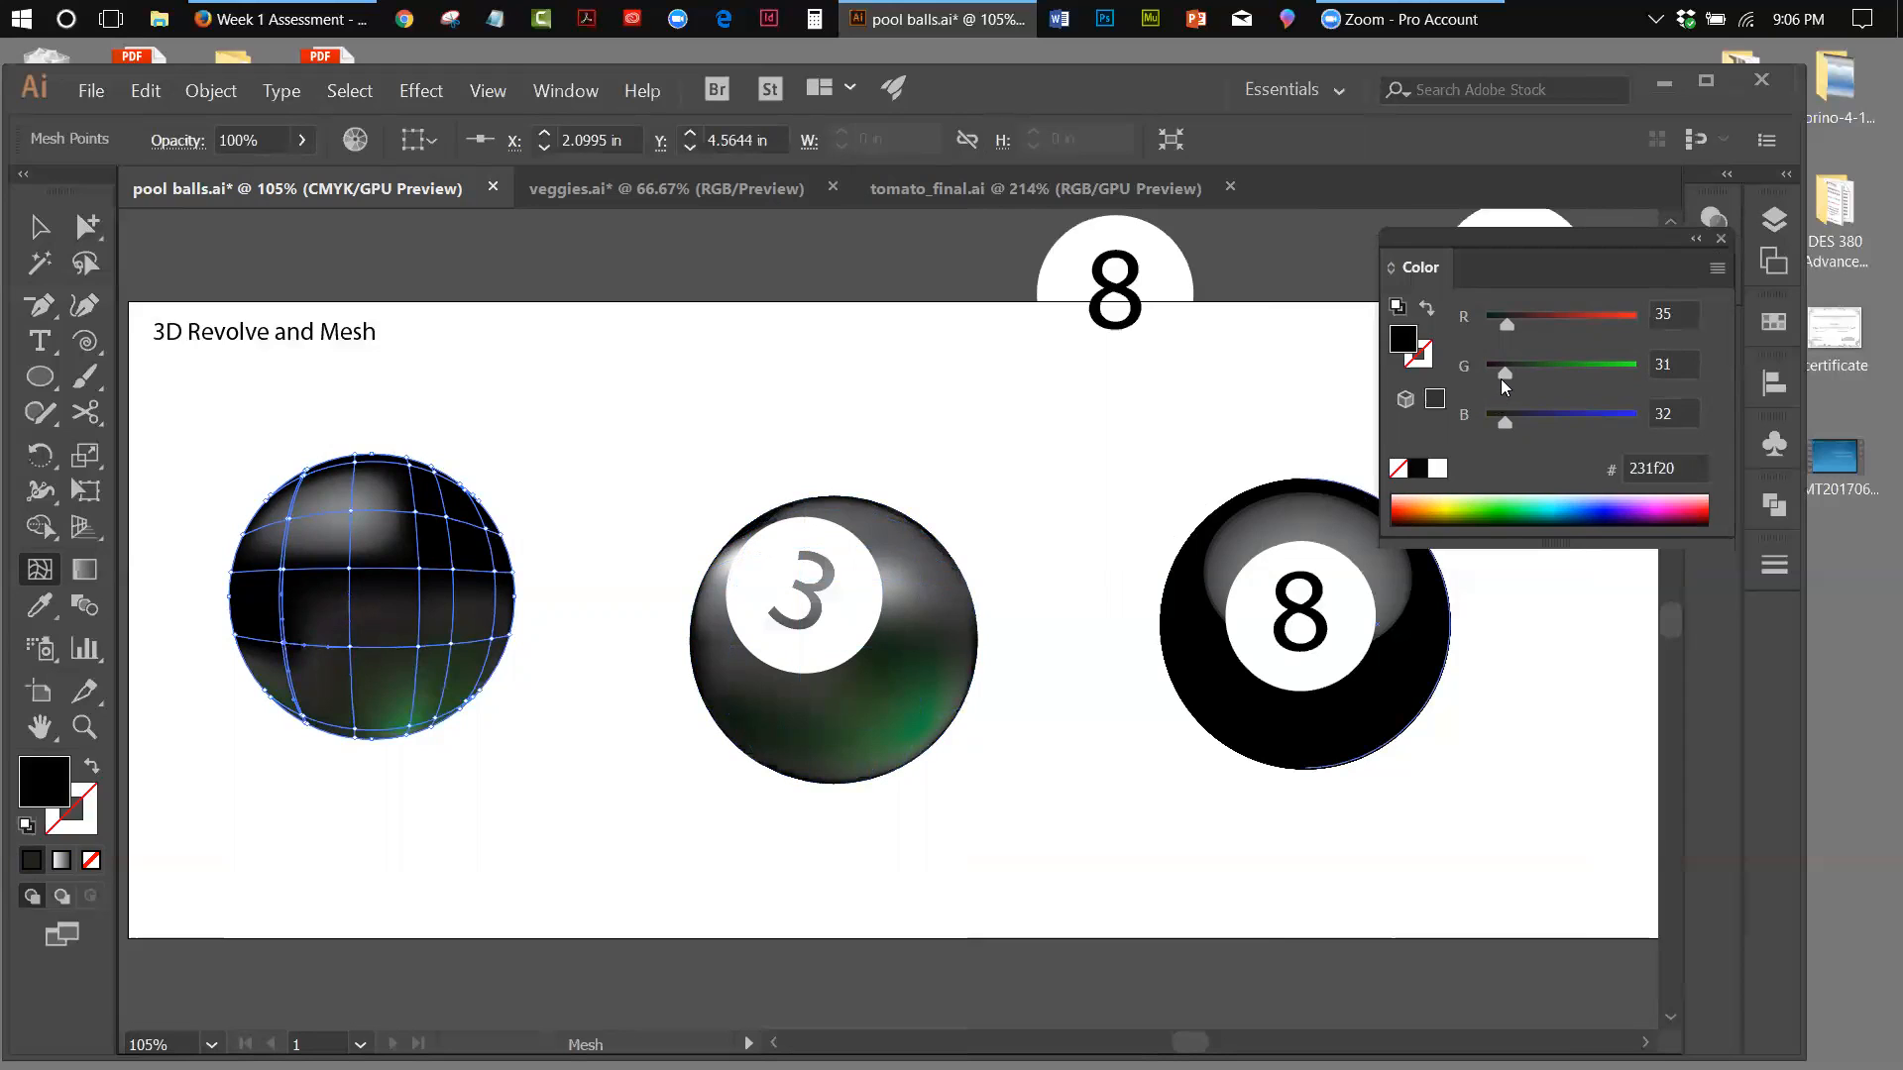
left_click_drag(1503, 380, 1499, 380)
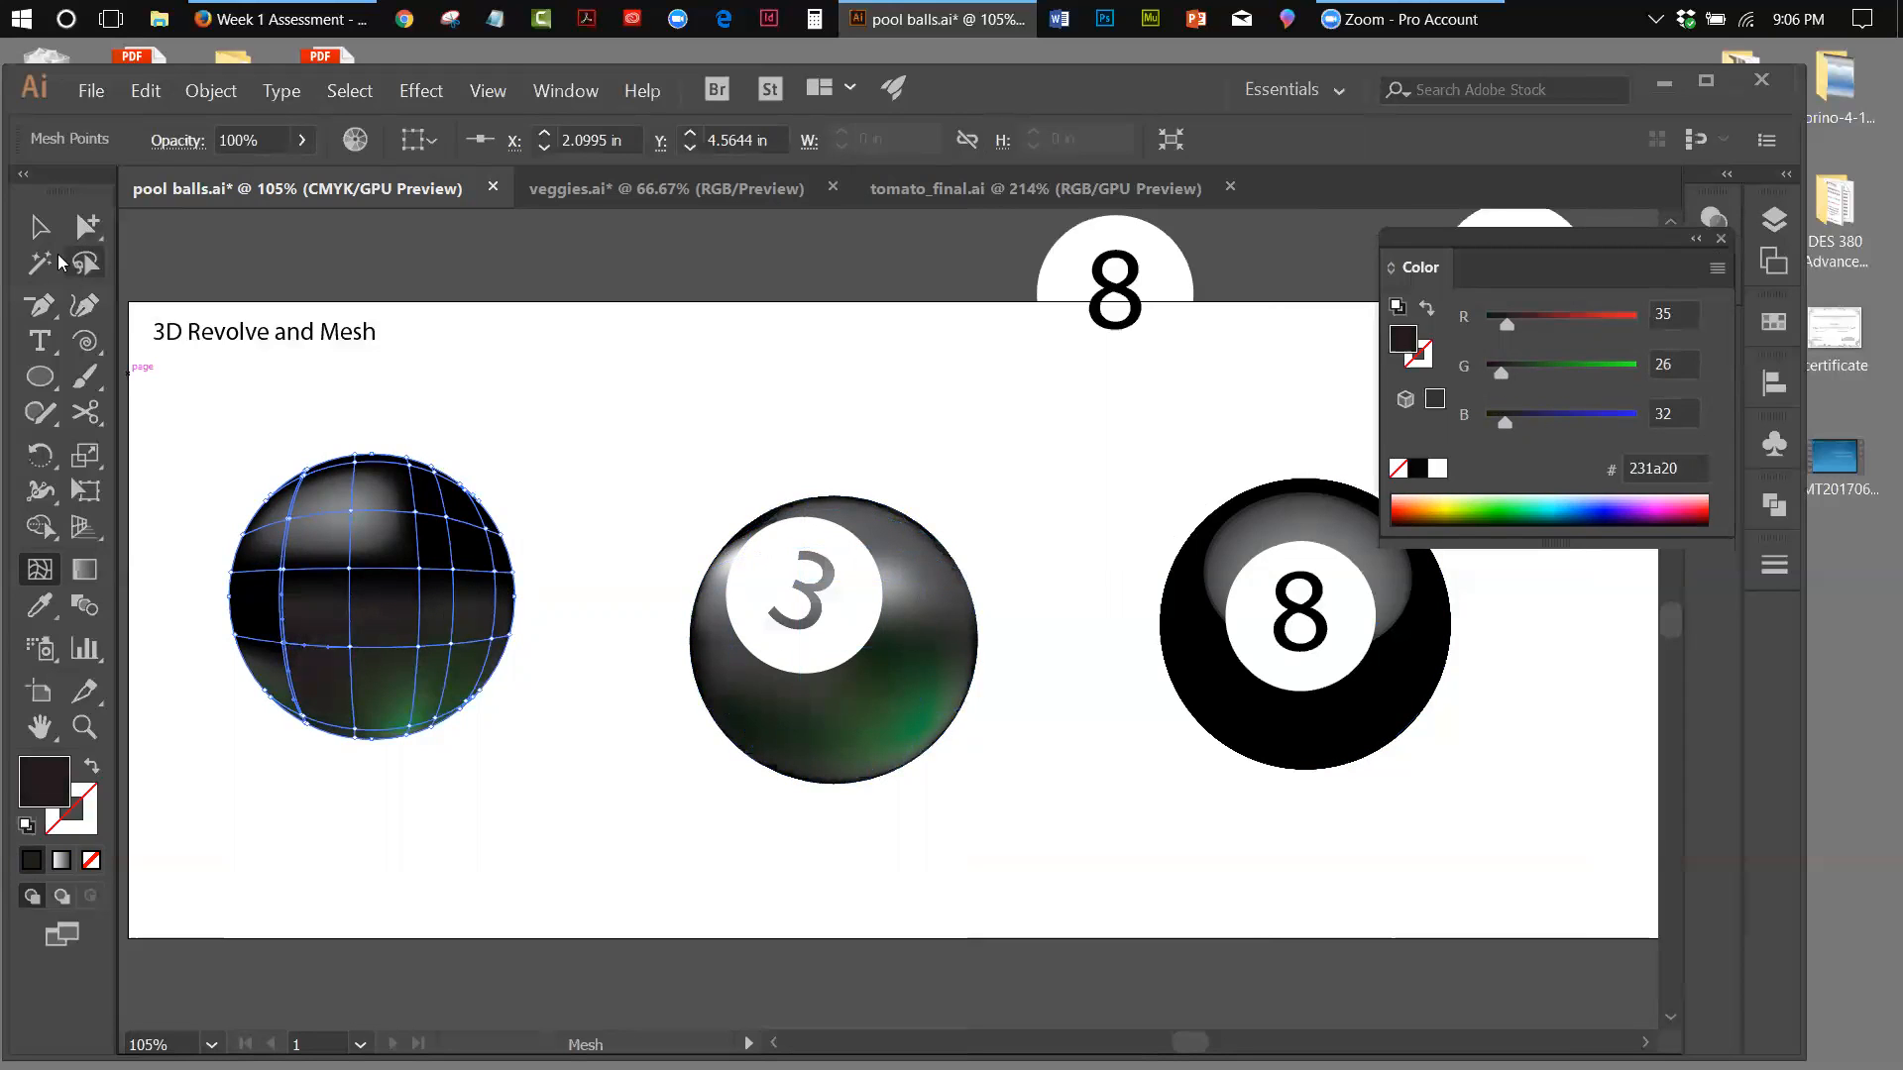
left_click(41, 234)
left_click(553, 474)
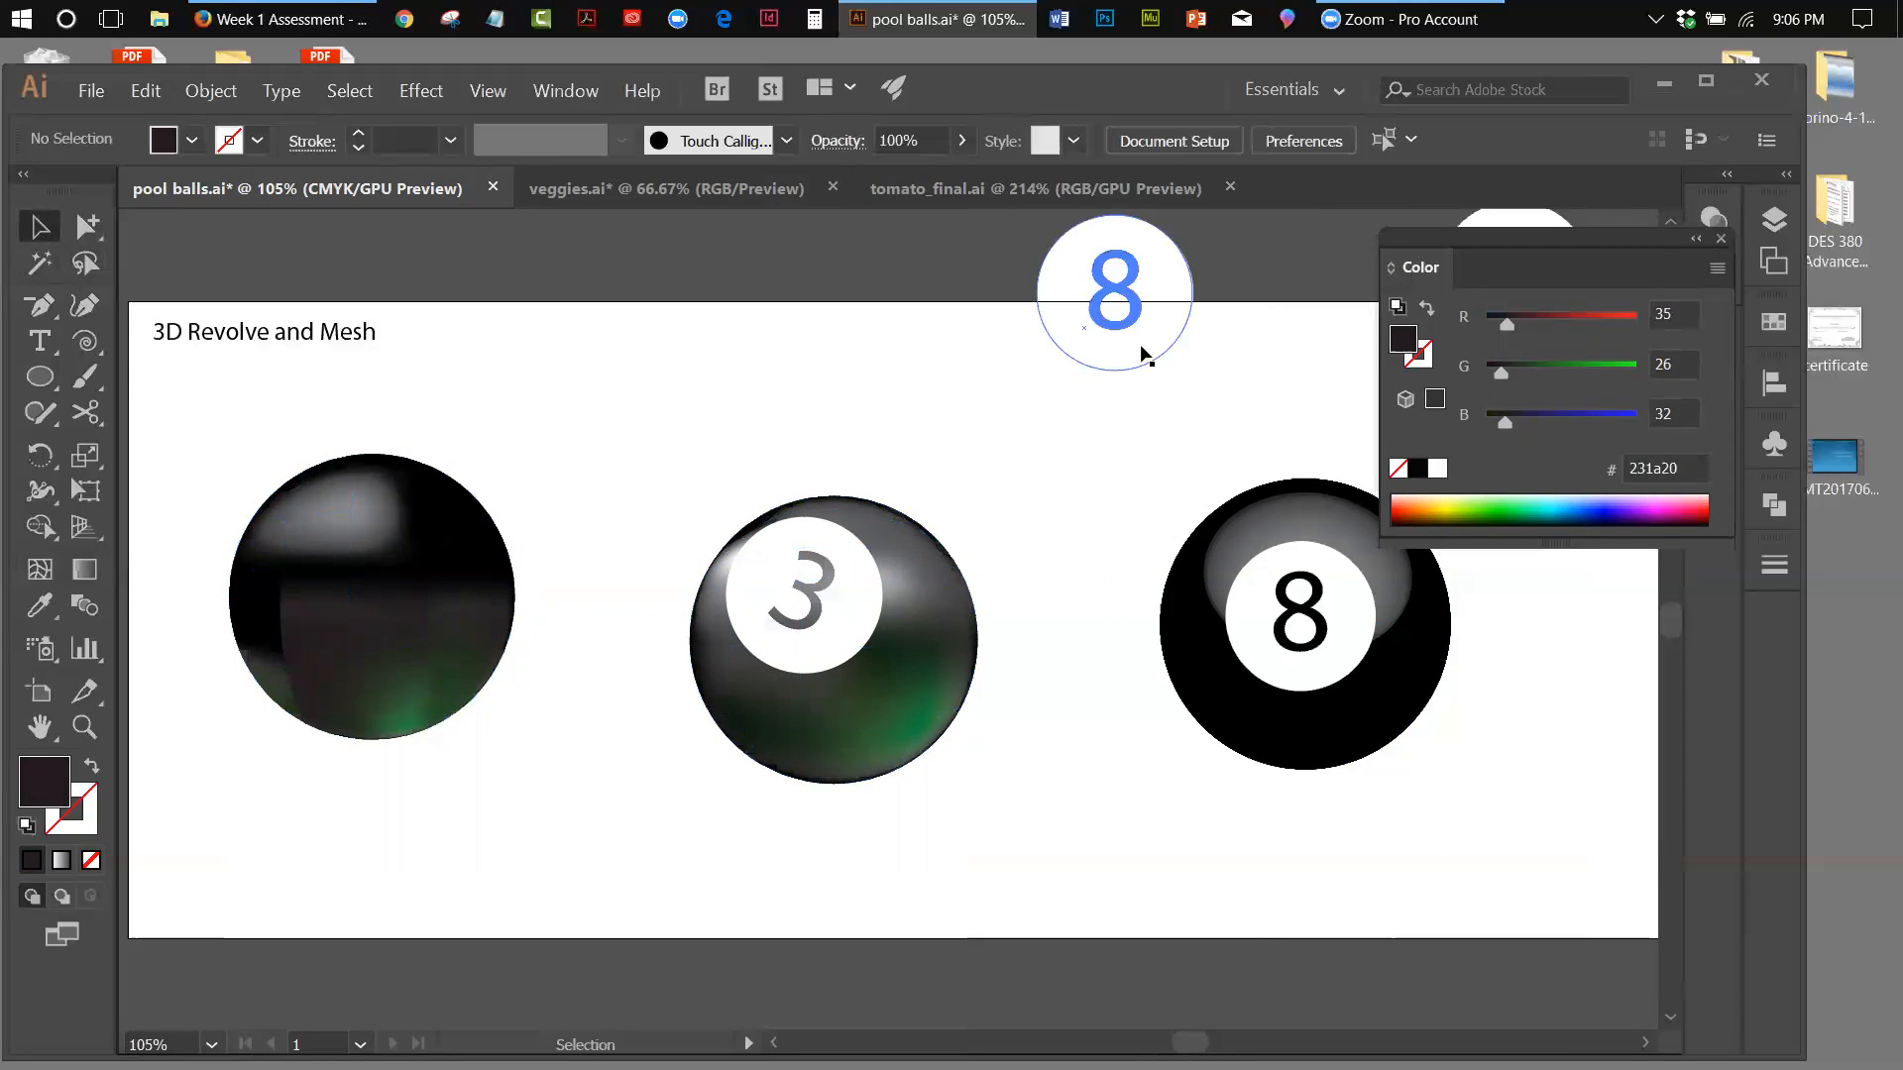
Move the spare 8 symbol onto the mesh ball and bring it in front of the ball
left_click_drag(1117, 315, 355, 619)
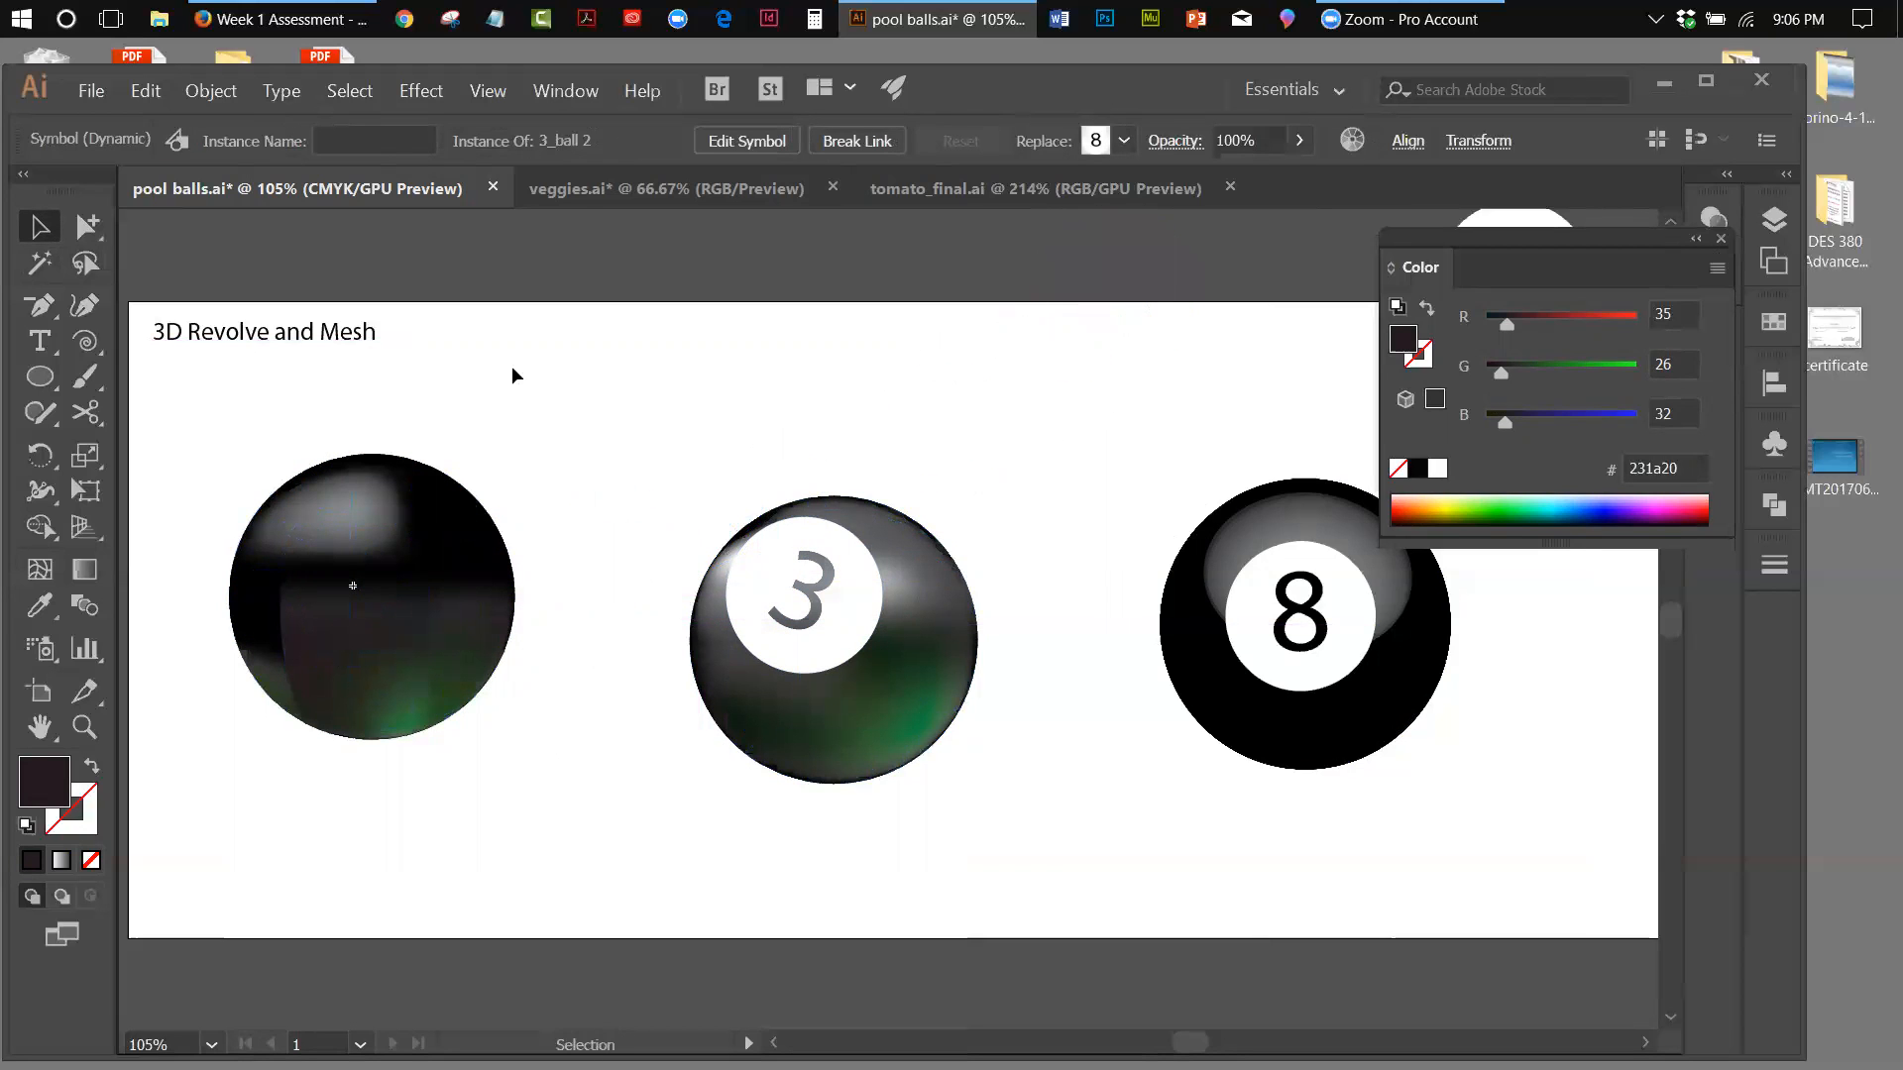
left_click(211, 90)
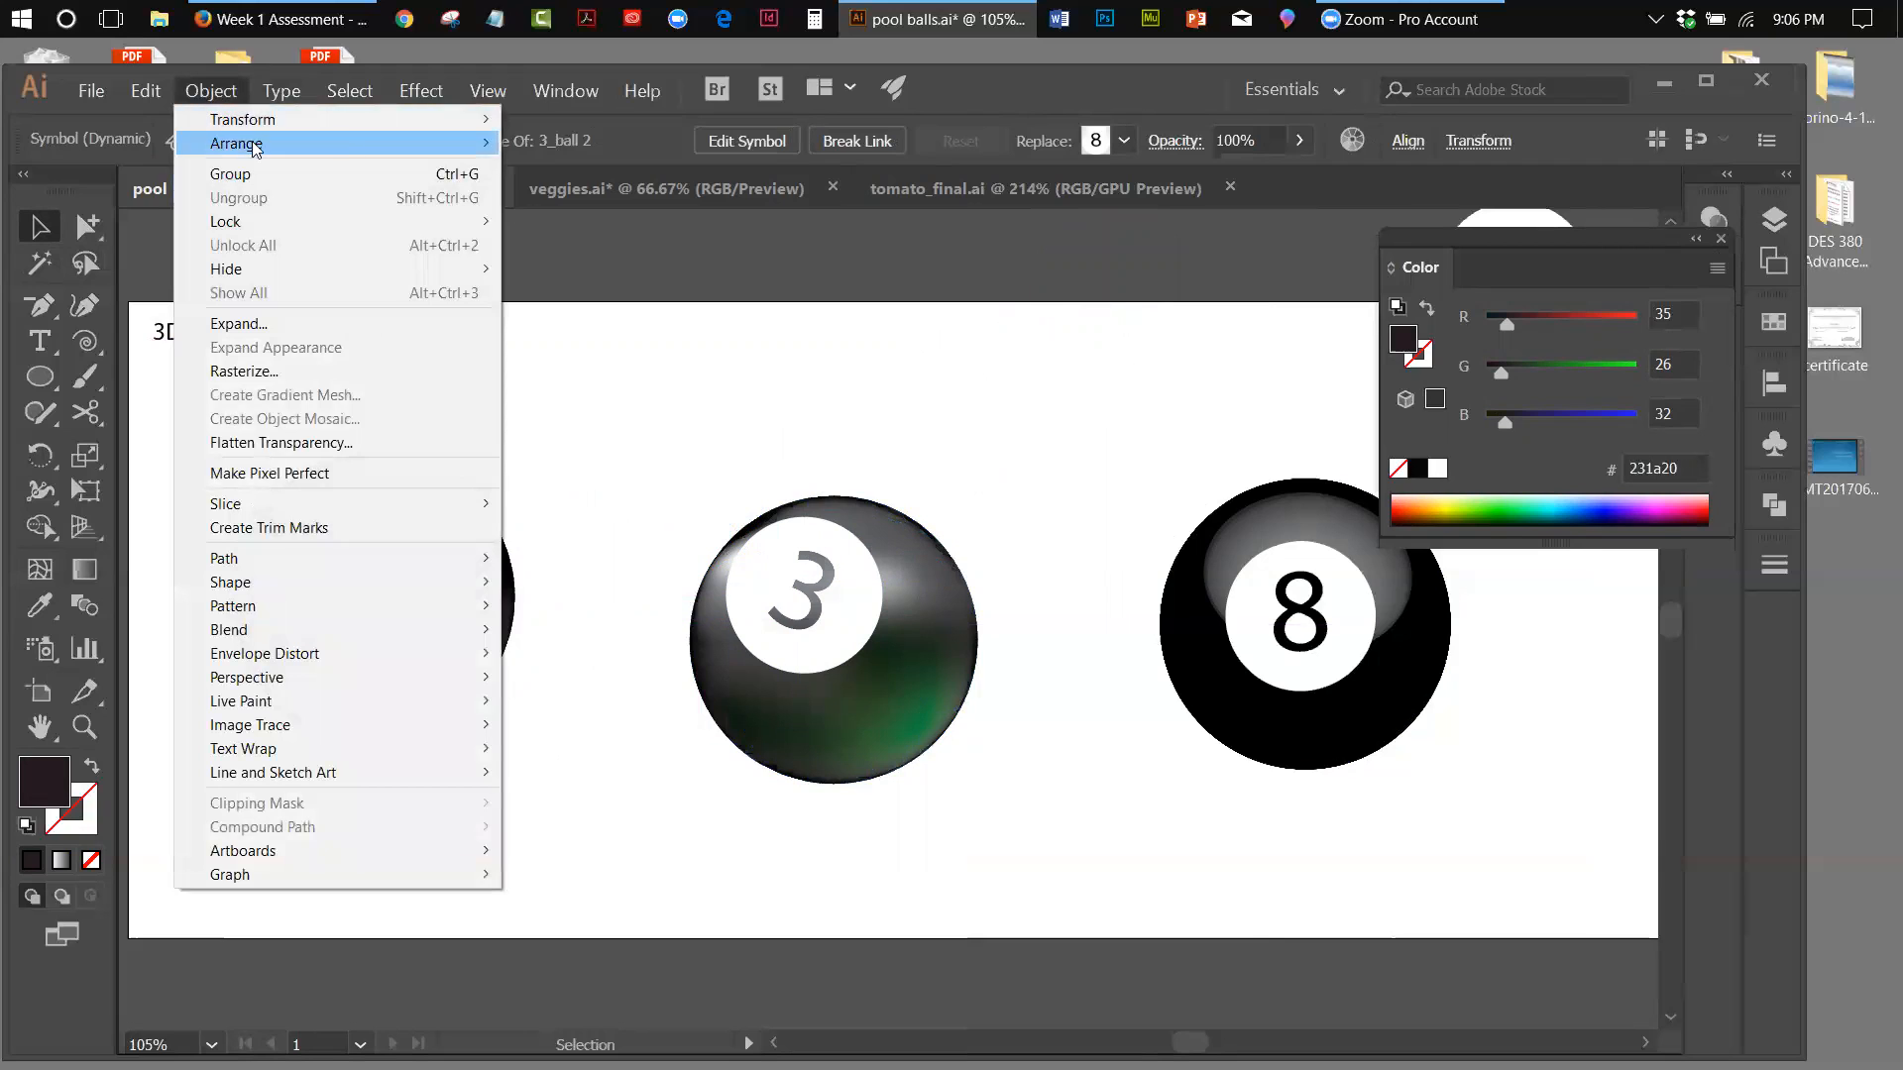
left_click(507, 146)
left_click(636, 444)
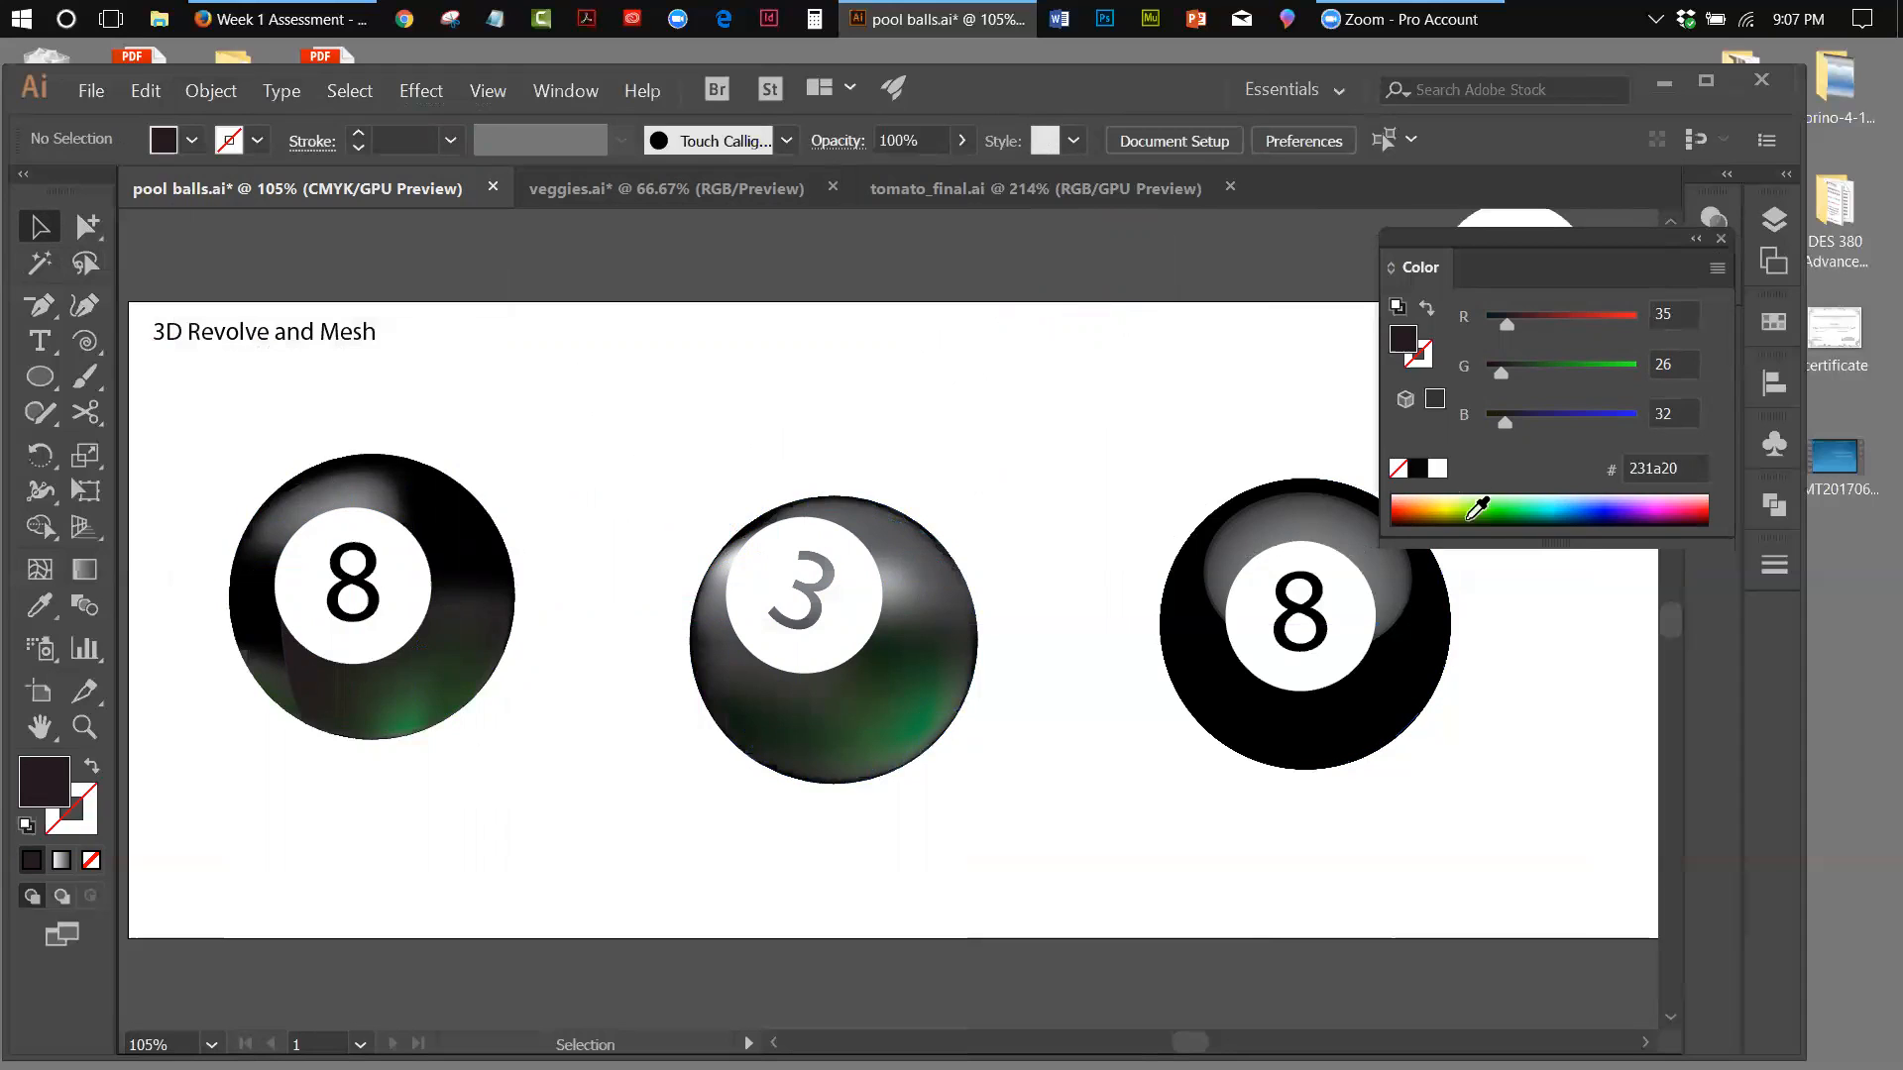
Collapse the colour settings and shift the 8 symbol slightly toward the mesh ball's upper left
left_click(1693, 241)
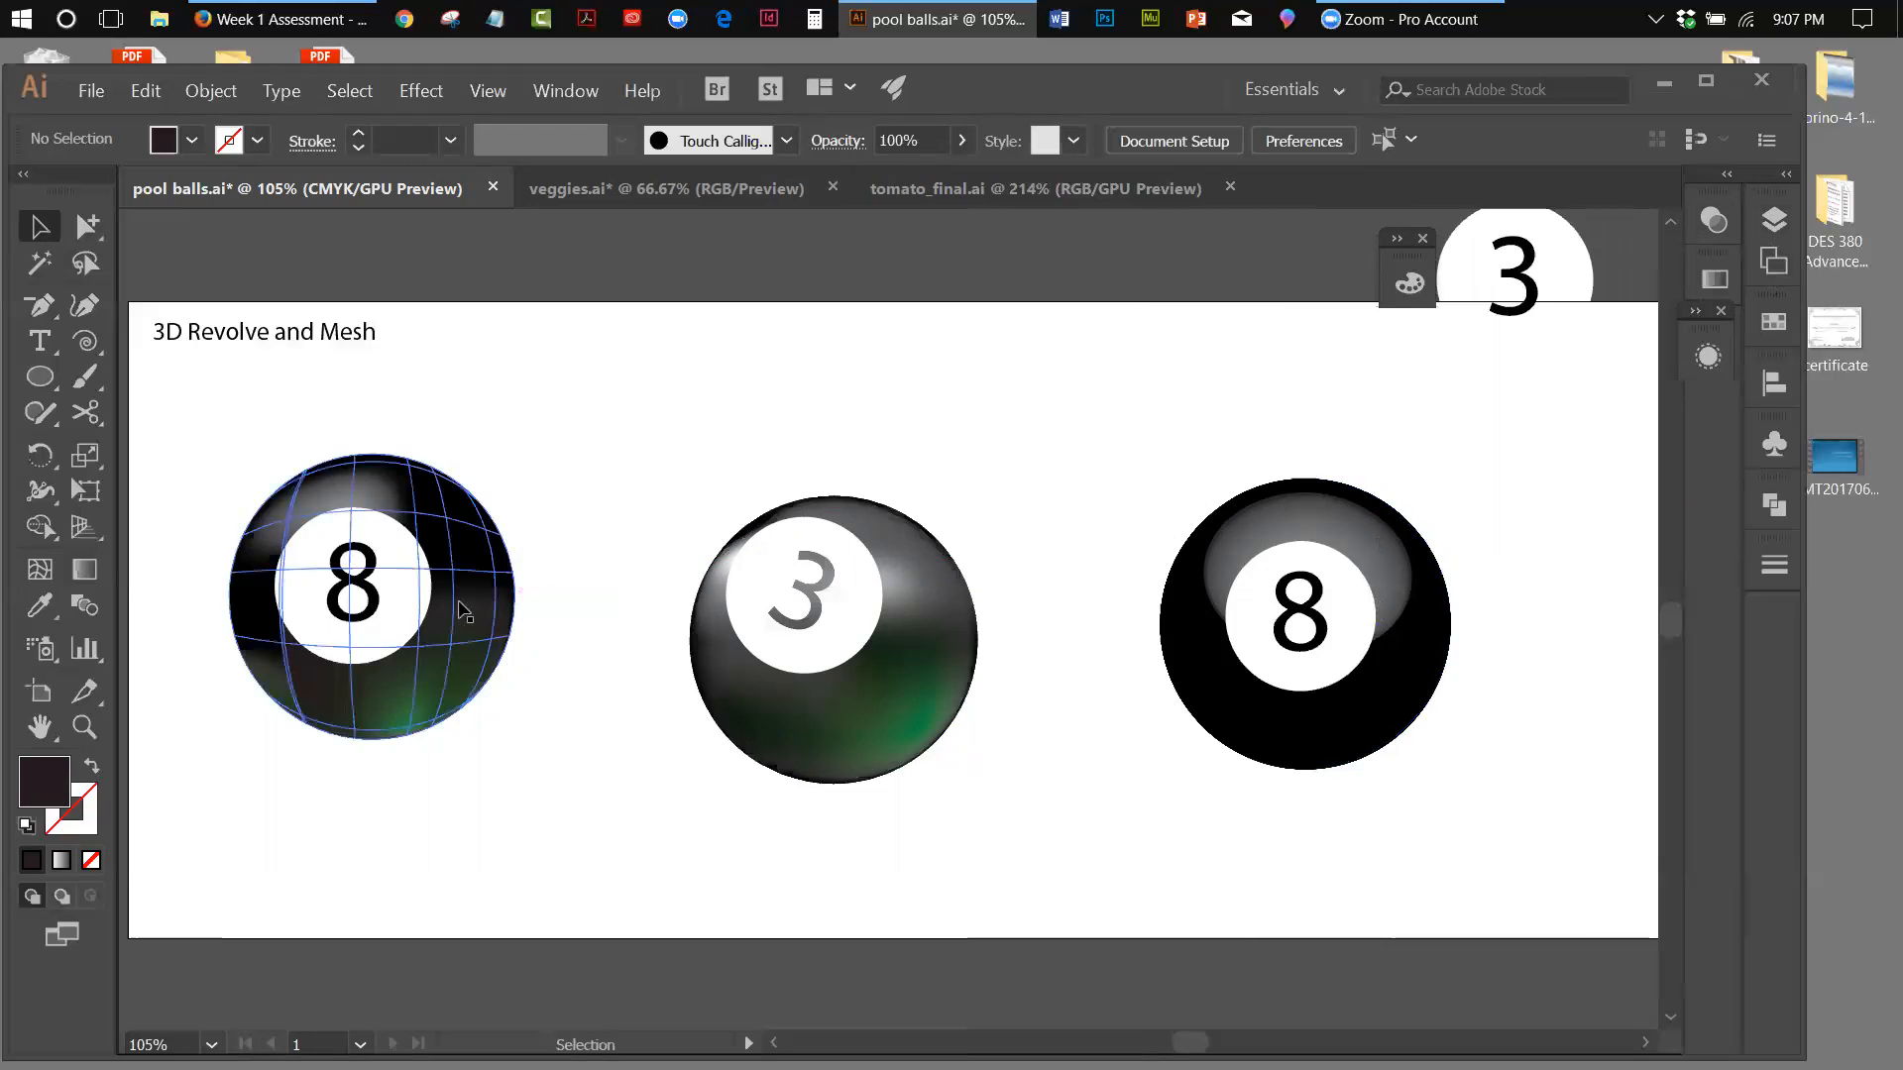
left_click_drag(317, 565, 293, 534)
left_click(565, 211)
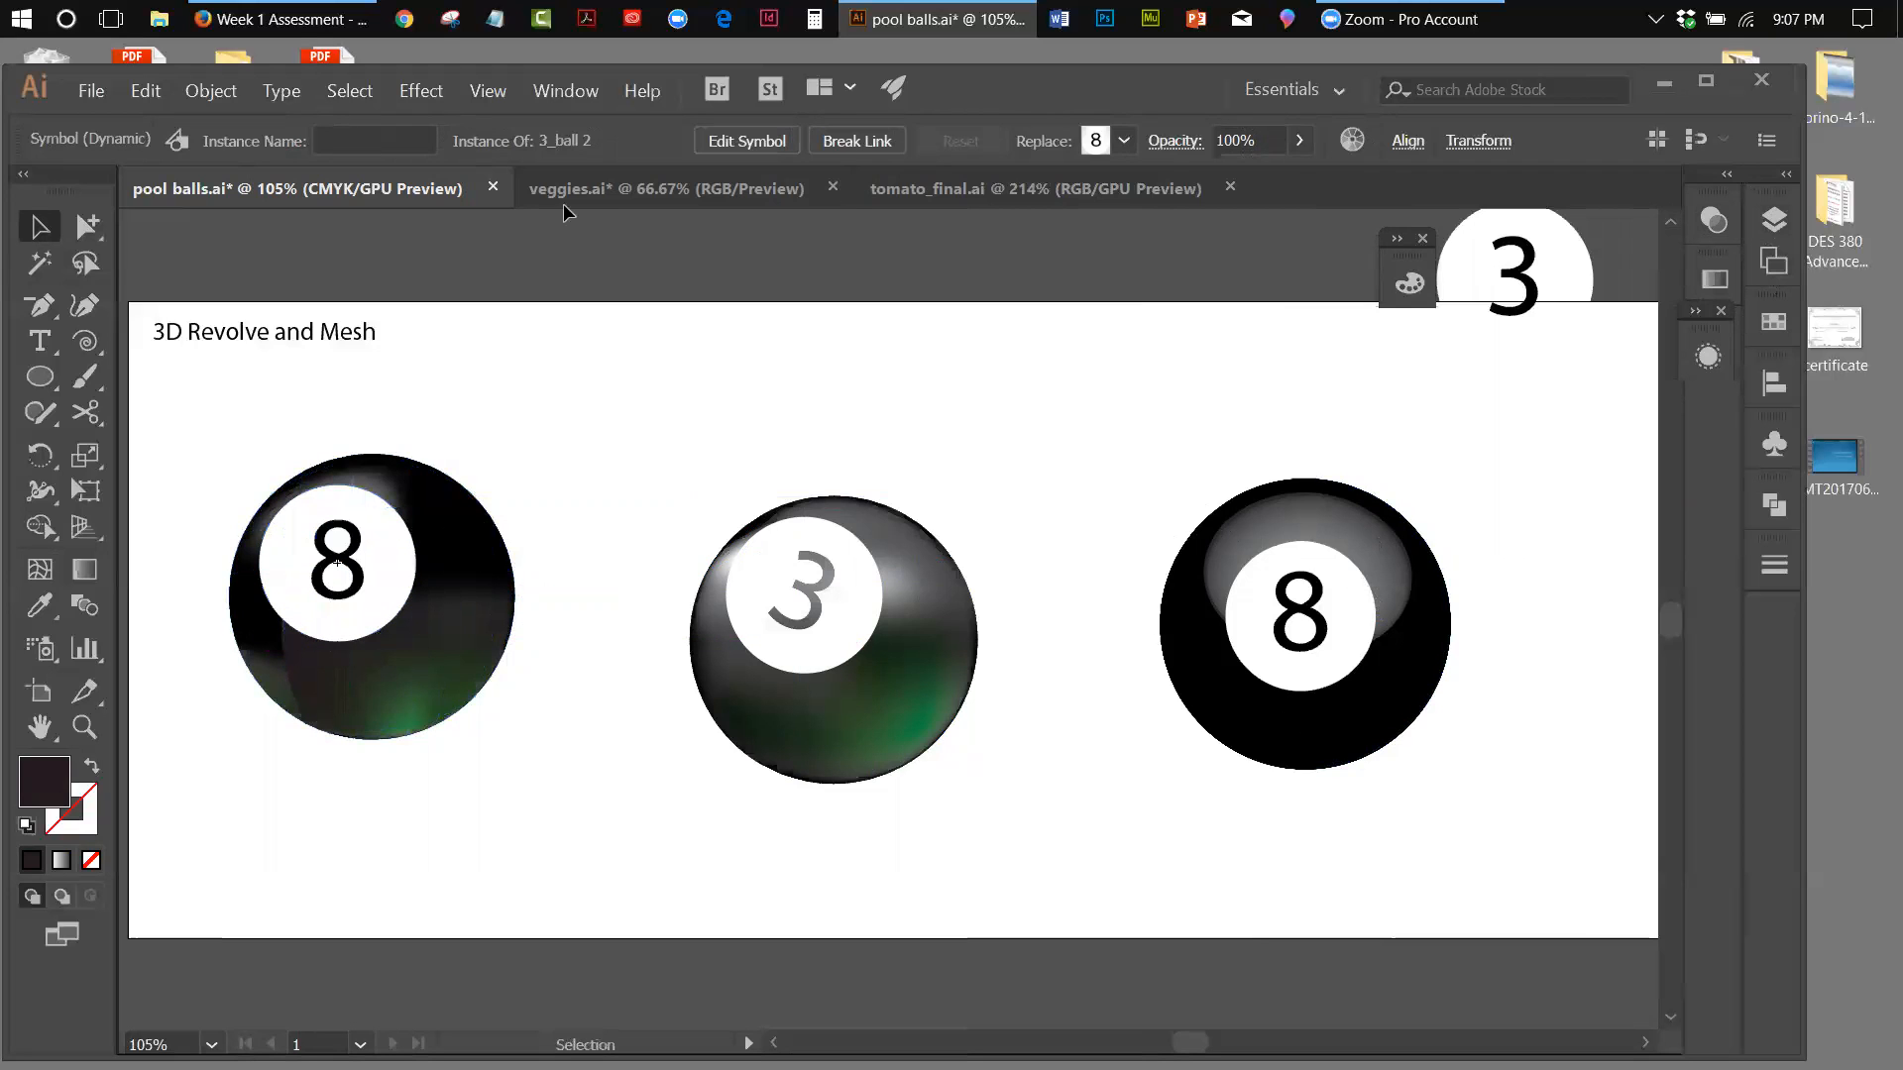
Start an Envelope Distort warp on the mesh ball's 8 symbol using the horizontal Bulge style
left_click(423, 92)
mouse_move(212, 90)
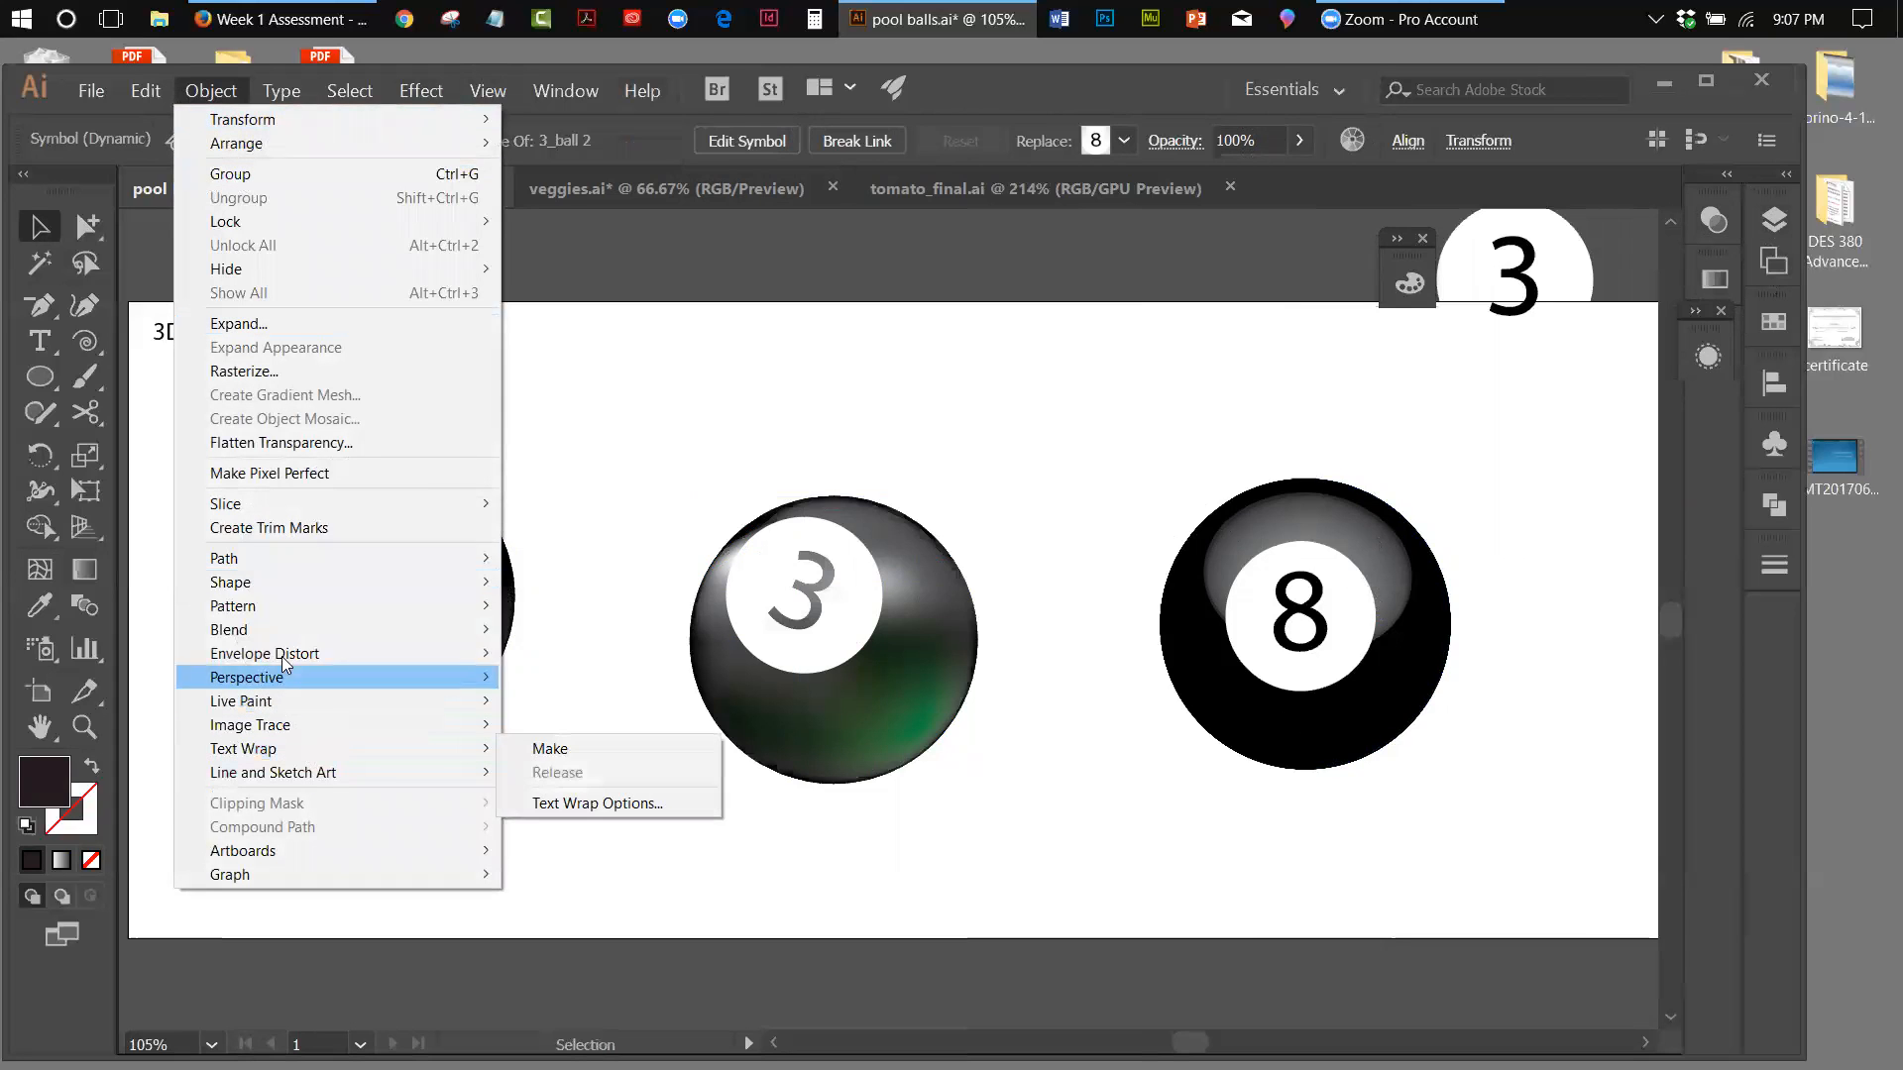
mouse_move(256, 573)
mouse_move(246, 678)
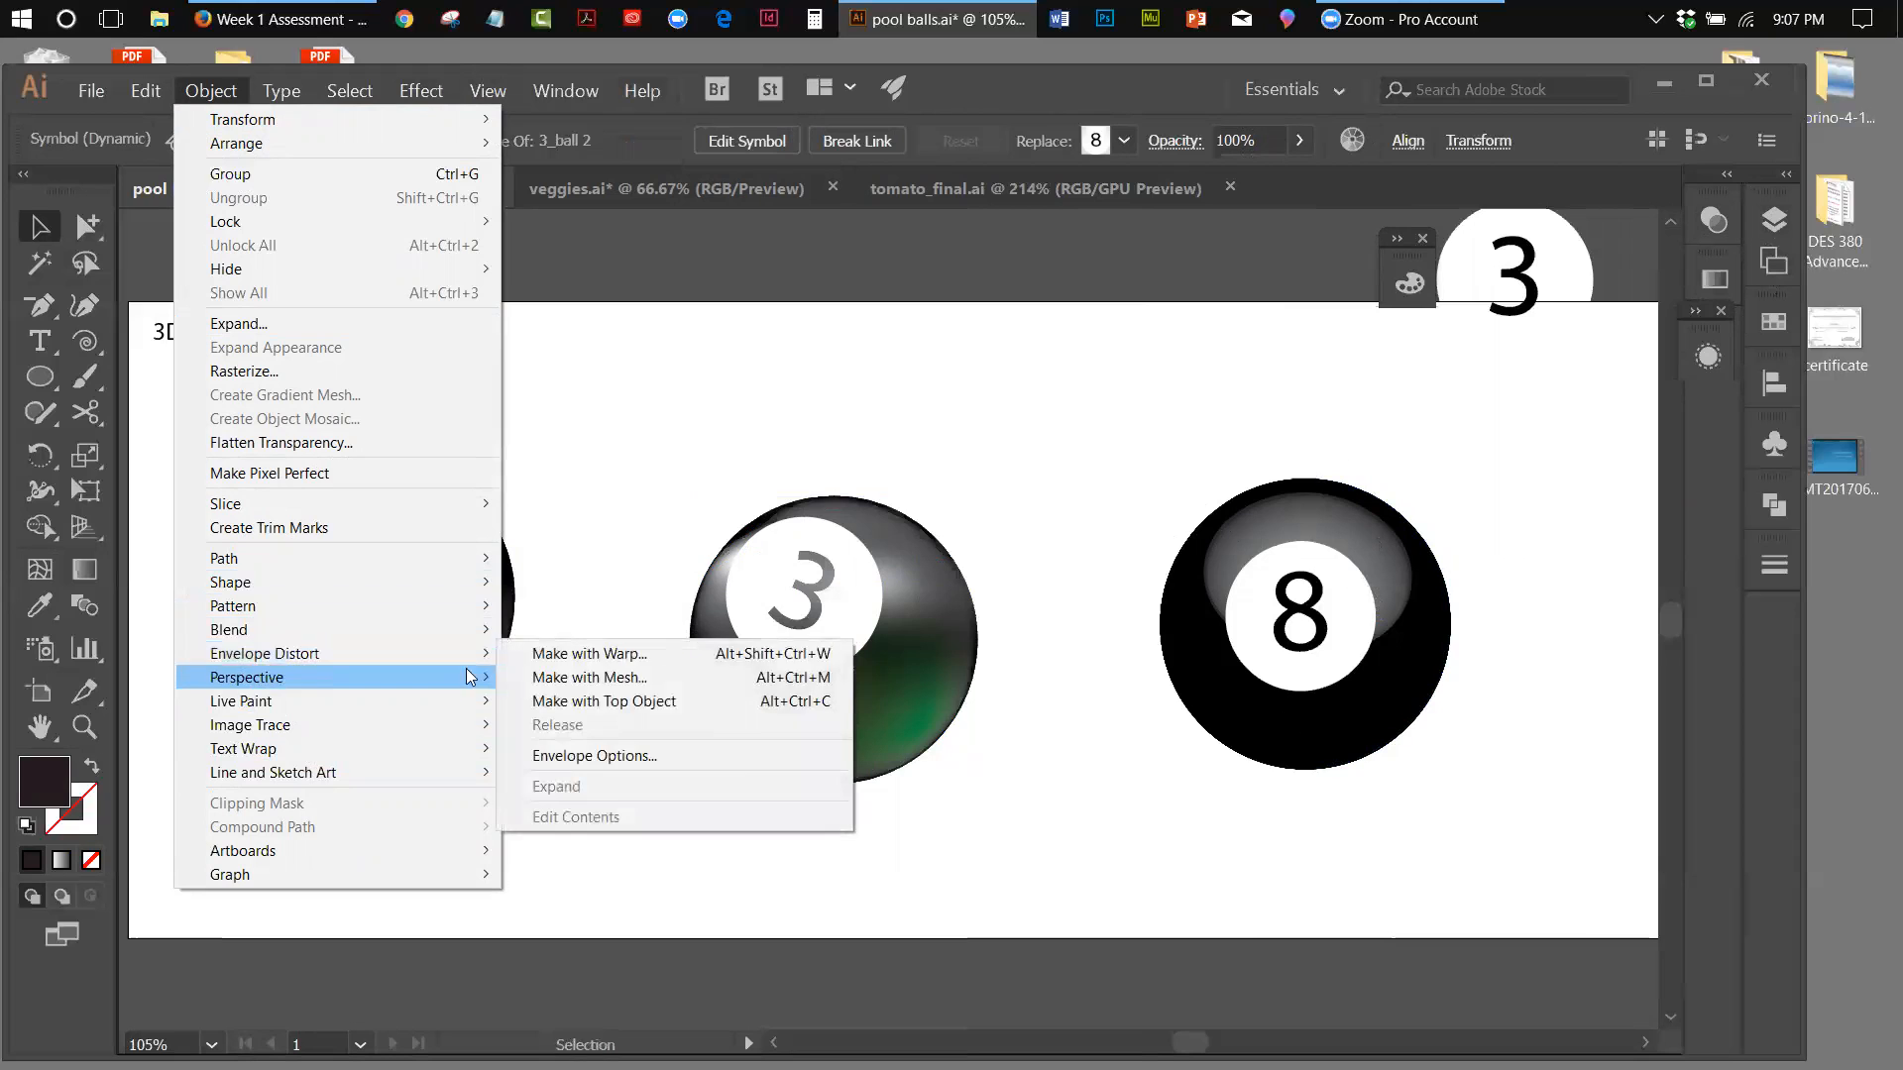
left_click(753, 657)
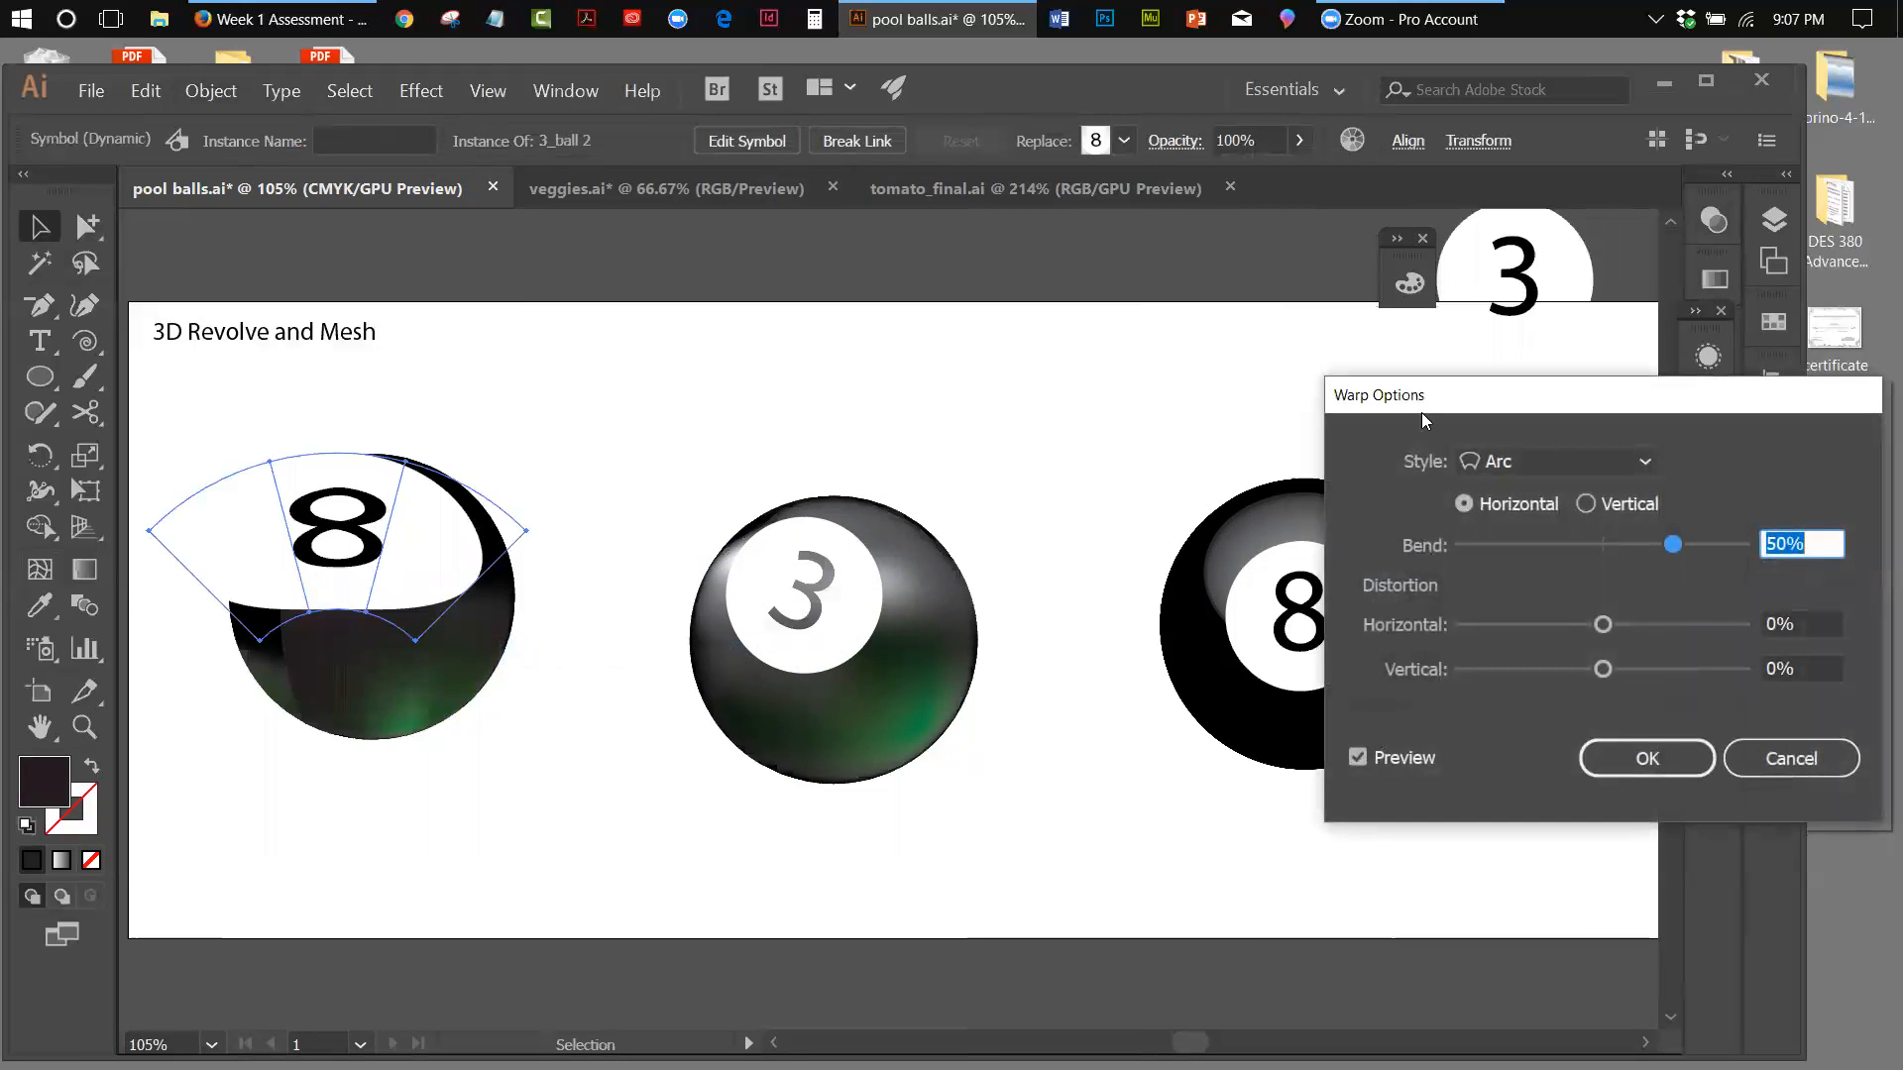
left_click_drag(1427, 399, 1031, 356)
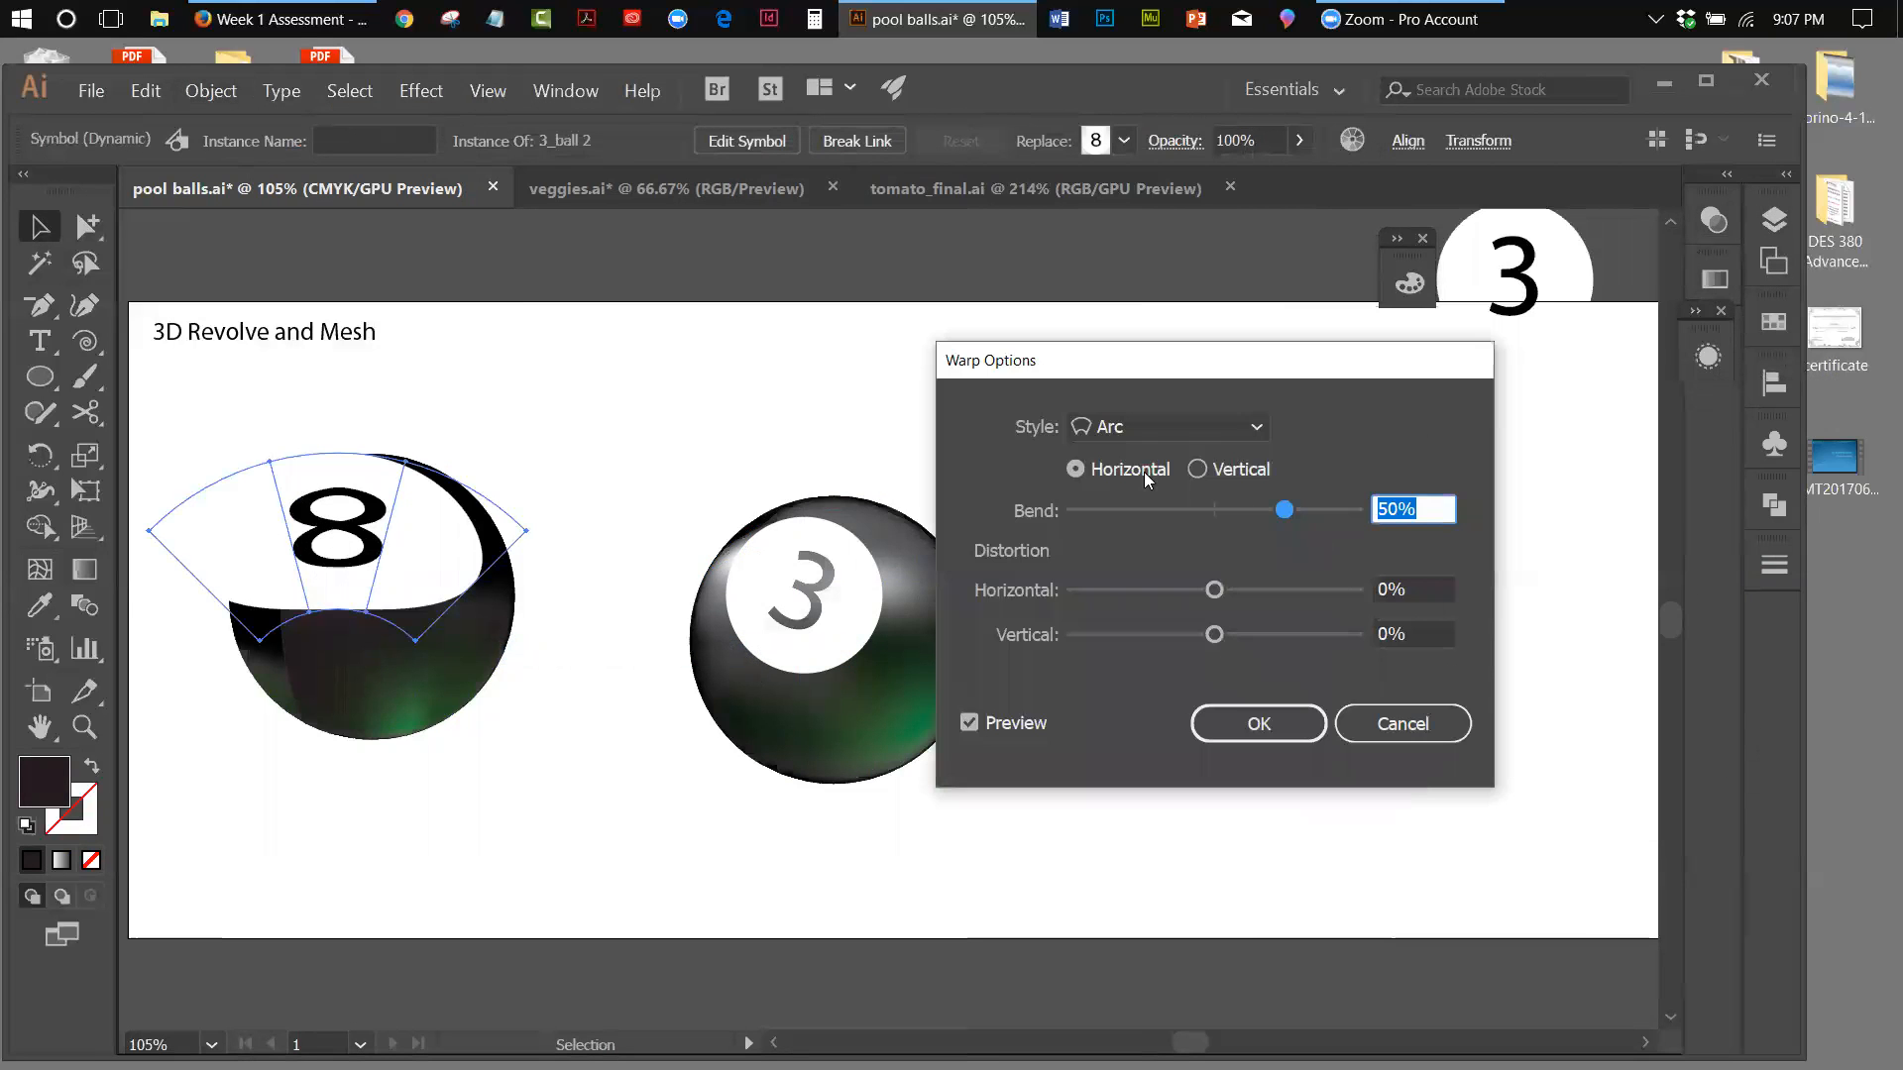
left_click(1259, 428)
left_click(1150, 597)
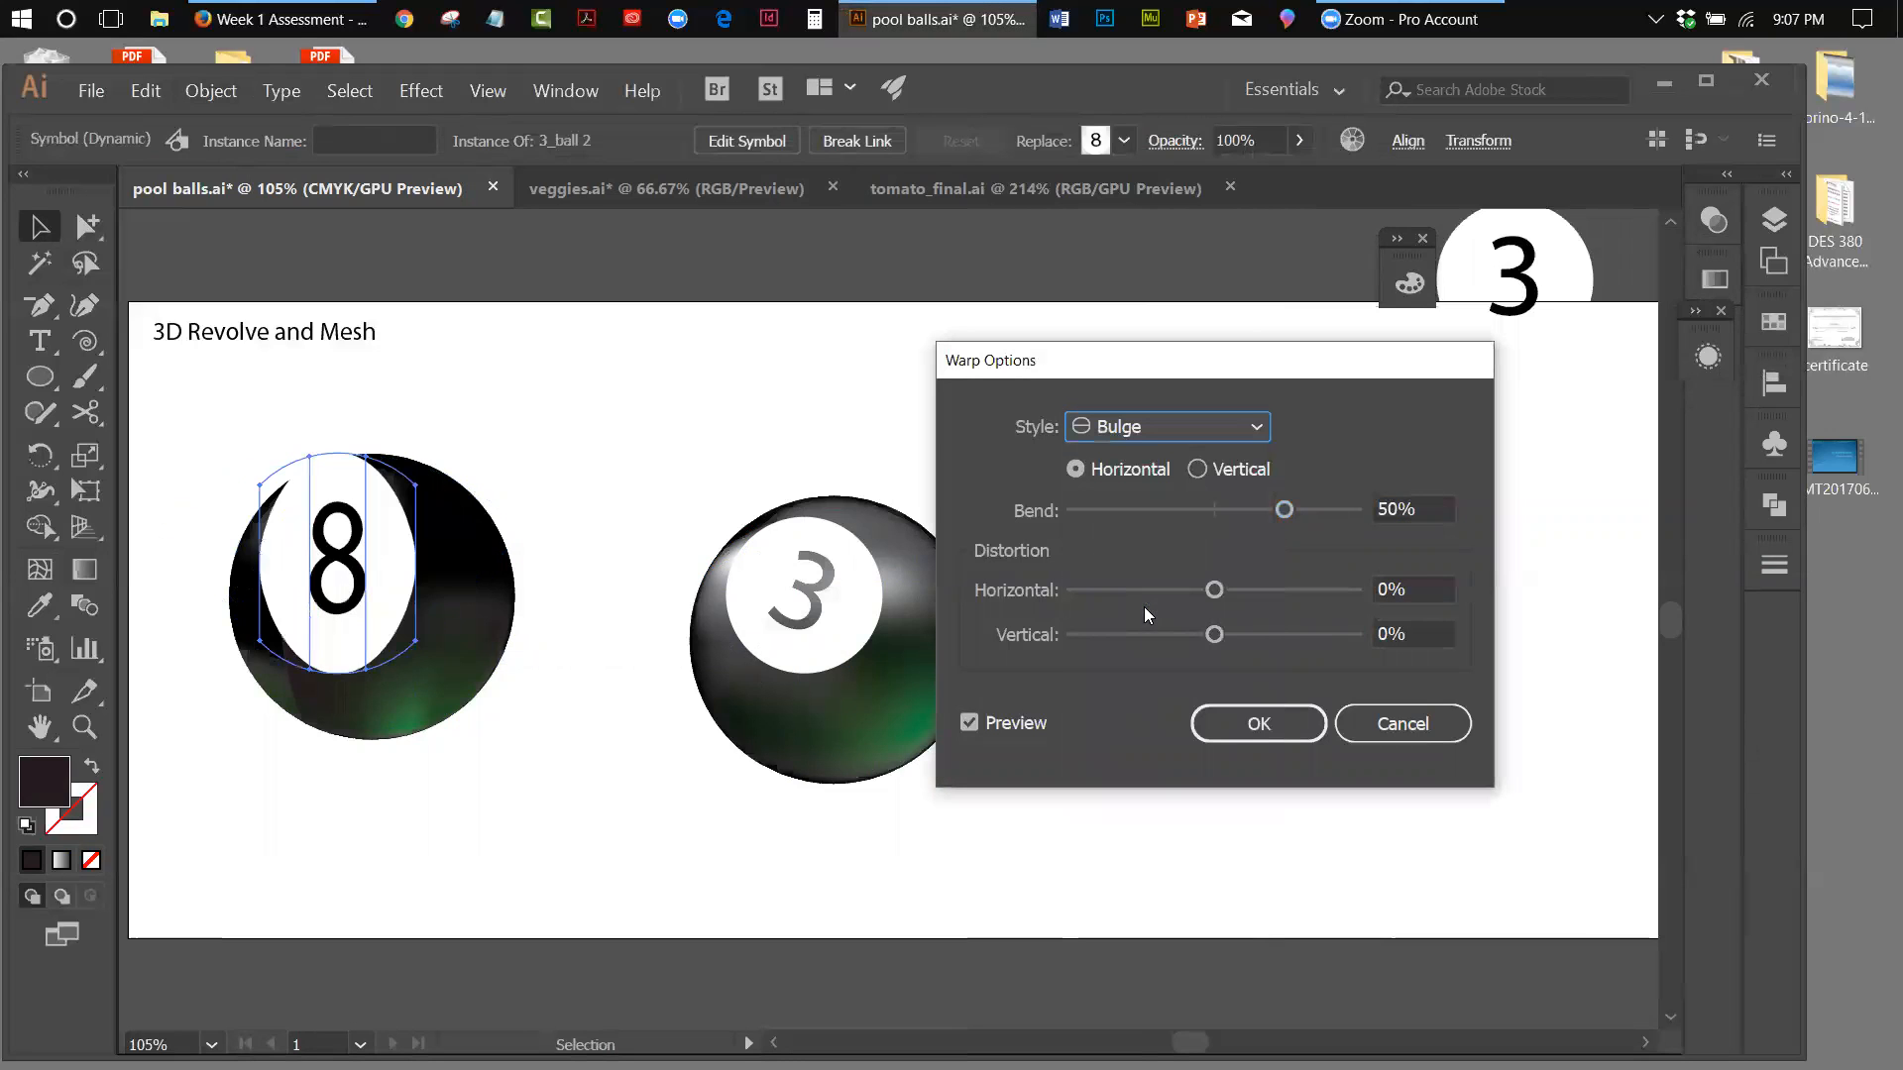
Try bends of -3% and 4% on the 8 symbol's warp, with horizontal distortions of -9% and 11%
left_click_drag(1283, 510, 1210, 511)
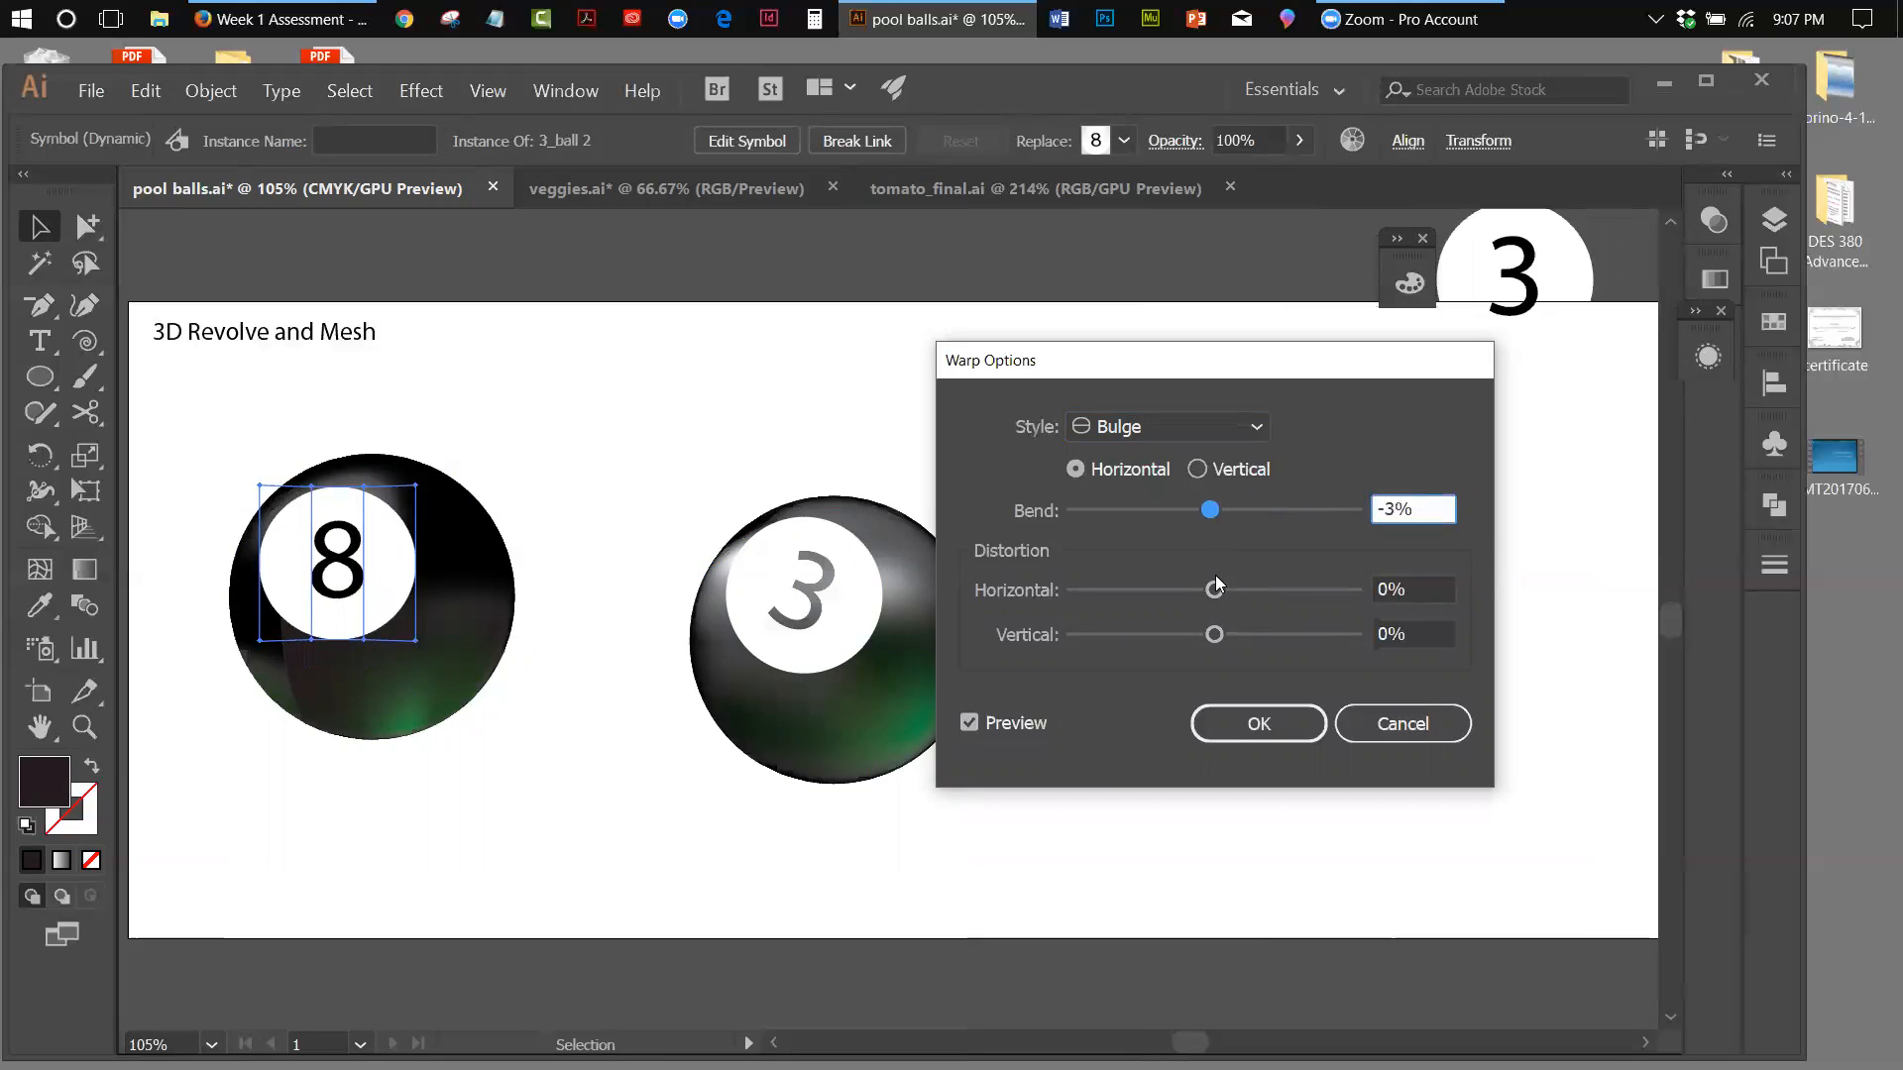
left_click_drag(1215, 591, 1201, 591)
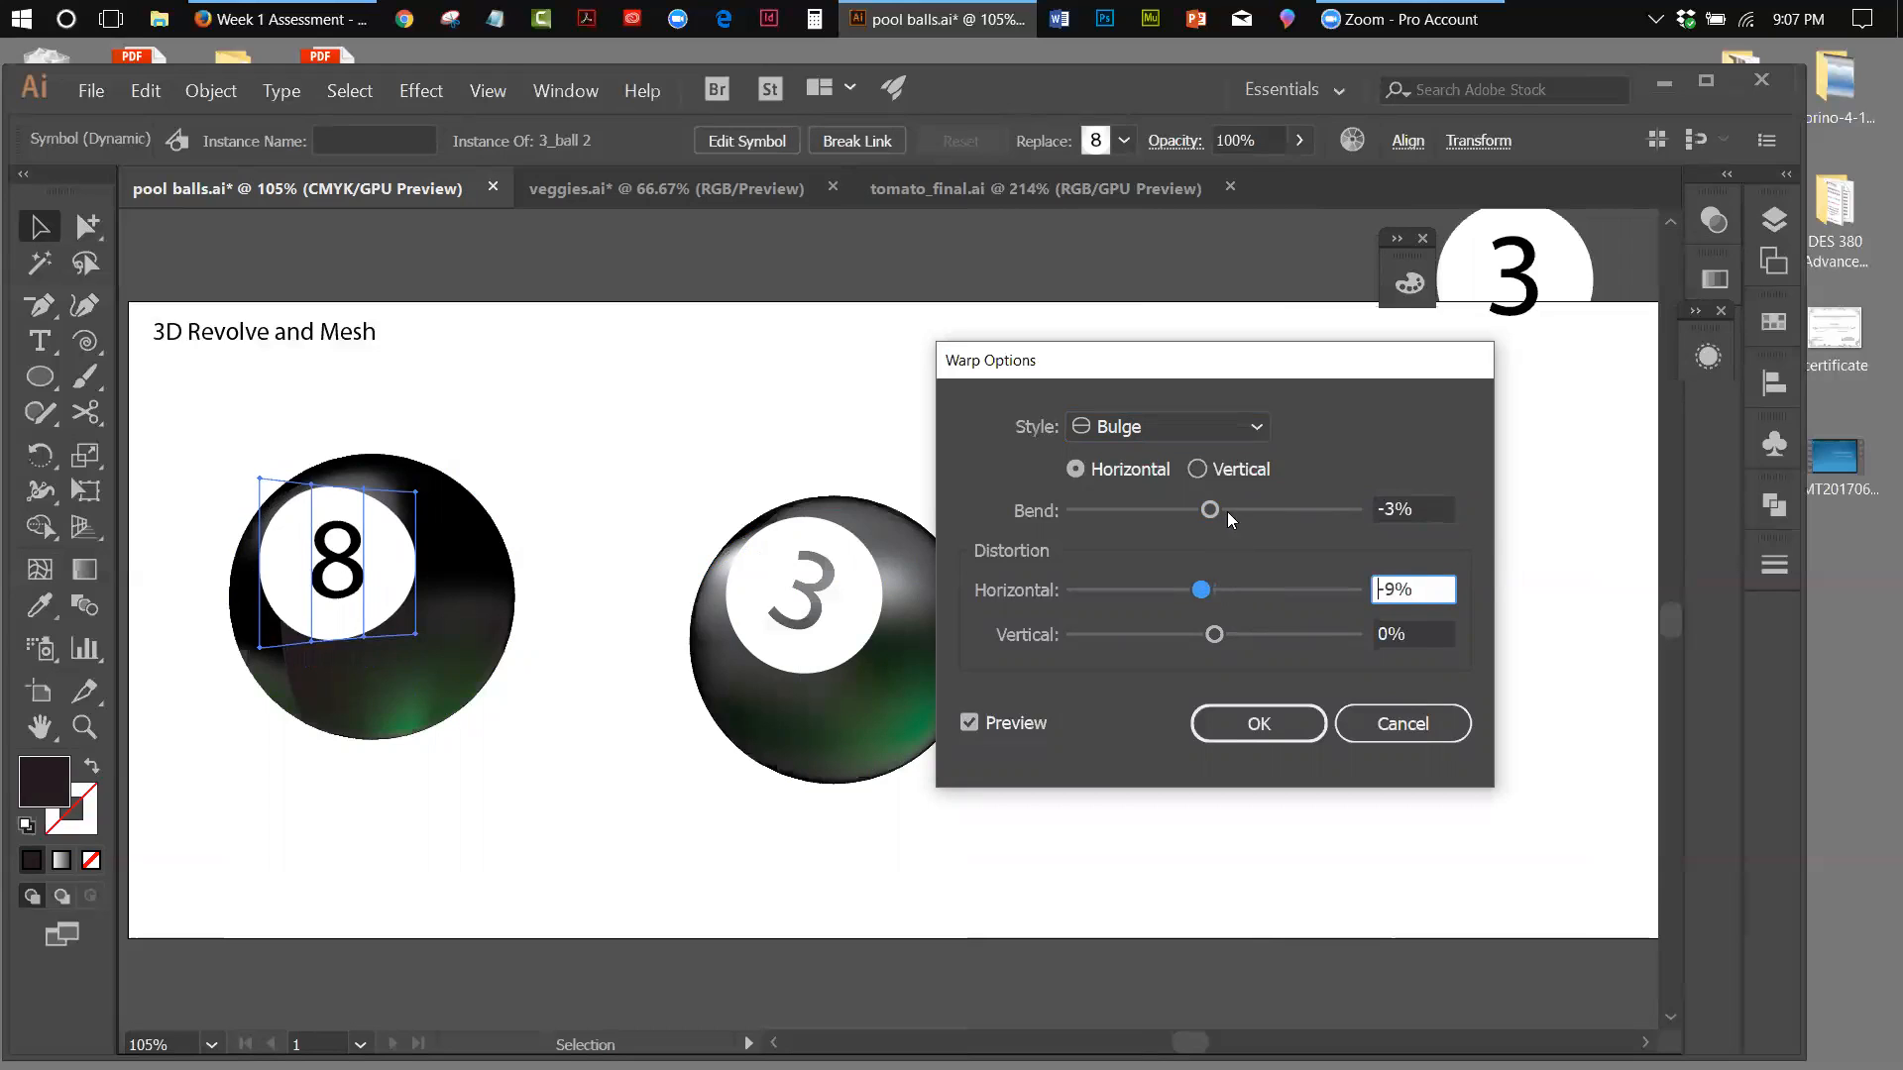
left_click(1212, 511)
left_click_drag(1215, 510, 1224, 515)
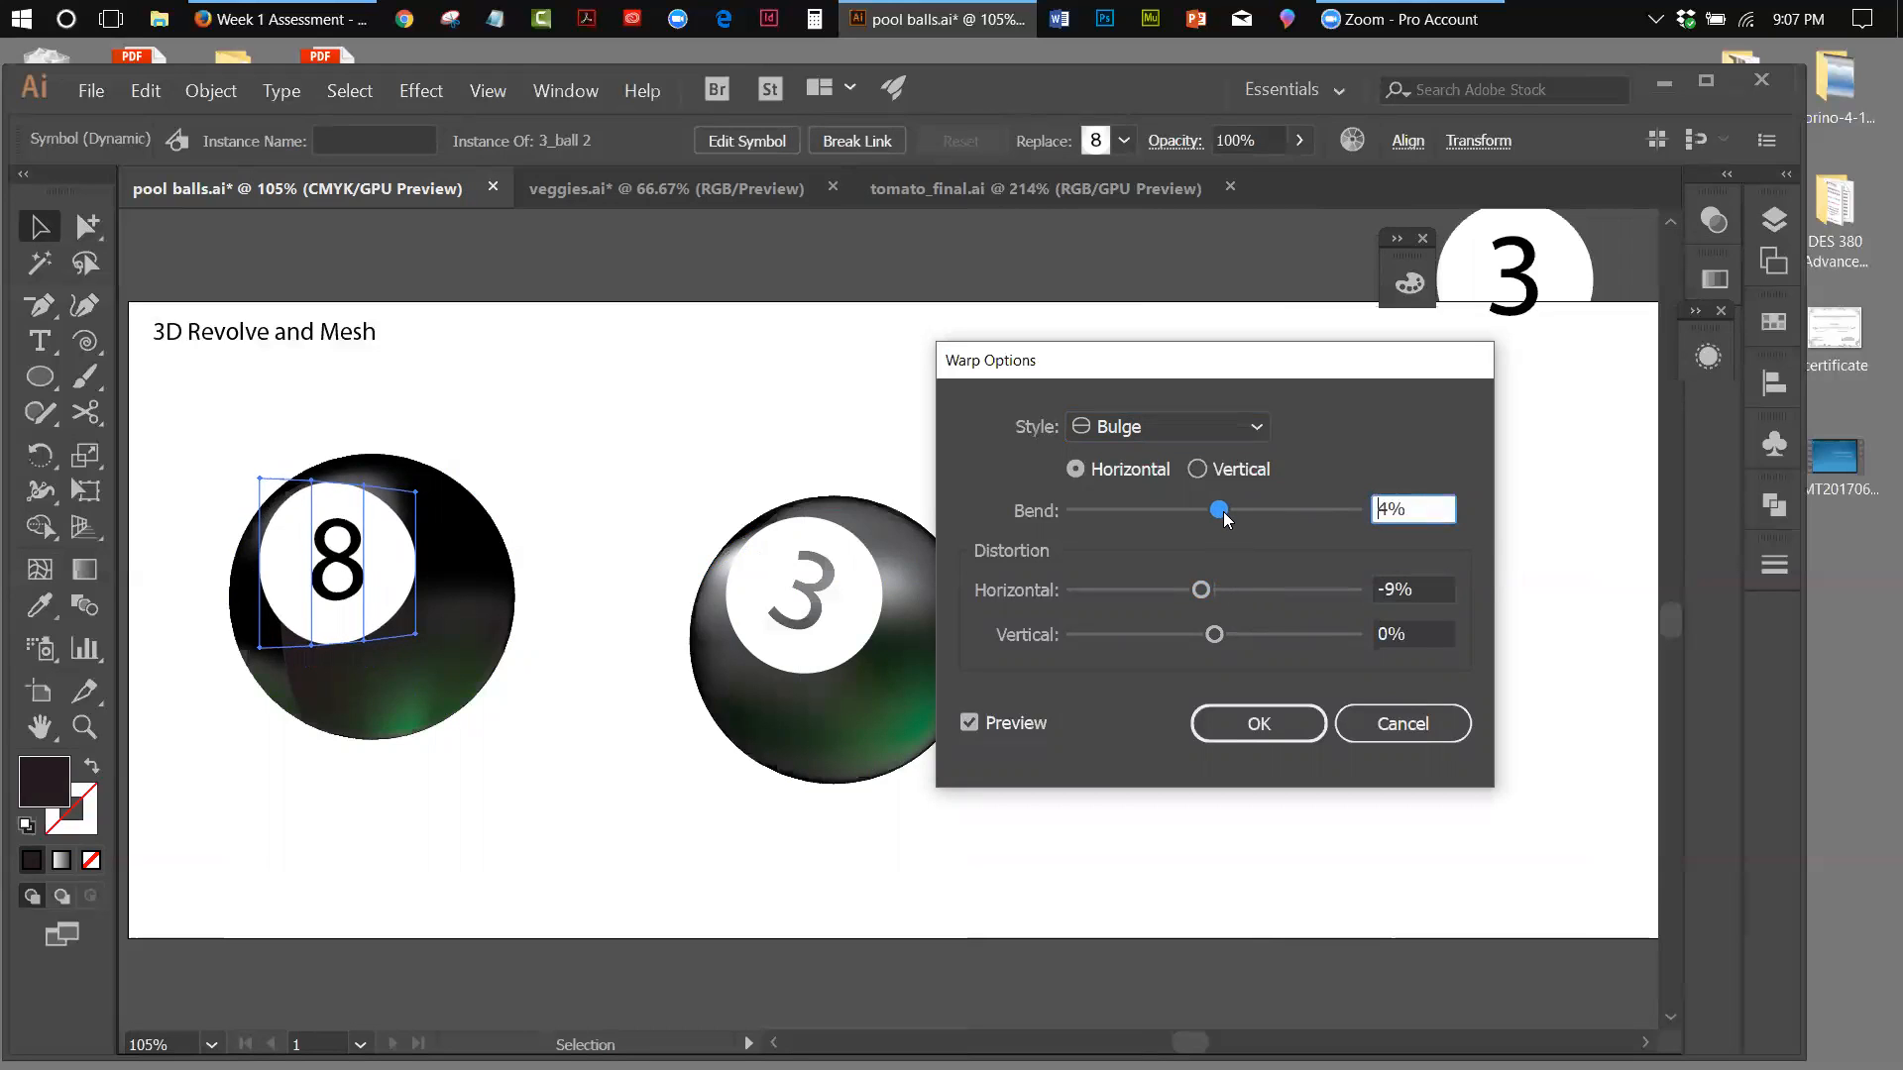
left_click_drag(1205, 591, 1234, 591)
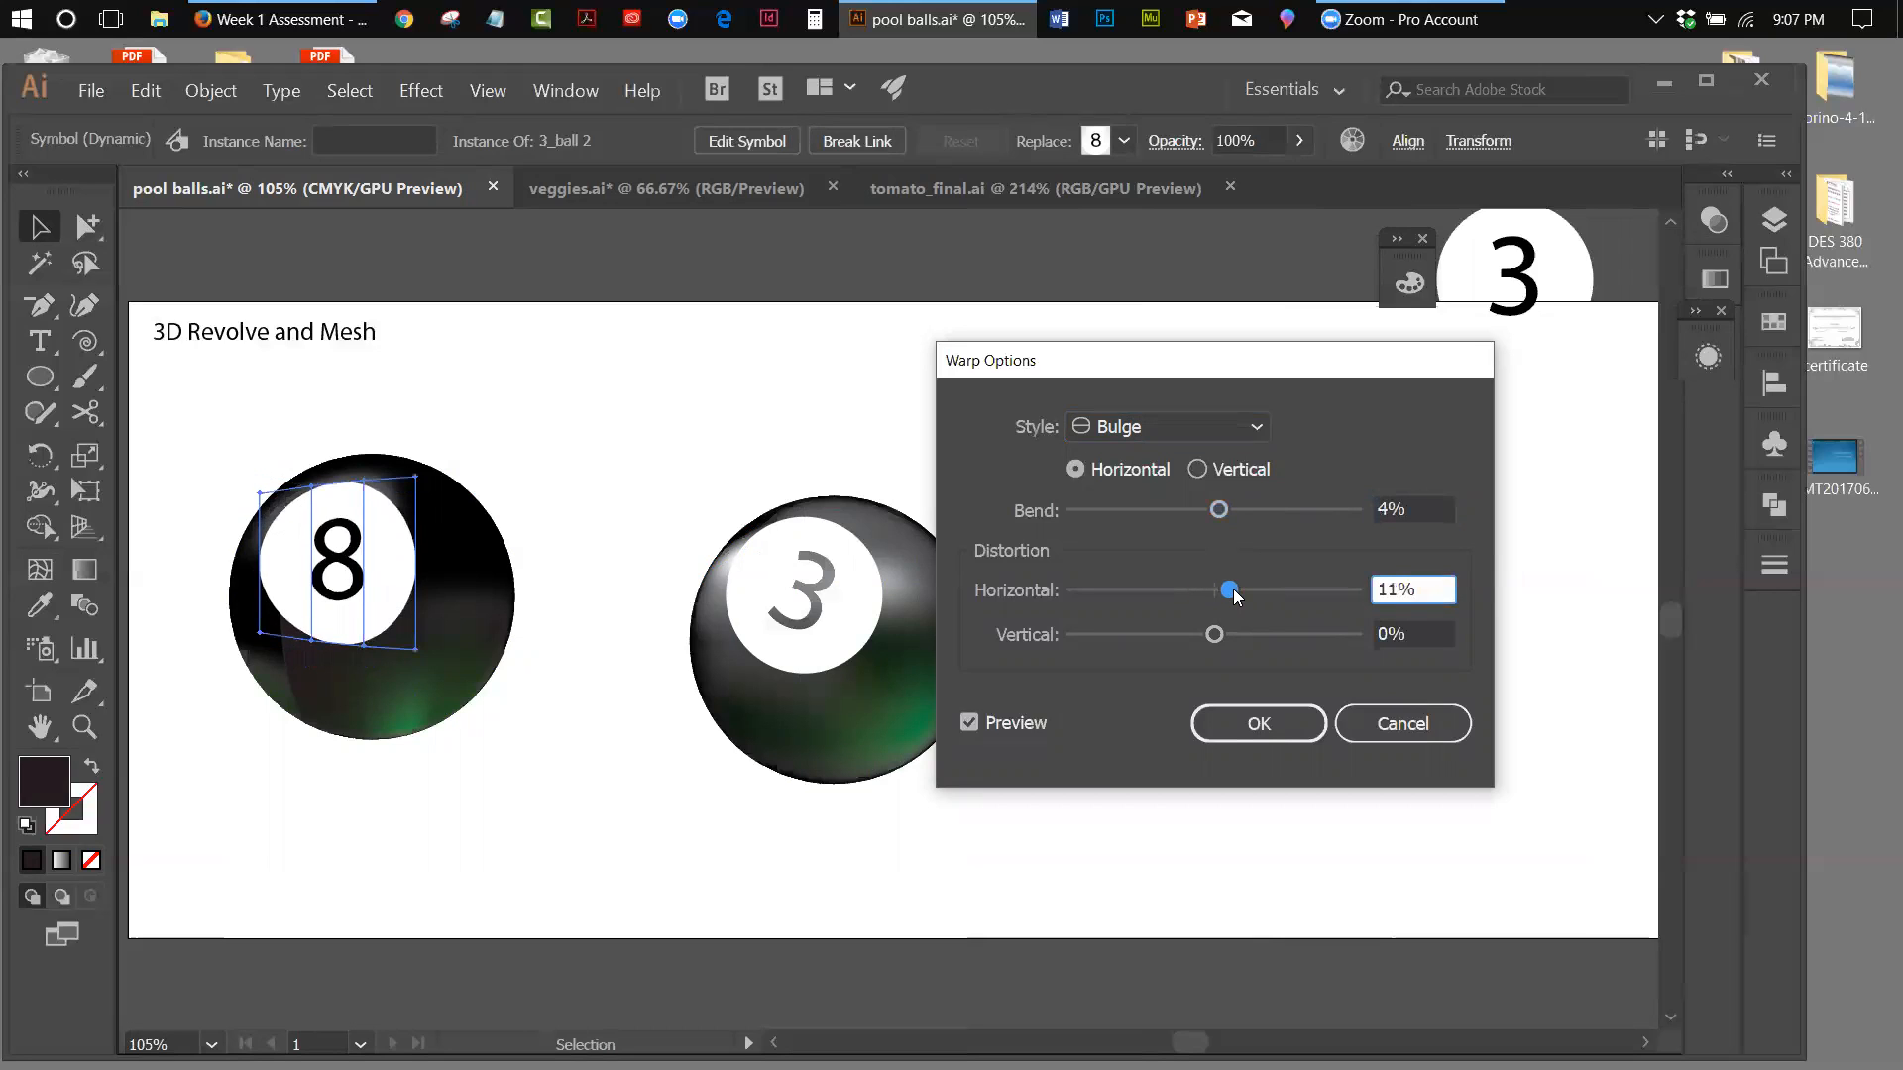
Apply the 8 symbol's warp with bend -4%, horizontal distortion 4% and vertical distortion -4%, and deselect the symbol
left_click(1219, 512)
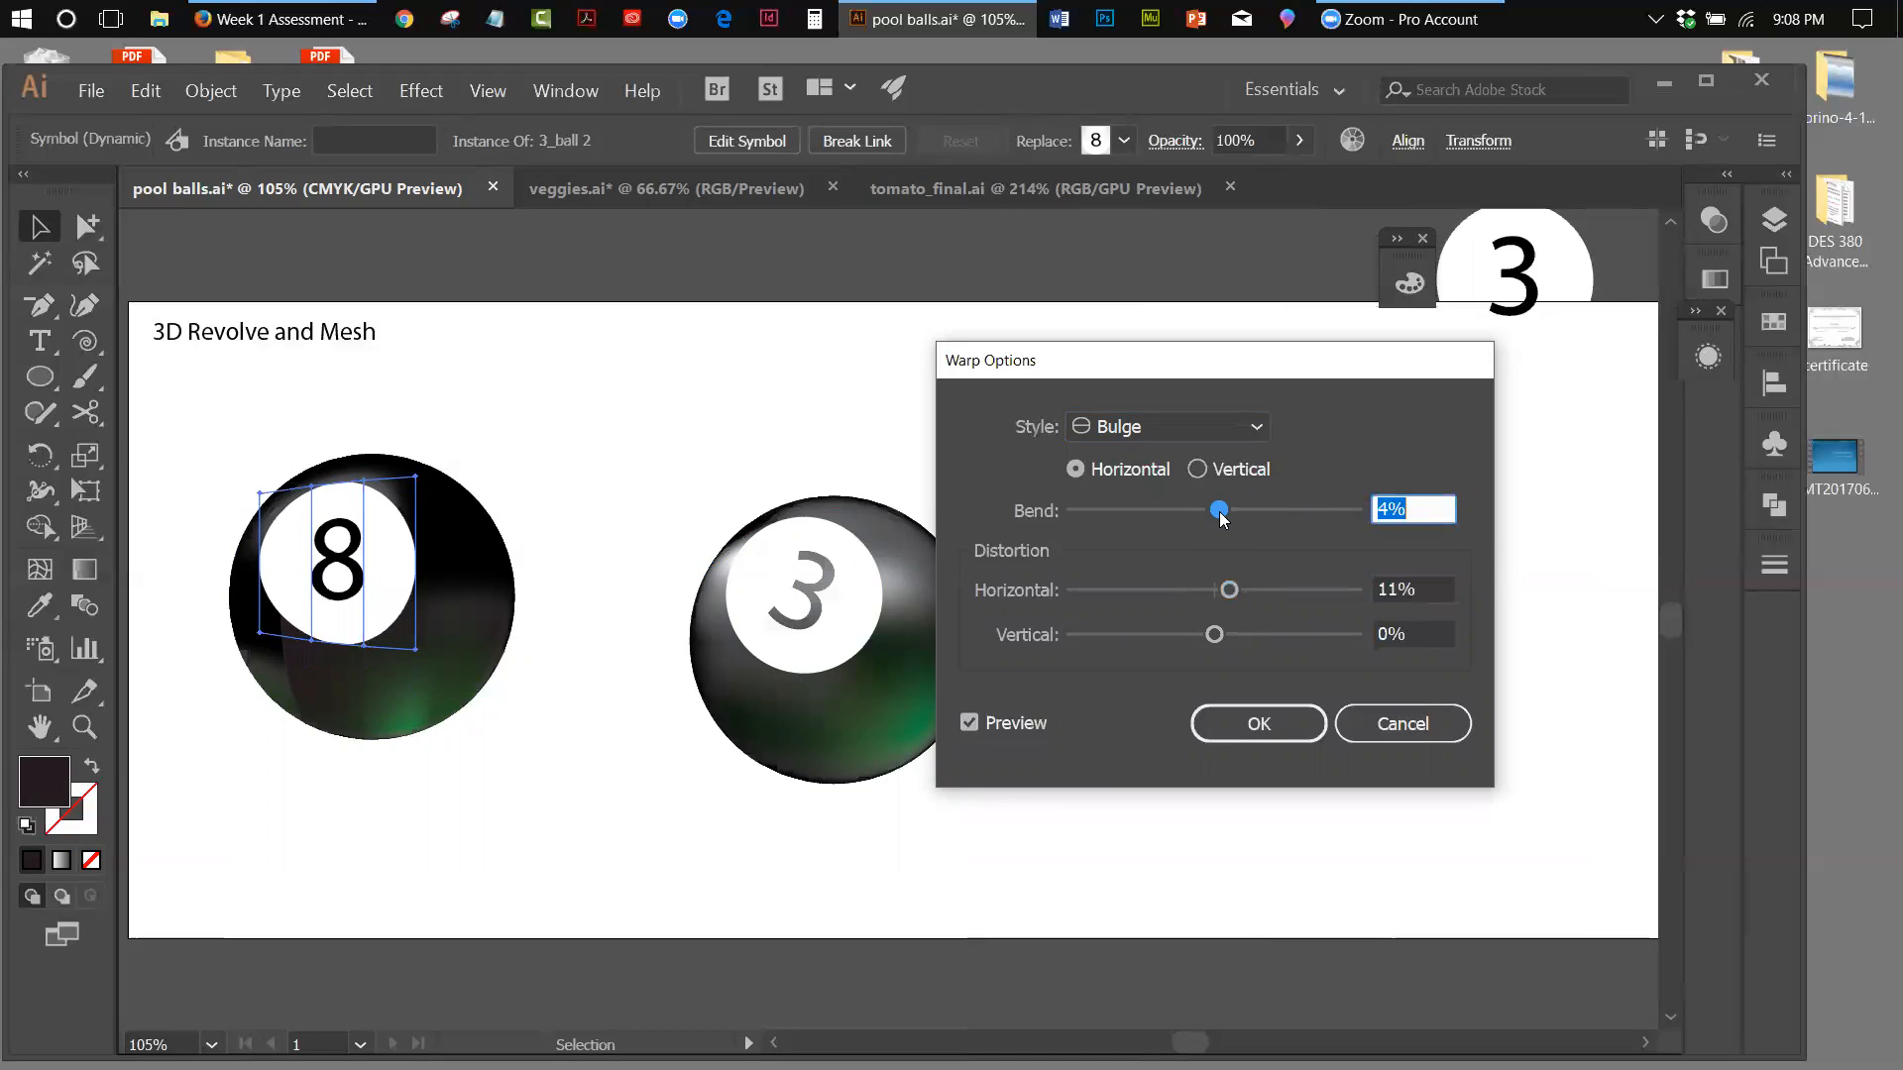
key("Down")
key("Down")
left_click_drag(1217, 513, 1212, 513)
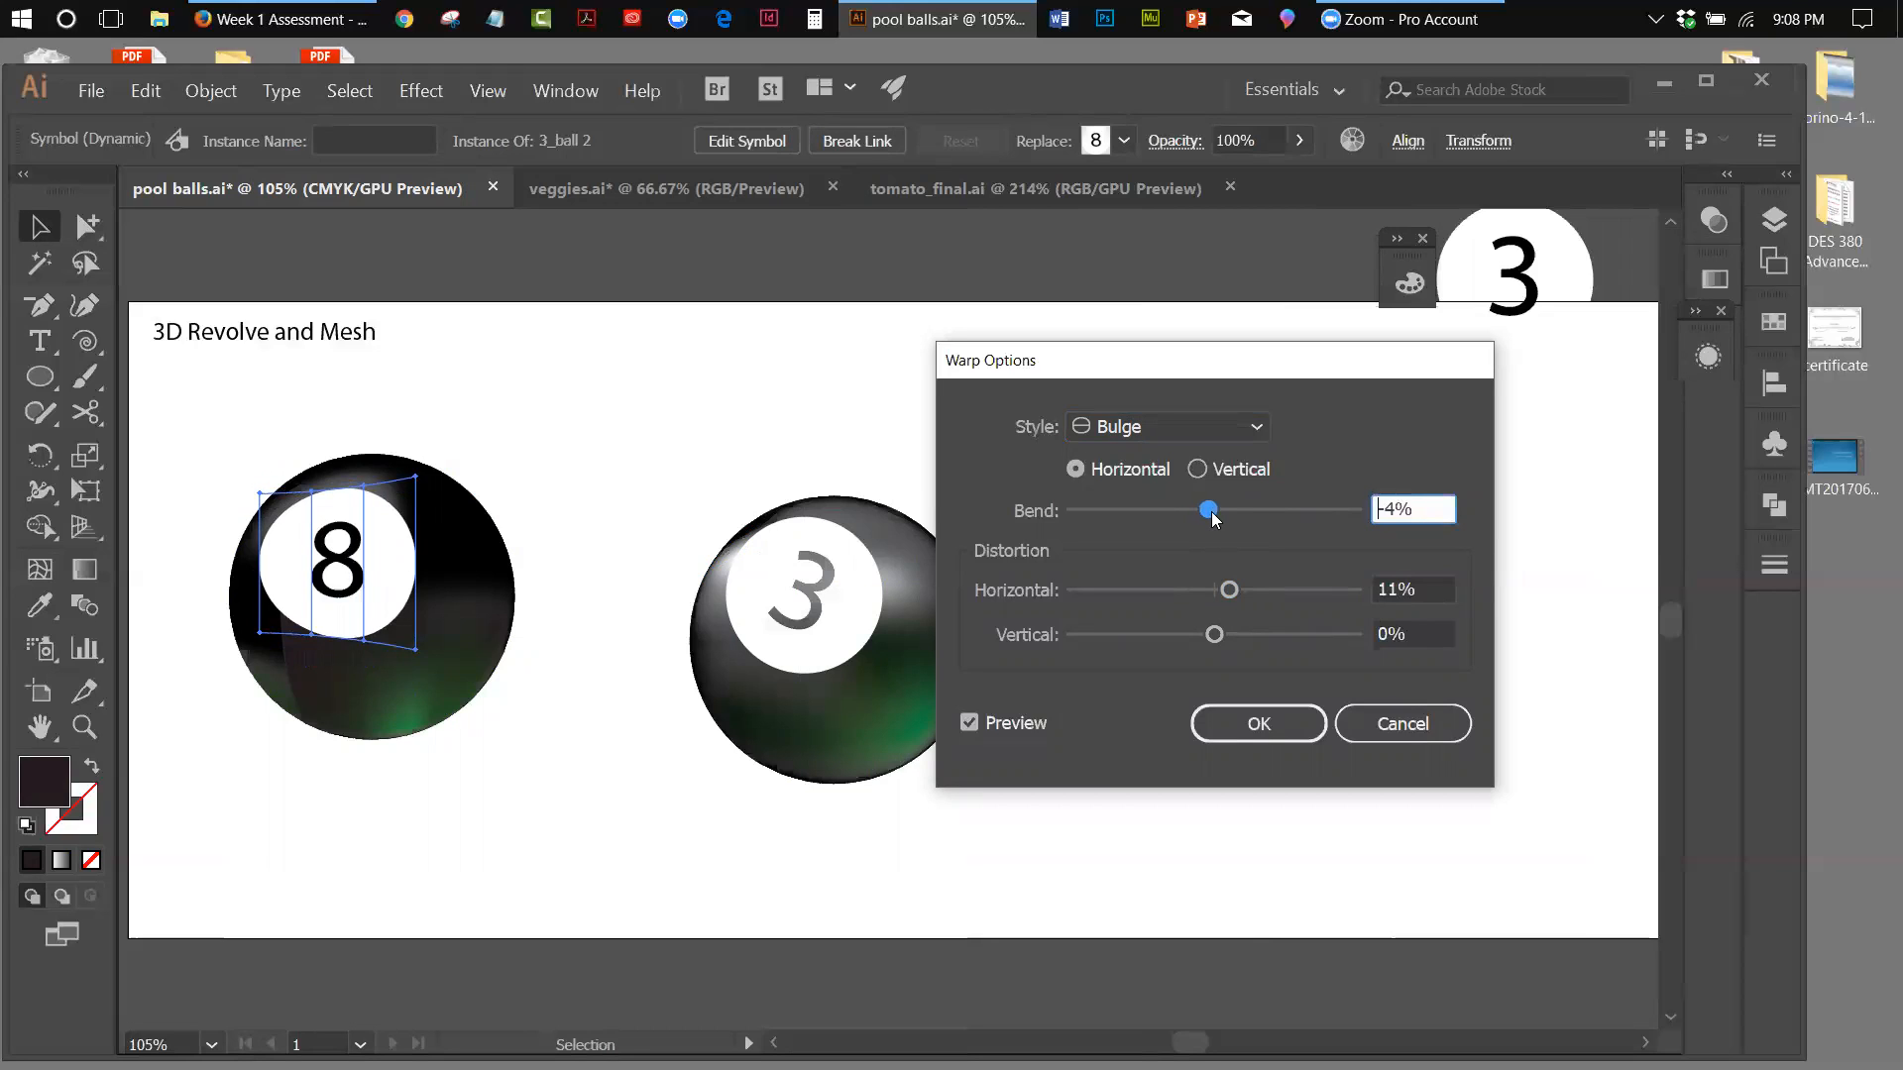
left_click_drag(1229, 590, 1206, 643)
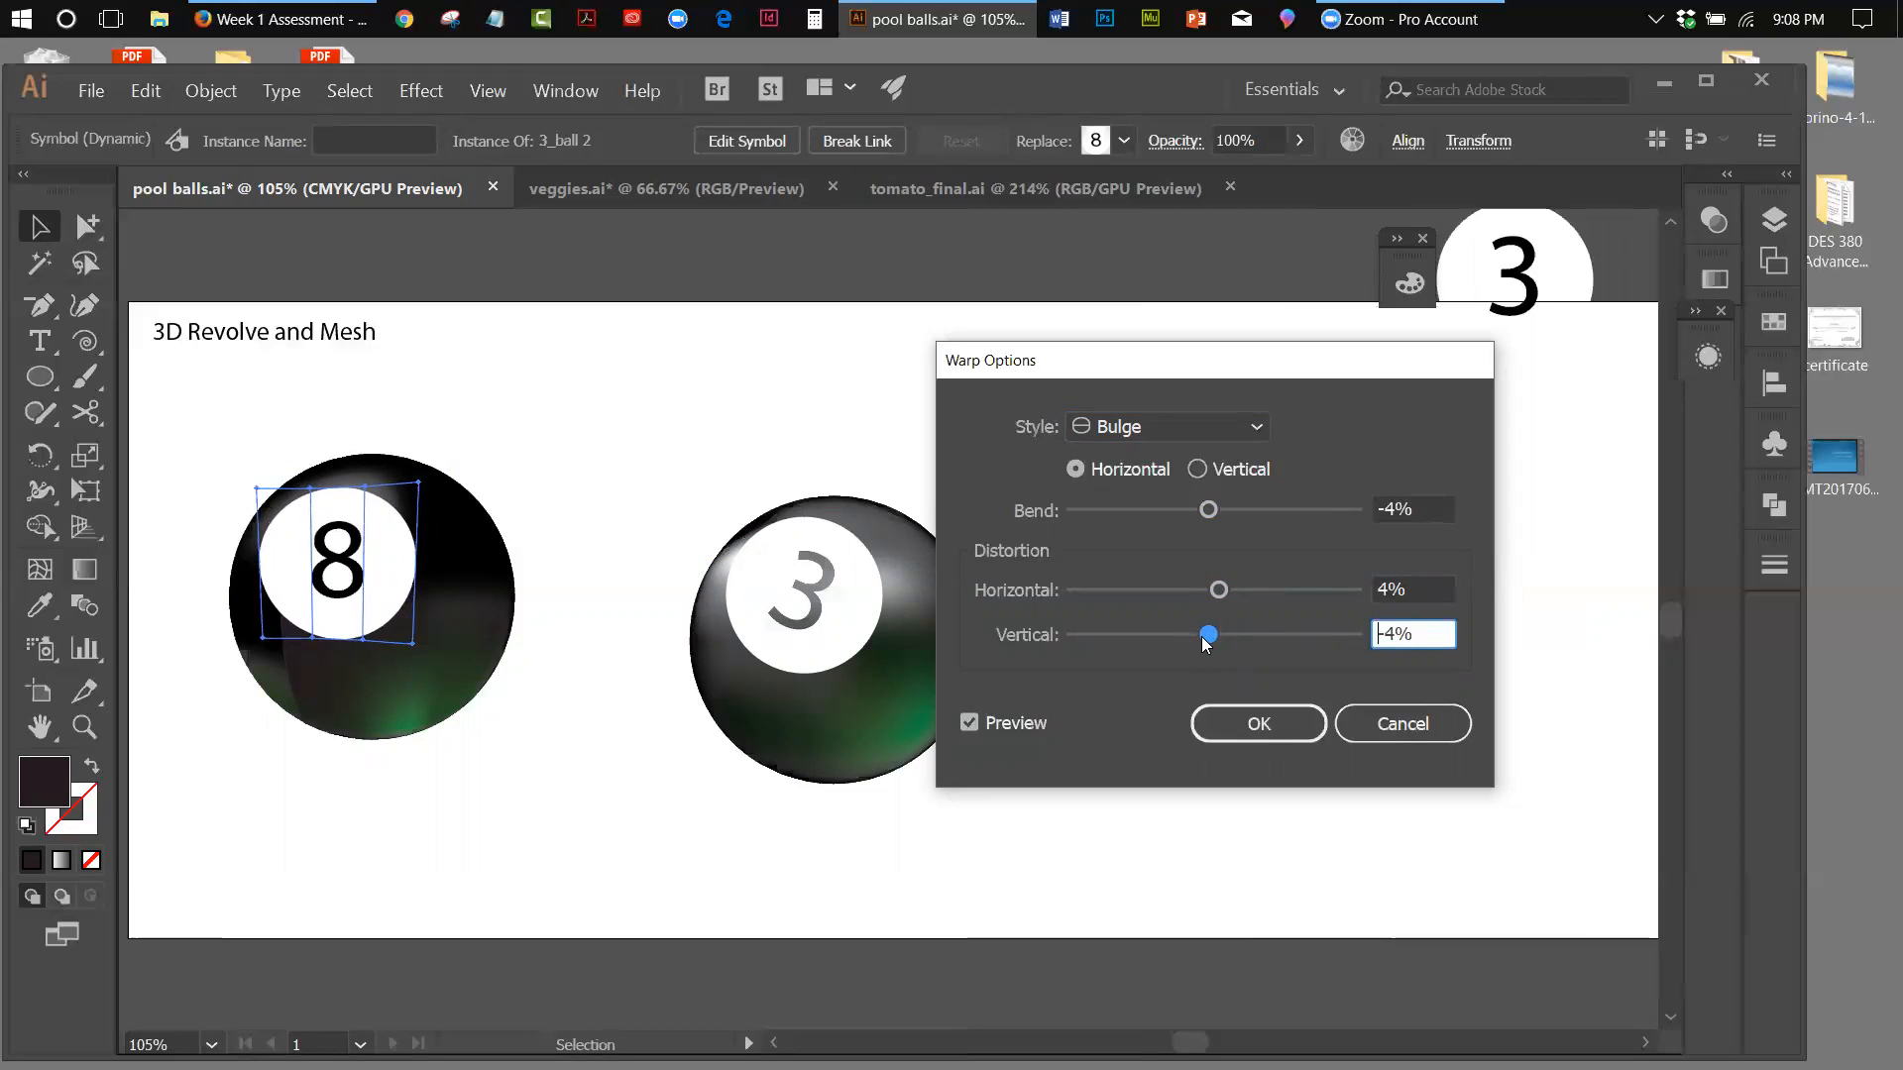
left_click(1258, 723)
left_click(862, 433)
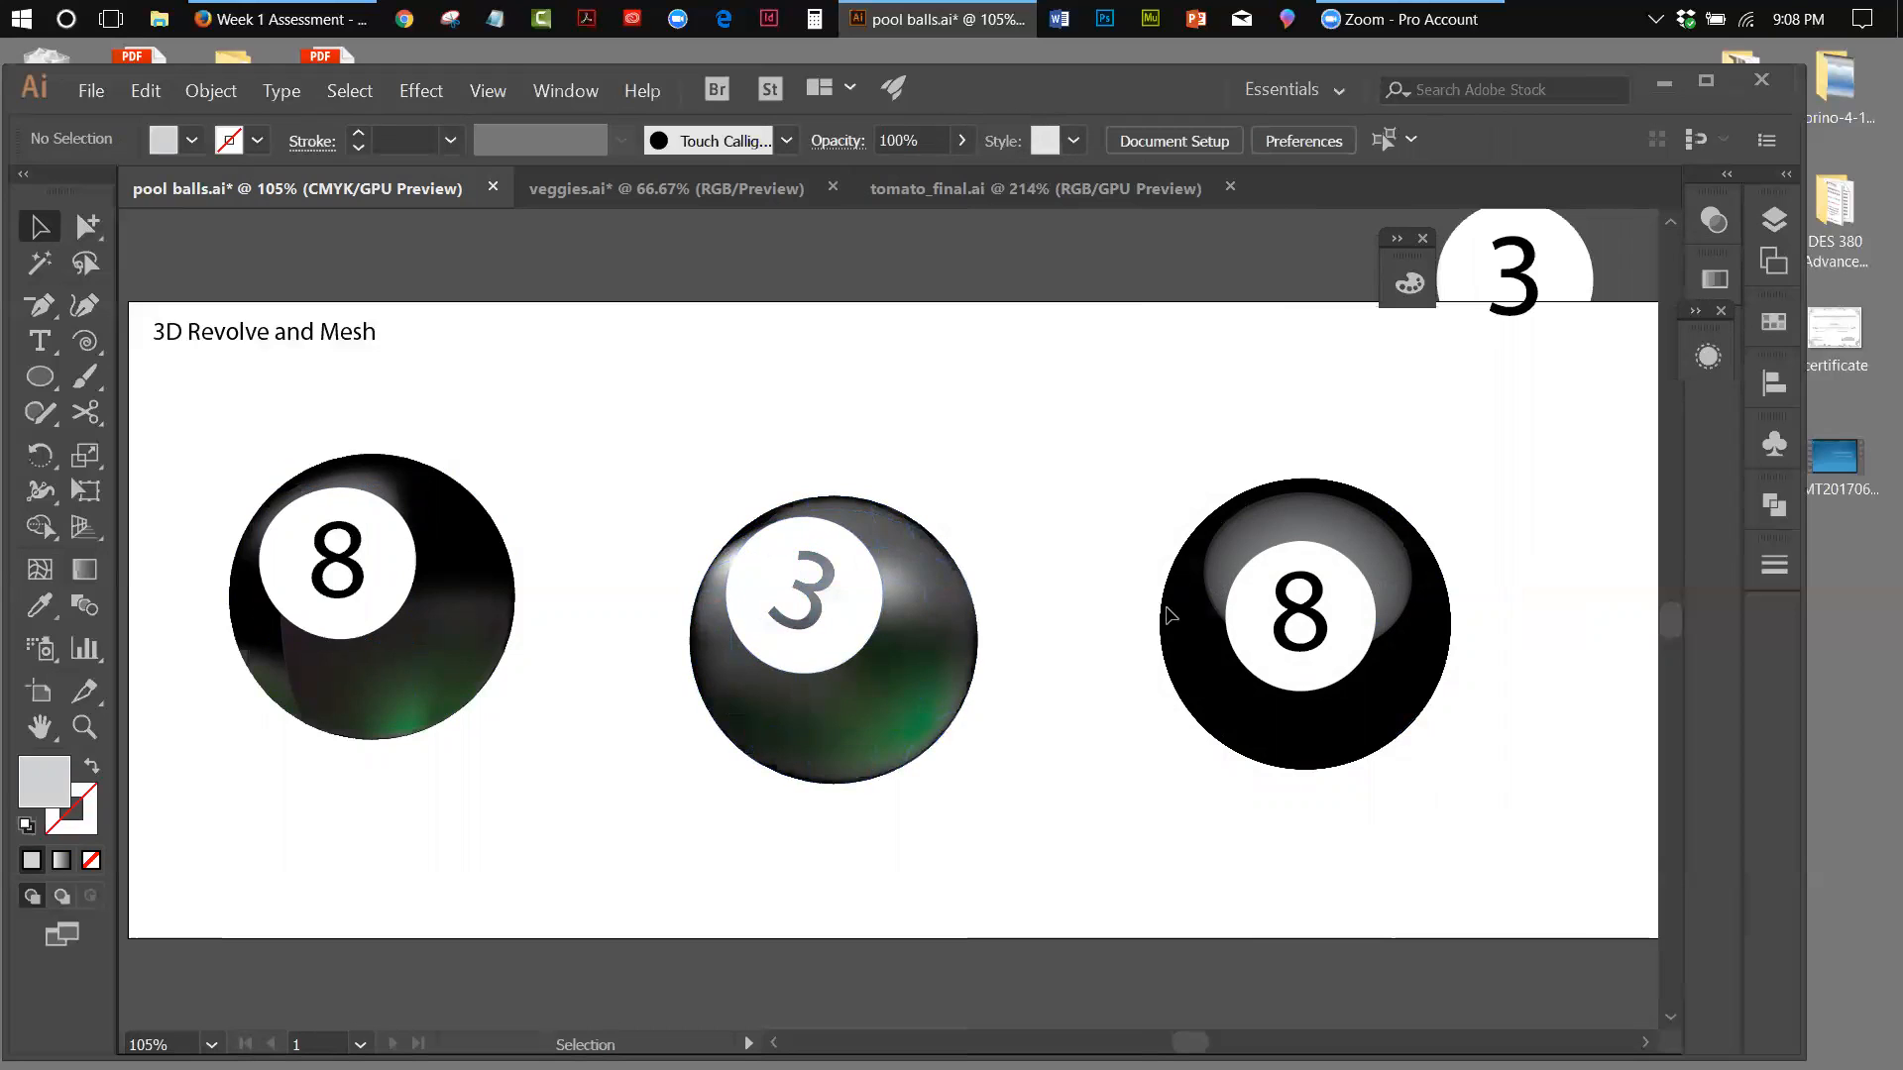
Show the appearance of the revolved 8 ball and examine its 3D Revolve settings without changing them
left_click(1235, 616)
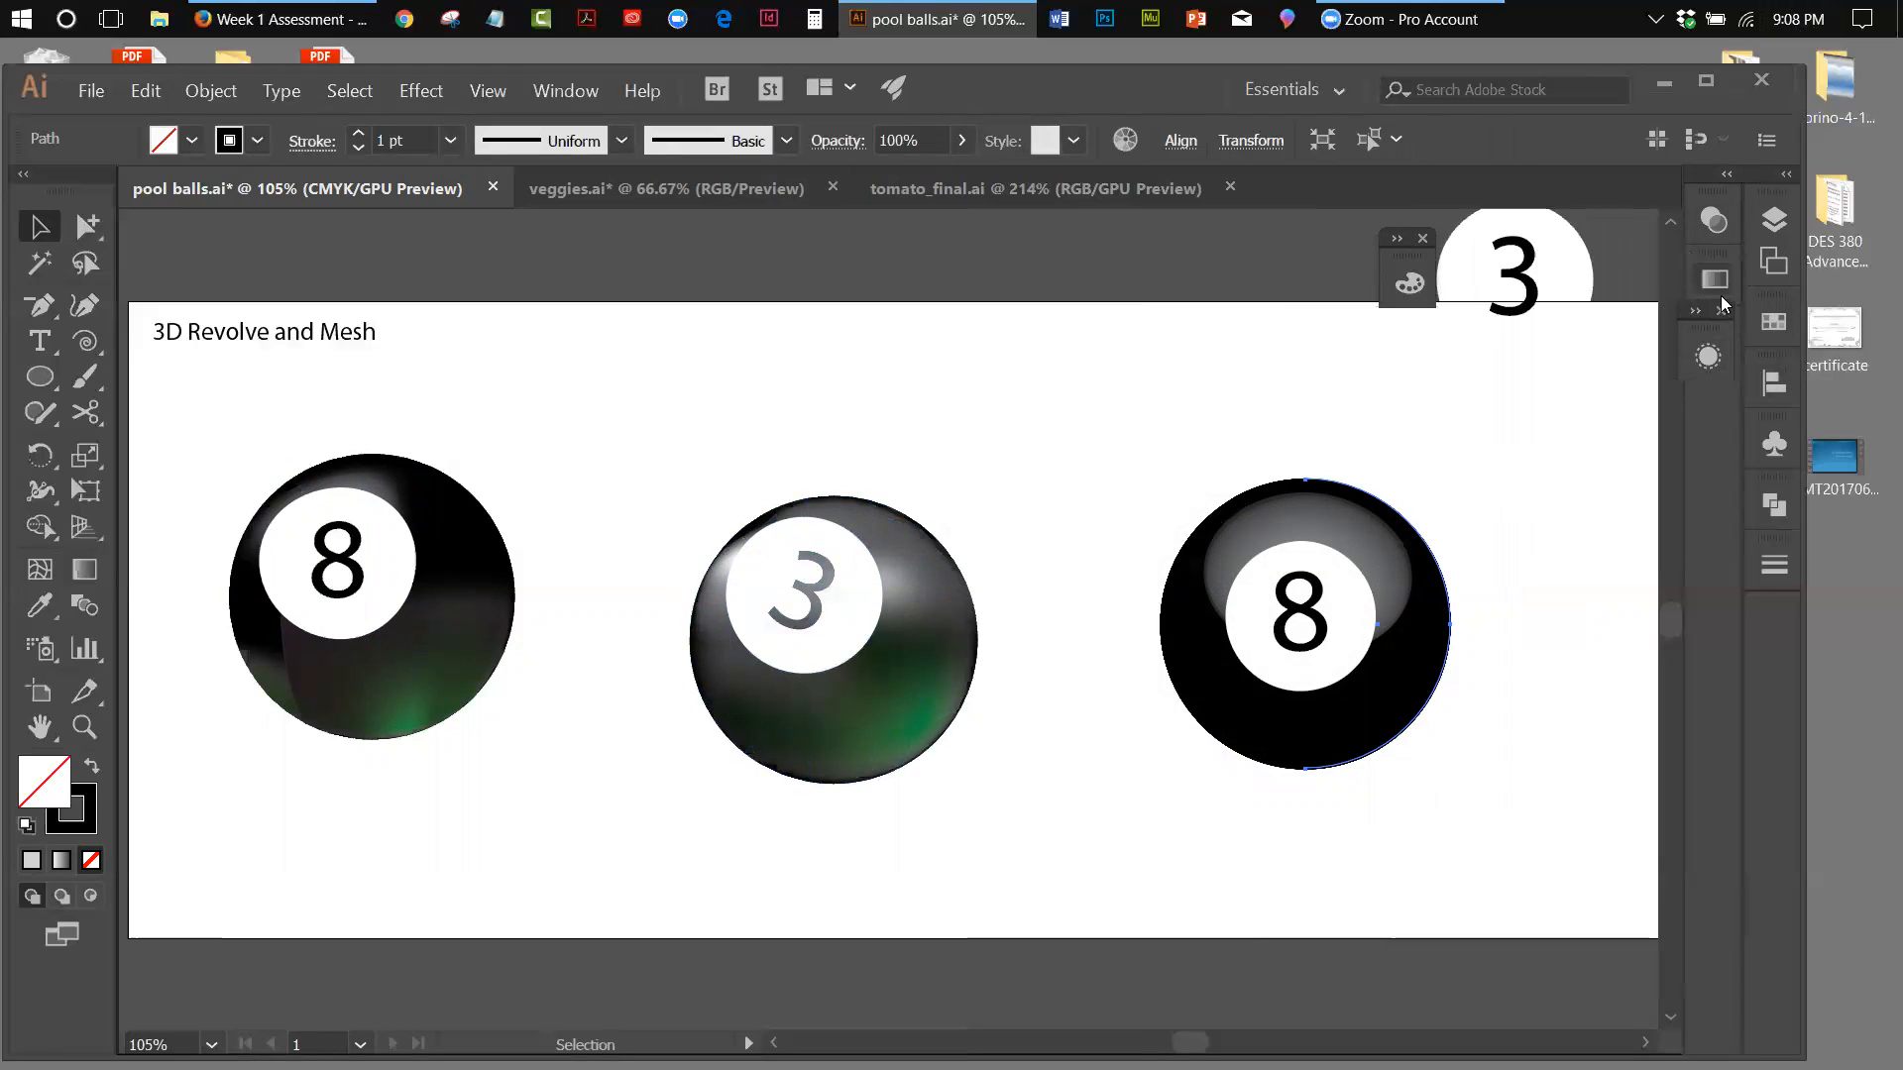
left_click(1715, 359)
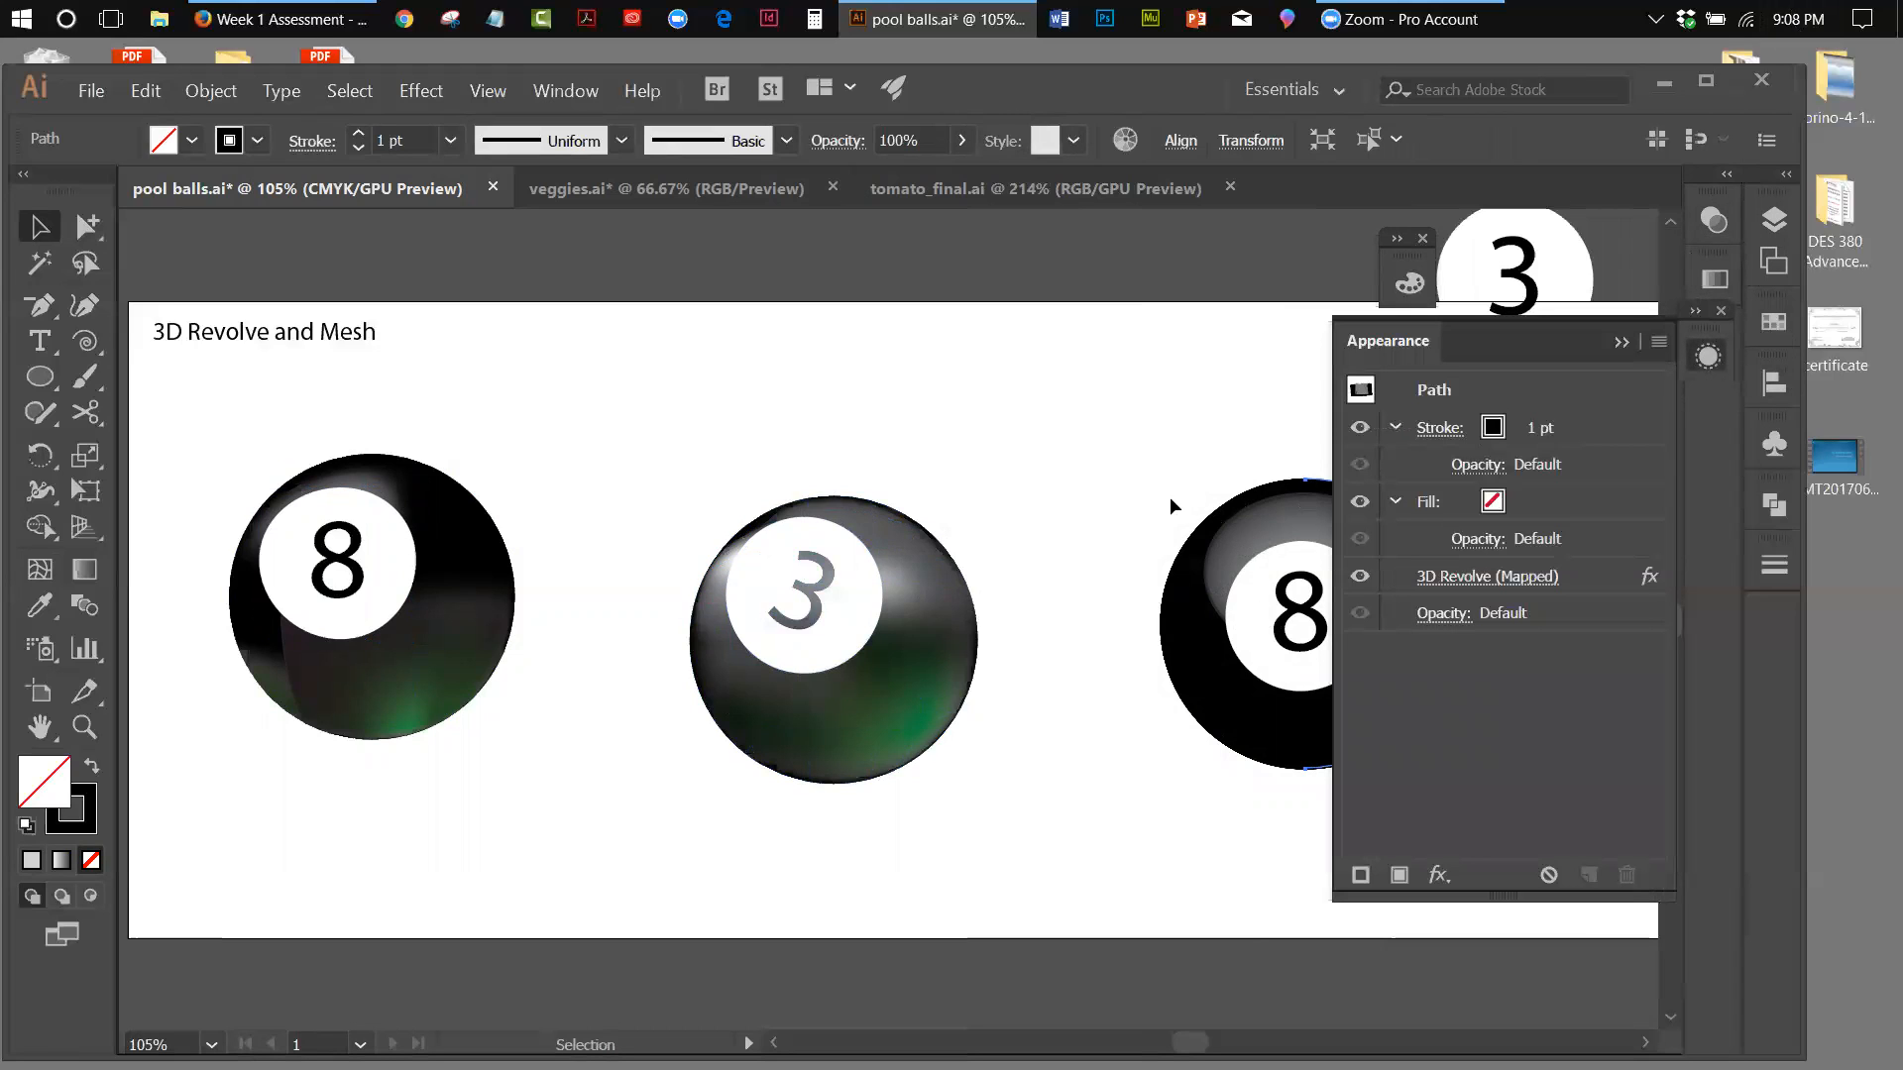
left_click(1440, 579)
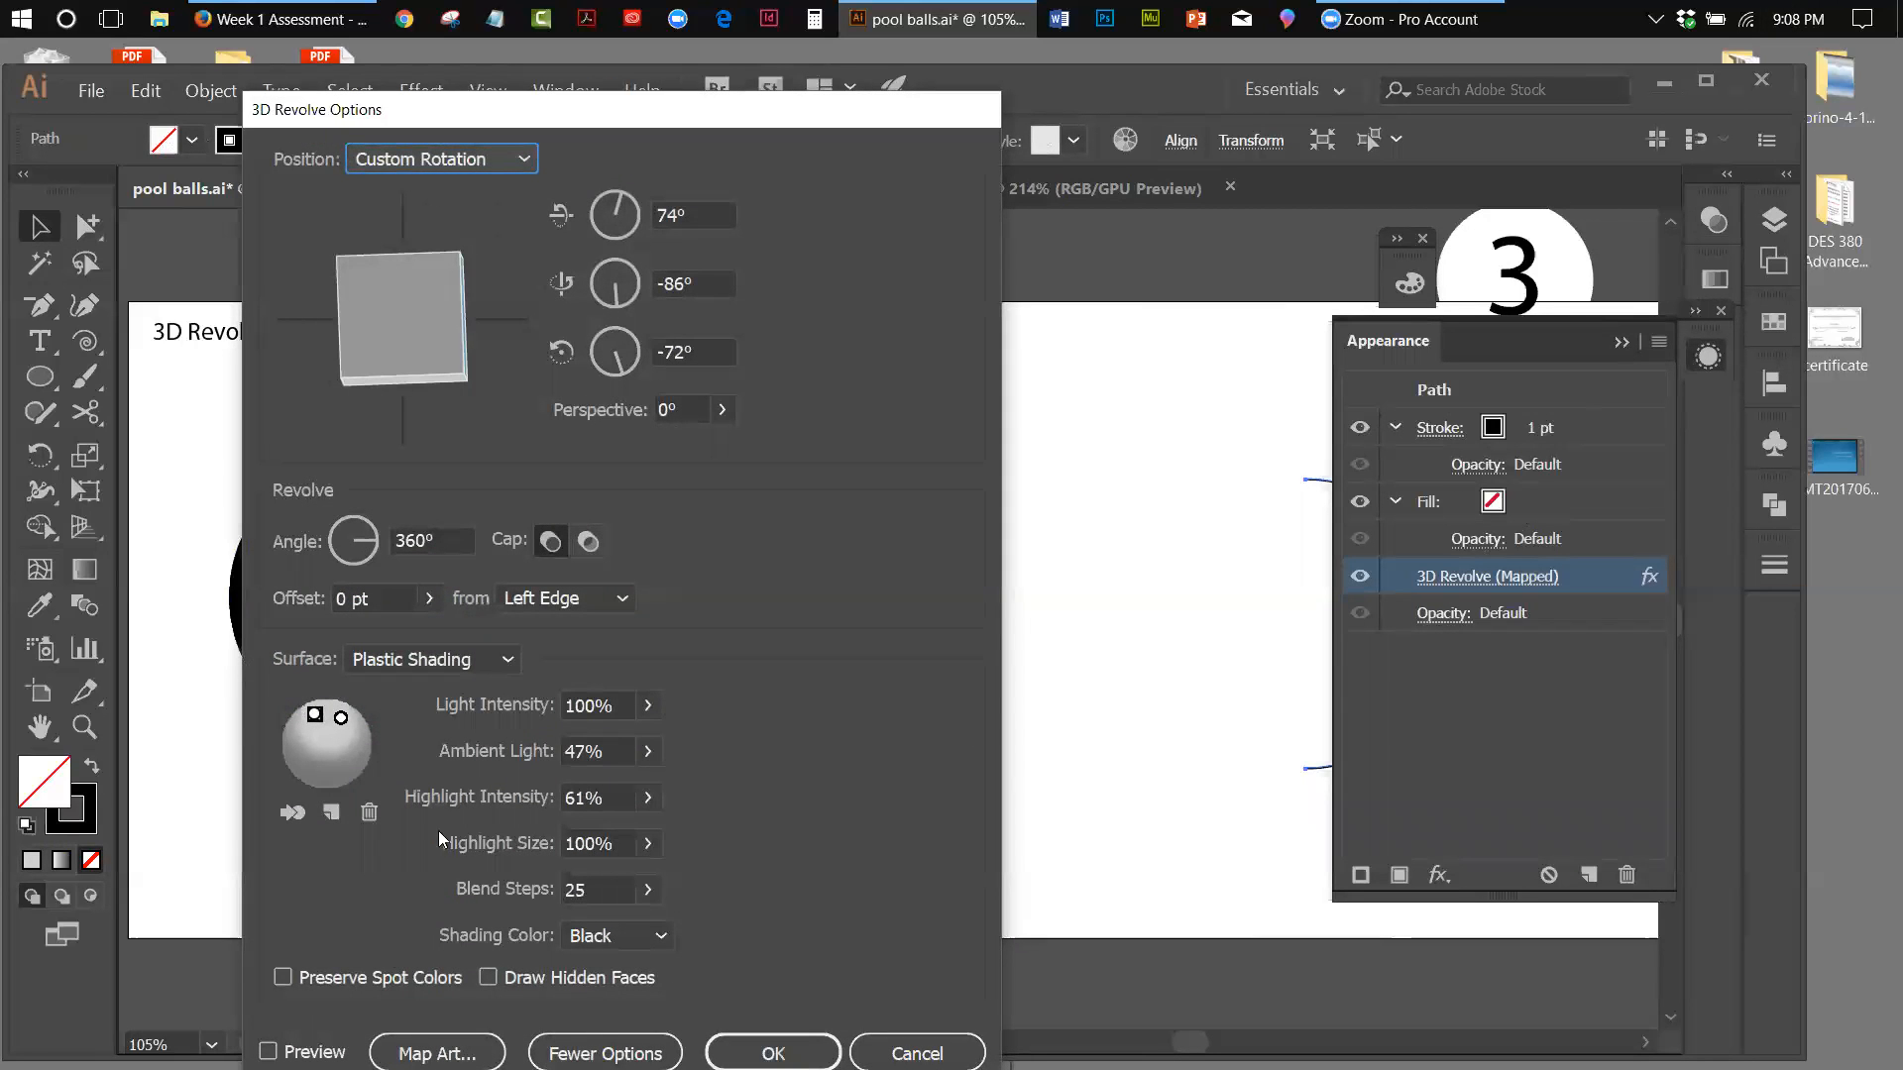
left_click(917, 1053)
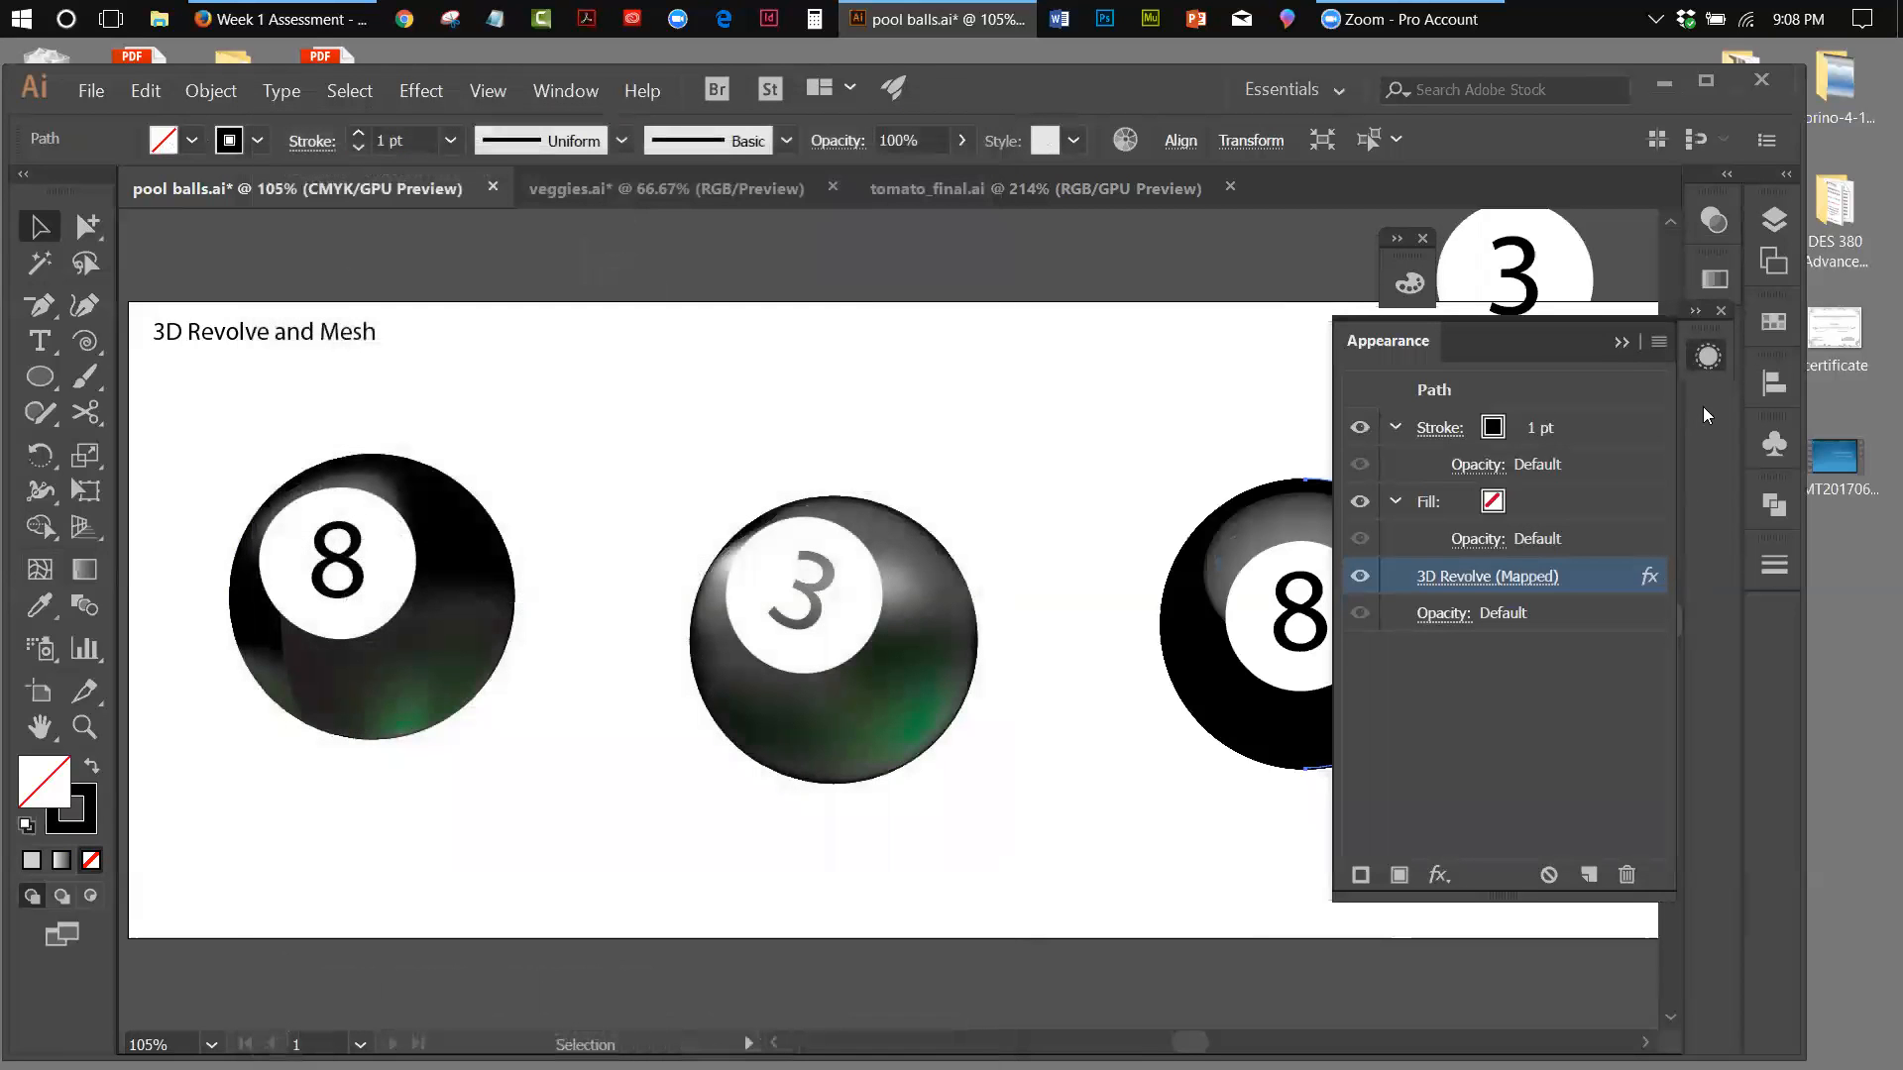
Move the number 3 ball below the mesh ball, and shift the revolved 8 ball left into the freed space
left_click(1041, 539)
left_click_drag(587, 485, 885, 687)
key("ctrl+z")
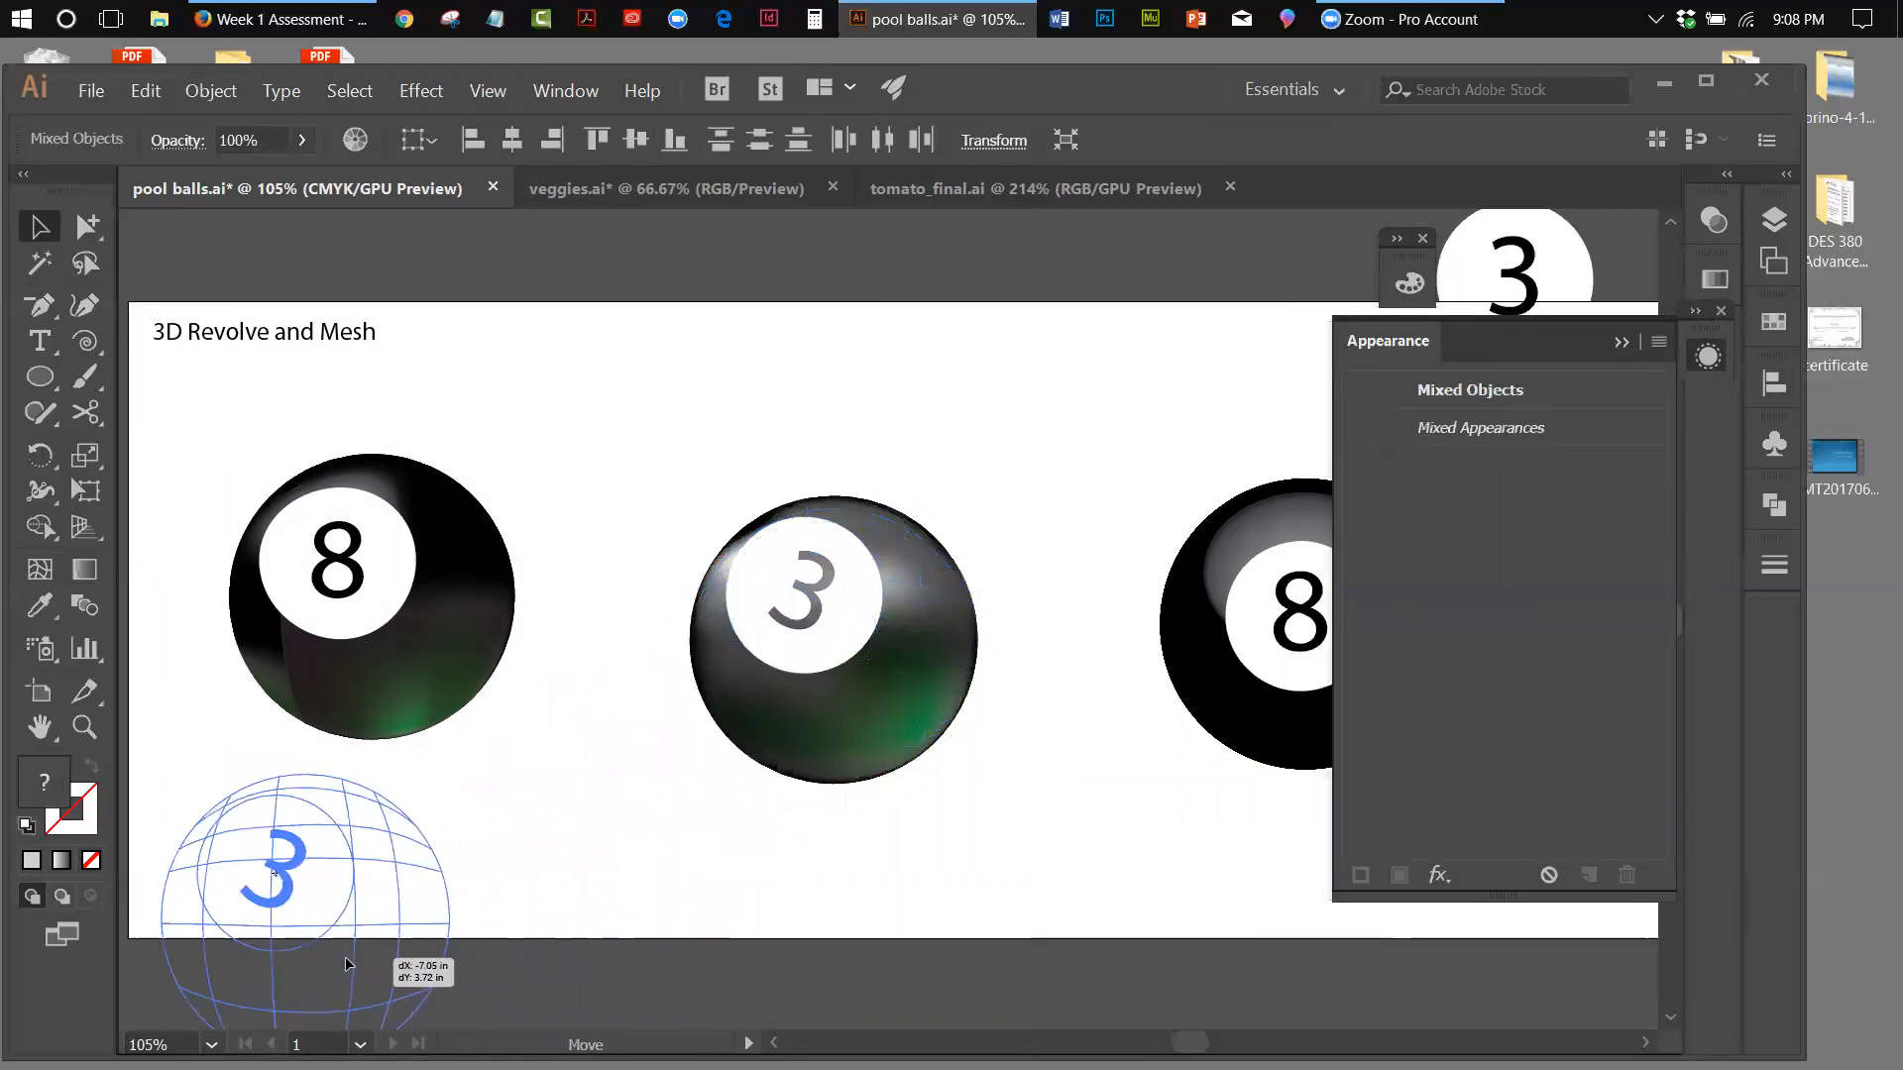
left_click_drag(1110, 365, 941, 642)
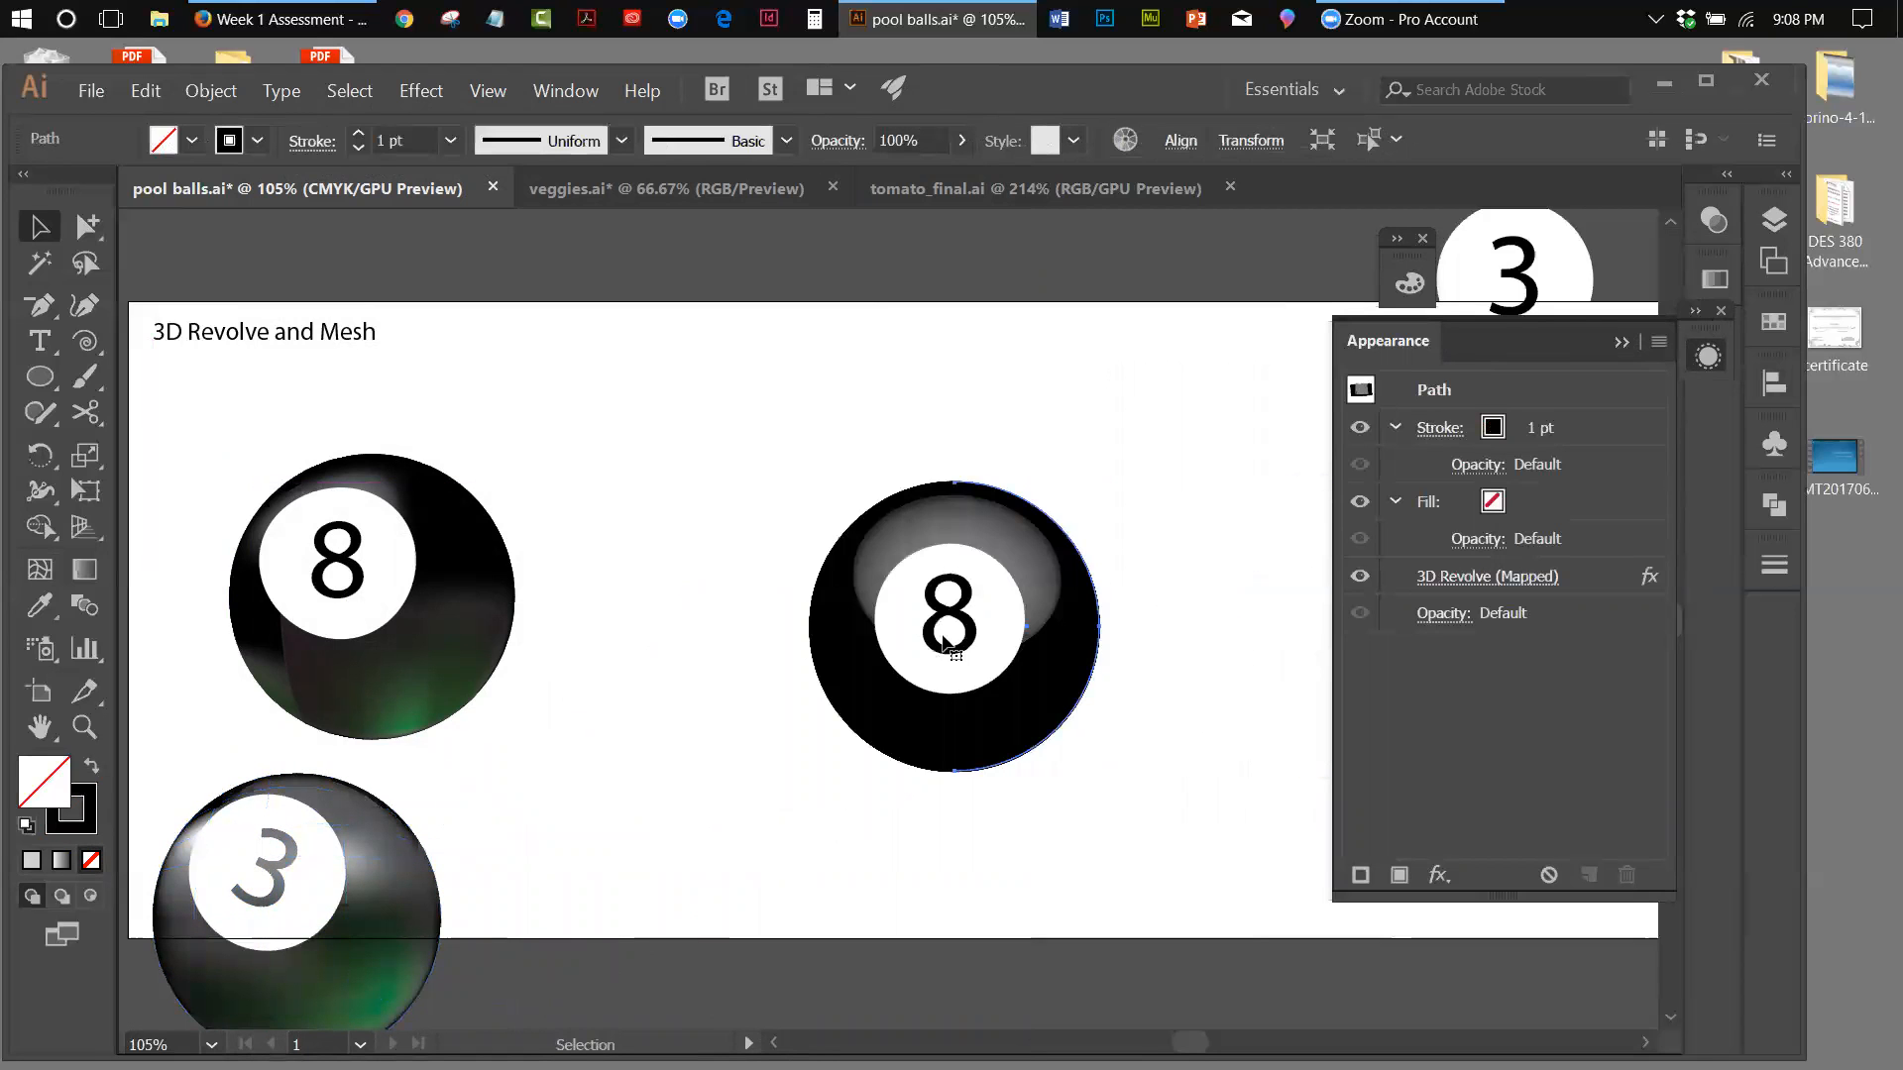
Reopen the revolved ball's 3D Revolve options with preview on, collapse the extra lighting options, and place the dialog clear of the ball
left_click(1427, 576)
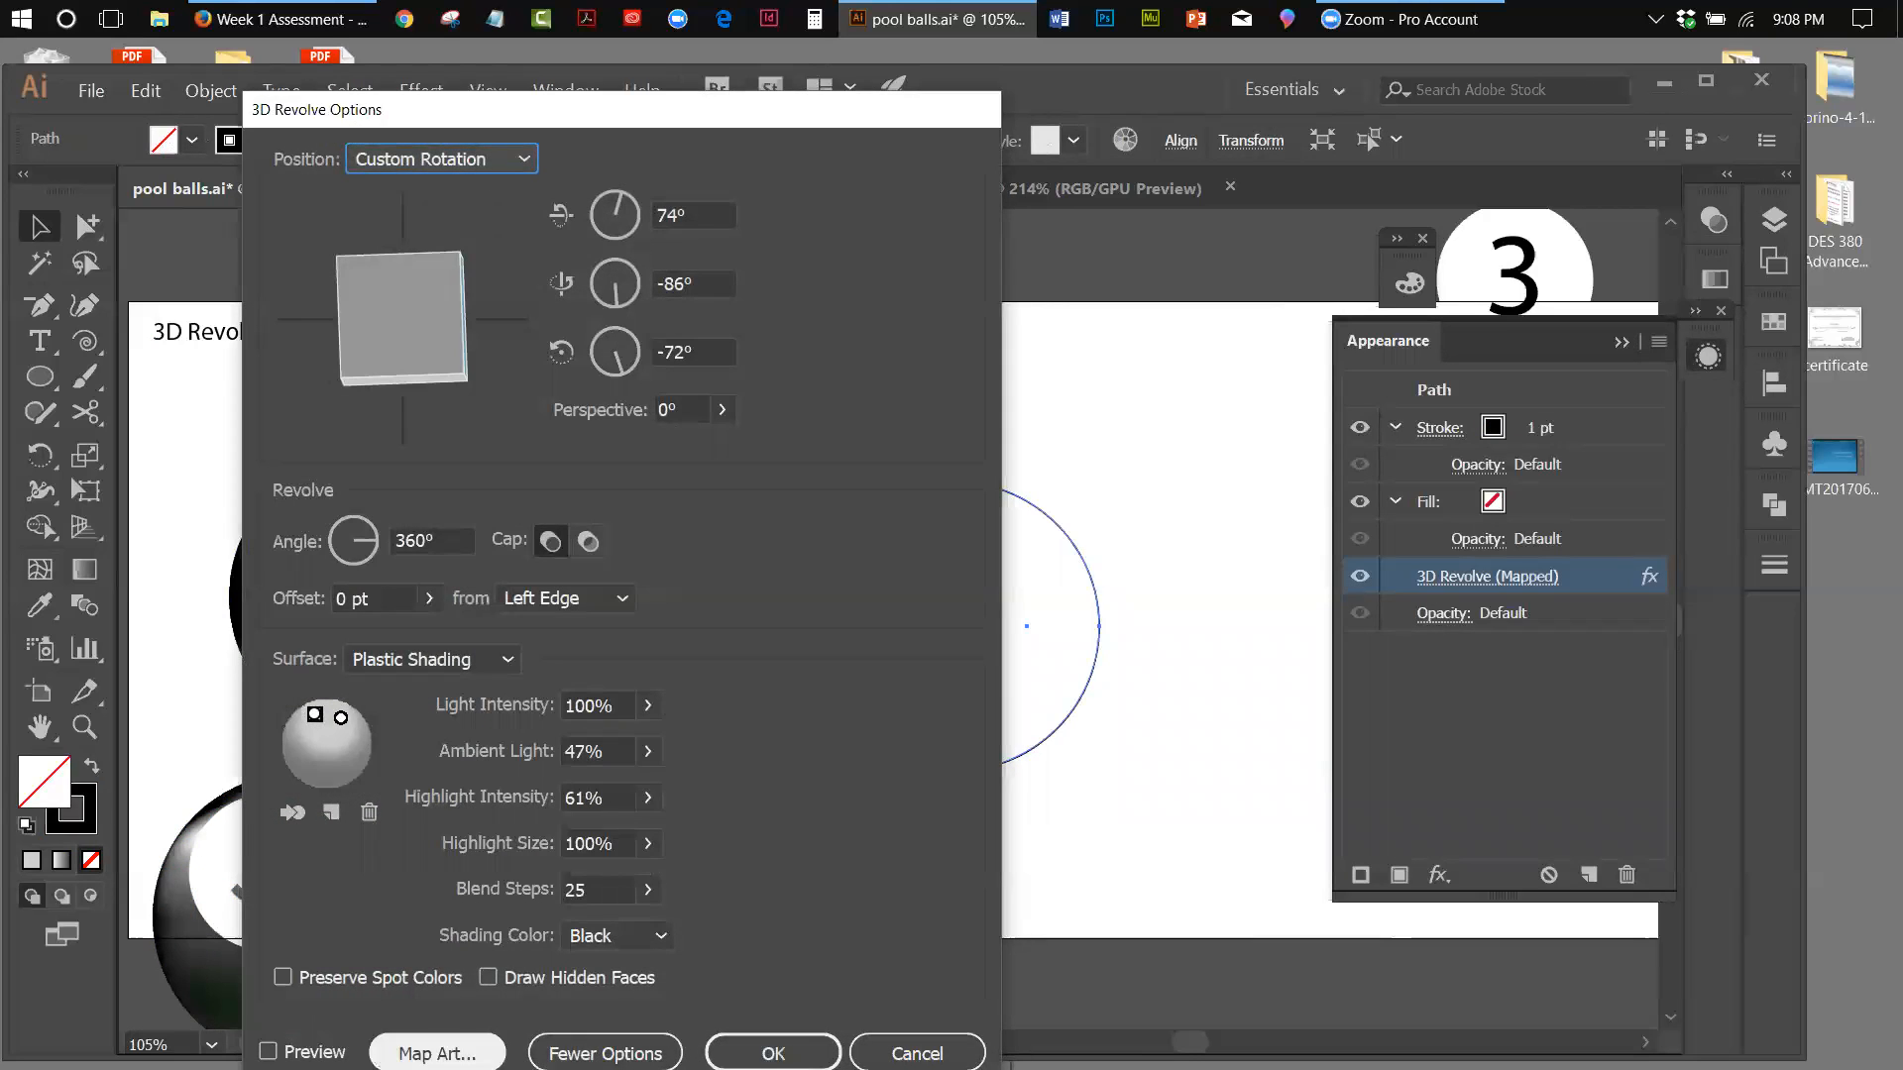
left_click(268, 1051)
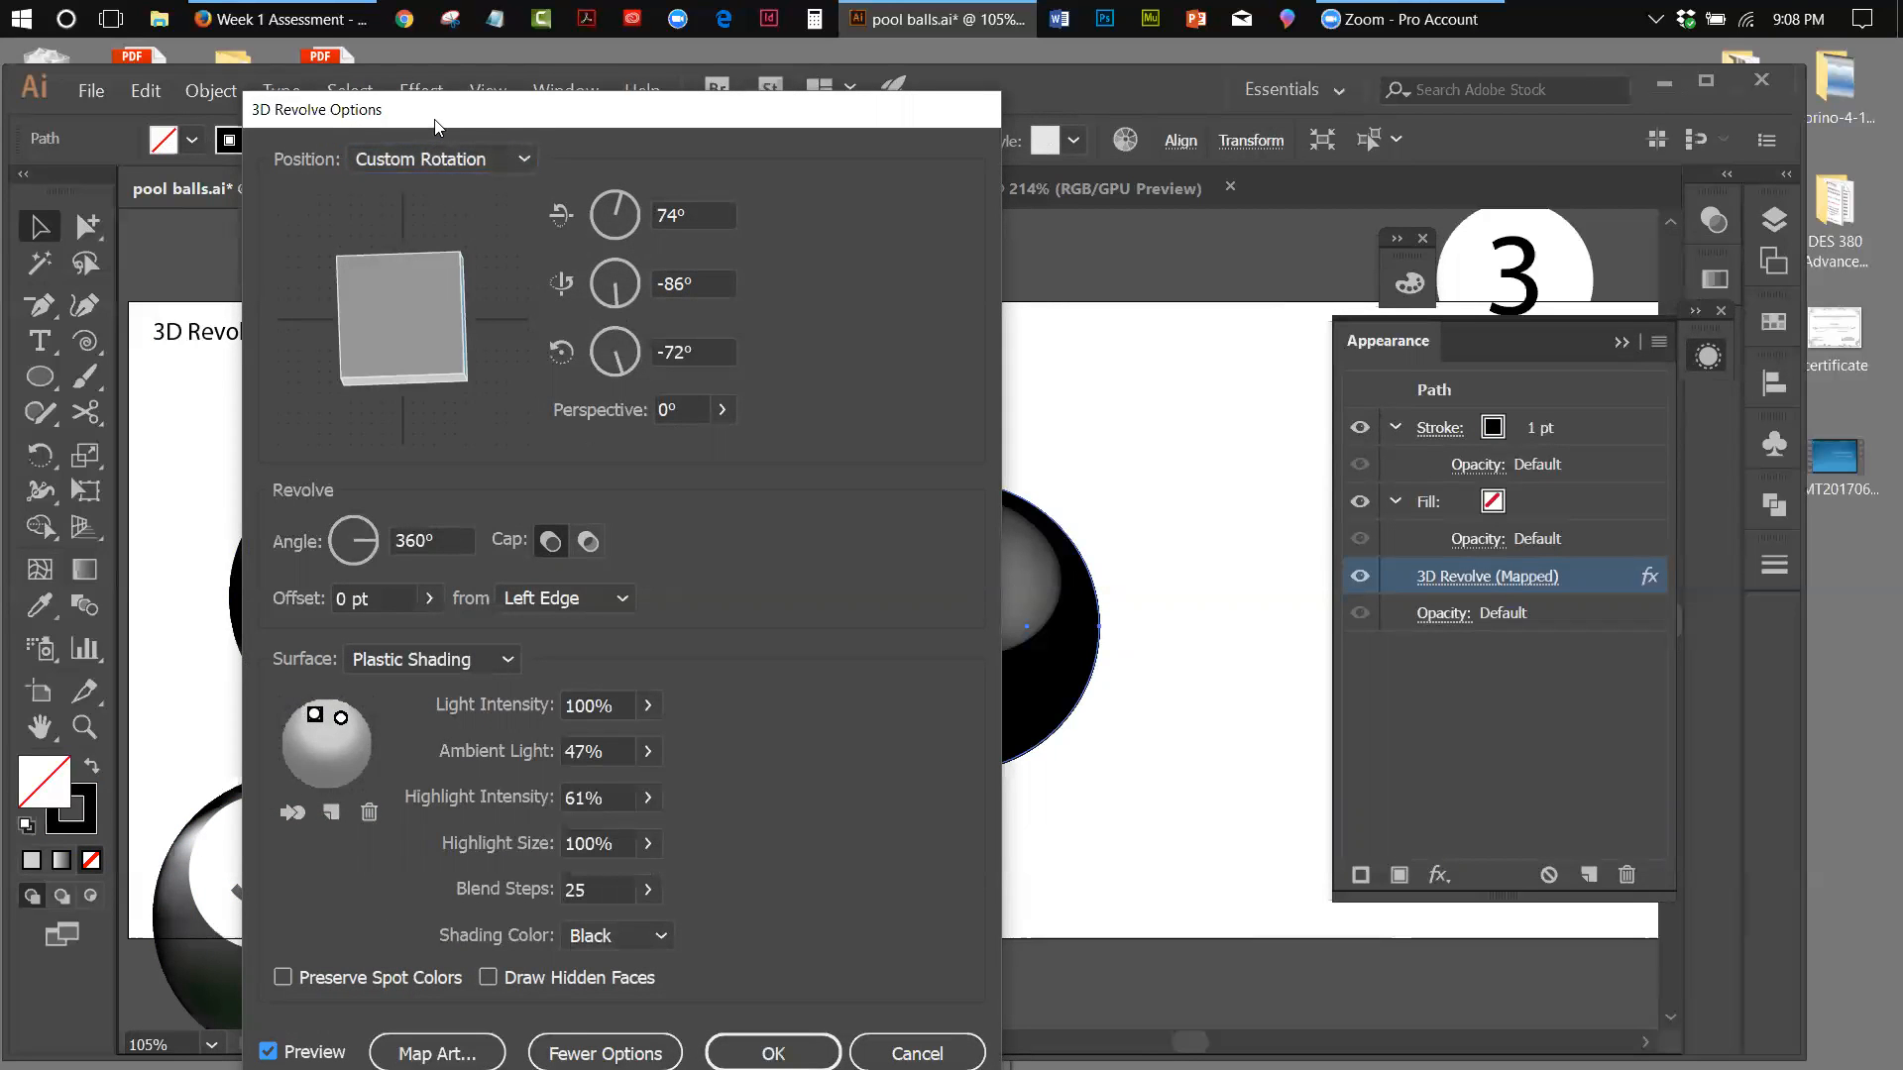
left_click_drag(436, 126, 1358, 150)
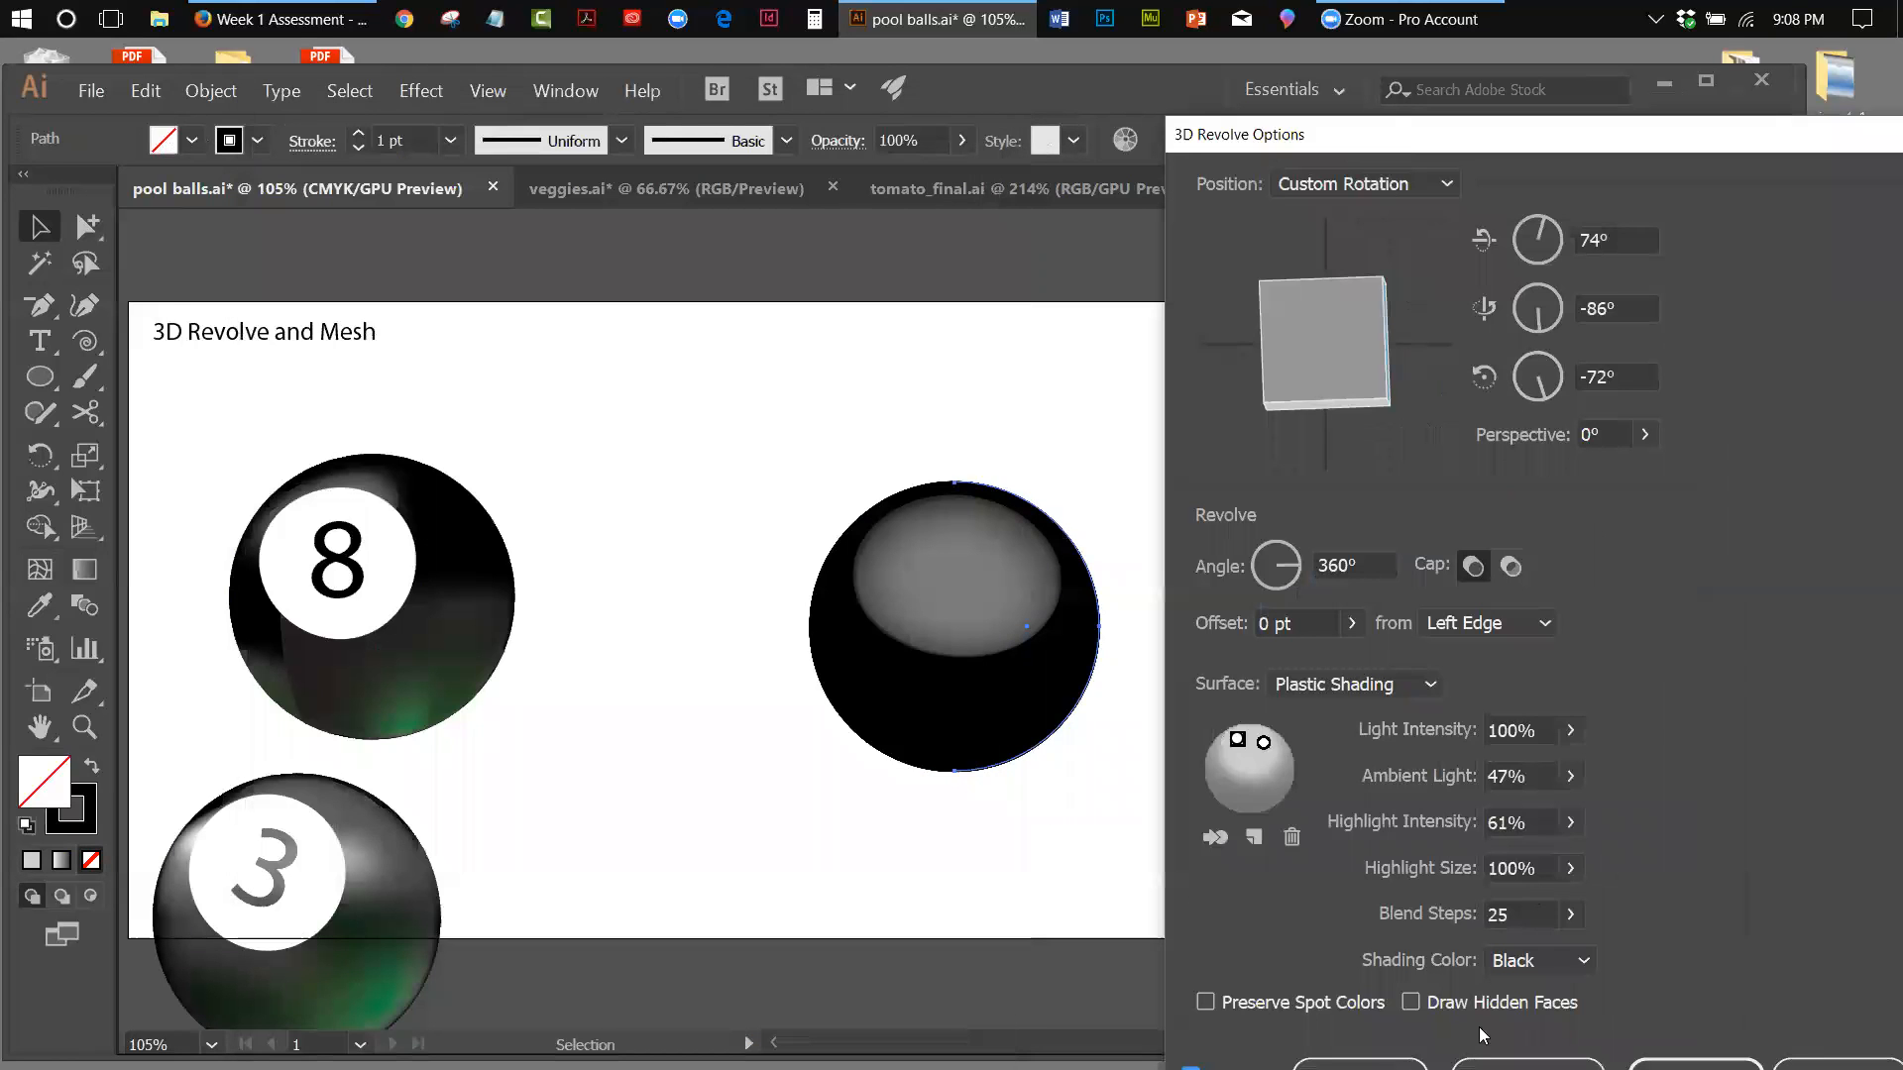
left_click(1527, 1064)
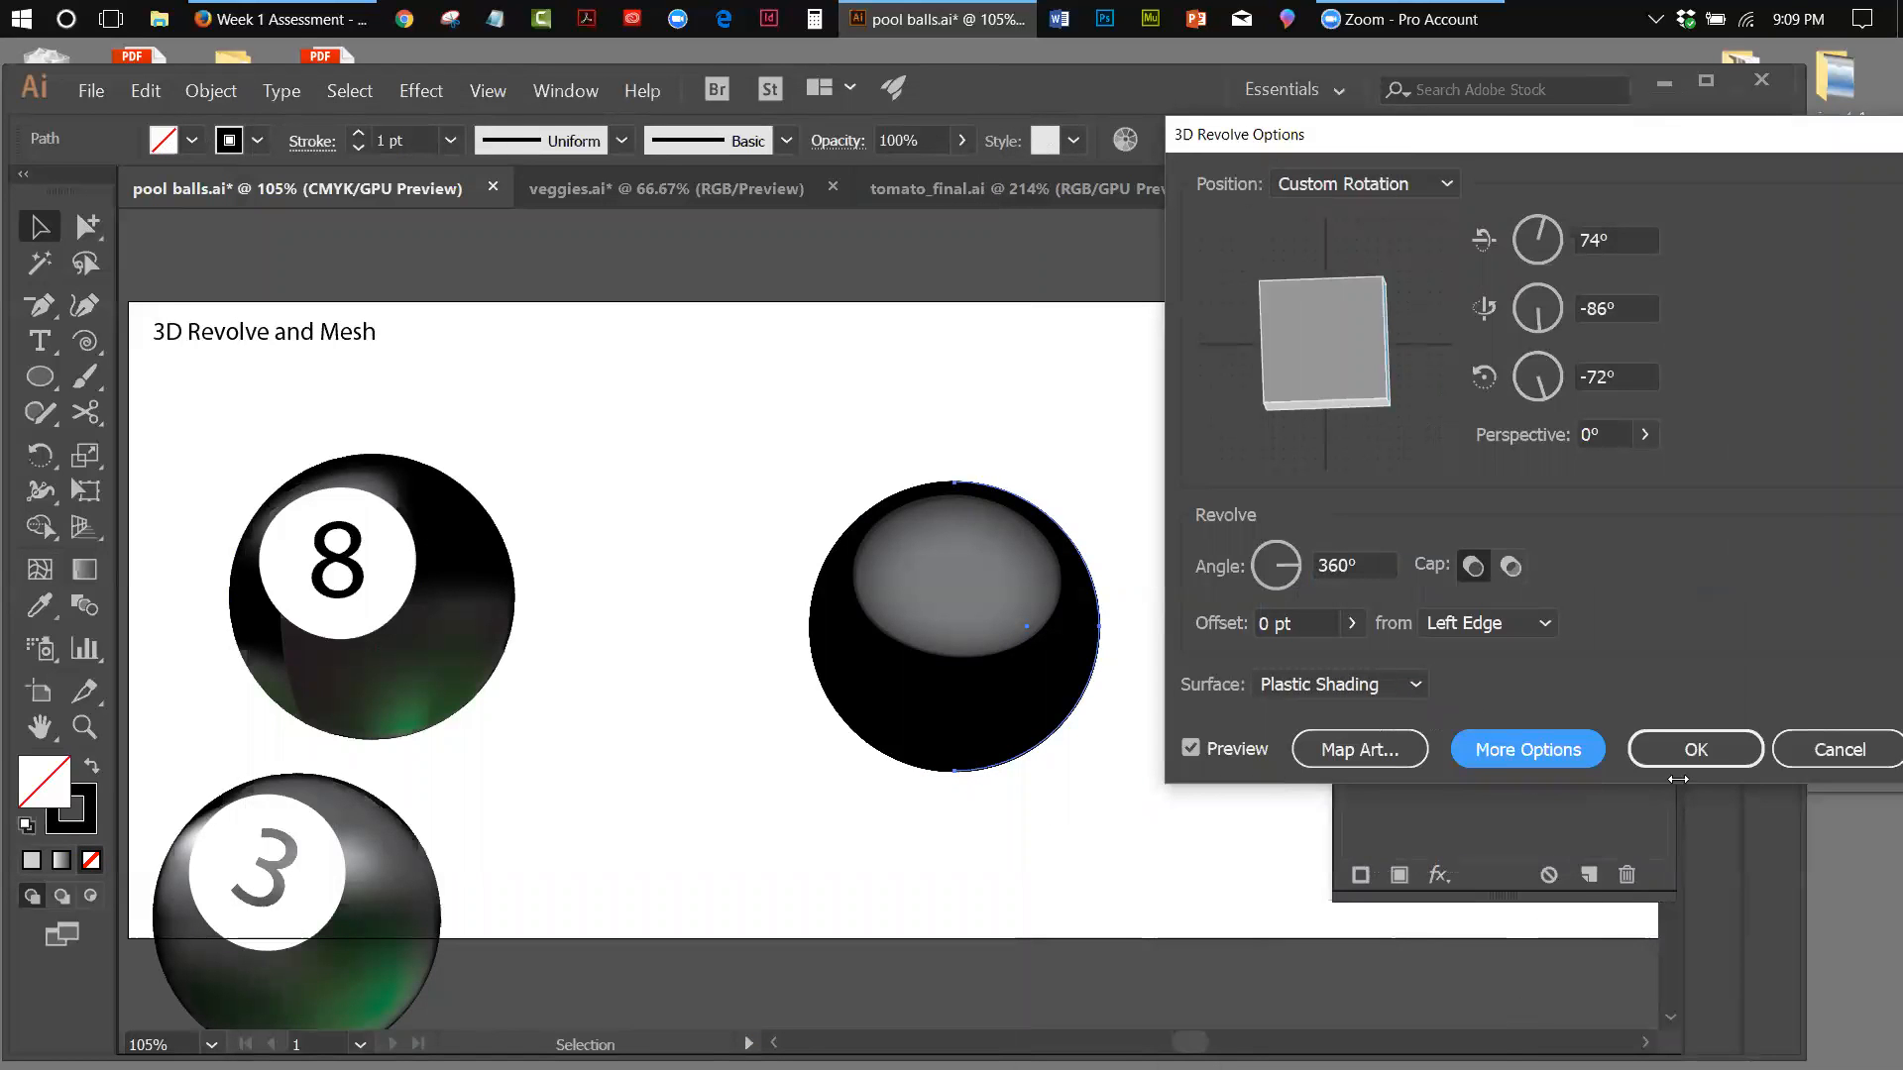
left_click_drag(1633, 136, 1569, 124)
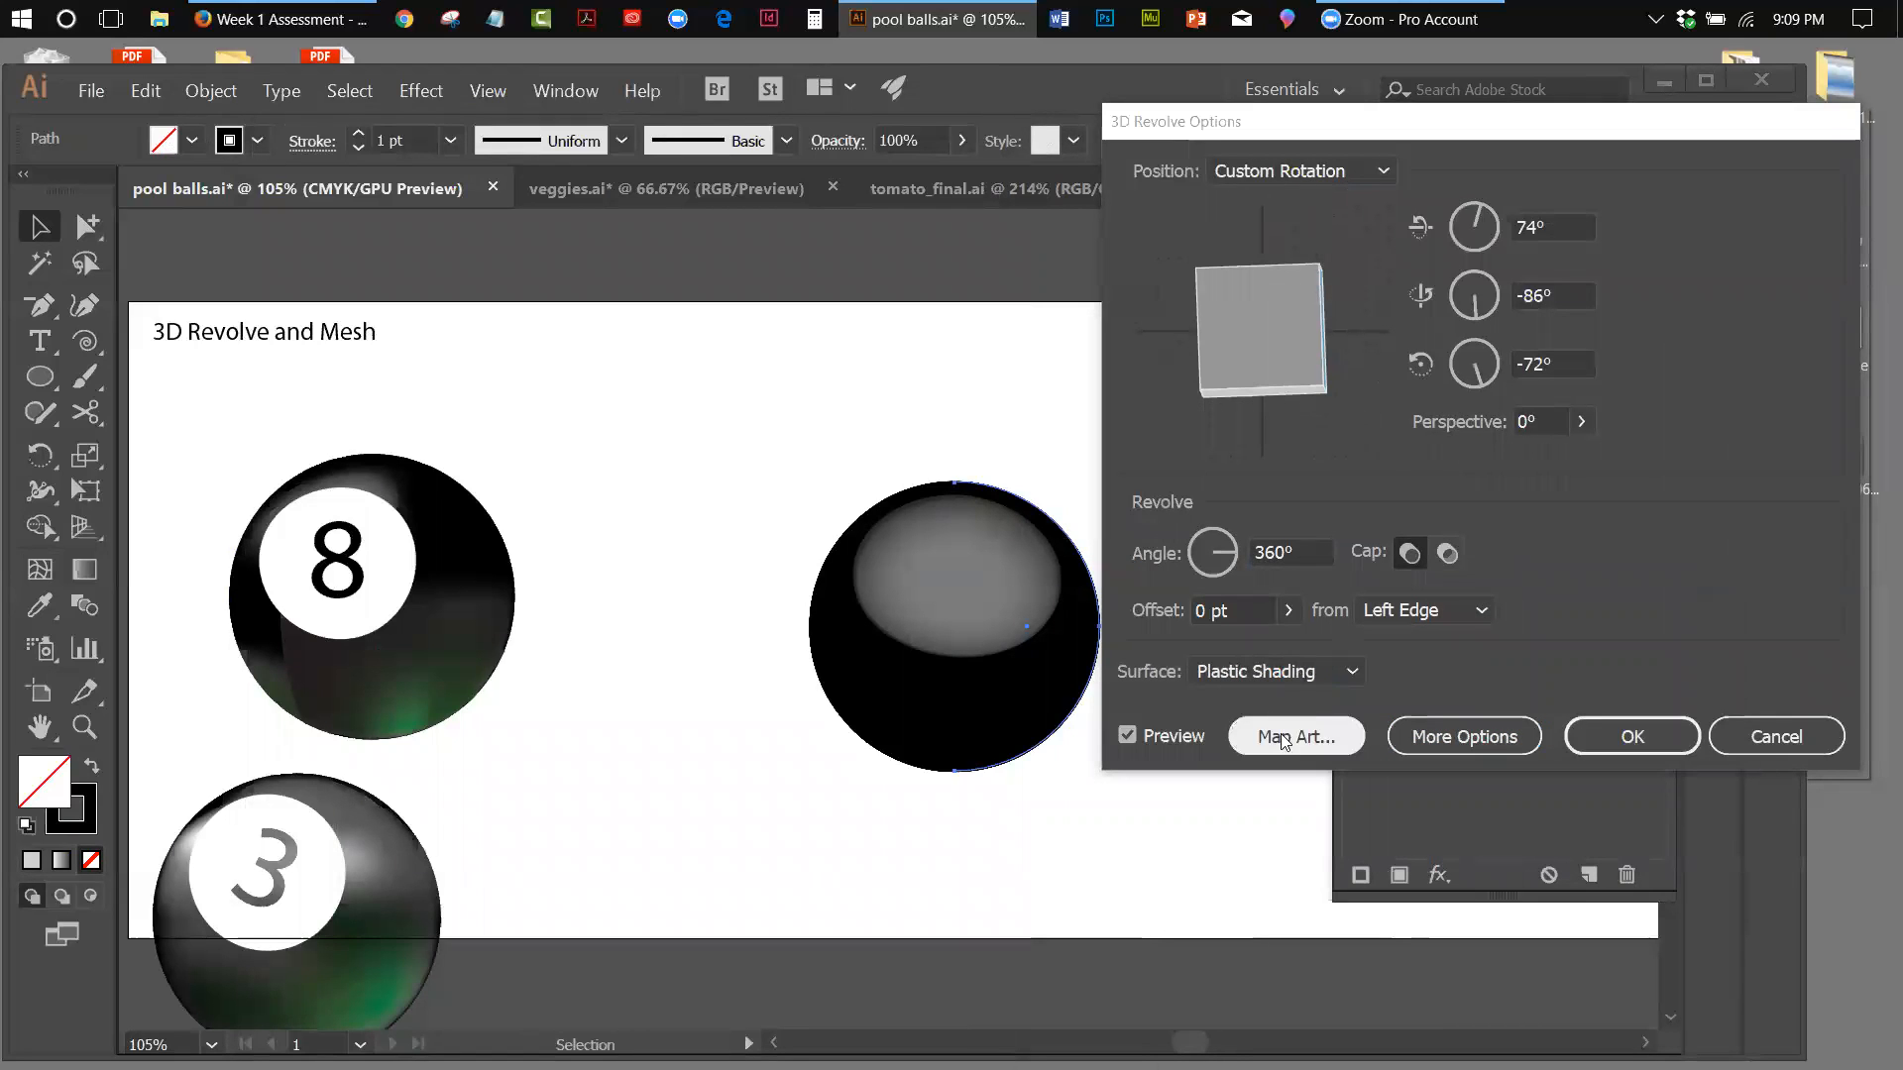
left_click(1625, 127)
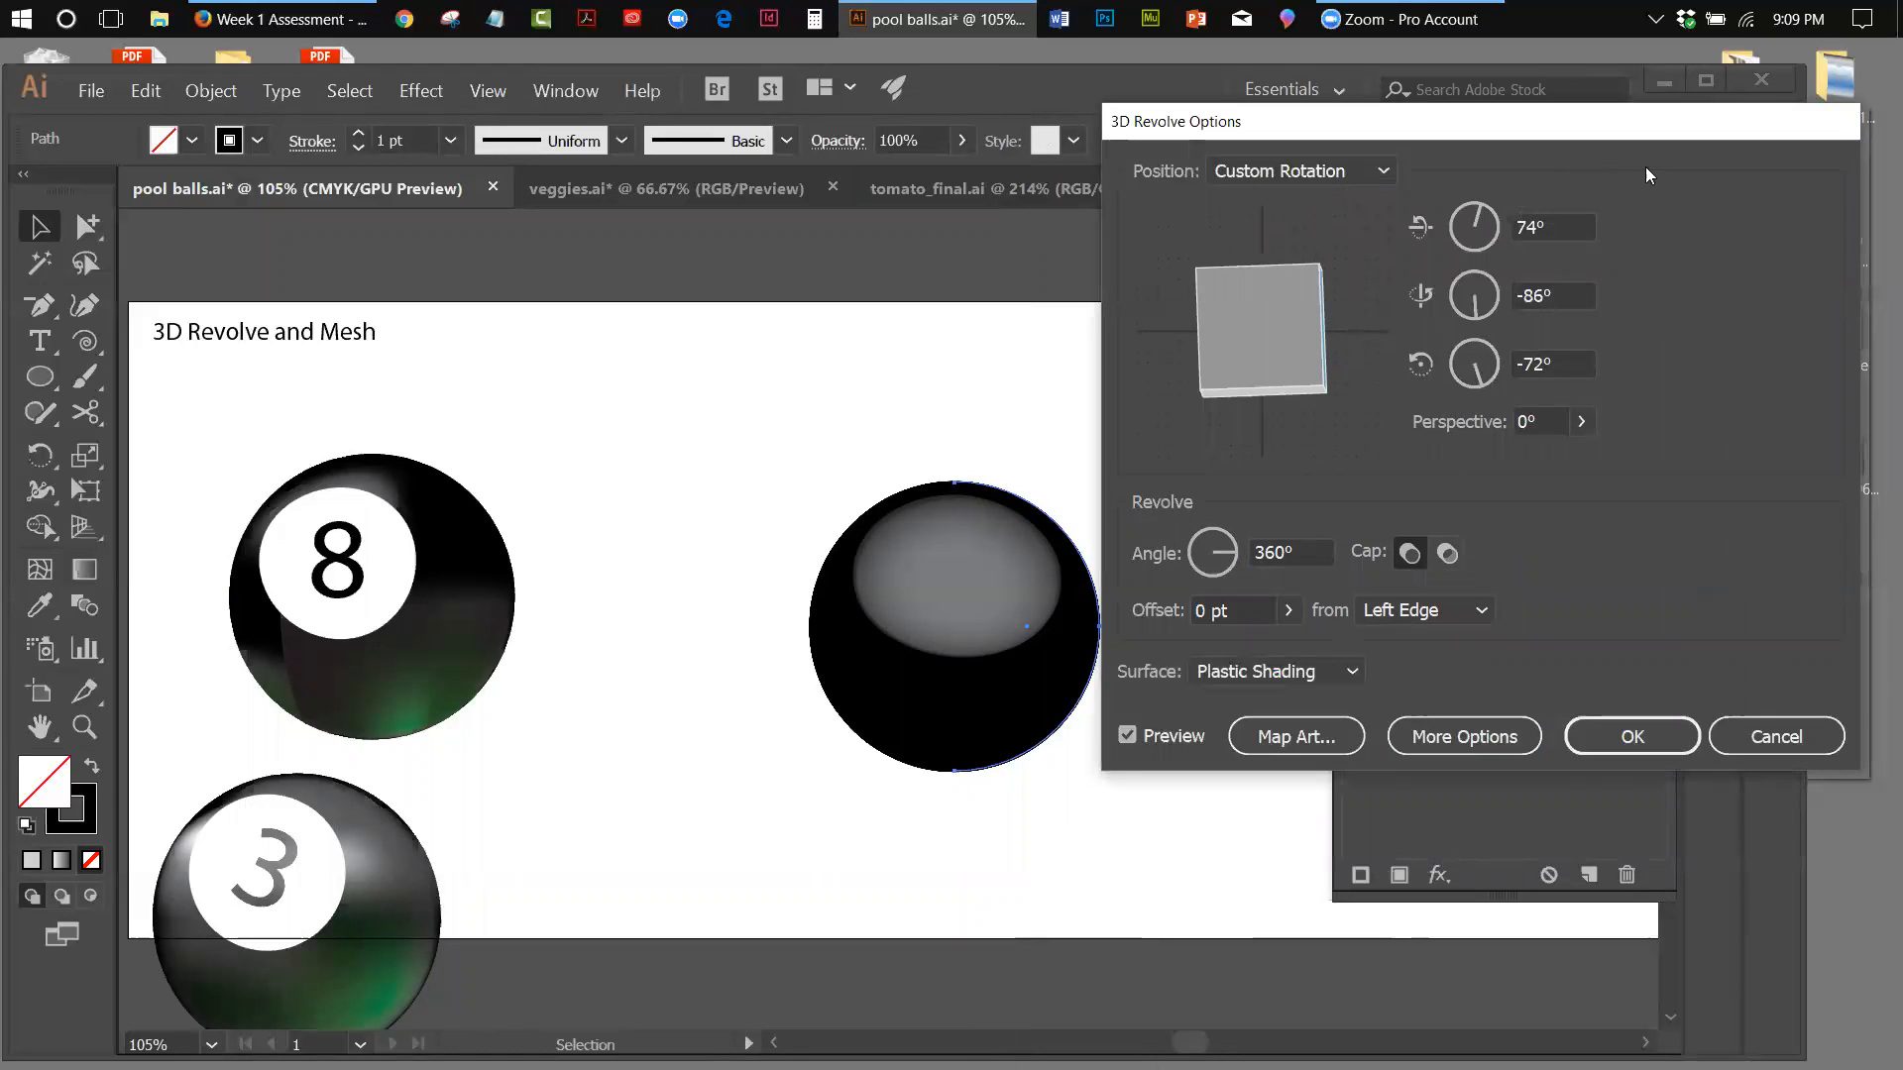
left_click_drag(1645, 175, 1668, 225)
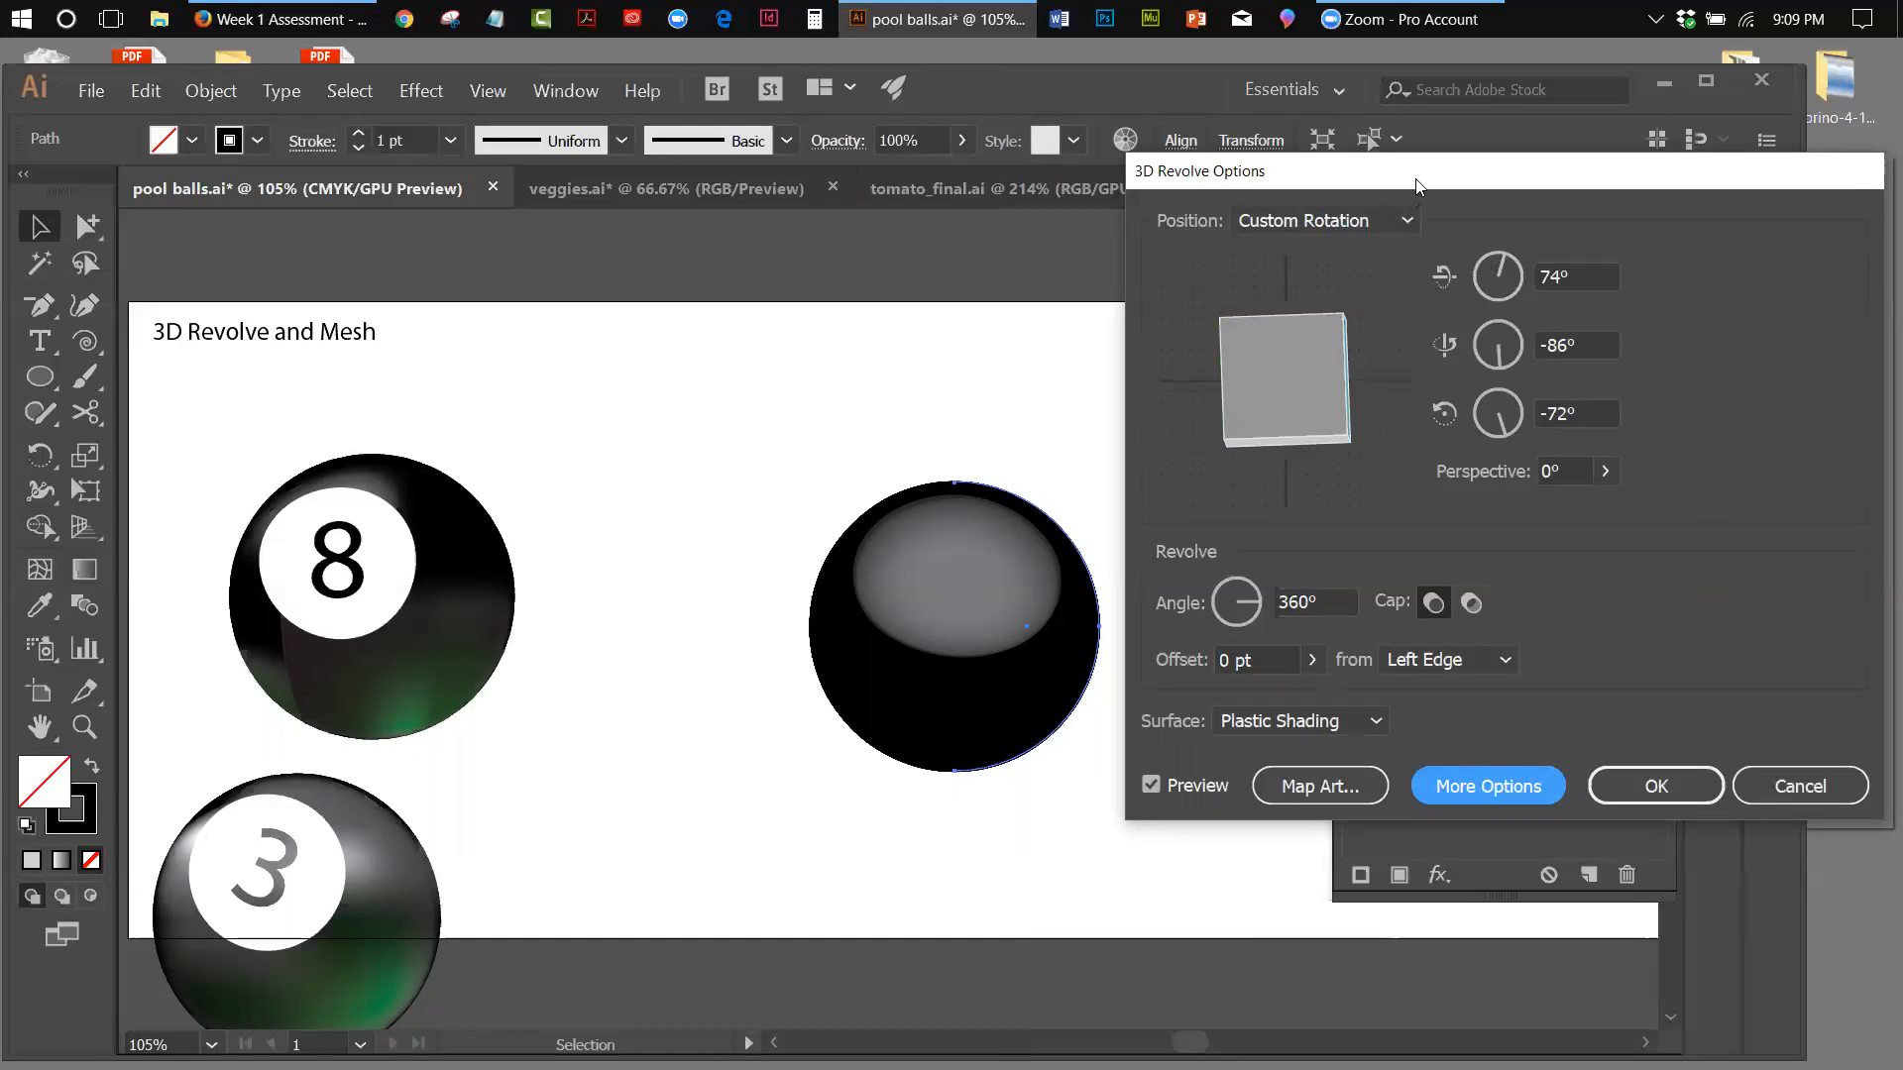
left_click_drag(1400, 189, 1280, 225)
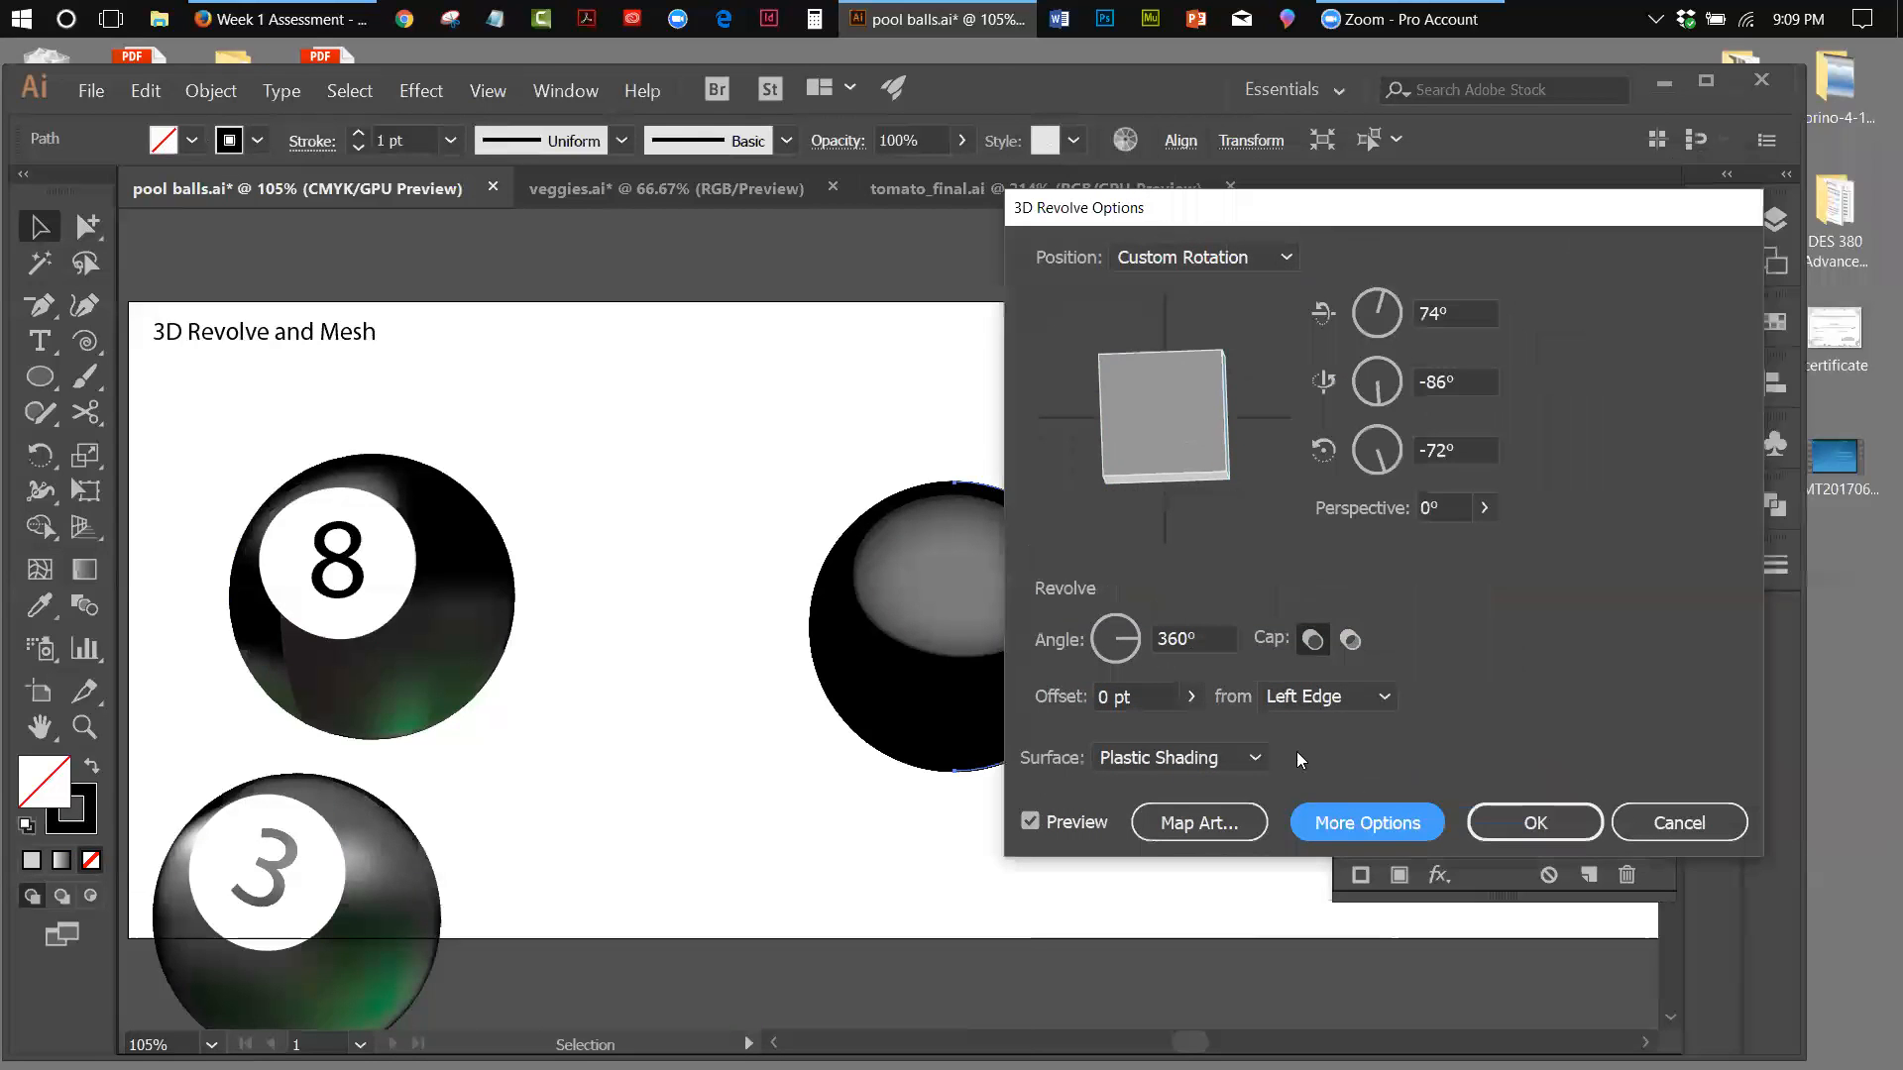
Enable Shade Artwork for the 3_ball 2 symbol mapped on surface 1 and apply the revolve settings
left_click(1246, 825)
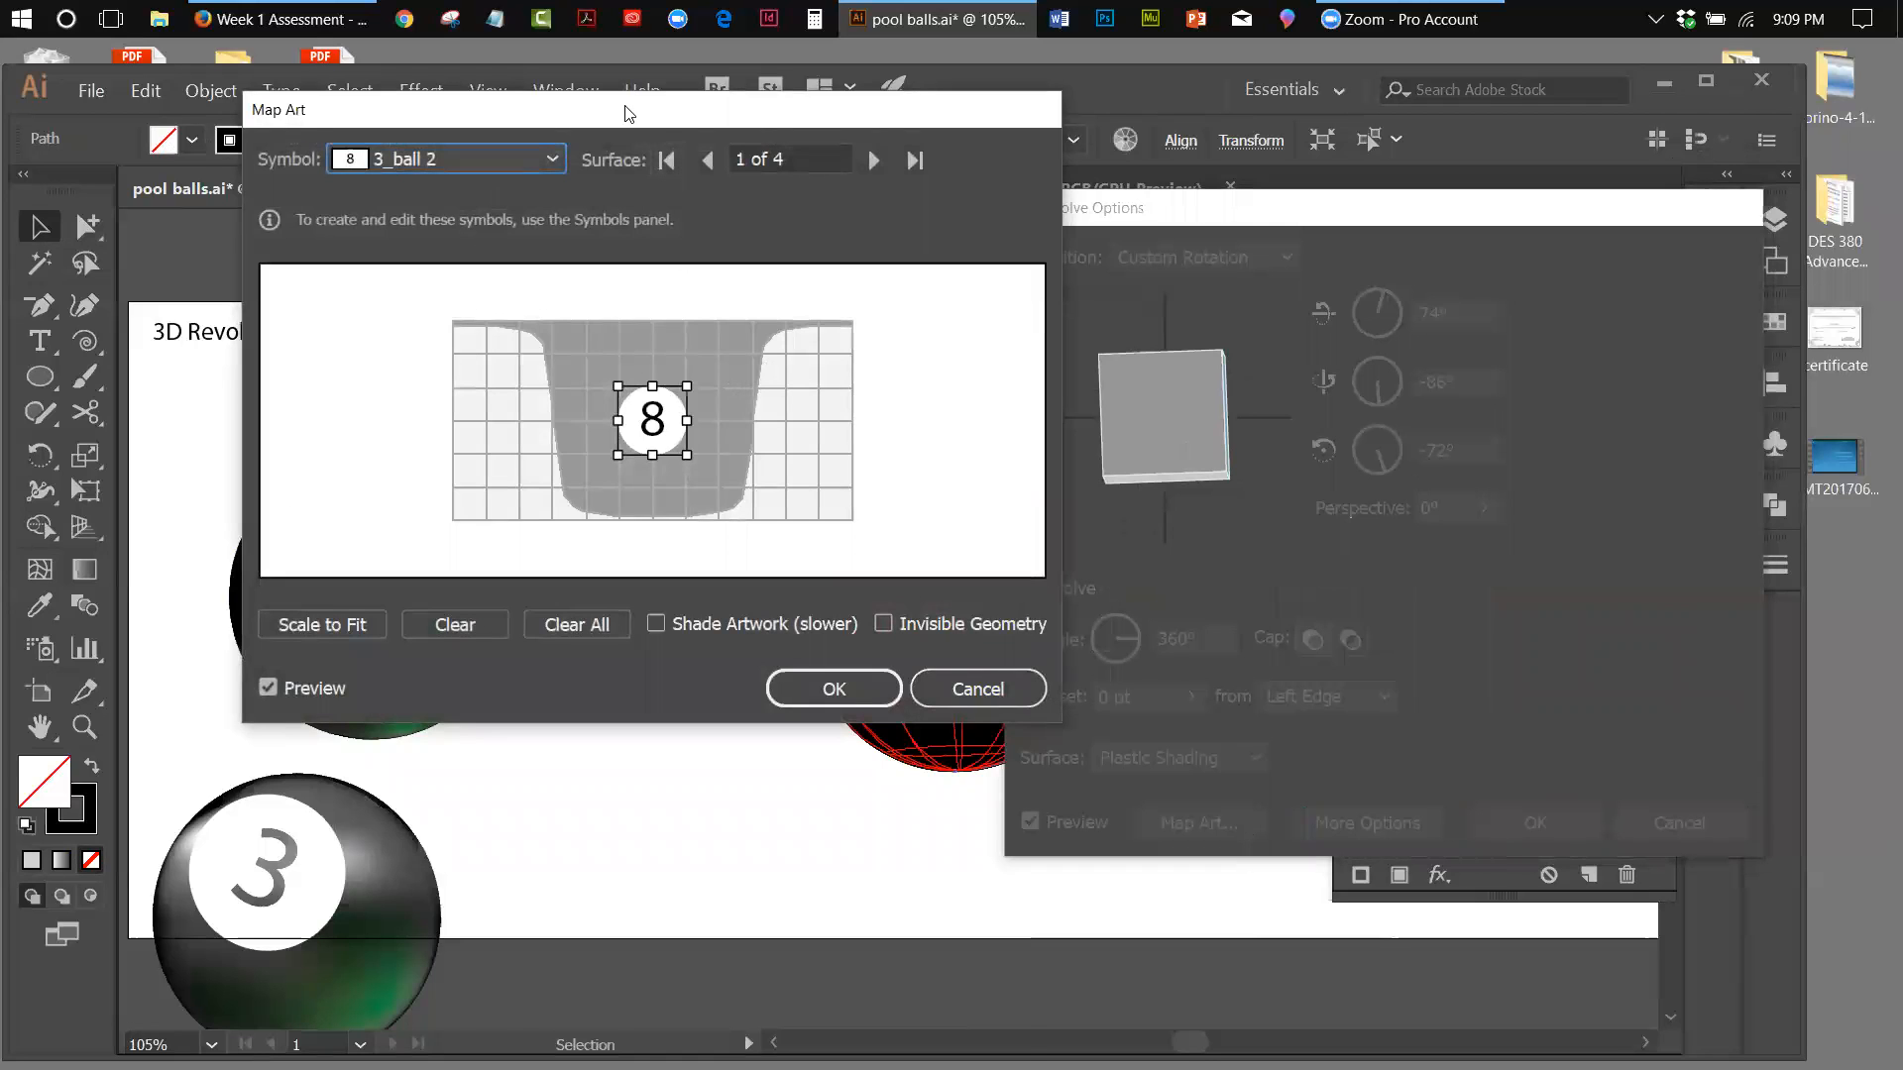
left_click_drag(664, 123, 1467, 219)
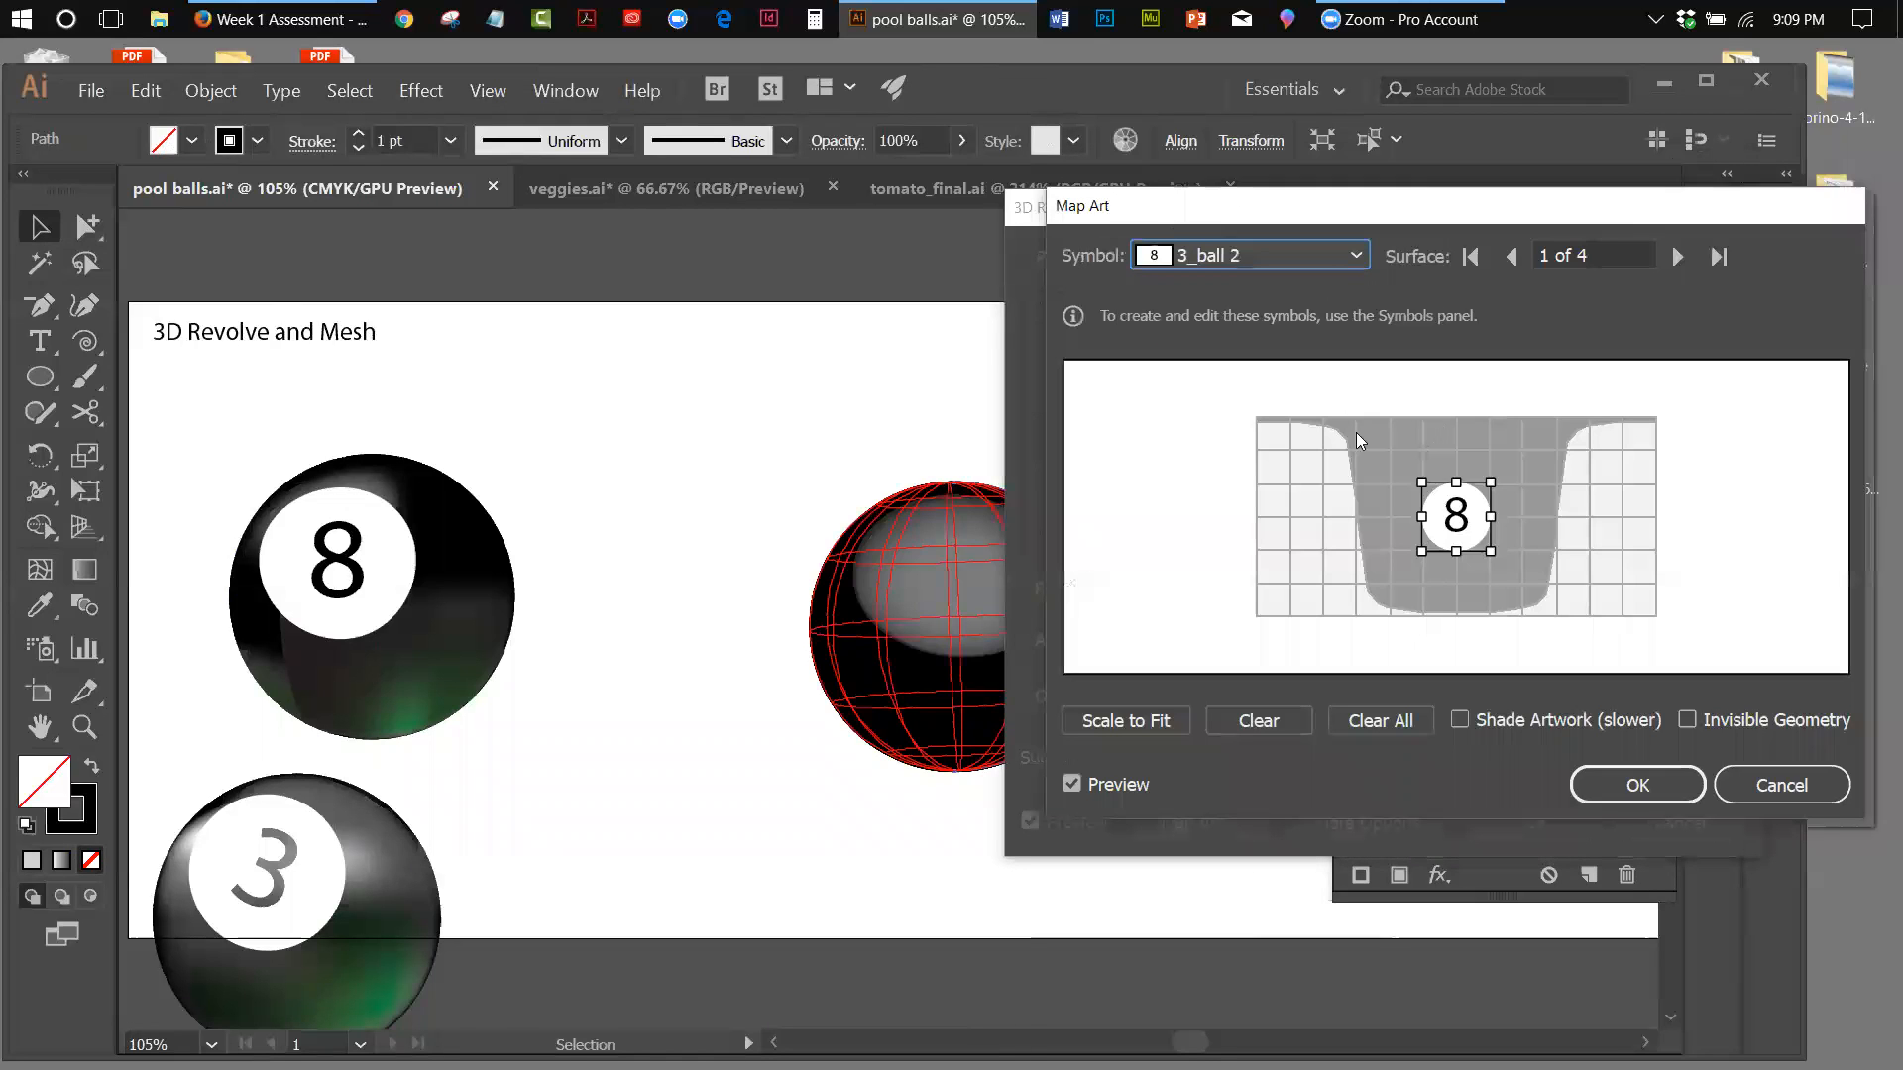
left_click(1462, 717)
left_click(1606, 783)
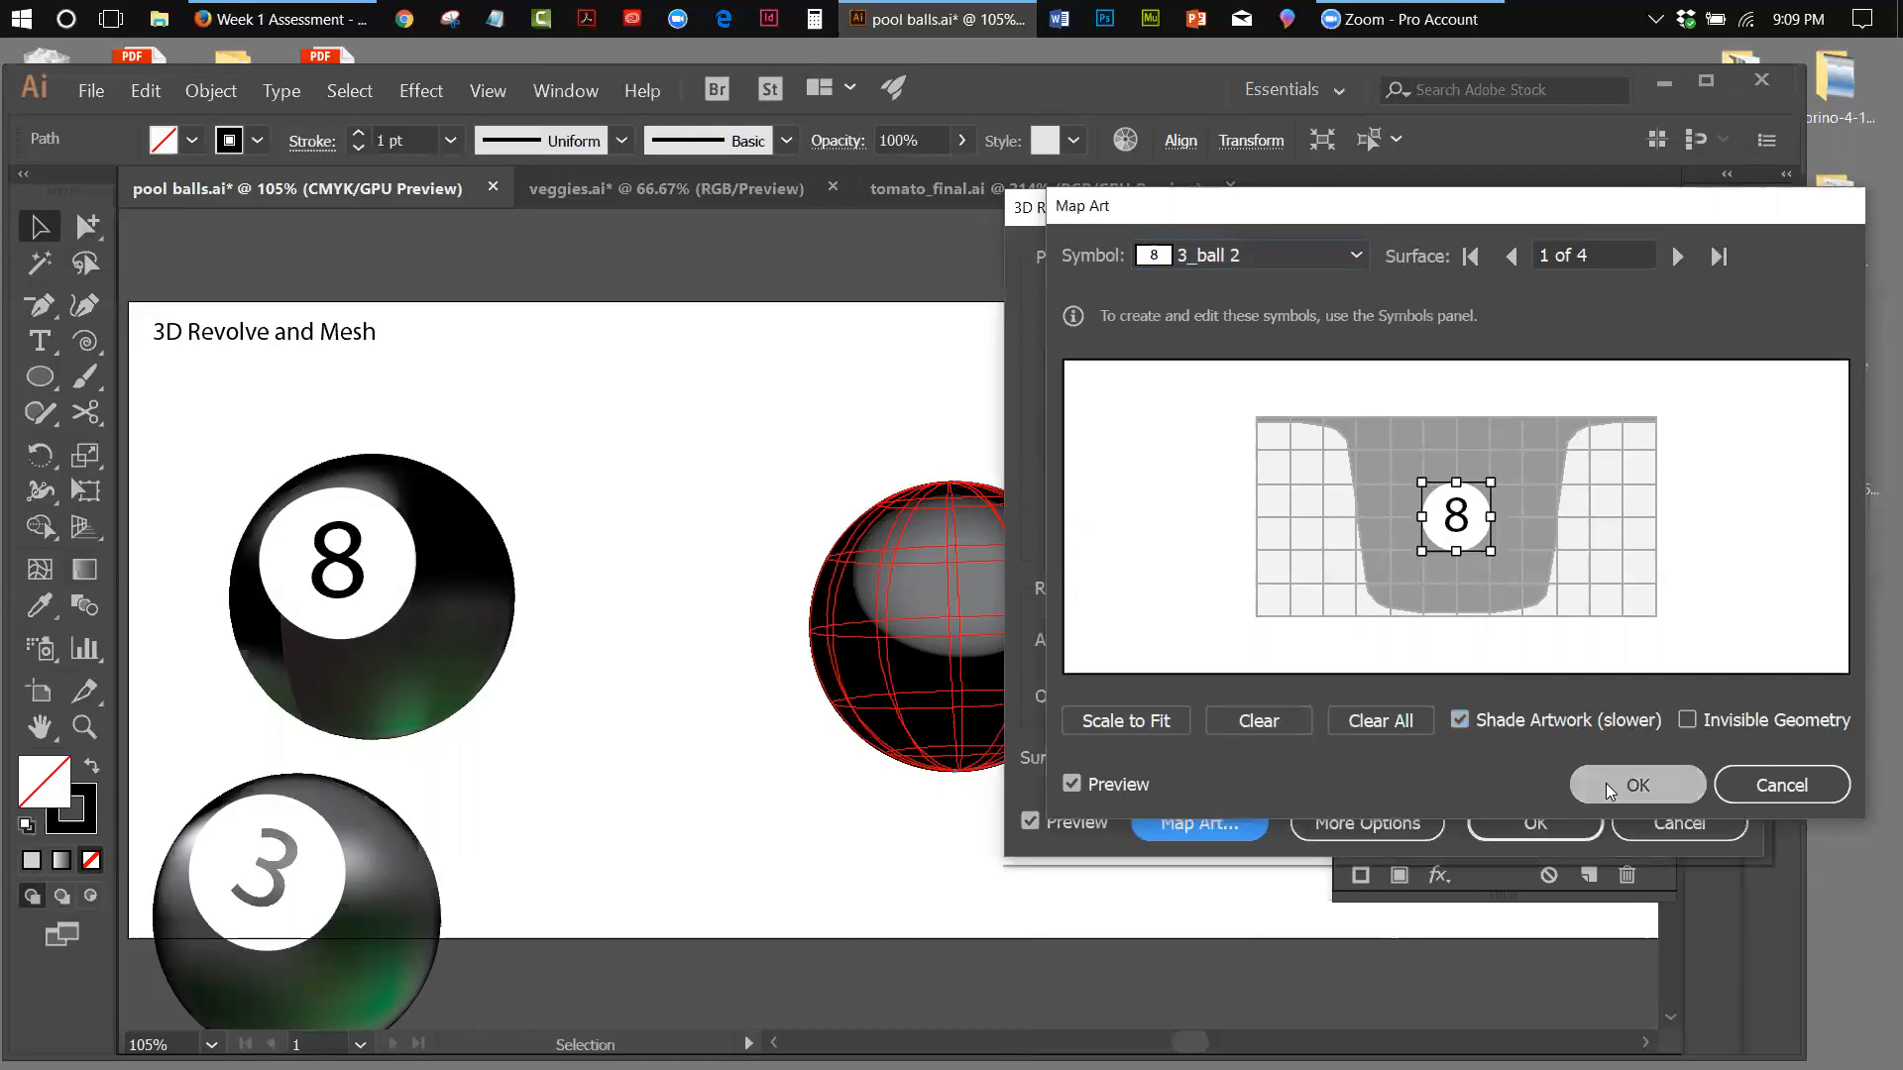
left_click(1570, 822)
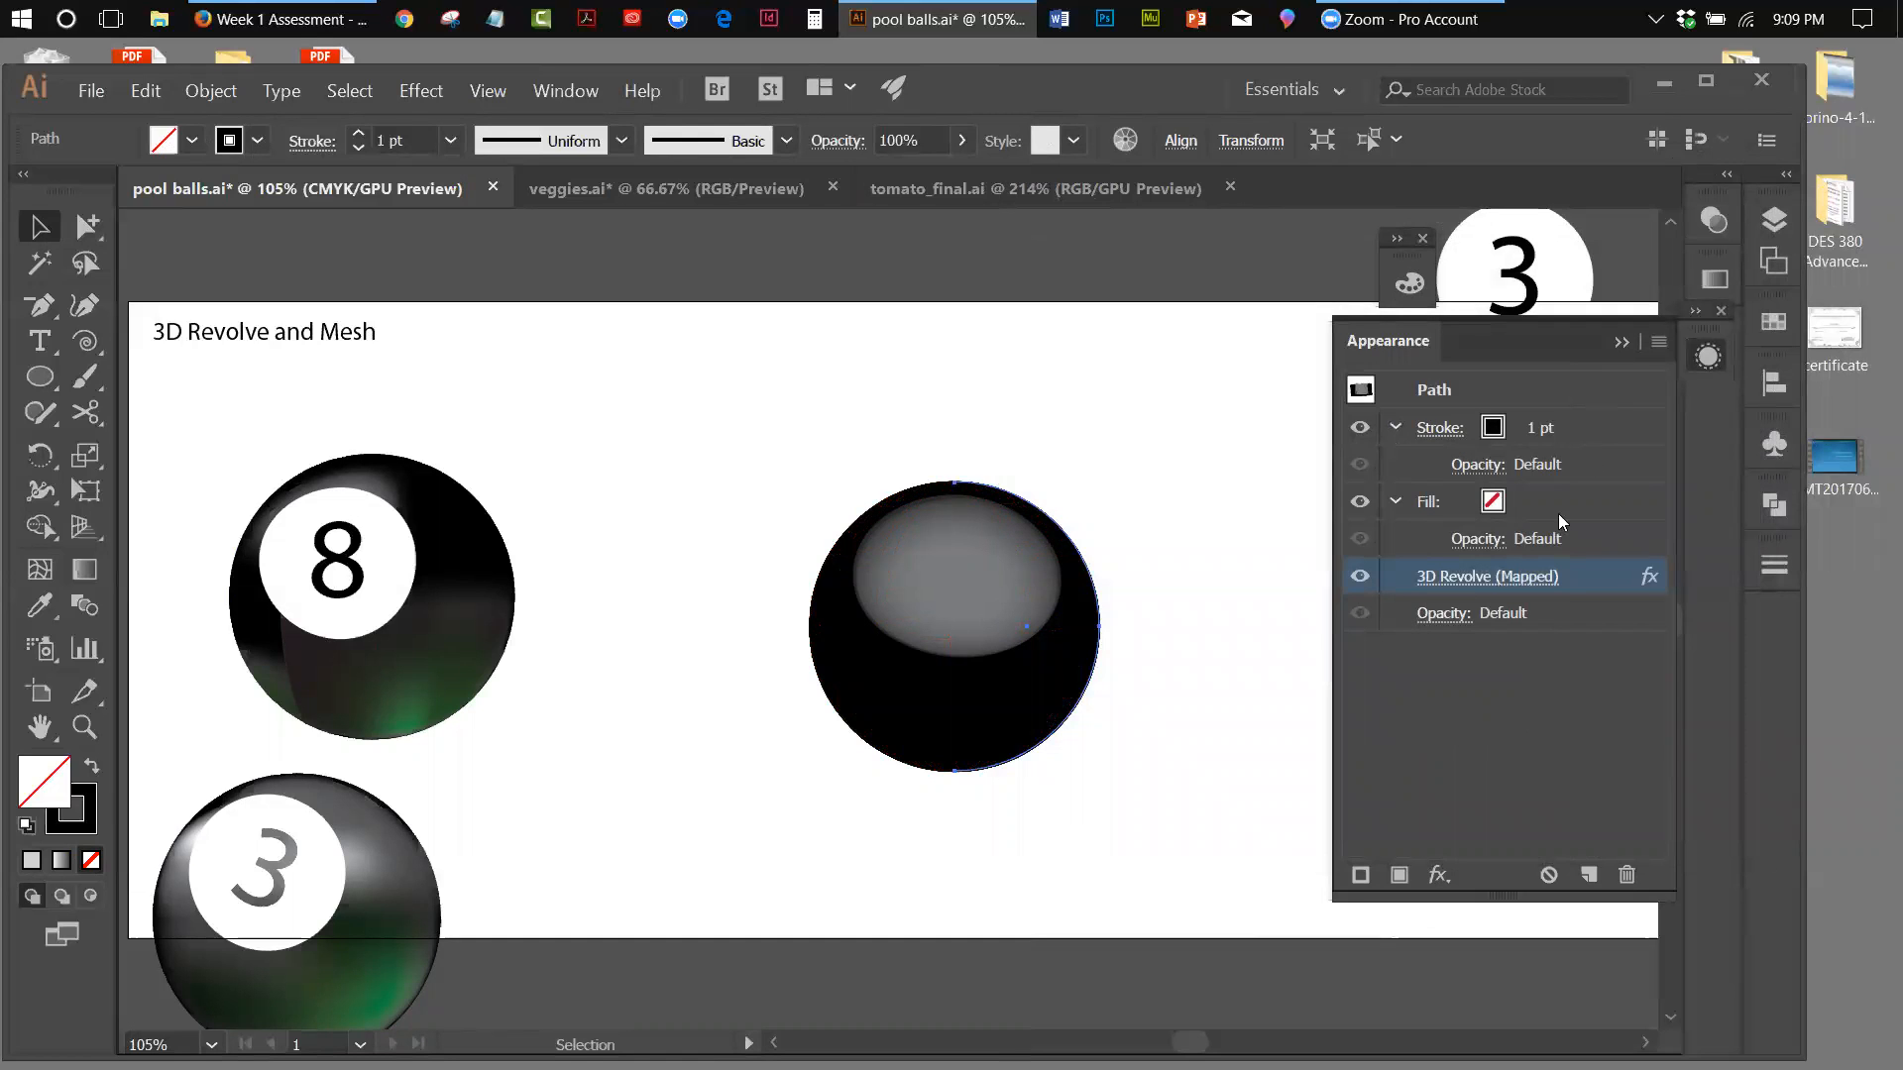
Reopen the revolved ball's mapped art, shift the 8 symbol slightly left on surface 1, and preview it with the dialog moved aside
left_click(1467, 577)
left_click(1200, 824)
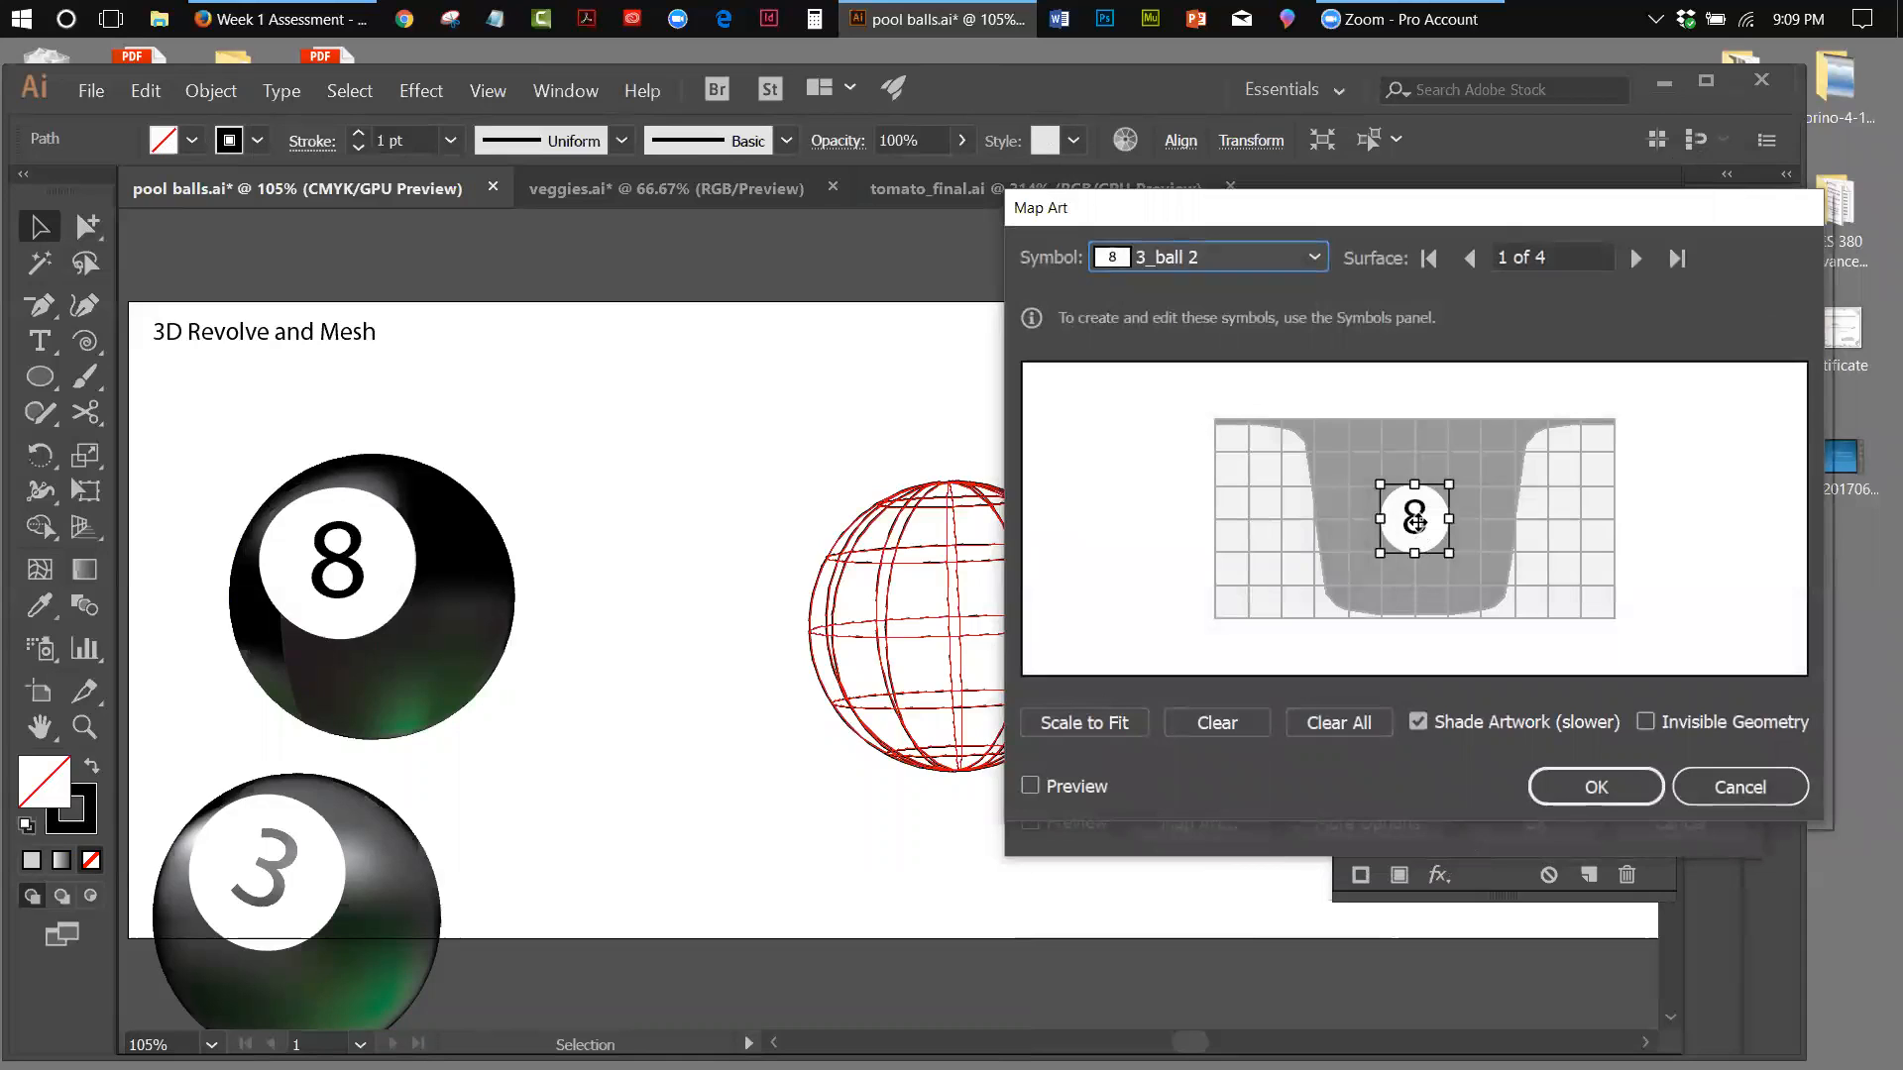
left_click_drag(1417, 522, 1400, 522)
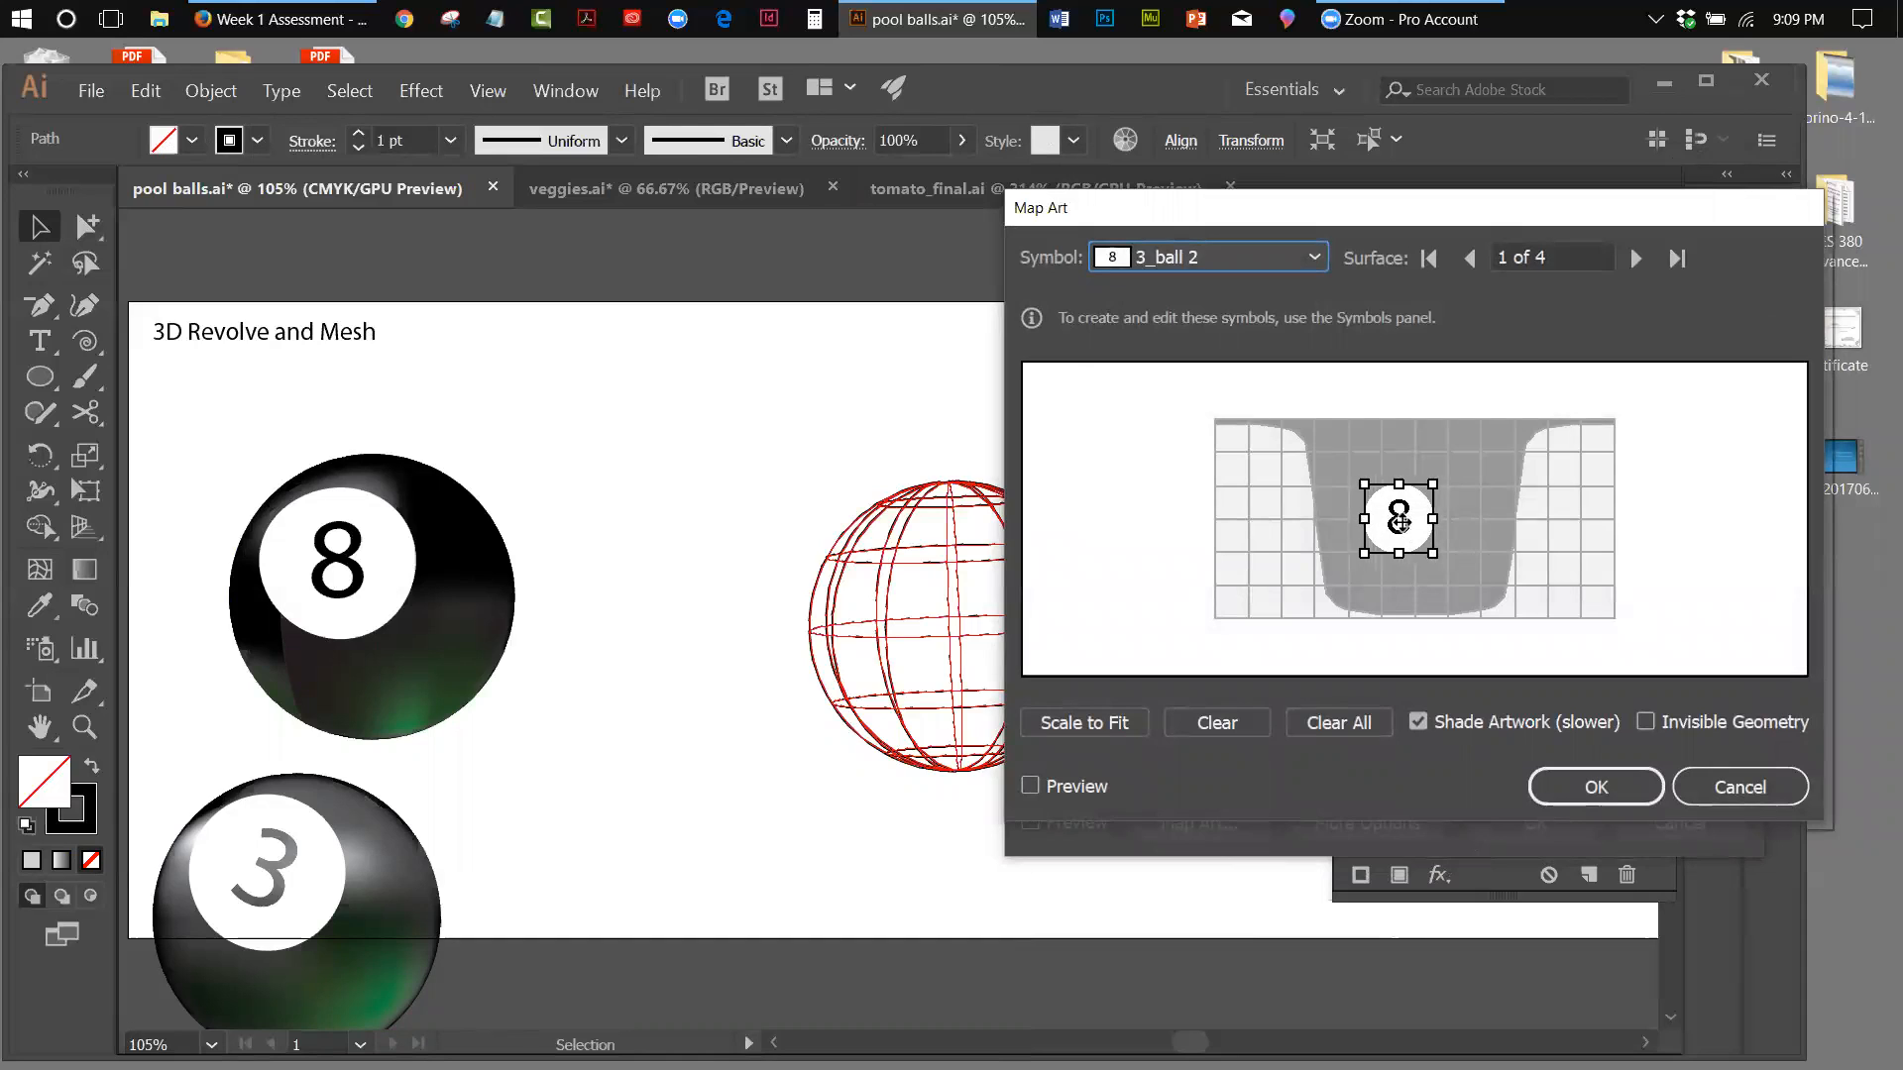
left_click(1030, 786)
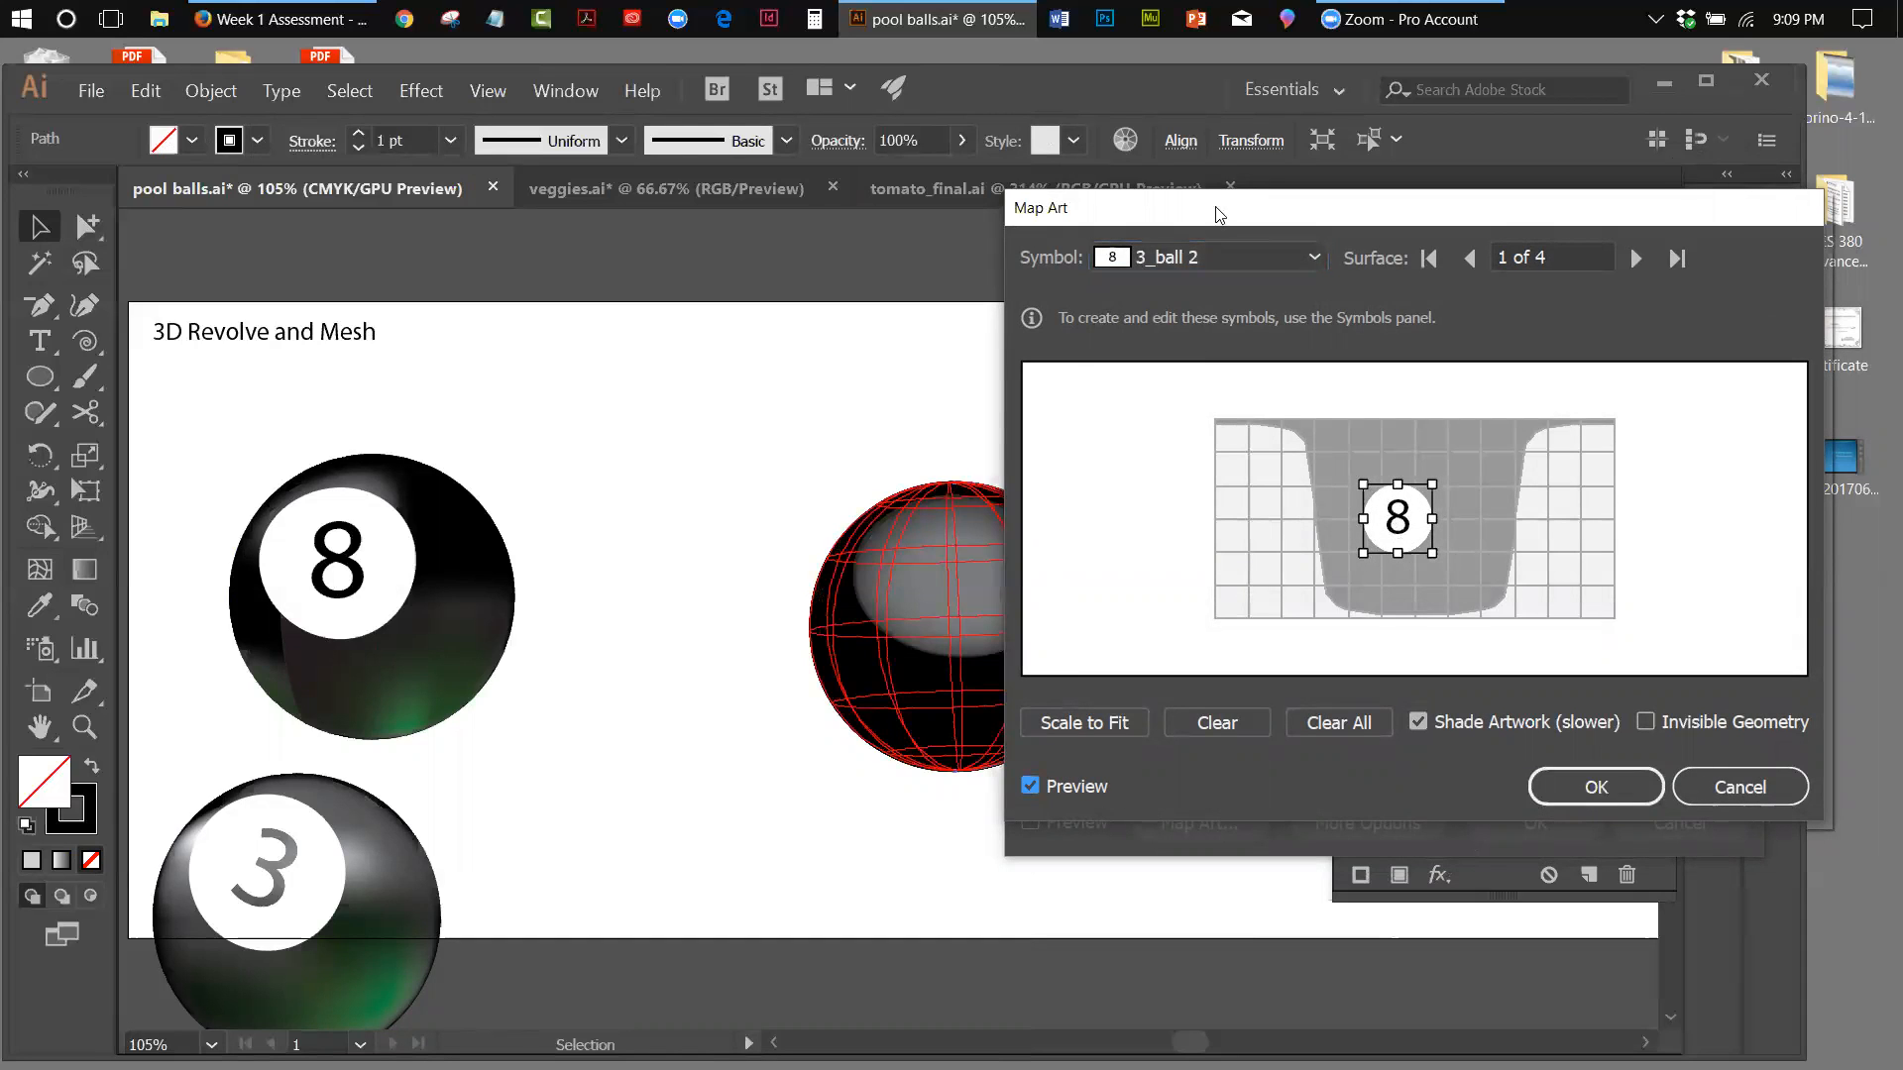
left_click_drag(1224, 215, 1434, 234)
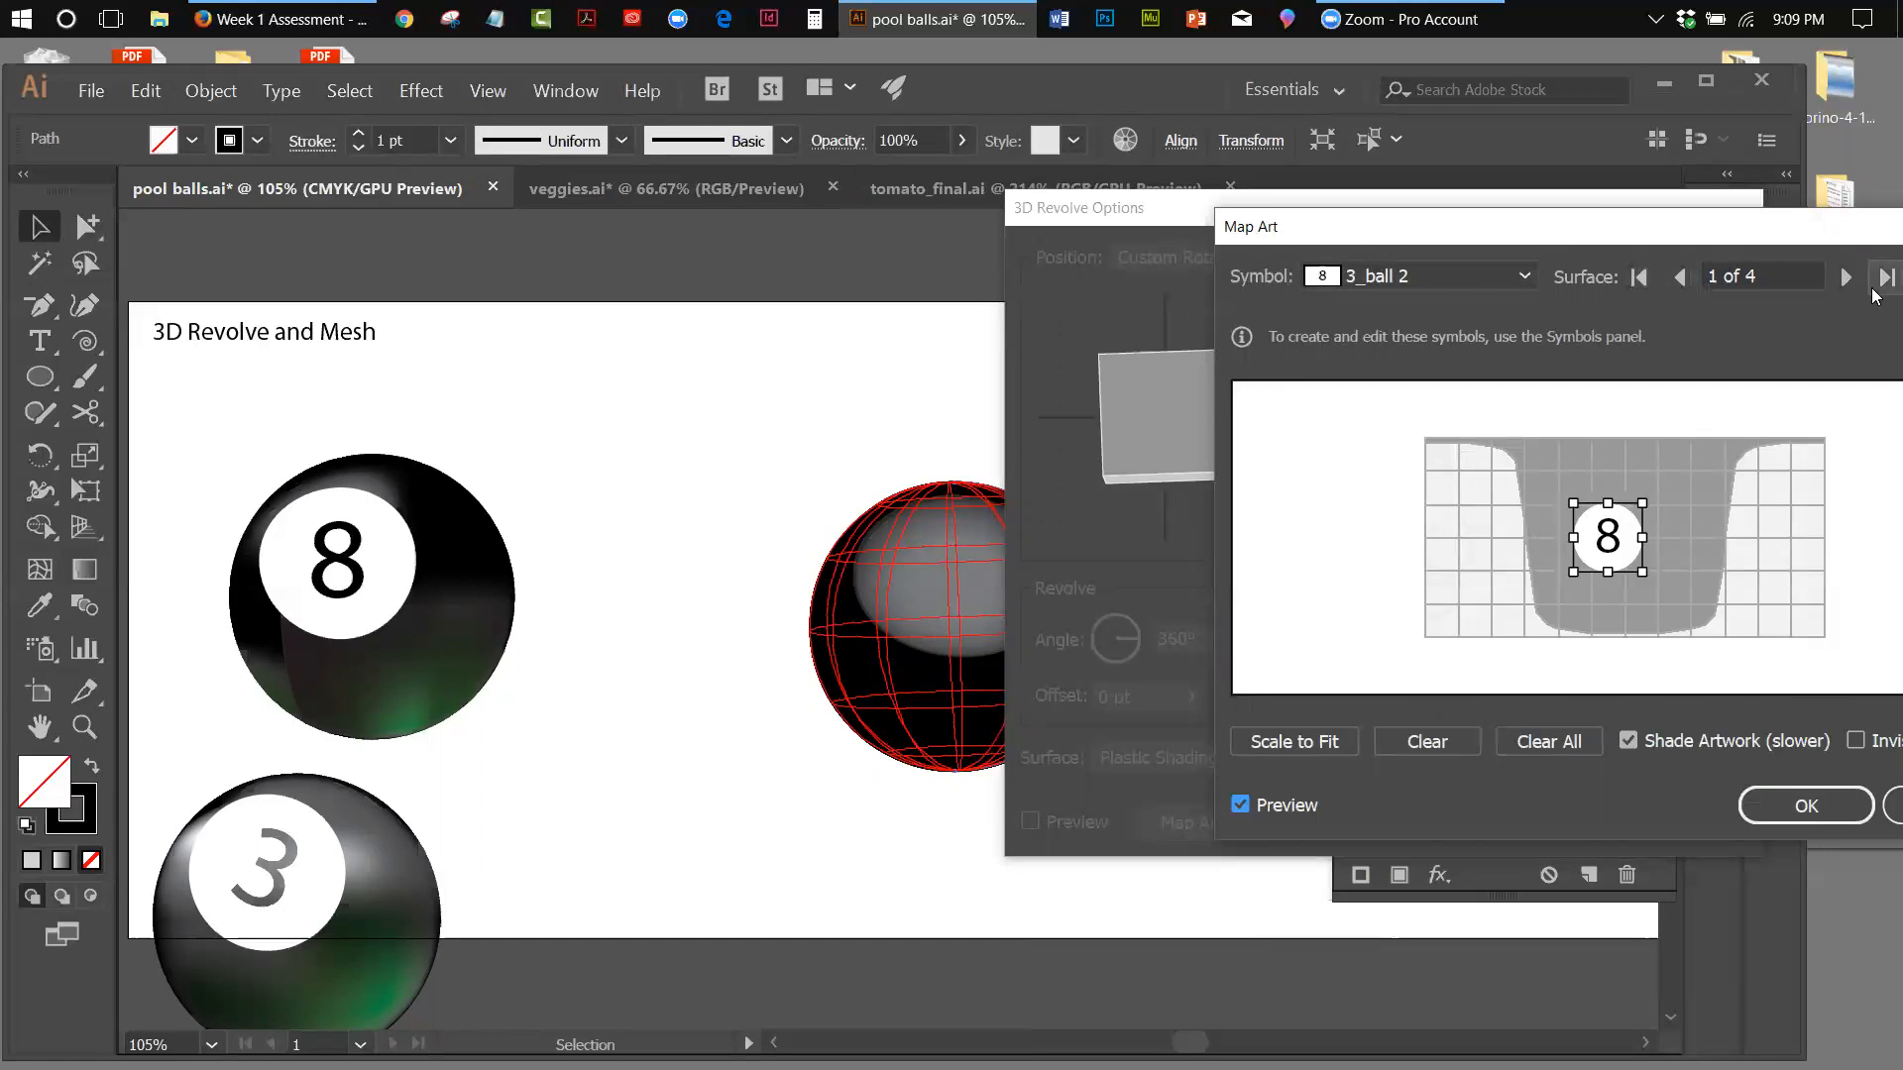
Remove the symbol from surface 1, map 3_ball 2 onto surface 4 instead, and confirm the mapped art
left_click(1522, 274)
left_click(1345, 299)
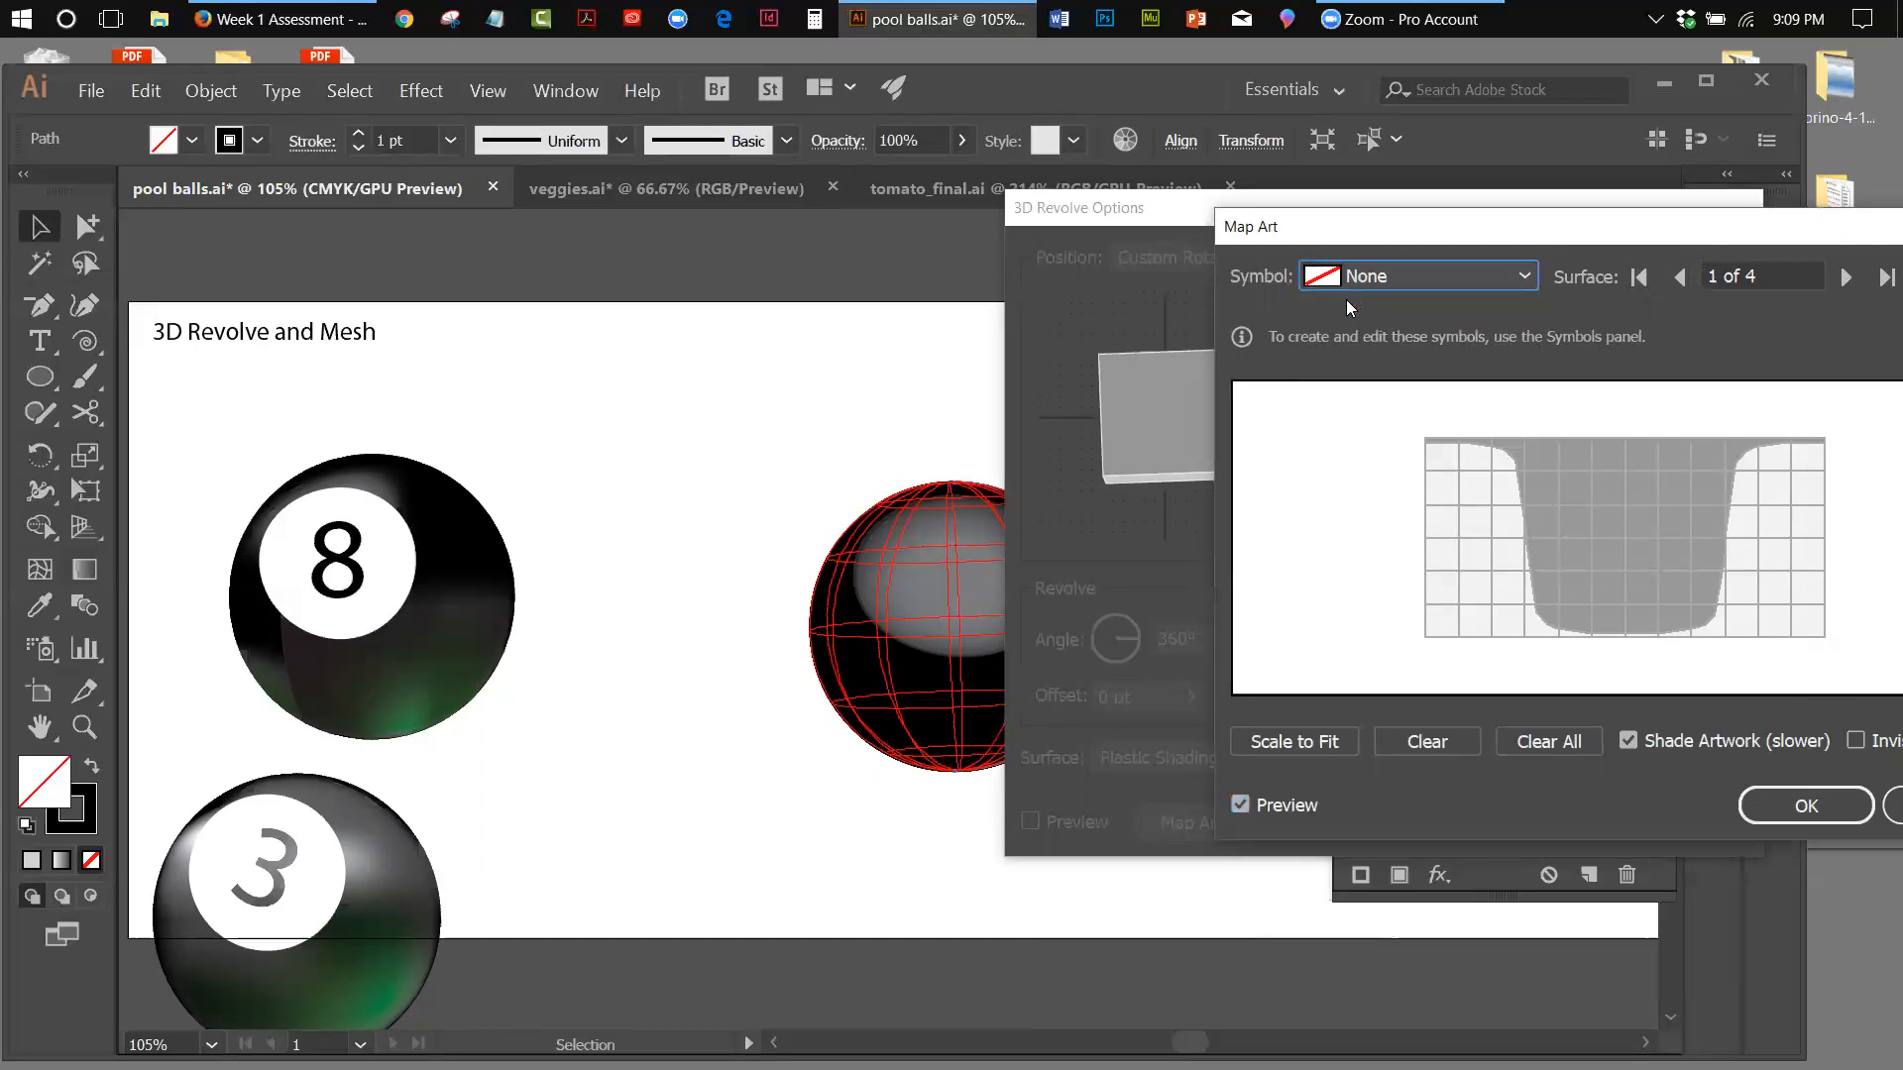
left_click(1852, 281)
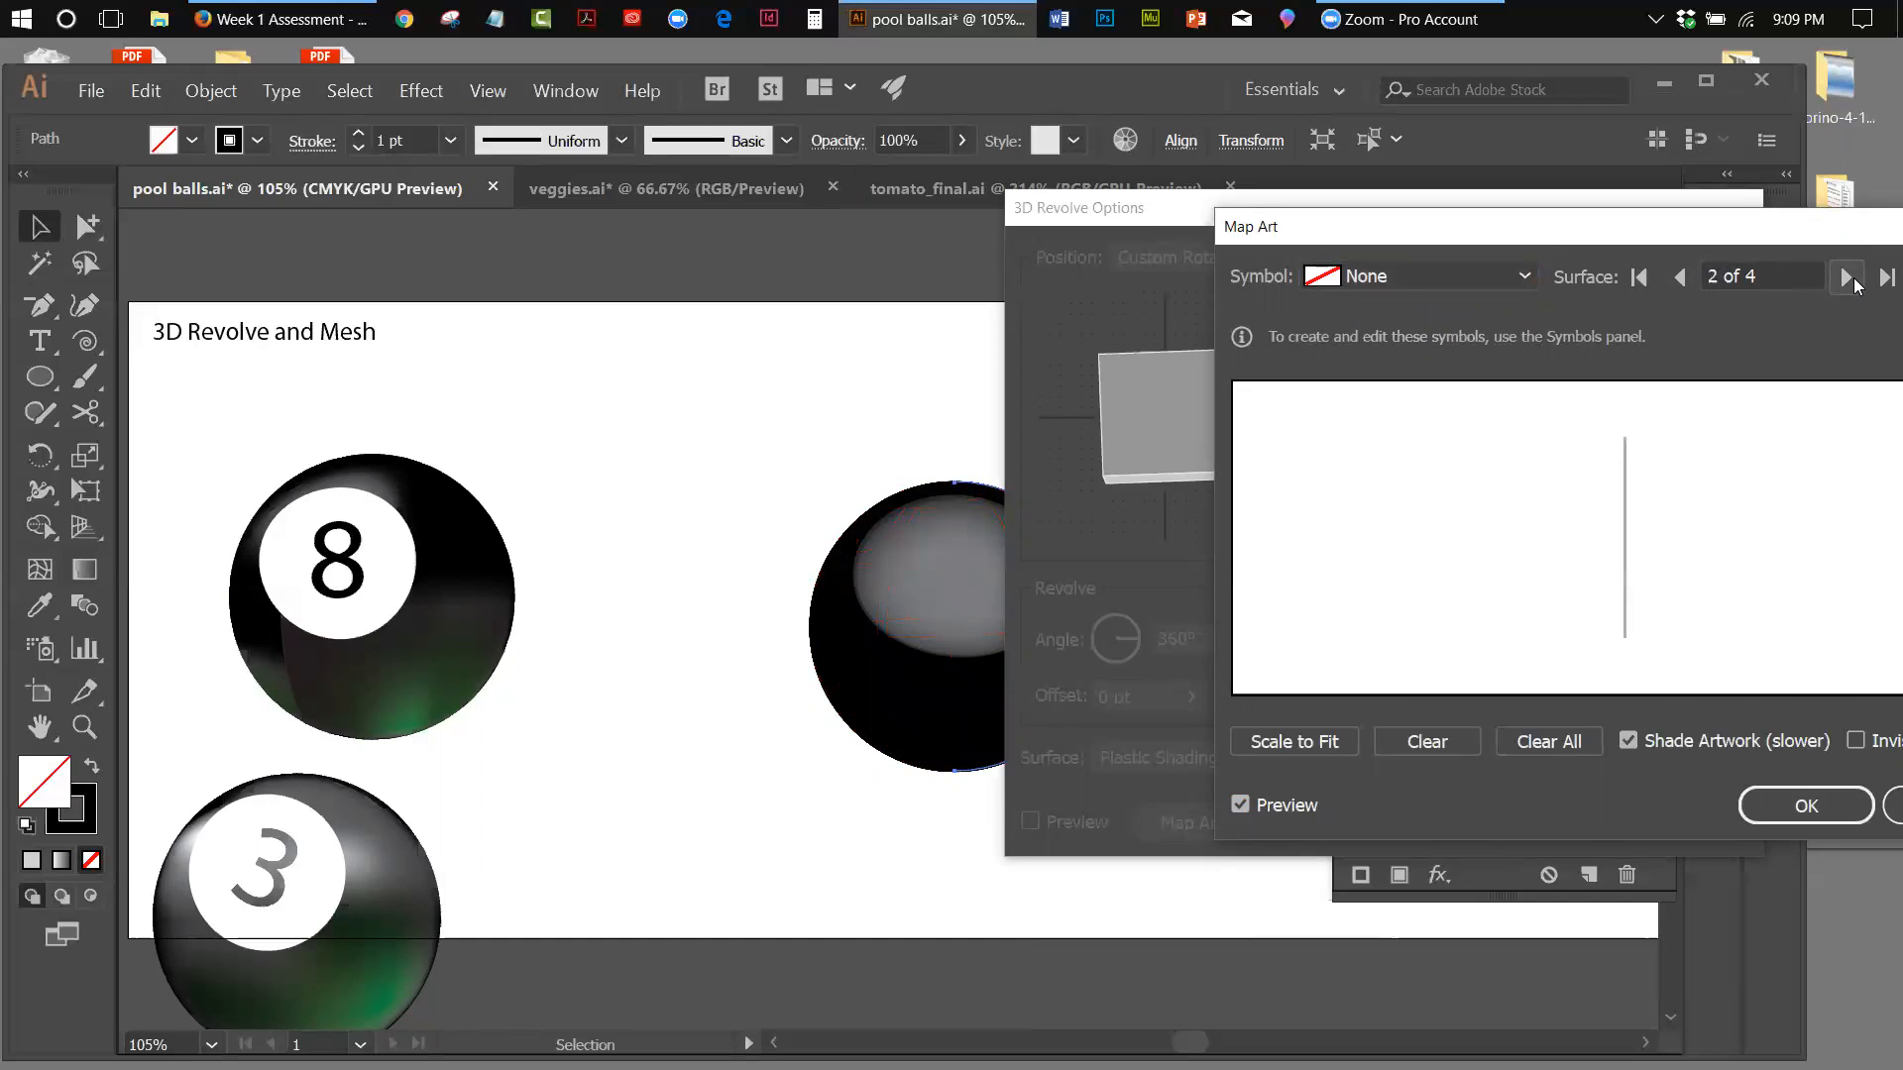
left_click(1848, 278)
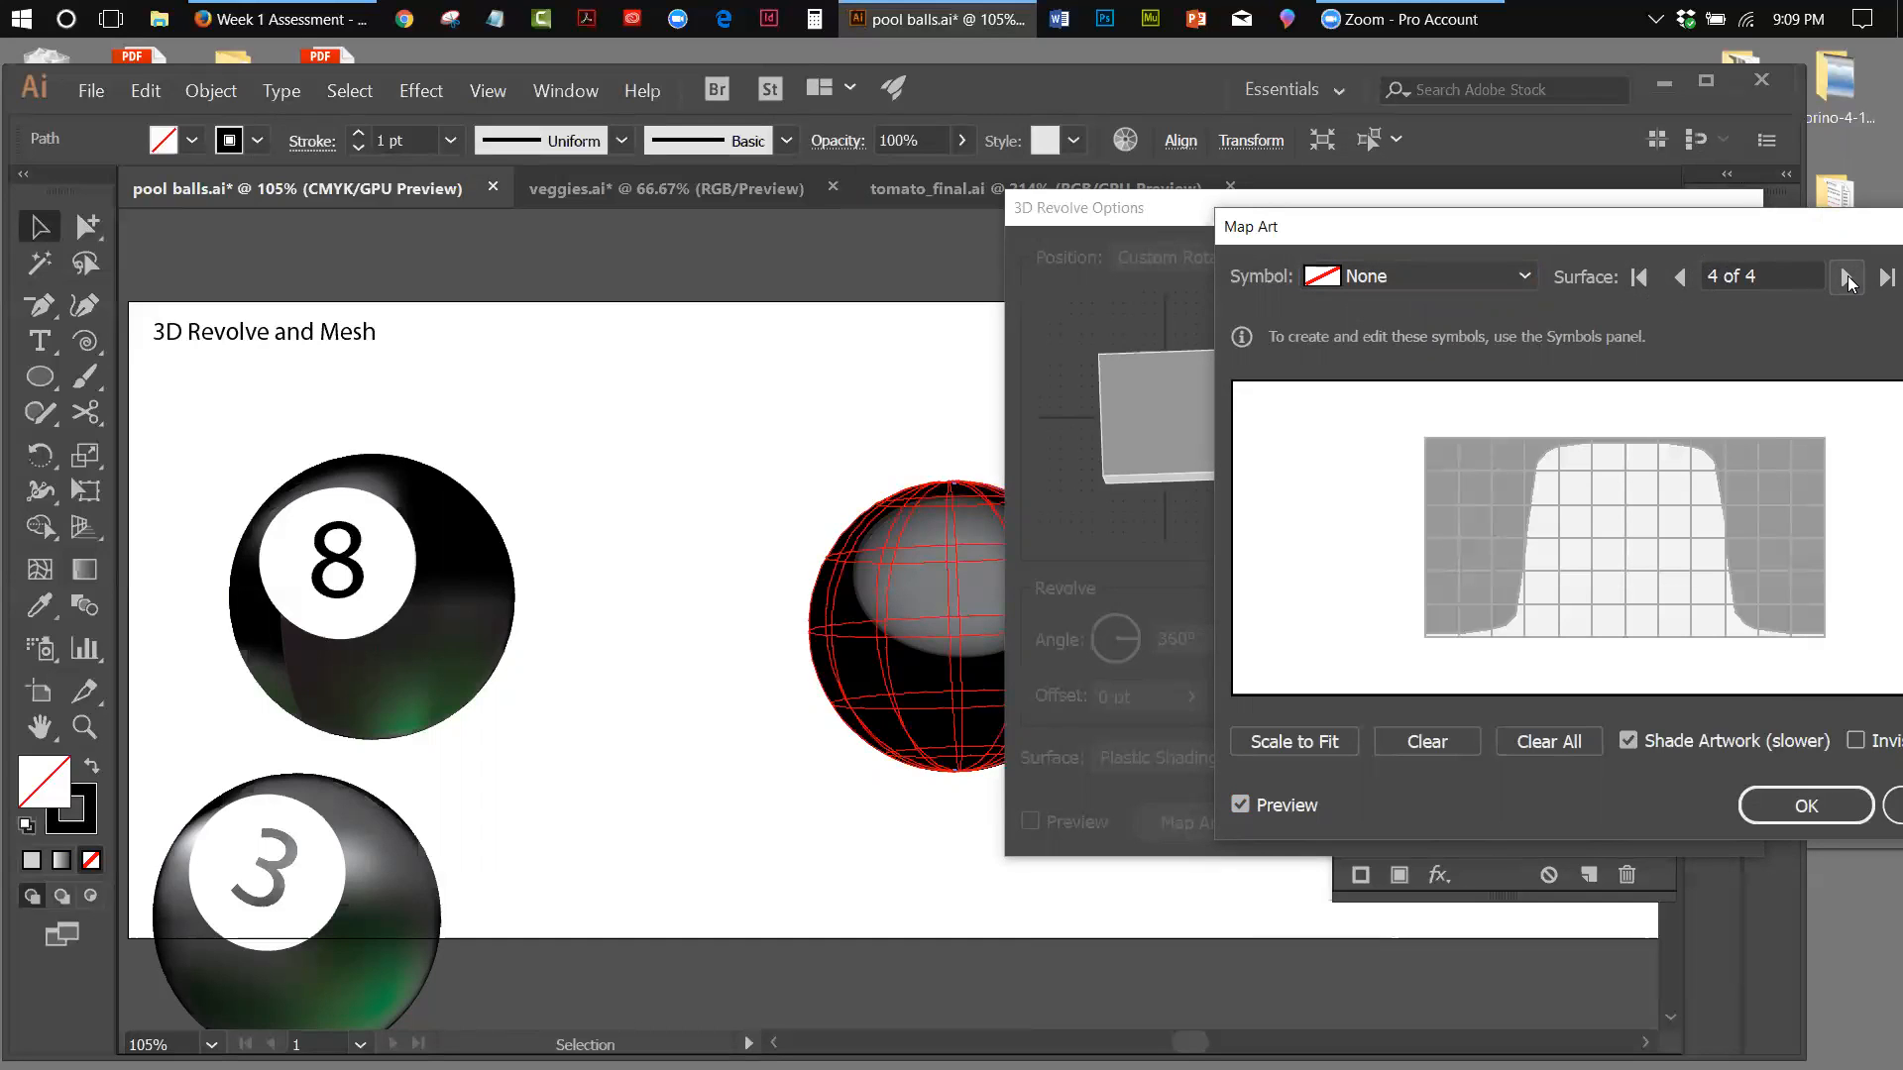
left_click(1382, 277)
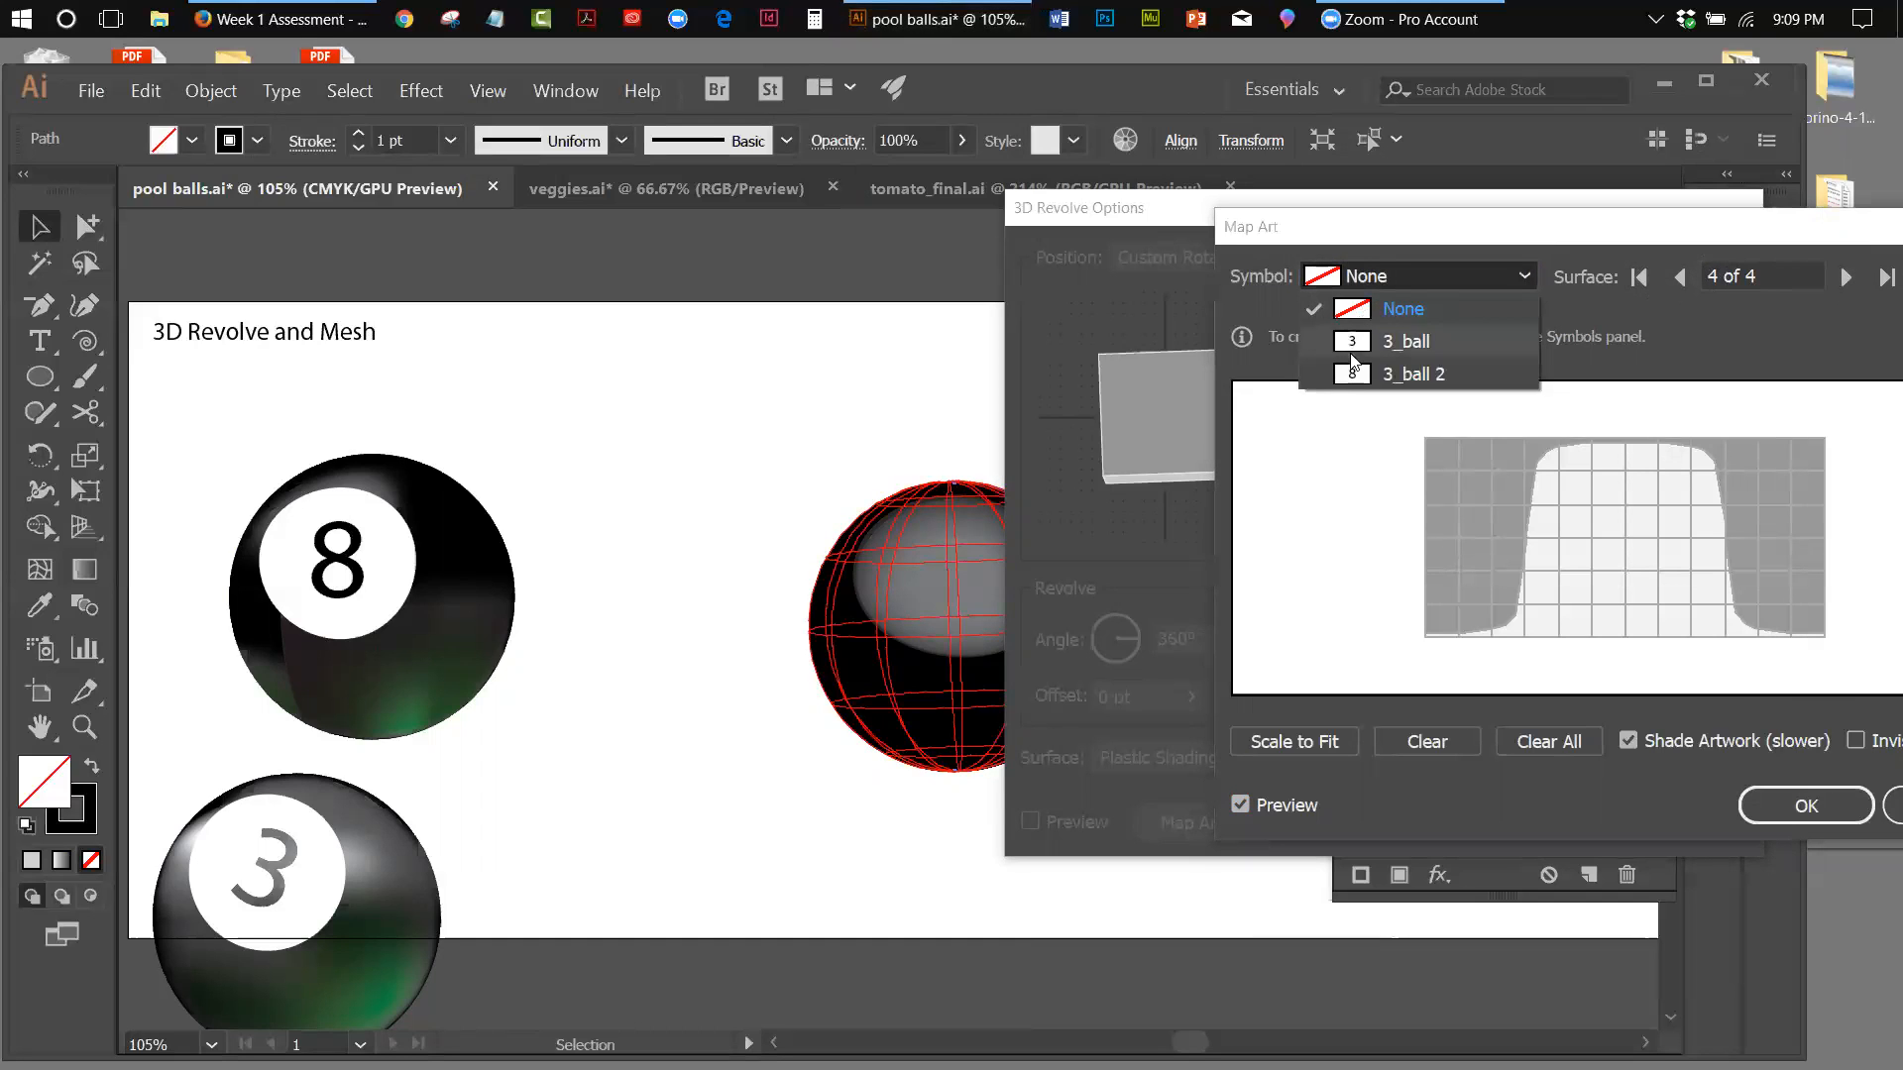
left_click(1353, 375)
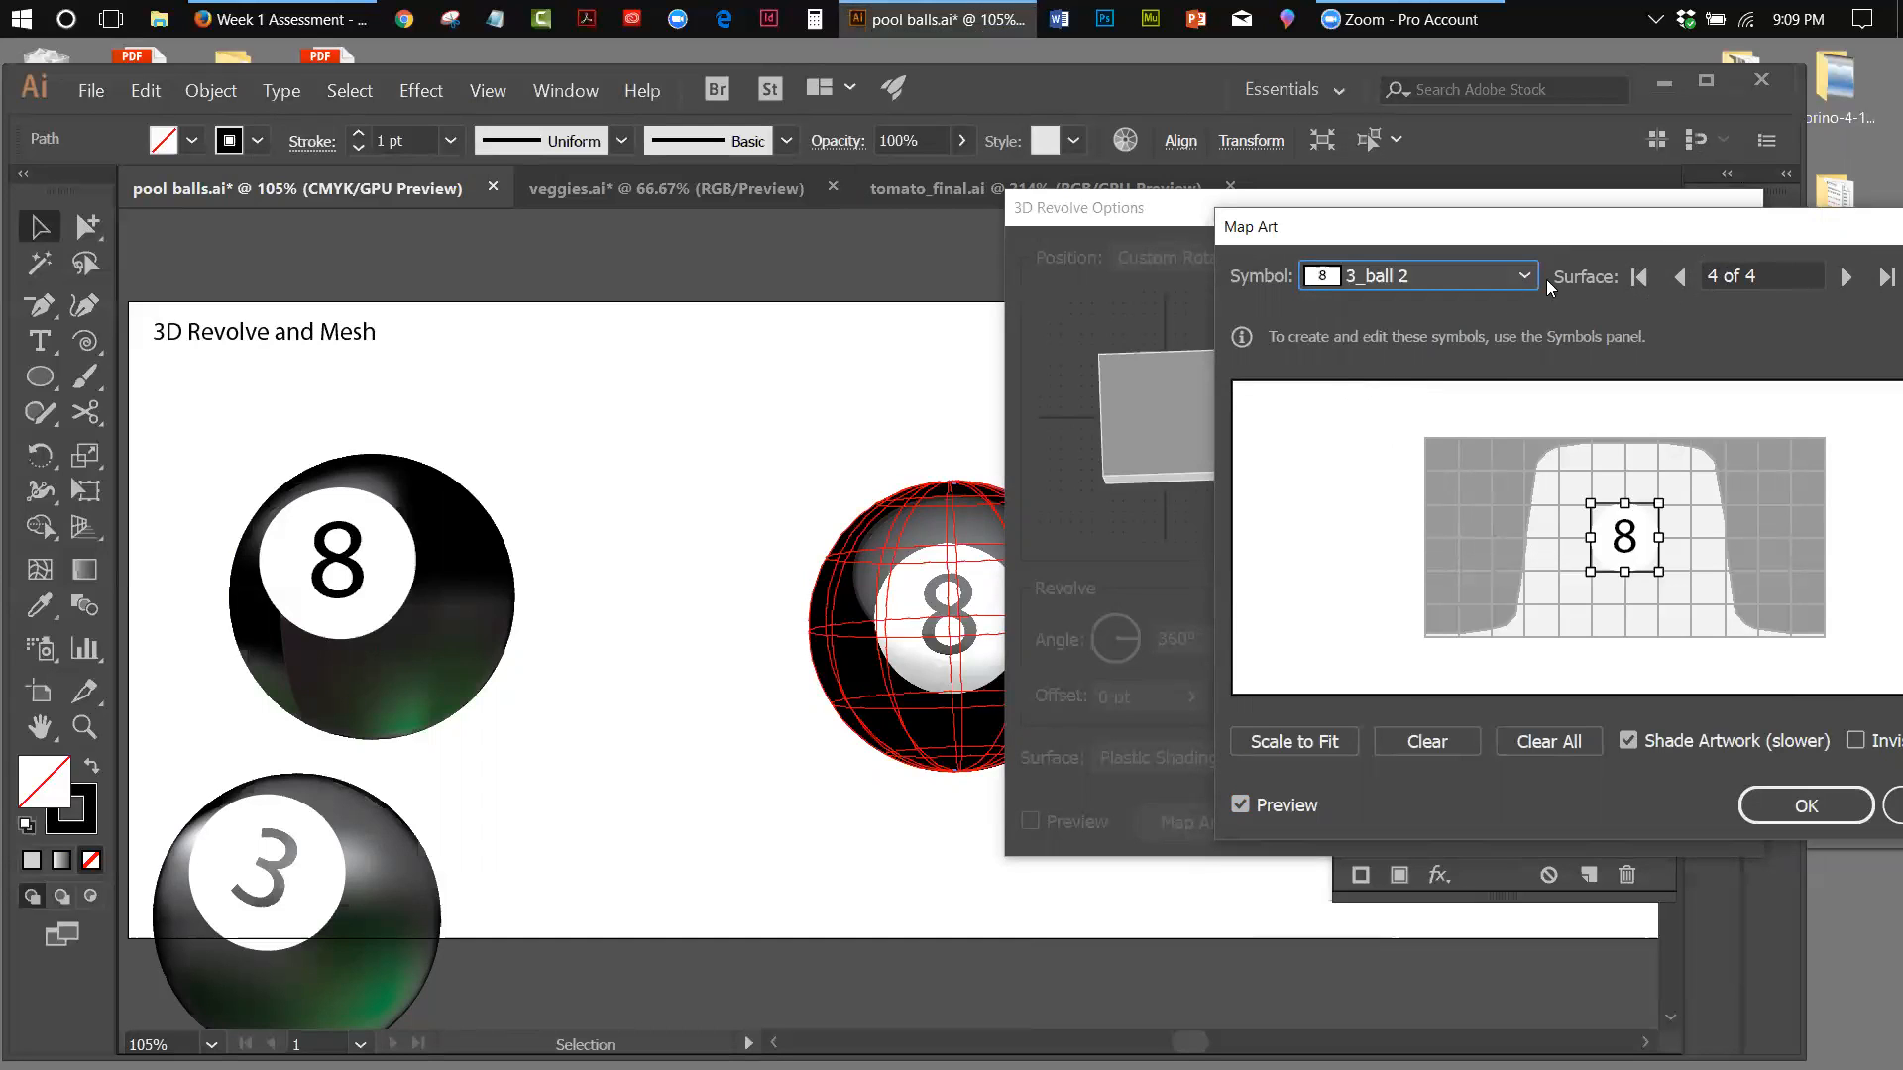
left_click_drag(1515, 228, 1163, 249)
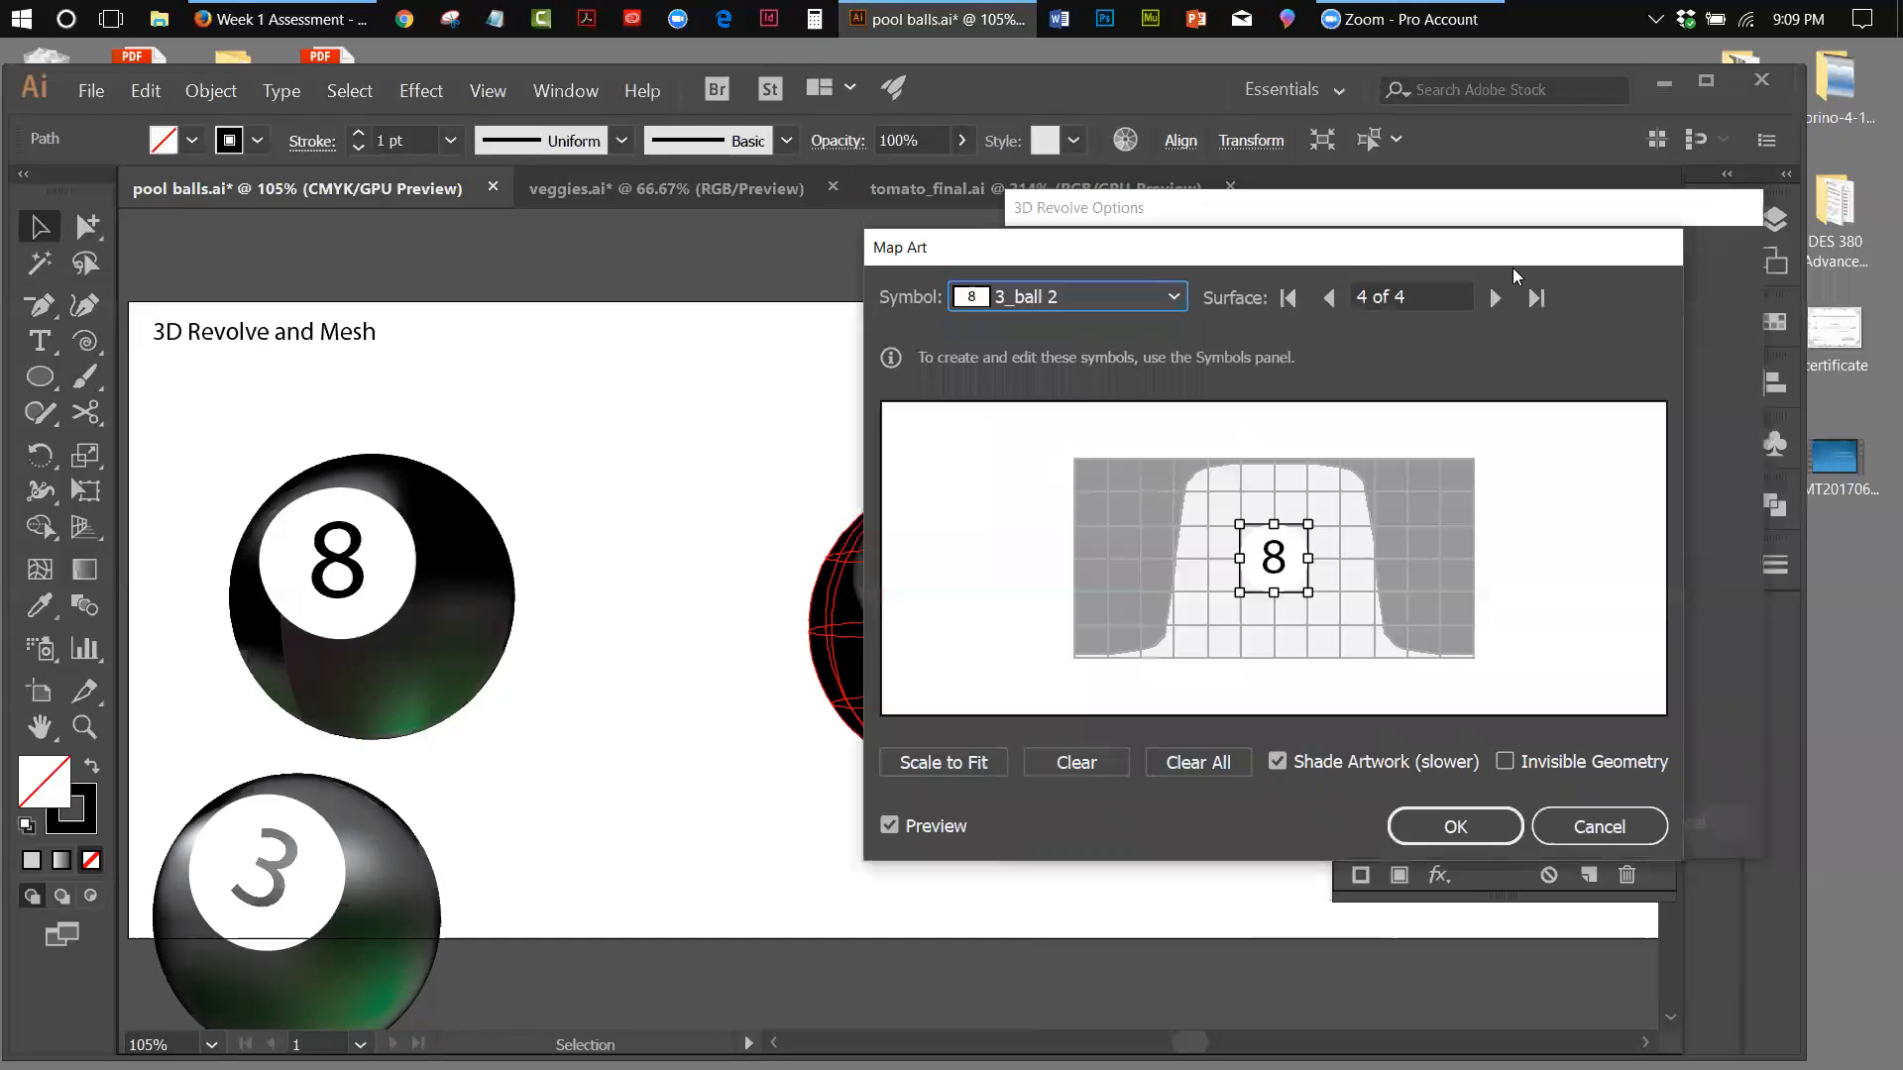
left_click(1435, 839)
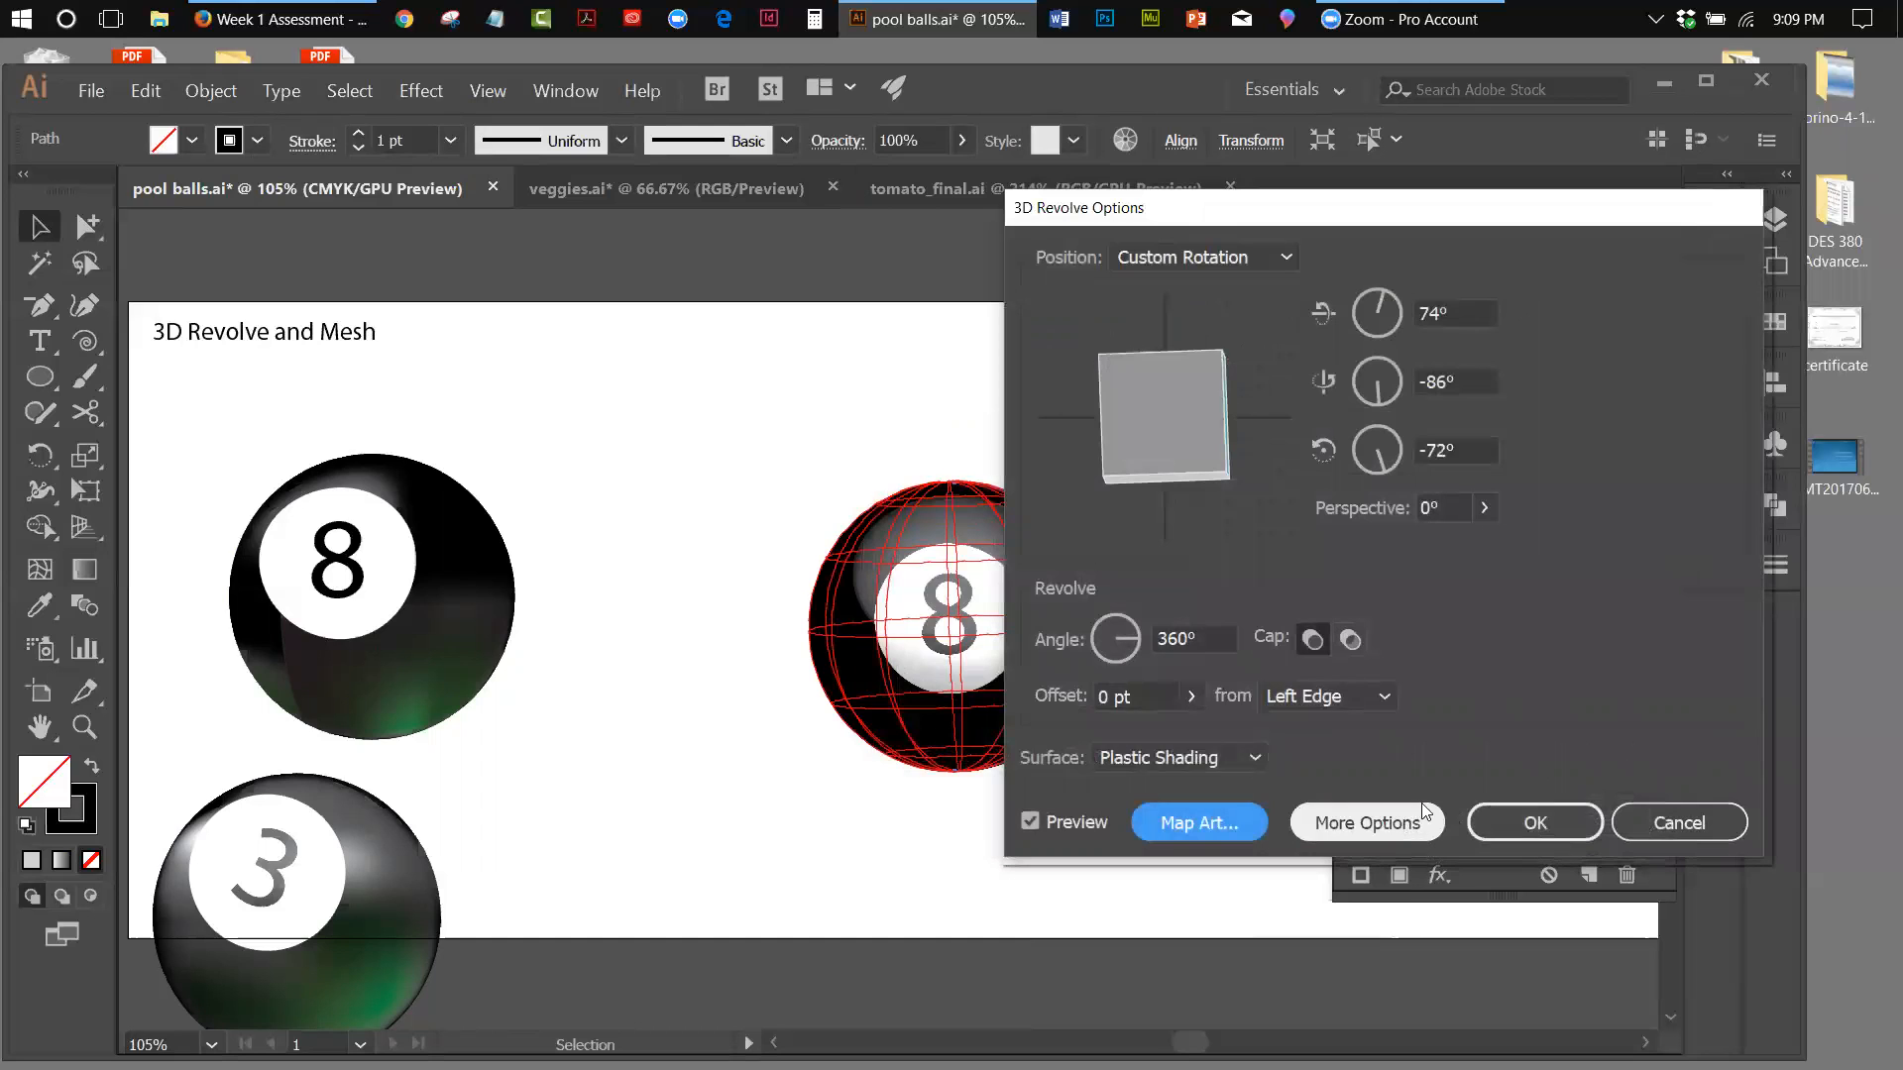
Recheck the 3_ball 2 placement on surface 4 and apply the 3D Revolve settings to the ball
left_click(1219, 827)
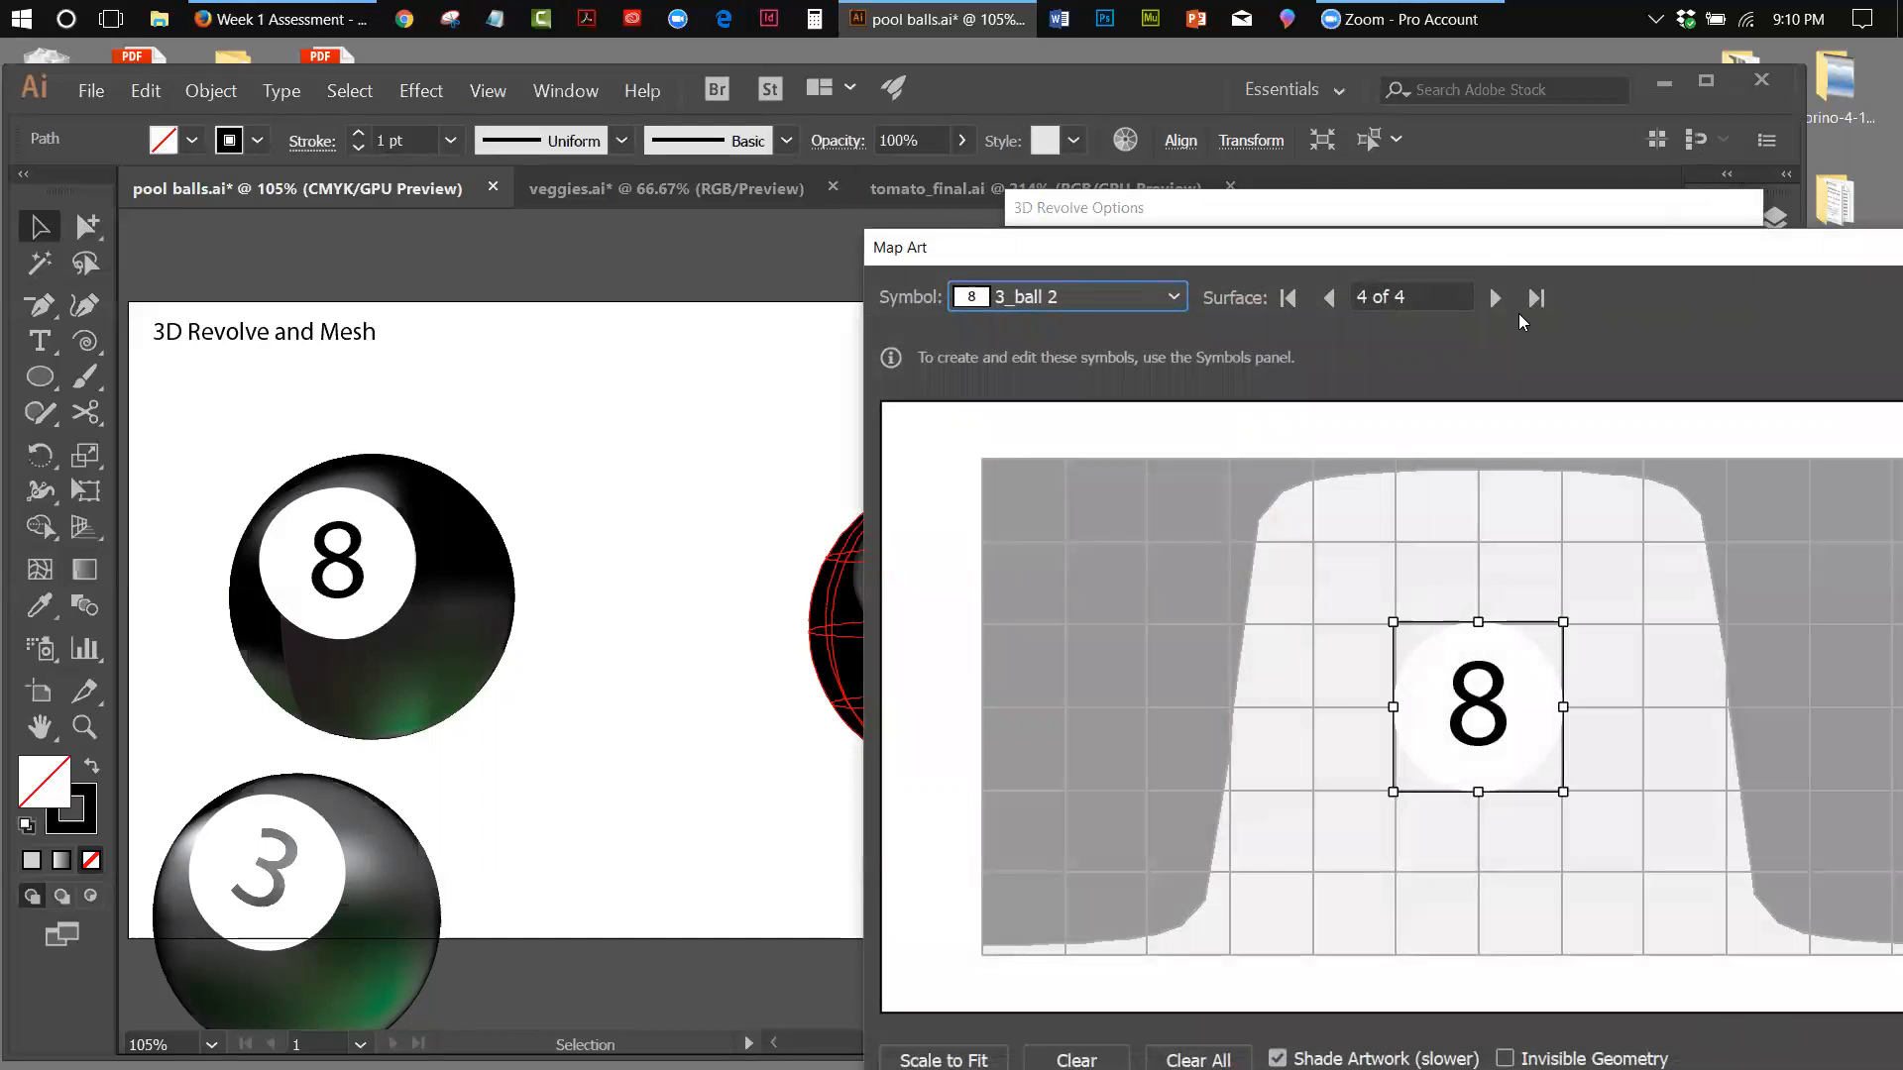
left_click_drag(1513, 243, 1600, 88)
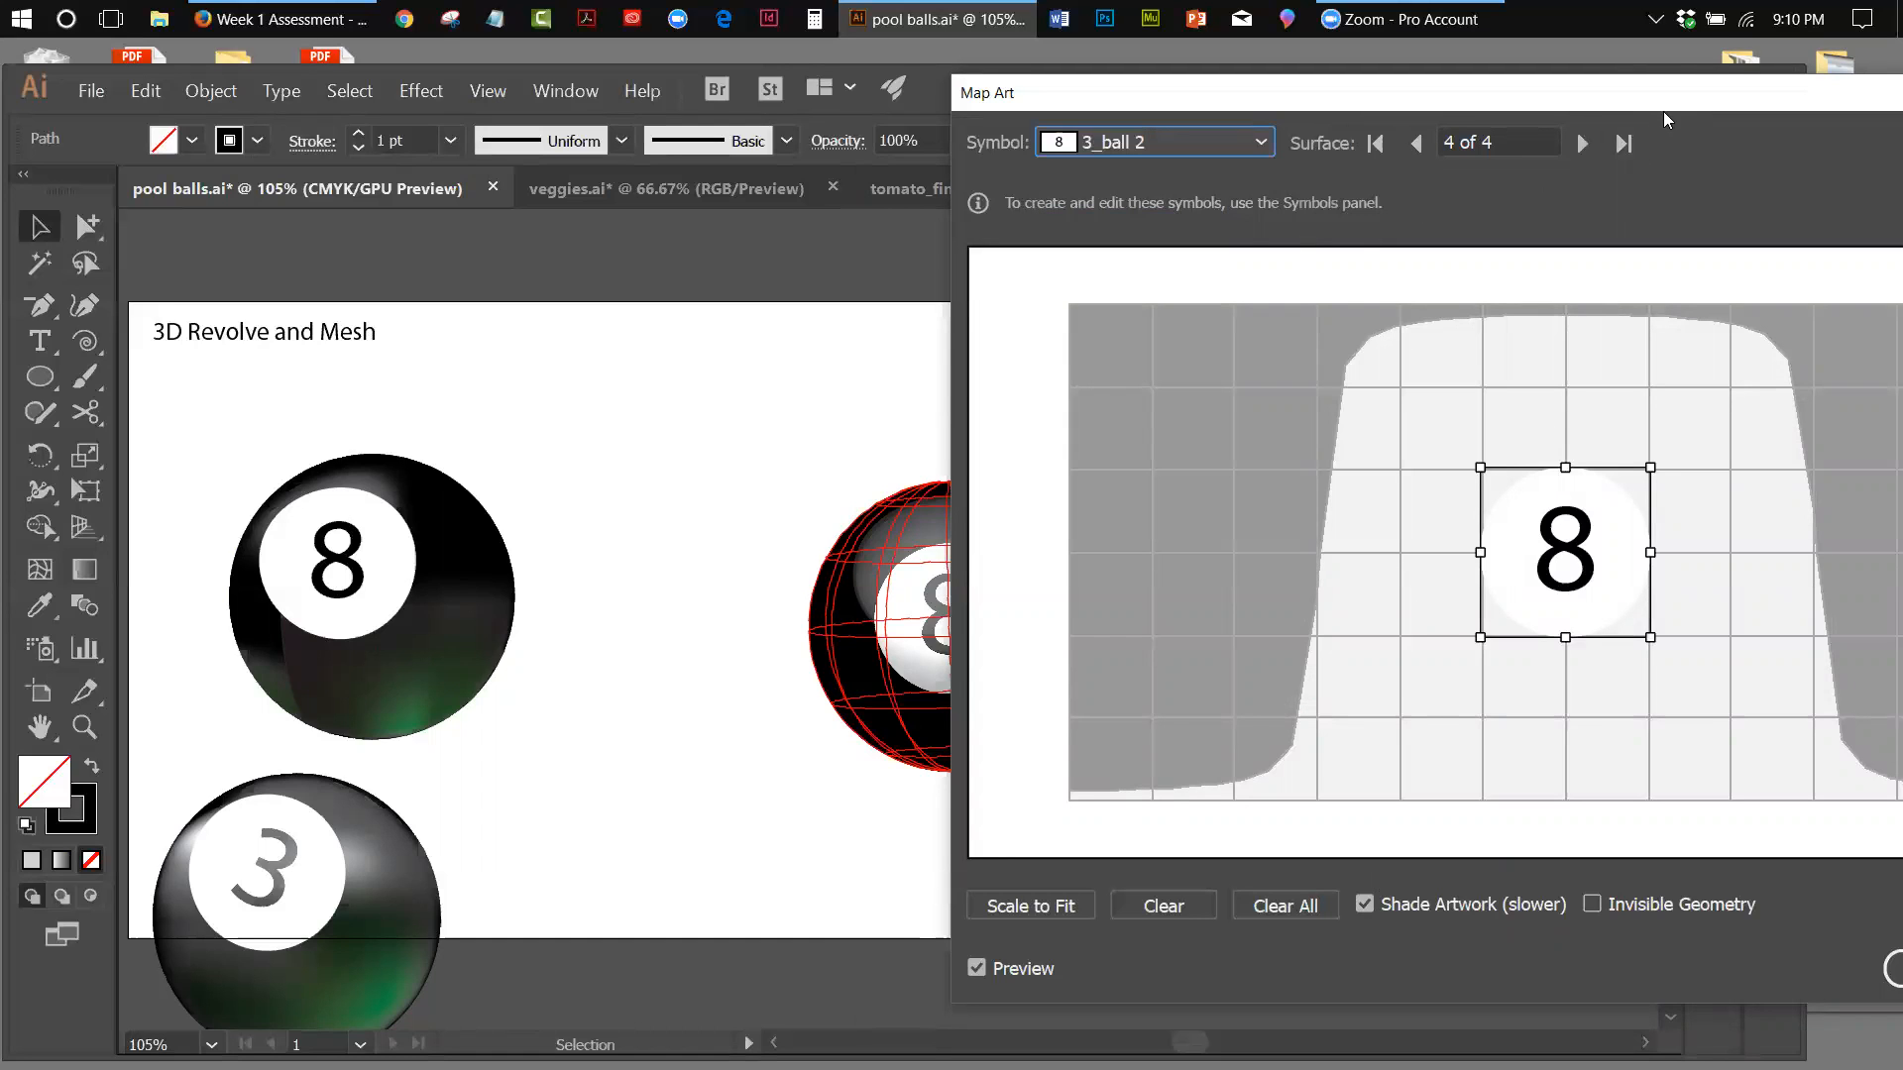
left_click_drag(1579, 92, 1142, 190)
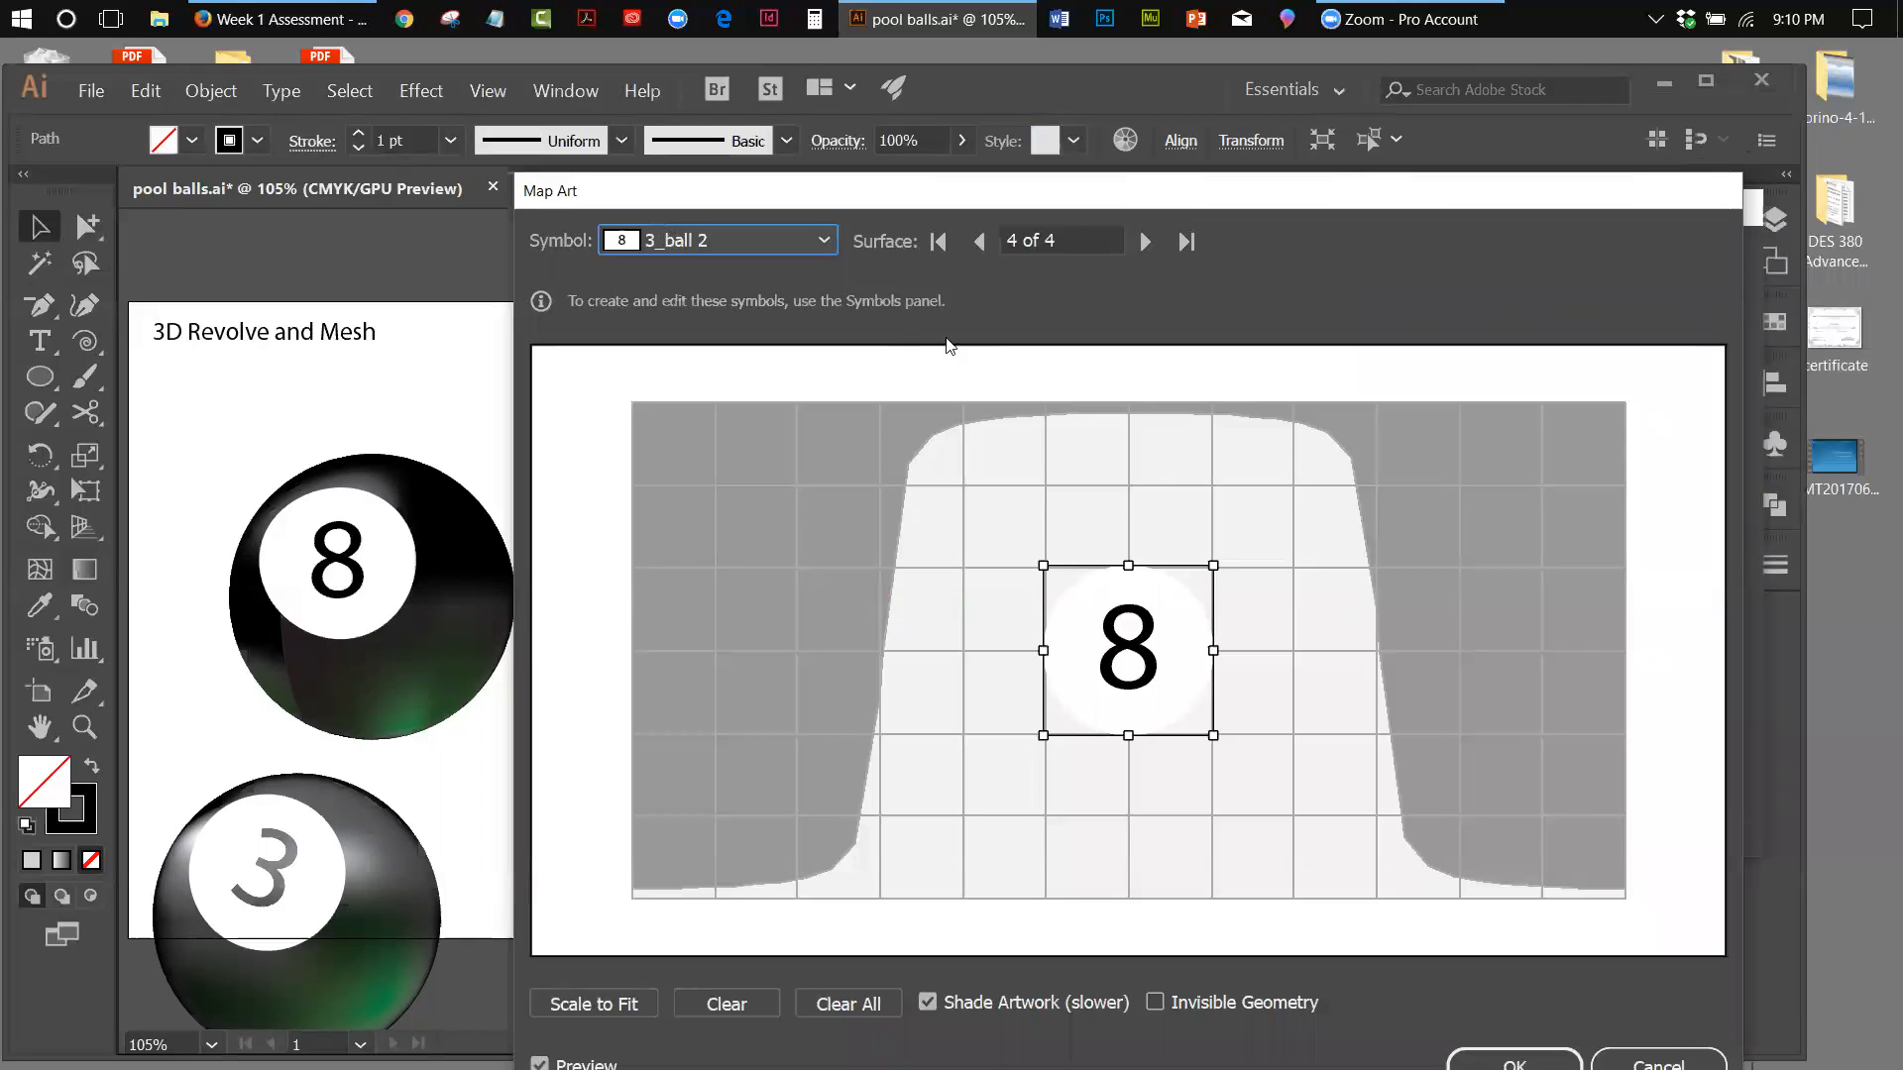
left_click(1514, 1060)
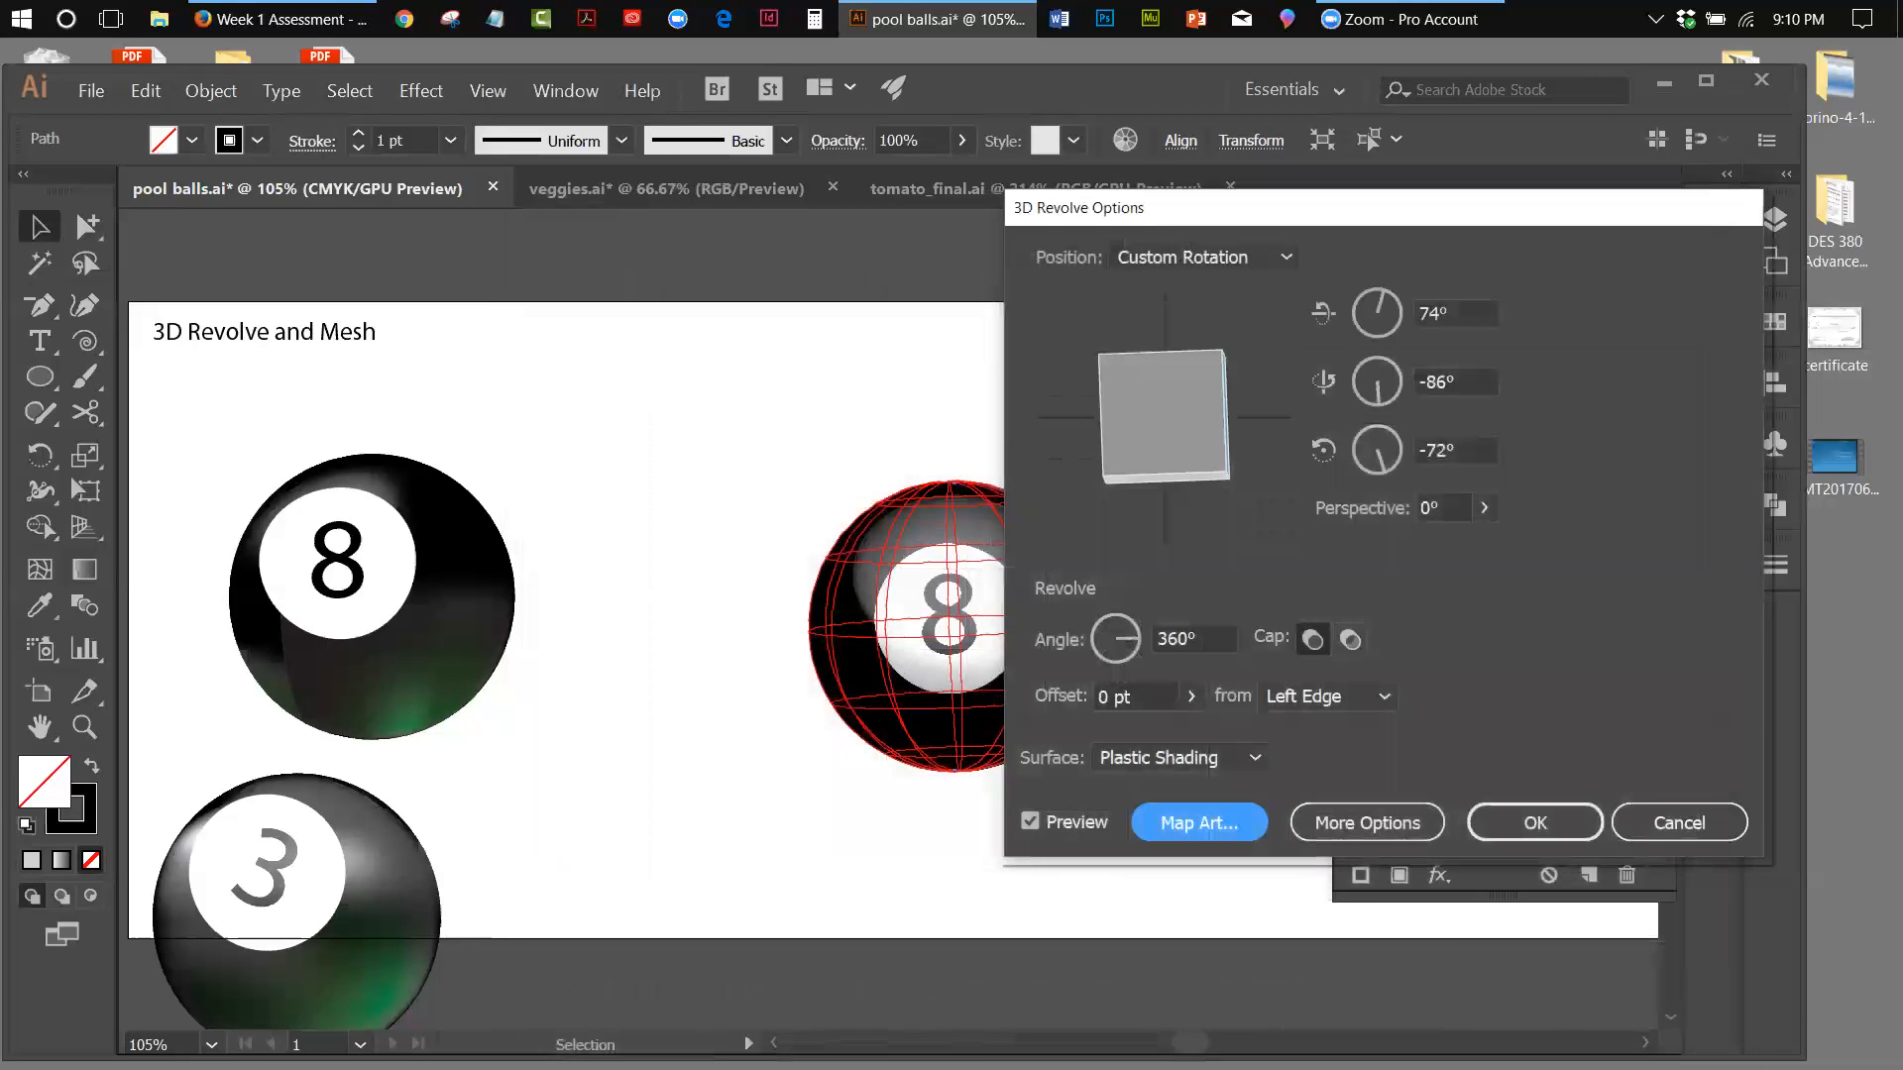
left_click(1527, 825)
Move the mesh 8 ball right and slightly up, closer to the revolved ball, and deselect it
left_click(741, 366)
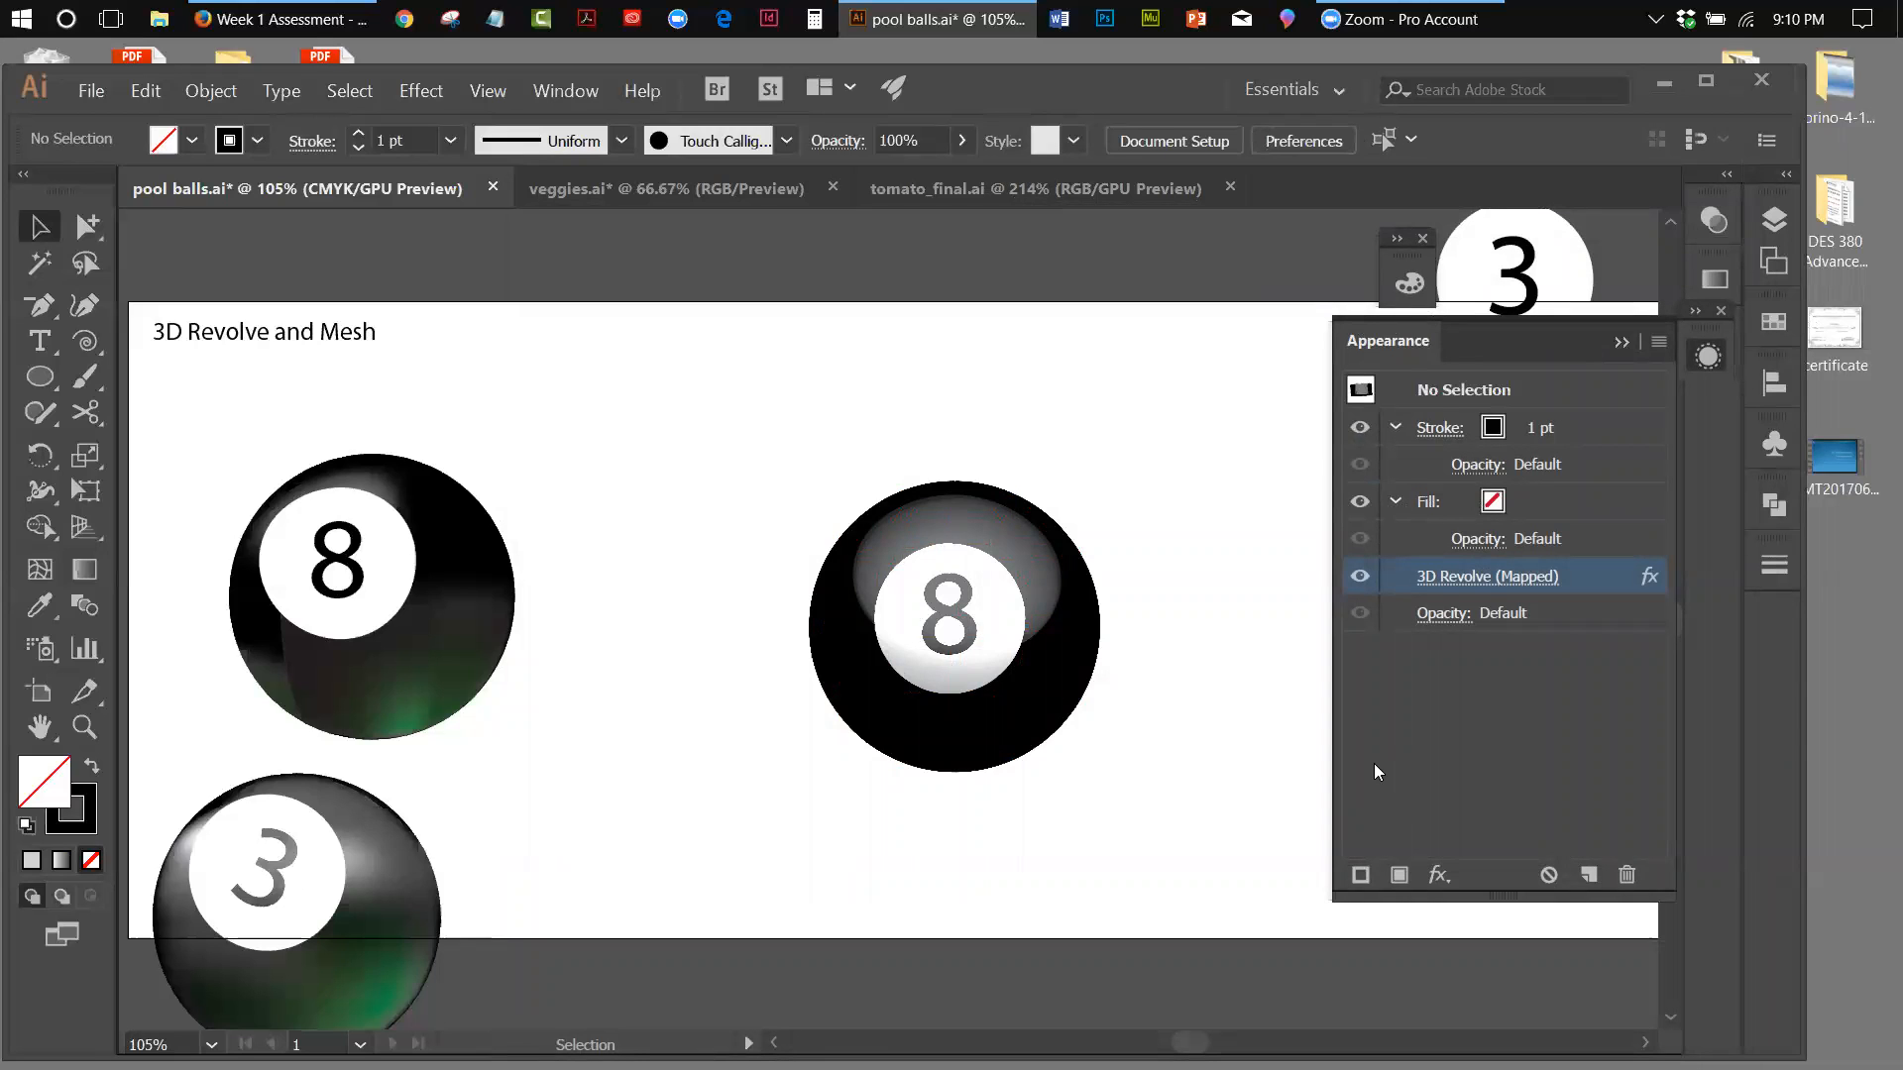
left_click_drag(230, 462, 587, 630)
left_click(267, 490)
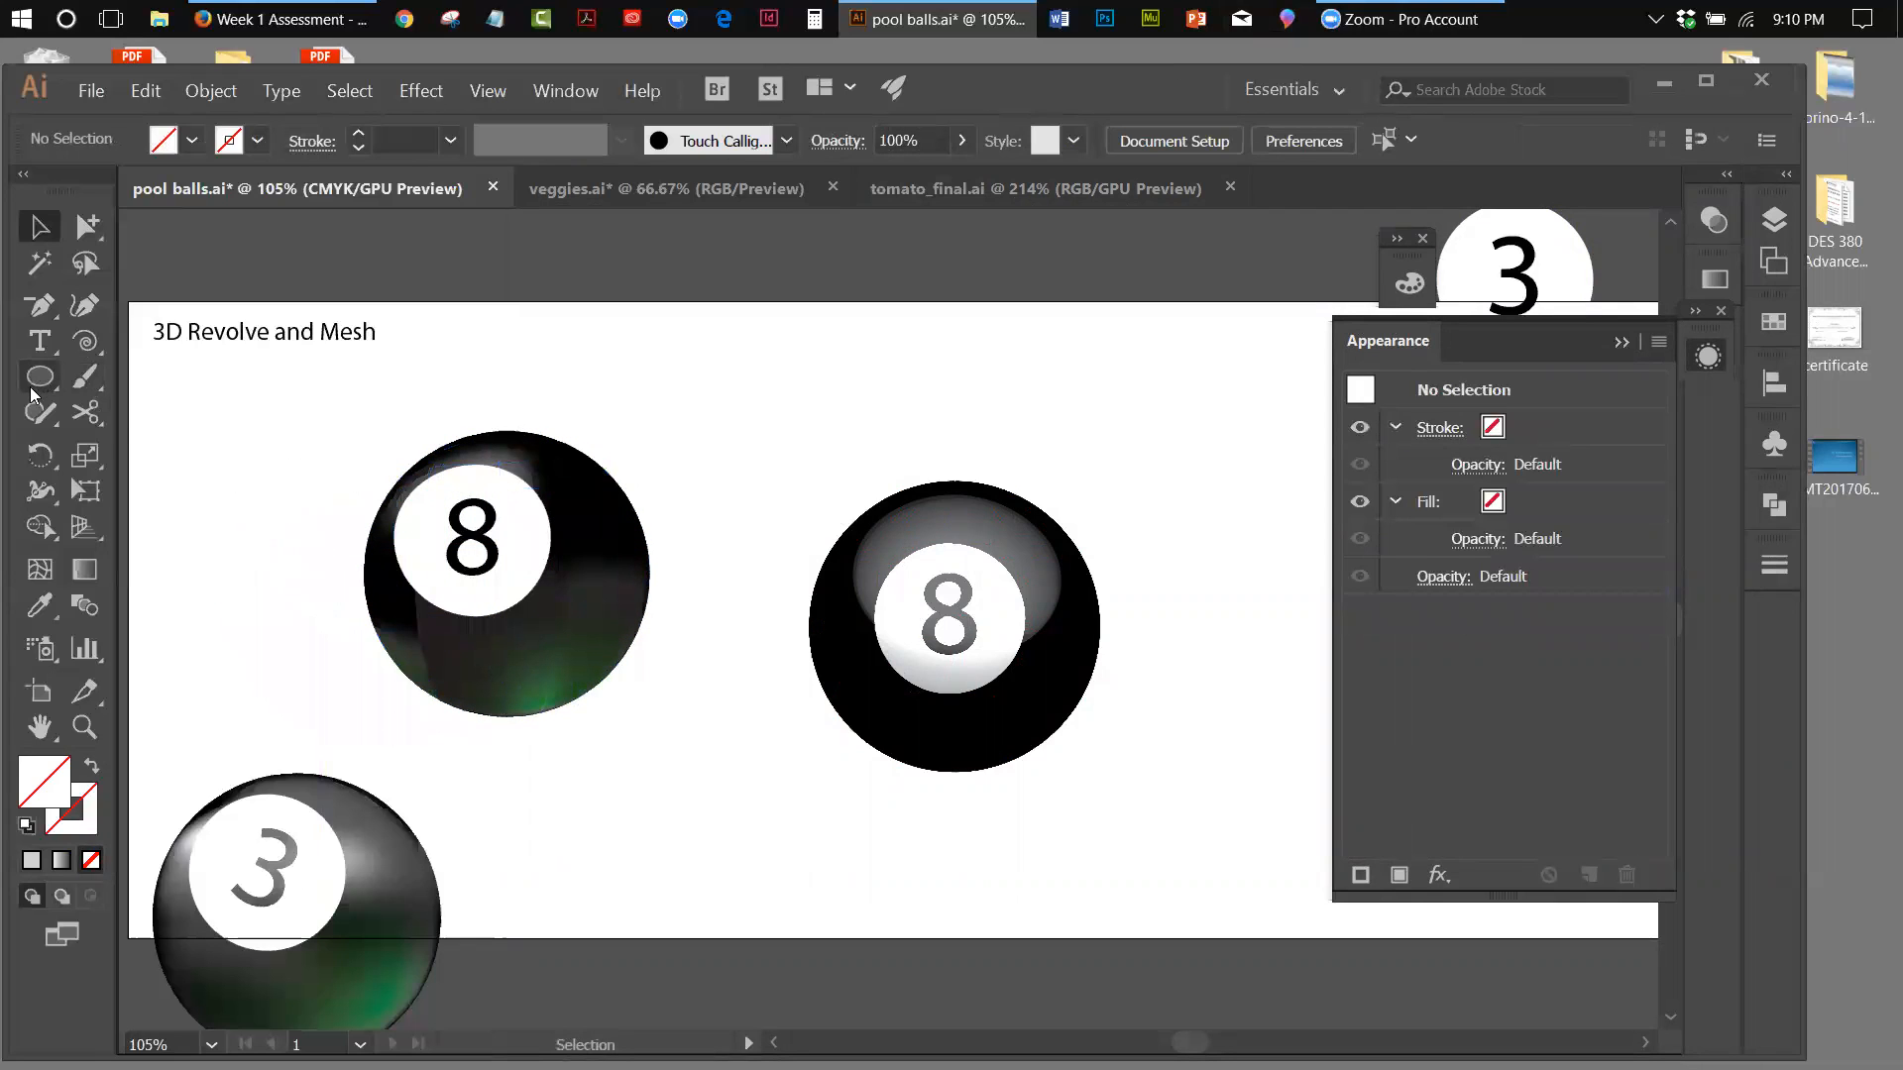
Draw a circle over the mesh 8 ball and fill it with a white-to-black radial gradient
left_click(28, 381)
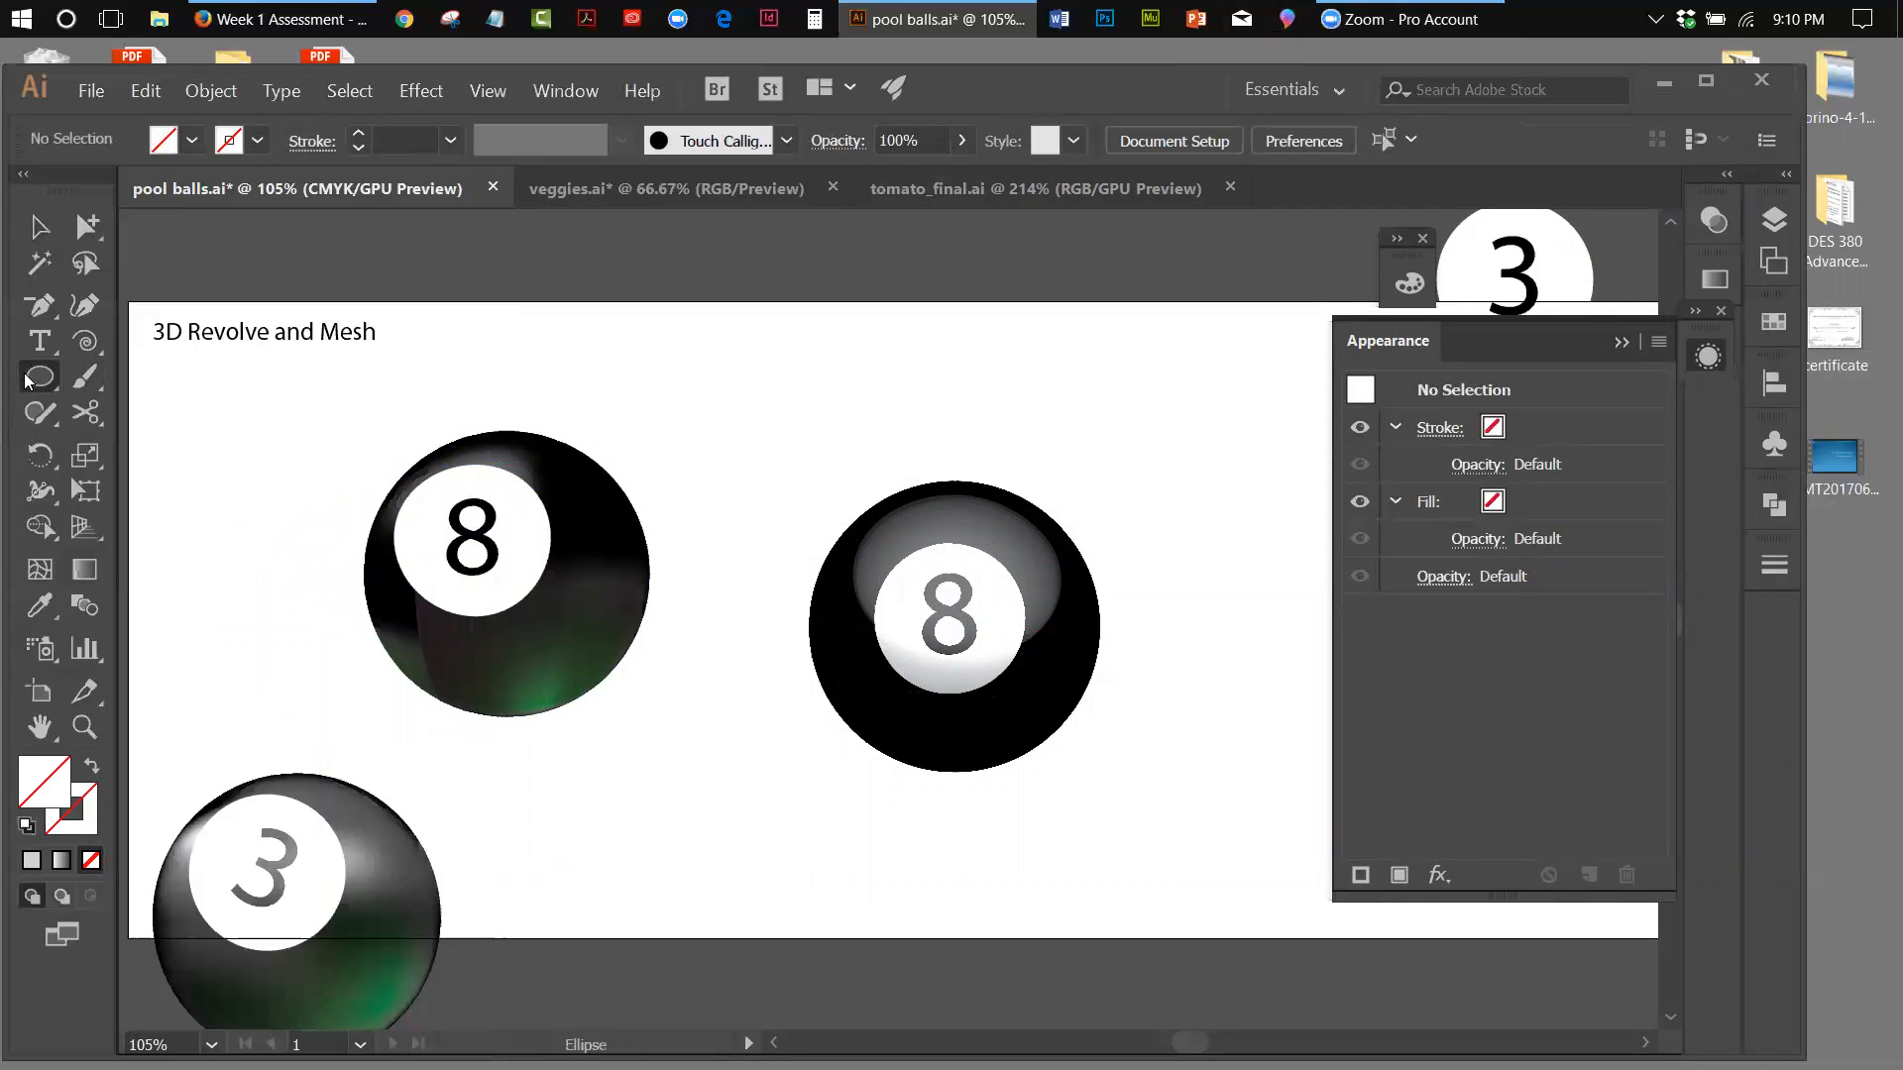
left_click_drag(383, 481, 649, 674)
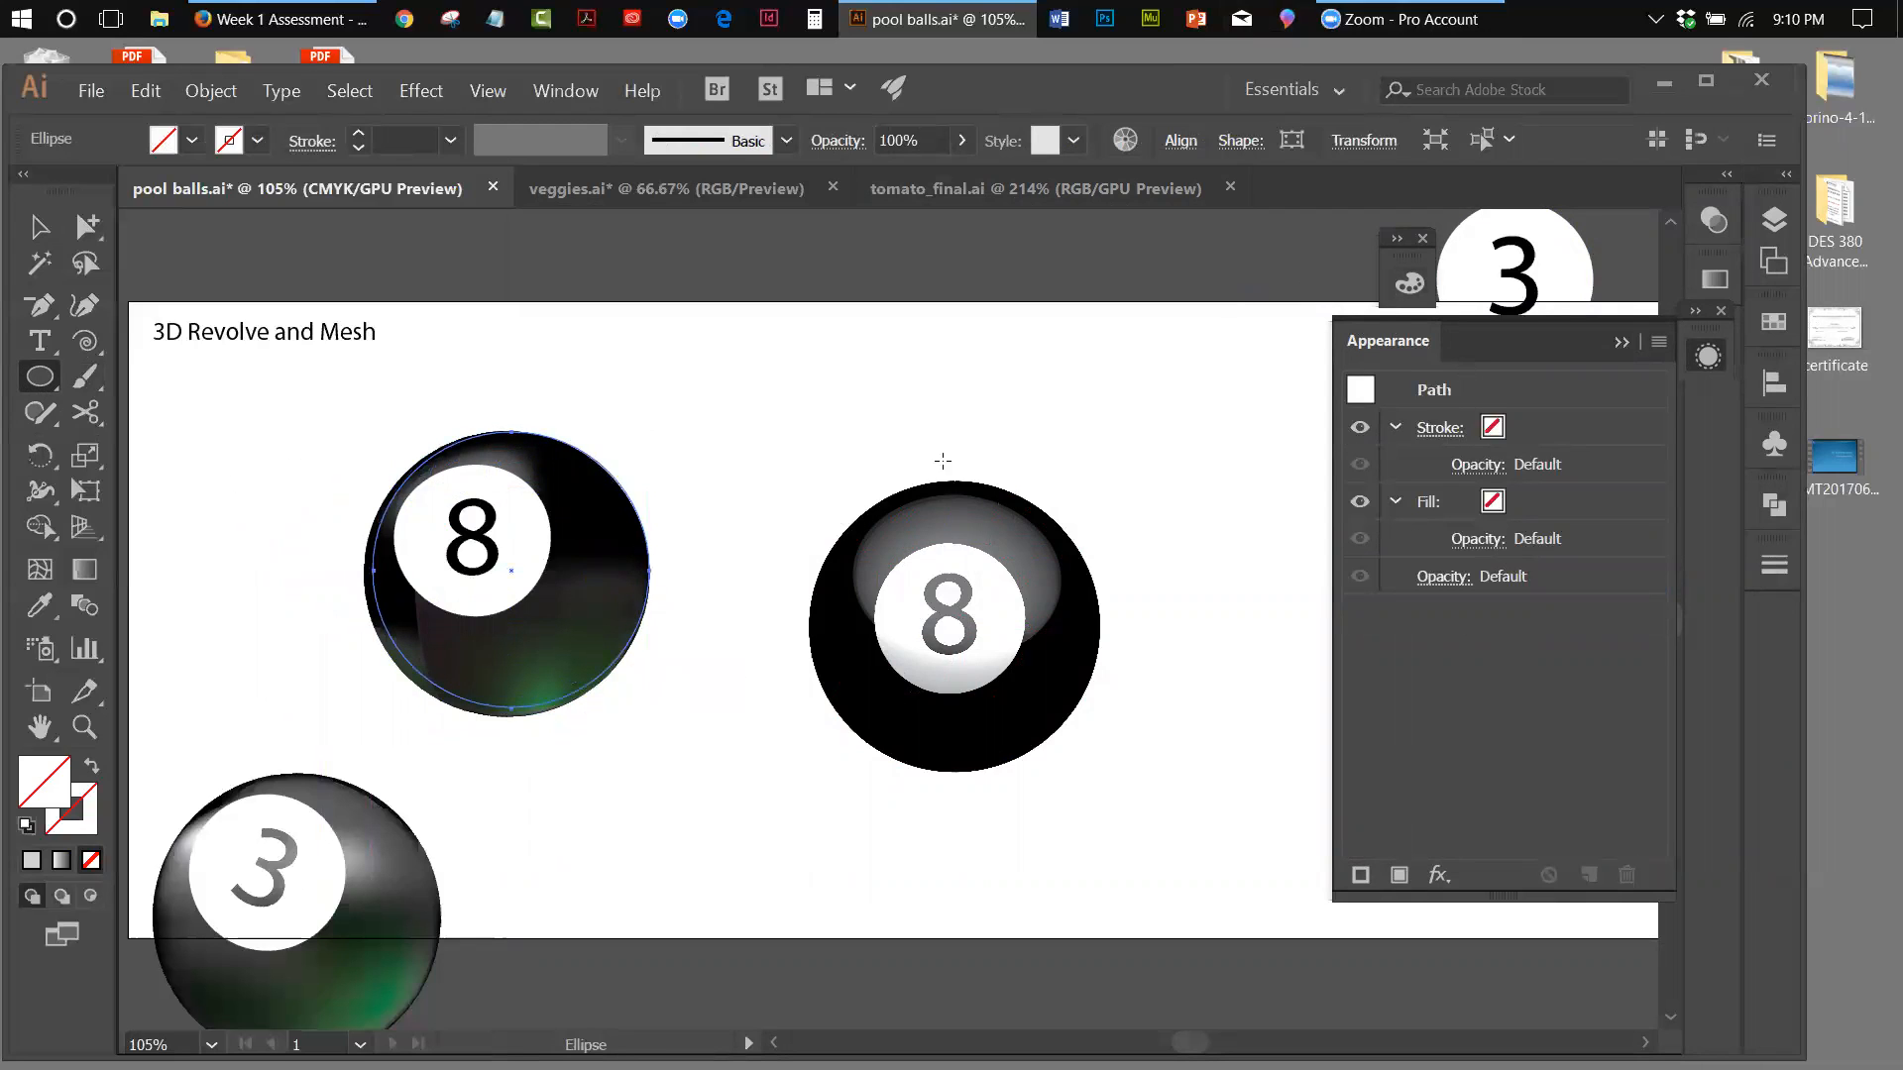
left_click(84, 569)
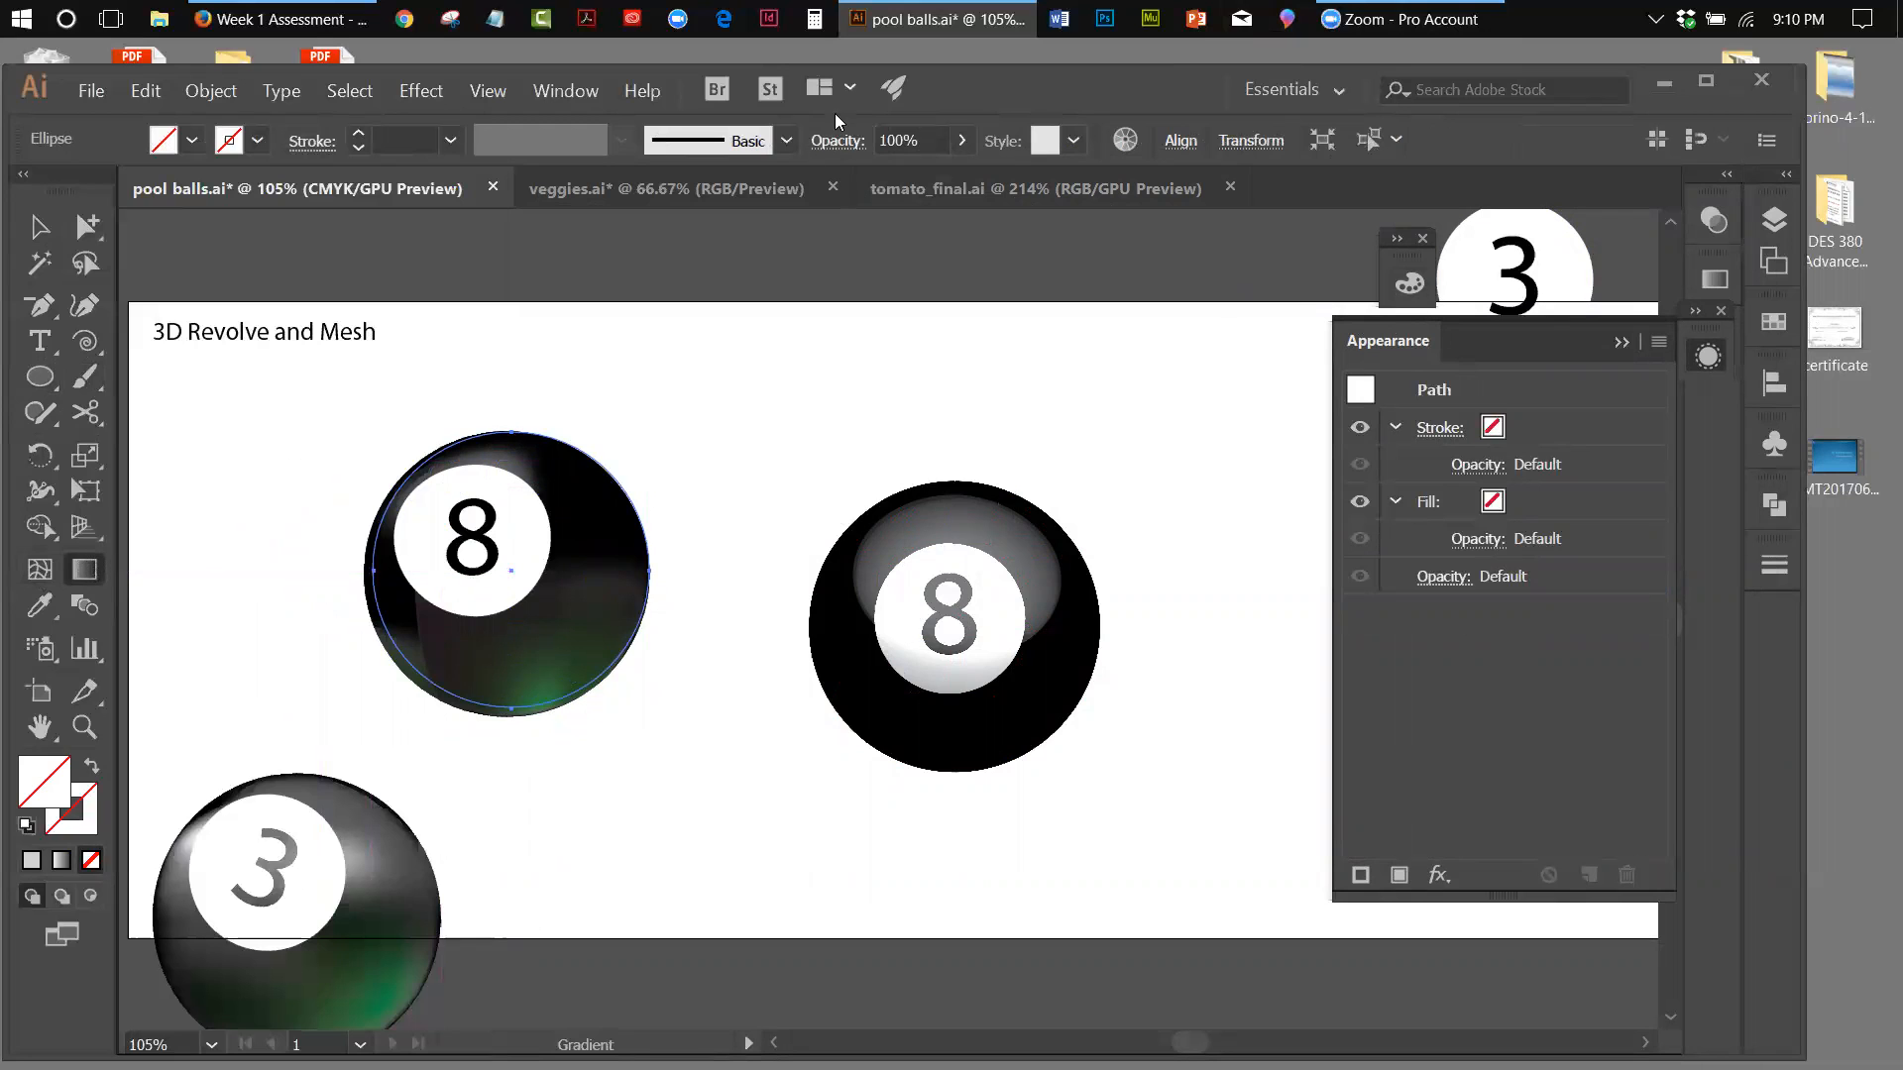
left_click(571, 91)
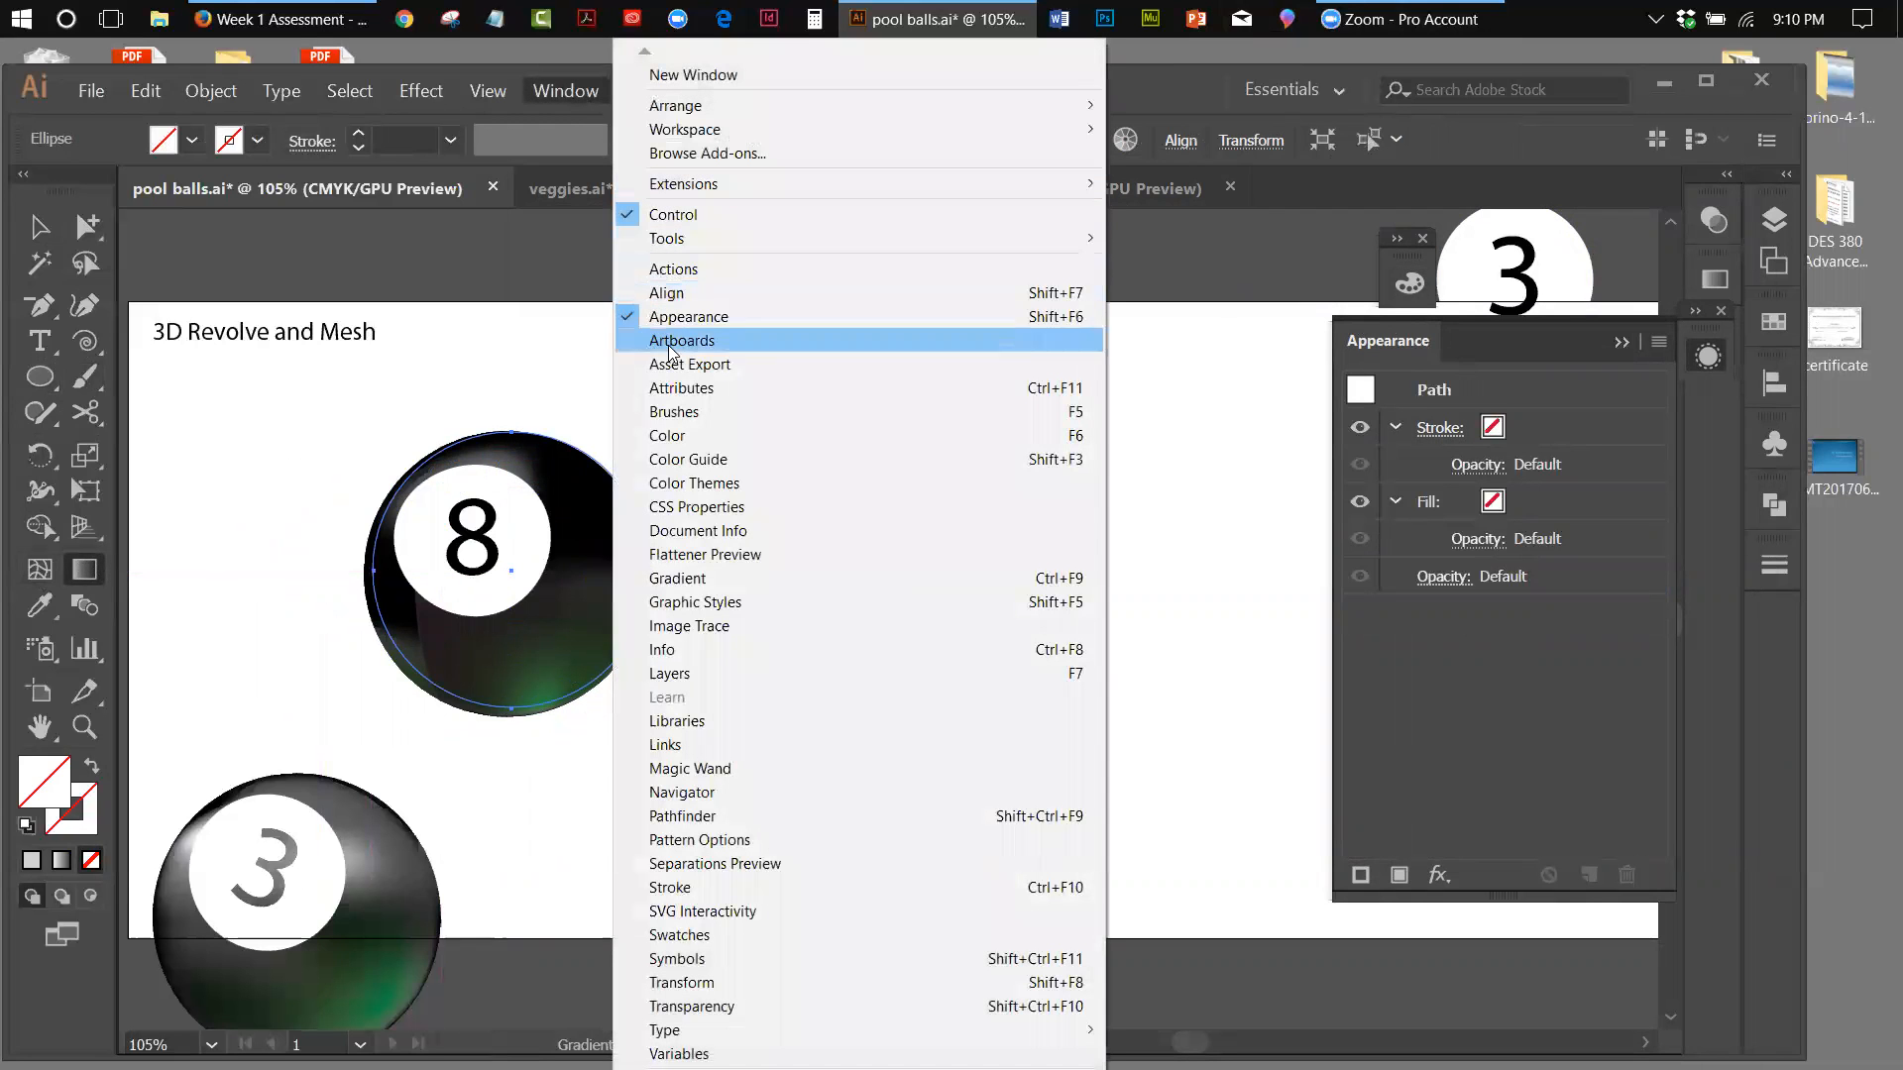
left_click(690, 575)
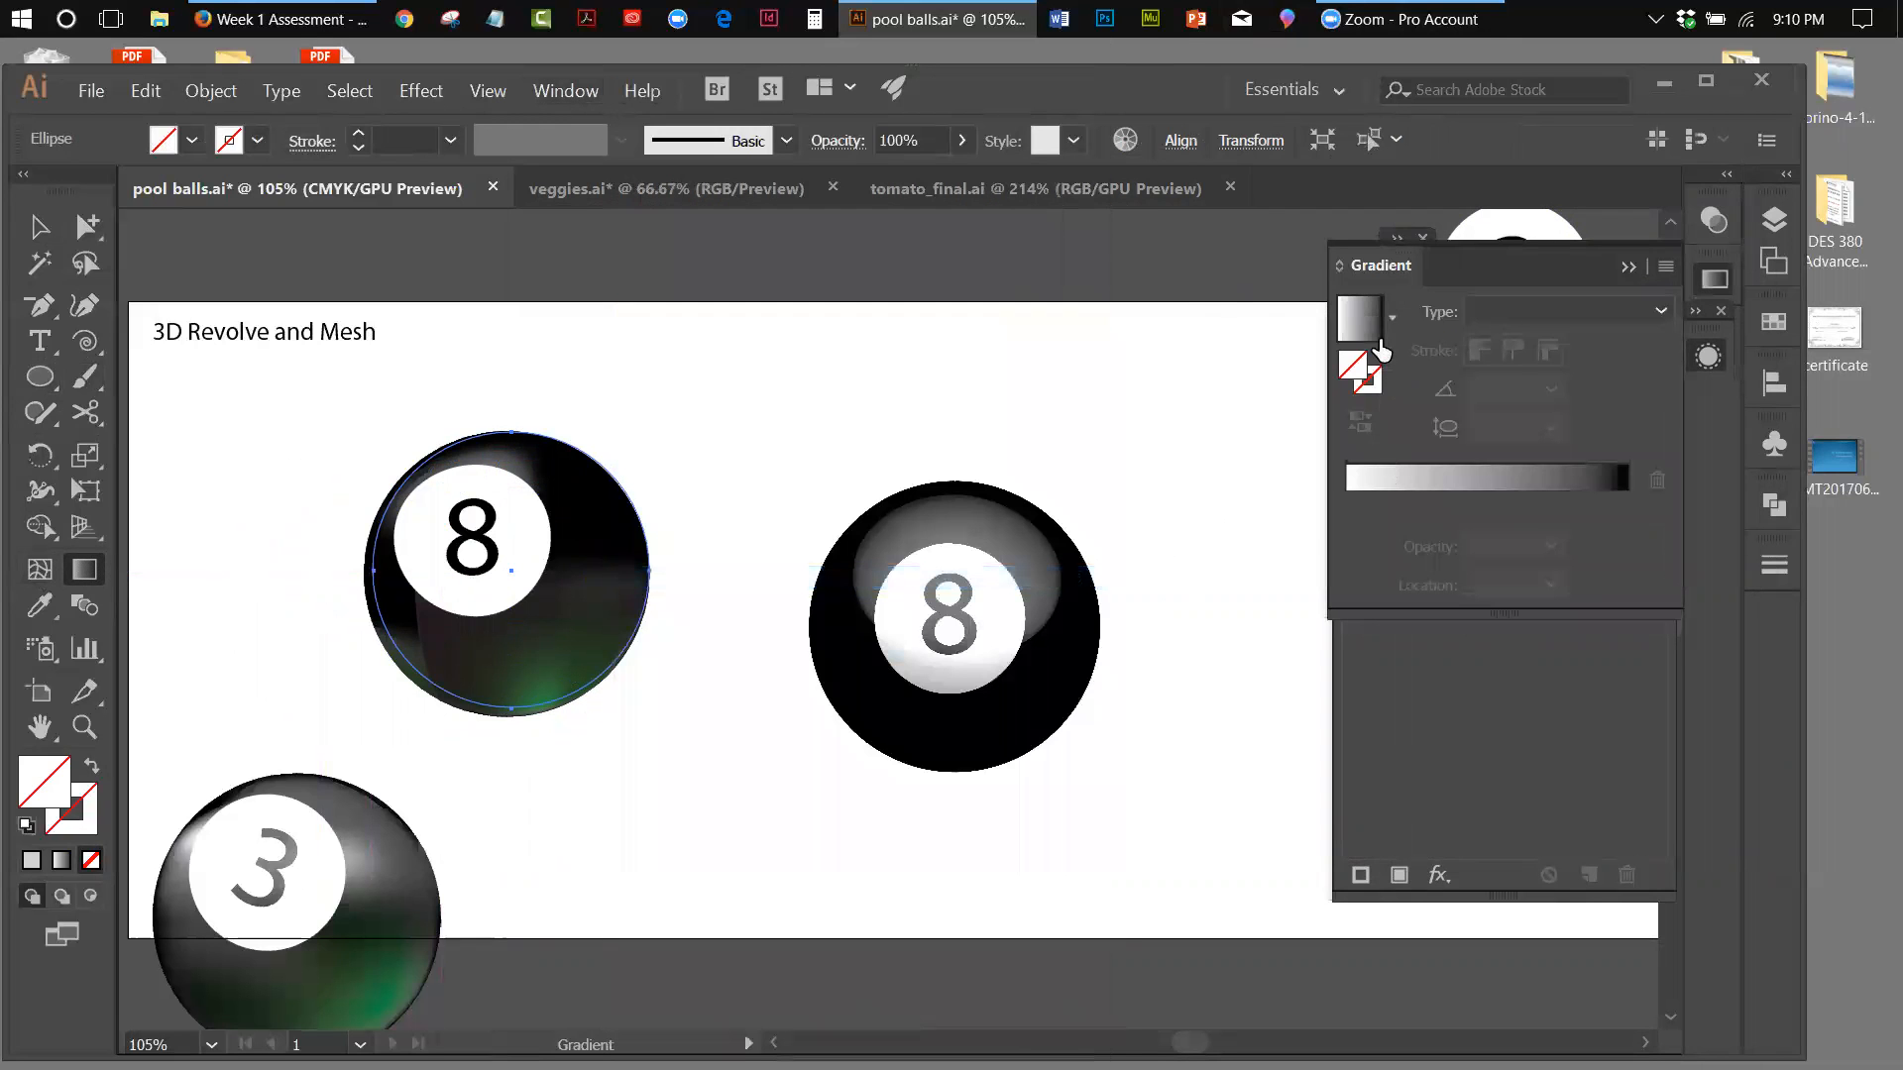
left_click(1365, 327)
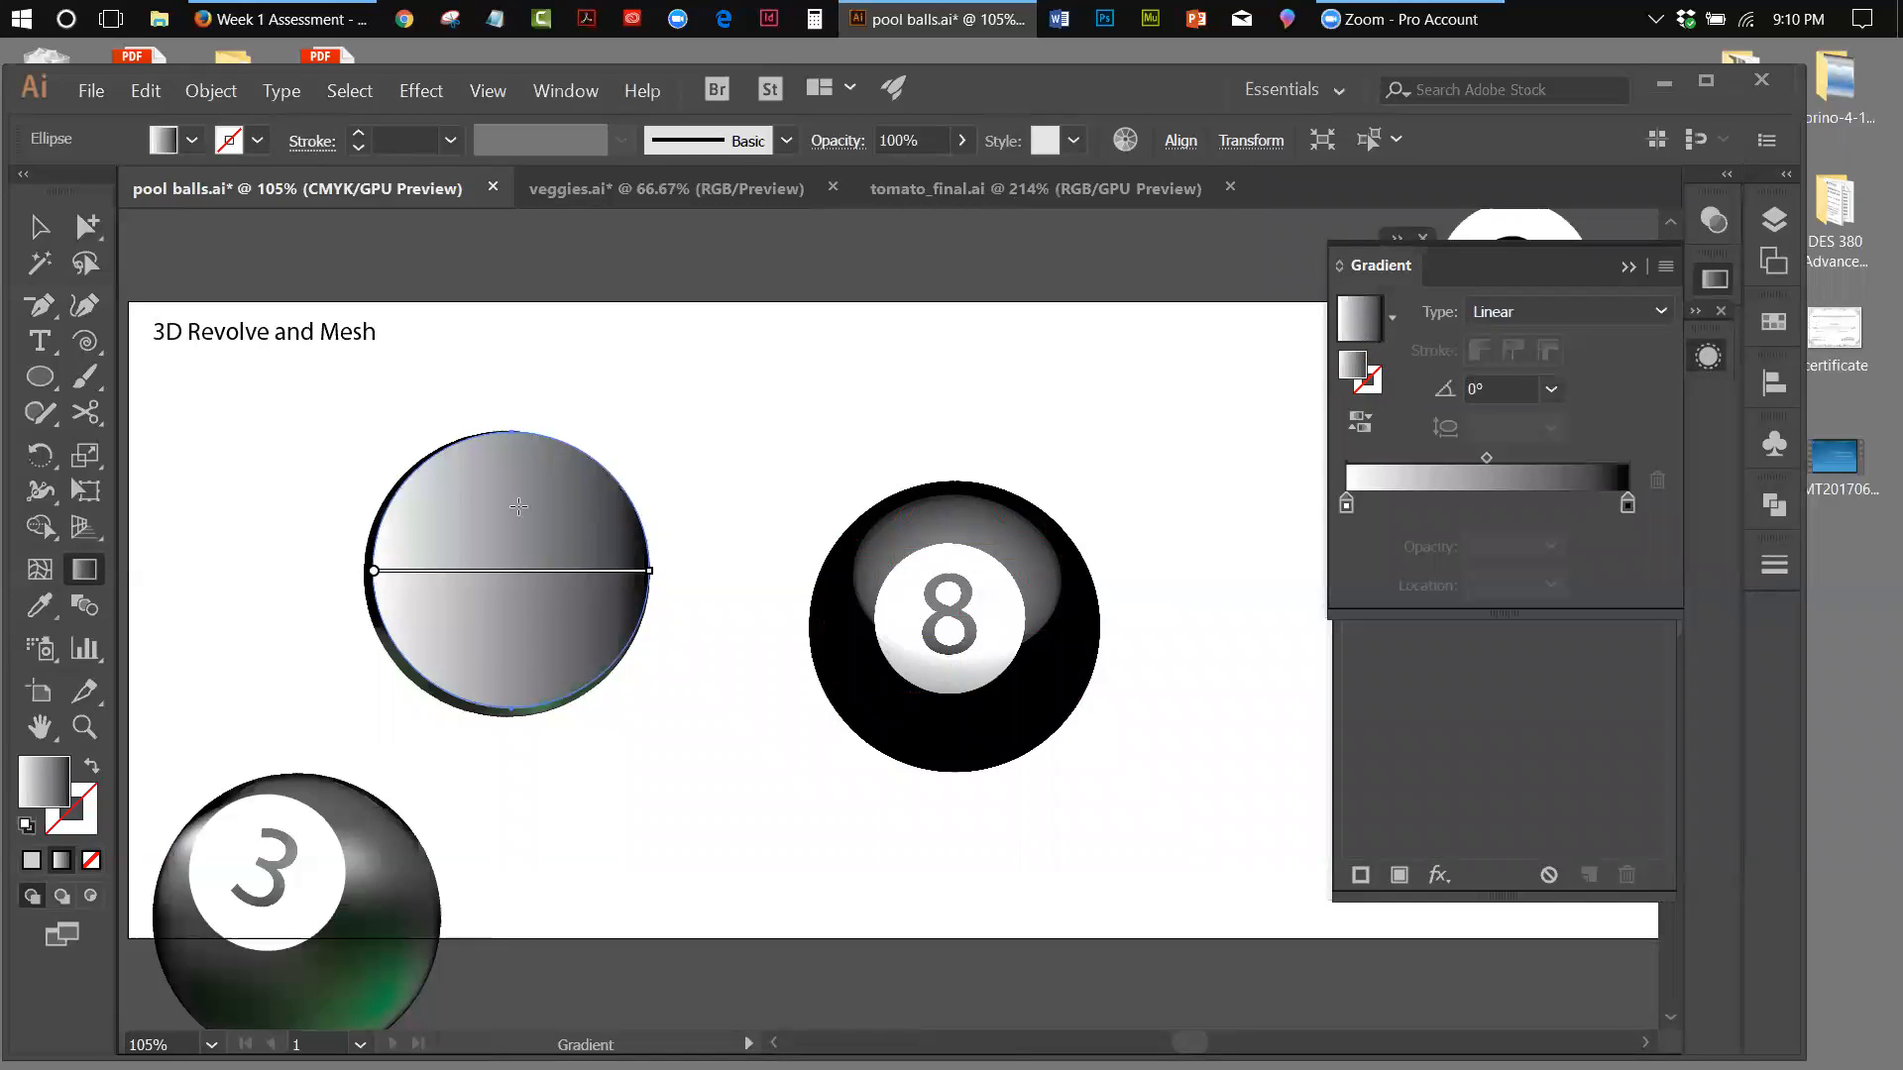
left_click(1655, 309)
left_click(1542, 375)
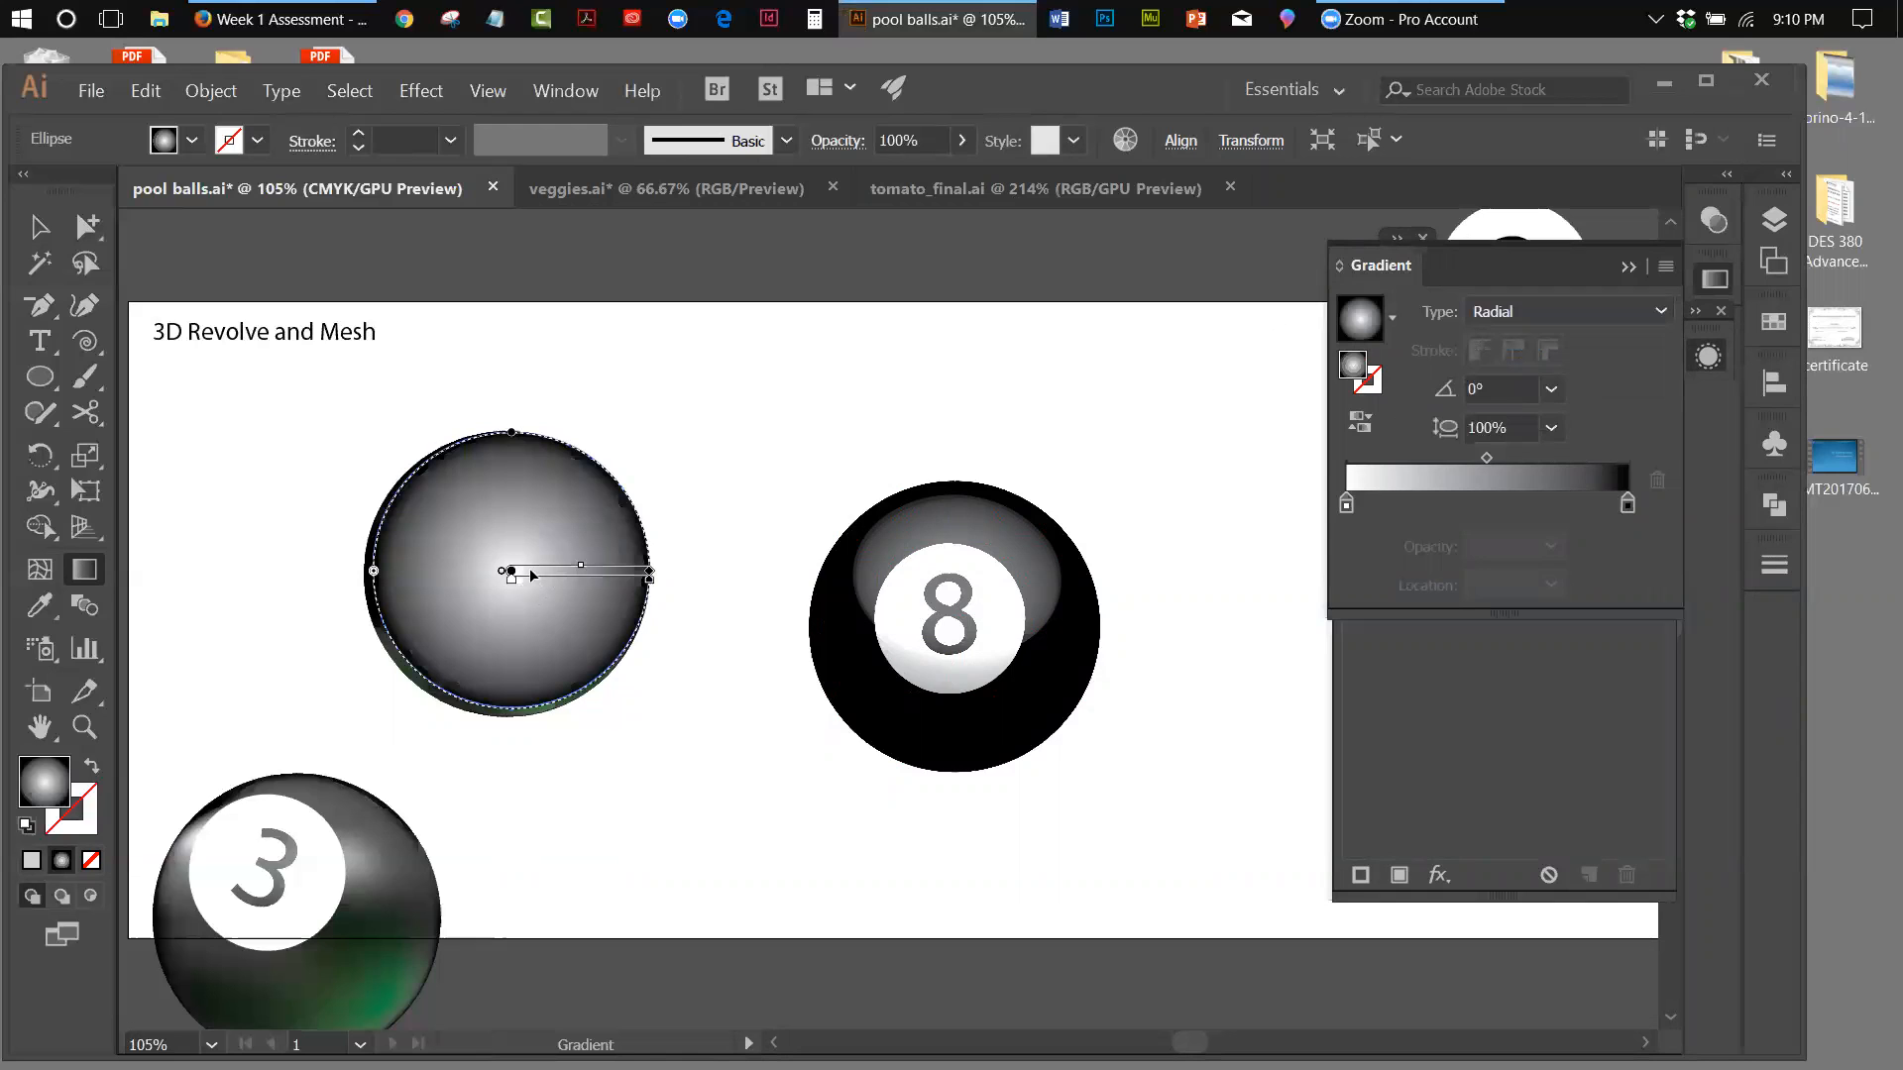
Redirect the radial gradient to about -43.5° with its highlight at the circle's upper left, and align the circle with the ball beneath
mouse_move(511, 571)
left_mouse_down()
mouse_move(490, 546)
mouse_move(517, 650)
left_mouse_up()
mouse_move(523, 623)
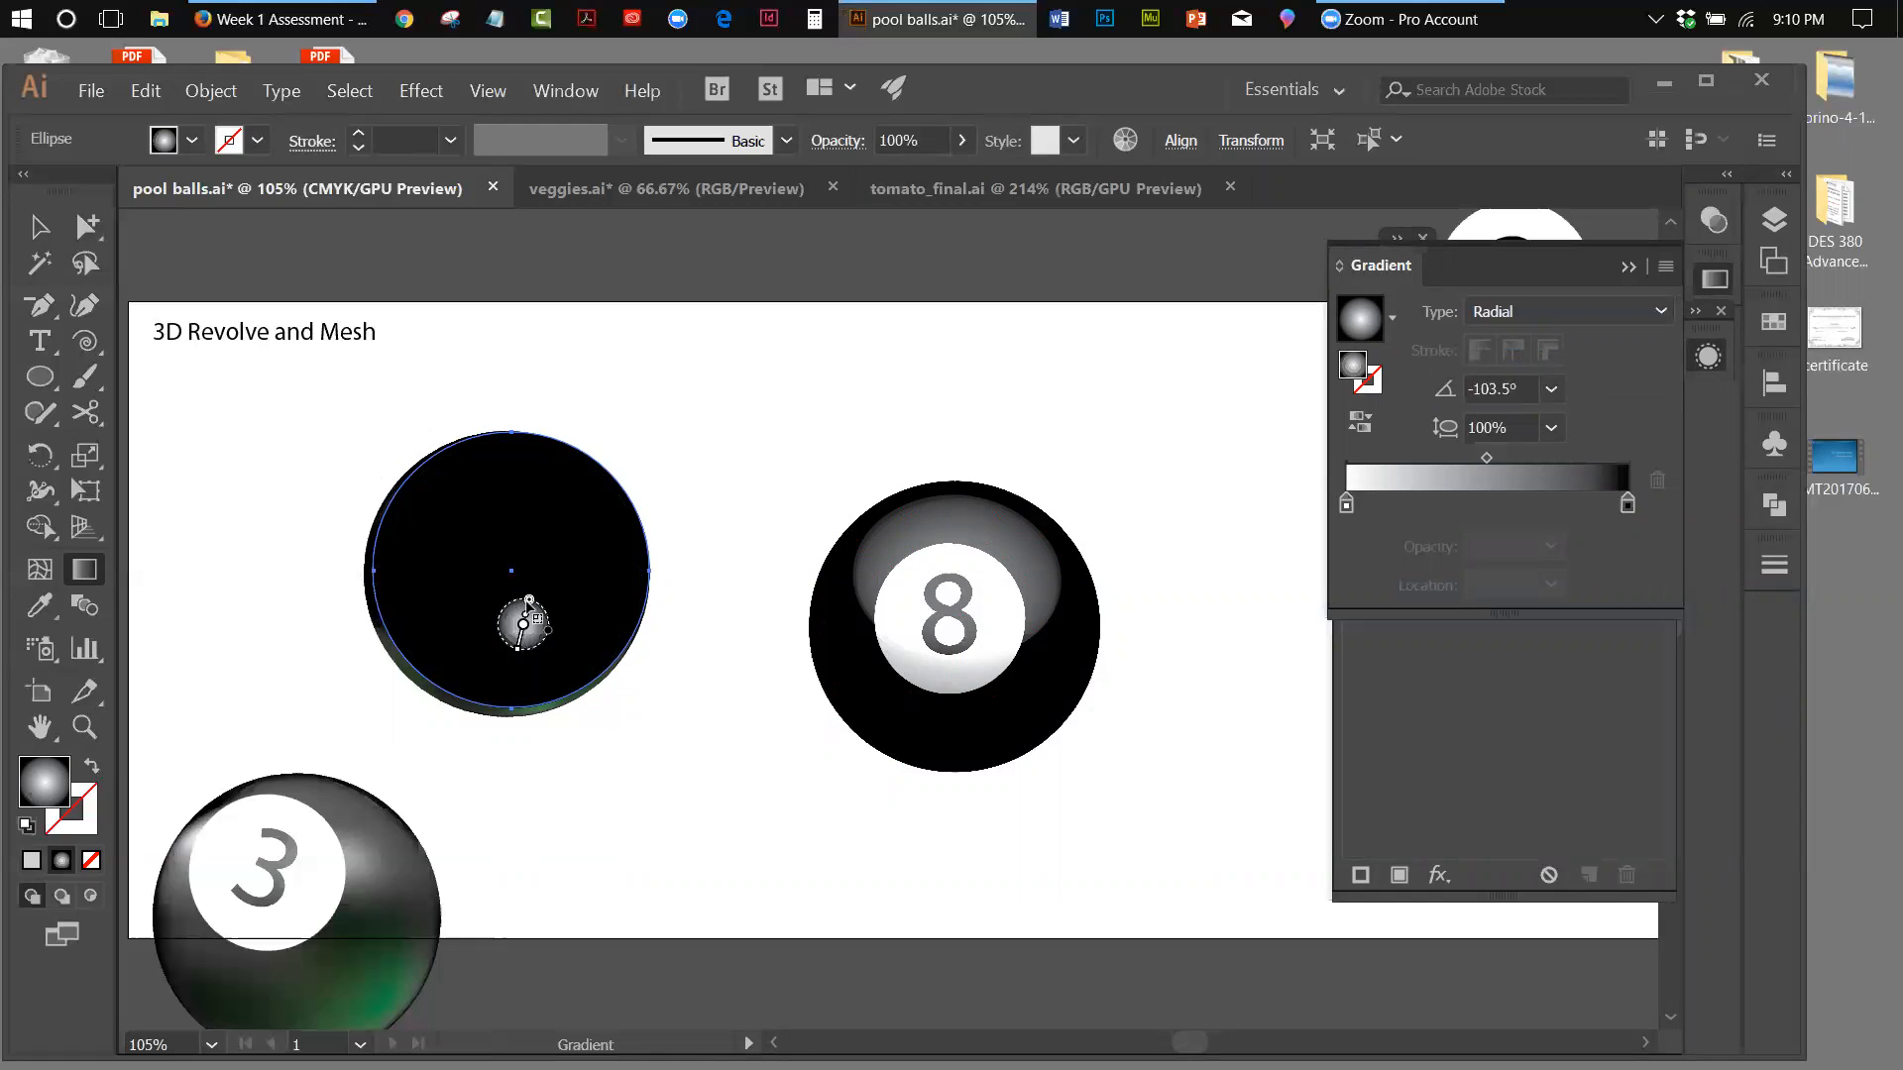
left_click_drag(451, 497, 586, 626)
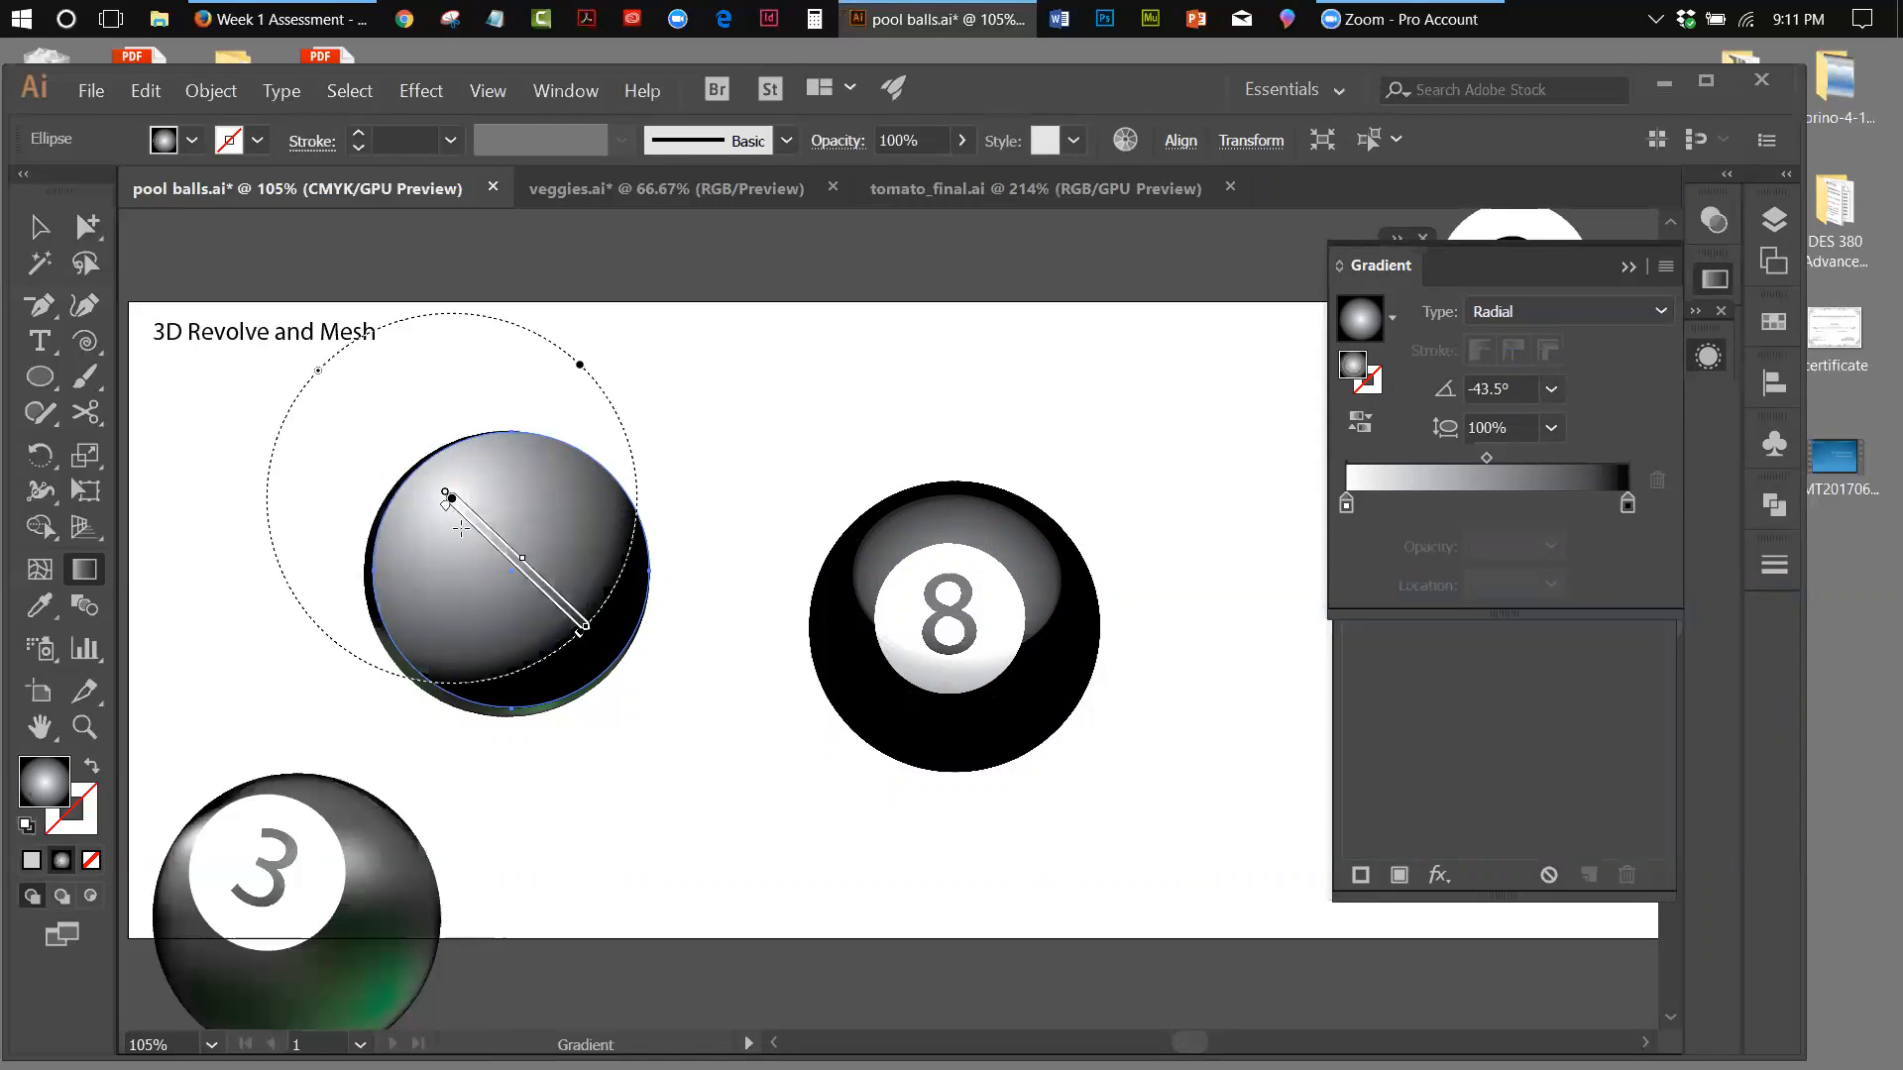
left_click(40, 227)
left_click_drag(519, 497, 511, 501)
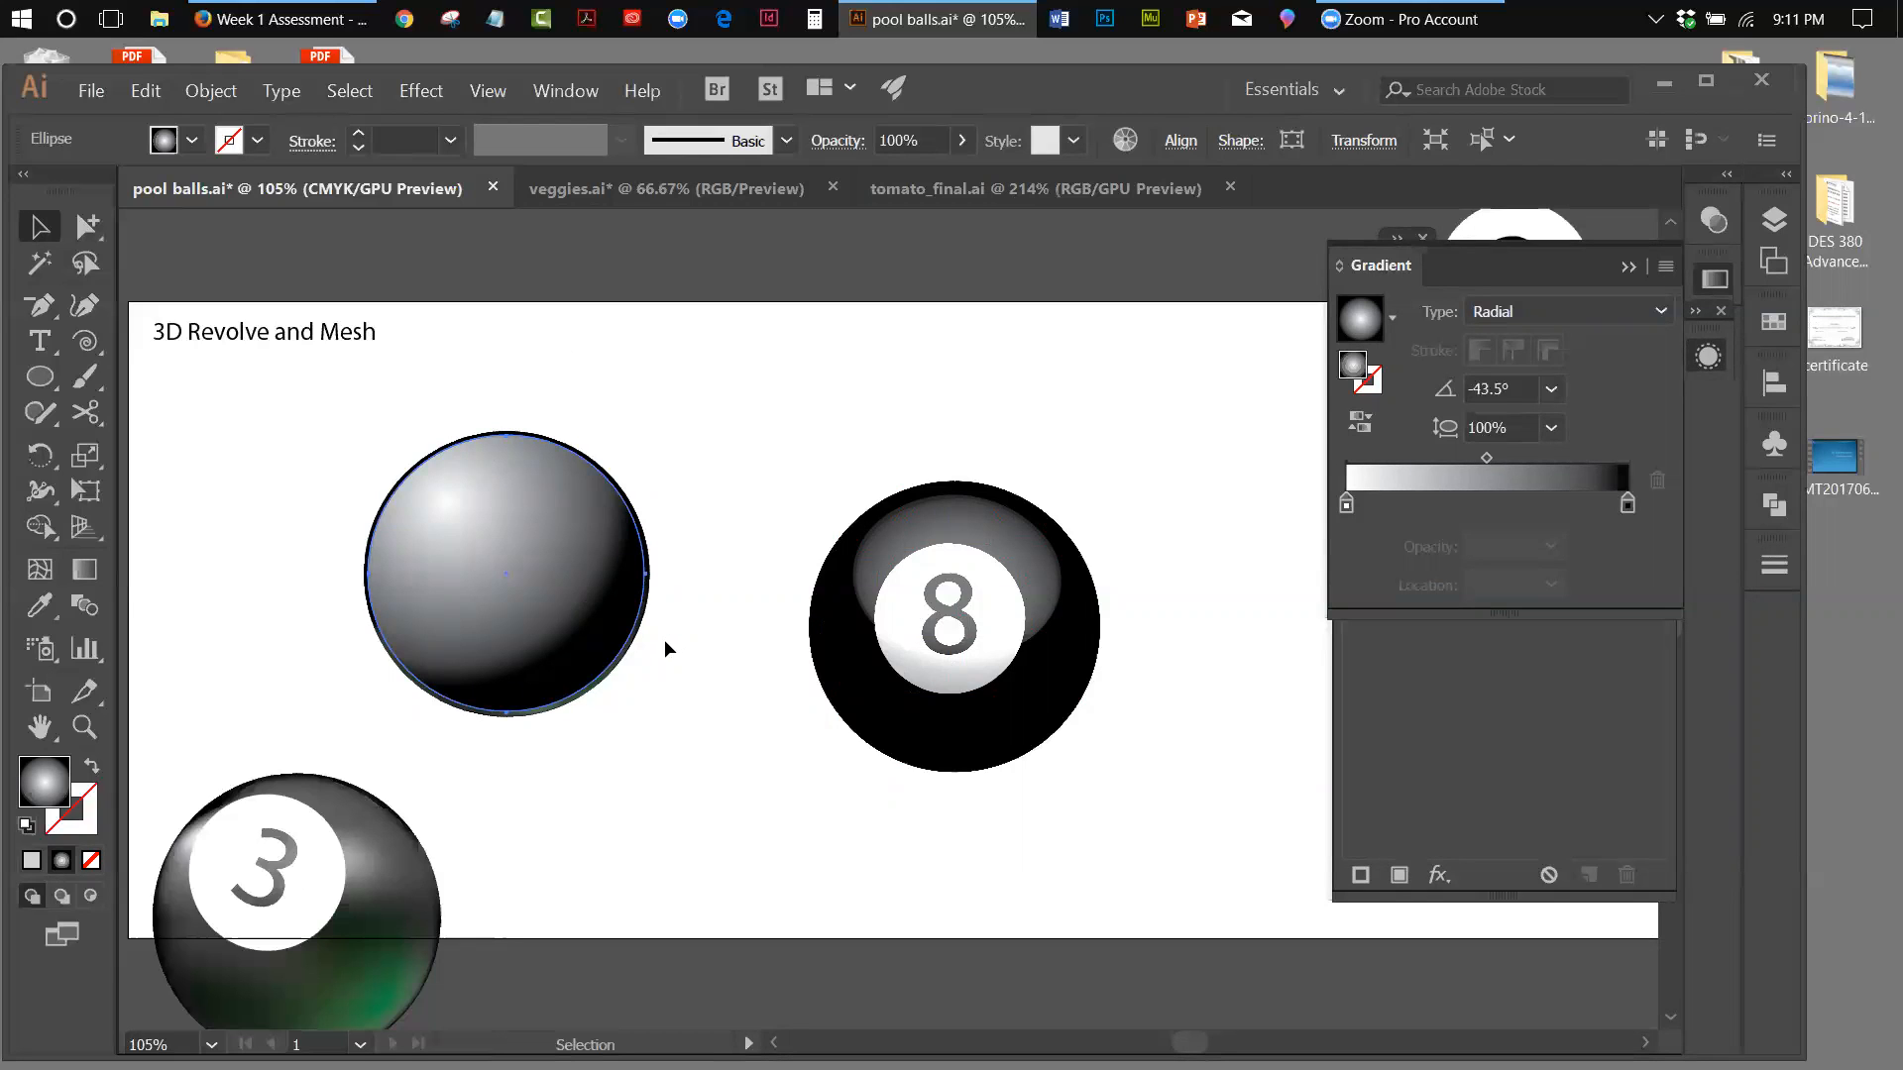
Collapse the gradient and appearance settings, and show the transparency settings floating clear of both balls
left_click(1626, 266)
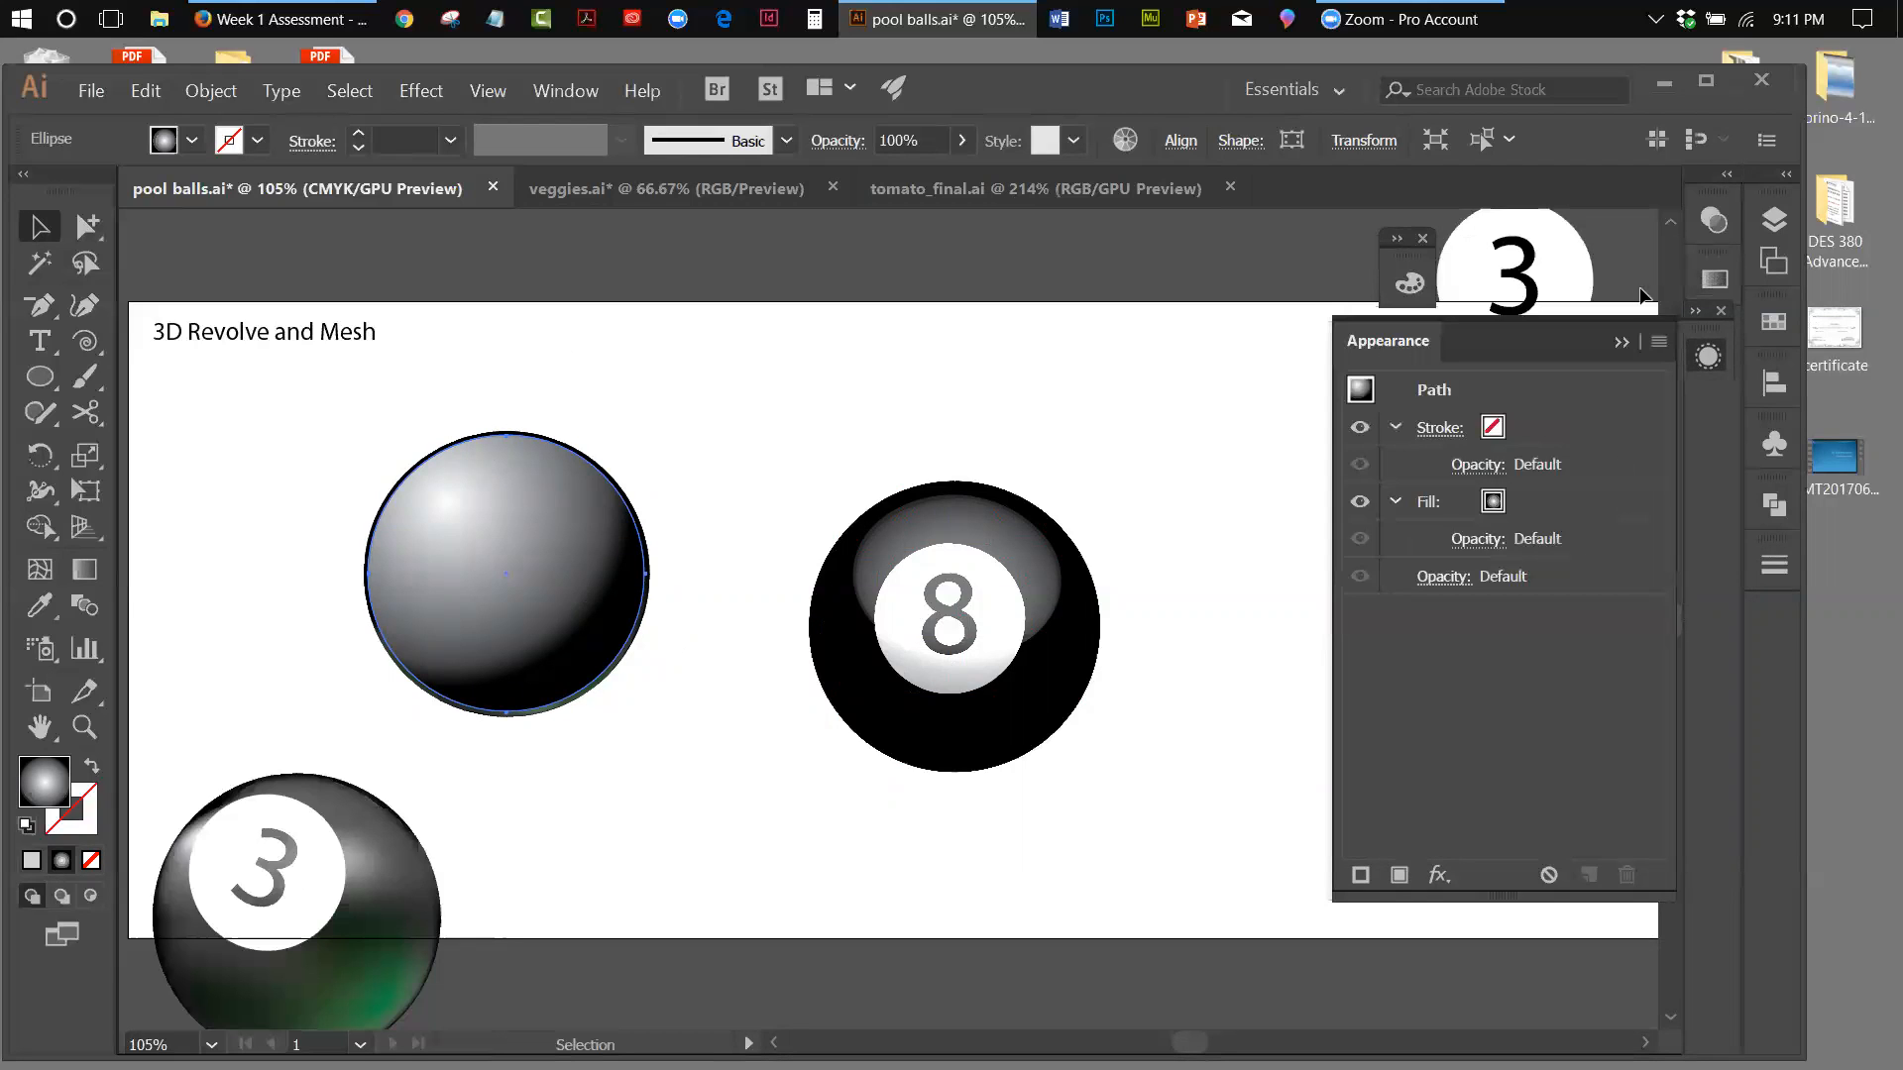
left_click(1626, 342)
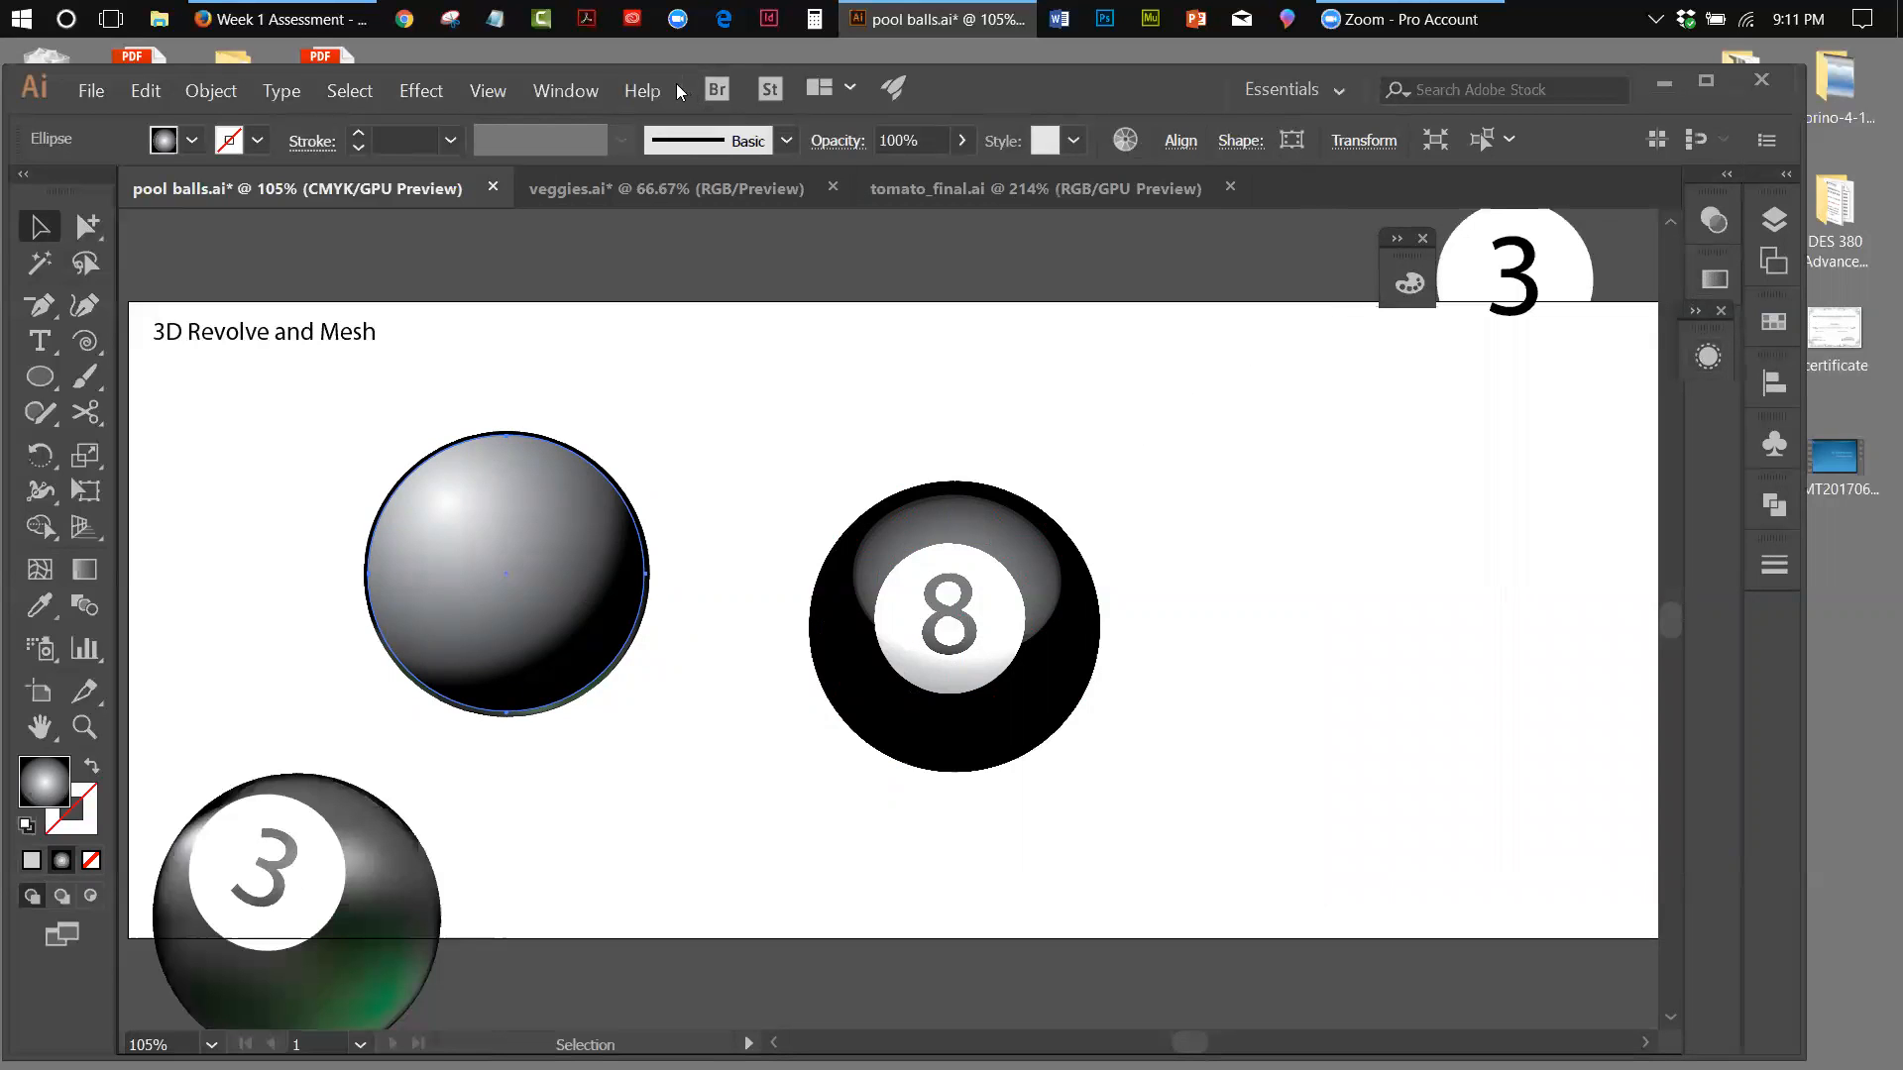
left_click(567, 91)
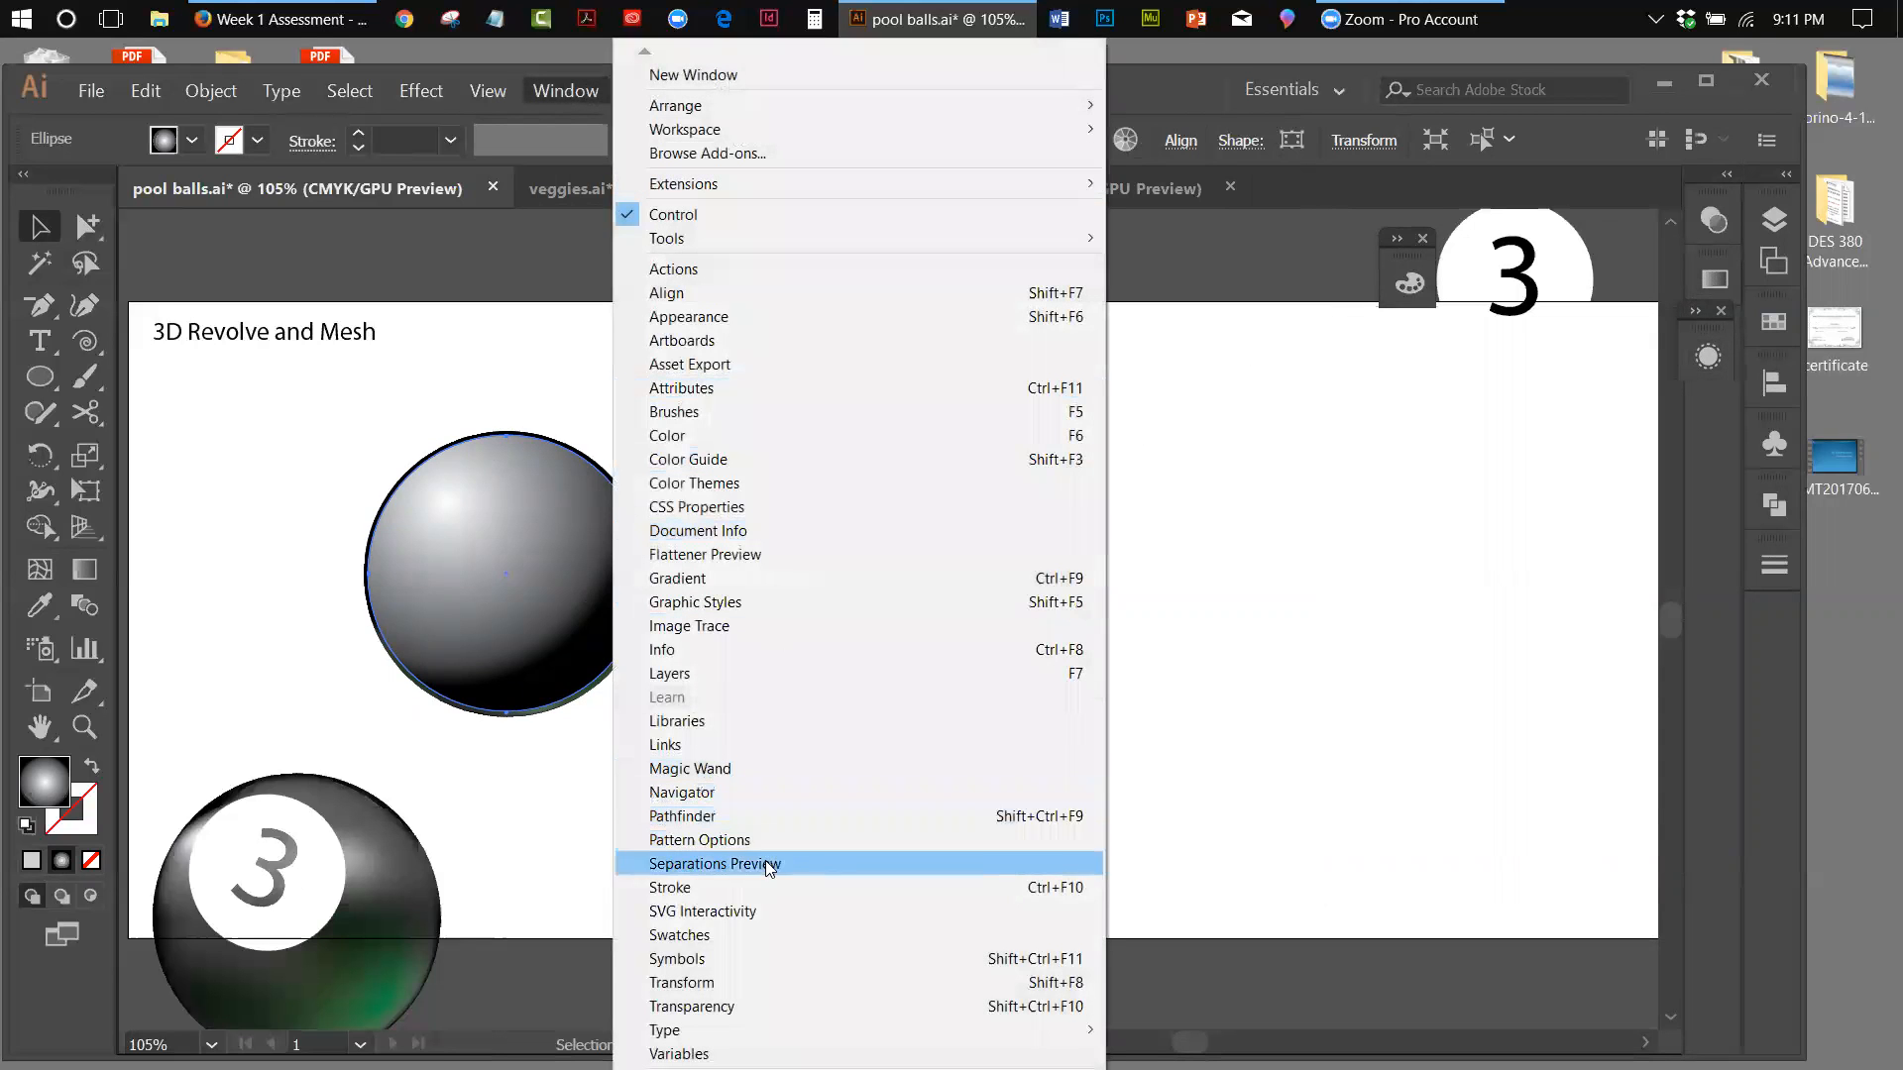
left_click(739, 1007)
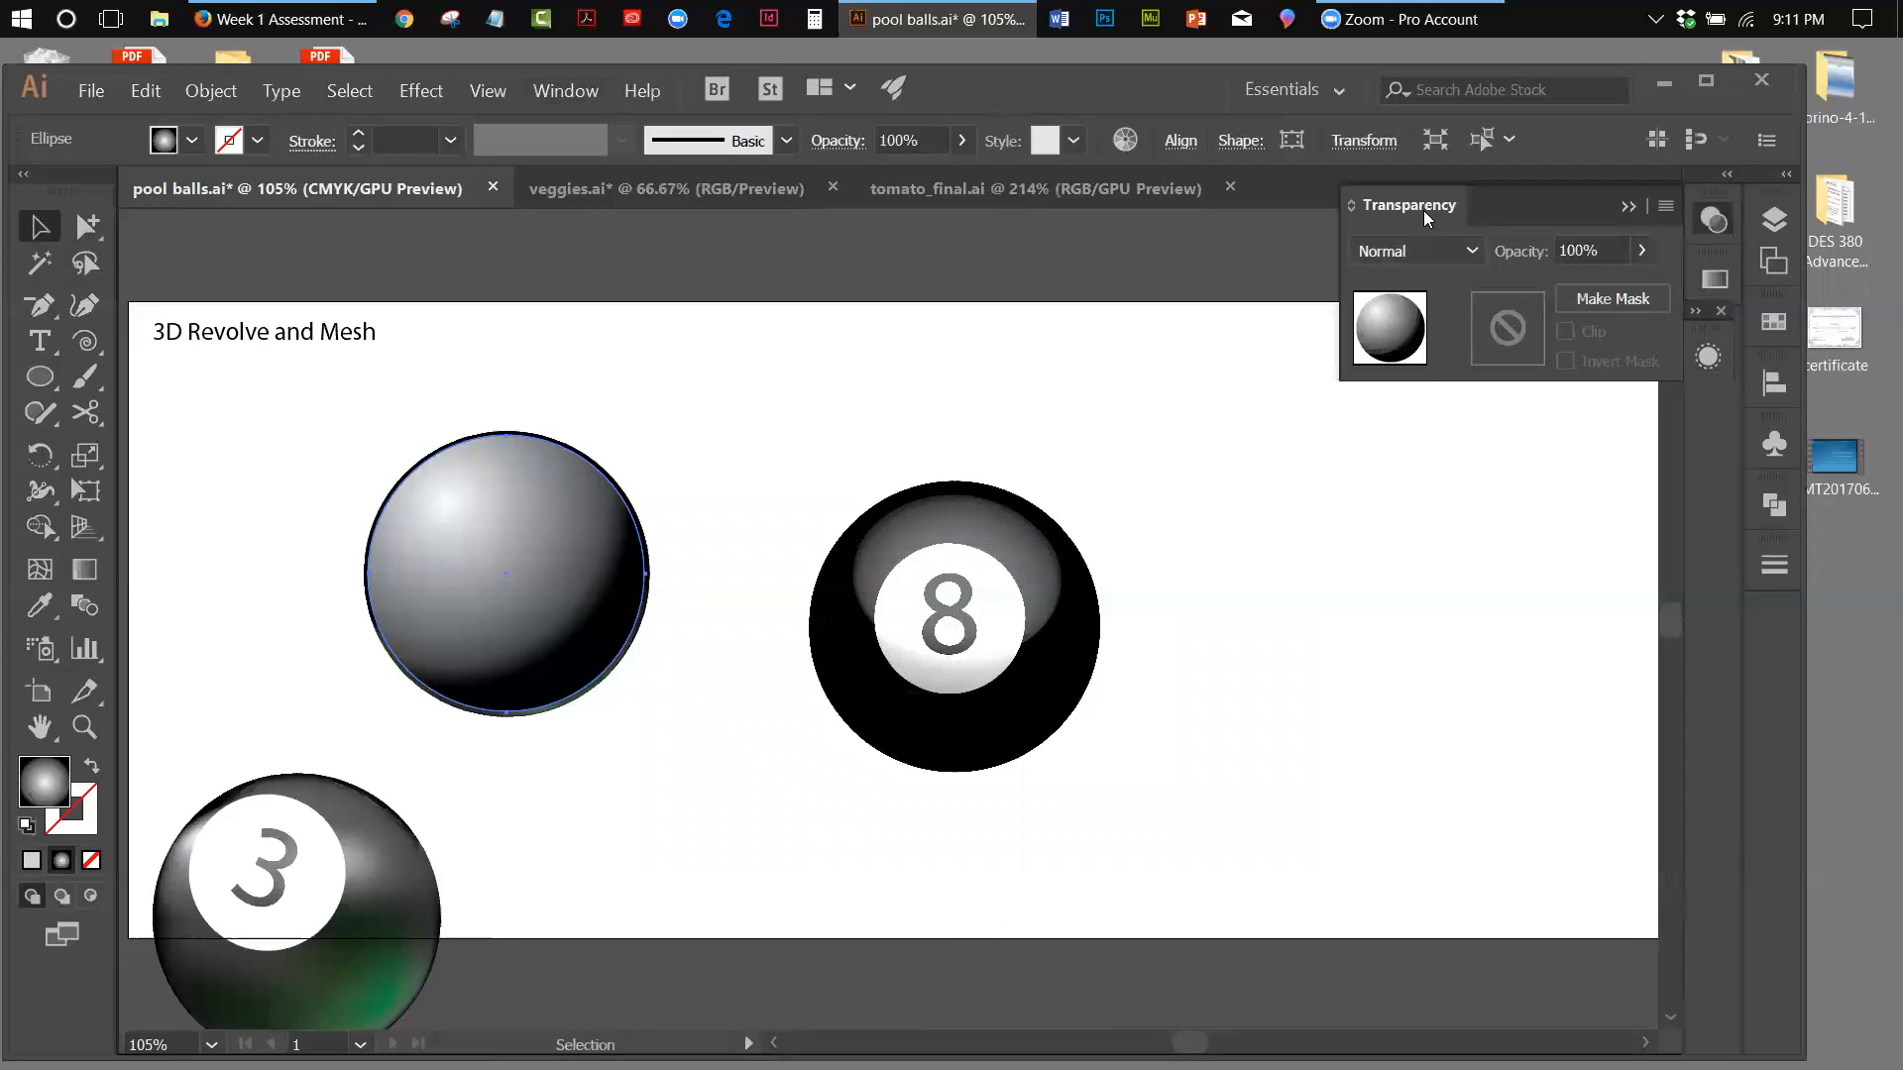
left_click_drag(1423, 210, 1067, 310)
left_click_drag(968, 348, 753, 313)
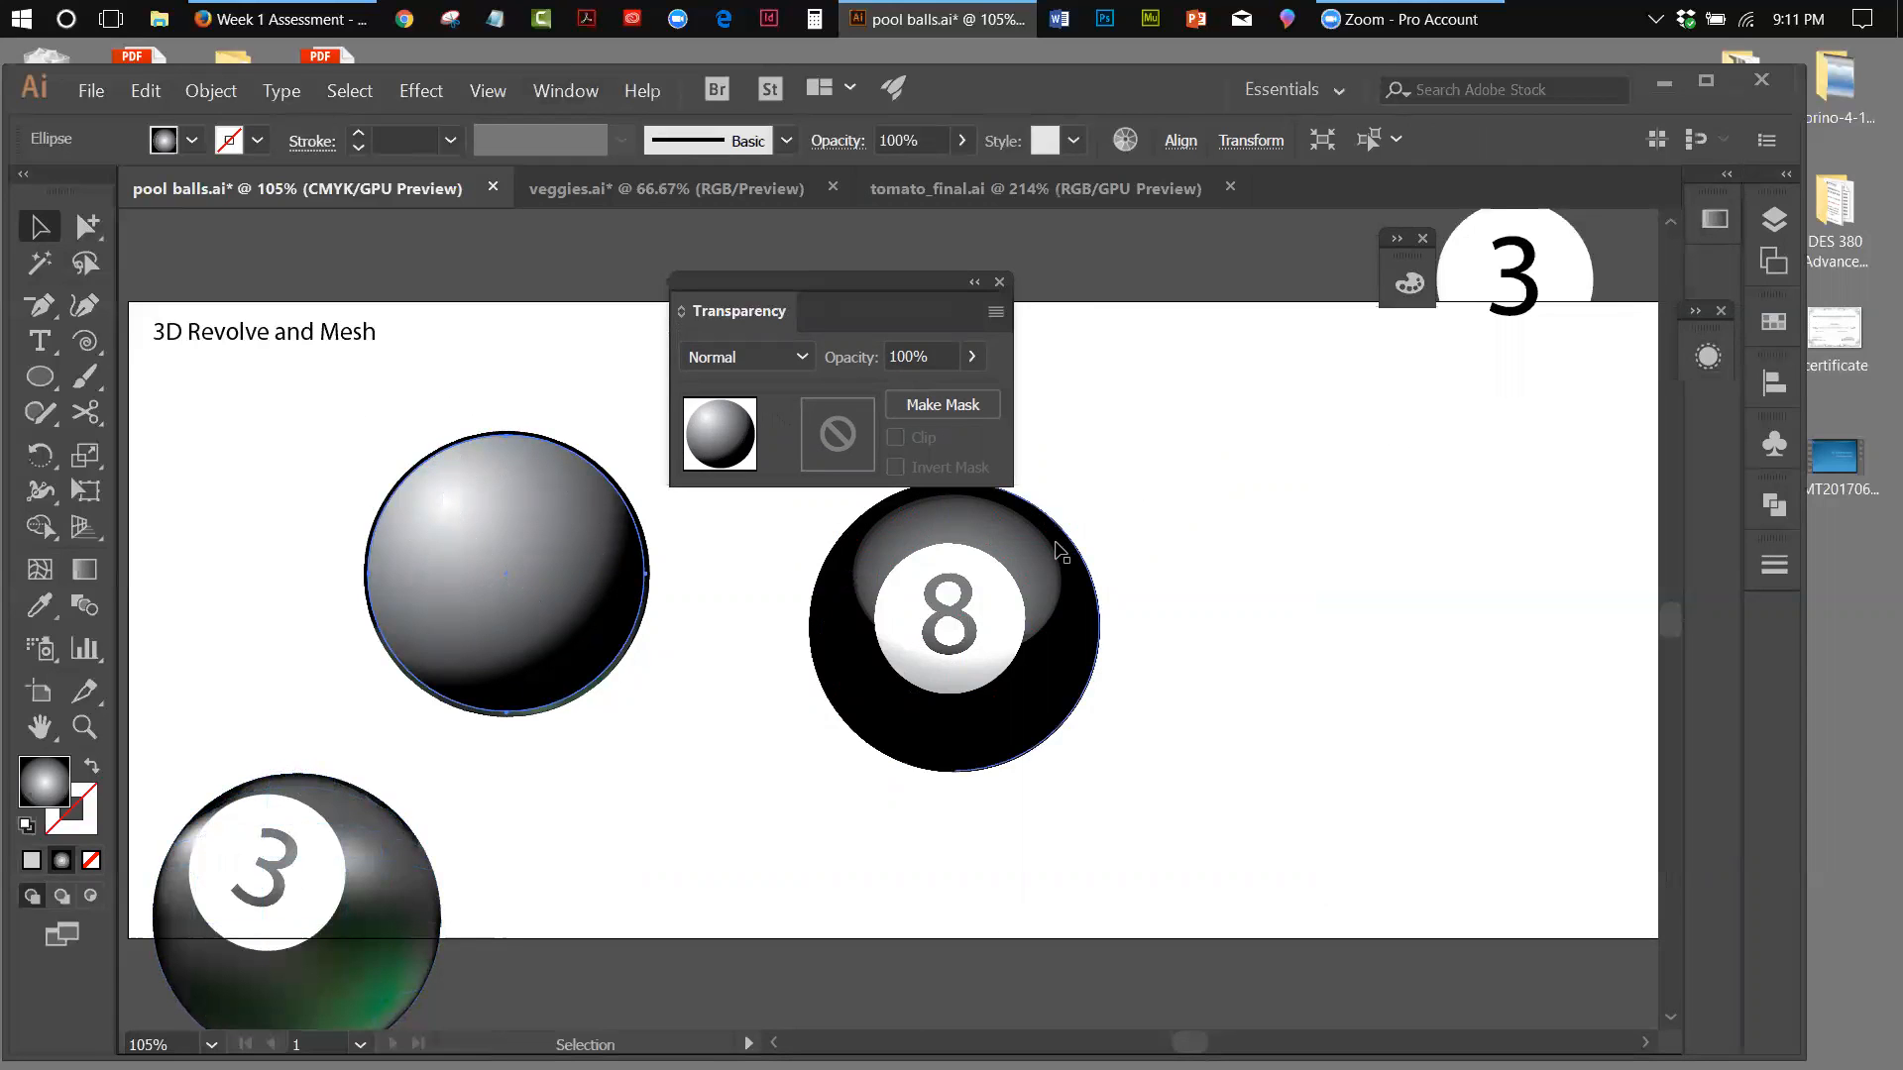
left_click_drag(834, 280, 1130, 194)
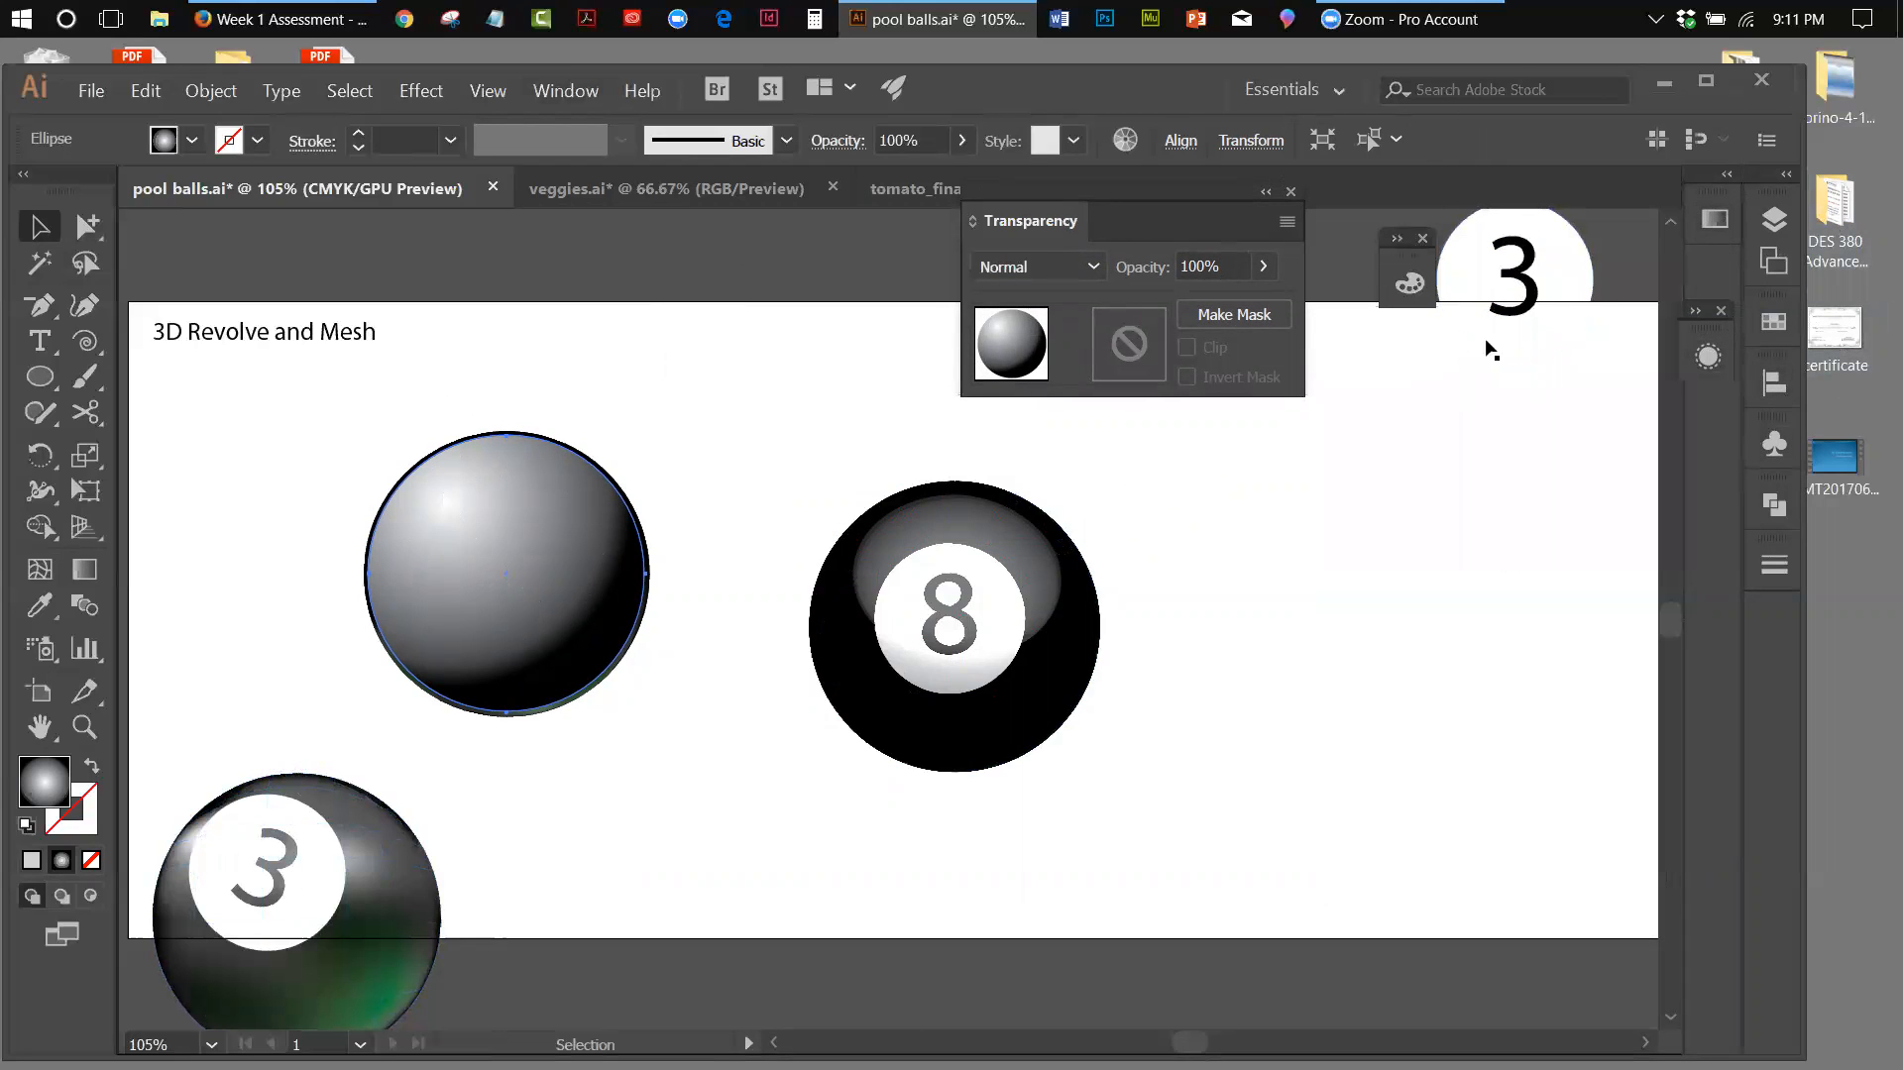
Recolor the black end stop of the circle's radial gradient to dark green, RGB 0, 73, 0, and collapse the gradient settings
left_click(1712, 220)
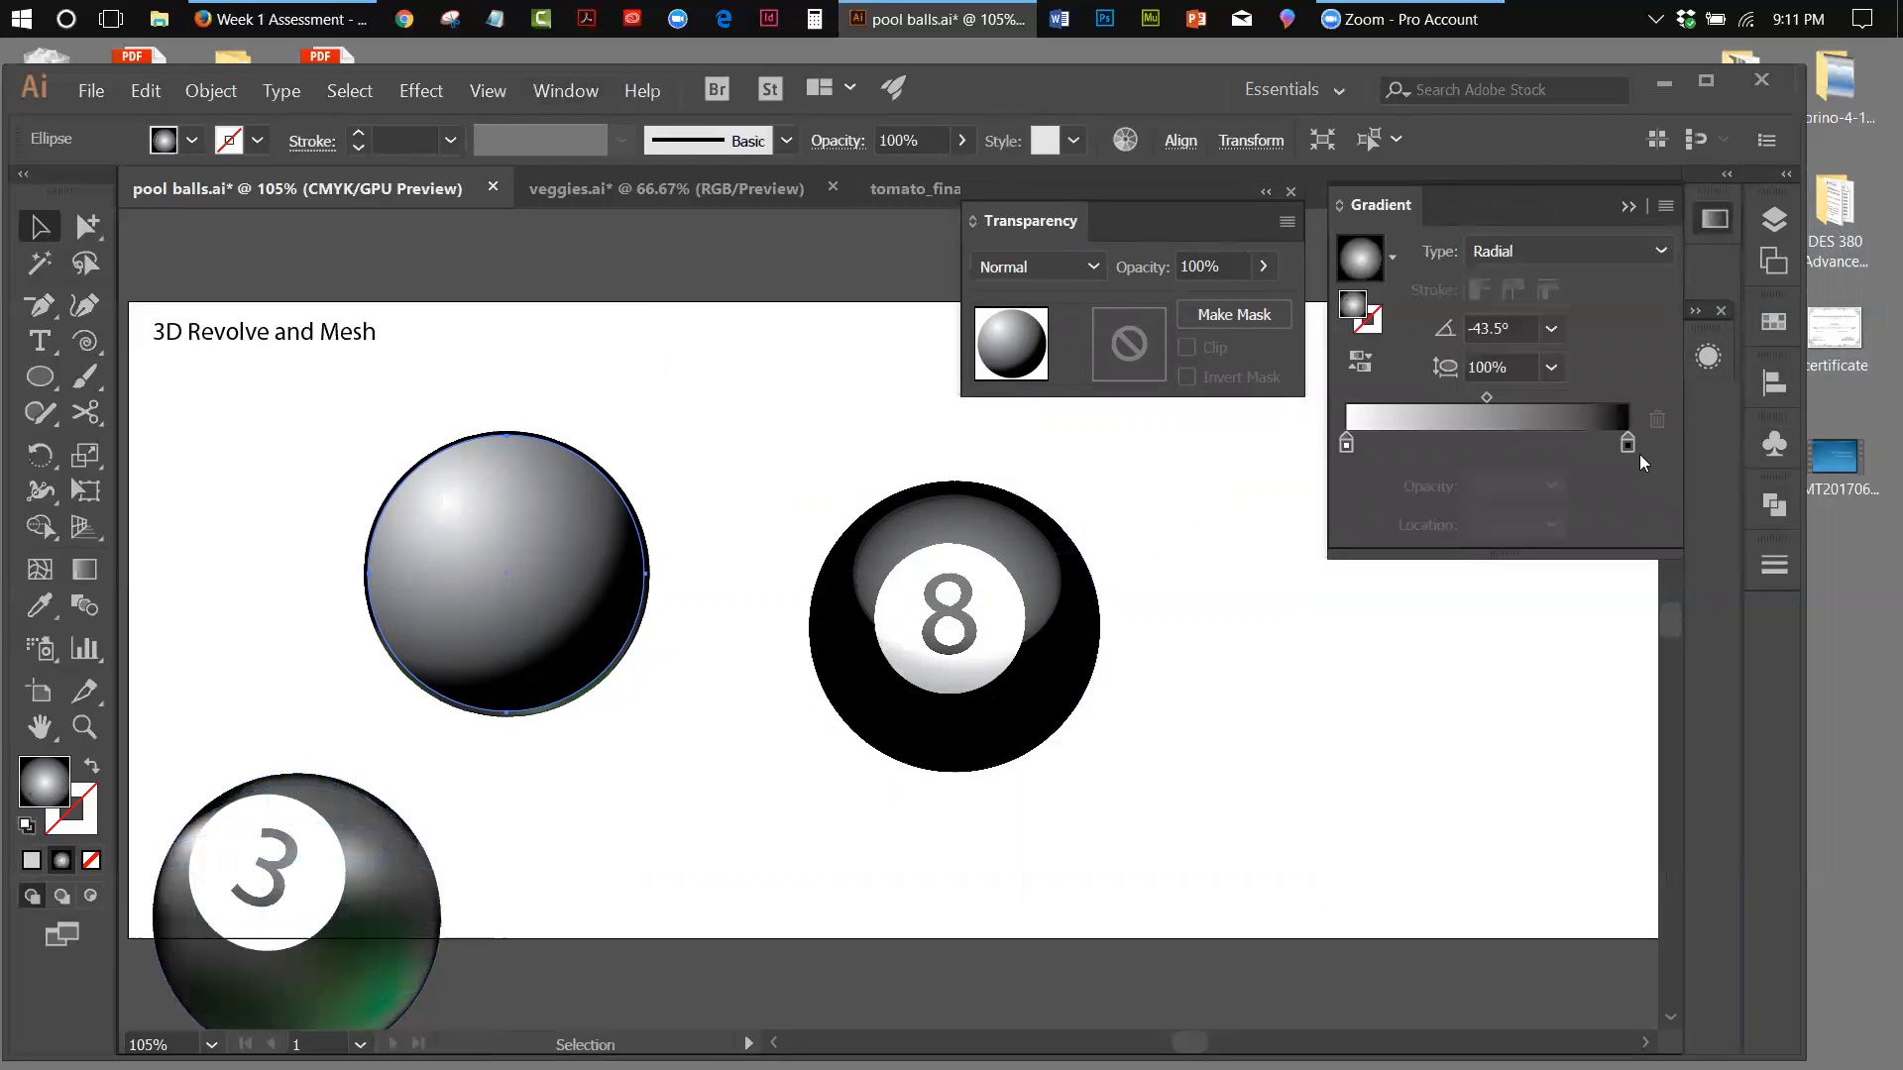
double_click(1627, 445)
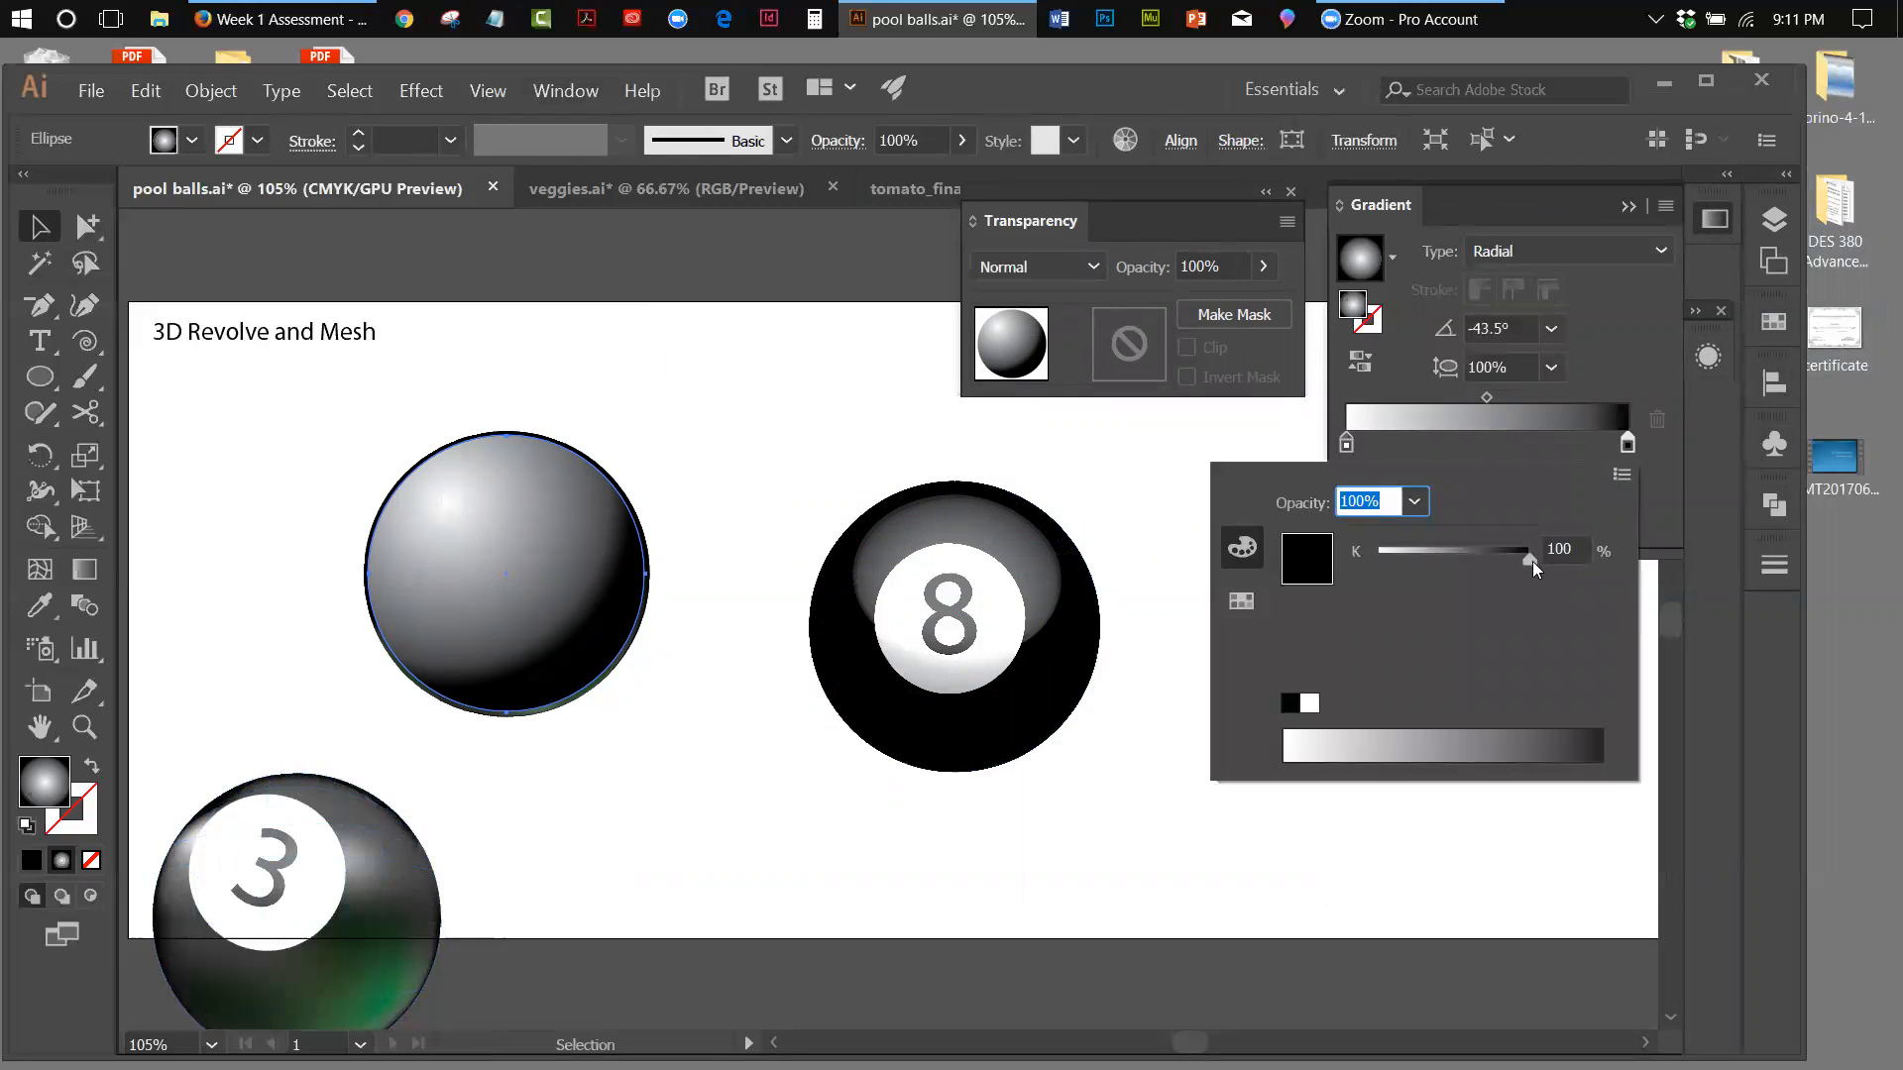
left_click(1626, 474)
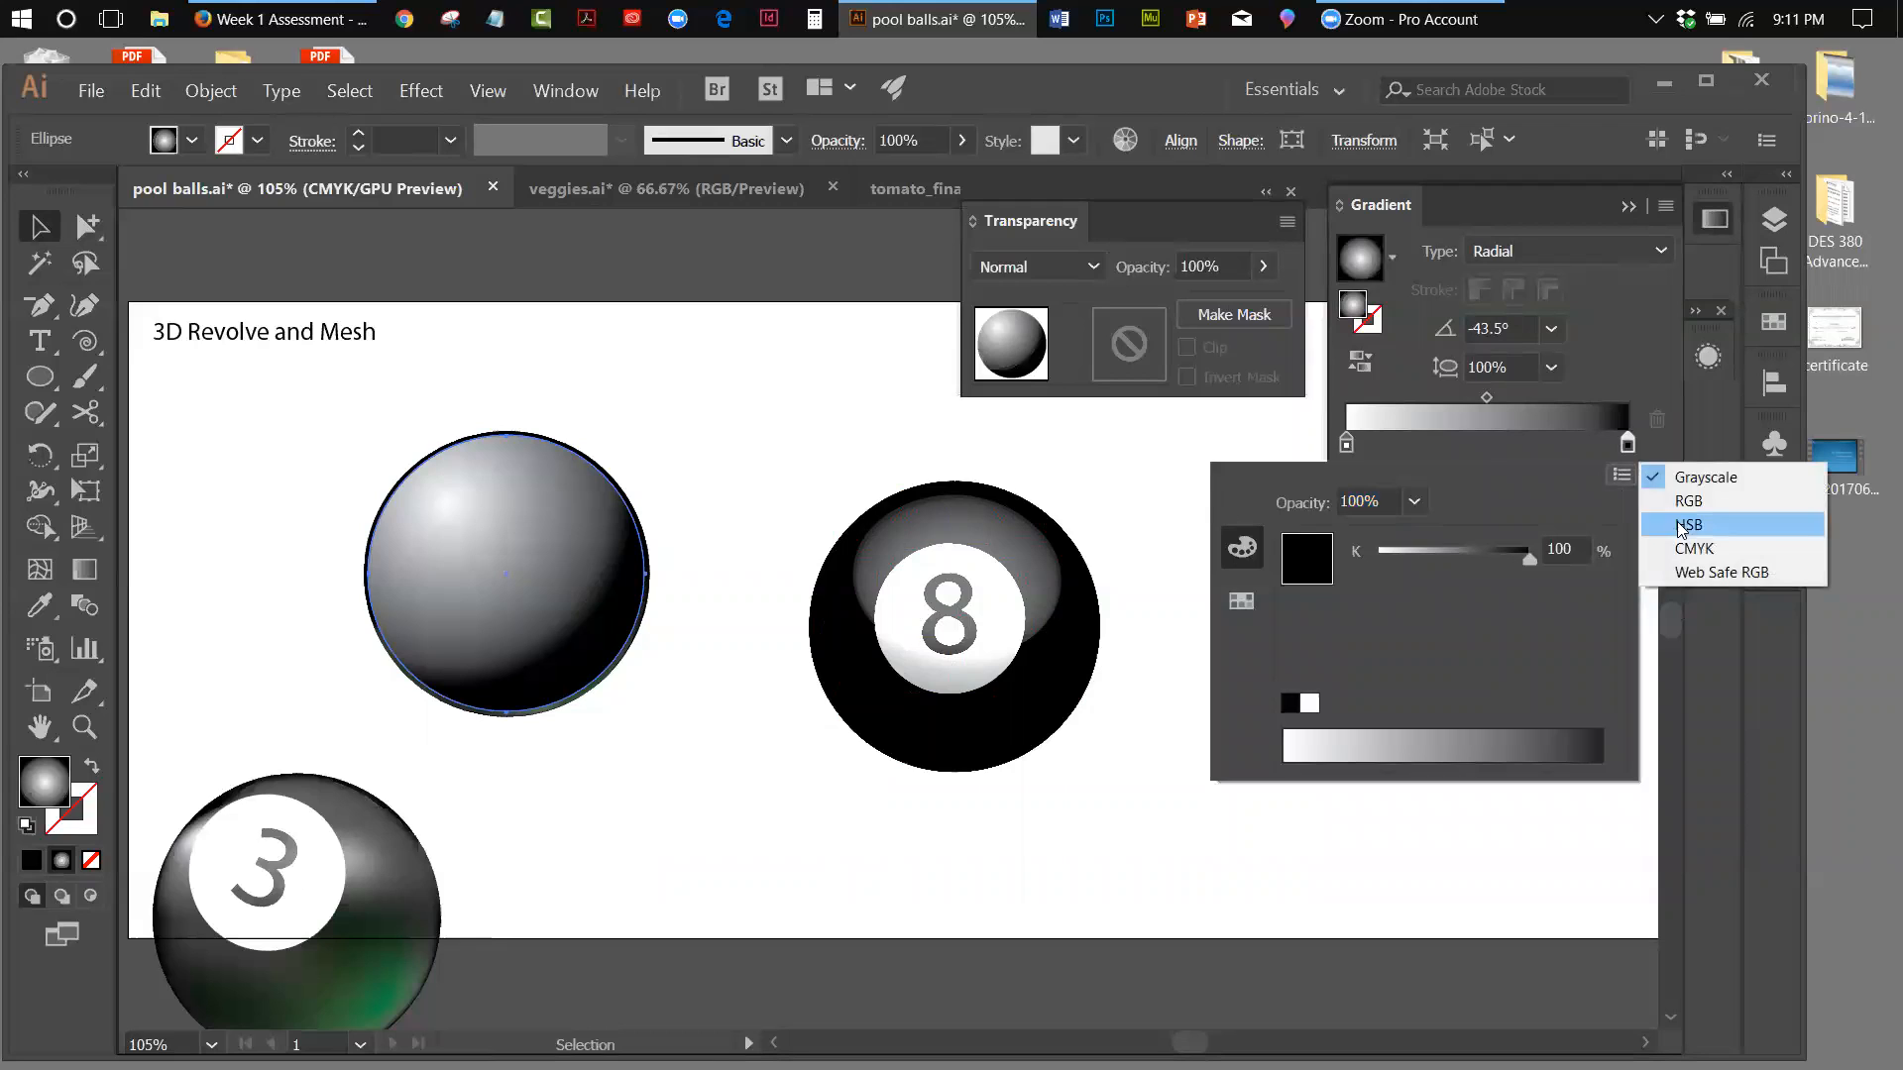
left_click(1688, 500)
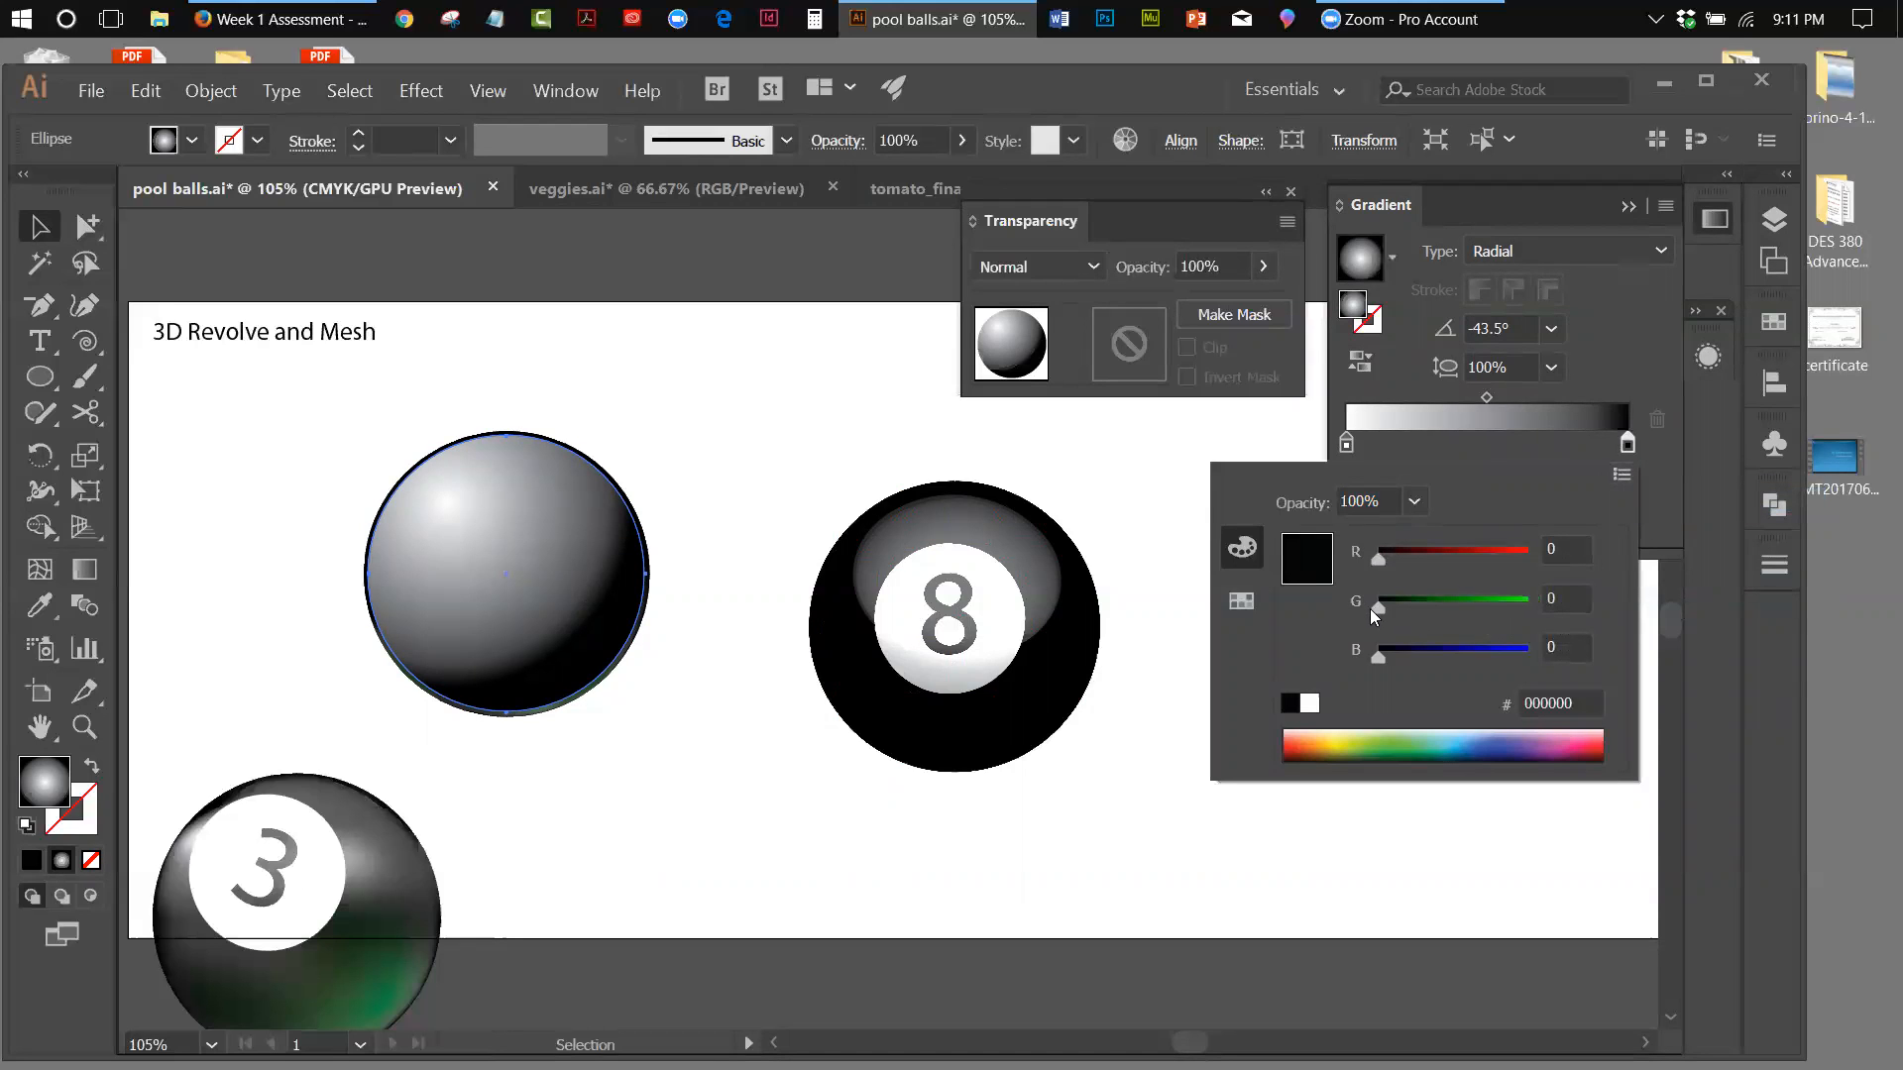
left_click_drag(1380, 609, 1425, 610)
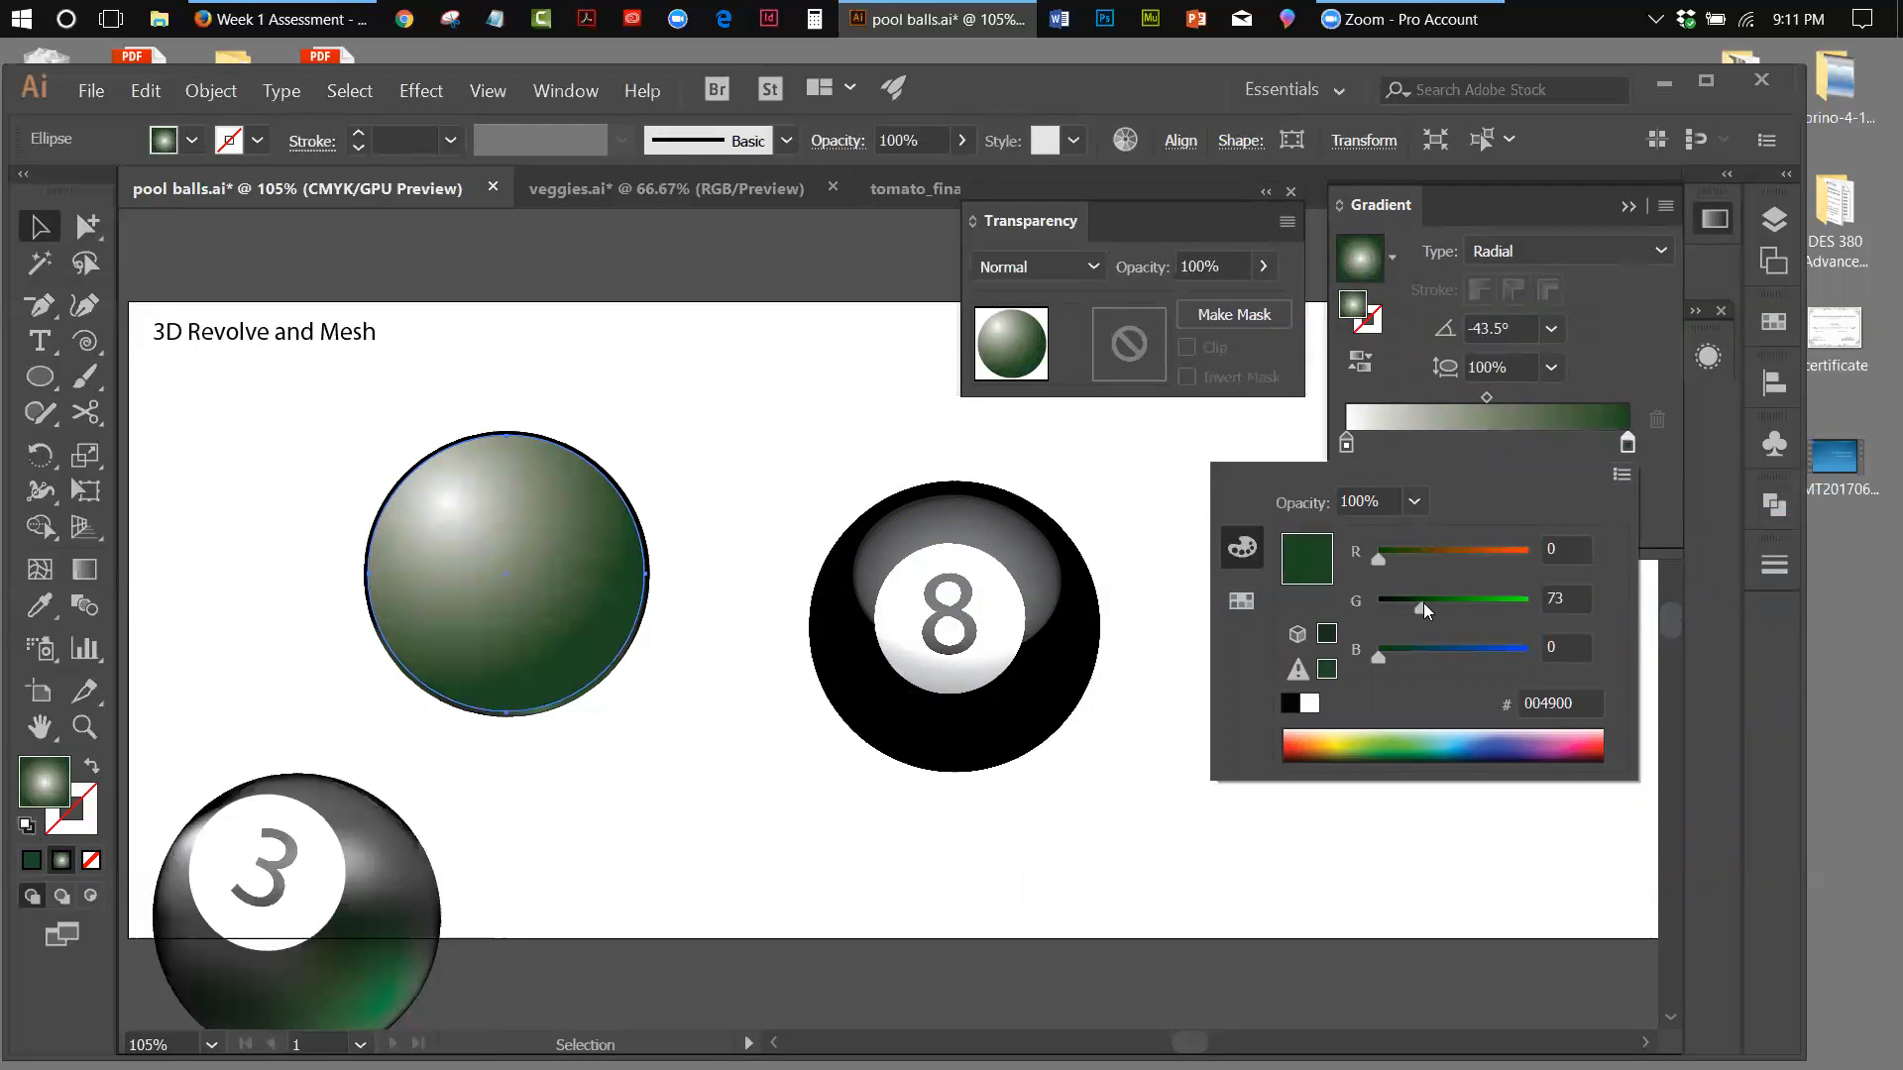
left_click(1622, 474)
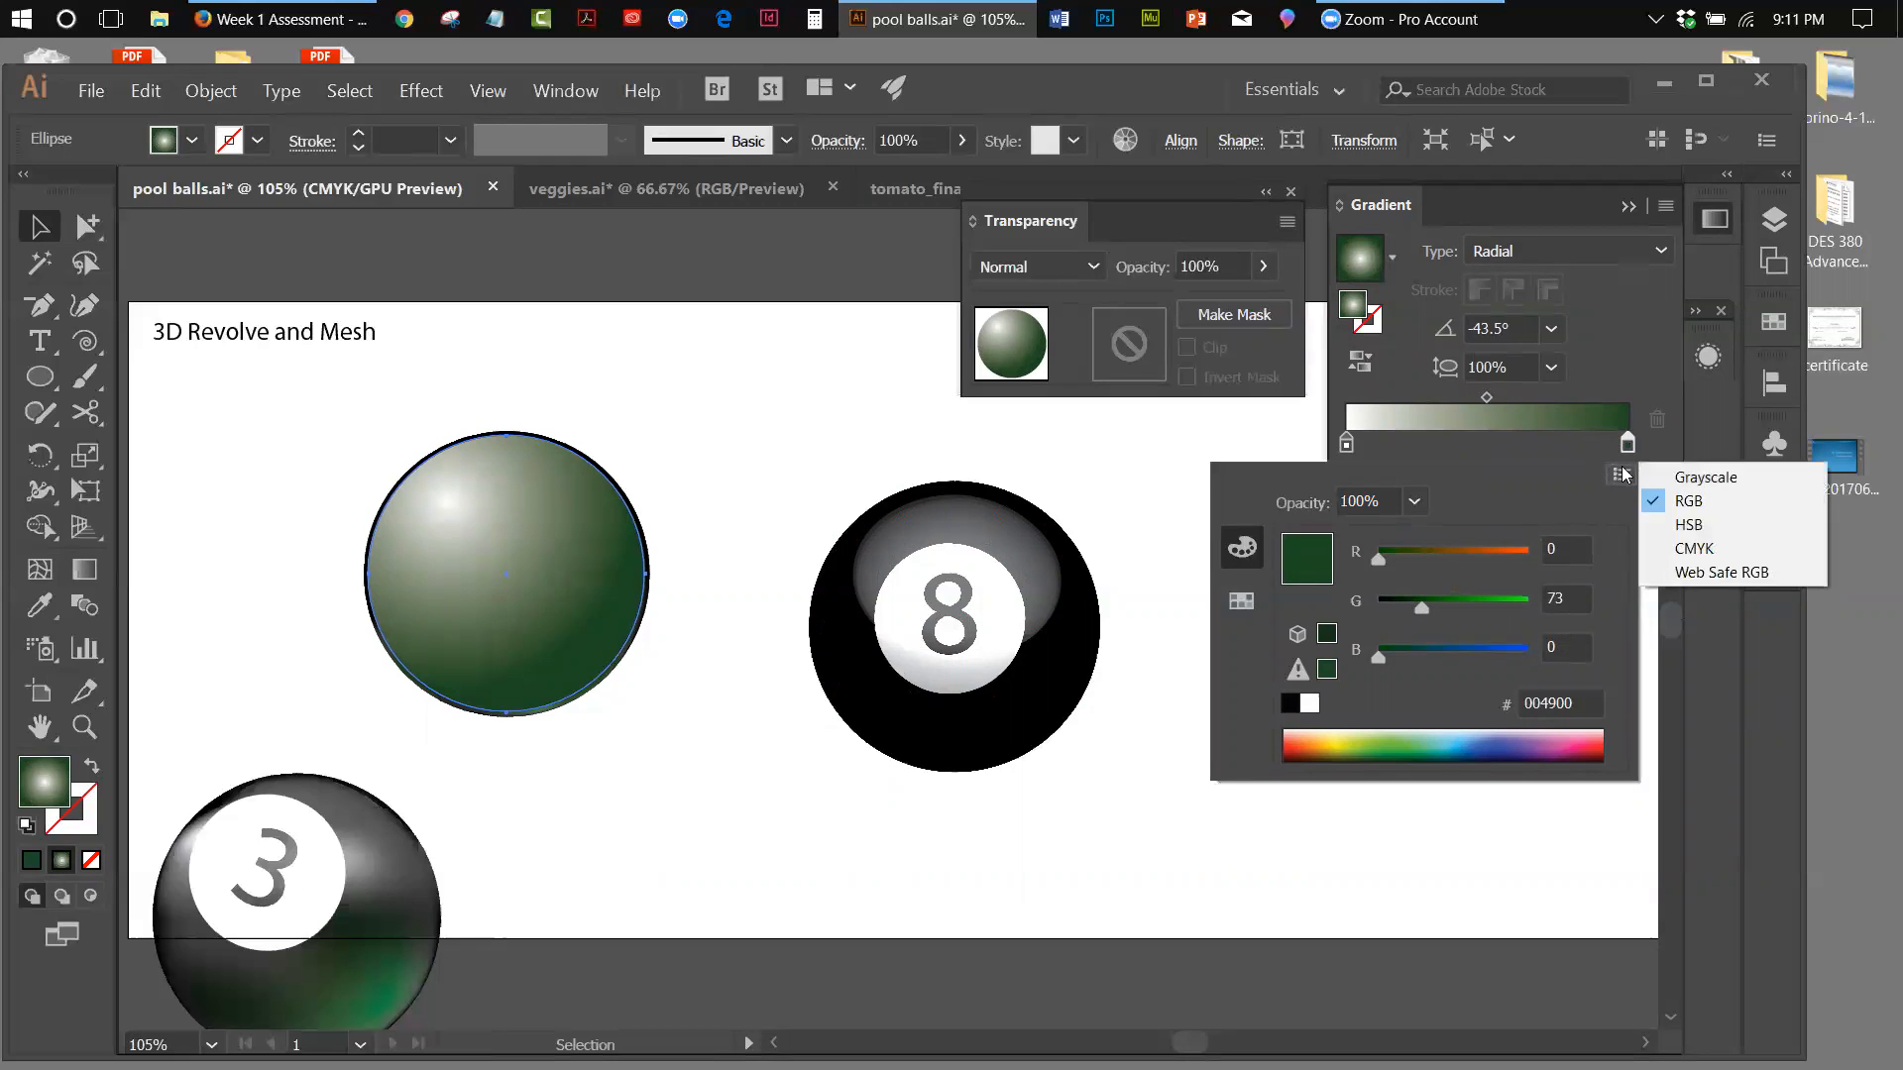
left_click(1172, 474)
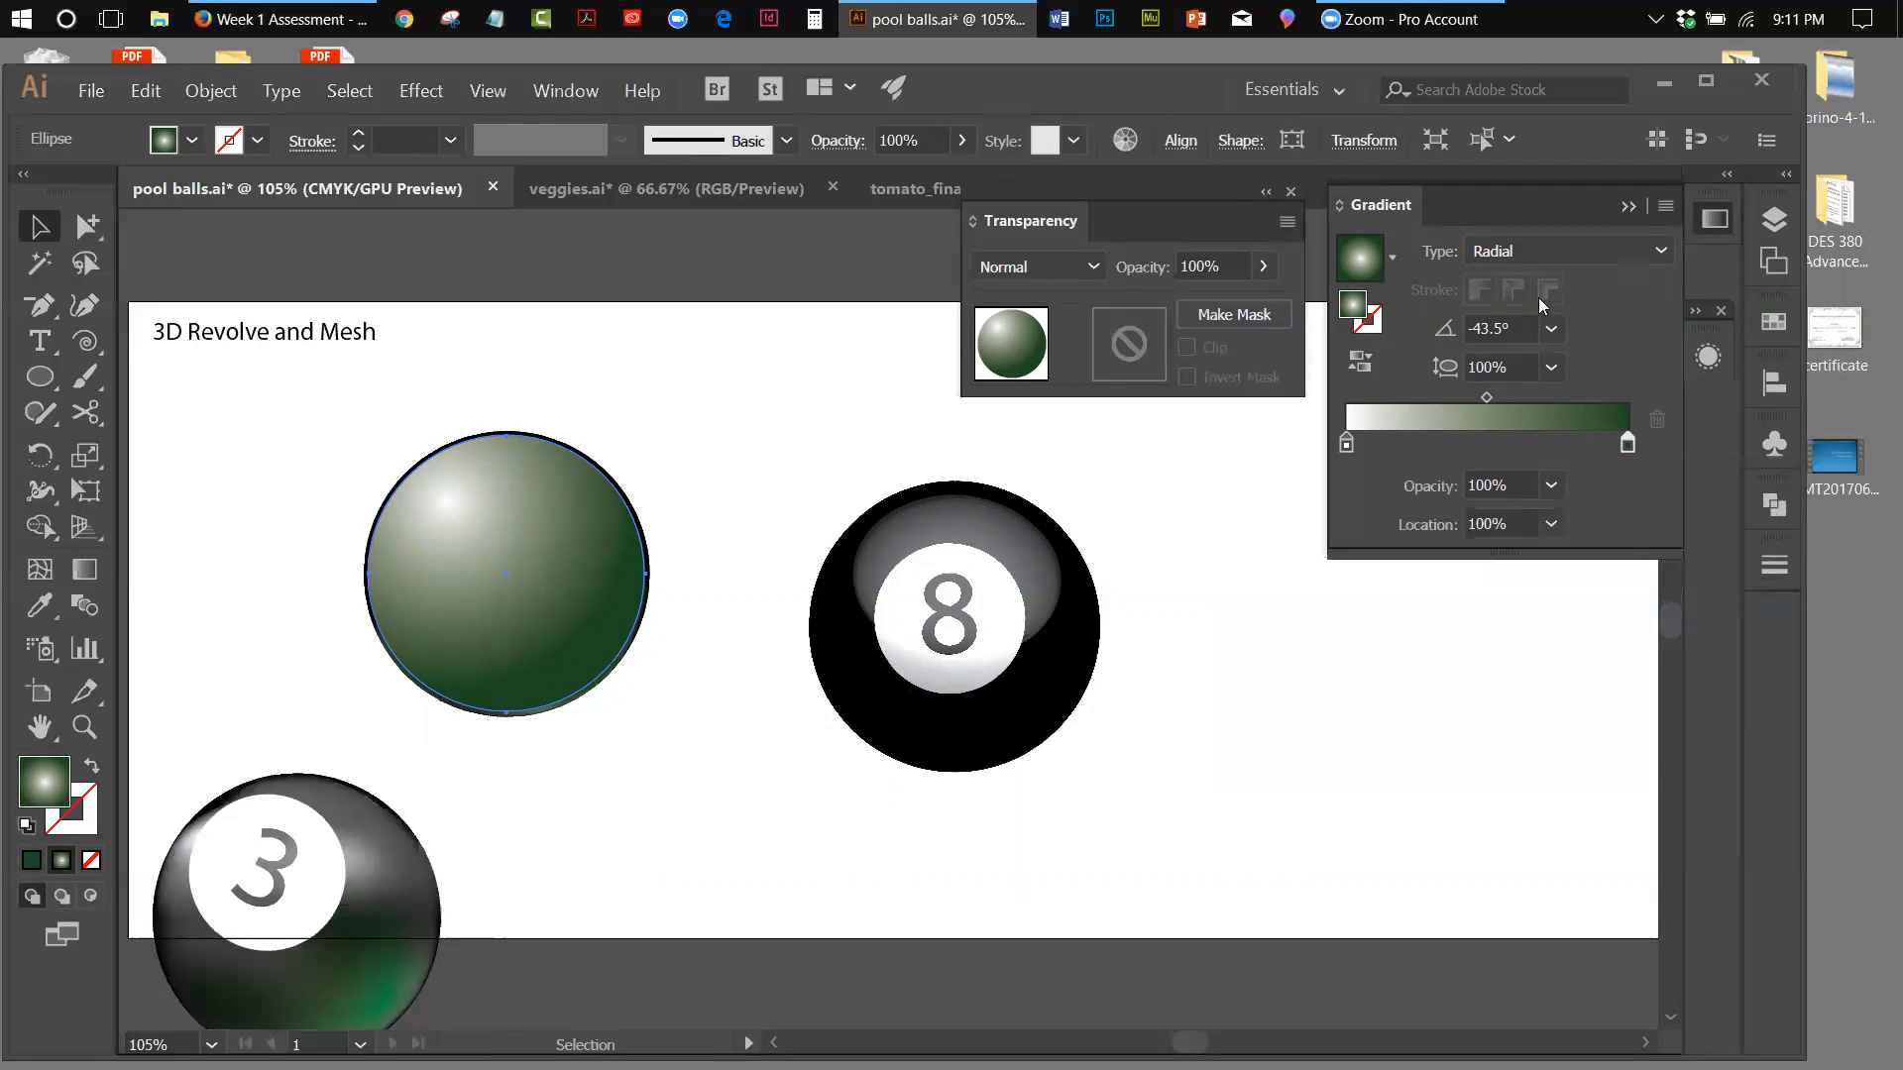
left_click(1624, 208)
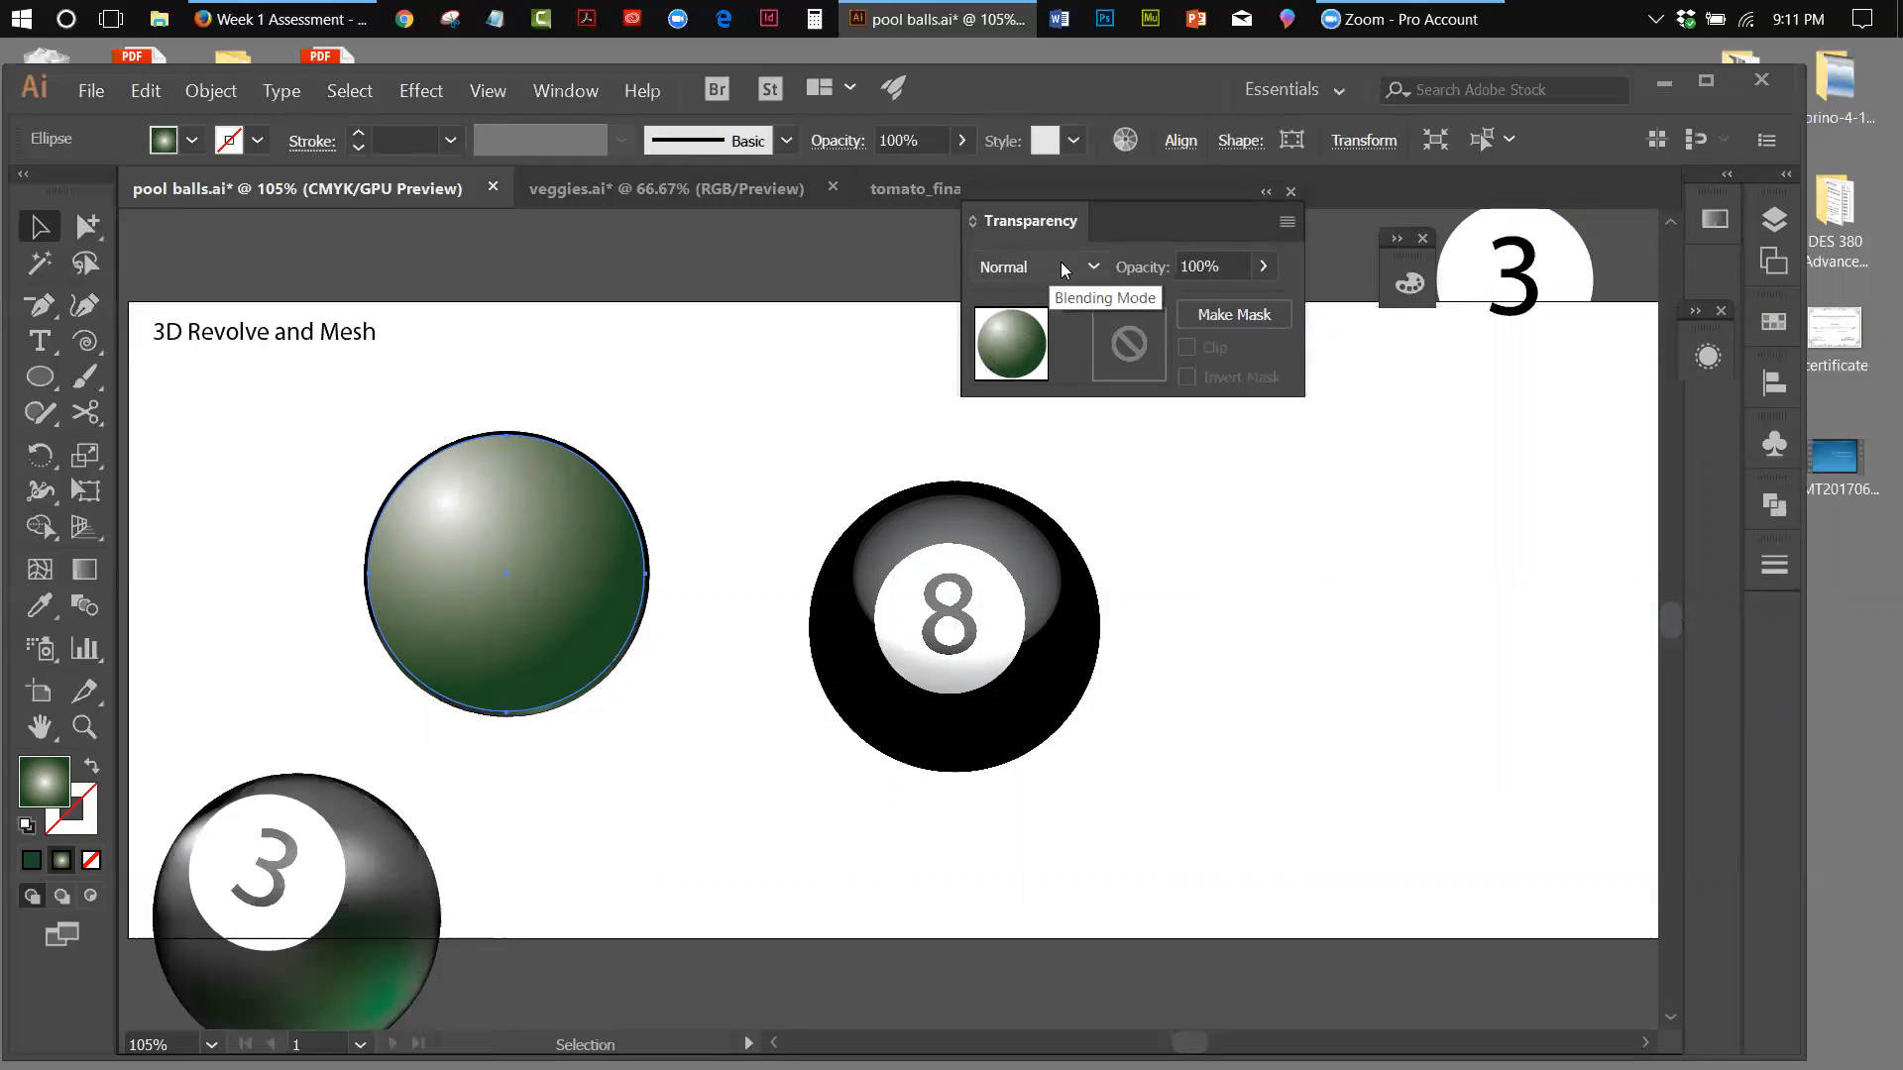
Try the Darken, Multiply and Color Burn blending modes on the gradient circle over the mesh 8 ball, finishing on Multiply
mouse_move(570, 482)
left_mouse_down()
mouse_move(745, 460)
mouse_move(552, 499)
left_mouse_up()
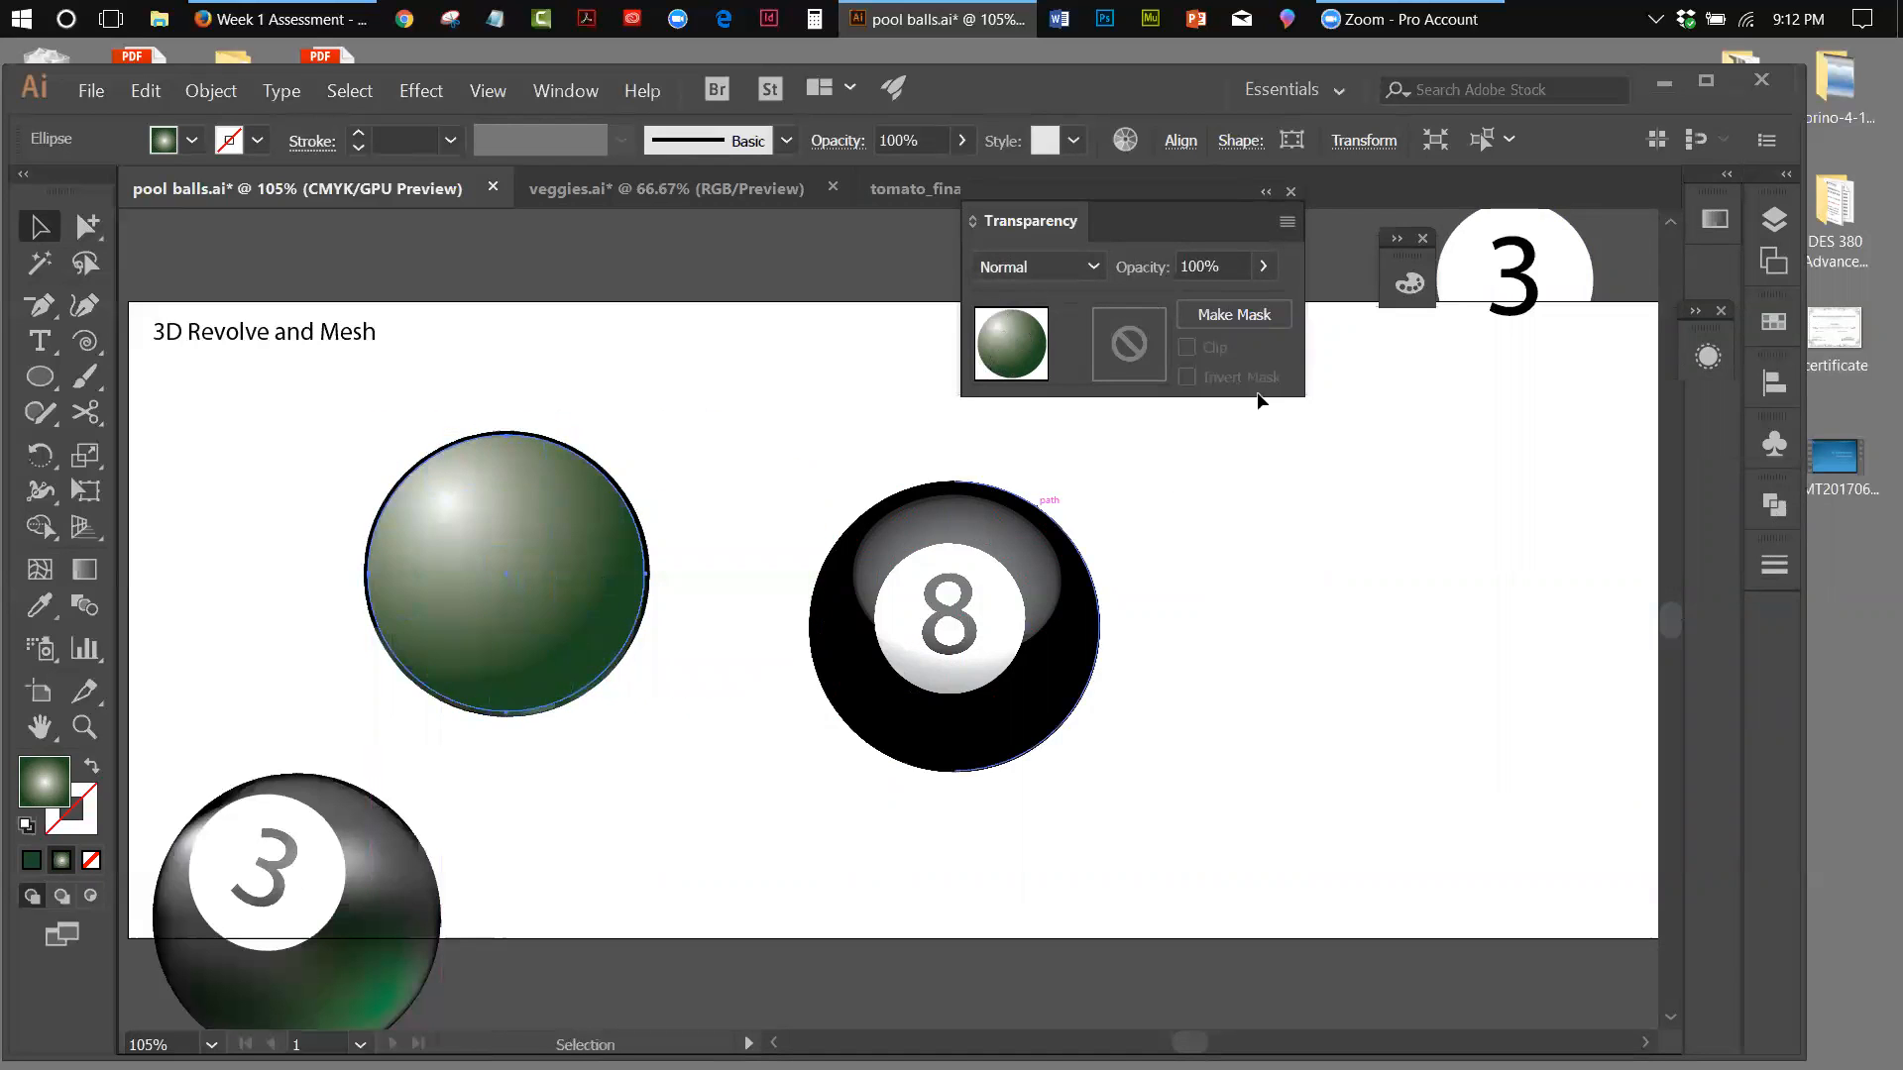
left_click(1093, 267)
left_click(1066, 338)
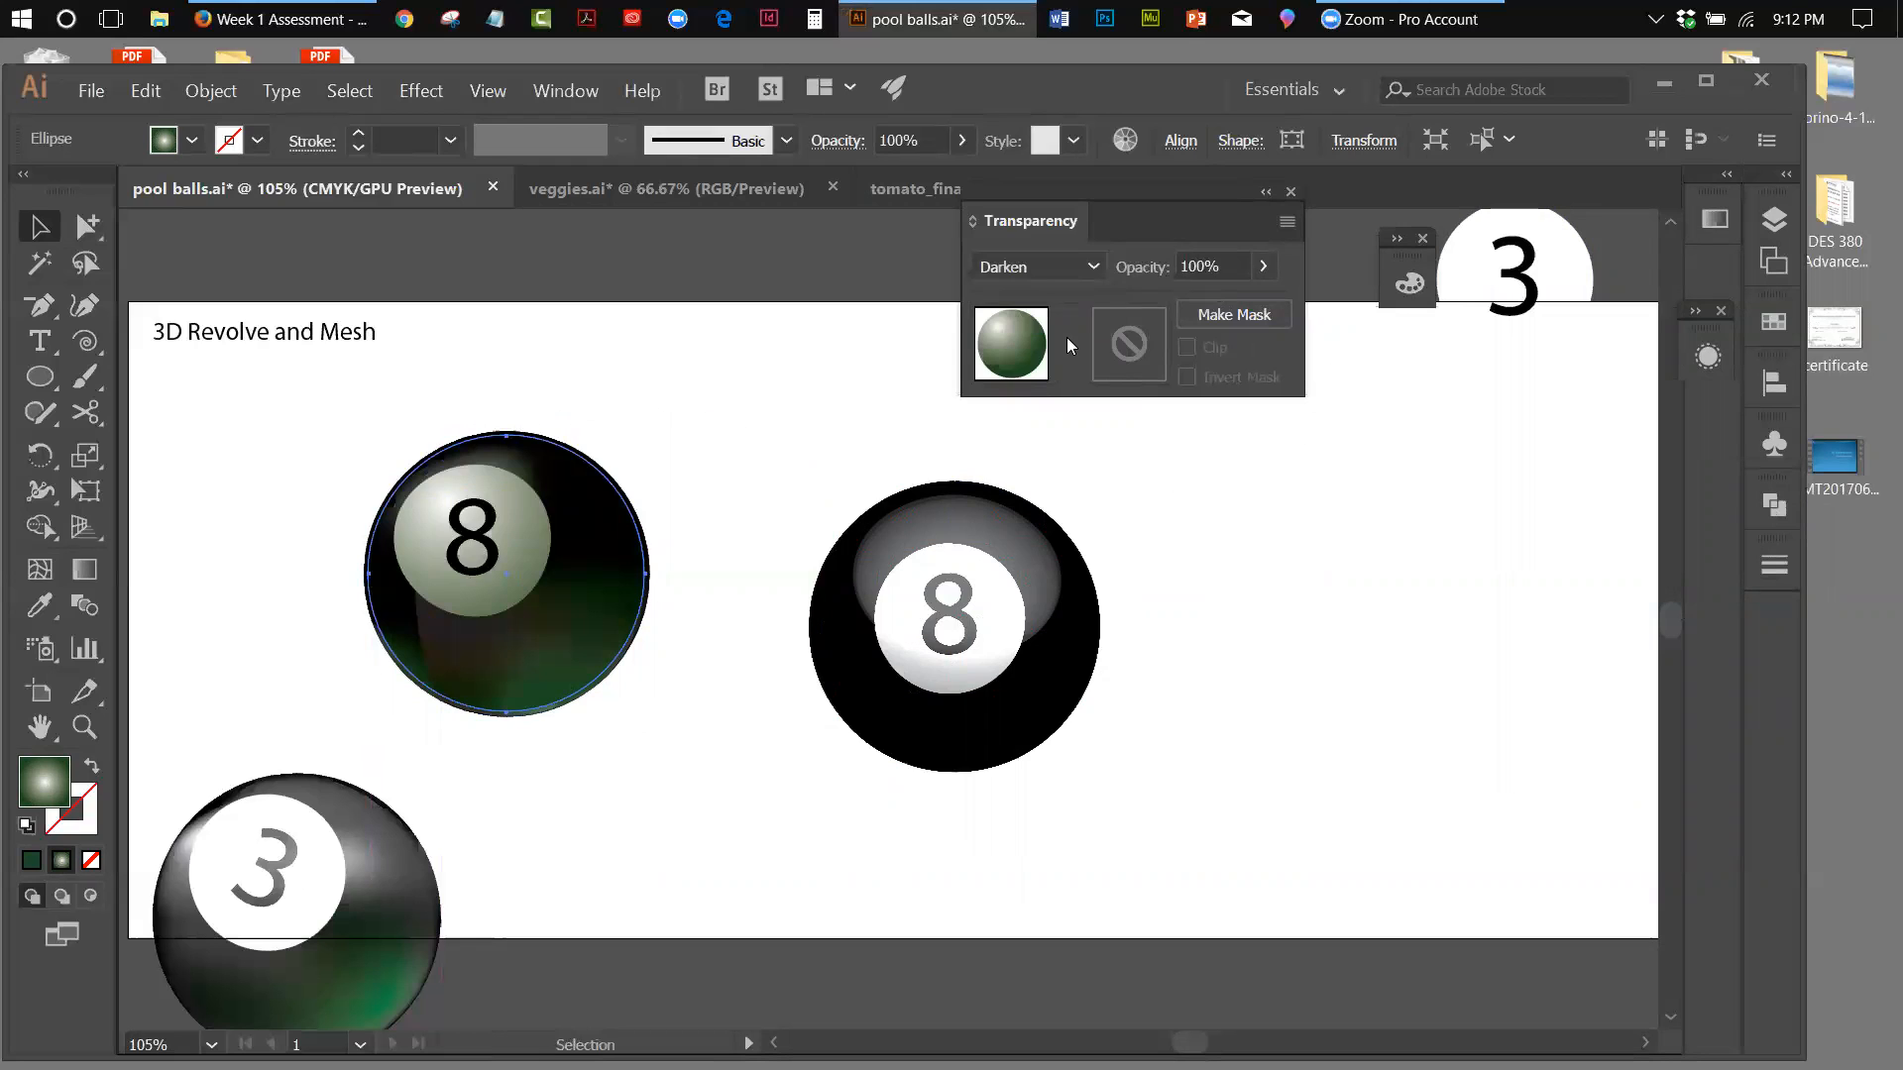
left_click(1094, 264)
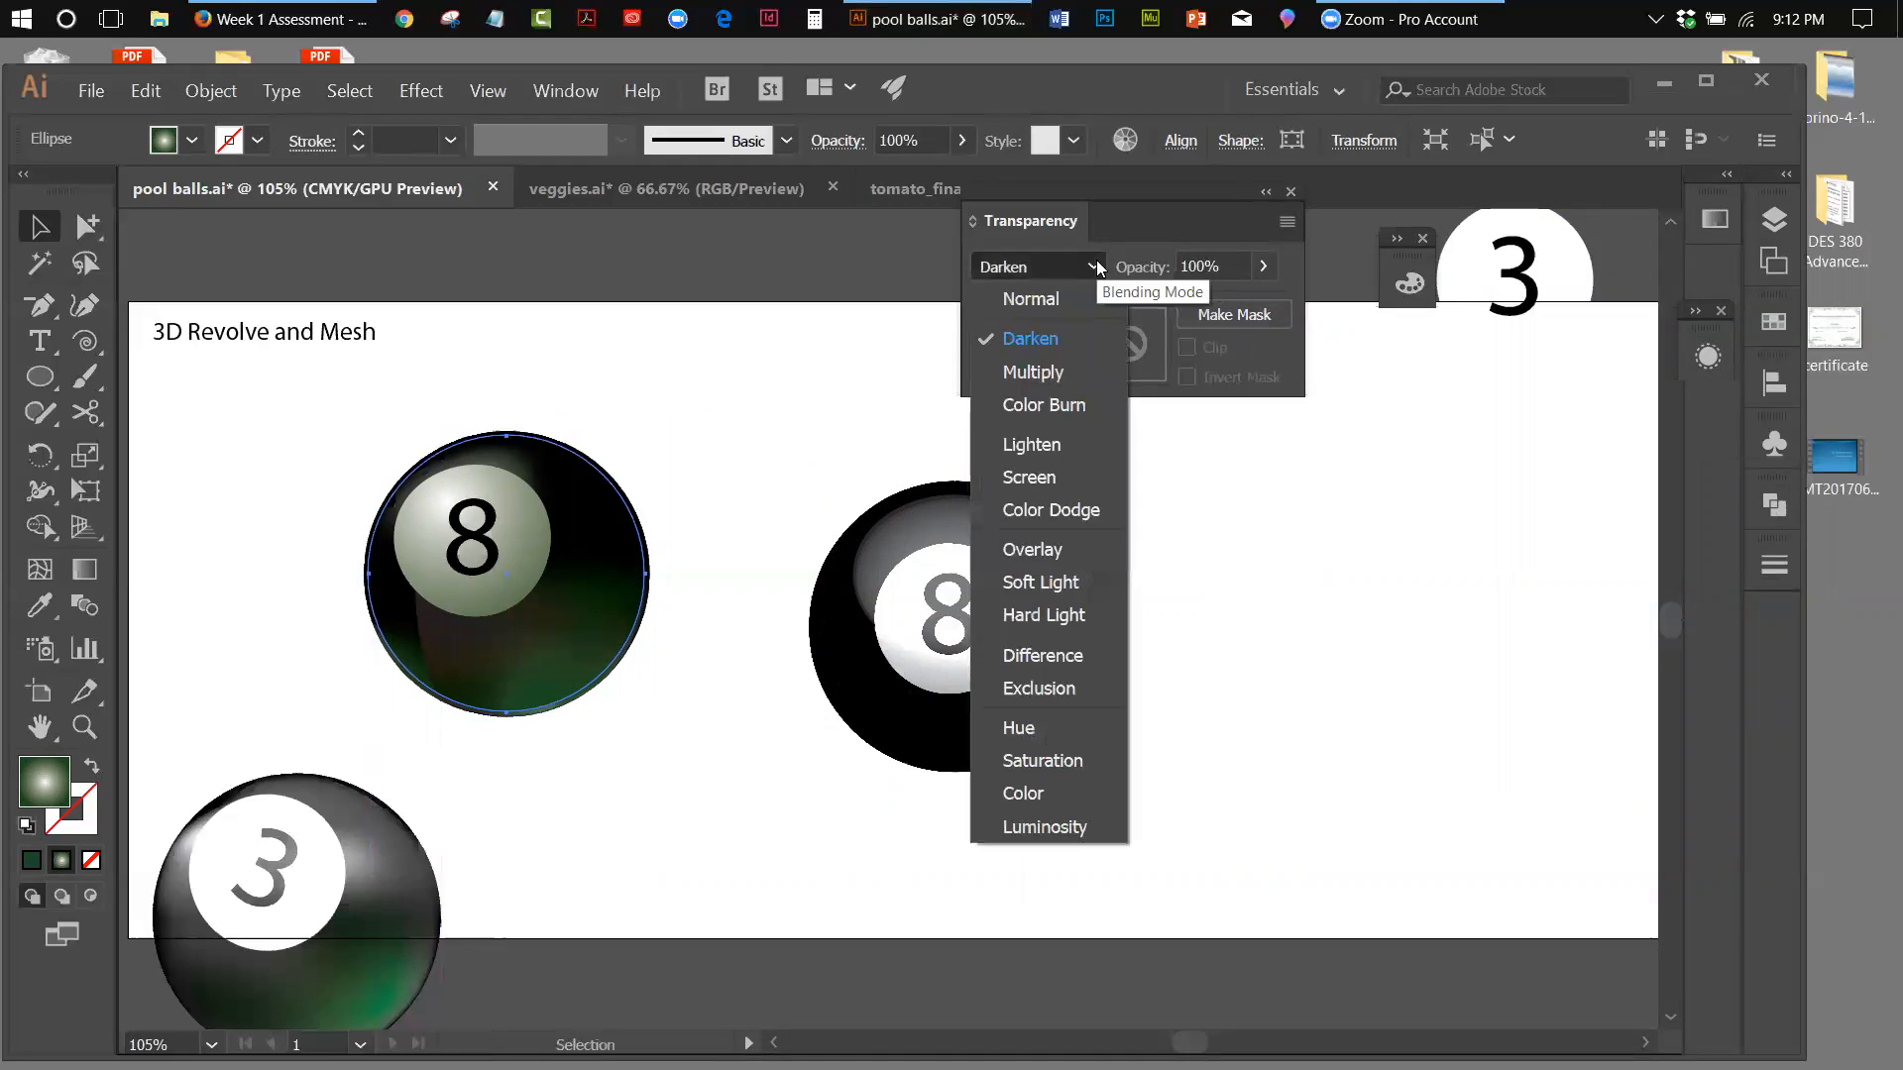
left_click(1042, 369)
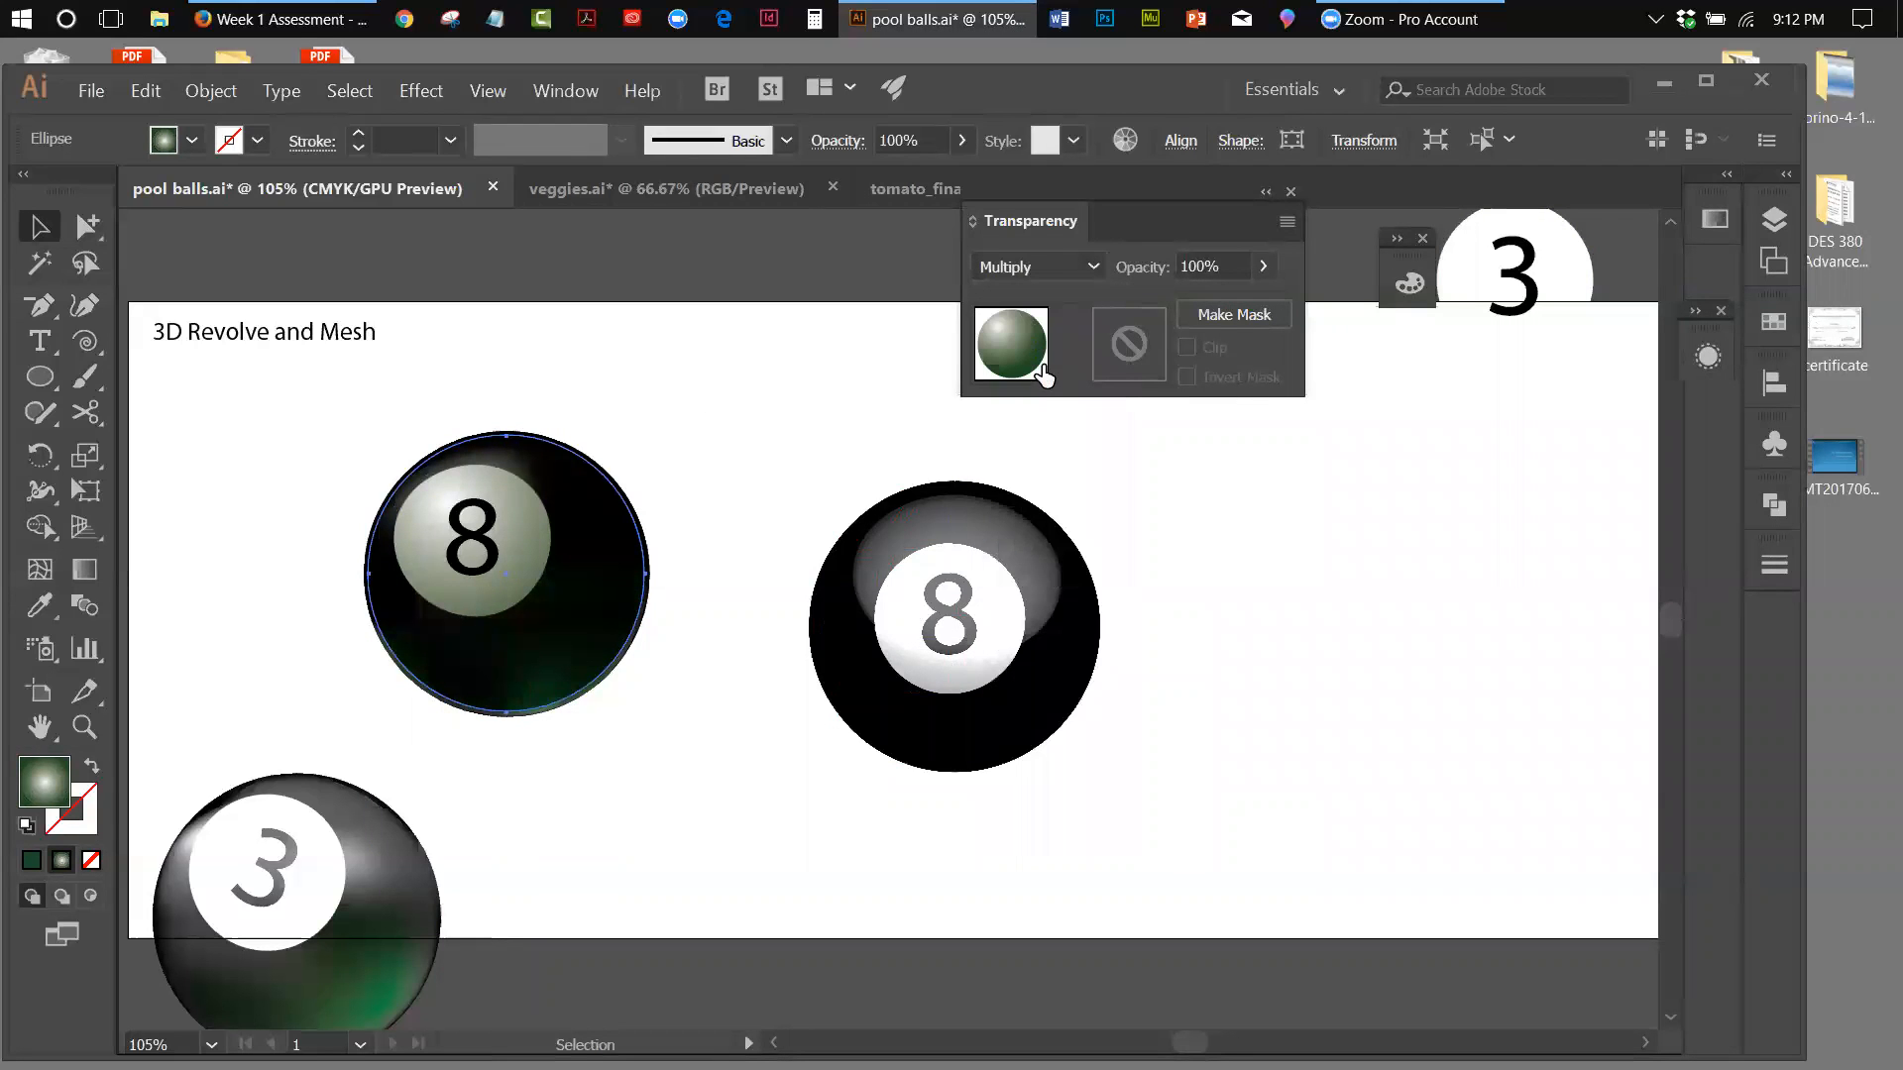
left_click(1090, 267)
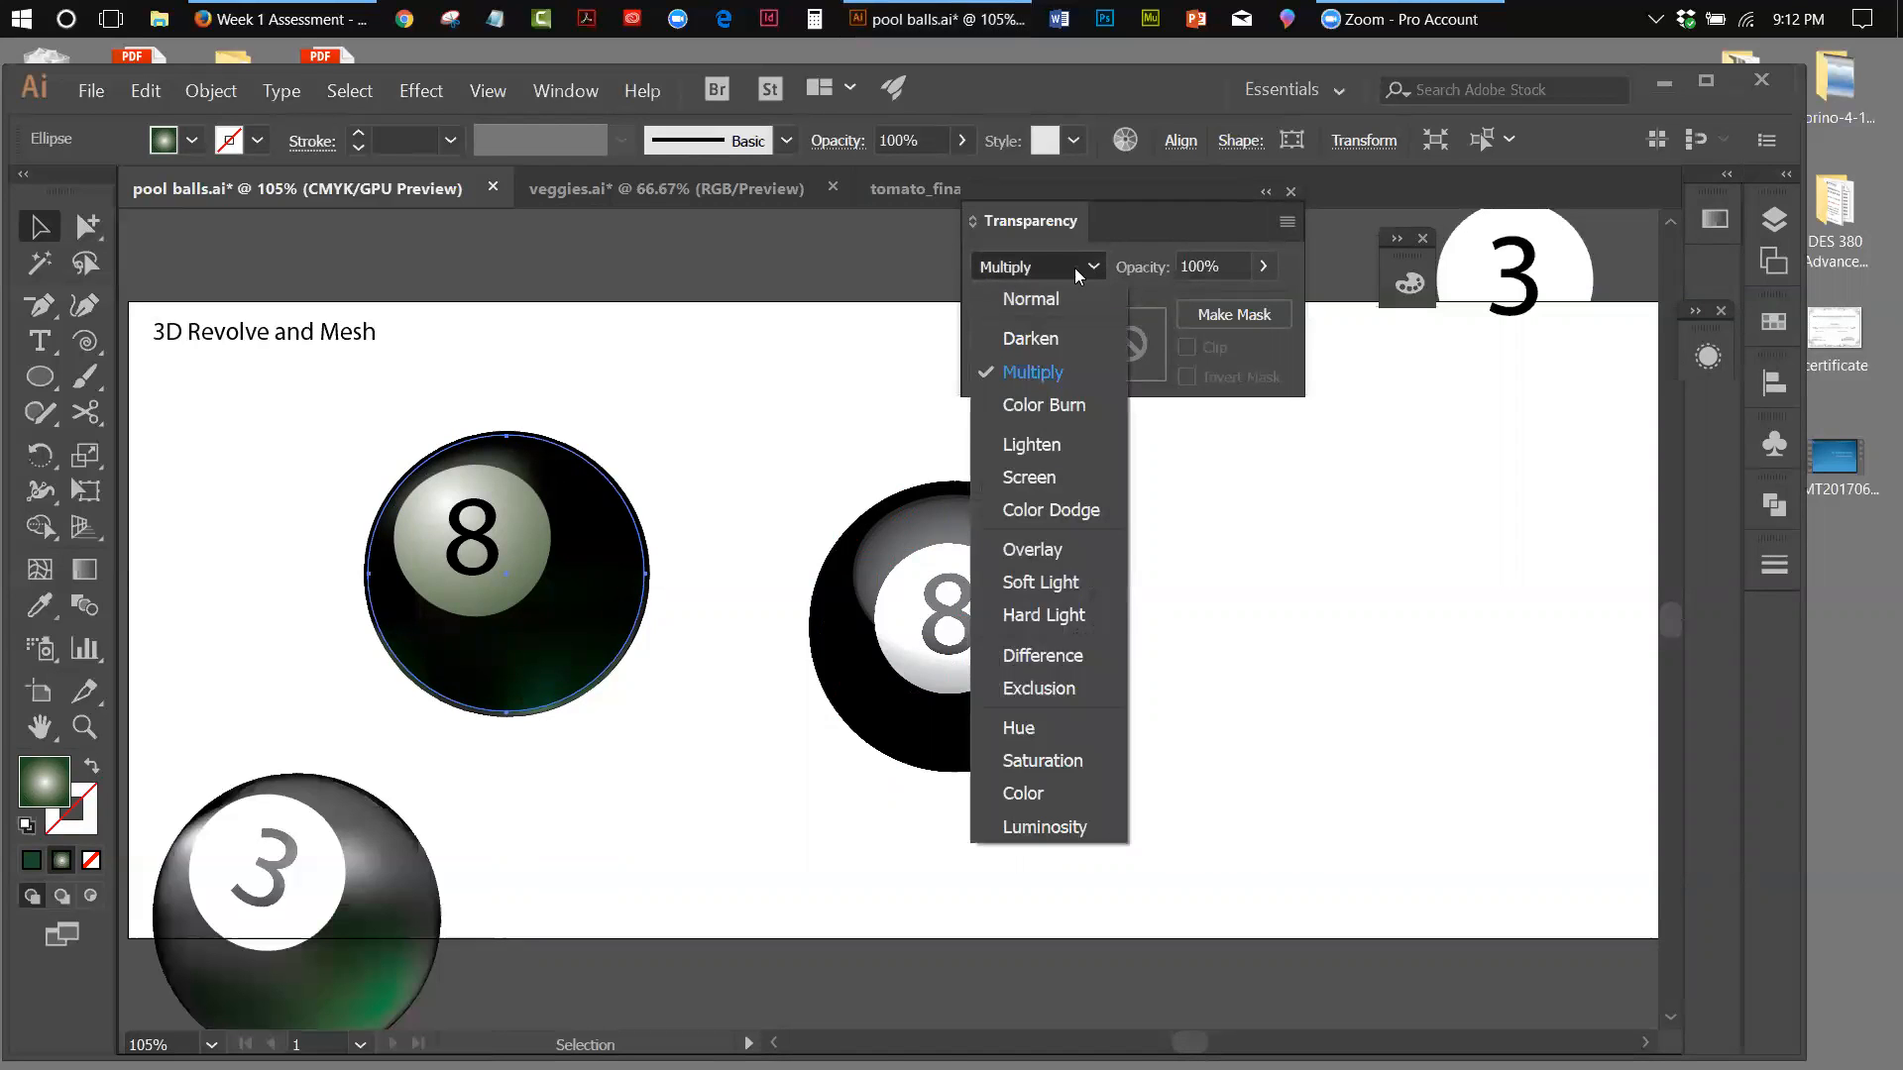
left_click(1031, 340)
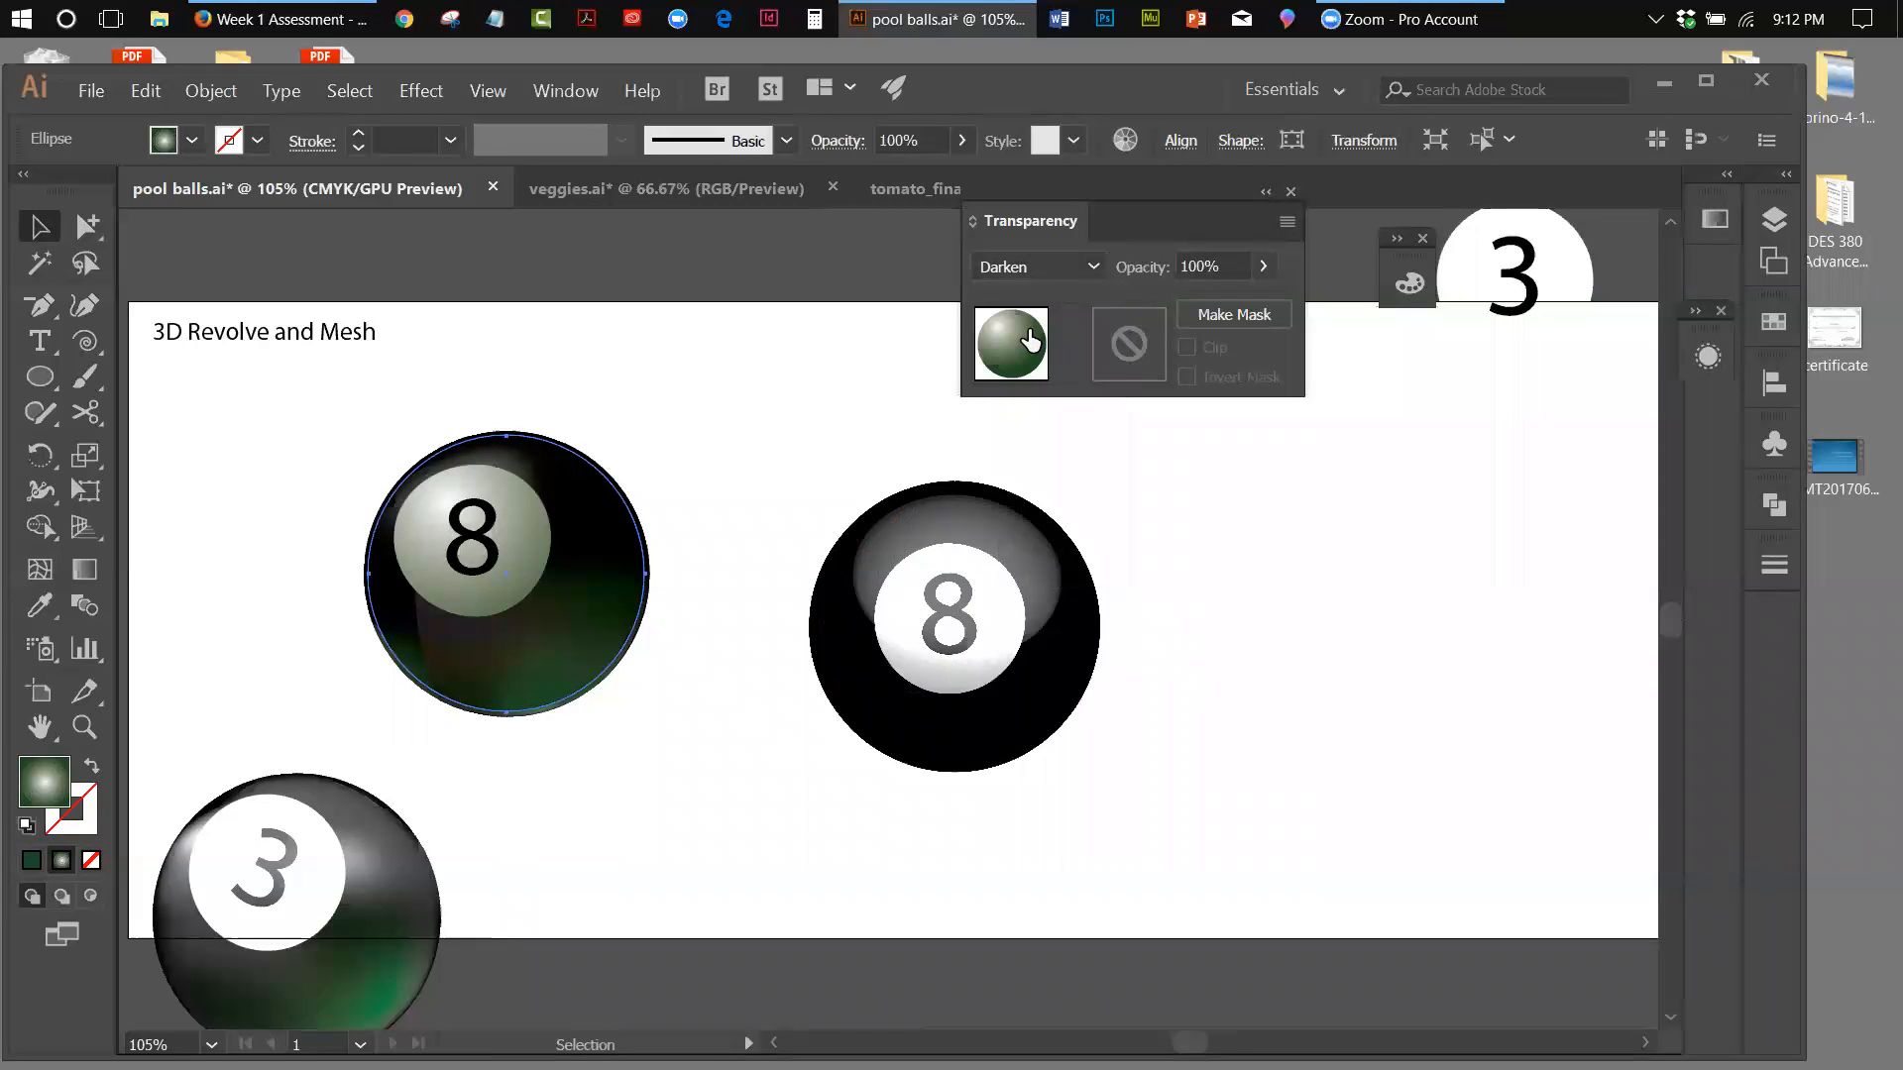
left_click(1094, 267)
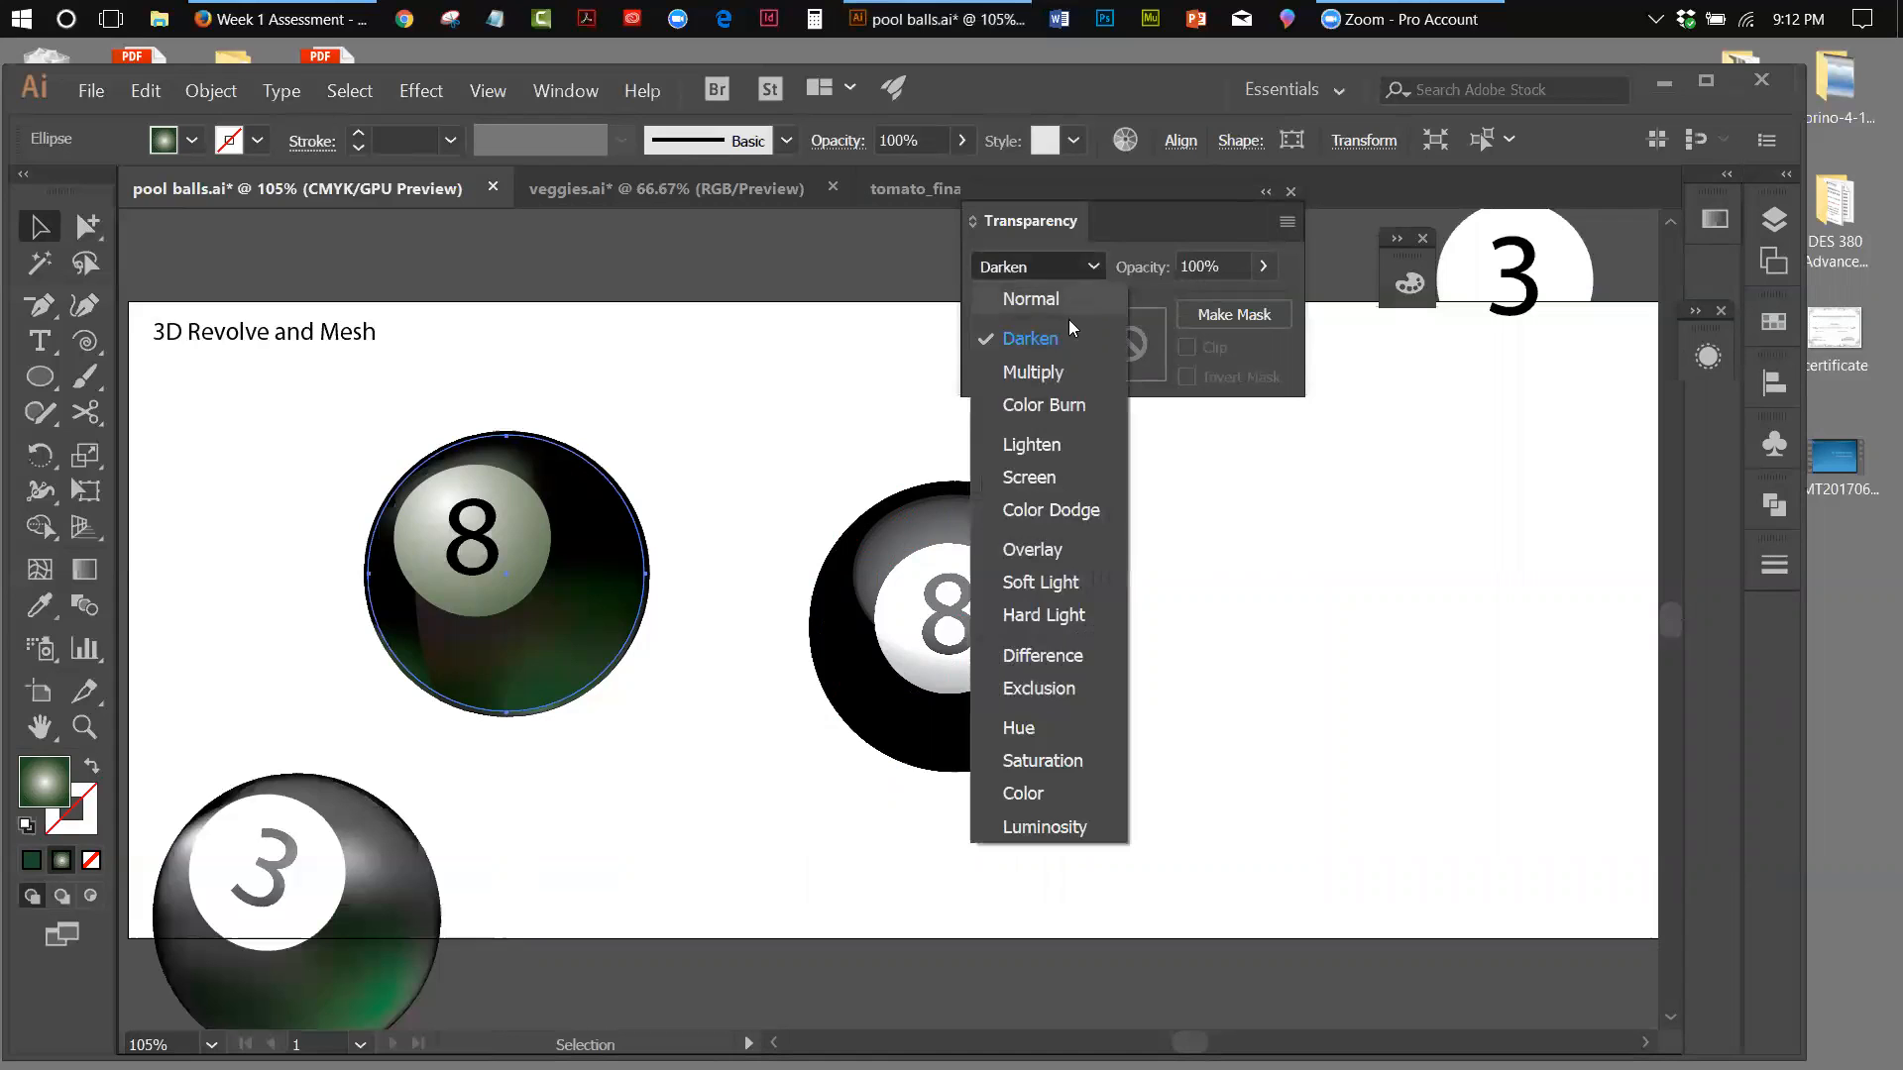
left_click(1055, 402)
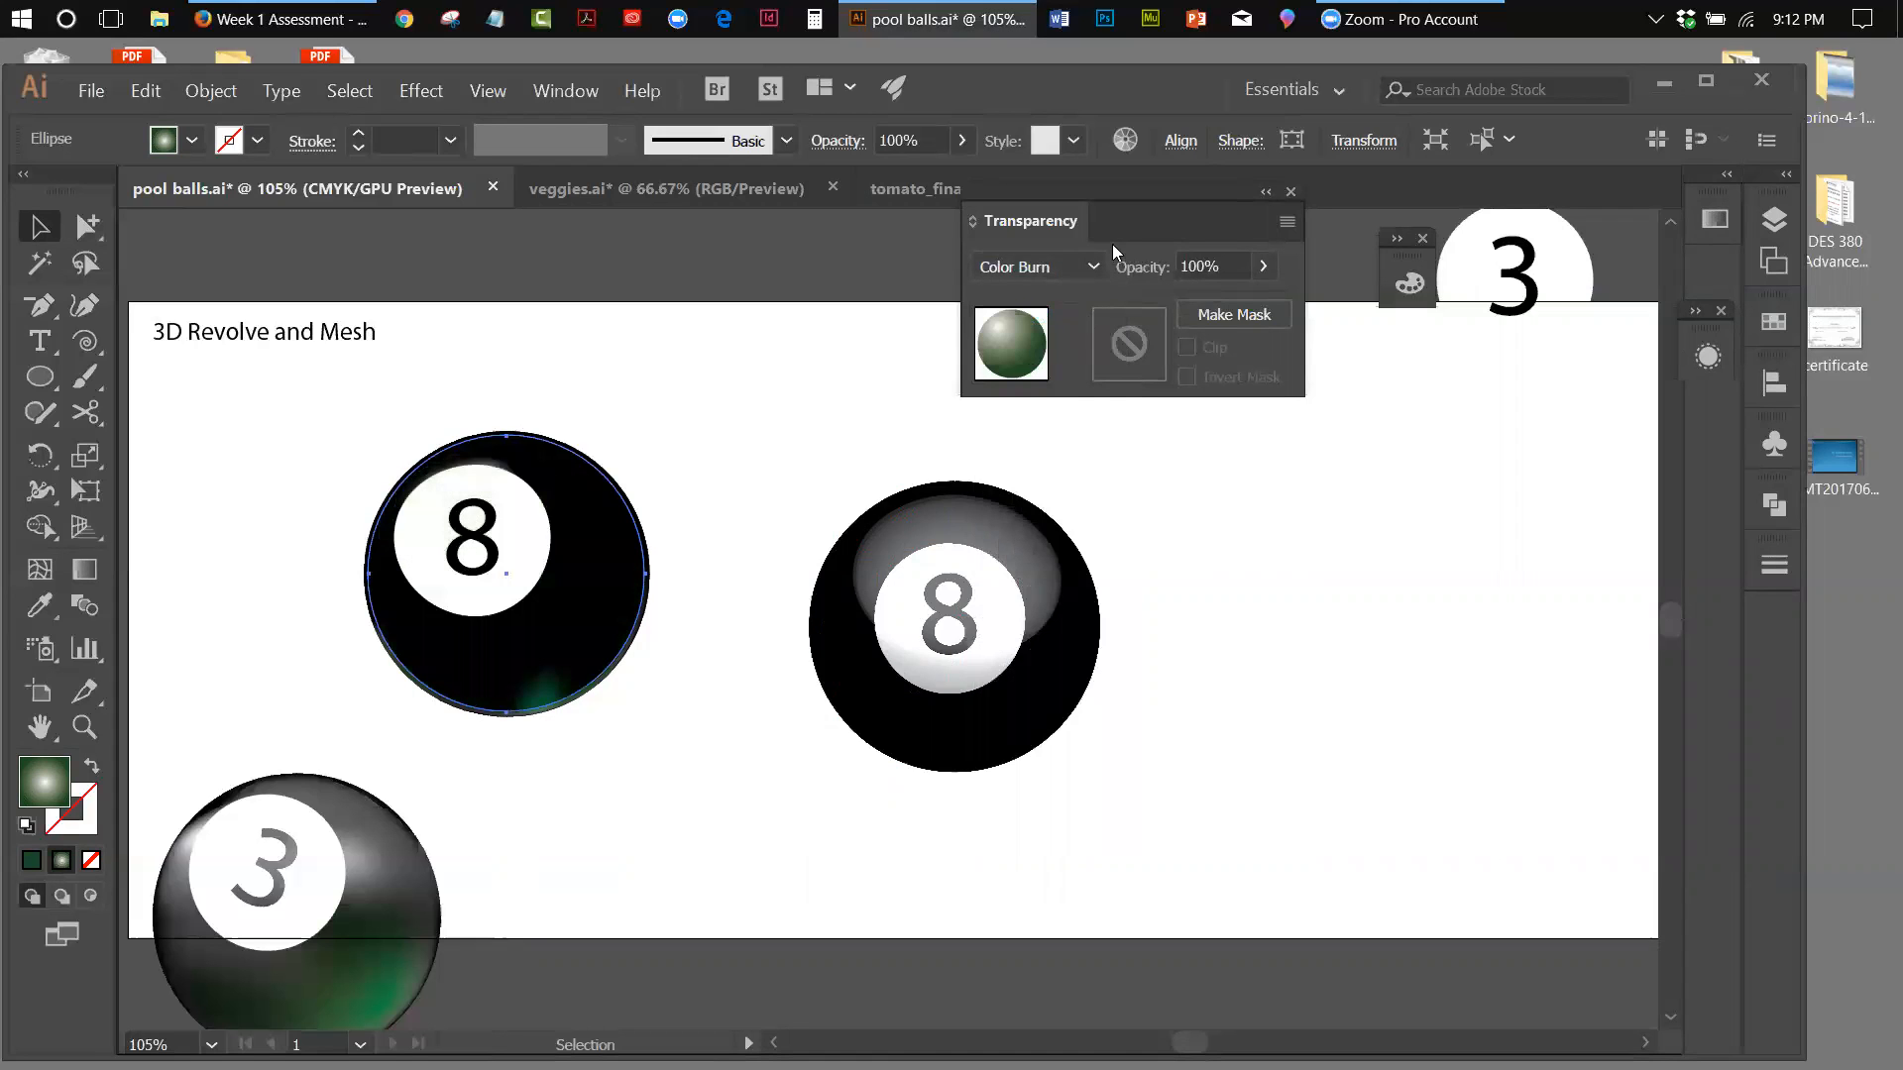
left_click(1094, 267)
left_click(1060, 372)
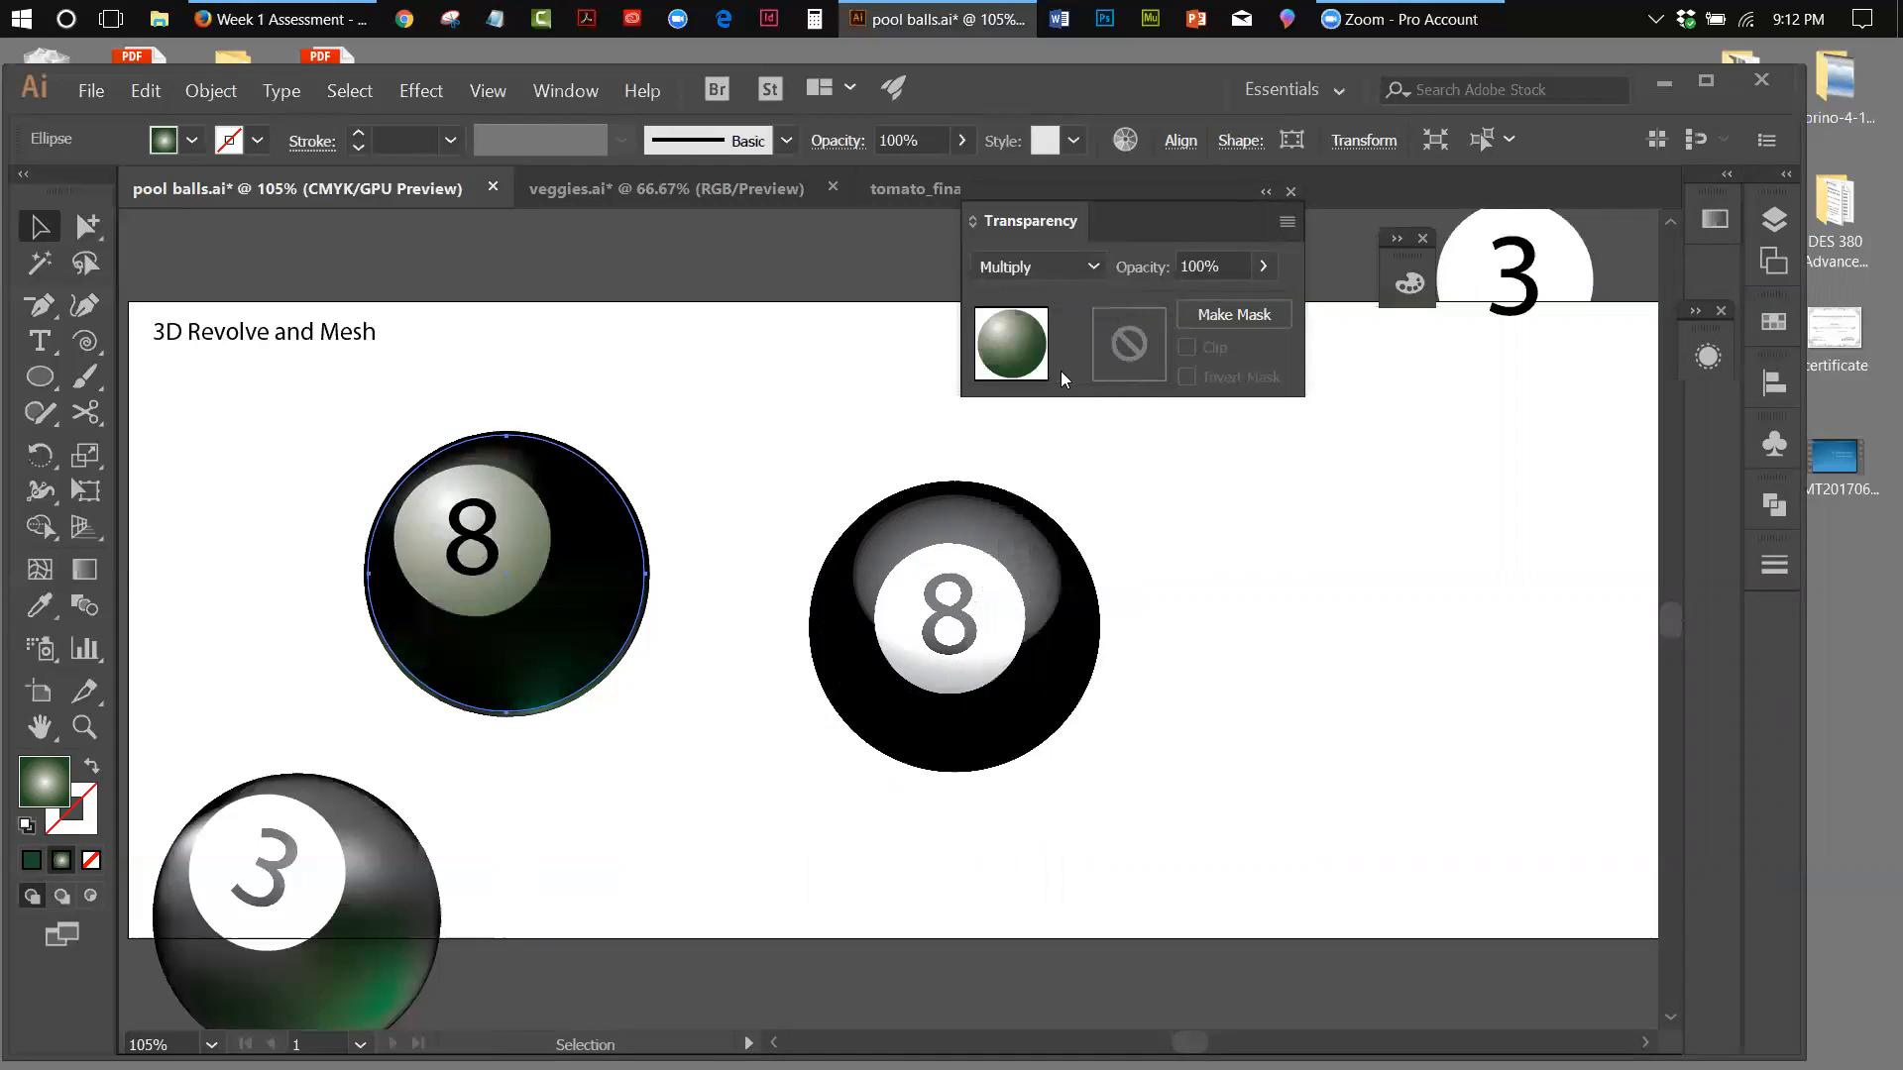
Try the Lighten, Screen, Color Dodge and Overlay blending modes on the gradient circle, and return it to Normal
left_click(1094, 267)
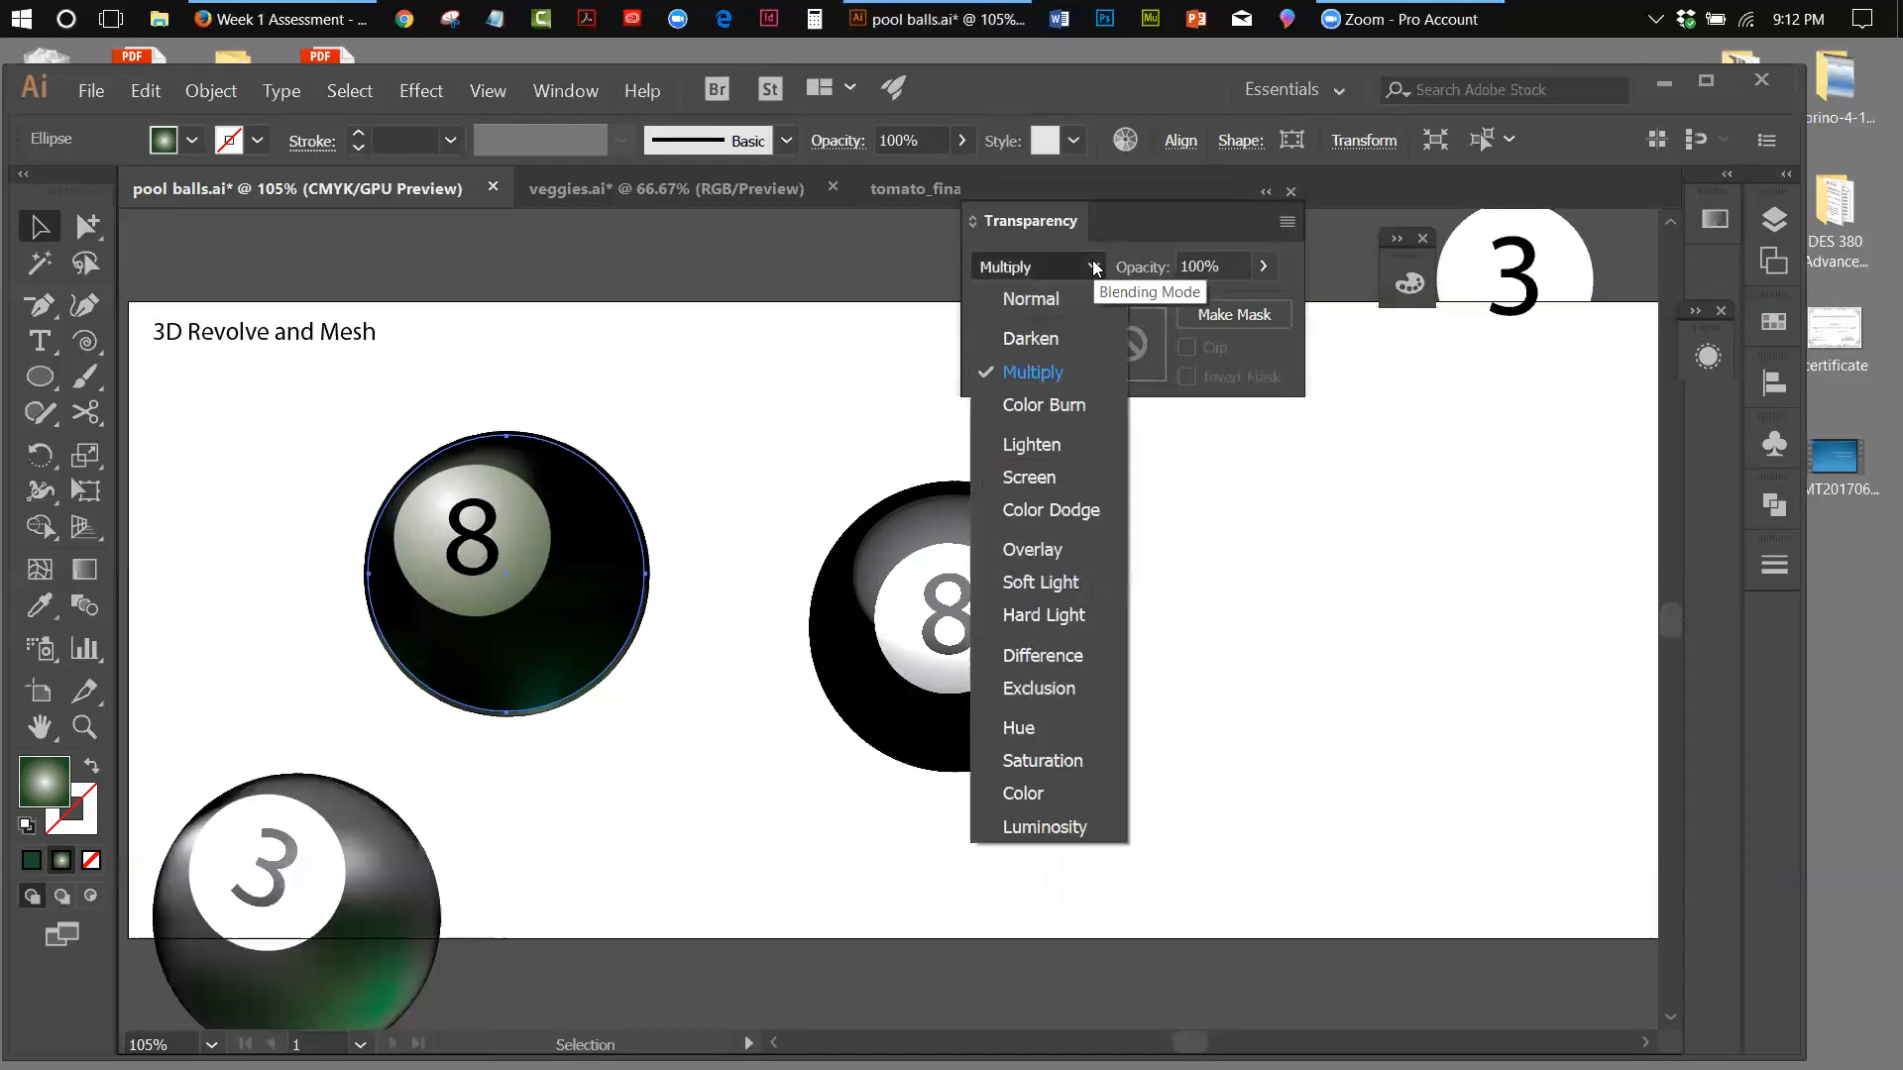
left_click(1027, 438)
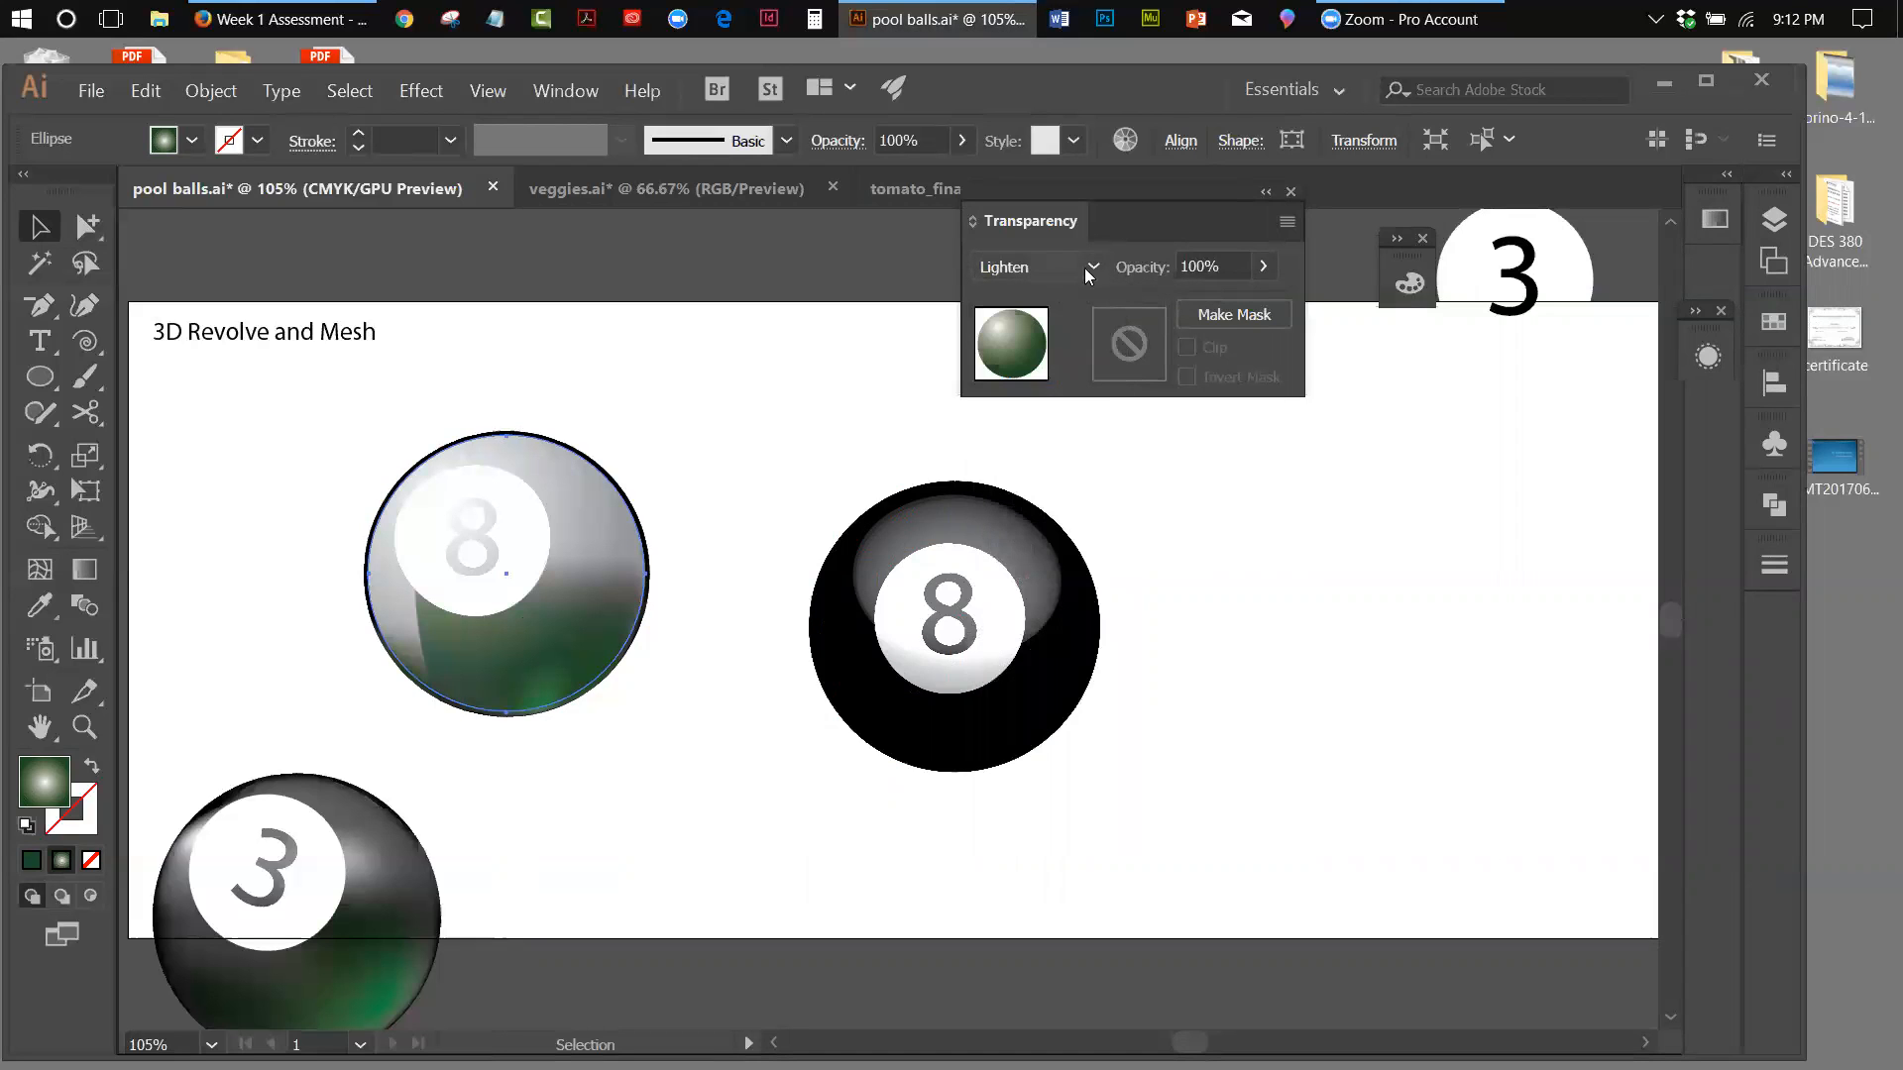
left_click(1092, 264)
left_click(1030, 479)
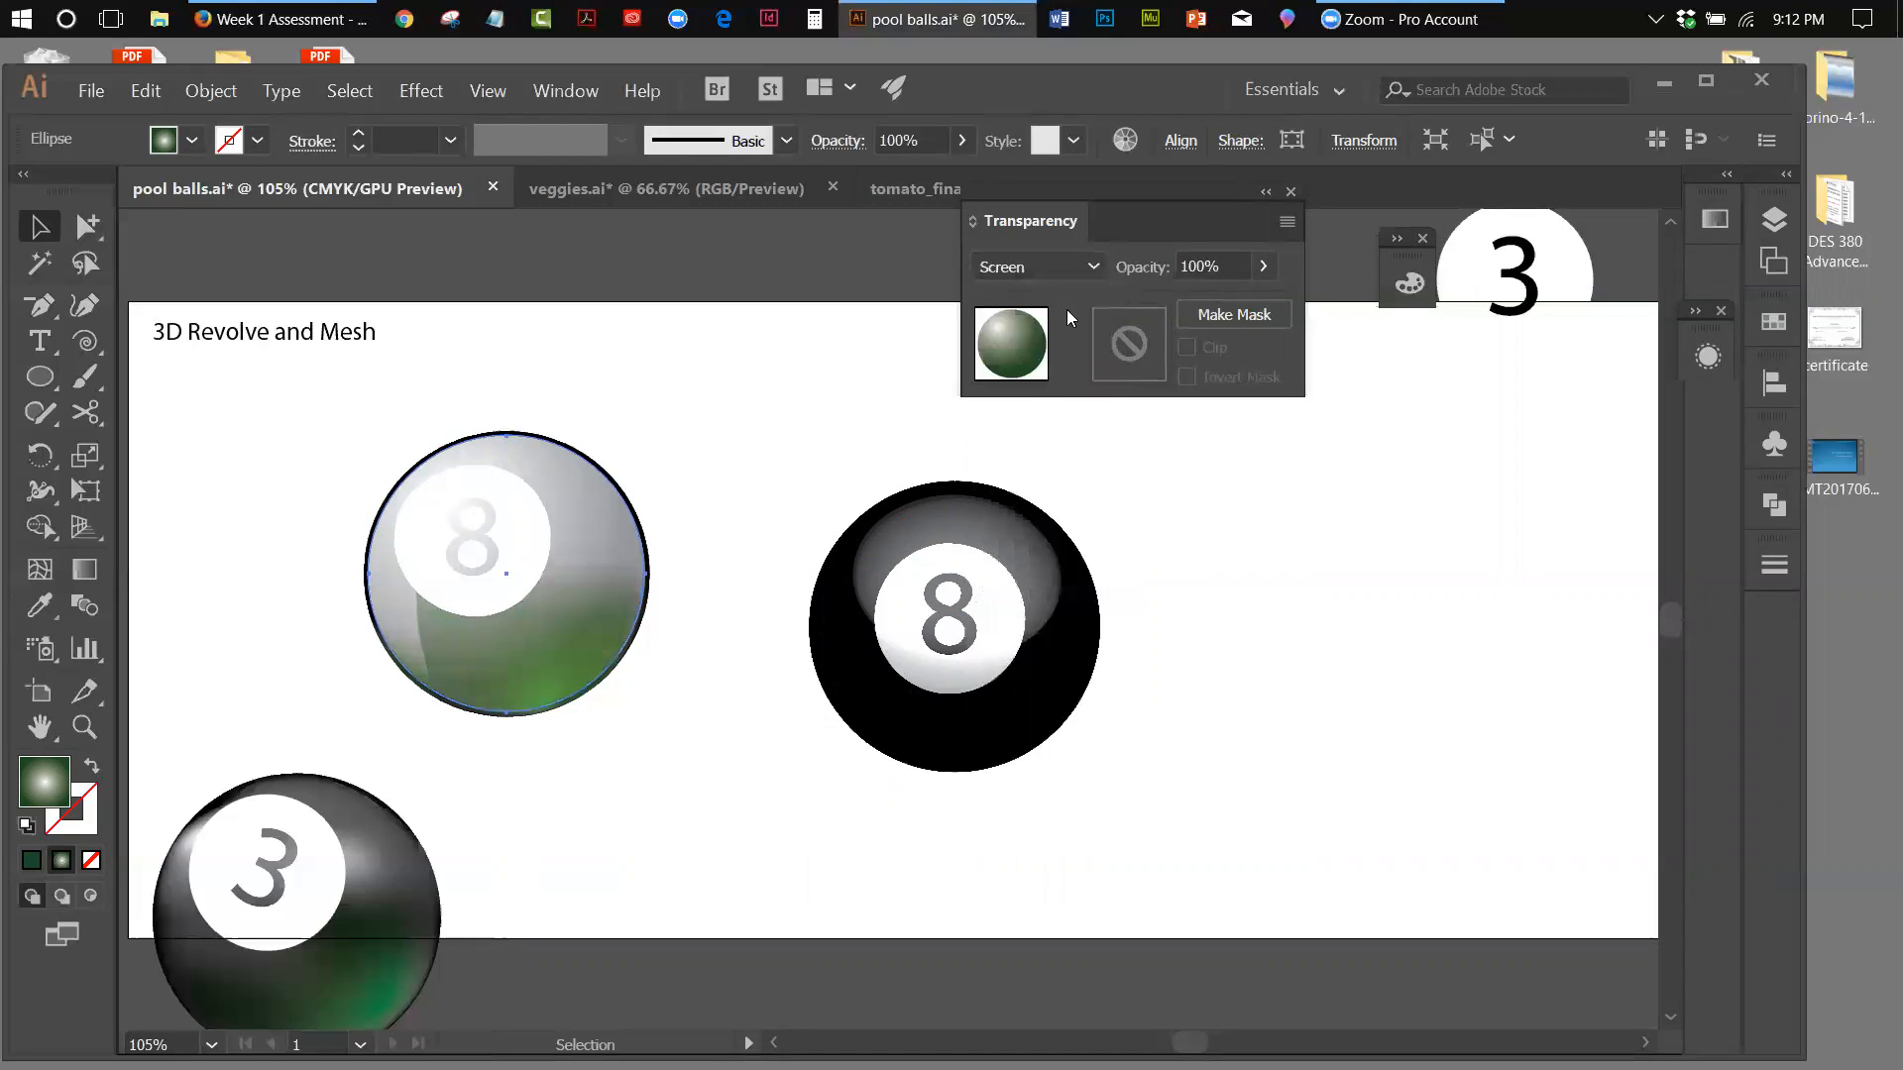
left_click(1096, 262)
left_click(1028, 510)
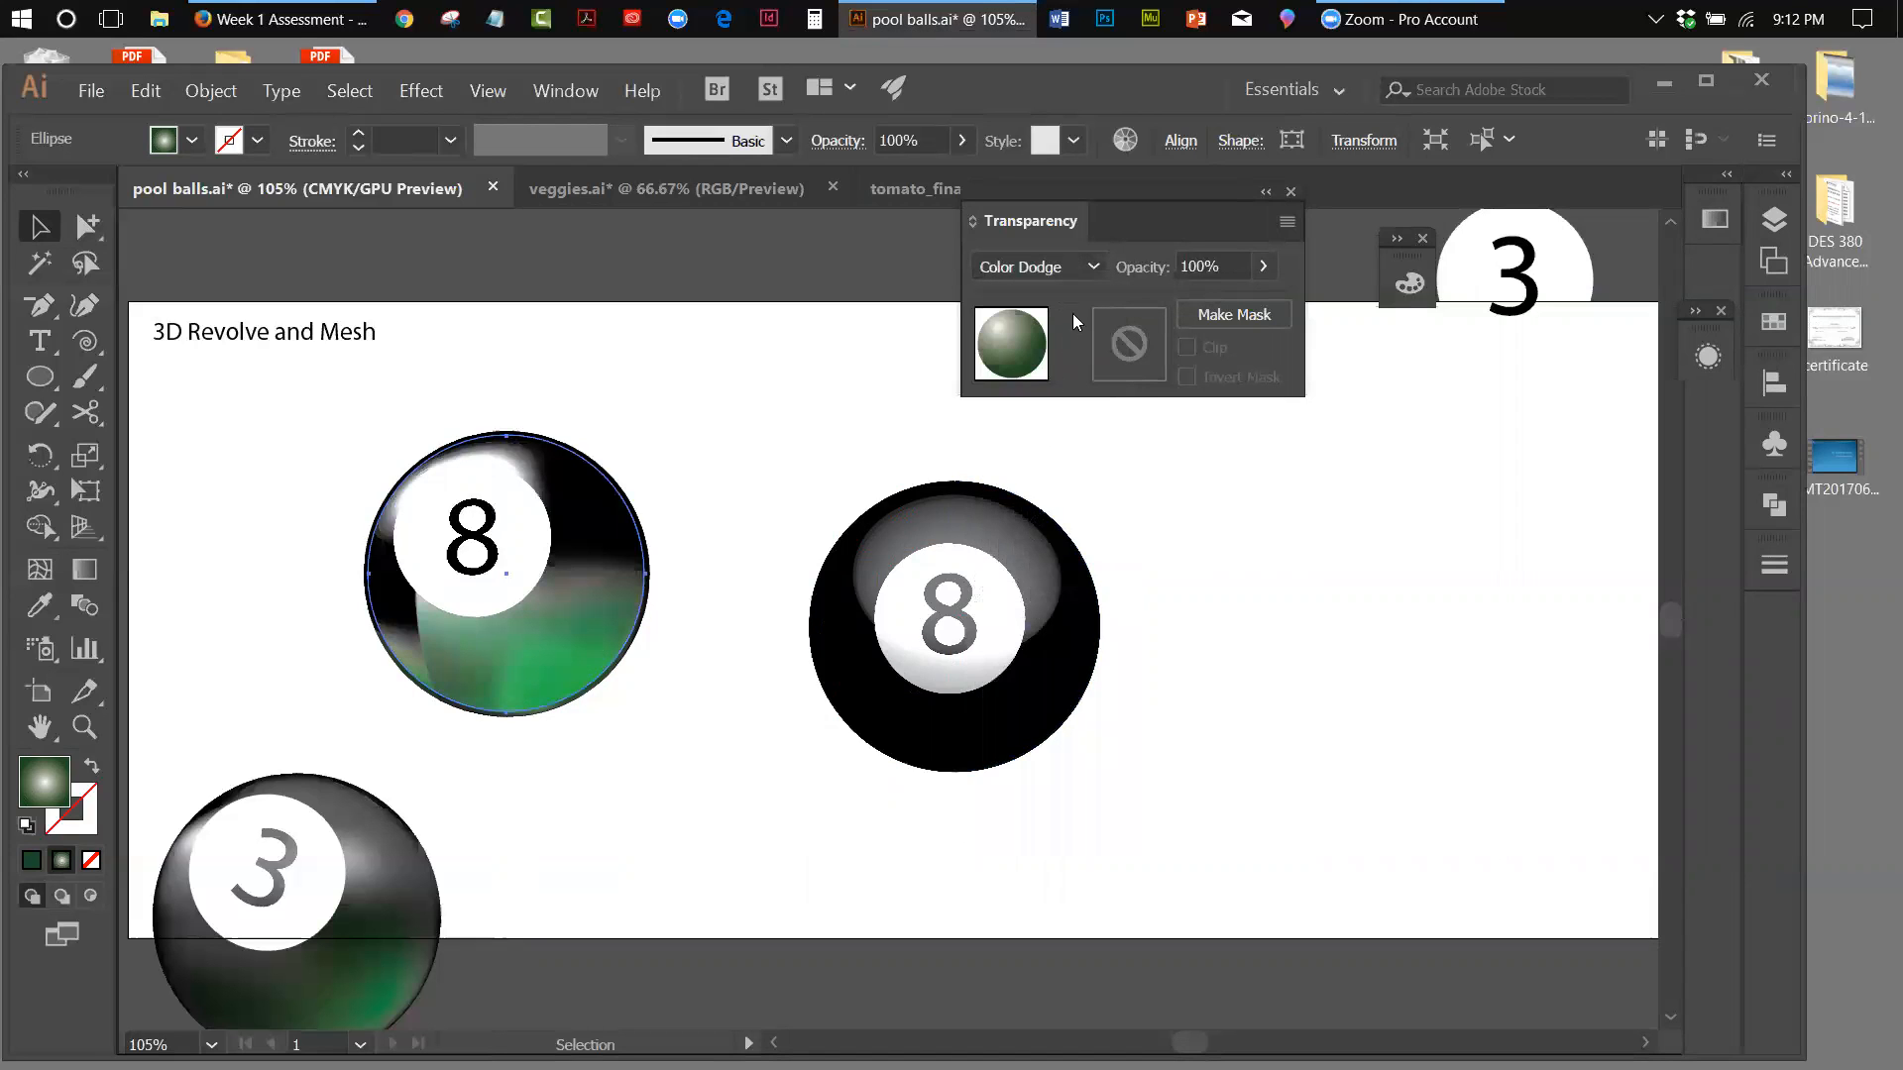
left_click(1092, 262)
left_click(1023, 557)
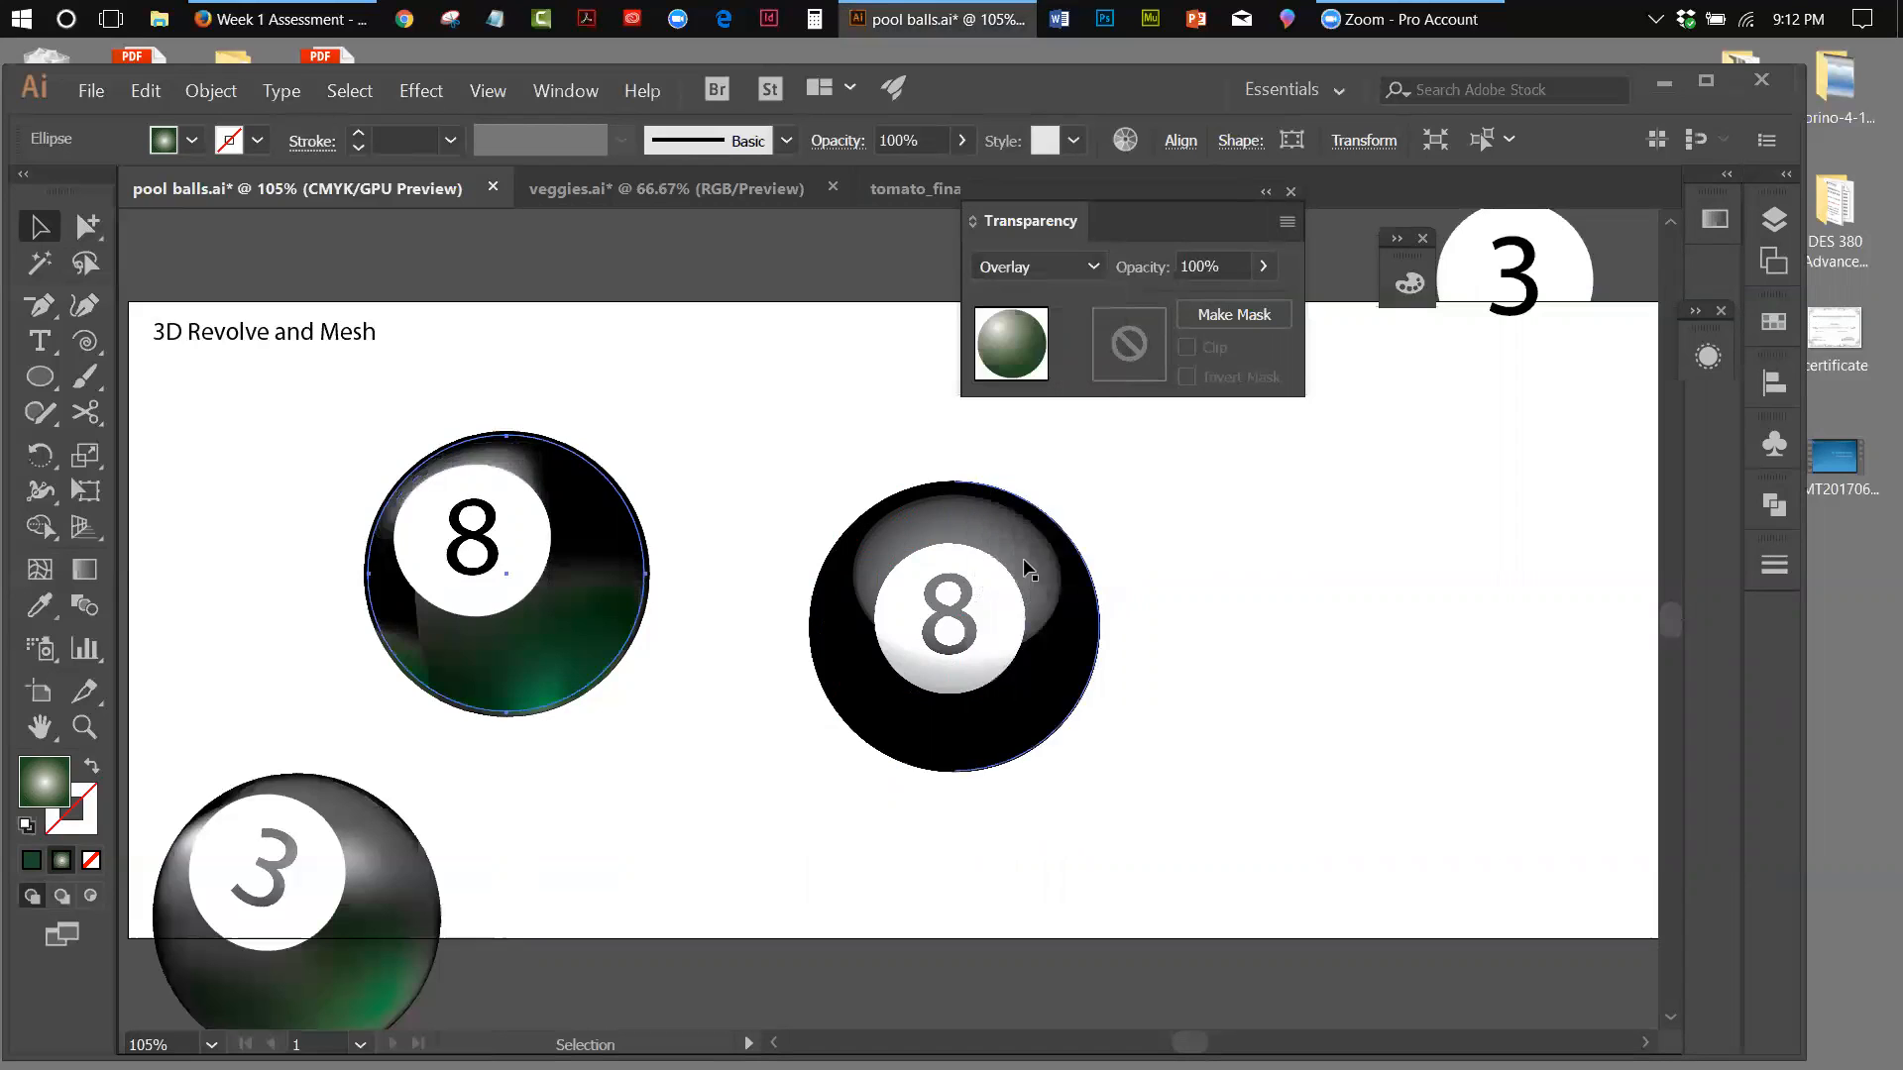
left_click(1094, 264)
left_click(1030, 293)
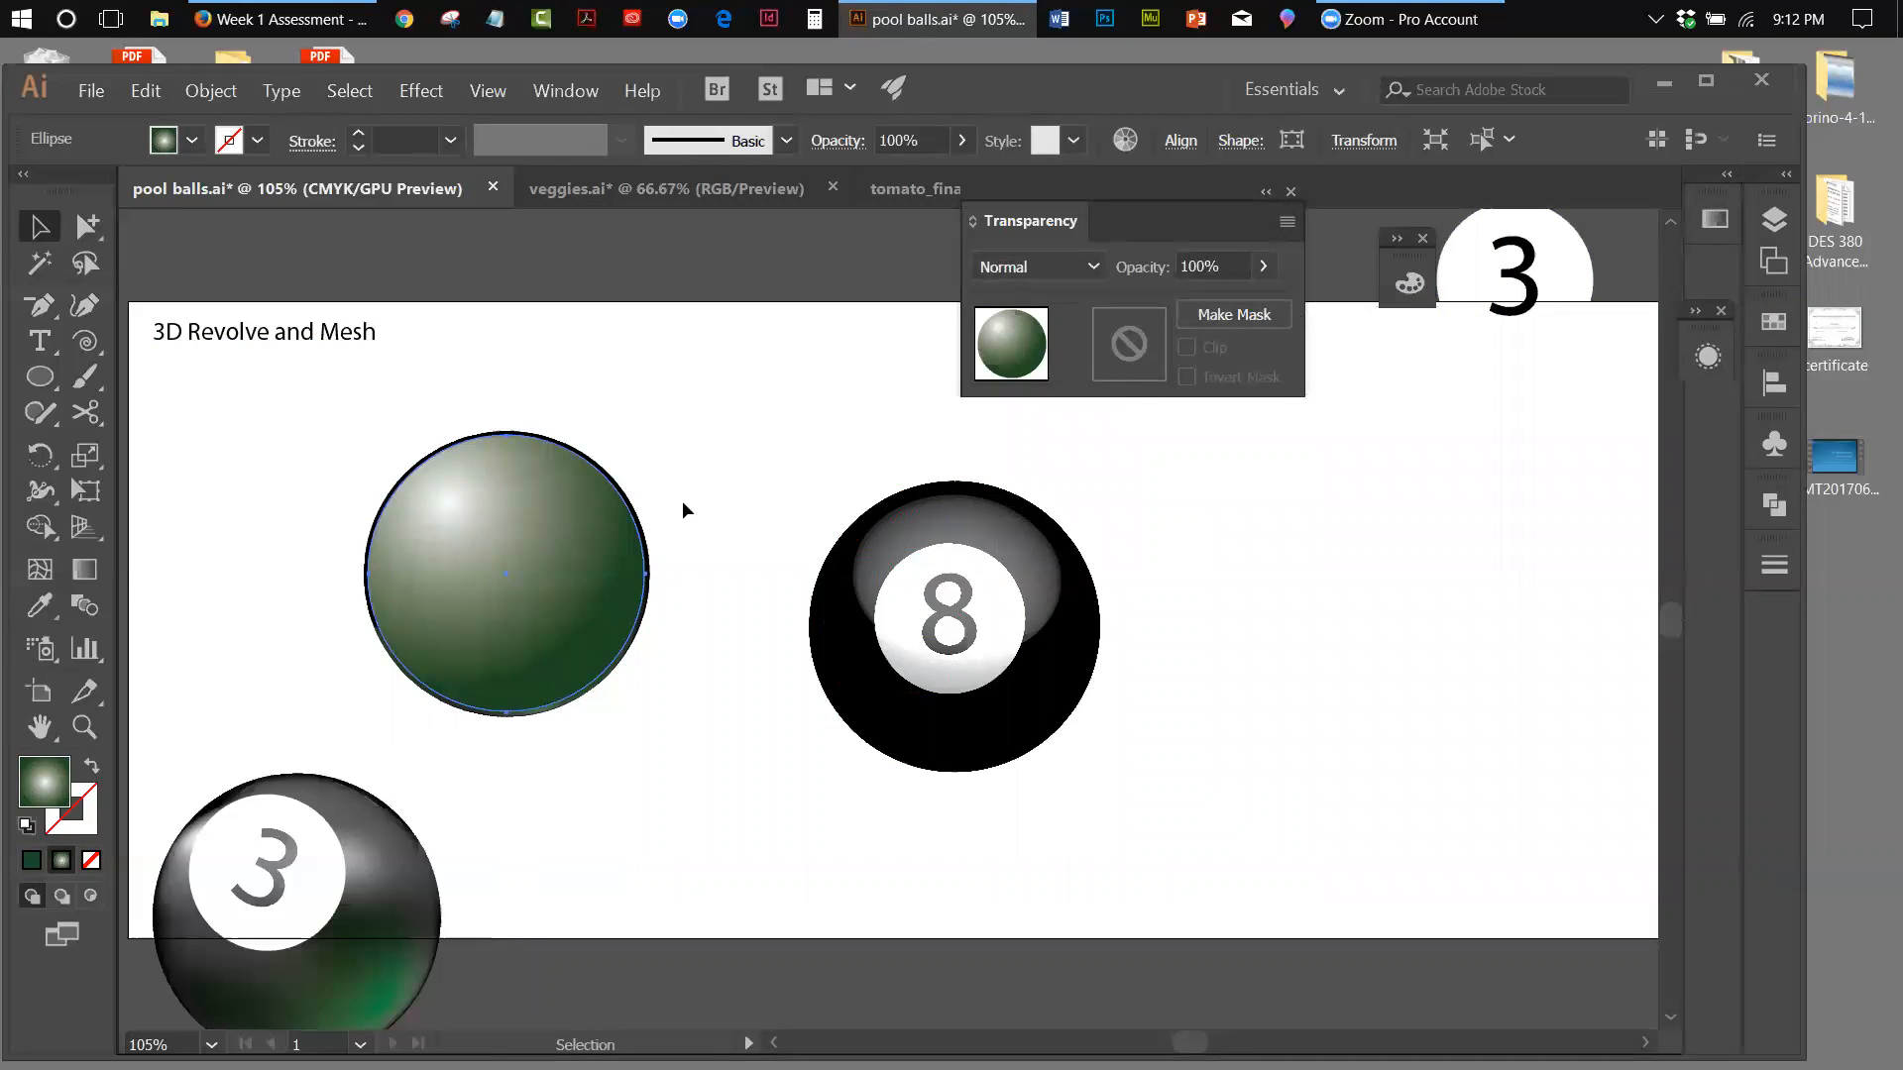
Set the gradient circle's blending mode to Darken over the mesh 8 ball and deselect it
left_click(1094, 264)
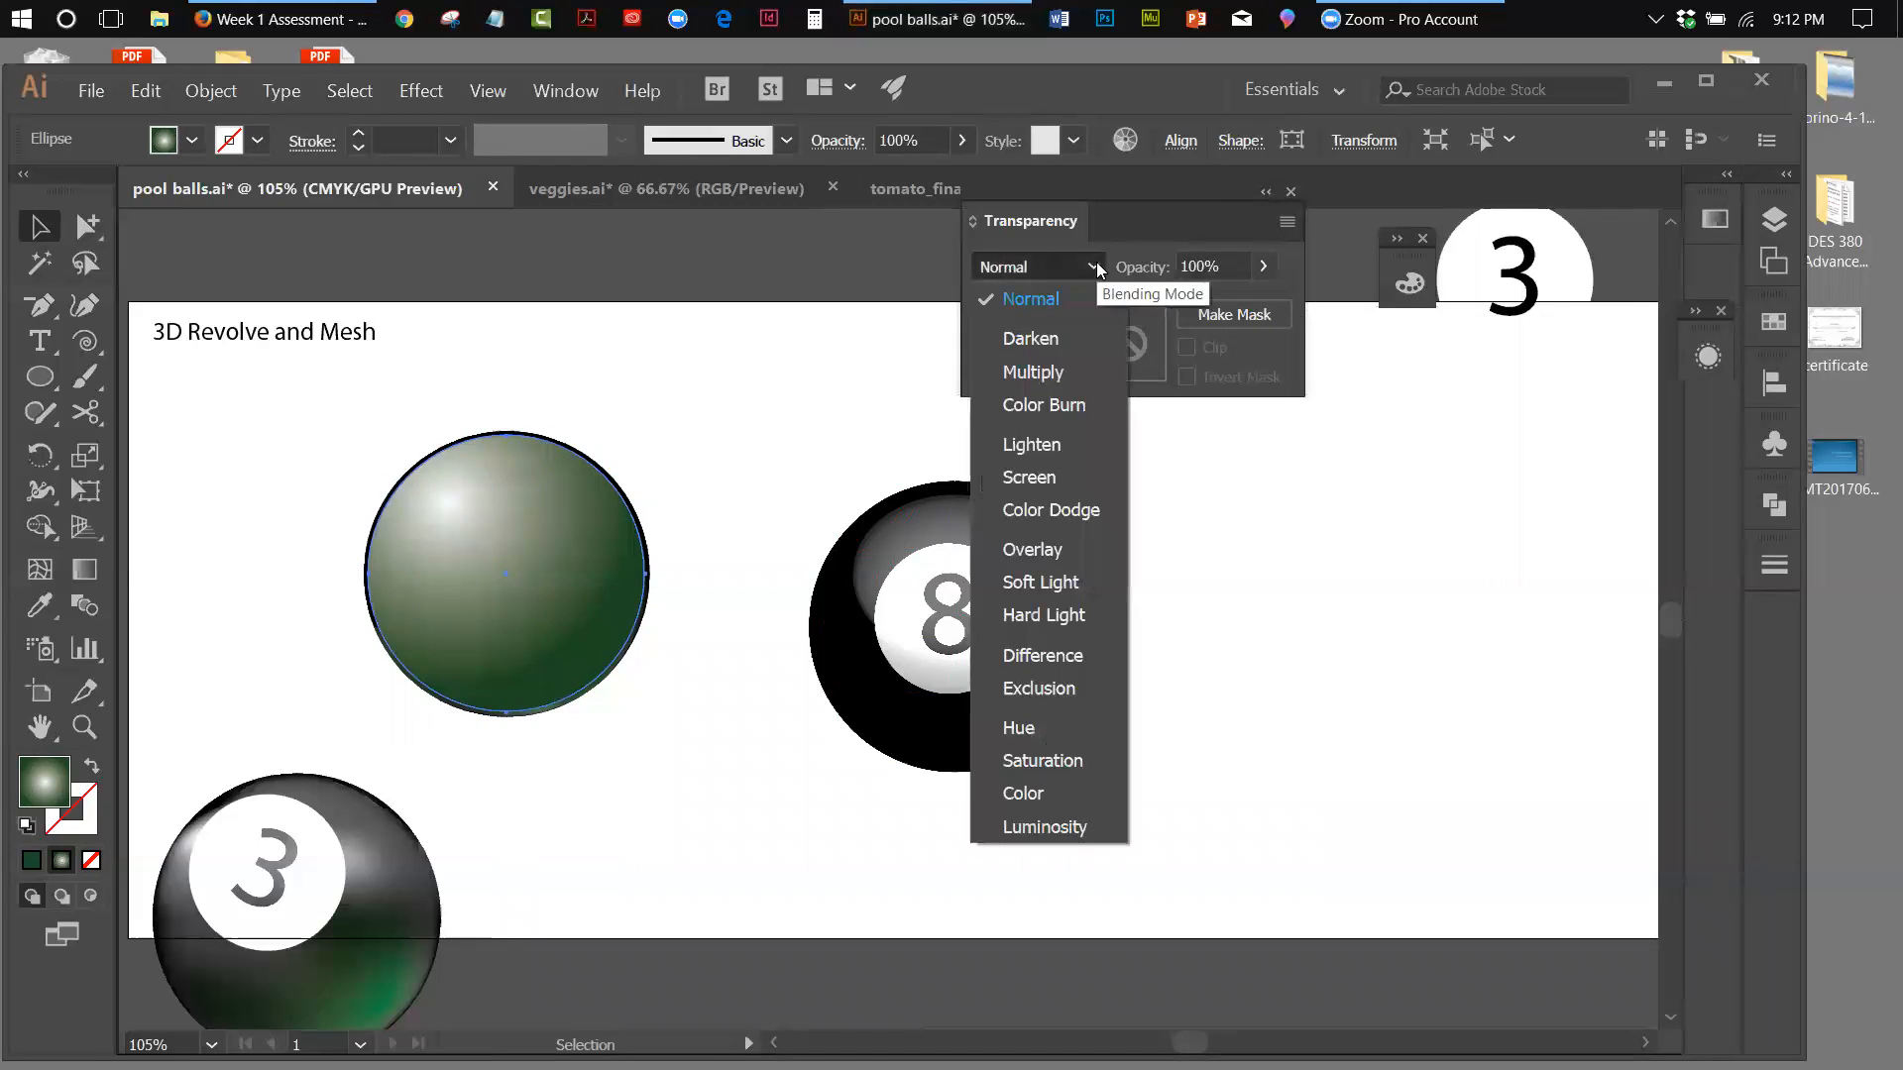
left_click(1044, 338)
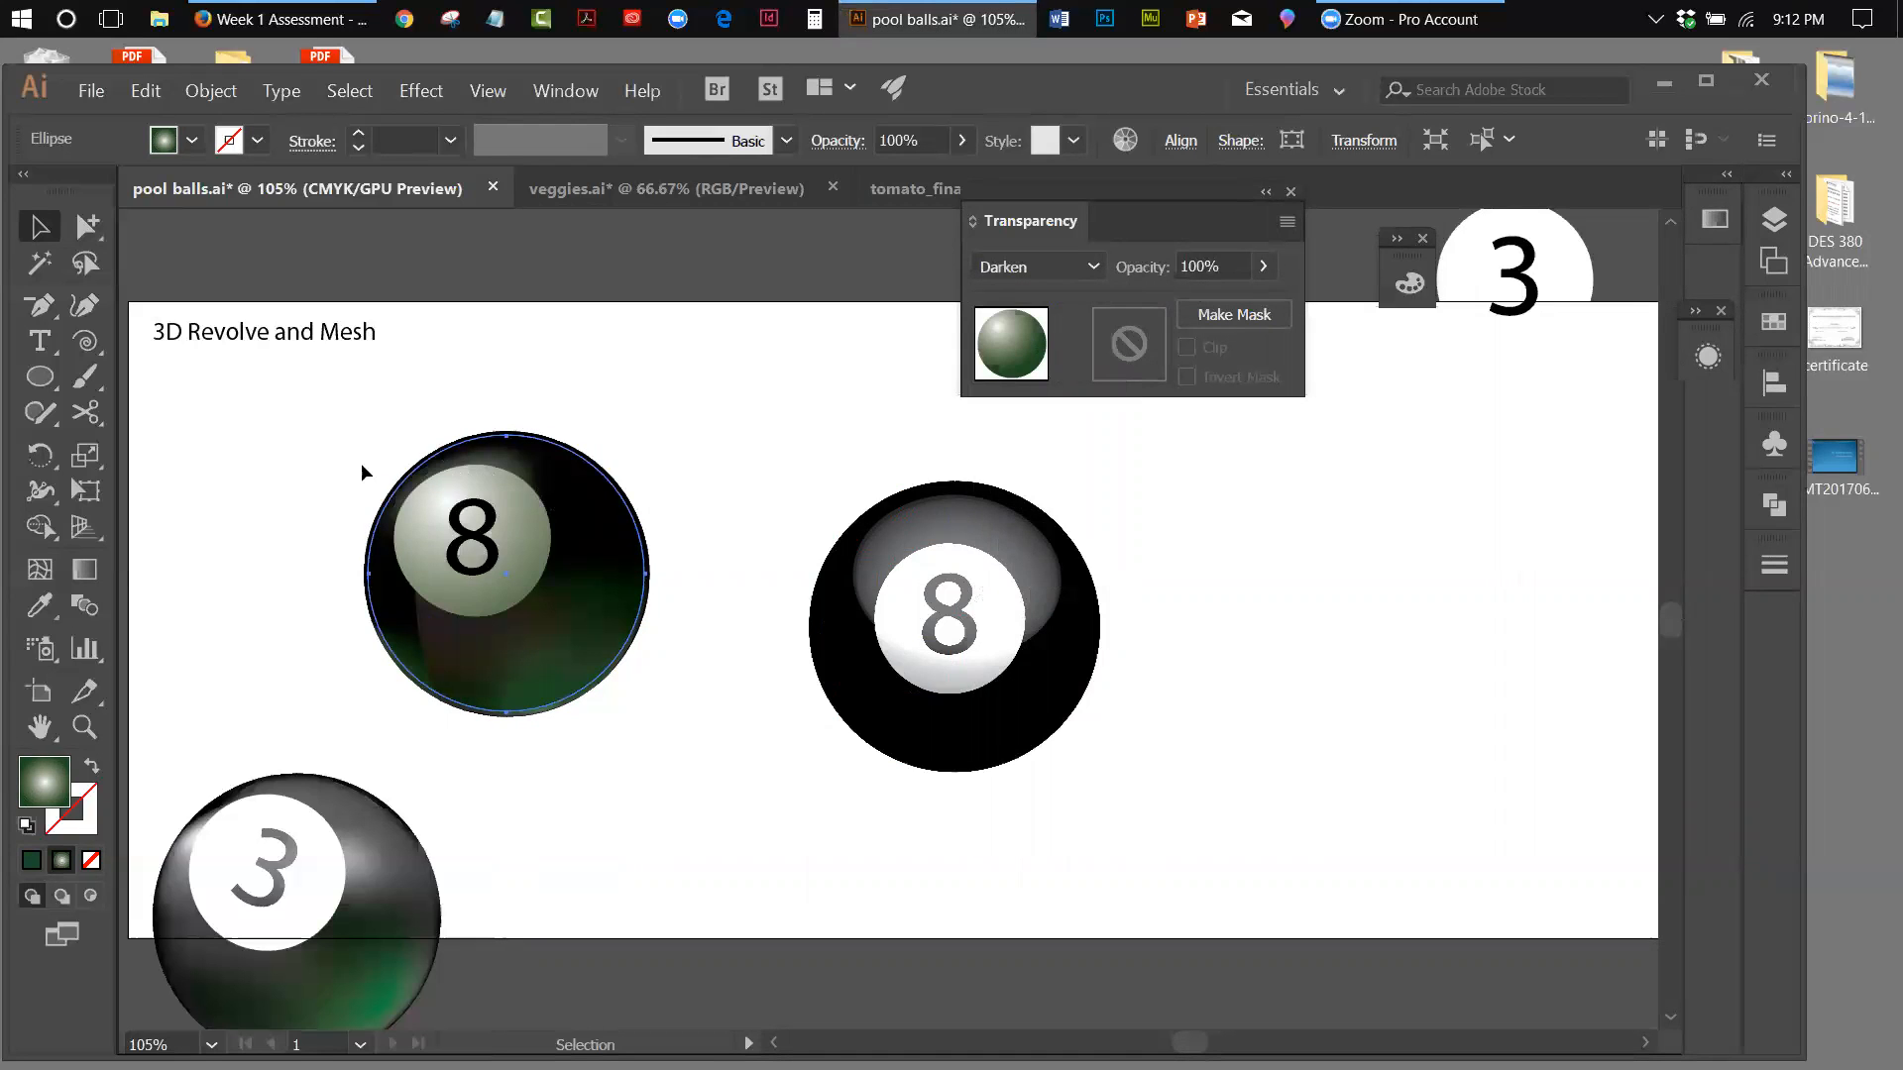
left_click(729, 441)
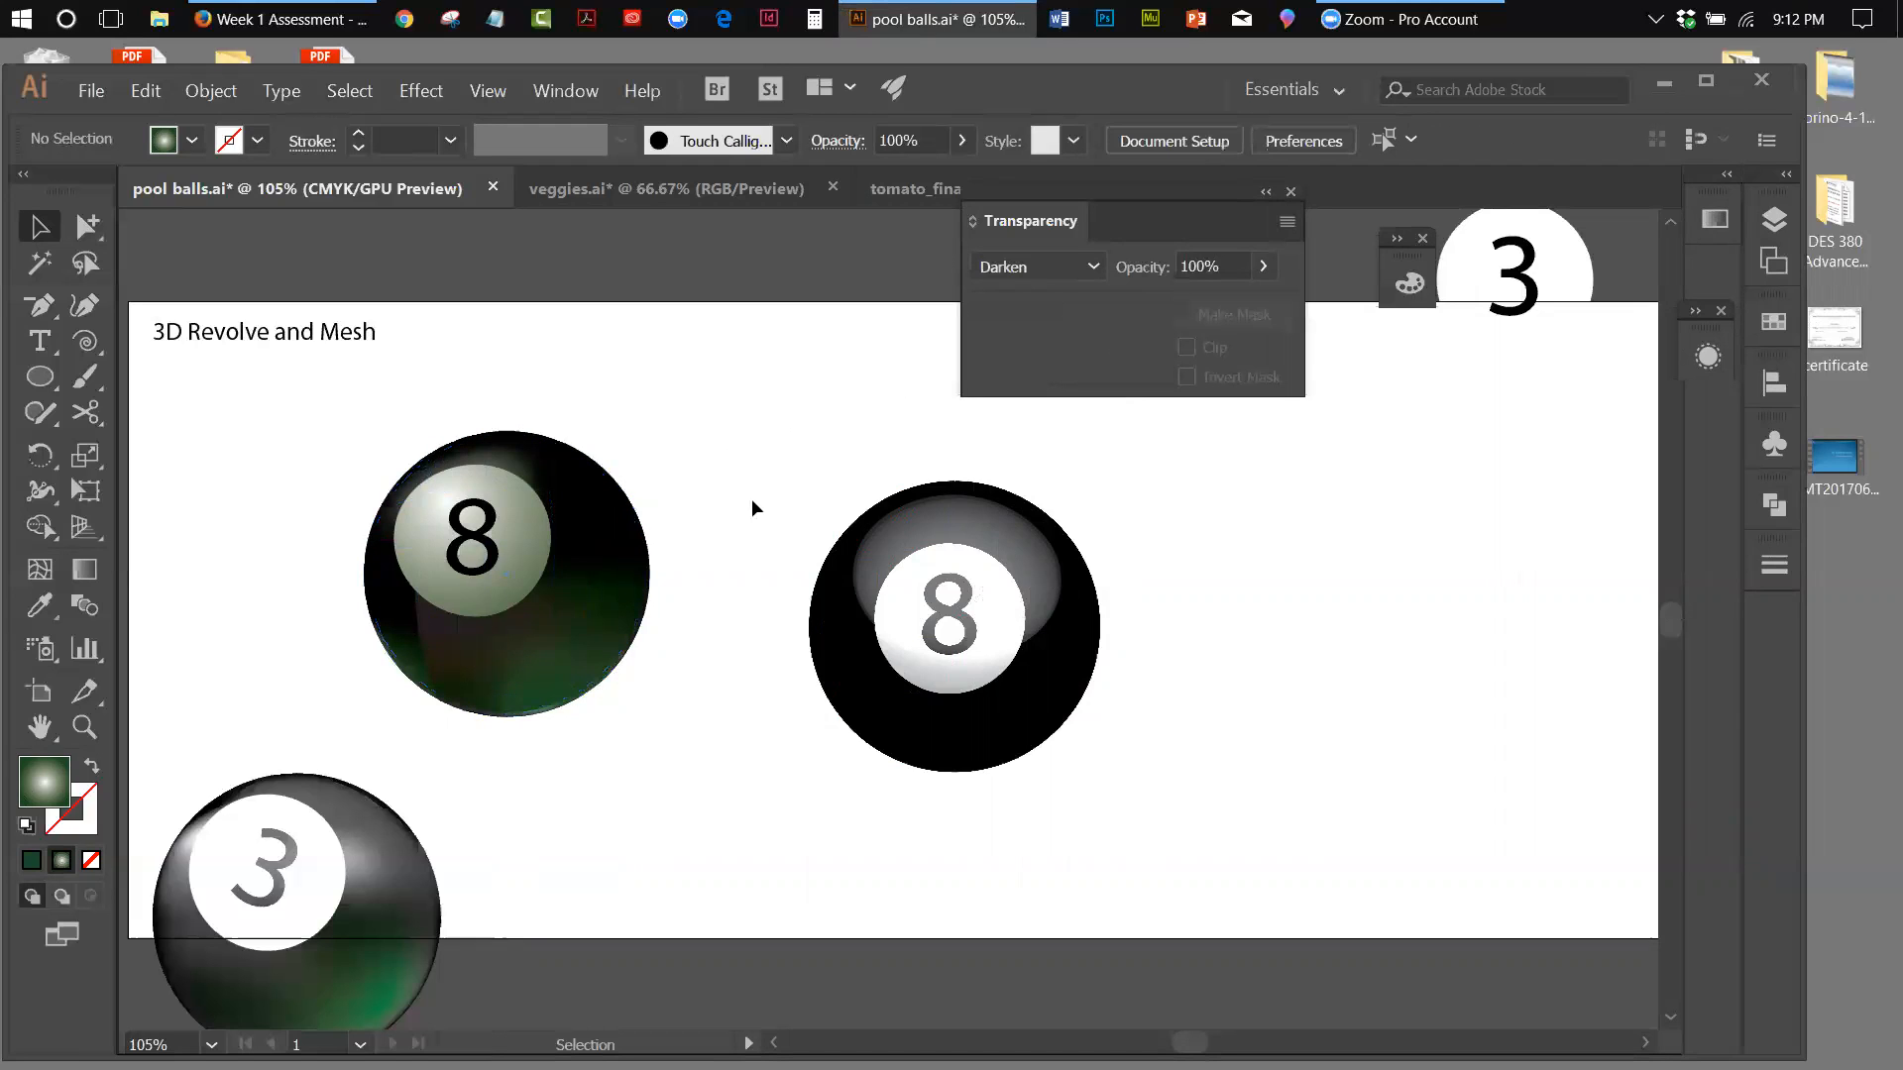